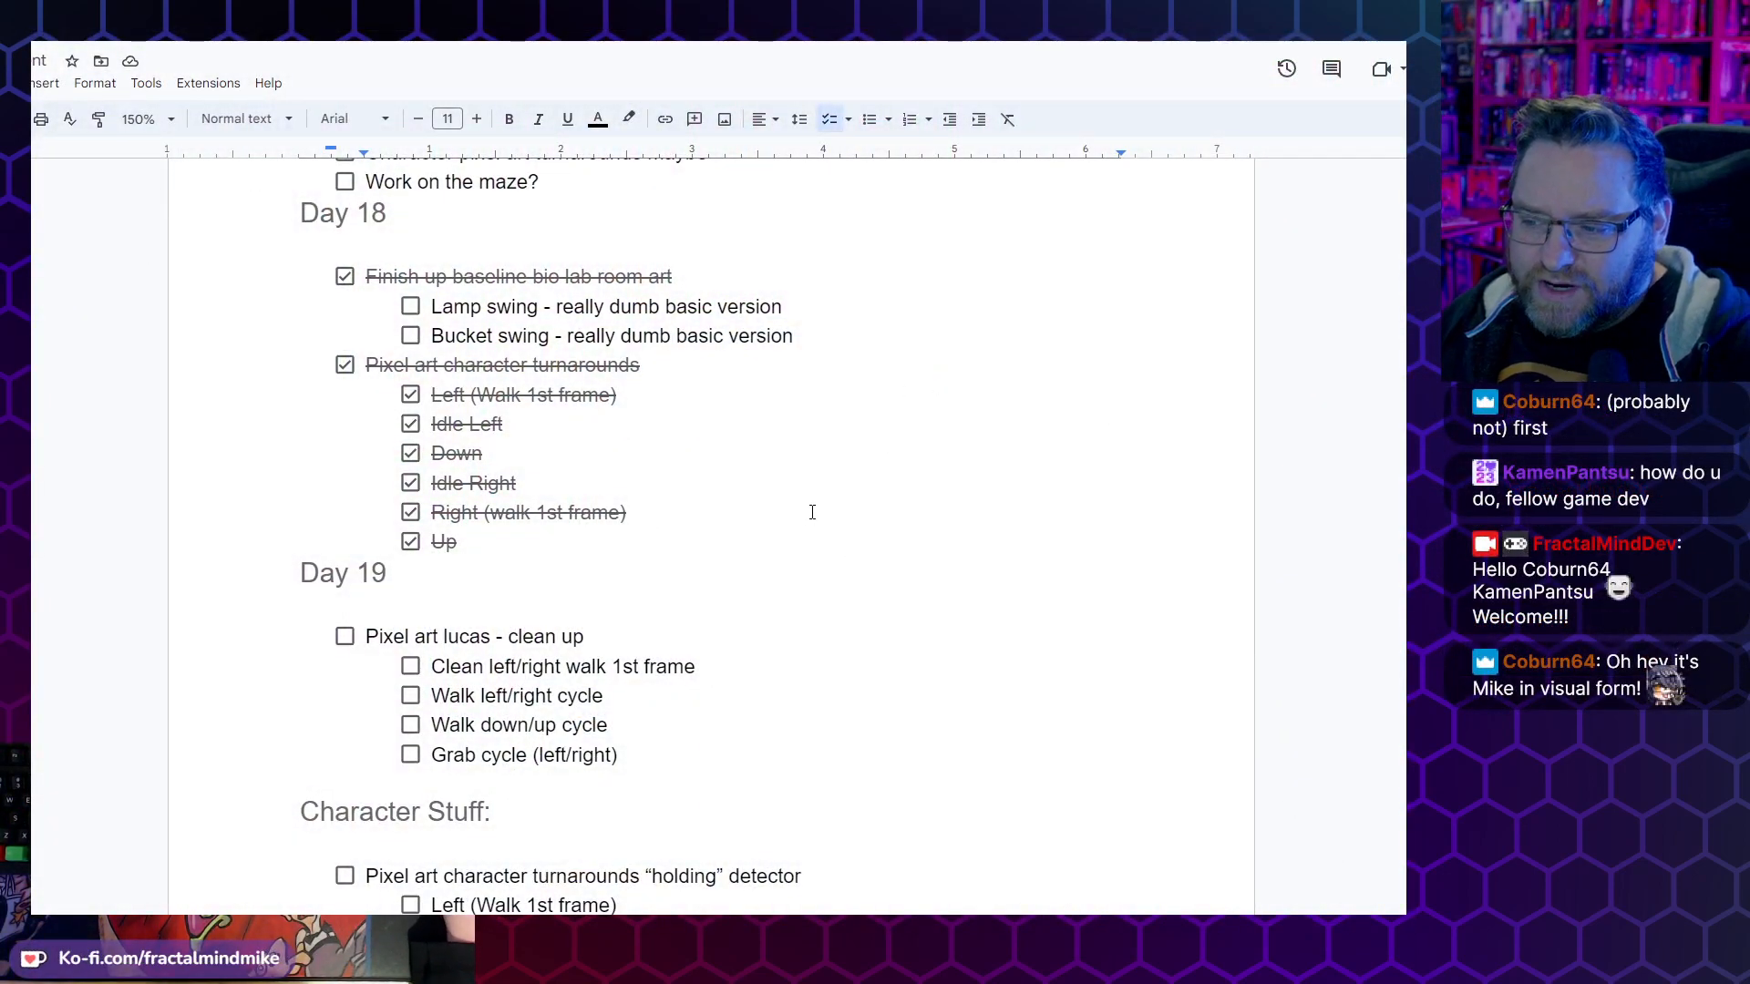
pyautogui.doubleClick(402, 574)
pyautogui.click(402, 580)
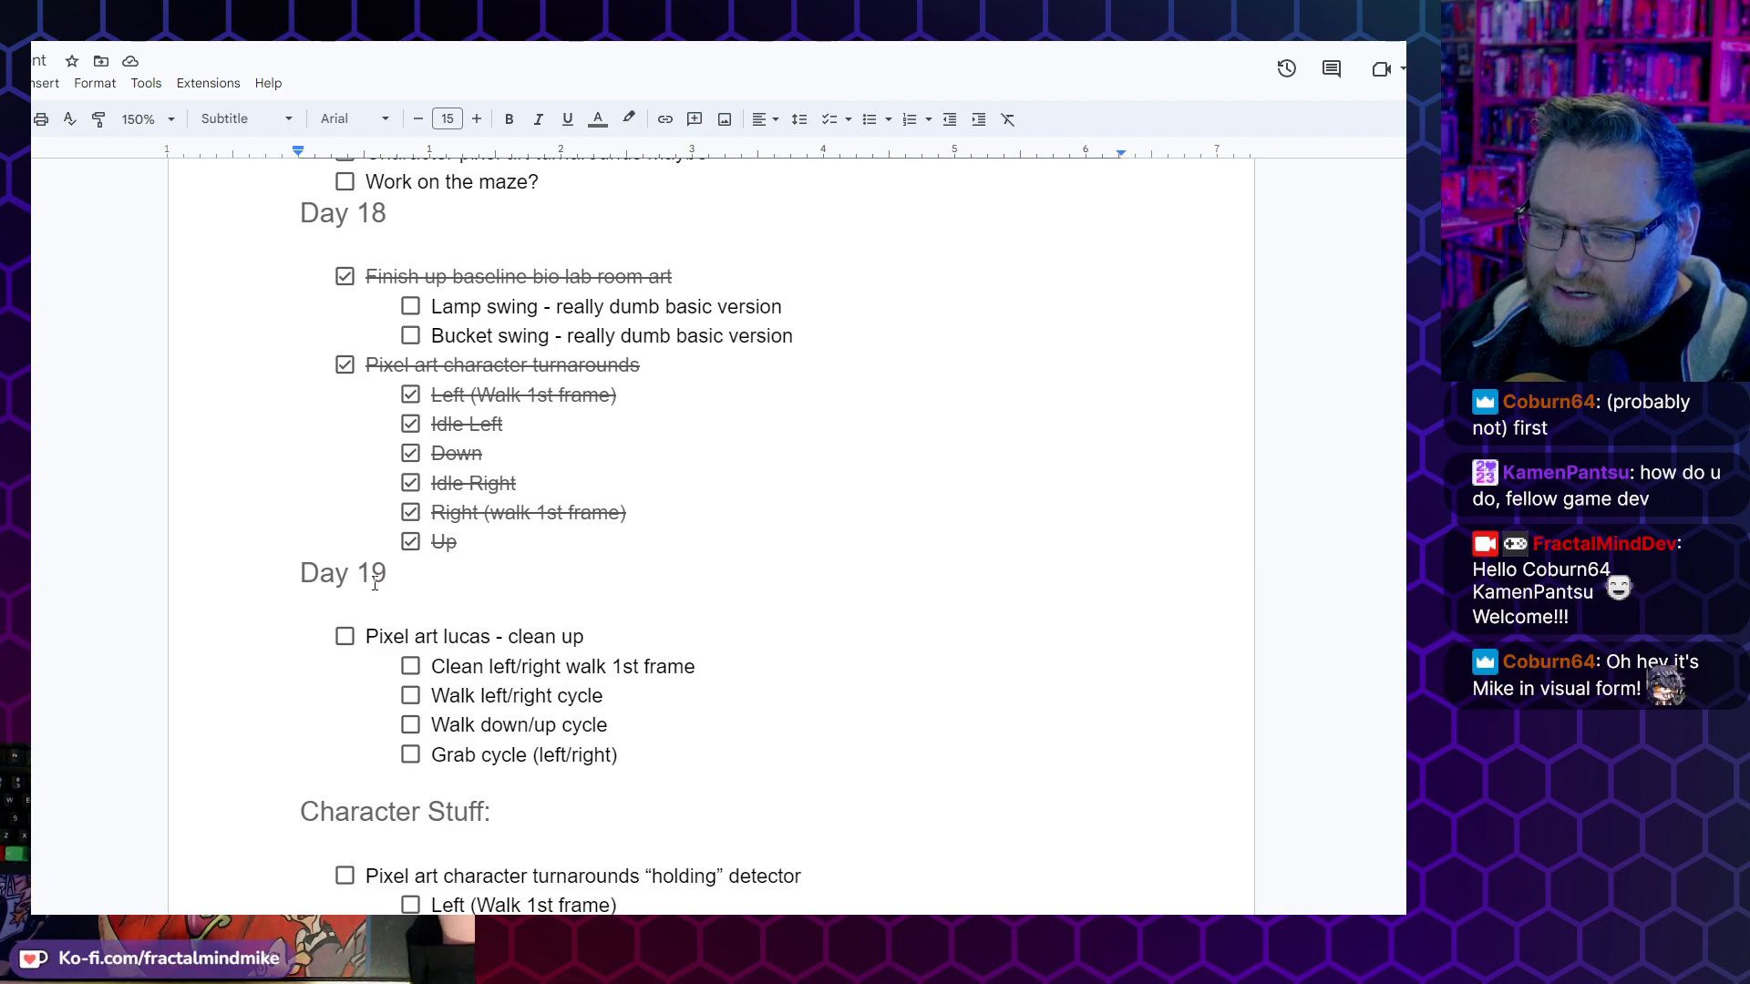
pyautogui.doubleClick(389, 580)
pyautogui.doubleClick(365, 572)
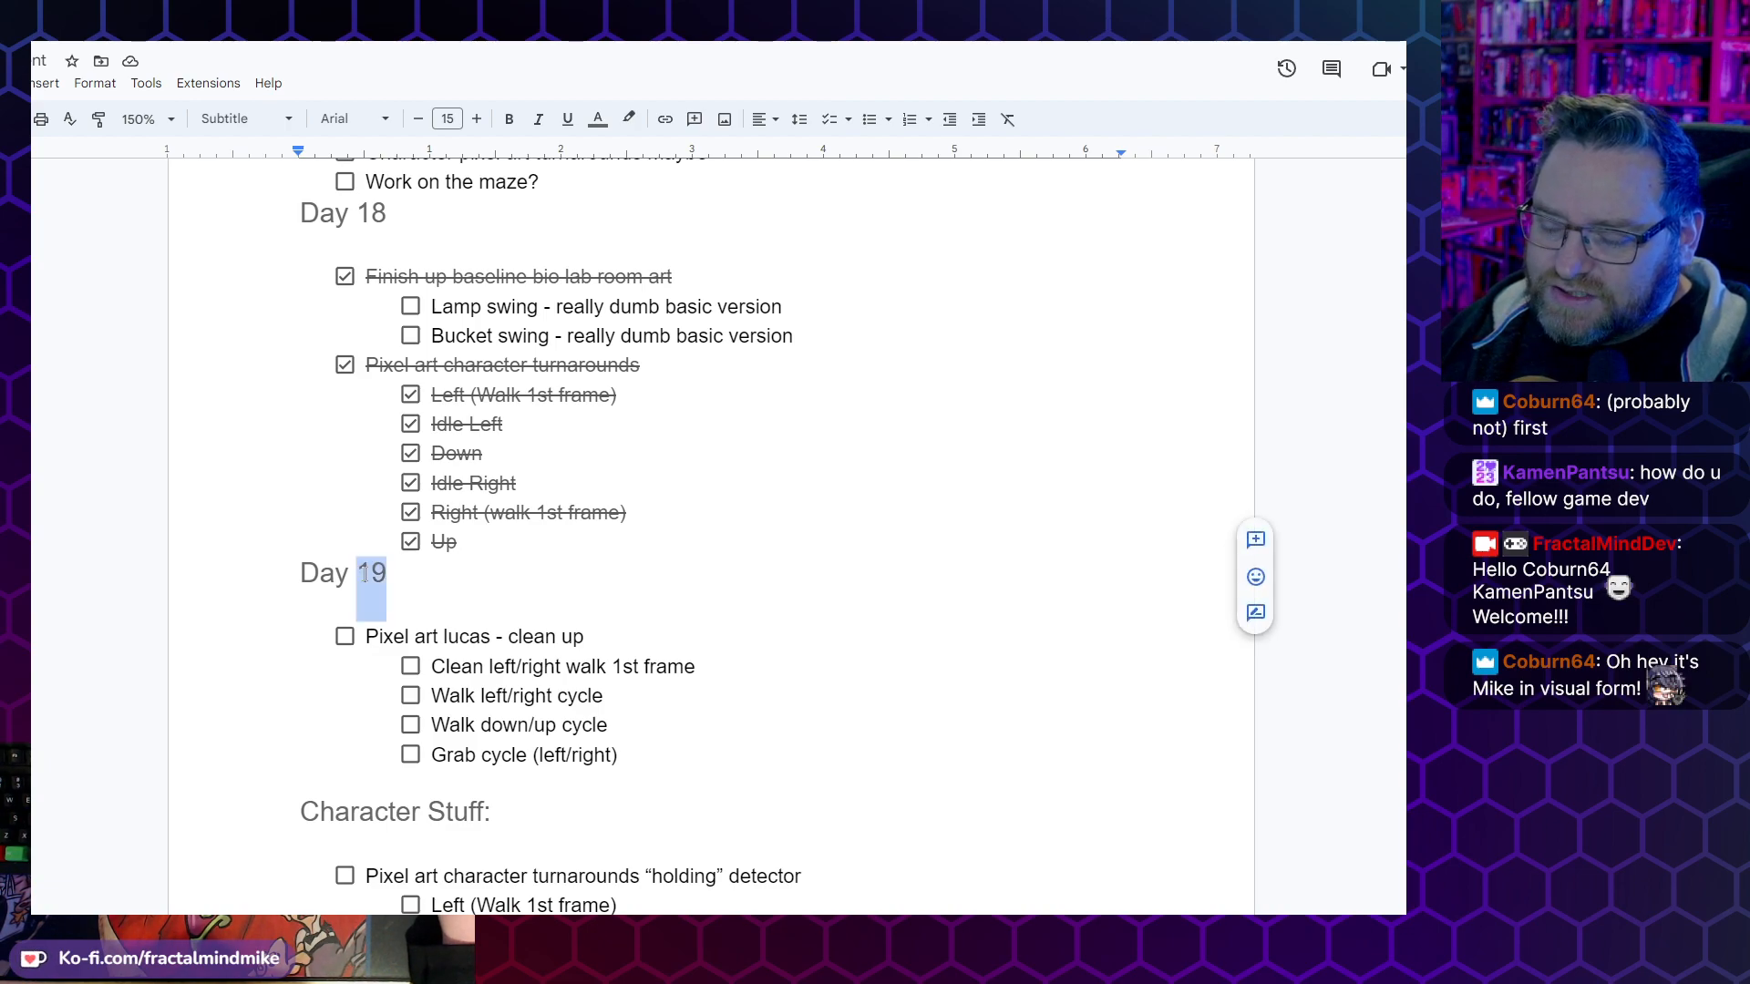
pyautogui.doubleClick(312, 576)
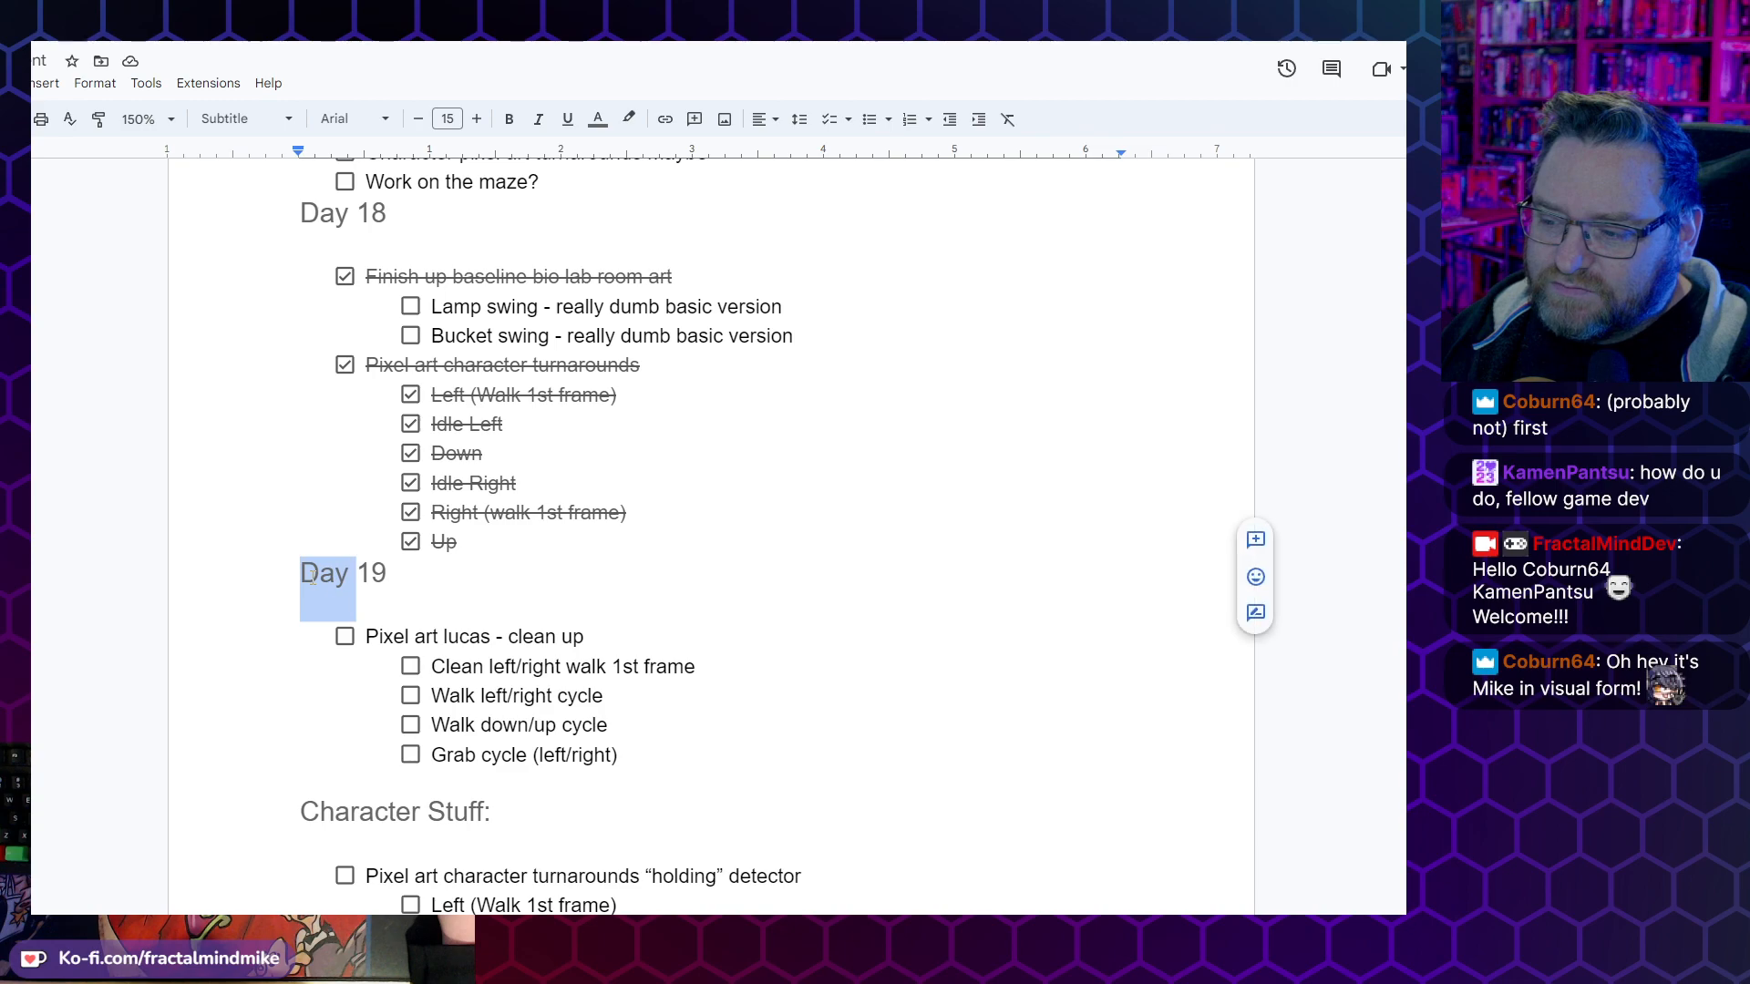
pyautogui.doubleClick(372, 572)
pyautogui.click(410, 542)
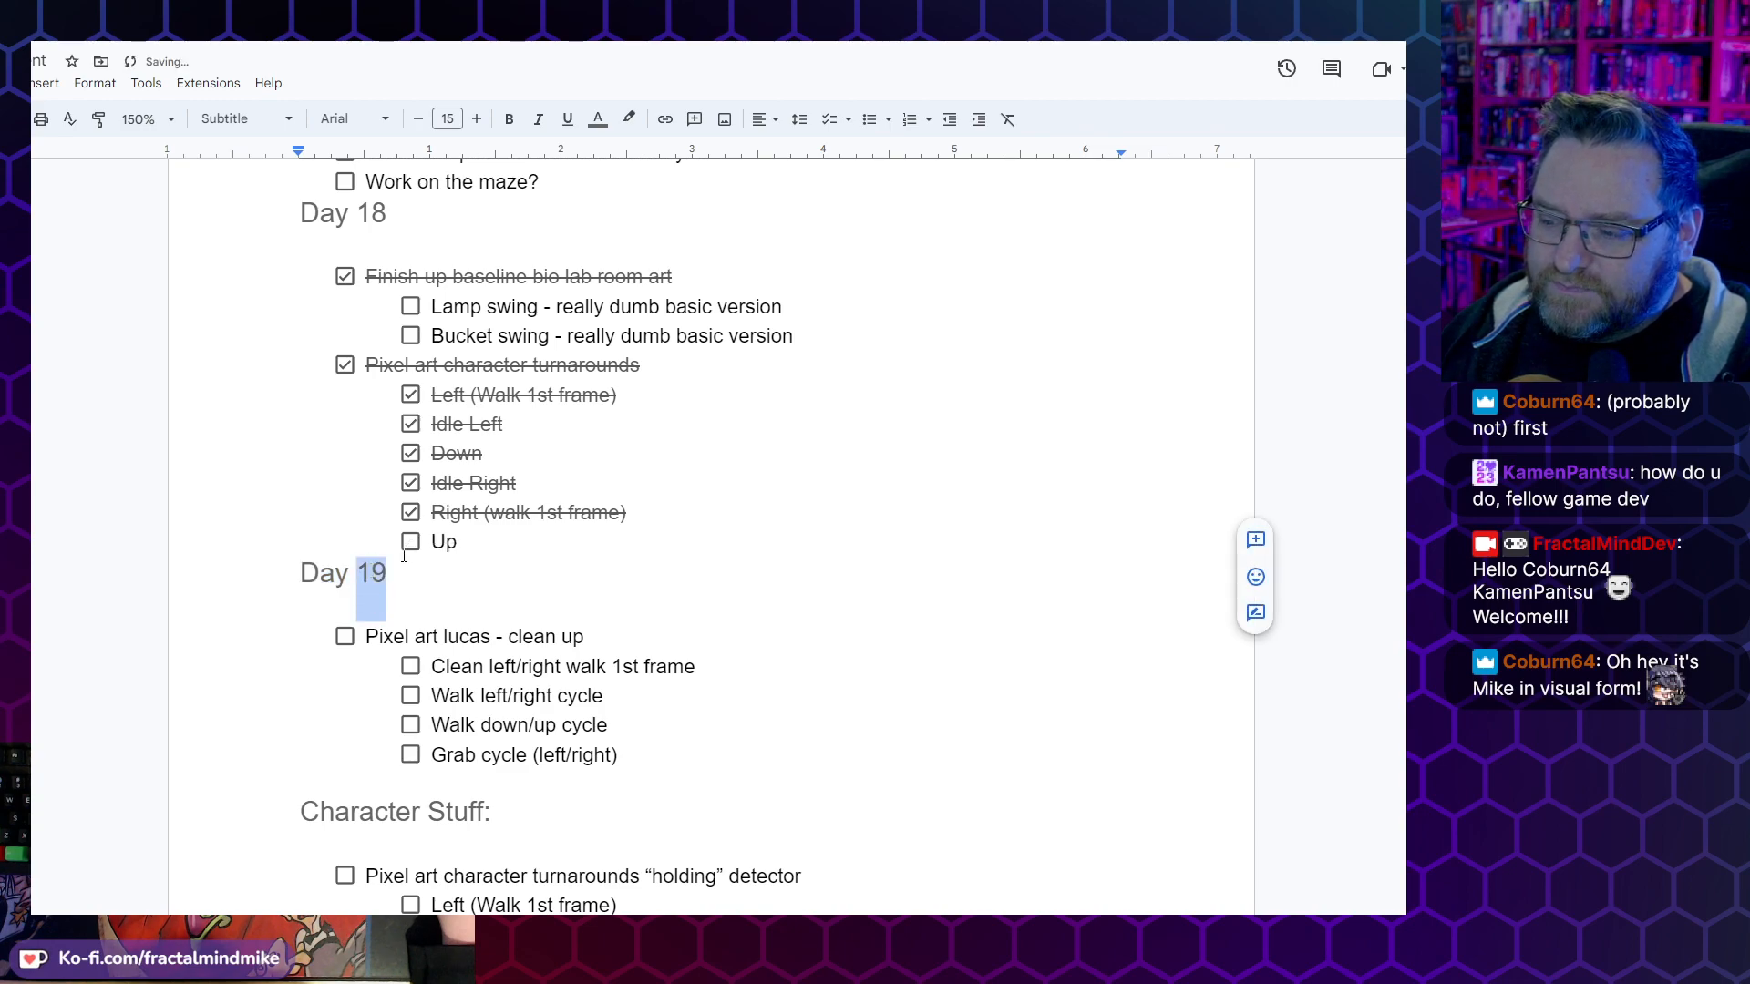
pyautogui.click(412, 543)
pyautogui.click(349, 574)
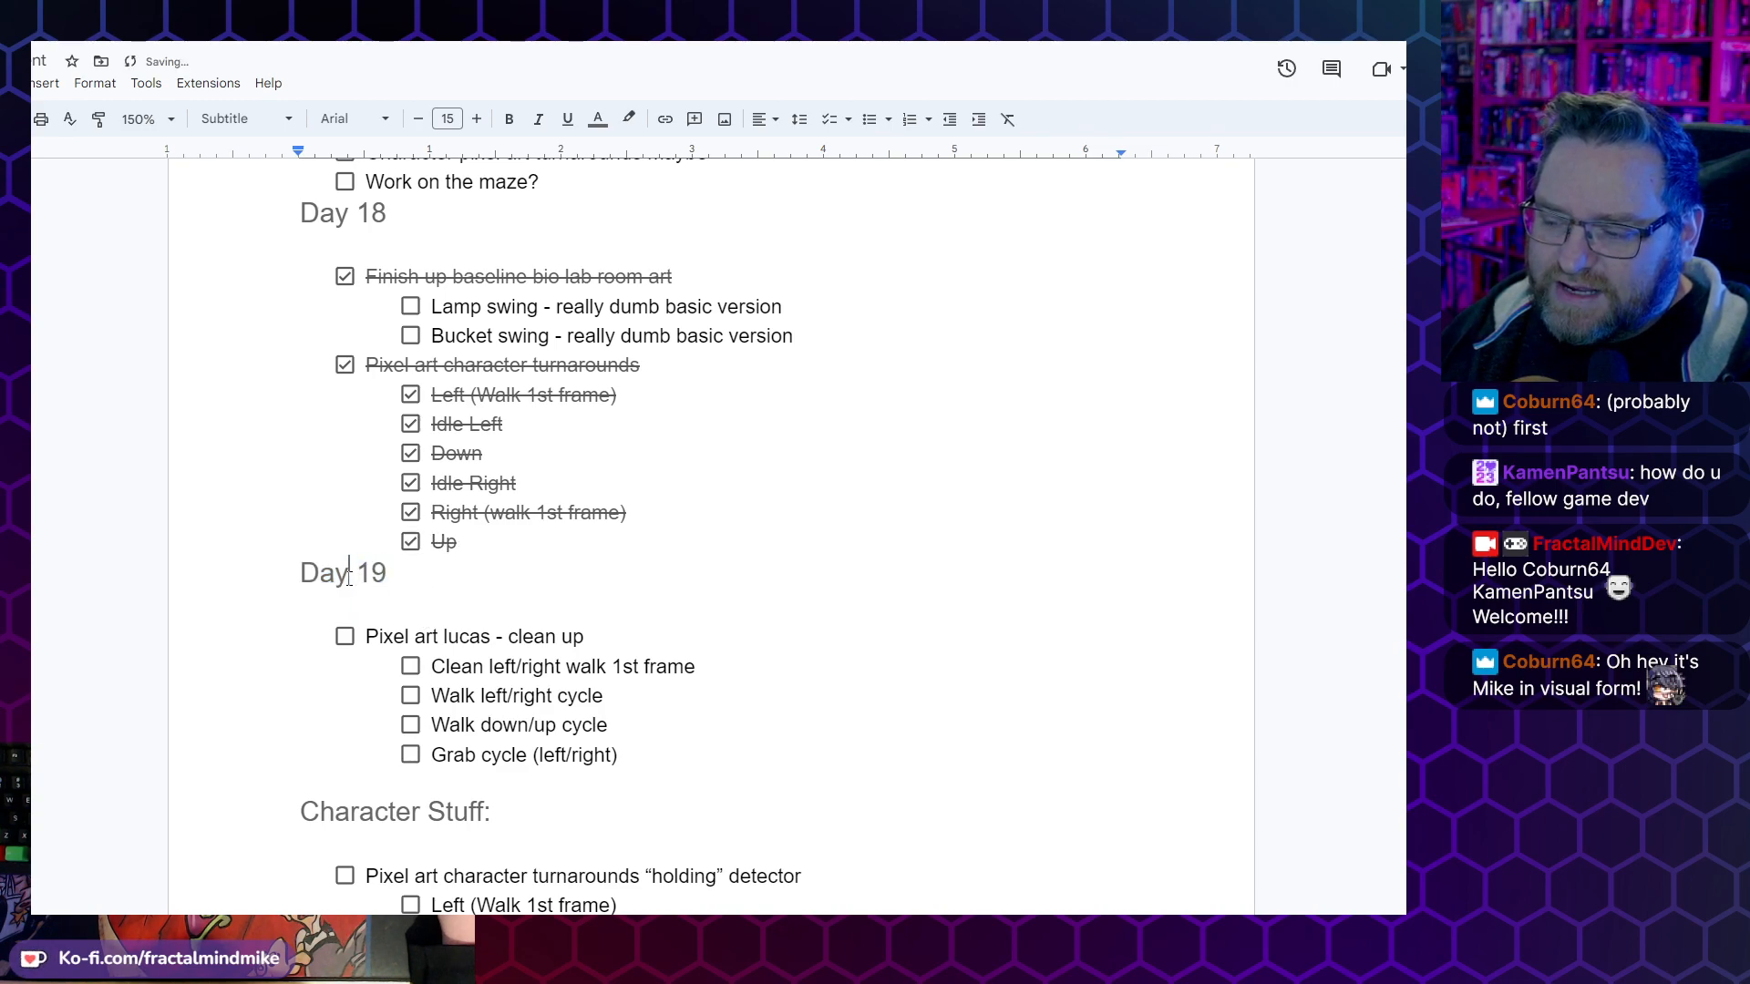
pyautogui.moveTo(308, 576); pyautogui.dragTo(390, 576)
pyautogui.click(399, 576)
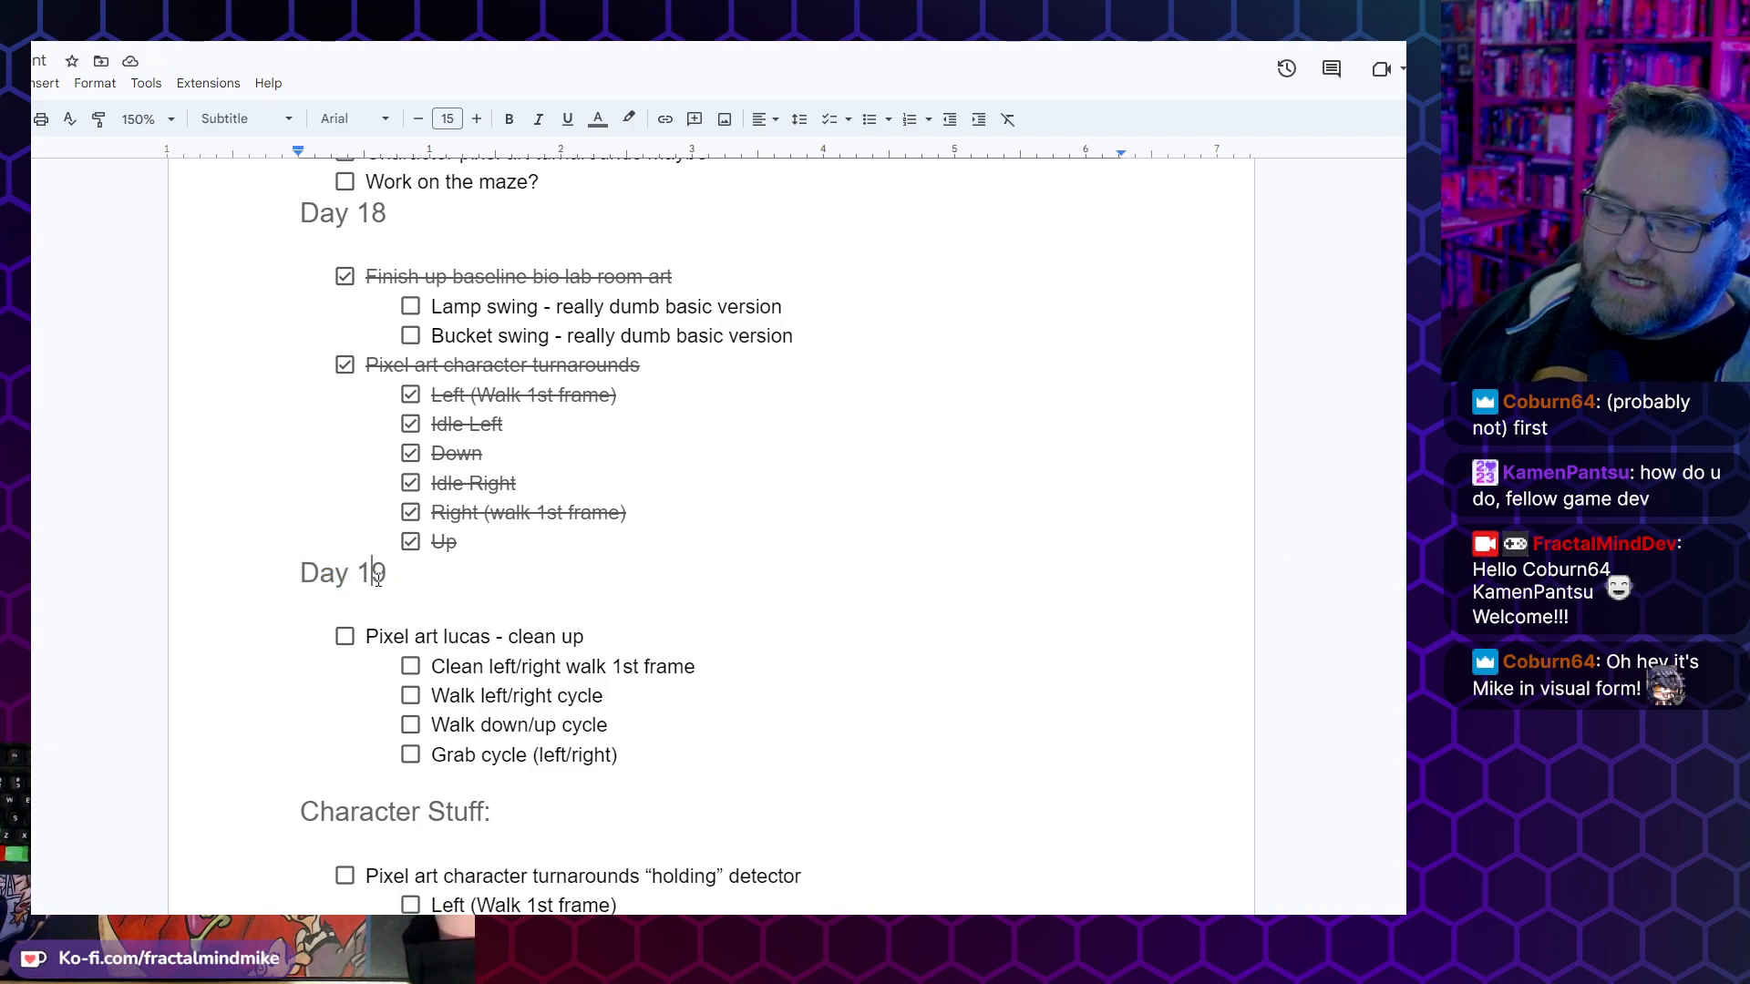
# - Review the Day 19 checklist, from the Pixel art lucas clean-up item through its walk and grab cycle sub-tasks
pyautogui.scroll(-2, 627, 486)
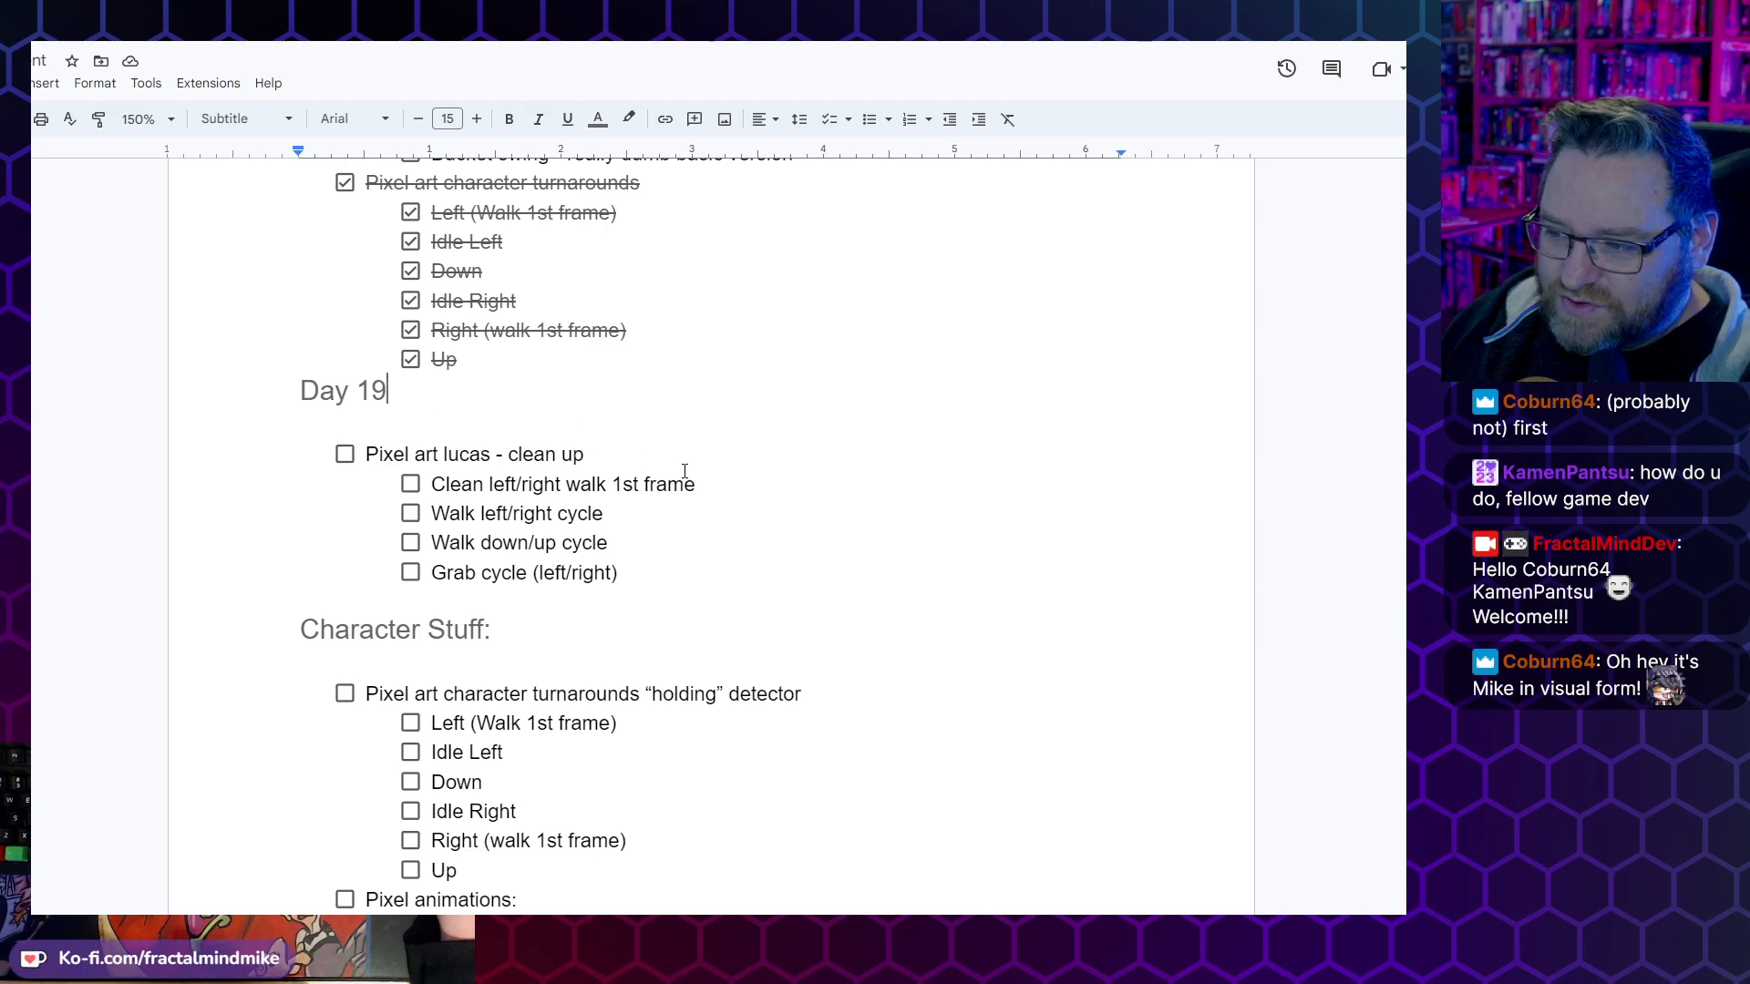
pyautogui.scroll(1, 619, 512)
pyautogui.tripleClick(474, 544)
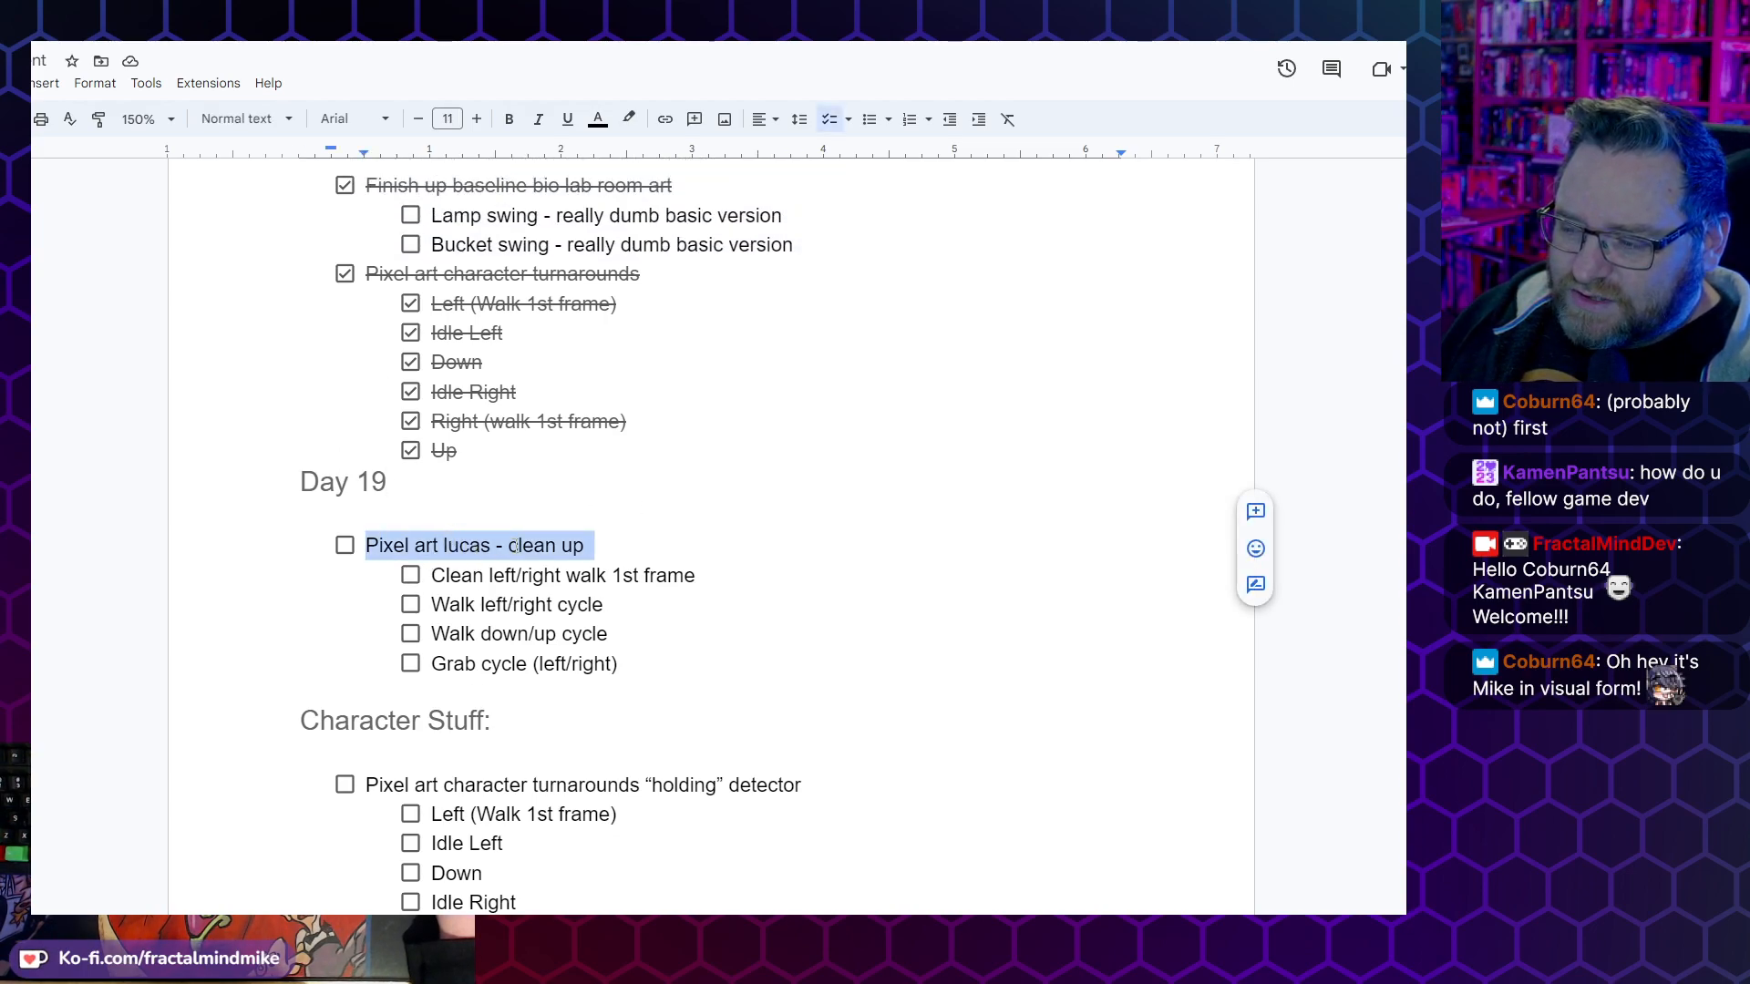
pyautogui.click(461, 572)
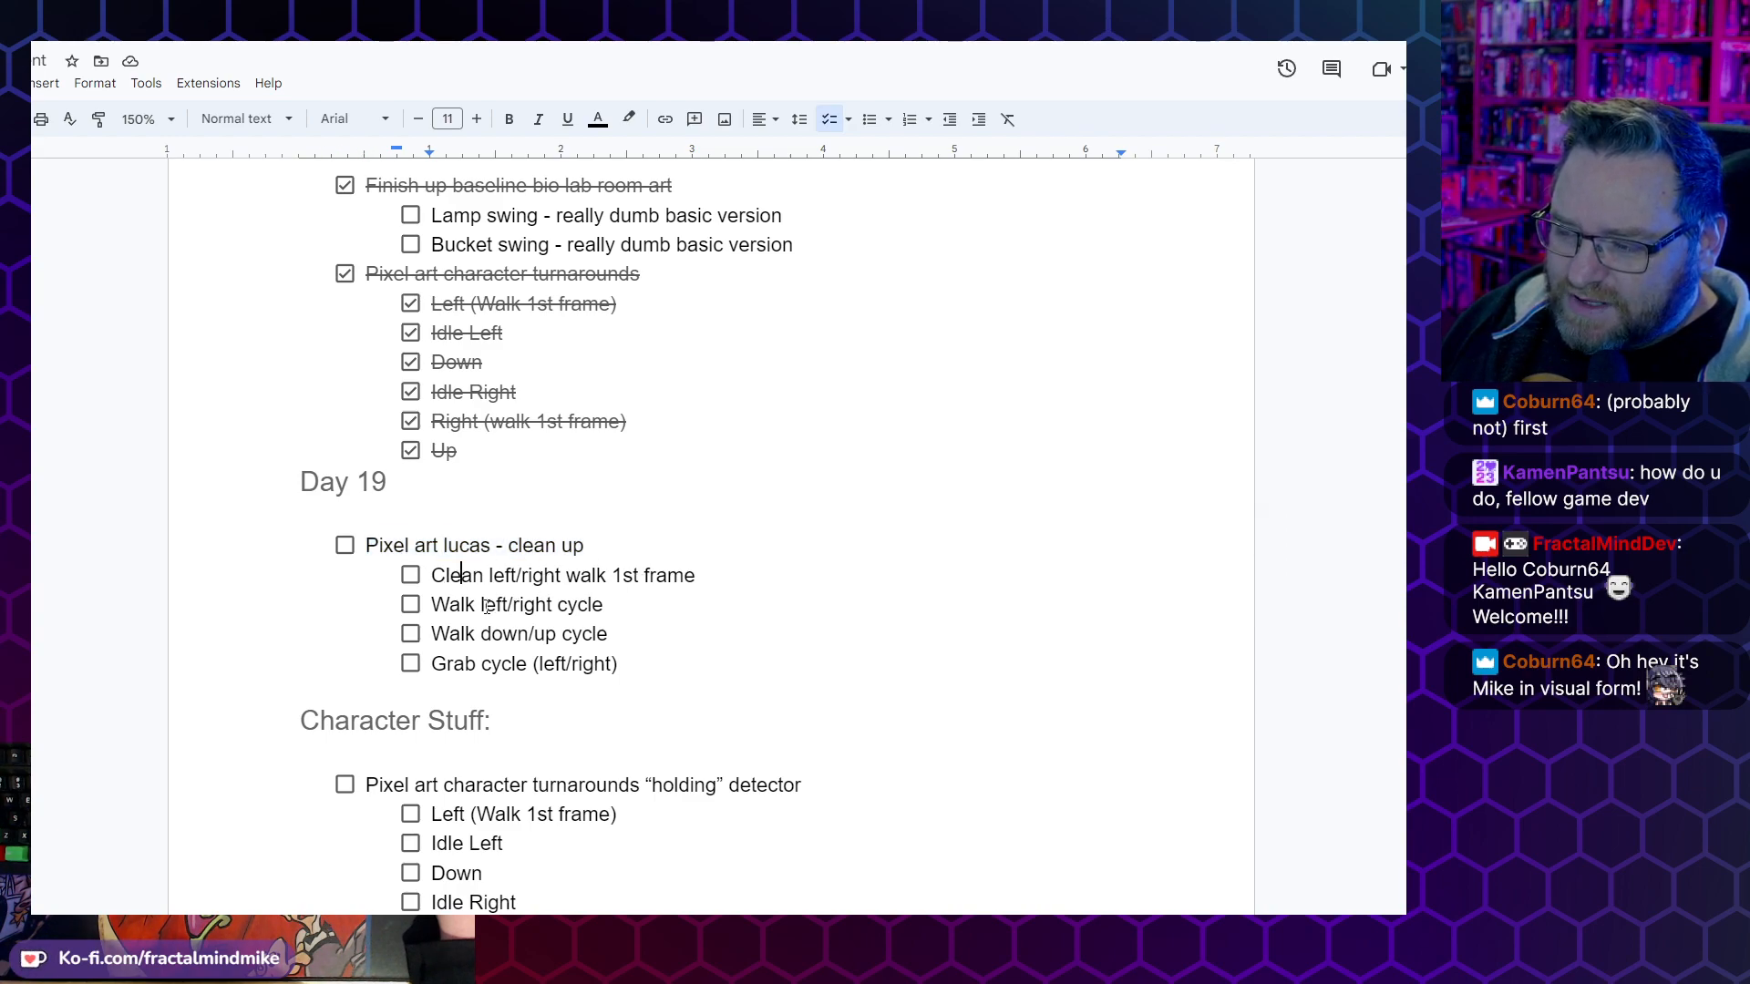
pyautogui.click(658, 570)
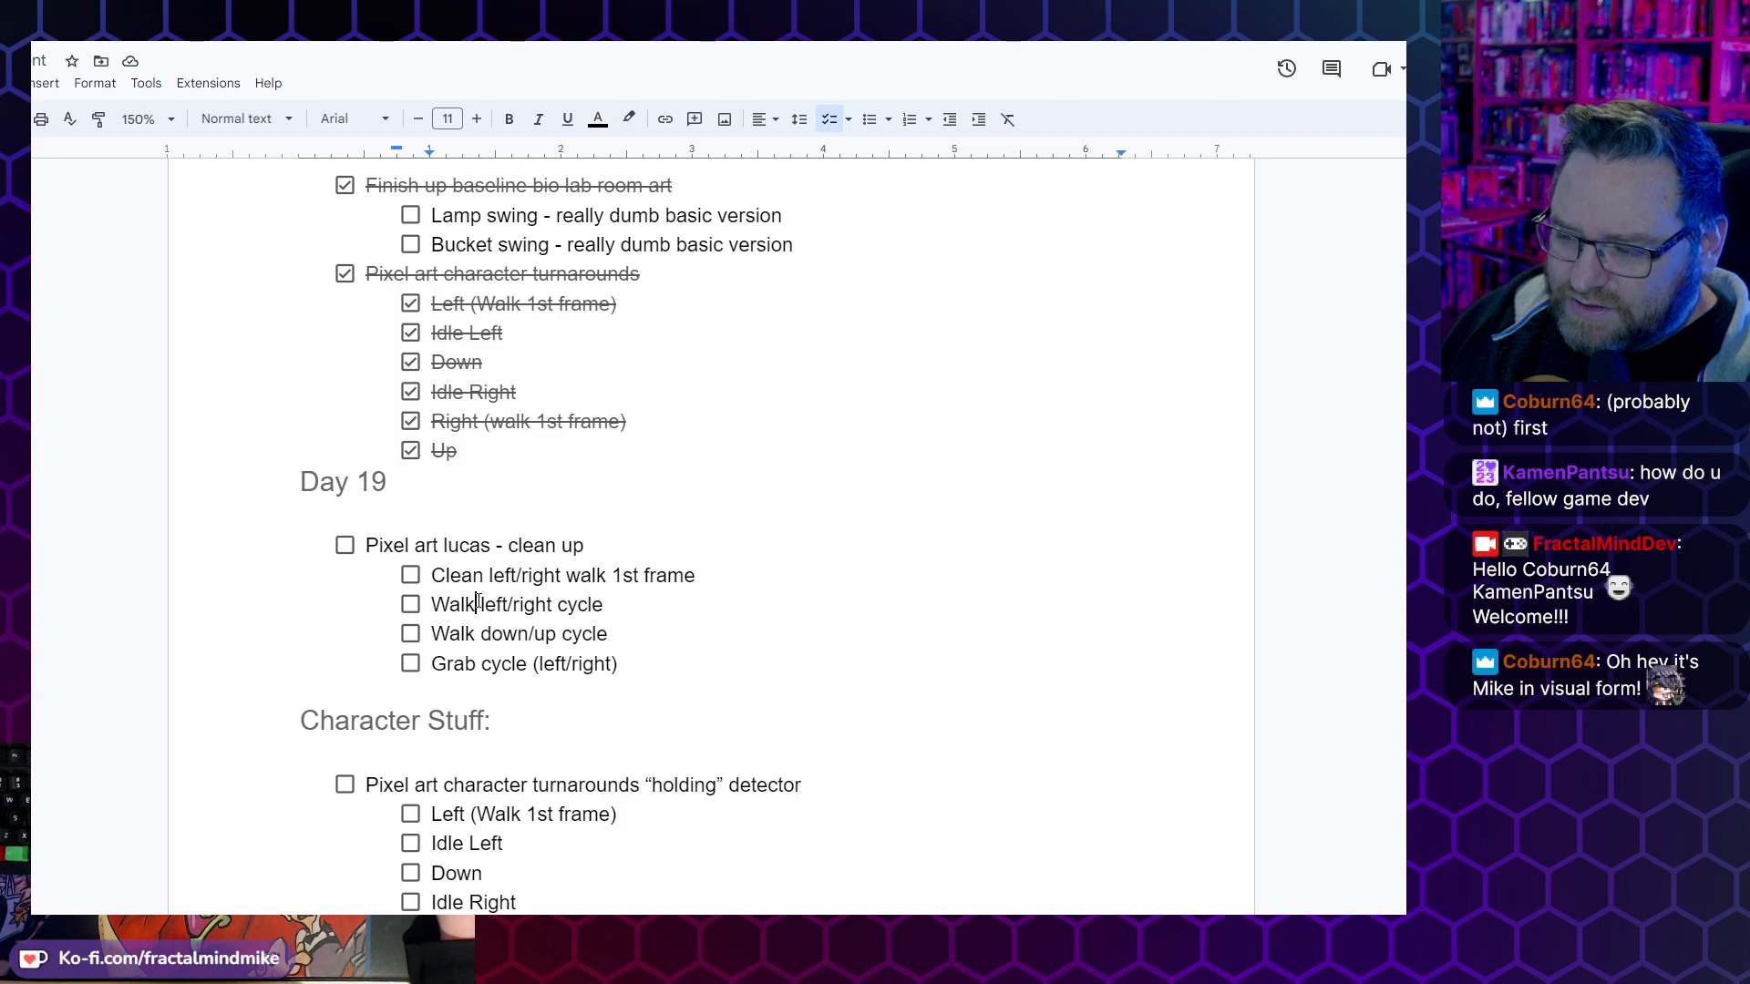
pyautogui.tripleClick(477, 603)
pyautogui.tripleClick(523, 632)
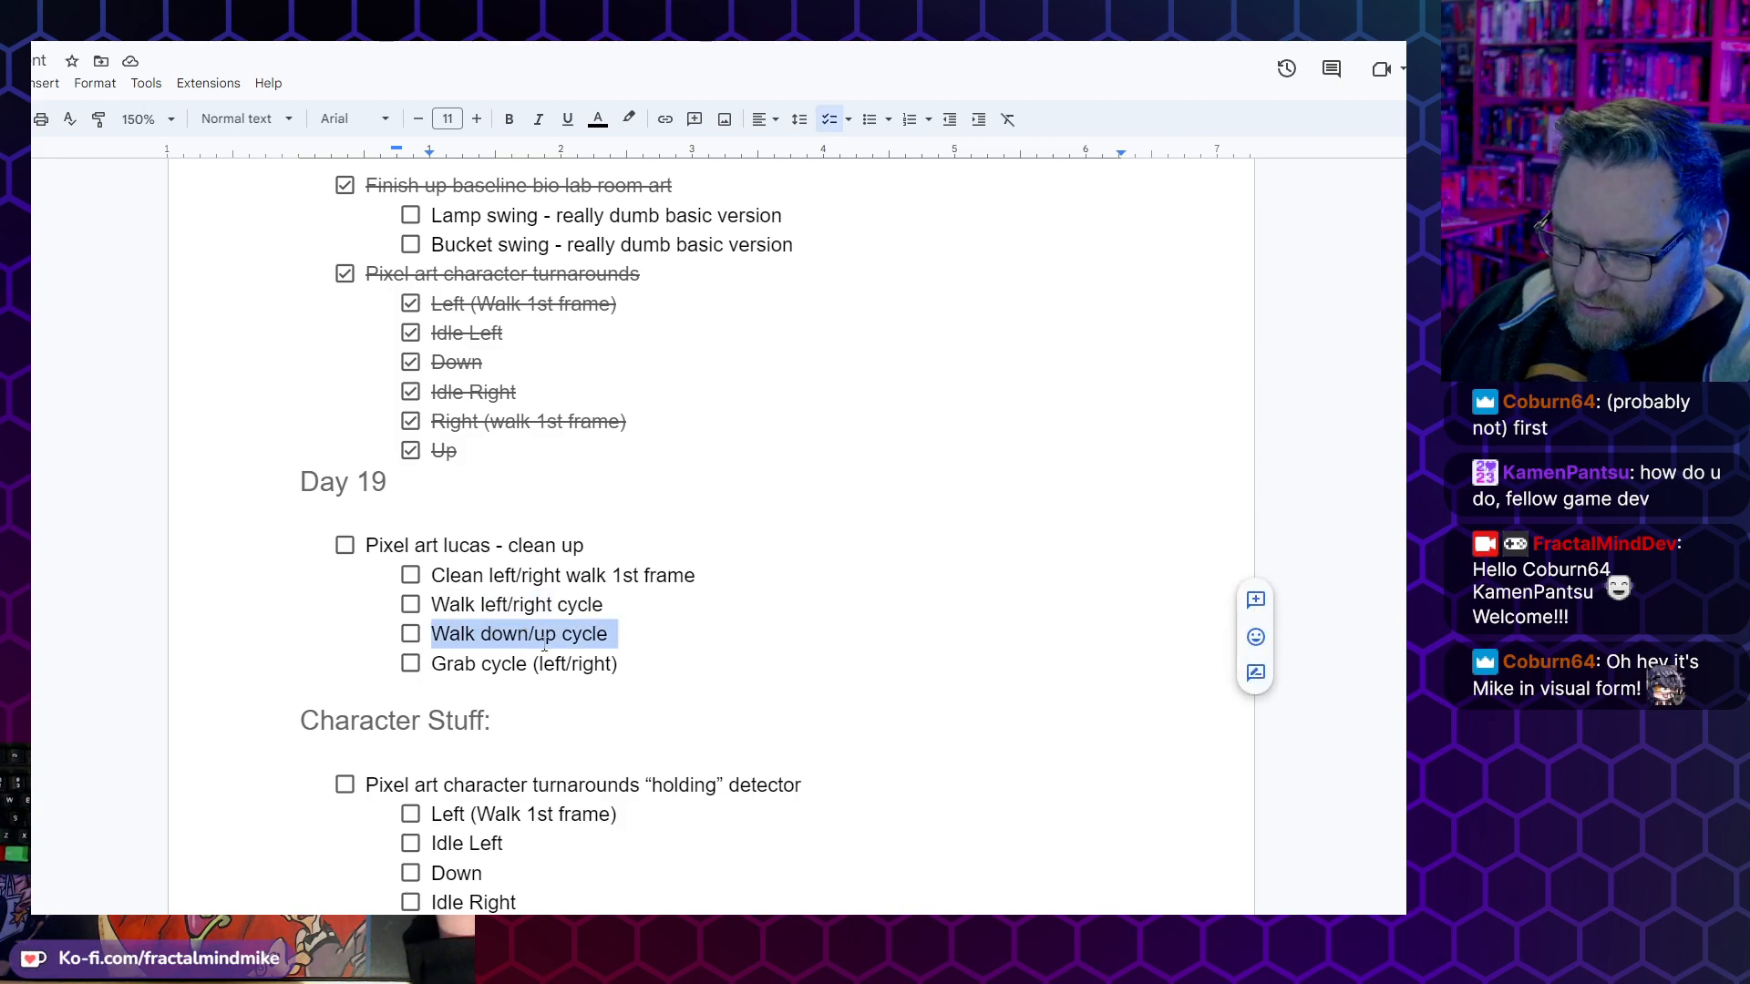
pyautogui.click(539, 644)
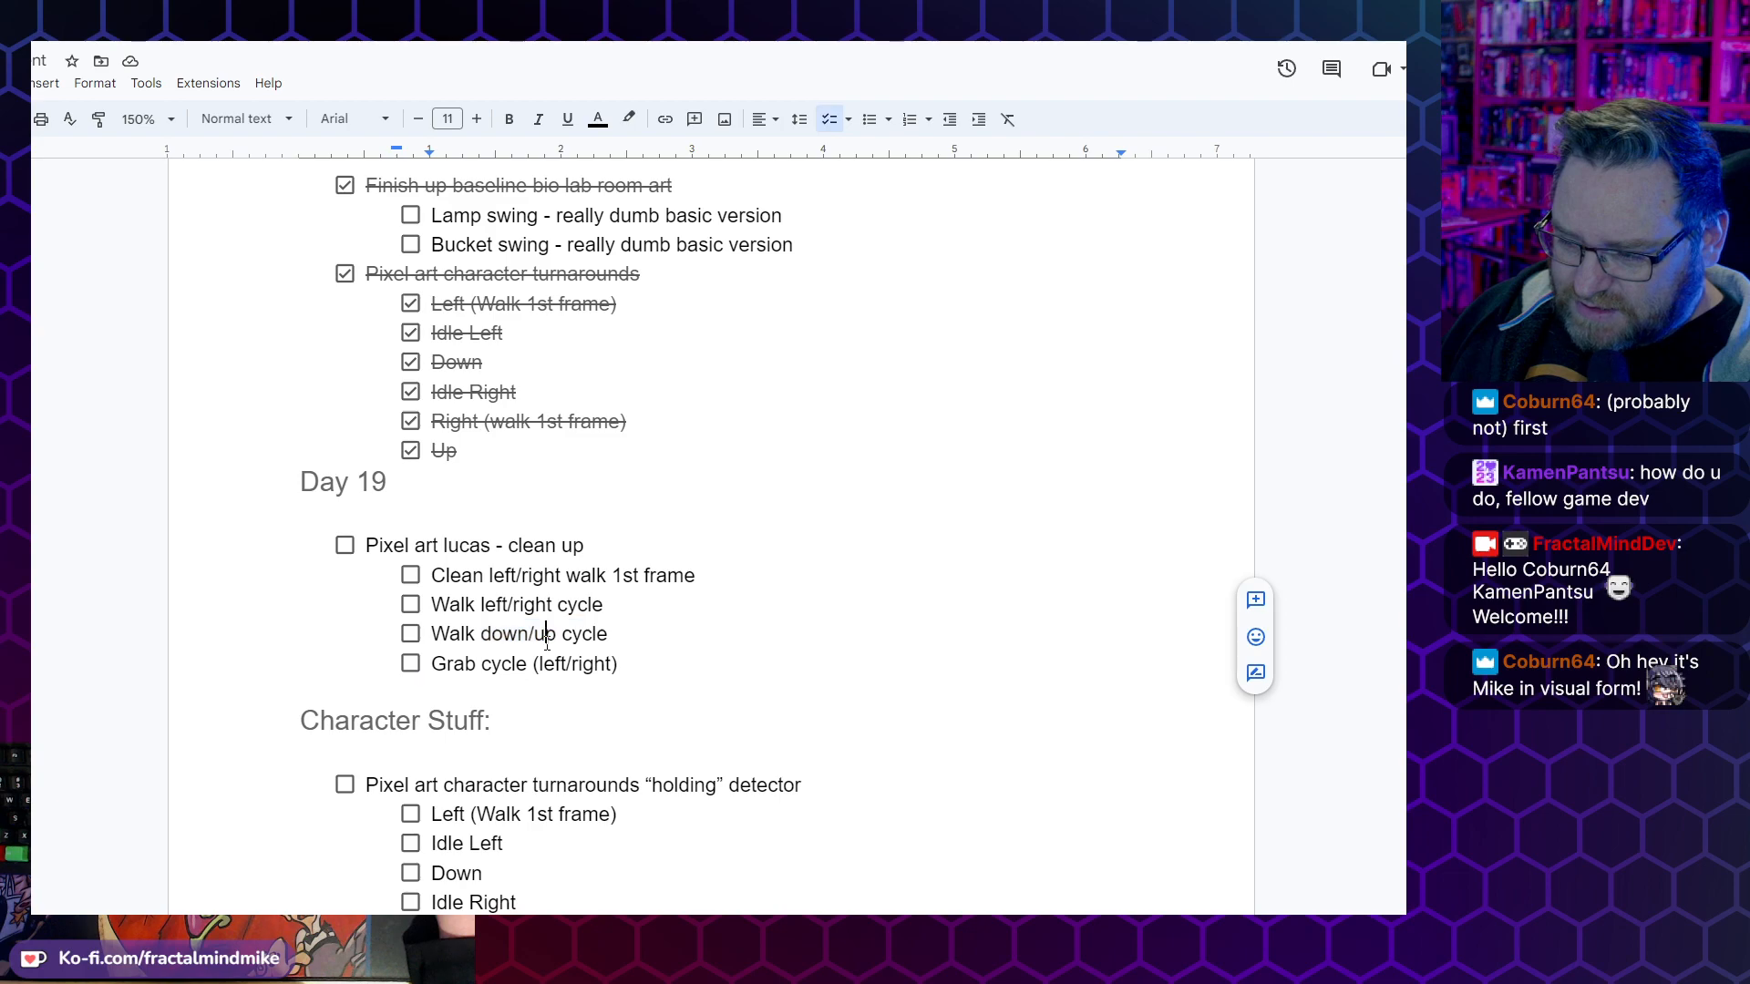
pyautogui.tripleClick(451, 666)
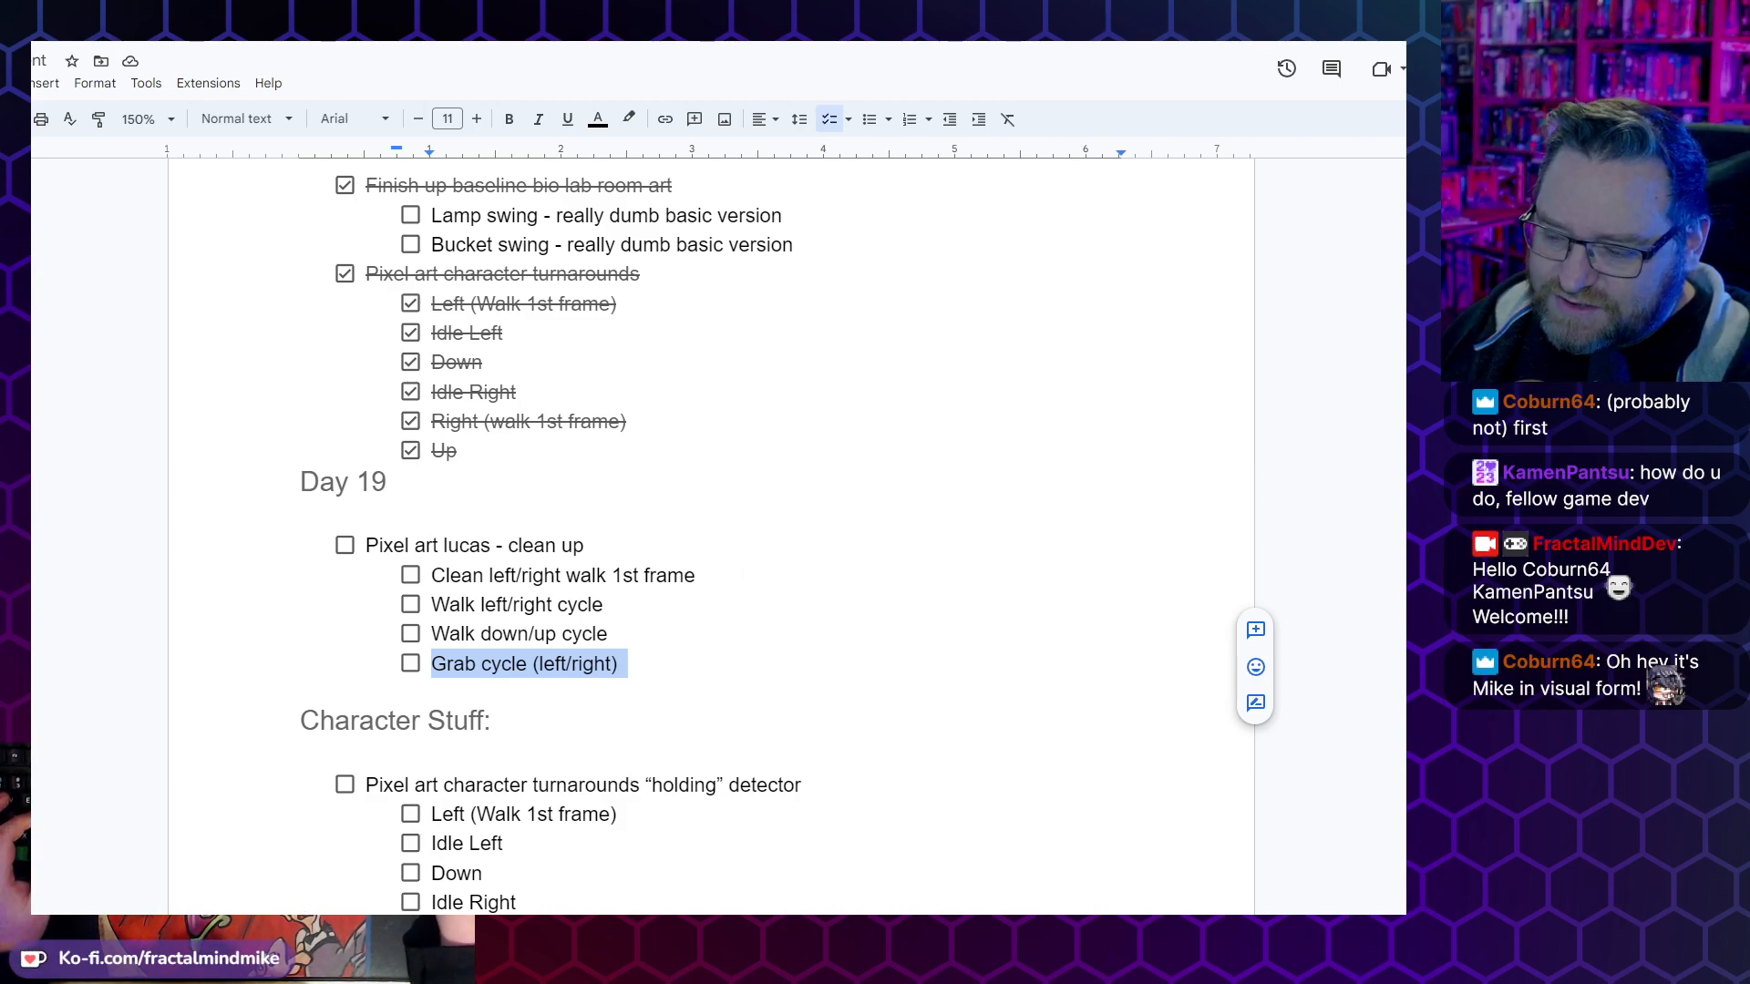
# - Switch to Lucas-Rotations.xcf in GIMP and examine the character's up, down and side walk cycle rows and the turnaround poses
pyautogui.moveTo(325, 933)
pyautogui.click(325, 848)
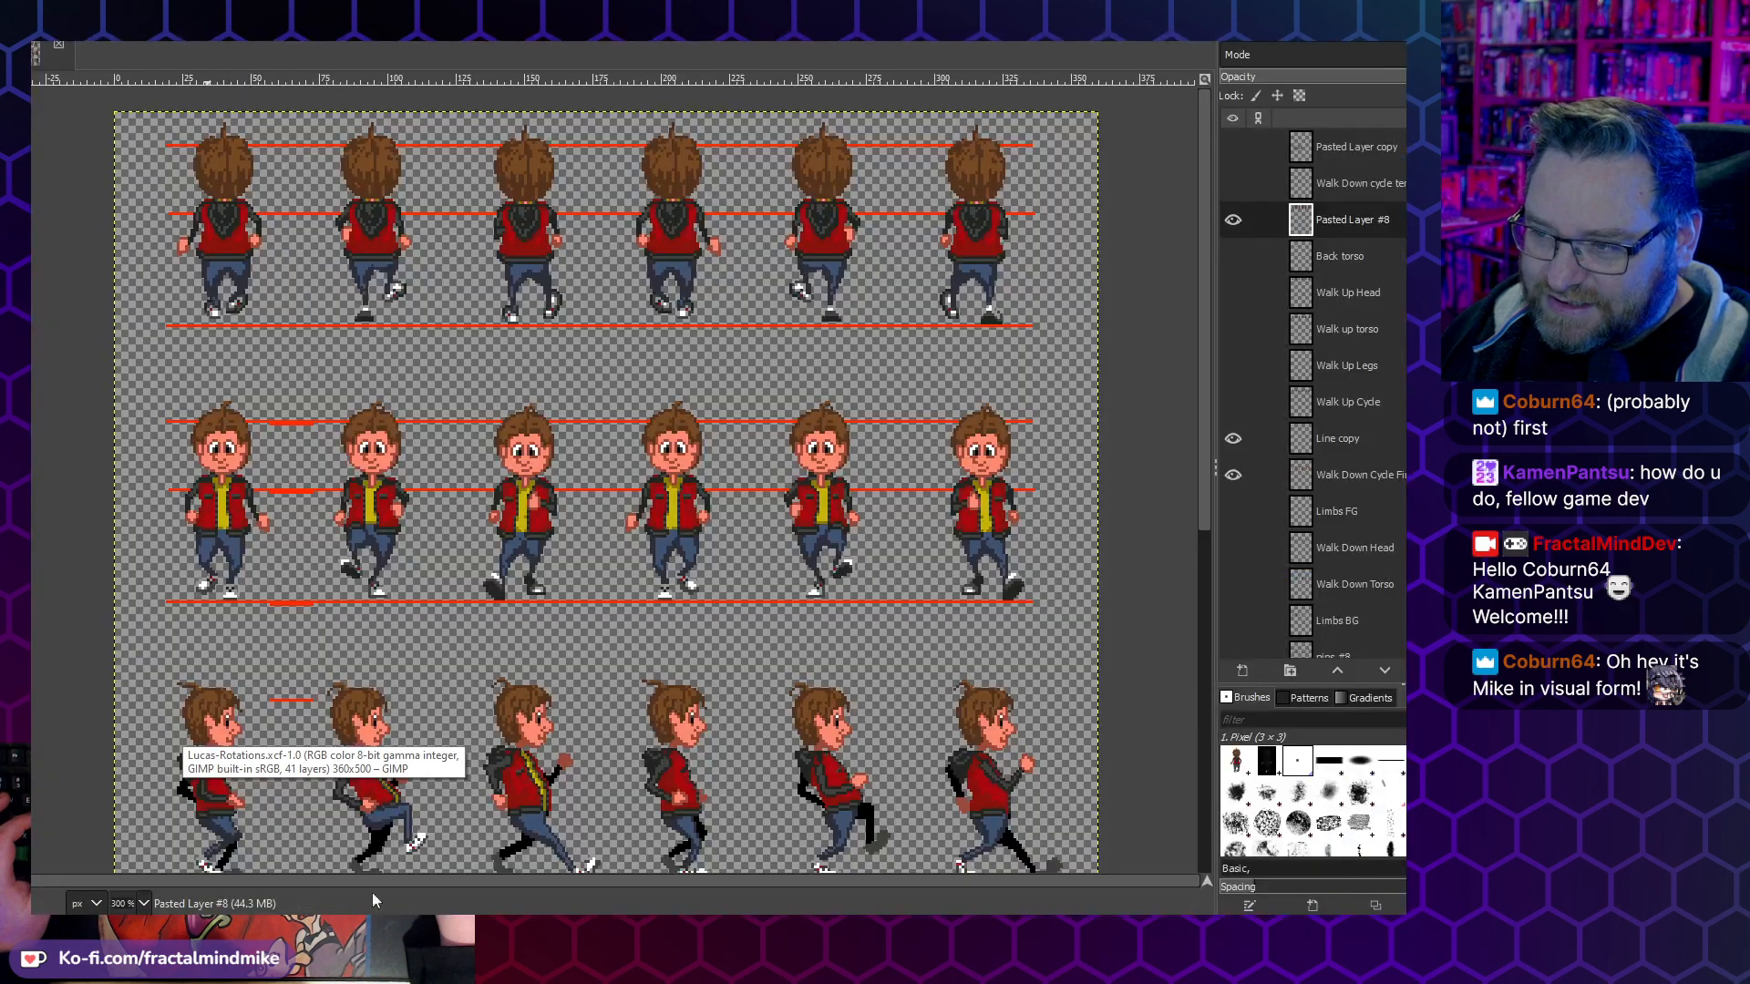
pyautogui.scroll(-6, 515, 556)
pyautogui.scroll(4, 466, 511)
pyautogui.scroll(-5, 467, 510)
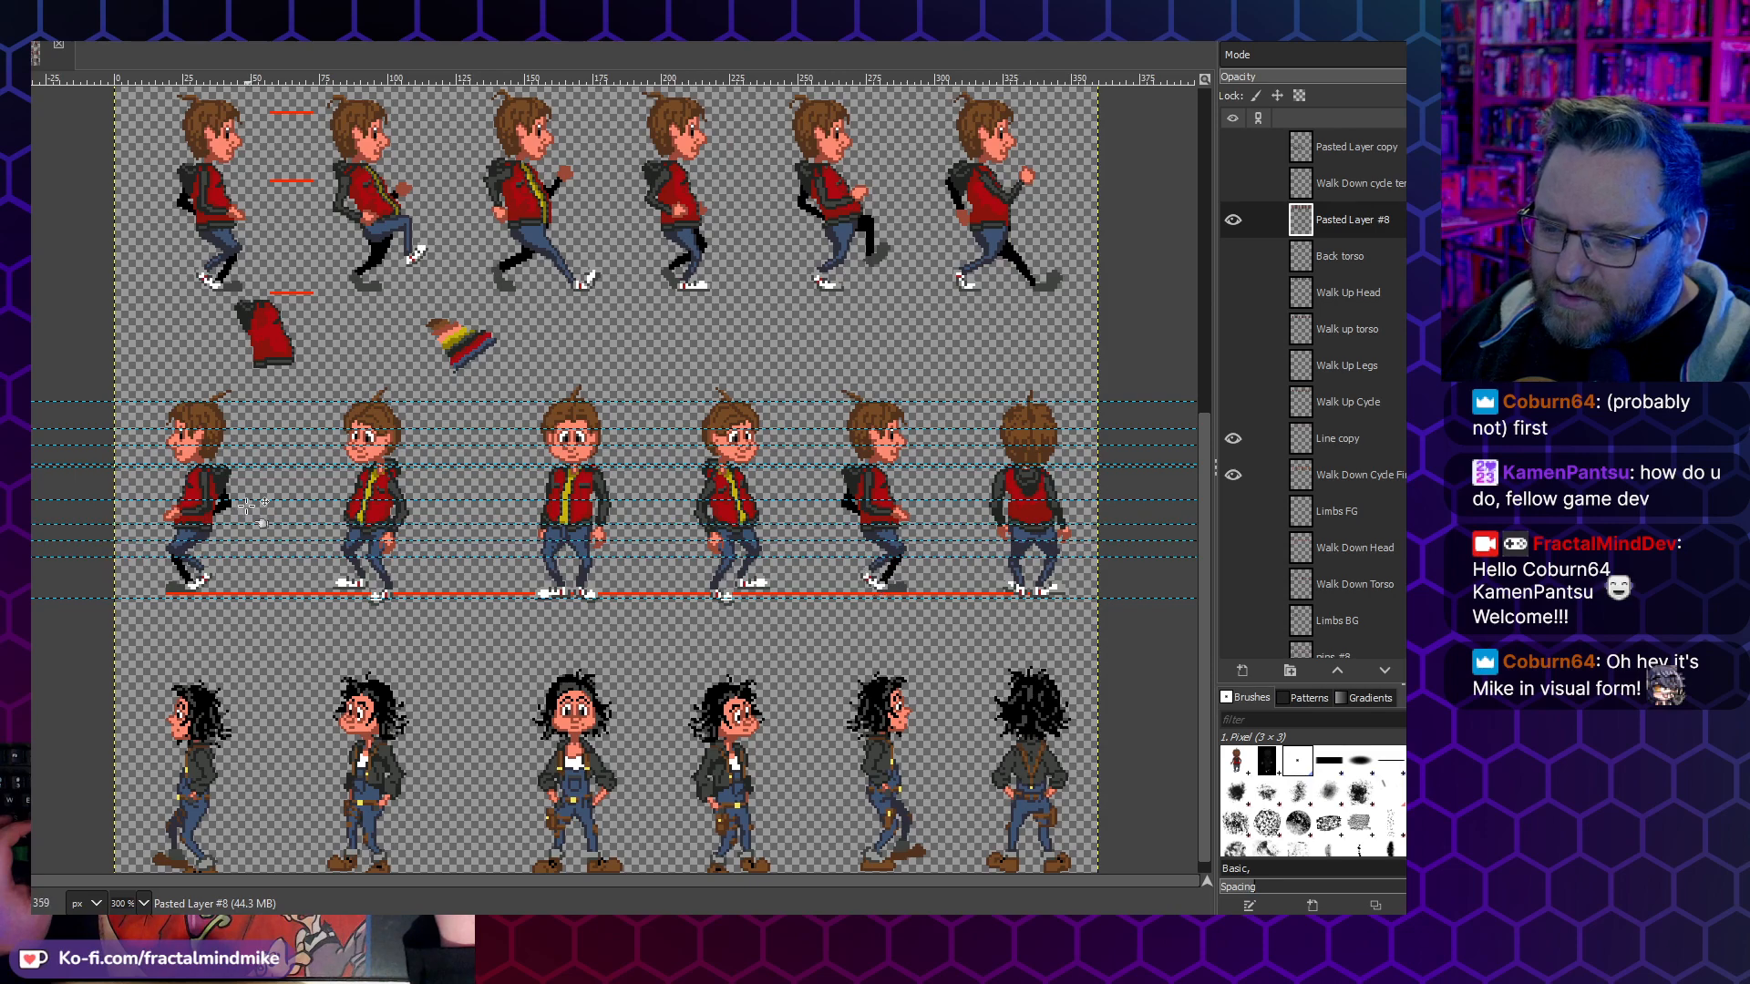
pyautogui.scroll(3, 237, 527)
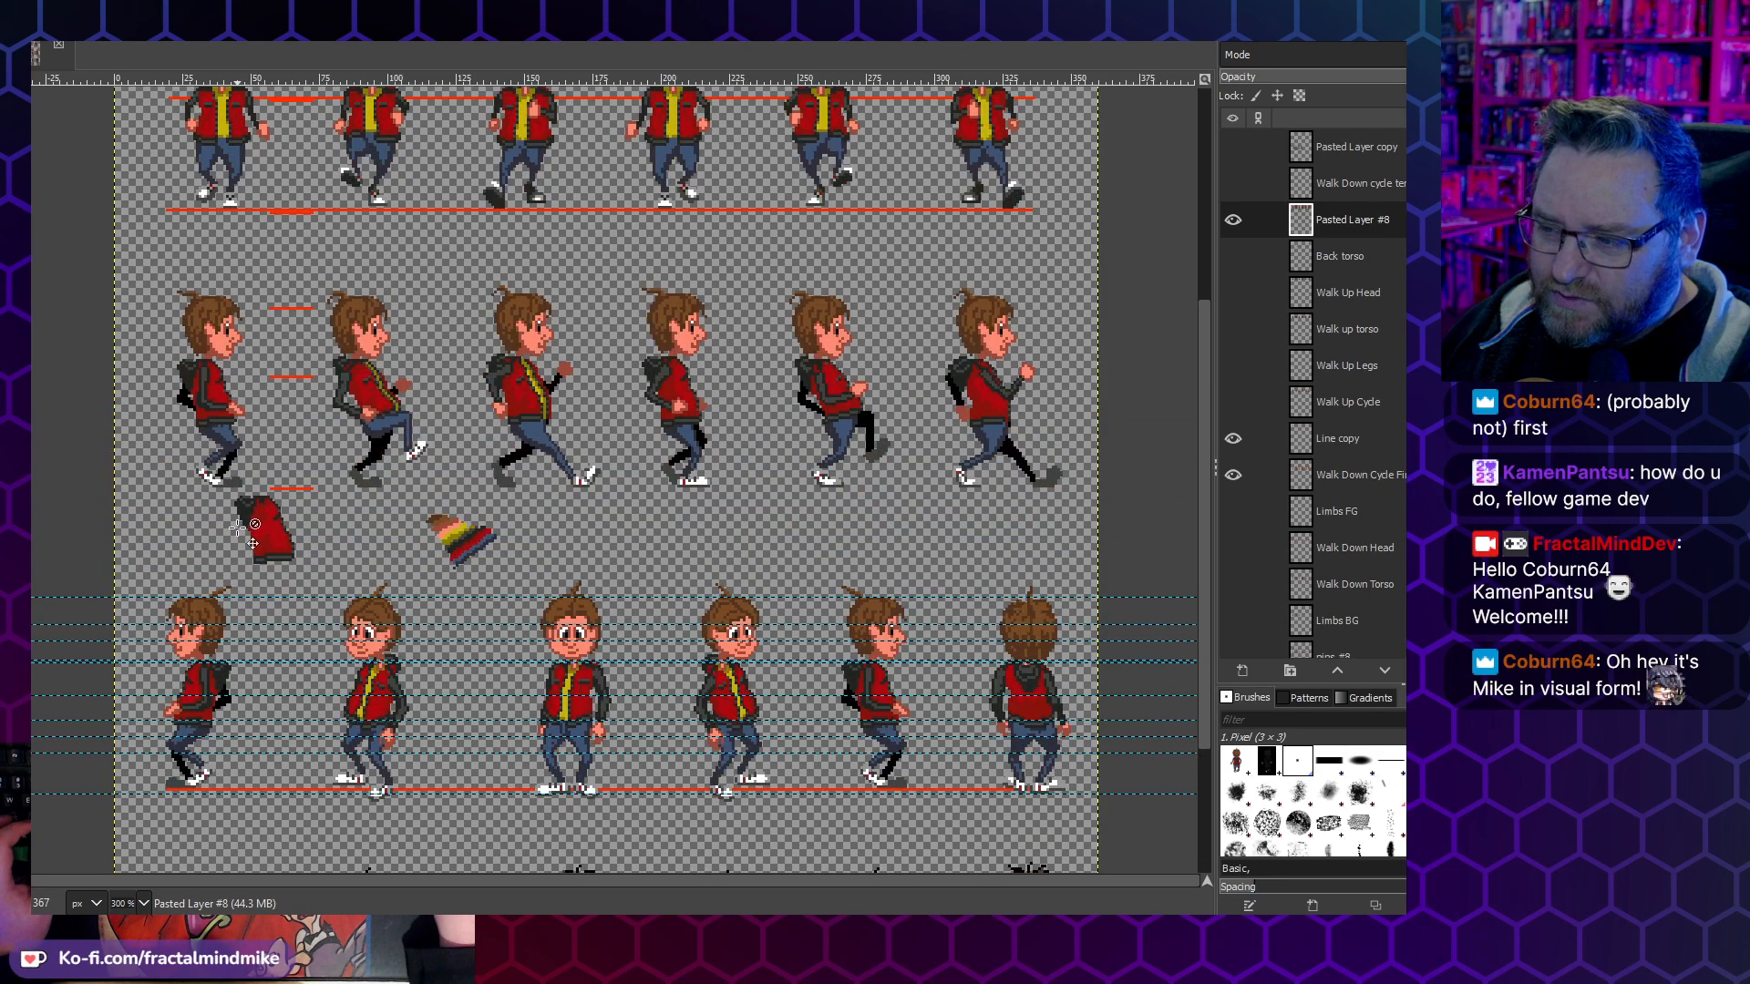
pyautogui.scroll(3, 273, 369)
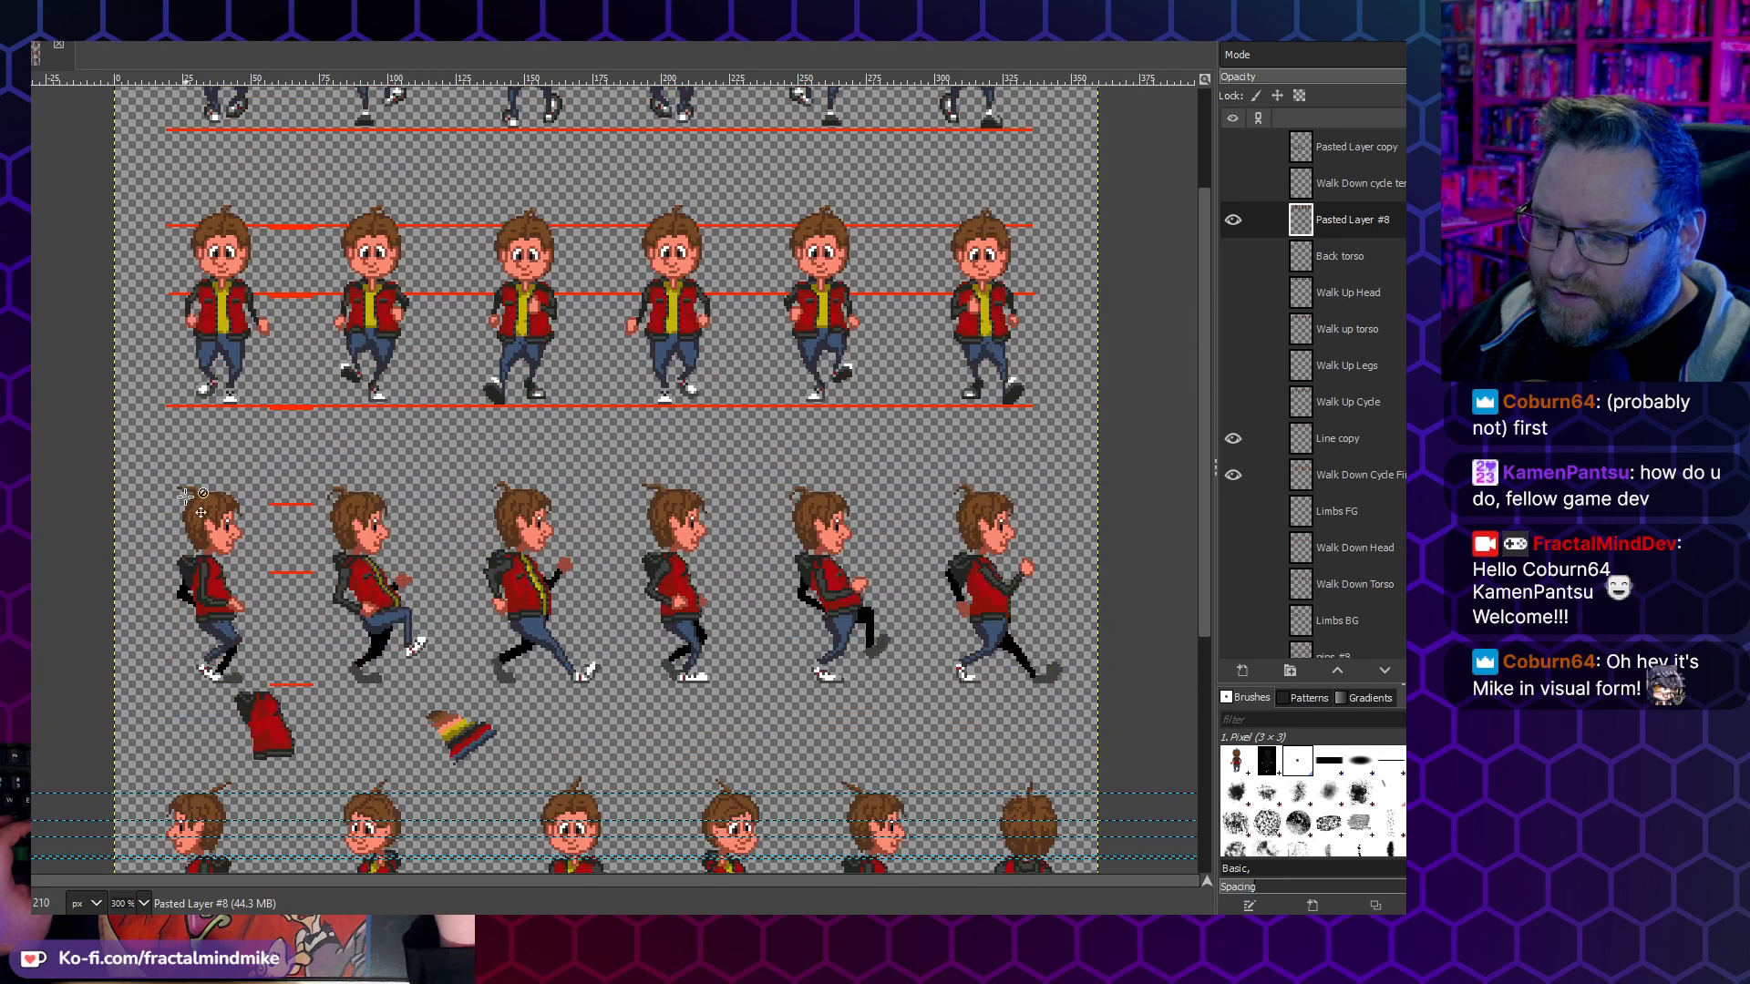
pyautogui.scroll(-3, 208, 554)
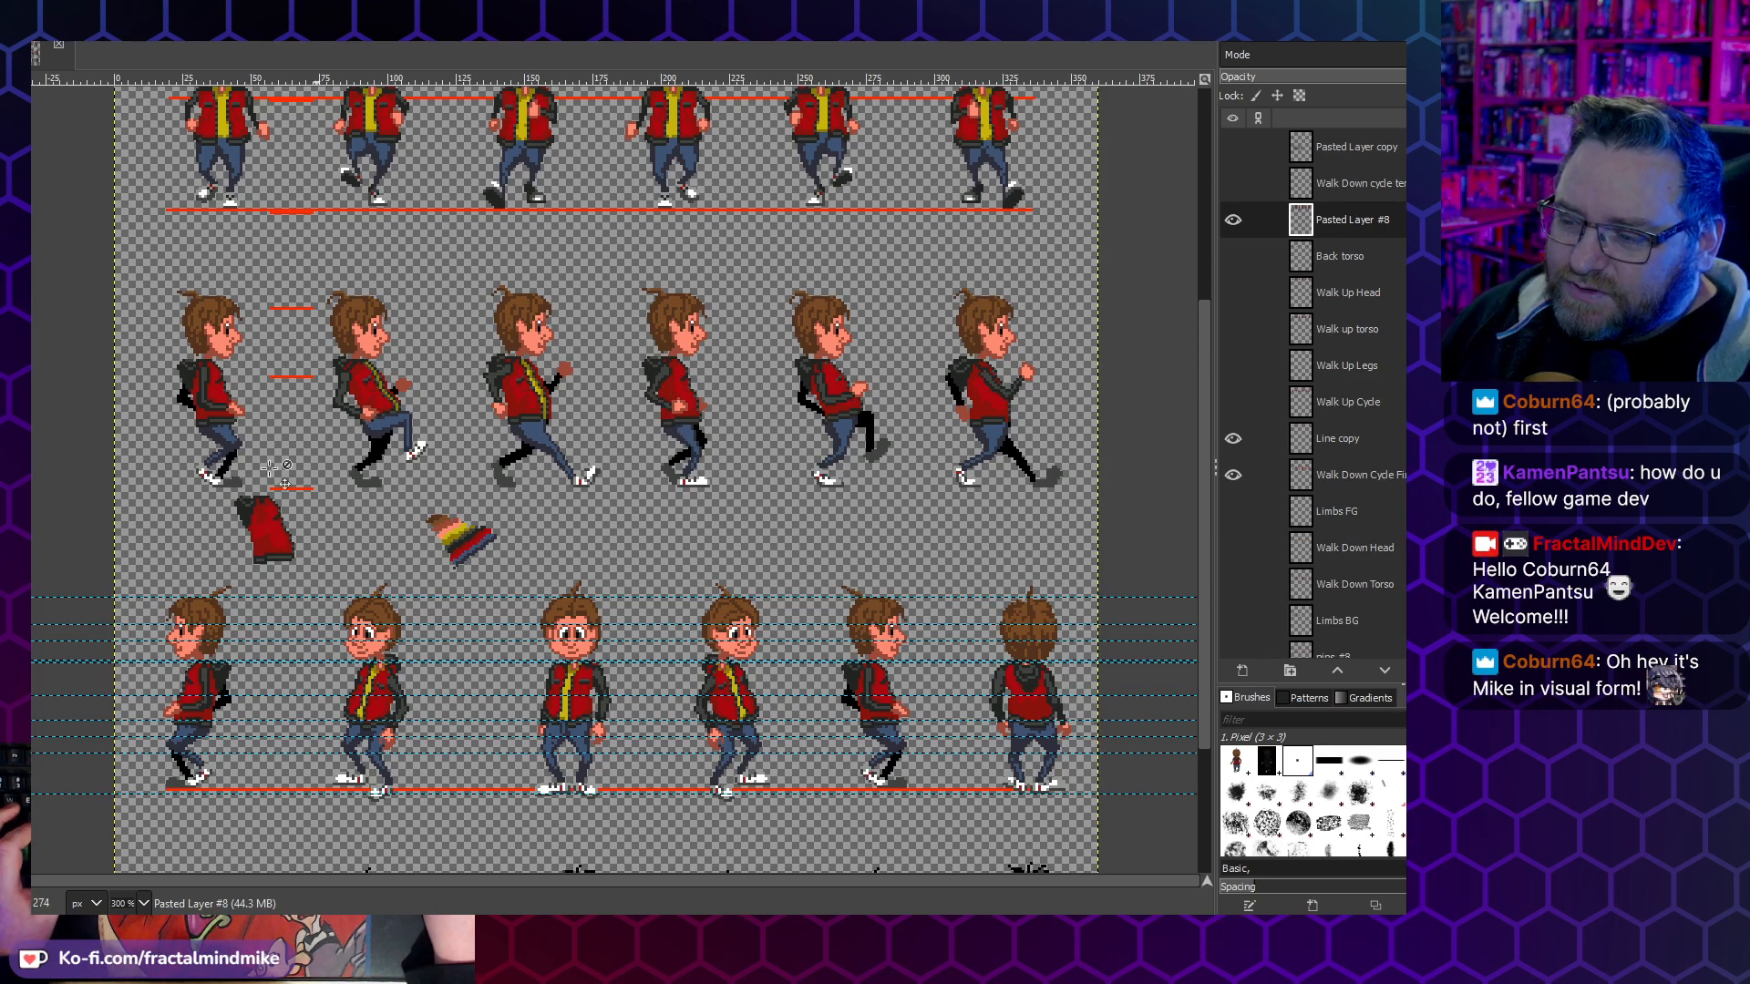
pyautogui.scroll(3, 1046, 717)
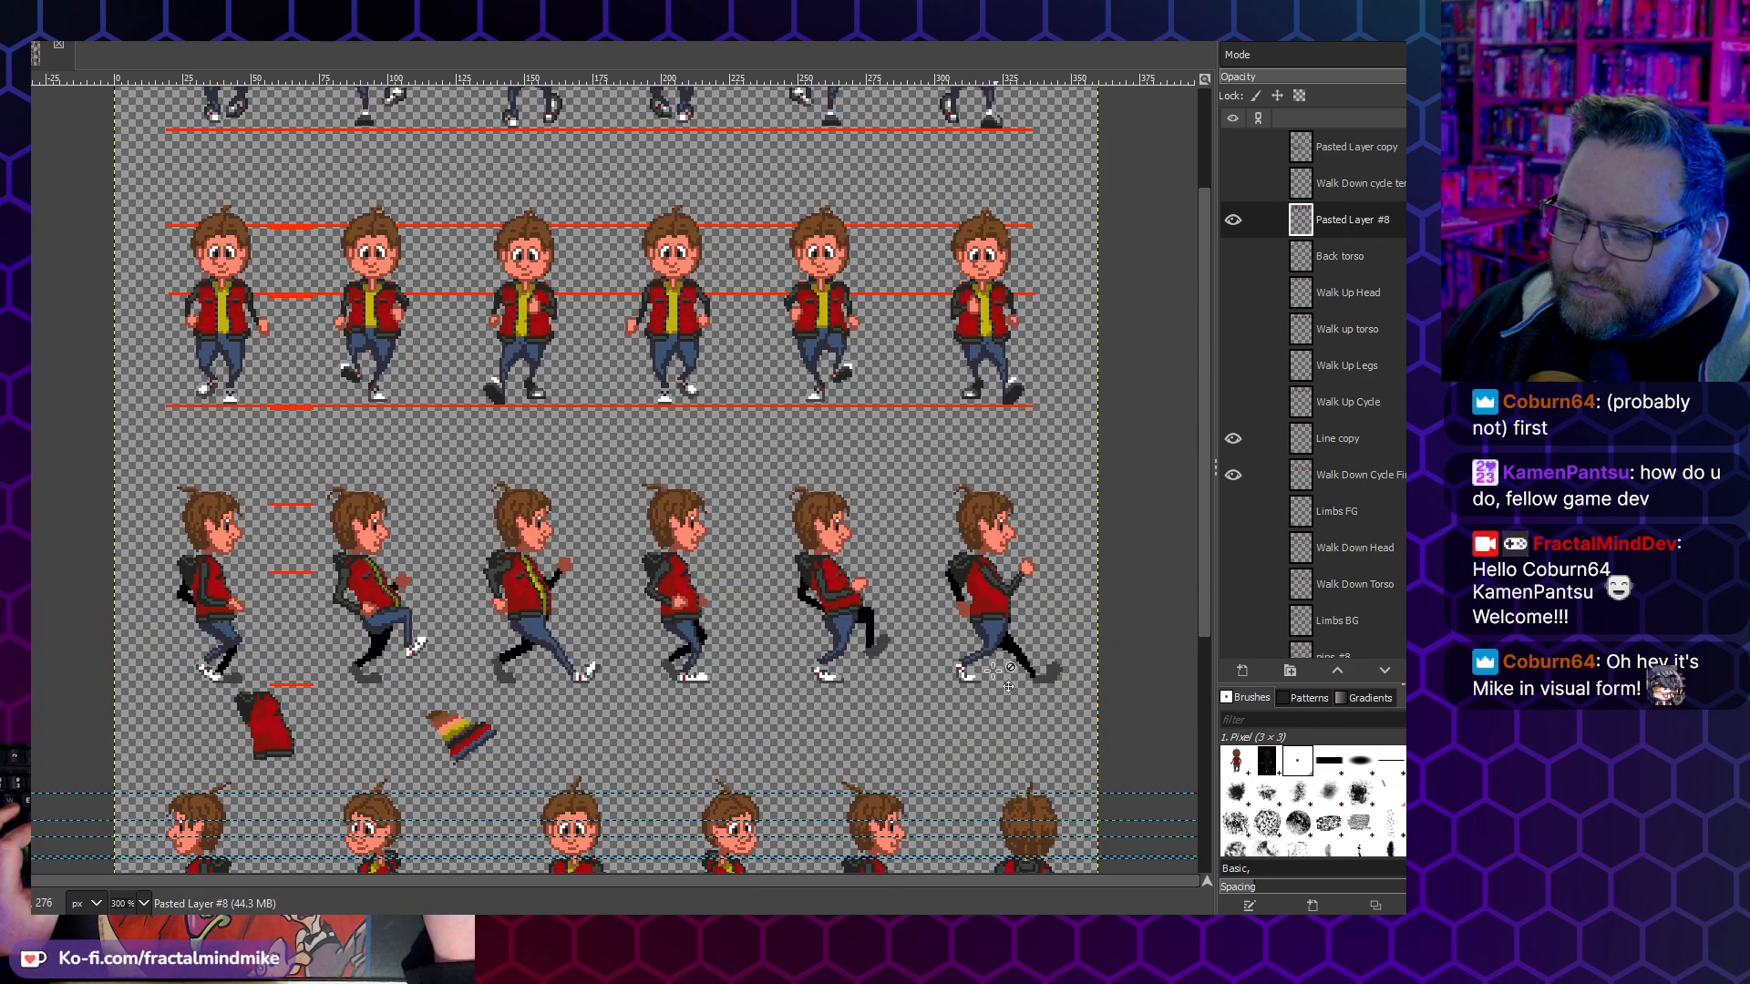
pyautogui.scroll(-3, 998, 672)
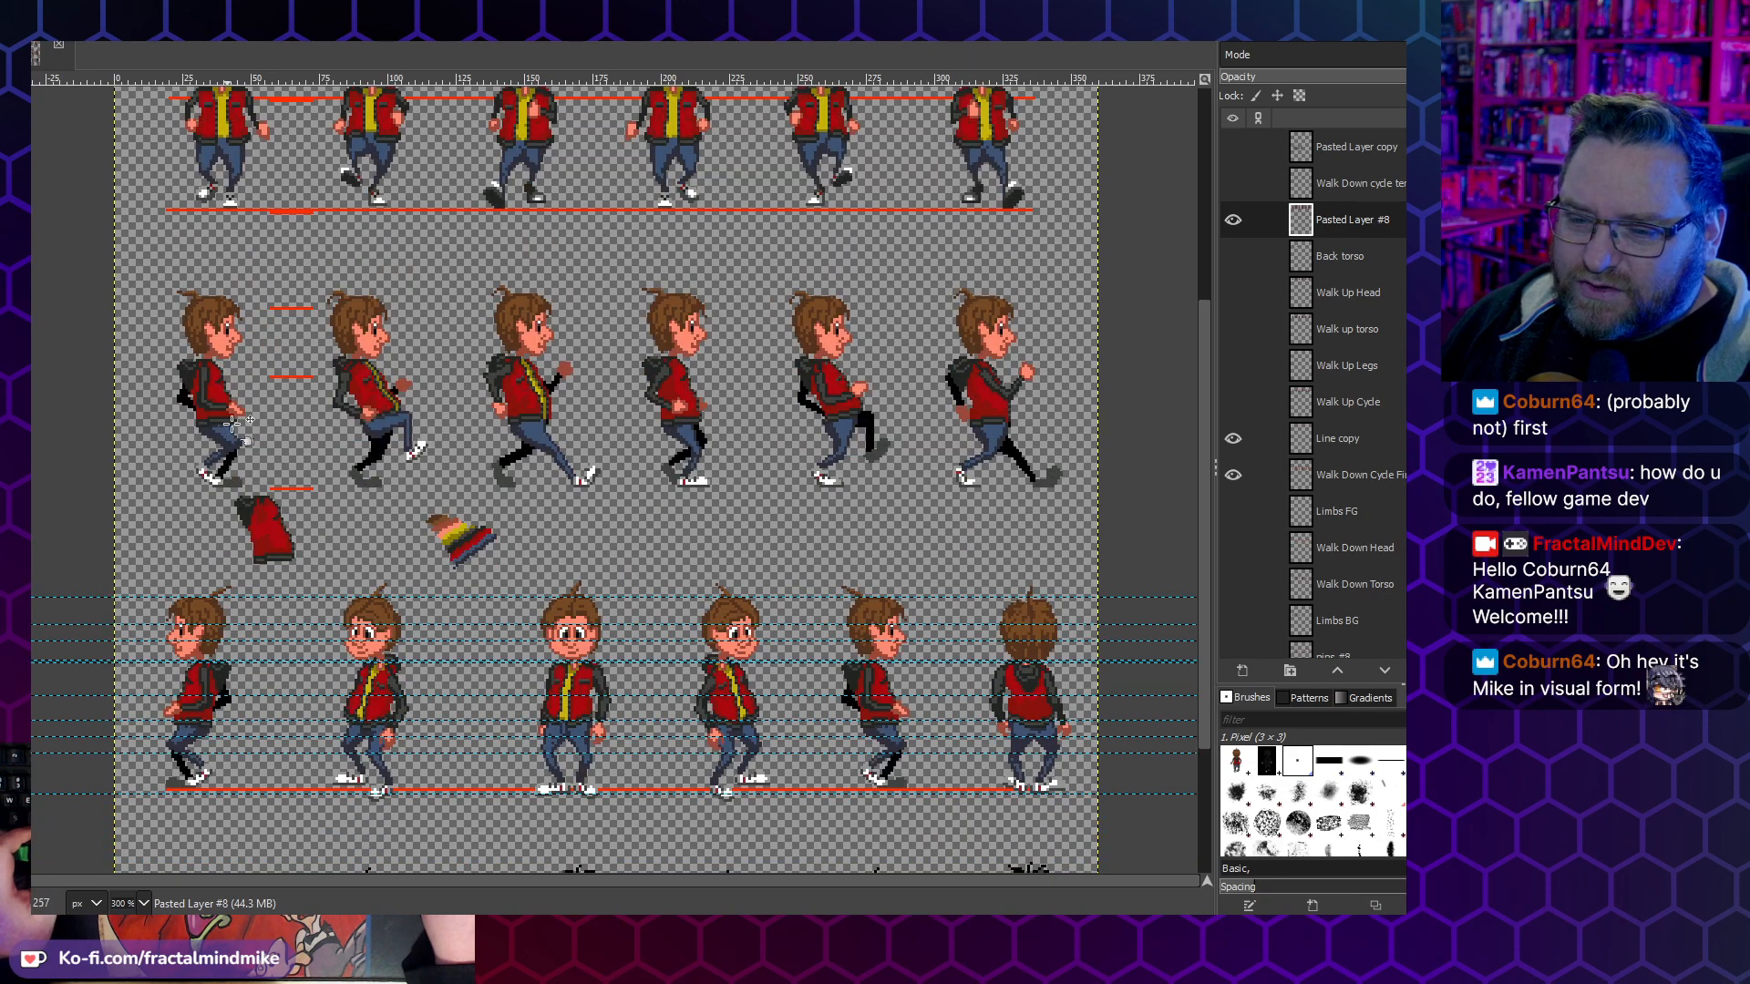
pyautogui.scroll(3, 814, 480)
pyautogui.scroll(3, 814, 480)
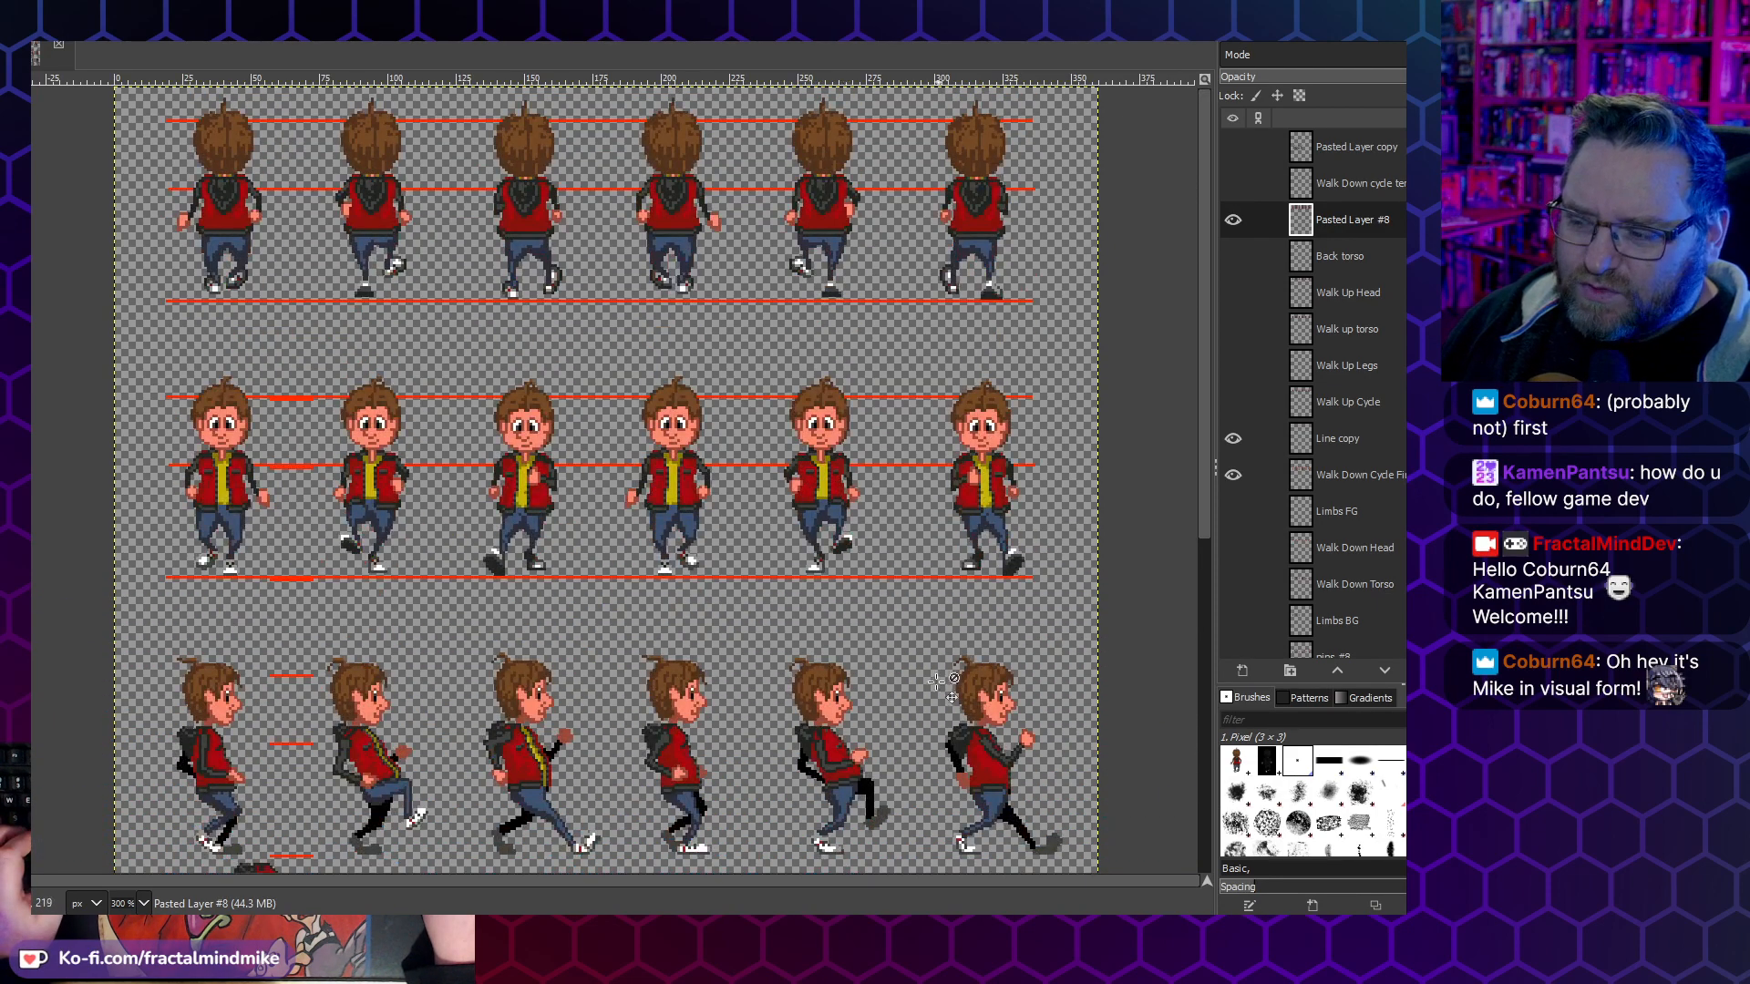
# - Examine the walk cycle layers in the layer list and compare the walk cycle rows with the turnaround sprites
pyautogui.scroll(-3, 943, 675)
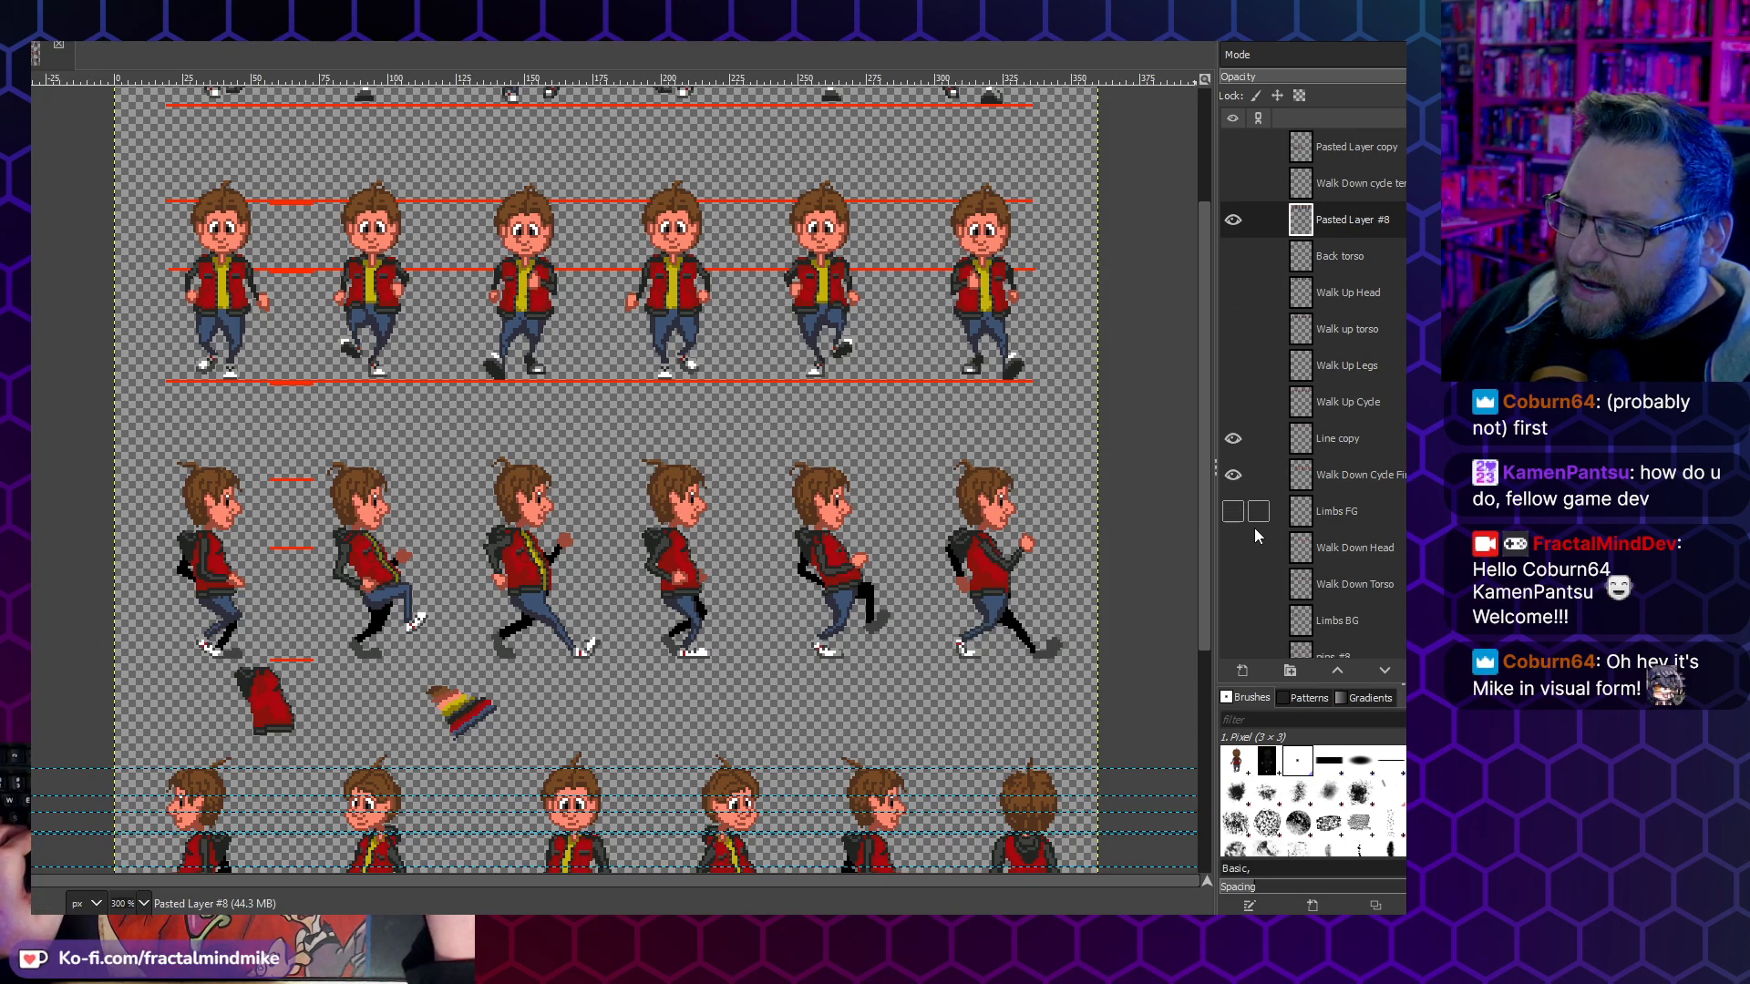
pyautogui.scroll(-3, 1236, 538)
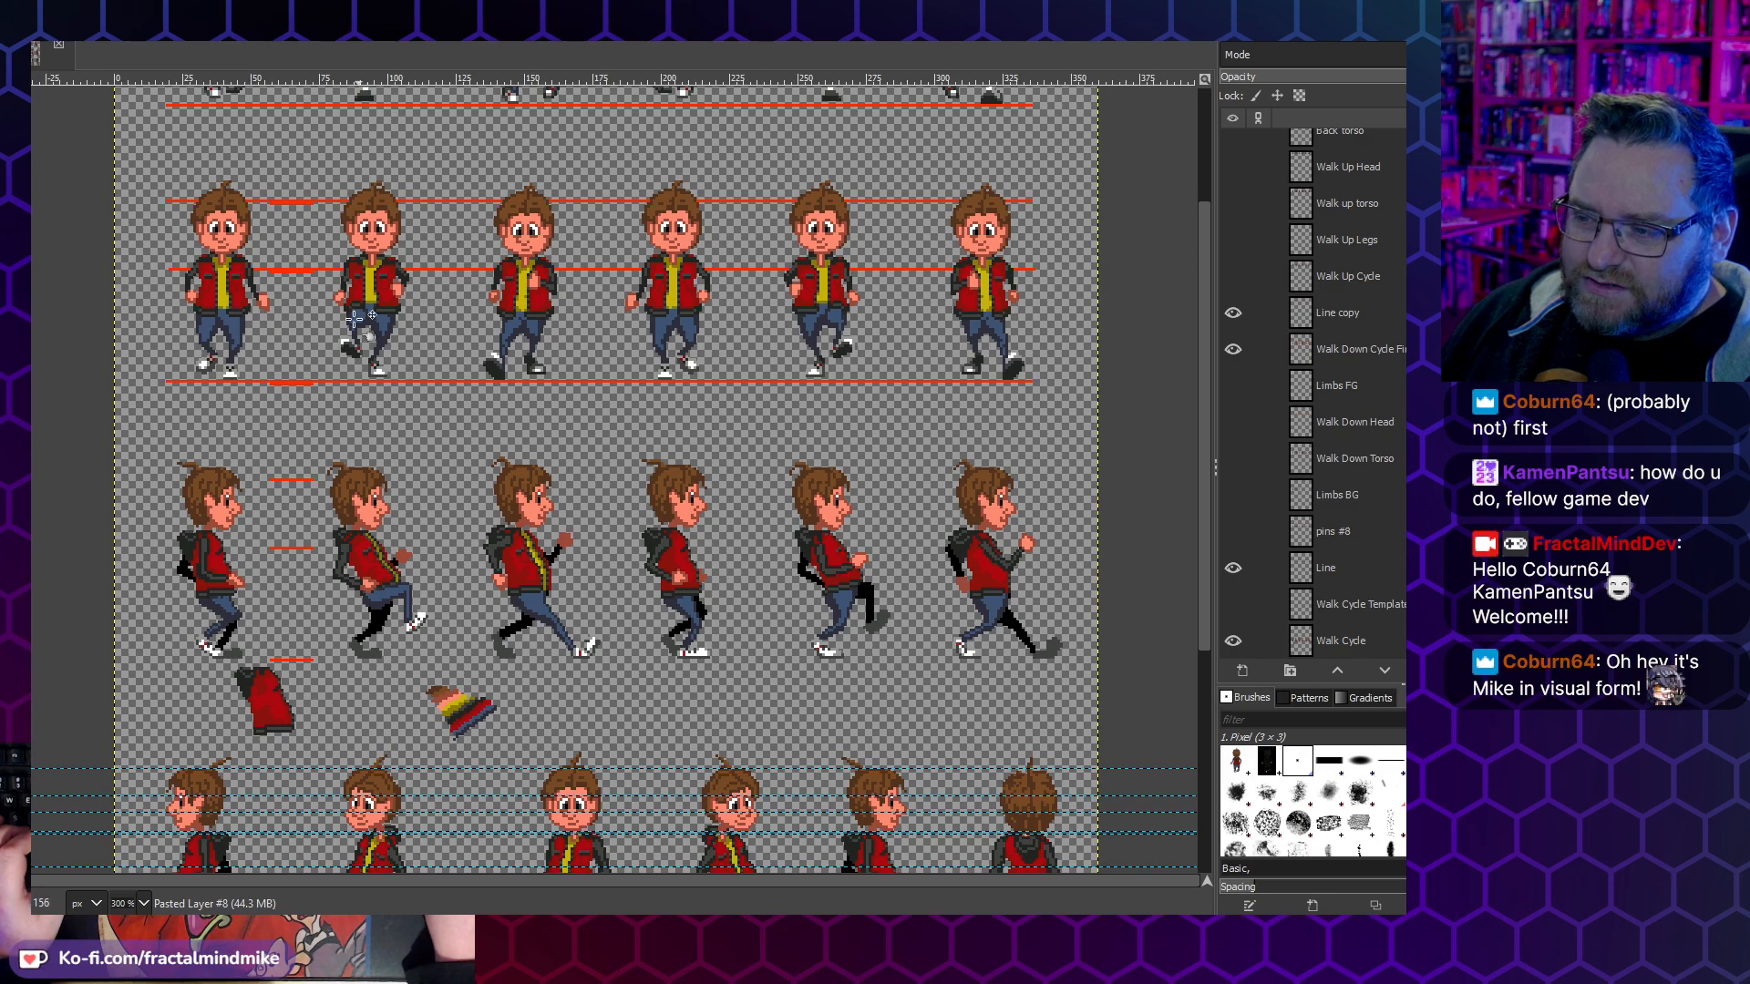
pyautogui.scroll(3, 641, 504)
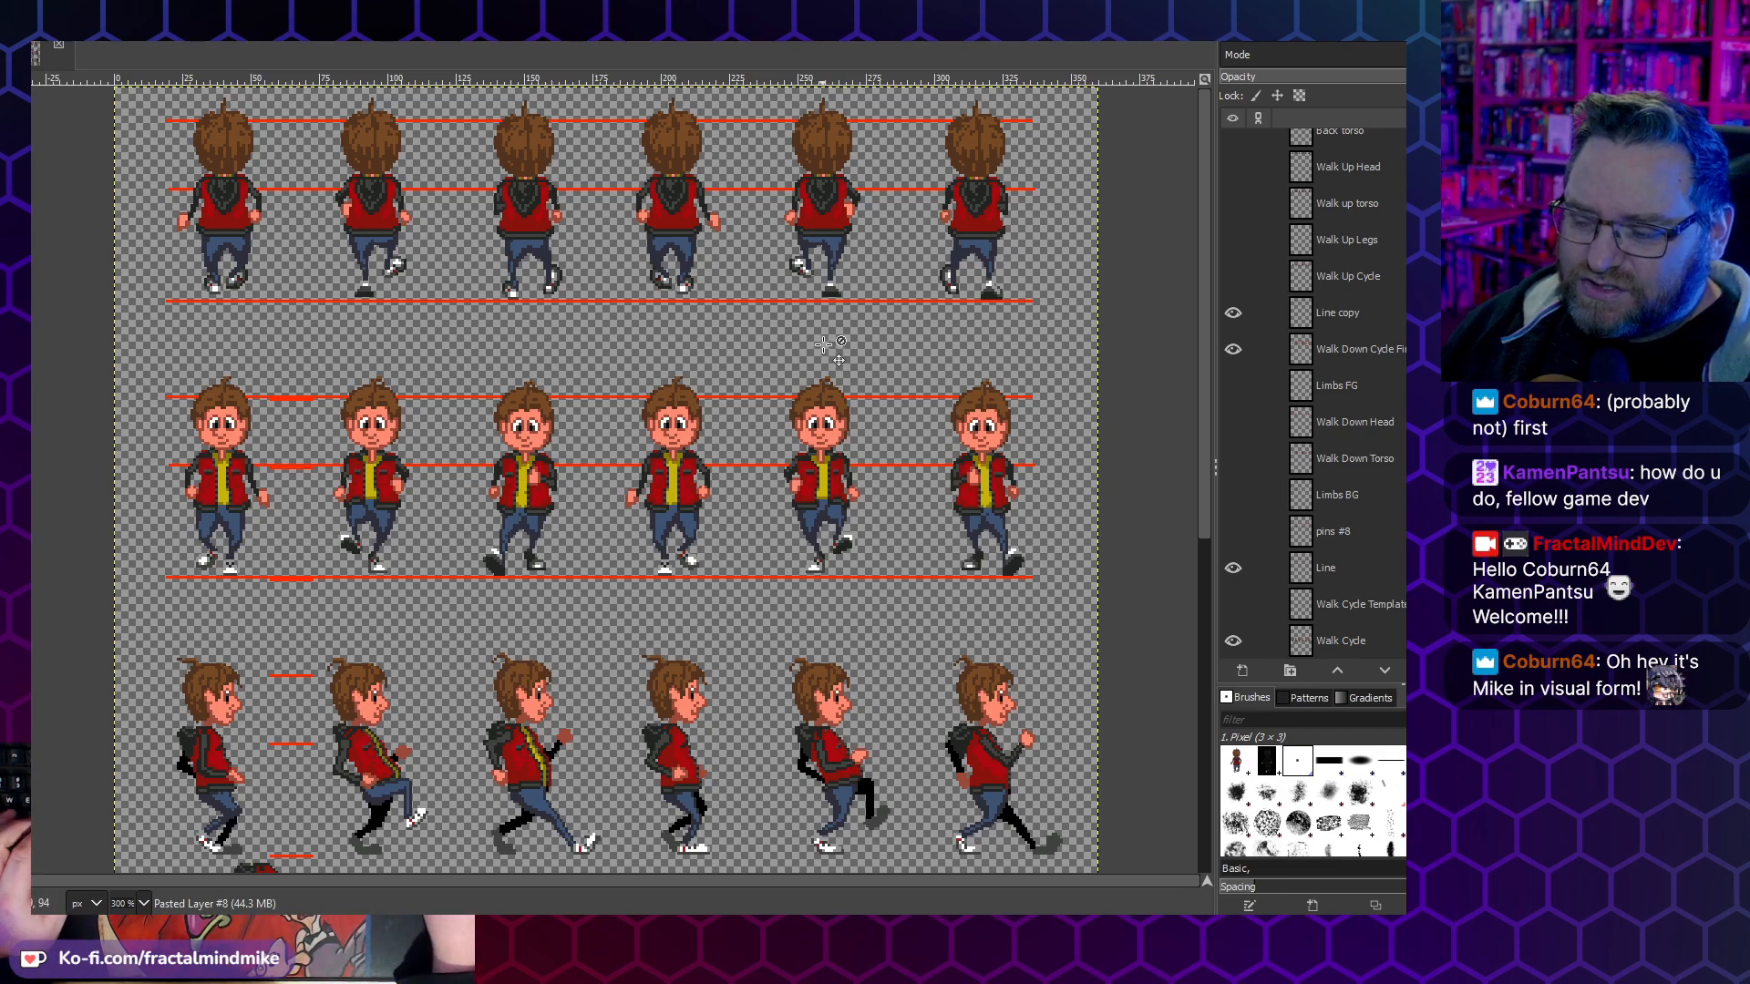
pyautogui.scroll(-5, 465, 496)
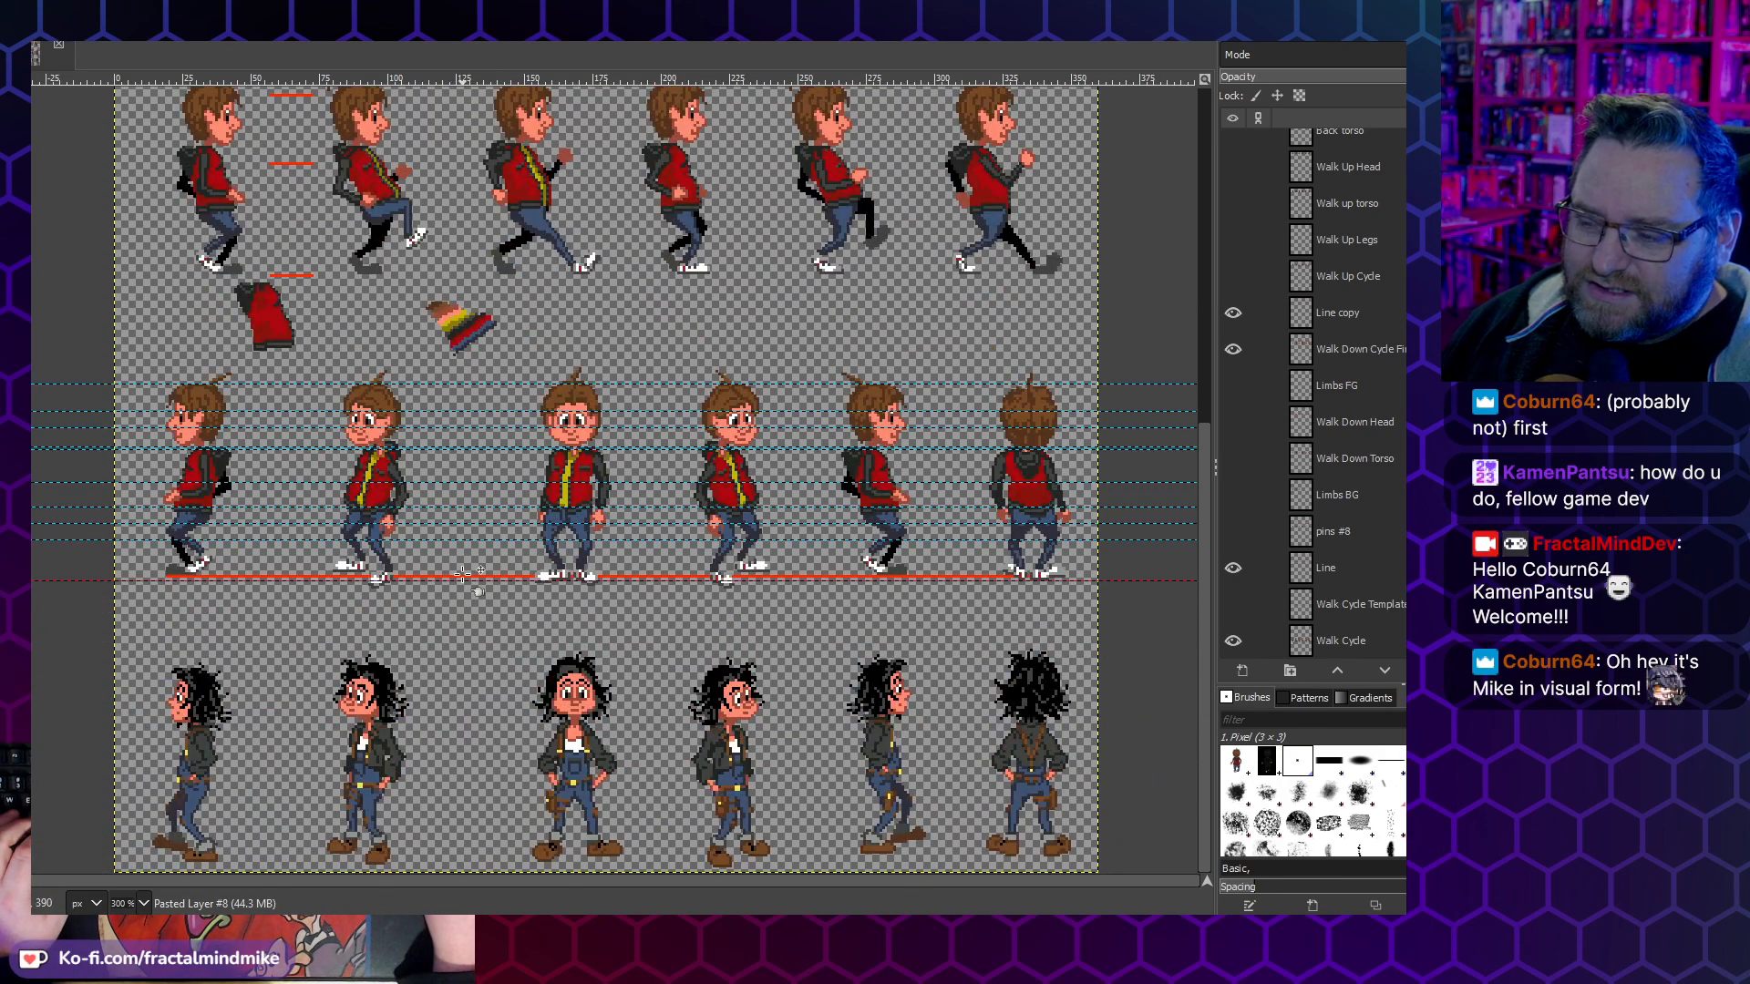
pyautogui.scroll(2, 466, 516)
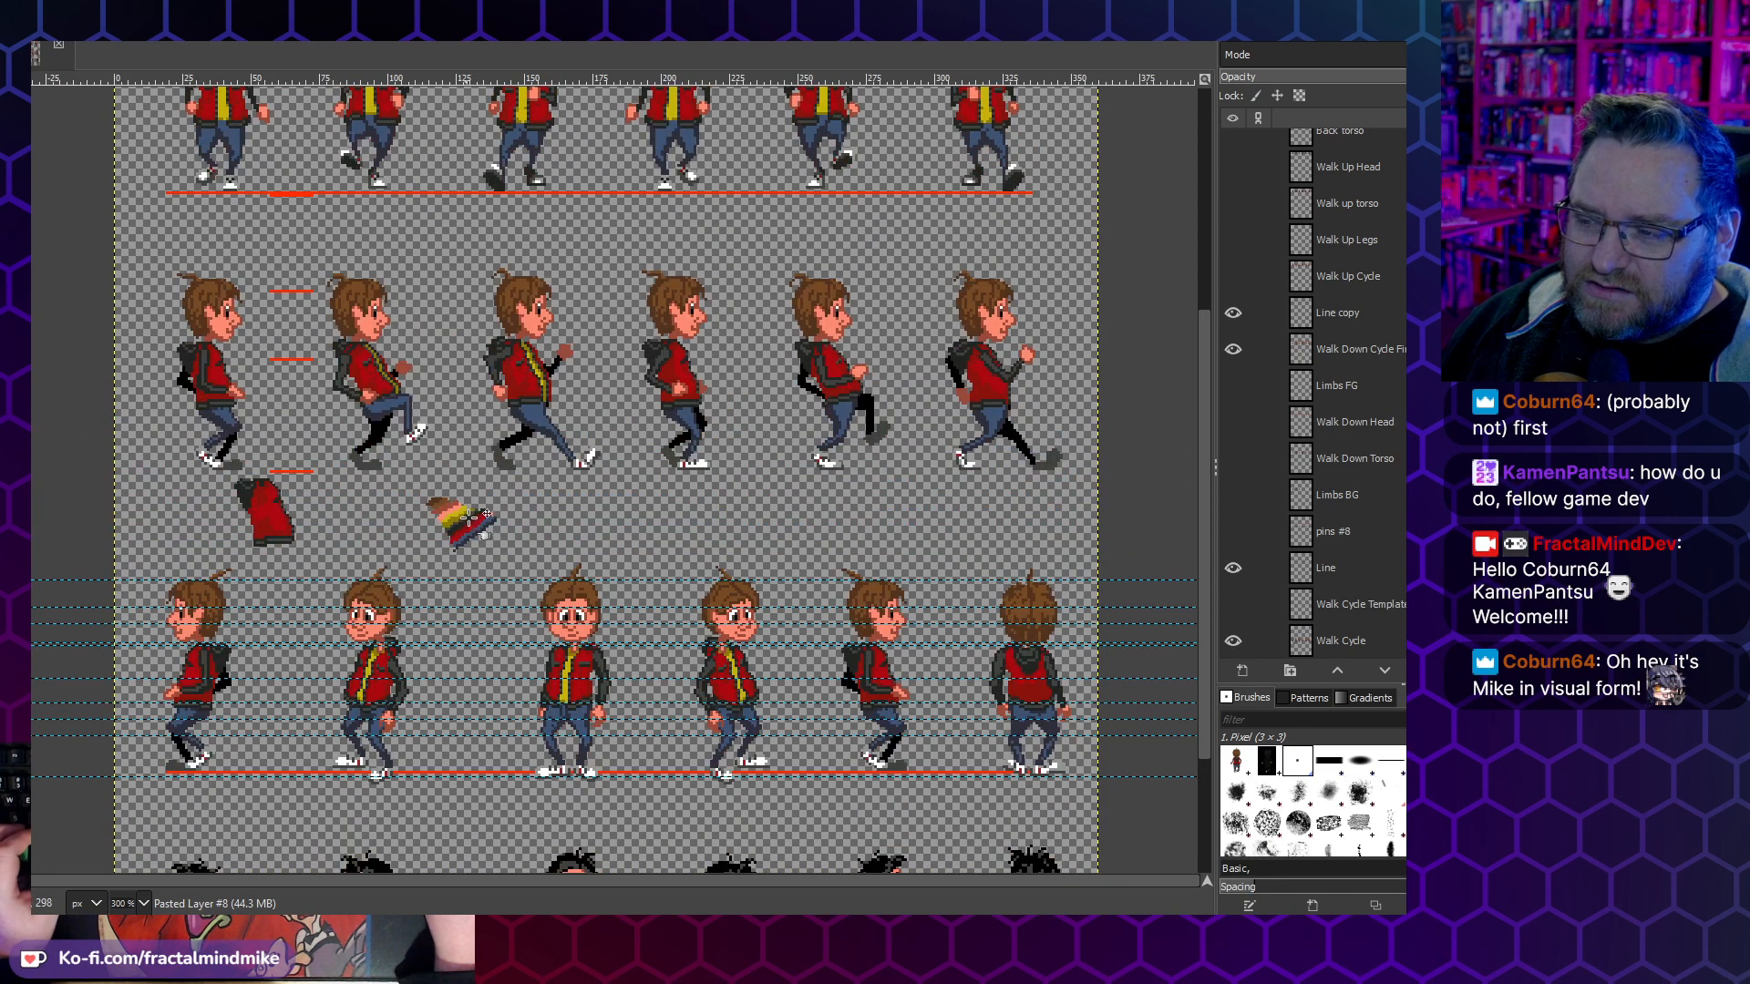
pyautogui.scroll(2, 466, 517)
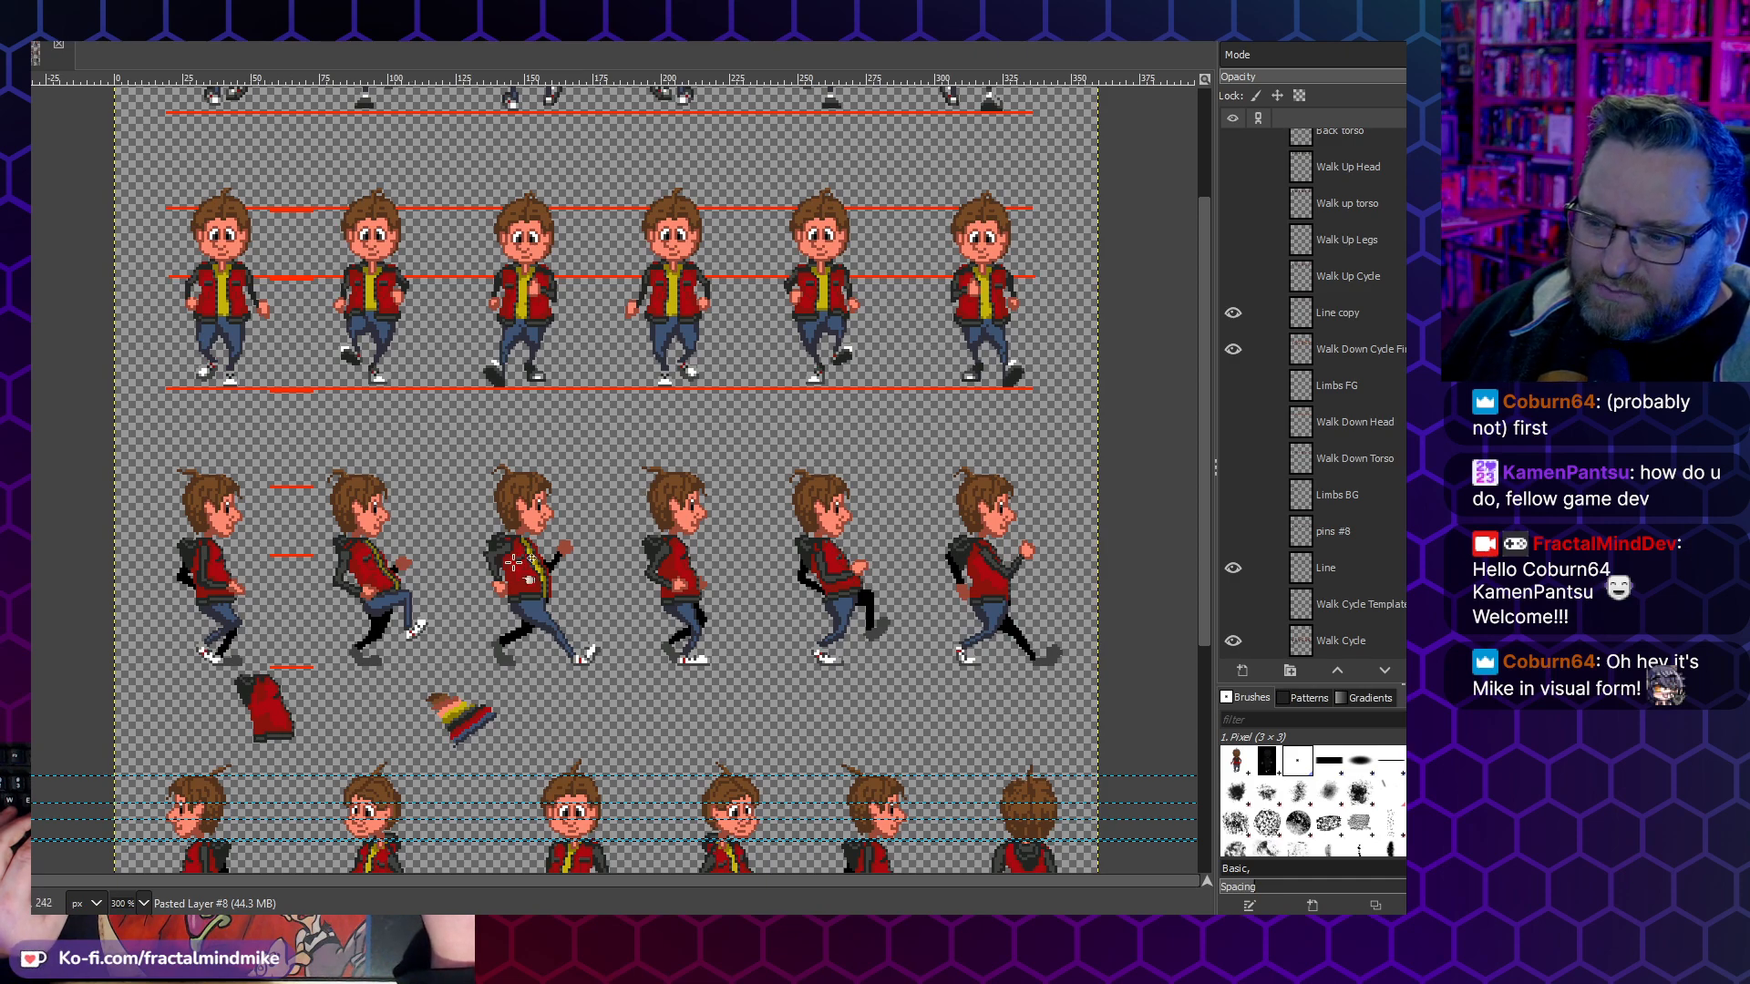
pyautogui.scroll(2, 622, 579)
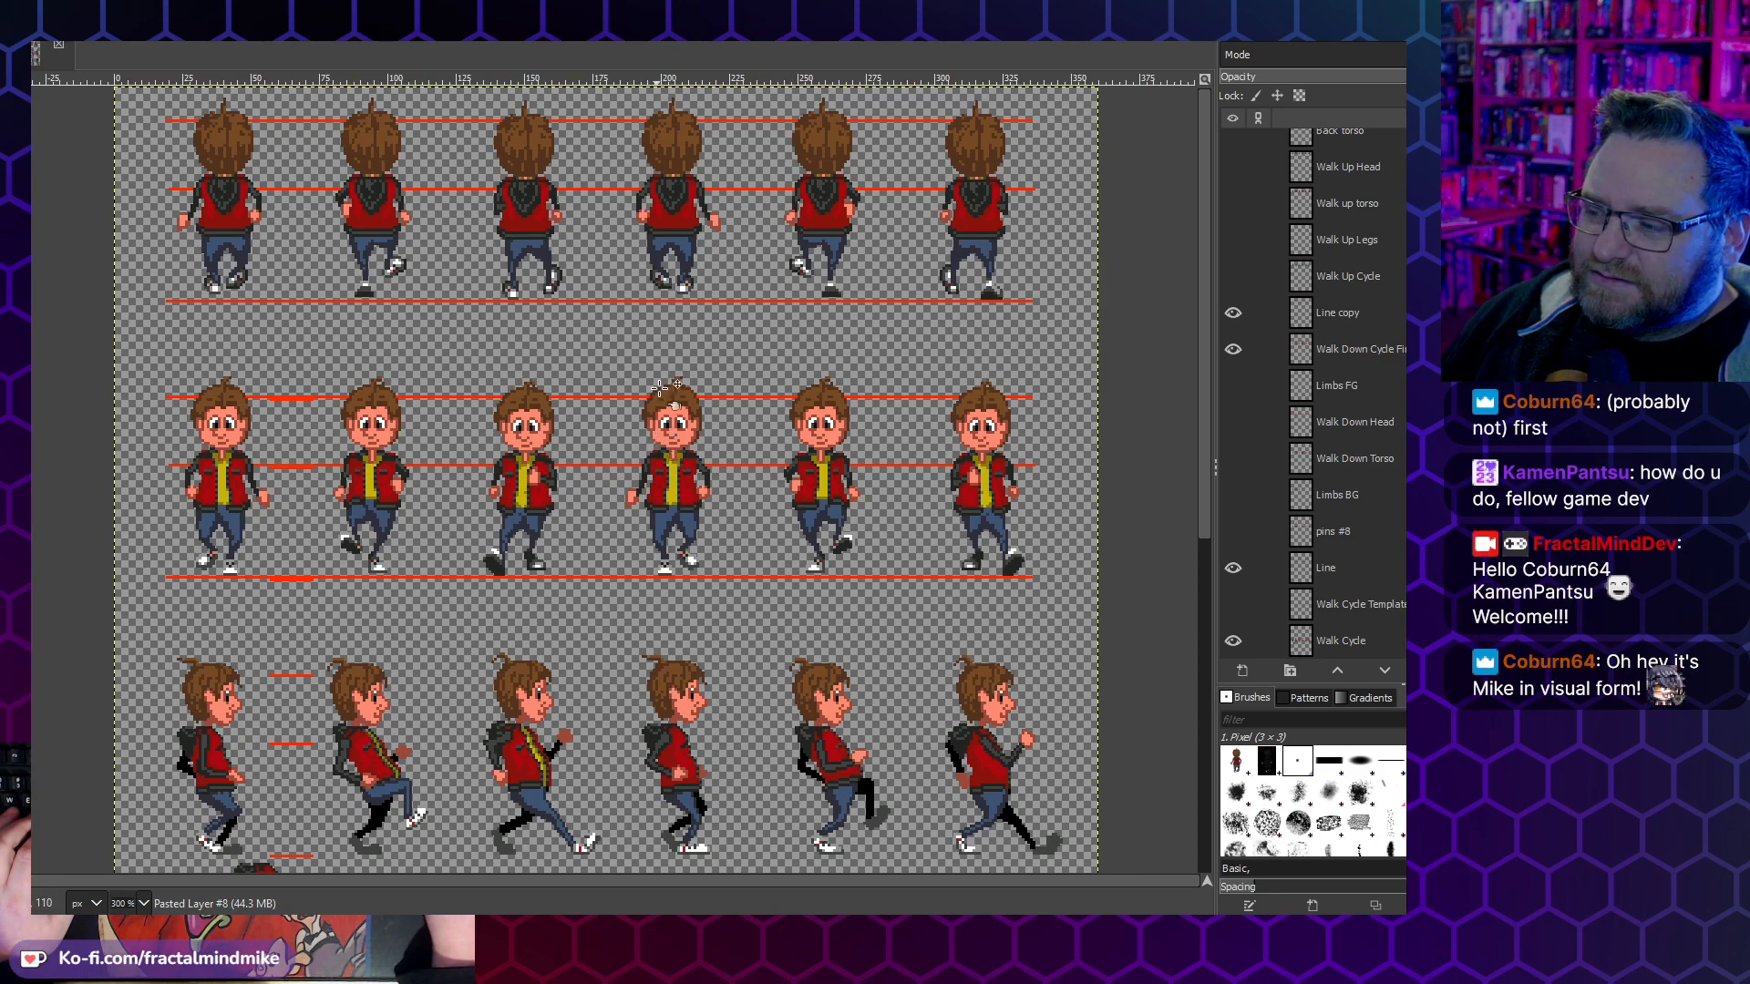
pyautogui.scroll(-3, 657, 388)
pyautogui.scroll(3, 670, 388)
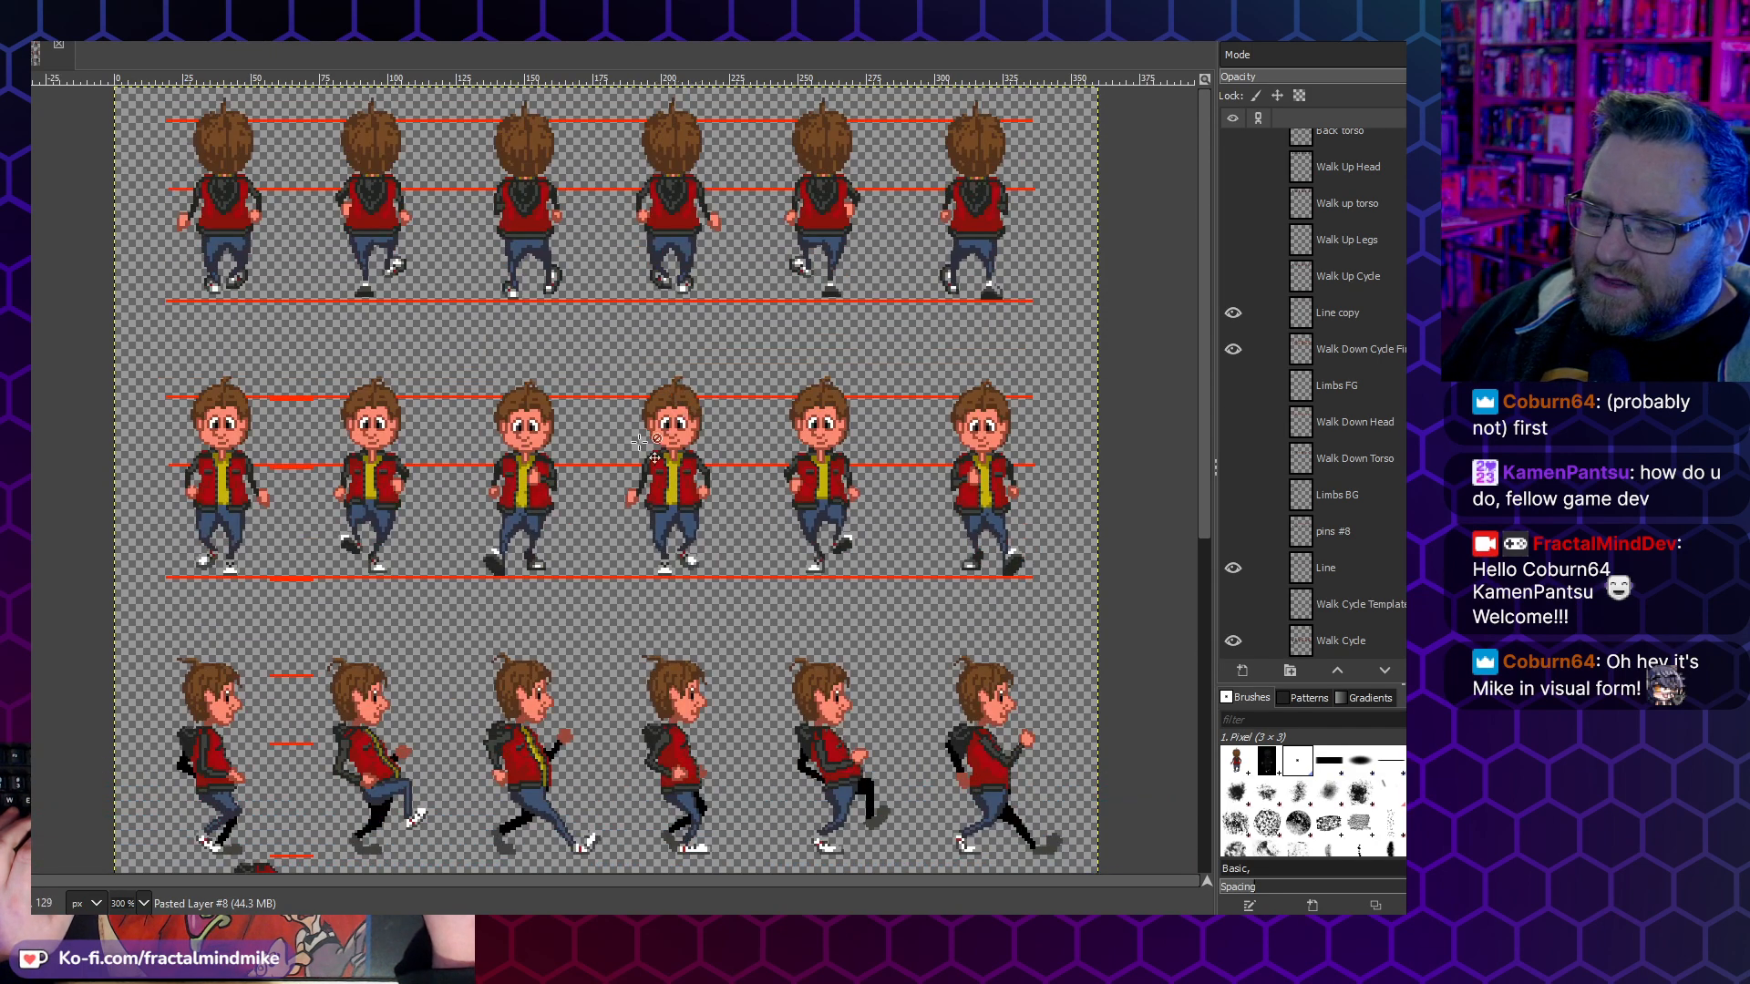
pyautogui.scroll(-3, 414, 620)
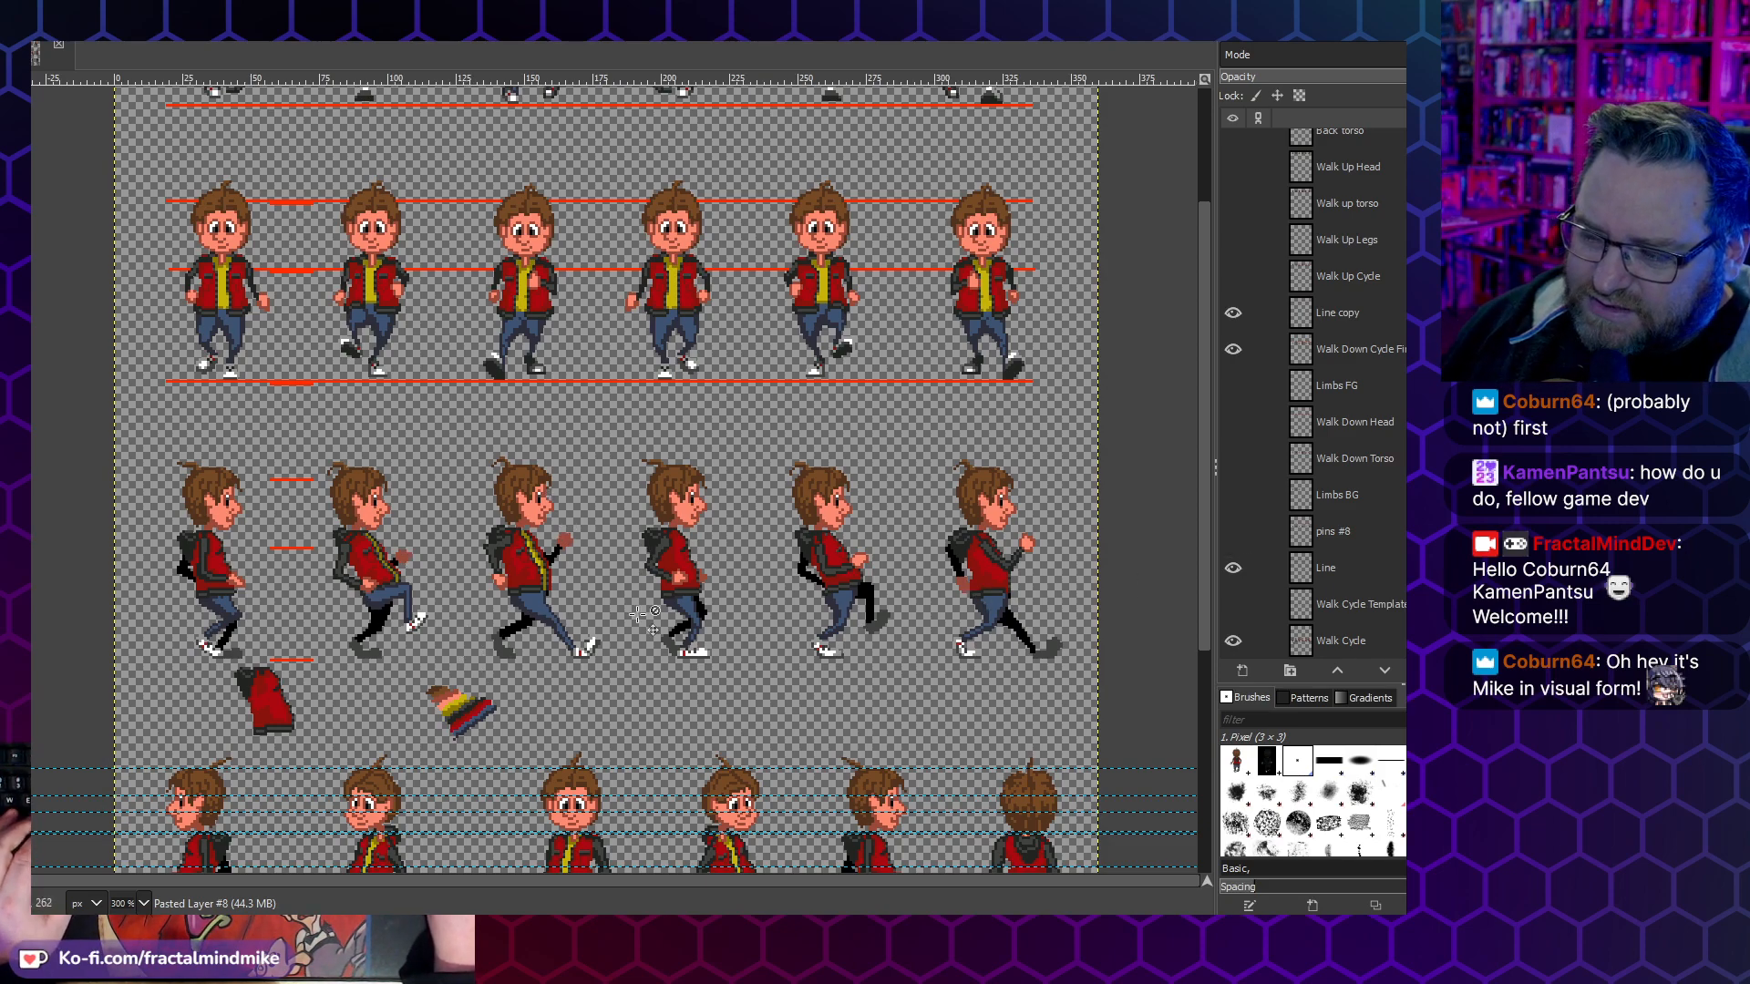
pyautogui.scroll(3, 675, 616)
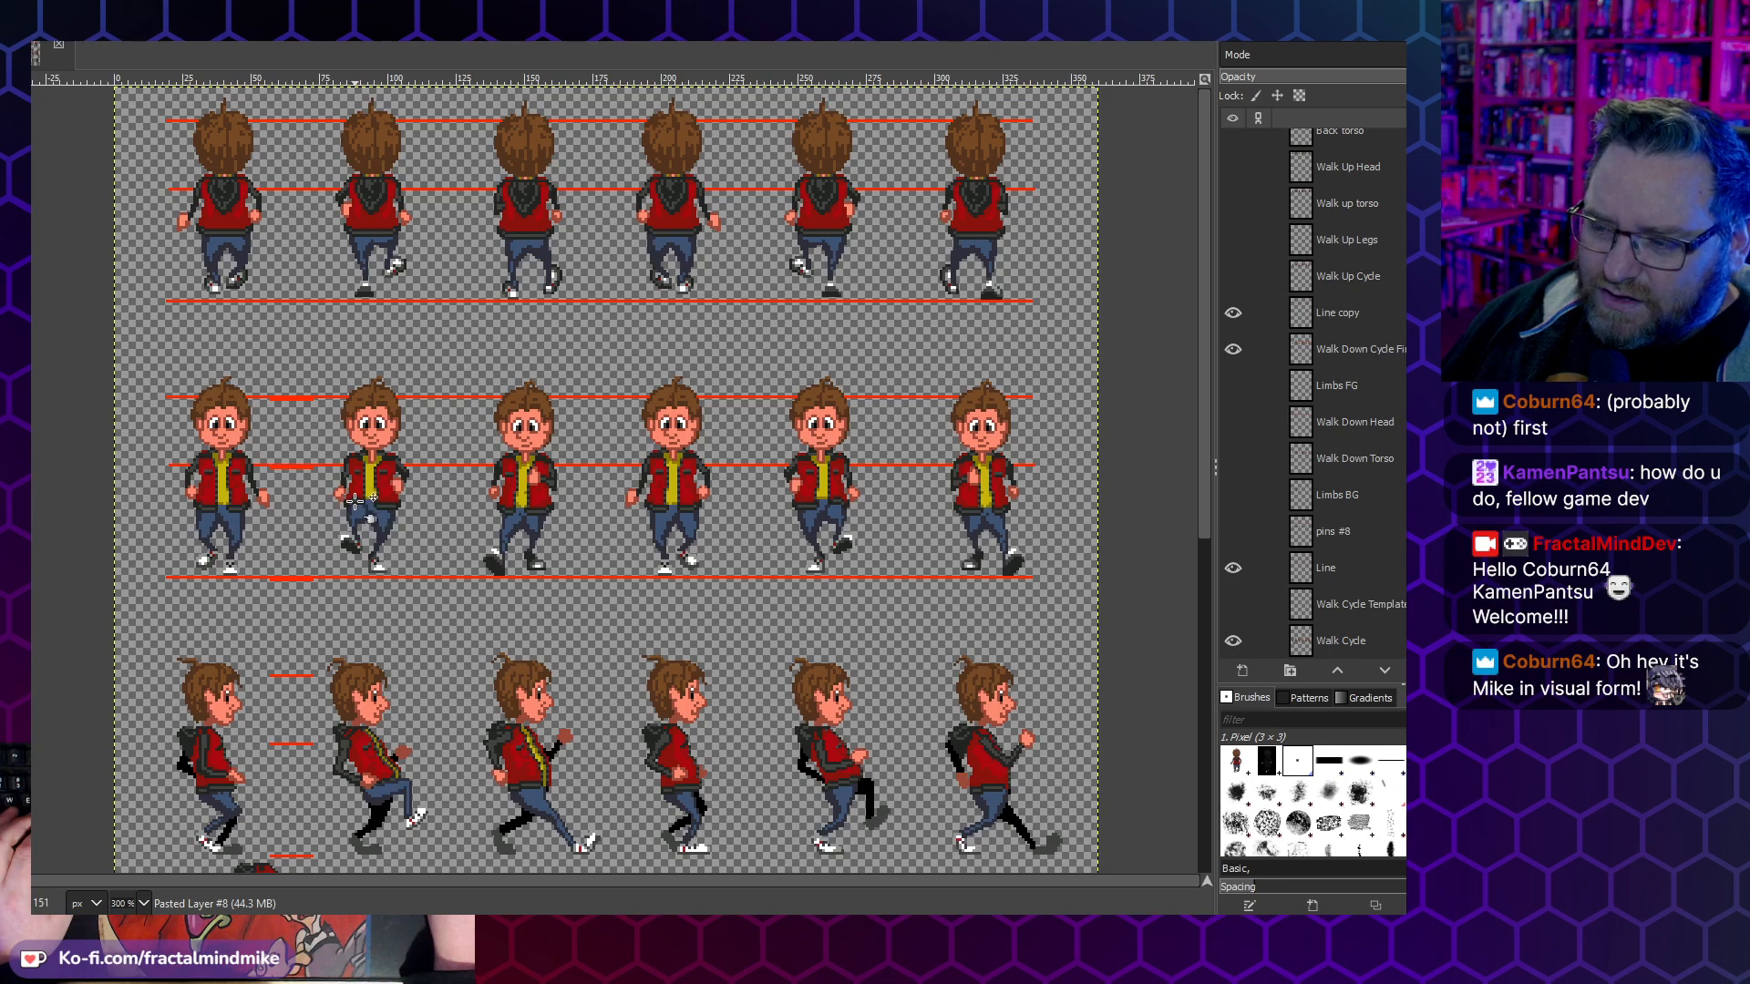
# - Inspect the first frames of the walk-down cycle up close at 800% zoom, comparing the poses with one another
pyautogui.scroll(3, 355, 504)
pyautogui.moveTo(354, 504); pyautogui.dragTo(654, 504)
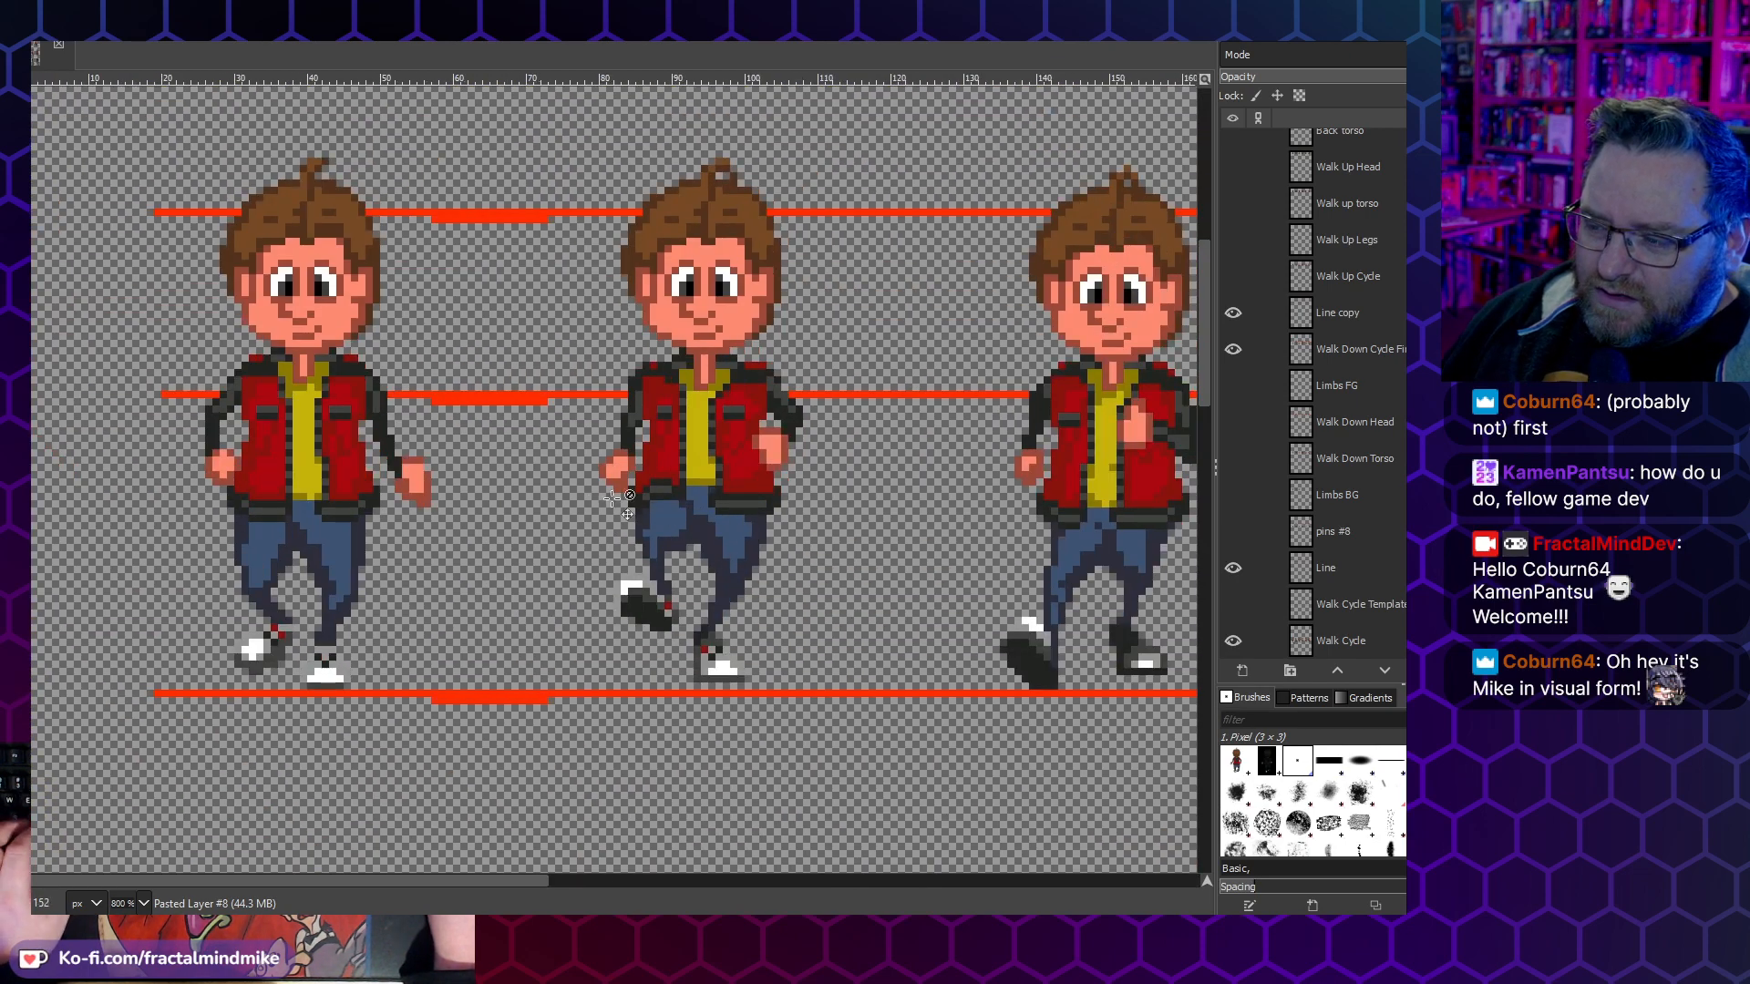
pyautogui.hscroll(3, 602, 500)
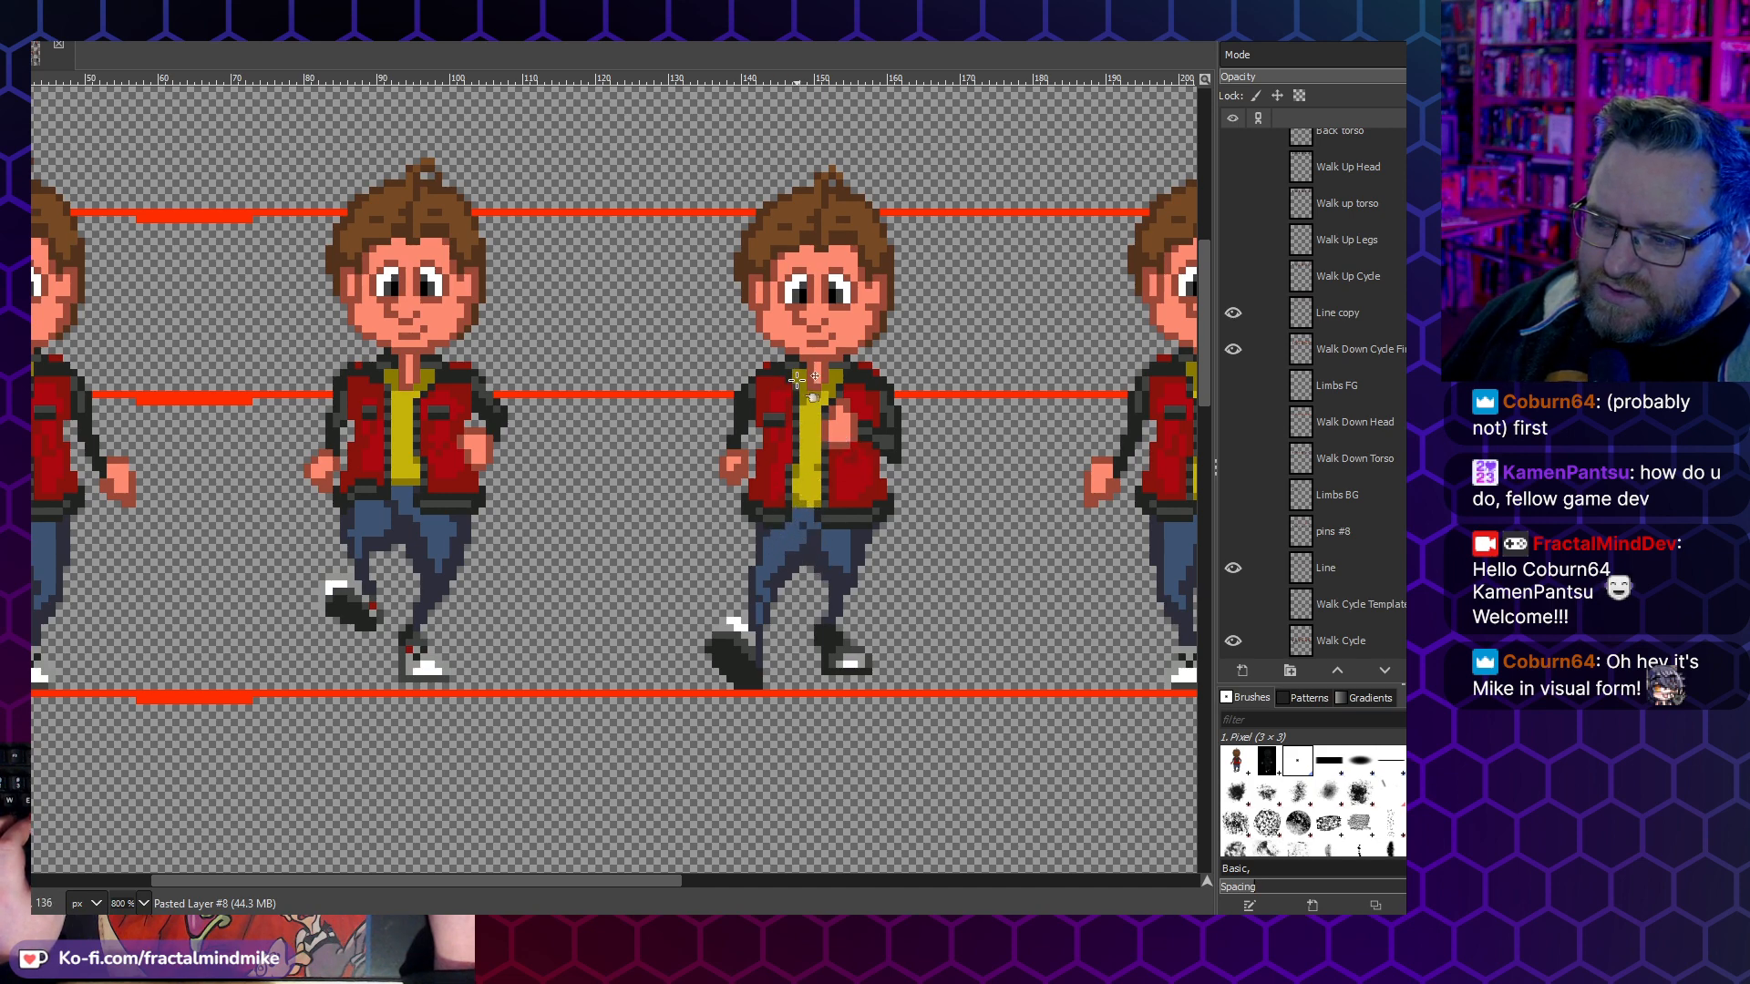
pyautogui.hscroll(-3, 312, 481)
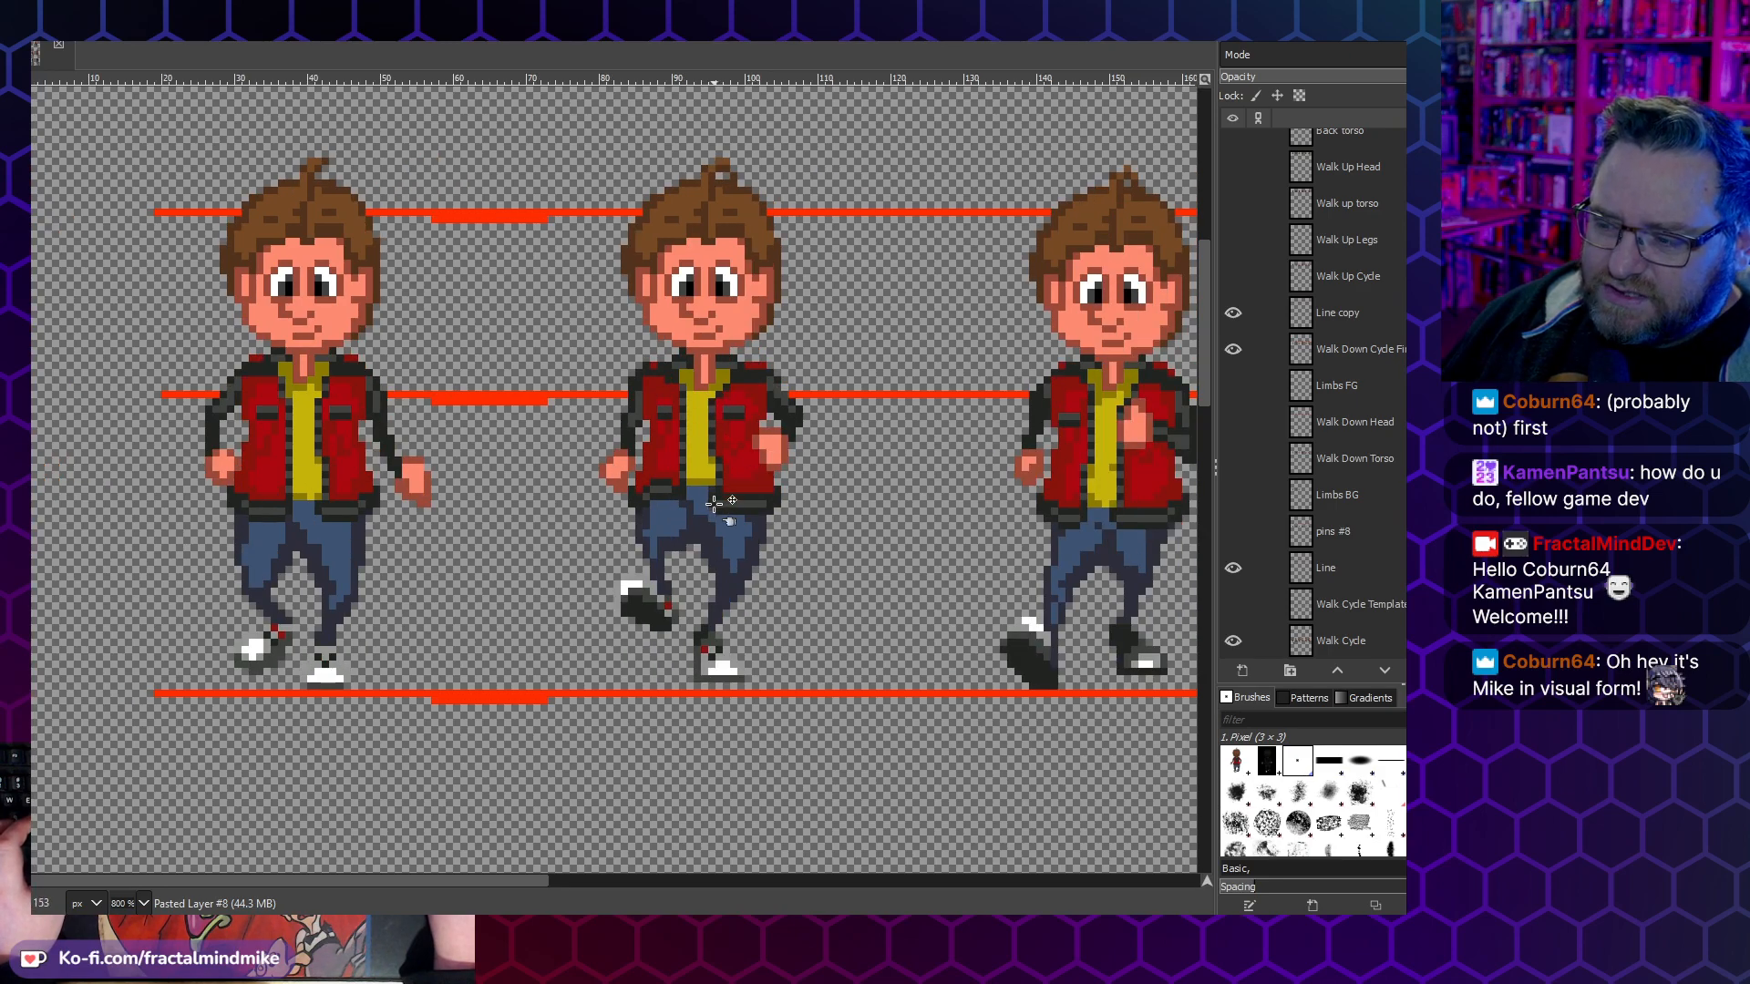
pyautogui.hscroll(3, 941, 528)
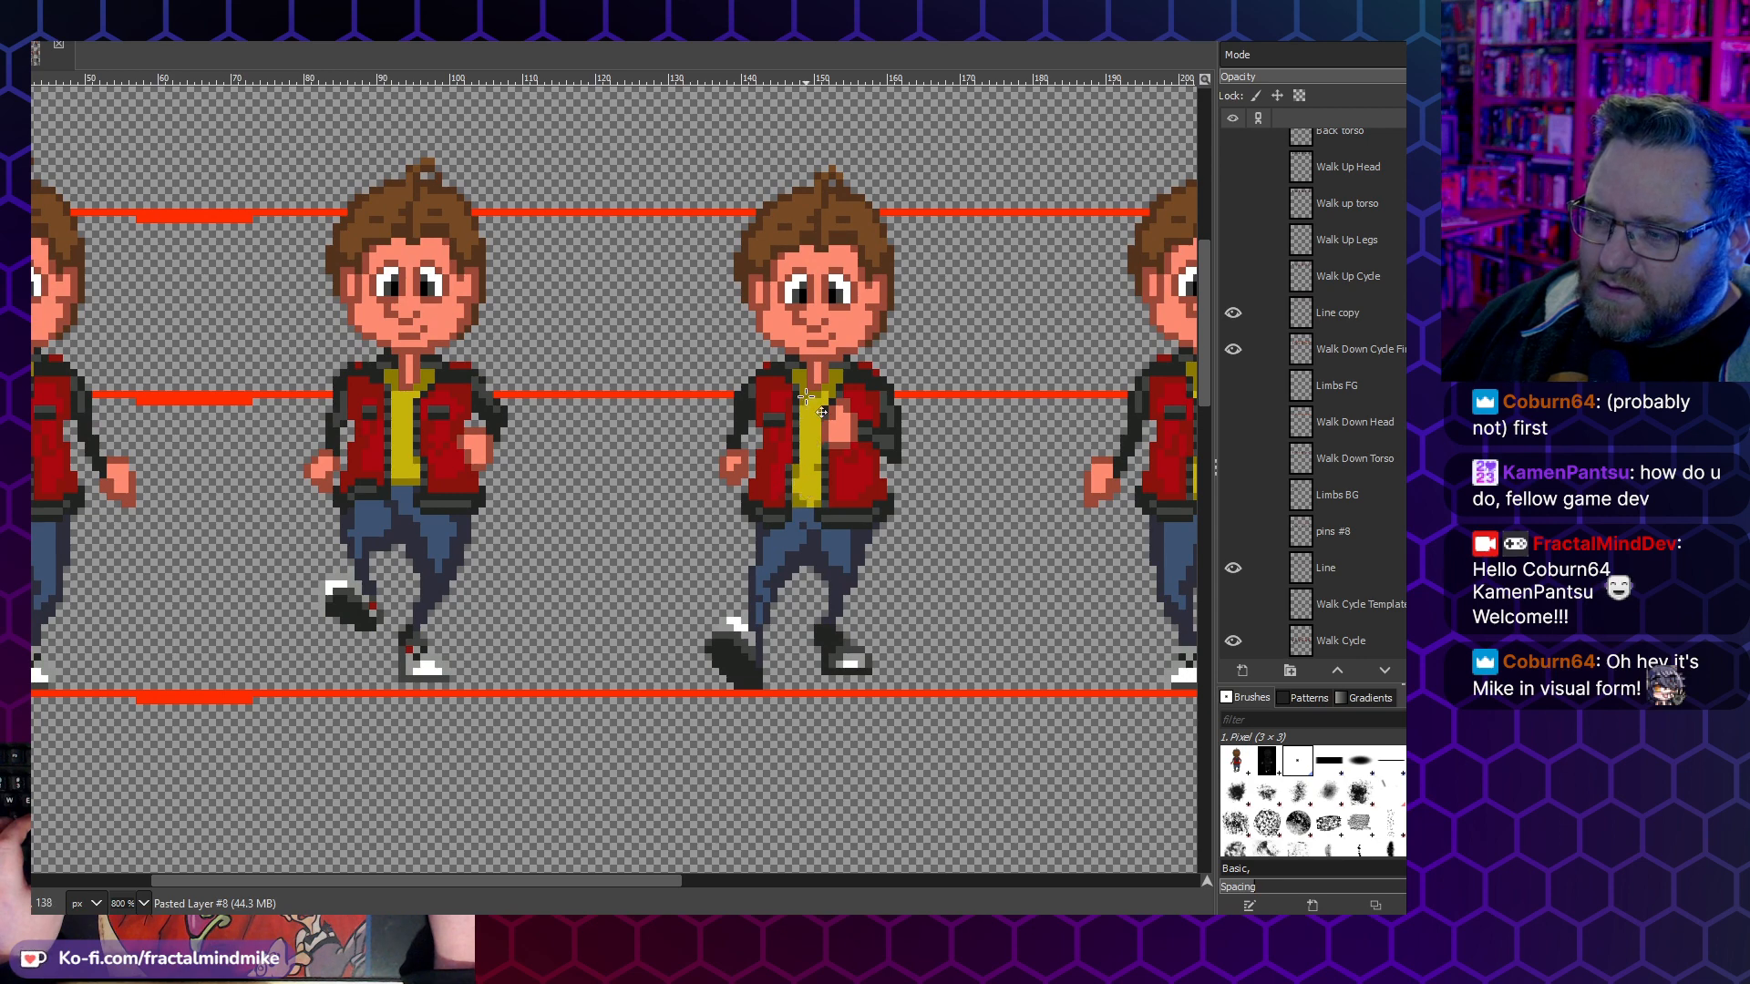
# - Inspect the remaining frames of the walk-down cycle and compare that row with the up and side walk cycle rows
pyautogui.scroll(-1, 798, 508)
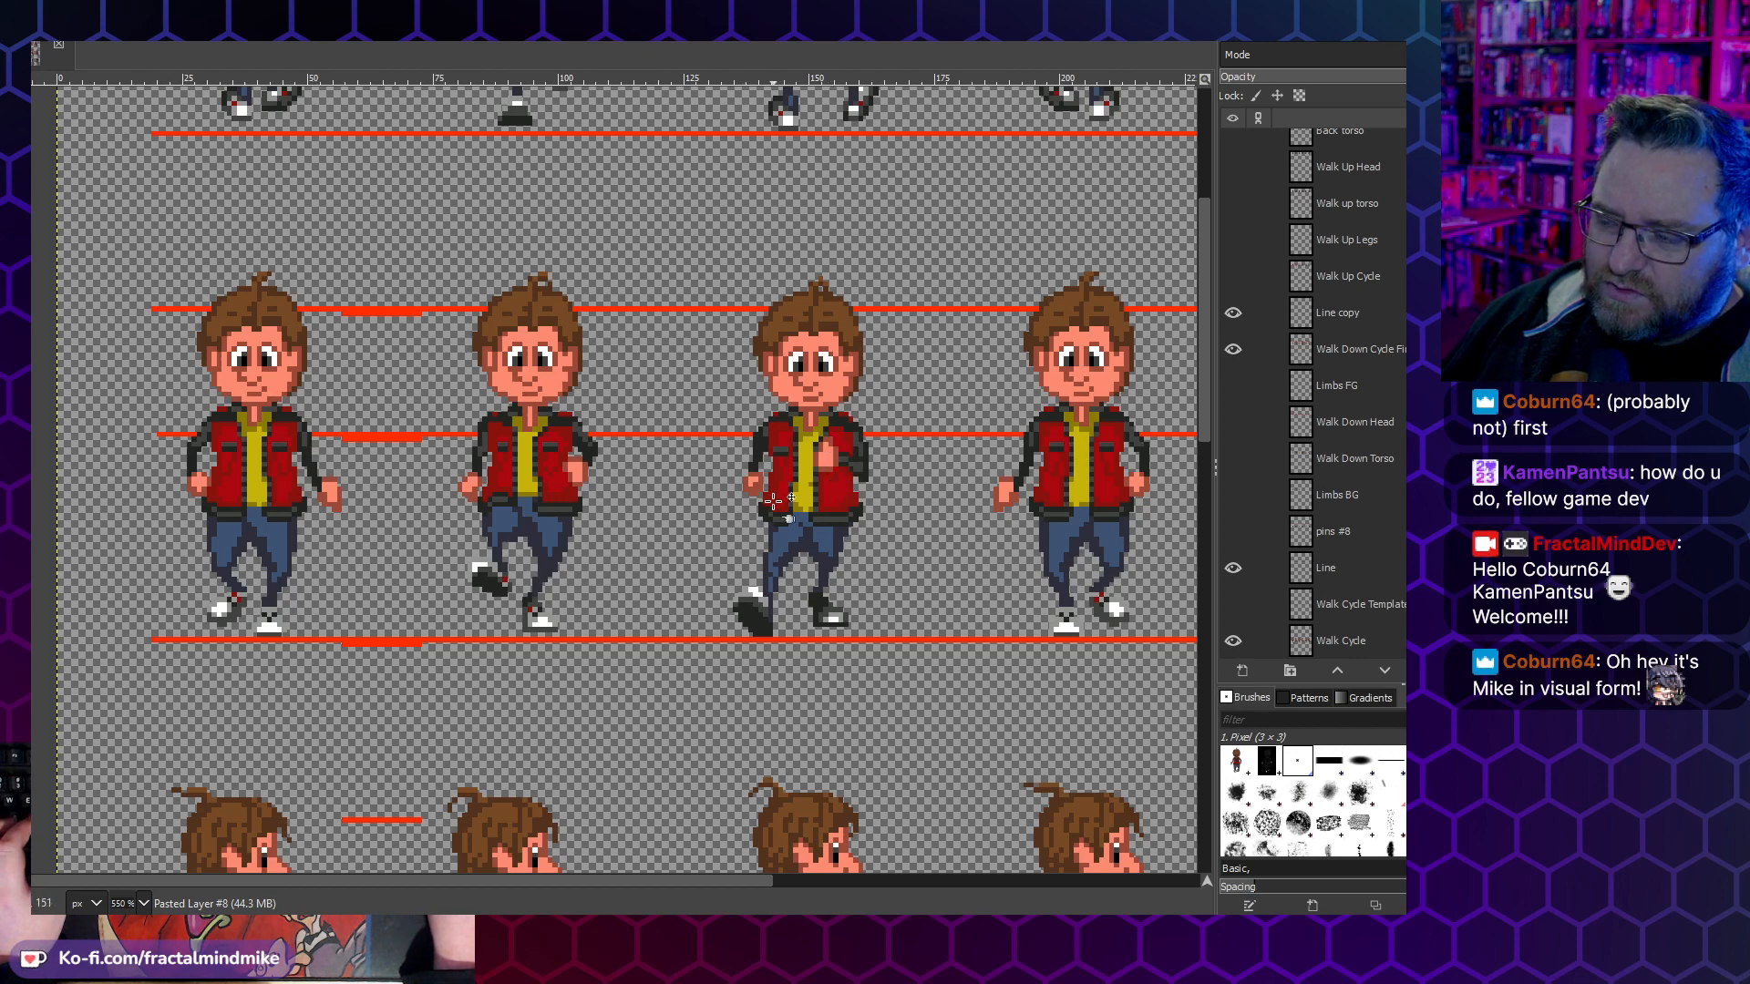
pyautogui.hscroll(4, 784, 460)
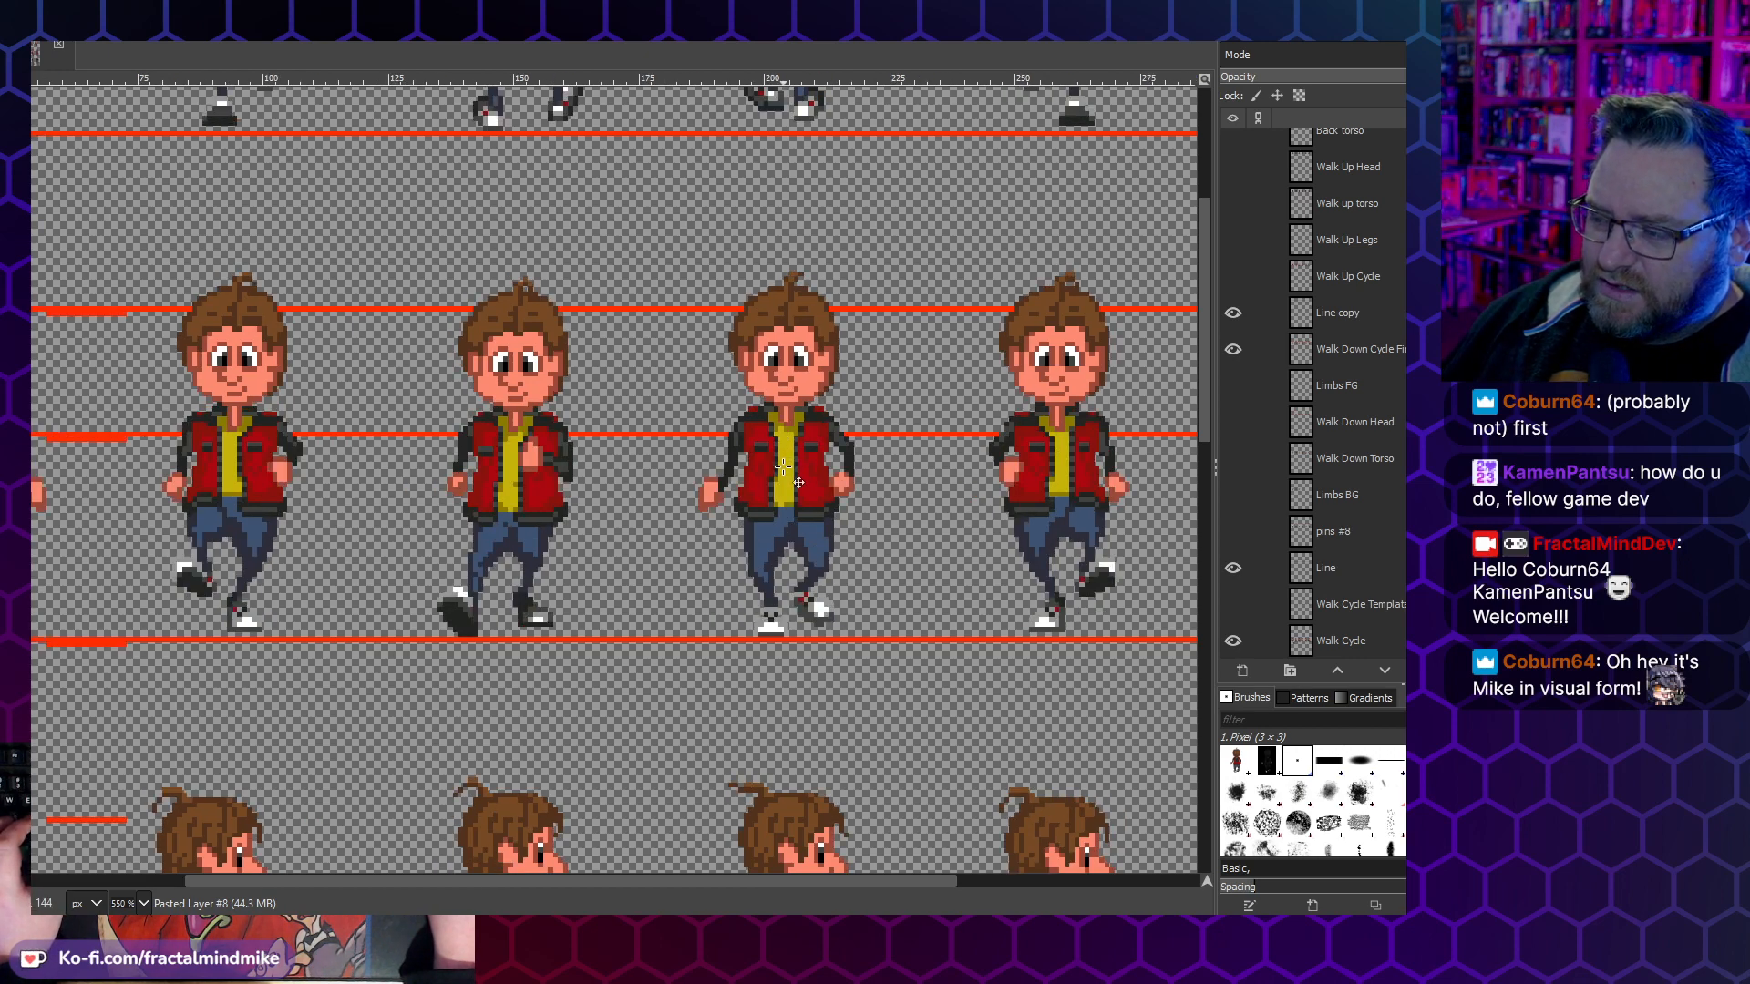
pyautogui.hscroll(1, 420, 518)
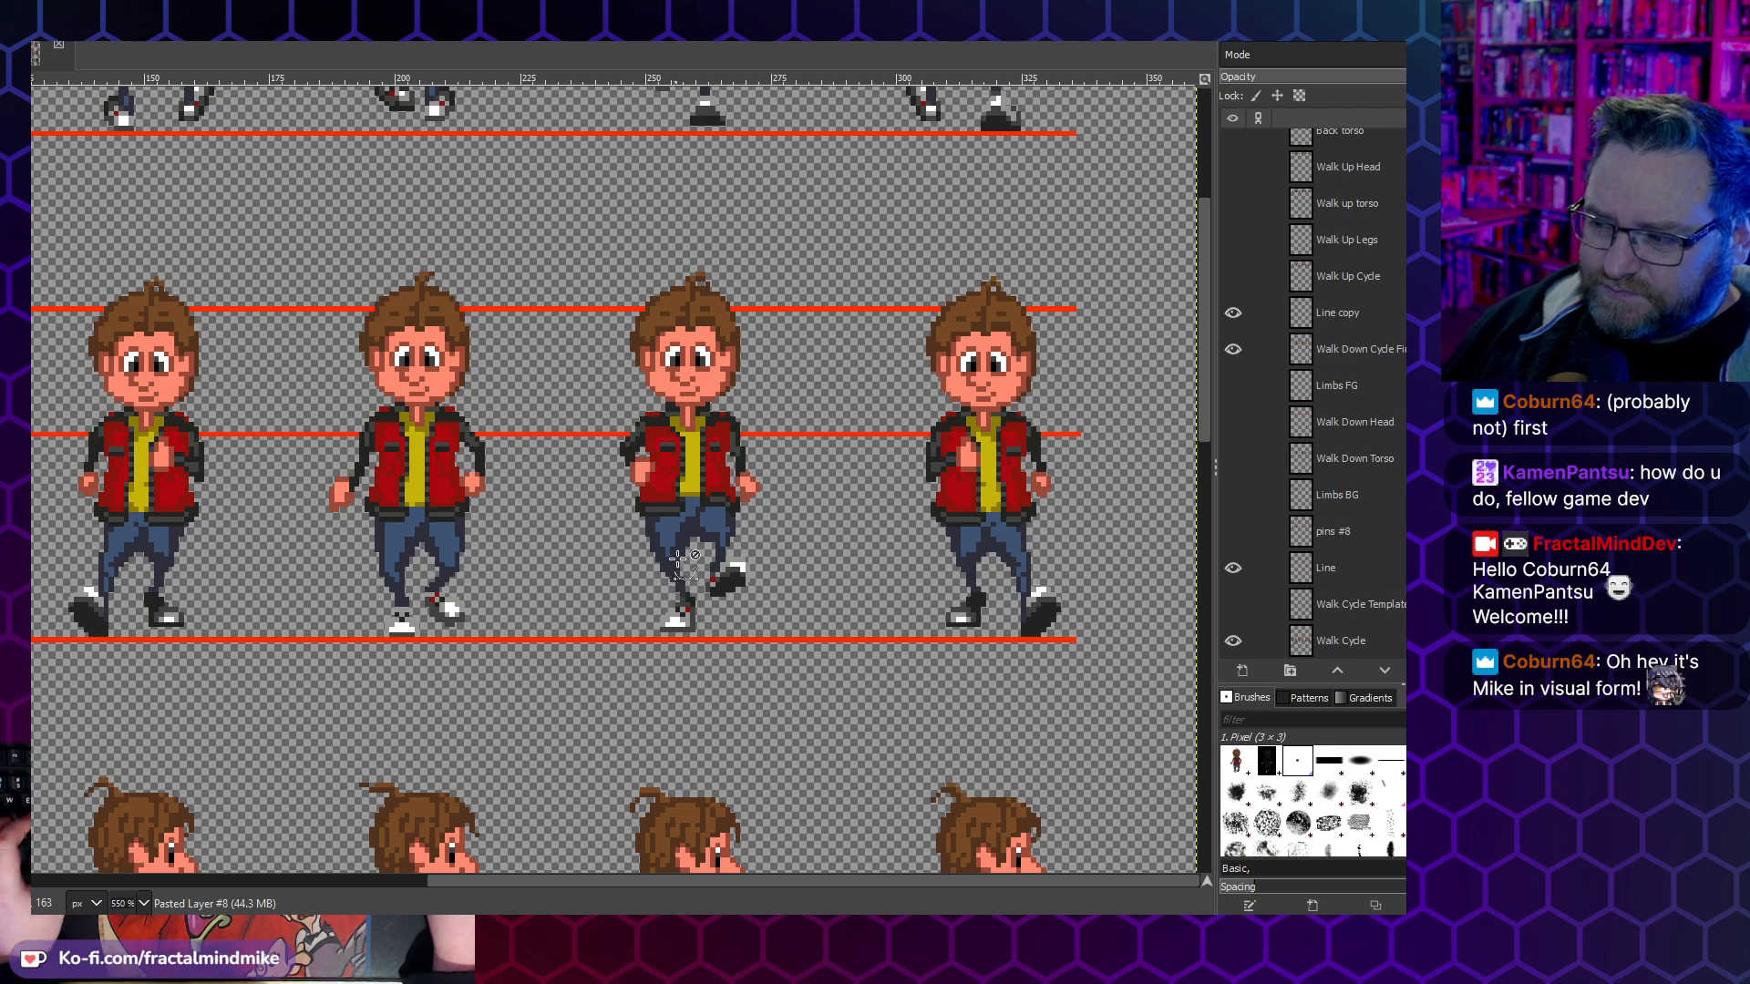
pyautogui.scroll(-2, 674, 562)
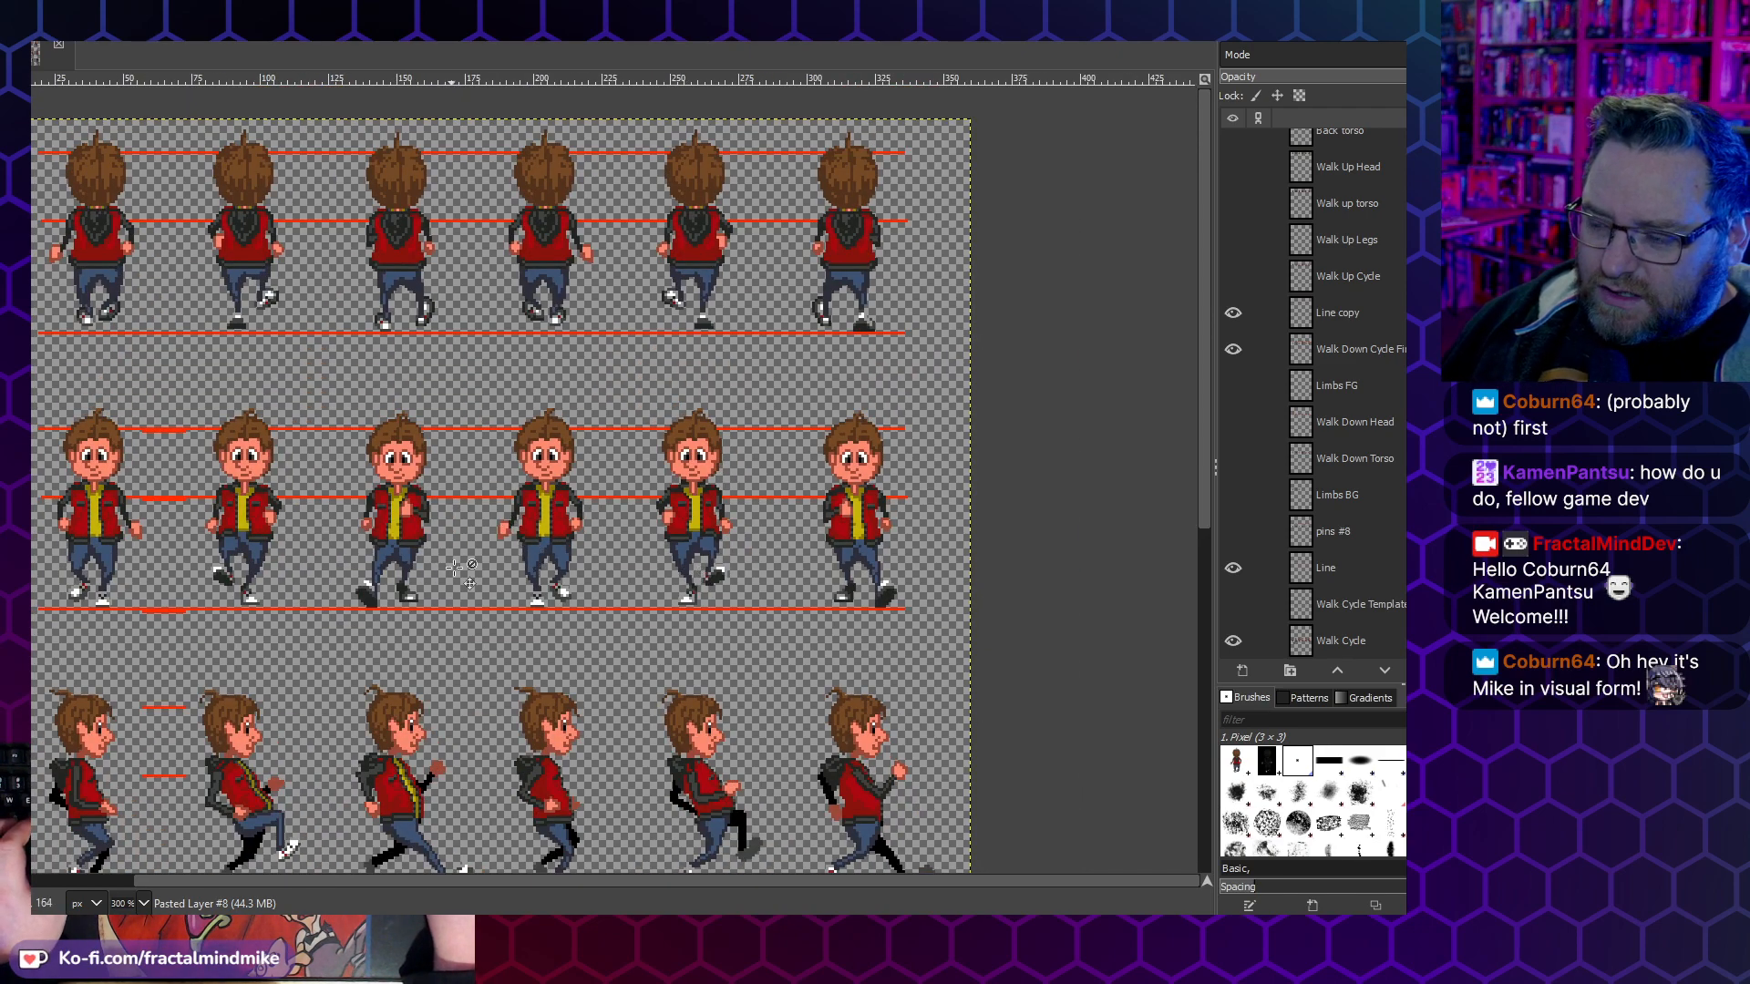
pyautogui.scroll(-3, 456, 569)
pyautogui.scroll(3, 468, 572)
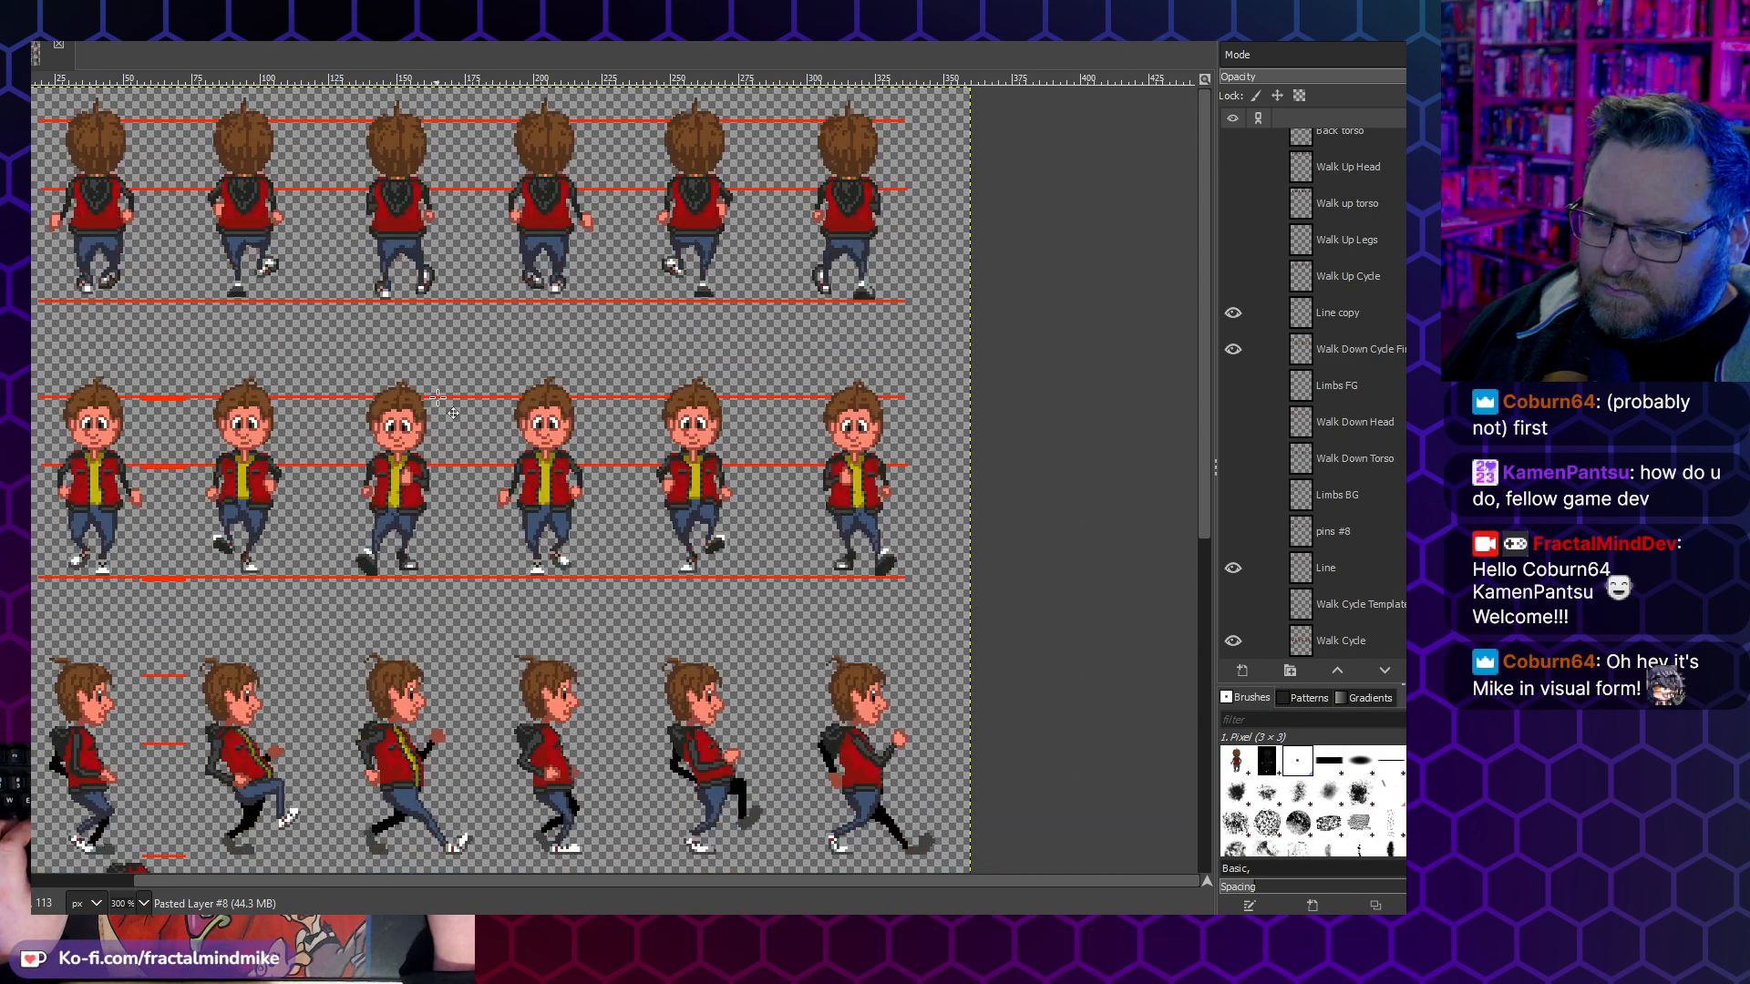
pyautogui.hscroll(-3, 440, 392)
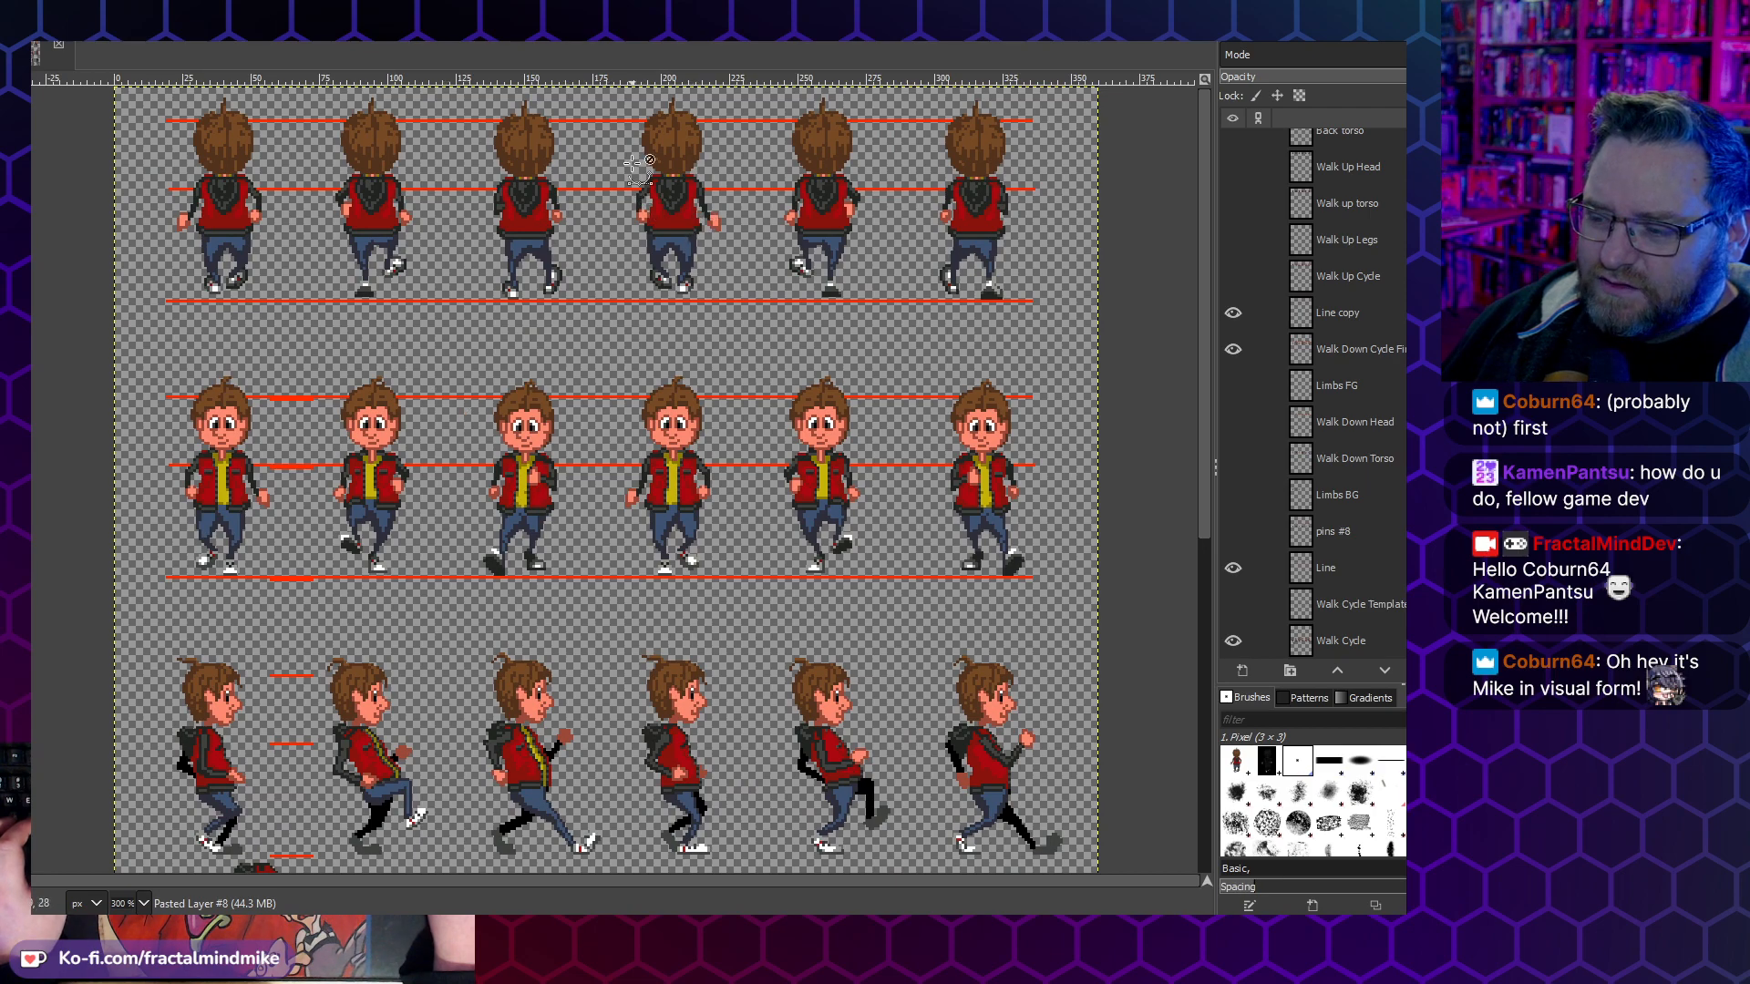
# - Inspect the walk-up cycle frames up close at 550% zoom, comparing the arm and leg poses across the row
pyautogui.scroll(2, 631, 162)
pyautogui.hscroll(-1, 608, 273)
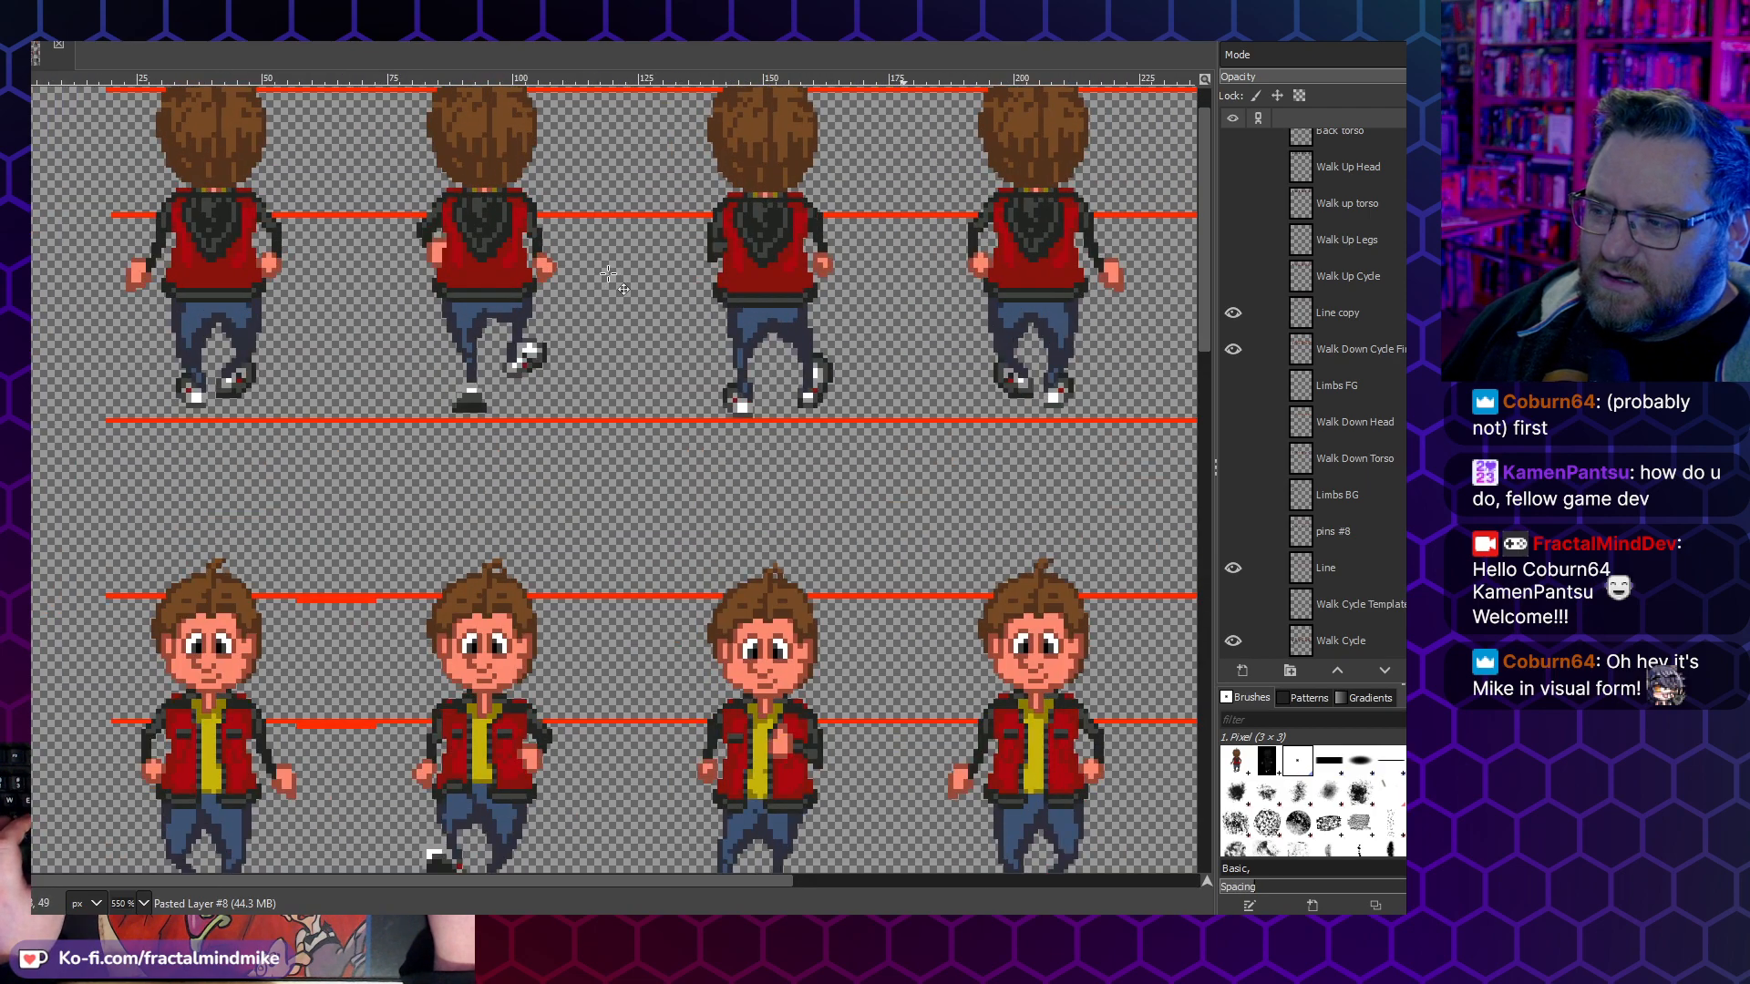
pyautogui.scroll(1, 608, 274)
pyautogui.hscroll(5, 298, 326)
pyautogui.hscroll(-5, 238, 299)
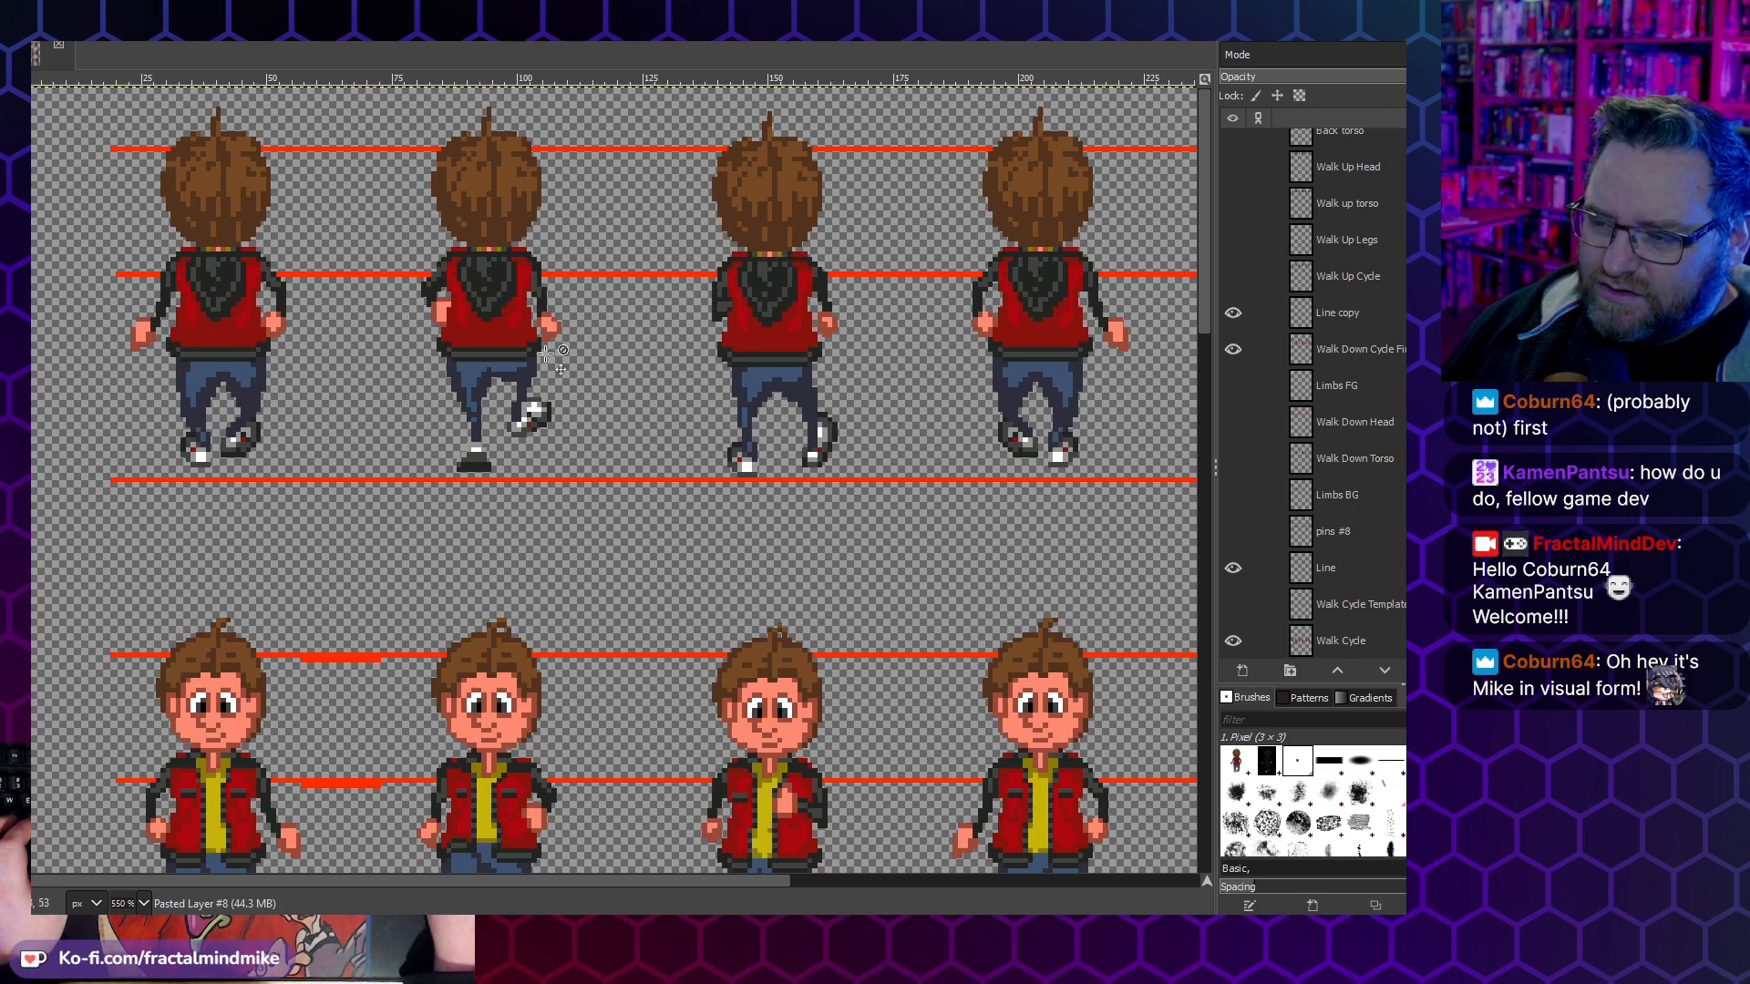
pyautogui.hscroll(5, 776, 354)
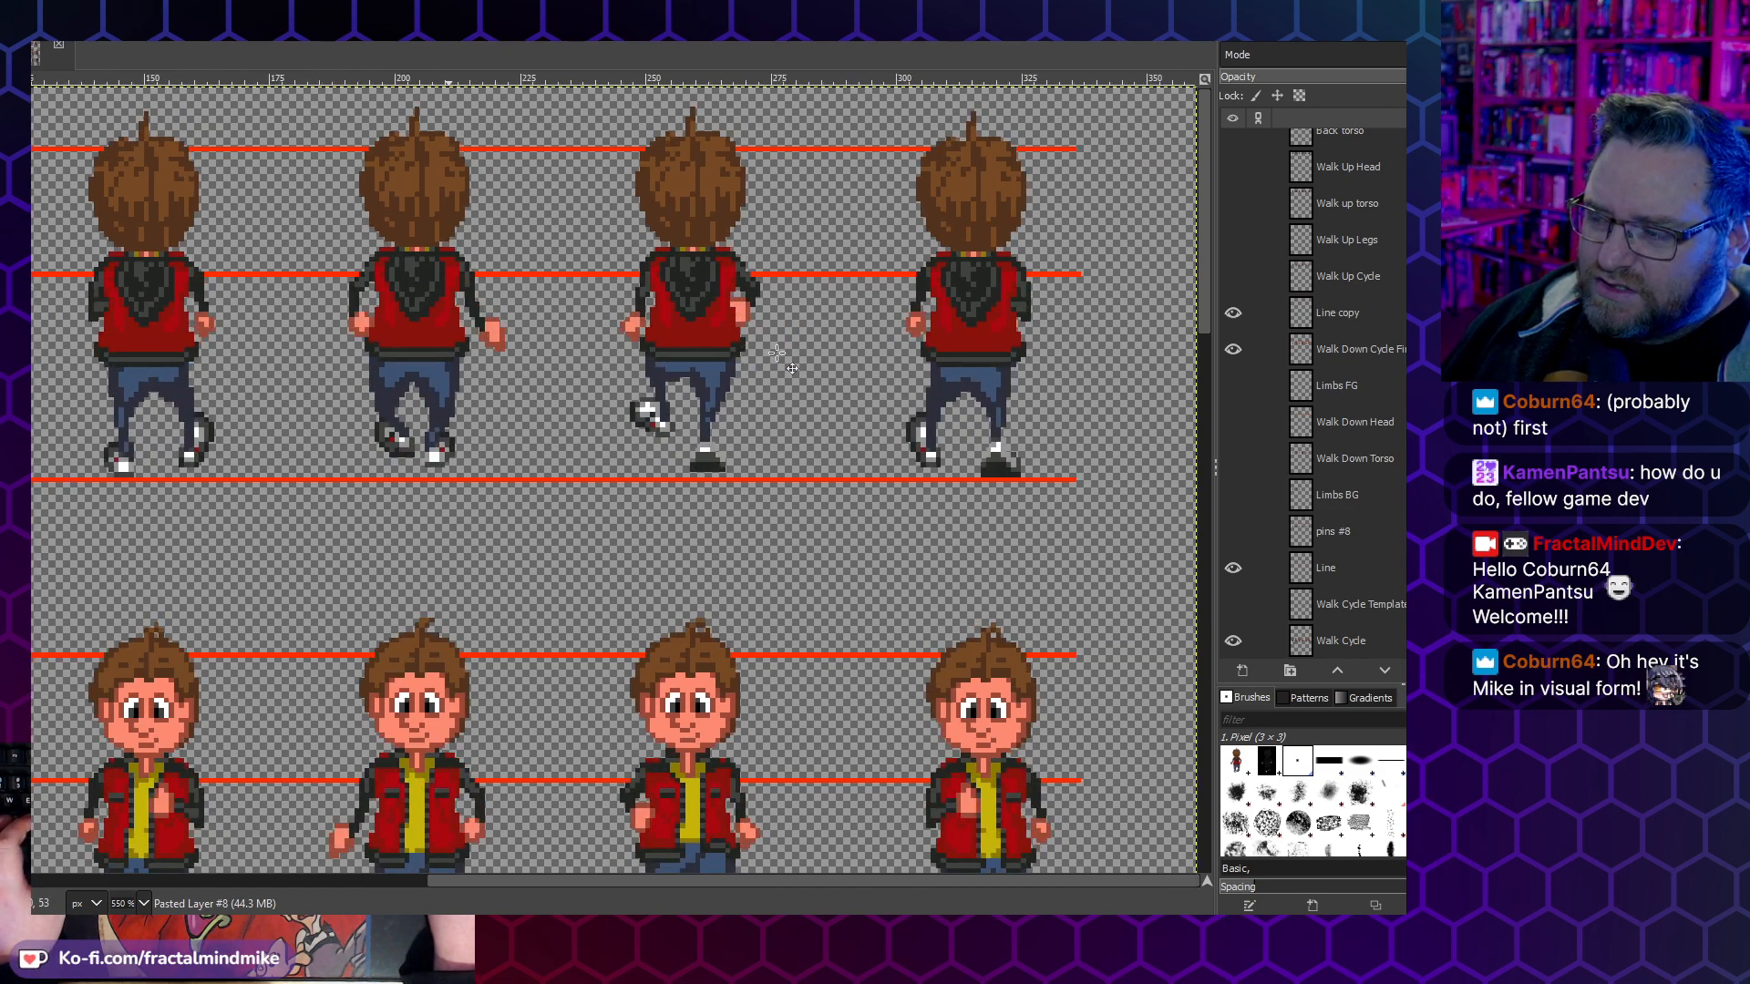
pyautogui.hscroll(-5, 776, 354)
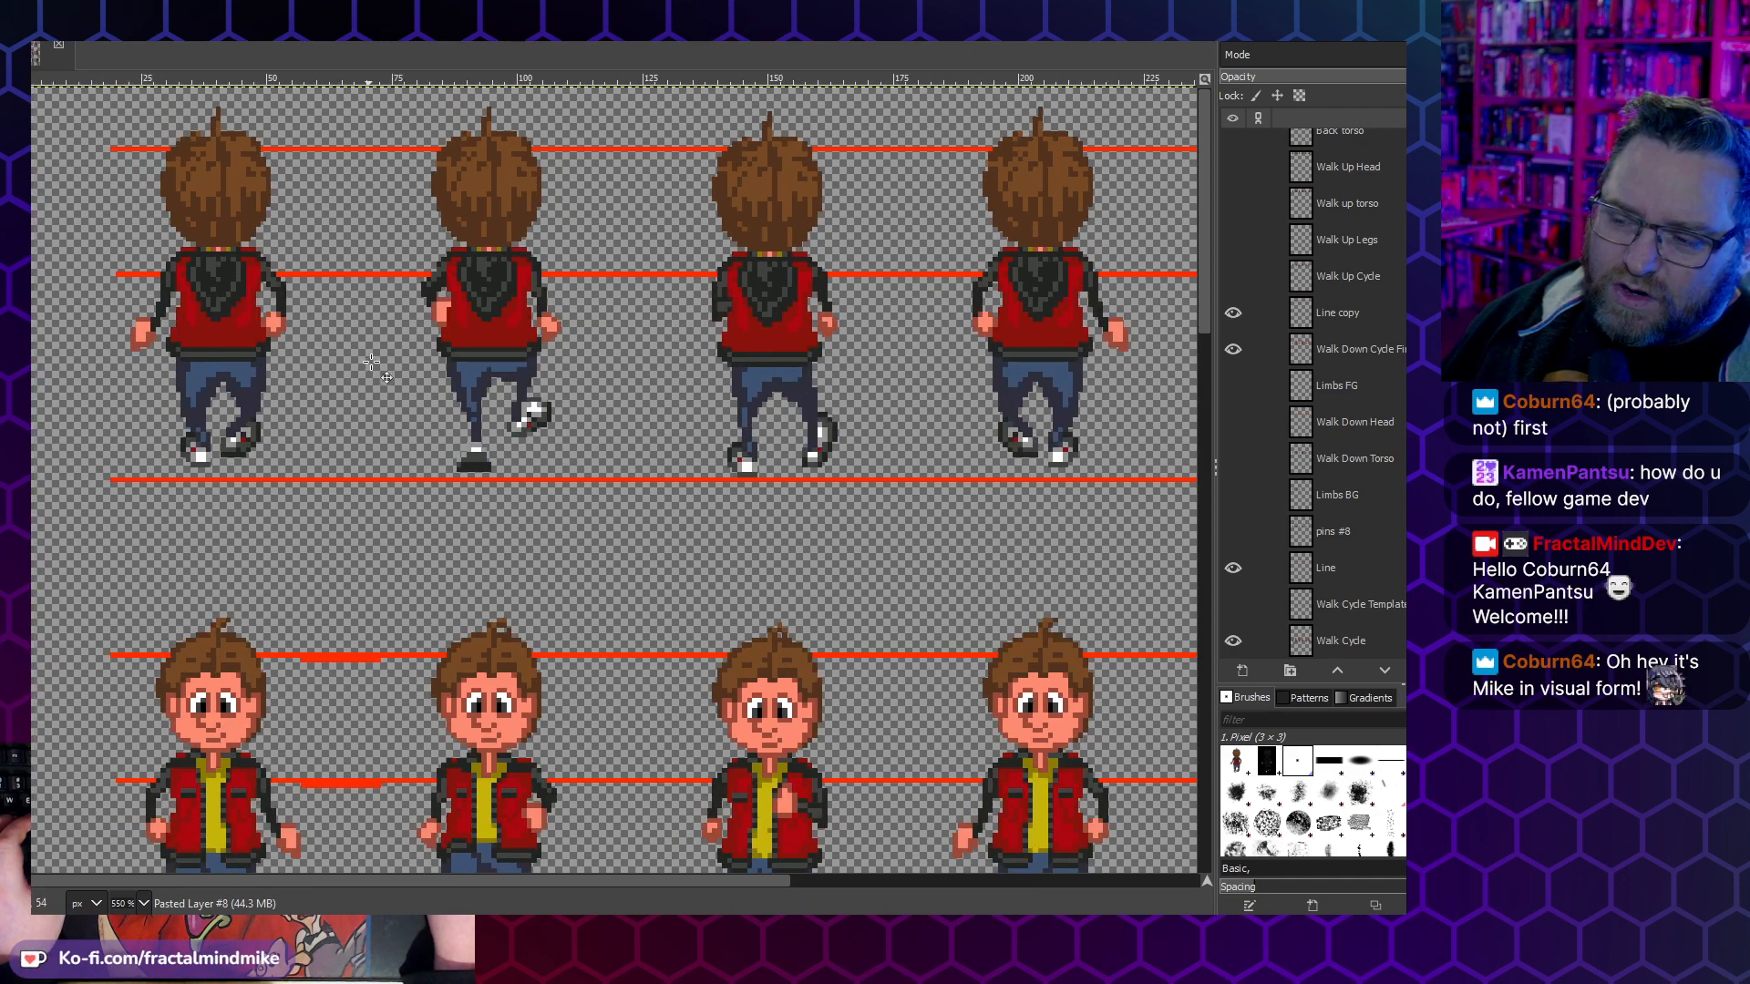
pyautogui.hscroll(5, 392, 397)
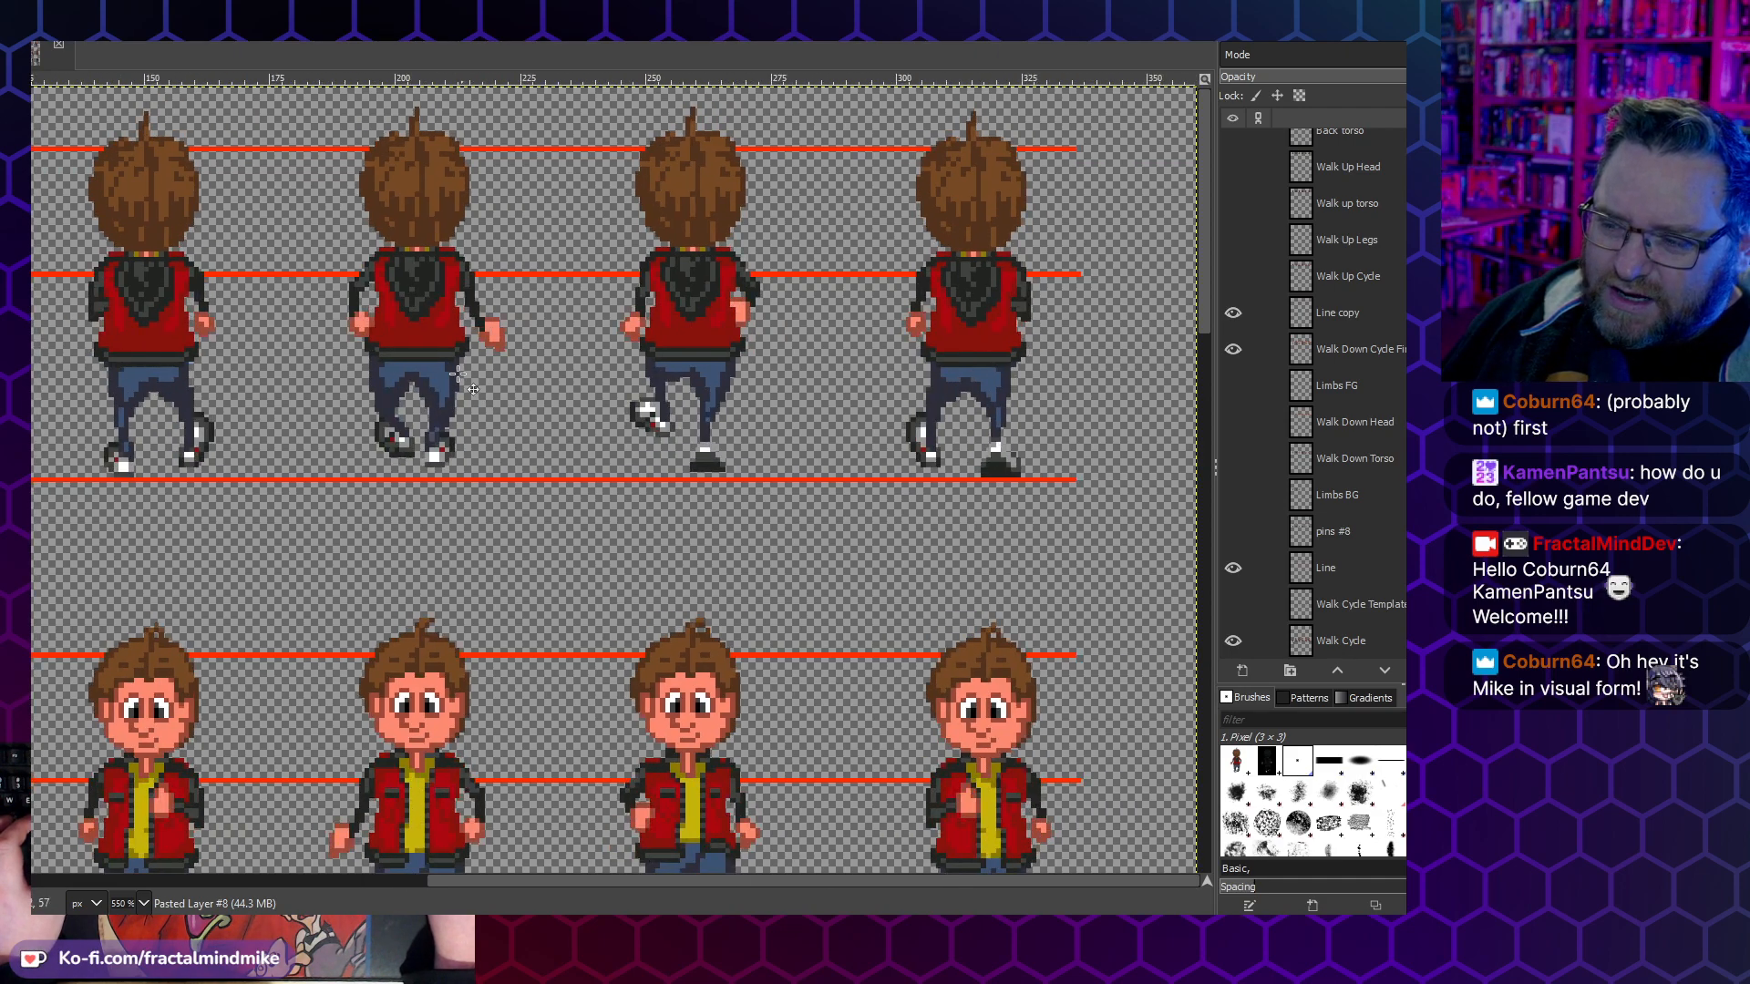
pyautogui.hscroll(-5, 811, 376)
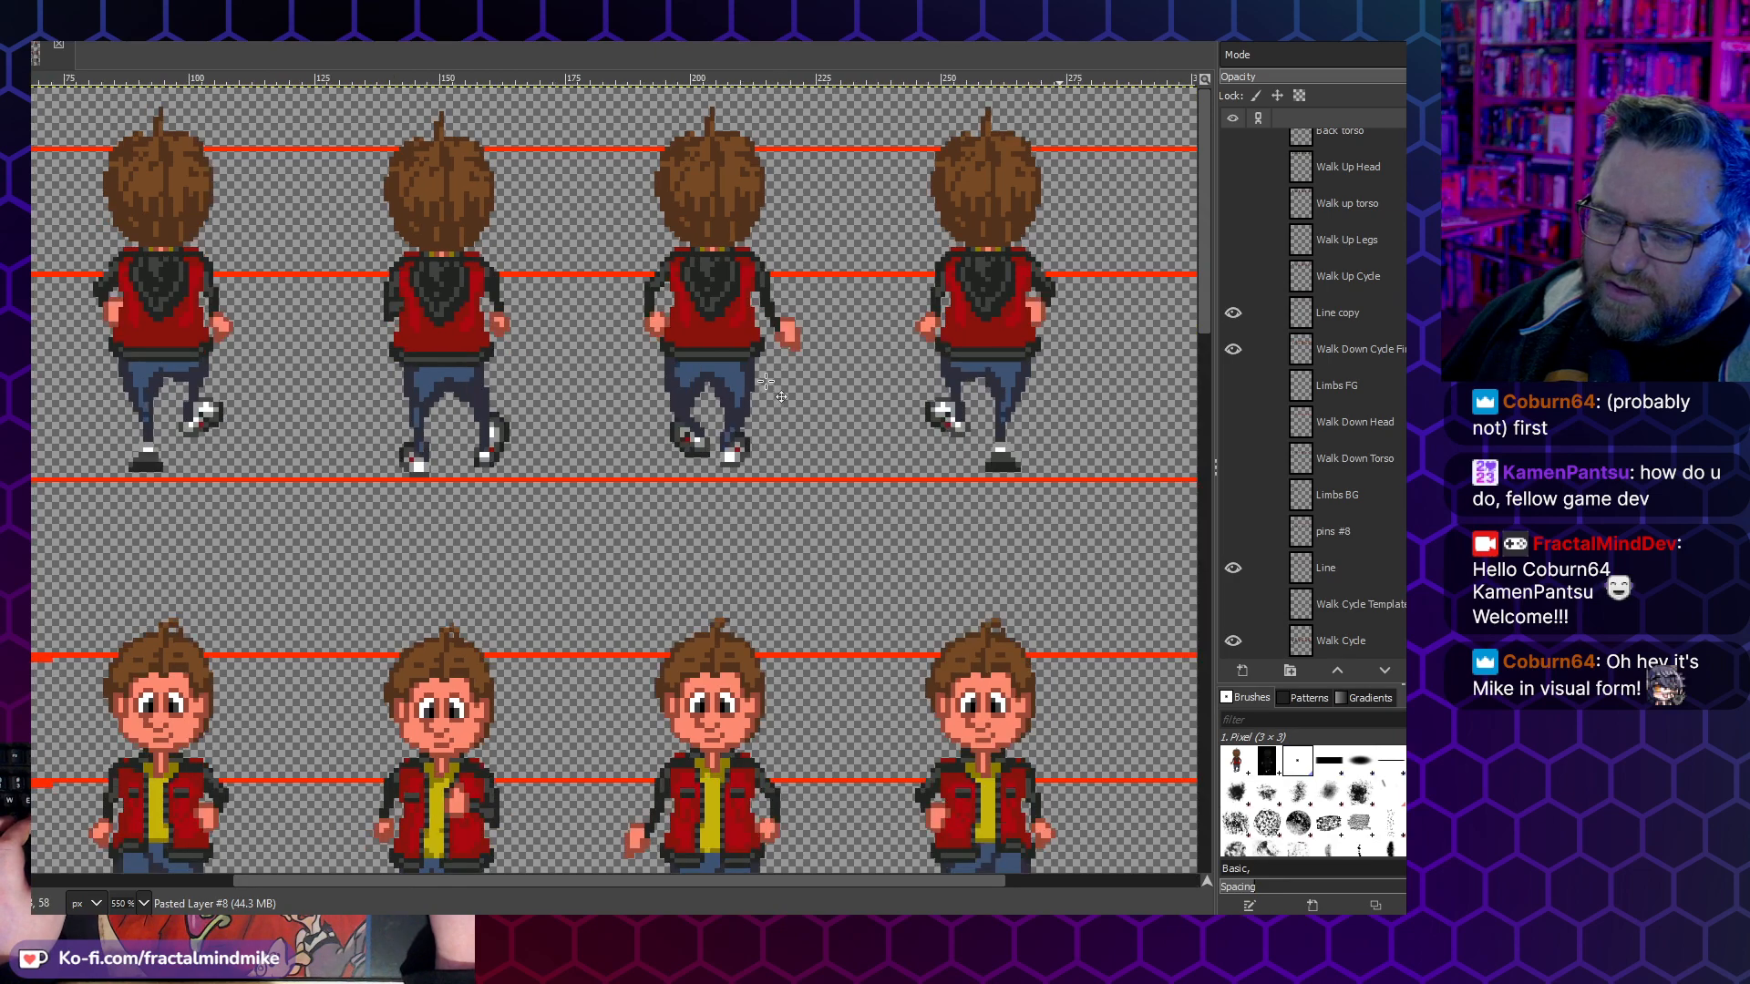
pyautogui.hscroll(5, 1016, 301)
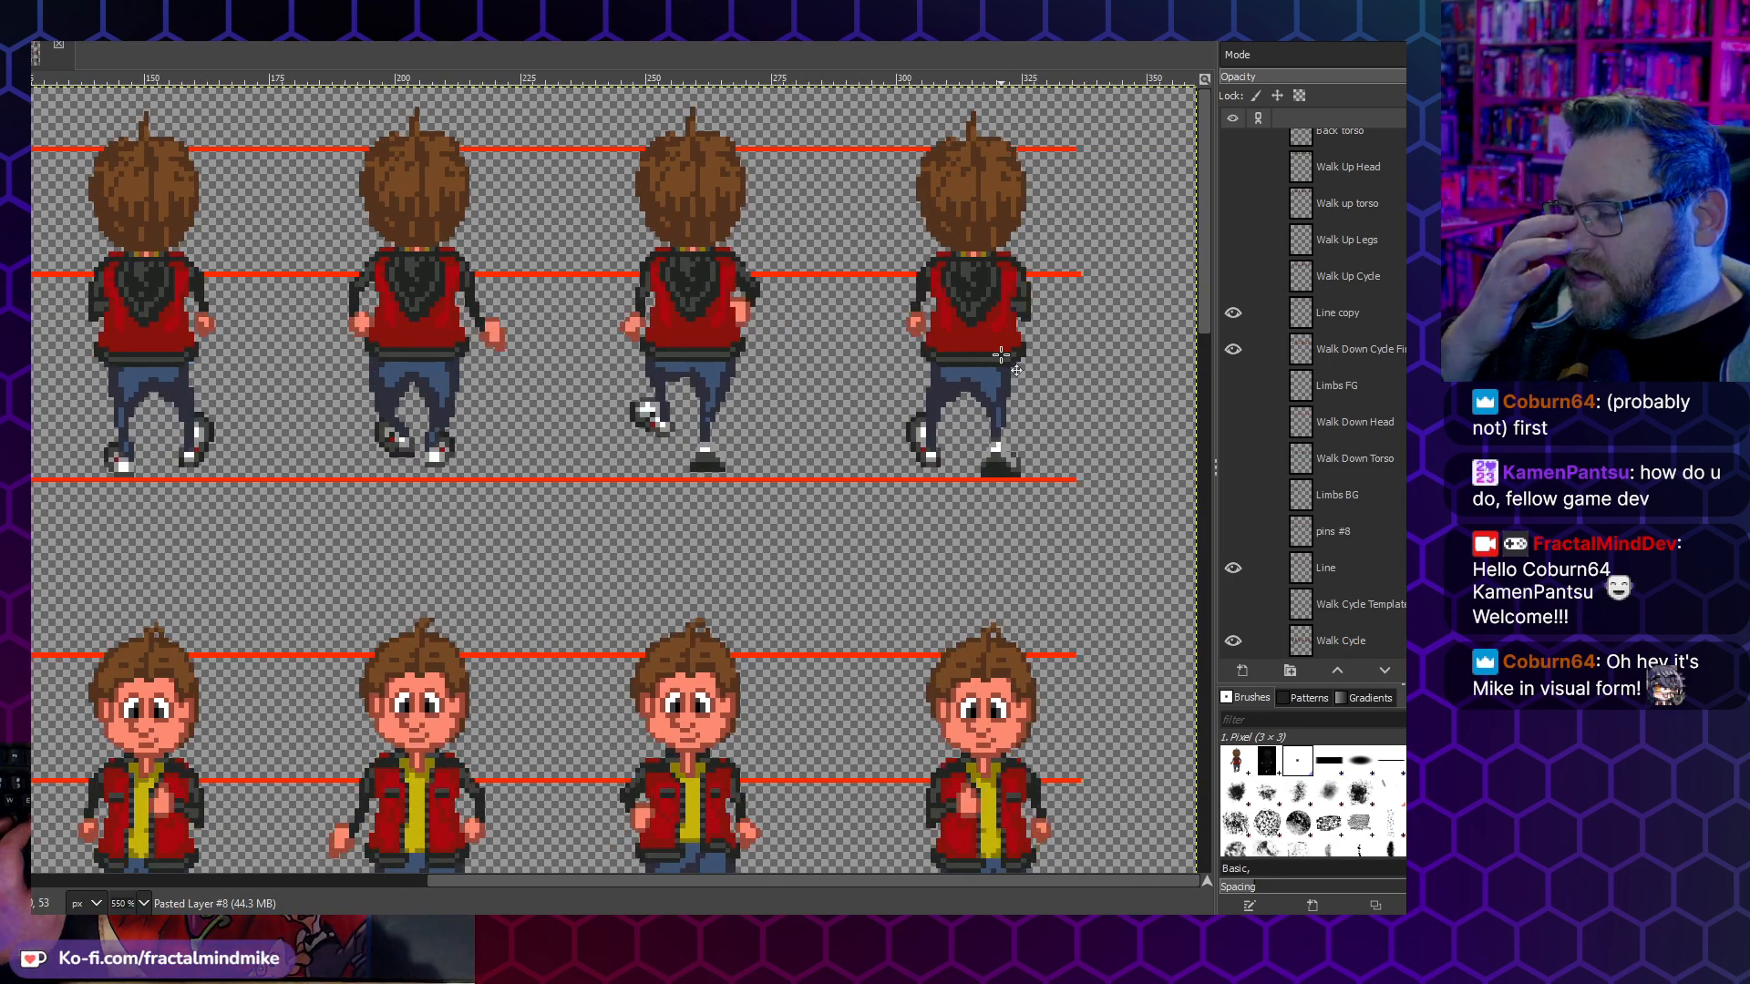
# - Show the hidden Pasted Layer holding the other character's side walk and move it down beneath Lucas's side walk cycle row
pyautogui.scroll(-5, 709, 471)
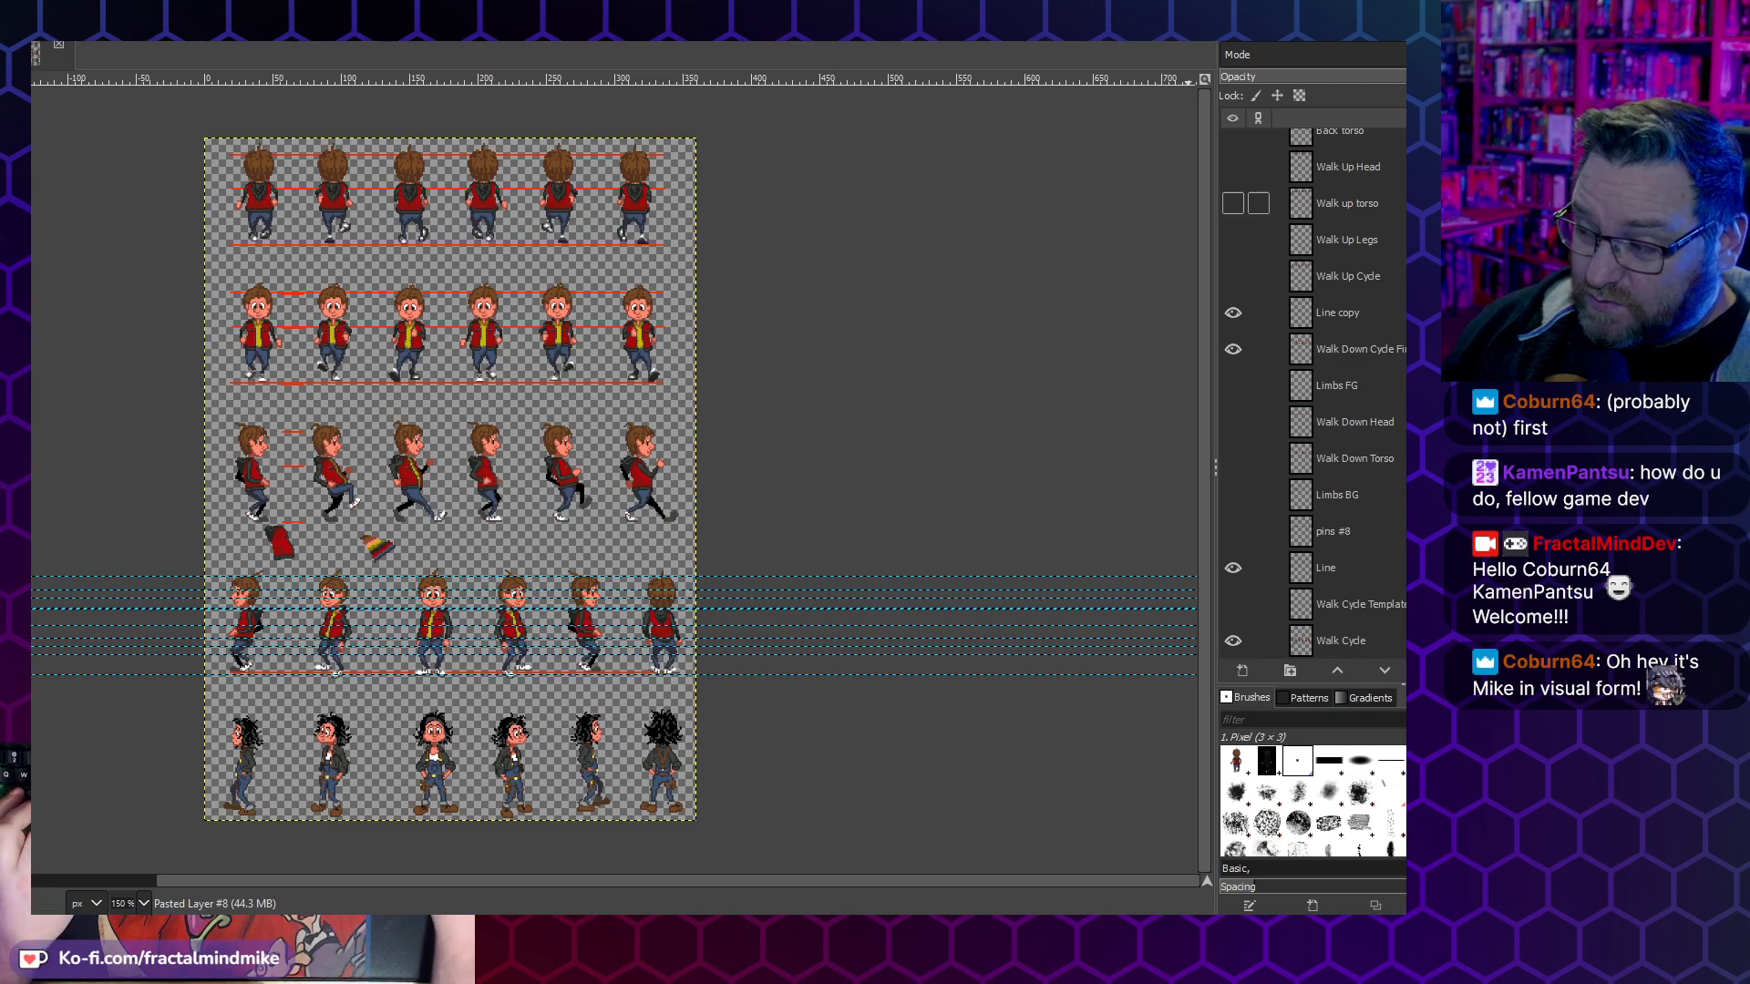
pyautogui.scroll(-3, 1289, 503)
pyautogui.scroll(-7, 1290, 503)
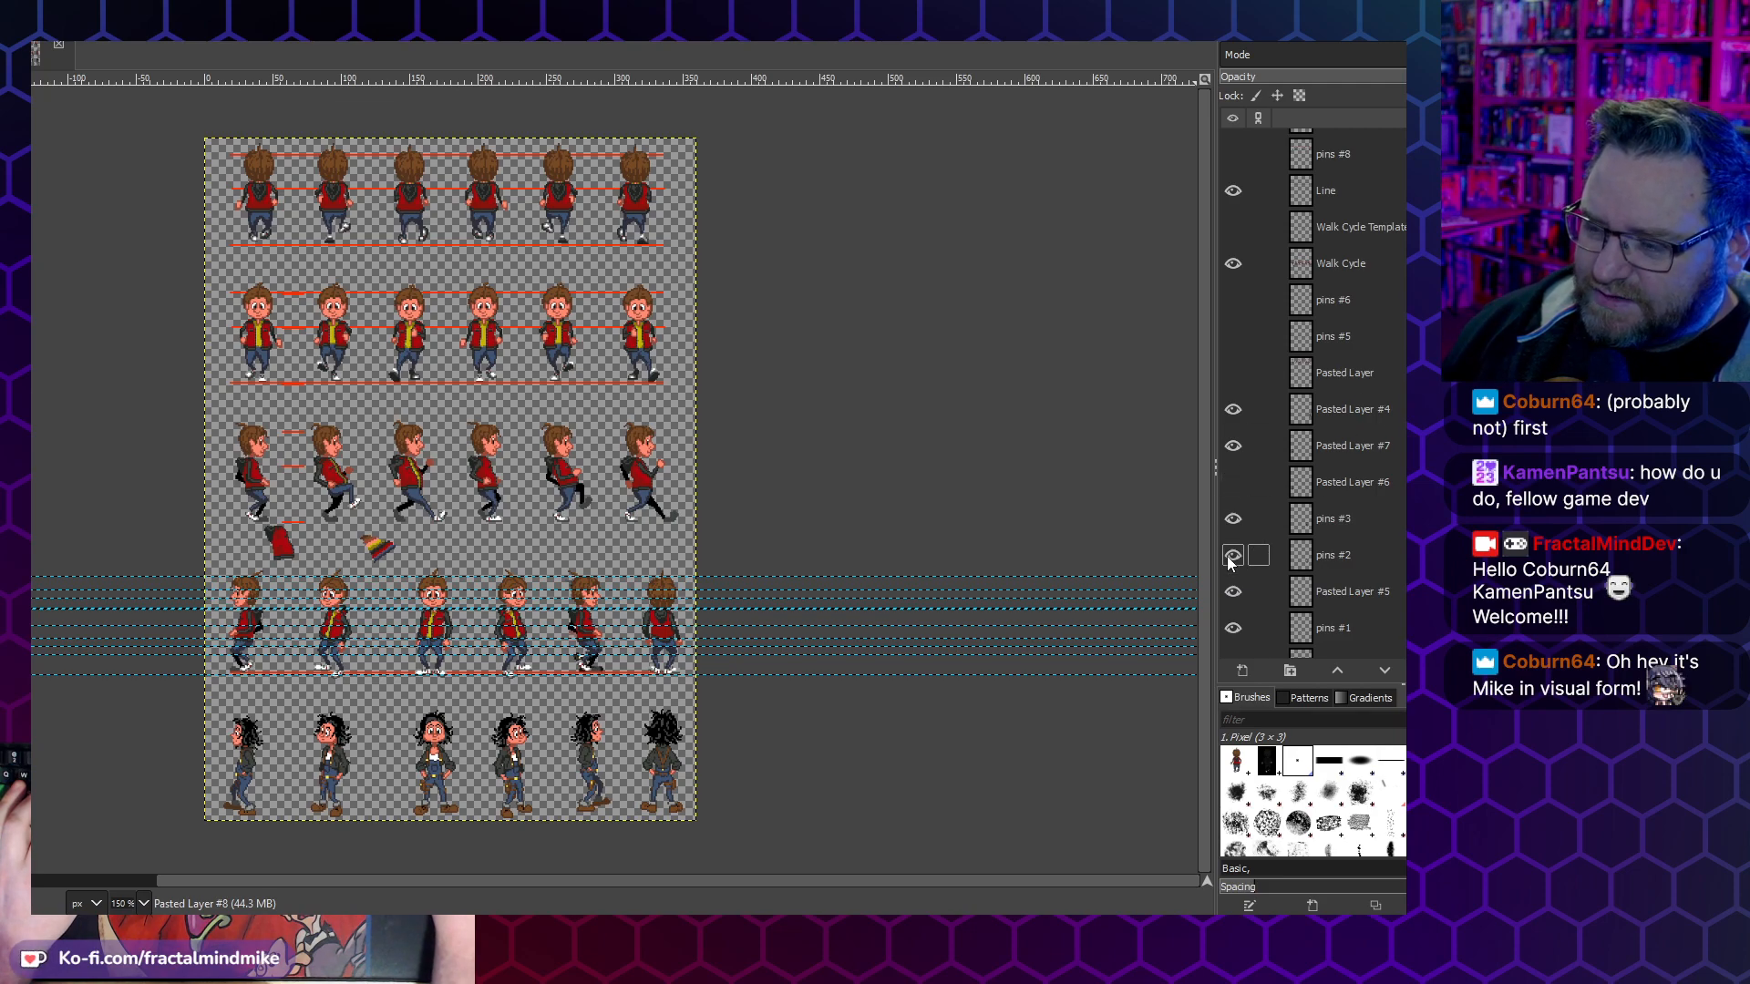
pyautogui.click(1231, 376)
pyautogui.click(1230, 377)
pyautogui.click(1233, 375)
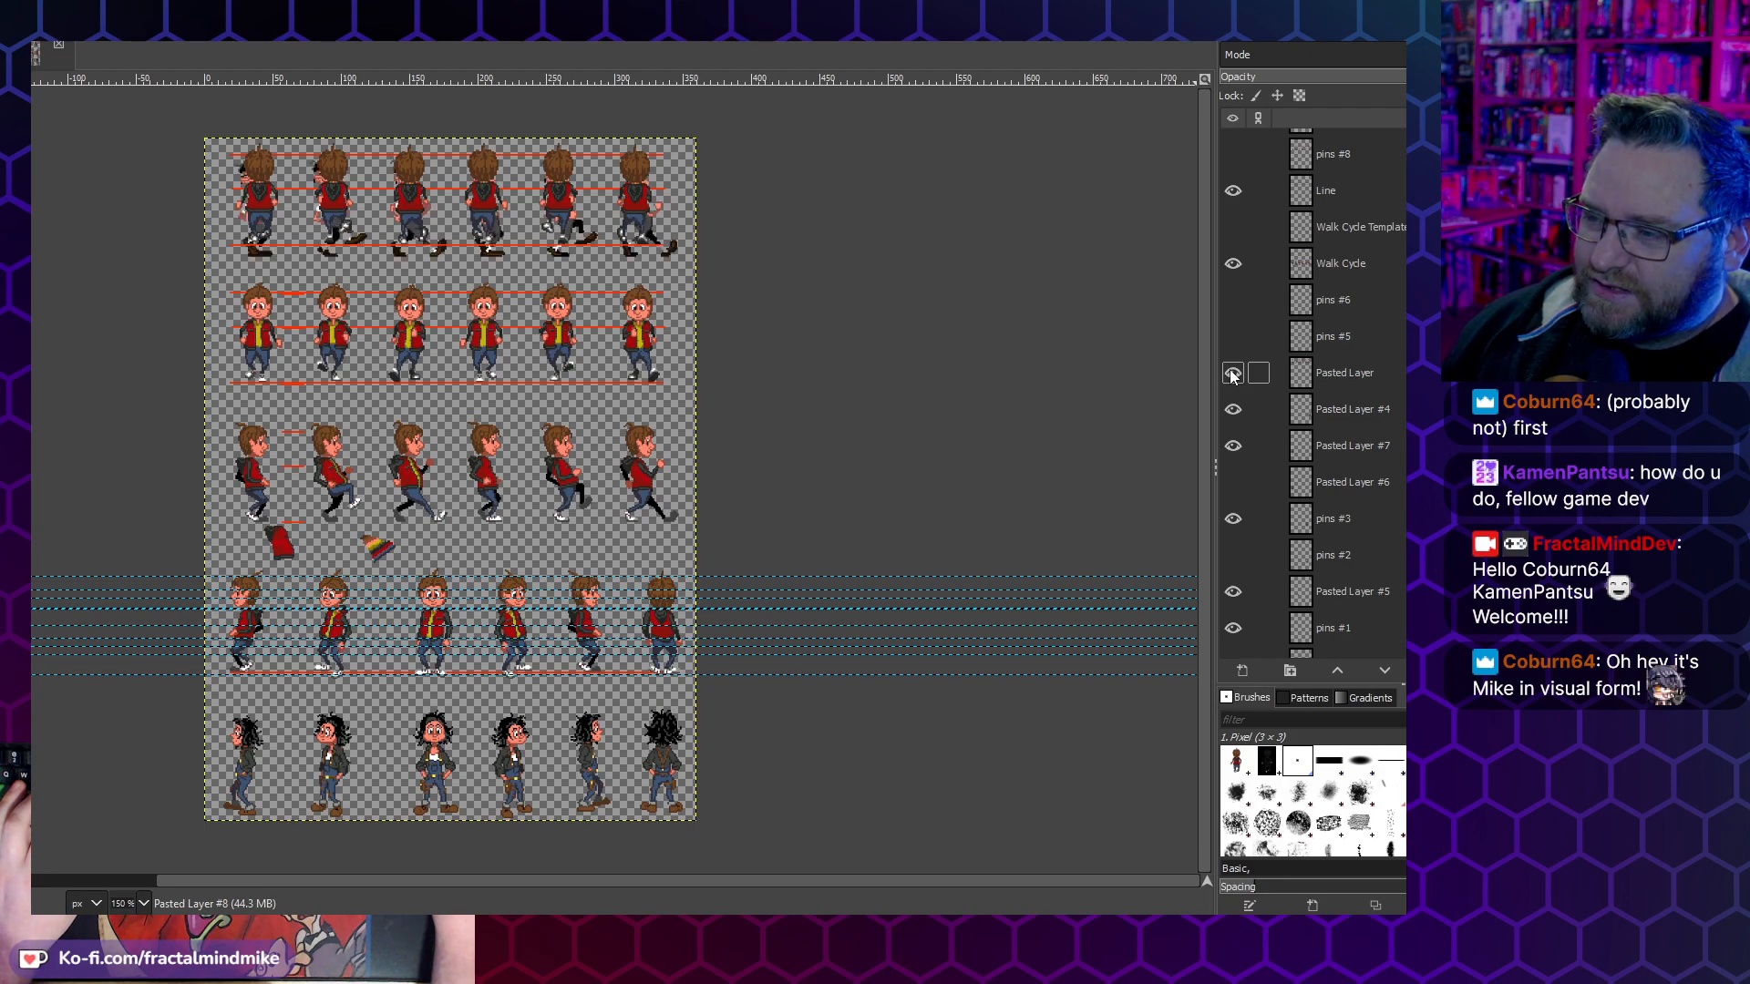
pyautogui.click(1338, 373)
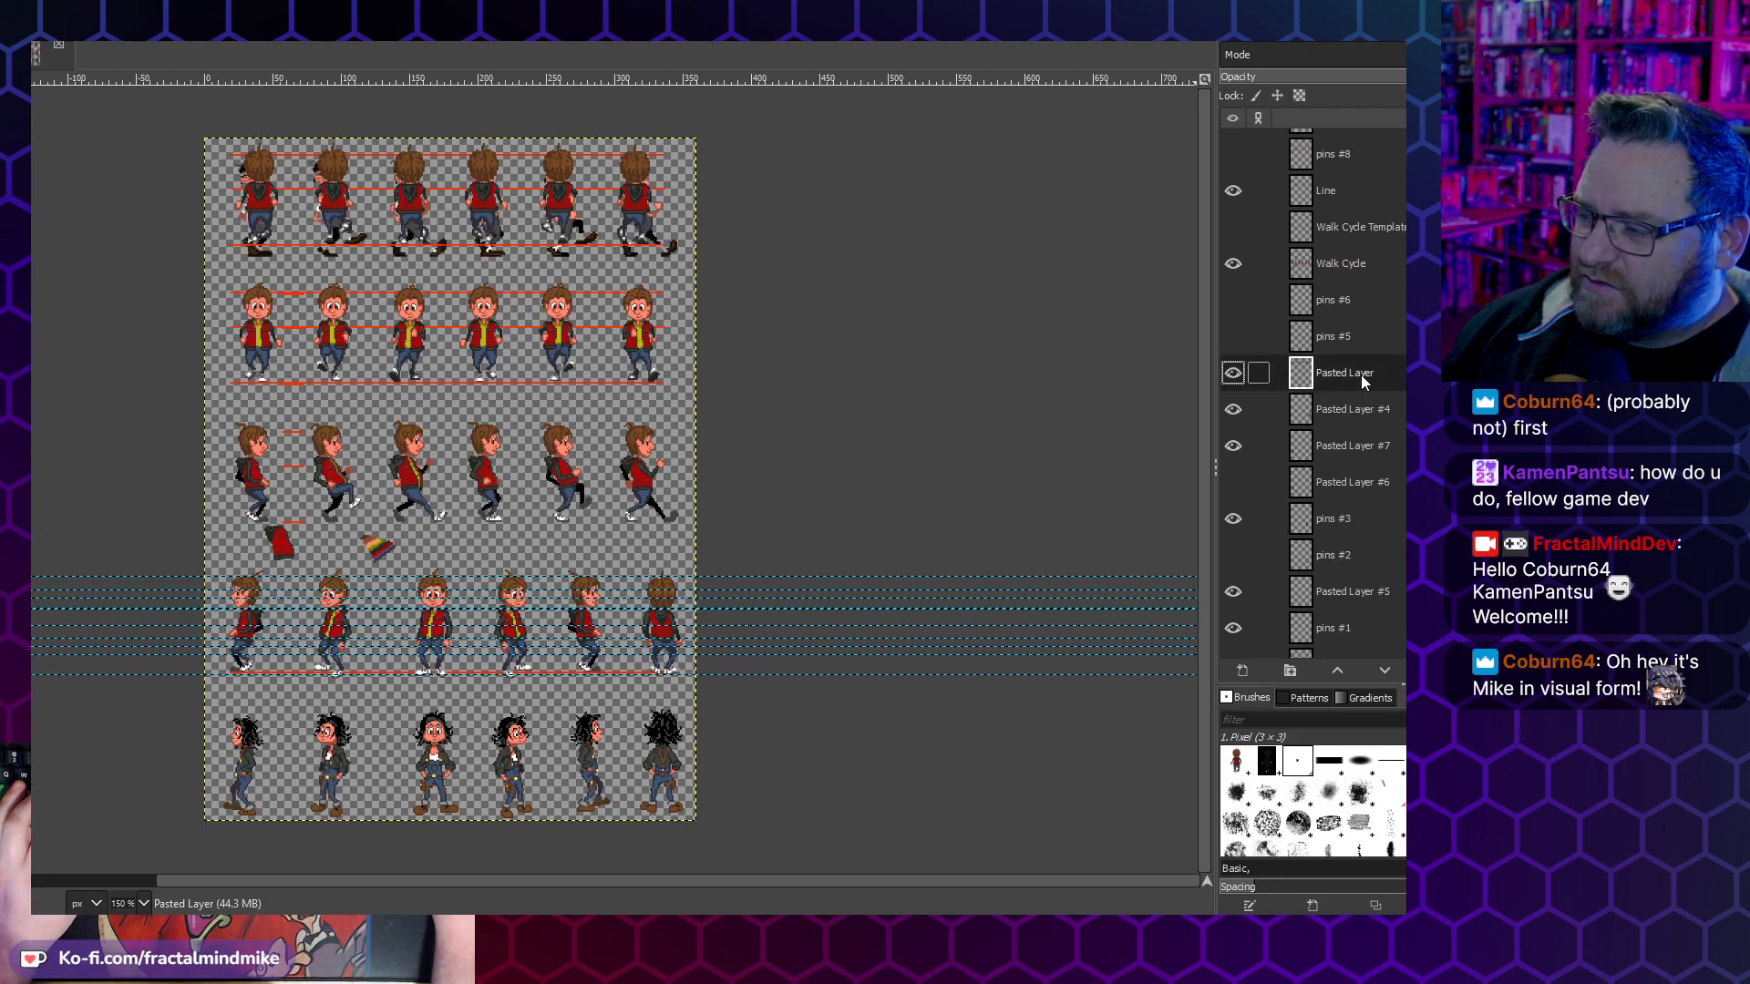
pyautogui.moveTo(598, 236); pyautogui.dragTo(587, 426)
pyautogui.moveTo(599, 498); pyautogui.dragTo(605, 547)
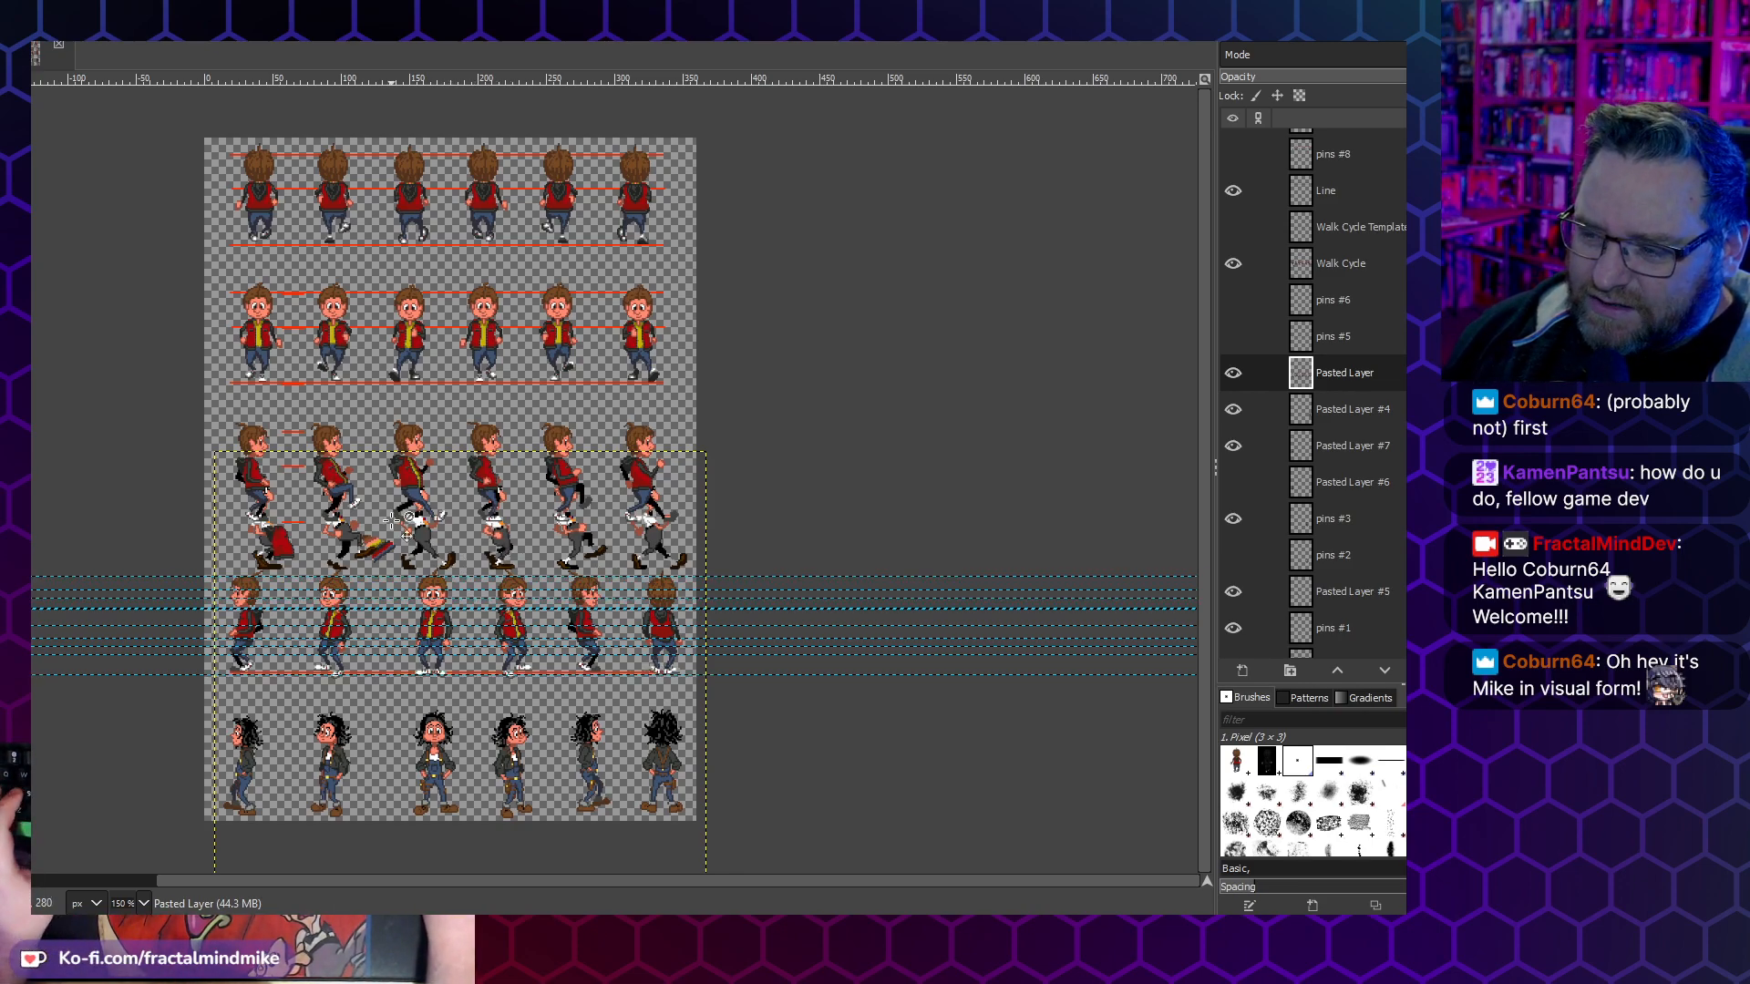
# - Compare the reference walk poses with Lucas's side walk and offset Pasted Layer so the reference figures sit between his frames
pyautogui.scroll(3, 451, 546)
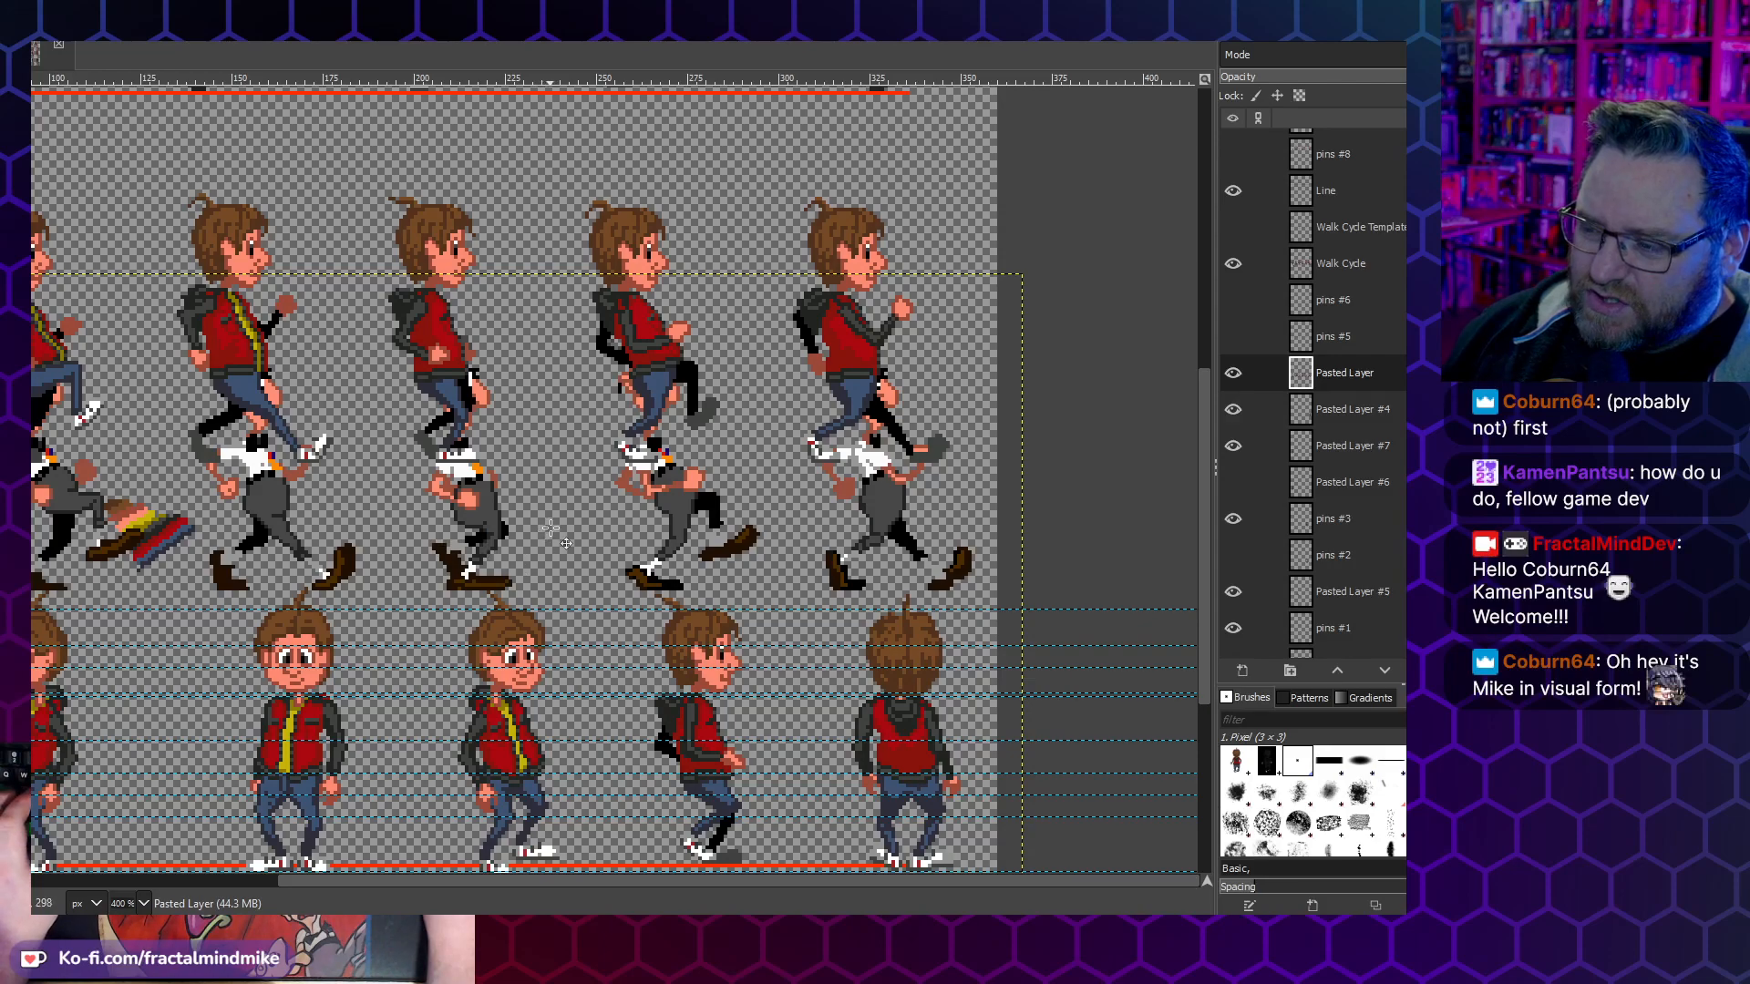
pyautogui.hscroll(-5, 565, 529)
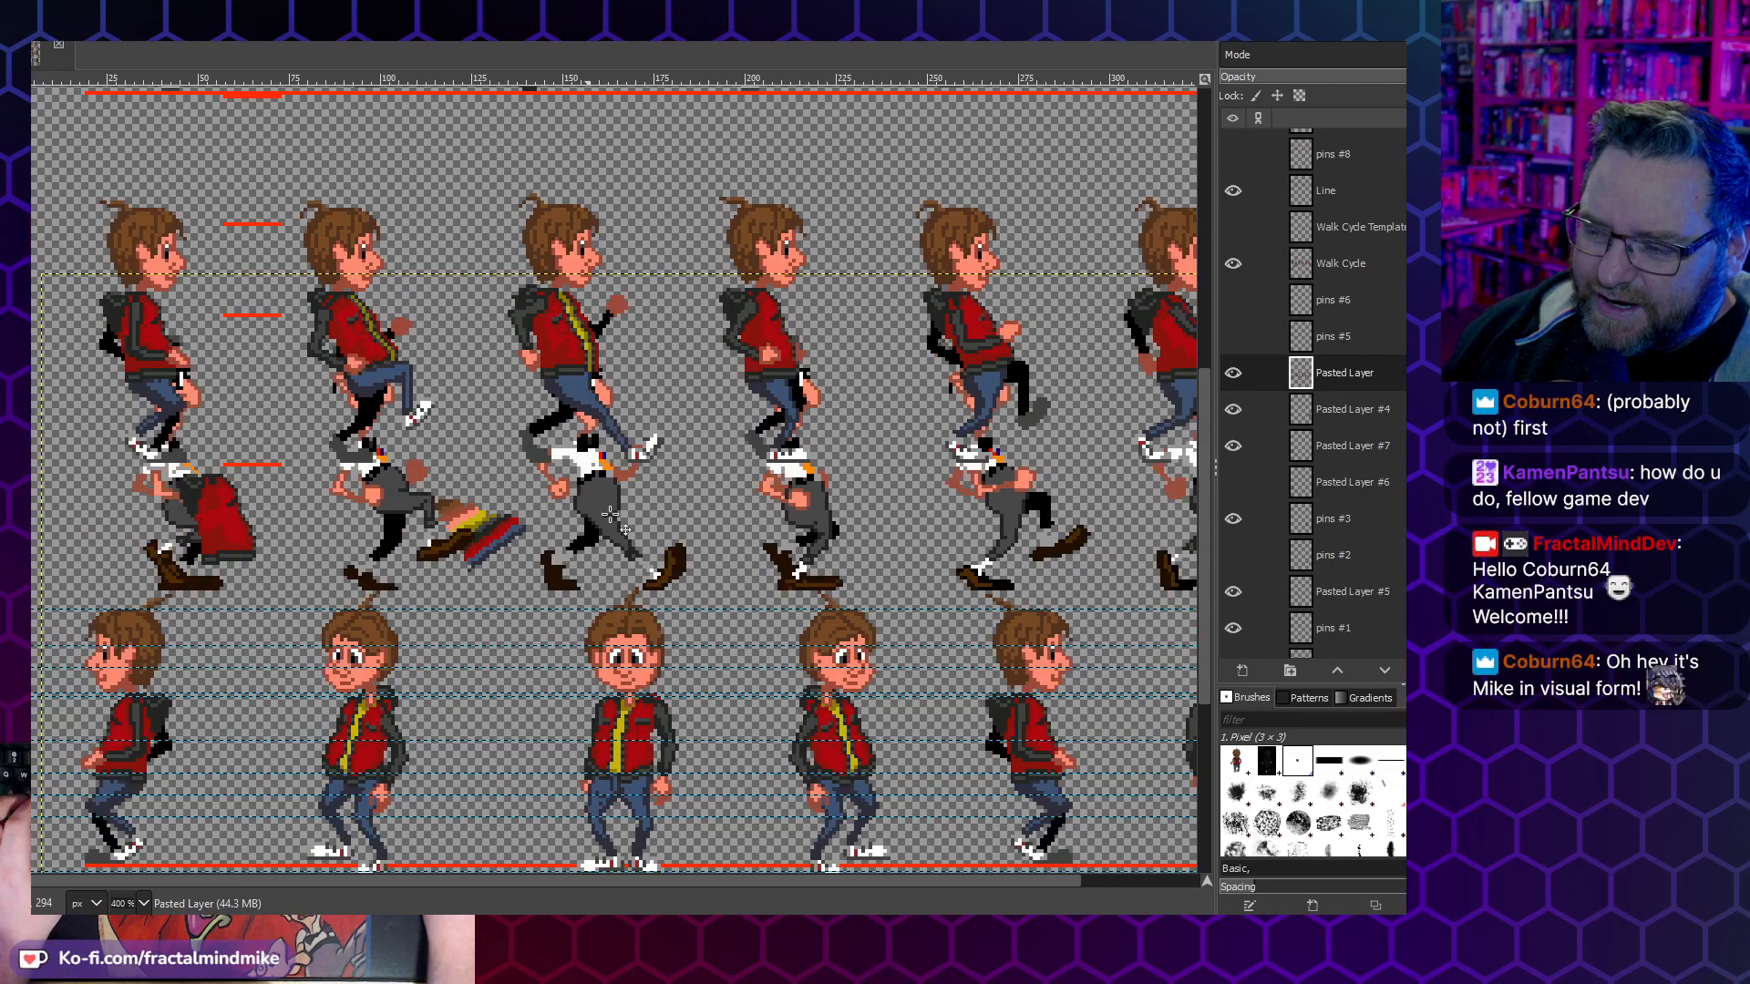
pyautogui.hscroll(2, 820, 515)
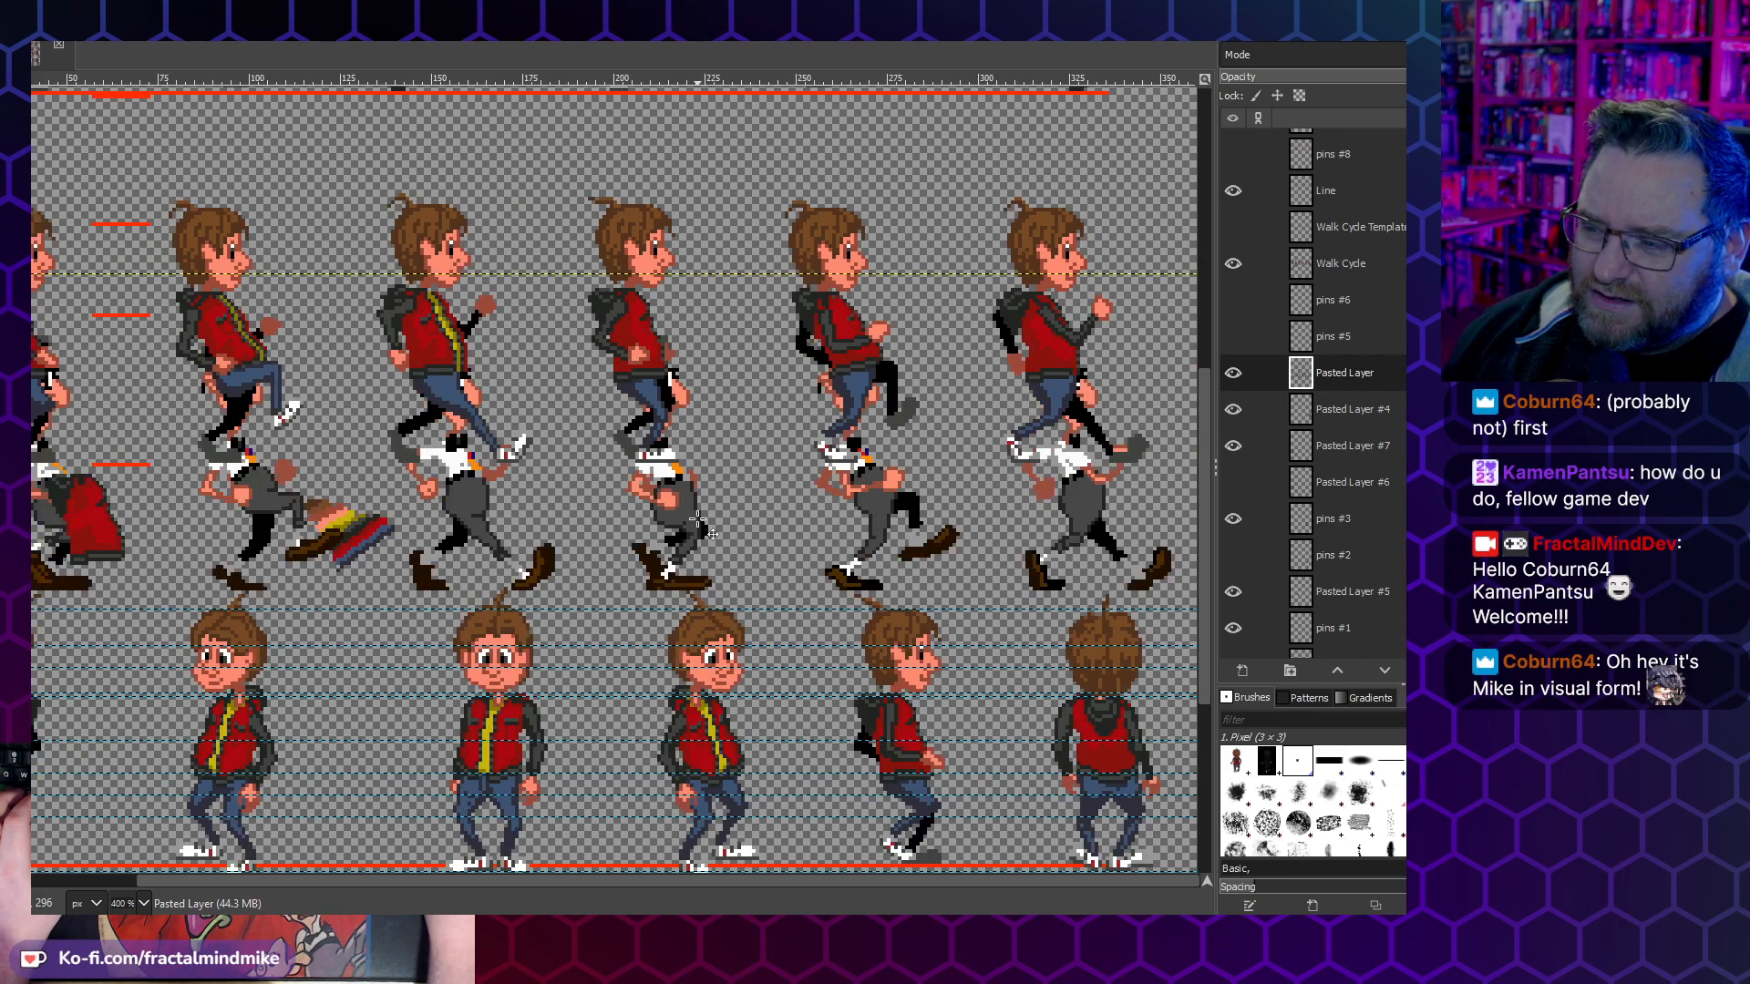
pyautogui.hscroll(-2, 698, 520)
pyautogui.moveTo(613, 501); pyautogui.dragTo(693, 532)
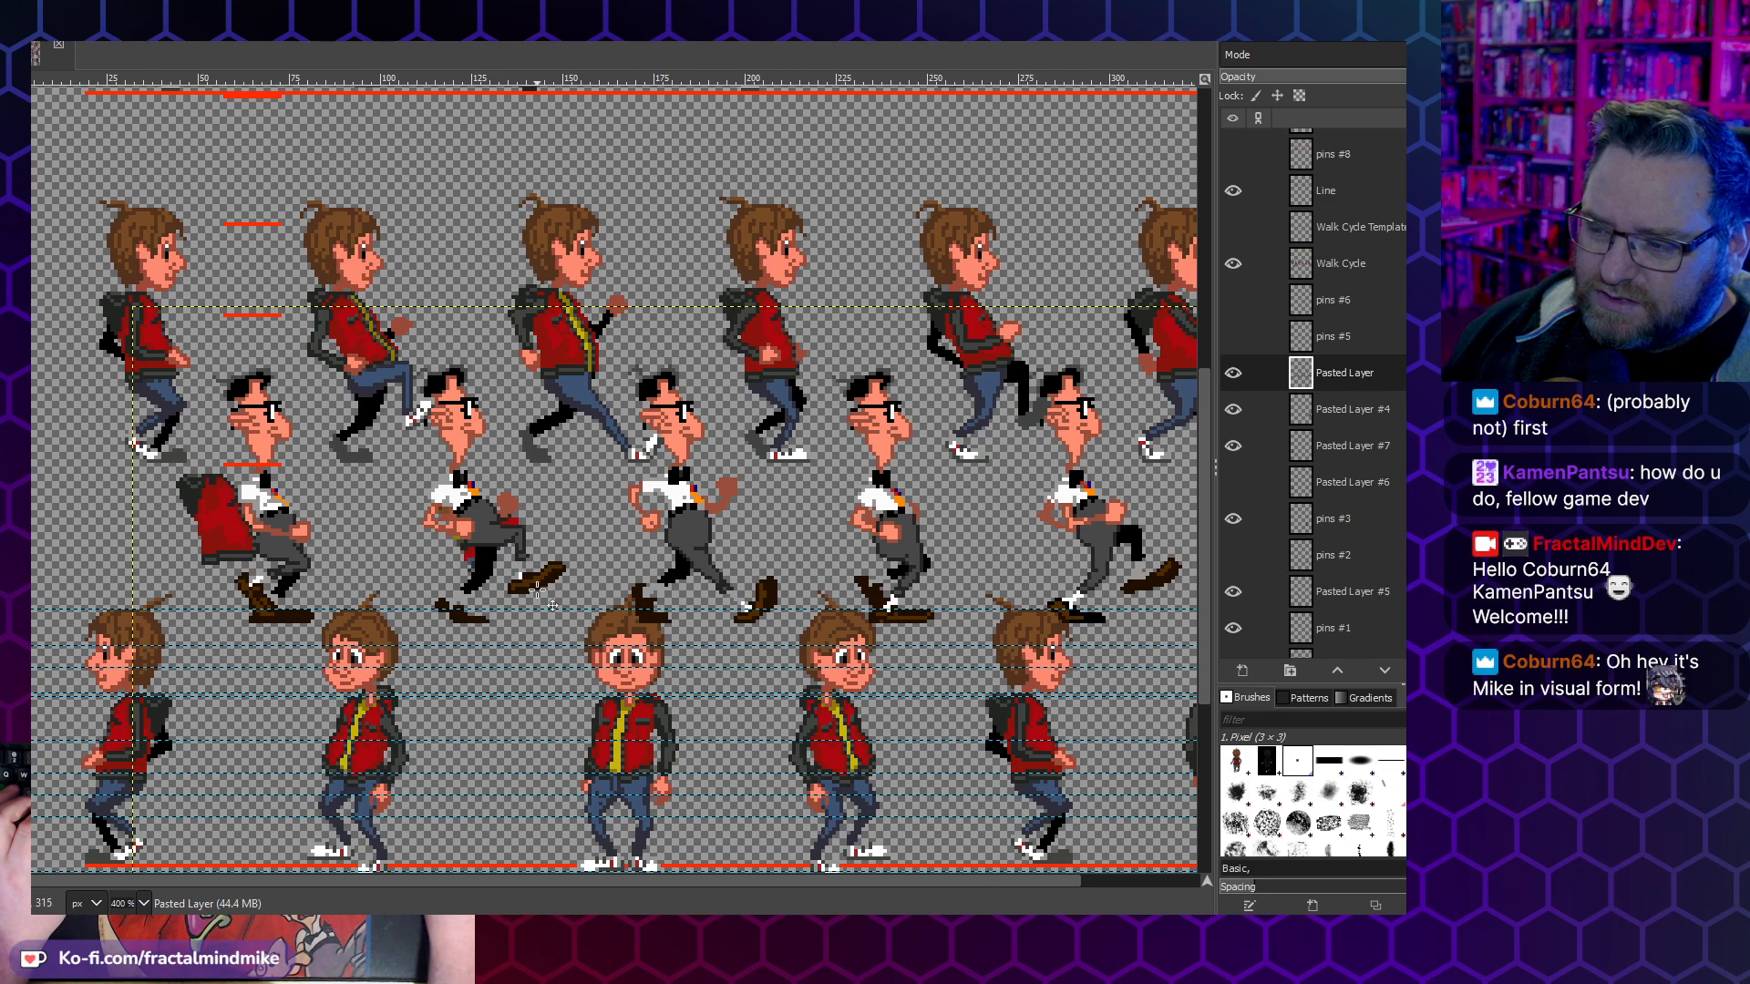
# - Move the reference walk layer up to straddle the space between the walk-down and side walk rows, and hide it
pyautogui.moveTo(490, 529); pyautogui.dragTo(745, 105)
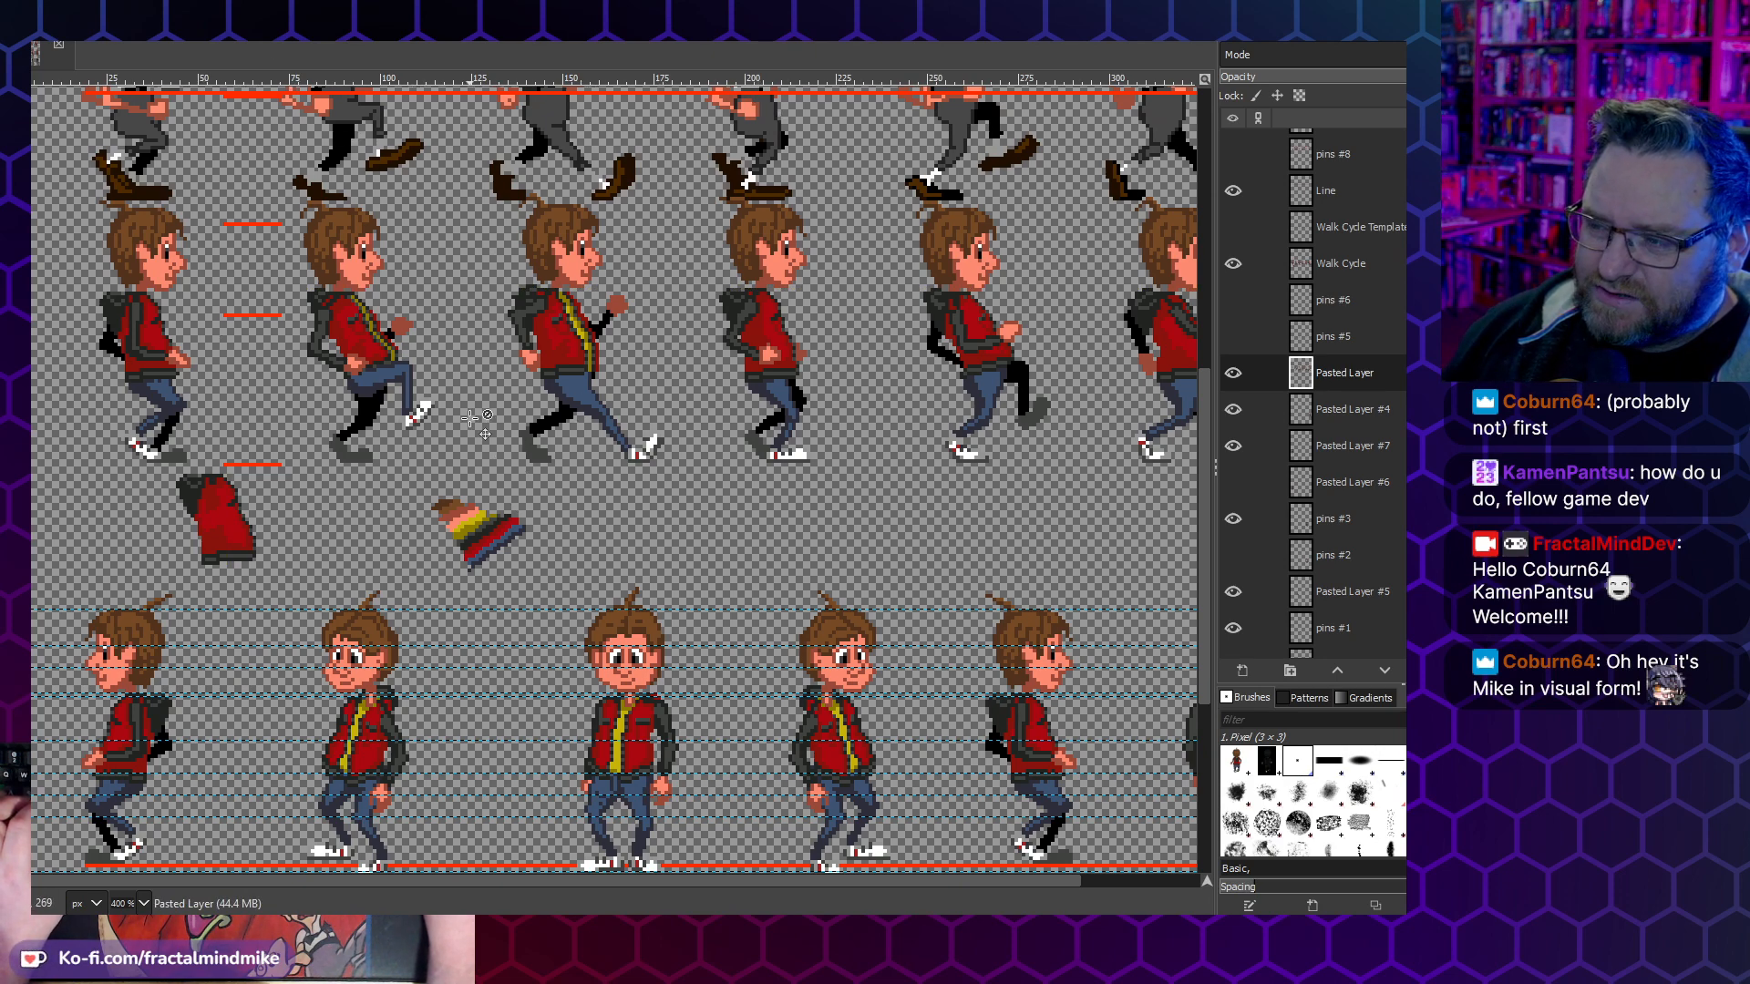
pyautogui.scroll(4, 471, 418)
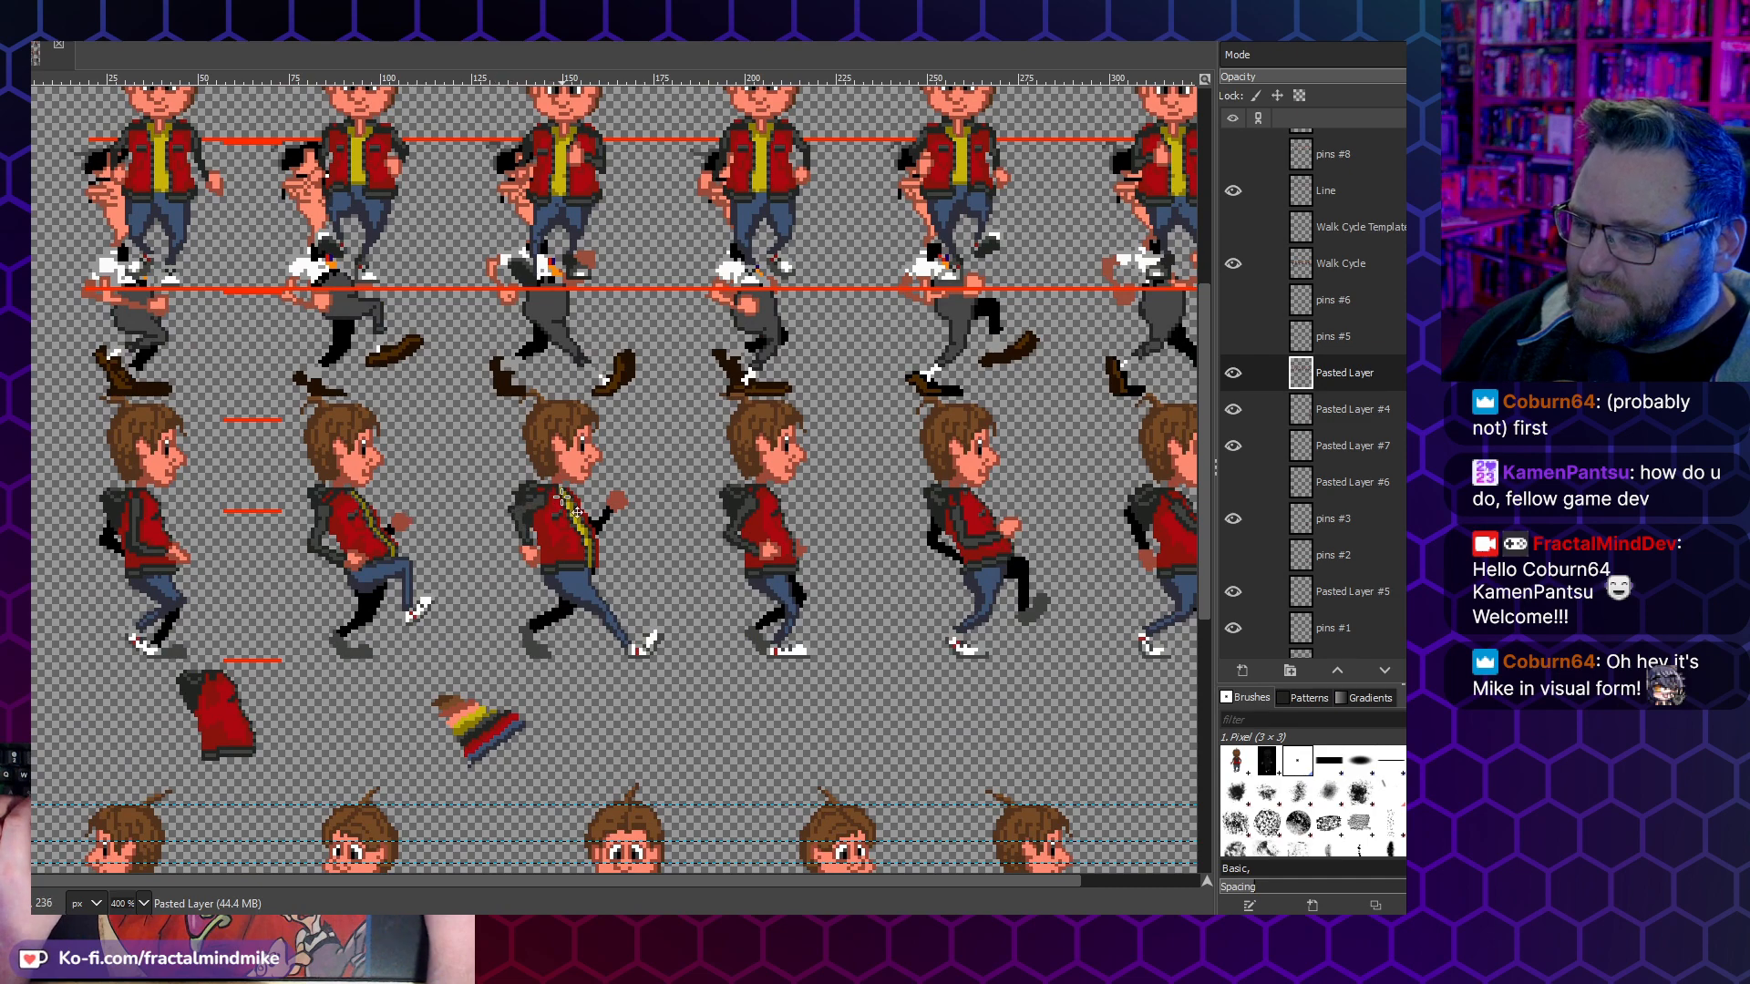
pyautogui.hscroll(3, 562, 498)
pyautogui.moveTo(627, 316); pyautogui.dragTo(638, 380)
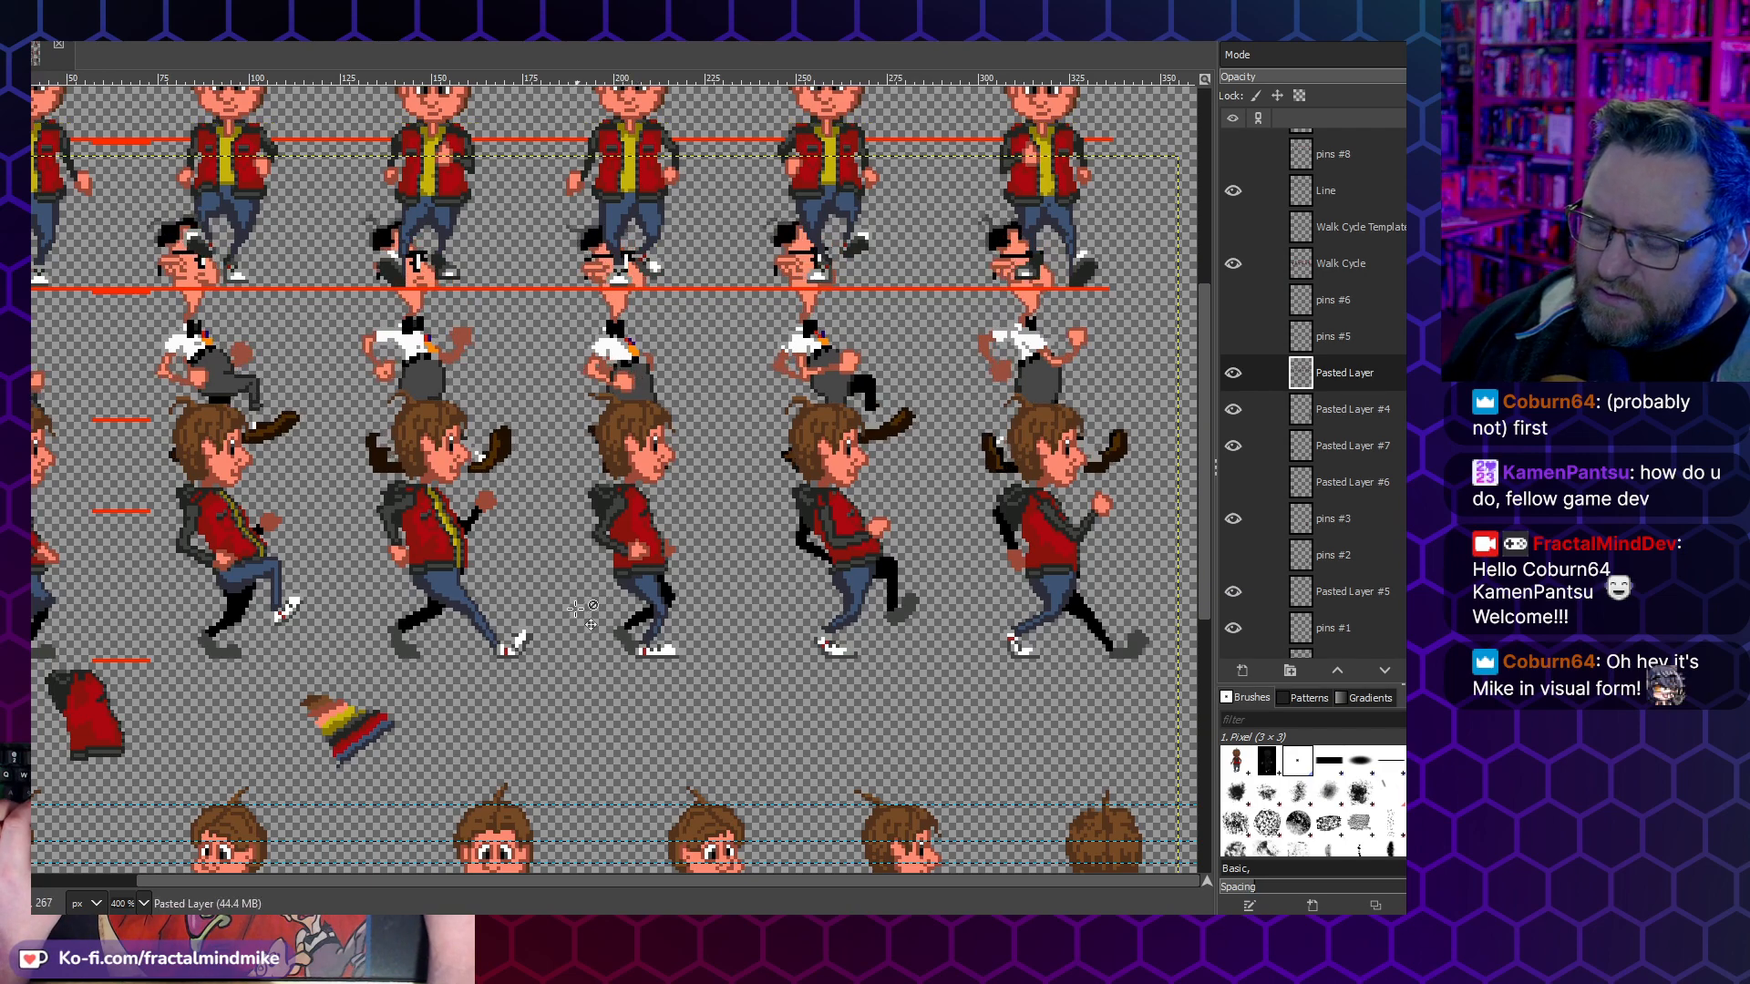
pyautogui.click(1233, 374)
# - Show the pins #6 and Walk Cycle Template layers over the side walk cycle, briefly displaying pins #5 and hiding it again
pyautogui.scroll(3, 597, 569)
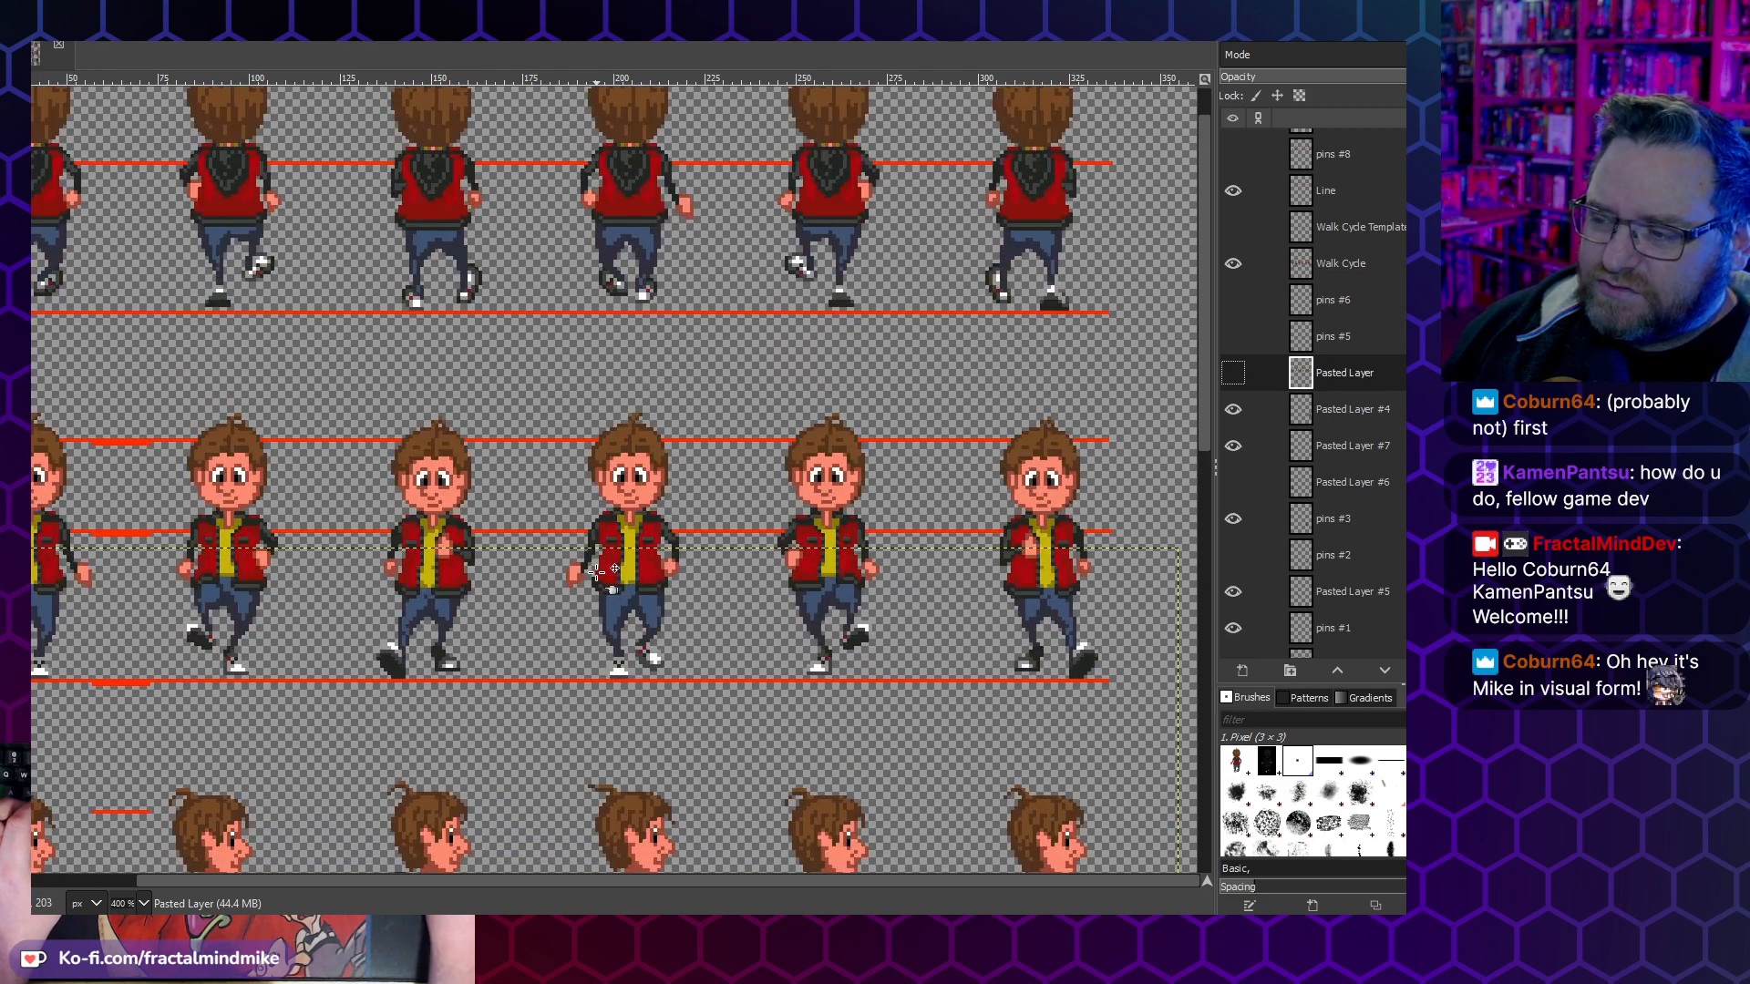
pyautogui.hscroll(-2, 638, 573)
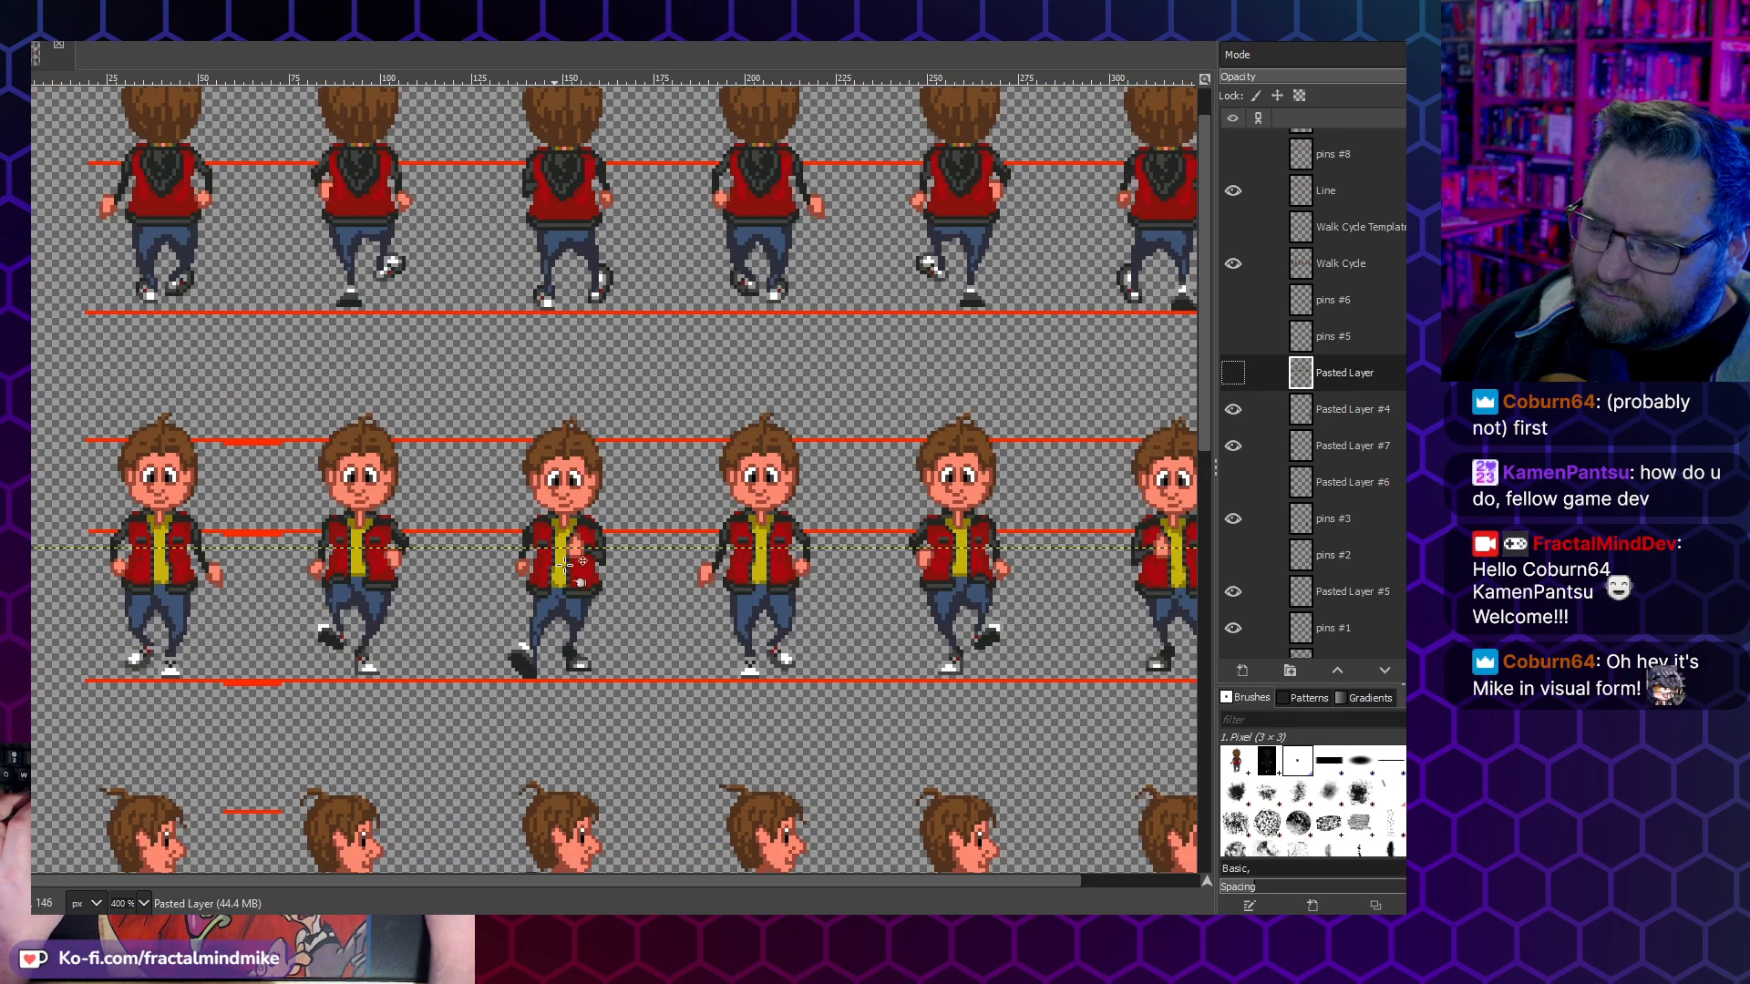
pyautogui.scroll(-3, 775, 536)
pyautogui.scroll(-2, 775, 536)
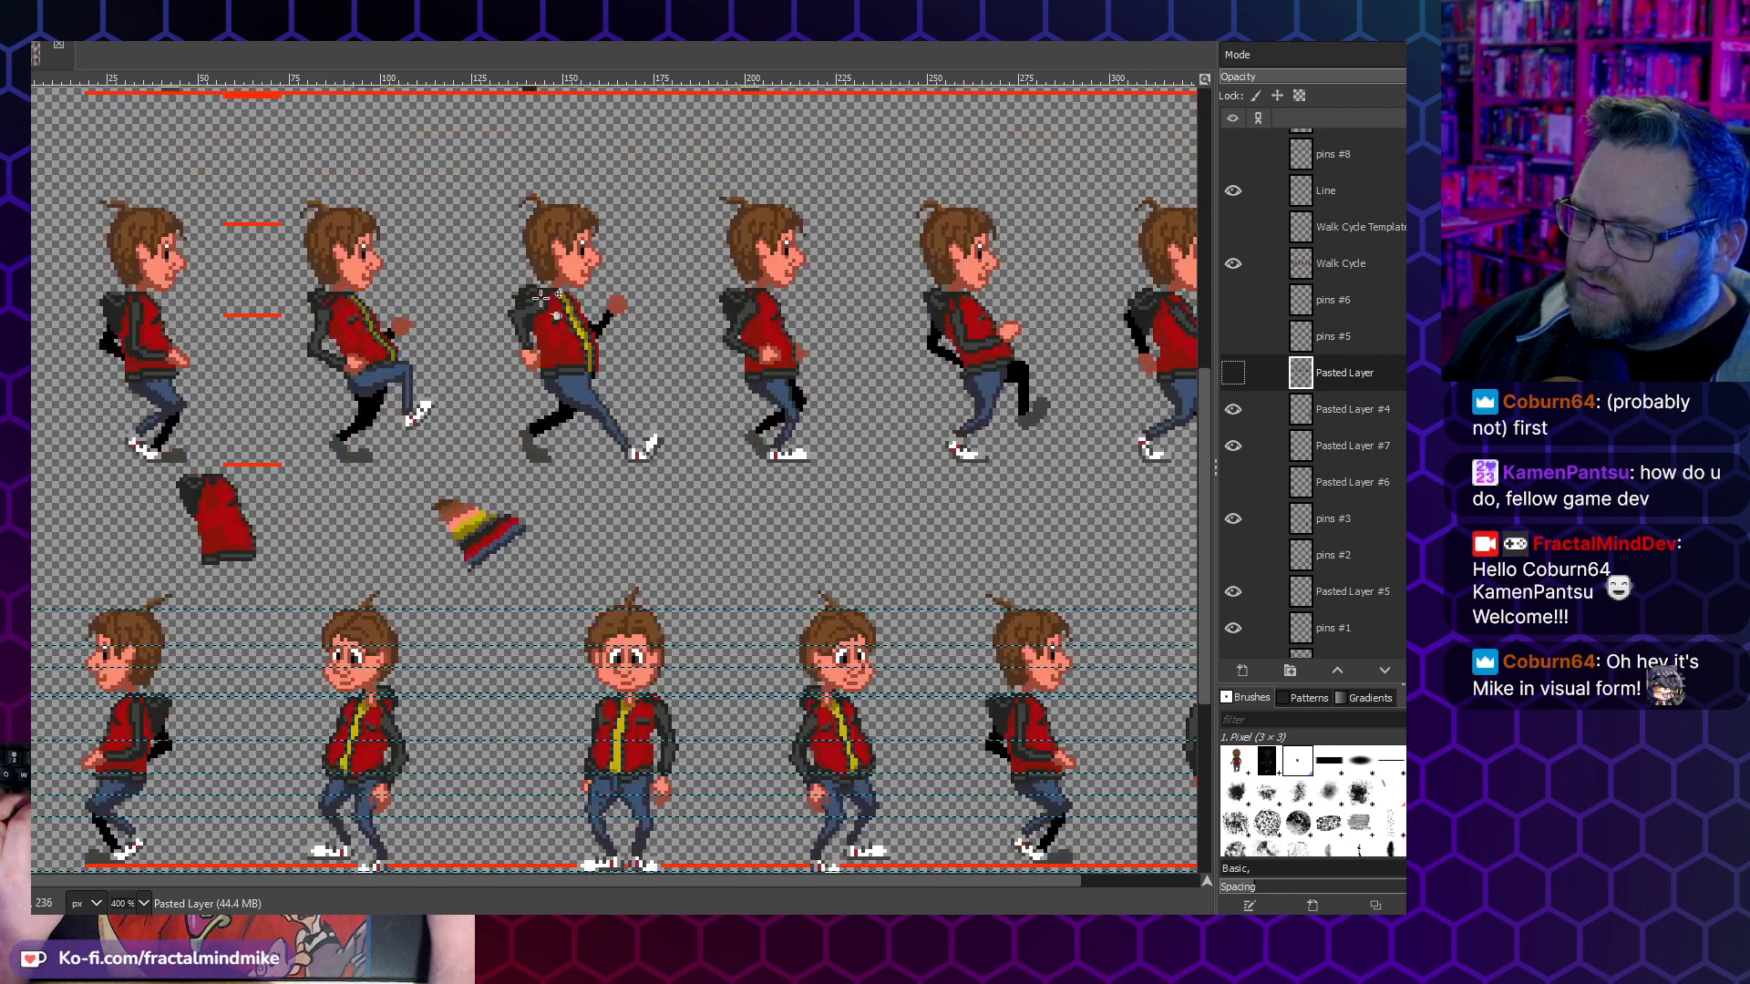
pyautogui.click(1233, 336)
pyautogui.click(1244, 306)
pyautogui.click(1244, 306)
pyautogui.click(1245, 305)
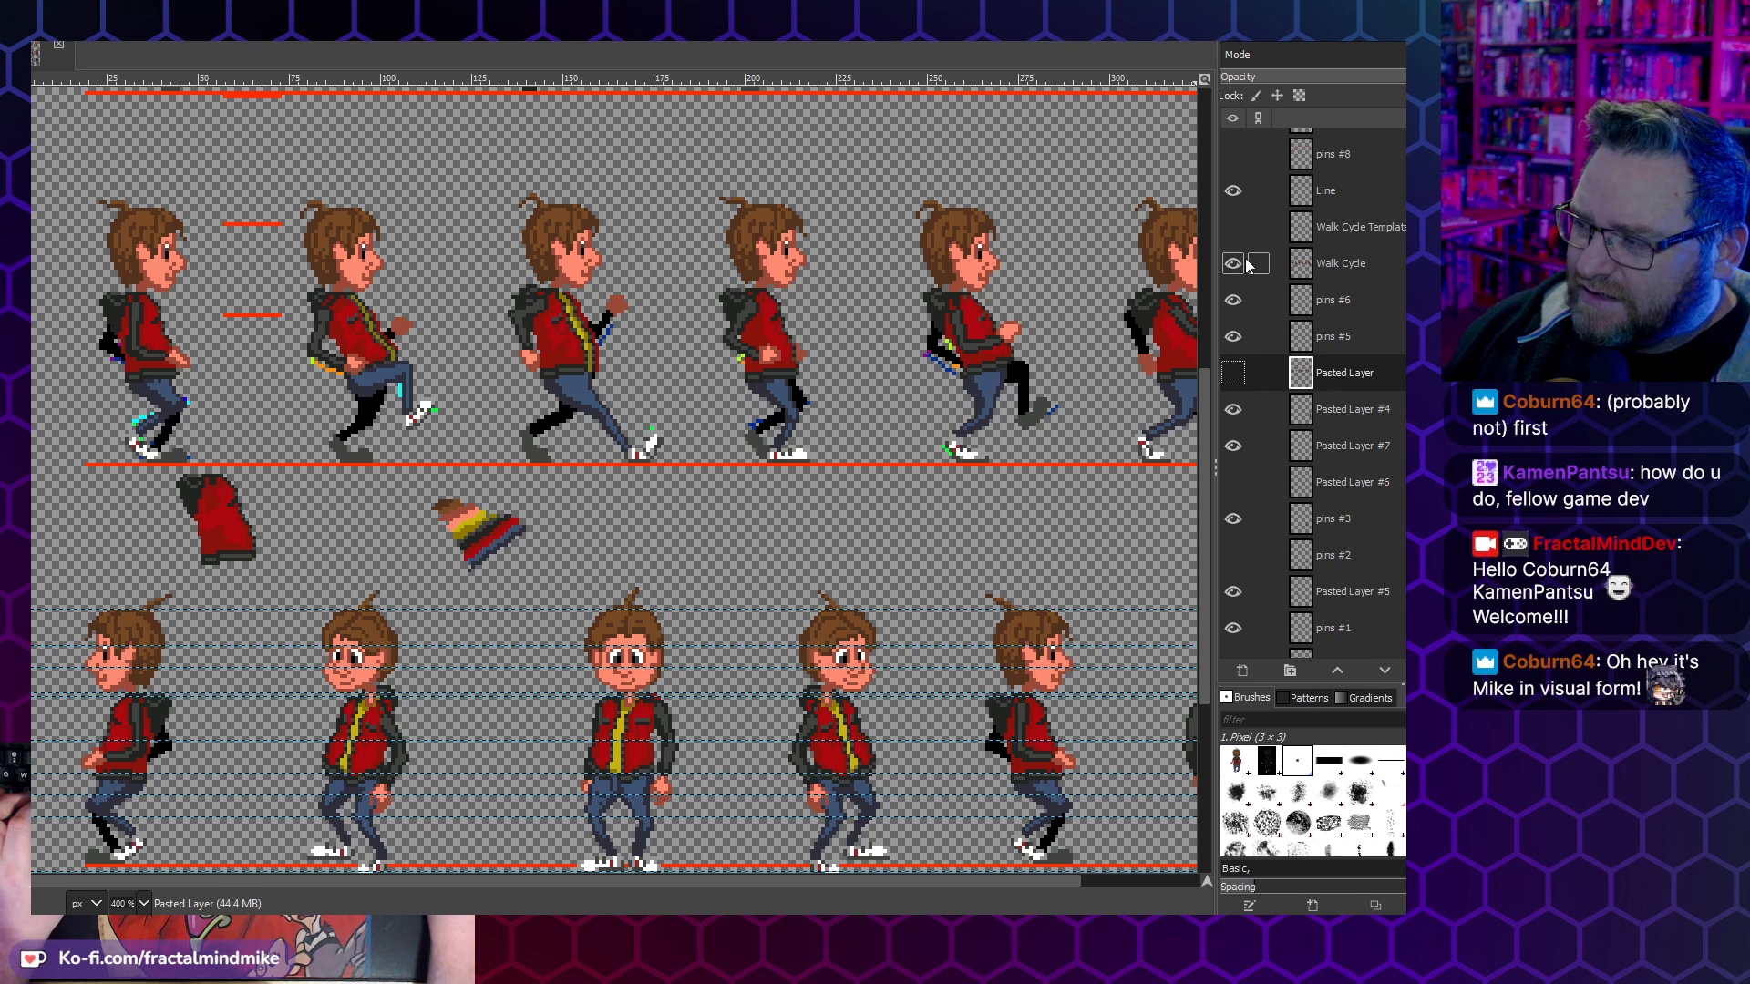
pyautogui.click(1242, 230)
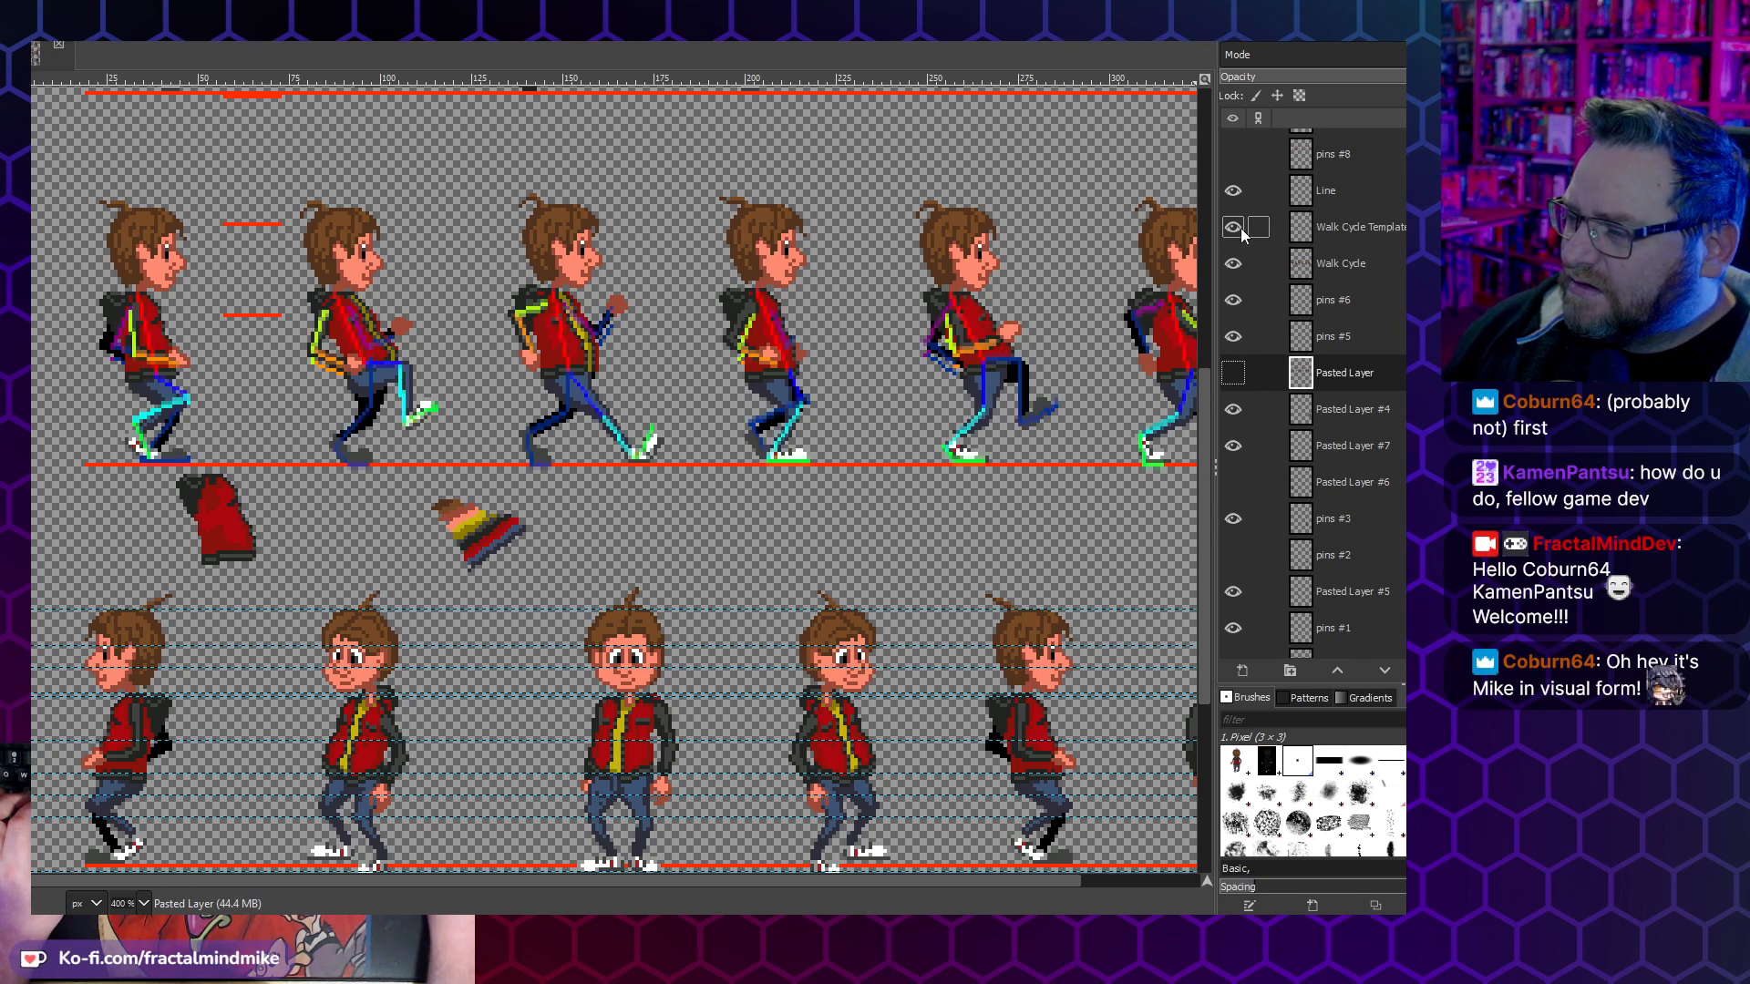
pyautogui.click(1235, 339)
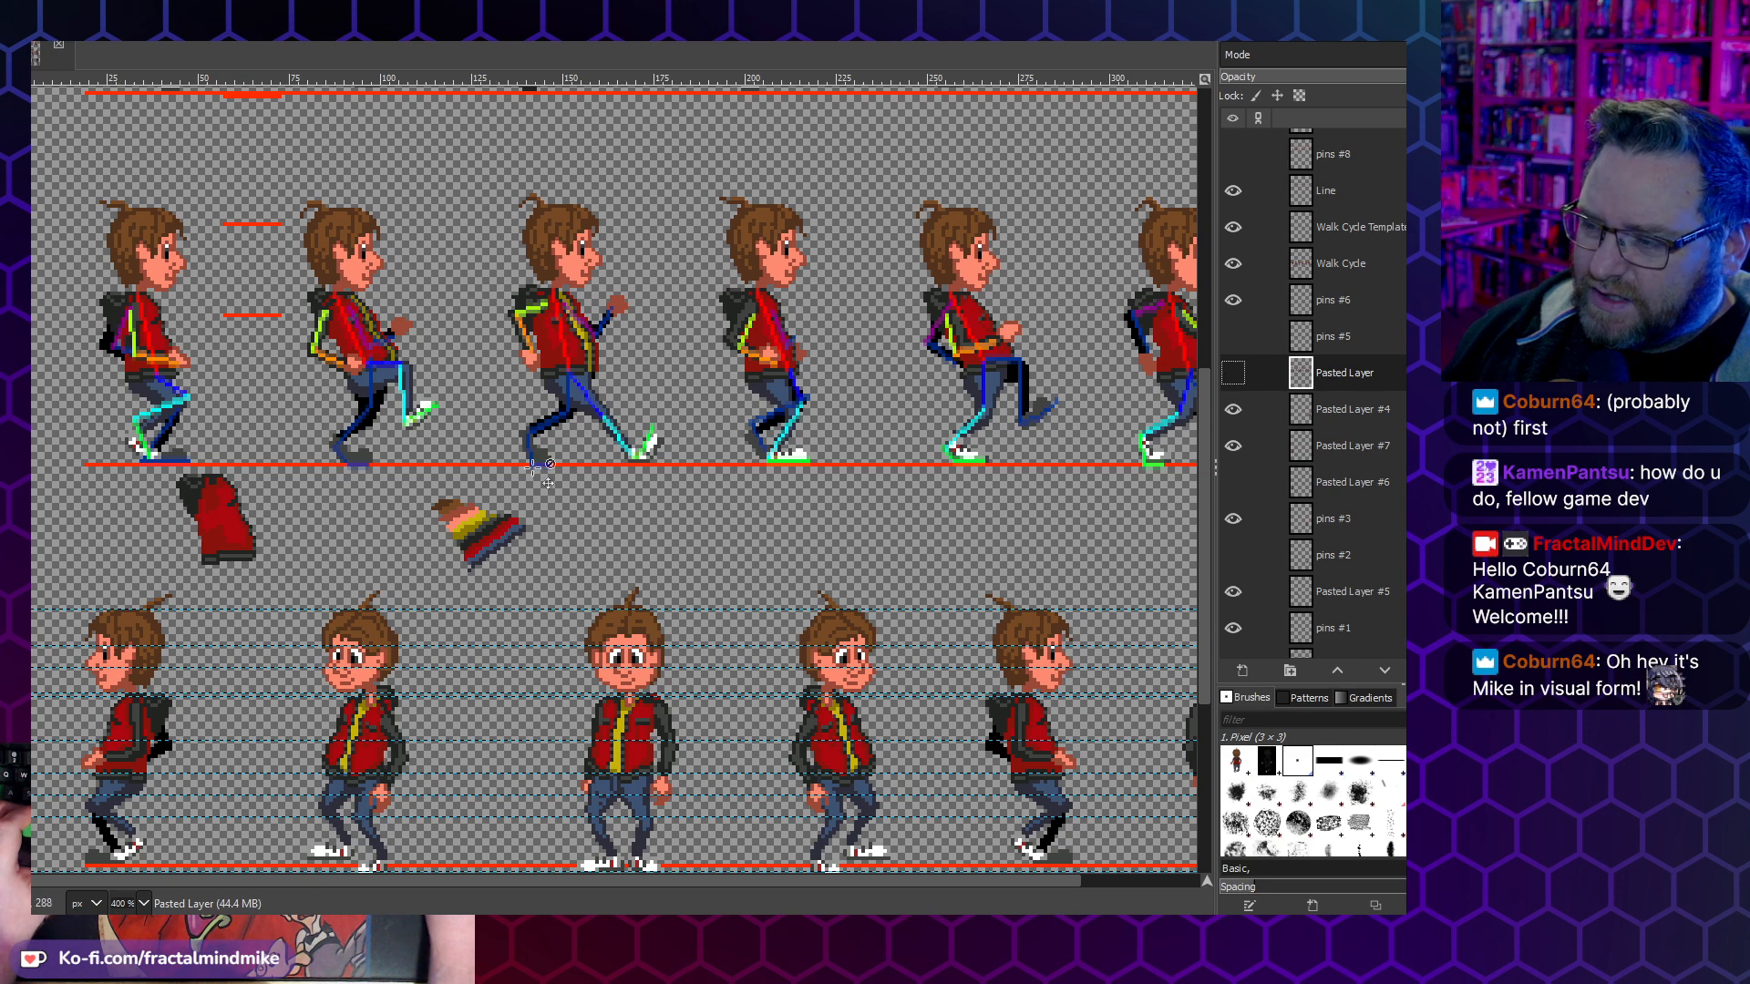
# - Examine the coloured limb template over all side walk cycle frames and compare them with the turnaround poses
pyautogui.hscroll(3, 537, 398)
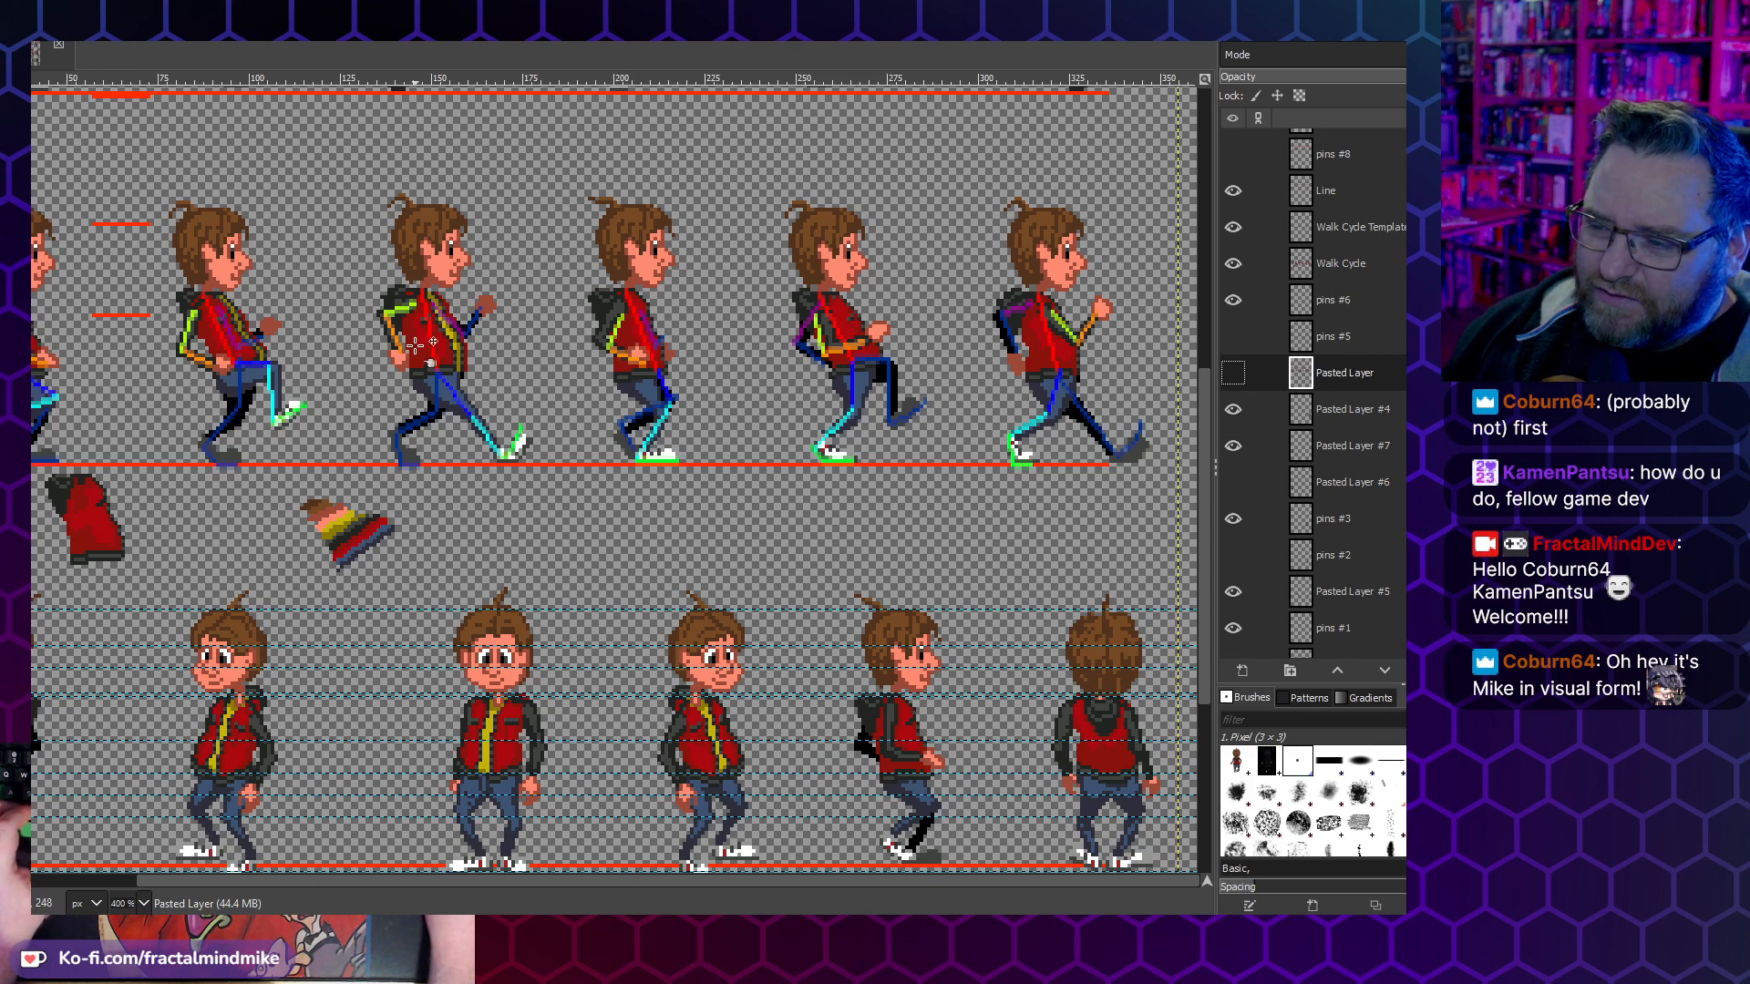
pyautogui.hscroll(-3, 415, 343)
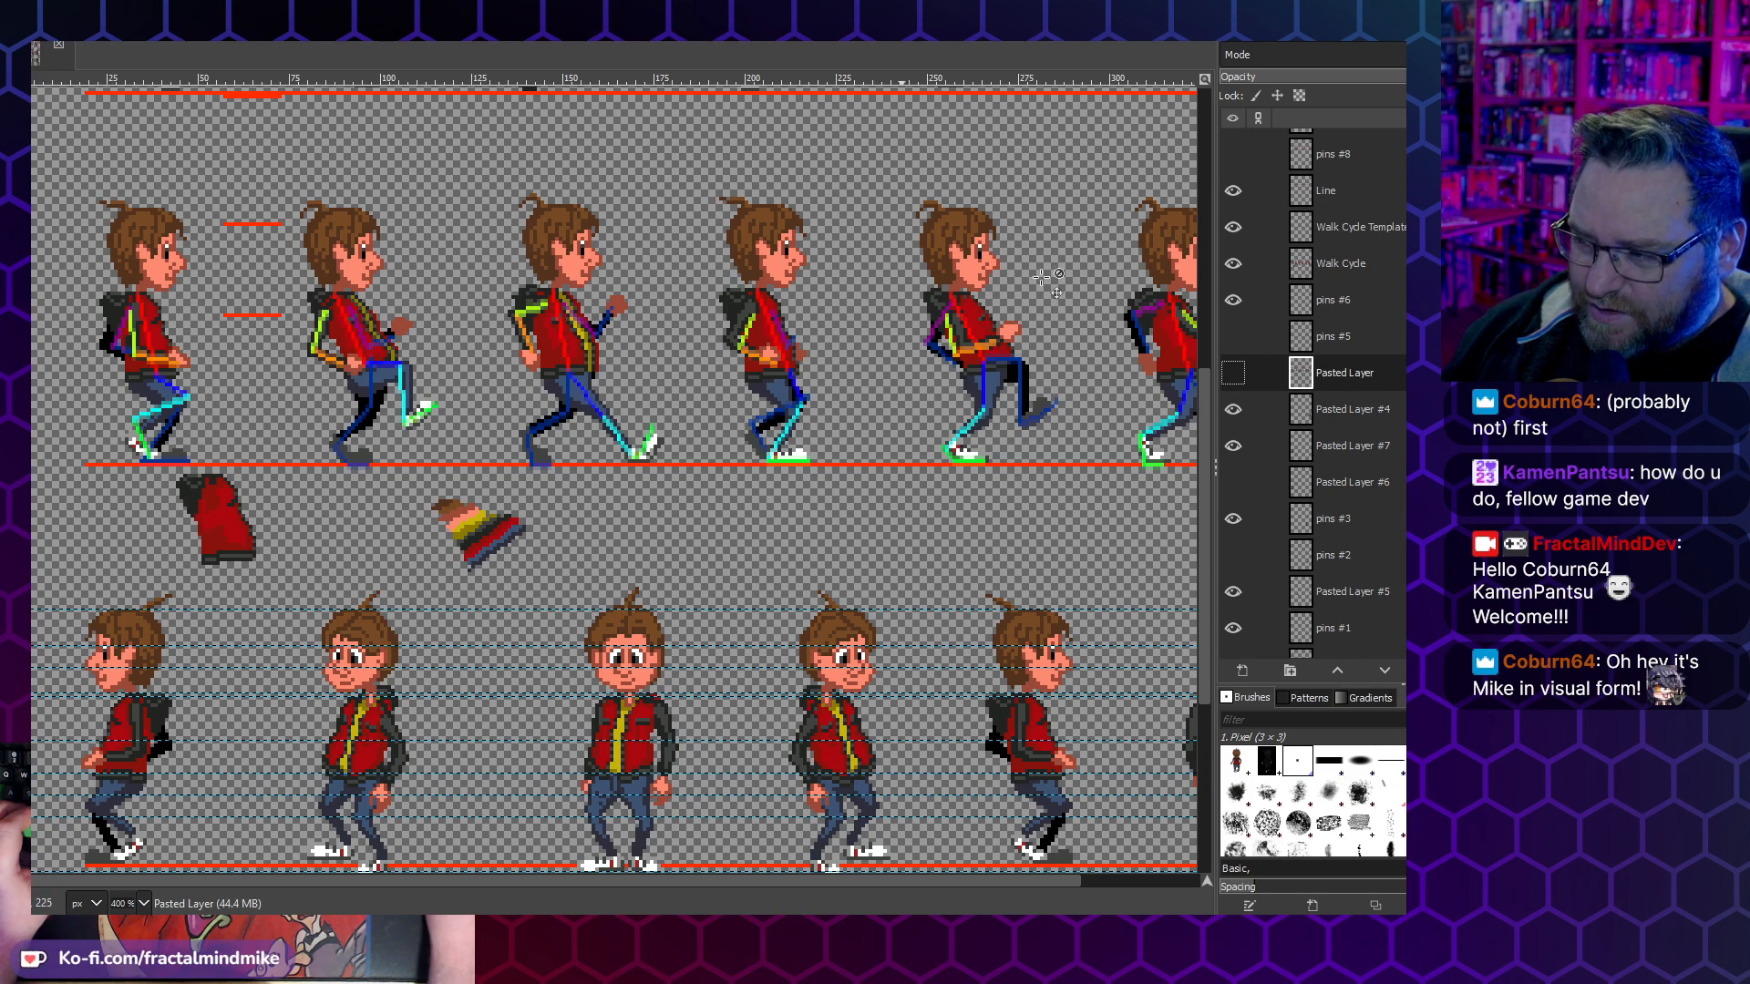
pyautogui.scroll(-8, 738, 382)
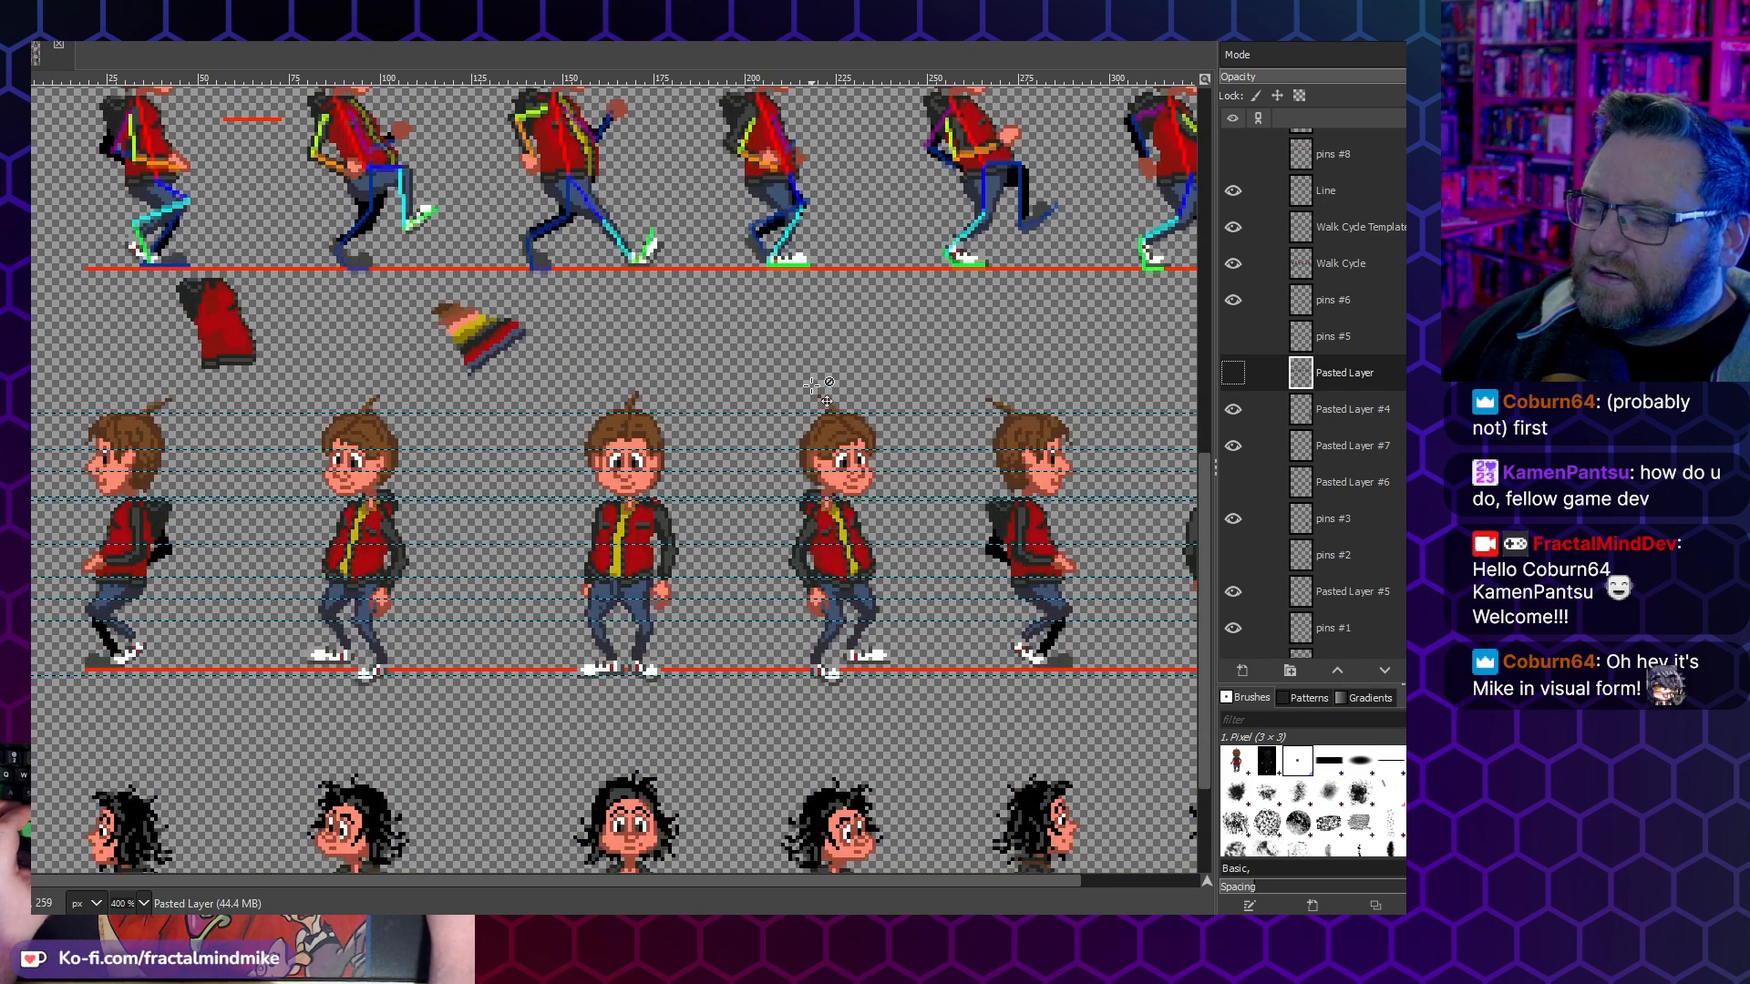
pyautogui.scroll(12, 763, 365)
pyautogui.scroll(-4, 638, 428)
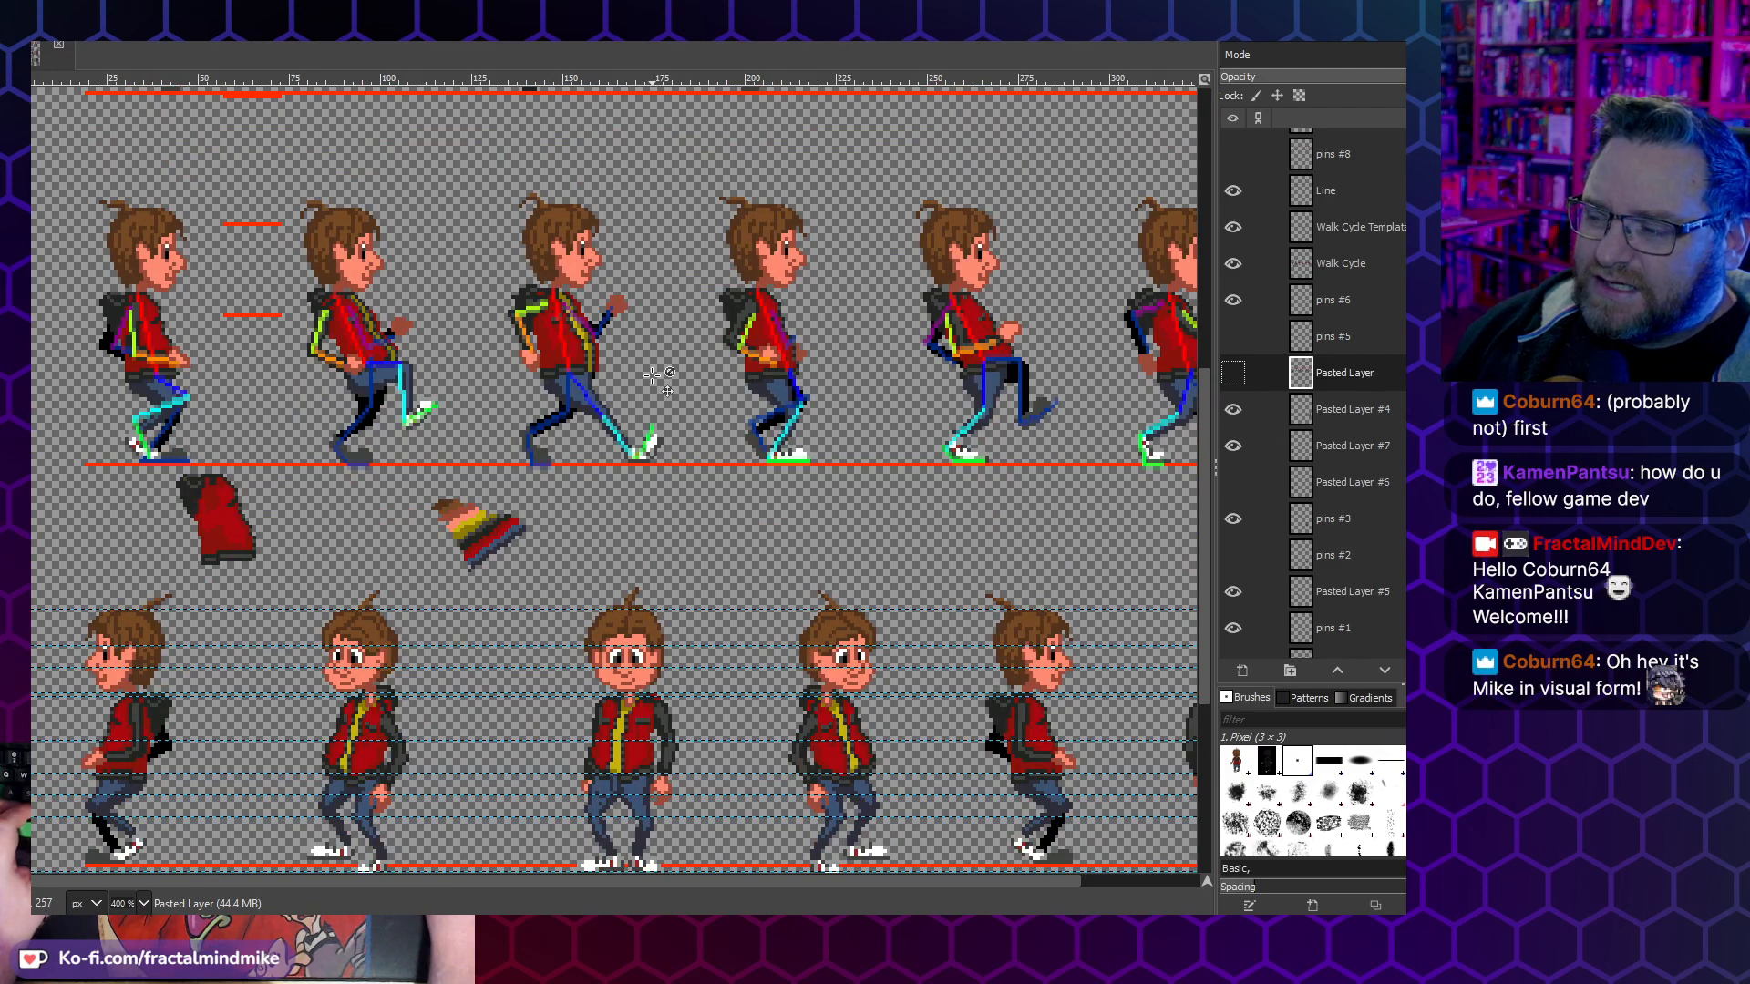
# - Hide the pins #6 and Walk Cycle Template layers over the side walk cycle, toggling neighbouring layers to check their content
pyautogui.hscroll(3, 652, 373)
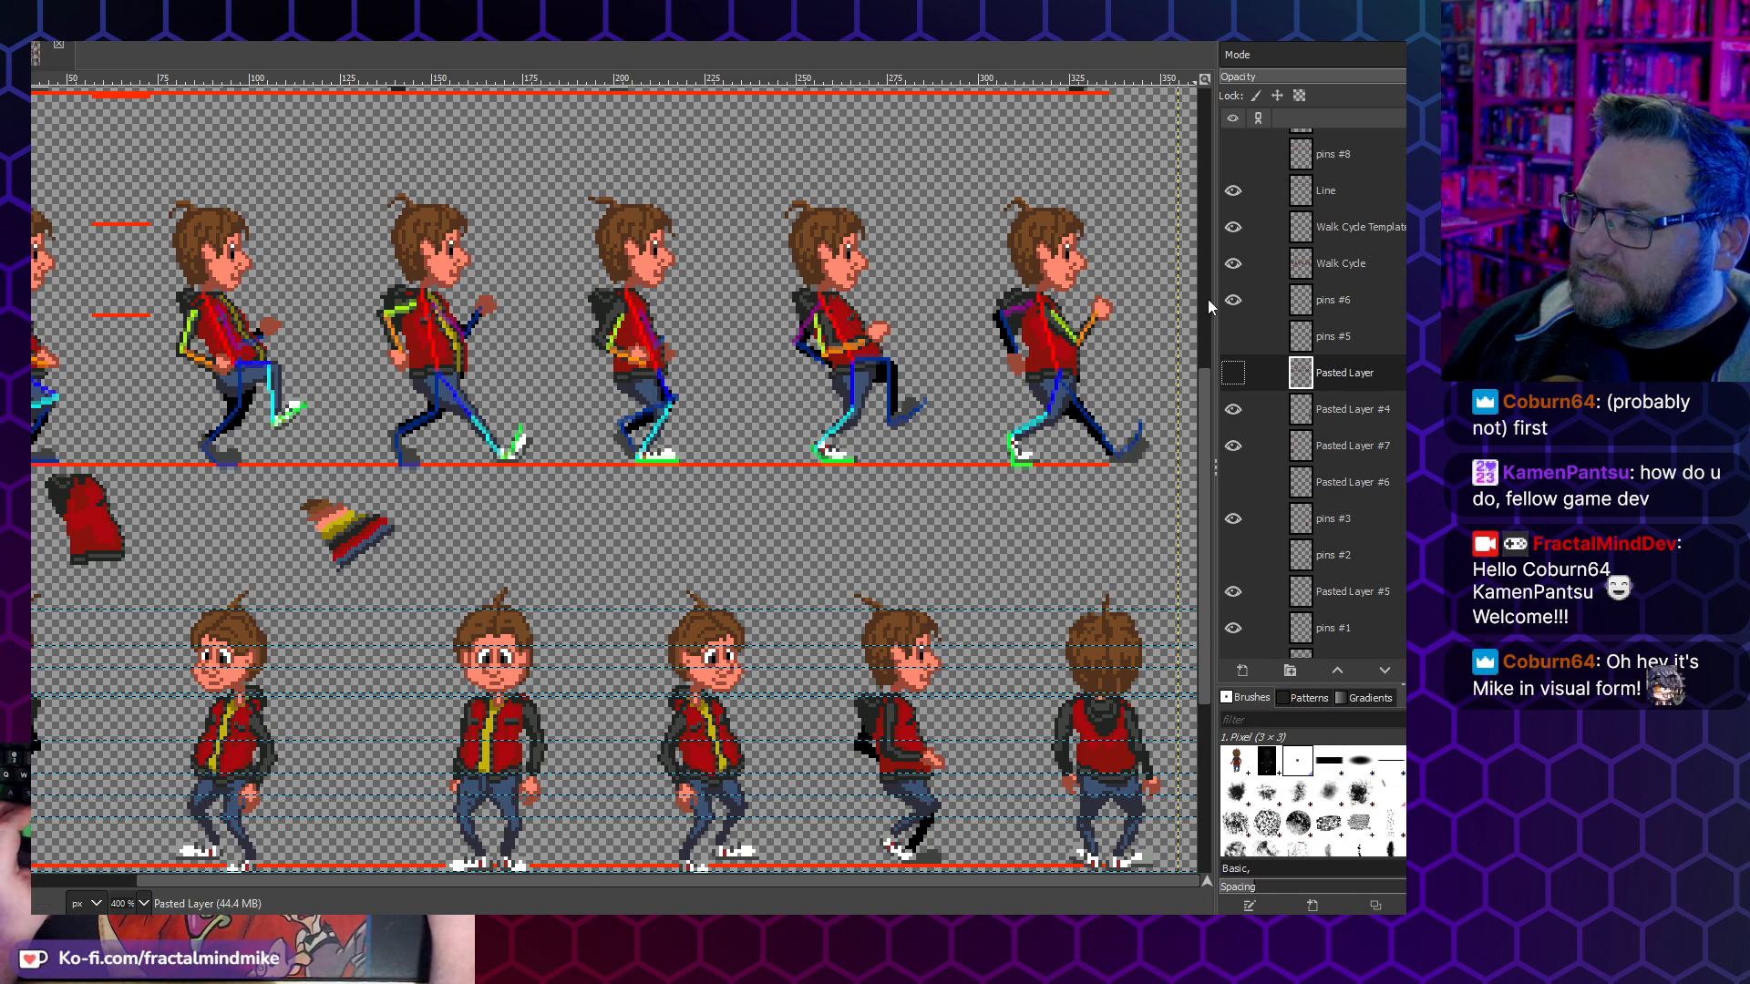
pyautogui.click(1233, 407)
pyautogui.click(1235, 408)
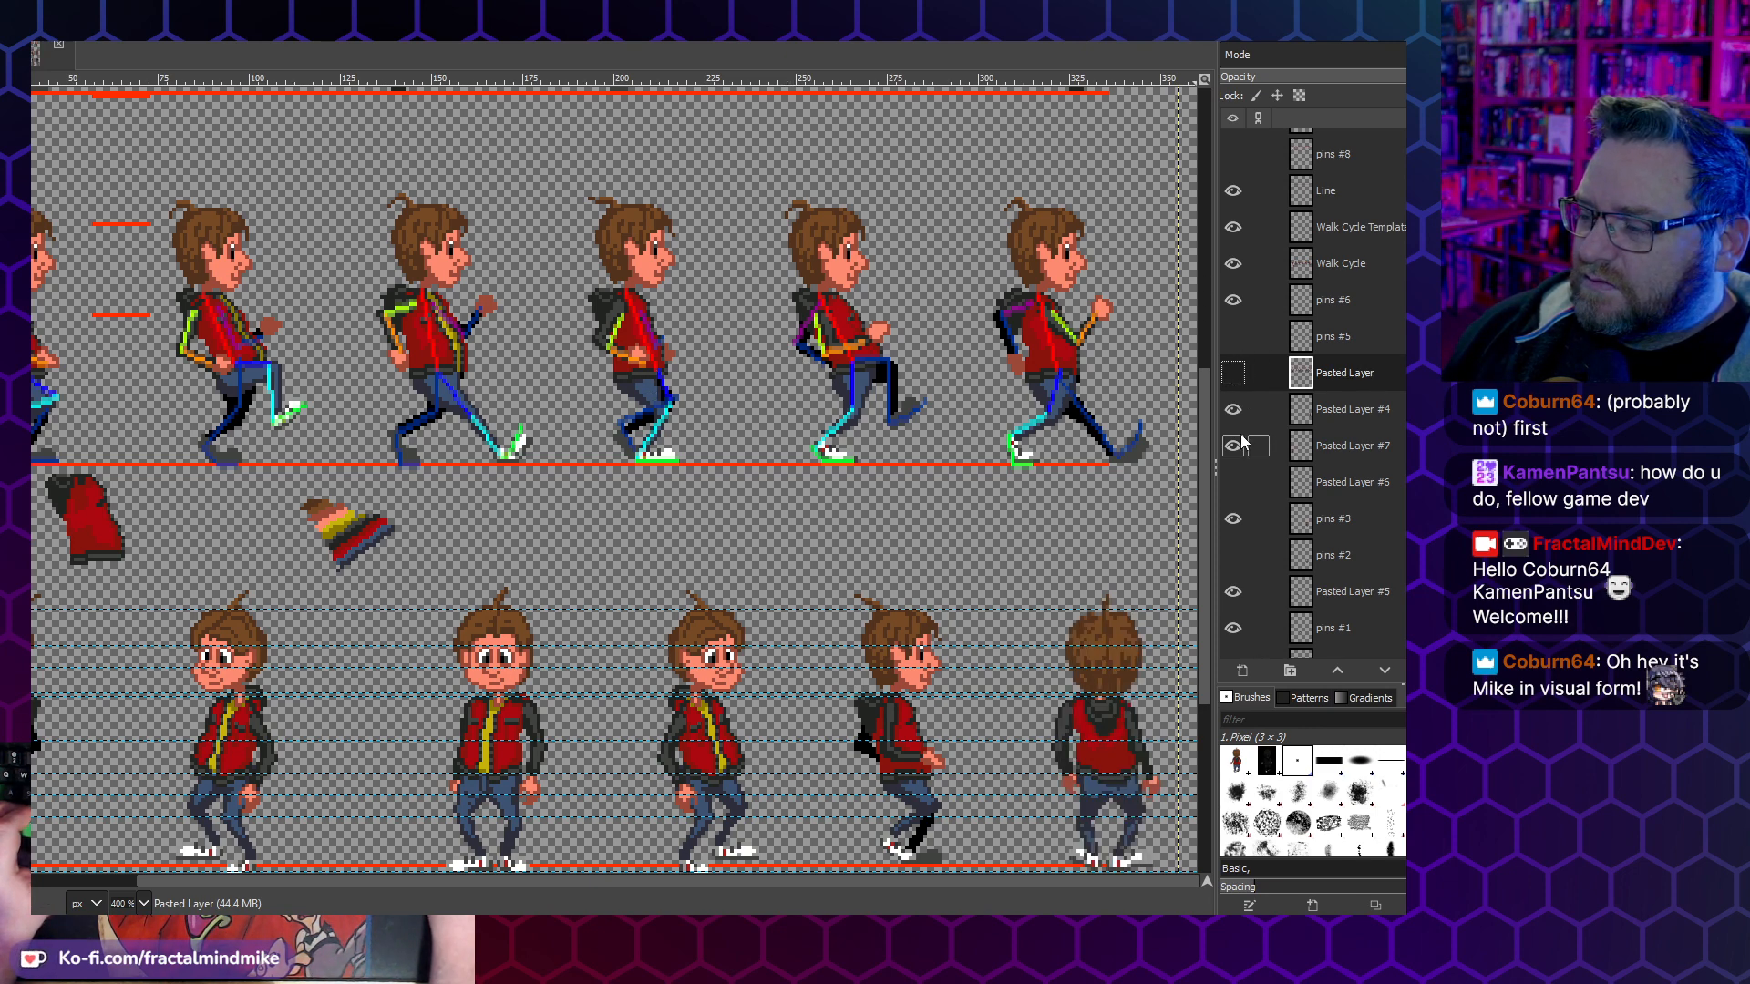
pyautogui.click(1231, 303)
pyautogui.click(1231, 305)
pyautogui.click(1231, 306)
pyautogui.click(1232, 267)
pyautogui.click(1232, 266)
pyautogui.click(1231, 230)
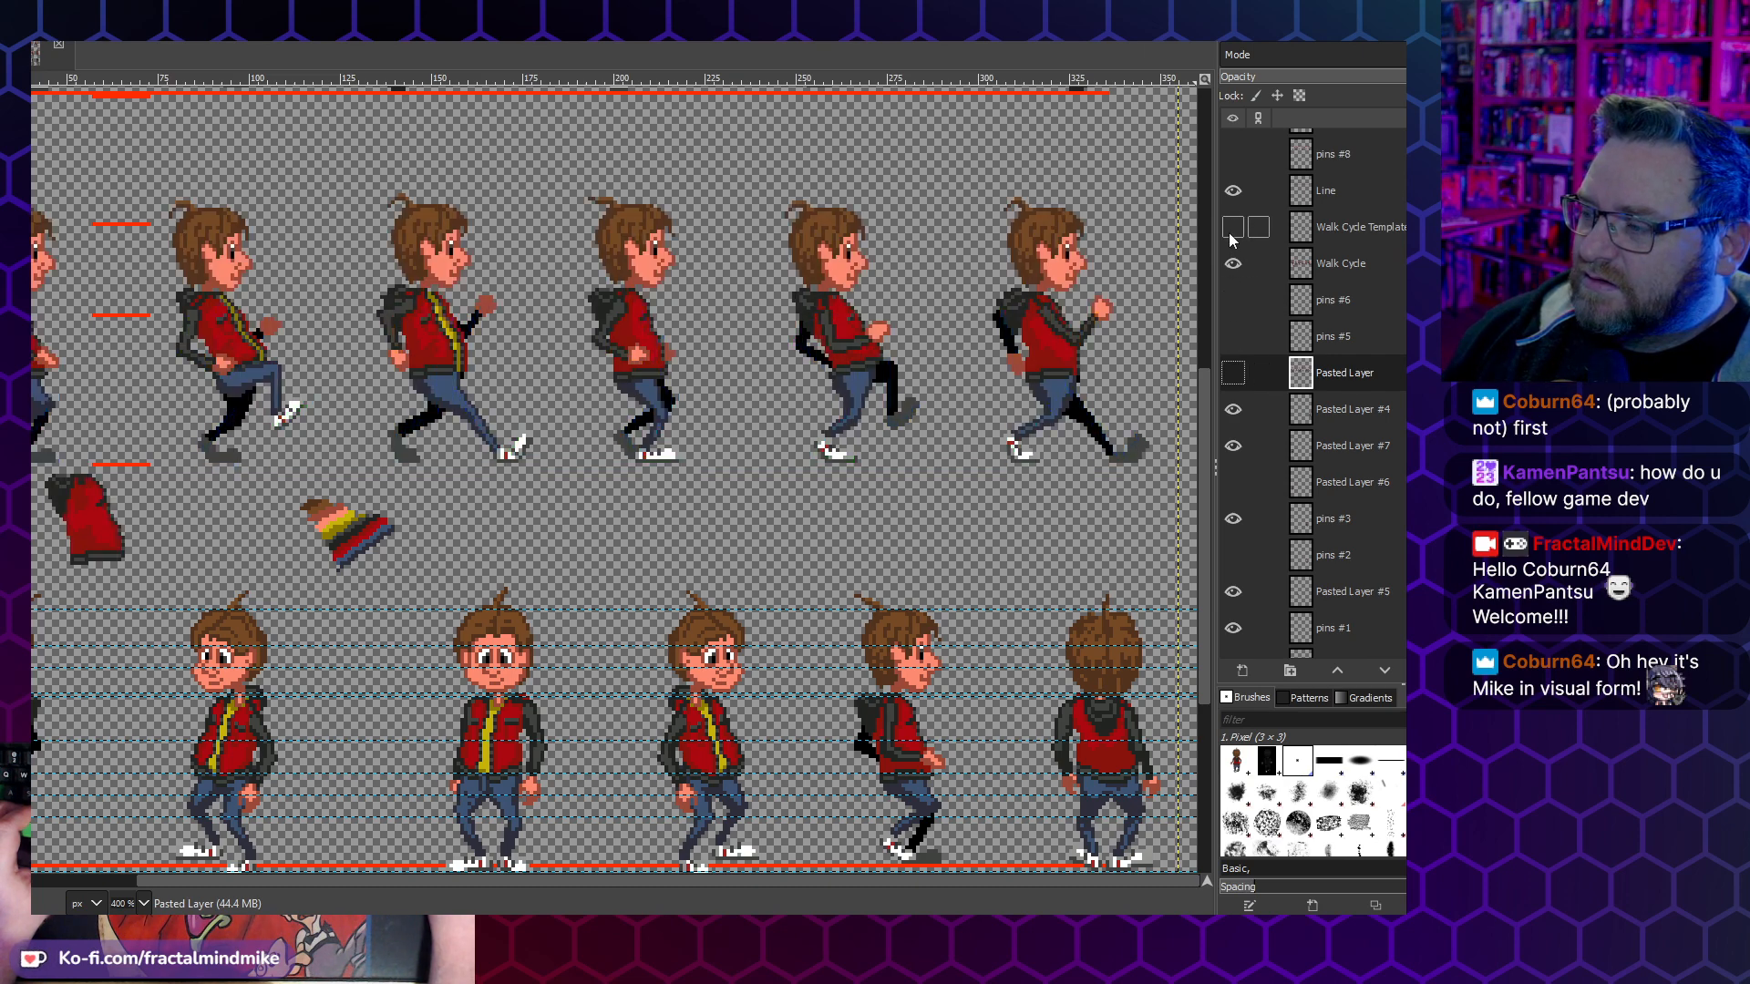
pyautogui.click(1231, 233)
pyautogui.click(1232, 234)
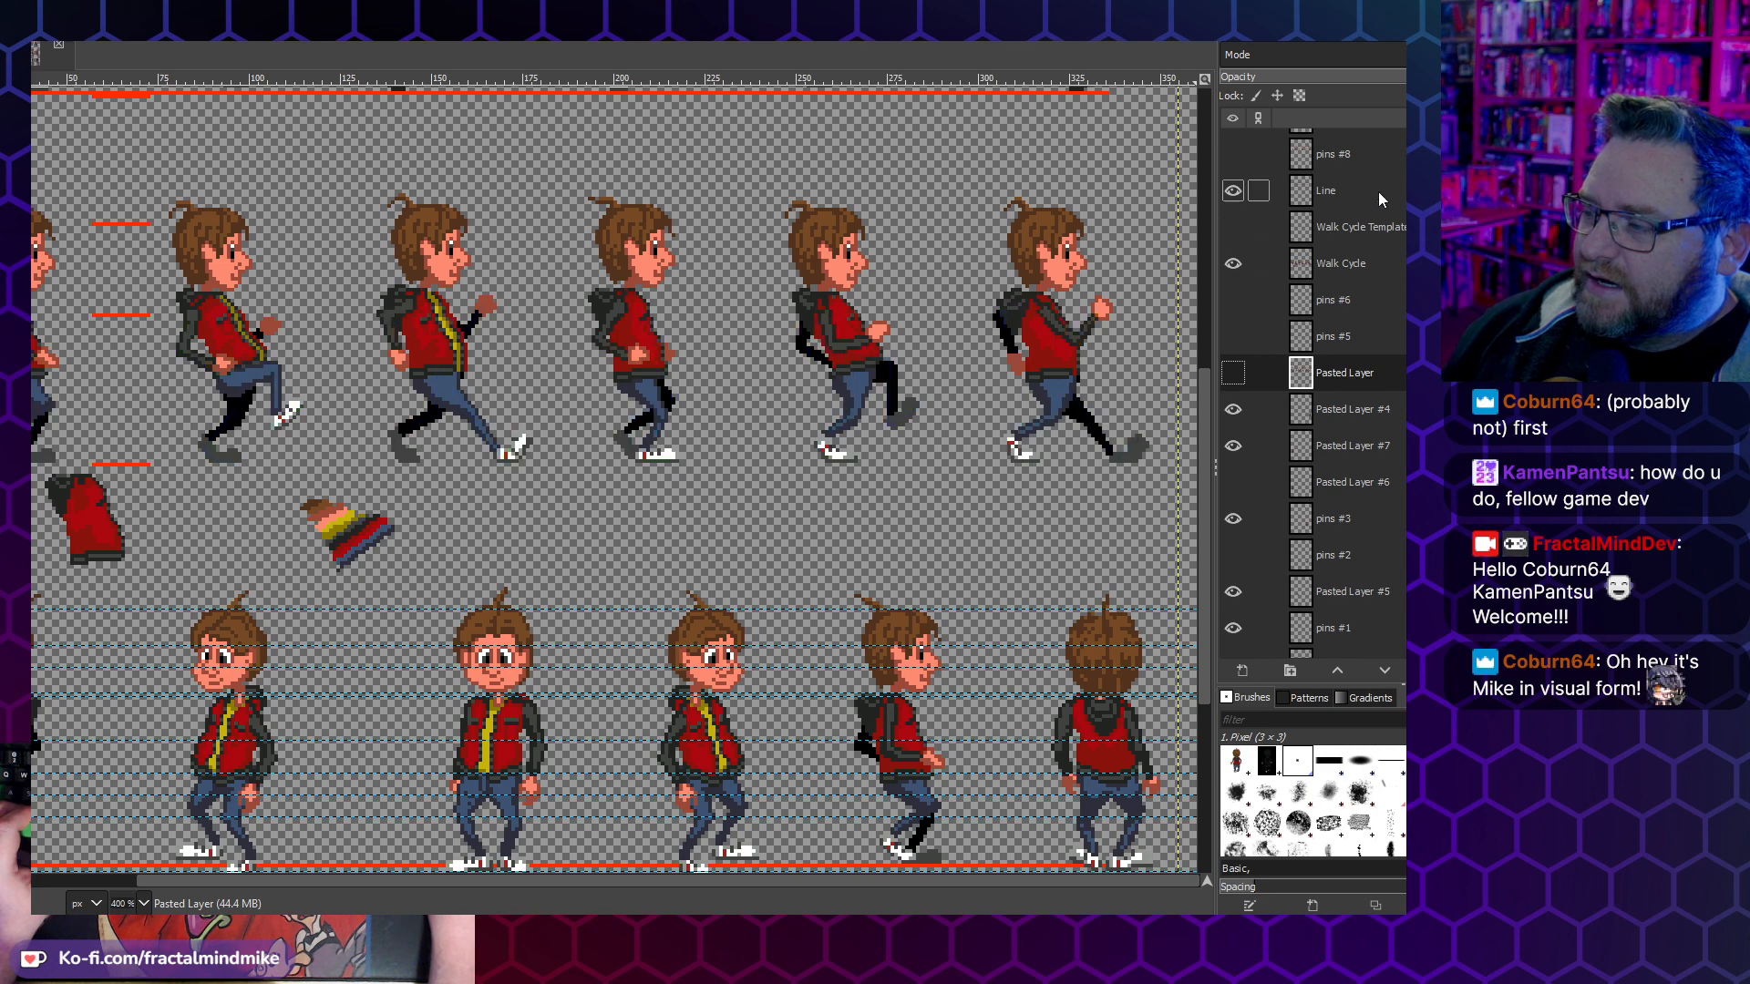
# - Select the Walk Cycle layer and toggle its visibility to check which side walk sprites it holds
pyautogui.click(1366, 225)
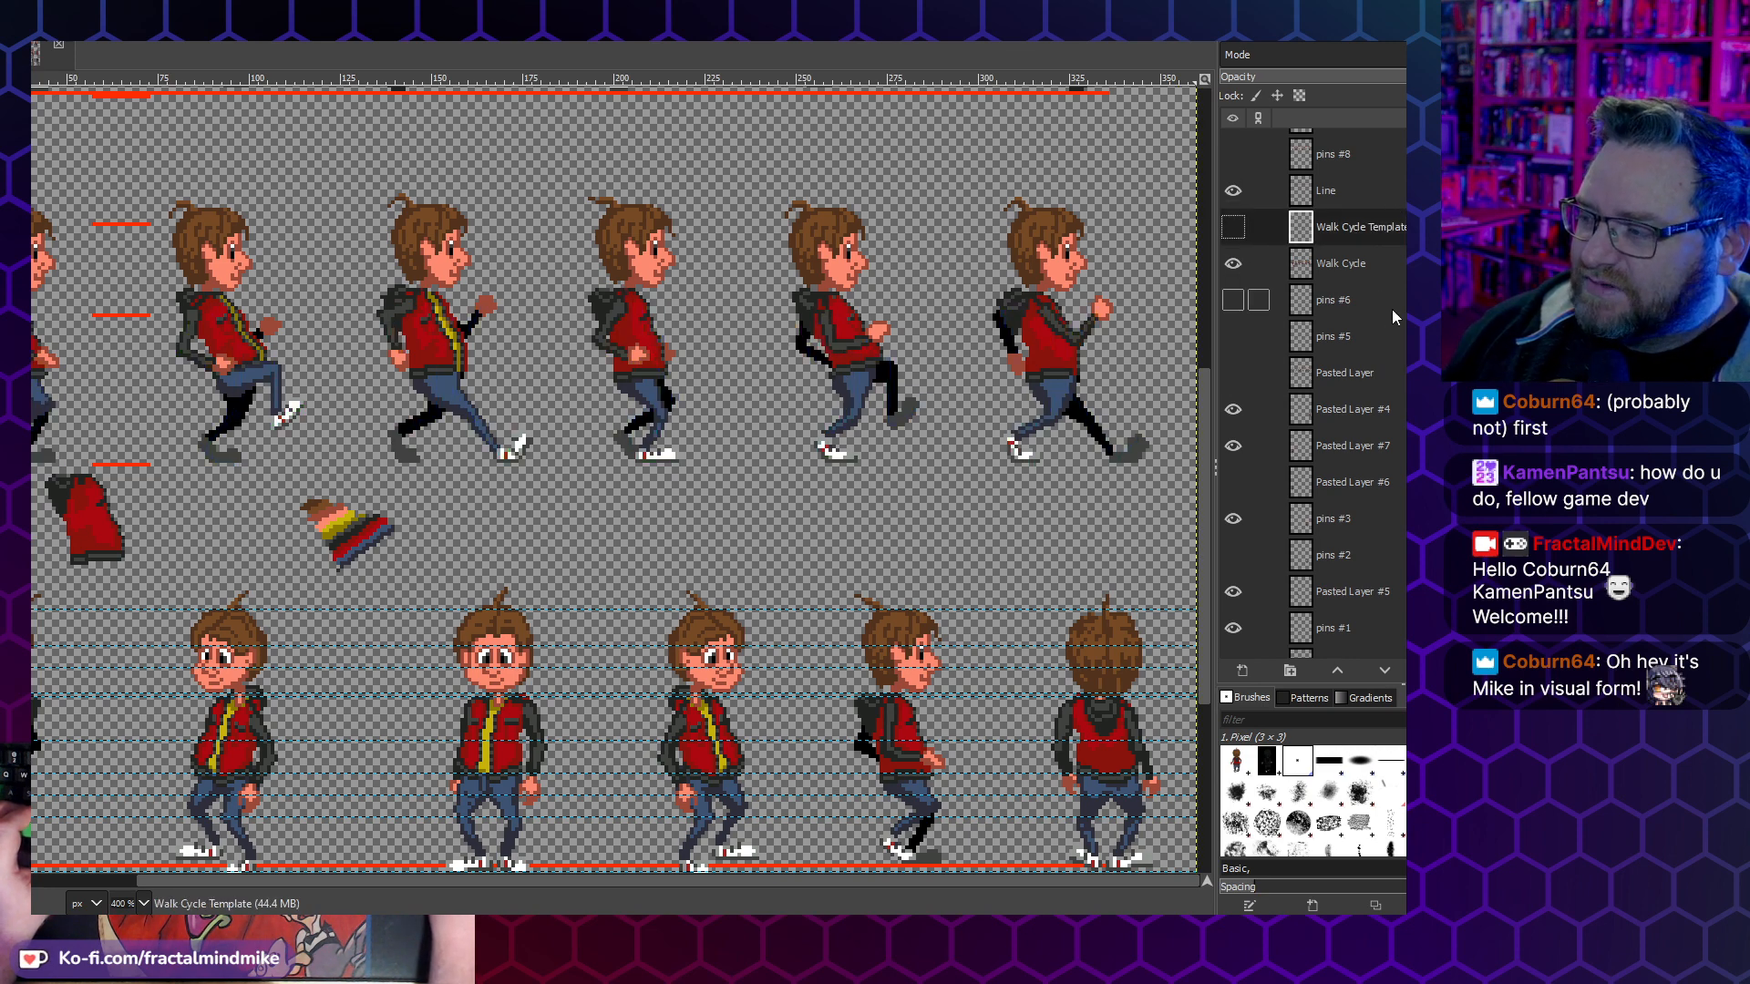
pyautogui.scroll(2, 1385, 328)
pyautogui.click(1332, 328)
pyautogui.click(1232, 328)
pyautogui.click(1232, 327)
pyautogui.hscroll(-3, 740, 343)
pyautogui.click(1233, 327)
pyautogui.click(1232, 327)
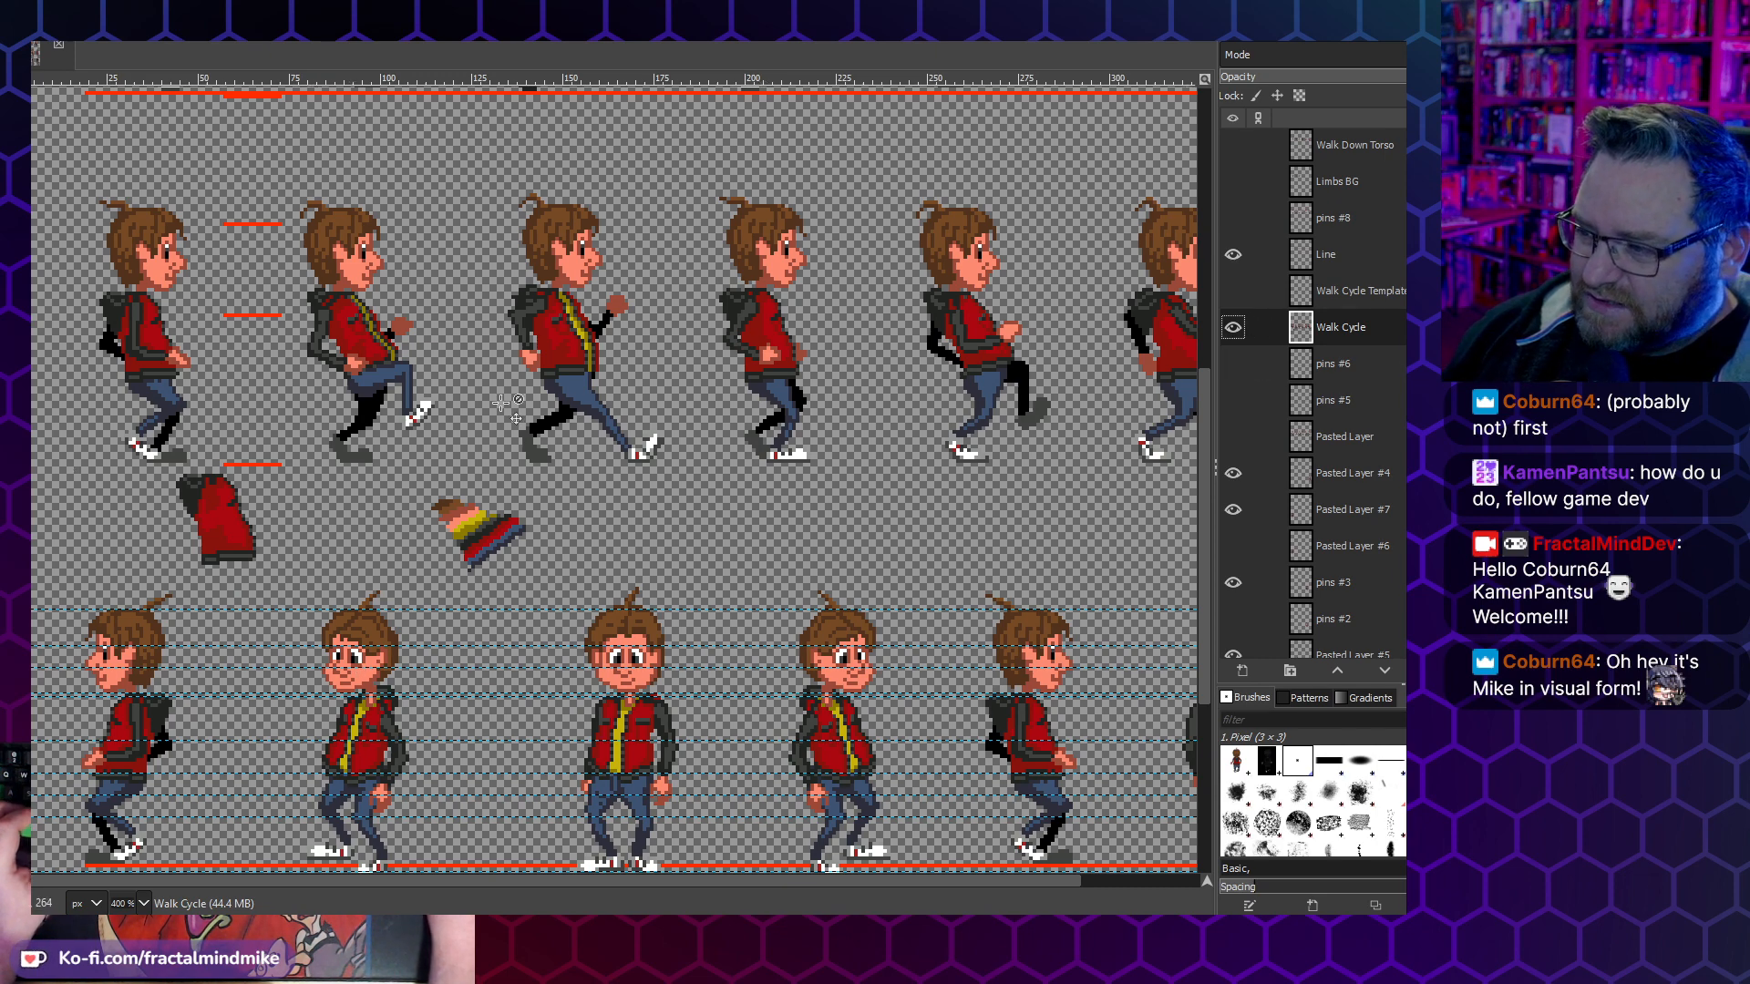
# - Briefly toggle the Walk Cycle Template and Line layers, and compare the frames of the walk-up, walk-down and side walk rows
pyautogui.hscroll(3, 649, 383)
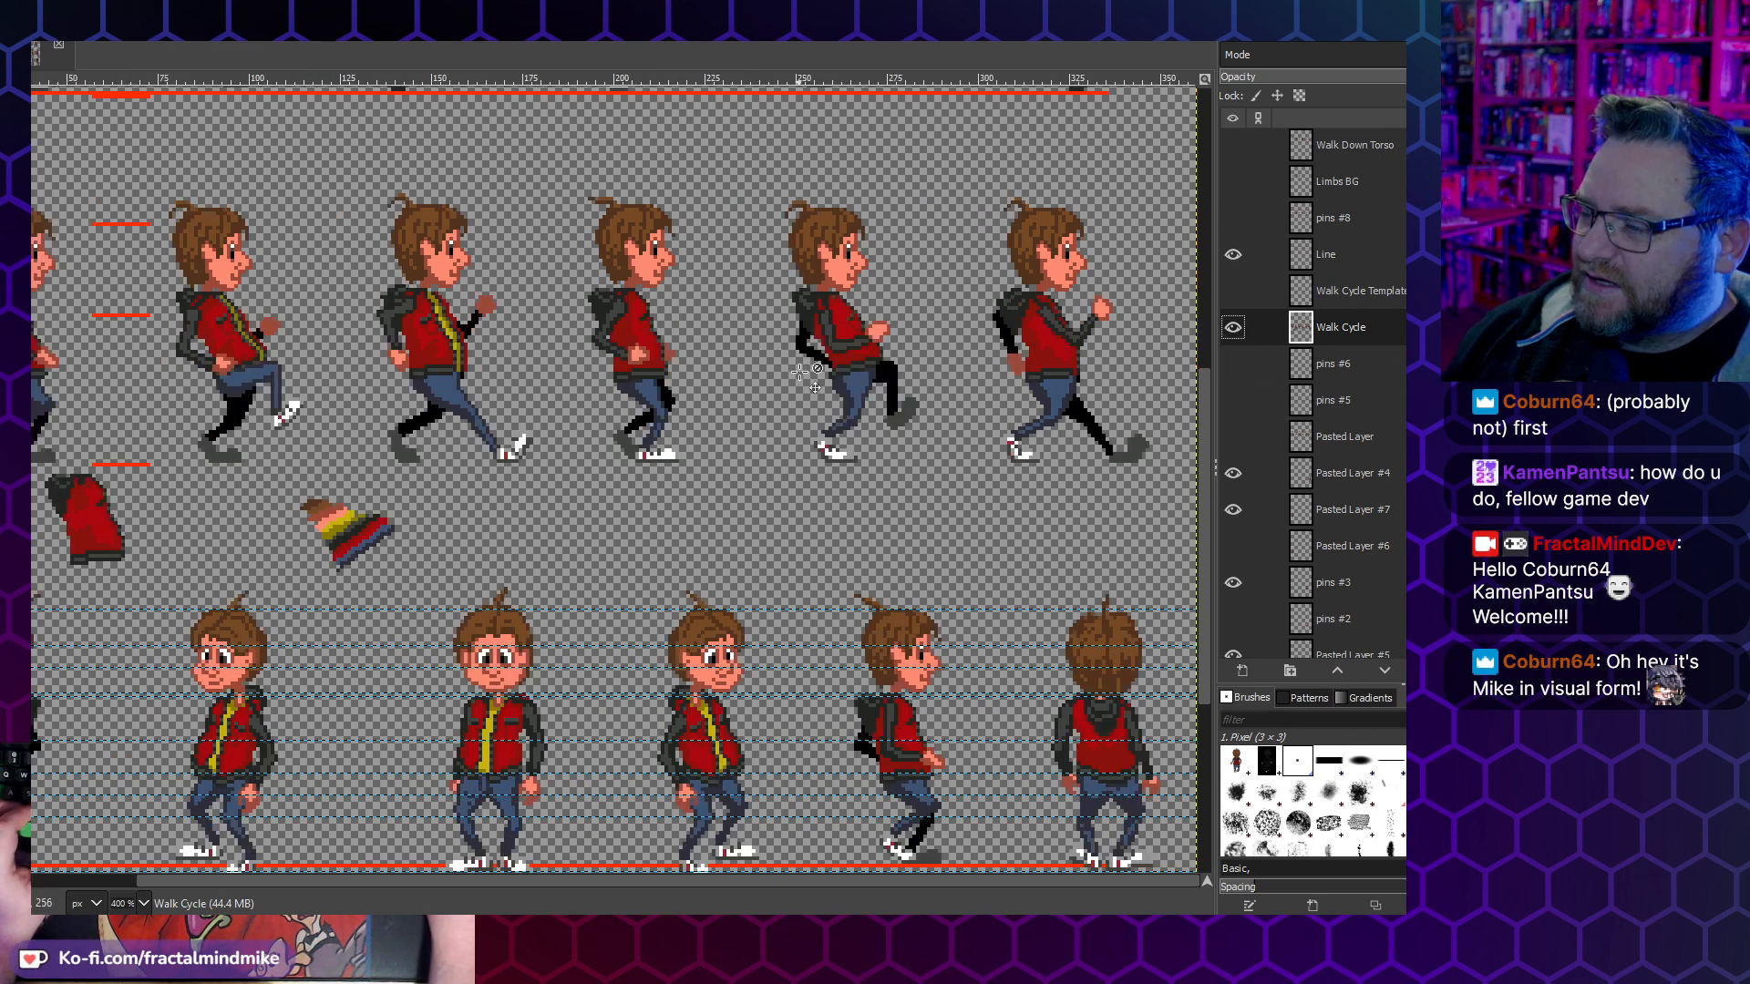
pyautogui.scroll(-5, 810, 367)
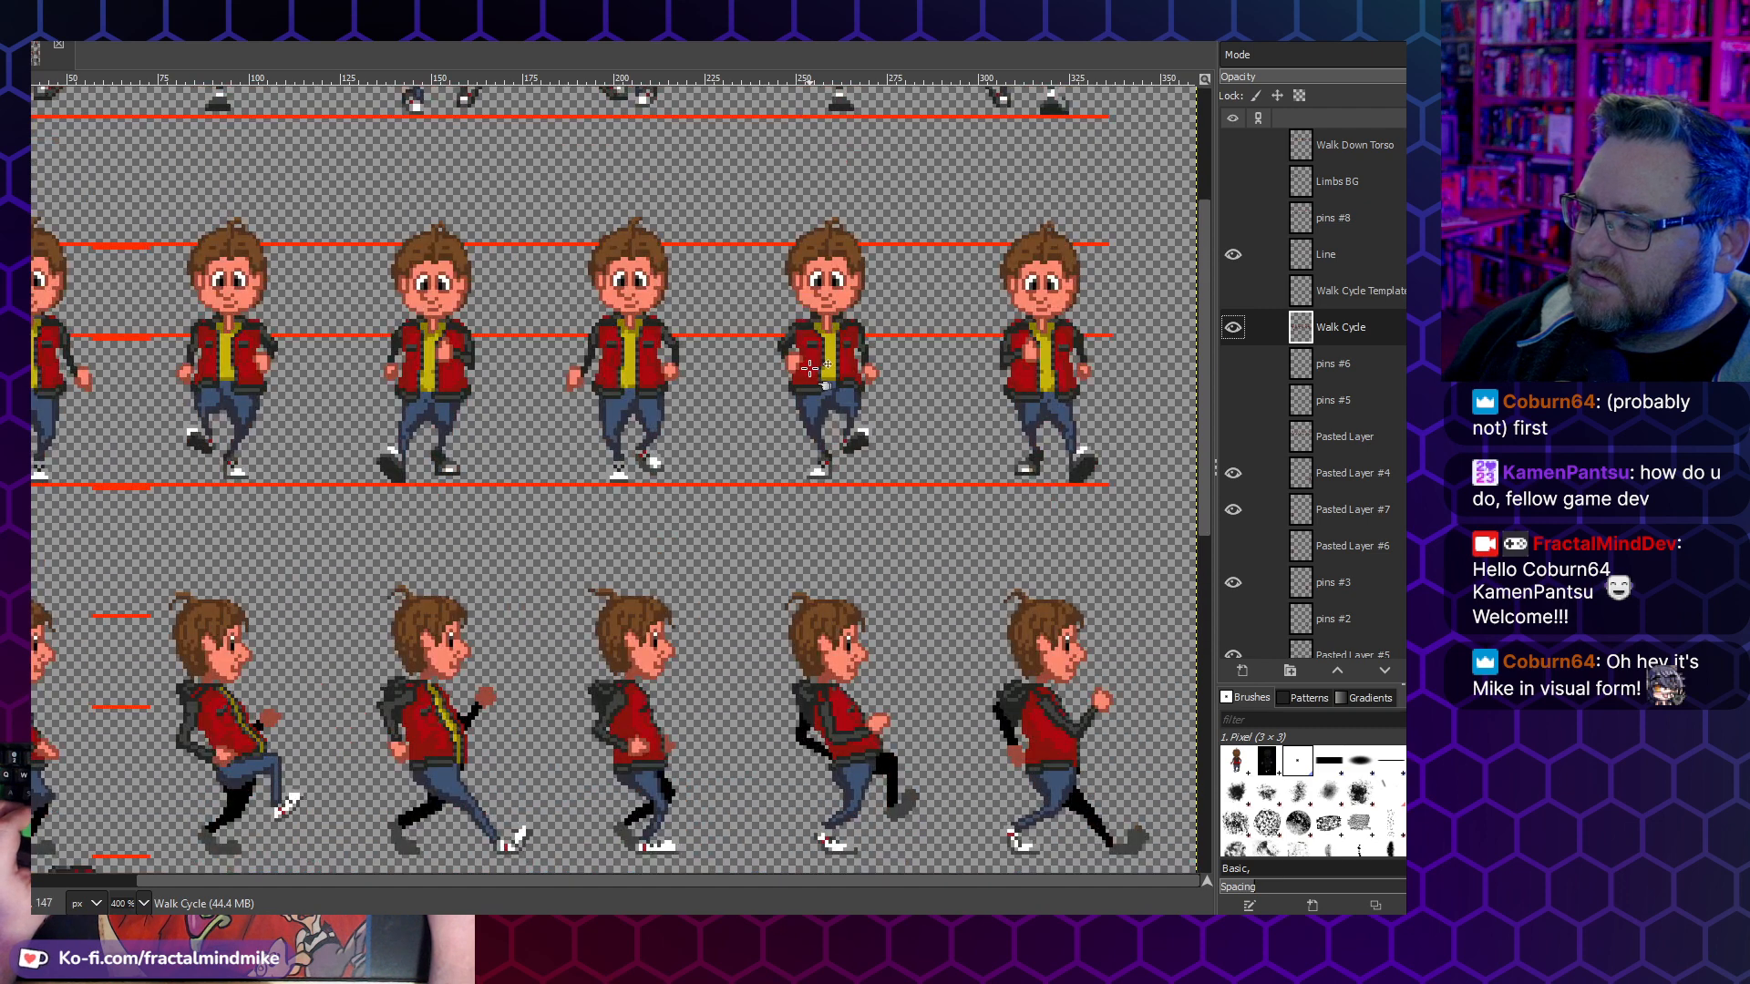
pyautogui.click(1230, 294)
pyautogui.click(1230, 294)
pyautogui.click(1234, 257)
pyautogui.click(1234, 257)
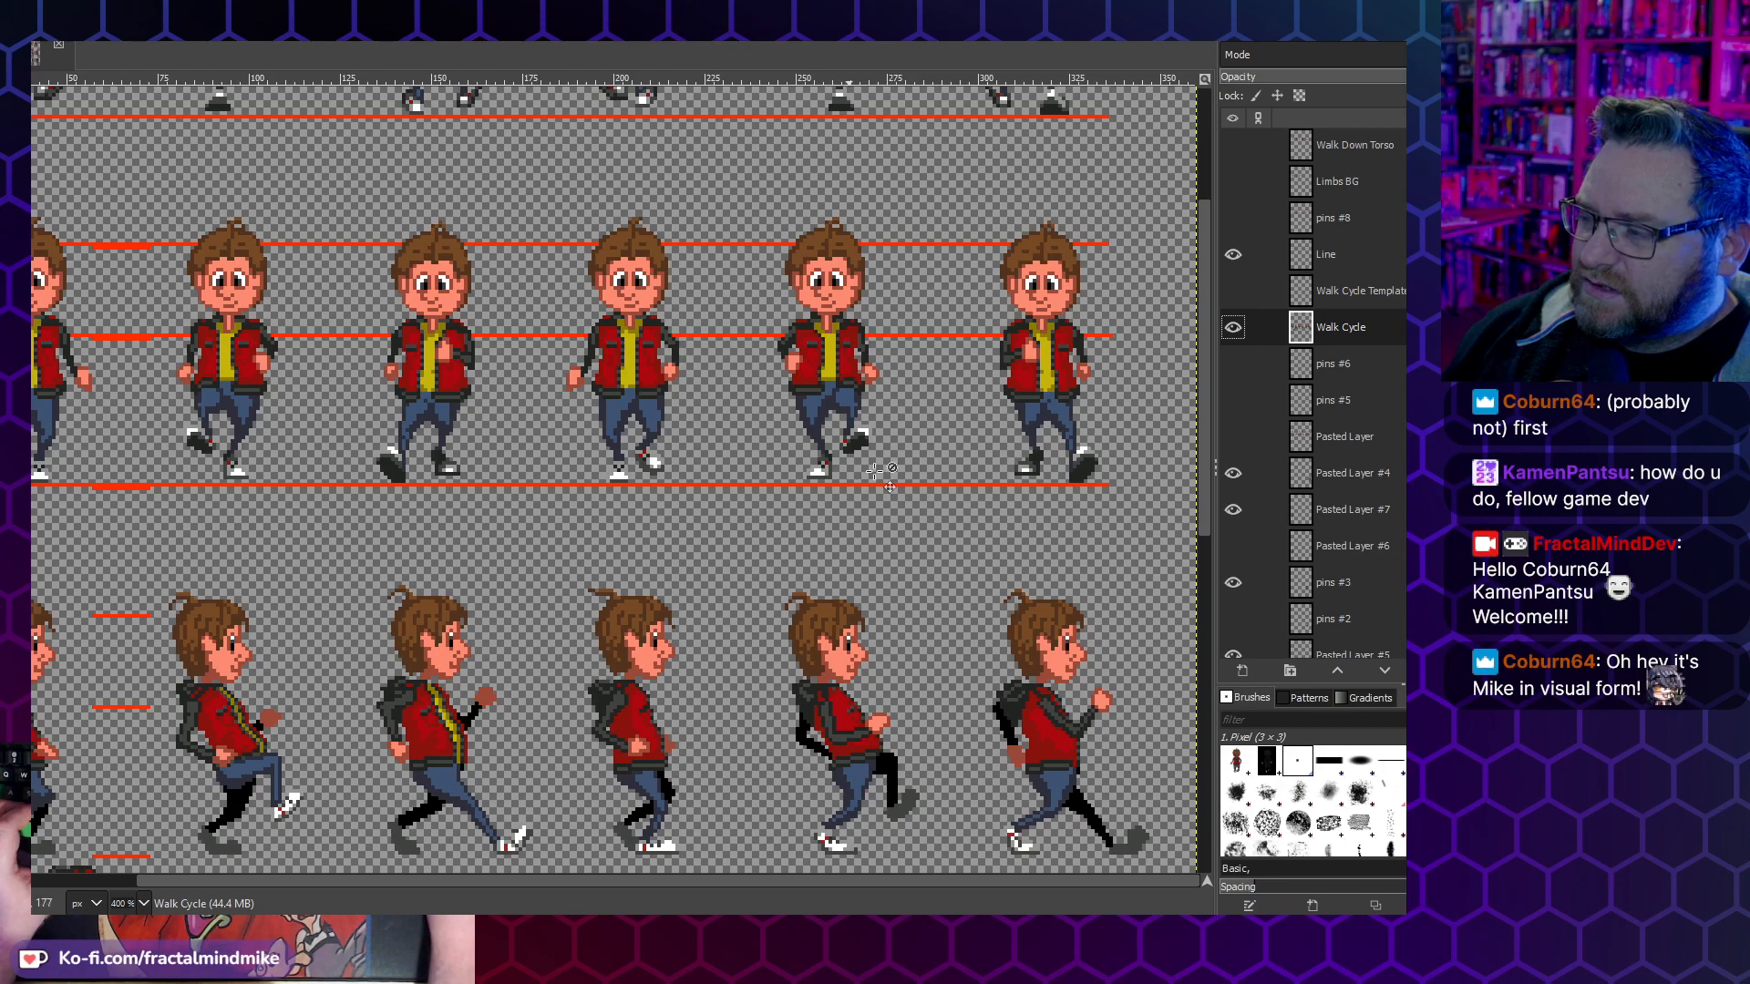
pyautogui.hscroll(-3, 798, 462)
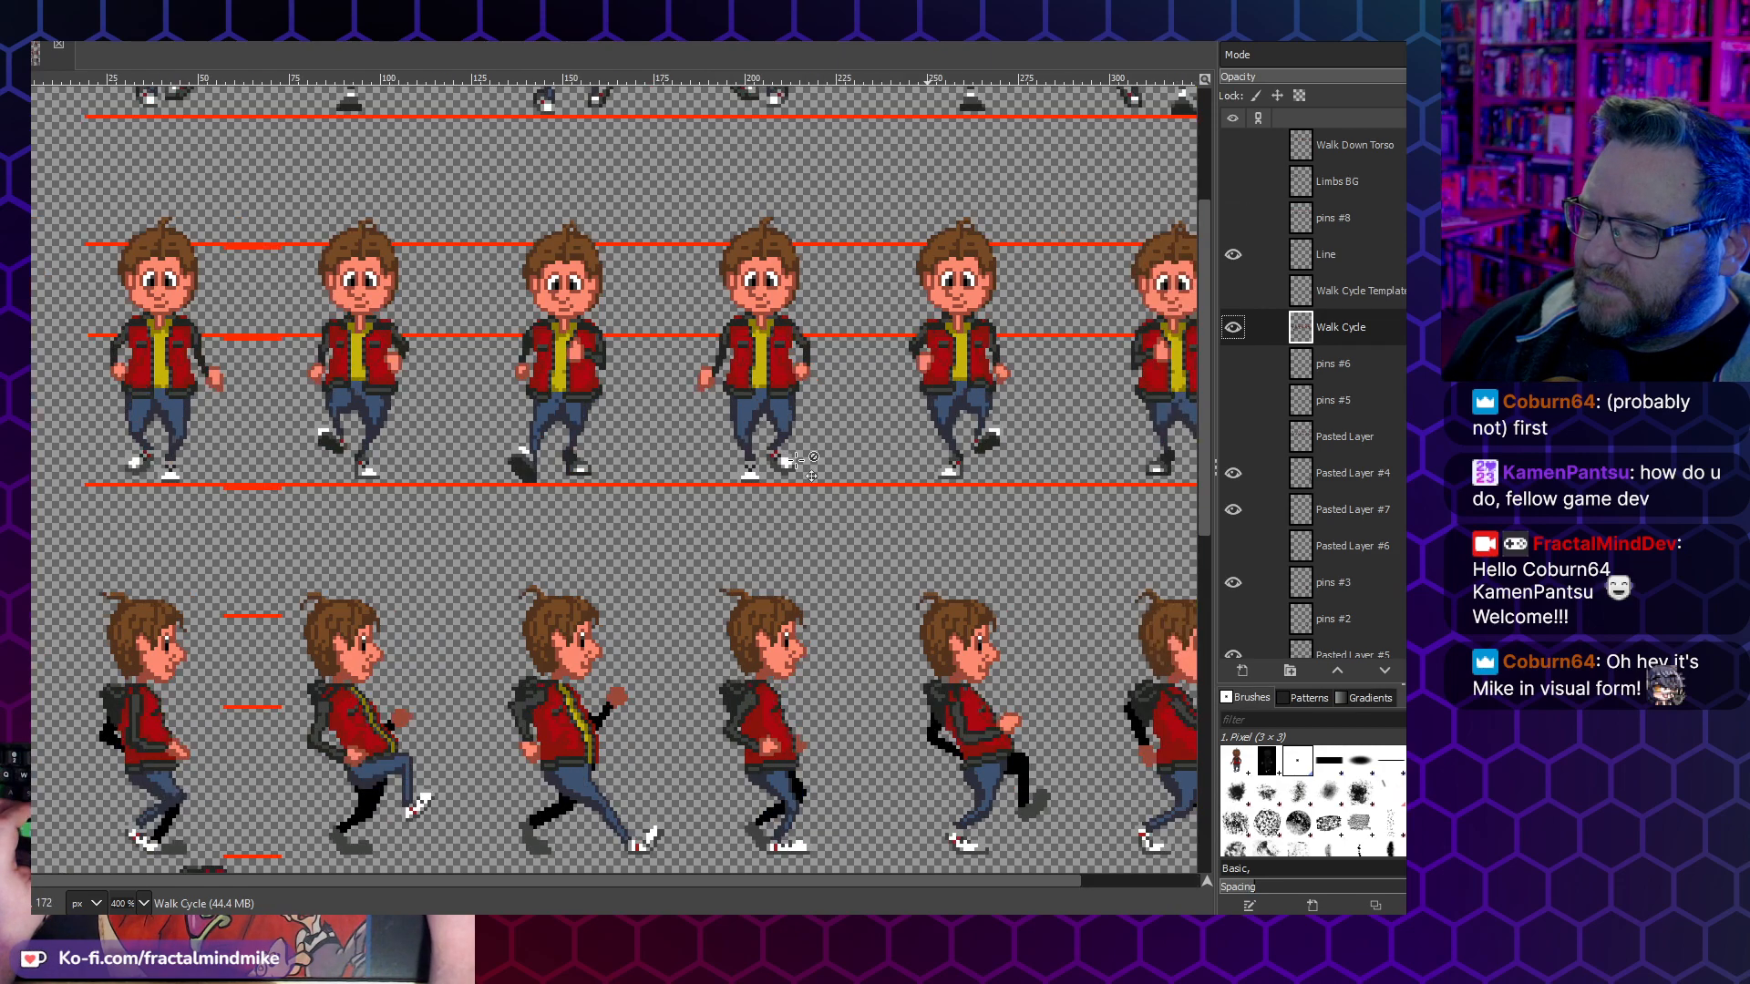
pyautogui.scroll(4, 558, 508)
pyautogui.hscroll(3, 558, 508)
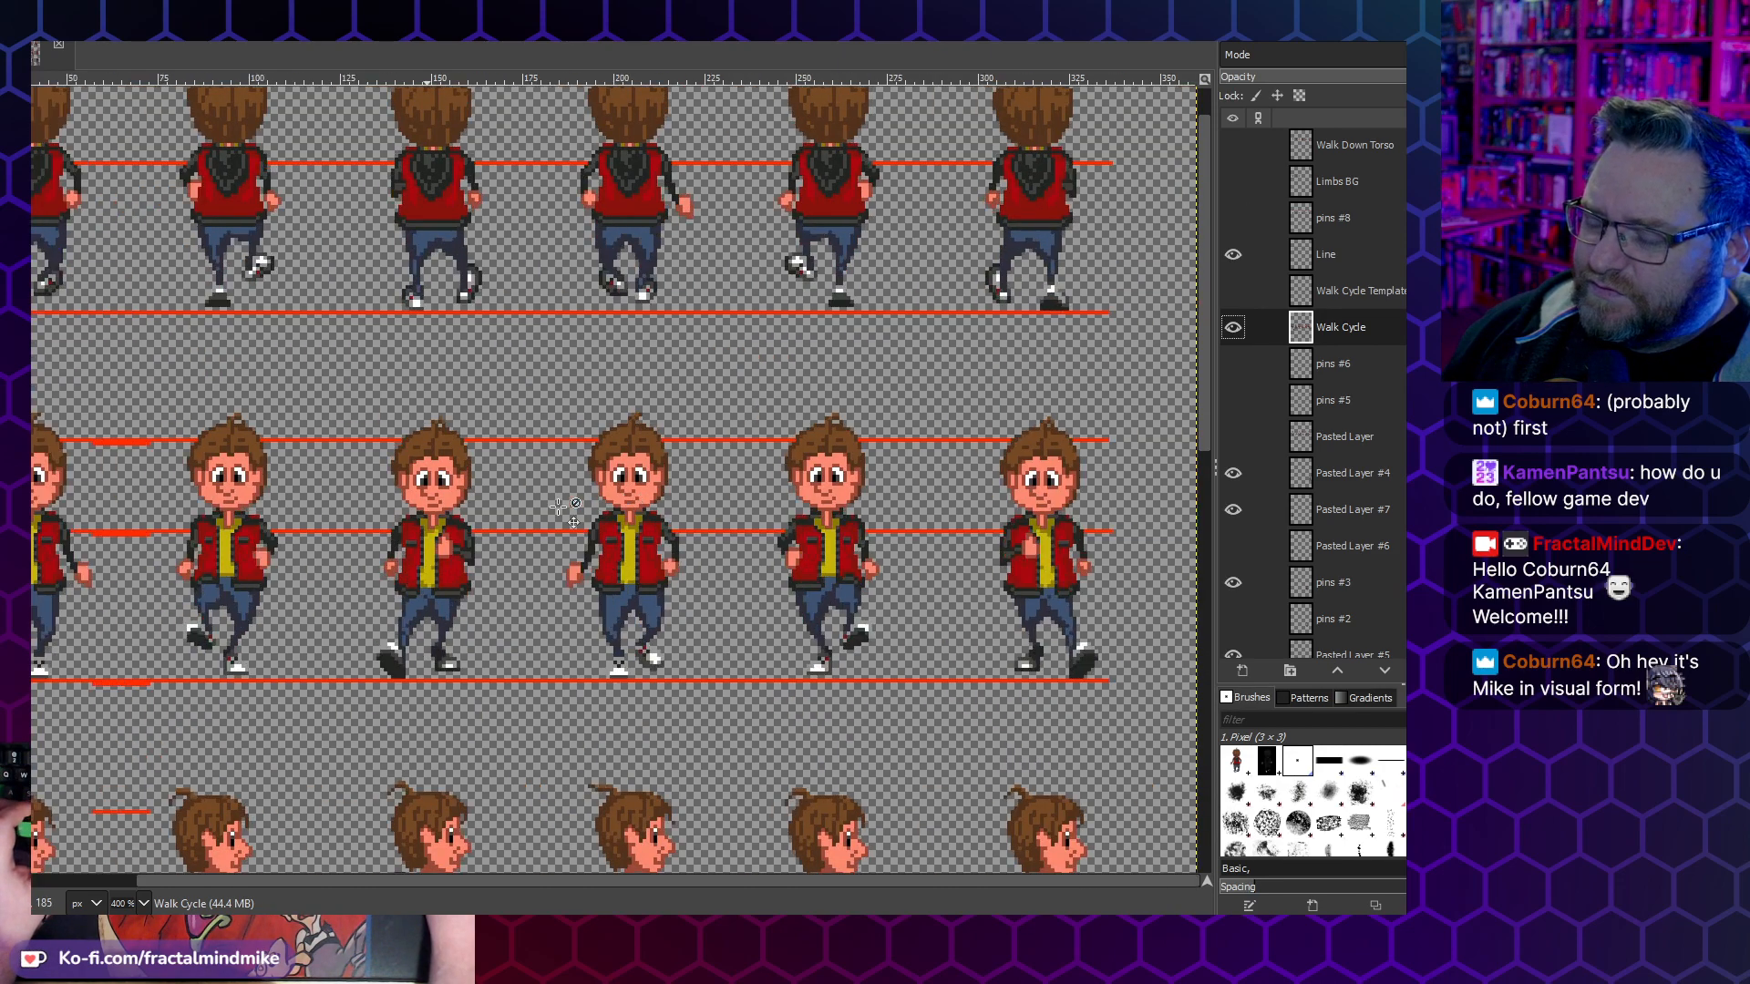
pyautogui.hscroll(-3, 557, 507)
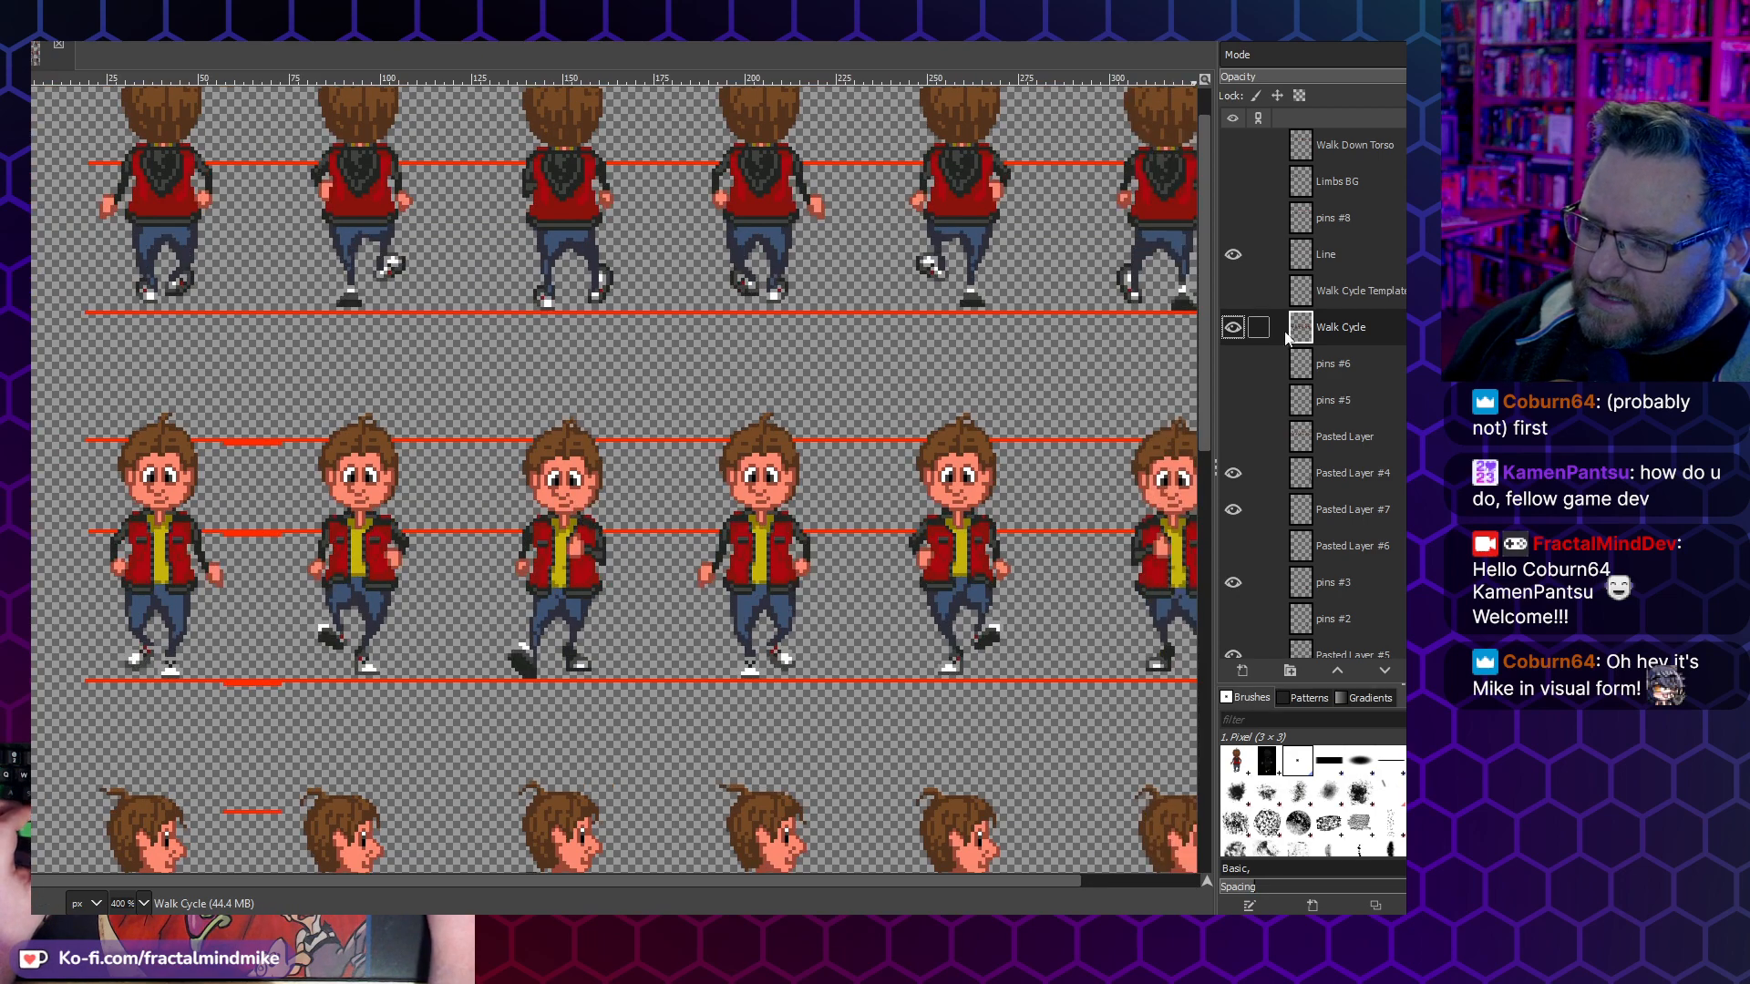
# - Display the pins #8 layer over the walk-down row and toggle the Line and Walk Cycle Template layers to check their content
pyautogui.click(1232, 255)
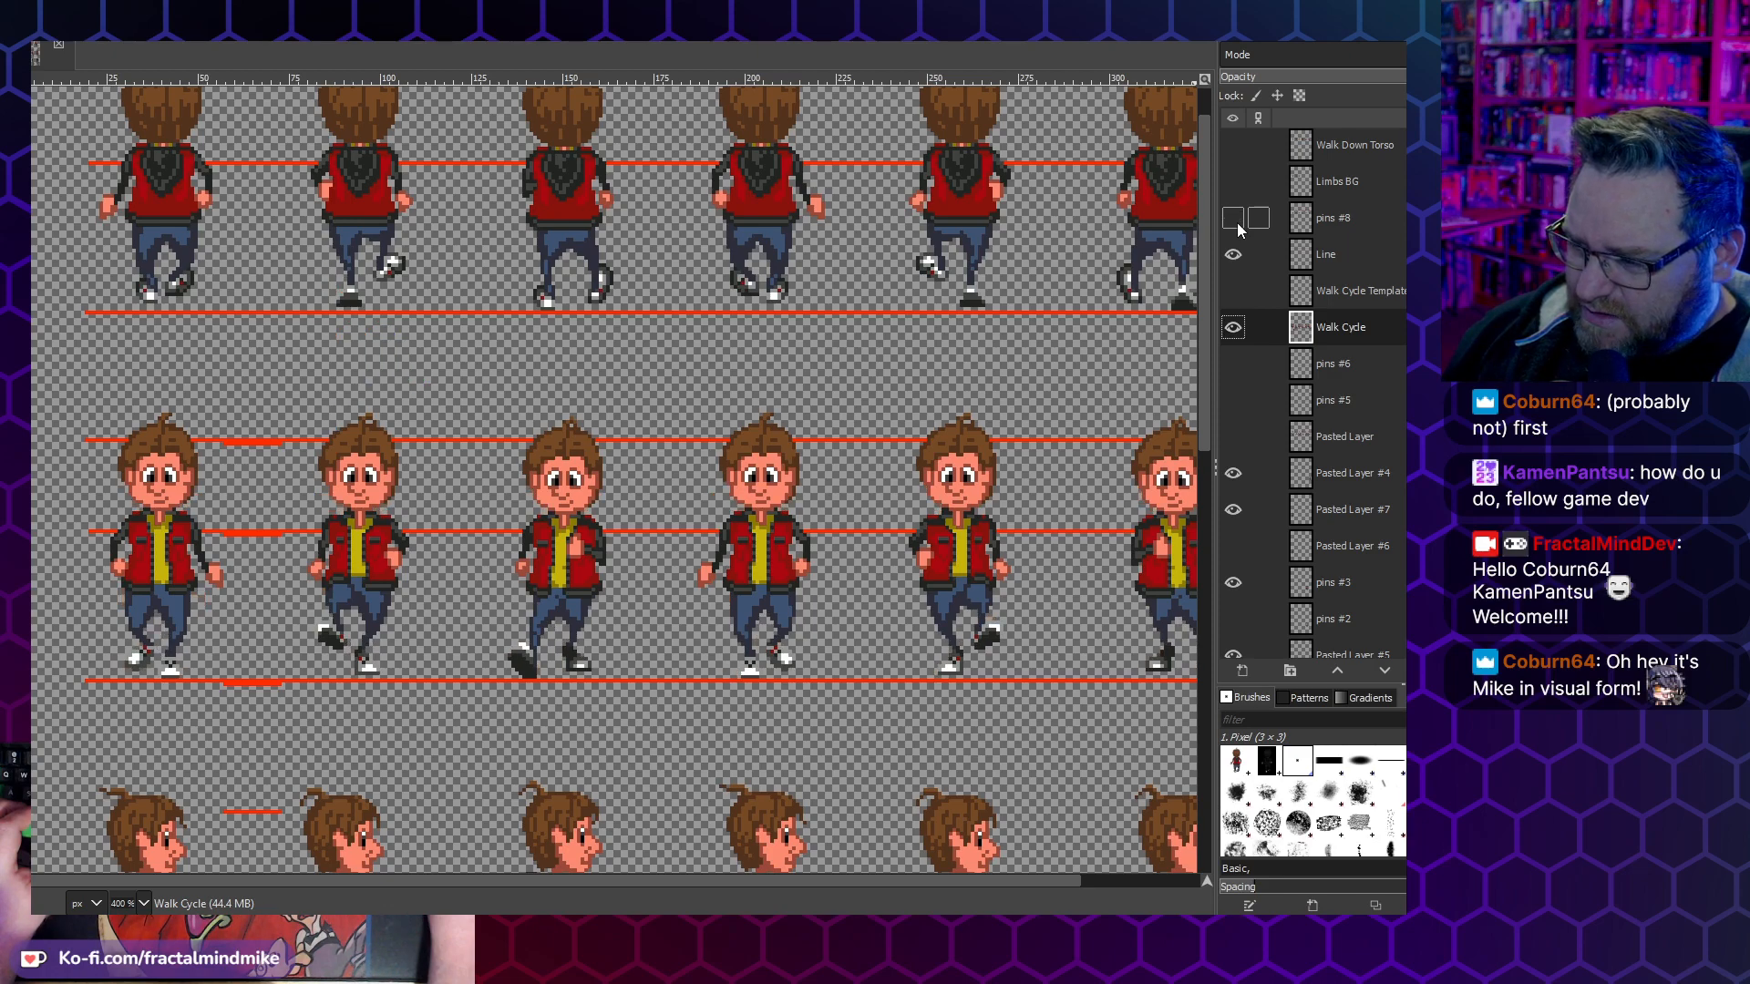
pyautogui.click(1329, 219)
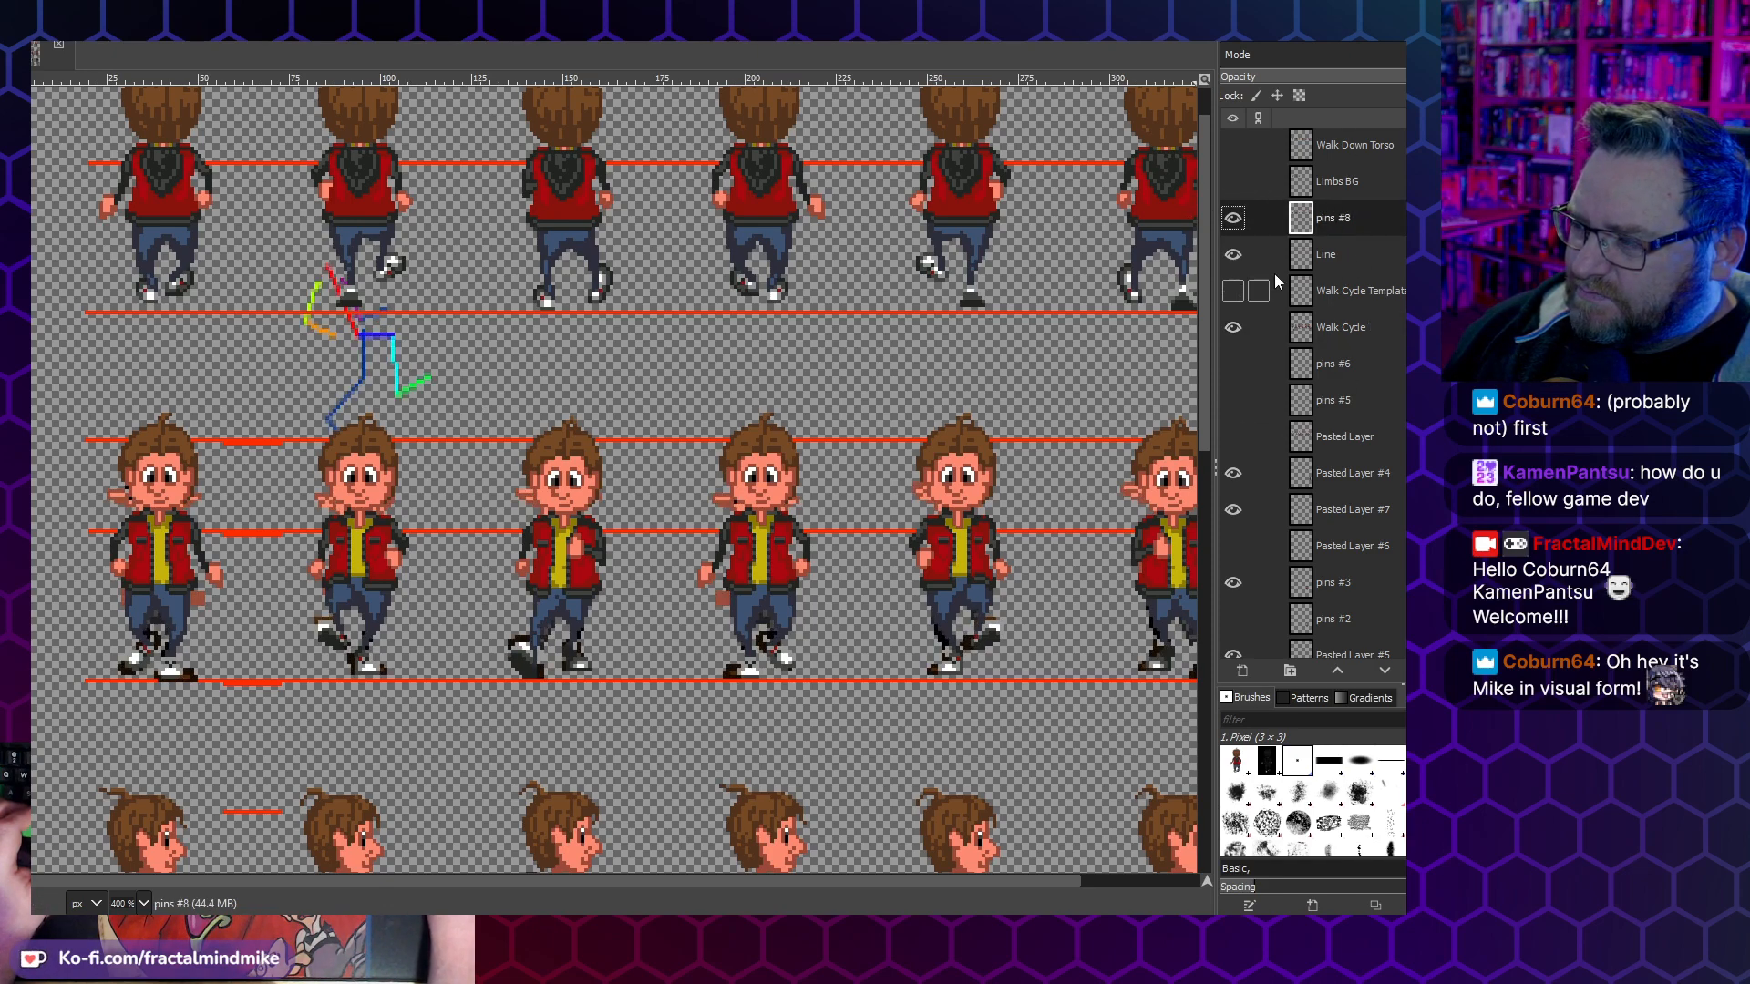
pyautogui.click(1232, 254)
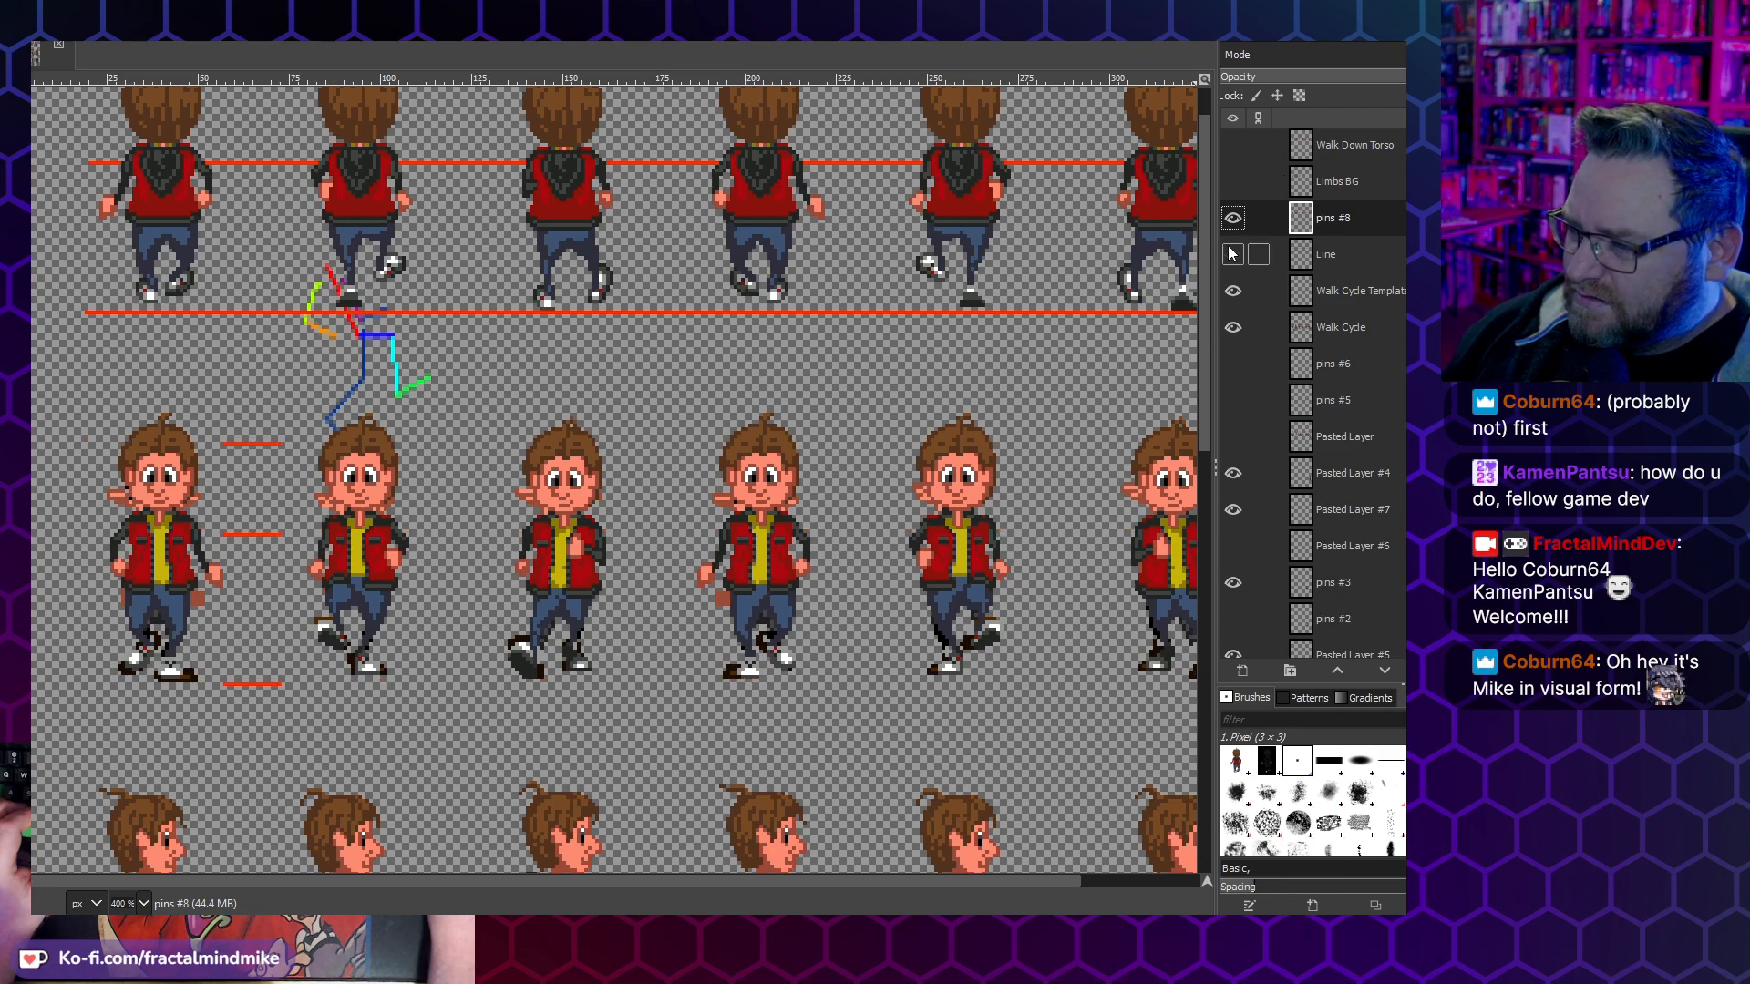
pyautogui.click(1232, 258)
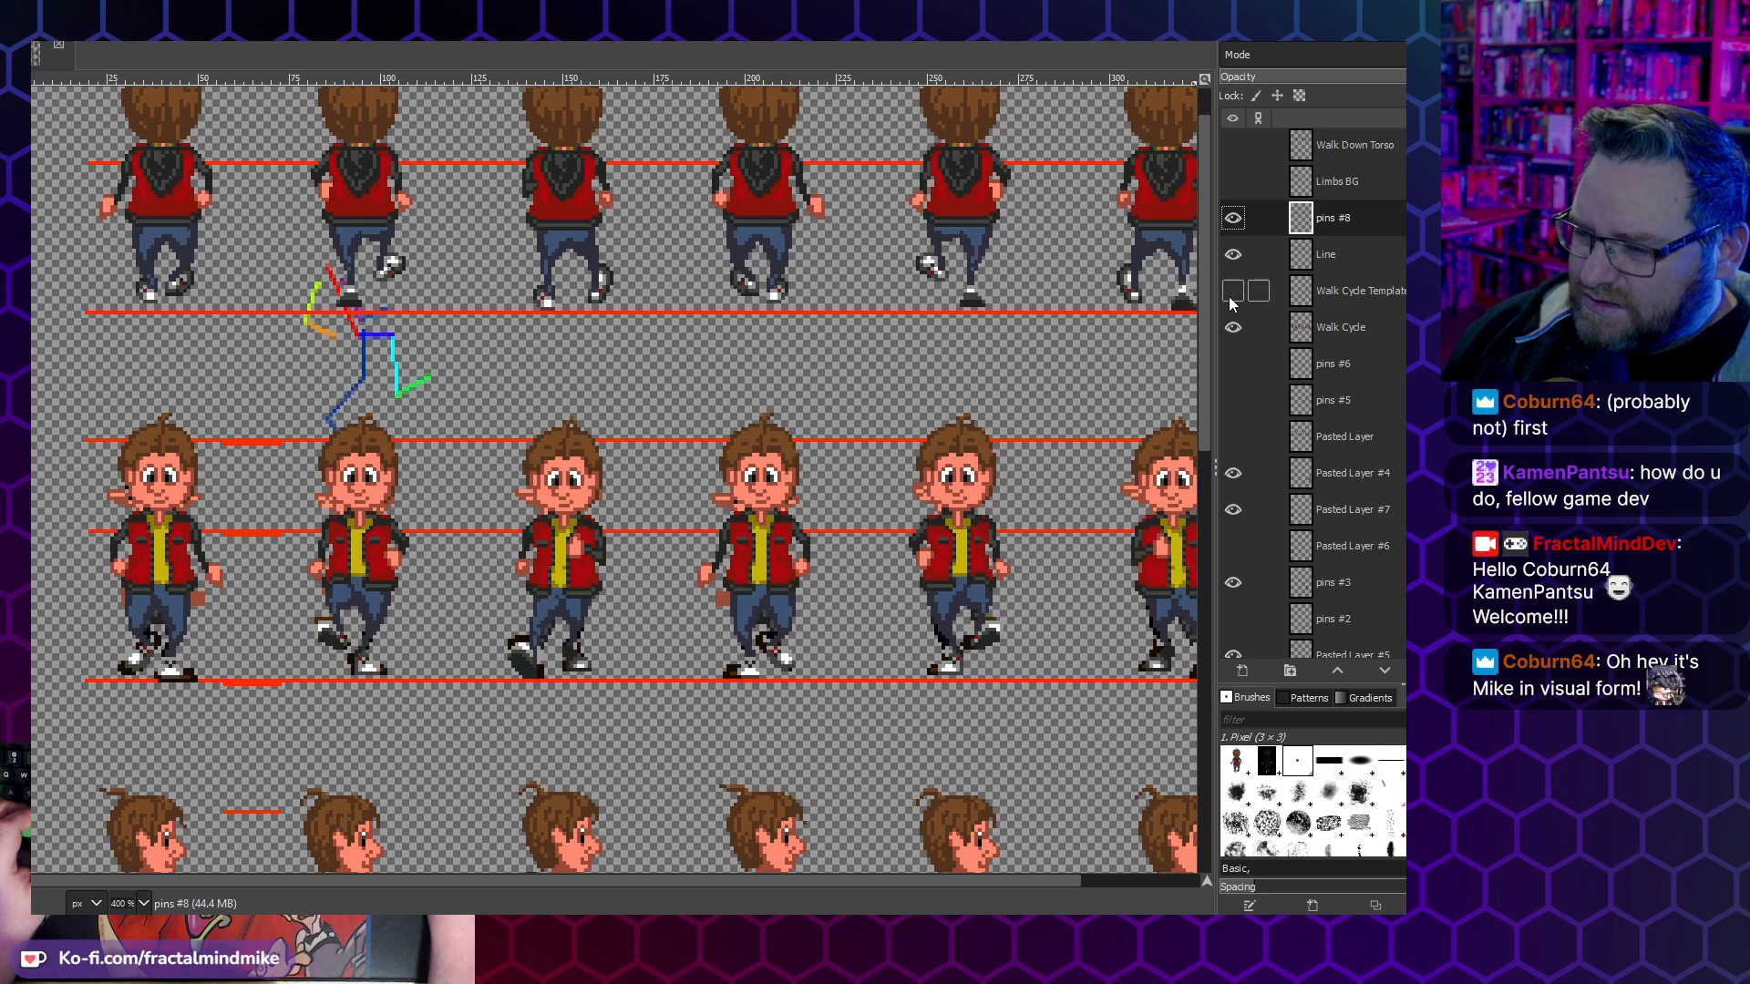
pyautogui.click(1233, 254)
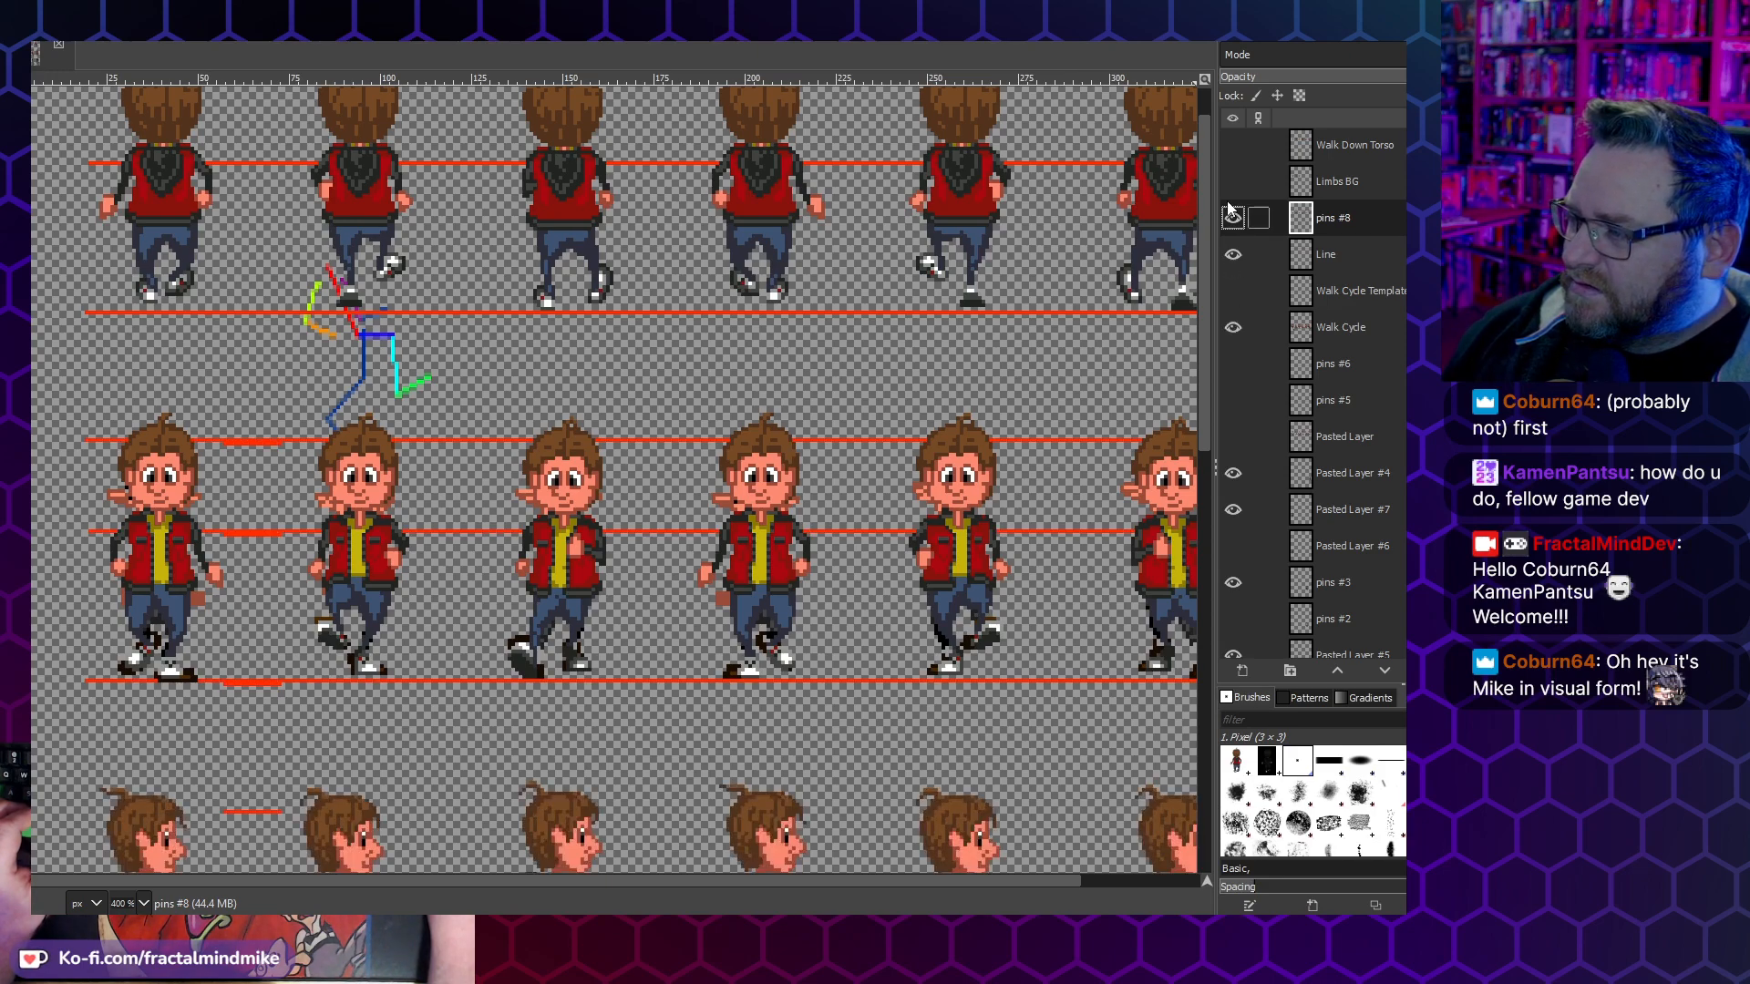
# - Hide the Walk Down Cycle and pins #8 layers, and check the Walk Cycle Template layer against the side walk row
pyautogui.scroll(2, 1256, 299)
pyautogui.scroll(4, 1241, 270)
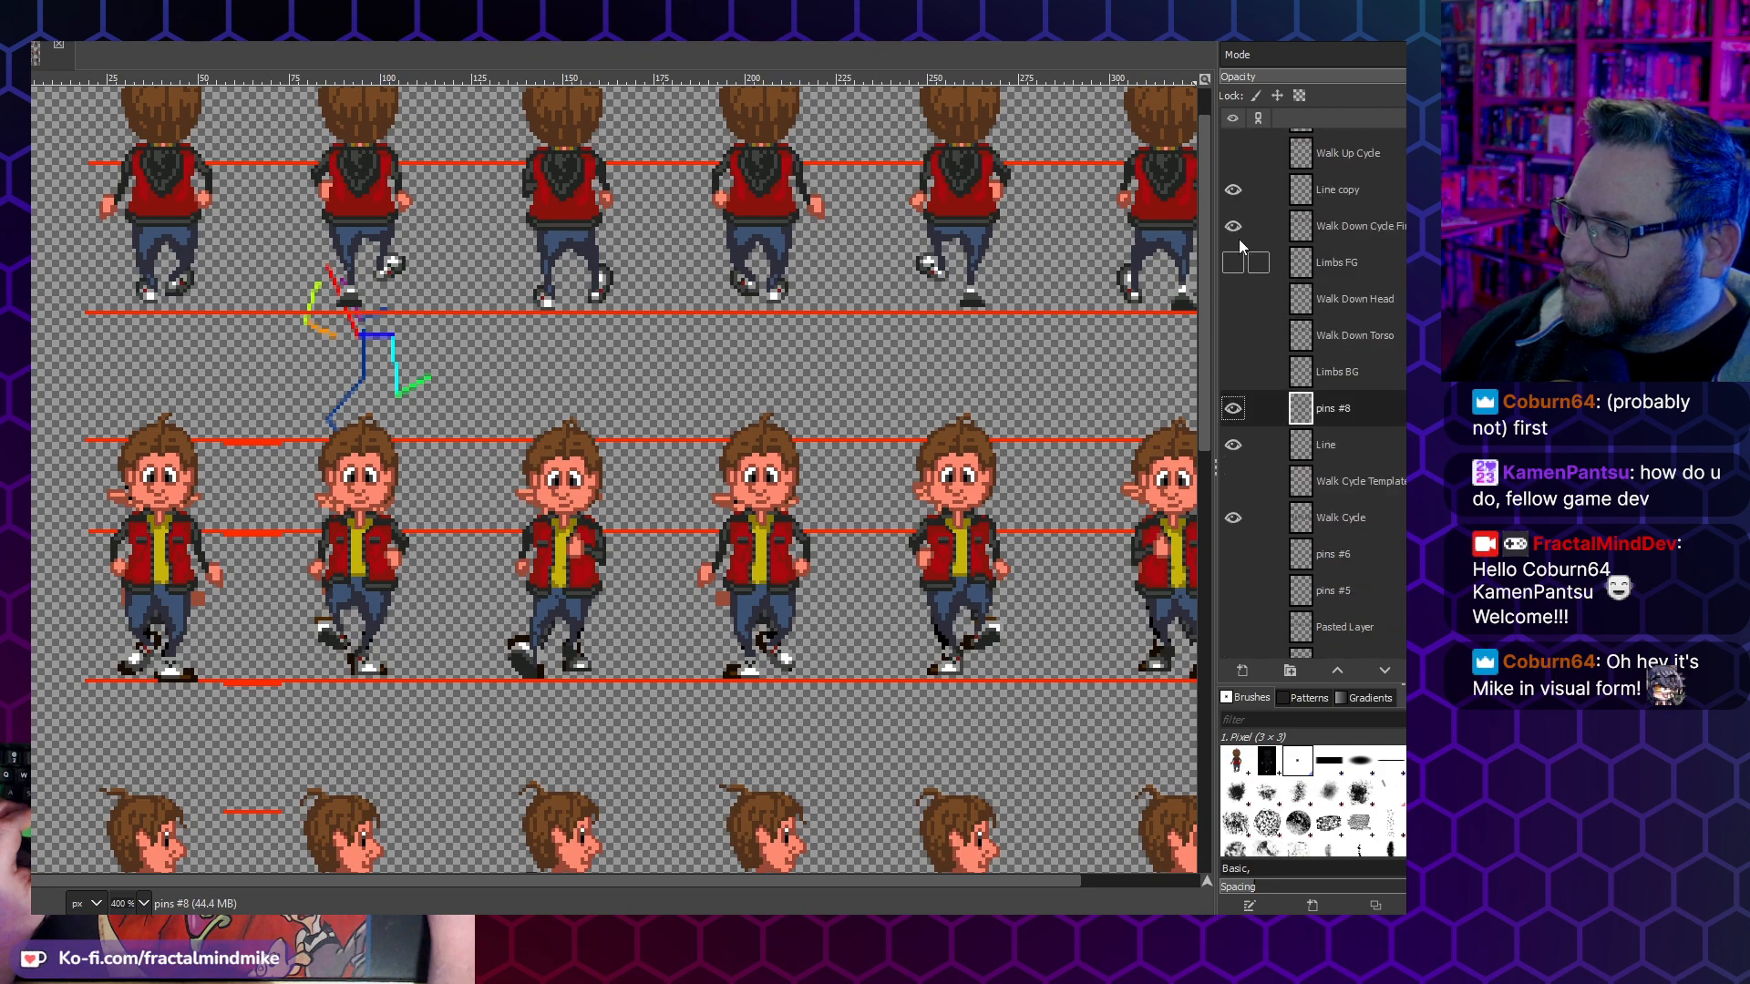
pyautogui.click(1231, 227)
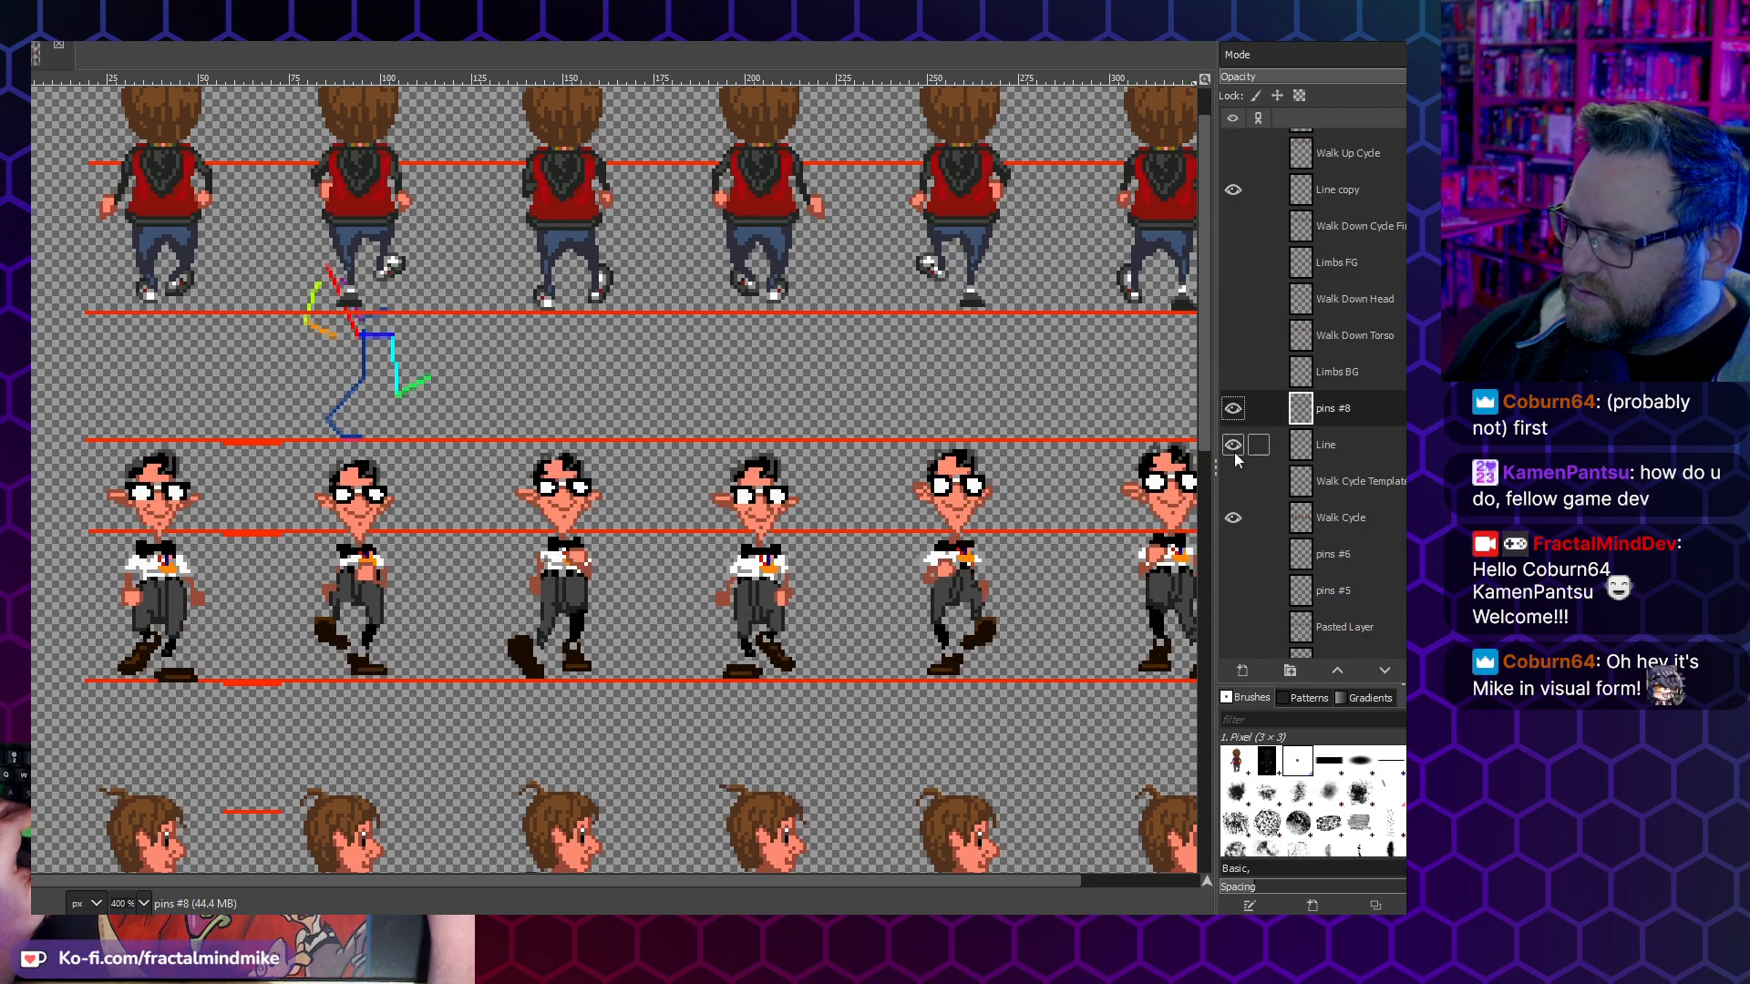
pyautogui.click(1232, 412)
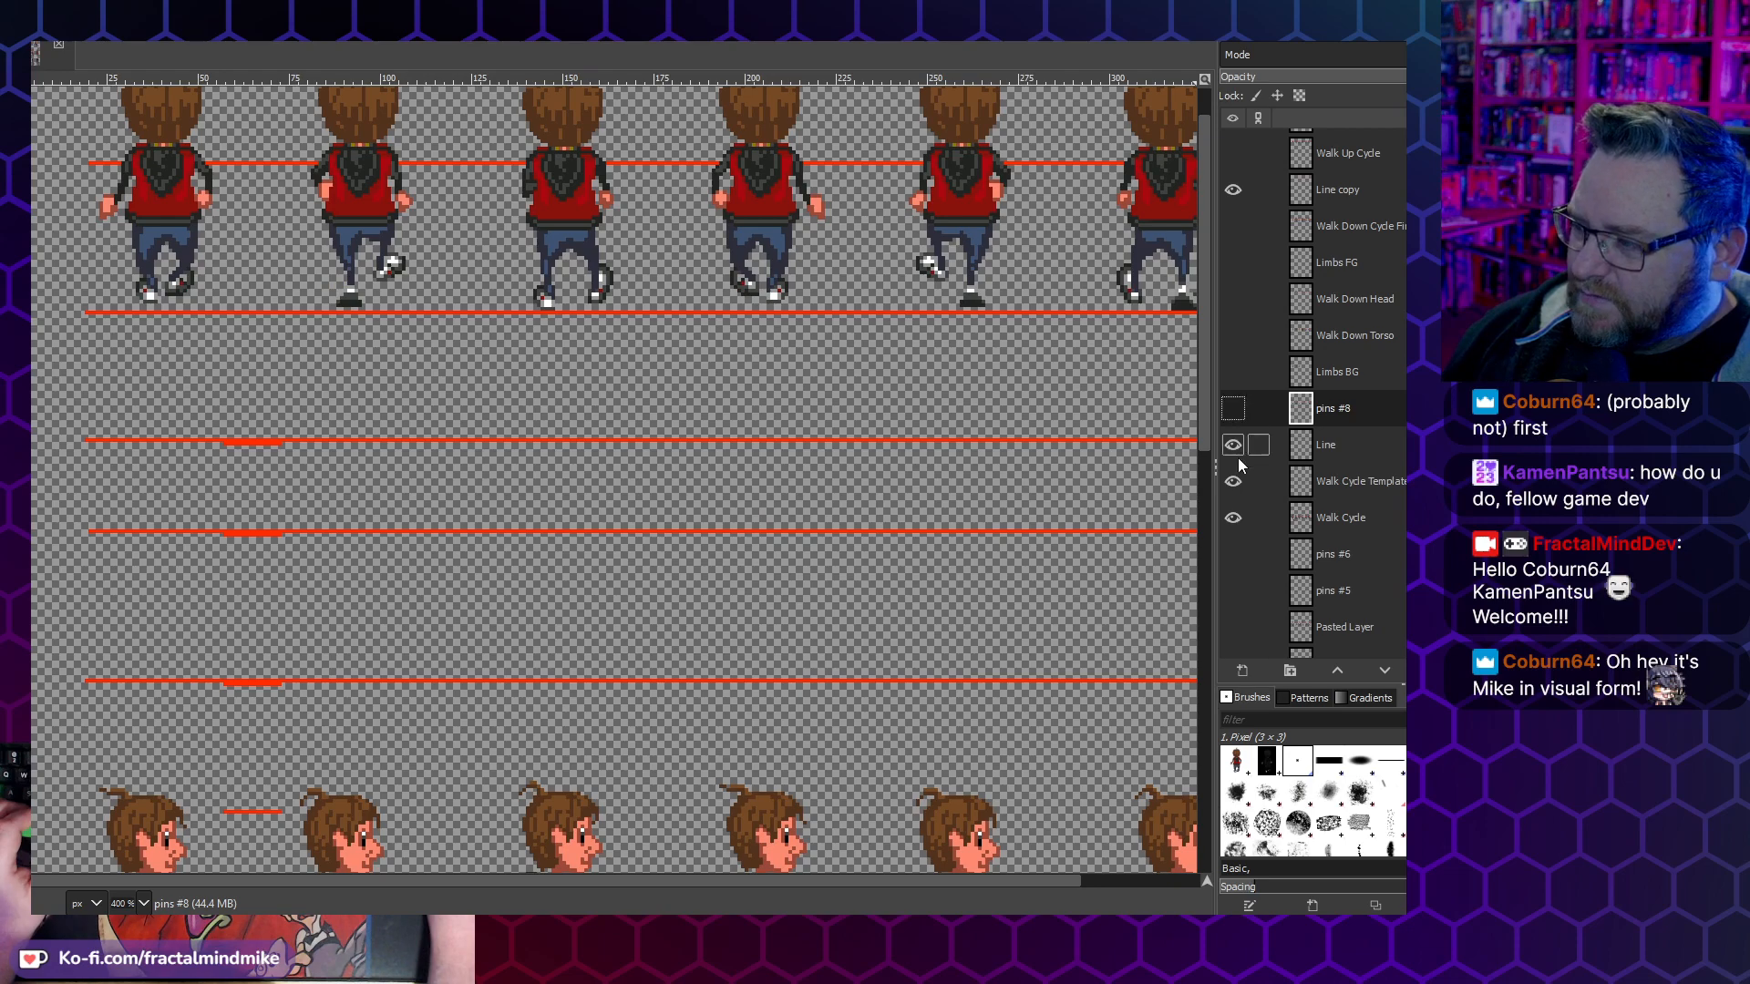
pyautogui.click(1232, 482)
pyautogui.scroll(-5, 1184, 429)
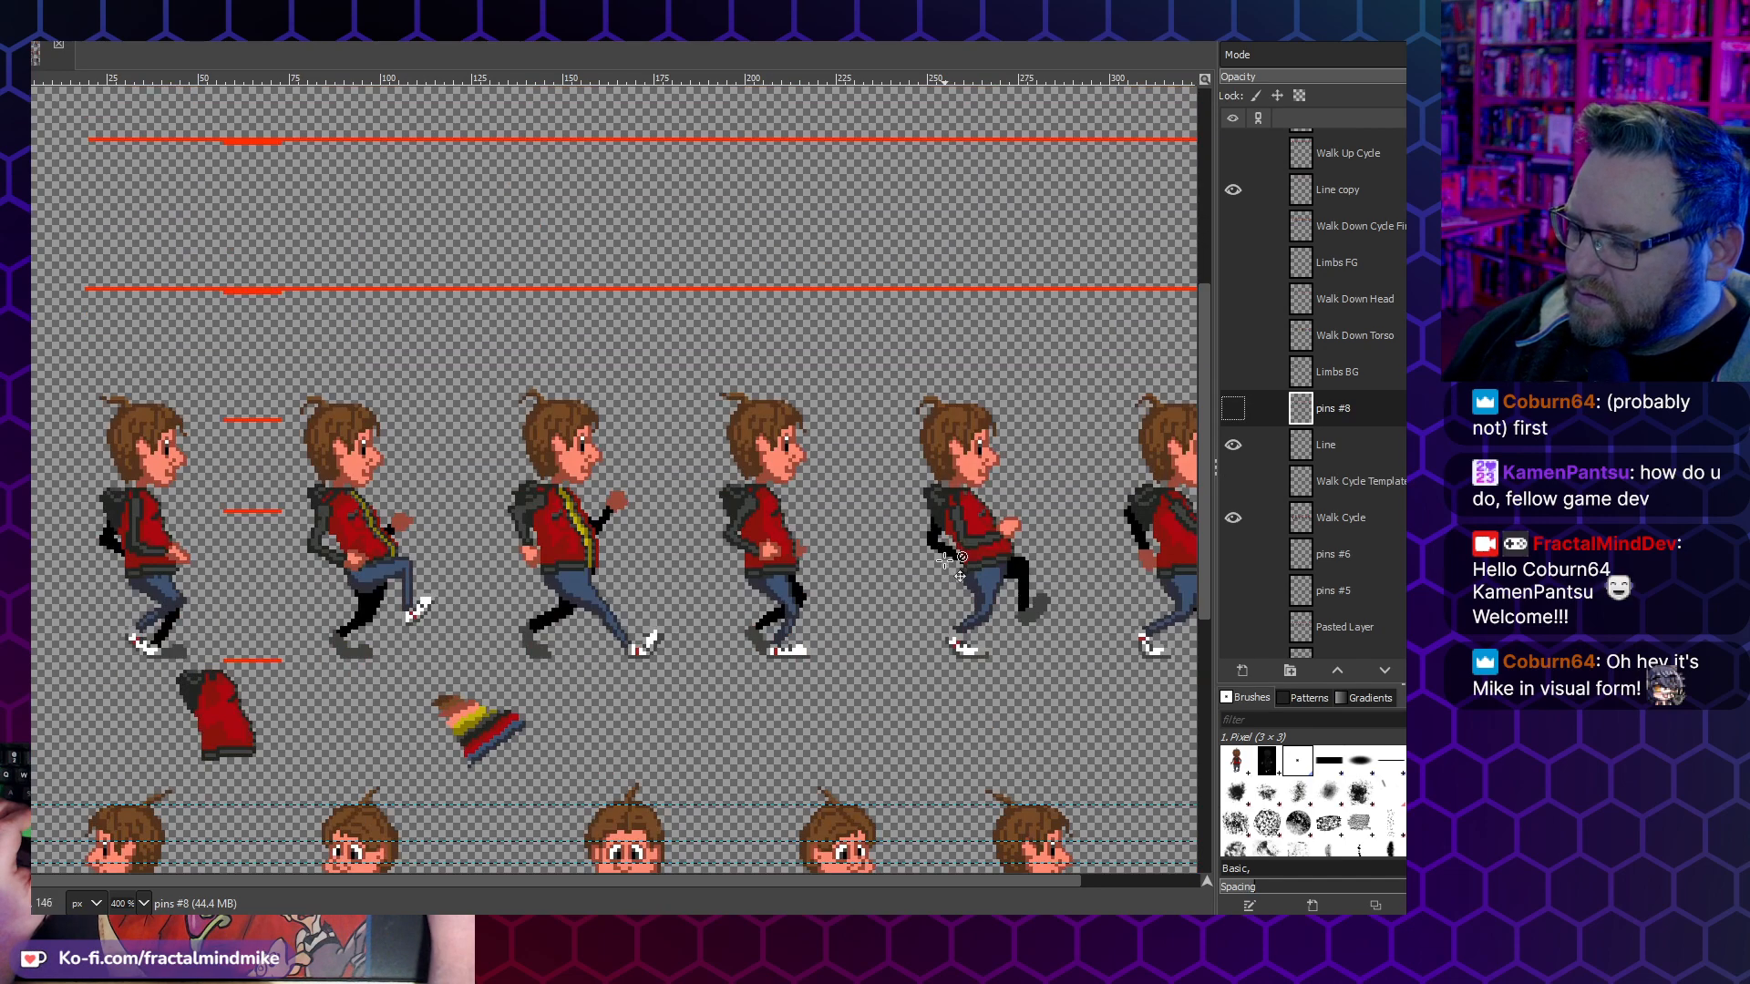
pyautogui.click(1236, 488)
pyautogui.click(1239, 489)
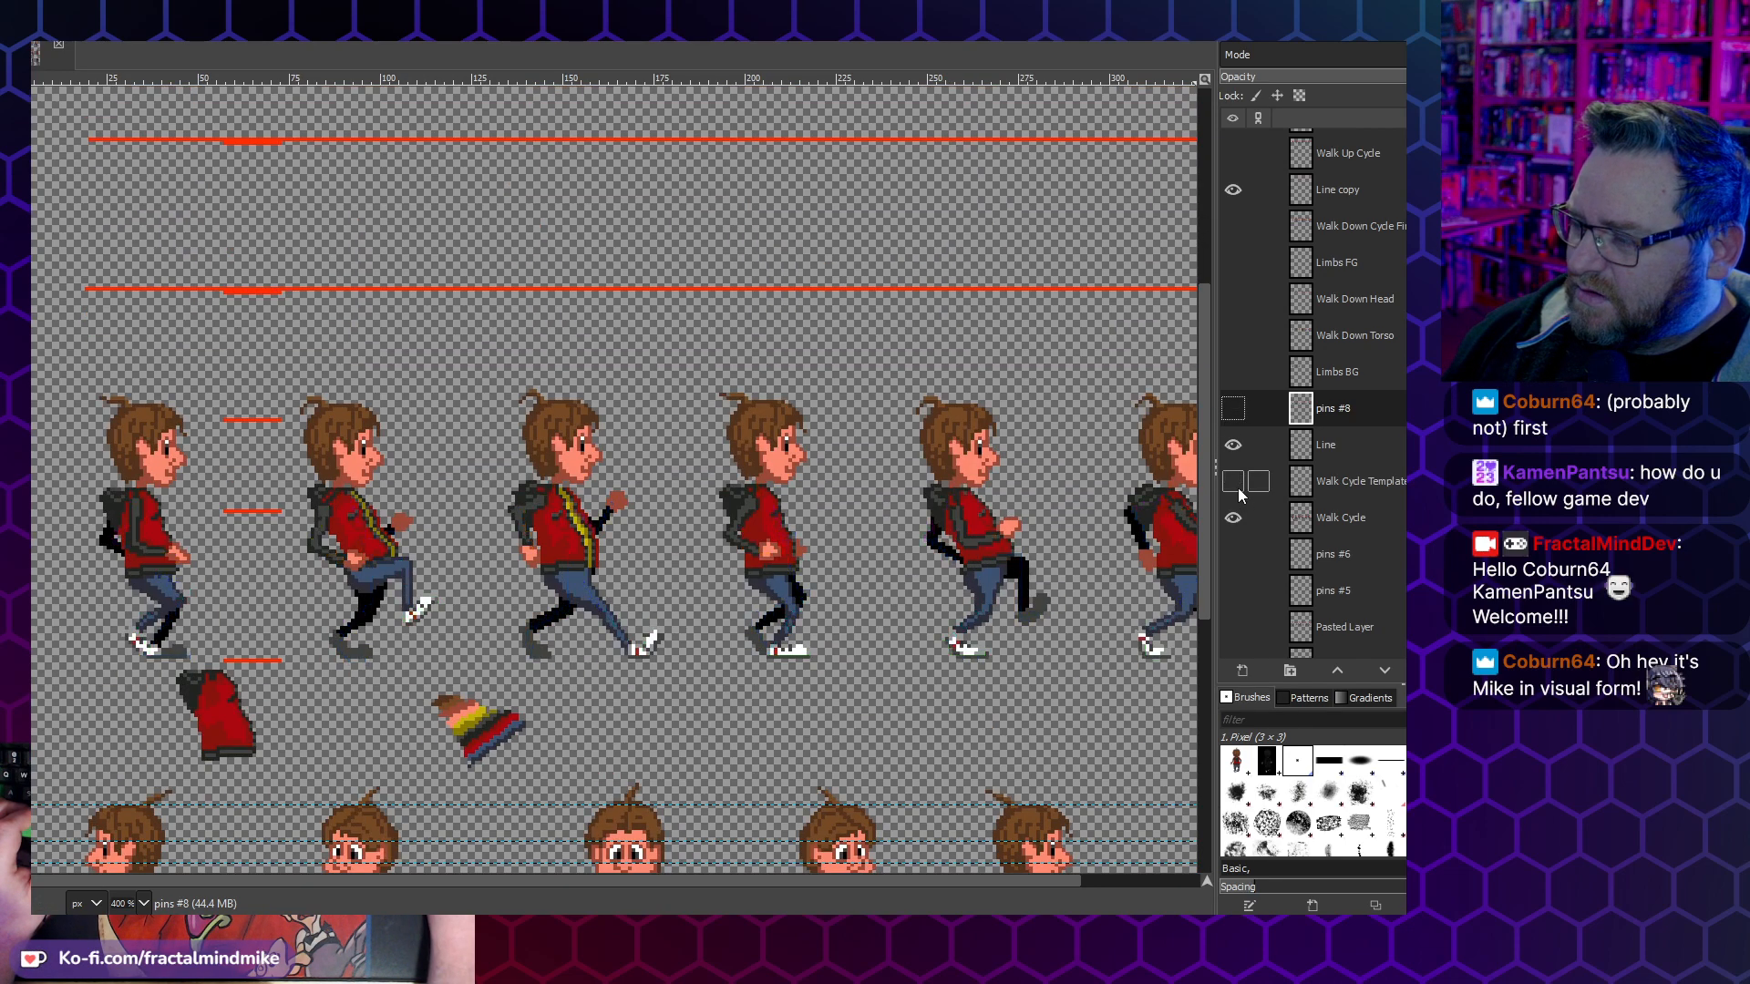
# - Check the Limbs BG and Walk Down Torso layers in the walk-down row, then hide both
pyautogui.click(1229, 381)
pyautogui.click(1229, 384)
pyautogui.click(1232, 337)
pyautogui.click(1232, 337)
pyautogui.click(1230, 374)
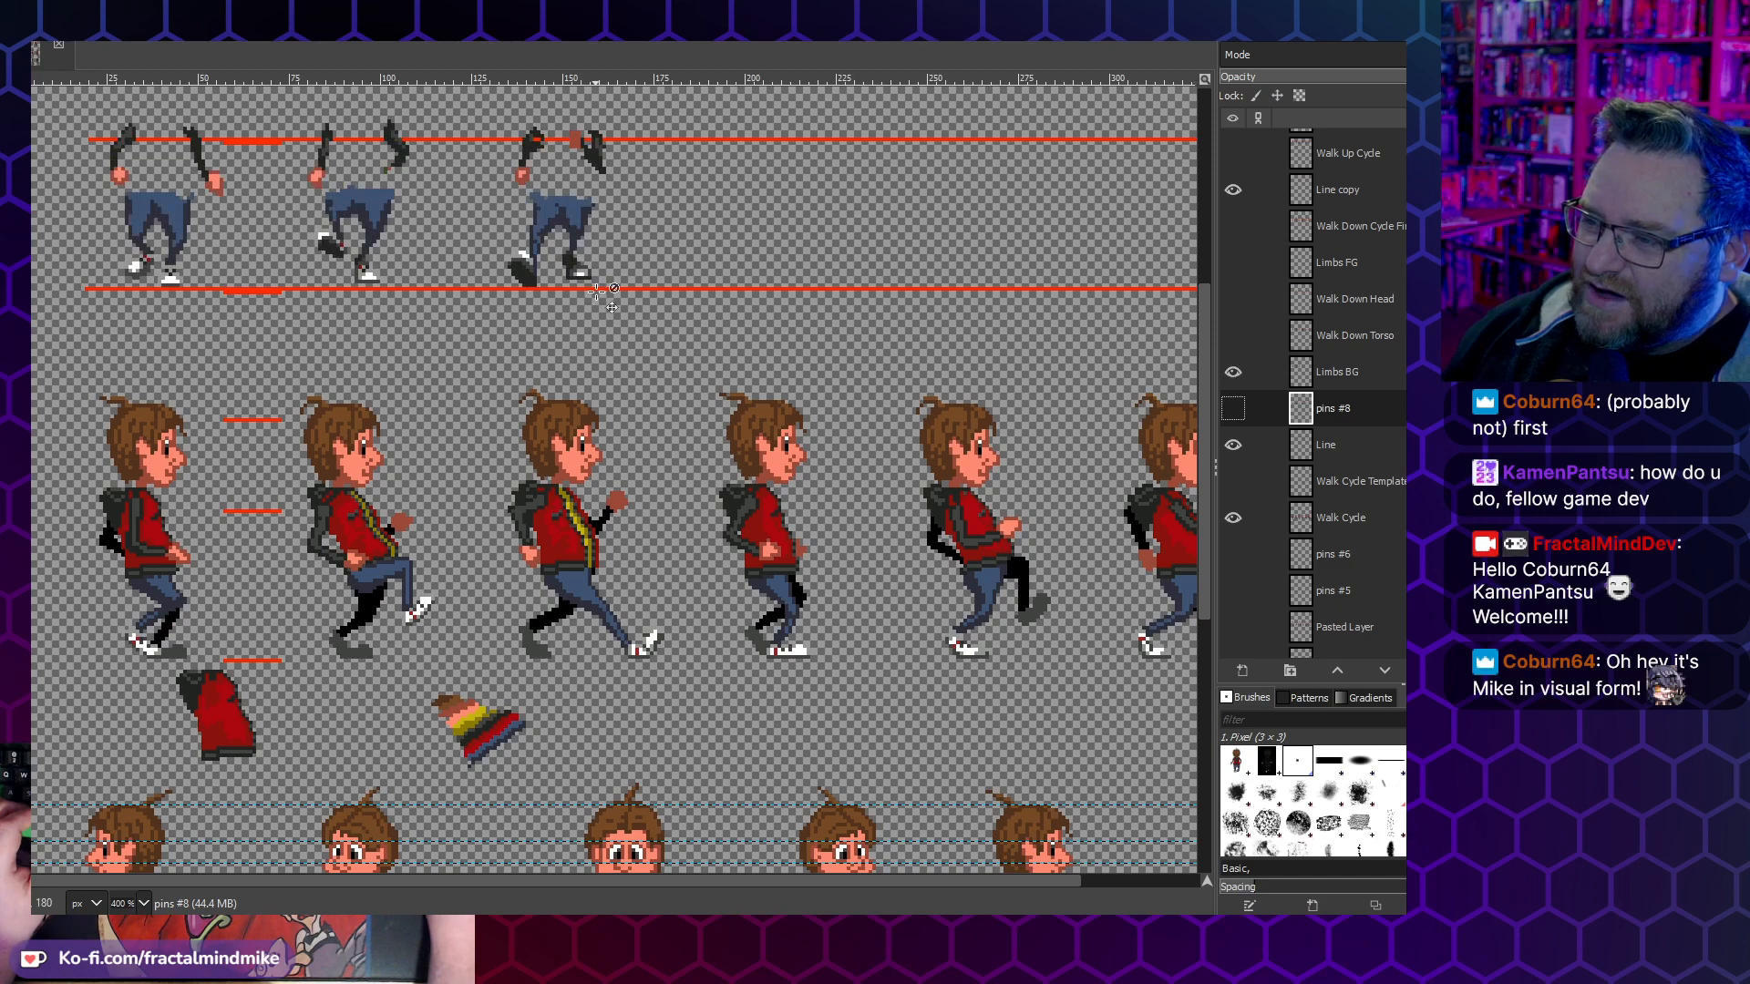
pyautogui.scroll(4, 1185, 391)
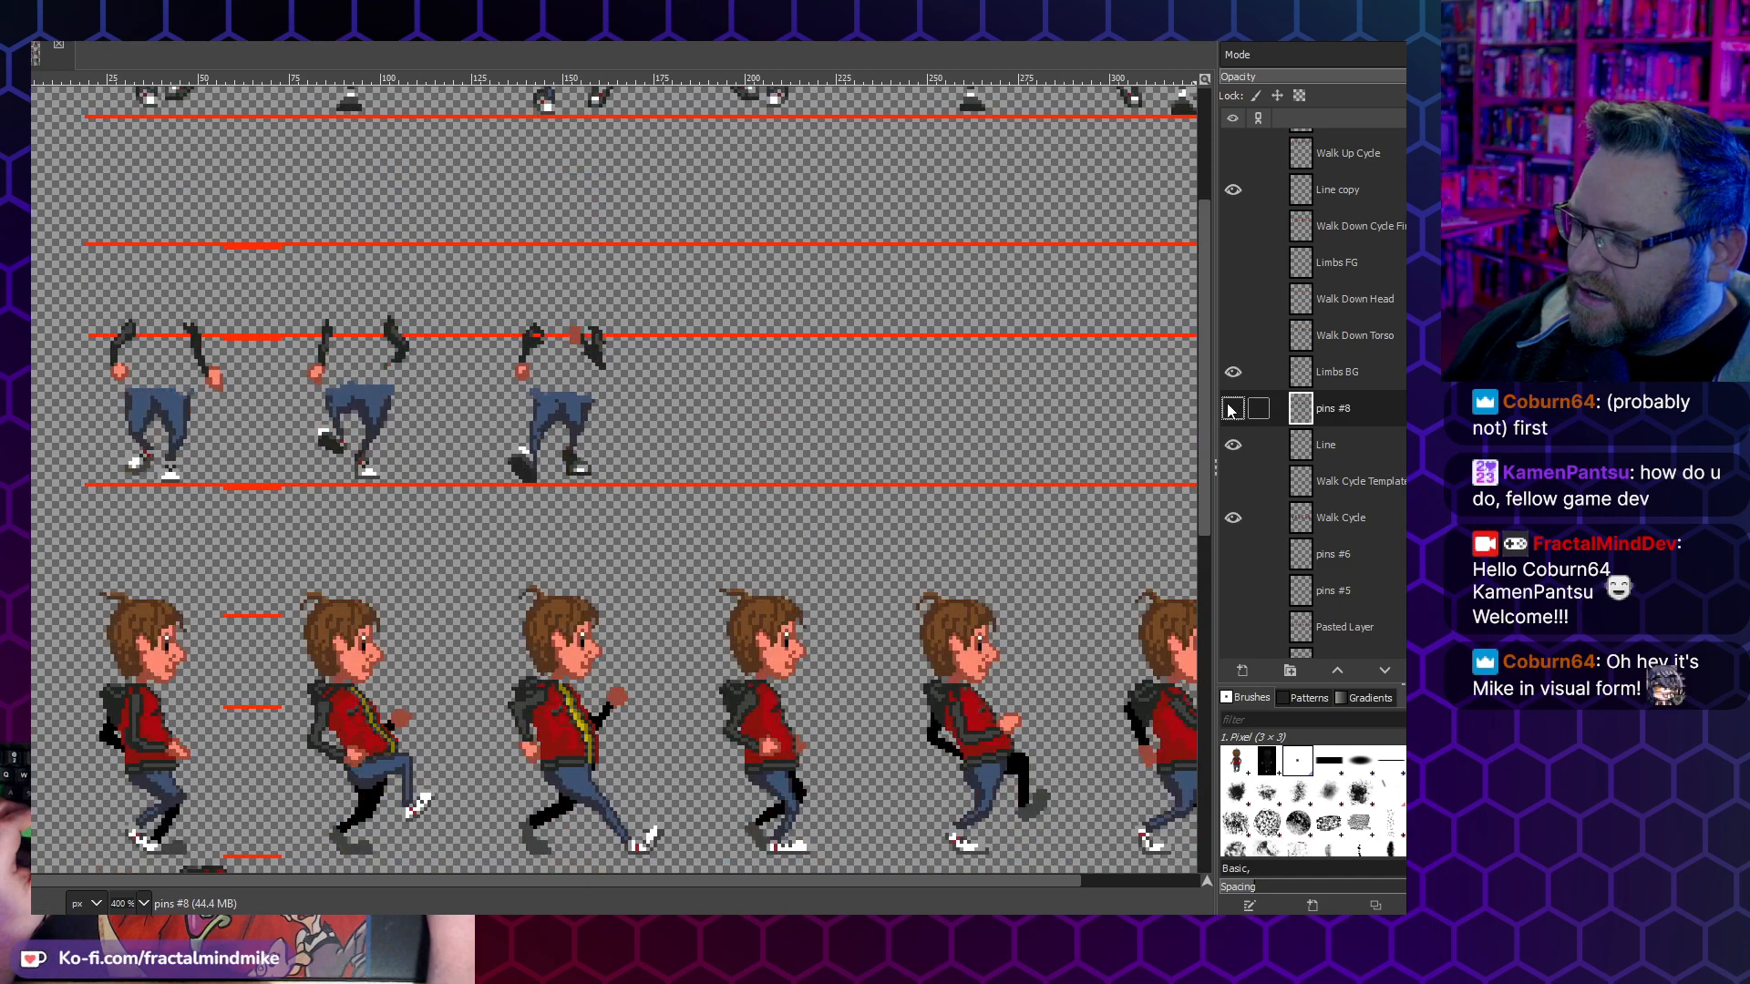
pyautogui.click(1236, 341)
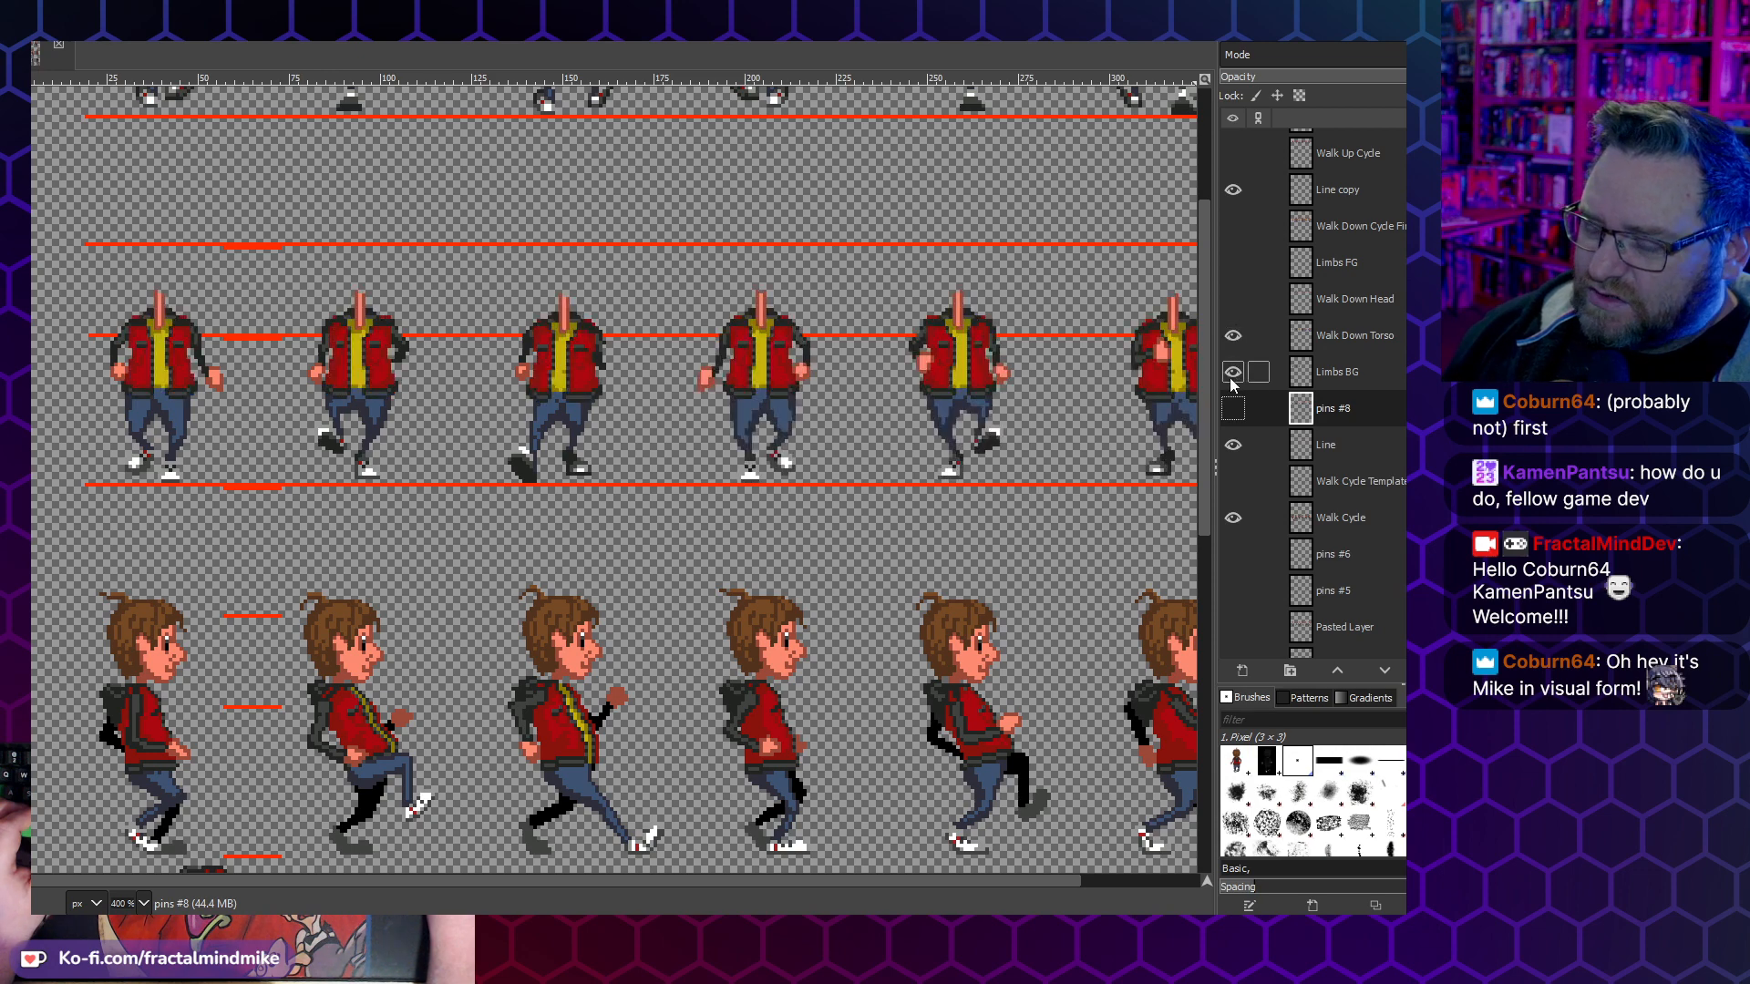
pyautogui.click(1232, 372)
pyautogui.click(1233, 335)
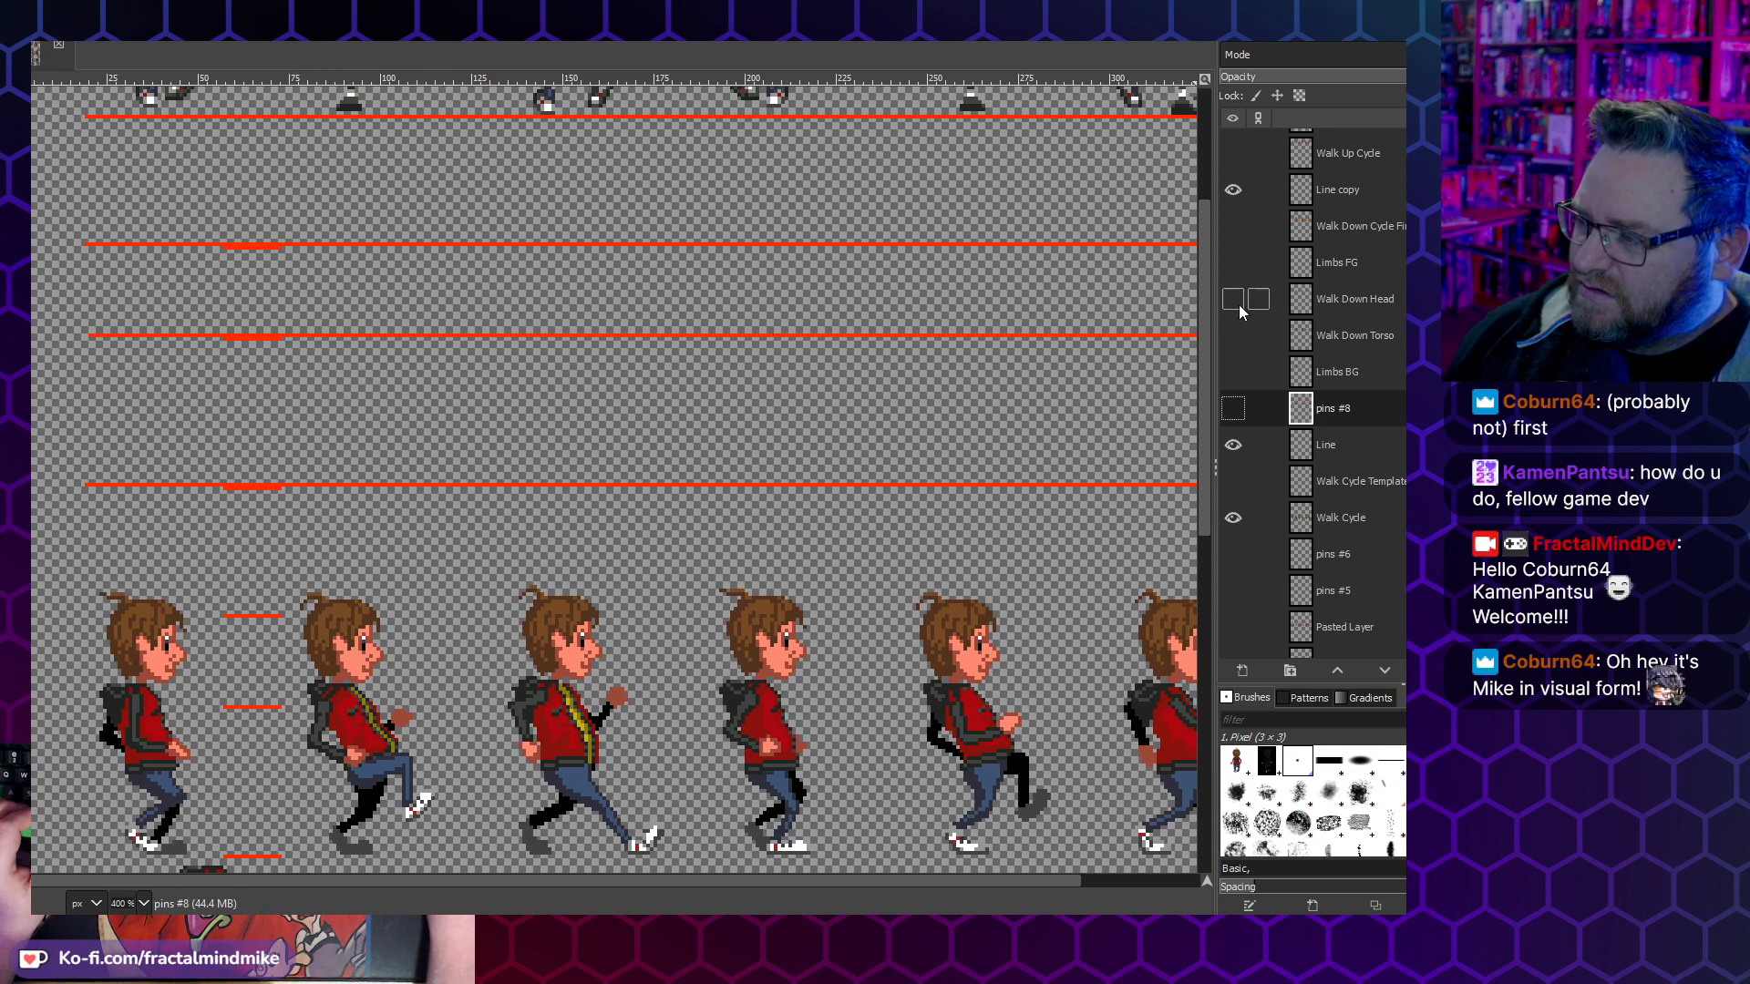
# - View the Walk Down Head and Limbs FG layers one at a time, hide them and show the Walk Down Cycle layer again
pyautogui.click(1232, 299)
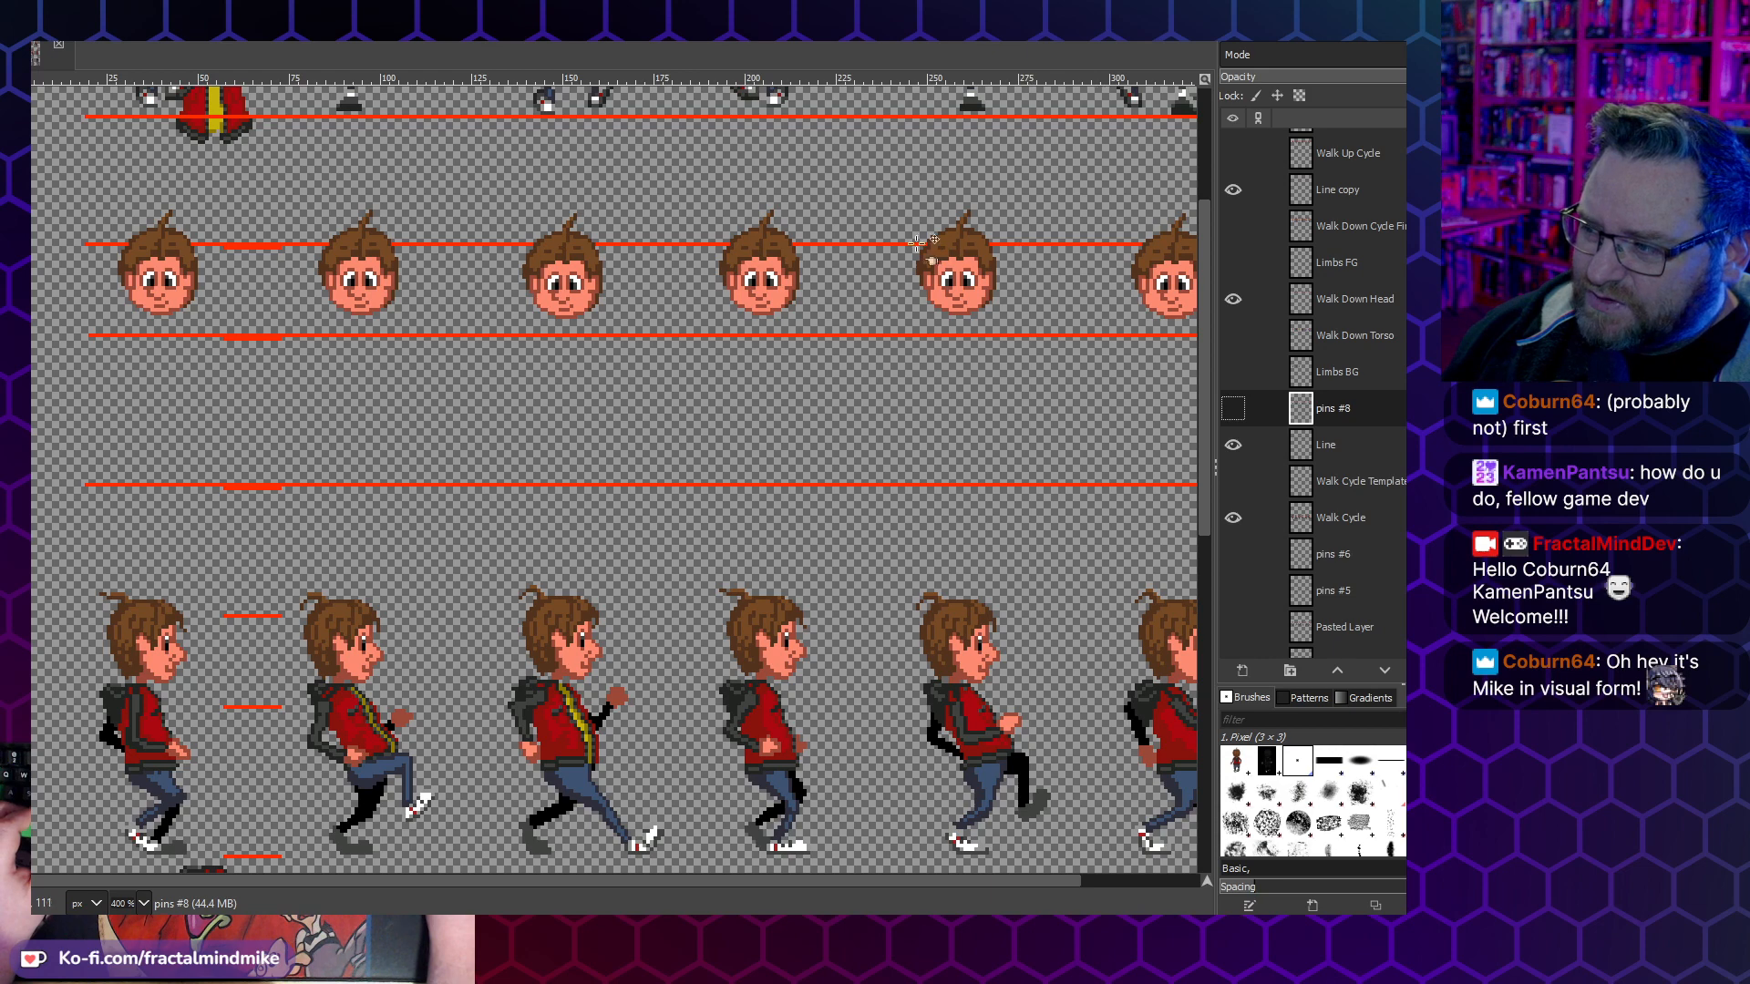
pyautogui.click(1232, 299)
pyautogui.click(1231, 267)
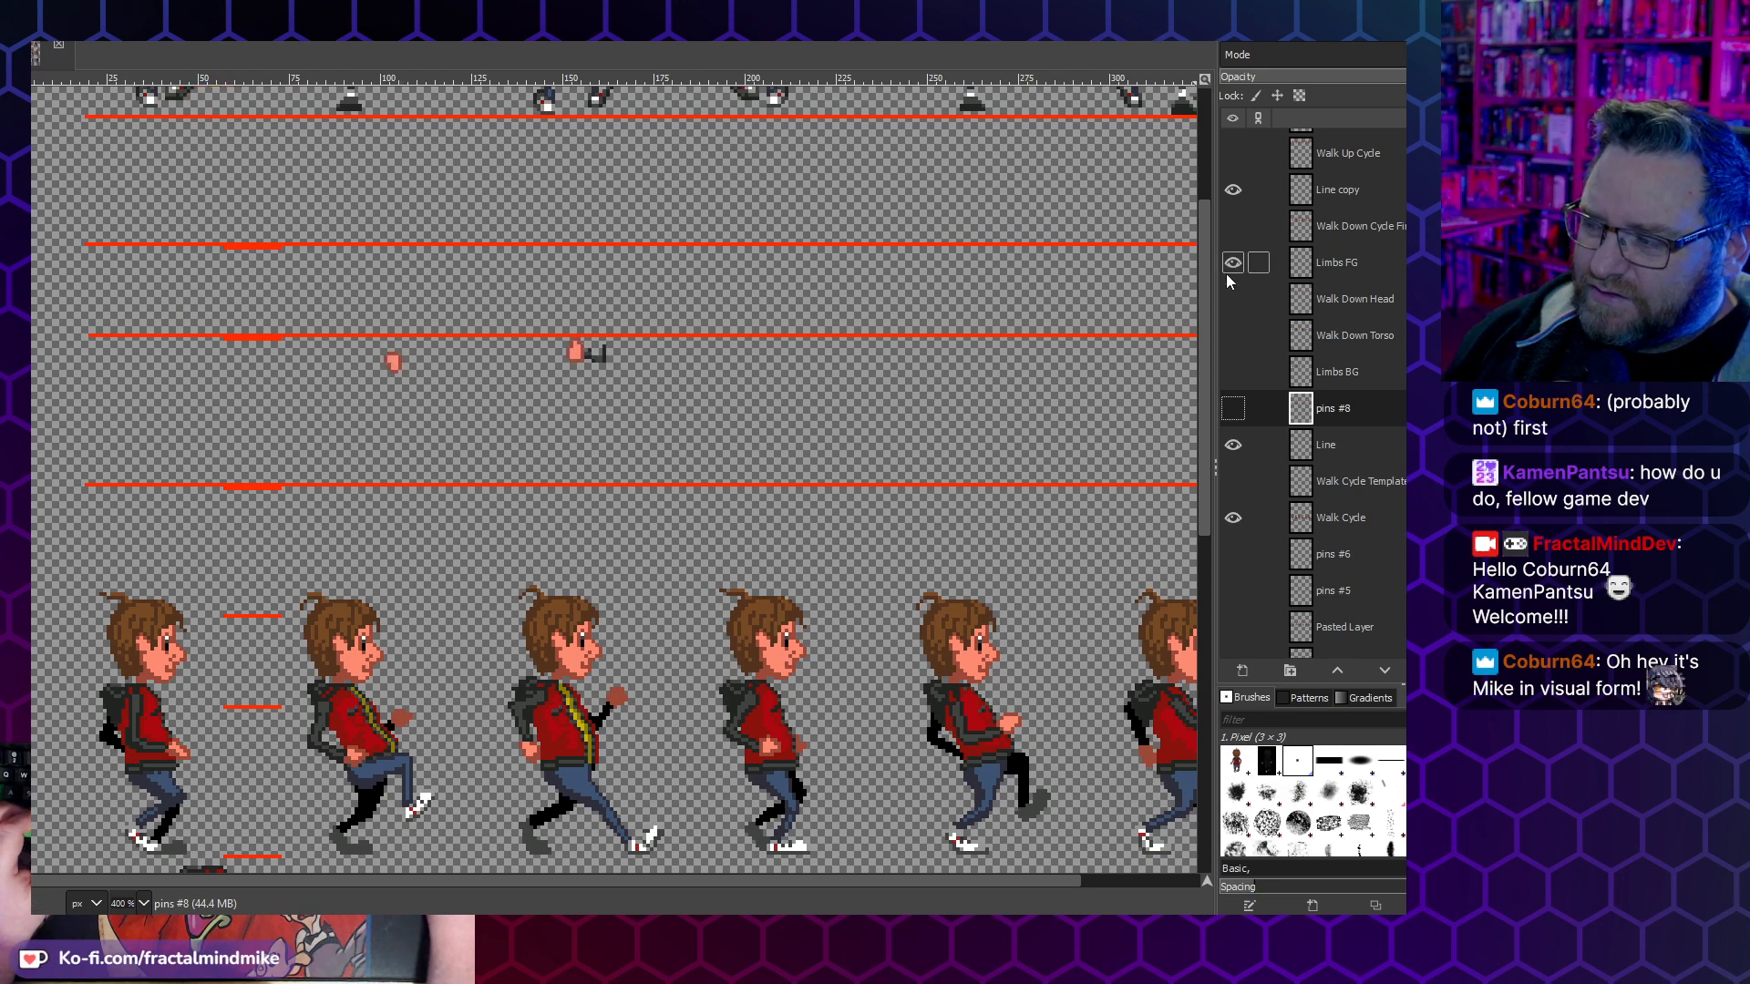
pyautogui.click(1227, 273)
pyautogui.click(1227, 273)
pyautogui.click(1227, 273)
pyautogui.click(1235, 236)
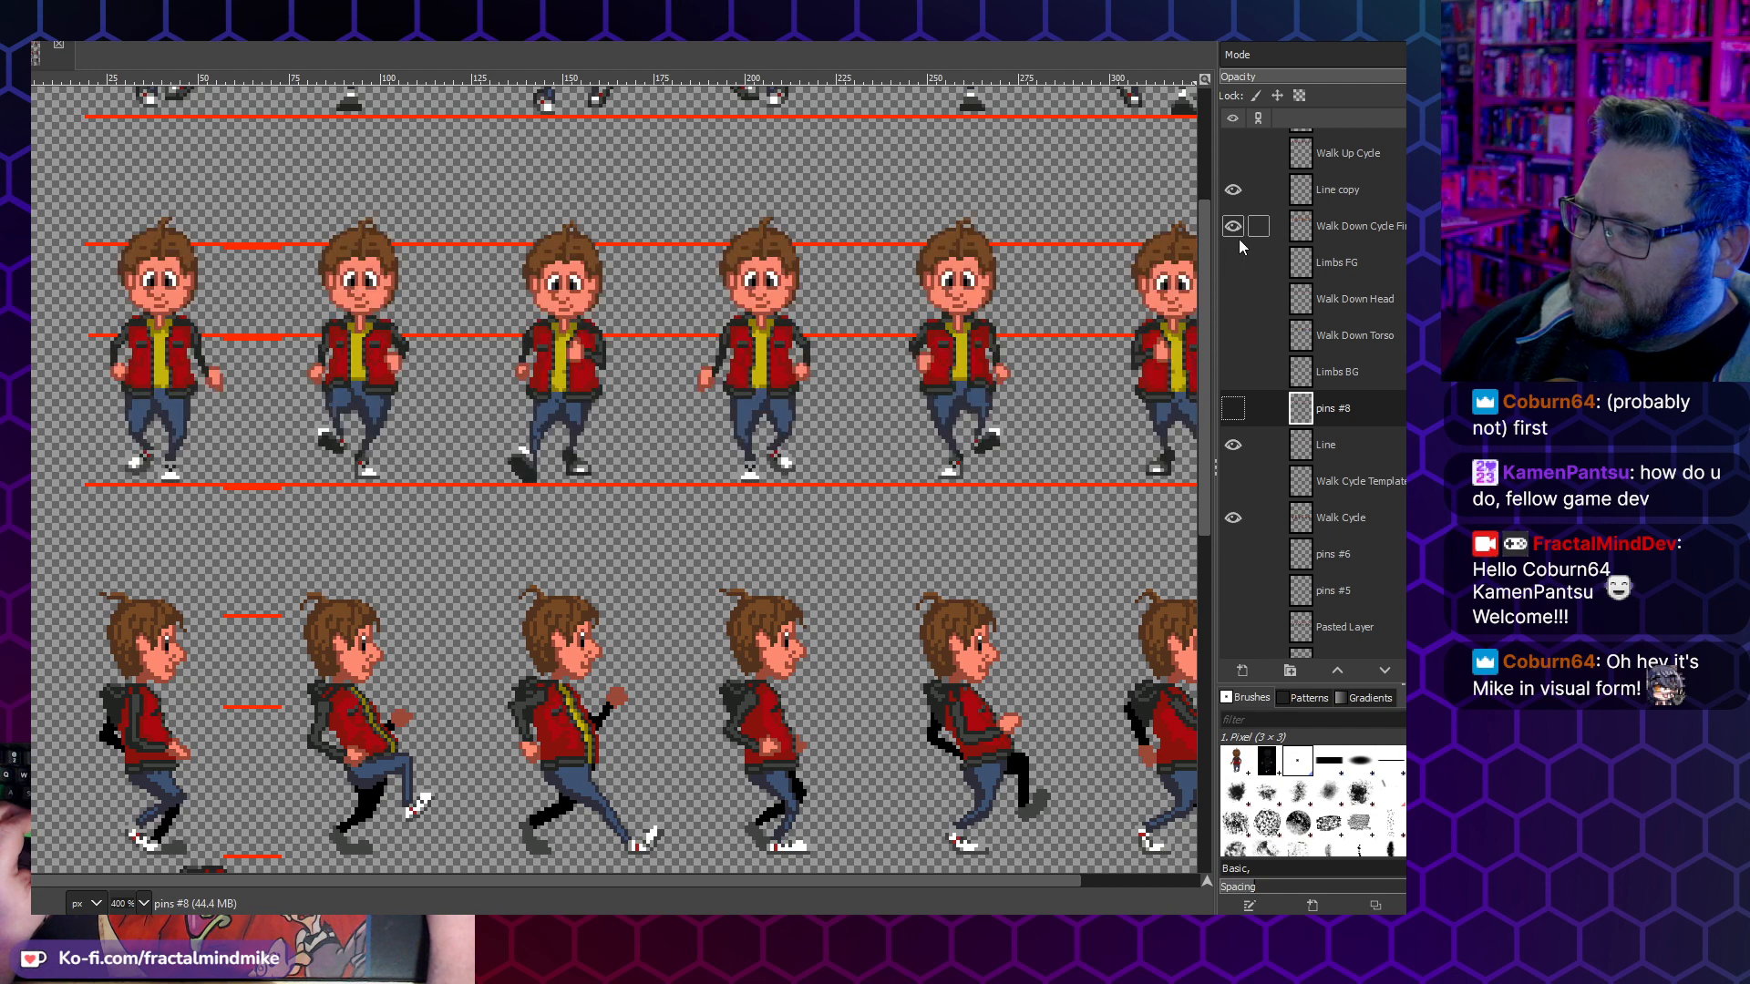
# - Examine the walk-down frames, toggling the Walk Down Torso, Limbs FG and Walk Down Cycle layers to compare the parts with the finished sprites
pyautogui.hscroll(3, 848, 373)
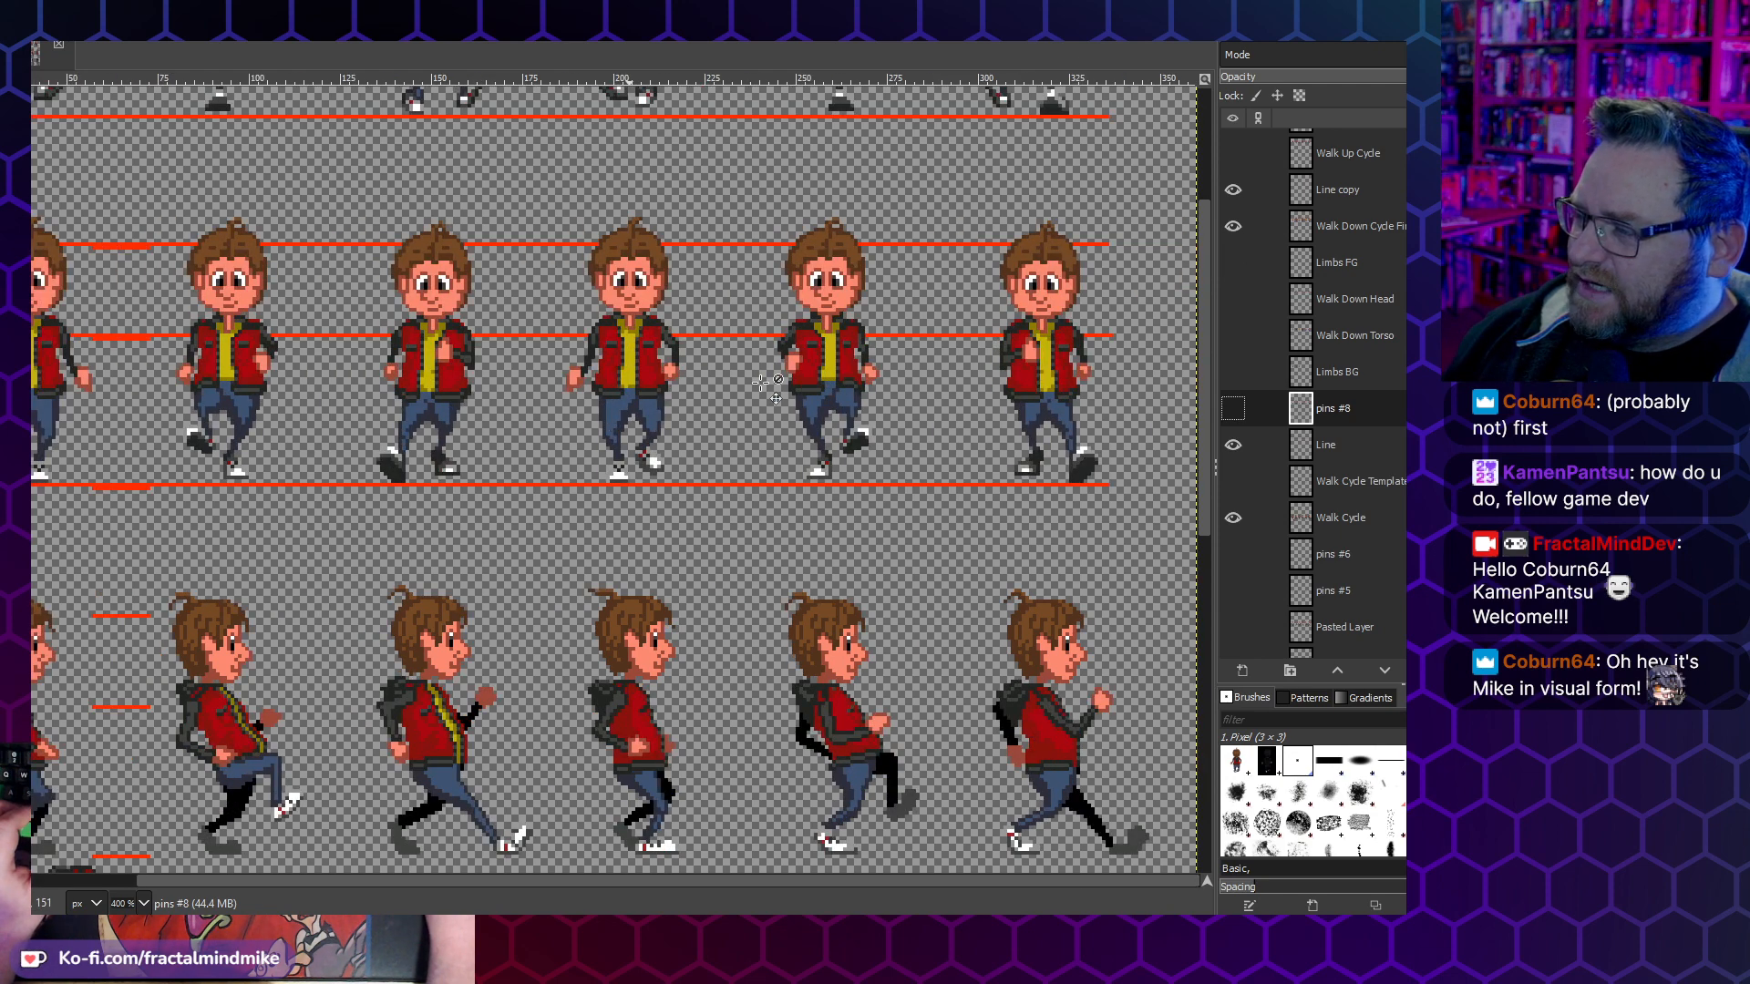
pyautogui.hscroll(-3, 720, 419)
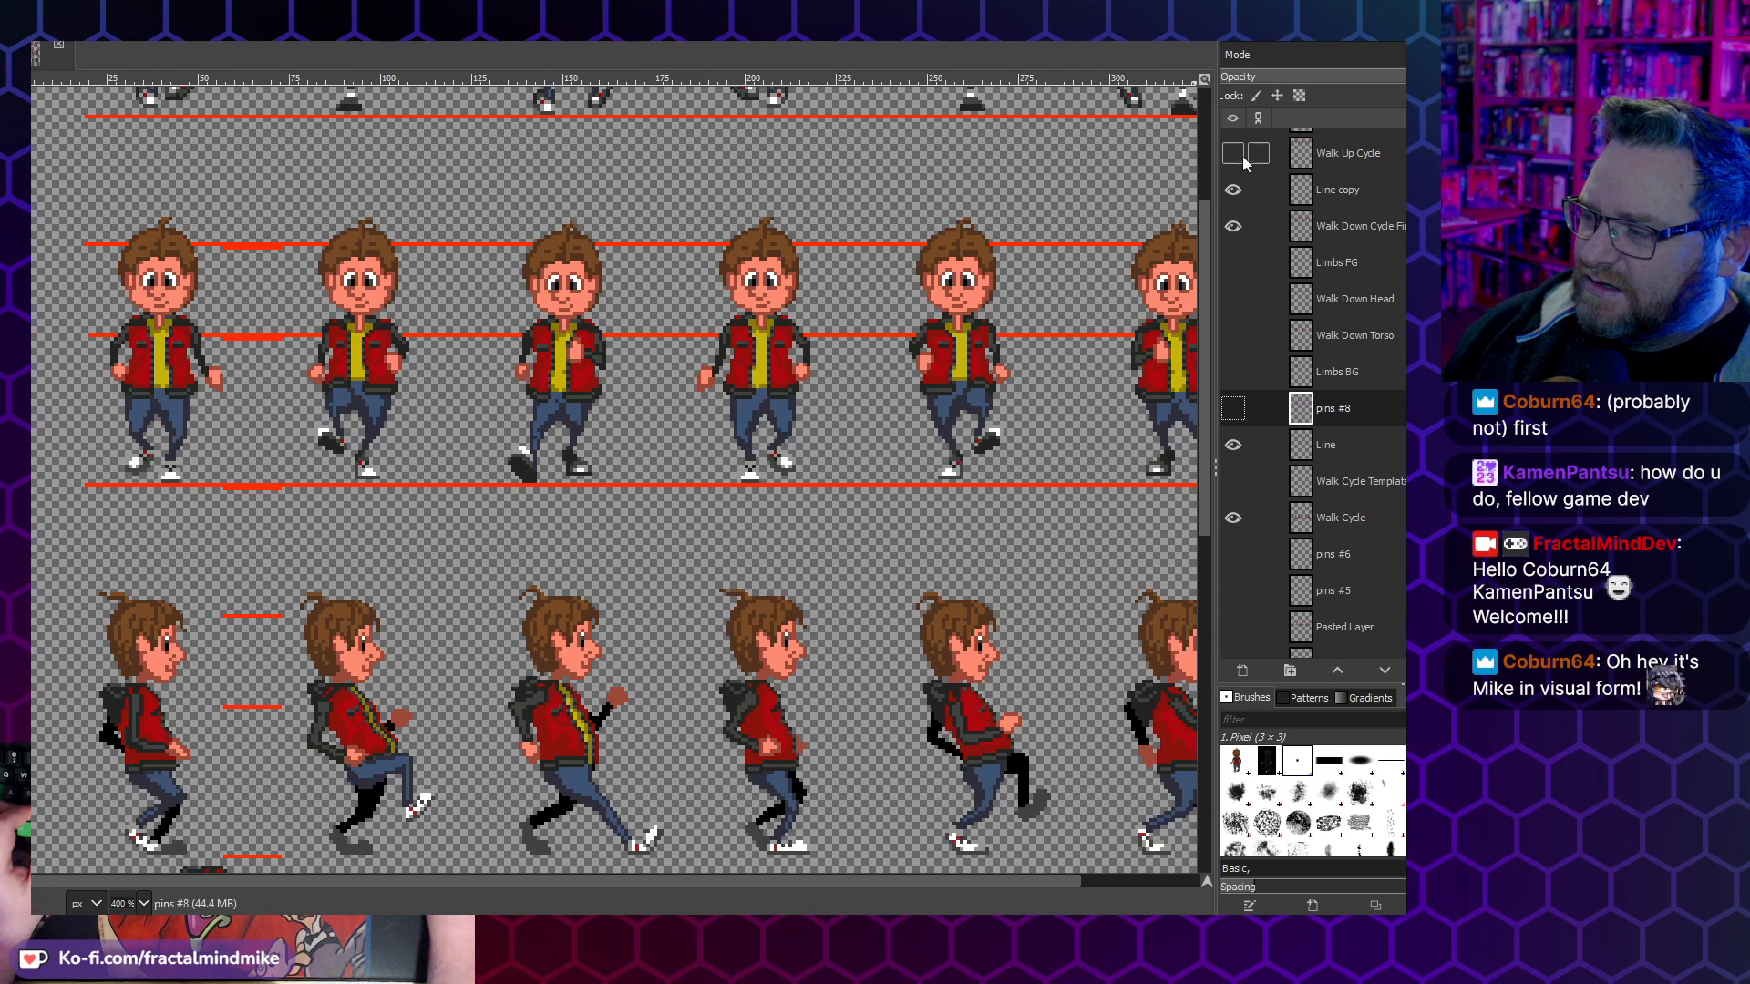
pyautogui.scroll(2, 1279, 248)
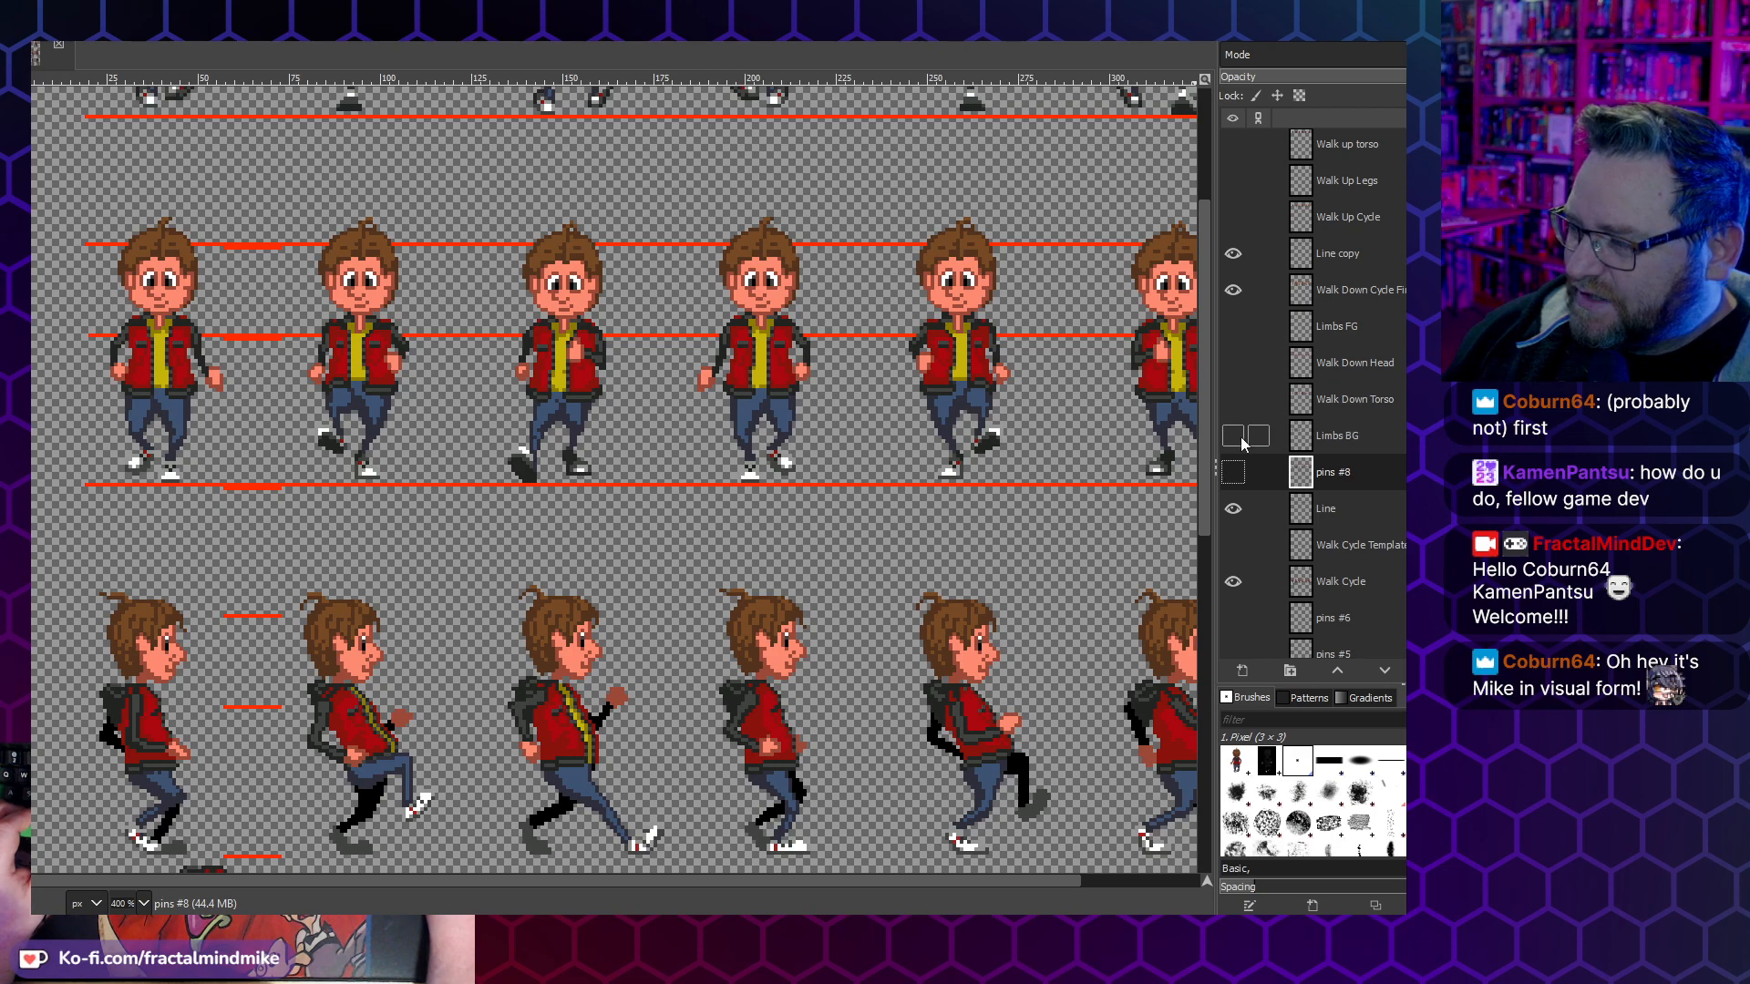
pyautogui.click(1232, 399)
pyautogui.click(1233, 326)
pyautogui.click(1232, 399)
pyautogui.click(1232, 326)
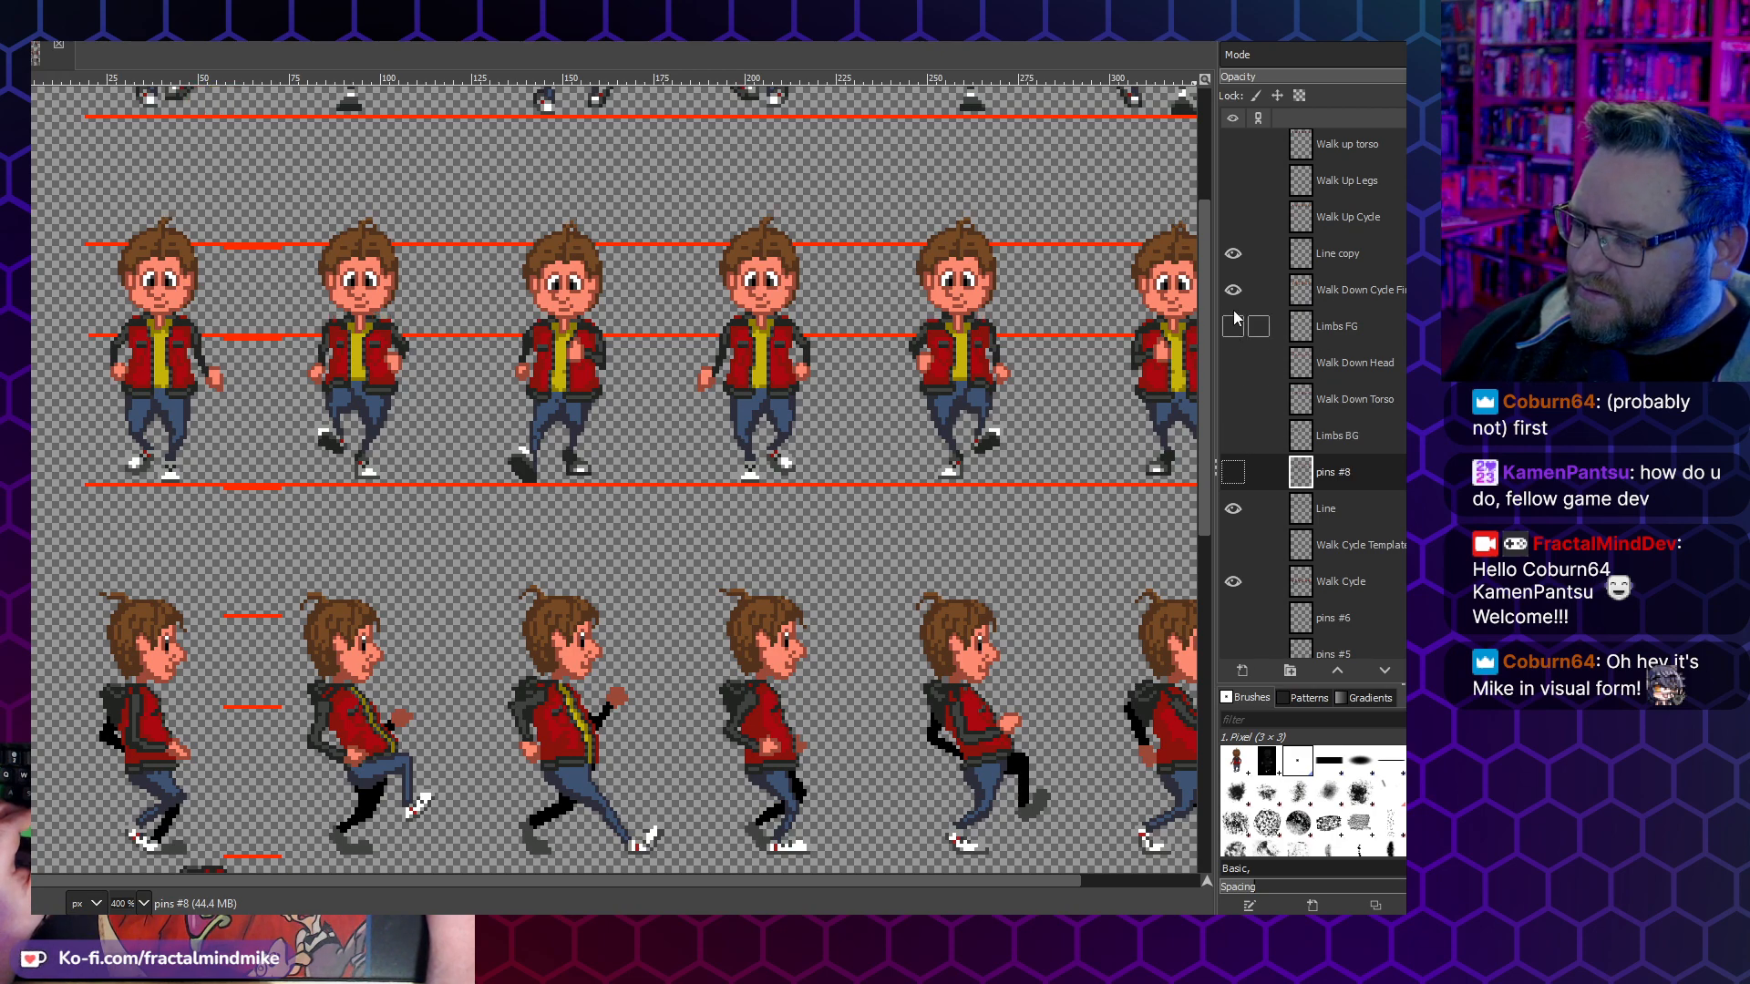
pyautogui.click(1233, 290)
pyautogui.click(1232, 290)
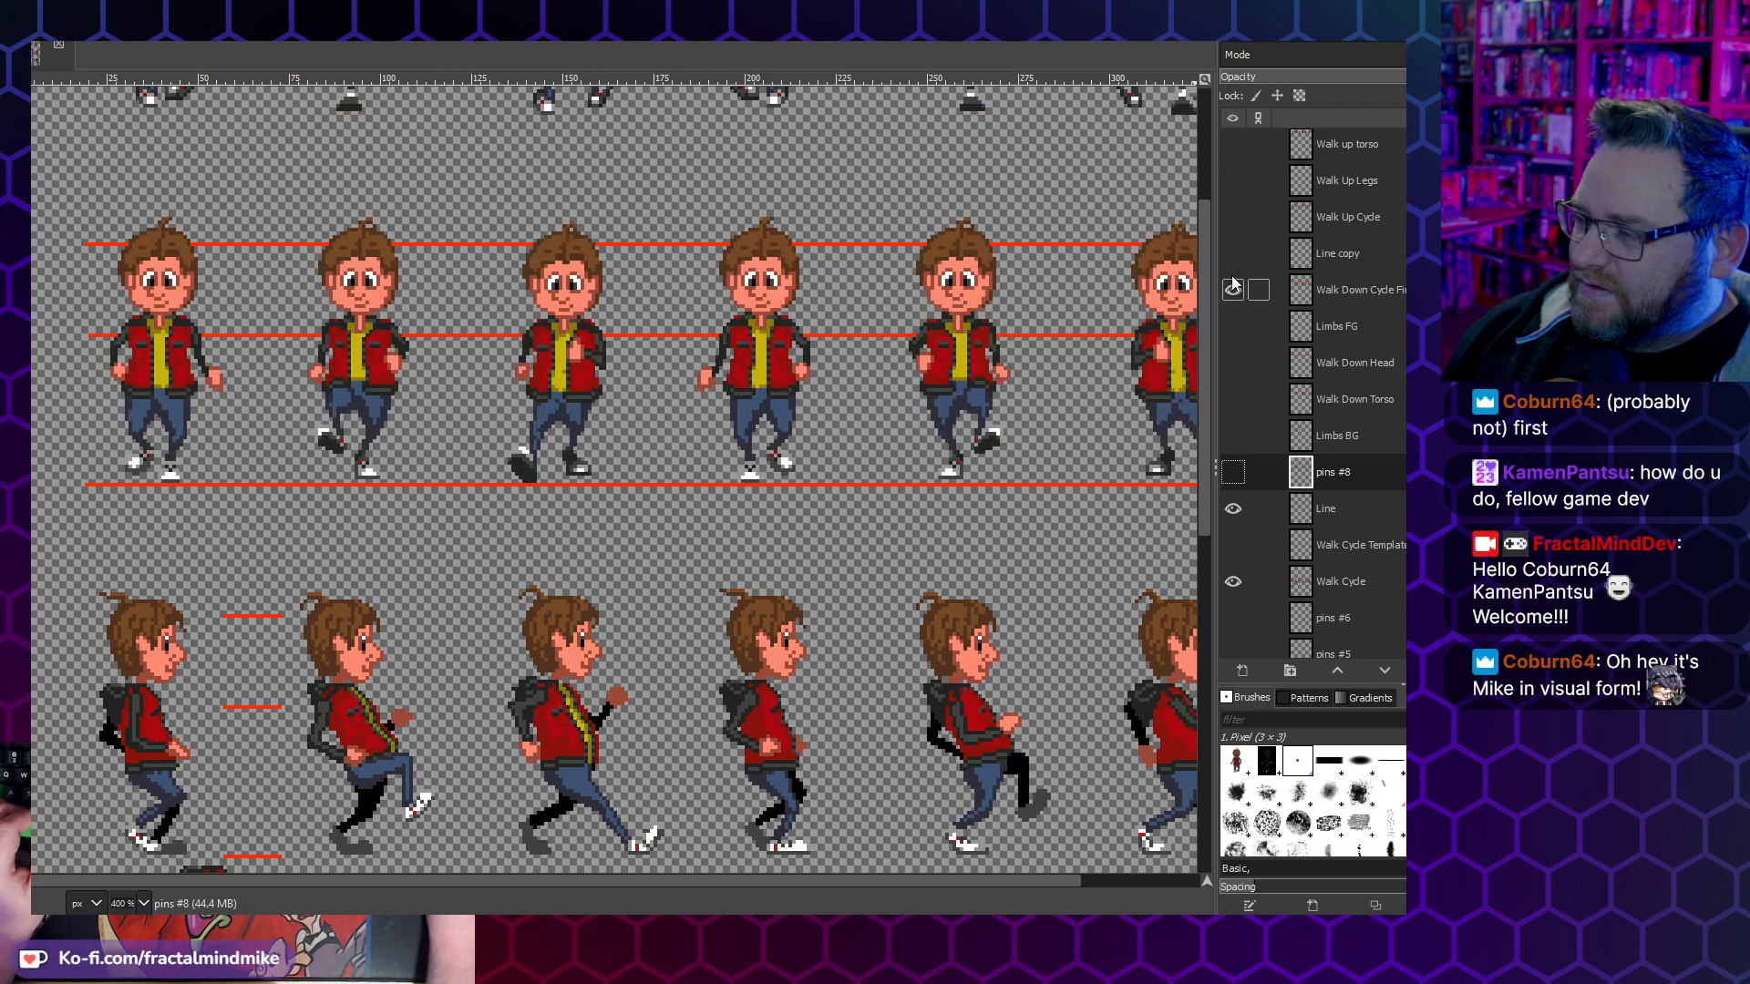
pyautogui.scroll(3, 861, 454)
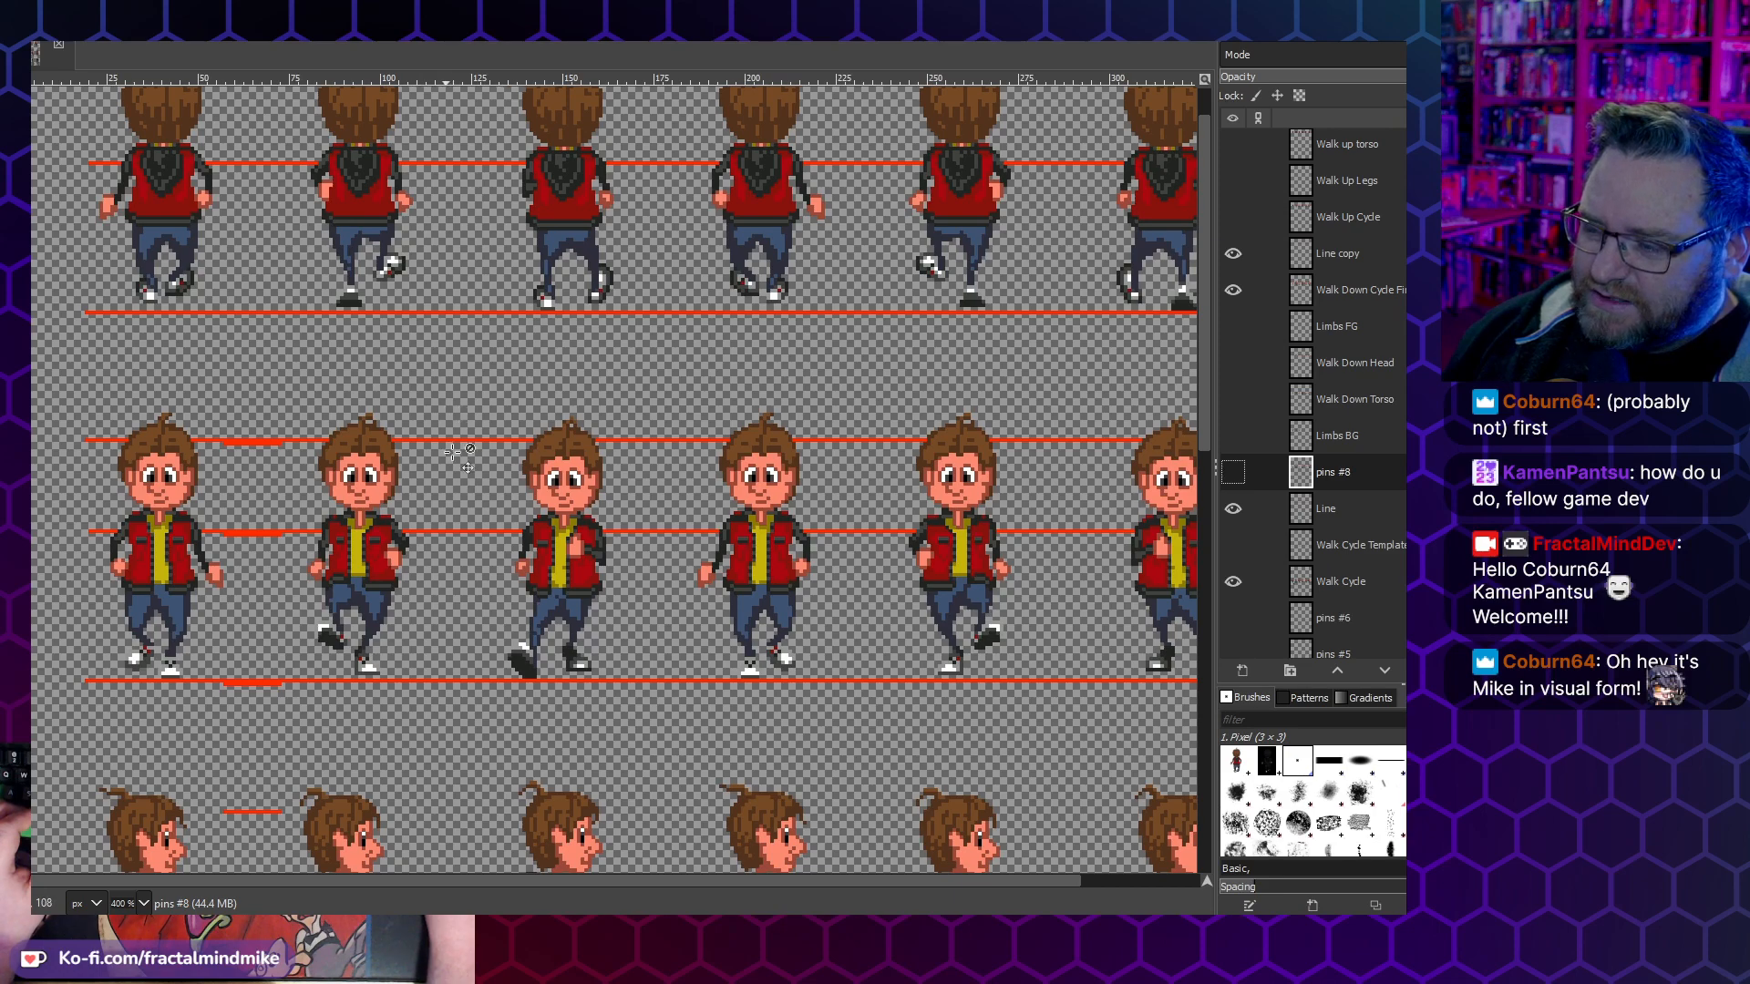
# - Compare the walk-up, walk-down and side walk rows of Lucas's sprites
pyautogui.scroll(1, 442, 720)
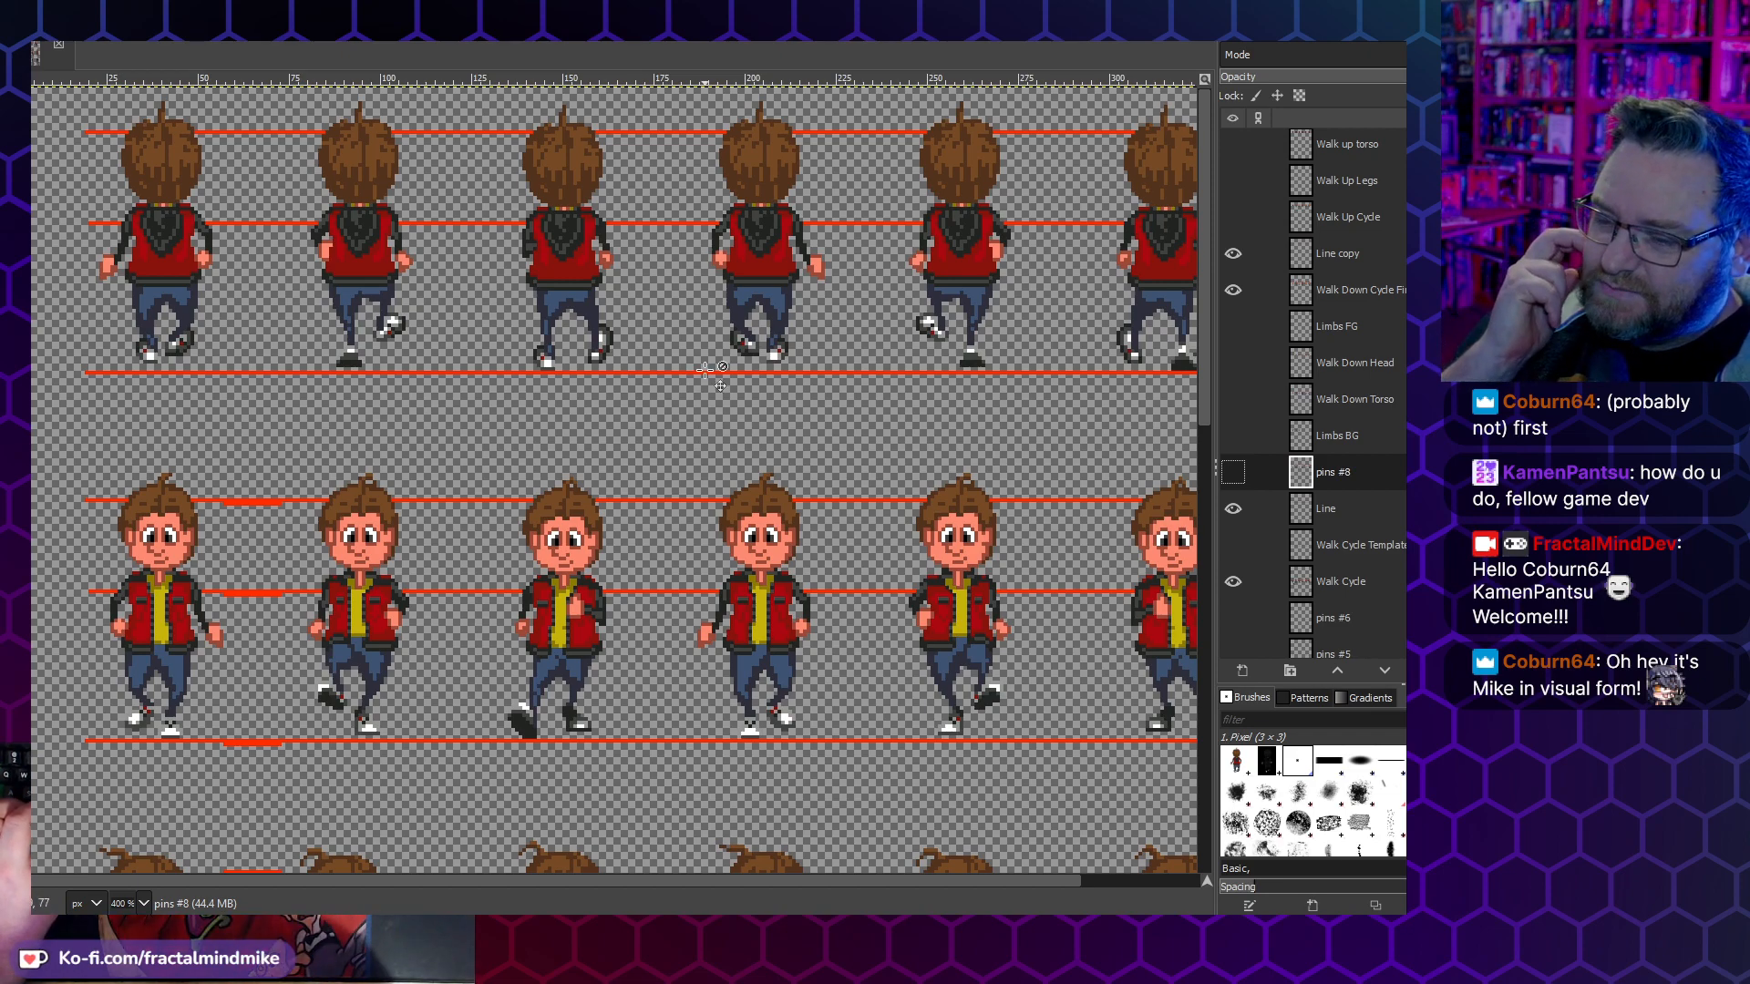
pyautogui.hscroll(3, 658, 285)
pyautogui.hscroll(-3, 658, 284)
pyautogui.scroll(-5, 612, 468)
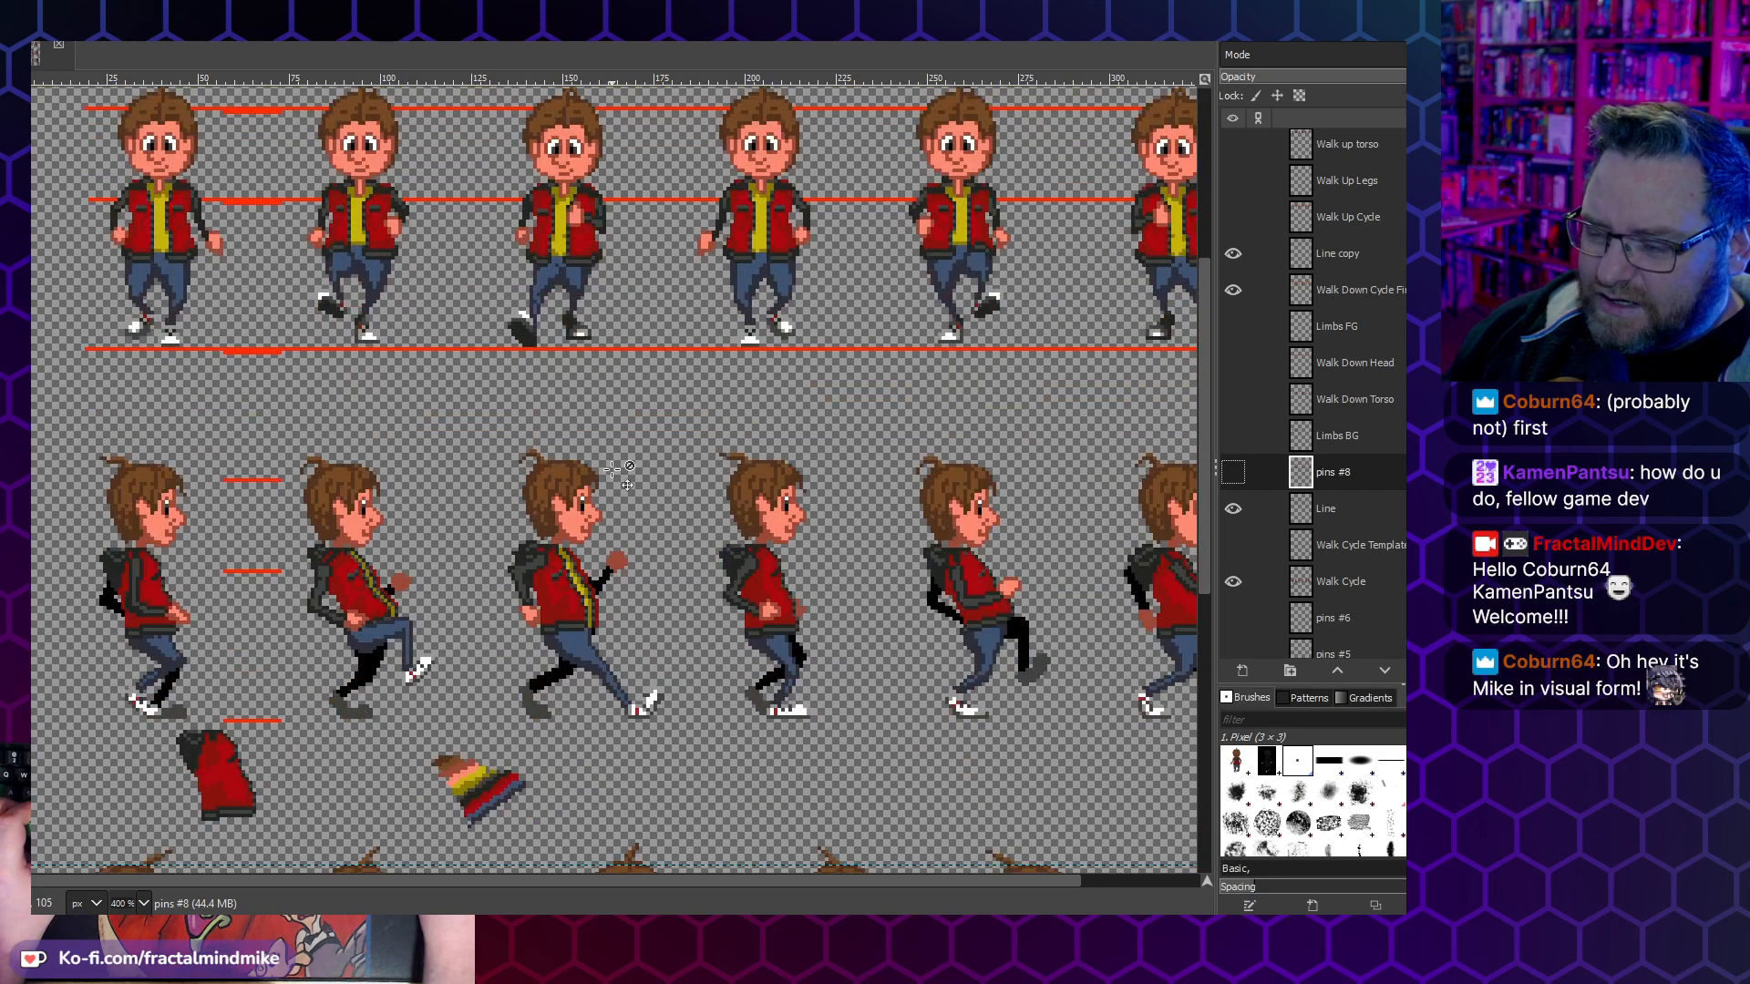
pyautogui.scroll(-8, 613, 426)
pyautogui.scroll(13, 618, 417)
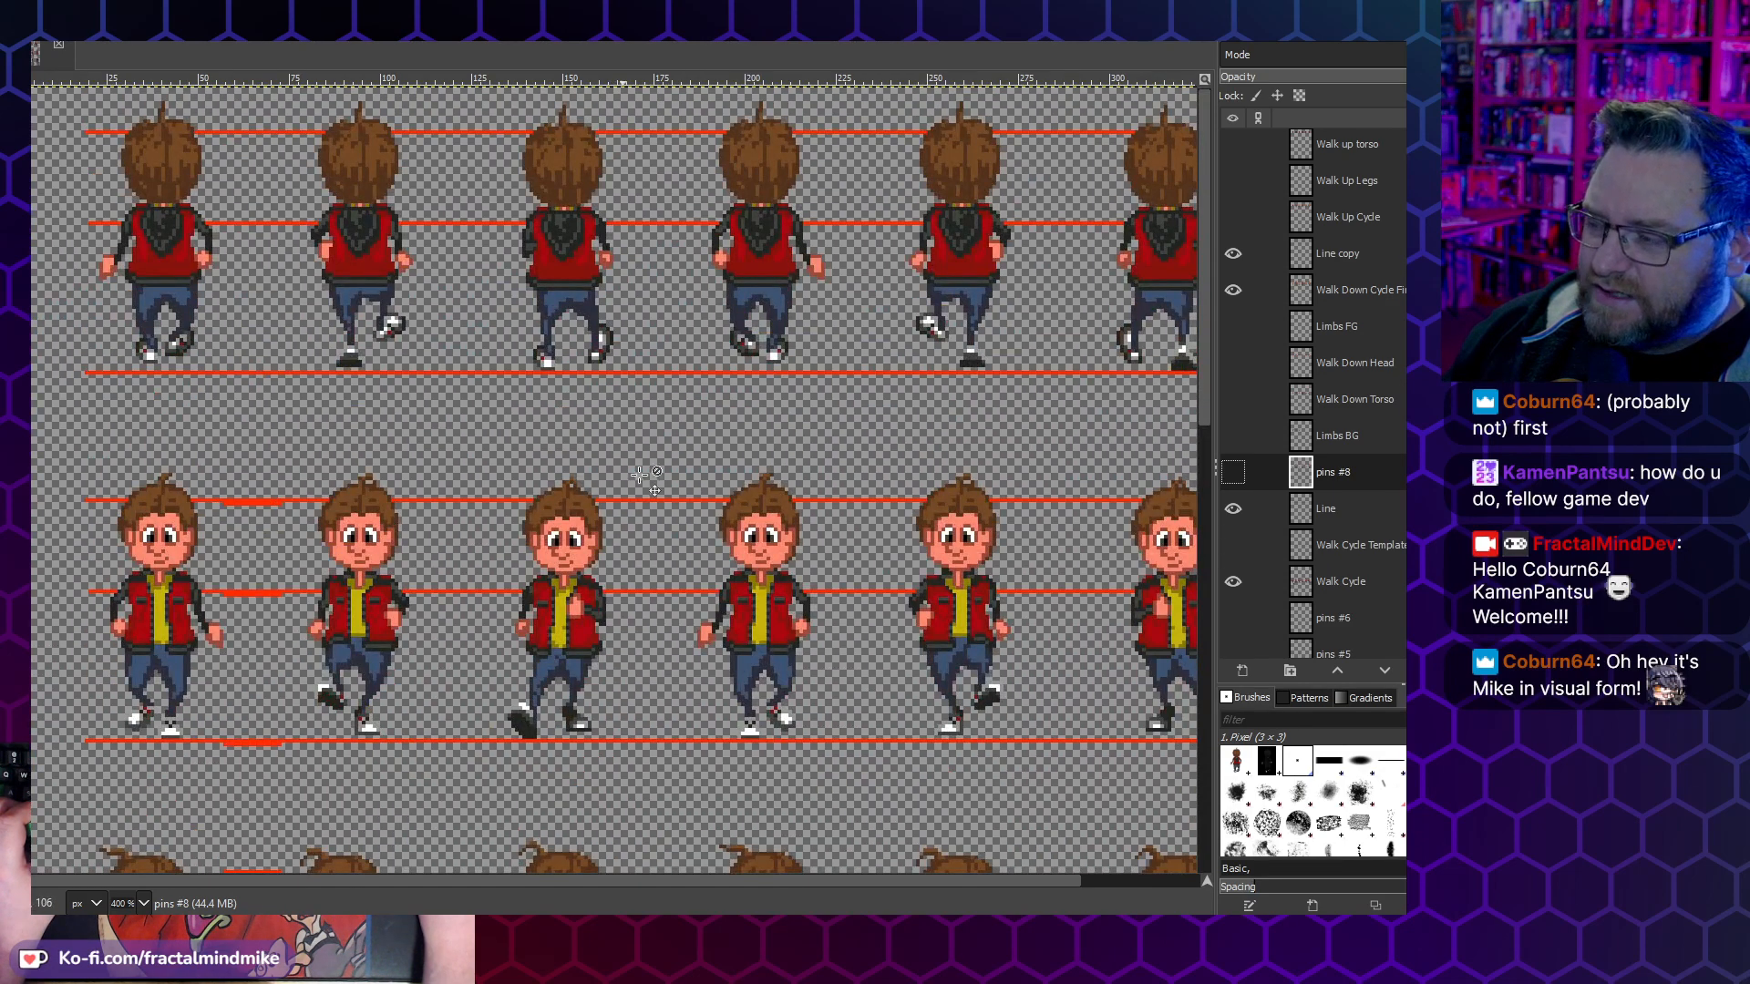
# - Toggle the Walk Down cycle template layer to check its limb lines against the walk-down sprites, leaving it shown
pyautogui.scroll(5, 1258, 328)
pyautogui.click(1236, 191)
pyautogui.click(1235, 191)
pyautogui.click(1235, 190)
pyautogui.click(1234, 190)
pyautogui.click(1233, 188)
pyautogui.click(1232, 188)
pyautogui.click(1233, 188)
pyautogui.click(1228, 183)
pyautogui.click(1229, 183)
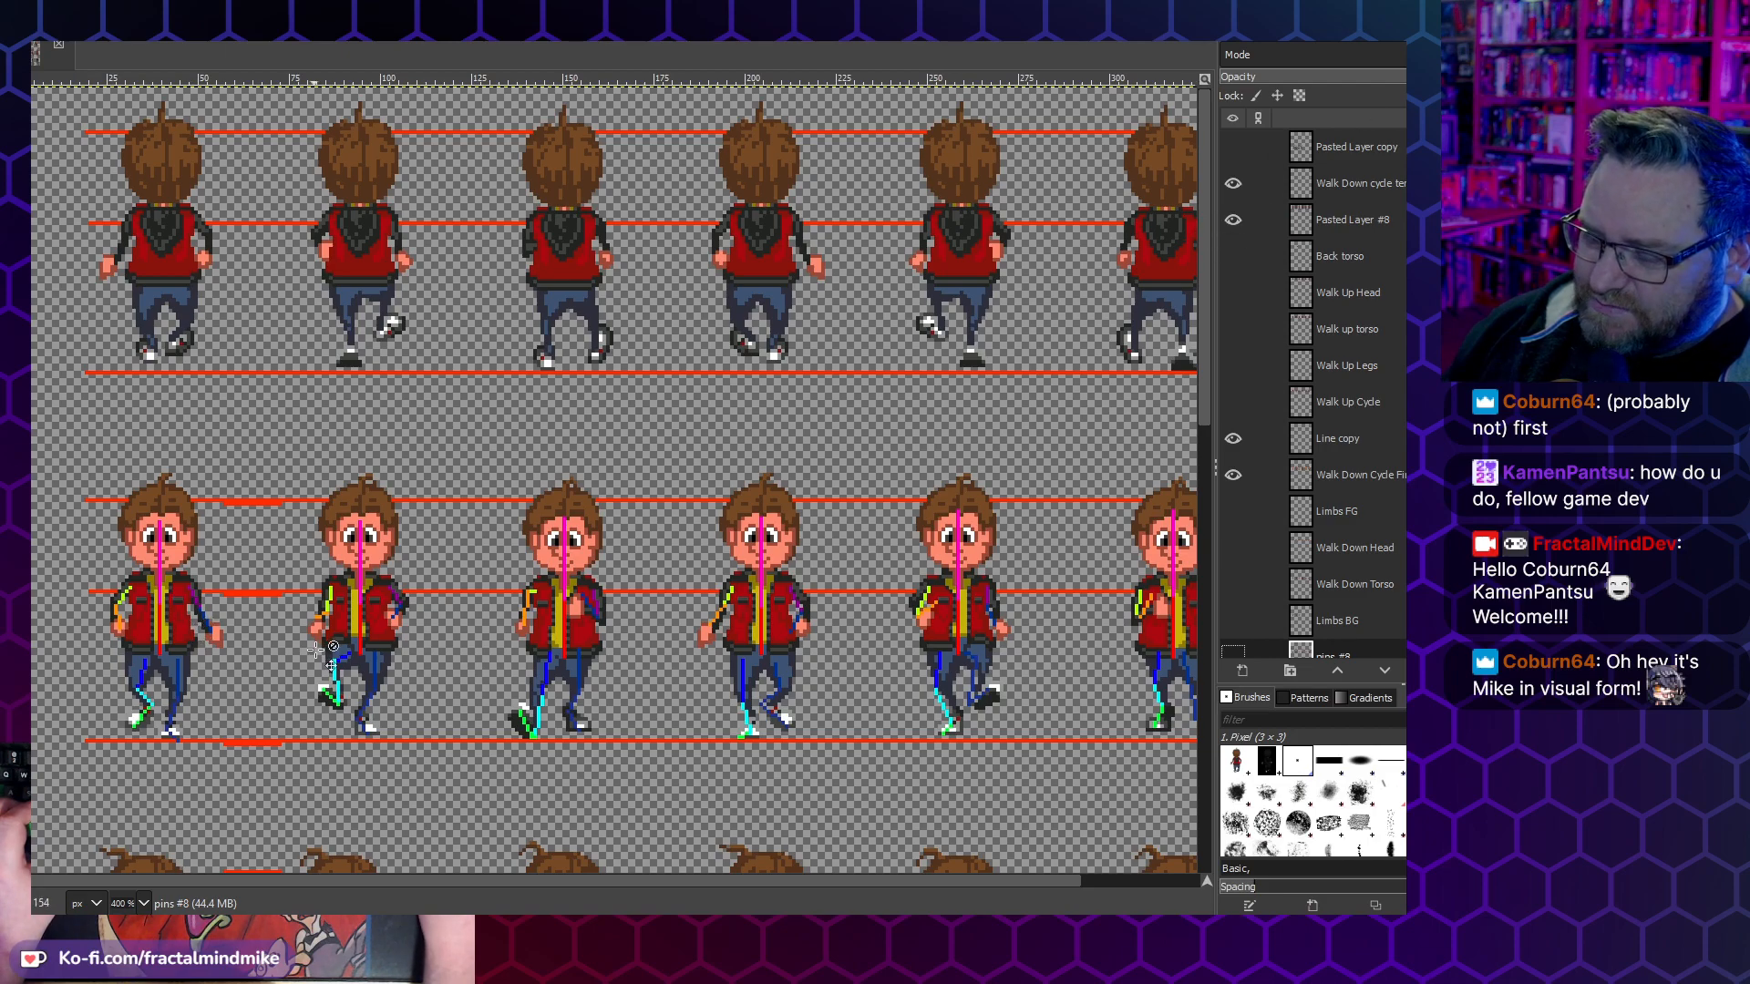
# - Compare the template-overlaid walk-down frames with the side walk frames below them
pyautogui.scroll(-9, 315, 649)
pyautogui.scroll(3, 363, 427)
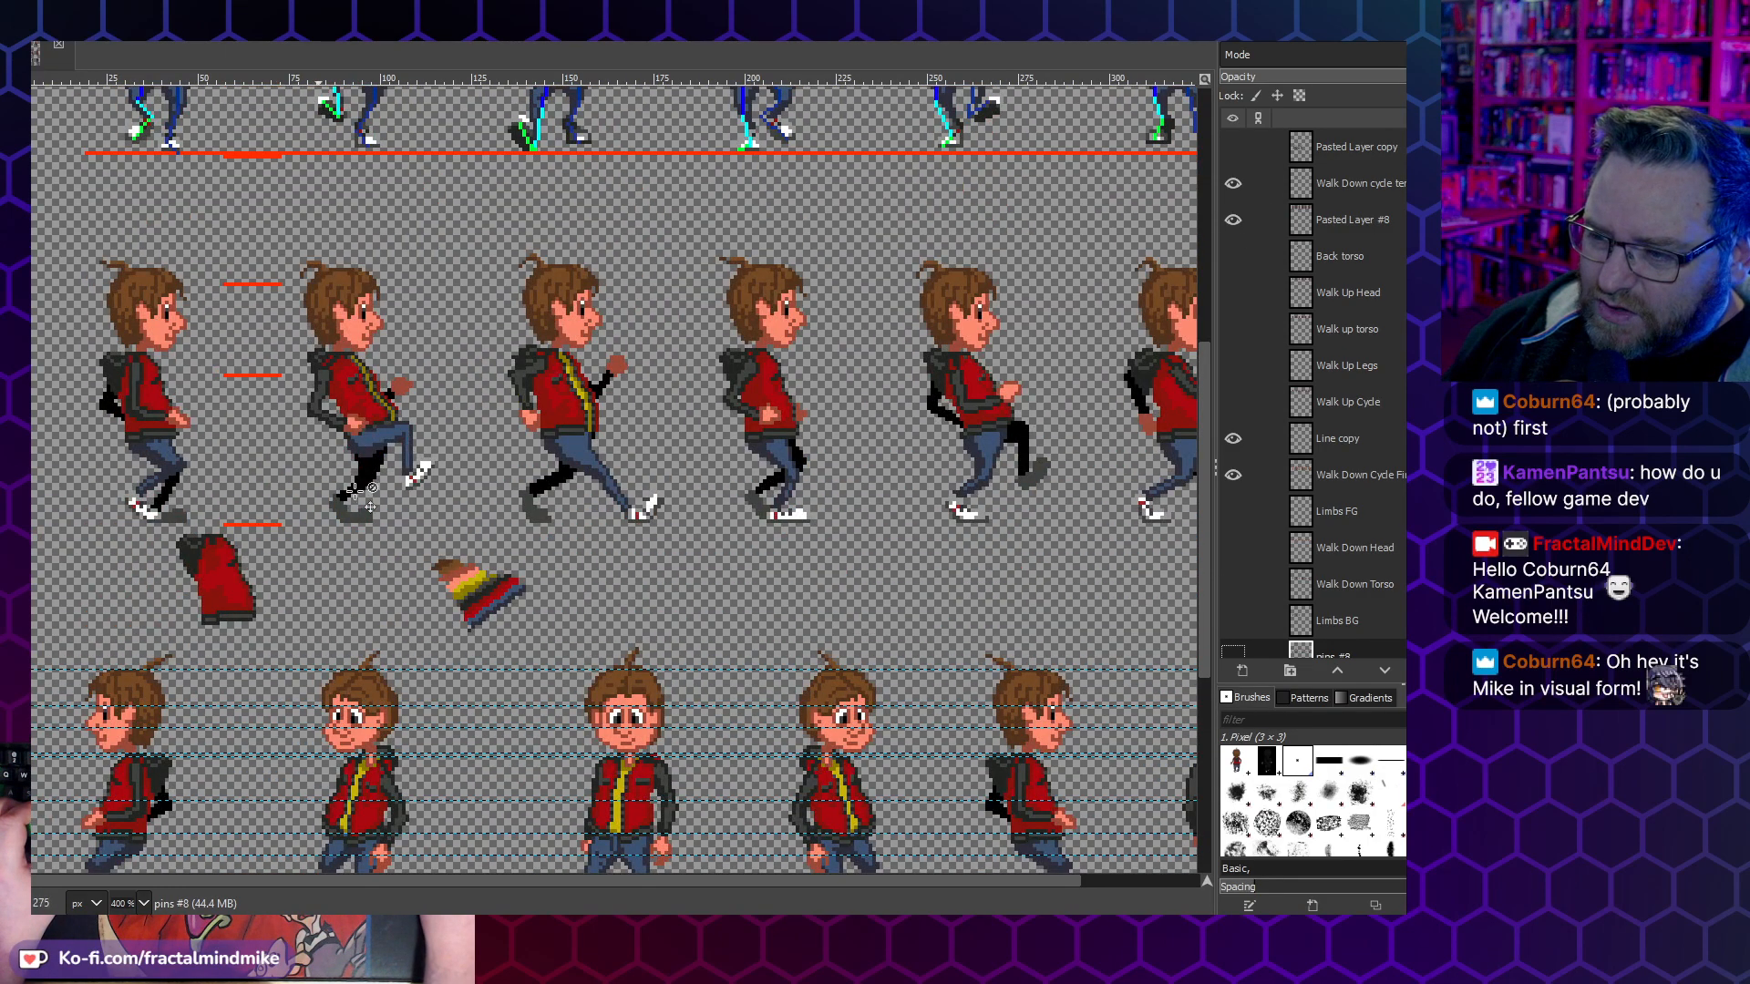
pyautogui.scroll(7, 333, 503)
pyautogui.scroll(-3, 372, 676)
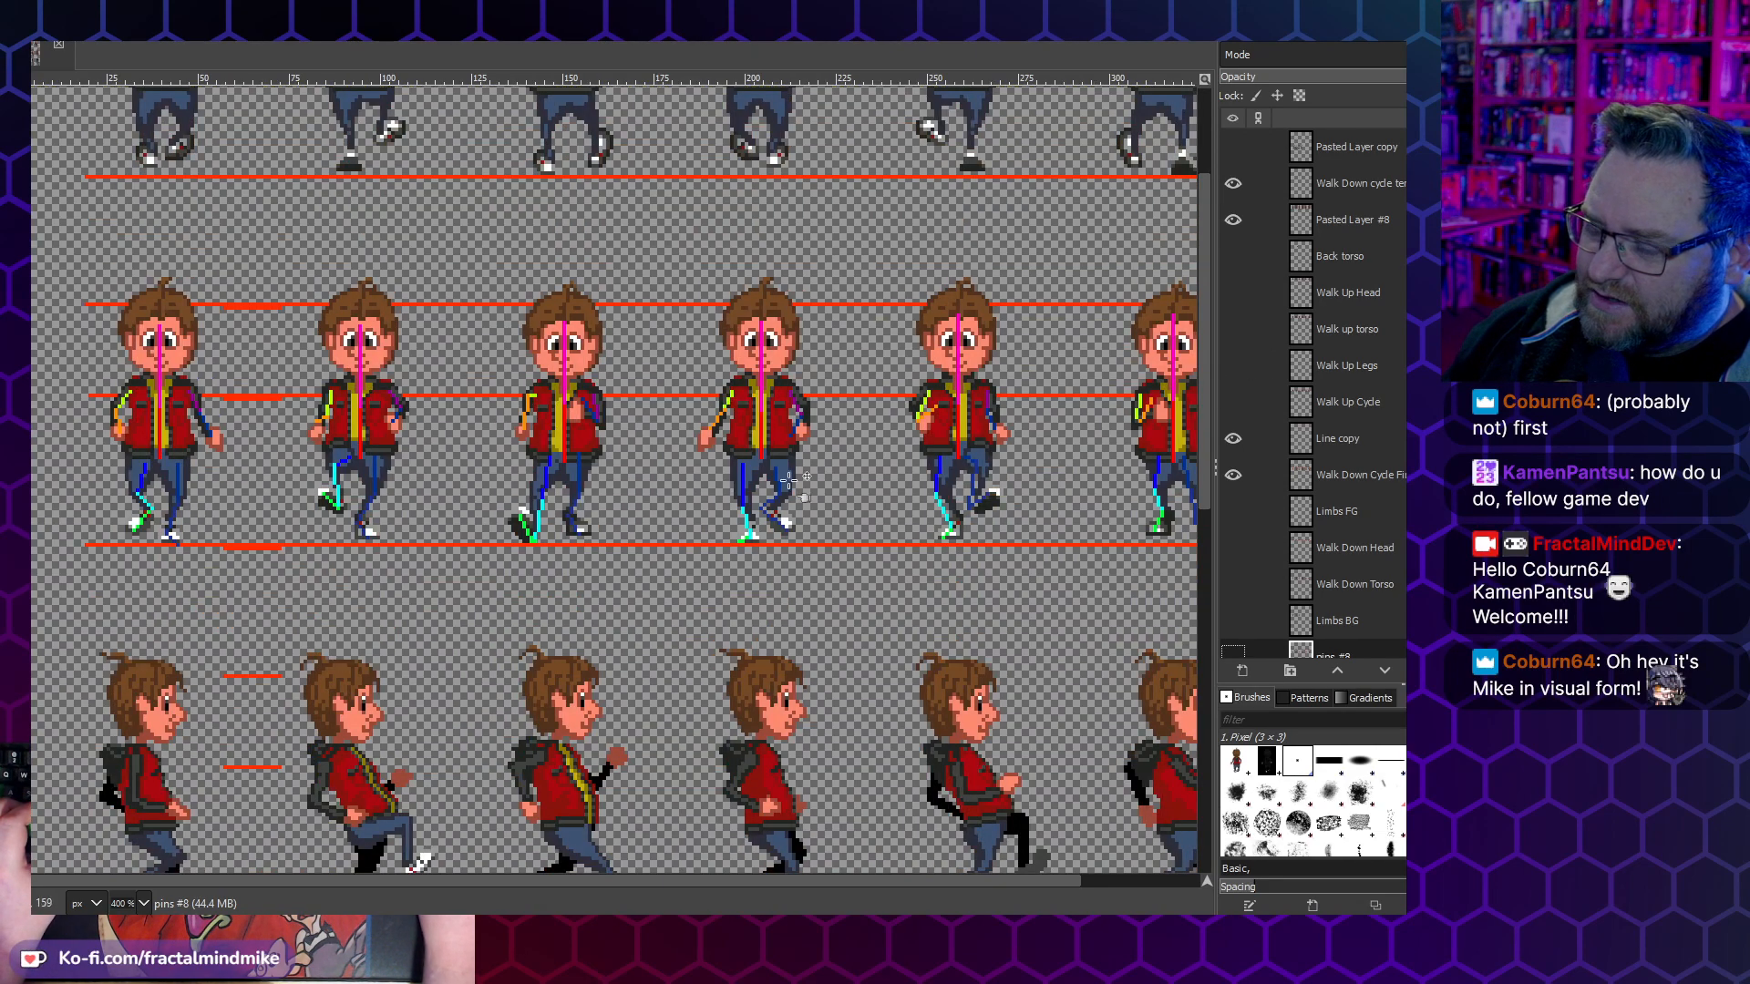
pyautogui.scroll(-6, 392, 639)
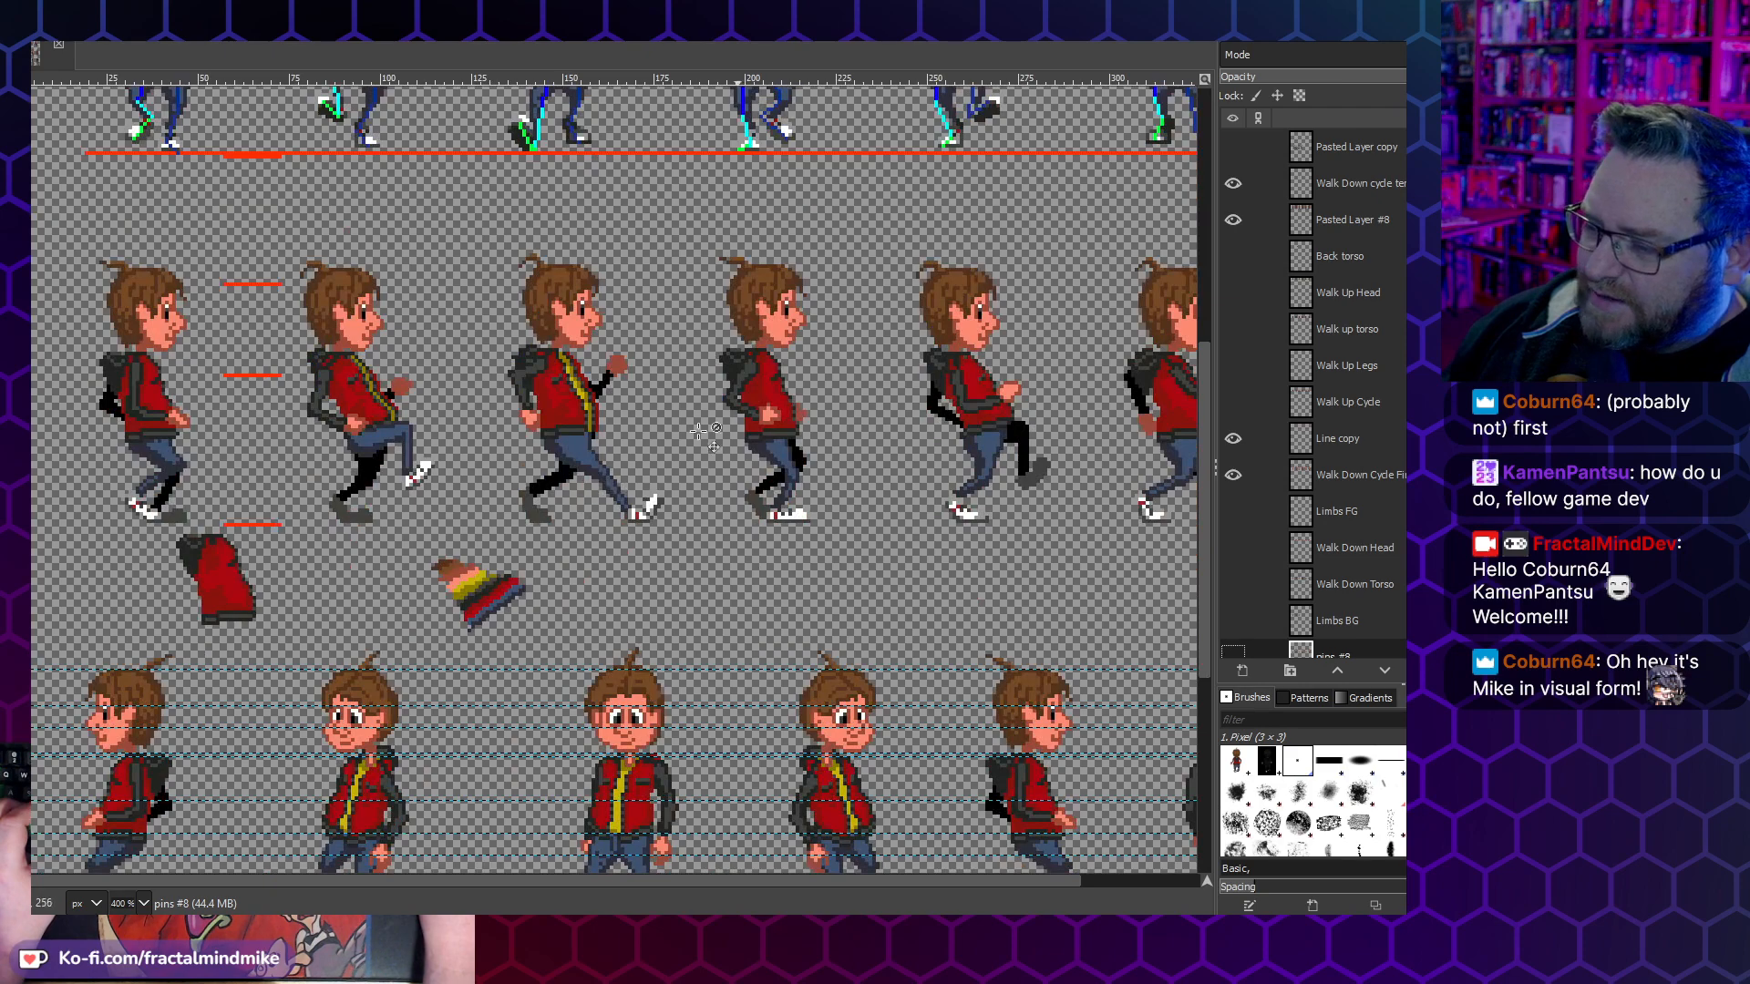
pyautogui.scroll(3, 527, 447)
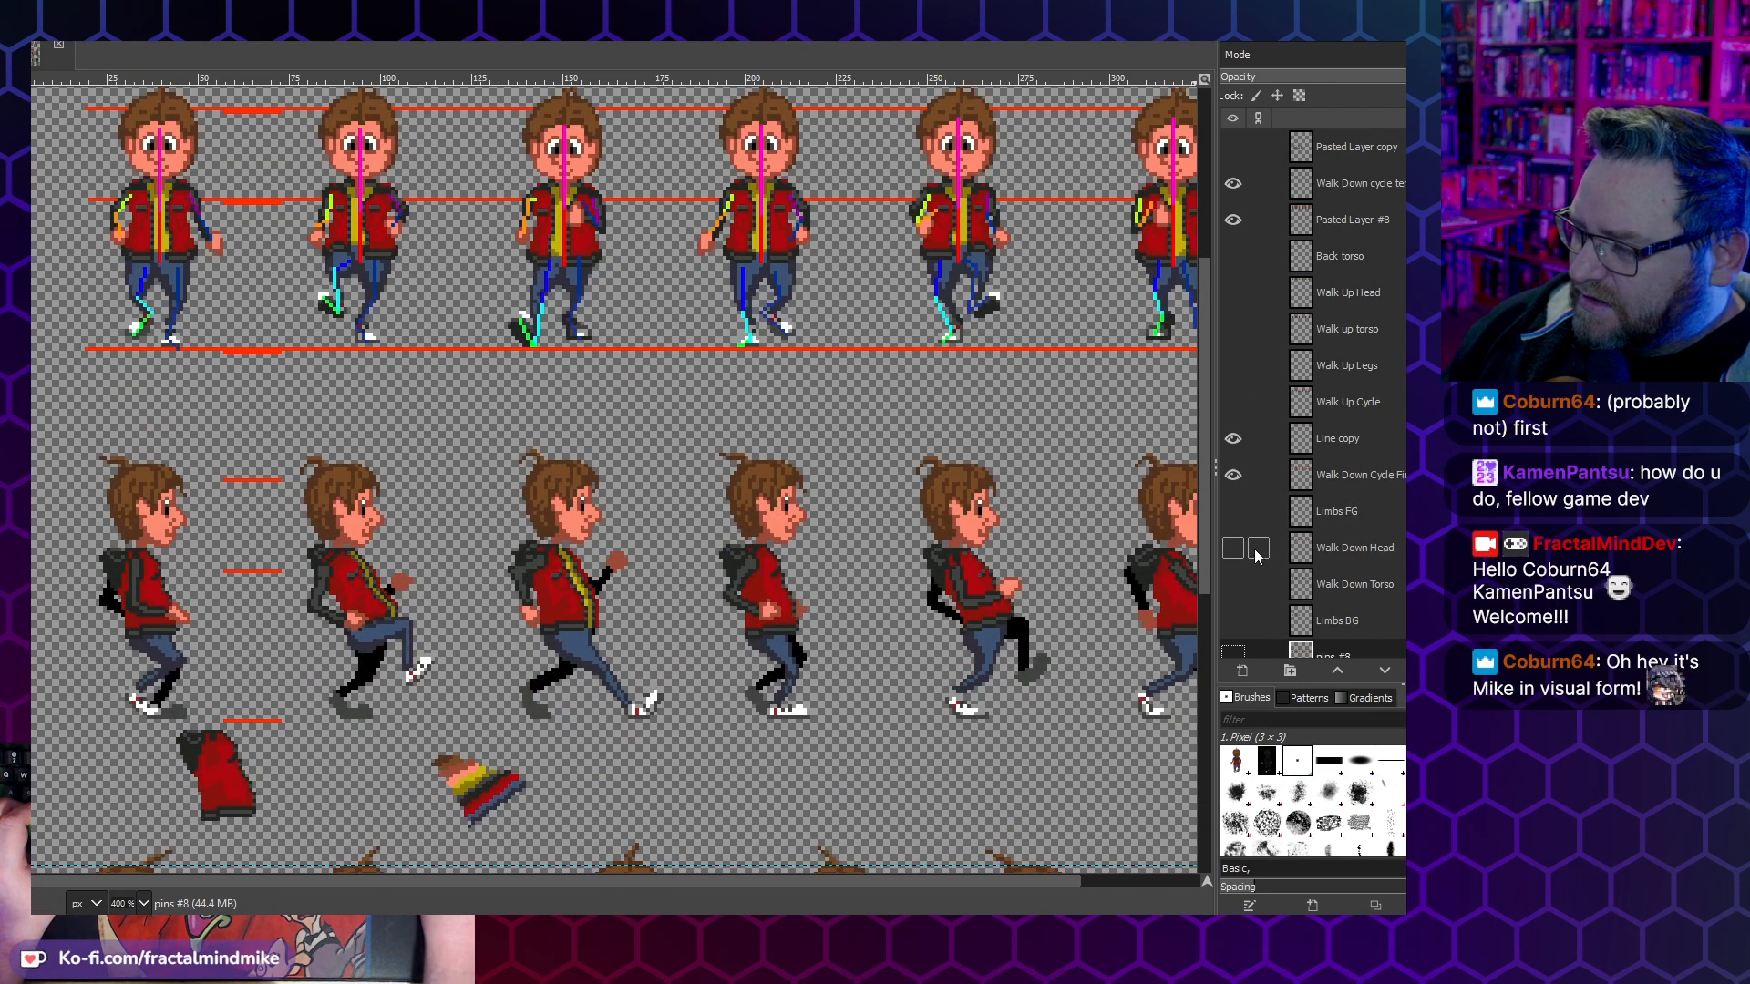
# - Show the pins #8 layer and hide the finished Walk Down Cycle layer to expose the reference character's walk
pyautogui.scroll(-1, 1248, 520)
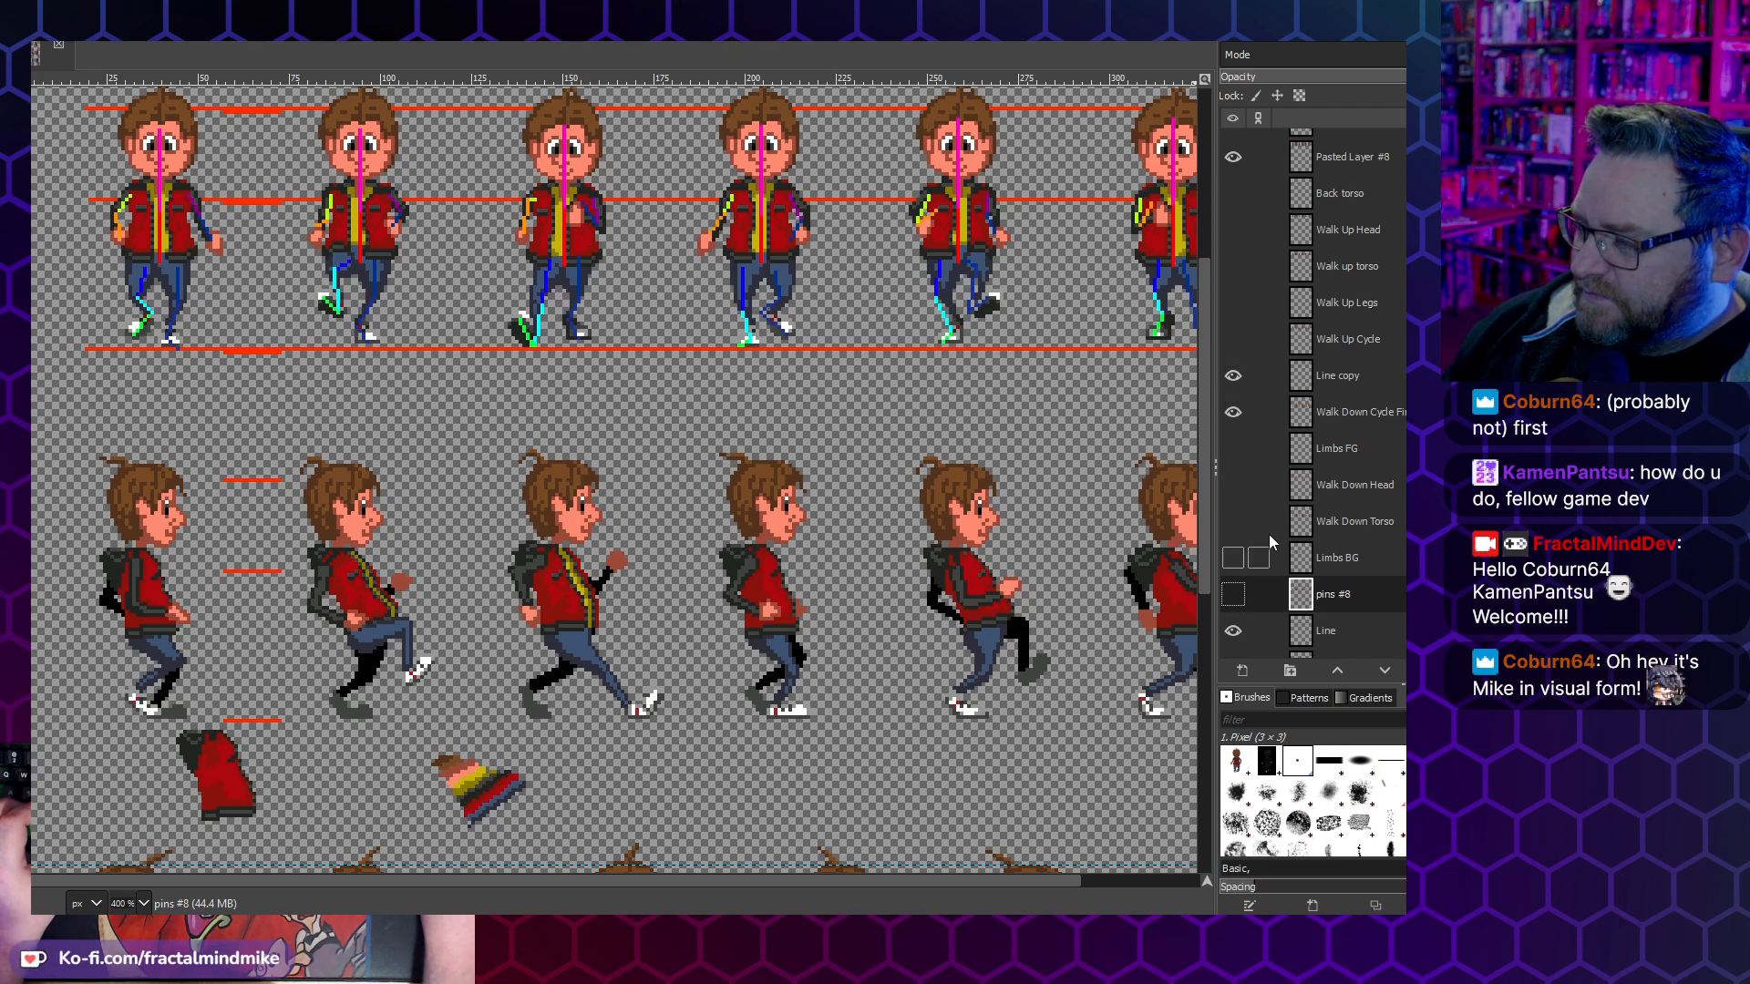
pyautogui.click(1233, 594)
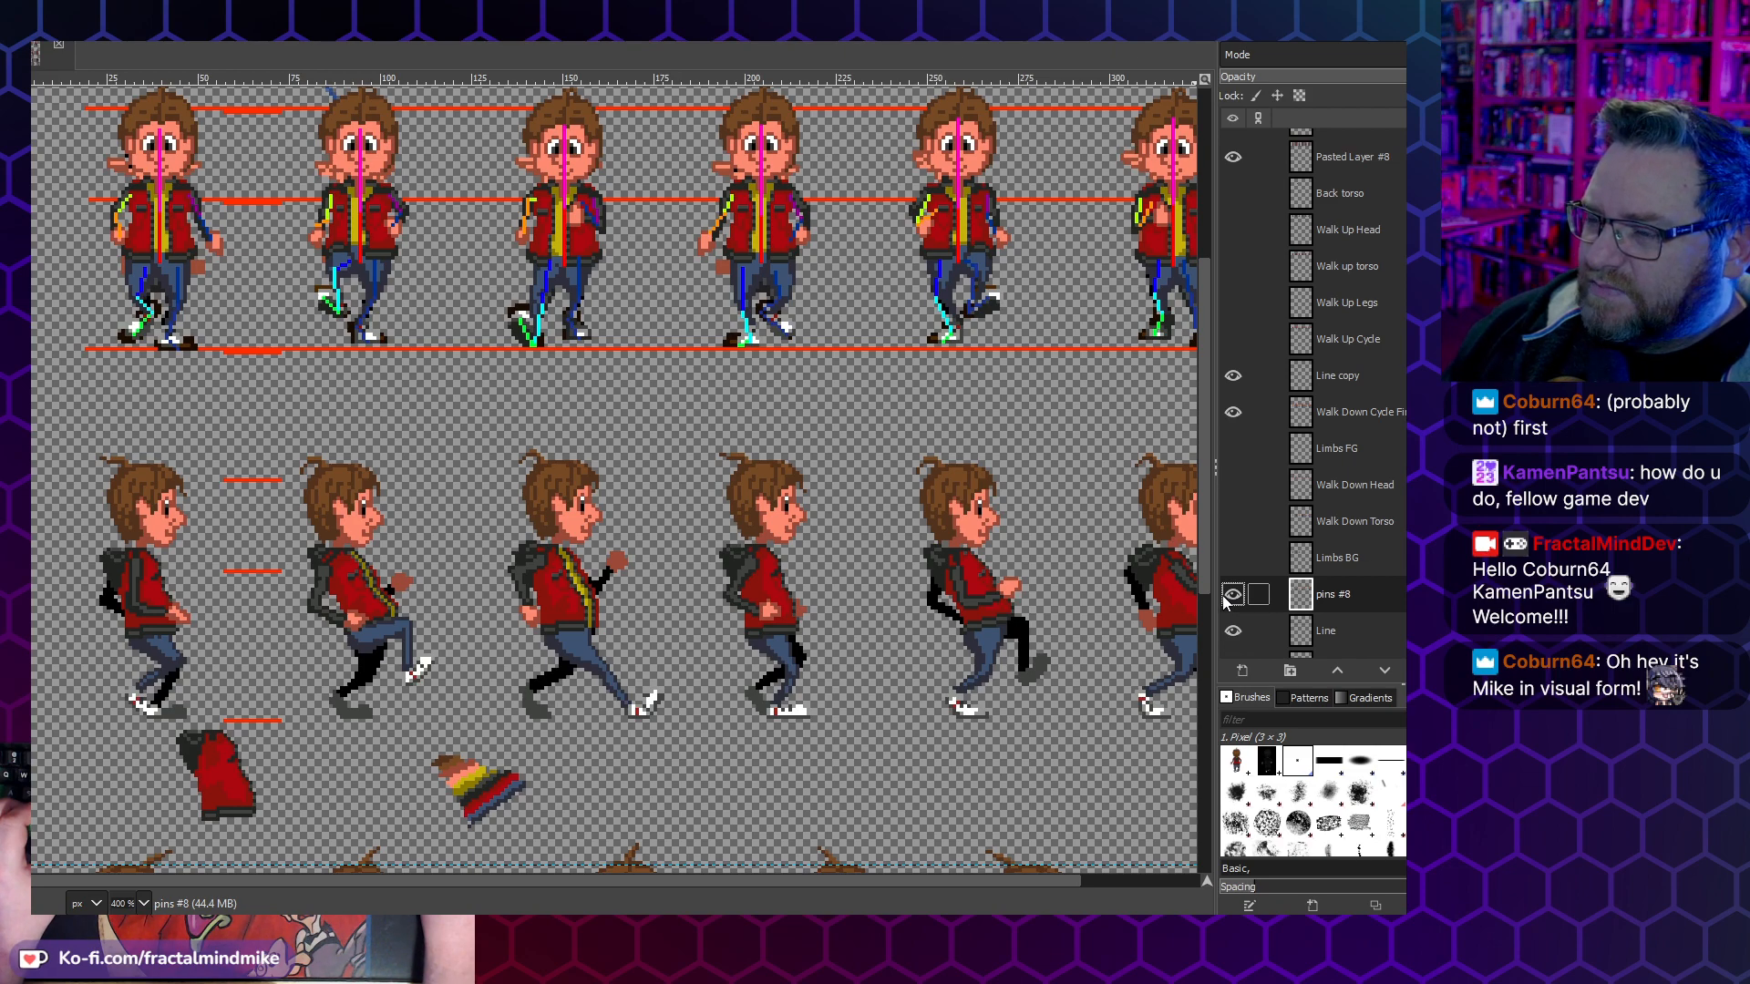
pyautogui.scroll(1, 524, 281)
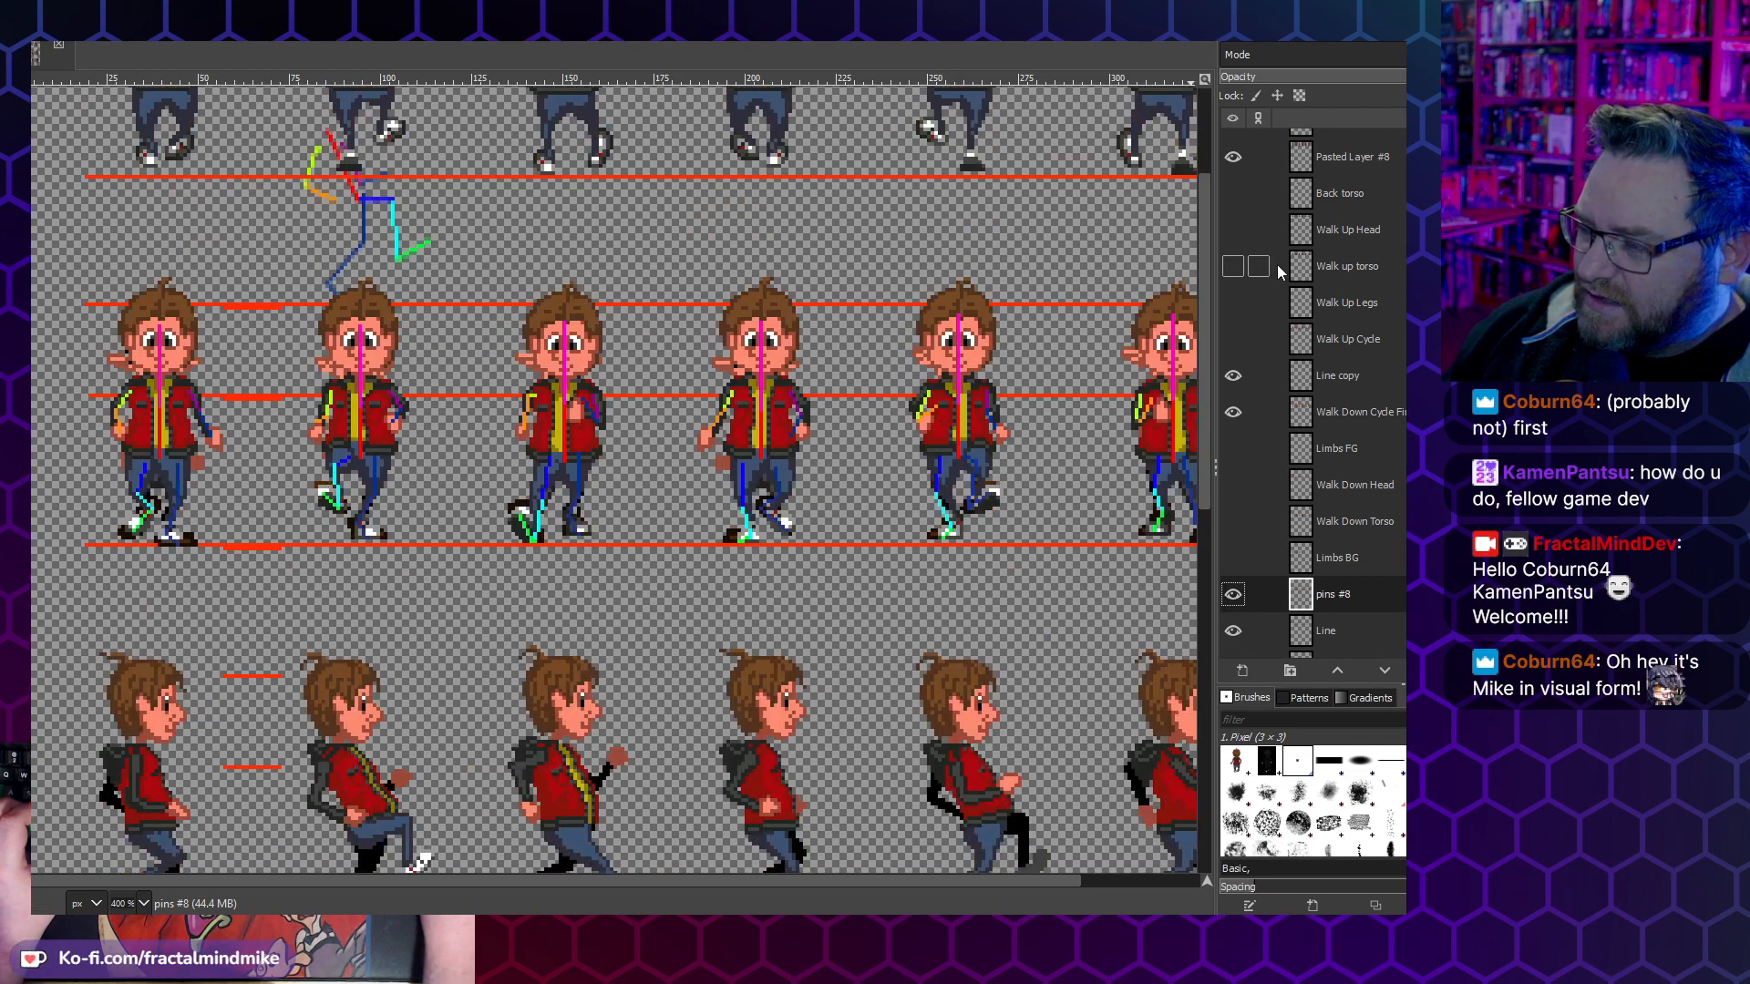
pyautogui.scroll(1, 1278, 326)
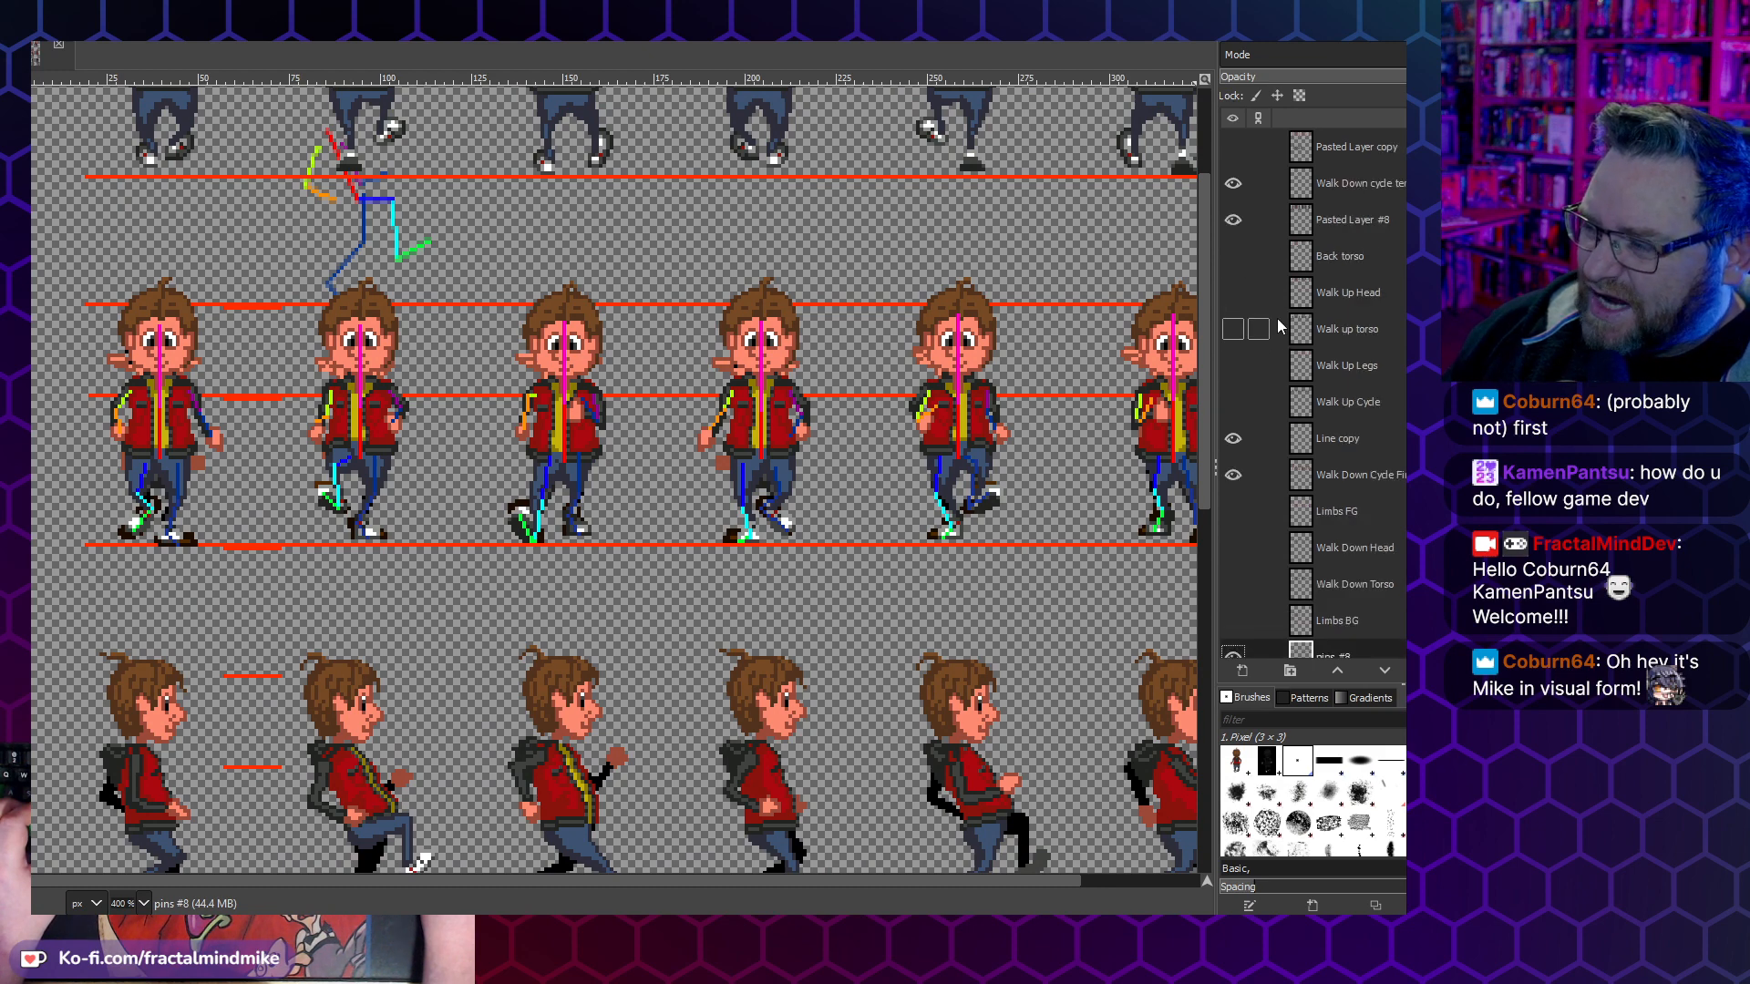
pyautogui.click(1233, 474)
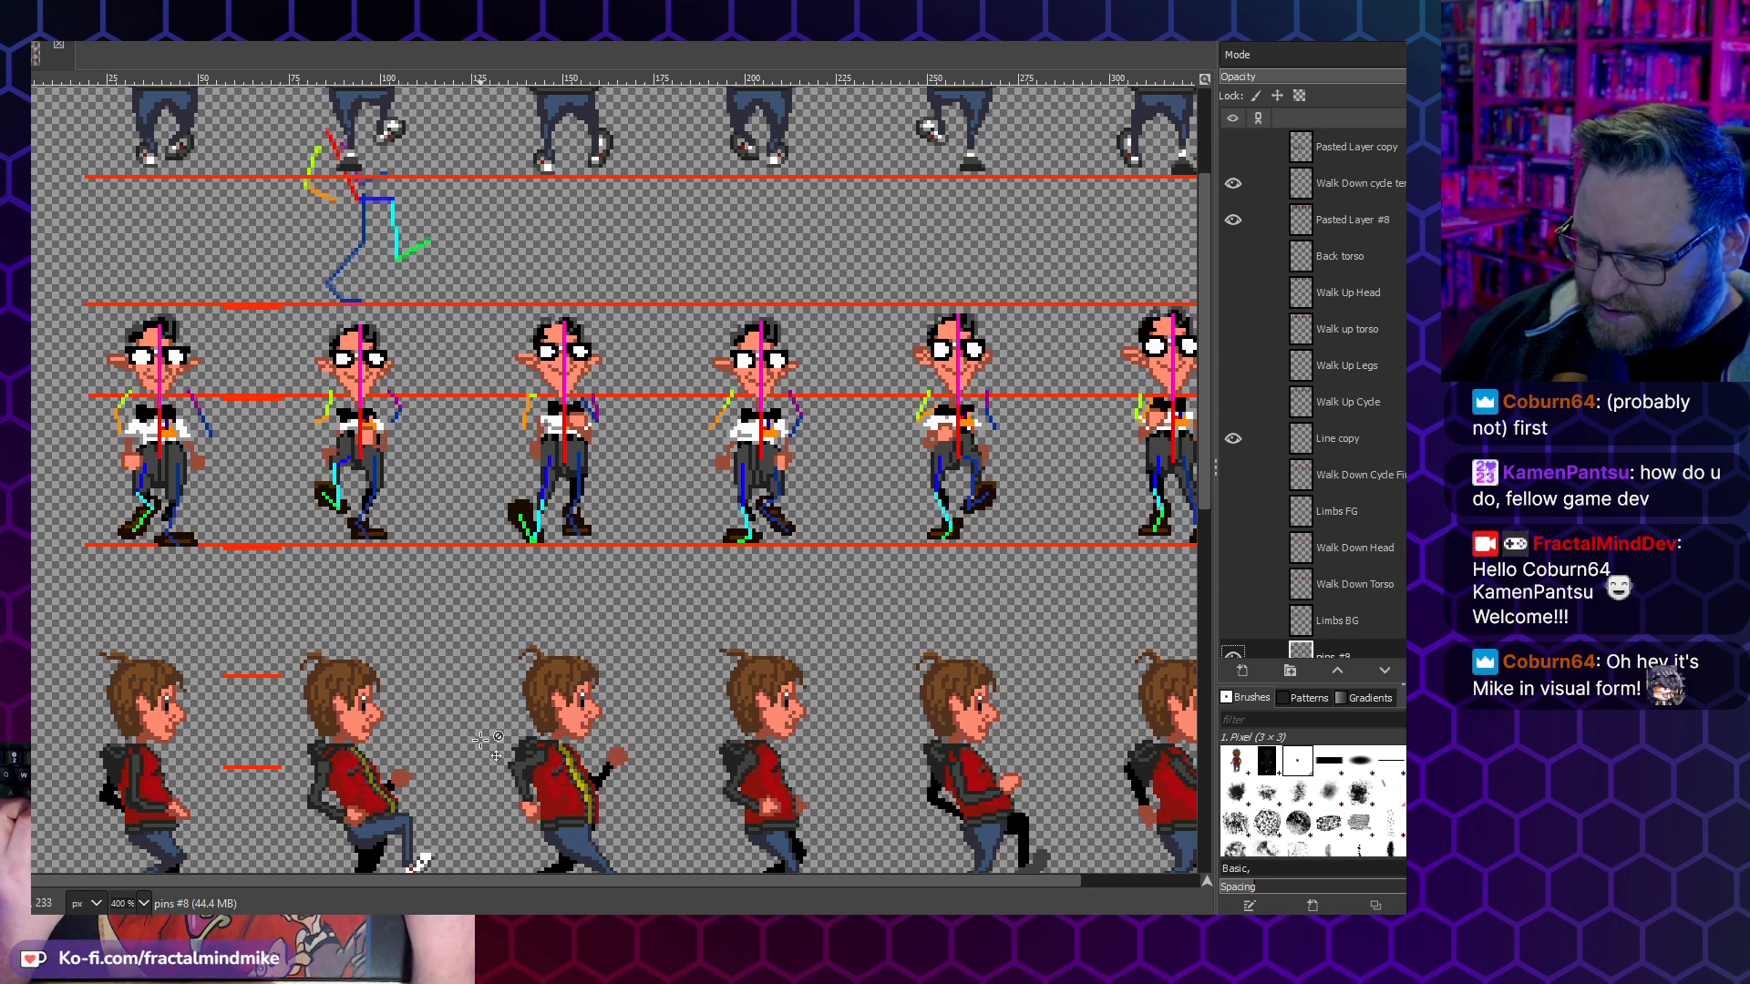
# - Examine the reference character's walk-down frames and limb template alongside Lucas's side walk row
pyautogui.scroll(-3, 474, 736)
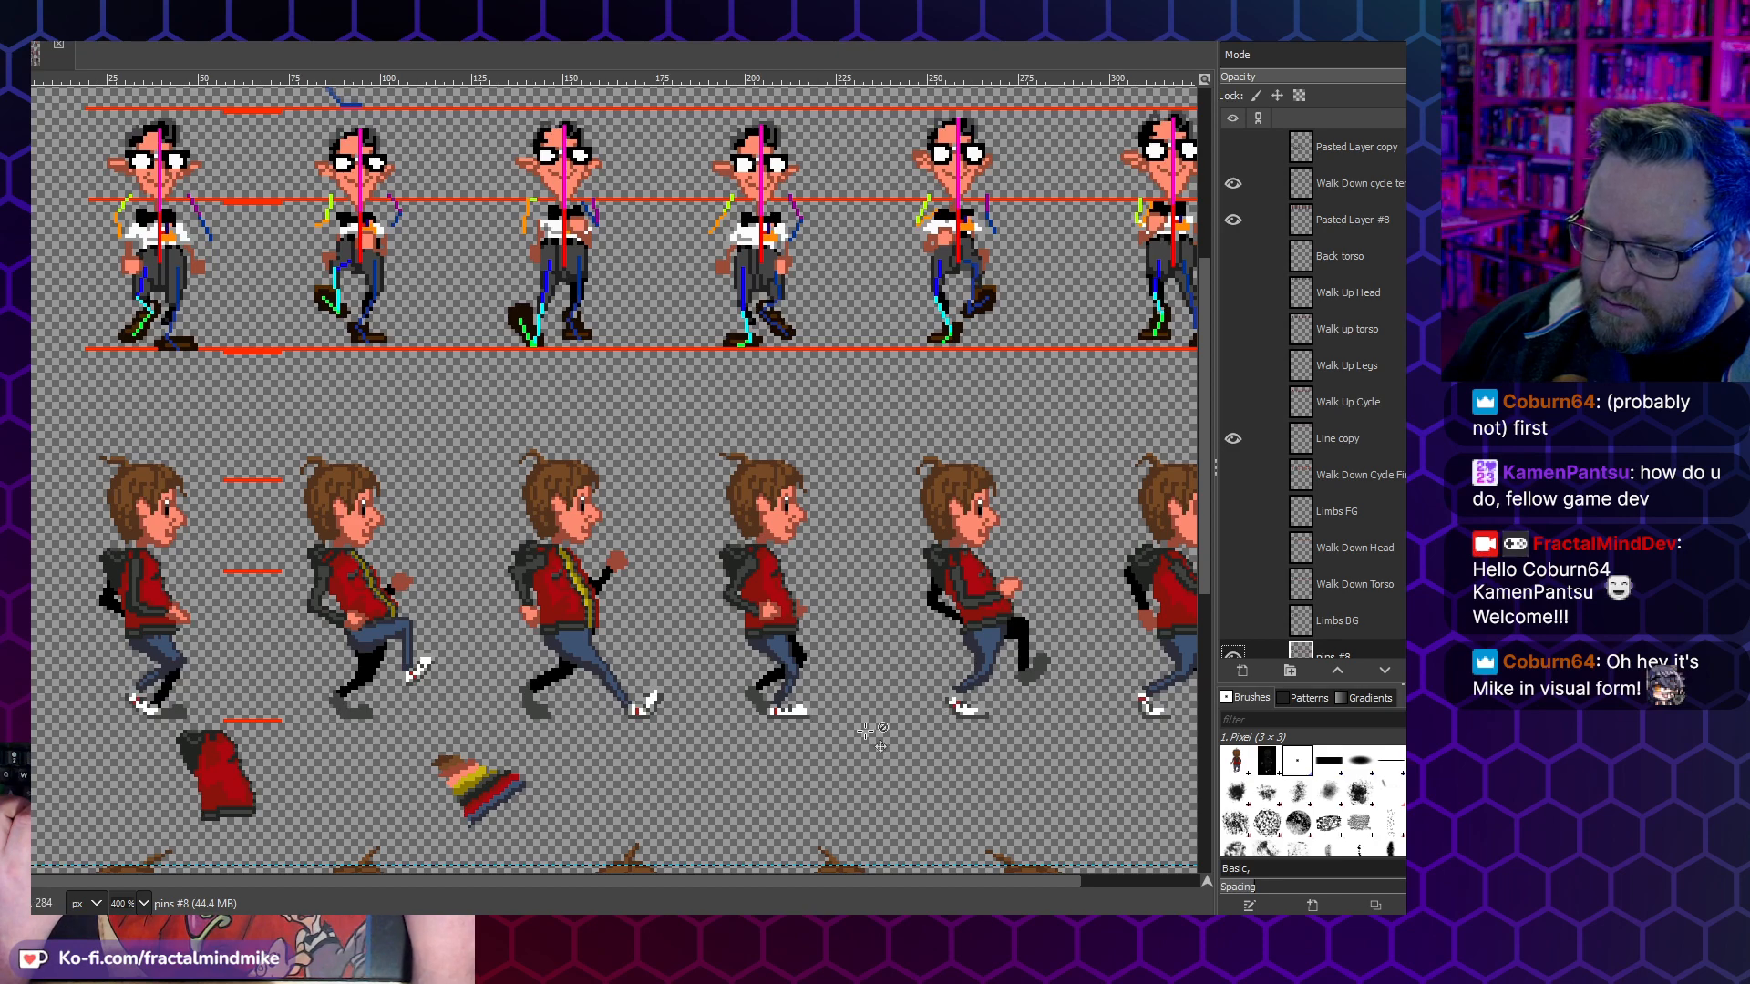
pyautogui.scroll(3, 578, 533)
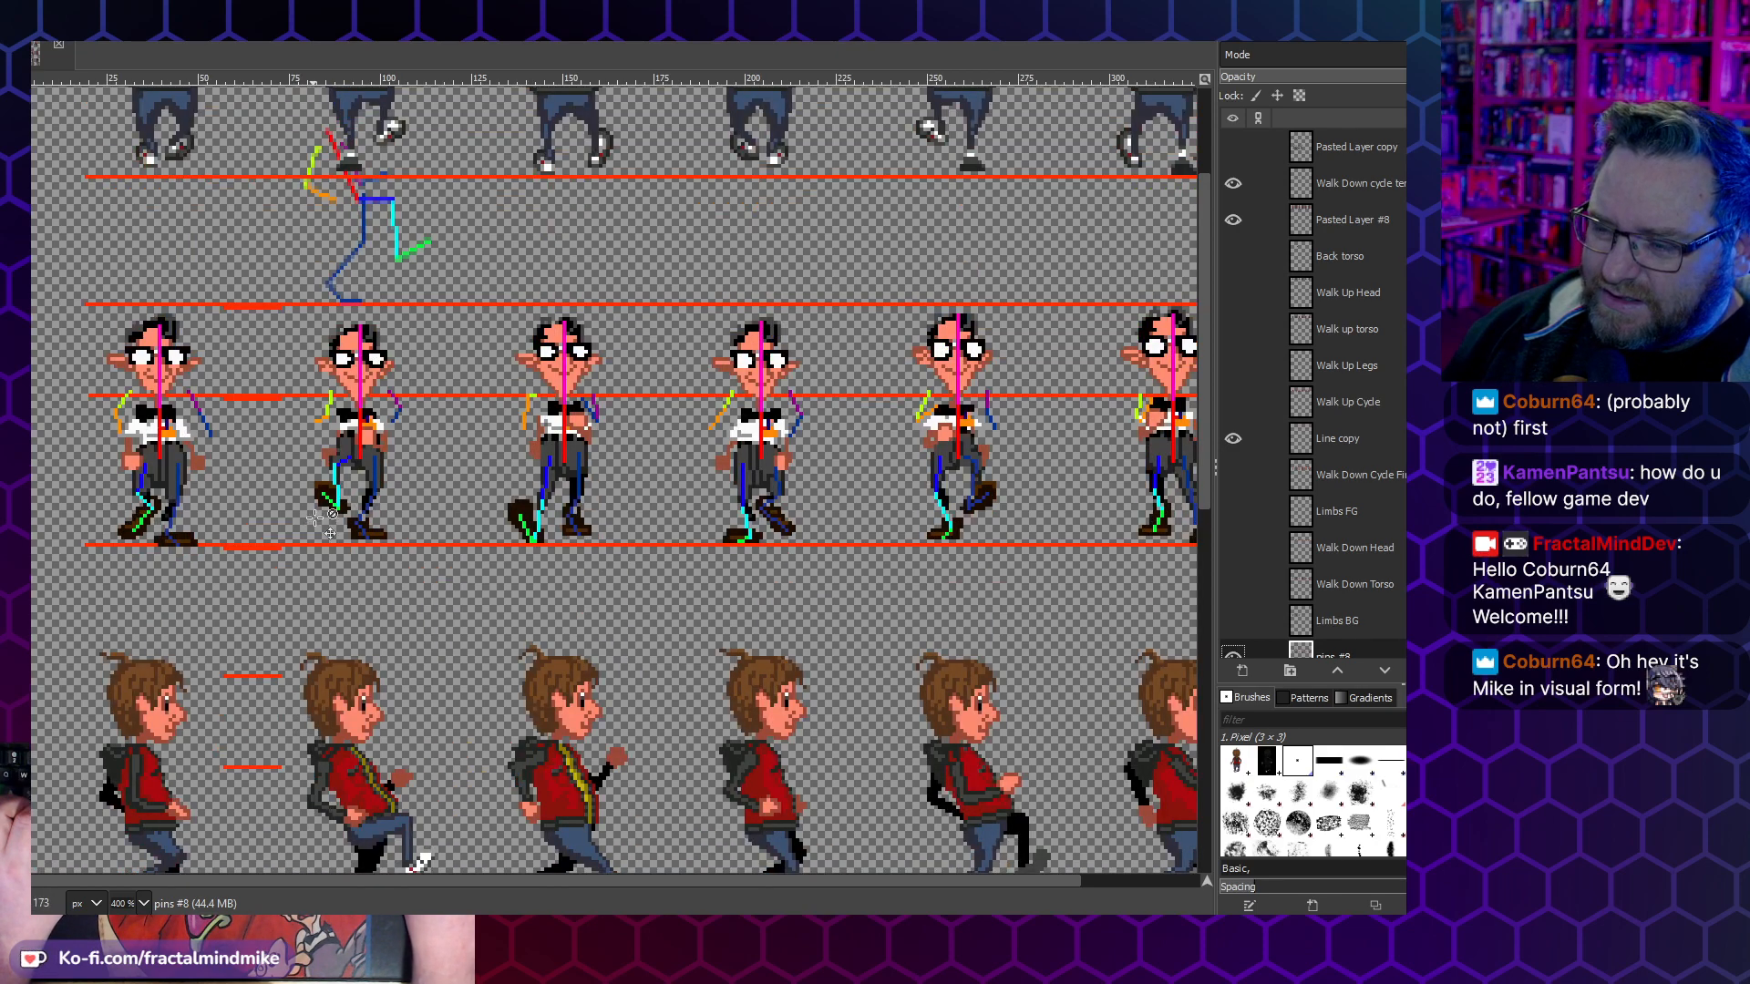
pyautogui.scroll(3, 524, 406)
pyautogui.scroll(-3, 629, 685)
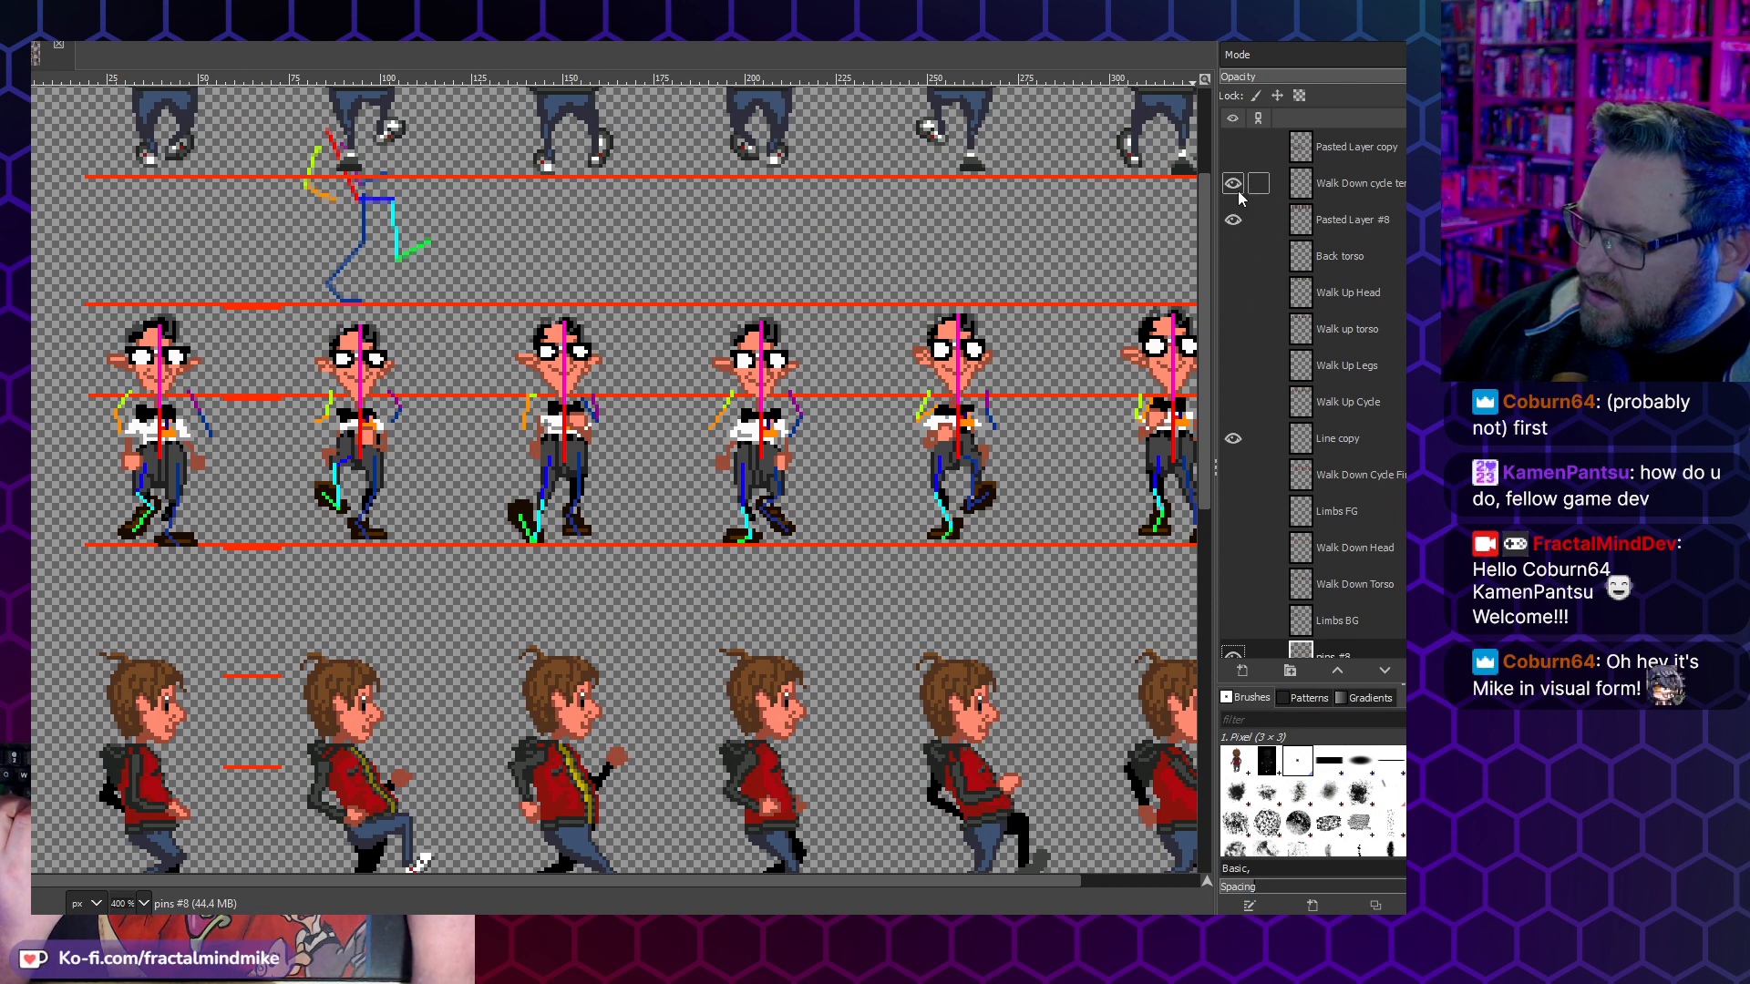
# - Briefly view the Walk Up Cycle layer, hide it, and show the finished Walk Down Cycle layer again
pyautogui.click(1232, 402)
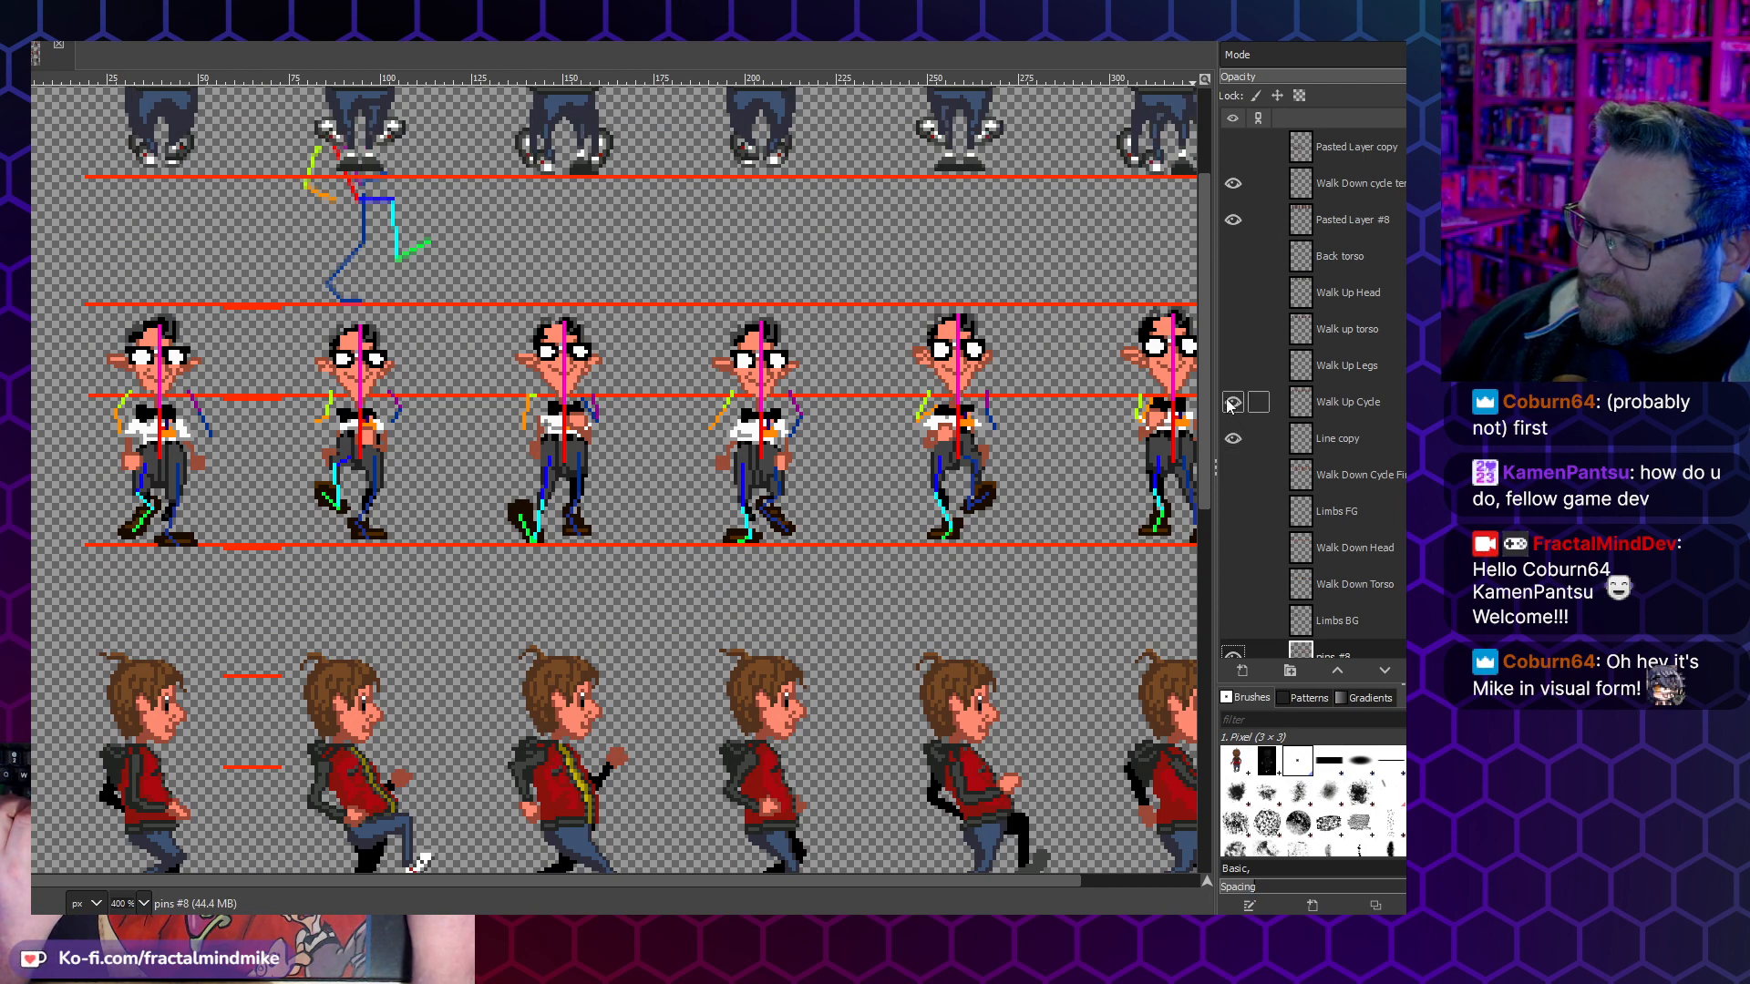
pyautogui.click(1231, 405)
pyautogui.click(1235, 478)
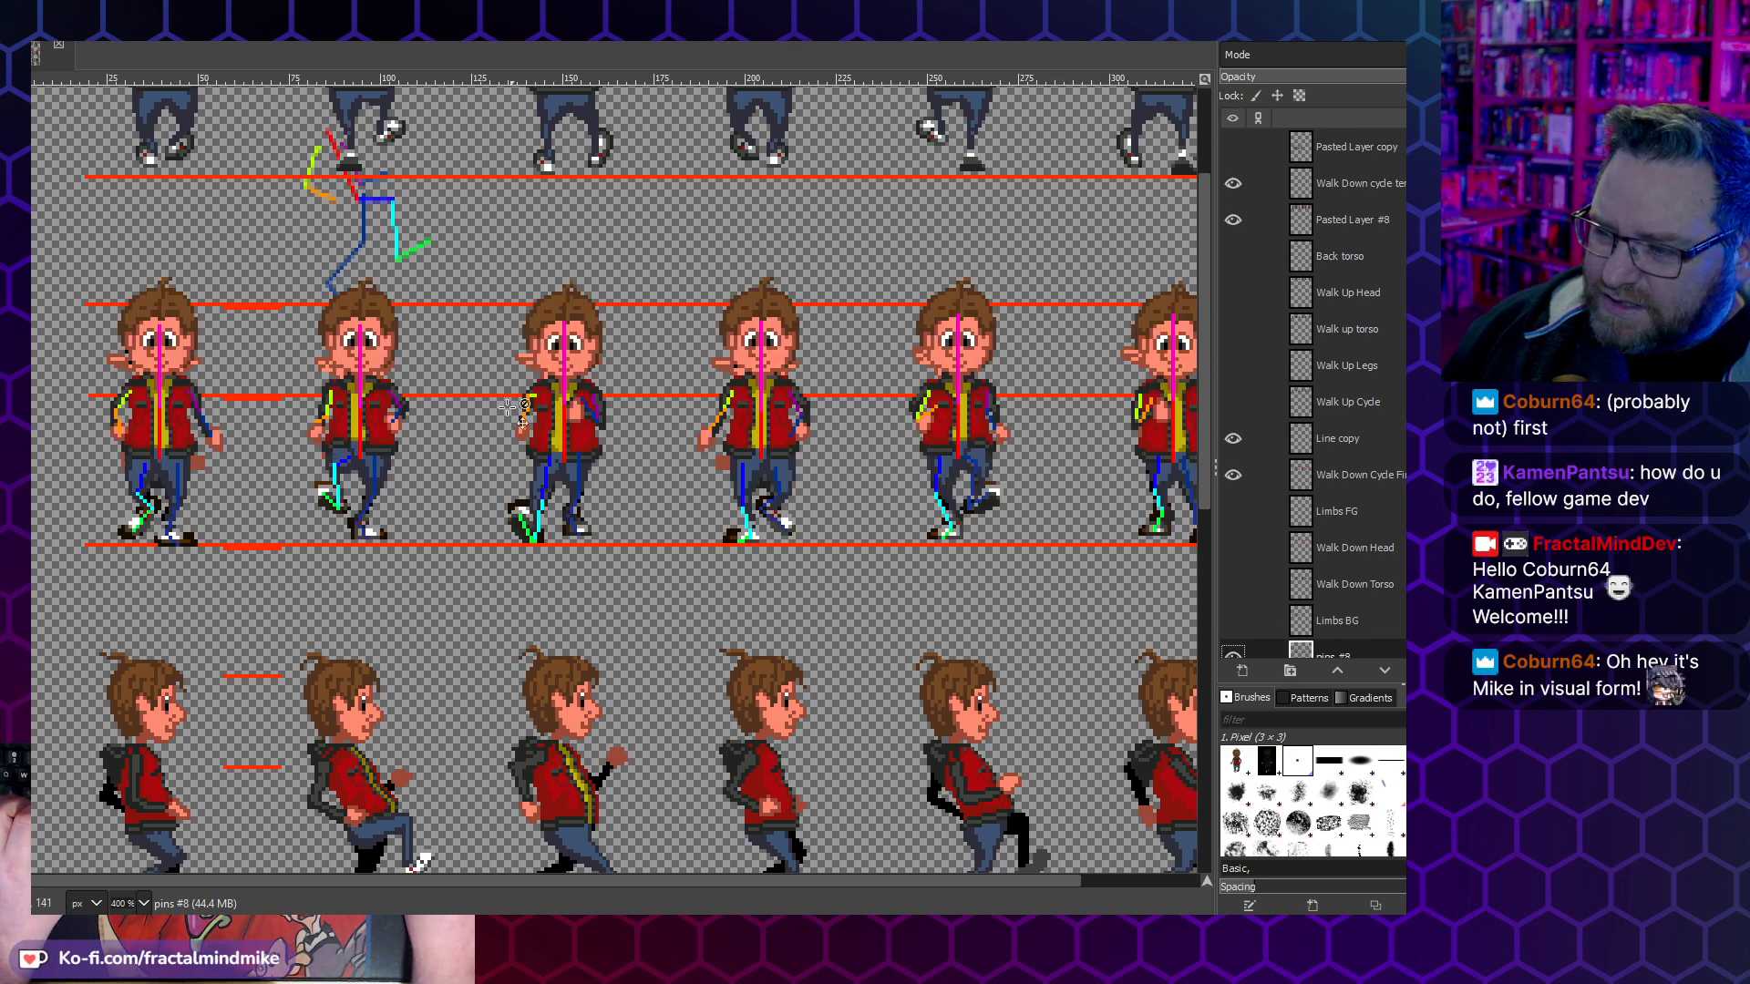
# - Toggle the finished Walk Down Cycle layer to compare Lucas's frames with the reference walk, leaving it shown
pyautogui.click(1232, 483)
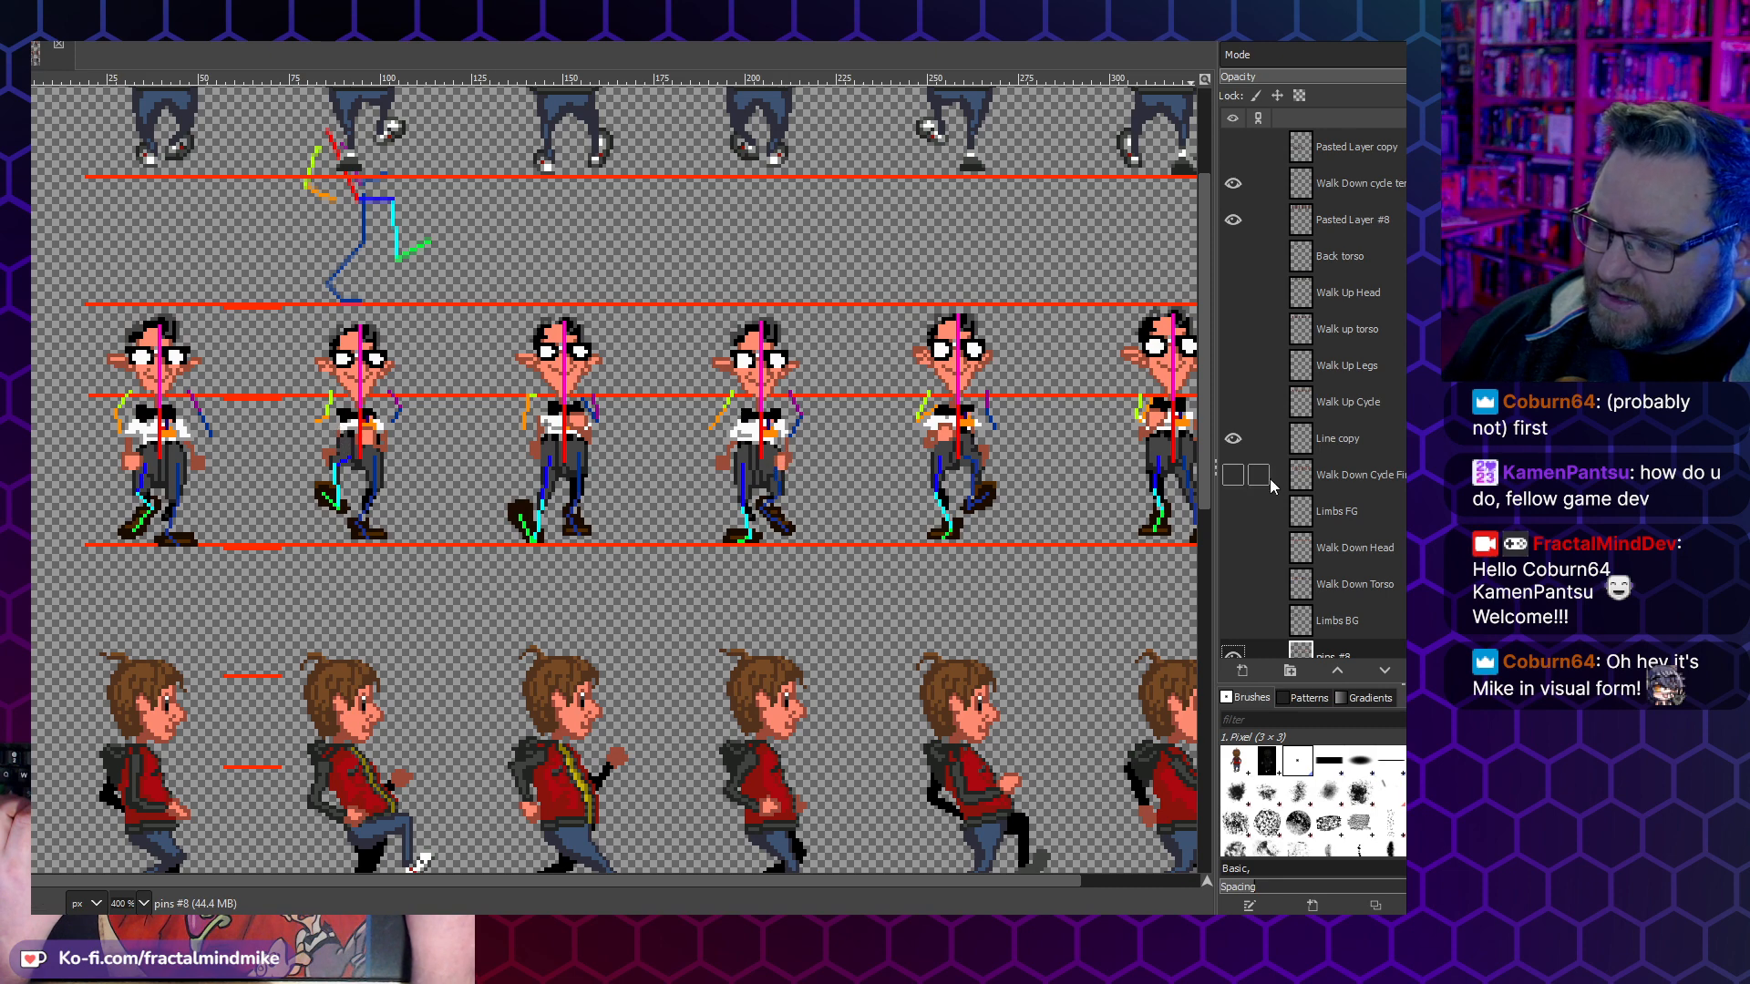
pyautogui.click(1232, 480)
pyautogui.click(1233, 481)
pyautogui.click(1232, 481)
pyautogui.click(1233, 482)
pyautogui.click(1233, 482)
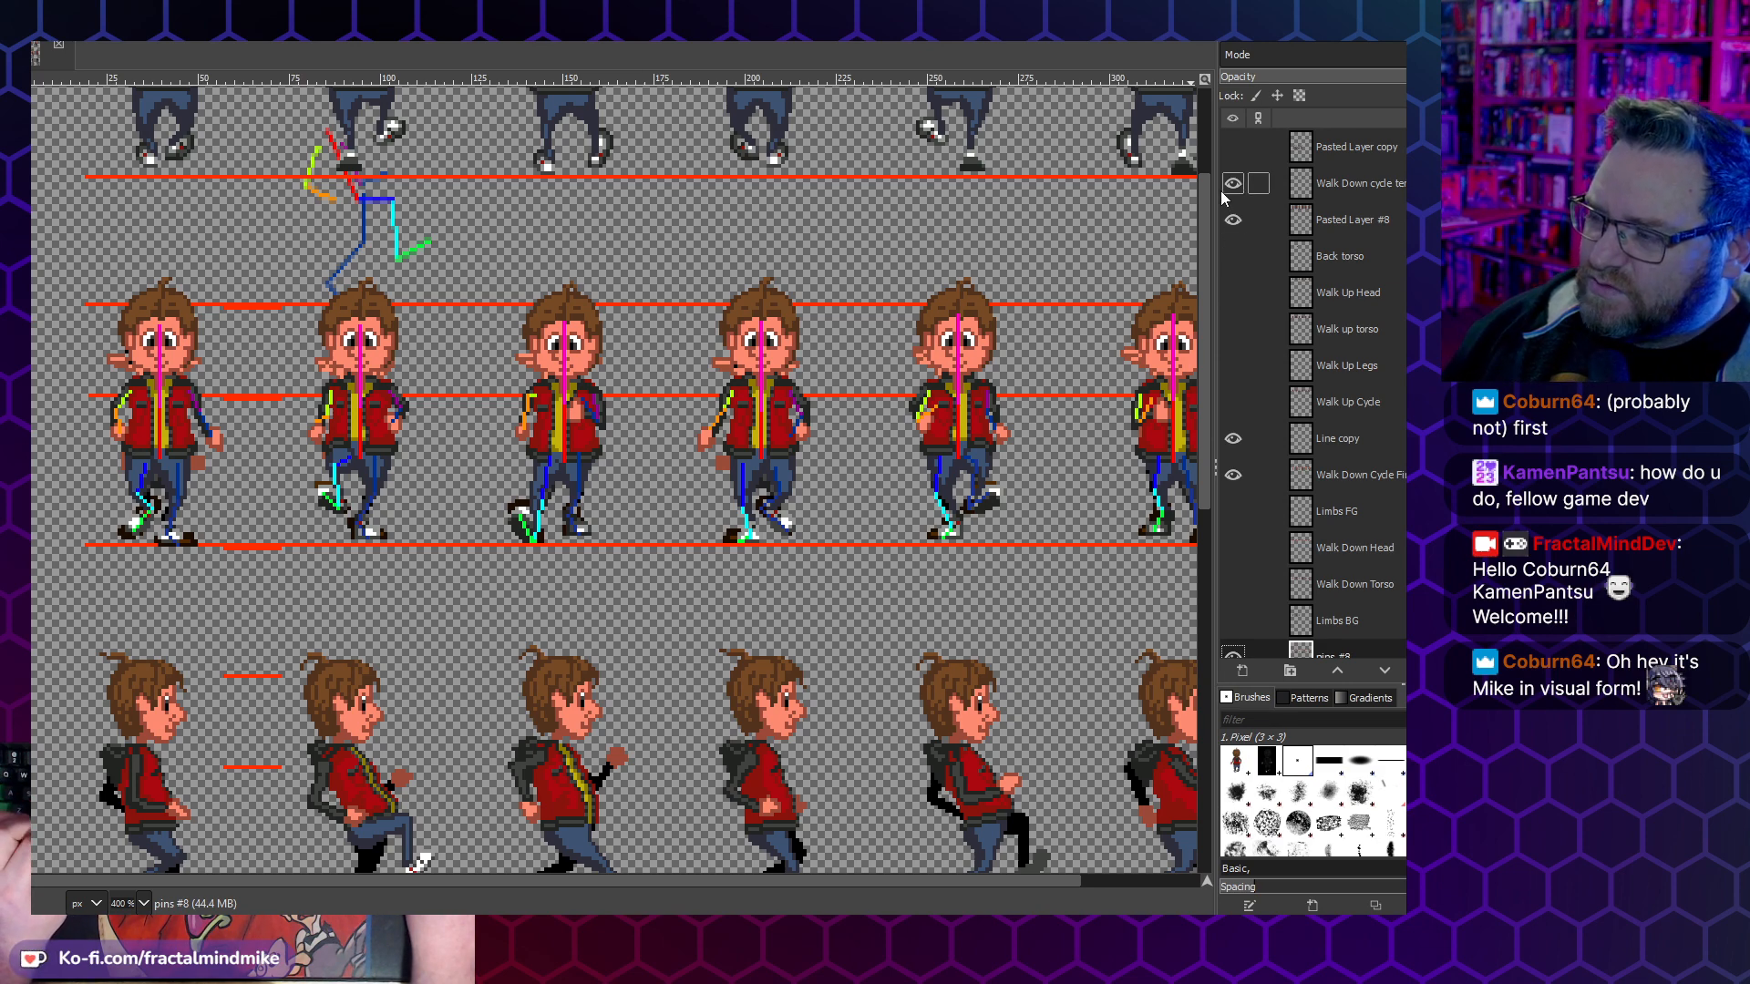
# - Toggle the Pasted Layer #8 layer to check what it contains, and look over the walk rows
pyautogui.click(1232, 219)
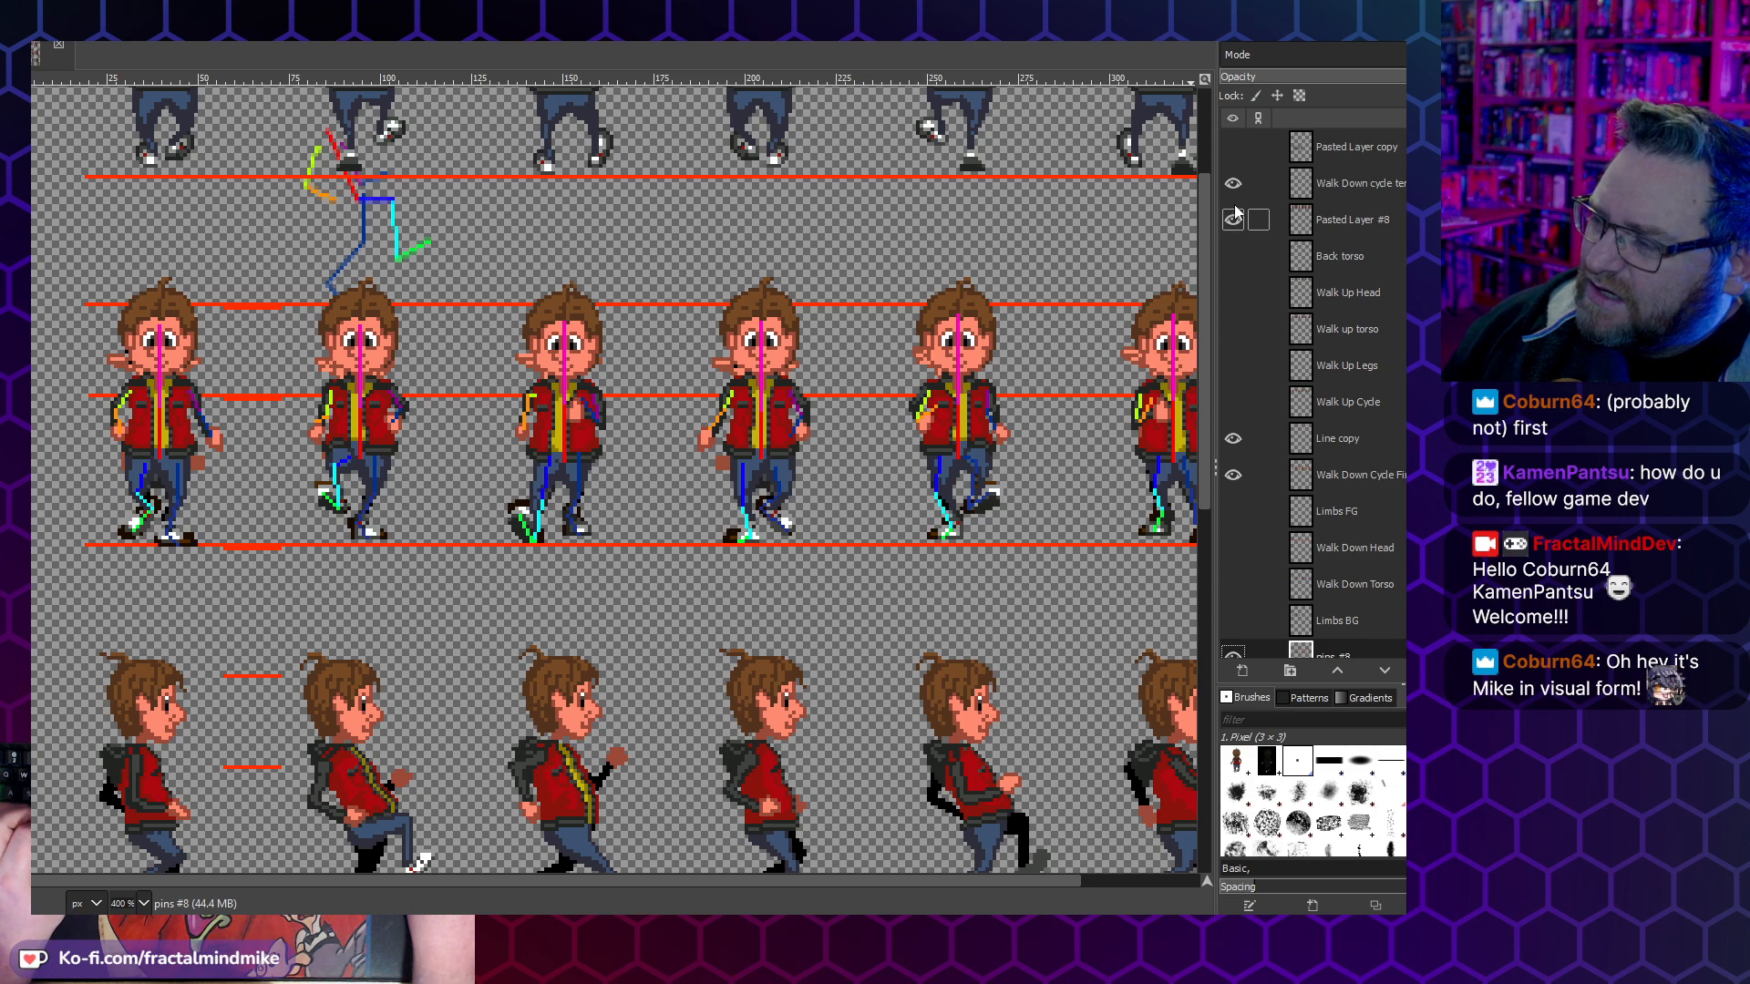
pyautogui.scroll(-5, 437, 642)
pyautogui.scroll(3, 834, 505)
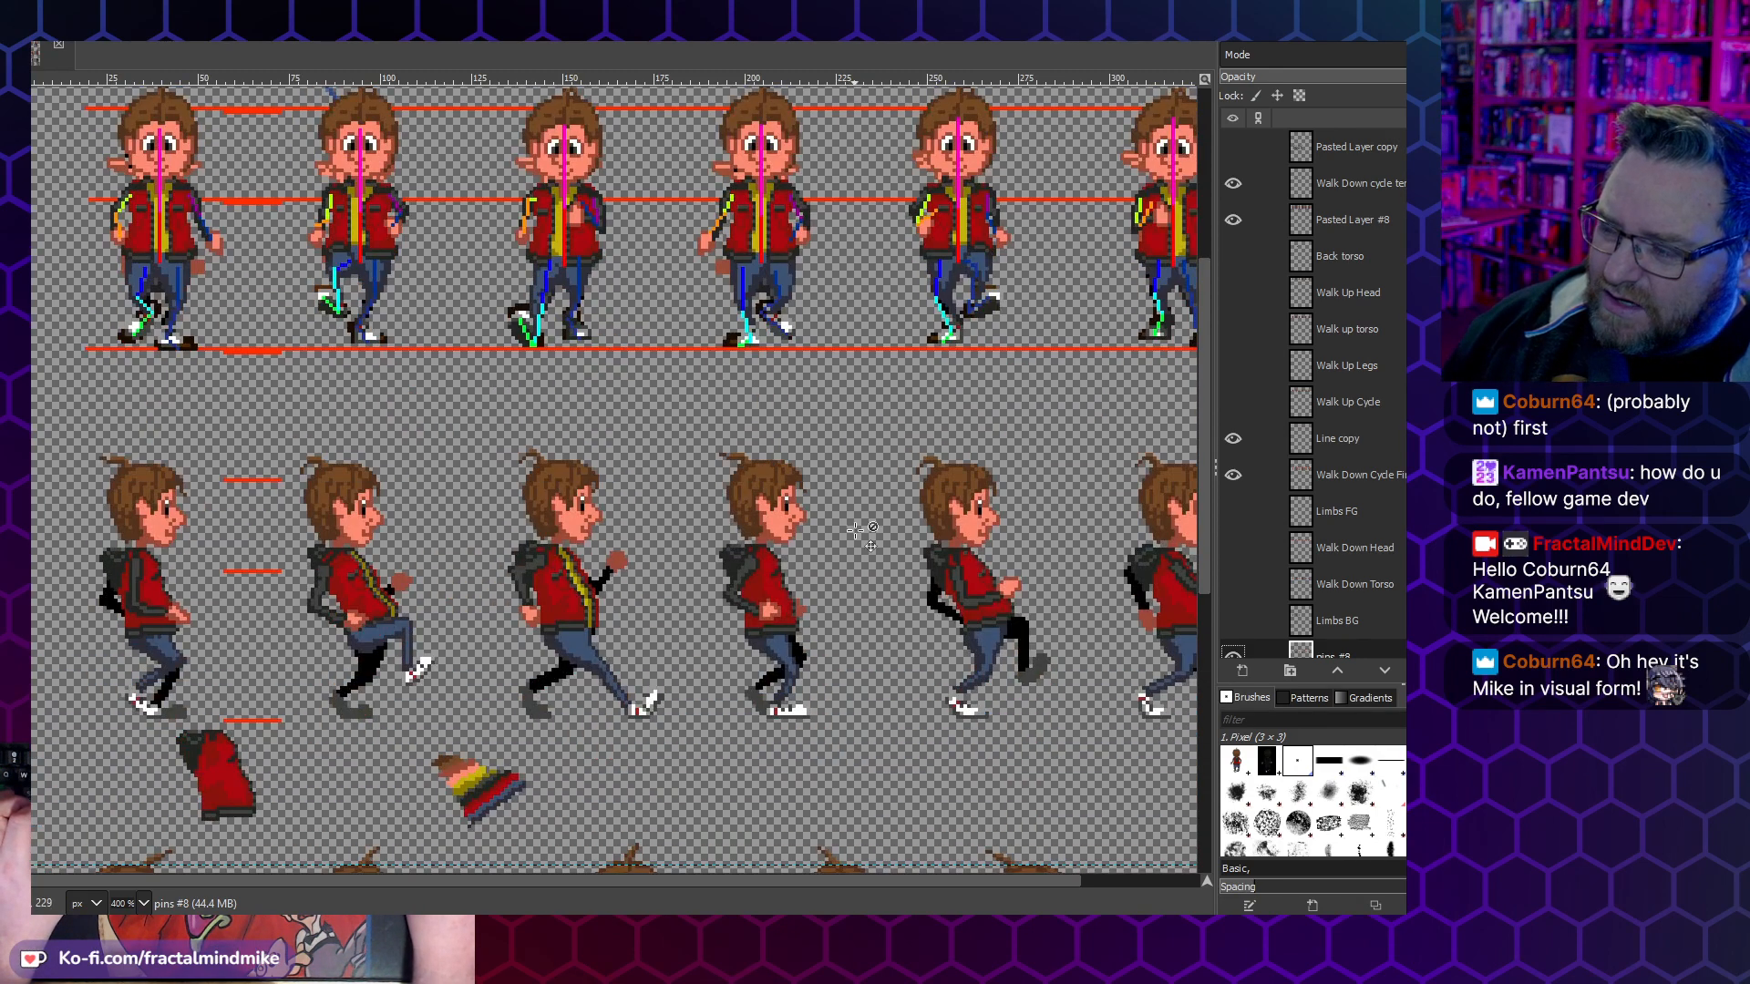
pyautogui.scroll(6, 661, 706)
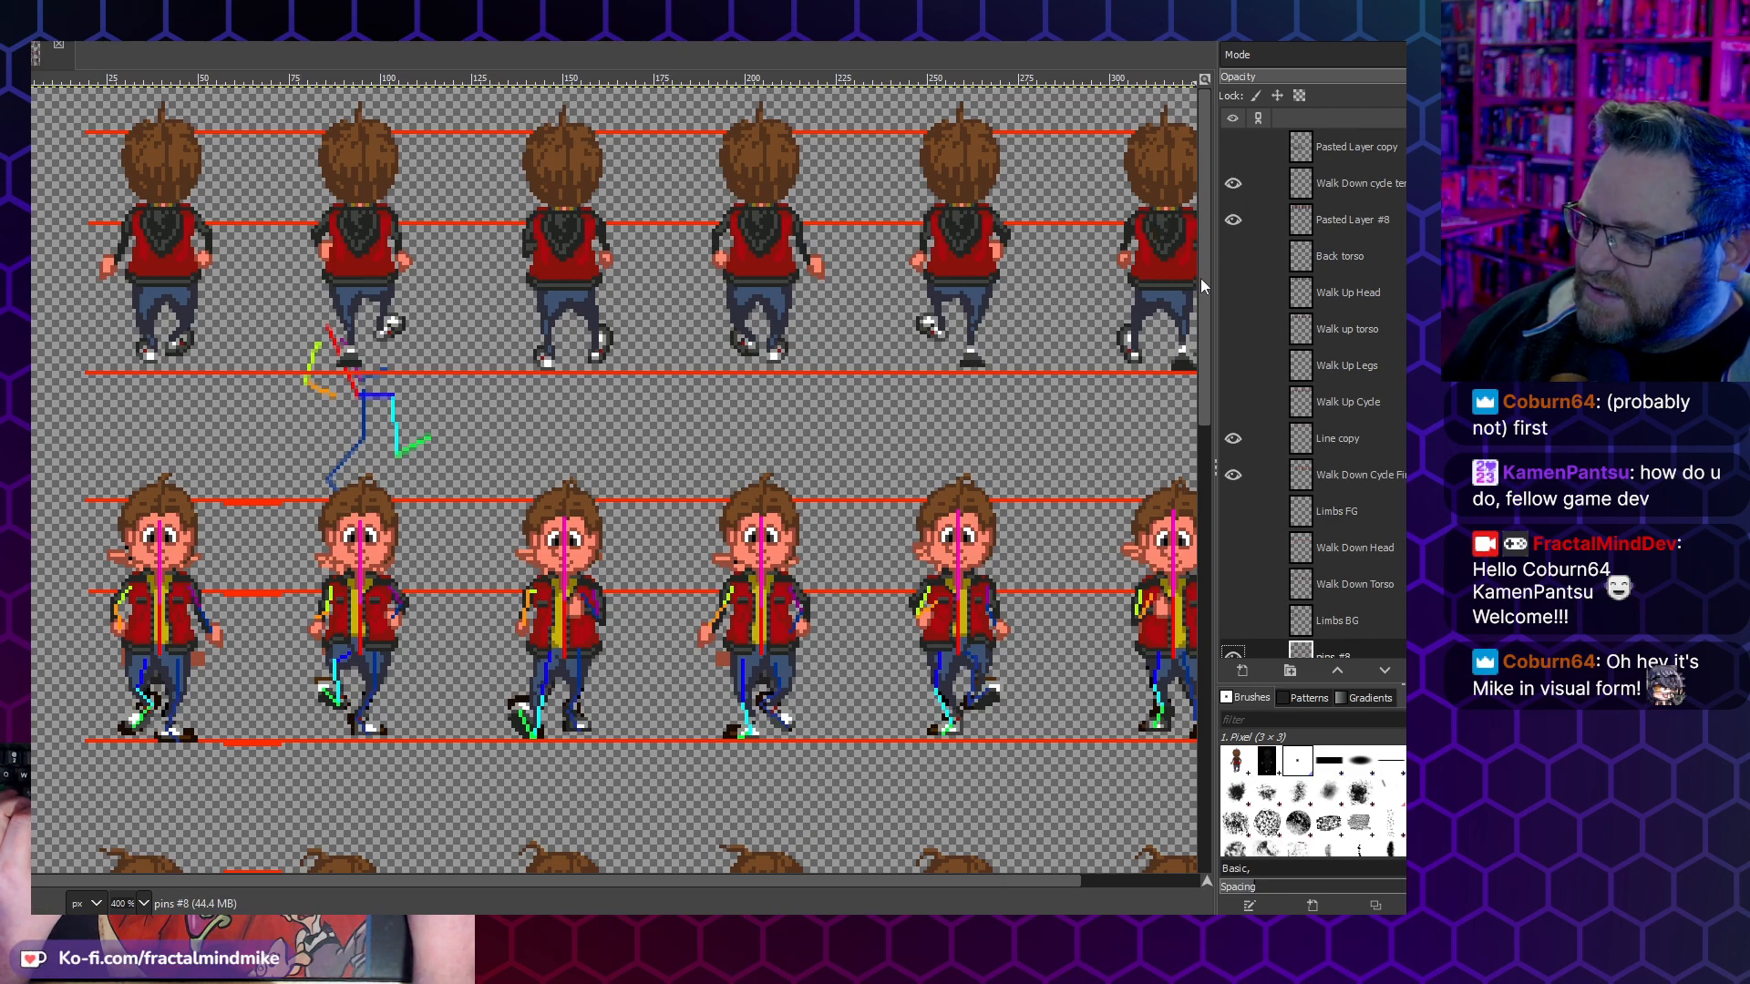
pyautogui.click(1235, 228)
pyautogui.click(1235, 228)
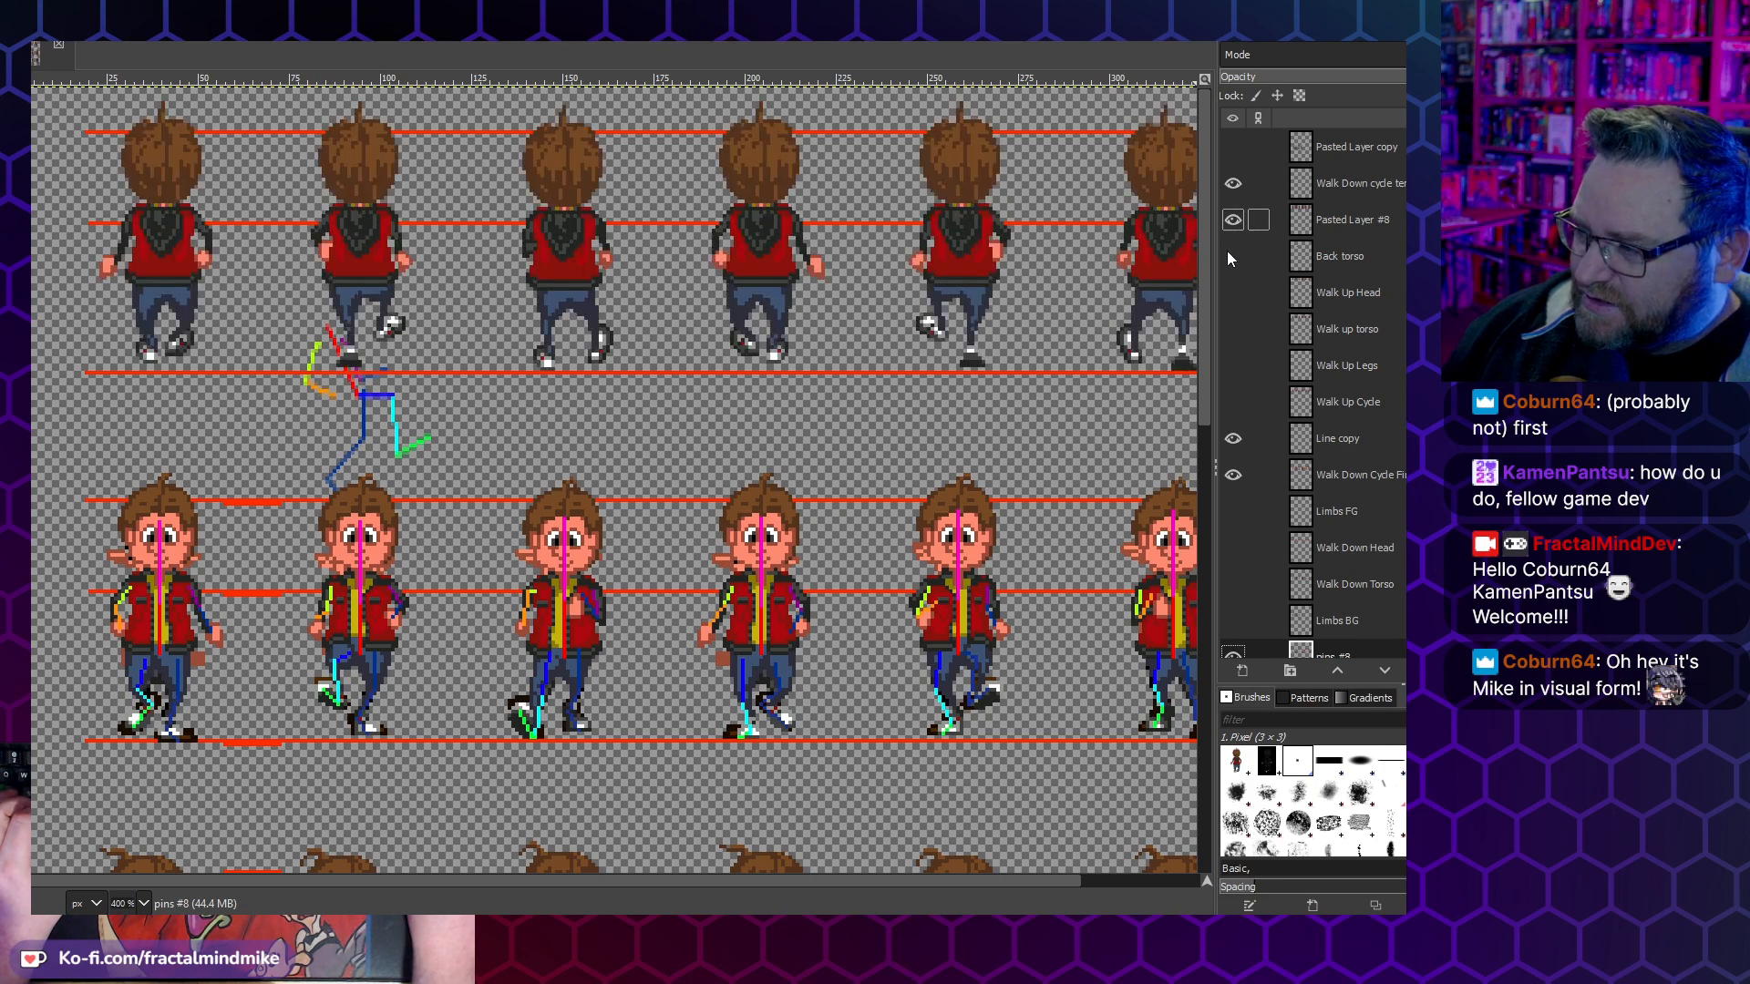
# - Hide the Walk Down cycle template and pins #8 layers, and toggle the Line copy guides off and back on
pyautogui.click(1233, 474)
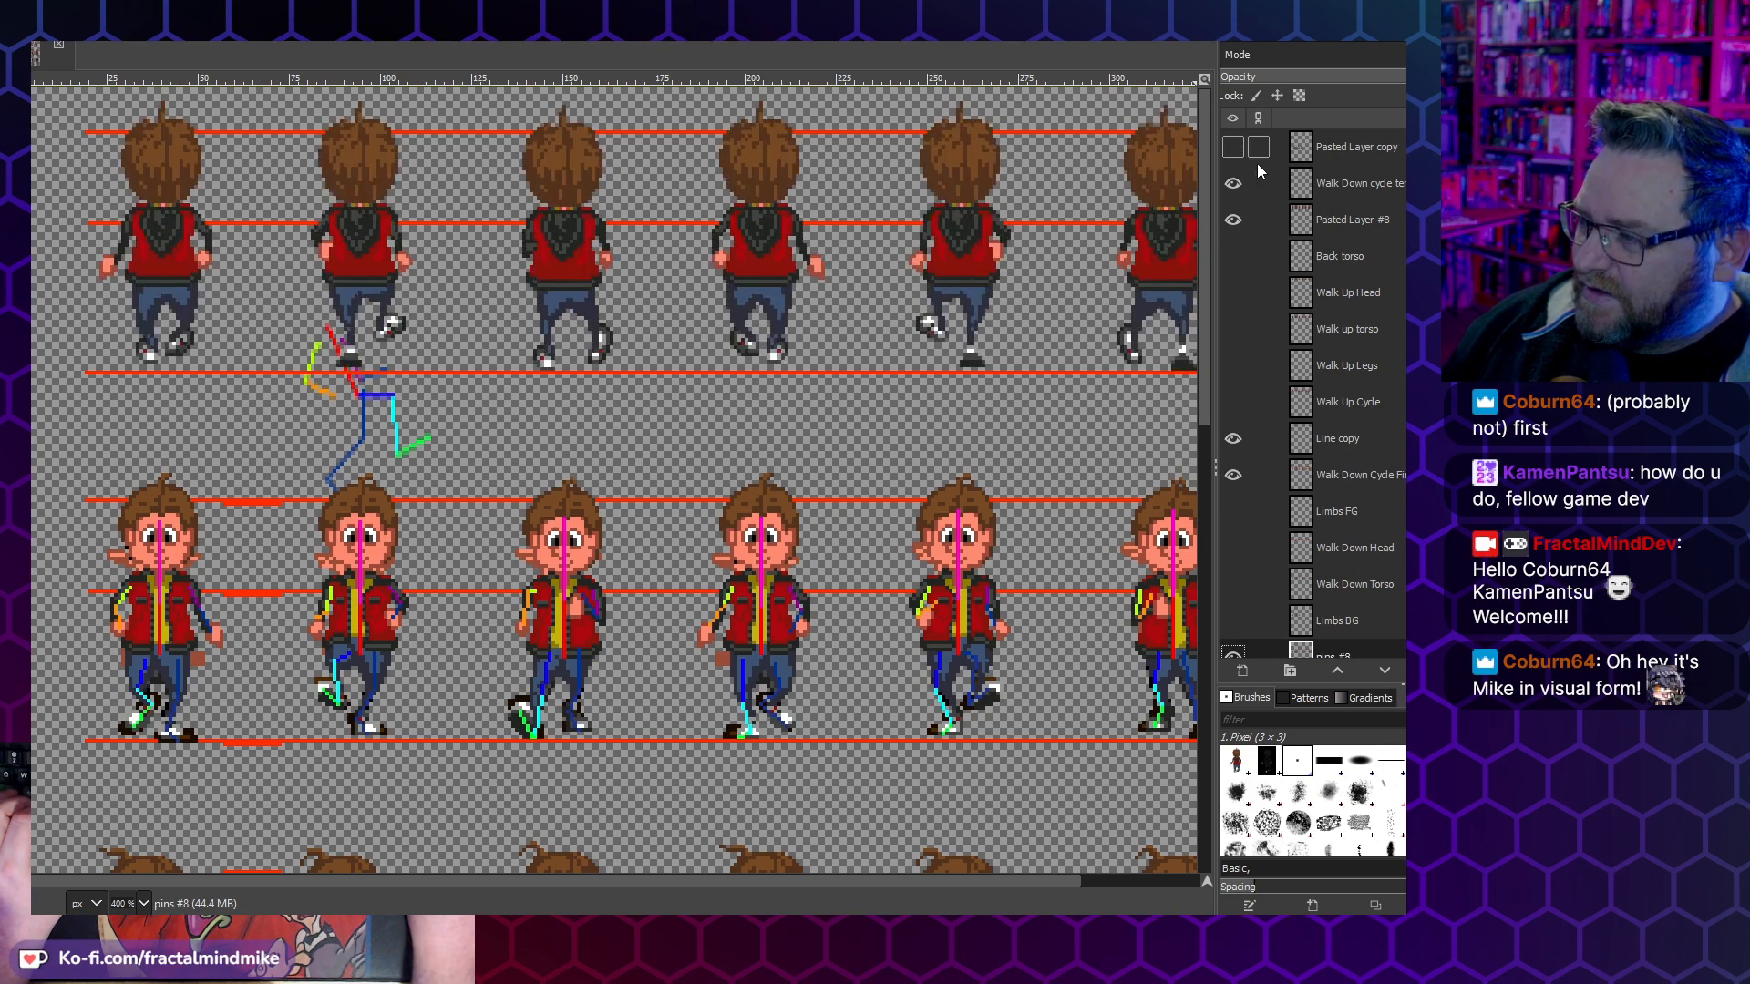
pyautogui.click(1232, 185)
pyautogui.click(1234, 441)
pyautogui.click(1234, 441)
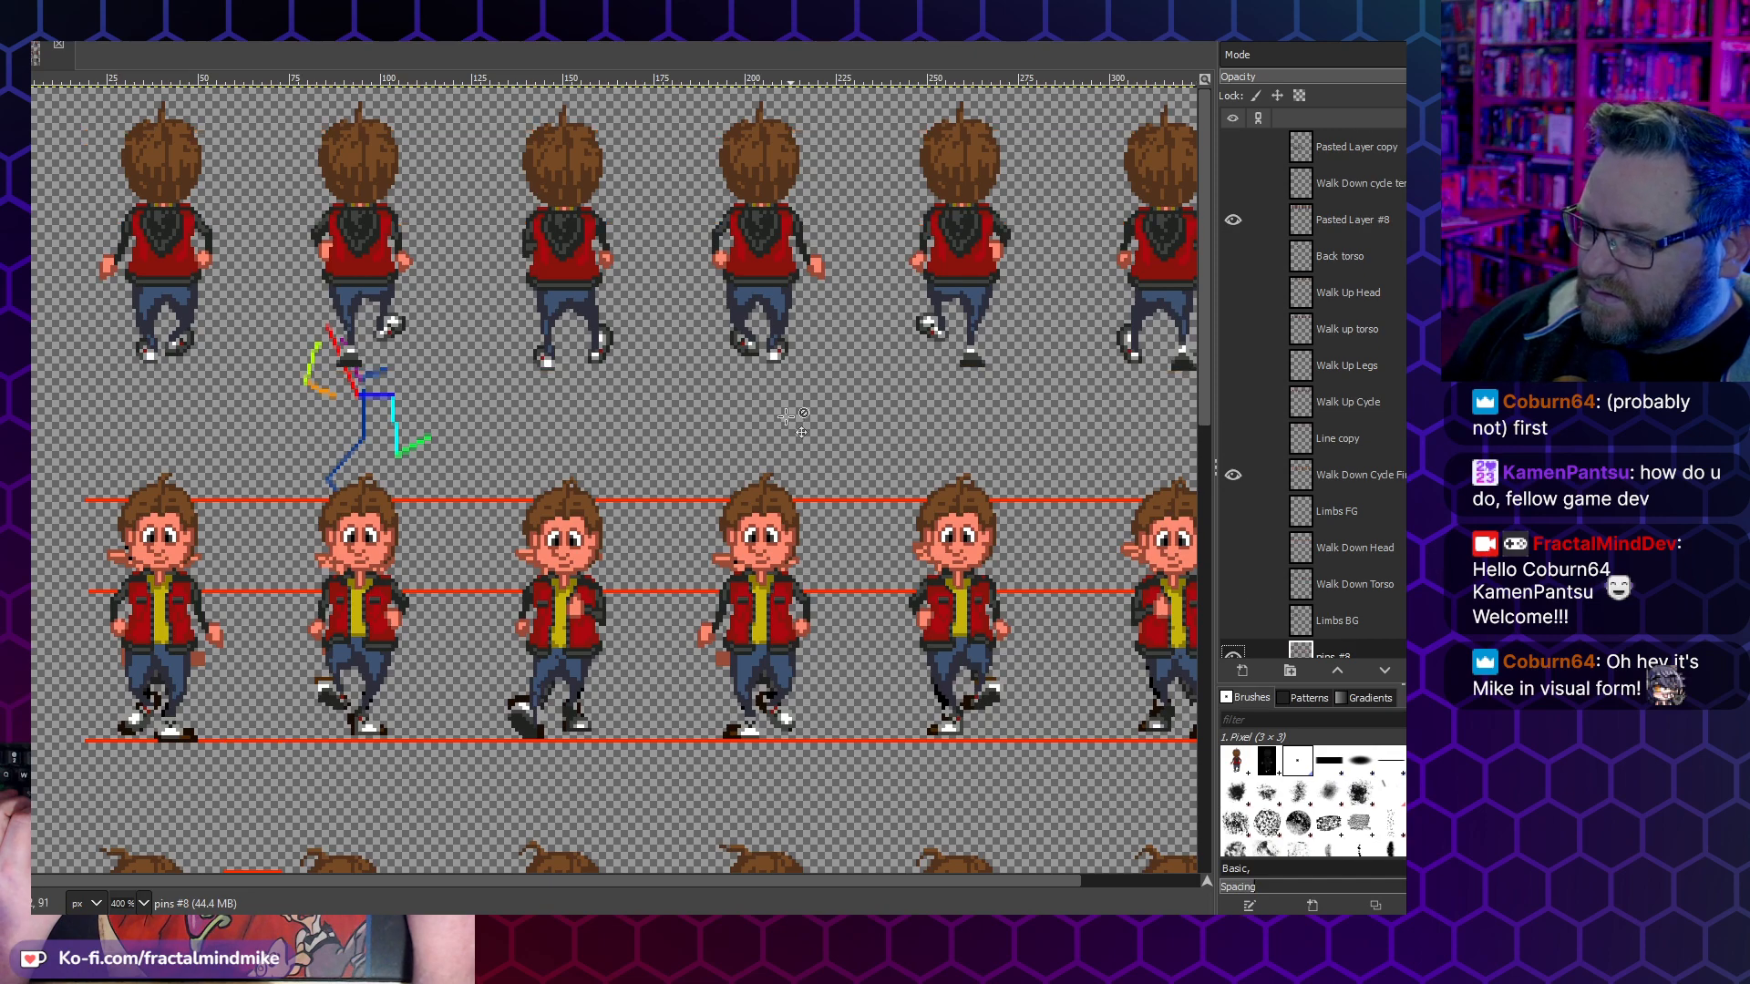
pyautogui.scroll(-1, 749, 425)
pyautogui.scroll(-1, 1249, 599)
pyautogui.click(1243, 596)
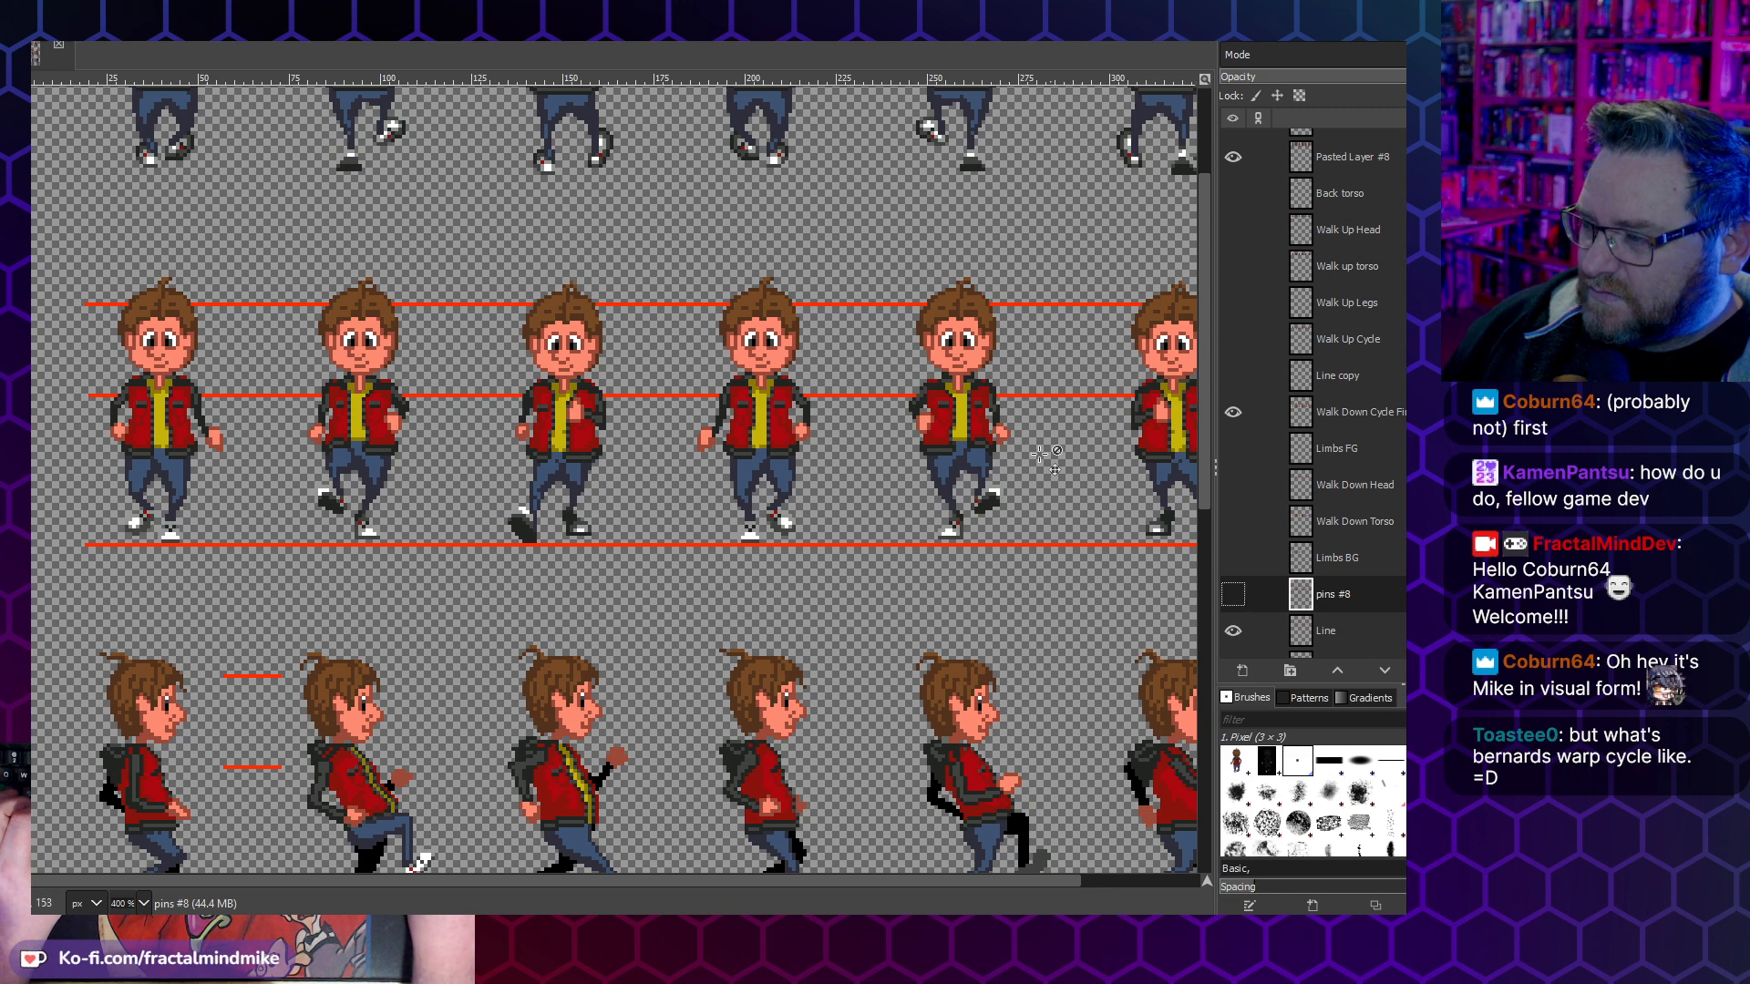
pyautogui.scroll(1, 1043, 445)
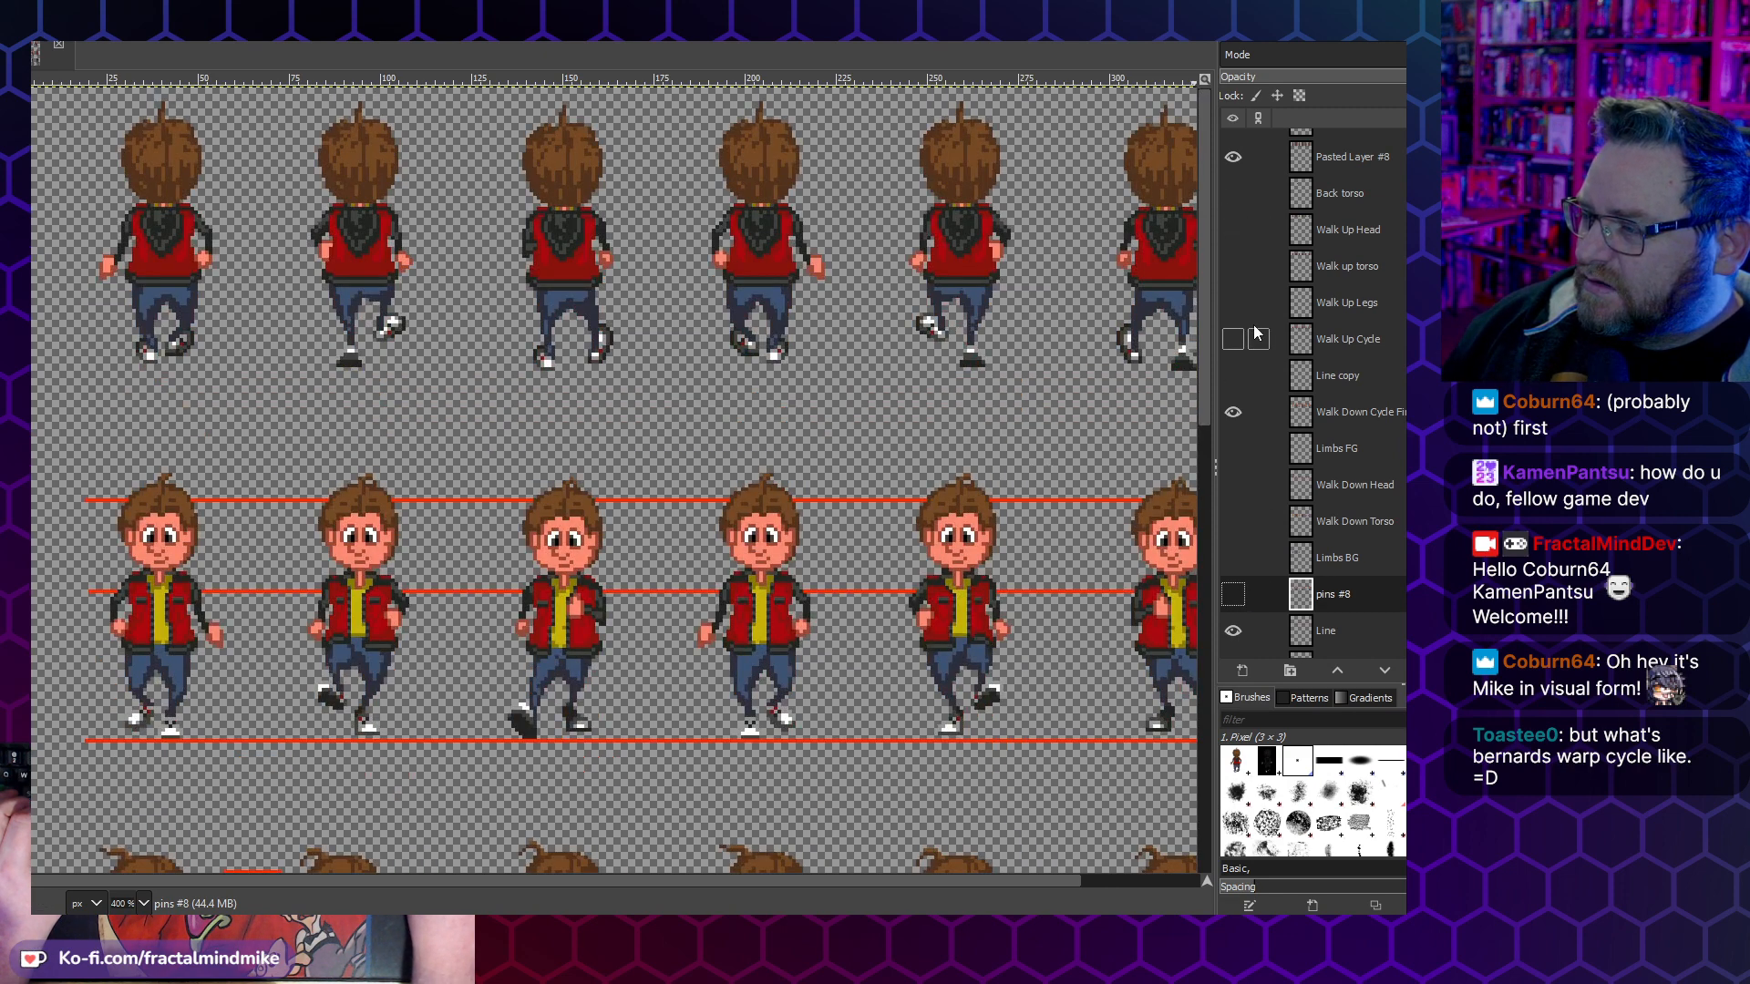
pyautogui.scroll(1, 1250, 300)
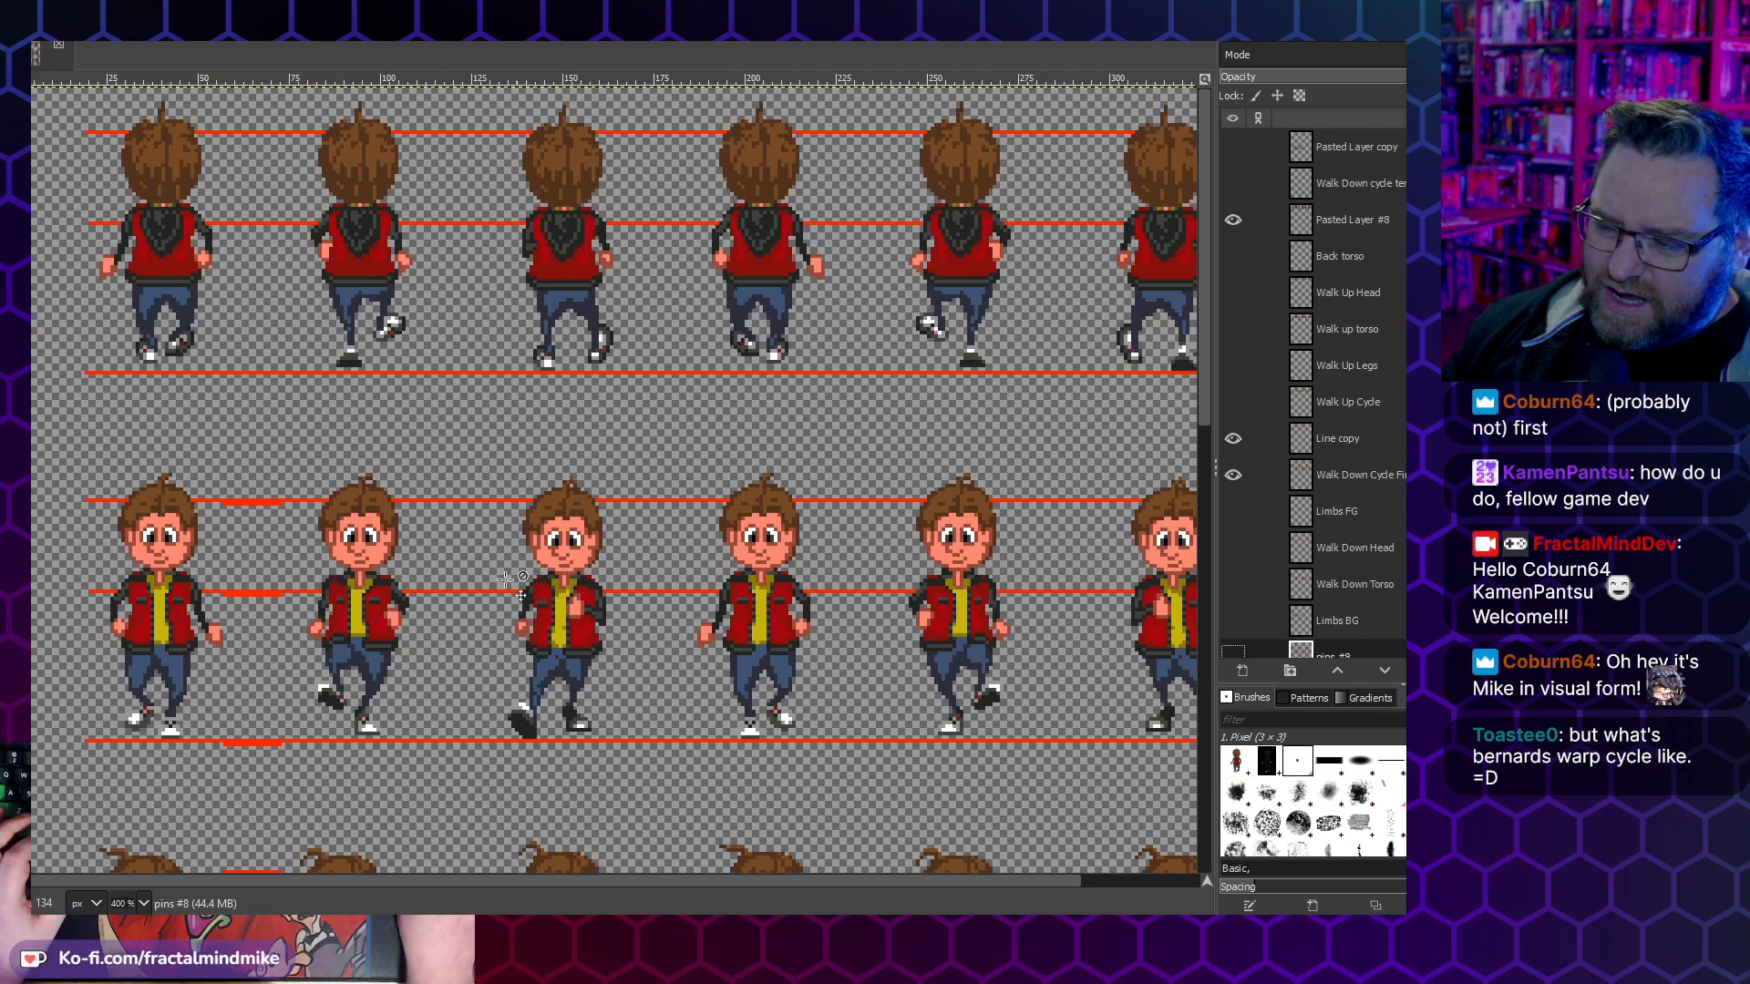
# - Compare the side walk row with the finished walk-up and walk-down rows without the reference overlays
pyautogui.scroll(-8, 558, 641)
pyautogui.scroll(2, 580, 288)
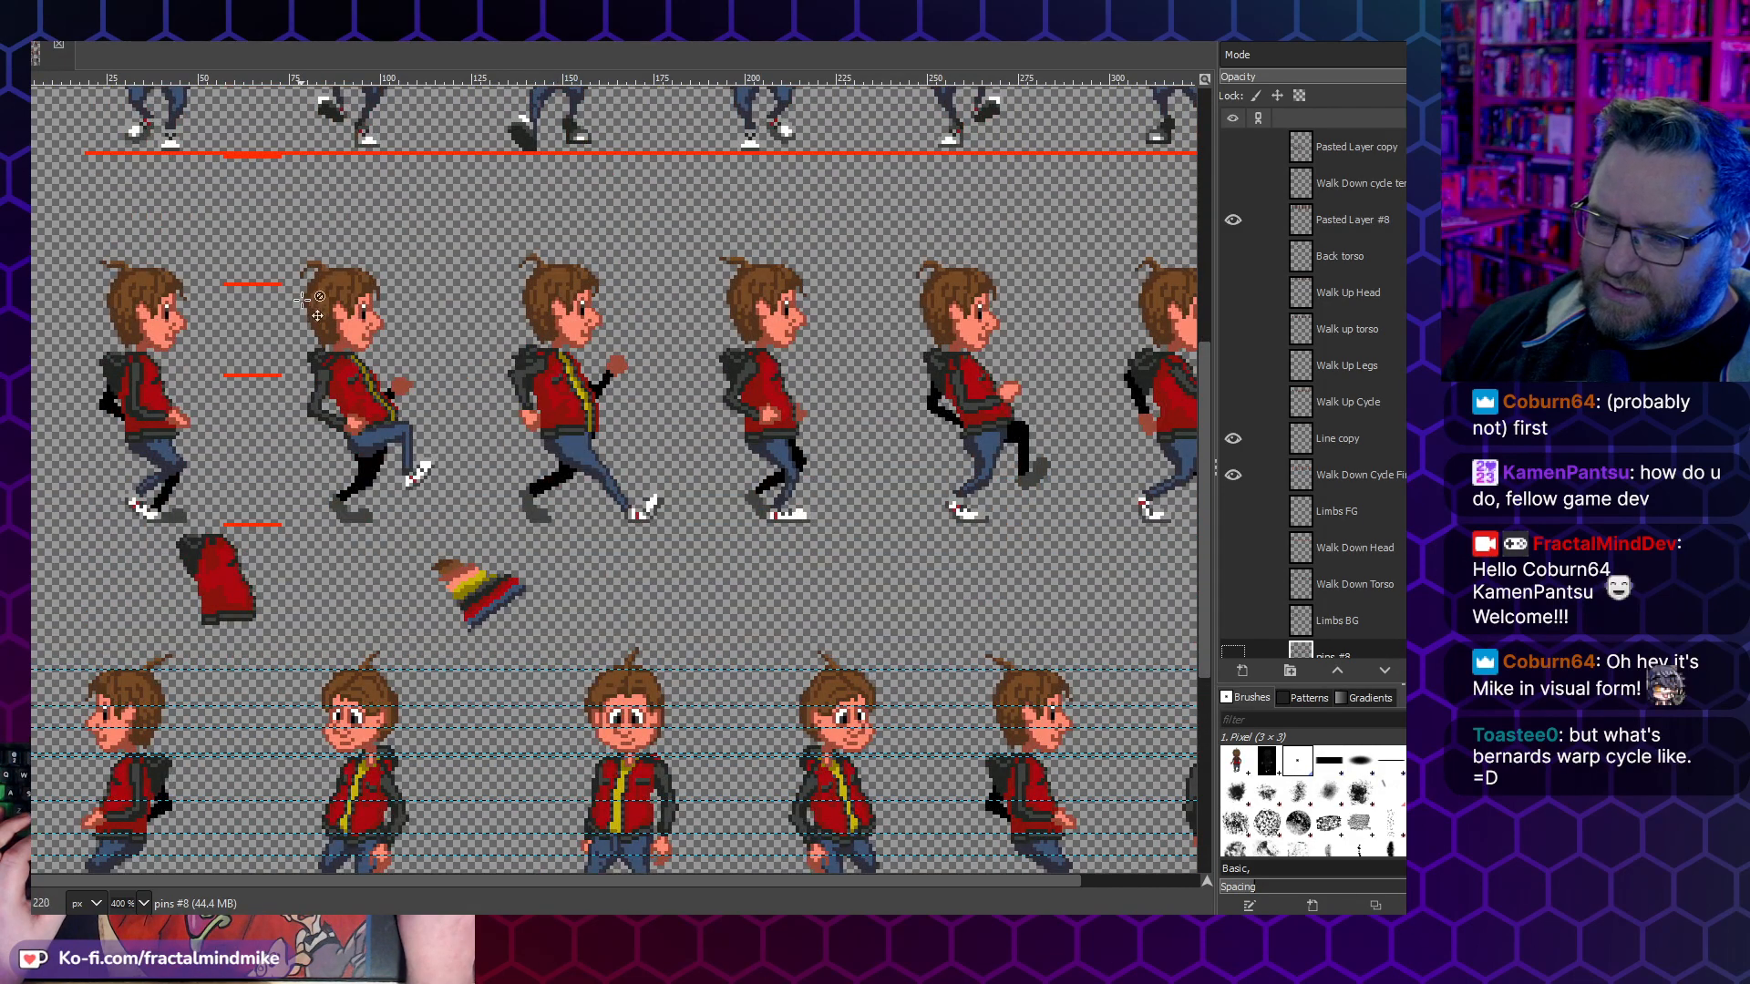
pyautogui.scroll(8, 481, 405)
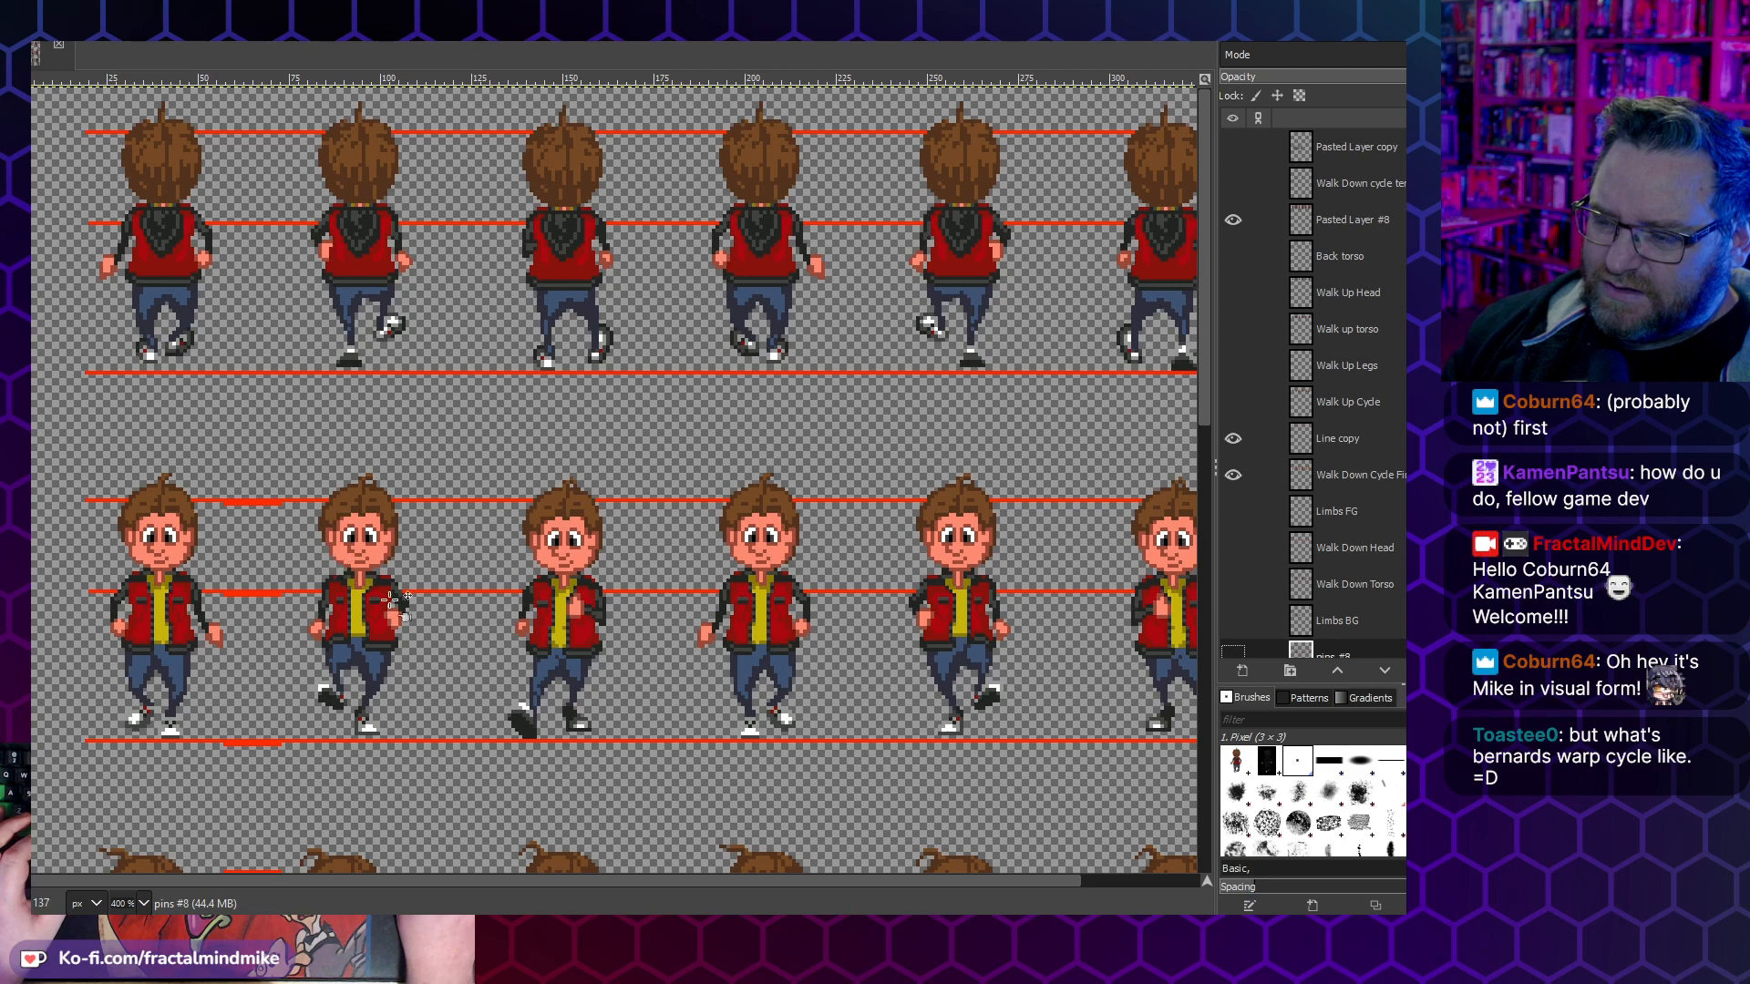
pyautogui.scroll(-5, 428, 670)
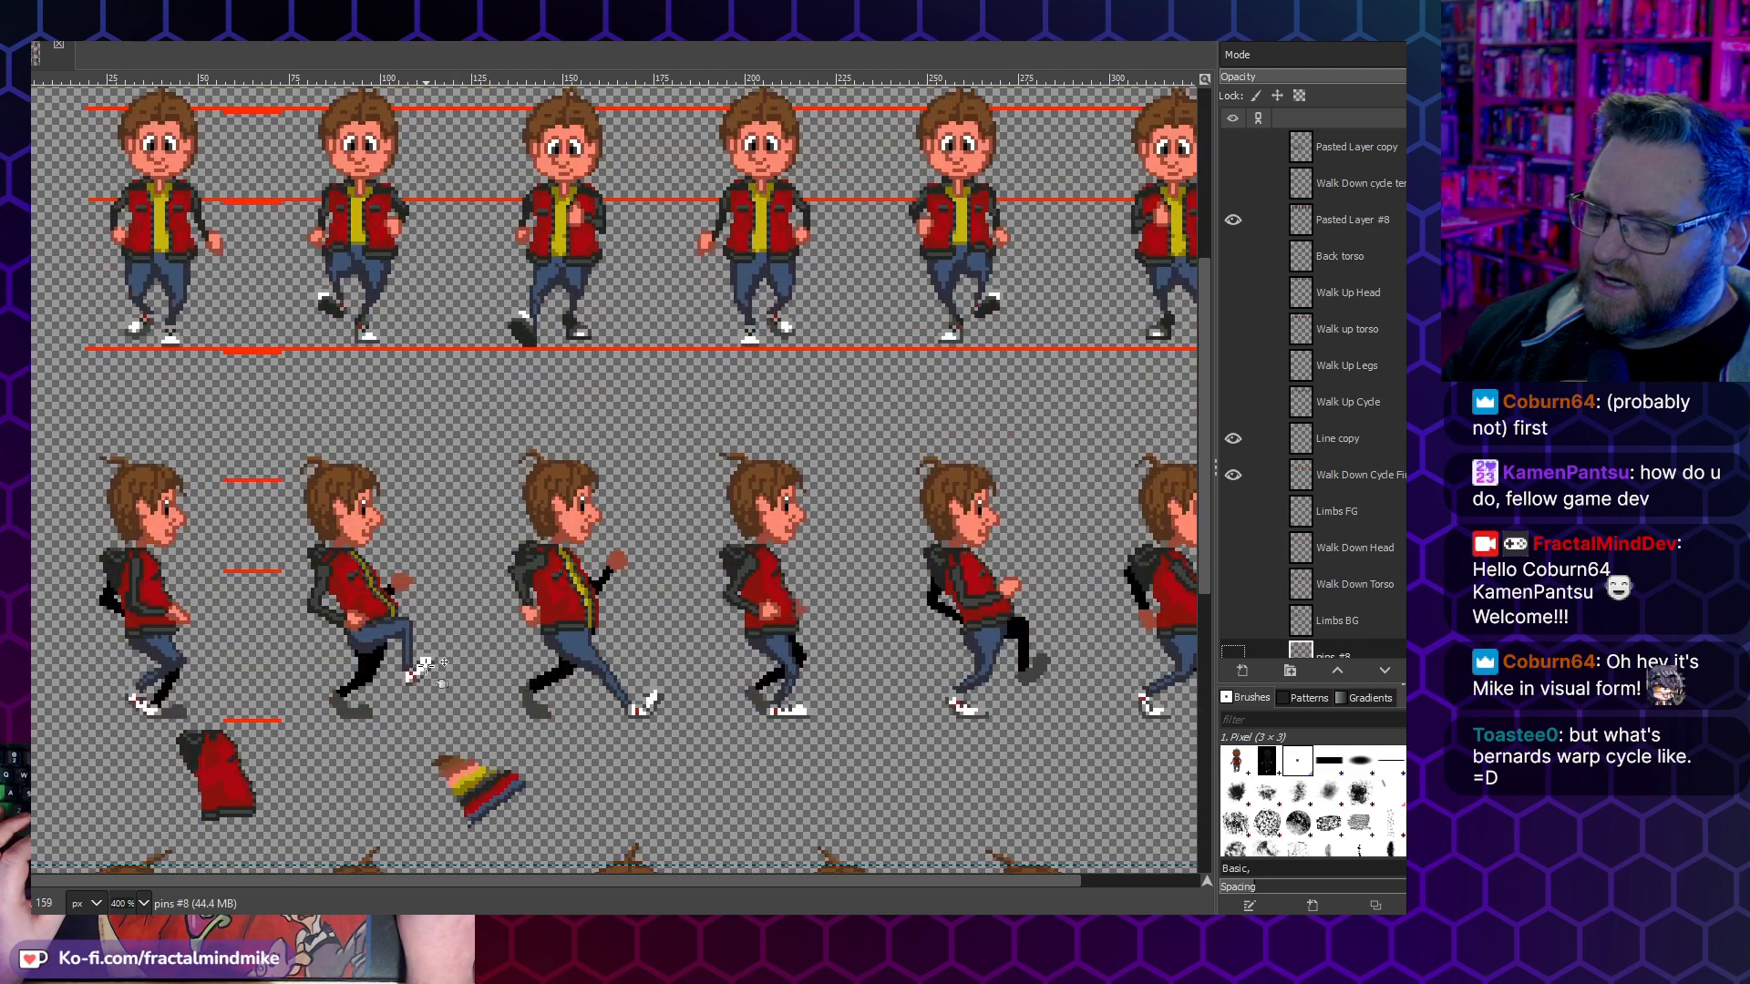
pyautogui.scroll(5, 457, 672)
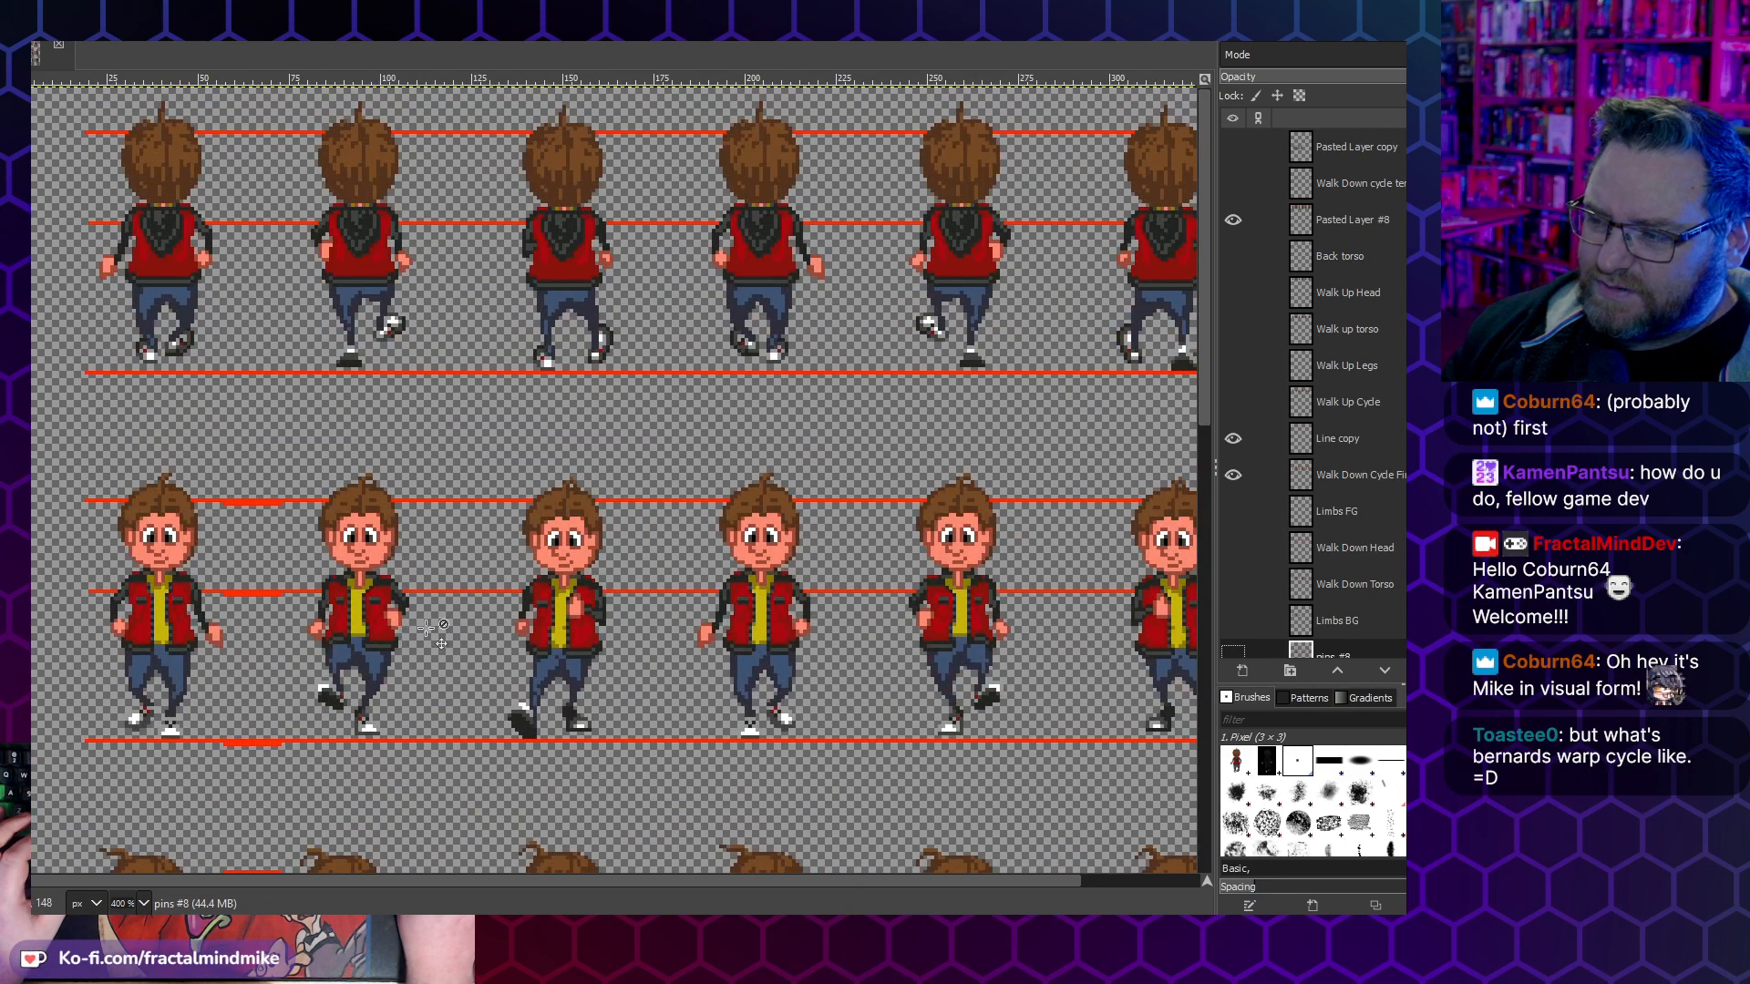
# - Switch to the Lucas character folder in File Explorer
pyautogui.click(589, 931)
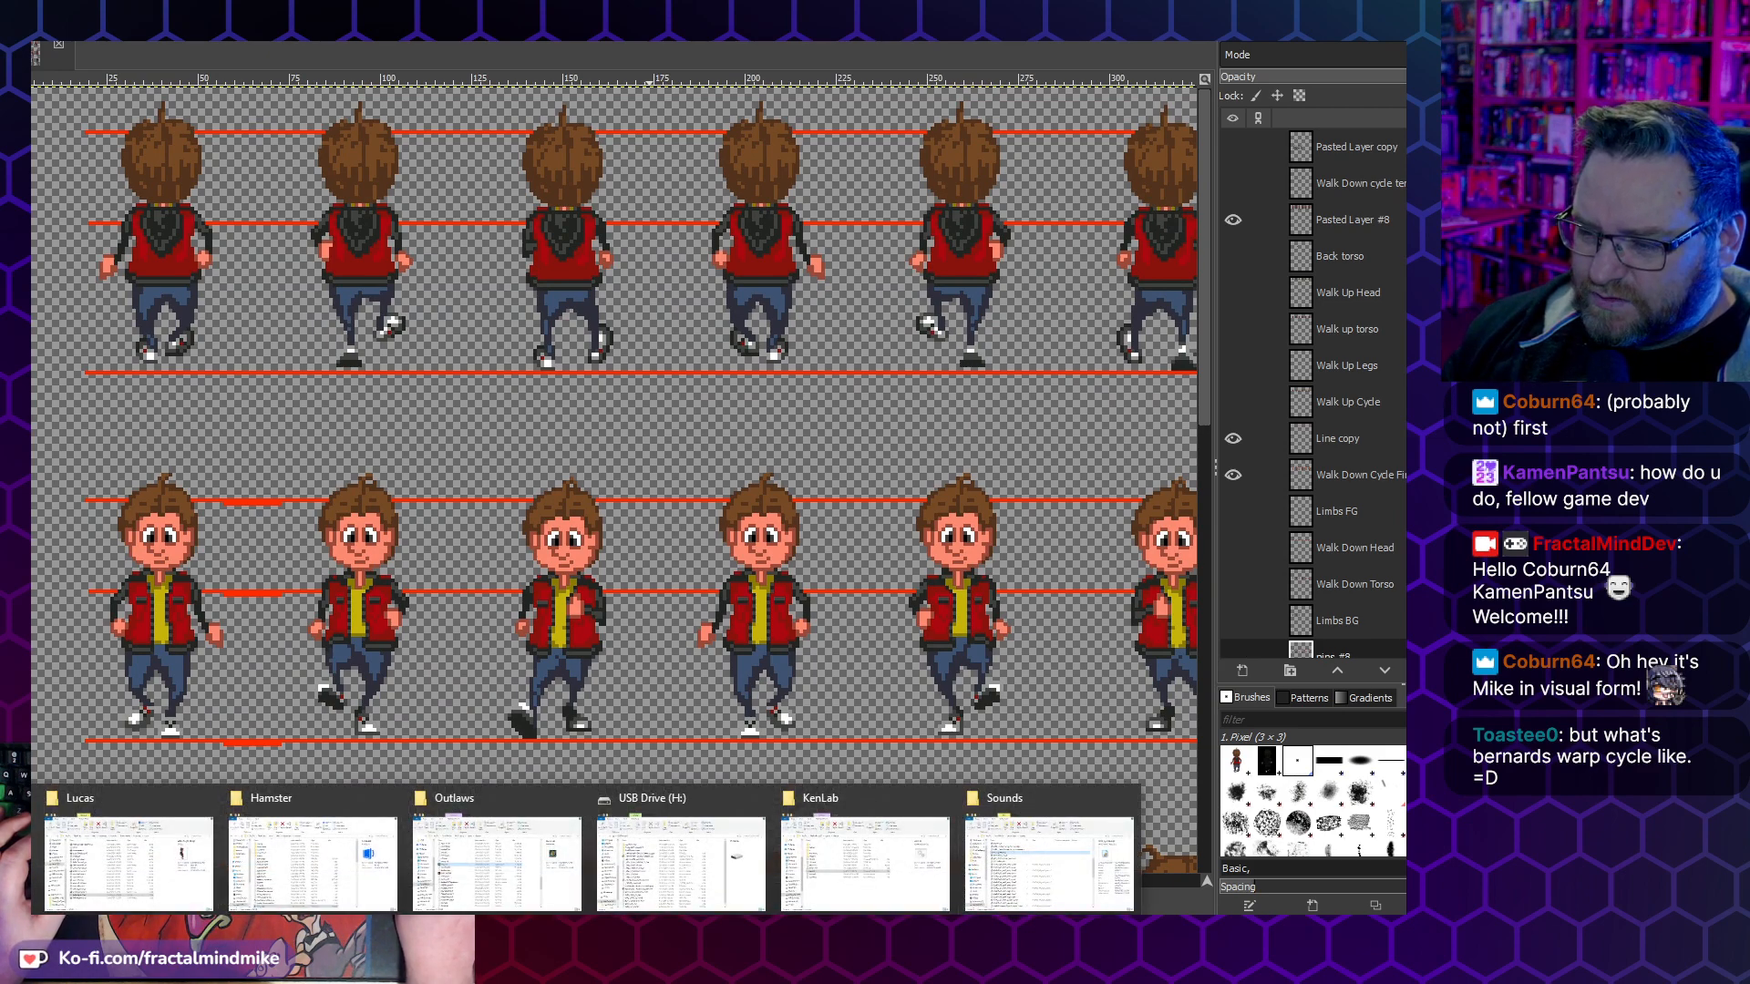
pyautogui.click(212, 872)
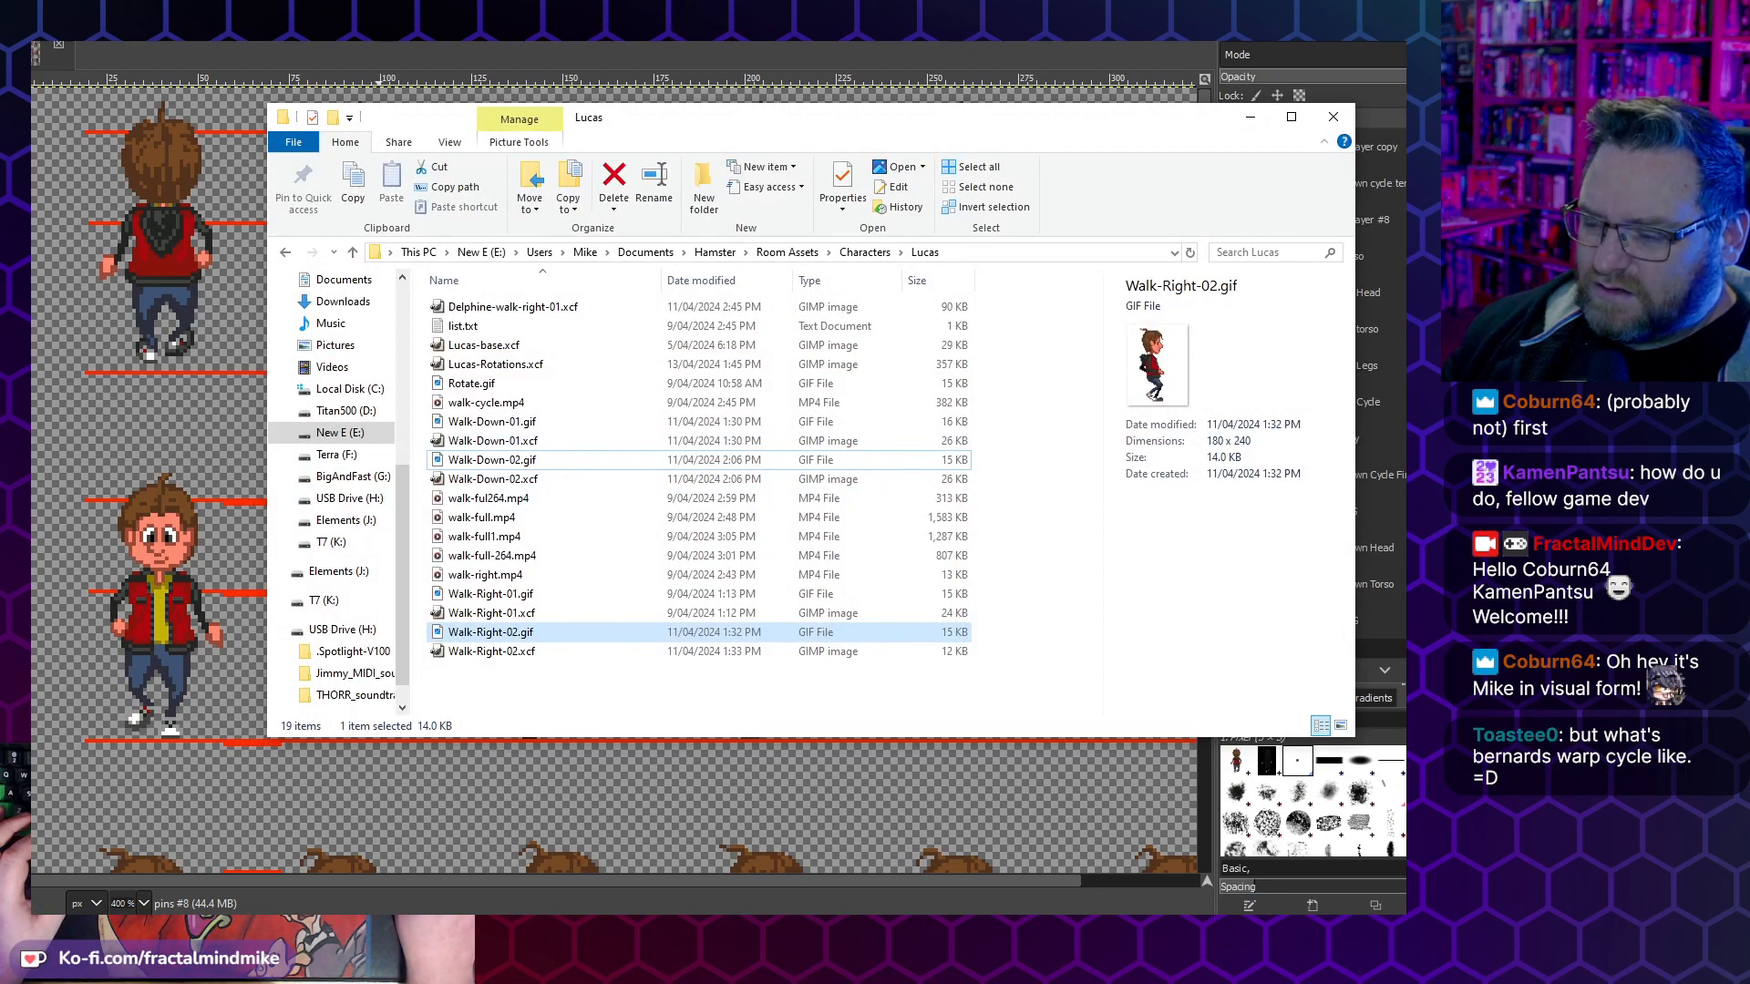
# - Play the Walk-Right-02.gif and Walk-Down-02.gif animations from the Lucas character folder
pyautogui.moveTo(369, 932)
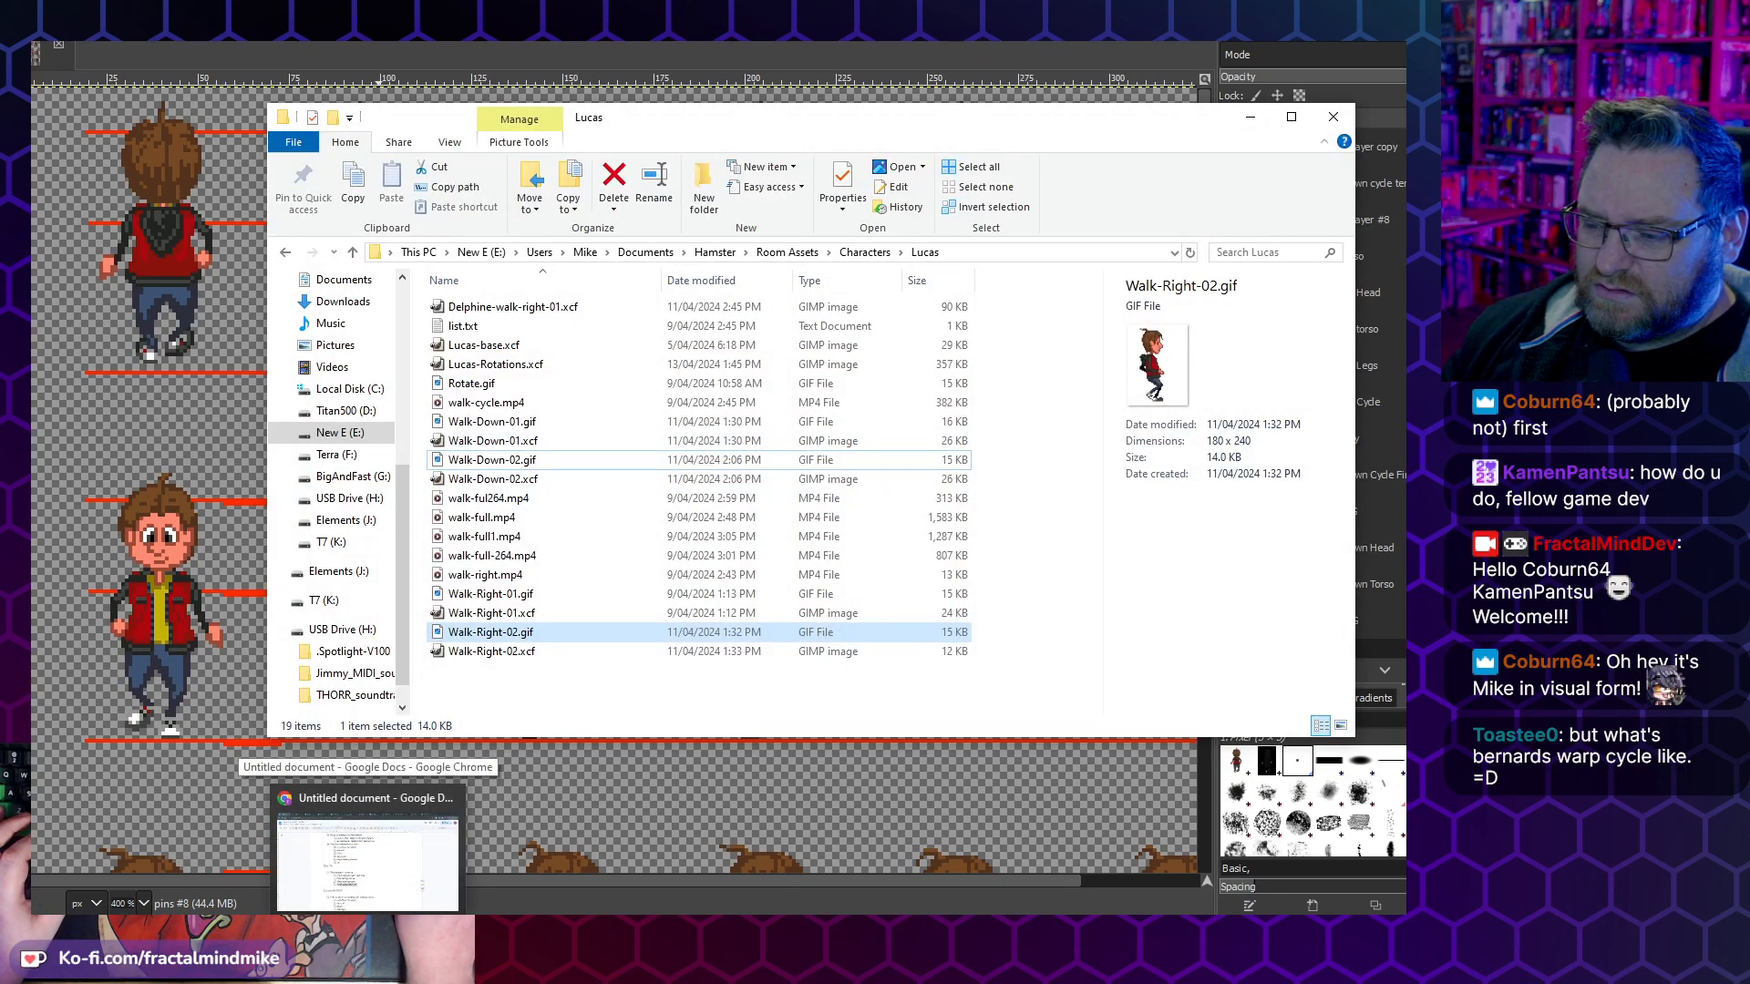
pyautogui.click(369, 856)
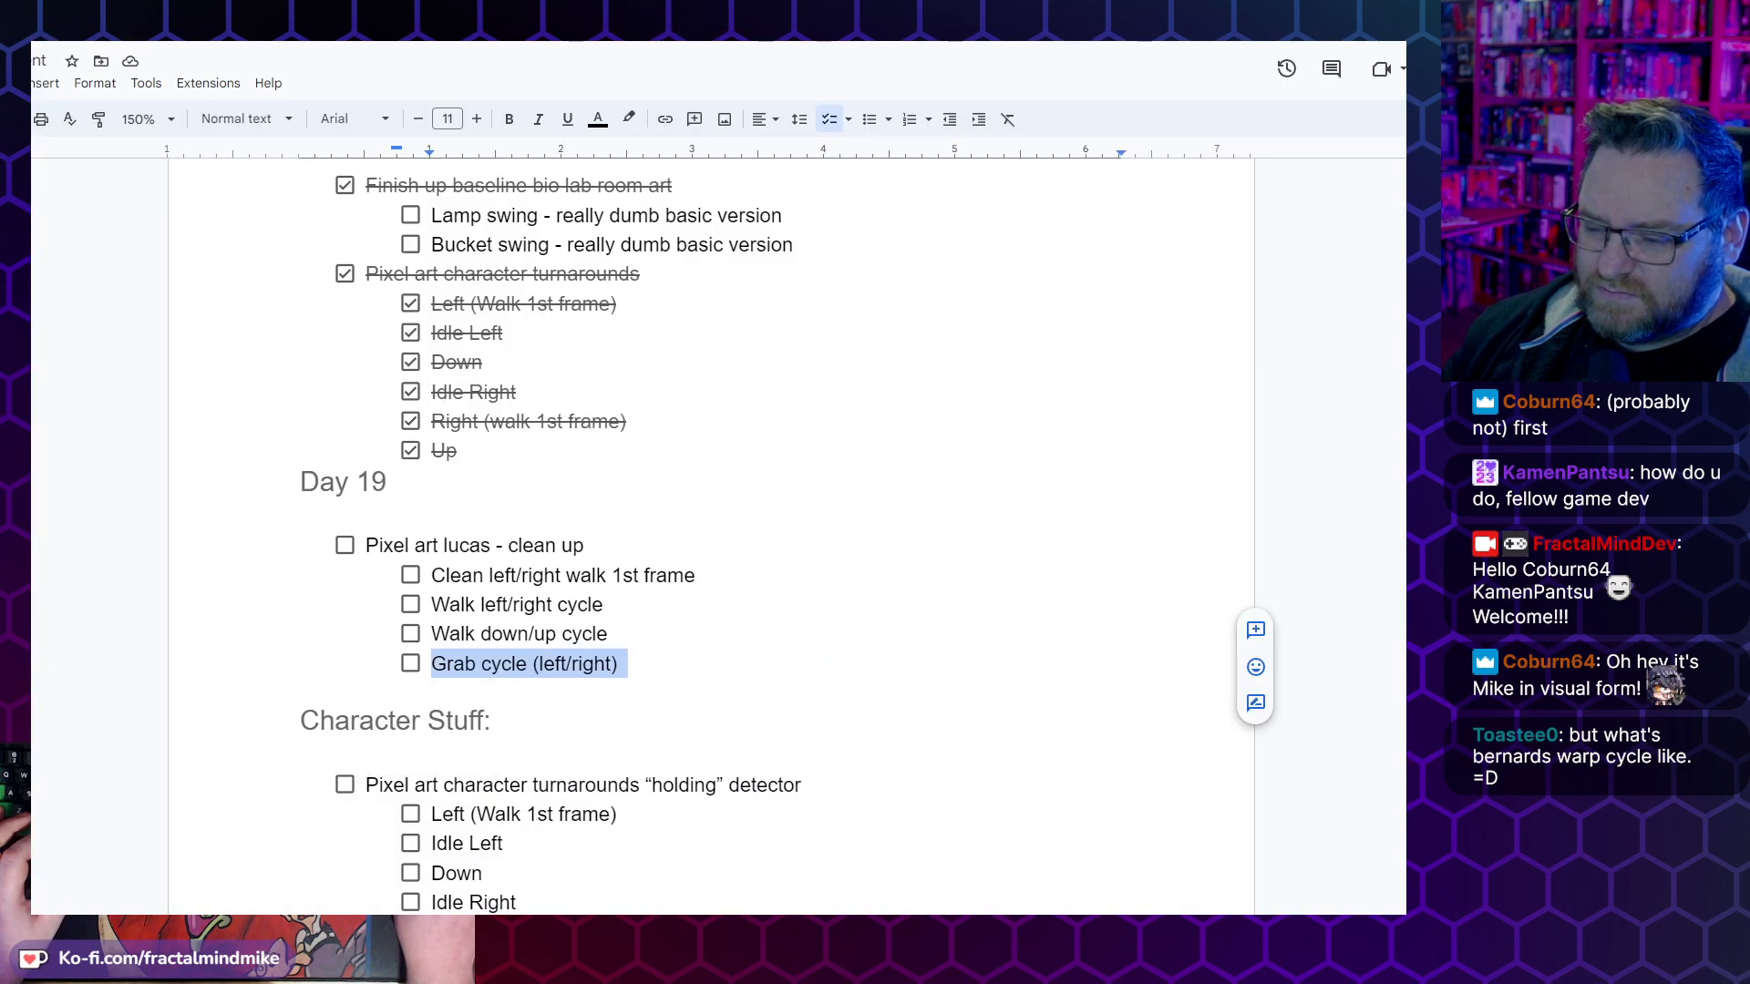
pyautogui.click(586, 932)
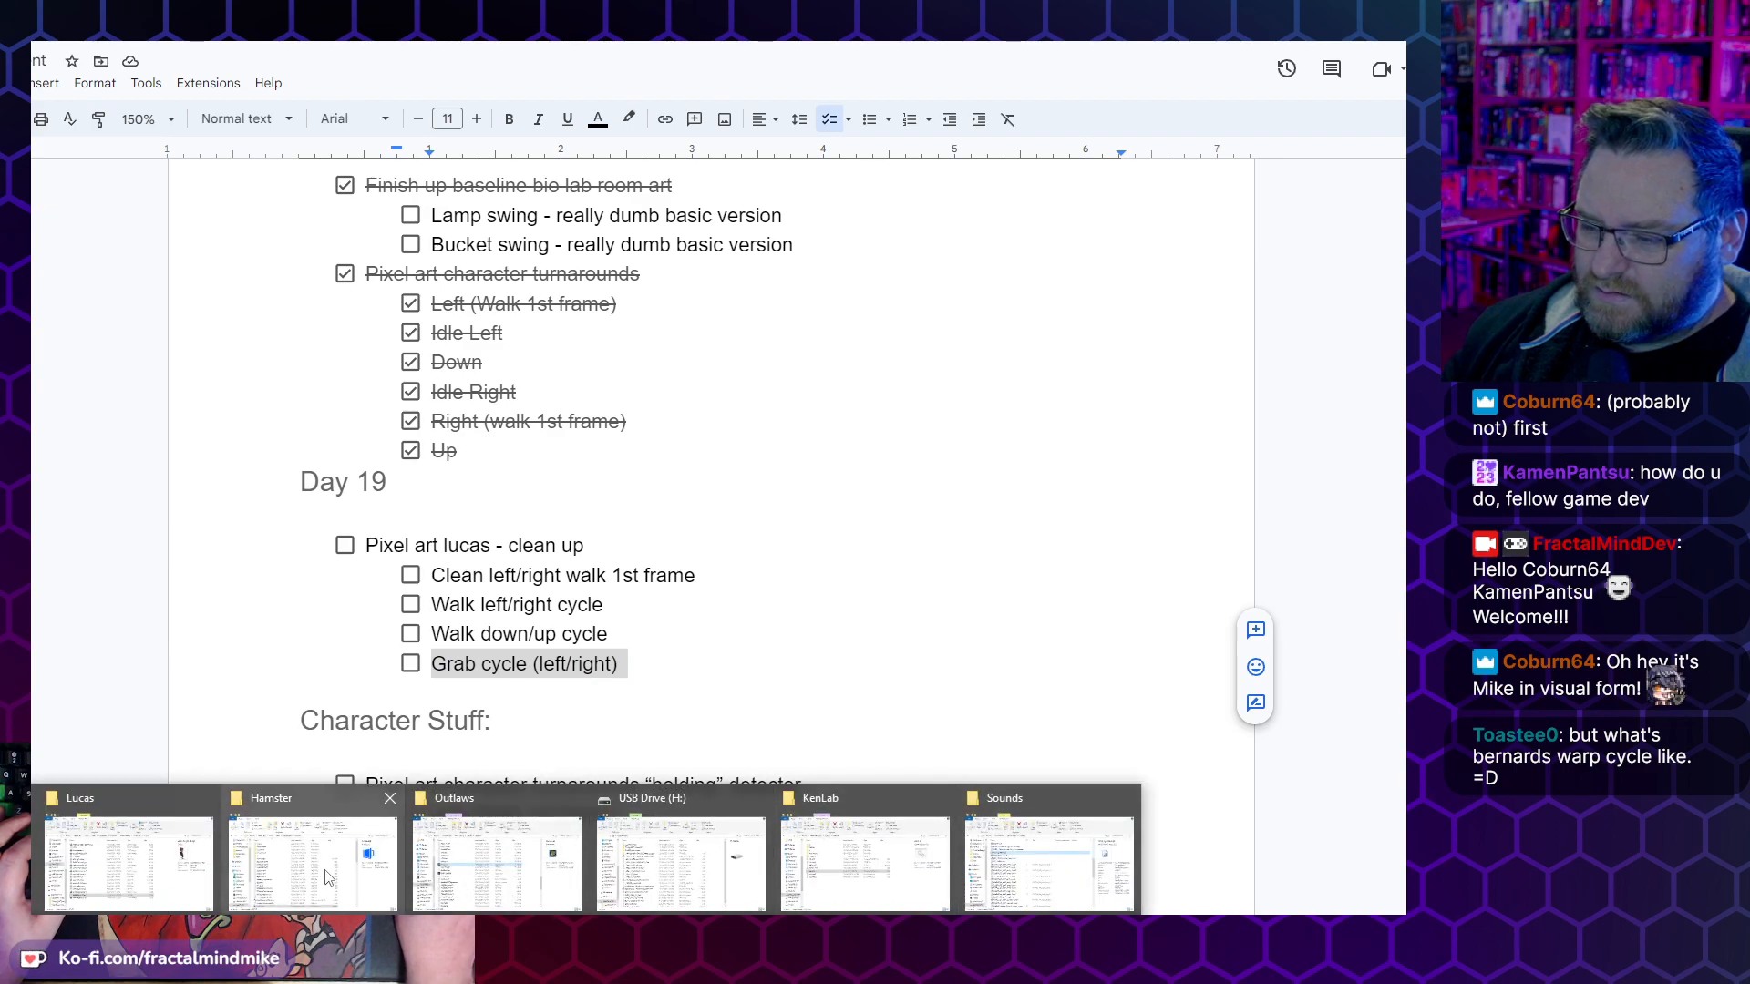
pyautogui.click(105, 871)
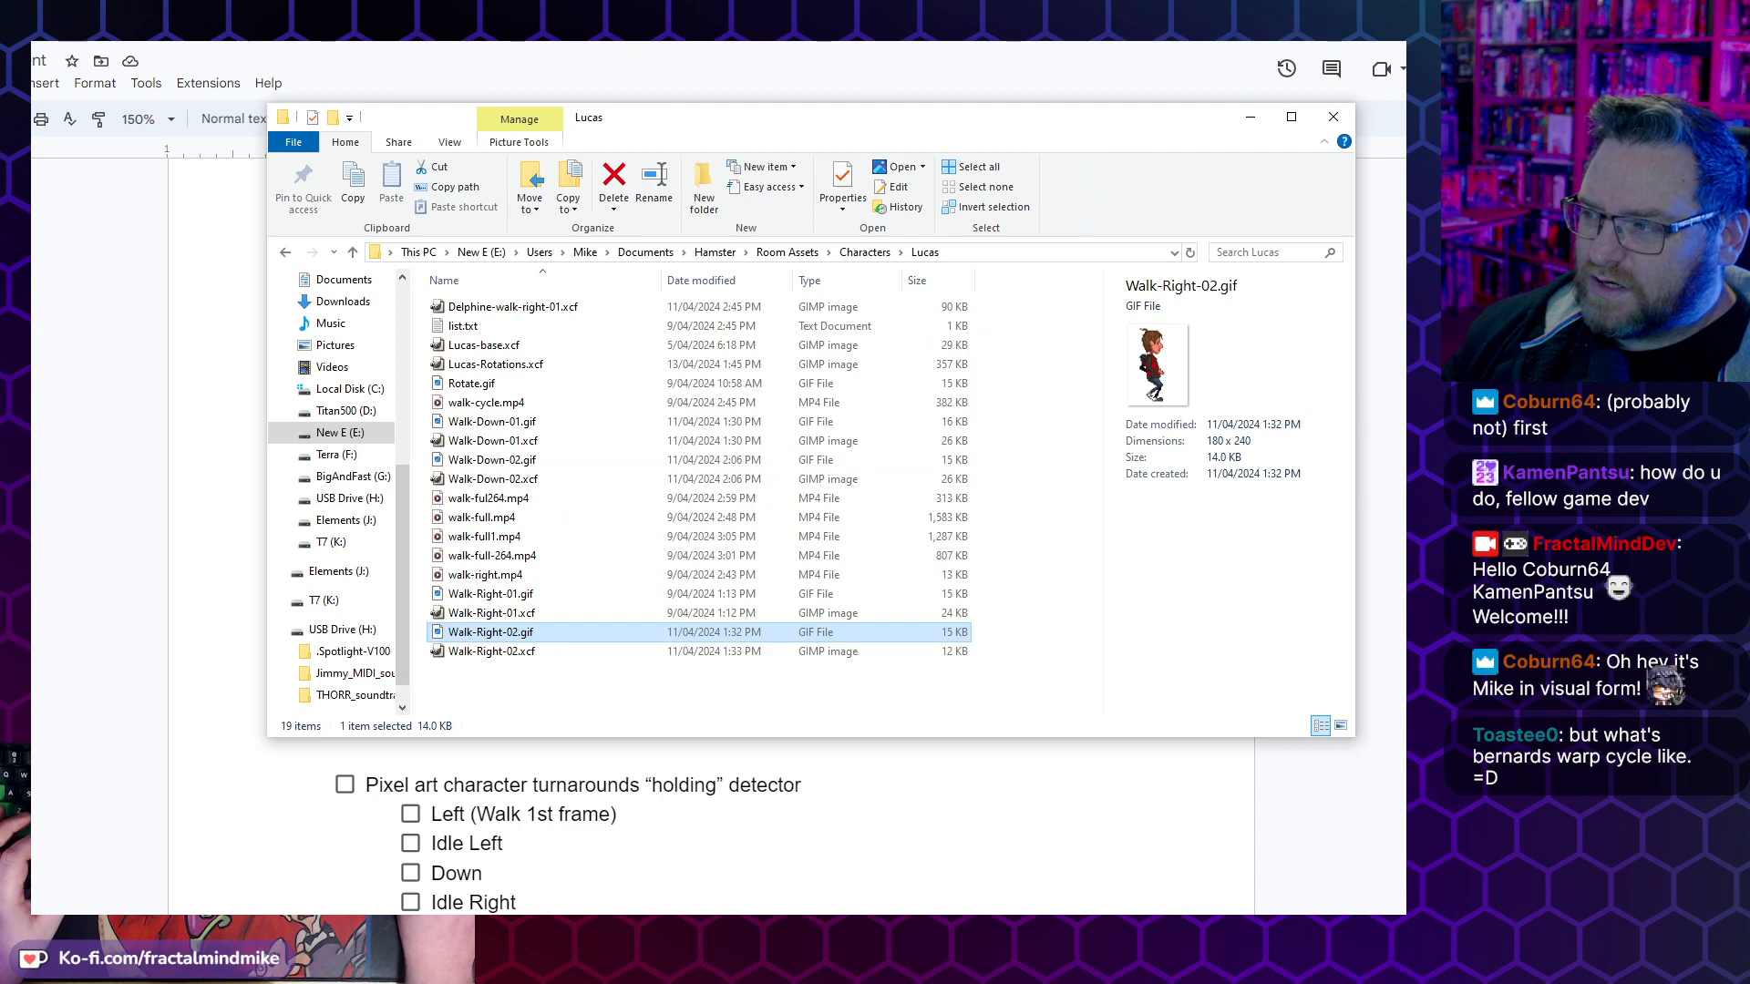
pyautogui.press('Return')
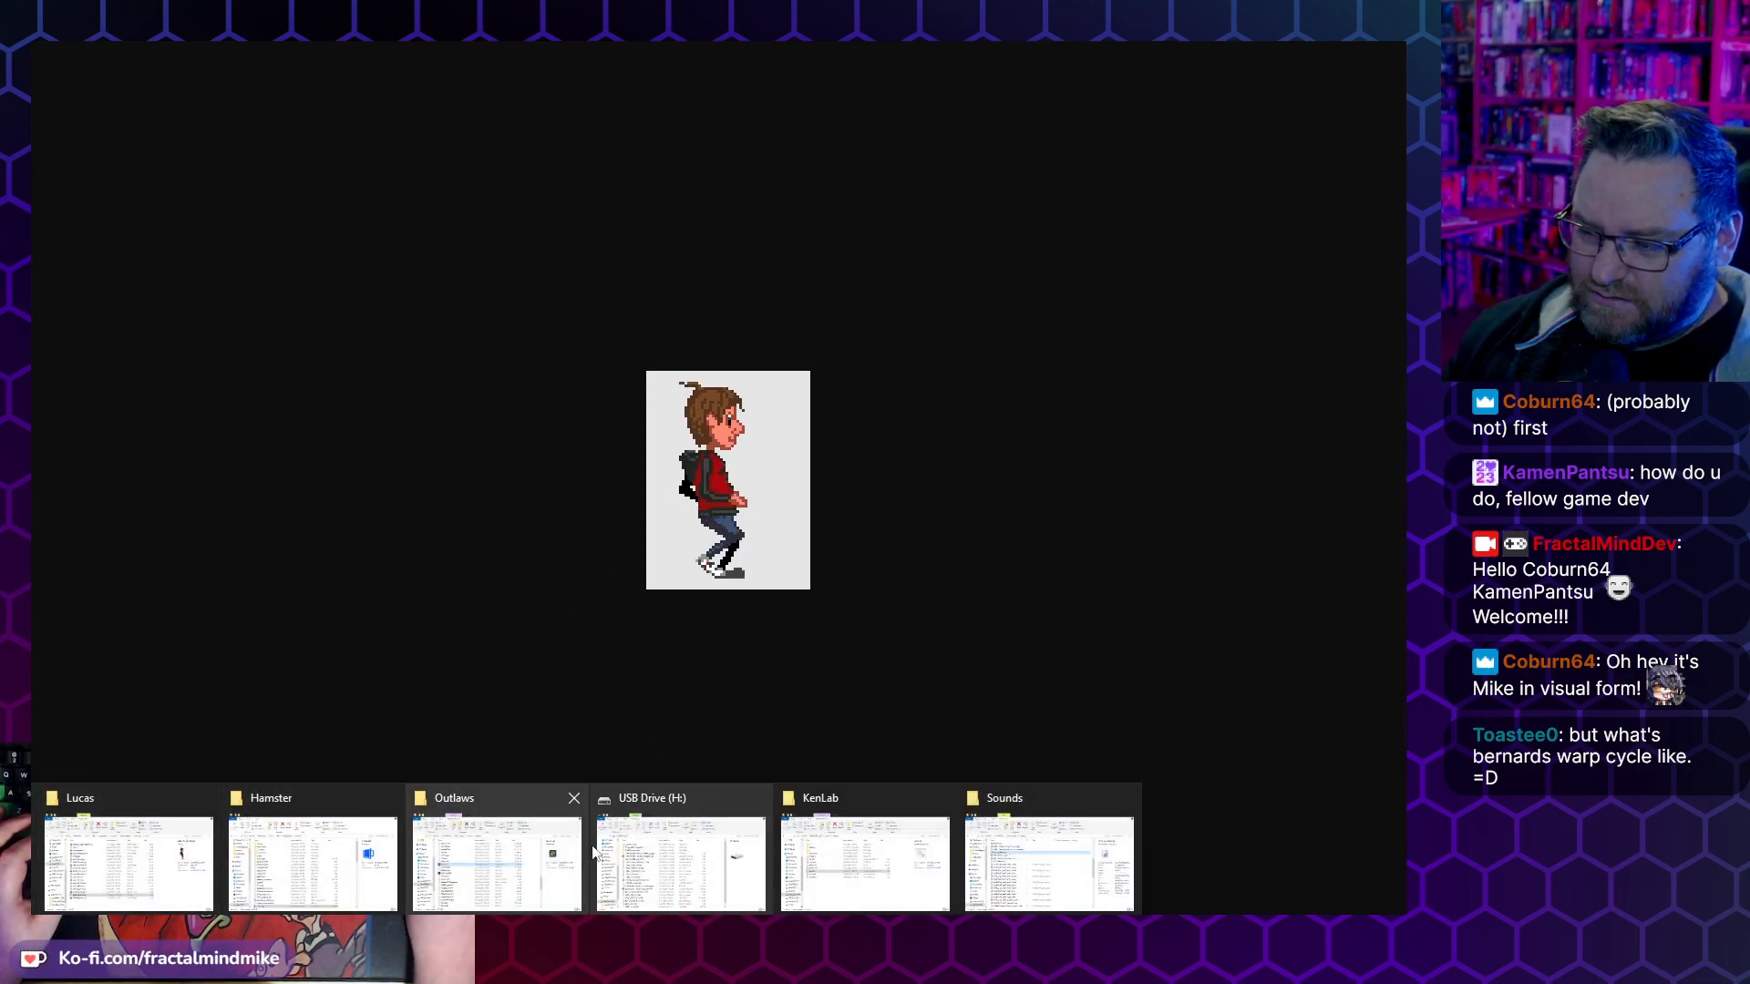
pyautogui.click(146, 823)
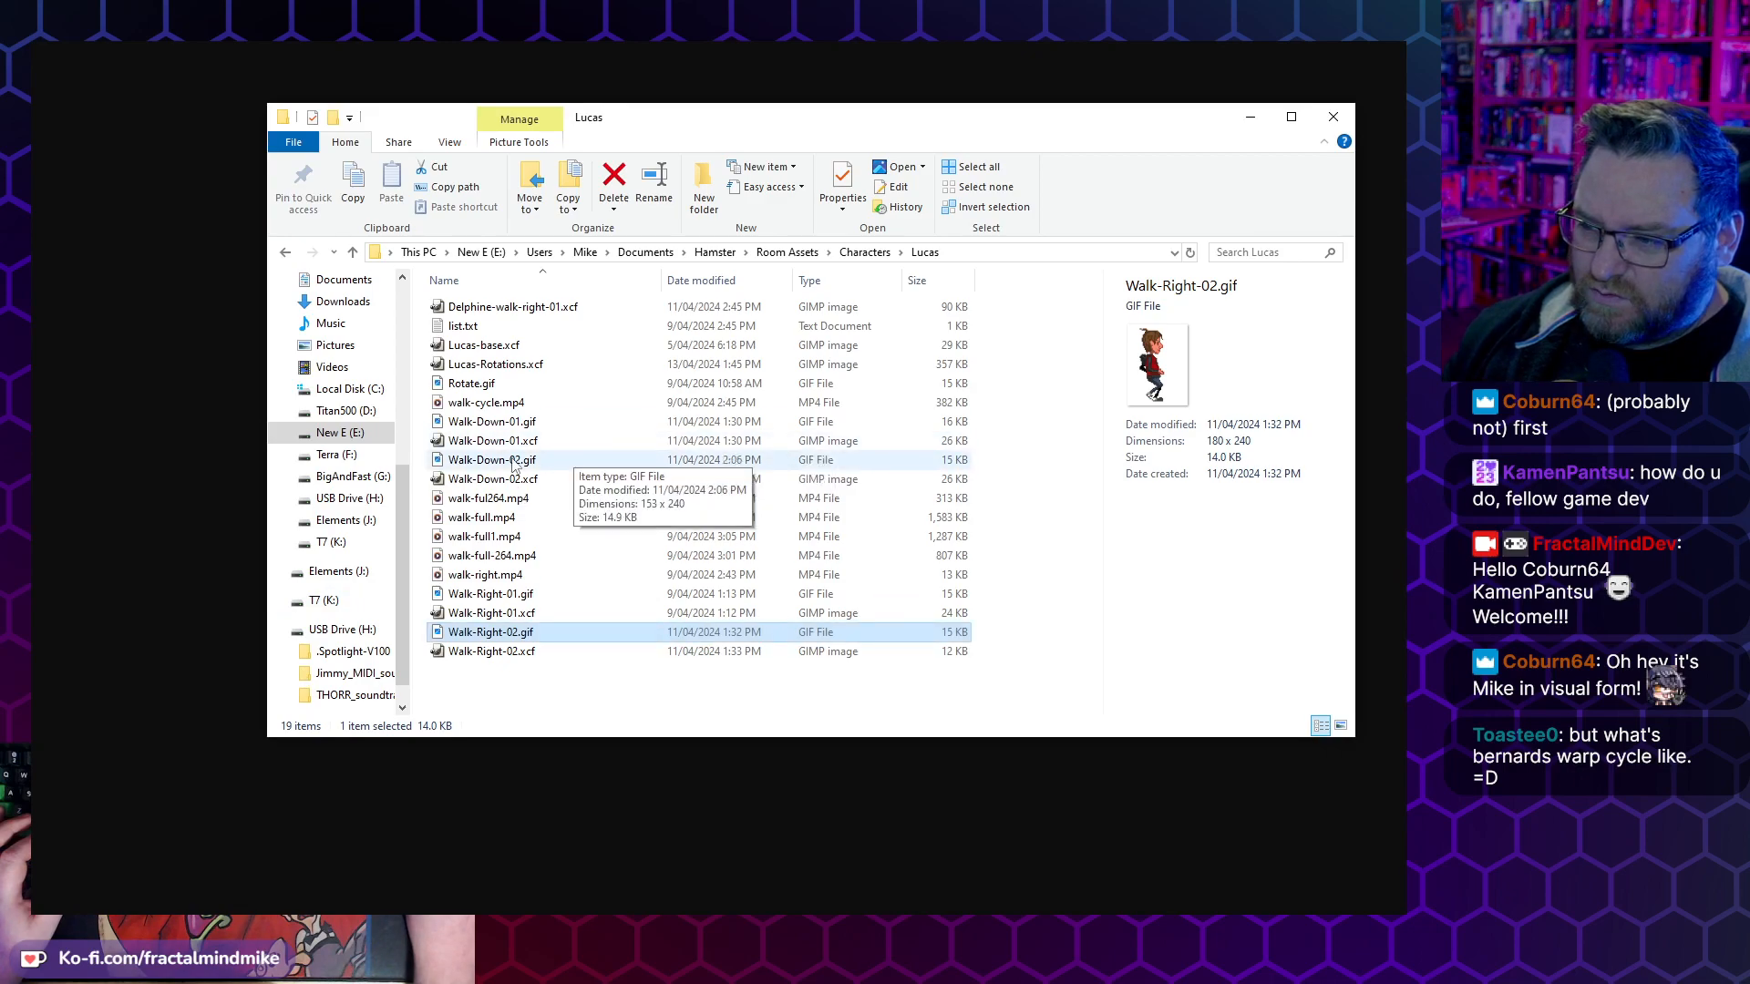
pyautogui.click(579, 459)
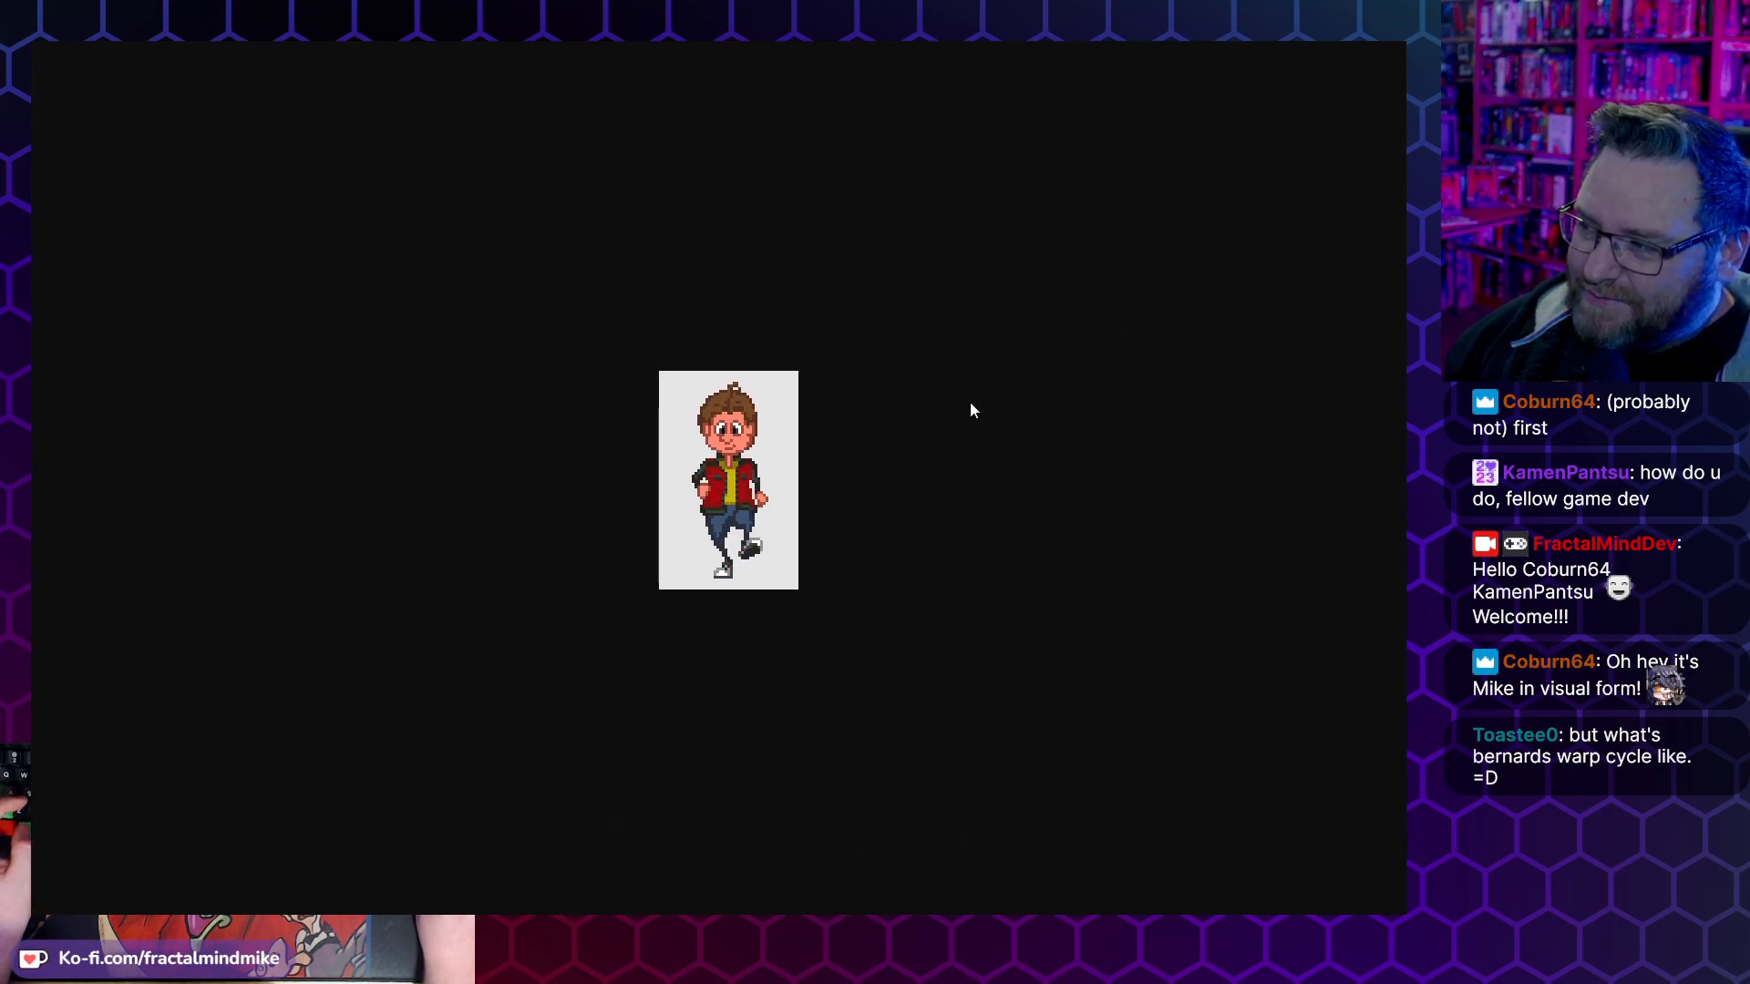
# - Return to Lucas-Rotations.xcf in GIMP and compare the side walk row with the walk-up, walk-down and turnaround rows
pyautogui.moveTo(323, 930)
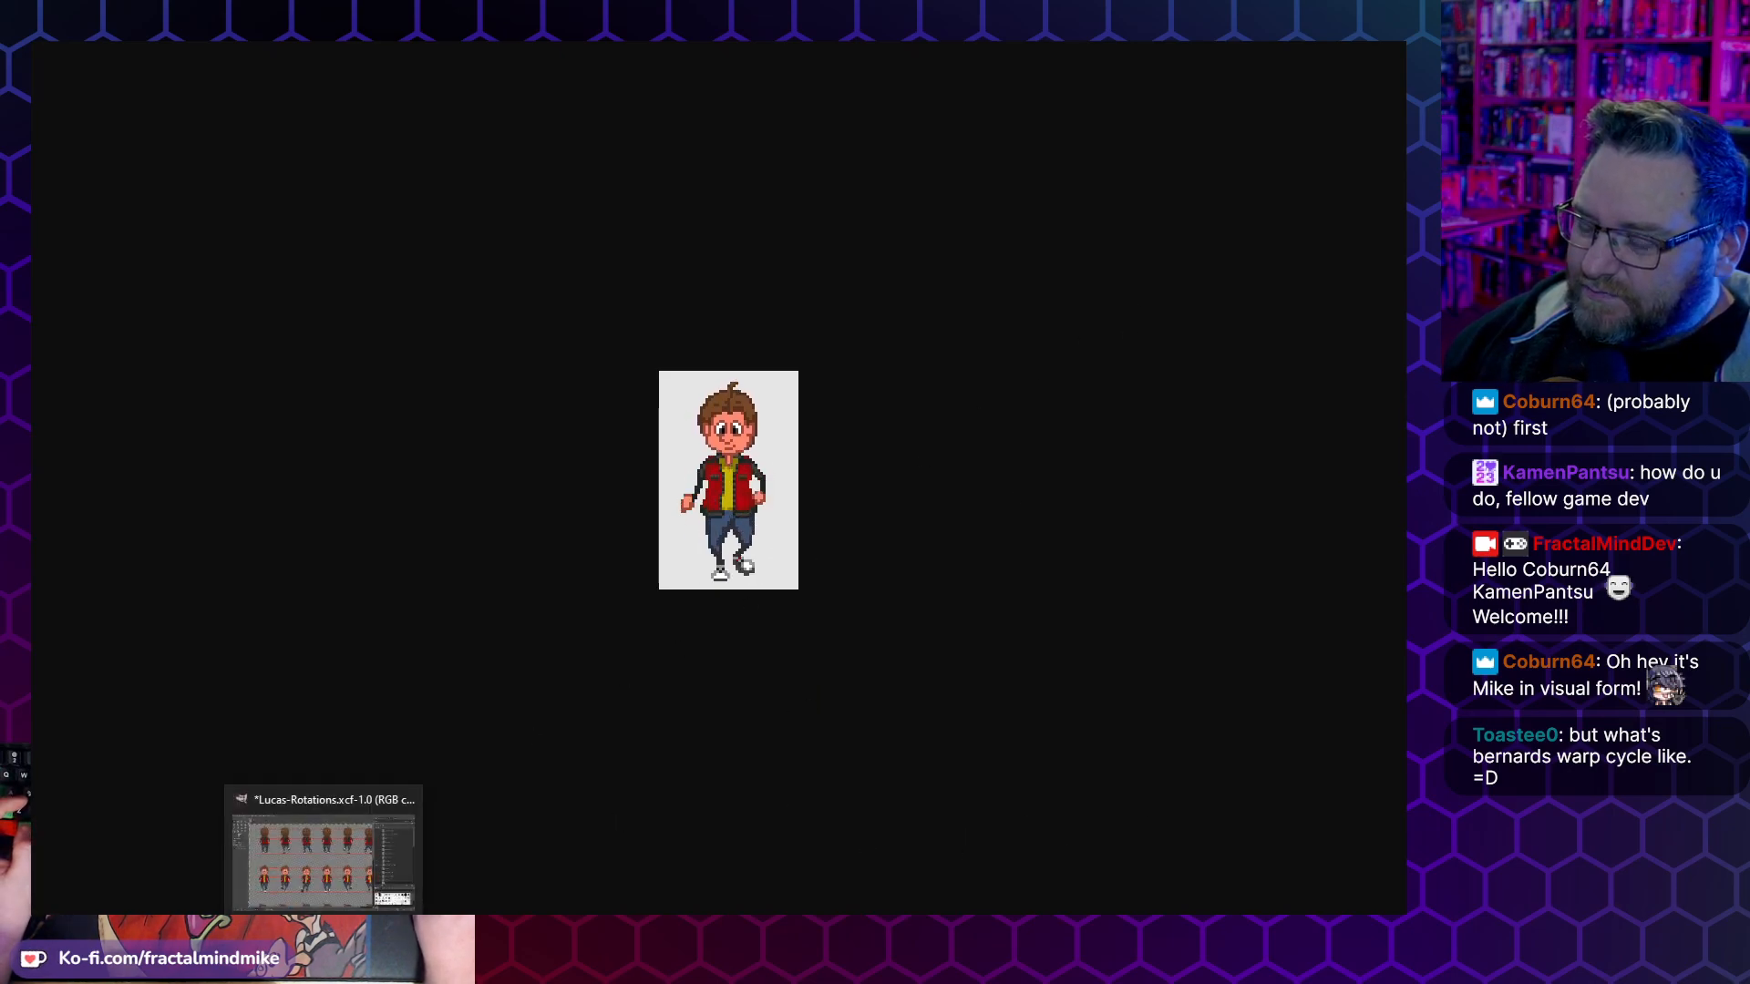
pyautogui.click(324, 852)
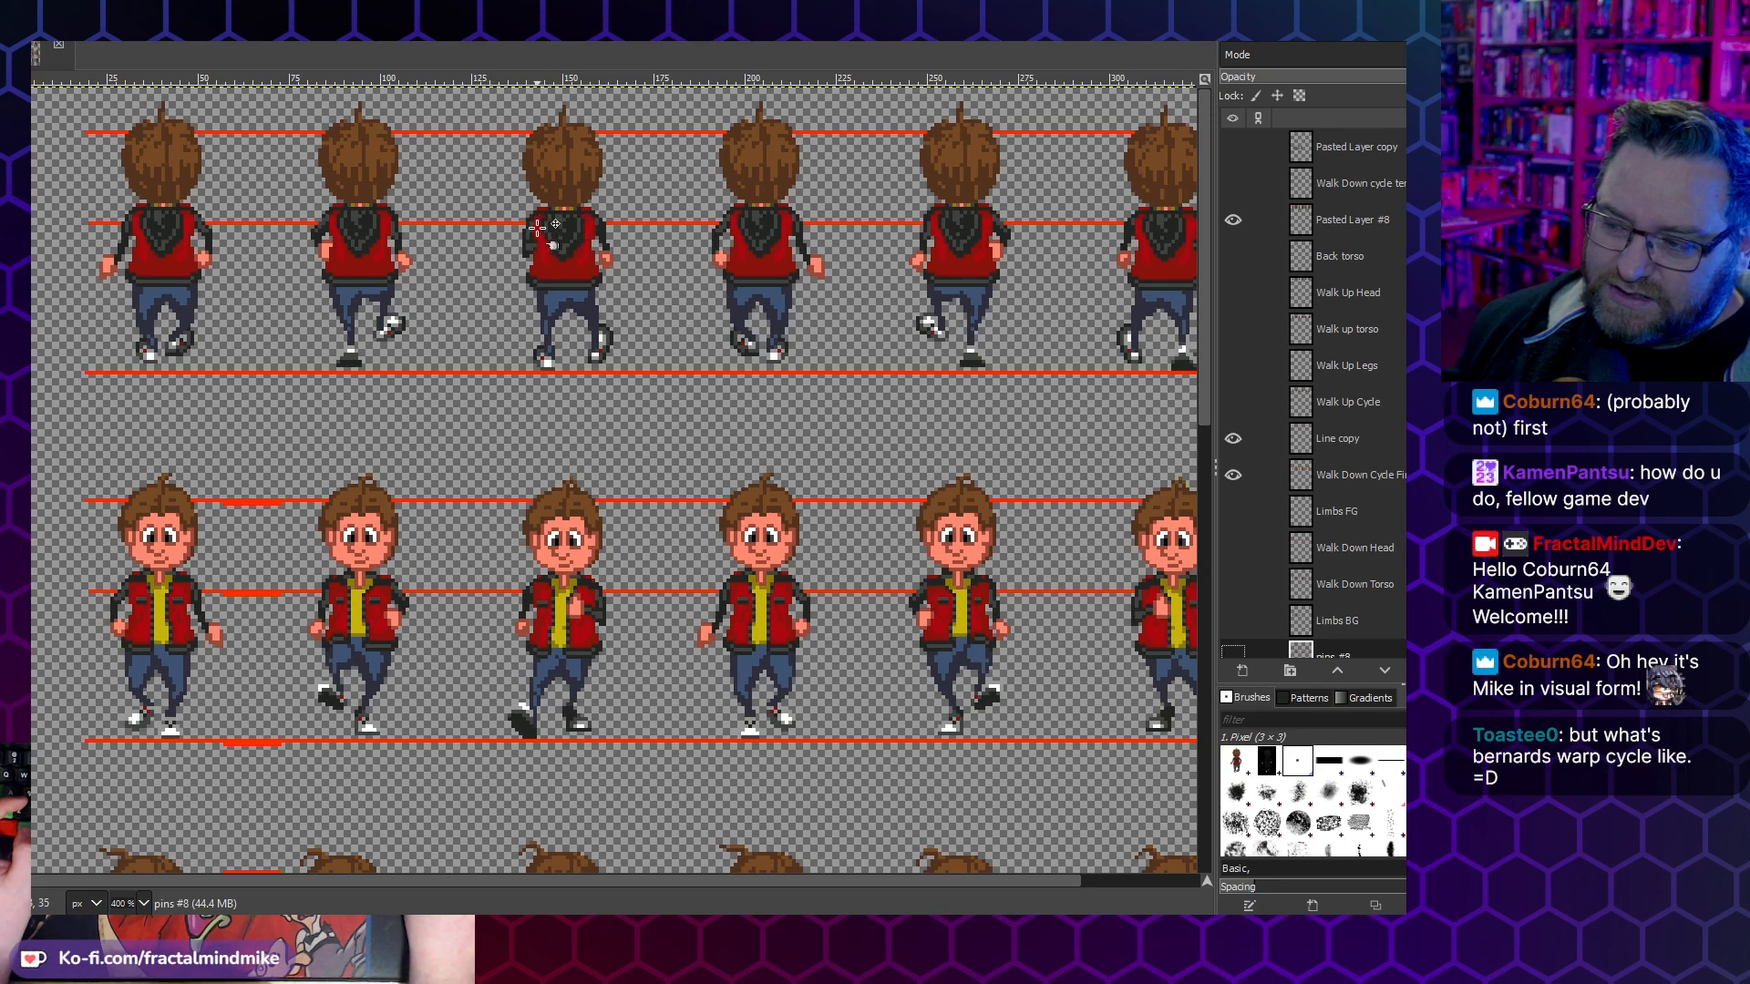
pyautogui.scroll(-10, 586, 247)
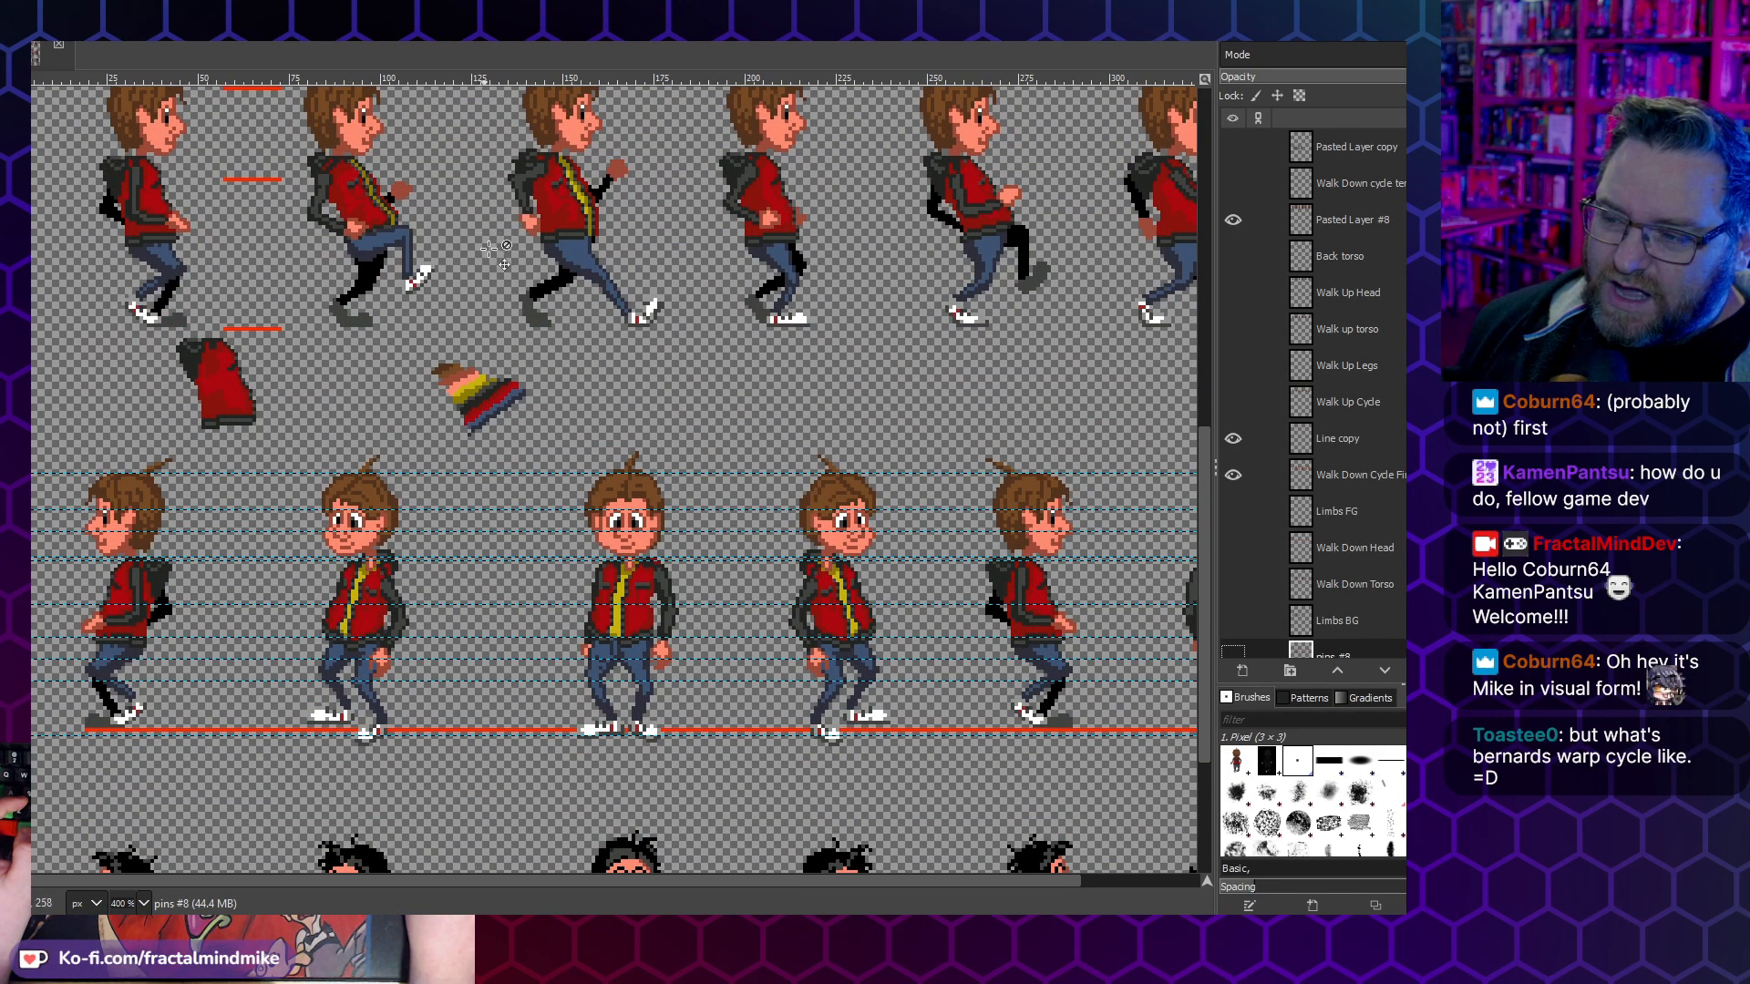
pyautogui.scroll(5, 532, 272)
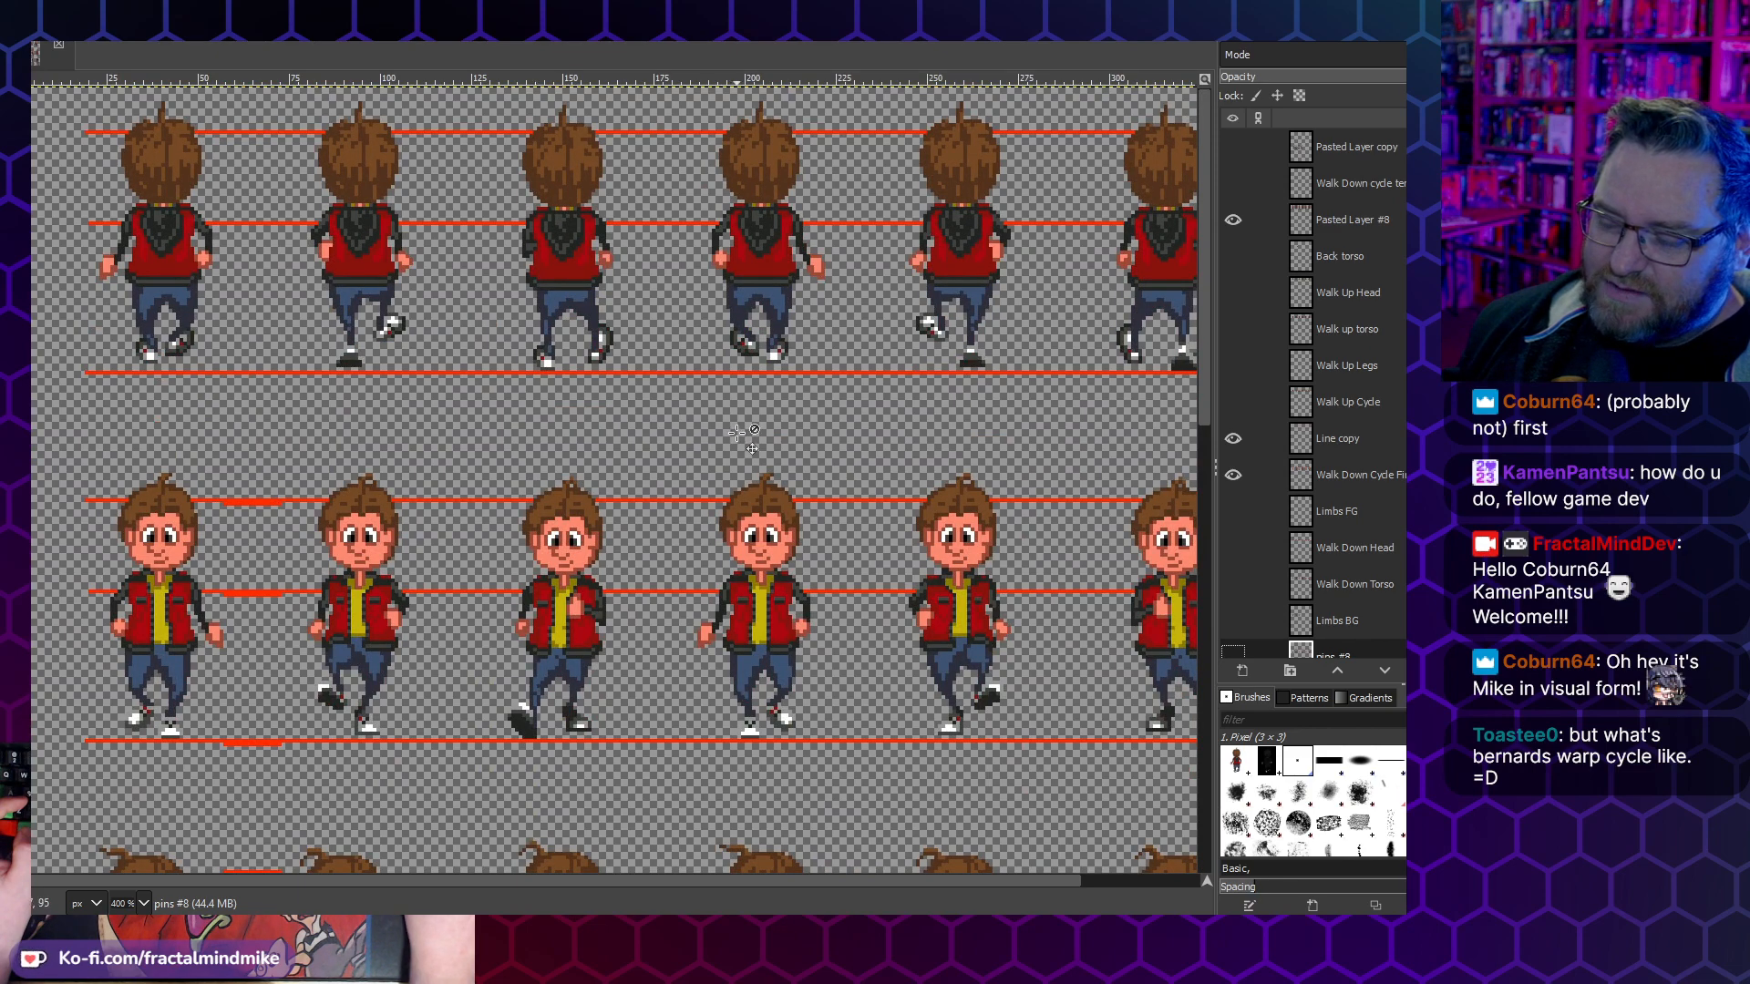
pyautogui.scroll(-4, 739, 433)
pyautogui.scroll(4, 708, 553)
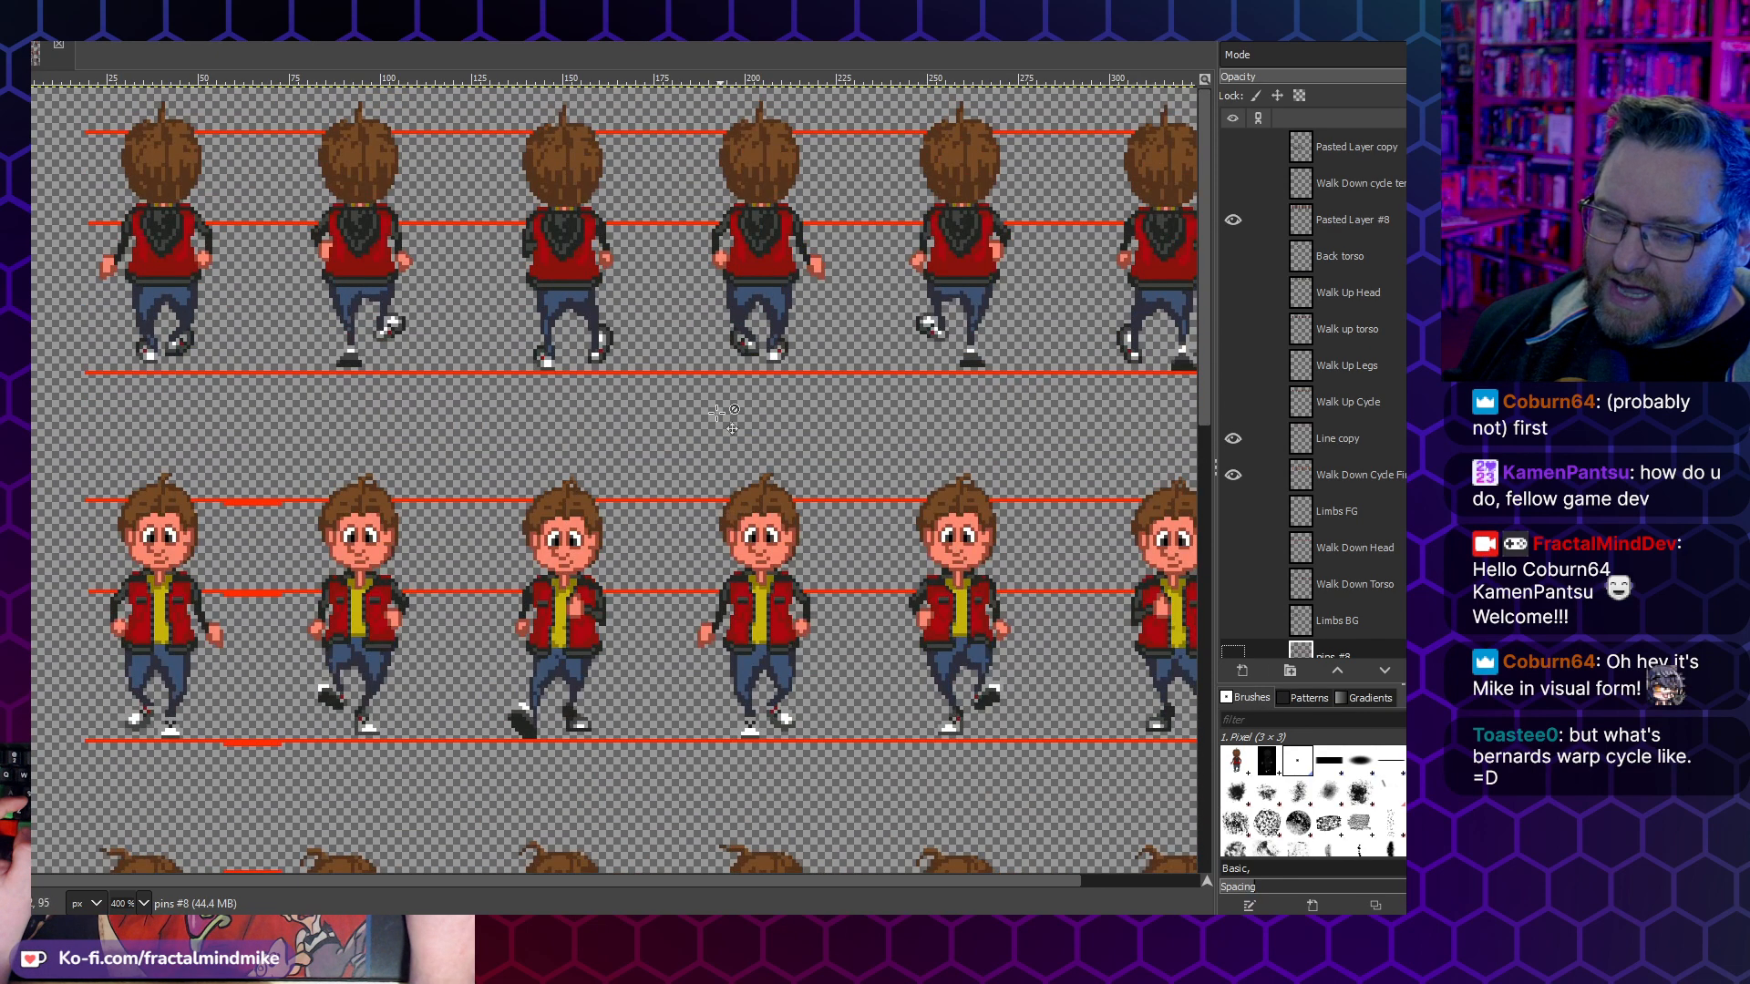
pyautogui.scroll(-6, 706, 301)
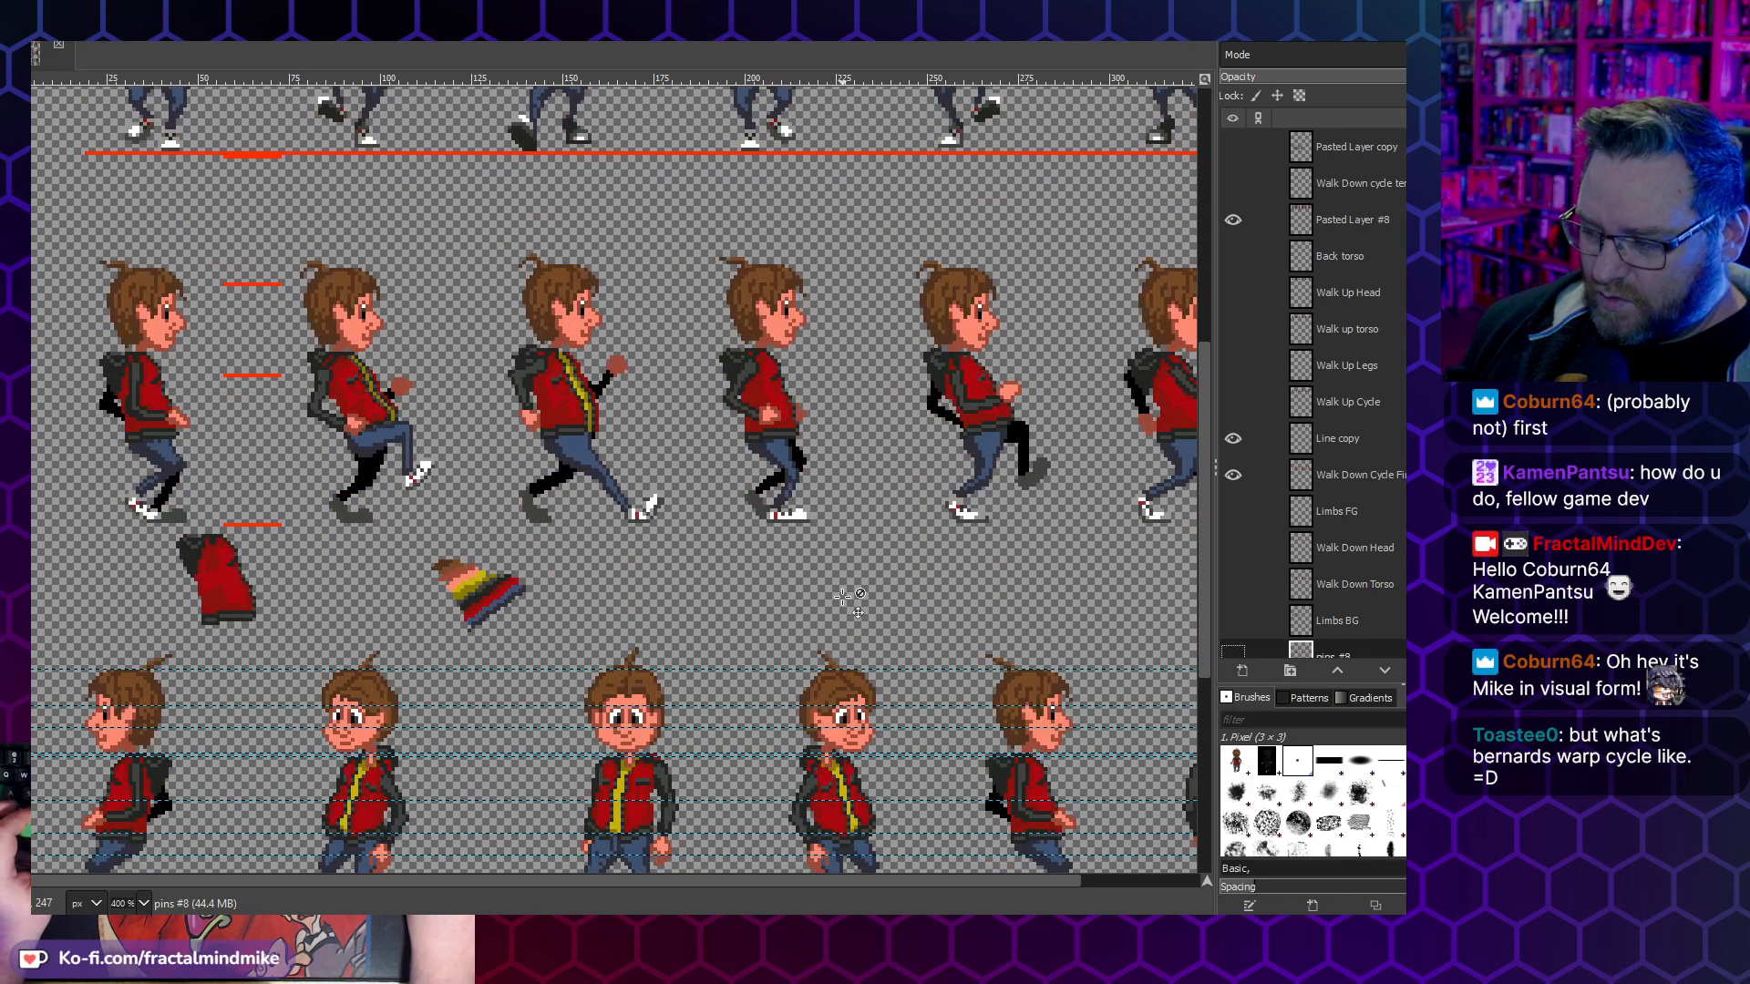
pyautogui.hscroll(3, 747, 627)
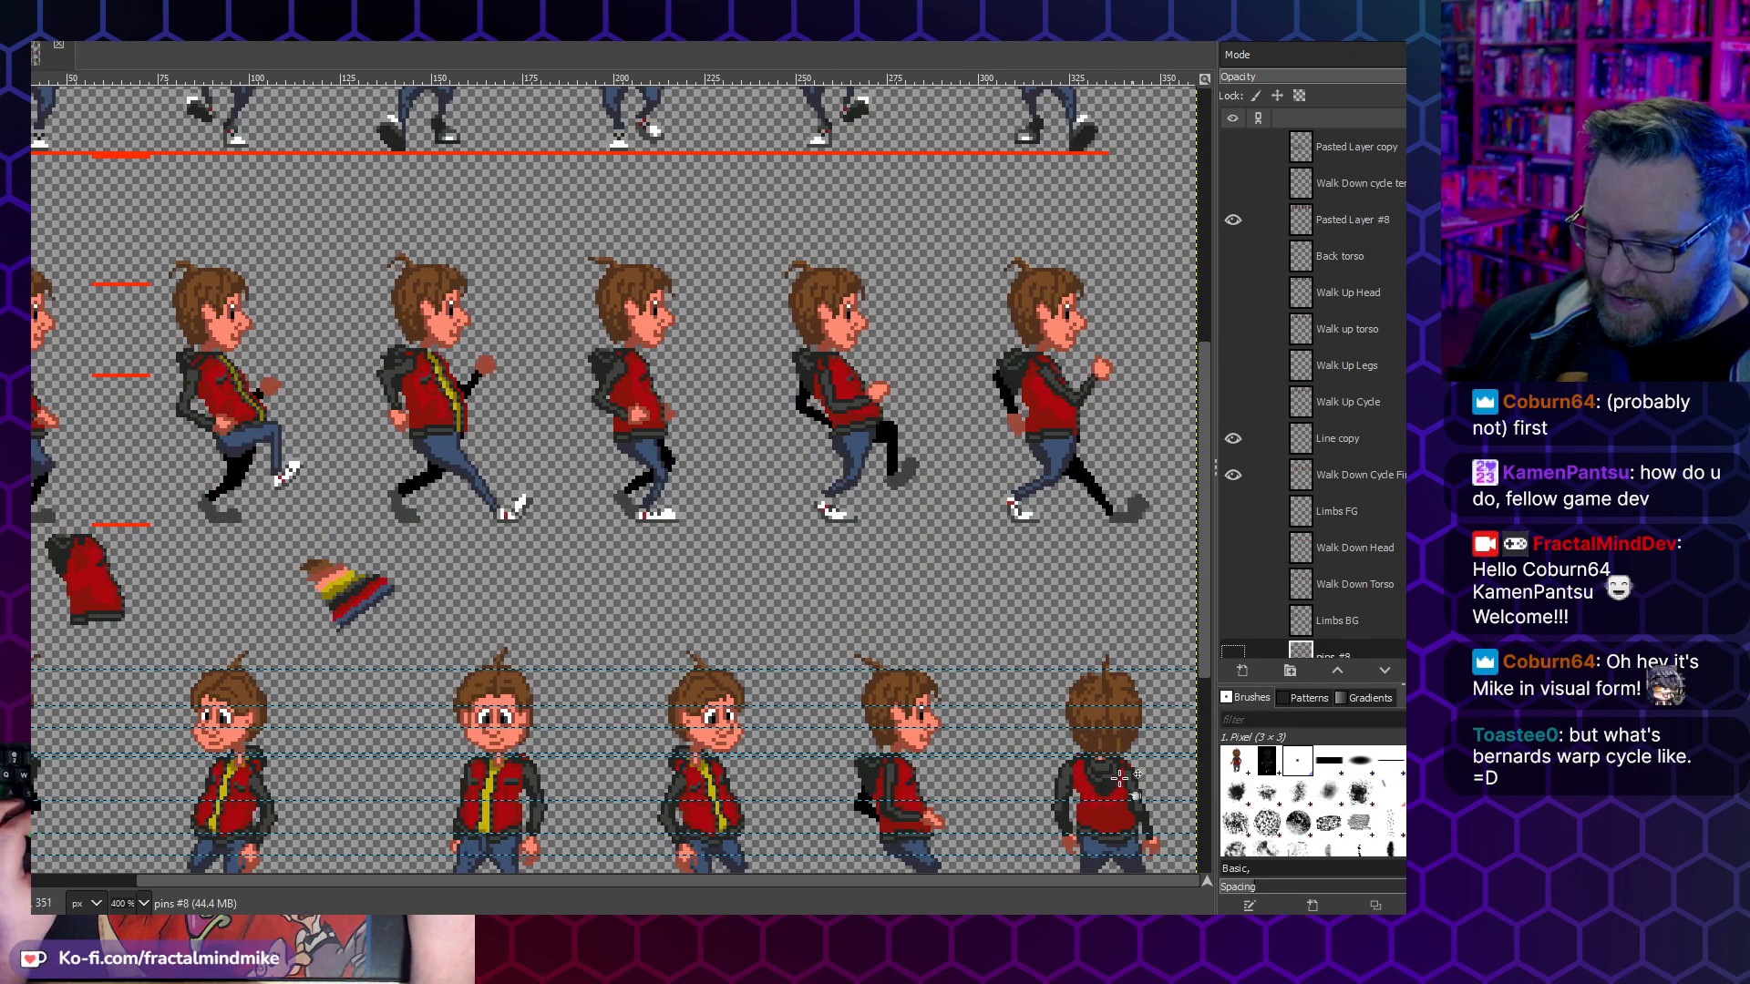
pyautogui.scroll(-3, 1138, 765)
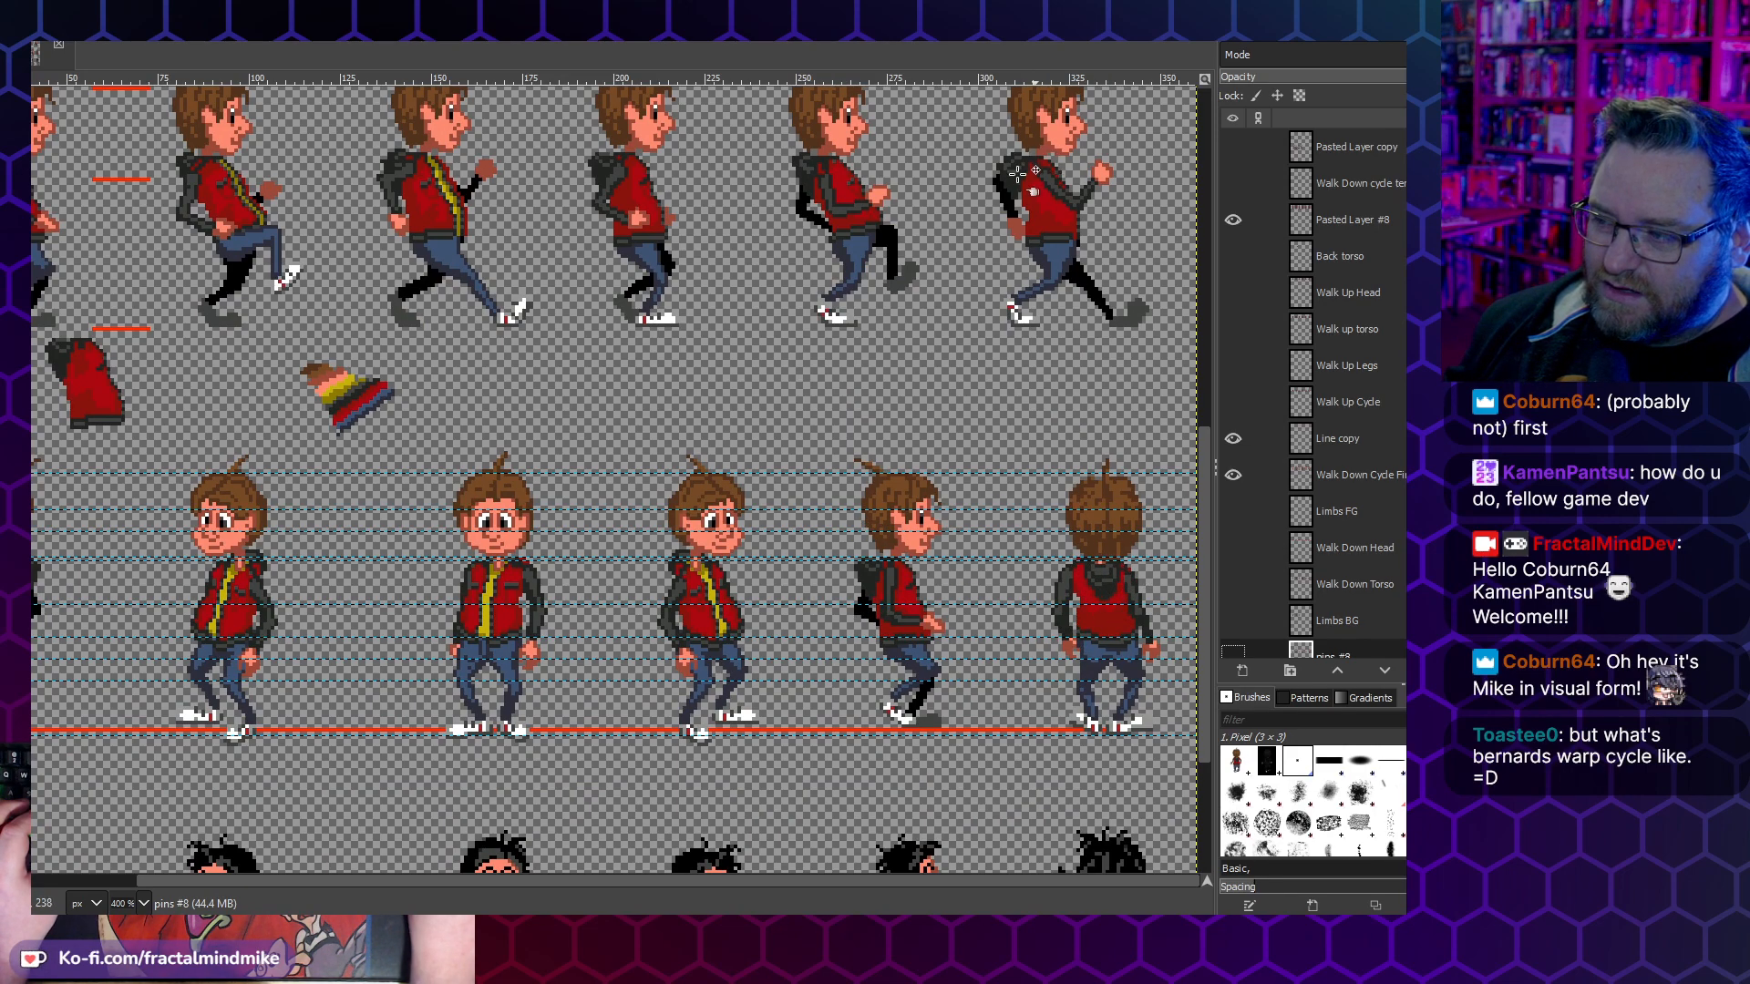
pyautogui.scroll(12, 1053, 560)
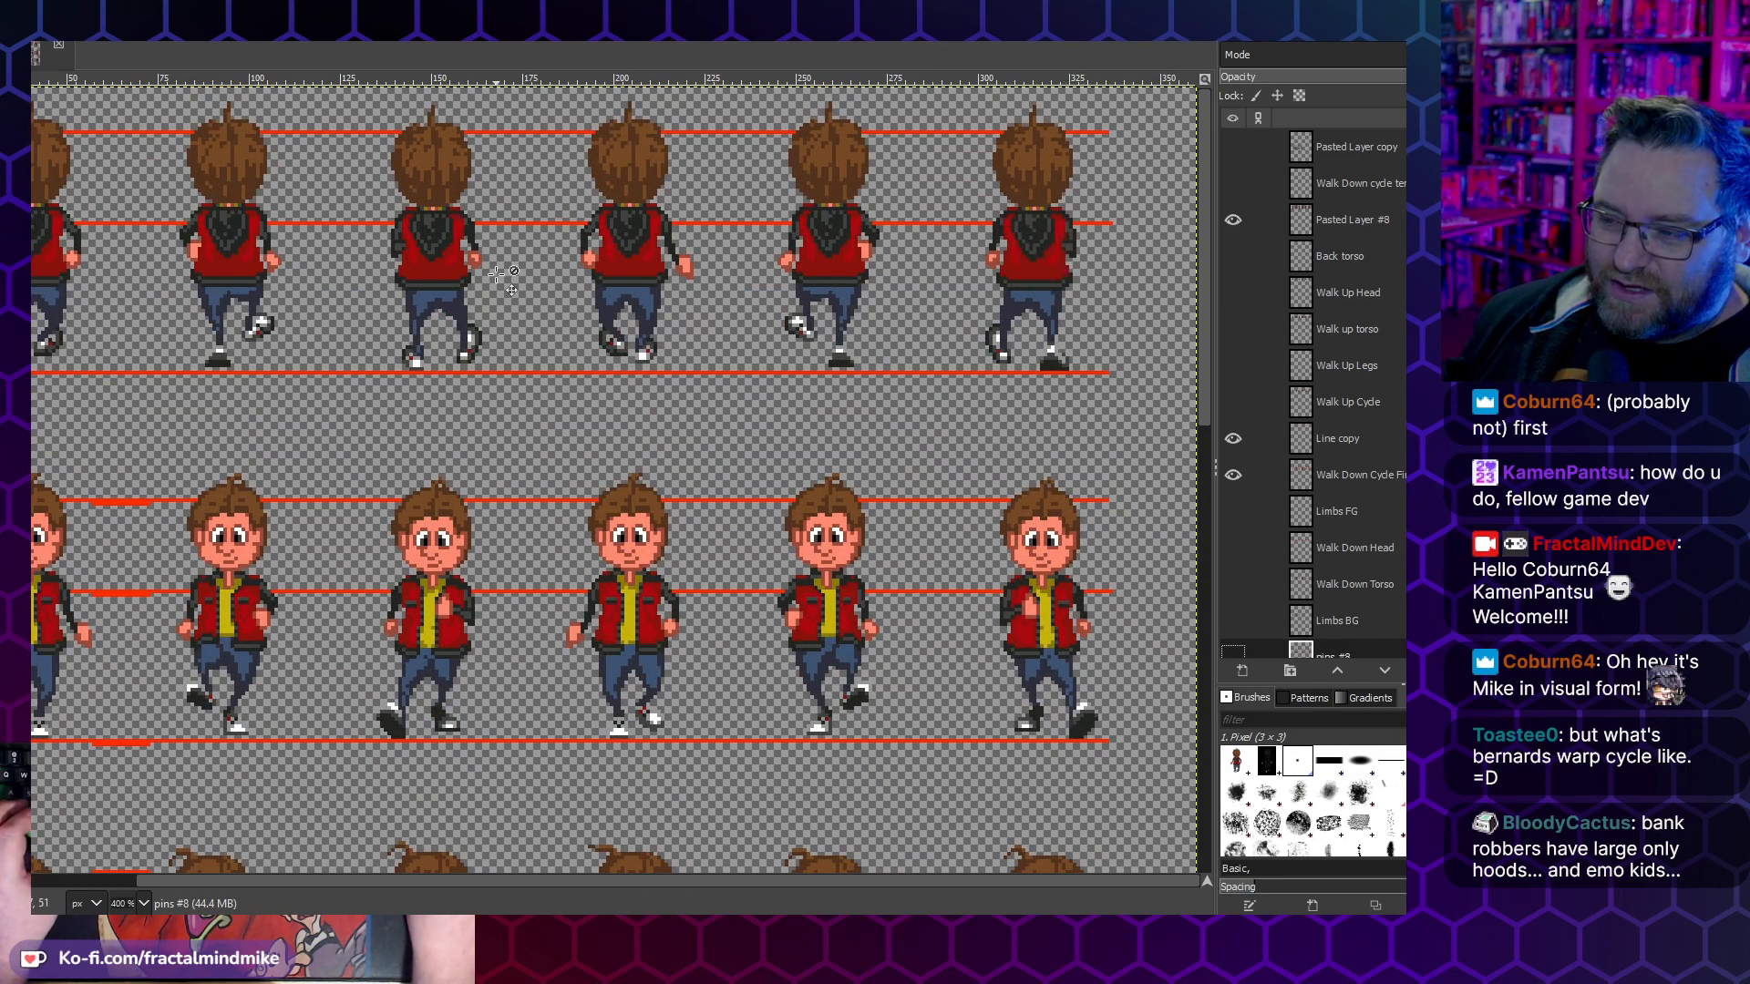
pyautogui.hscroll(-3, 496, 274)
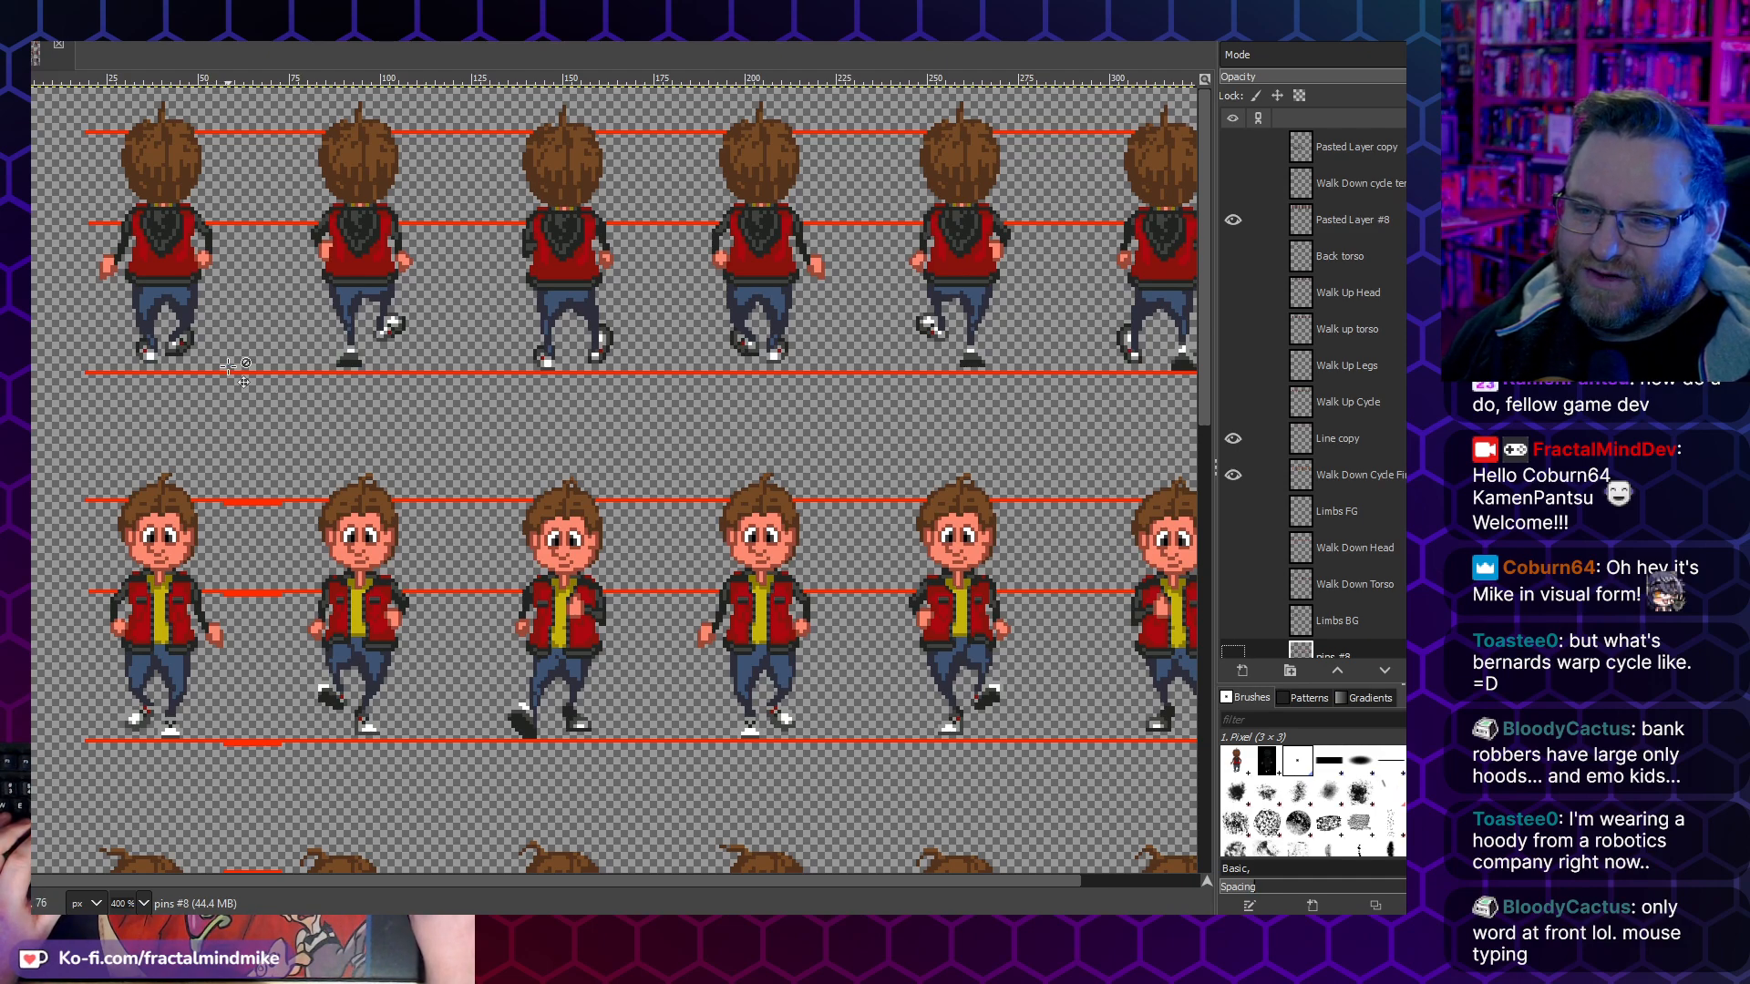
# - Examine the legs and shoes of the first two walk-up frames up close
pyautogui.scroll(2, 150, 312)
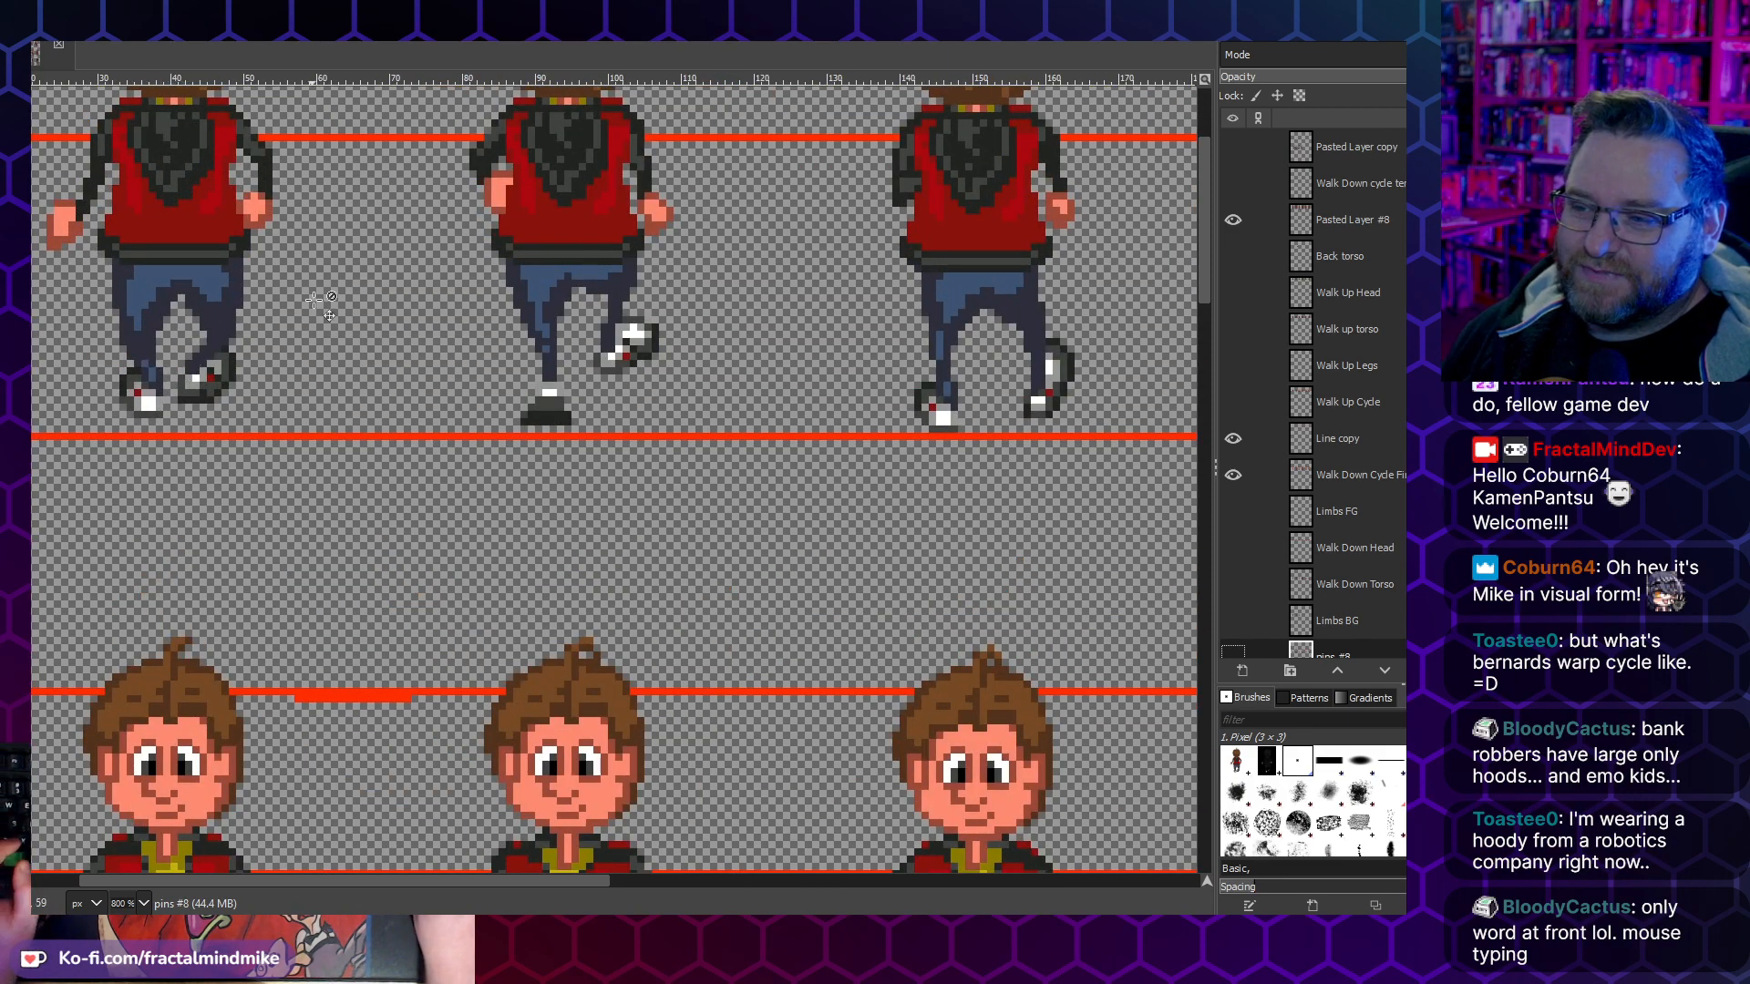
pyautogui.scroll(2, 193, 406)
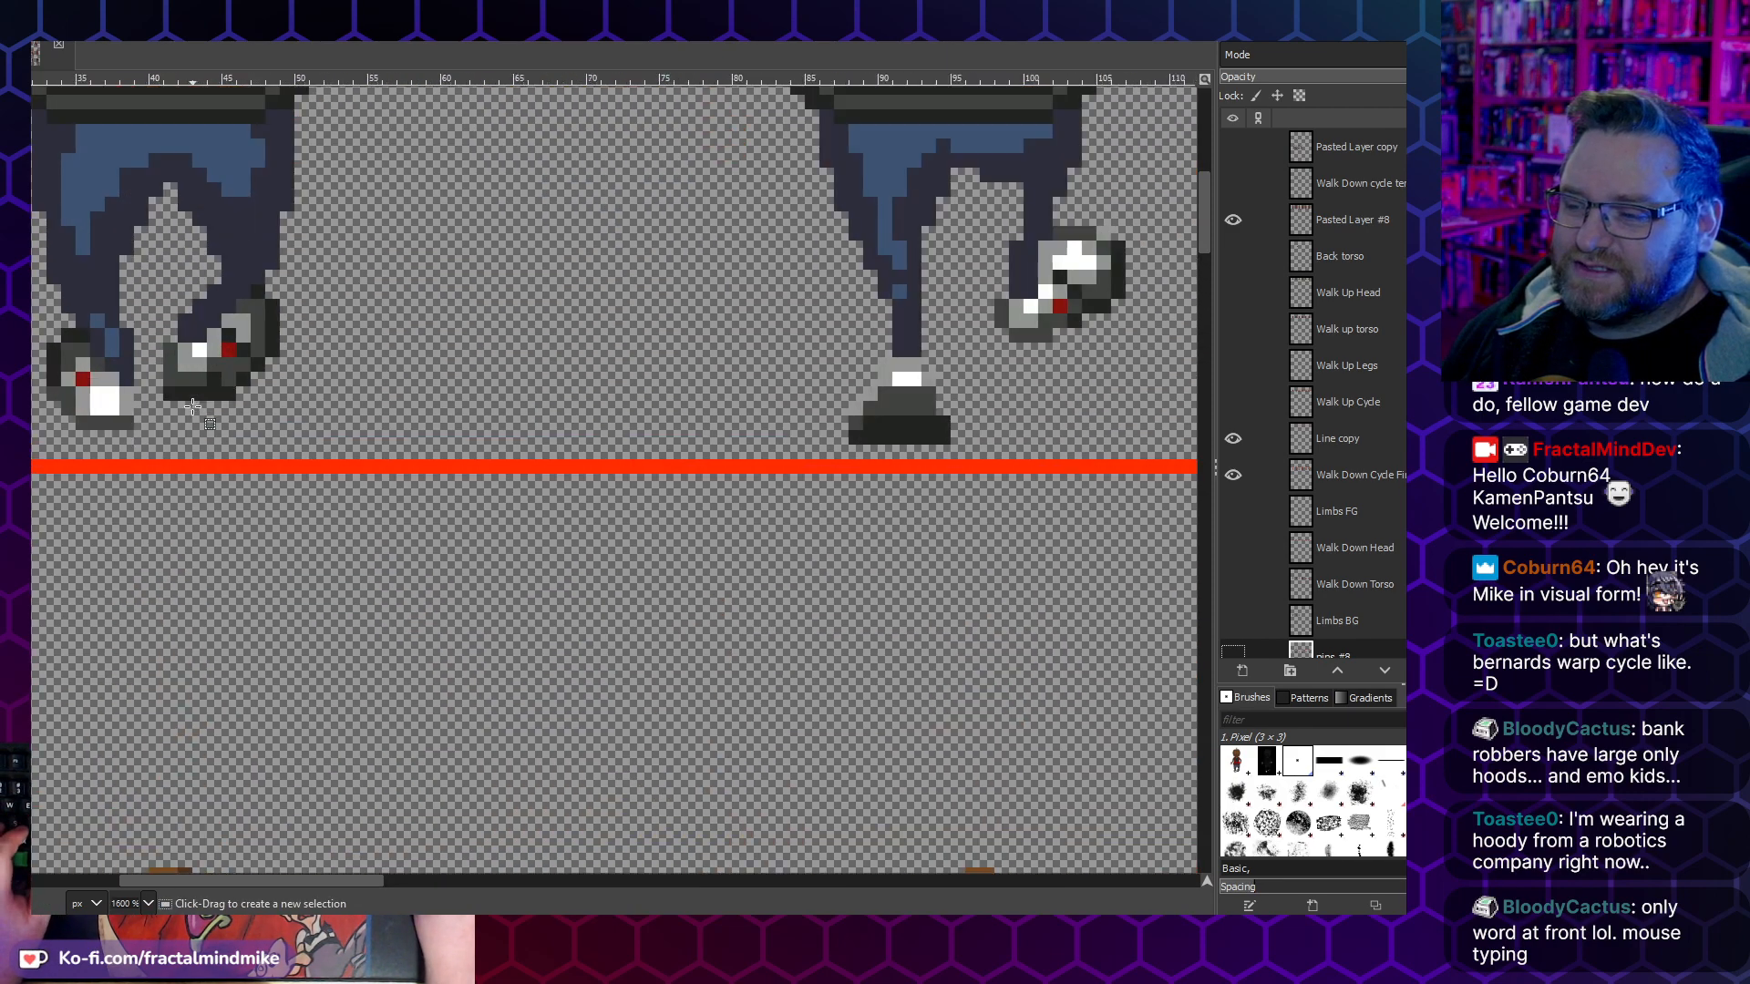
pyautogui.scroll(-5, 239, 367)
pyautogui.scroll(5, 208, 358)
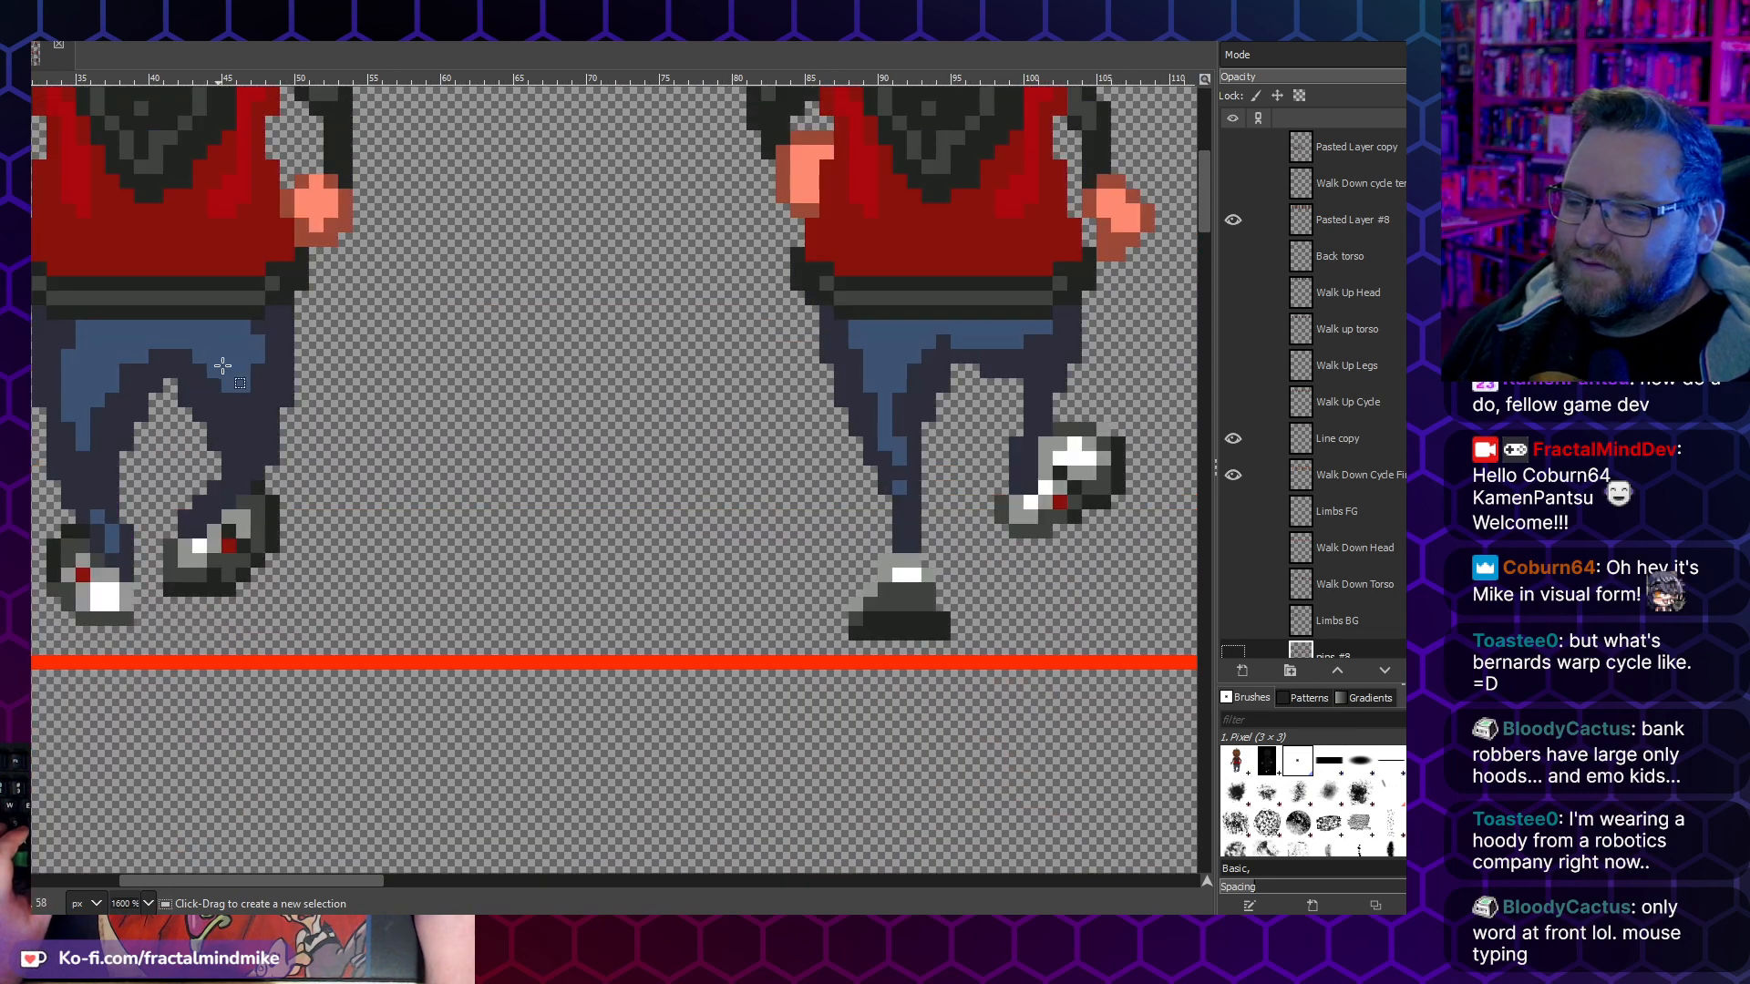
pyautogui.hscroll(-5, 339, 432)
pyautogui.hscroll(7, 673, 427)
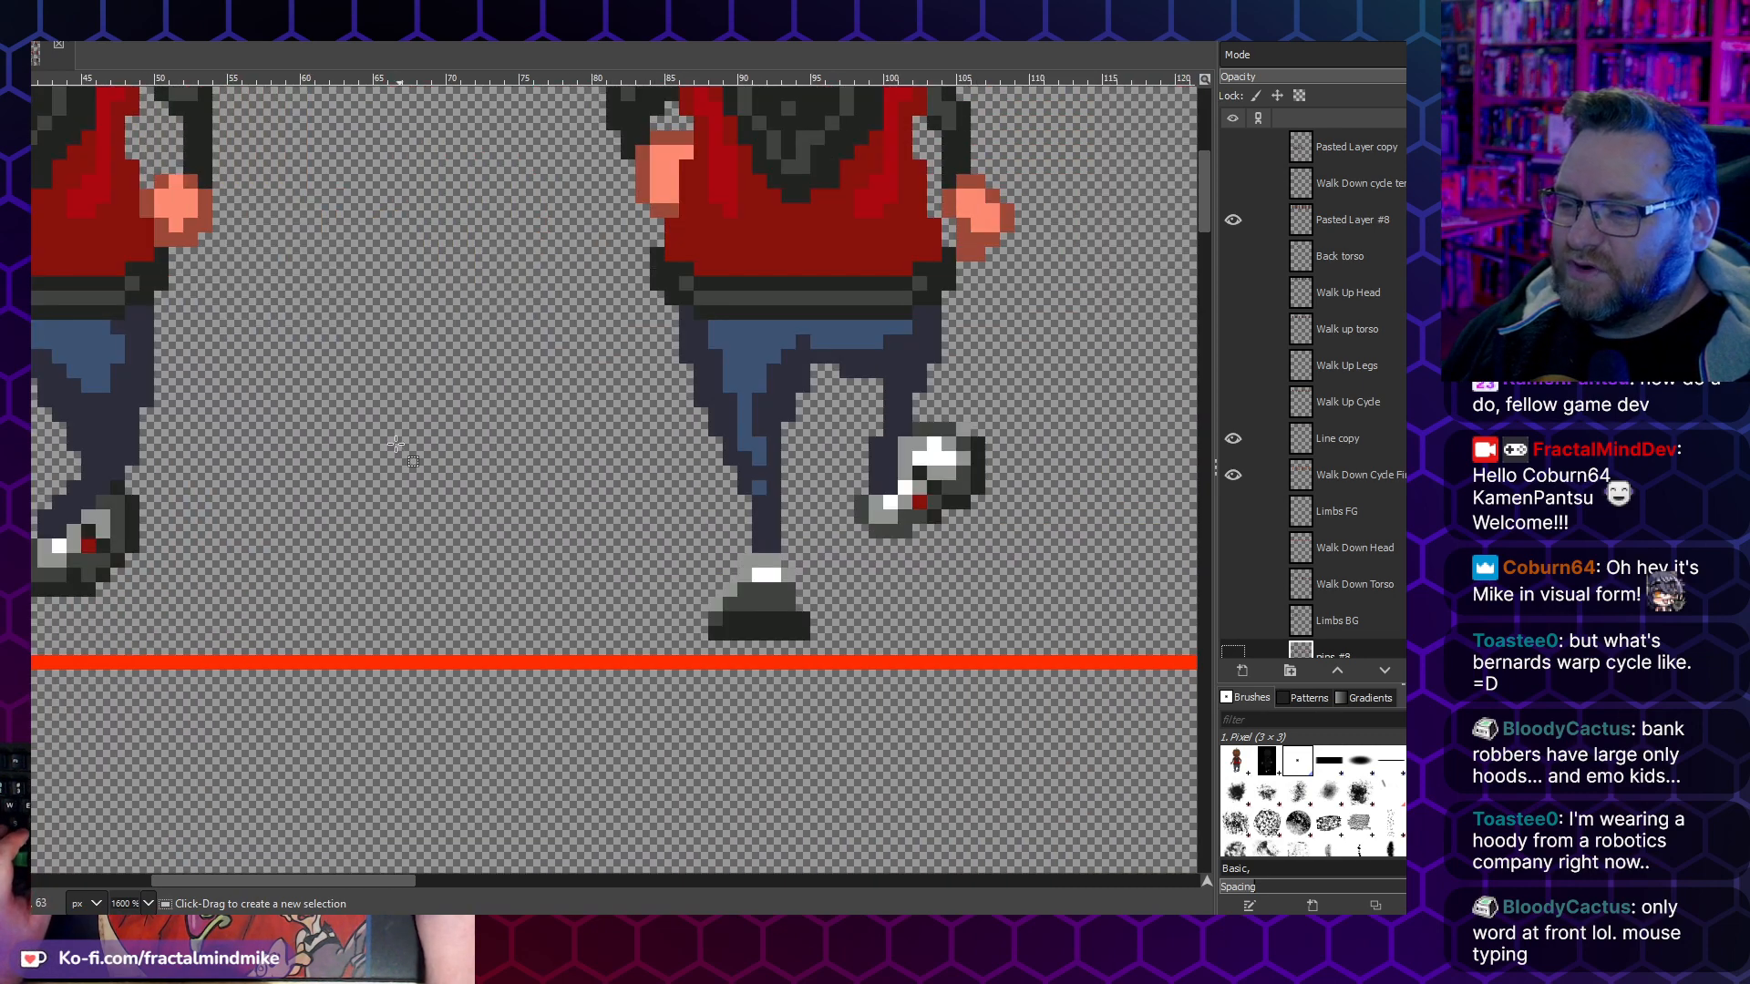
pyautogui.hscroll(-4, 415, 456)
pyautogui.scroll(-2, 458, 467)
pyautogui.scroll(1, 458, 468)
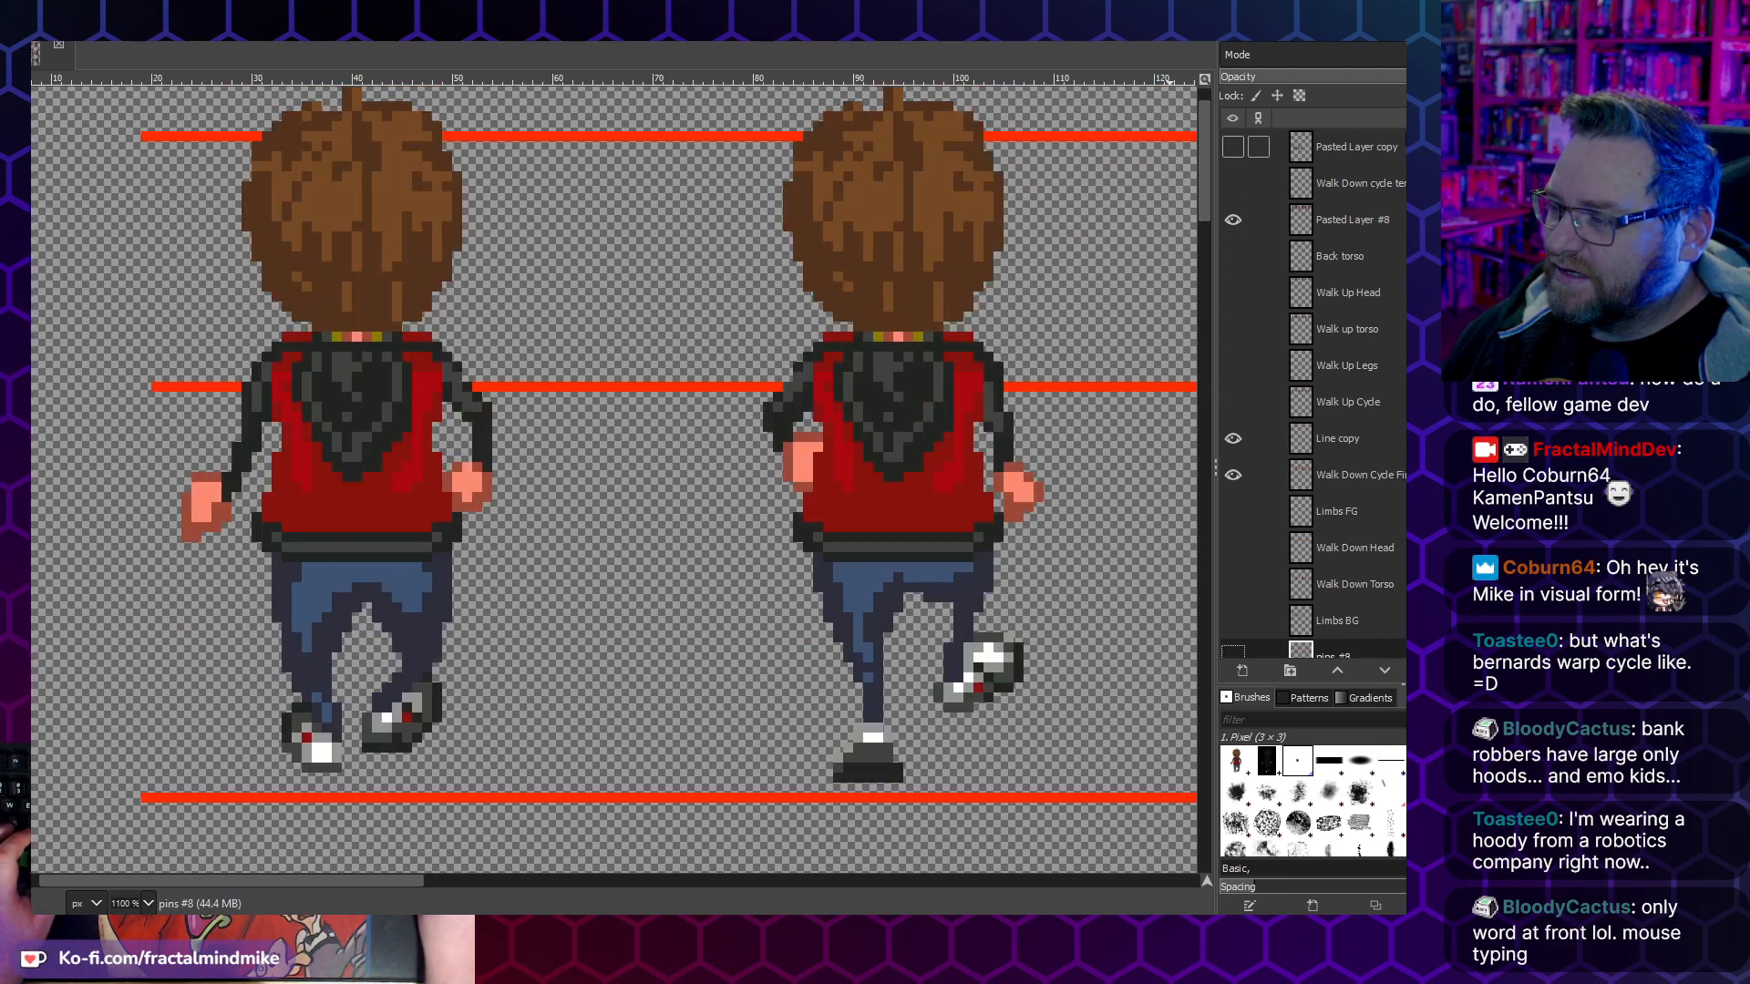
# - On the Pasted Layer #8 layer, move the left shoe of the first walk-up frame one pixel outward and anchor it
pyautogui.click(1349, 220)
pyautogui.click(1232, 219)
pyautogui.click(1232, 220)
pyautogui.scroll(1, 338, 764)
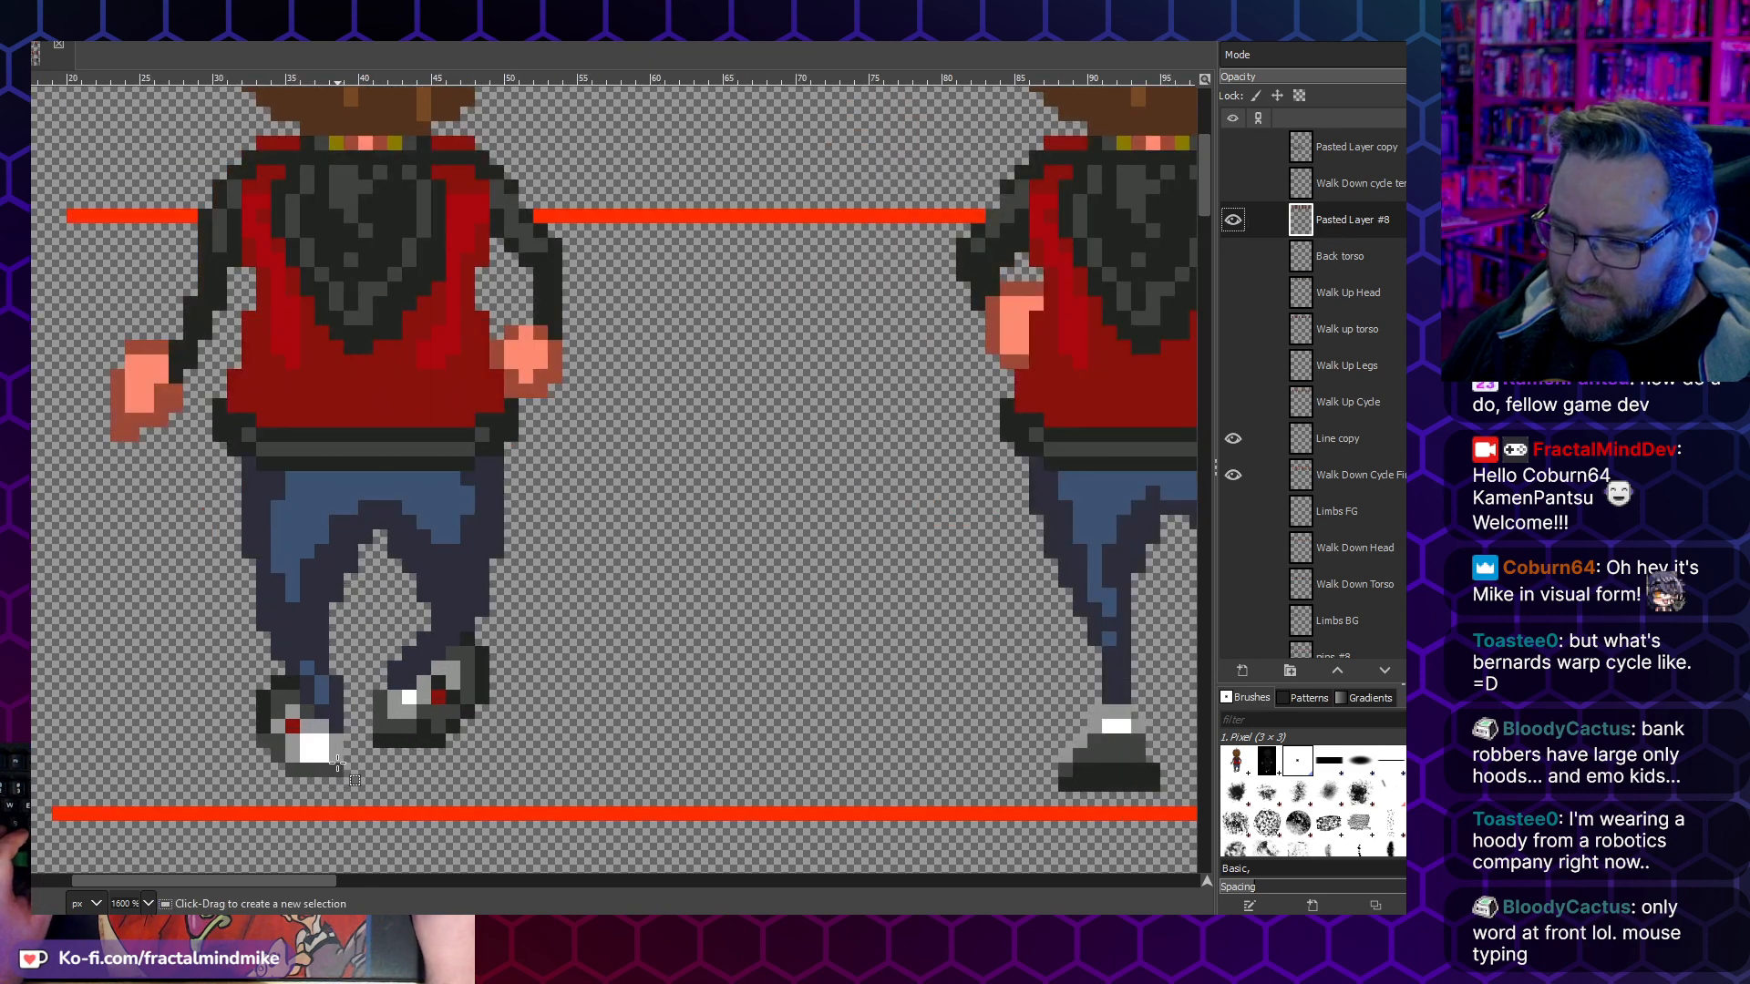
pyautogui.moveTo(346, 774); pyautogui.dragTo(242, 675)
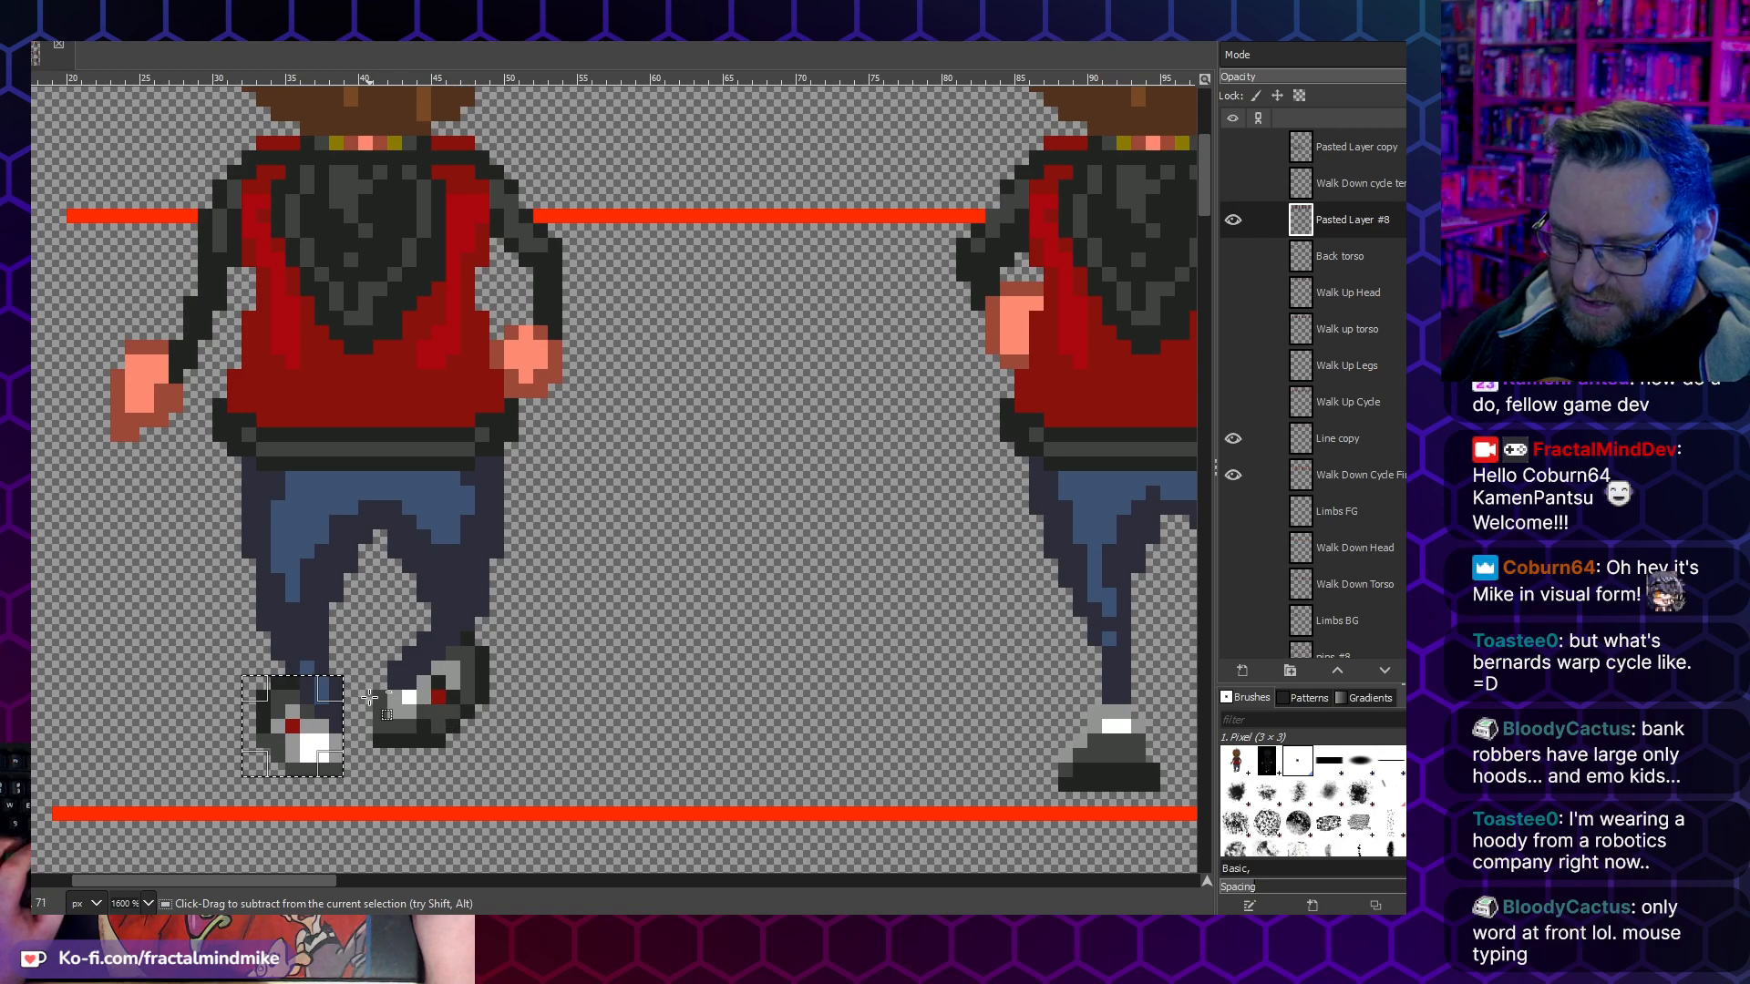
pyautogui.hotkey('ctrl', 'x')
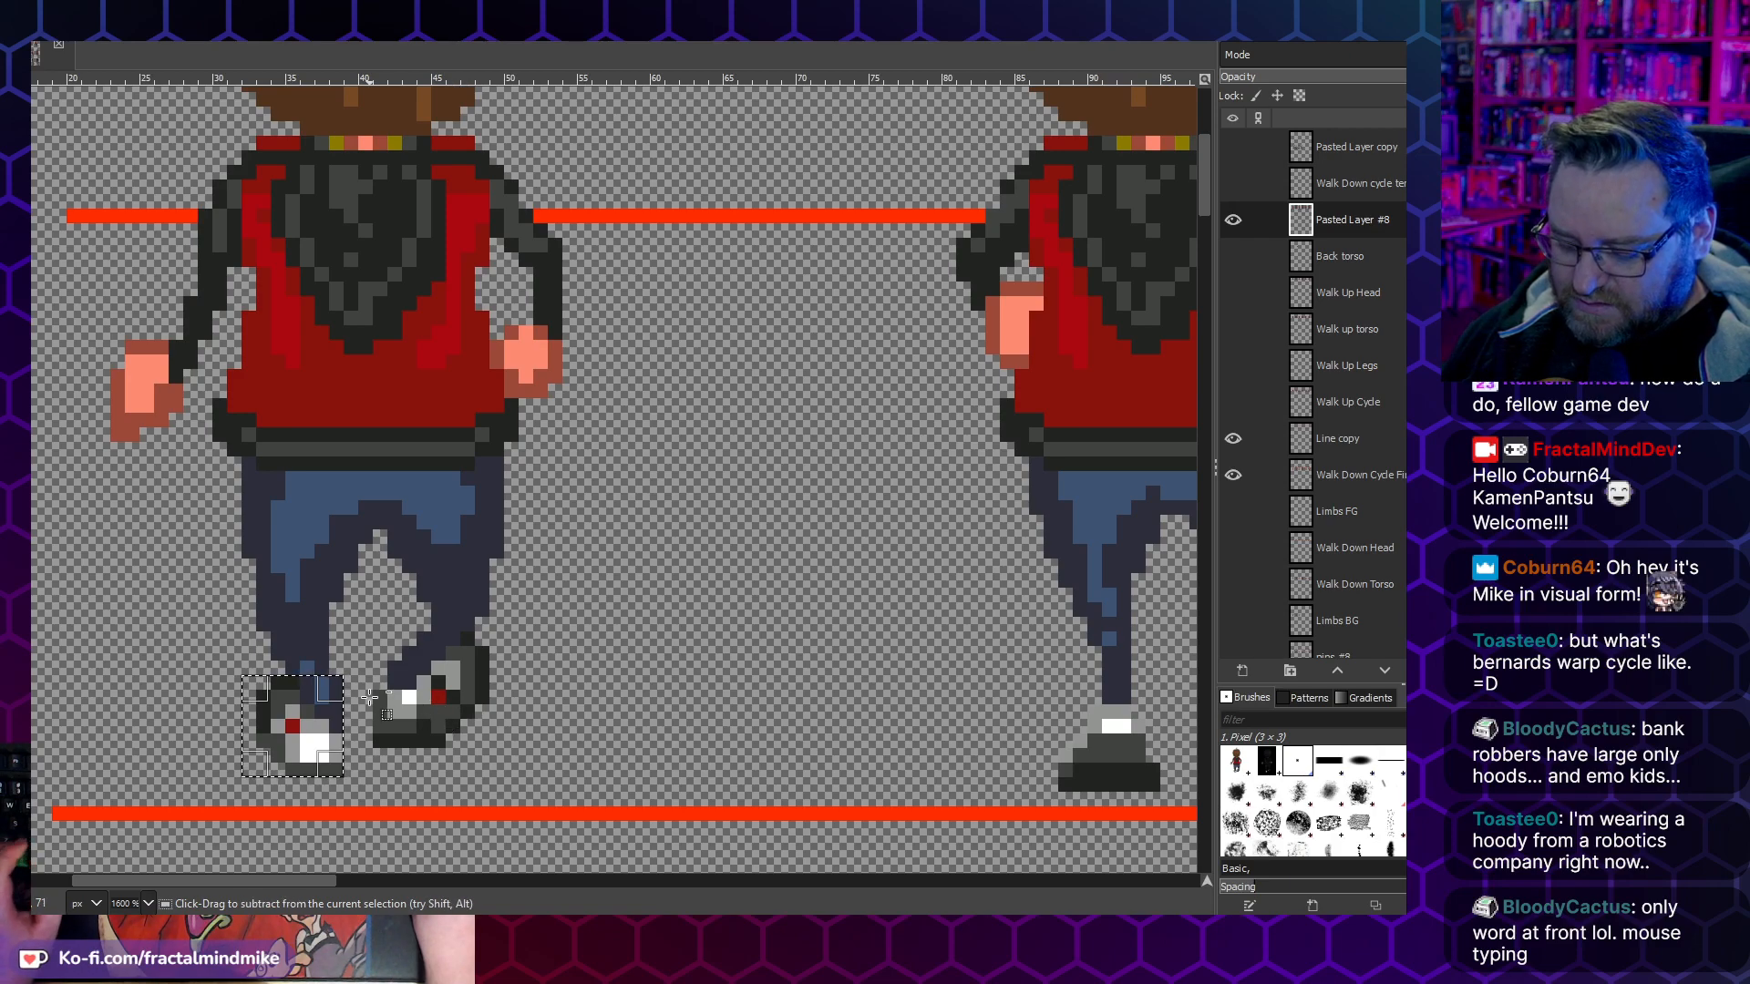
pyautogui.hotkey('ctrl', 'v')
pyautogui.moveTo(292, 726); pyautogui.dragTo(278, 727)
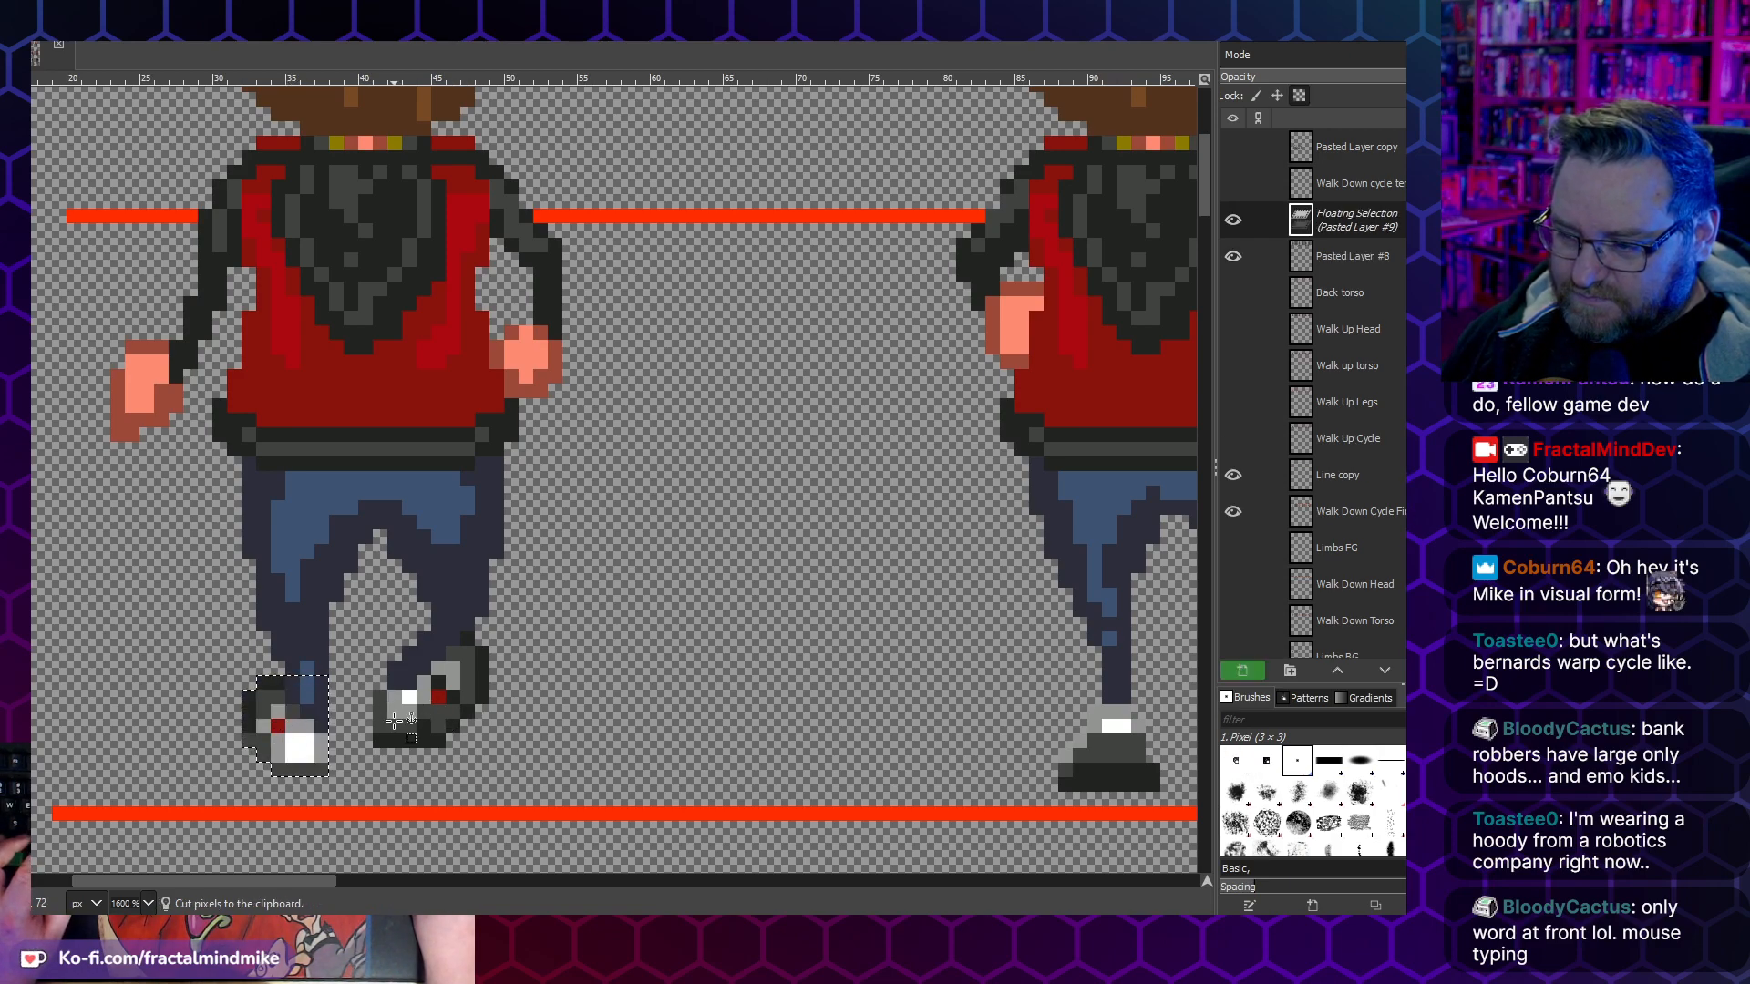
pyautogui.hotkey('ctrl', 'h')
# - Move the raised right shoe of the first walk-up frame one pixel outward and anchor it
pyautogui.moveTo(518, 762); pyautogui.dragTo(358, 646)
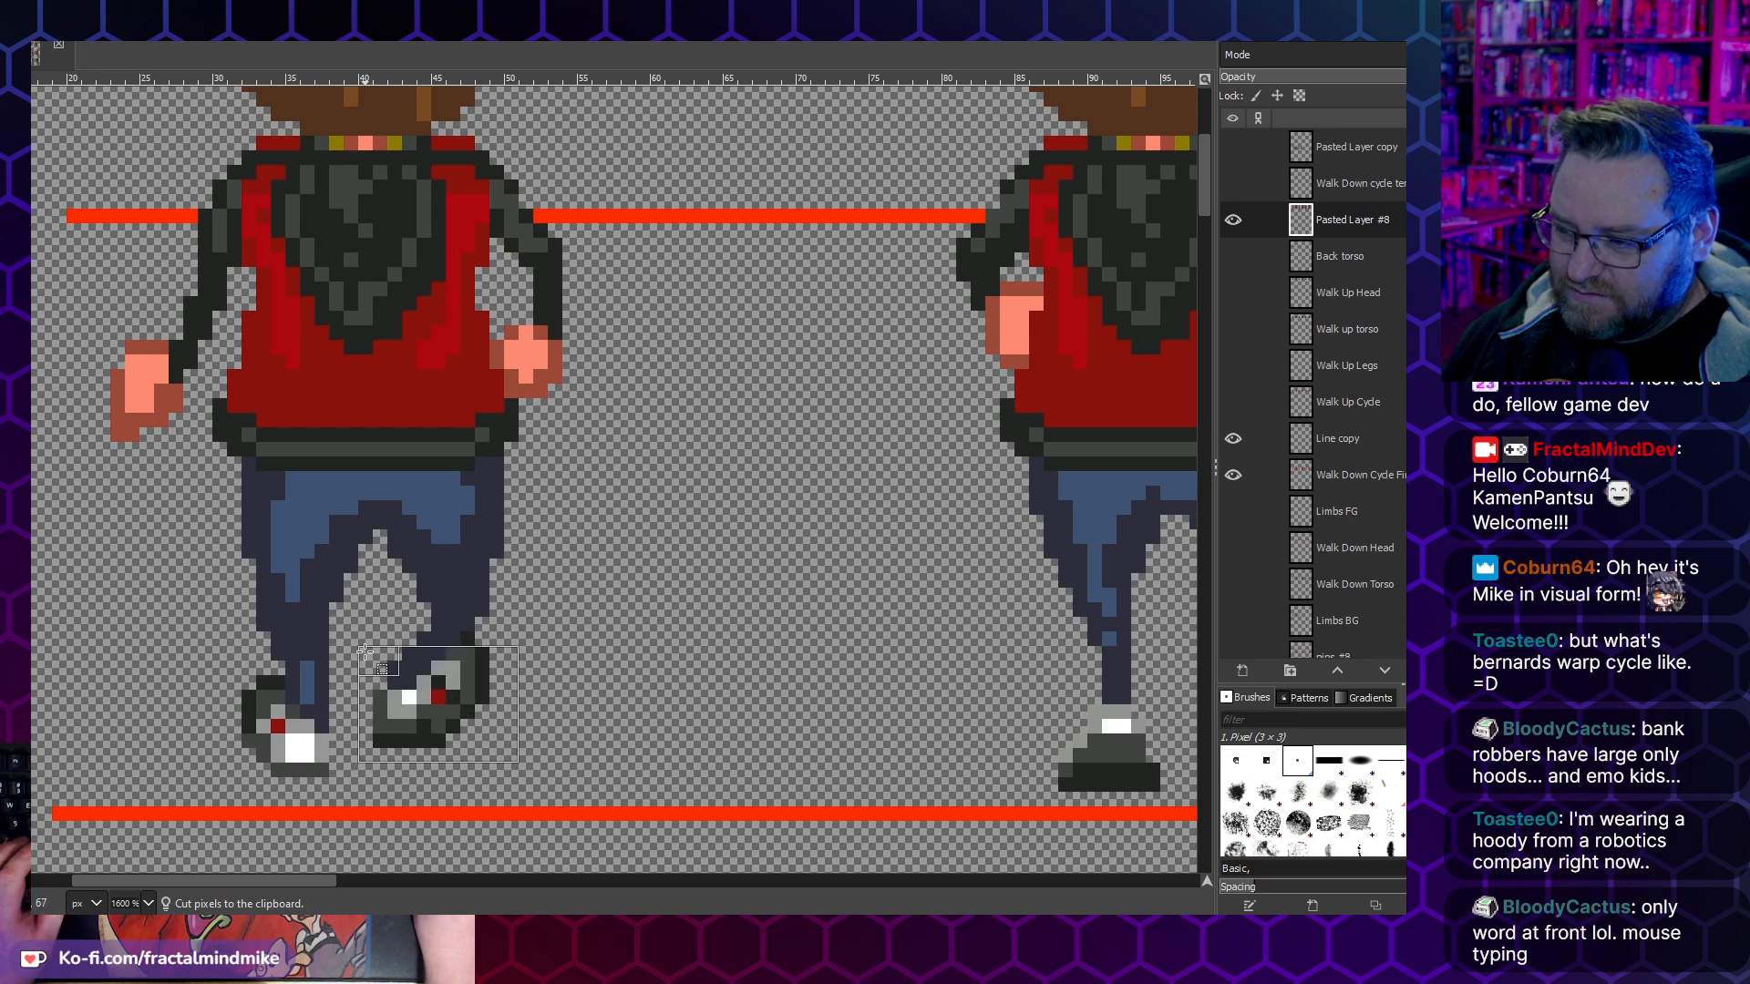
pyautogui.hotkey('ctrl', 'x')
pyautogui.hotkey('ctrl', 'v')
pyautogui.moveTo(476, 683); pyautogui.dragTo(490, 683)
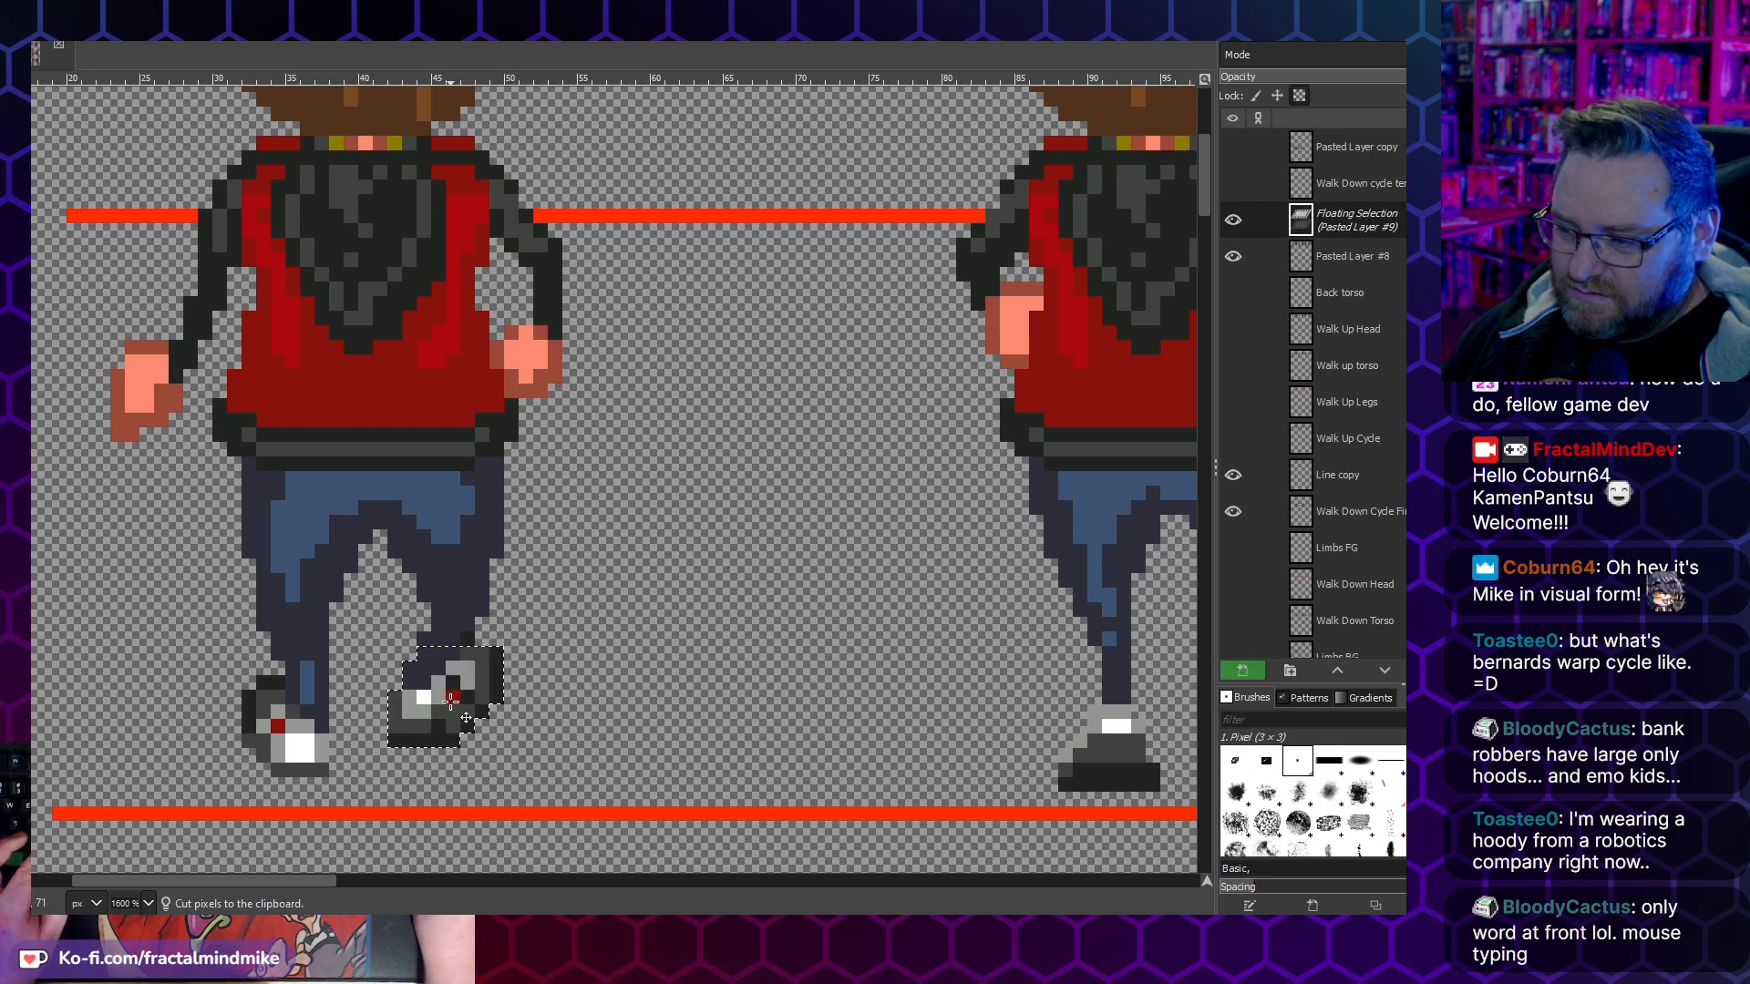
pyautogui.click(530, 689)
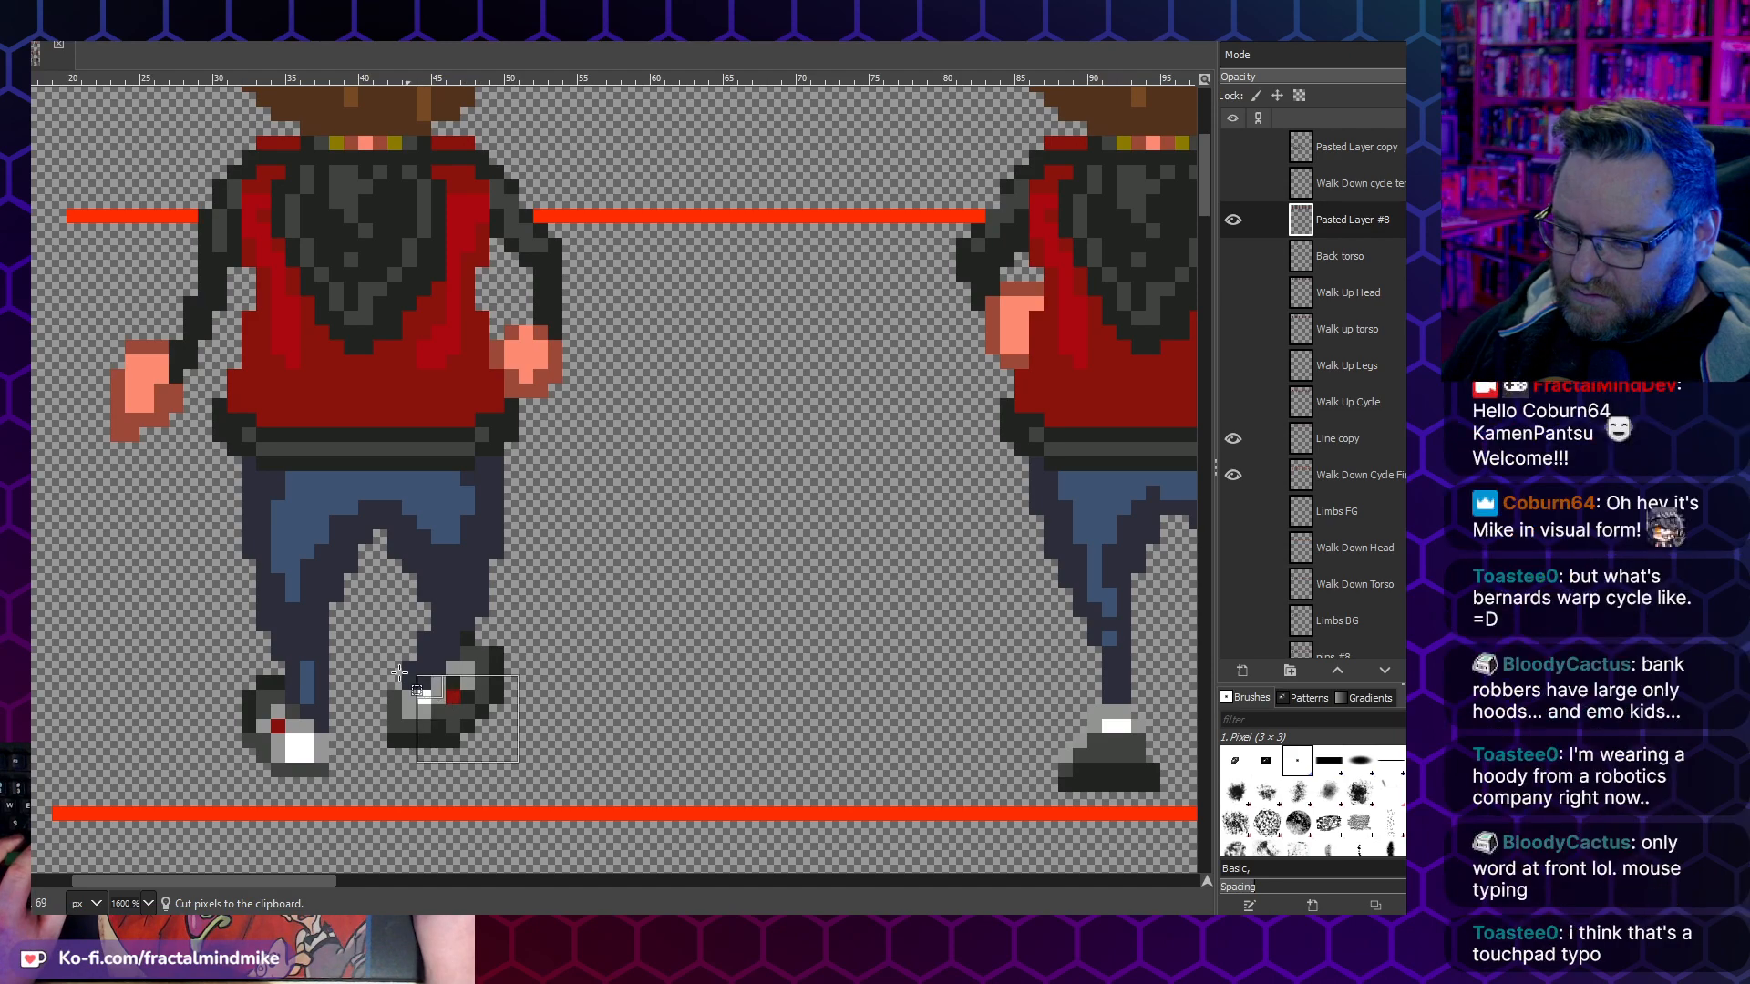
# - Try to cut and reposition parts of the raised right shoe in the first walk-up frame, and undo the paste
pyautogui.hotkey('ctrl', 'x')
pyautogui.hotkey('ctrl', 'v')
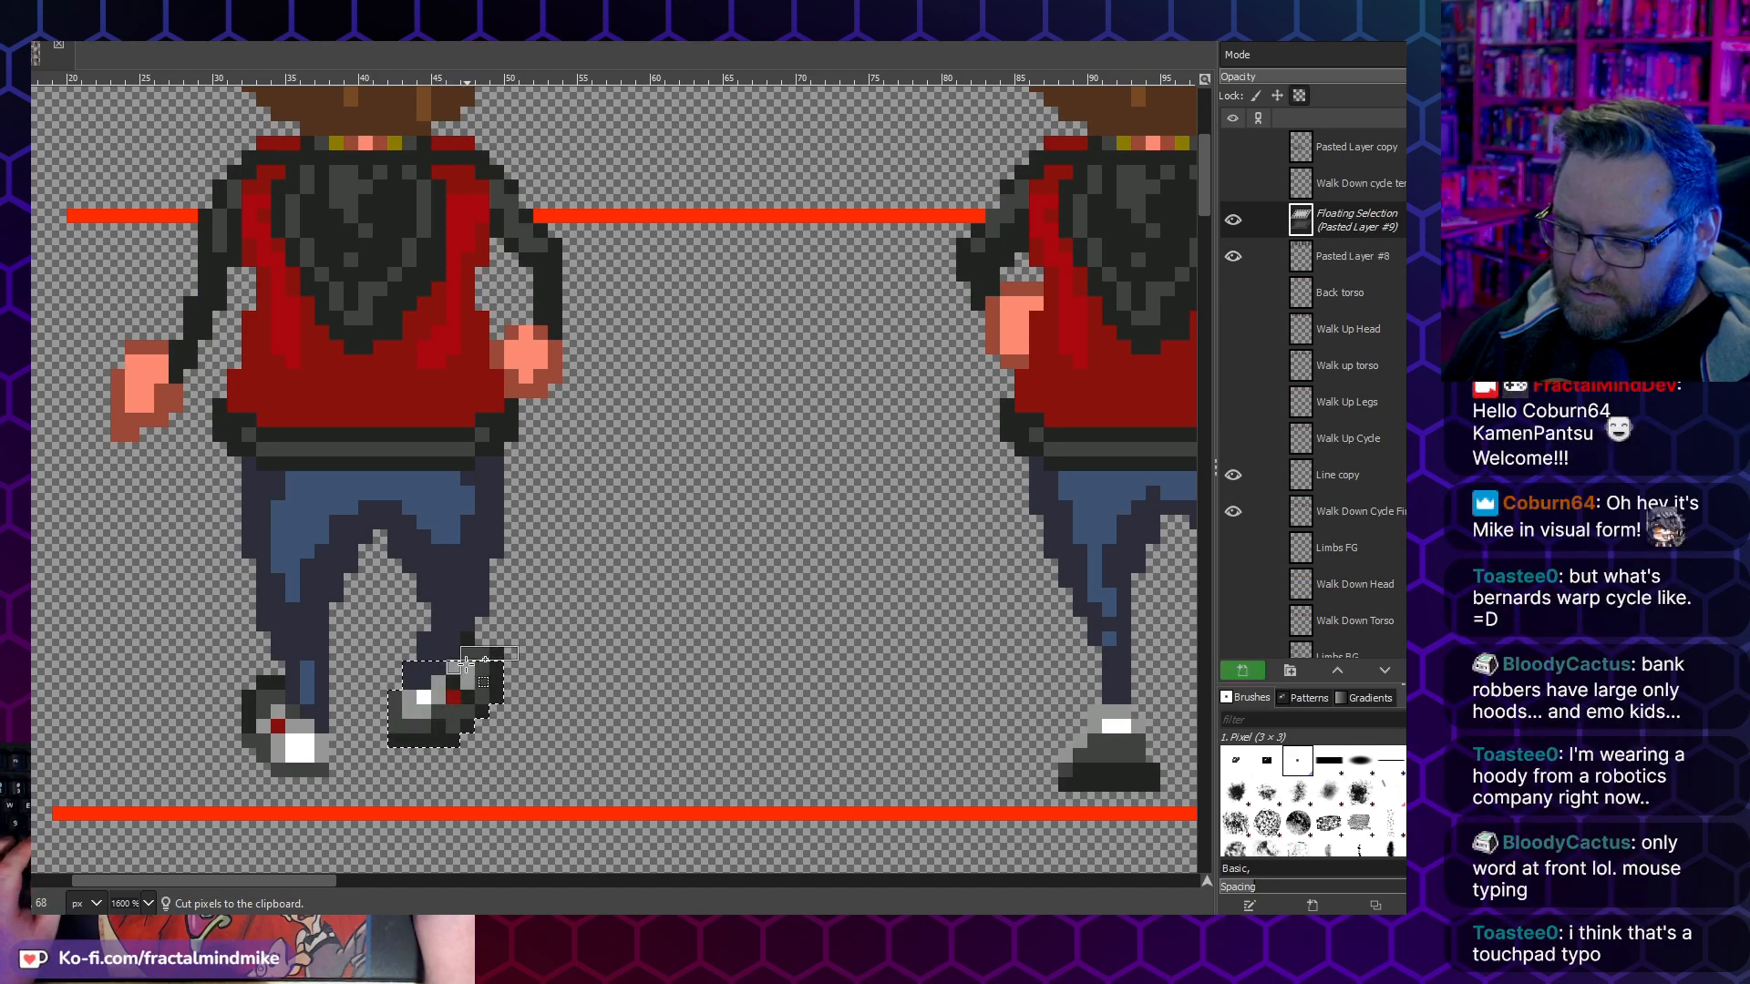
pyautogui.hotkey('ctrl', 'x')
pyautogui.hotkey('ctrl', 'v')
pyautogui.hotkey('ctrl', 'v')
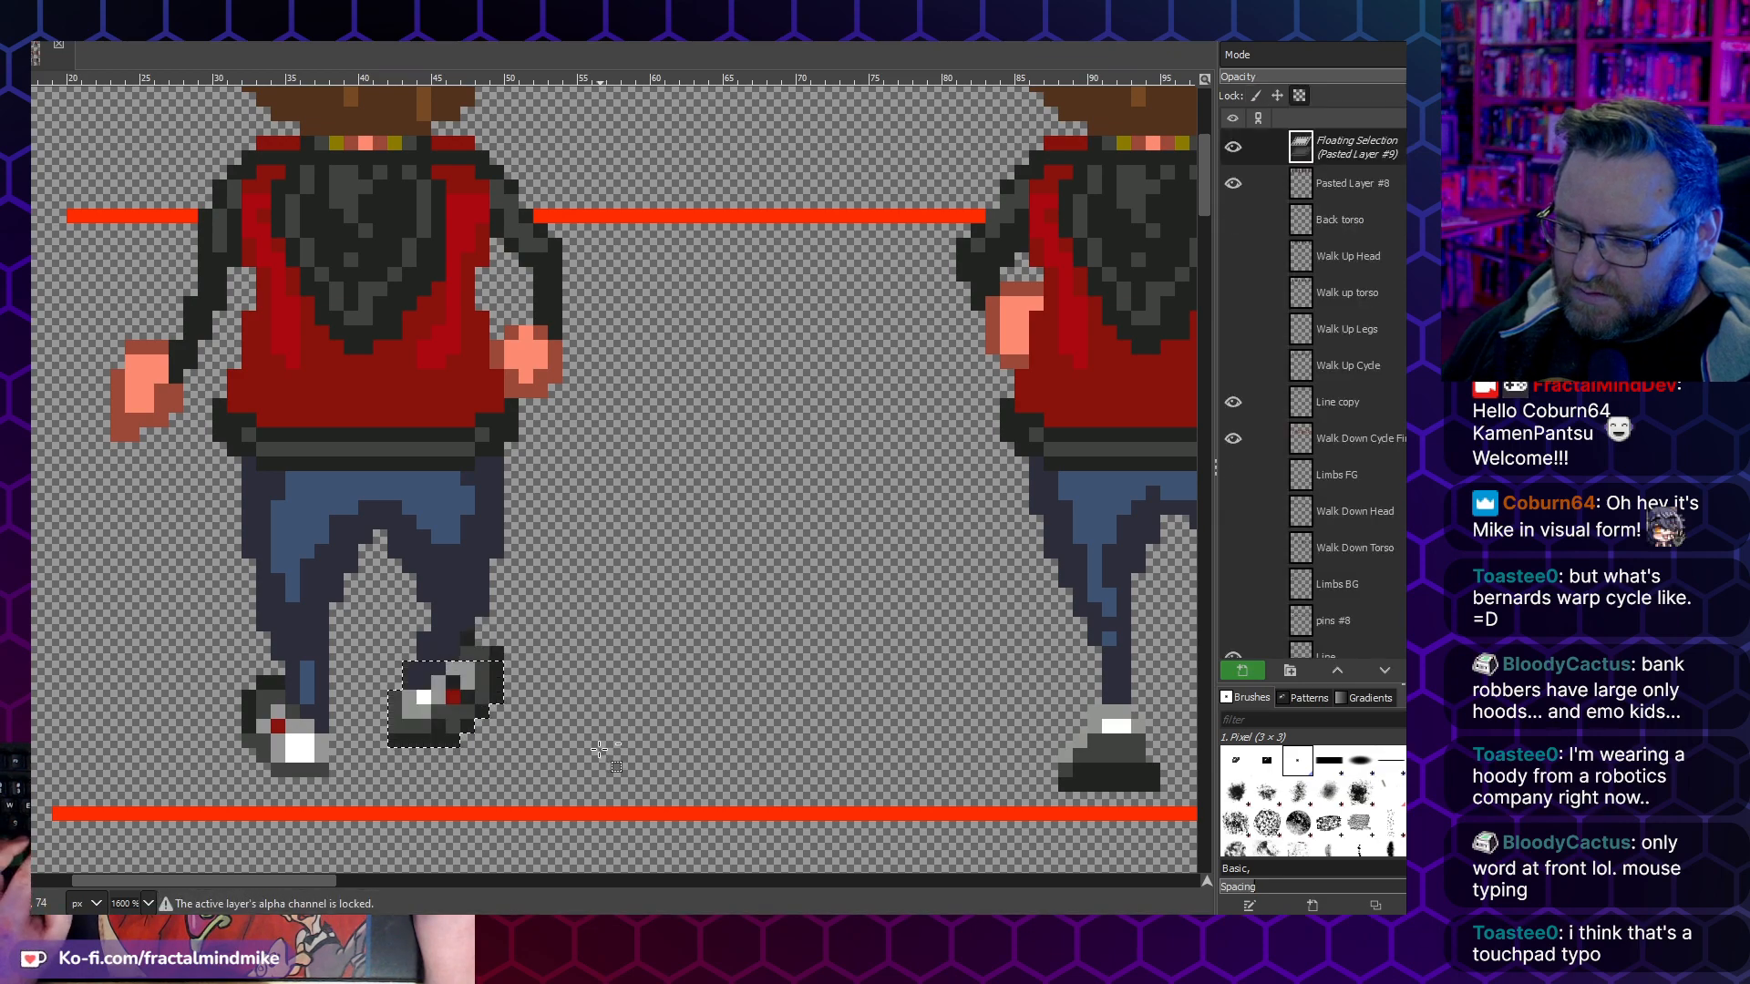
pyautogui.hotkey('ctrl', 'z')
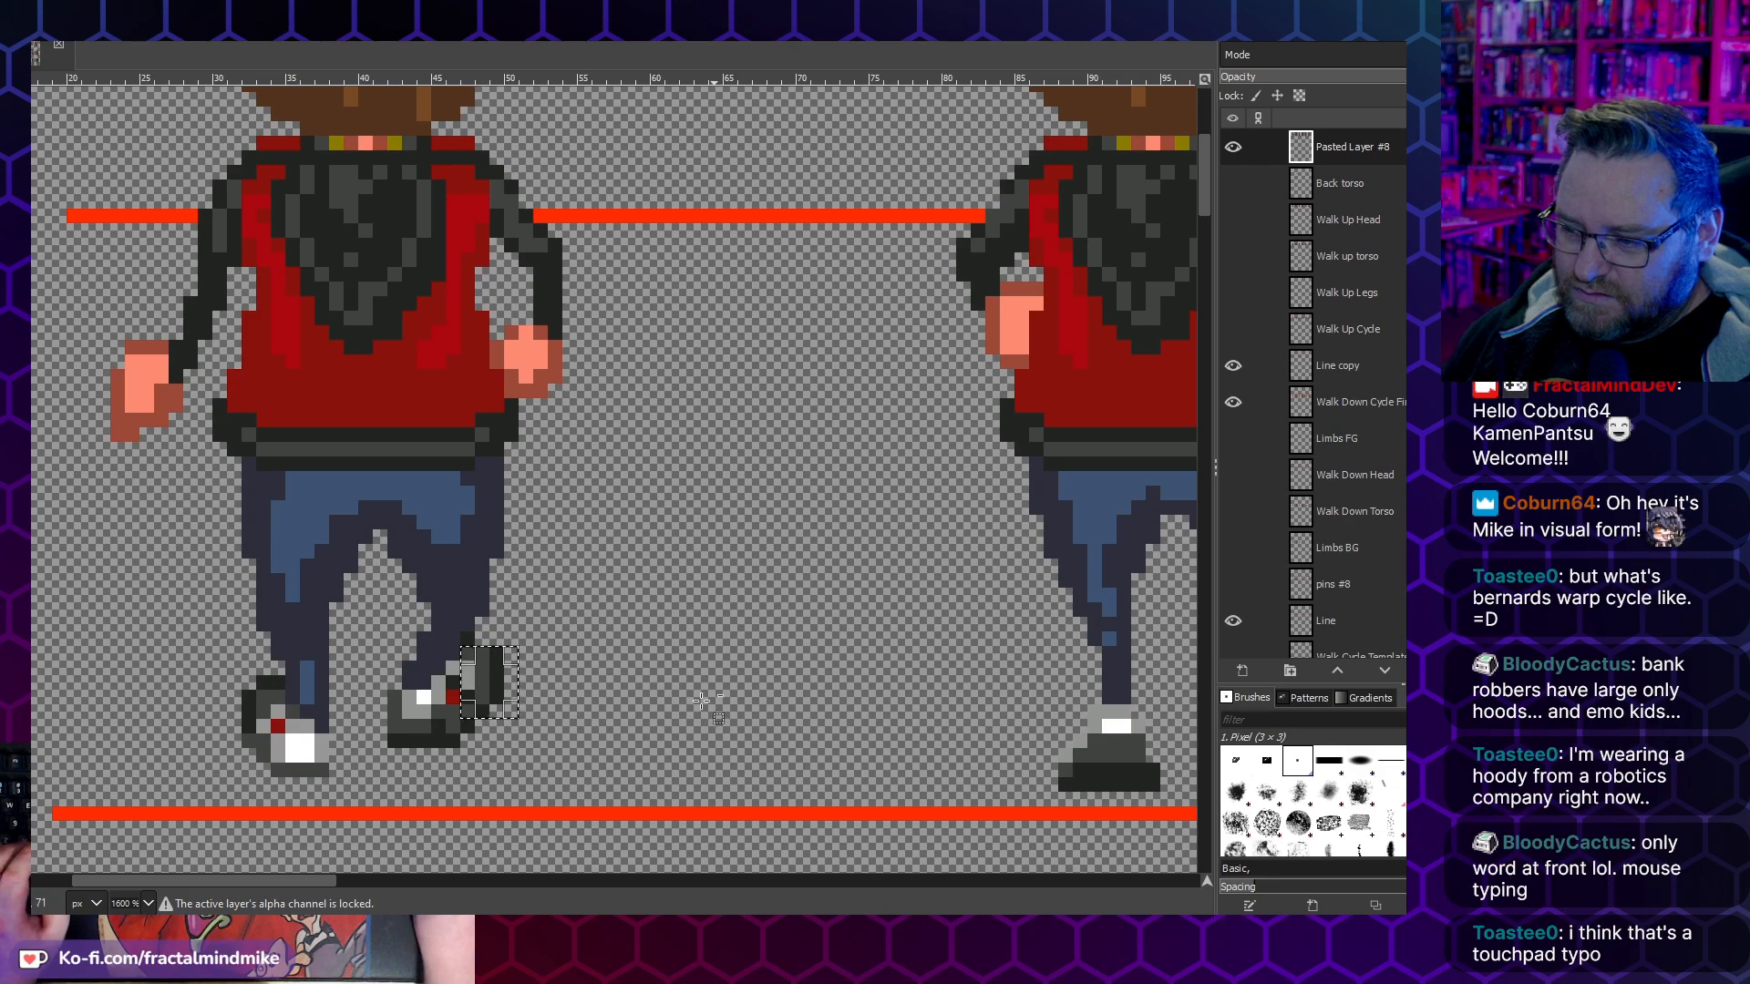
pyautogui.moveTo(464, 651); pyautogui.dragTo(635, 746)
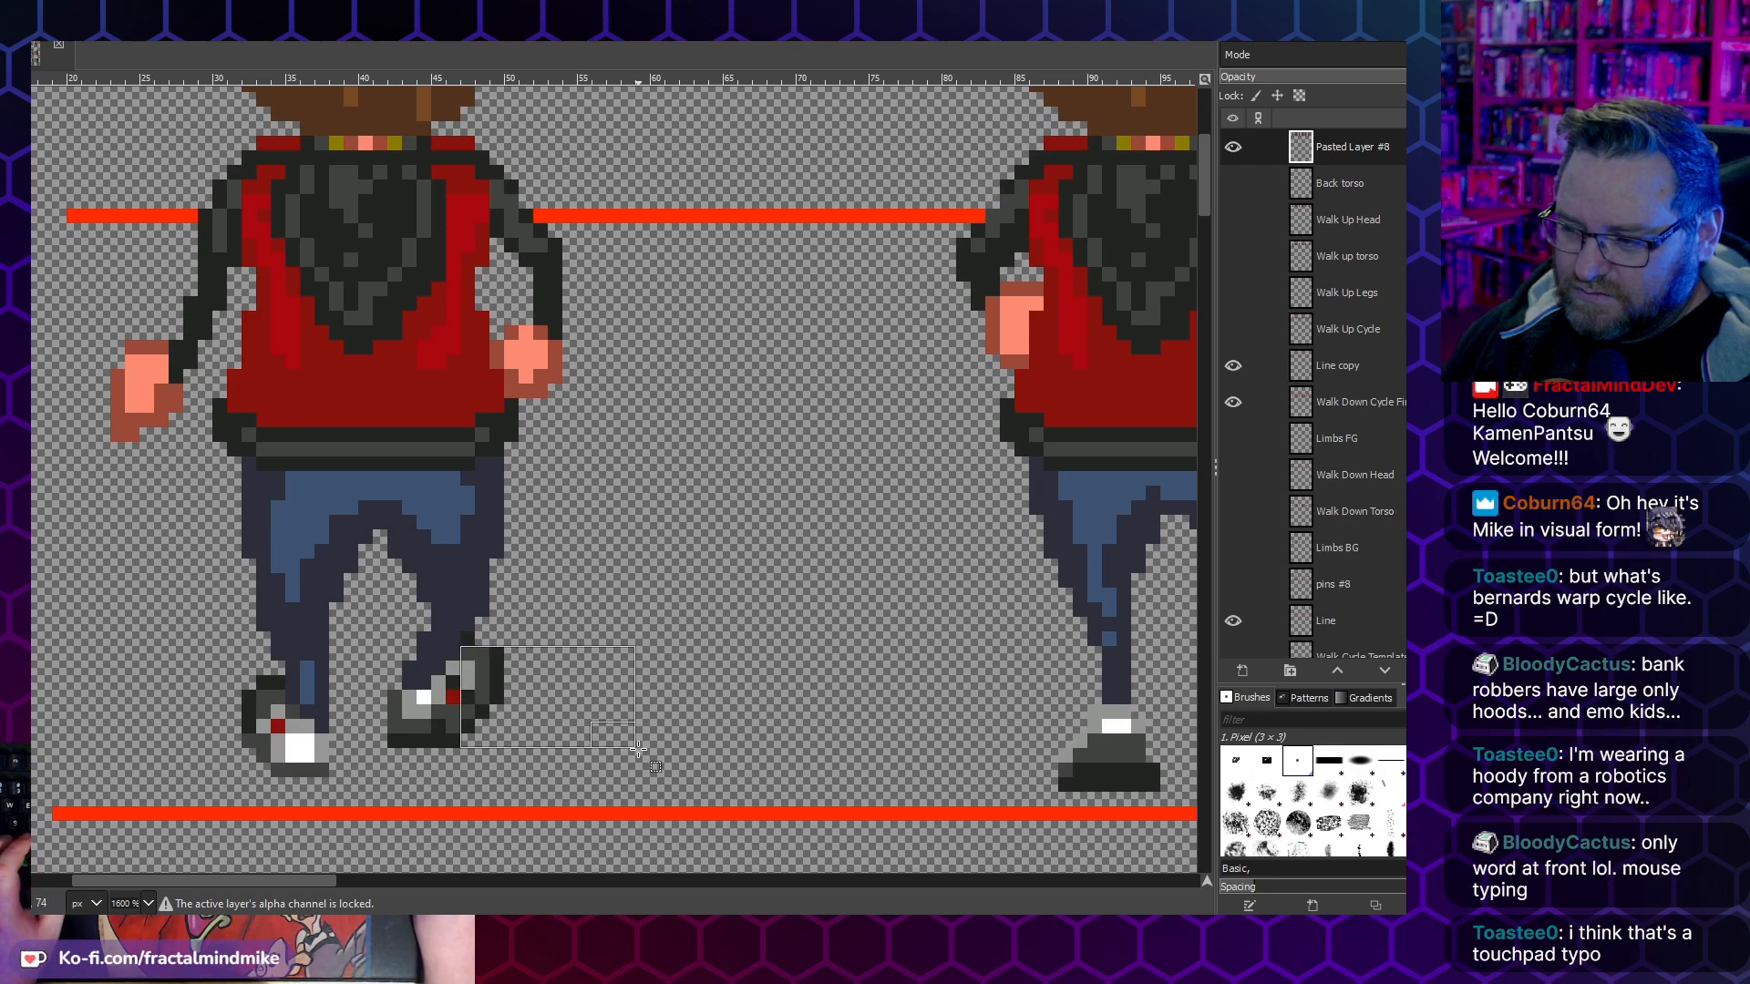
pyautogui.moveTo(375, 665)
pyautogui.mouseDown()
pyautogui.moveTo(579, 726)
pyautogui.moveTo(605, 761)
pyautogui.mouseUp()
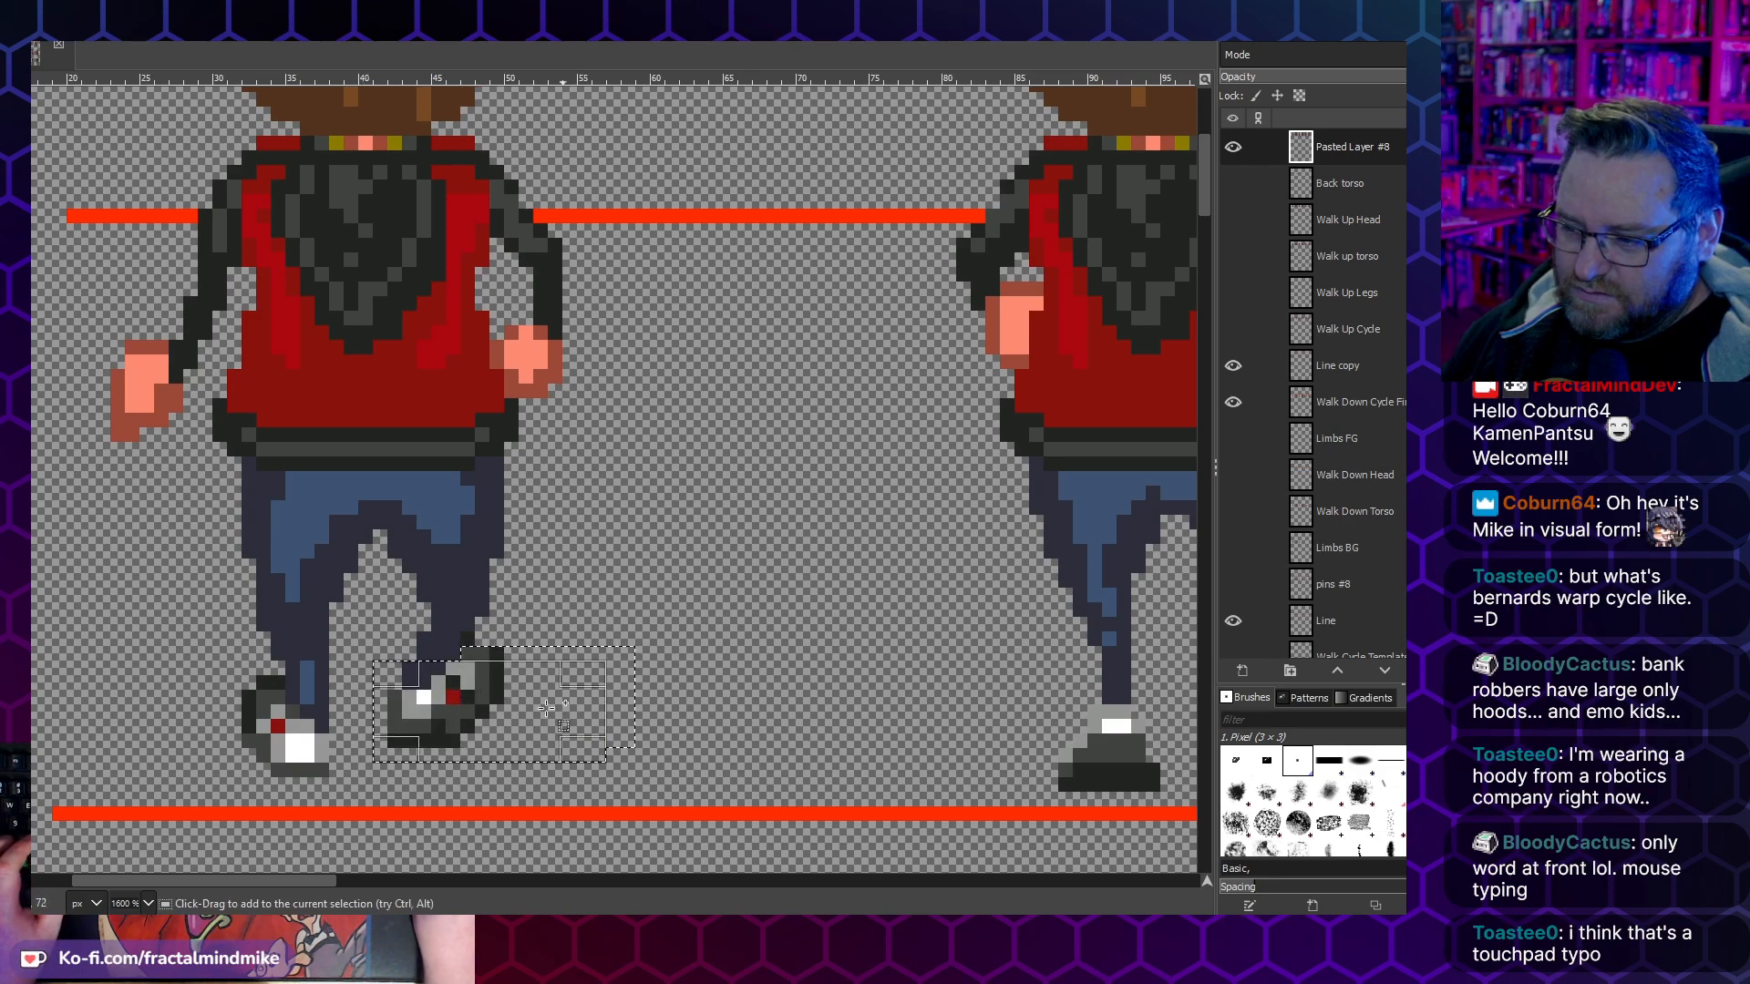
pyautogui.moveTo(402, 662); pyautogui.dragTo(467, 642)
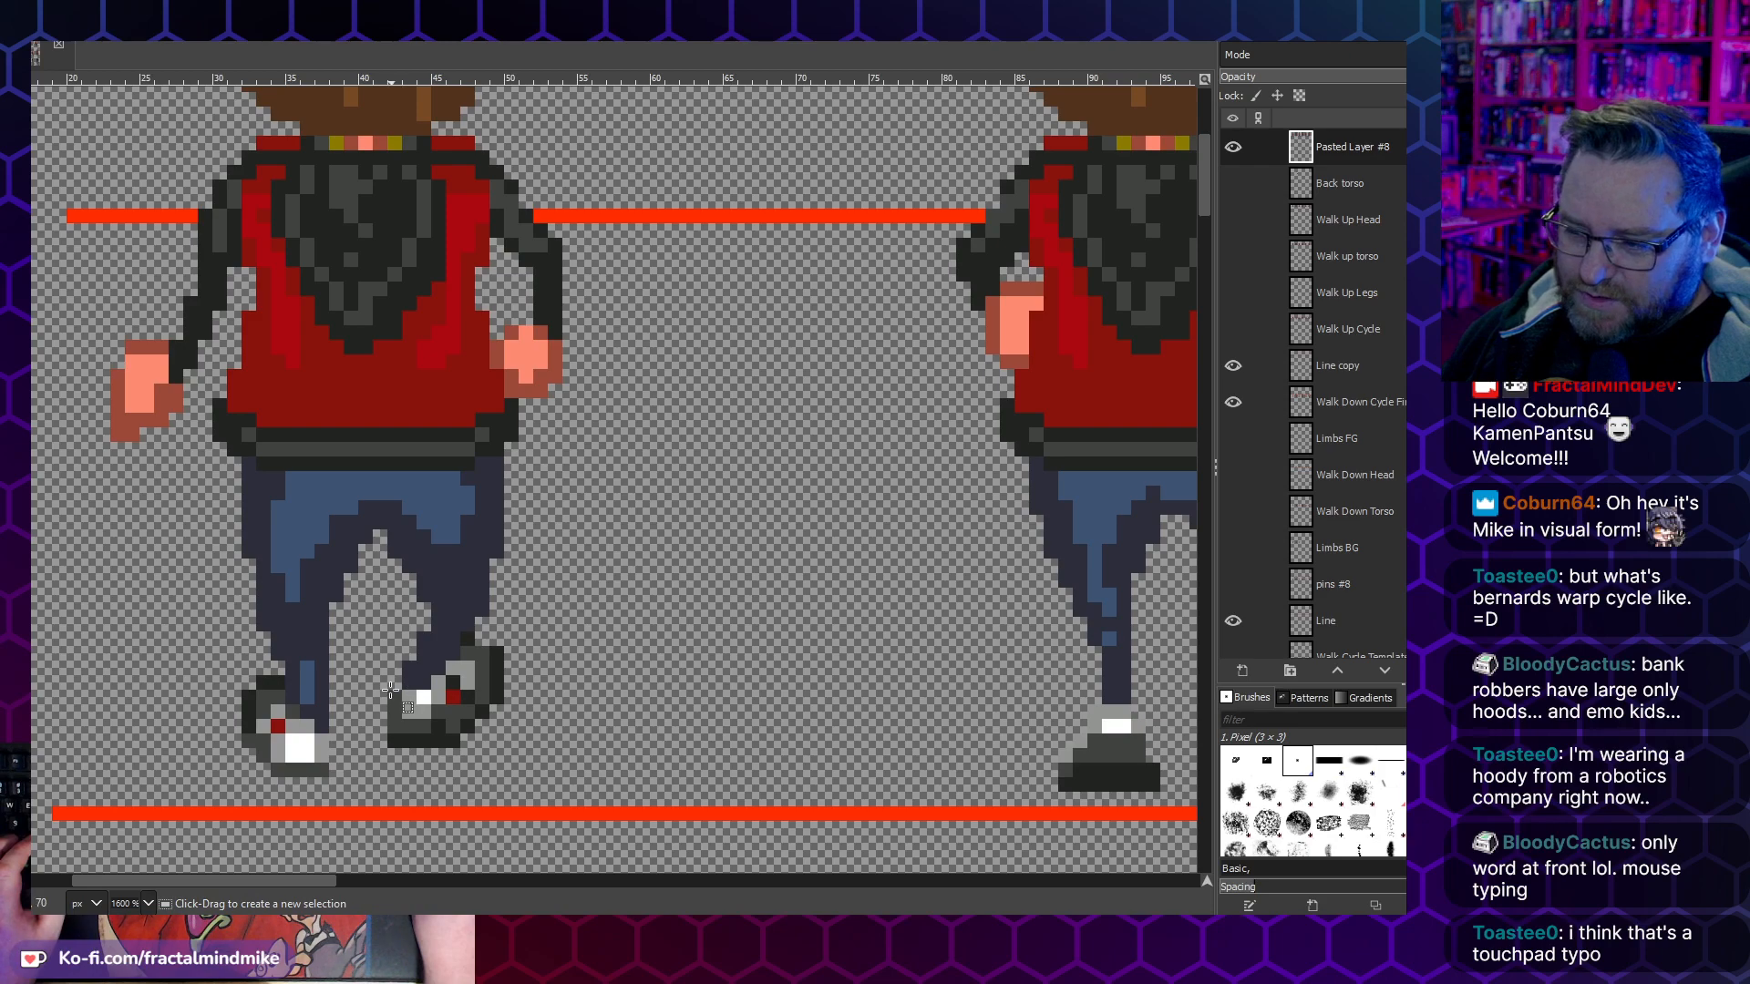
# - Cut the raised right shoe of the first walk-up frame, paste it one pixel further outward and anchor it
pyautogui.moveTo(388, 677); pyautogui.dragTo(488, 703)
pyautogui.moveTo(384, 667); pyautogui.dragTo(519, 696)
pyautogui.moveTo(390, 663); pyautogui.dragTo(591, 747)
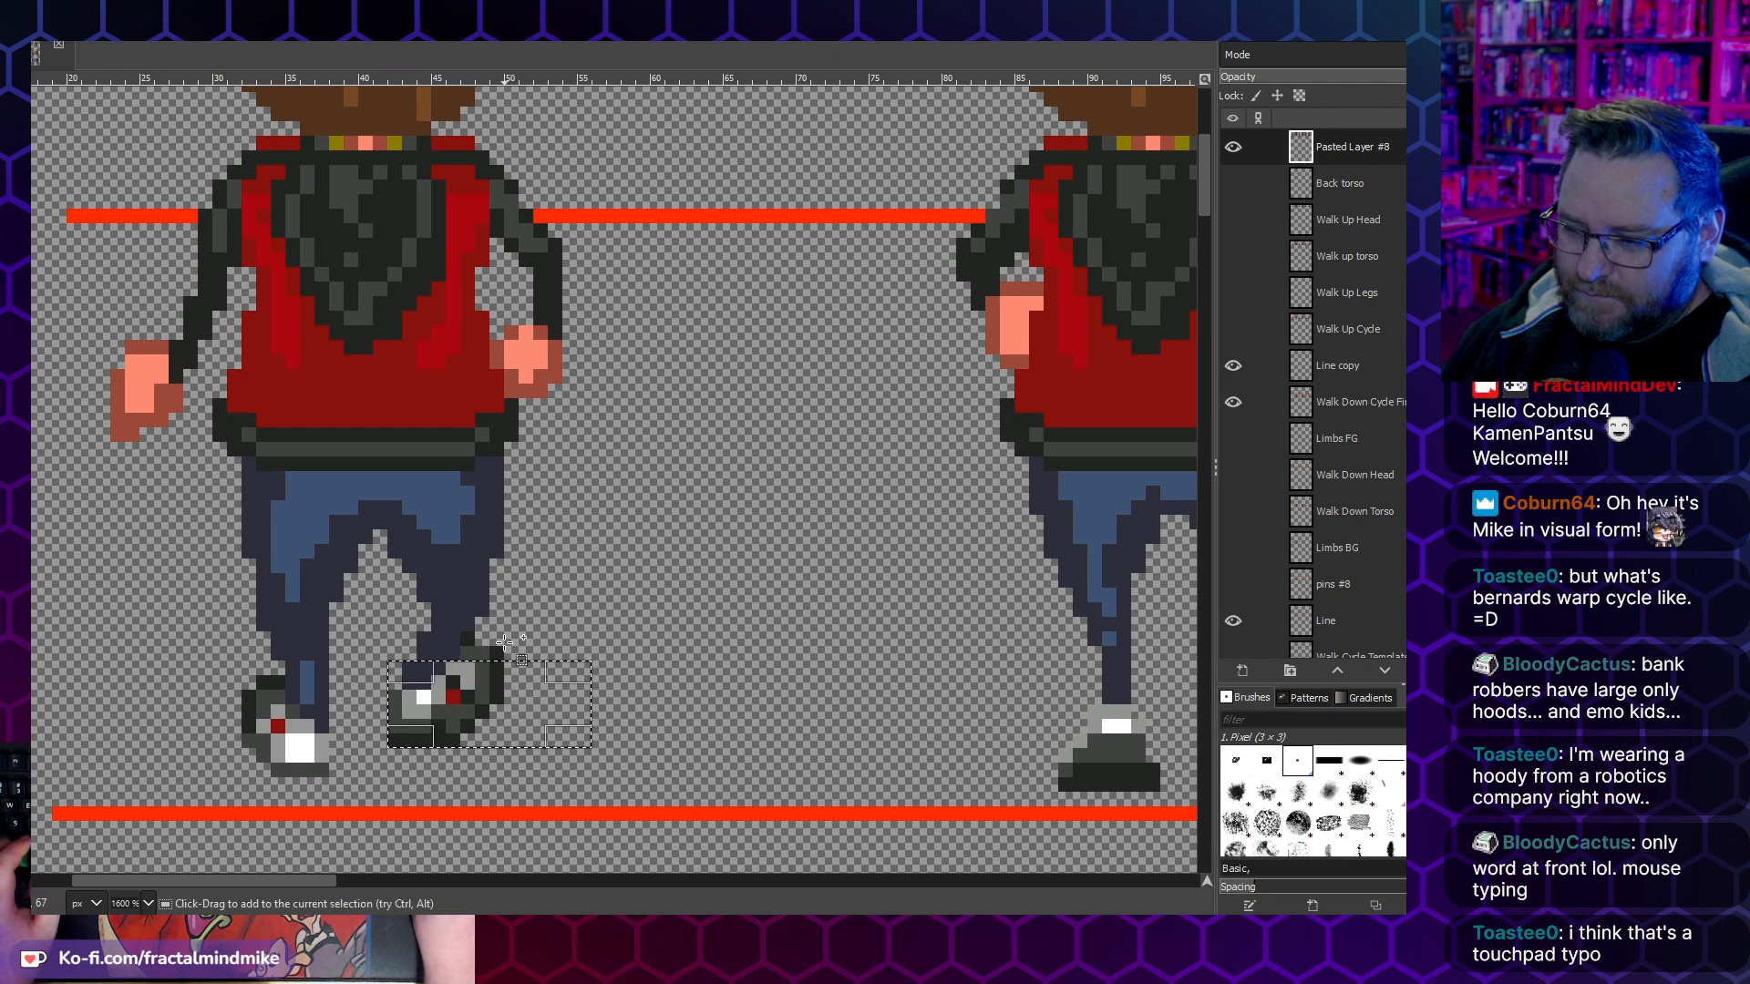
pyautogui.hotkey('ctrl', 'x')
pyautogui.hotkey('ctrl', 'v')
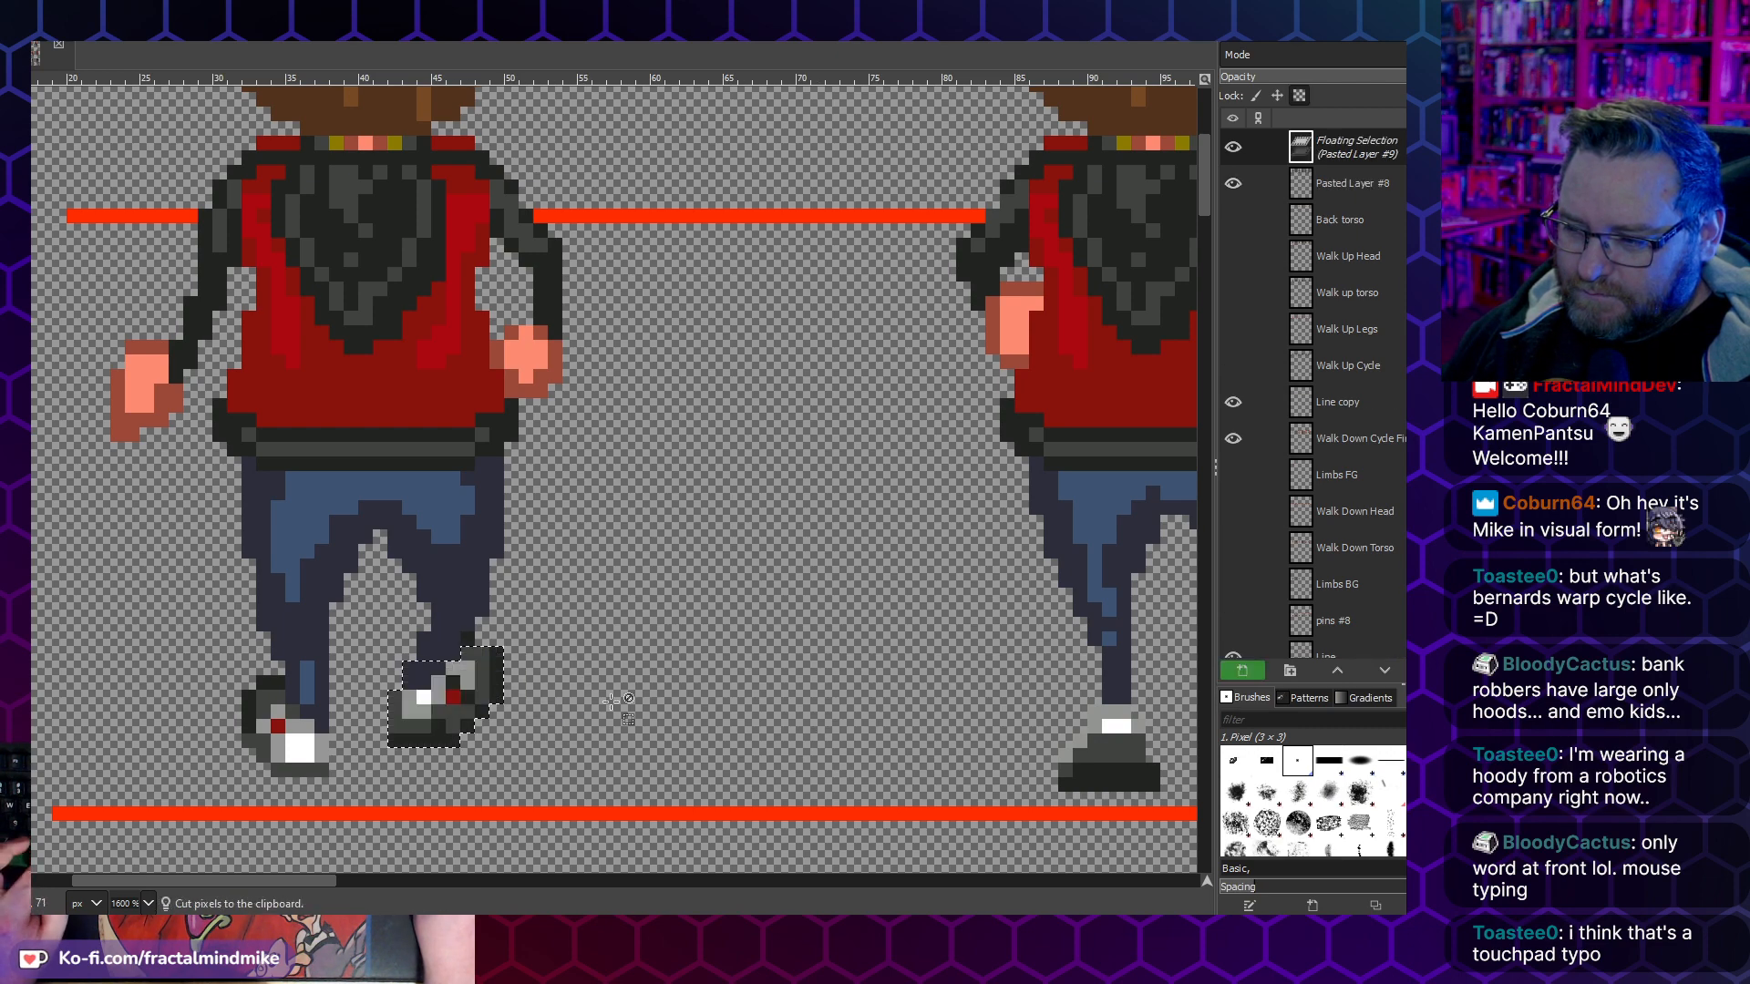
pyautogui.moveTo(405, 698); pyautogui.dragTo(418, 699)
pyautogui.click(547, 673)
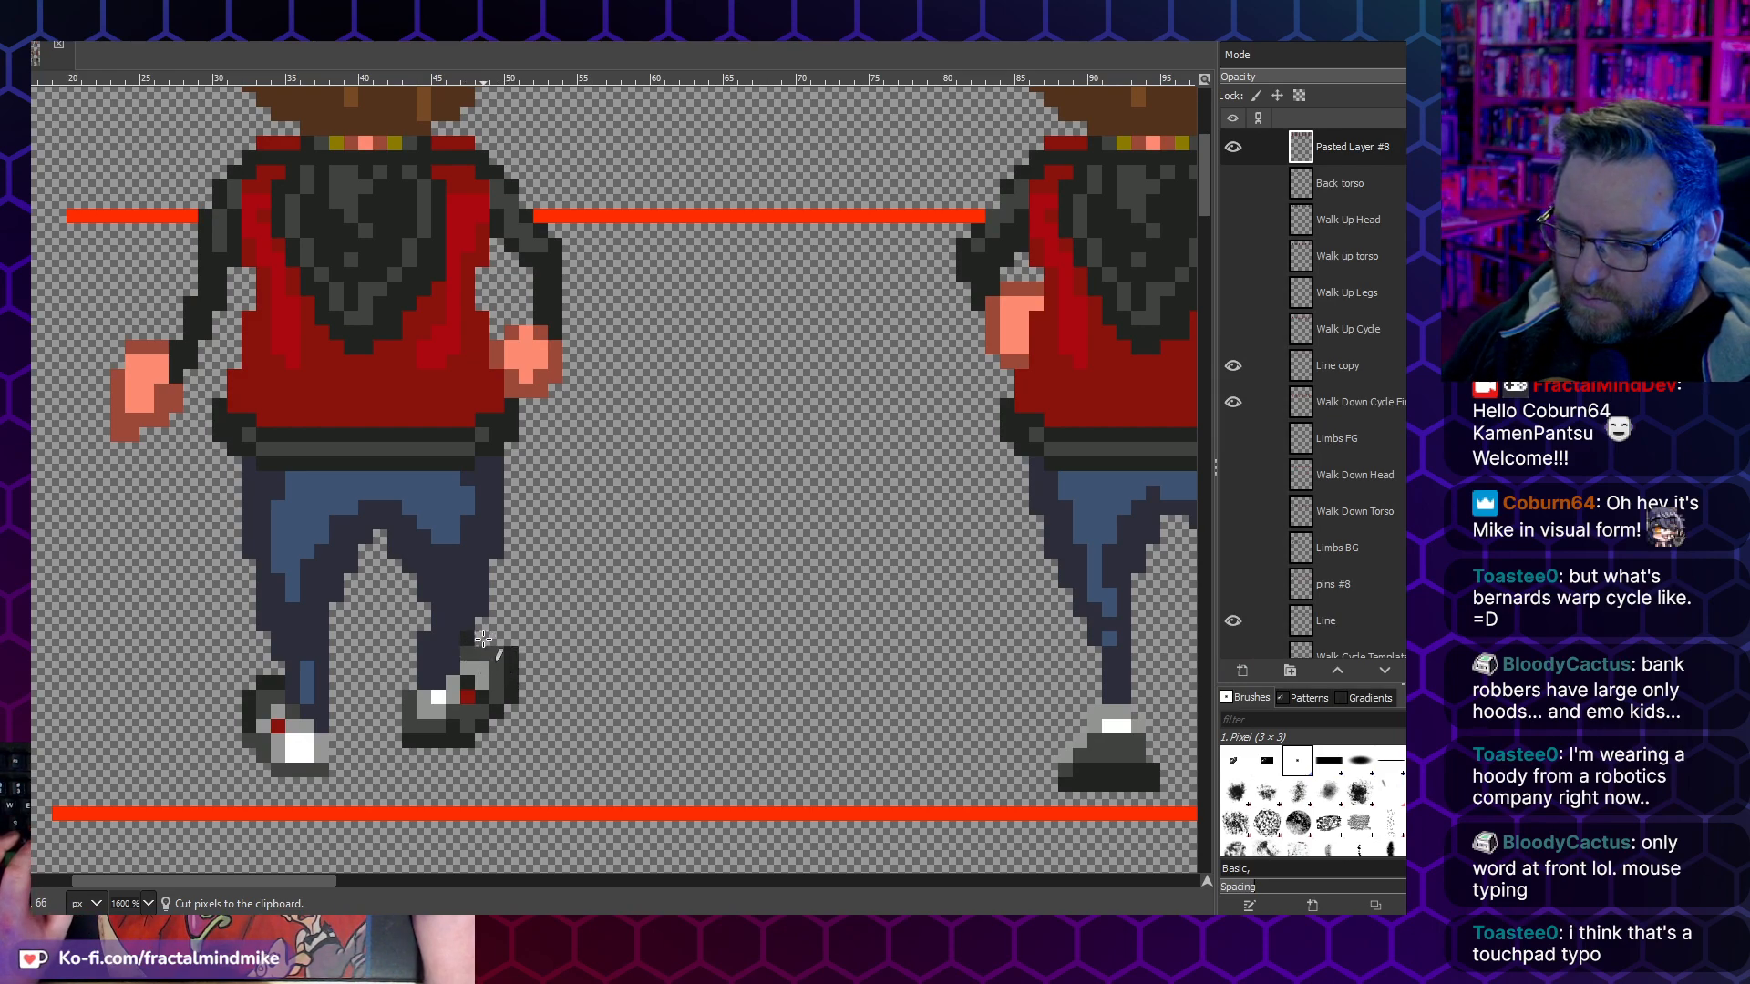
# - Move the left shoe and ankle of the third walk-up frame one pixel inward and anchor them
pyautogui.scroll(-4, 493, 780)
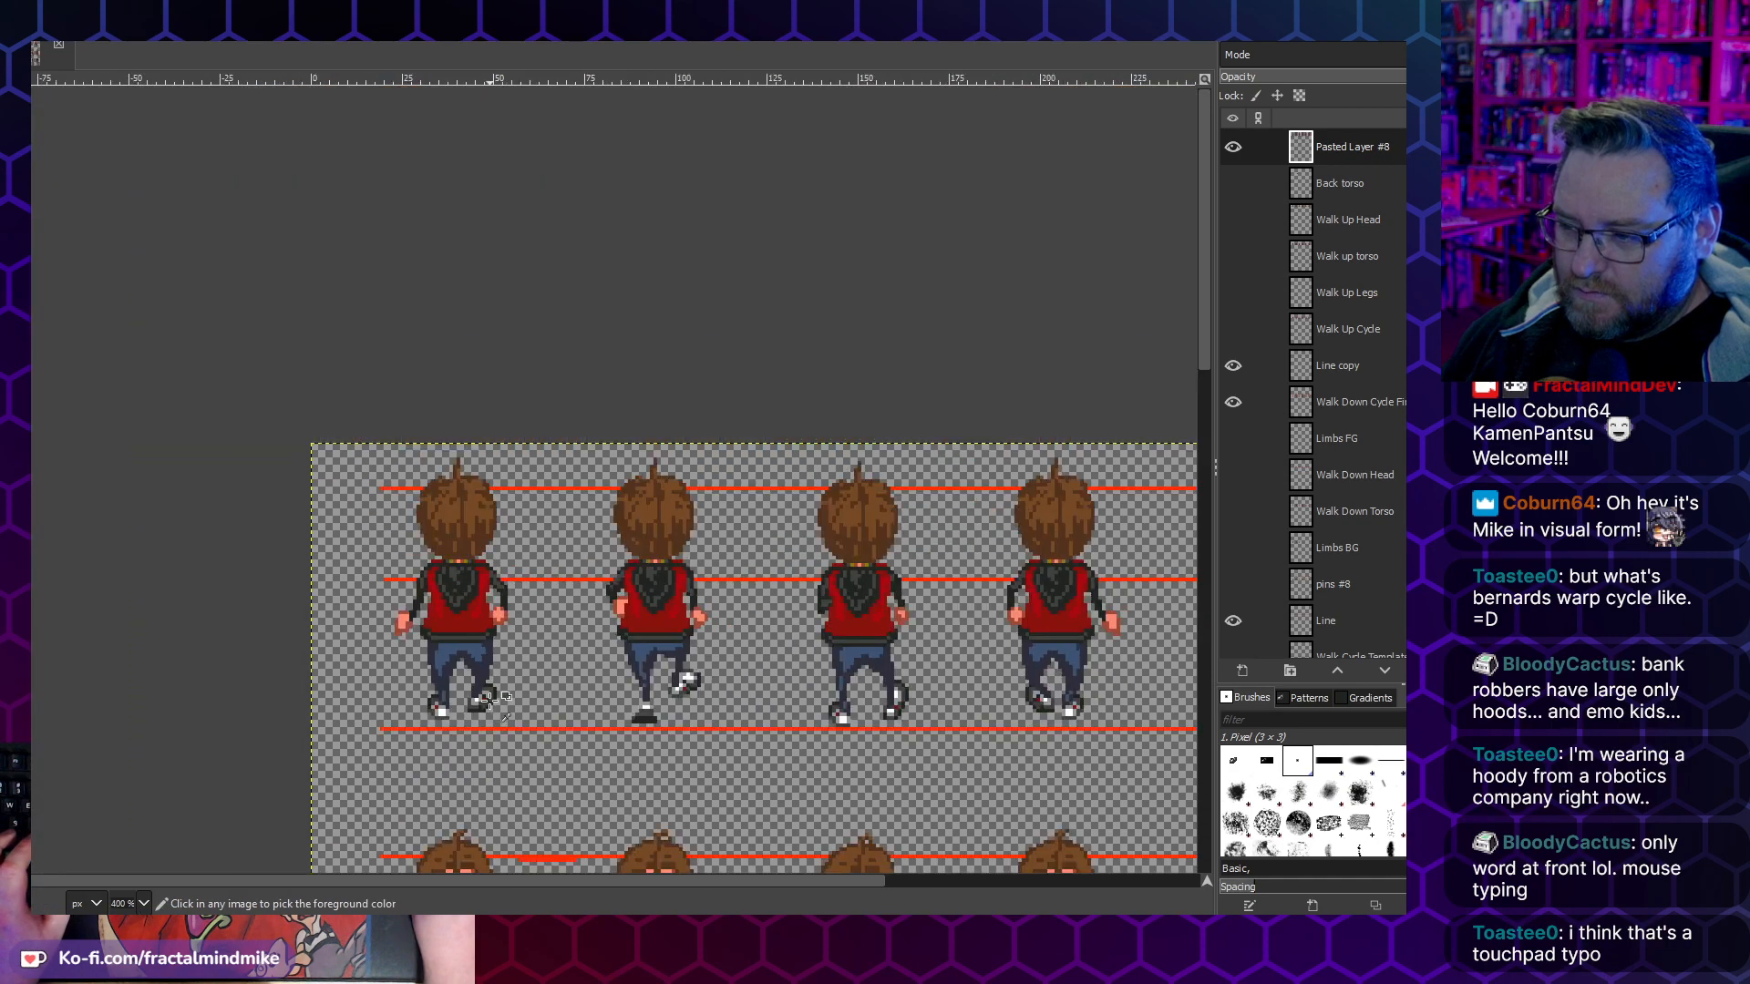
pyautogui.scroll(3, 514, 717)
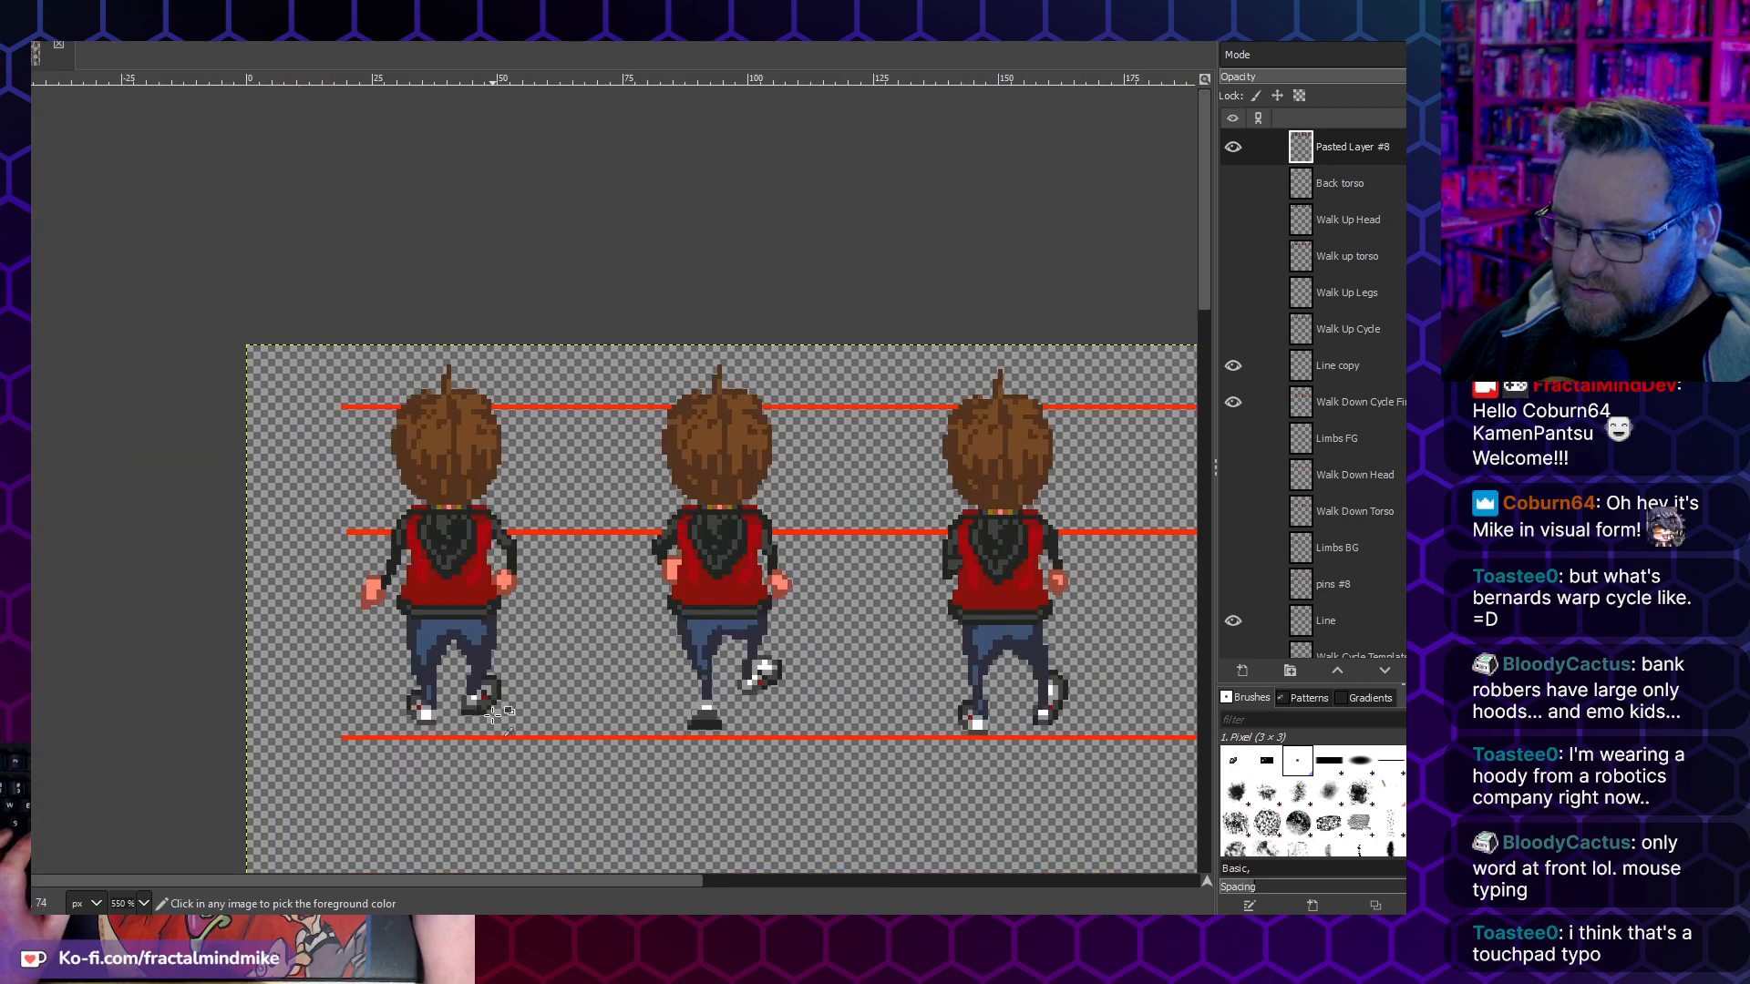
pyautogui.hscroll(3, 426, 671)
pyautogui.hscroll(3, 653, 749)
pyautogui.scroll(1, 653, 750)
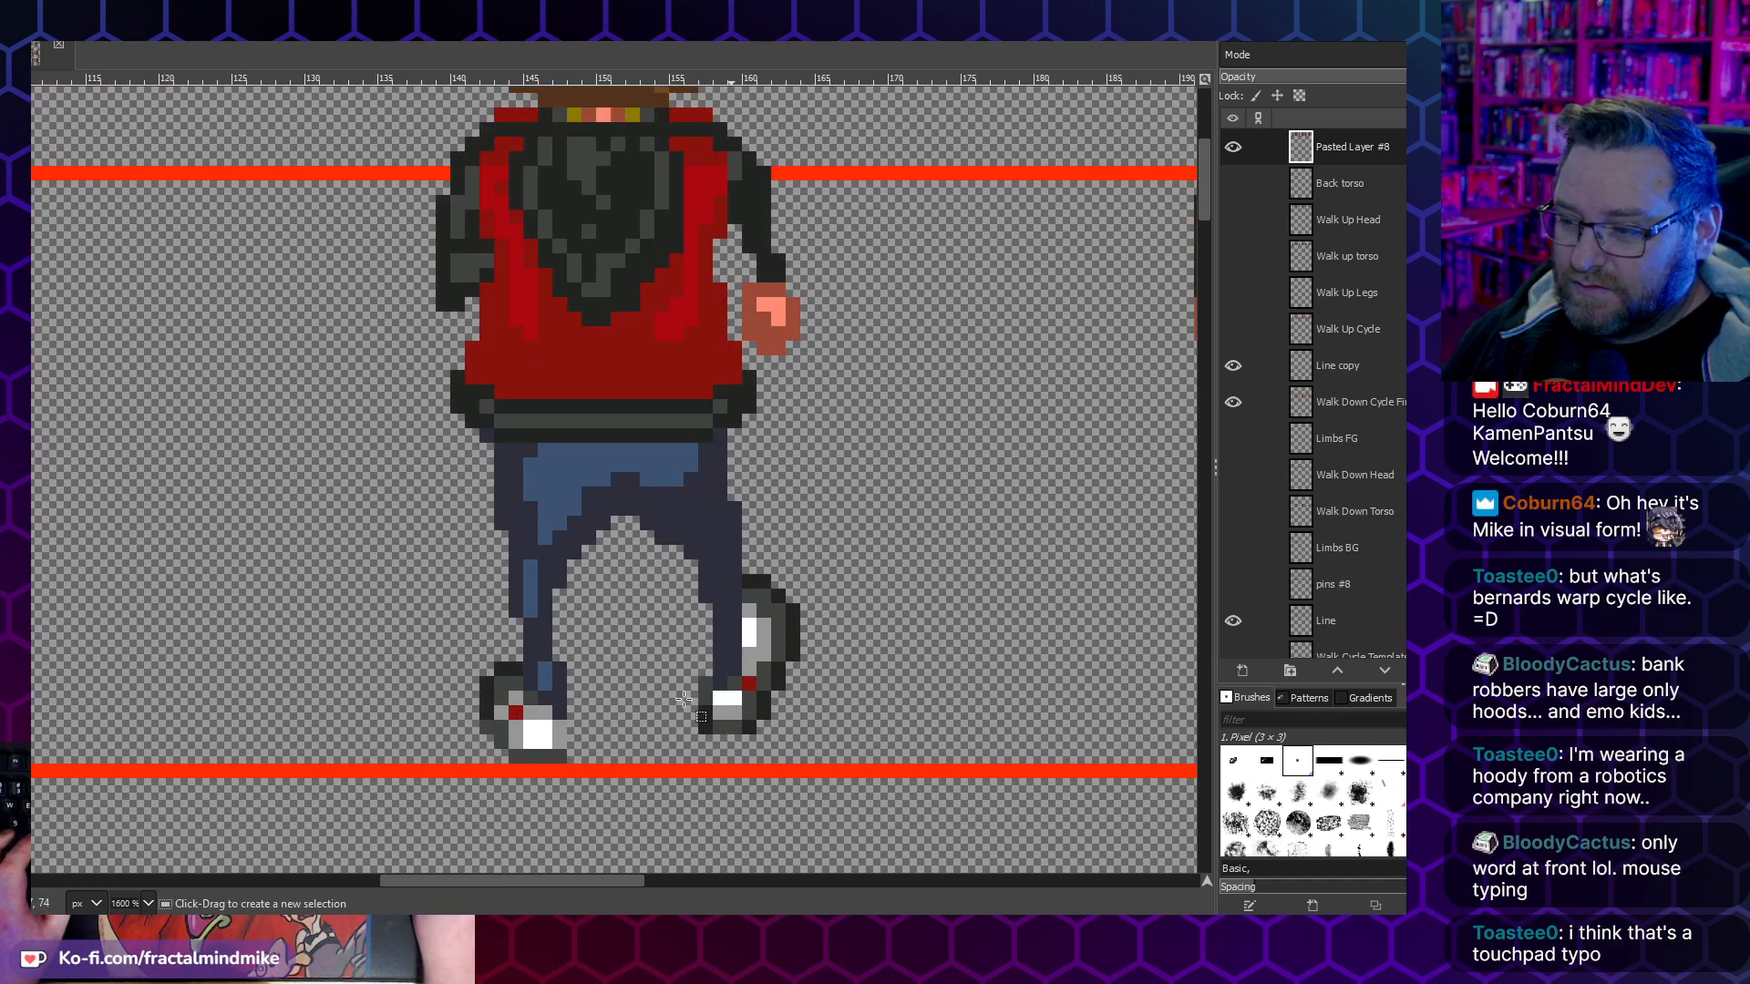
pyautogui.press('r')
pyautogui.moveTo(581, 763); pyautogui.dragTo(412, 640)
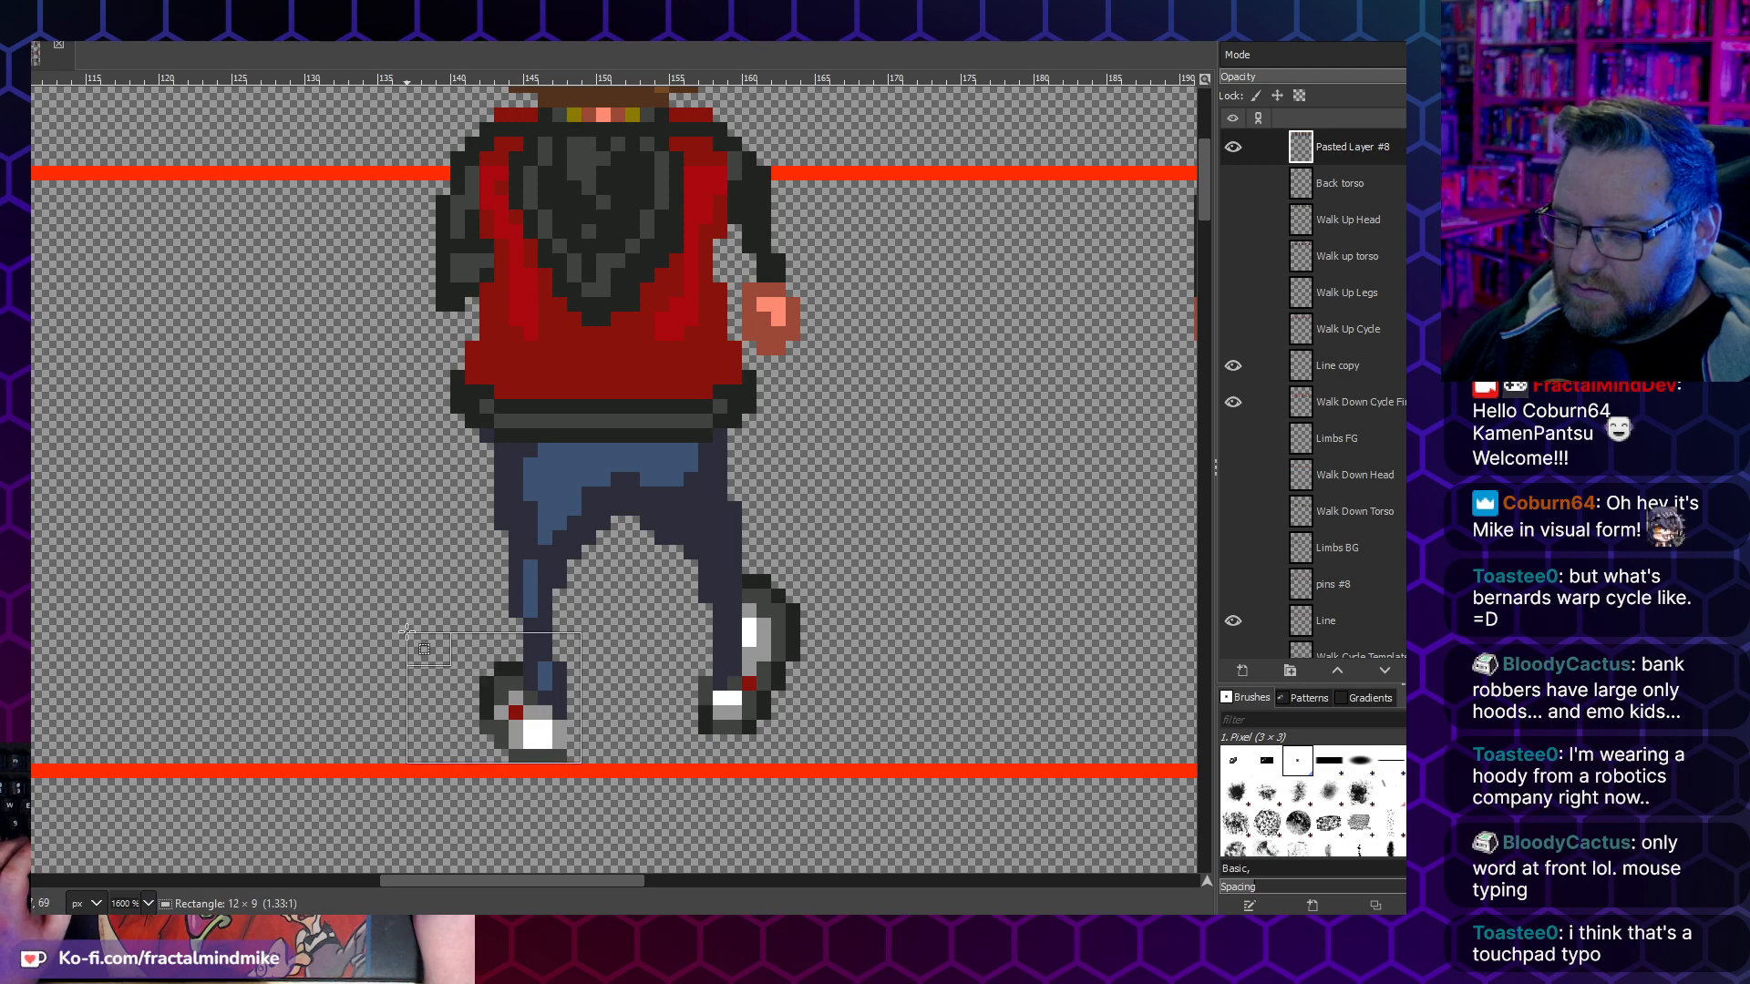
pyautogui.hotkey('ctrl', 'x')
pyautogui.hotkey('ctrl', 'v')
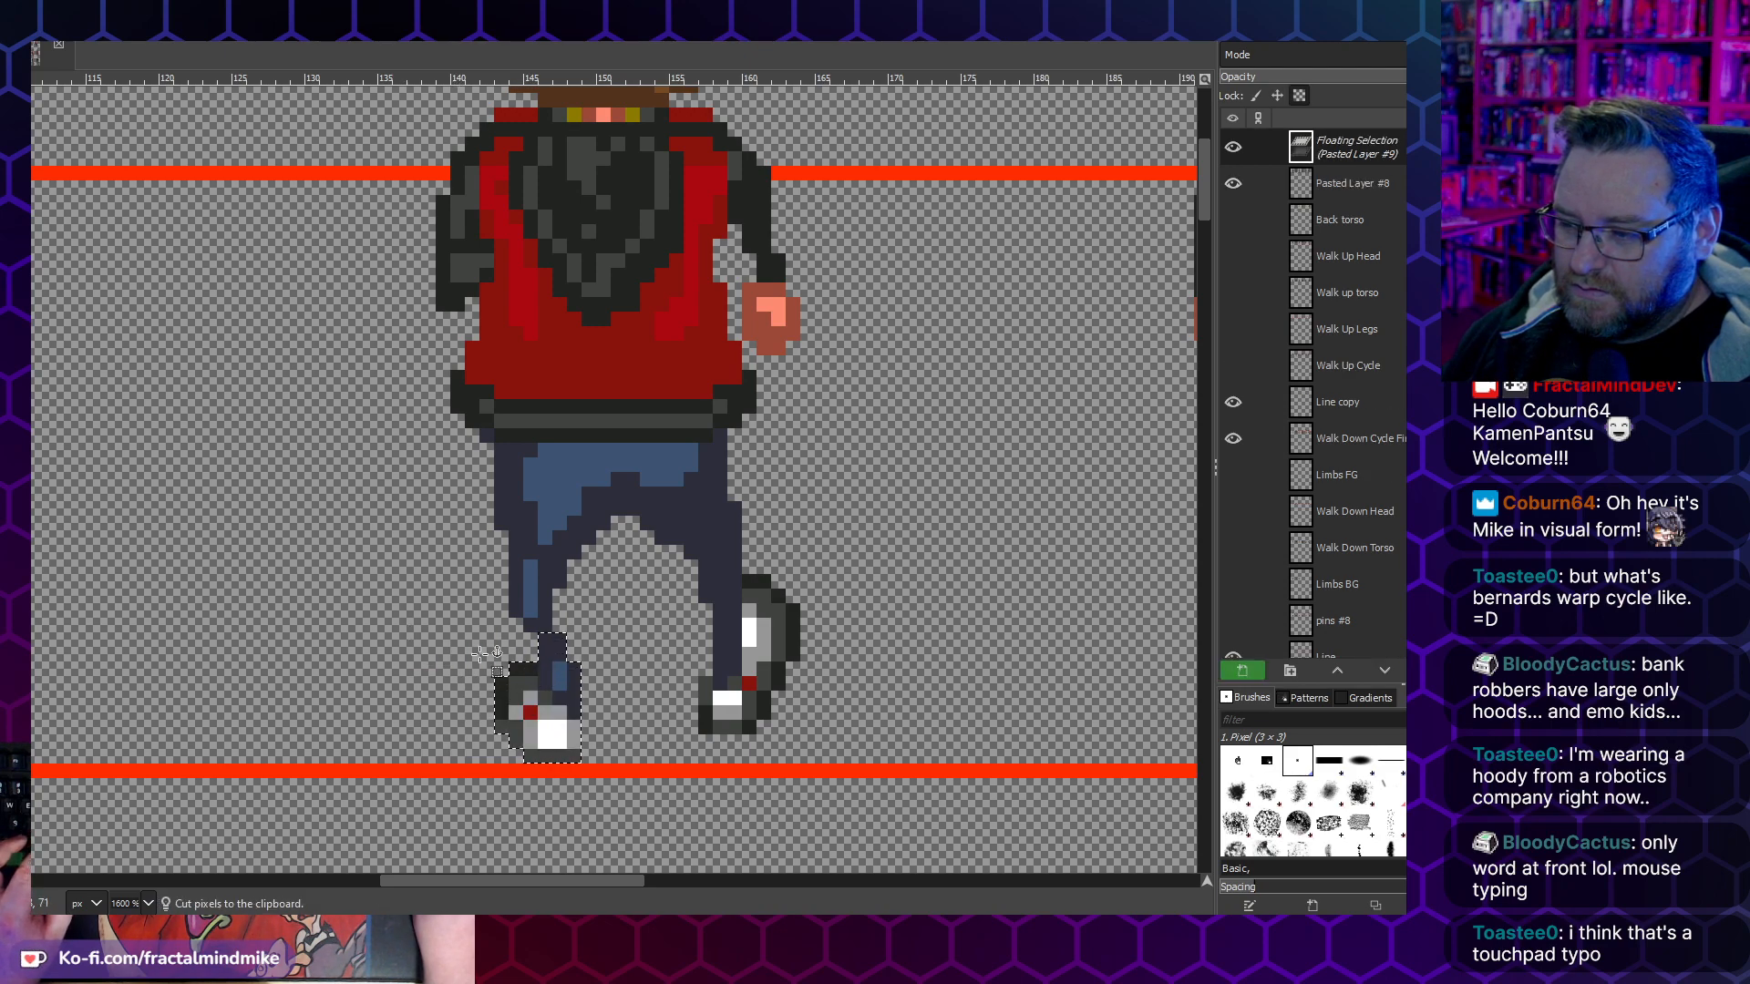
pyautogui.click(431, 641)
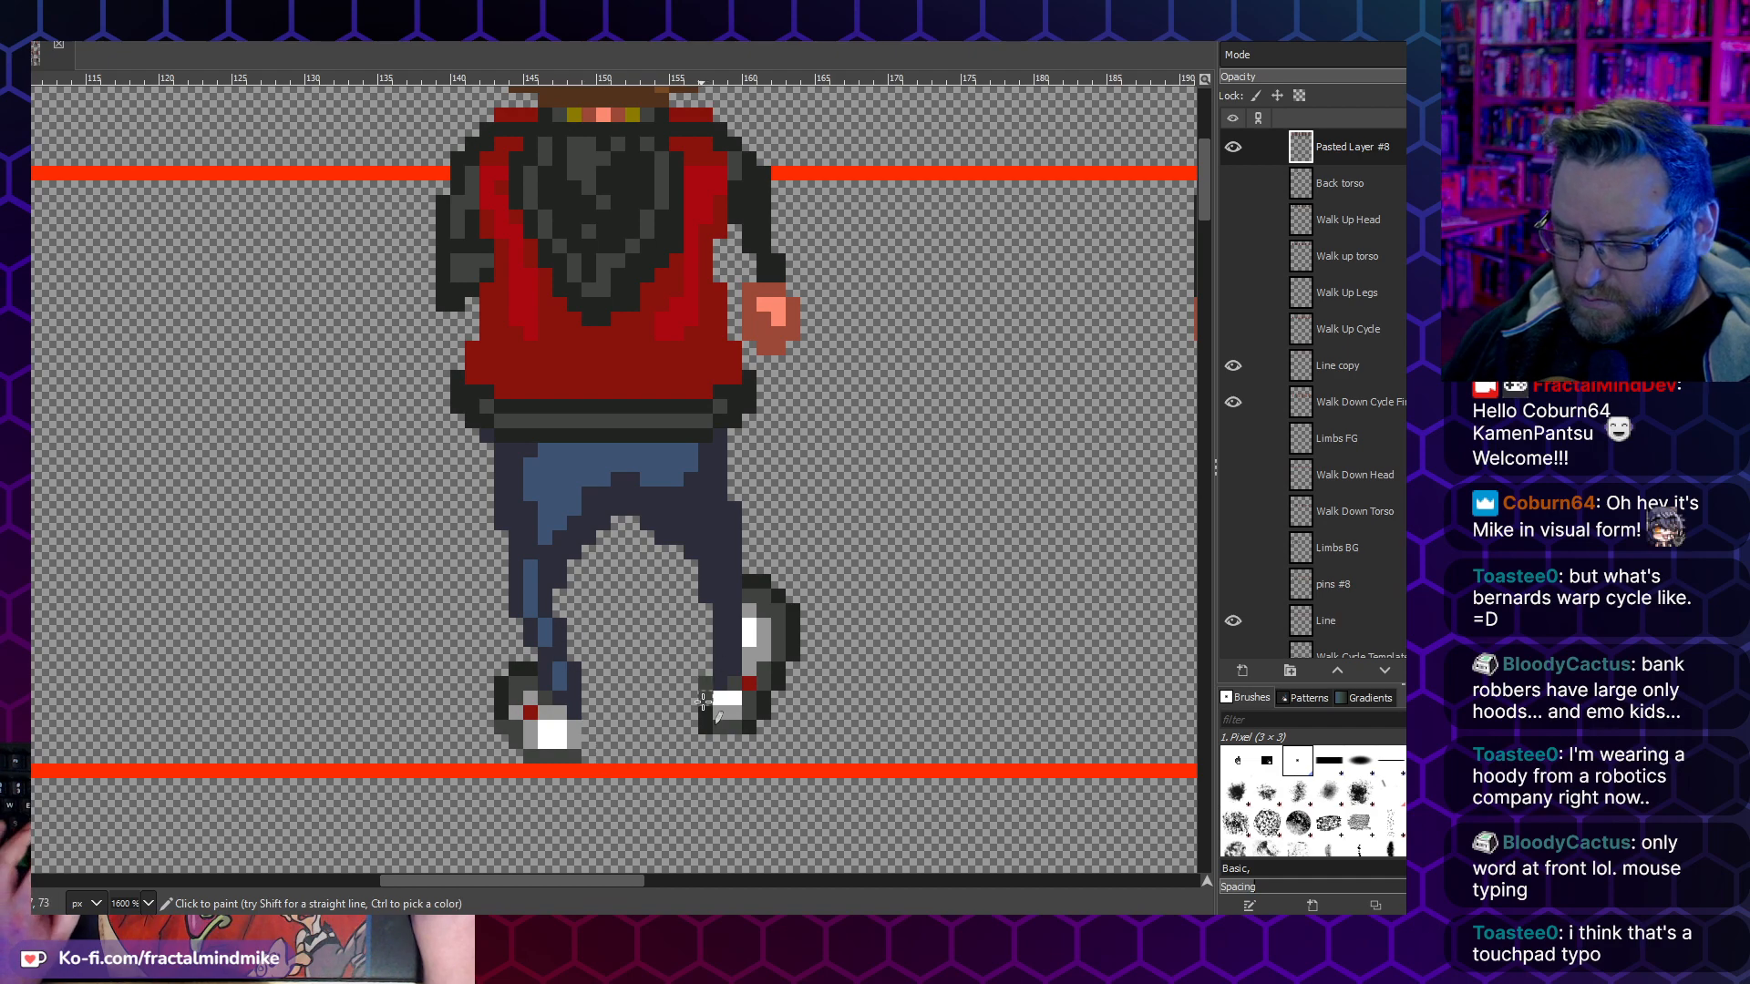
# - Move the lower right leg and raised shoe of the third walk-up frame one pixel inward and anchor them
pyautogui.press('r')
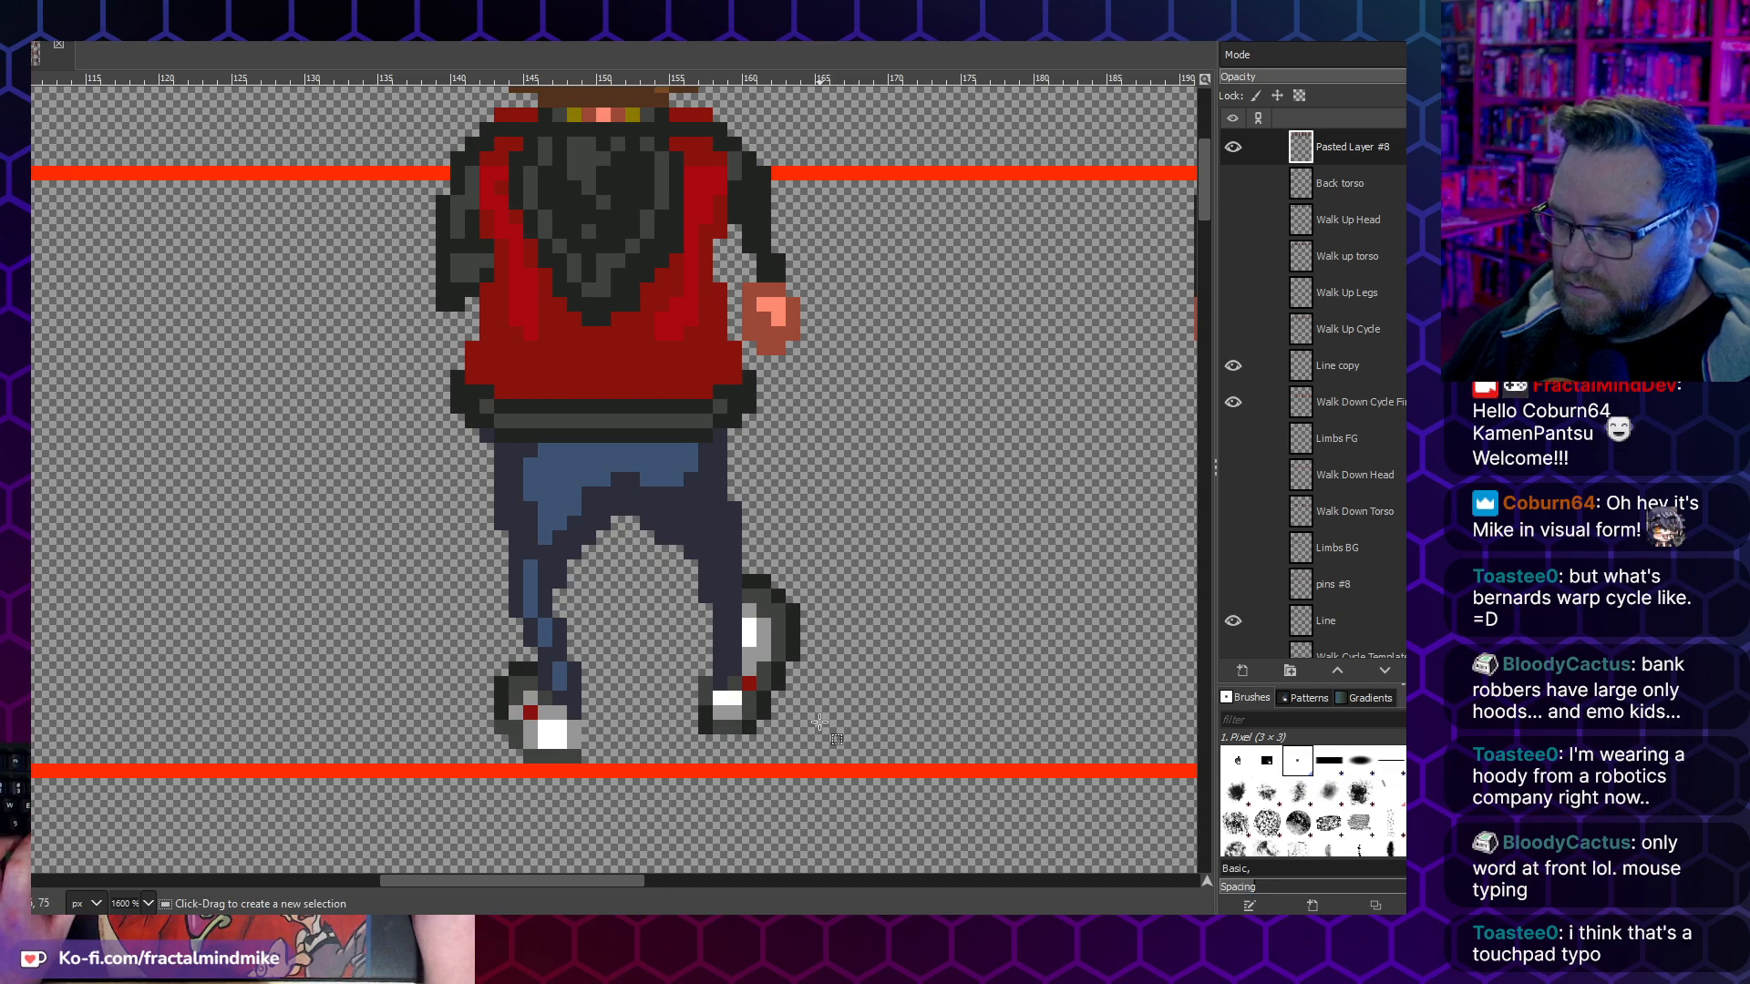
pyautogui.moveTo(823, 741); pyautogui.dragTo(641, 575)
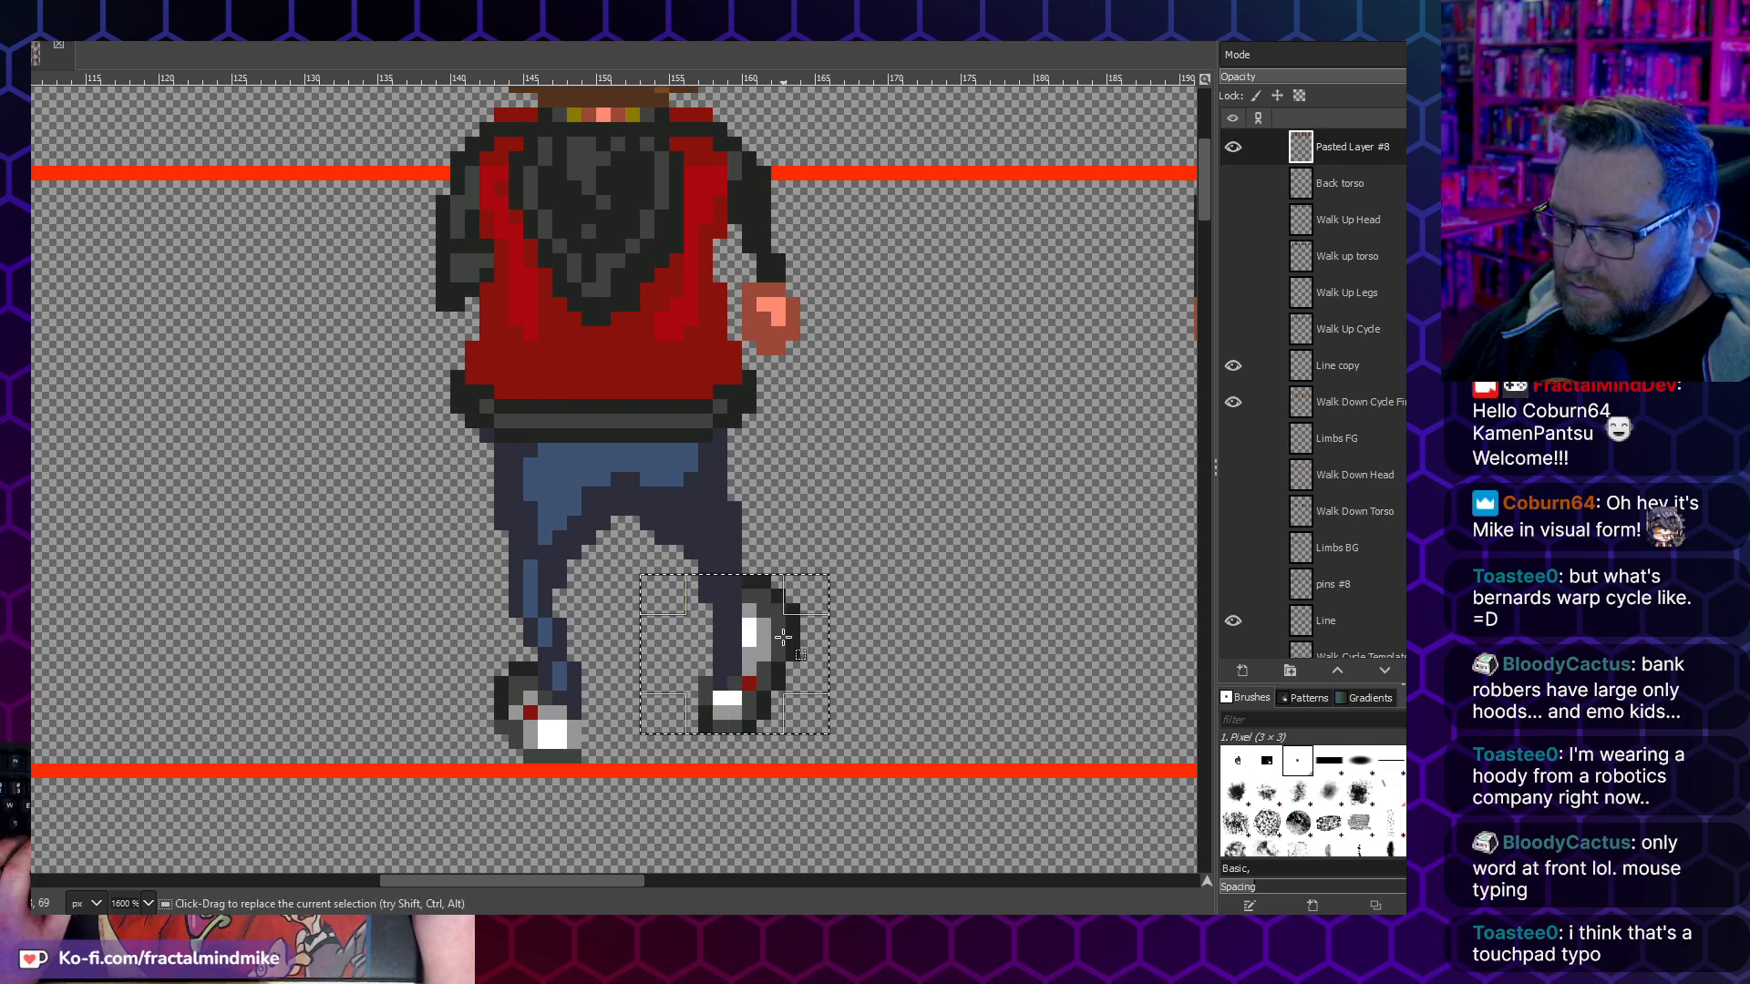
pyautogui.hotkey('ctrl', 'x')
pyautogui.hotkey('ctrl', 'v')
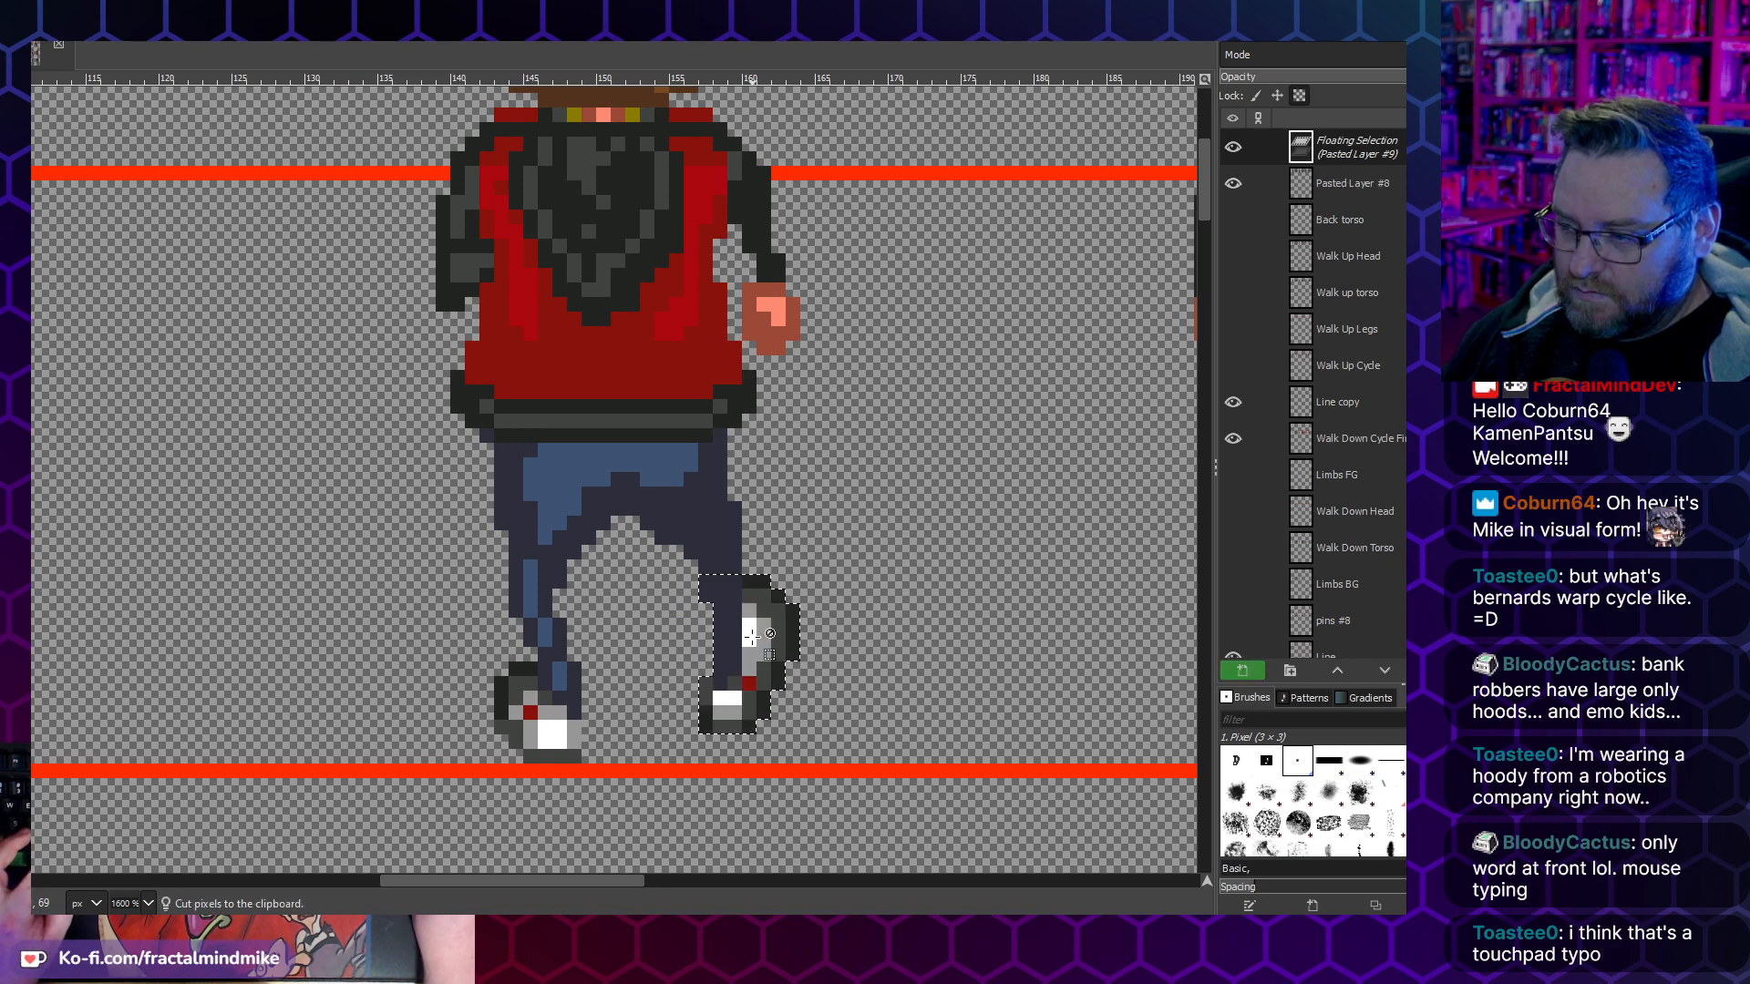
pyautogui.click(793, 685)
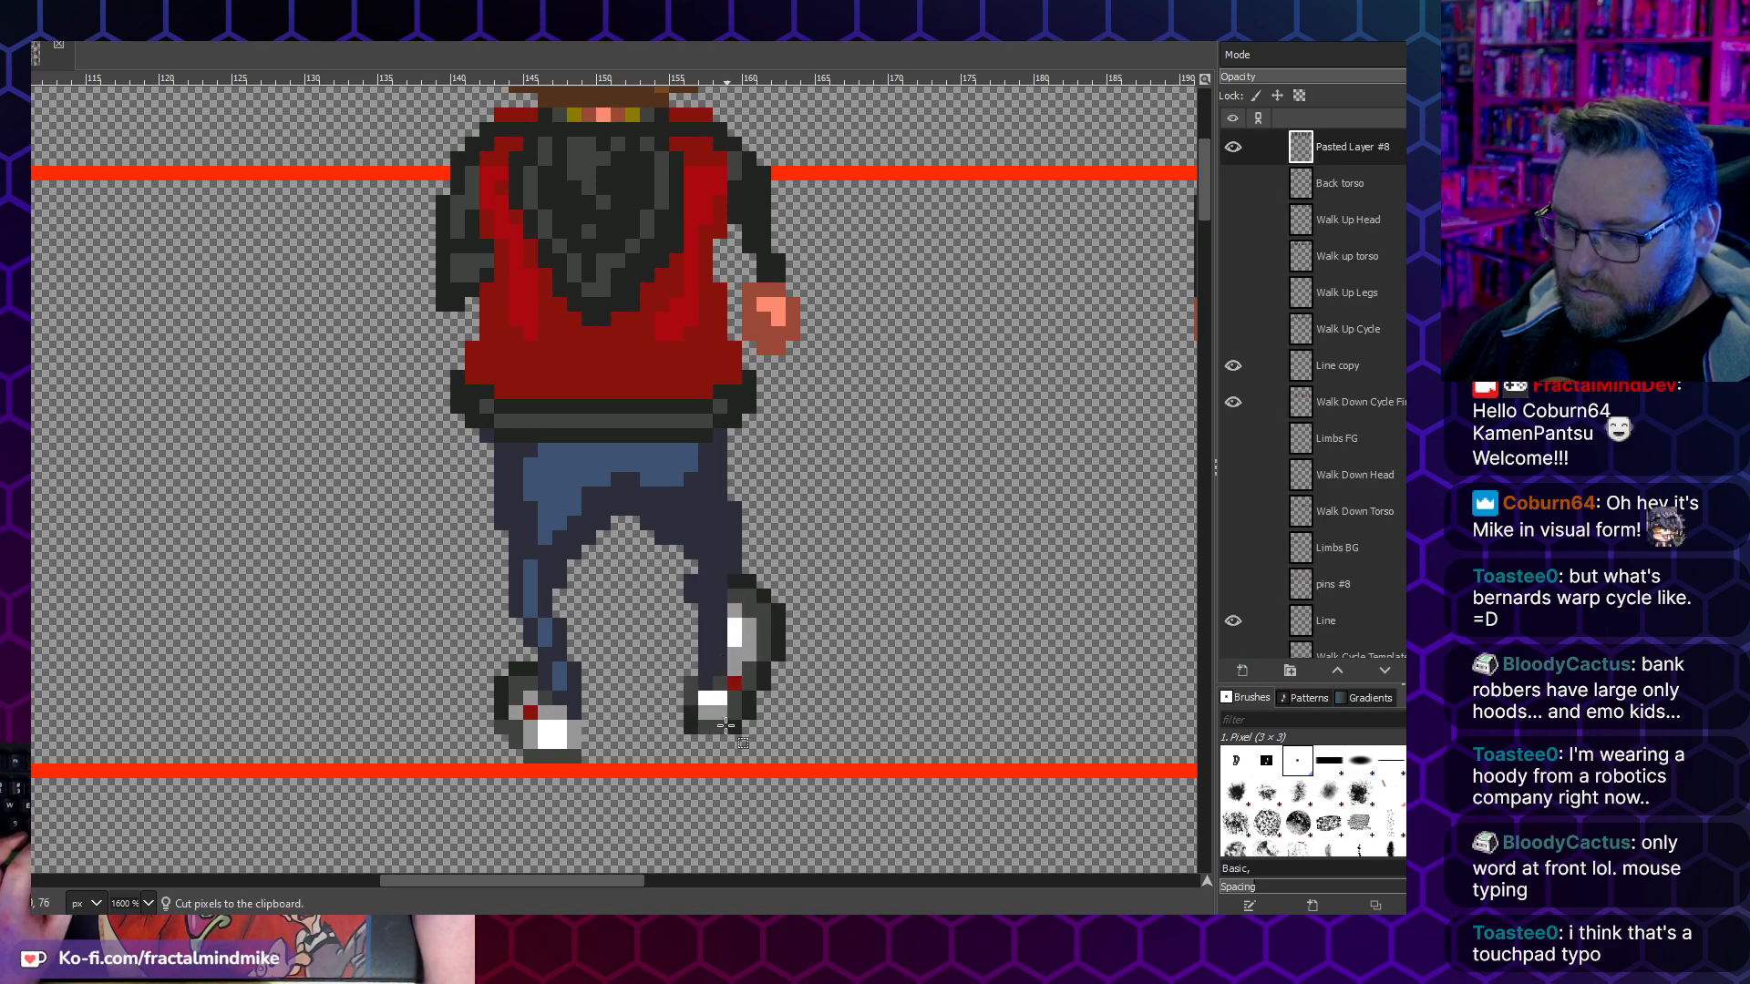
# - Shift just the right shoe and ankle of the third walk-up frame another pixel inward and anchor them
pyautogui.moveTo(799, 748); pyautogui.dragTo(655, 618)
pyautogui.moveTo(800, 616); pyautogui.dragTo(743, 574)
pyautogui.hotkey('ctrl', 'x')
pyautogui.hotkey('ctrl', 'v')
pyautogui.press('Left')
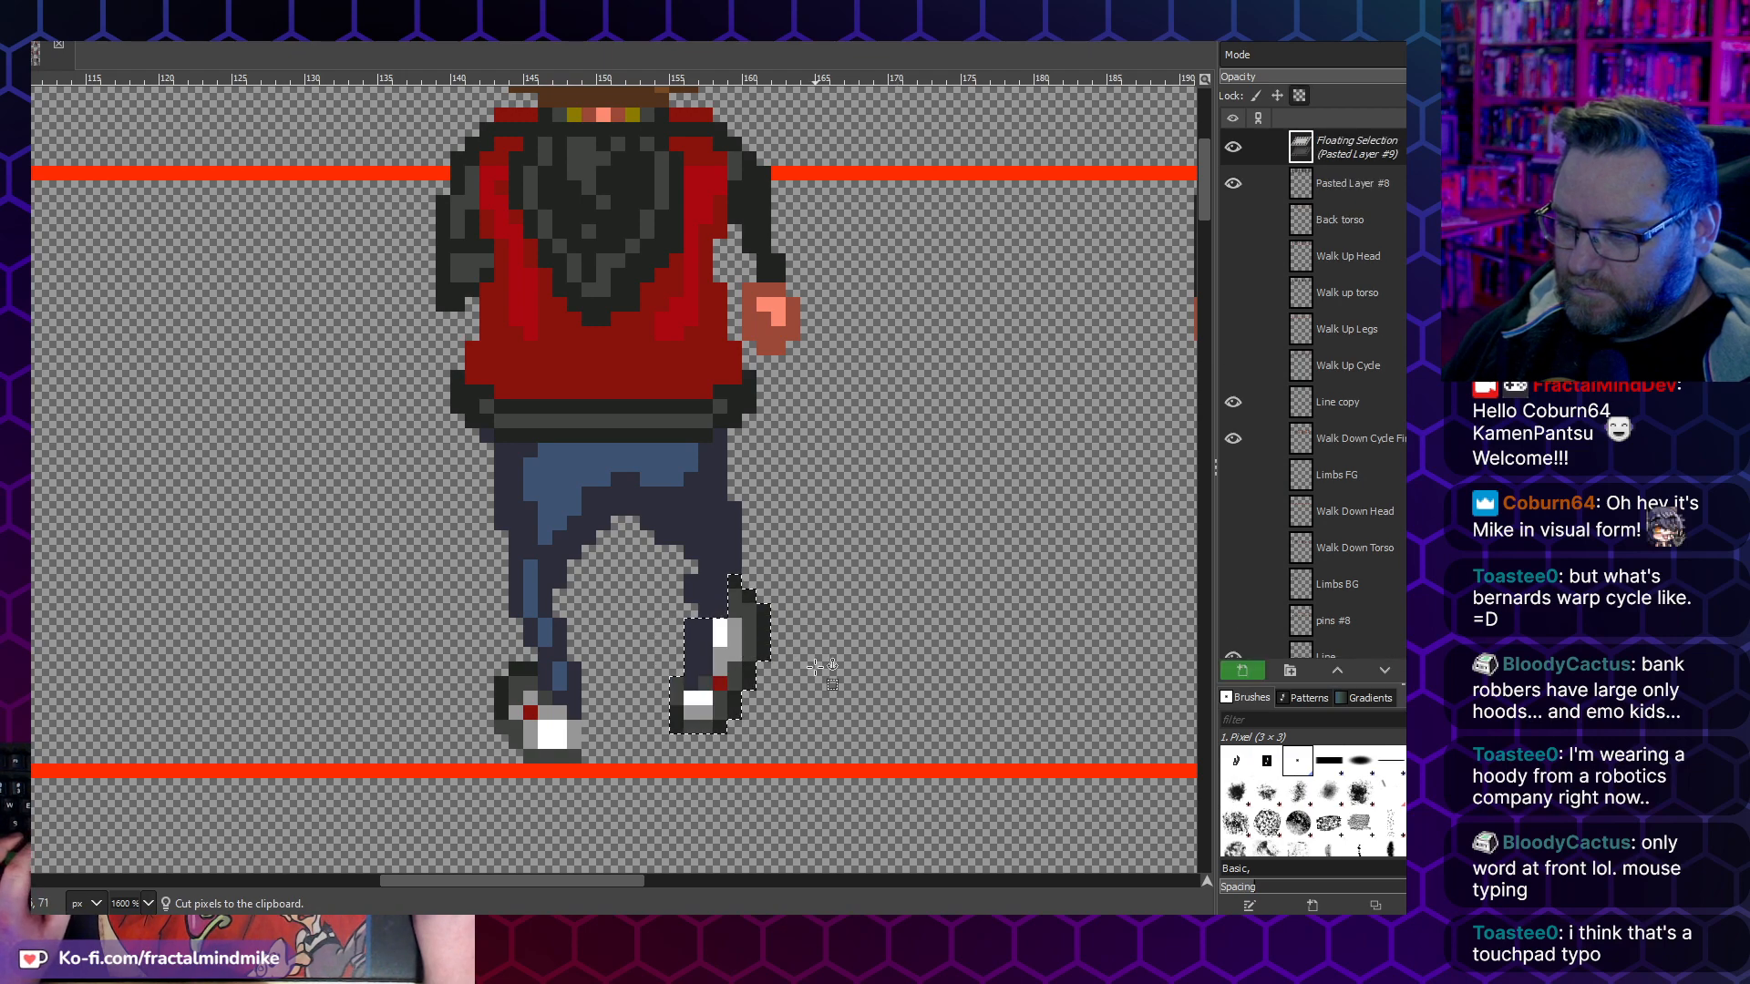
pyautogui.click(818, 668)
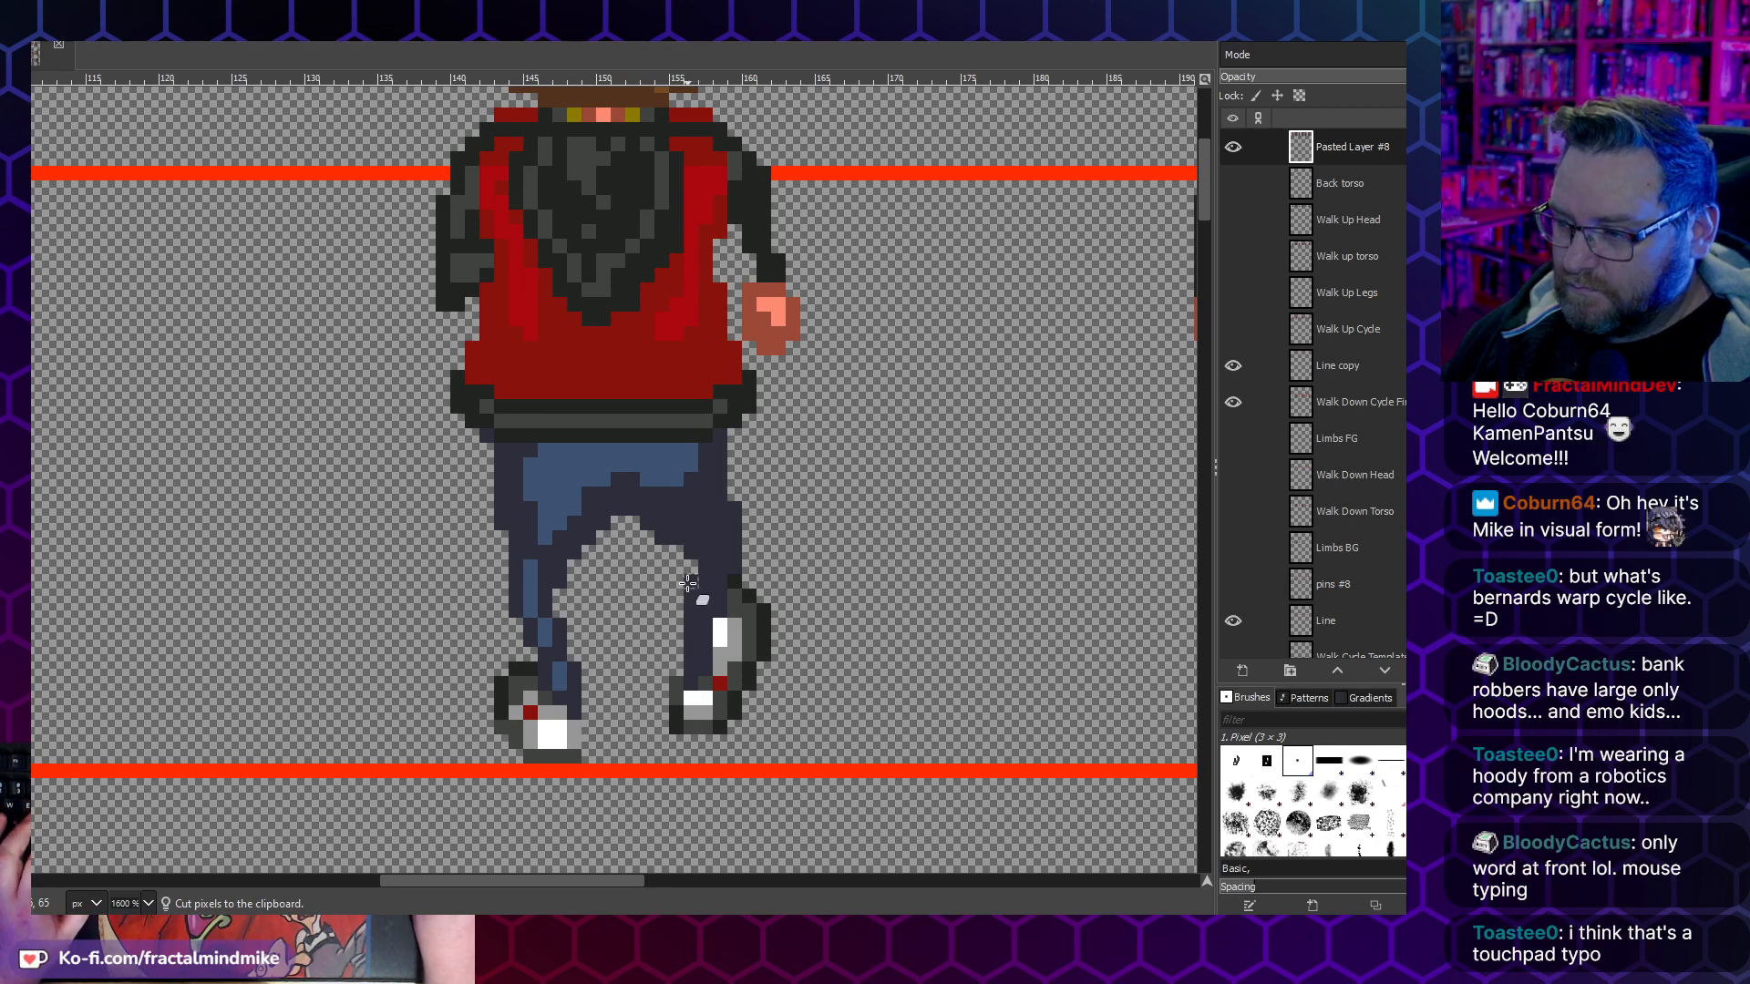
# - Erase stray edge pixels on the third frame's right trouser leg and shoe top, and repaint the shoe's upper outline
pyautogui.hotkey('shift', 'e')
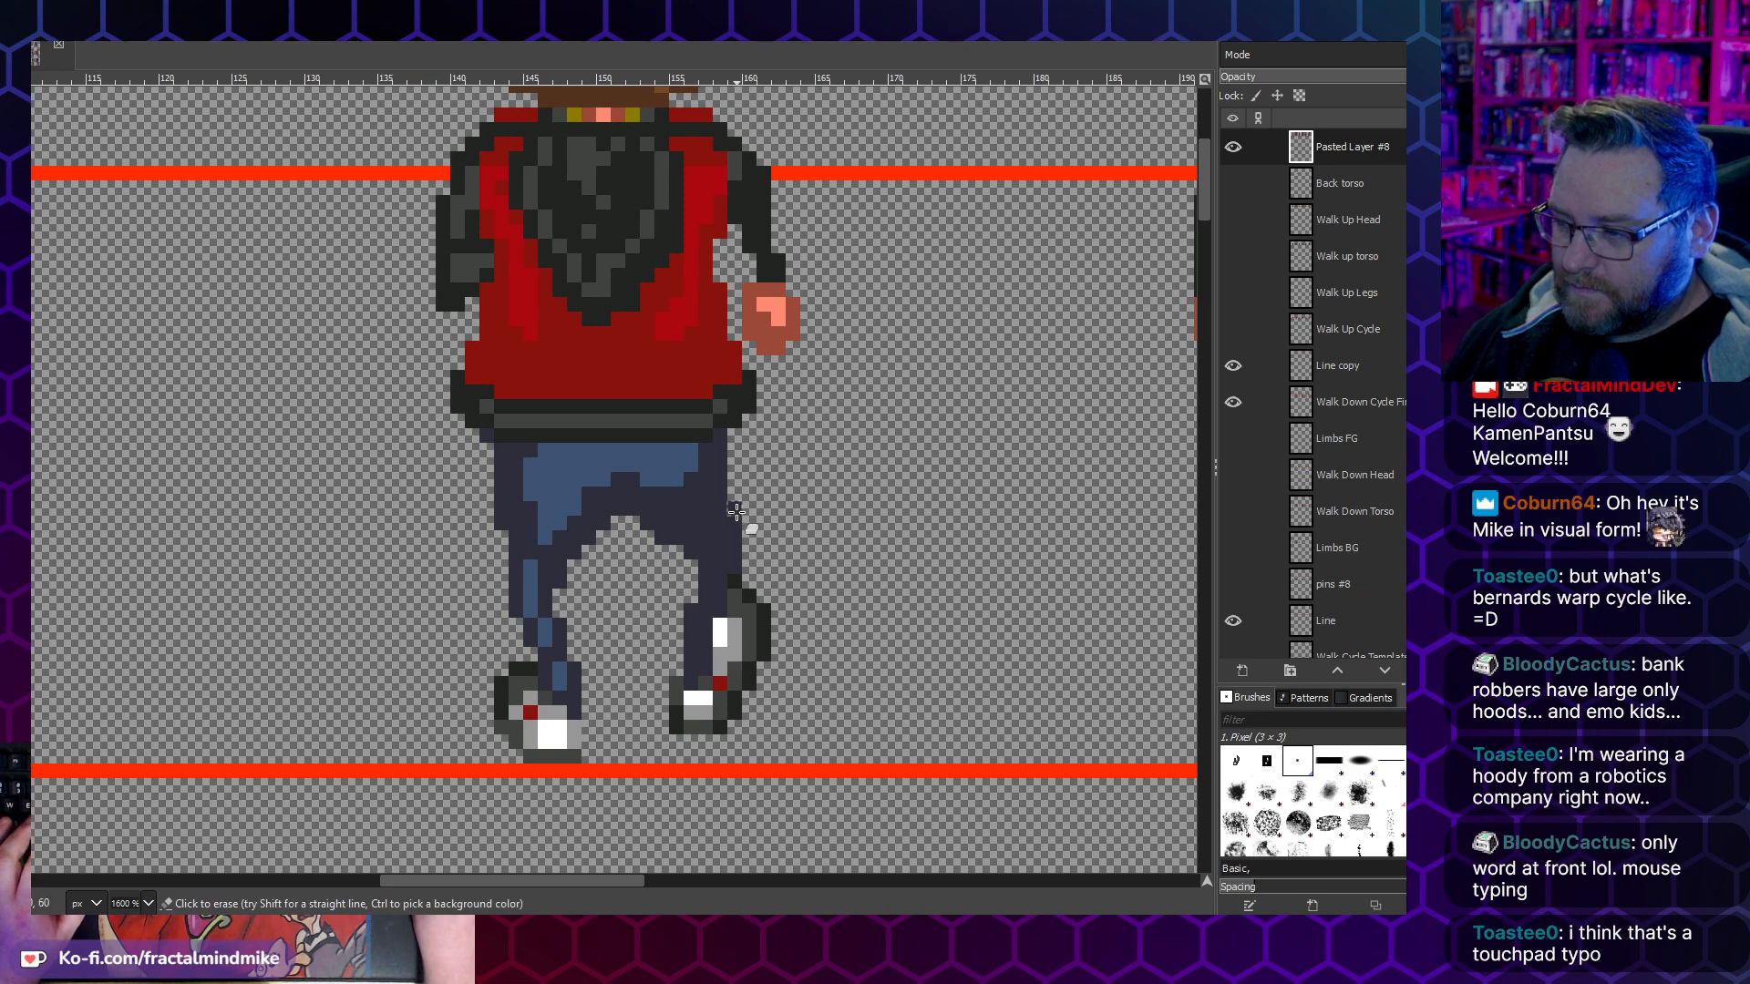
pyautogui.press('n')
pyautogui.press('ctrl')
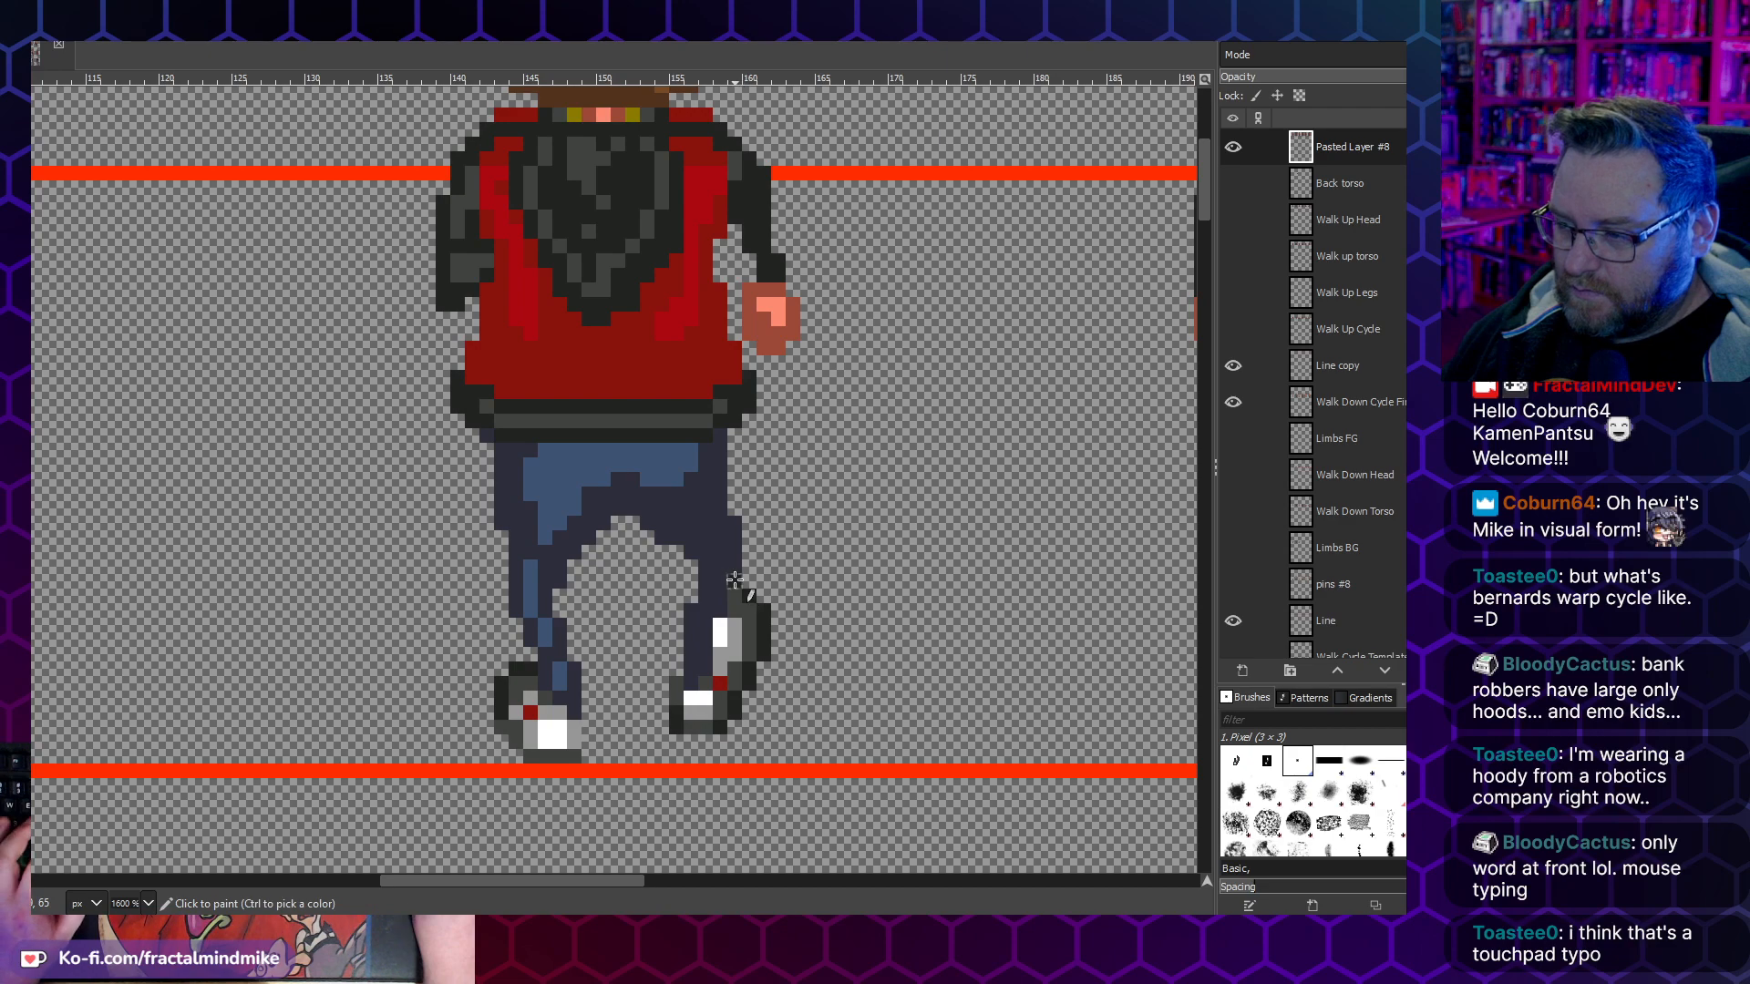
pyautogui.press('ctrl')
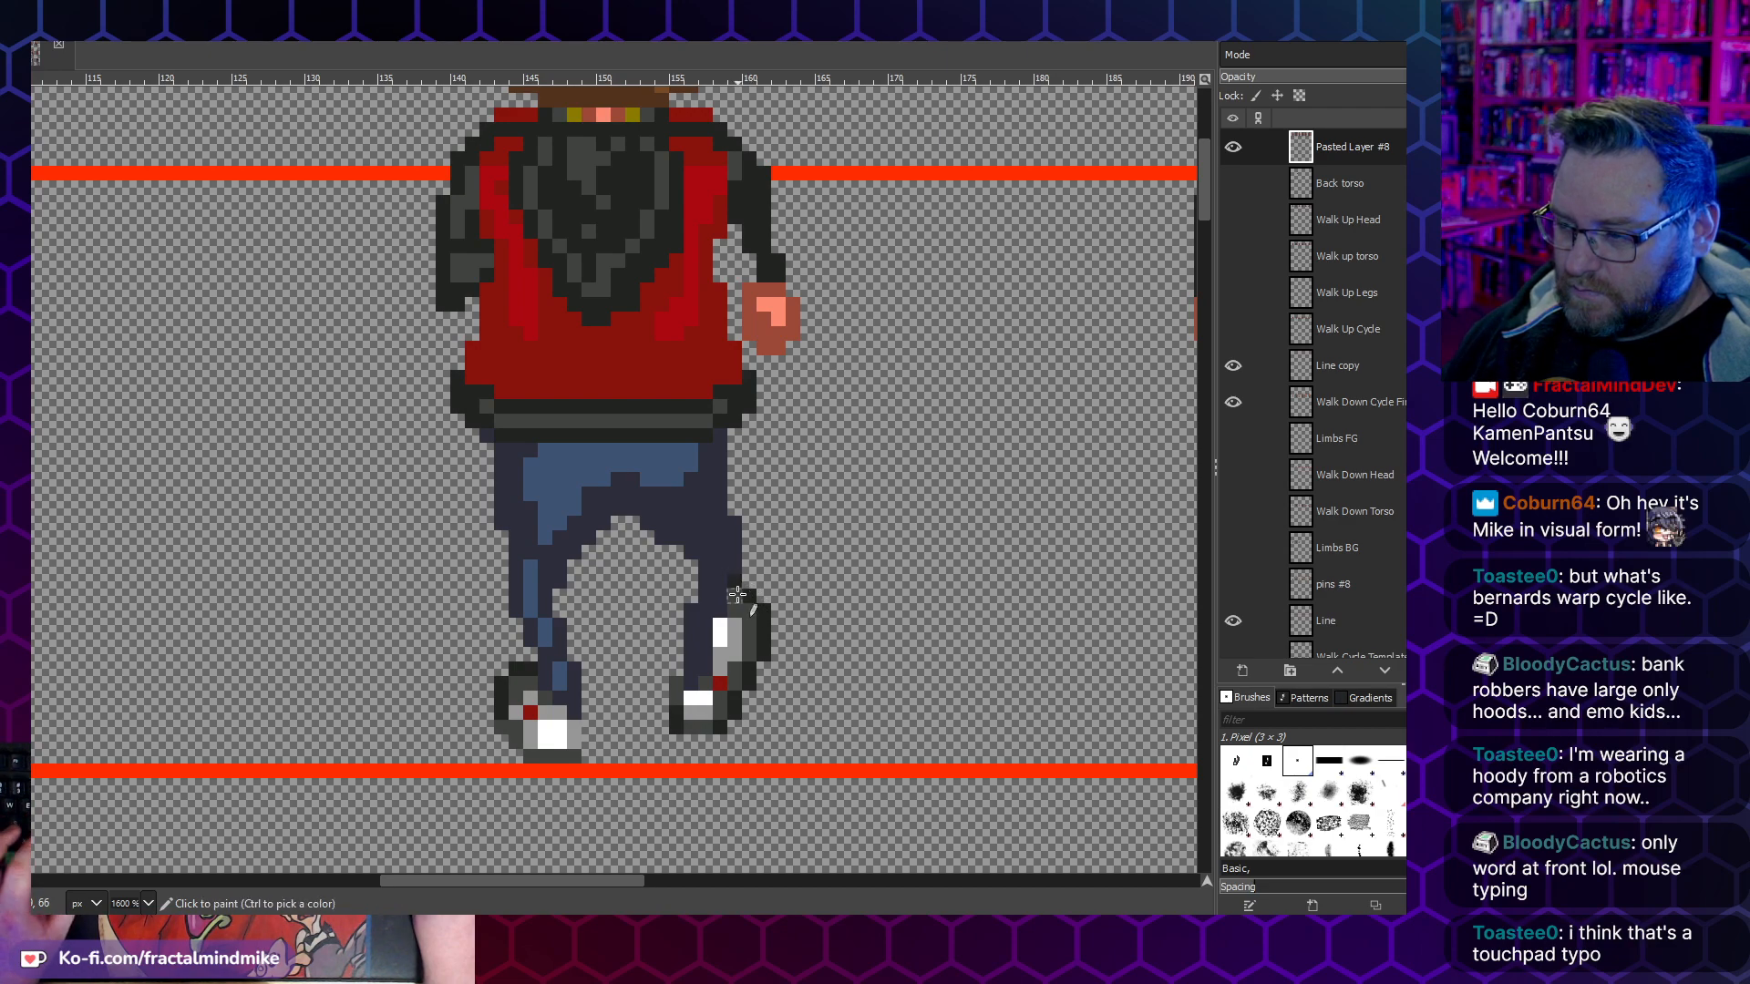
pyautogui.click(739, 594)
pyautogui.hotkey('shift', 'e')
pyautogui.click(736, 583)
pyautogui.press('n')
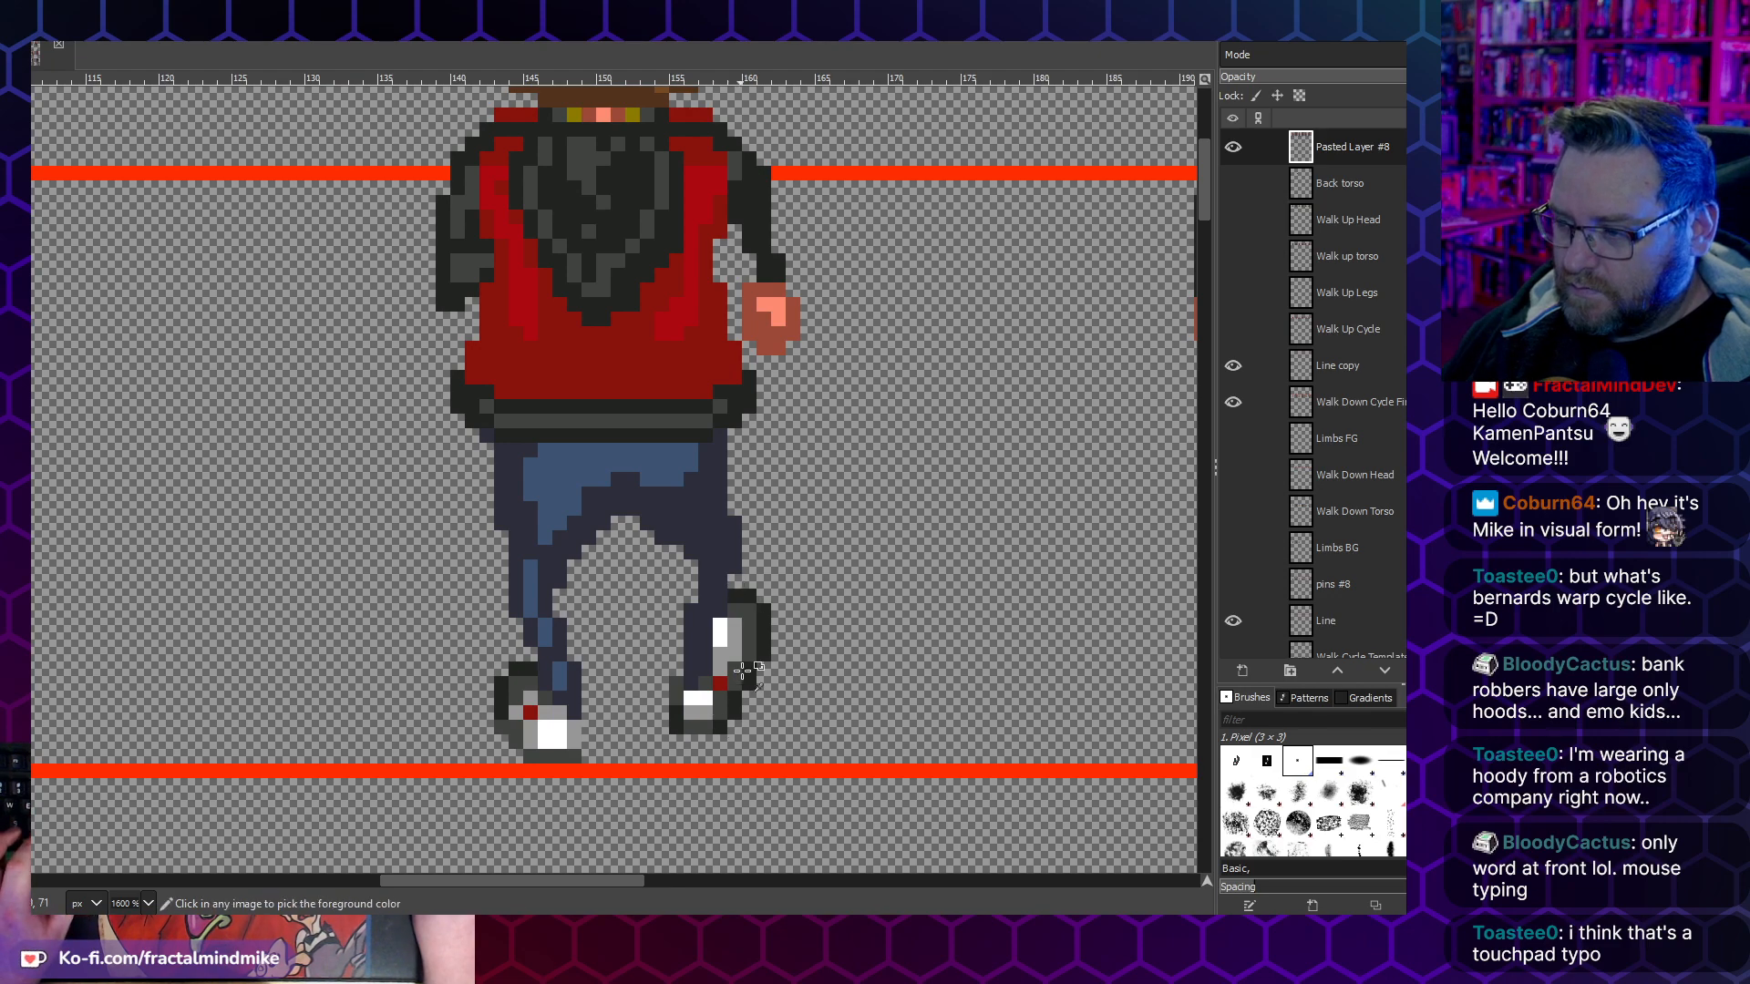
# - Move the third frame's whole right leg below the thigh, including its outer knee edge and shoe, one pixel inward and anchor it
pyautogui.scroll(-5, 755, 593)
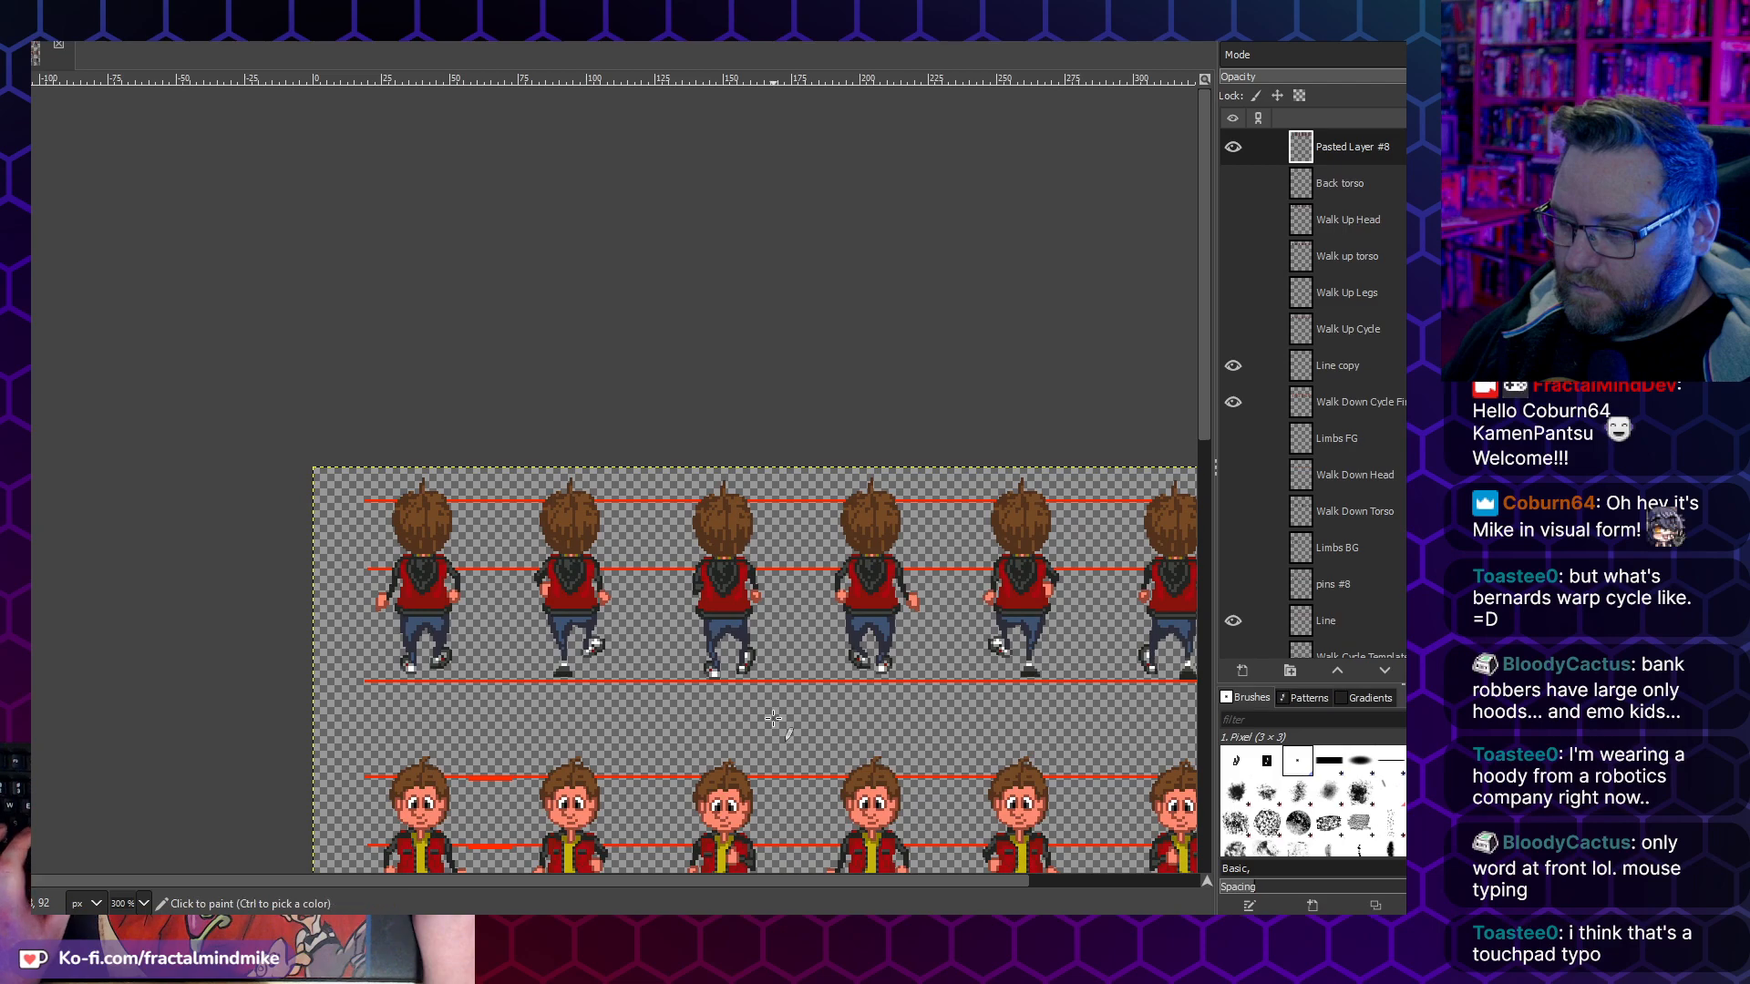
pyautogui.hscroll(3, 772, 717)
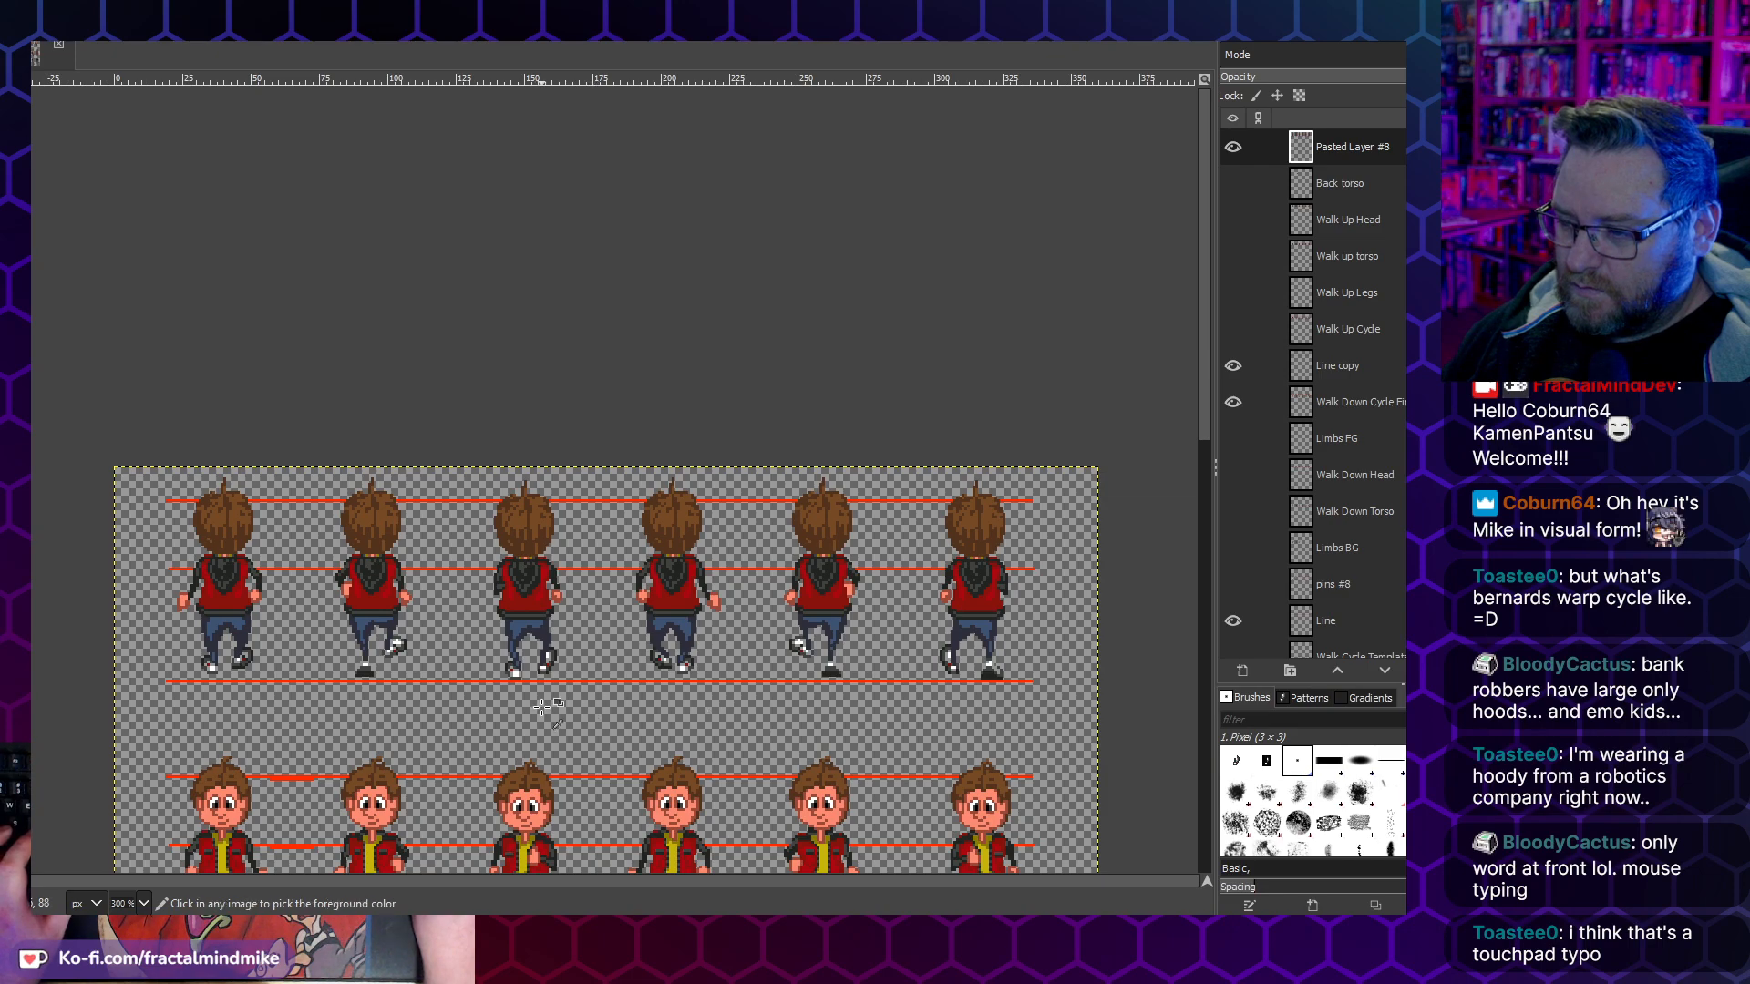
pyautogui.scroll(-1, 539, 707)
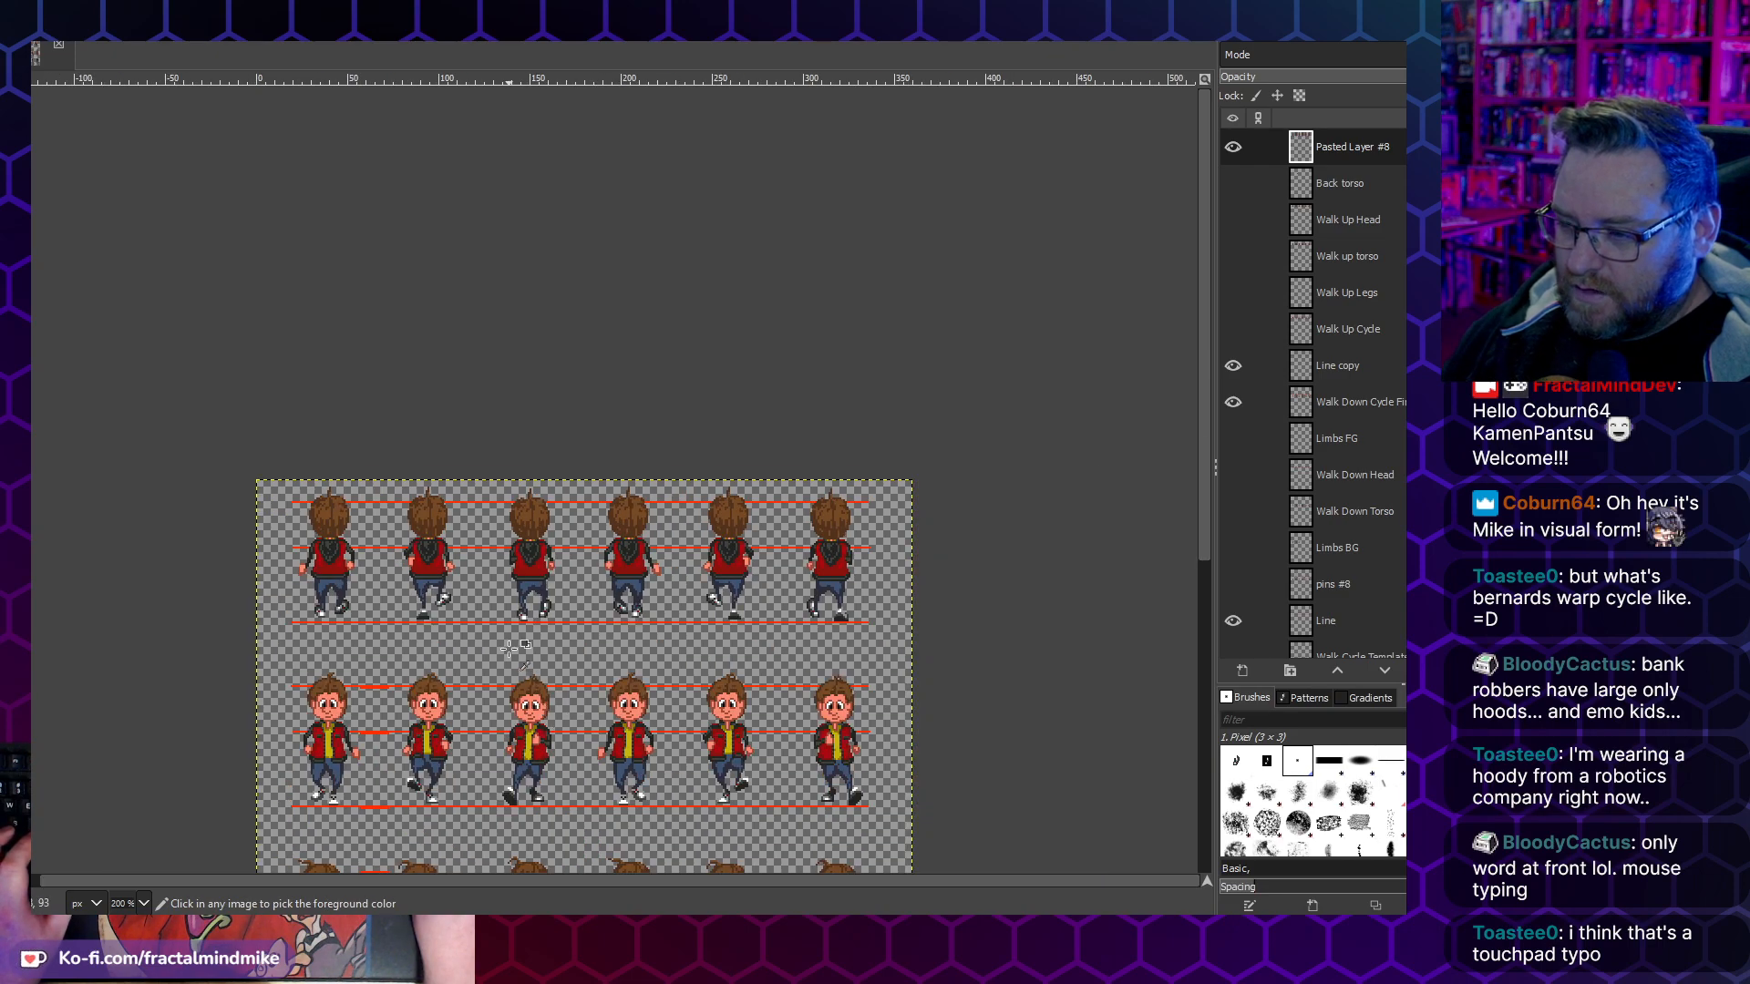
pyautogui.scroll(3, 509, 648)
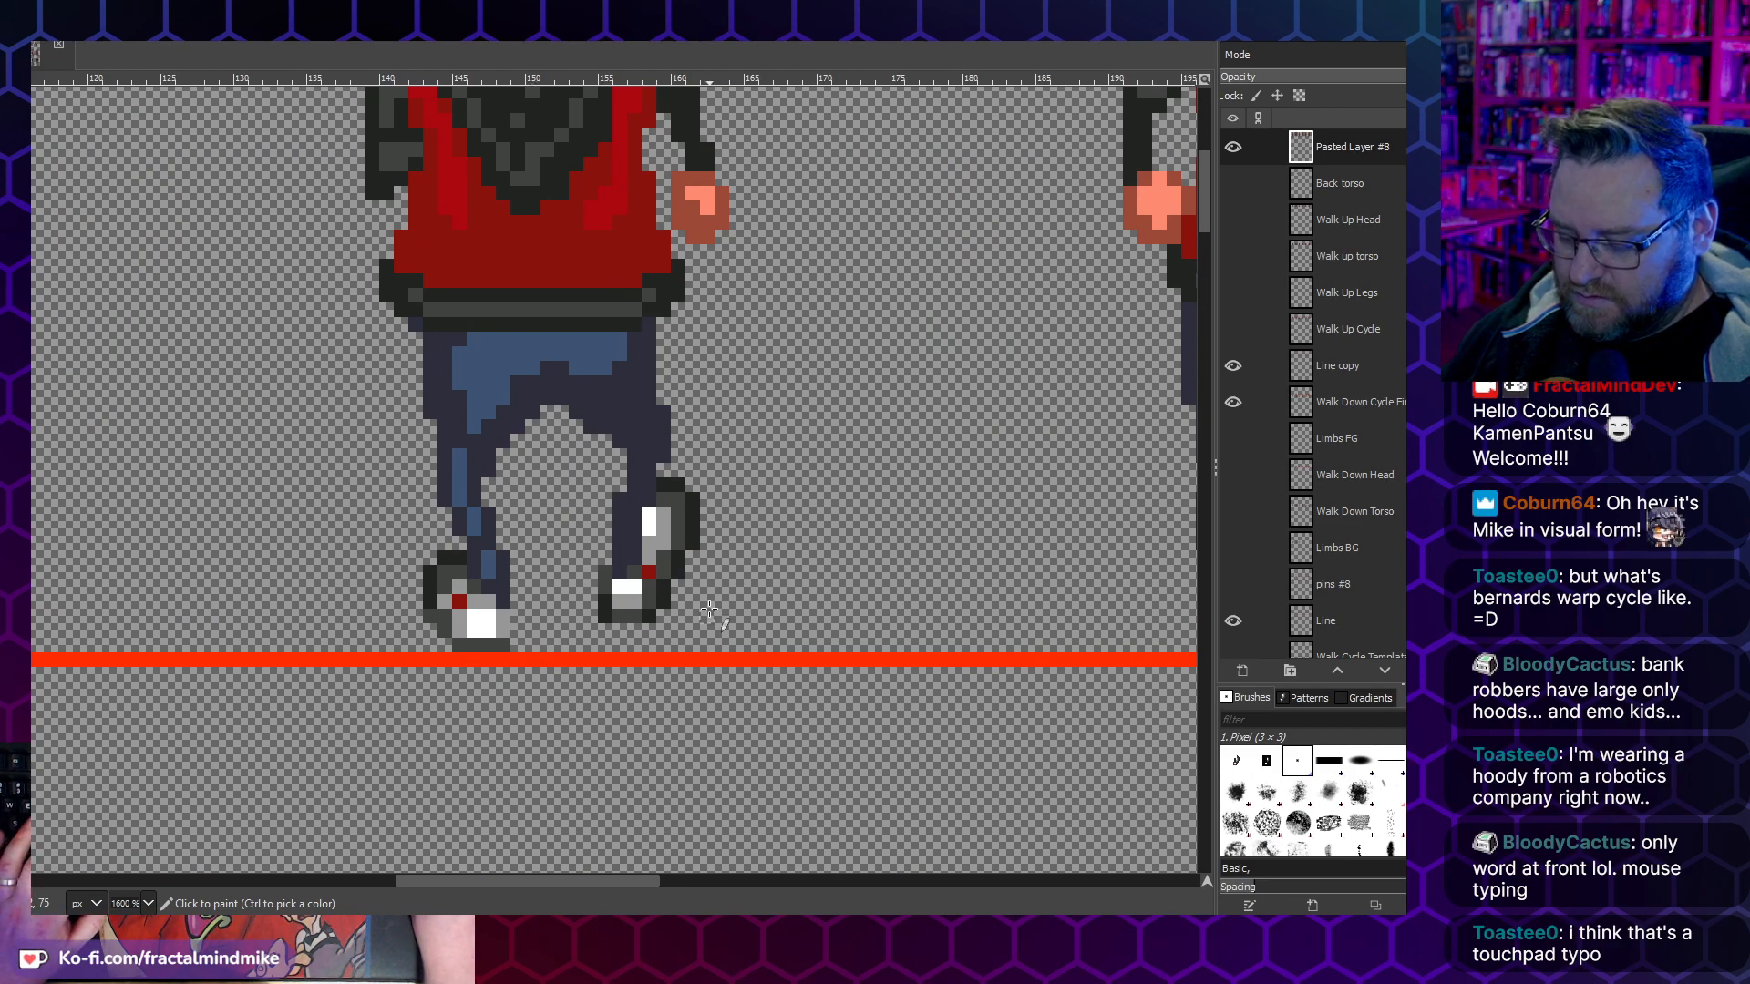
pyautogui.hotkey('shift', 'e')
pyautogui.press('r')
pyautogui.moveTo(715, 624); pyautogui.dragTo(565, 428)
pyautogui.moveTo(712, 407); pyautogui.dragTo(654, 465)
pyautogui.hotkey('ctrl', 'x')
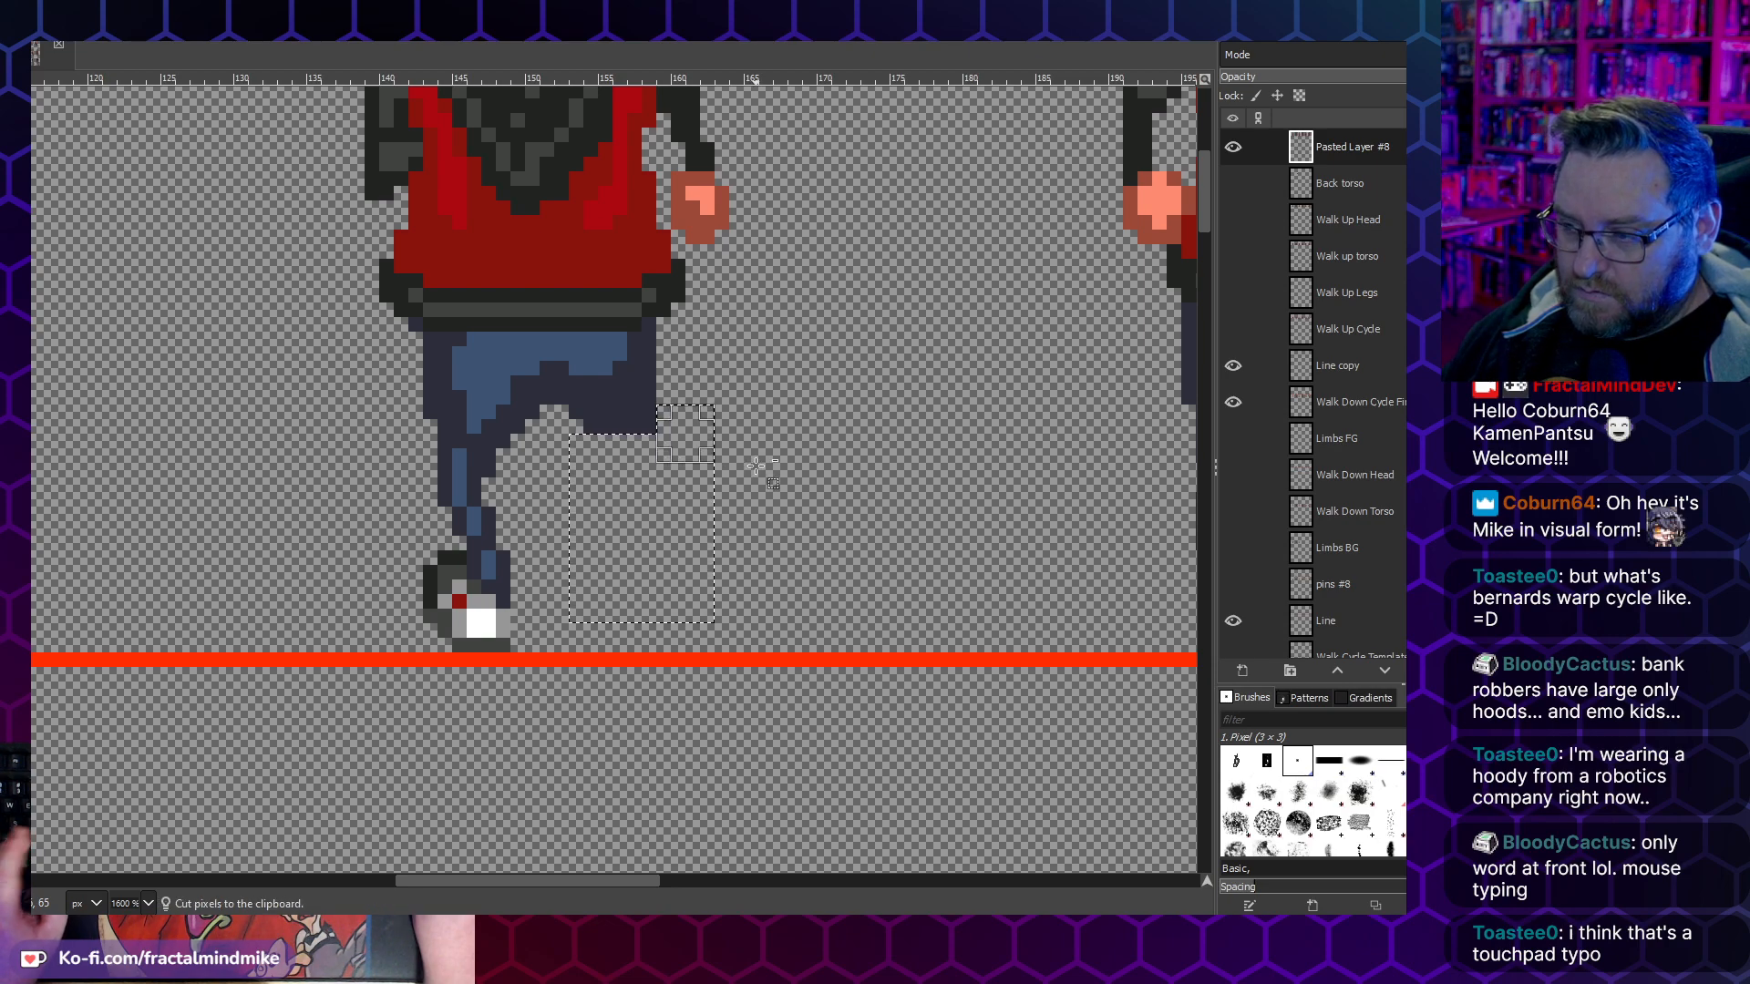
pyautogui.hotkey('ctrl', 'v')
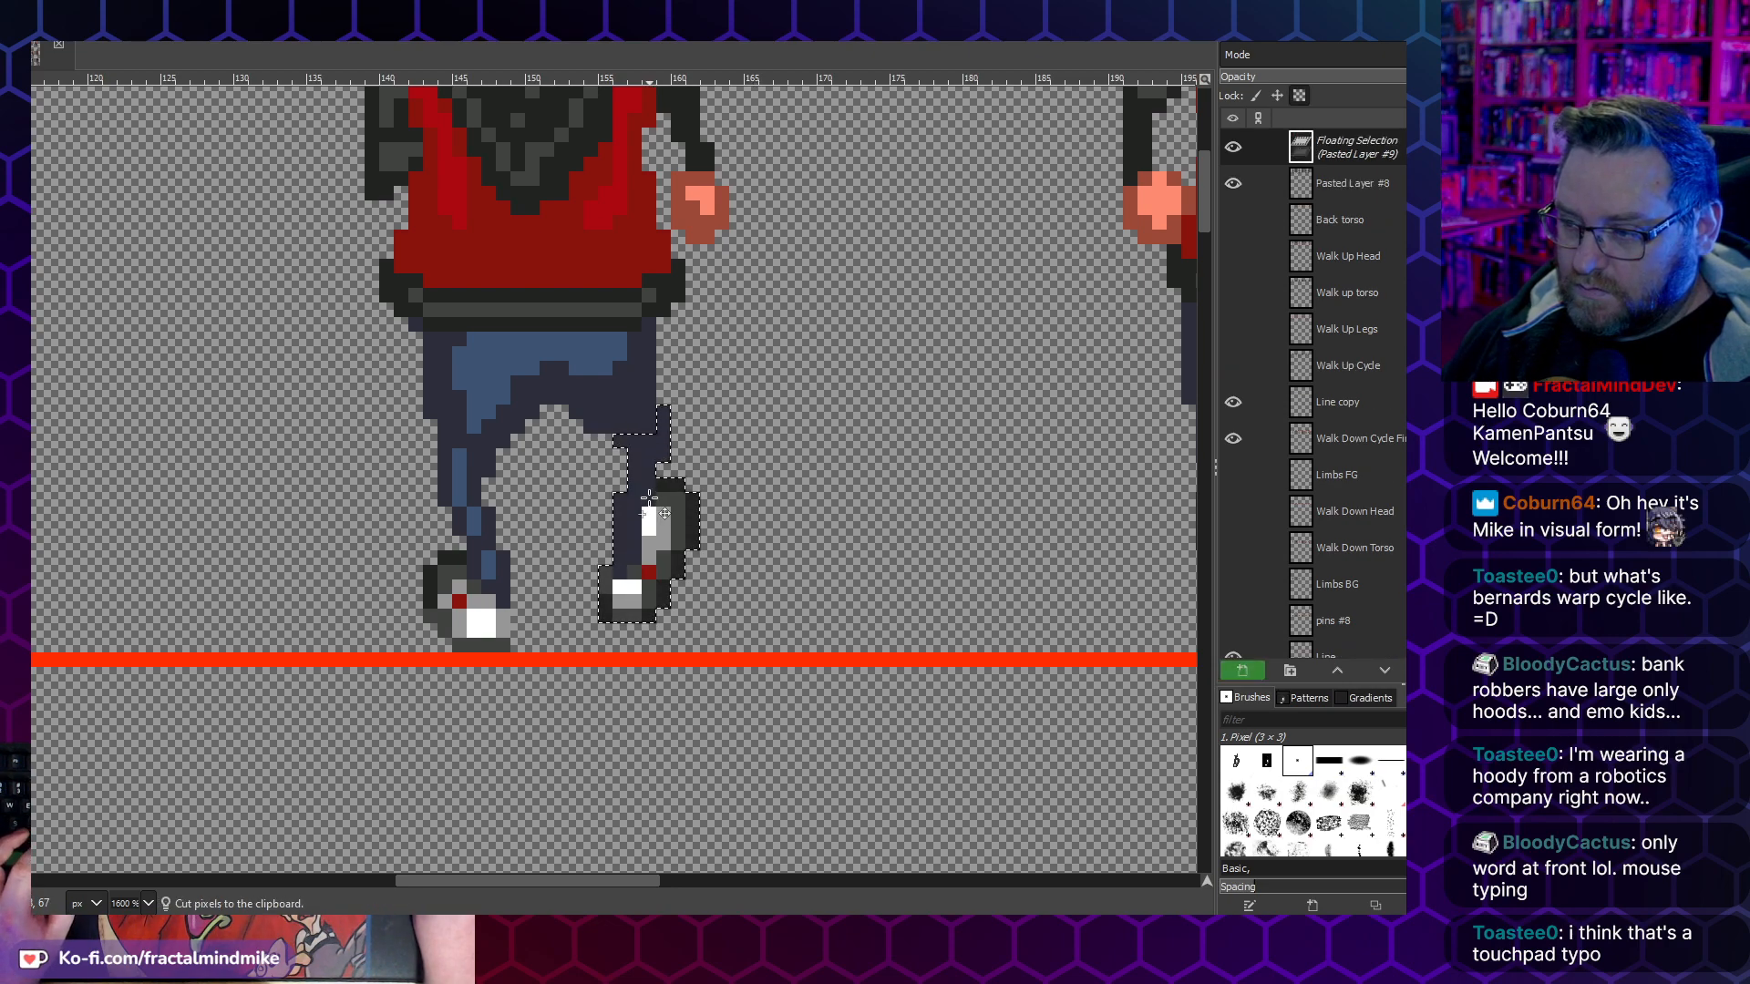
pyautogui.hotkey('ctrl', 'h')
pyautogui.press('3')
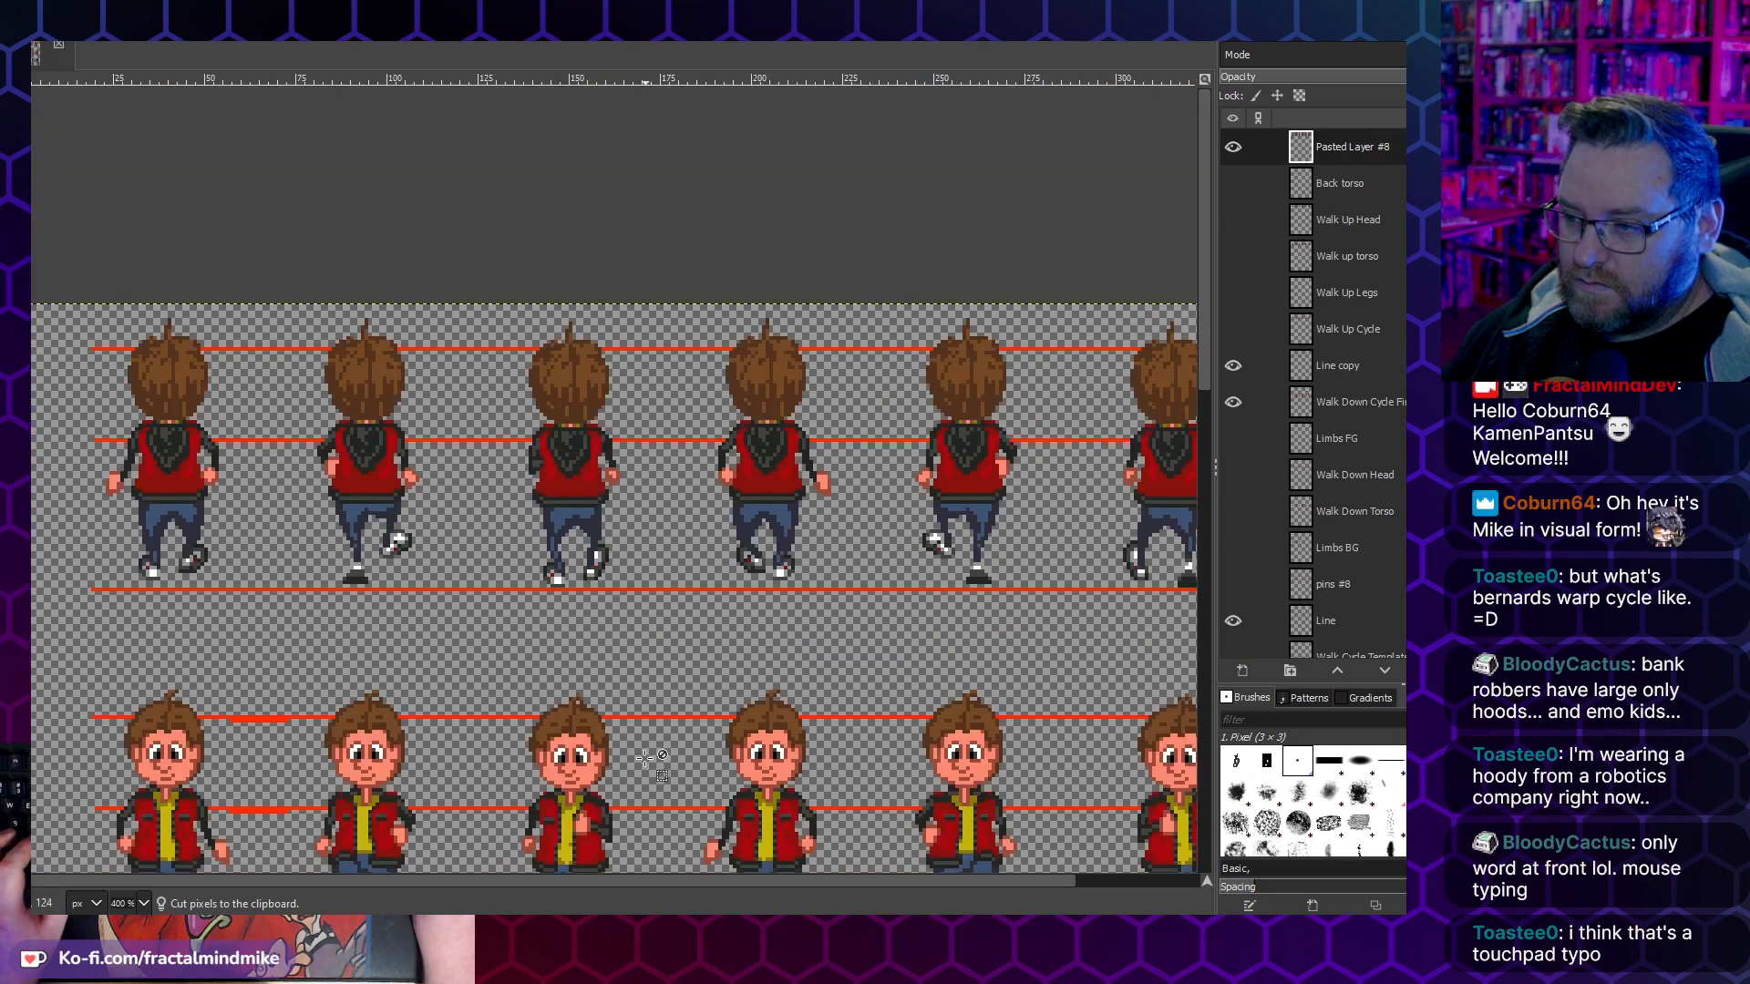
# - Shorten the third frame's raised right shoe by moving its top section one pixel down and anchoring it
pyautogui.press('-')
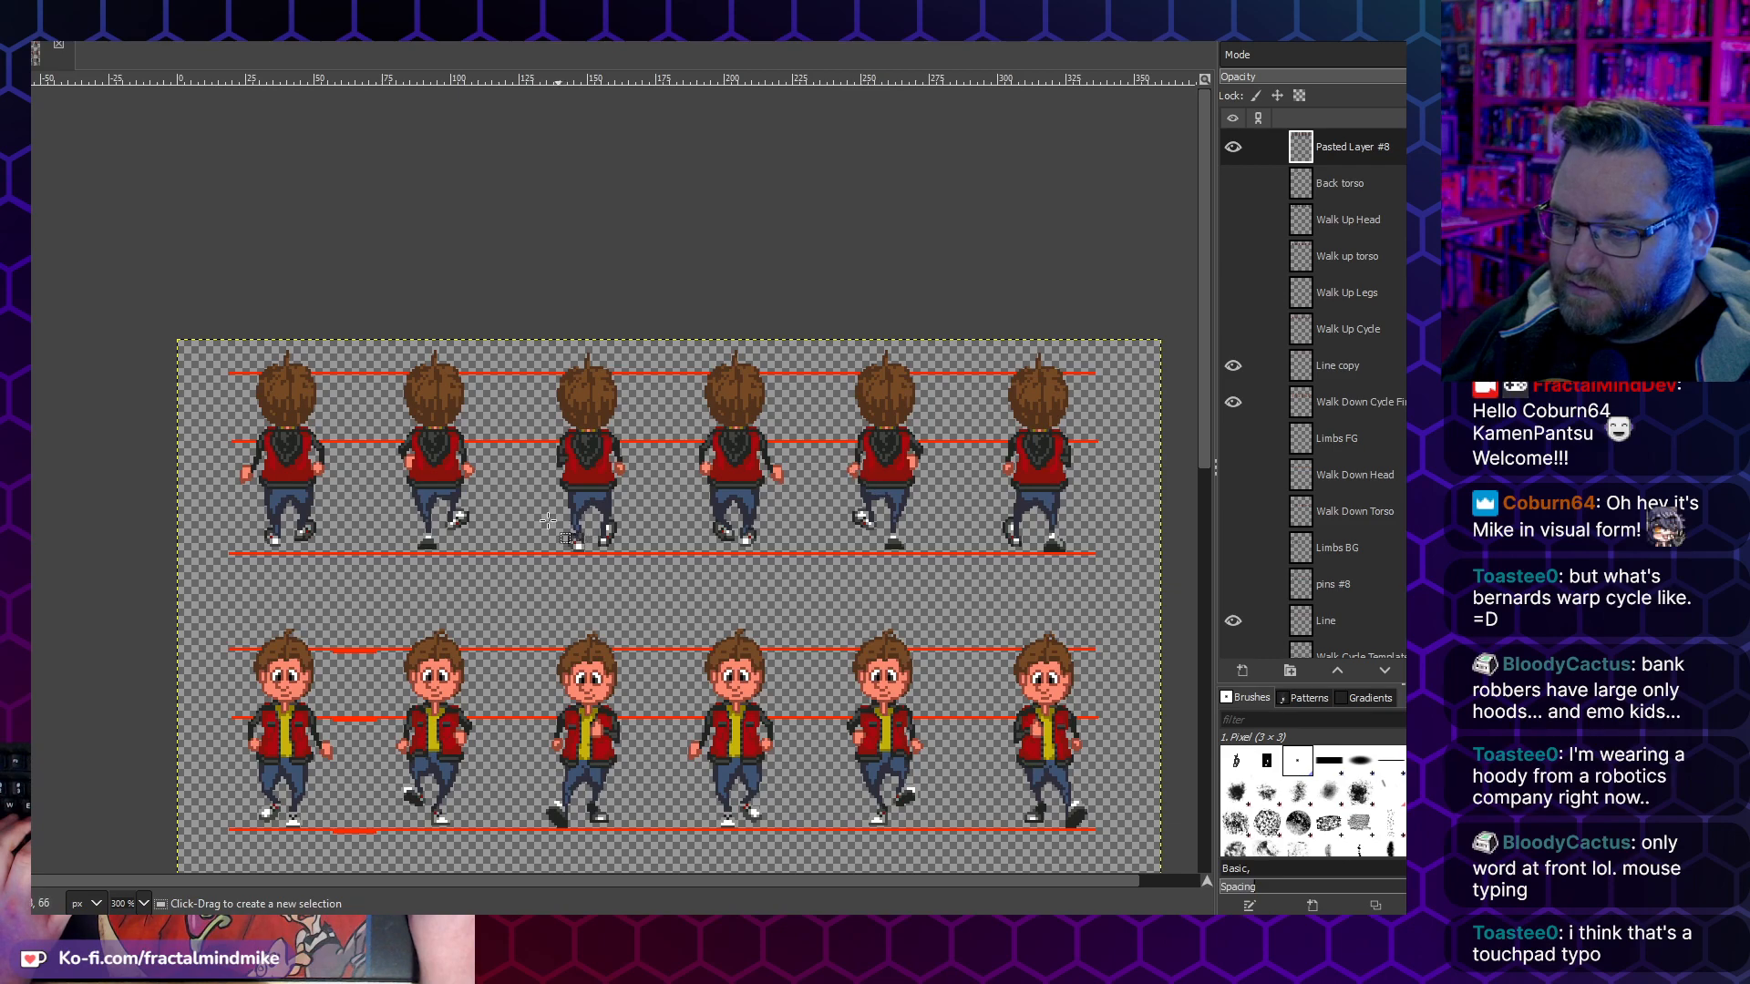
pyautogui.scroll(2, 315, 549)
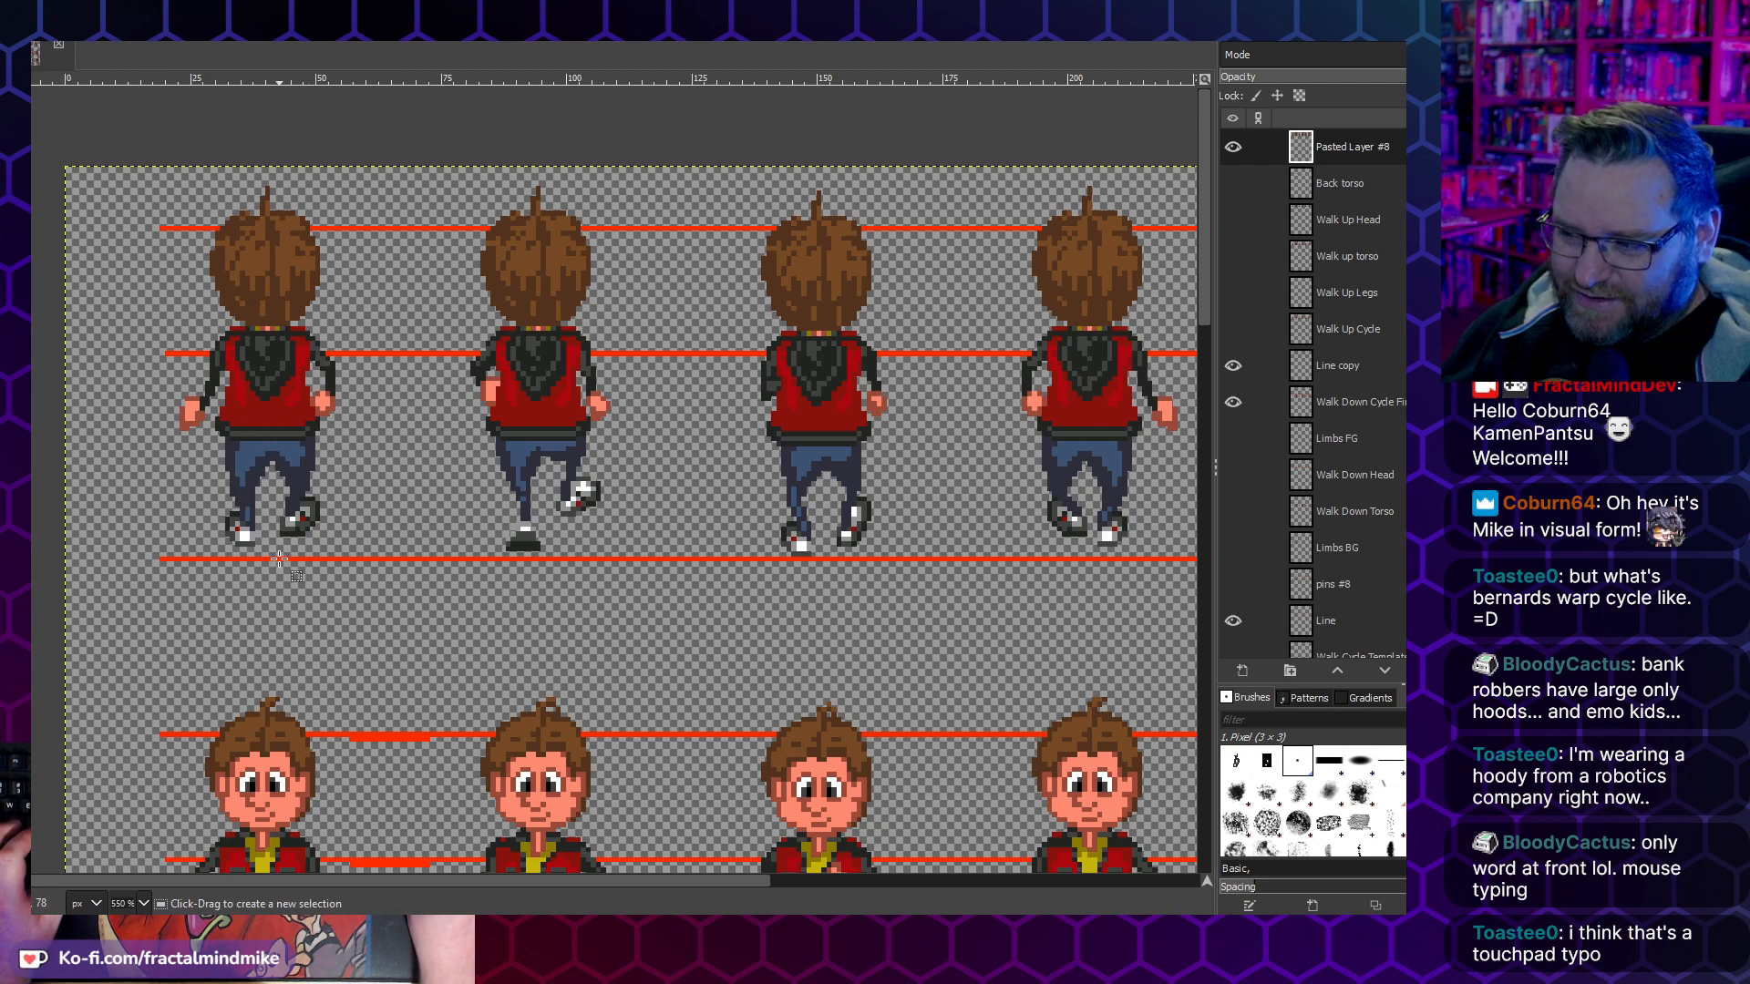
pyautogui.scroll(-3, 360, 540)
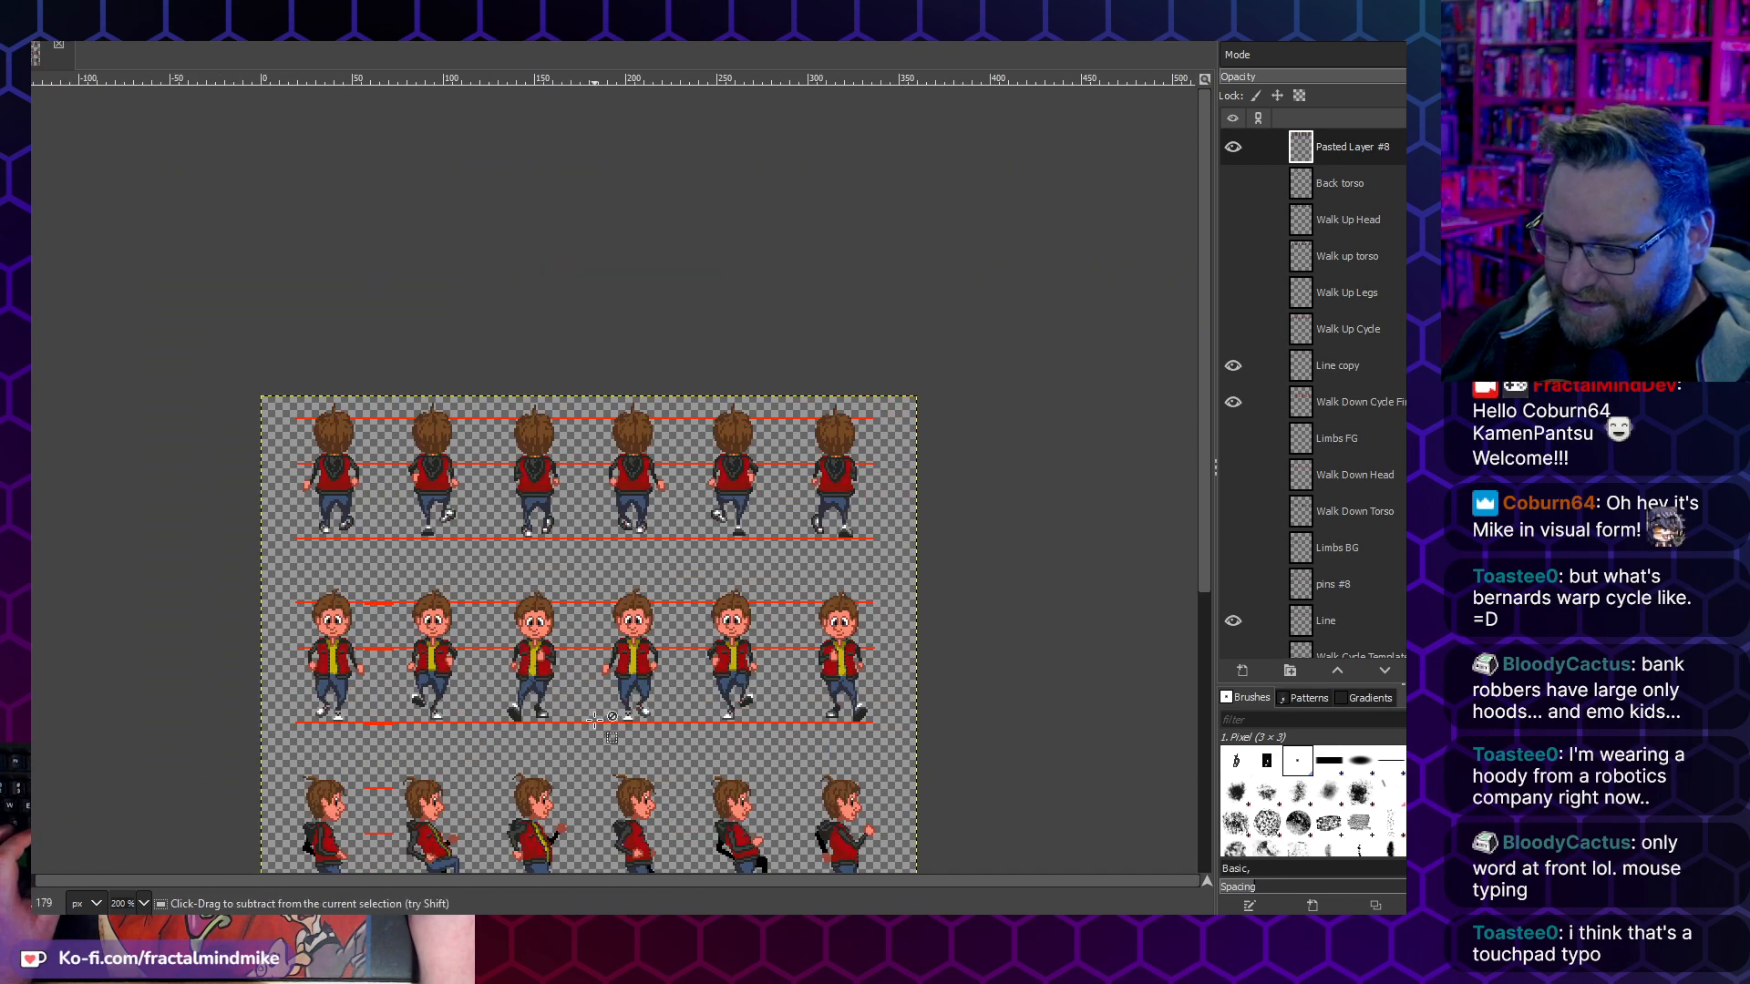
pyautogui.scroll(1, 593, 706)
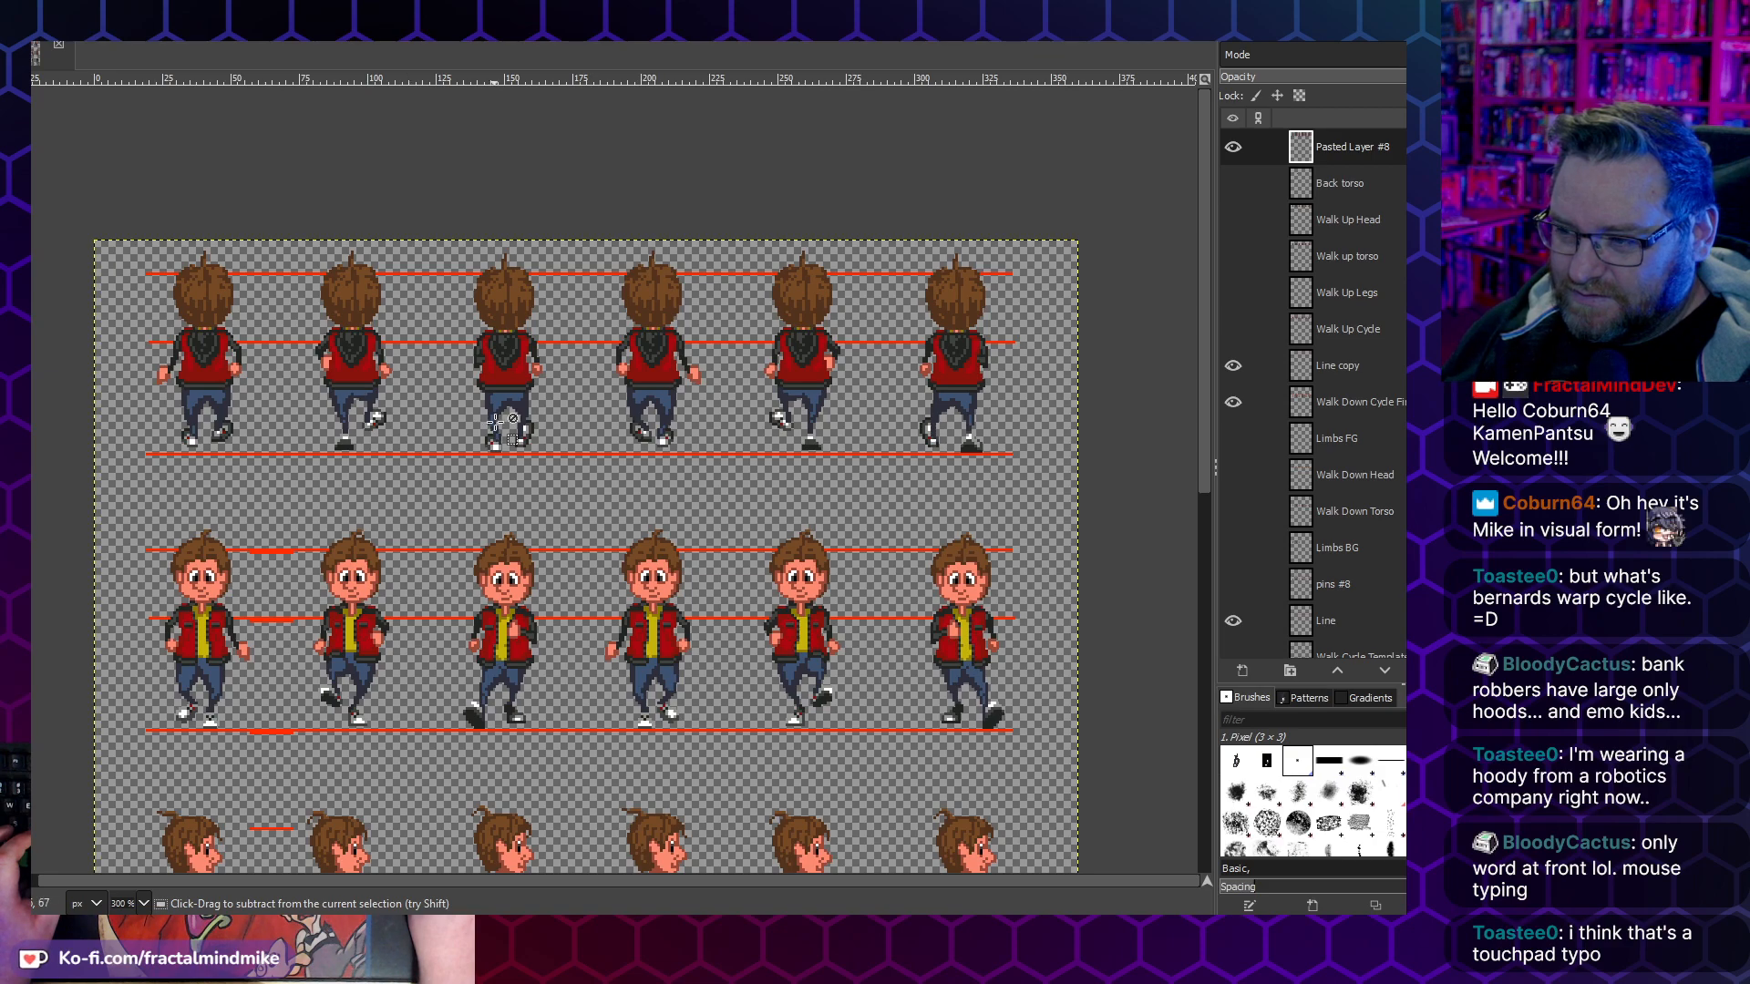
pyautogui.scroll(2, 530, 448)
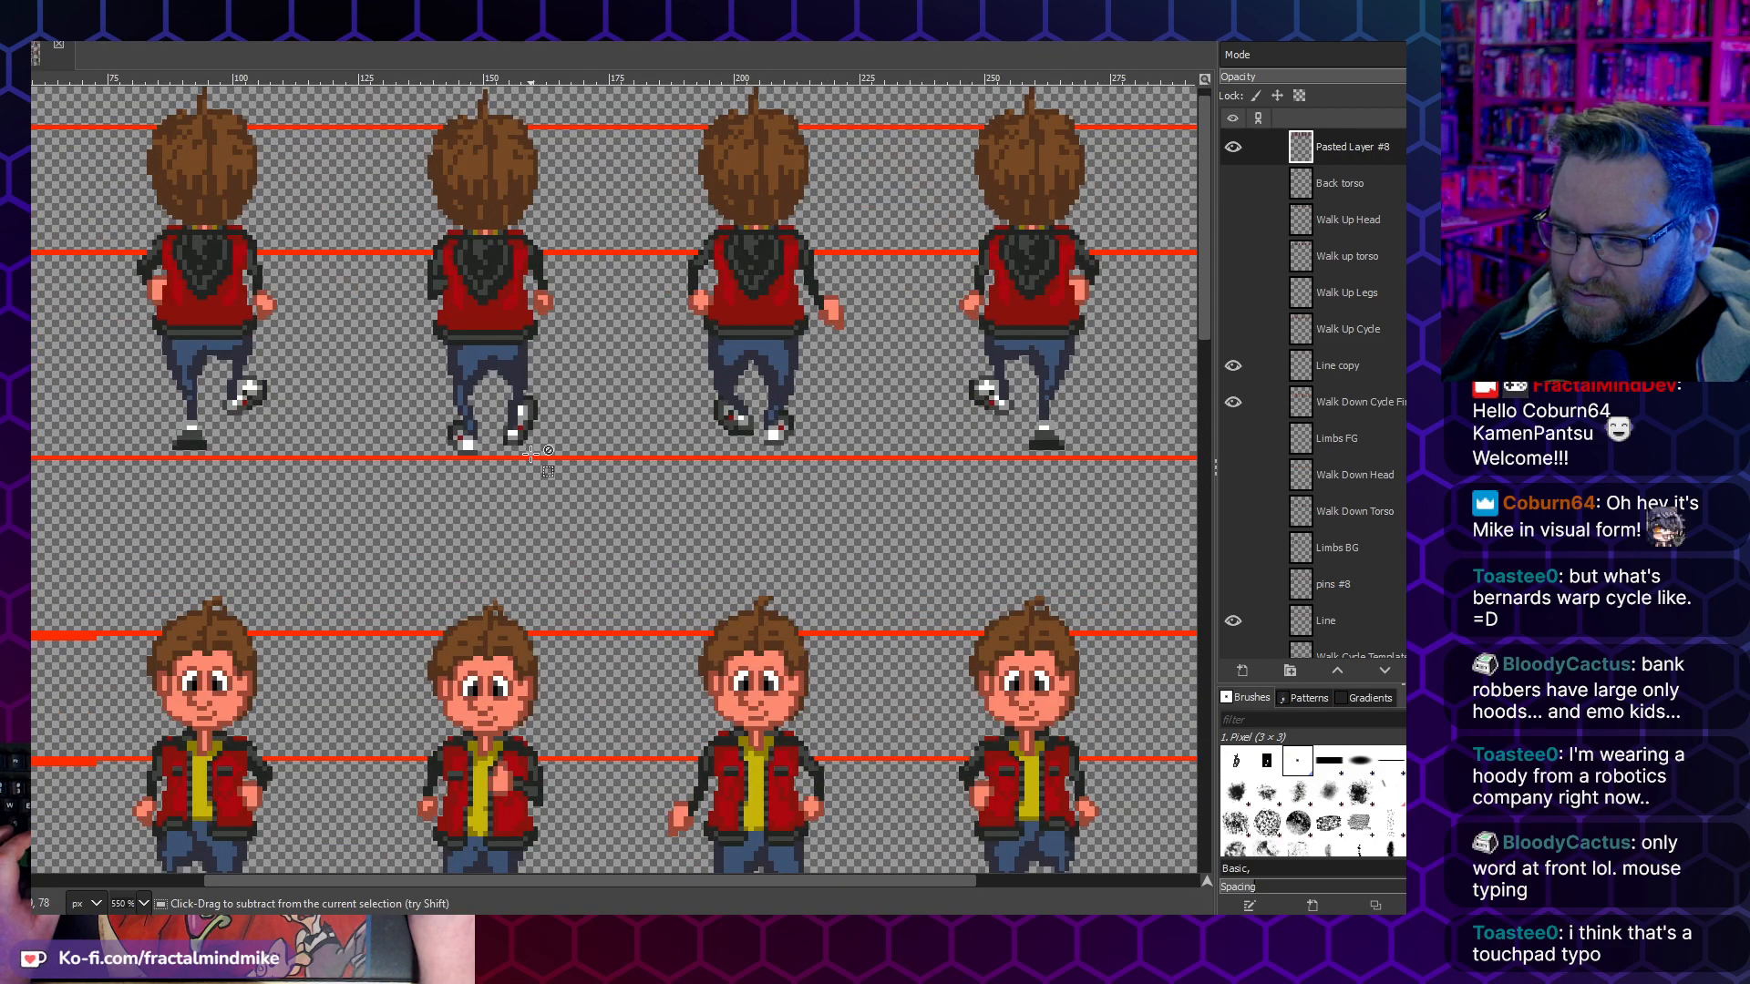
pyautogui.scroll(3, 539, 423)
pyautogui.moveTo(546, 367); pyautogui.dragTo(481, 402)
pyautogui.hotkey('ctrl', 'x')
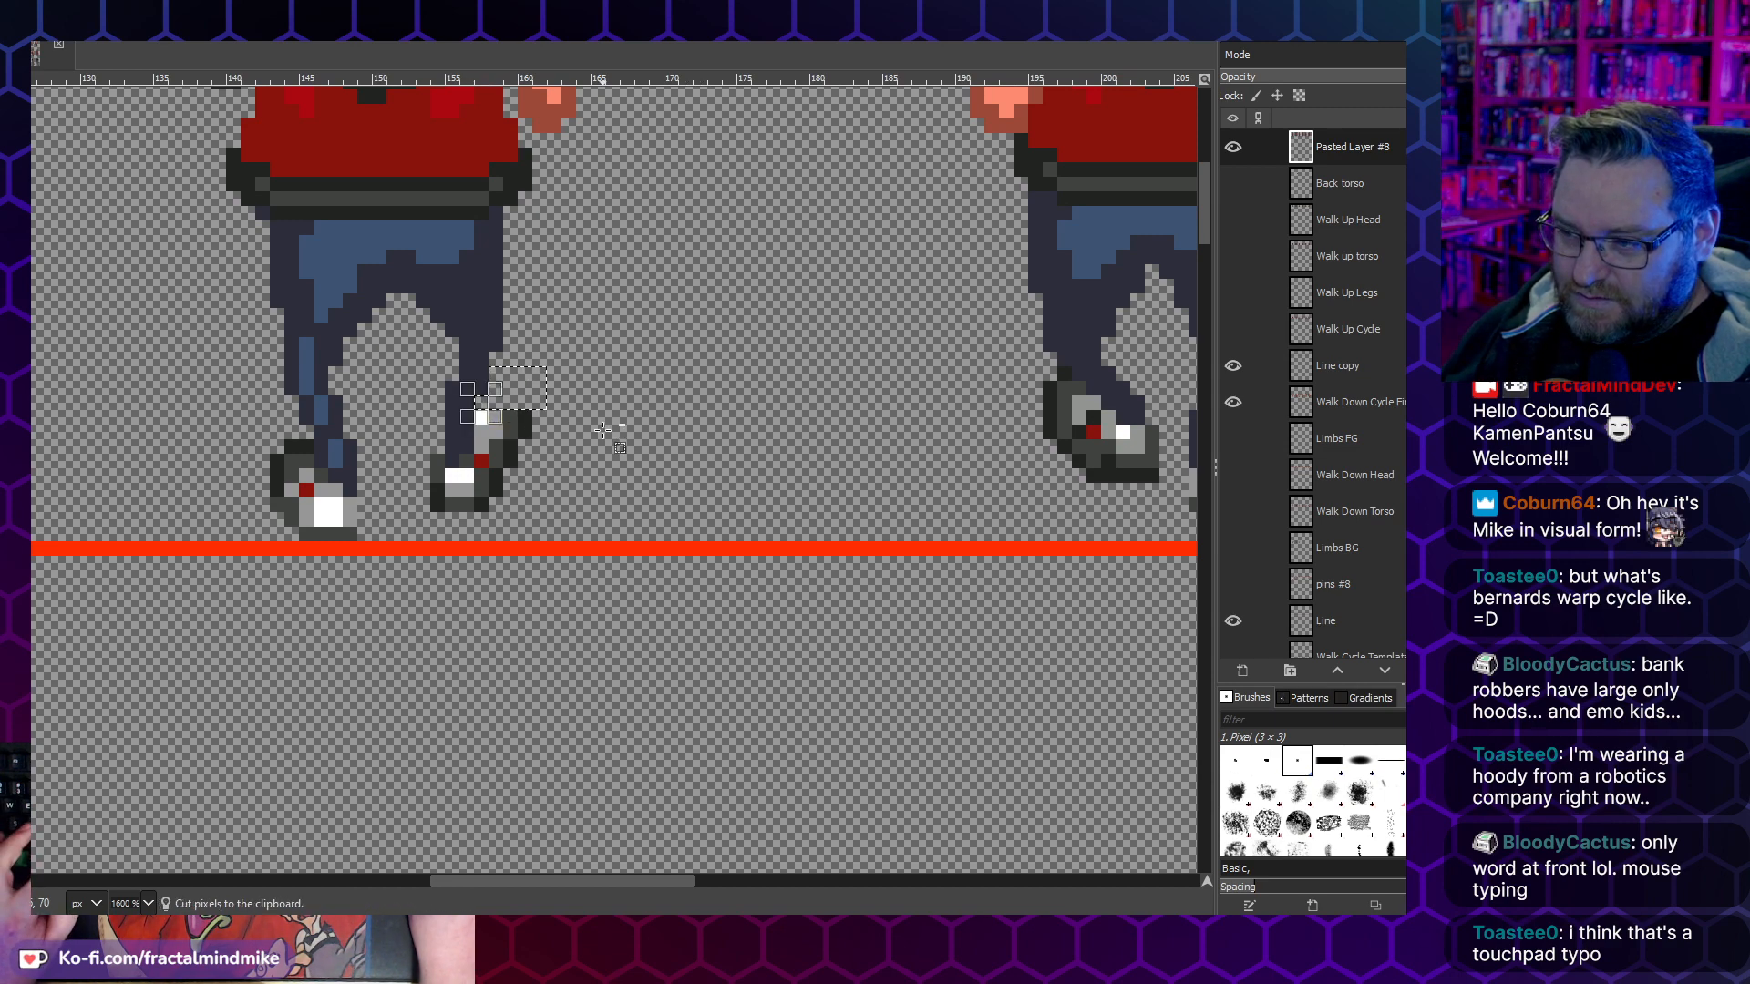
pyautogui.hotkey('ctrl', 'v')
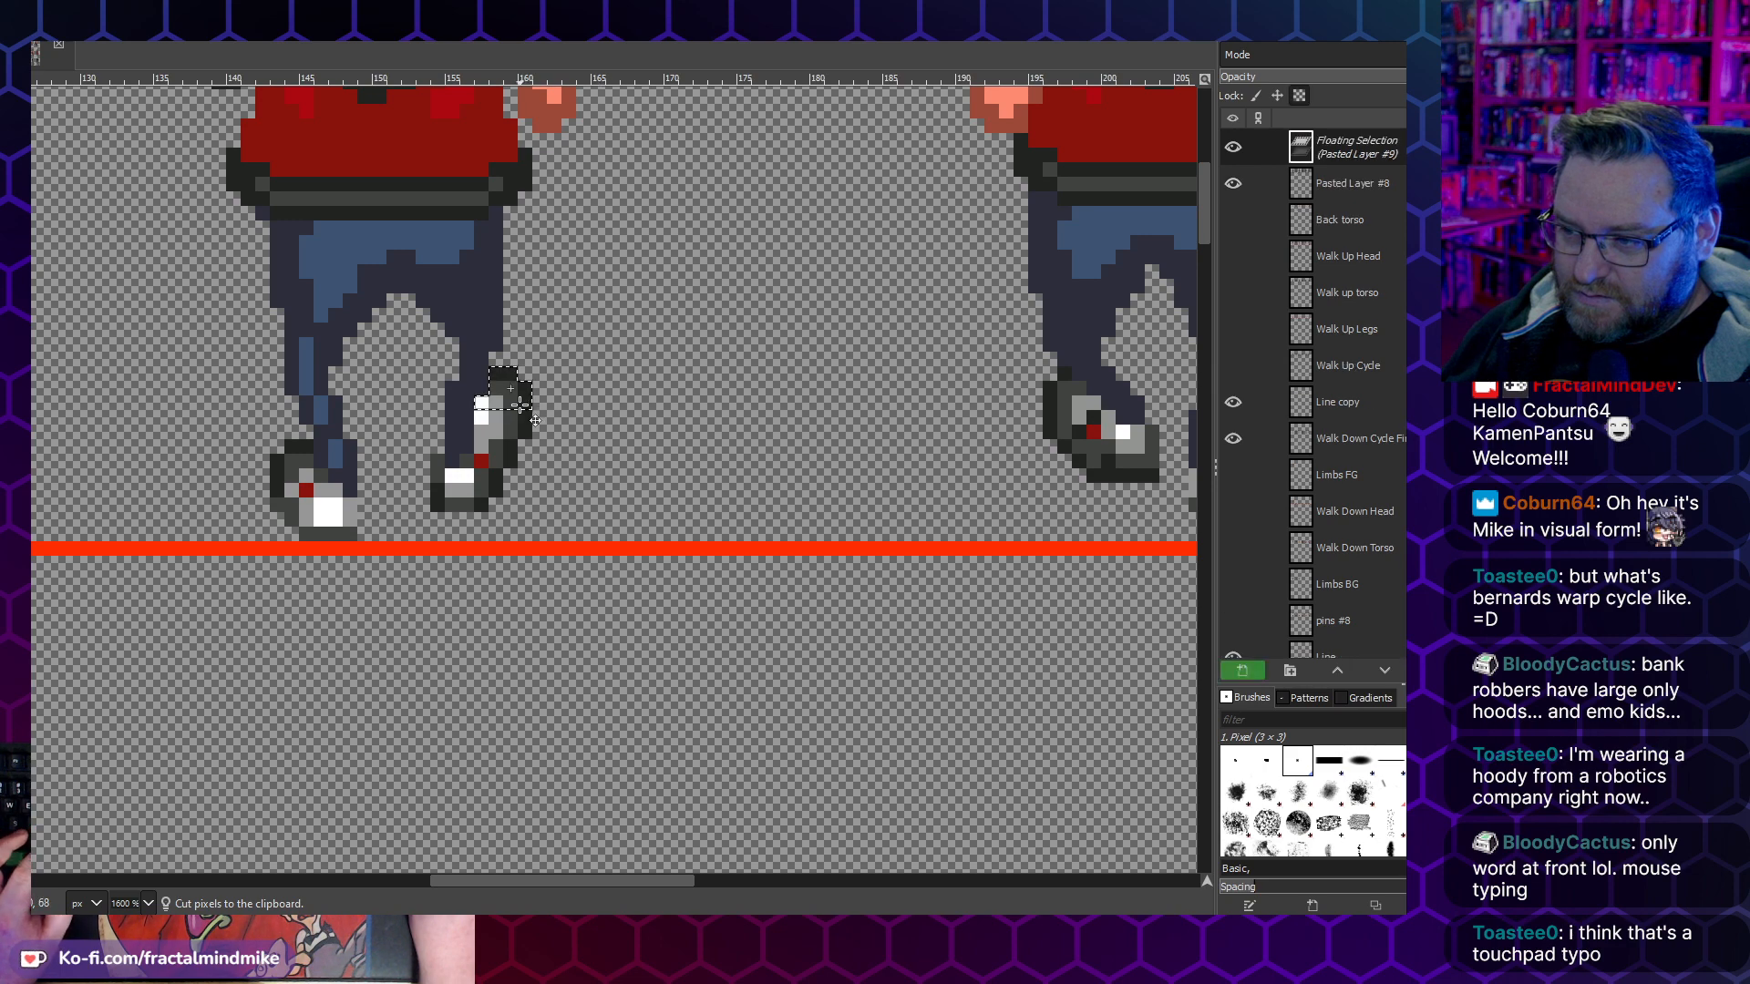
pyautogui.moveTo(534, 420); pyautogui.dragTo(532, 432)
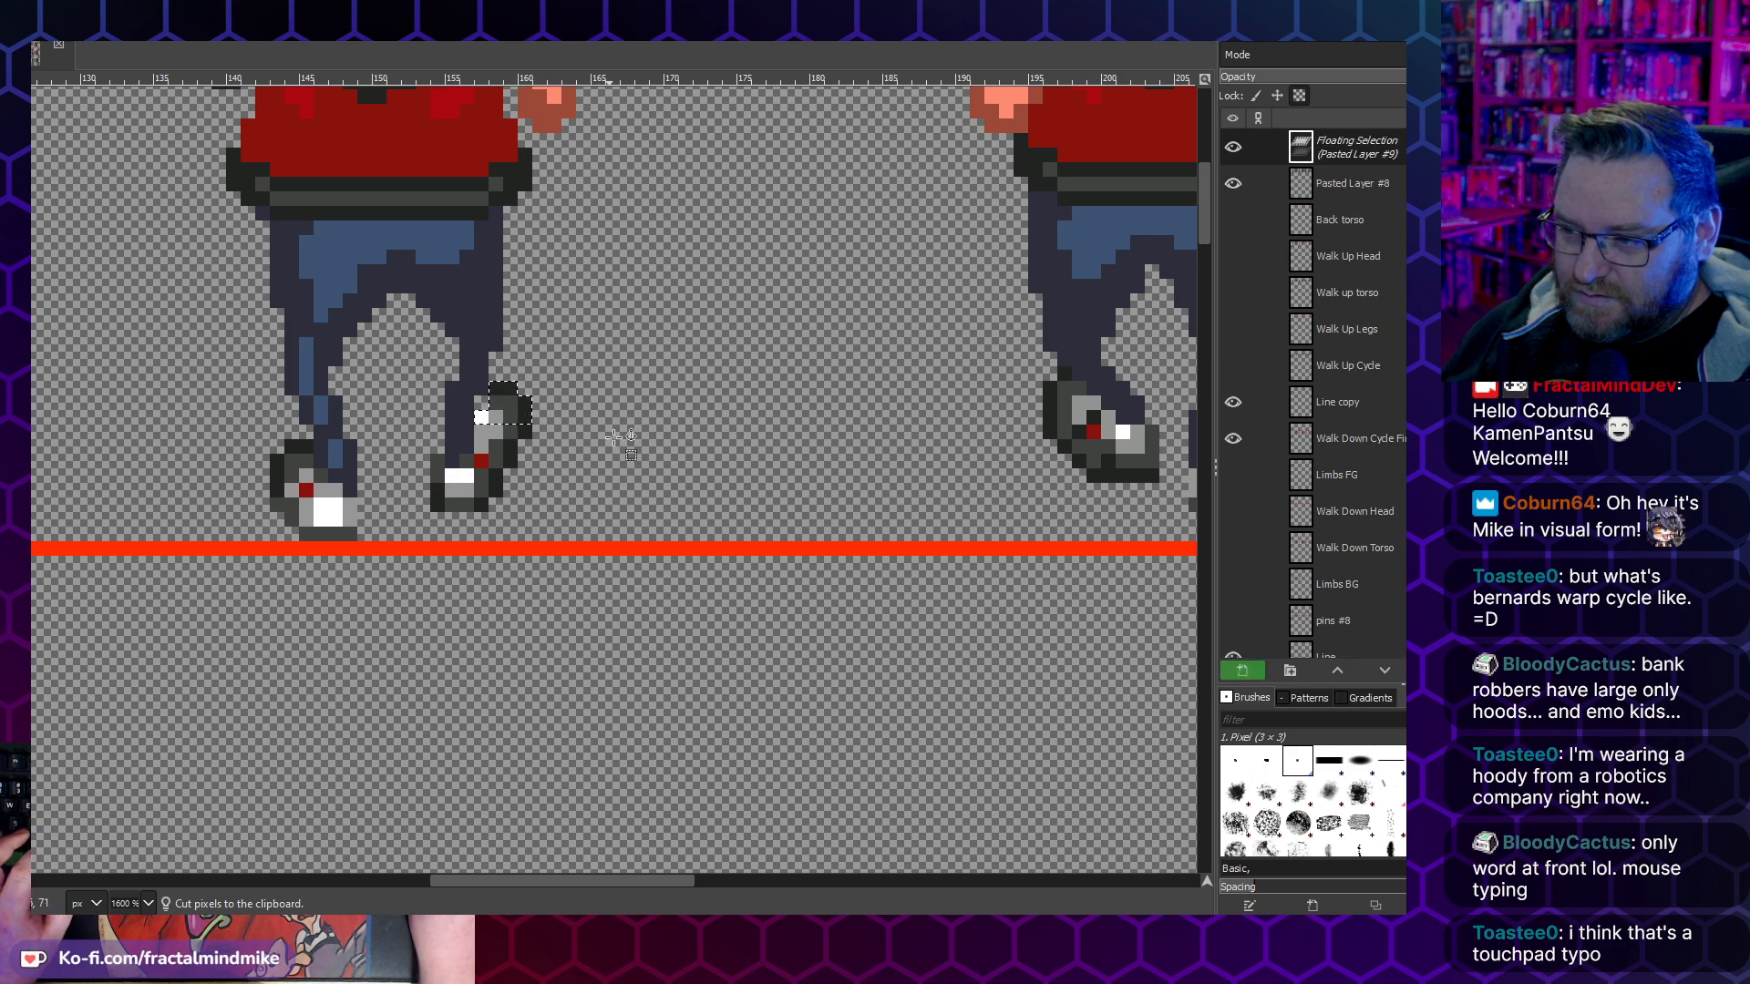
pyautogui.hotkey('ctrl', 'h')
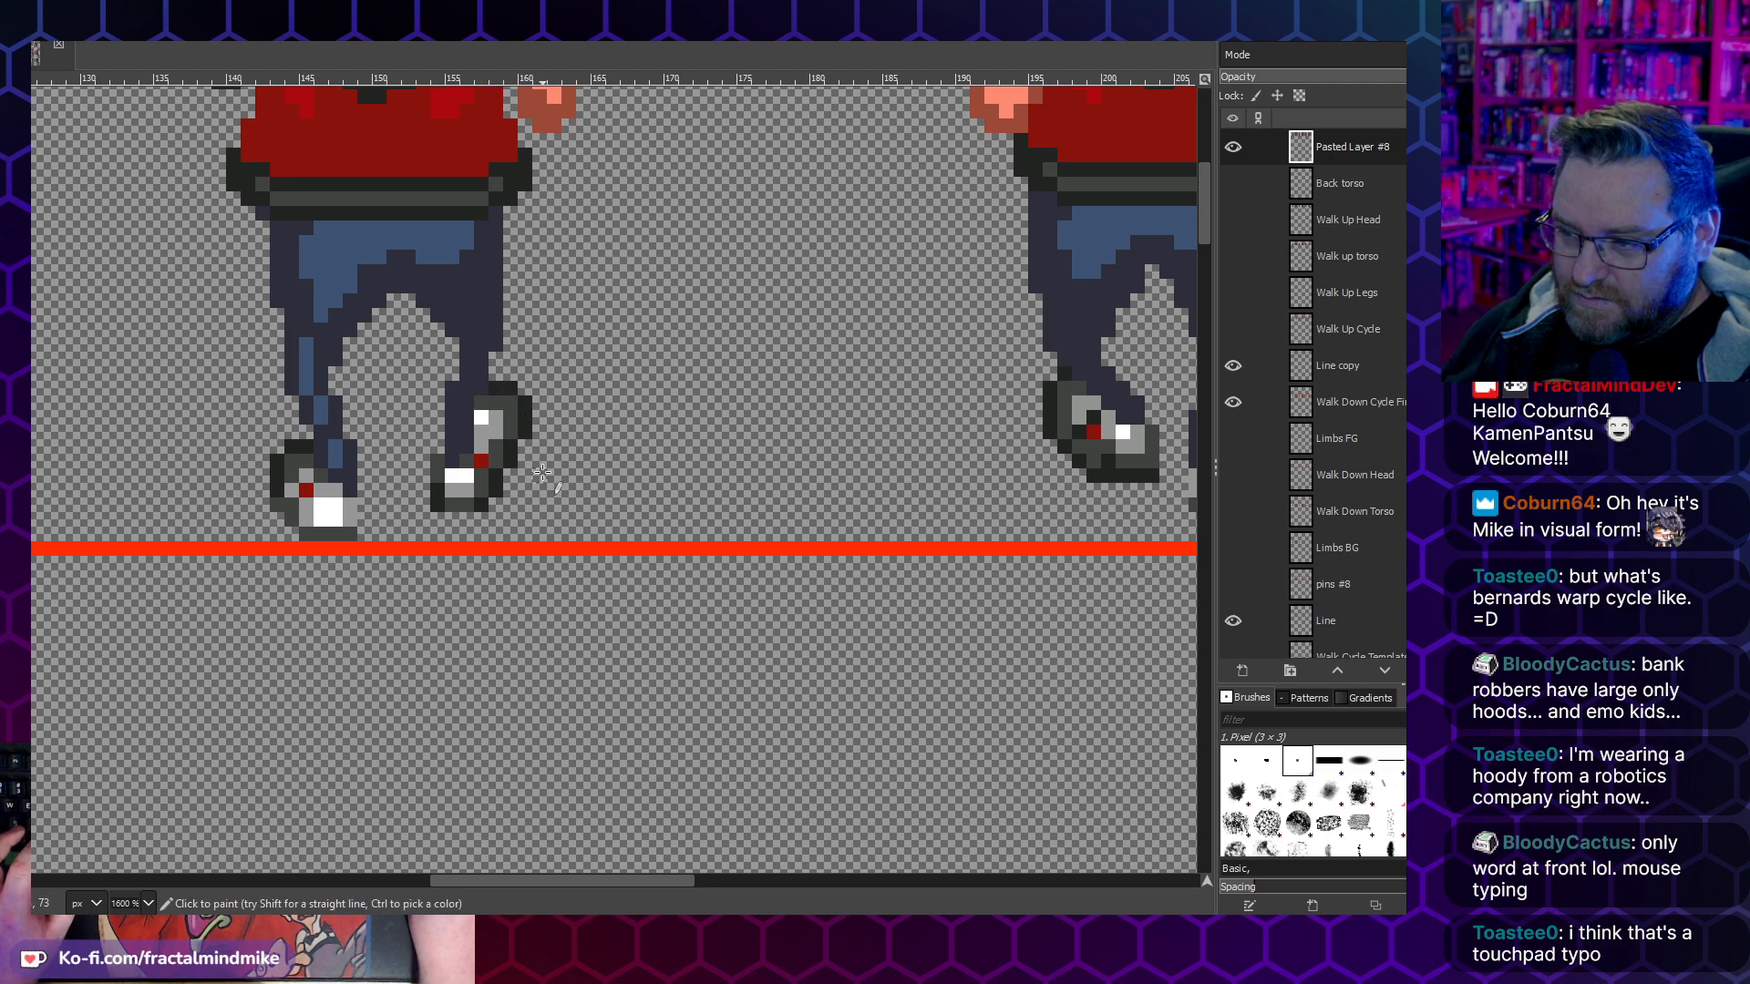
# - Touch up the shading pixels on the third walk-up frame's right shoe
pyautogui.keyDown('ctrl'); pyautogui.click(494, 439); pyautogui.keyUp('ctrl')
pyautogui.click(483, 419)
pyautogui.scroll(-3, 489, 461)
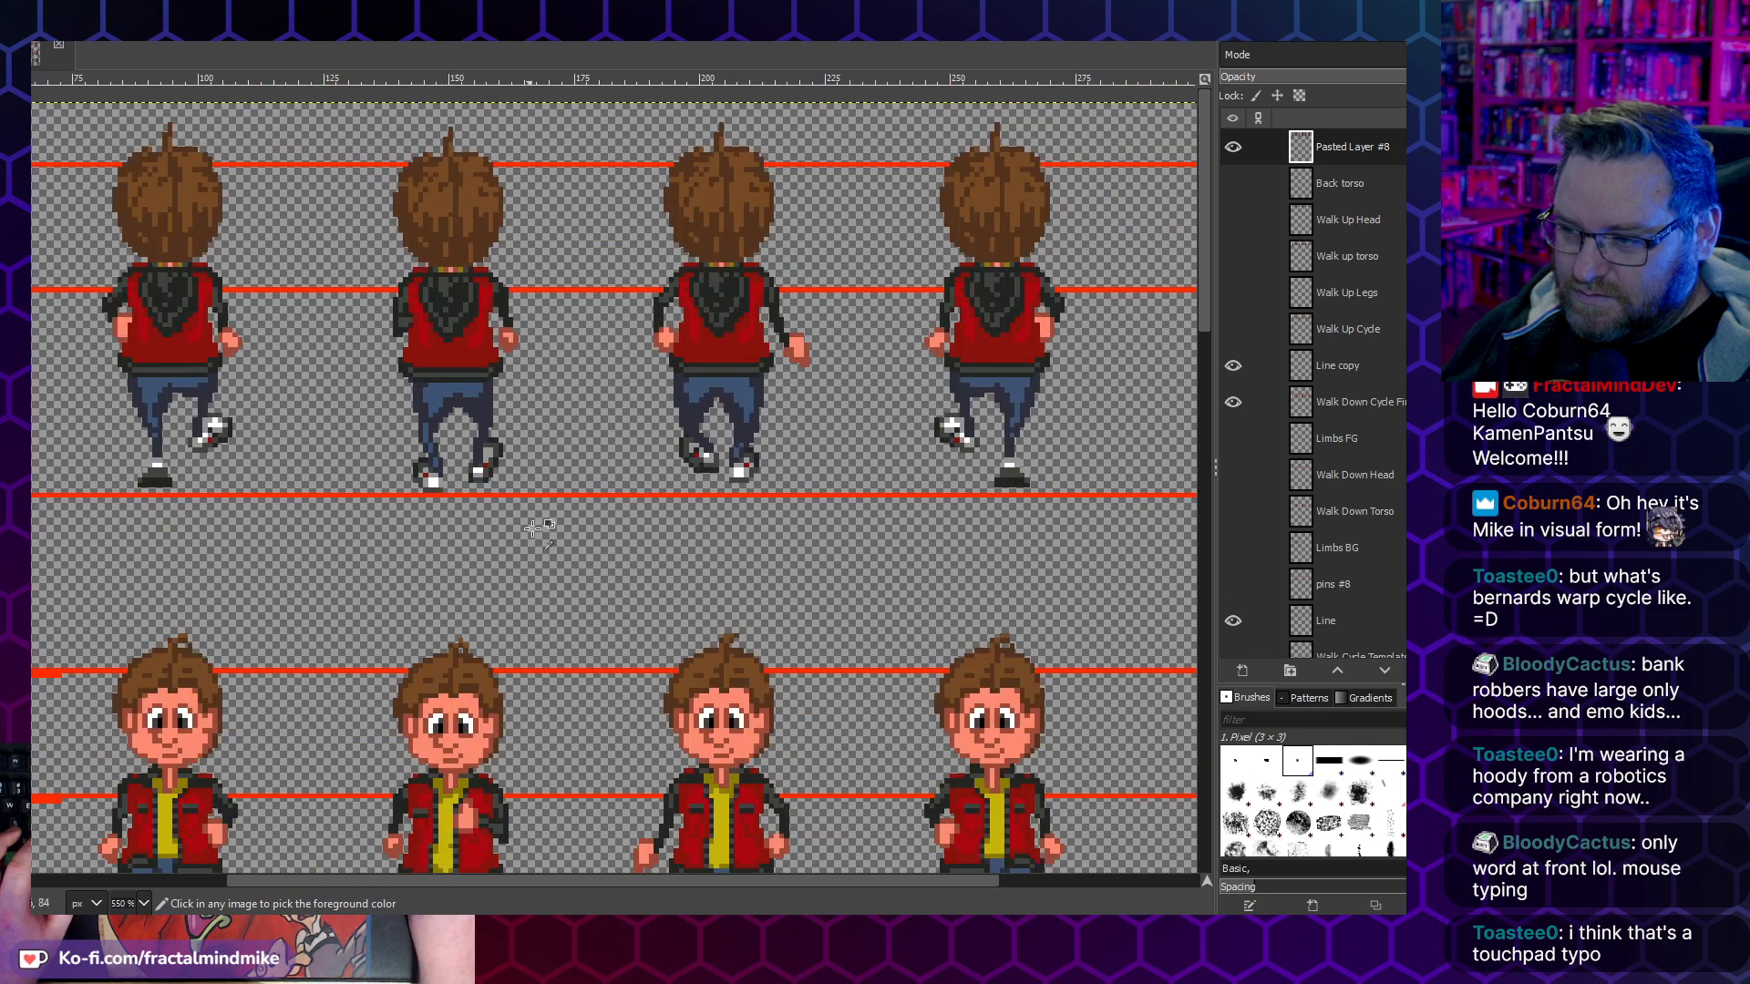
pyautogui.scroll(-1, 492, 465)
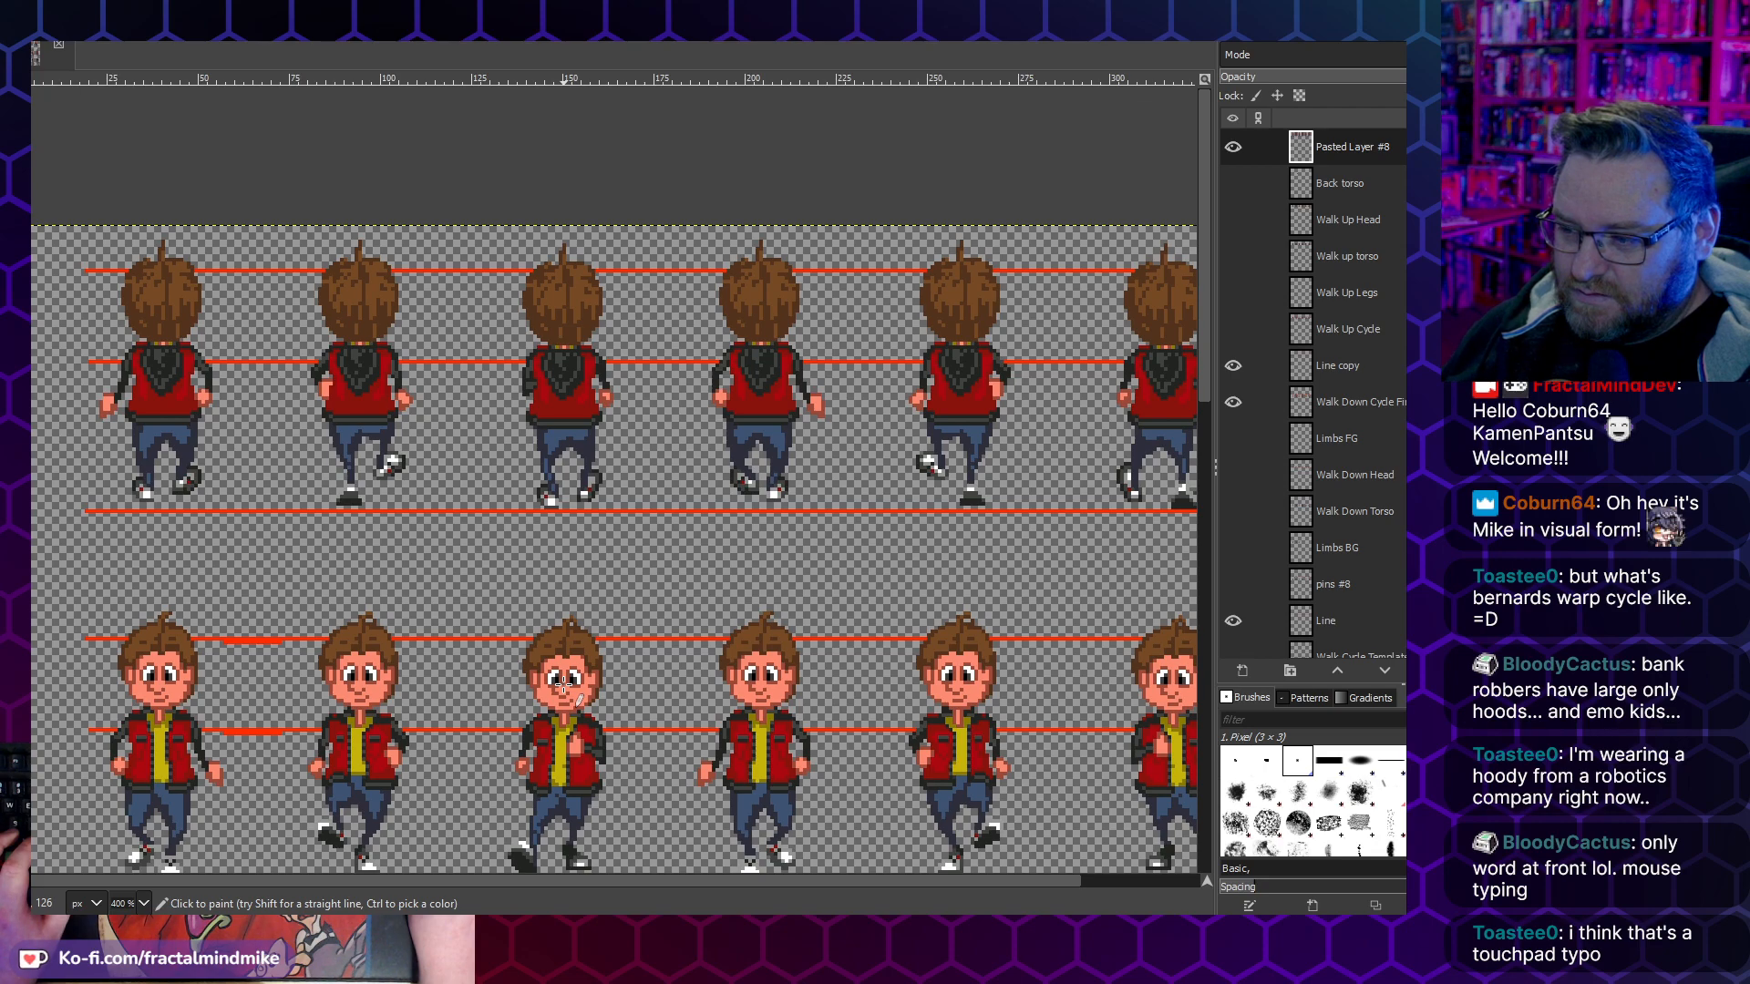
pyautogui.scroll(-3, 563, 681)
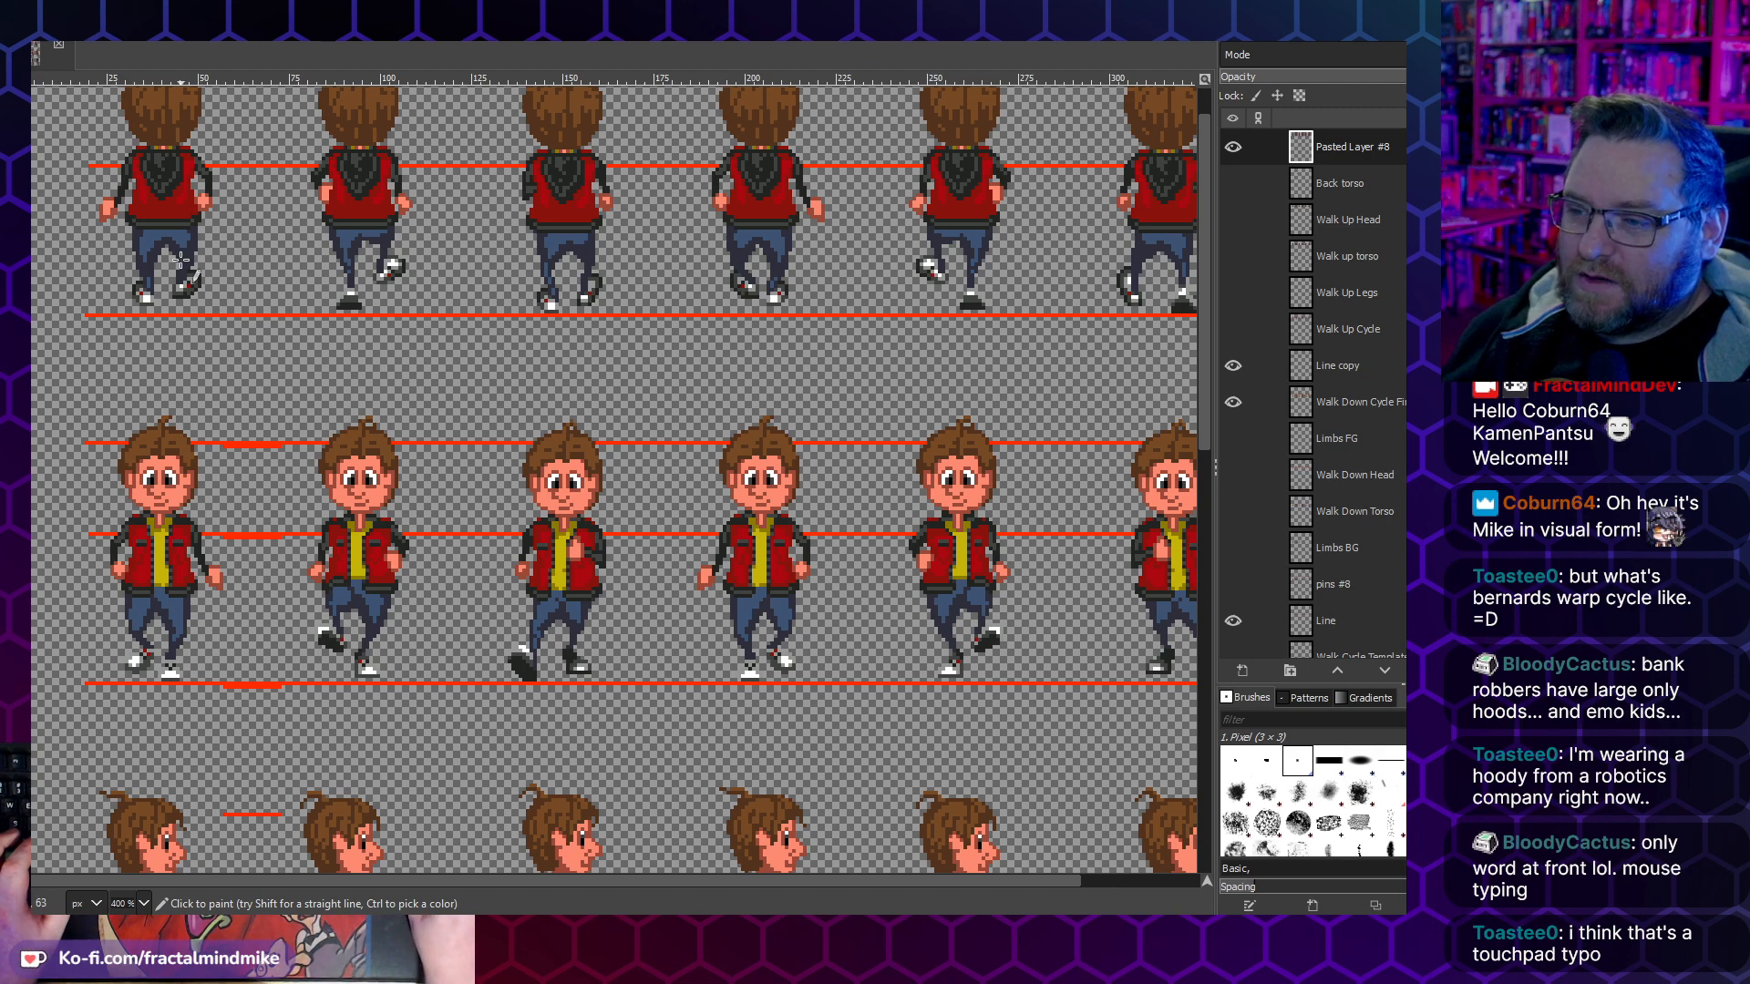
# - Cut the first walk-up frame's lower legs and shoes, paste them one pixel lower and anchor them
pyautogui.scroll(1, 156, 351)
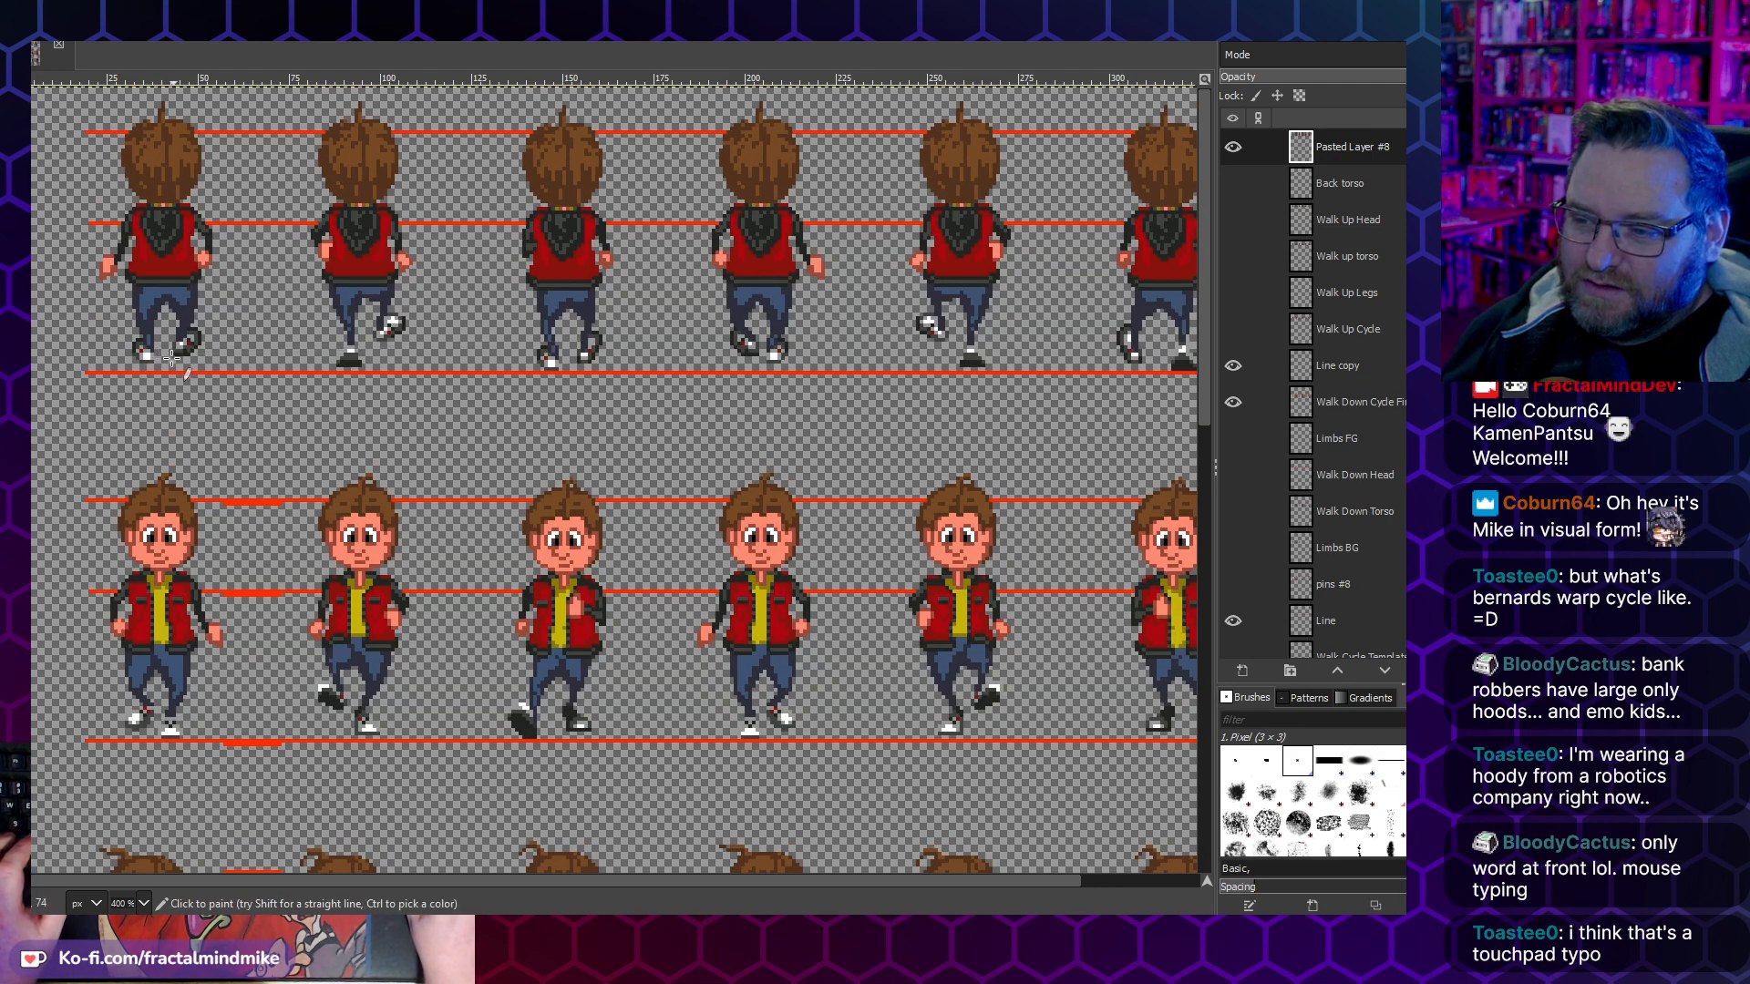
pyautogui.scroll(3, 156, 351)
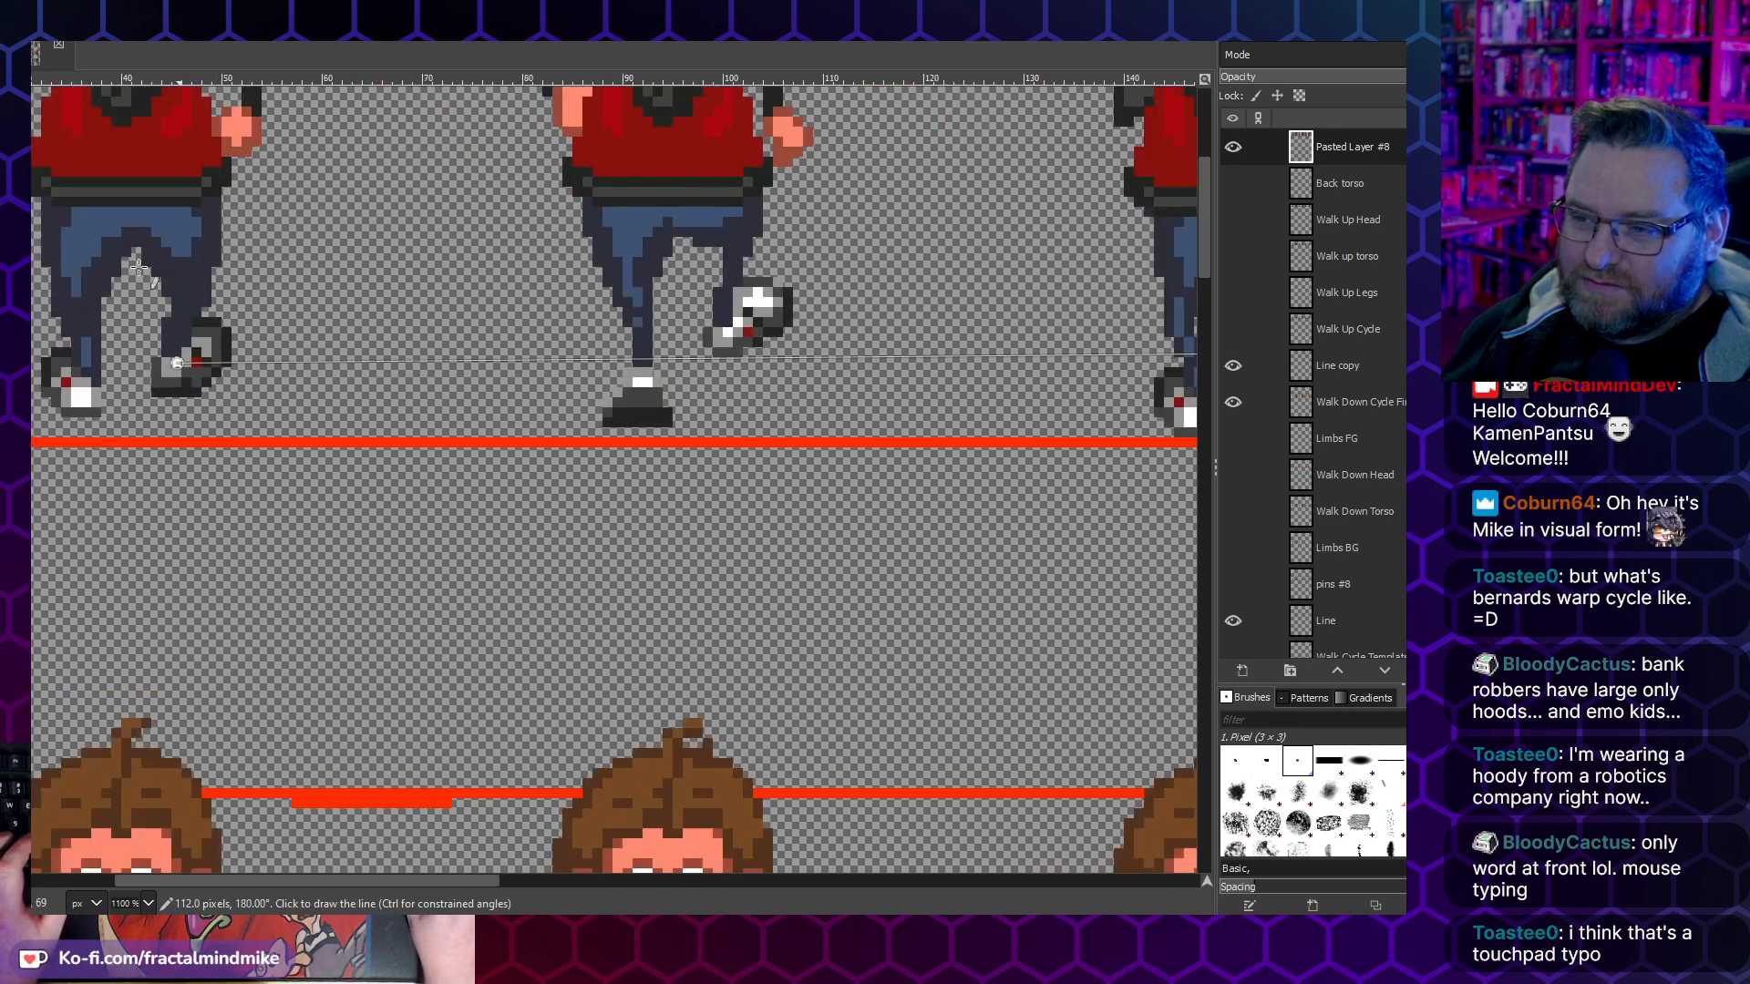
pyautogui.press('r')
pyautogui.hscroll(-3, 199, 389)
pyautogui.moveTo(556, 417); pyautogui.dragTo(264, 309)
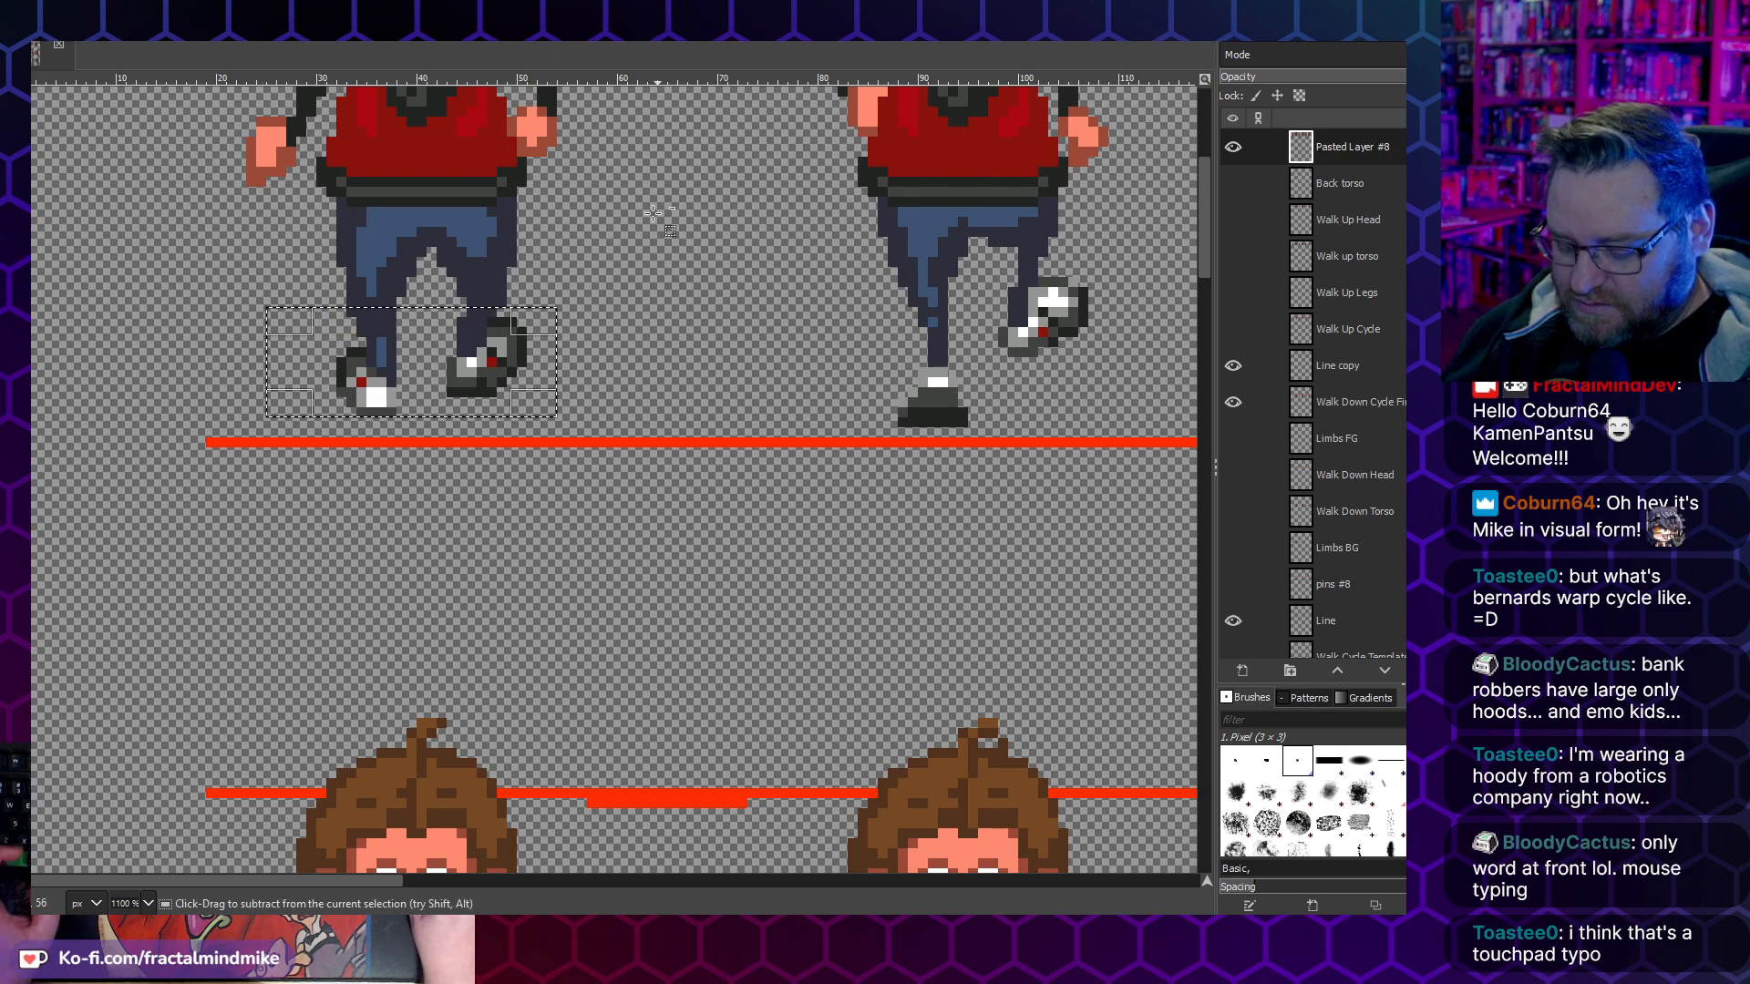
pyautogui.hotkey('ctrl', 'x')
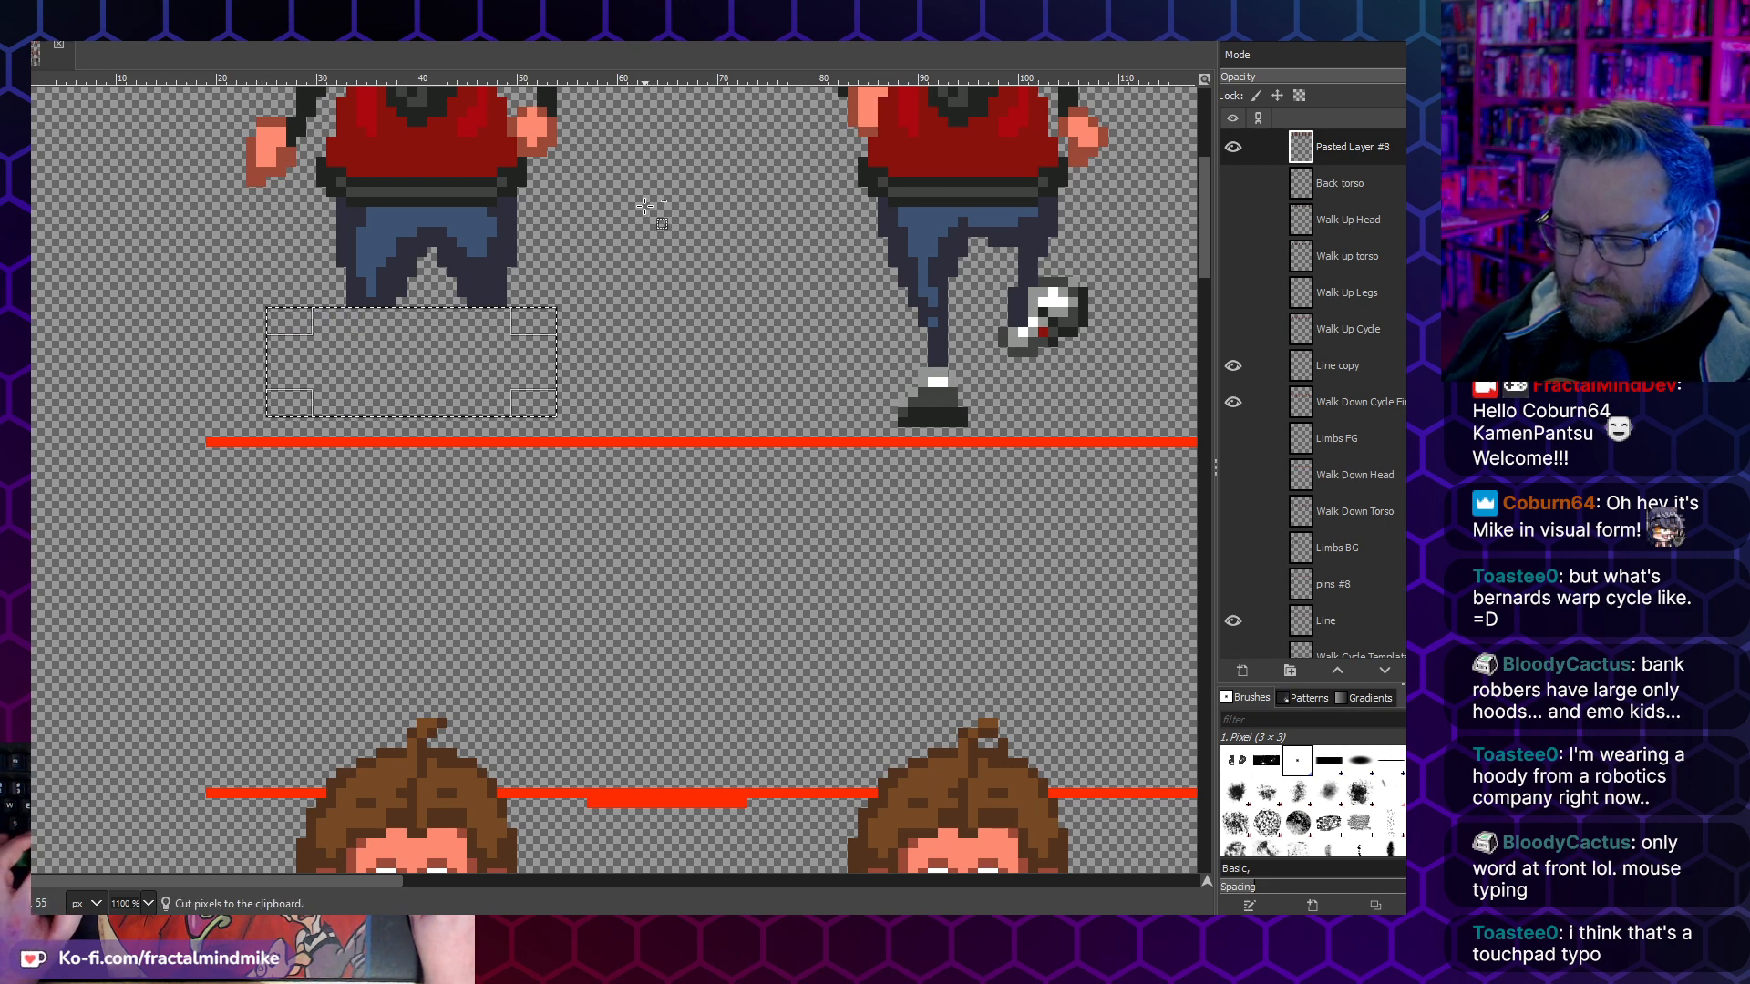
pyautogui.hotkey('ctrl', 'v')
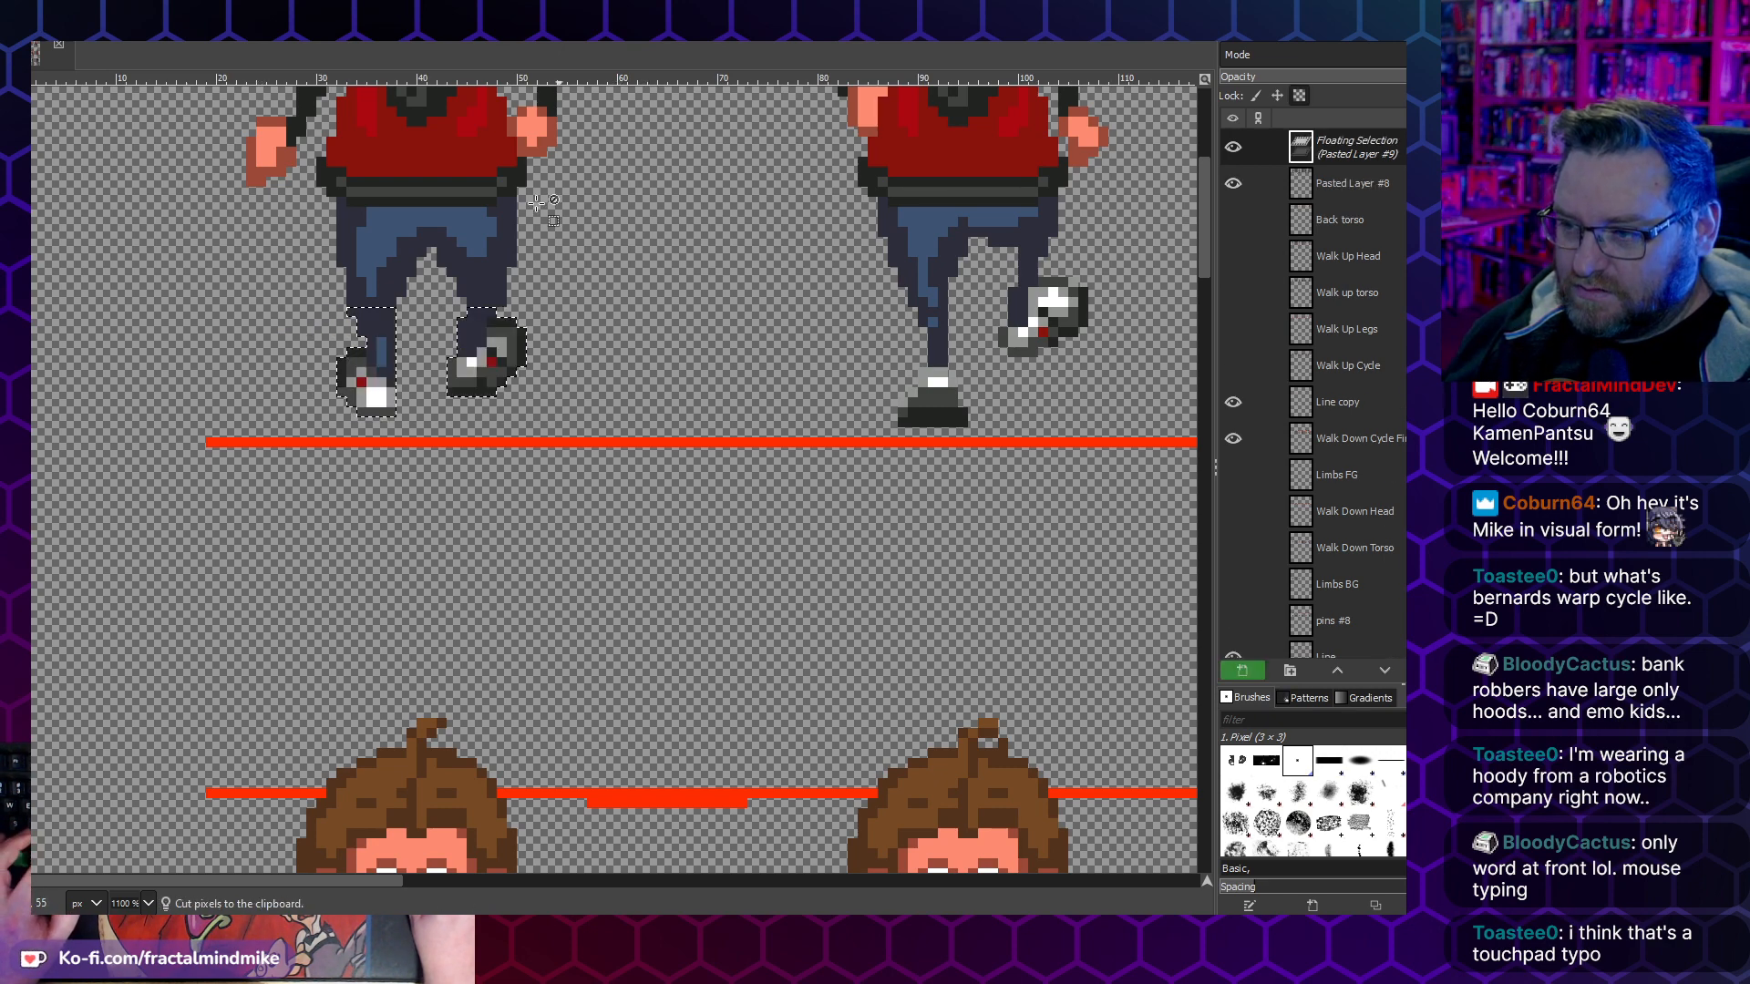
pyautogui.click(552, 296)
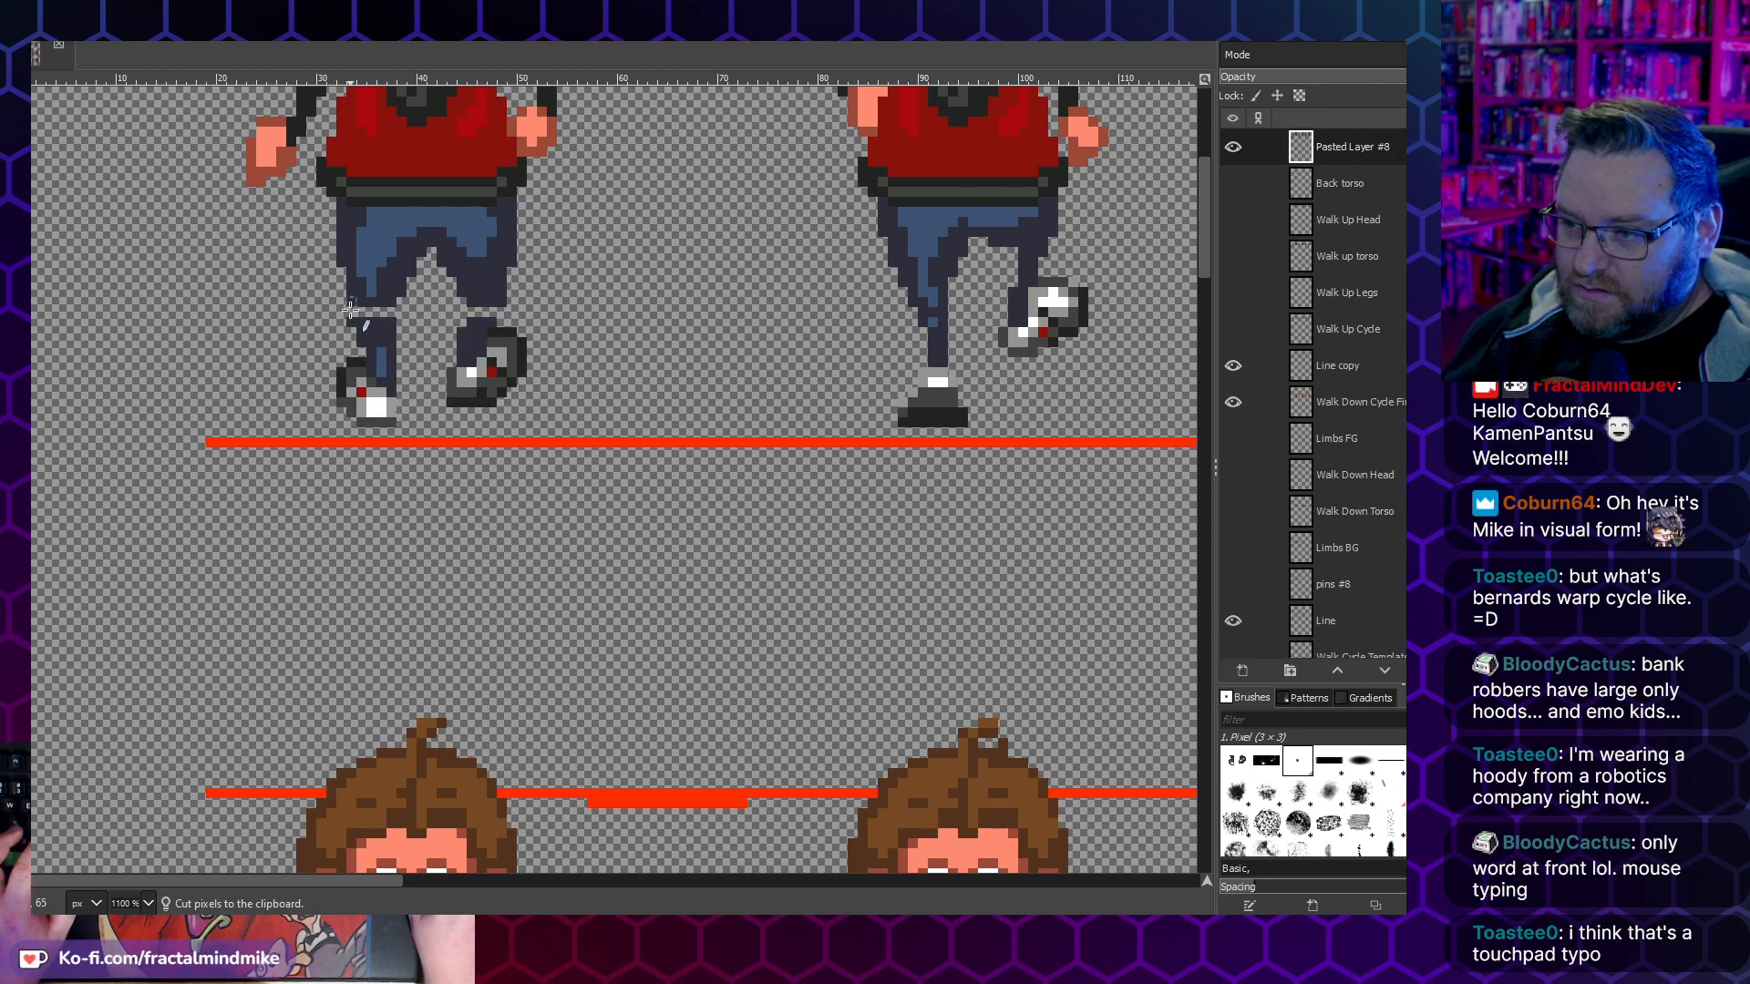
# - Fill the gaps in both of the first frame's trouser legs with trouser-colored pixels and erase stray edge pixels
pyautogui.hotkey('shift', 'e')
pyautogui.click(401, 312)
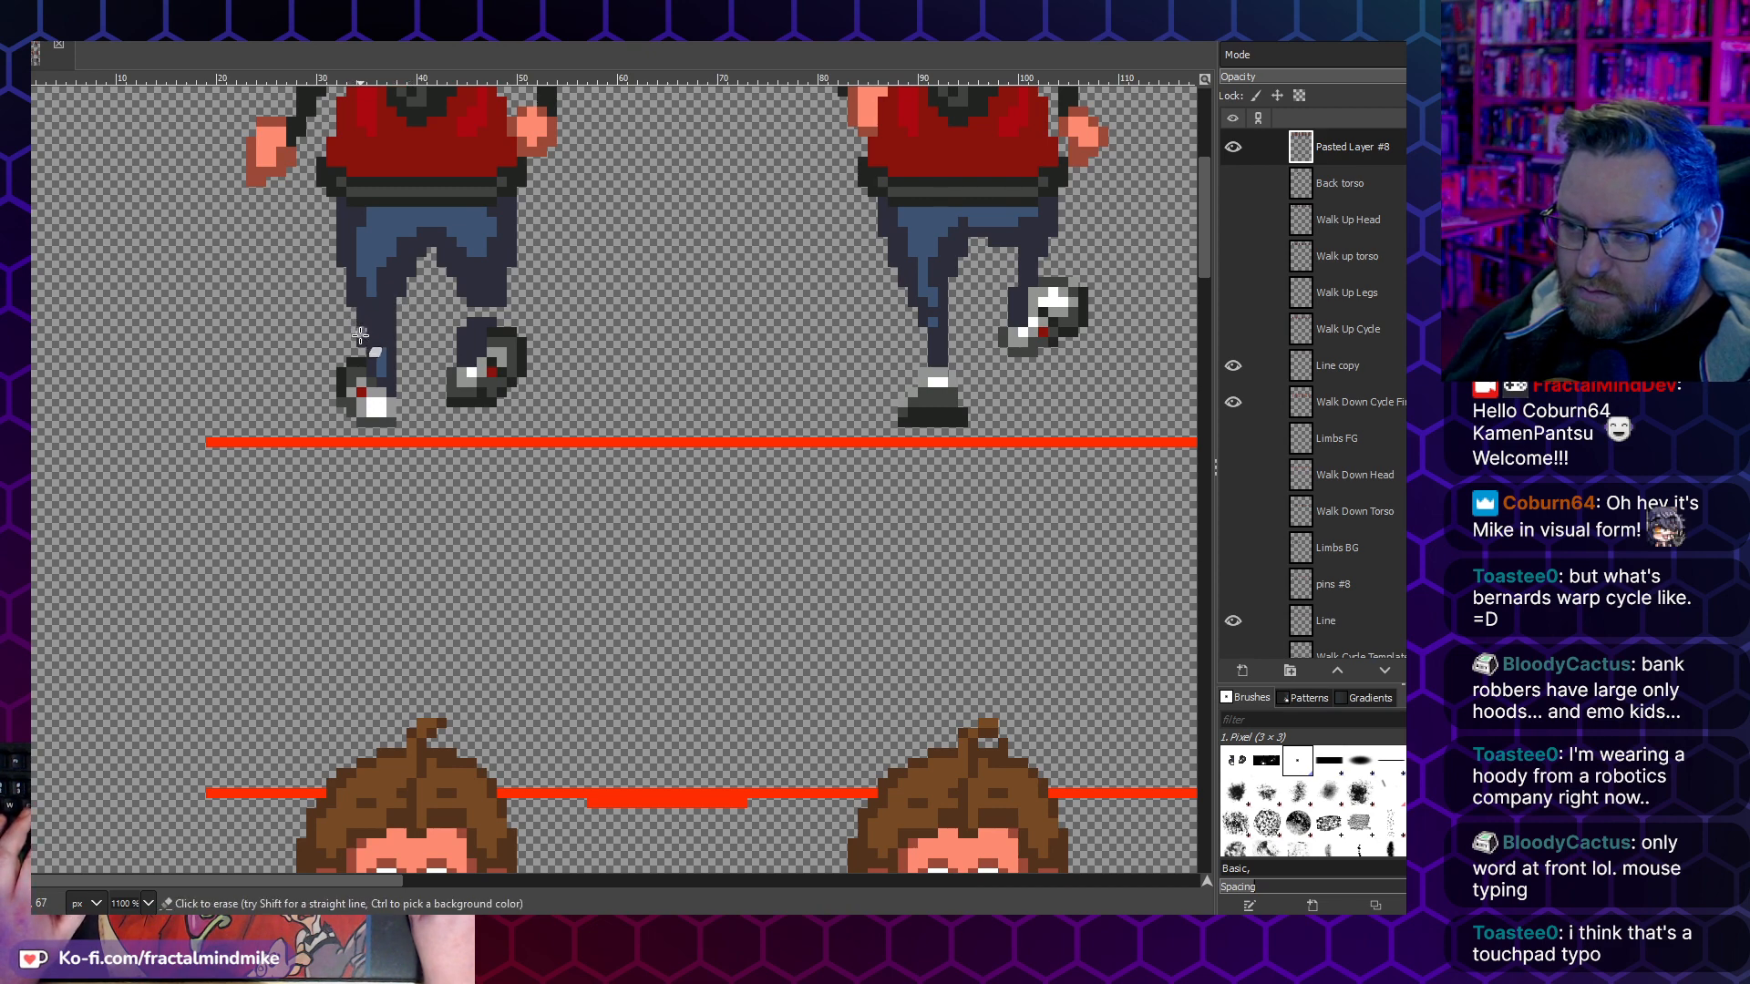
pyautogui.press('n')
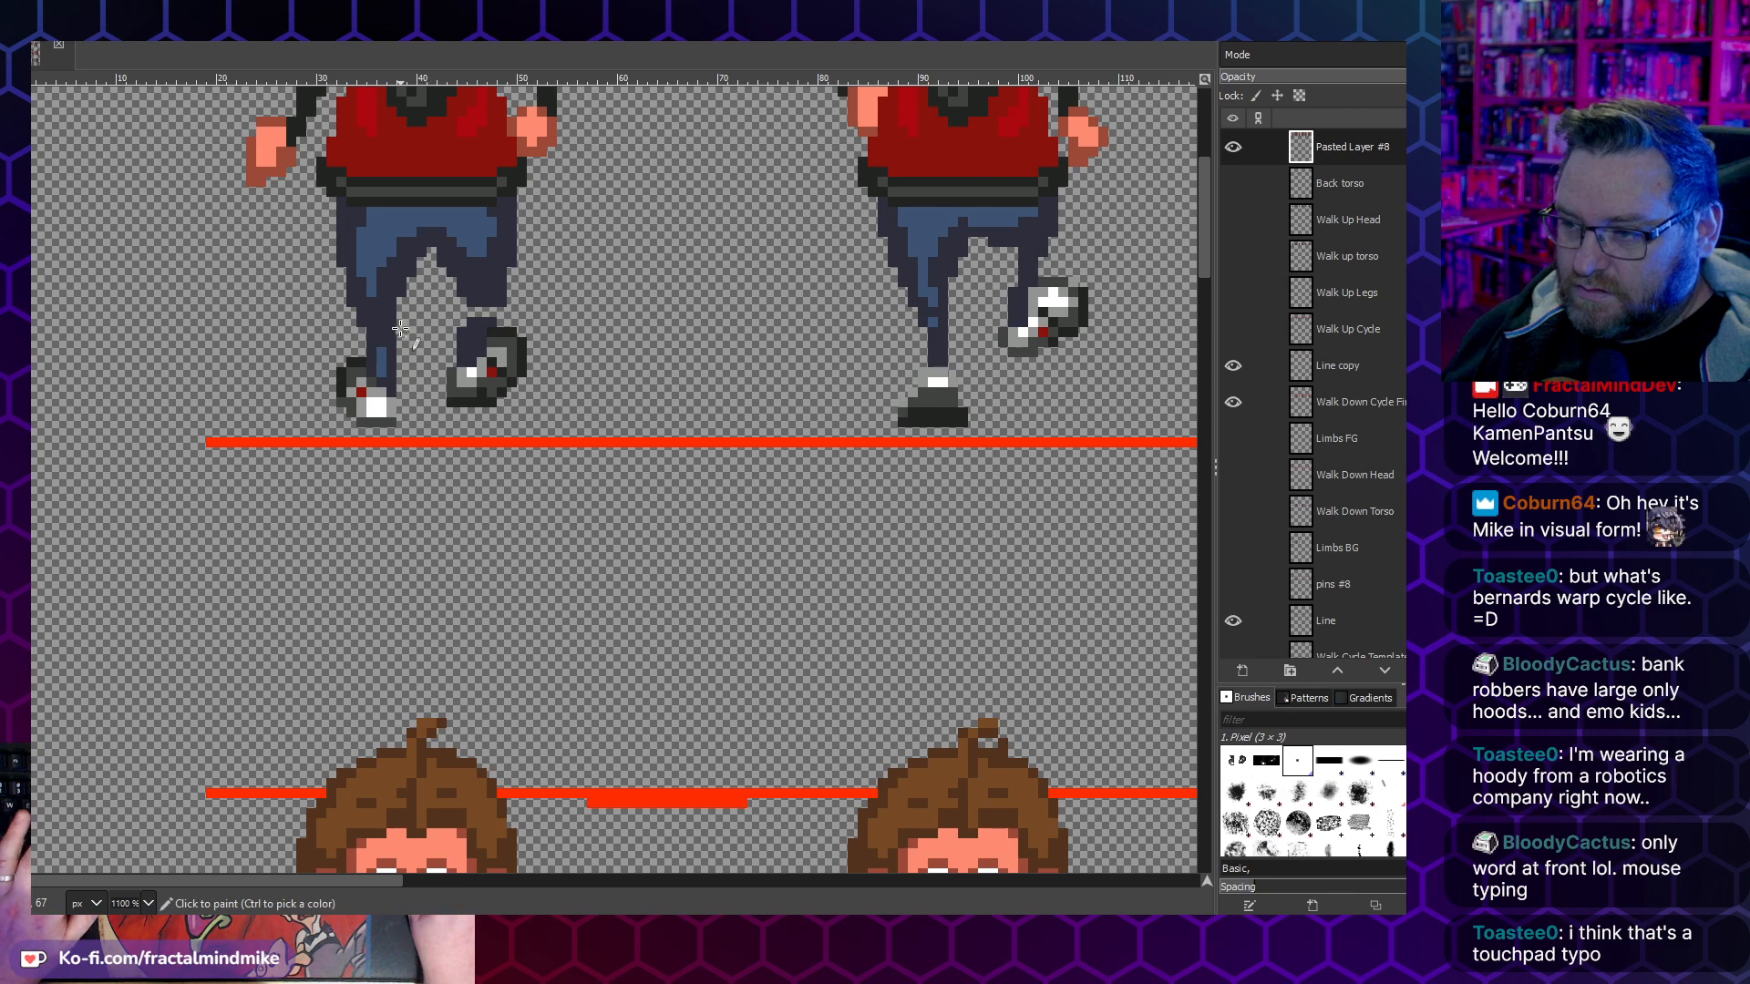
pyautogui.keyDown('ctrl'); pyautogui.click(483, 325); pyautogui.keyUp('ctrl')
pyautogui.click(481, 383)
pyautogui.hotkey('shift', 'e')
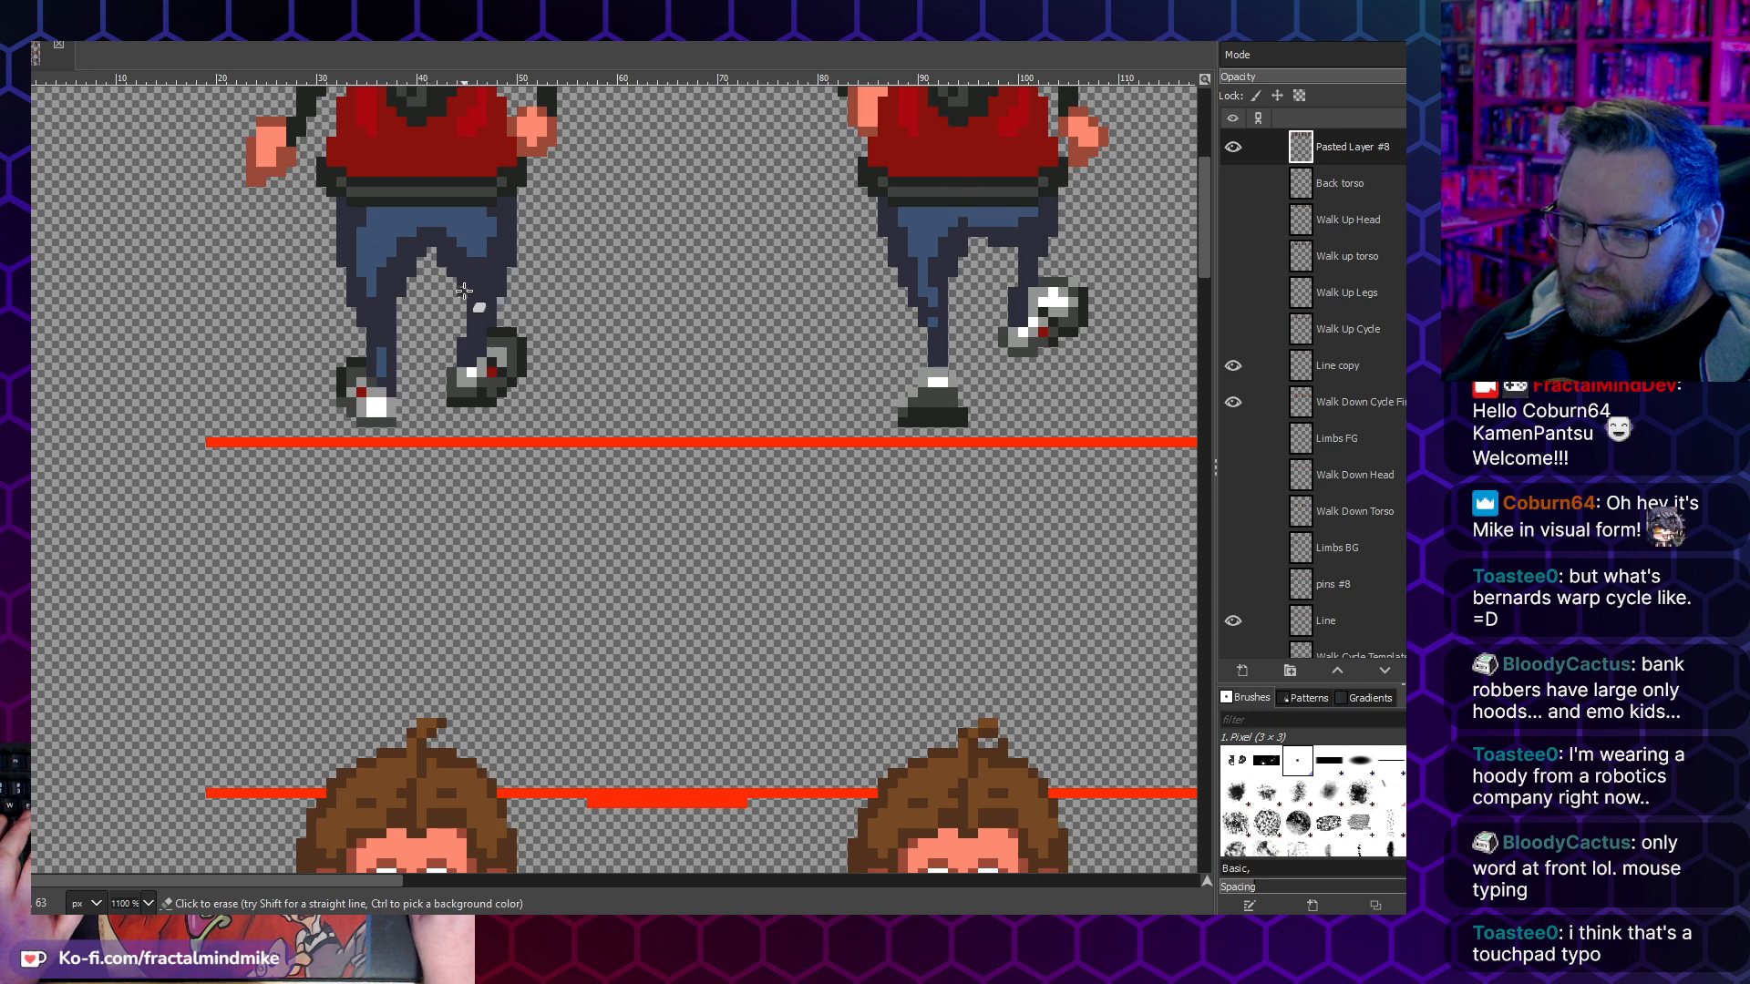
pyautogui.scroll(-3, 483, 310)
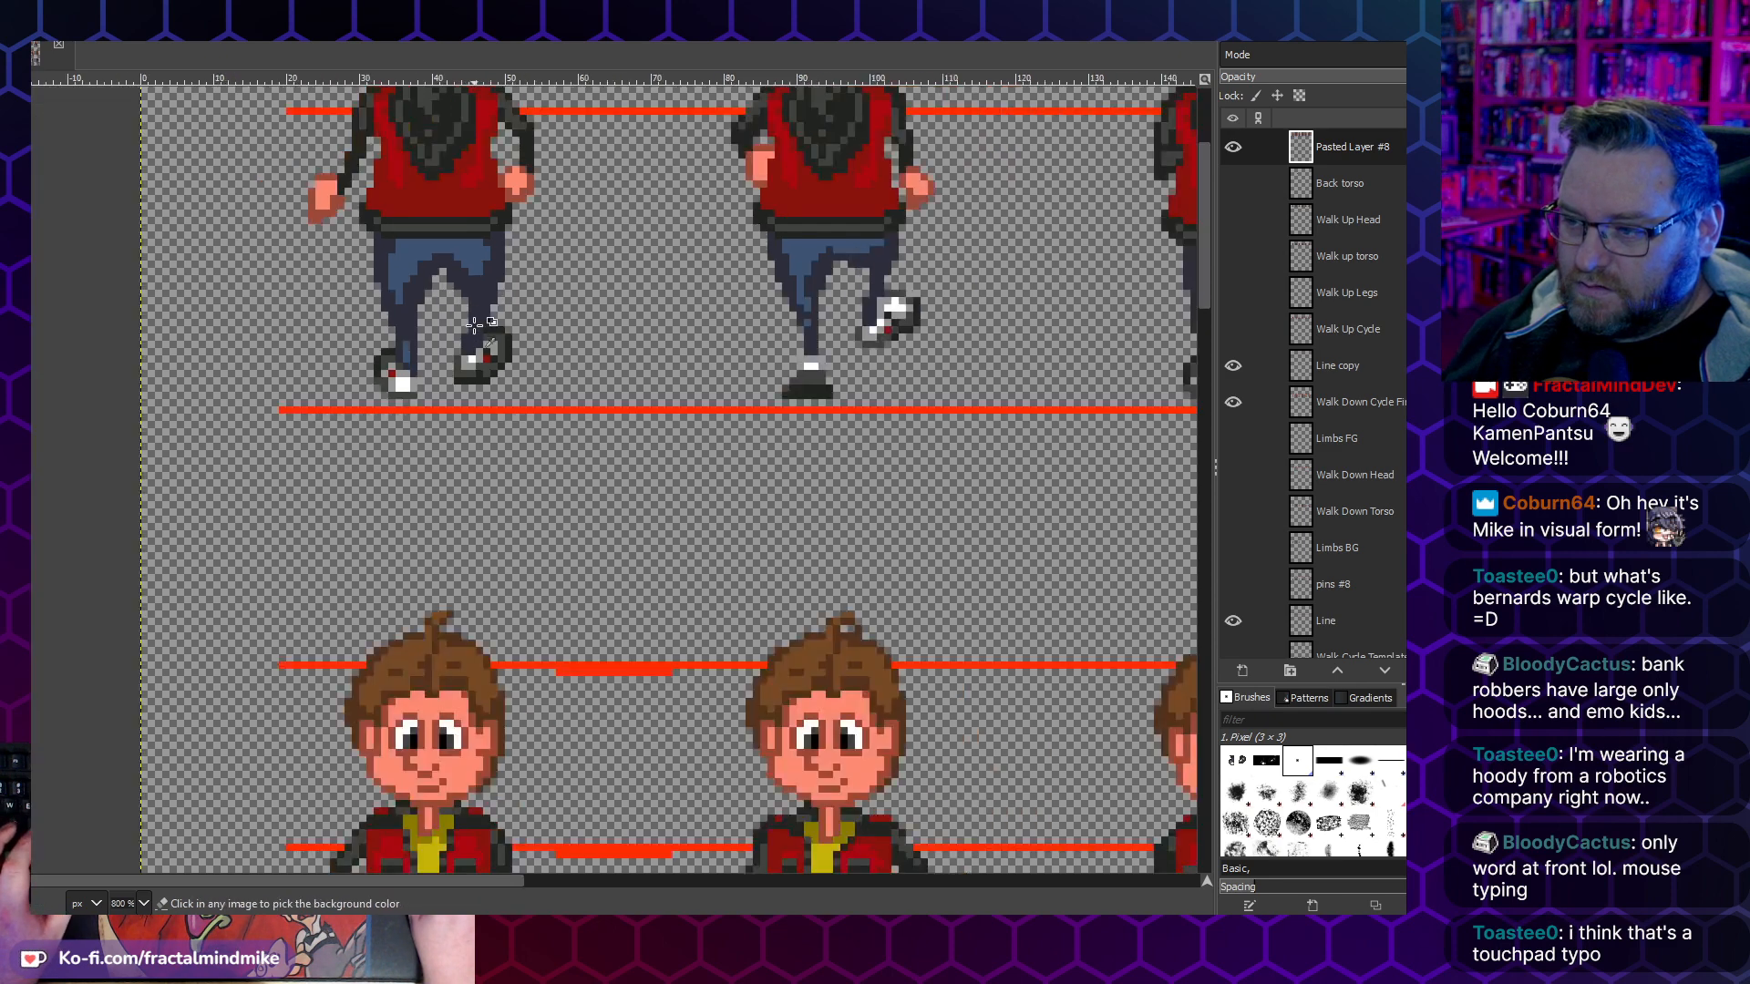
pyautogui.hscroll(4, 566, 356)
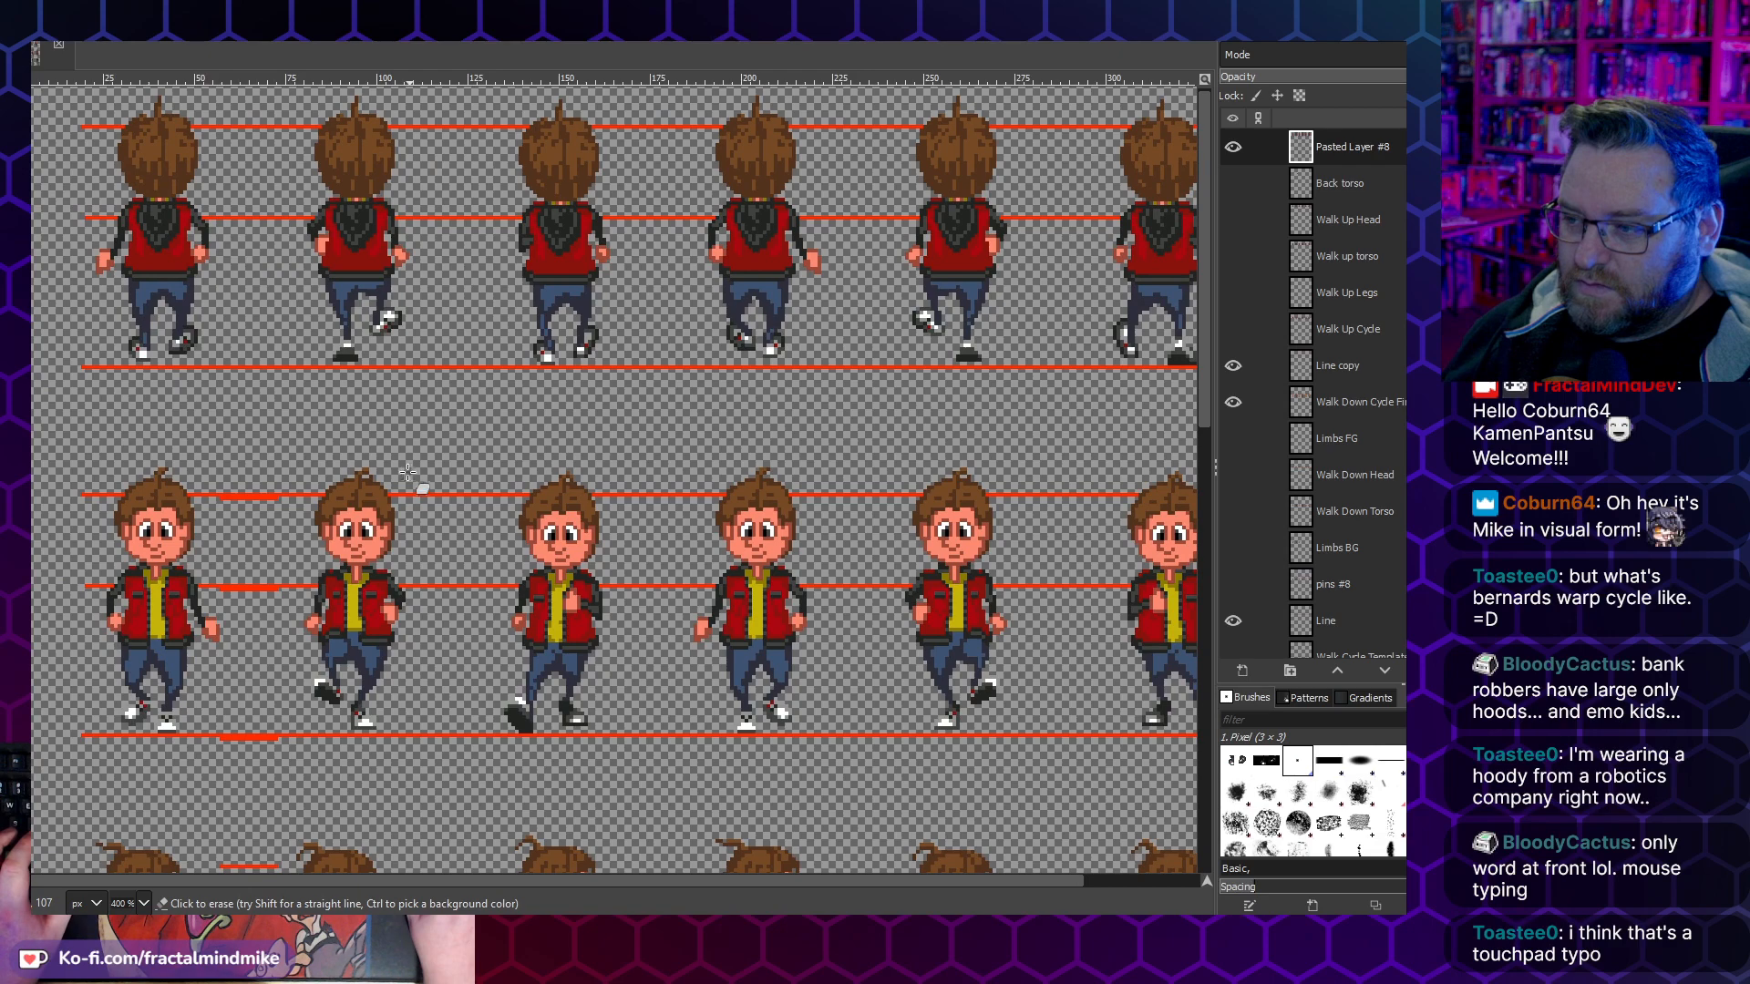
# - Copy the first walk-up frame's legs and shoes, including the dark jacket hem
pyautogui.press('r')
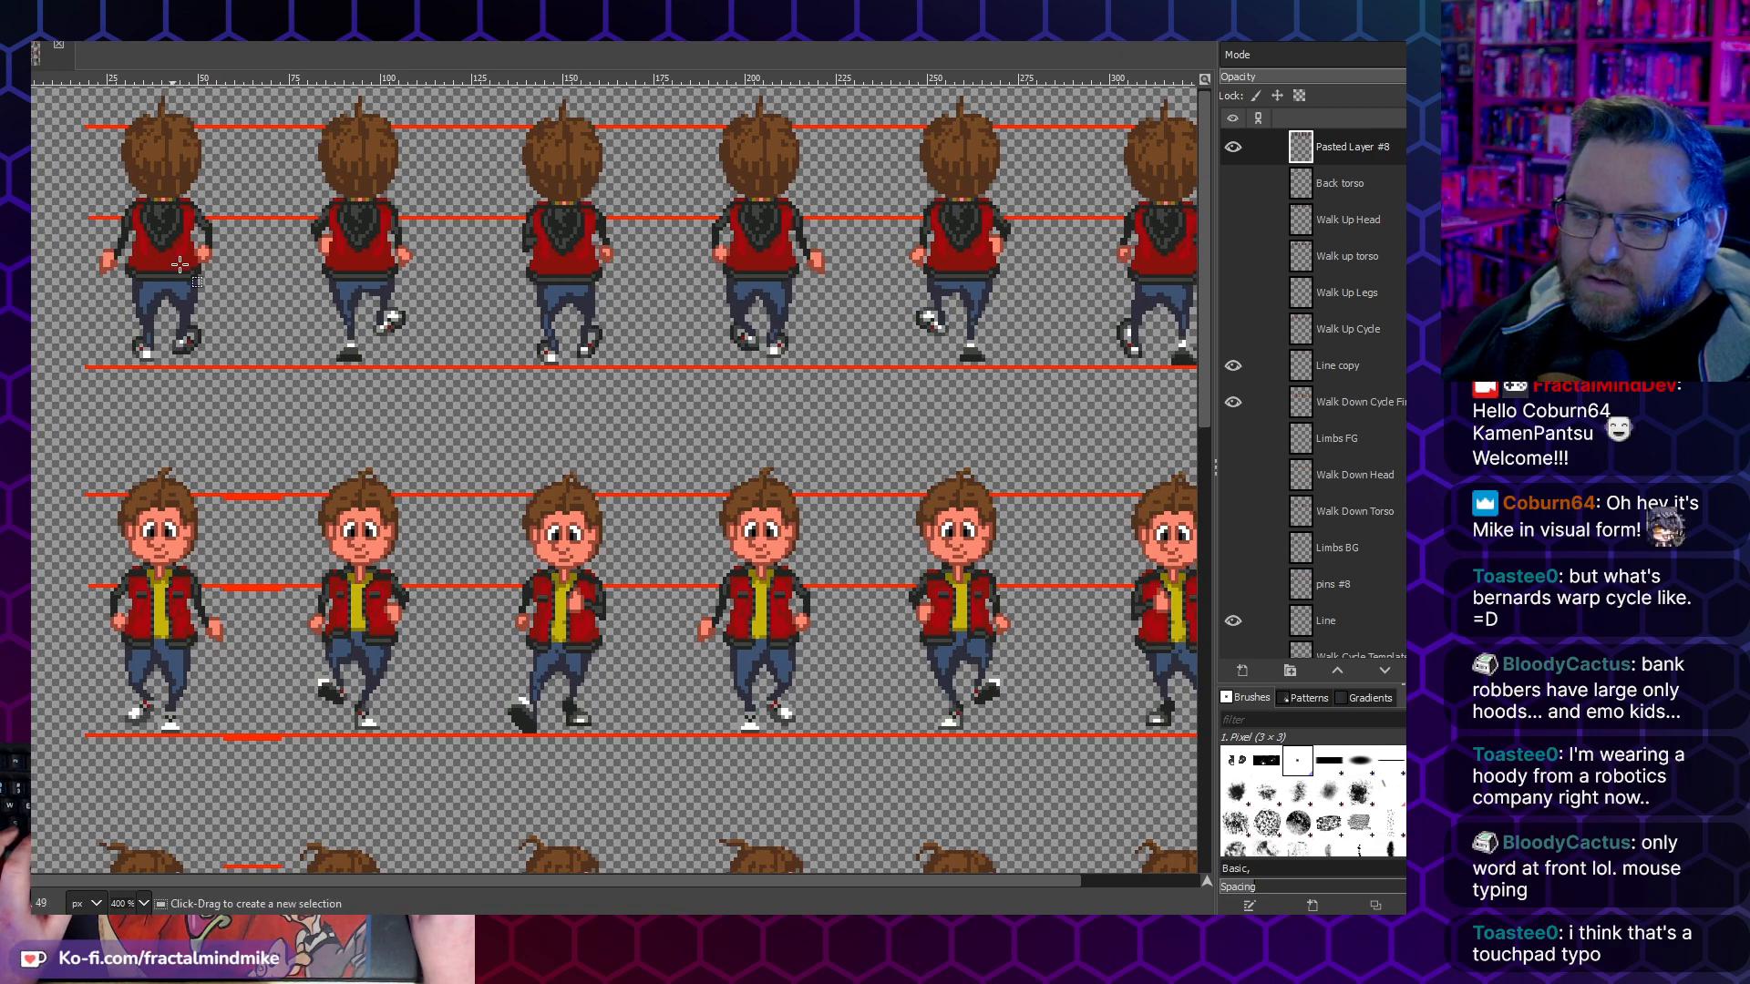
pyautogui.scroll(2, 274, 323)
pyautogui.hscroll(-2, 227, 410)
pyautogui.scroll(1, 417, 402)
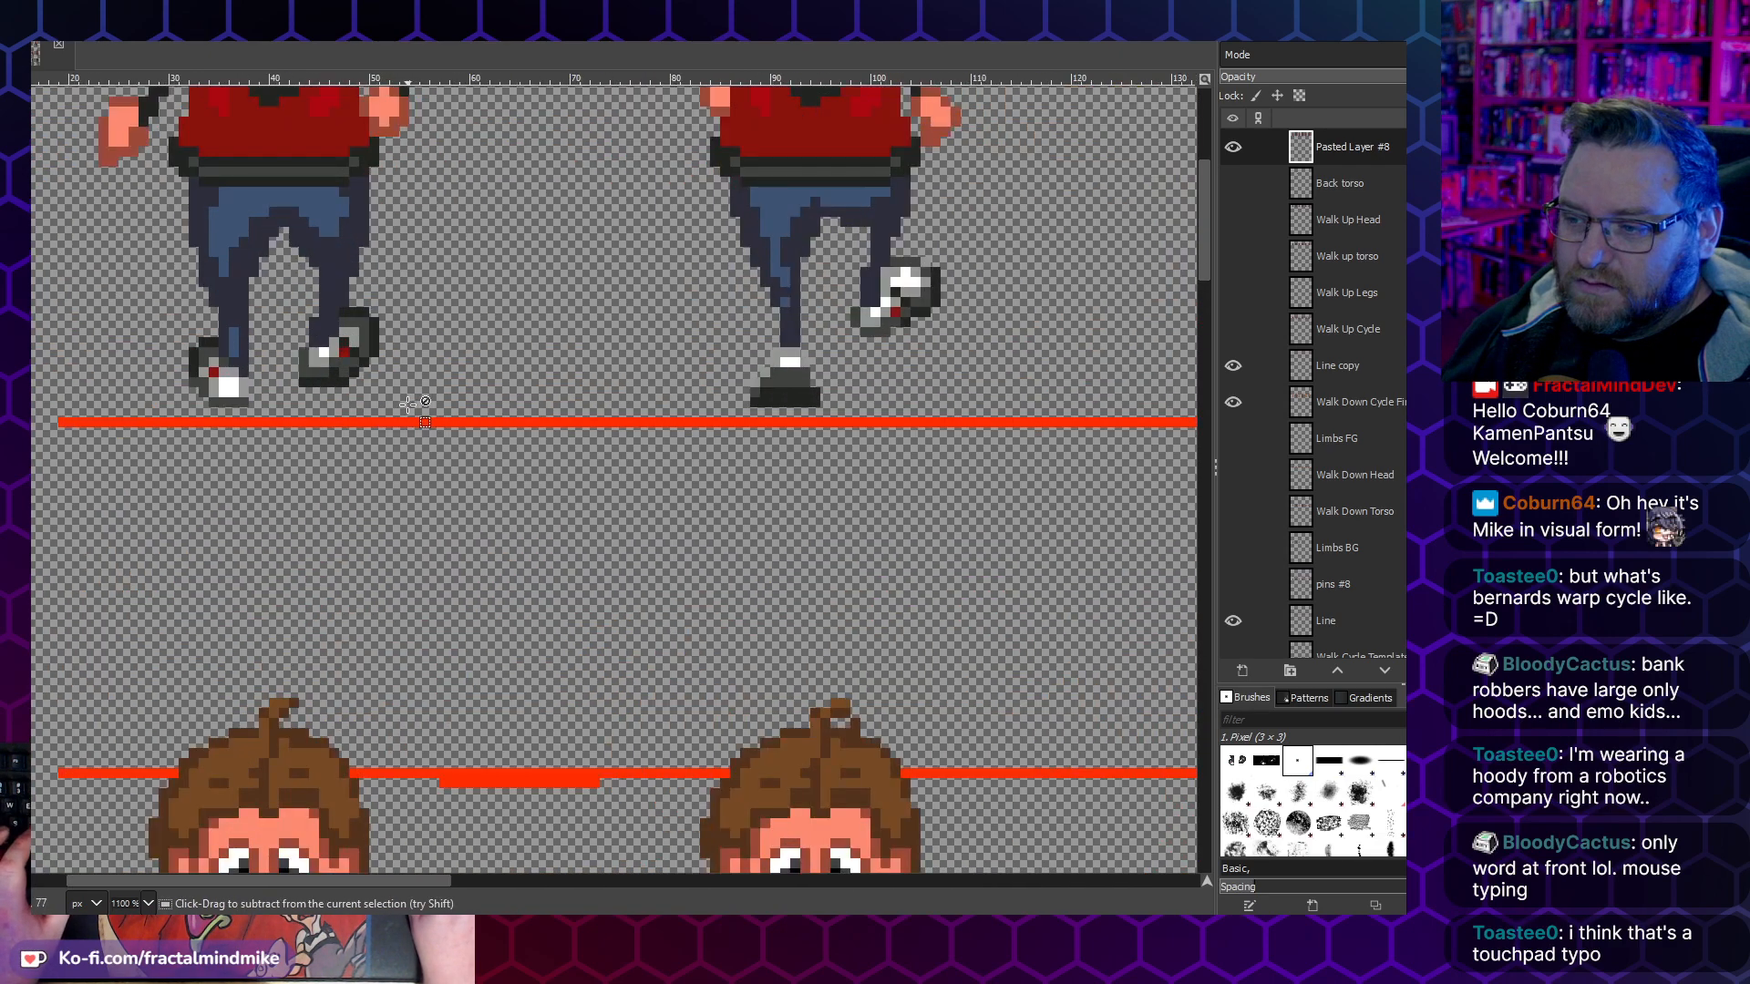
pyautogui.moveTo(409, 406); pyautogui.dragTo(149, 156)
pyautogui.hotkey('ctrl', 'c')
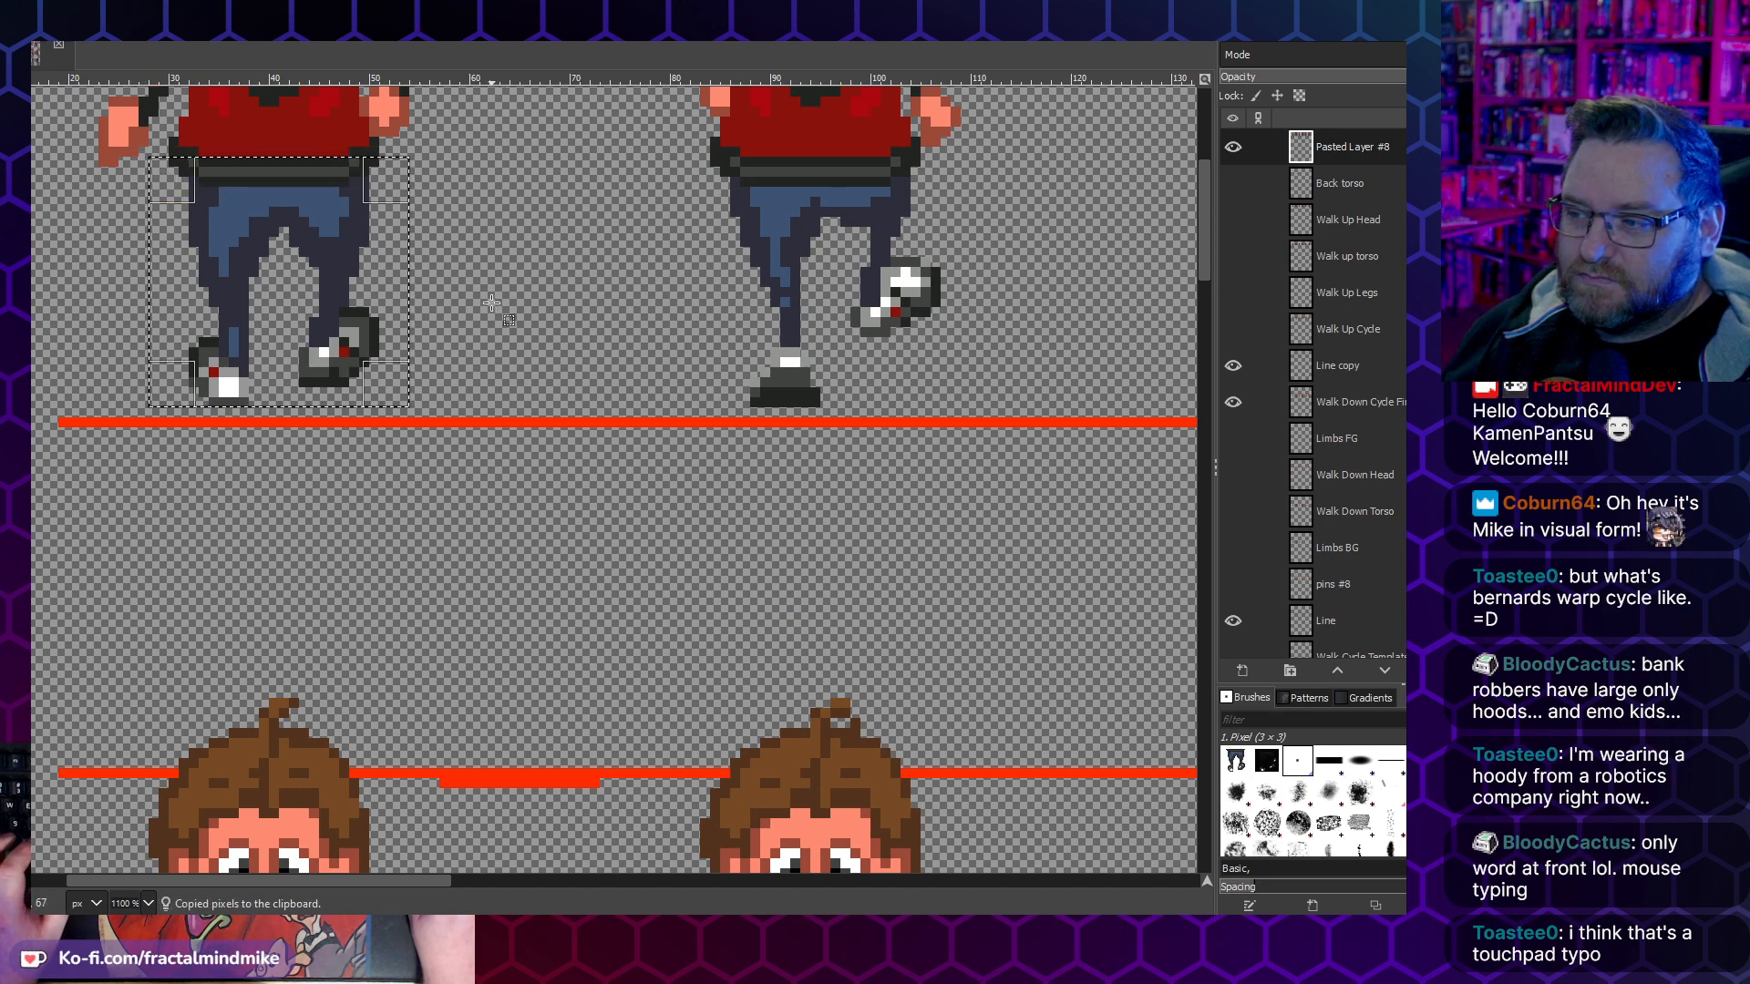
pyautogui.hscroll(5, 492, 301)
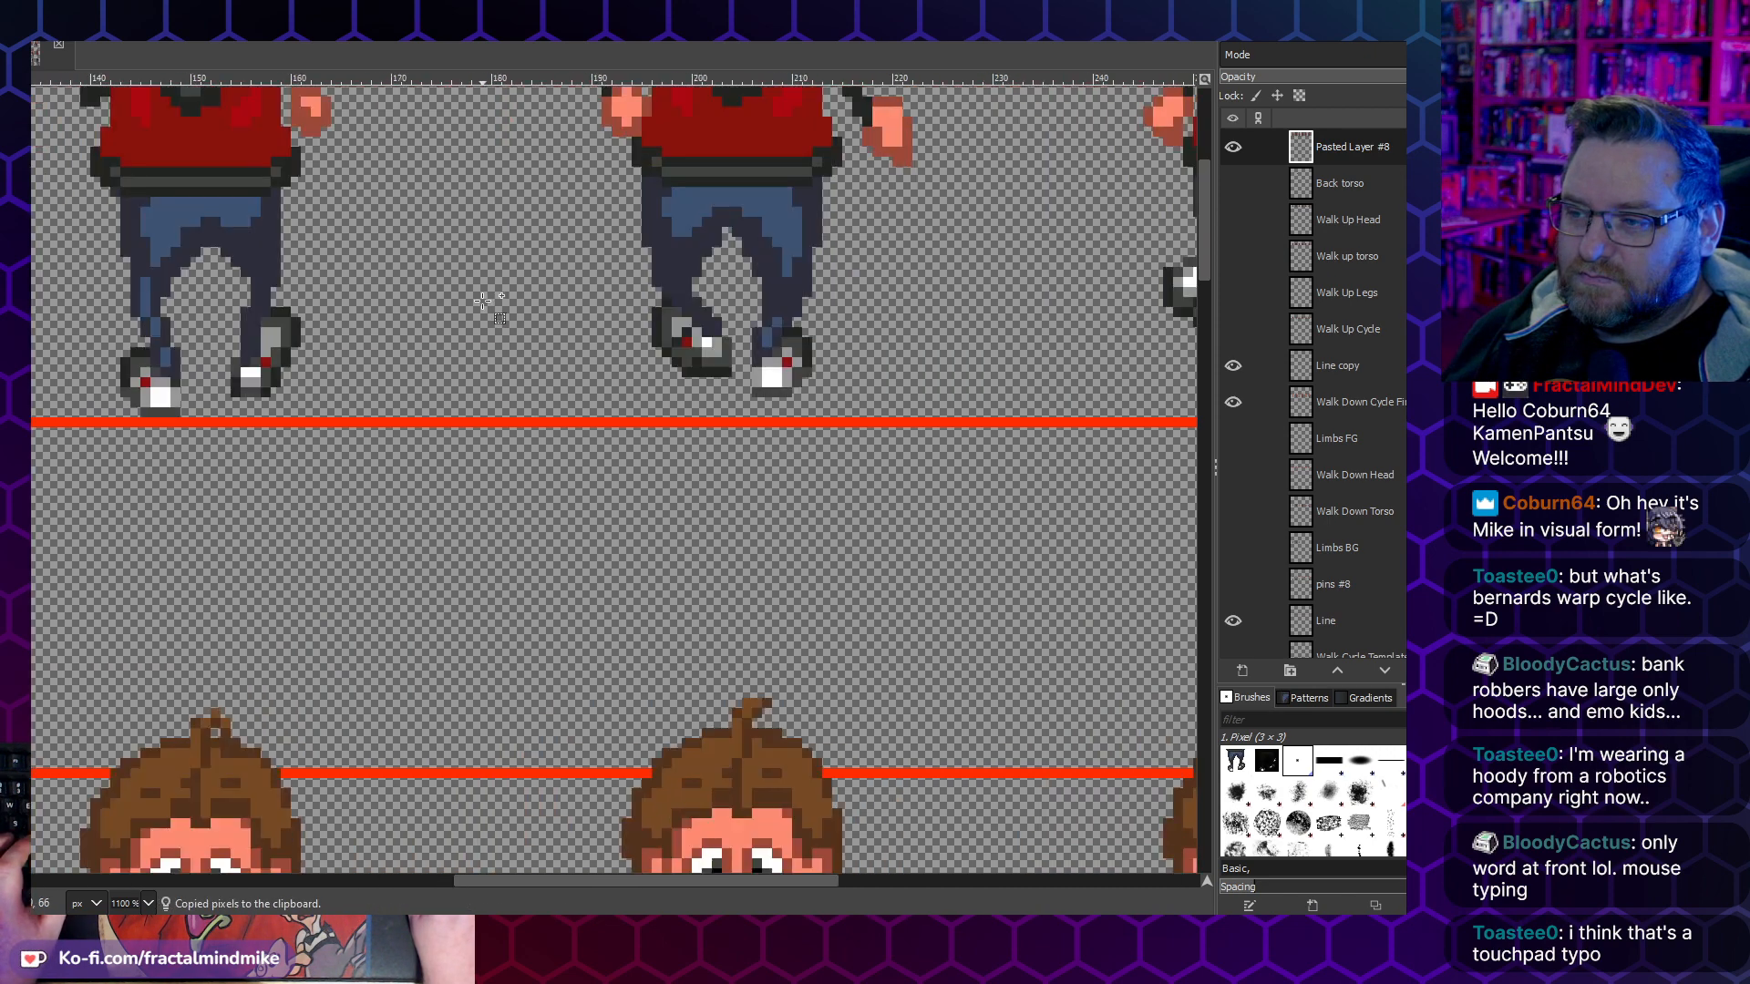
pyautogui.hscroll(-5, 482, 300)
pyautogui.scroll(-2, 482, 300)
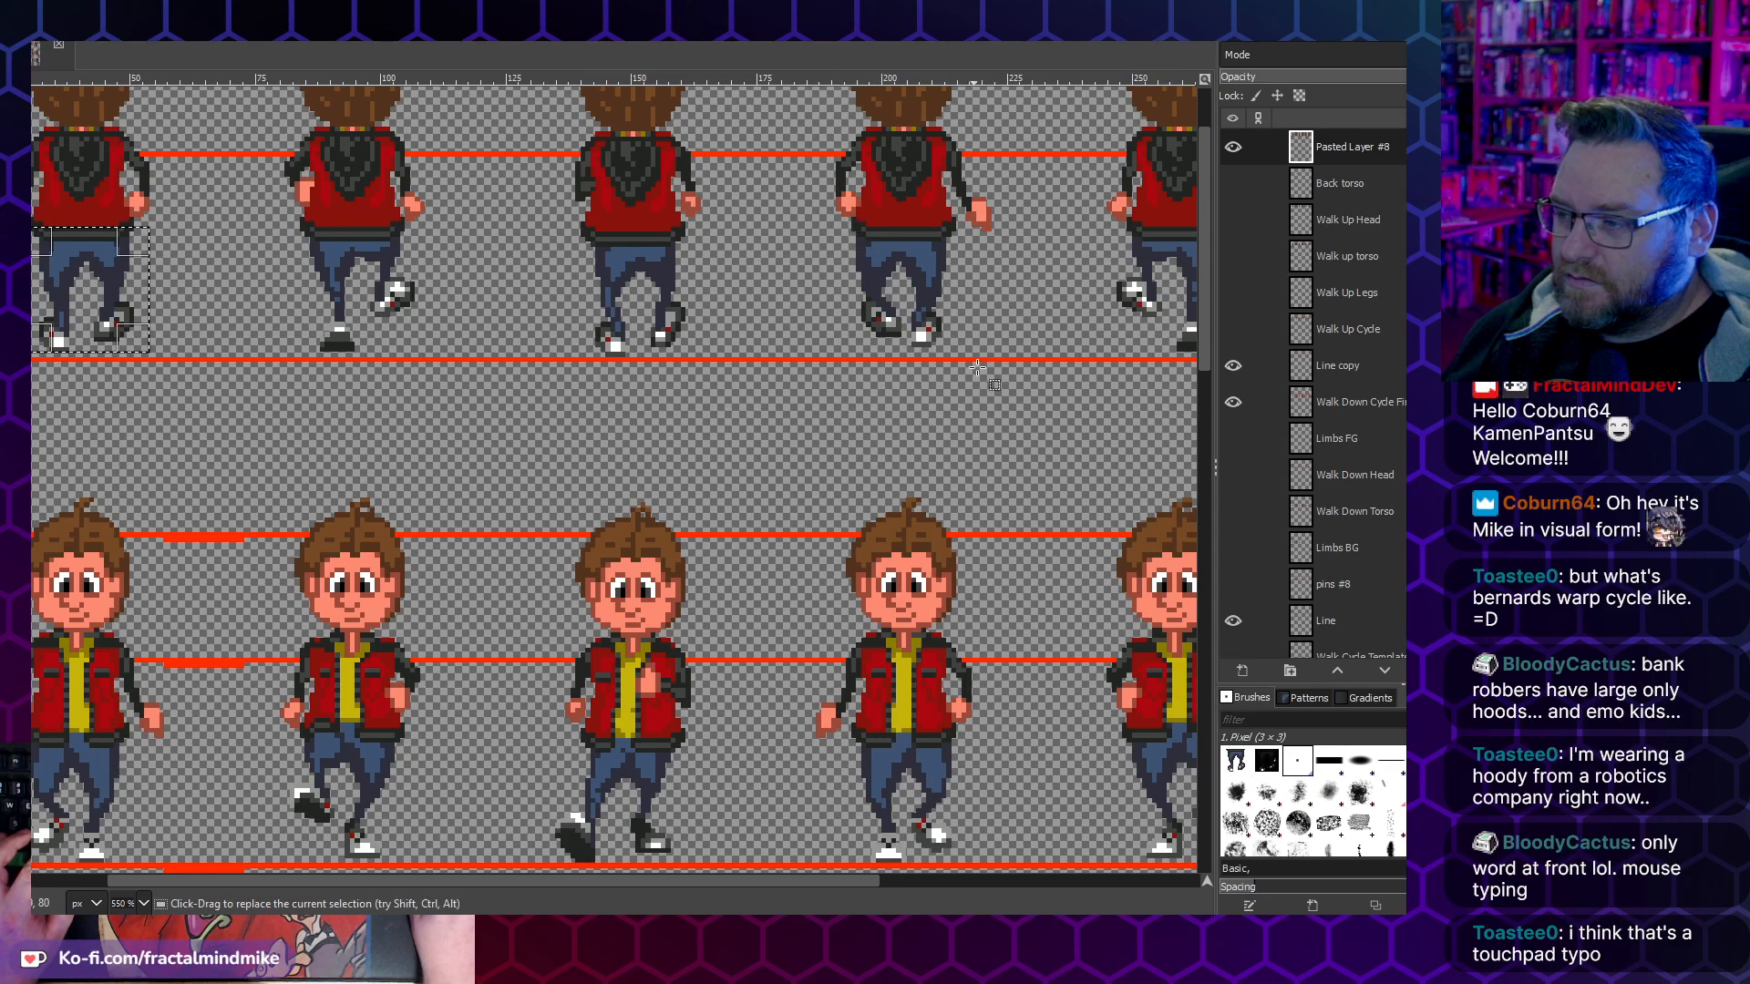
# - Replace the fourth walk-up frame's legs with the copied legs flipped horizontally, shift them 2 pixels right and anchor them
pyautogui.moveTo(988, 353); pyautogui.dragTo(801, 227)
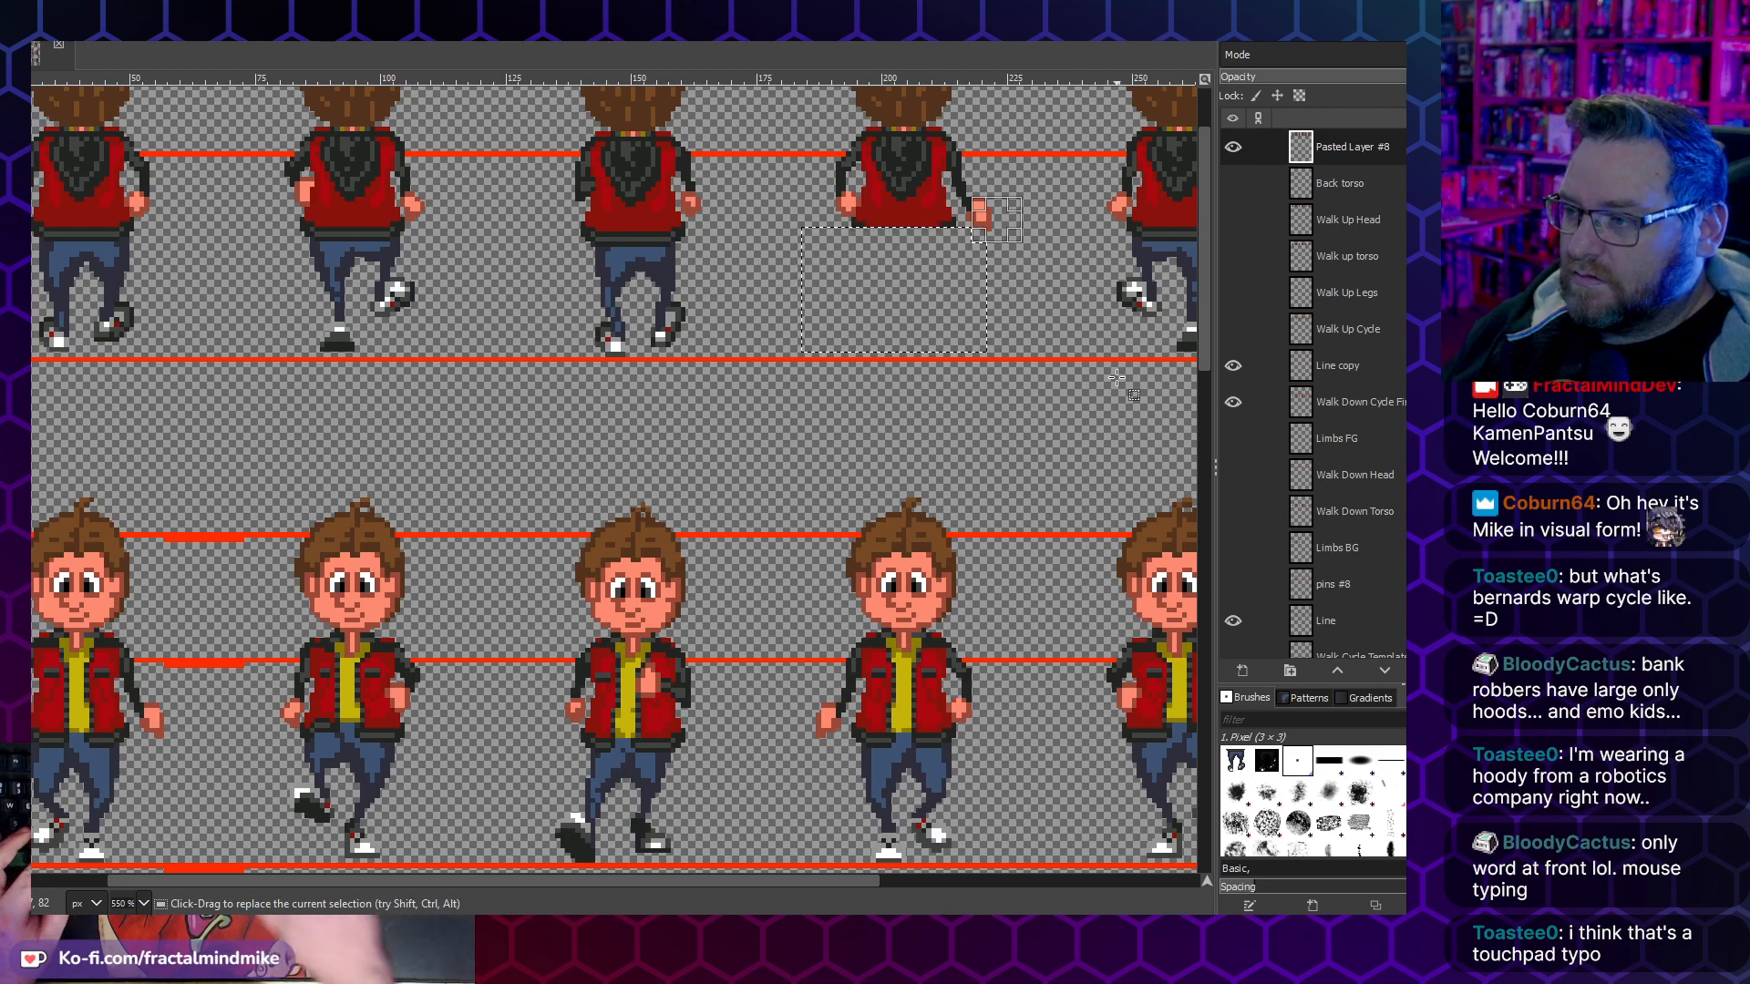
pyautogui.hotkey('ctrl', 'v')
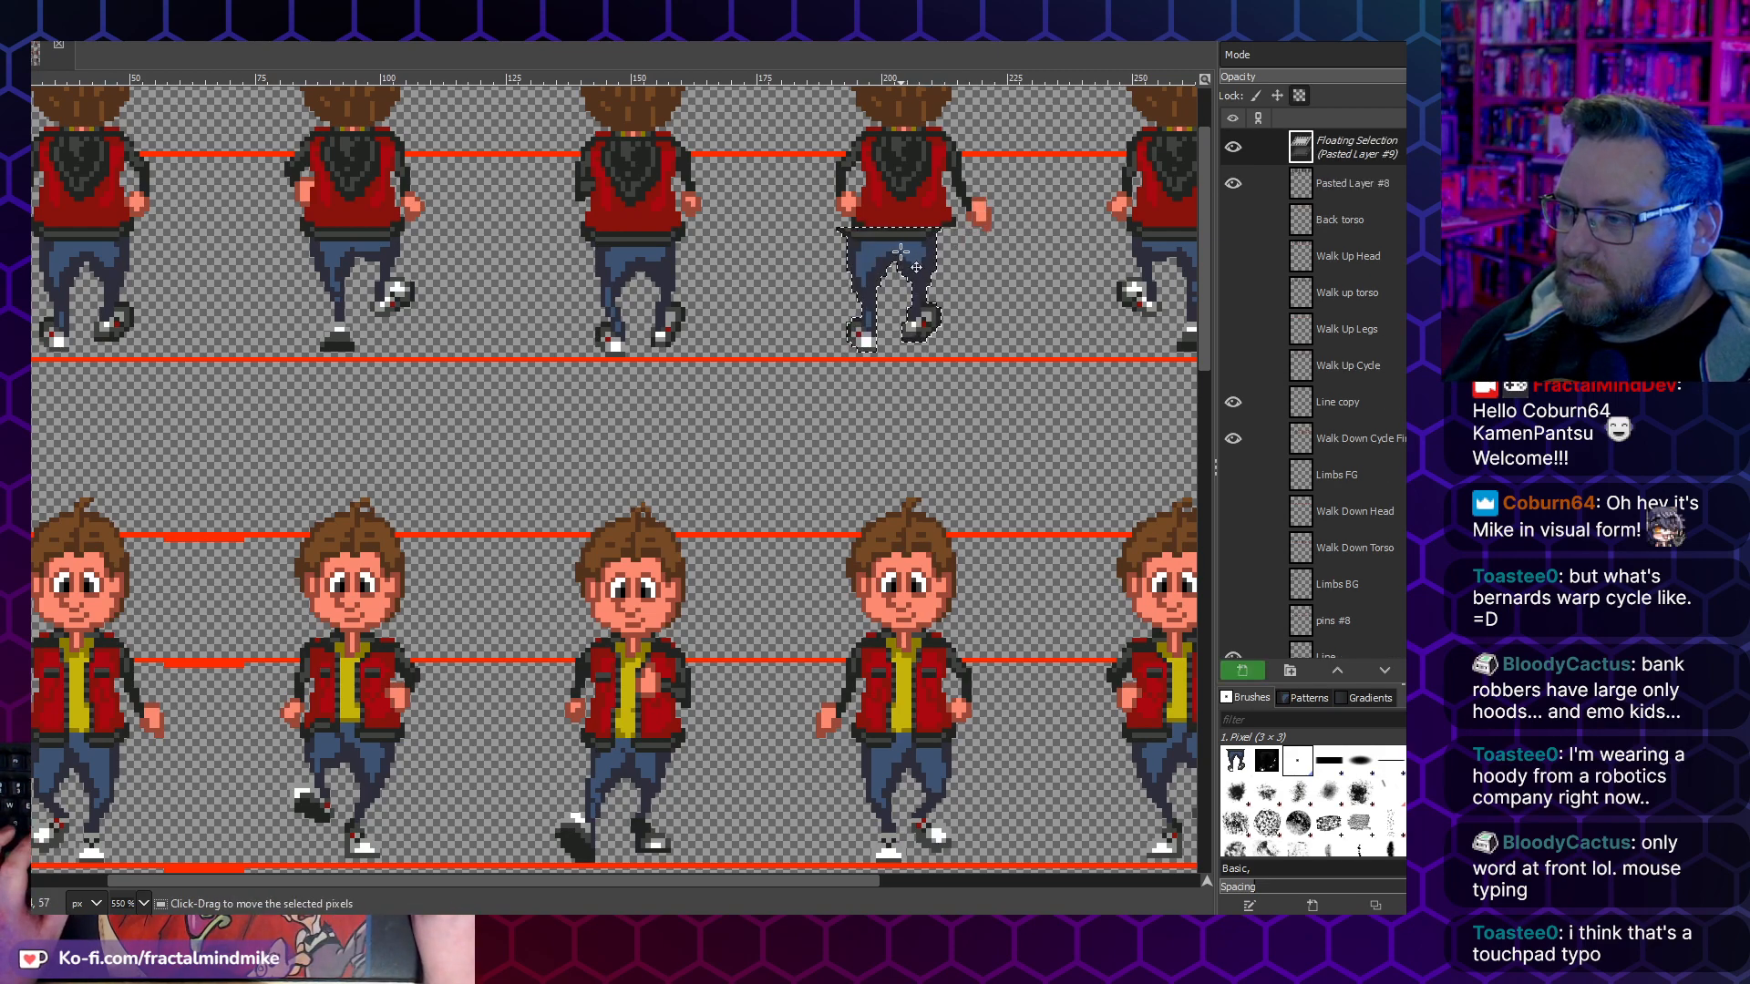
pyautogui.click(44, 9)
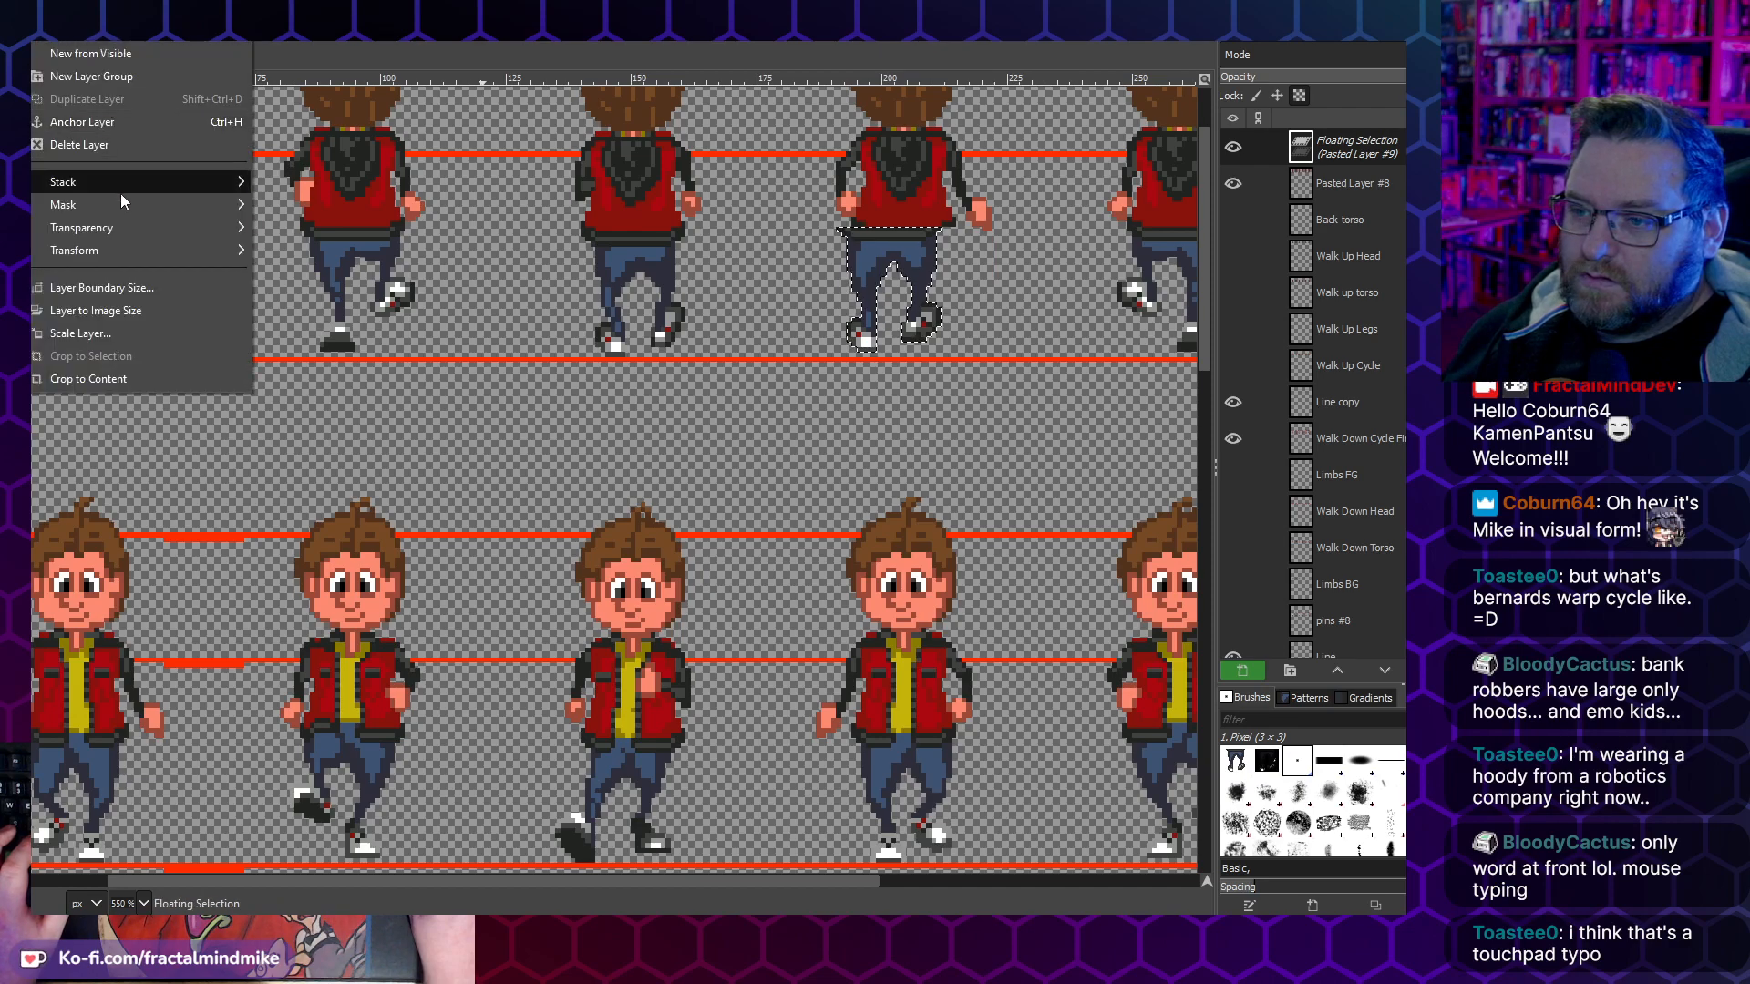
pyautogui.moveTo(126, 255)
pyautogui.click(314, 251)
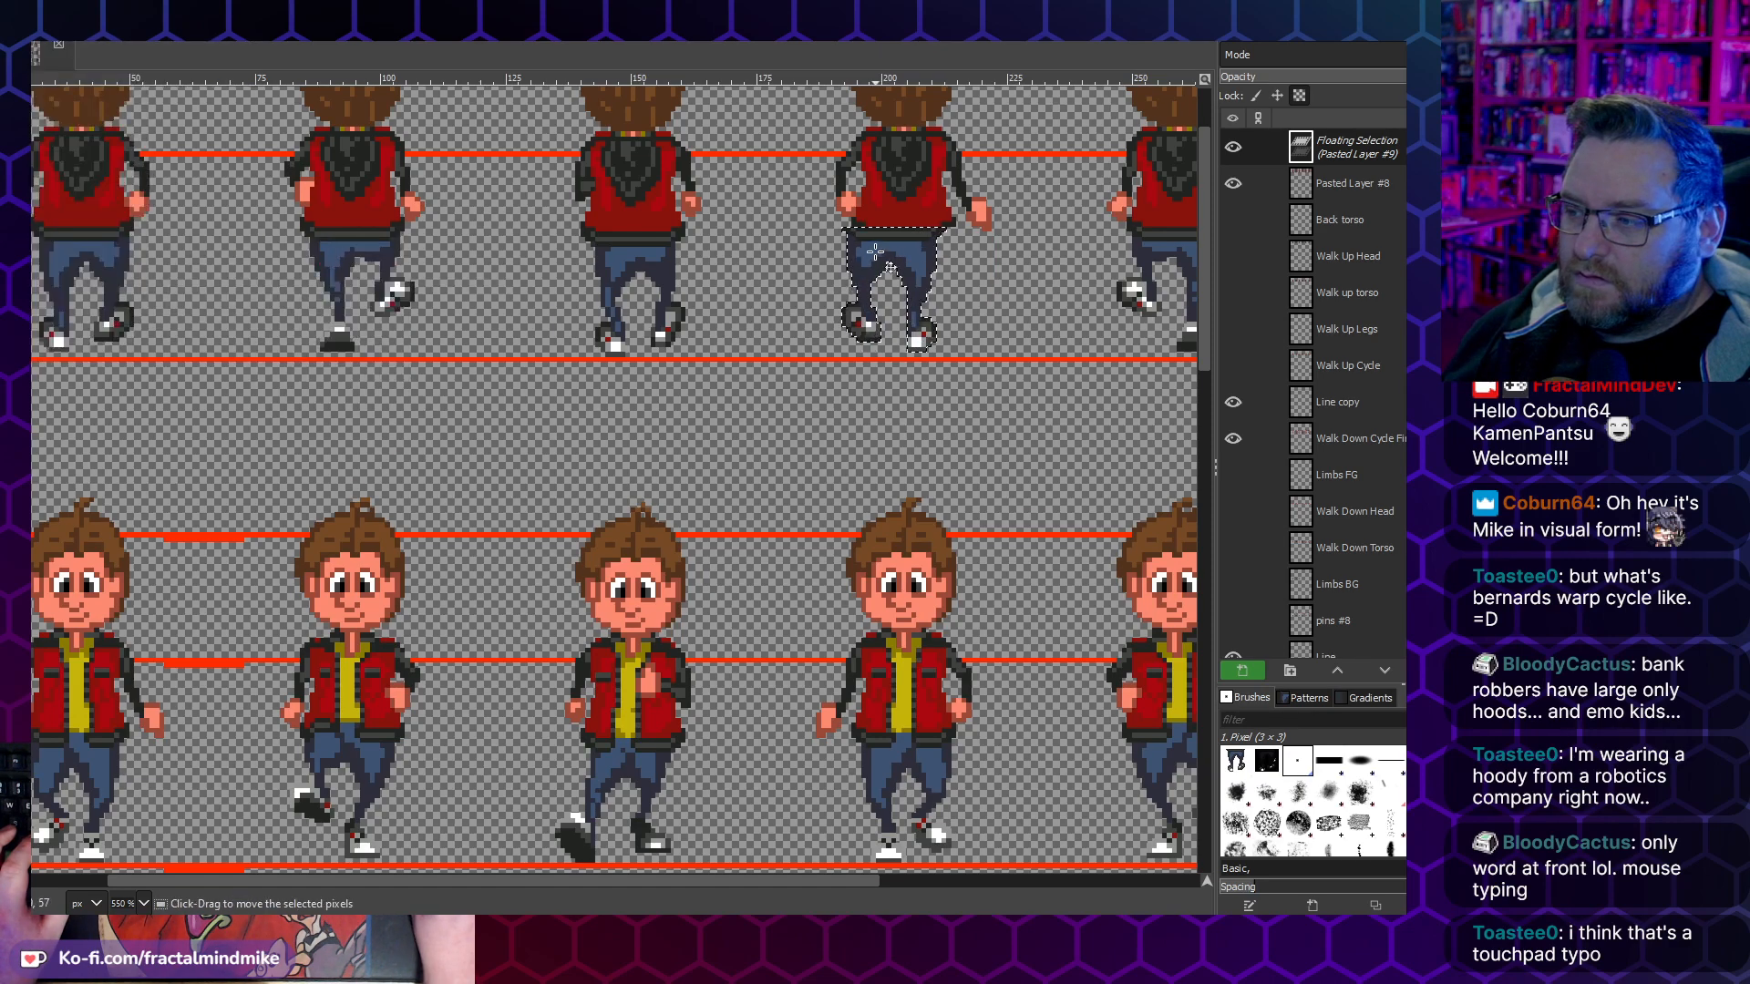
pyautogui.moveTo(888, 246); pyautogui.dragTo(898, 246)
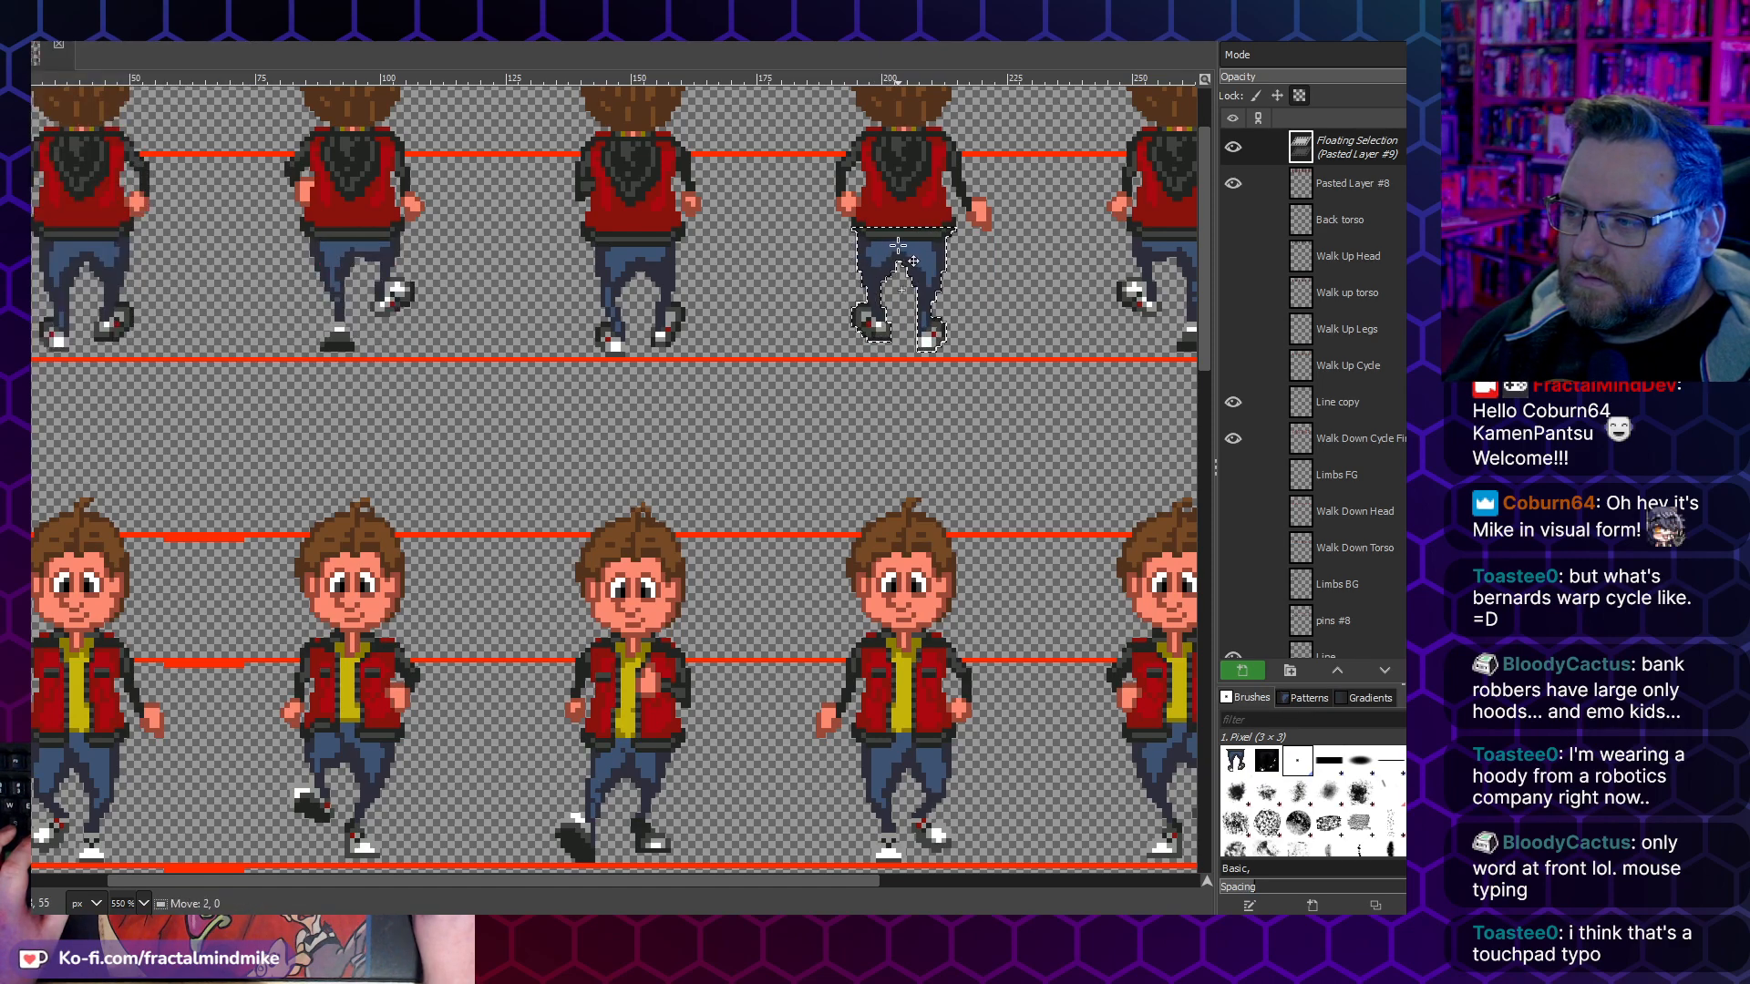
pyautogui.press('5')
pyautogui.click(953, 243)
pyautogui.press('4')
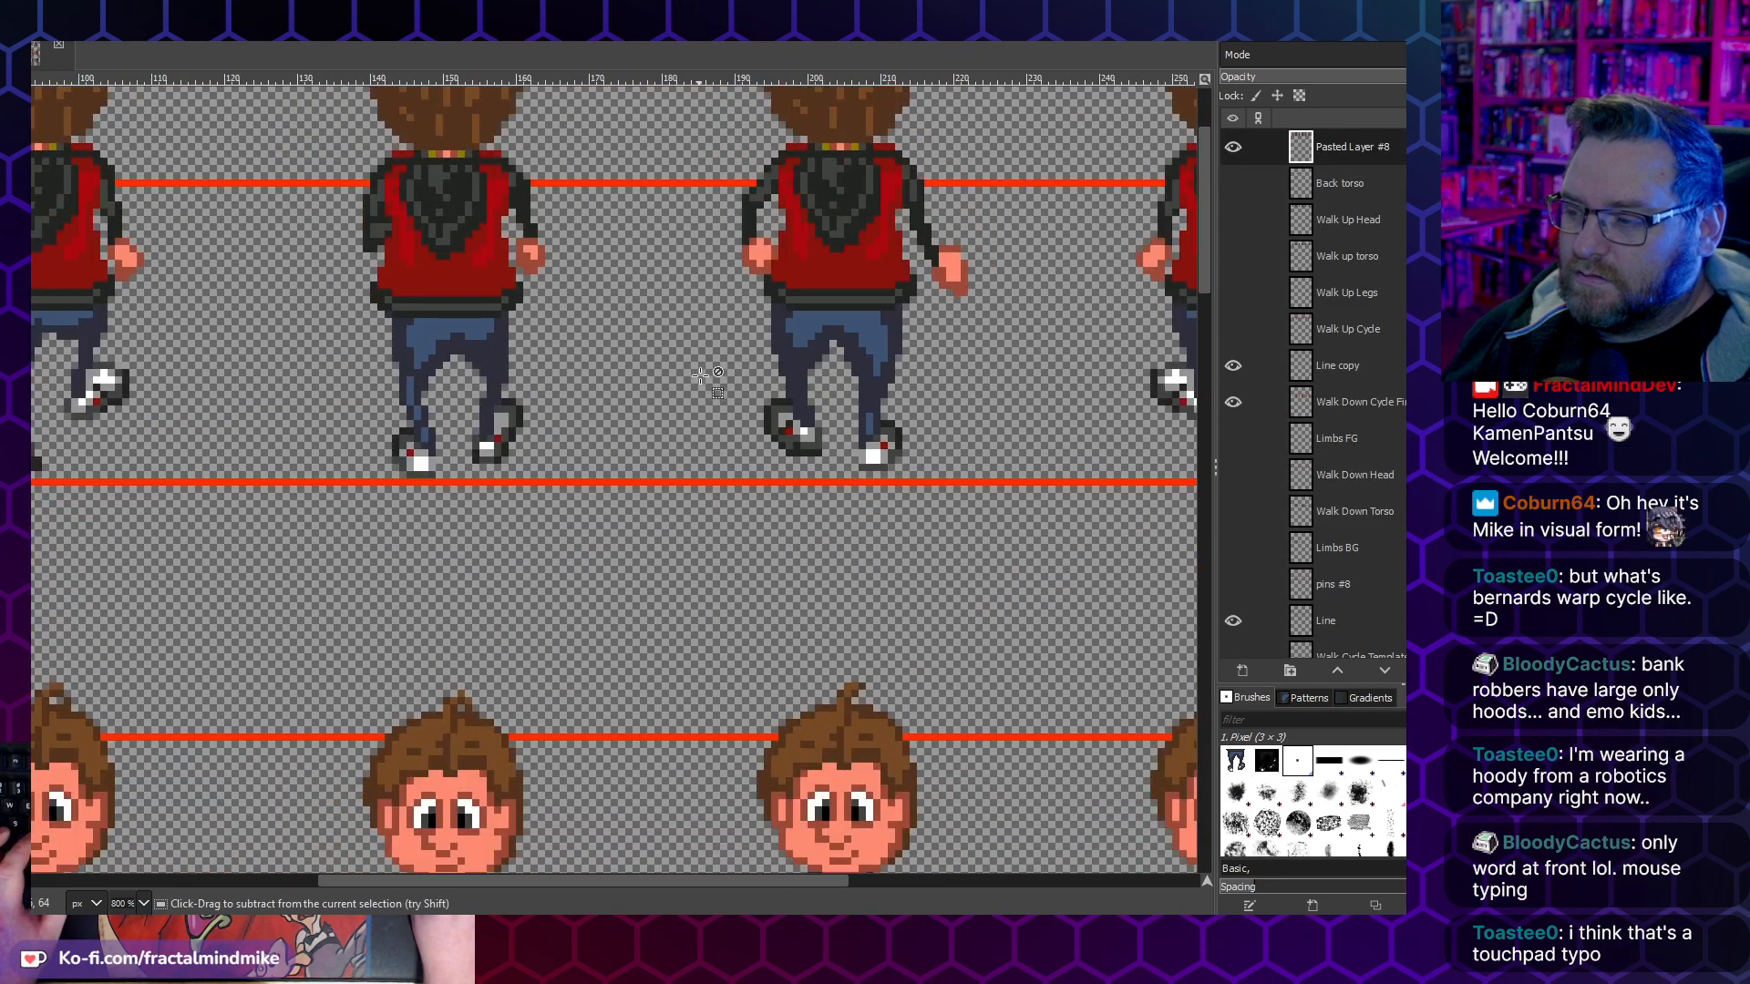
# - Replace the fifth walk-up frame's legs with a horizontally flipped copy of the second frame's legs and anchor it
pyautogui.scroll(-1, 697, 376)
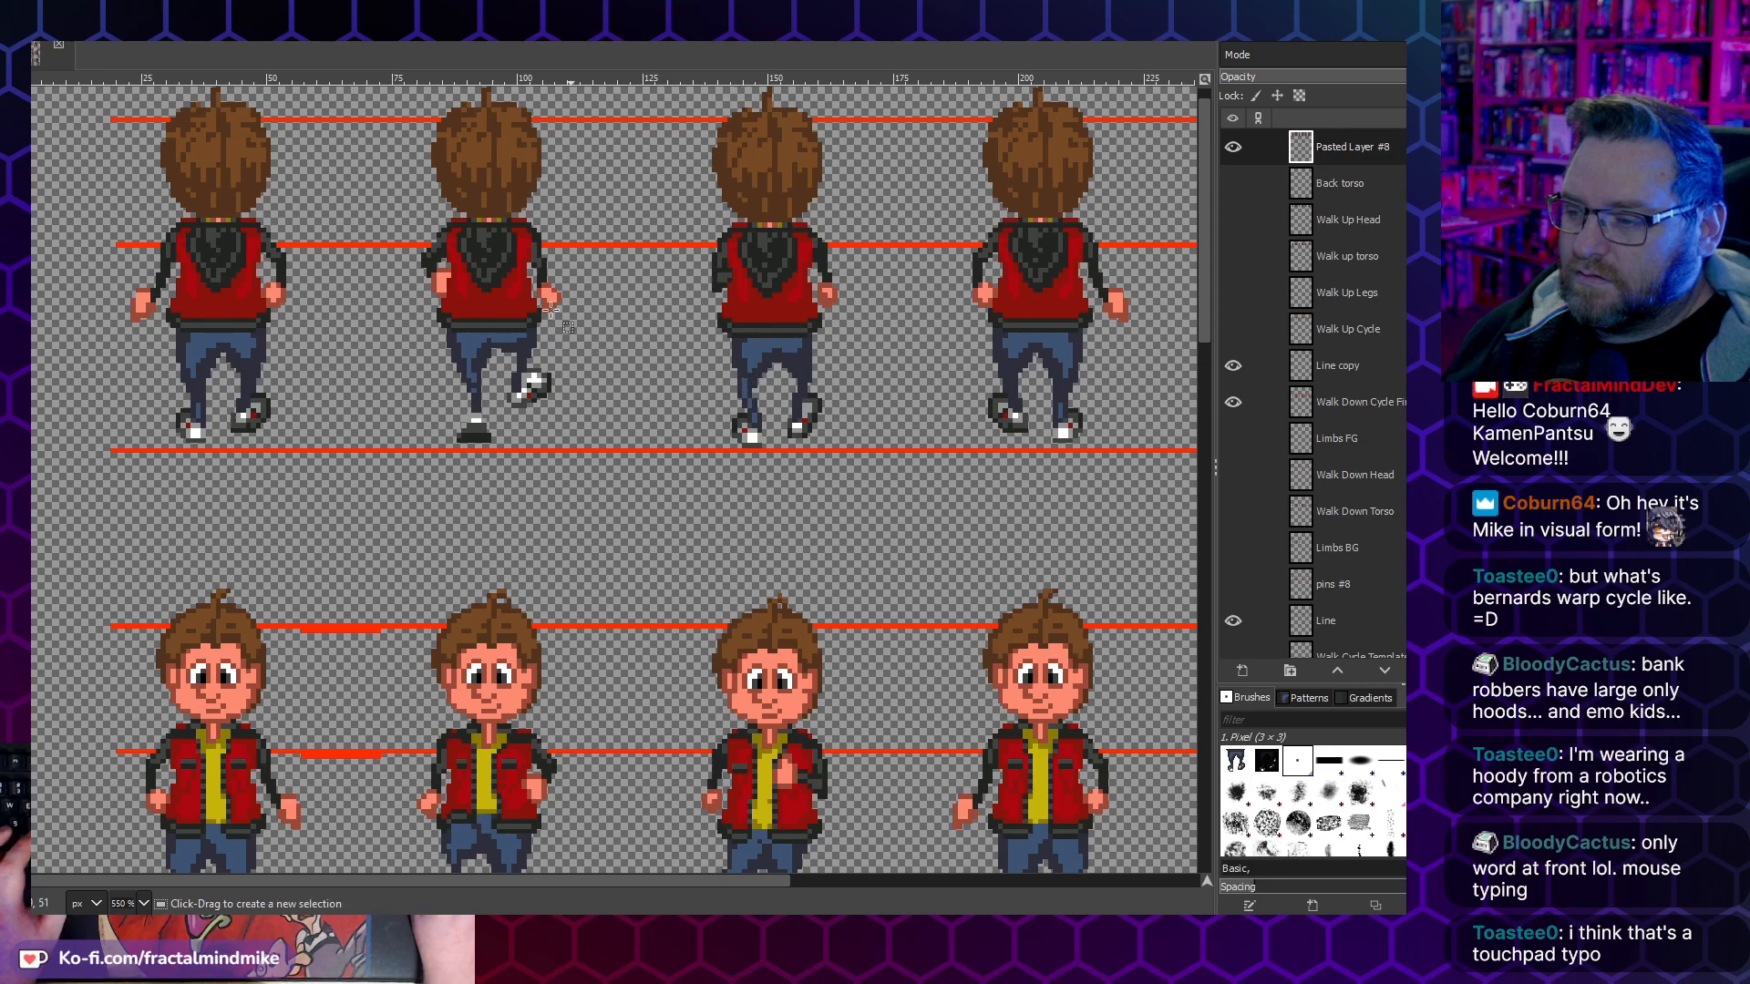
pyautogui.moveTo(569, 444); pyautogui.dragTo(408, 321)
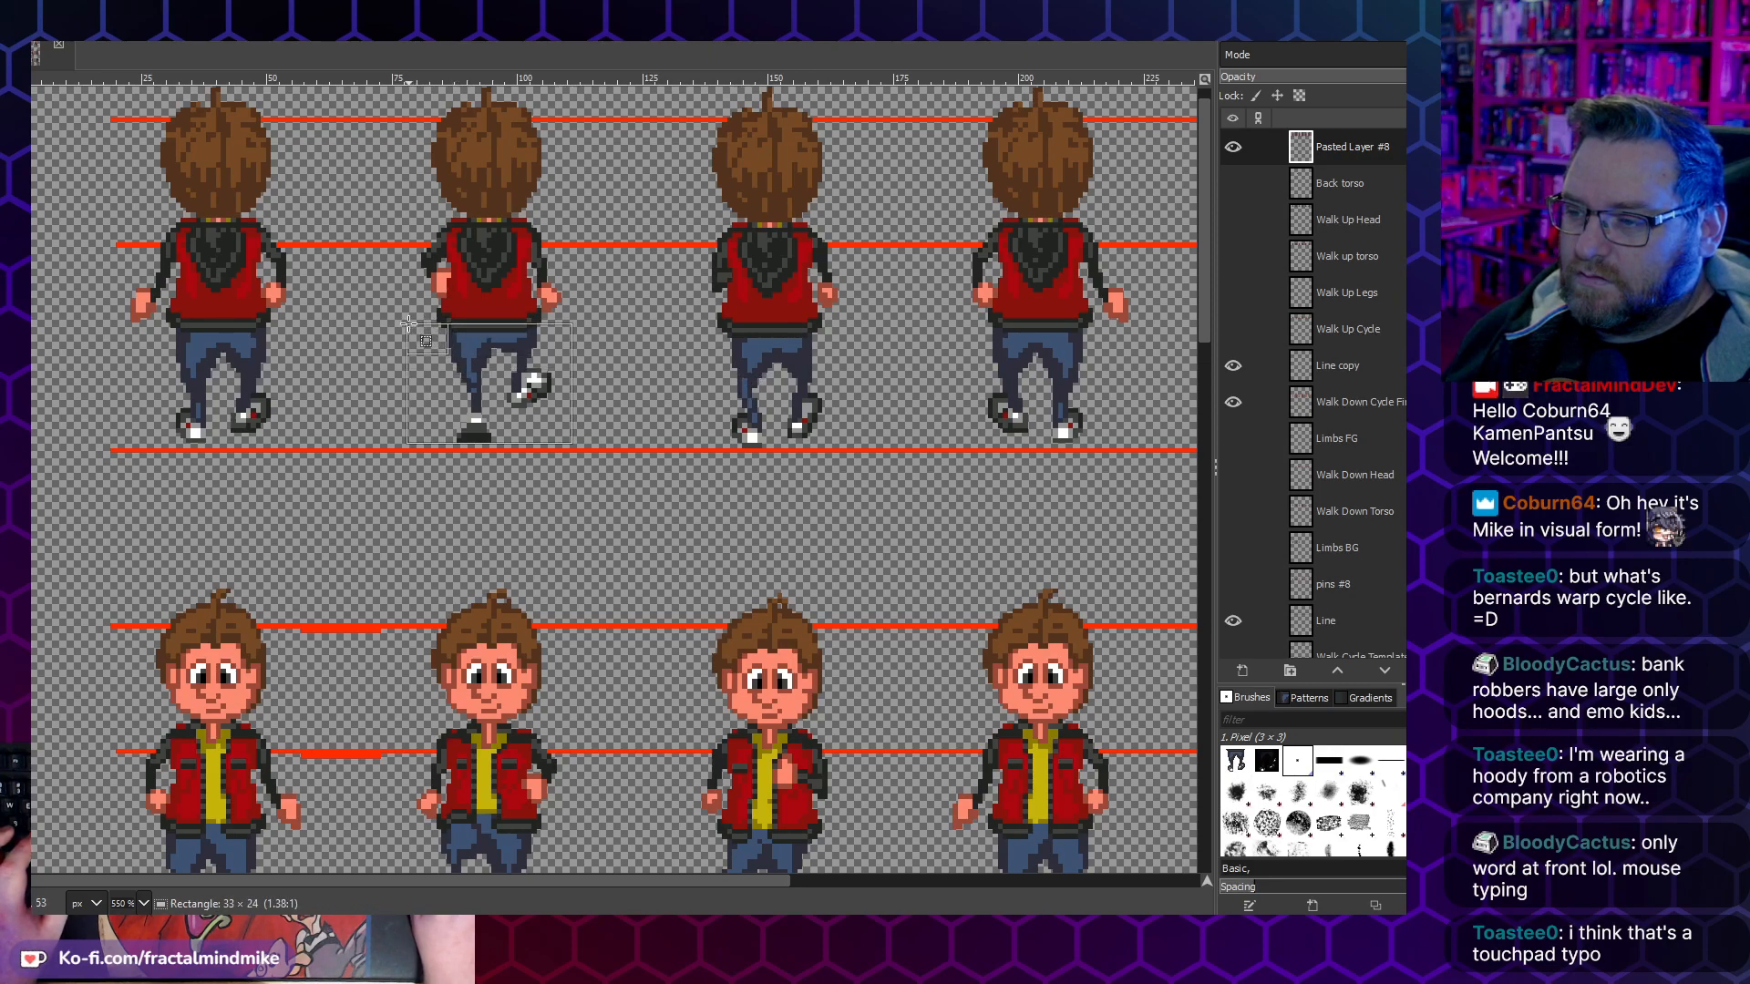
pyautogui.hotkey('ctrl', 'c')
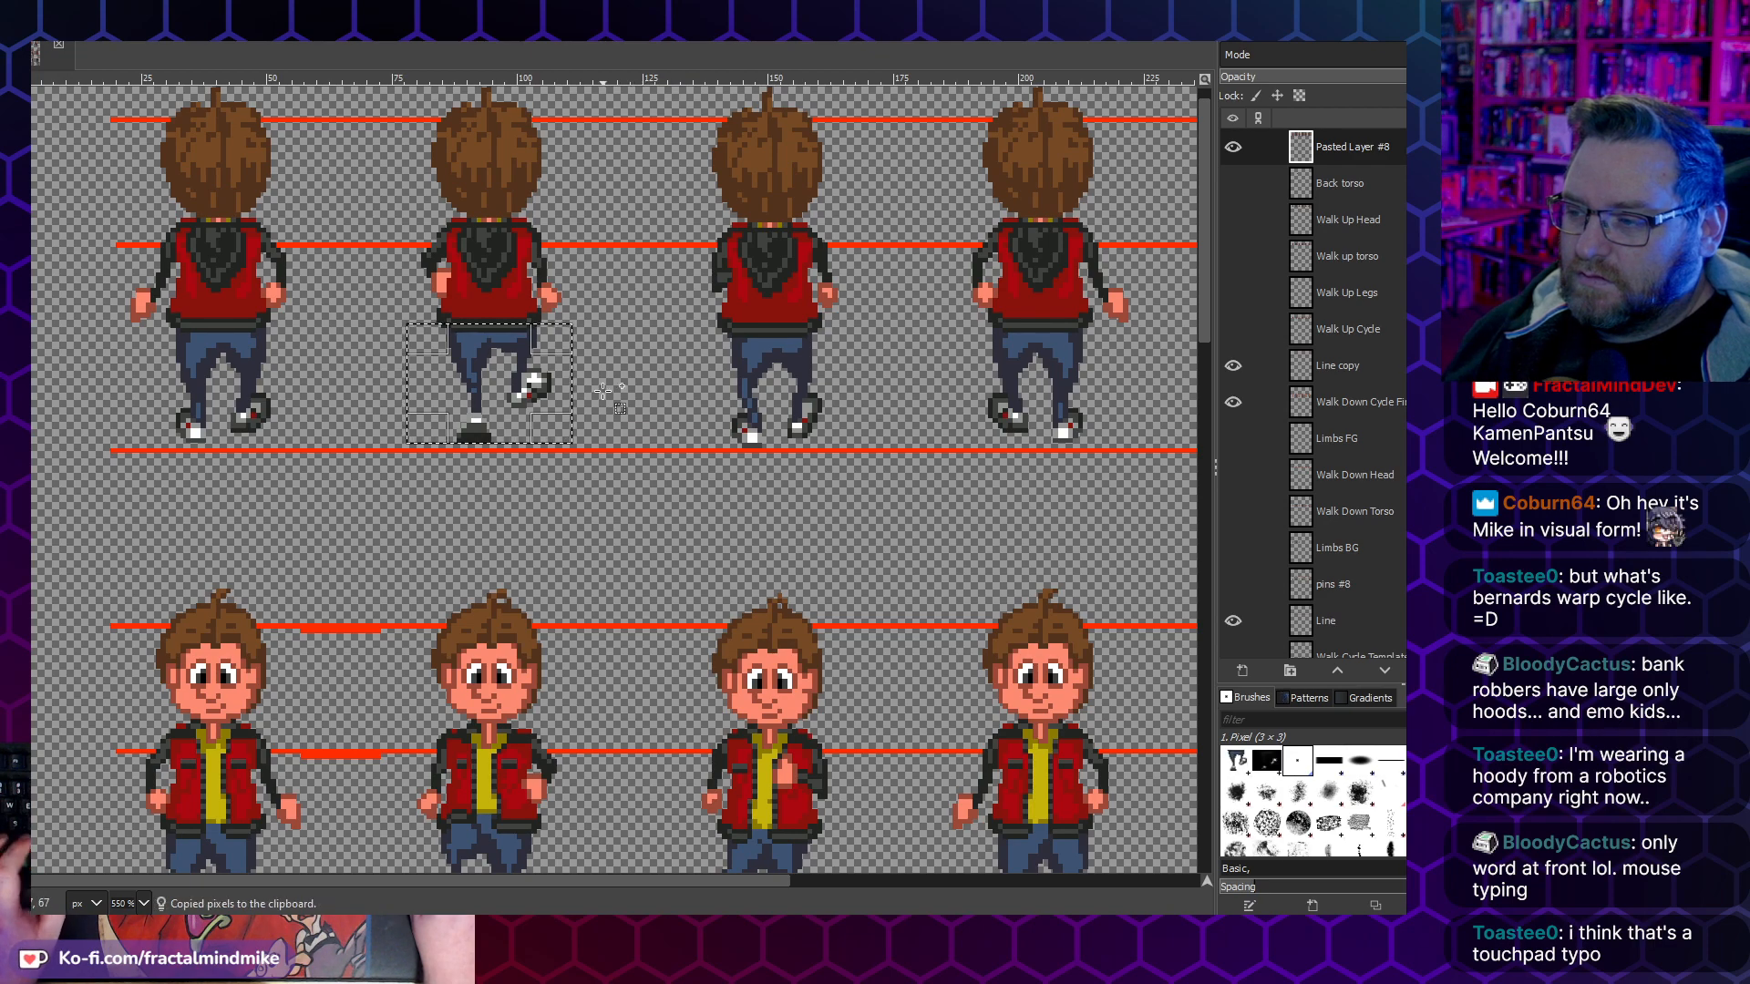
pyautogui.hscroll(3, 603, 390)
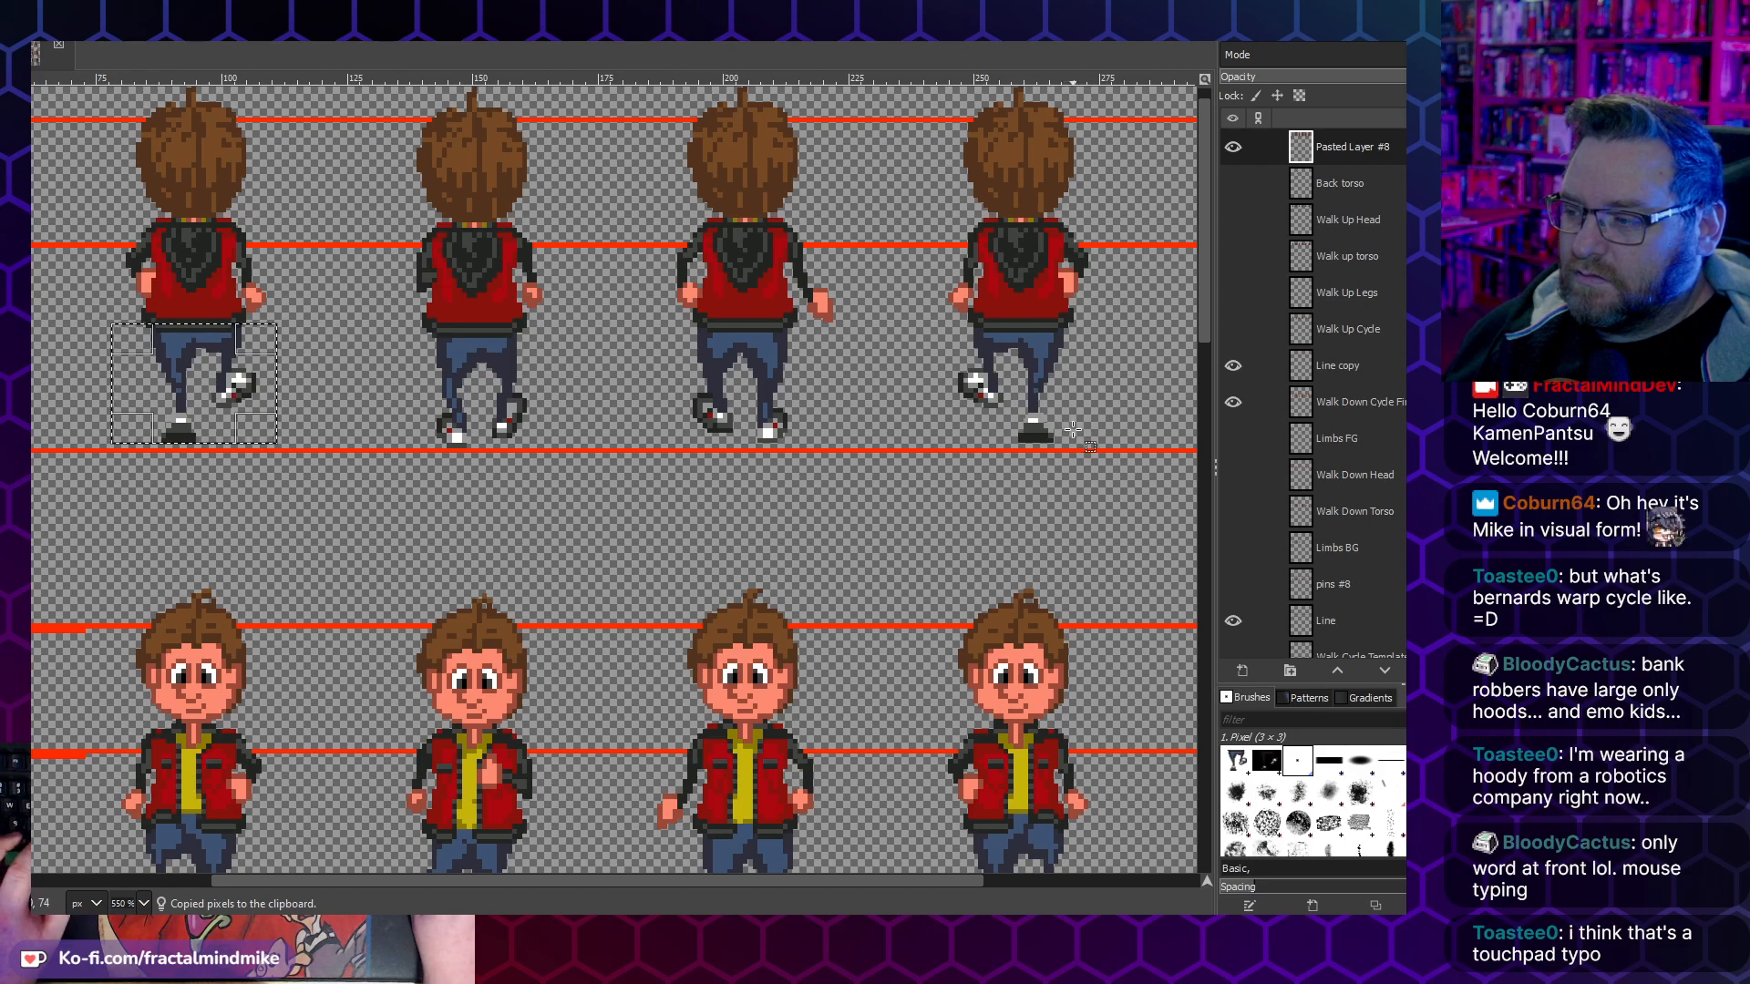
pyautogui.moveTo(1093, 444); pyautogui.dragTo(934, 323)
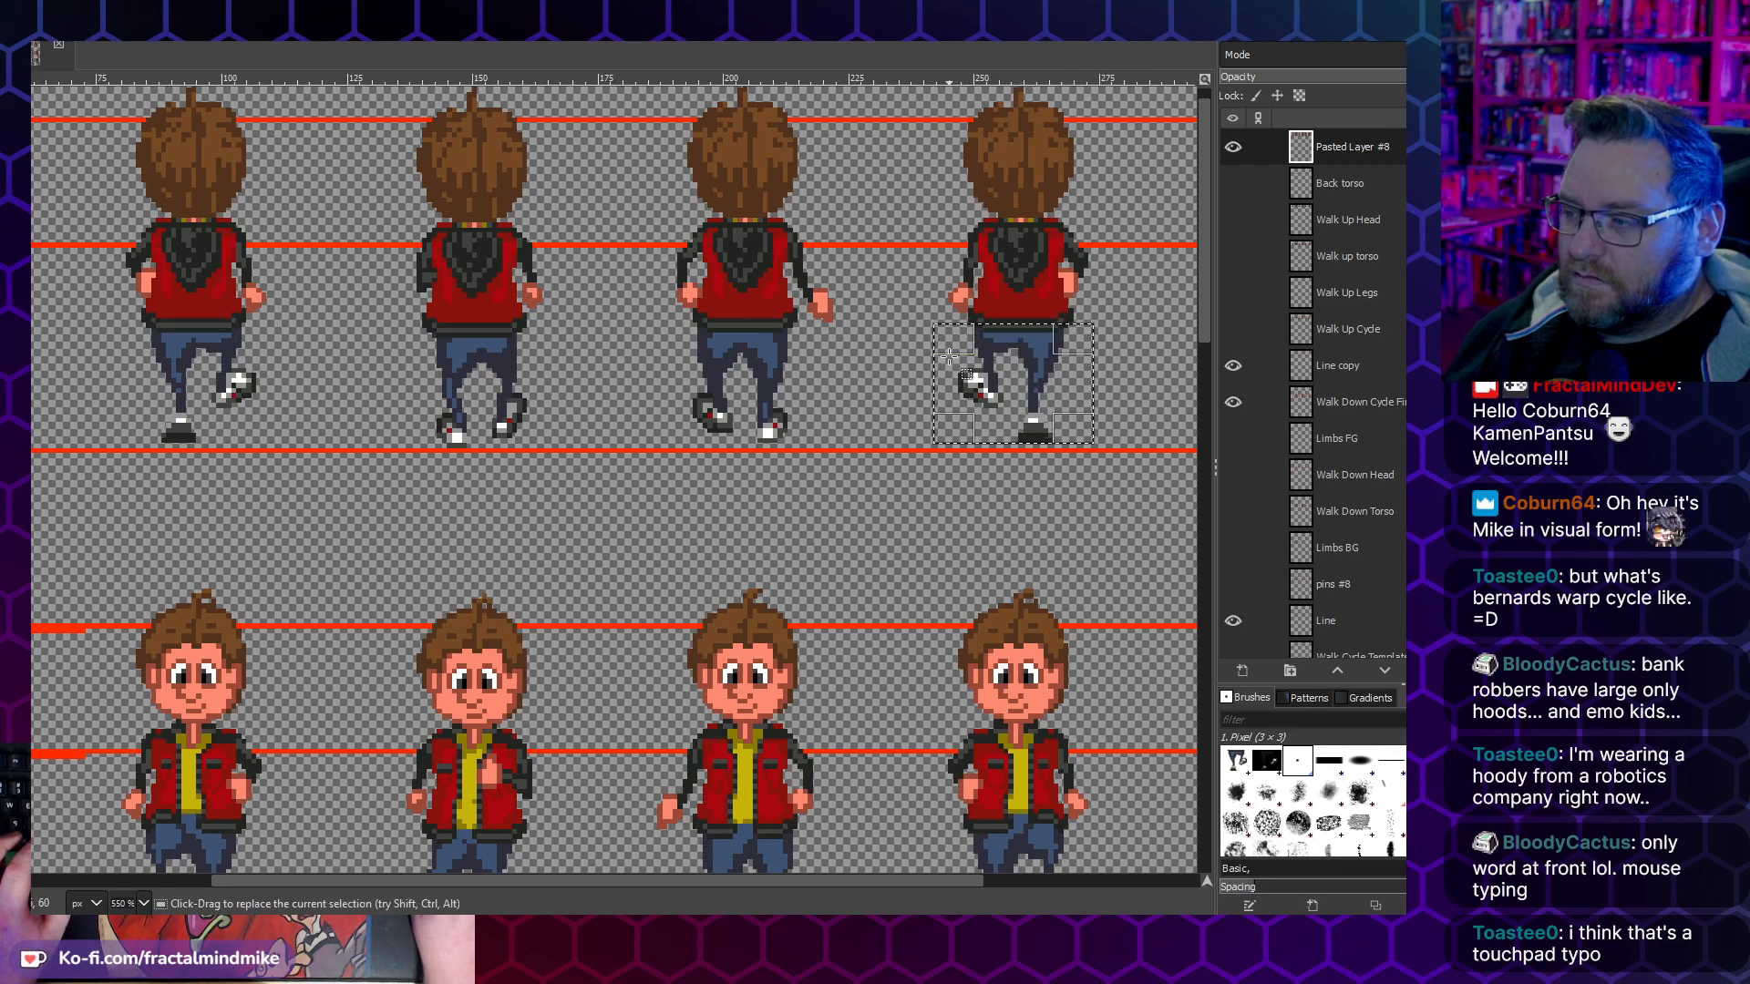
pyautogui.hotkey('ctrl', 'v')
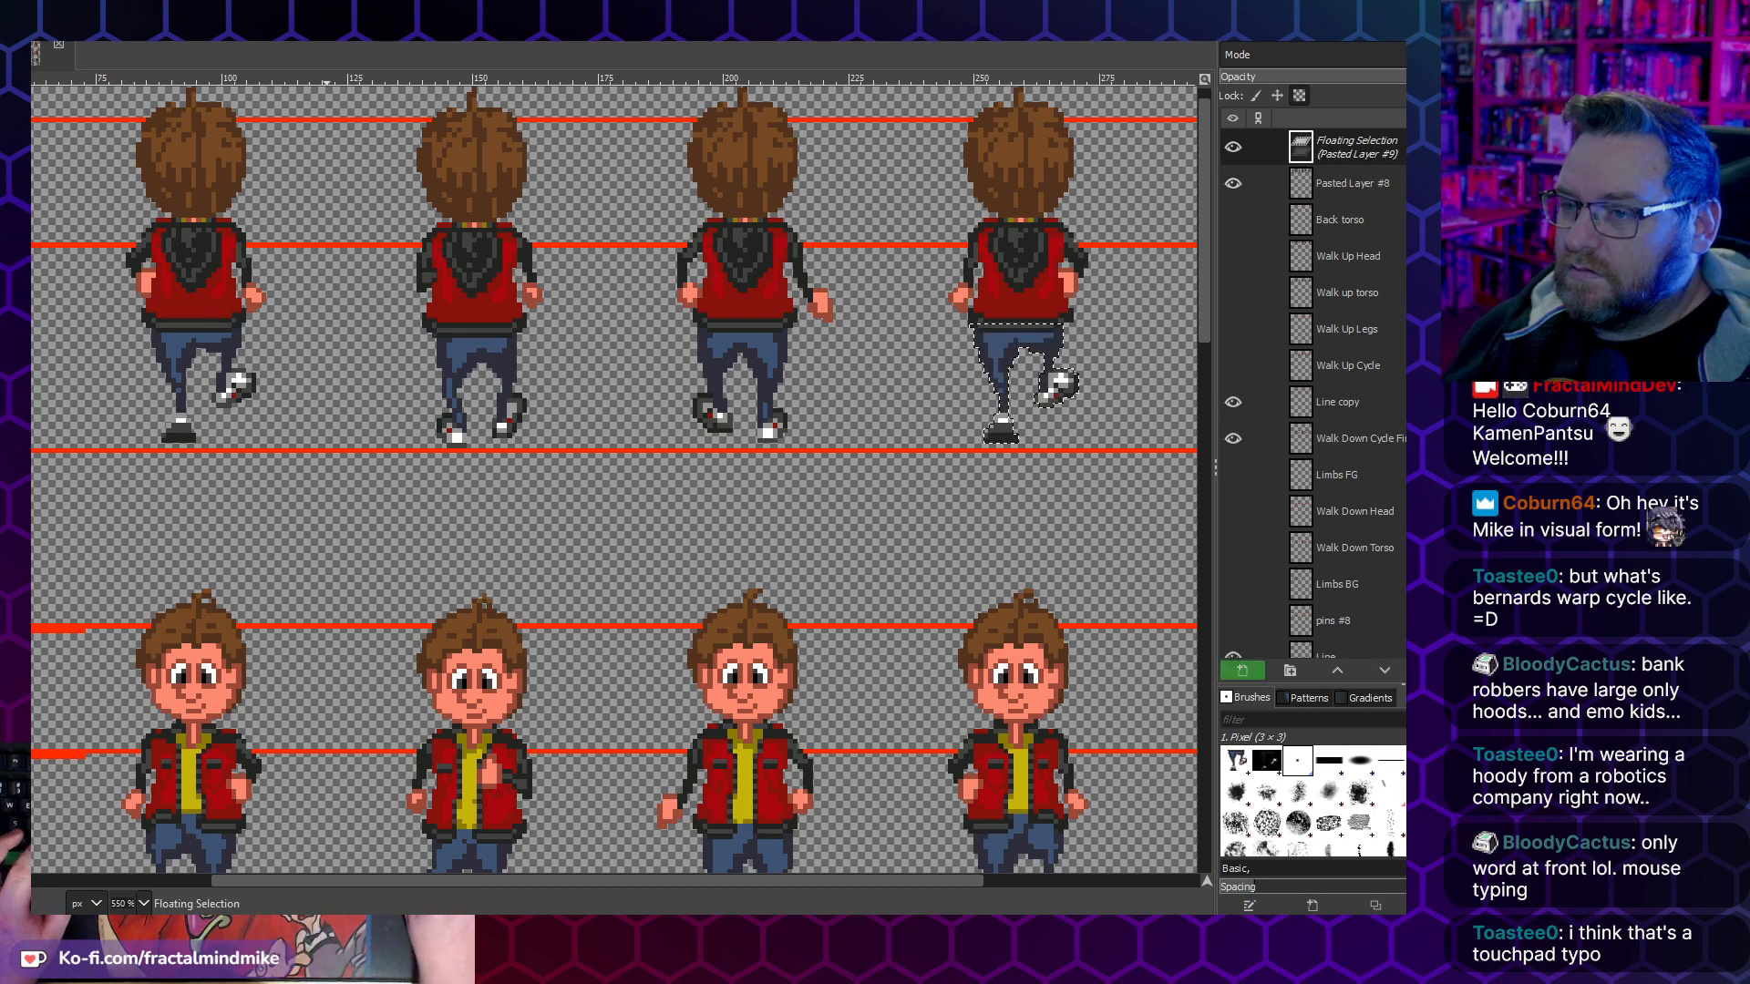
pyautogui.click(48, 11)
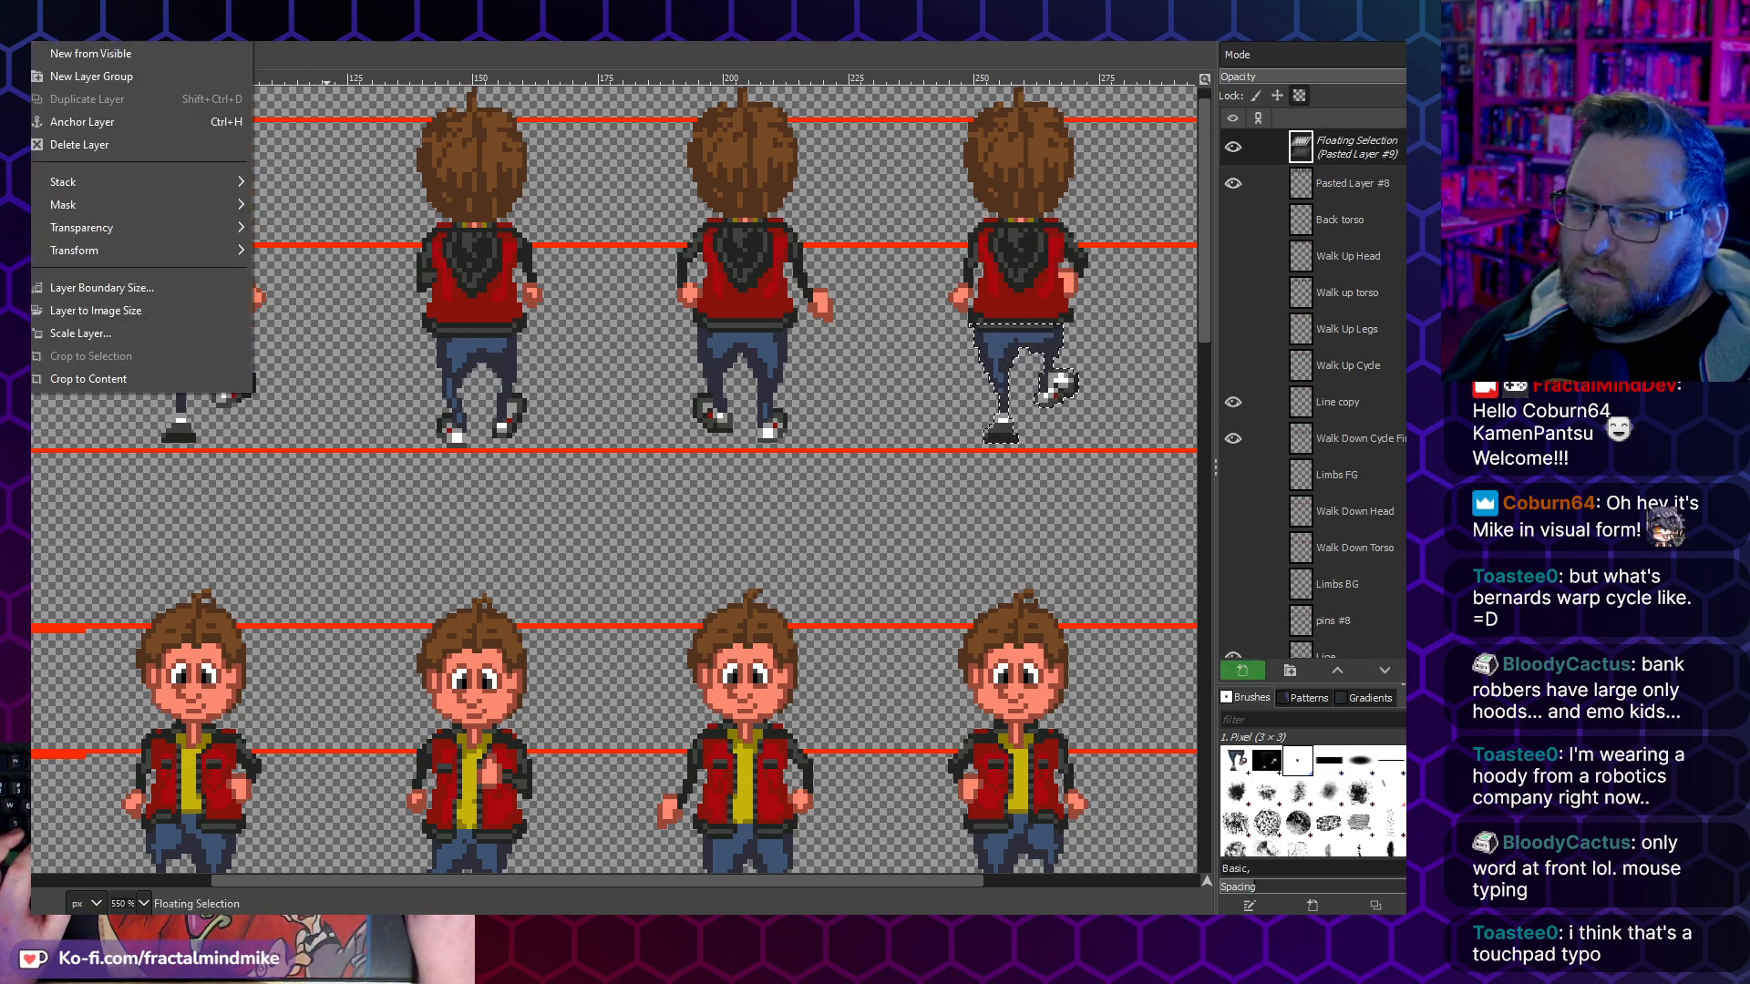
pyautogui.moveTo(149, 253)
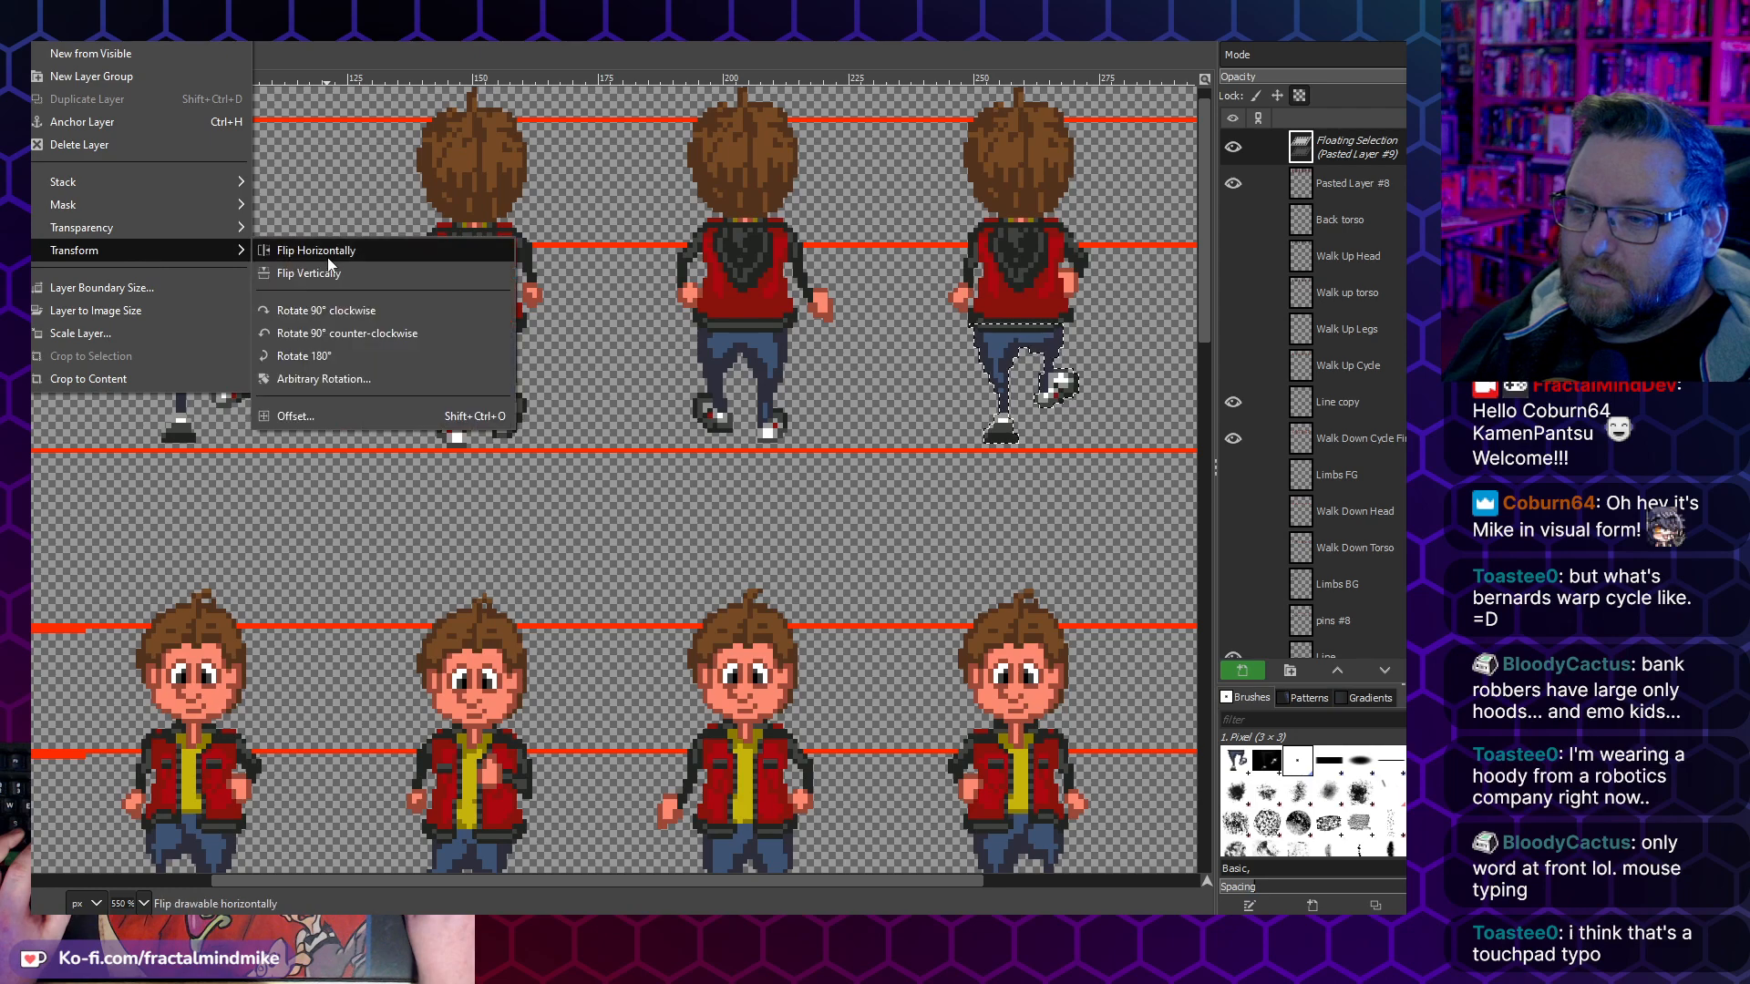
pyautogui.click(341, 251)
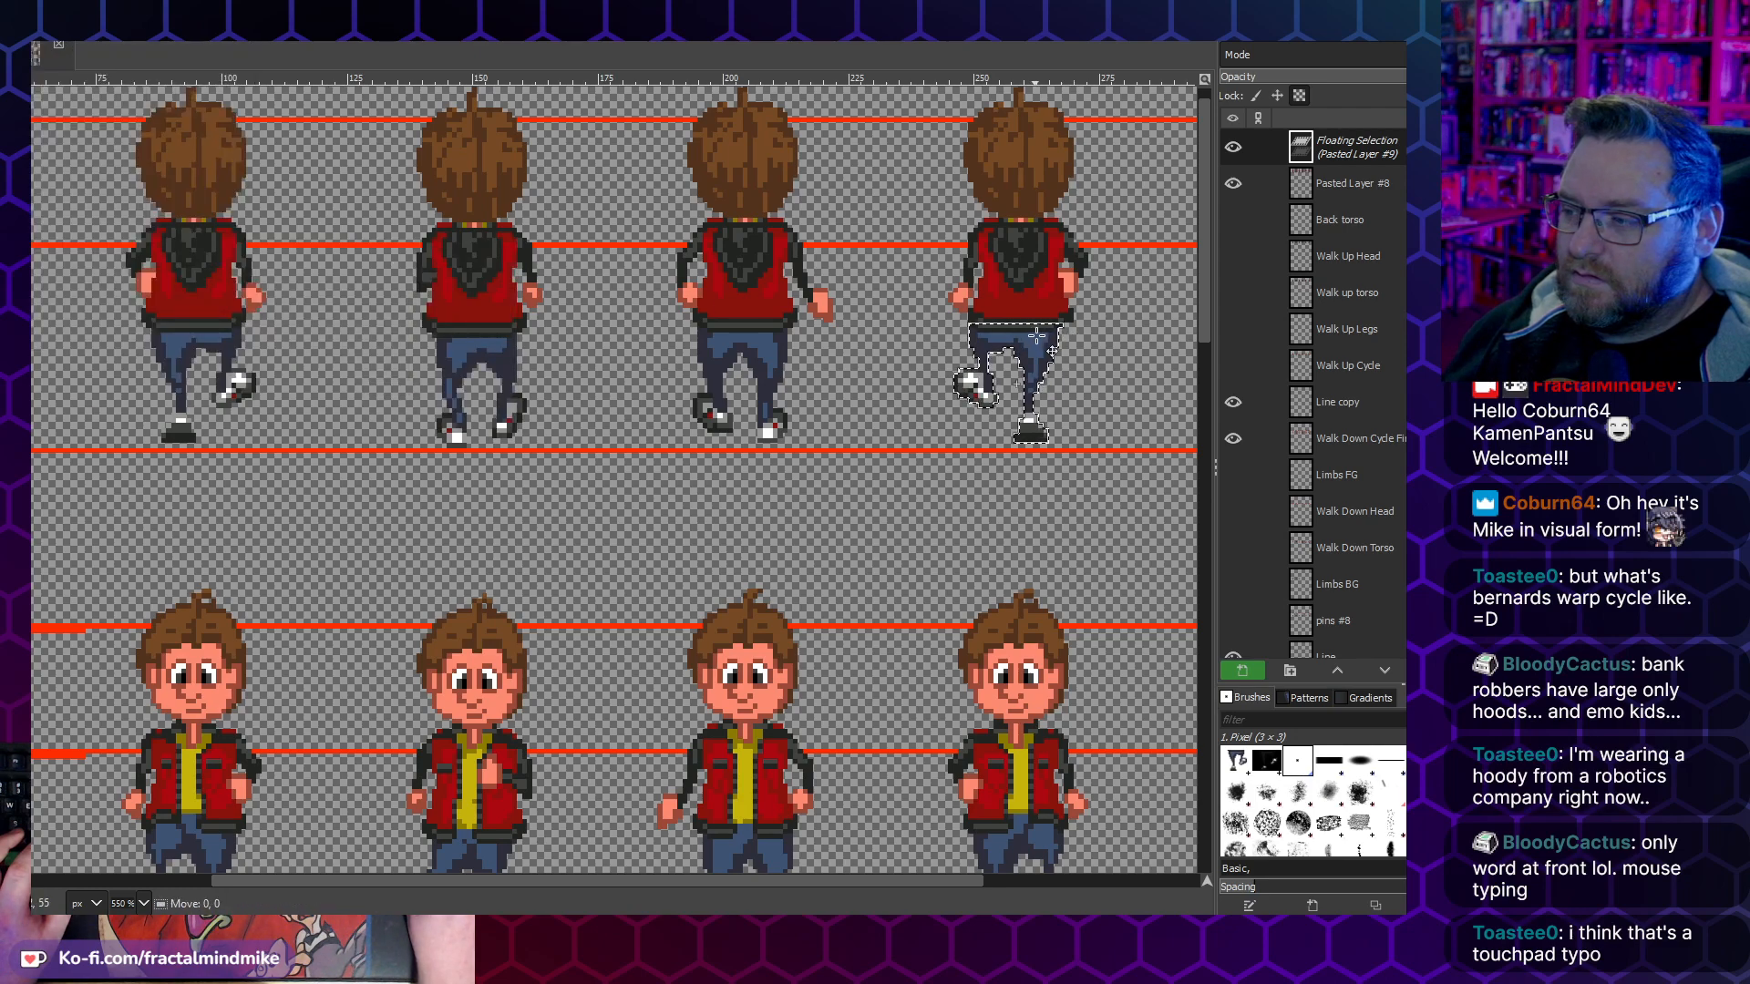
pyautogui.click(896, 453)
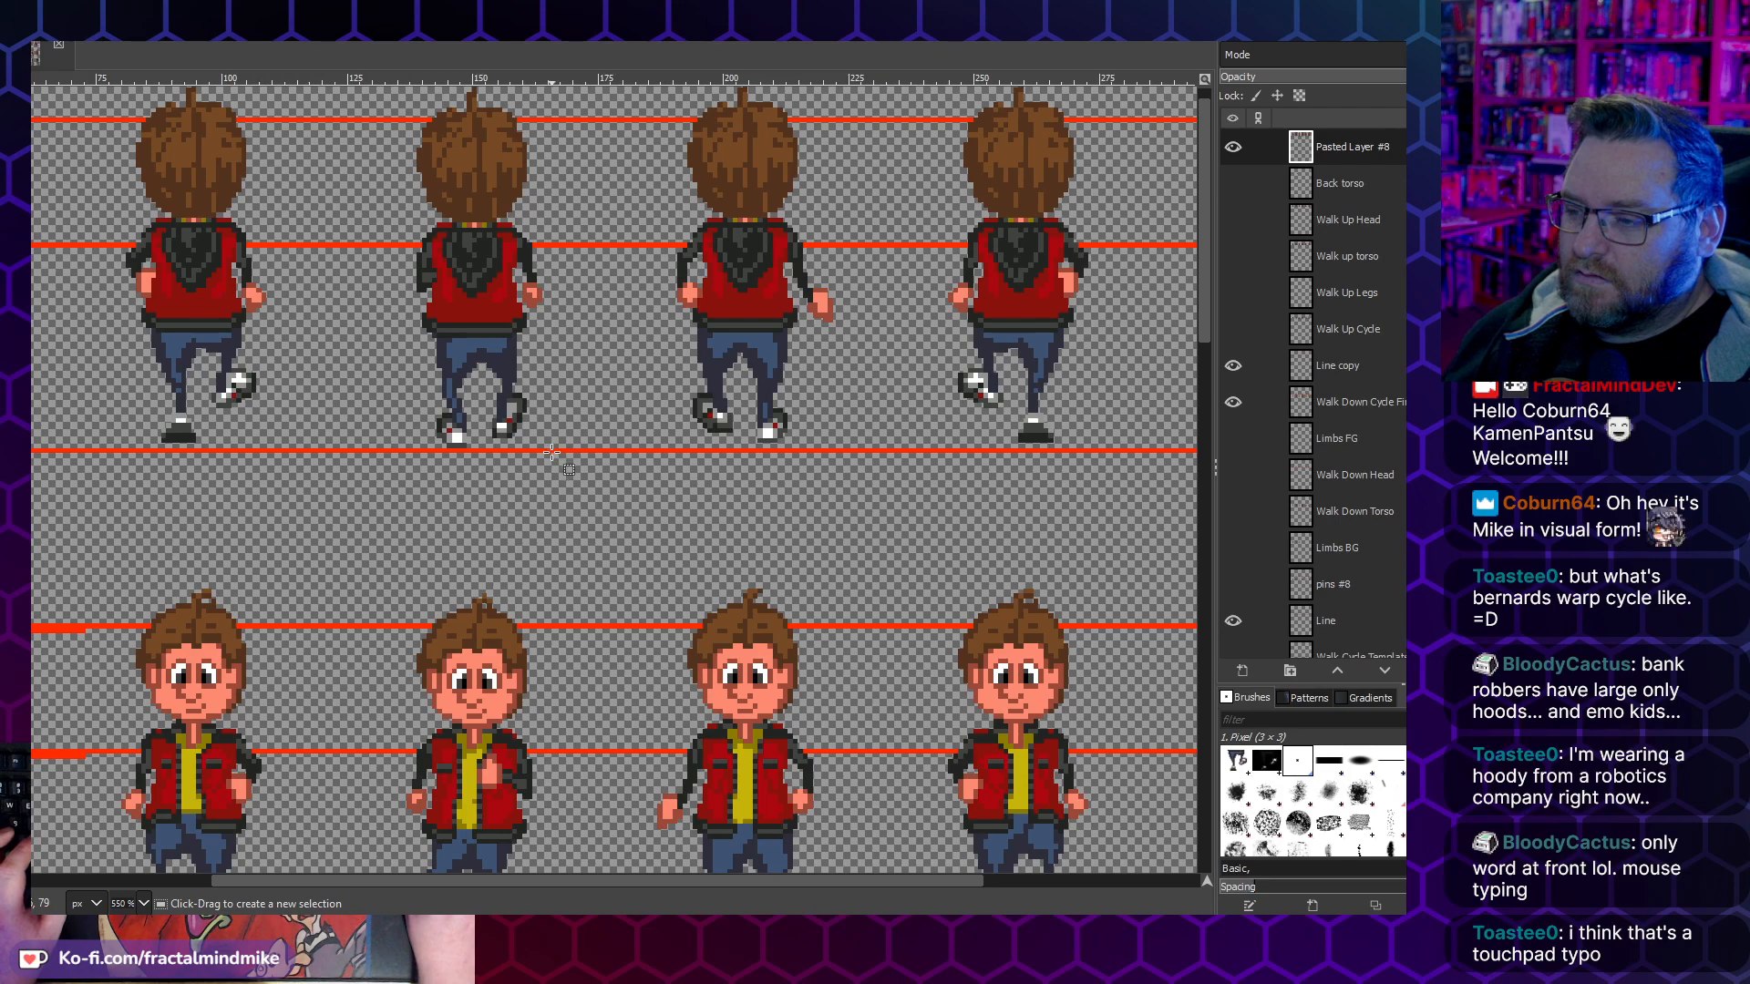
pyautogui.scroll(-2, 508, 421)
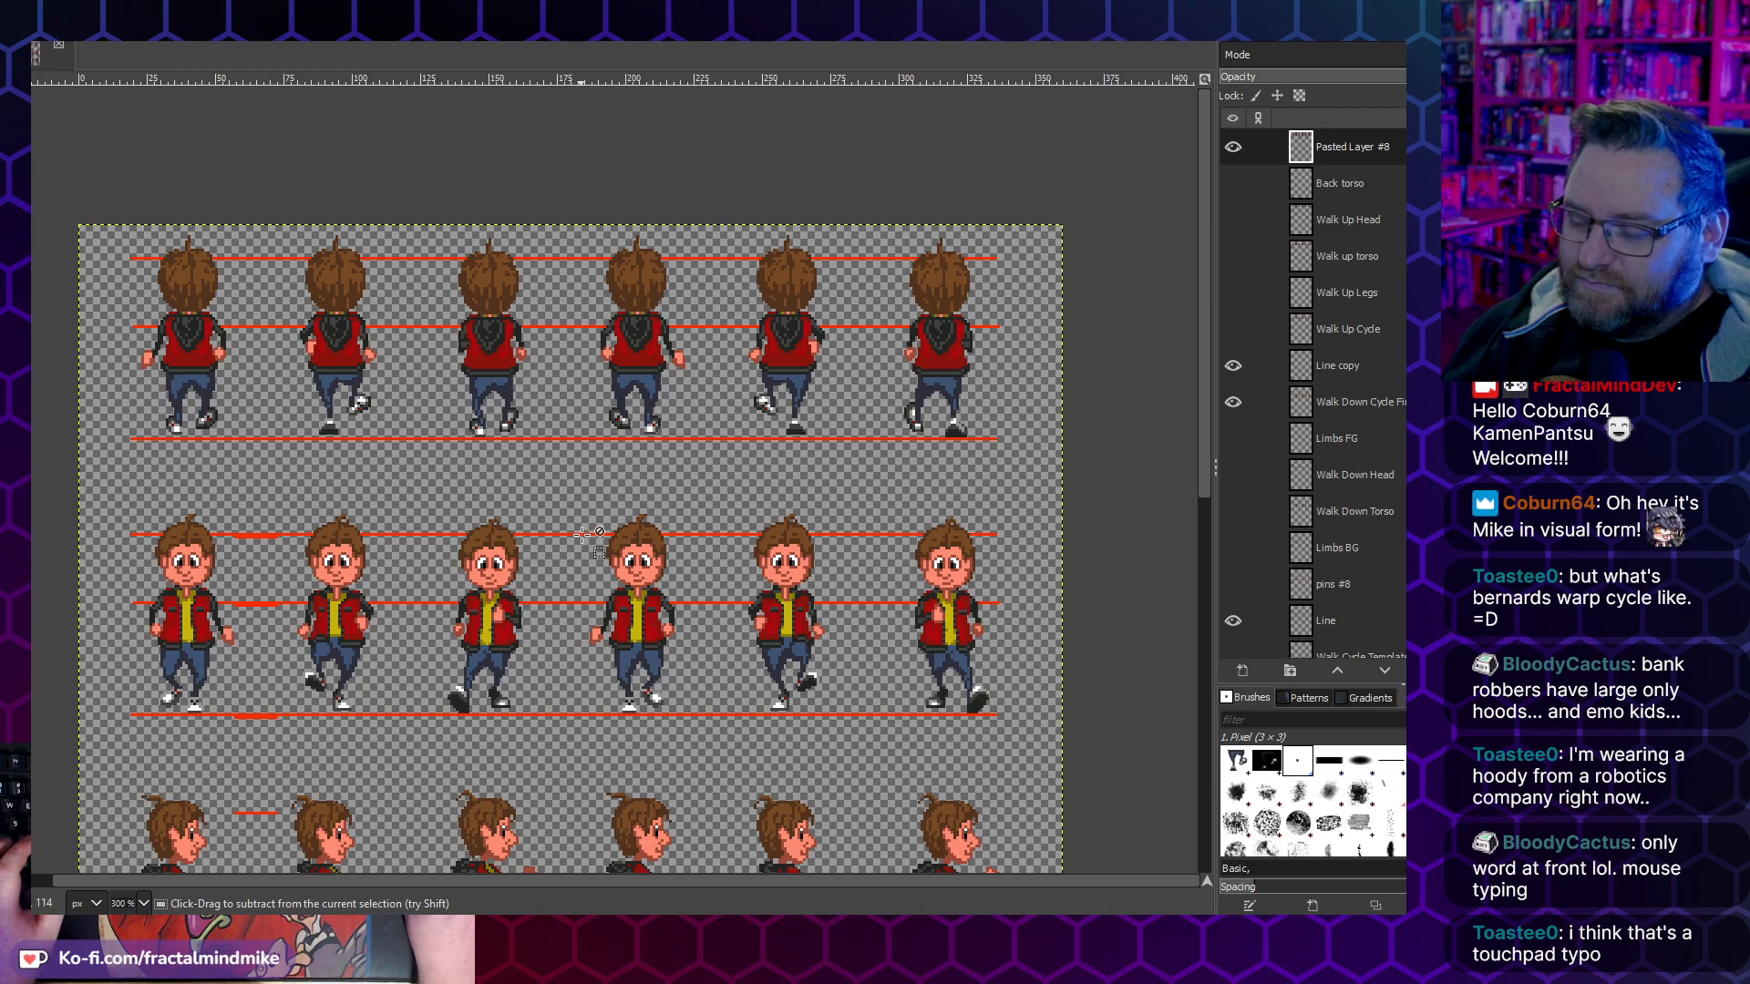
# - Undo and redo the fourth and fifth walk-up frames' leg replacements, leaving the second frame's legs unflipped as a floating selection on the fifth frame
pyautogui.hotkey('ctrl', 'v')
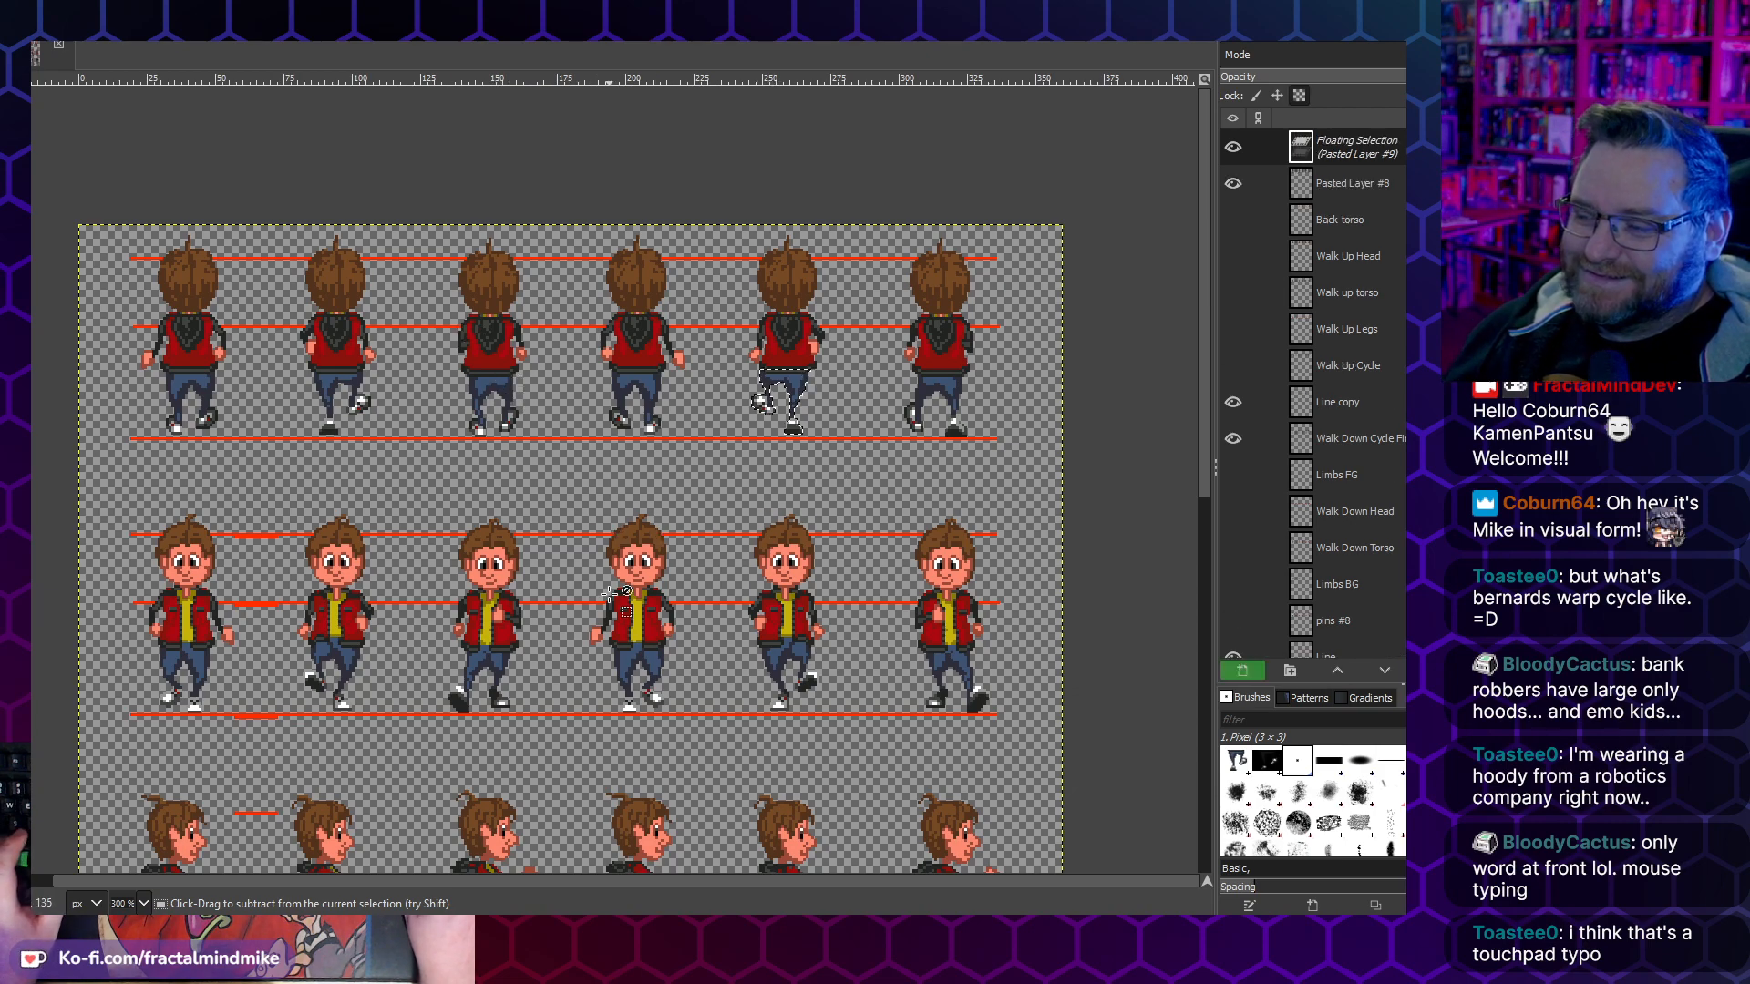
pyautogui.hotkey('ctrl', 'h')
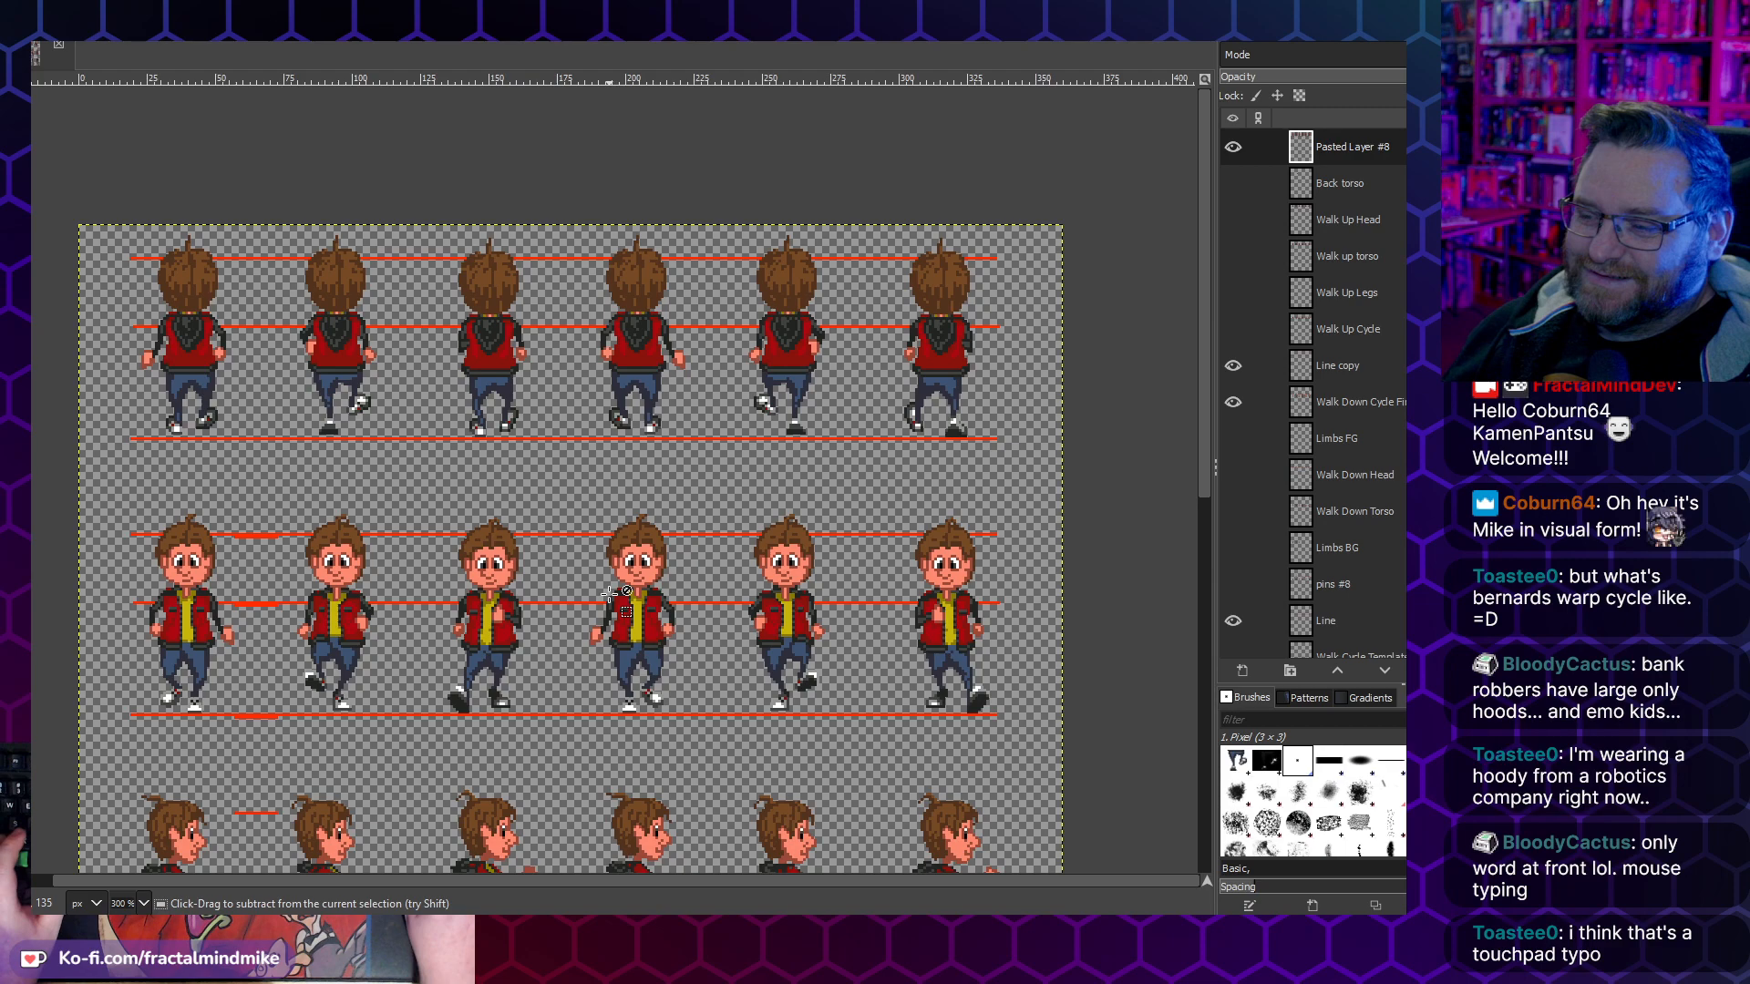
pyautogui.hotkey('ctrl', 'v')
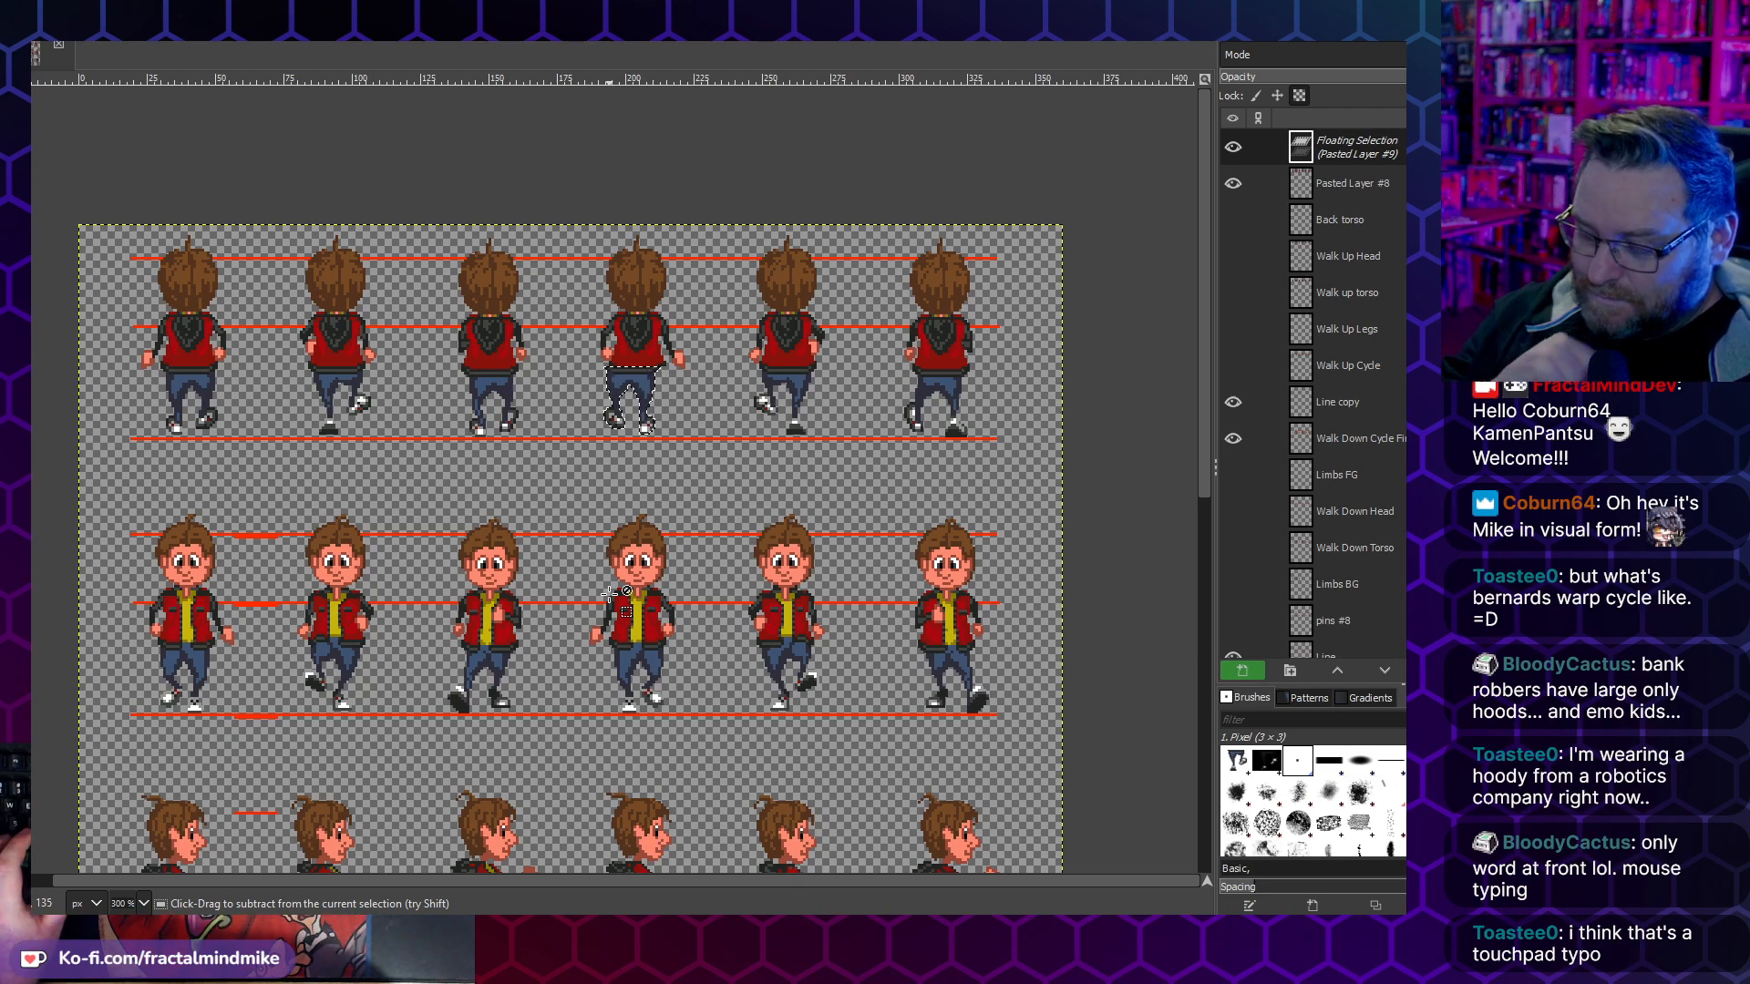
pyautogui.hotkey('ctrl', 'h')
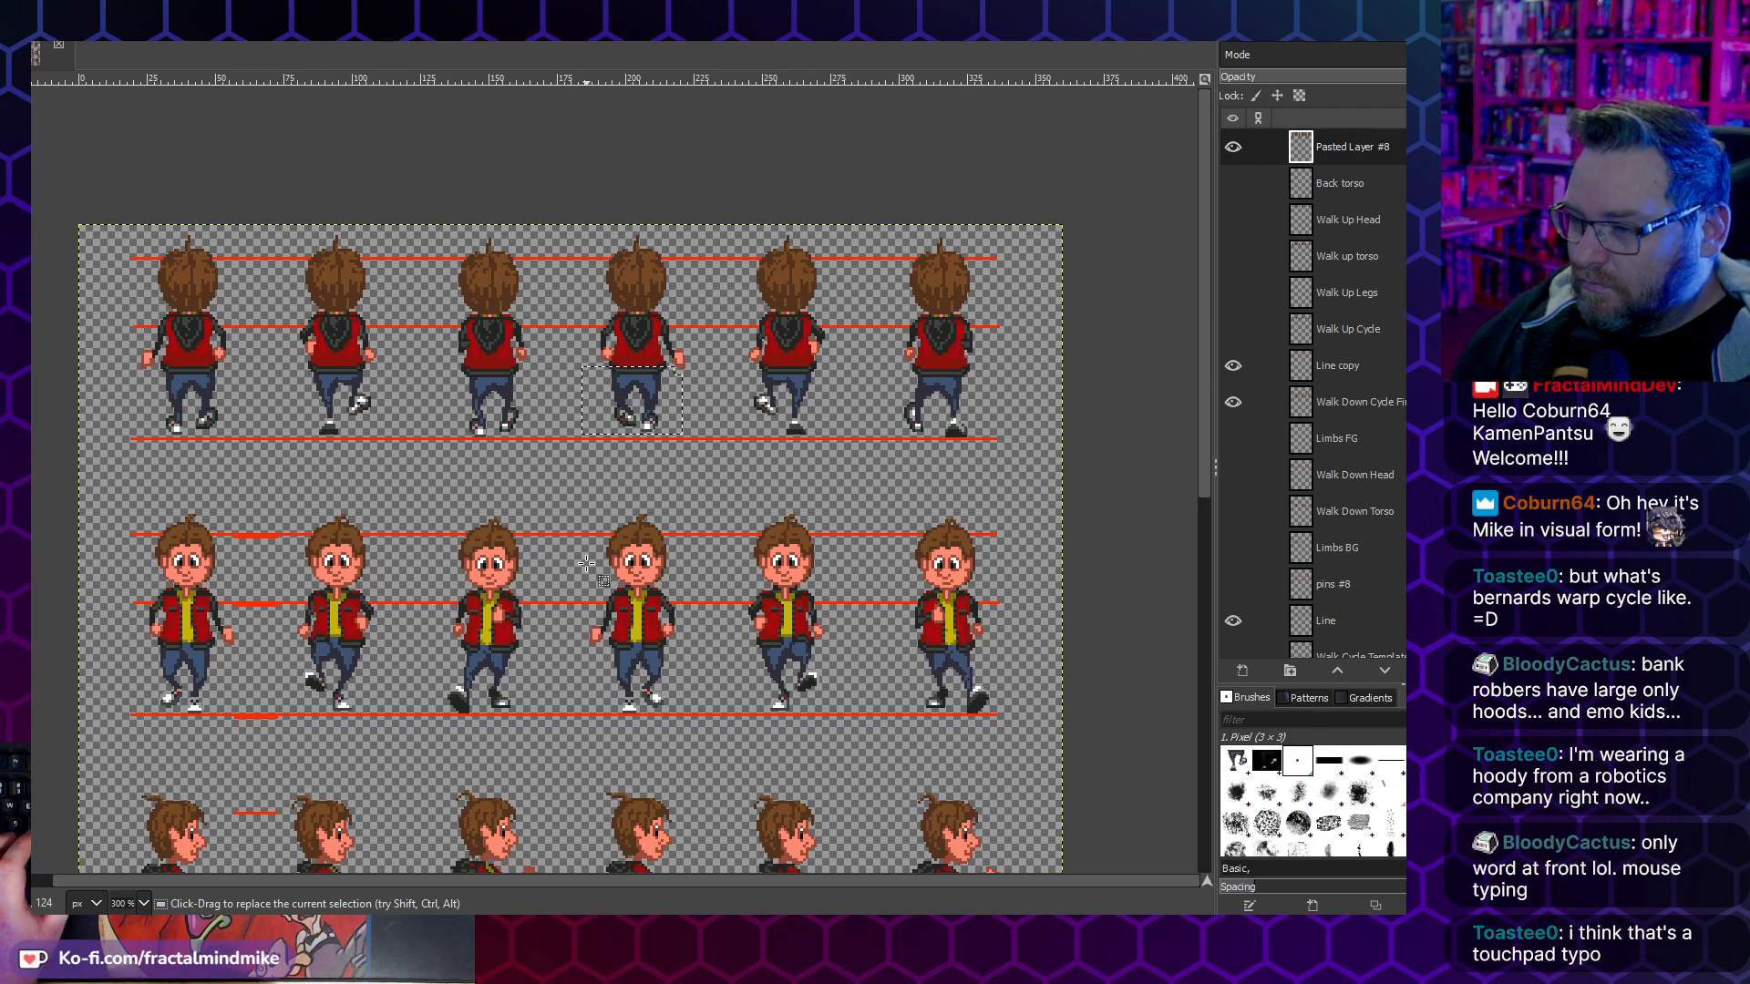
pyautogui.hotkey('ctrl', 'z')
pyautogui.hotkey('ctrl', 'z')
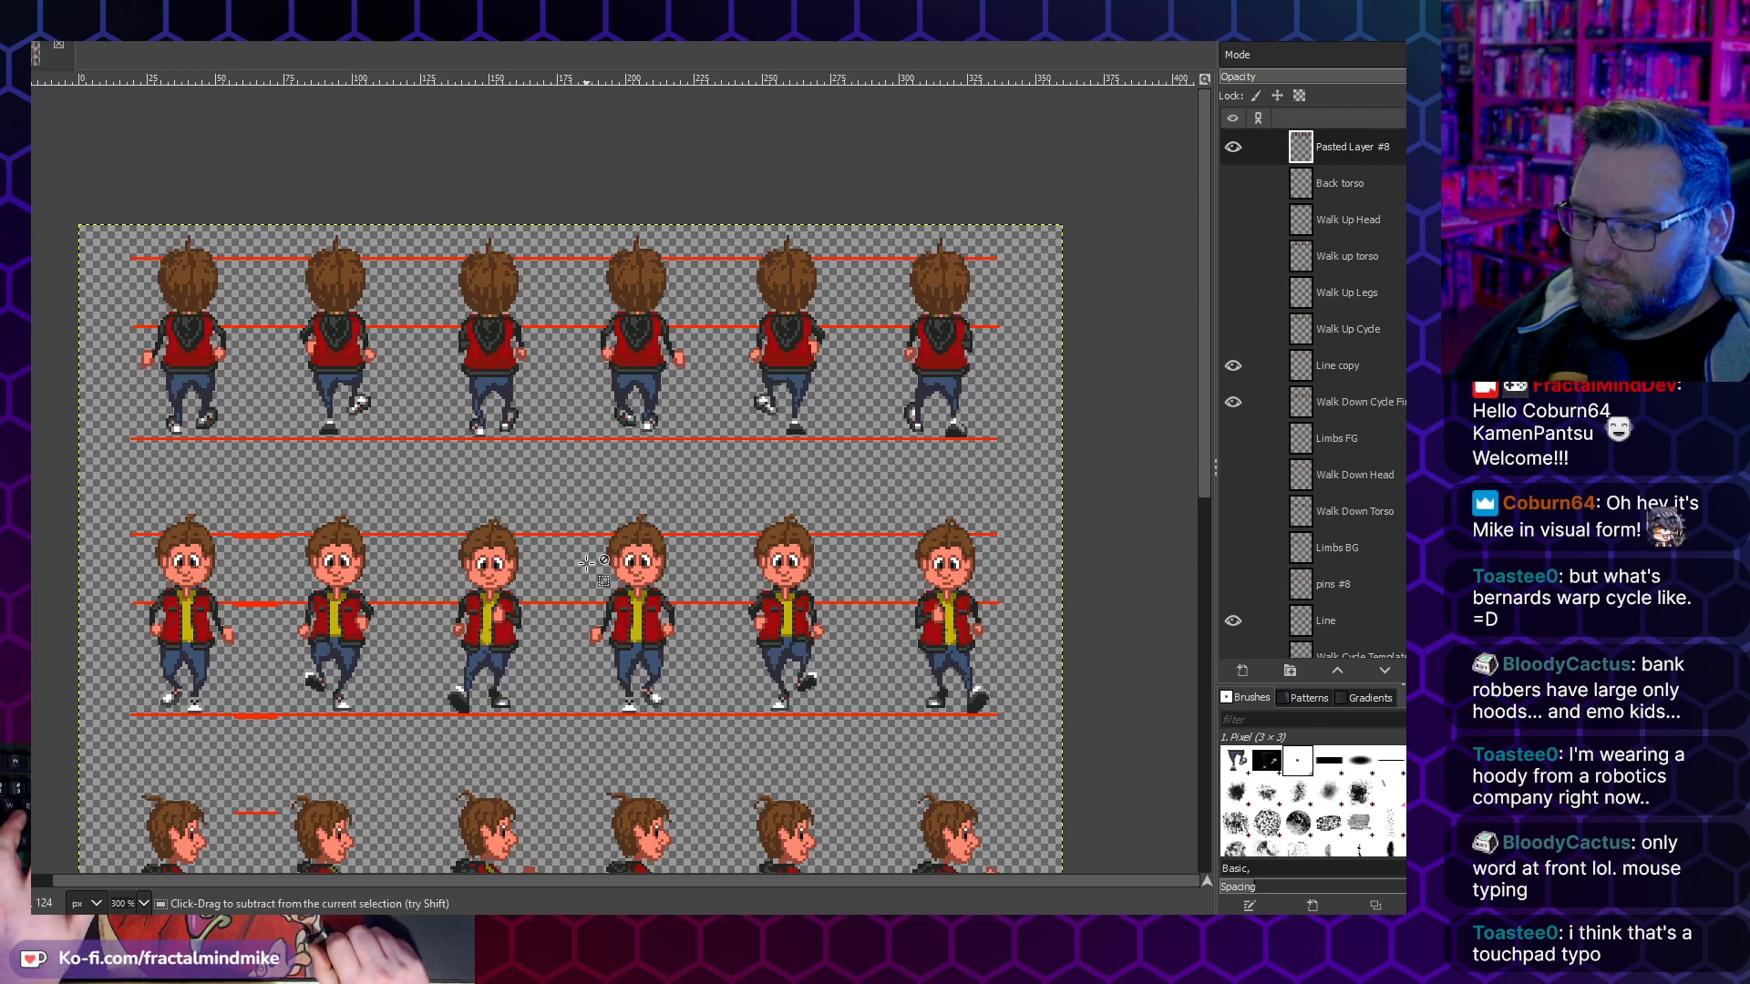
pyautogui.hotkey('ctrl', 'v')
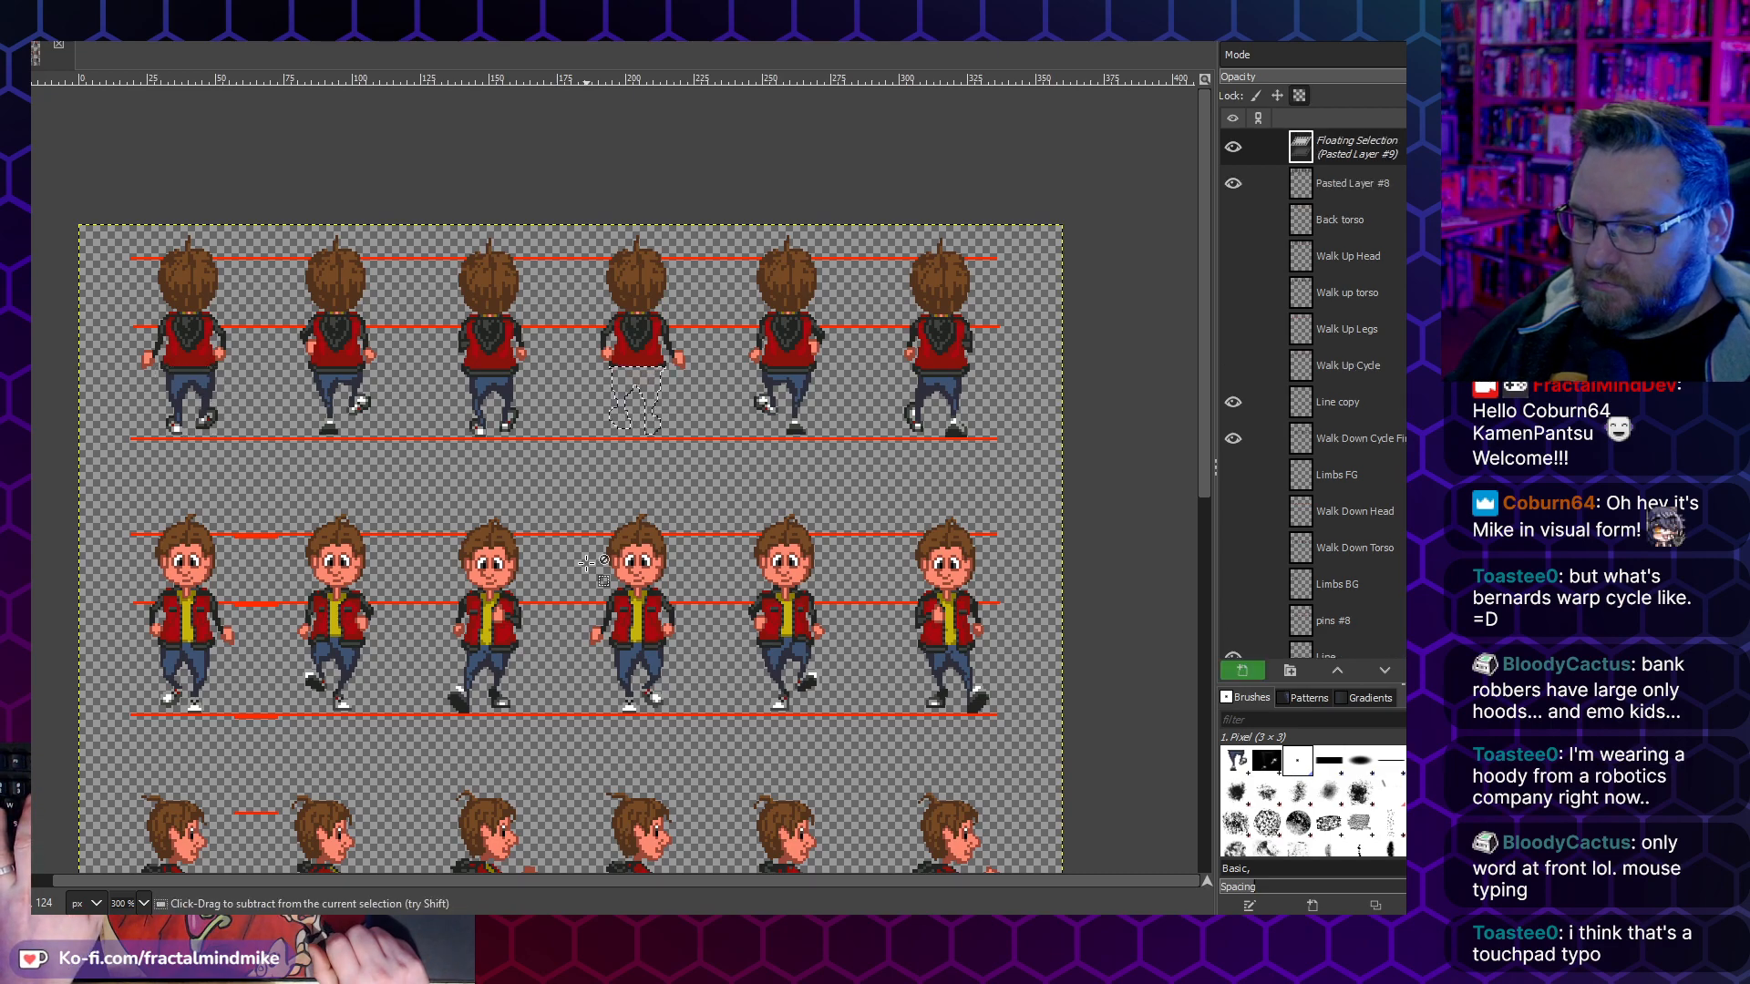
pyautogui.hotkey('ctrl', 'z')
pyautogui.hotkey('ctrl', 'z')
pyautogui.hotkey('ctrl', 'z')
pyautogui.hotkey('ctrl', 'z')
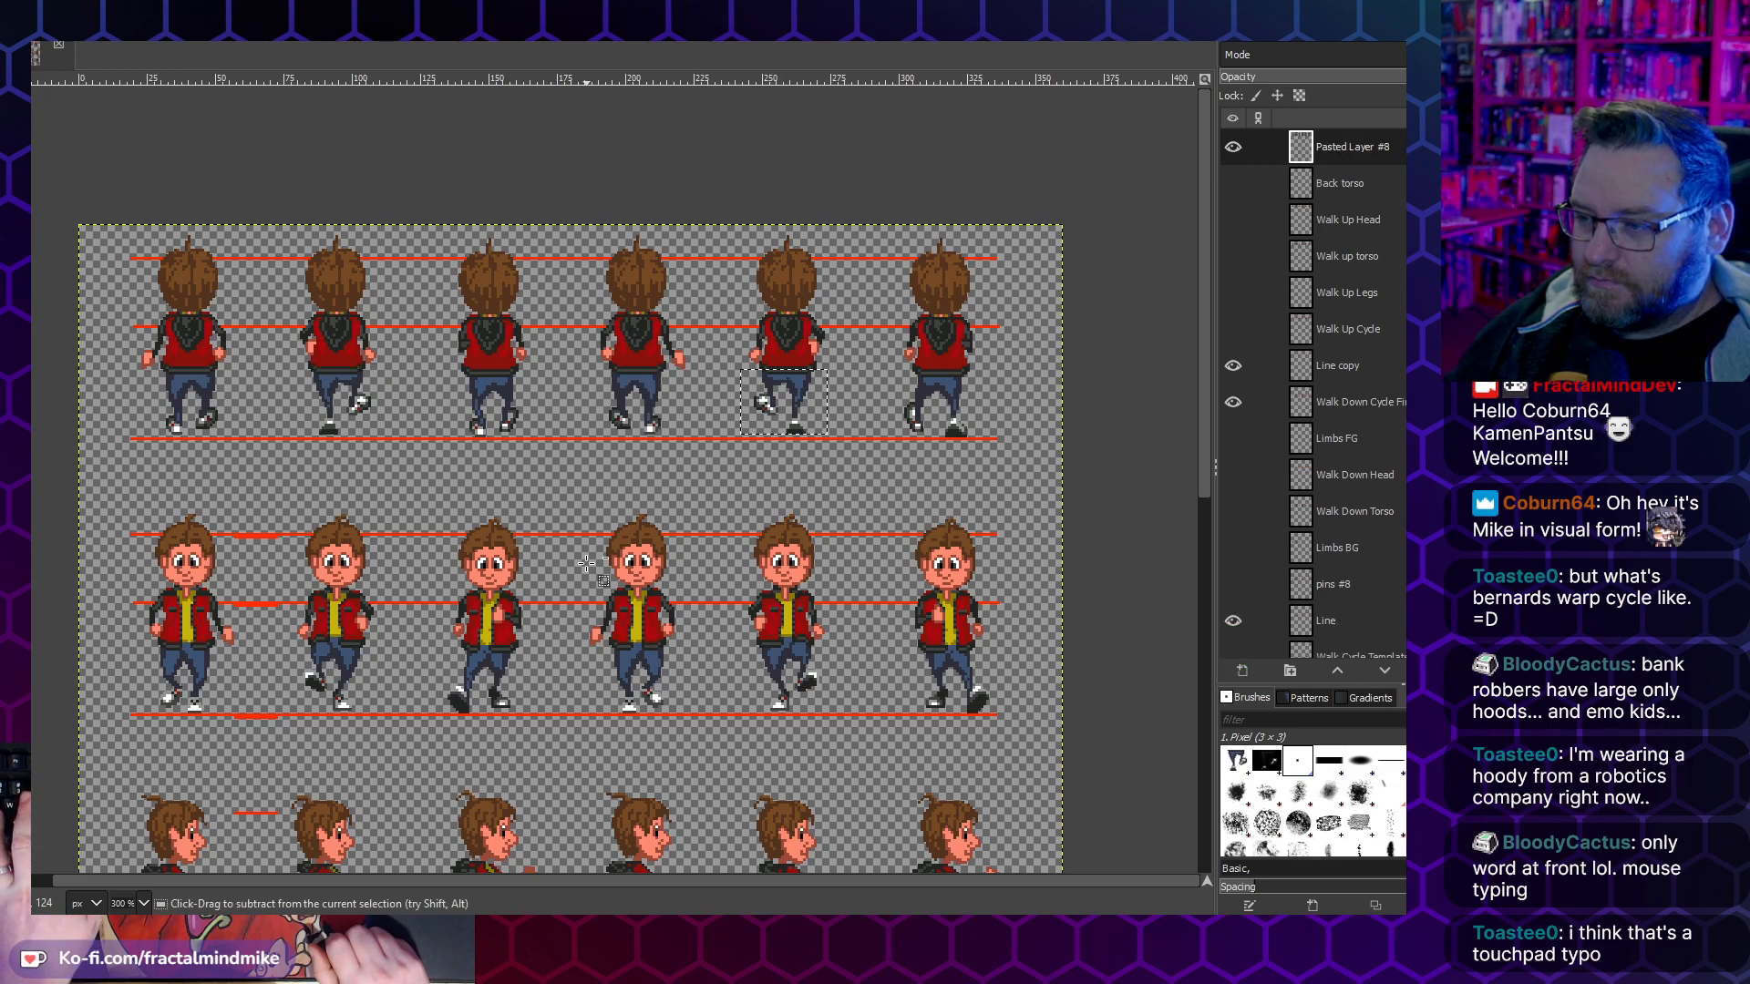
pyautogui.hotkey('ctrl', 'v')
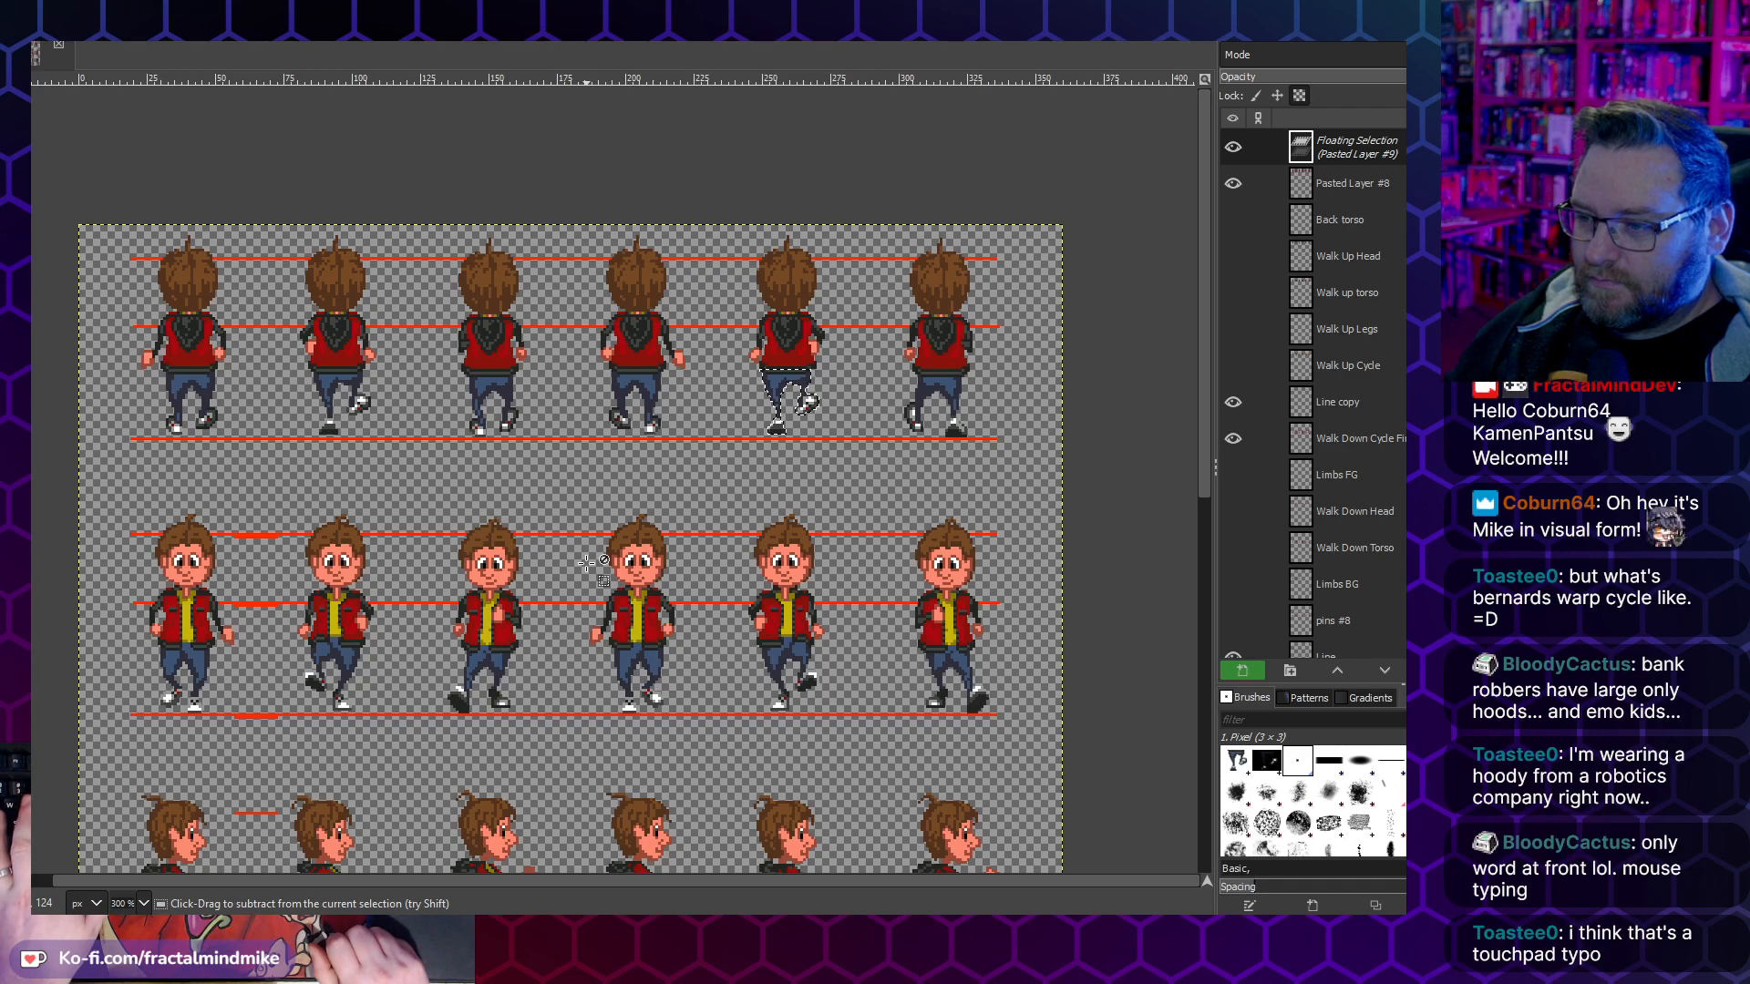
# - Examine the leg poses and foot placement across the walk-up frames and compare them with the walk-down and side-walk rows
pyautogui.scroll(3, 597, 461)
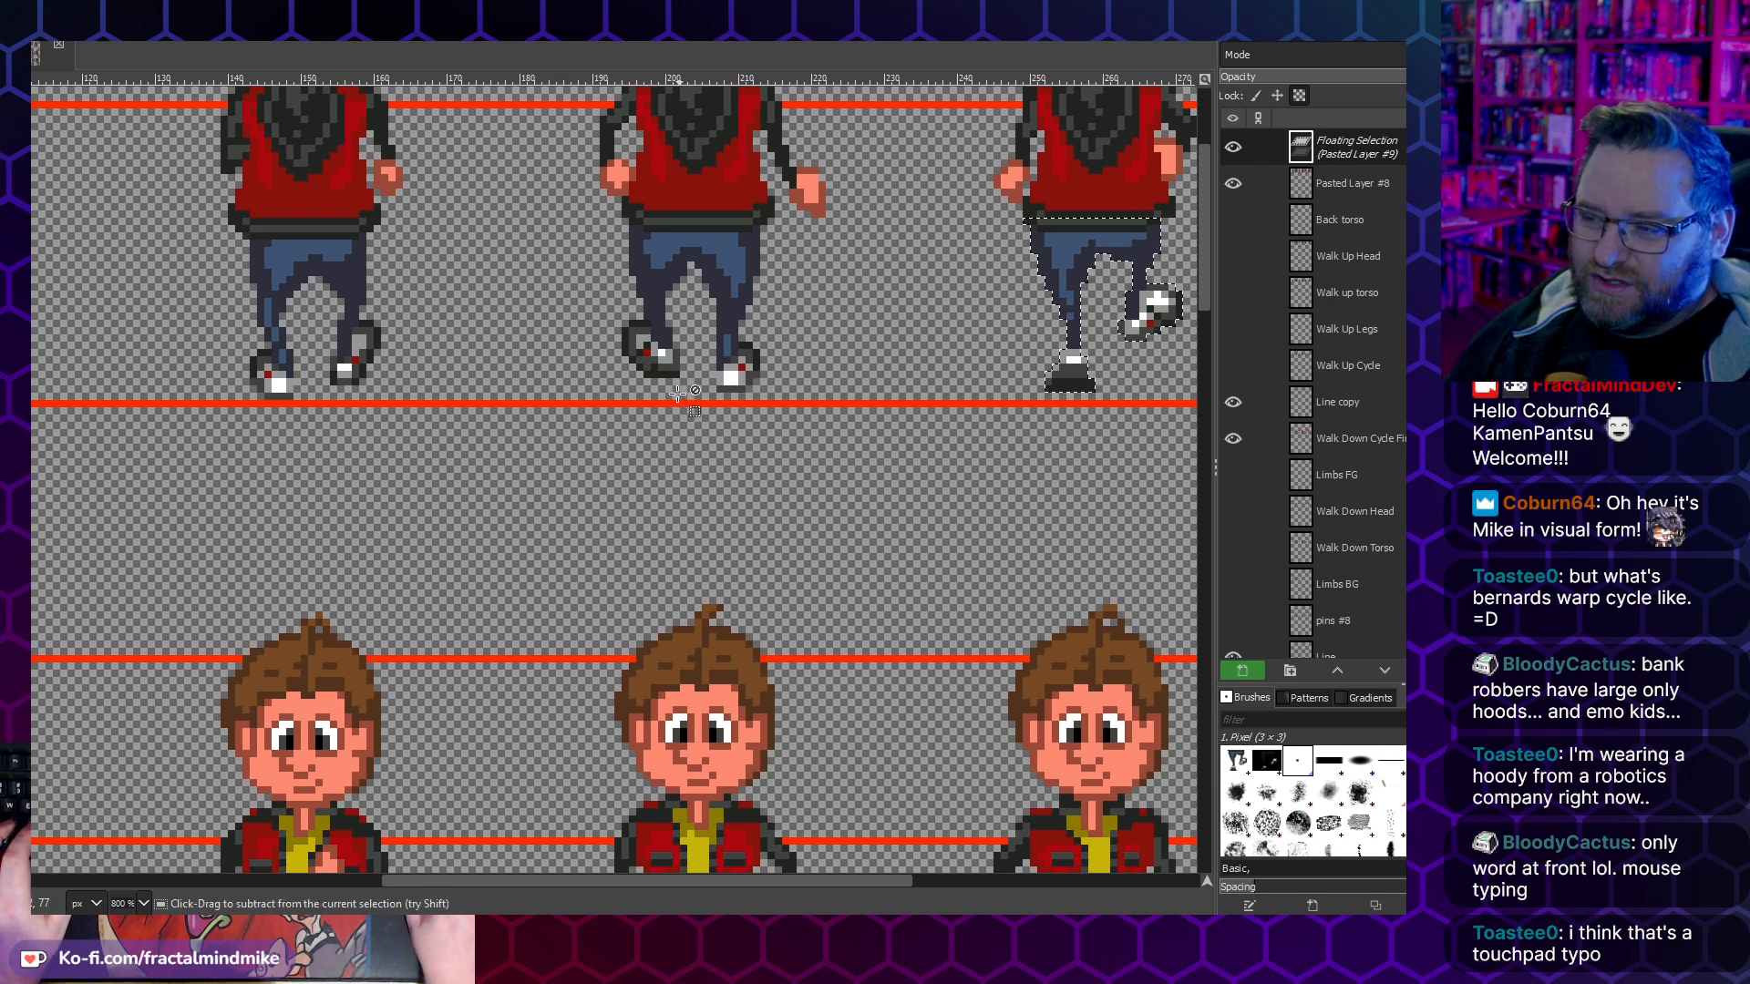
pyautogui.scroll(-2, 678, 395)
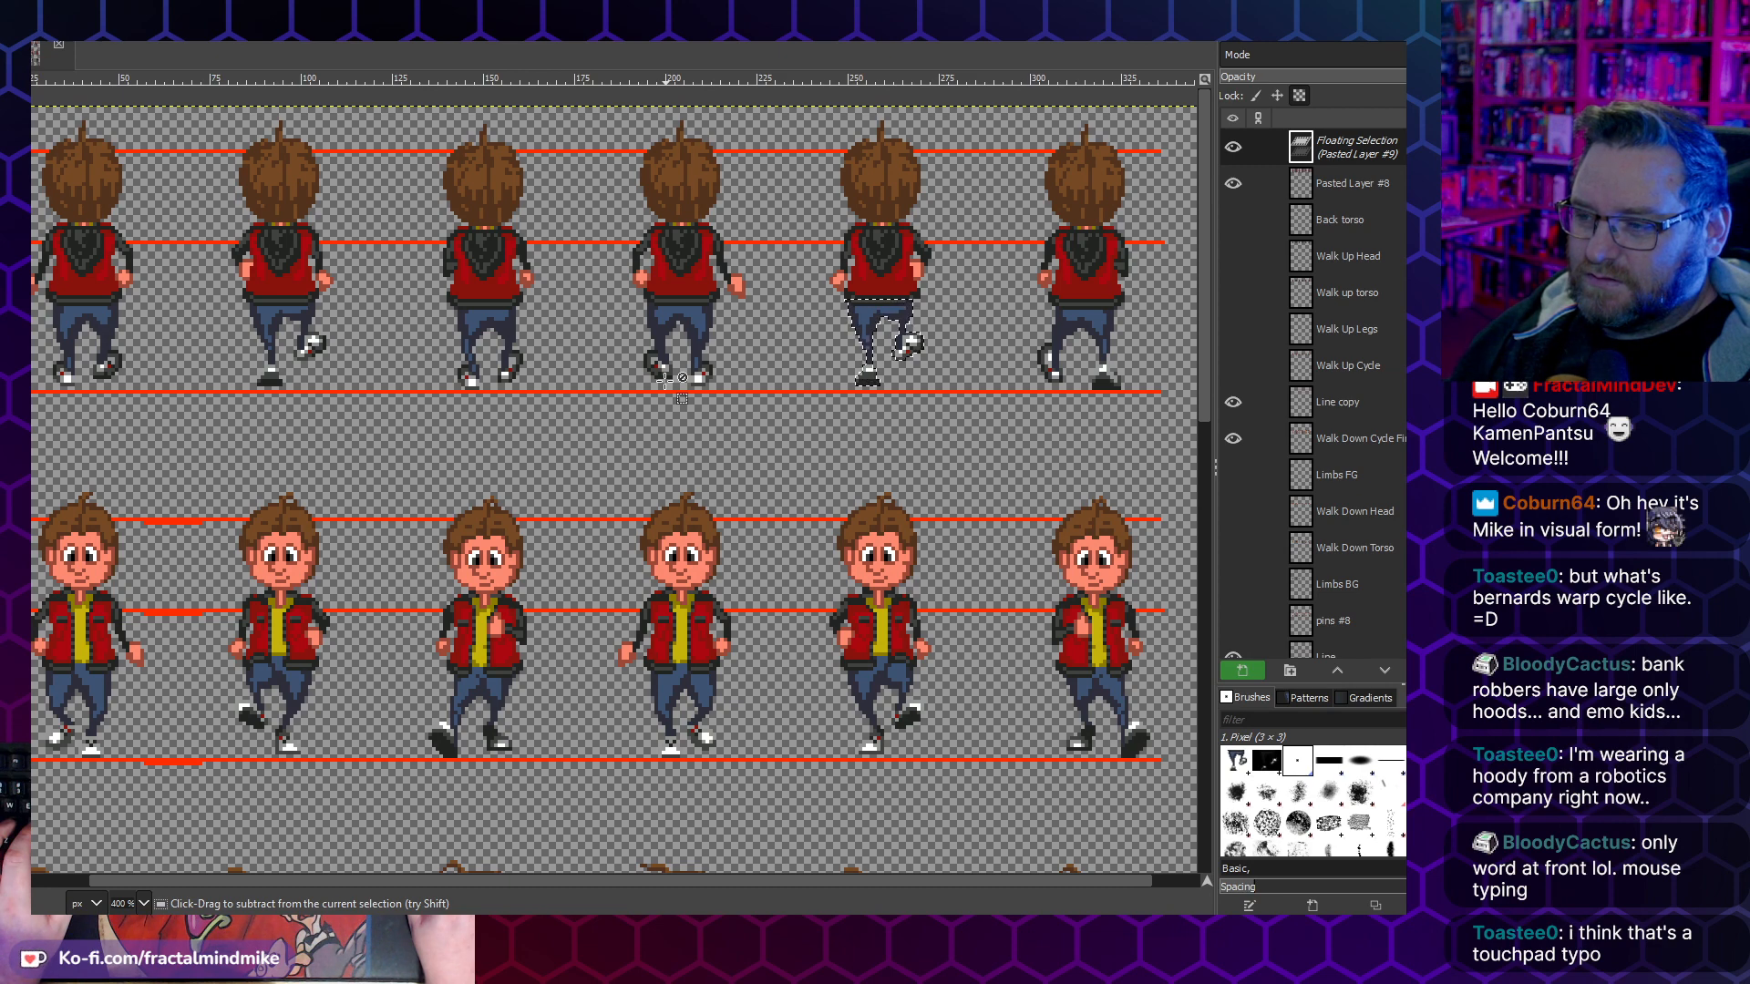
pyautogui.press('-')
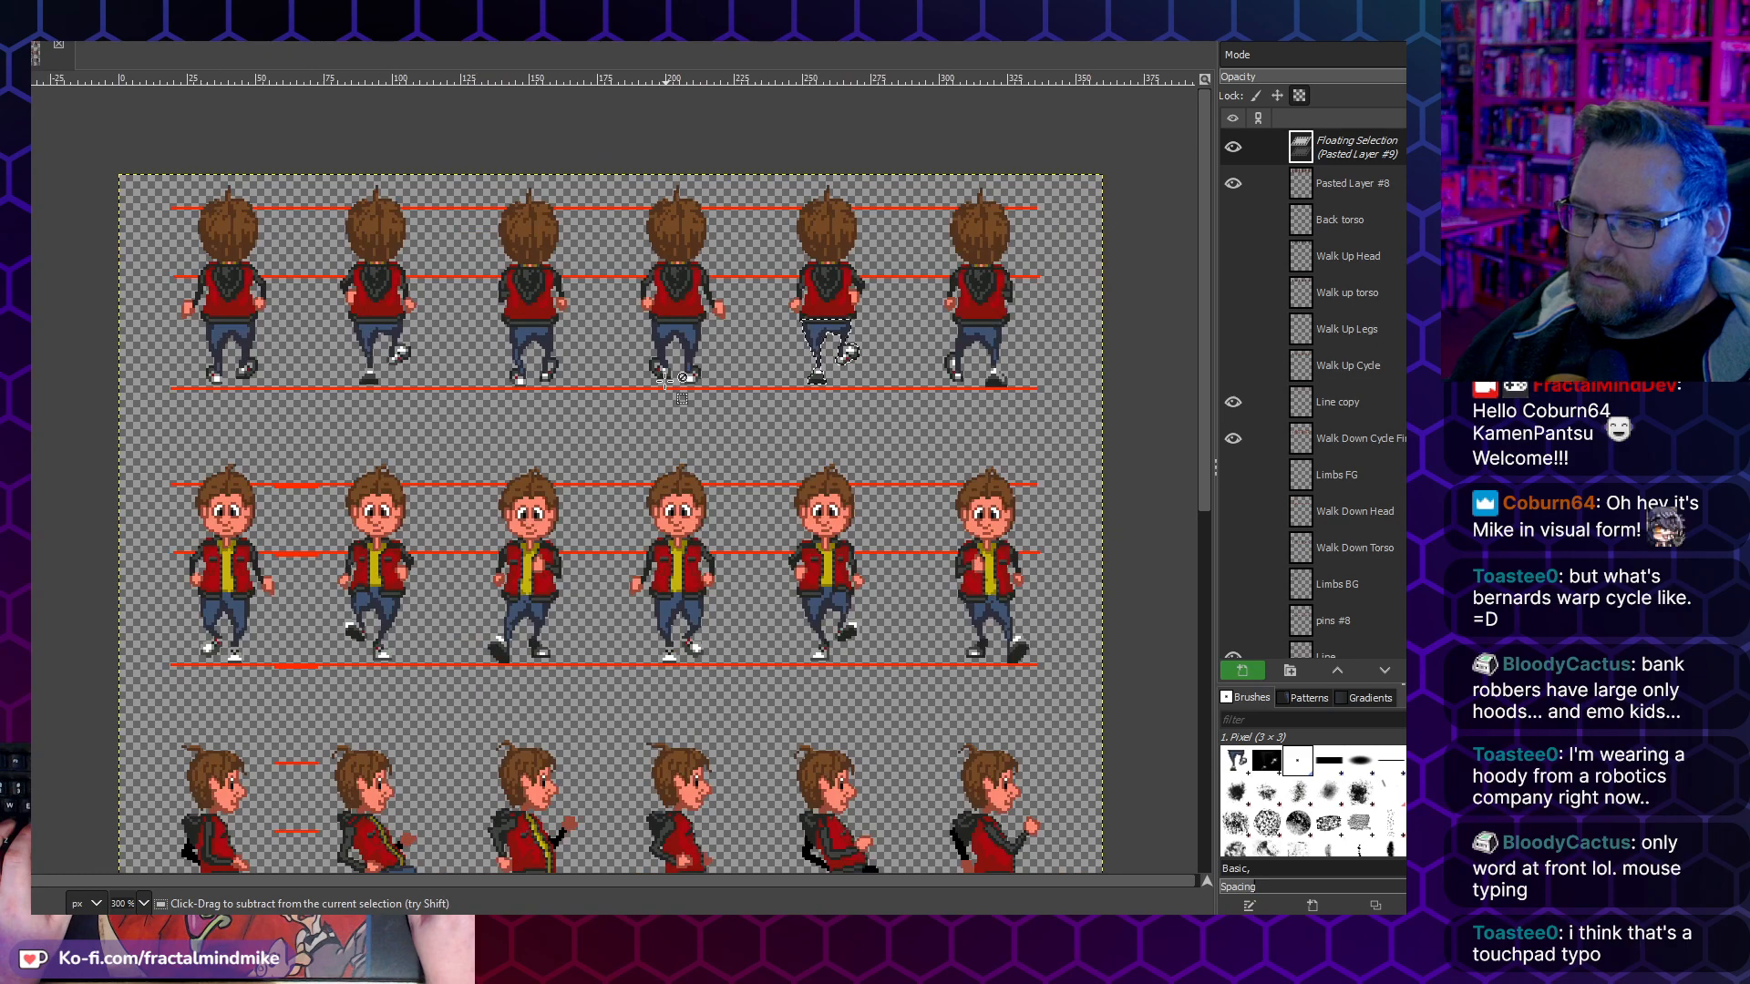
pyautogui.press('+')
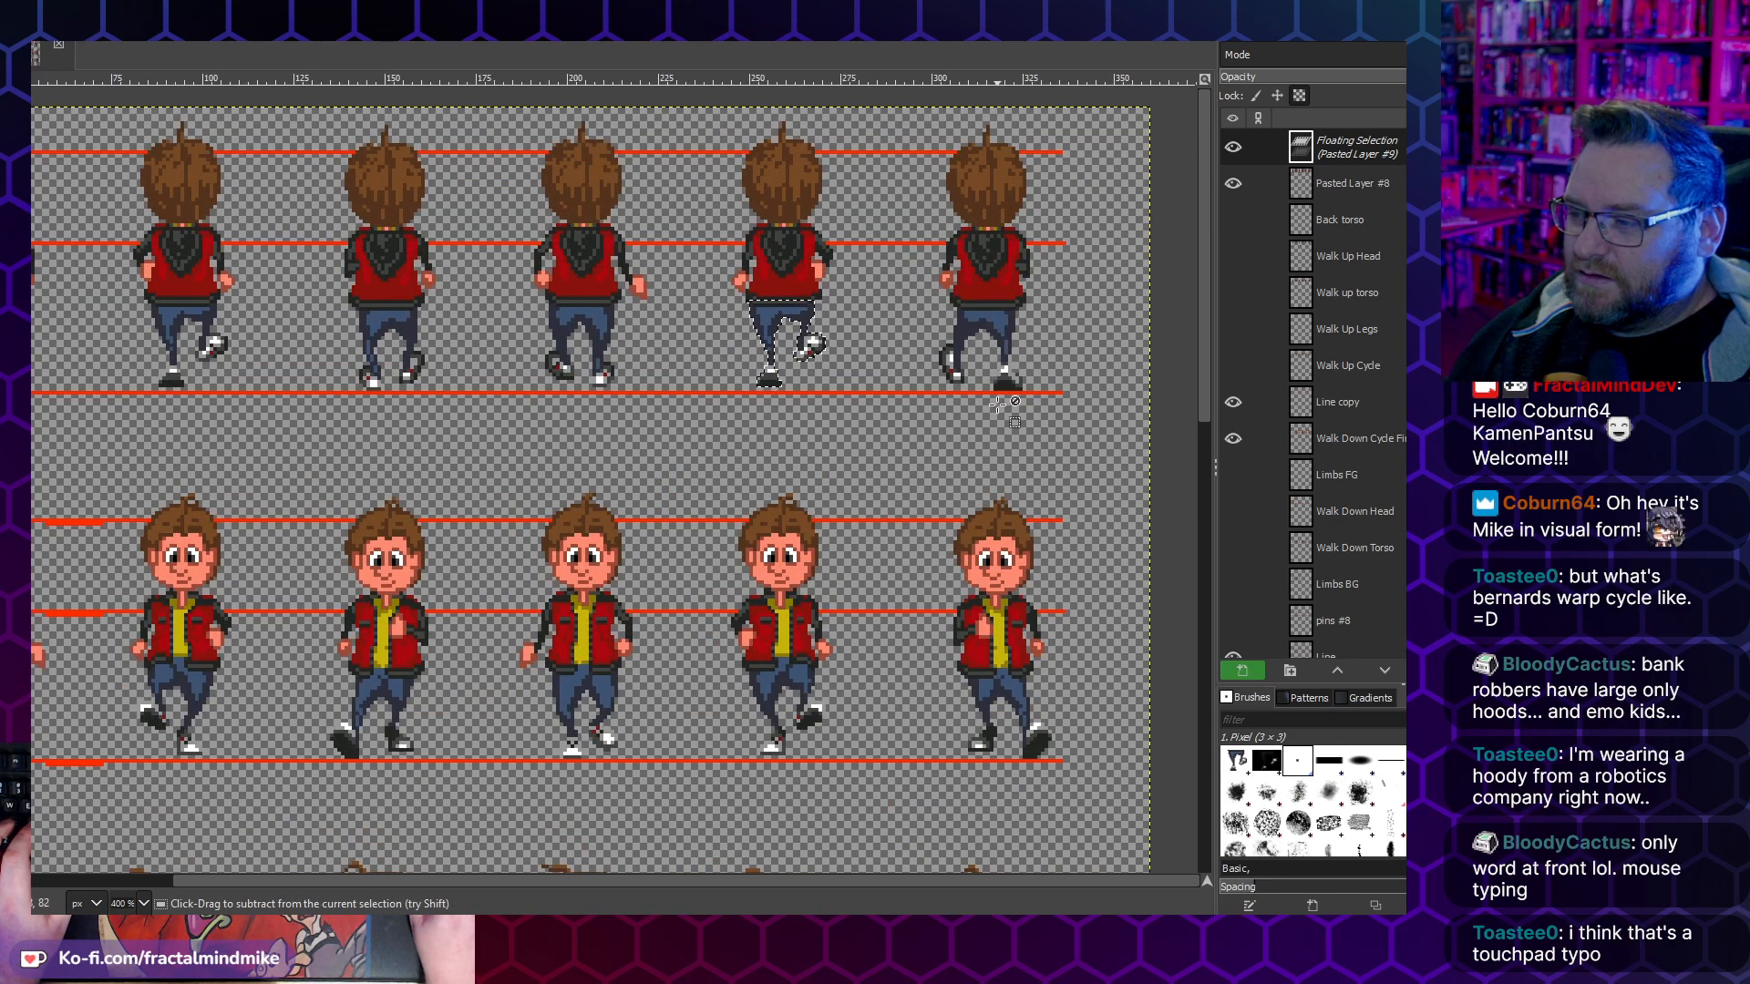
pyautogui.press('+')
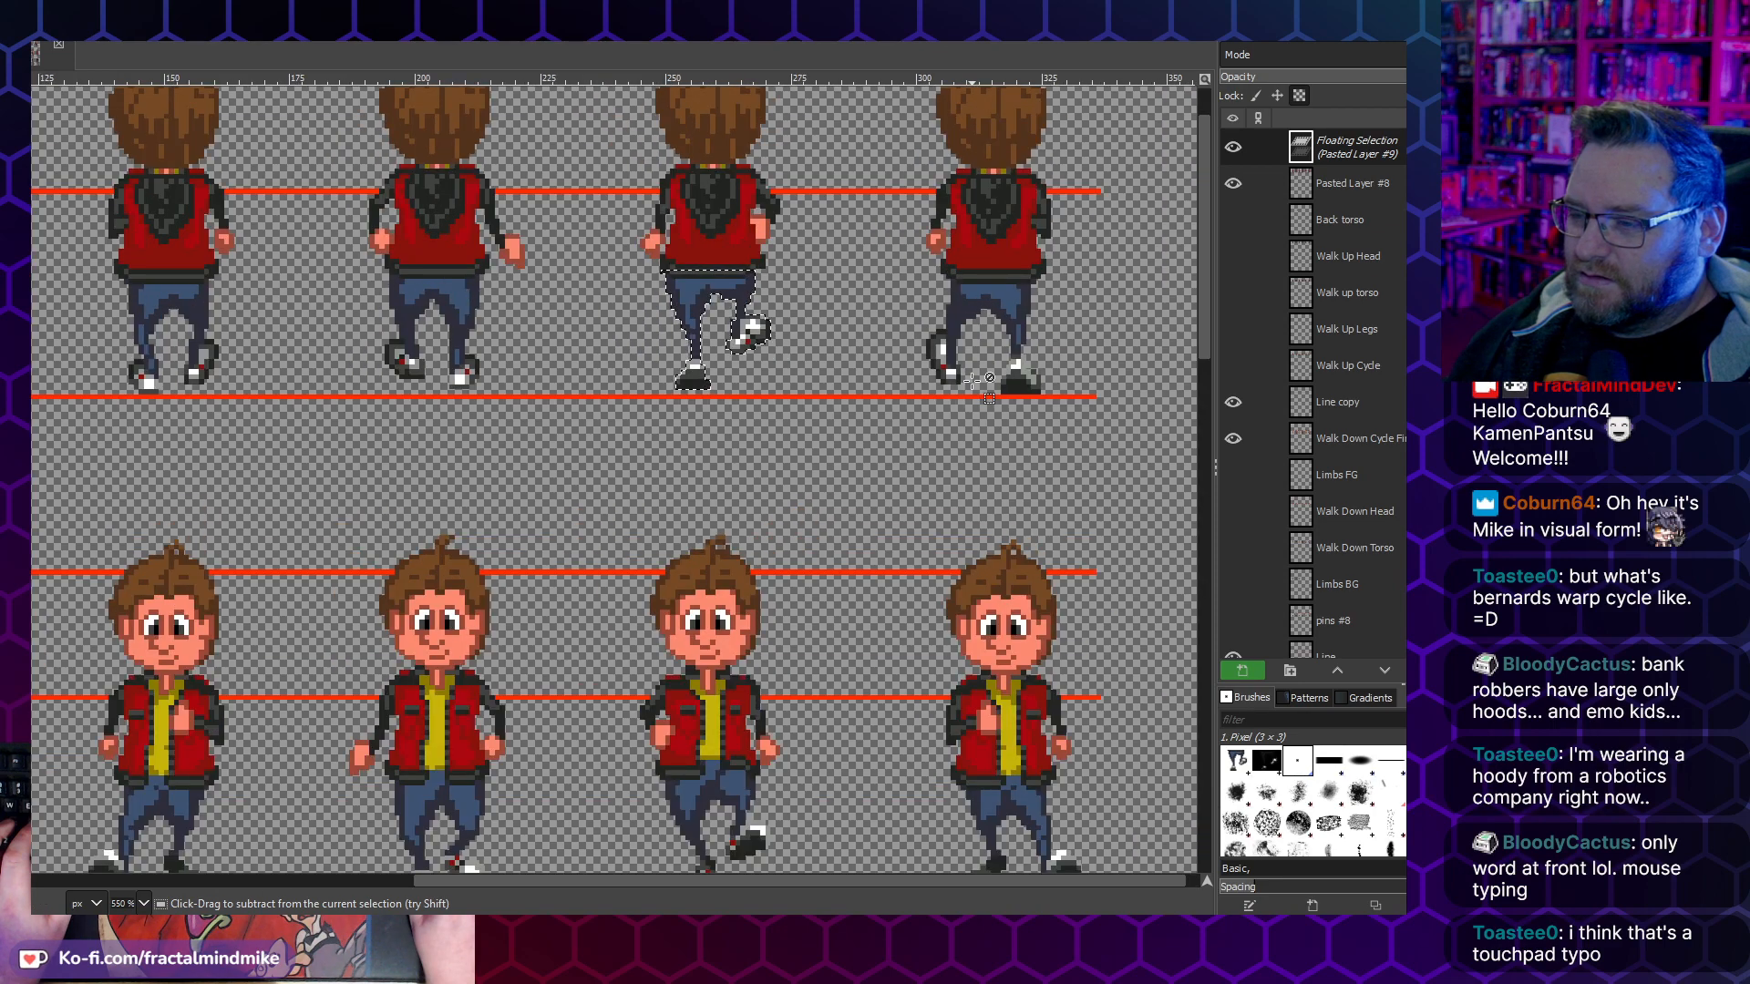
pyautogui.press('-')
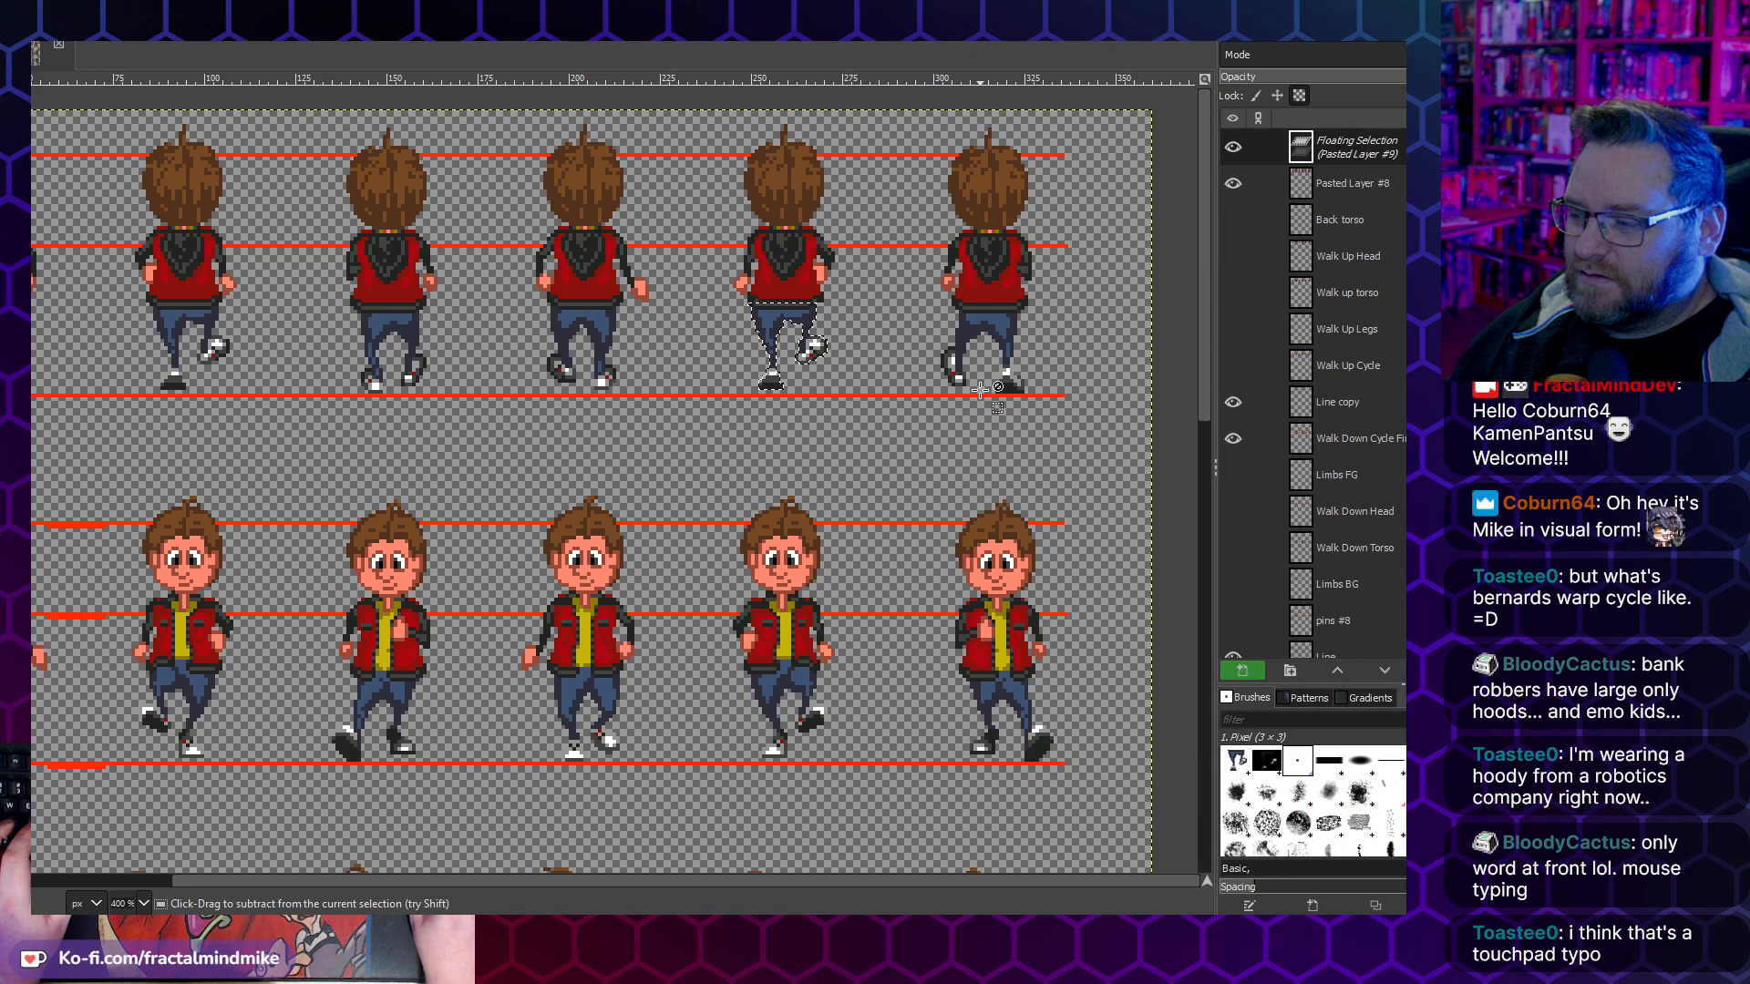
pyautogui.hscroll(-2, 980, 390)
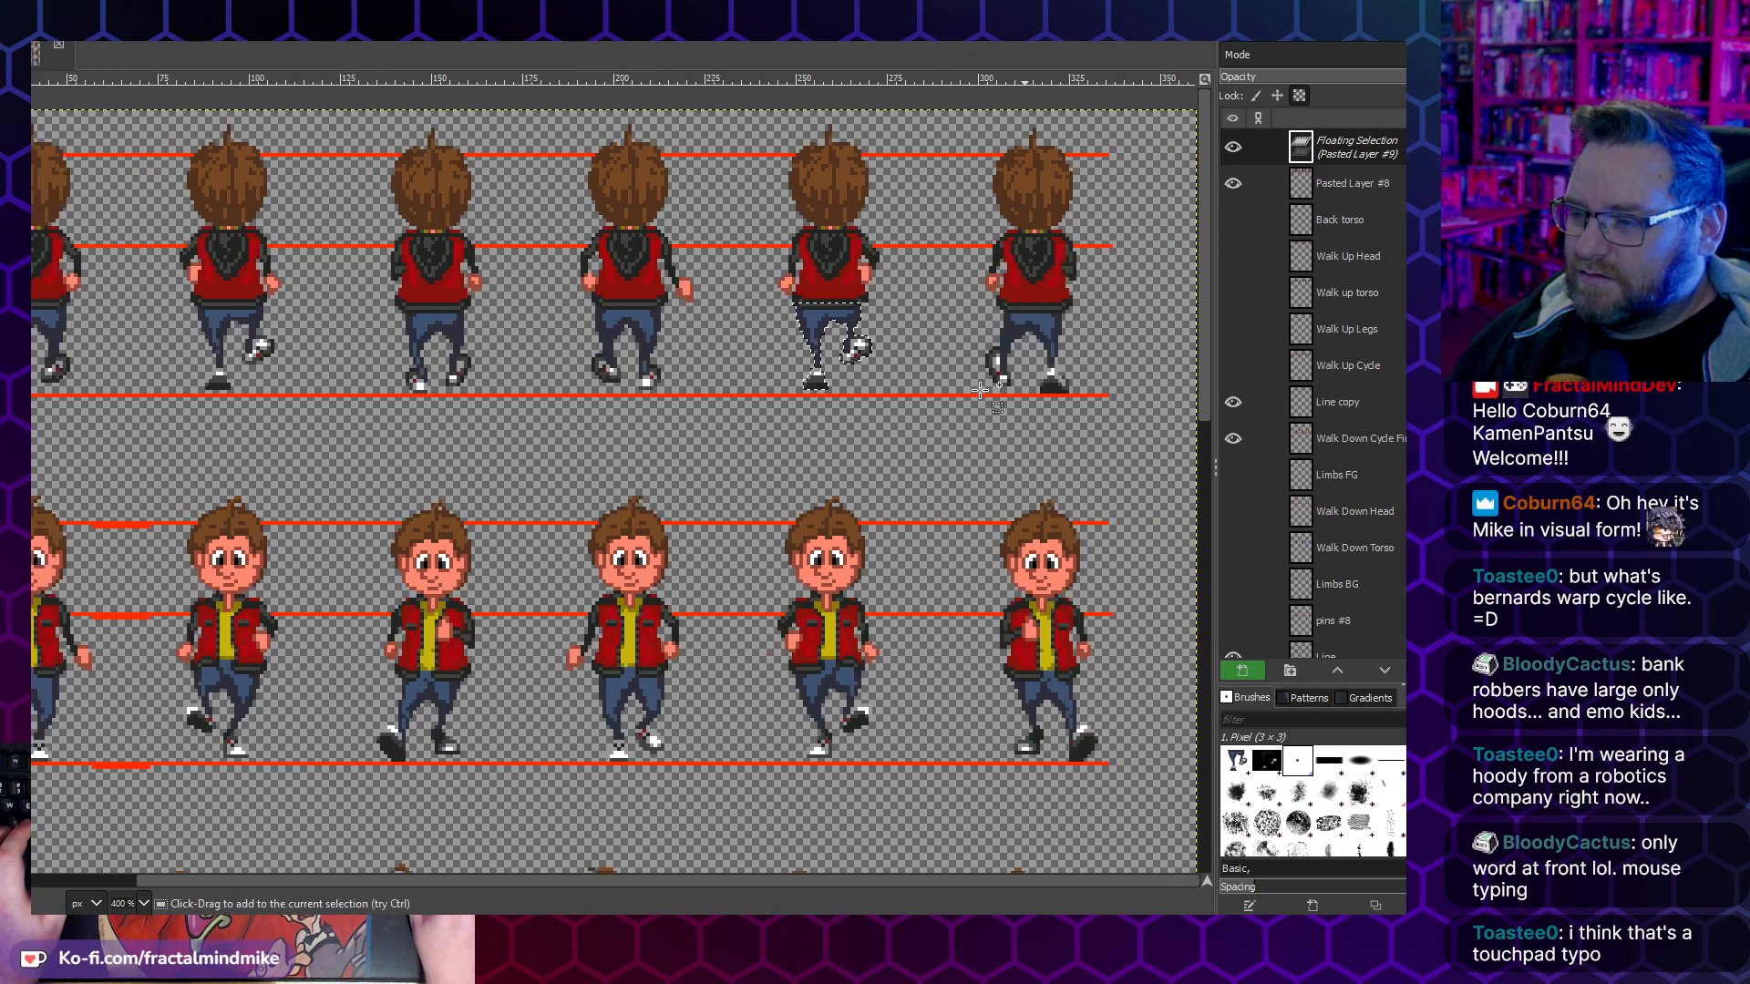
pyautogui.keyDown('ctrl'); pyautogui.scroll(-1, 439, 443); pyautogui.keyUp('ctrl')
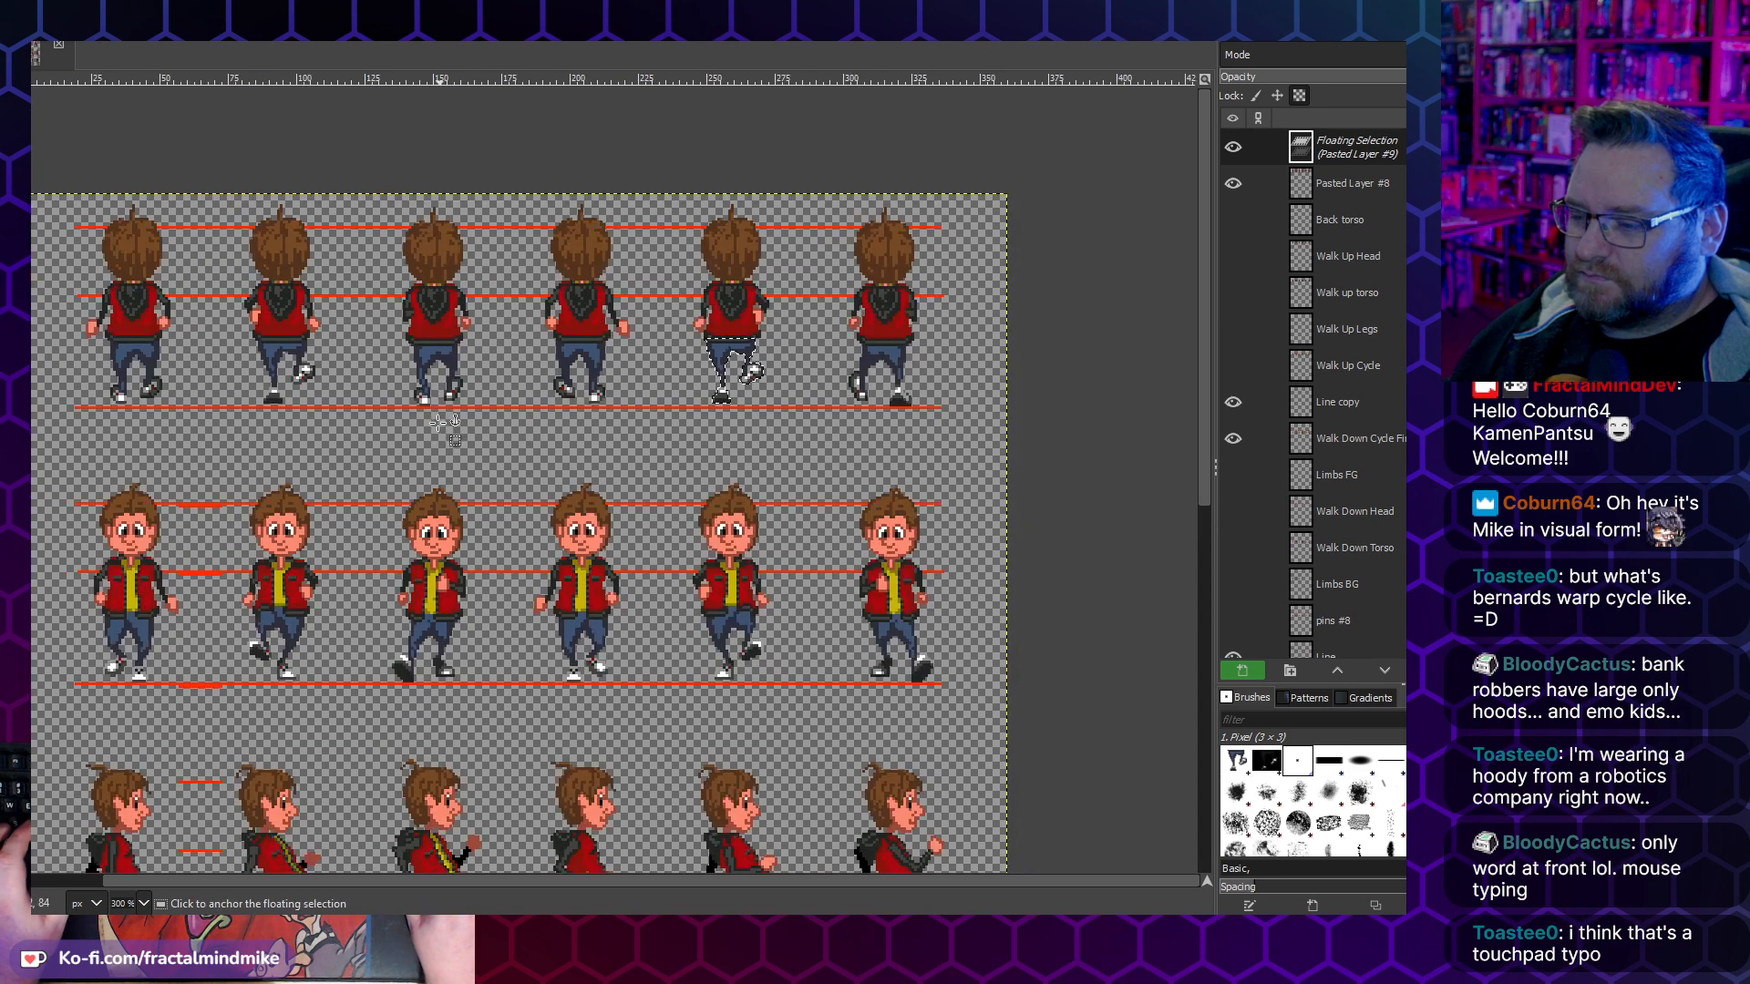
pyautogui.scroll(-4, 439, 444)
pyautogui.scroll(3, 436, 575)
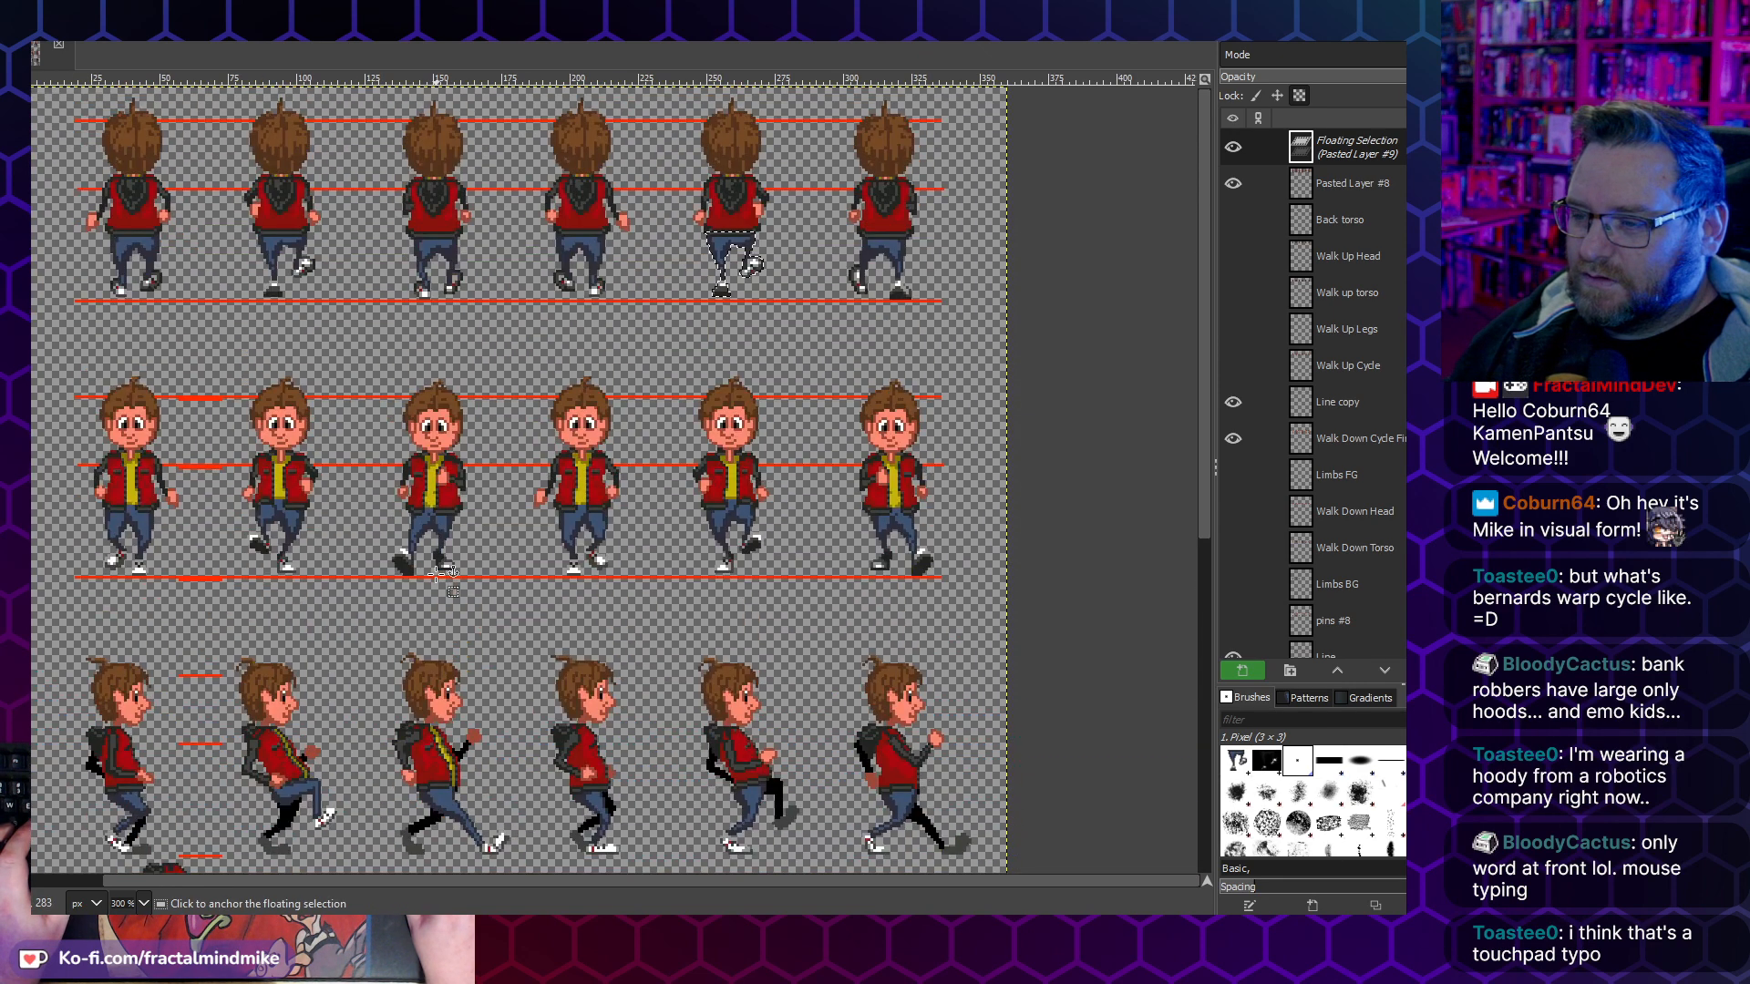
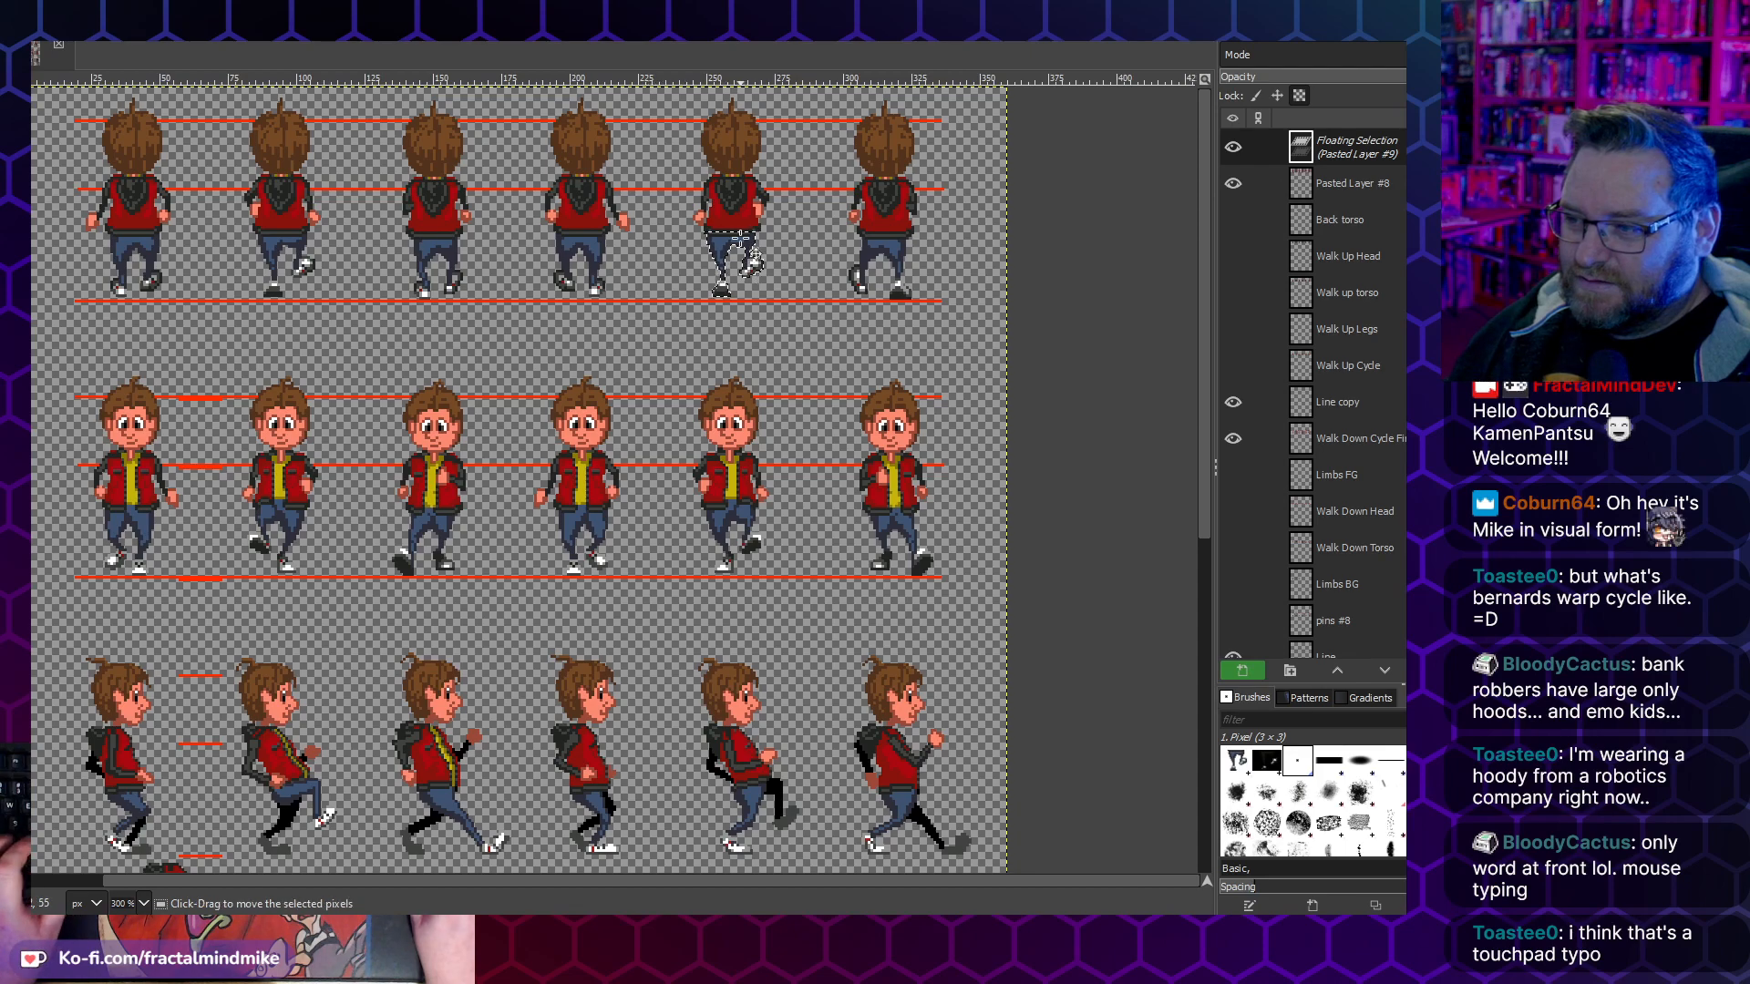
# - Anchor the floating legs on the fifth walk-up frame and copy the sixth walk-up frame's legs
pyautogui.click(684, 335)
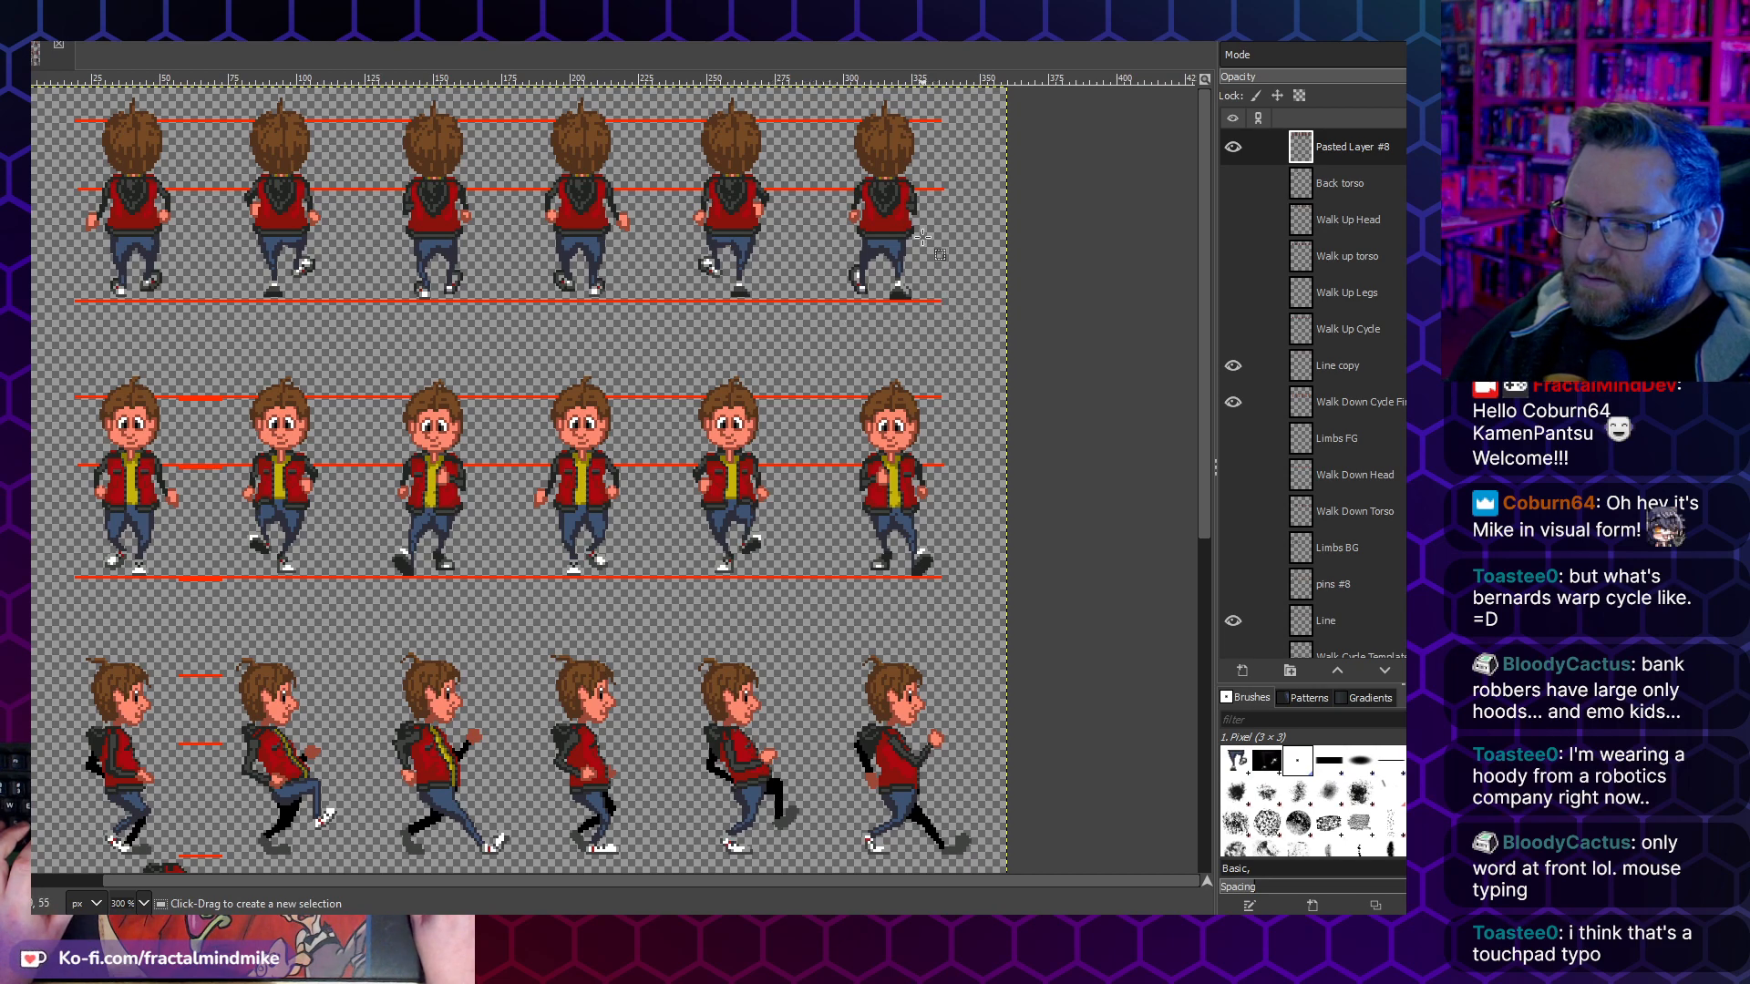
pyautogui.moveTo(921, 229); pyautogui.dragTo(846, 299)
pyautogui.hotkey('ctrl', 'c')
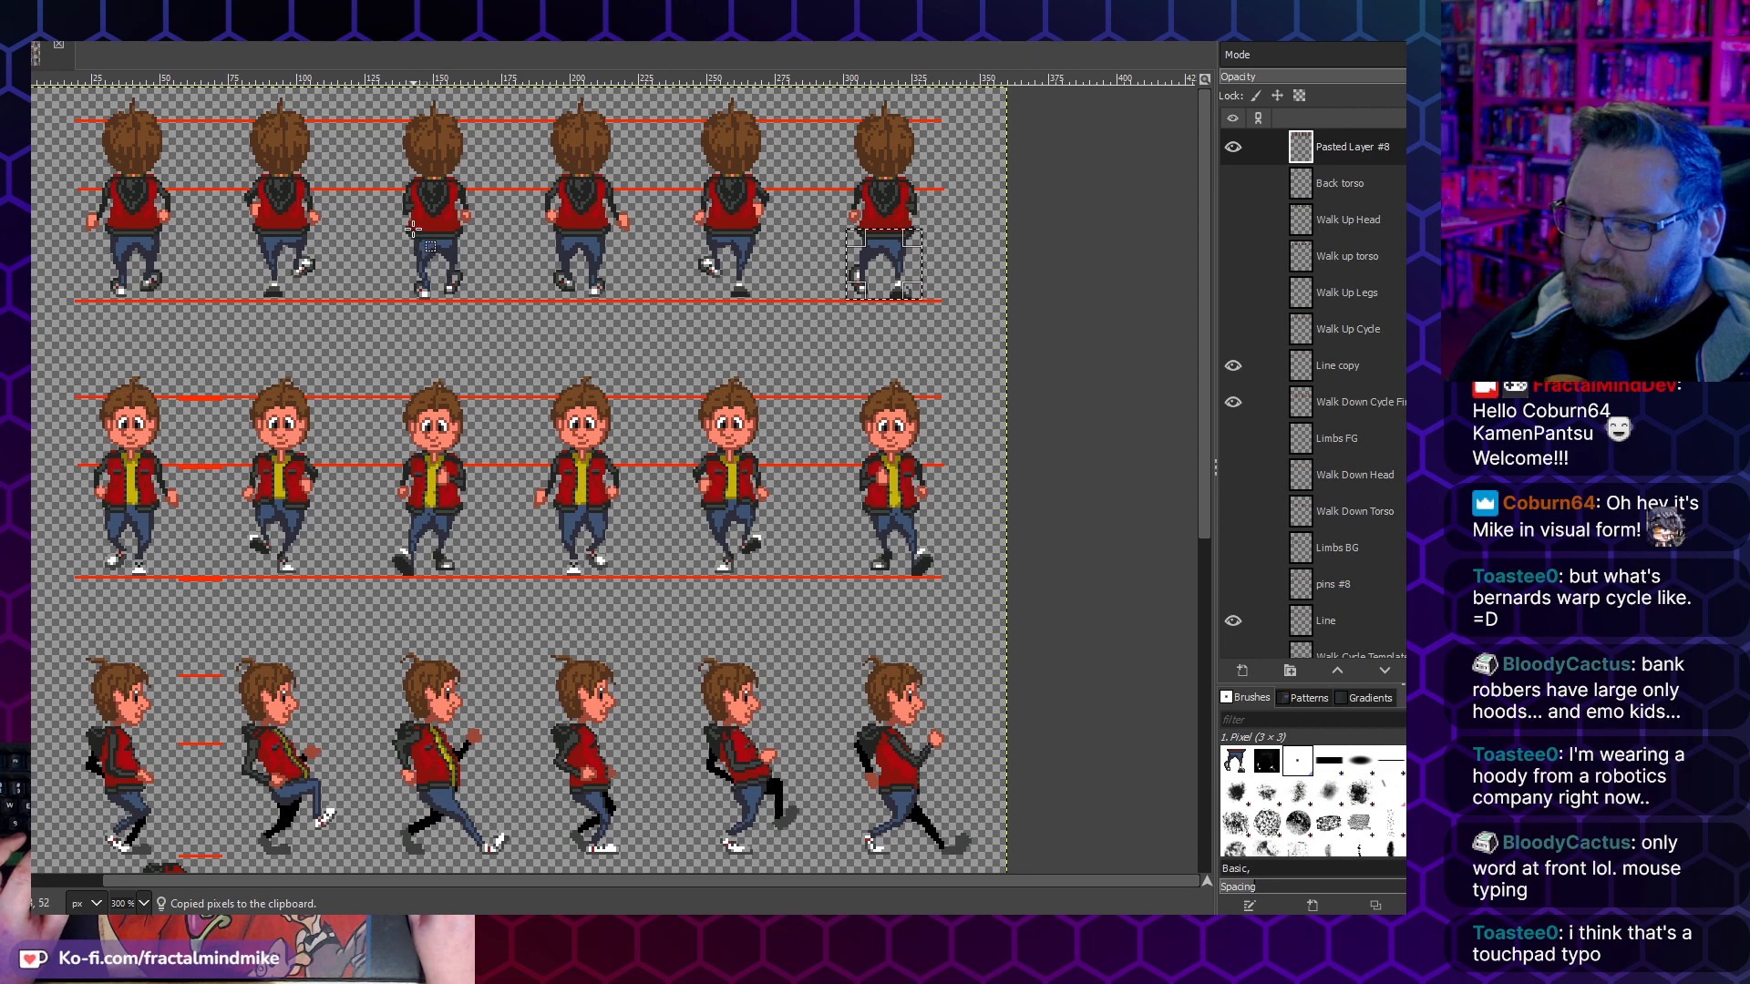
# - Select the third walk-up frame's legs below the torso and delete them
pyautogui.scroll(3, 401, 233)
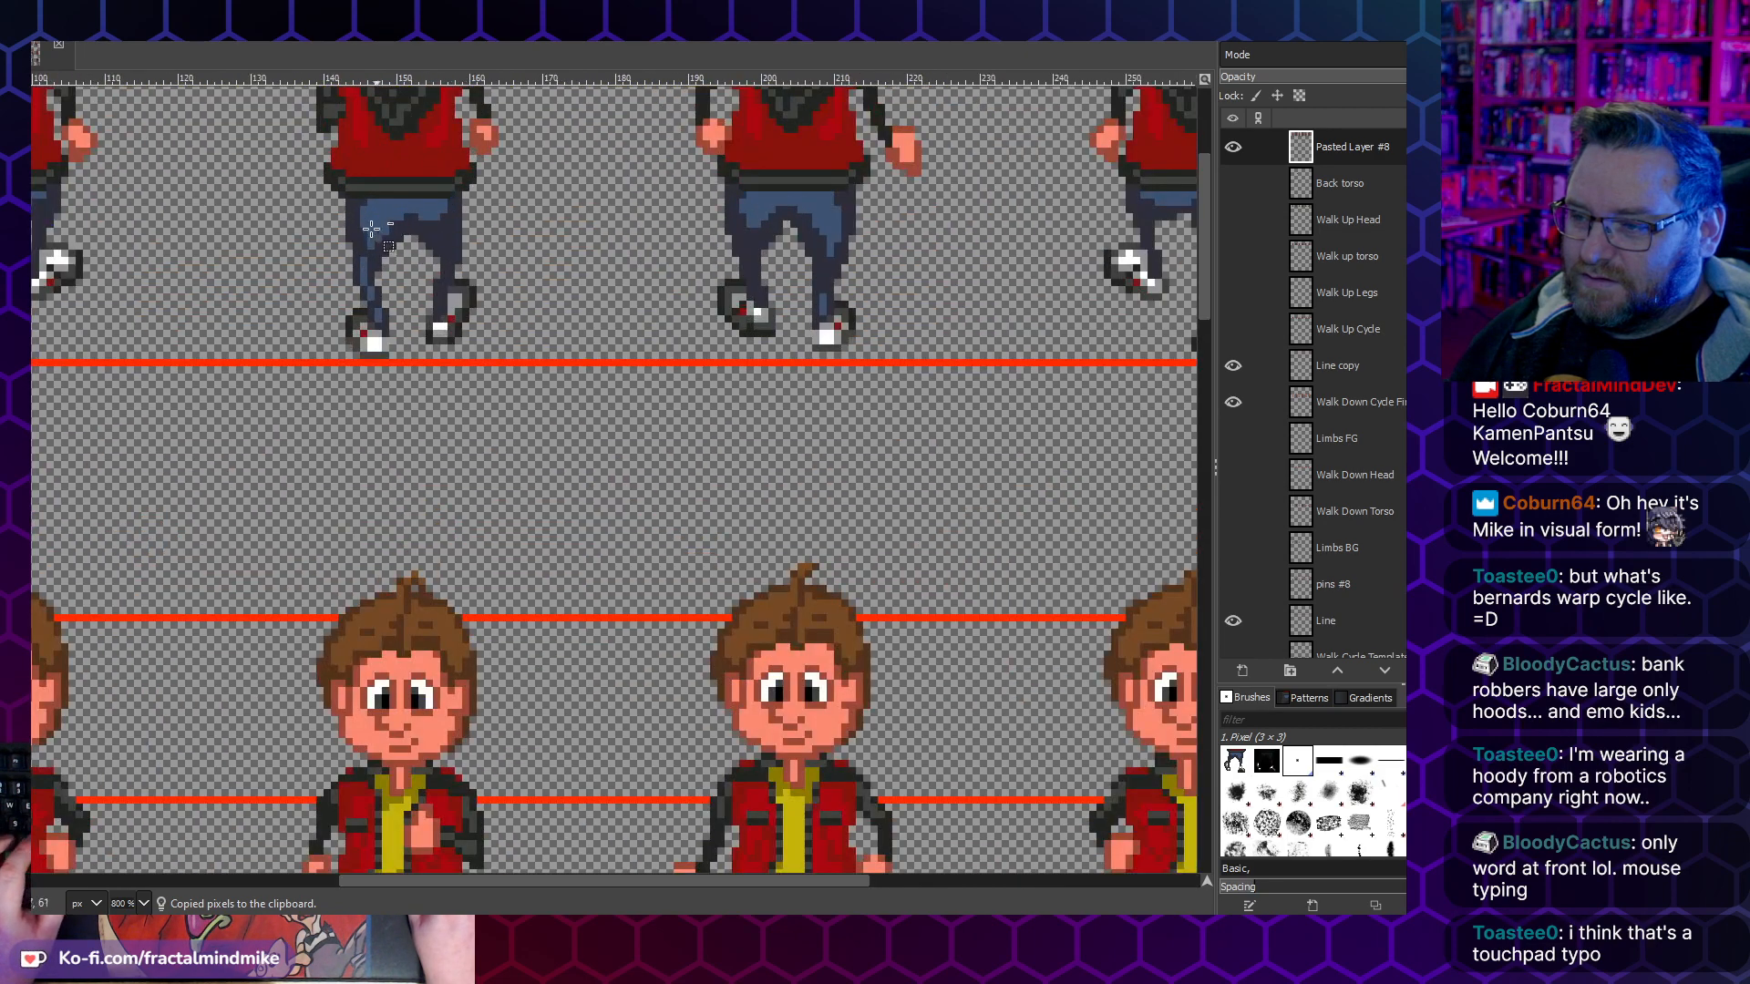
pyautogui.moveTo(288, 185); pyautogui.dragTo(527, 358)
pyautogui.click(395, 171)
pyautogui.moveTo(310, 178); pyautogui.dragTo(521, 359)
pyautogui.press('Delete')
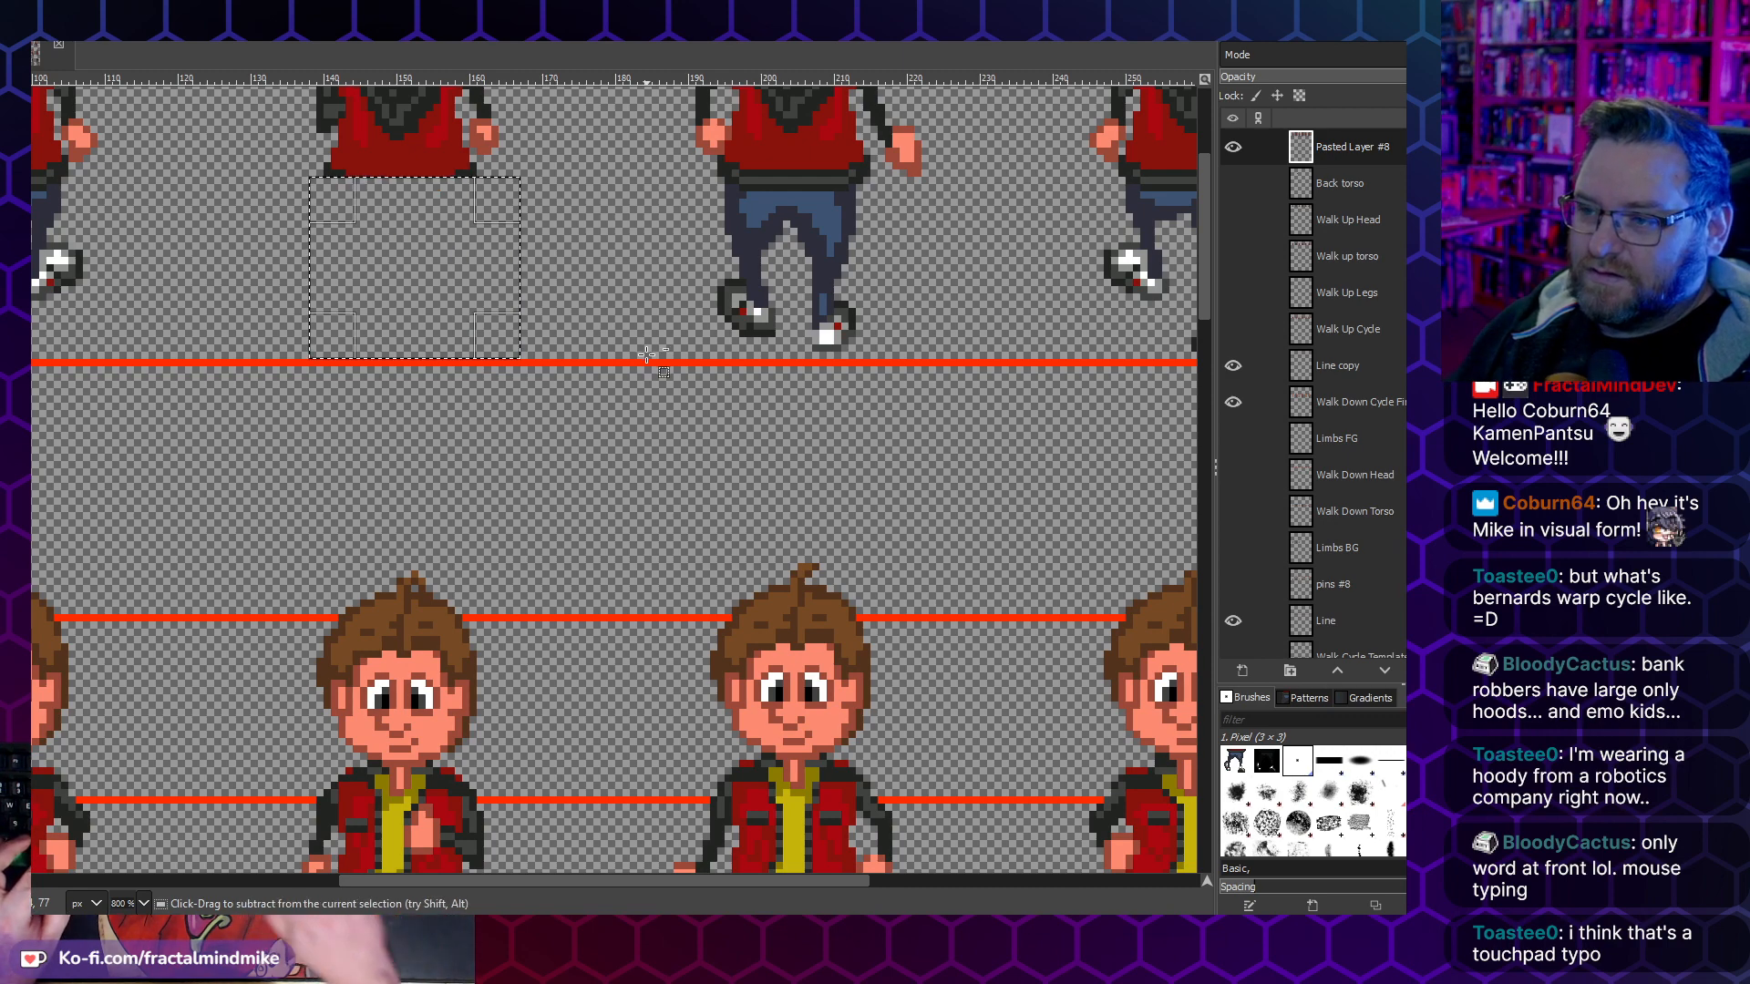
# - Paste the copied legs onto the third walk-up frame, flip them horizontally, align them under the torso and anchor them
pyautogui.hotkey('ctrl', 'v')
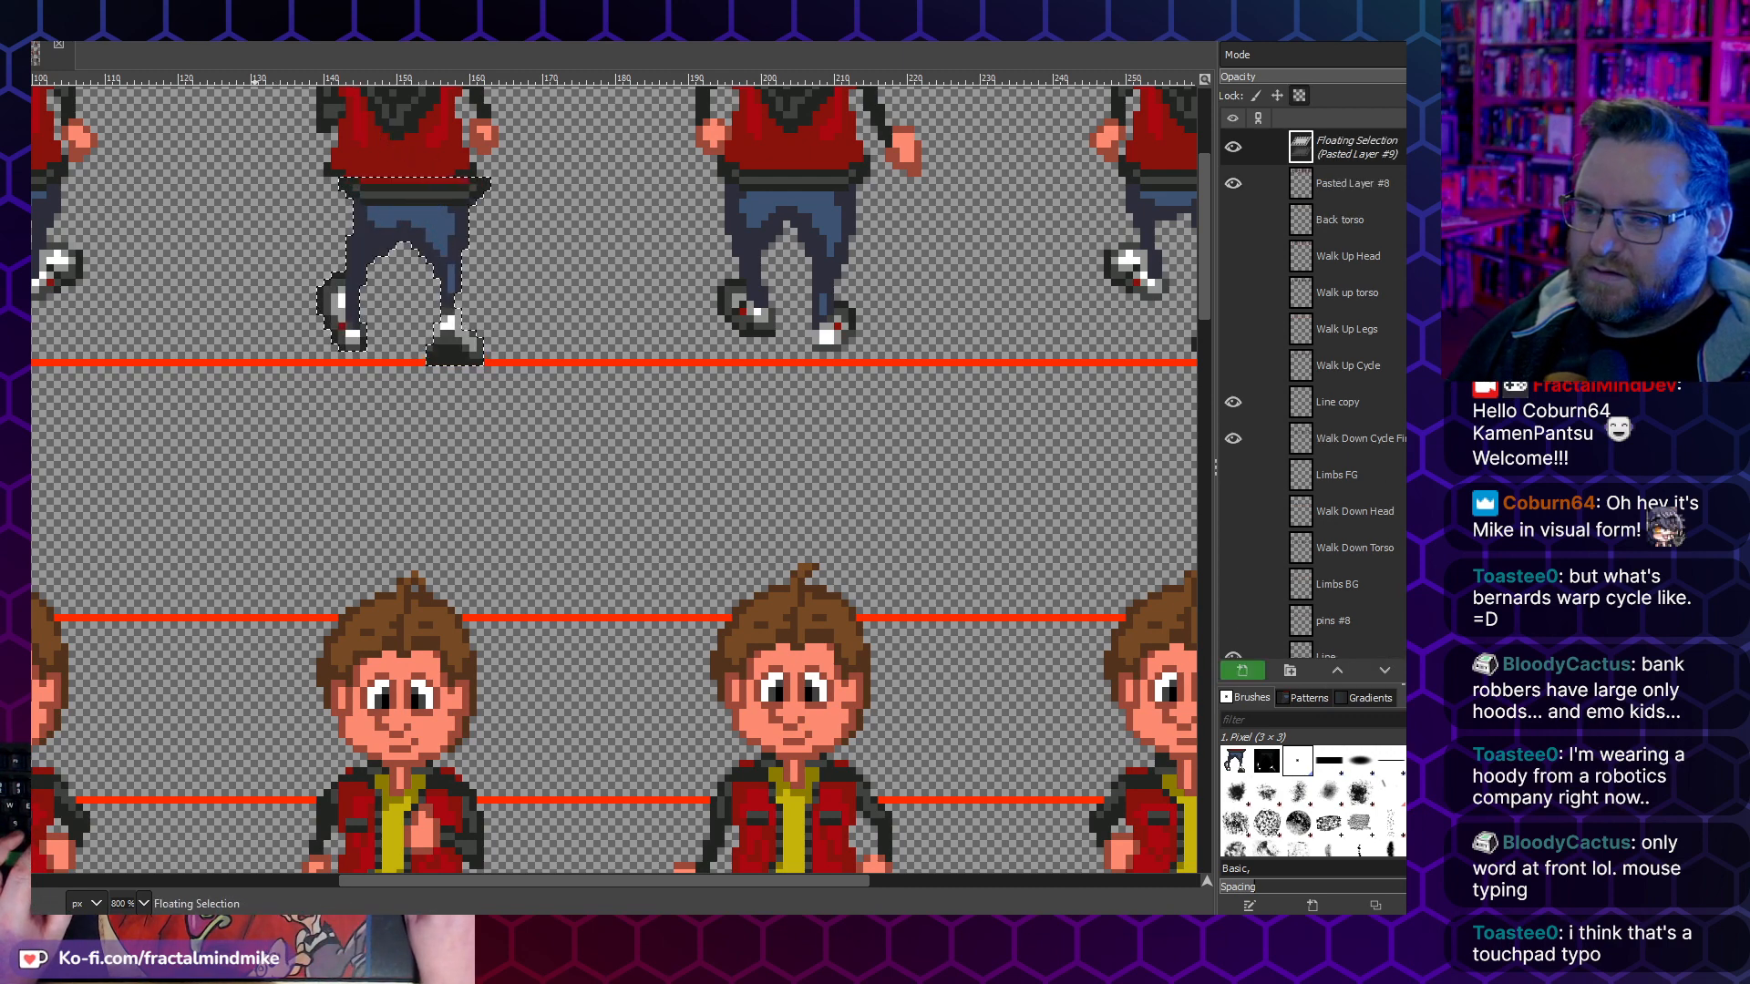
pyautogui.click(20, 11)
pyautogui.moveTo(47, 11)
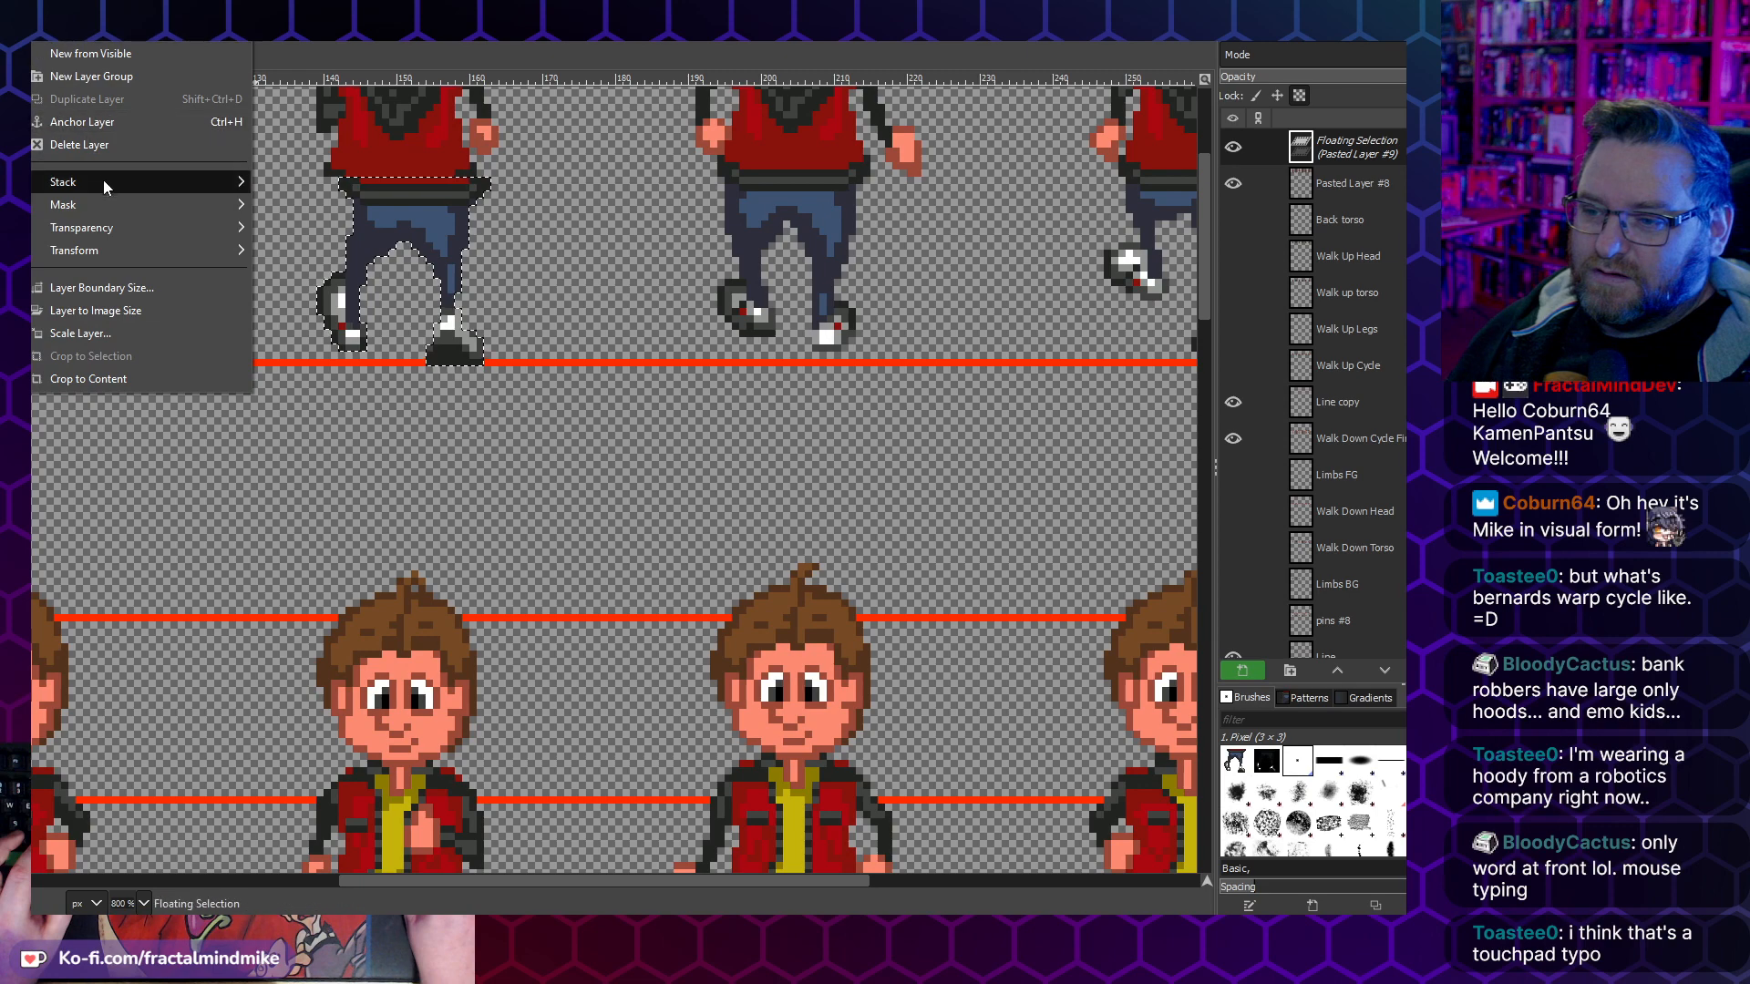
pyautogui.moveTo(161, 259)
pyautogui.click(321, 252)
pyautogui.moveTo(419, 227); pyautogui.dragTo(411, 220)
pyautogui.click(254, 187)
pyautogui.scroll(-3, 291, 345)
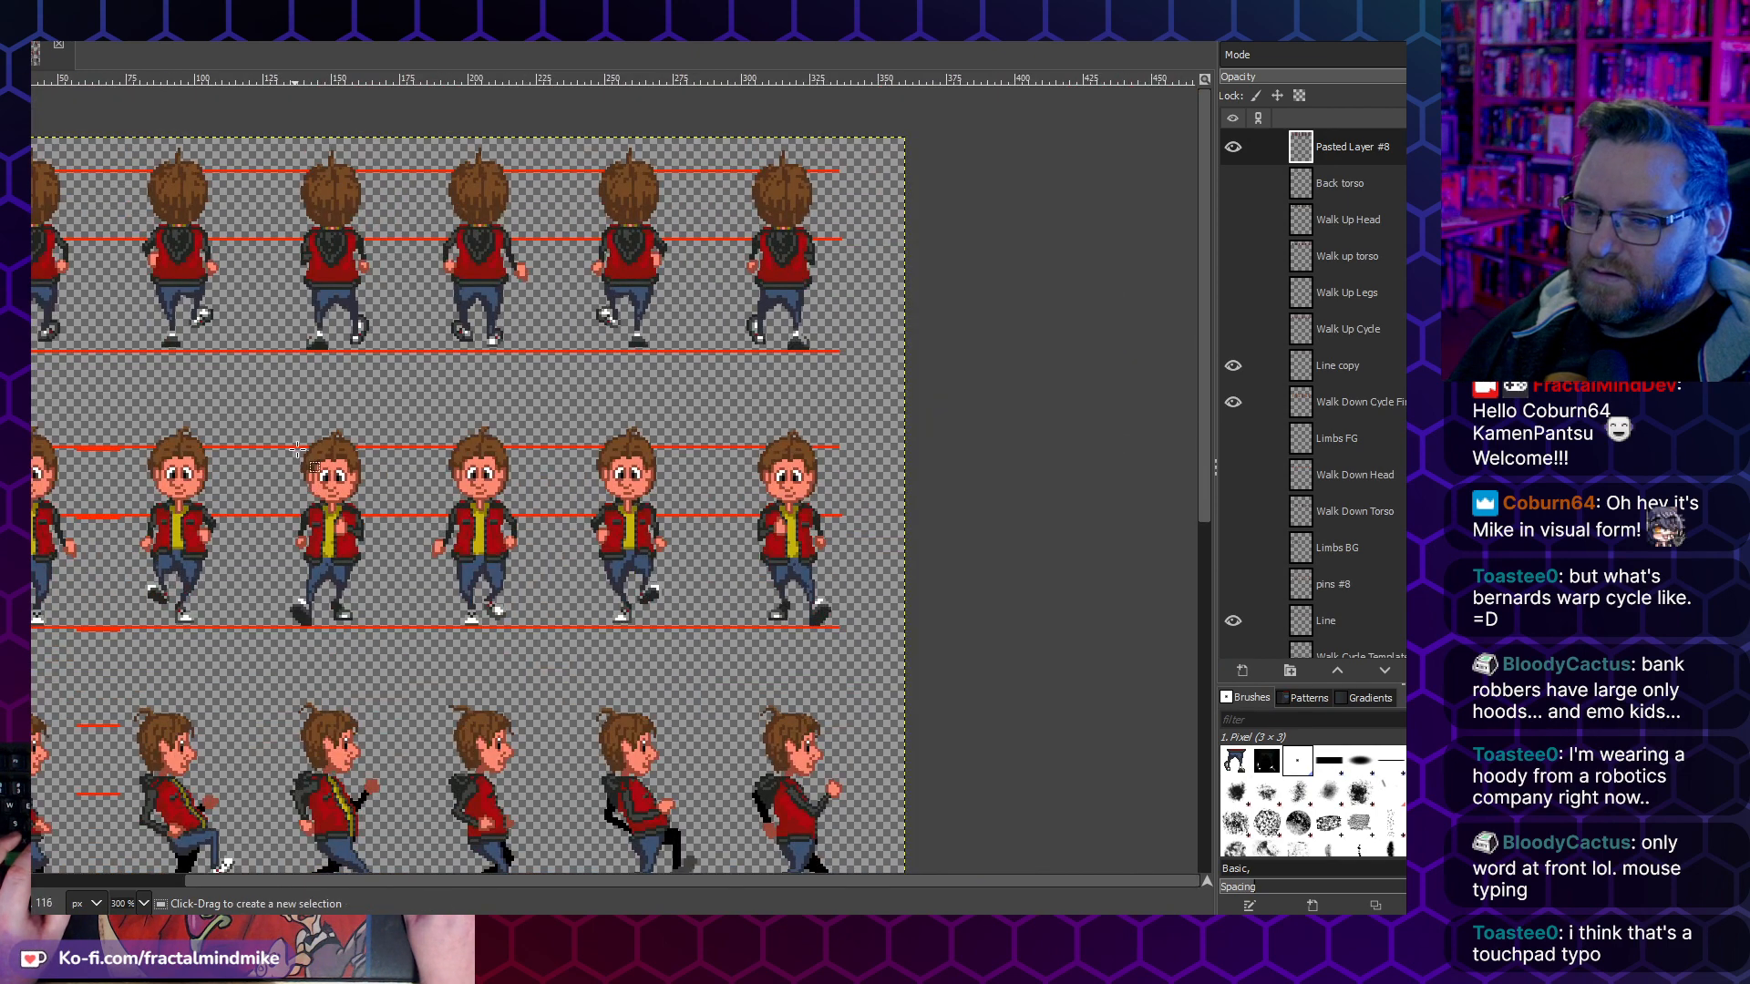
pyautogui.scroll(-3, 527, 358)
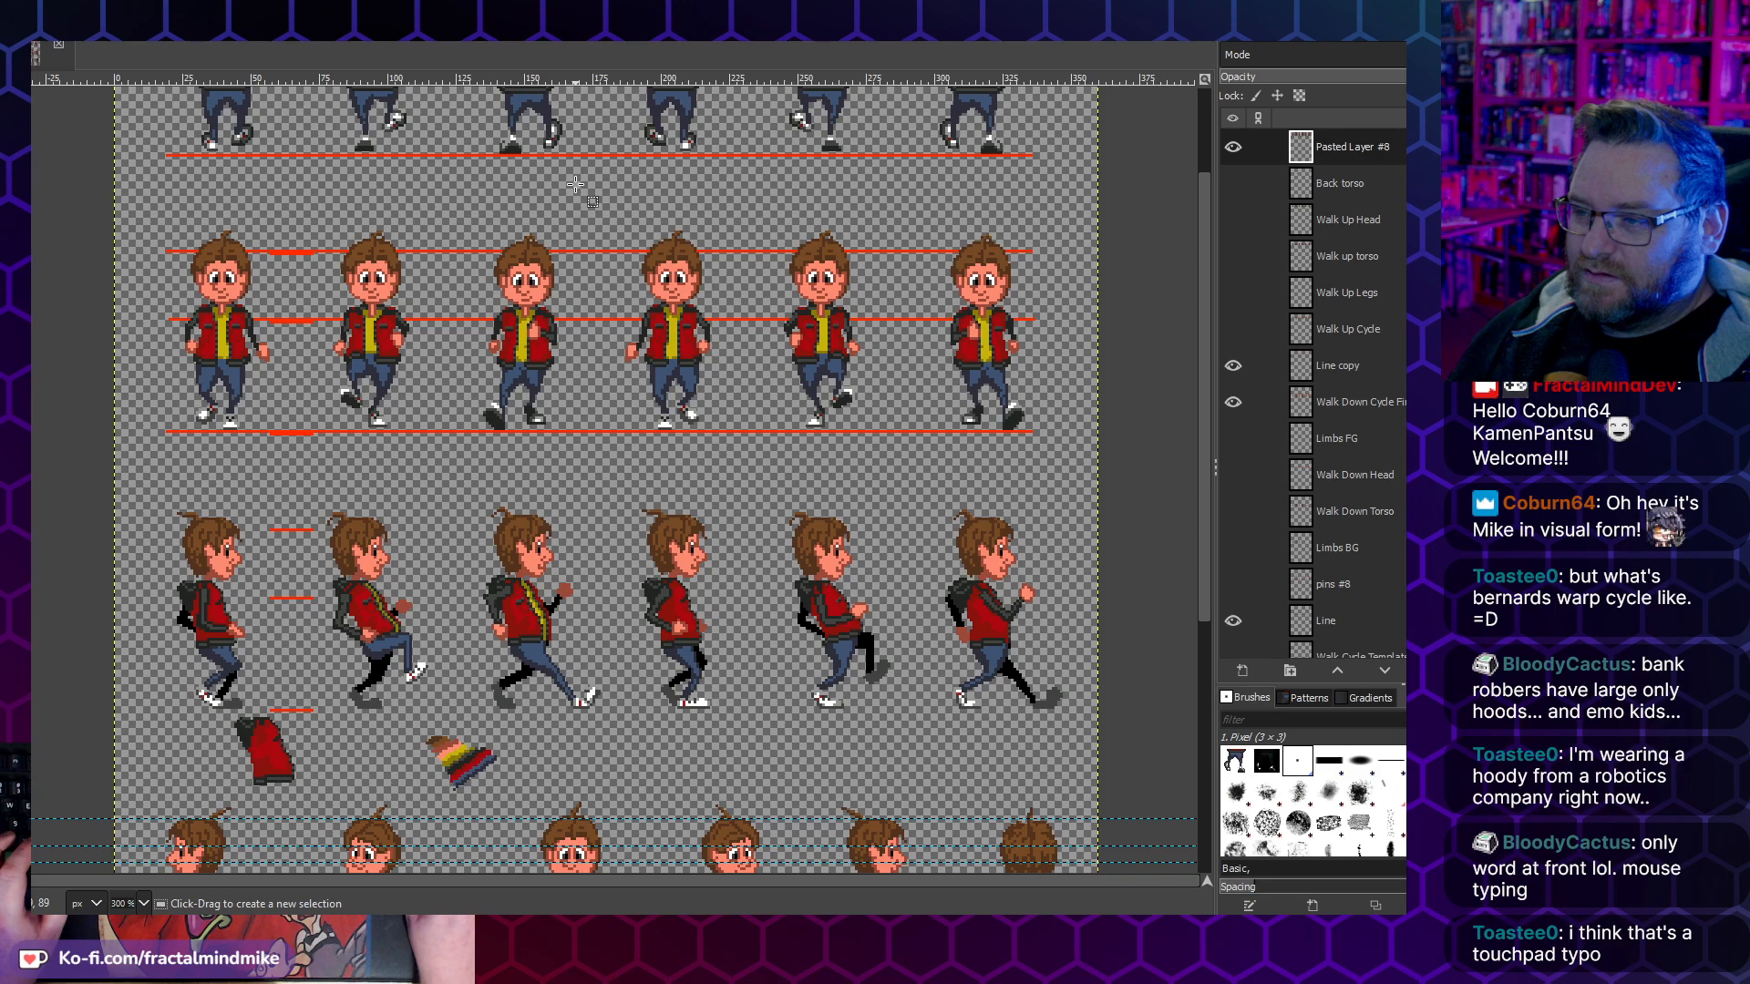
pyautogui.scroll(2, 575, 185)
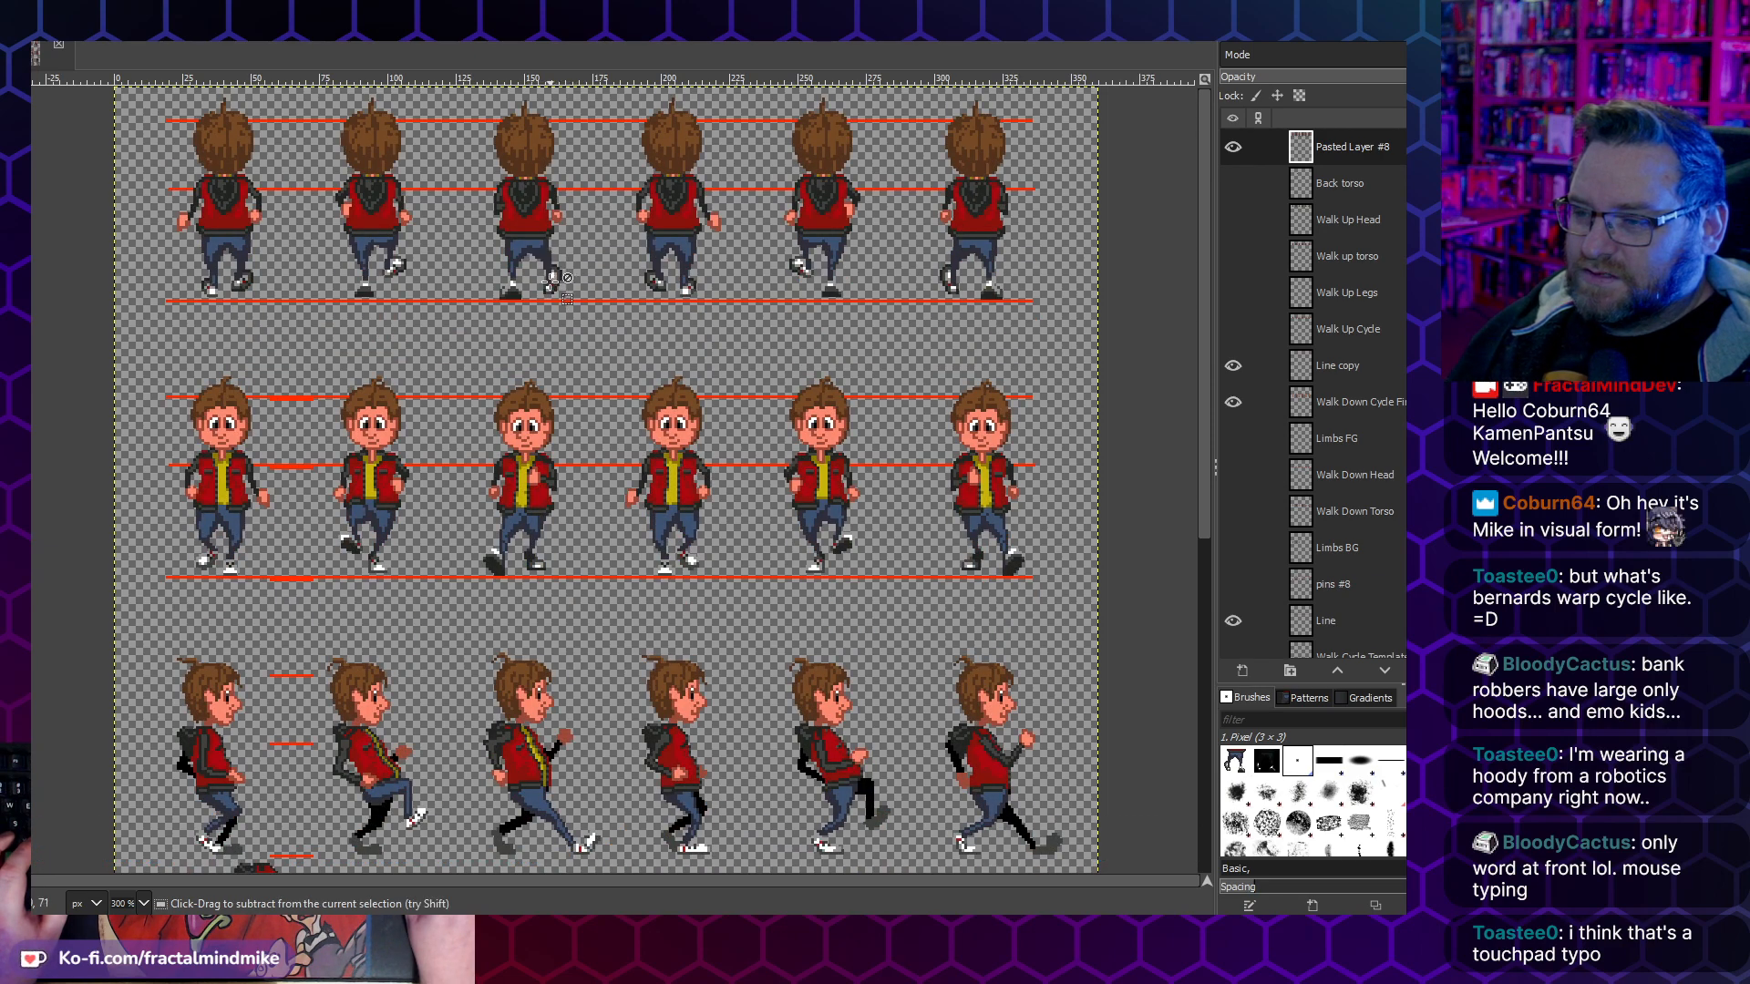
pyautogui.scroll(4, 550, 279)
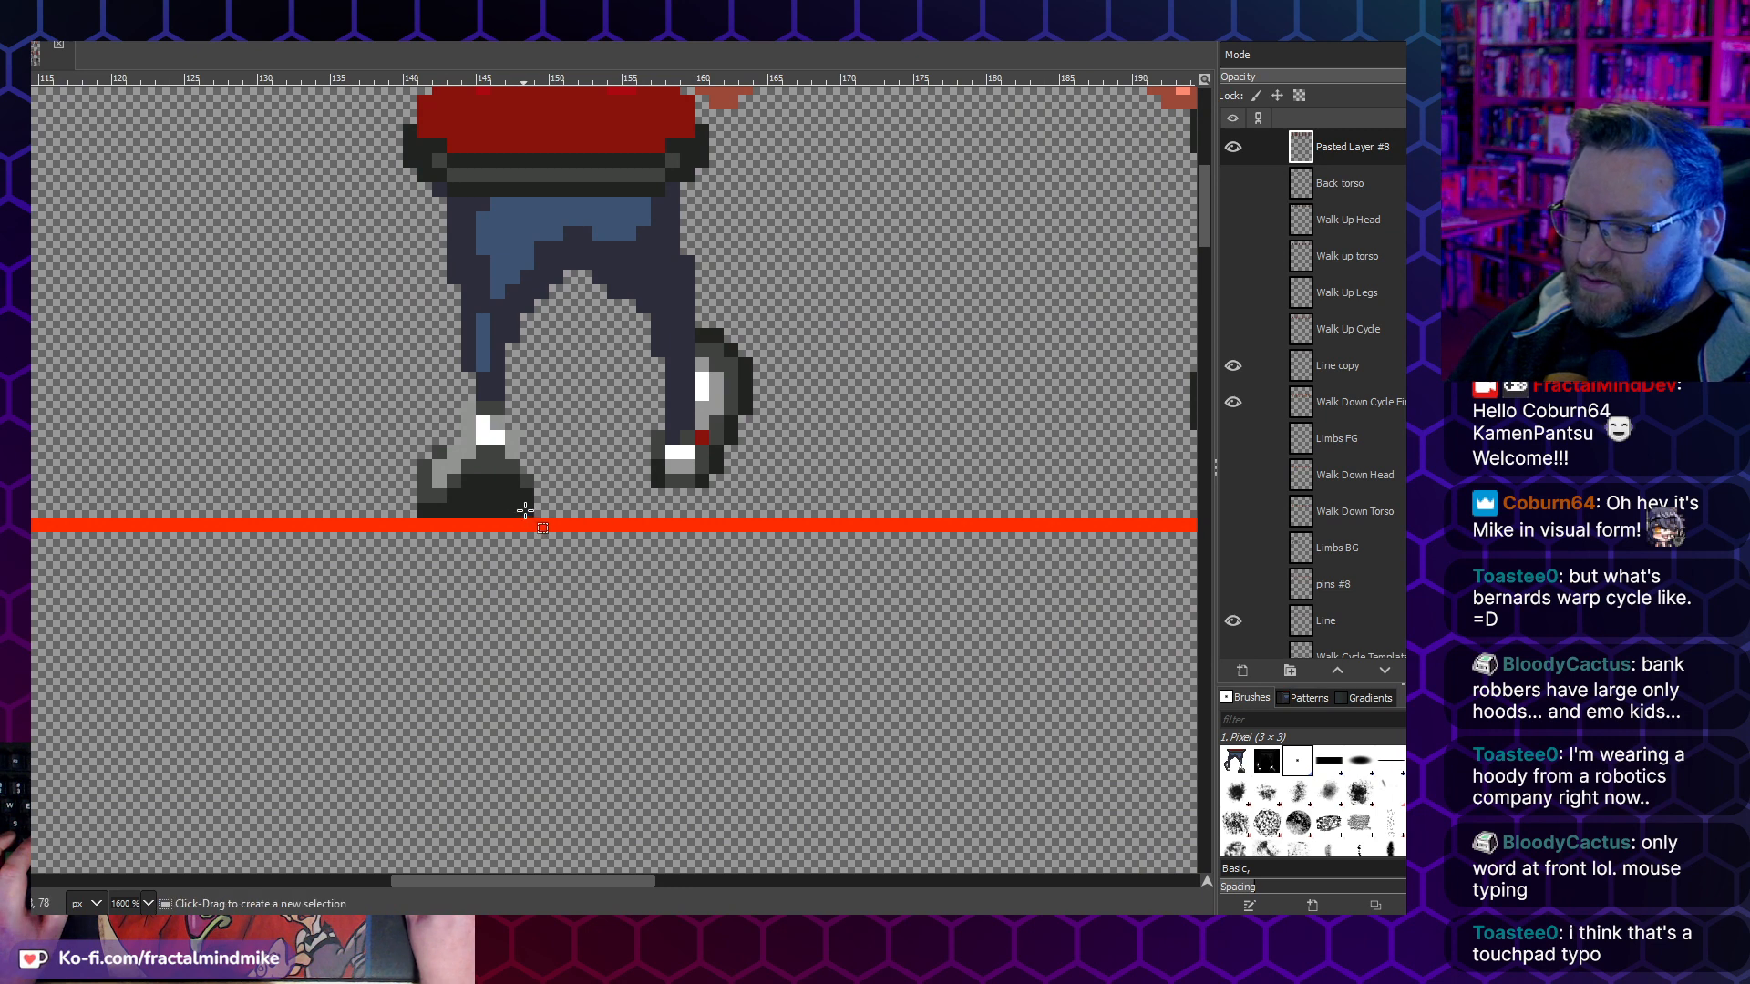
pyautogui.moveTo(548, 502); pyautogui.dragTo(328, 345)
pyautogui.hotkey('ctrl', 'x')
pyautogui.hotkey('ctrl', 'v')
pyautogui.hotkey('ctrl', 'z')
pyautogui.hotkey('ctrl', 'z')
# - Shift the third walk-up frame's planted lower leg and shoe 1 pixel right and anchor them
pyautogui.moveTo(565, 517); pyautogui.dragTo(362, 340)
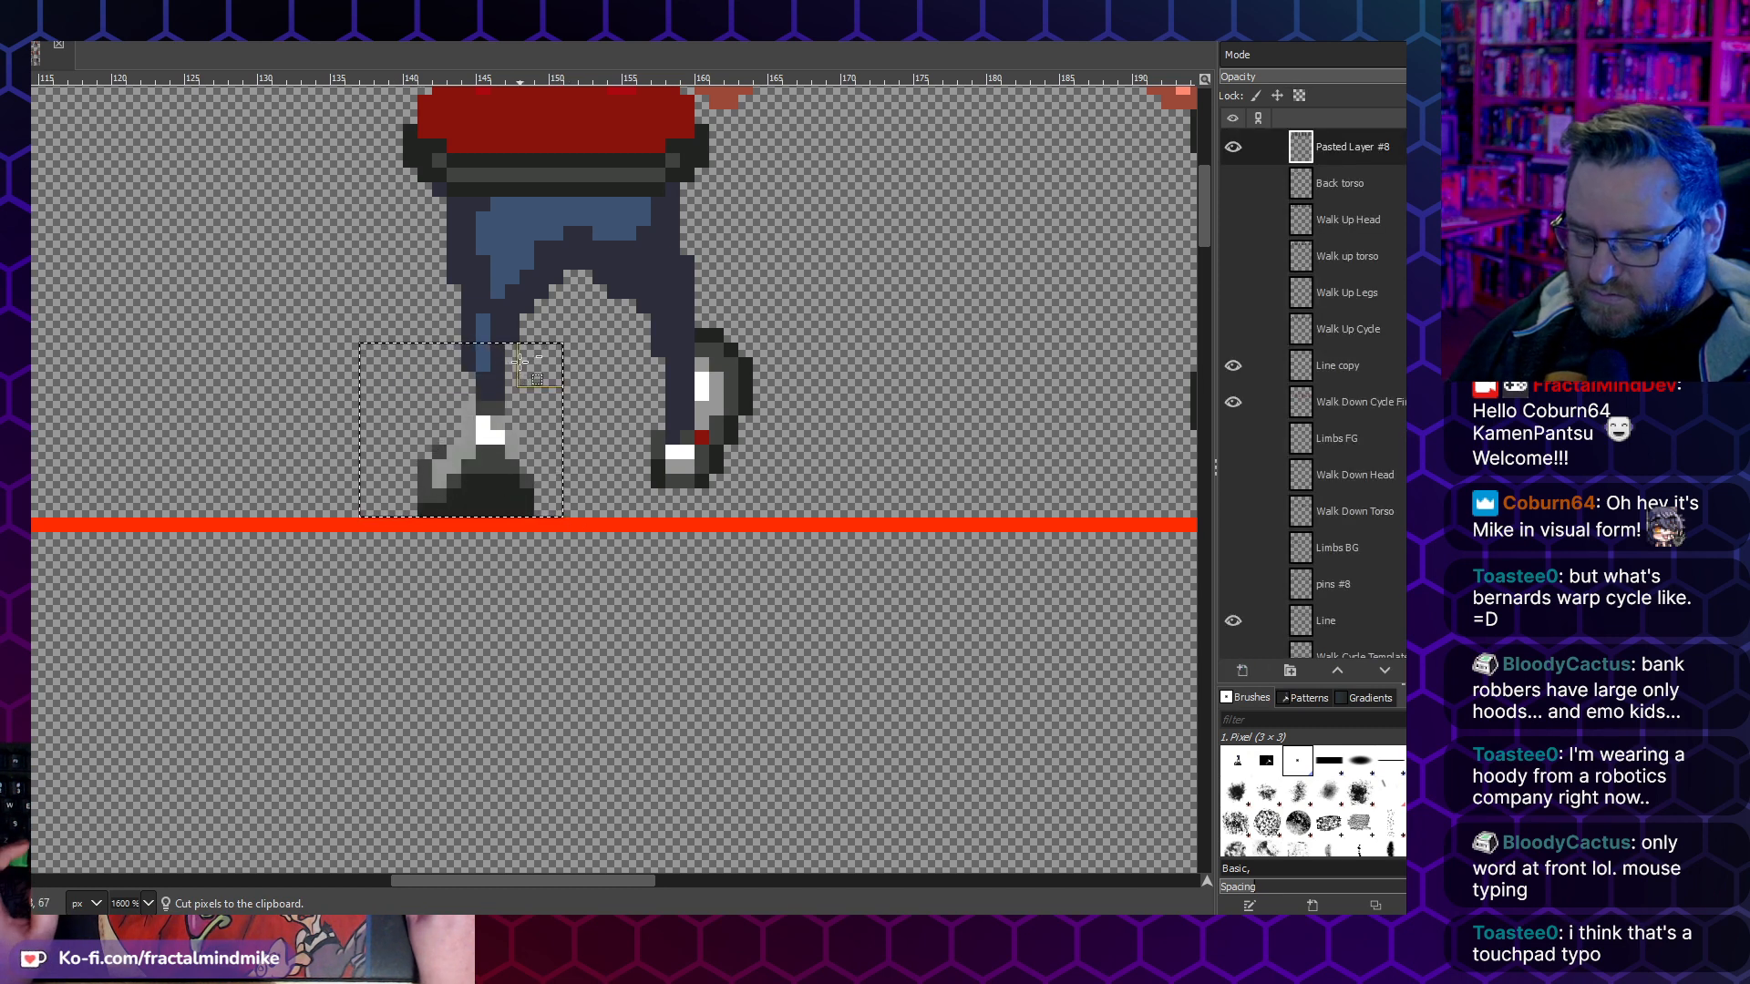
pyautogui.hotkey('ctrl', 'x')
pyautogui.hotkey('ctrl', 'v')
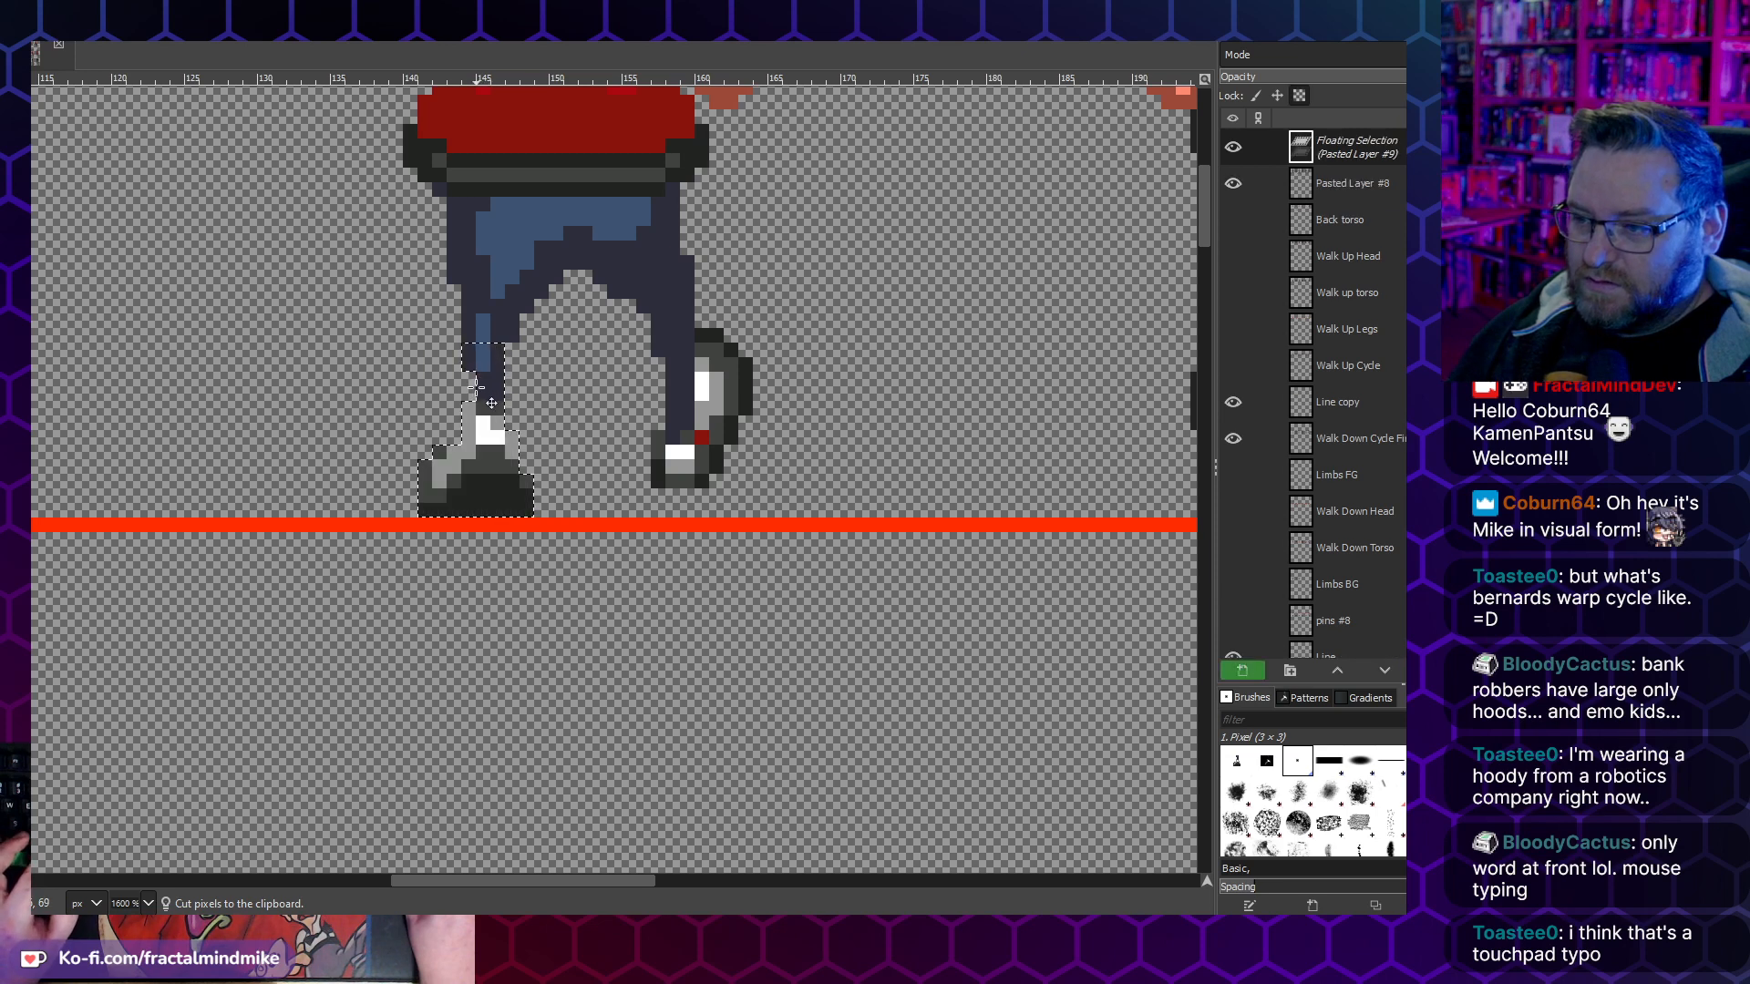
pyautogui.moveTo(490, 383); pyautogui.dragTo(504, 383)
pyautogui.hotkey('ctrl', 'h')
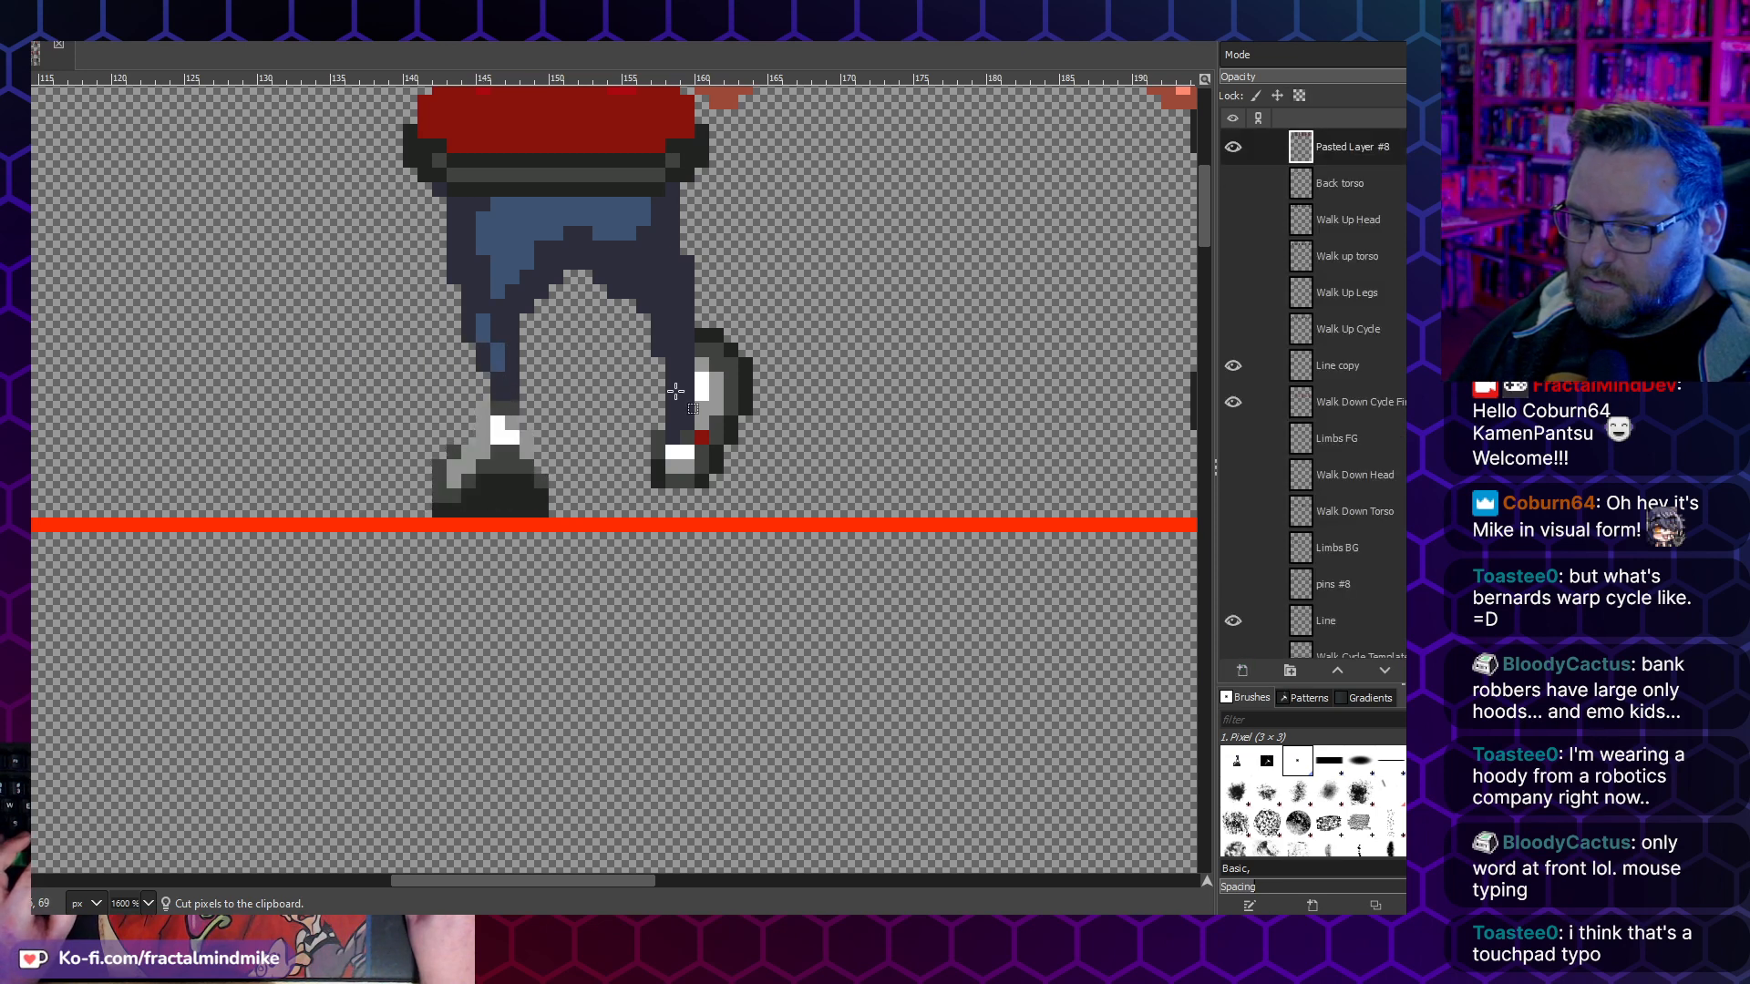
# - Shift the third walk-up frame's raised lower leg and shoe 1 pixel left and anchor them
pyautogui.moveTo(781, 487); pyautogui.dragTo(621, 326)
pyautogui.hotkey('ctrl', 'x')
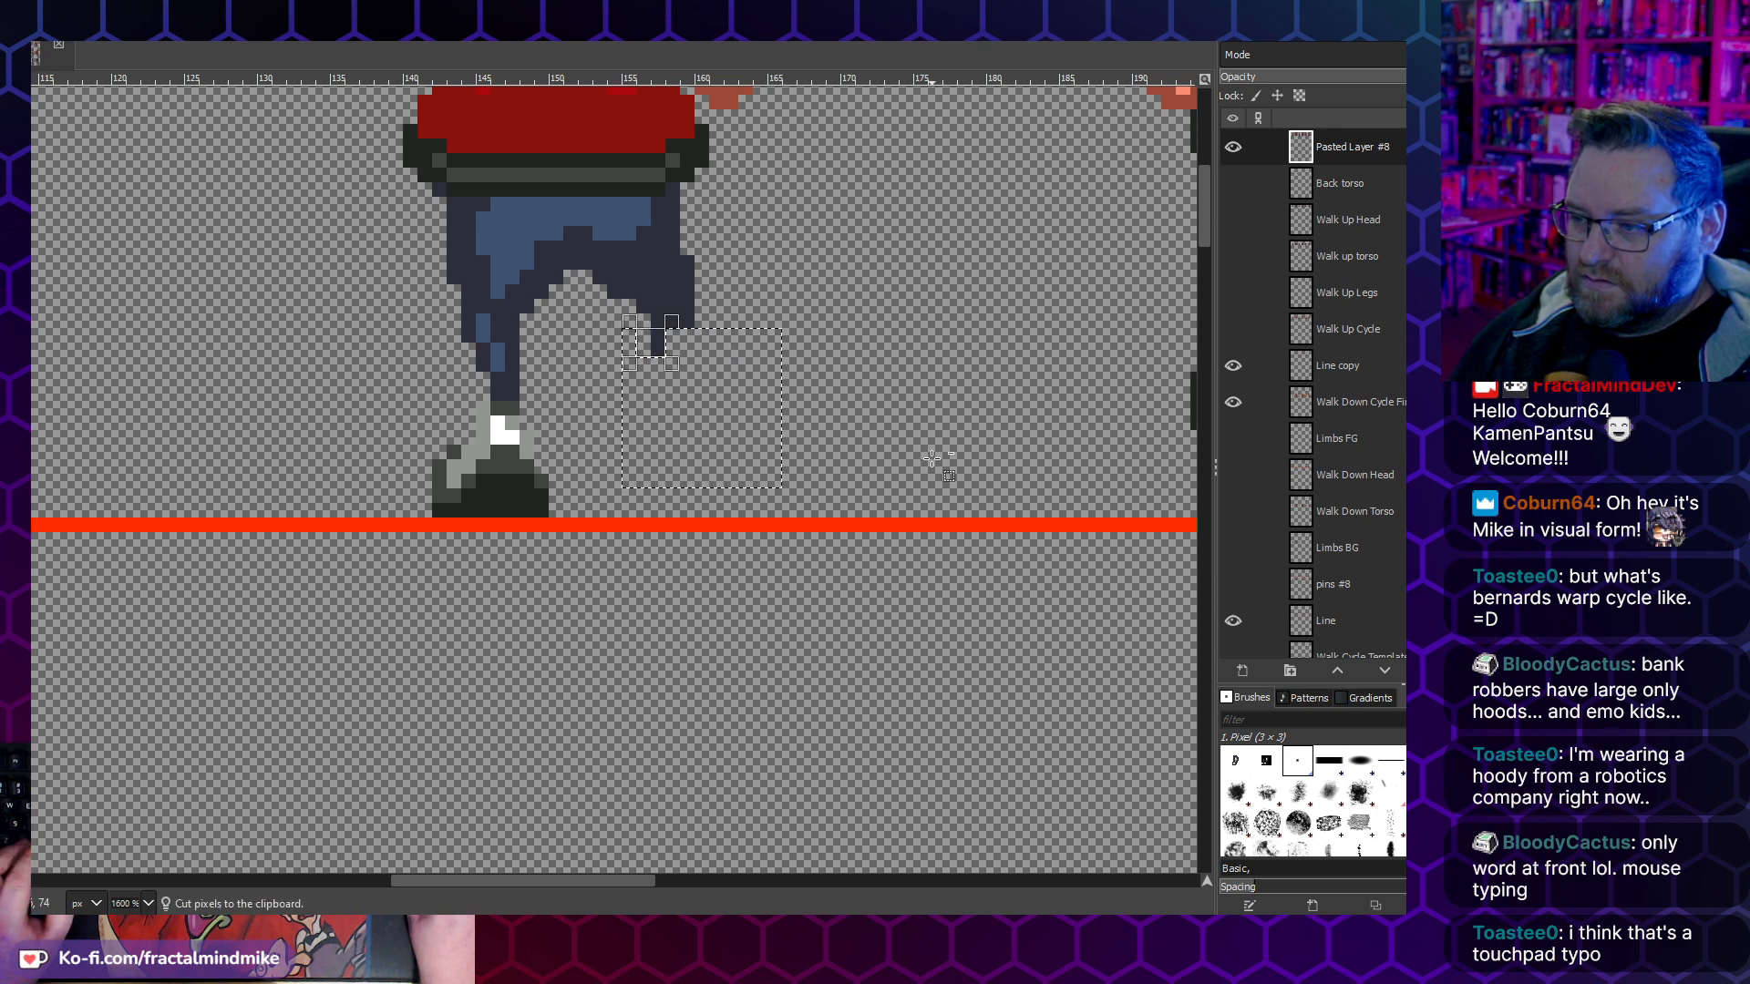
pyautogui.hotkey('ctrl', 'v')
pyautogui.click(721, 403)
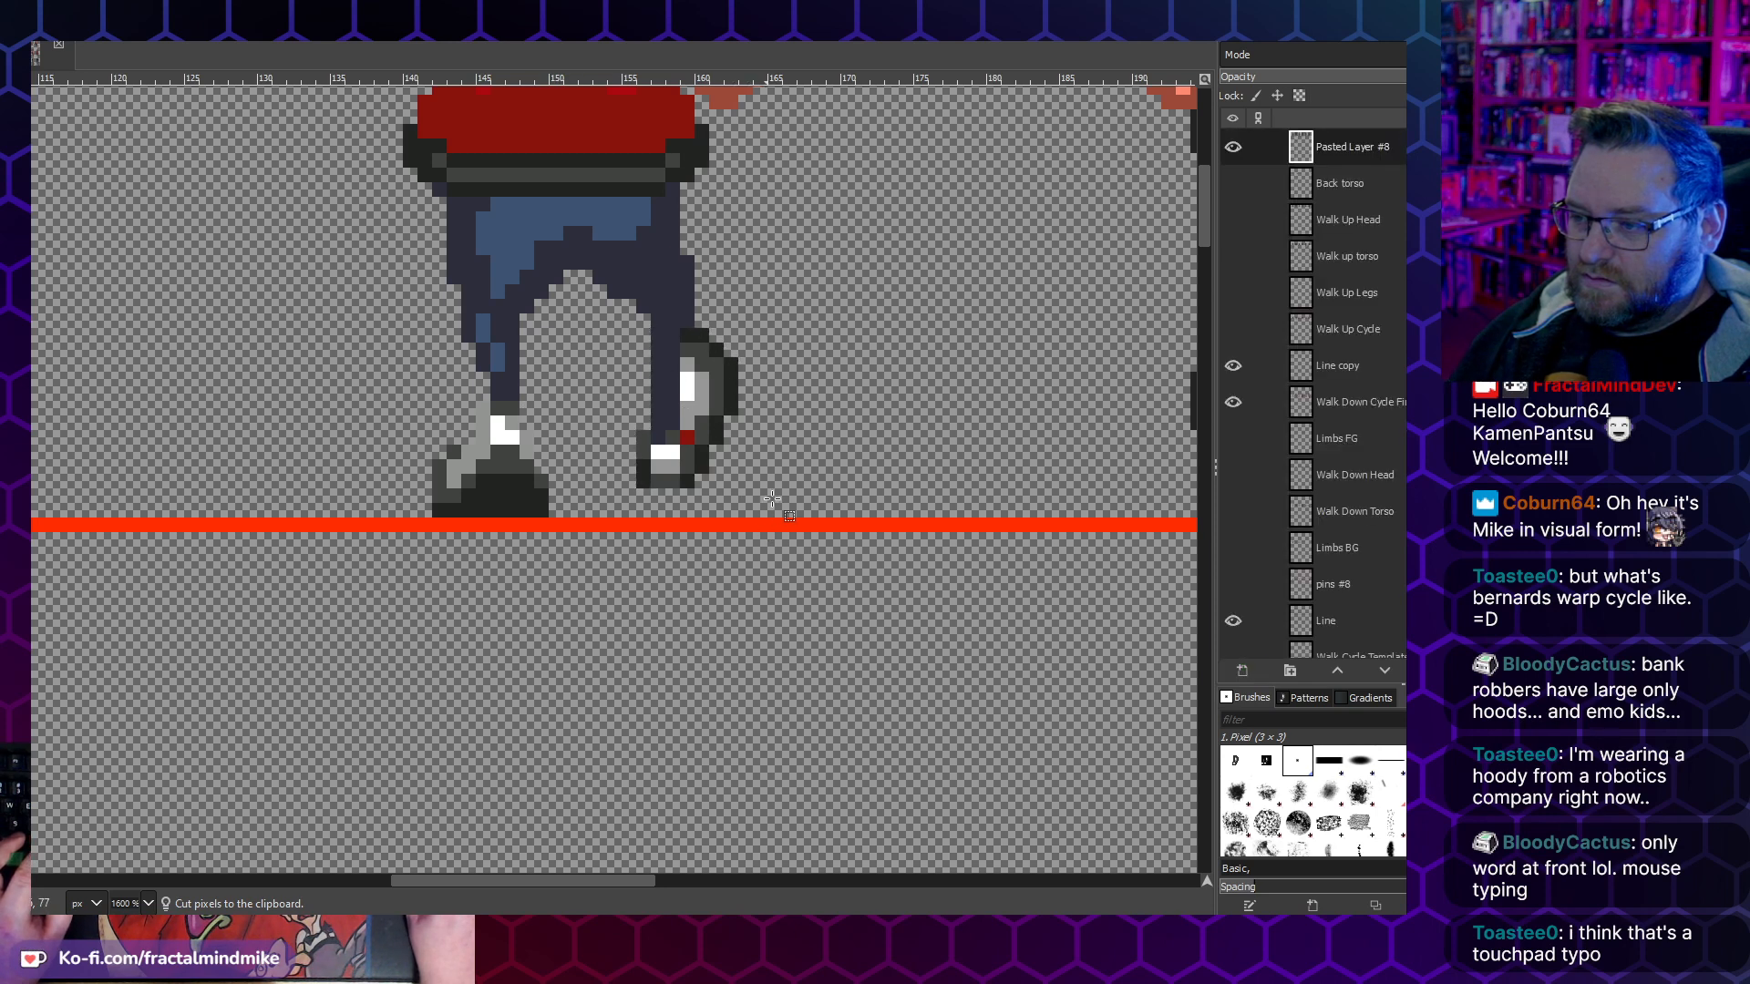
# - Shift the lower part of the third frame's raised shoe and ankle another pixel left and anchor it
pyautogui.moveTo(765, 487); pyautogui.dragTo(622, 384)
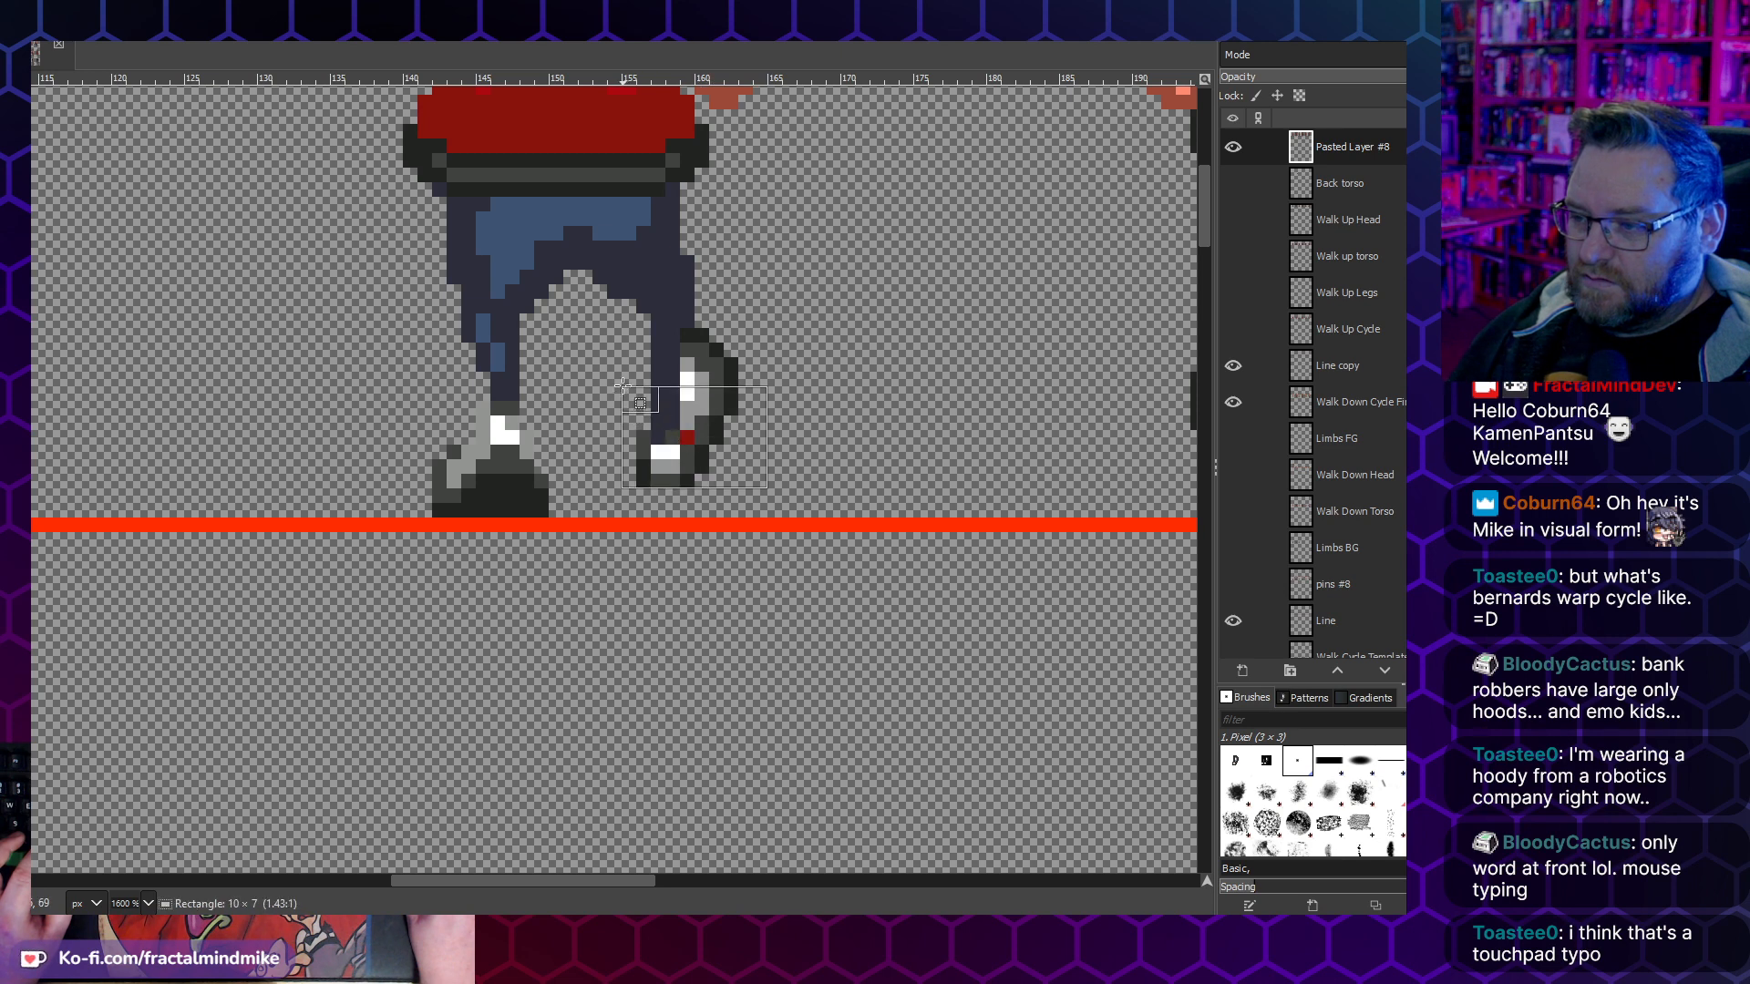
pyautogui.hotkey('ctrl', 'x')
pyautogui.hotkey('ctrl', 'v')
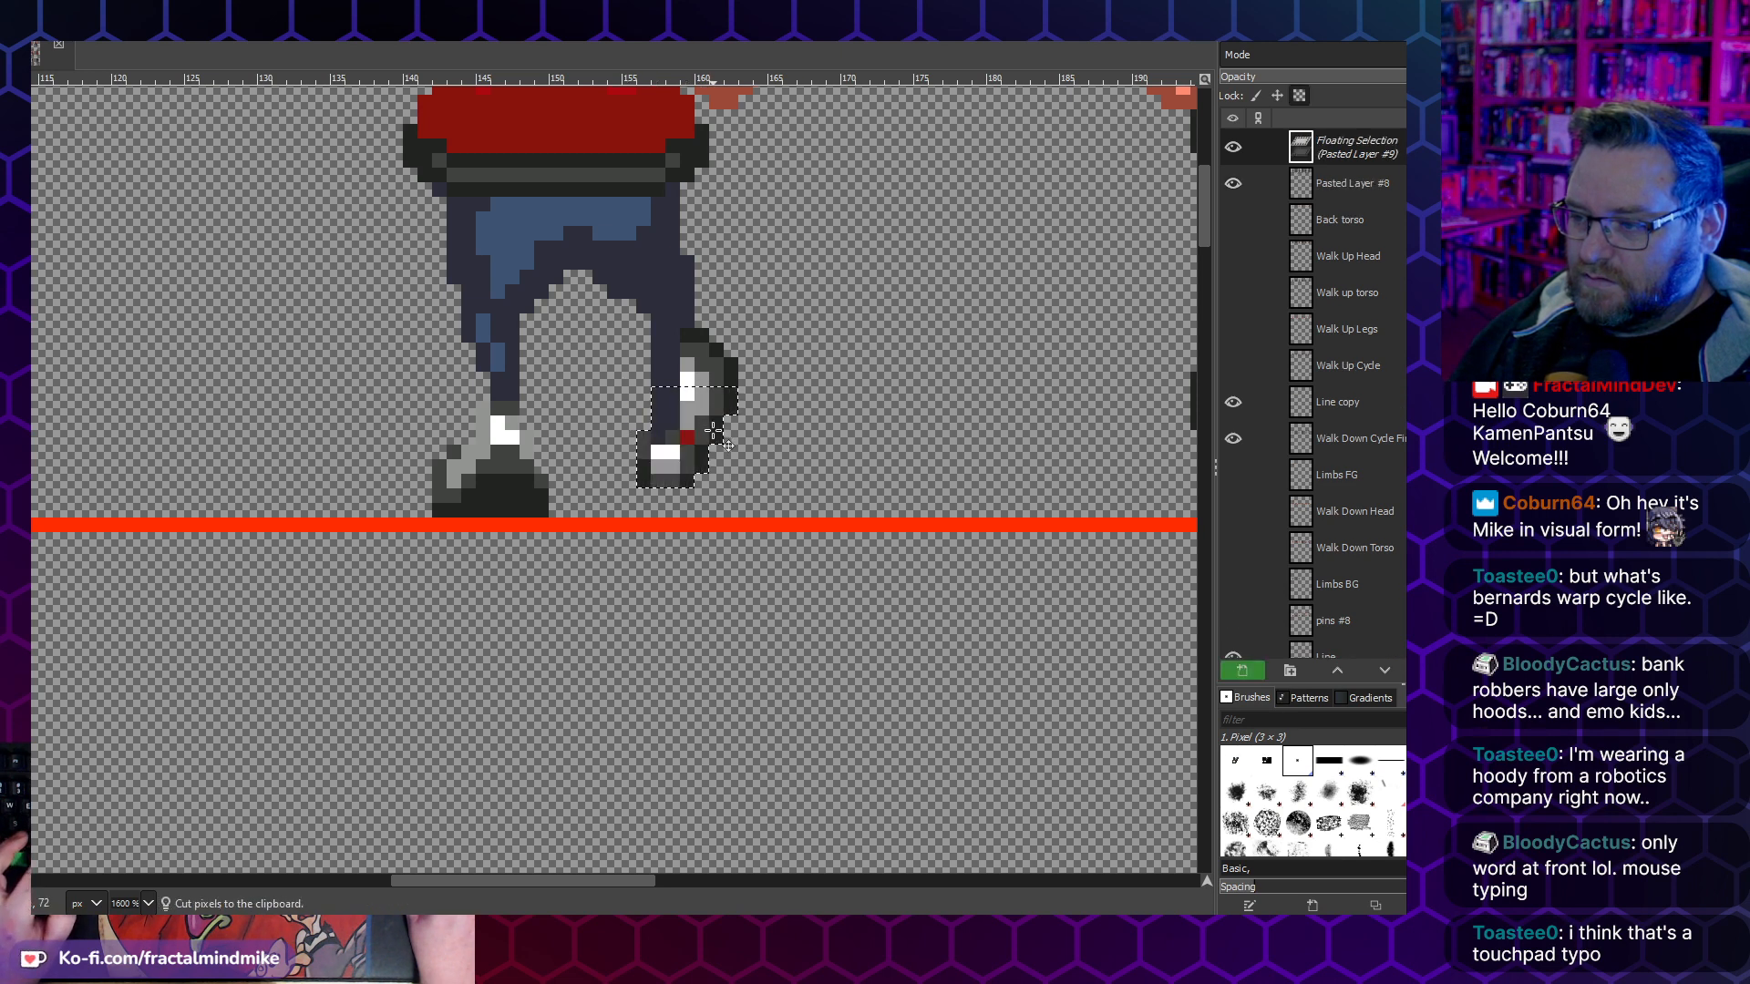
pyautogui.press('Left')
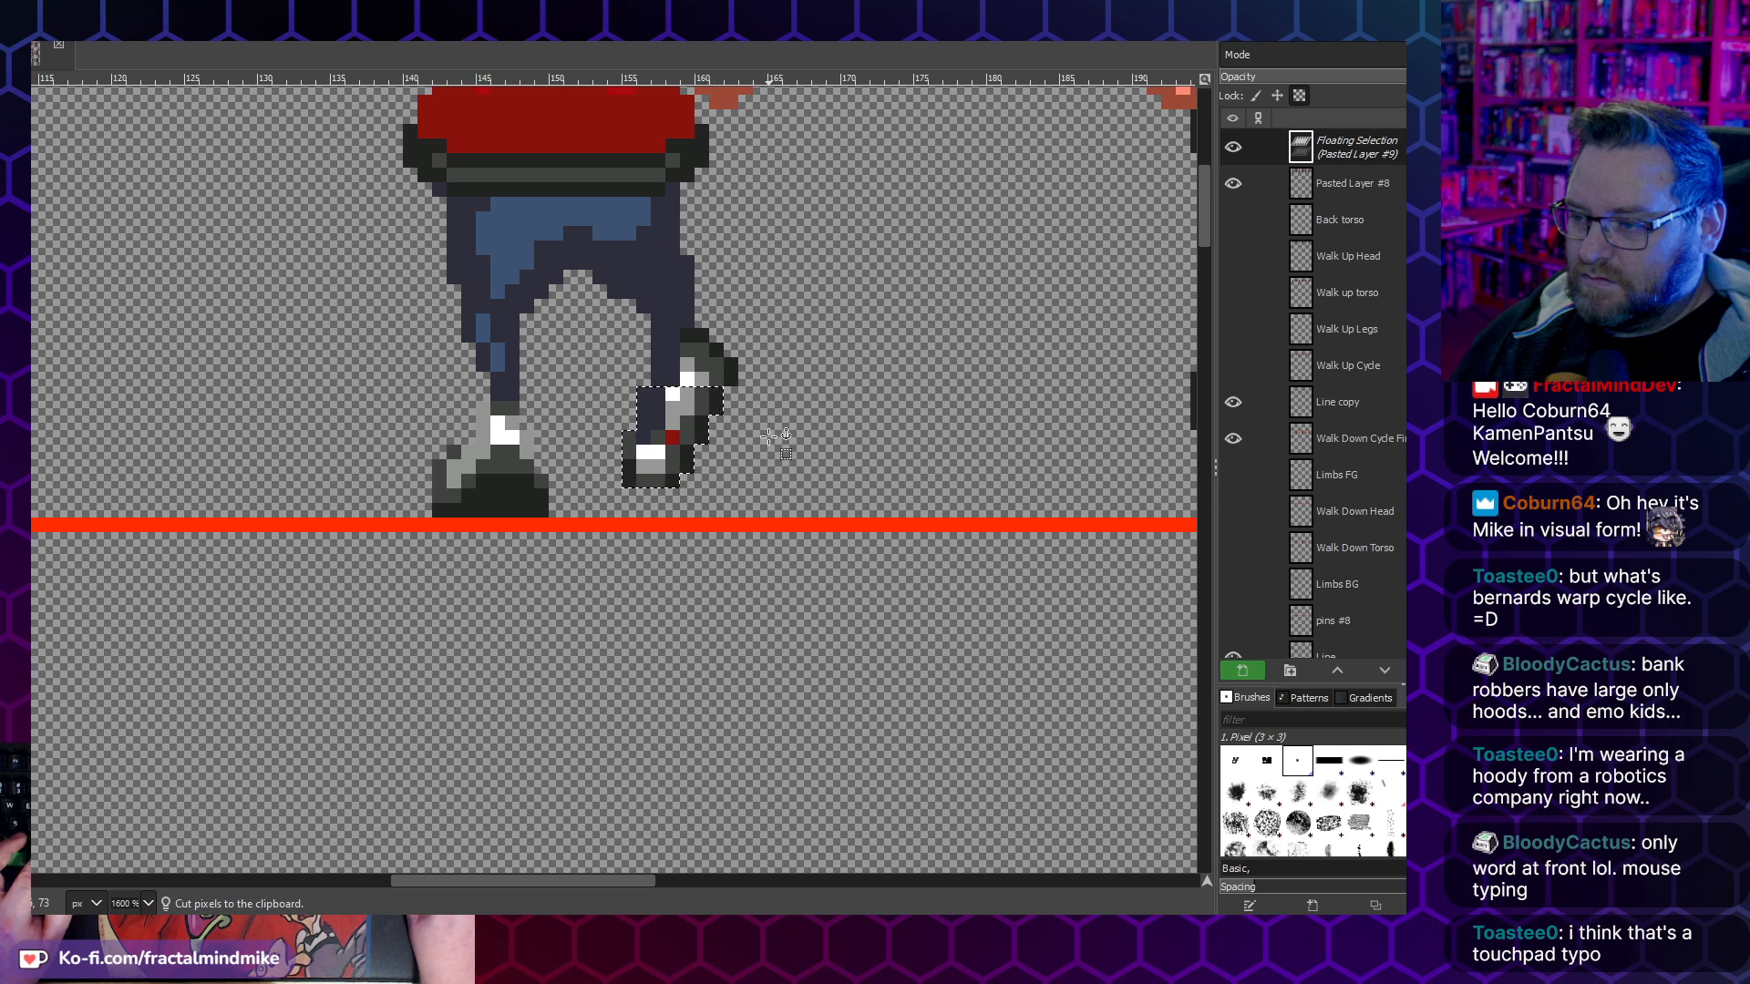
pyautogui.click(771, 435)
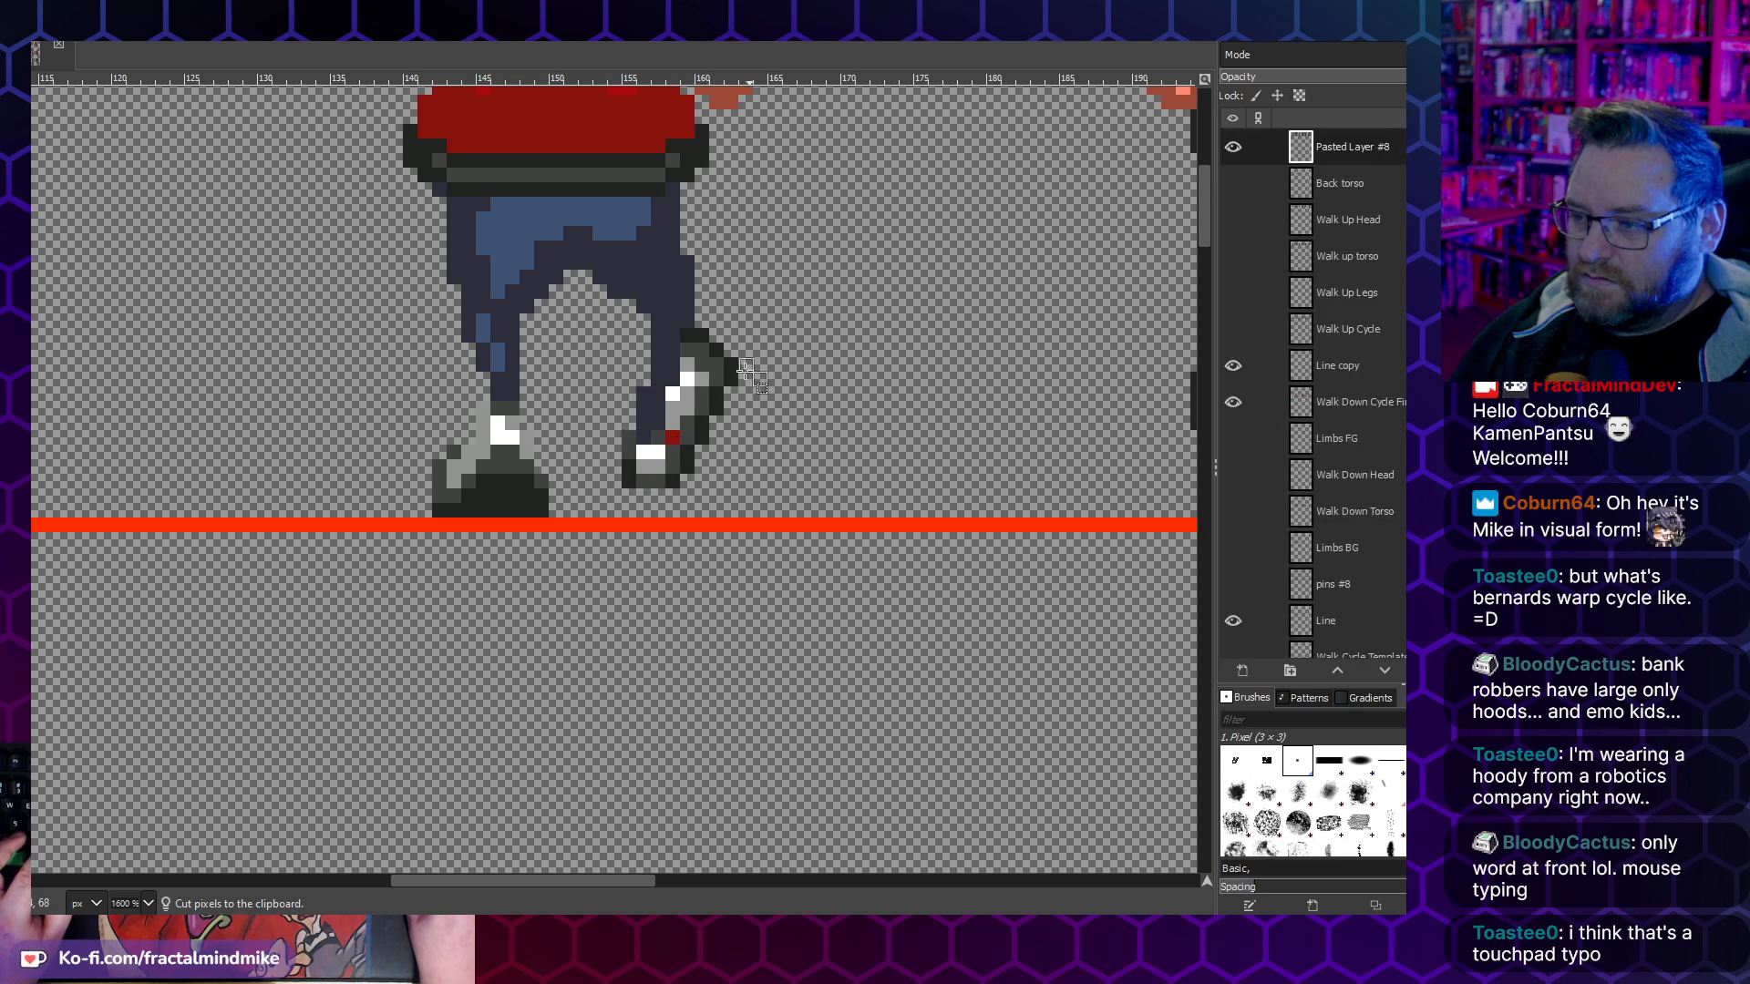
# - Move the upper tip of the third frame's raised shoe 1 pixel left and 1 pixel down, then anchor it
pyautogui.moveTo(708, 334); pyautogui.dragTo(695, 330)
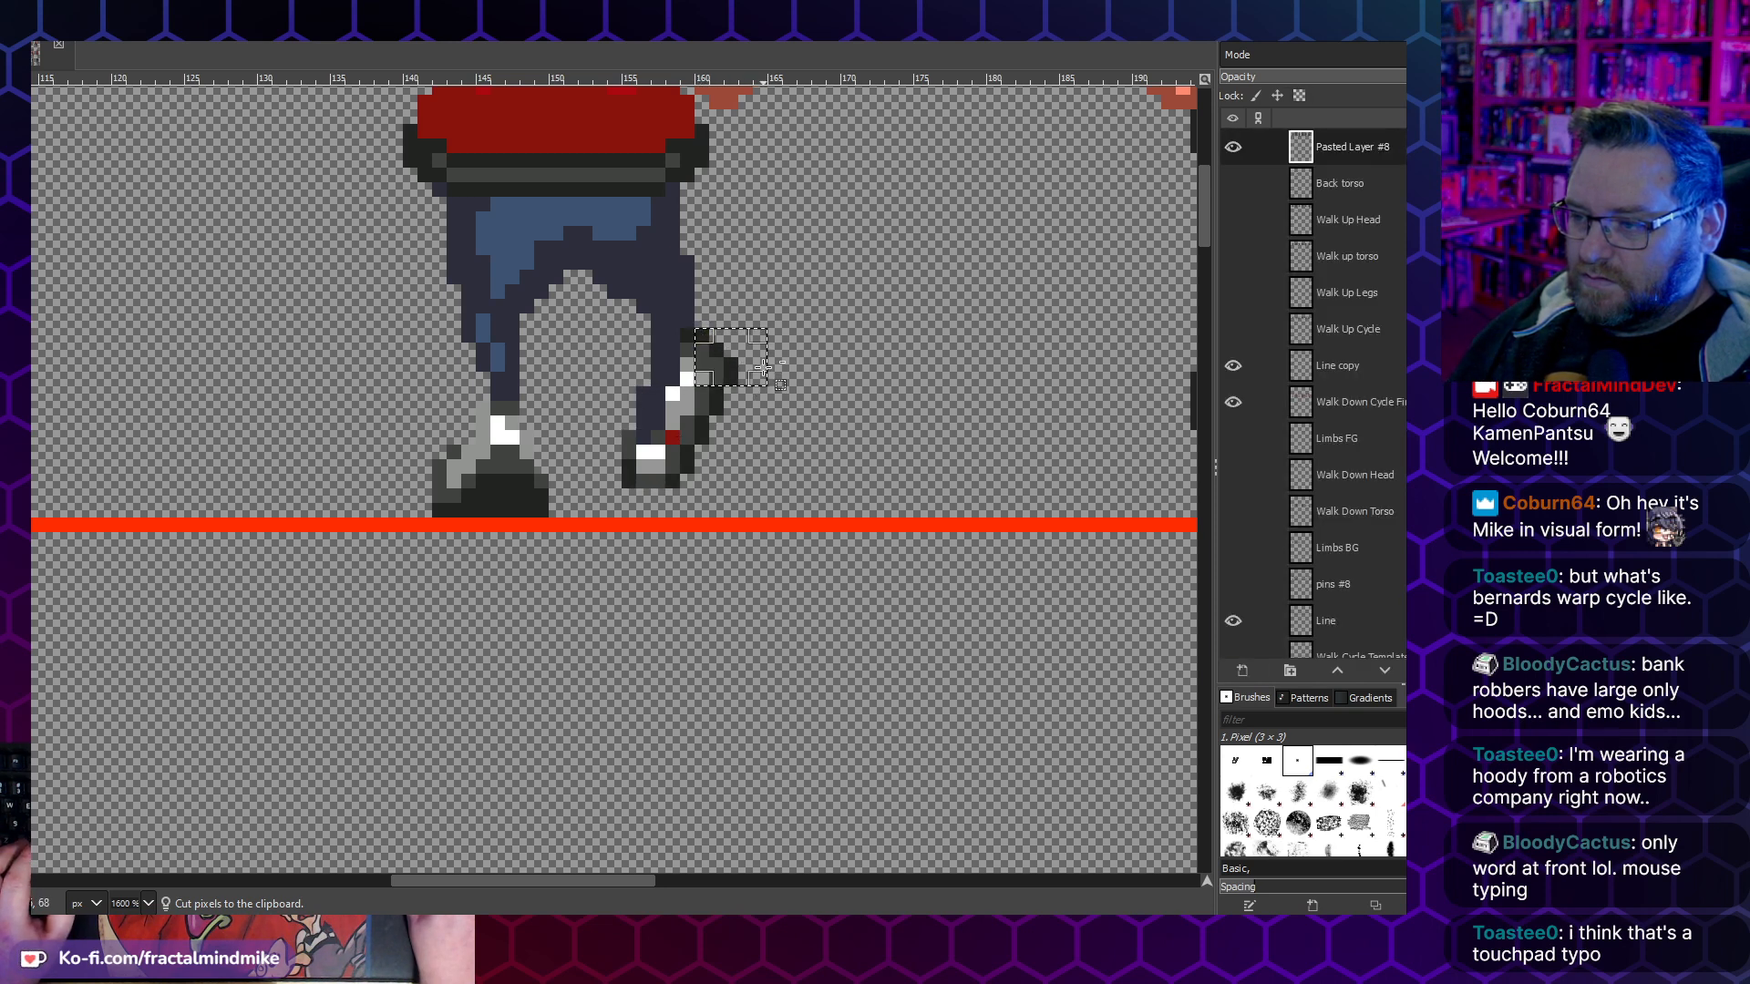
pyautogui.hotkey('ctrl', 'v')
pyautogui.moveTo(717, 365); pyautogui.dragTo(710, 379)
pyautogui.click(782, 360)
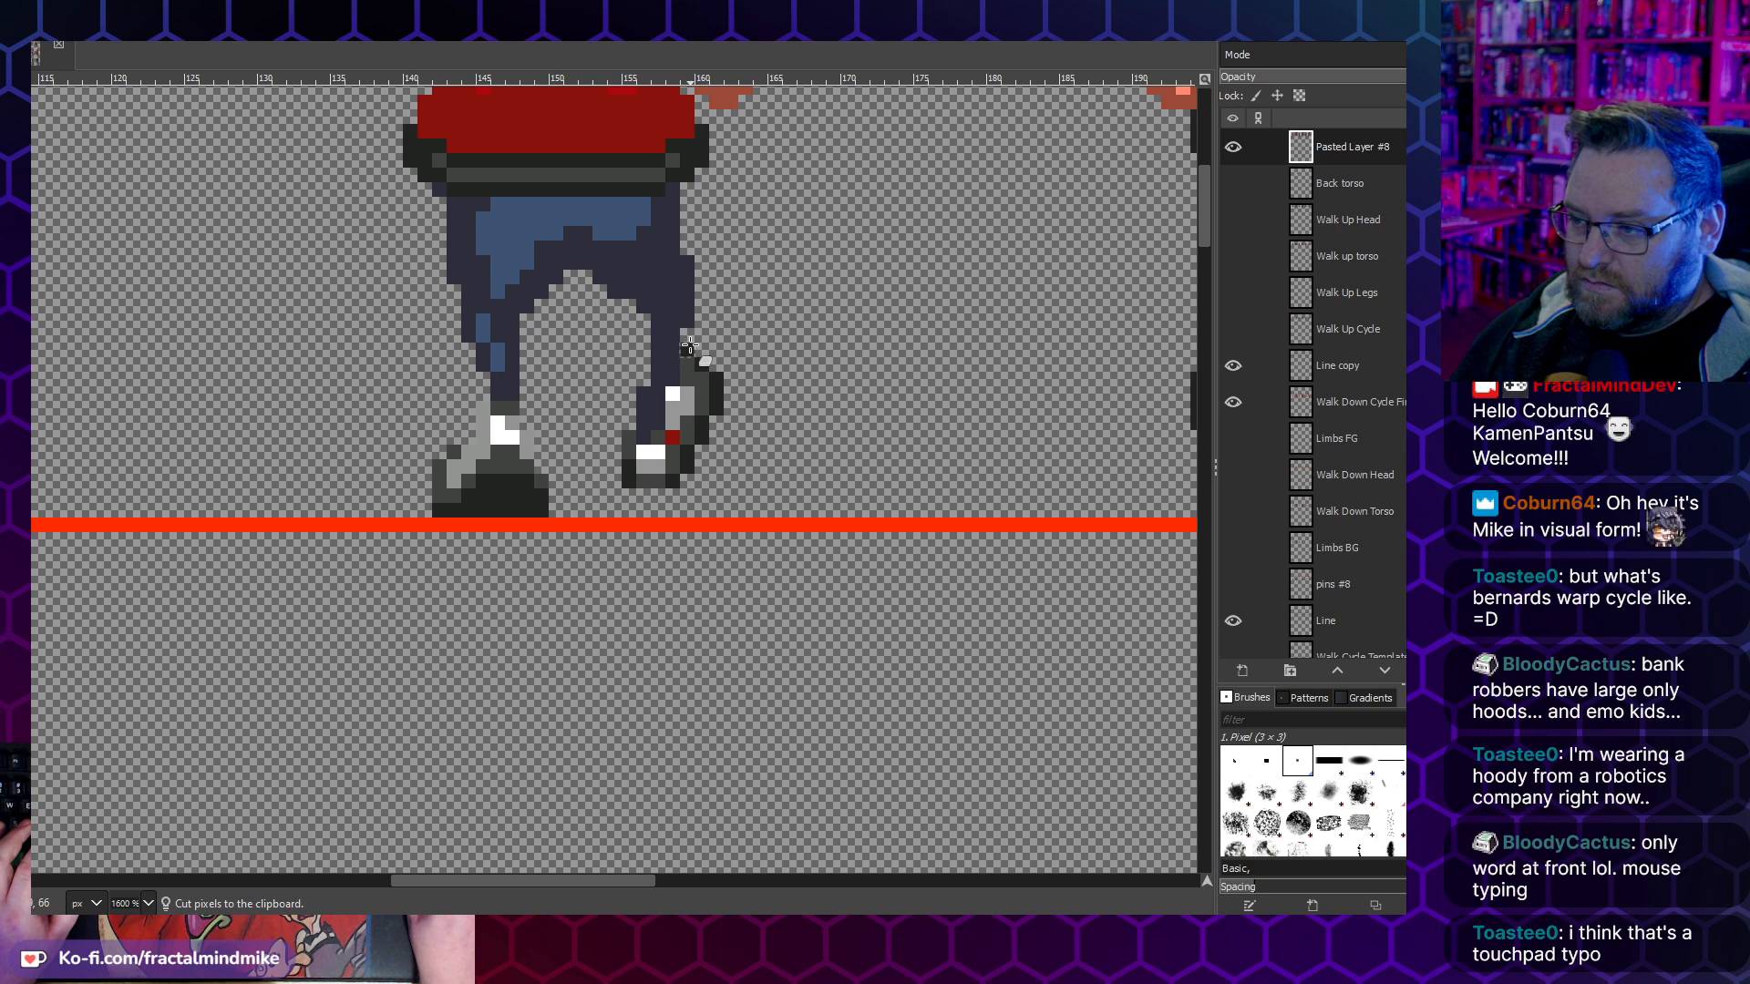
# - Move the bottom 7 × 2 pixel strip of the third frame's raised shoe up 1 pixel and anchor it
pyautogui.scroll(-5, 690, 346)
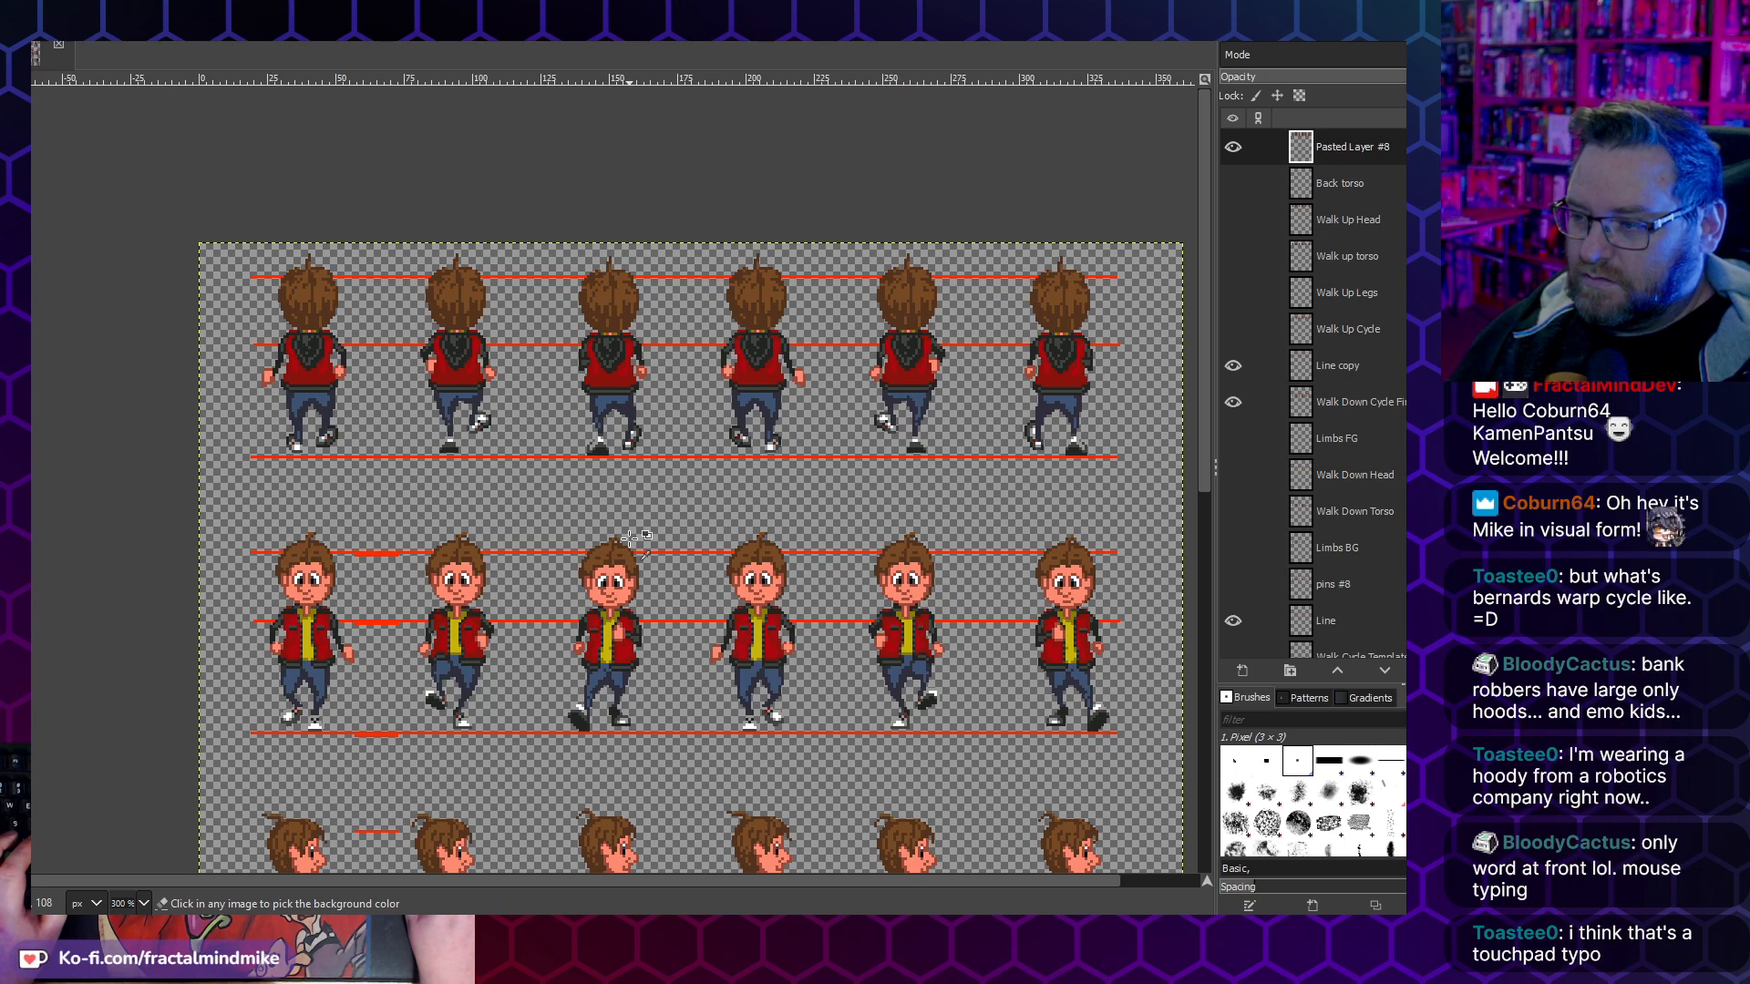
pyautogui.scroll(3, 641, 443)
pyautogui.scroll(-2, 642, 443)
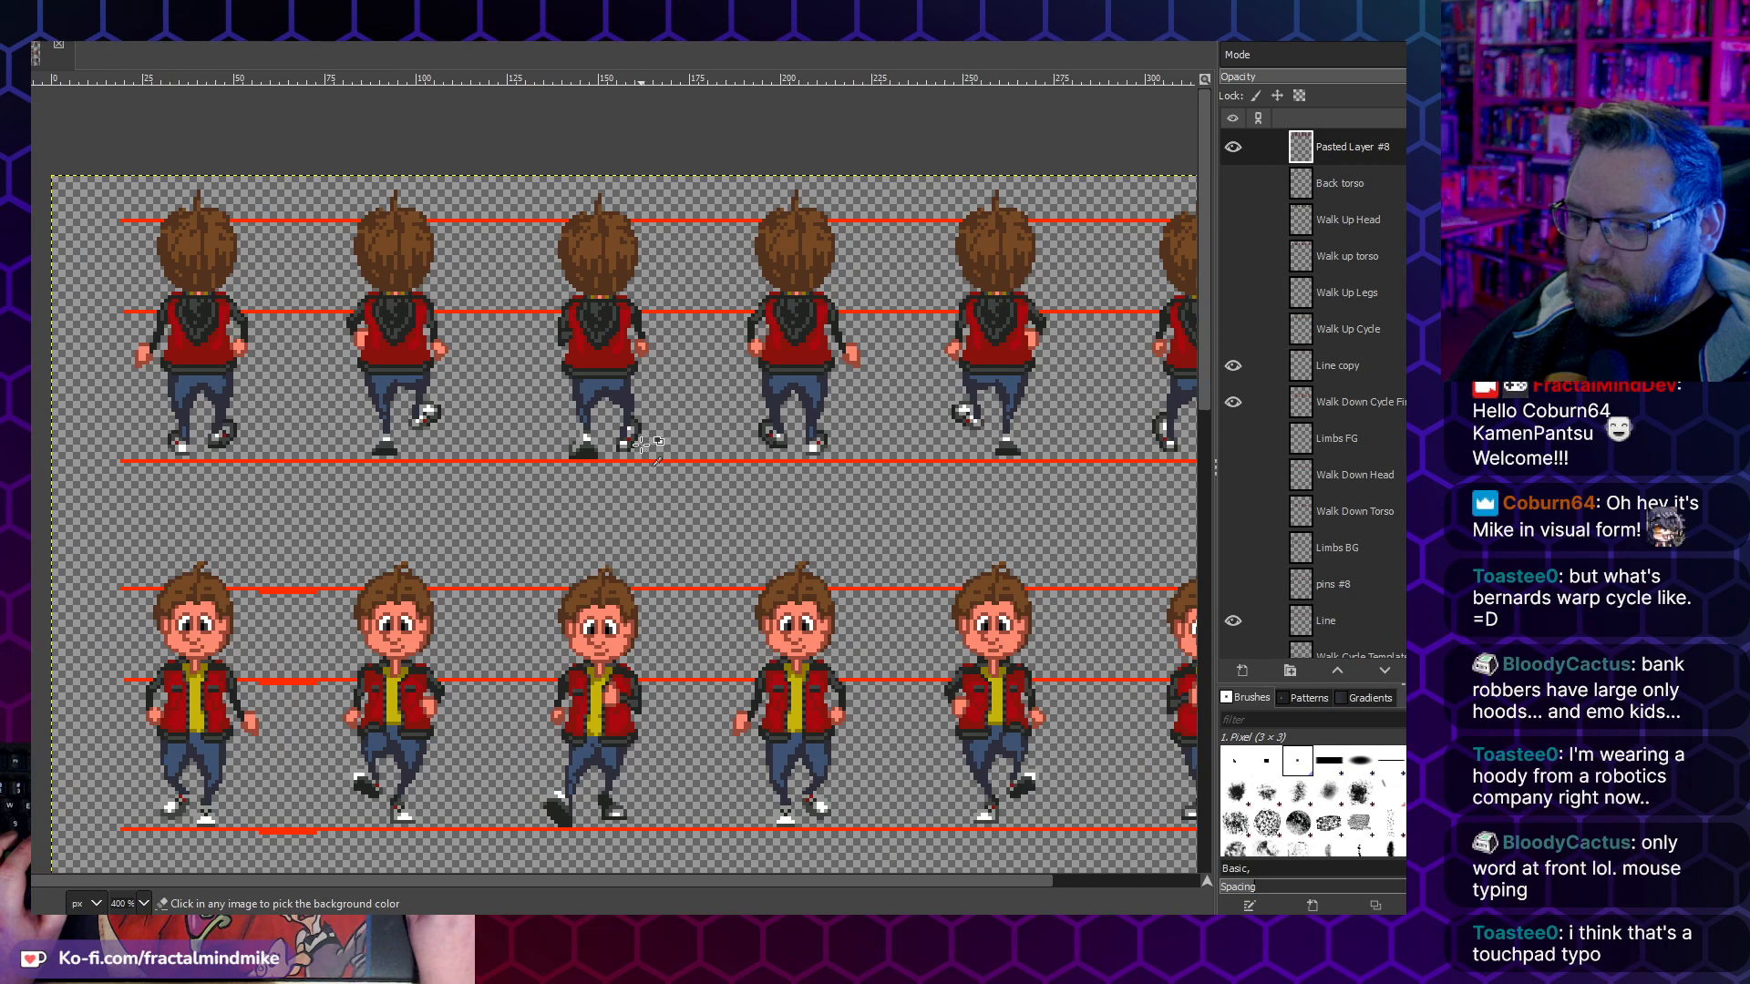
pyautogui.scroll(3, 641, 443)
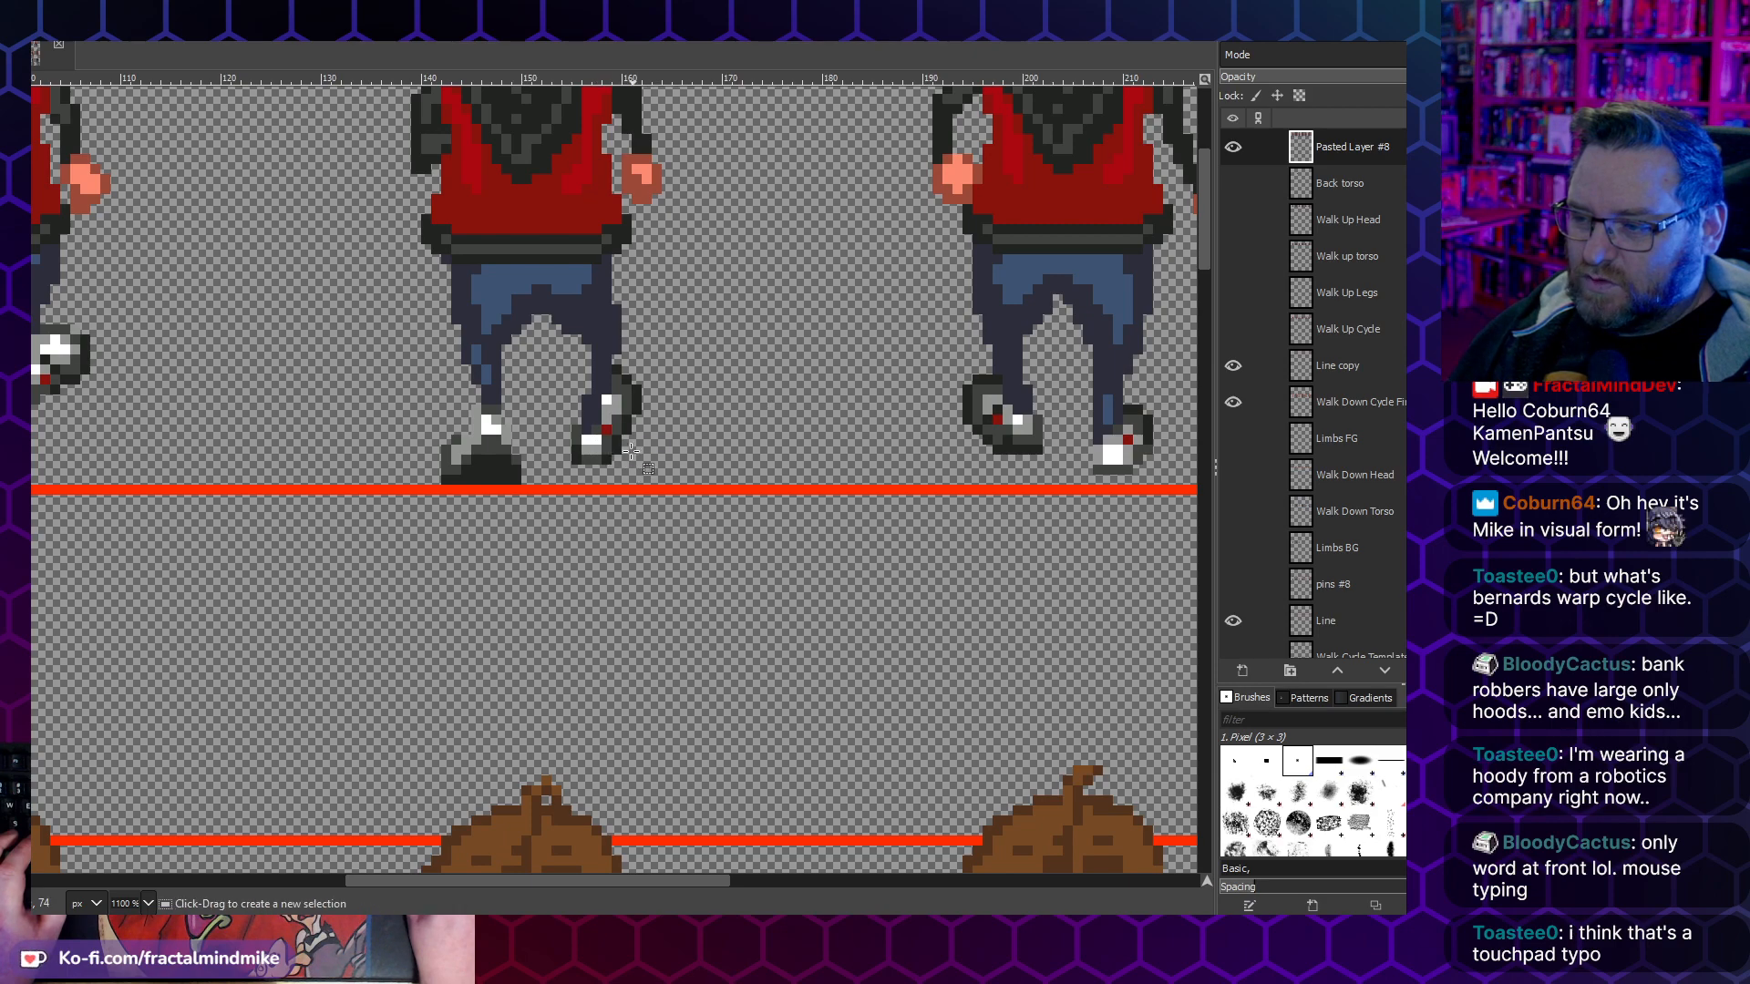
pyautogui.moveTo(632, 464); pyautogui.dragTo(572, 436)
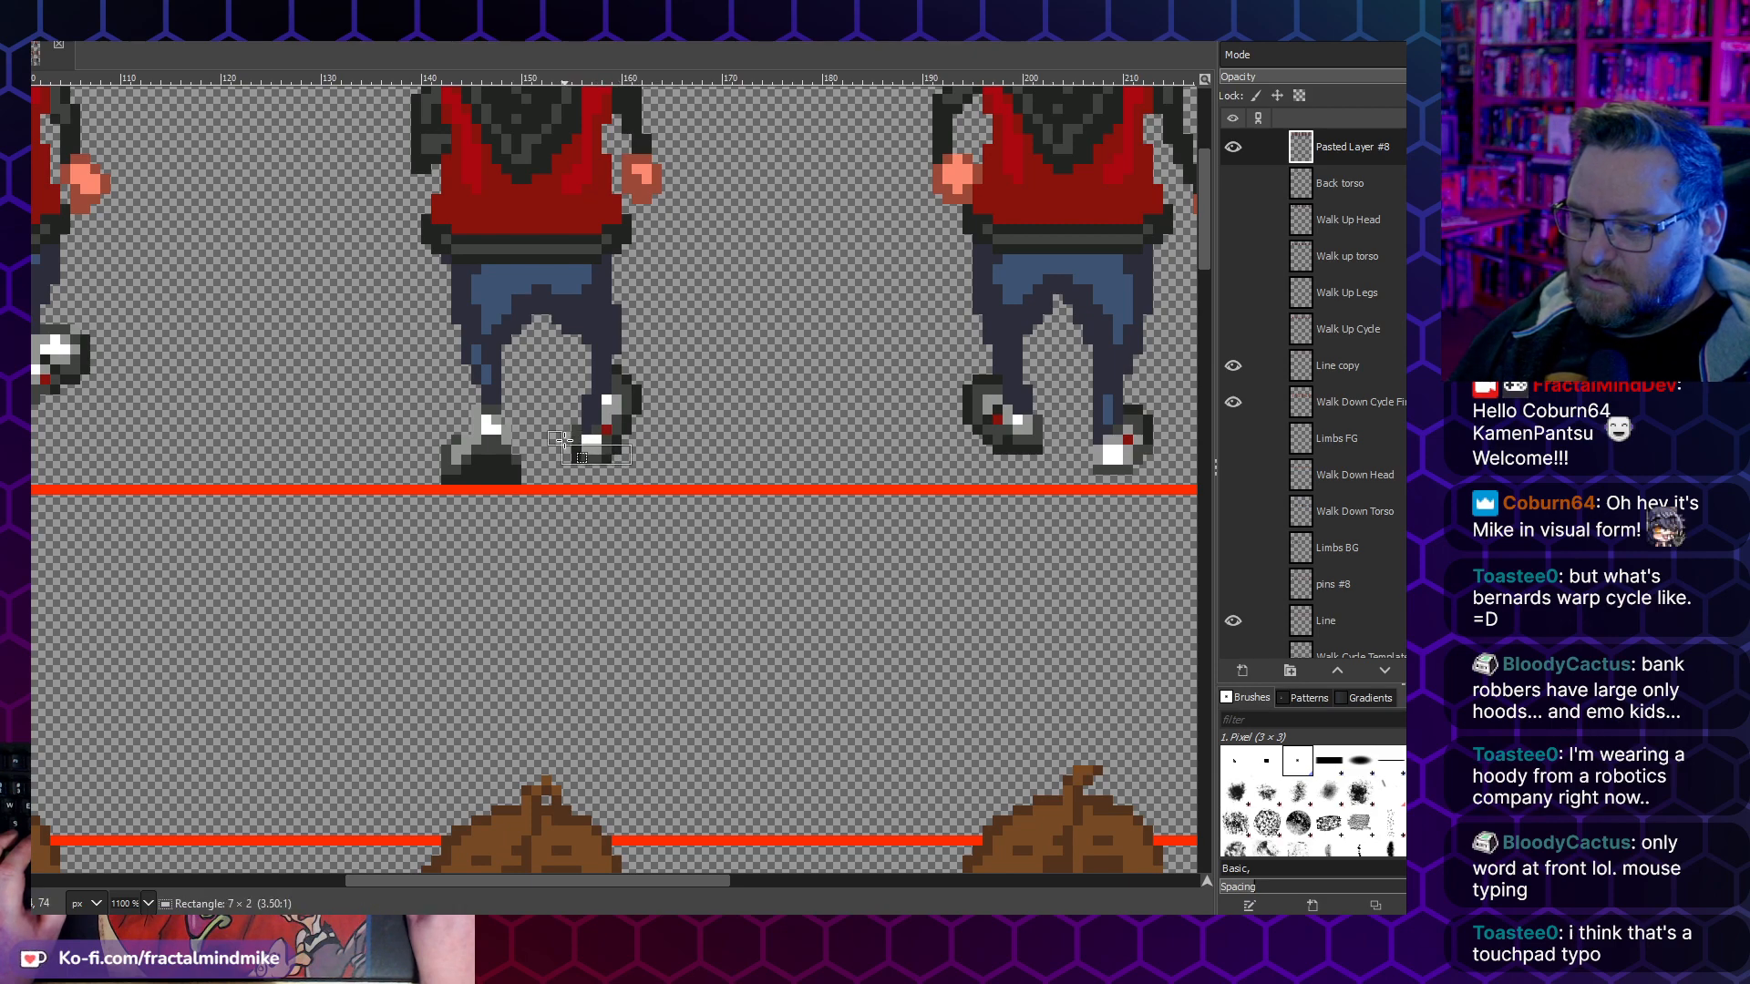
pyautogui.hotkey('ctrl', 'x')
pyautogui.hotkey('ctrl', 'v')
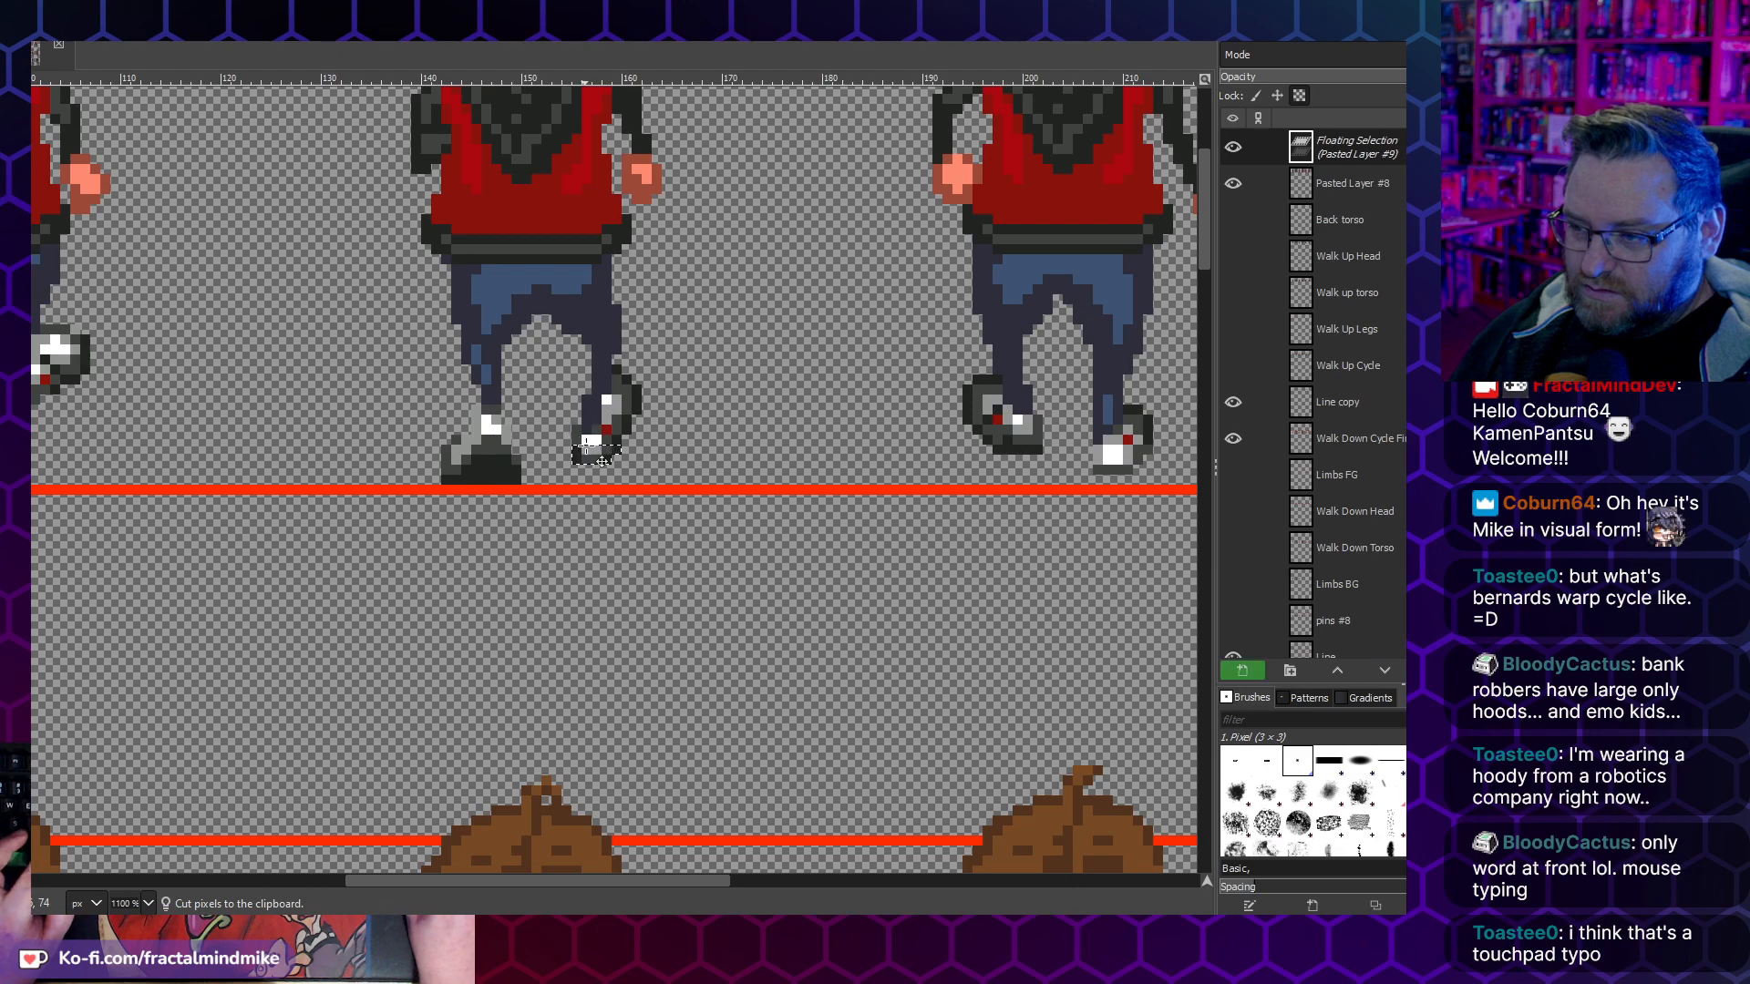
pyautogui.hotkey('ctrl', 'h')
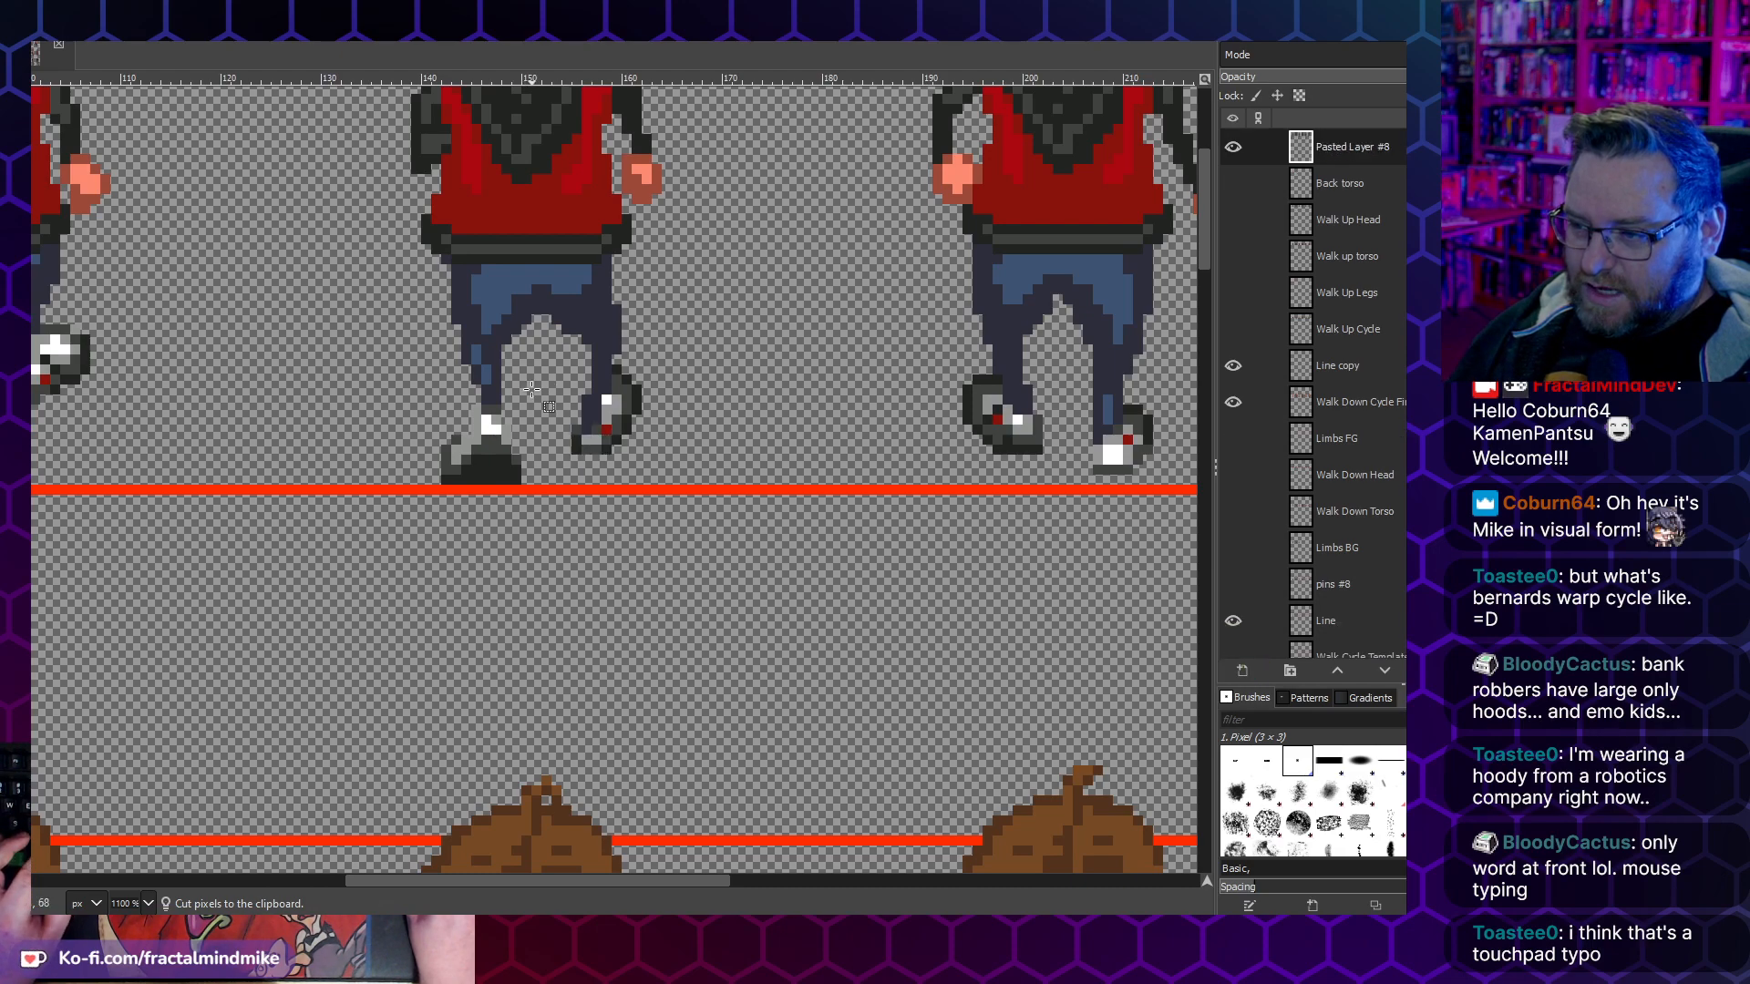
# - Retouch the third walk-up frame's raised shoe with the Pencil, adding grey shading inside its dark outline
pyautogui.press('2')
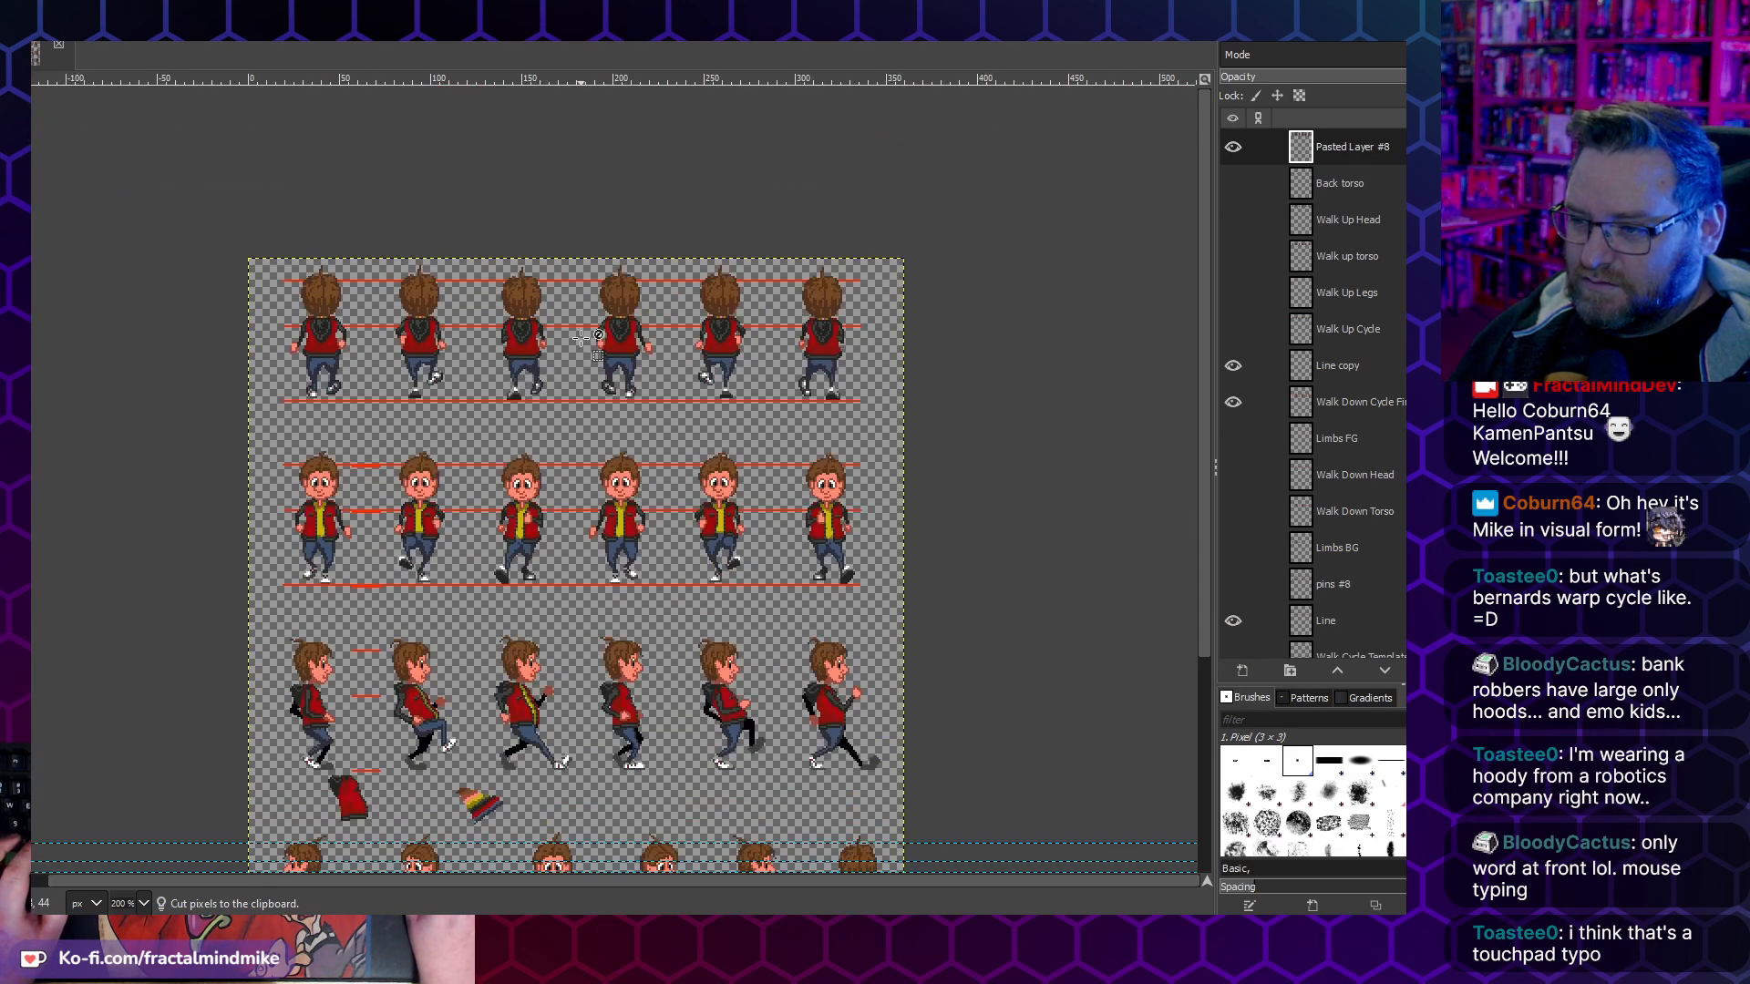
pyautogui.press('4')
pyautogui.press('5')
pyautogui.moveTo(433, 493); pyautogui.dragTo(757, 471)
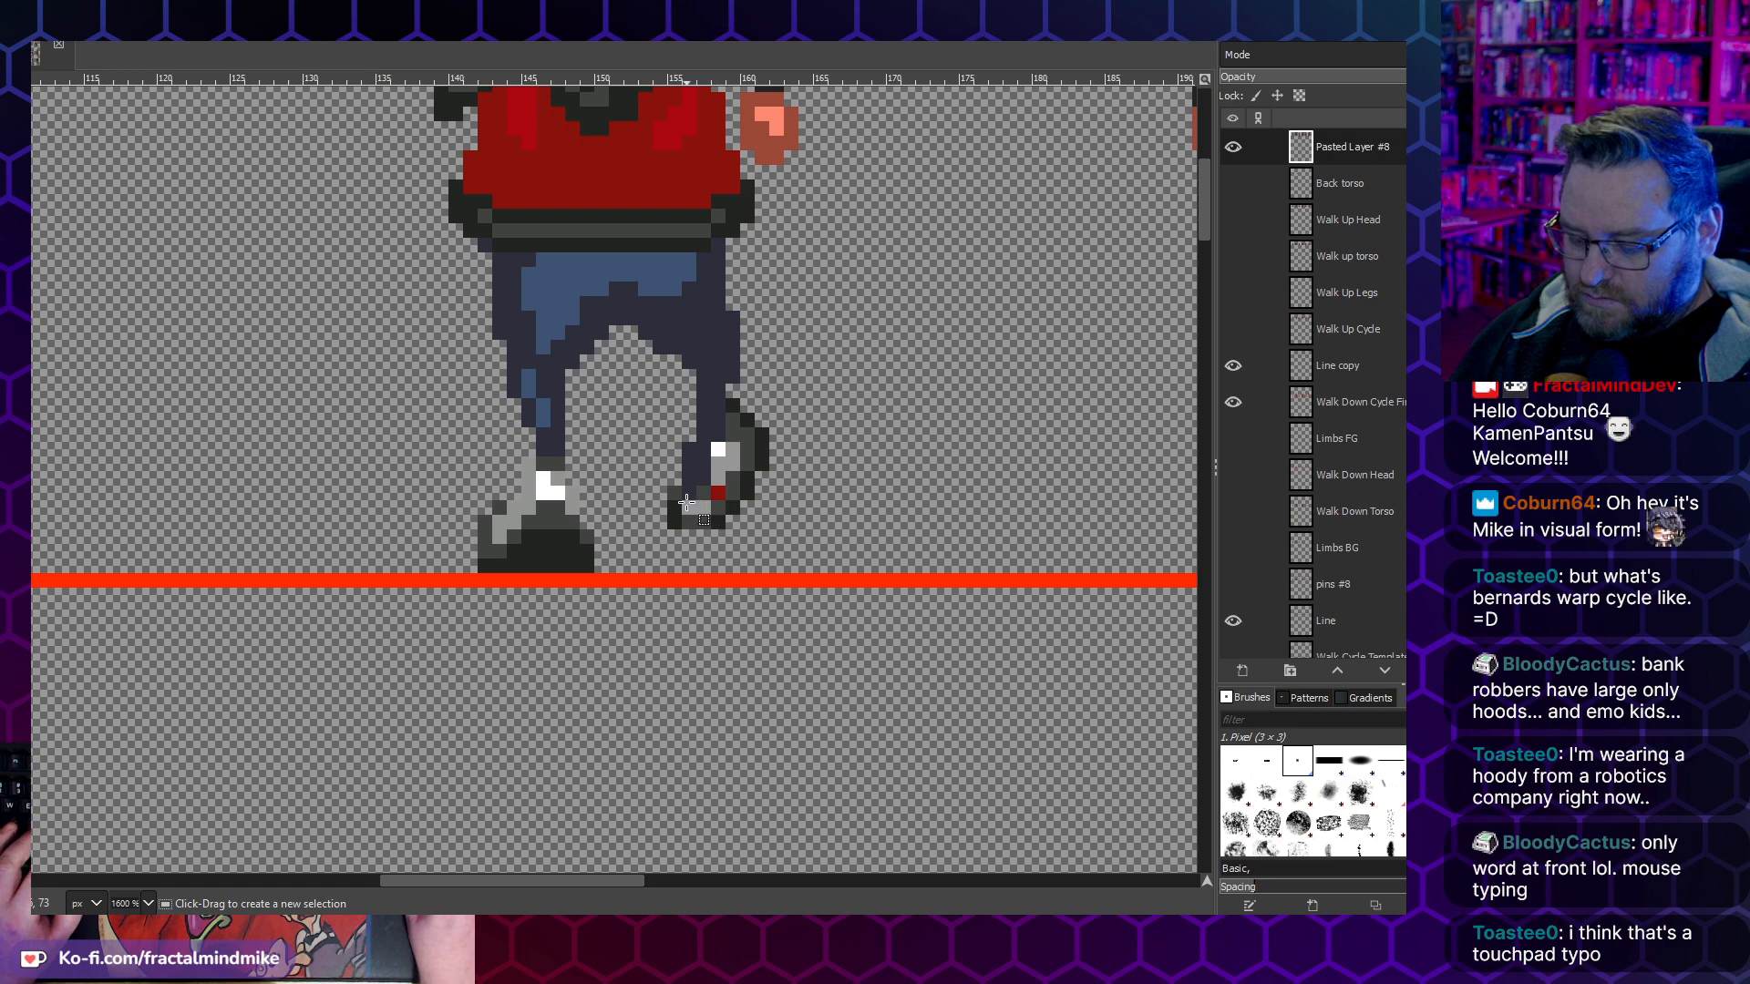
pyautogui.press('n')
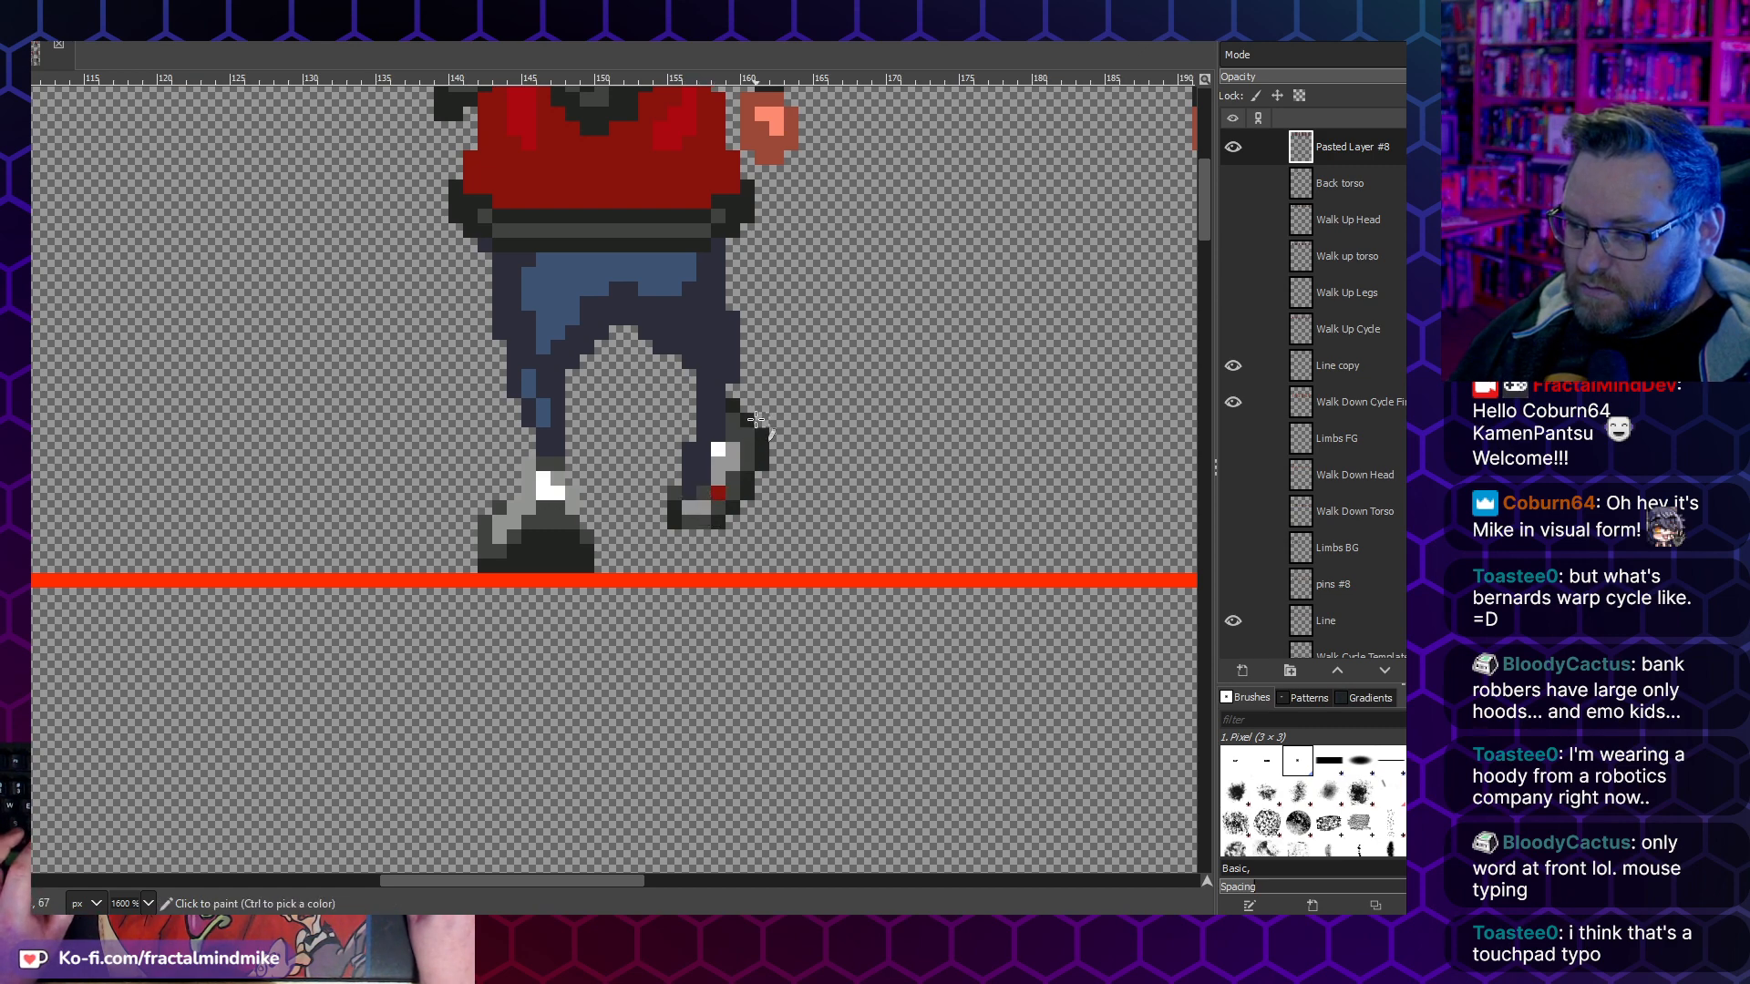
pyautogui.click(747, 420)
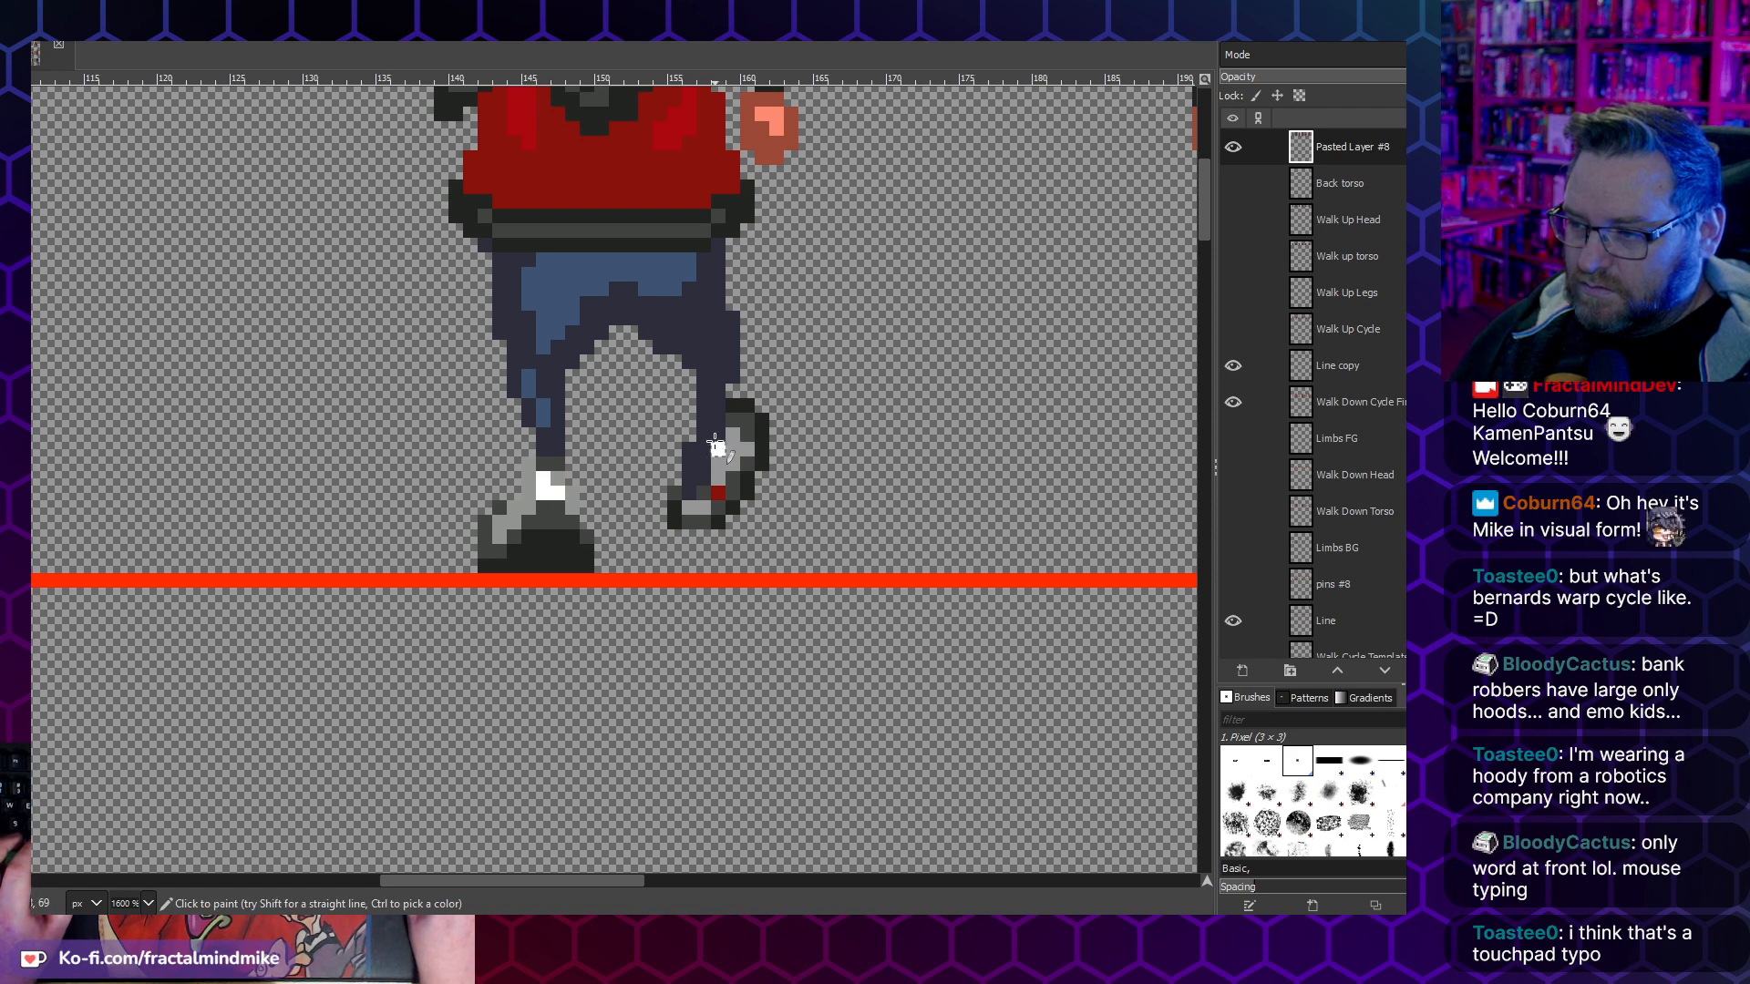
pyautogui.scroll(-3, 716, 447)
pyautogui.scroll(3, 713, 446)
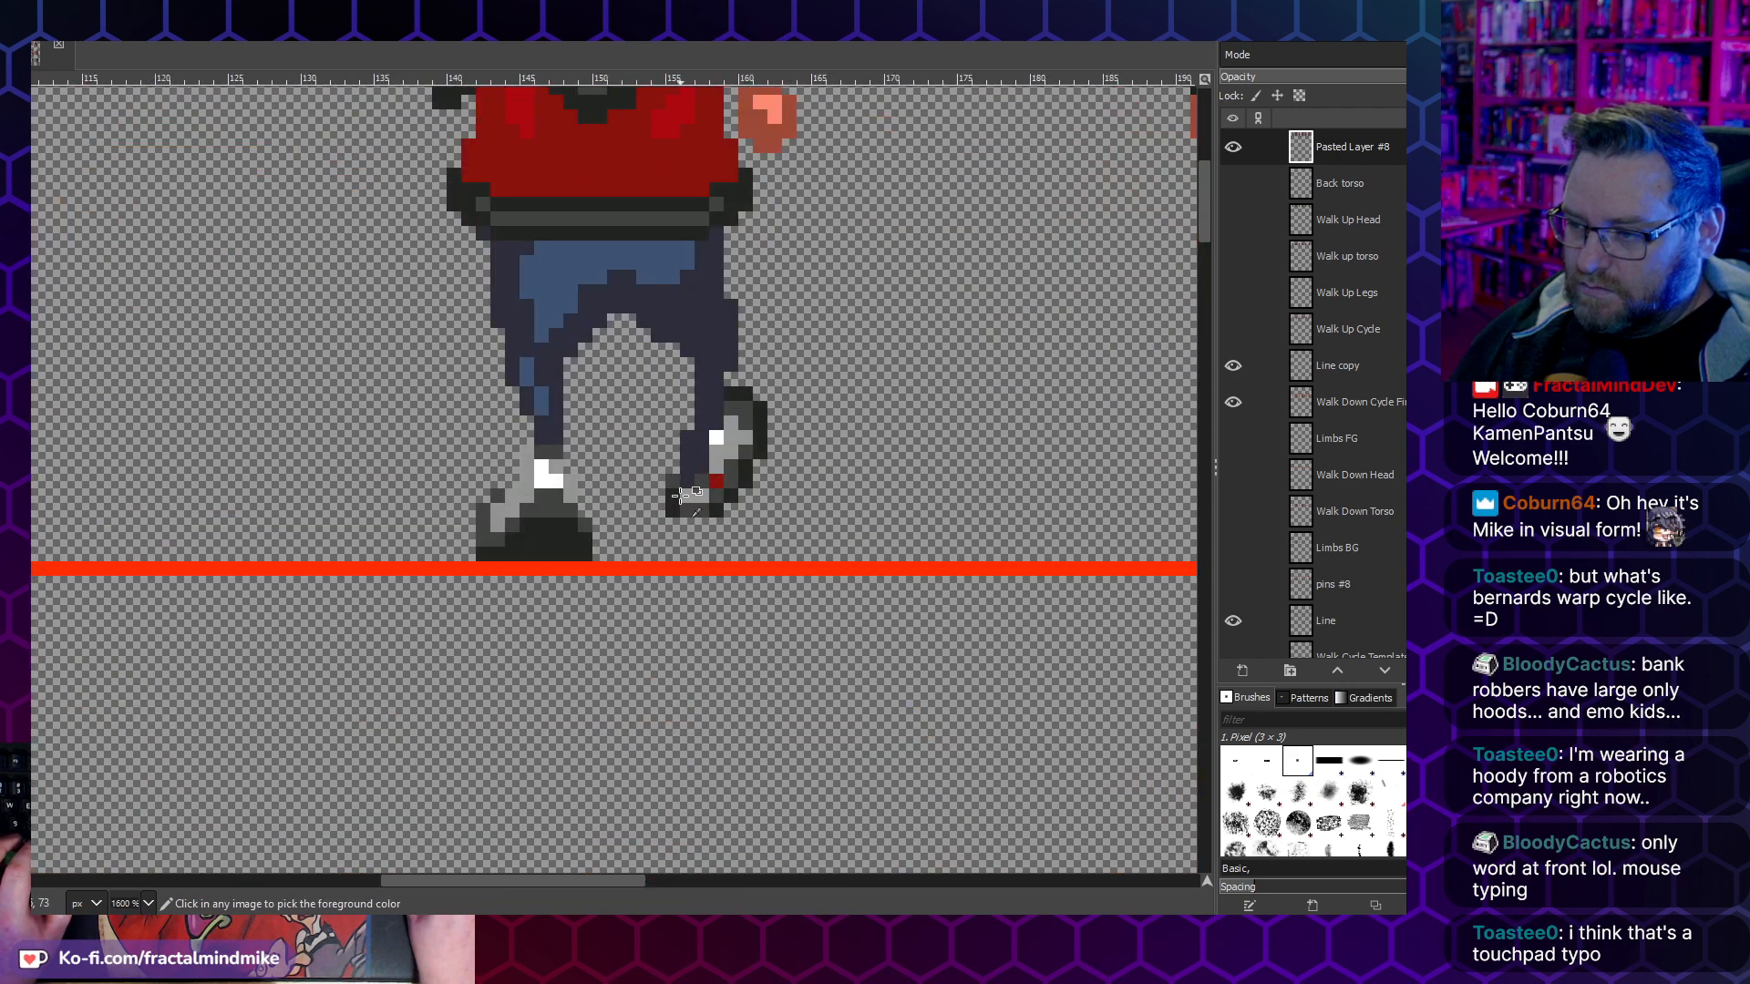
pyautogui.scroll(-3, 589, 496)
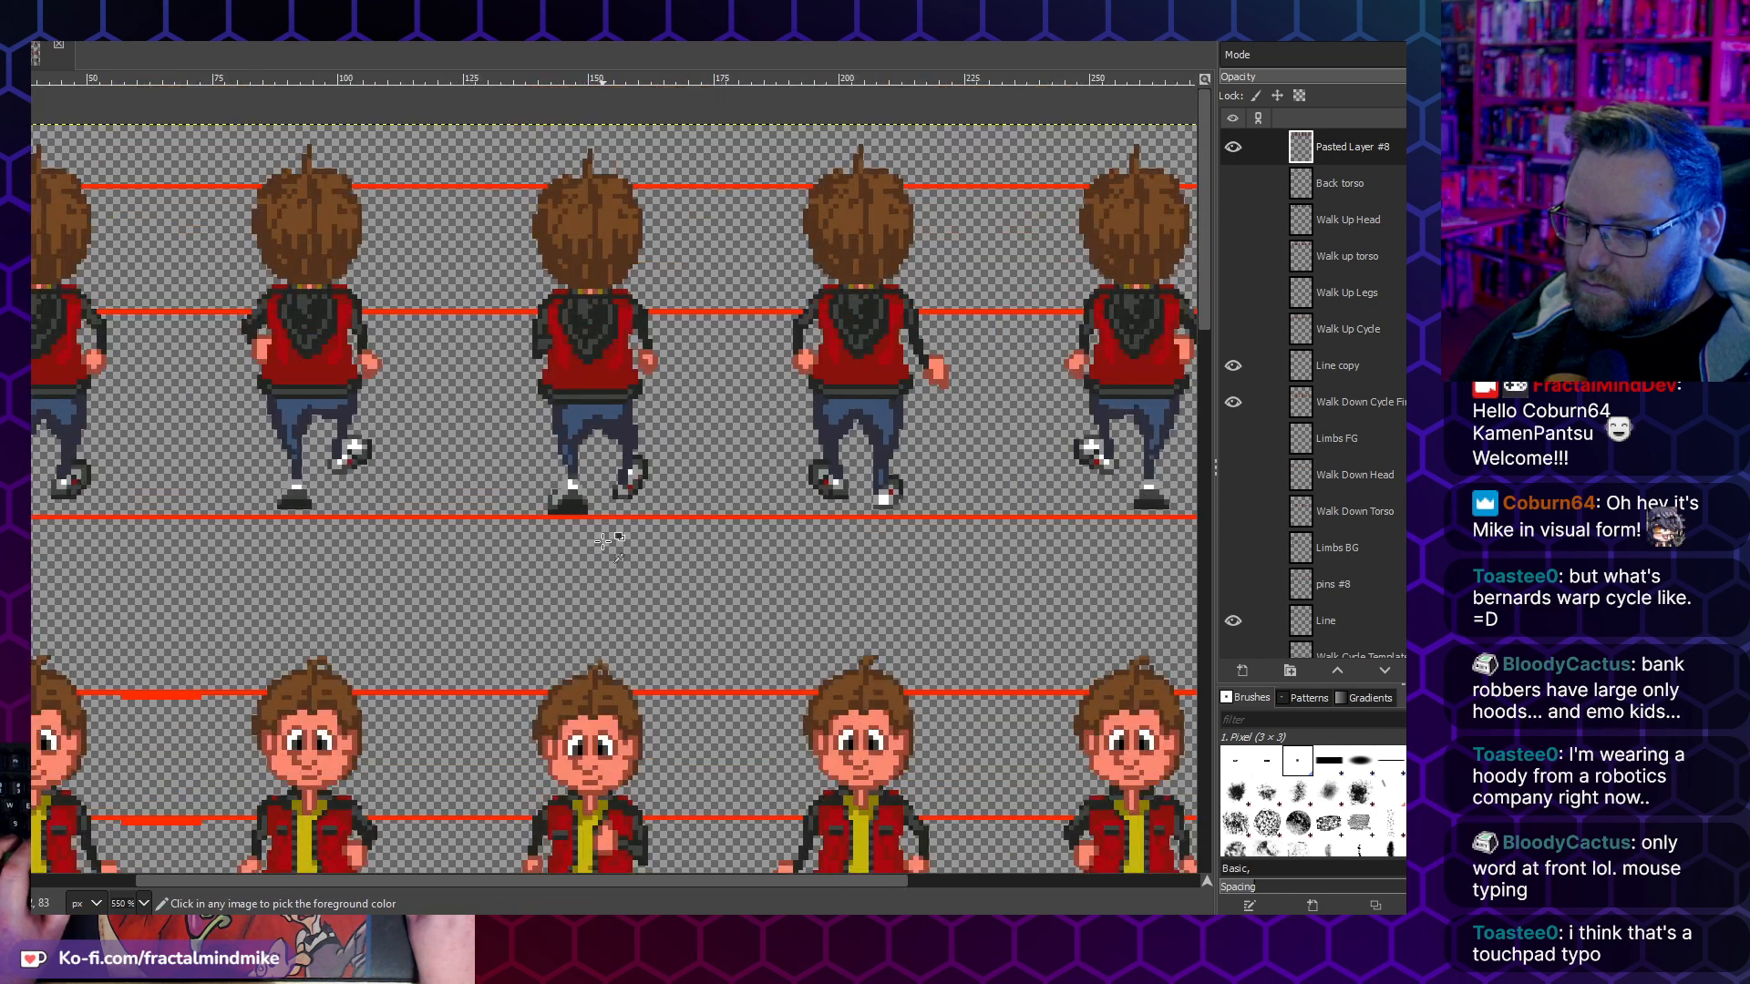
pyautogui.scroll(4, 631, 492)
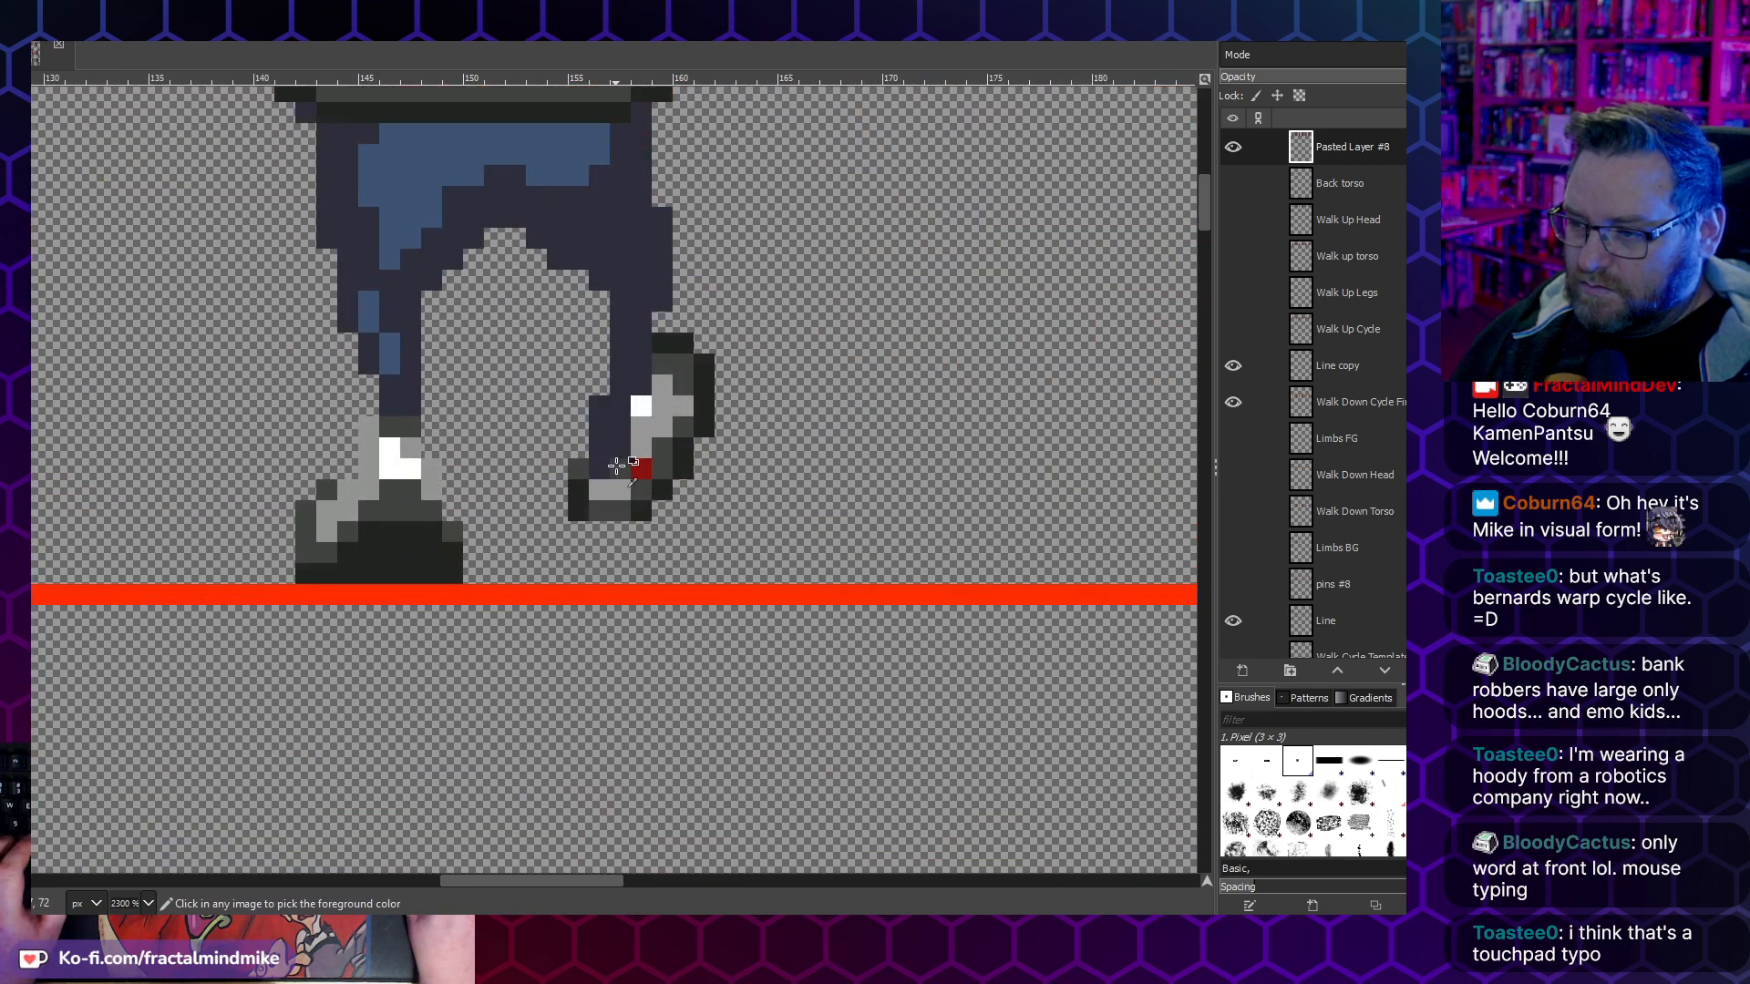
pyautogui.scroll(-5, 630, 493)
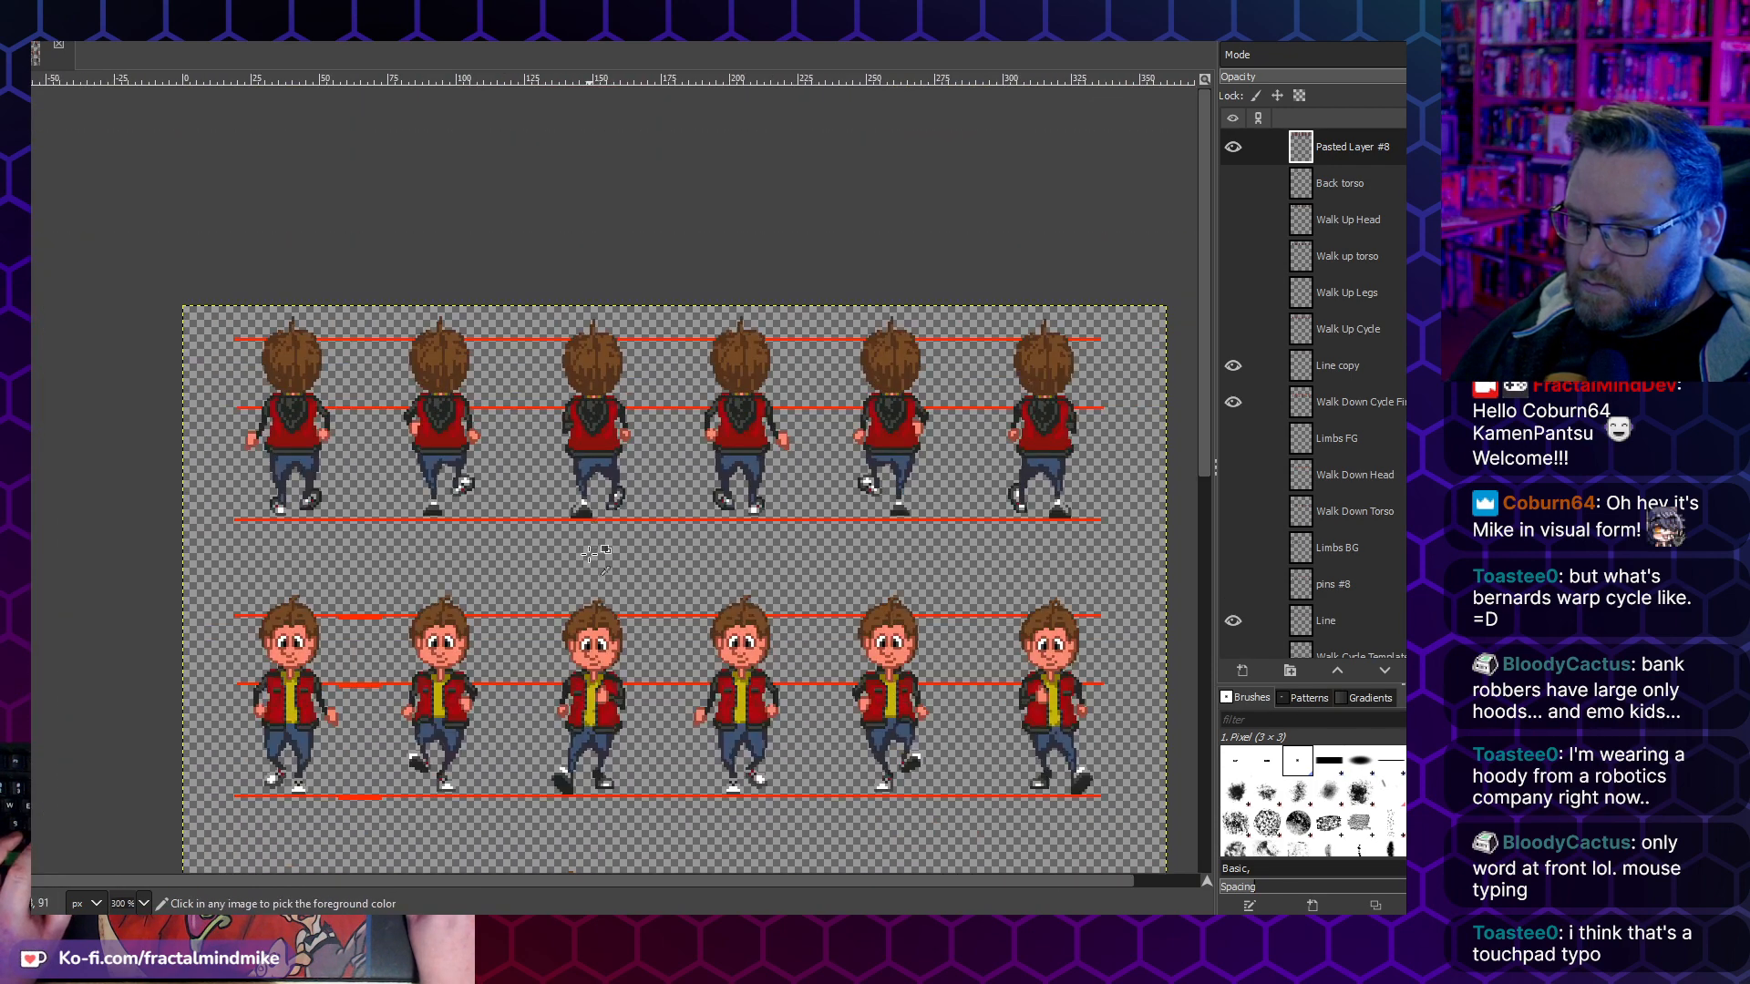
# - Pencil a few dark outline pixels along the lower edge of the third walk-up frame's raised shoe
pyautogui.scroll(5, 592, 522)
pyautogui.keyDown('ctrl'); pyautogui.click(717, 444); pyautogui.keyUp('ctrl')
pyautogui.moveTo(687, 446); pyautogui.dragTo(706, 444)
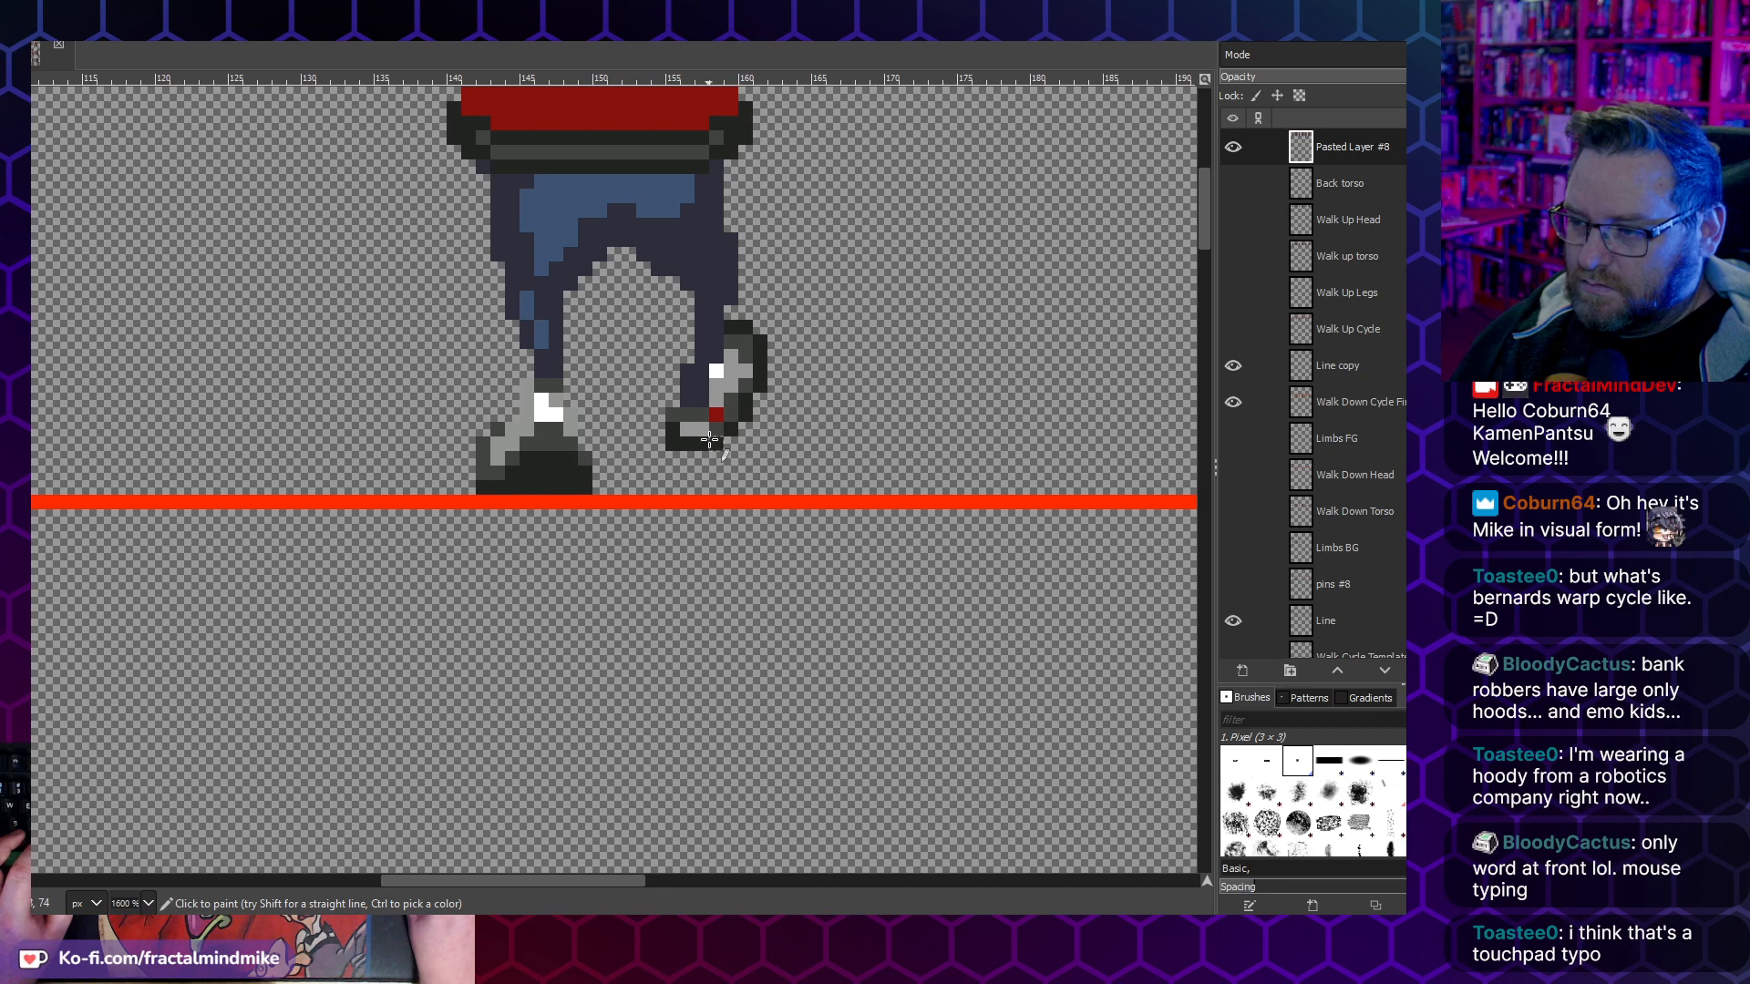
pyautogui.keyDown('ctrl'); pyautogui.click(729, 427); pyautogui.keyUp('ctrl')
pyautogui.scroll(-5, 672, 535)
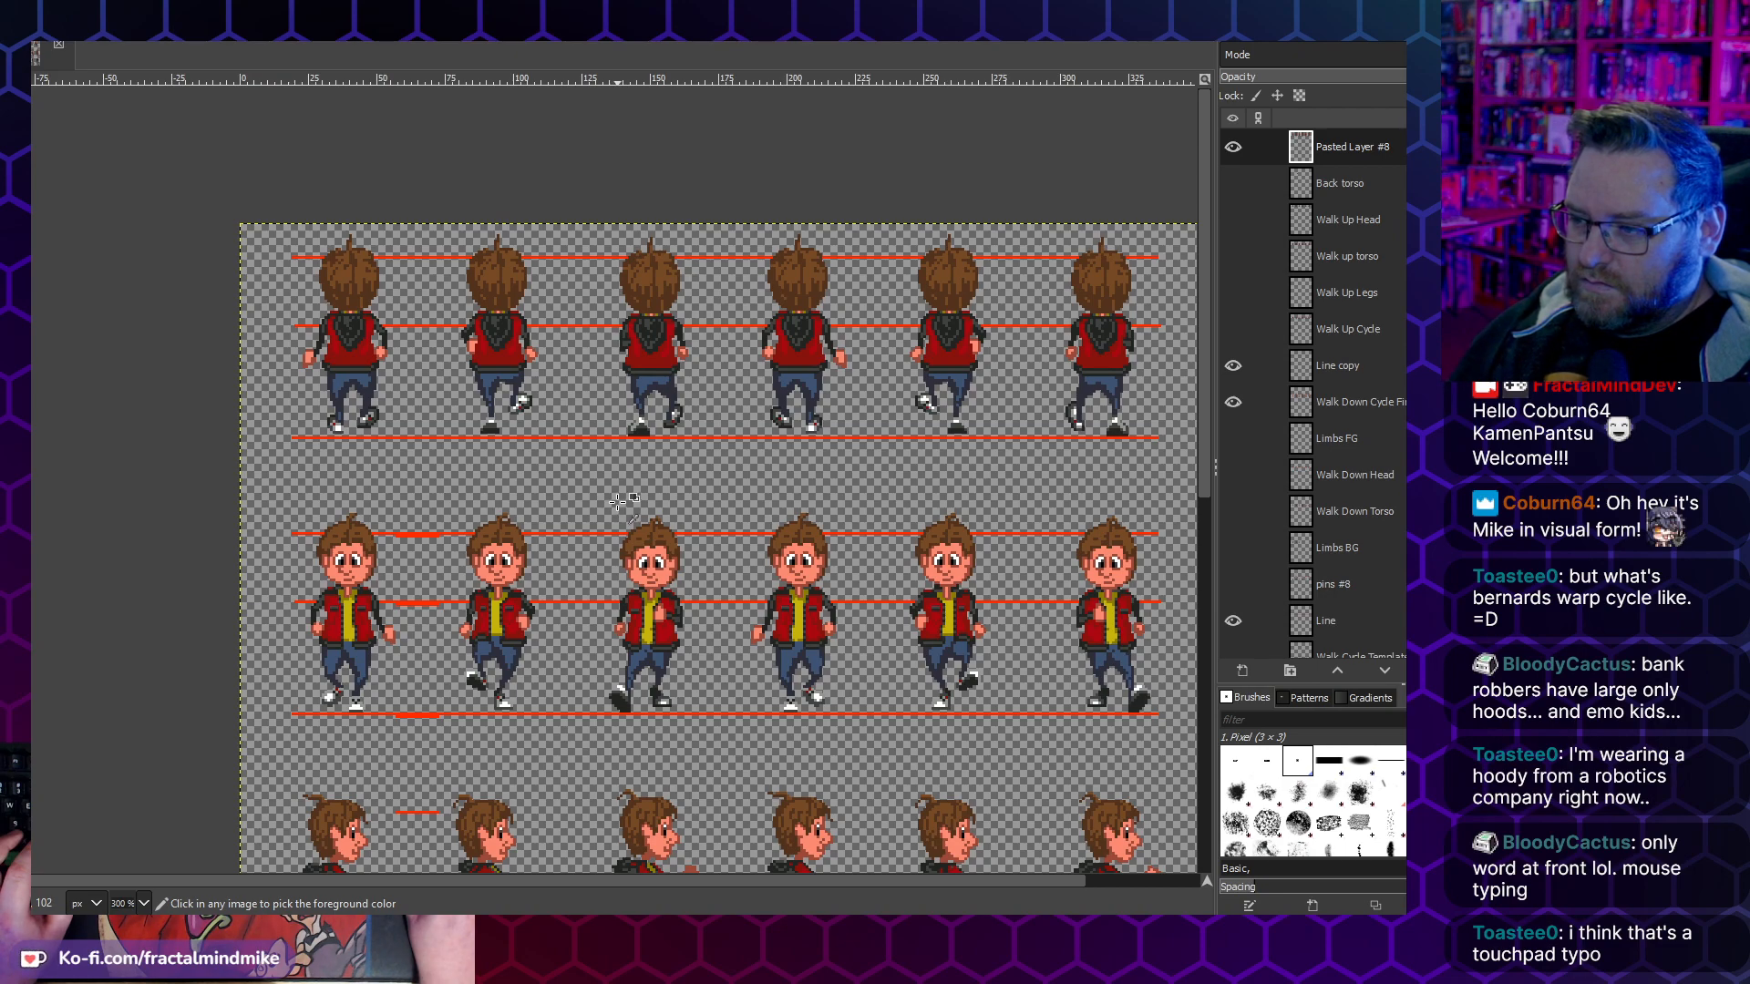
pyautogui.scroll(2, 666, 414)
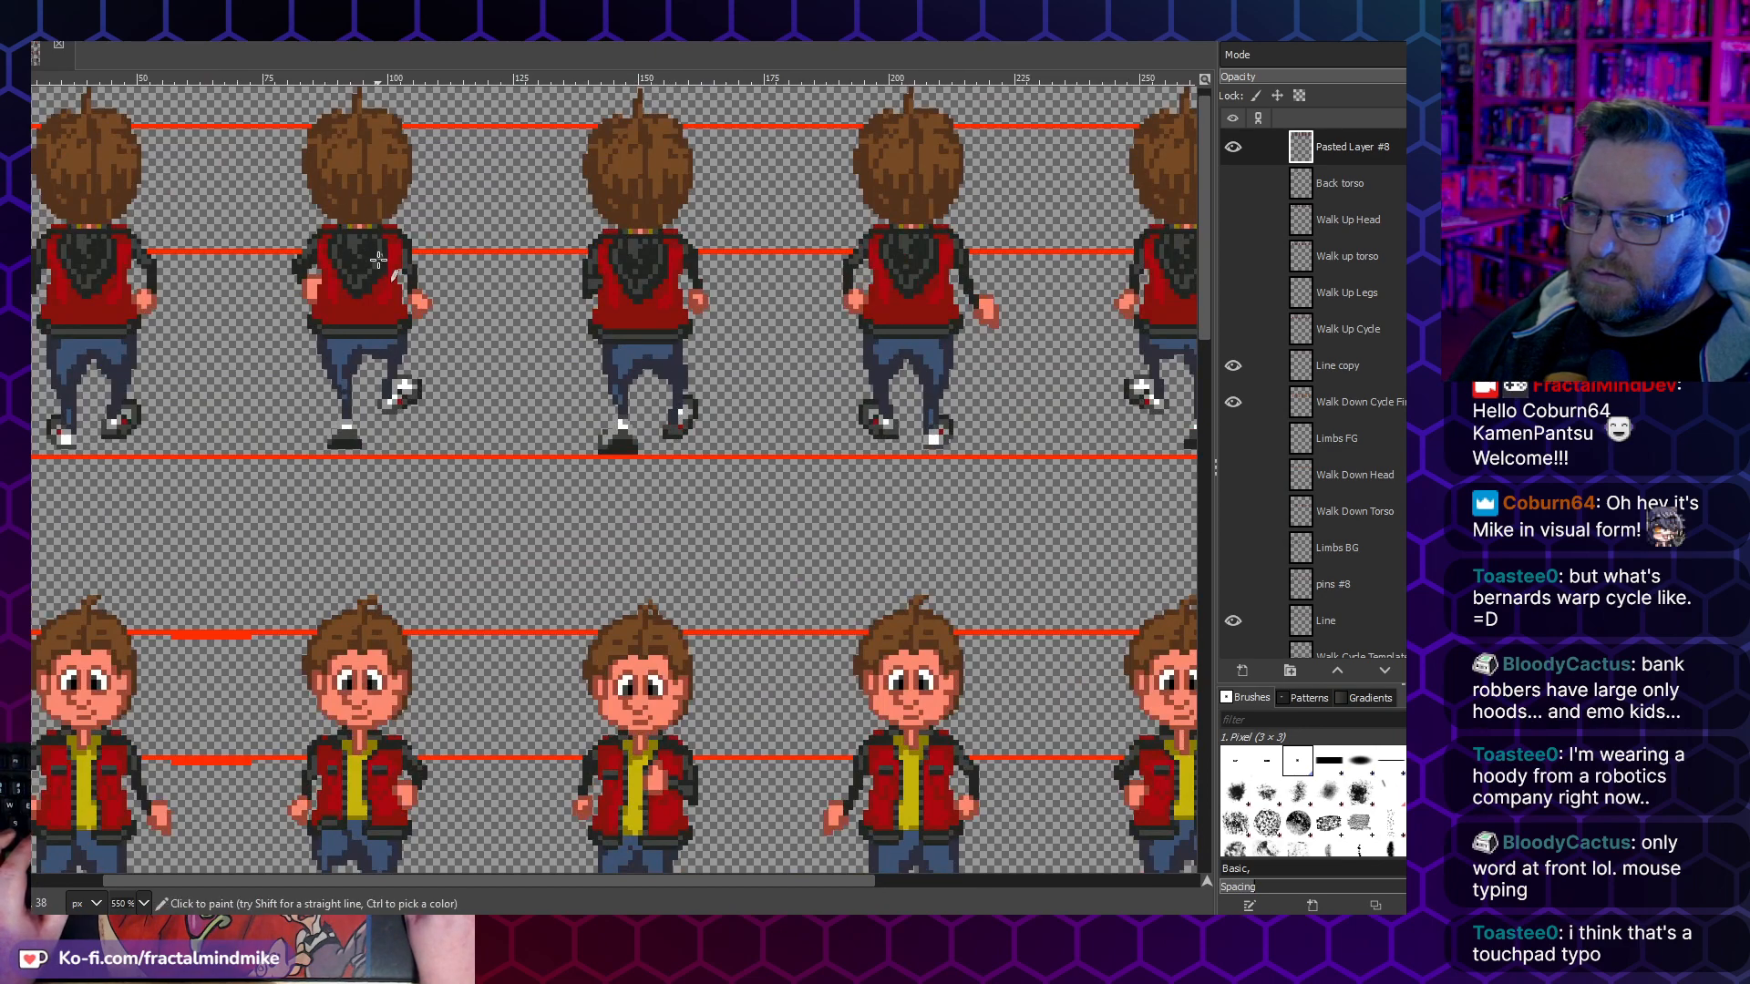
pyautogui.scroll(-2, 427, 307)
# - Copy the first walk-up frame from Pasted Layer #8 and paste it as a new image
pyautogui.click(1233, 146)
pyautogui.click(1232, 147)
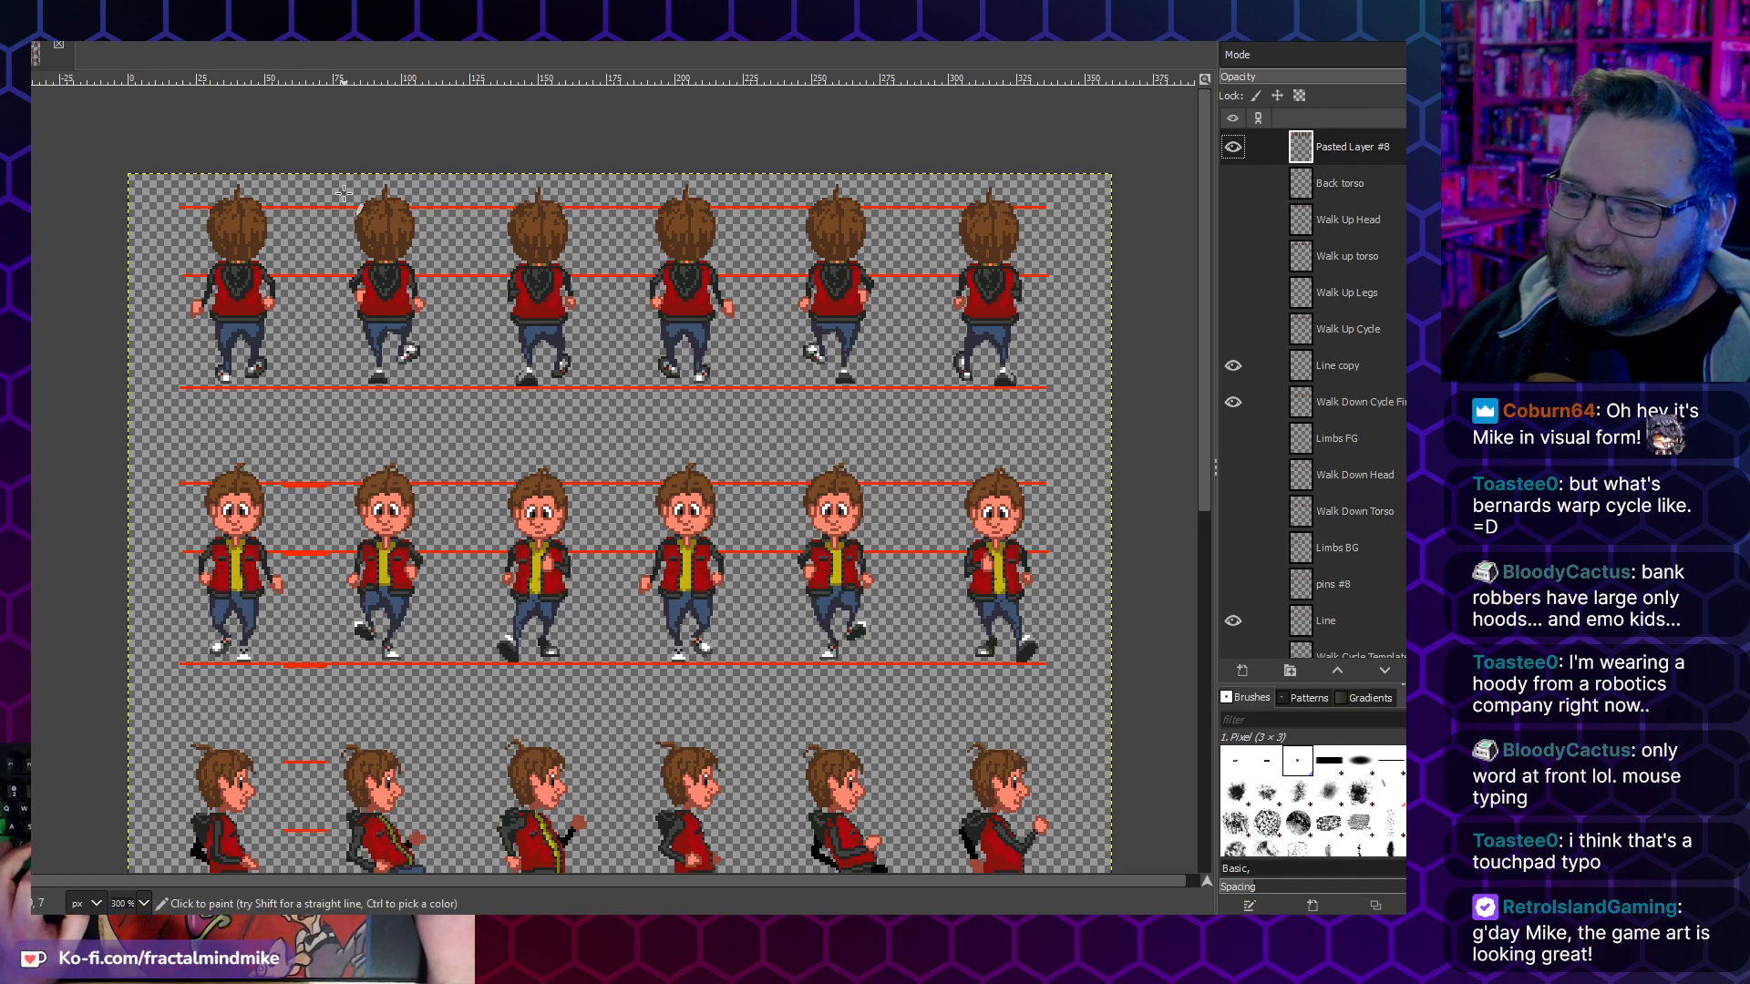
pyautogui.moveTo(152, 144); pyautogui.dragTo(311, 410)
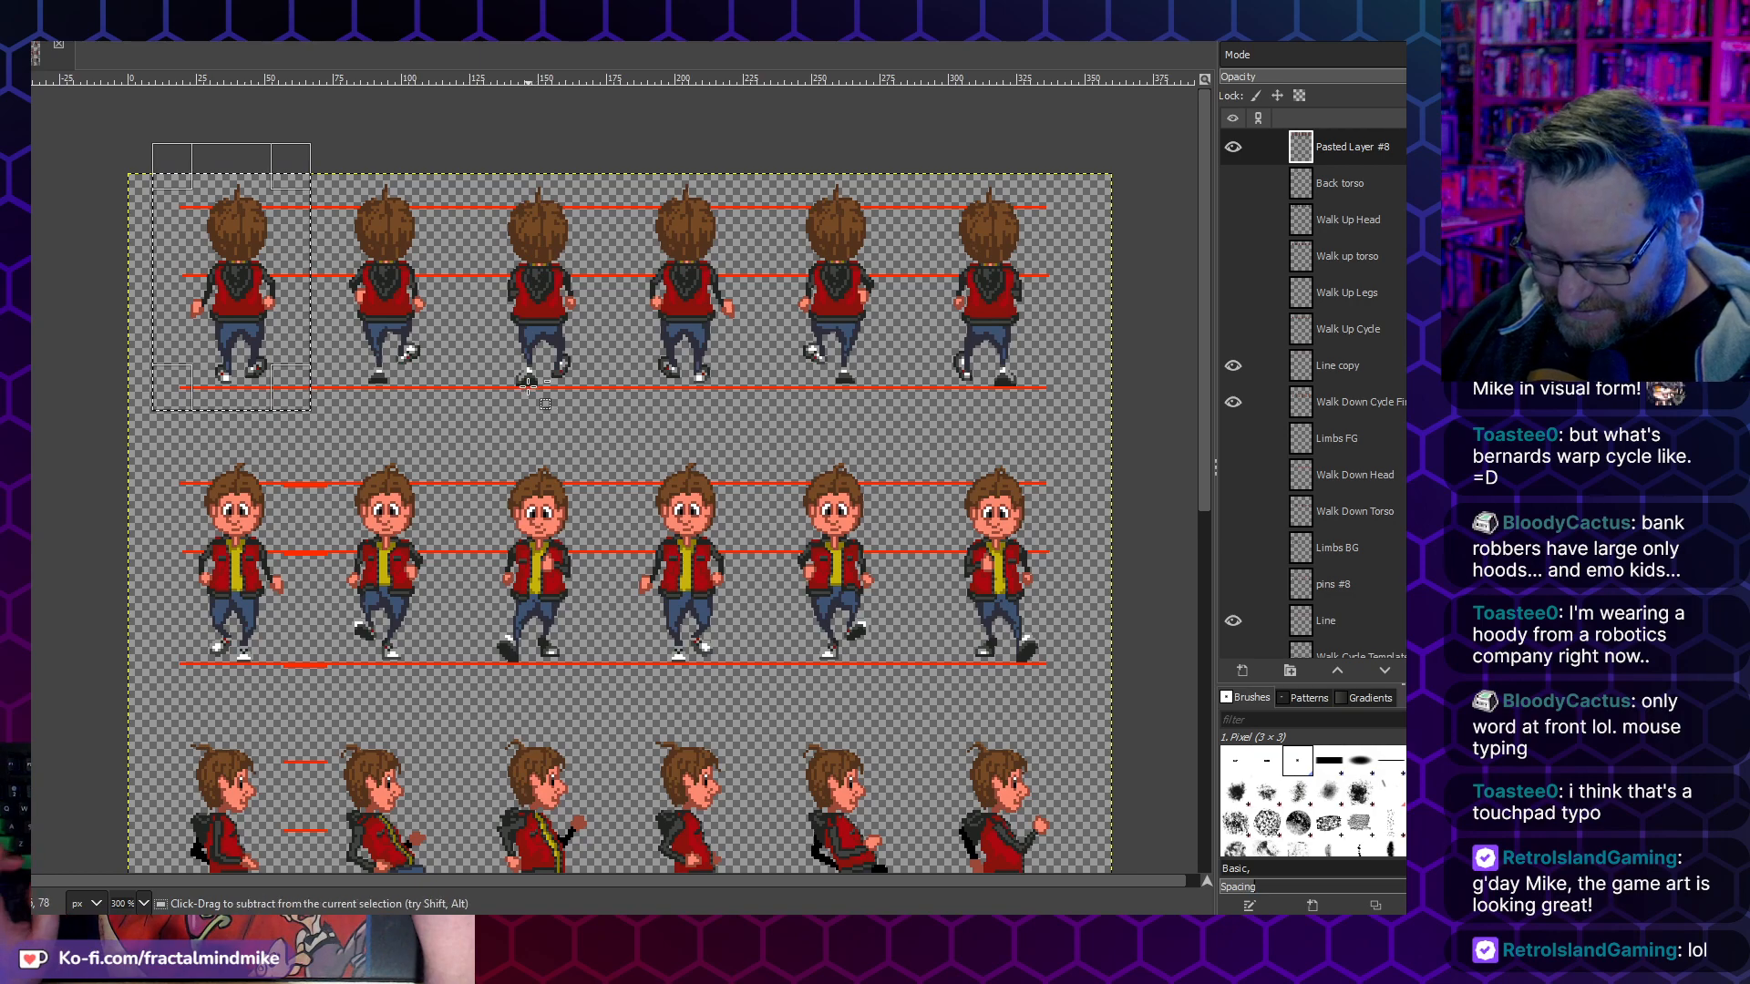
pyautogui.hotkey('ctrl', 'c')
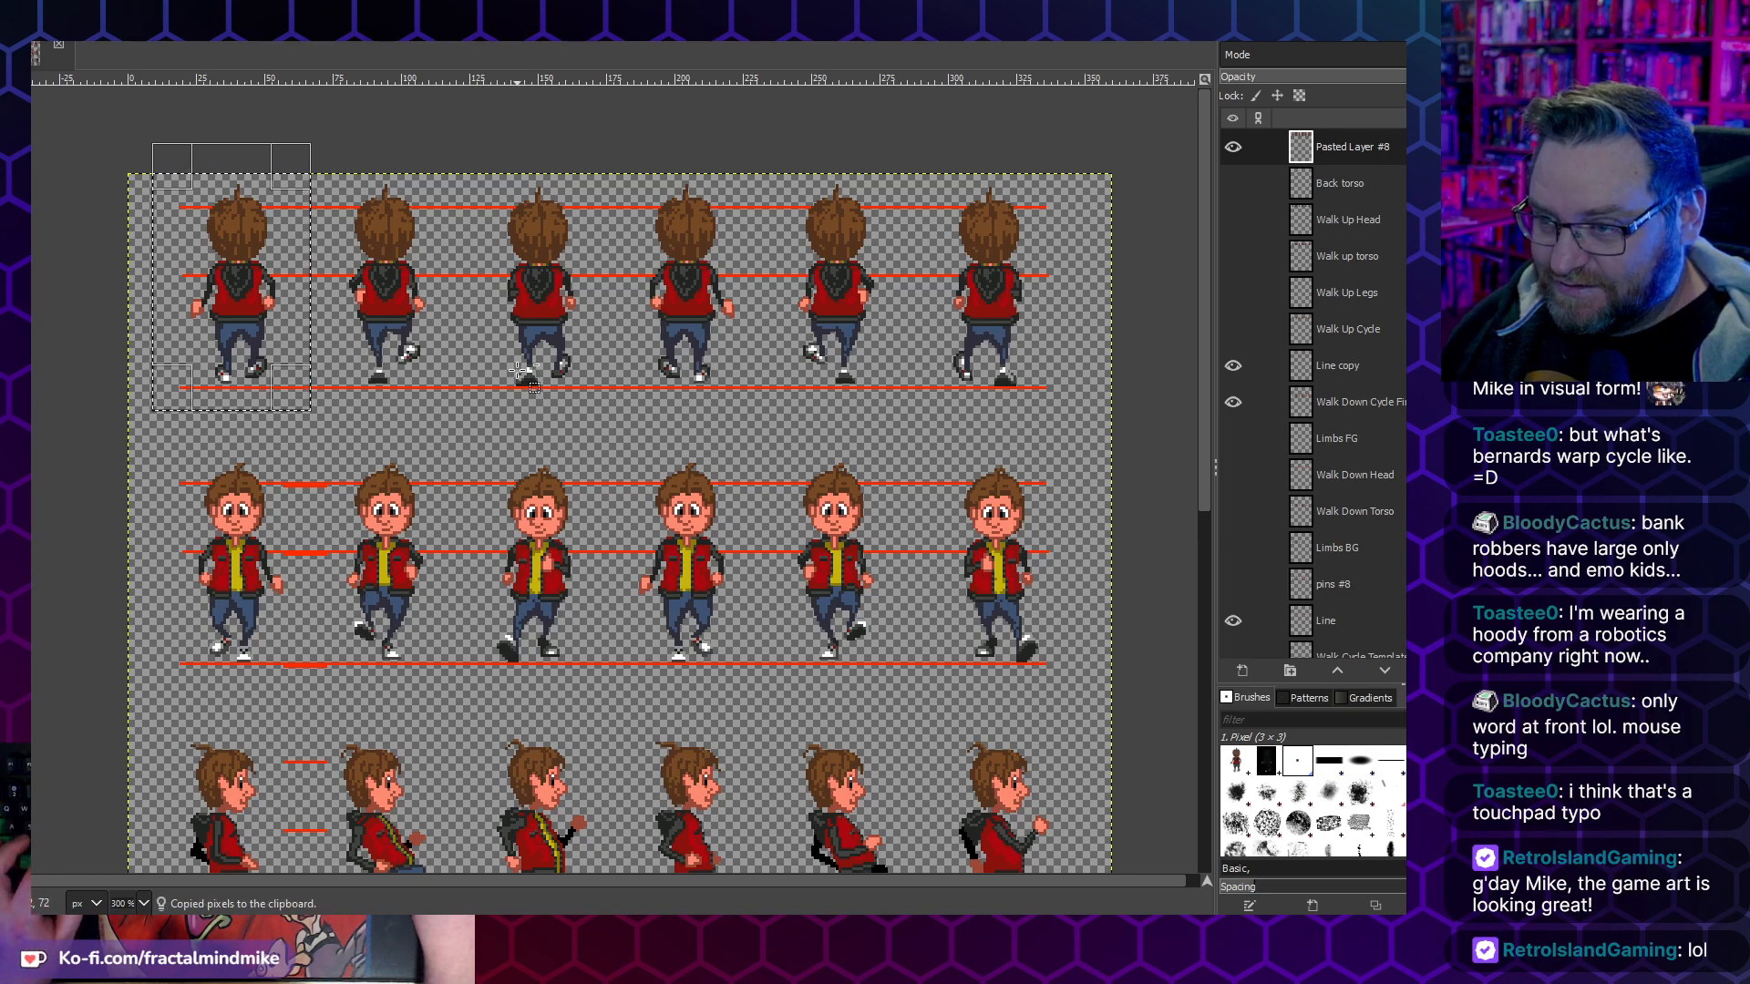
pyautogui.hotkey('ctrl', 'shift', 'v')
# - Copy the second walk-up frame from the sprite sheet and paste it as a new layer in the new image
pyautogui.click(34, 51)
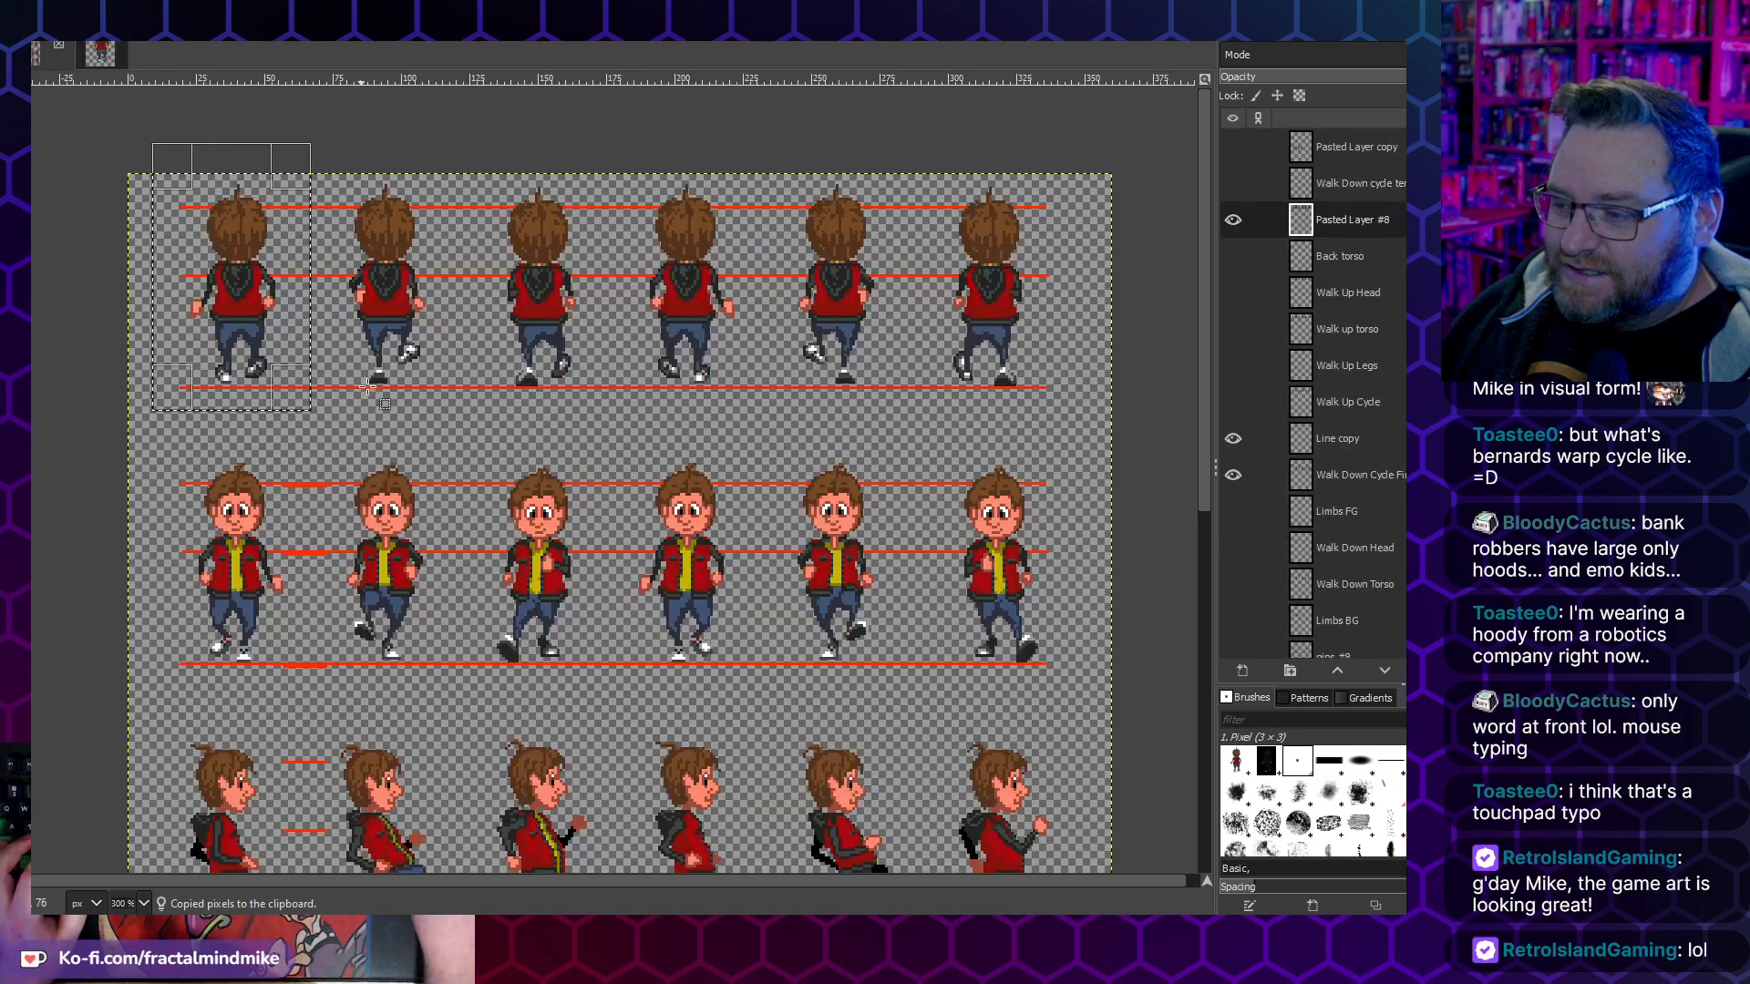
pyautogui.moveTo(336, 139); pyautogui.dragTo(458, 417)
pyautogui.hotkey('ctrl', 'c')
pyautogui.click(99, 53)
pyautogui.hotkey('ctrl', 'v')
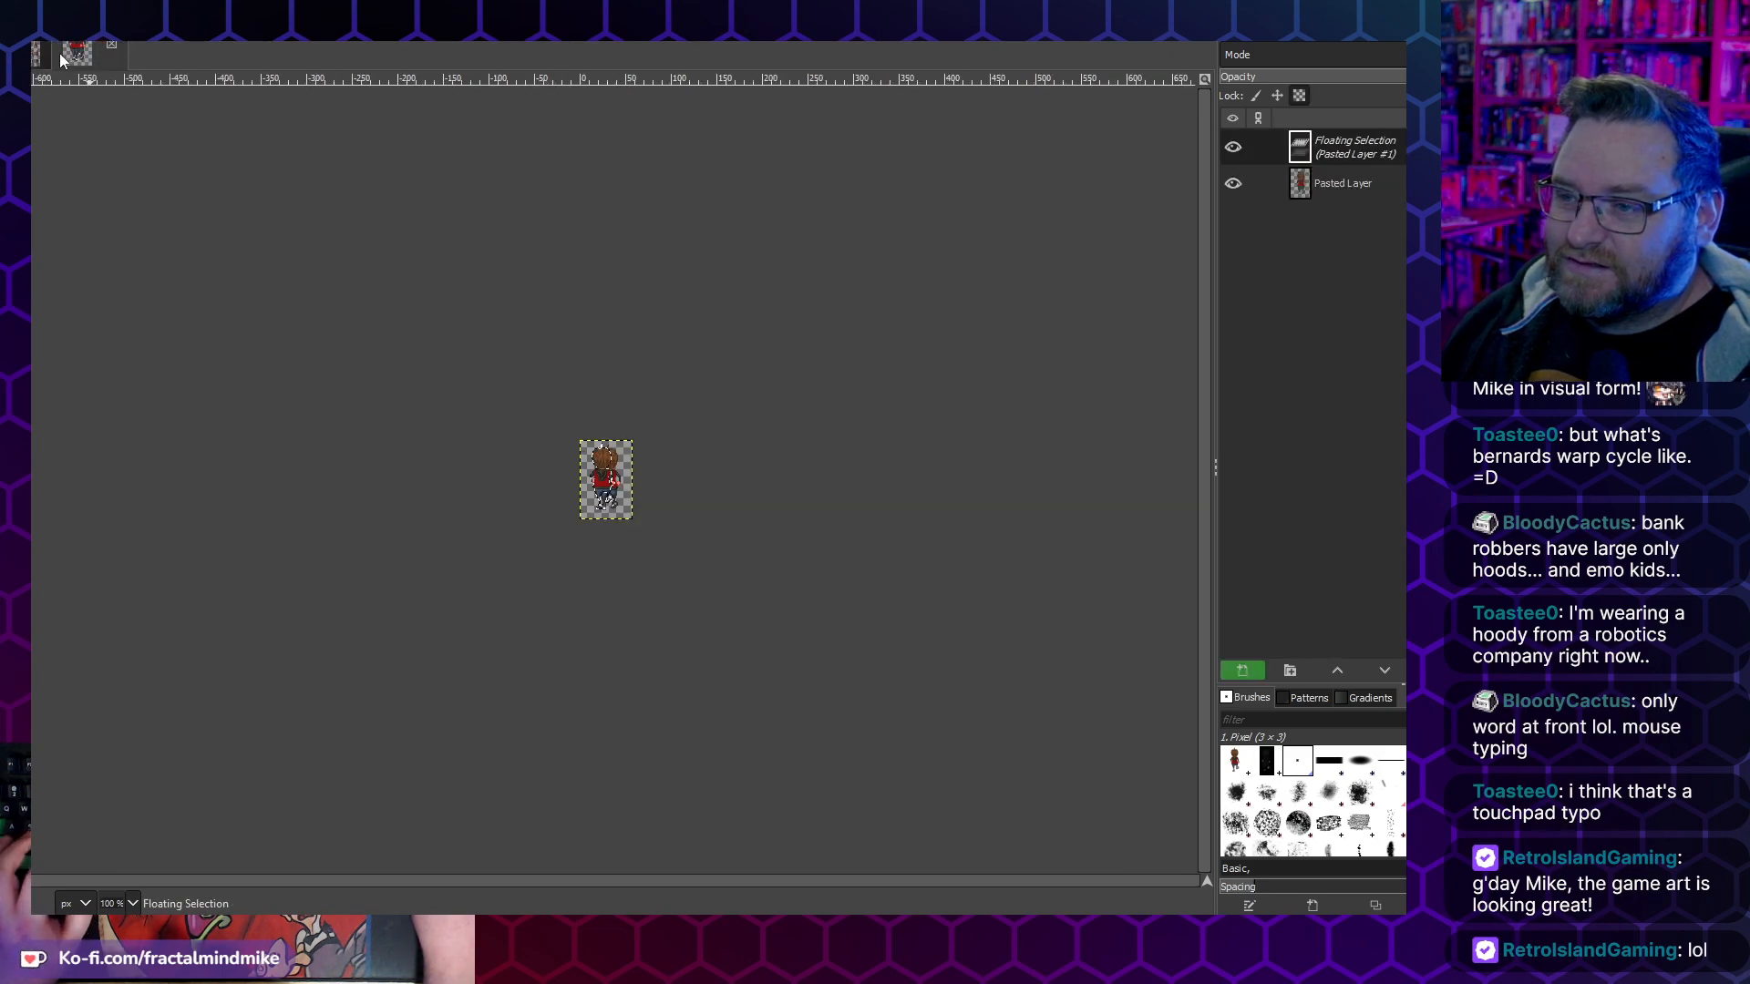
pyautogui.click(281, 231)
pyautogui.hotkey('ctrl', 'v')
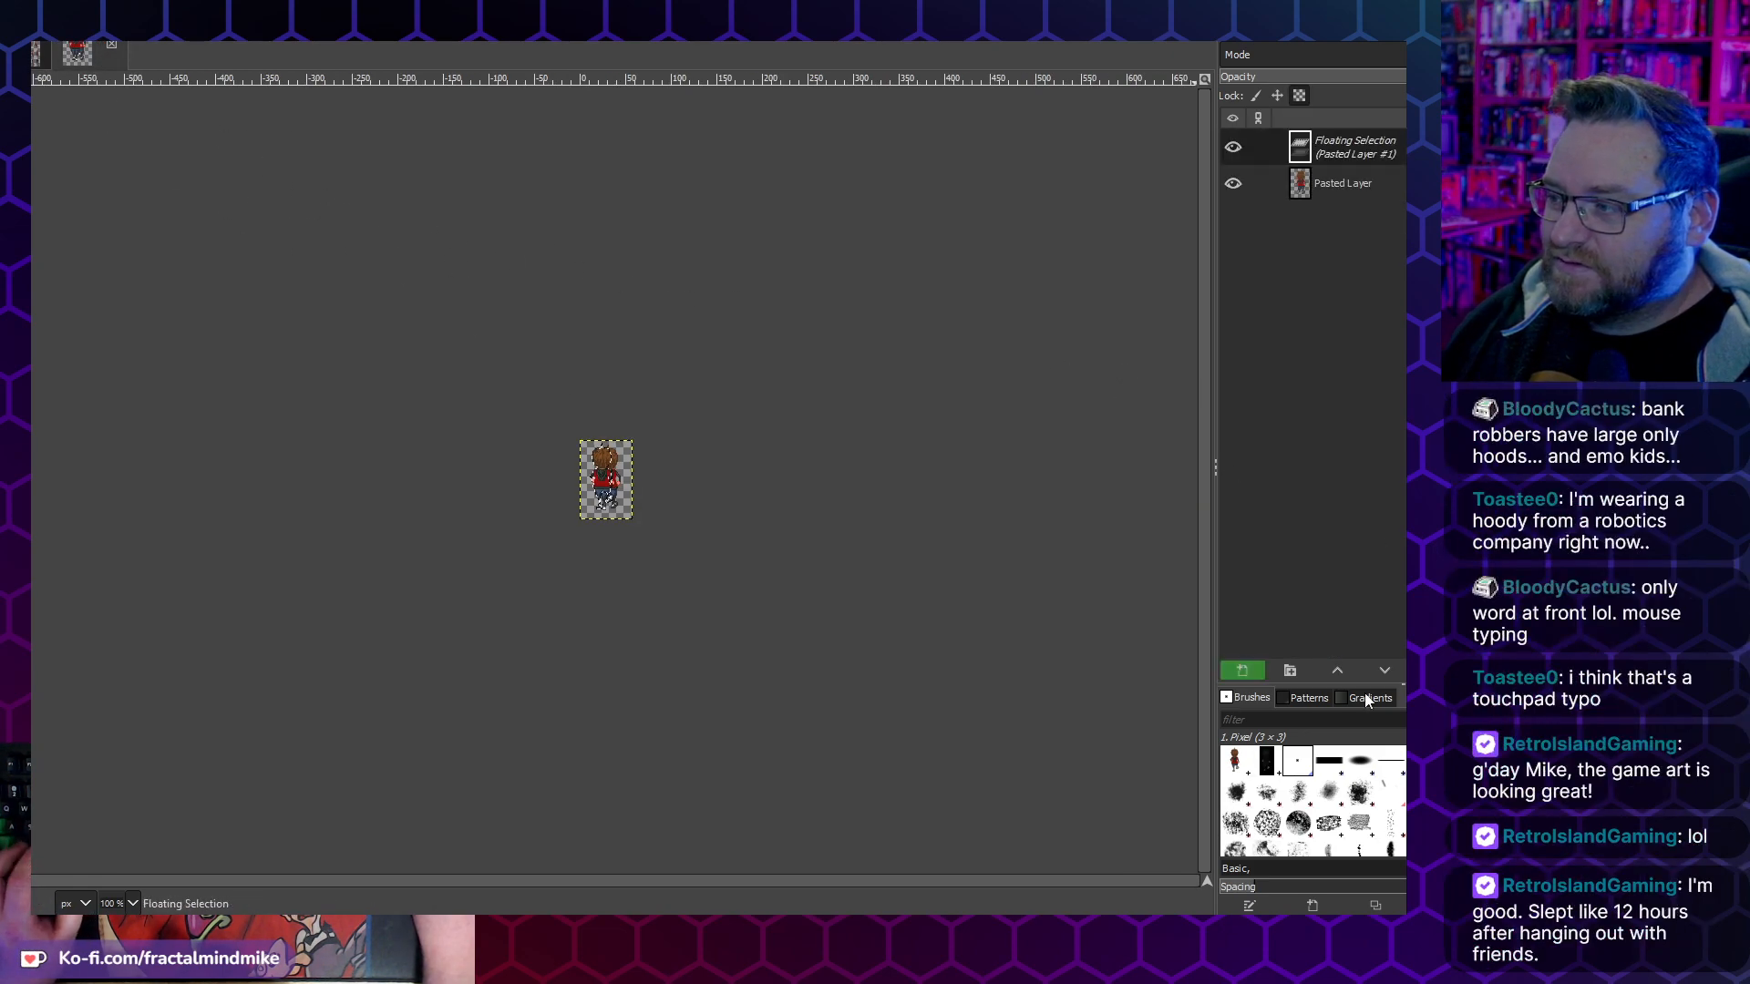
pyautogui.click(1257, 677)
# - Copy the third walk-up frame from the sprite sheet and add it as a new layer in the new image
pyautogui.click(35, 52)
pyautogui.moveTo(493, 144); pyautogui.dragTo(604, 427)
pyautogui.hotkey('ctrl', 'c')
pyautogui.click(107, 52)
pyautogui.hotkey('ctrl', 'v')
pyautogui.click(1242, 671)
# - Copy the fourth walk-up frame from the sprite sheet into the new image as its own layer
pyautogui.click(37, 53)
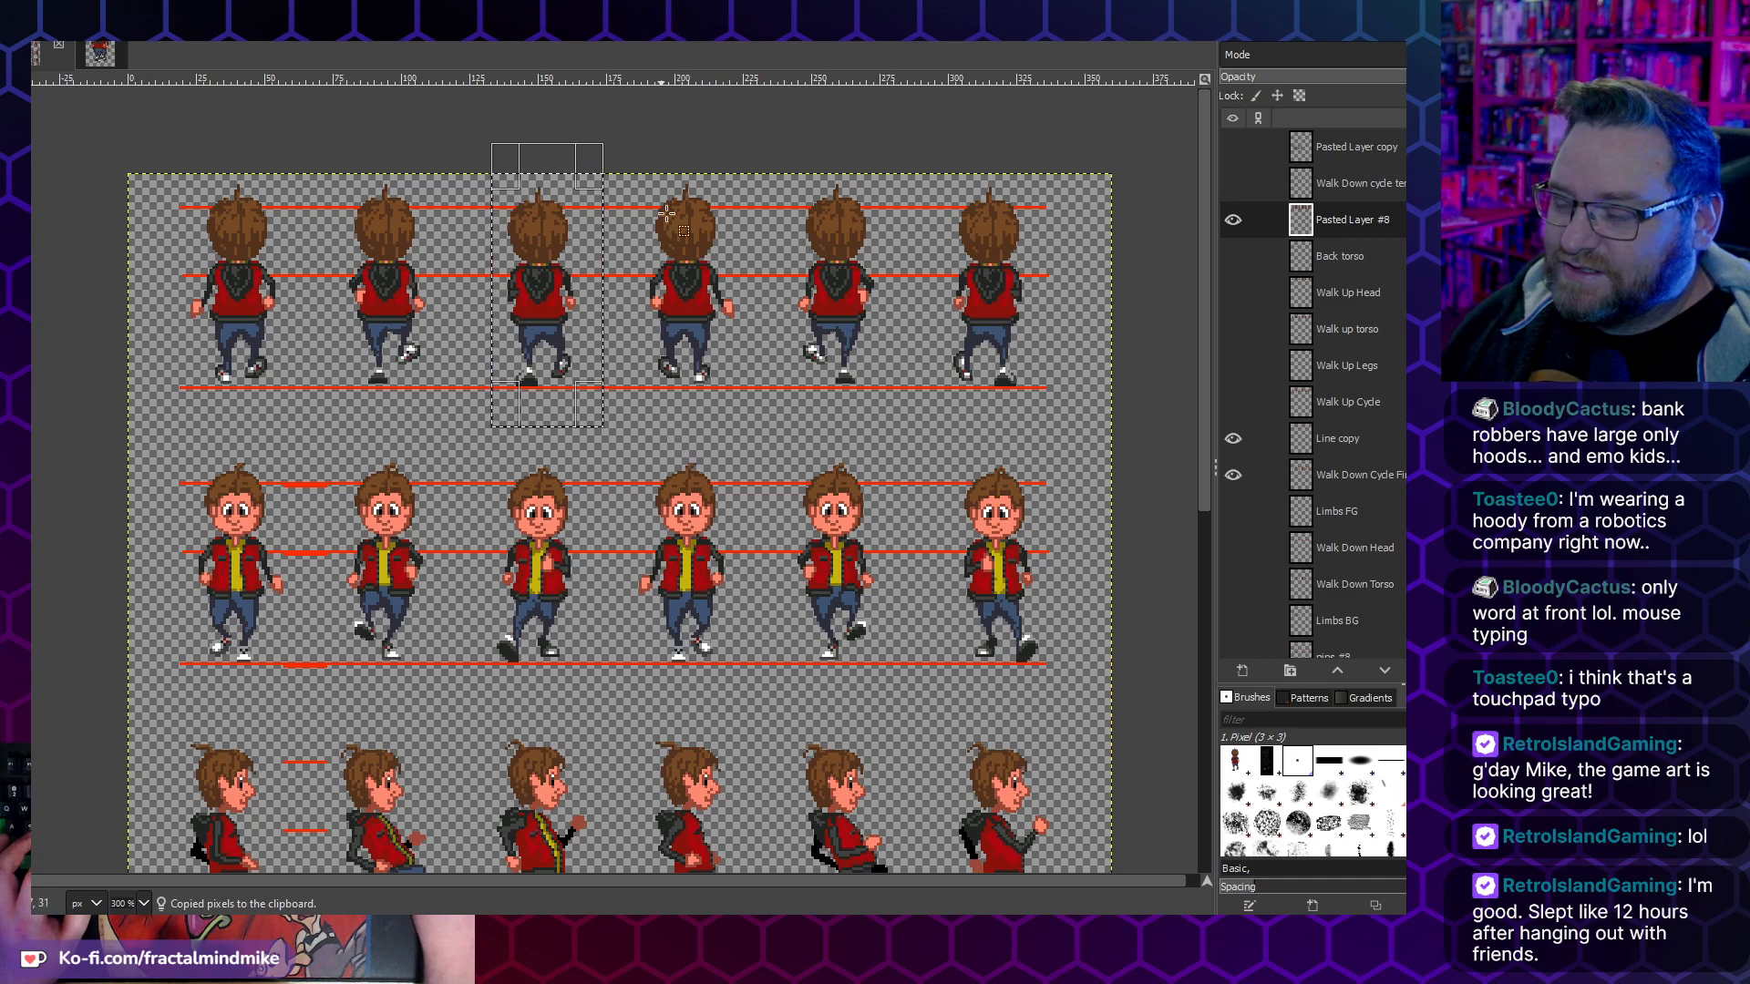
pyautogui.moveTo(623, 140); pyautogui.dragTo(756, 407)
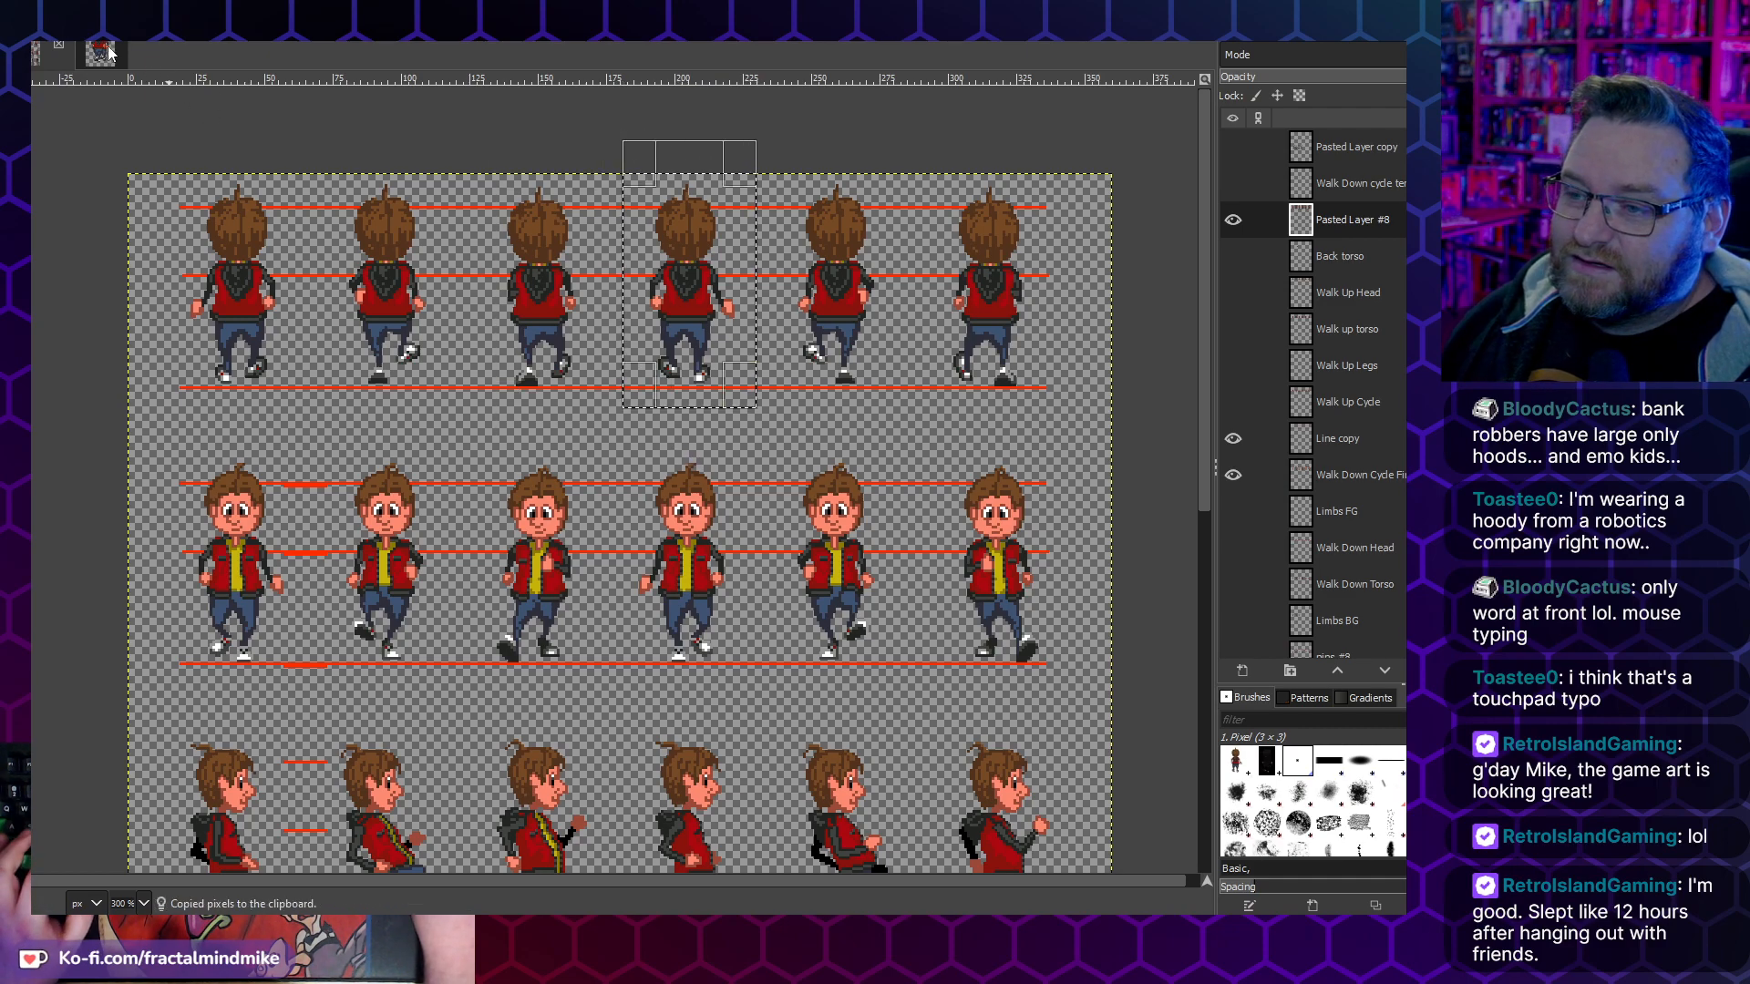
pyautogui.click(111, 55)
pyautogui.hotkey('ctrl', 'v')
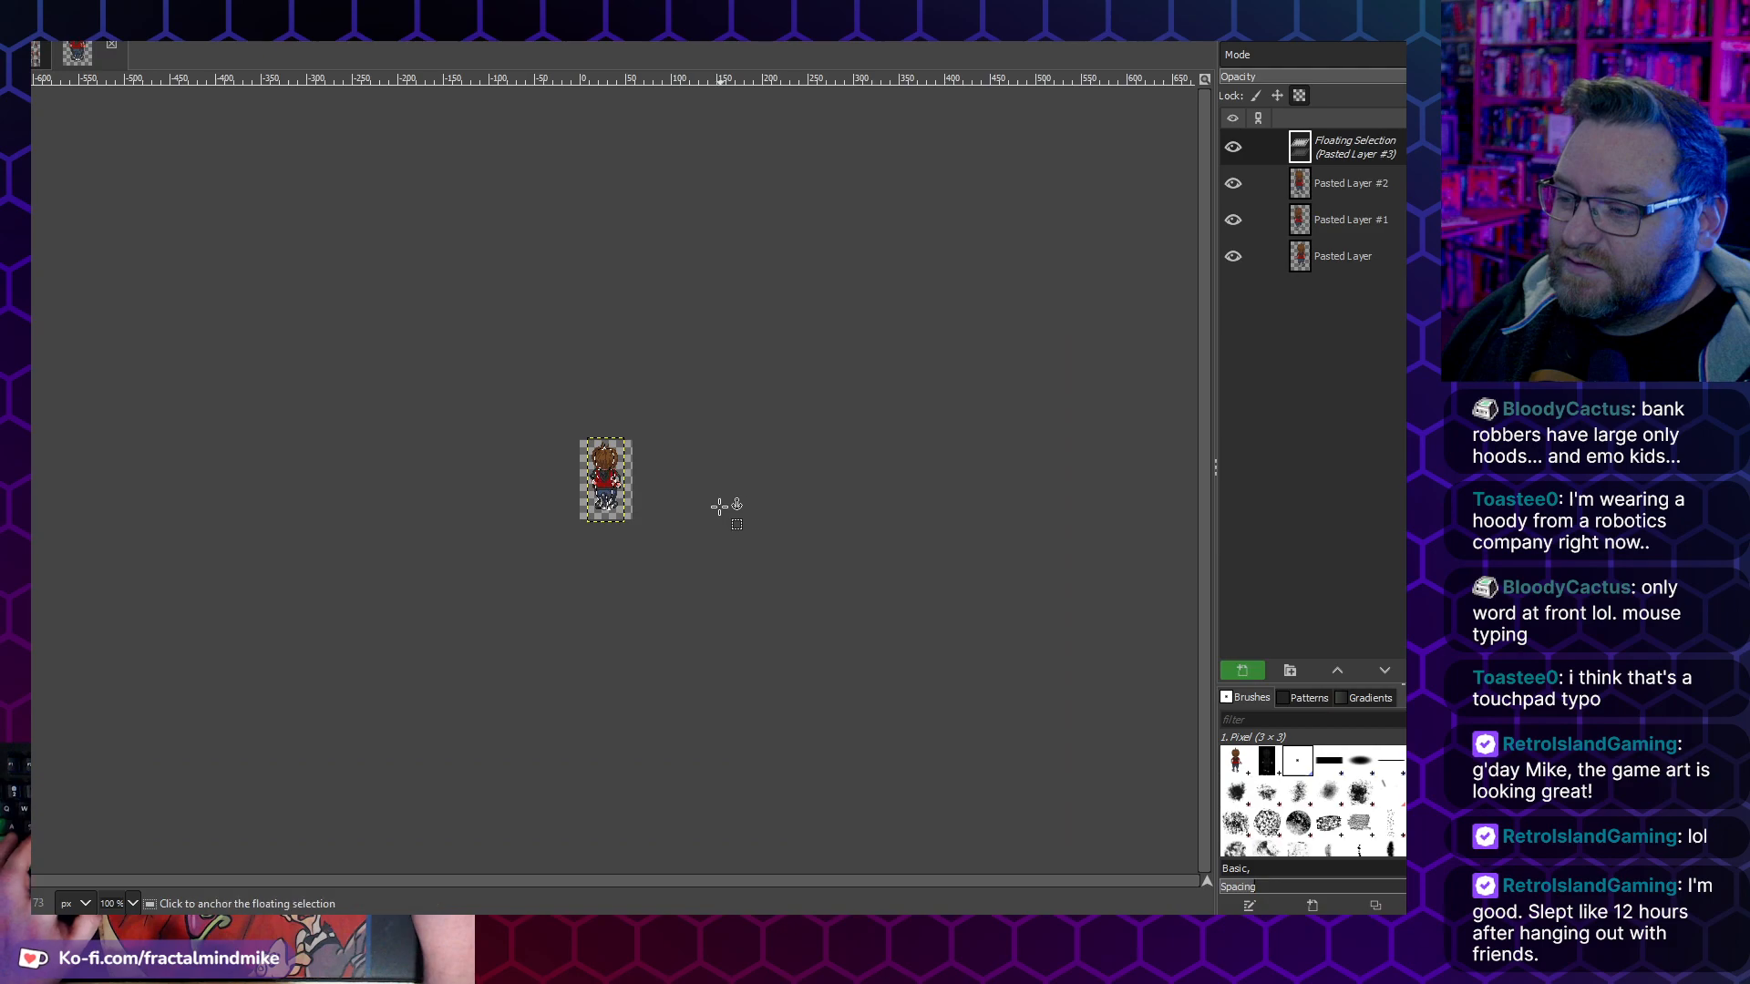
pyautogui.click(1256, 679)
# - Copy the fifth walk-up frame from the sprite sheet into the new image as its own layer
pyautogui.click(39, 52)
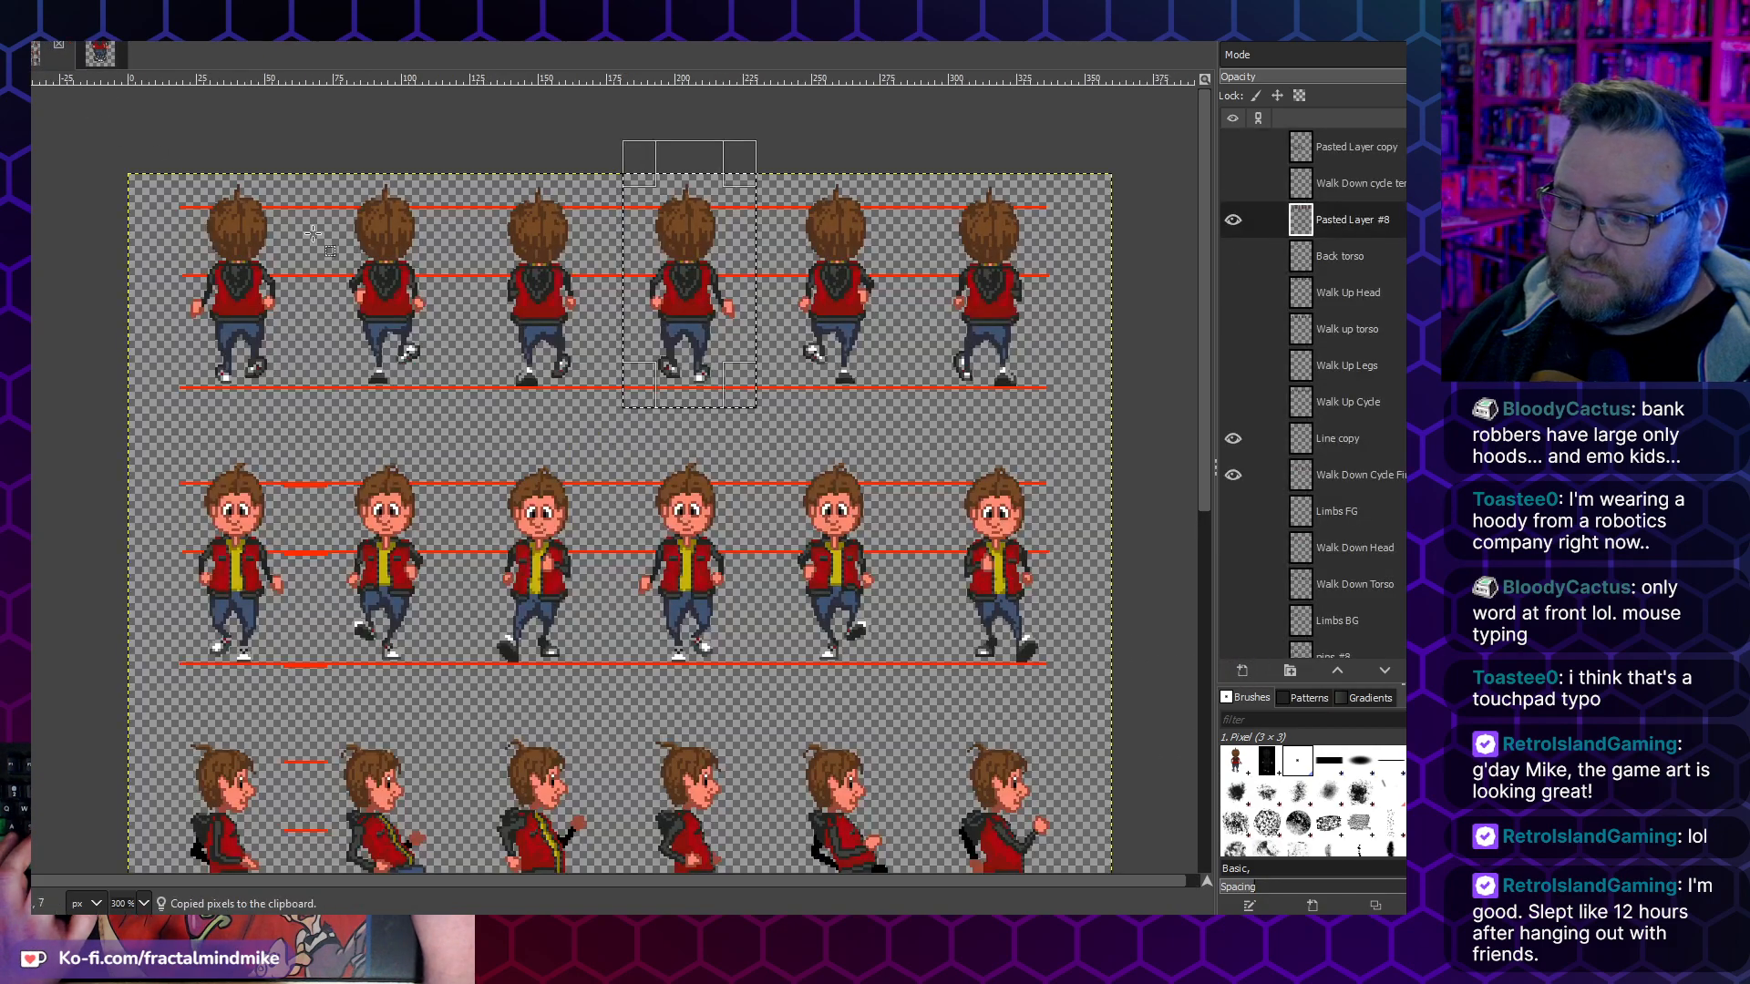
pyautogui.moveTo(781, 142); pyautogui.dragTo(914, 425)
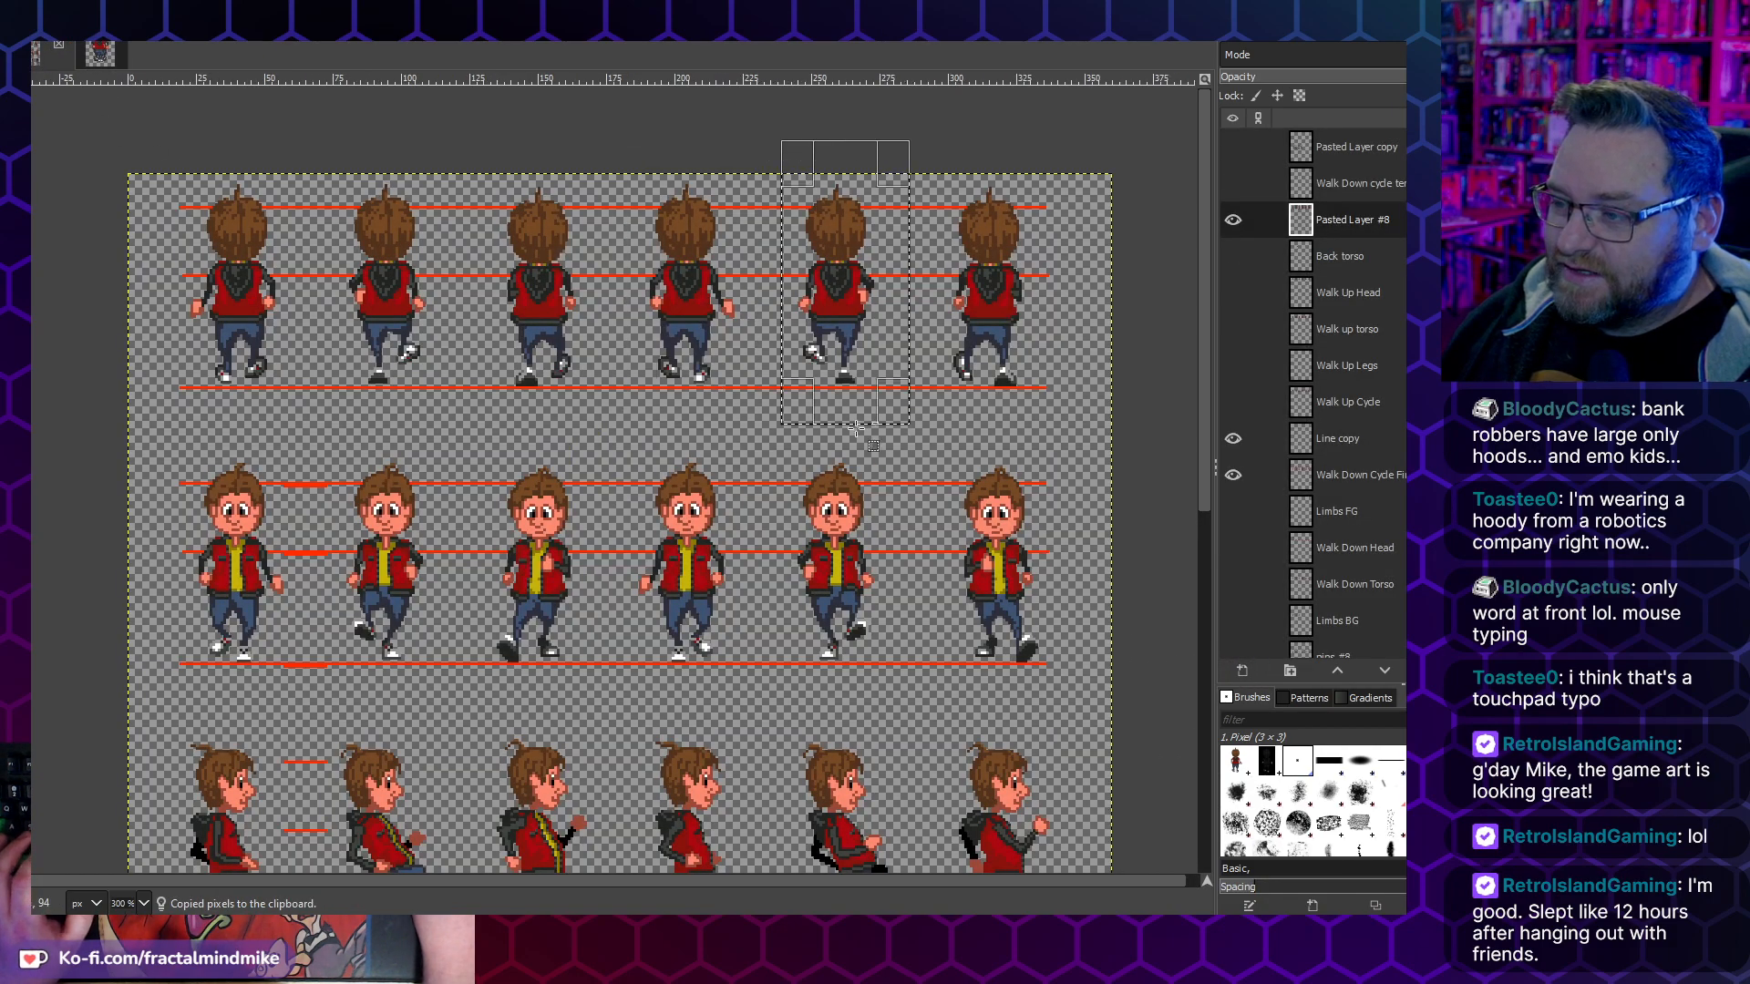
pyautogui.hotkey('ctrl', 'c')
pyautogui.click(106, 55)
pyautogui.hotkey('ctrl', 'v')
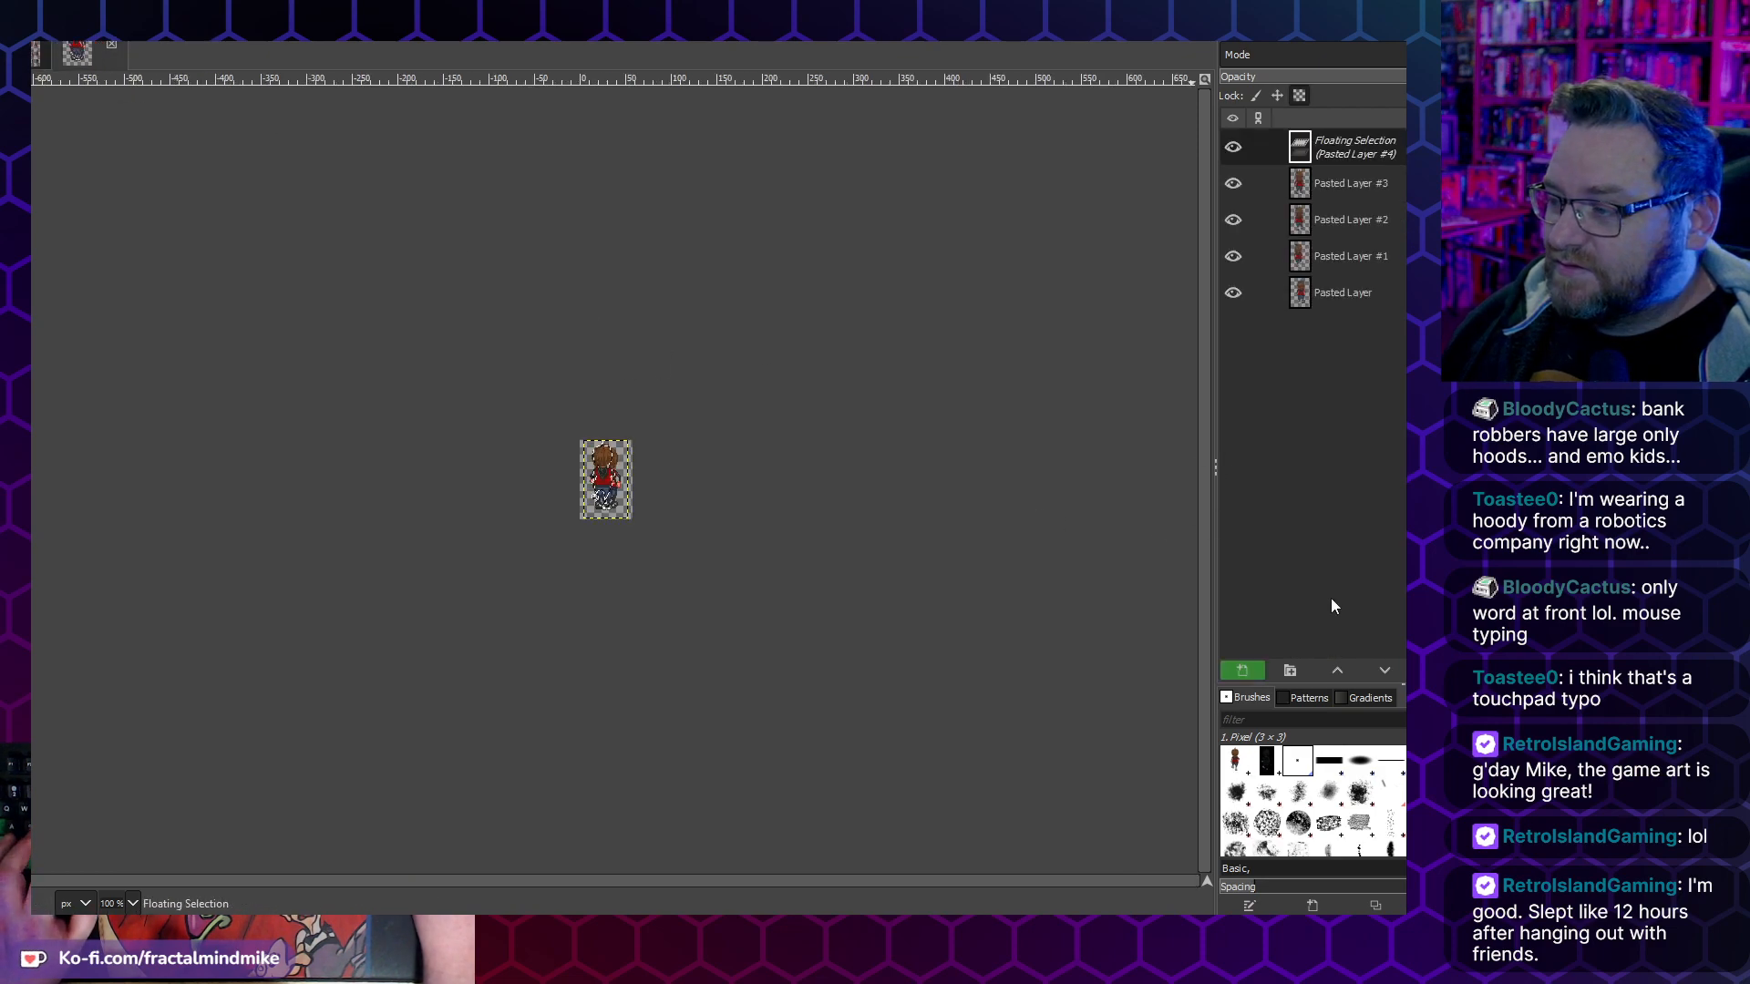
pyautogui.click(1242, 670)
# - Copy the sixth walk-up frame from the sprite sheet into the new image as its own layer
pyautogui.click(43, 60)
pyautogui.moveTo(931, 130); pyautogui.dragTo(1079, 427)
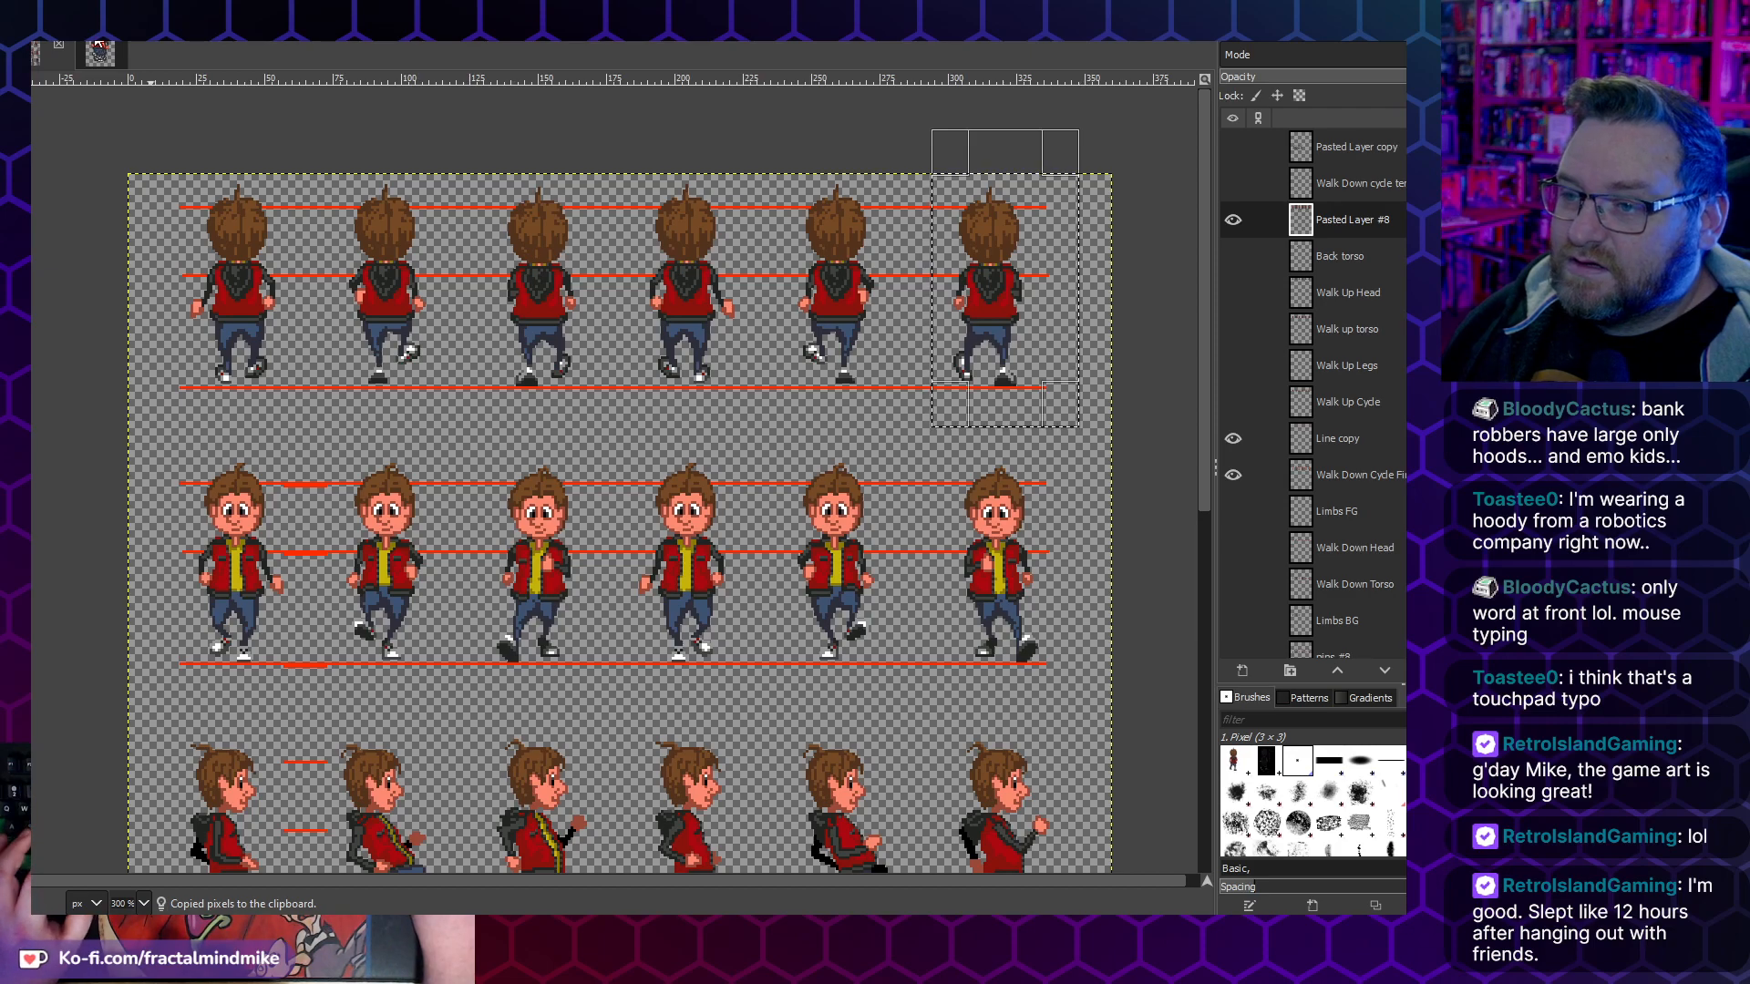
pyautogui.hotkey('ctrl', 'Tab')
pyautogui.hotkey('ctrl', 'v')
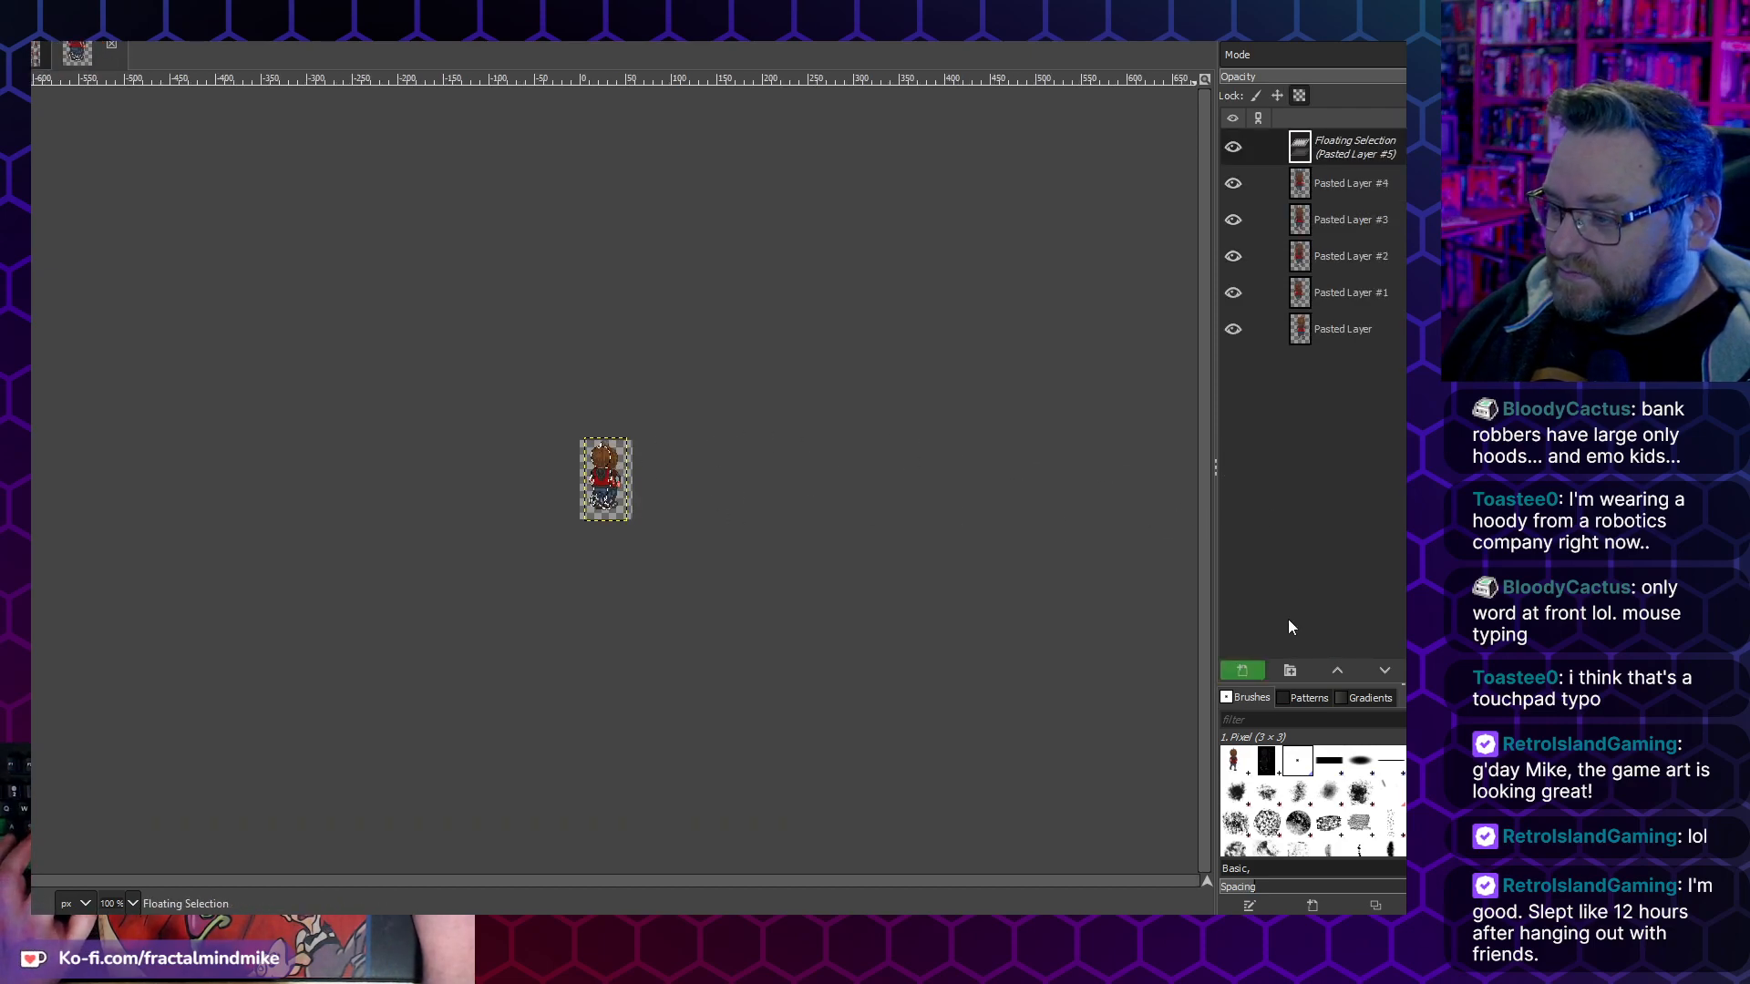
pyautogui.click(1242, 671)
# - Hide Pasted Layers #1 to #5, leaving only the first frame's layer visible
pyautogui.scroll(6, 504, 492)
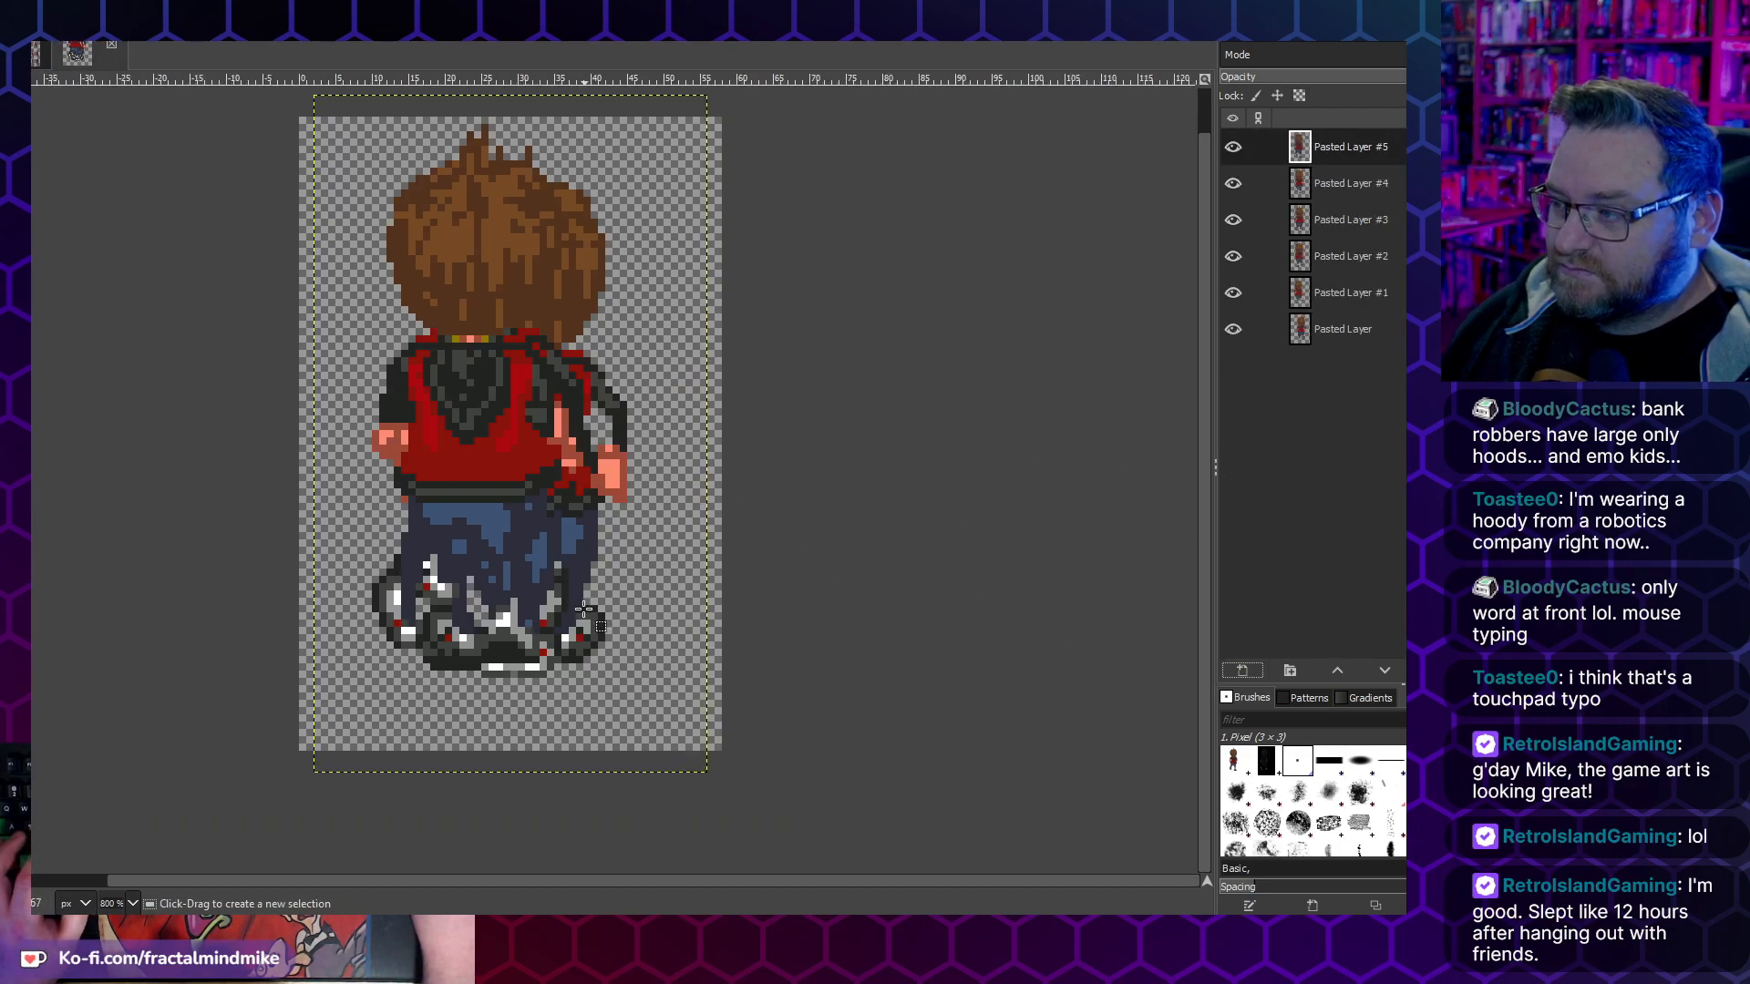
pyautogui.click(1233, 293)
pyautogui.click(1223, 260)
pyautogui.click(1238, 225)
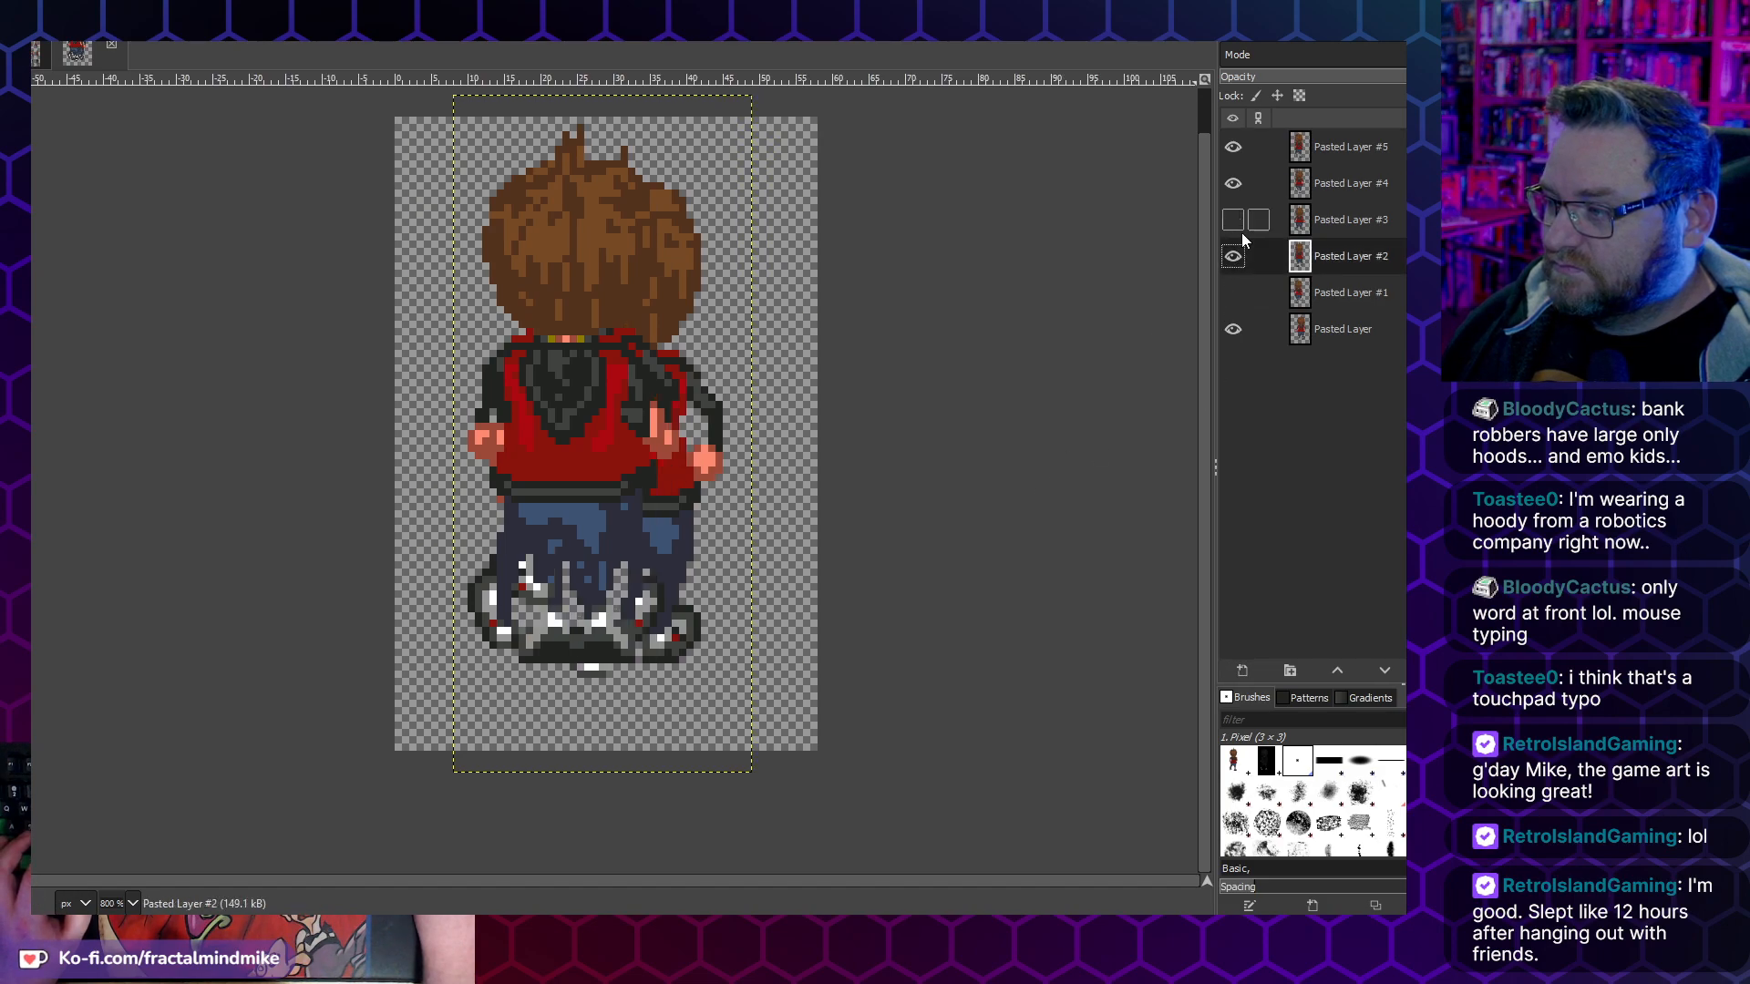
pyautogui.click(1234, 256)
pyautogui.click(1229, 186)
pyautogui.click(1232, 148)
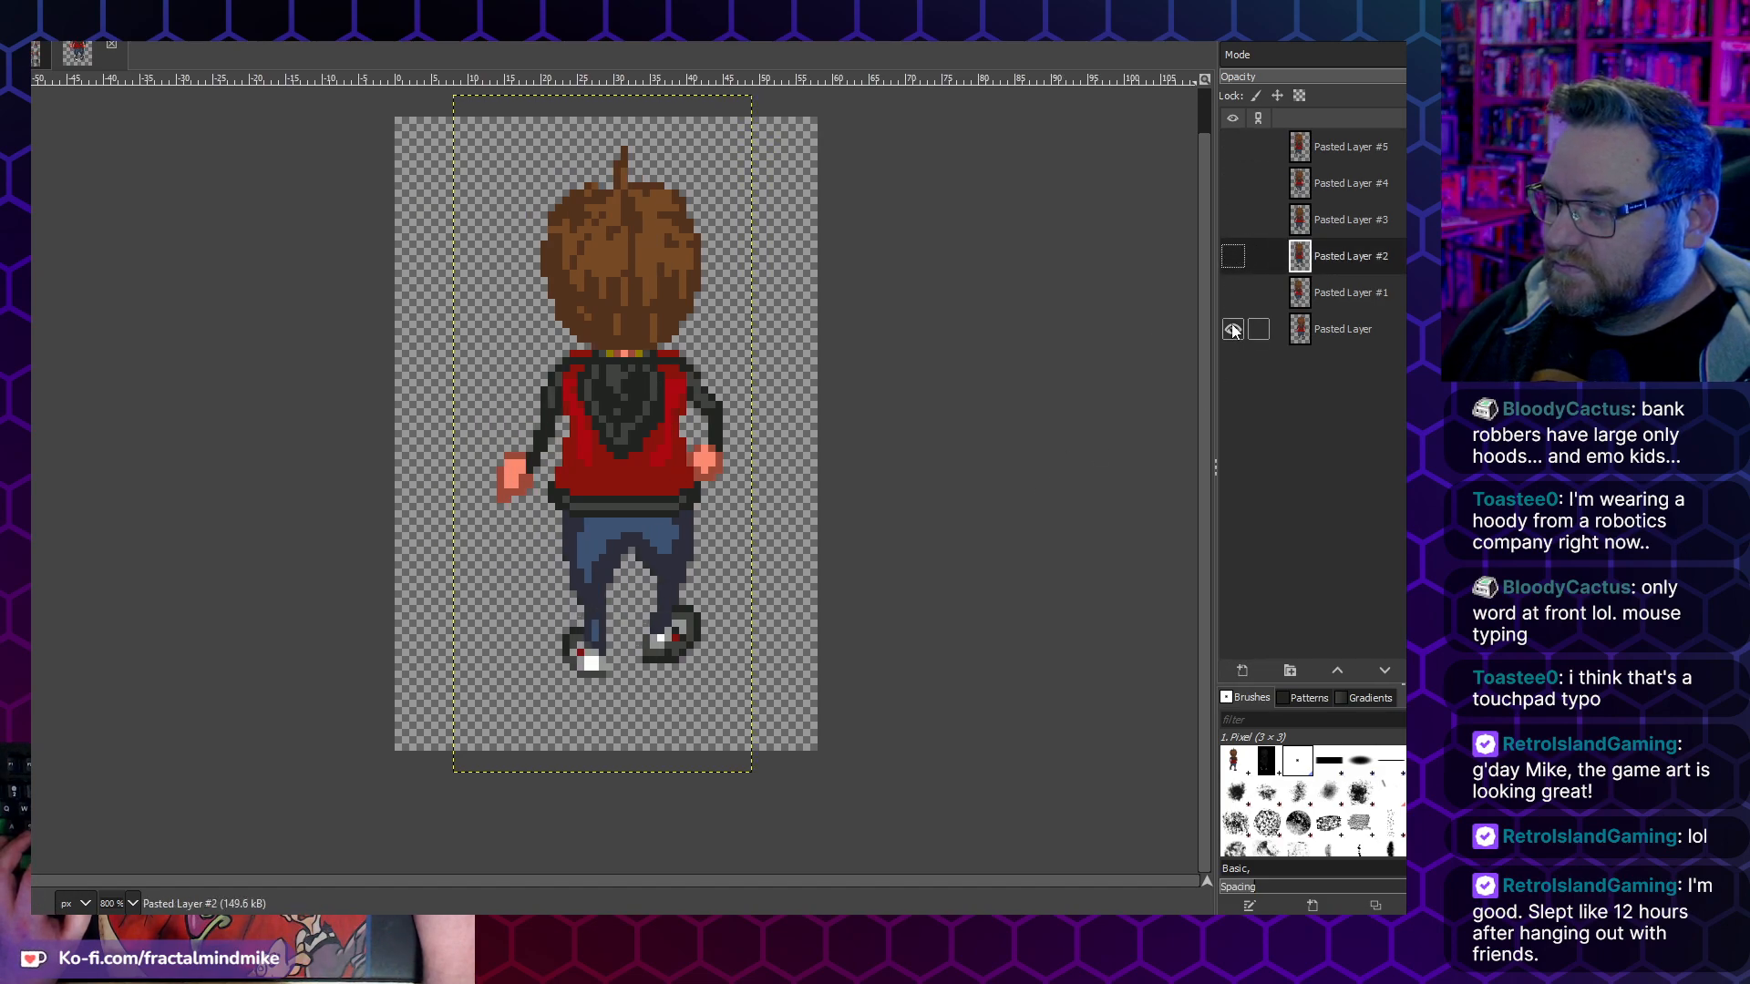
# - Move the first frame's layer about 3 pixels left and 4 pixels down, then show Pasted Layer #1 and align it on top
pyautogui.click(1331, 336)
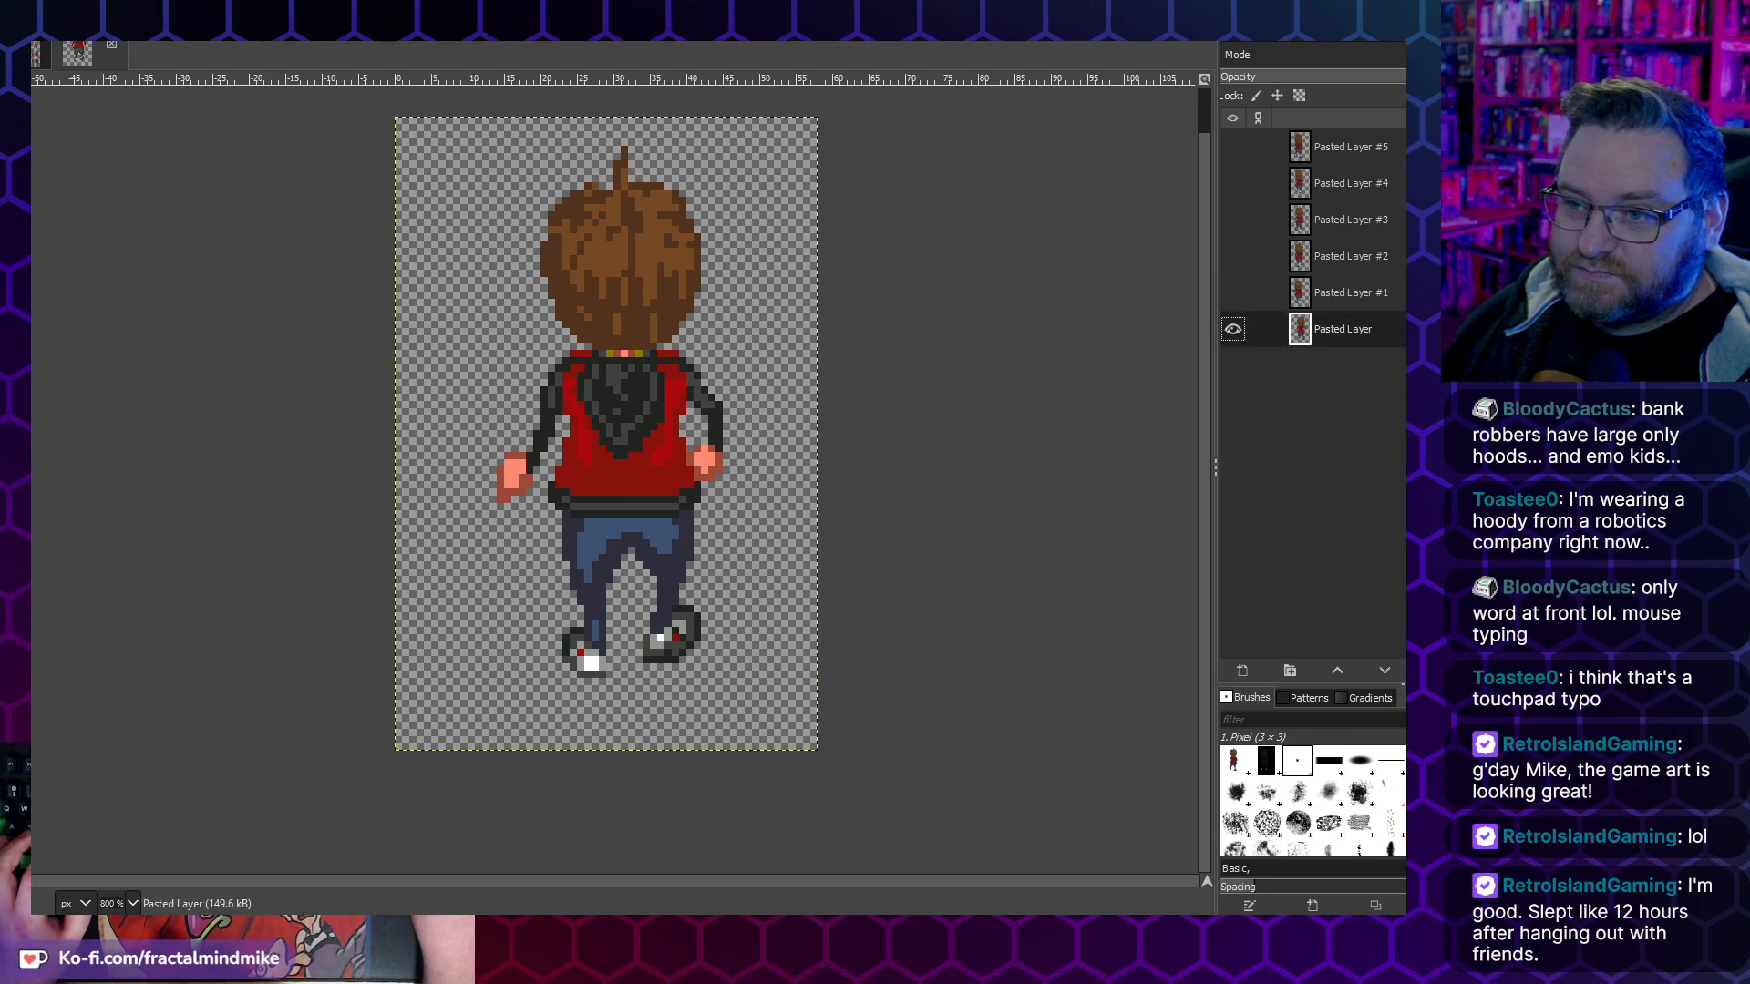
pyautogui.moveTo(643, 470); pyautogui.dragTo(615, 500)
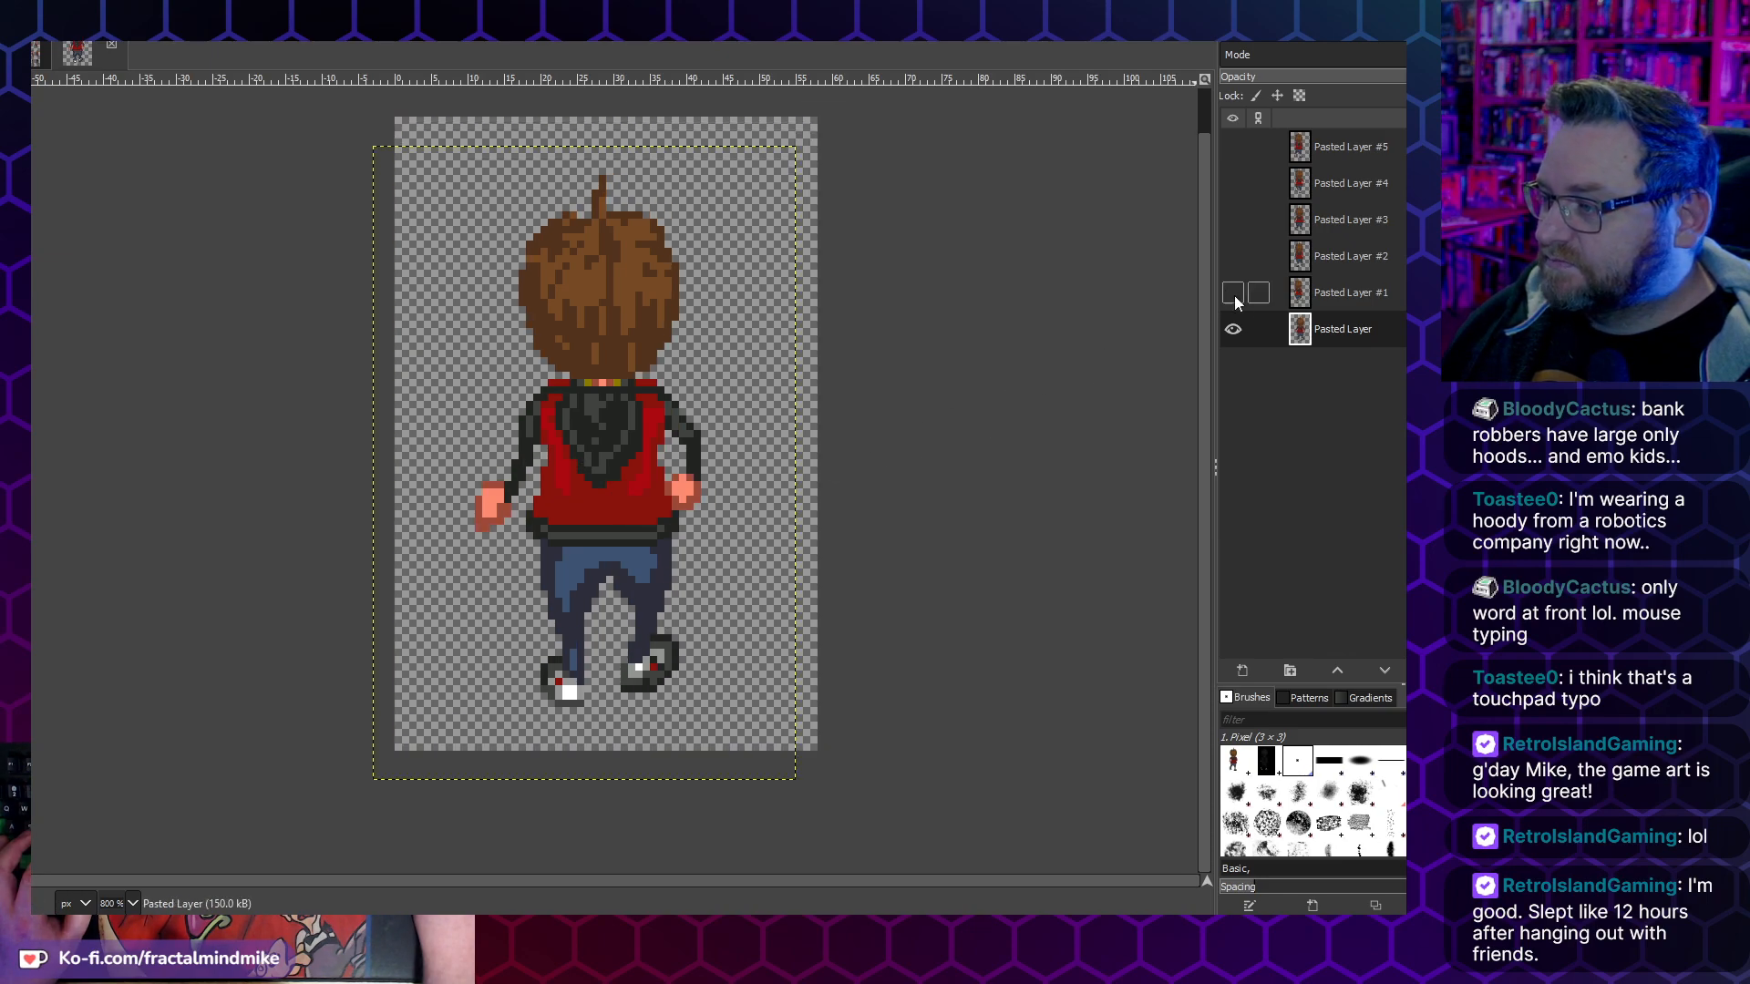
pyautogui.click(1392, 288)
pyautogui.click(1232, 291)
pyautogui.moveTo(597, 399); pyautogui.dragTo(609, 439)
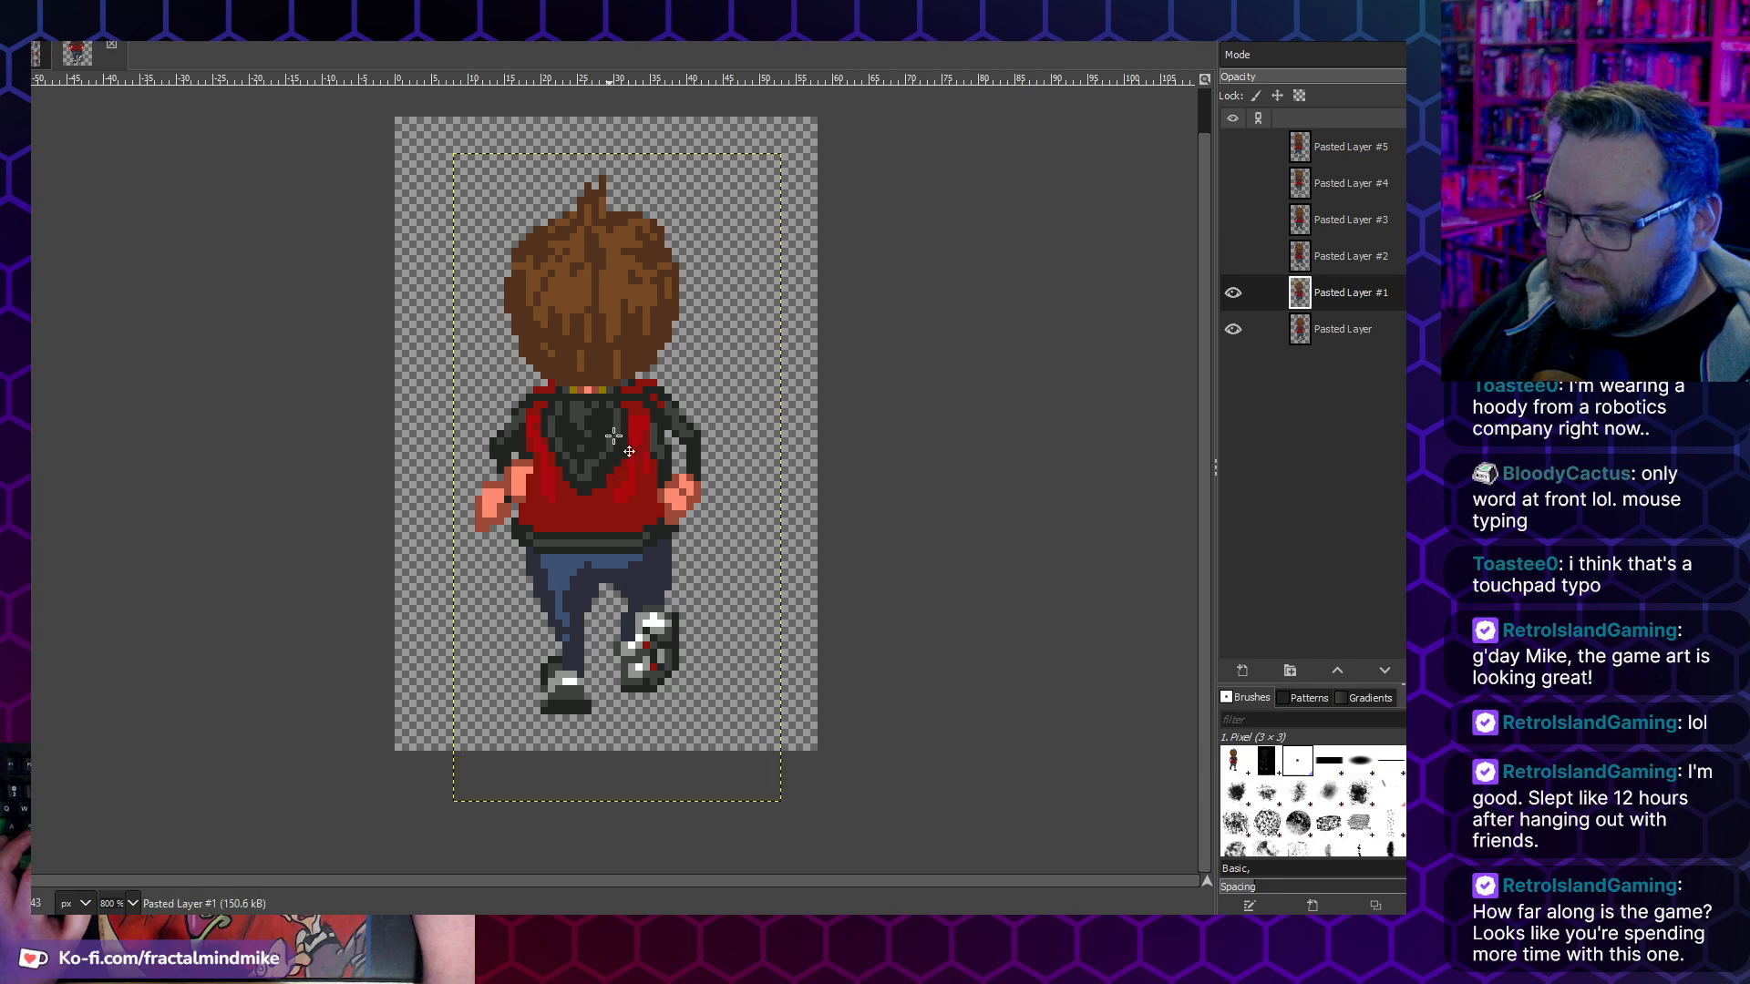
# - Show Pasted Layer #2 and align it with the frames below, toggling layer visibility to compare their positions
pyautogui.click(1267, 266)
pyautogui.click(1233, 256)
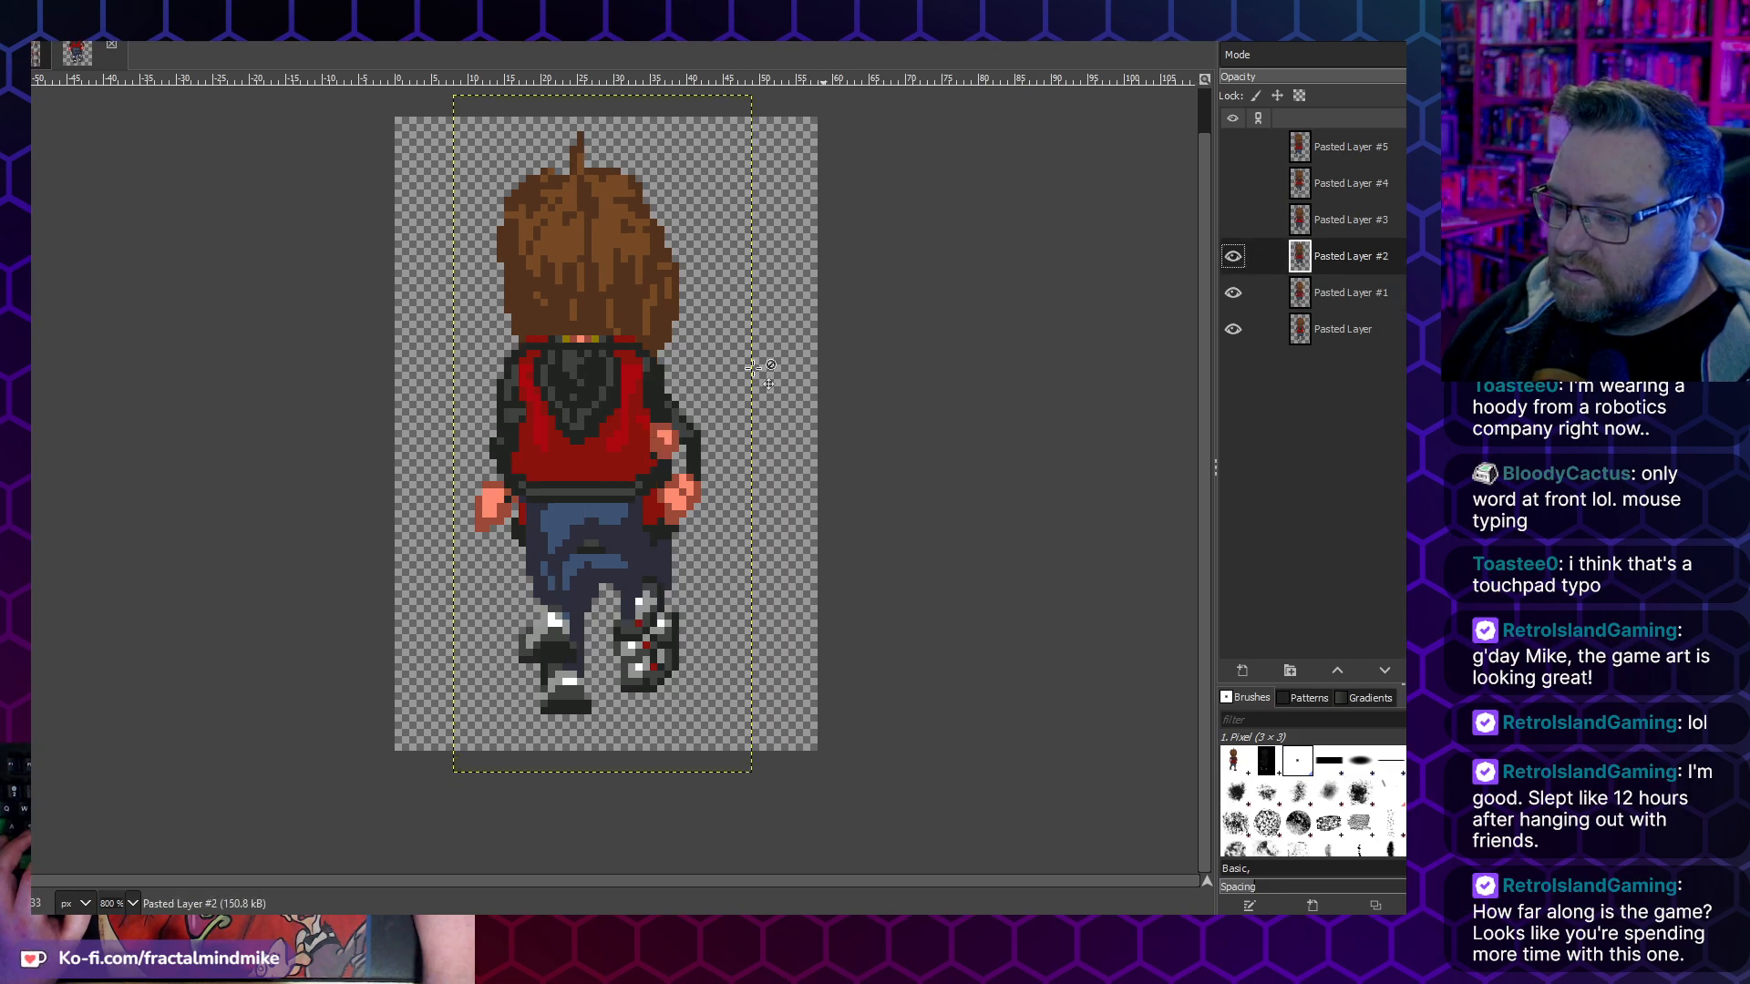
pyautogui.moveTo(595, 392); pyautogui.dragTo(610, 440)
pyautogui.click(1231, 257)
pyautogui.click(1232, 258)
pyautogui.click(1232, 258)
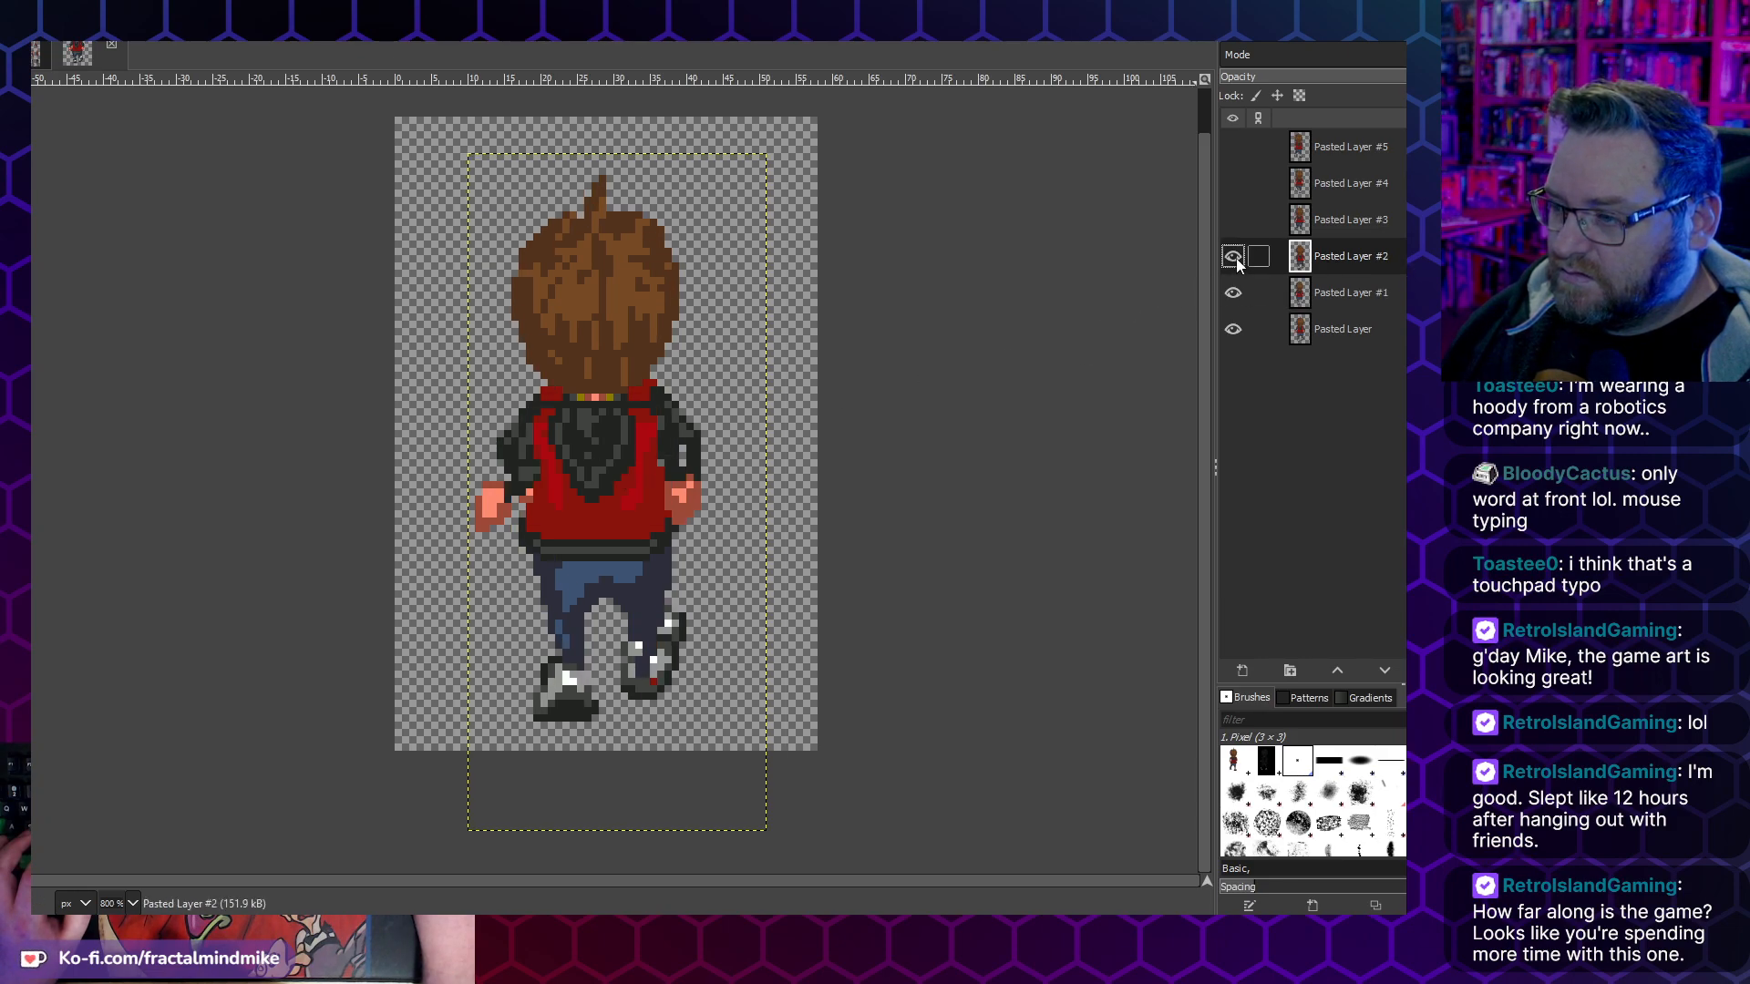
pyautogui.click(1234, 293)
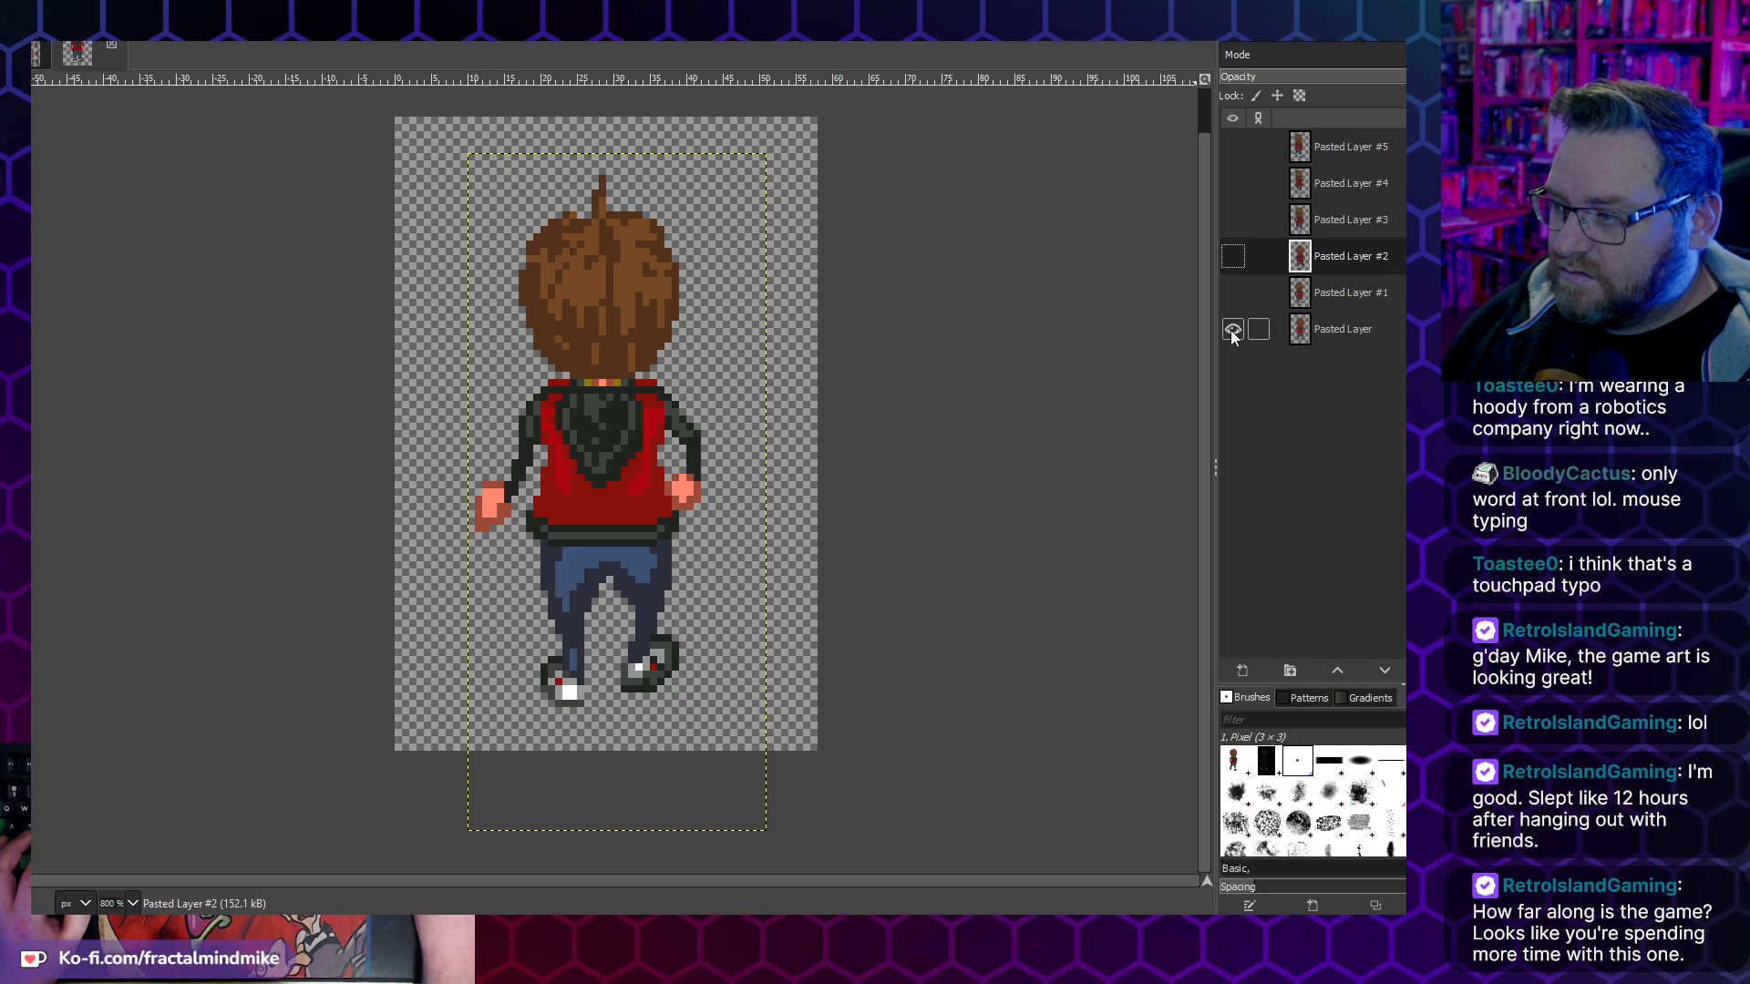
pyautogui.click(1232, 293)
pyautogui.click(1232, 258)
# - Show Pasted Layer #3 and move it down over the stacked frames, toggling its visibility to check the alignment
pyautogui.click(1232, 221)
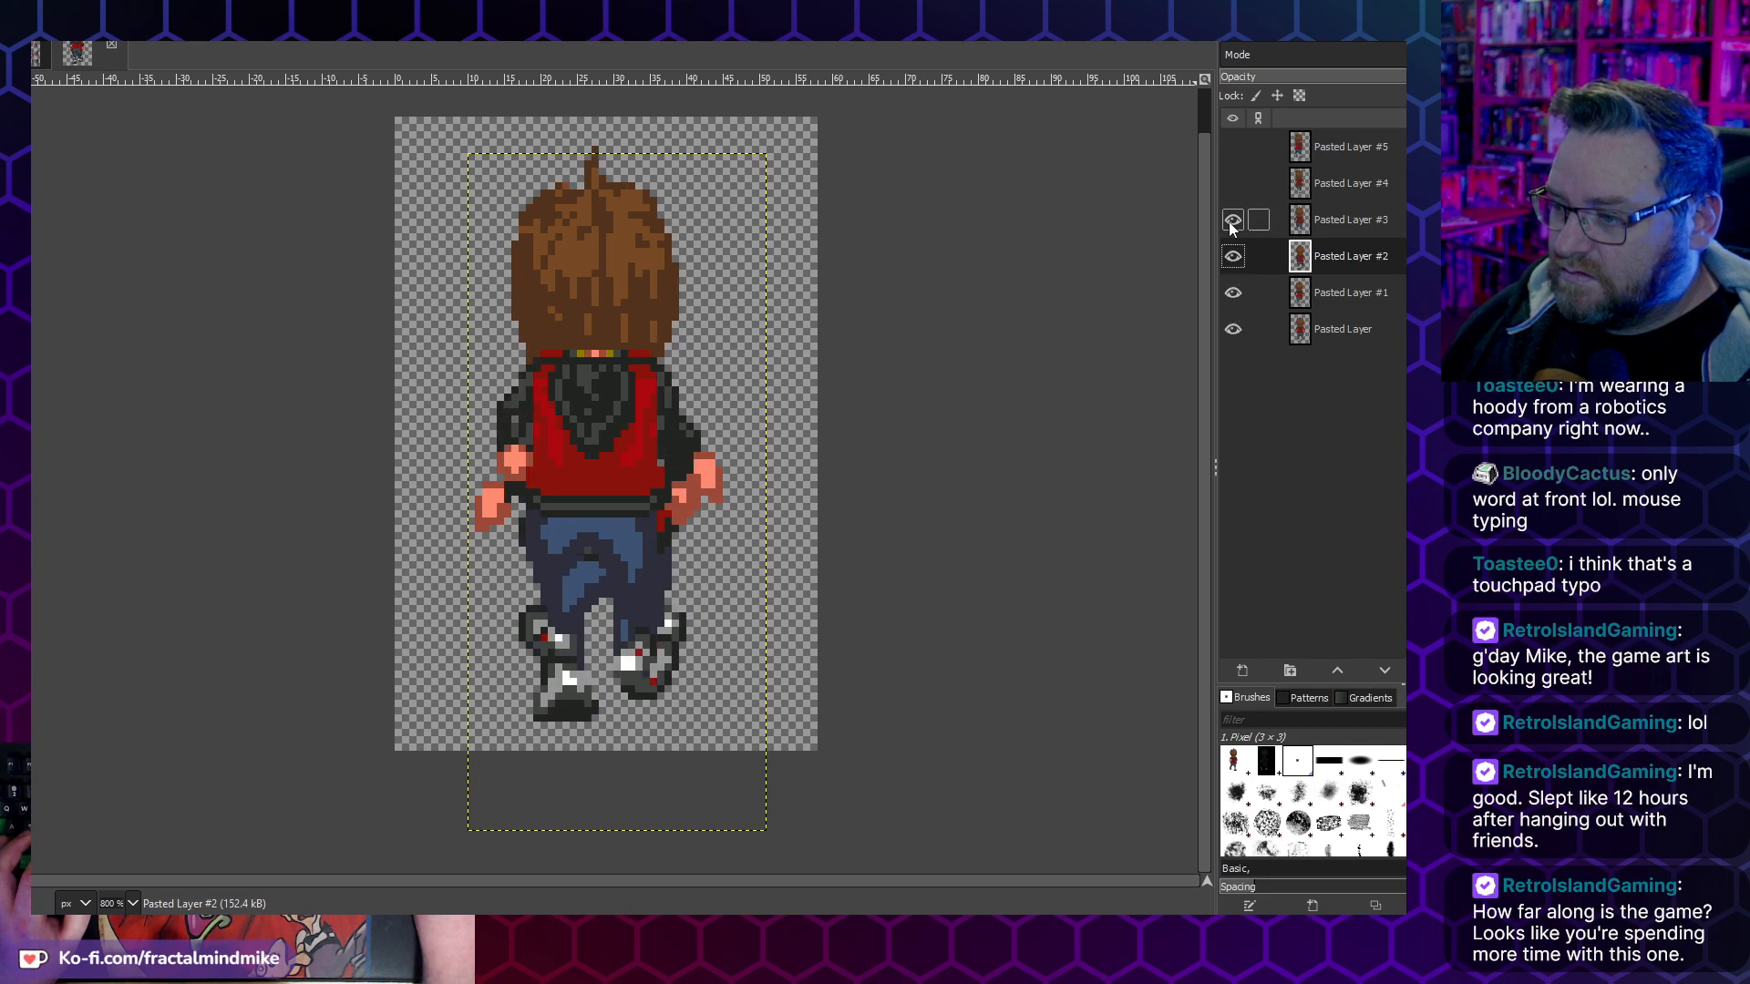
pyautogui.moveTo(597, 430); pyautogui.dragTo(604, 458)
pyautogui.press('pagedown')
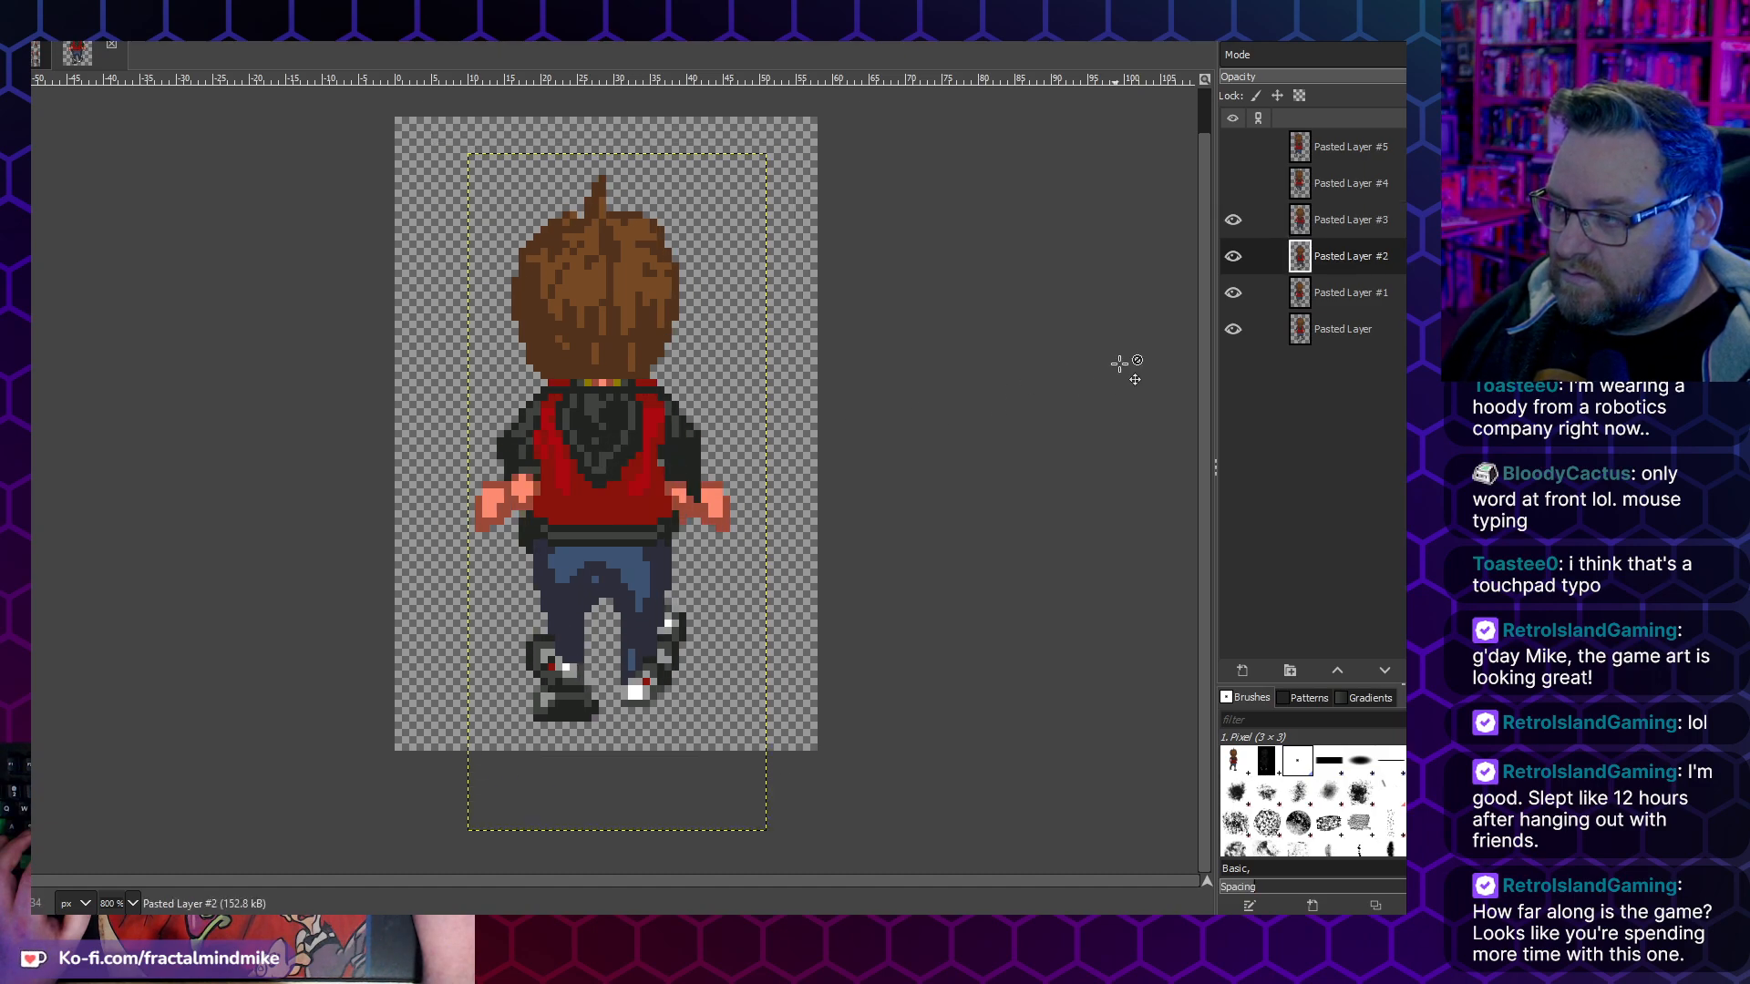
pyautogui.click(1232, 233)
pyautogui.click(1232, 220)
pyautogui.click(1232, 221)
pyautogui.click(1232, 220)
# - Nudge Pasted Layer #3 one pixel left and toggle its visibility to compare it with the frames below
pyautogui.click(620, 336)
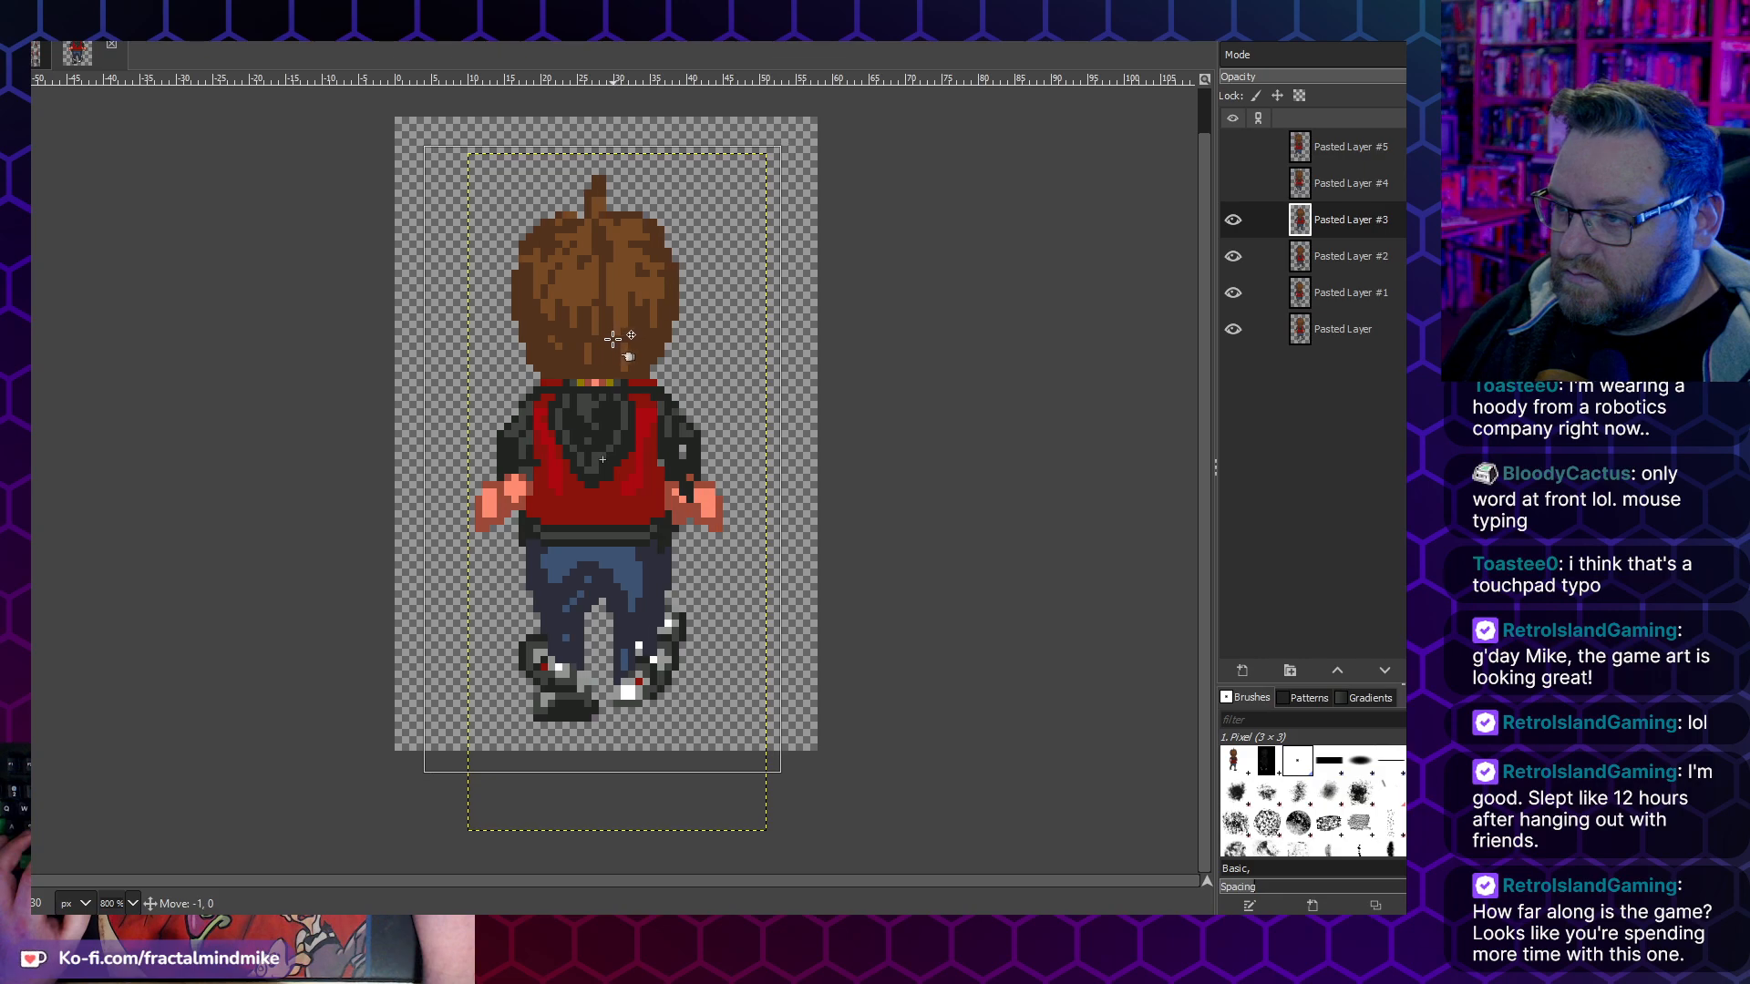
pyautogui.press('pagedown')
pyautogui.click(1232, 221)
pyautogui.click(1228, 221)
pyautogui.click(1227, 221)
pyautogui.click(1228, 222)
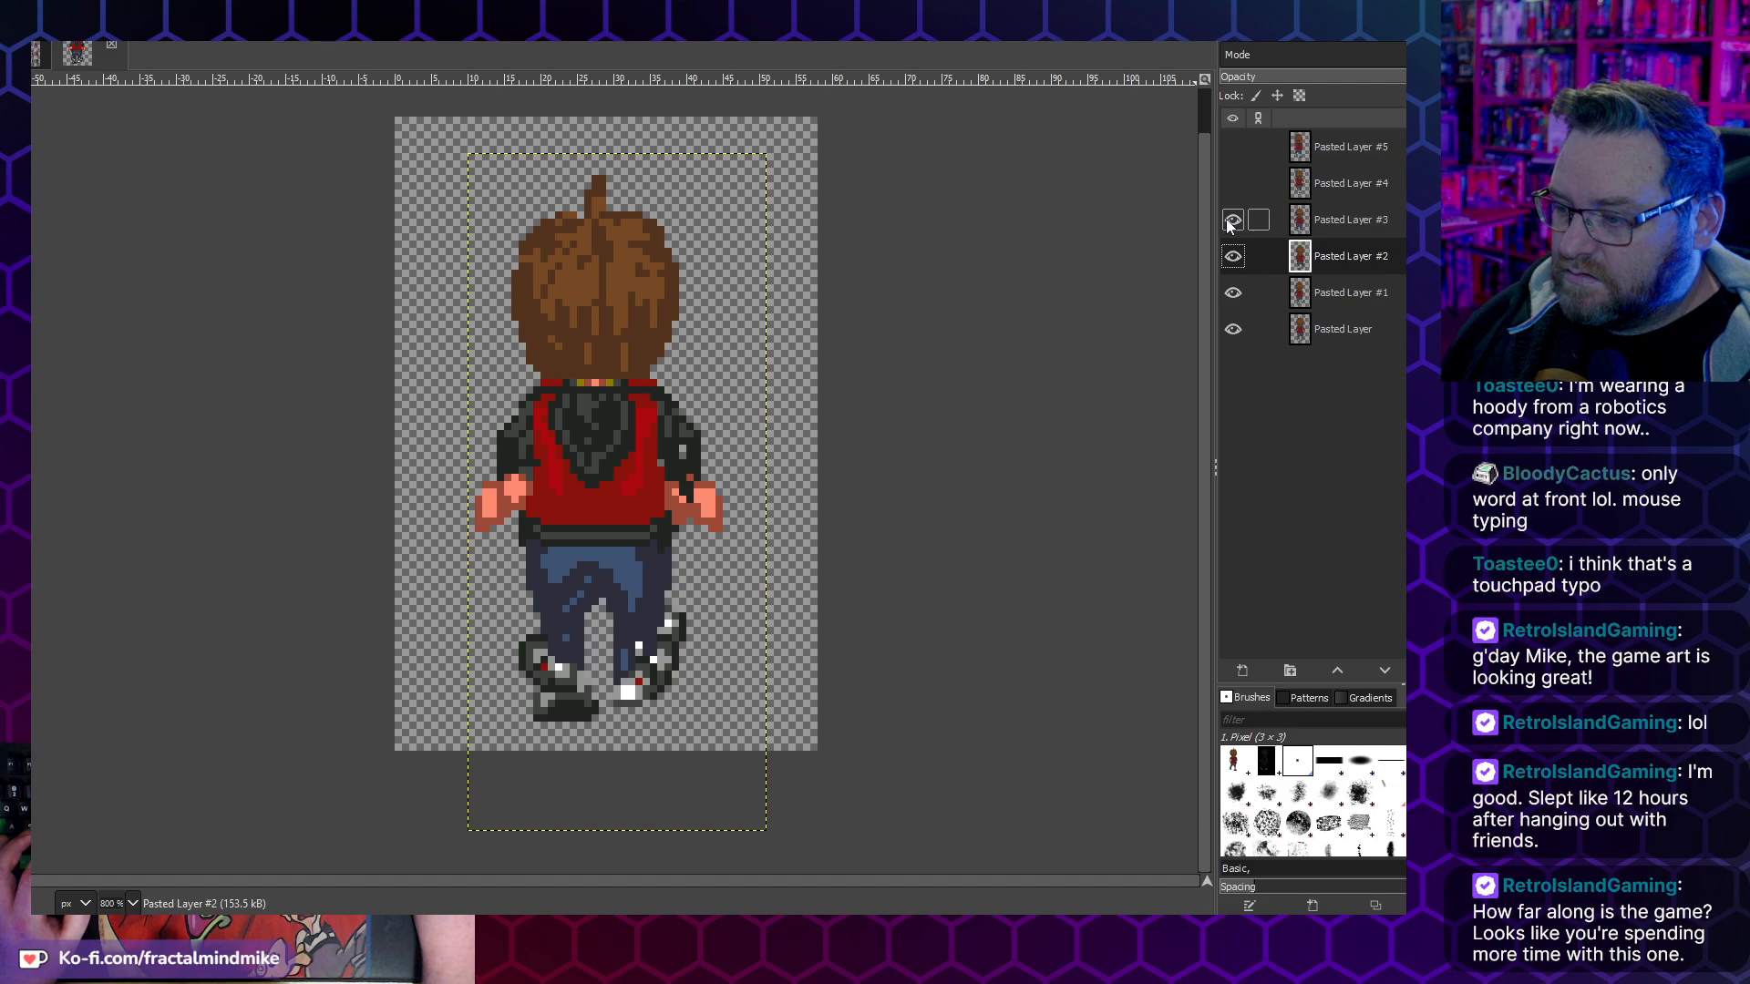
# - Show Pasted Layer #4 and align it over the stacked frames, toggling its visibility to check the position
pyautogui.click(1232, 184)
pyautogui.moveTo(610, 398); pyautogui.dragTo(632, 456)
pyautogui.click(1230, 197)
pyautogui.click(1229, 197)
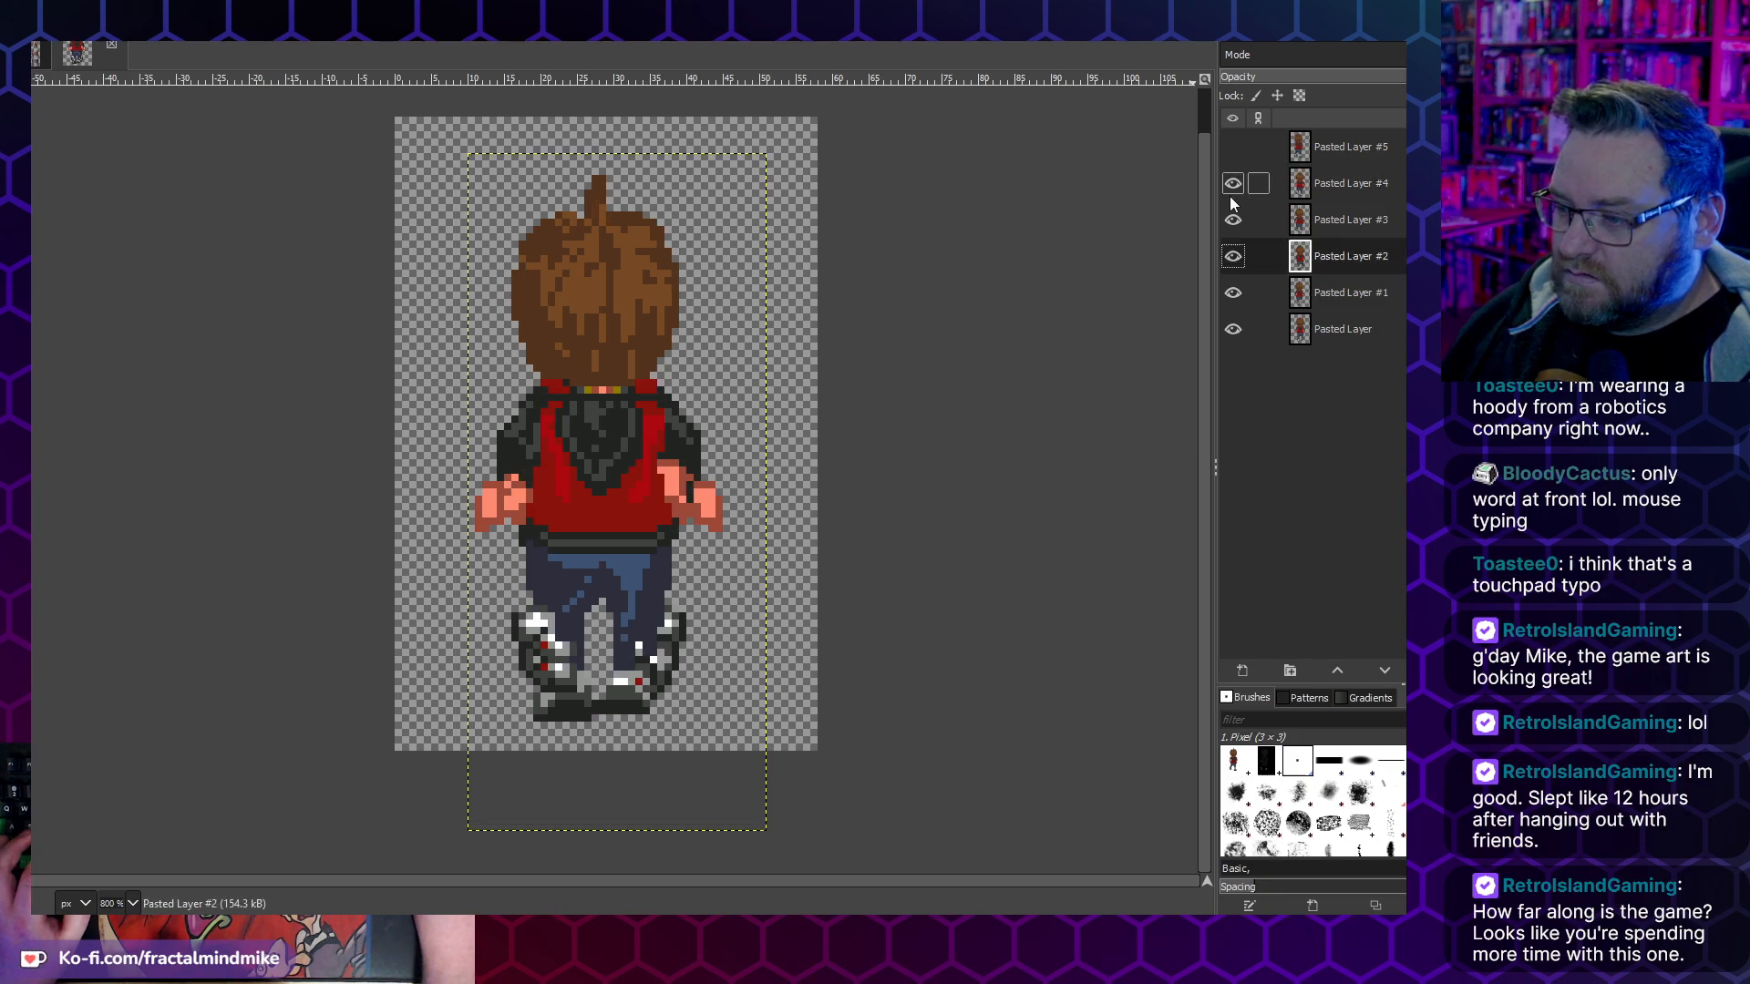
# - Show Pasted Layer #5 and align it over the stacked frames, nudging it about 1 pixel right after comparing
pyautogui.click(1242, 147)
pyautogui.moveTo(589, 389); pyautogui.dragTo(616, 446)
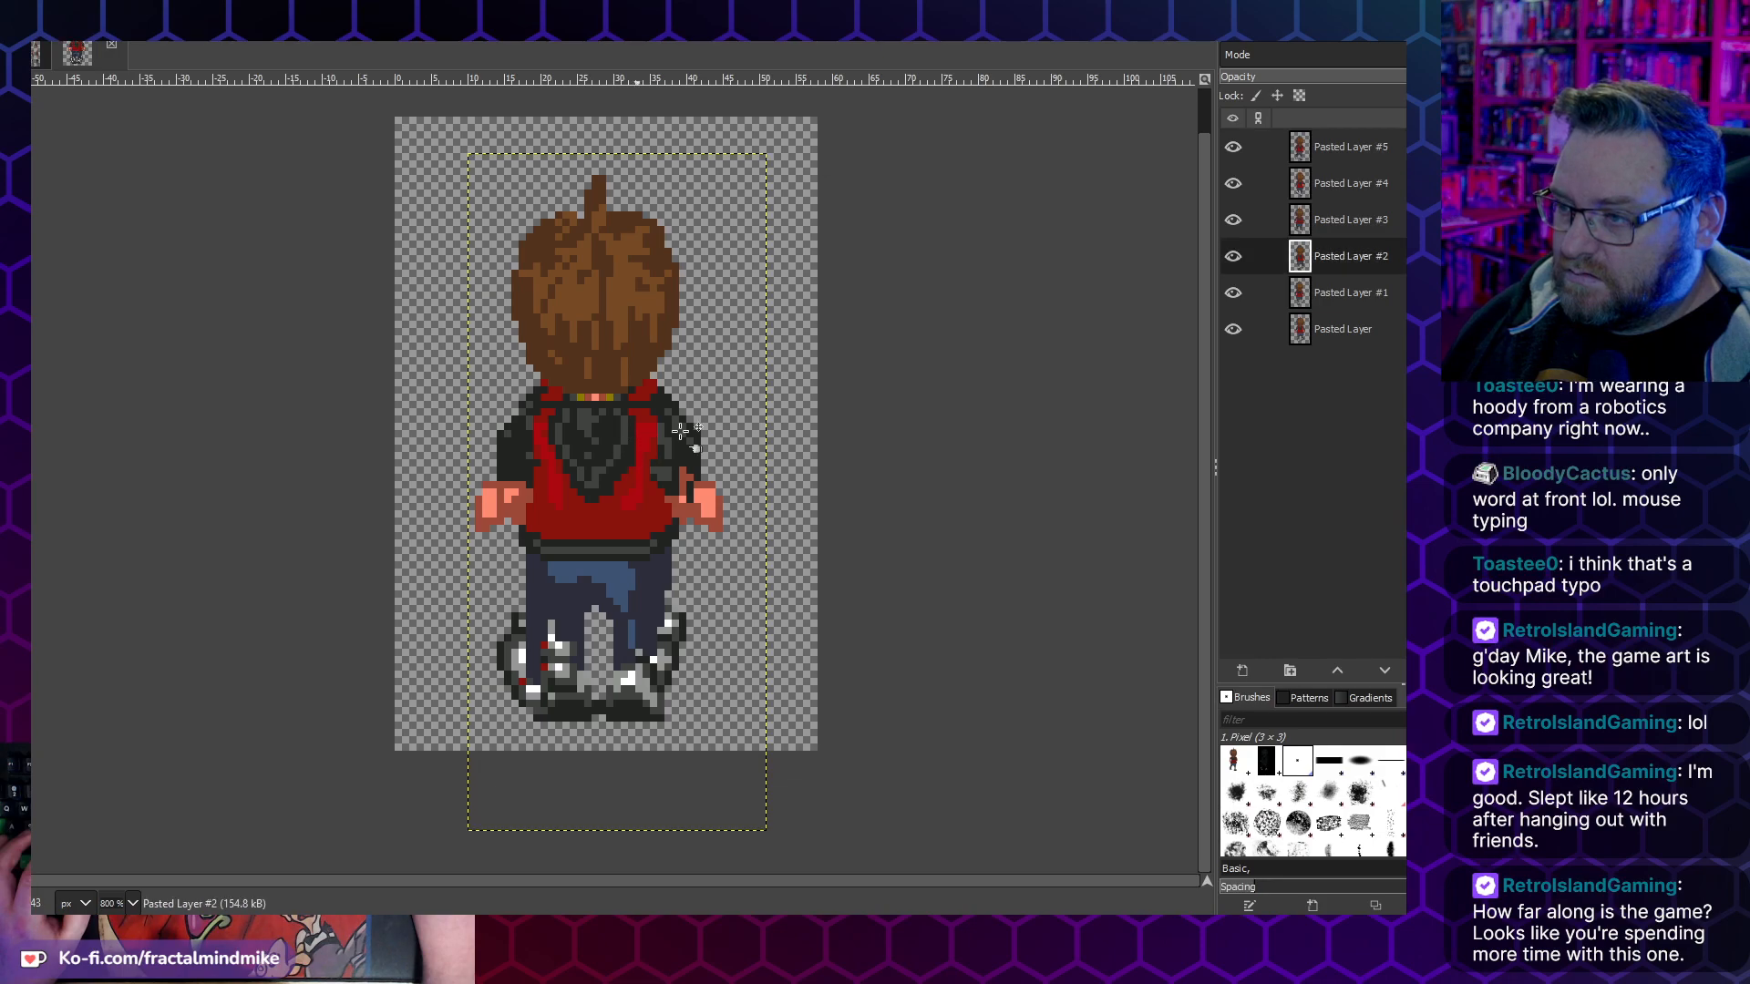
pyautogui.click(1229, 161)
pyautogui.click(1228, 161)
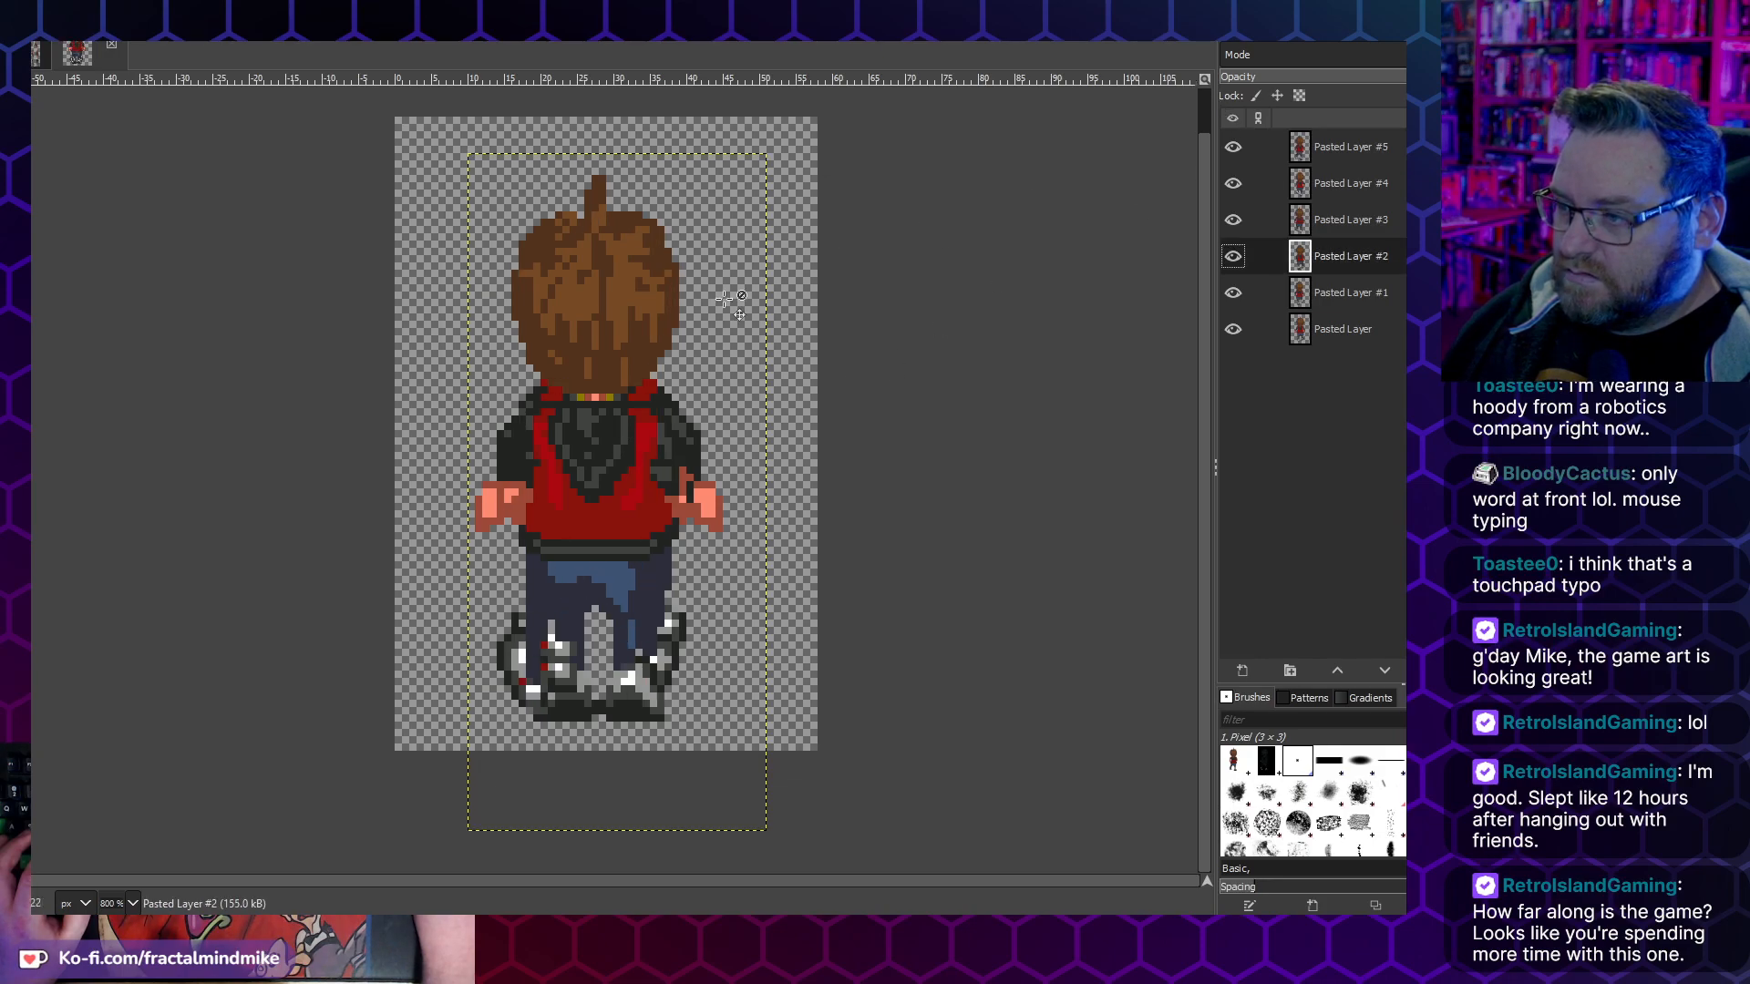
pyautogui.moveTo(650, 331); pyautogui.dragTo(654, 326)
pyautogui.click(1233, 147)
pyautogui.click(1234, 148)
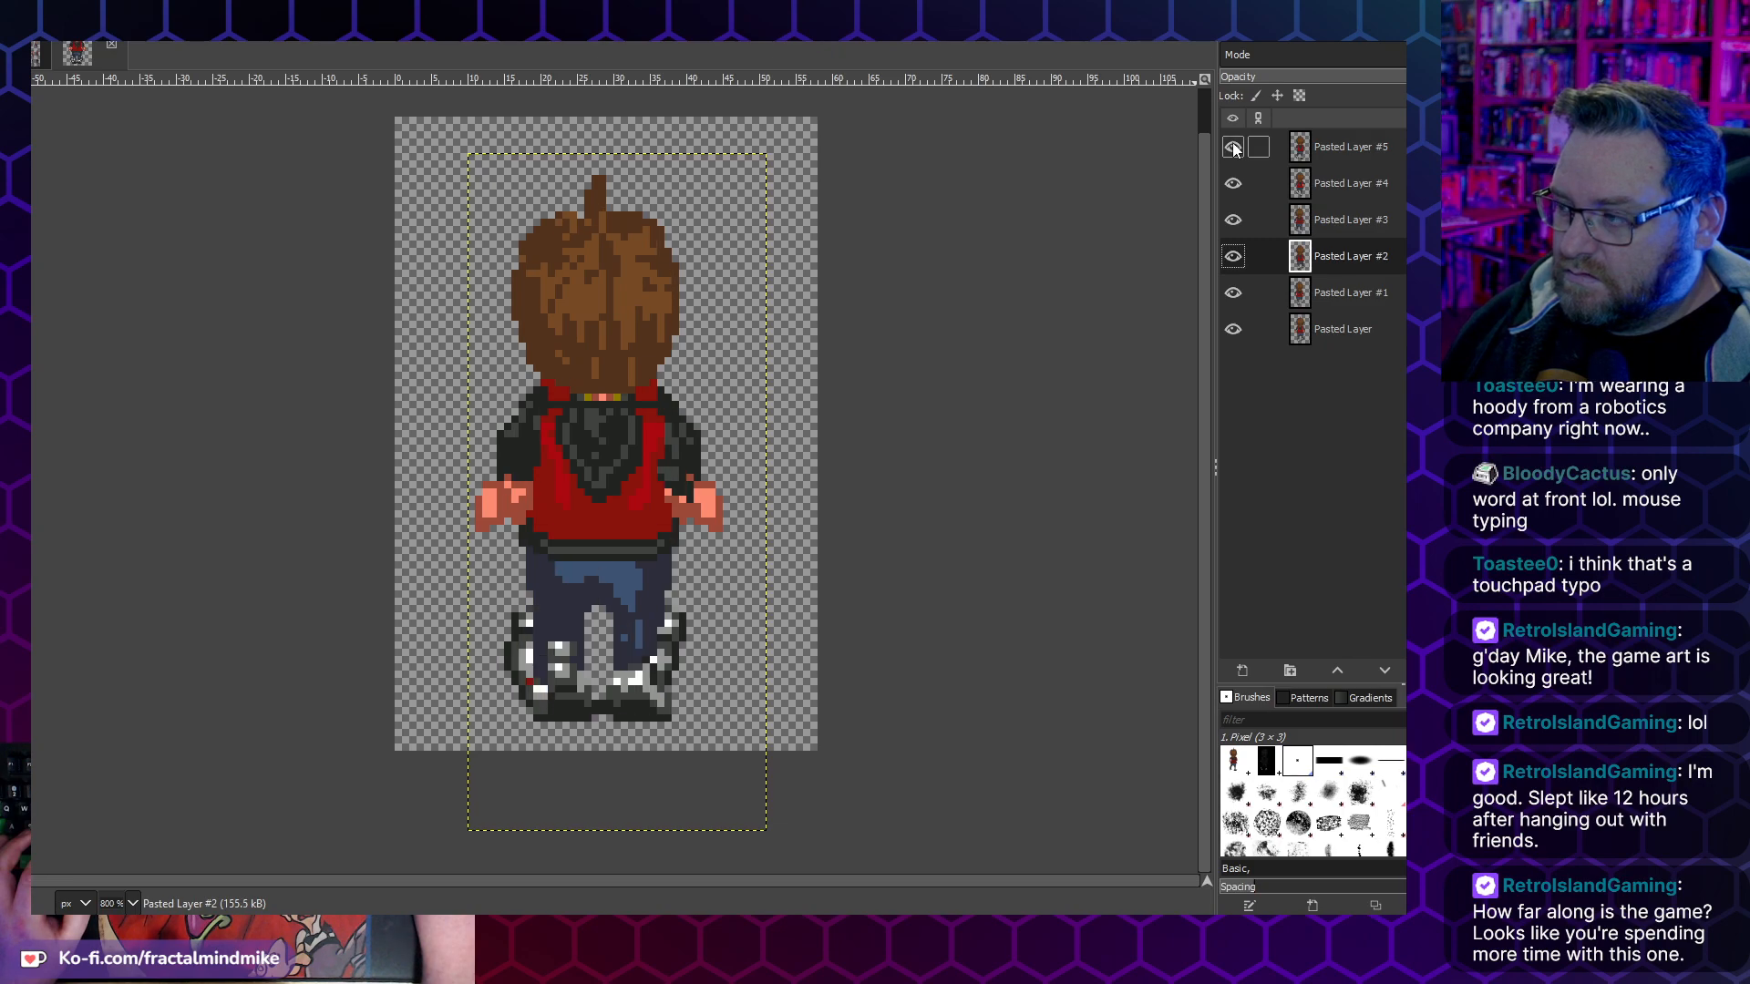
pyautogui.click(31, 41)
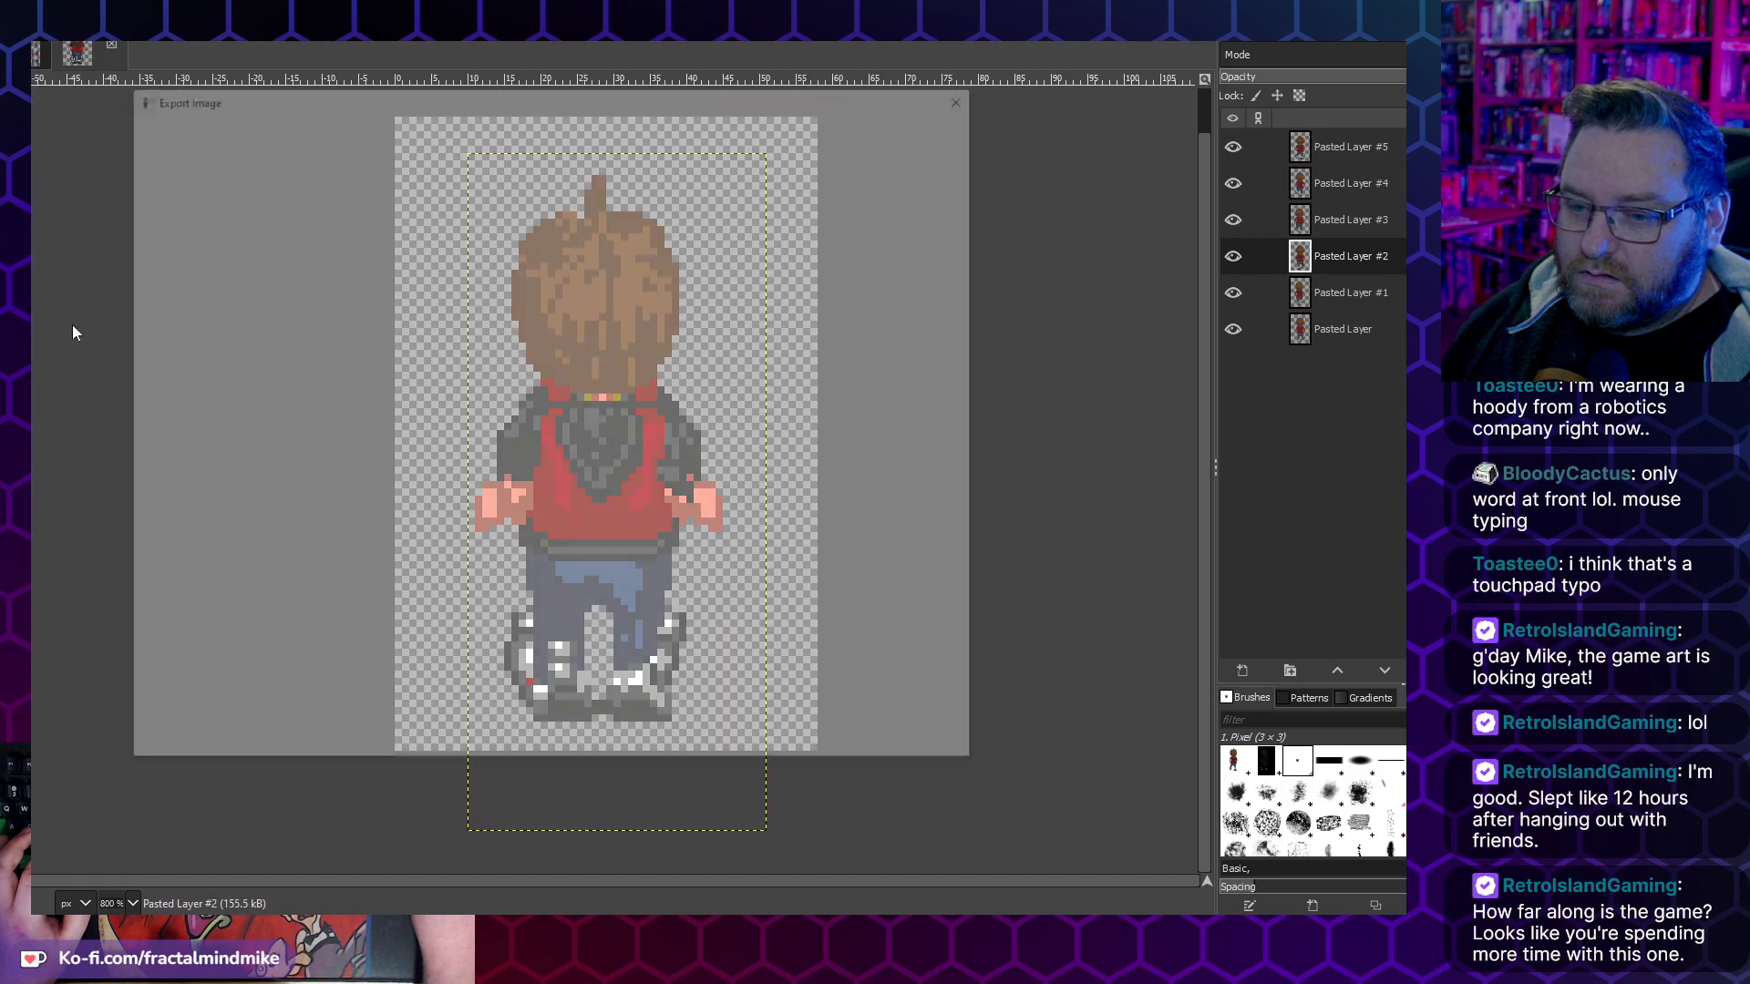
pyautogui.click(65, 312)
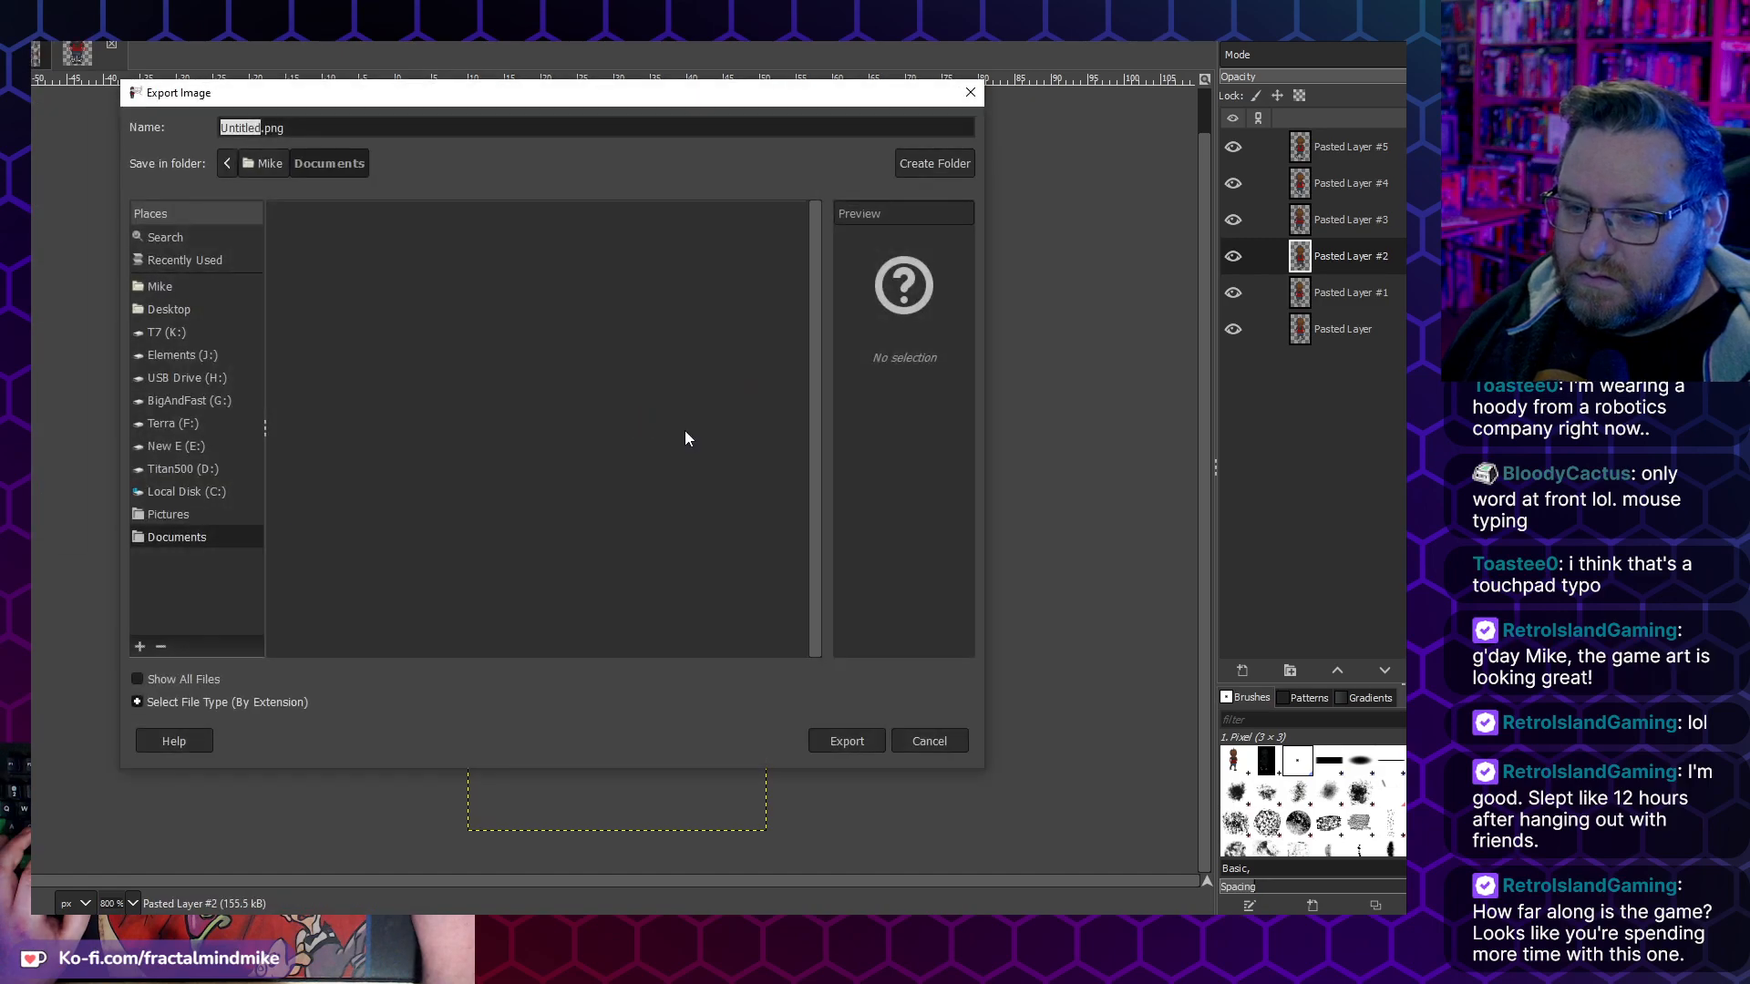
pyautogui.click(944, 740)
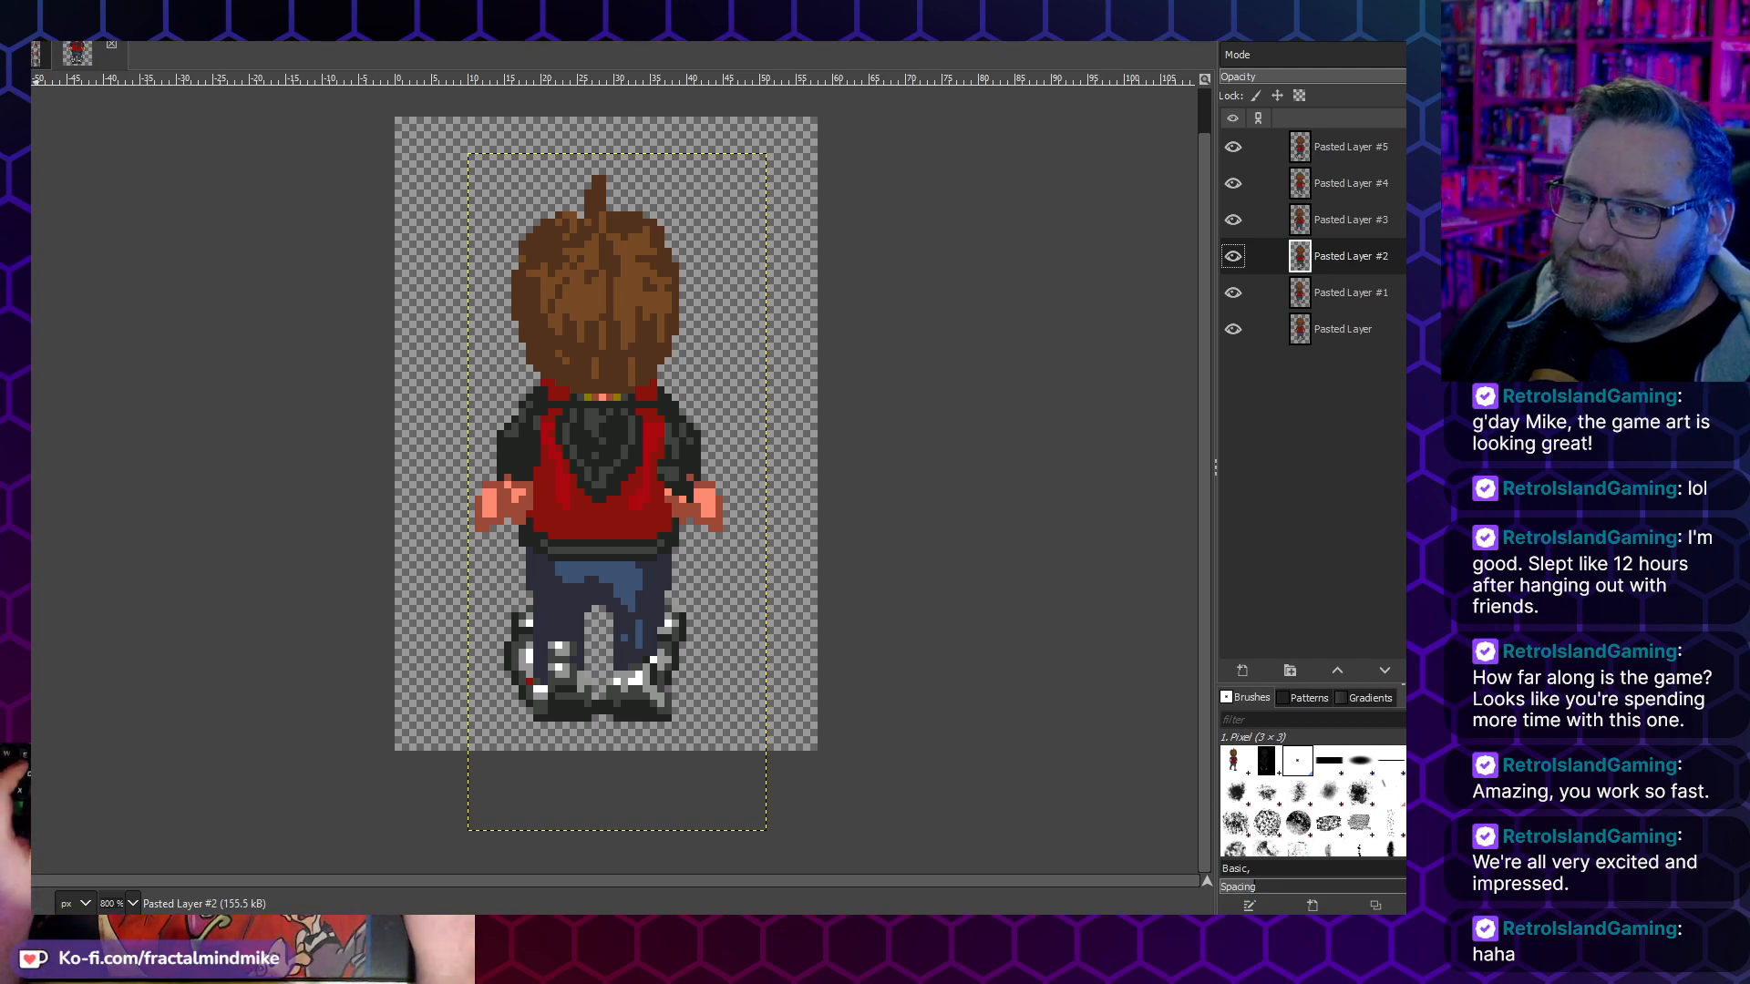
pyautogui.hotkey('alt', 'f')
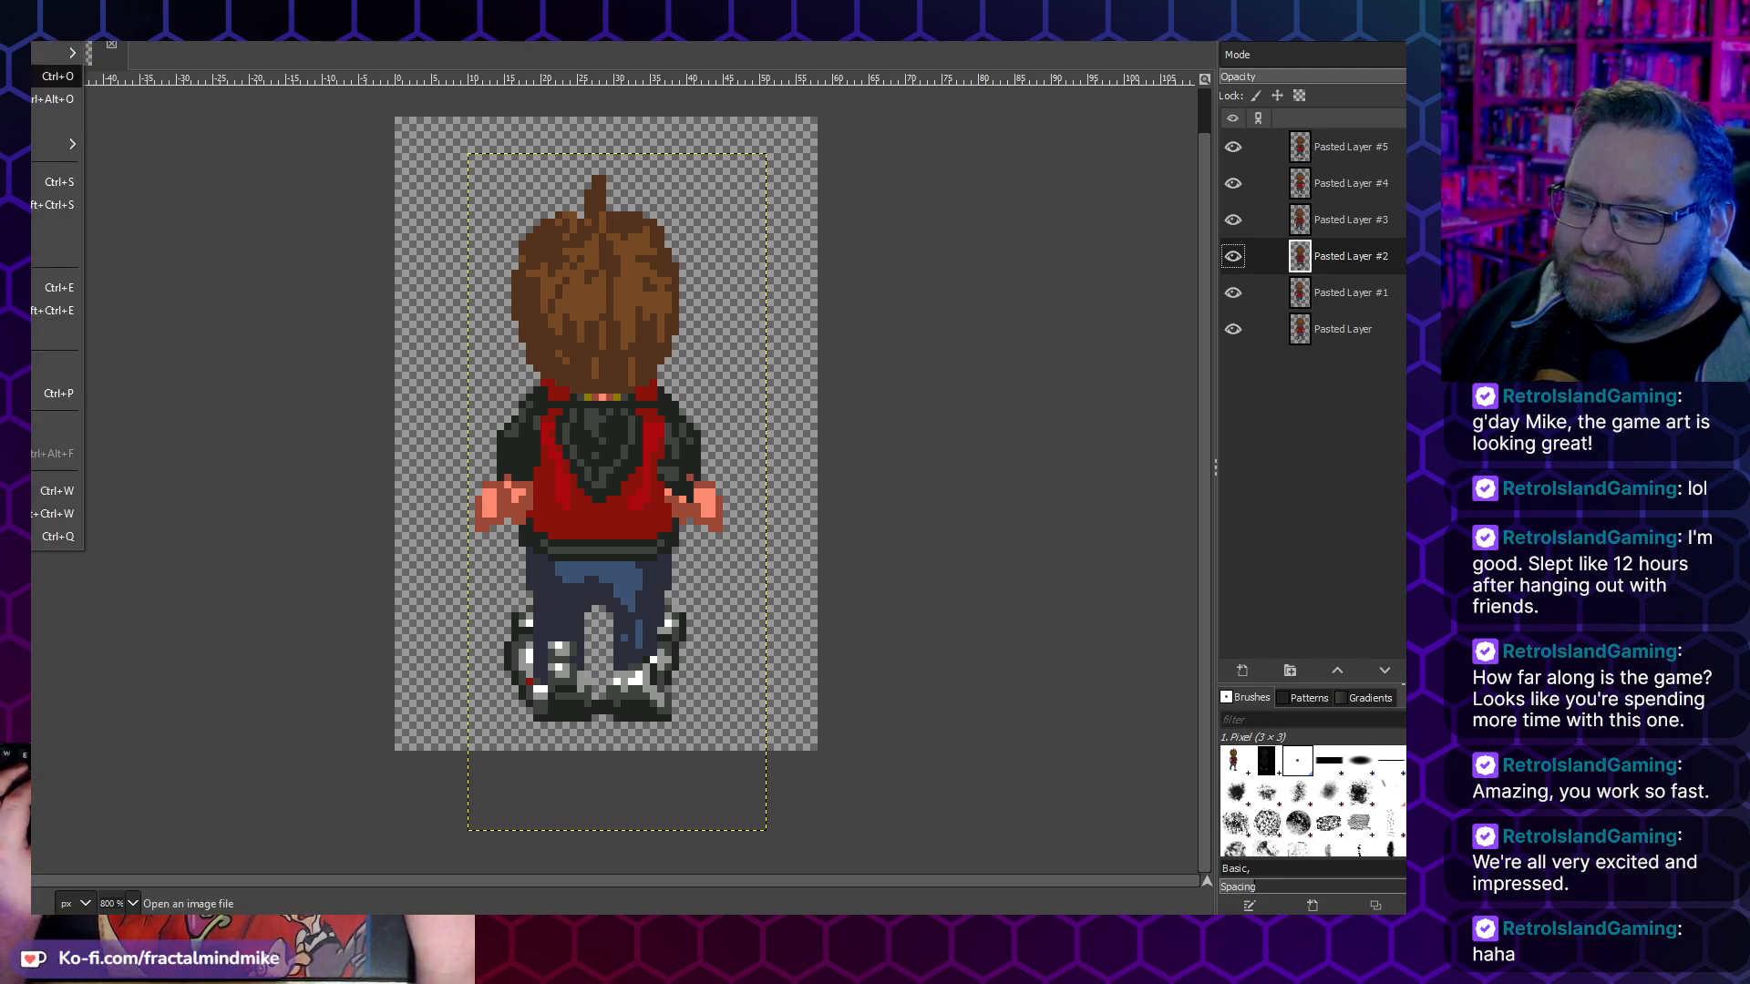
pyautogui.moveTo(11, 13)
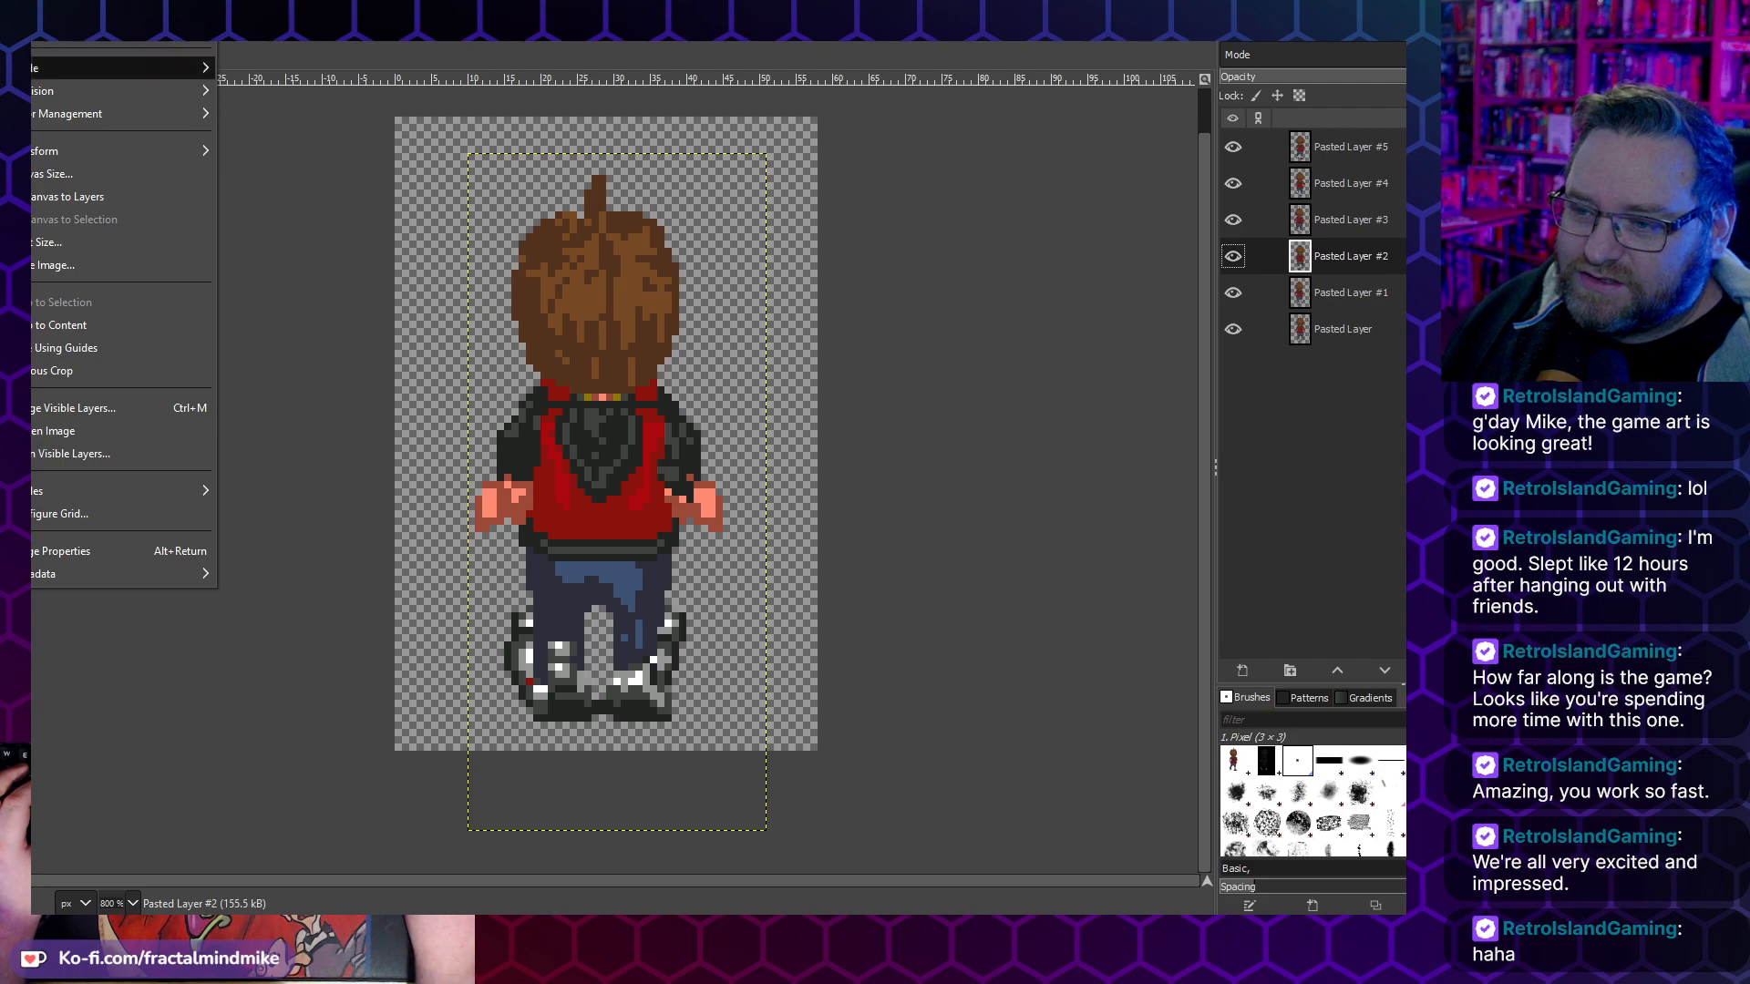
pyautogui.click(39, 264)
pyautogui.click(686, 559)
pyautogui.click(714, 572)
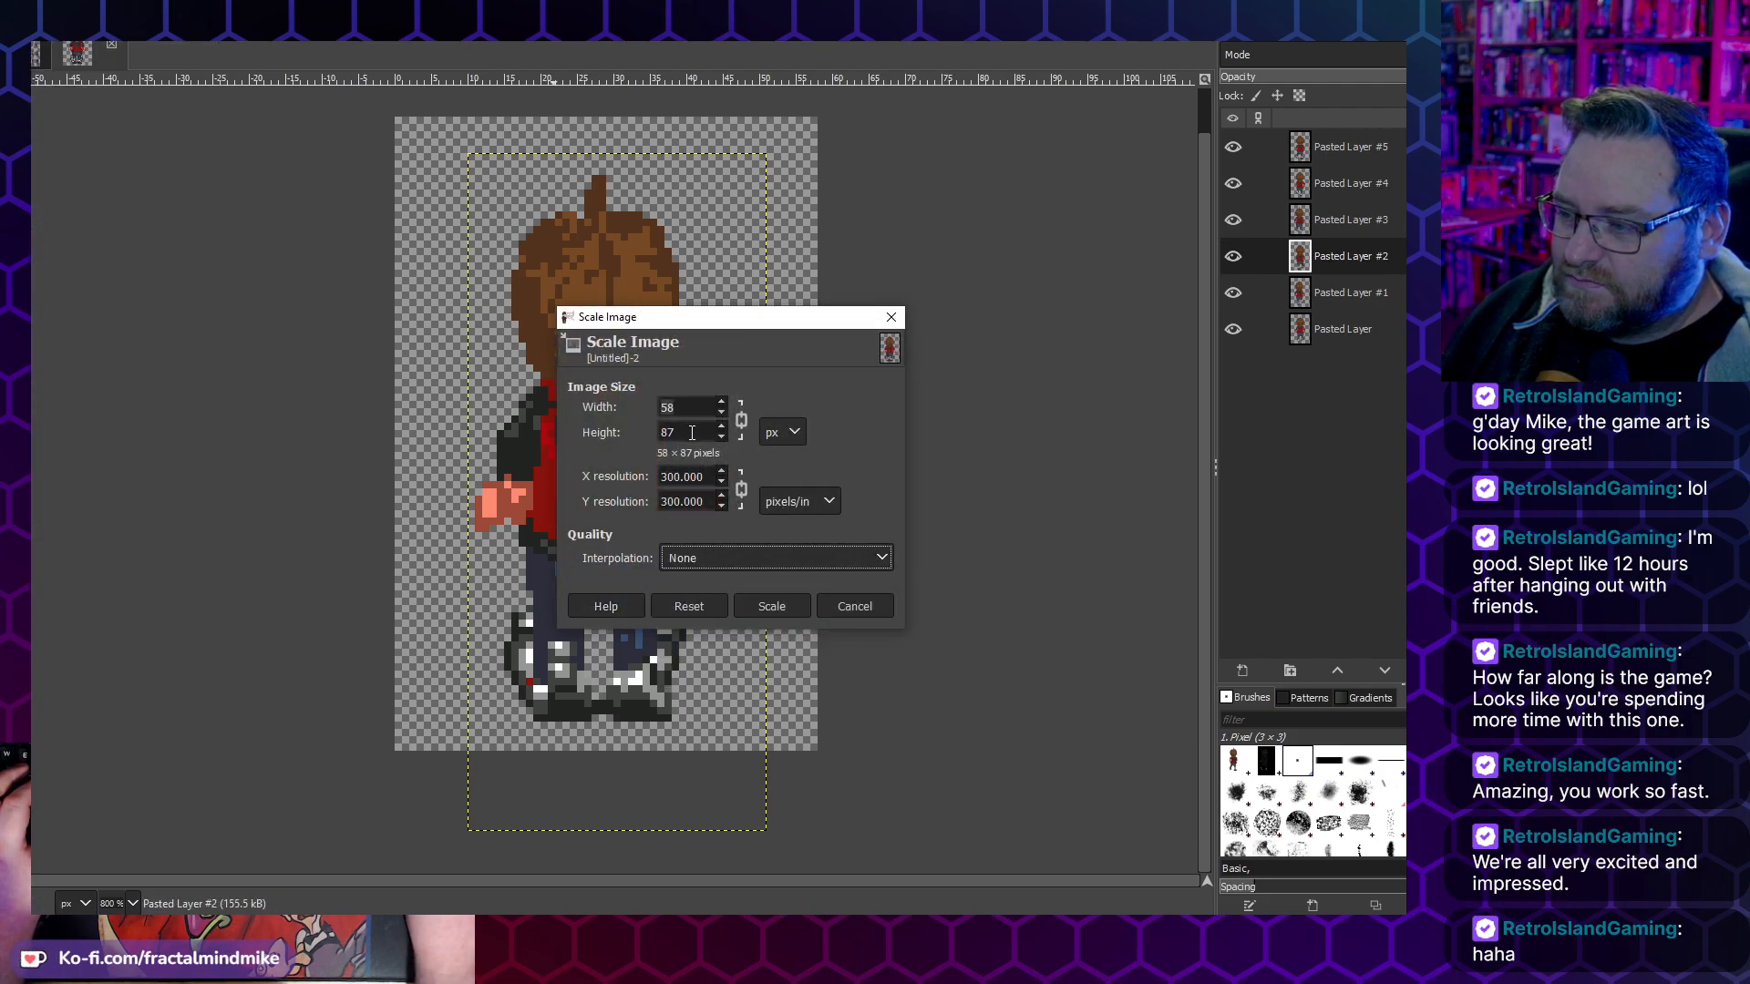
pyautogui.click(860, 607)
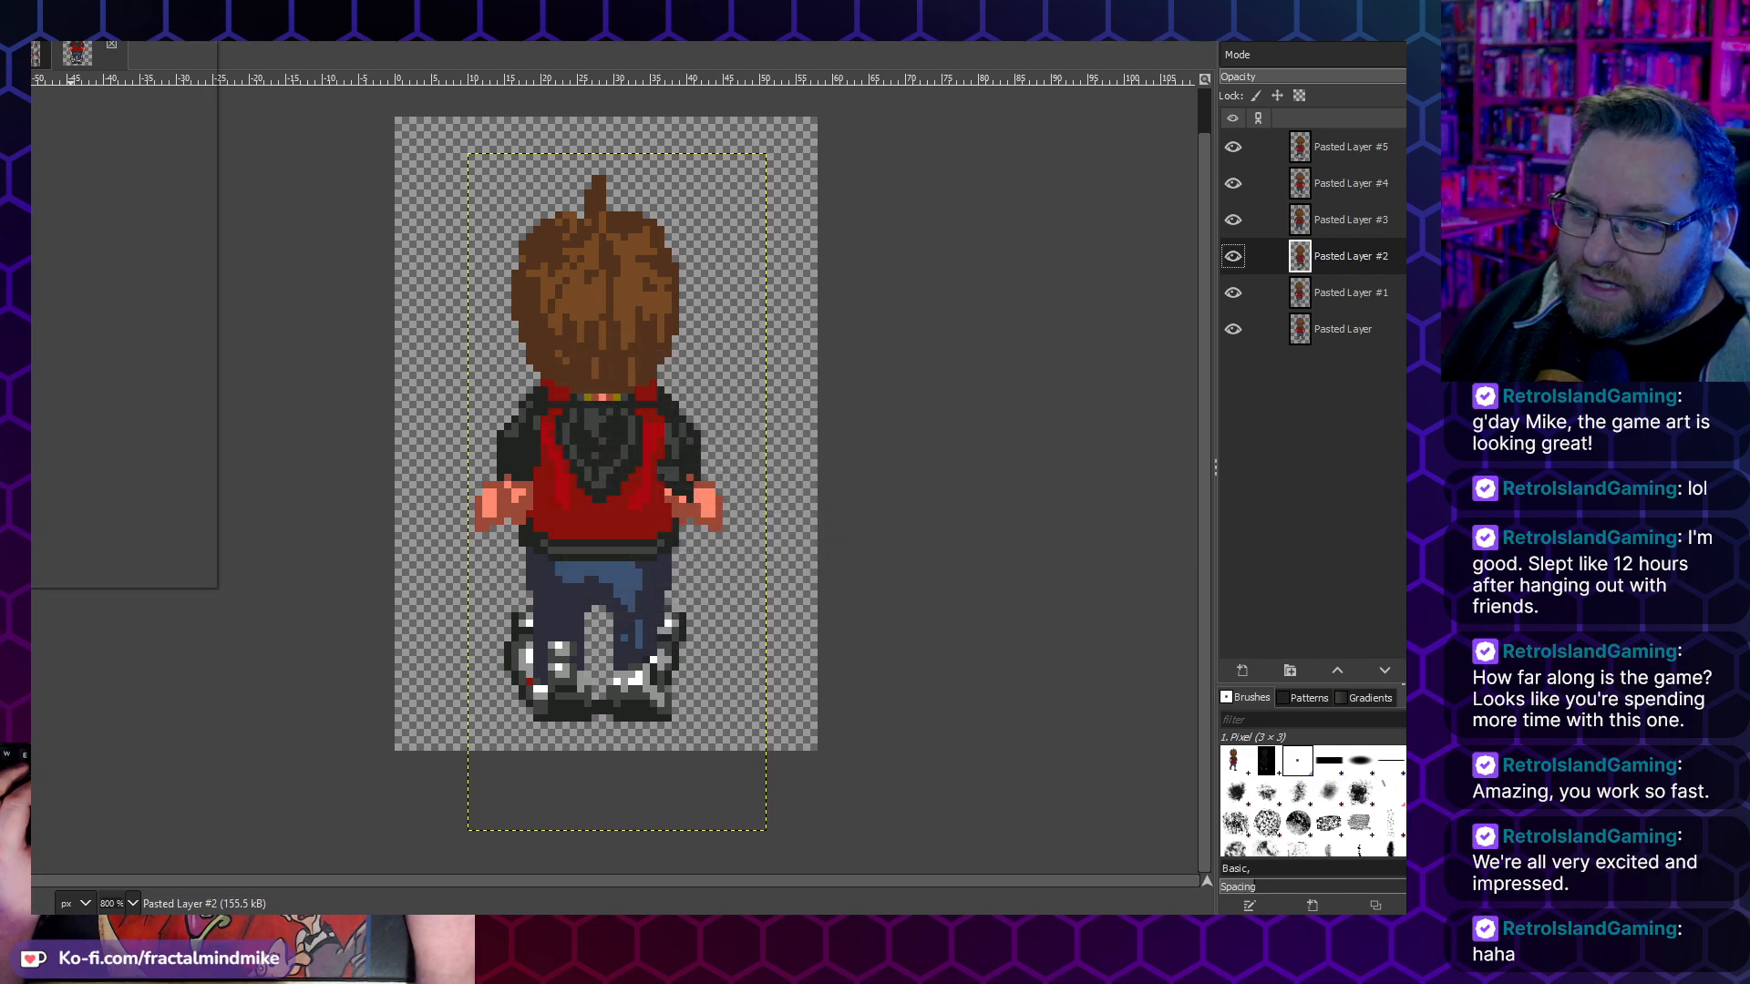
# - Set the canvas height to 80 px with the image at a Y offset of -6 px, resizing all layers with it
pyautogui.hotkey('alt', 'i')
pyautogui.click(97, 173)
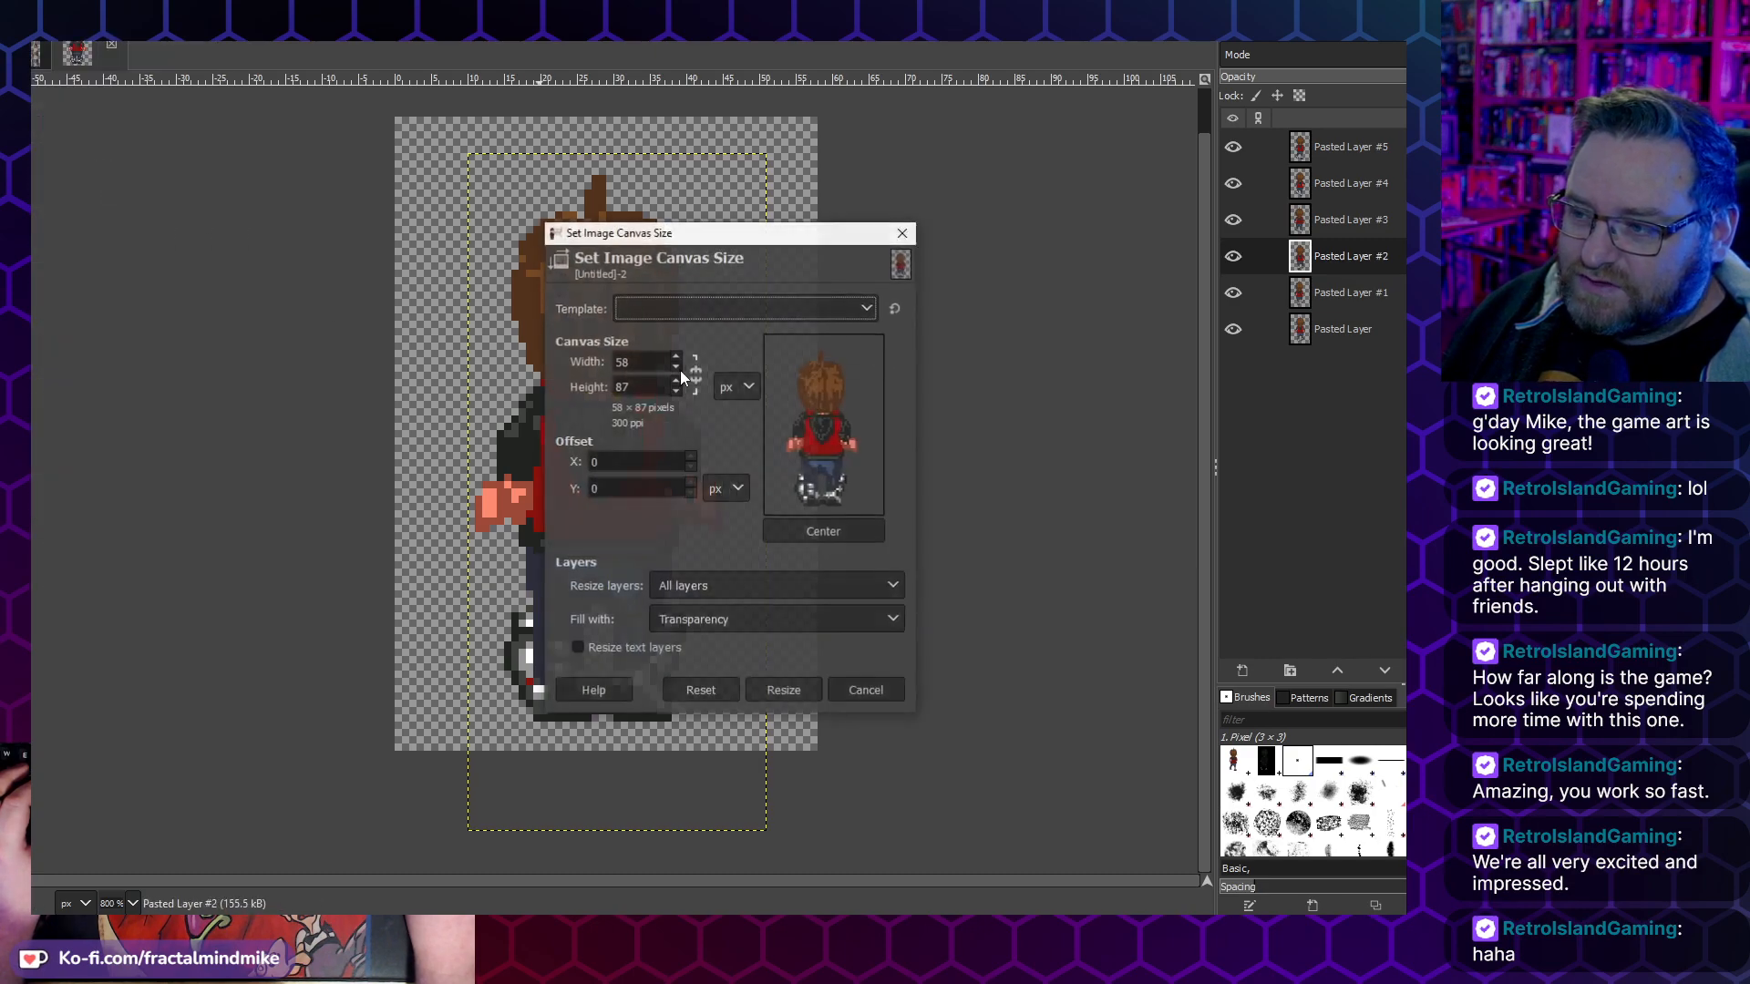
pyautogui.click(635, 384)
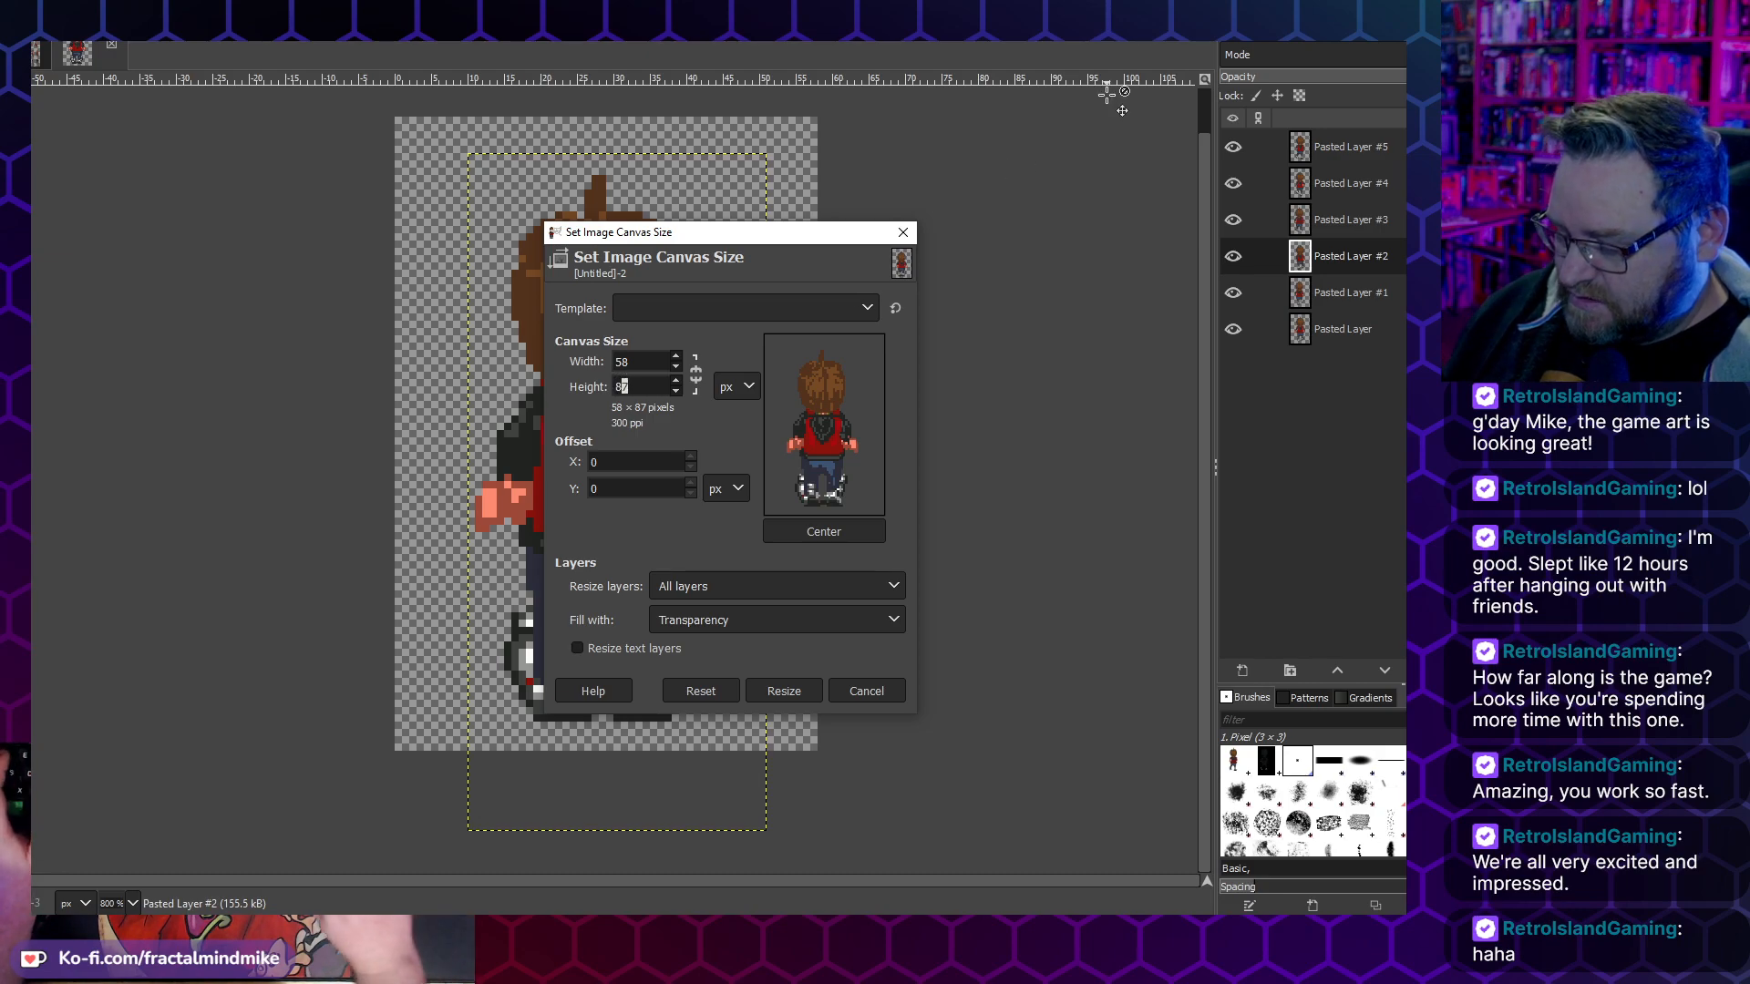
pyautogui.write('0')
pyautogui.press('Tab')
pyautogui.moveTo(827, 432); pyautogui.dragTo(826, 419)
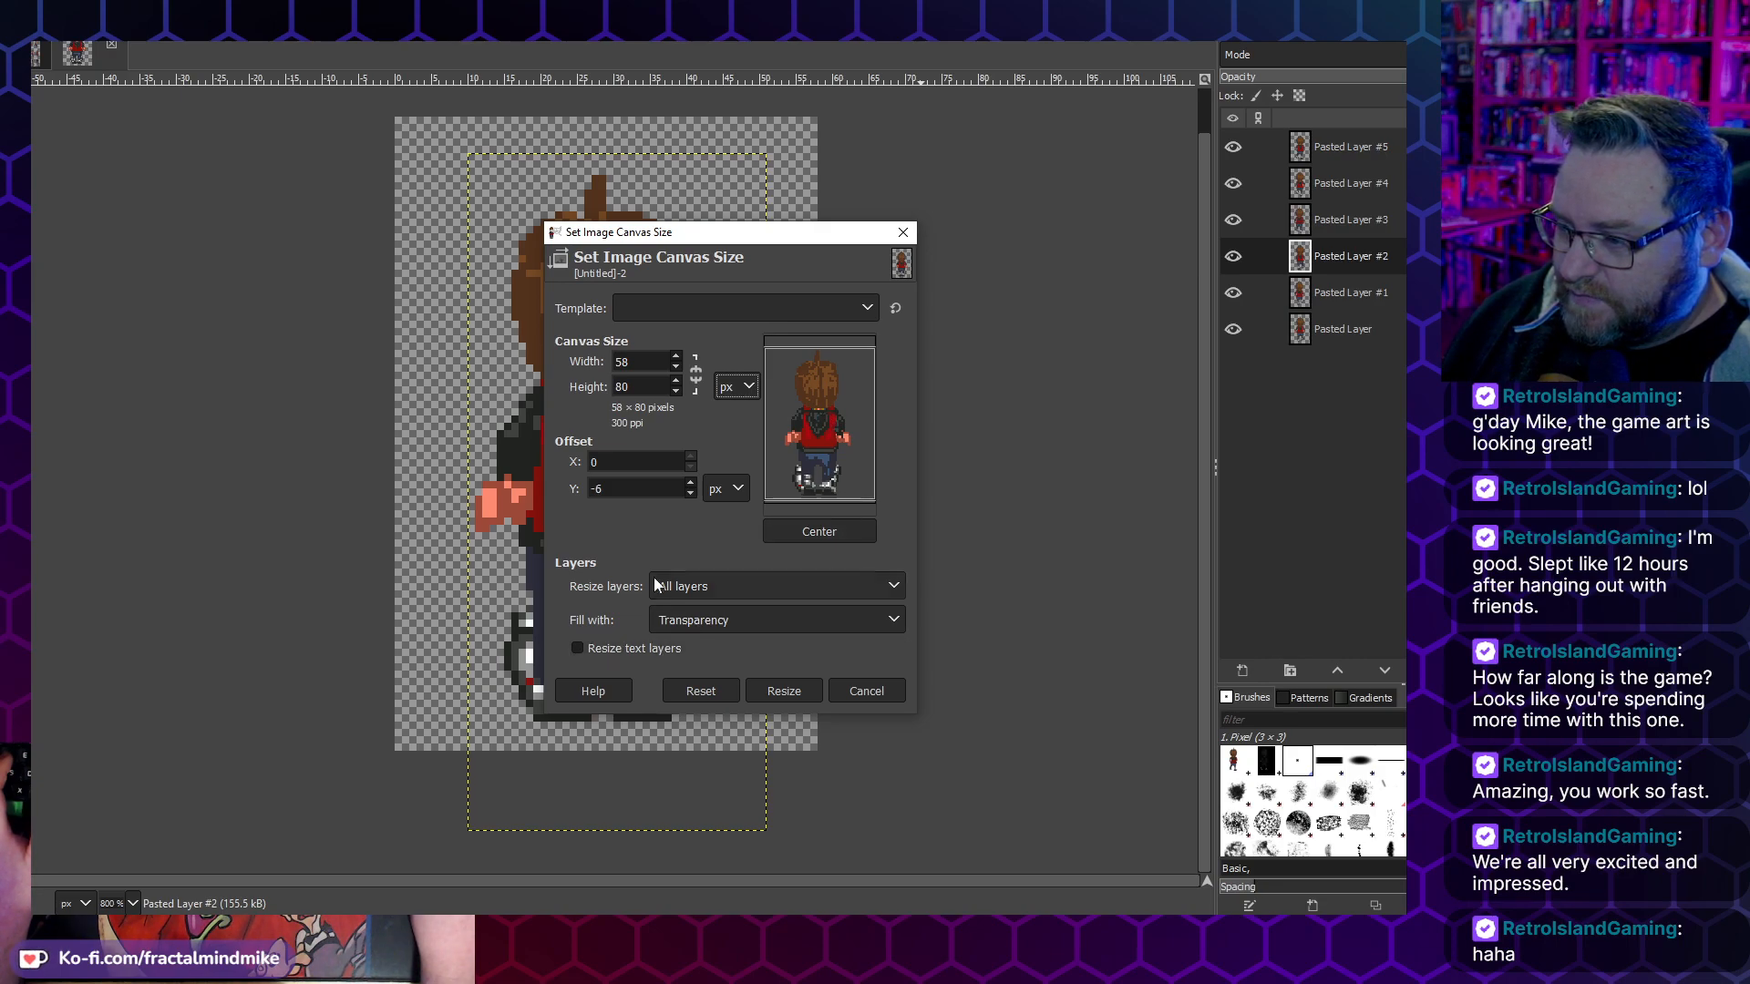
pyautogui.click(794, 692)
# - Scale the image up to 174 × 240 px with interpolation set to None
pyautogui.click(4, 9)
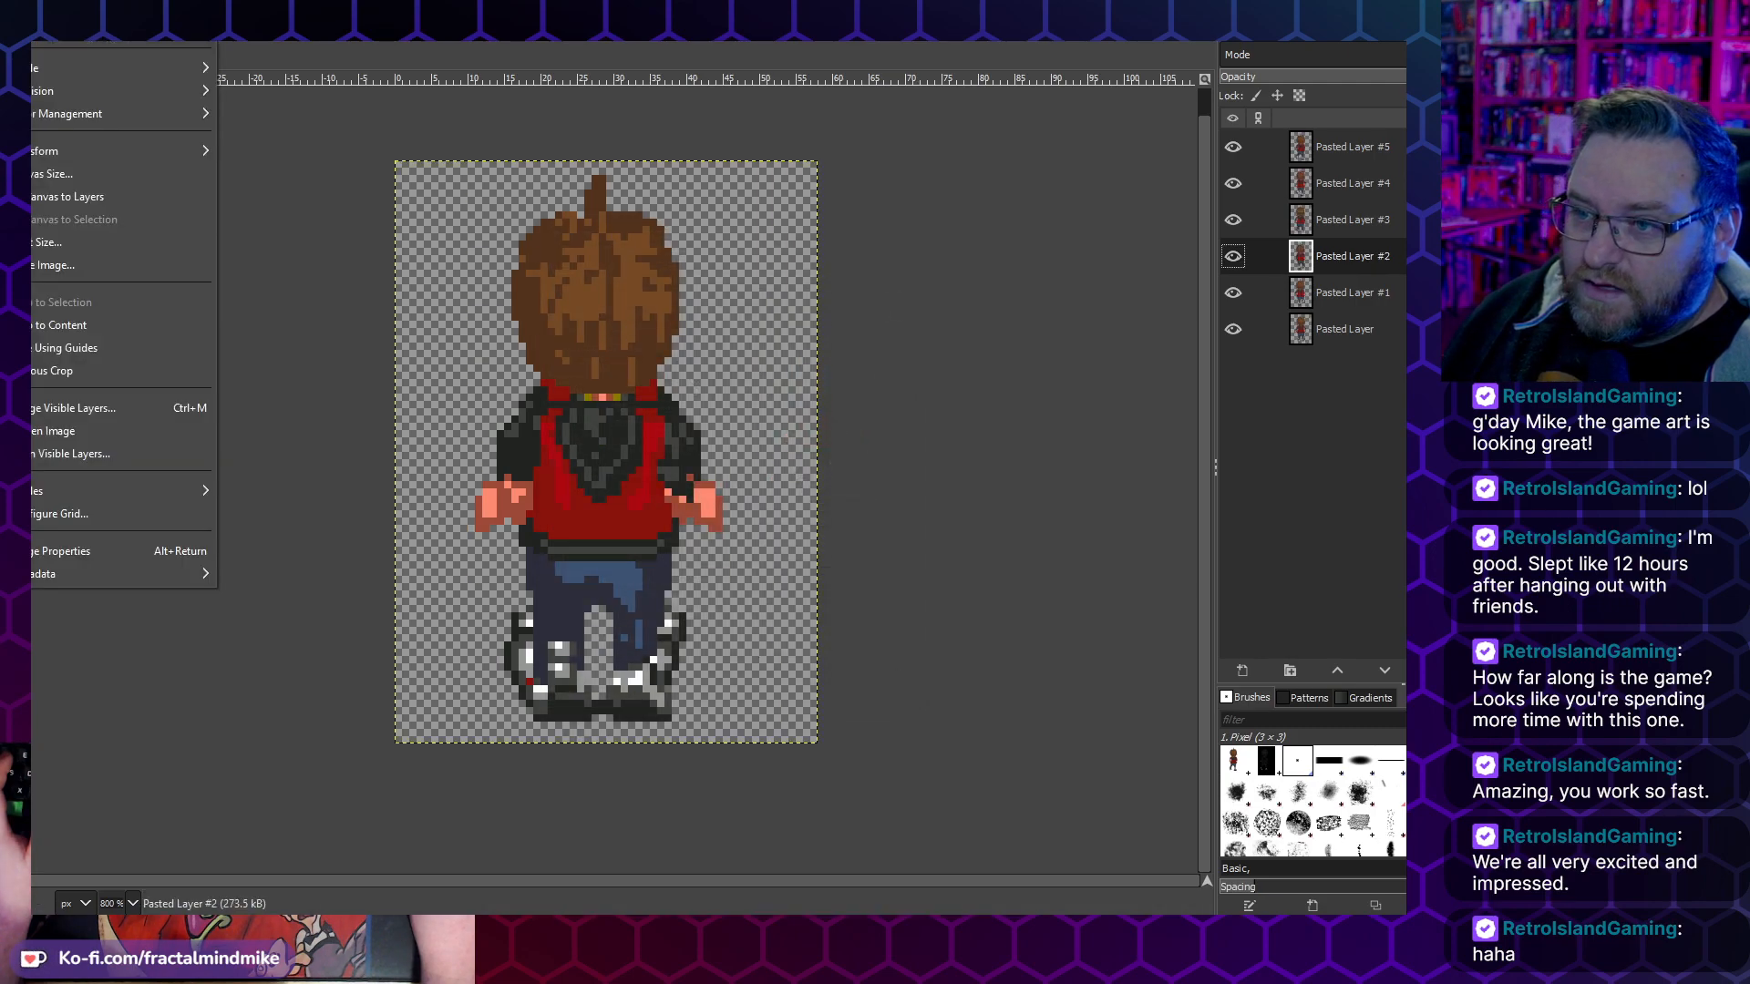
pyautogui.click(54, 265)
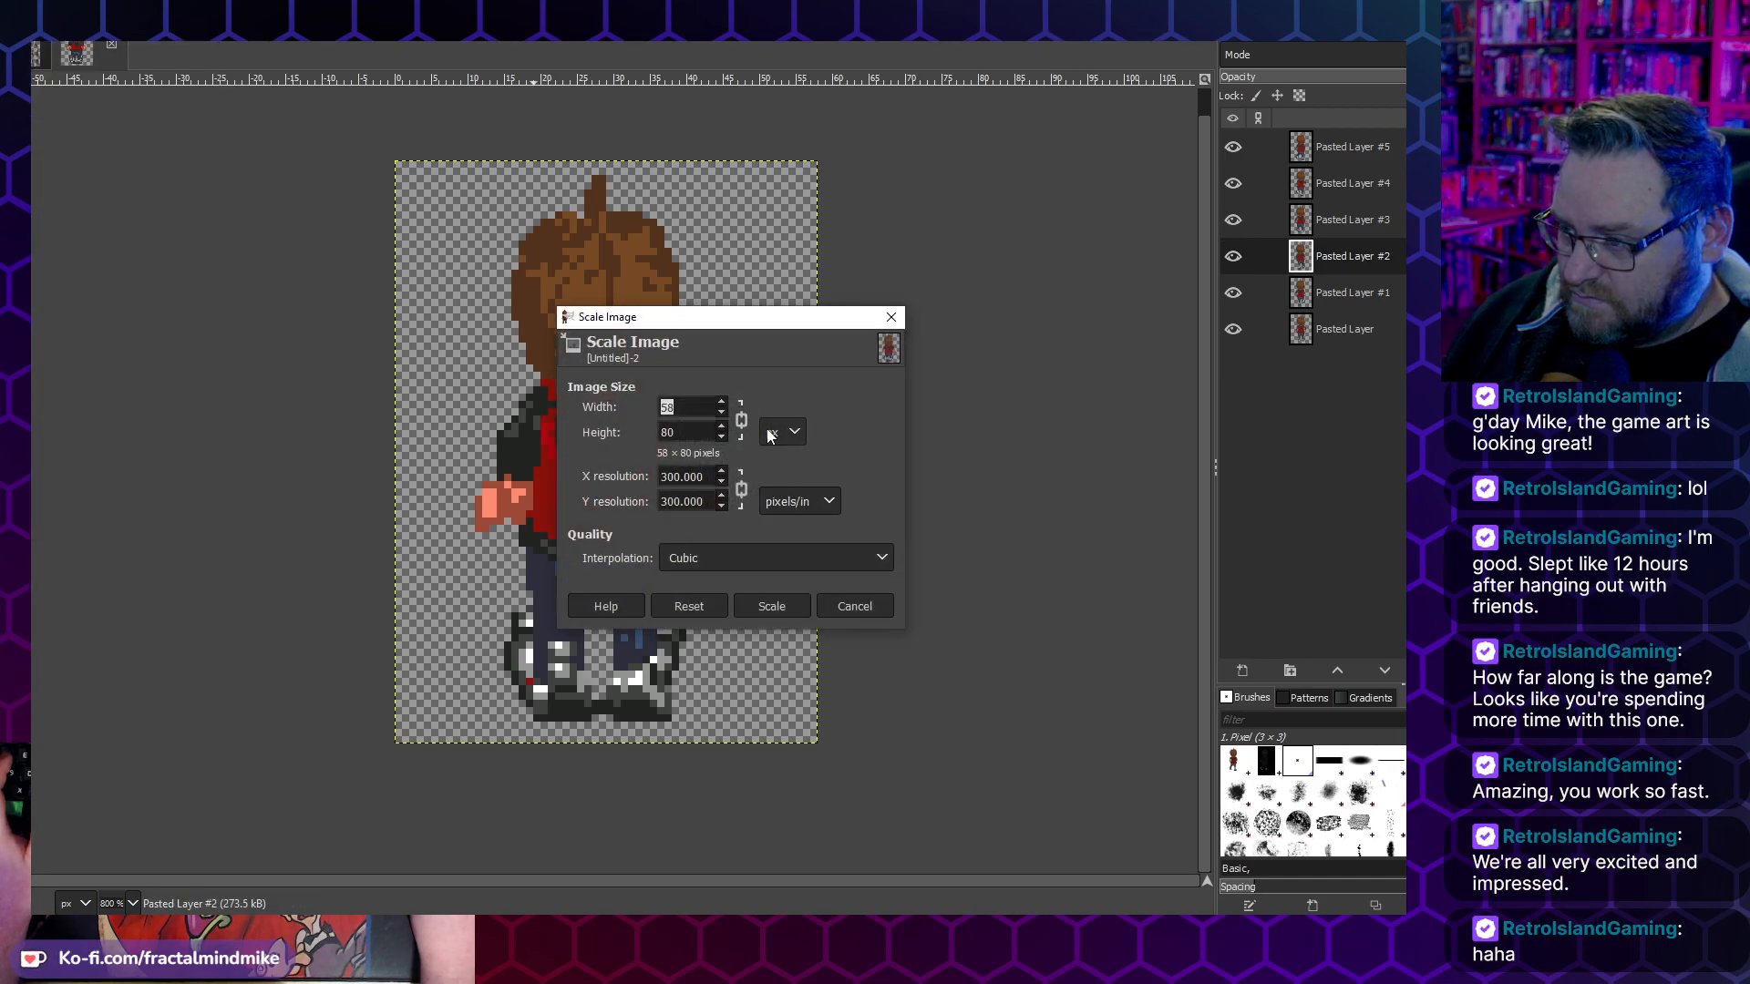
pyautogui.write('174')
pyautogui.press('Tab')
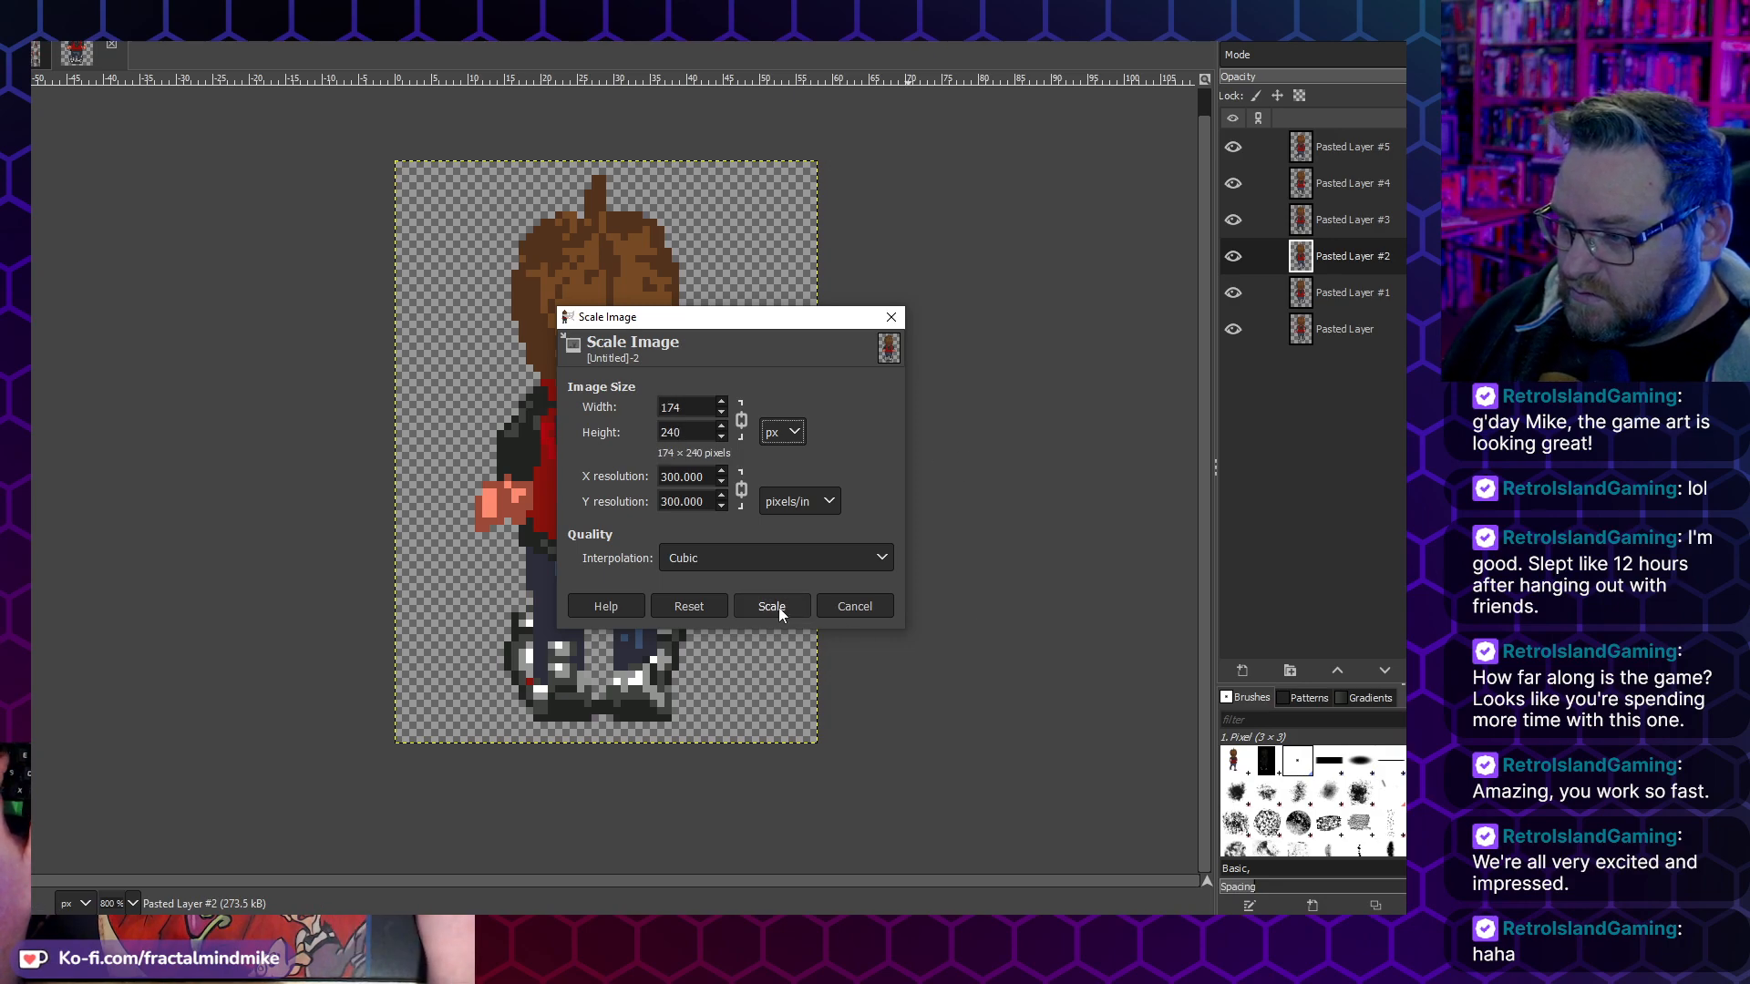
pyautogui.click(692, 567)
pyautogui.click(709, 583)
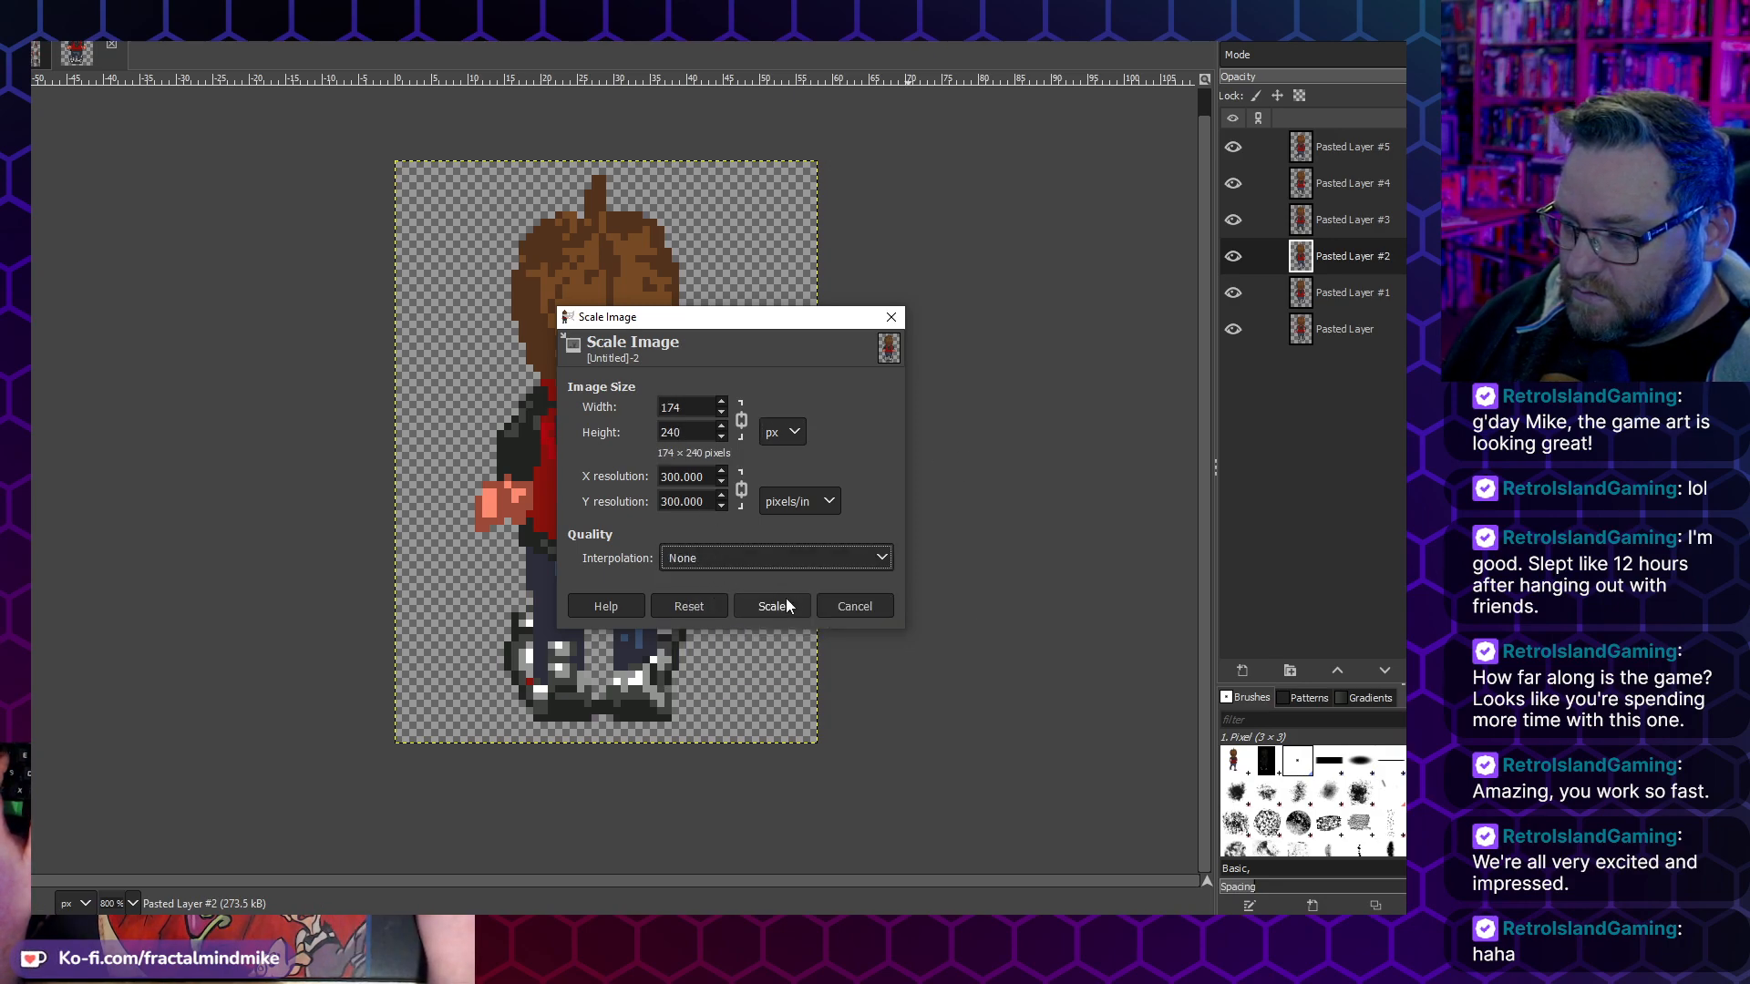
pyautogui.click(776, 607)
pyautogui.scroll(-3, 620, 601)
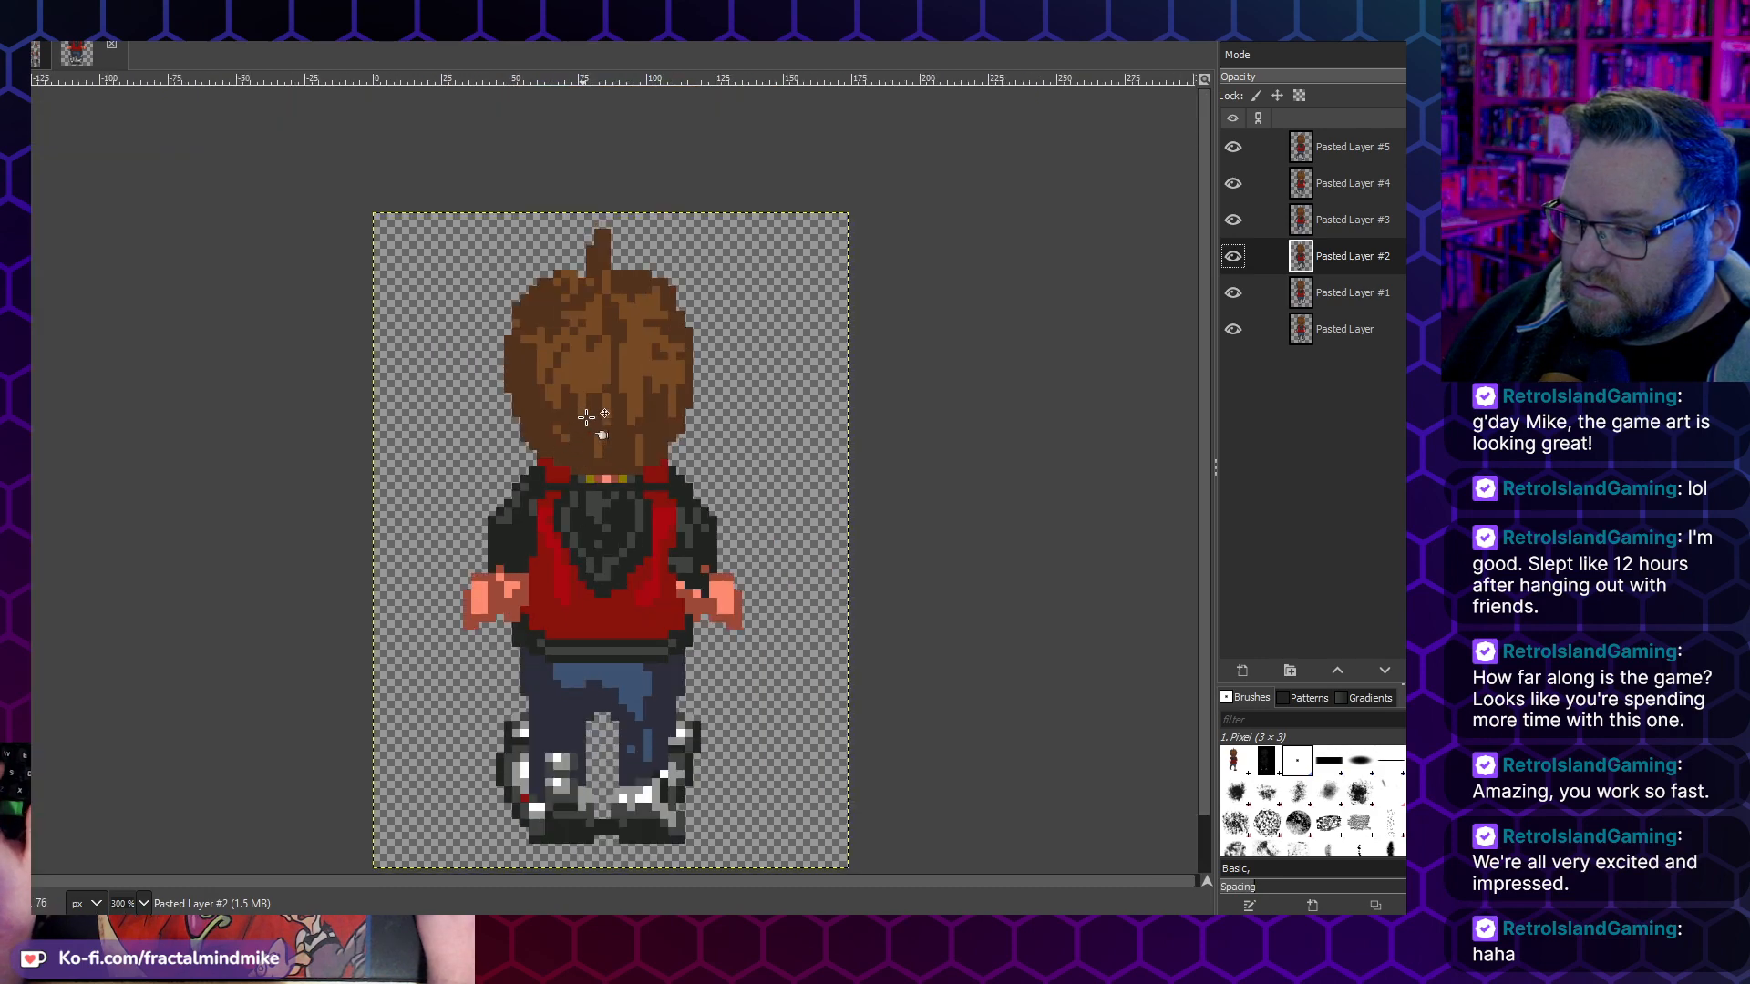
# - Start exporting the image into the Lucas folder under the name Walk-Up-01.gif
pyautogui.click(32, 41)
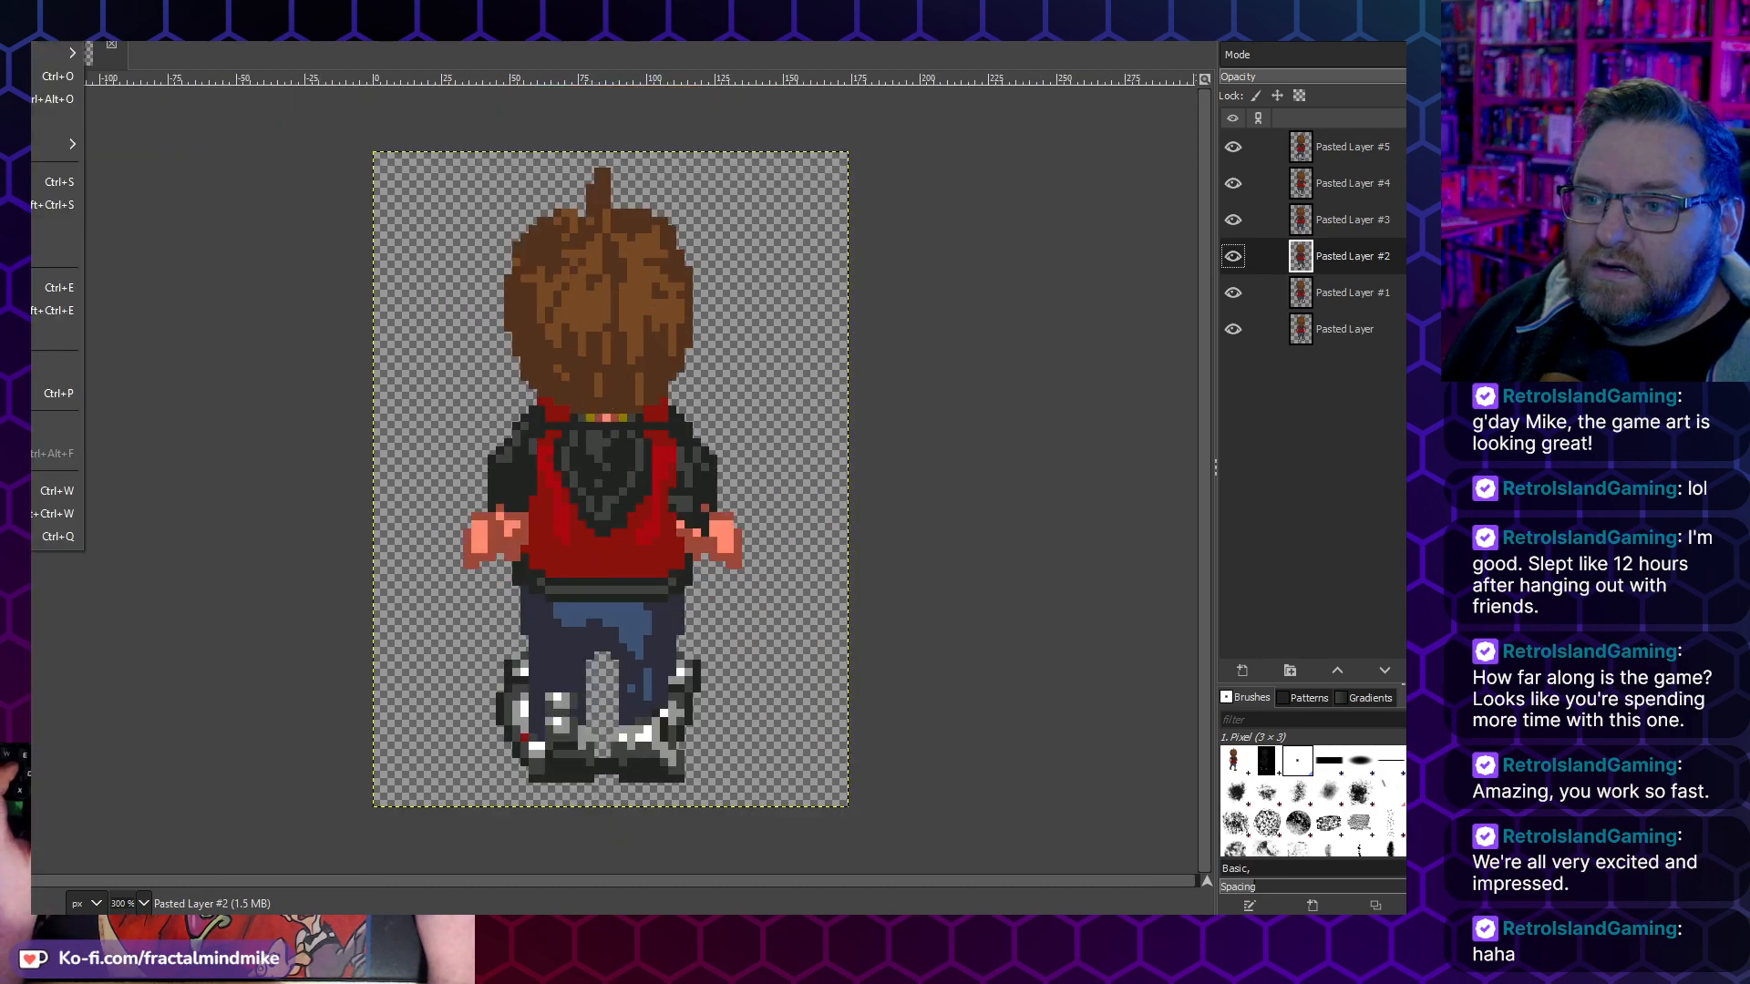
pyautogui.click(41, 310)
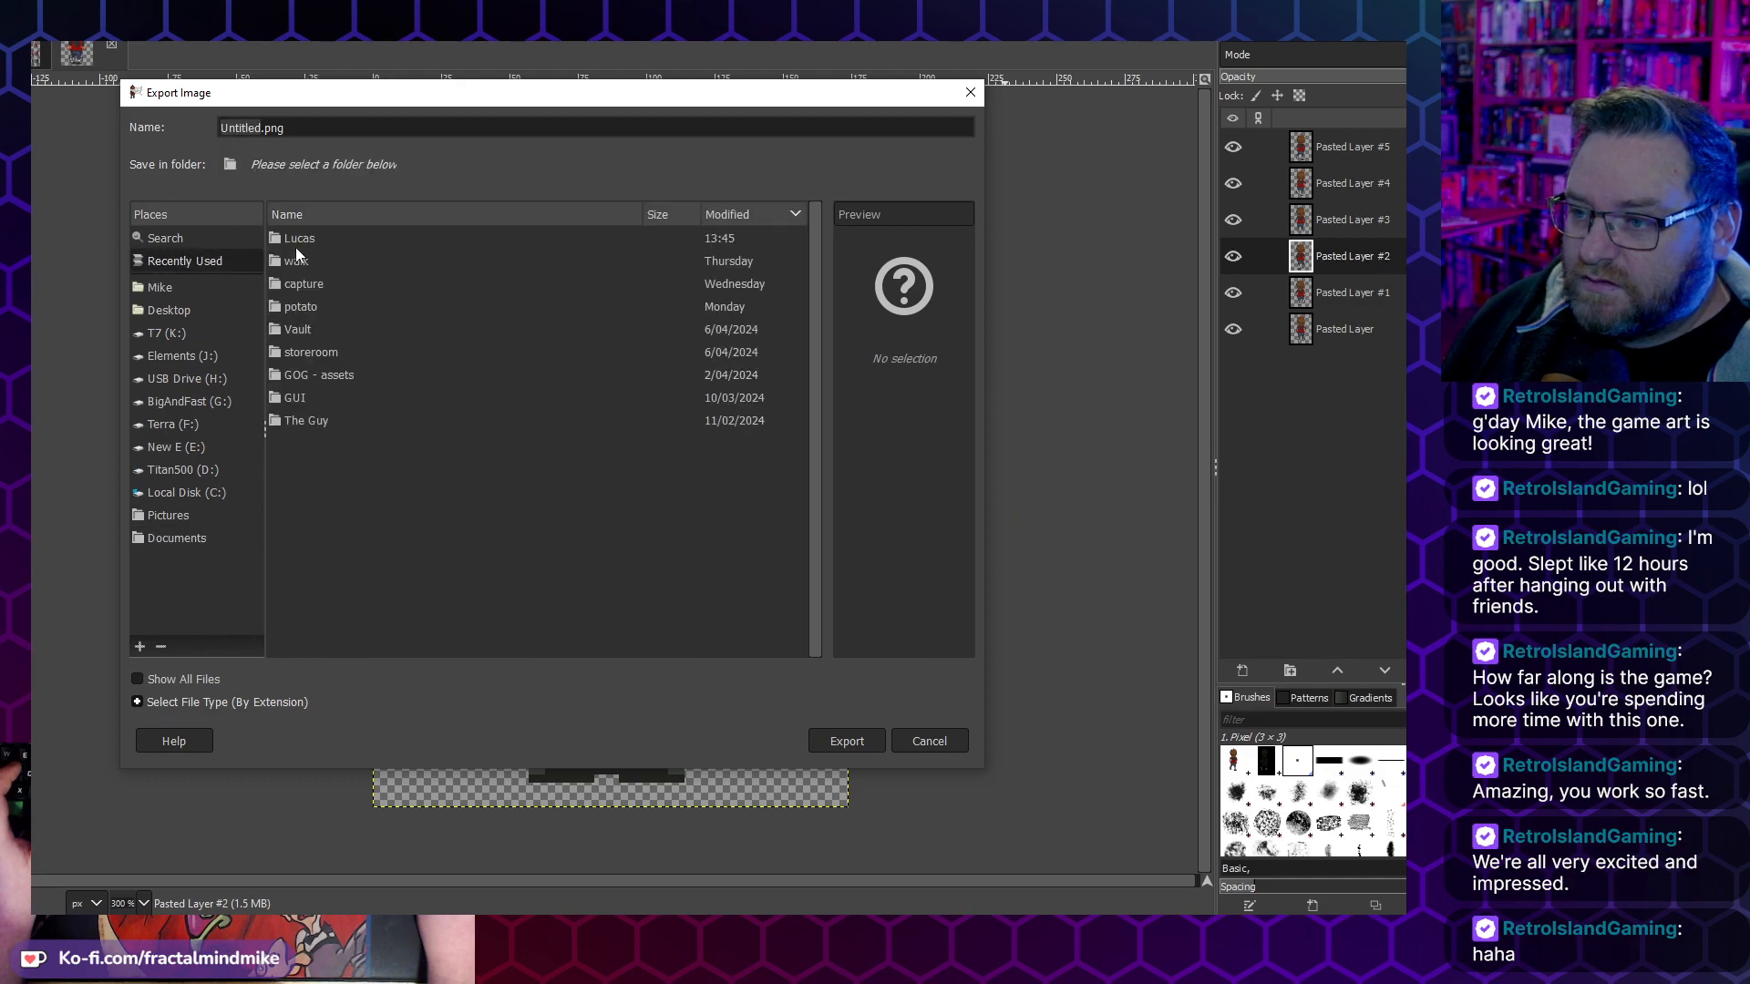
pyautogui.doubleClick(299, 239)
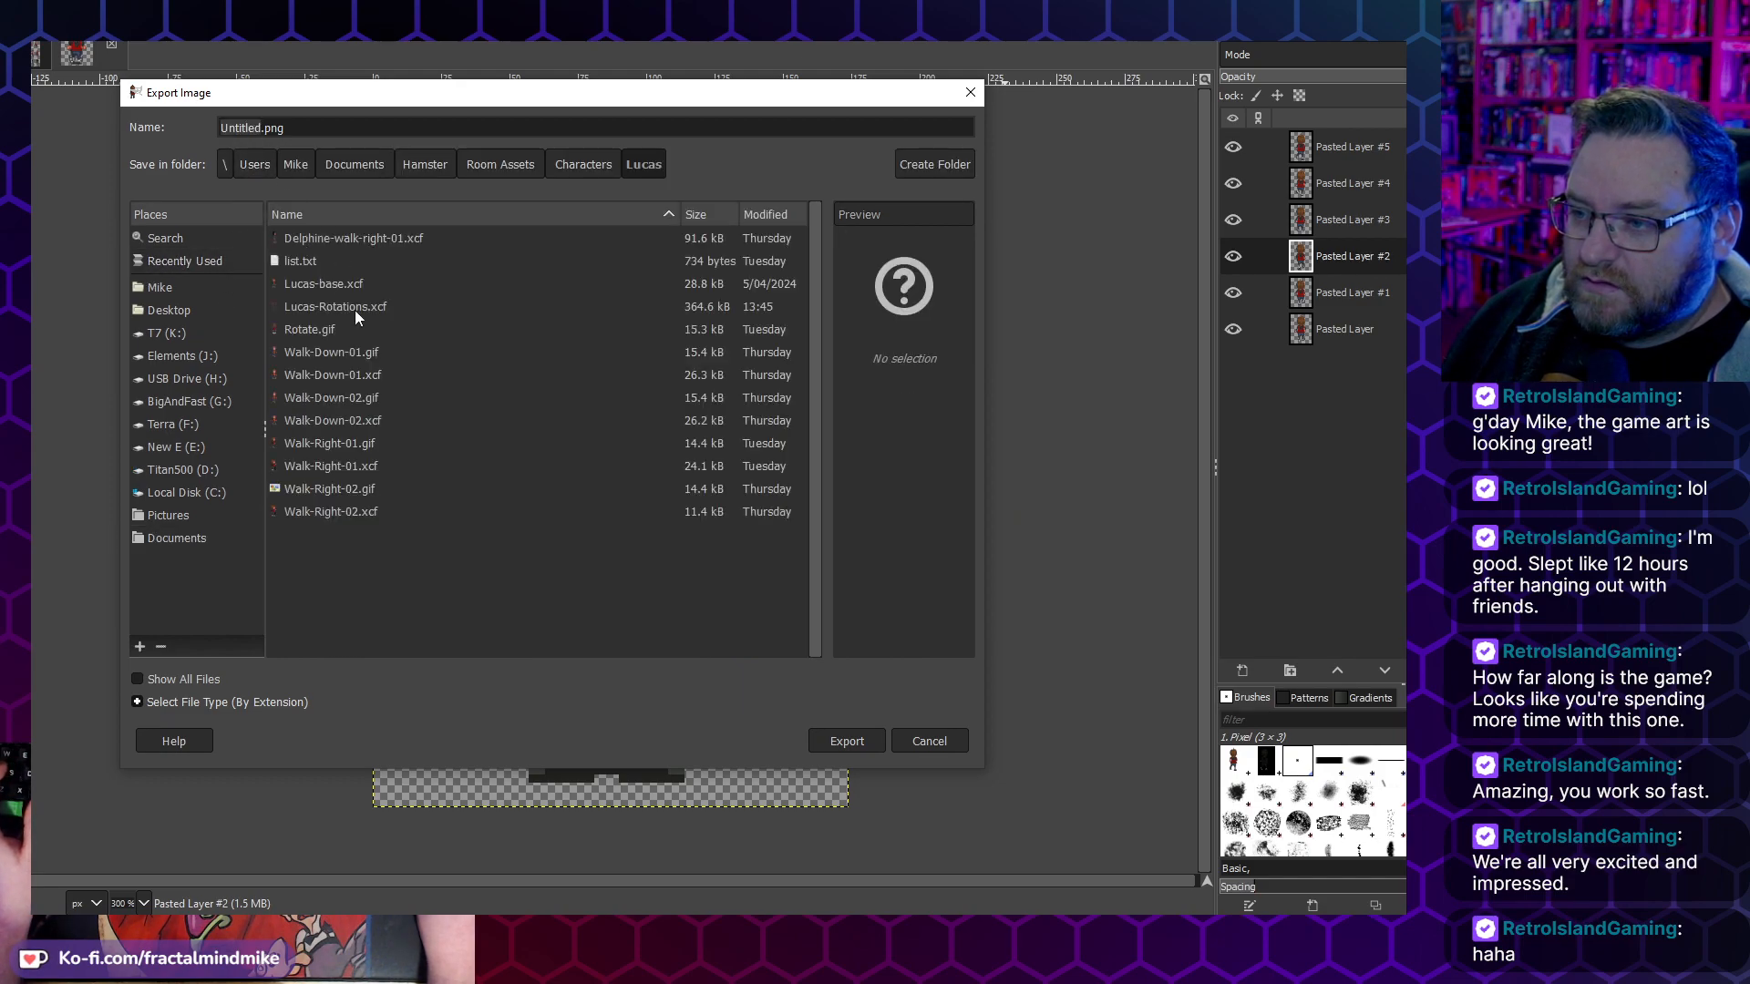
pyautogui.click(331, 351)
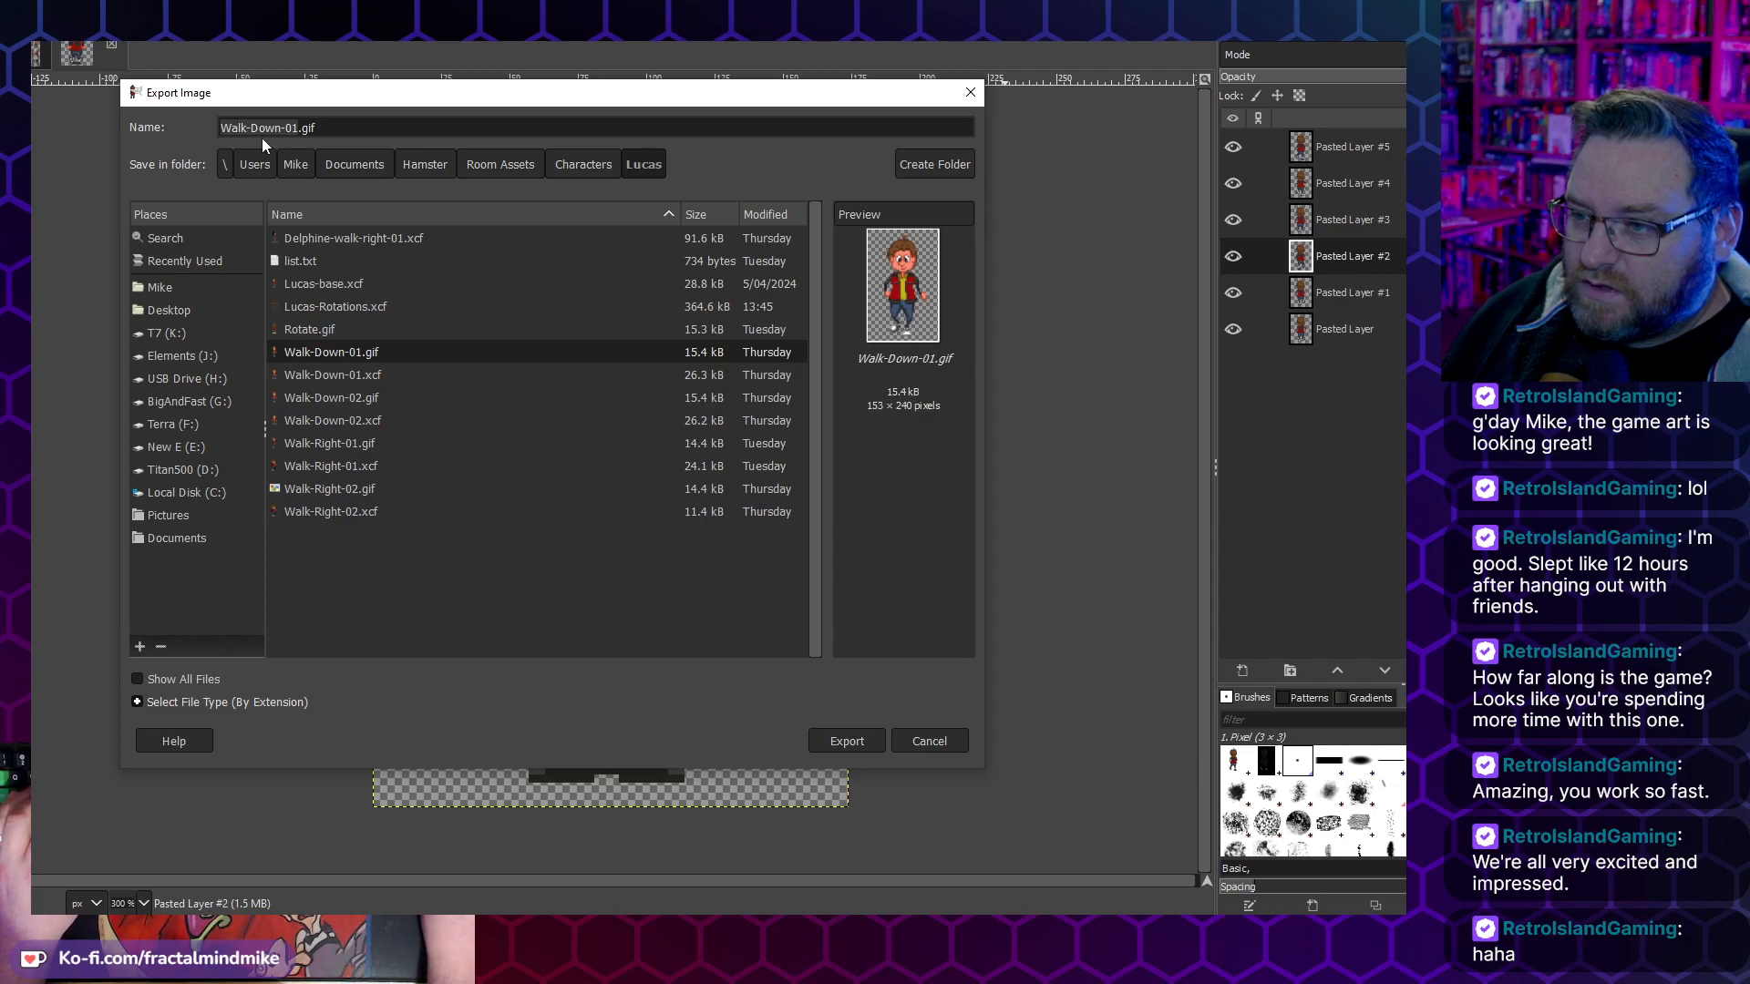
pyautogui.click(300, 130)
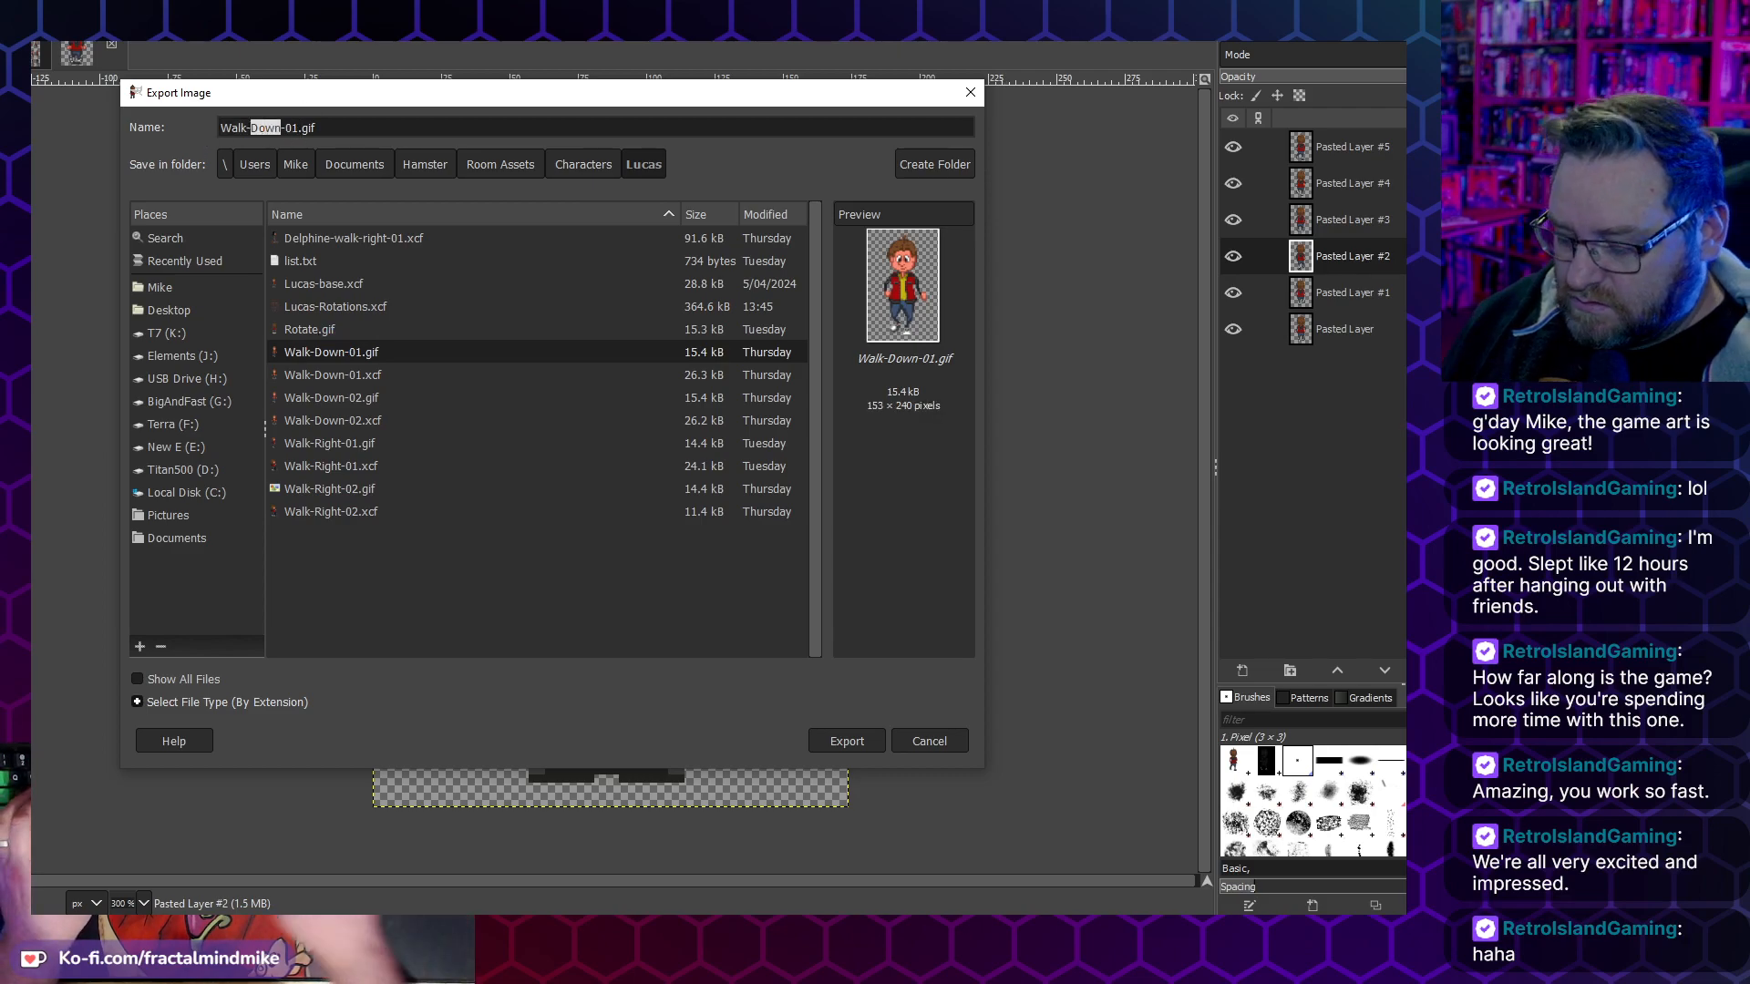
pyautogui.write('Up')
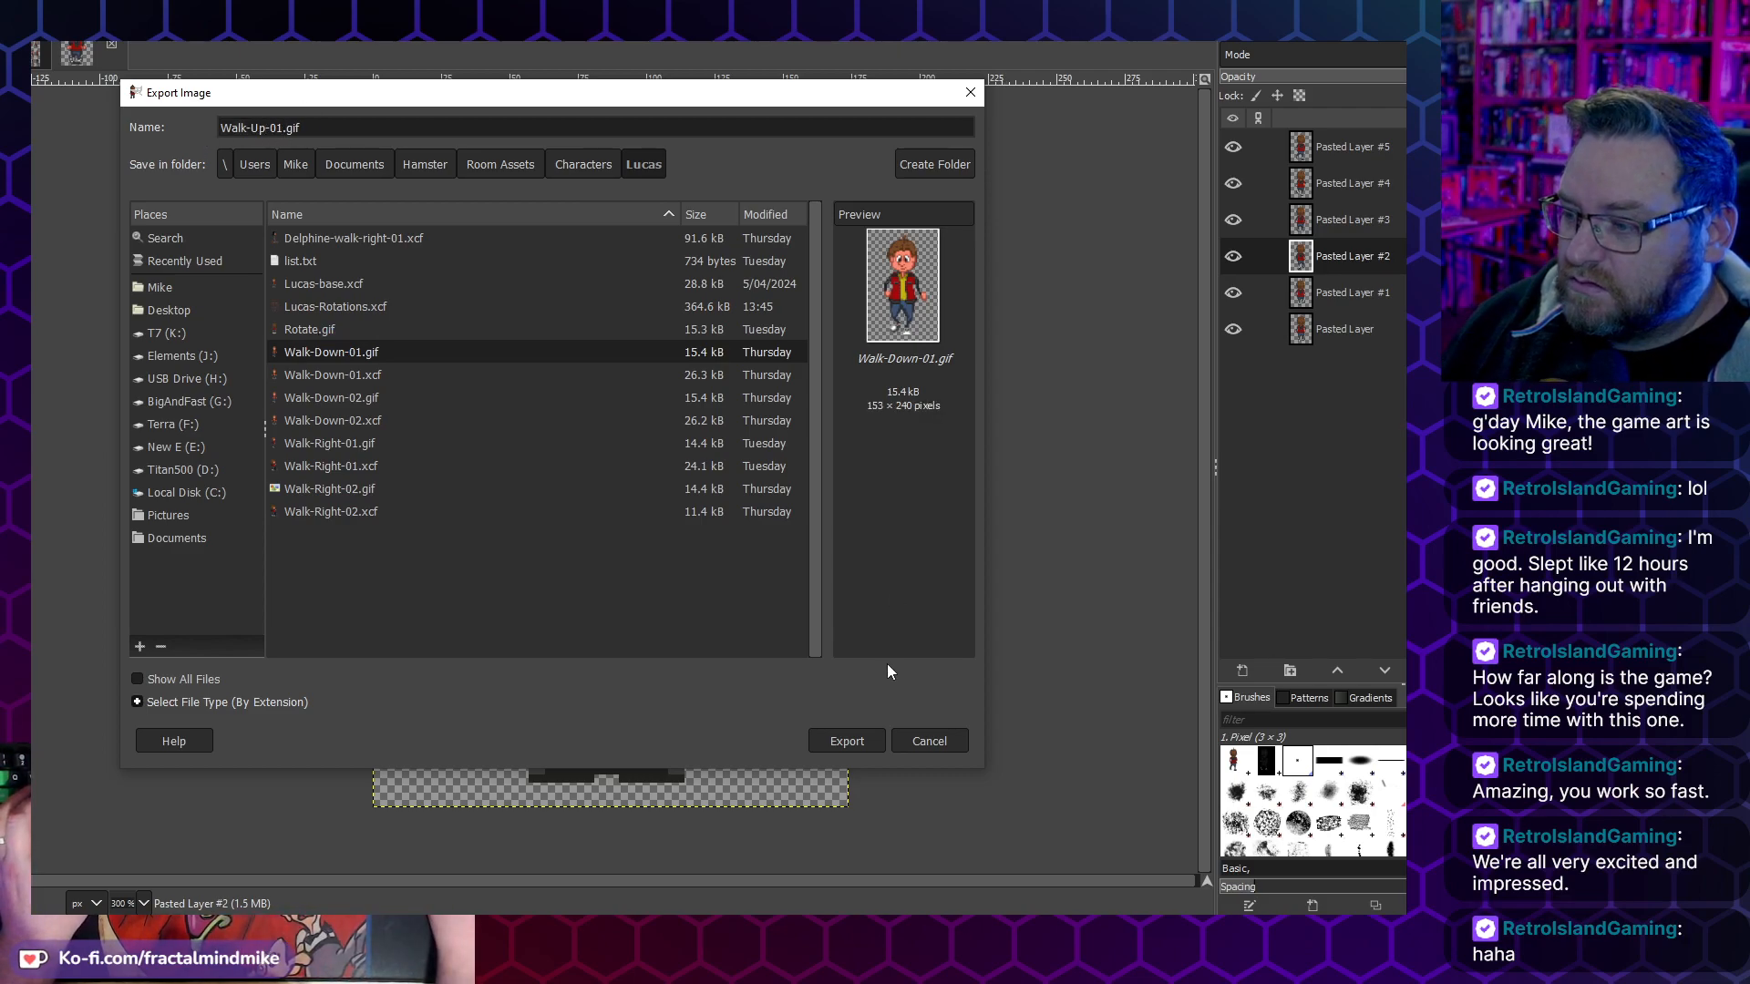
pyautogui.click(873, 740)
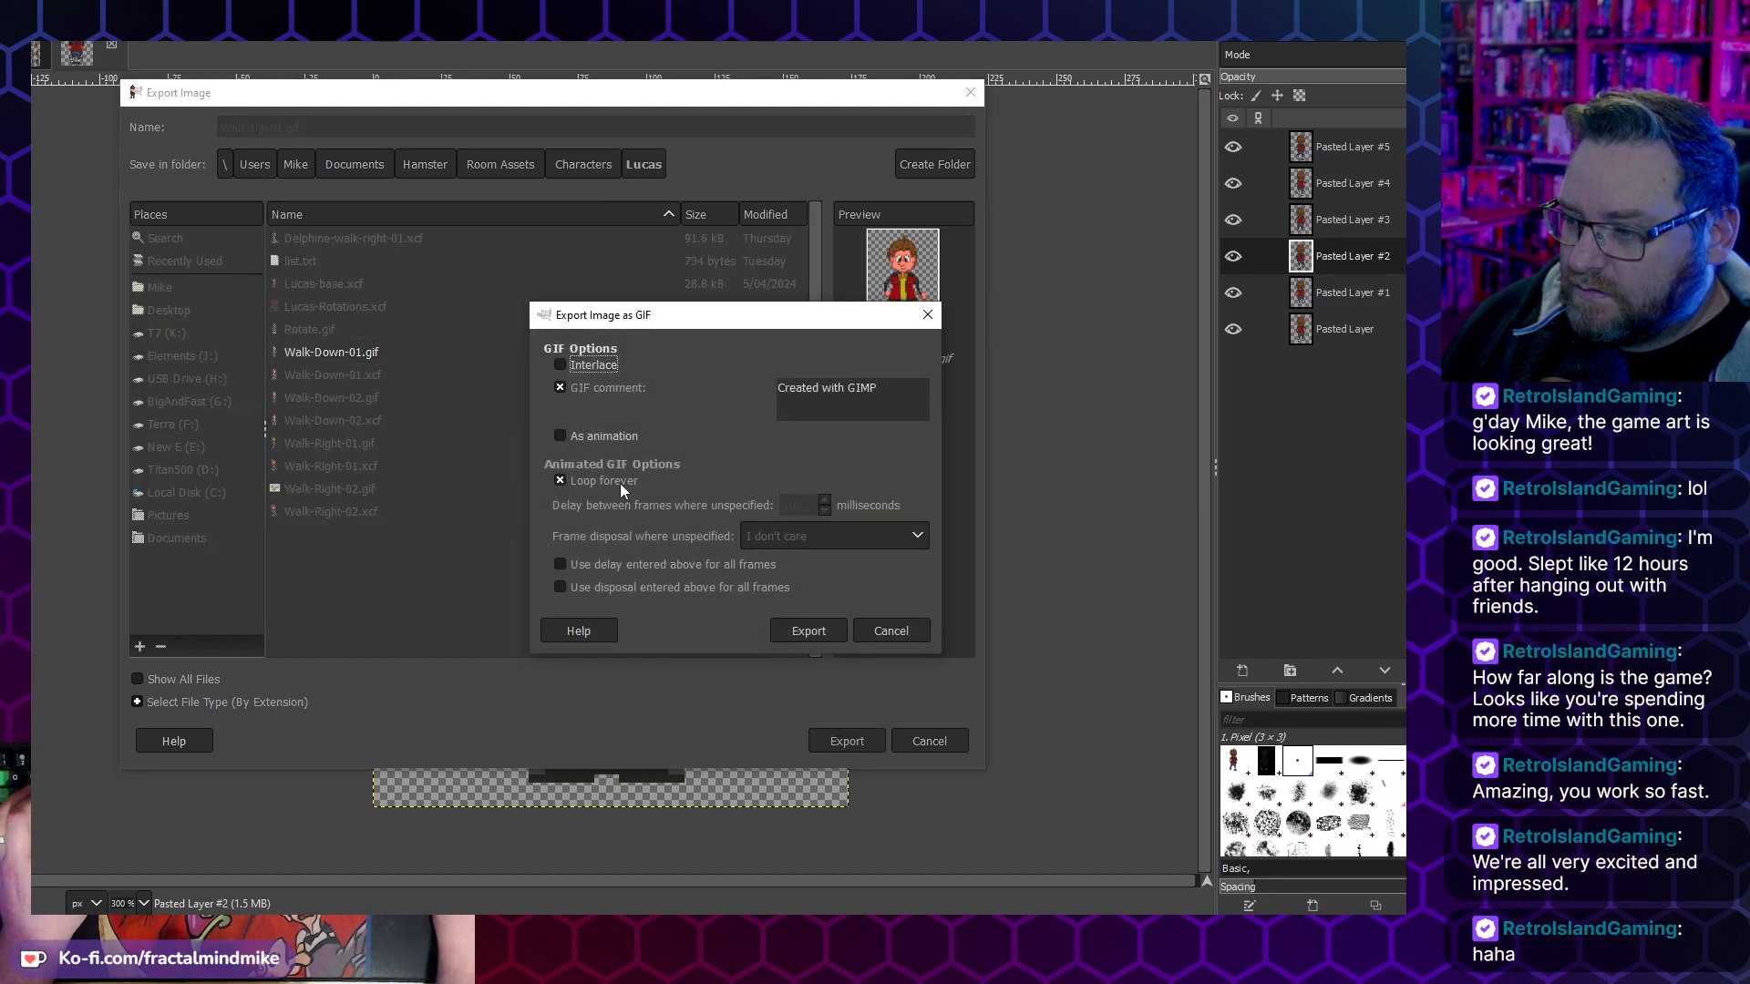
# - Export the GIF as an animation with a 180 ms delay used for all frames and one frame per layer (replace)
pyautogui.click(601, 436)
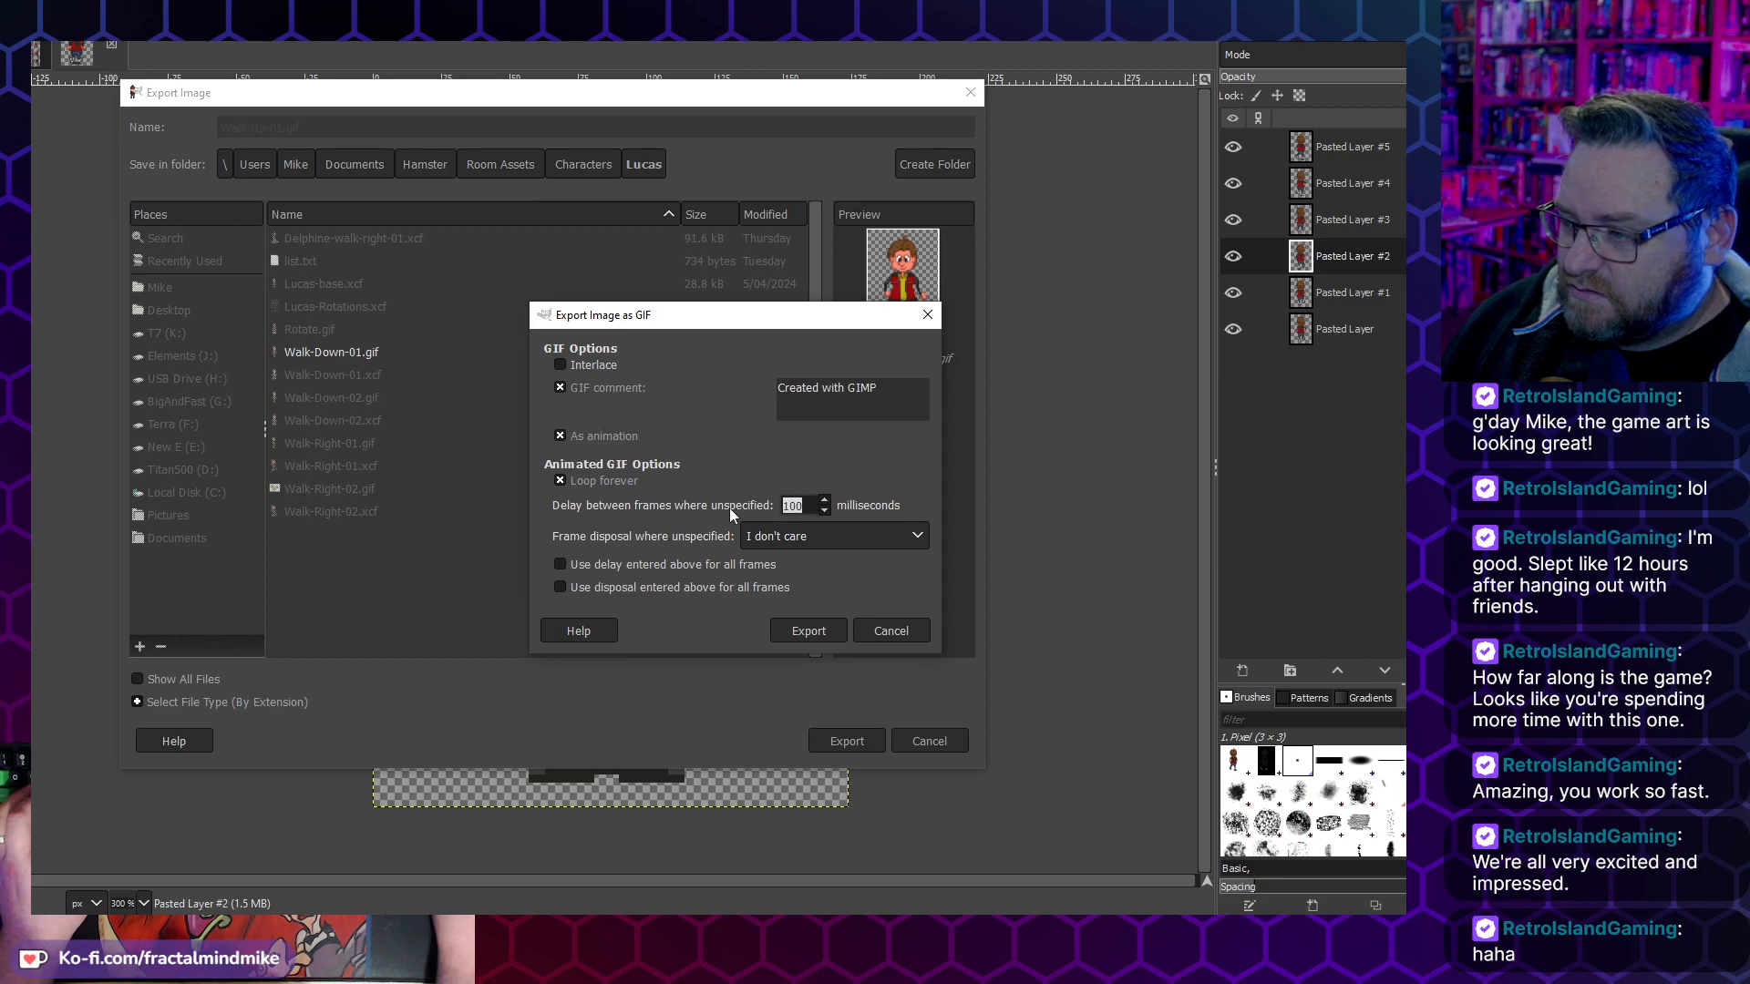
pyautogui.write('180')
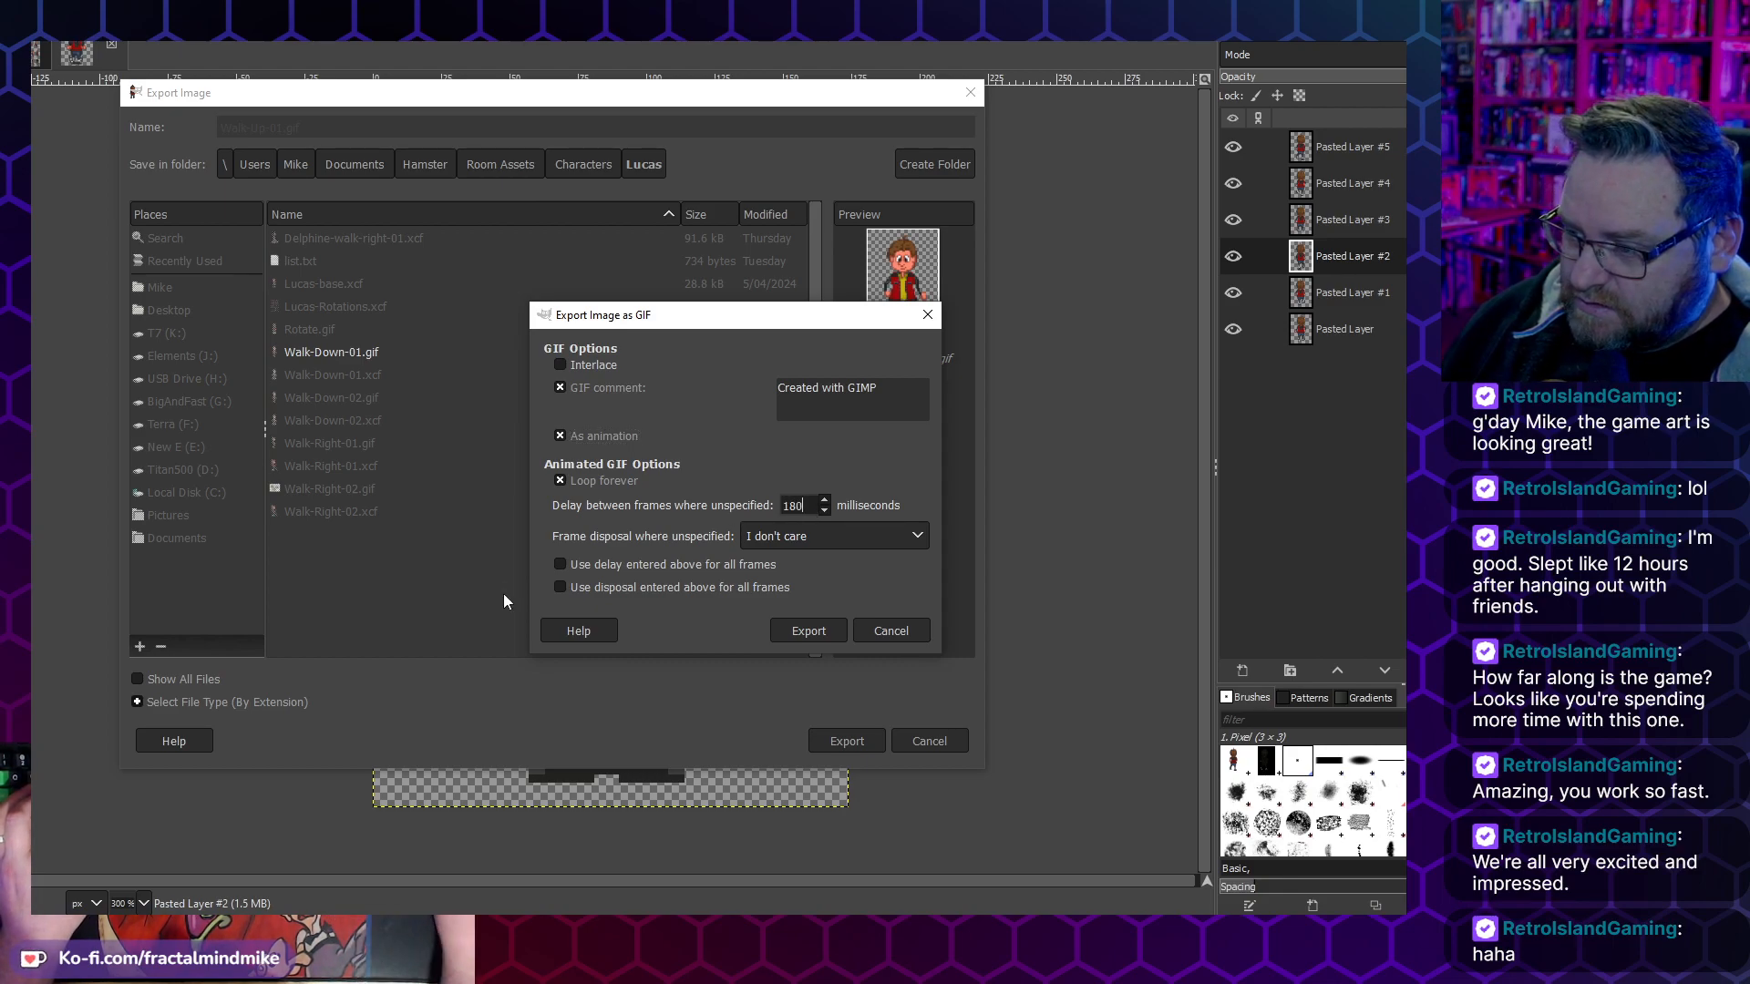
pyautogui.click(785, 538)
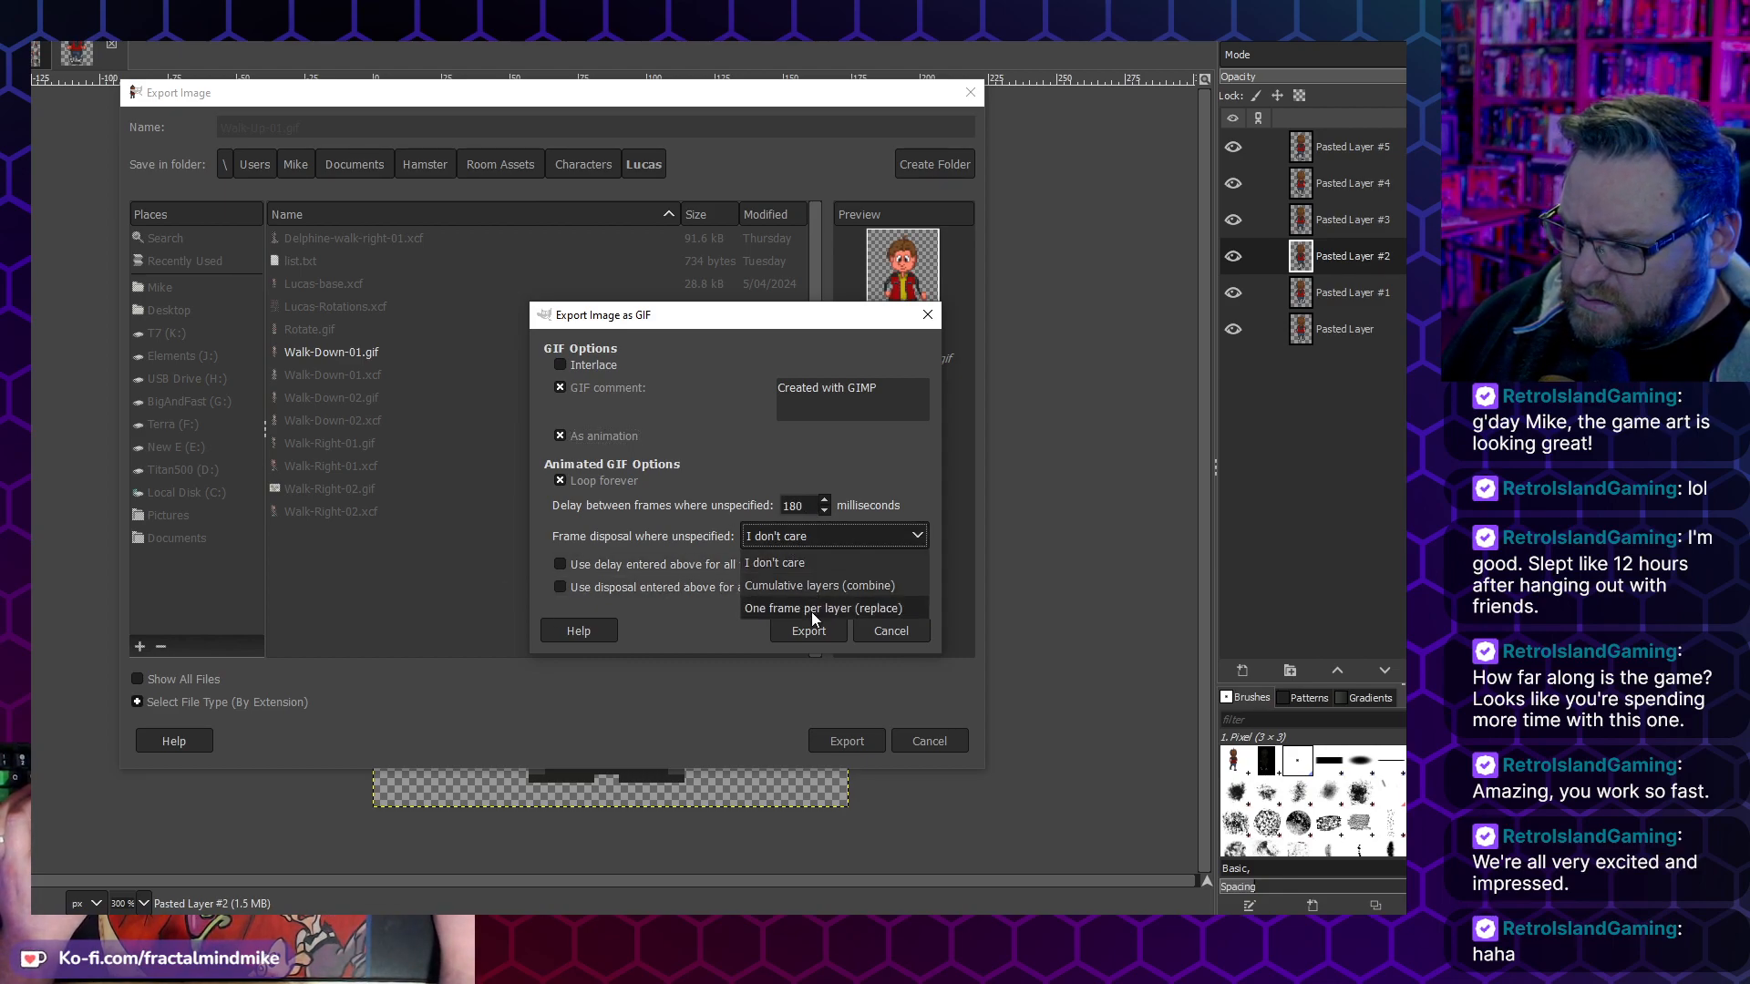
pyautogui.click(811, 610)
pyautogui.click(675, 566)
pyautogui.click(808, 631)
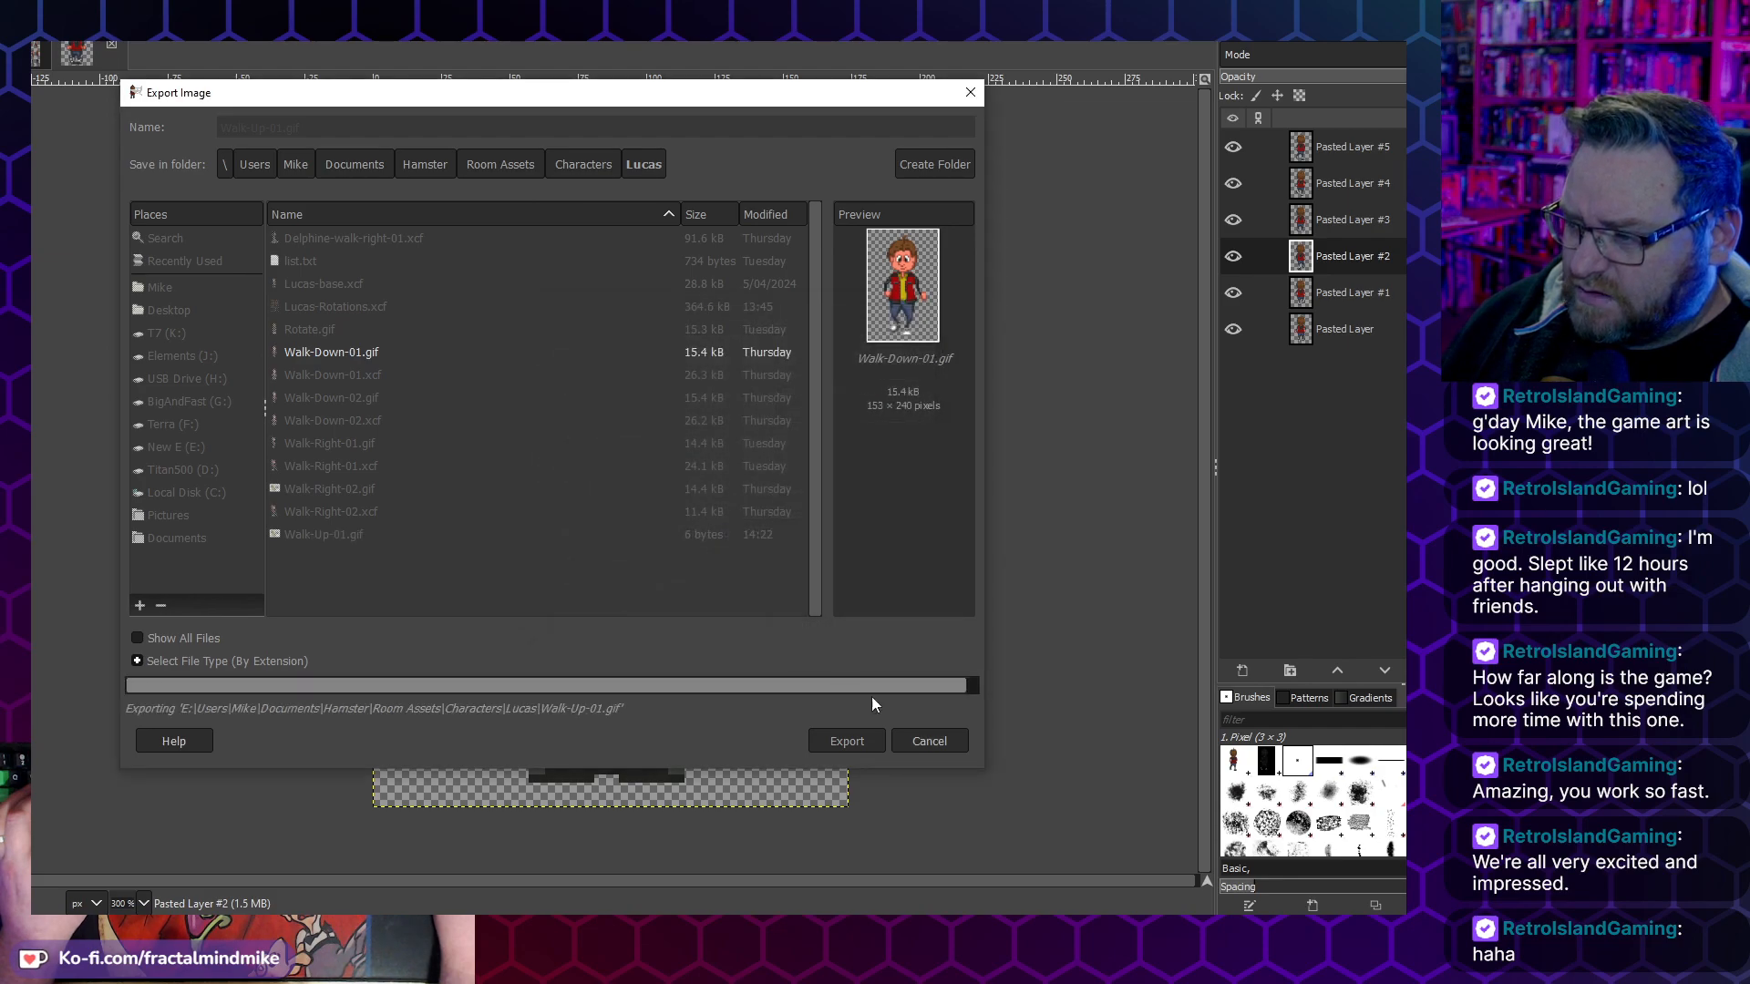
# - Open Walk-Up-01.gif from the Lucas folder in File Explorer, watch the walk animation, and return to GIMP
pyautogui.click(160, 839)
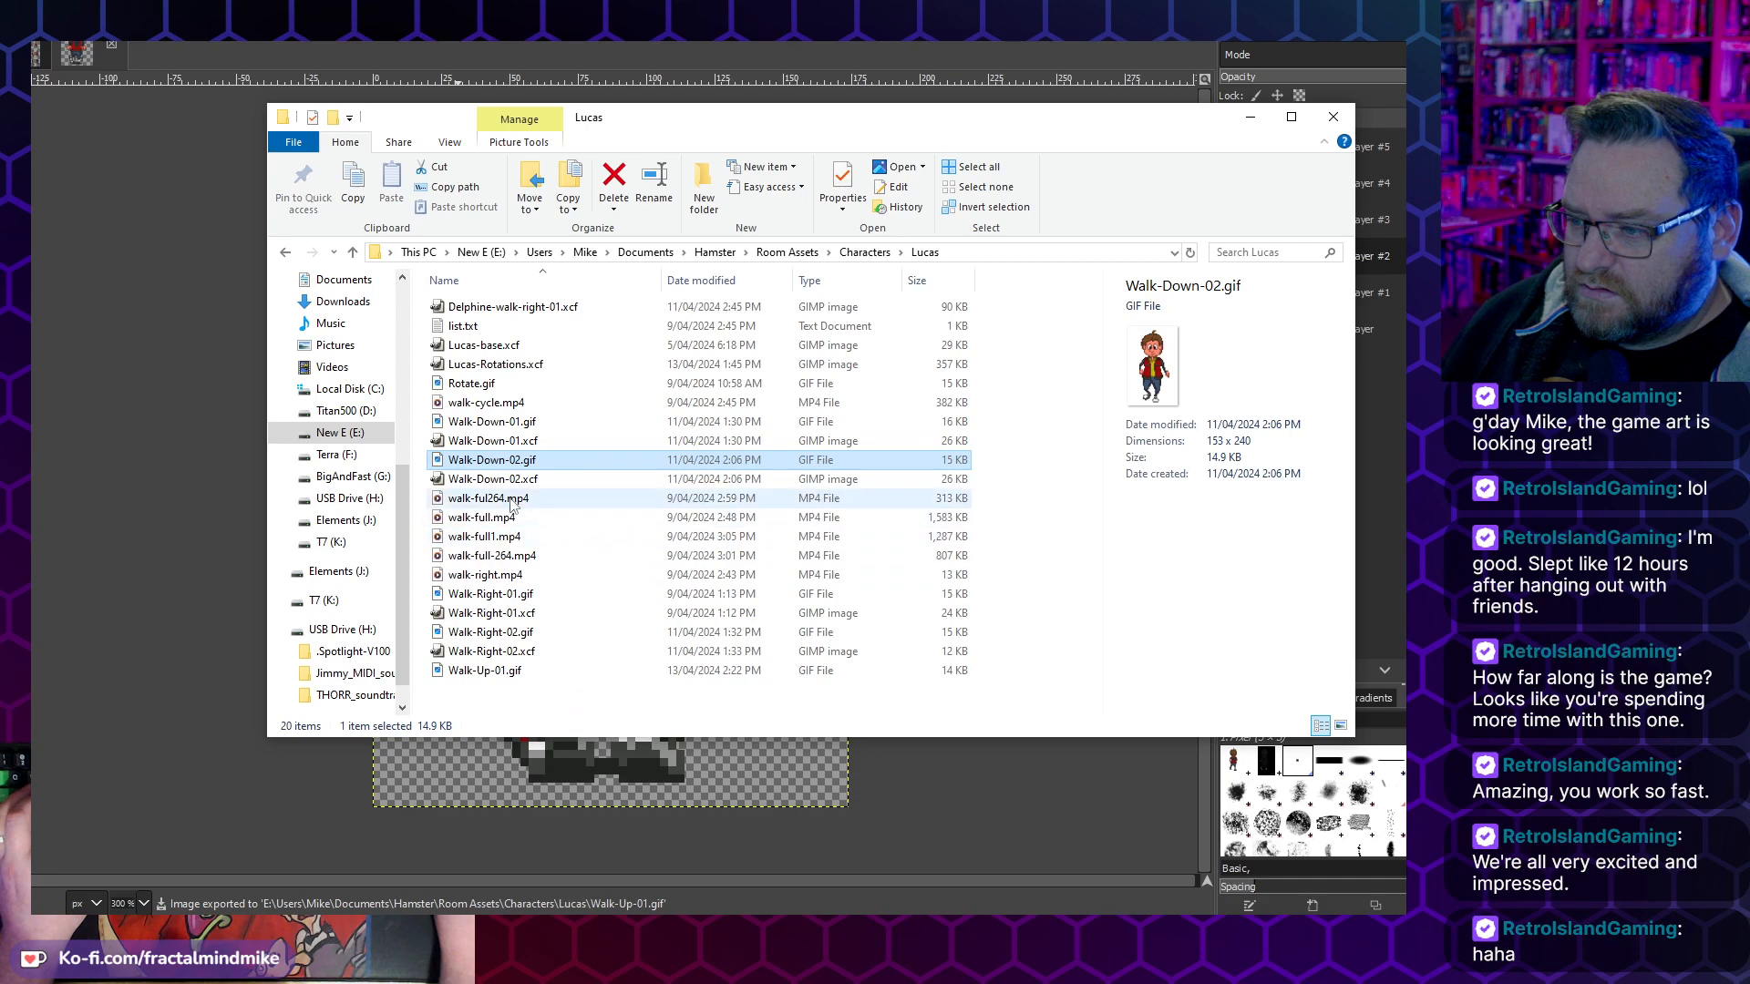
pyautogui.click(498, 677)
pyautogui.moveTo(470, 674); pyautogui.dragTo(1317, 109)
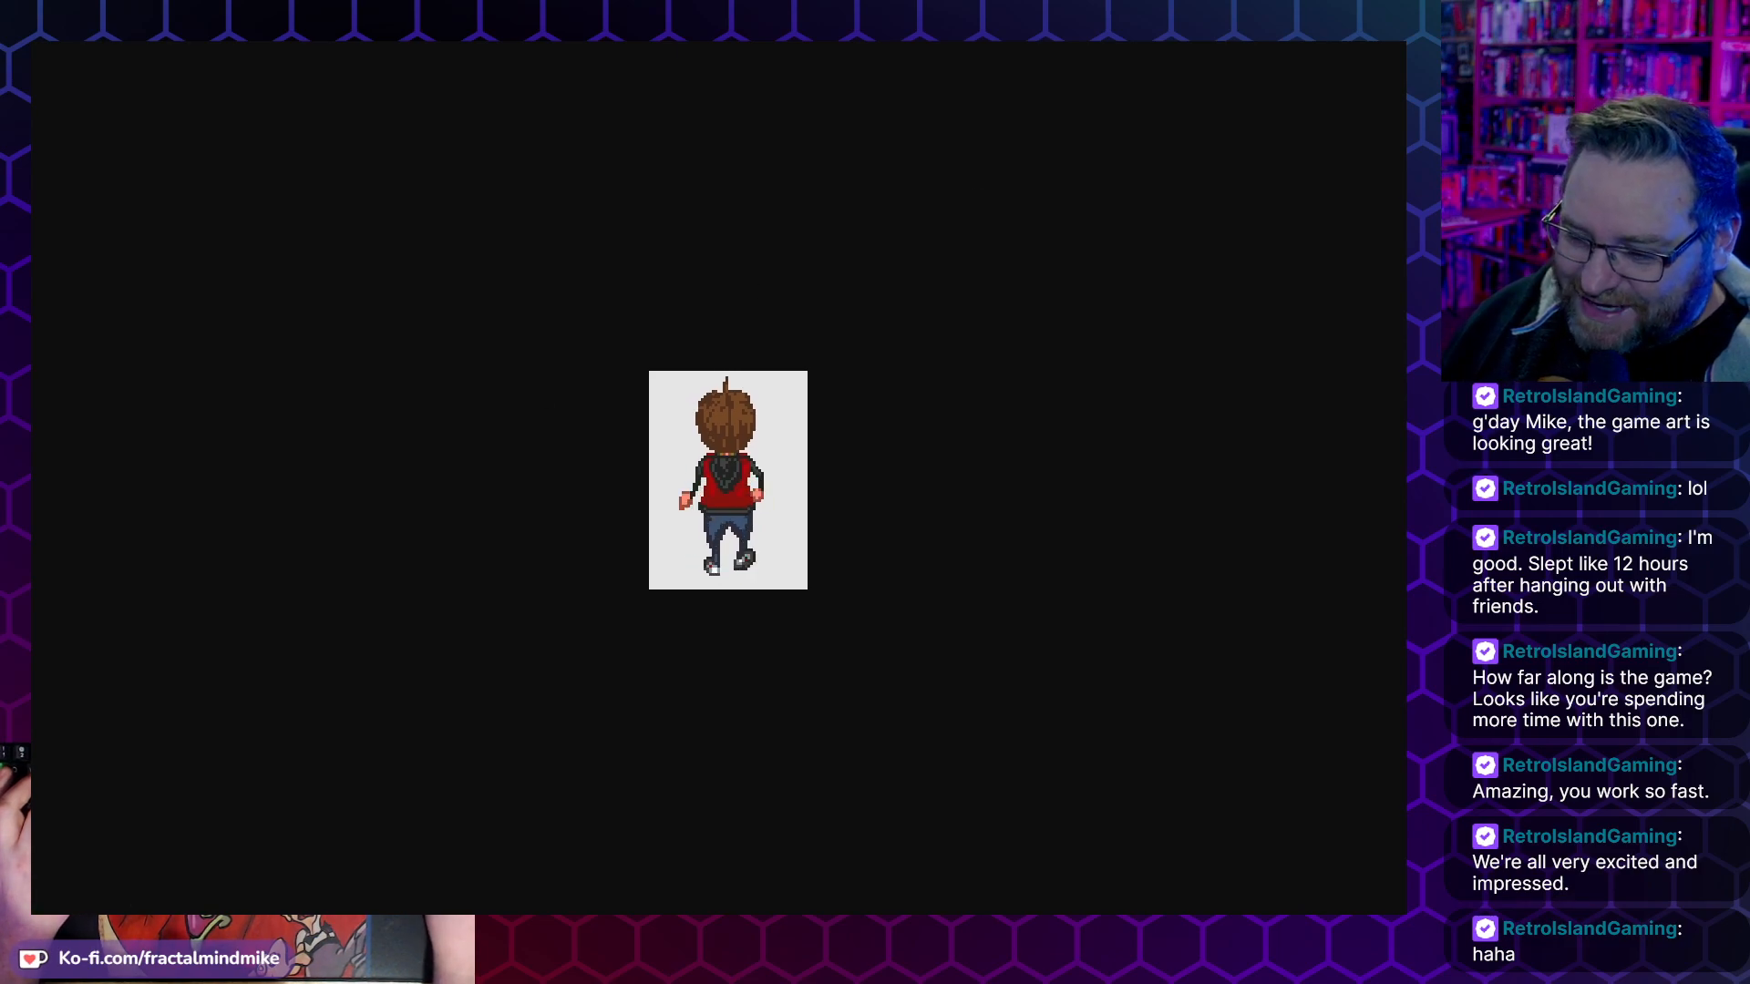
pyautogui.hotkey('alt', 'Tab')
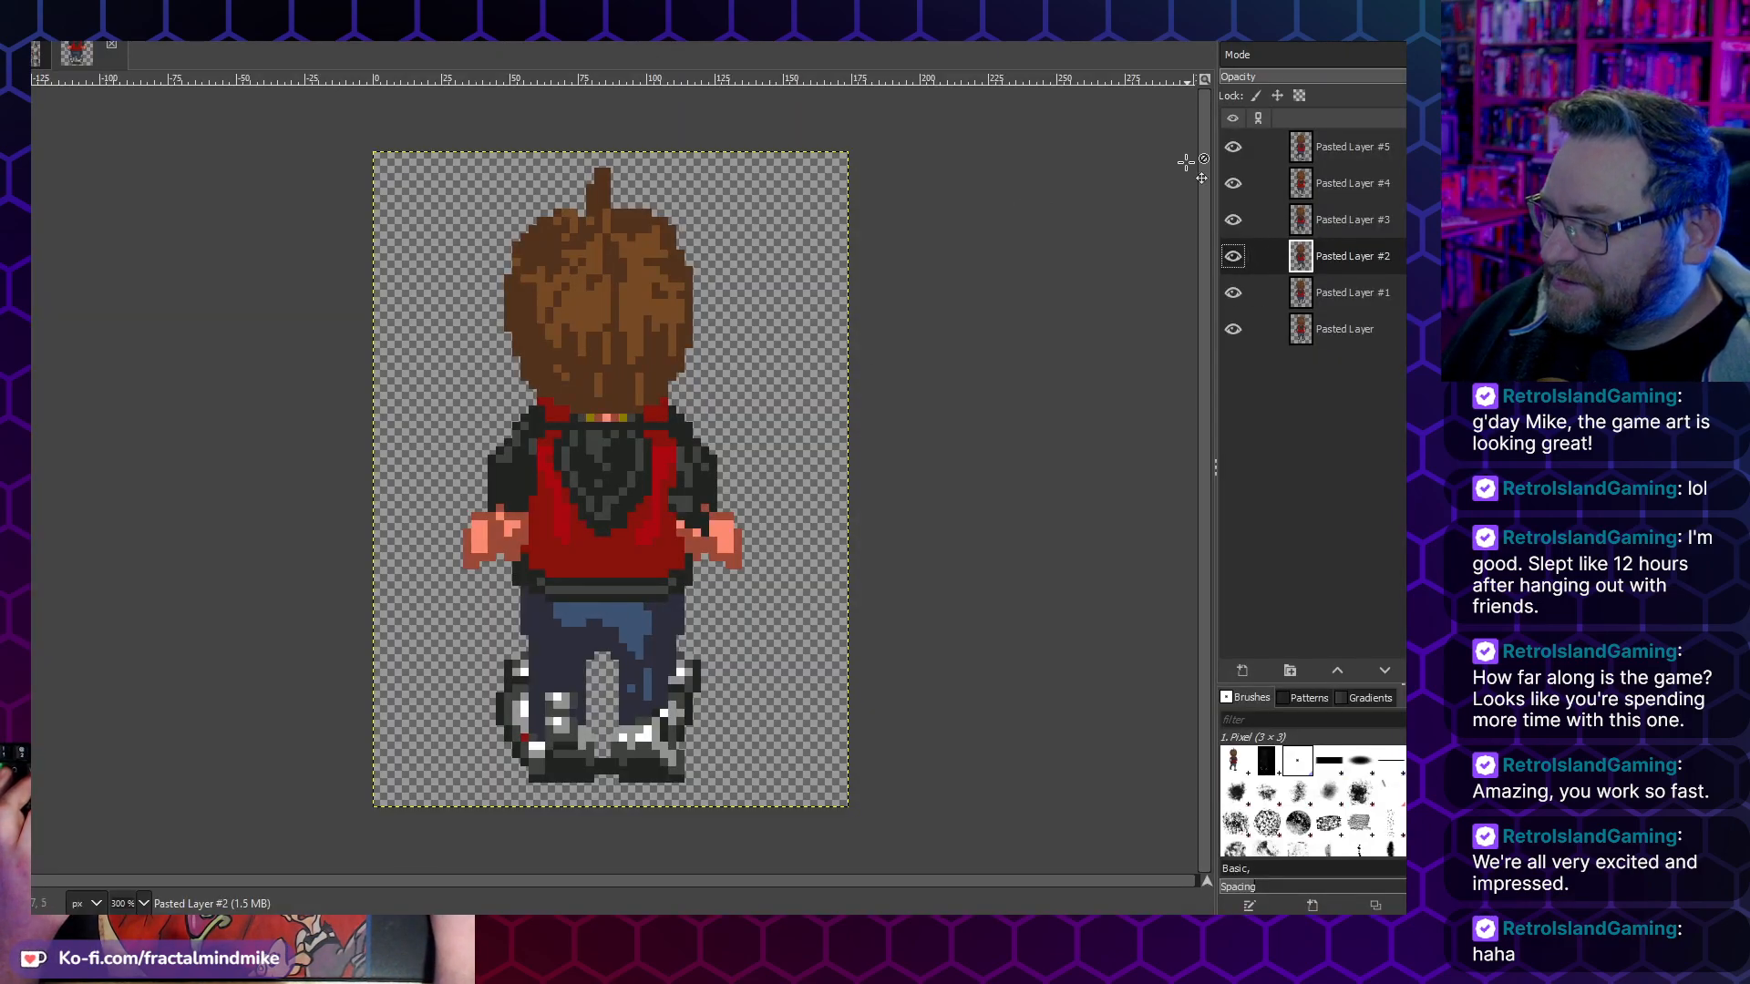
# - Hide Pasted Layer #1 through Pasted Layer #5 so the bottom frame can be inspected alone
pyautogui.click(1234, 146)
pyautogui.click(1232, 183)
pyautogui.click(1232, 256)
pyautogui.click(1233, 293)
pyautogui.click(1232, 329)
pyautogui.click(1232, 329)
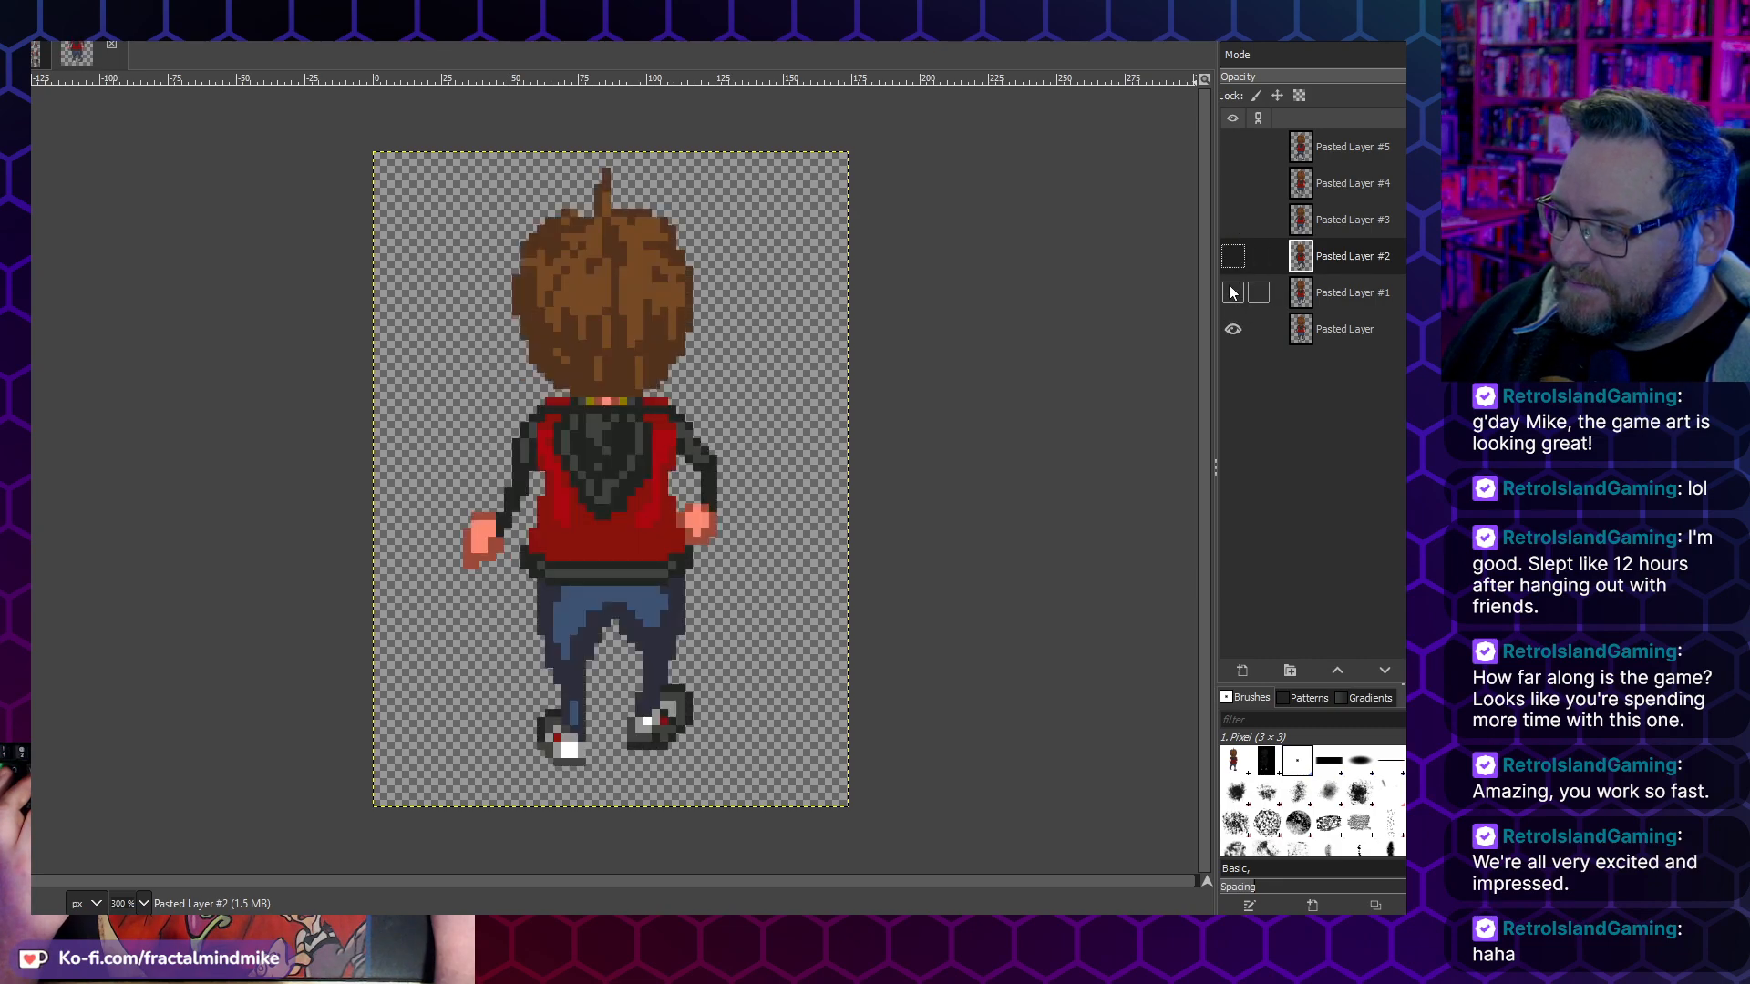
# - Show Pasted Layer #1 and toggle Pasted Layer #2 on and off to compare the frames
pyautogui.click(1232, 292)
pyautogui.click(1235, 257)
pyautogui.click(1237, 266)
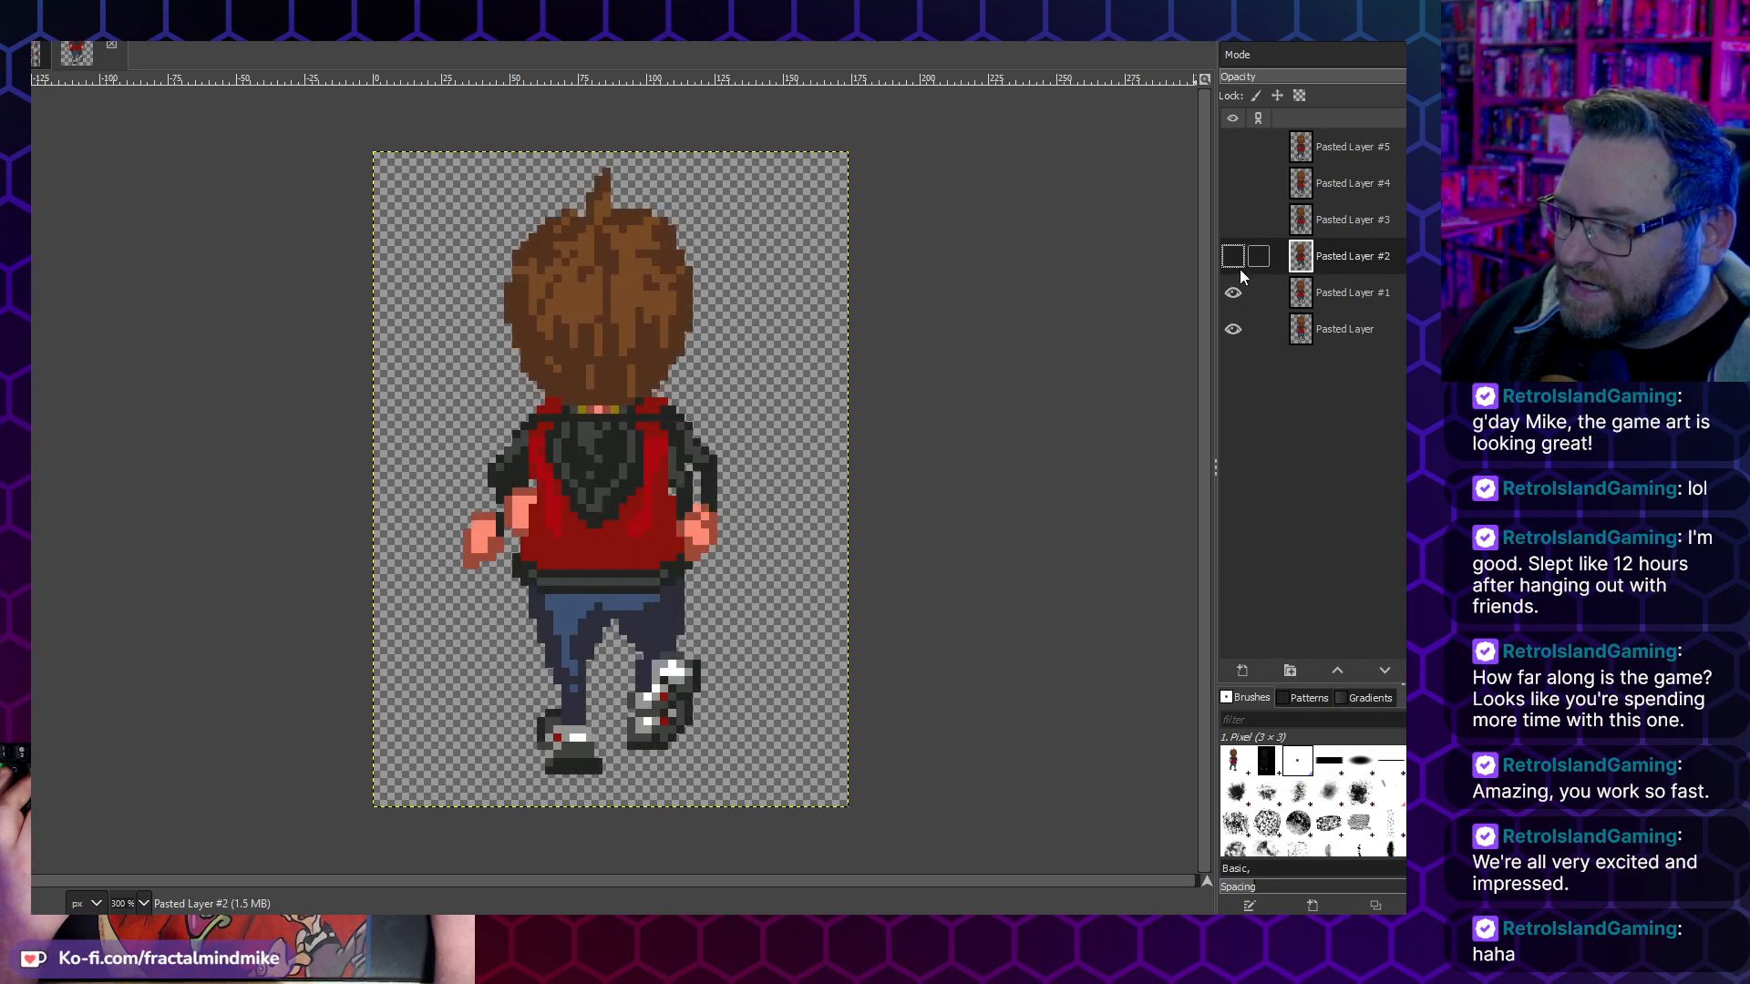
pyautogui.click(1230, 252)
pyautogui.click(1229, 245)
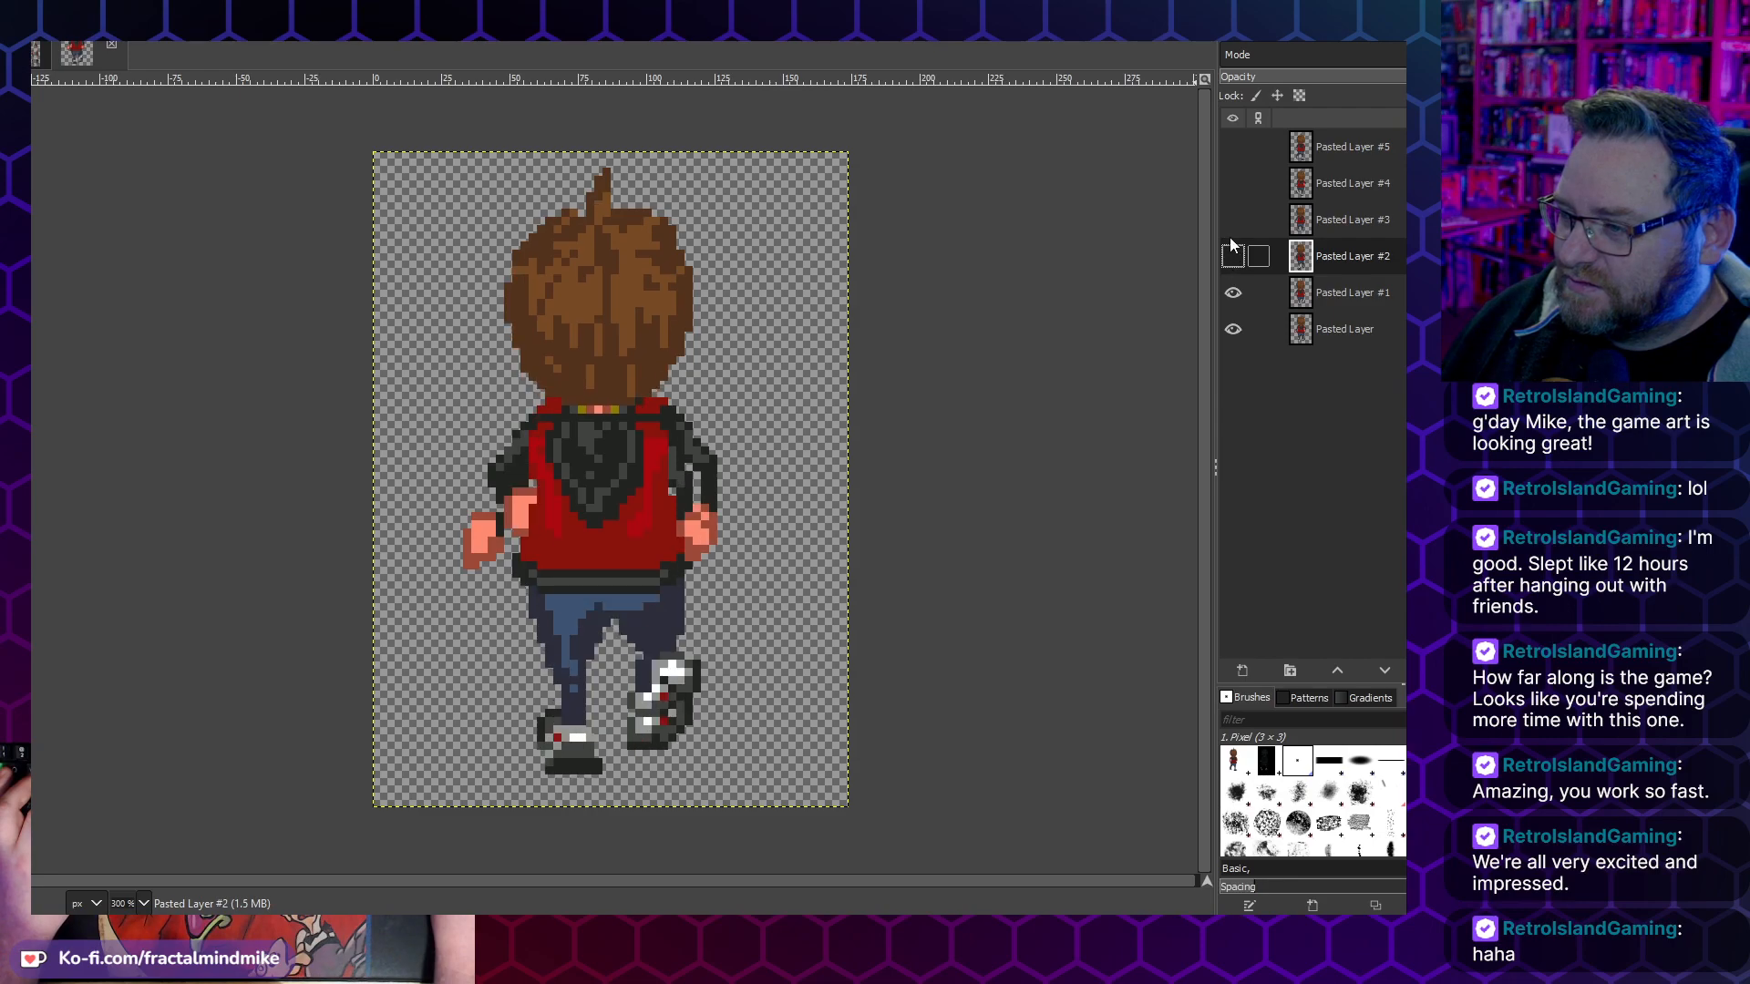
# - Show Pasted Layer #2 and Pasted Layer #3, toggling each repeatedly to compare their alignment with the frames below
pyautogui.click(1232, 222)
pyautogui.click(1232, 195)
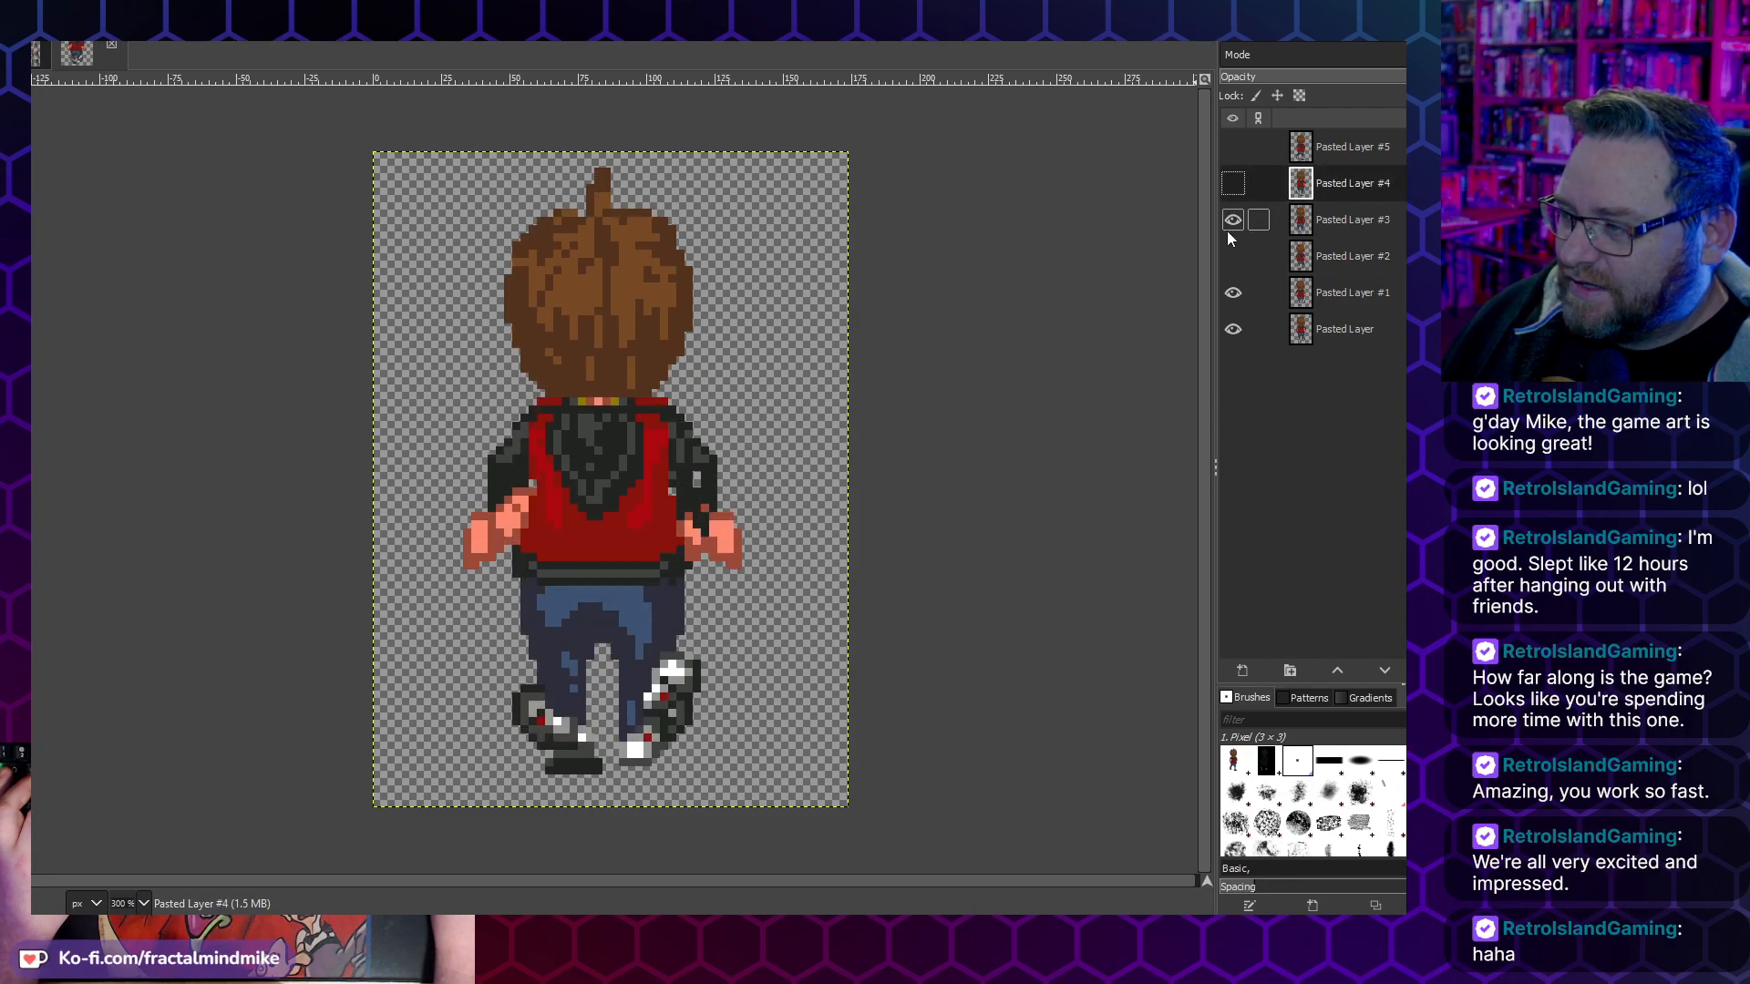
pyautogui.click(1228, 249)
pyautogui.click(1232, 225)
pyautogui.click(1238, 223)
pyautogui.click(1238, 222)
pyautogui.click(1237, 223)
pyautogui.click(1238, 222)
pyautogui.click(1238, 223)
pyautogui.click(1234, 258)
pyautogui.click(1235, 259)
pyautogui.click(1236, 259)
pyautogui.click(1236, 259)
# - Show Pasted Layer #4 and toggle Pasted Layer #5 over it to compare the last frames
pyautogui.click(1232, 189)
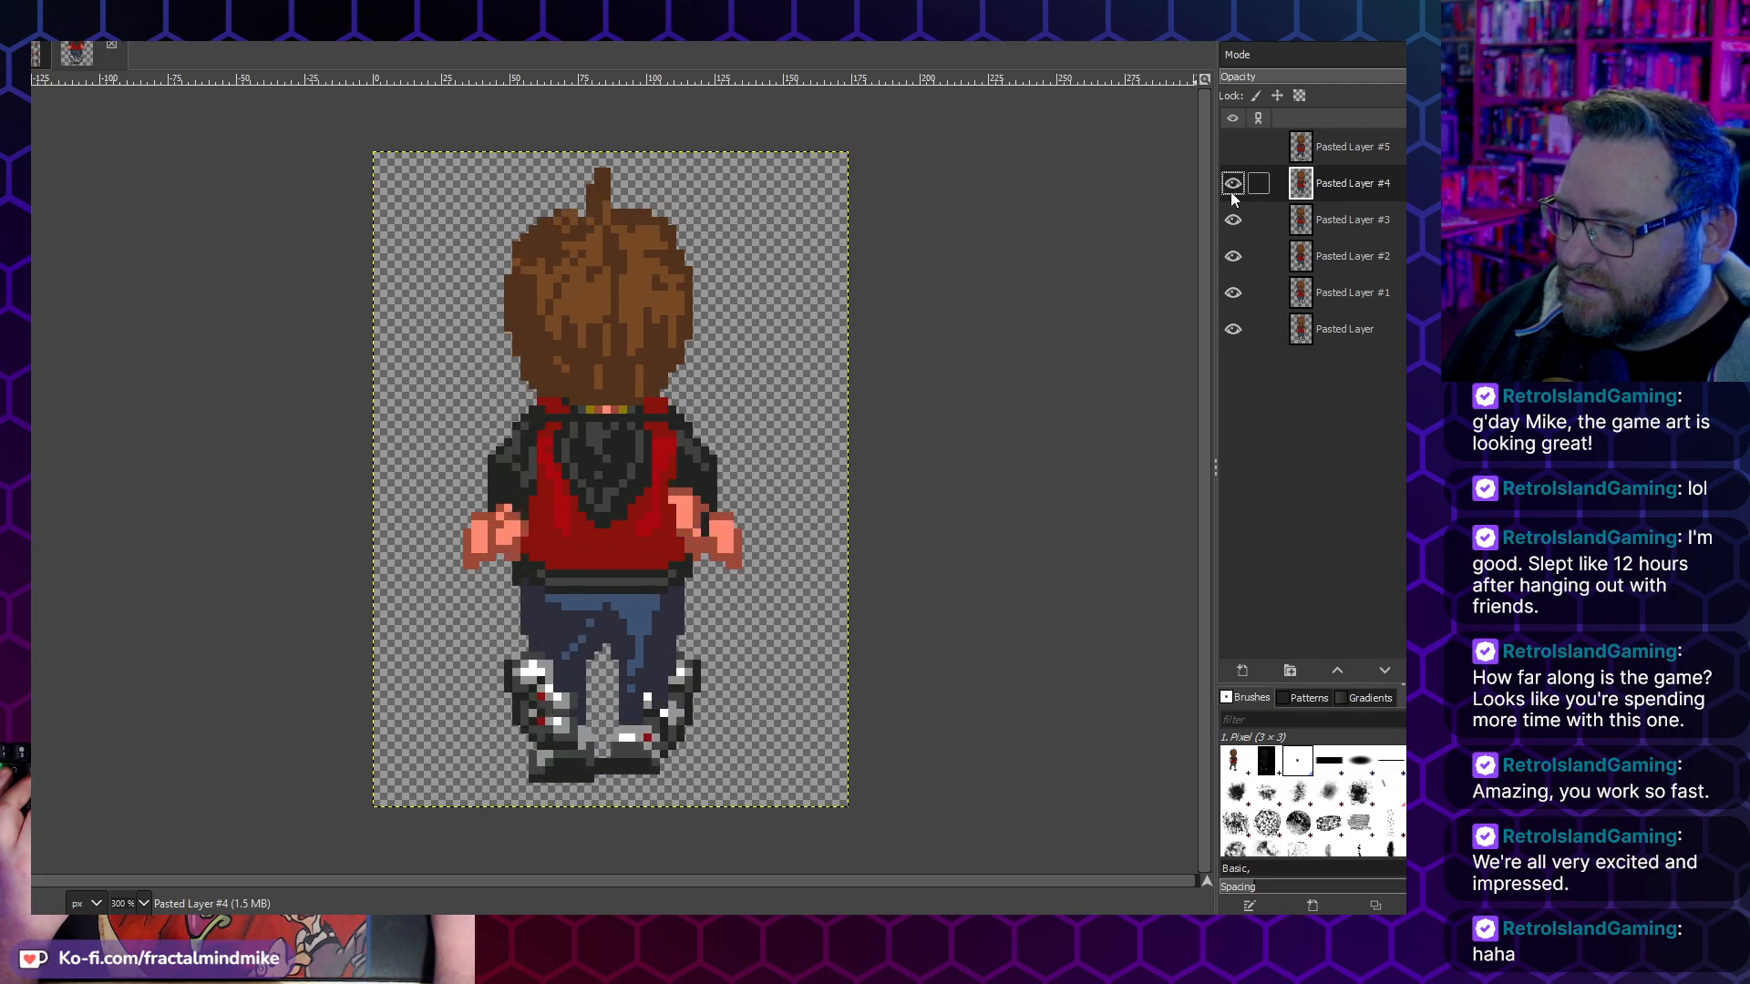
pyautogui.click(1226, 153)
pyautogui.click(1225, 152)
pyautogui.click(1226, 153)
pyautogui.click(1226, 153)
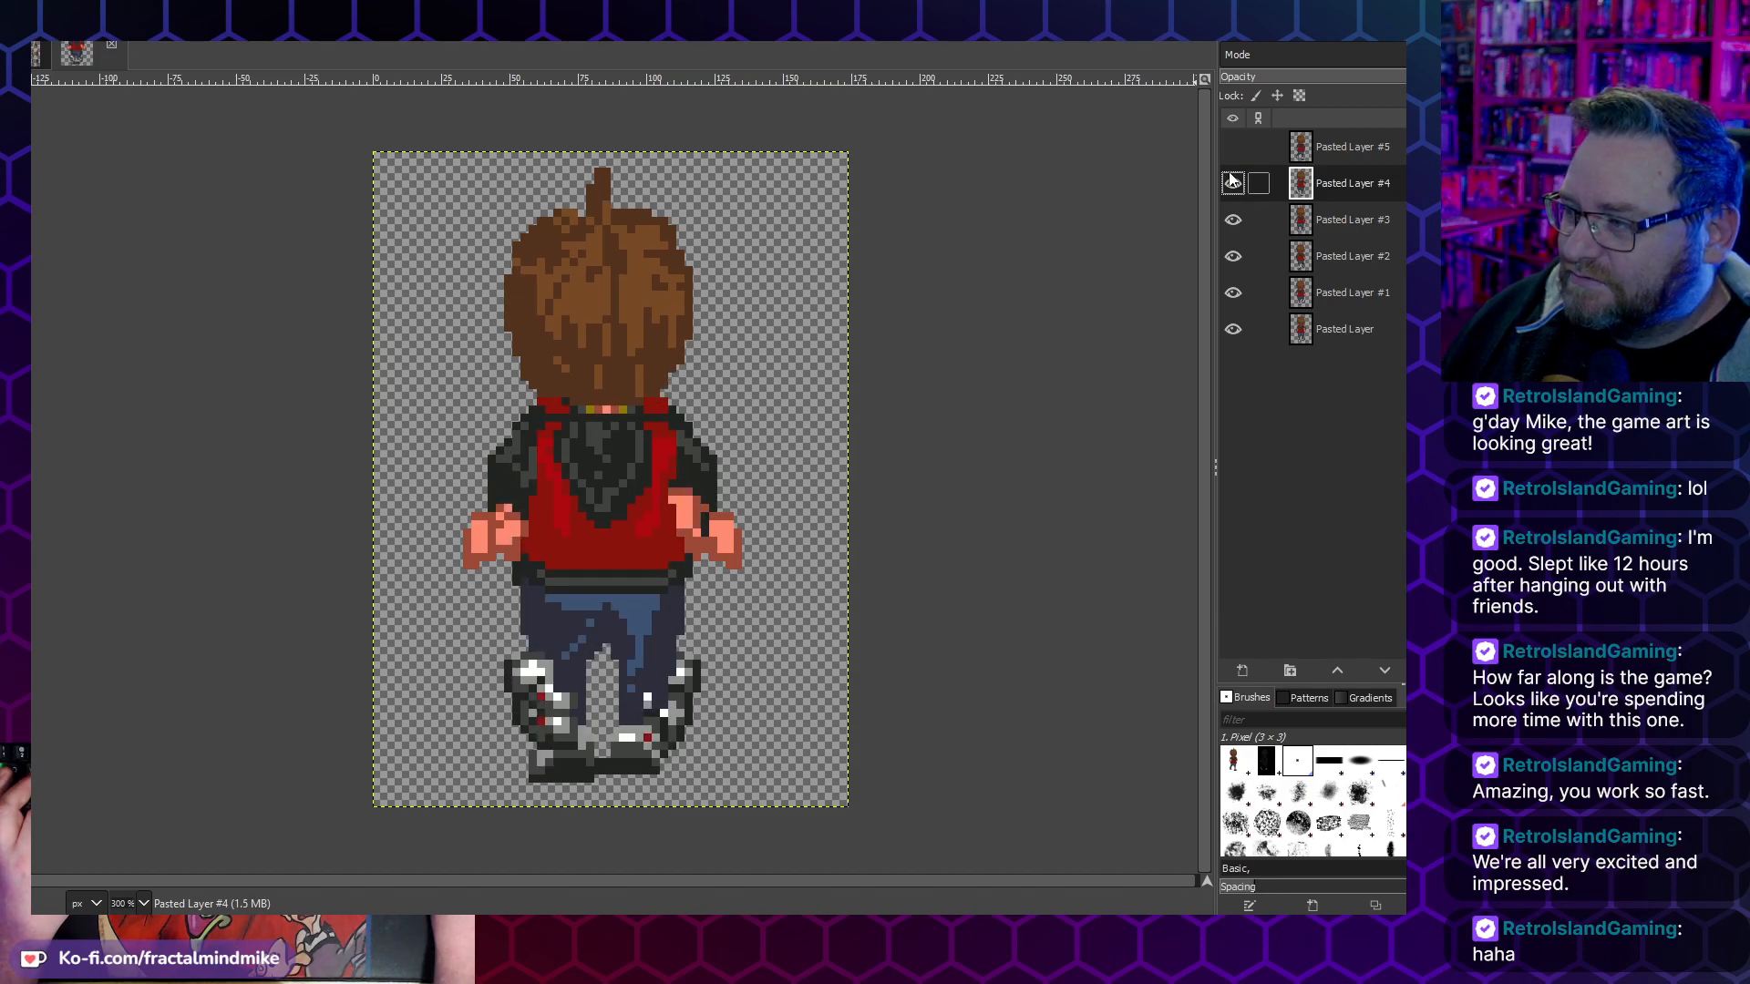
# - Show Pasted Layer #5, and toggle the bottom Pasted Layer and Pasted Layers #5, #4 and #3 off and on to compare the frames
pyautogui.click(1232, 151)
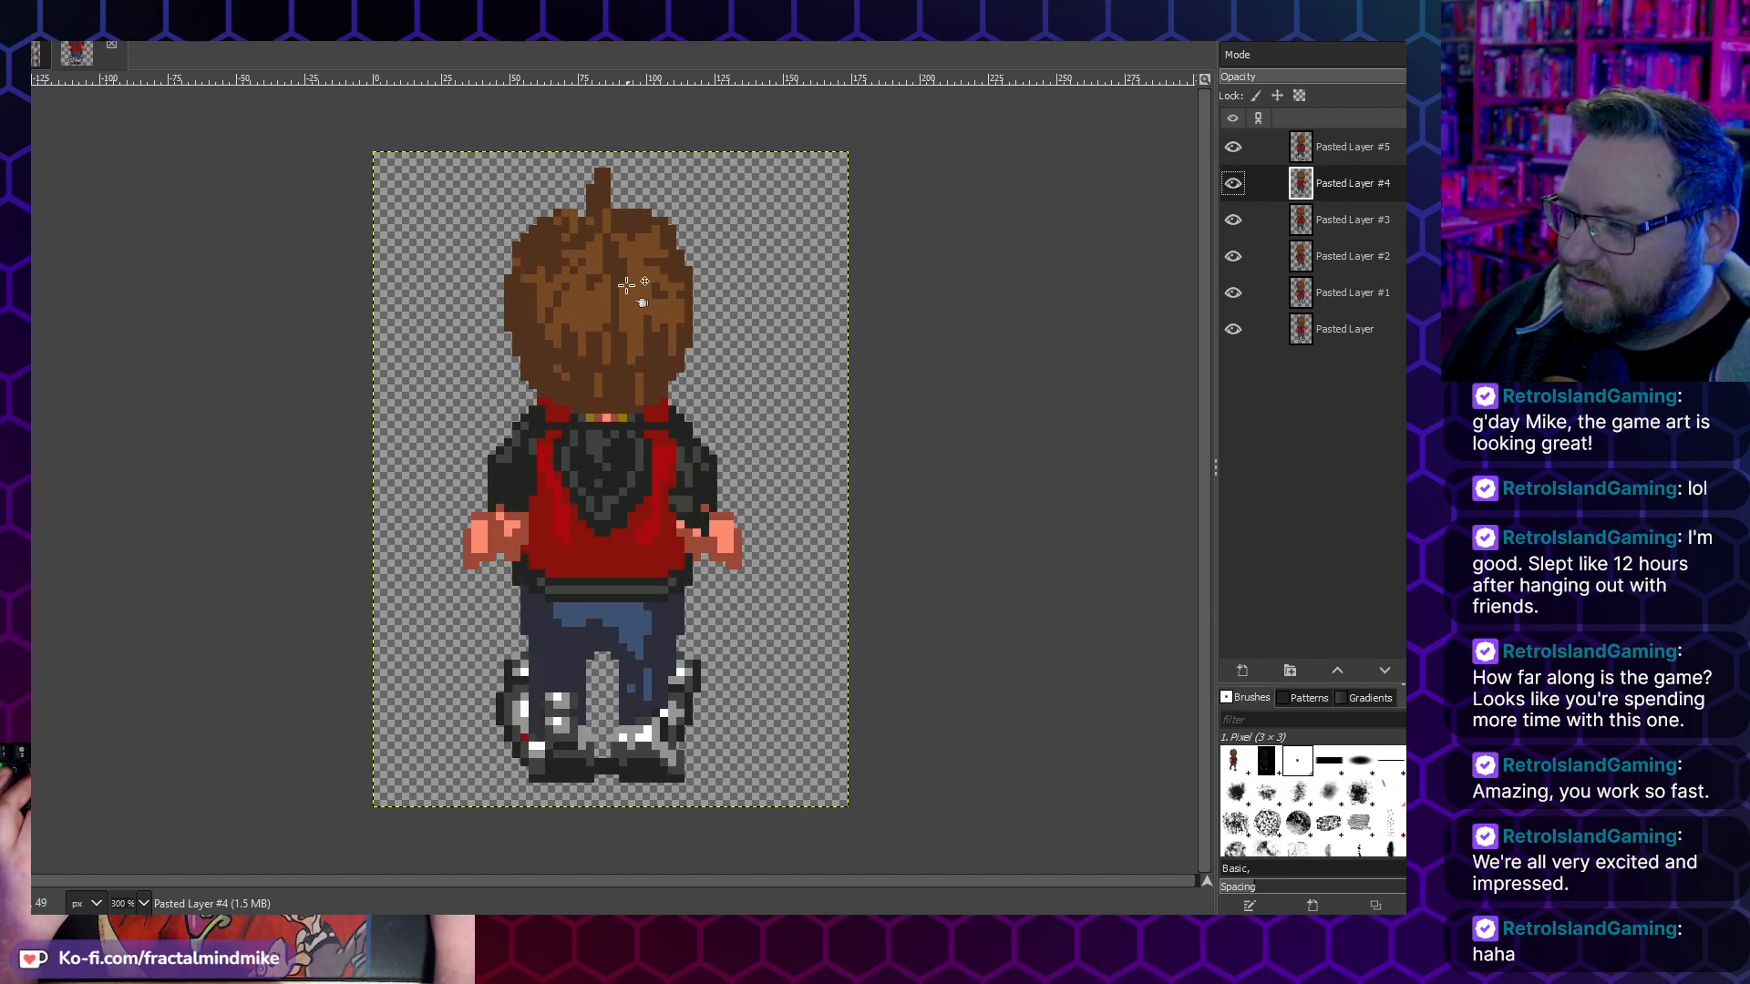
pyautogui.click(1233, 330)
pyautogui.click(1233, 330)
pyautogui.click(1233, 330)
pyautogui.click(1233, 330)
pyautogui.click(1238, 147)
pyautogui.click(1238, 147)
pyautogui.click(1233, 183)
pyautogui.click(1233, 183)
pyautogui.click(1234, 221)
pyautogui.click(1234, 222)
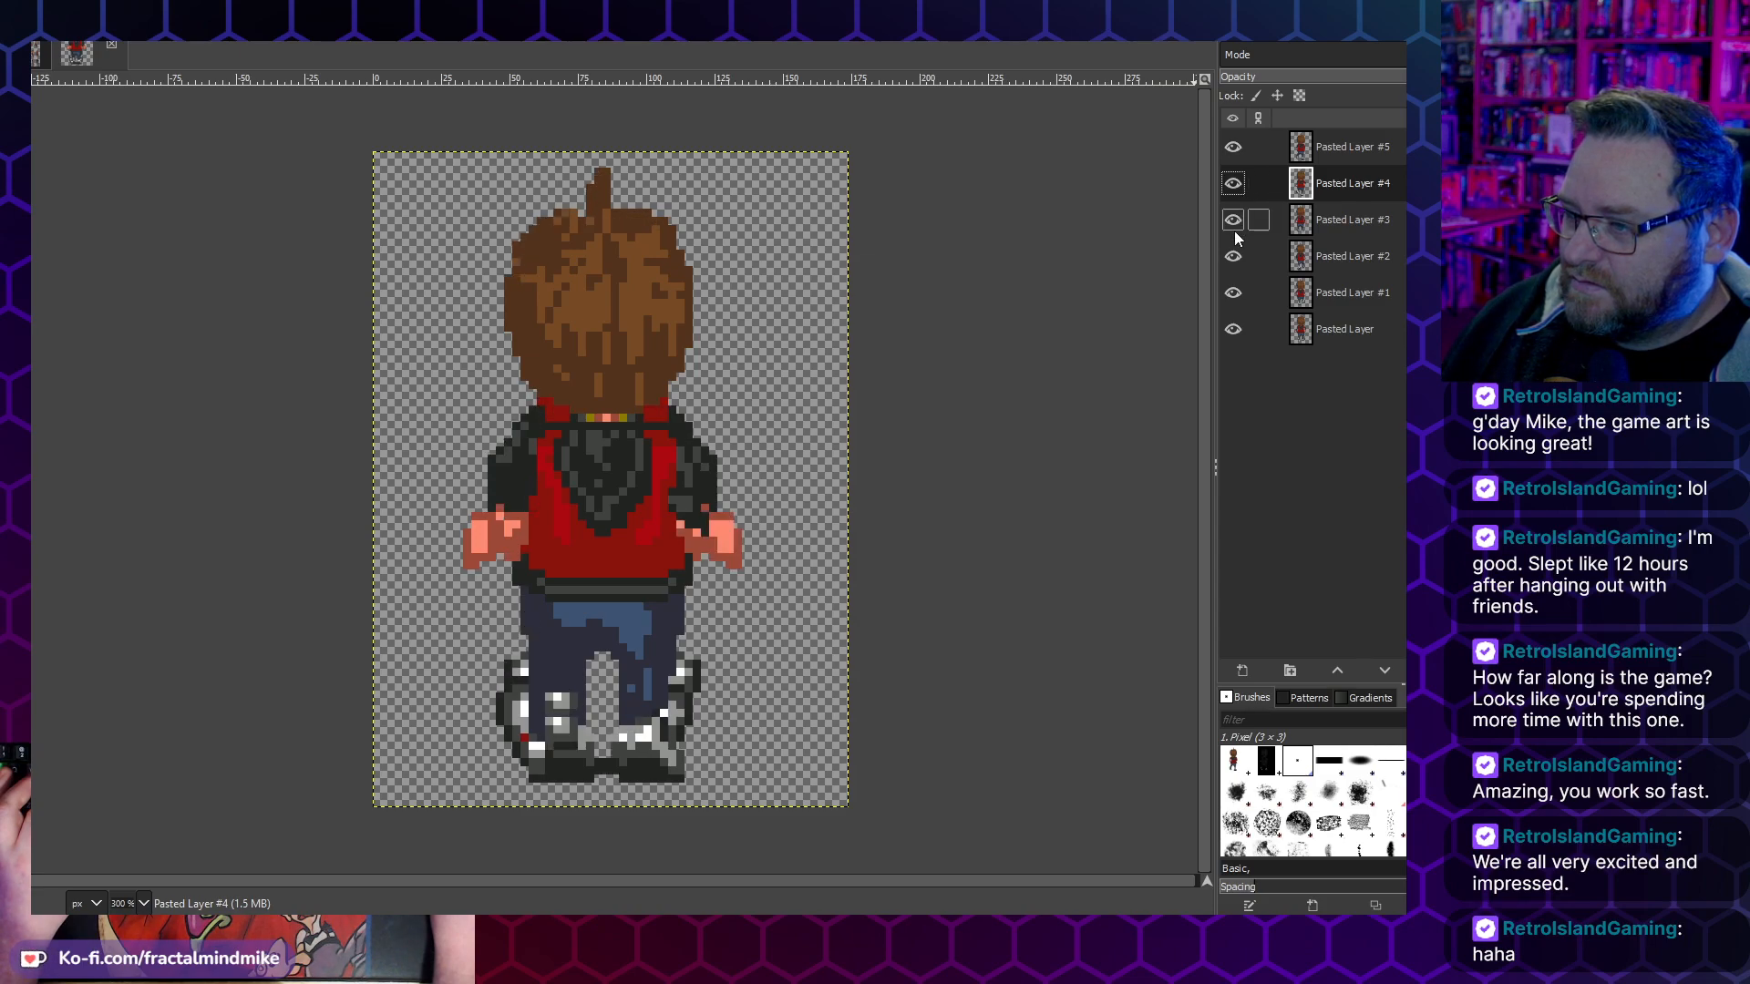
# - Select the bottom Pasted Layer, toggle its visibility repeatedly to check its alignment, and reverse its trial one-pixel shift
pyautogui.click(1332, 332)
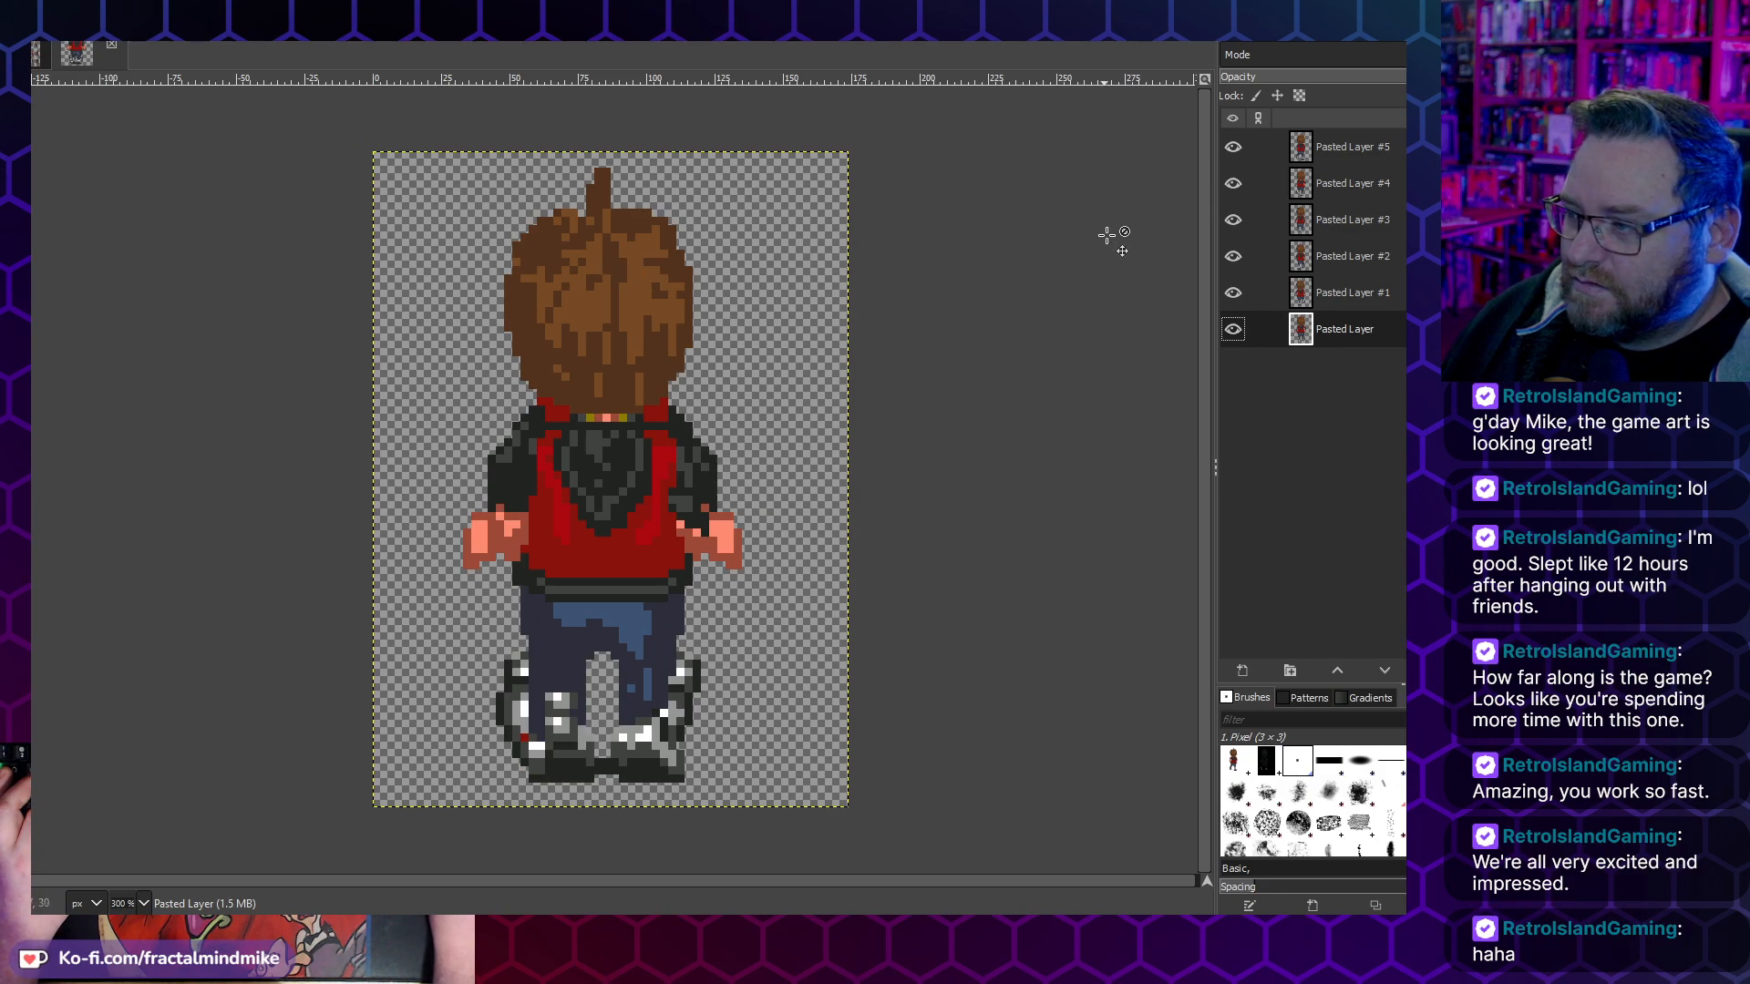
pyautogui.click(1233, 330)
pyautogui.click(1234, 330)
pyautogui.click(1234, 330)
pyautogui.click(1234, 331)
pyautogui.click(1236, 331)
pyautogui.click(1234, 331)
pyautogui.click(1235, 330)
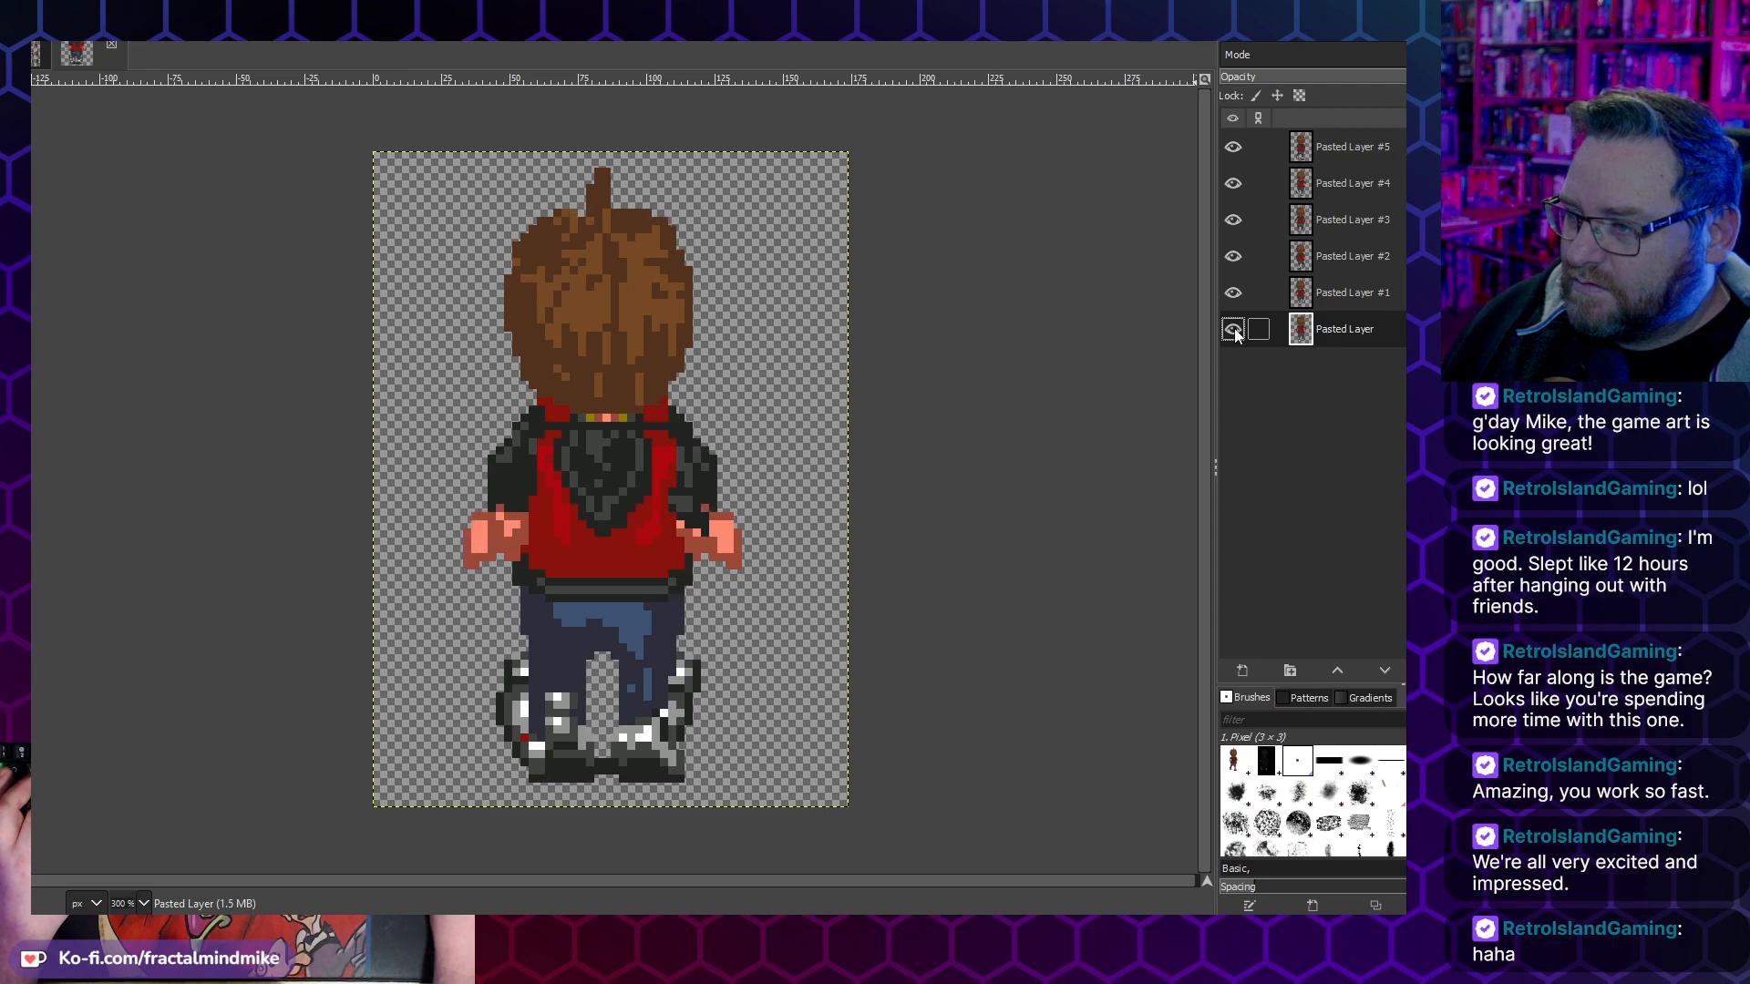
pyautogui.click(1235, 331)
pyautogui.click(1235, 330)
pyautogui.click(1235, 331)
pyautogui.click(1235, 331)
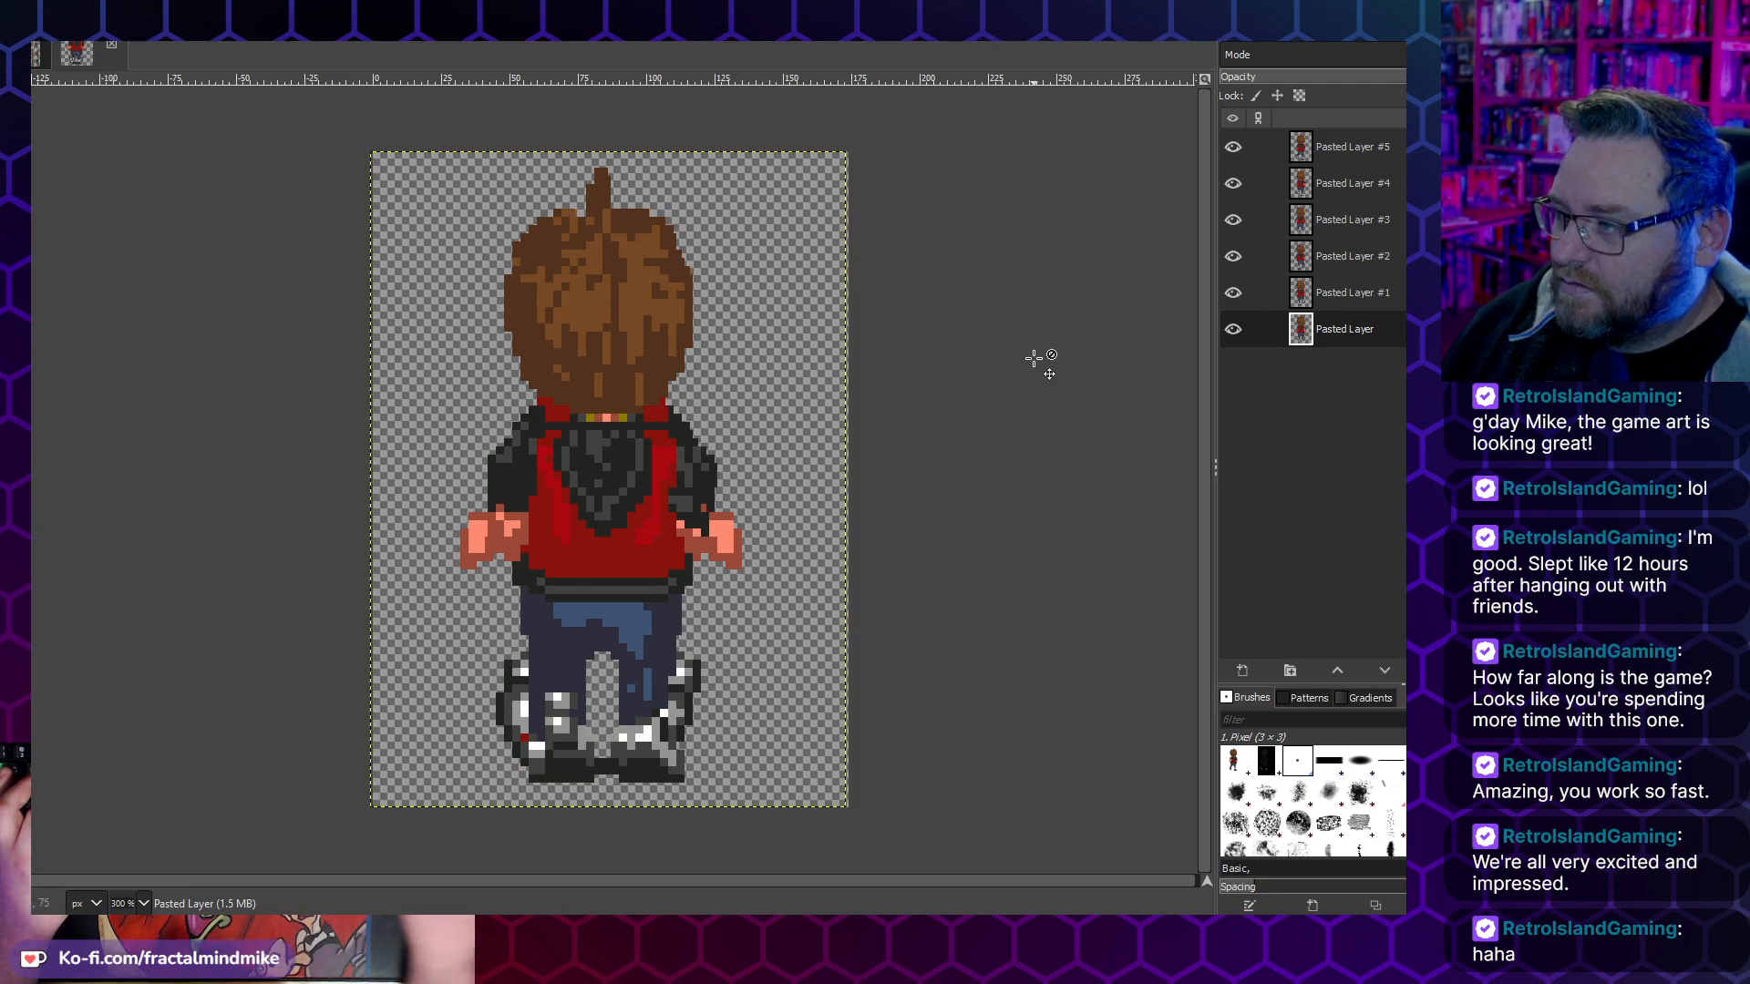
pyautogui.press('Right')
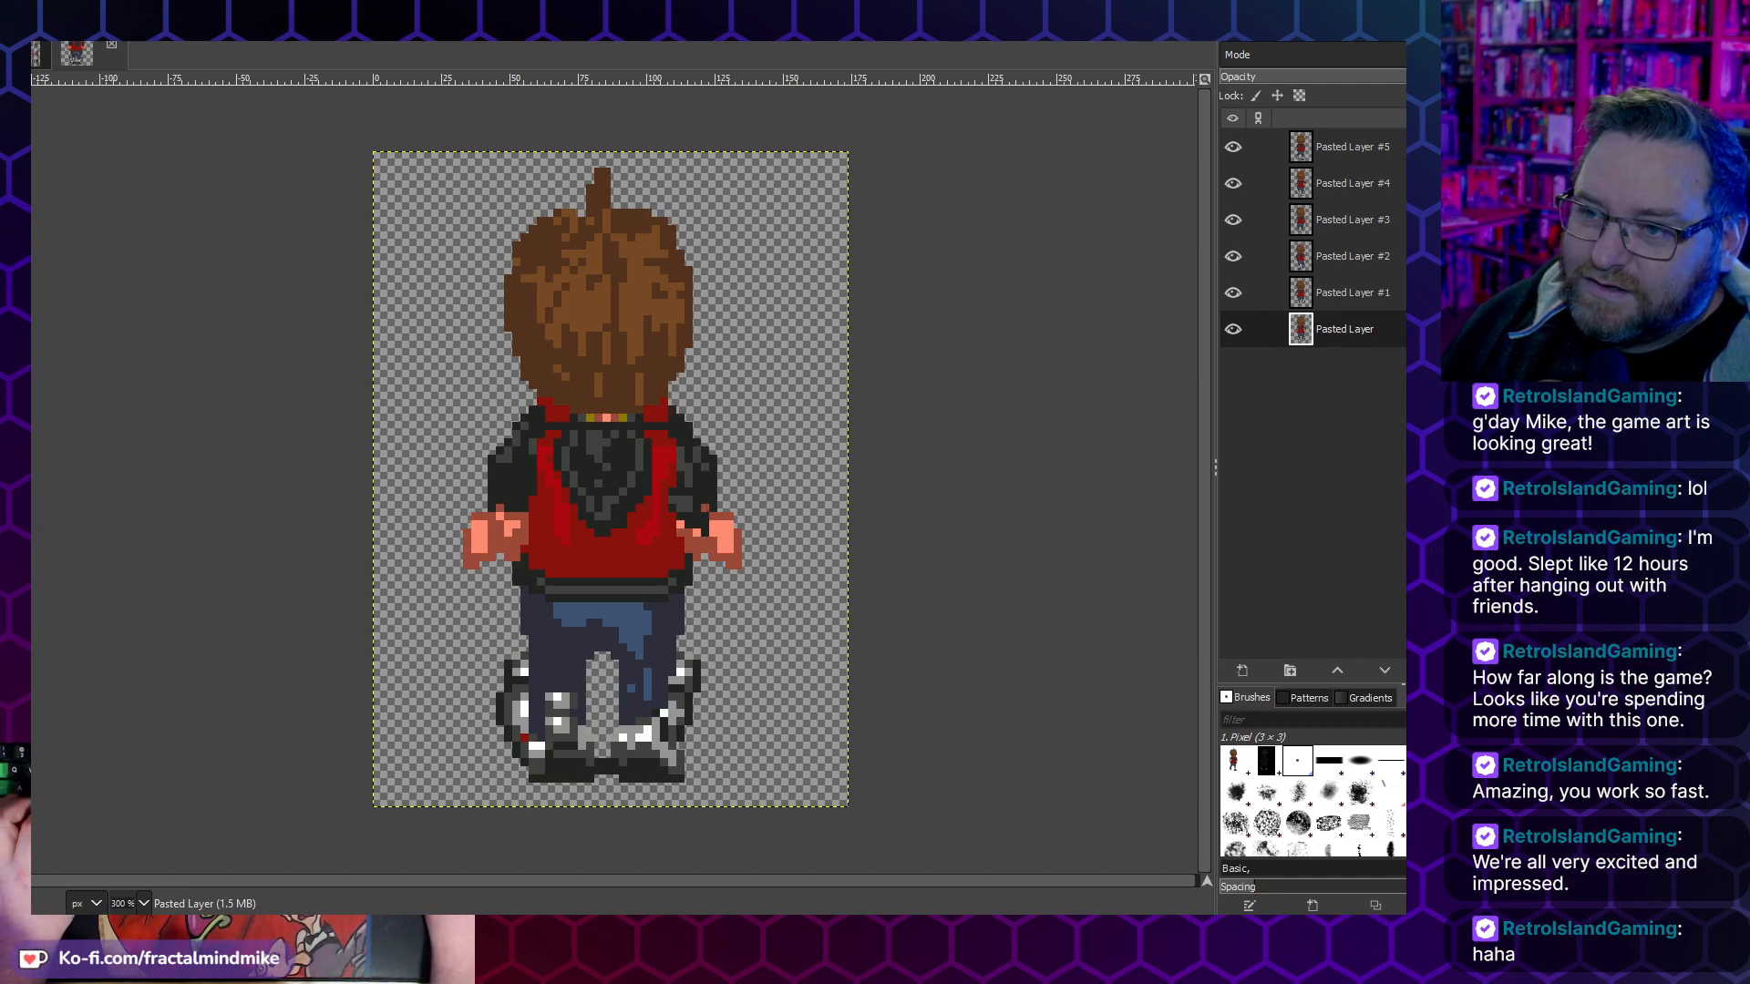
# - Step back through the edit history past the visibility changes to before the image was enlarged for export
pyautogui.hotkey('alt', 'e')
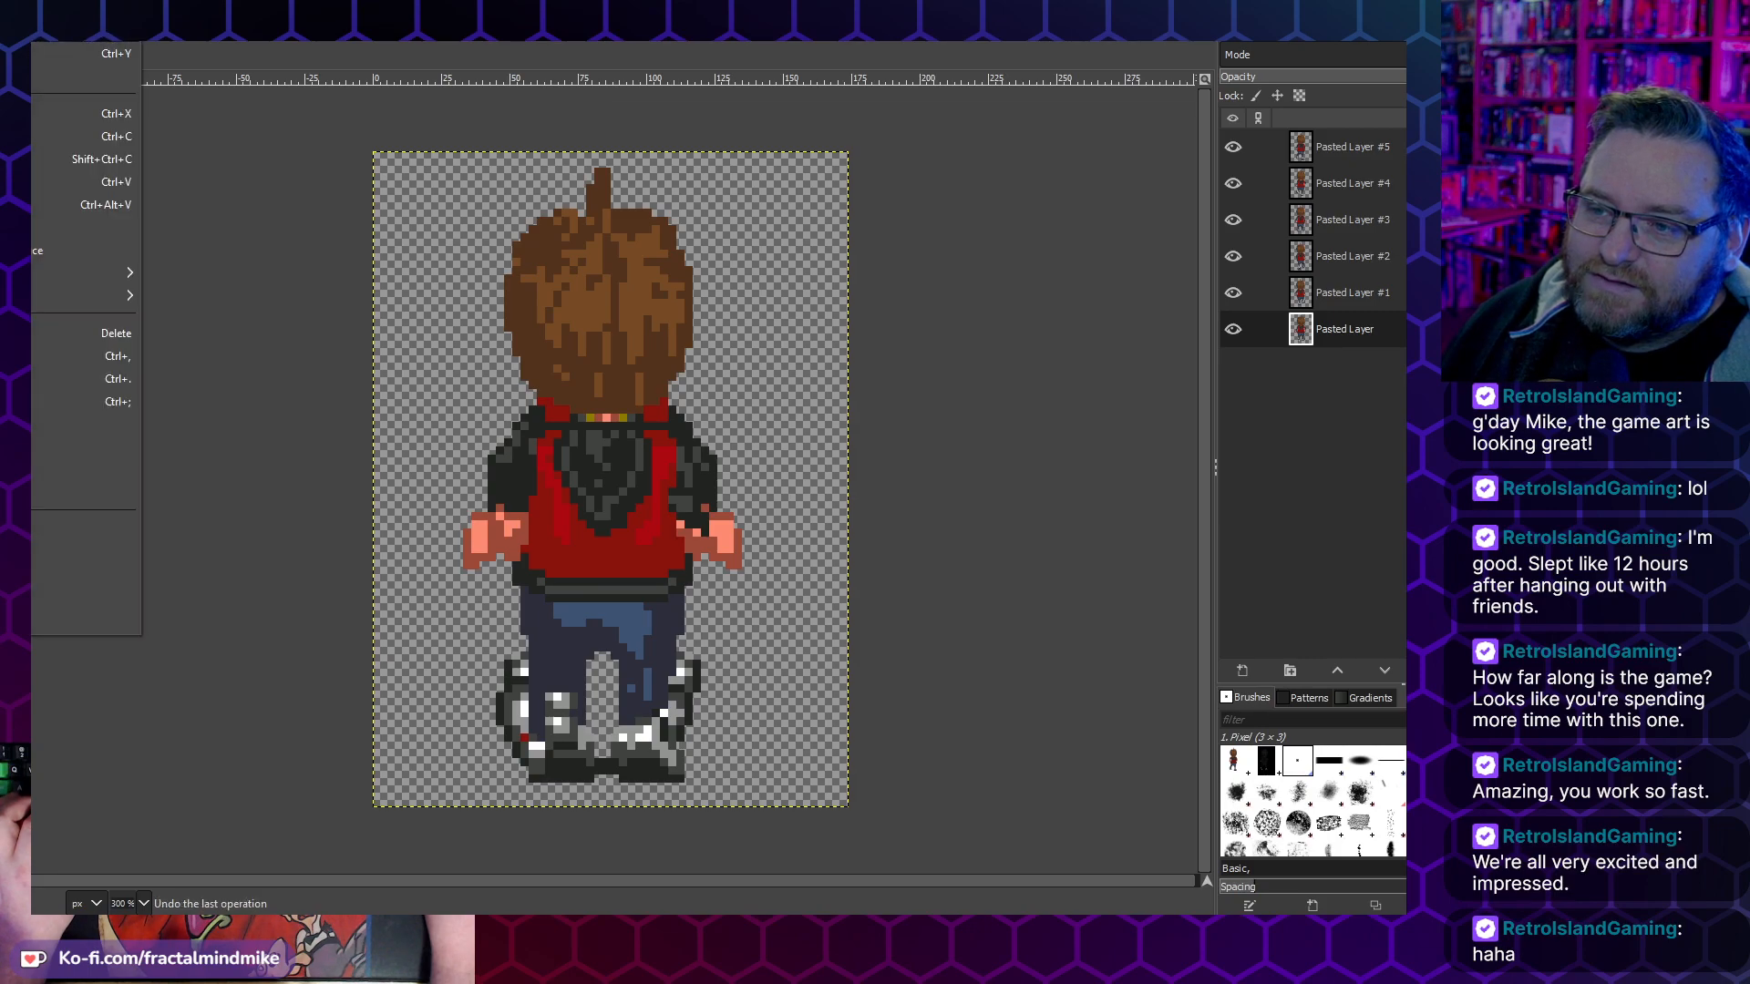
pyautogui.hotkey('ctrl', 'z')
pyautogui.hotkey('alt', 'e')
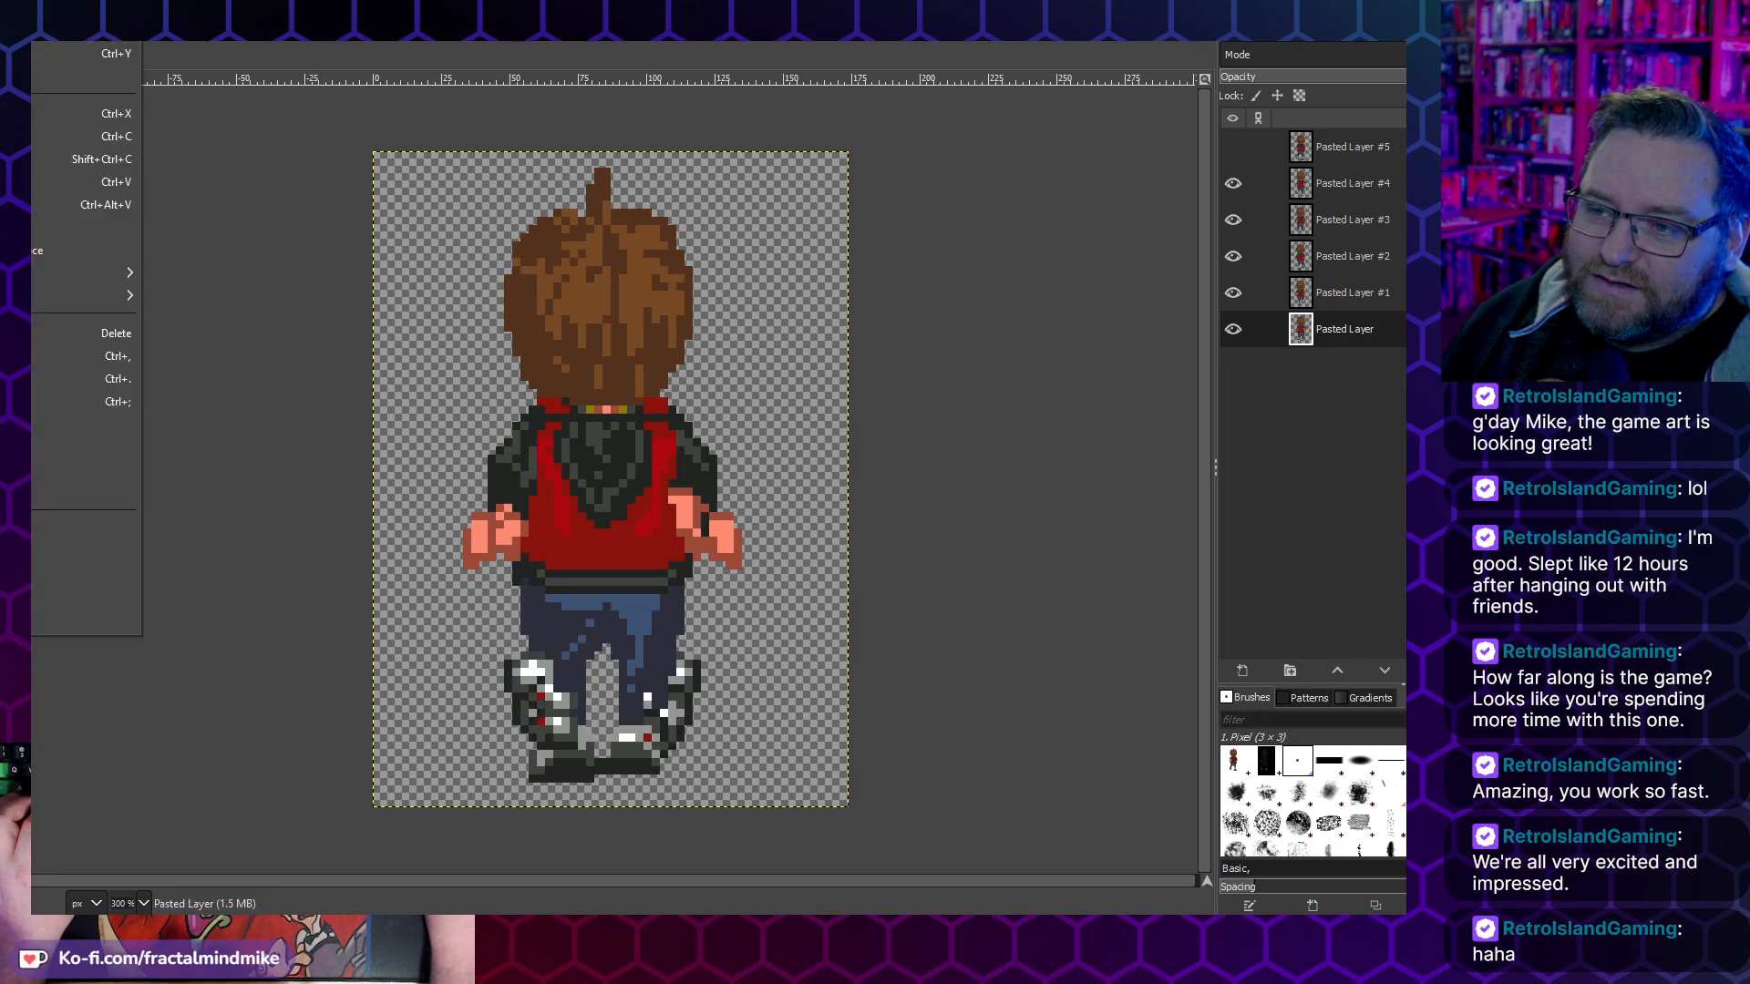
pyautogui.hotkey('ctrl', 'z')
pyautogui.hotkey('alt', 'e')
pyautogui.hotkey('ctrl', 'z')
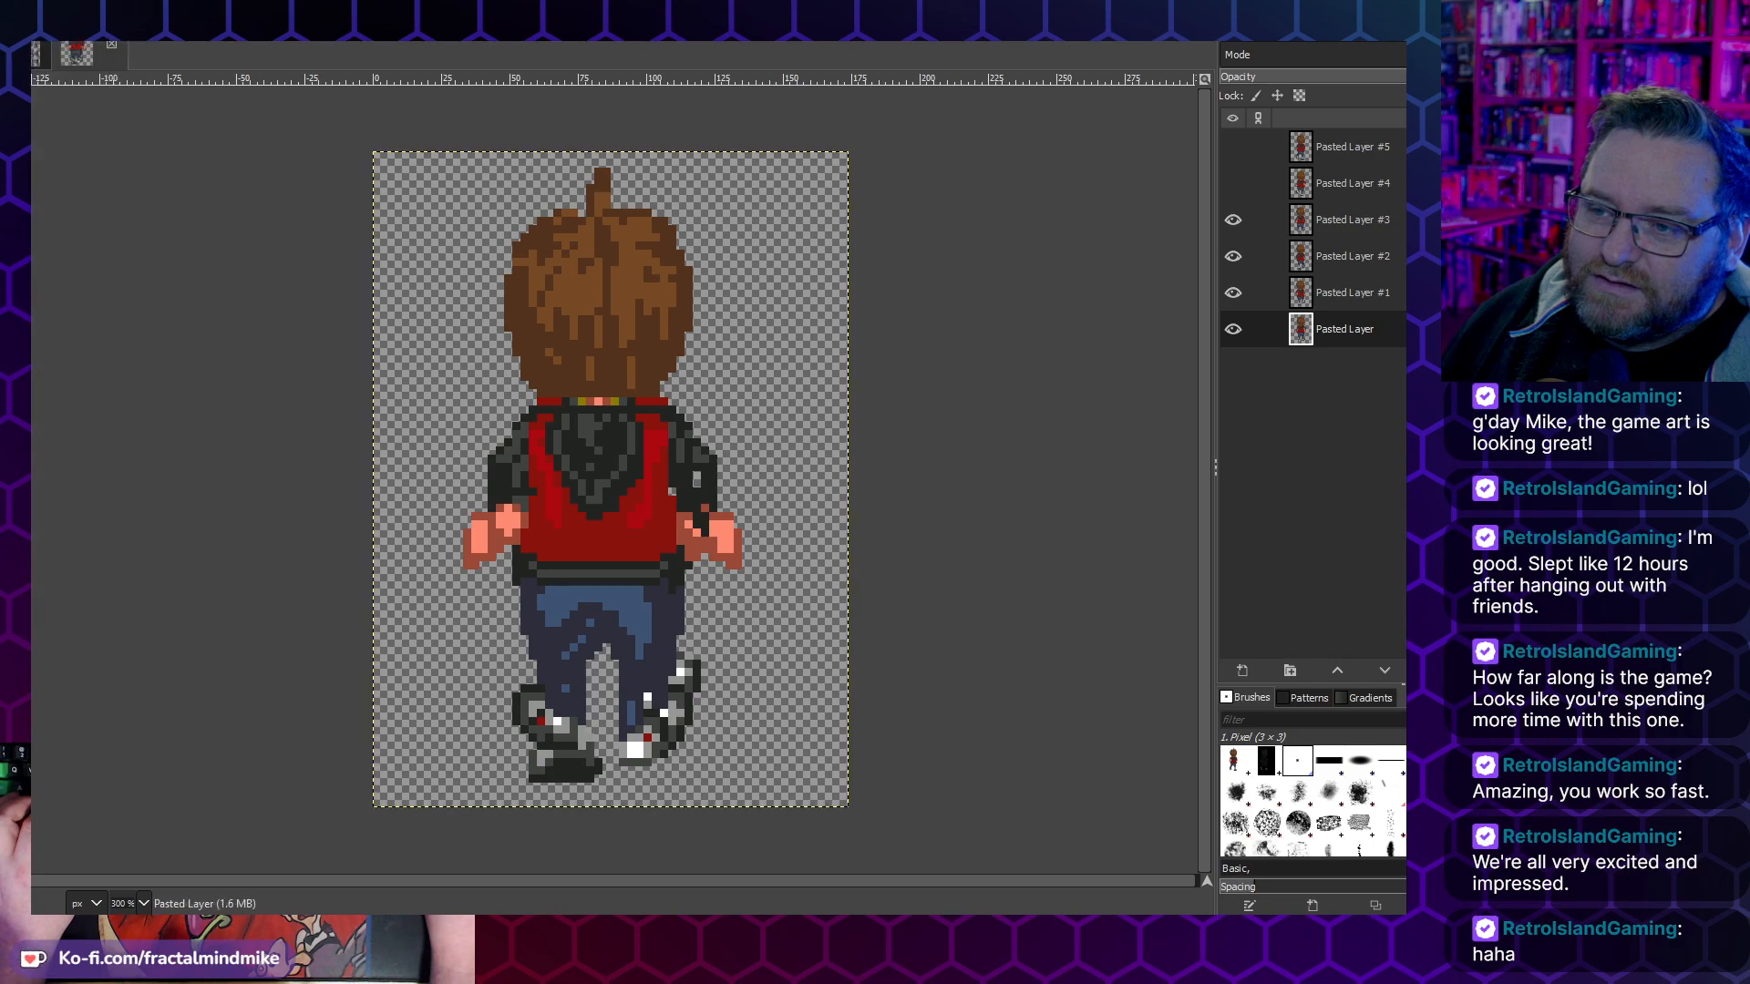
pyautogui.hotkey('alt', 'e')
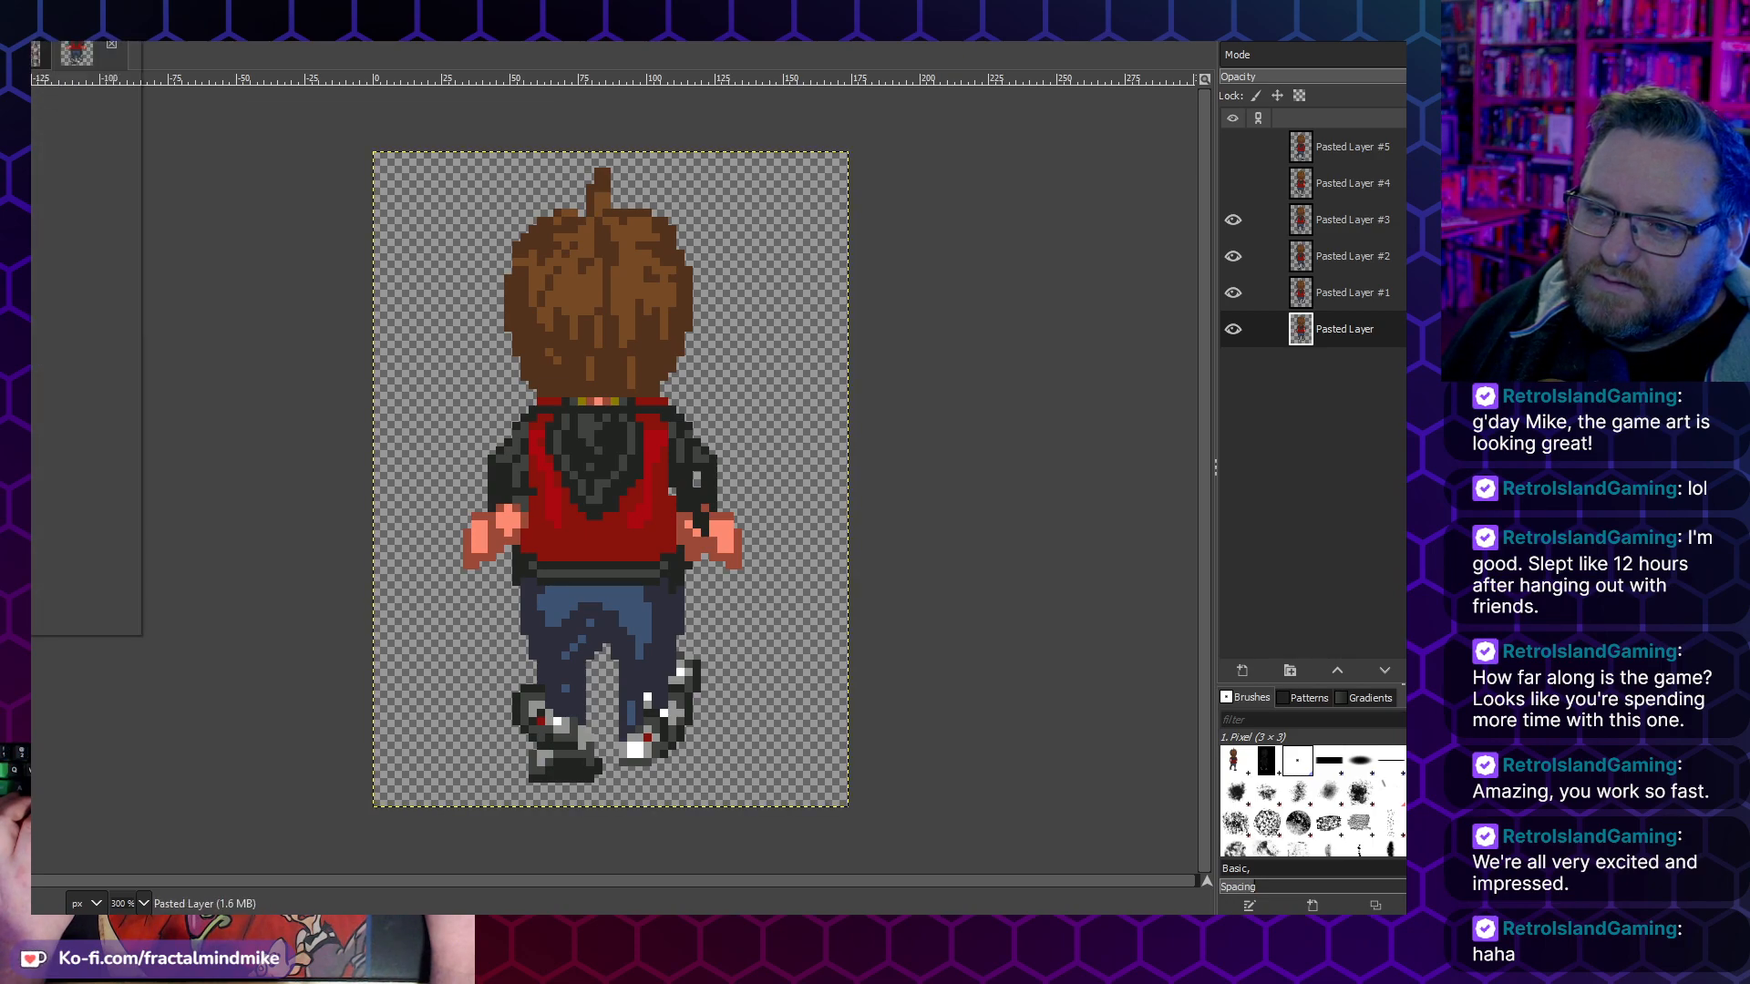
pyautogui.hotkey('ctrl', 'z')
pyautogui.hotkey('ctrl', 'z')
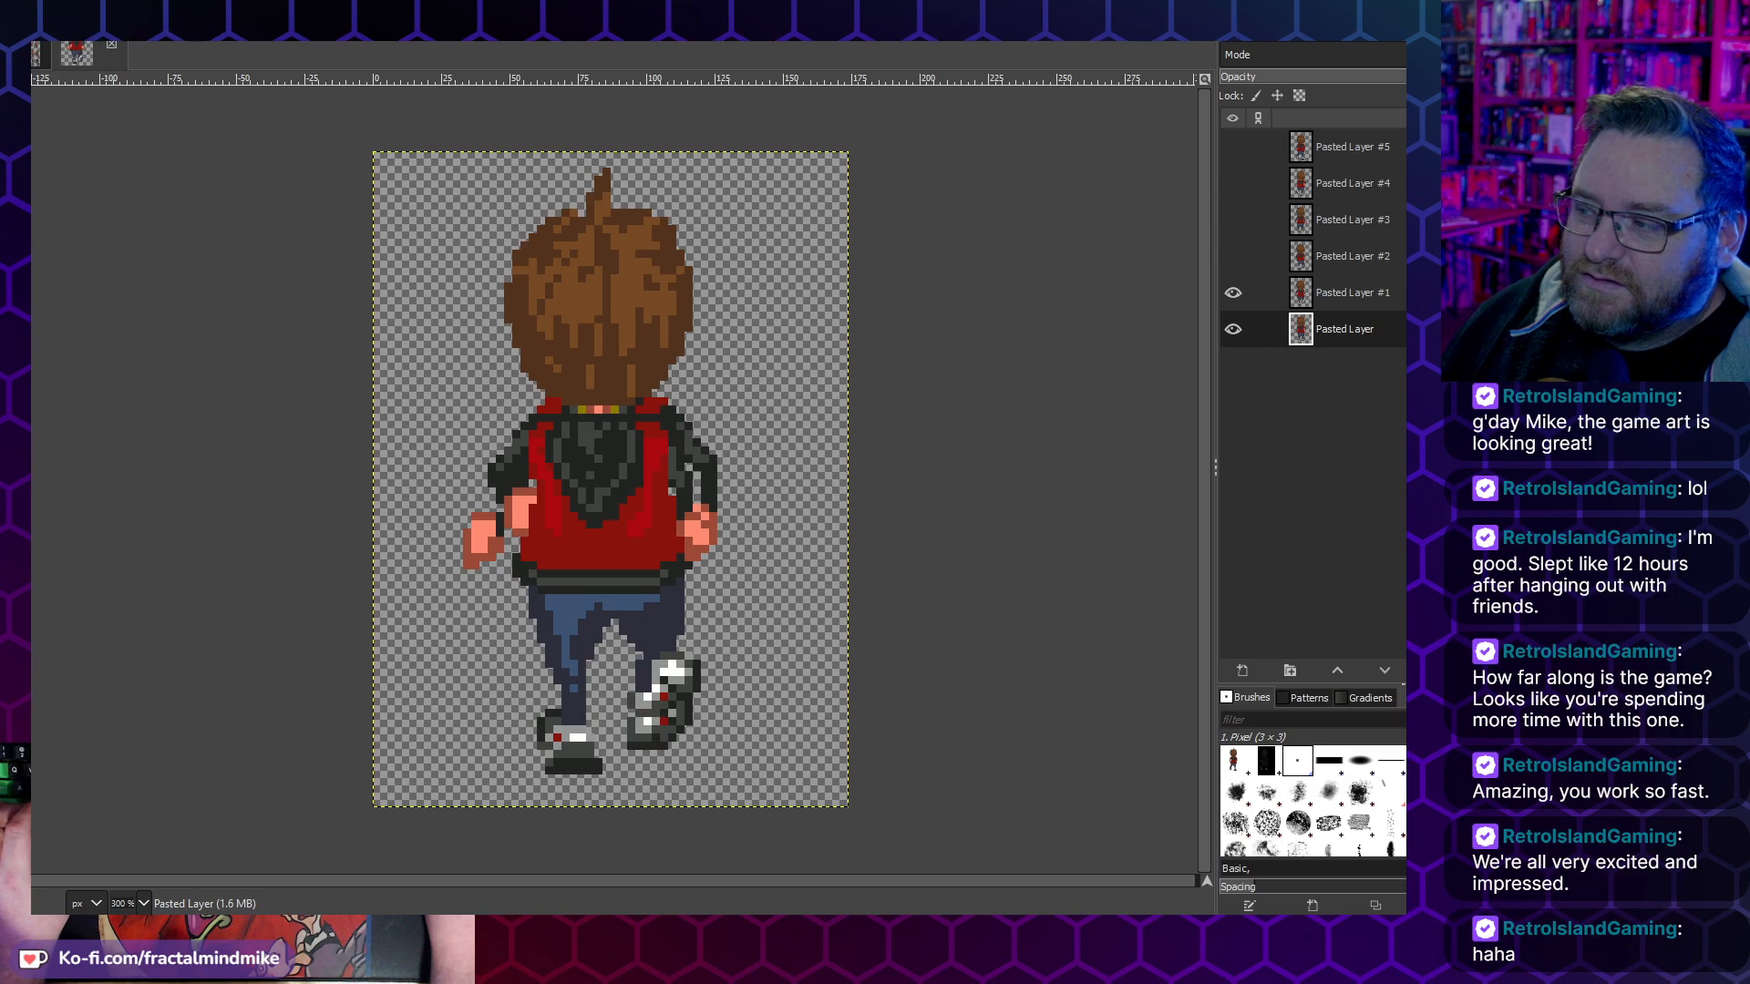
pyautogui.hotkey('ctrl', 'z')
pyautogui.hotkey('ctrl', 'y')
pyautogui.hotkey('ctrl', 'y')
pyautogui.hotkey('ctrl', 'y')
pyautogui.hotkey('ctrl', 'y')
pyautogui.hotkey('ctrl', 'y')
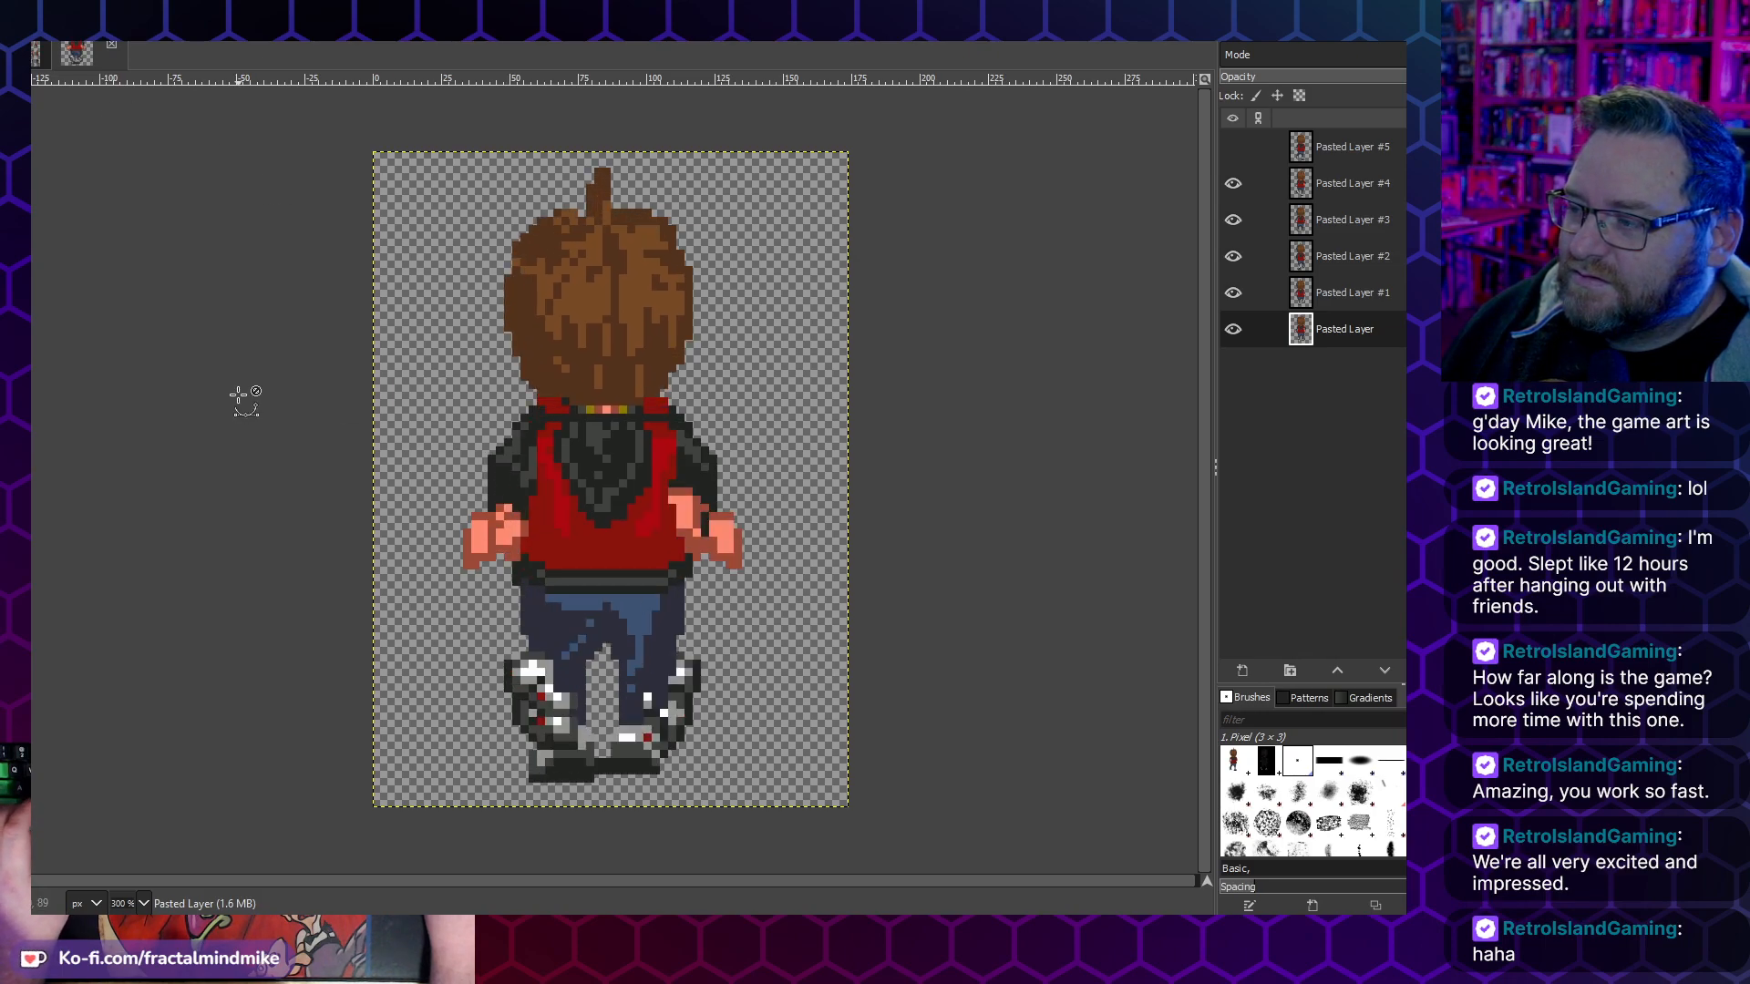
pyautogui.hotkey('ctrl', 'z')
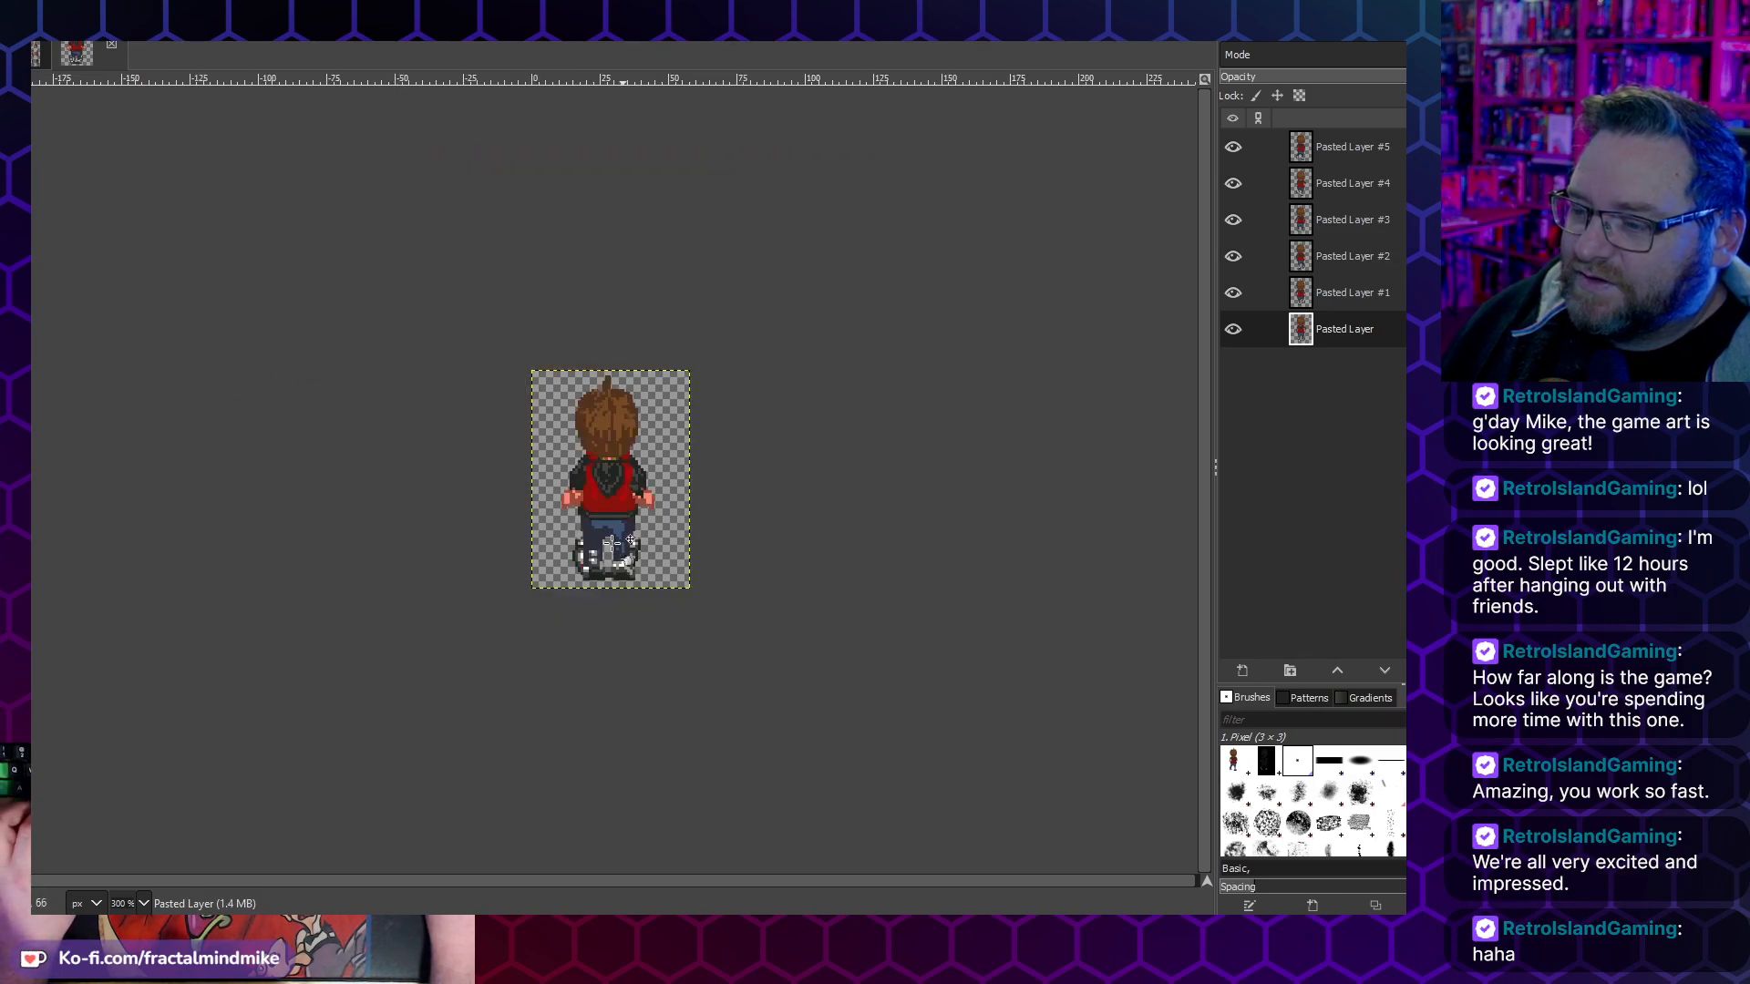
# - Nudge the bottom Pasted Layer one pixel left and hide the four lowest layers, up to Pasted Layer #3
pyautogui.scroll(4, 606, 493)
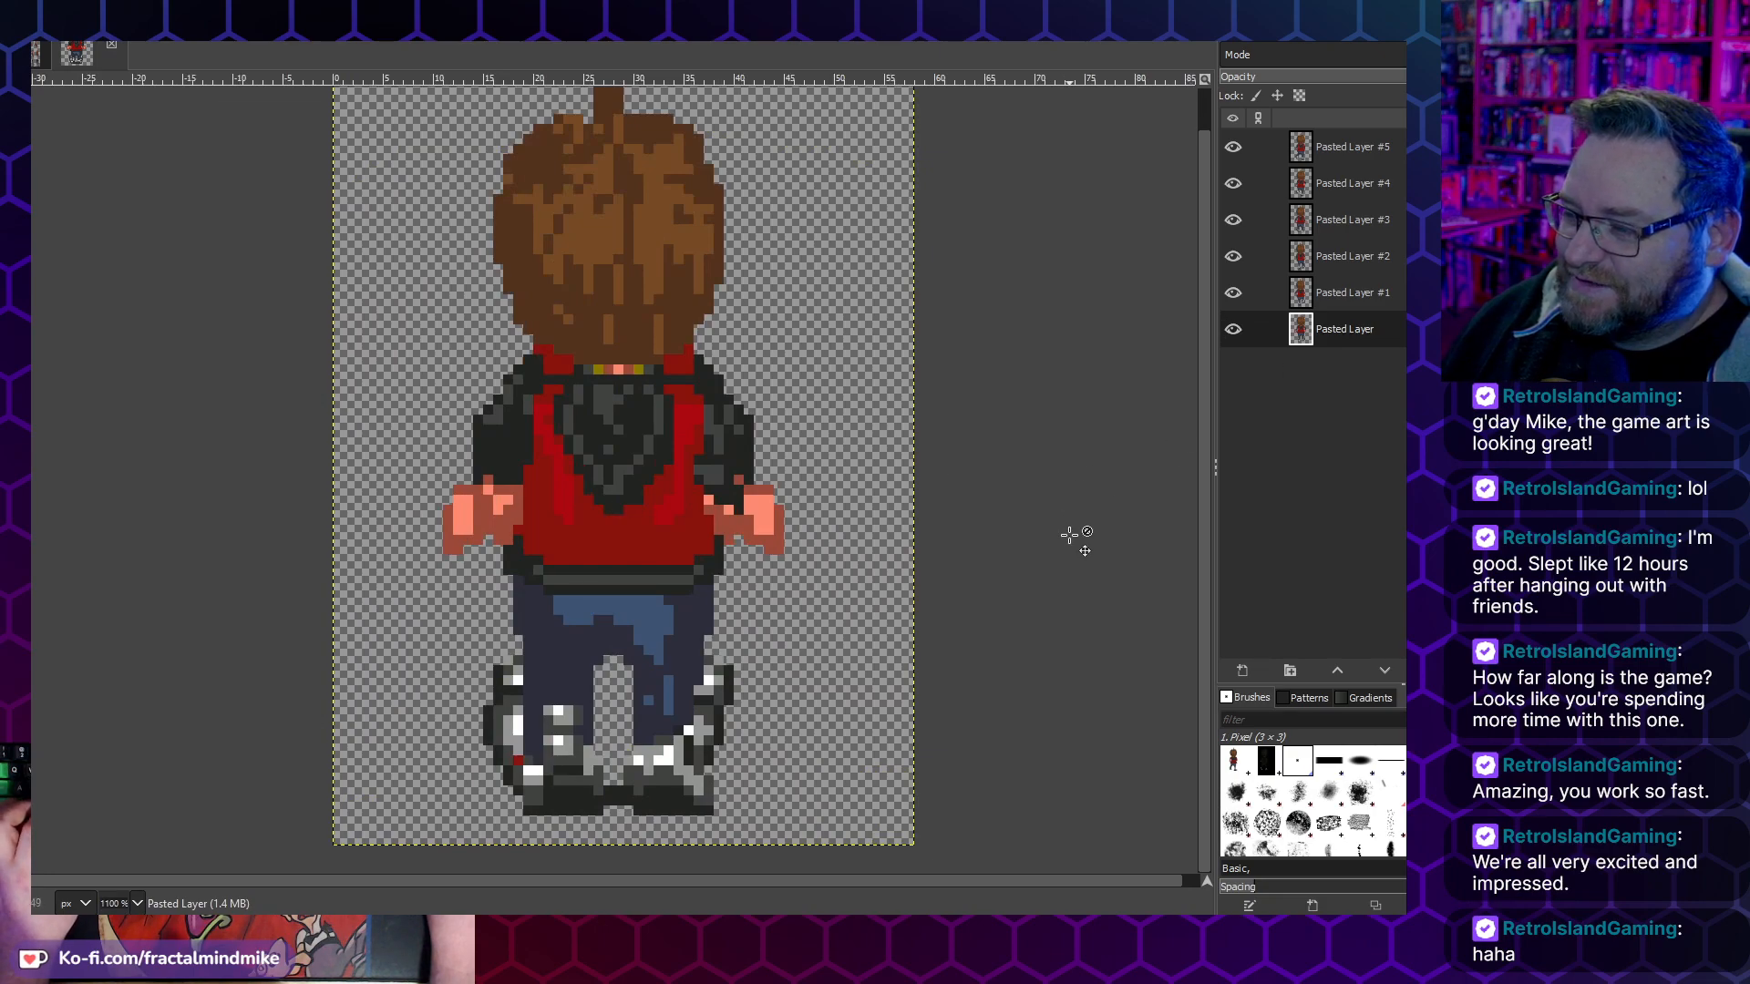
pyautogui.press('Left')
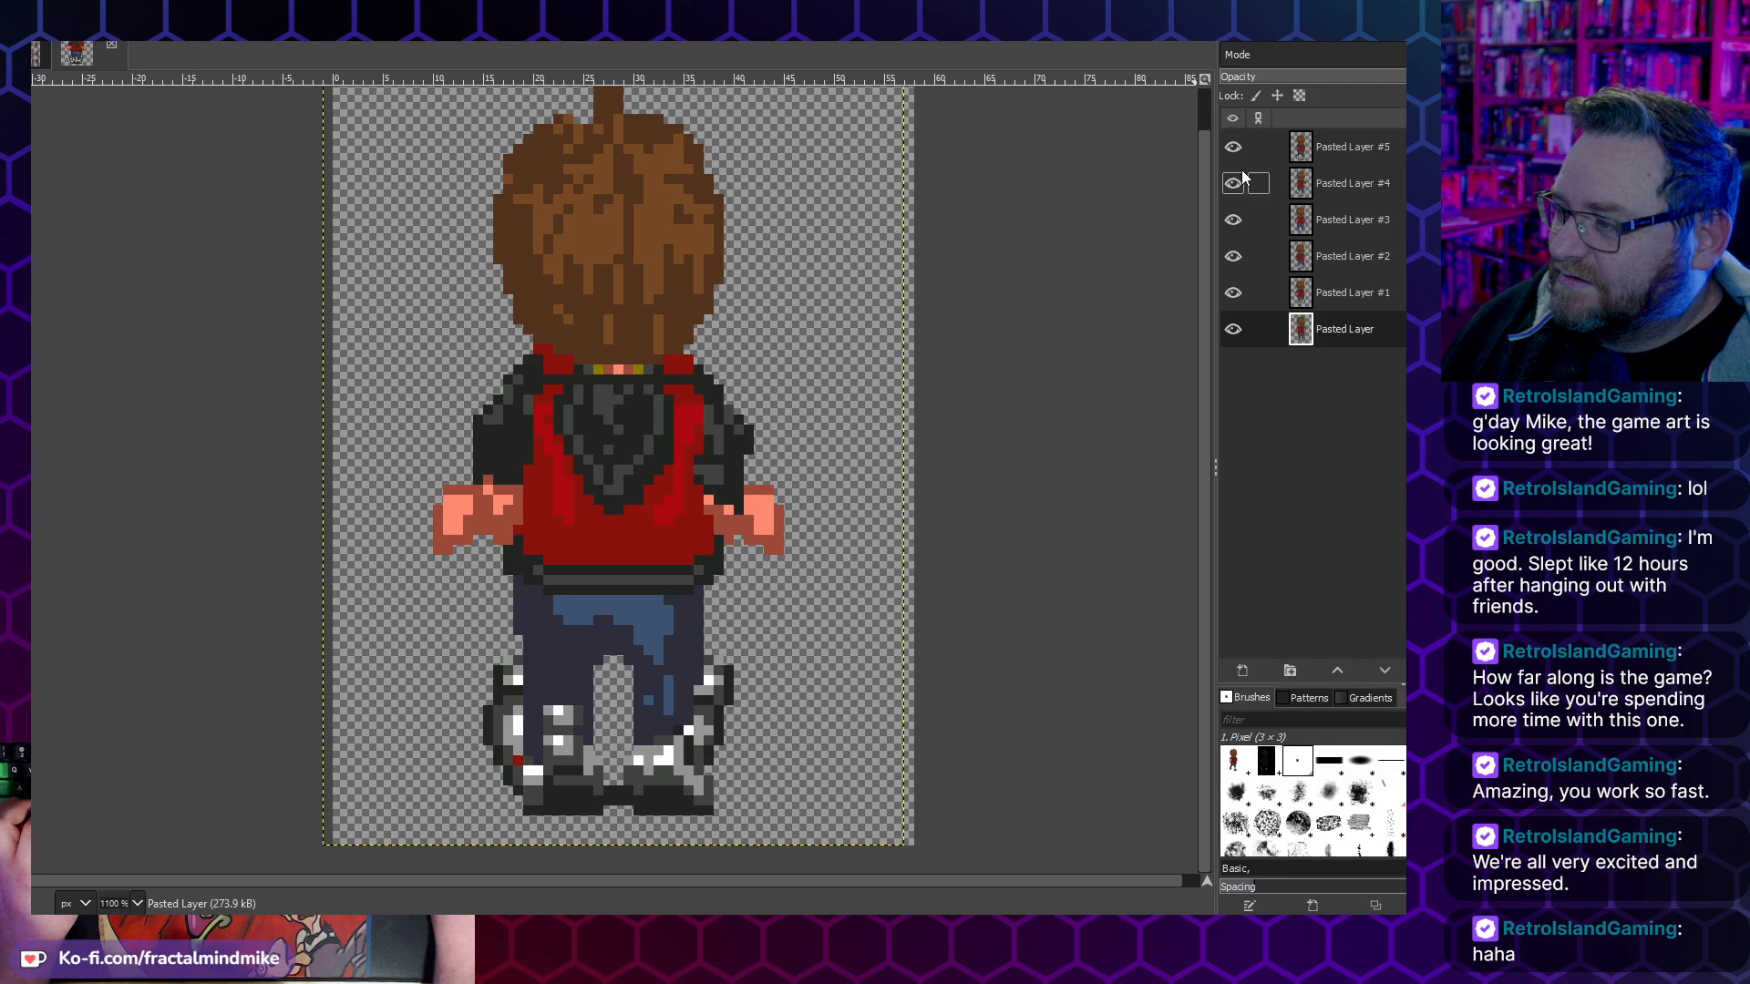
pyautogui.moveTo(1233, 329); pyautogui.dragTo(1235, 214)
pyautogui.click(1233, 221)
pyautogui.click(1233, 222)
pyautogui.click(1233, 221)
pyautogui.click(1233, 222)
# - Nudge Pasted Layer #4 and Pasted Layer #5 one pixel to the left
pyautogui.click(1274, 184)
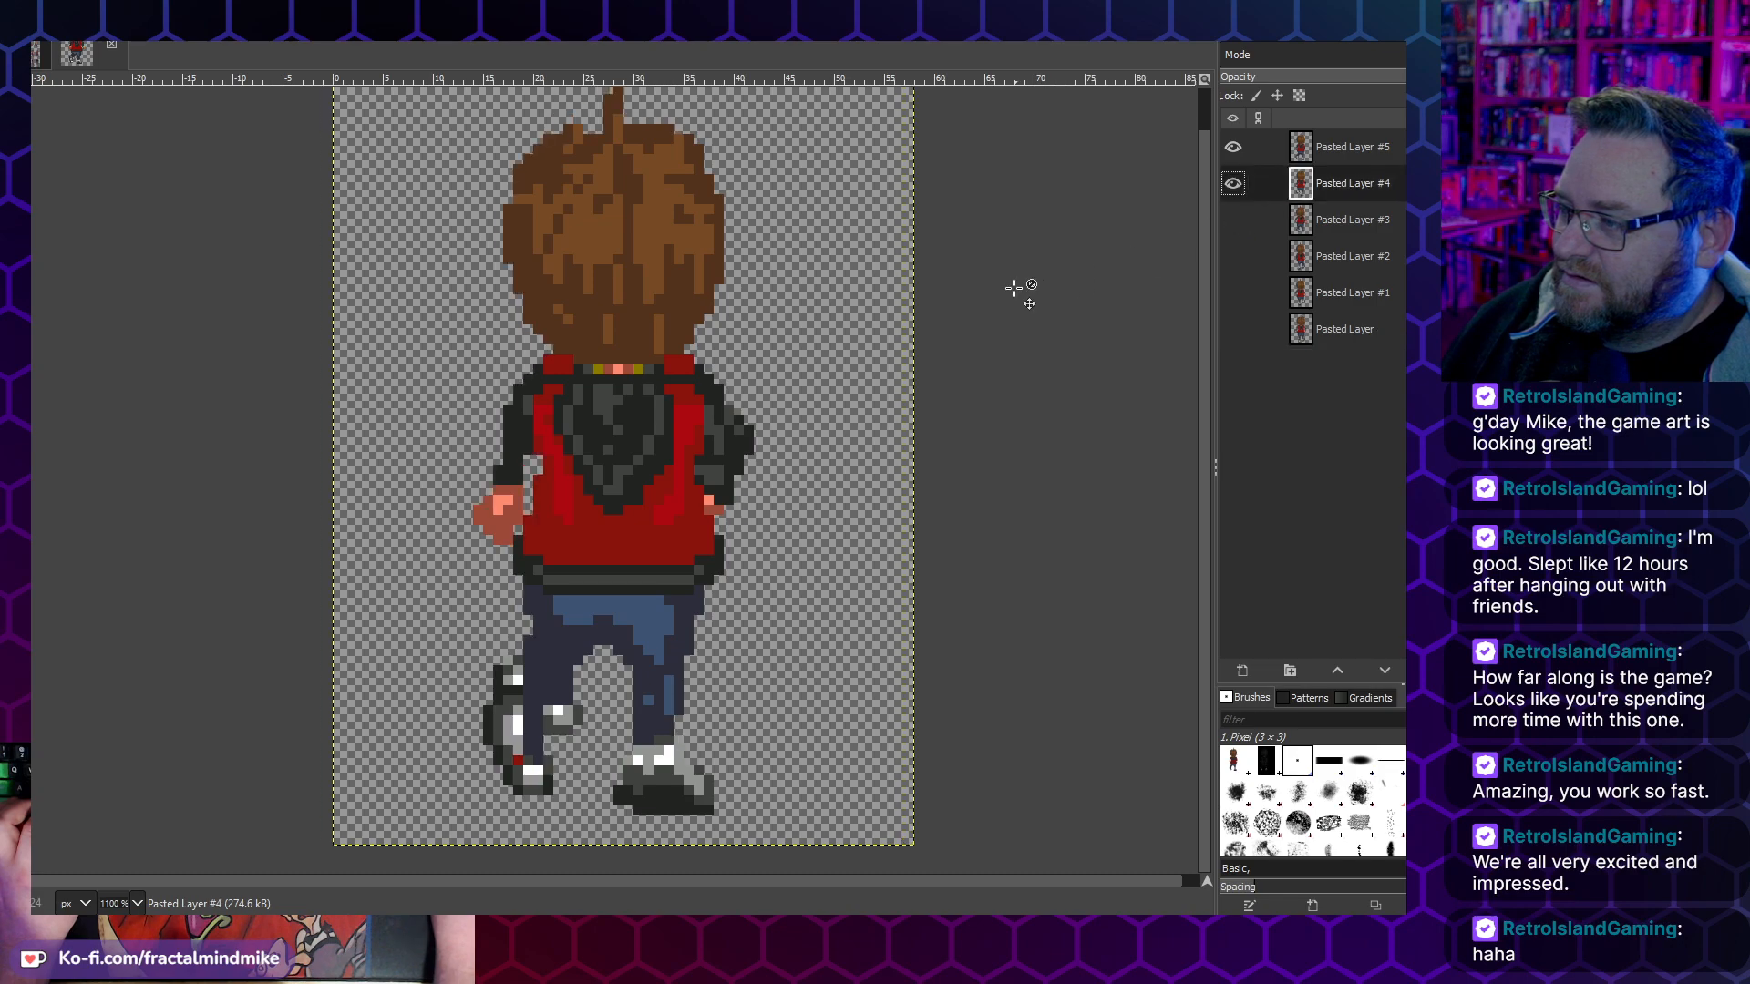
pyautogui.press('Left')
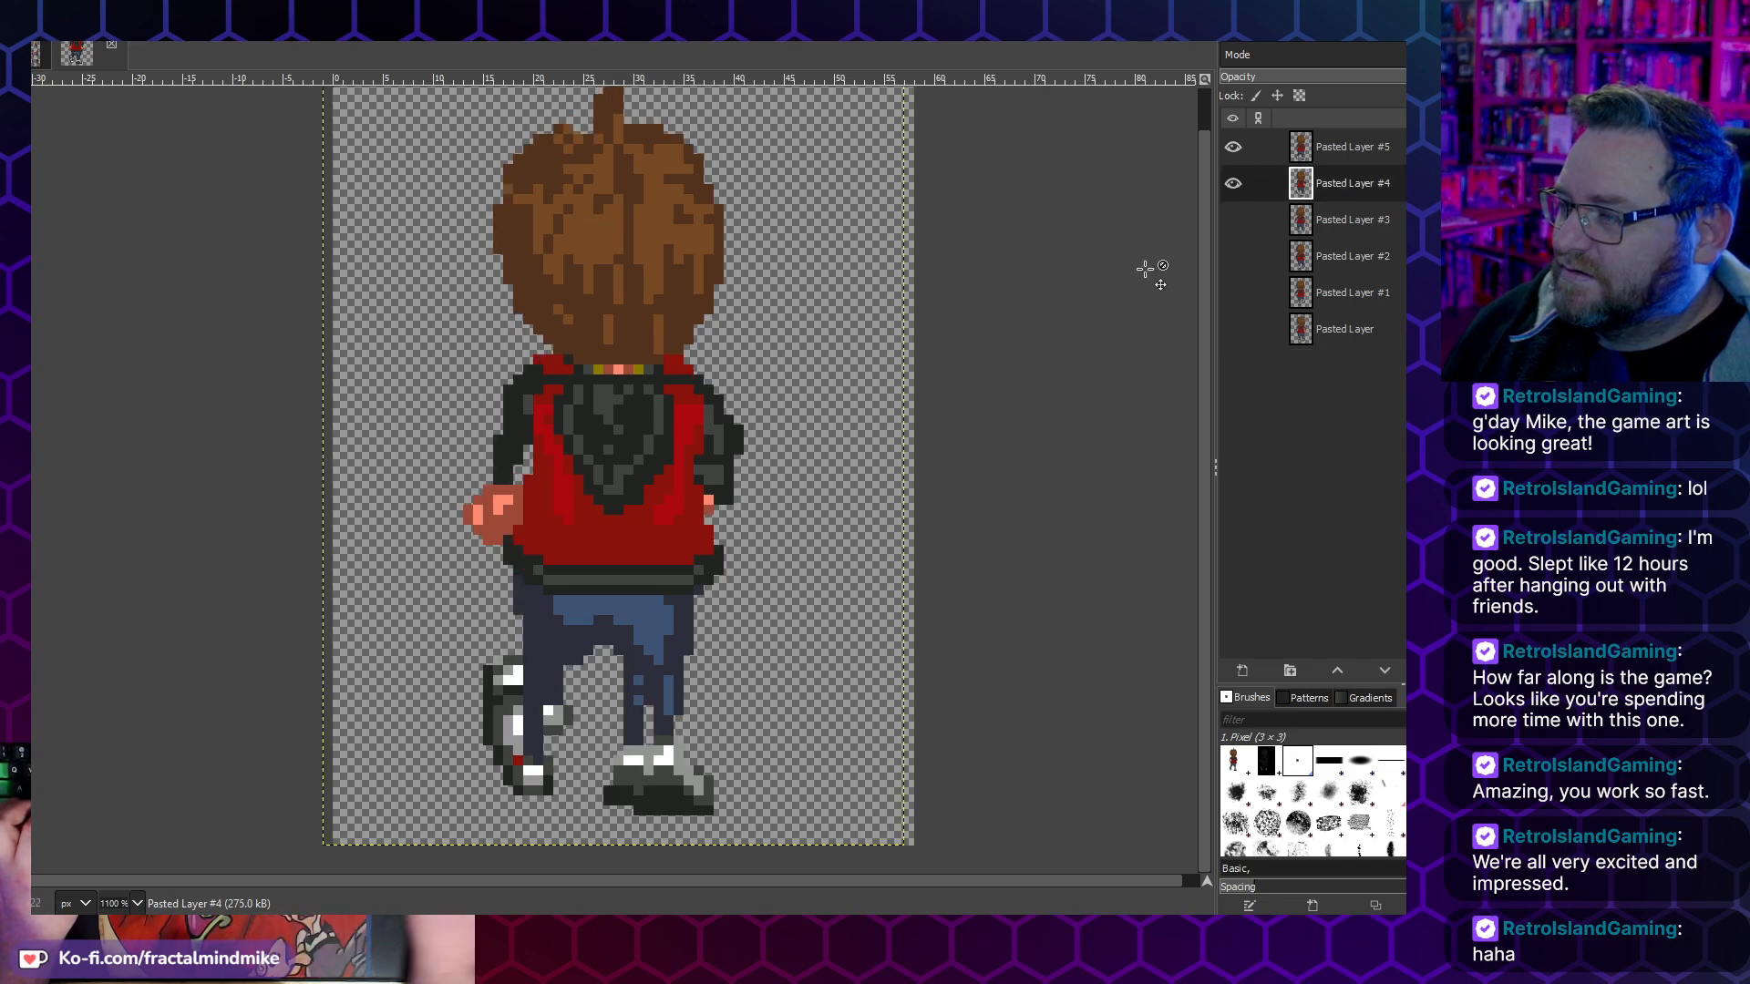
pyautogui.click(1383, 156)
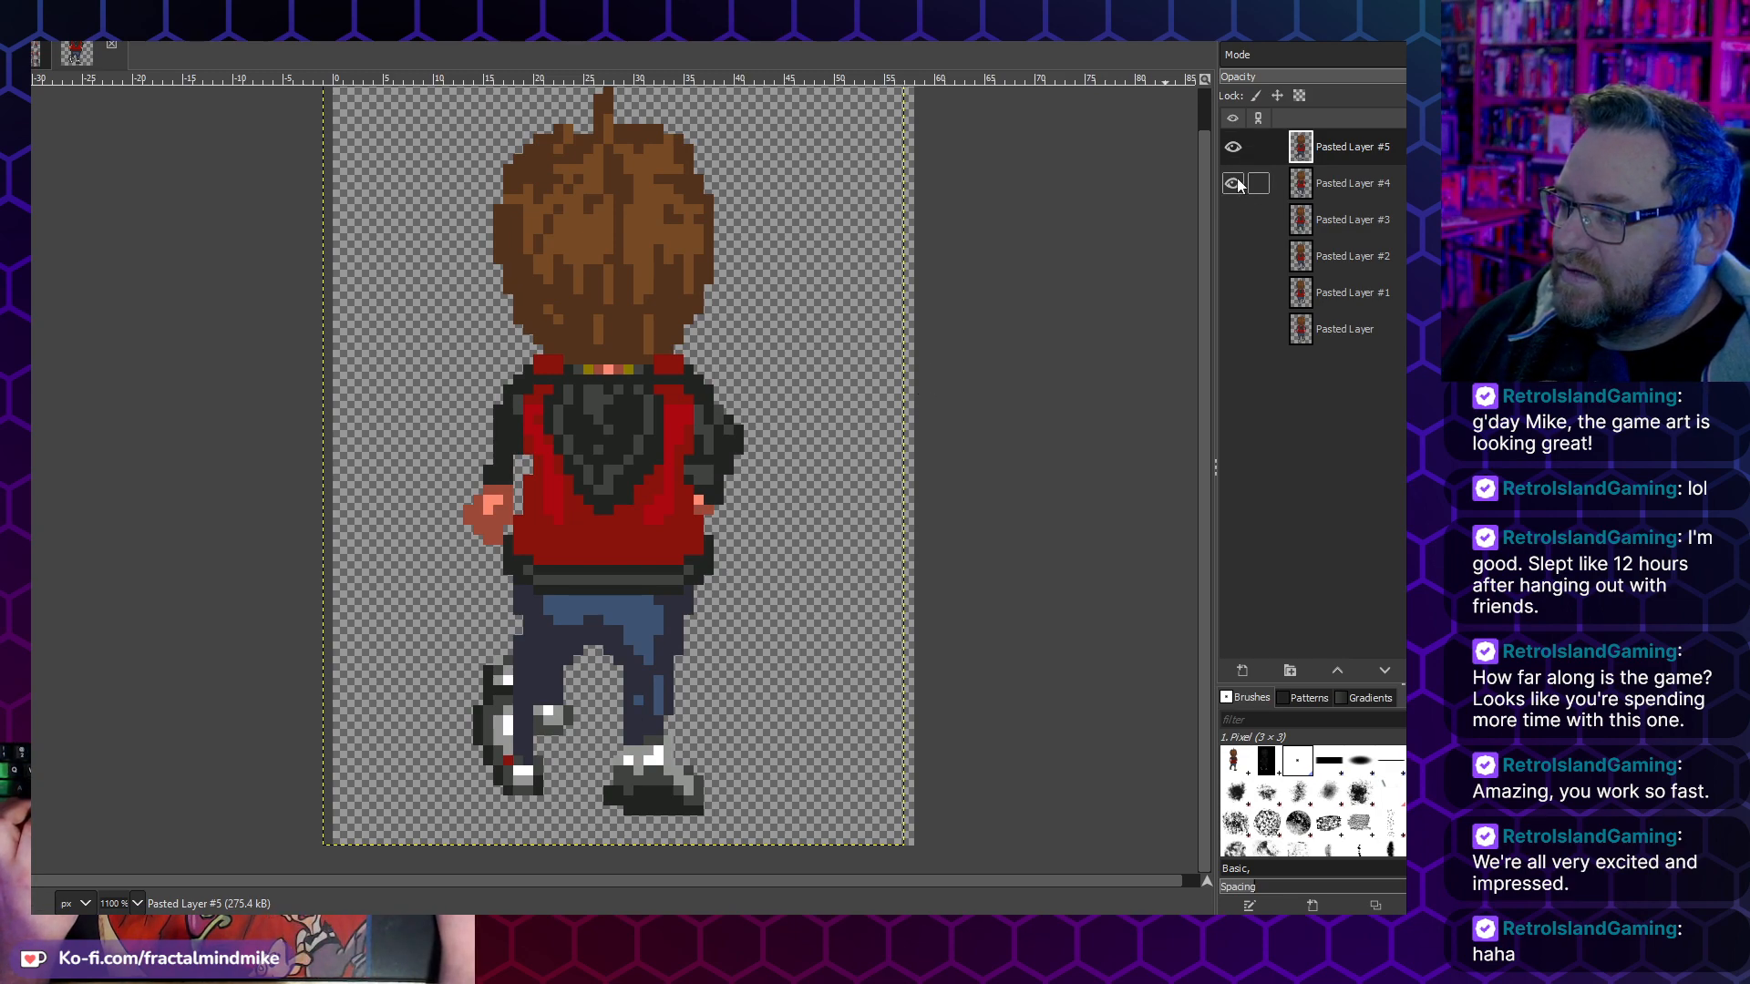
# - Hide Pasted Layers #4 and #5, and show all six frames one by one from the bottom up to check their alignment
pyautogui.click(1233, 148)
pyautogui.click(1235, 330)
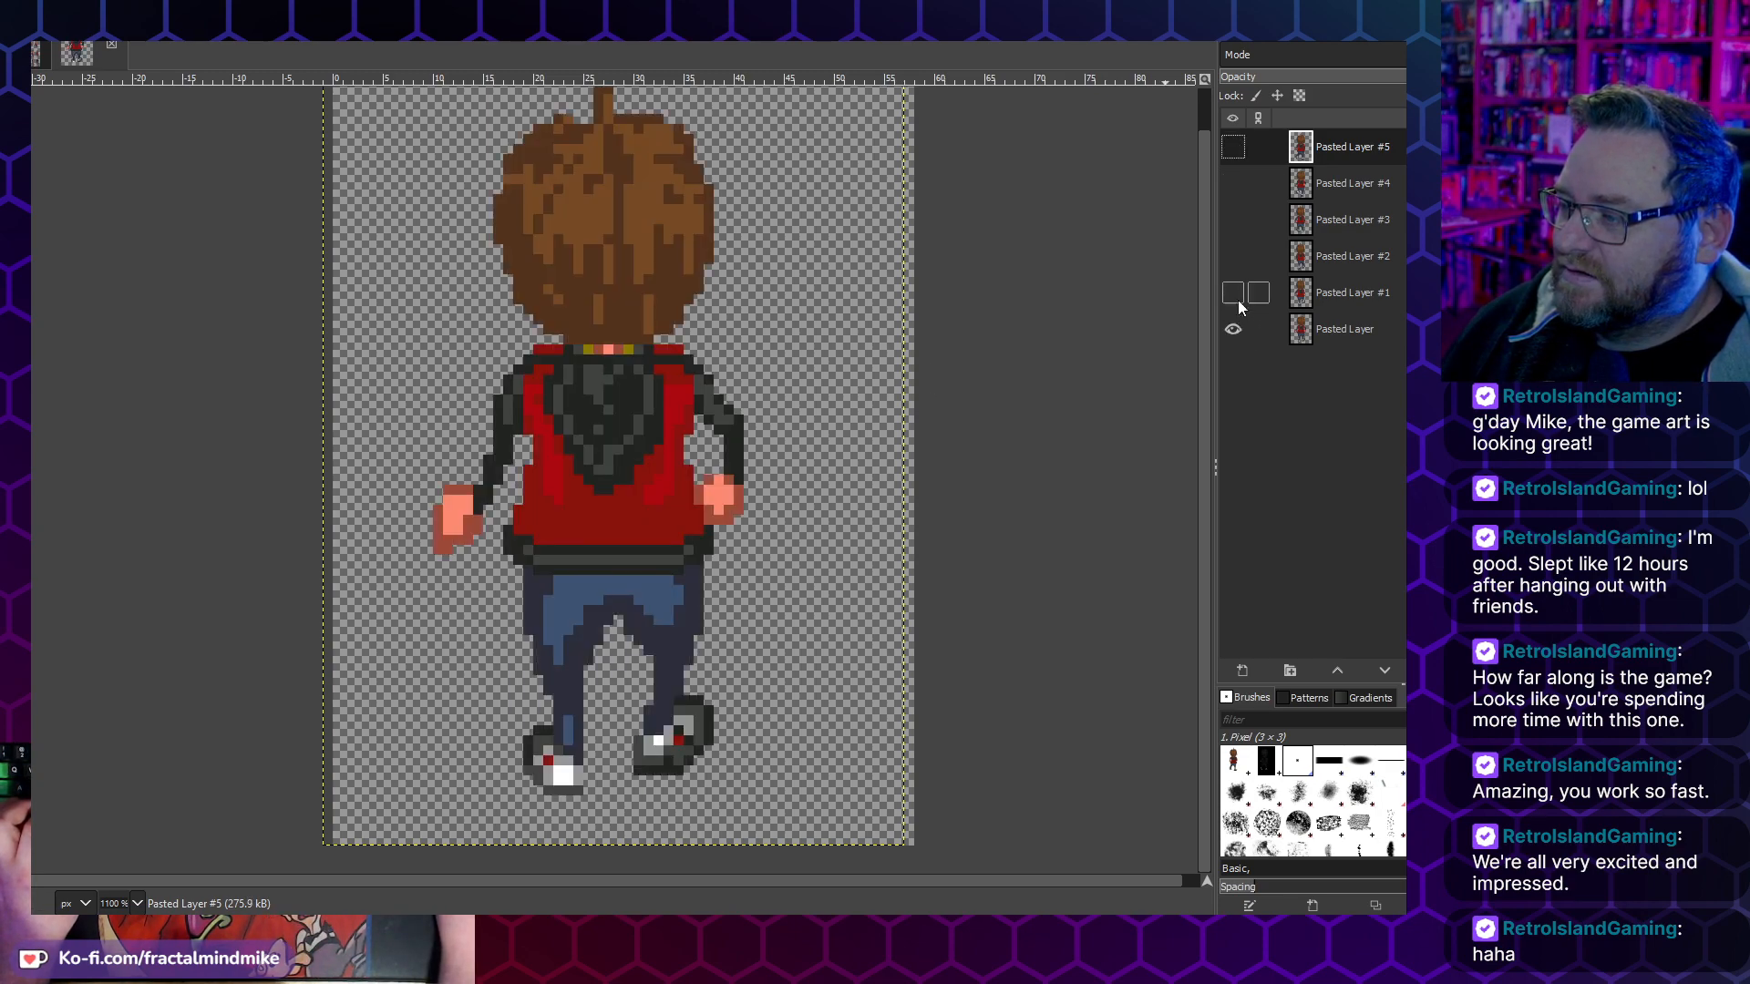
pyautogui.click(1236, 293)
pyautogui.click(1234, 256)
pyautogui.click(1232, 221)
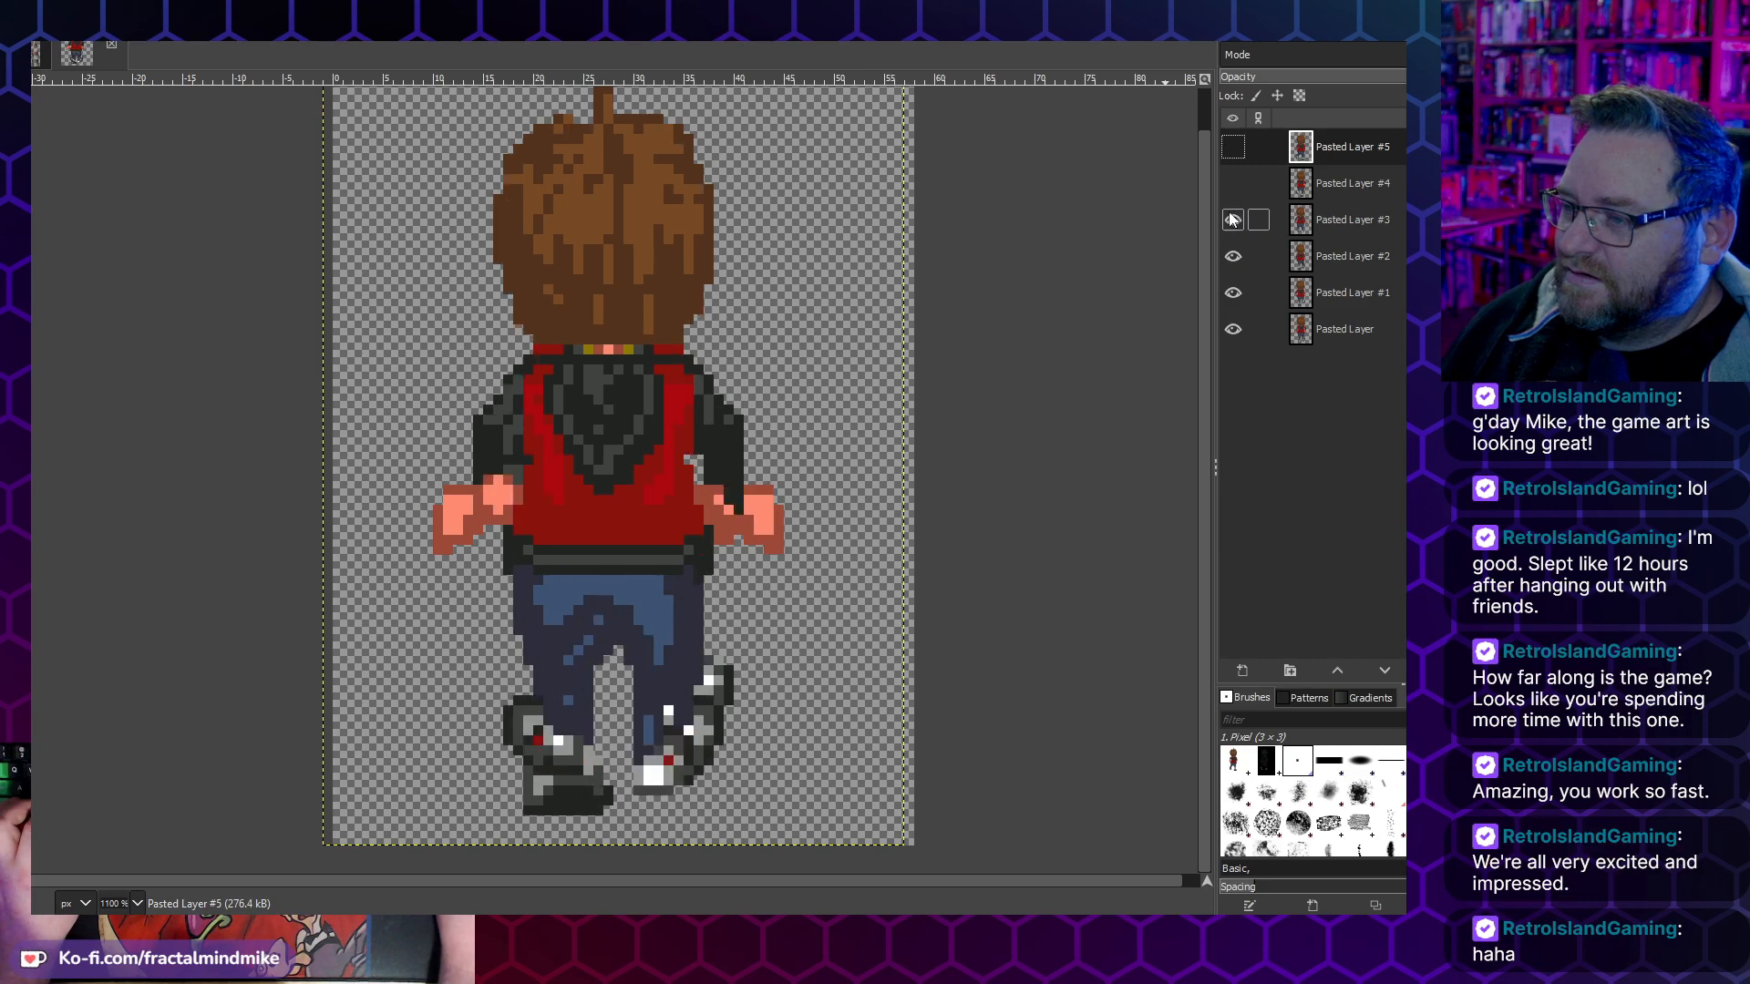
pyautogui.click(1234, 185)
pyautogui.click(1232, 147)
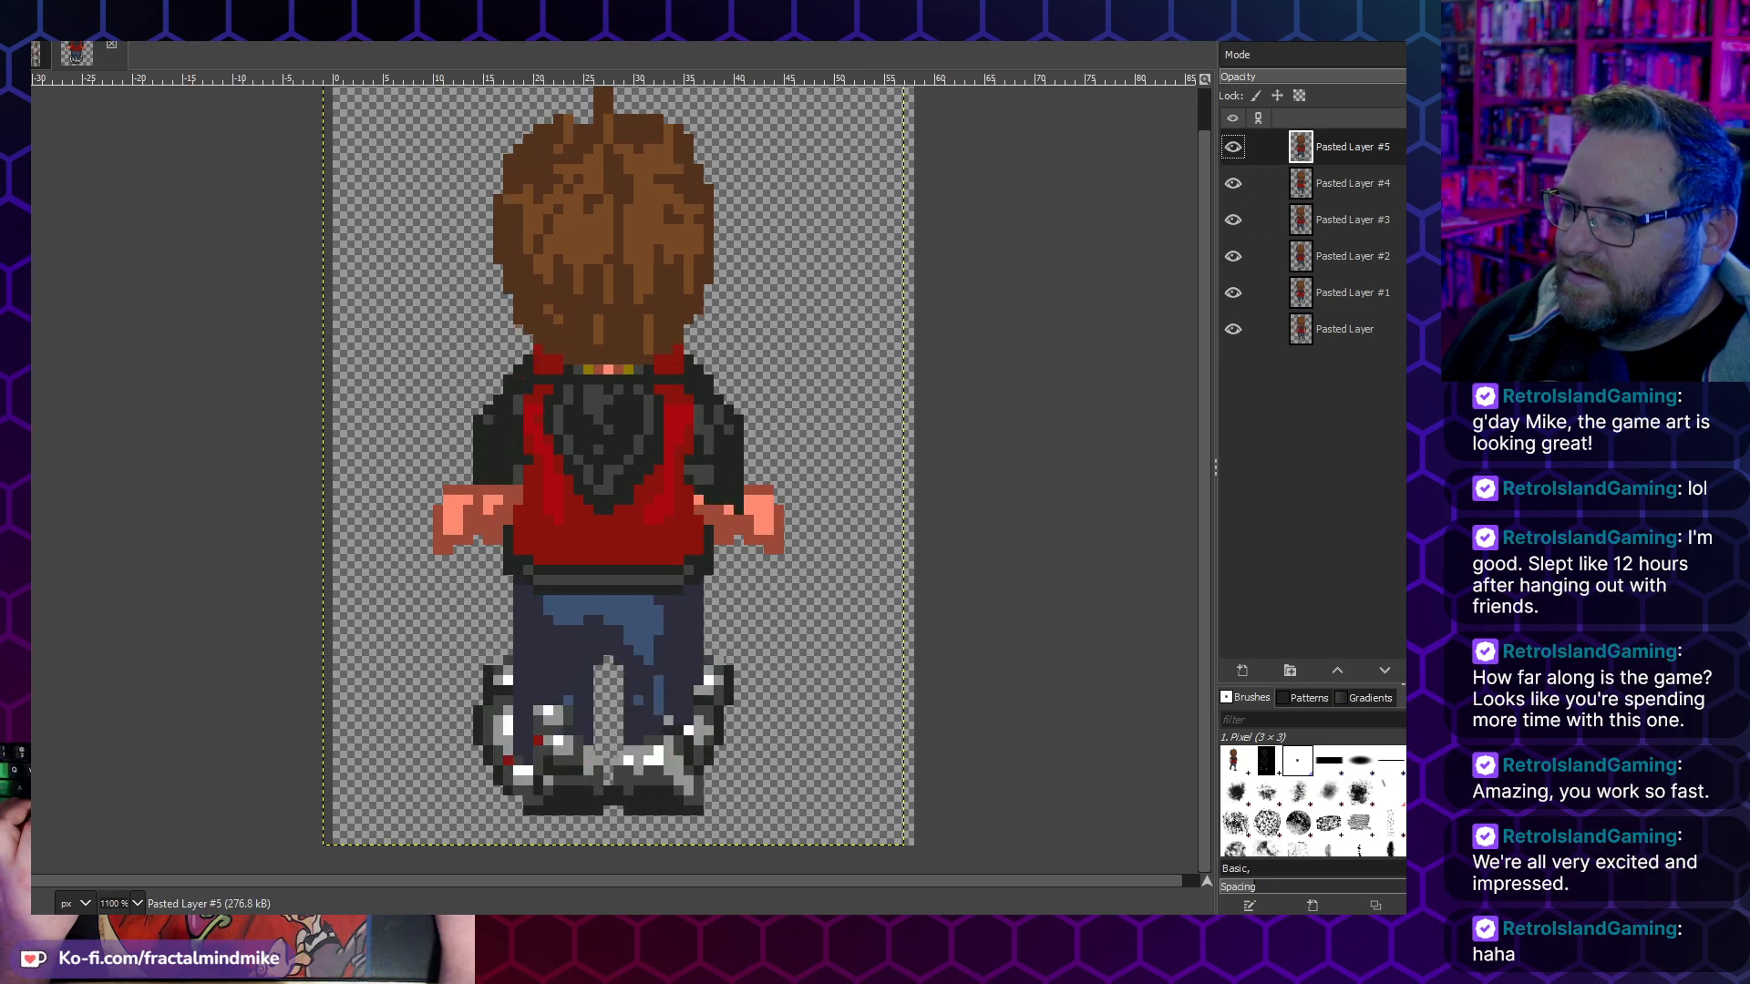
# - Scale the image to 174 × 240 pixels with interpolation set to None
pyautogui.hotkey('alt', 'i')
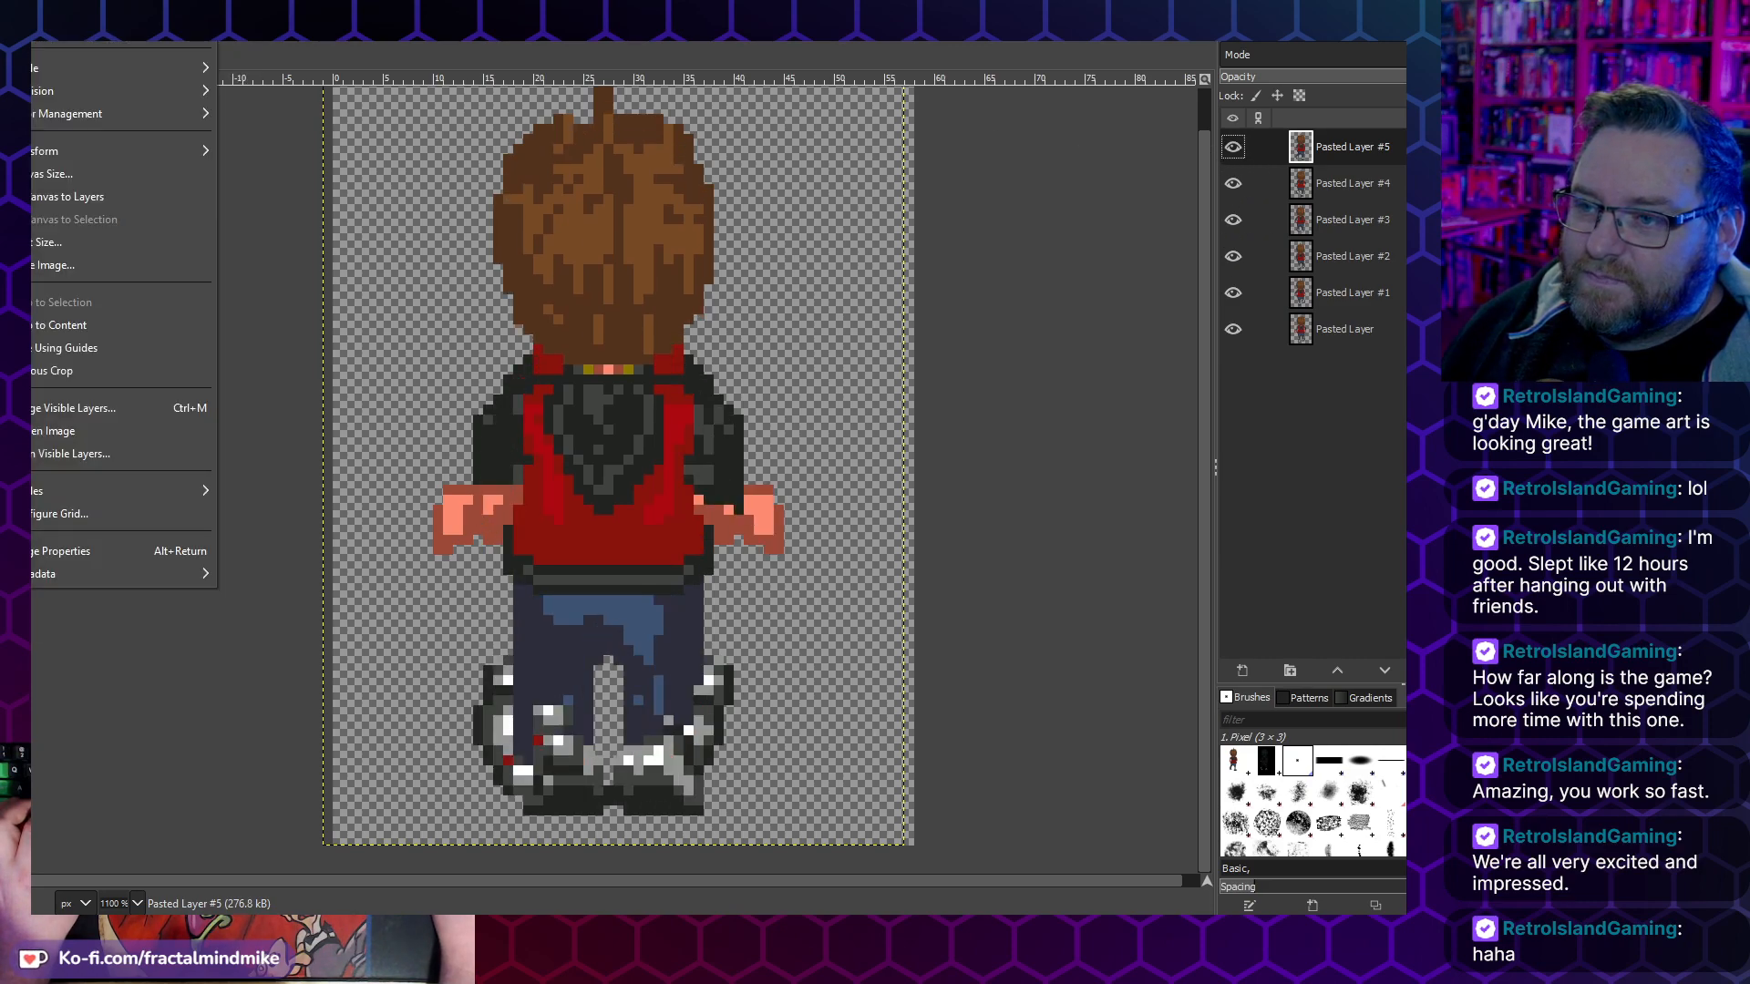
pyautogui.click(73, 265)
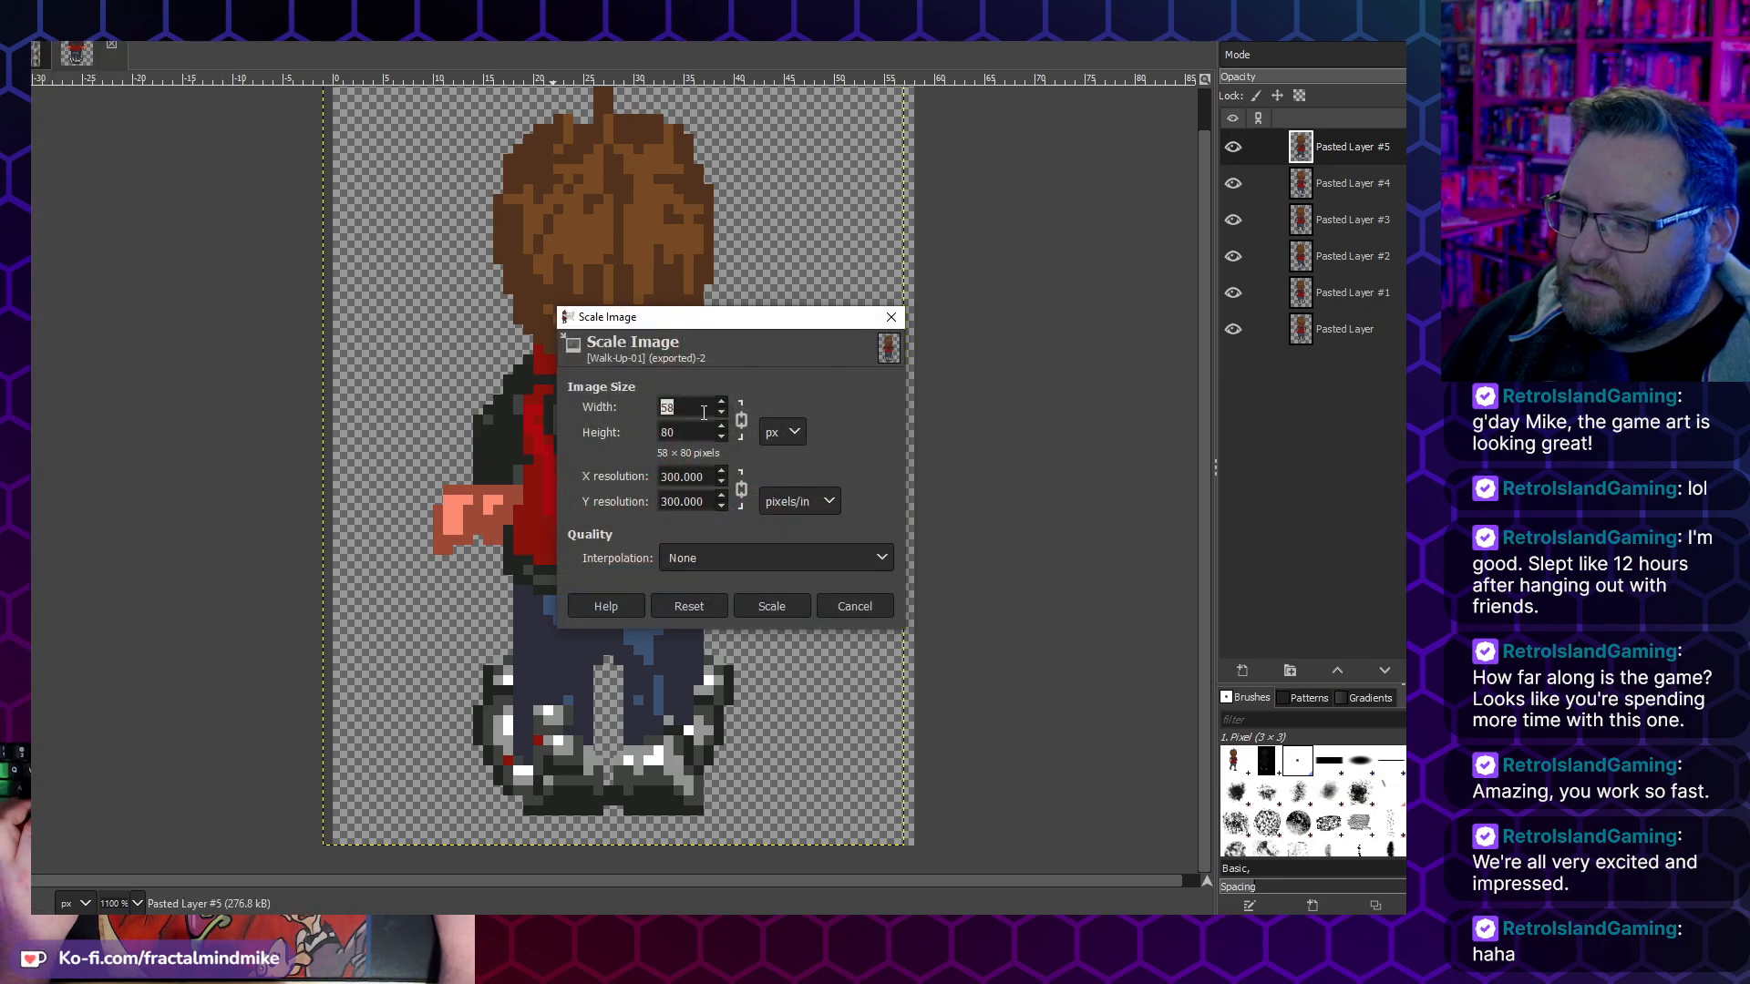
pyautogui.doubleClick(692, 436)
pyautogui.write('240')
pyautogui.press('Tab')
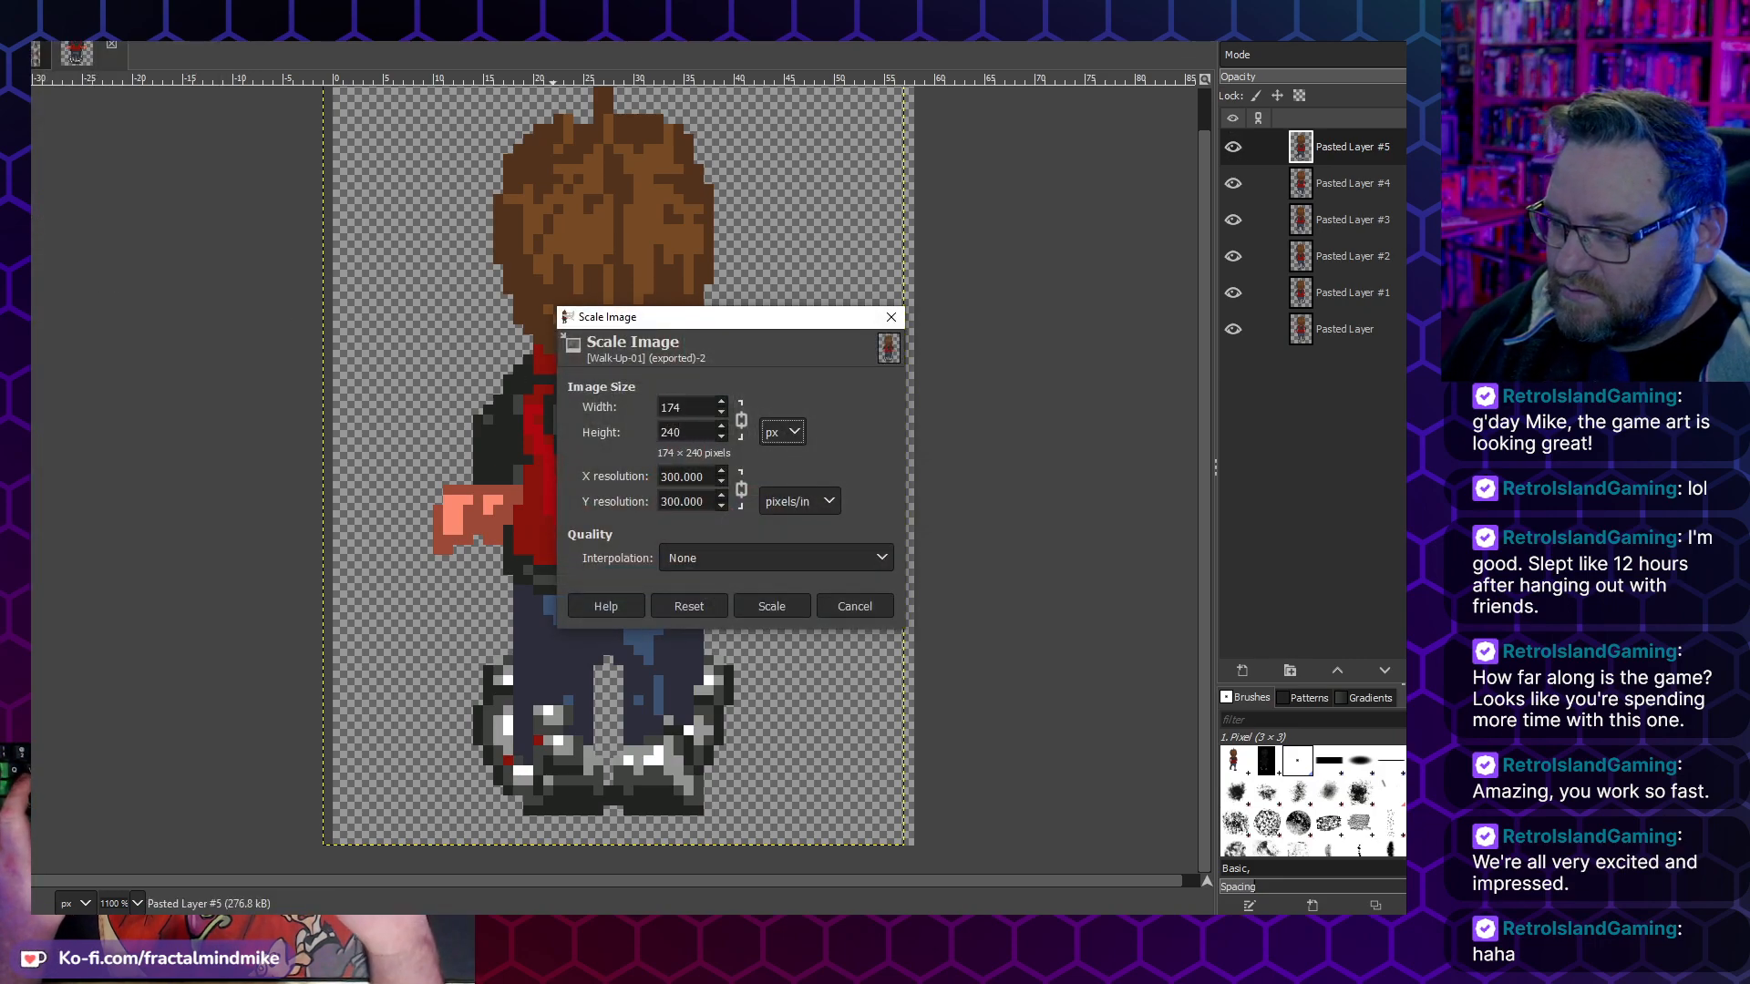
pyautogui.click(769, 609)
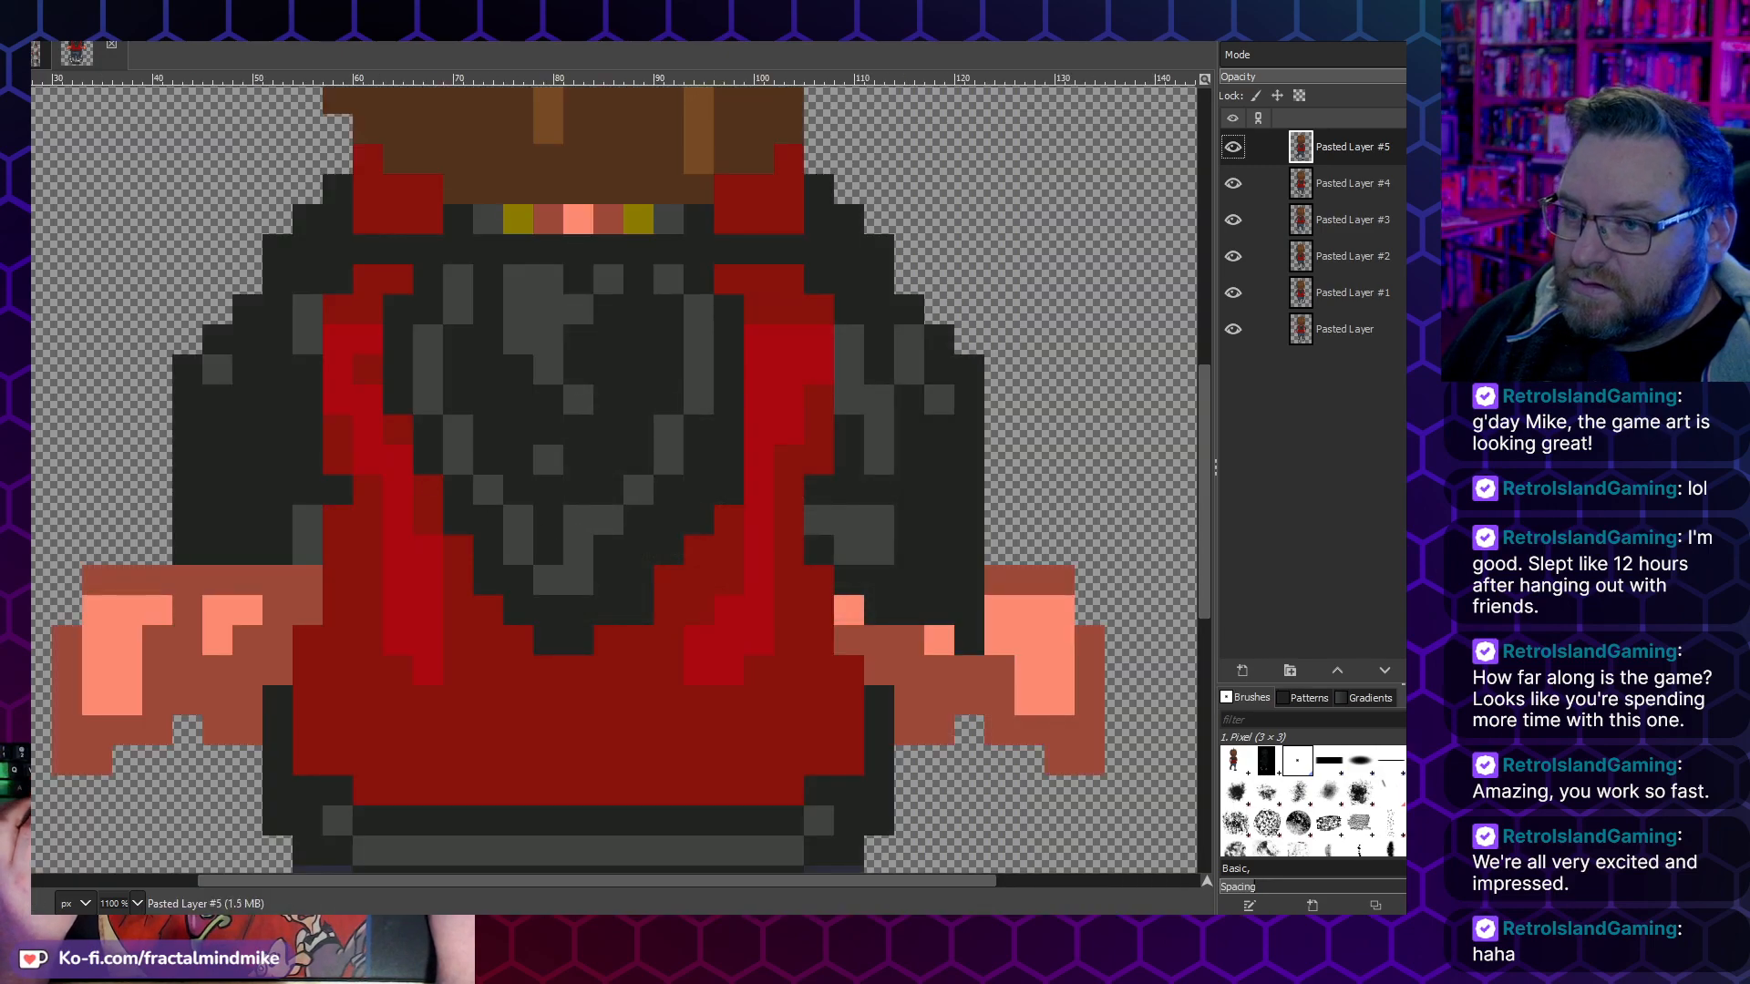
# - Export over Walk-Up-01.gif as an endlessly looping animation with a 180 ms delay and one frame per layer (replace)
pyautogui.hotkey('alt', 'f')
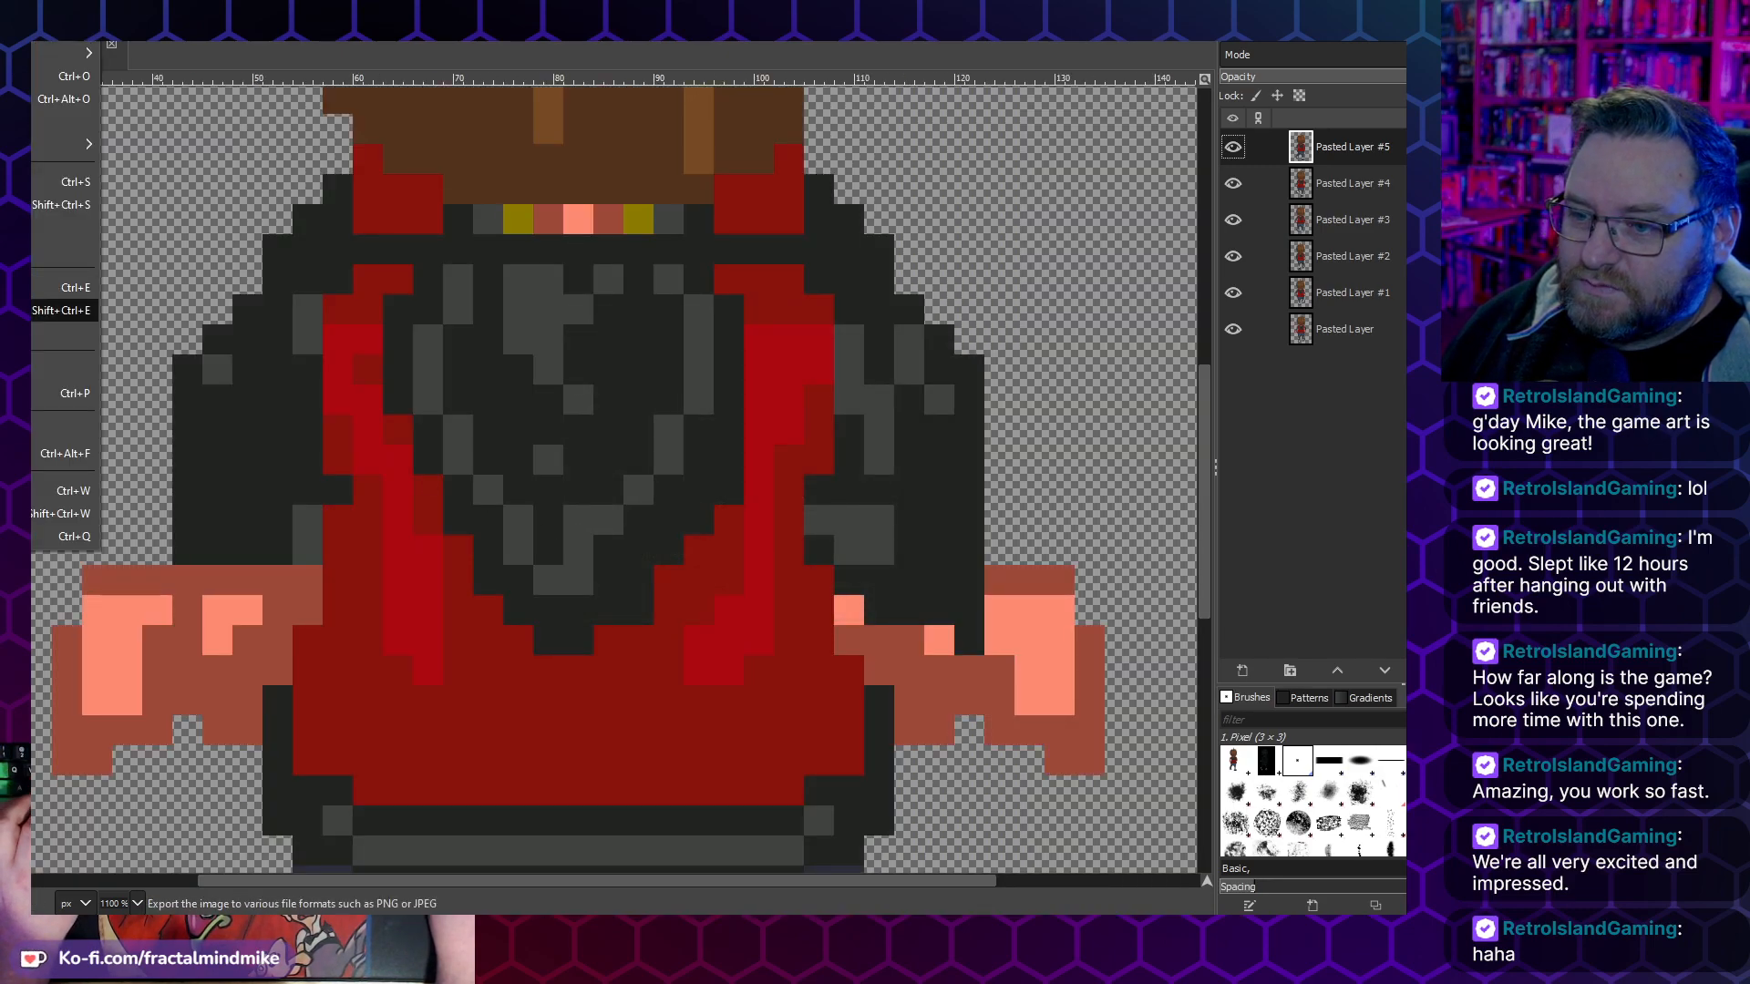
pyautogui.press('Return')
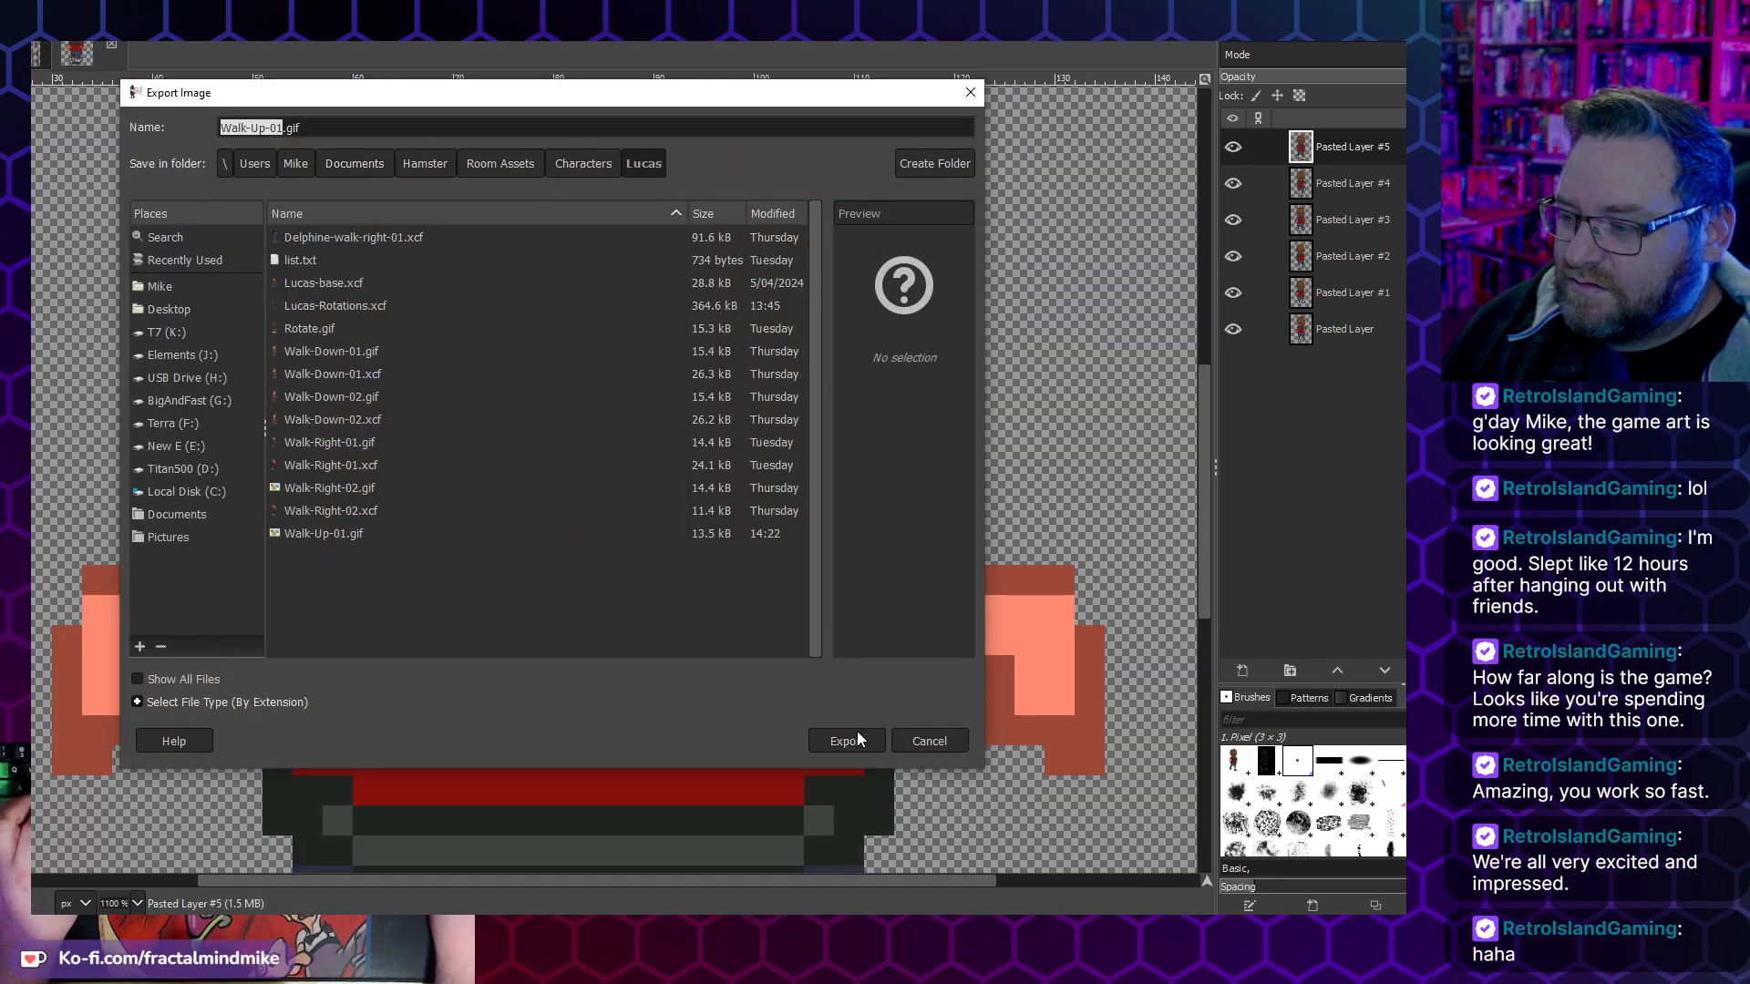
pyautogui.click(847, 739)
pyautogui.click(627, 510)
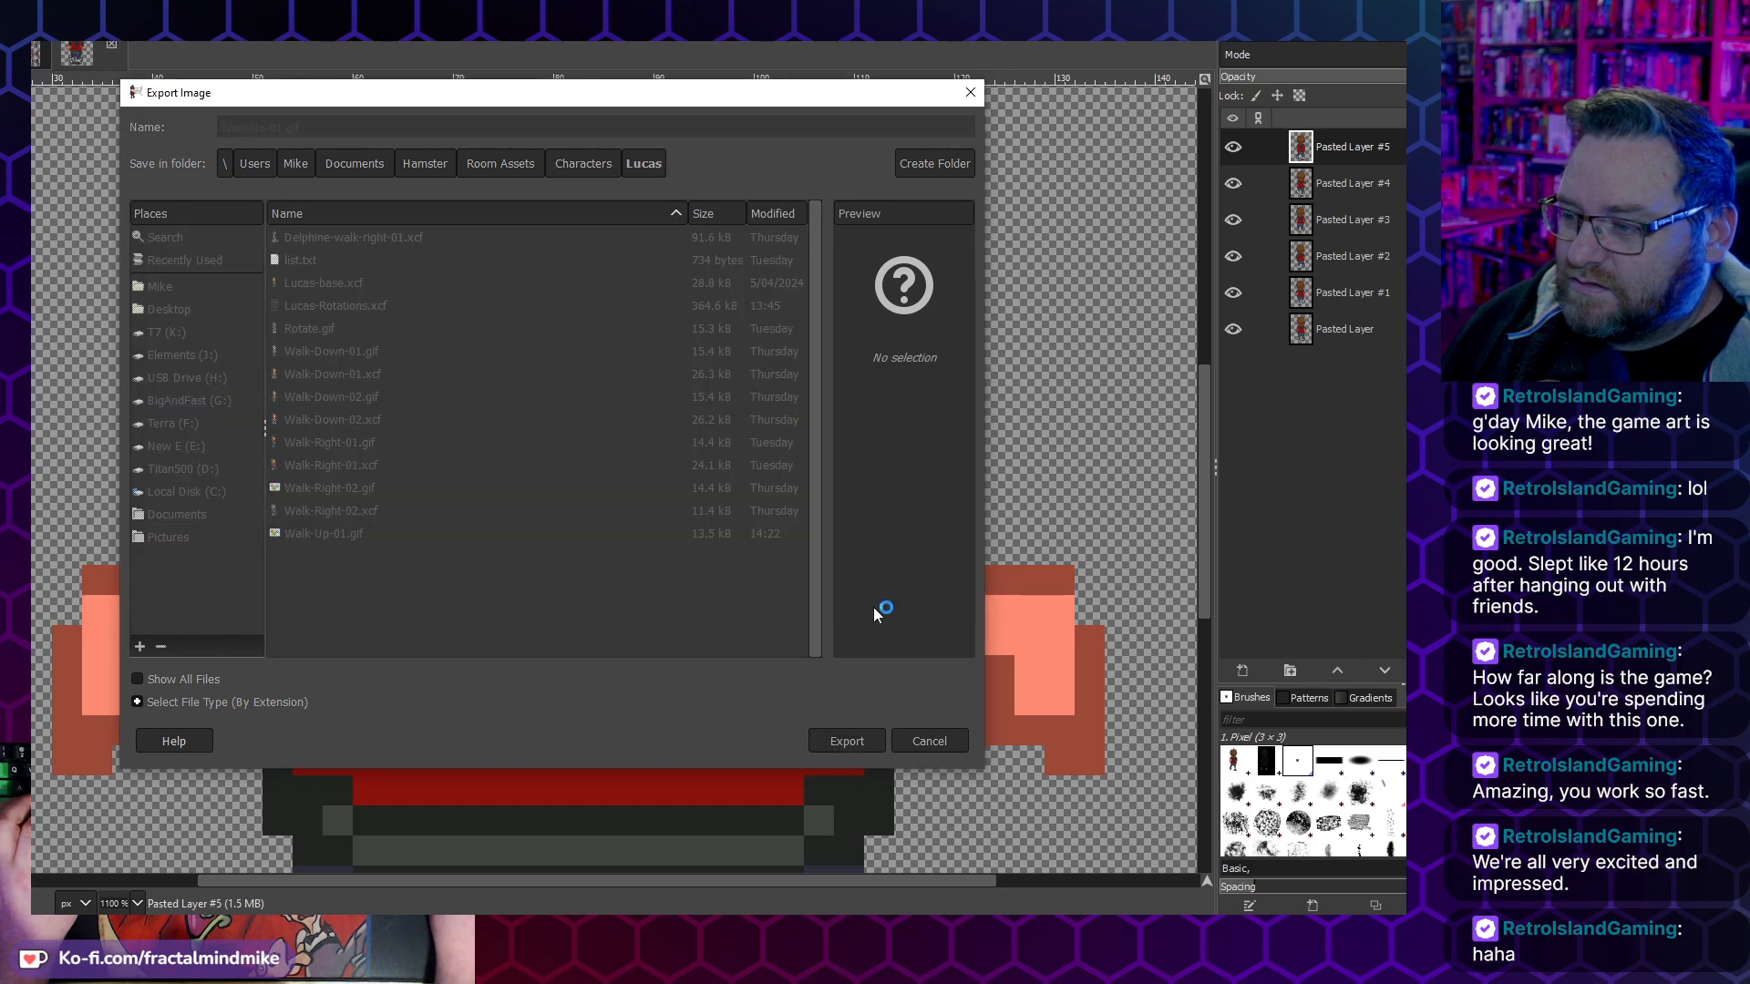
pyautogui.click(870, 547)
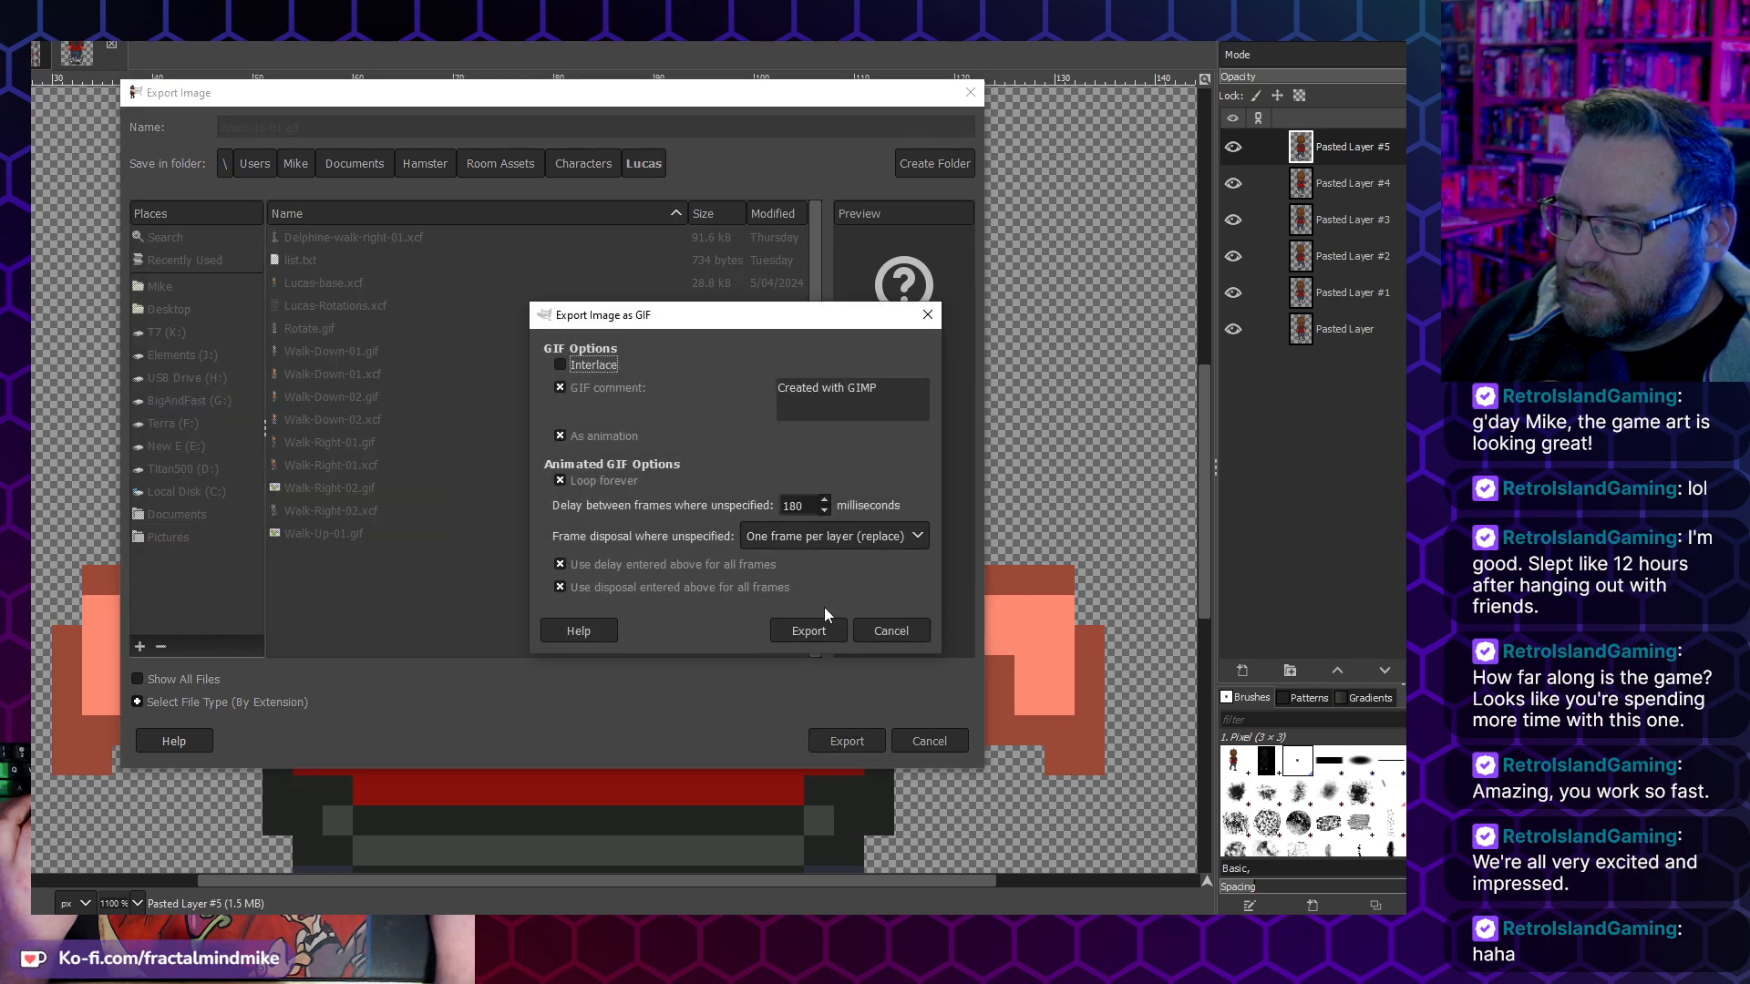
pyautogui.click(808, 631)
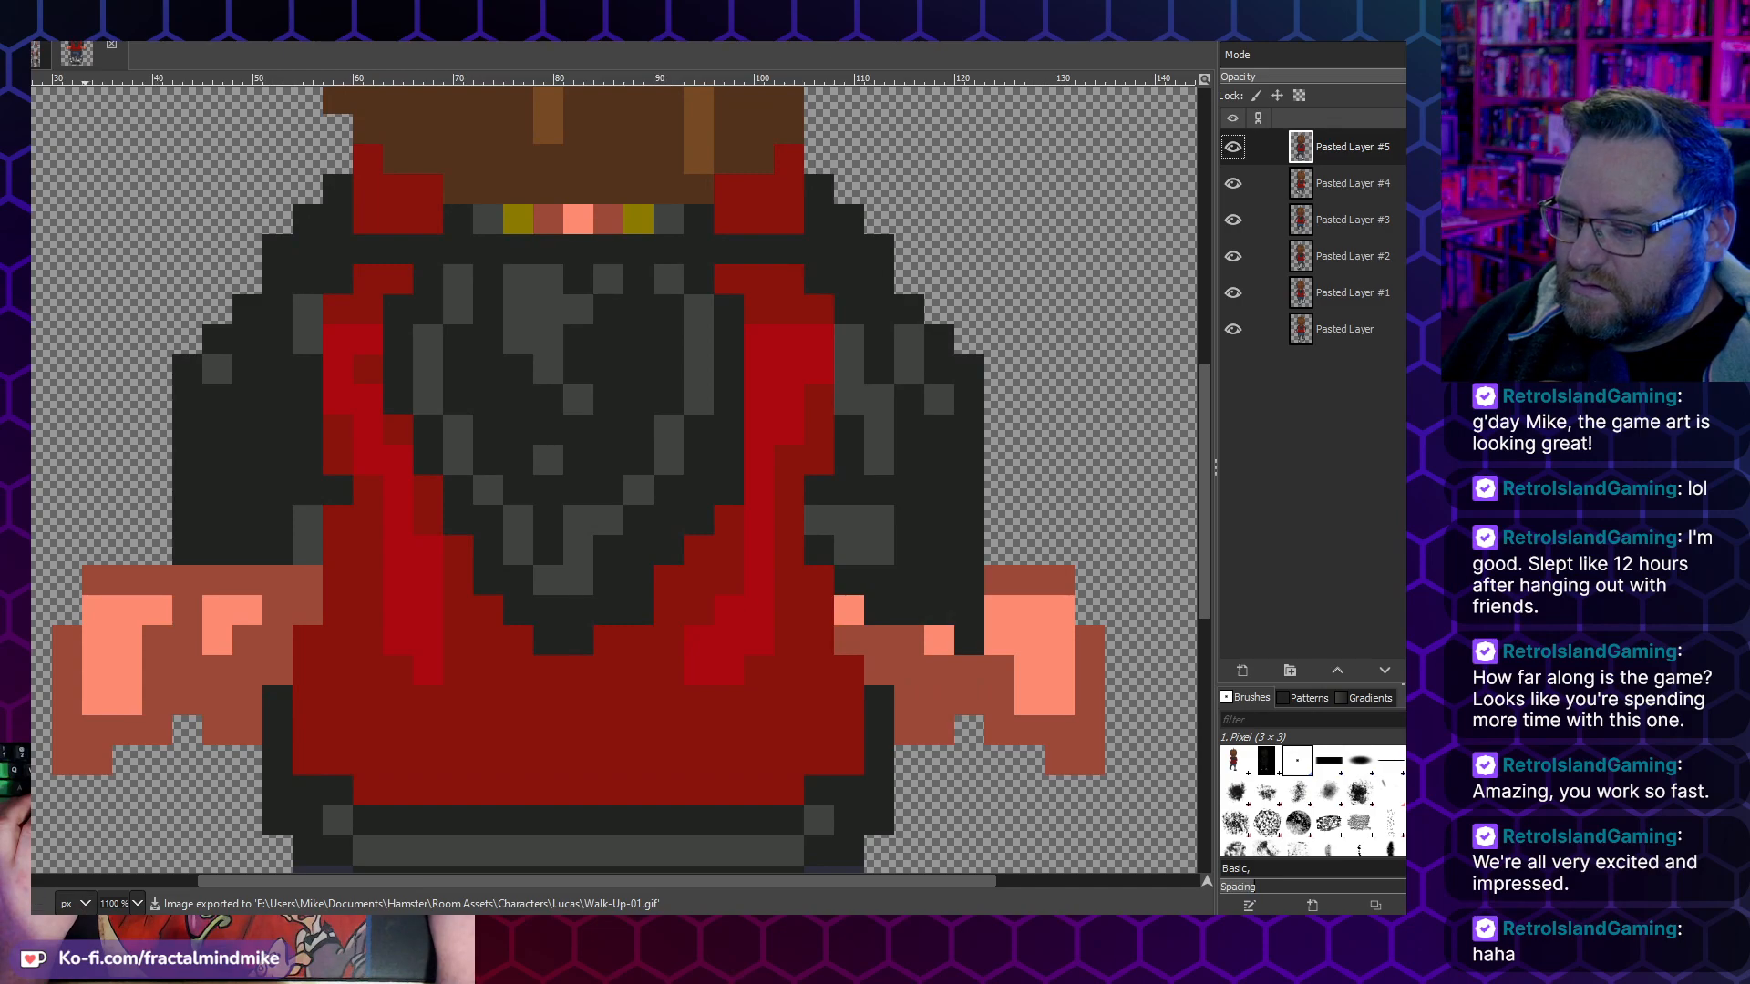
# - Check the exported animation in the image viewer, switch back to GIMP and undo the image scaling
pyautogui.hotkey('alt', 'Tab')
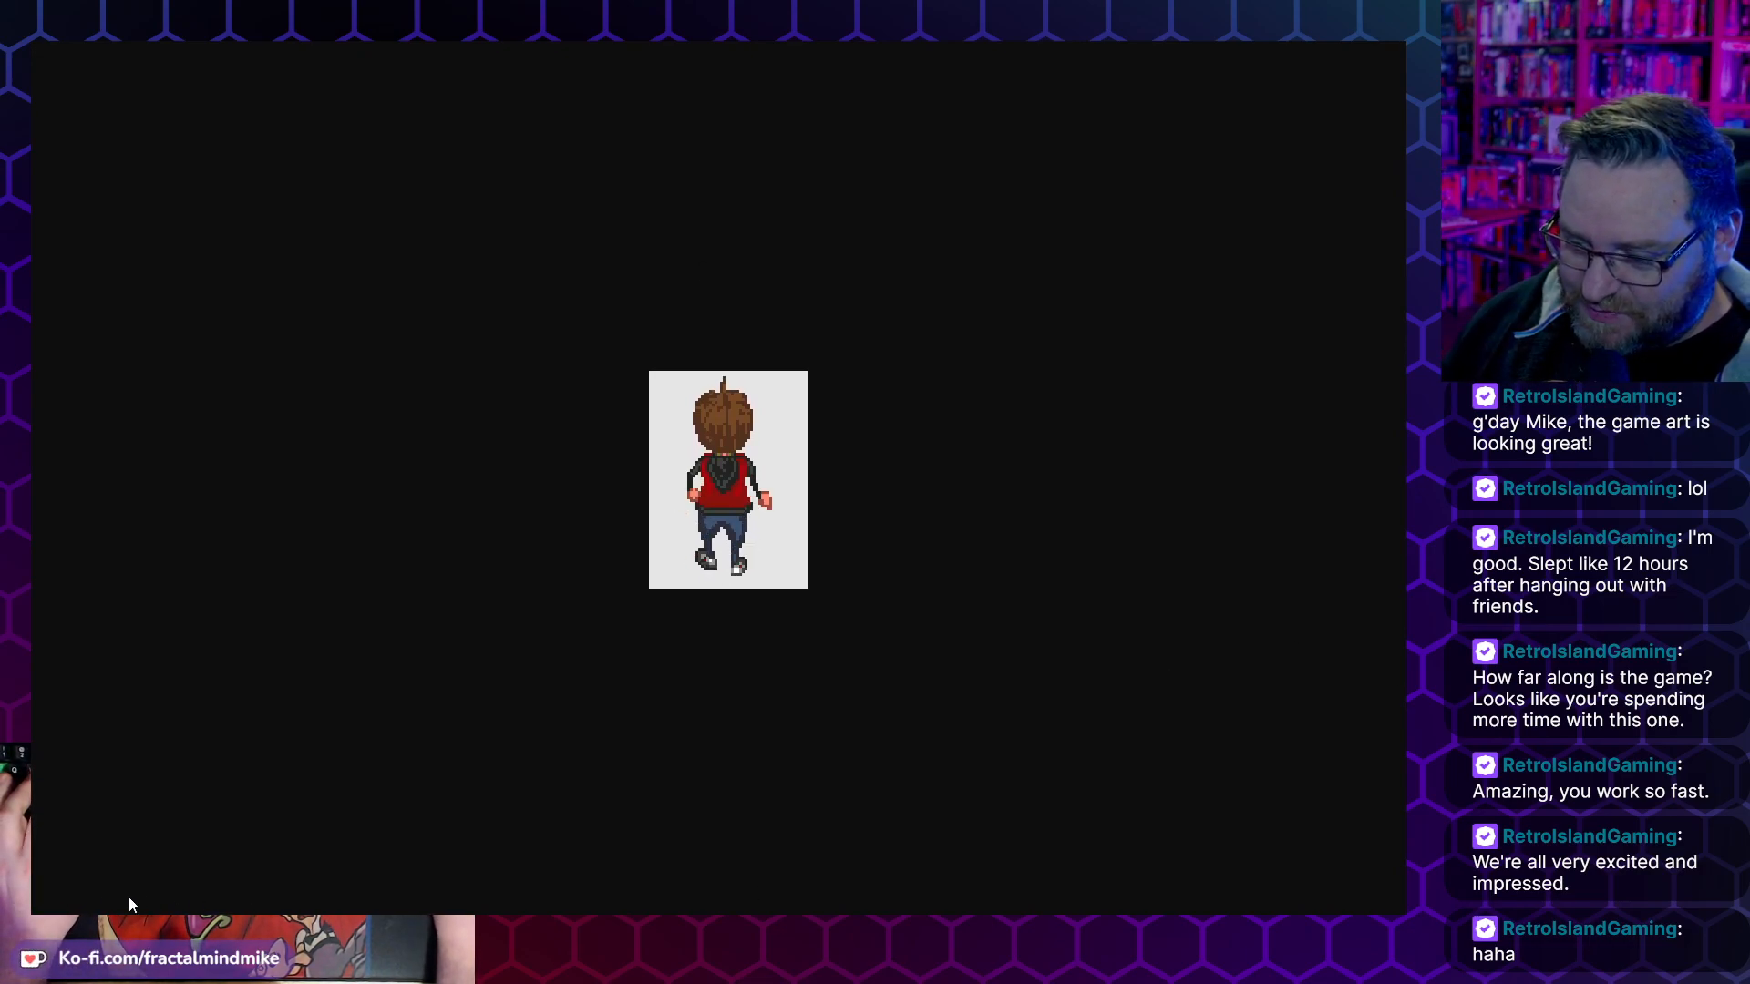
pyautogui.hotkey('alt', 'Tab')
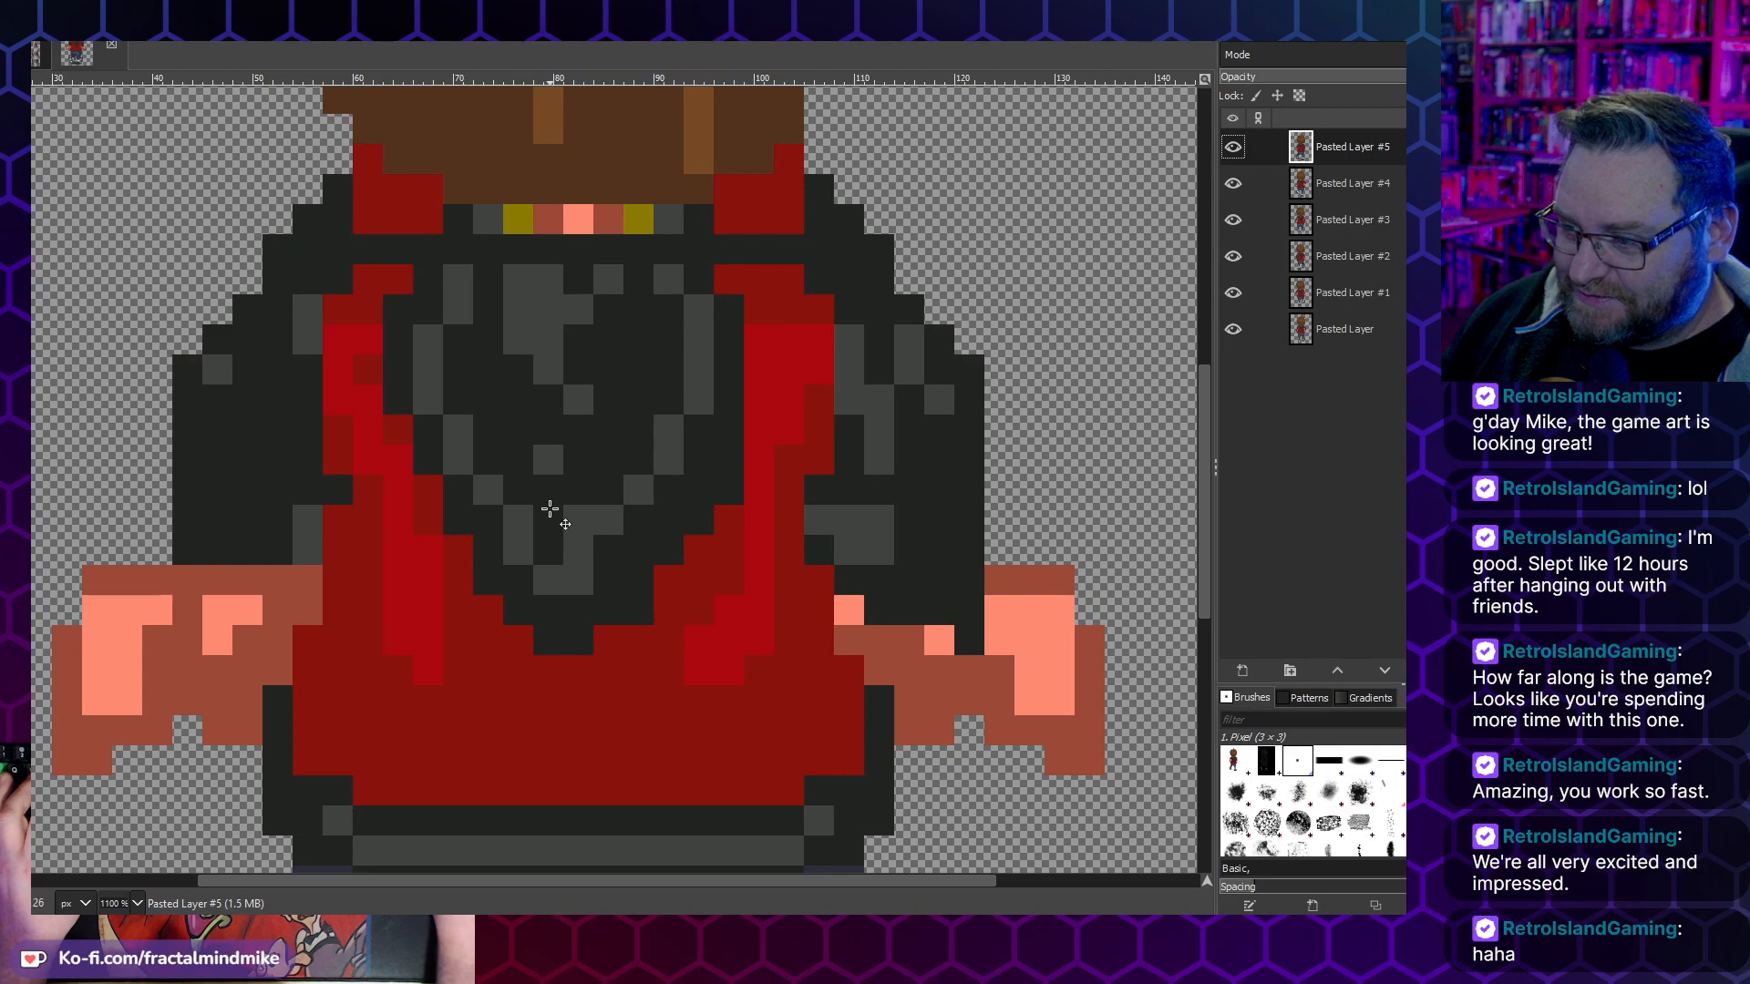
pyautogui.scroll(-3, 460, 444)
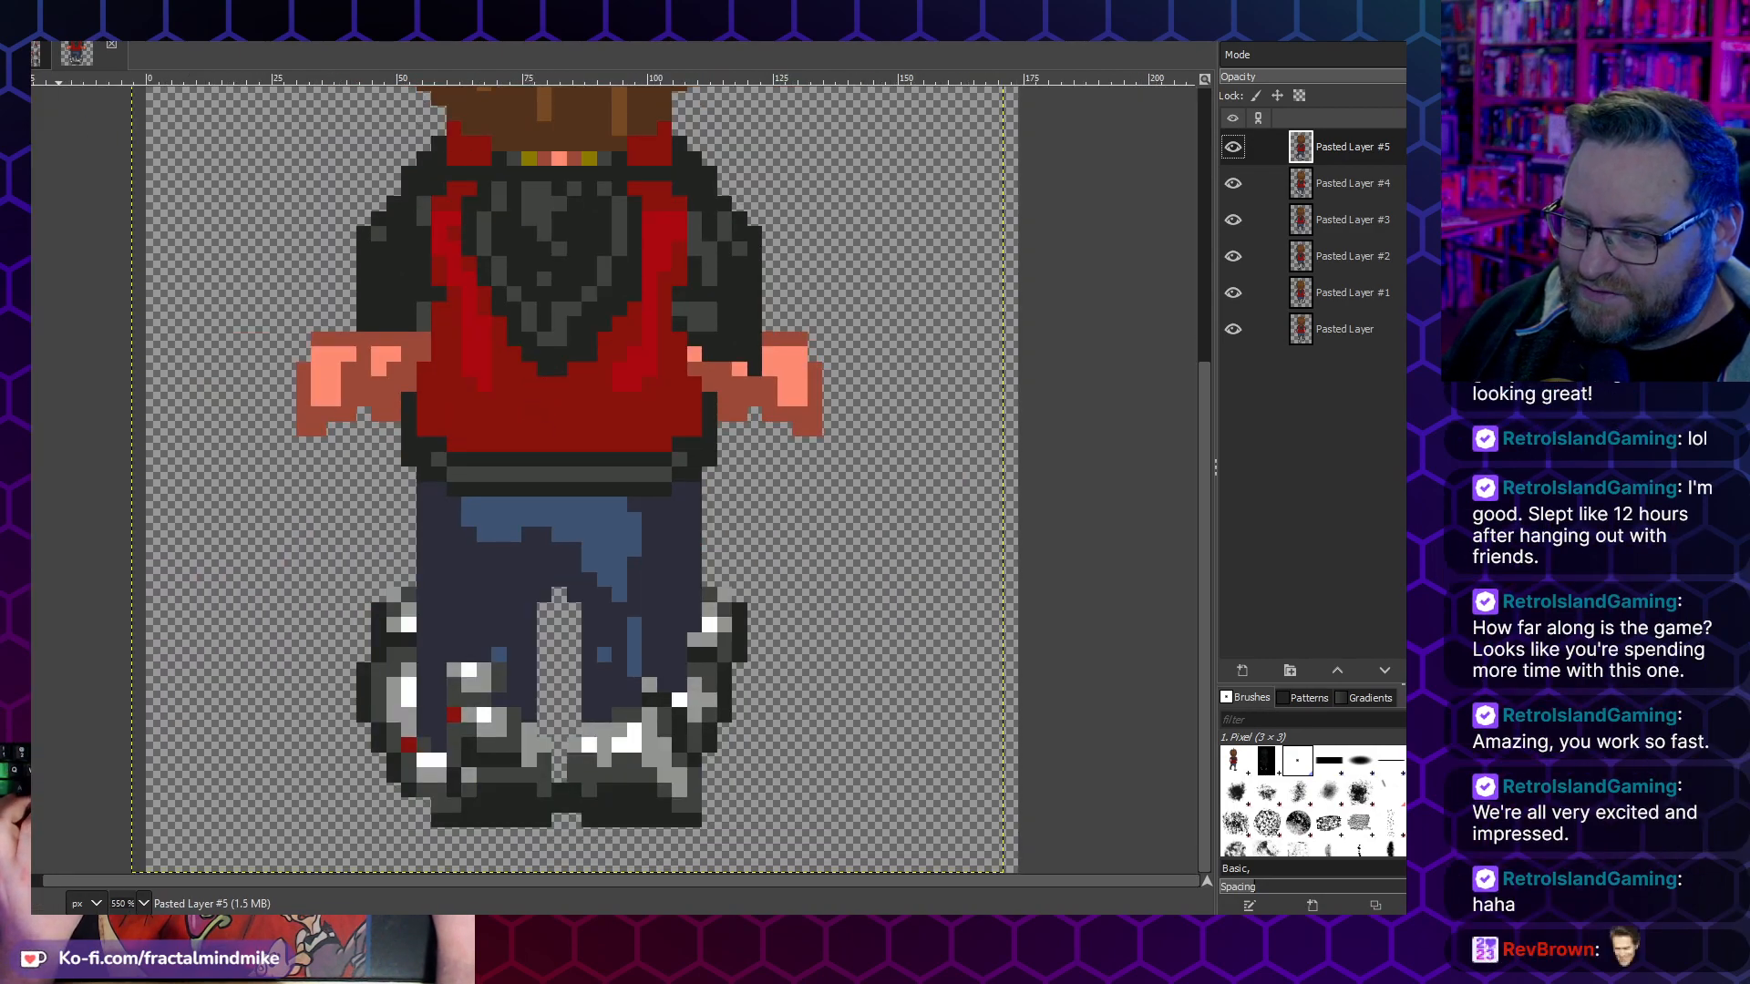
pyautogui.hotkey('ctrl', 'z')
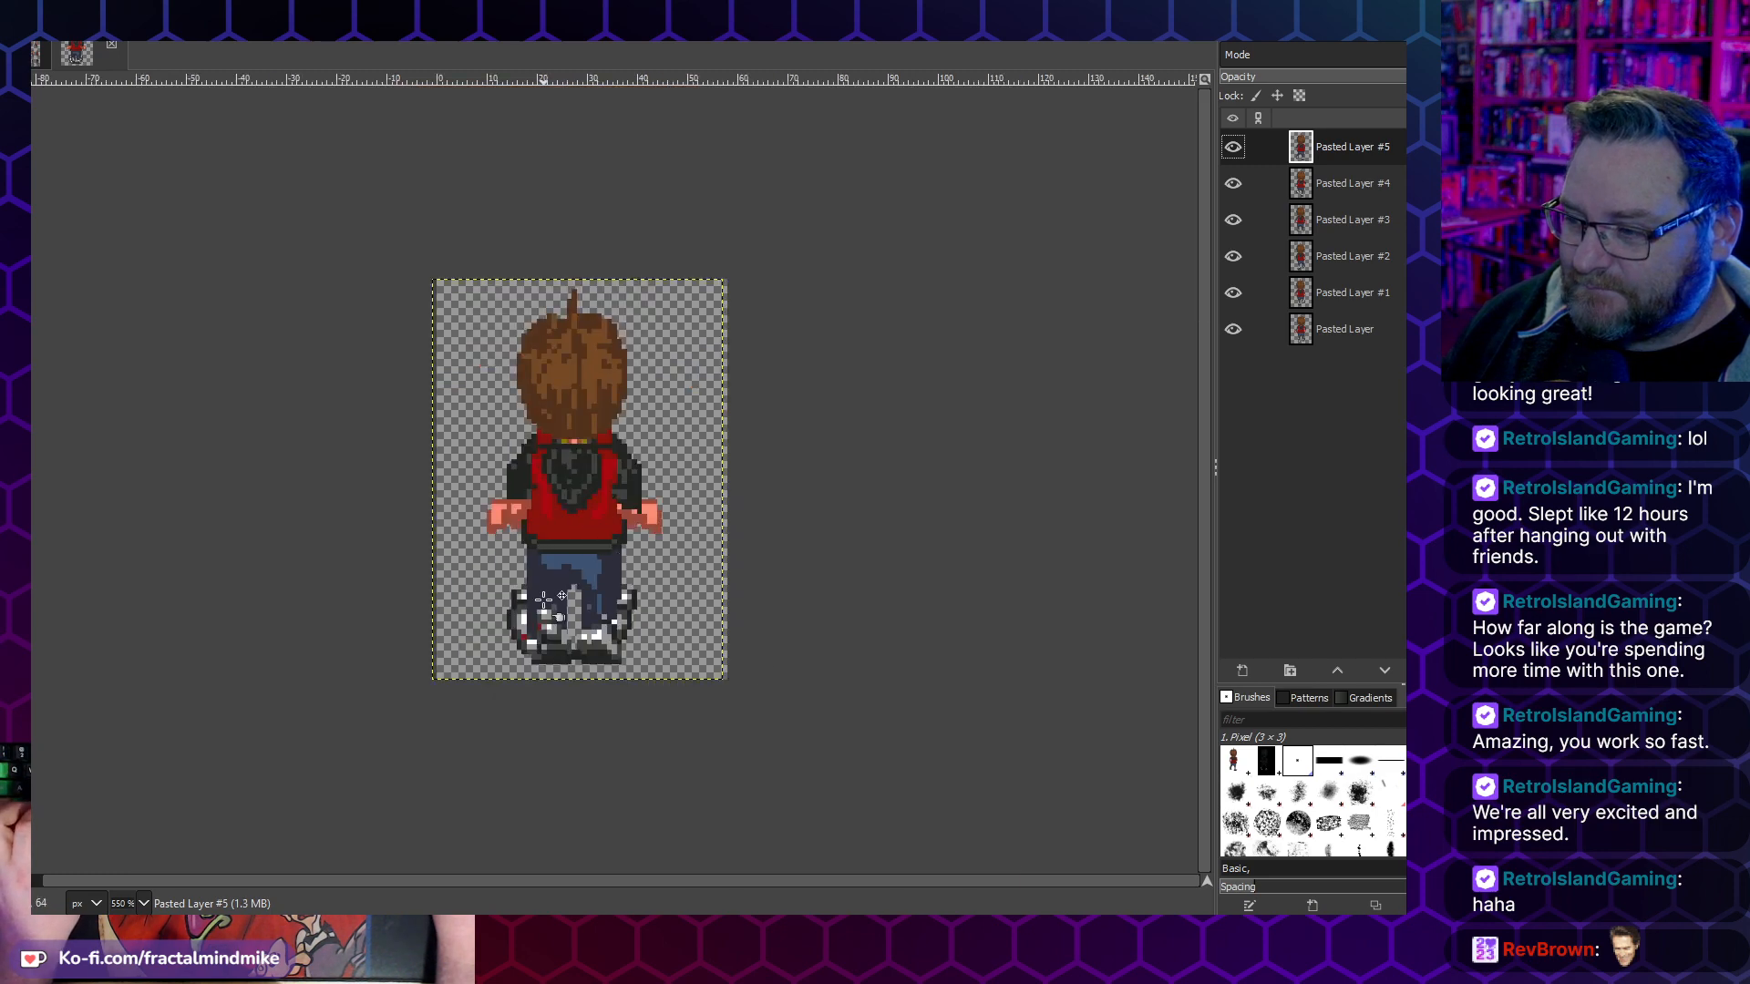
pyautogui.scroll(3, 545, 597)
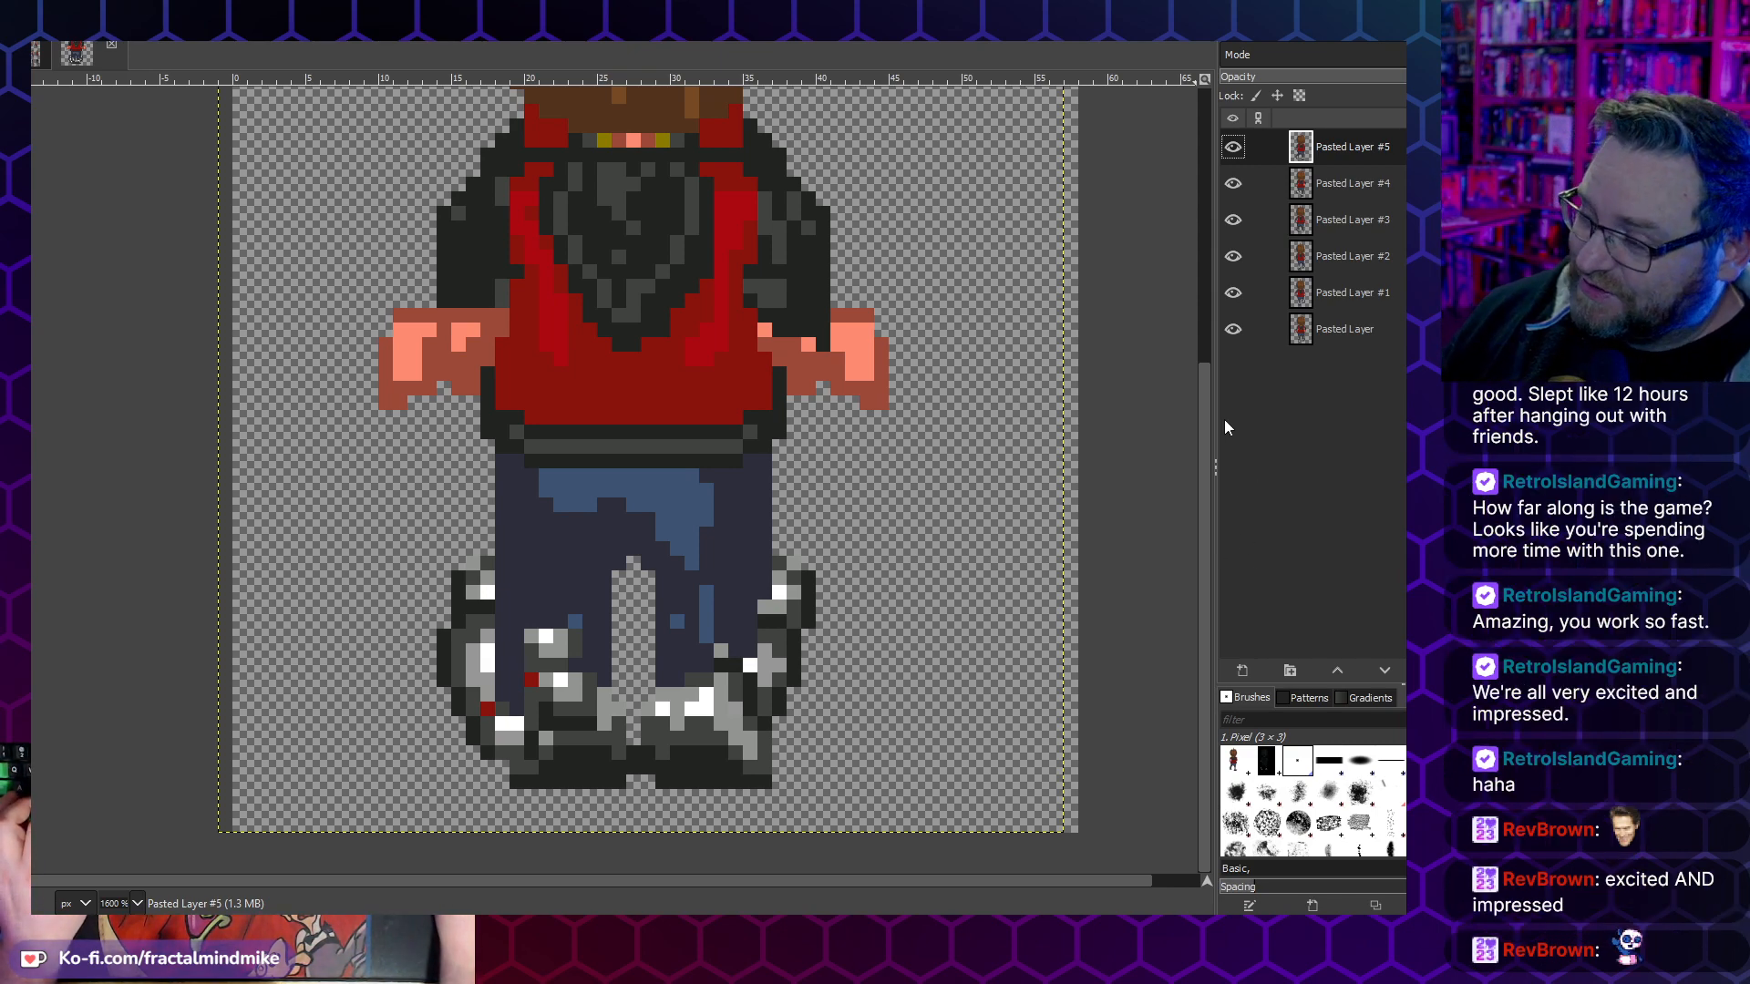
# - Hide every frame except the bottom Pasted Layer and toggle it and Pasted Layer #1 to compare their foot positions
pyautogui.moveTo(1239, 295); pyautogui.dragTo(1232, 147)
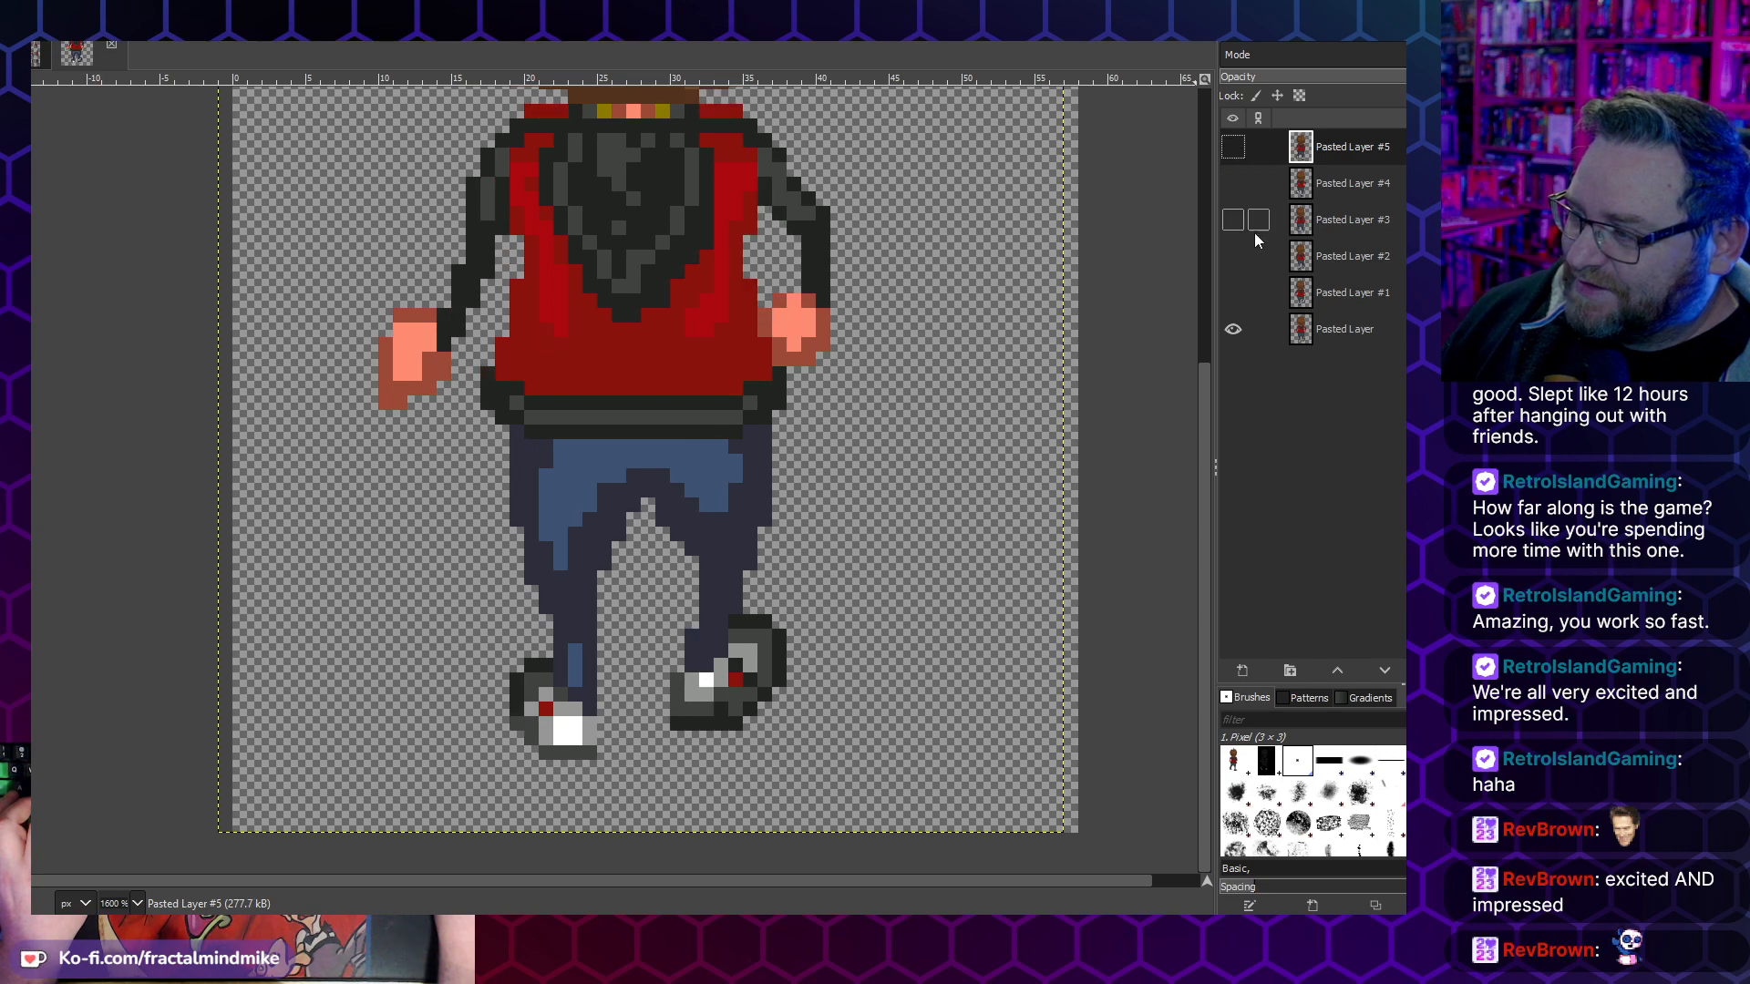
pyautogui.click(1231, 329)
pyautogui.click(1231, 328)
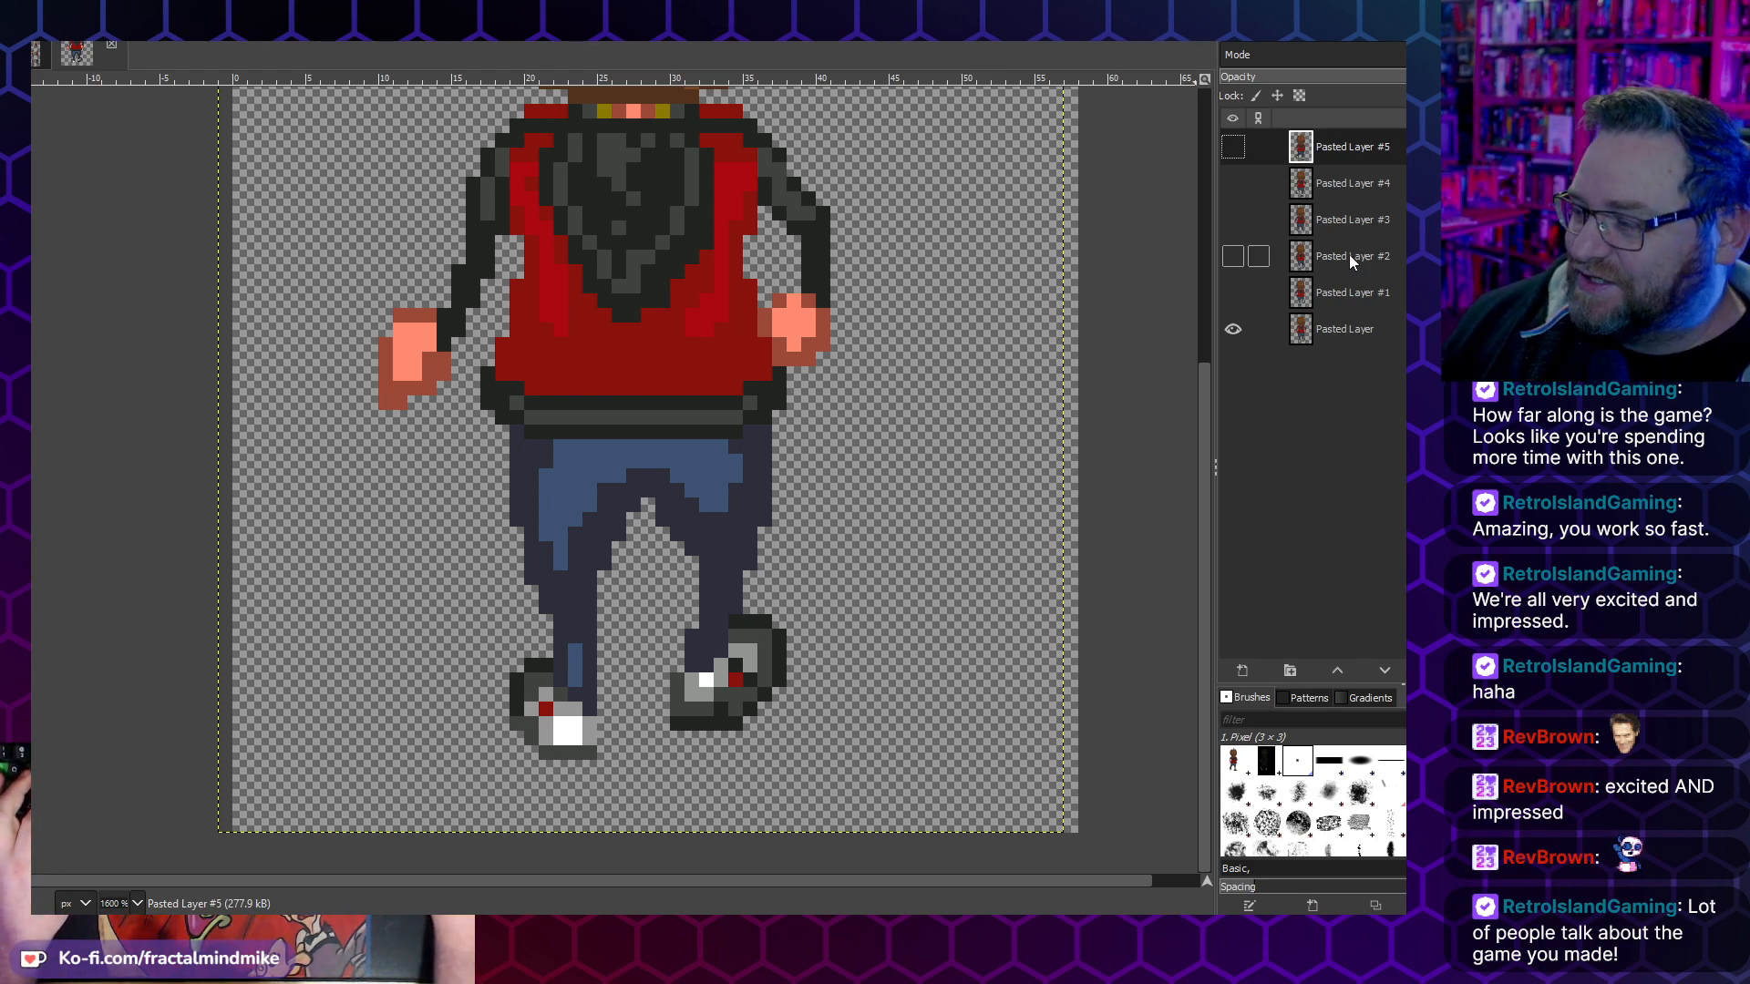
pyautogui.click(1233, 294)
pyautogui.click(1233, 293)
pyautogui.click(1234, 294)
pyautogui.click(1233, 294)
pyautogui.click(1233, 293)
pyautogui.click(1233, 298)
pyautogui.click(1233, 298)
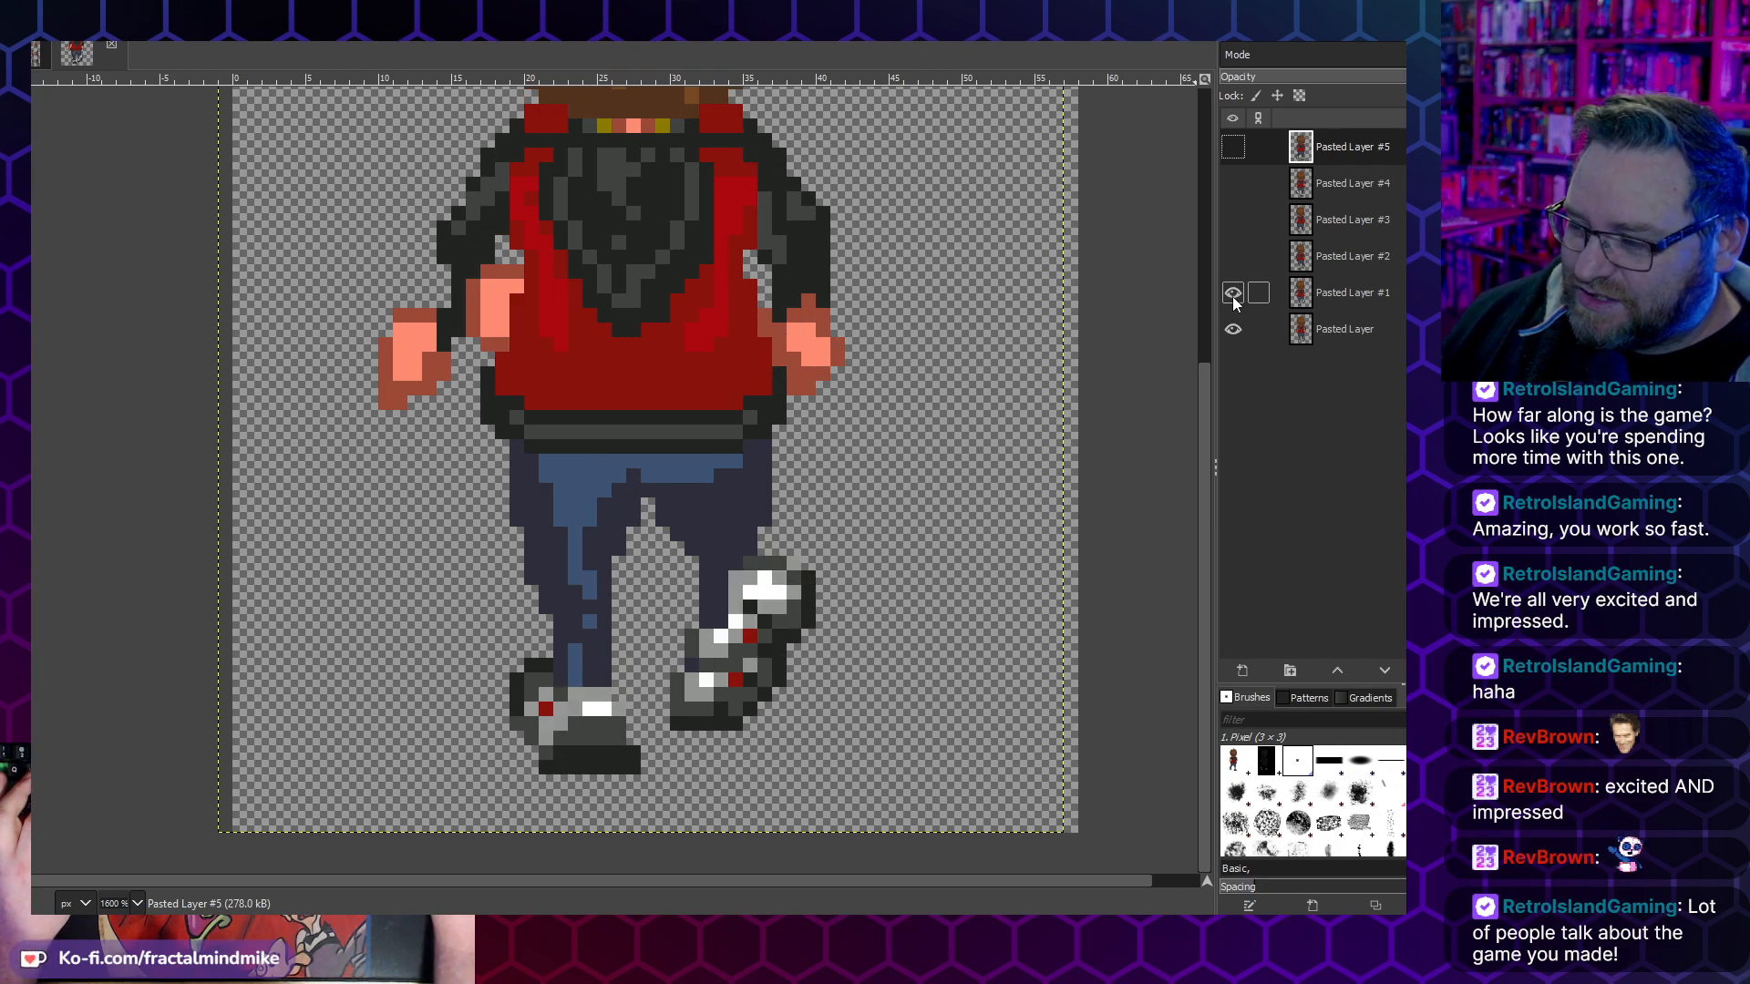
pyautogui.click(1233, 297)
pyautogui.click(1234, 327)
pyautogui.click(1234, 327)
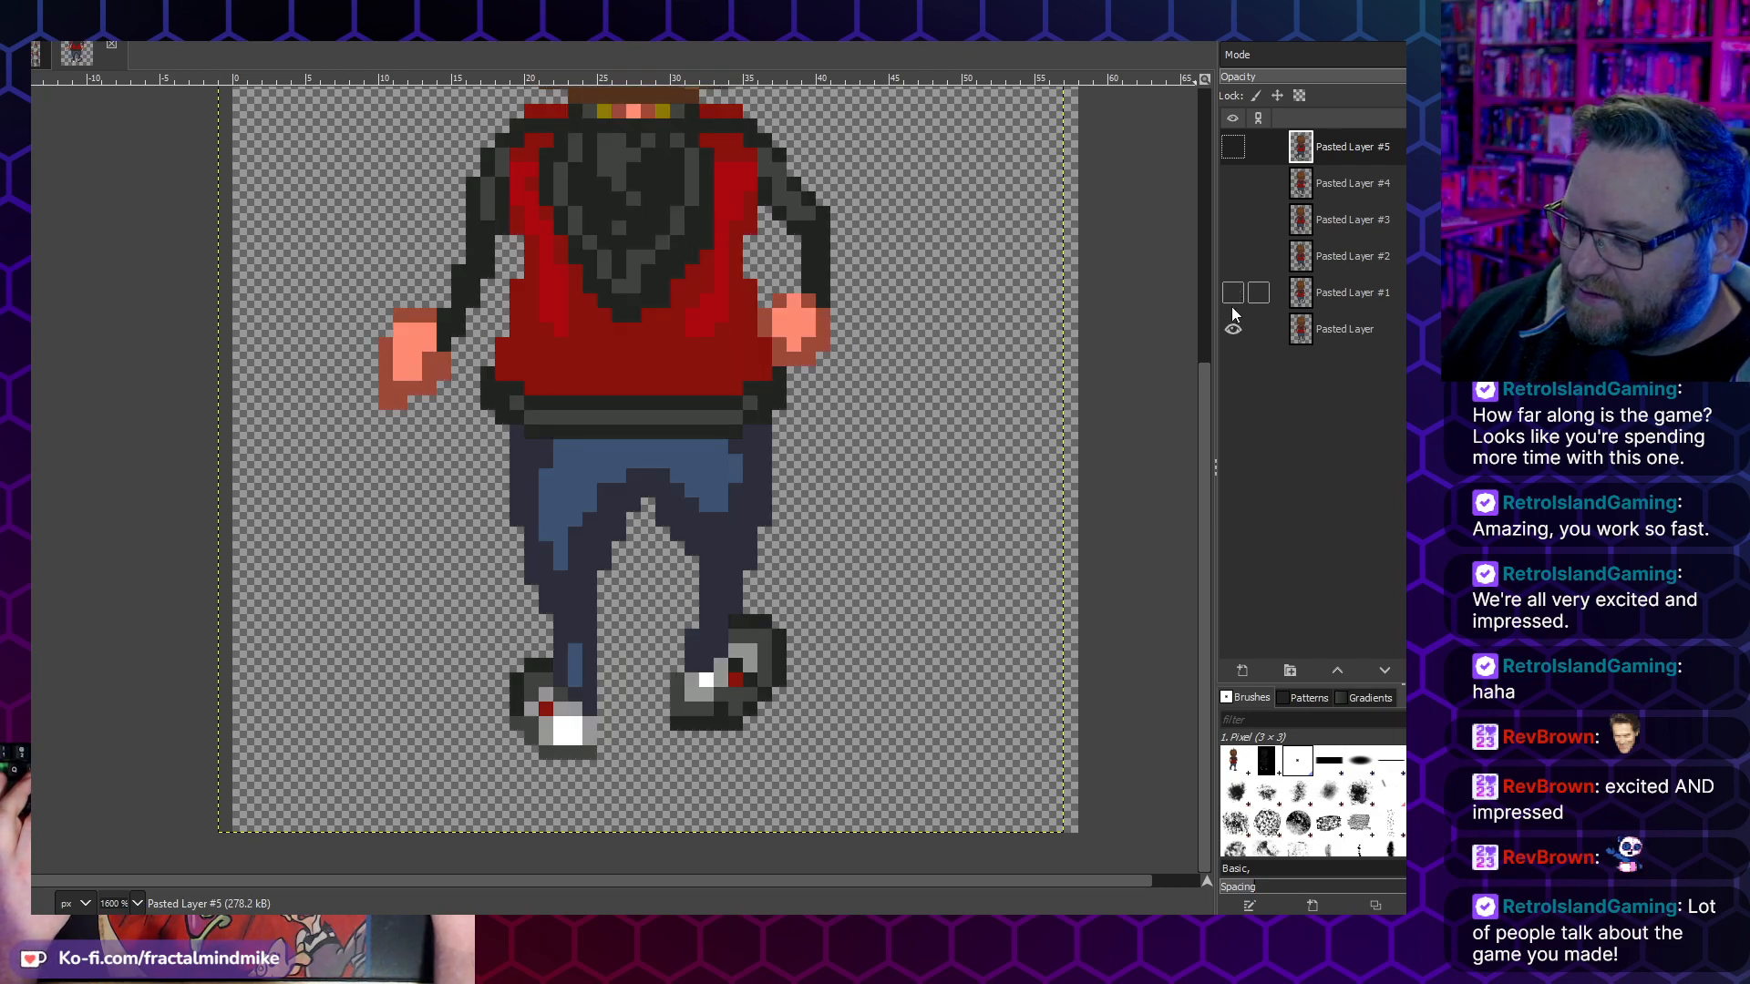
pyautogui.click(1234, 301)
pyautogui.click(1235, 301)
pyautogui.click(1235, 302)
pyautogui.click(1232, 337)
pyautogui.click(1232, 338)
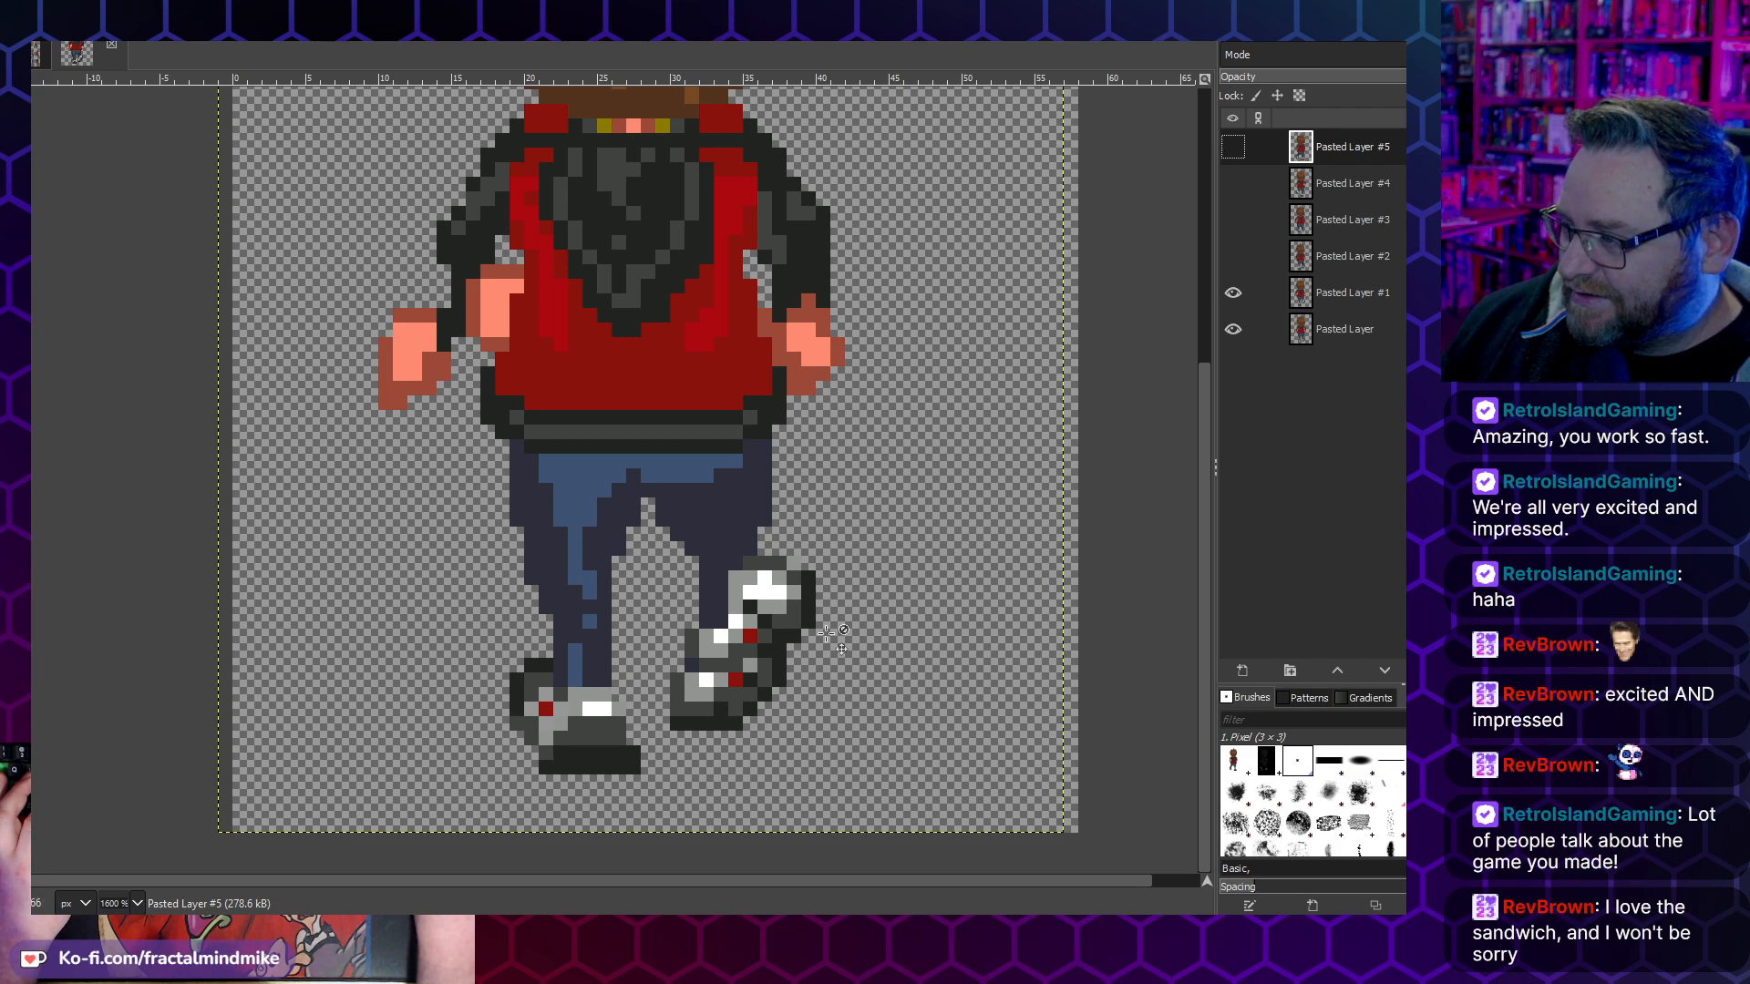
pyautogui.click(1232, 292)
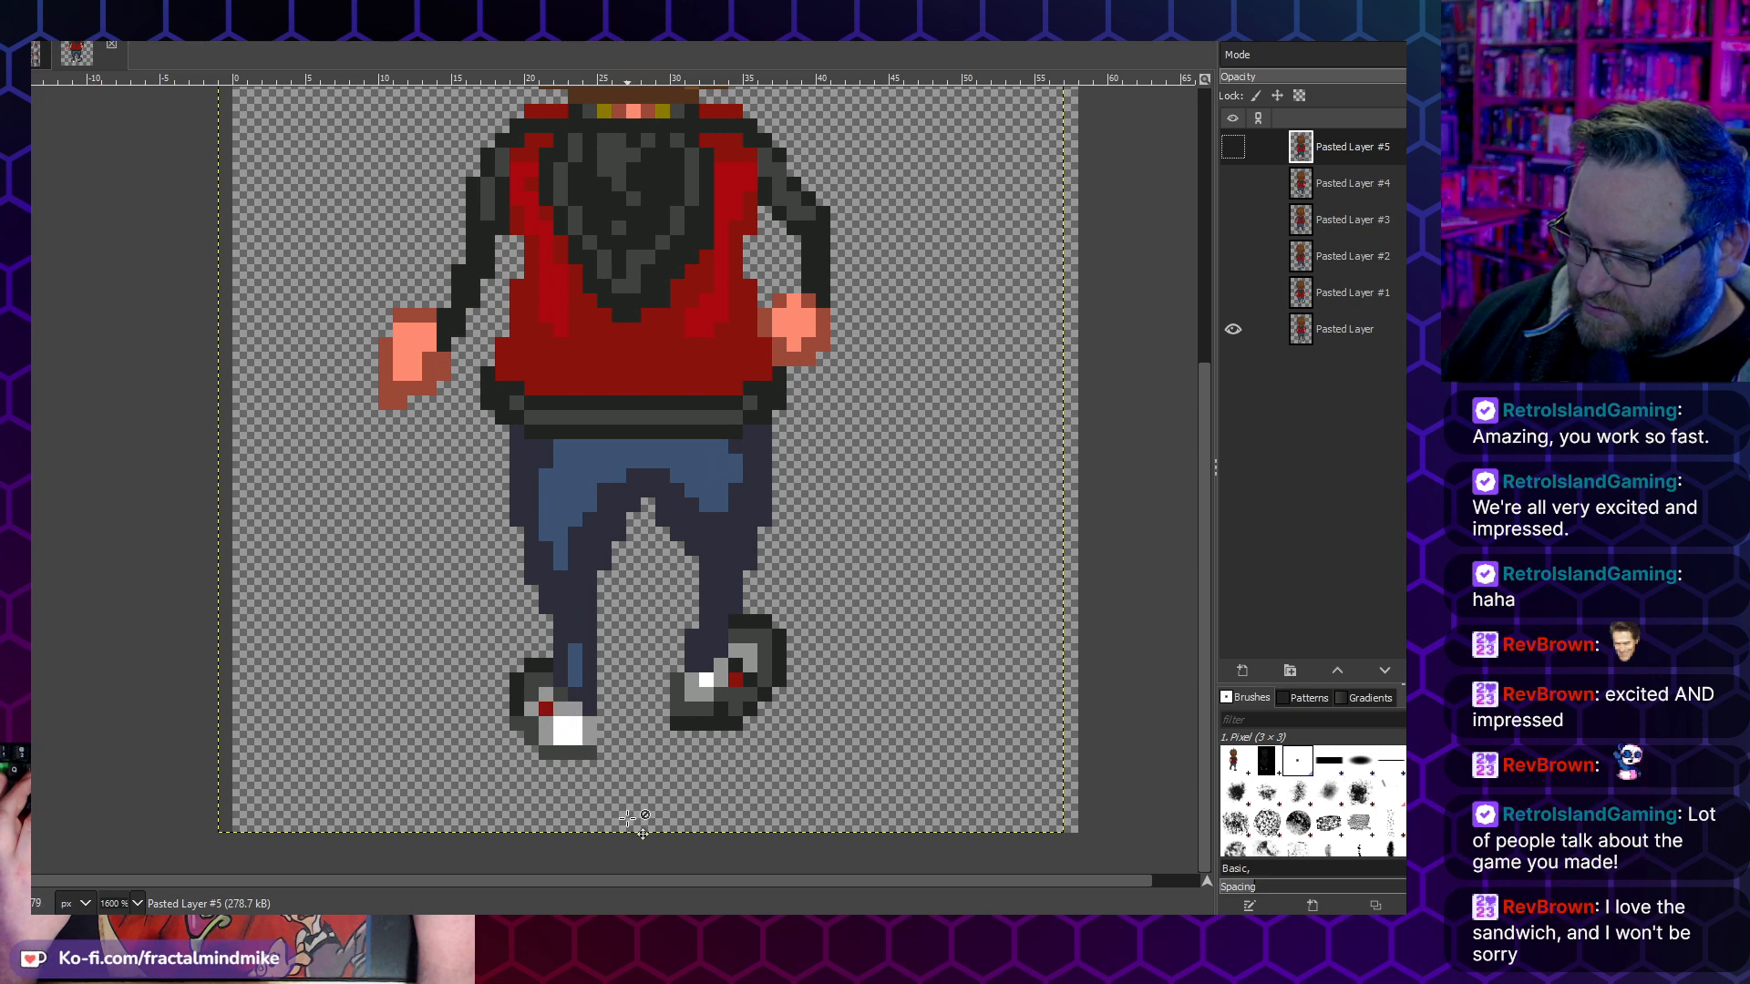
pyautogui.click(1236, 304)
pyautogui.click(1238, 305)
# - Show only Pasted Layer #1 and shift its planted left-hand foot one pixel to the left
pyautogui.click(1232, 330)
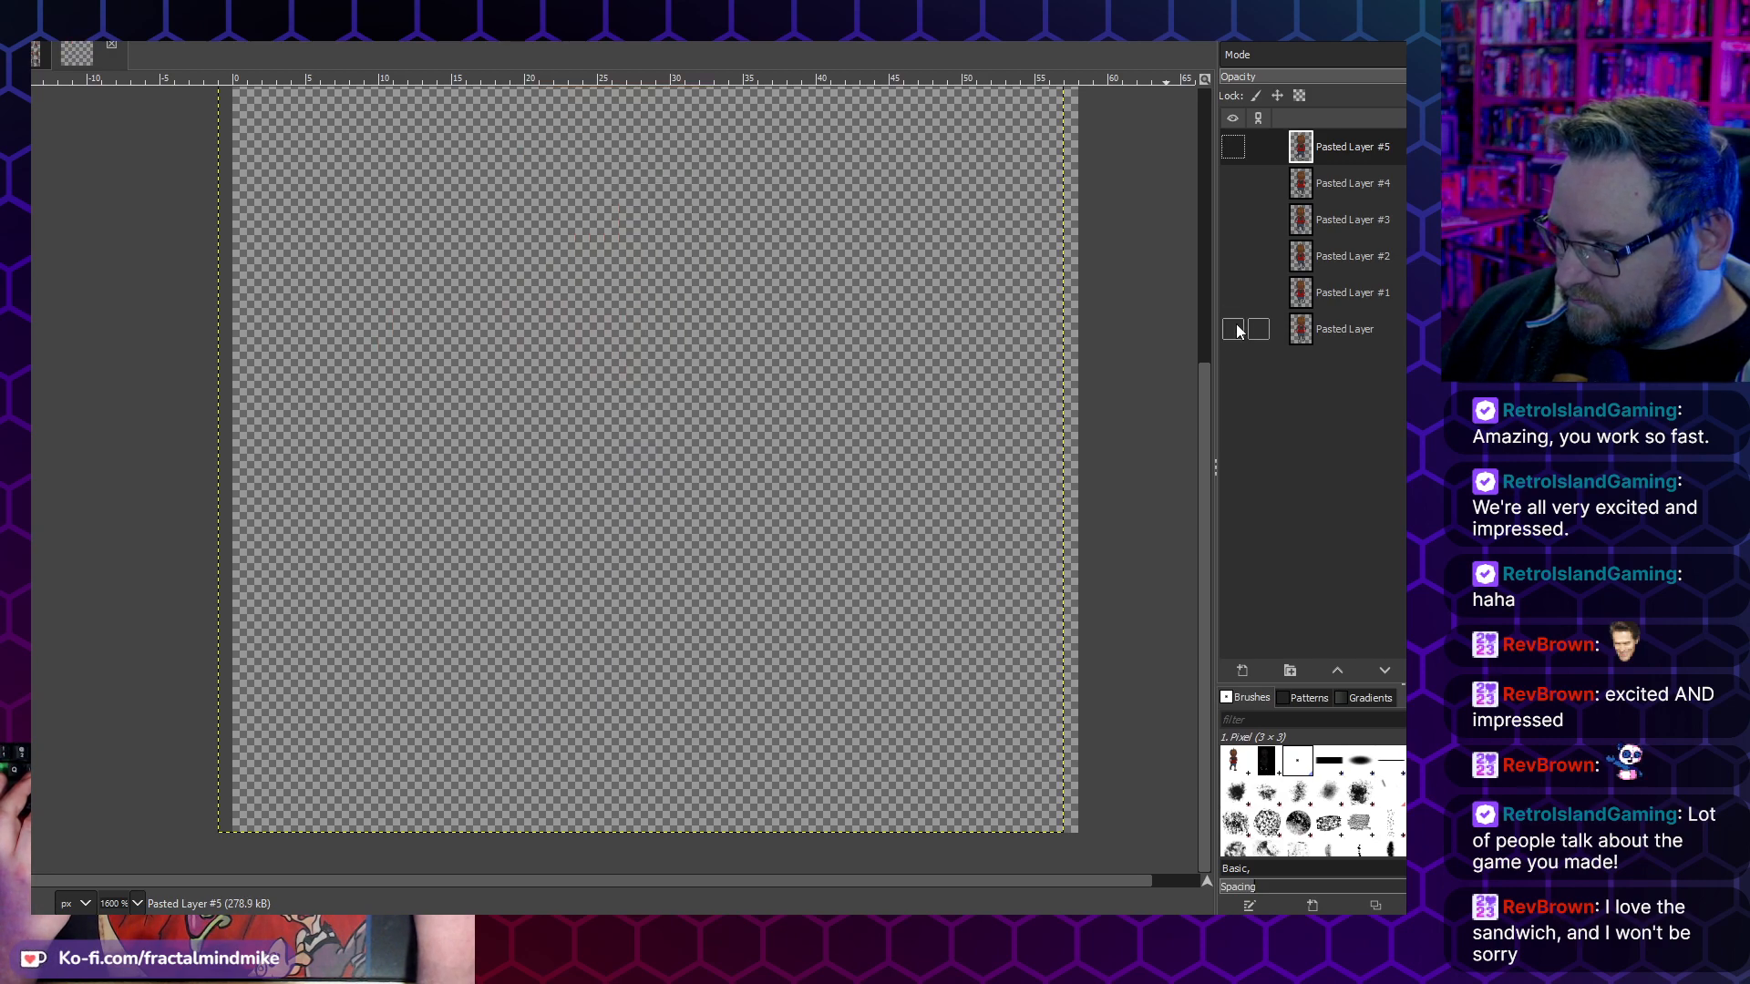
pyautogui.click(1235, 293)
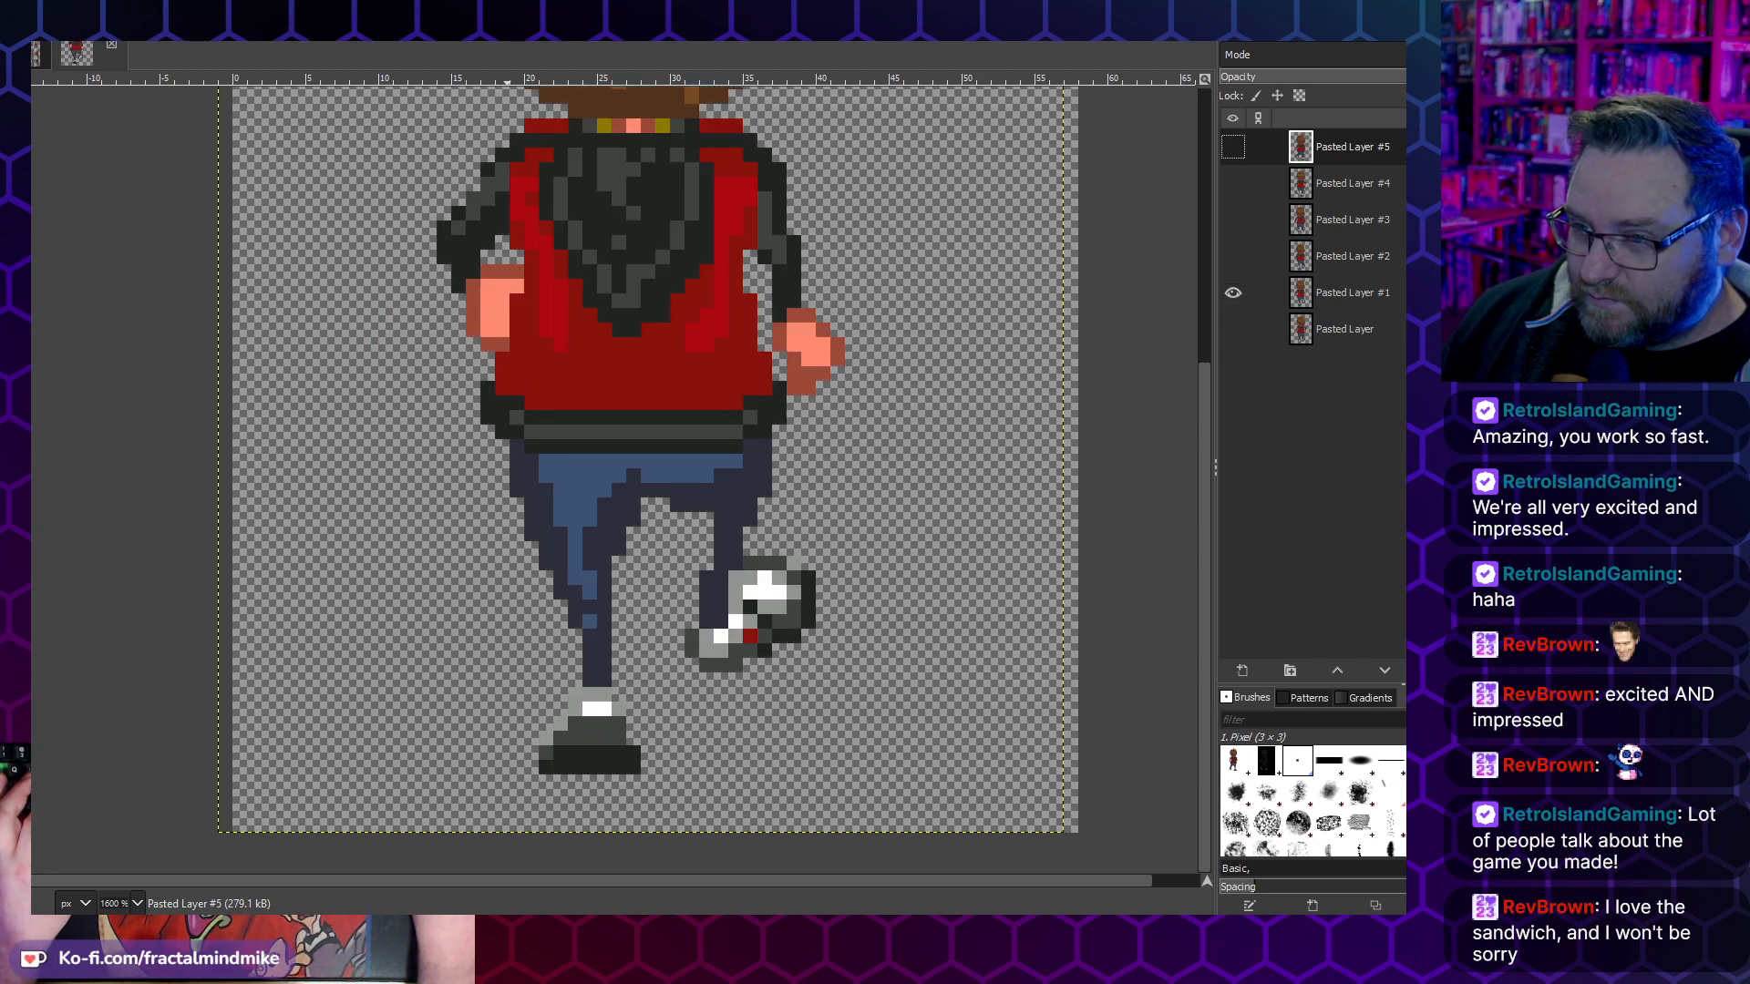
pyautogui.moveTo(670, 803); pyautogui.dragTo(495, 629)
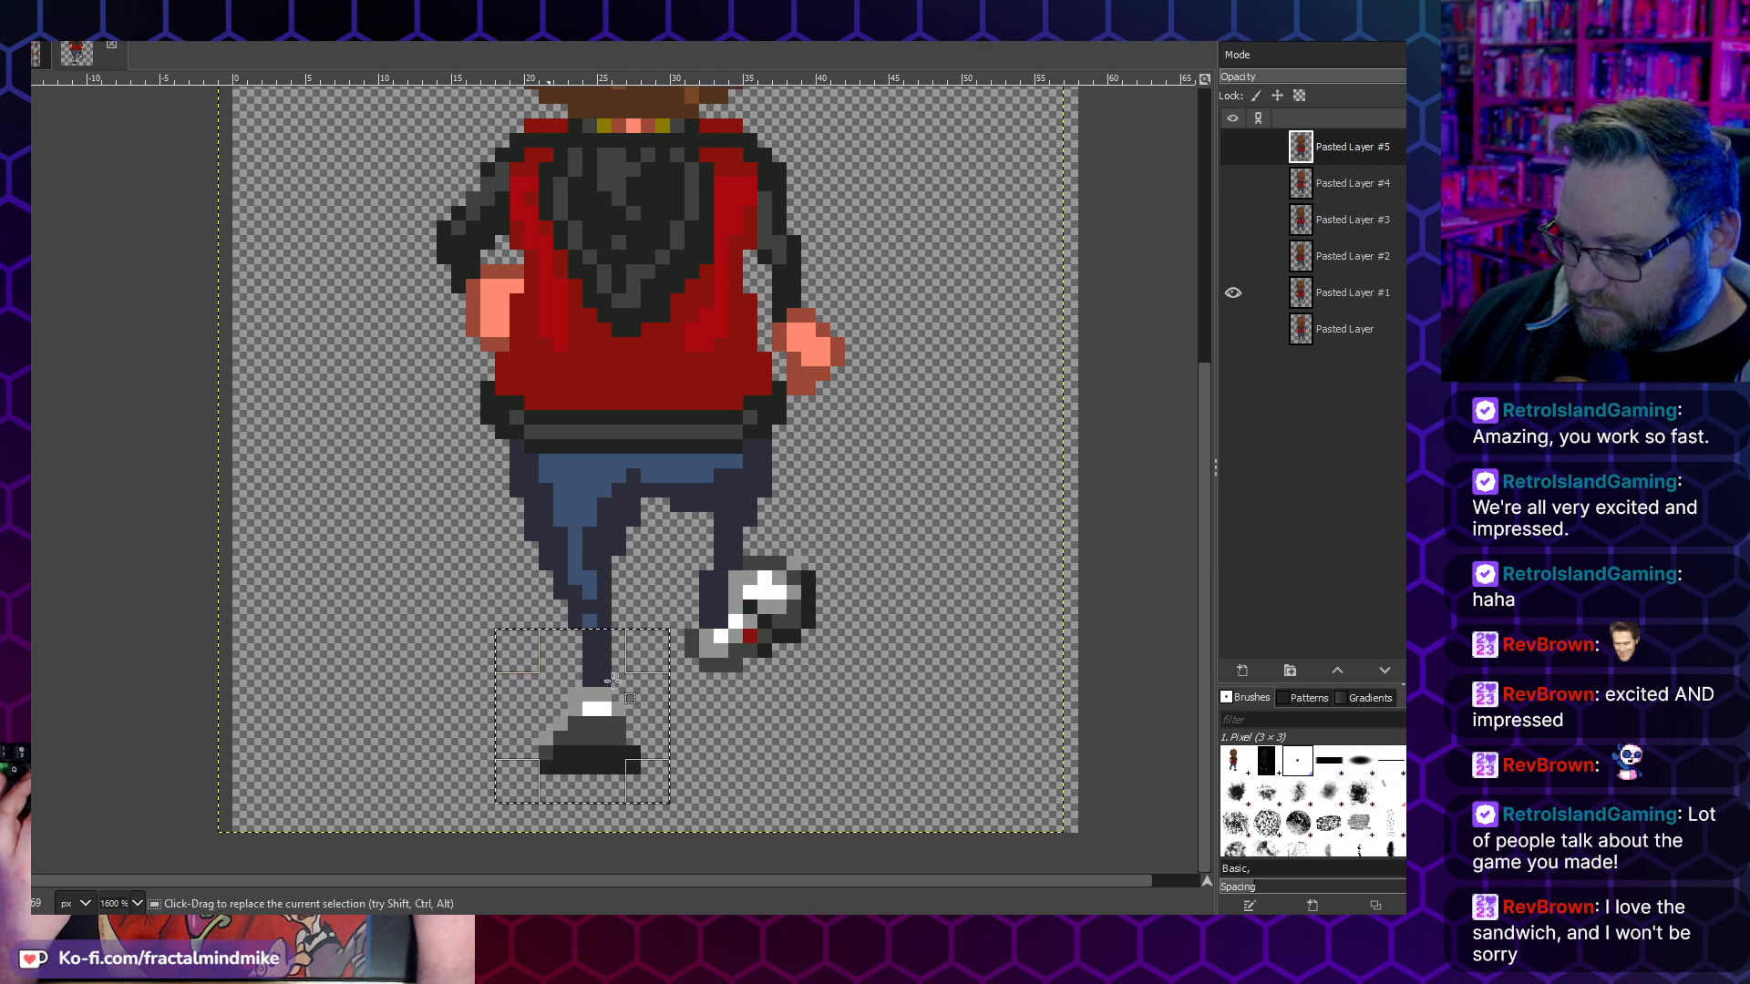
pyautogui.hotkey('ctrl', 'x')
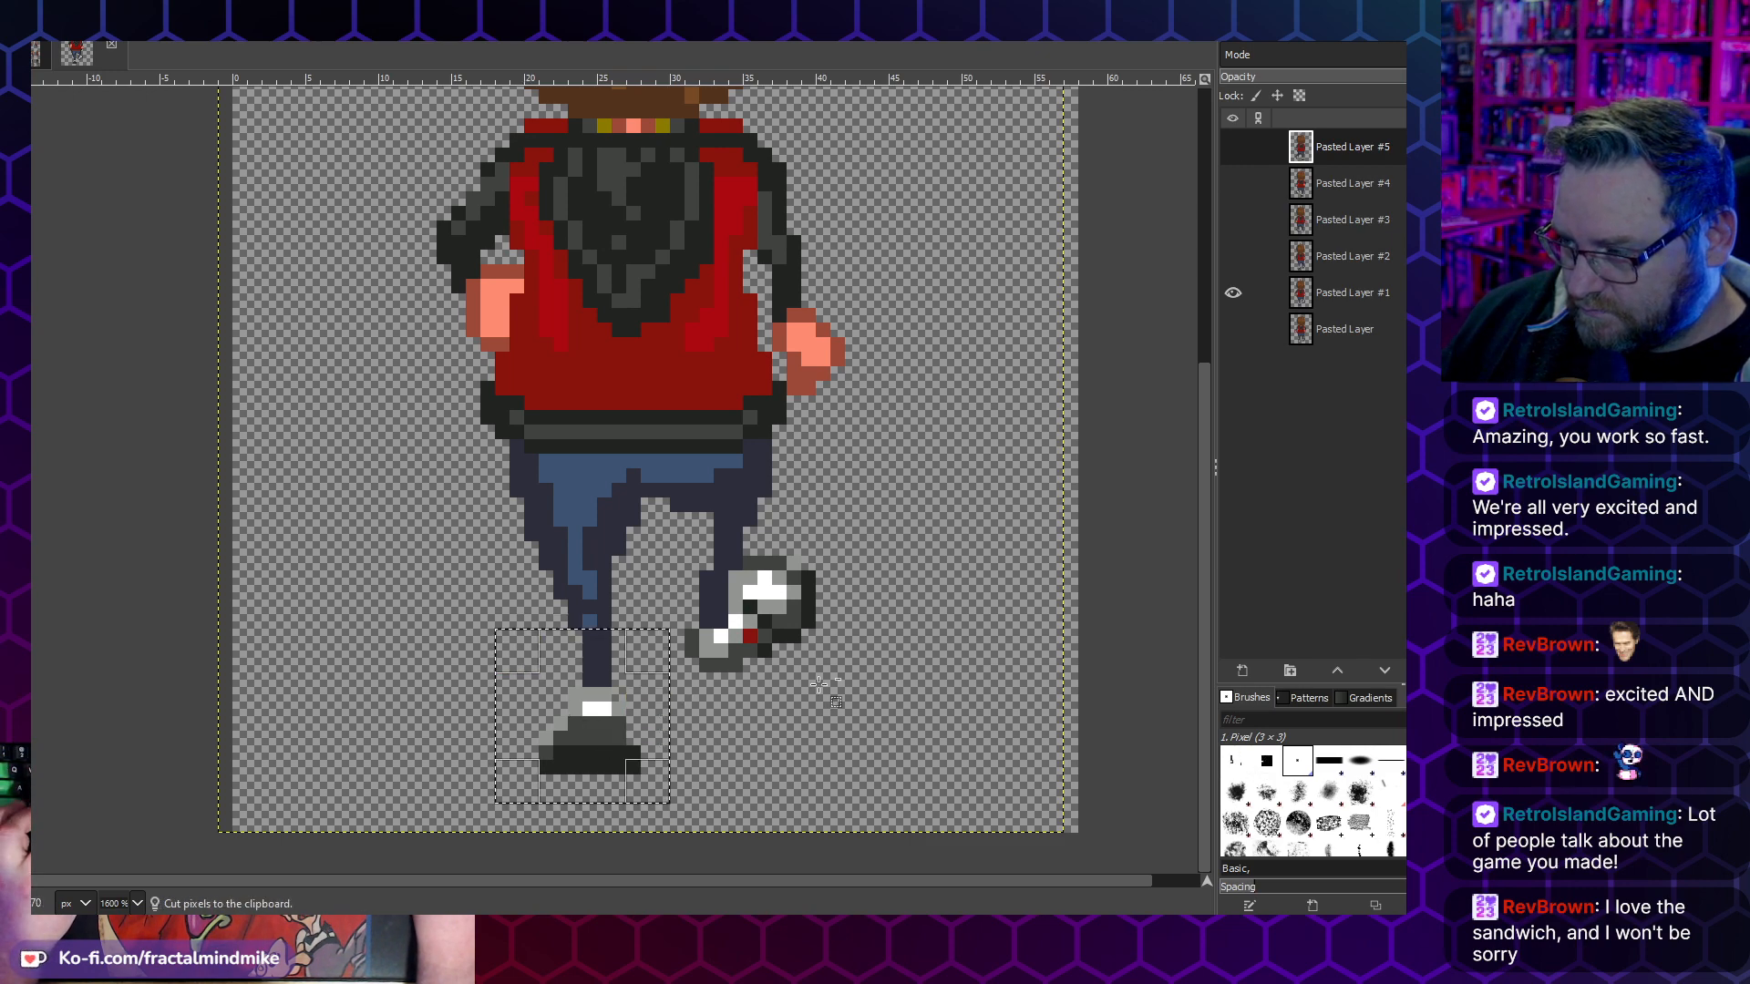
pyautogui.click(1343, 288)
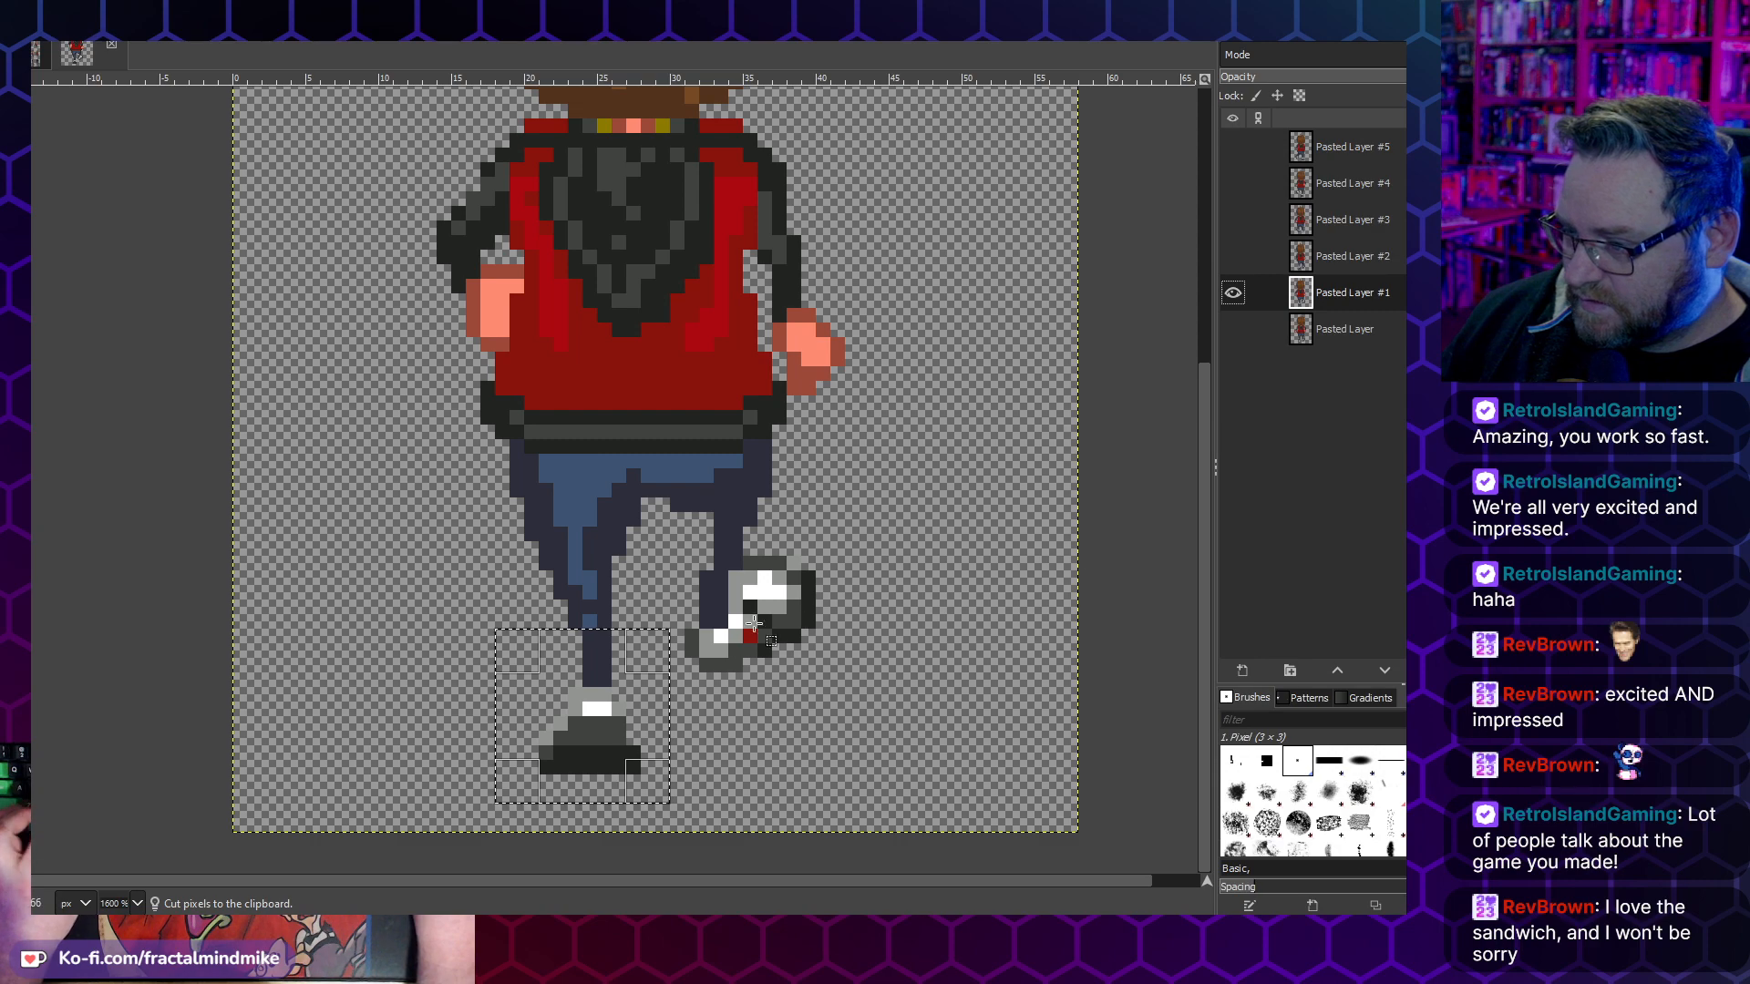
pyautogui.hotkey('ctrl', 'v')
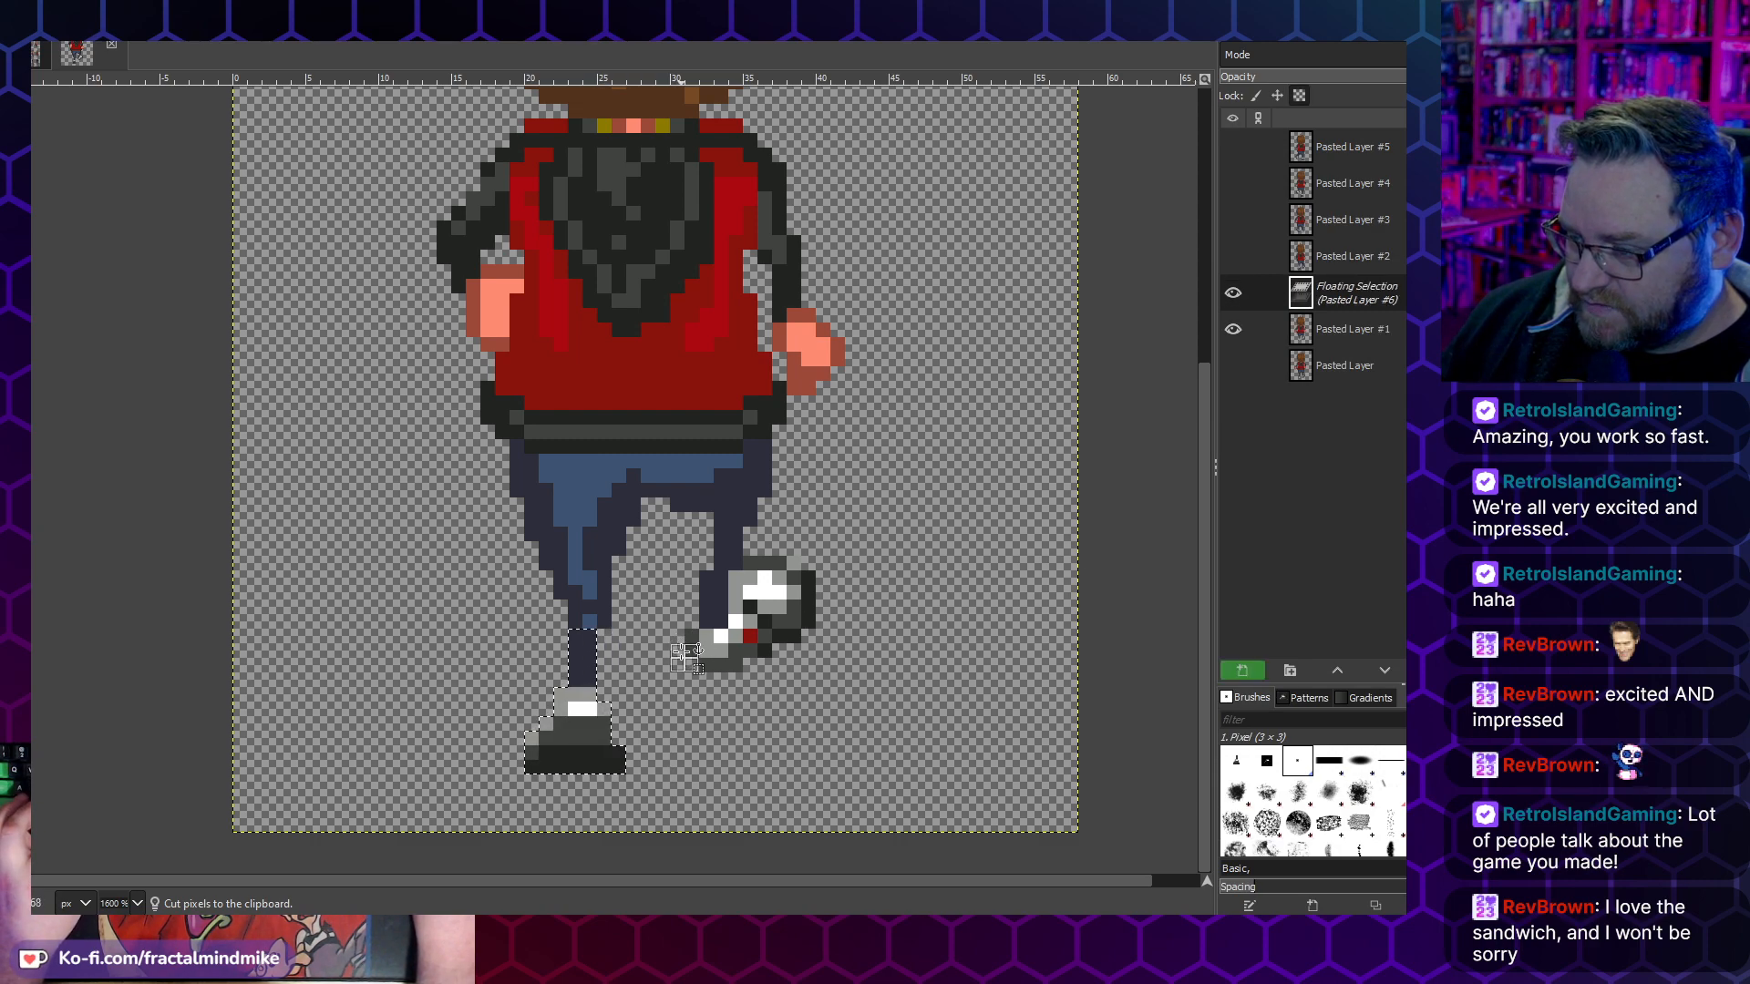
pyautogui.click(682, 652)
# - Show Pasted Layer beneath Pasted Layer #1, toggle the upper frame to compare the feet, and hide Pasted Layer again
pyautogui.click(1232, 332)
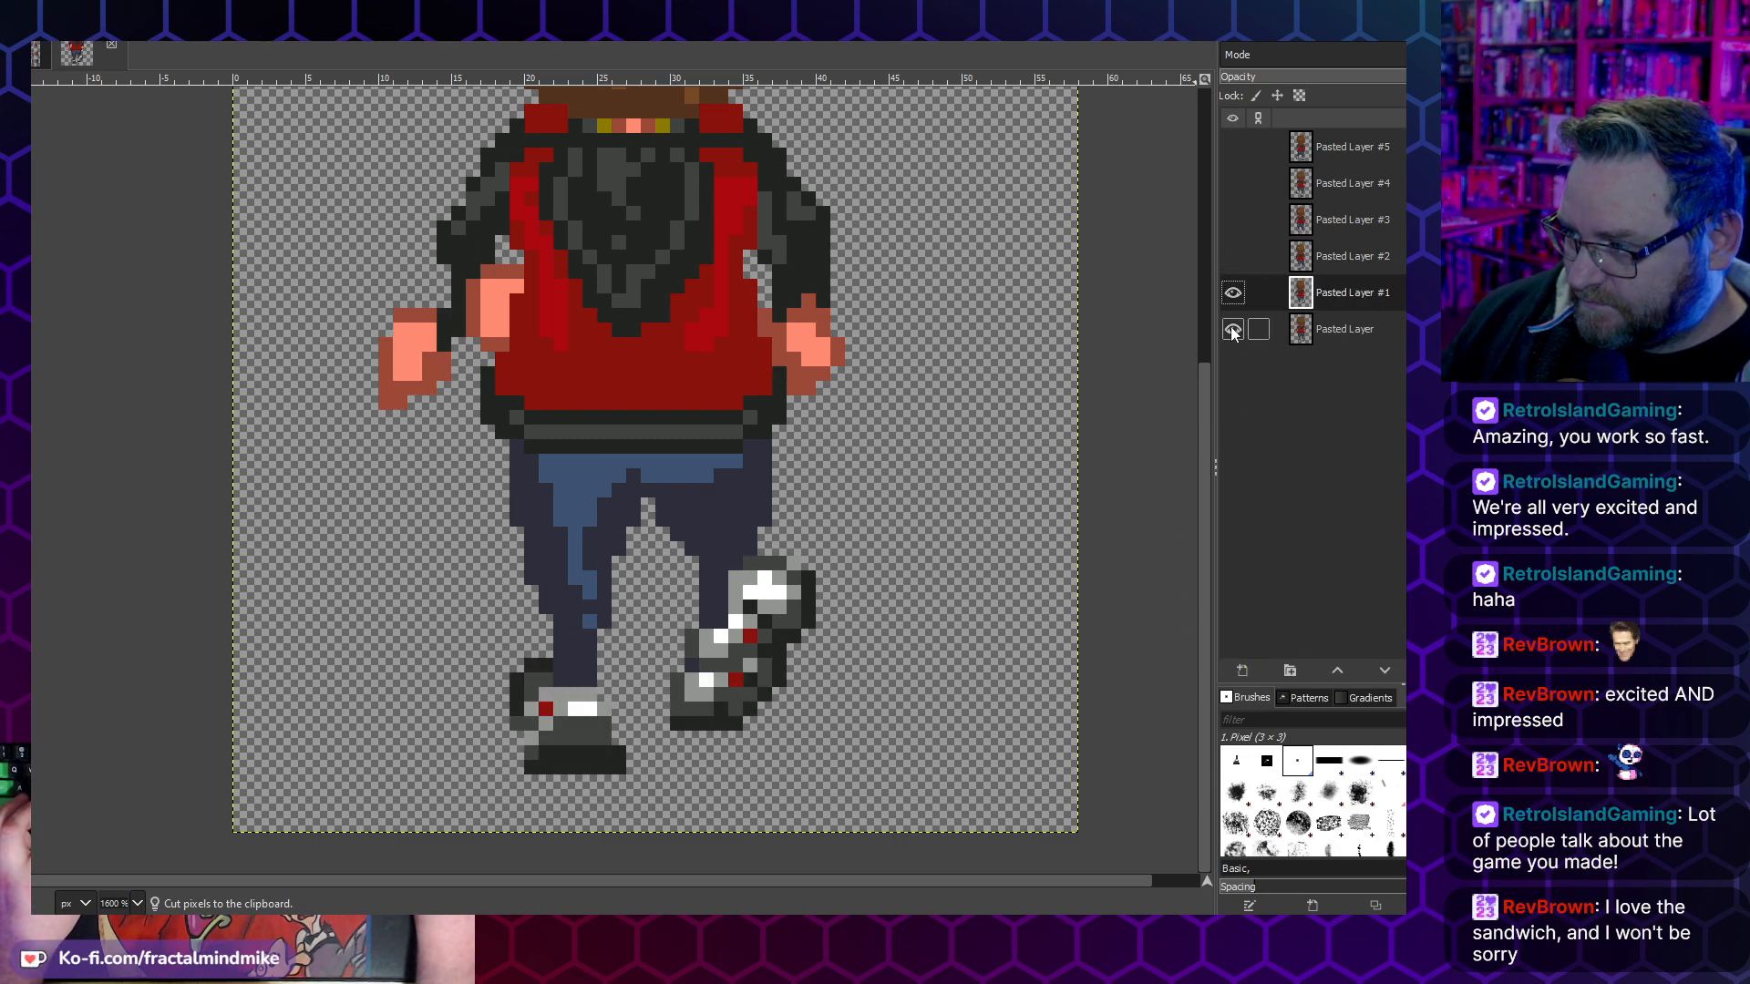
pyautogui.click(1233, 292)
pyautogui.click(1233, 292)
pyautogui.click(1233, 292)
pyautogui.click(1233, 292)
pyautogui.click(1242, 293)
pyautogui.click(1243, 294)
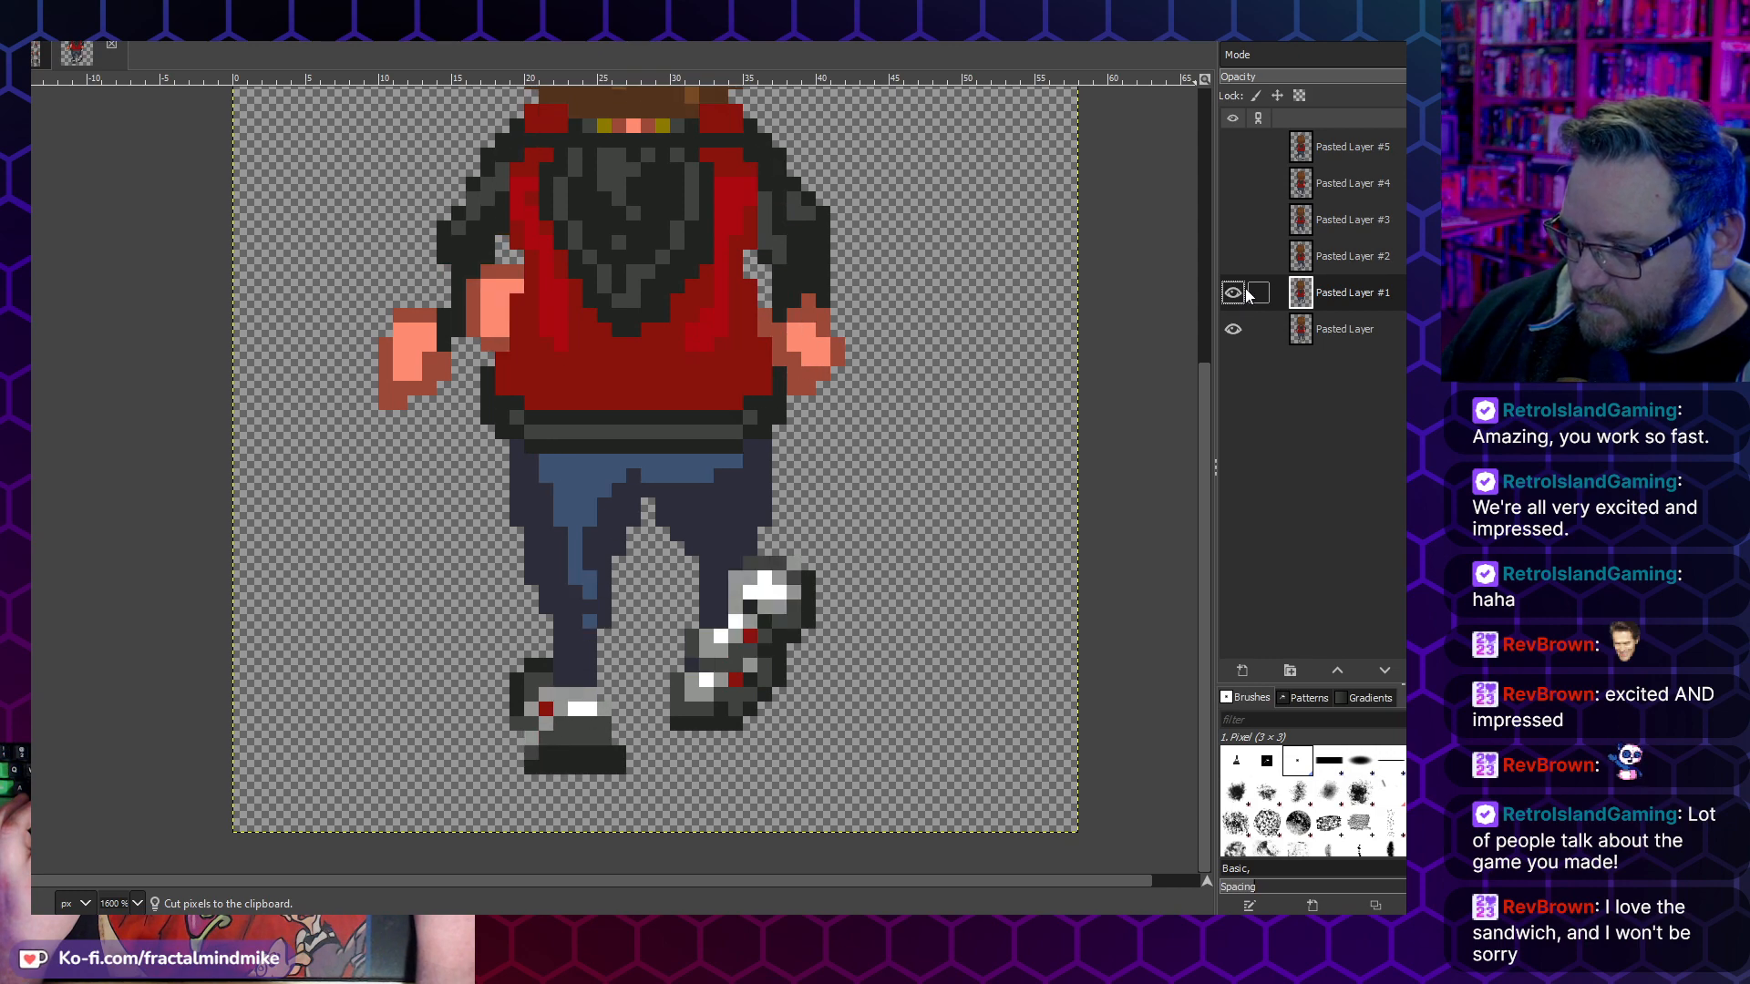
pyautogui.click(1238, 336)
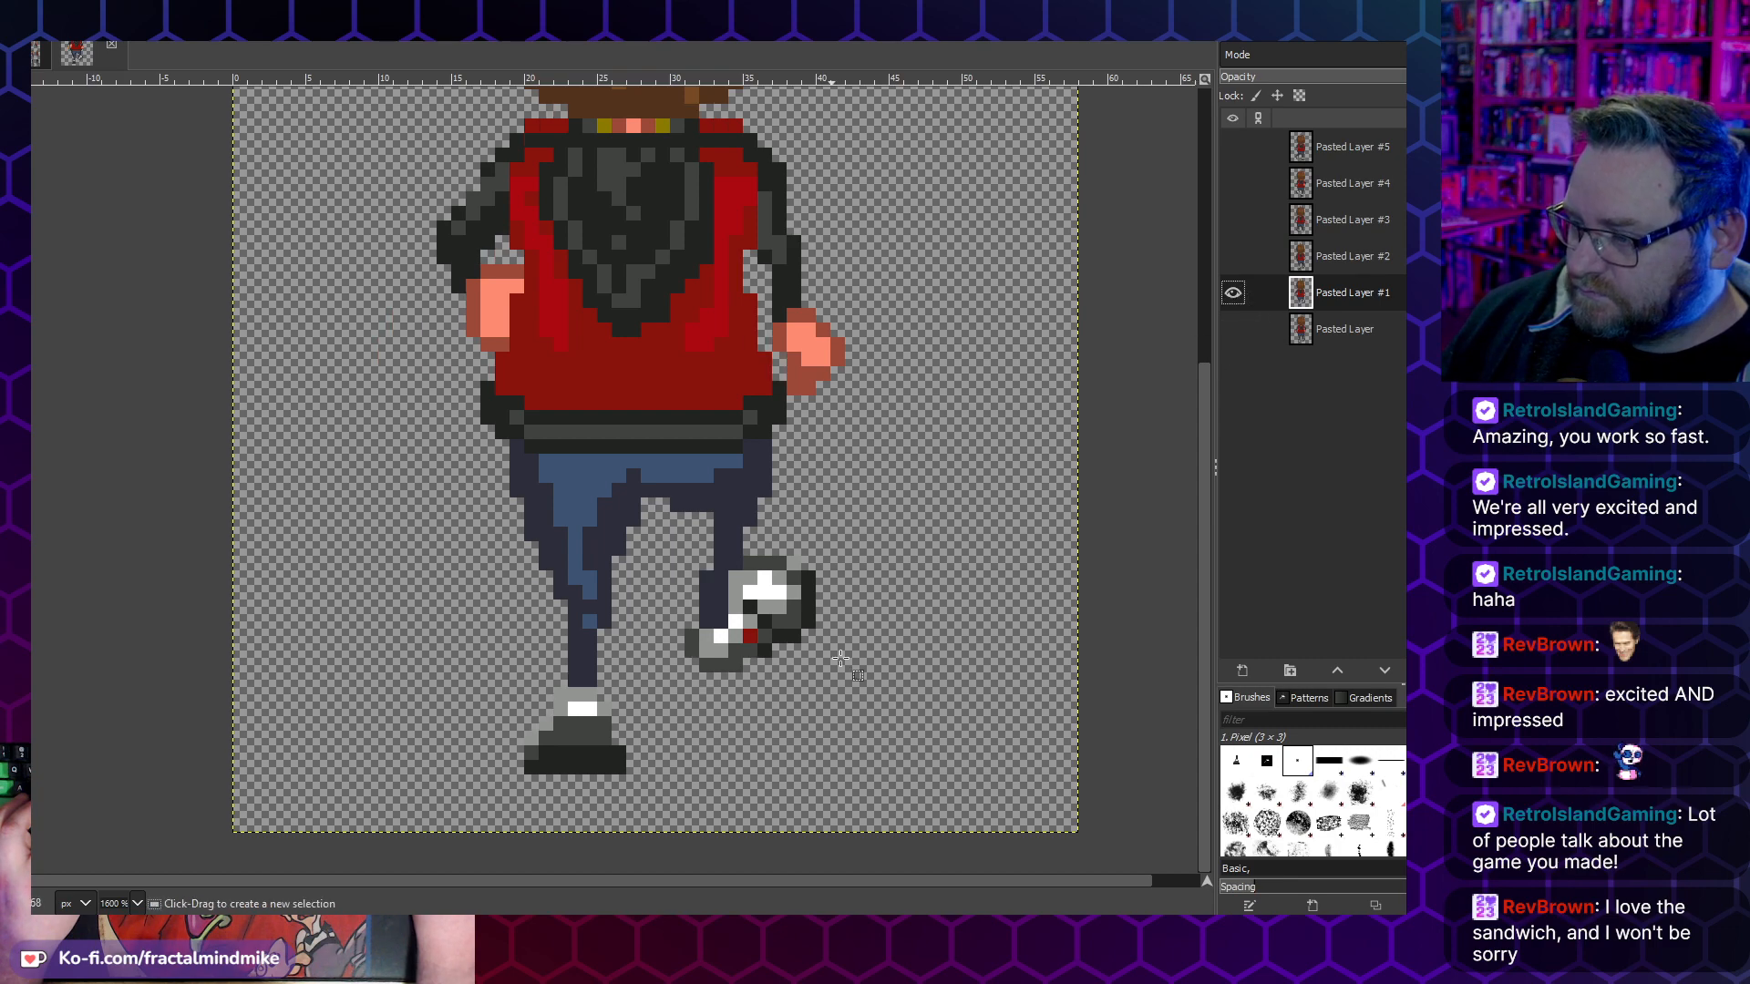
# - Try to reposition the raised right-hand foot on Pasted Layer #1 by cutting and pasting it
pyautogui.moveTo(845, 702); pyautogui.dragTo(685, 543)
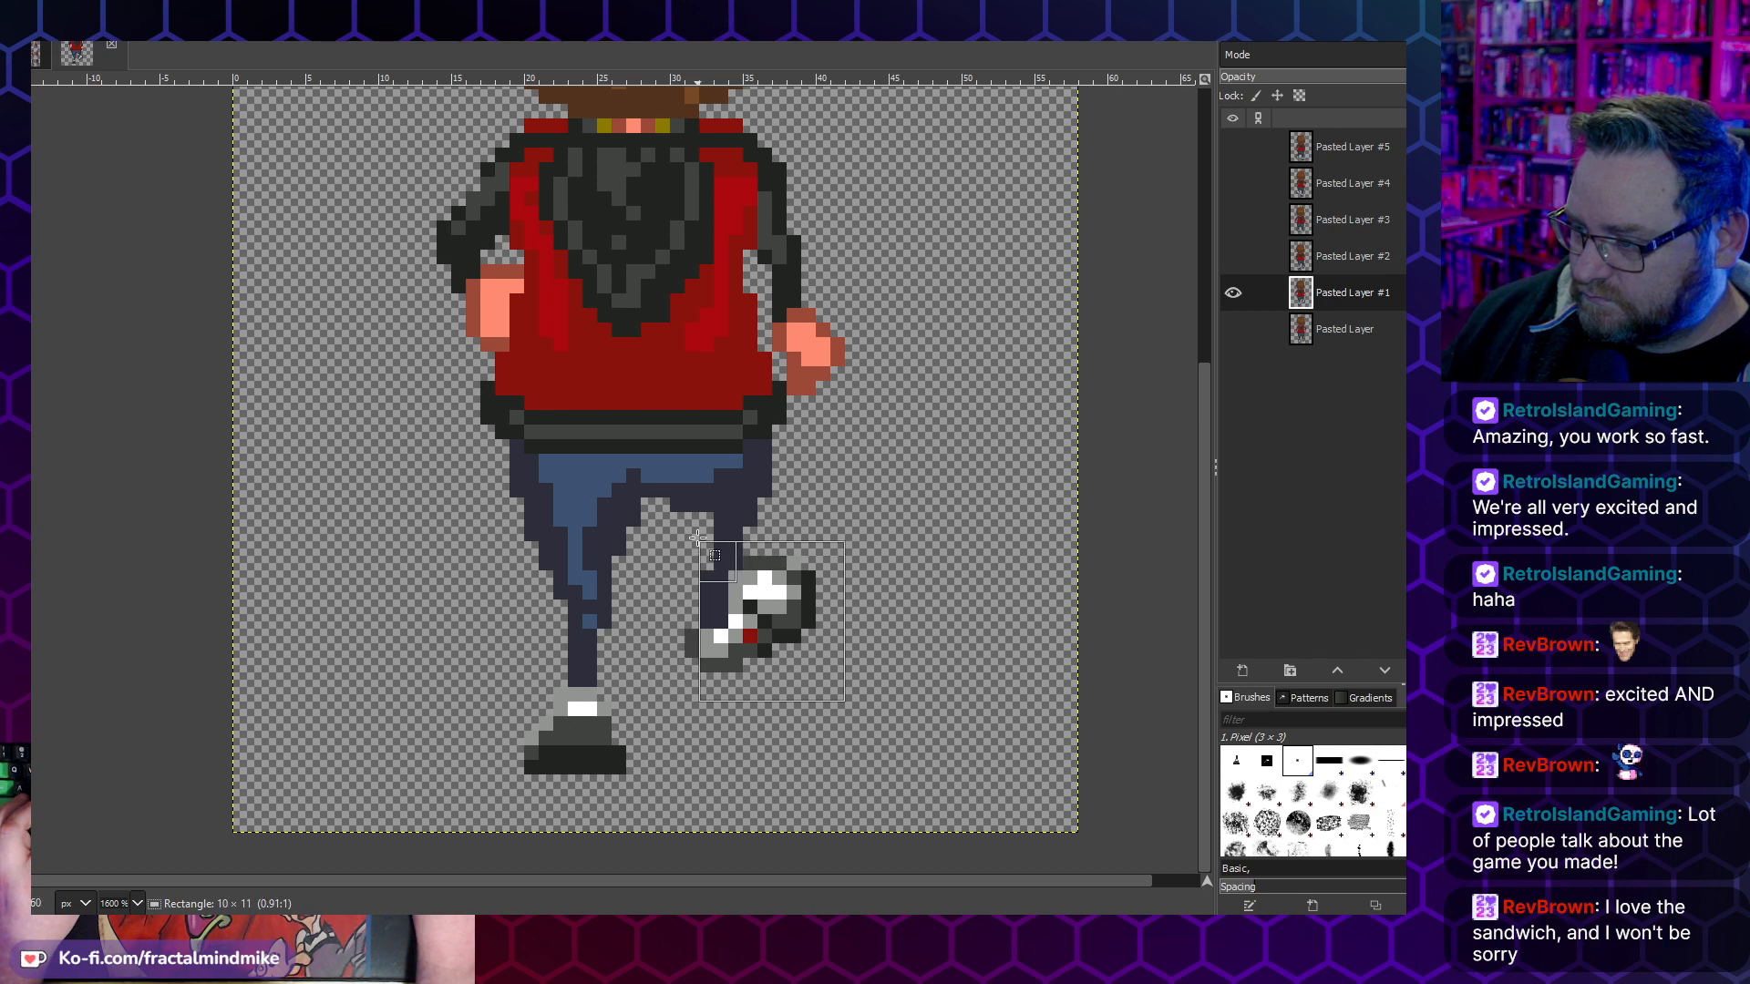
pyautogui.hotkey('ctrl', 'x')
pyautogui.hotkey('ctrl', 'v')
pyautogui.moveTo(772, 592); pyautogui.dragTo(699, 686)
pyautogui.click(849, 554)
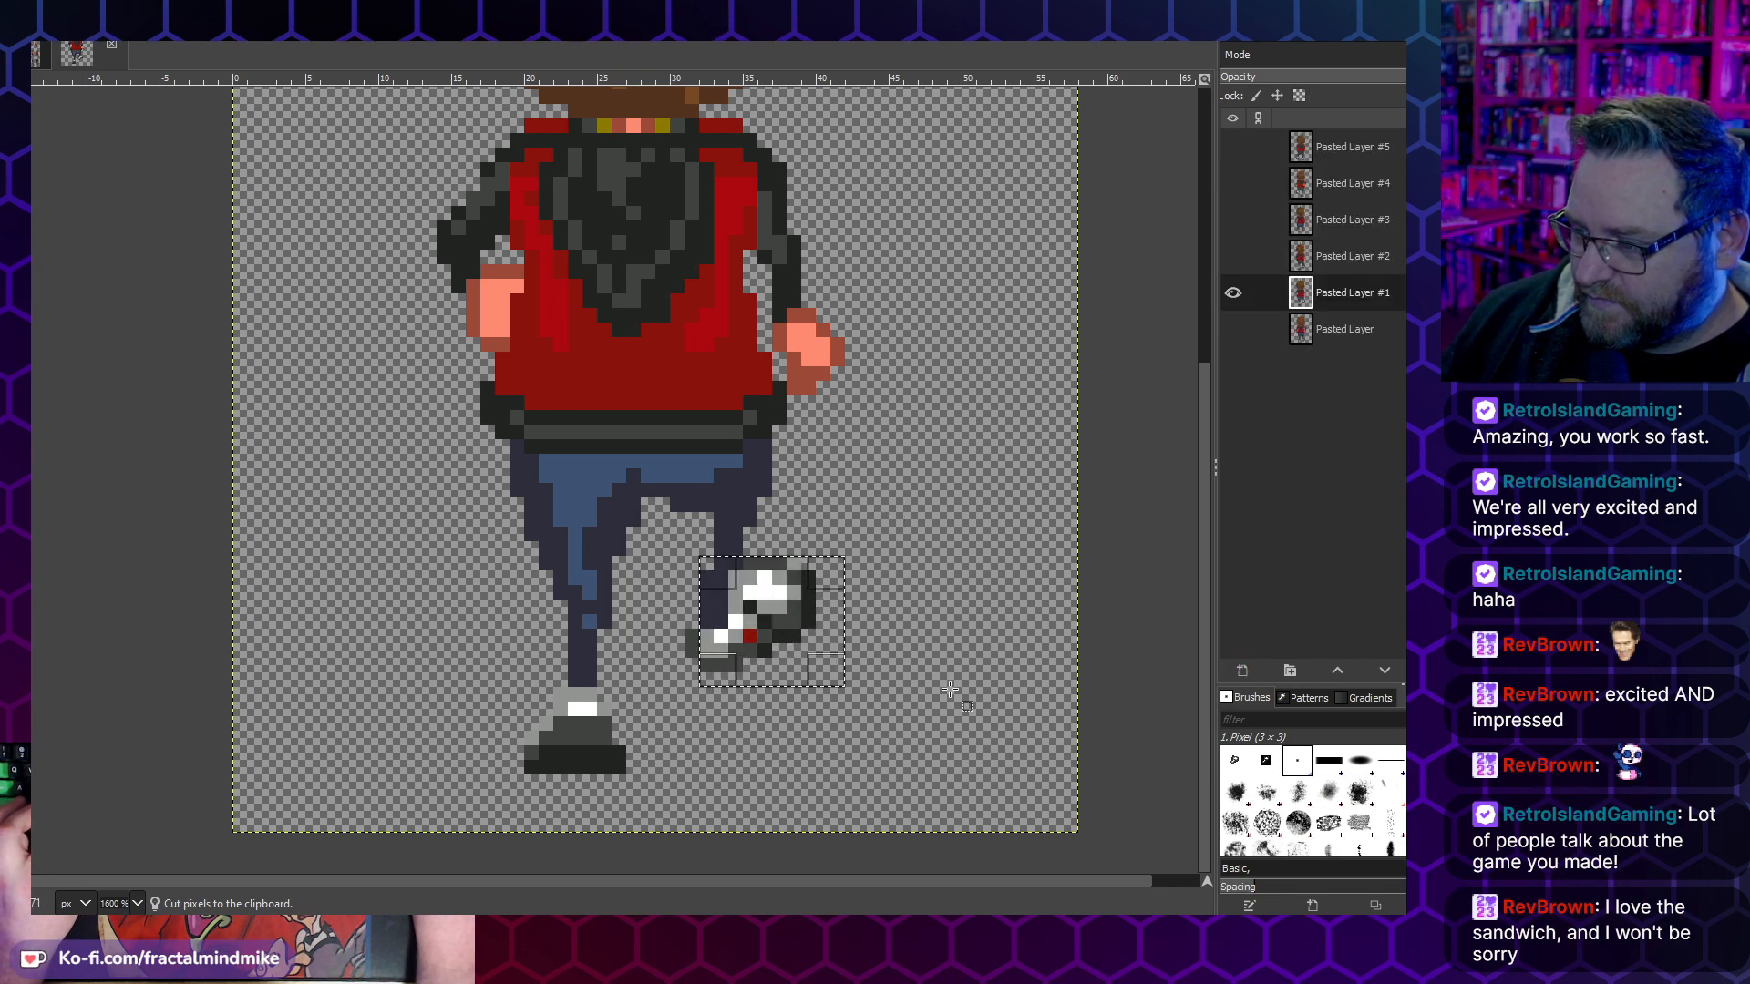
# - Toggle Pasted Layer #2 over Pasted Layer #1 repeatedly to compare the feet of the two frames
pyautogui.click(1233, 256)
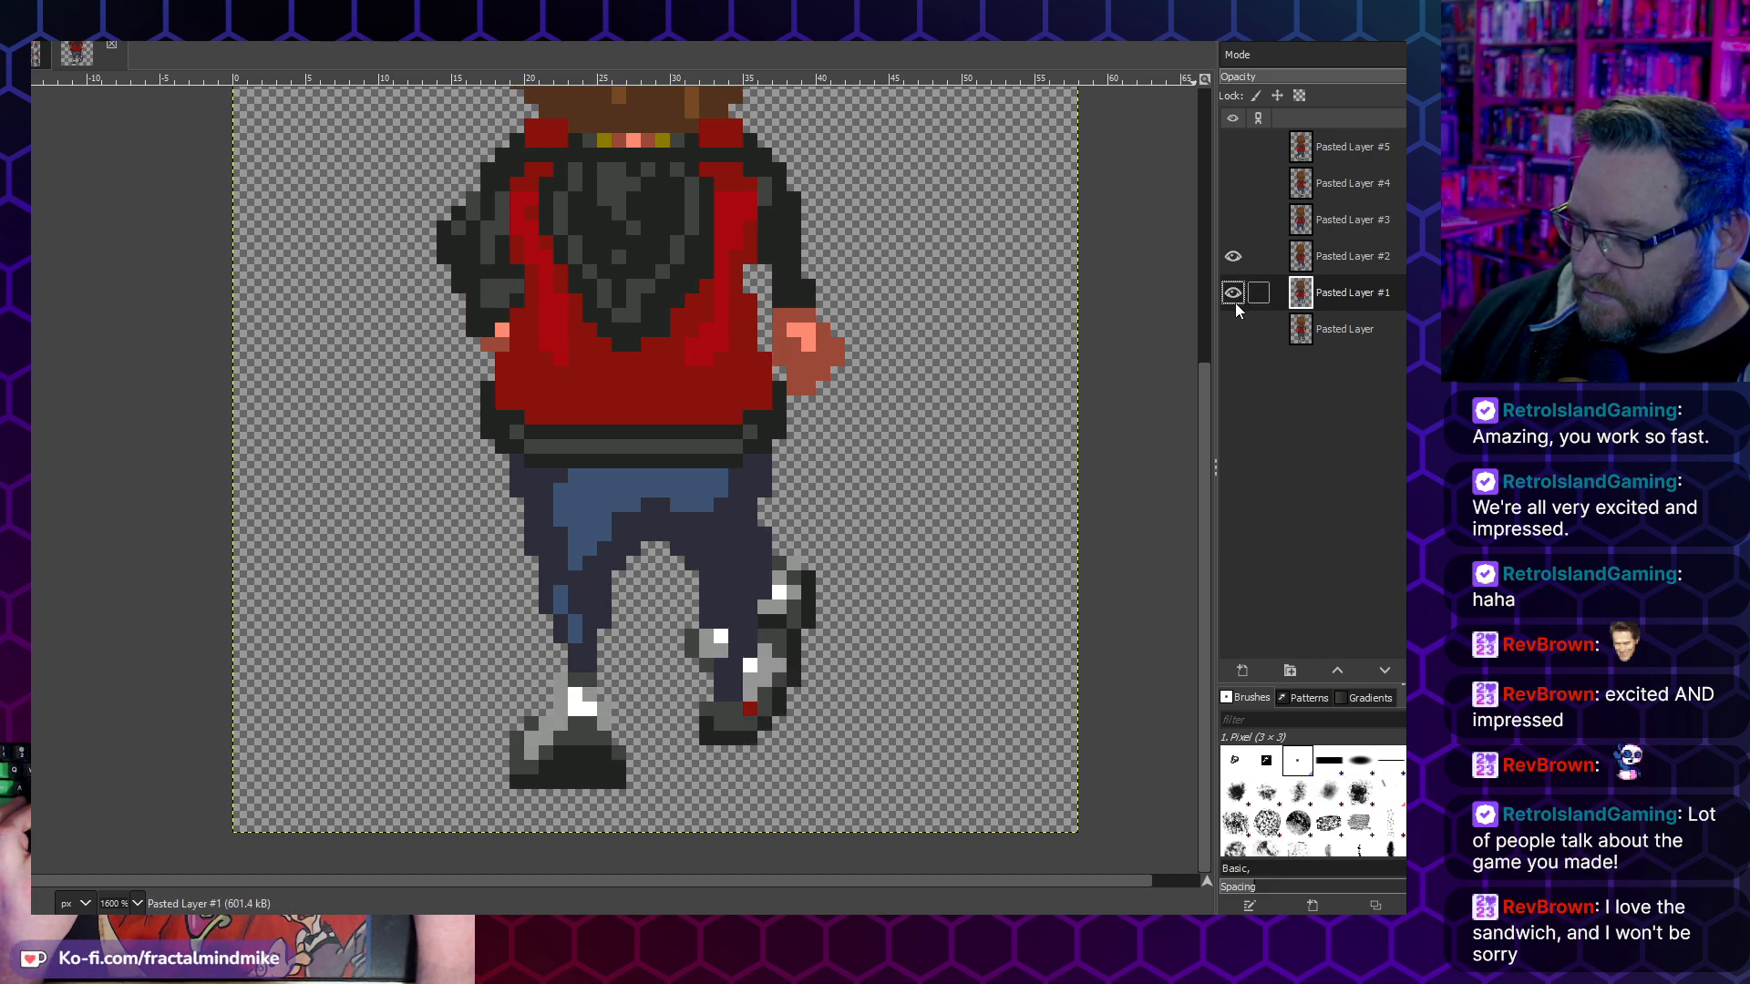
pyautogui.click(1232, 256)
pyautogui.click(1232, 257)
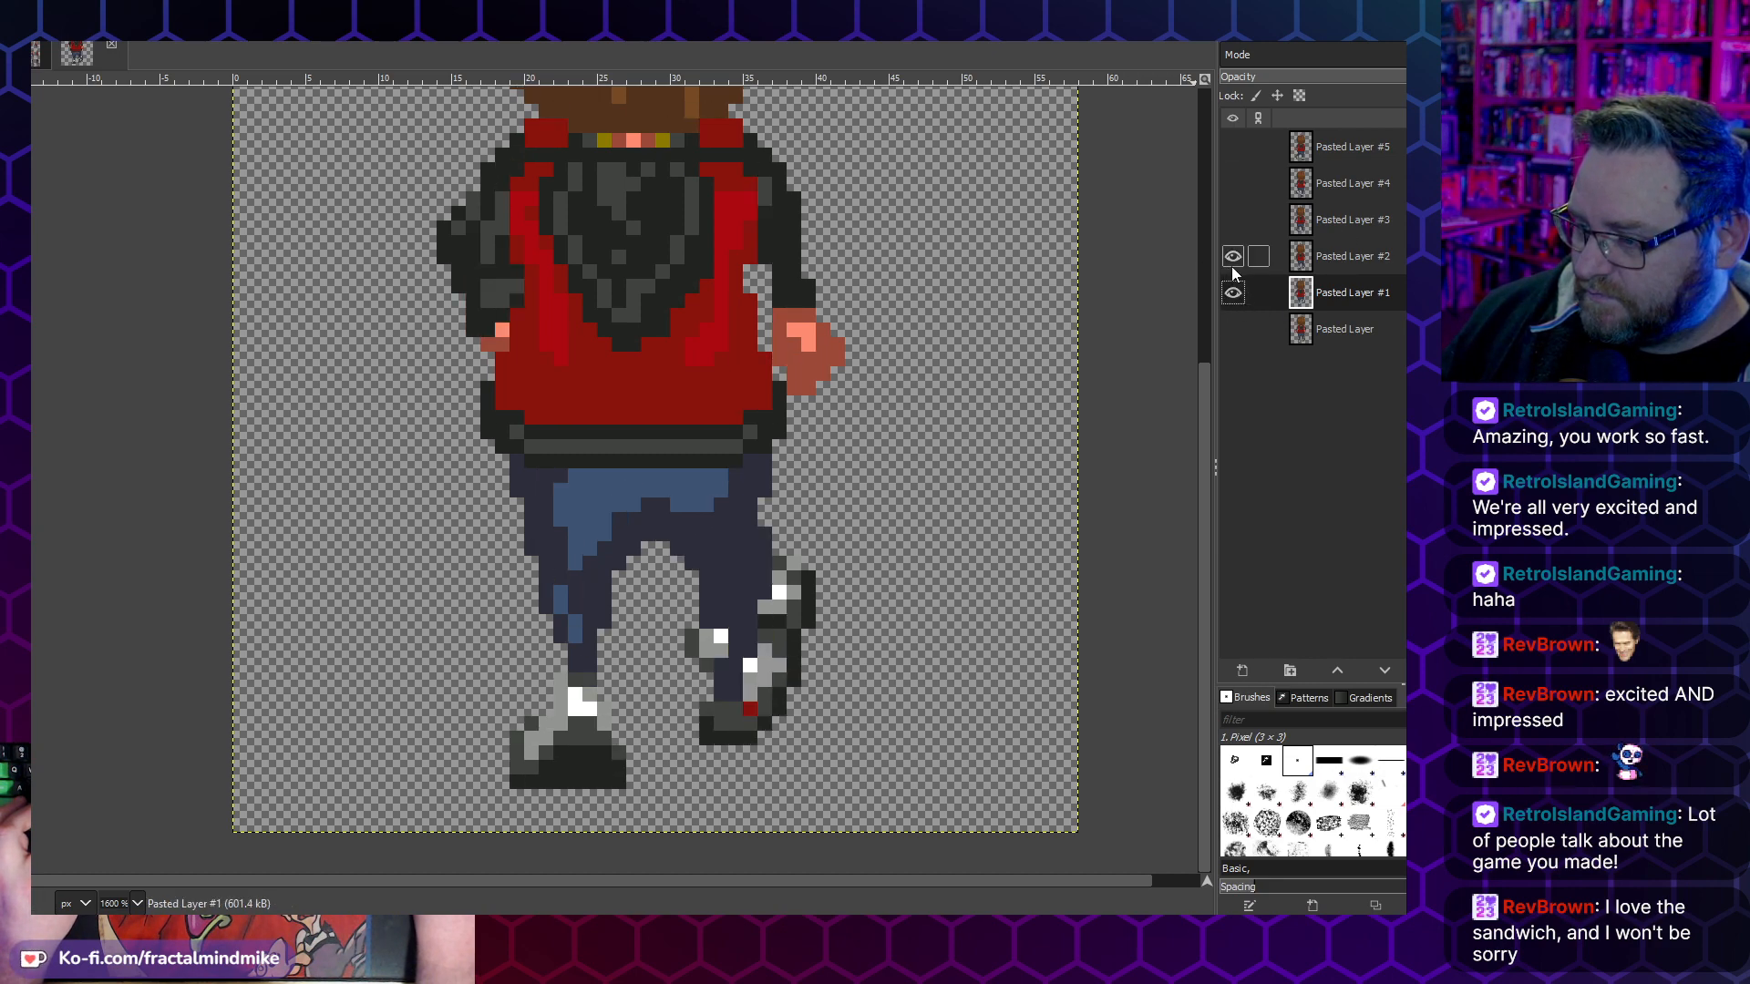
pyautogui.click(1232, 258)
pyautogui.click(1232, 258)
pyautogui.click(1232, 258)
pyautogui.click(1232, 258)
pyautogui.click(1233, 259)
pyautogui.click(1235, 261)
pyautogui.click(1233, 258)
pyautogui.click(1232, 258)
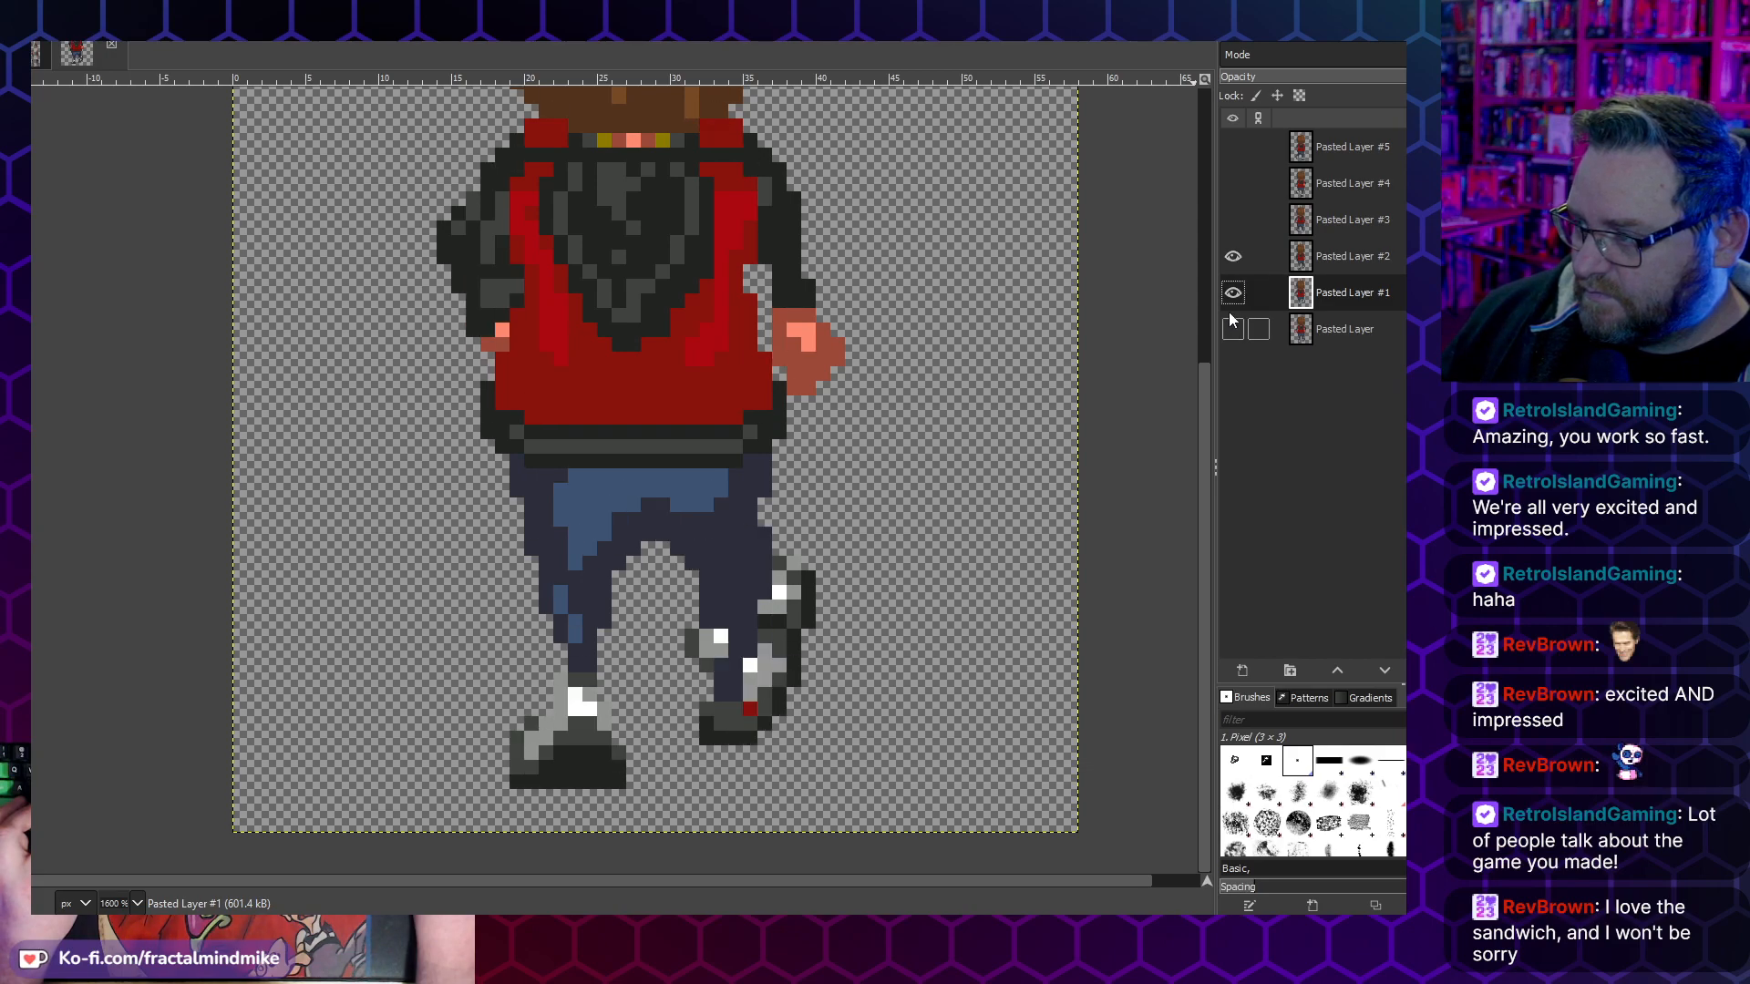
# - Hide Pasted Layer #1 and shift the left-hand foot on Pasted Layer #2 one pixel to the left
pyautogui.click(1232, 291)
pyautogui.moveTo(656, 806); pyautogui.dragTo(481, 645)
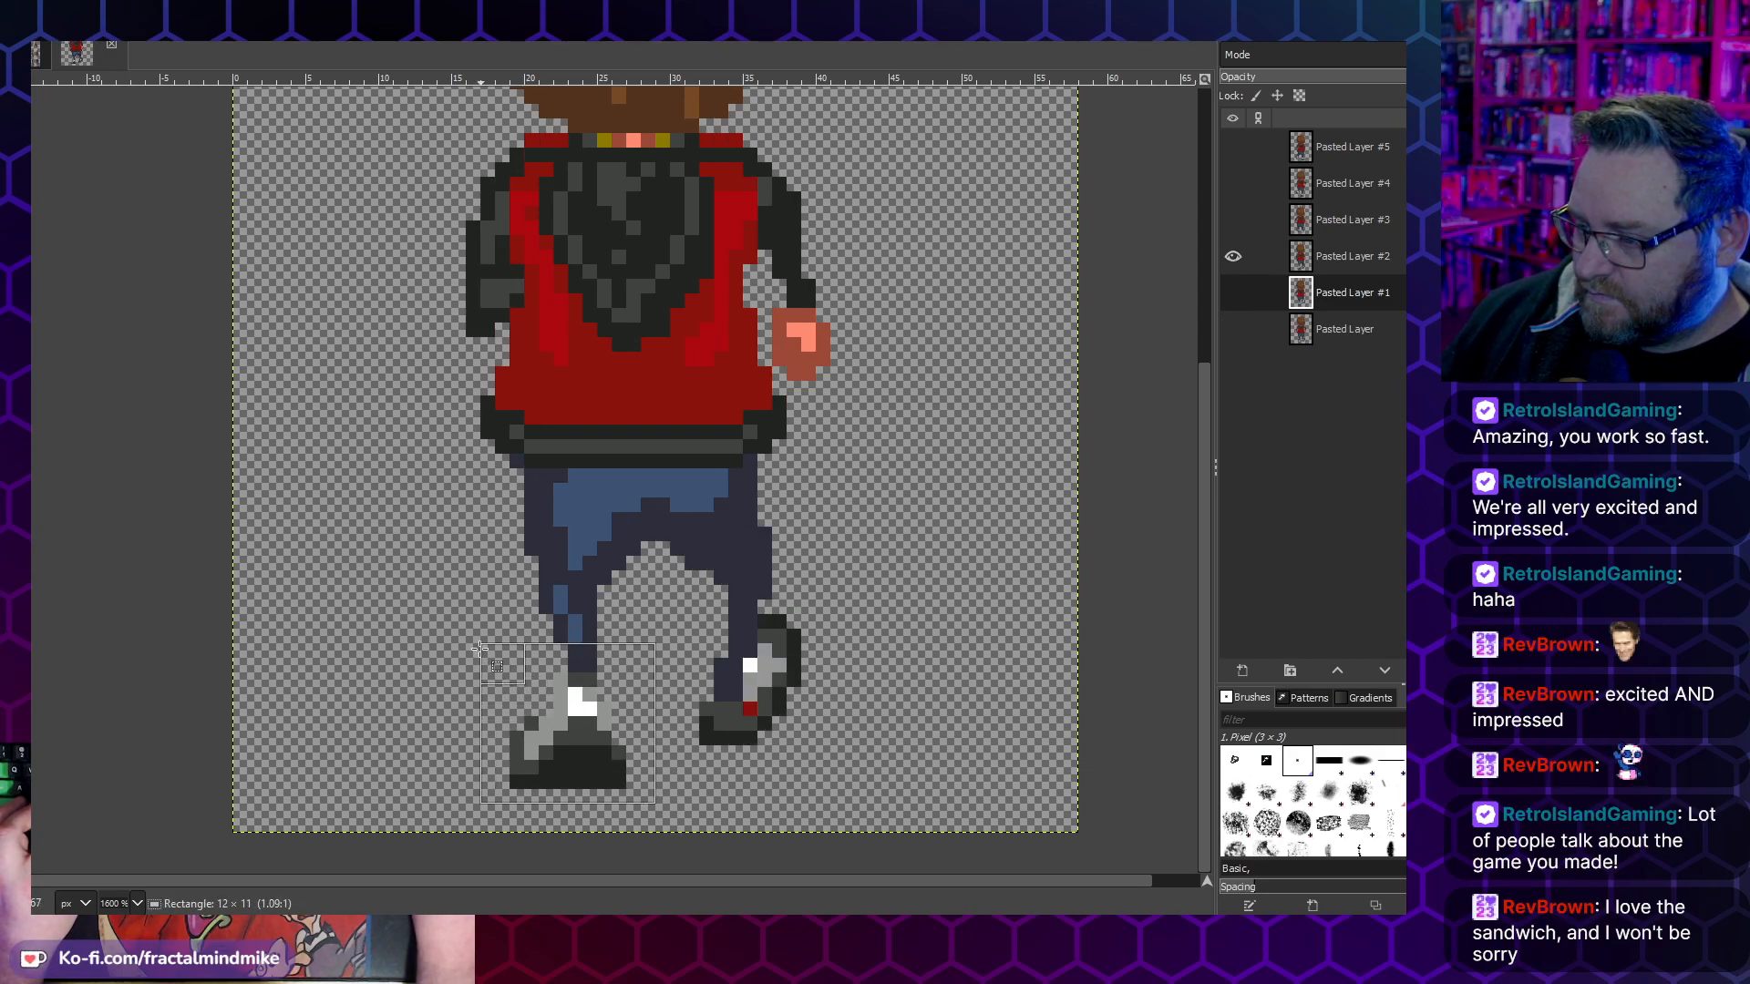
pyautogui.hotkey('ctrl', 'x')
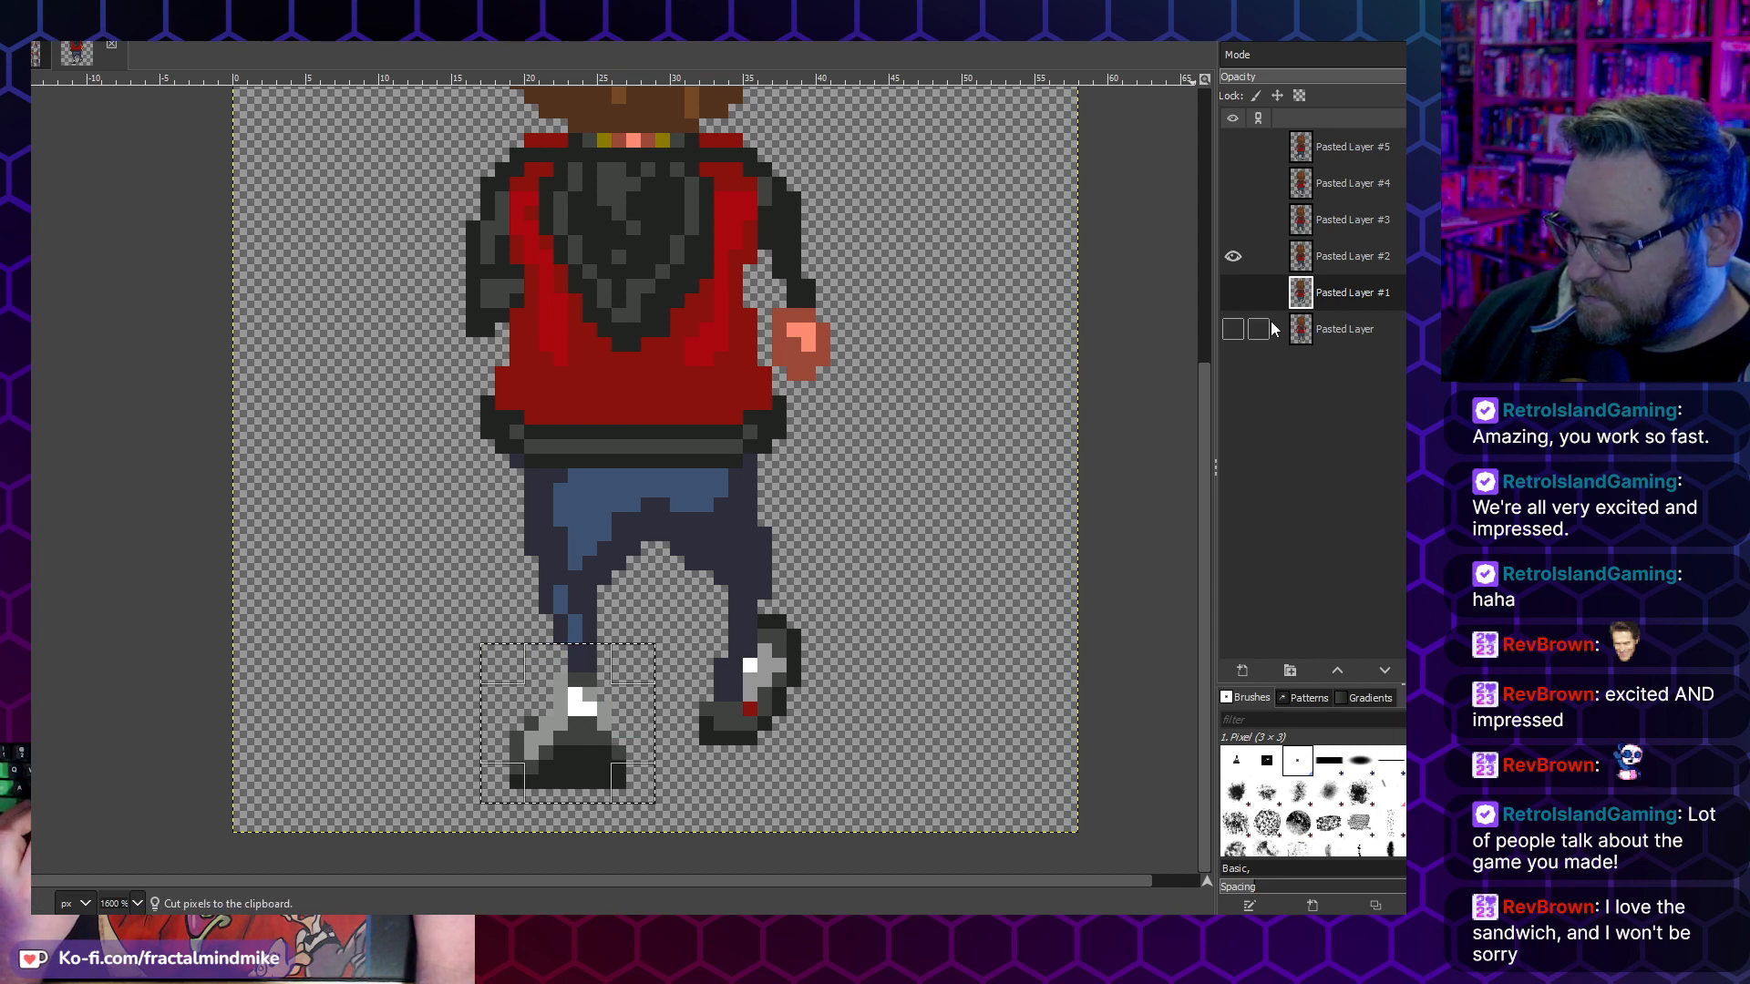
pyautogui.click(1340, 258)
pyautogui.hotkey('ctrl', 'x')
pyautogui.hotkey('ctrl', 'v')
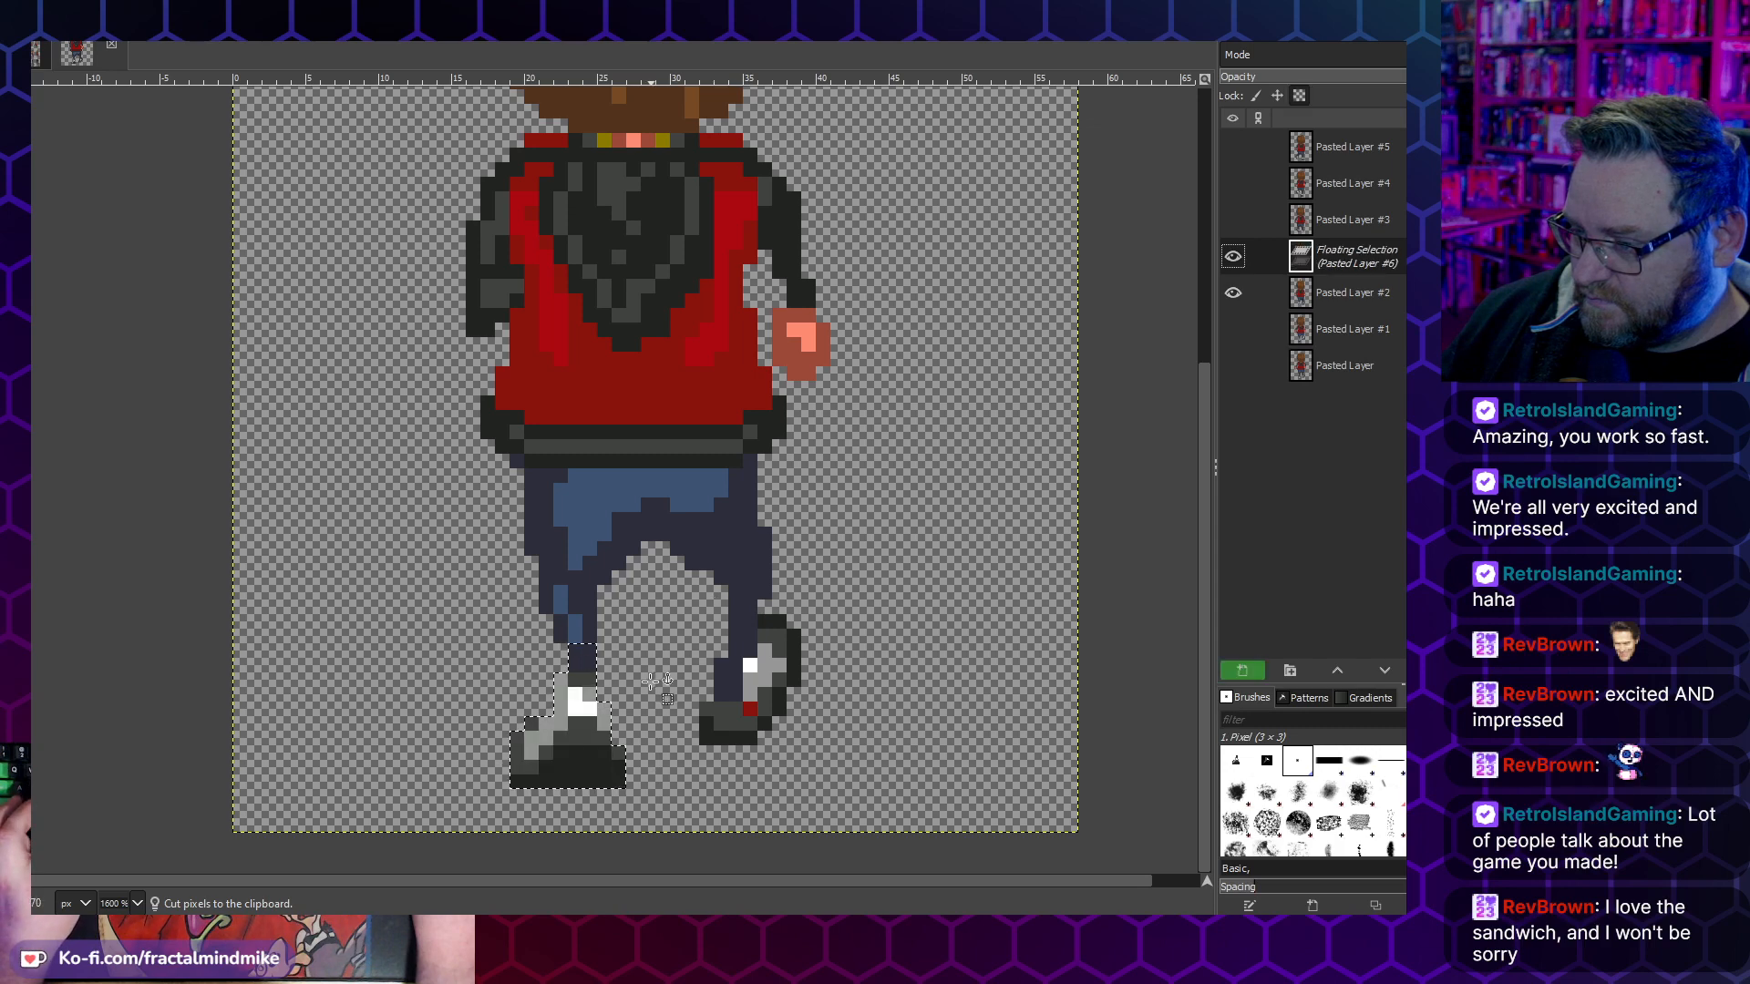
pyautogui.moveTo(596, 696)
pyautogui.mouseDown()
pyautogui.moveTo(567, 680)
pyautogui.moveTo(581, 694)
pyautogui.mouseUp()
pyautogui.hotkey('ctrl', 'h')
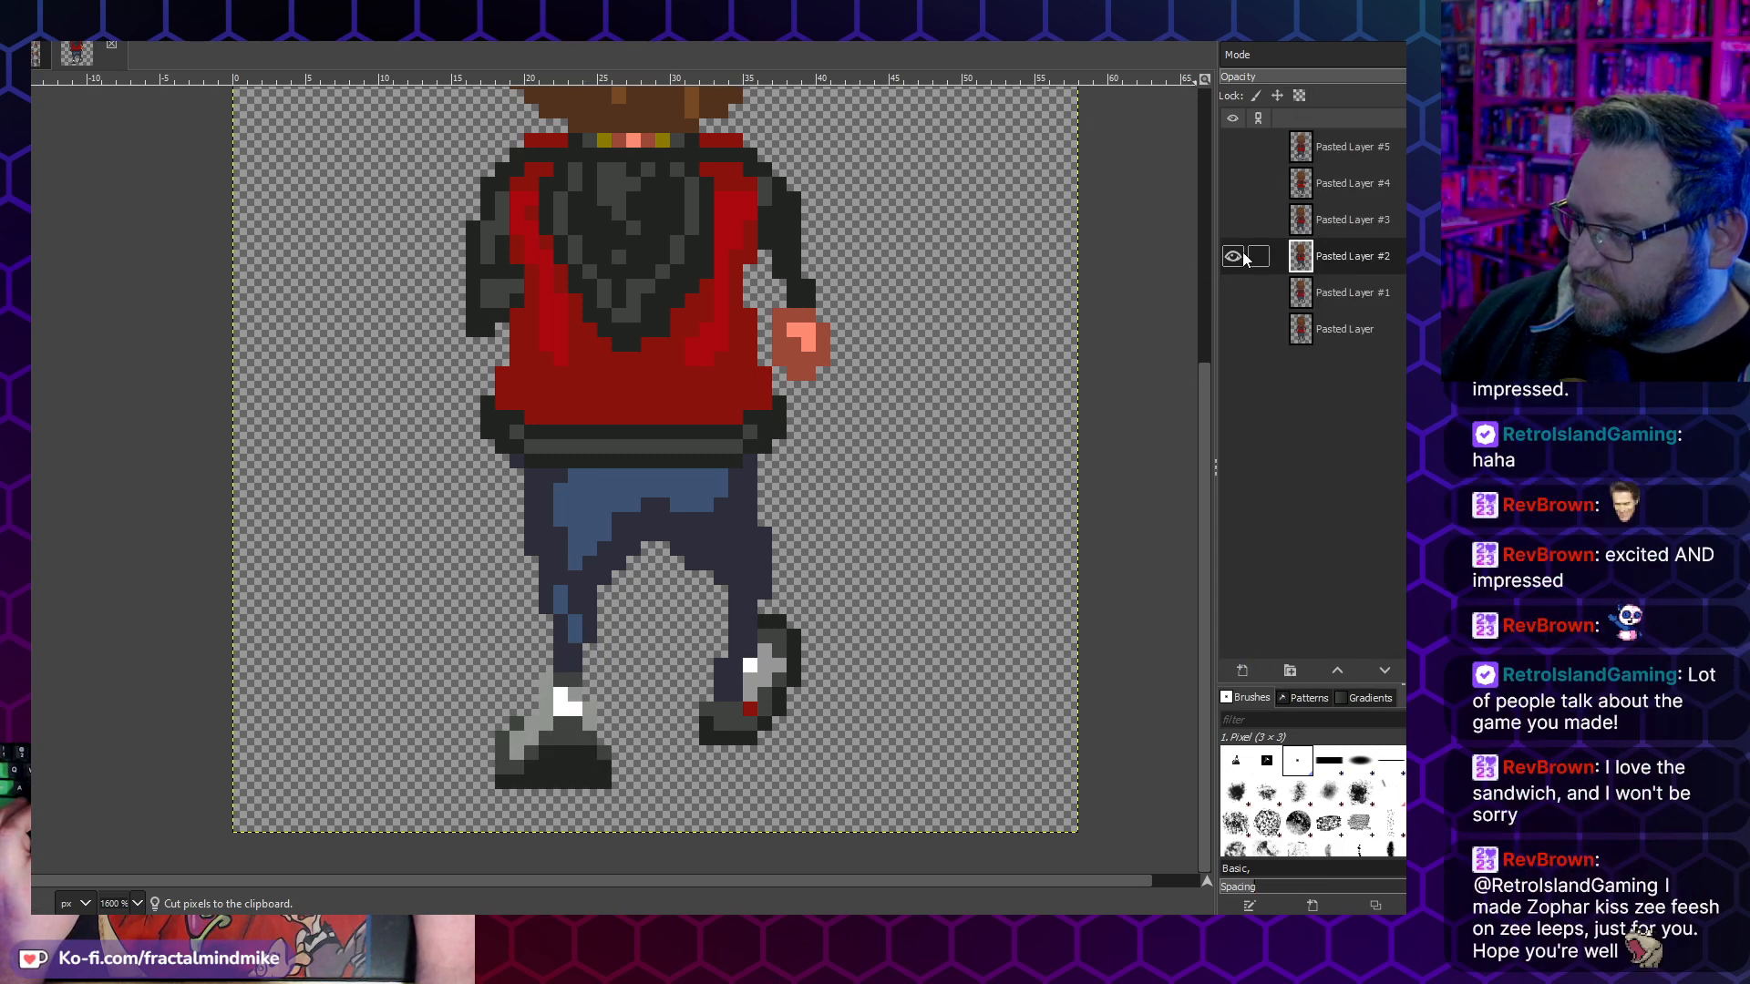
# - Toggle Pasted Layers #1, #2 and #3 to compare the foot placement between the neighbouring frames
pyautogui.moveTo(1232, 257); pyautogui.dragTo(1232, 292)
pyautogui.click(1236, 262)
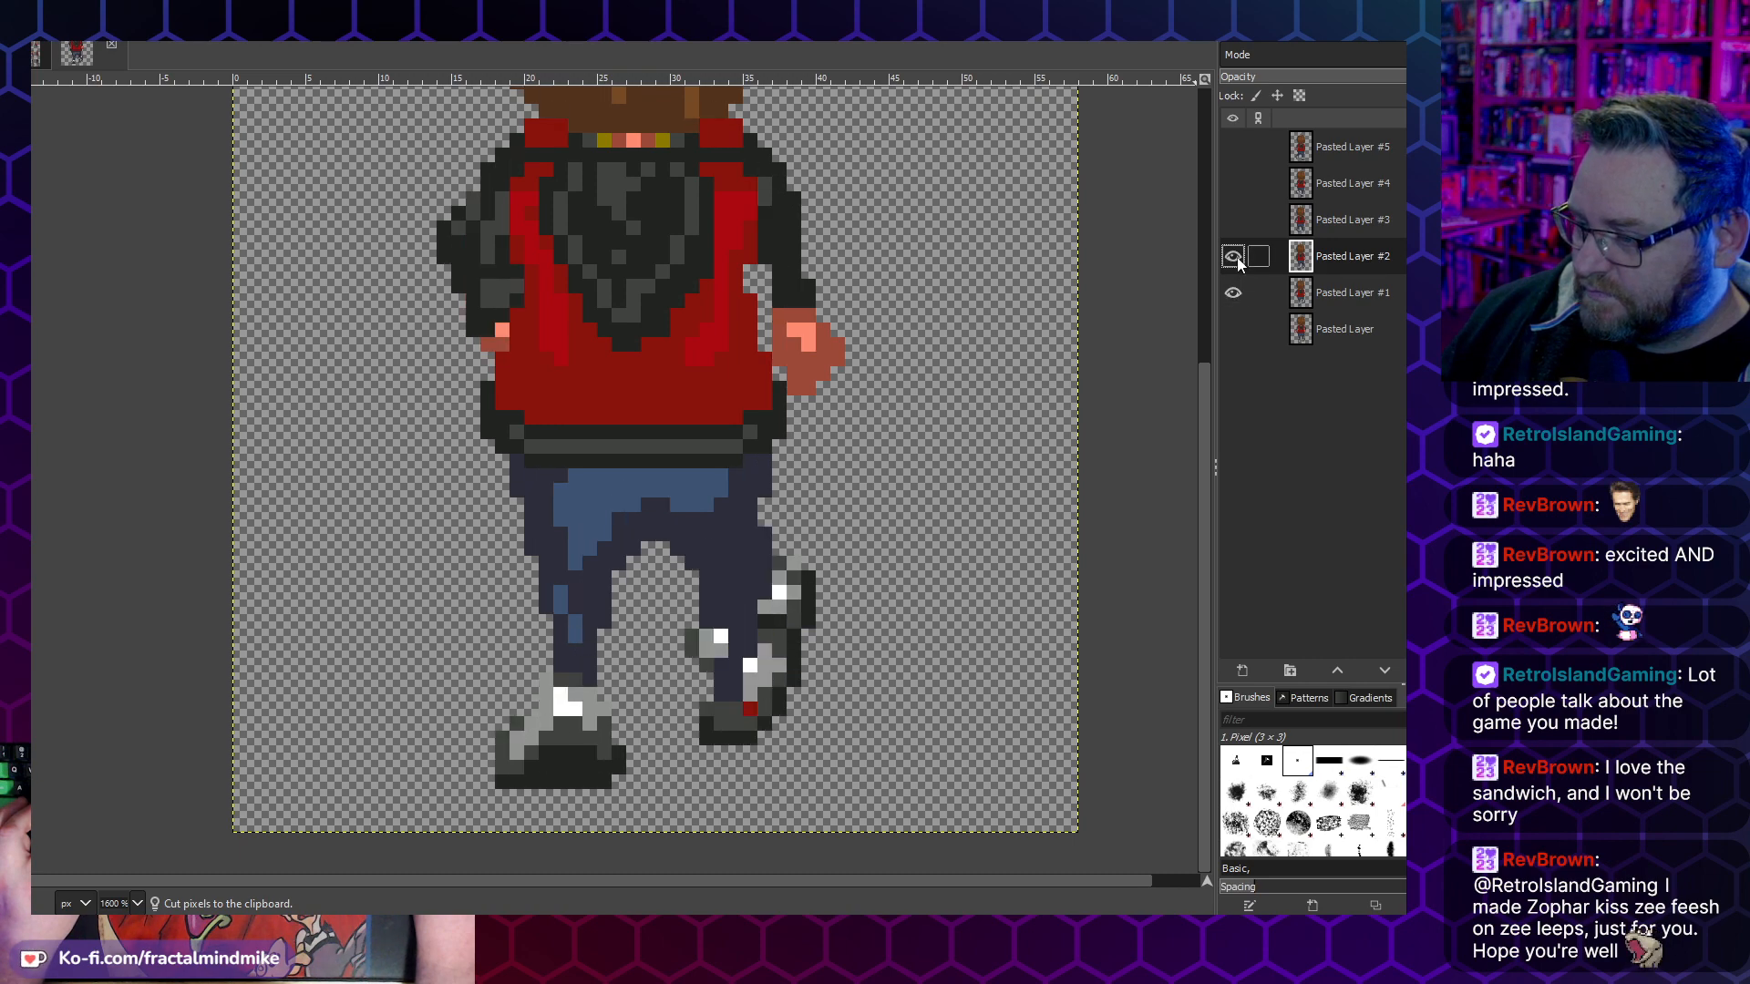
pyautogui.click(1233, 222)
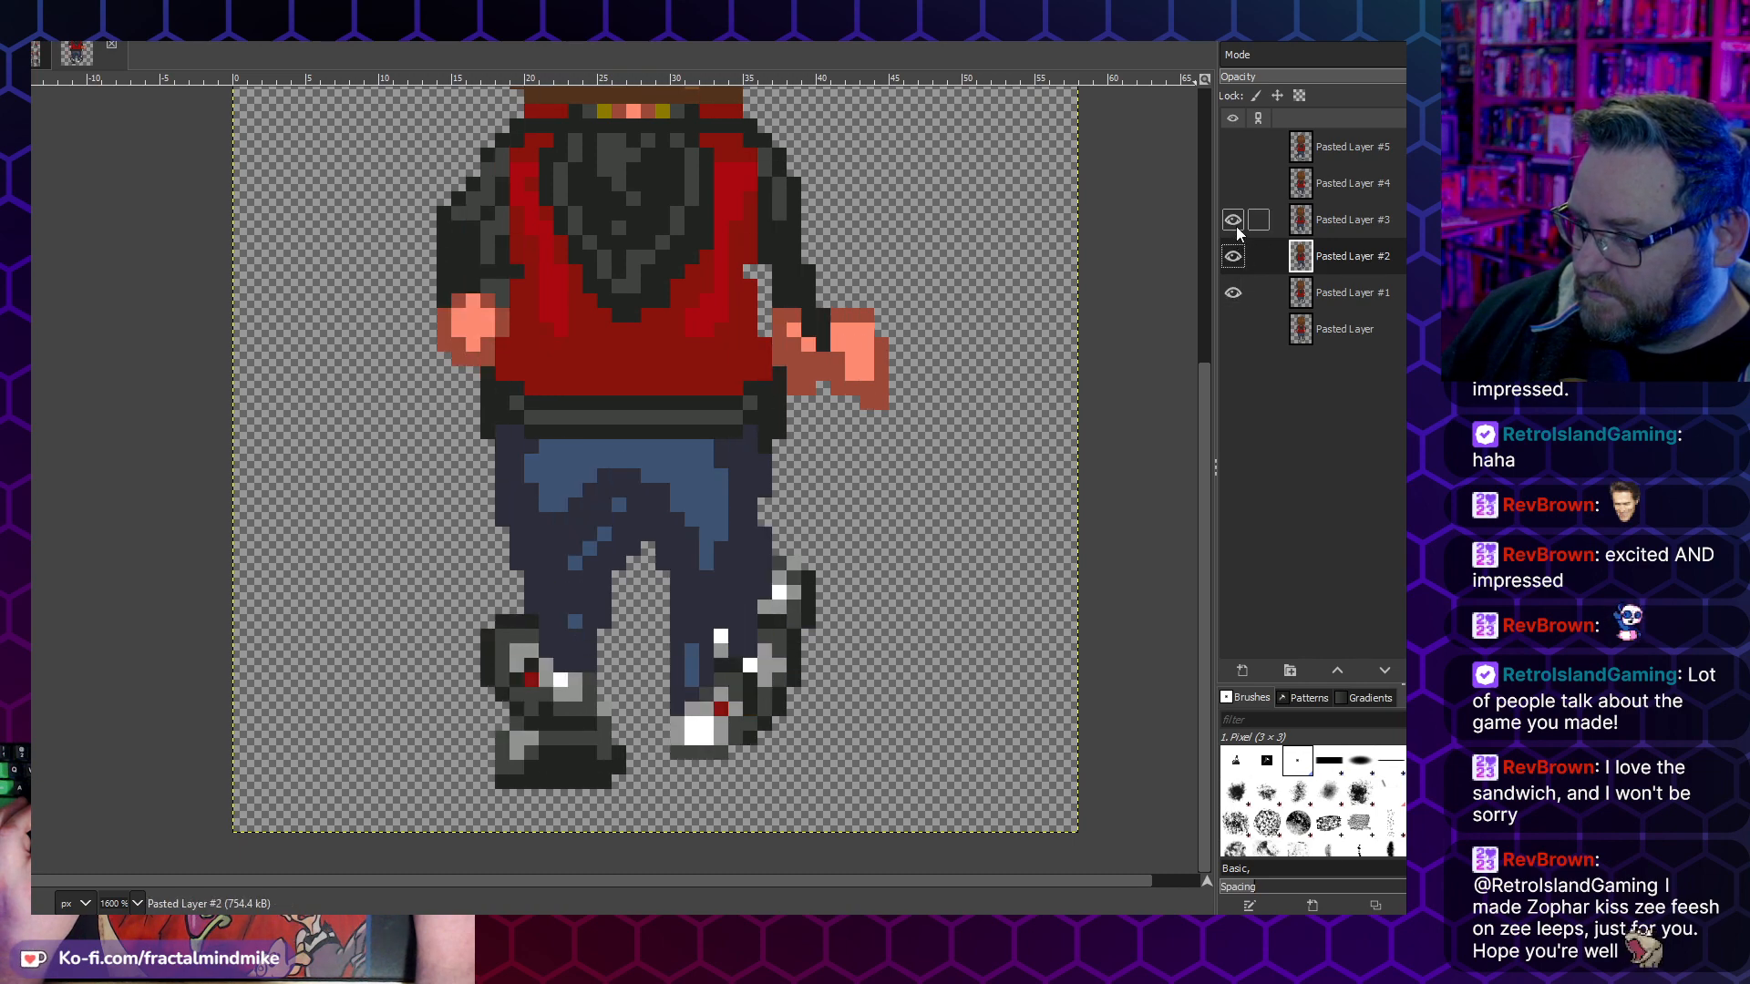
pyautogui.click(1233, 221)
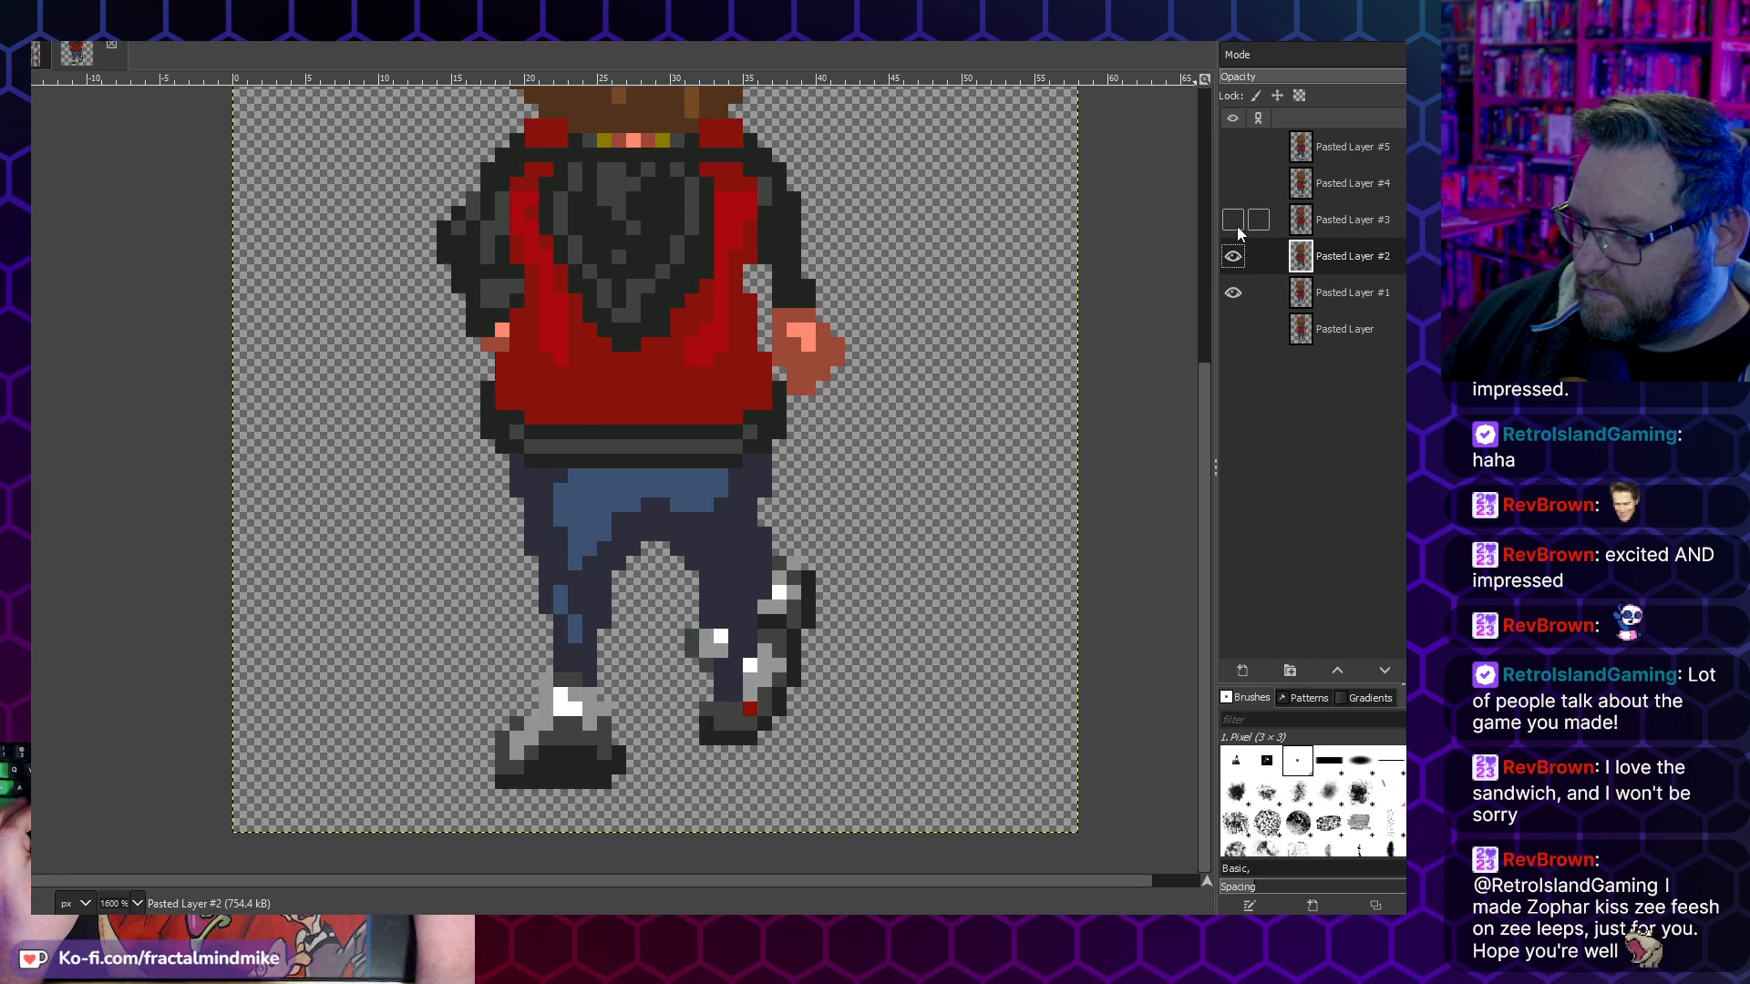
pyautogui.click(1232, 256)
pyautogui.click(1233, 293)
pyautogui.click(1233, 292)
pyautogui.click(1233, 256)
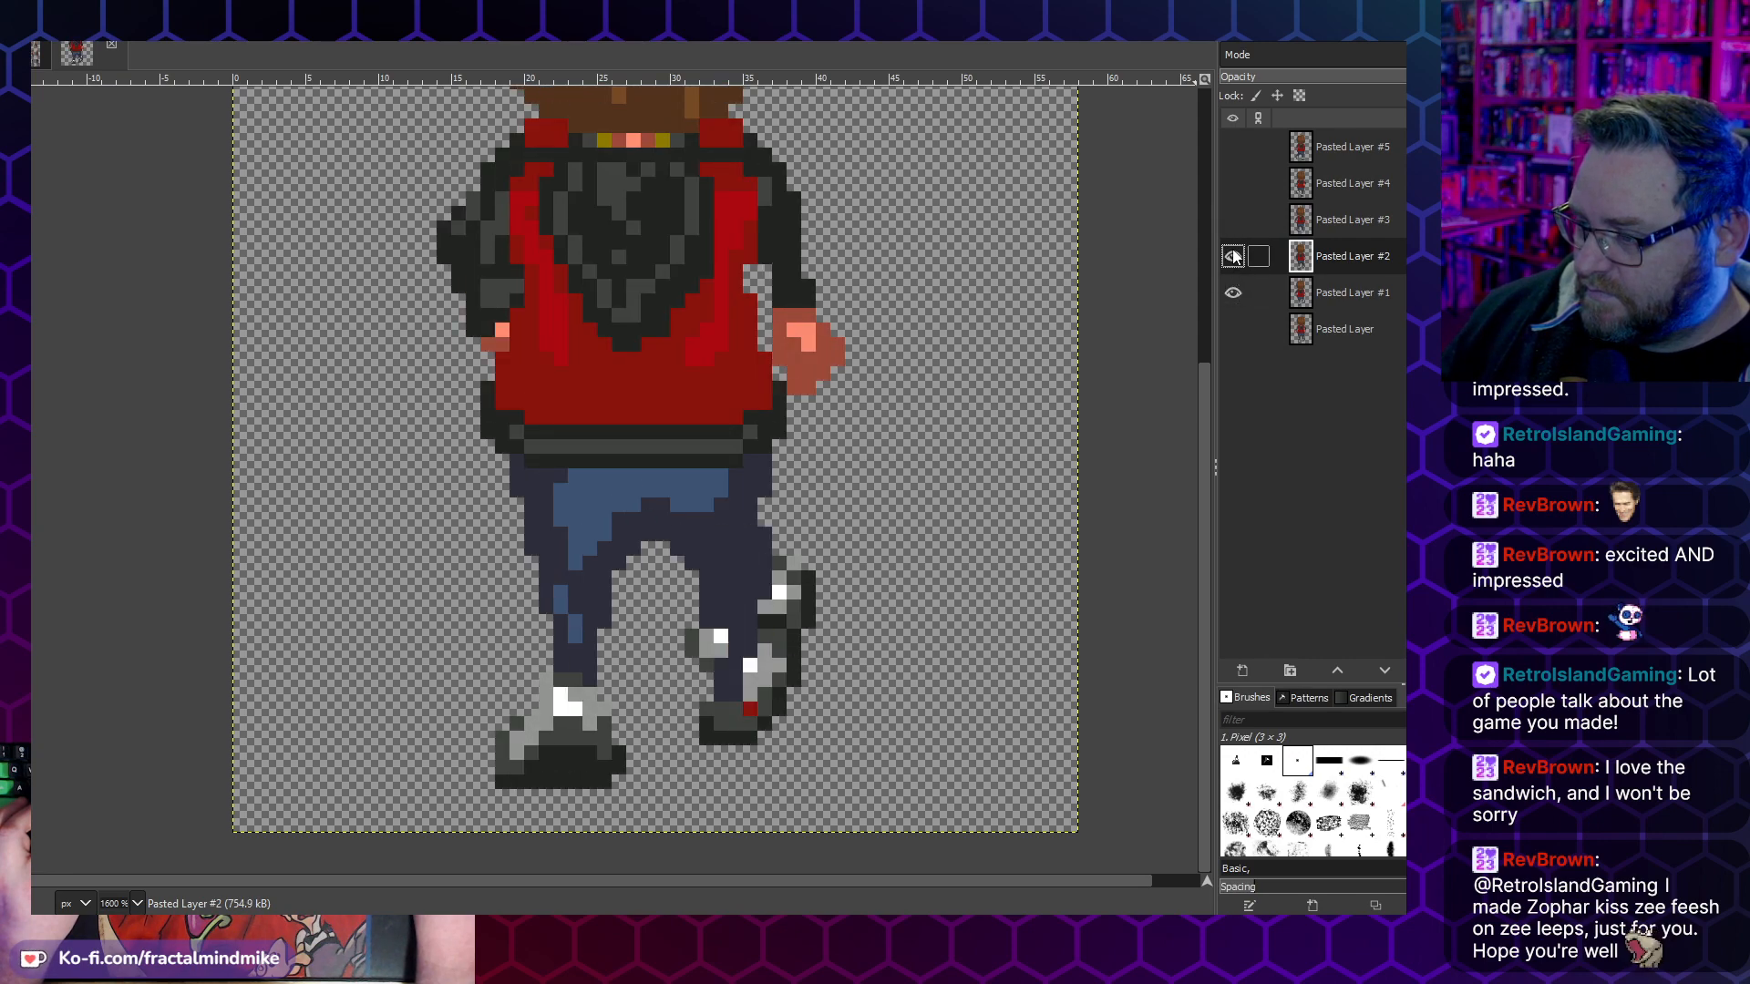
# - Hide Pasted Layer #1 and shift the raised right-hand foot on Pasted Layer #2 one pixel to the left
pyautogui.click(1239, 296)
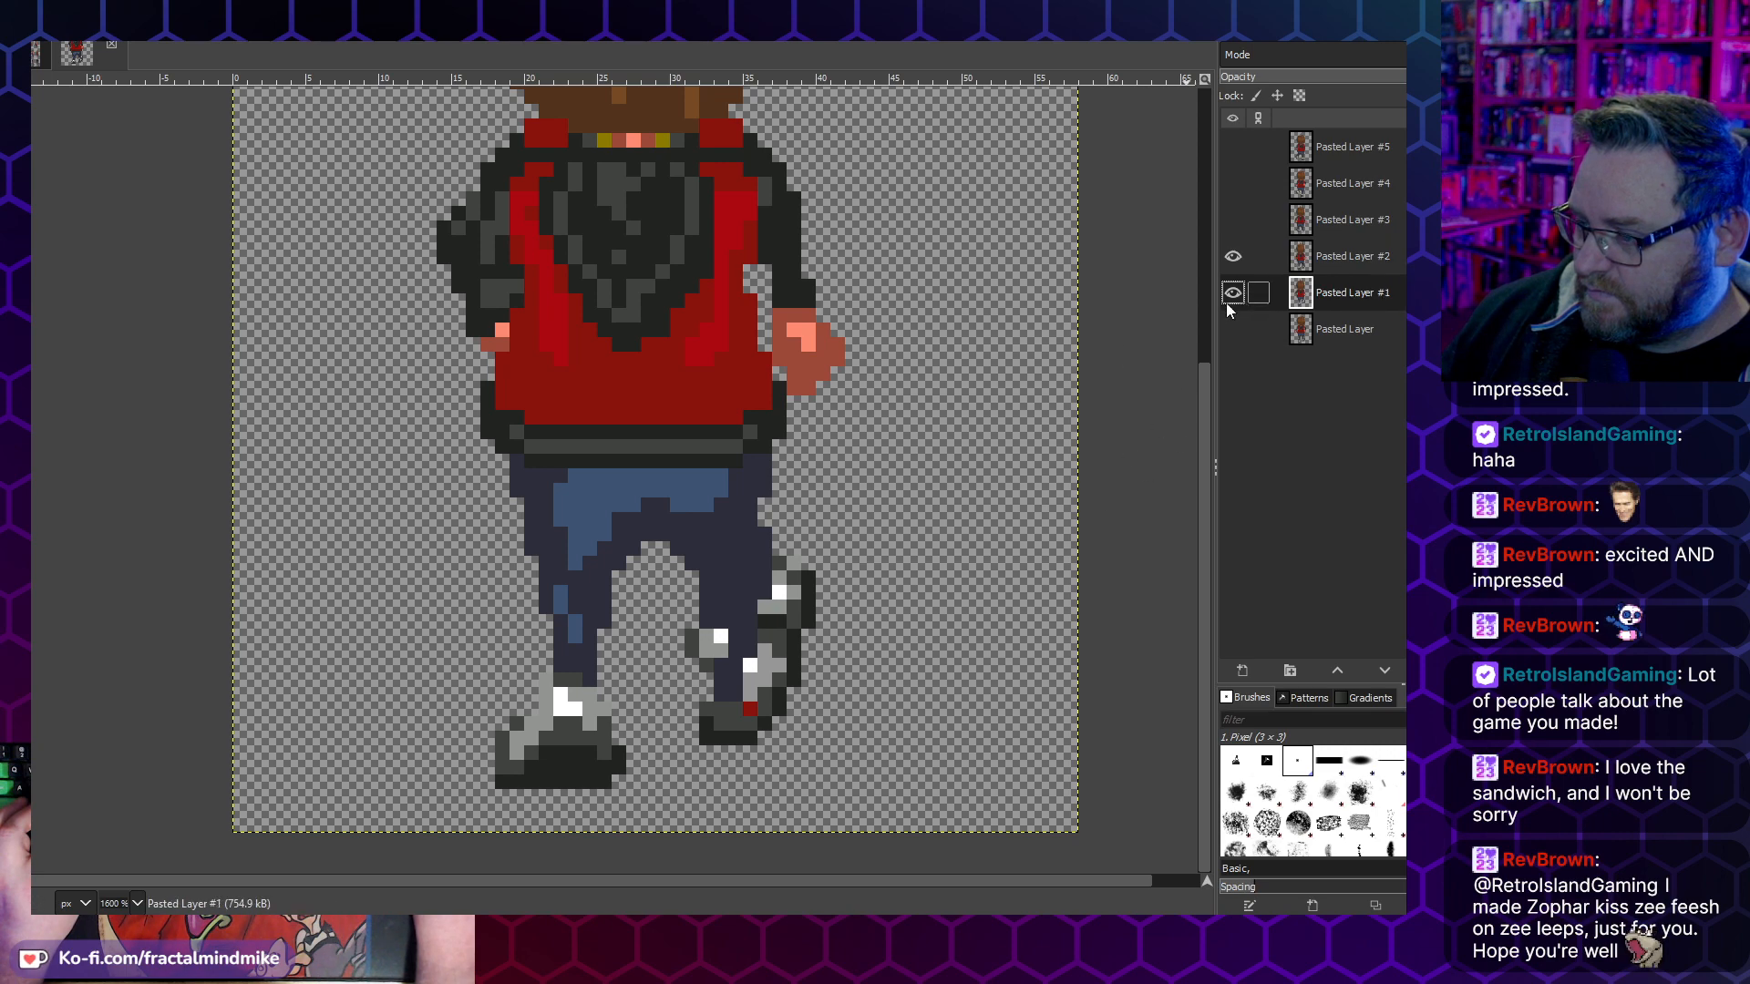
pyautogui.click(1233, 293)
pyautogui.moveTo(873, 774); pyautogui.dragTo(685, 629)
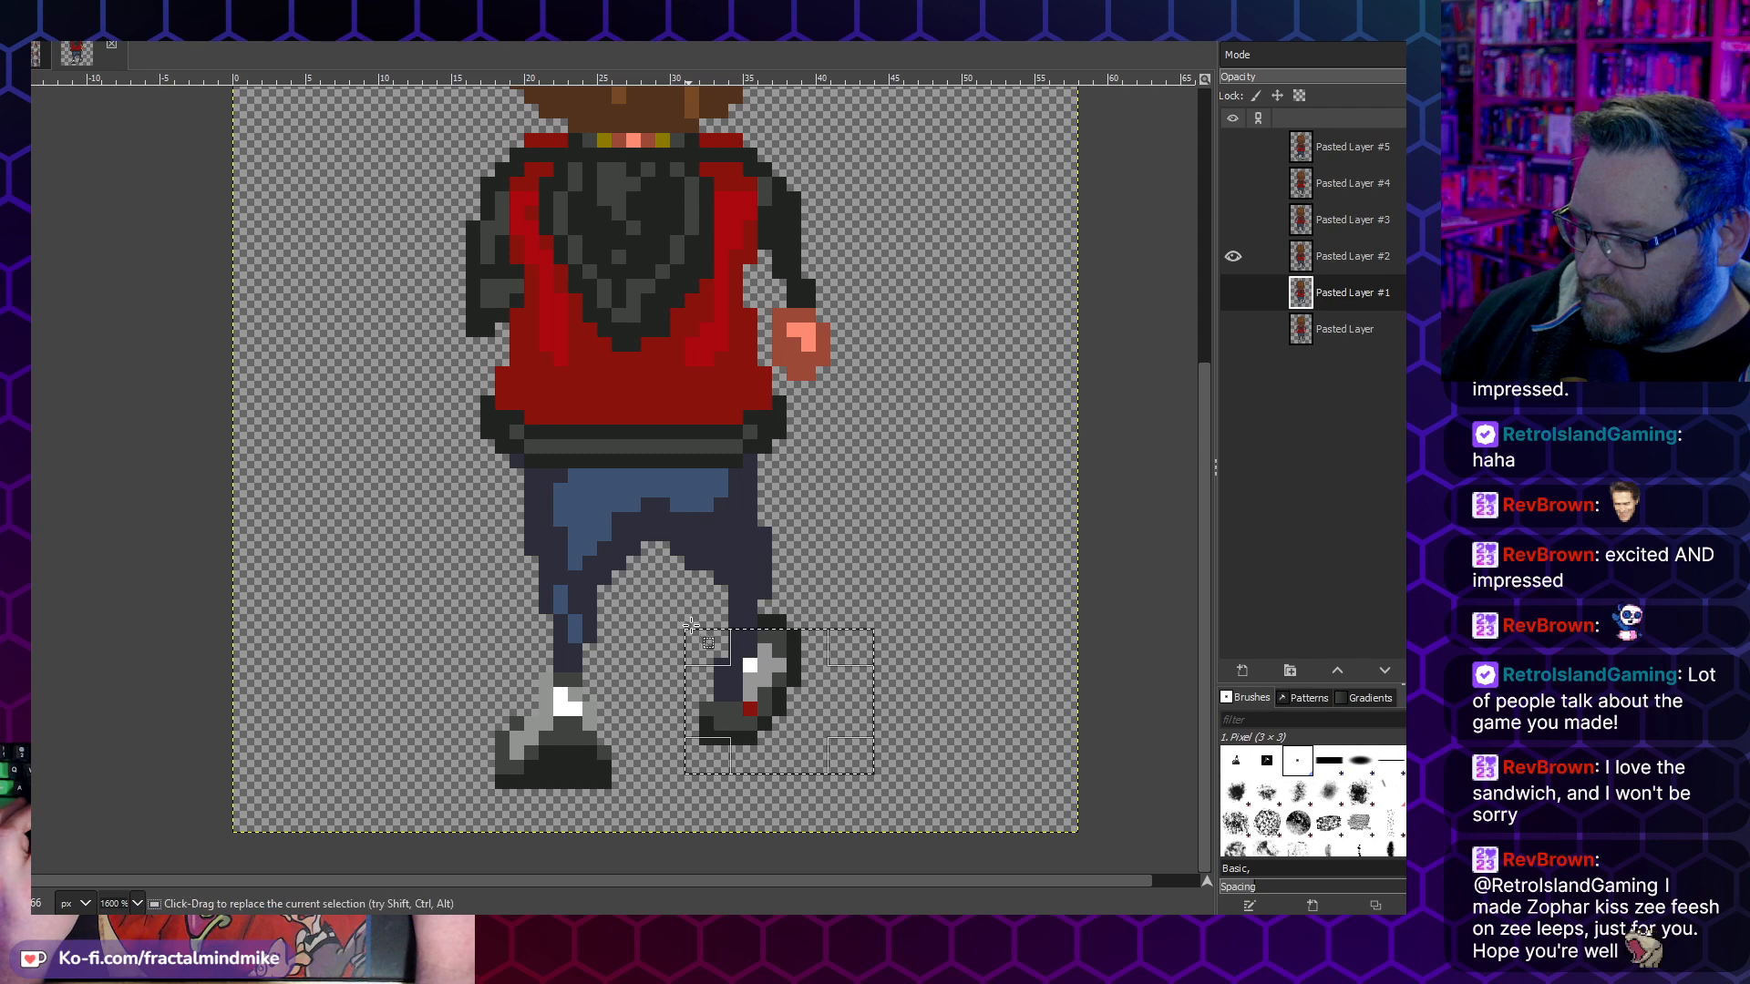
pyautogui.hotkey('ctrl', 'x')
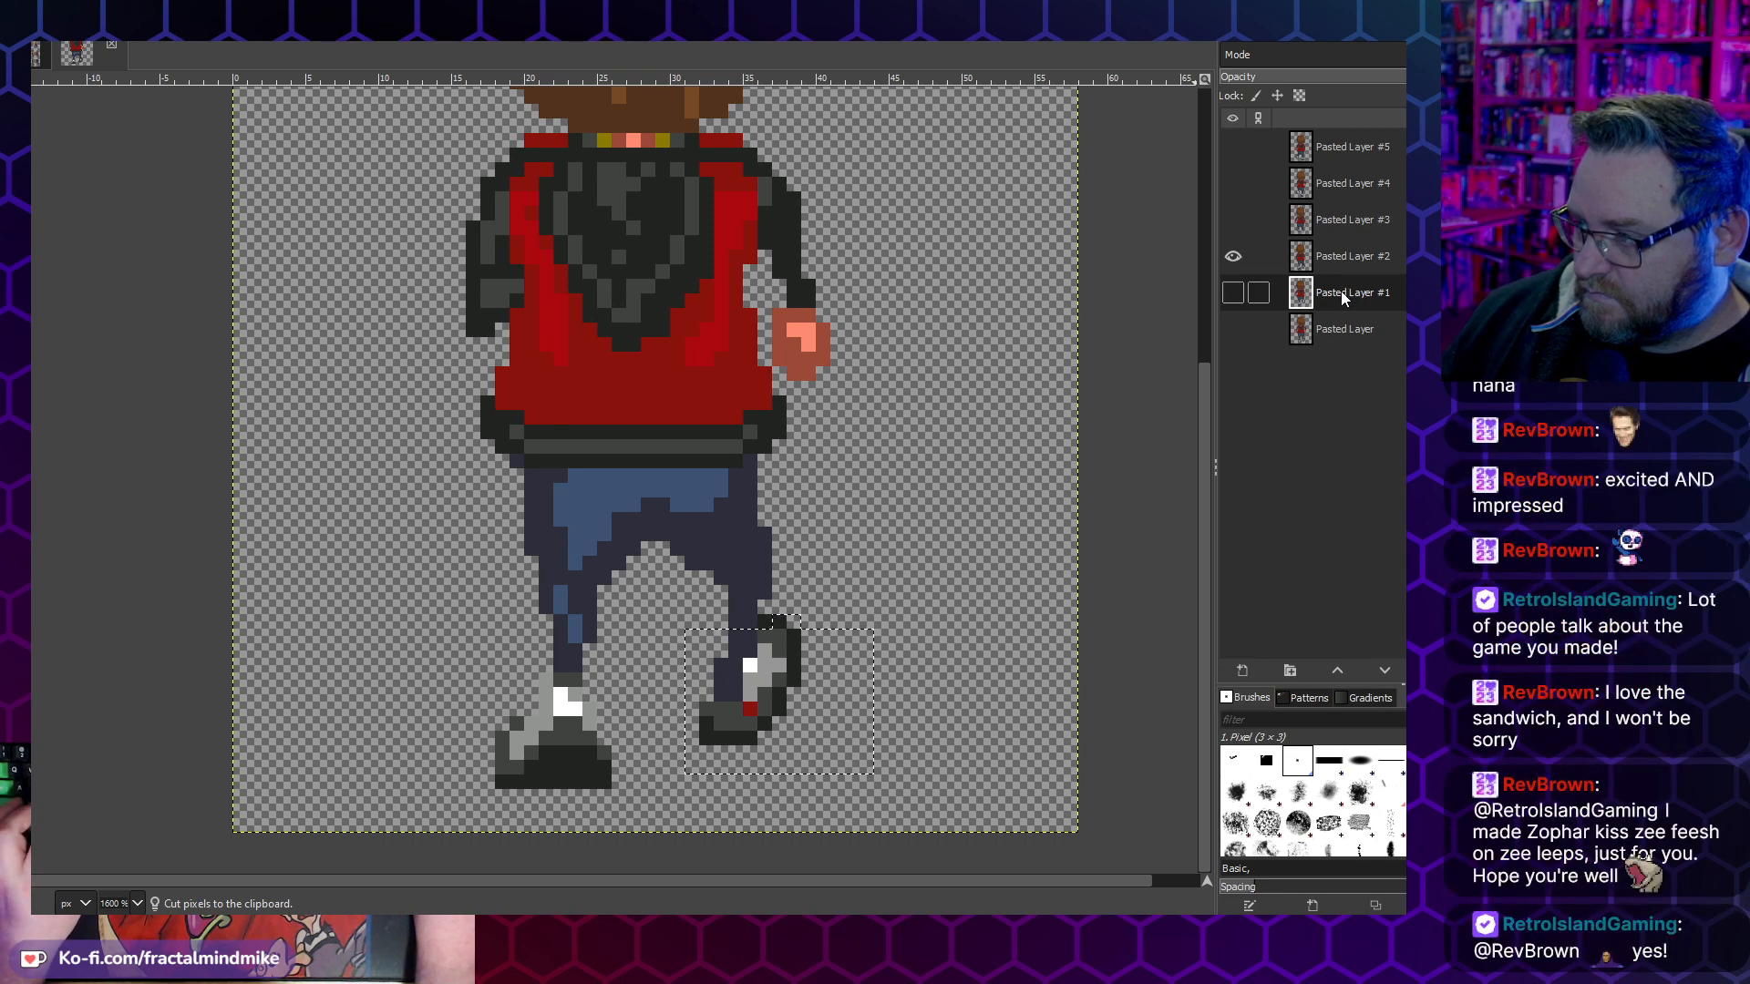
pyautogui.hotkey('ctrl', 'v')
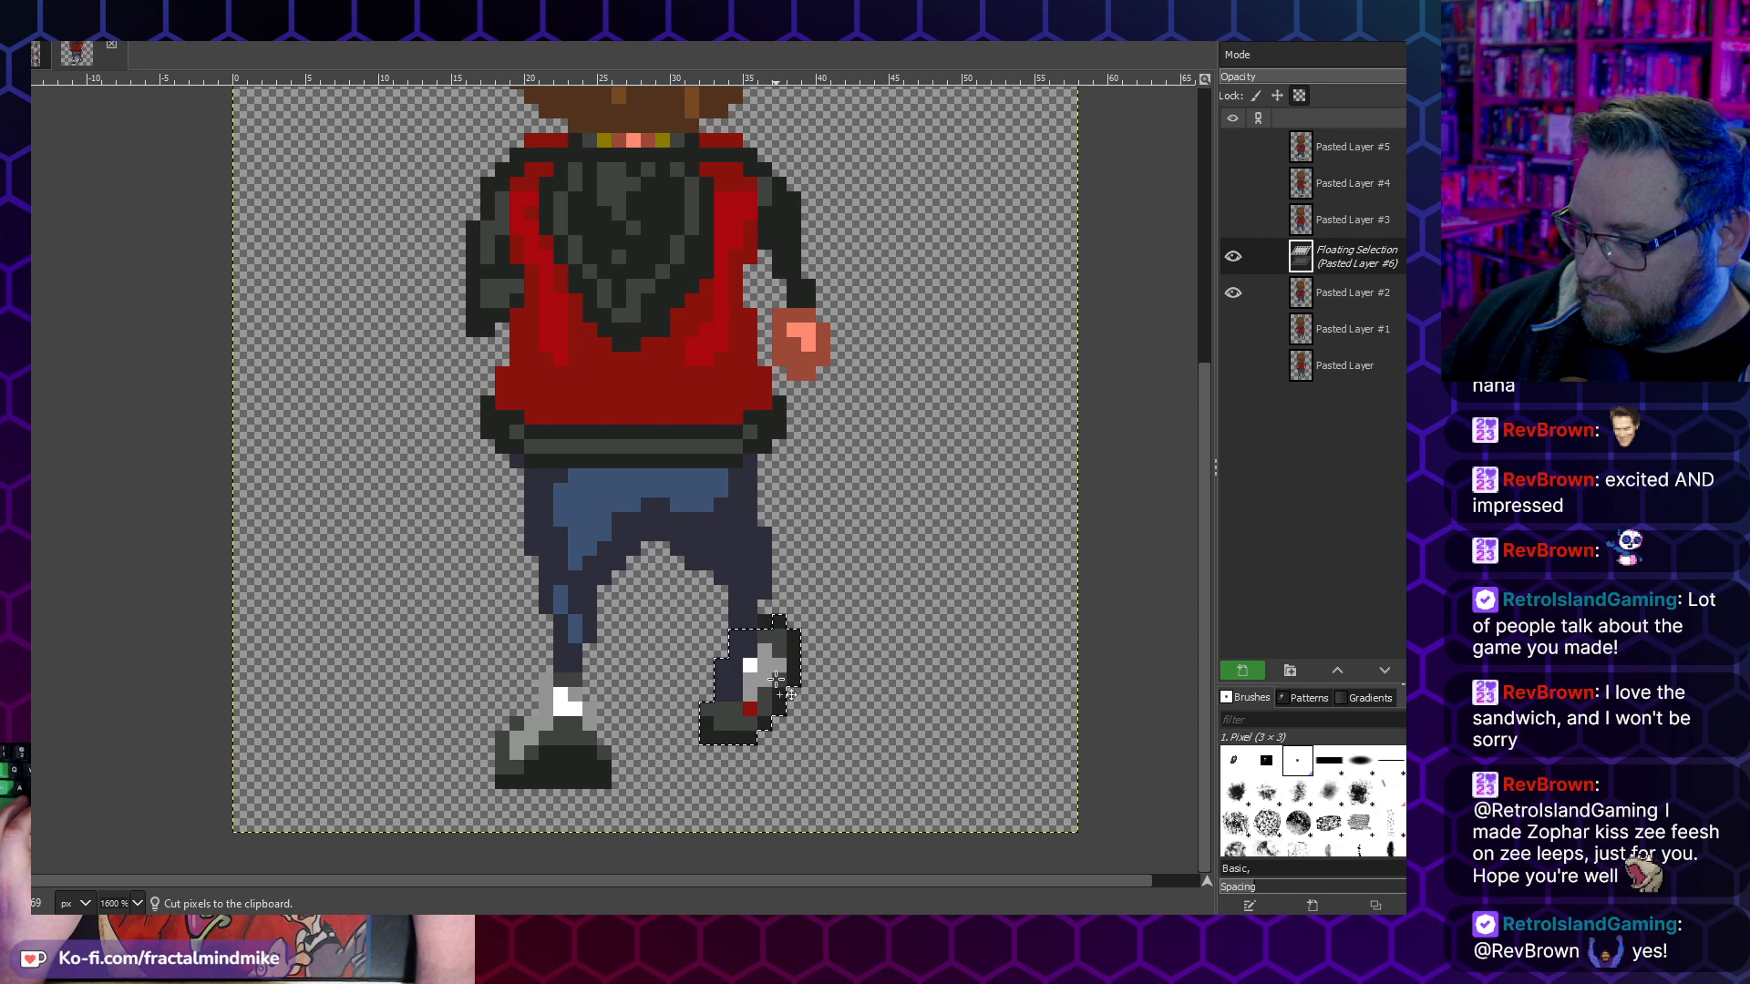
pyautogui.moveTo(789, 671); pyautogui.dragTo(768, 680)
pyautogui.click(846, 719)
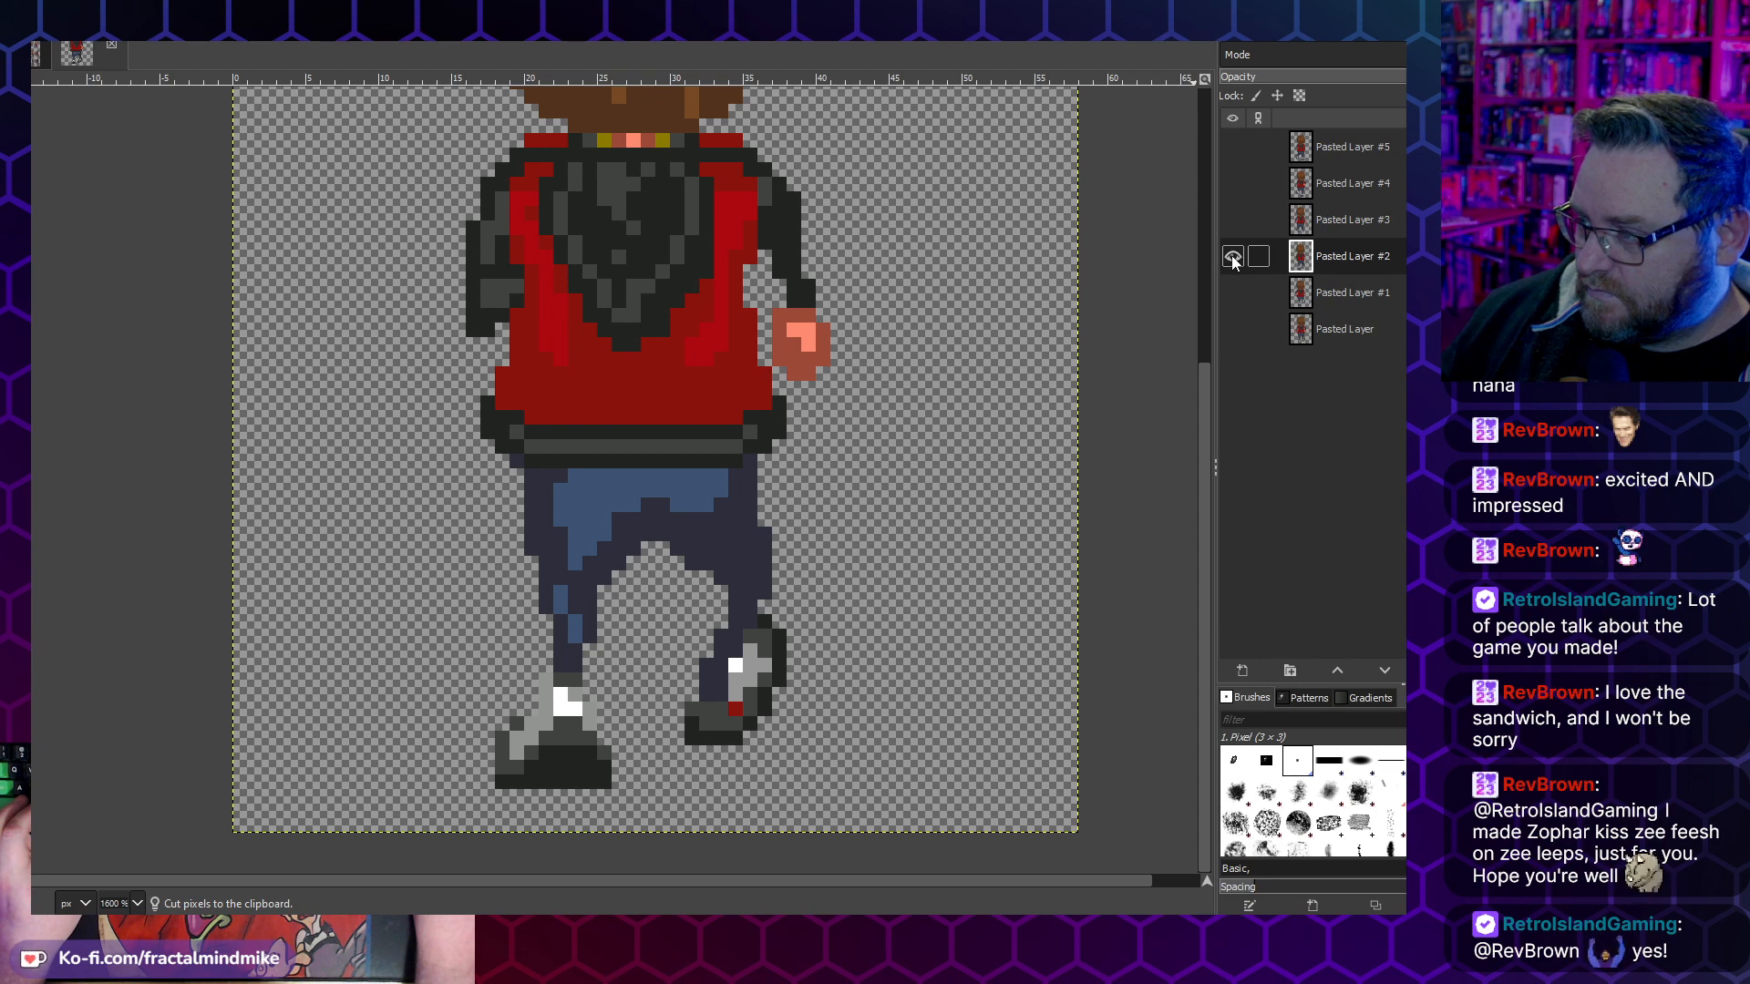
# - Toggle Pasted Layer #3 and the bottom Pasted Layer against Pasted Layer #2 to compare foot placement, then hide #2 and select the bottom layer
pyautogui.click(1234, 221)
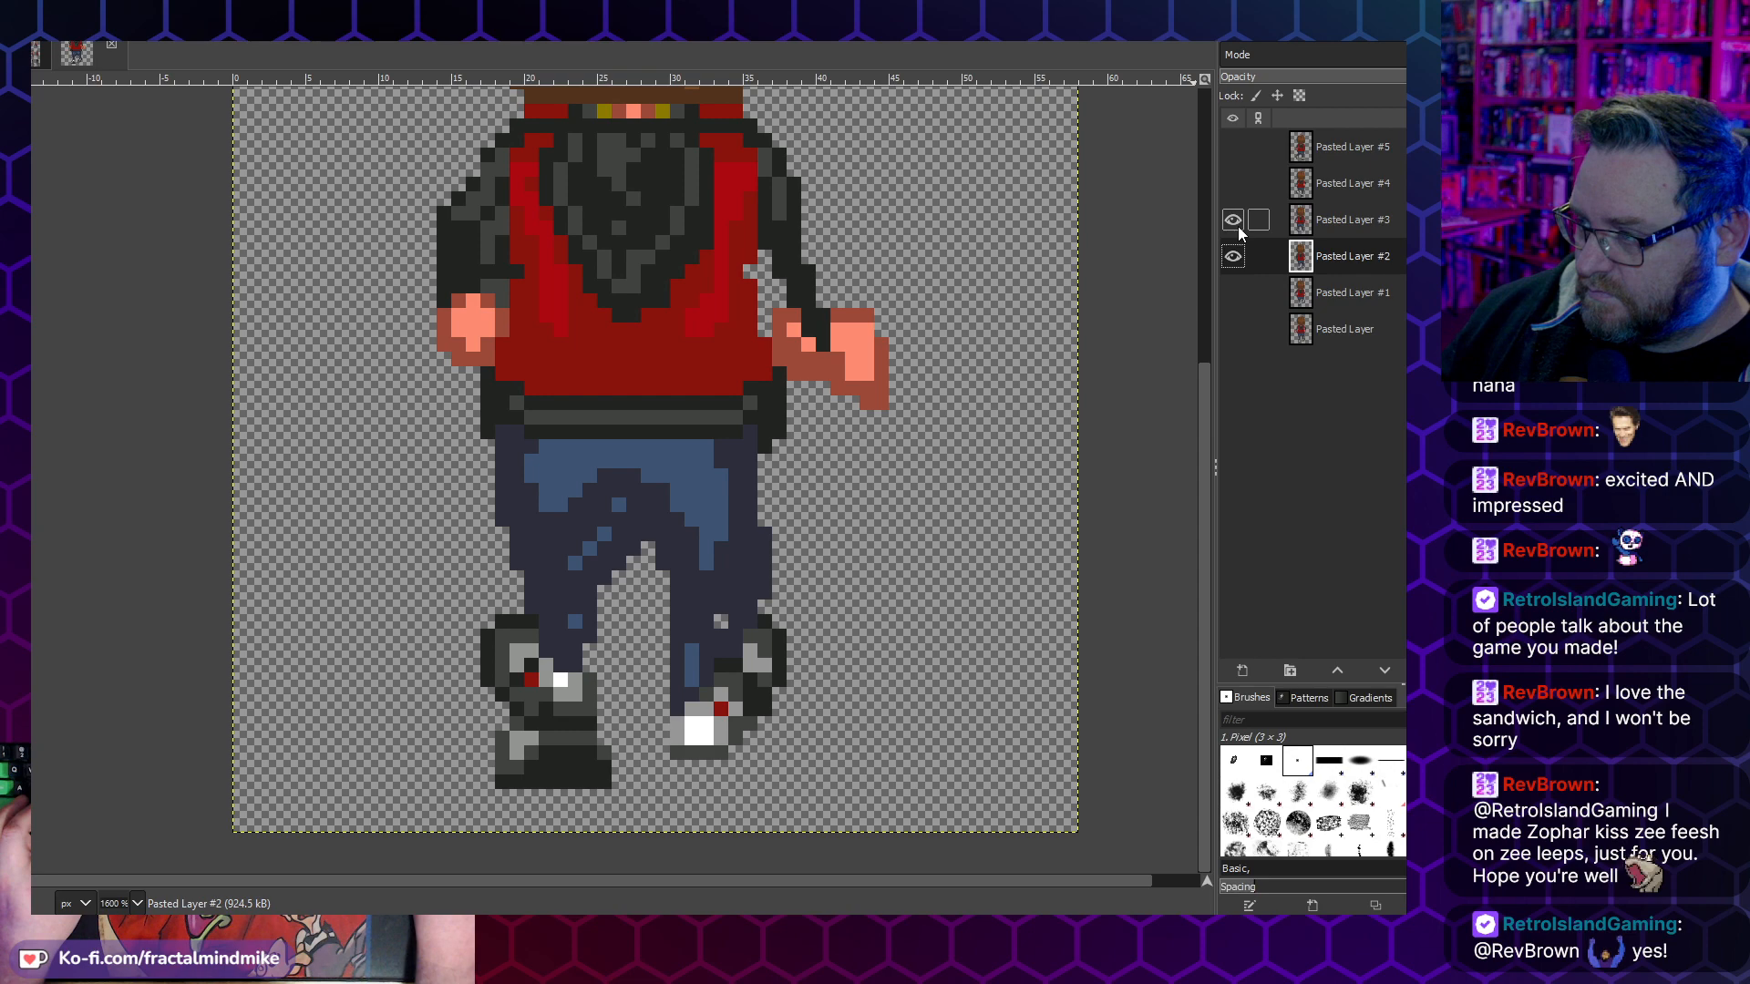
pyautogui.click(1236, 224)
pyautogui.click(1225, 344)
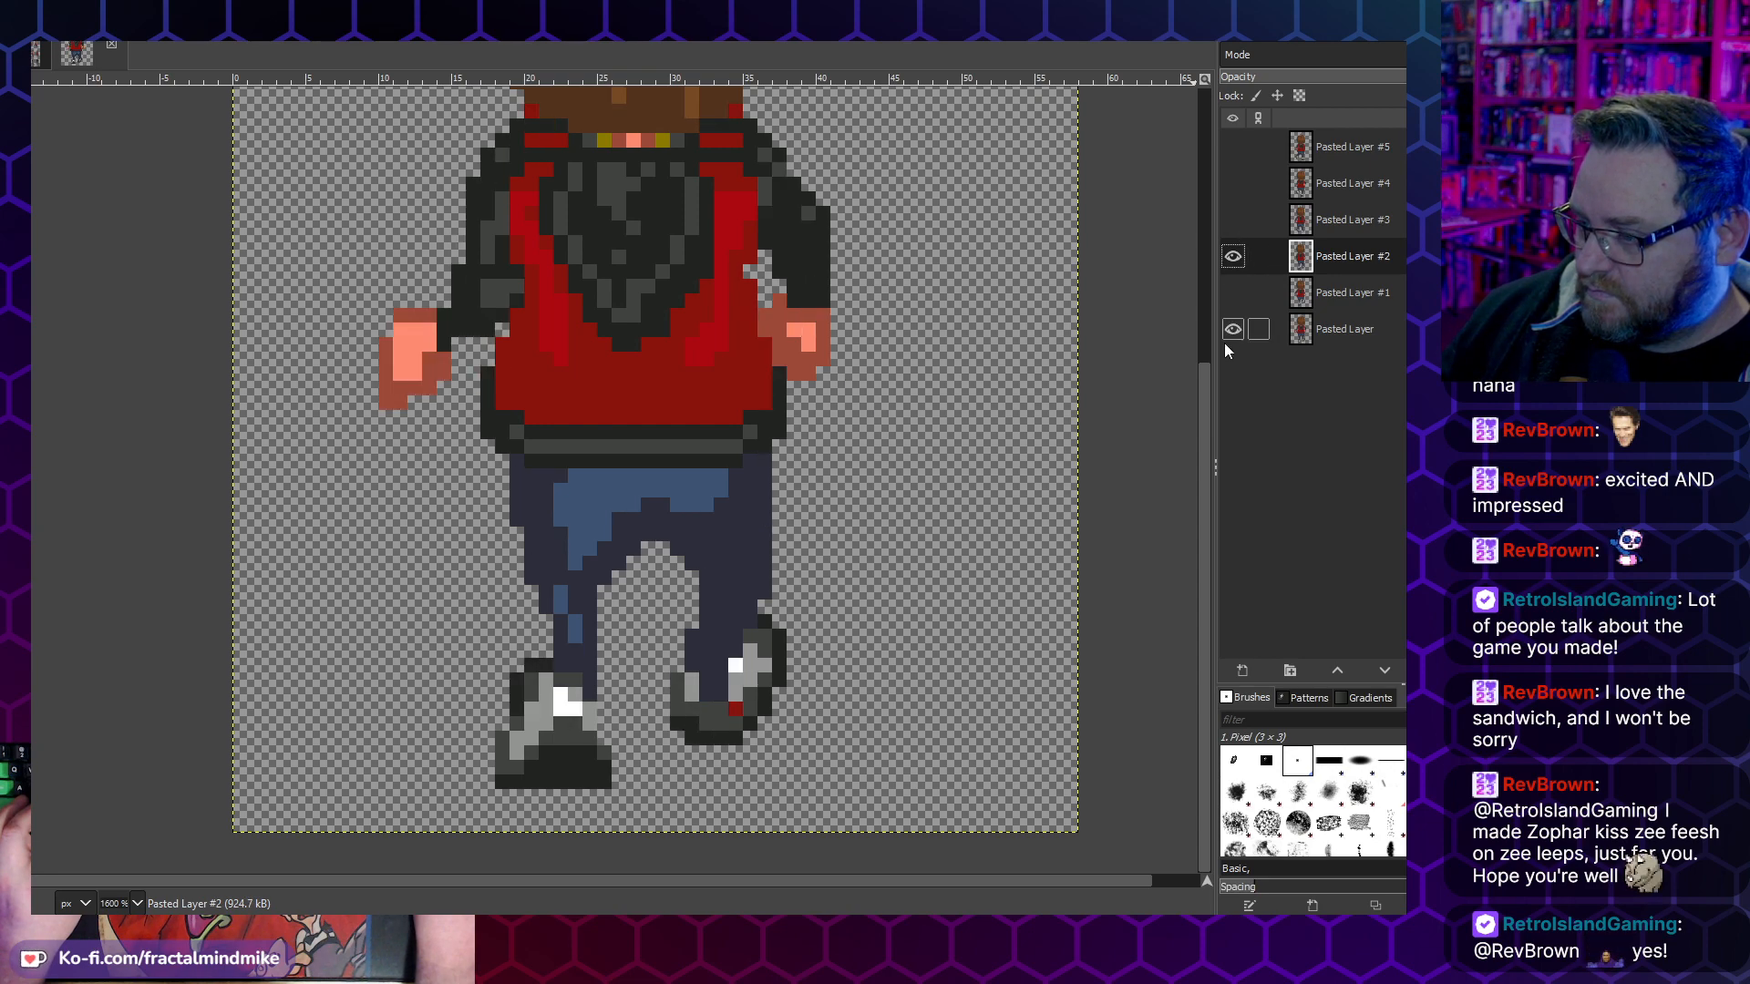
pyautogui.click(1223, 343)
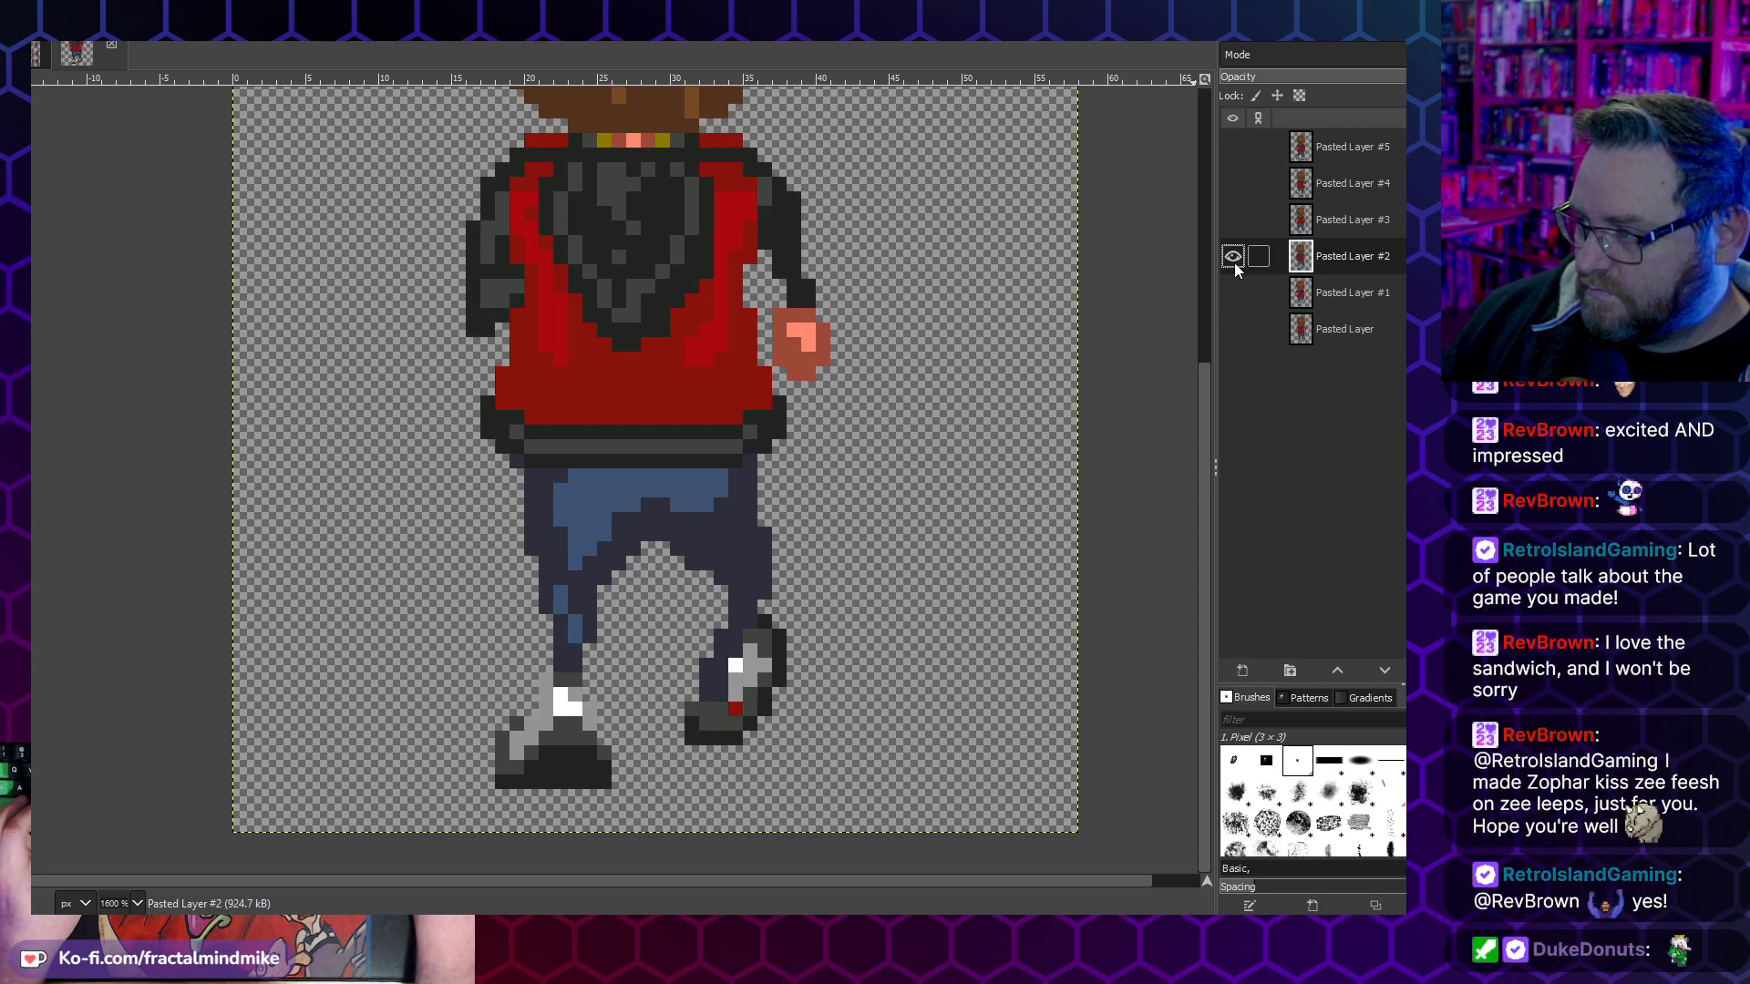
pyautogui.click(1233, 256)
pyautogui.click(1329, 331)
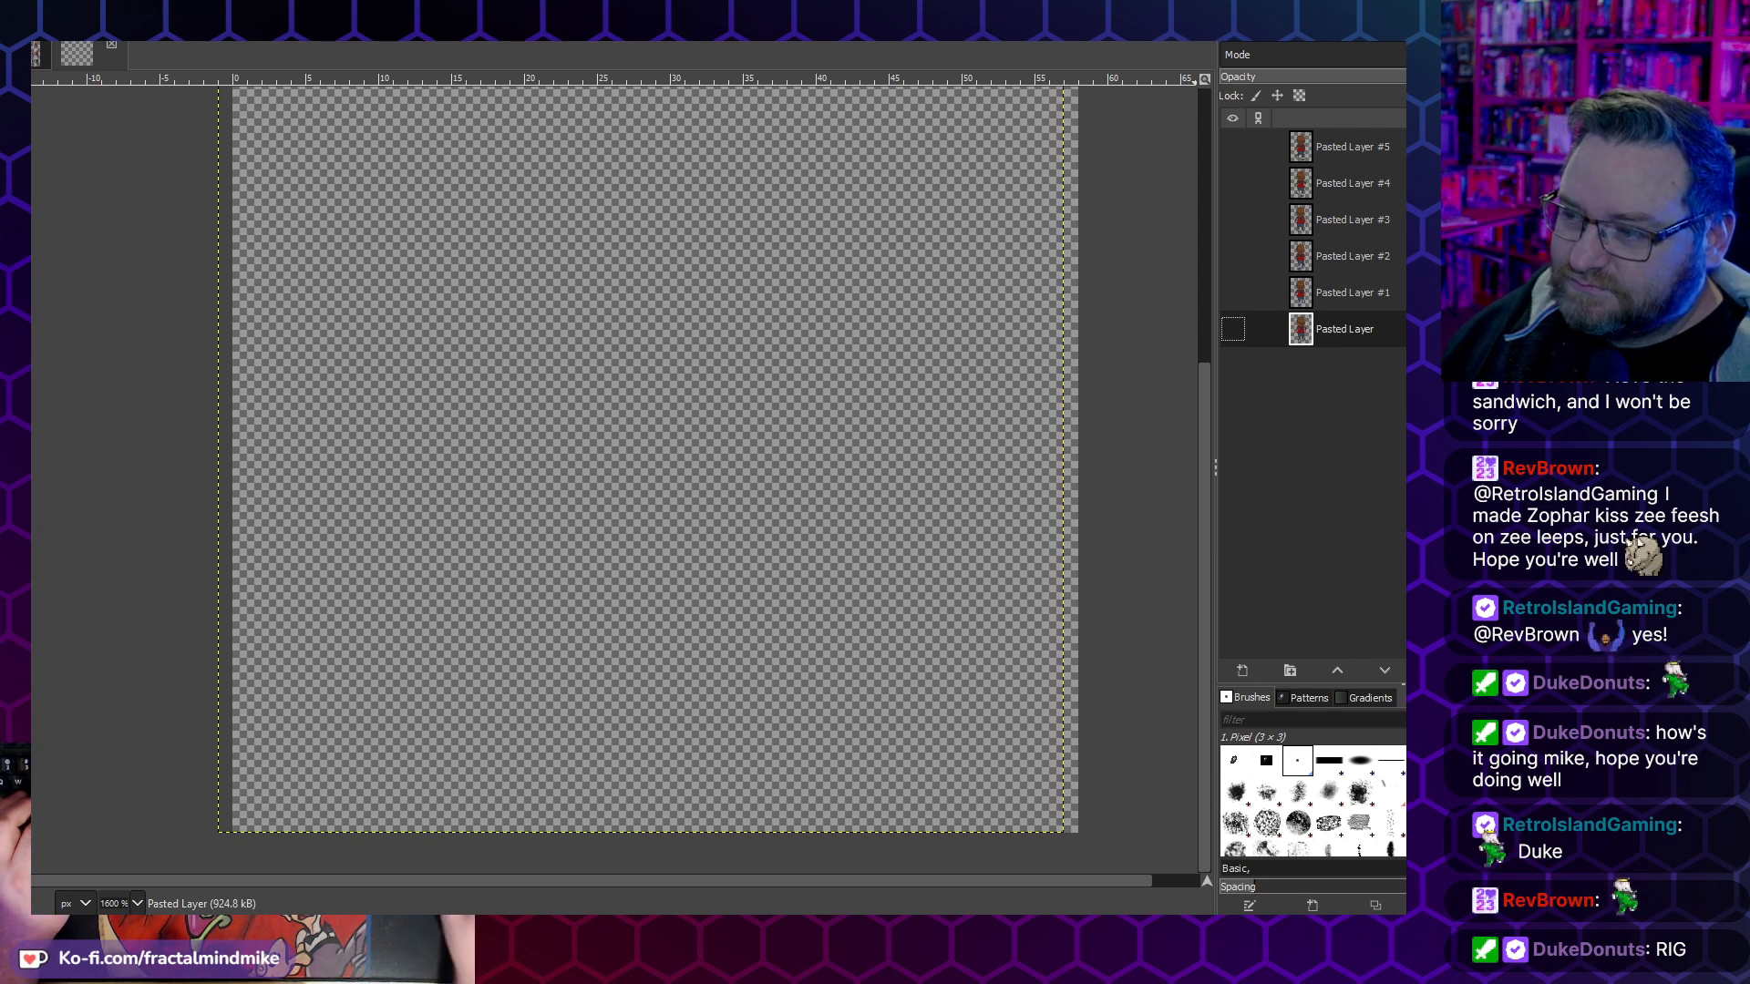
# - Show all six frame layers and toggle Pasted Layers #3, #4 and #5 to compare their legs with the first three frames
pyautogui.click(1232, 329)
pyautogui.click(1232, 294)
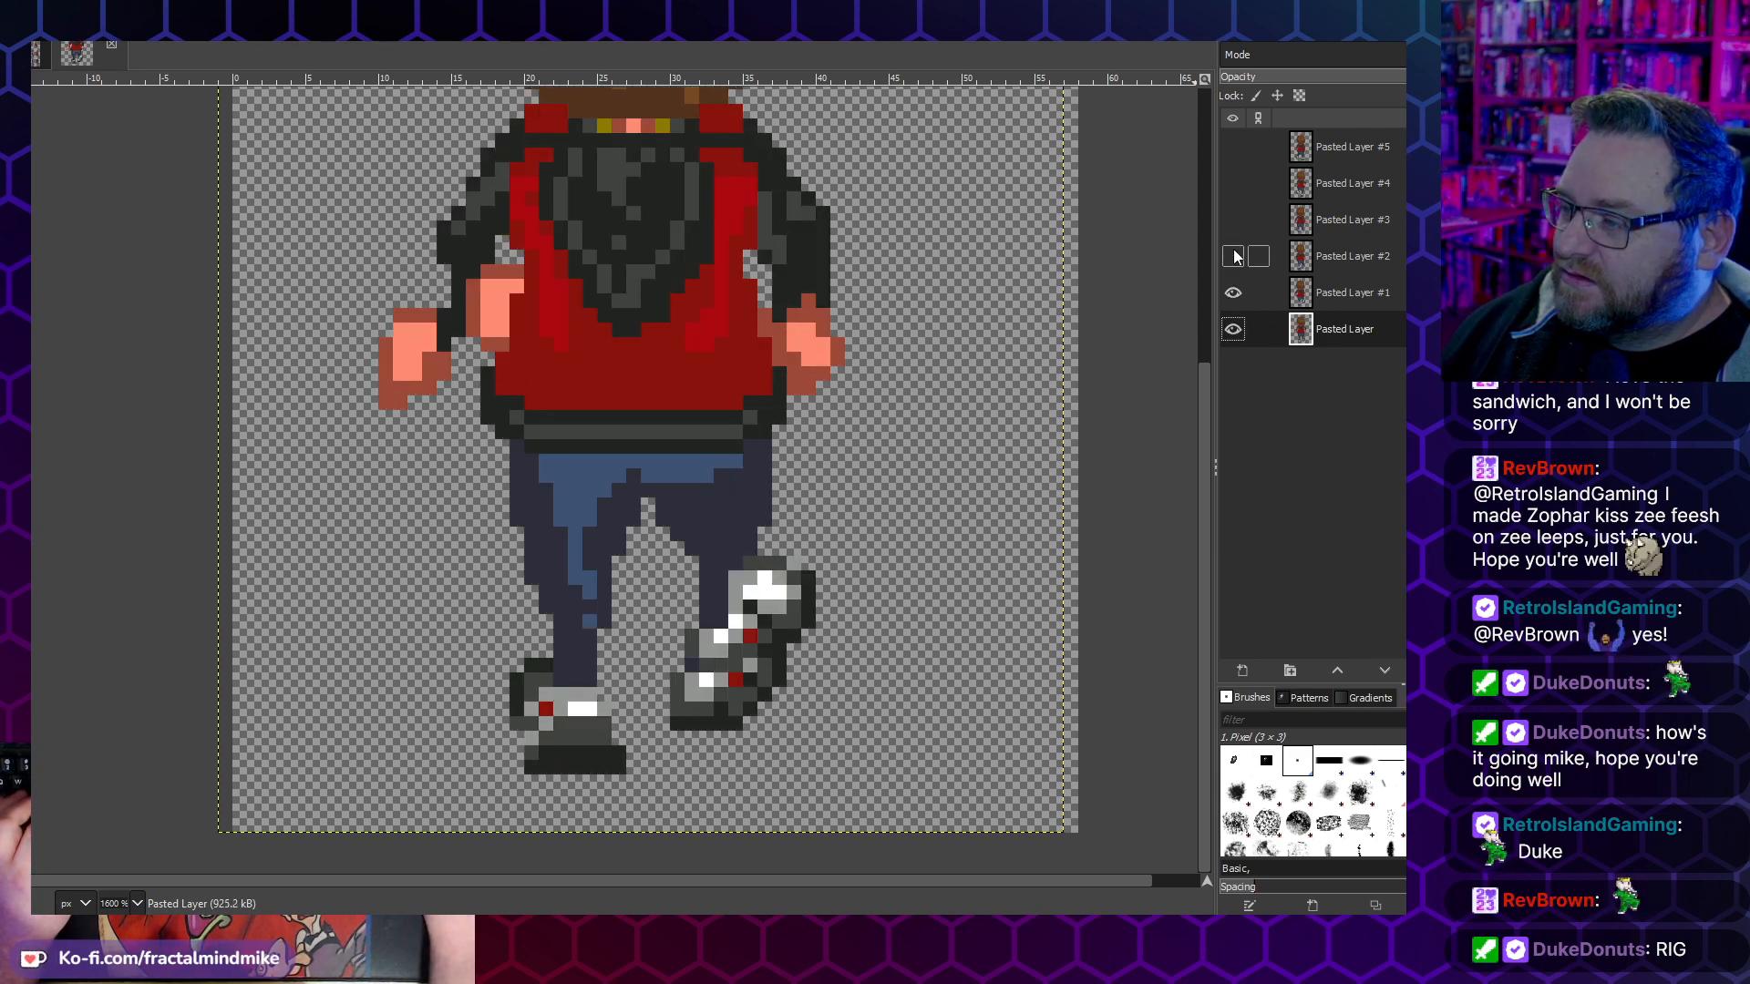
pyautogui.click(1232, 256)
pyautogui.click(1232, 220)
pyautogui.click(1232, 183)
pyautogui.click(1232, 147)
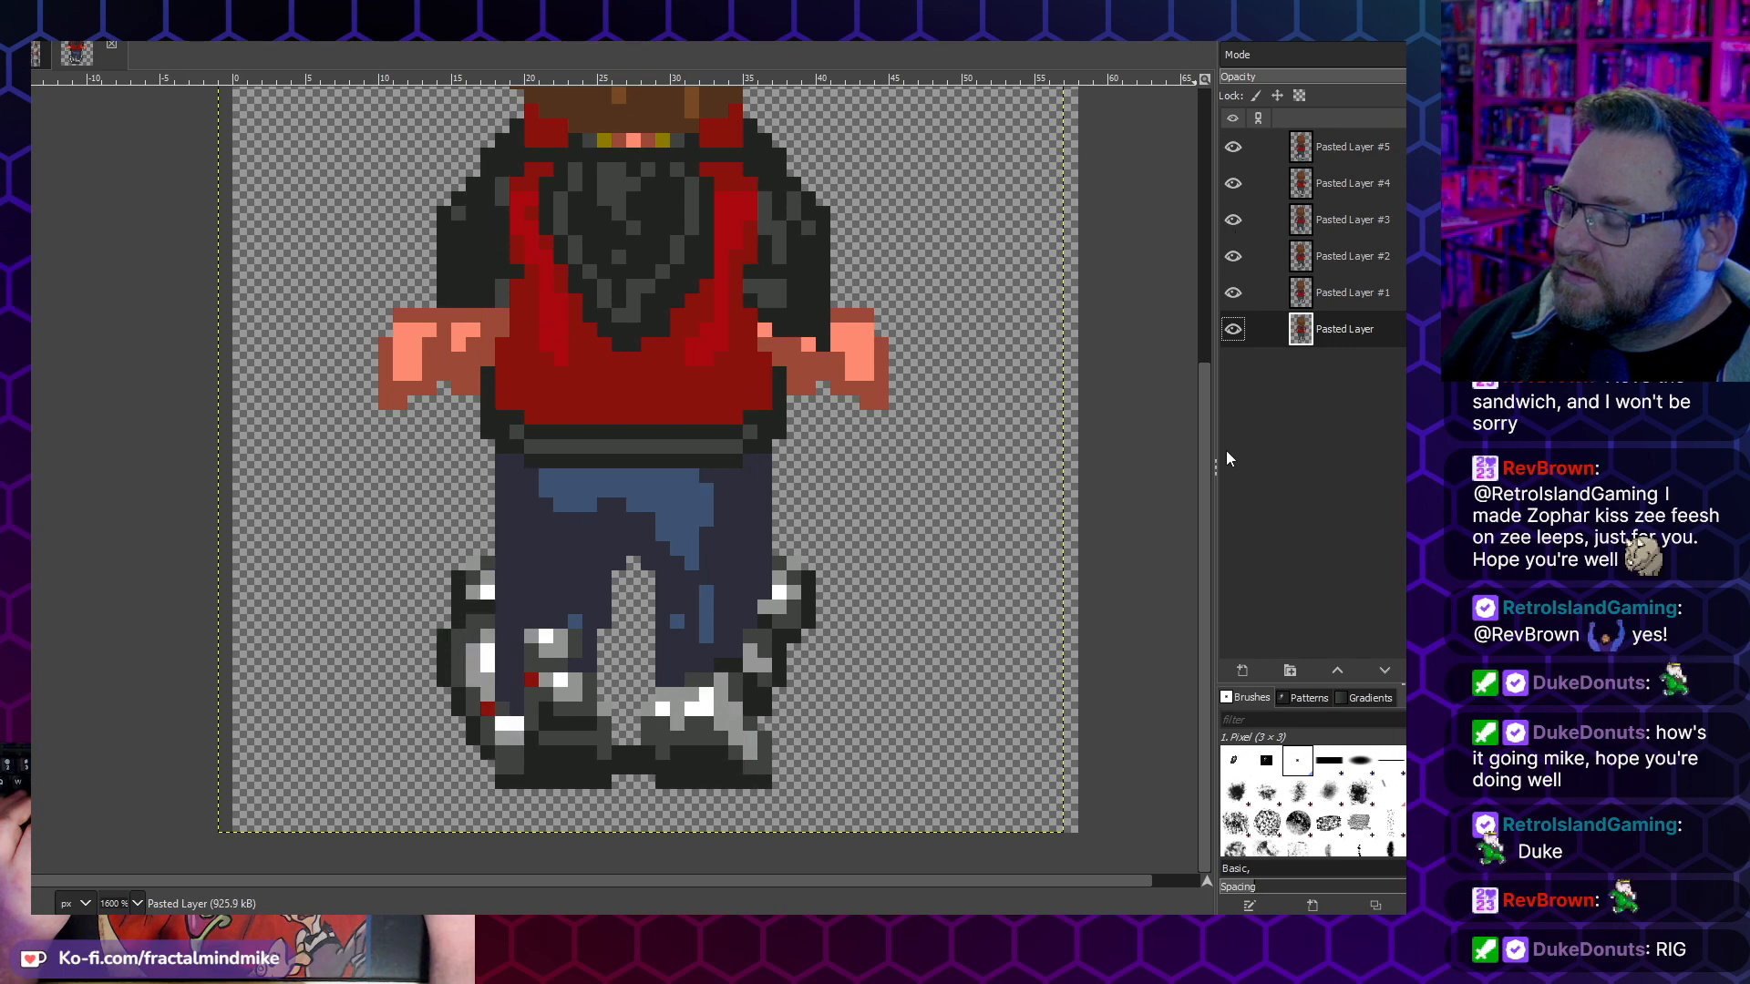
pyautogui.click(1234, 188)
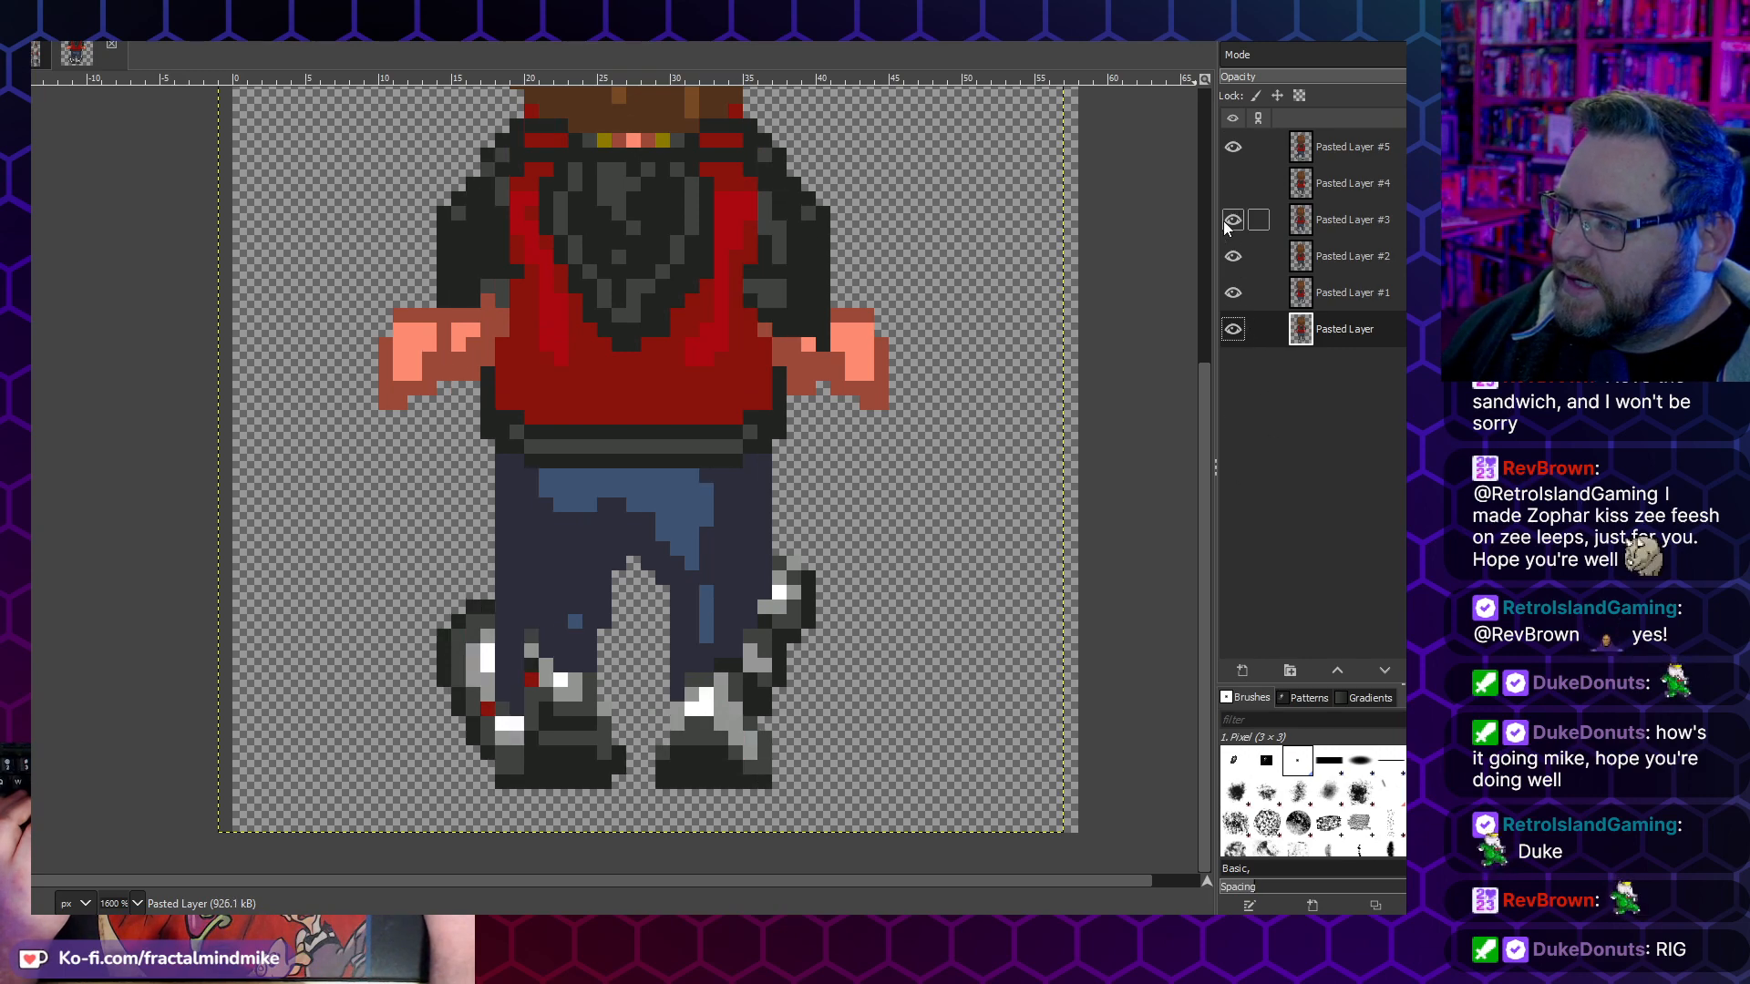
pyautogui.click(1226, 222)
pyautogui.click(1230, 149)
pyautogui.click(1236, 219)
pyautogui.click(1236, 187)
pyautogui.click(1235, 149)
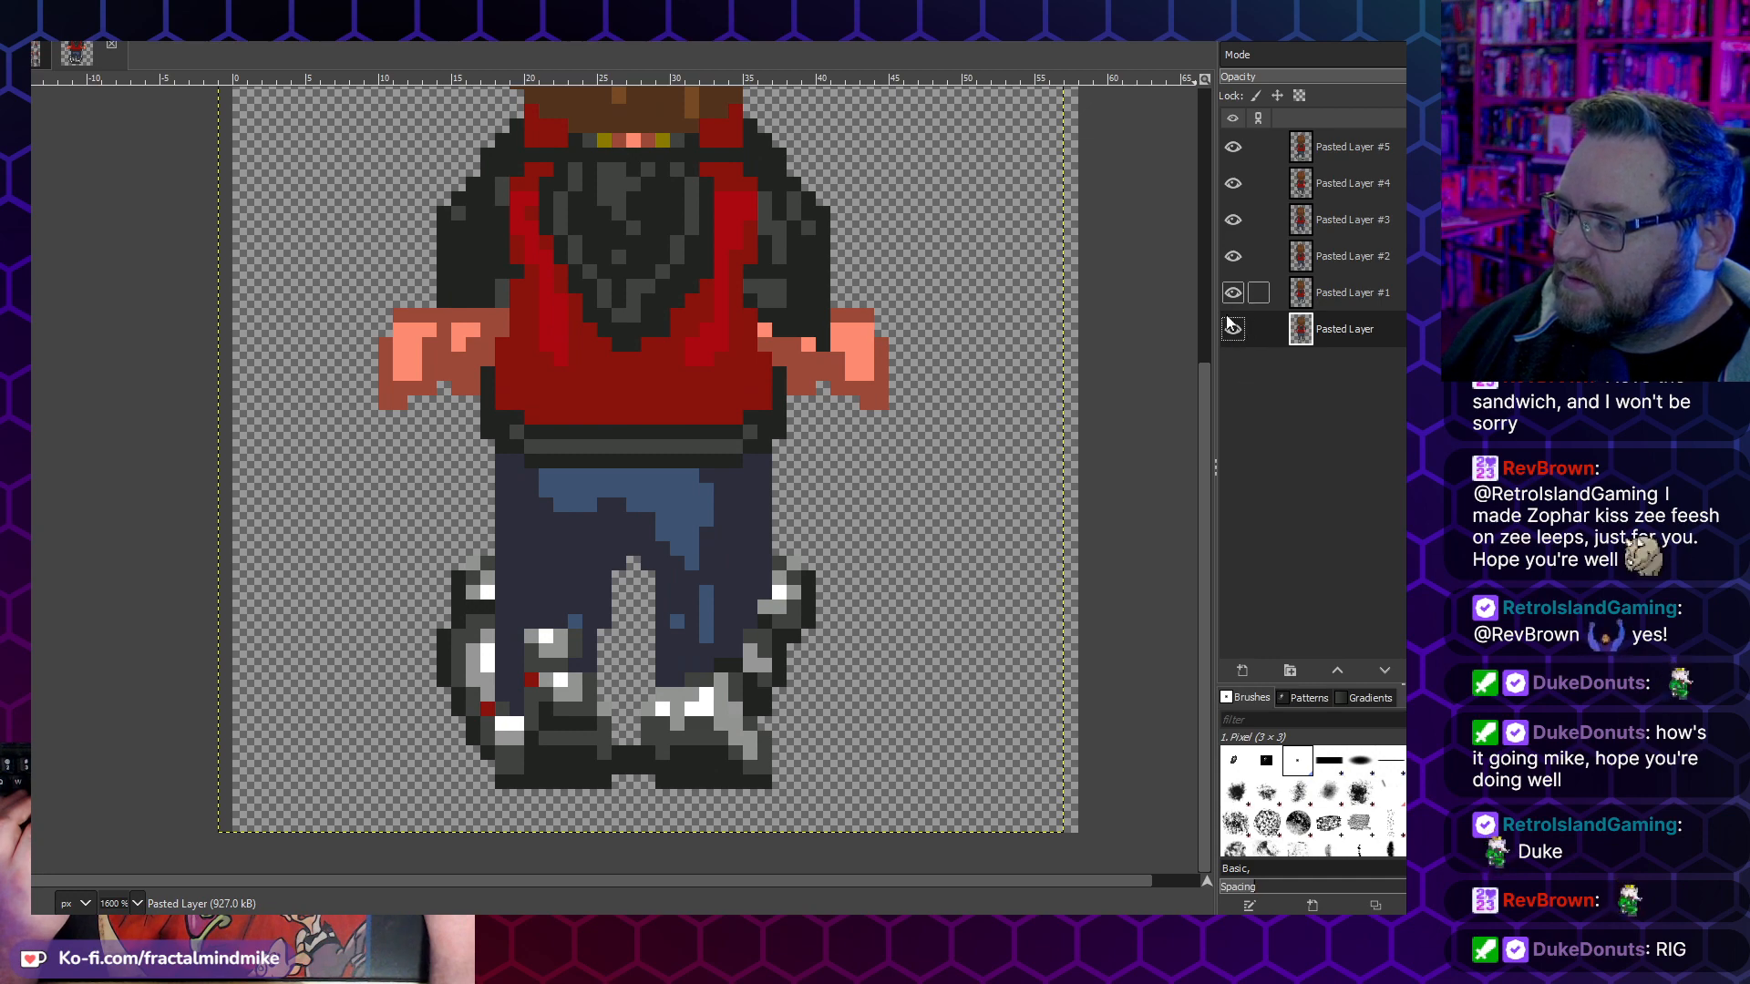
# - Leave only the bottom Pasted Layer and Pasted Layer #3 visible, and copy the legs from the waist down on the bottom layer
pyautogui.click(1232, 292)
pyautogui.click(1232, 147)
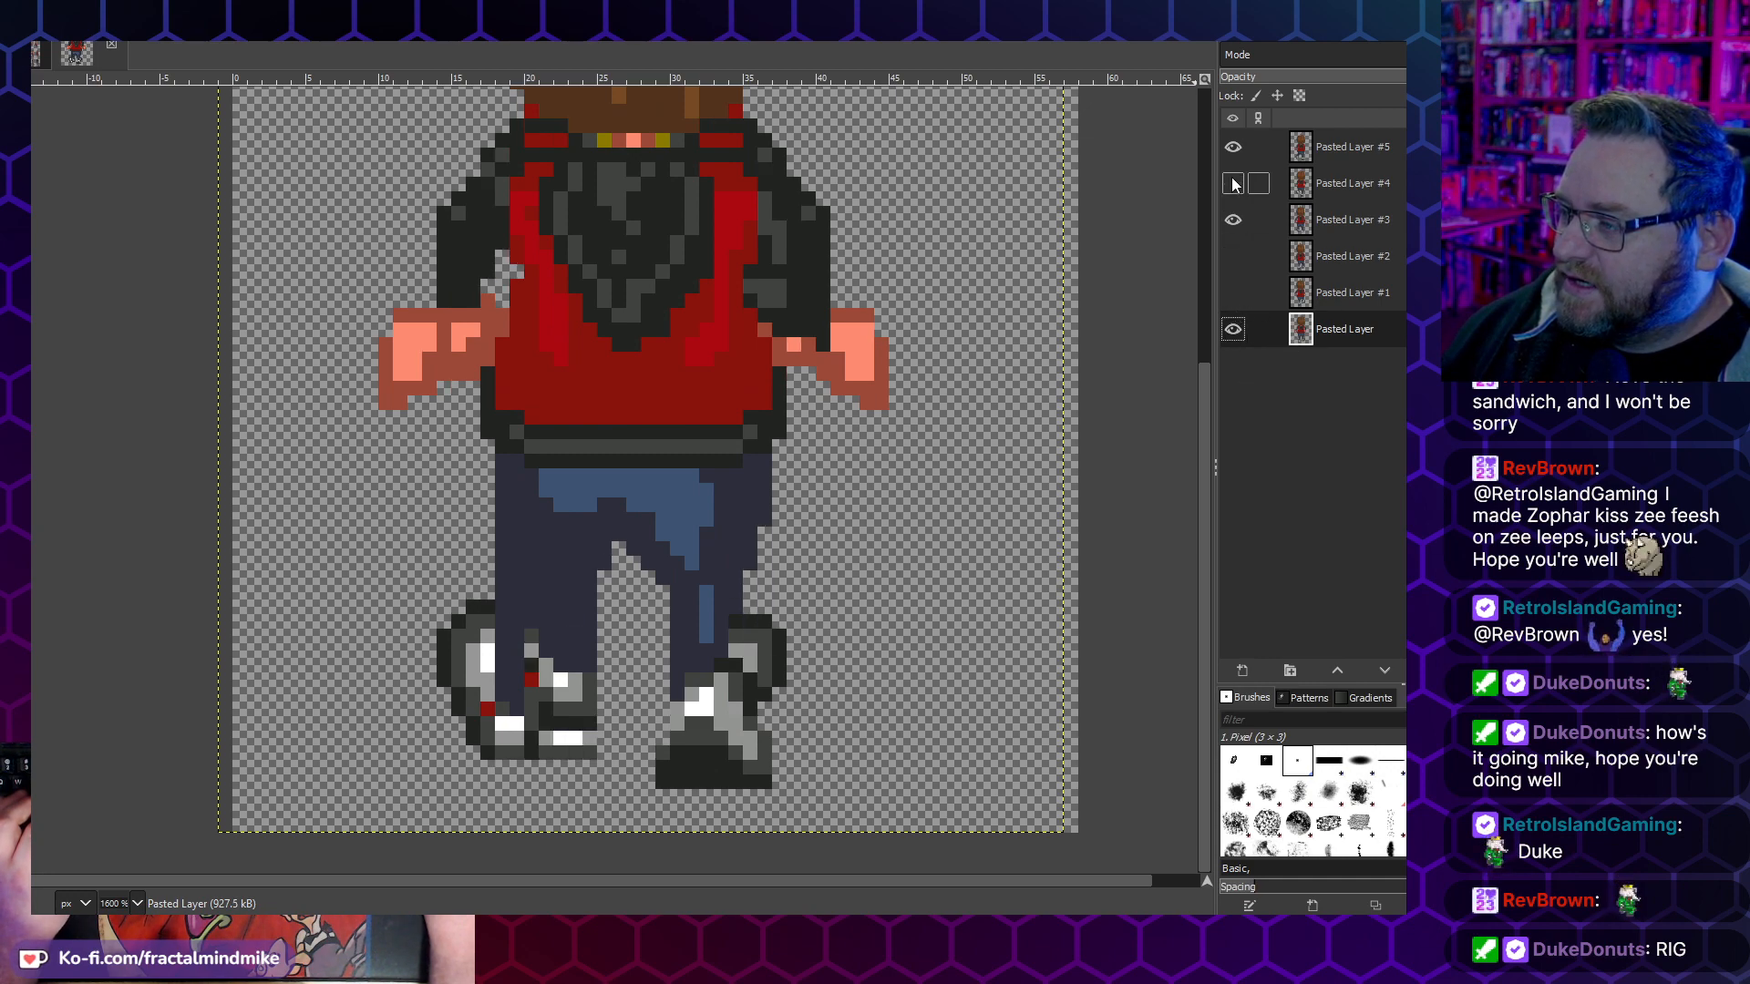
pyautogui.click(1232, 183)
pyautogui.click(1233, 256)
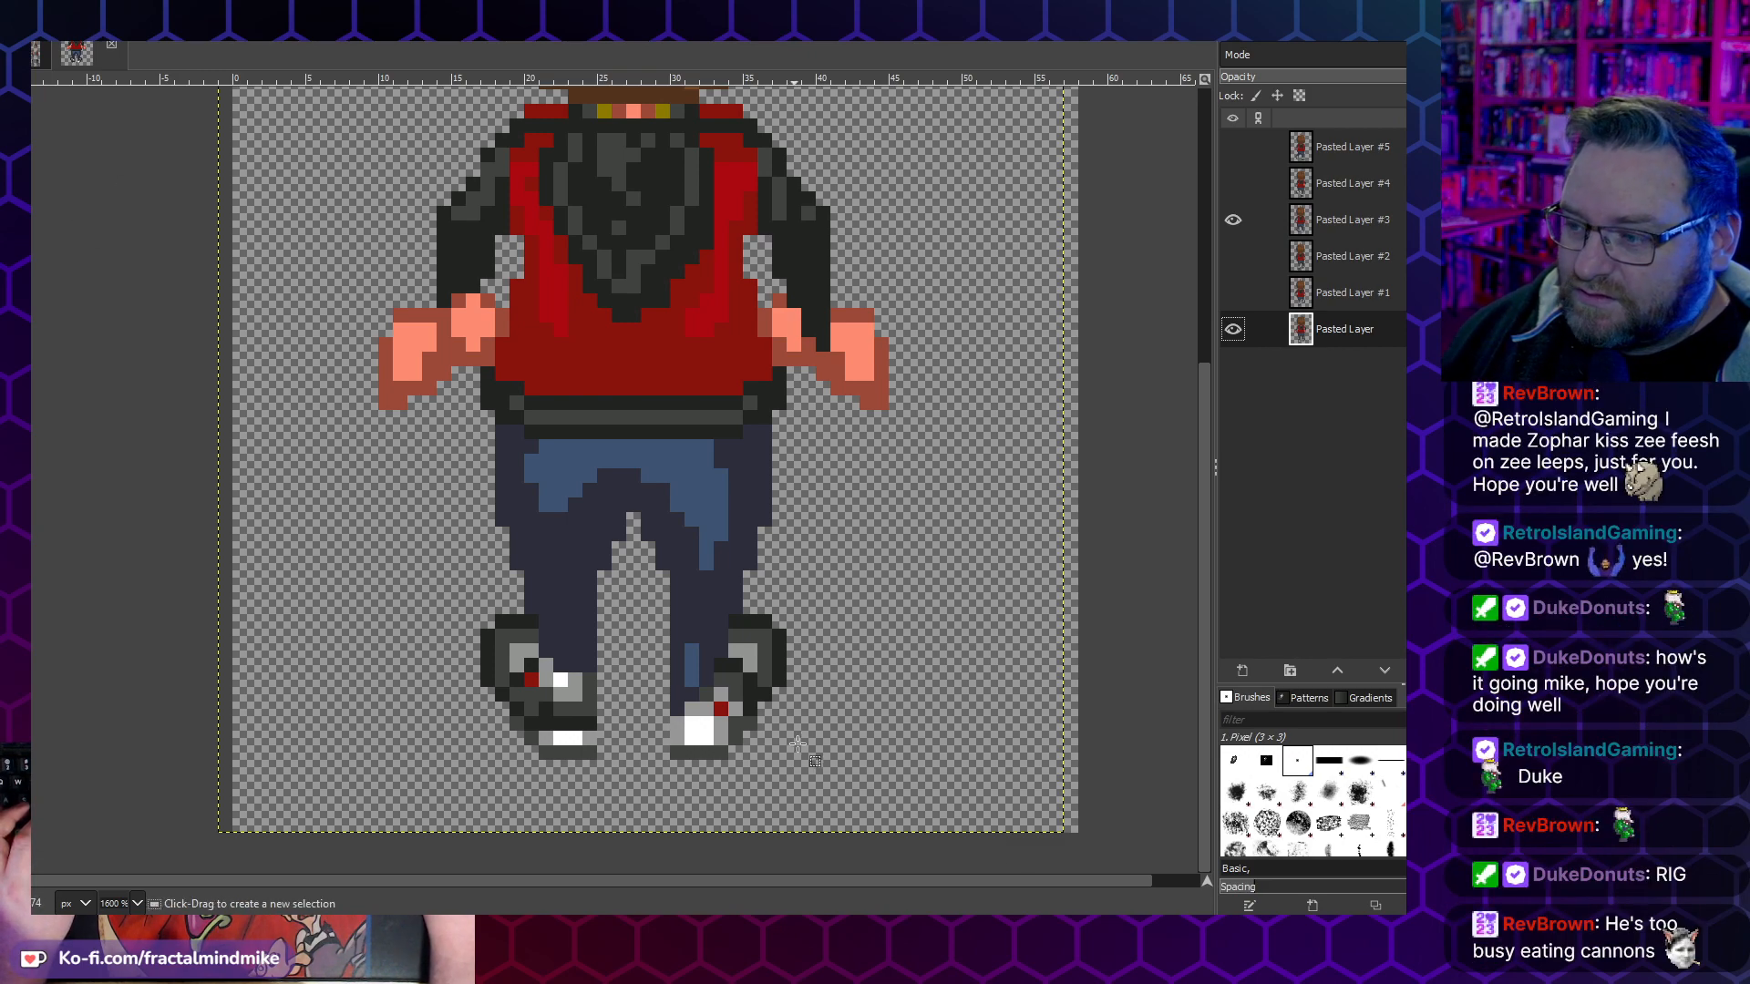
pyautogui.moveTo(858, 730); pyautogui.dragTo(403, 421)
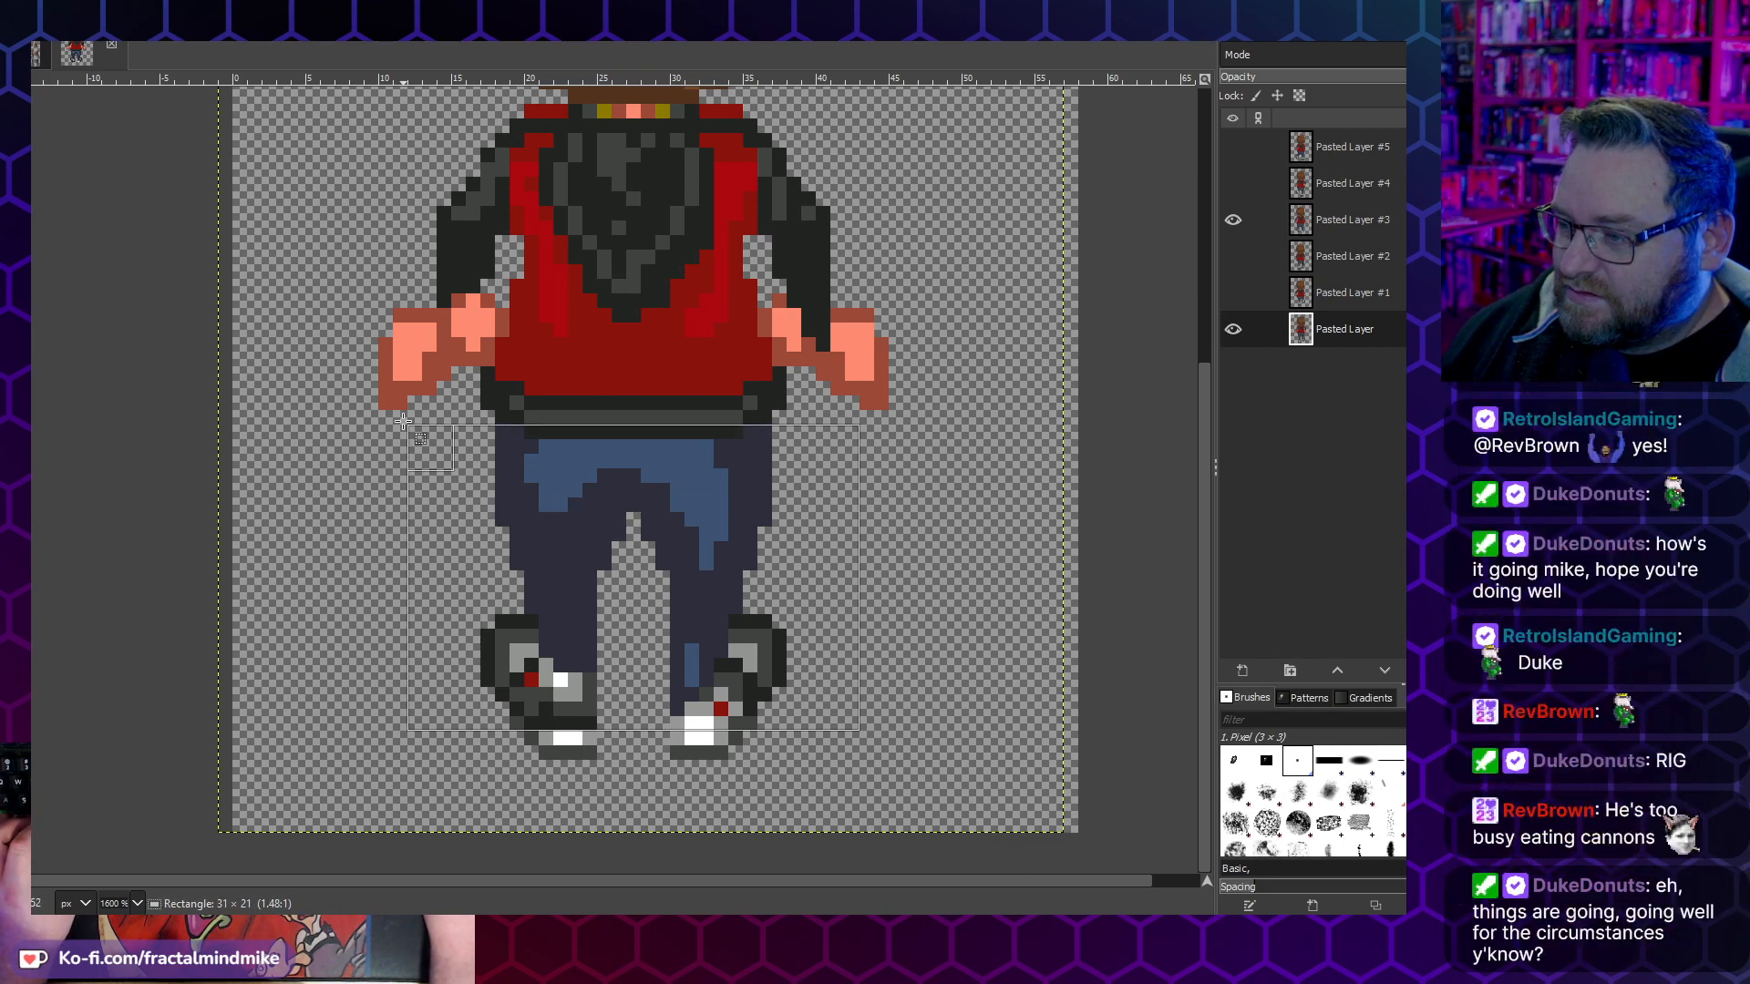
pyautogui.moveTo(687, 710); pyautogui.dragTo(688, 770)
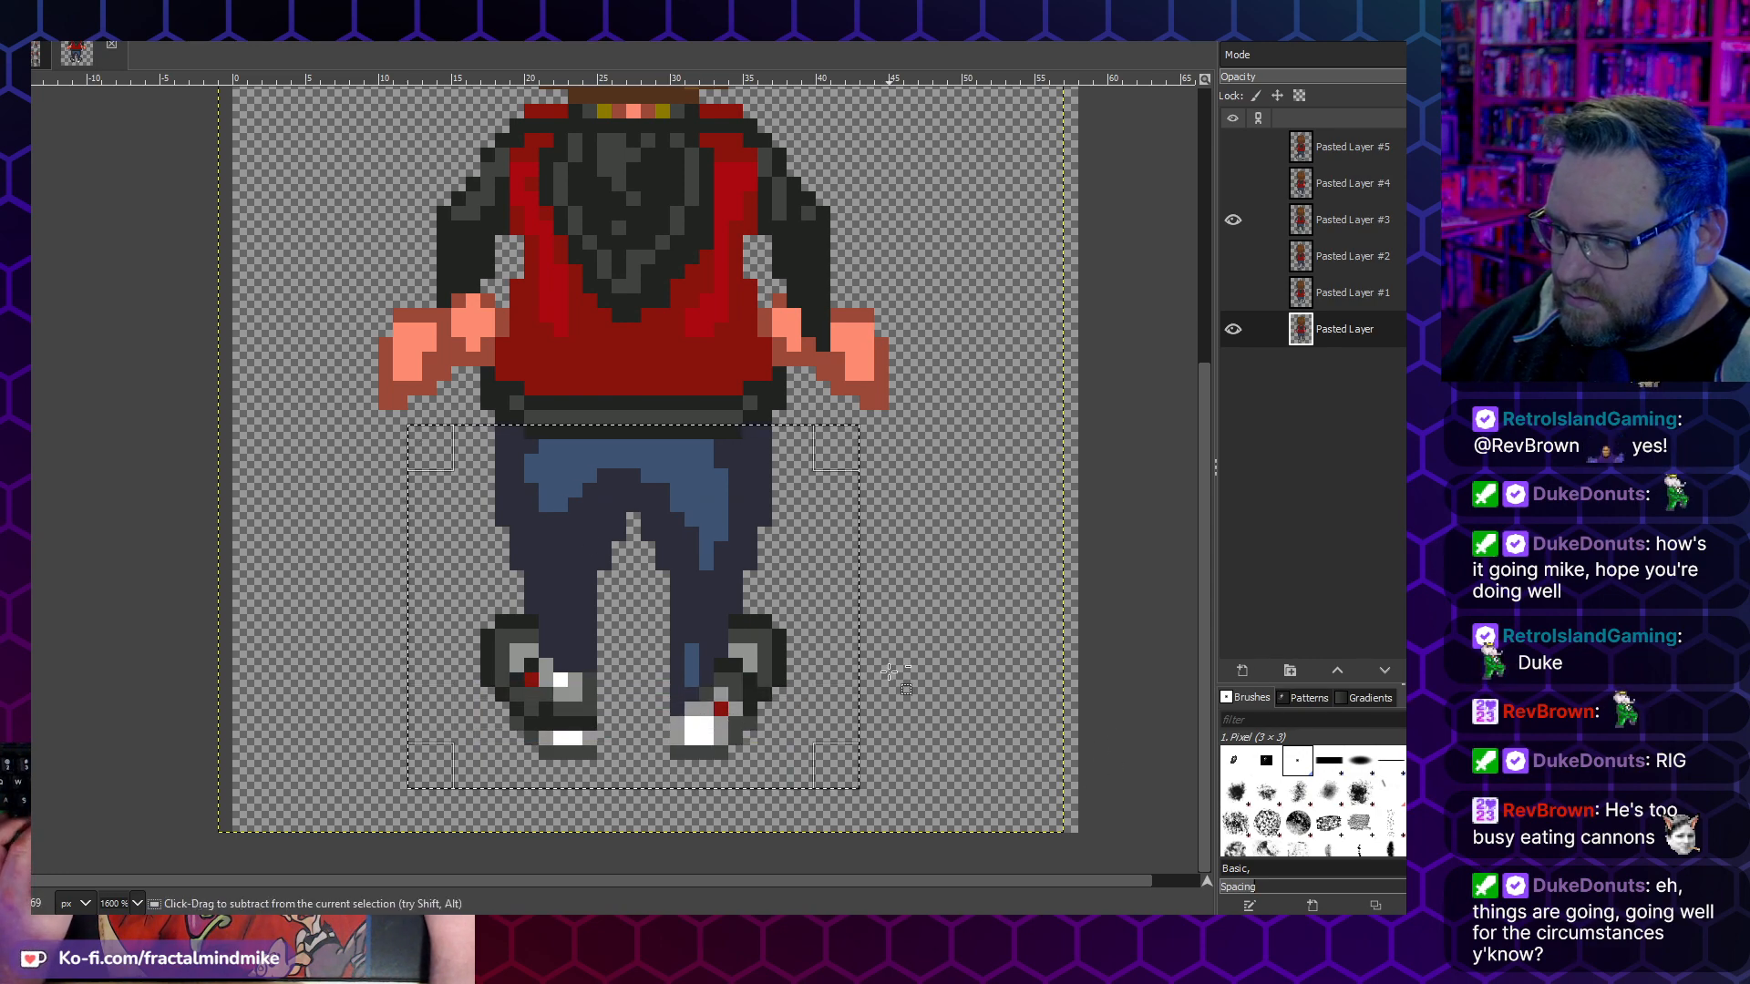
pyautogui.hotkey('ctrl', 'c')
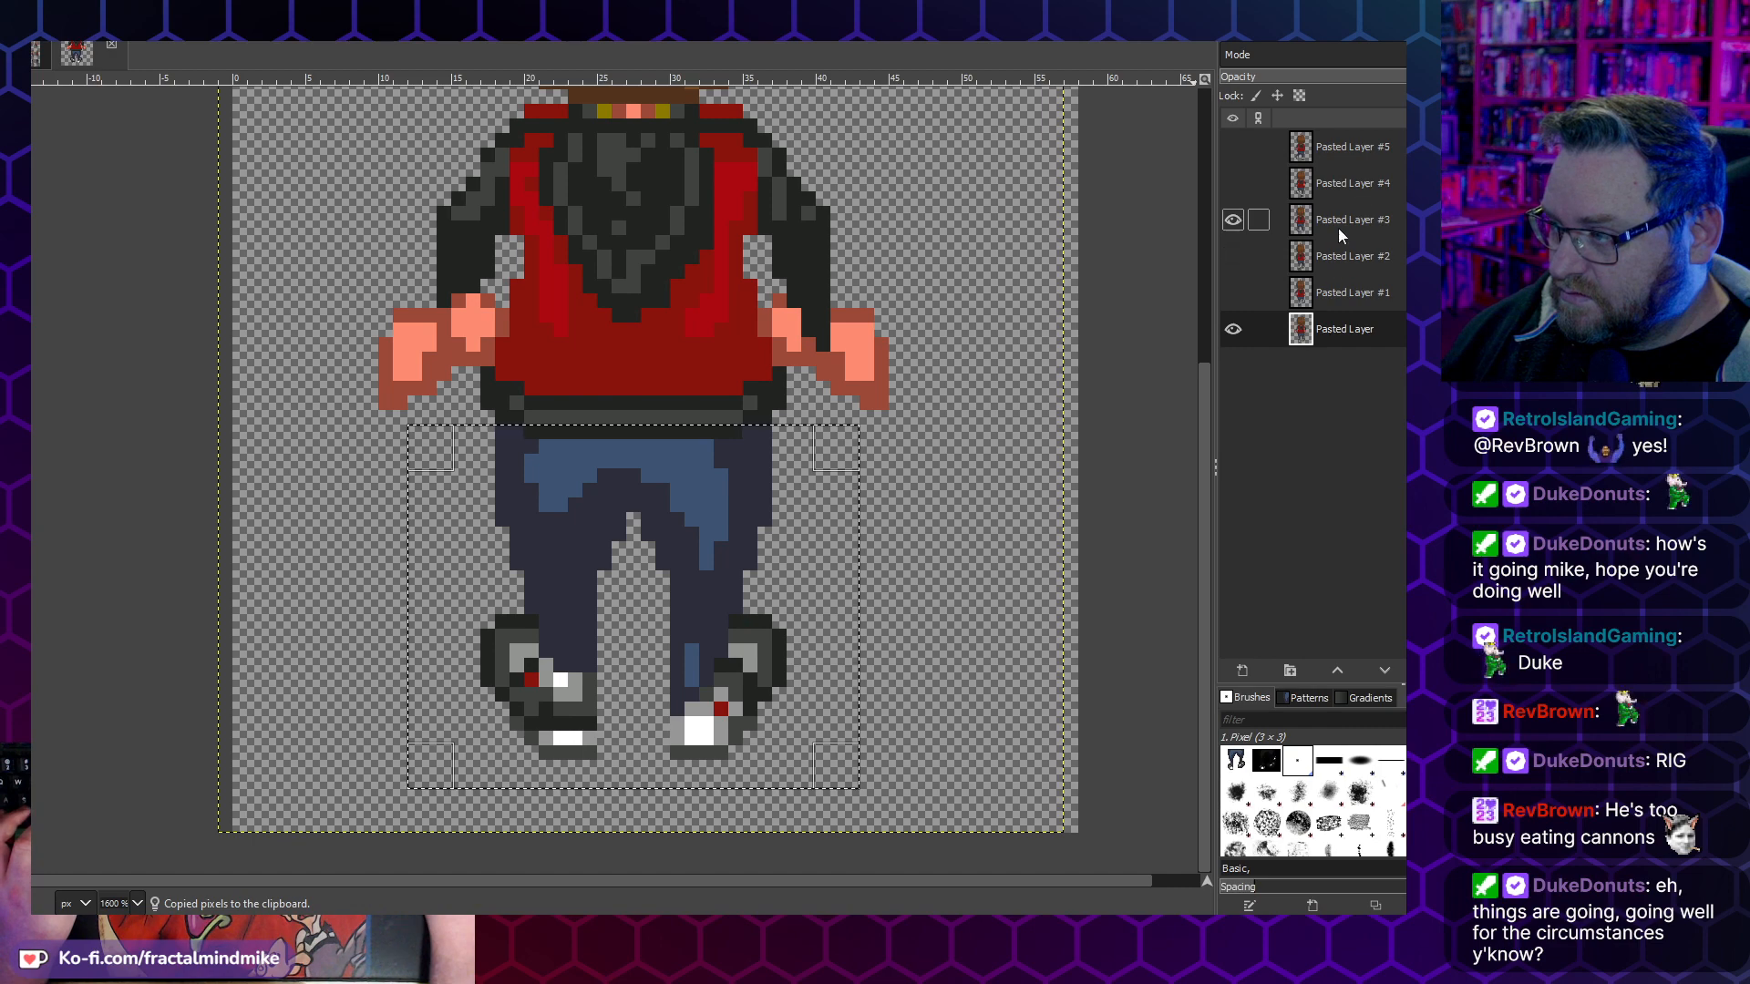
# - Replace the legs on Pasted Layer #3 with the copied legs, flipped horizontally, aligned under the jacket and anchored
pyautogui.click(1338, 227)
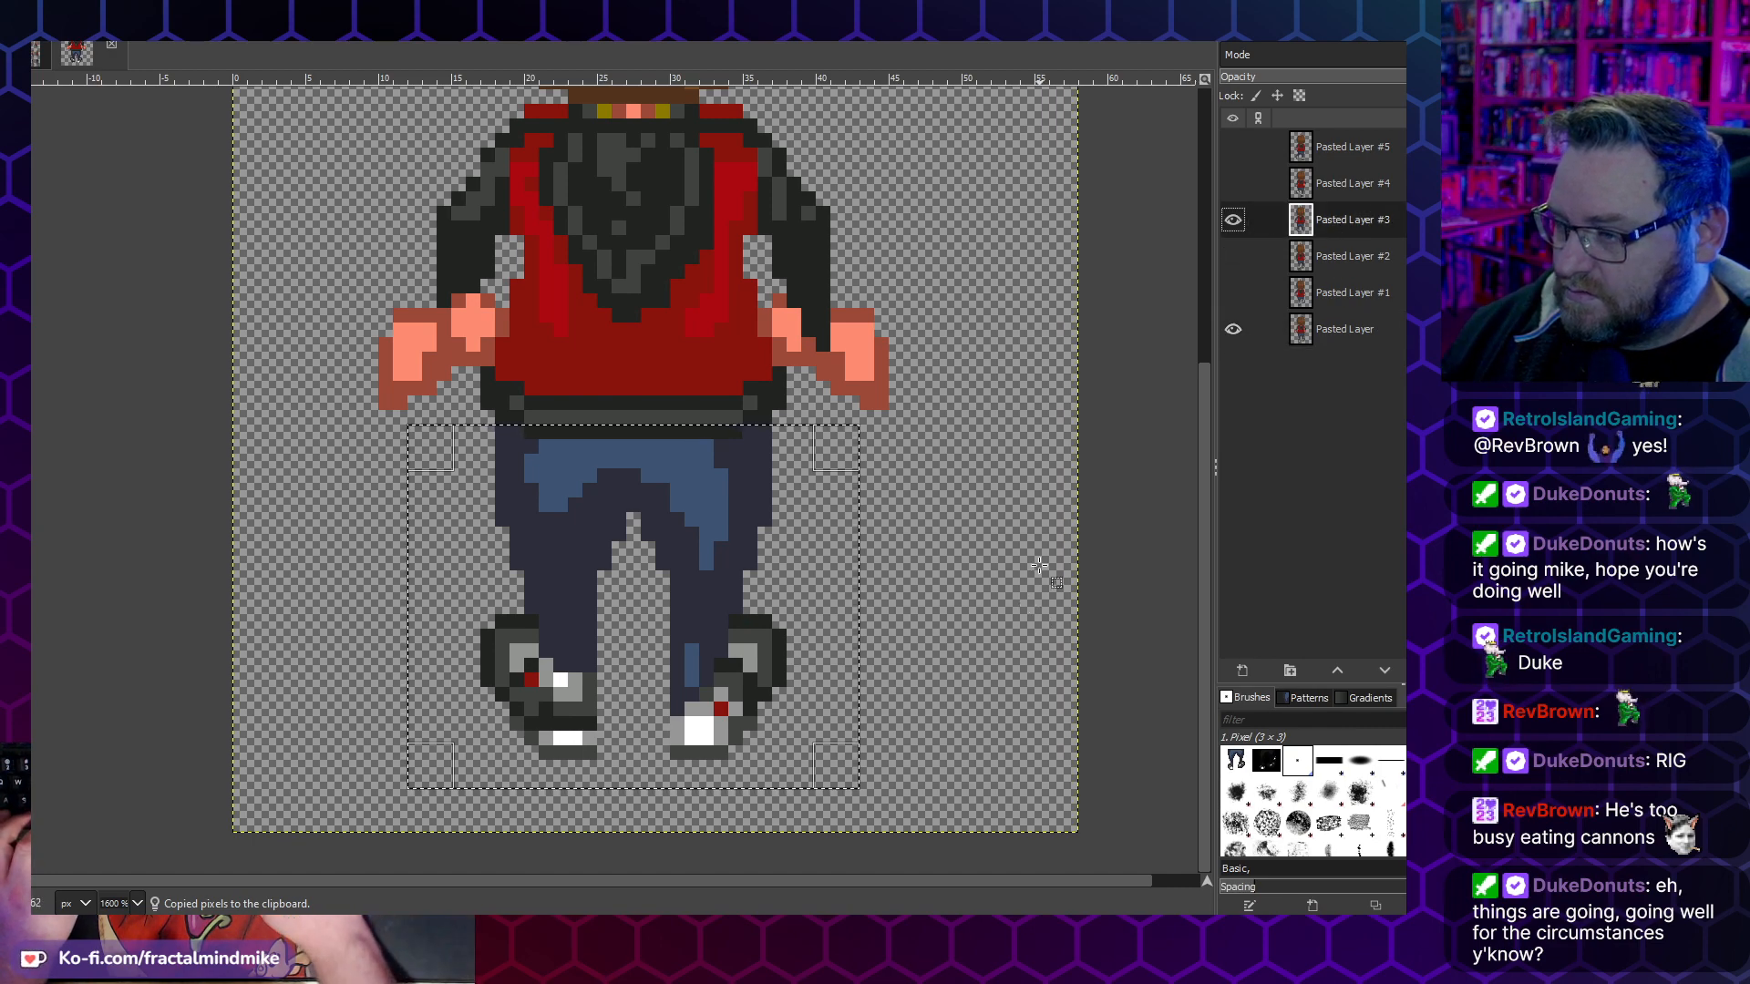
pyautogui.press('Delete')
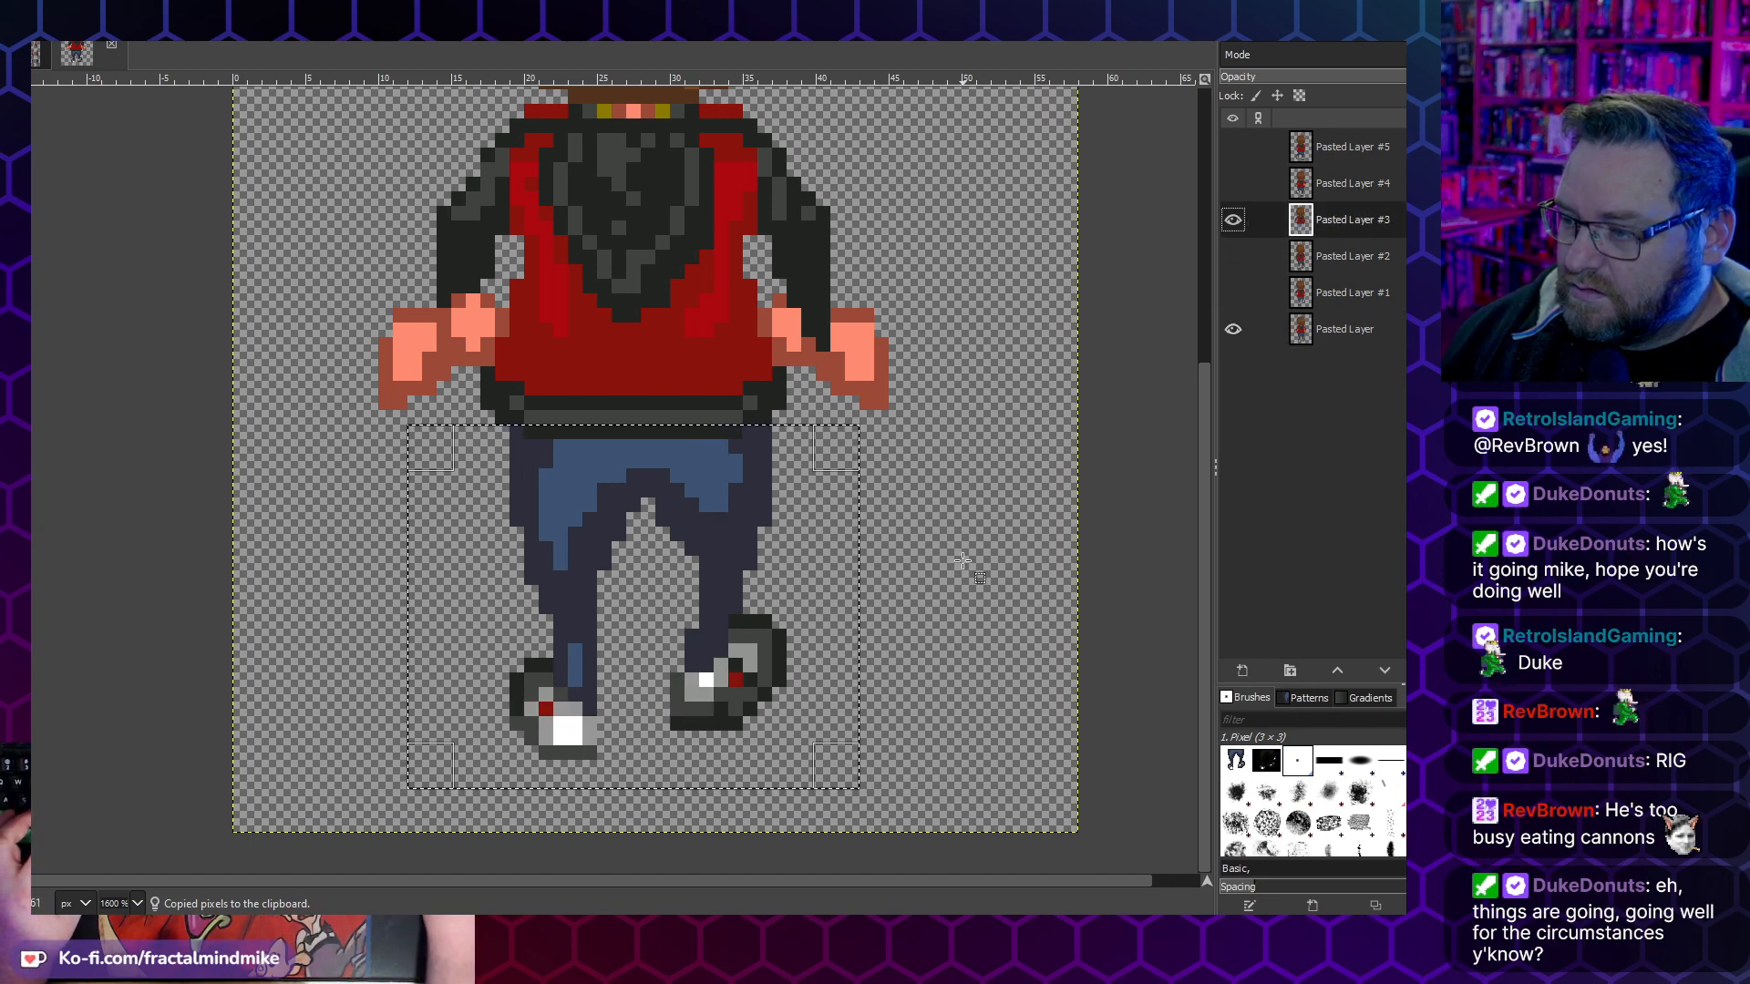
pyautogui.hotkey('ctrl', 'v')
pyautogui.hotkey('alt', 'i')
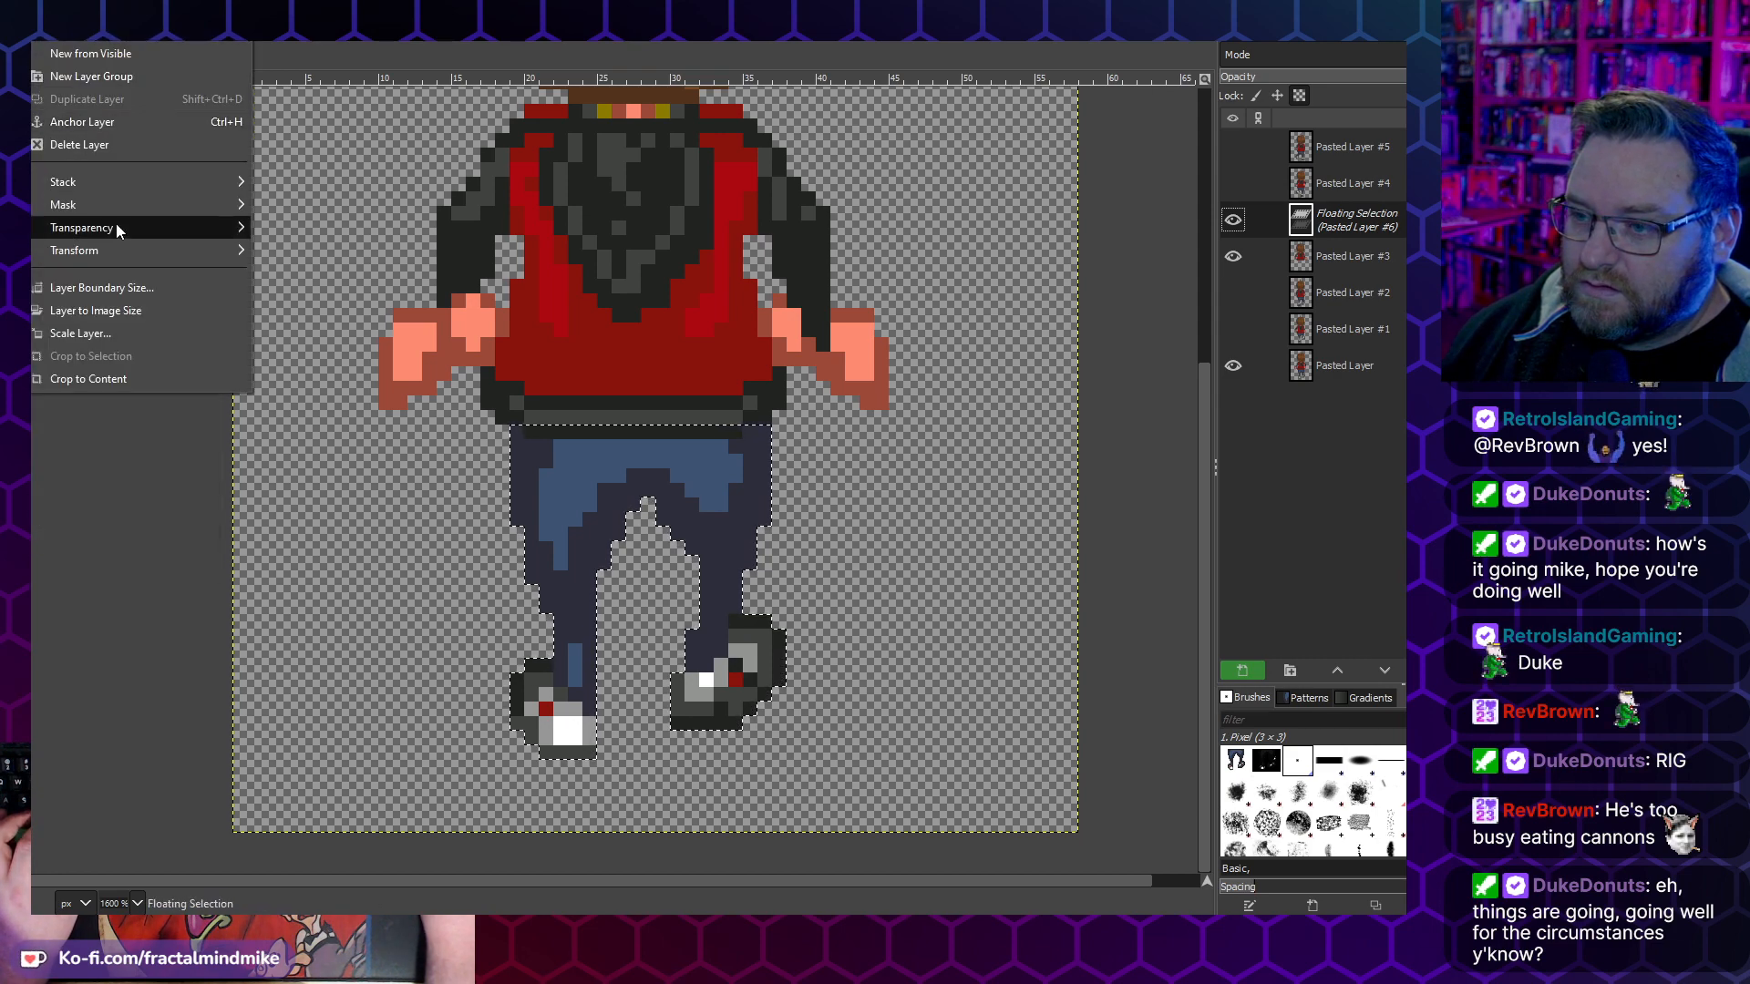
pyautogui.moveTo(189, 258)
pyautogui.click(332, 252)
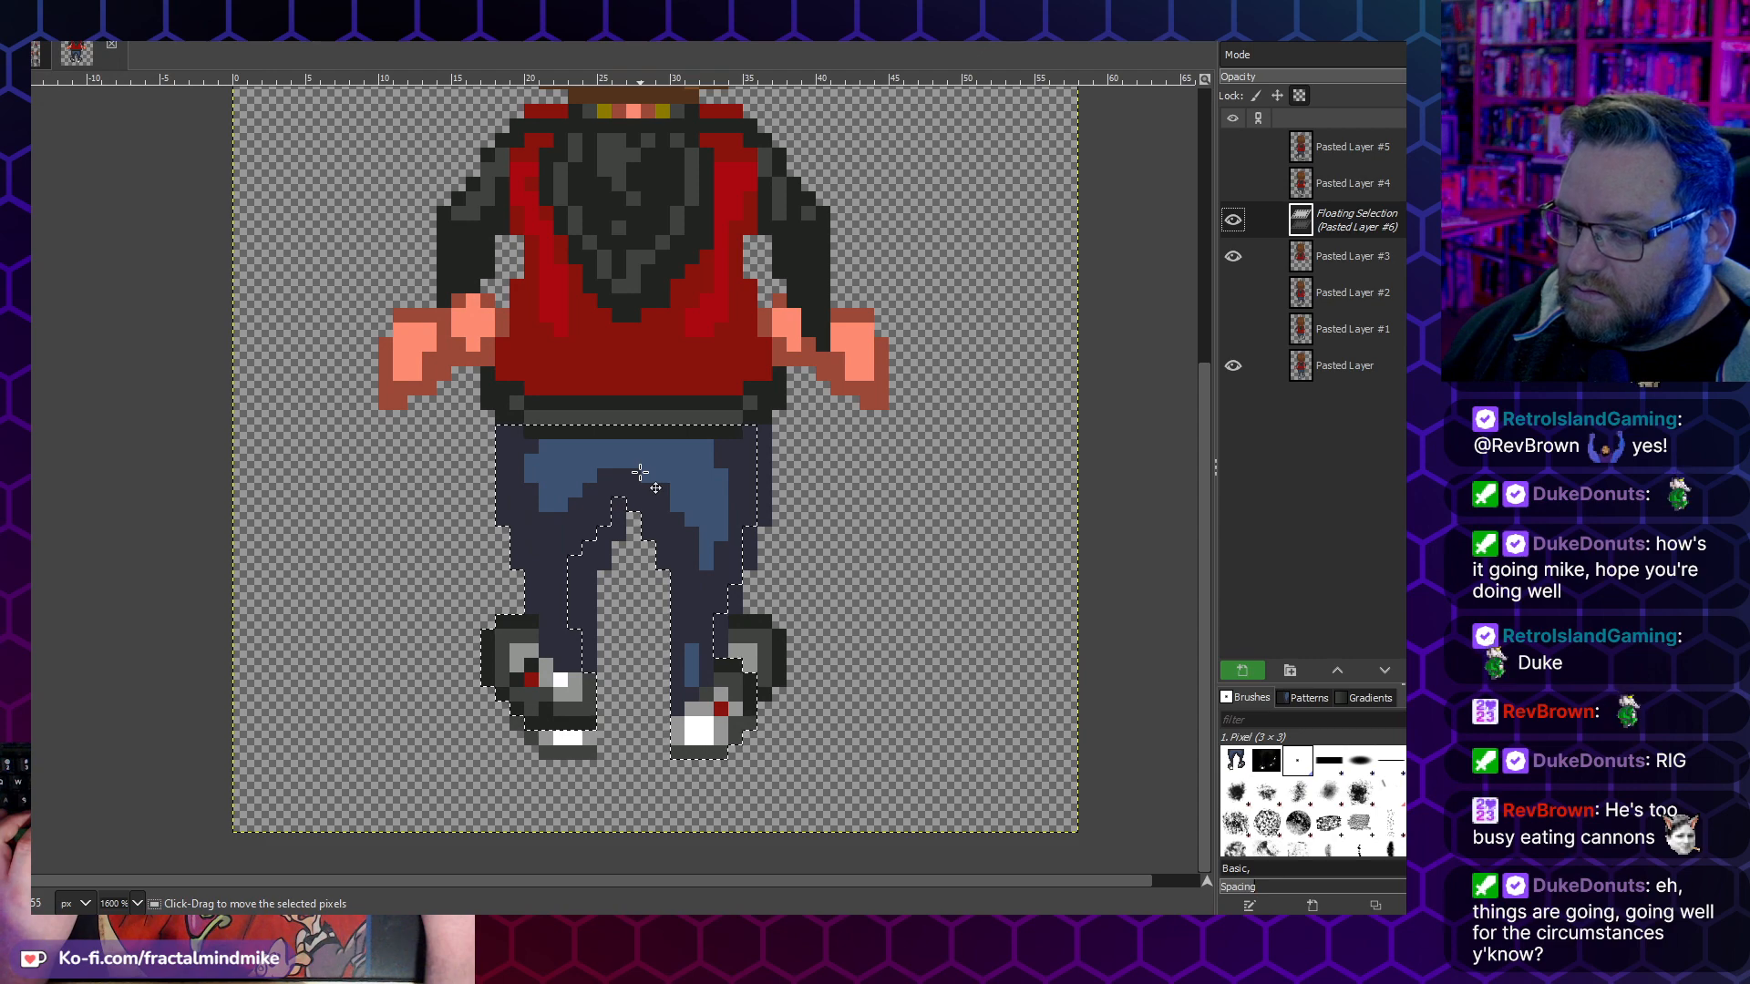
pyautogui.click(916, 513)
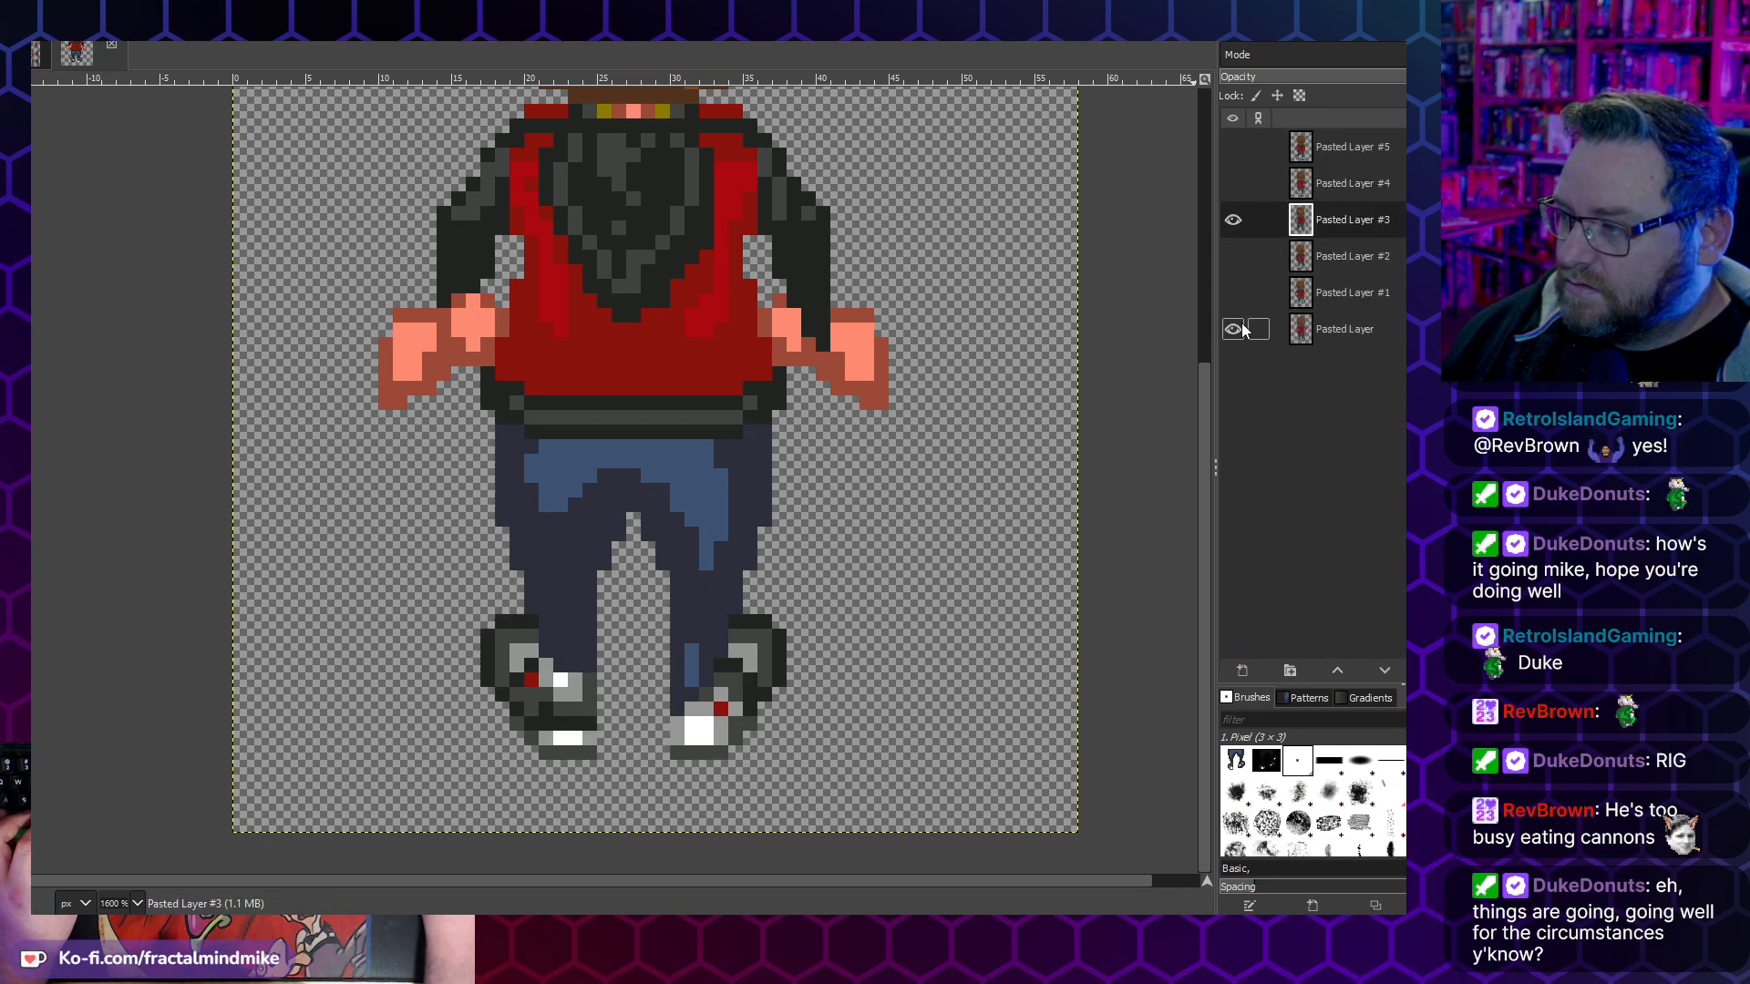
# - Leave only Pasted Layers #1 and #4 visible, and copy the legs from the waist down on Pasted Layer #1
pyautogui.click(1239, 328)
pyautogui.click(1235, 294)
pyautogui.click(1233, 221)
pyautogui.click(1233, 197)
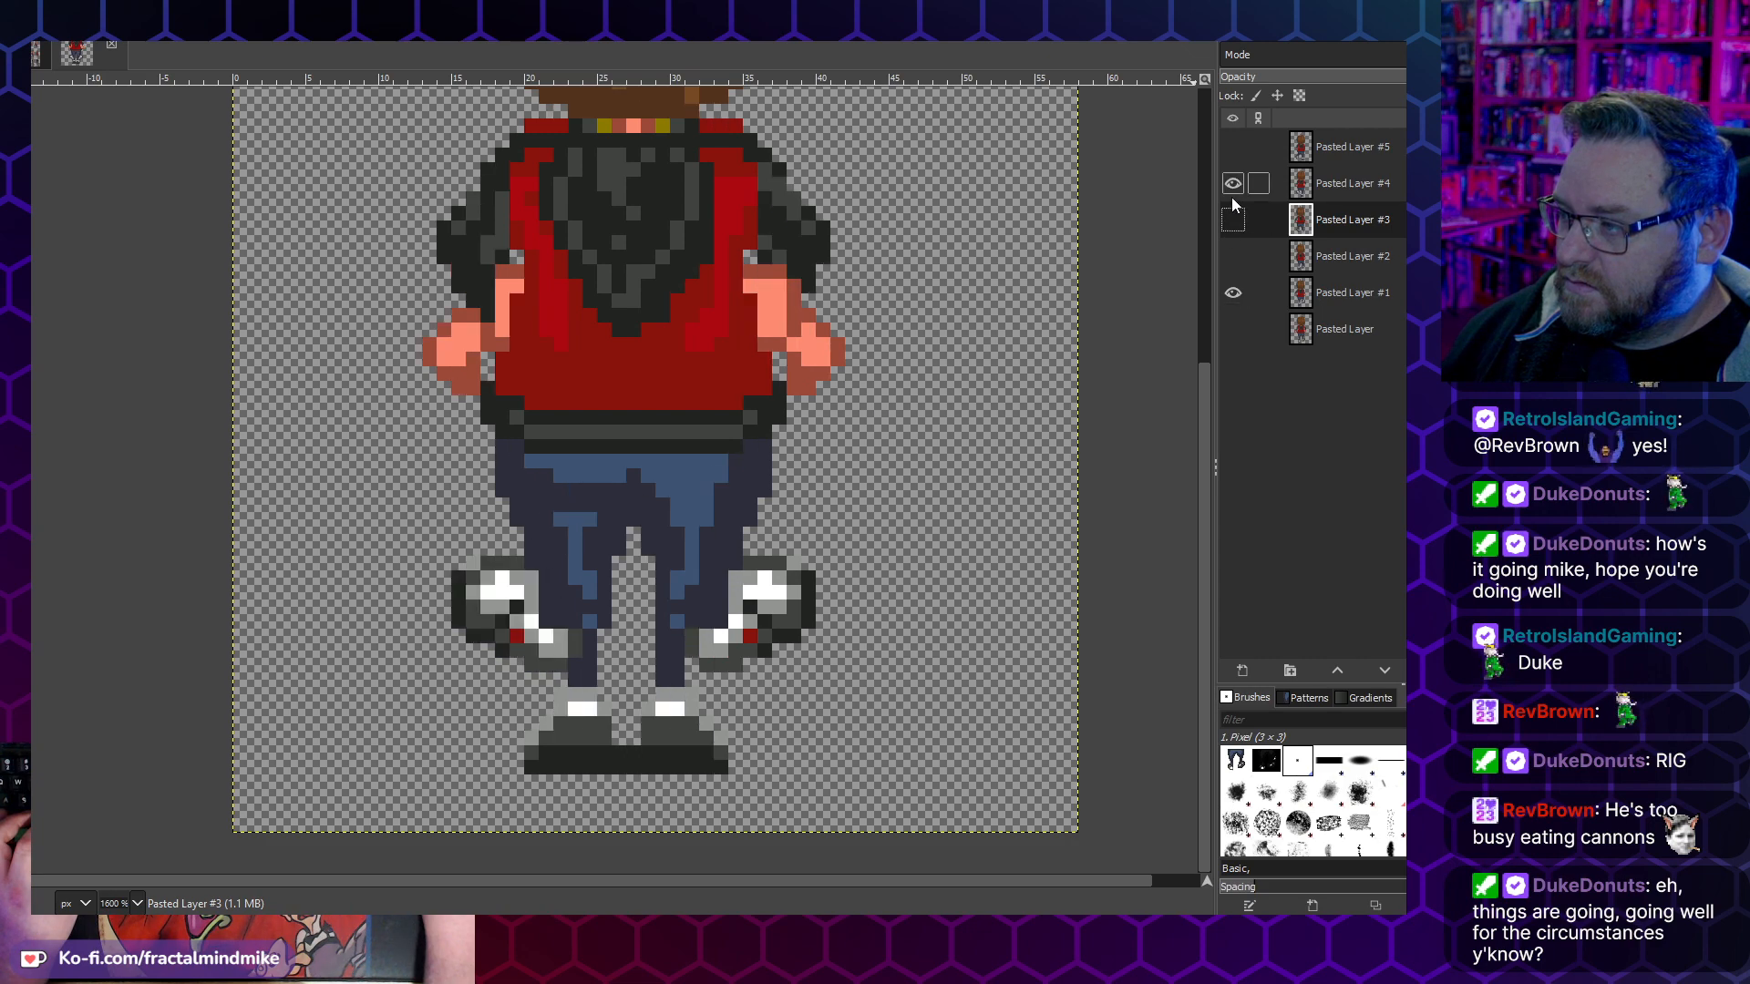
pyautogui.click(1316, 293)
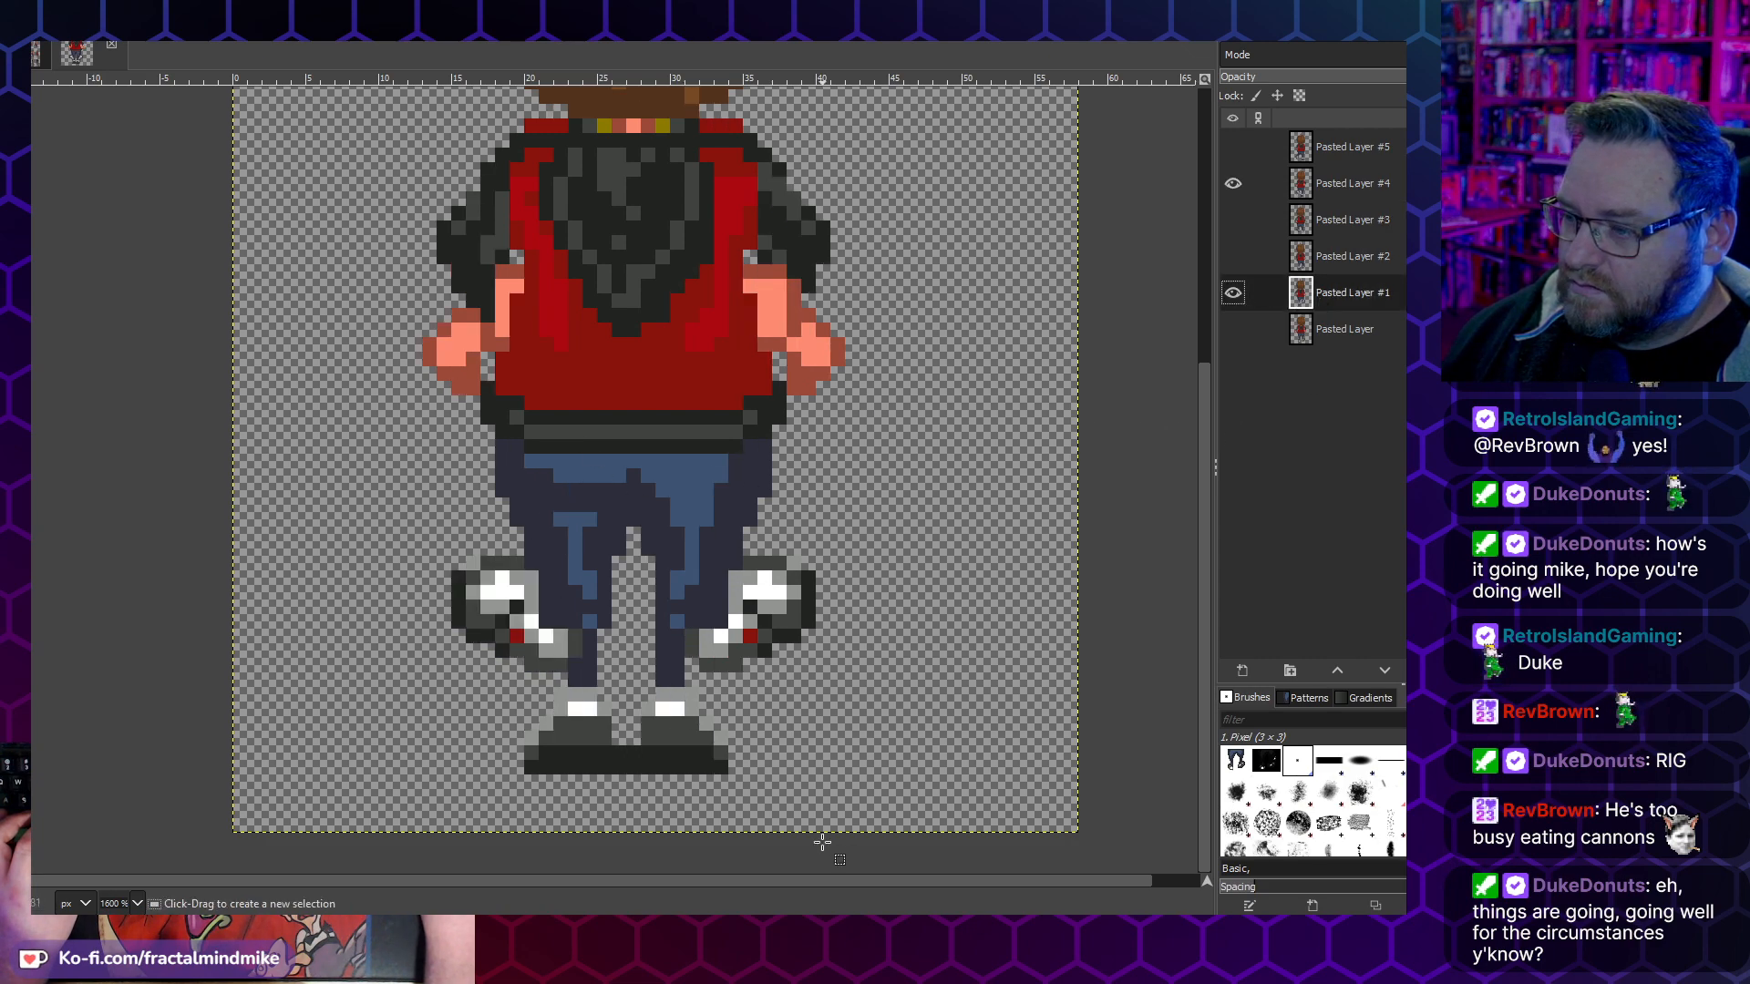
pyautogui.moveTo(891, 805); pyautogui.dragTo(387, 430)
pyautogui.hotkey('ctrl', 'c')
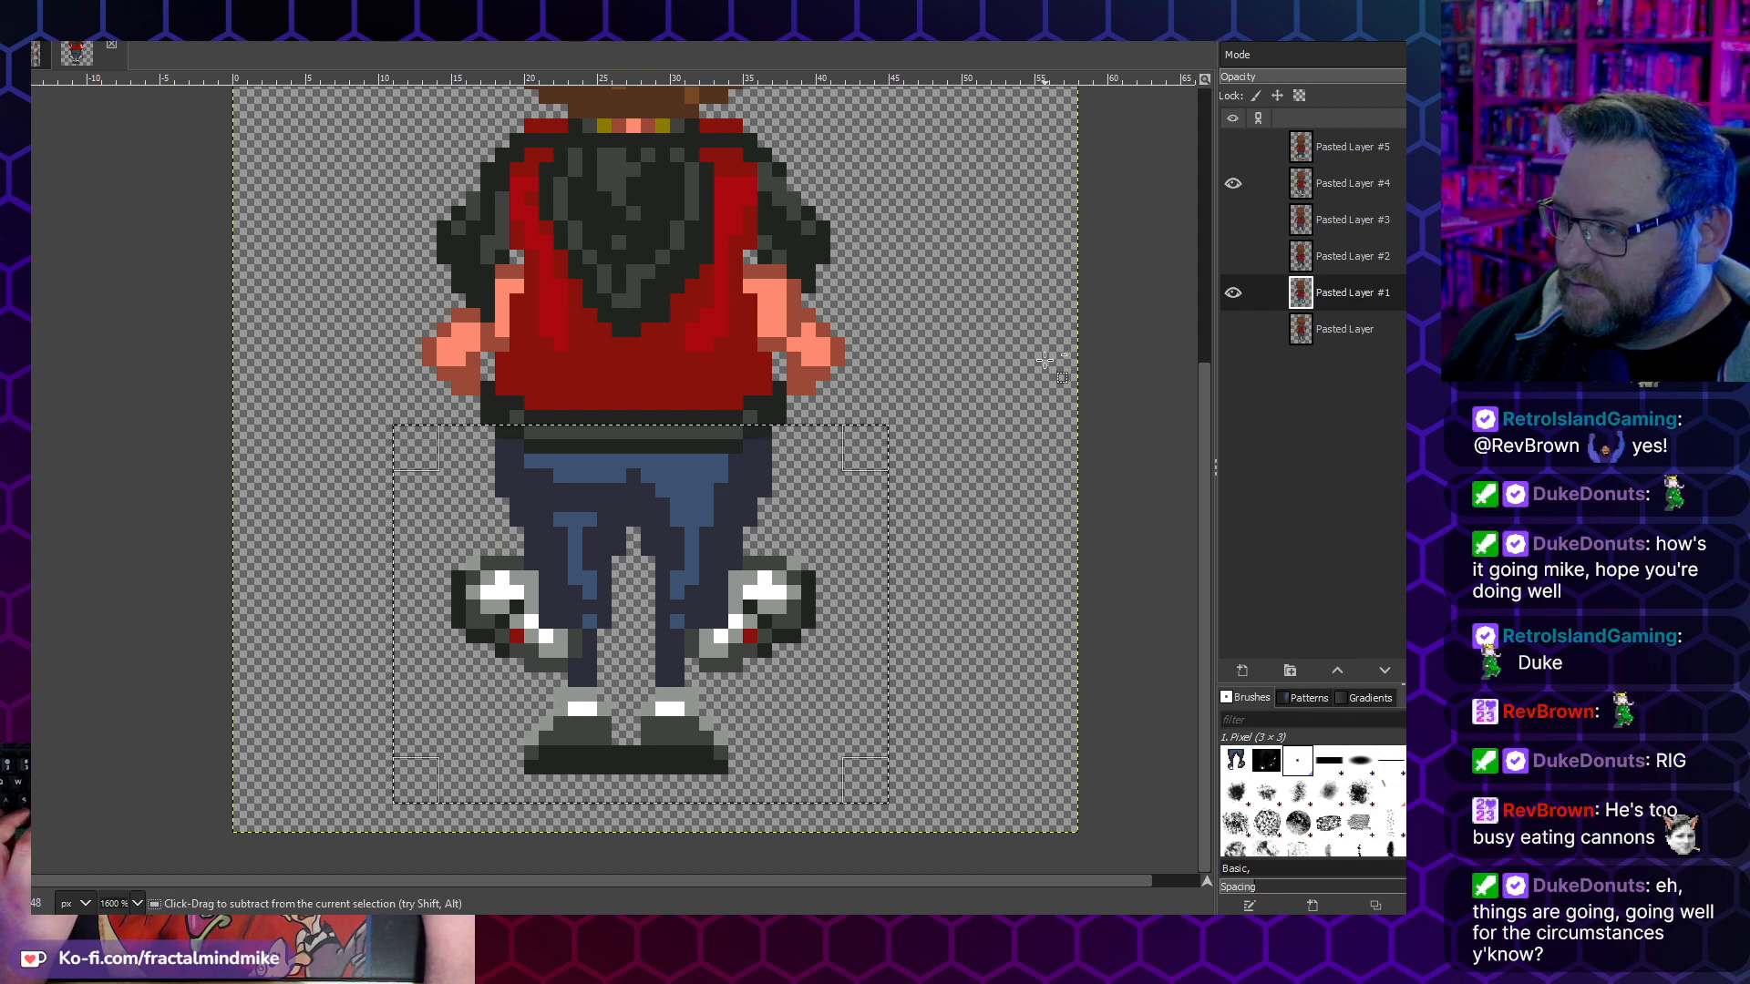
# - Replace the legs on Pasted Layer #4 with the copied legs, flipped horizontally, shifted left under the jacket and anchored
pyautogui.click(1364, 184)
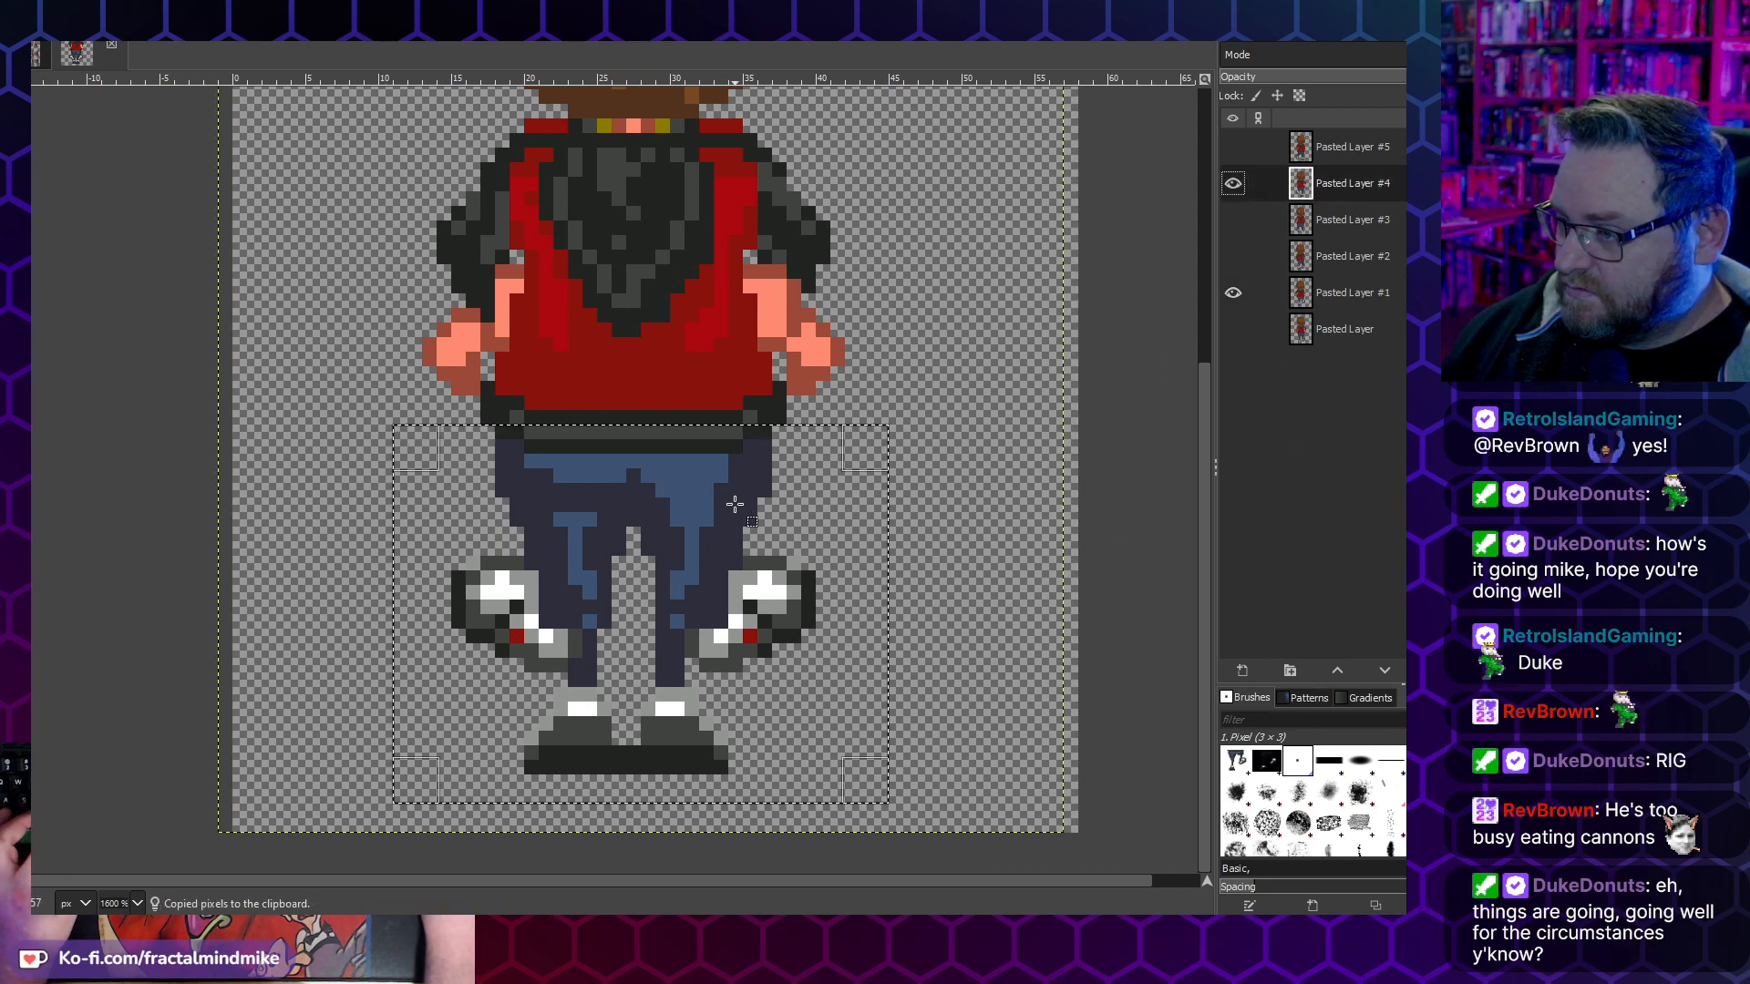
pyautogui.hotkey('ctrl', 'v')
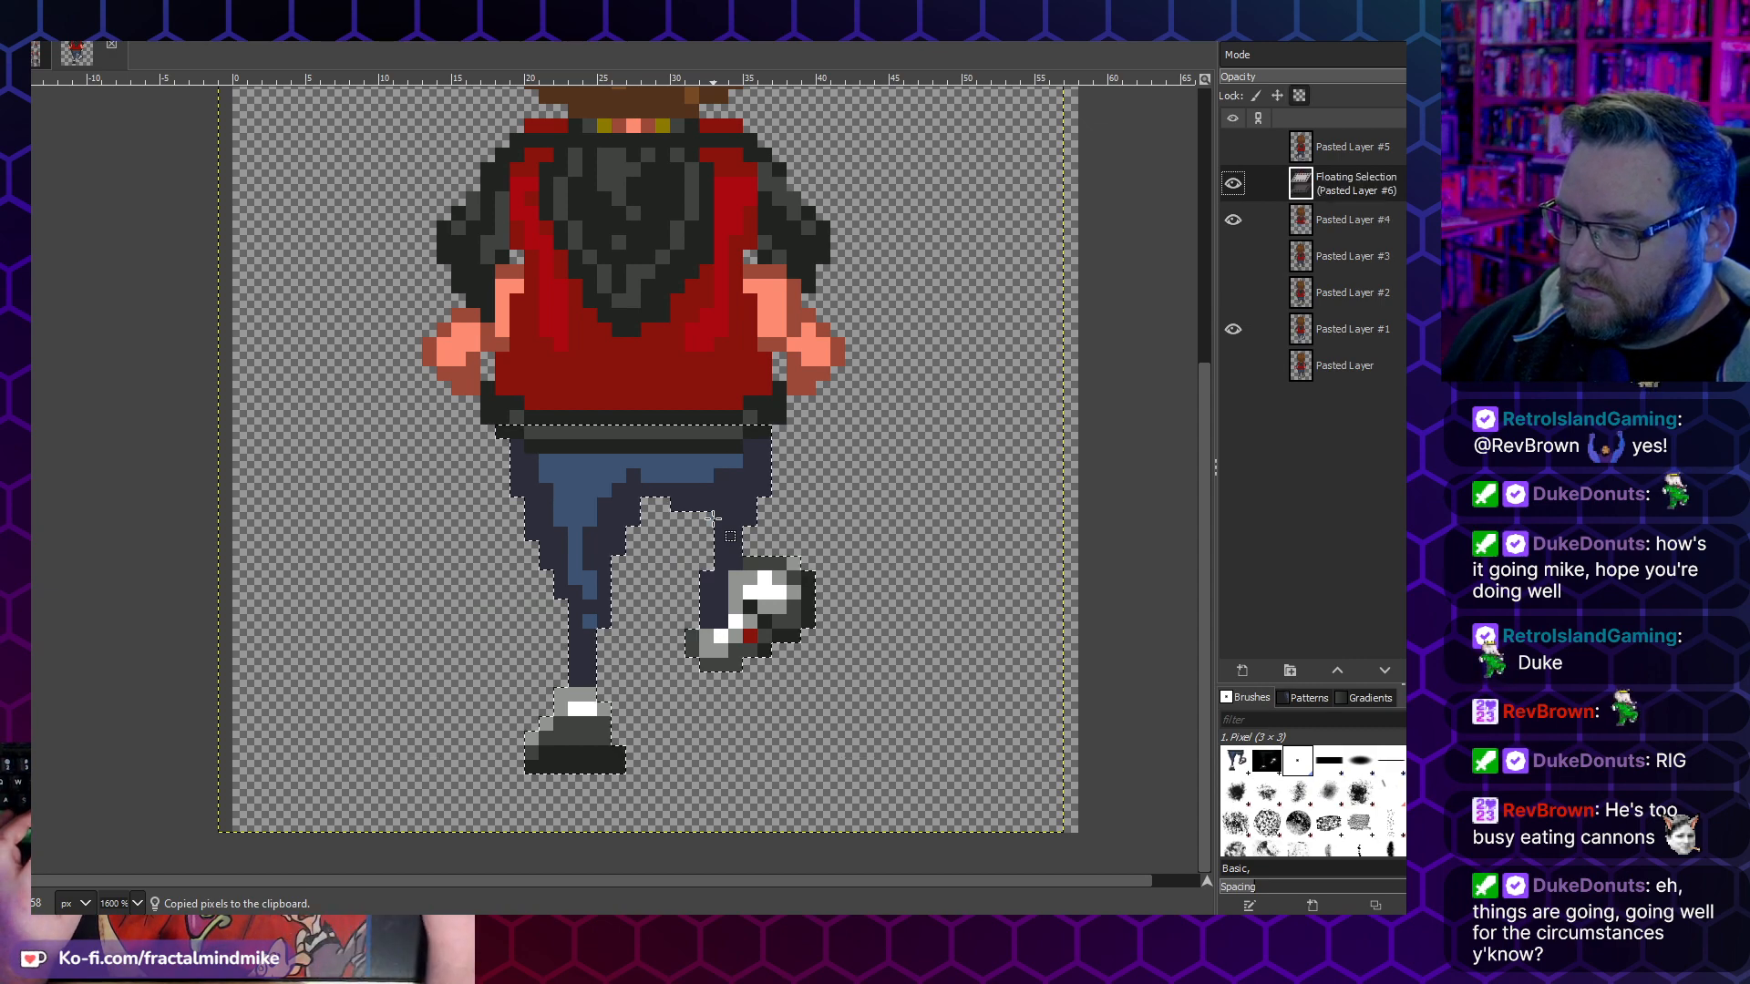
pyautogui.click(50, 11)
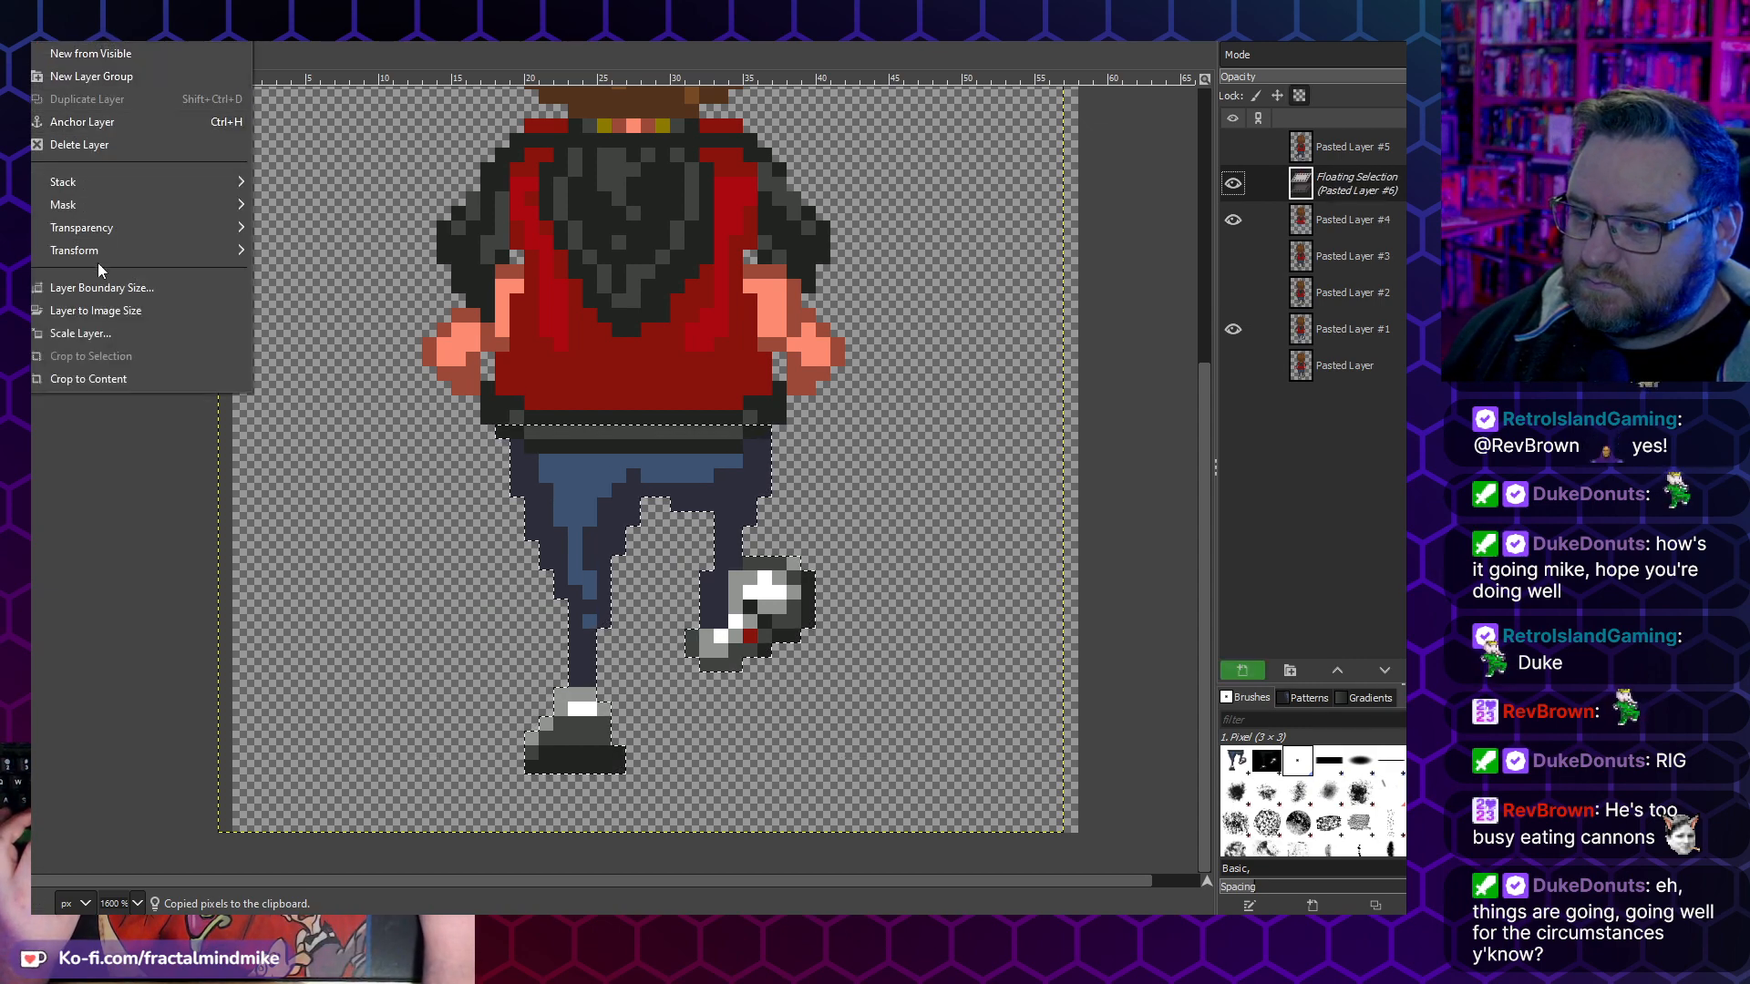
pyautogui.moveTo(108, 254)
pyautogui.click(355, 259)
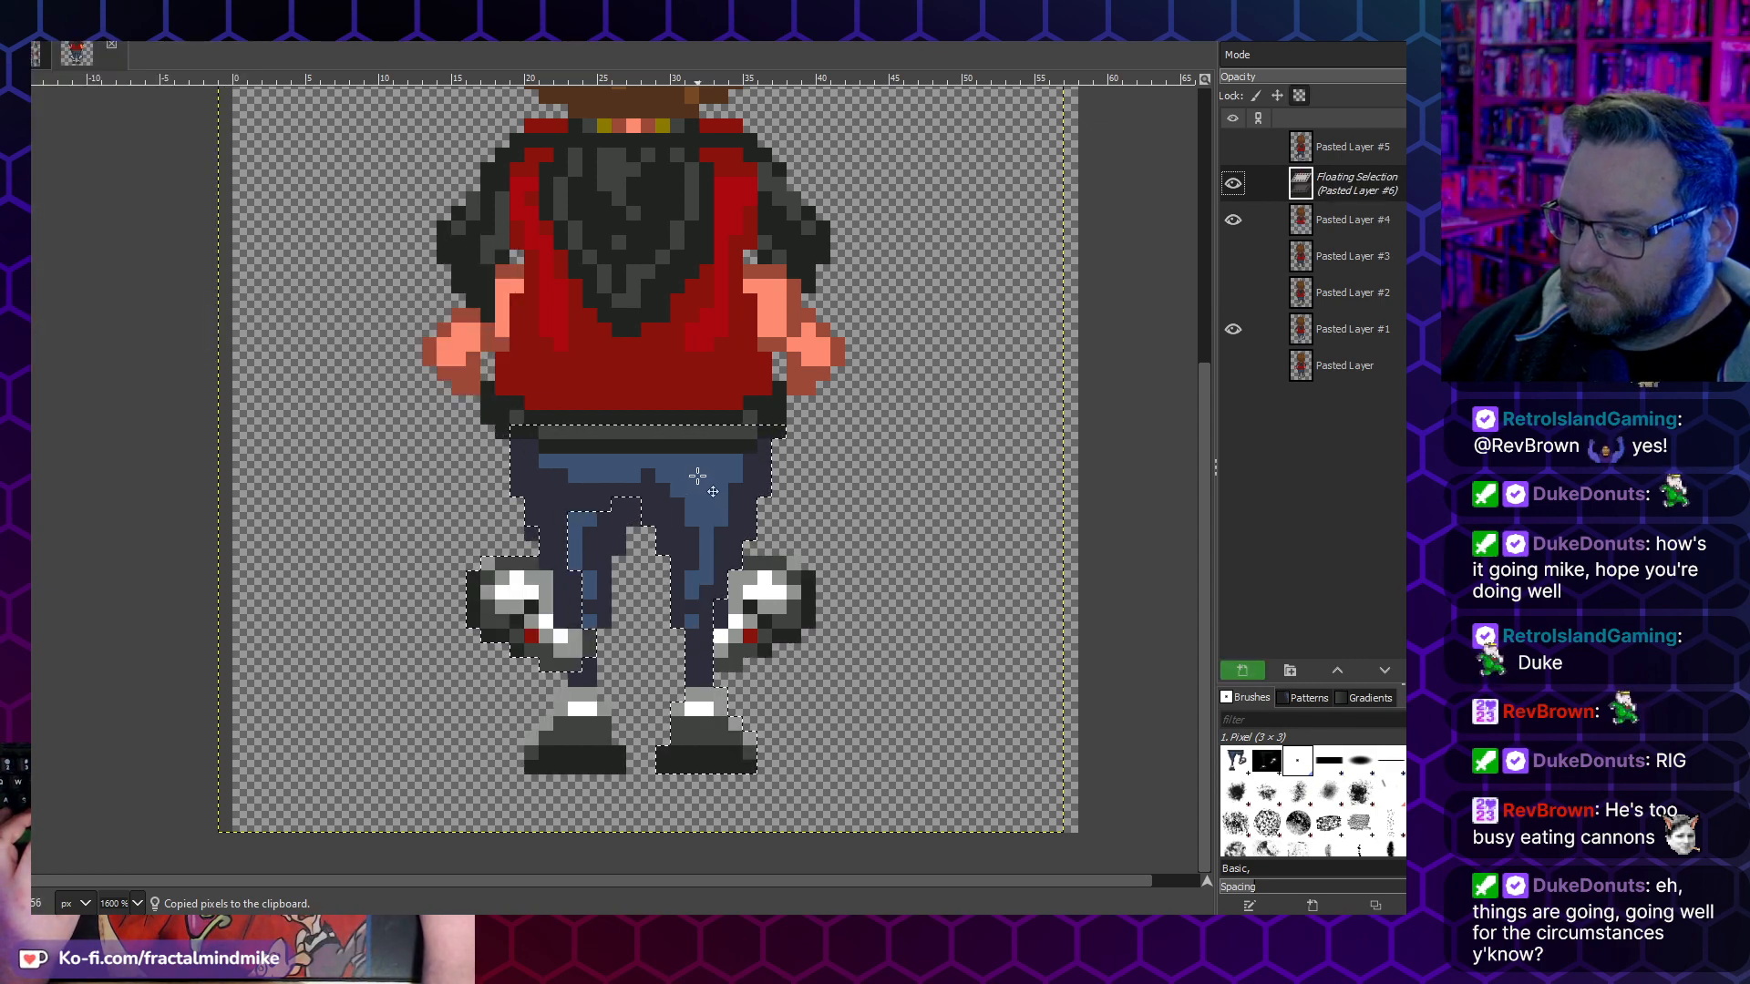
pyautogui.moveTo(707, 471); pyautogui.dragTo(695, 473)
pyautogui.moveTo(698, 473); pyautogui.dragTo(689, 473)
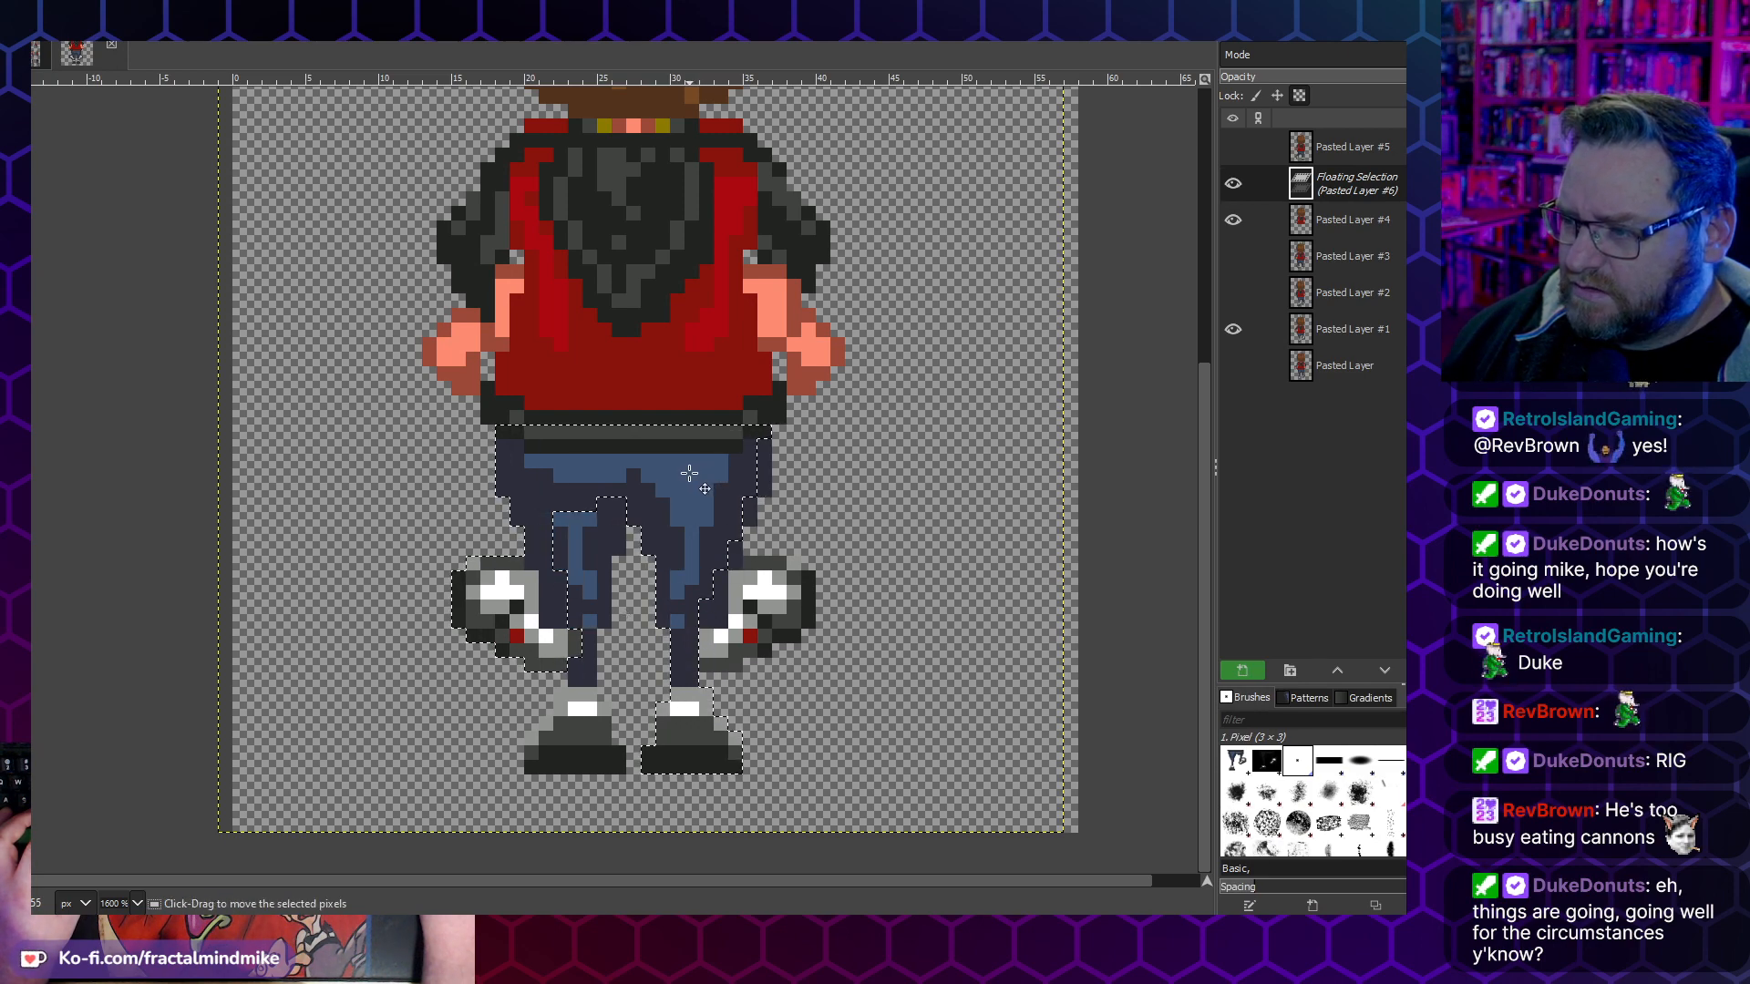
pyautogui.click(977, 395)
# - Leave only Pasted Layers #2 and #5 visible, and copy the legs from the waist down on Pasted Layer #2
pyautogui.click(1231, 294)
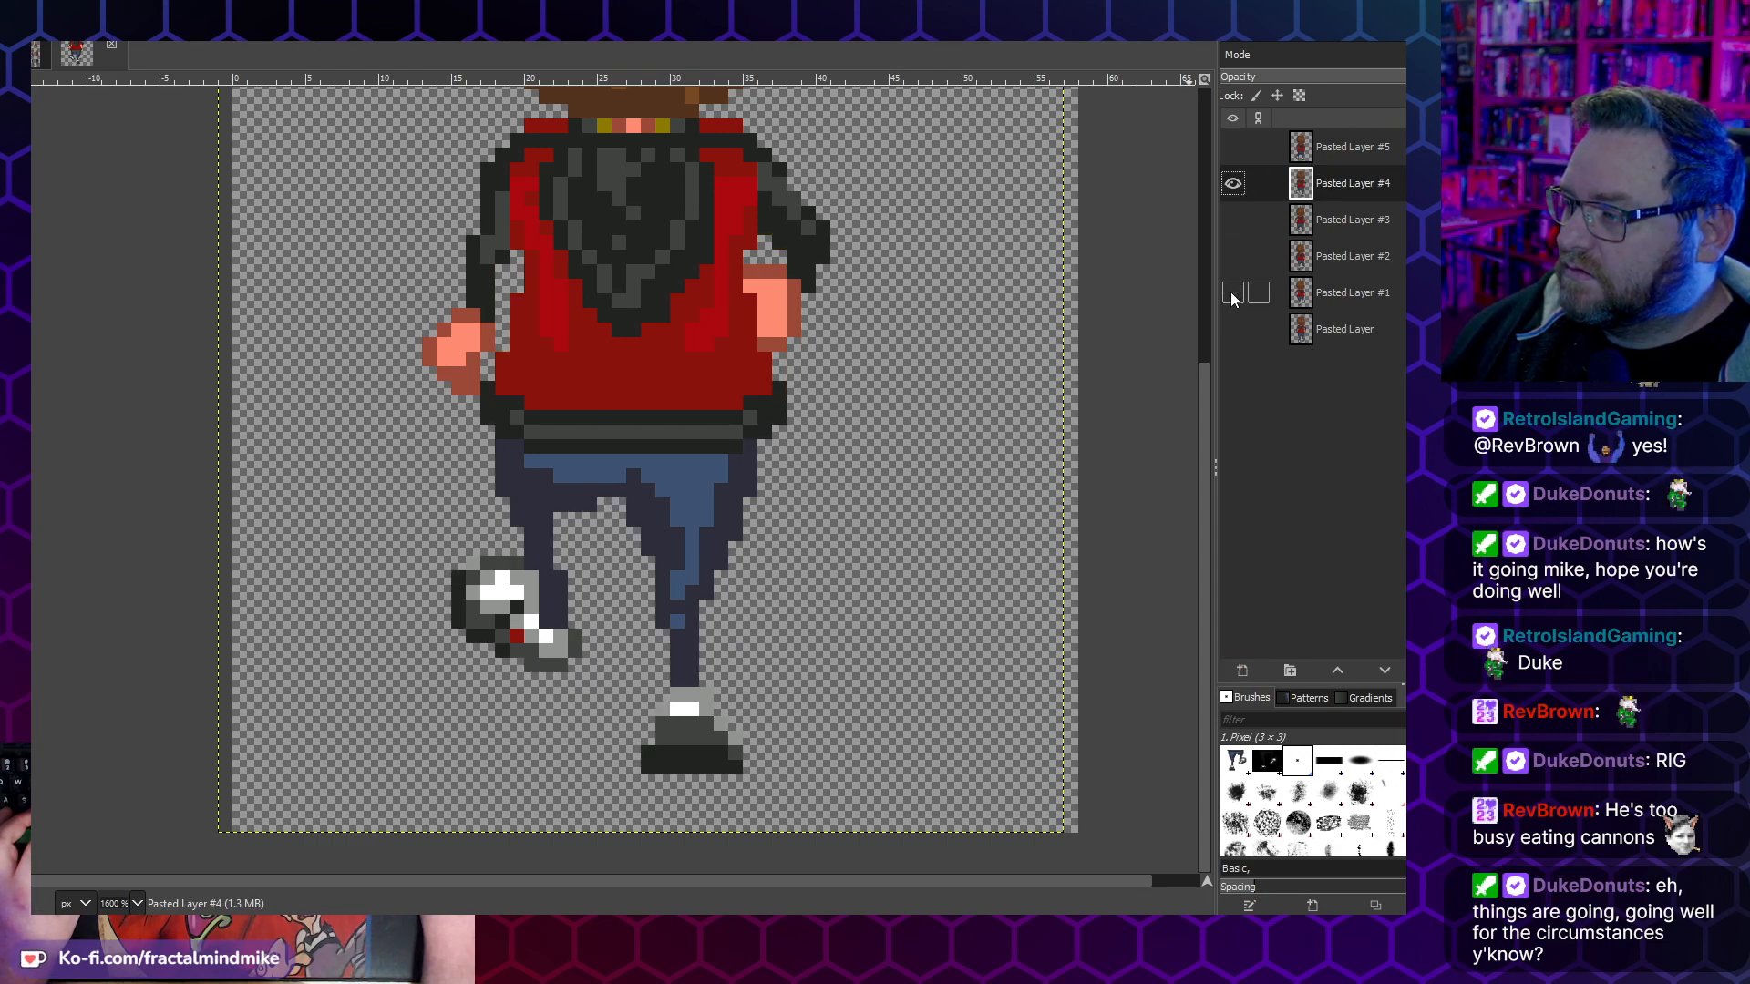
pyautogui.click(1231, 259)
pyautogui.click(1233, 184)
pyautogui.click(1233, 147)
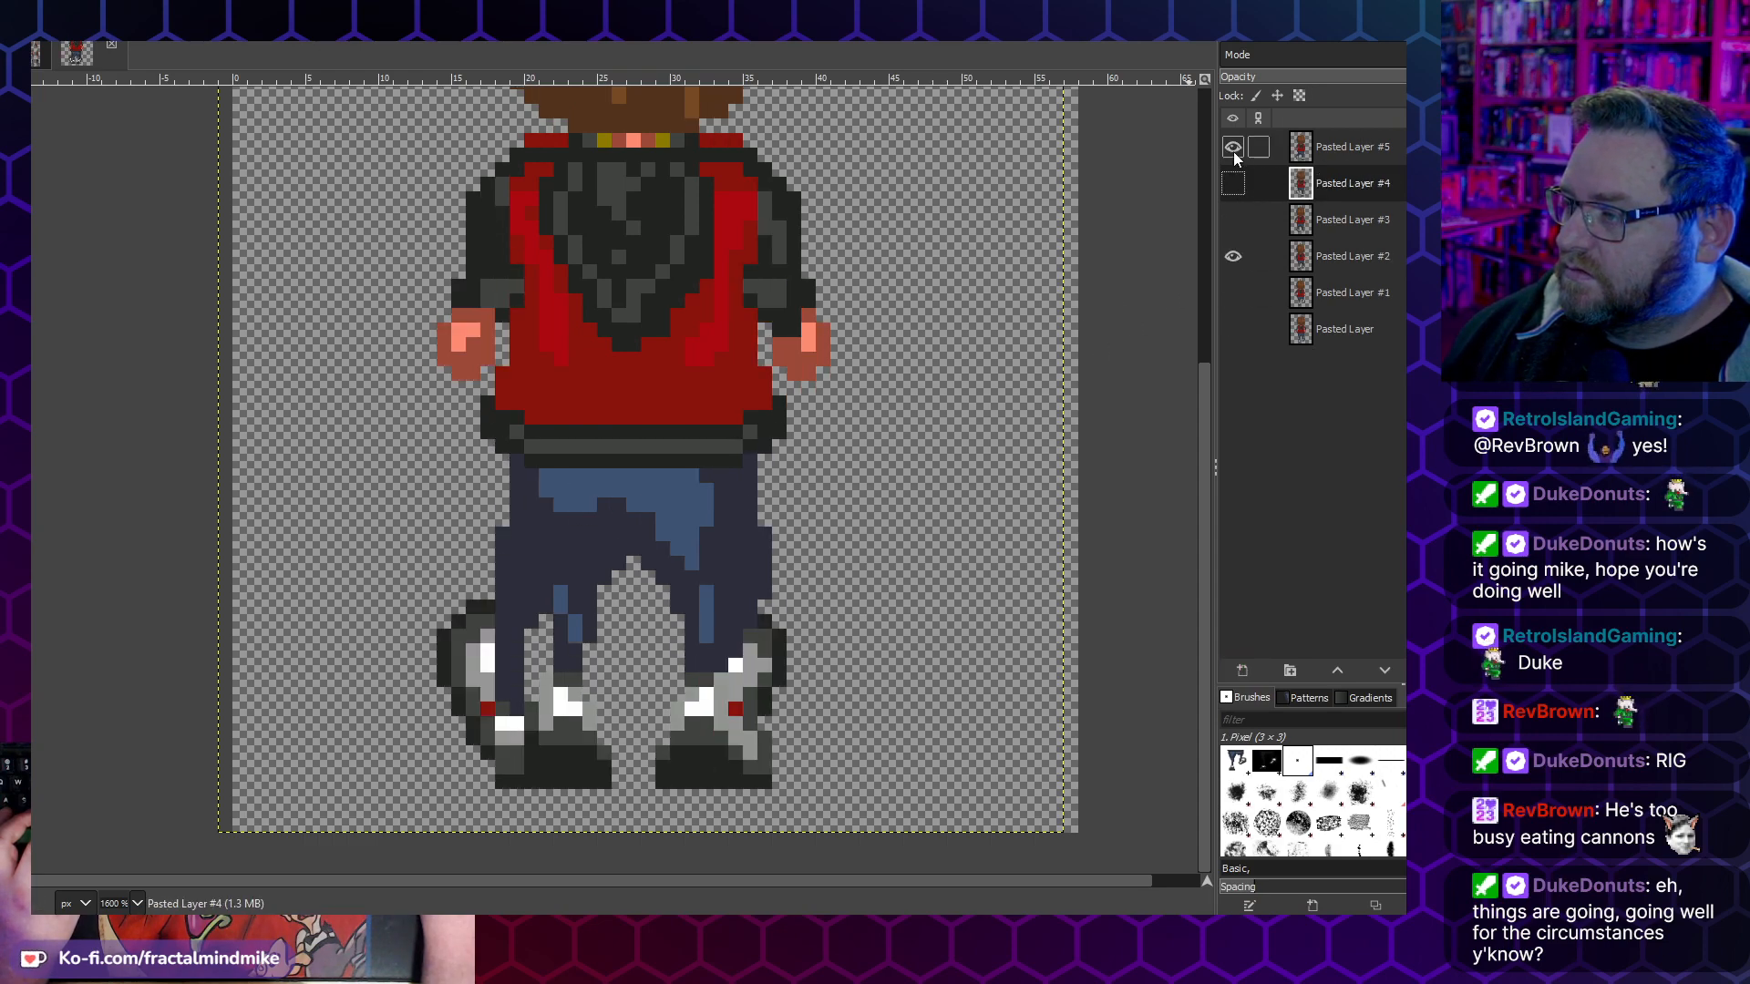
pyautogui.click(1345, 259)
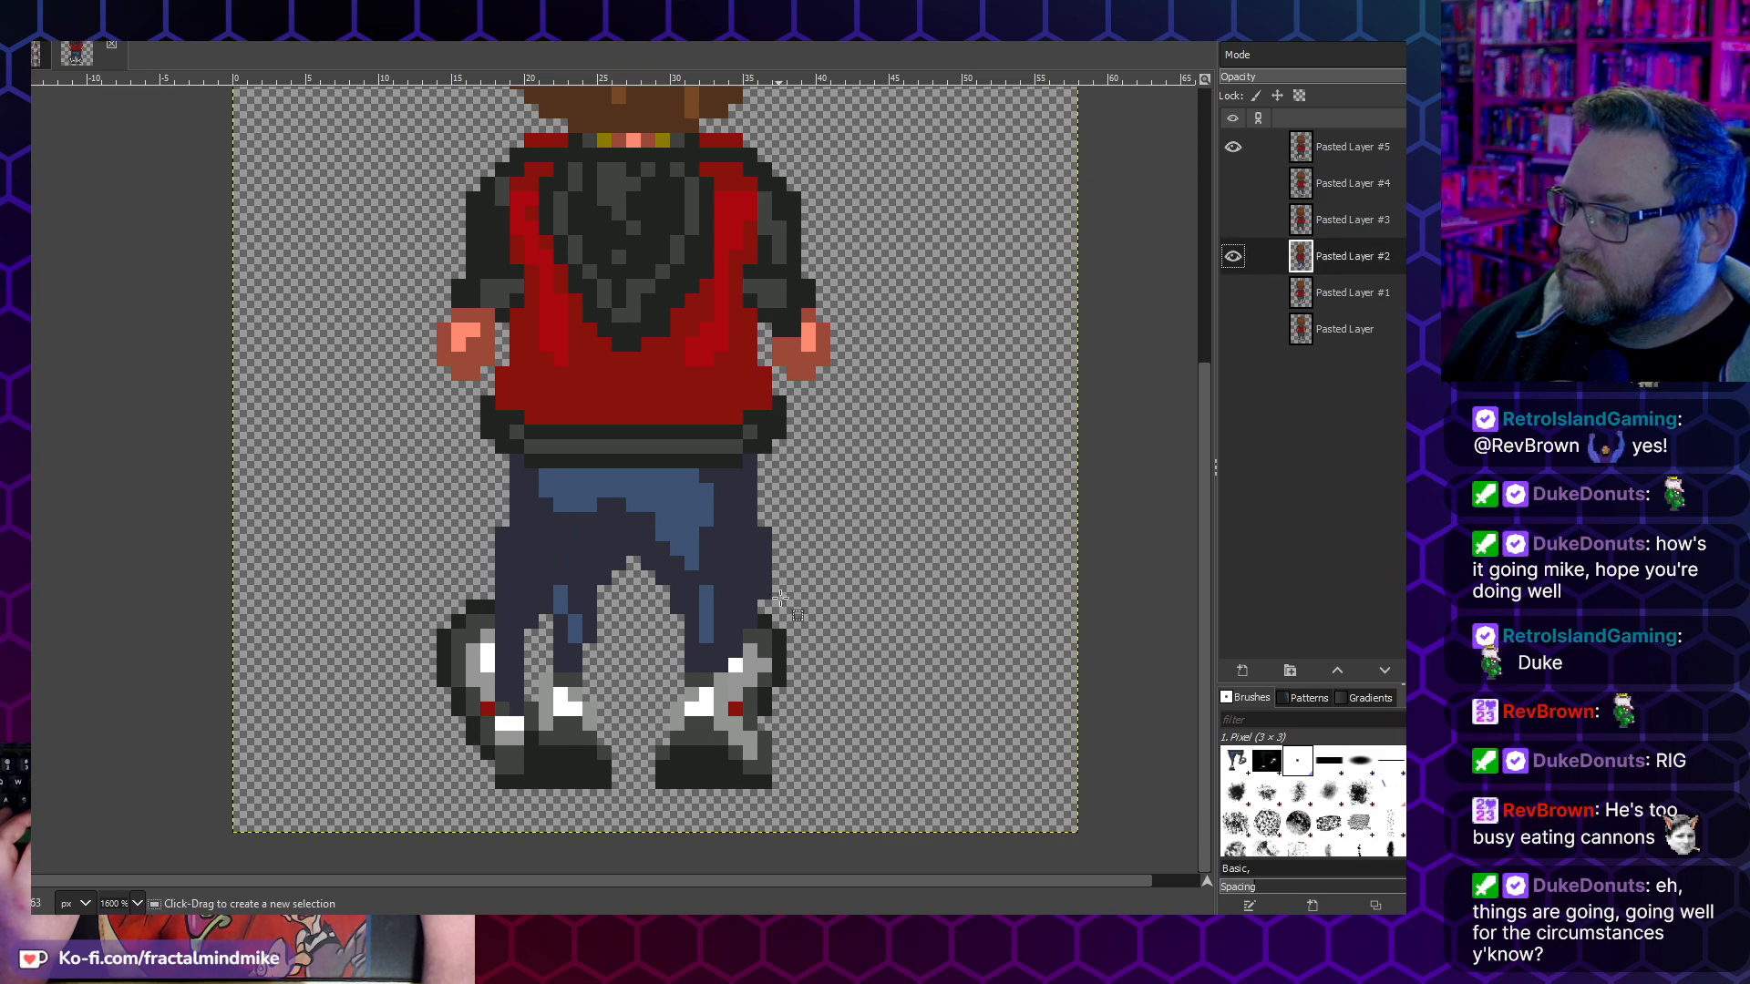
pyautogui.moveTo(886, 808); pyautogui.dragTo(407, 440)
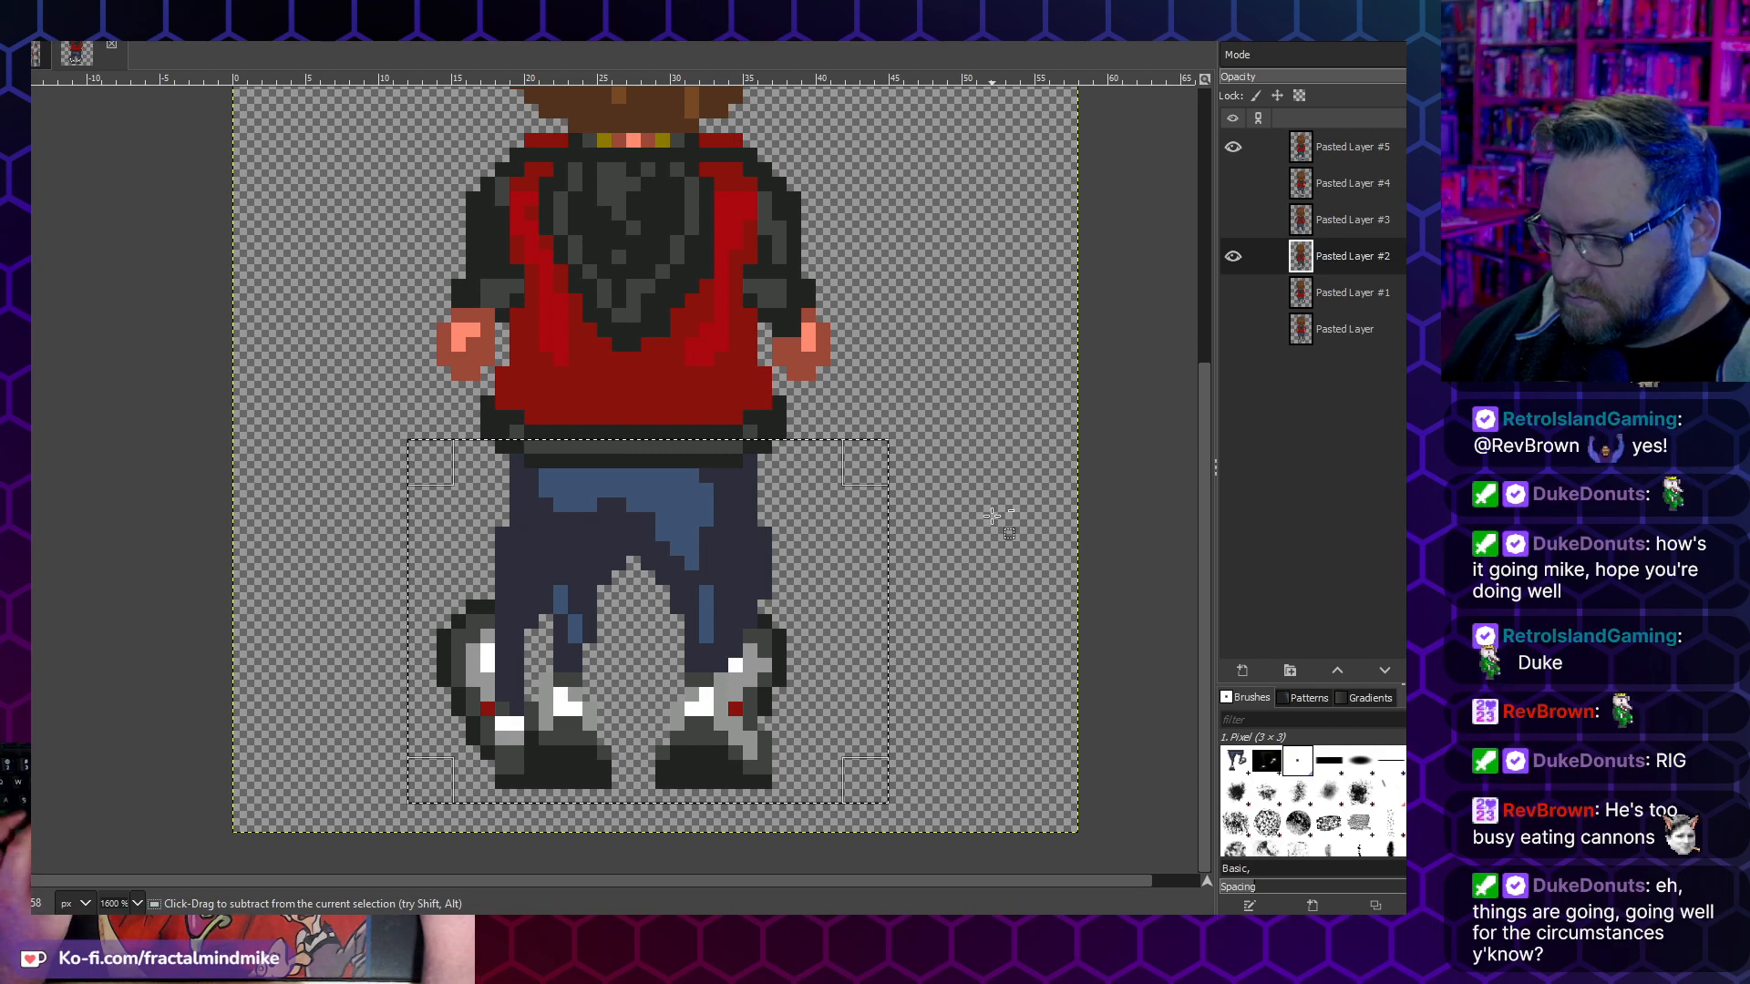
pyautogui.hotkey('ctrl', 'c')
# - Replace the legs on Pasted Layer #5 with the copied legs, flipped horizontally, shifted left under the jacket and anchored
pyautogui.click(1353, 153)
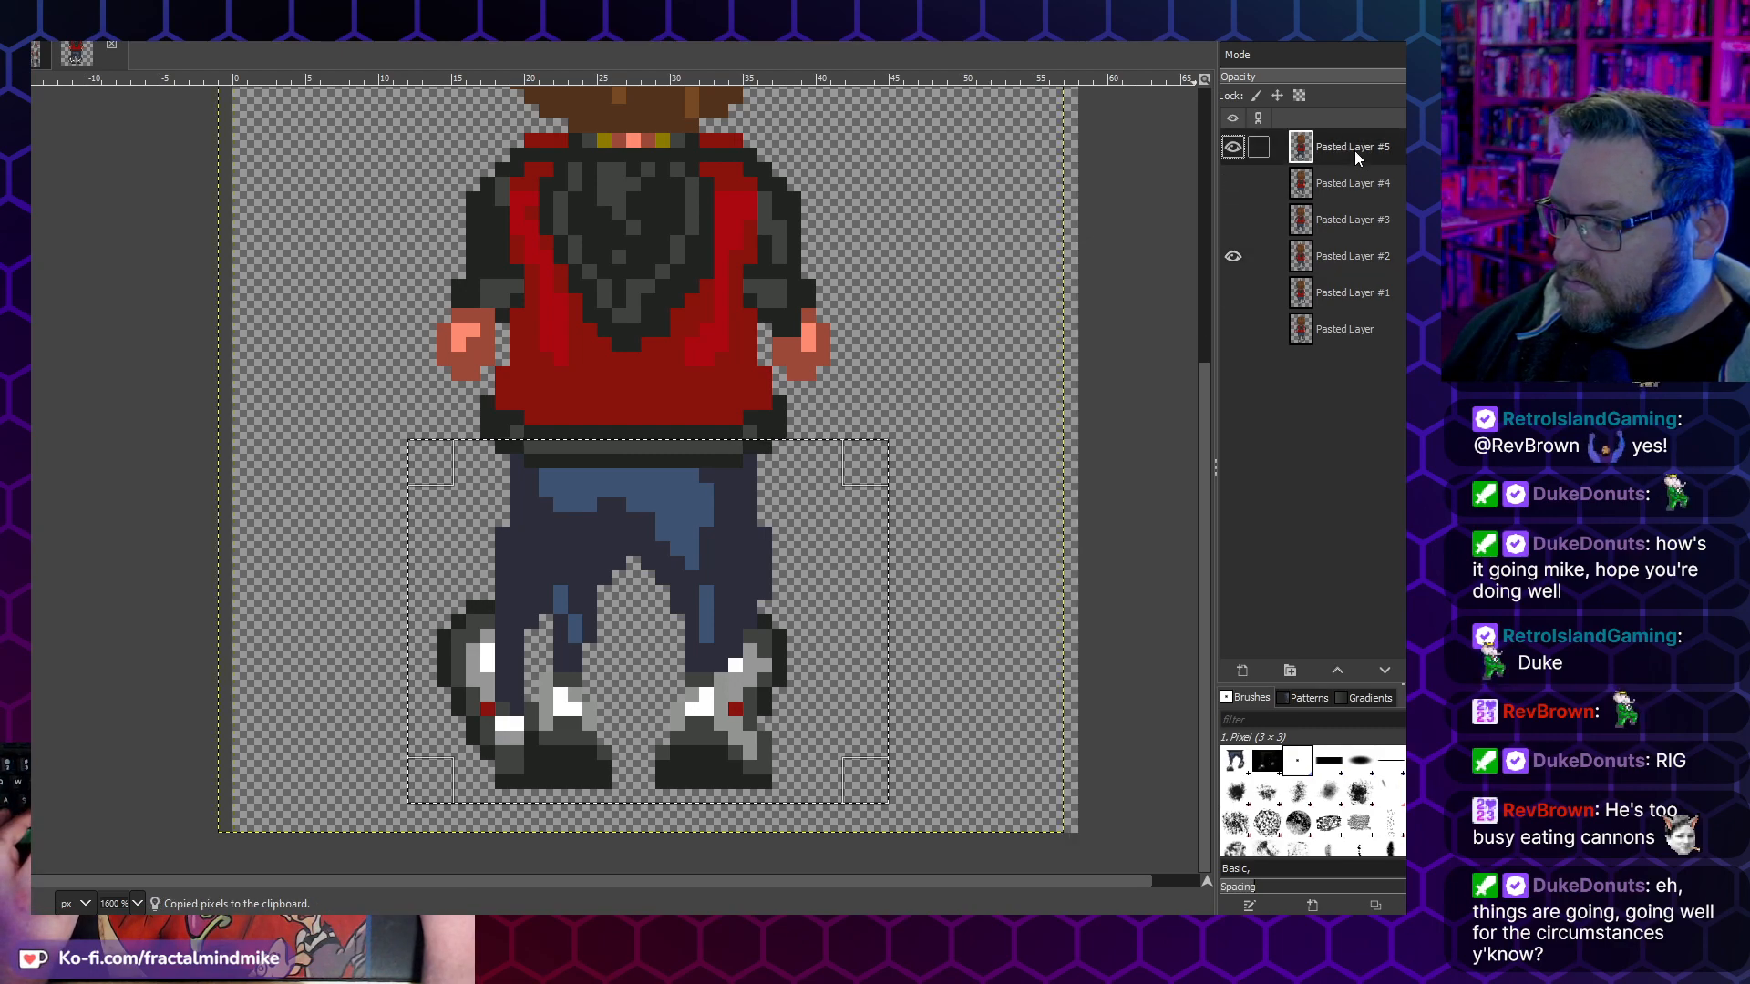
pyautogui.press('Delete')
pyautogui.hotkey('ctrl', 'v')
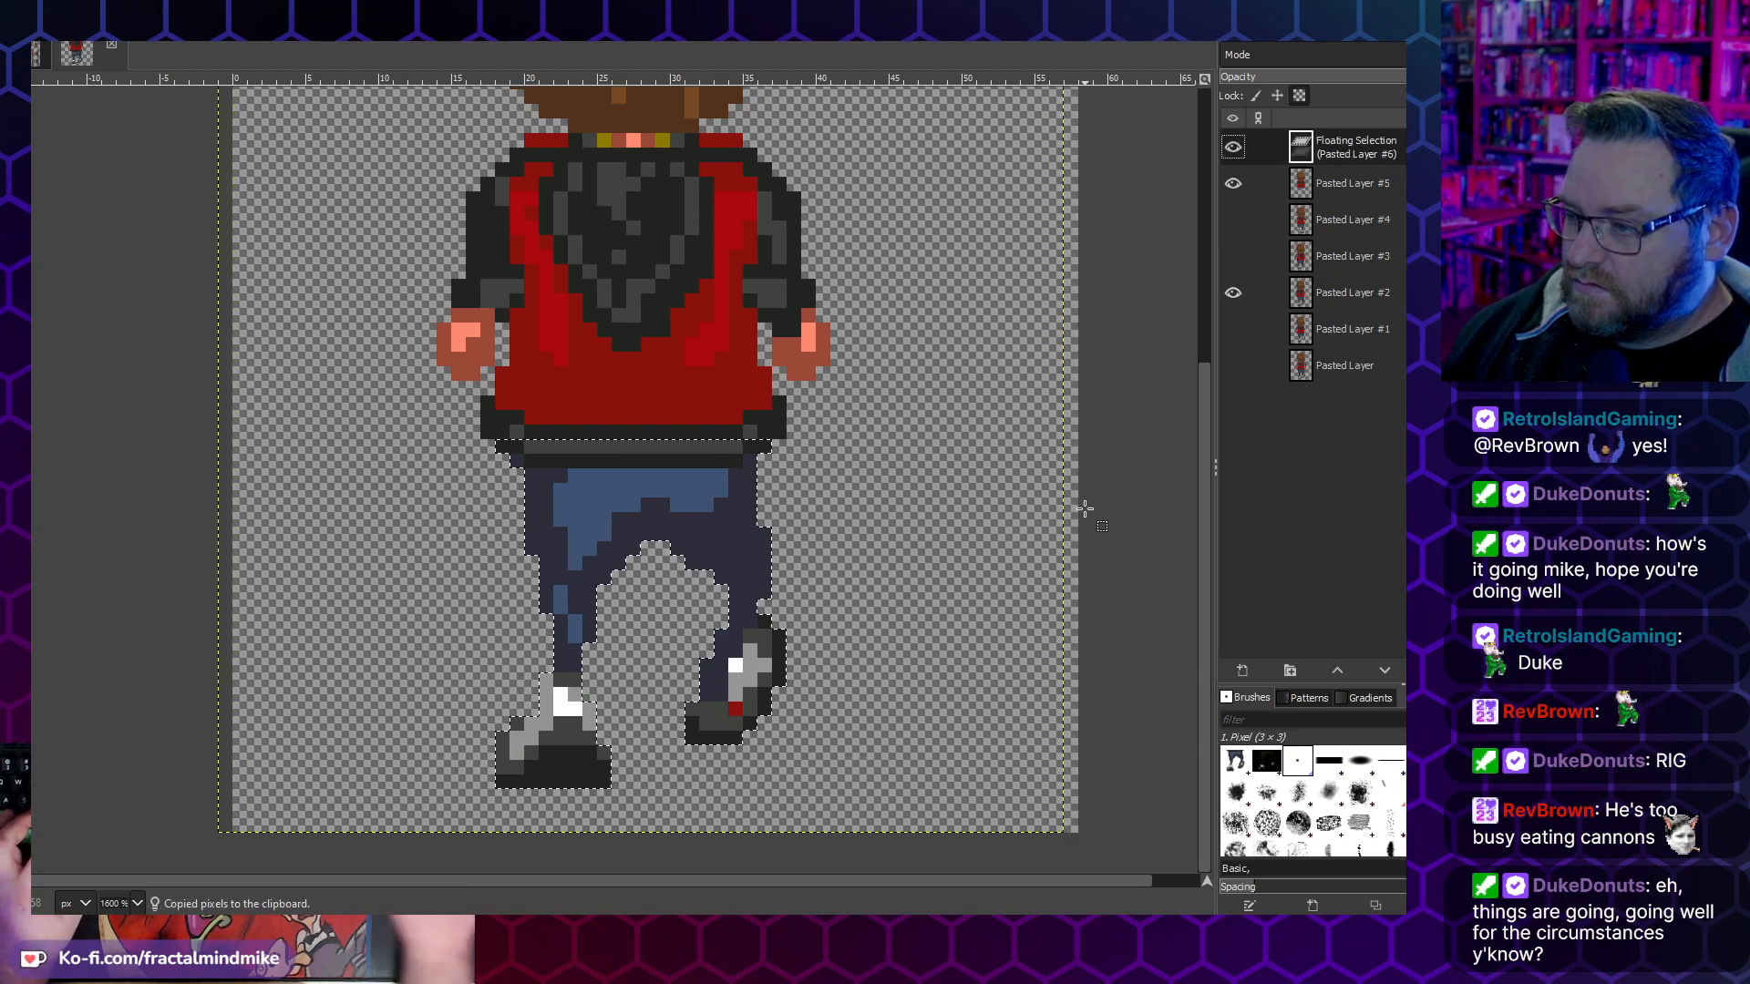
pyautogui.click(45, 11)
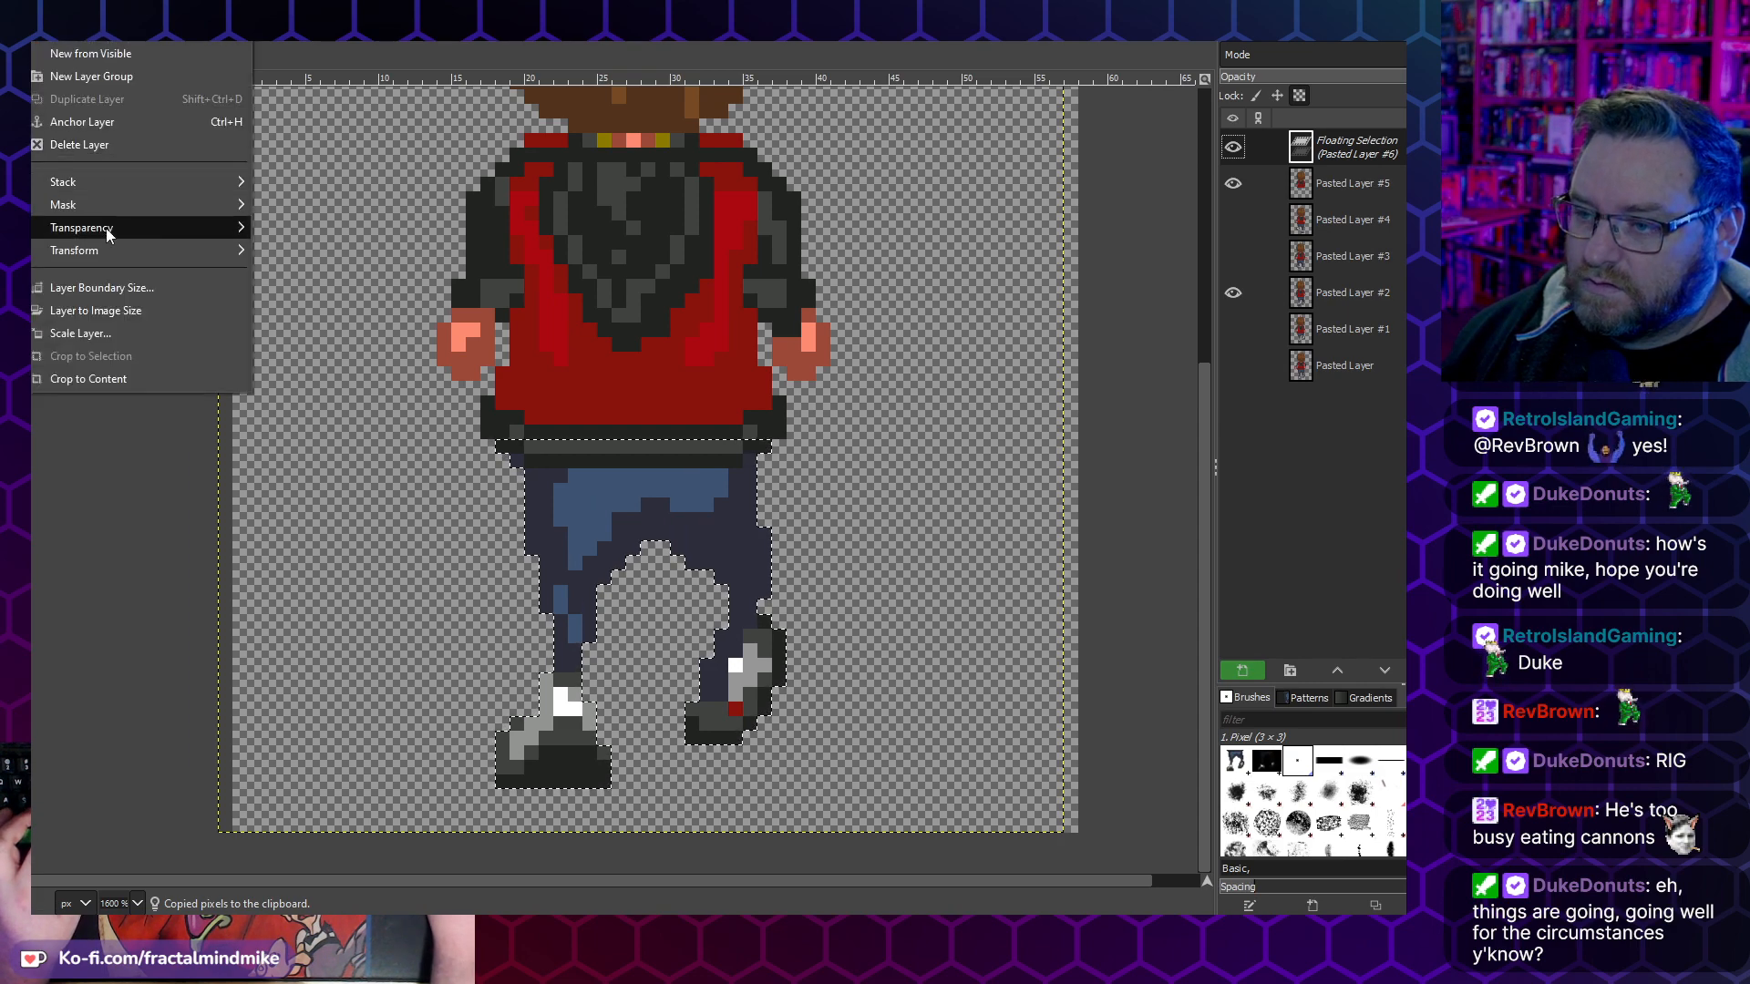
pyautogui.moveTo(160, 256)
pyautogui.click(325, 252)
pyautogui.moveTo(706, 499); pyautogui.dragTo(677, 499)
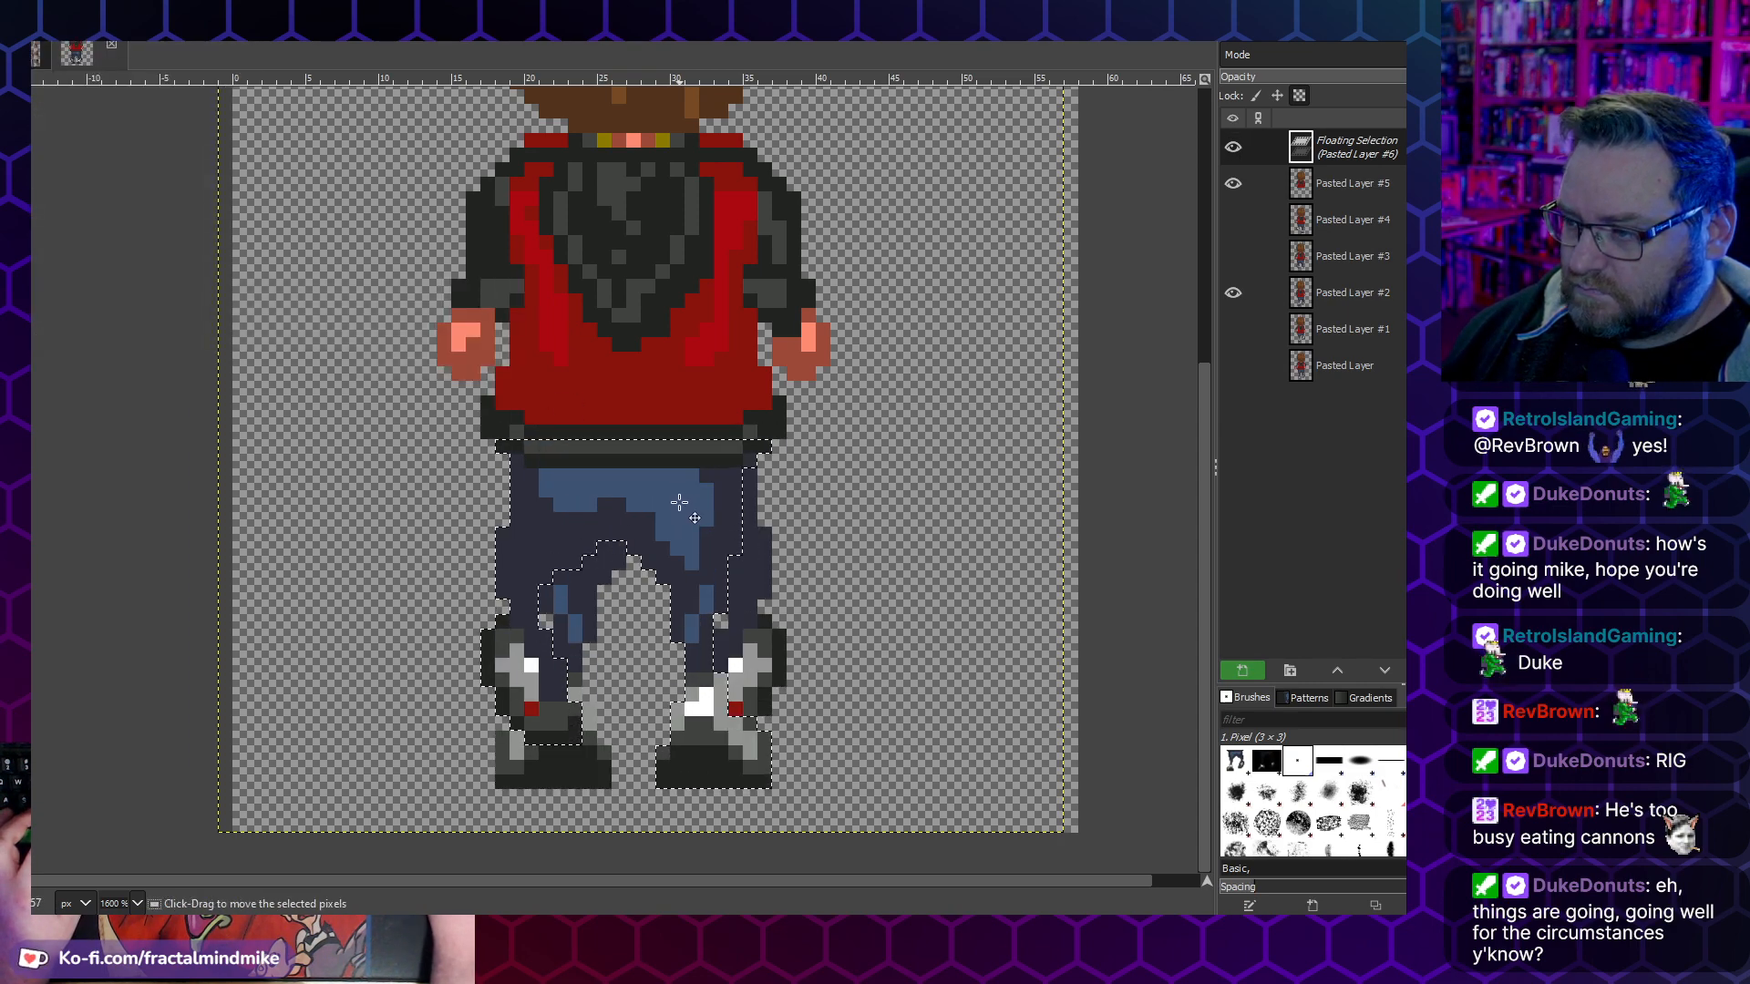
pyautogui.click(948, 437)
# - Make all six walk-up frame layers visible, turning on Pasted Layer and Pasted Layers #1, #3 and #4 again
pyautogui.click(1233, 331)
pyautogui.click(1233, 293)
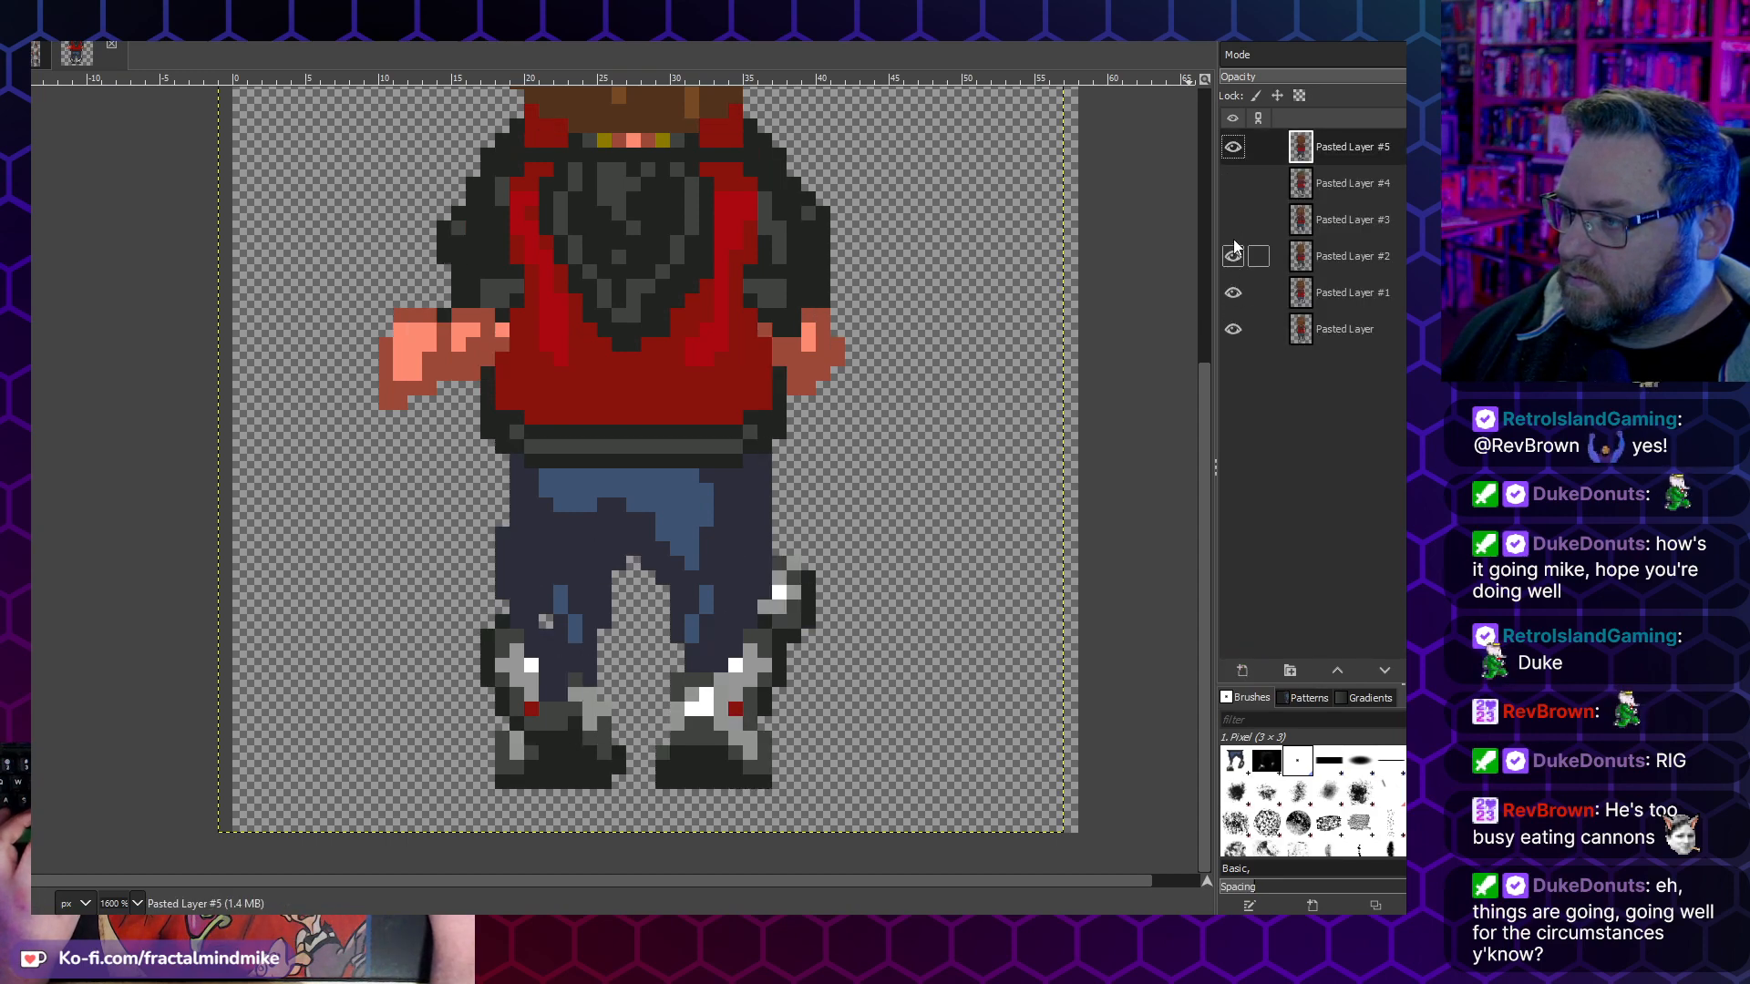
pyautogui.click(1233, 222)
pyautogui.click(1232, 186)
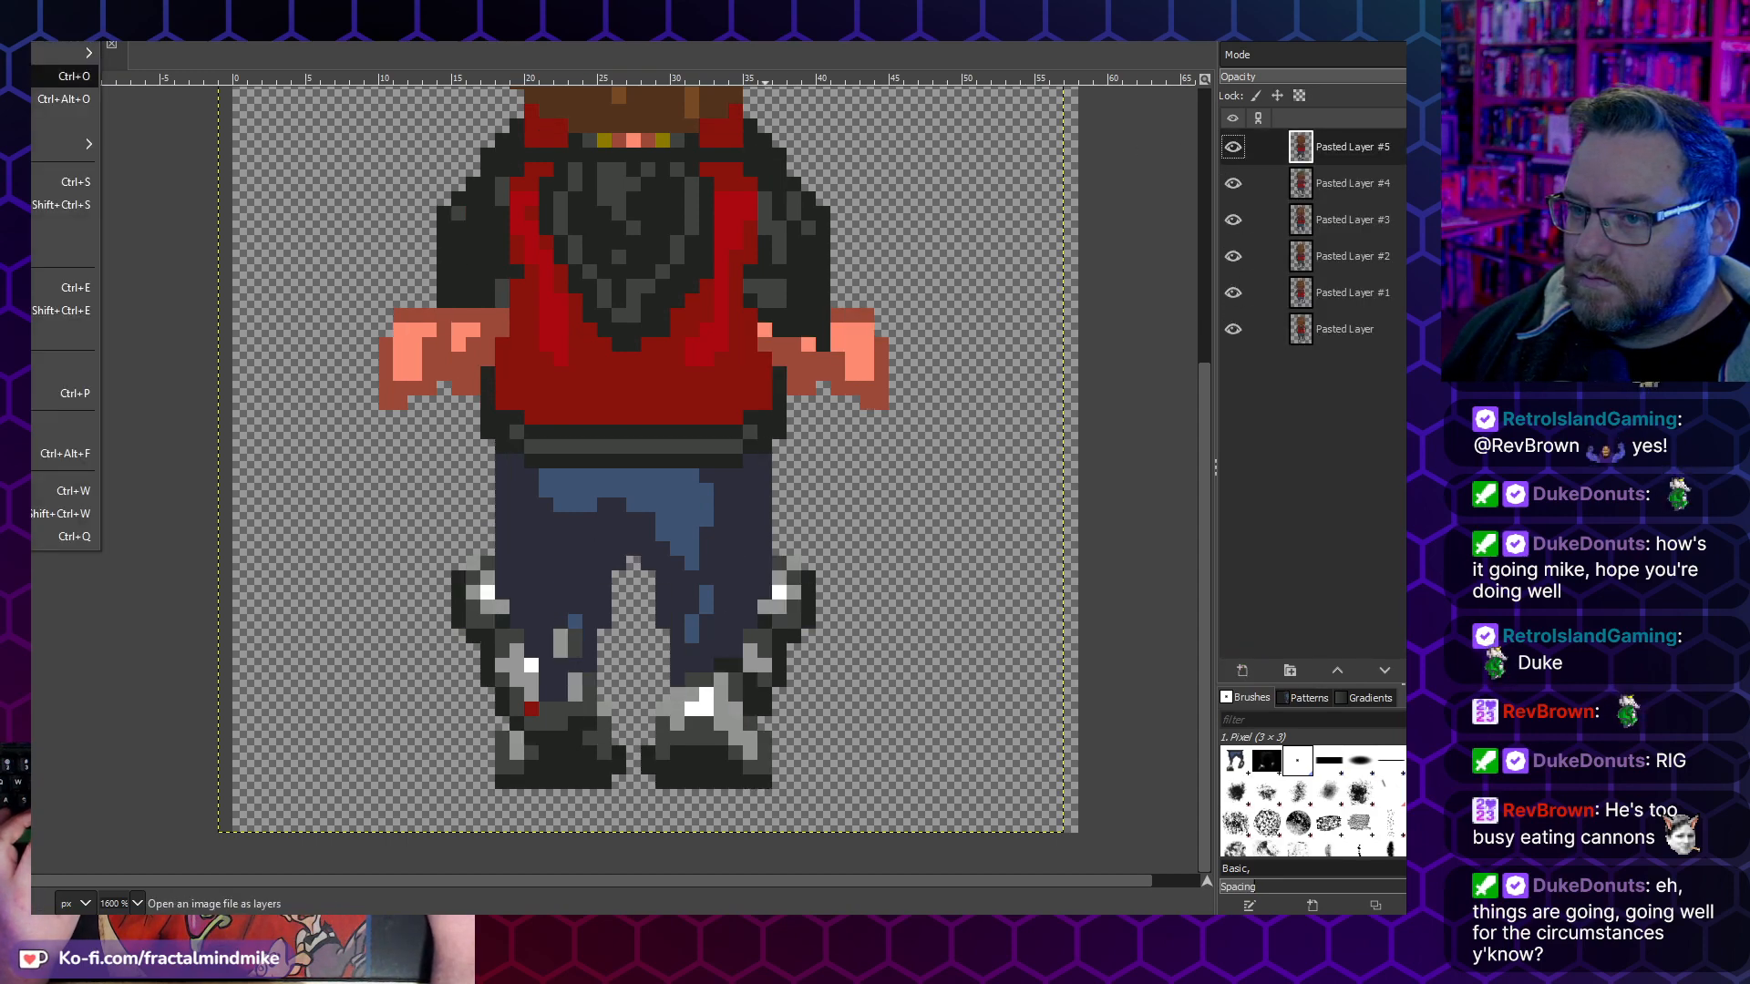
# - Export all frames over Walk-Up-01.gif as a looping animation with a 180 ms delay, and preview it in the image viewer
pyautogui.hotkey('ctrl', 'shift', 'e')
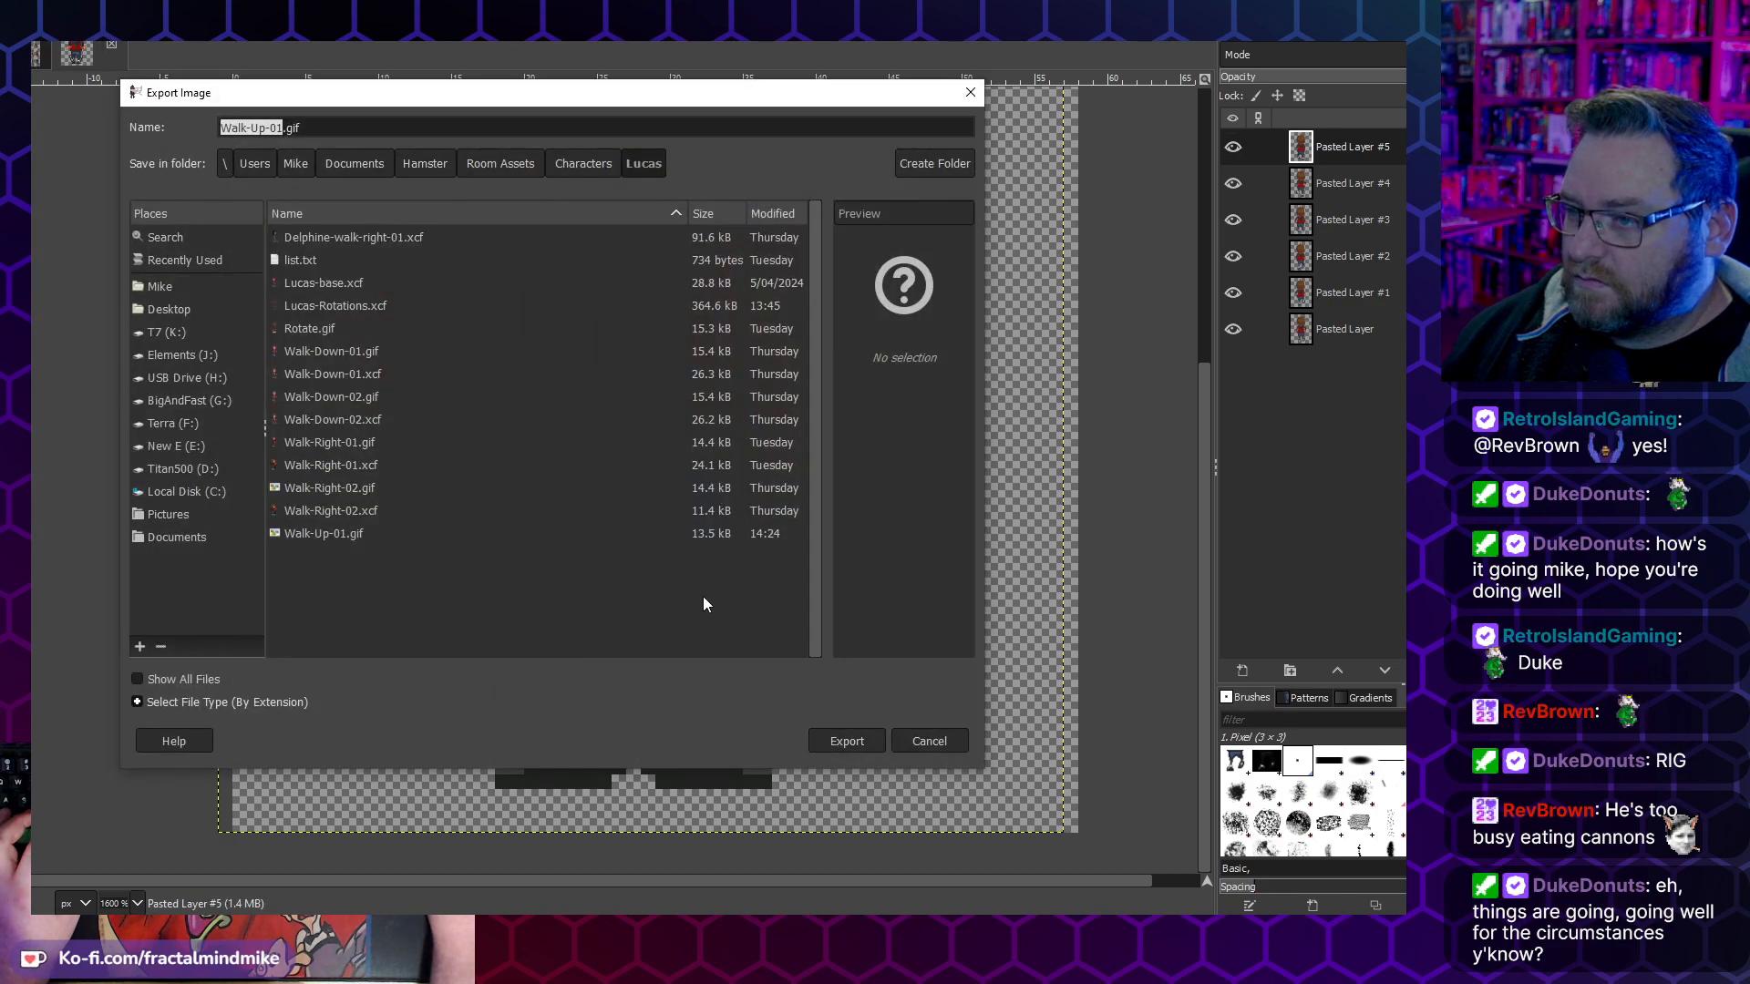
pyautogui.click(830, 745)
pyautogui.click(609, 512)
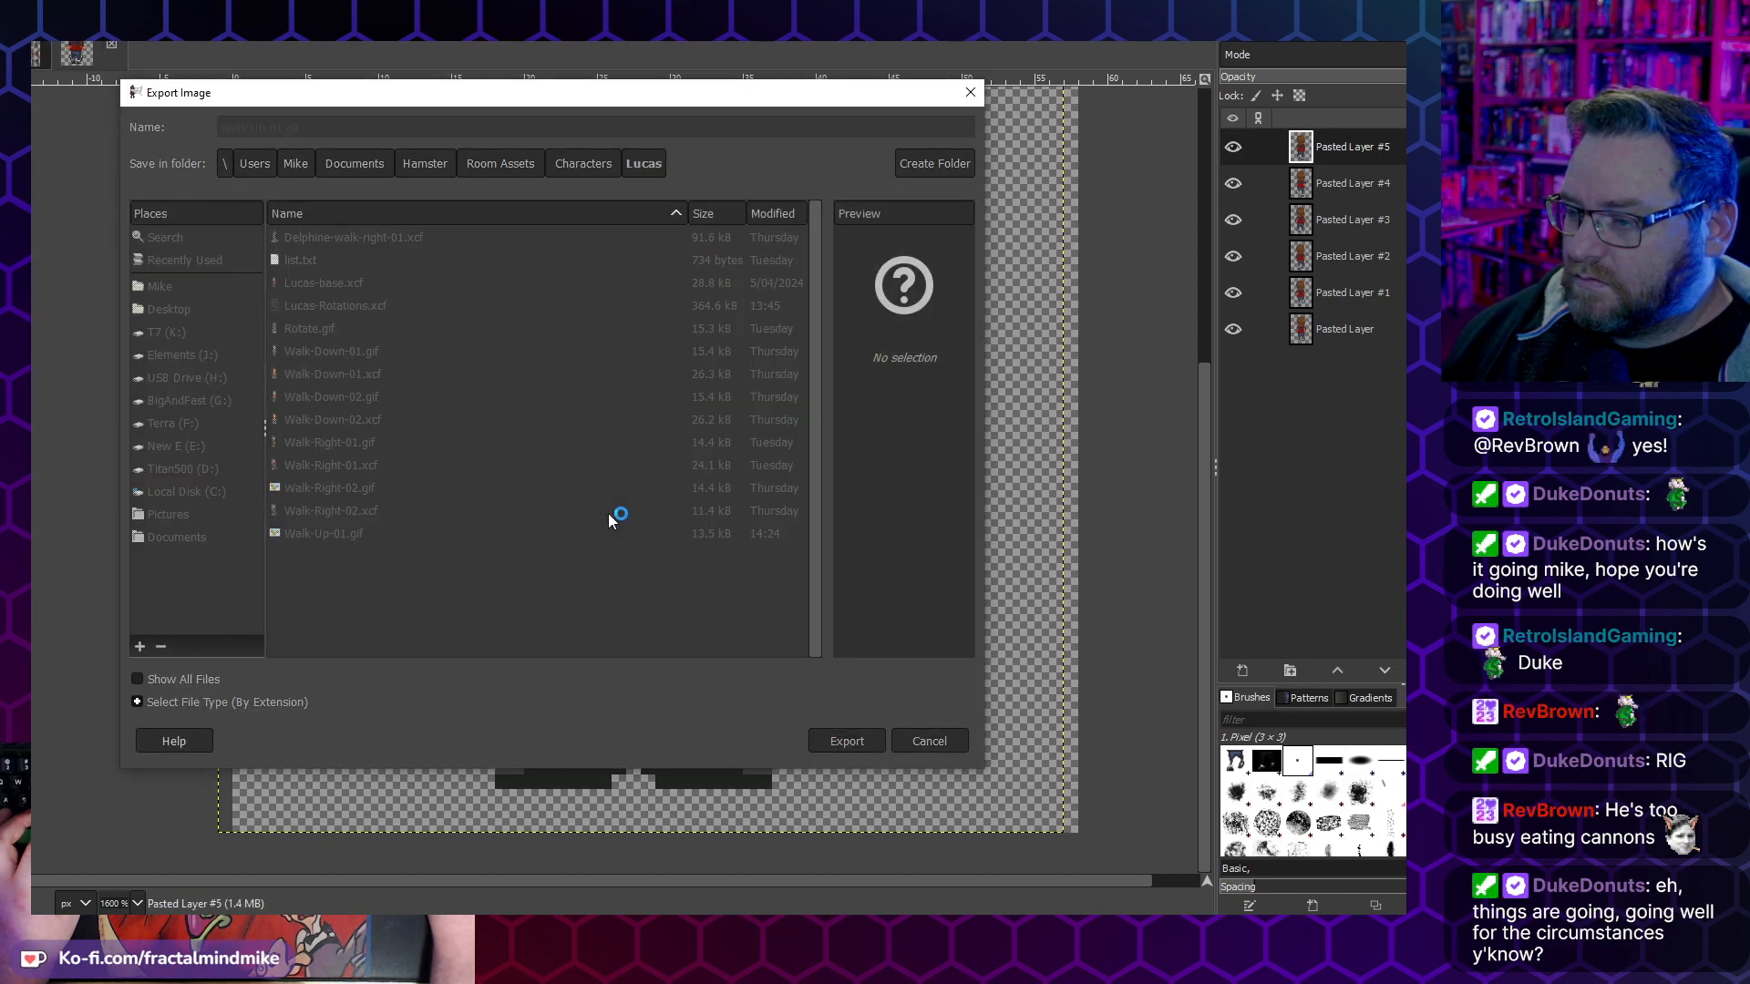
pyautogui.click(859, 545)
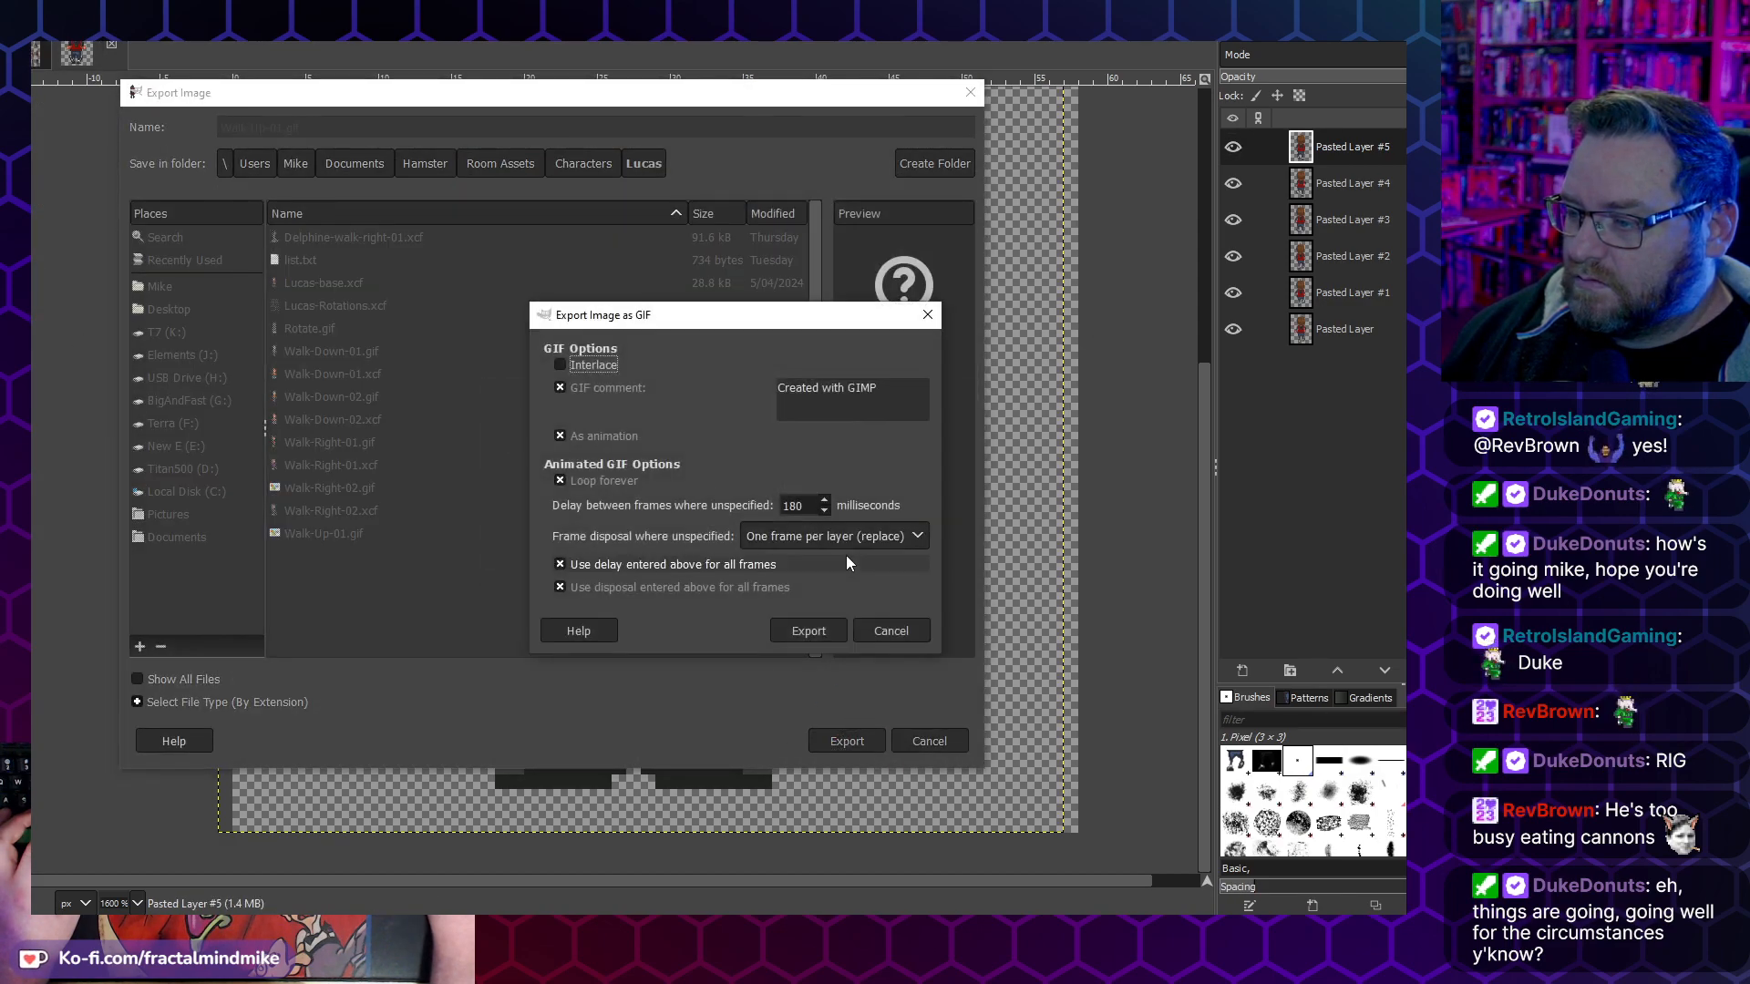
pyautogui.click(810, 633)
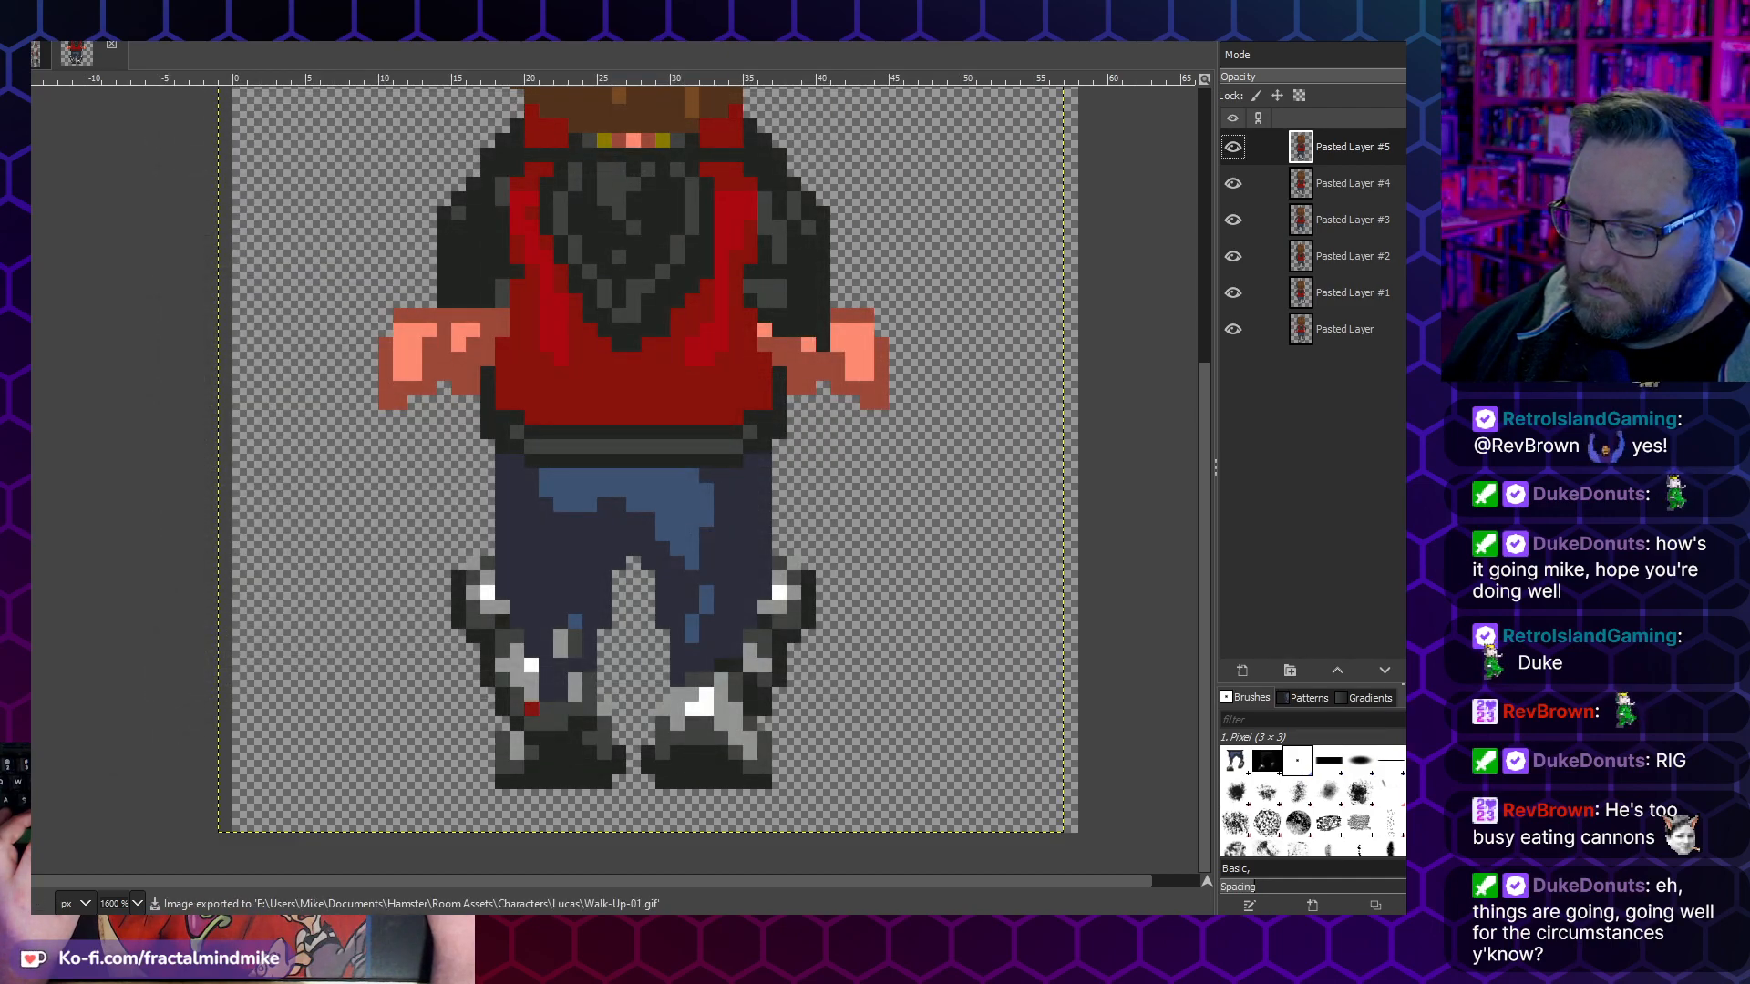
pyautogui.hotkey('alt', 'Tab')
pyautogui.hotkey('ctrl', '0')
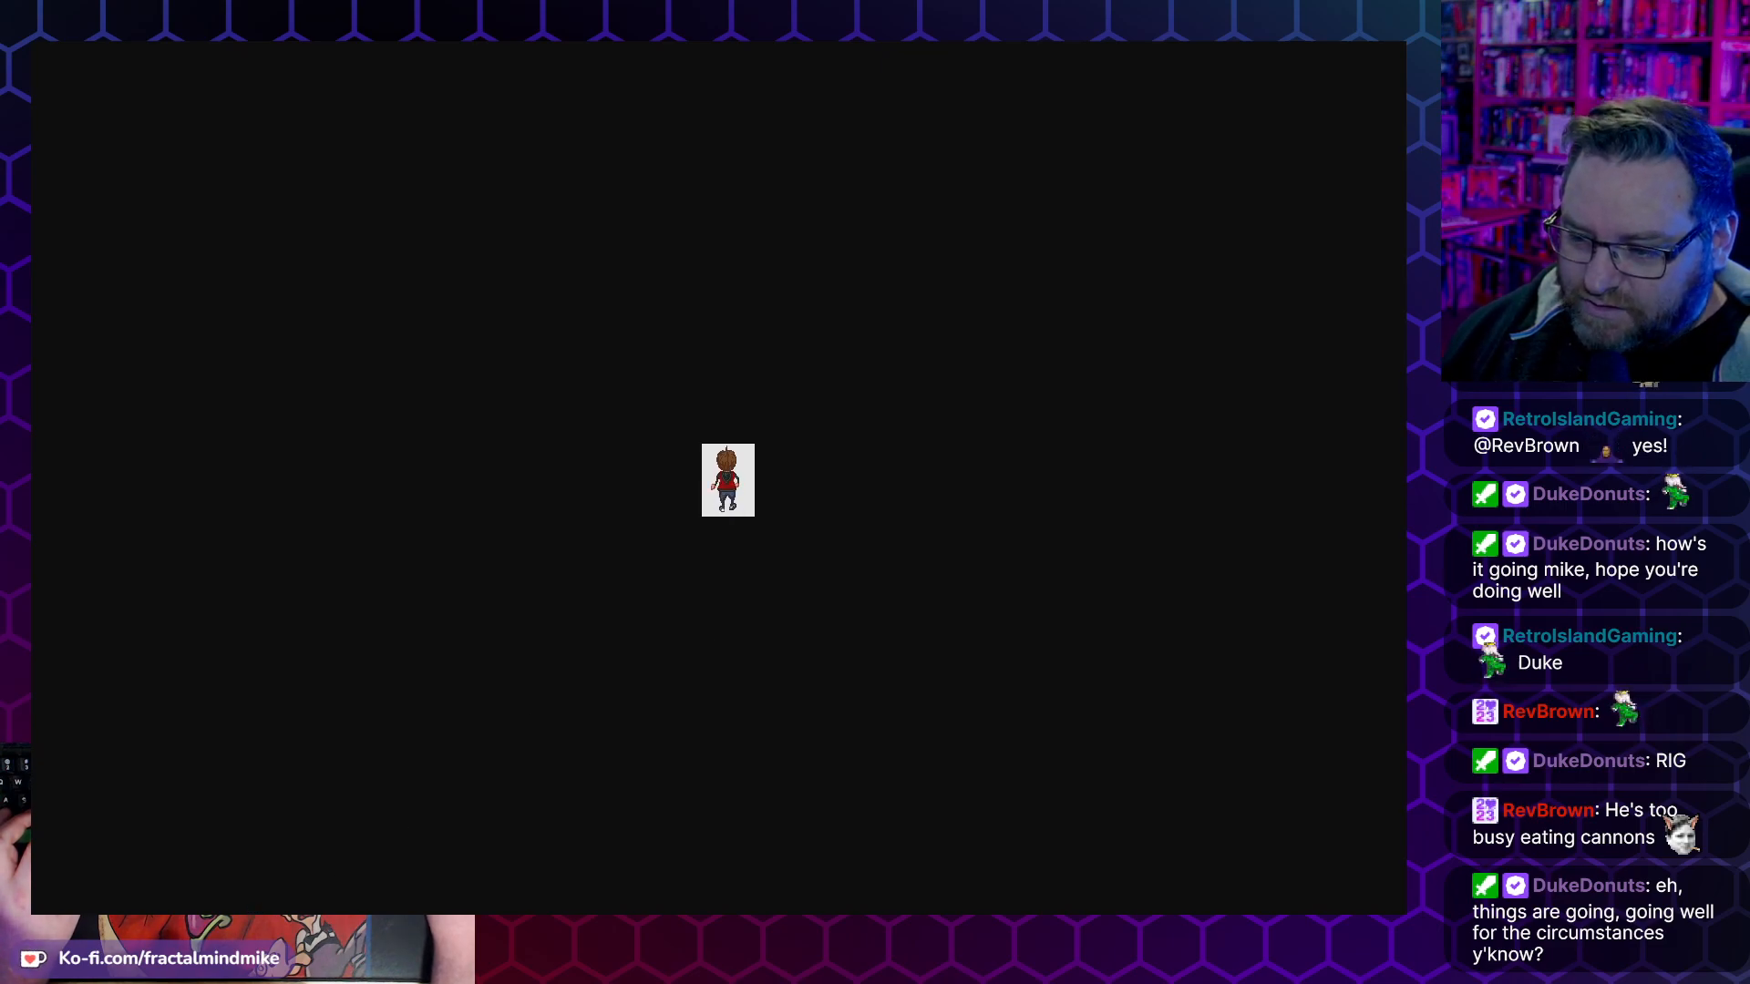
pyautogui.hotkey('alt', 'Tab')
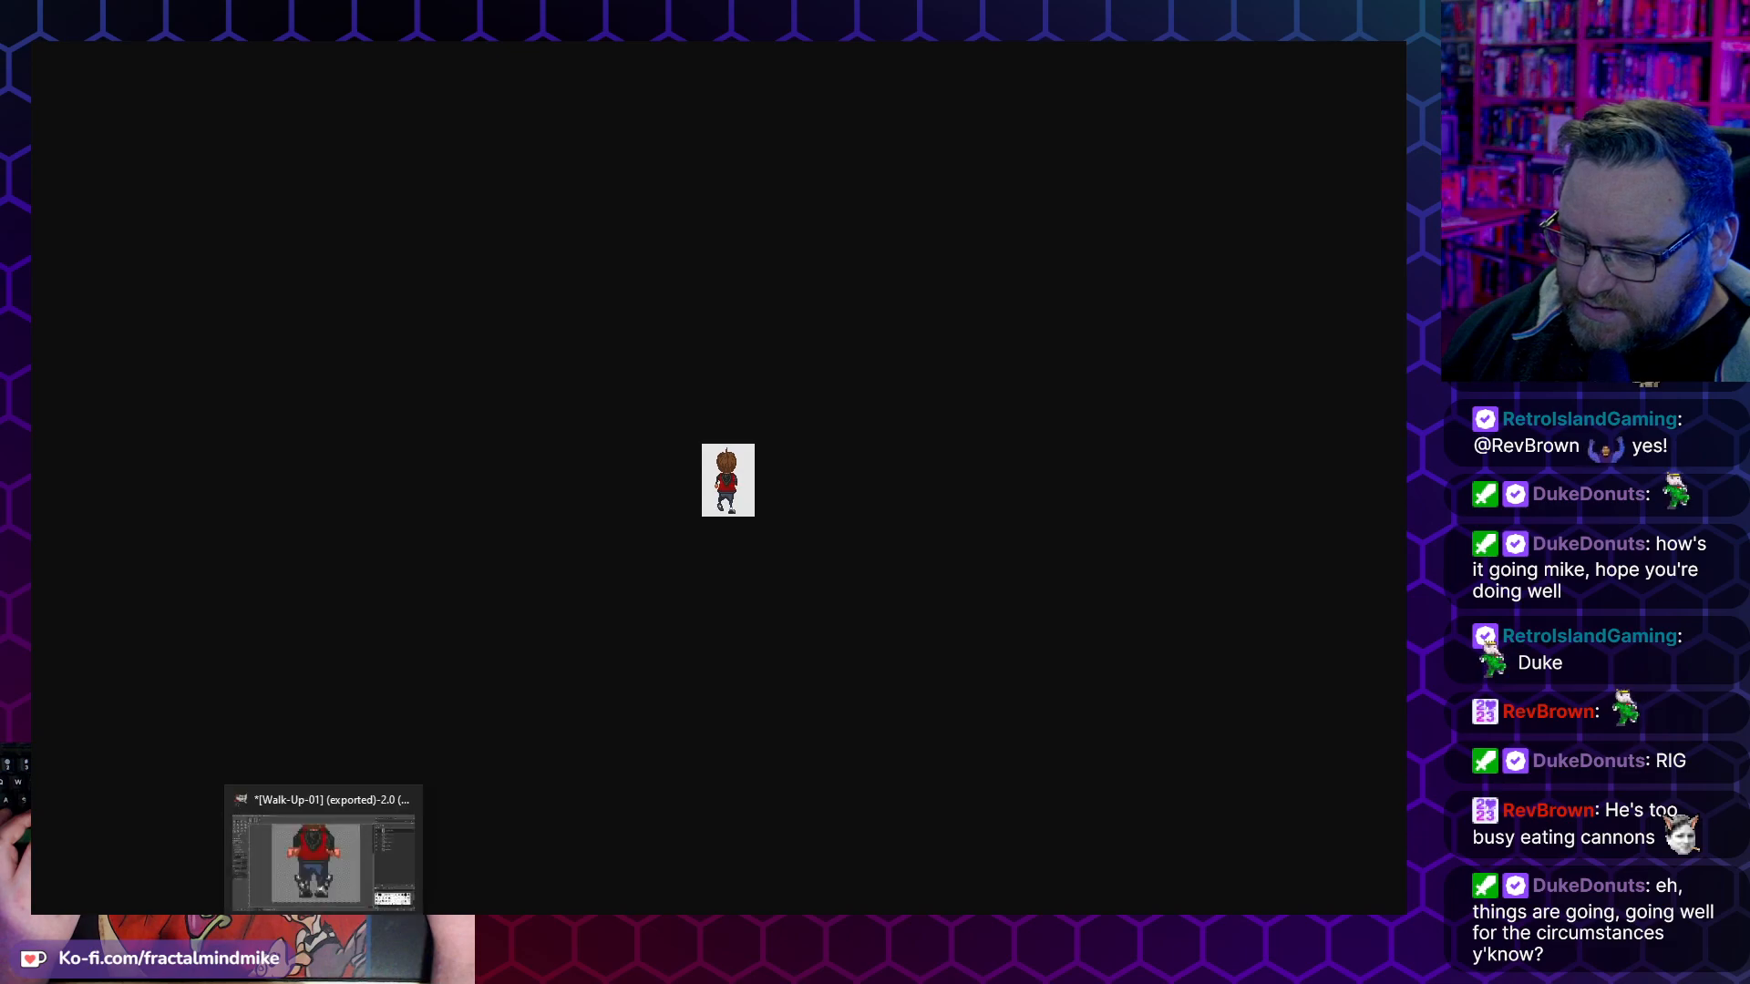
# - Scale the whole walk-up image to 174 × 240 px with interpolation set to None
pyautogui.click(78, 11)
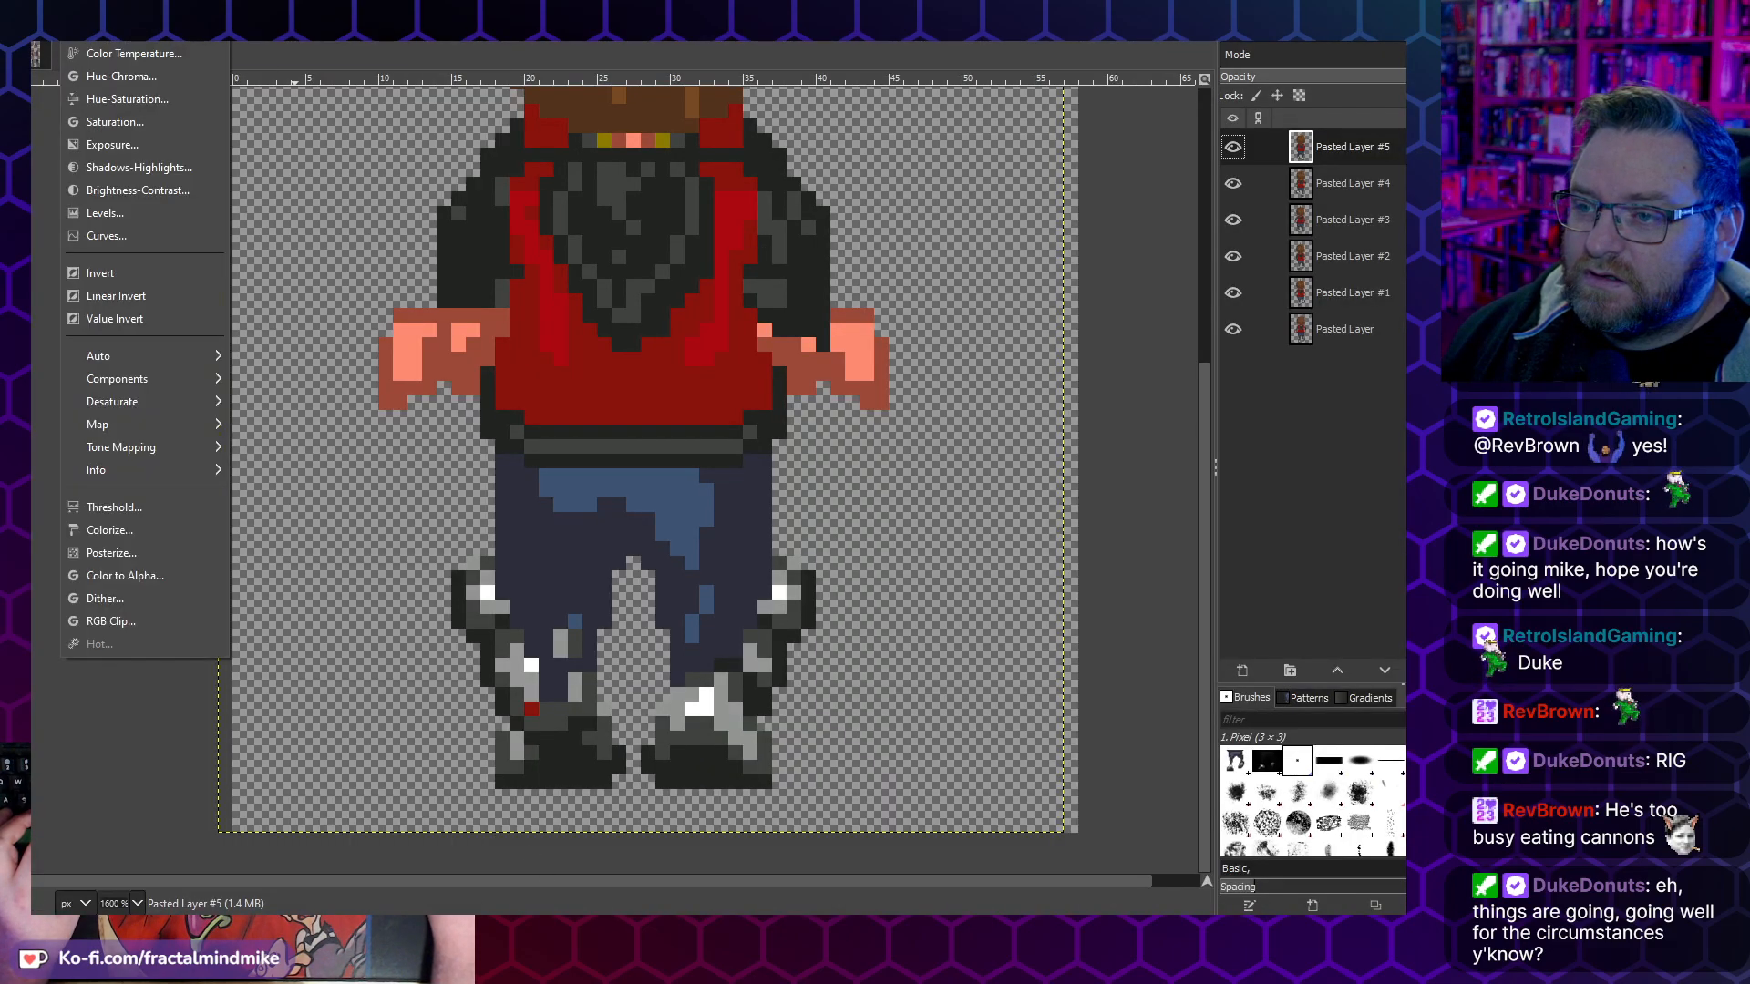
pyautogui.moveTo(8, 11)
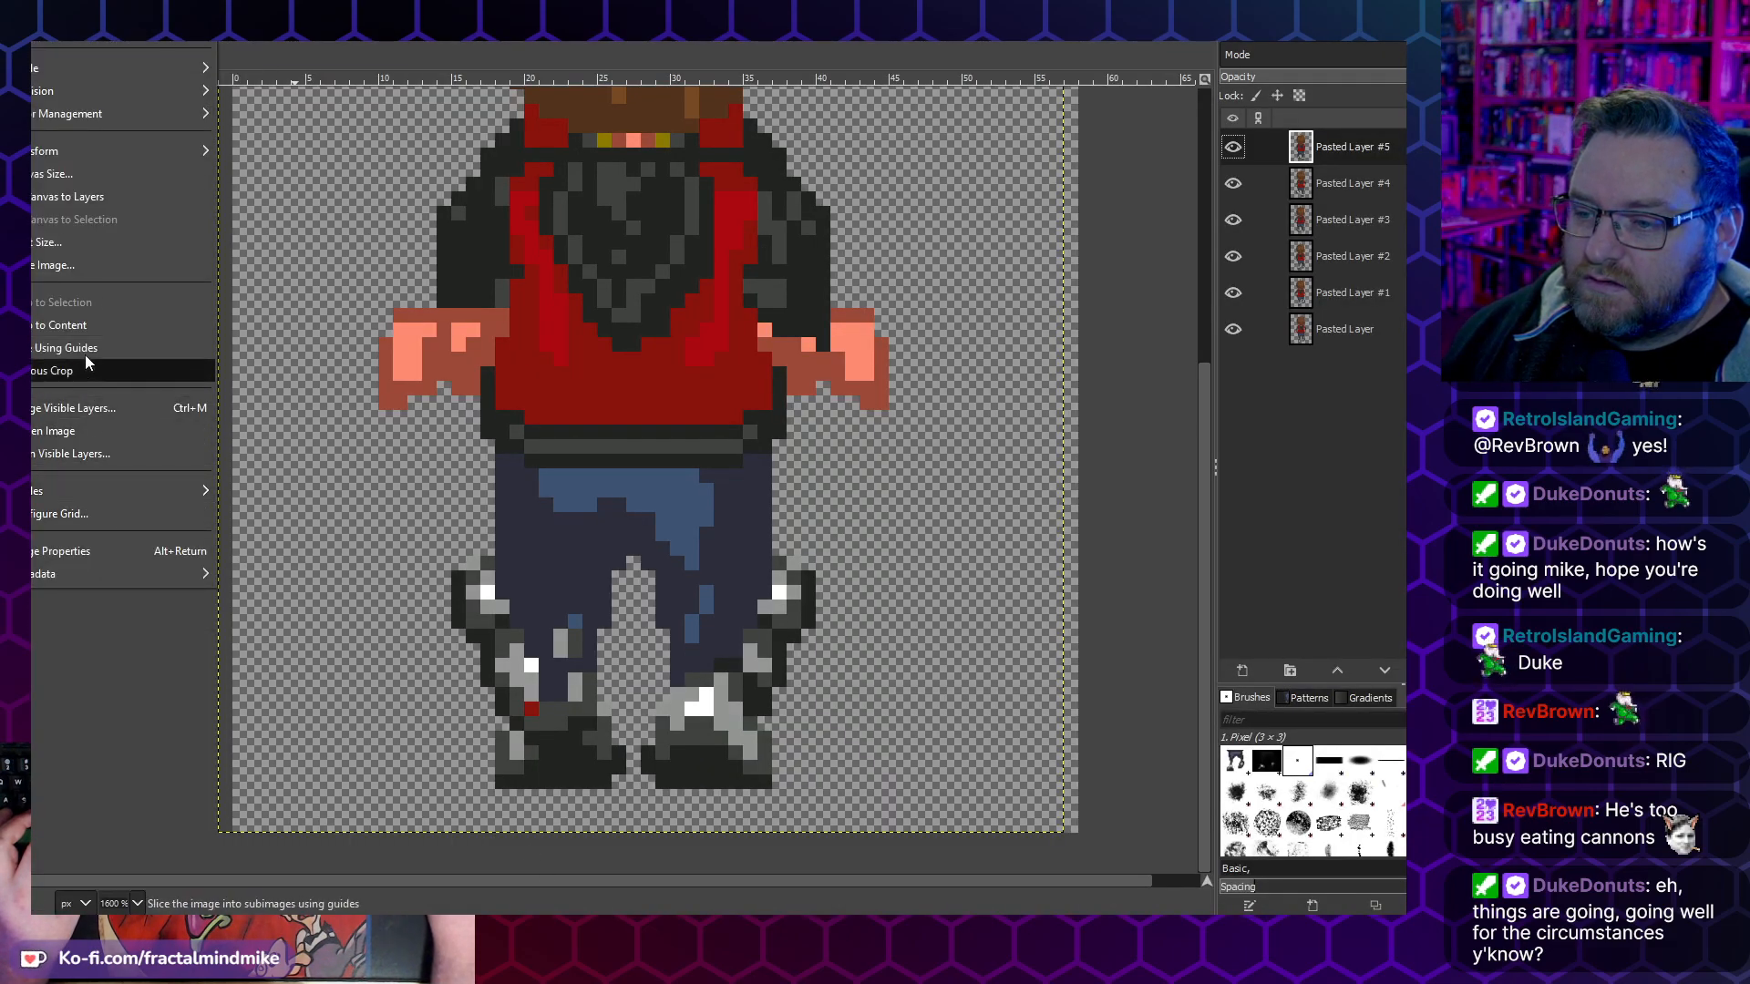
pyautogui.click(127, 266)
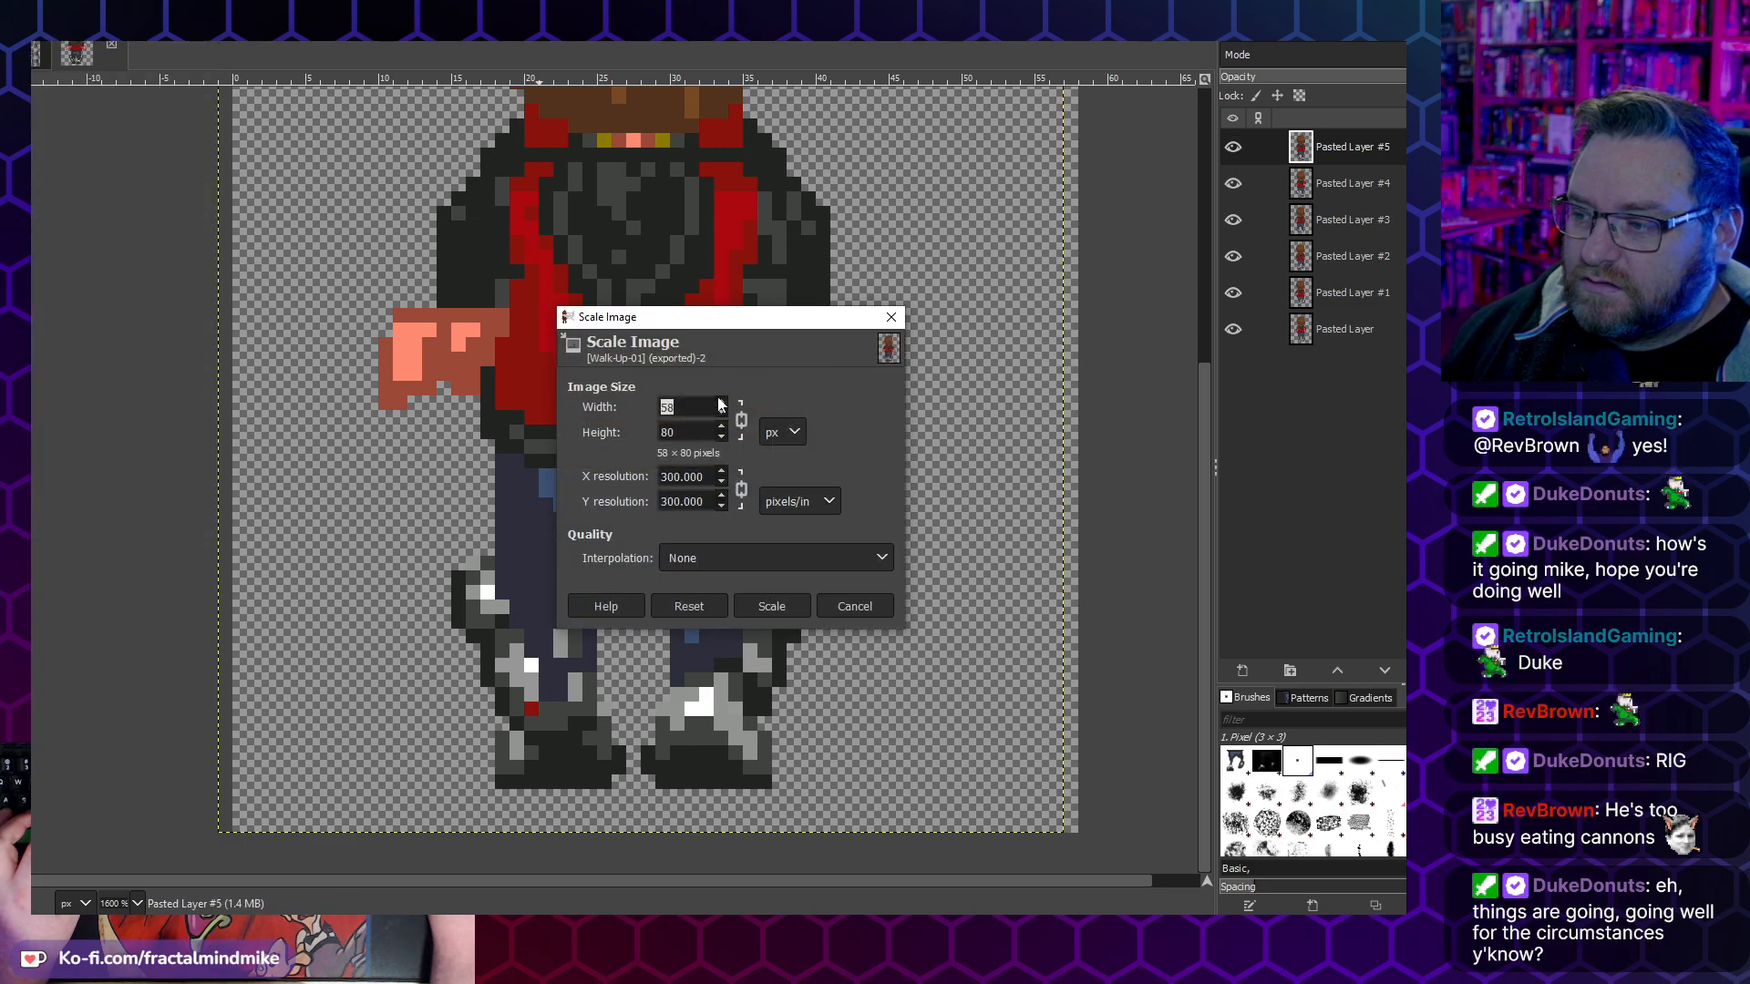
pyautogui.write('240')
pyautogui.press('Tab')
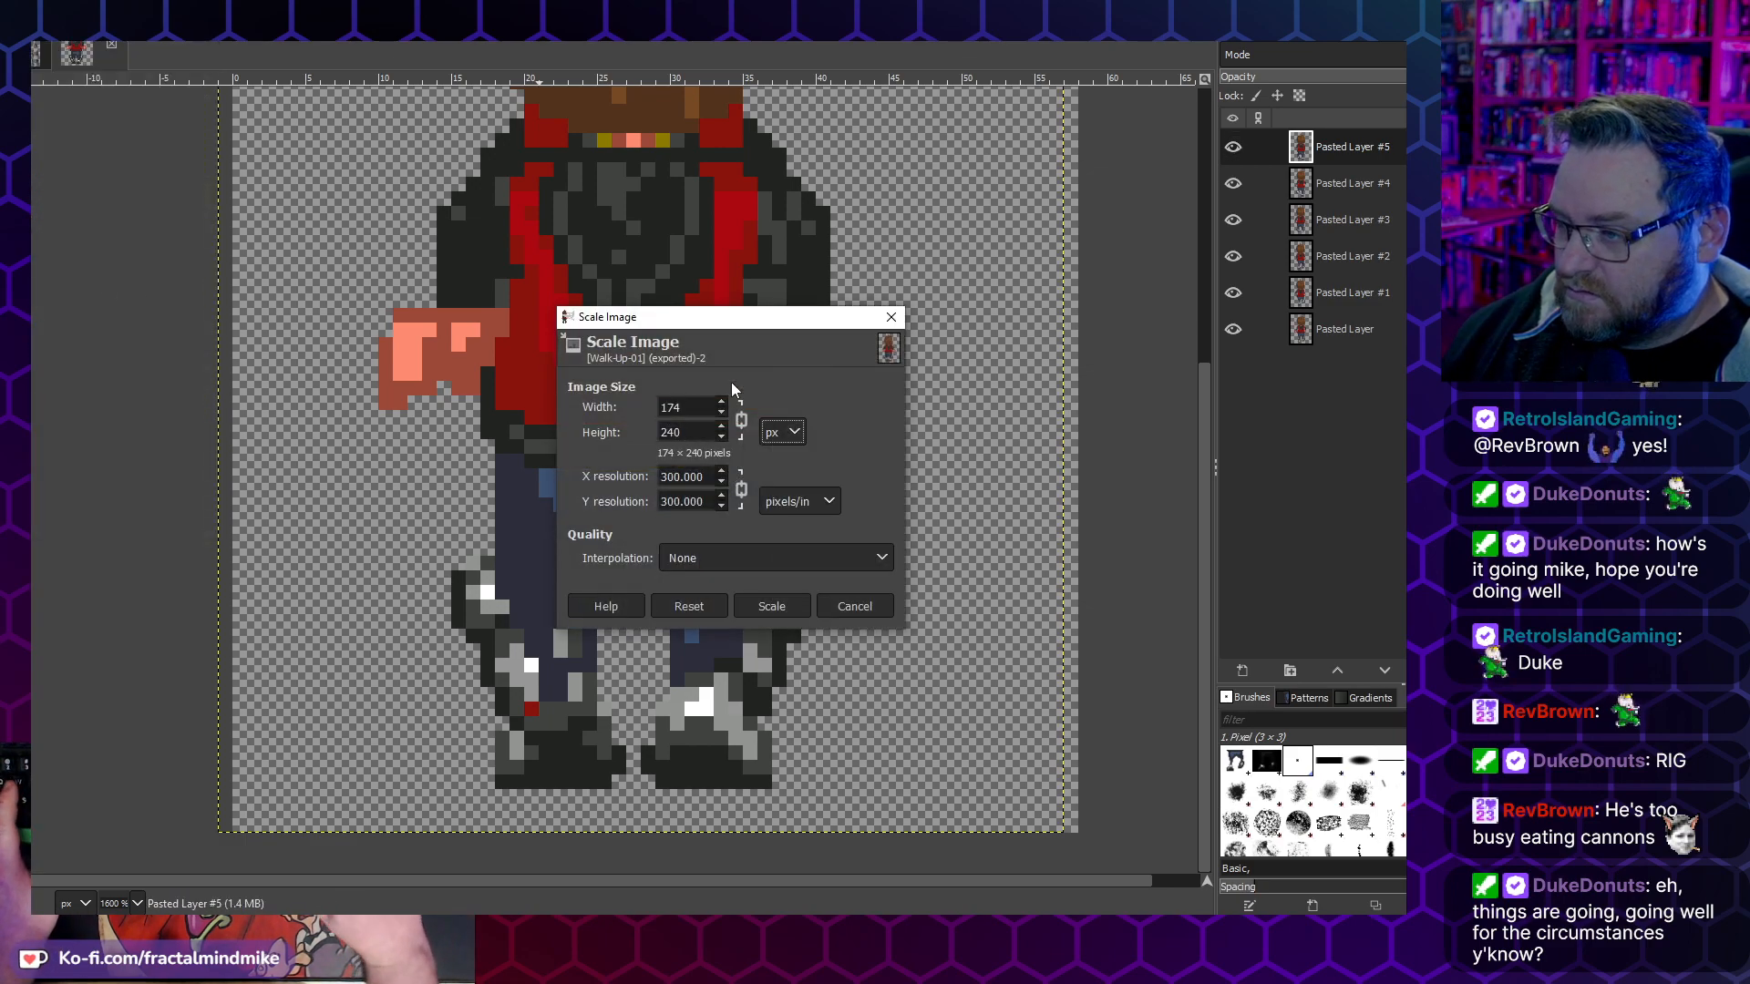
pyautogui.click(774, 607)
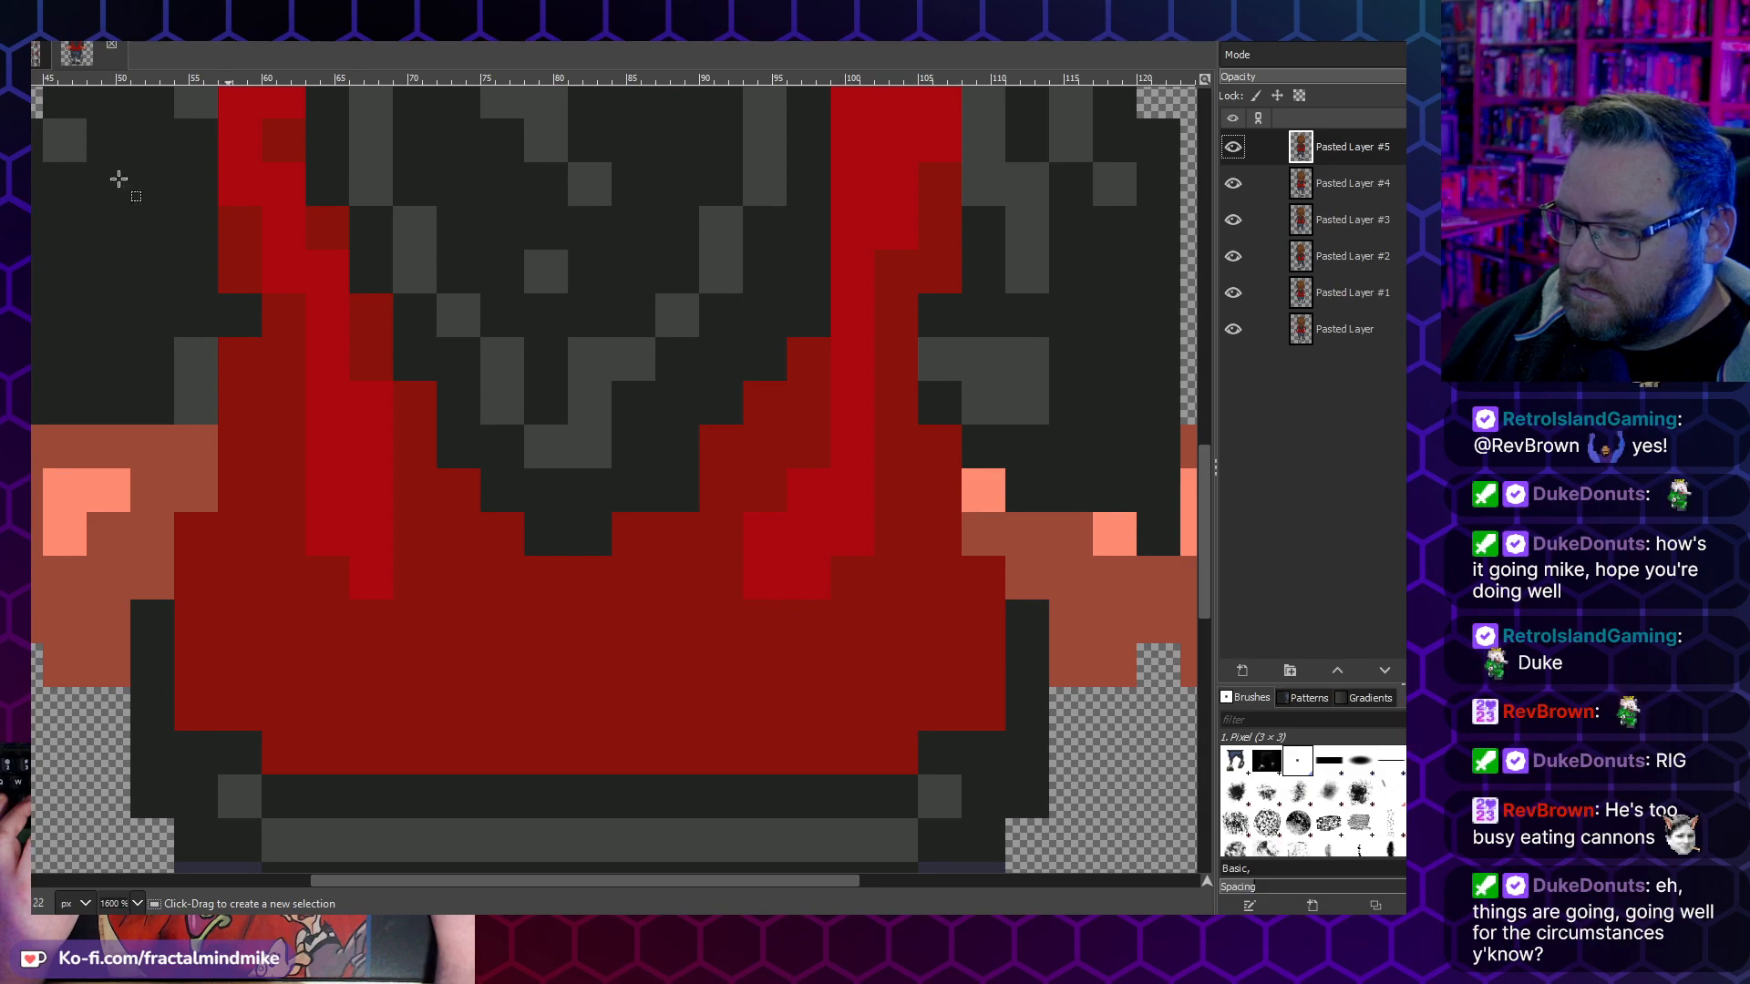
# - Export the enlarged animation over Walk-Up-01.gif again and watch its walk cycle in the image viewer
pyautogui.click(33, 42)
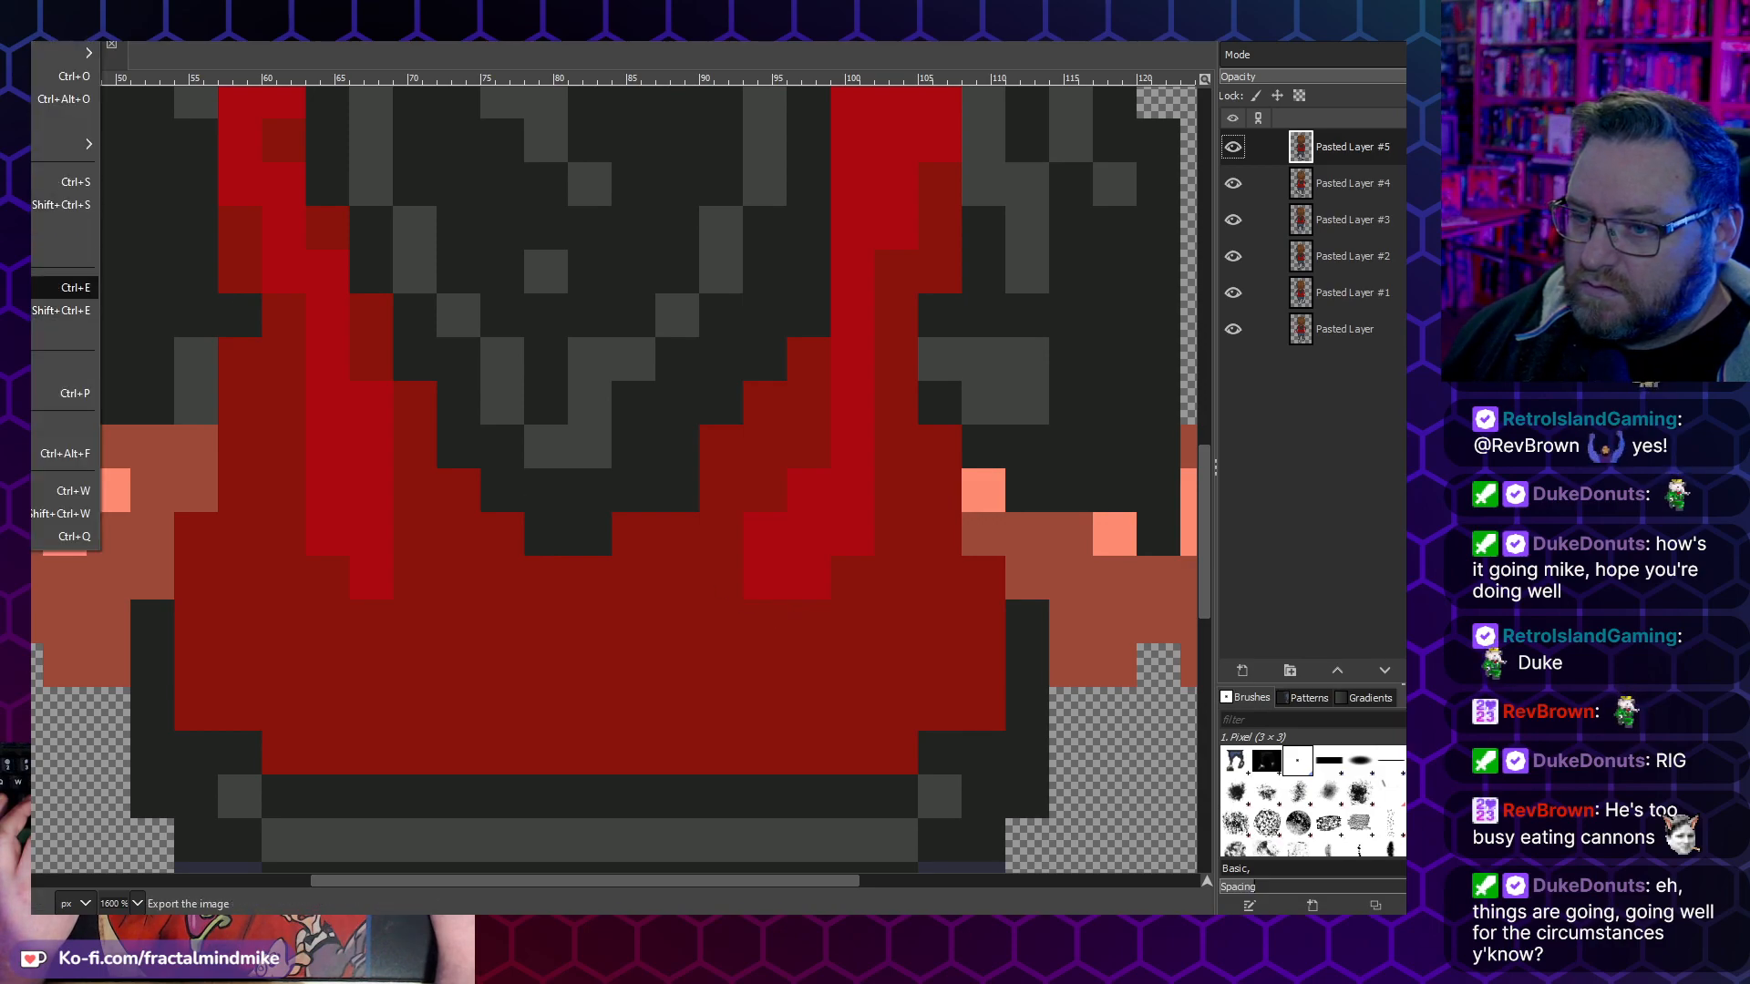
pyautogui.click(64, 287)
pyautogui.click(850, 547)
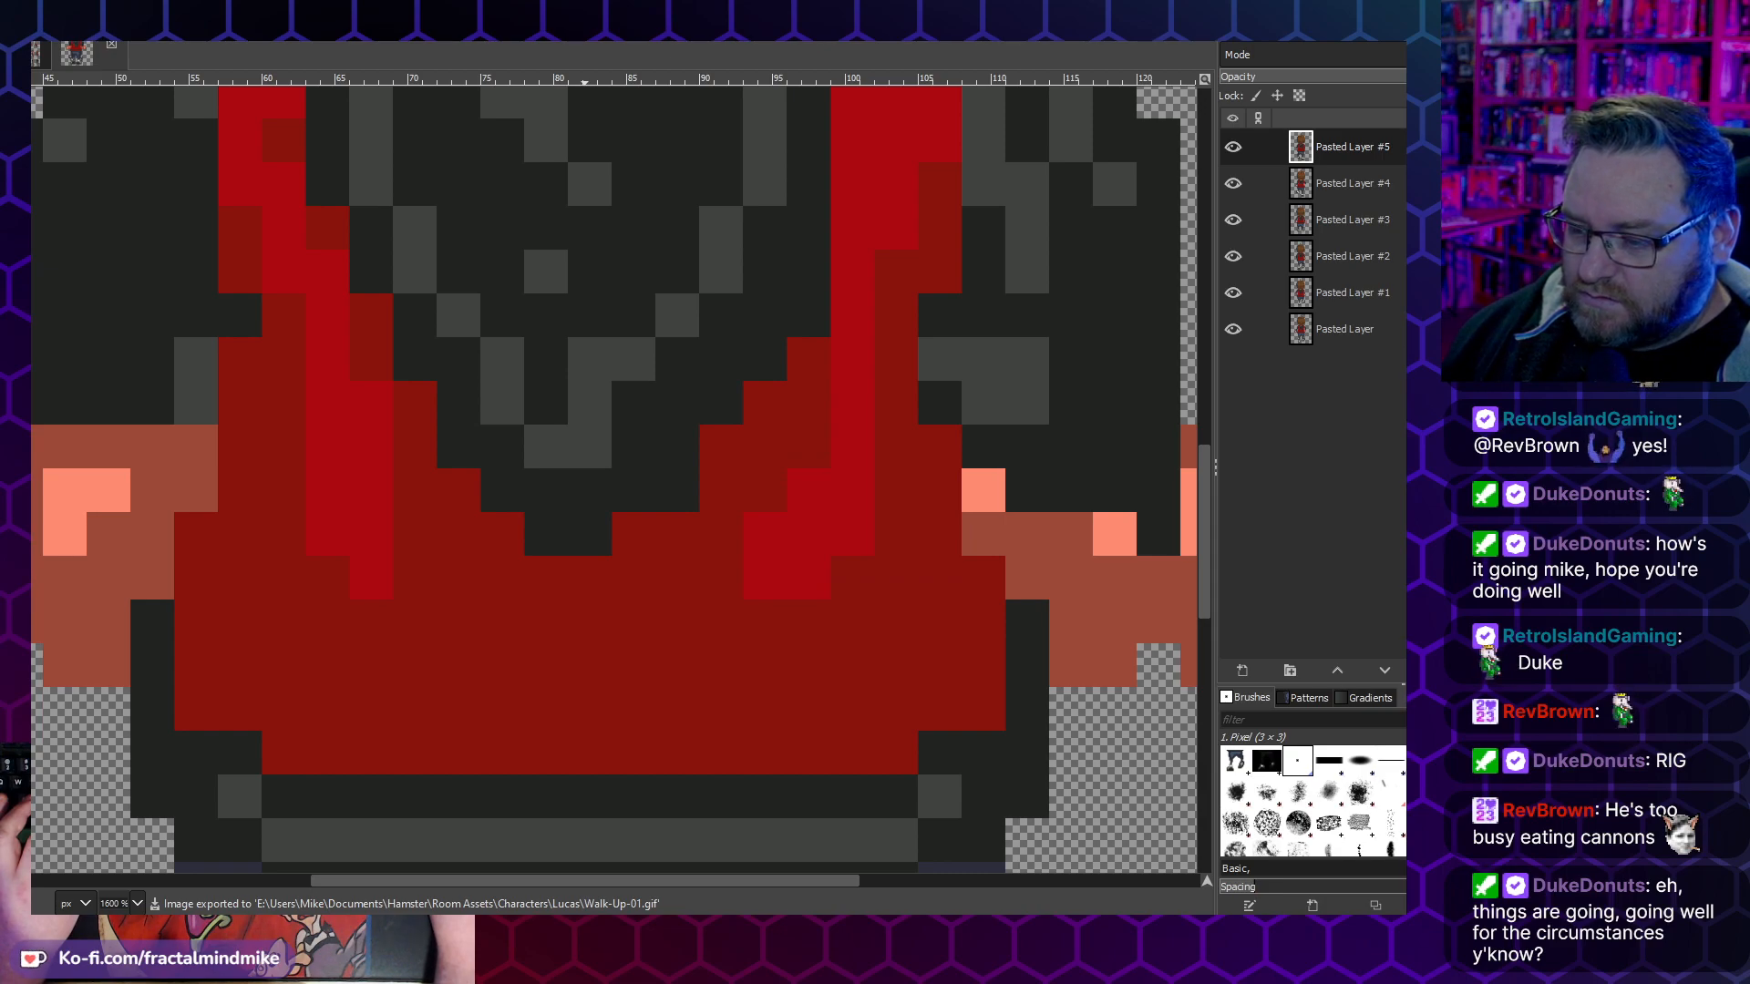
pyautogui.hotkey('alt', 'Tab')
pyautogui.scroll(2, 664, 877)
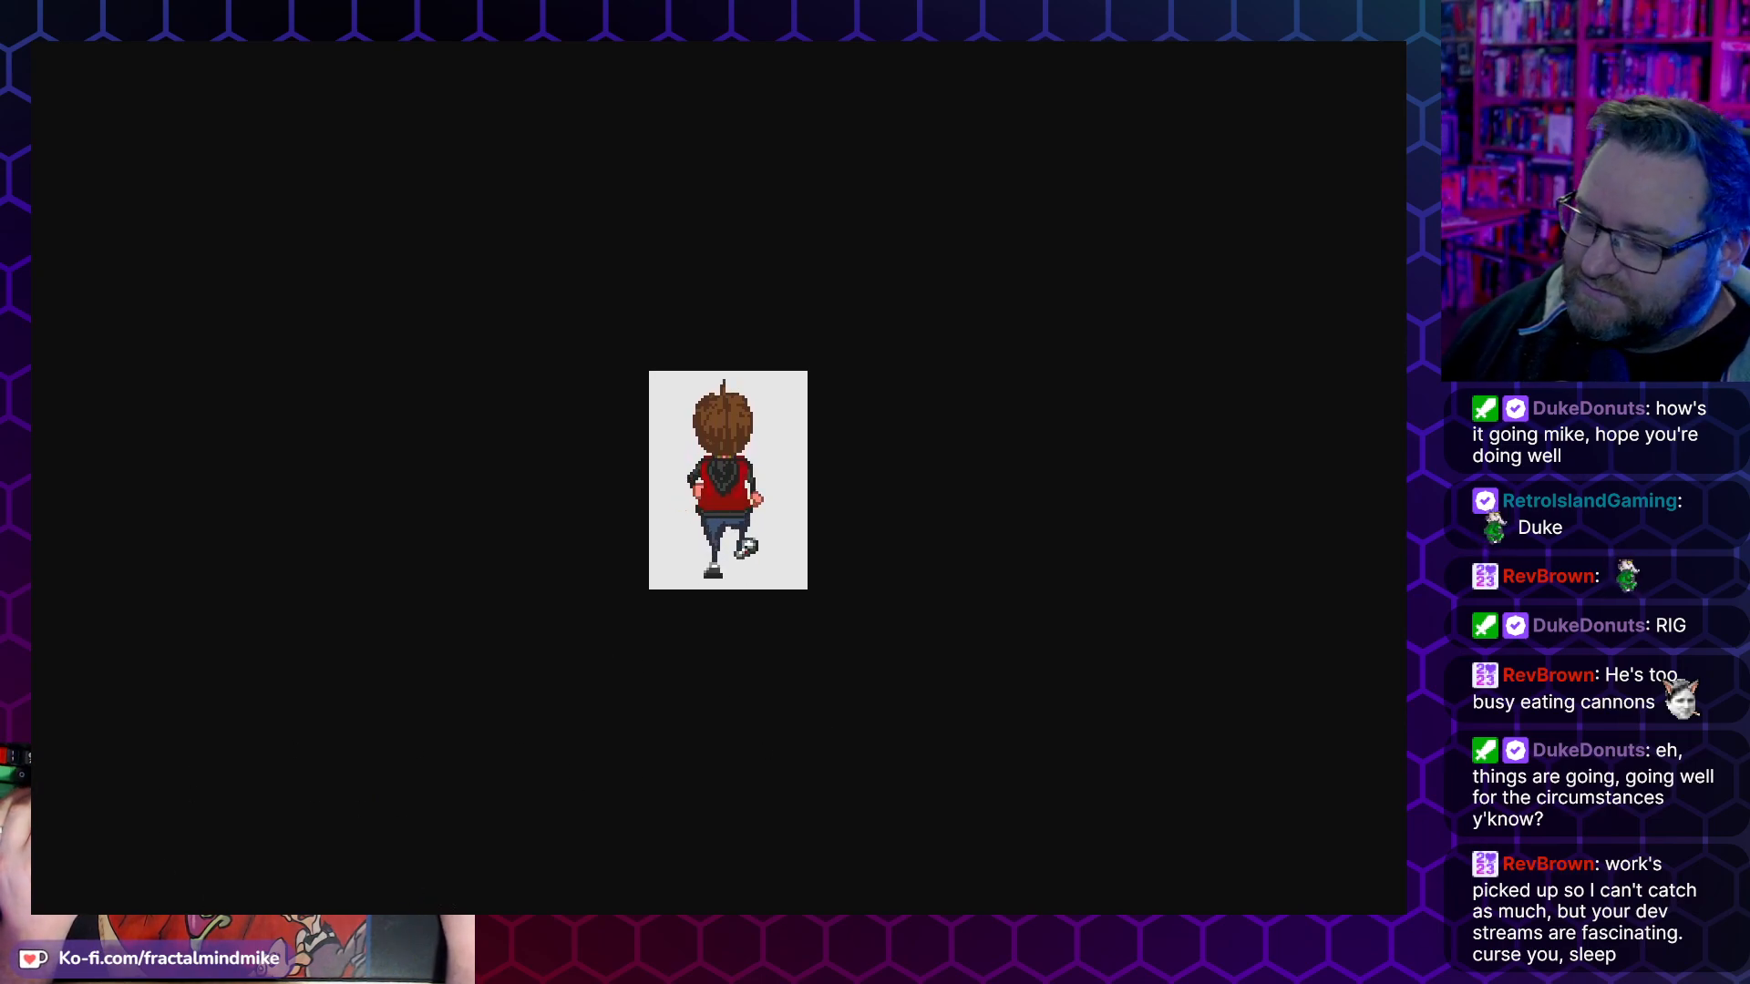
pyautogui.hotkey('alt', 'Tab')
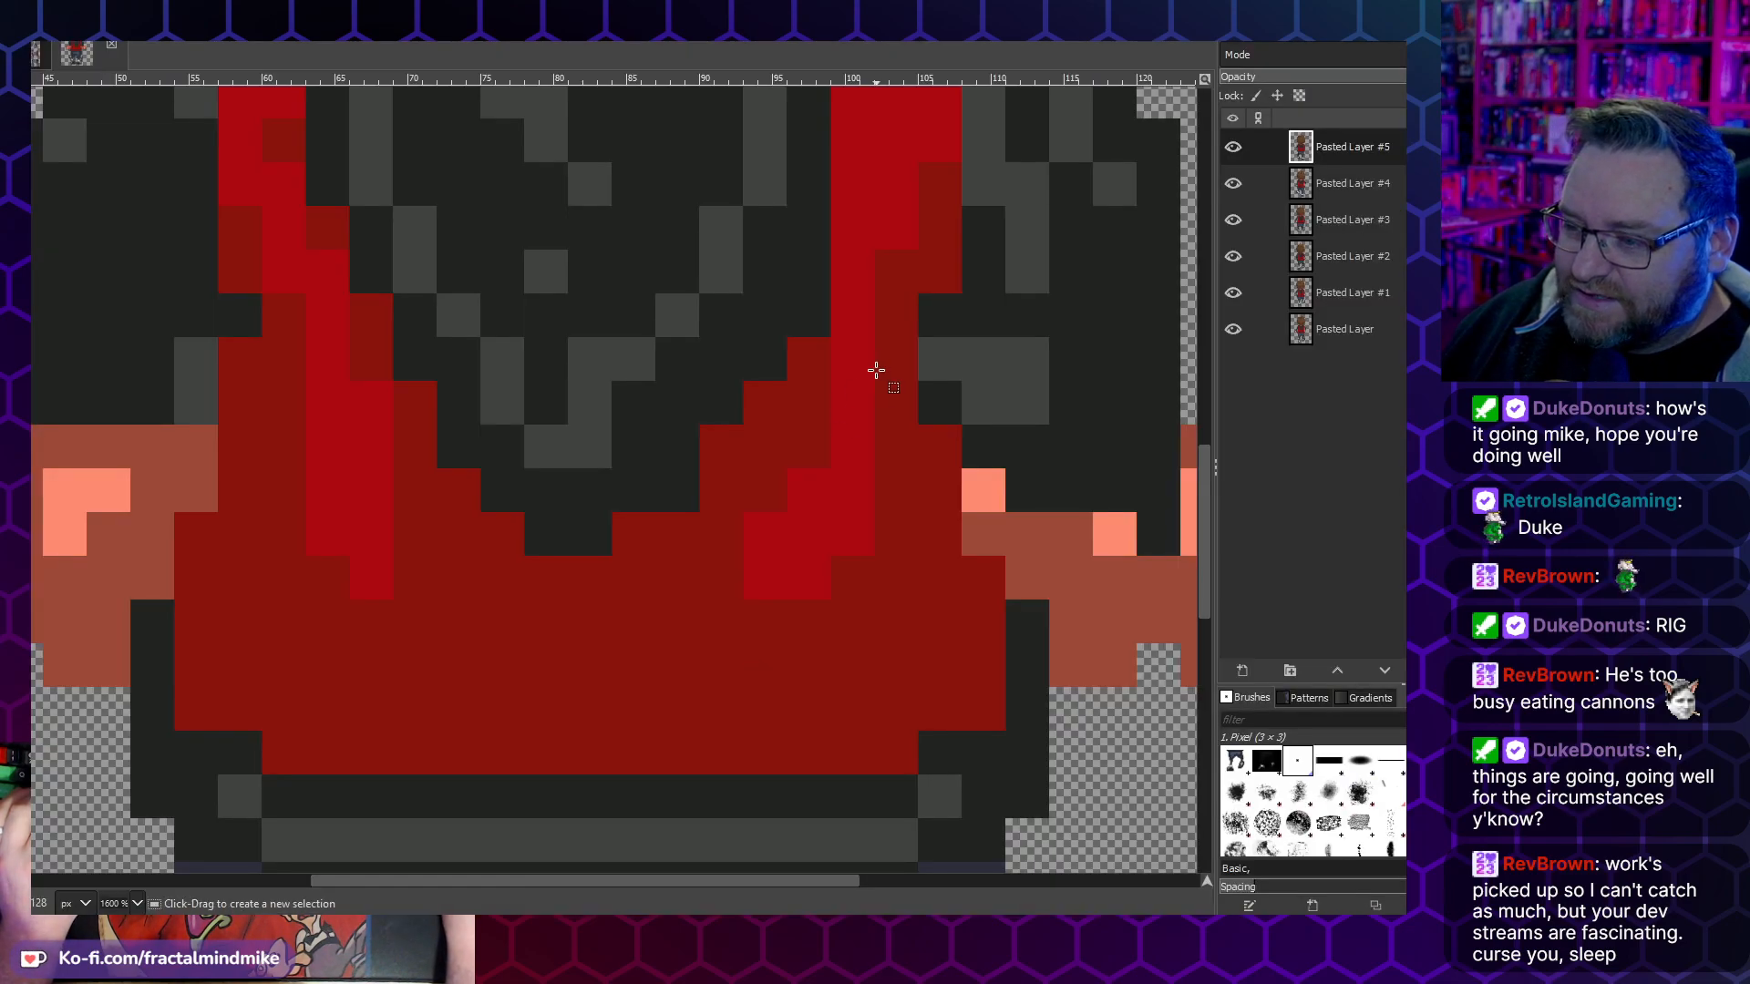
# - Match the boundary of the bottom frame, Pasted Layer, to the image size
pyautogui.scroll(-4, 636, 451)
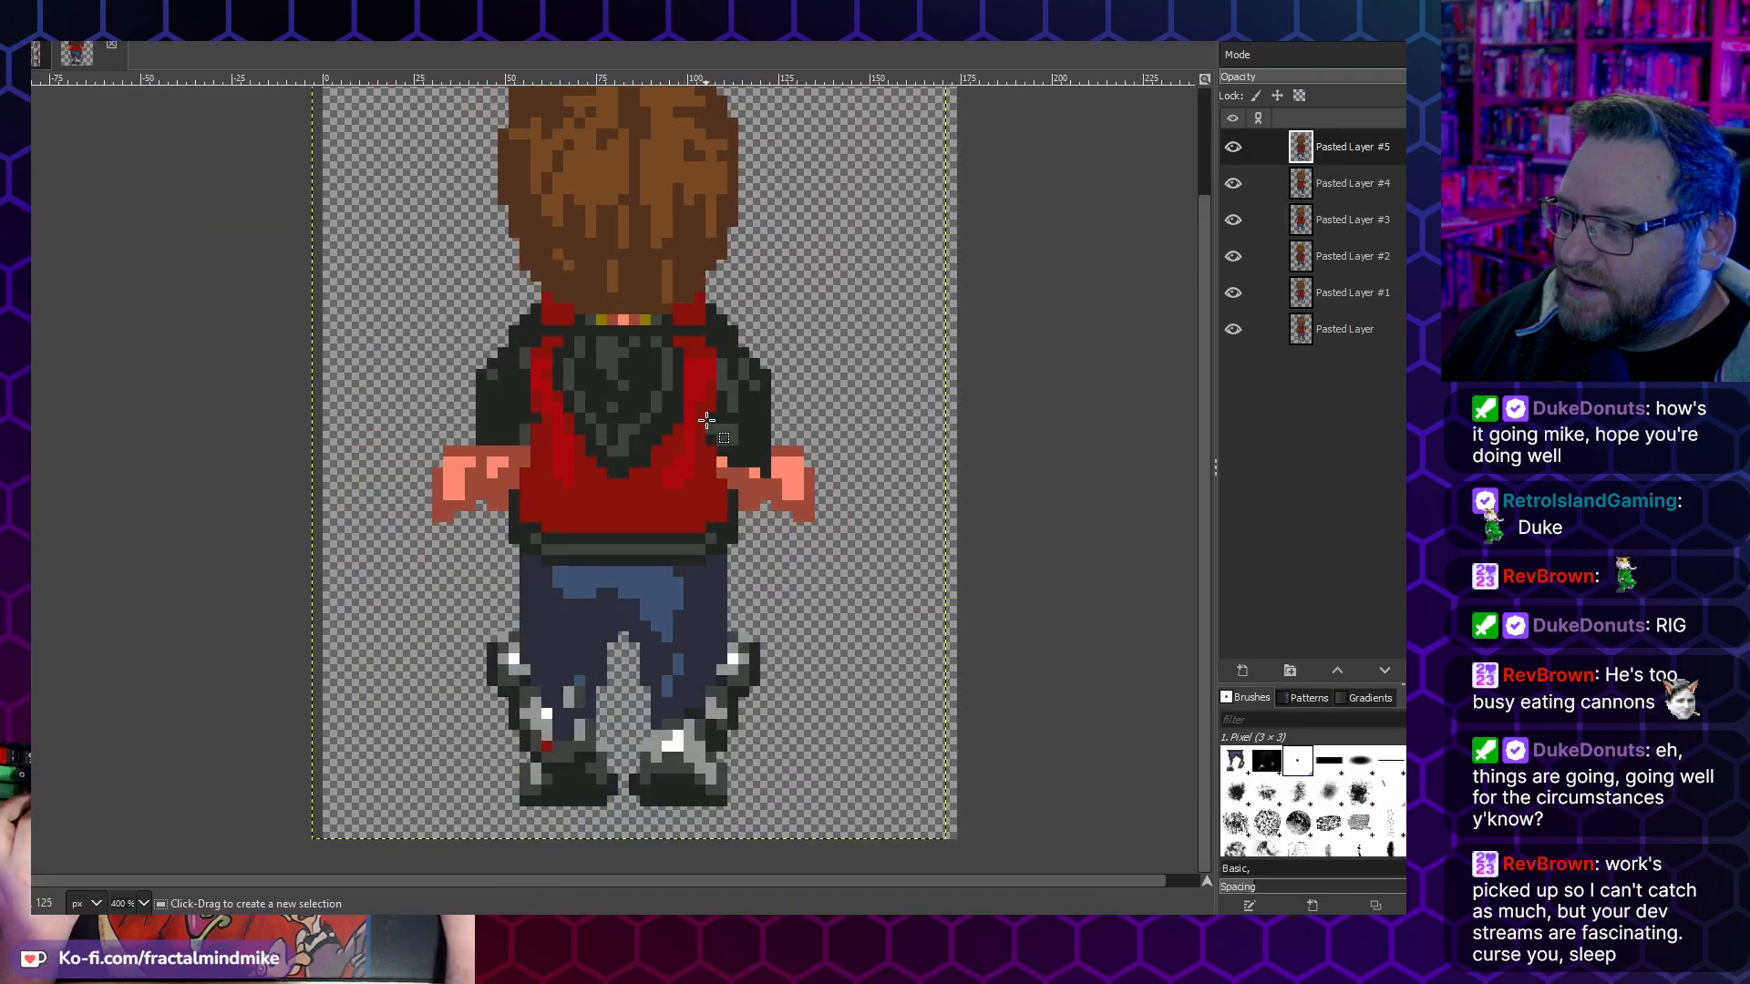
pyautogui.scroll(-2, 575, 303)
pyautogui.scroll(1, 626, 280)
pyautogui.scroll(-1, 626, 281)
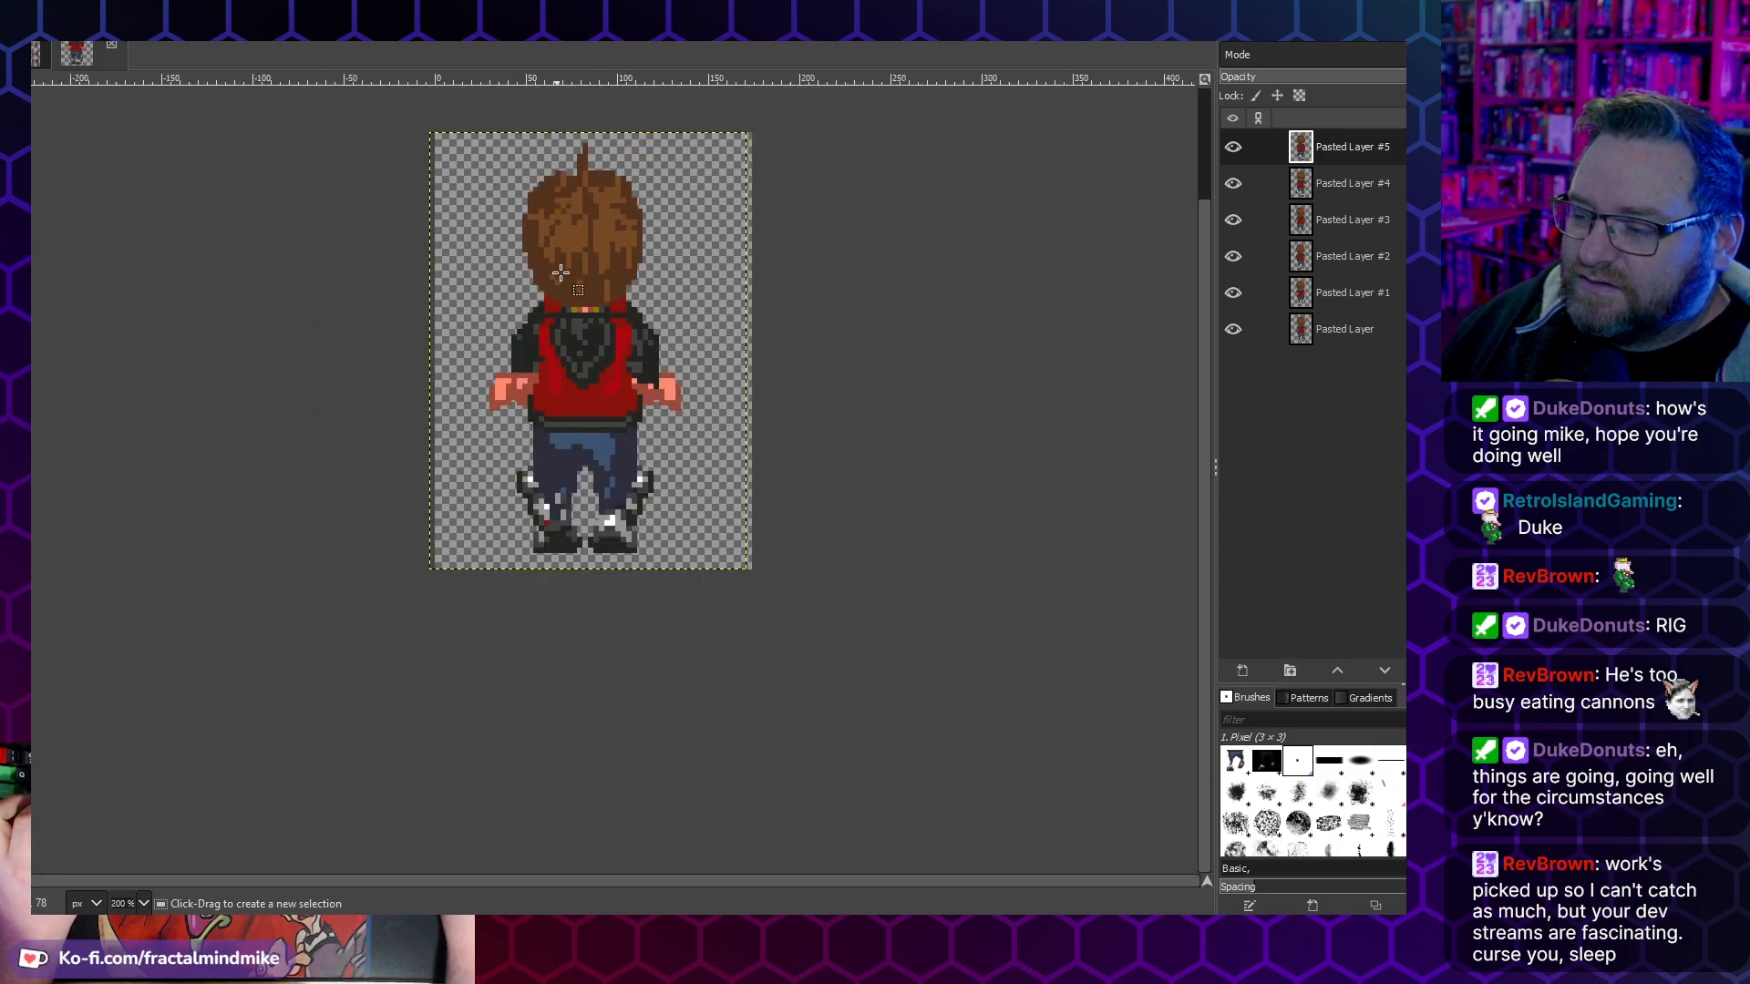
pyautogui.click(1377, 328)
pyautogui.click(4, 26)
pyautogui.moveTo(51, 26)
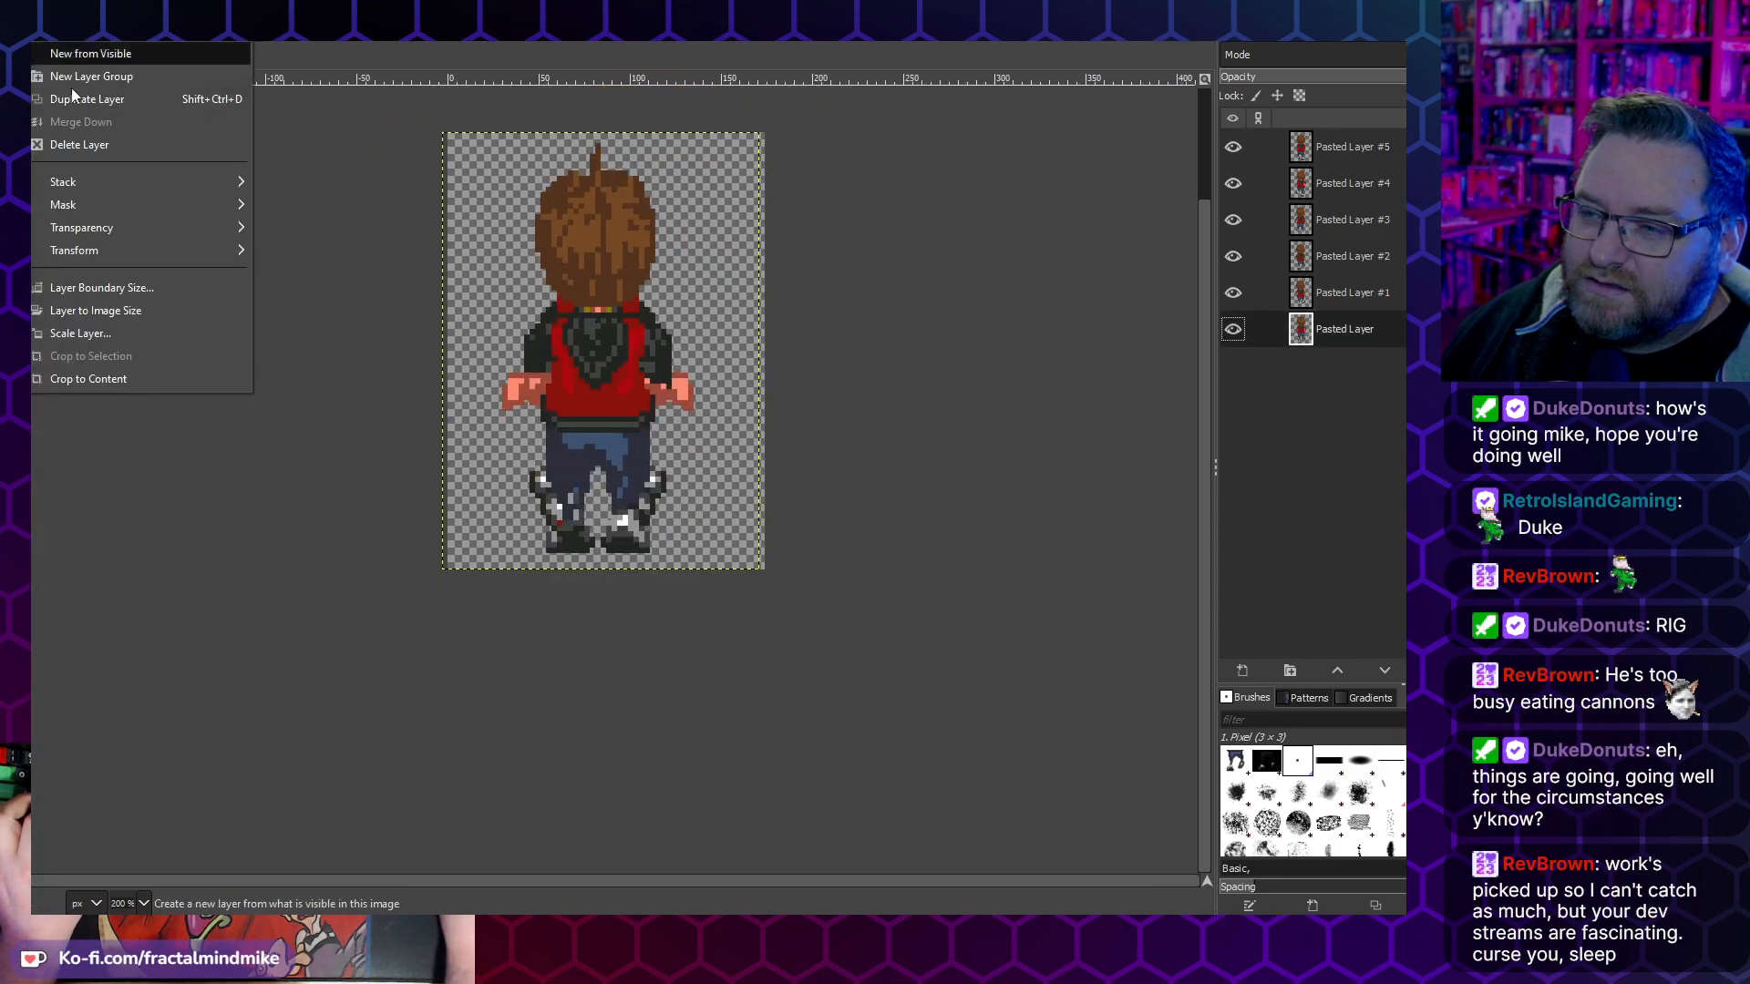
pyautogui.click(101, 287)
pyautogui.click(867, 663)
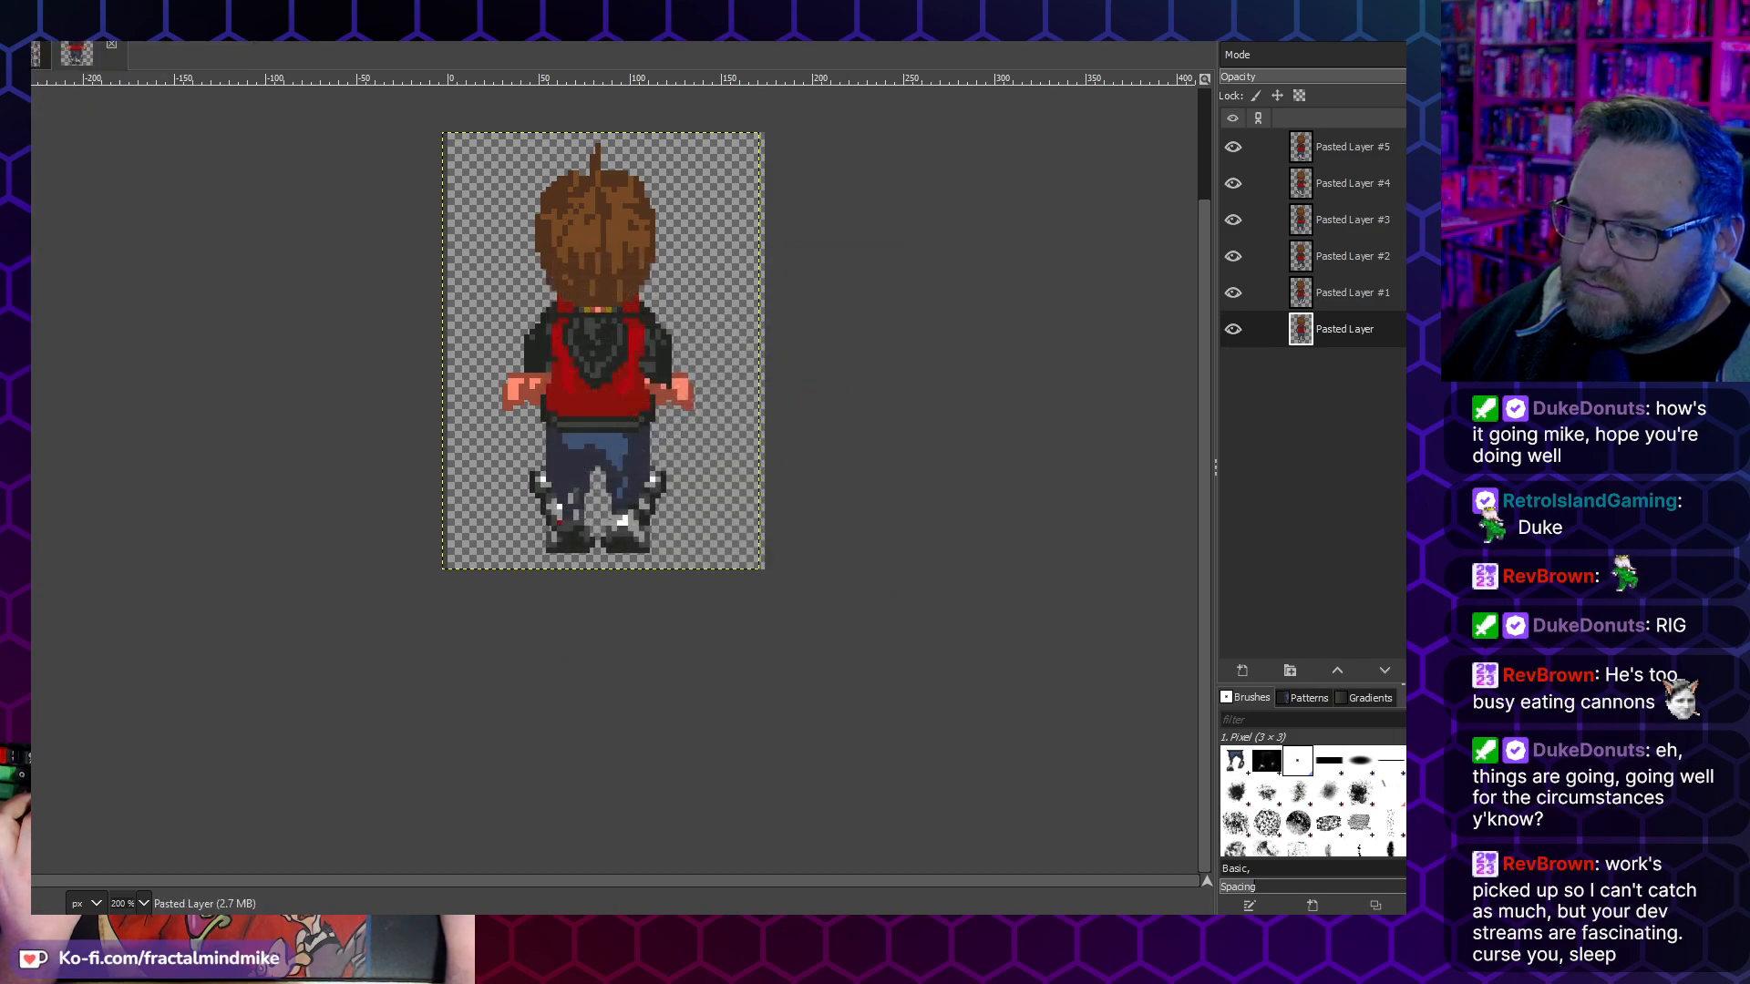
pyautogui.click(51, 26)
pyautogui.click(138, 310)
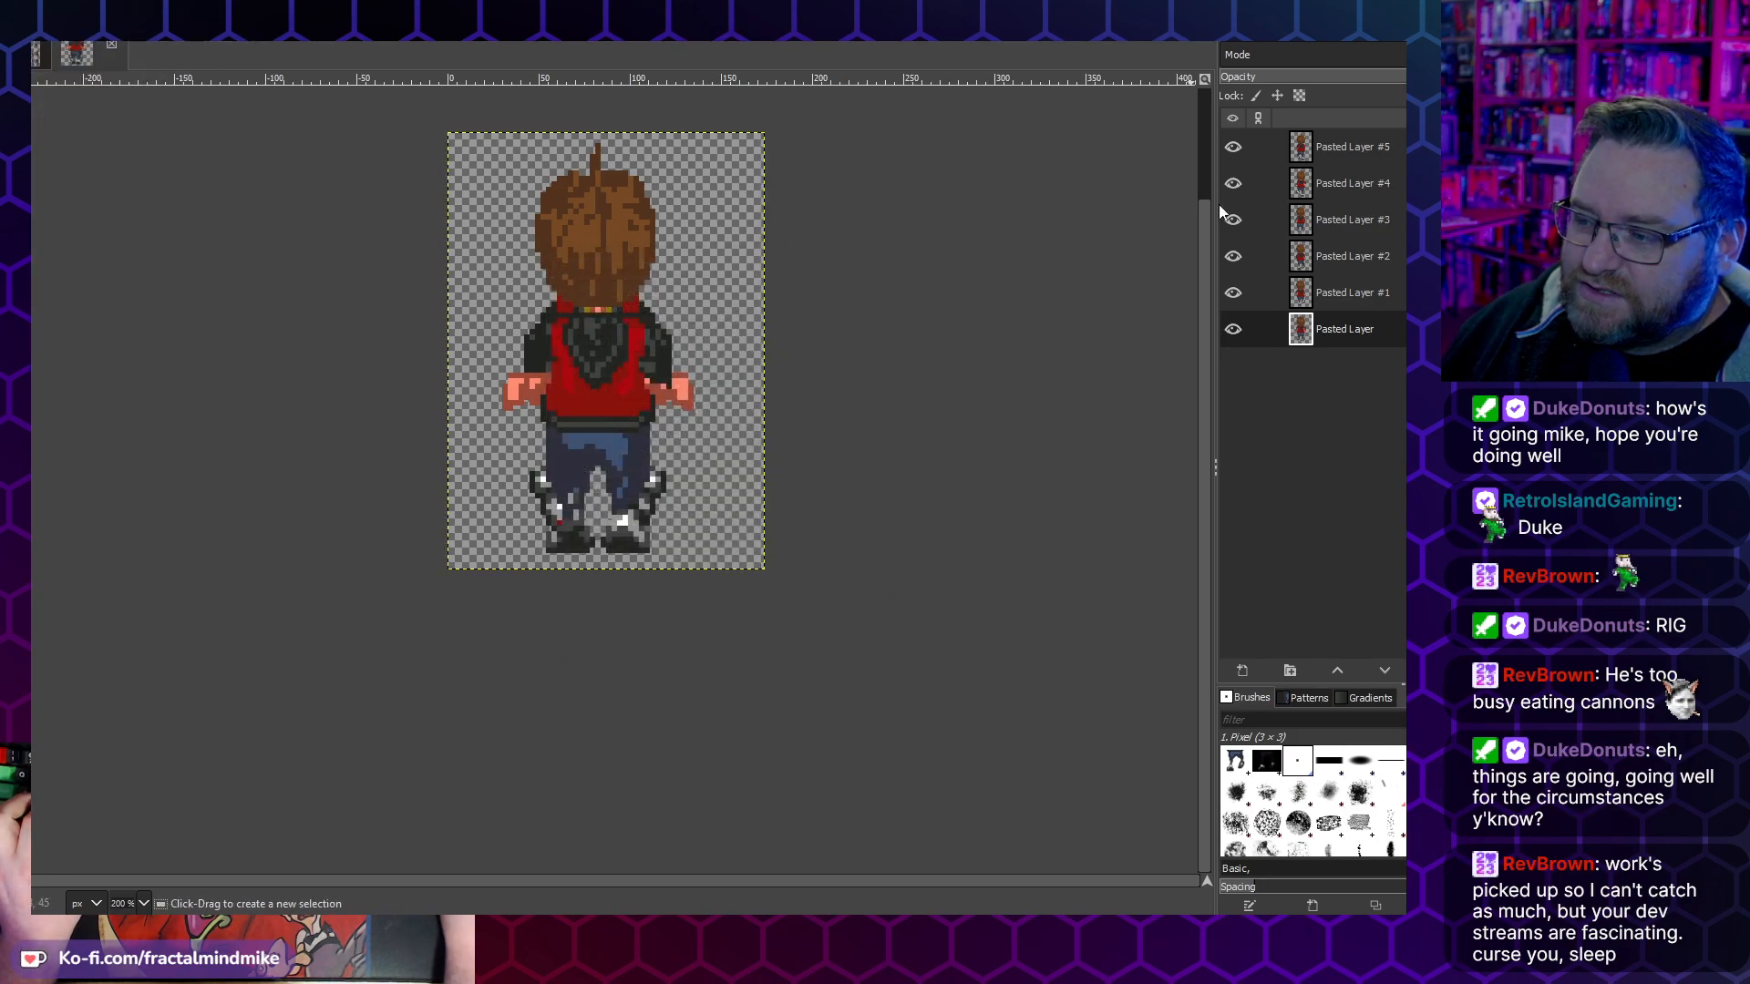
# - Match the boundaries of Pasted Layers #1 to #5 to the image size, and select the bottom frame again
pyautogui.click(1328, 296)
pyautogui.click(1354, 256)
pyautogui.click(1347, 220)
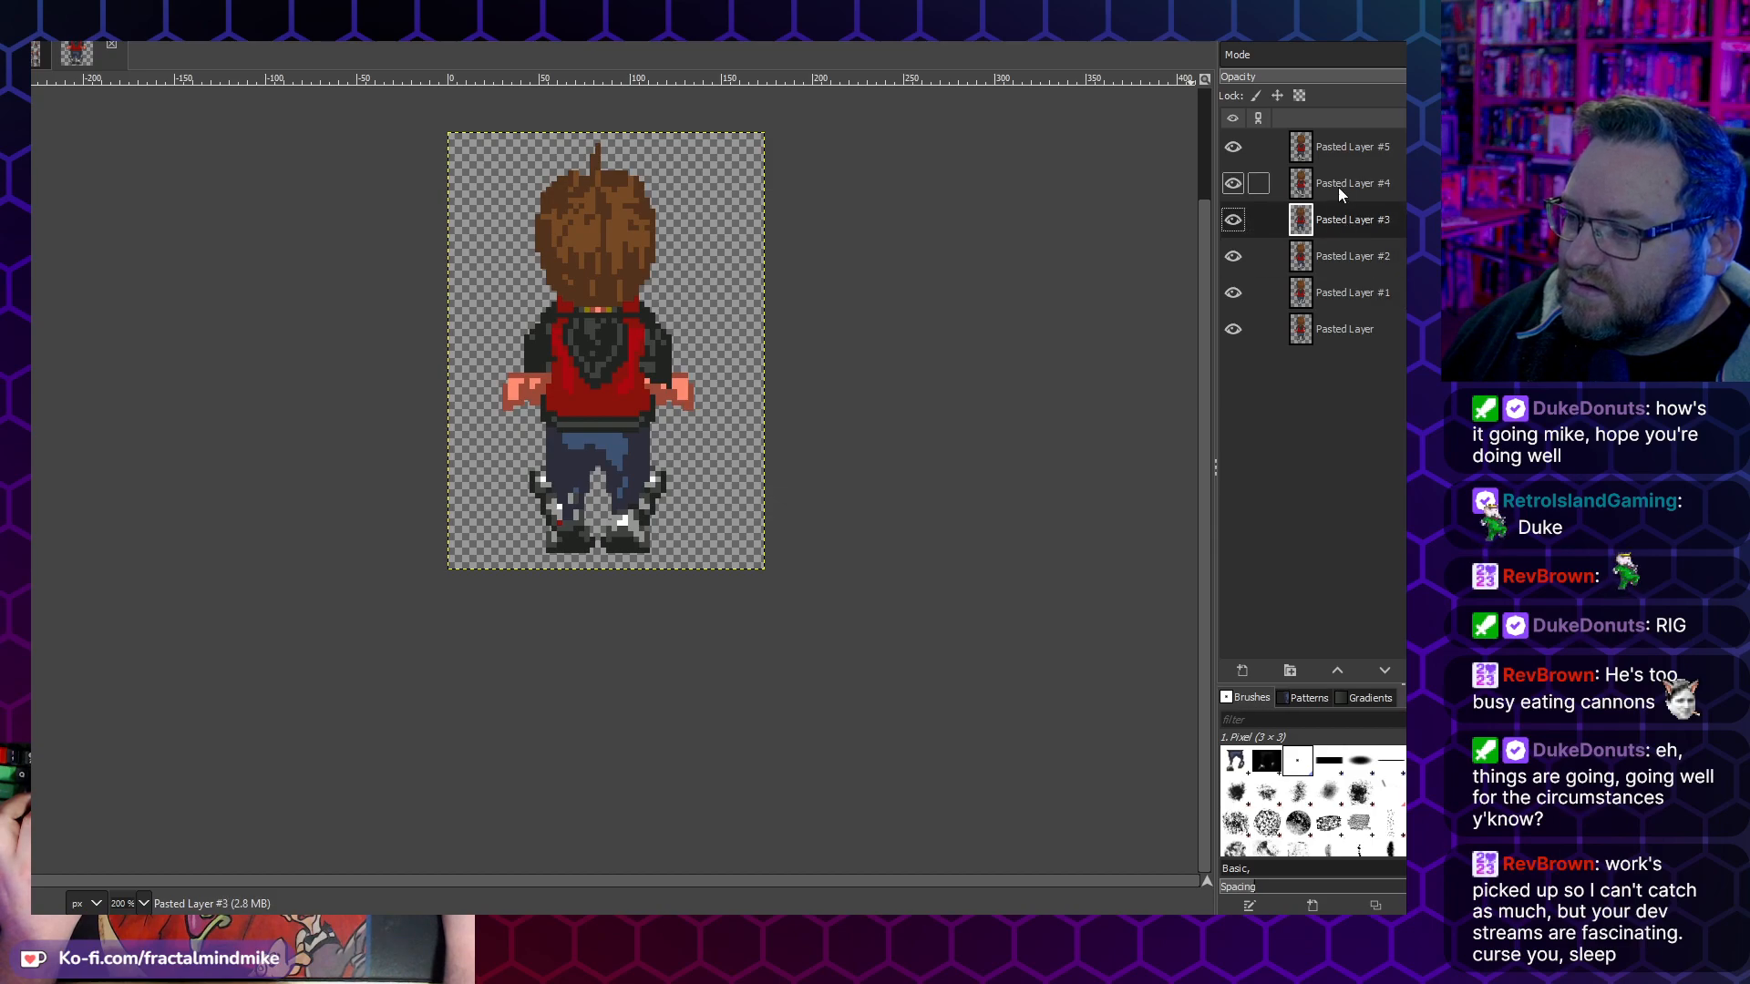
pyautogui.click(1338, 186)
pyautogui.click(51, 26)
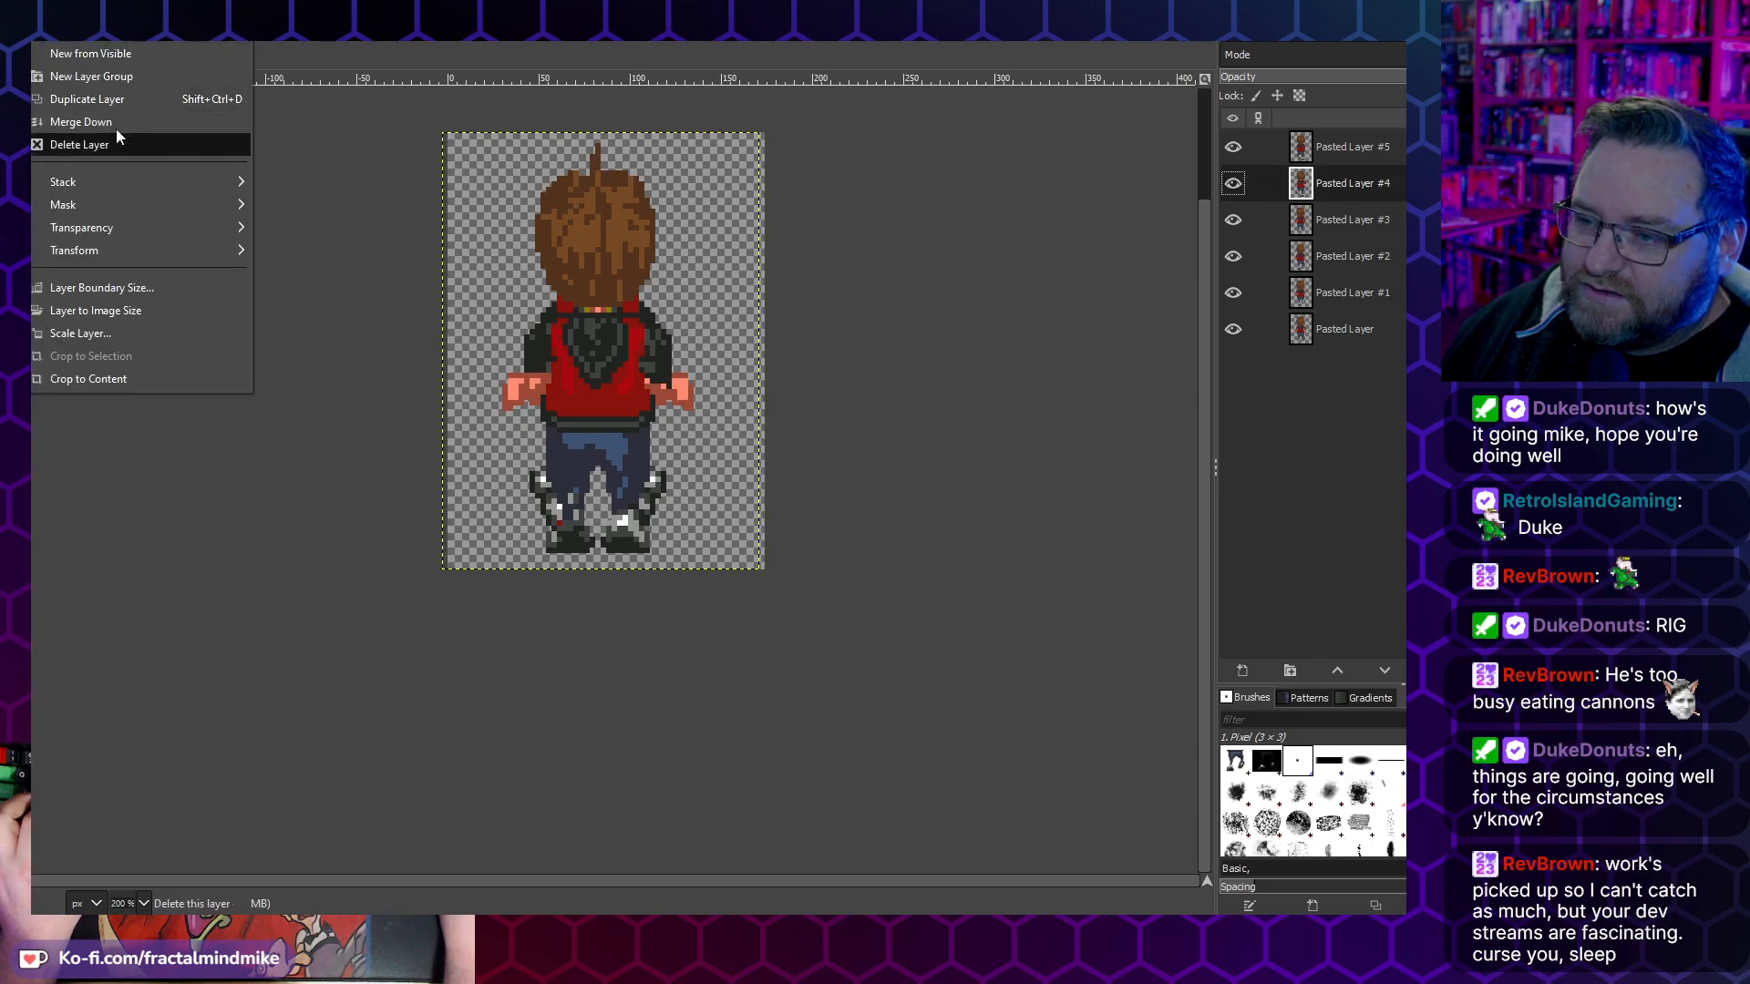
pyautogui.click(128, 311)
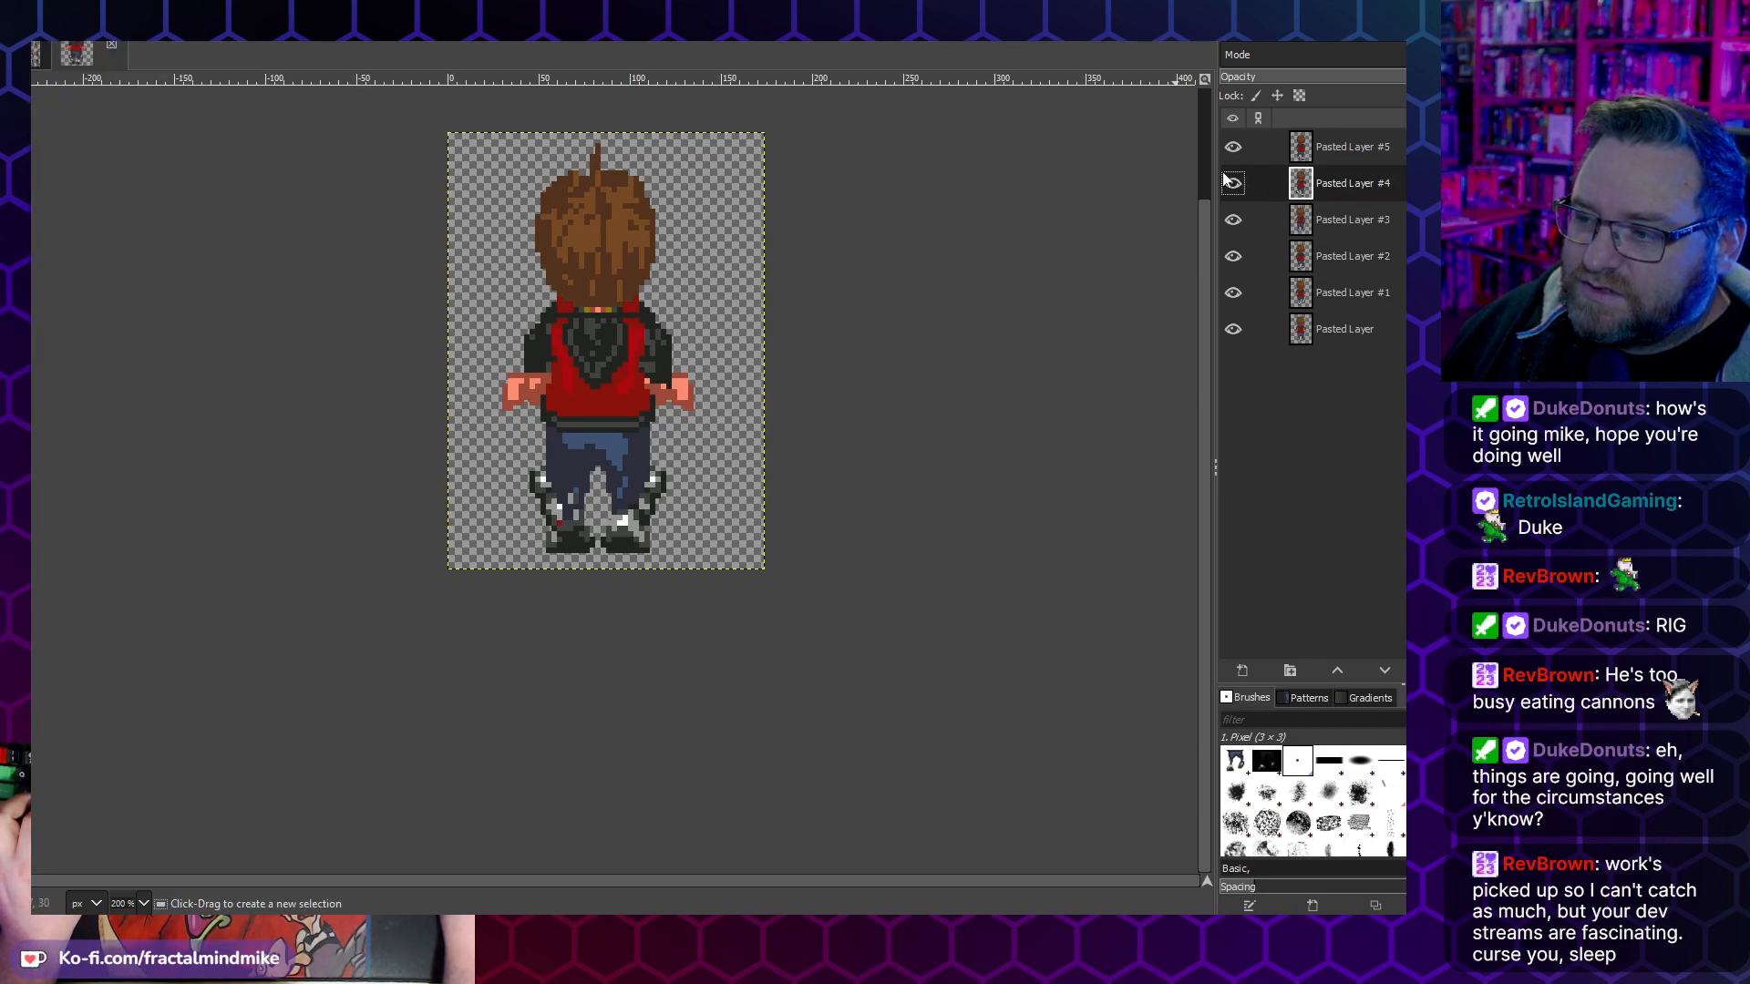
pyautogui.click(1343, 145)
pyautogui.click(51, 25)
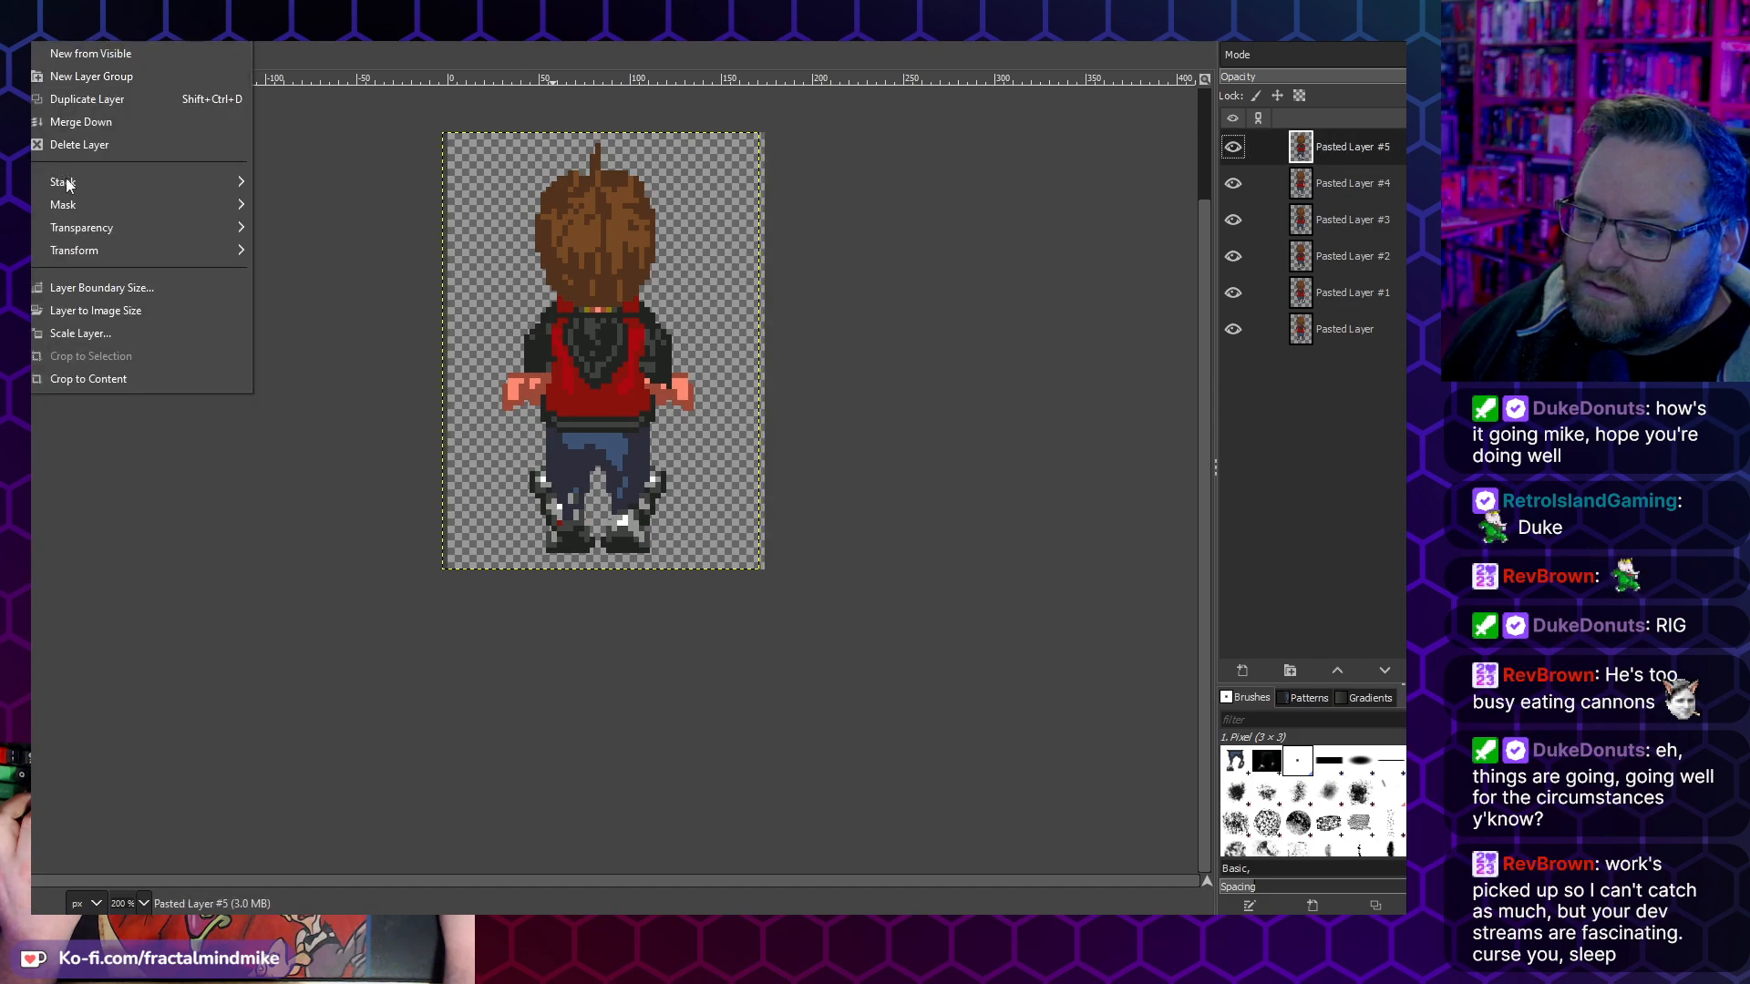
pyautogui.click(142, 310)
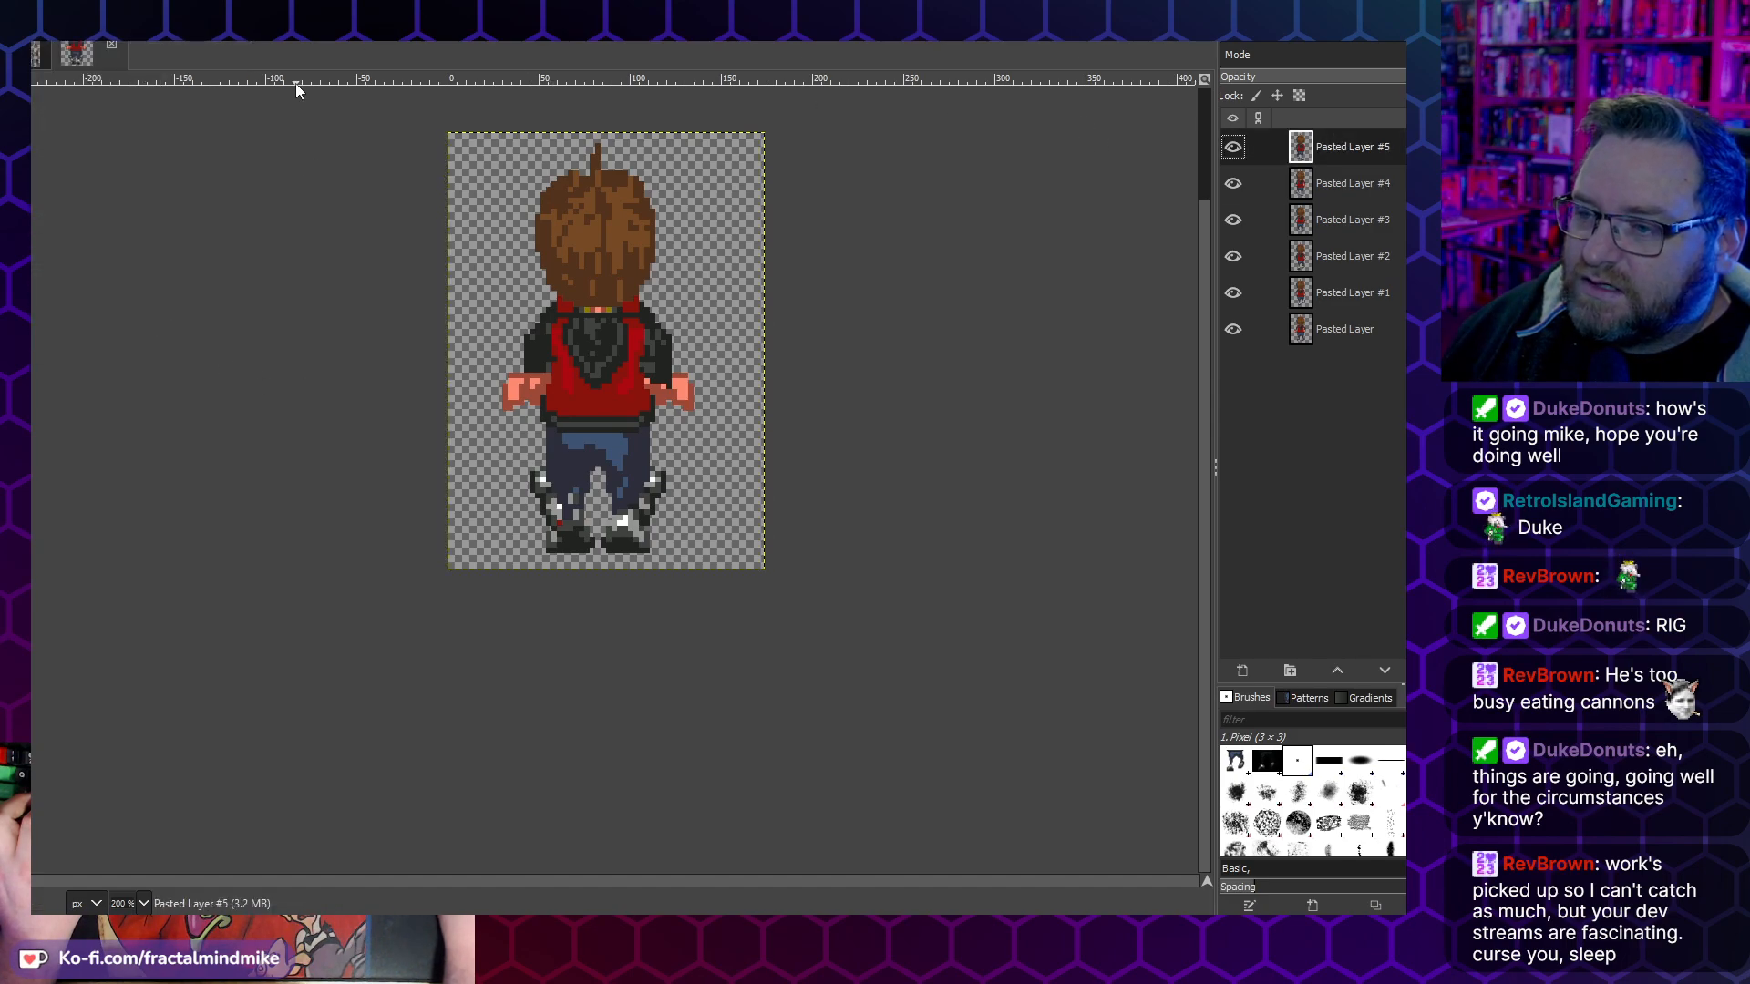
pyautogui.click(1344, 328)
# - Switch to the Lucas-Rotations.xcf image and rename Pasted Layer #8 as "Progresss Layer Walk Up cycle"
pyautogui.hotkey('ctrl', 'w')
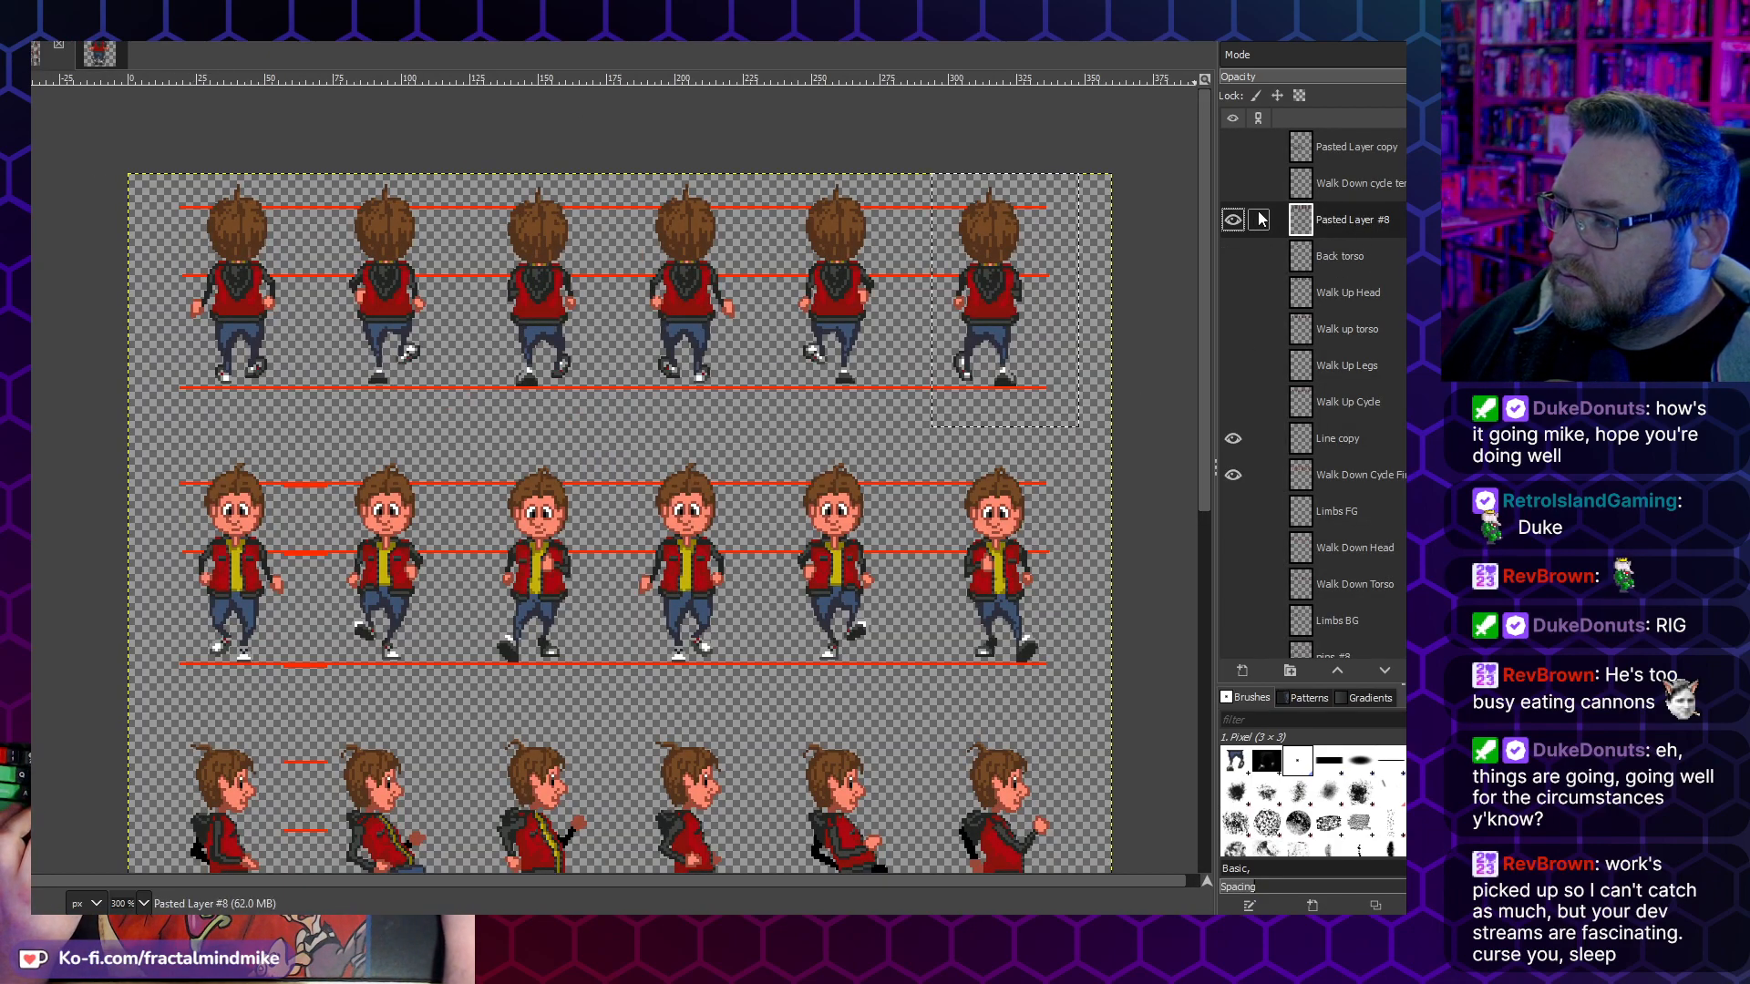
pyautogui.doubleClick(1353, 222)
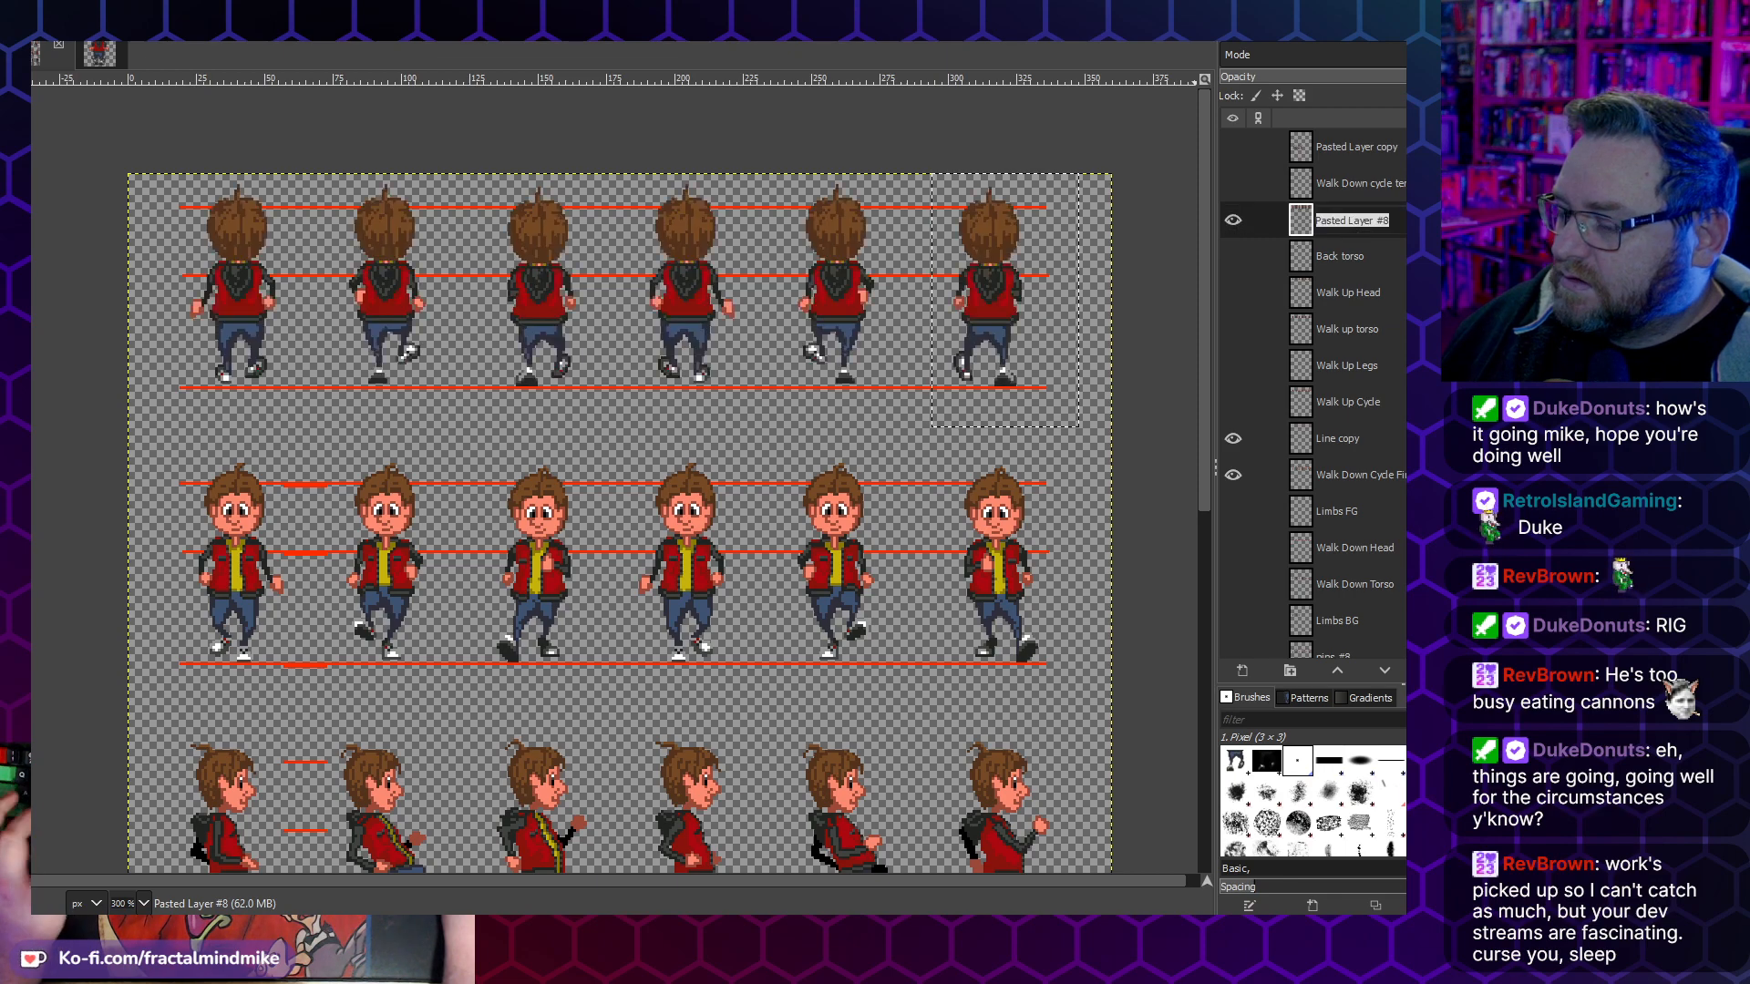
pyautogui.write('P')
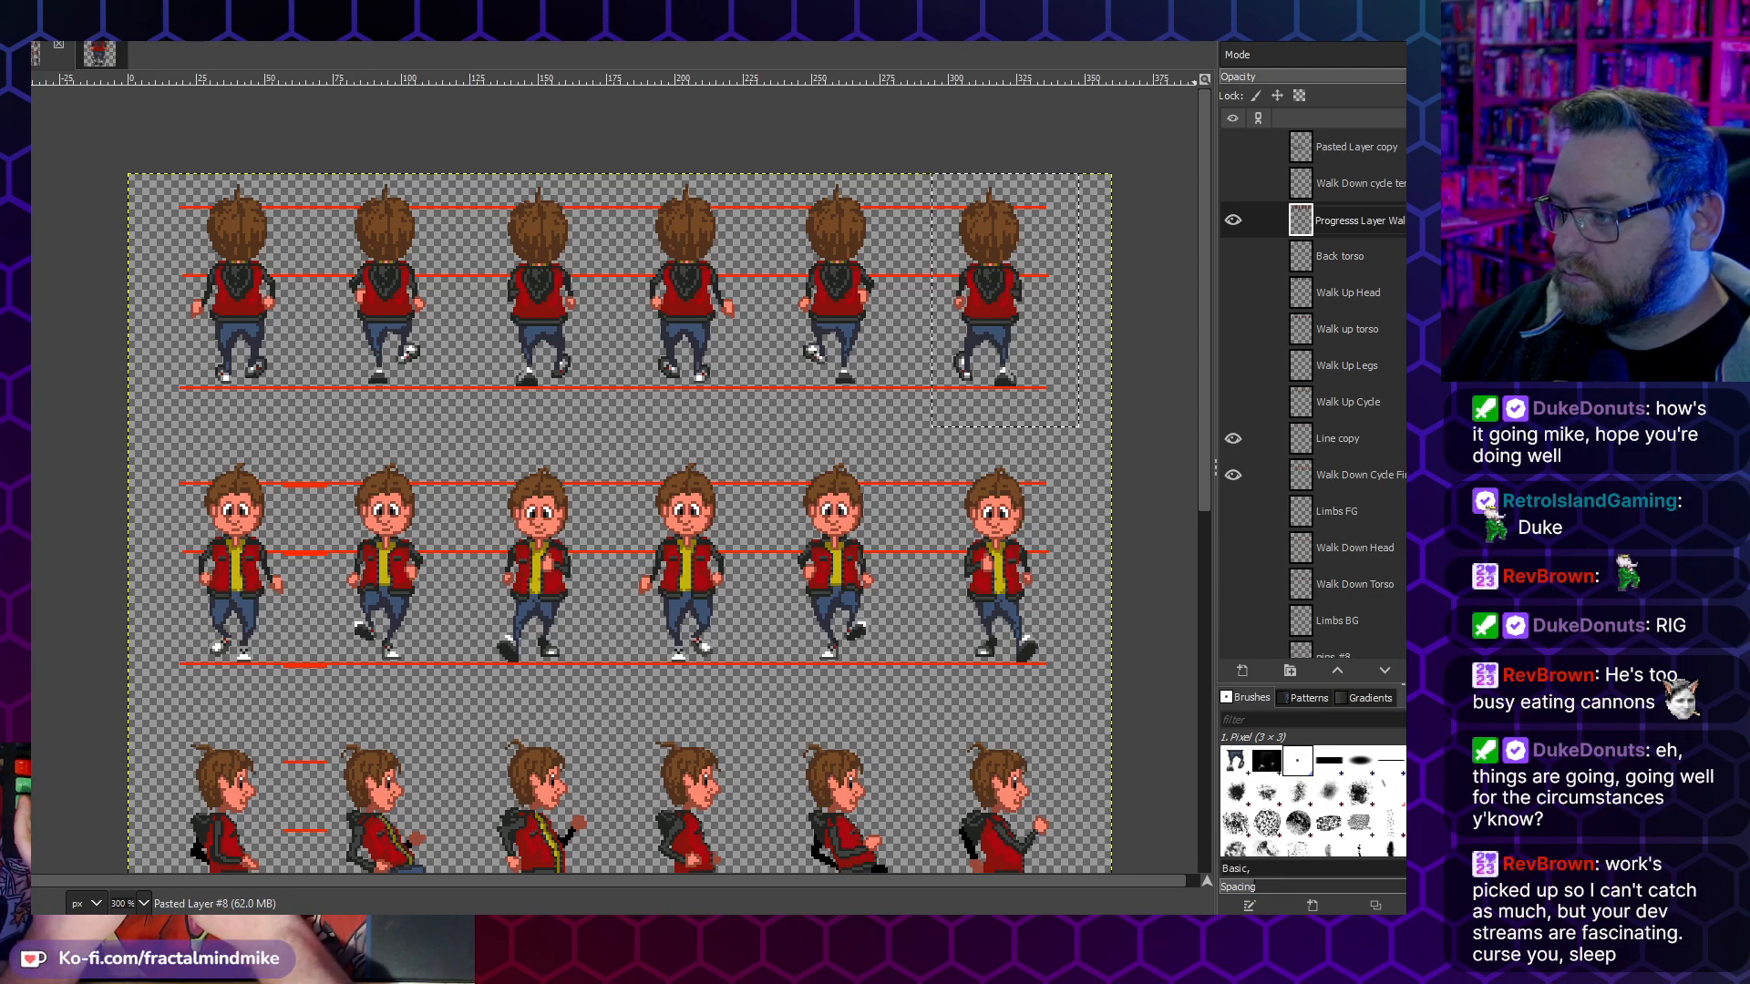
pyautogui.press('Return')
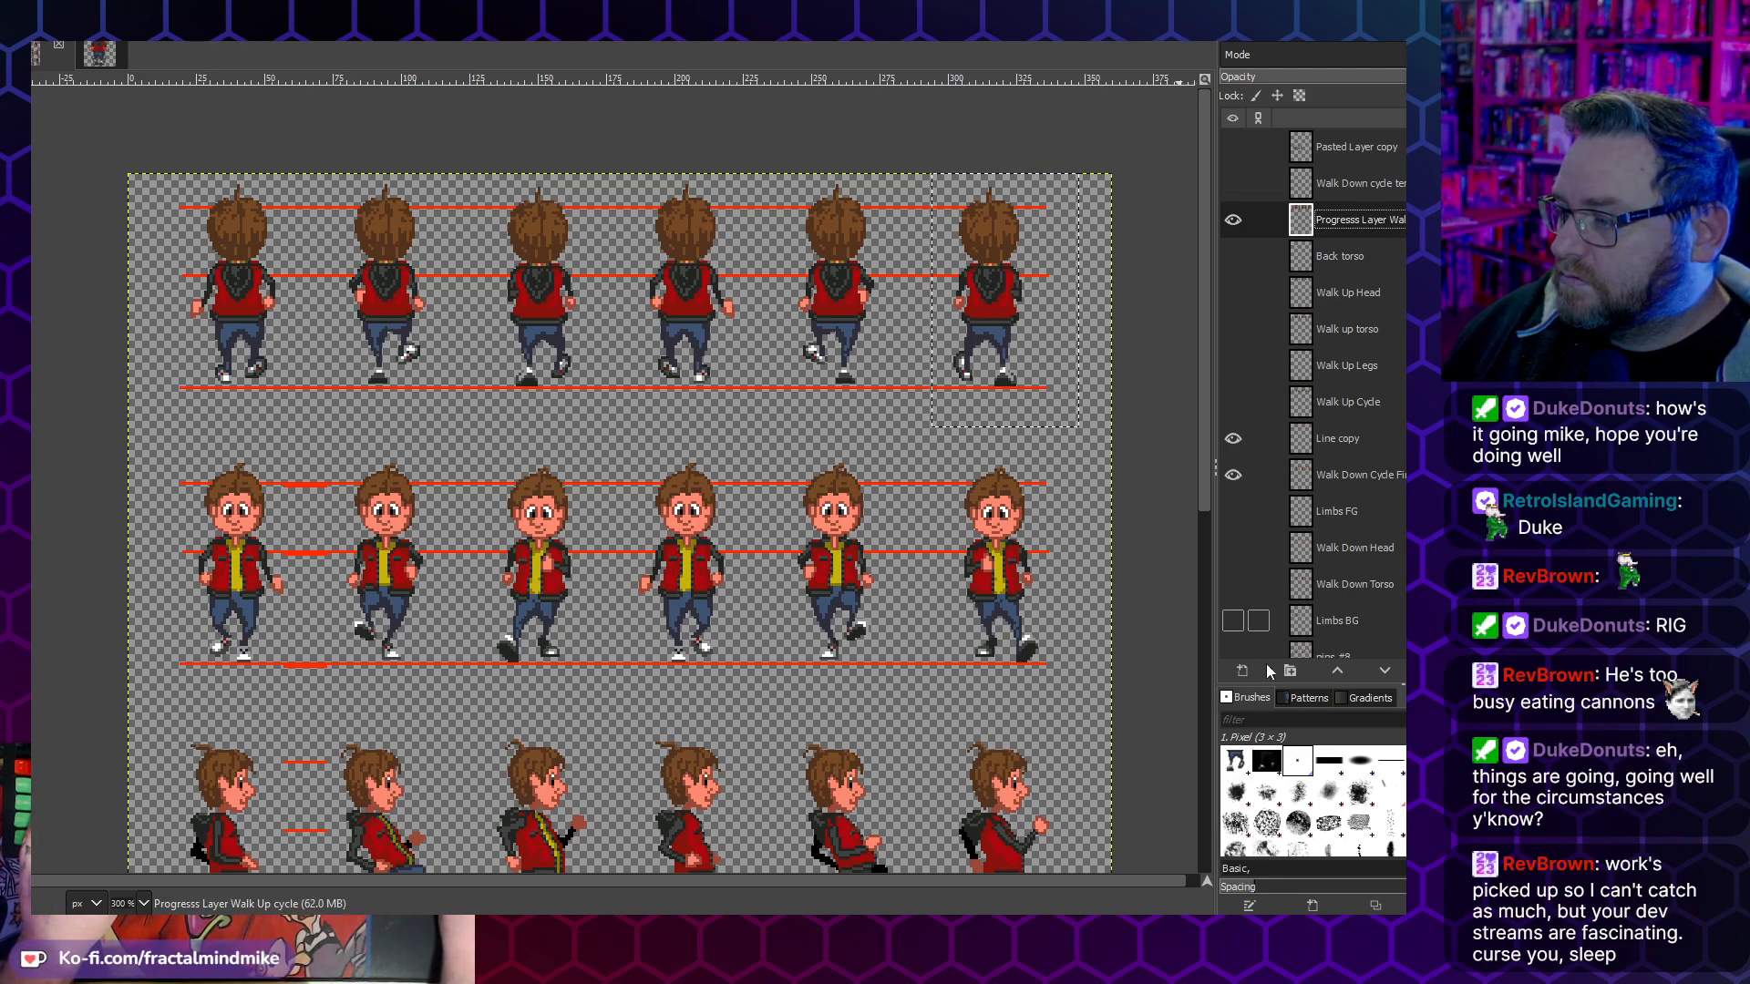
# - Add a transparent 360 × 500 px layer above the progress layer, name it "Walk Up Cycle", and hide the progress layer
pyautogui.click(1230, 670)
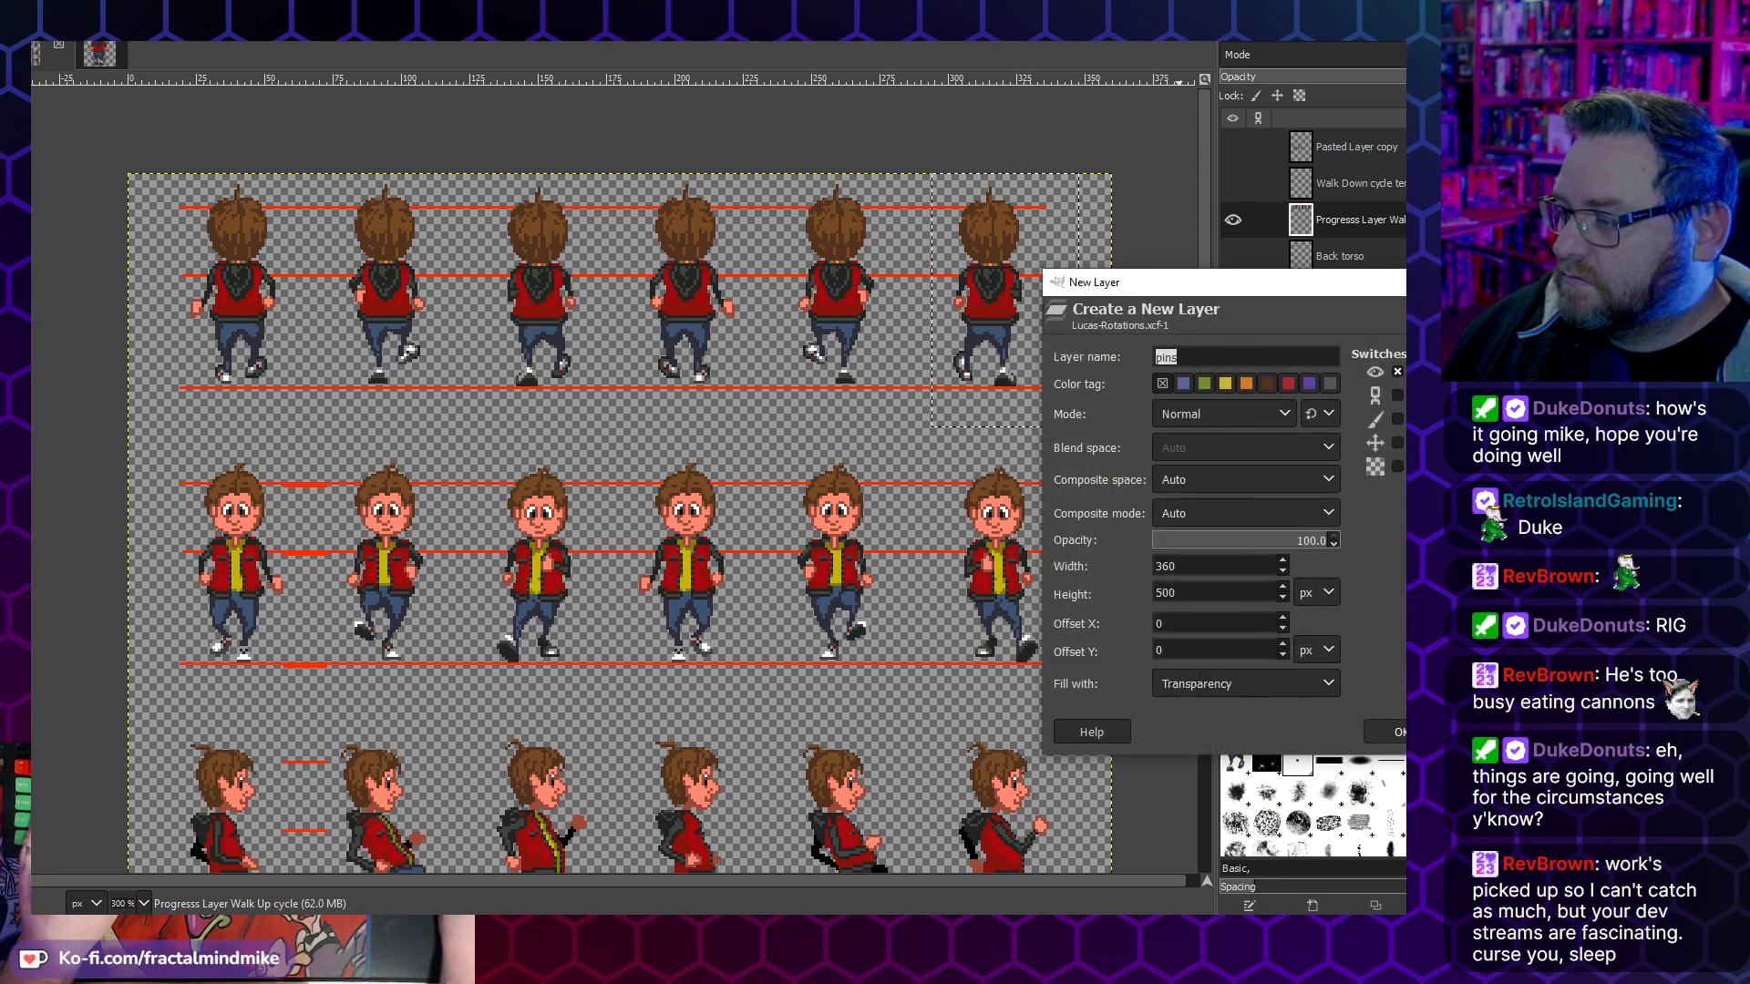
pyautogui.click(1399, 732)
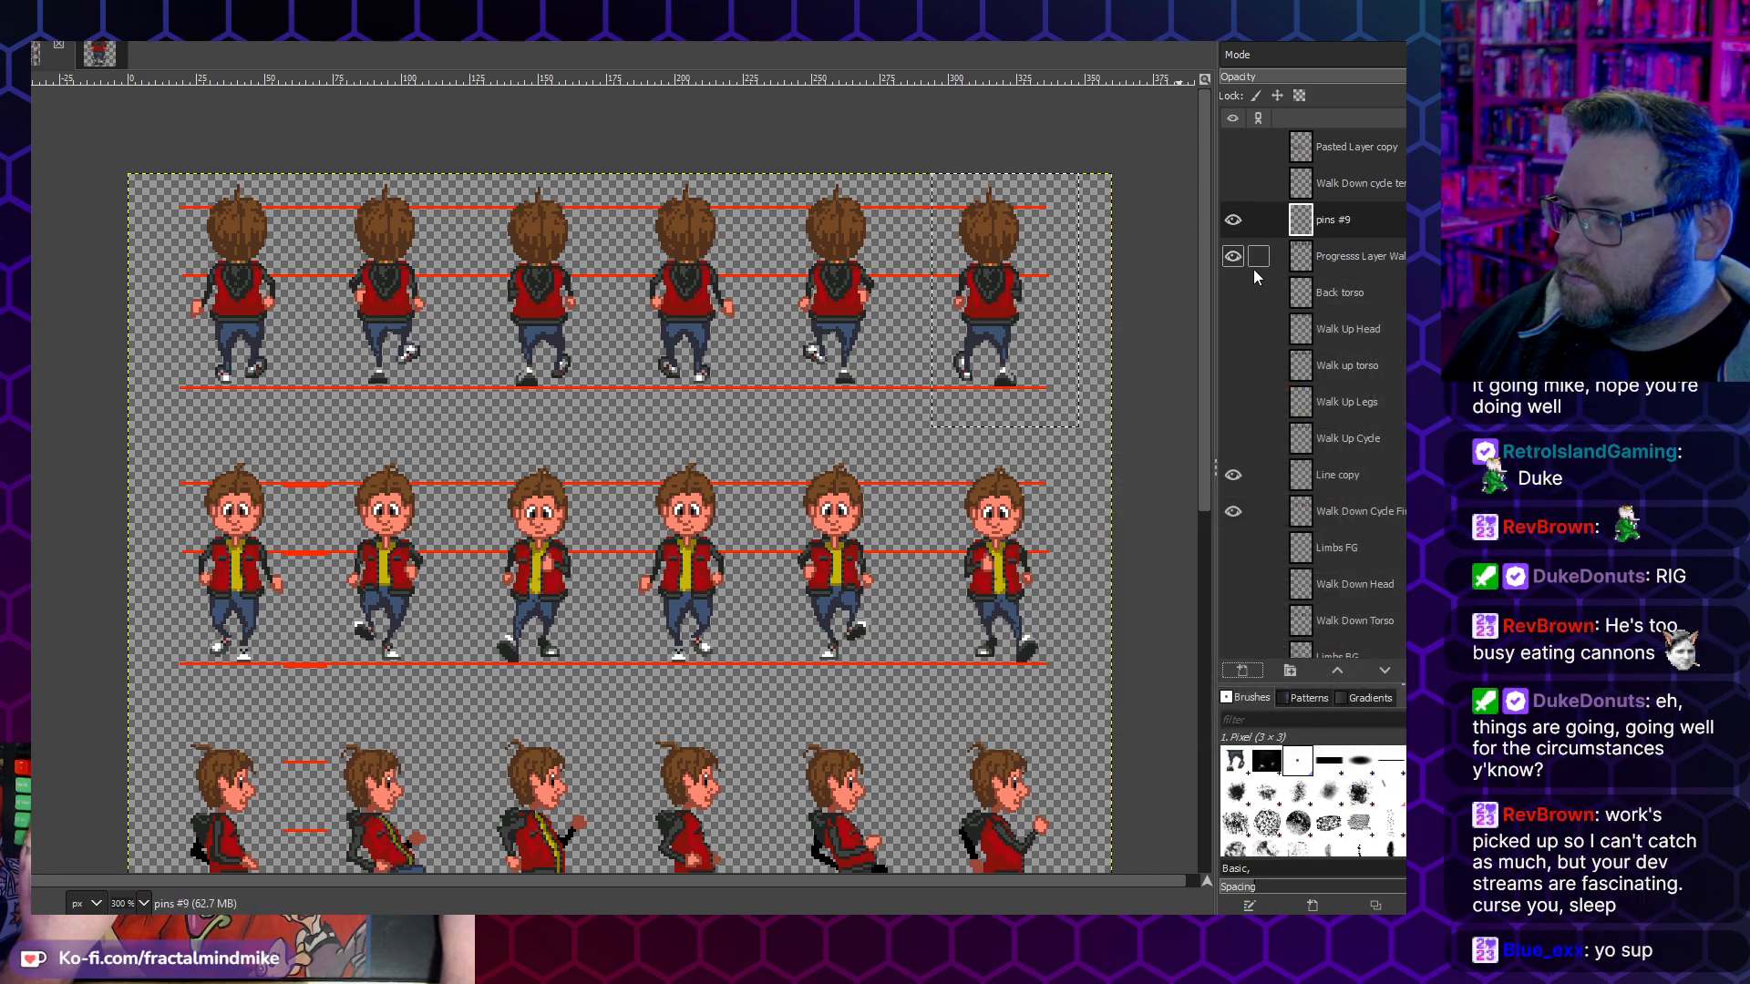
pyautogui.write('W')
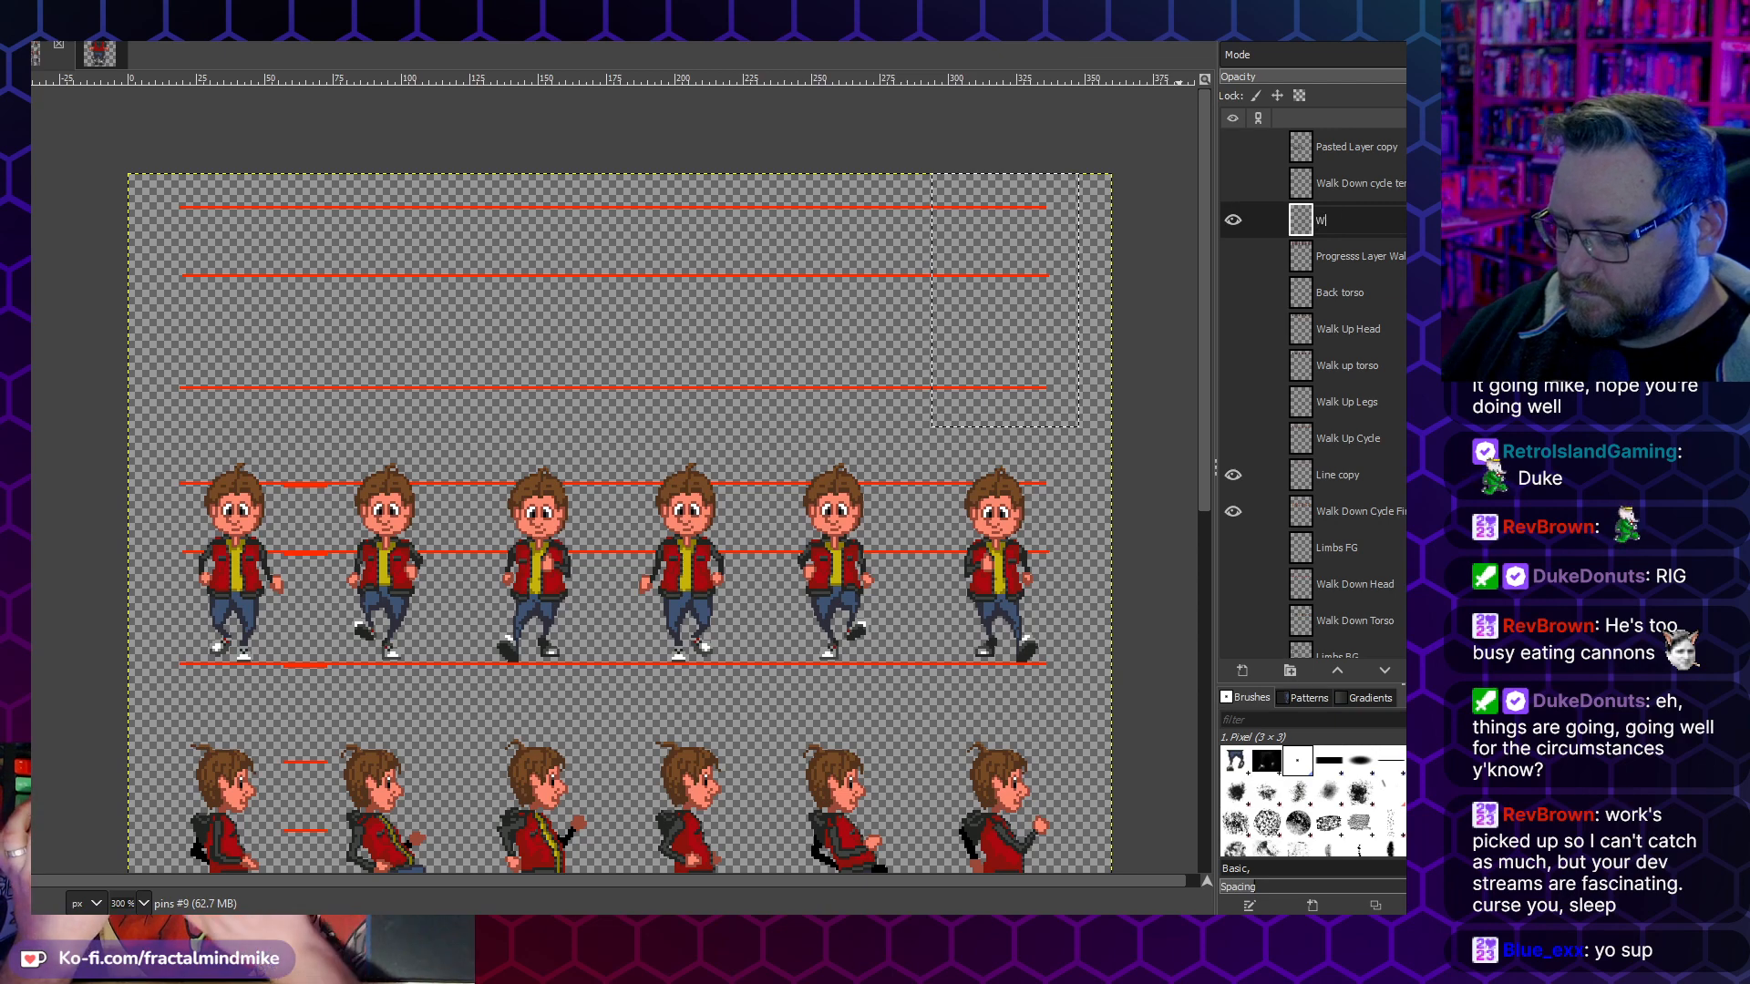
pyautogui.write('alk Up Cycle #1')
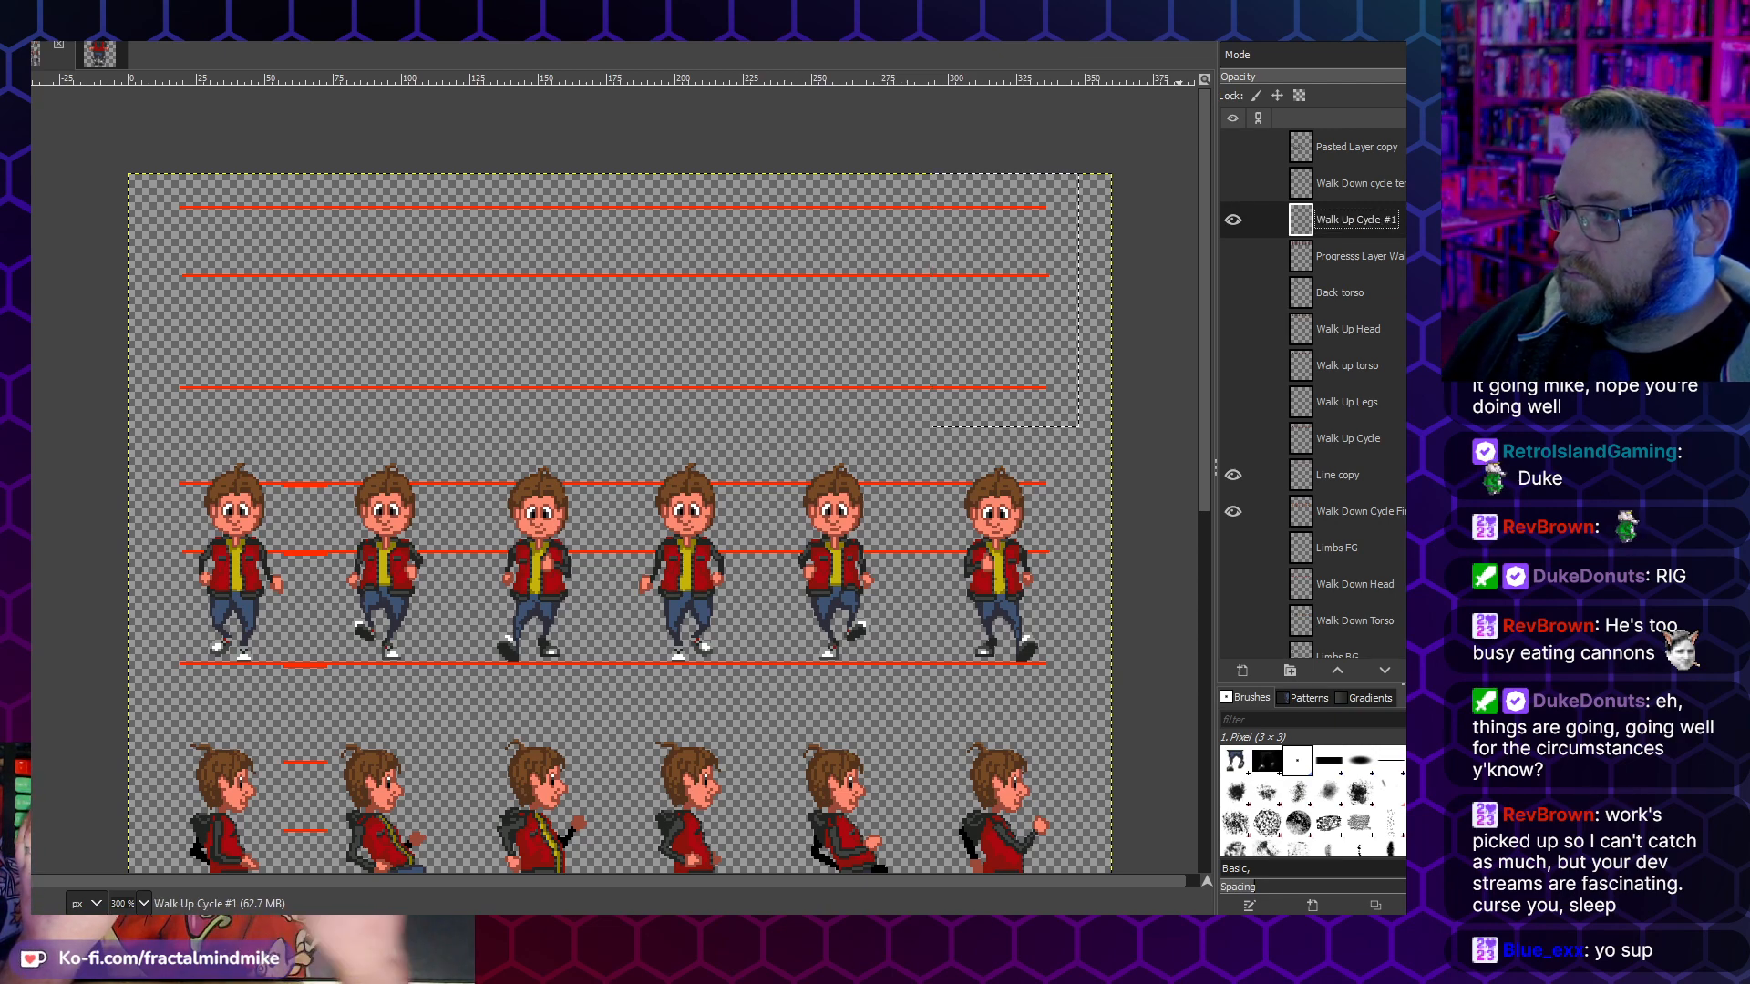
# - Show the progress layer again as a placement guide and make the Walk Up Cycle #1 layer active
pyautogui.click(1372, 260)
pyautogui.click(1233, 256)
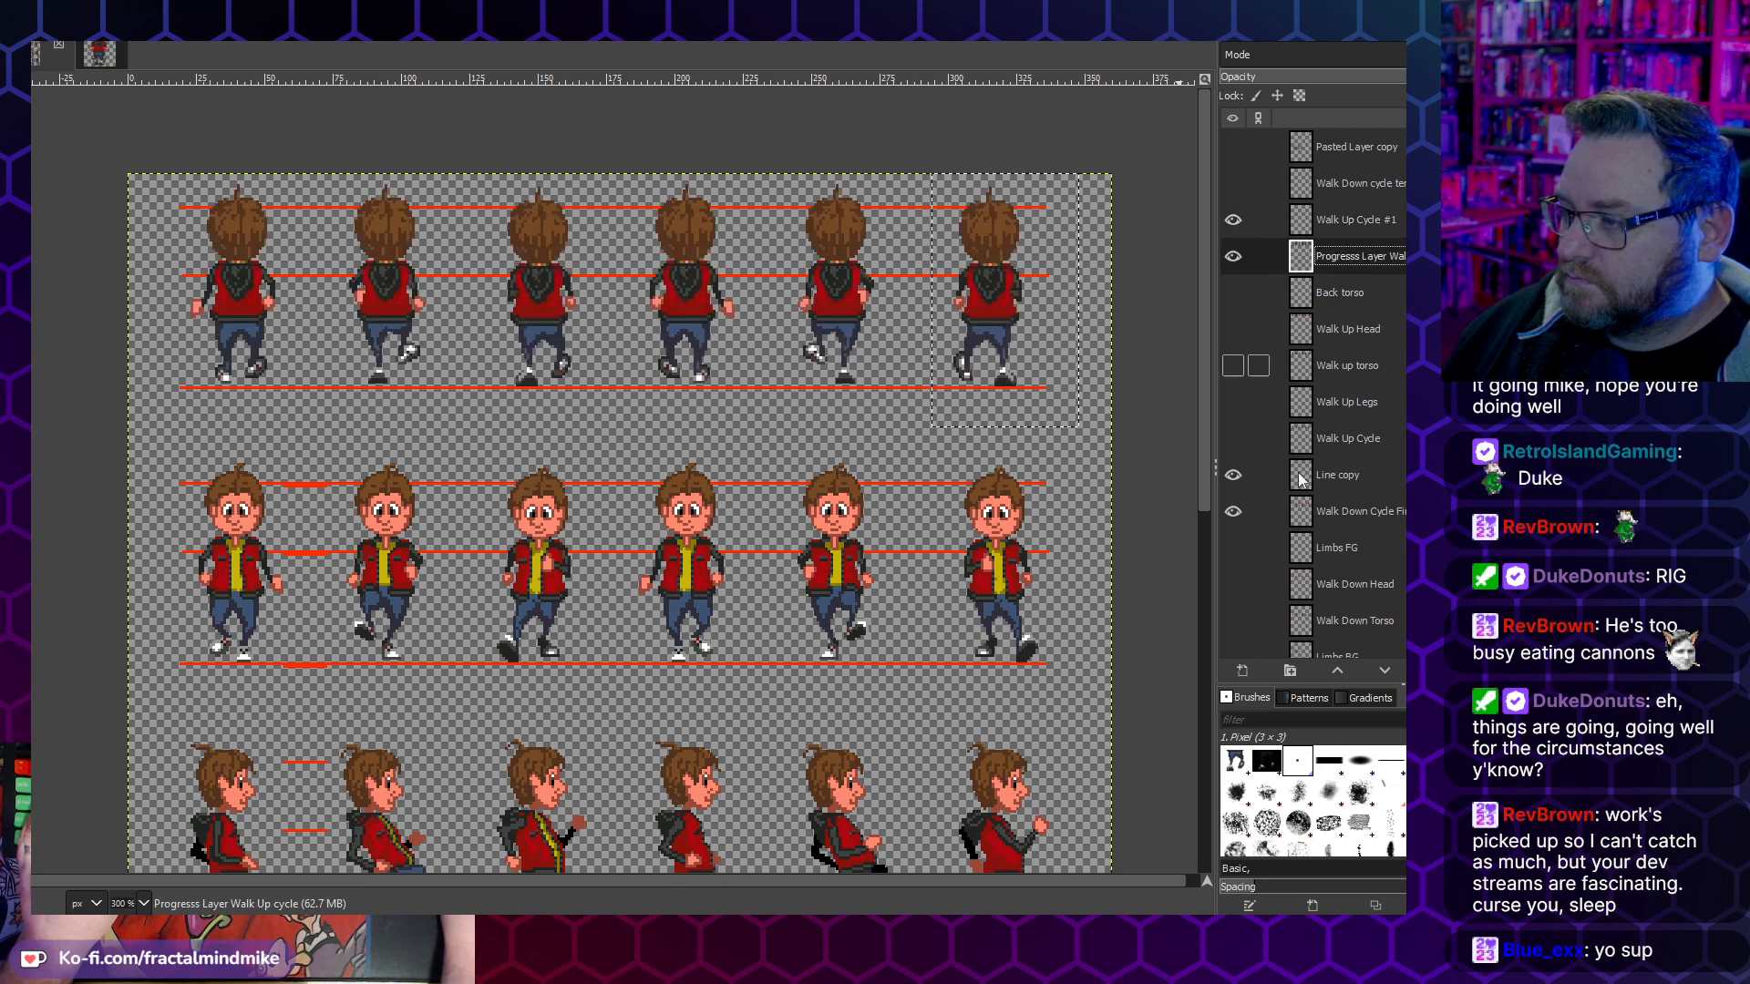
pyautogui.click(1354, 221)
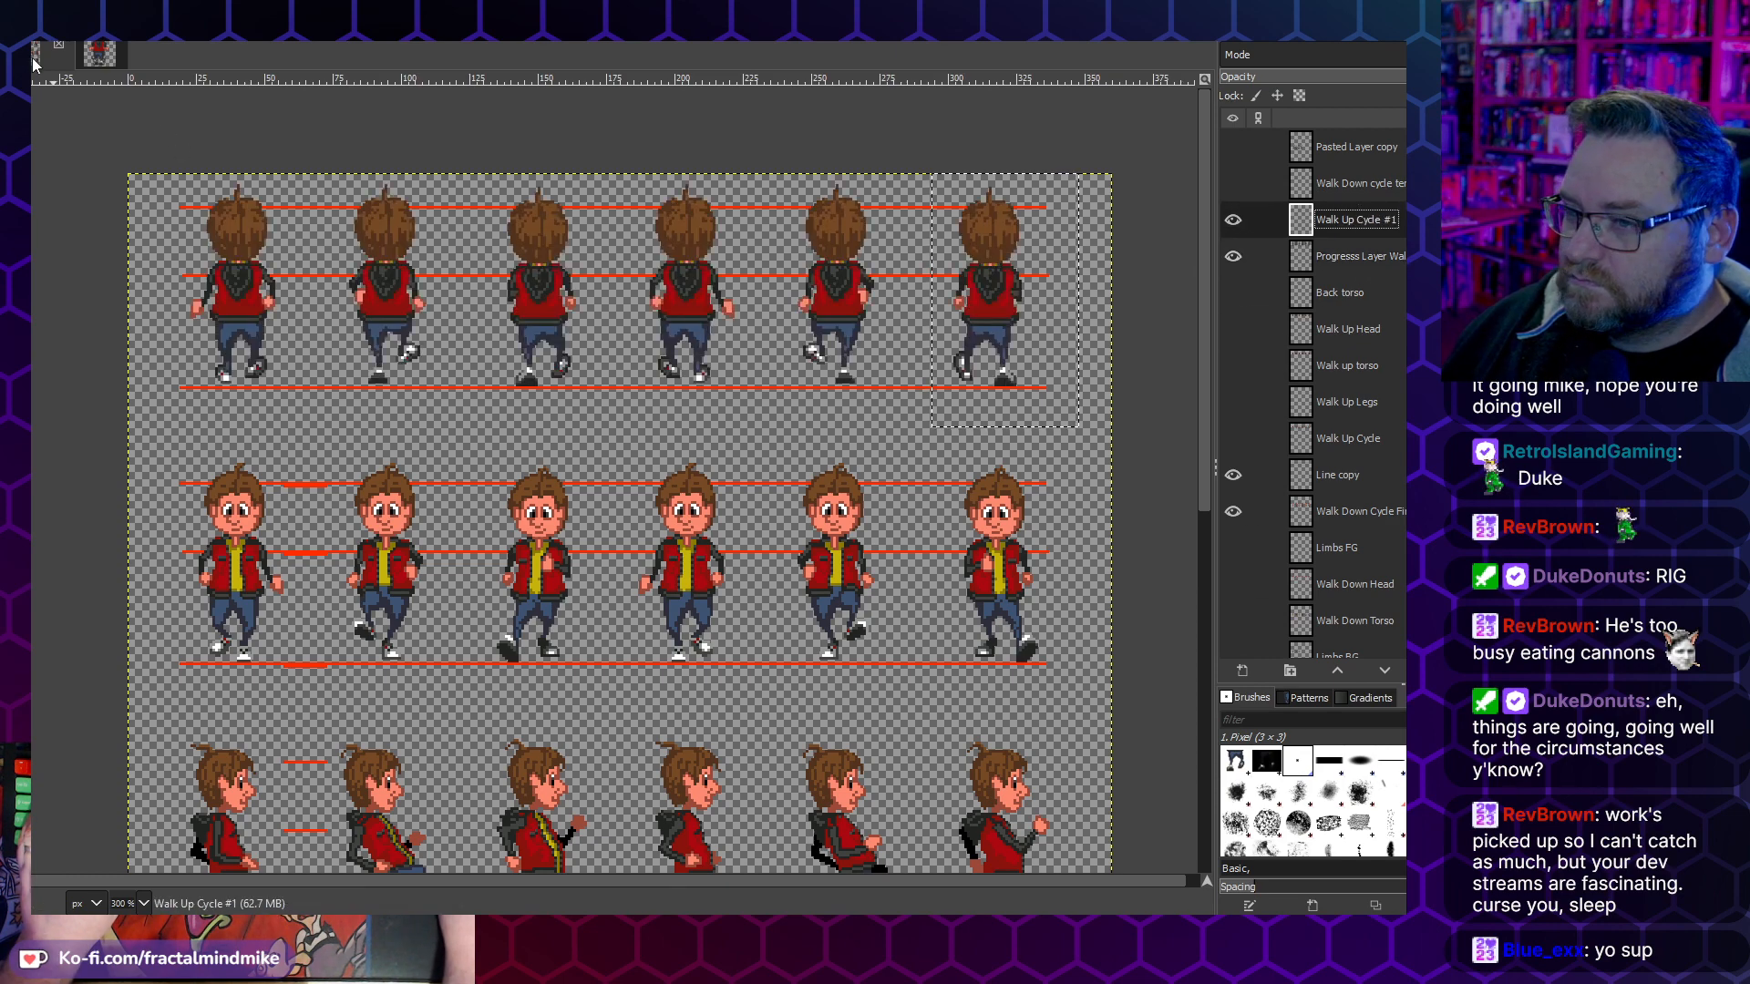
# - Try to paste the bottom walk-up frame at its full size into the Walk Up Cycle #1 layer, and undo the paste
pyautogui.click(91, 51)
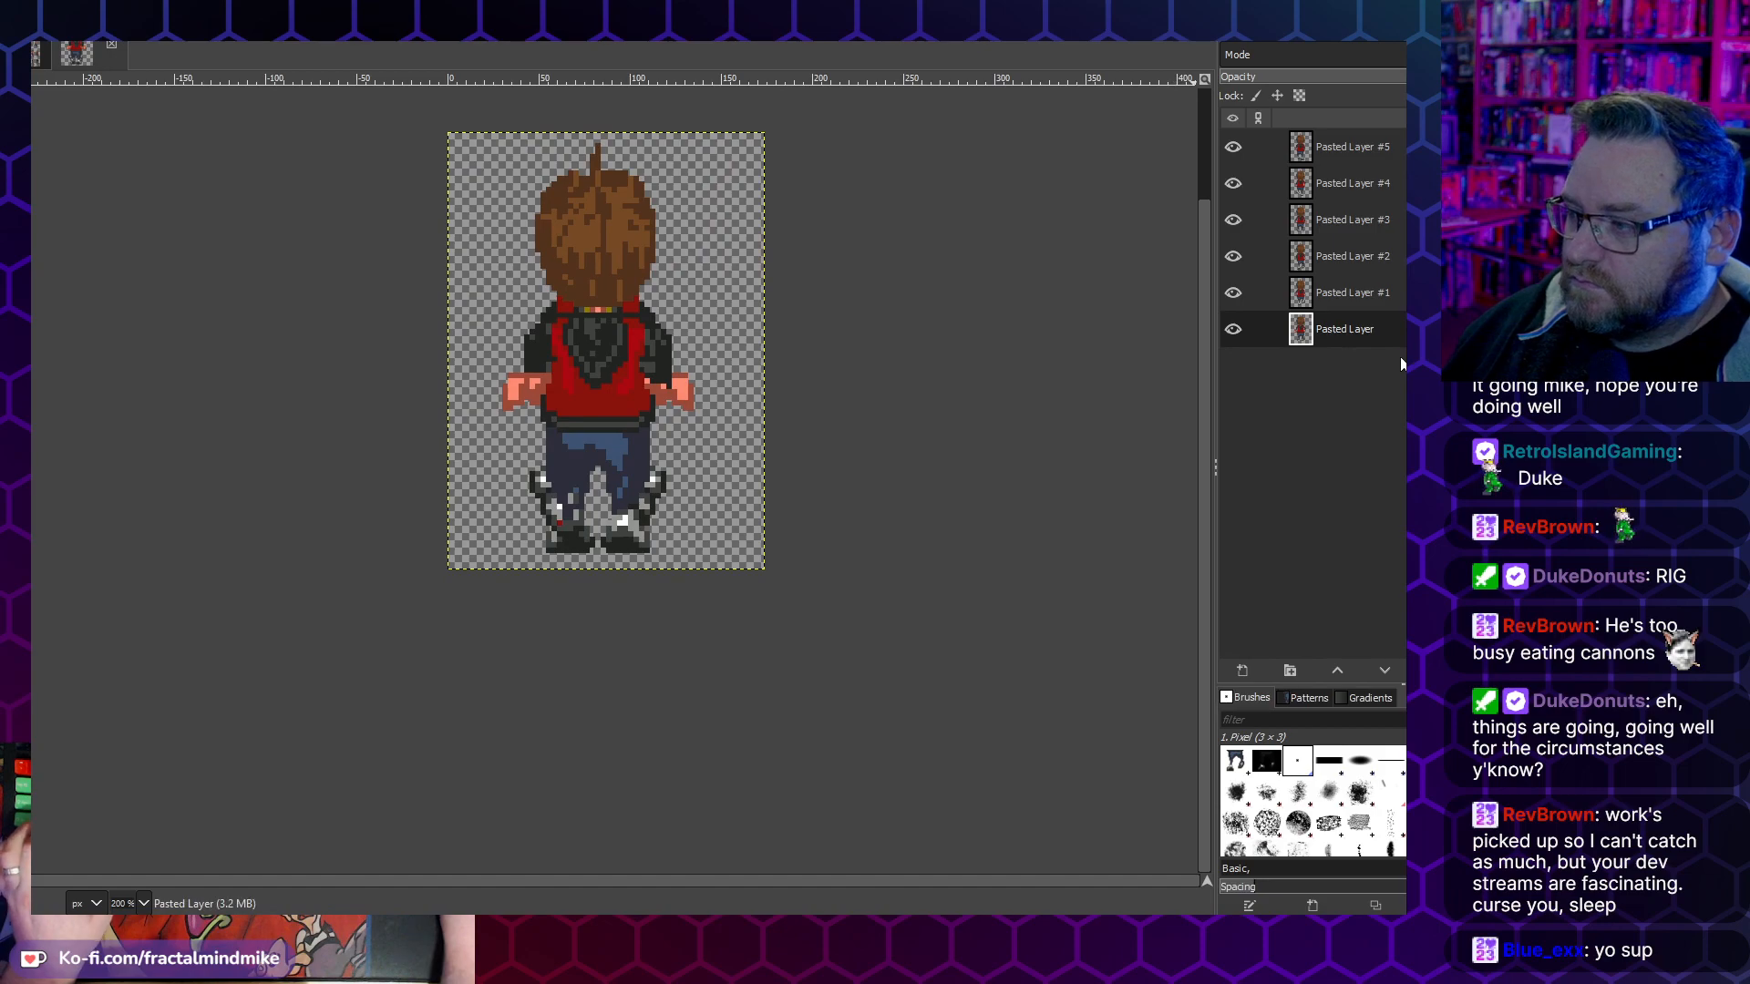
pyautogui.hotkey('ctrl', 'c')
pyautogui.click(35, 51)
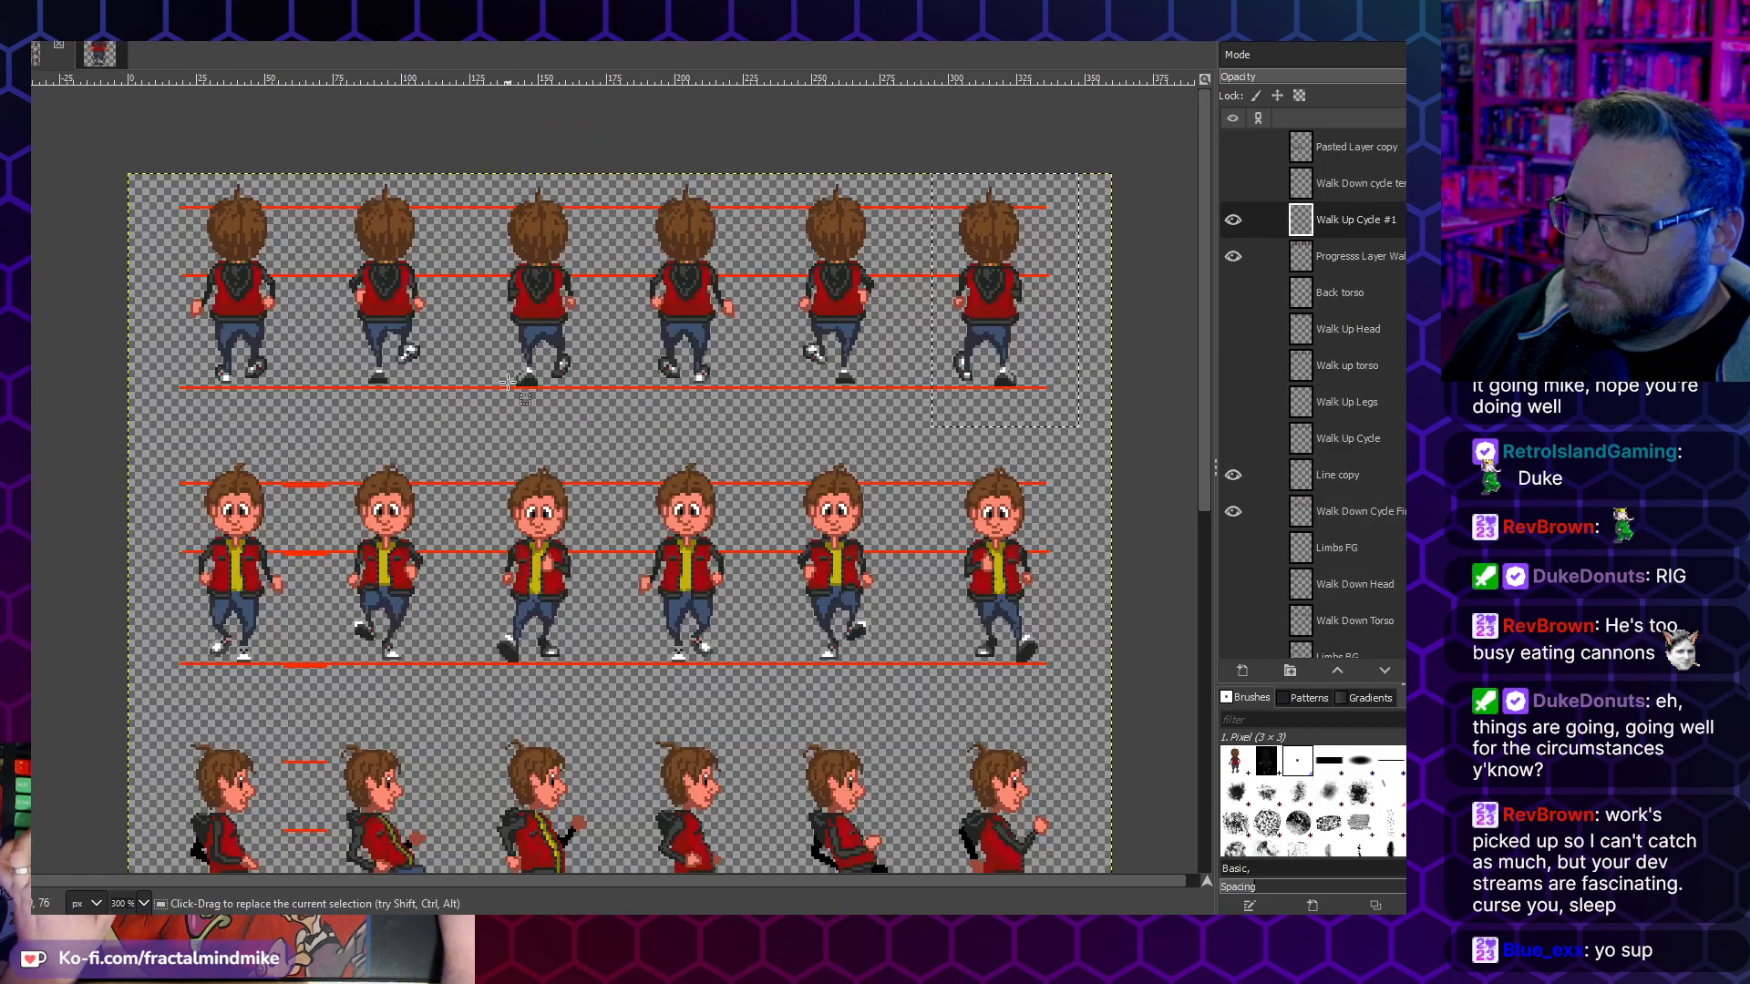
pyautogui.hotkey('ctrl', 'v')
pyautogui.hotkey('ctrl', 'z')
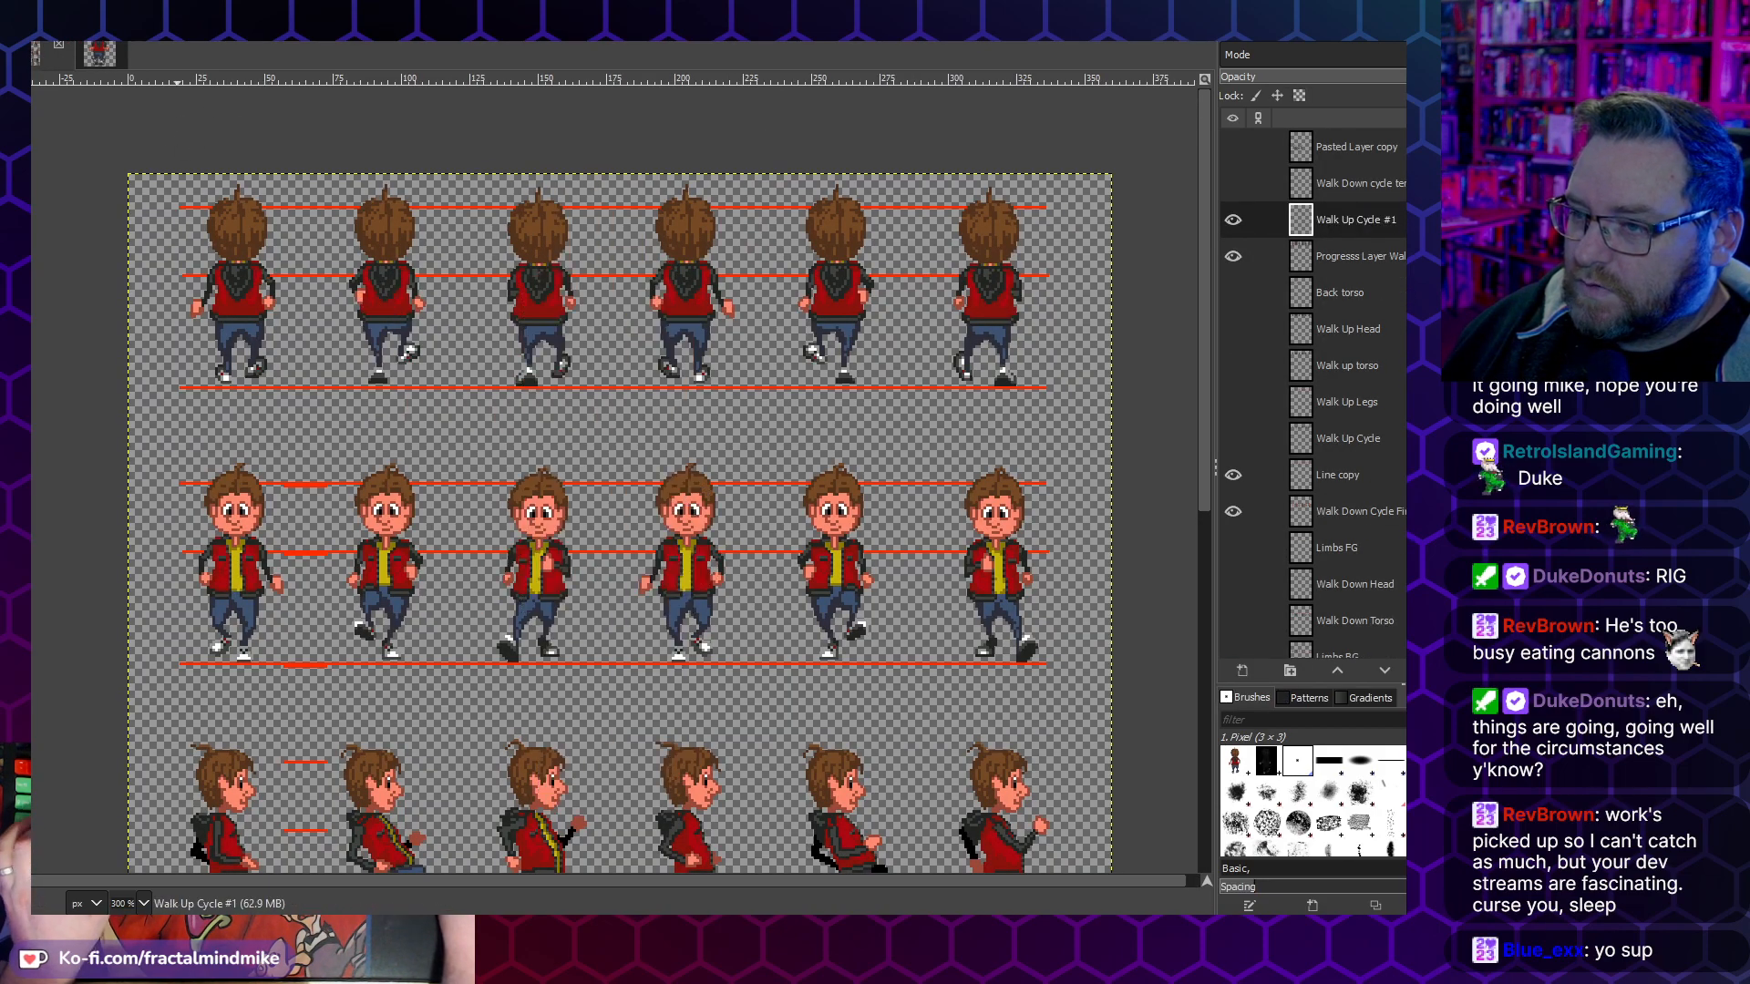
# - Scale the walk-up frames image to a height of 80 px, keeping its proportions
pyautogui.click(111, 62)
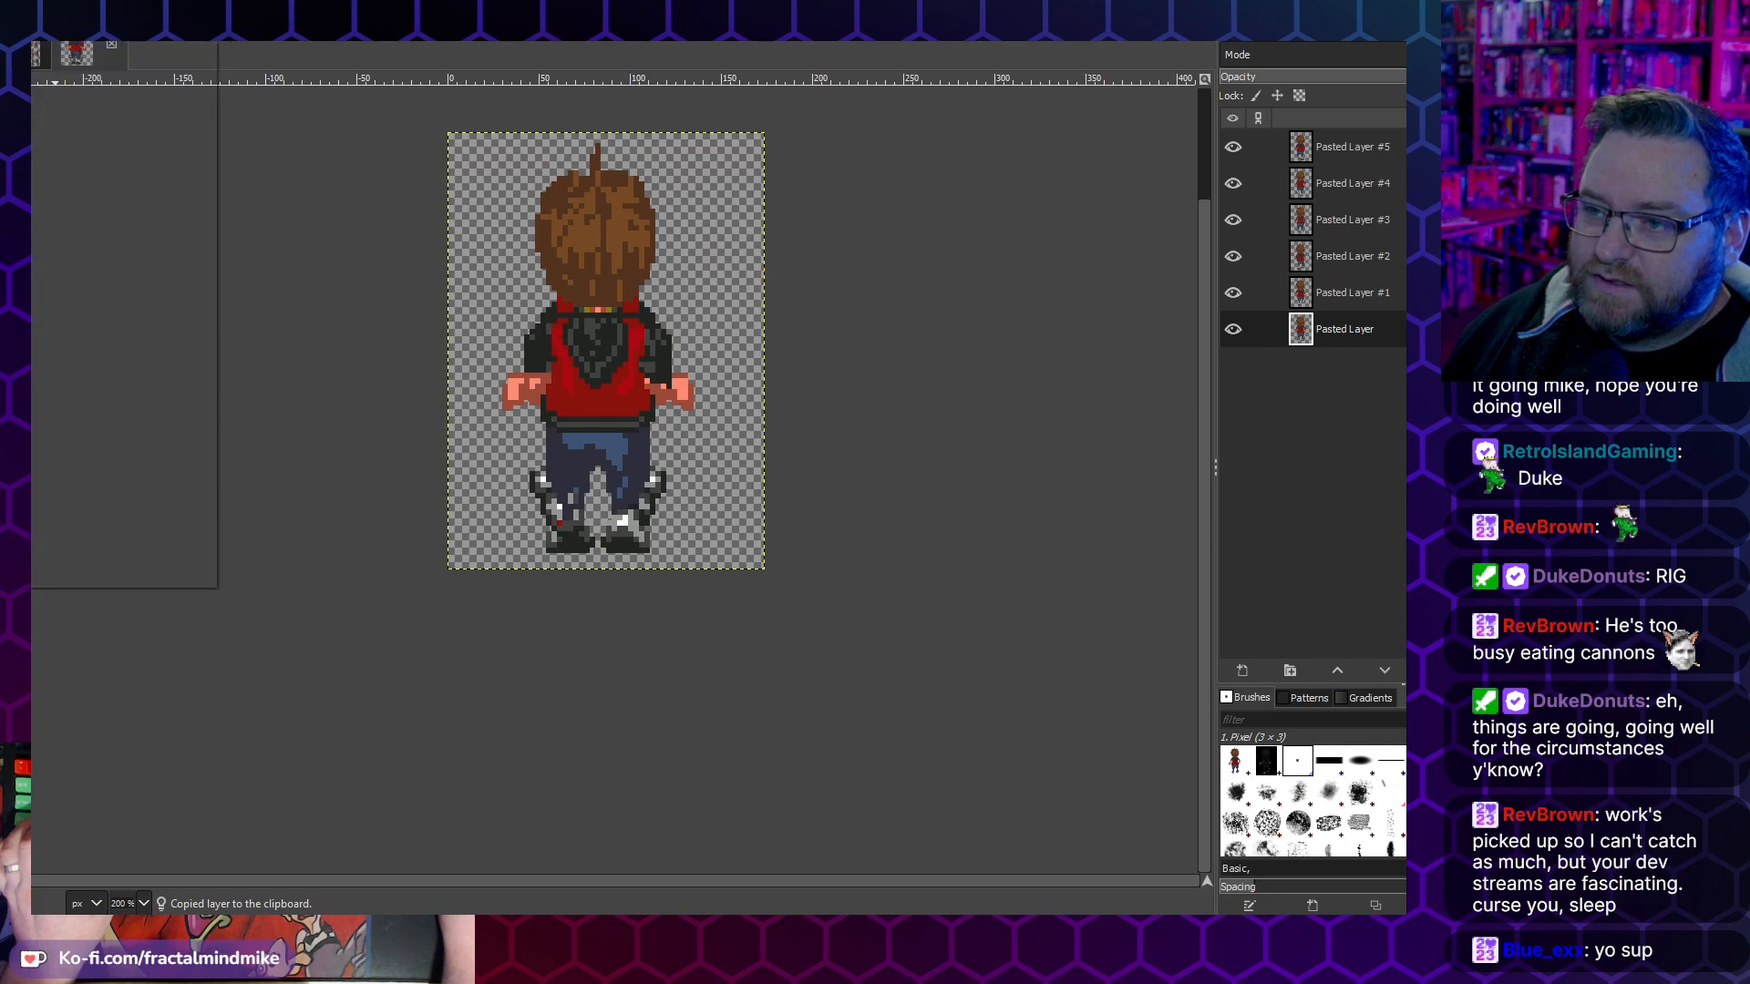
pyautogui.click(7, 13)
pyautogui.click(96, 264)
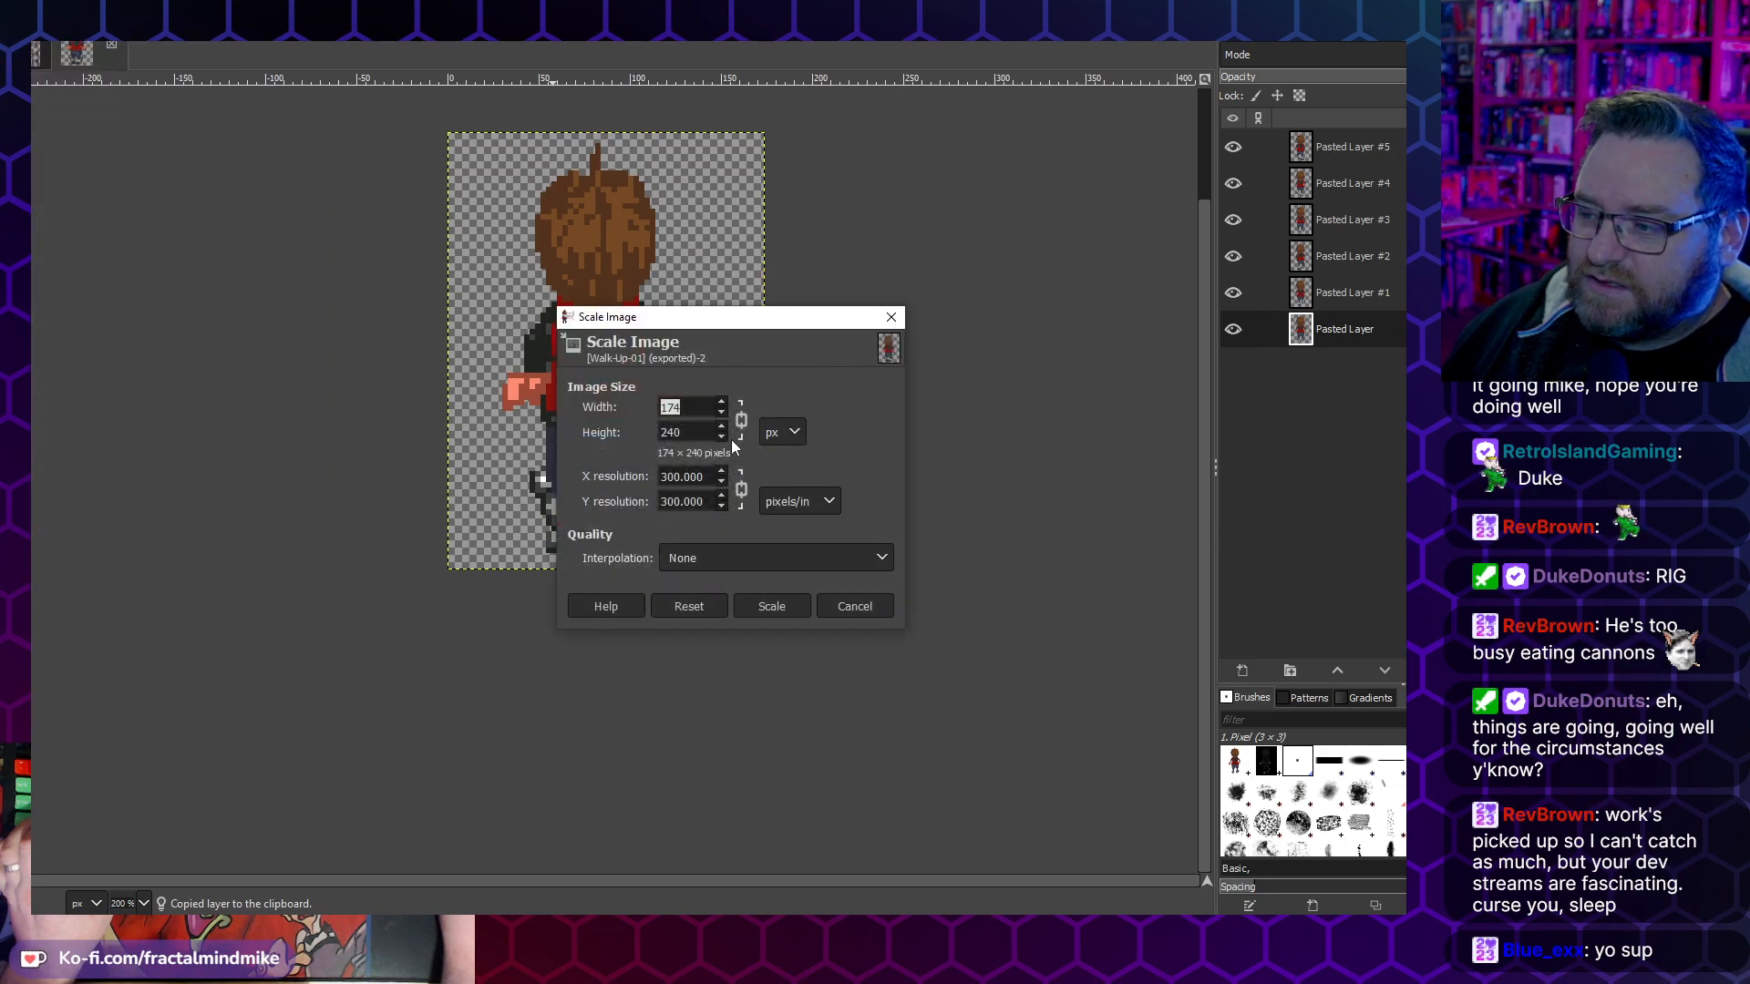
pyautogui.press('Tab')
pyautogui.write('80')
pyautogui.press('Tab')
pyautogui.click(782, 613)
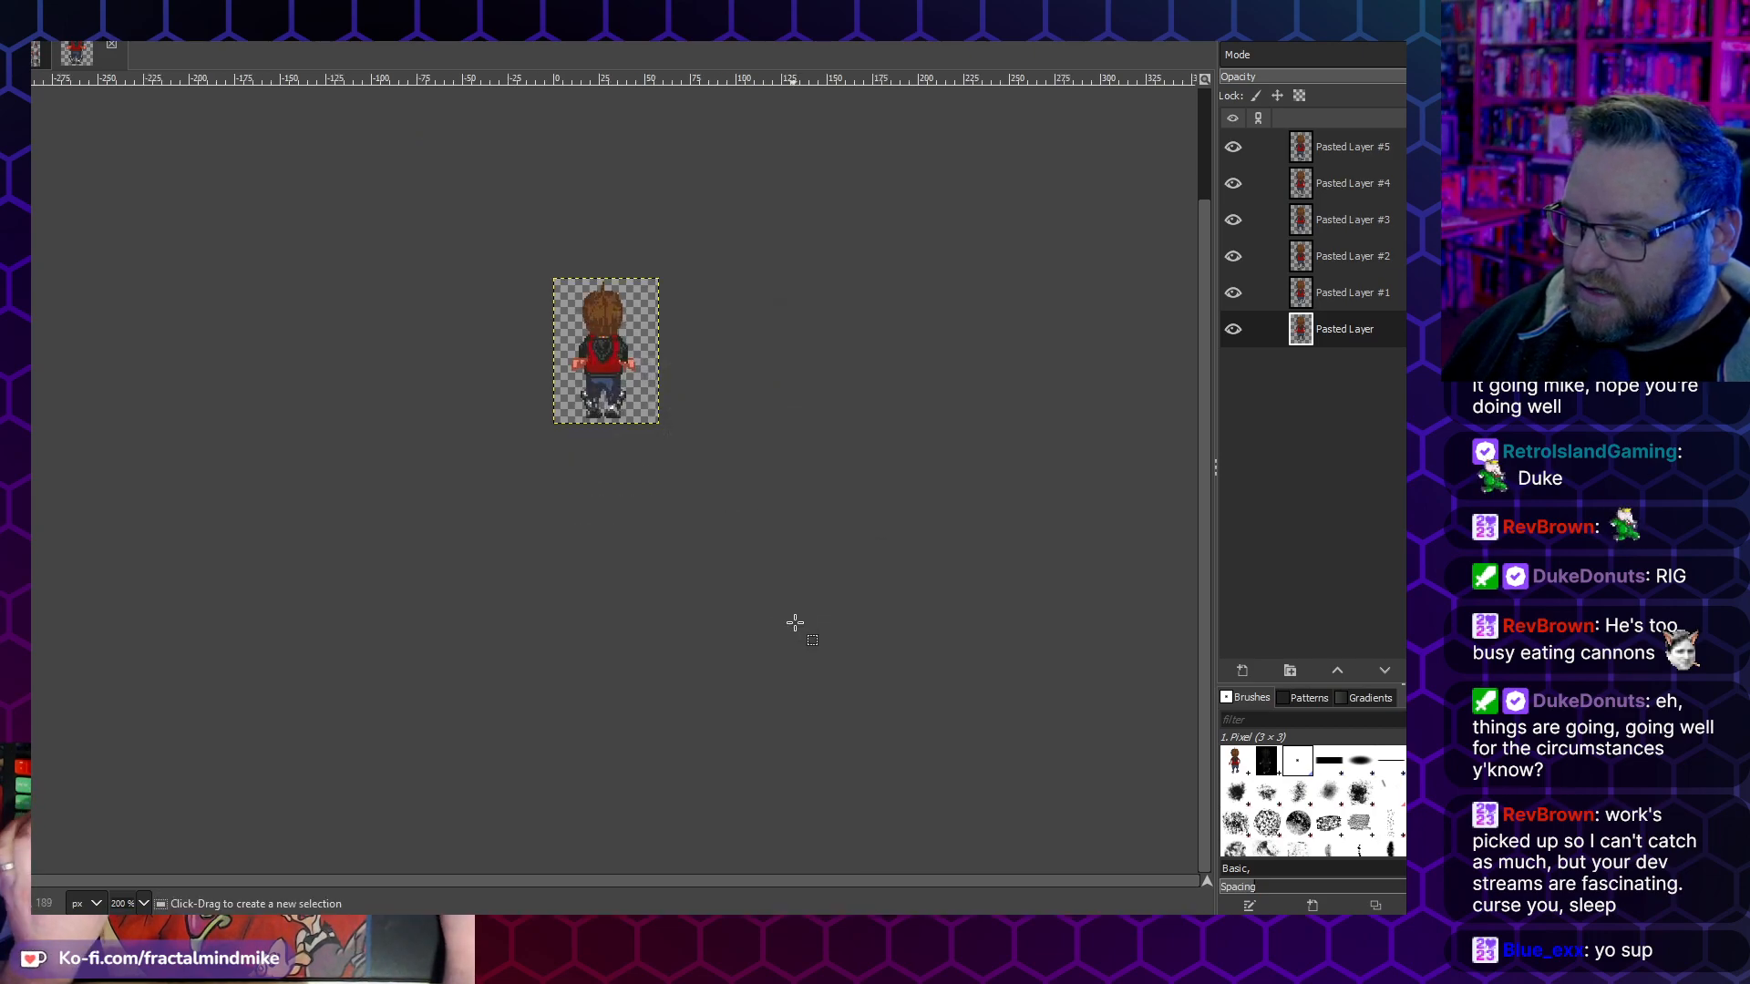
# - Copy the scaled bottom frame into the Walk Up Cycle #1 layer, align it over the first back-view figure and anchor it
pyautogui.hotkey('ctrl', 'c')
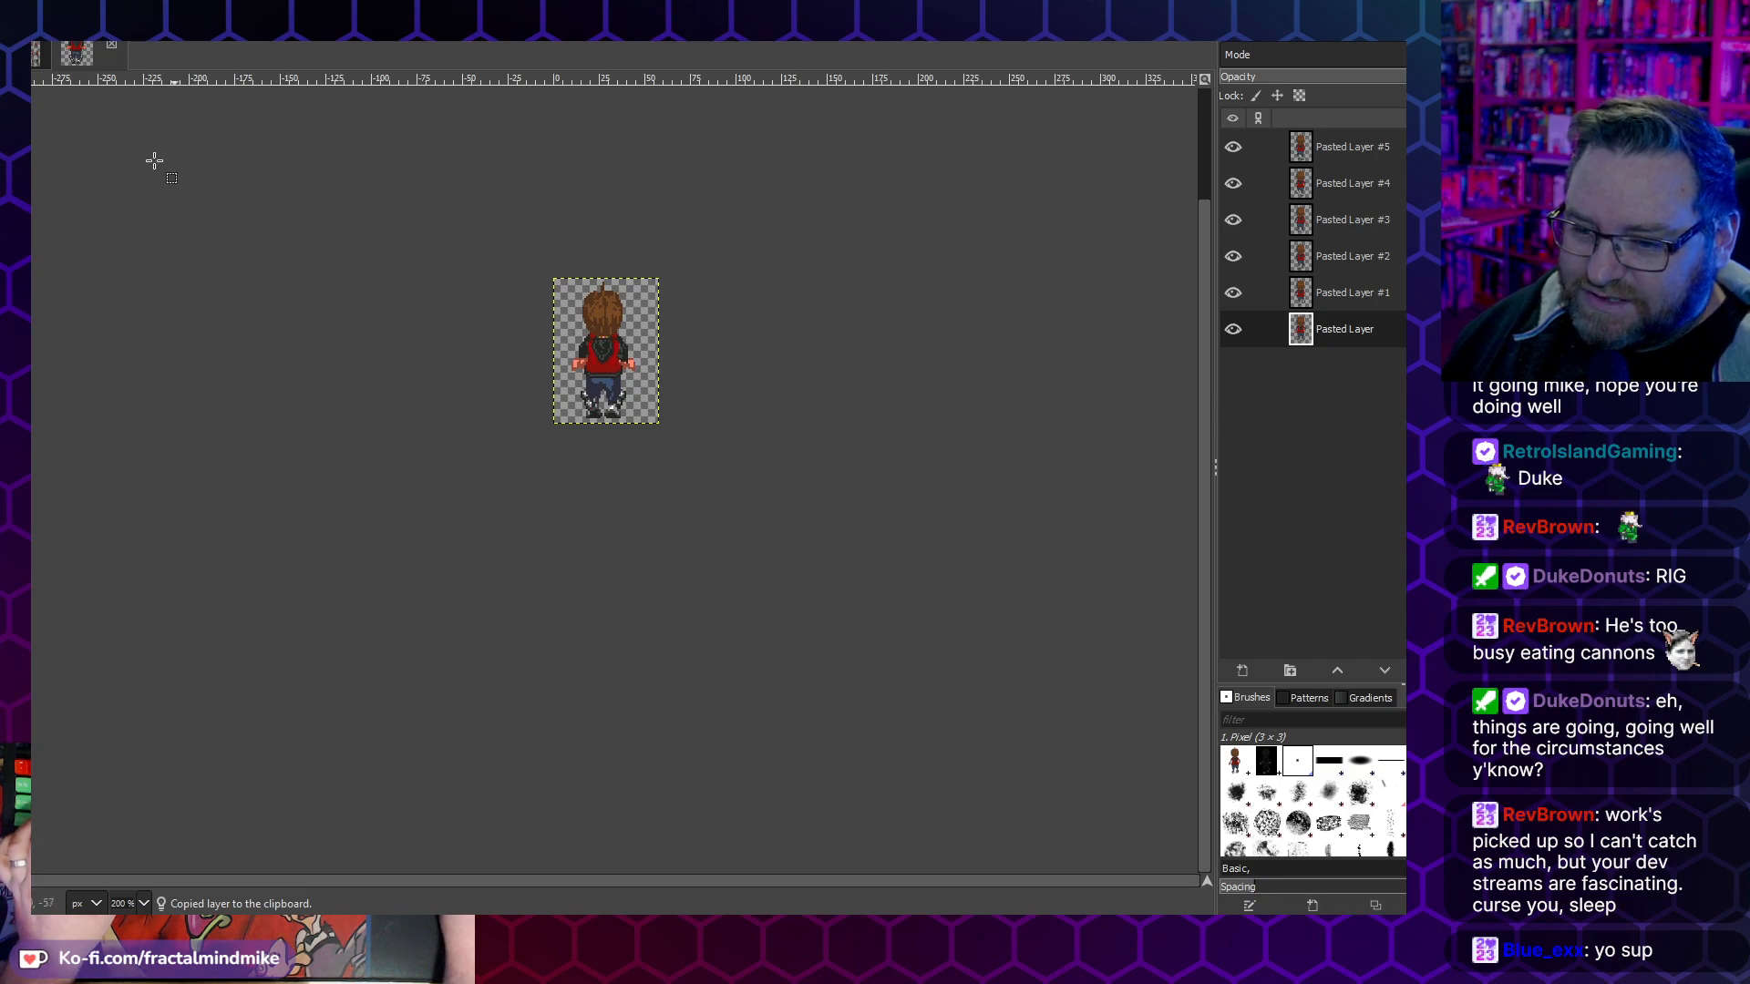
pyautogui.click(37, 55)
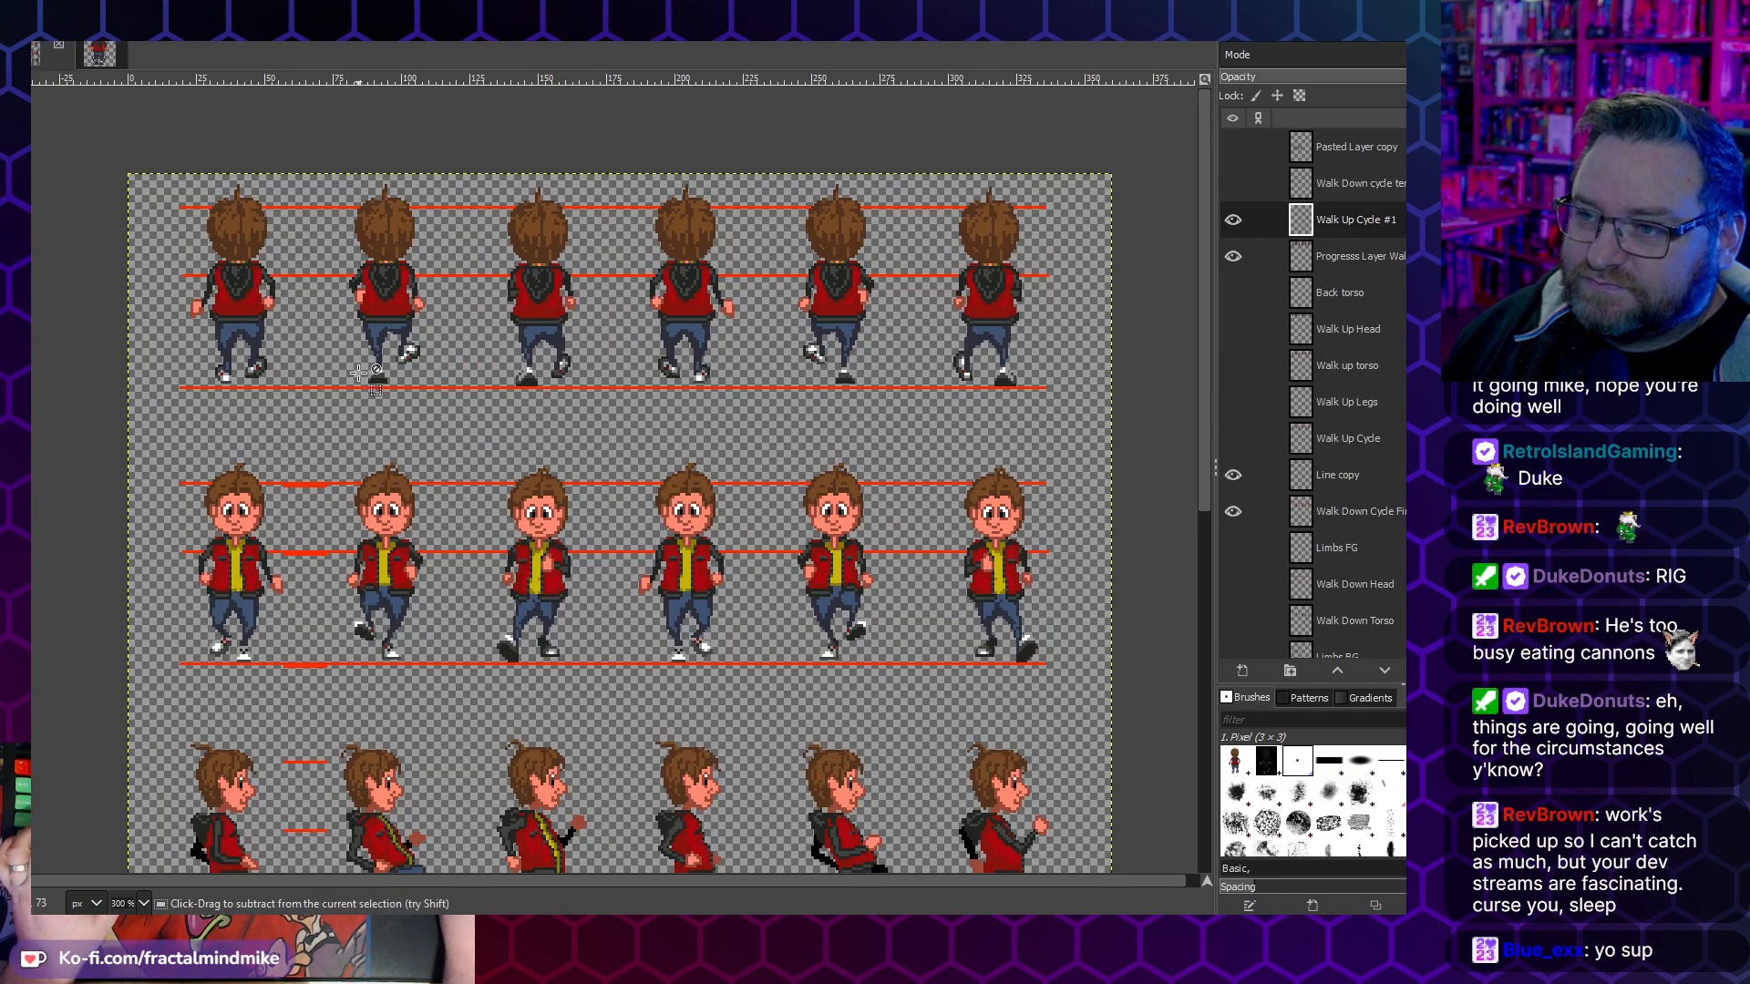
pyautogui.hotkey('ctrl', 'v')
pyautogui.moveTo(616, 550); pyautogui.dragTo(237, 312)
pyautogui.scroll(5, 241, 312)
pyautogui.scroll(5, 401, 319)
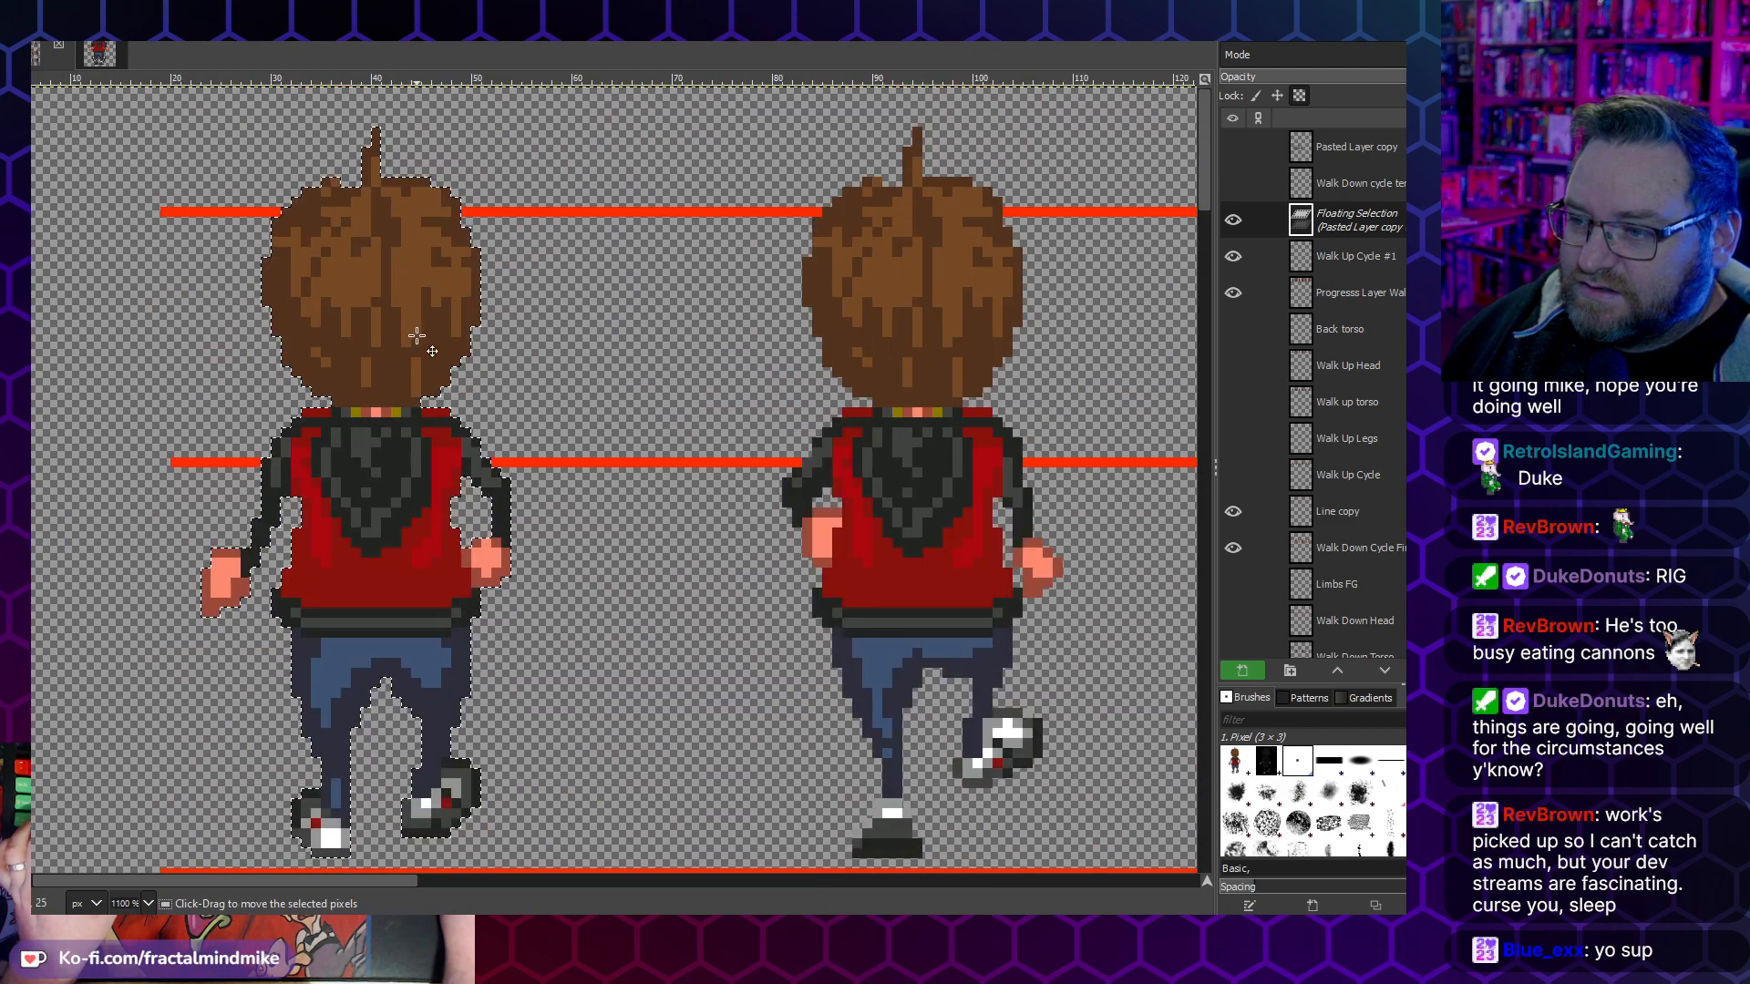
pyautogui.click(859, 431)
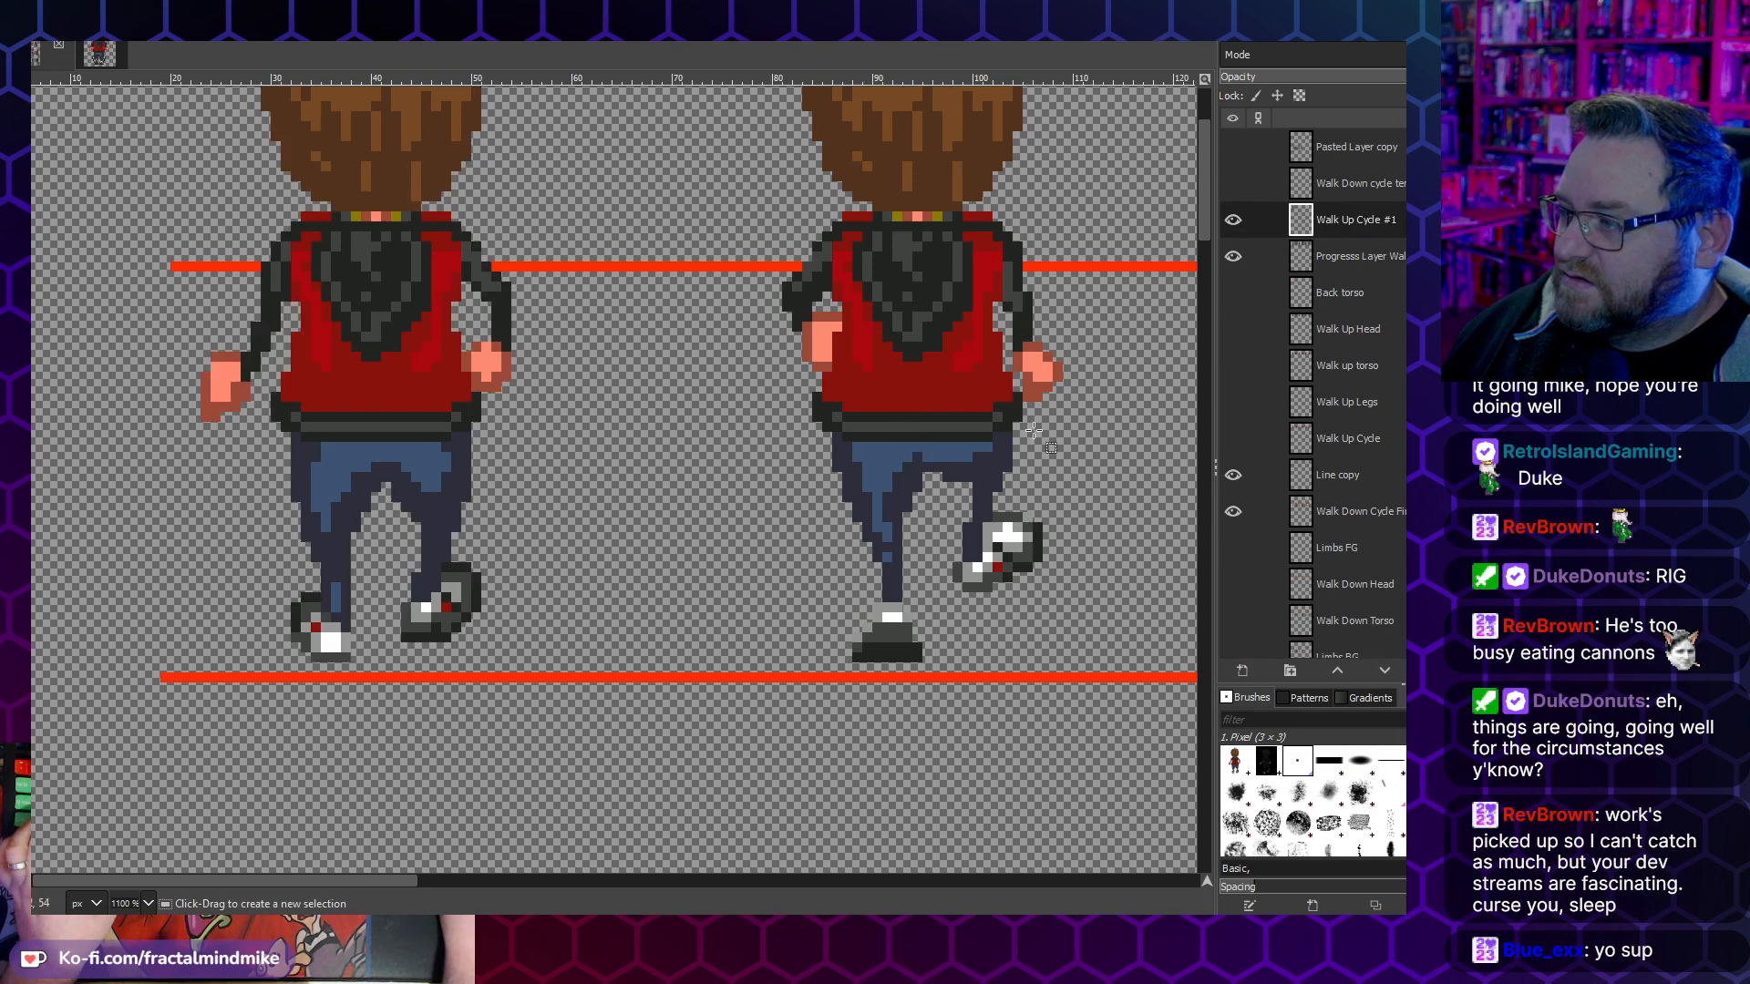
# - Copy the Pasted Layer #1 frame into Walk Up Cycle #1, align it over the second back-view figure and anchor it
pyautogui.keyDown('ctrl'); pyautogui.scroll(-2, 705, 388); pyautogui.keyUp('ctrl')
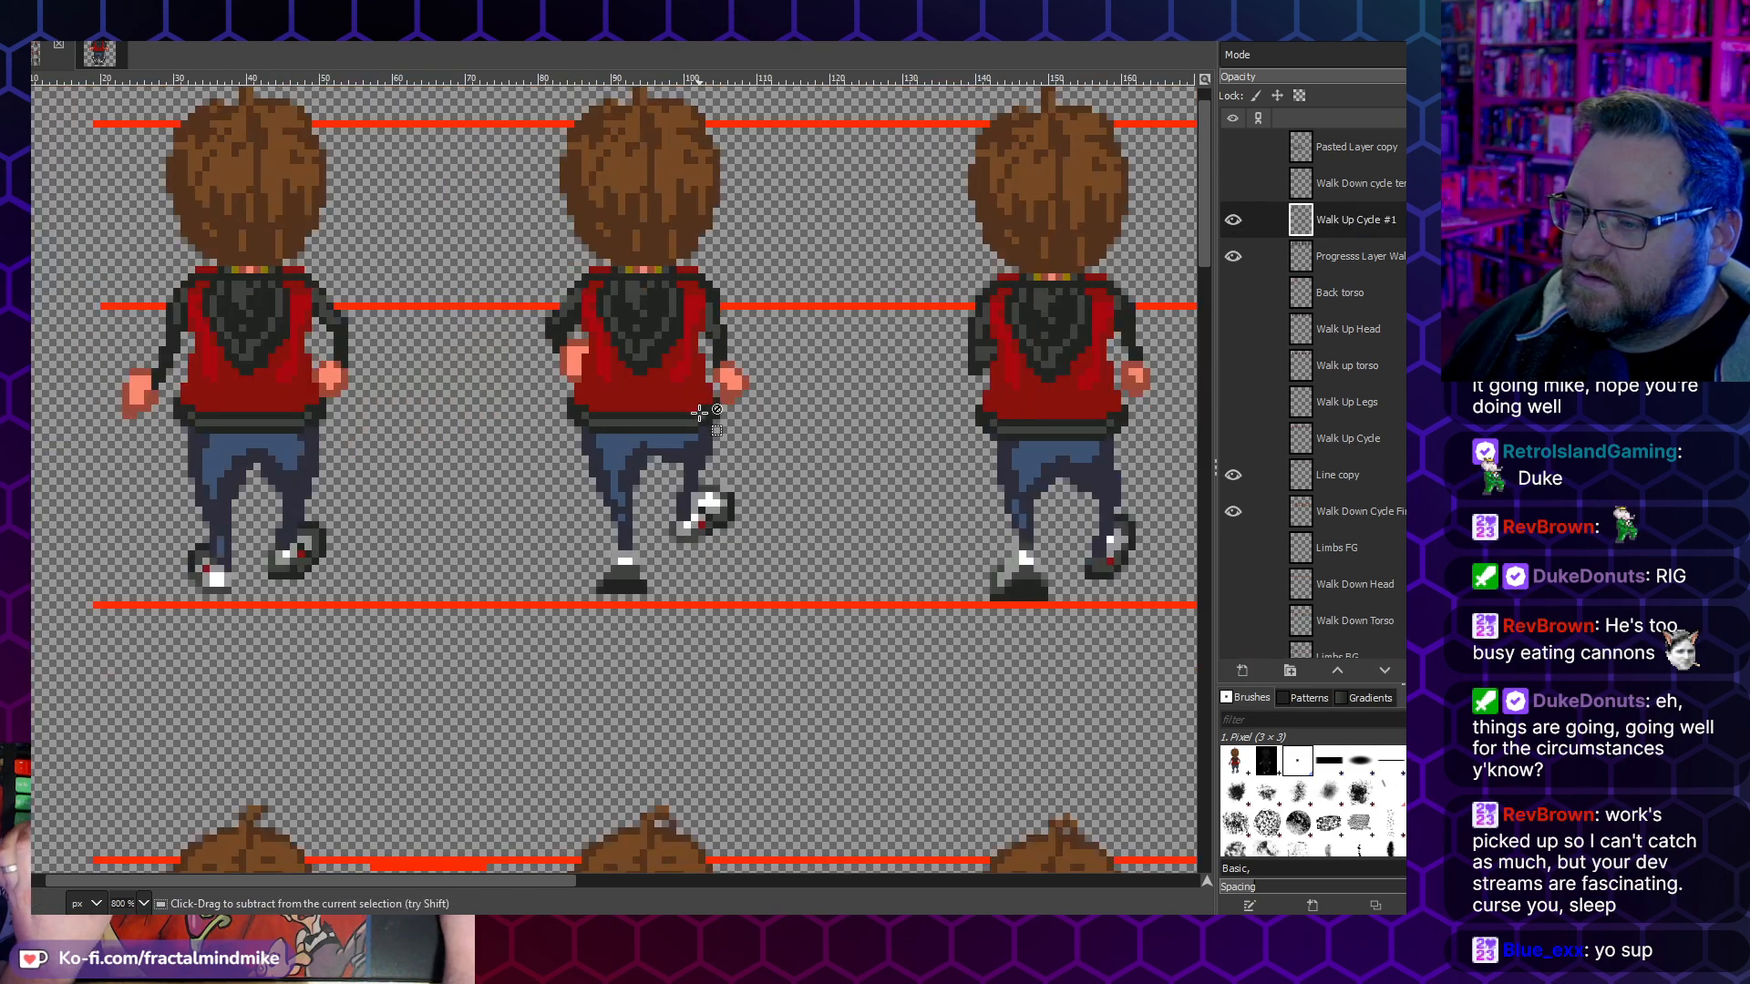
pyautogui.keyDown('shift'); pyautogui.hscroll(-3, 706, 412); pyautogui.keyUp('shift')
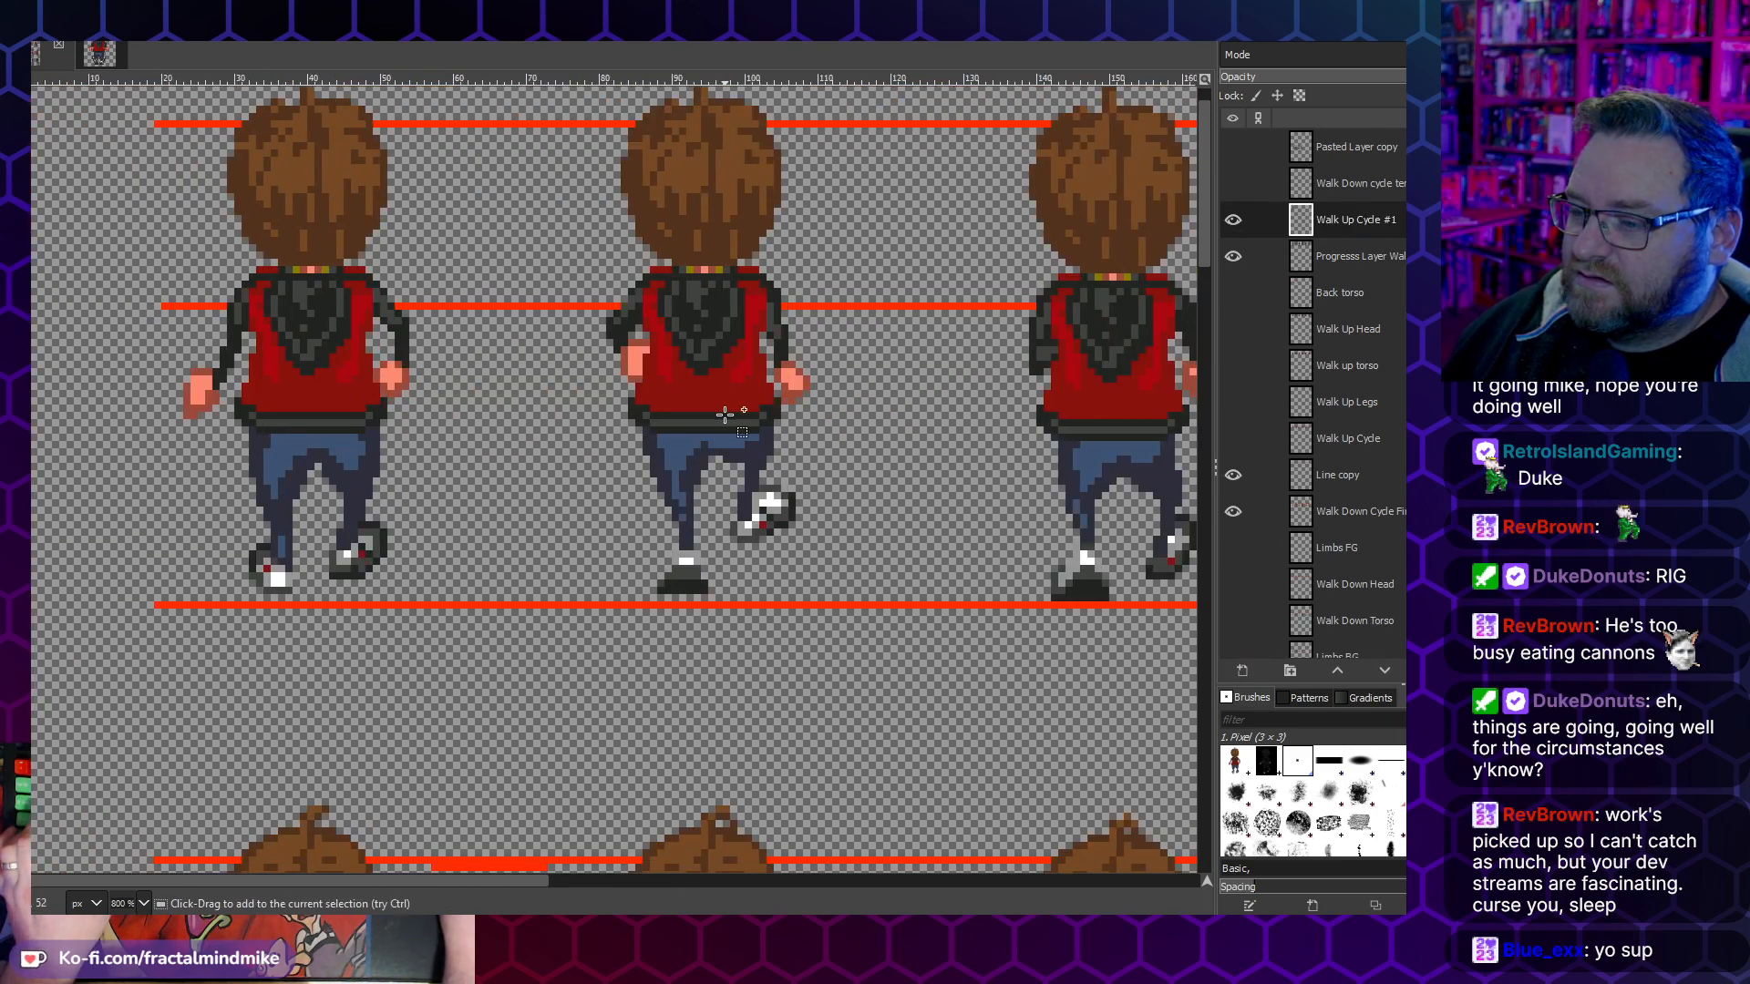
pyautogui.scroll(3, 745, 435)
pyautogui.hscroll(3, 745, 434)
pyautogui.hscroll(-3, 747, 436)
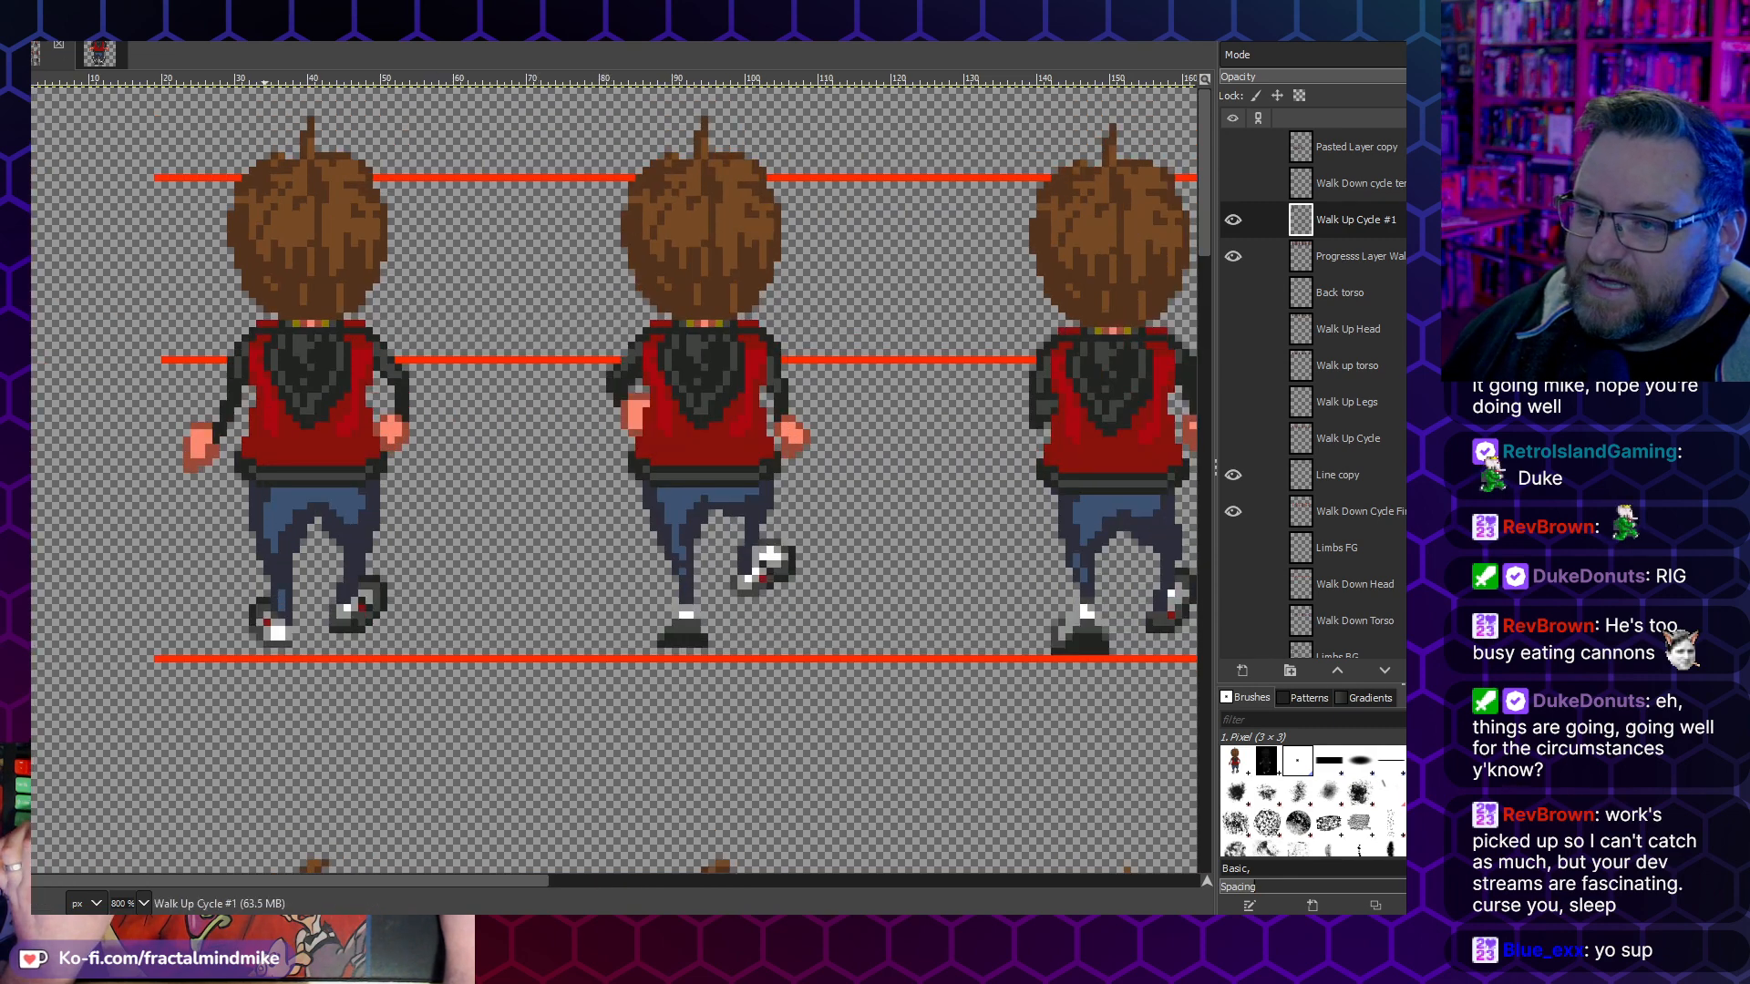
pyautogui.click(102, 55)
pyautogui.click(1354, 304)
pyautogui.hotkey('ctrl', 'c')
pyautogui.click(39, 56)
pyautogui.hotkey('ctrl', 'v')
pyautogui.moveTo(597, 321); pyautogui.dragTo(706, 226)
pyautogui.click(549, 226)
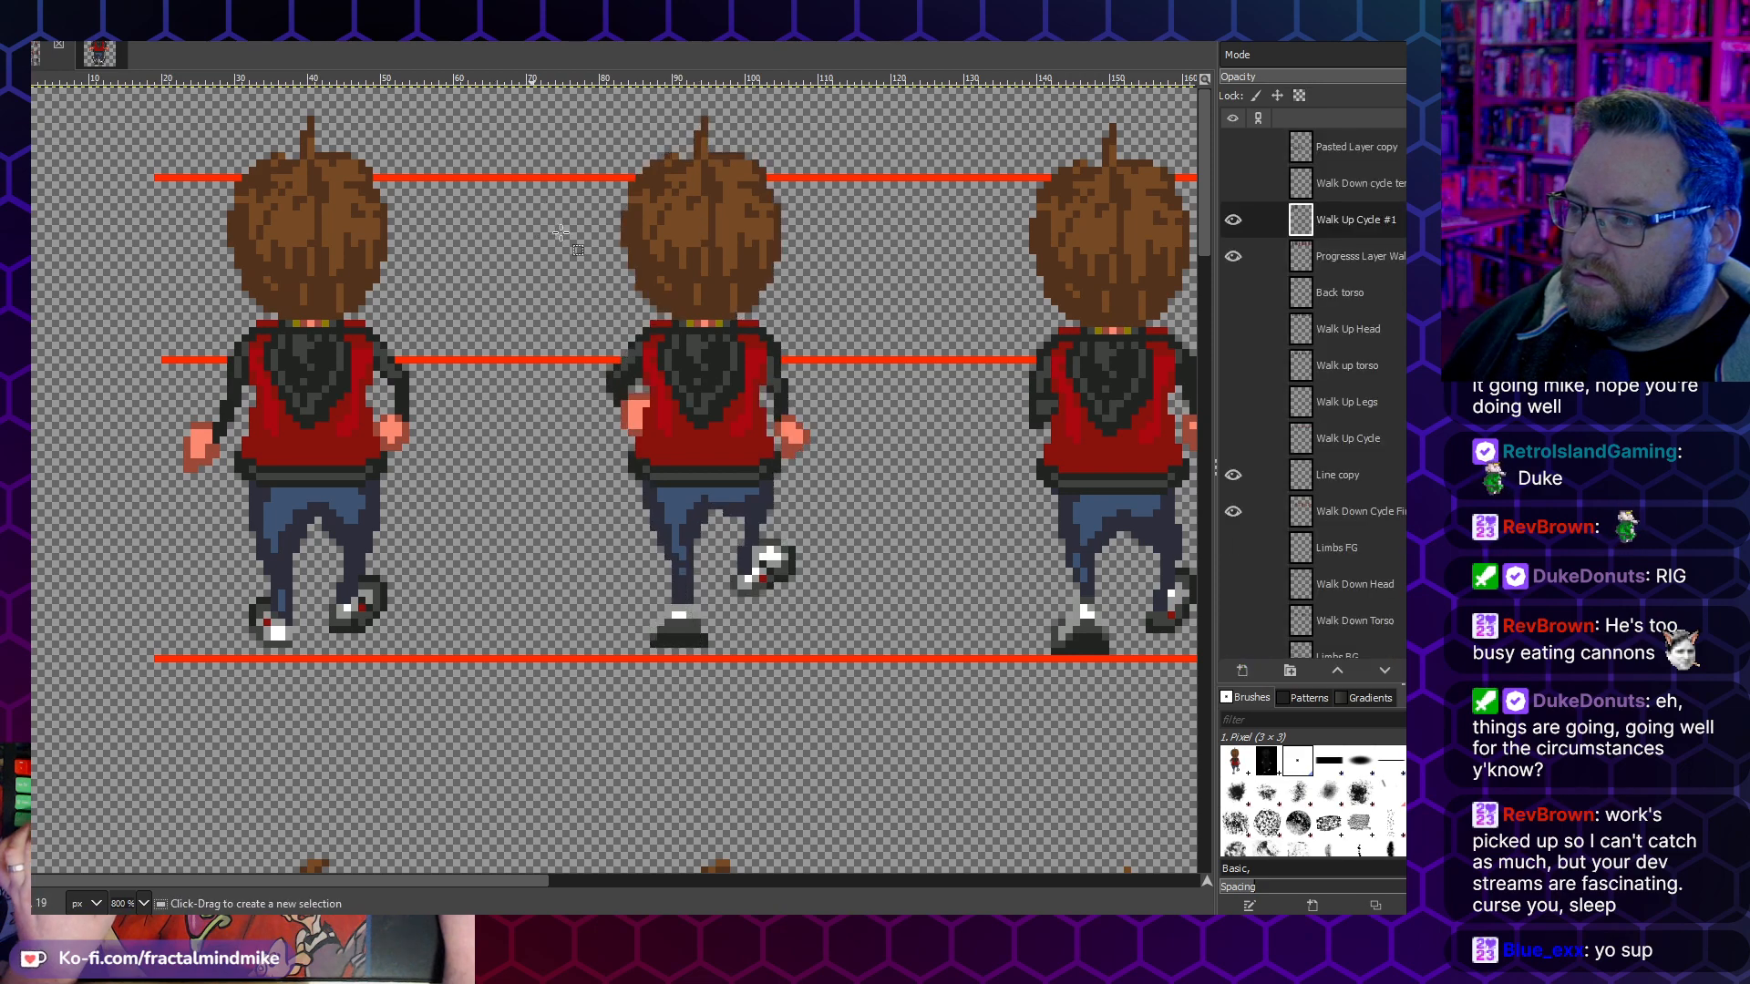
# - Copy the Pasted Layer #2 frame into Walk Up Cycle #1, align it over the third back-view figure and anchor it
pyautogui.click(111, 48)
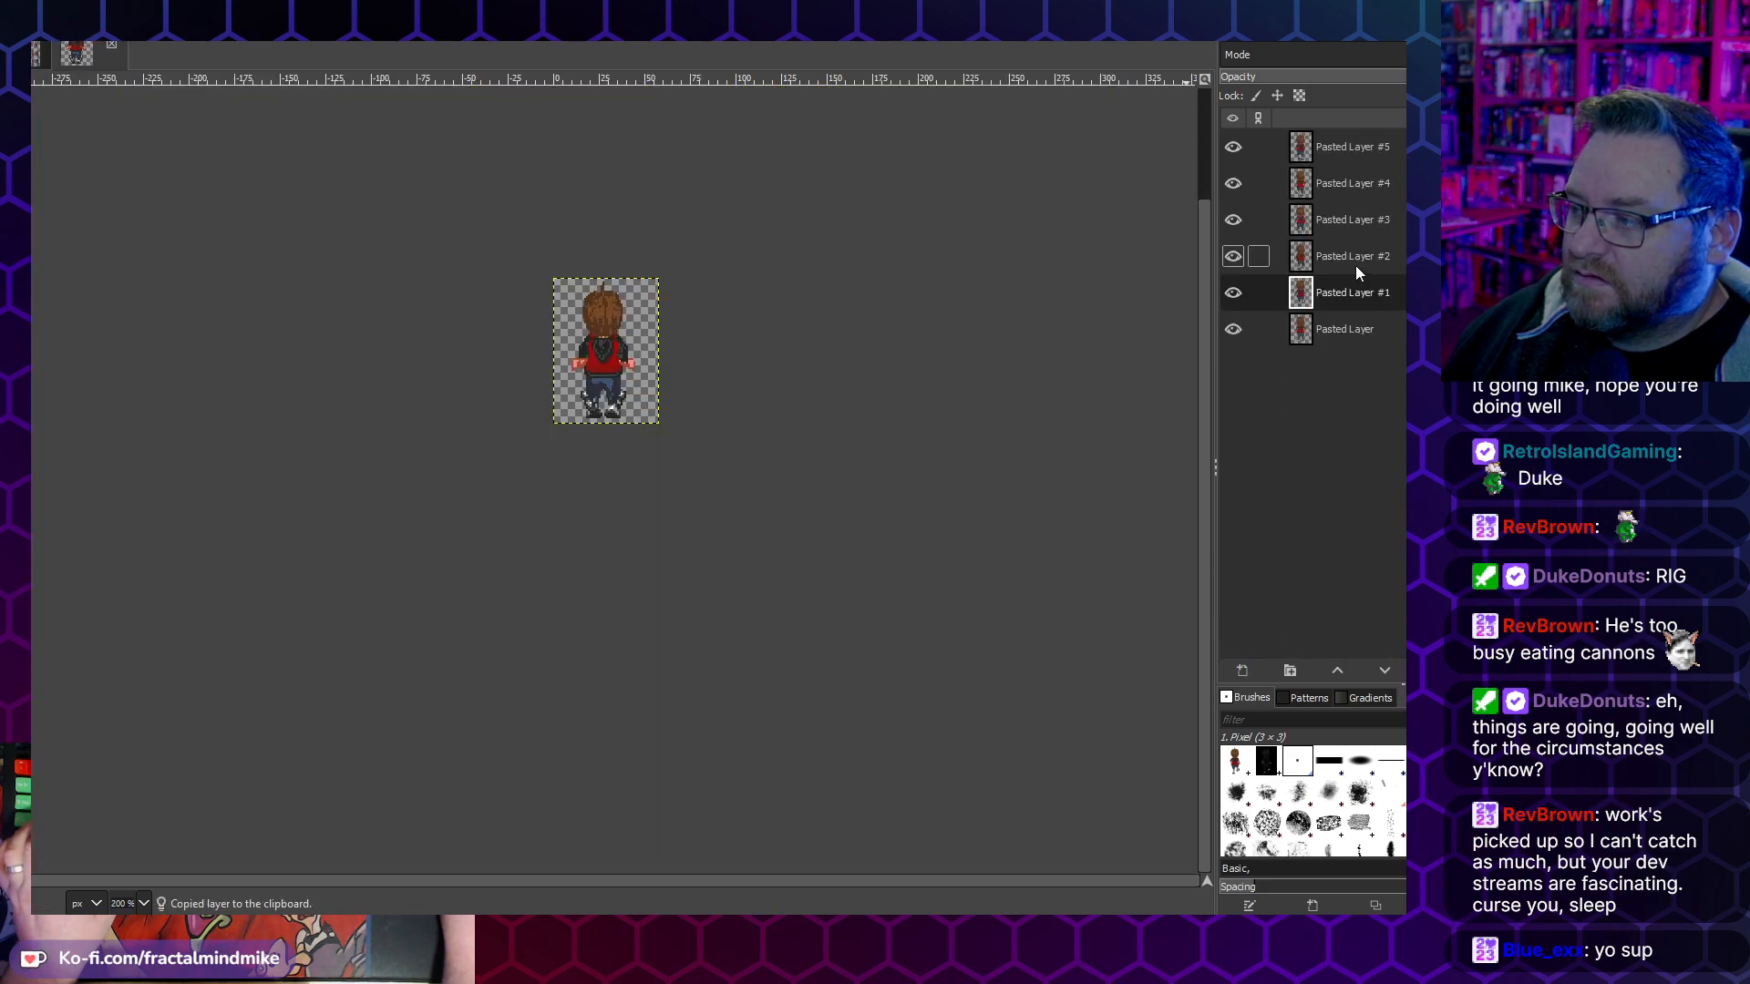
pyautogui.click(46, 46)
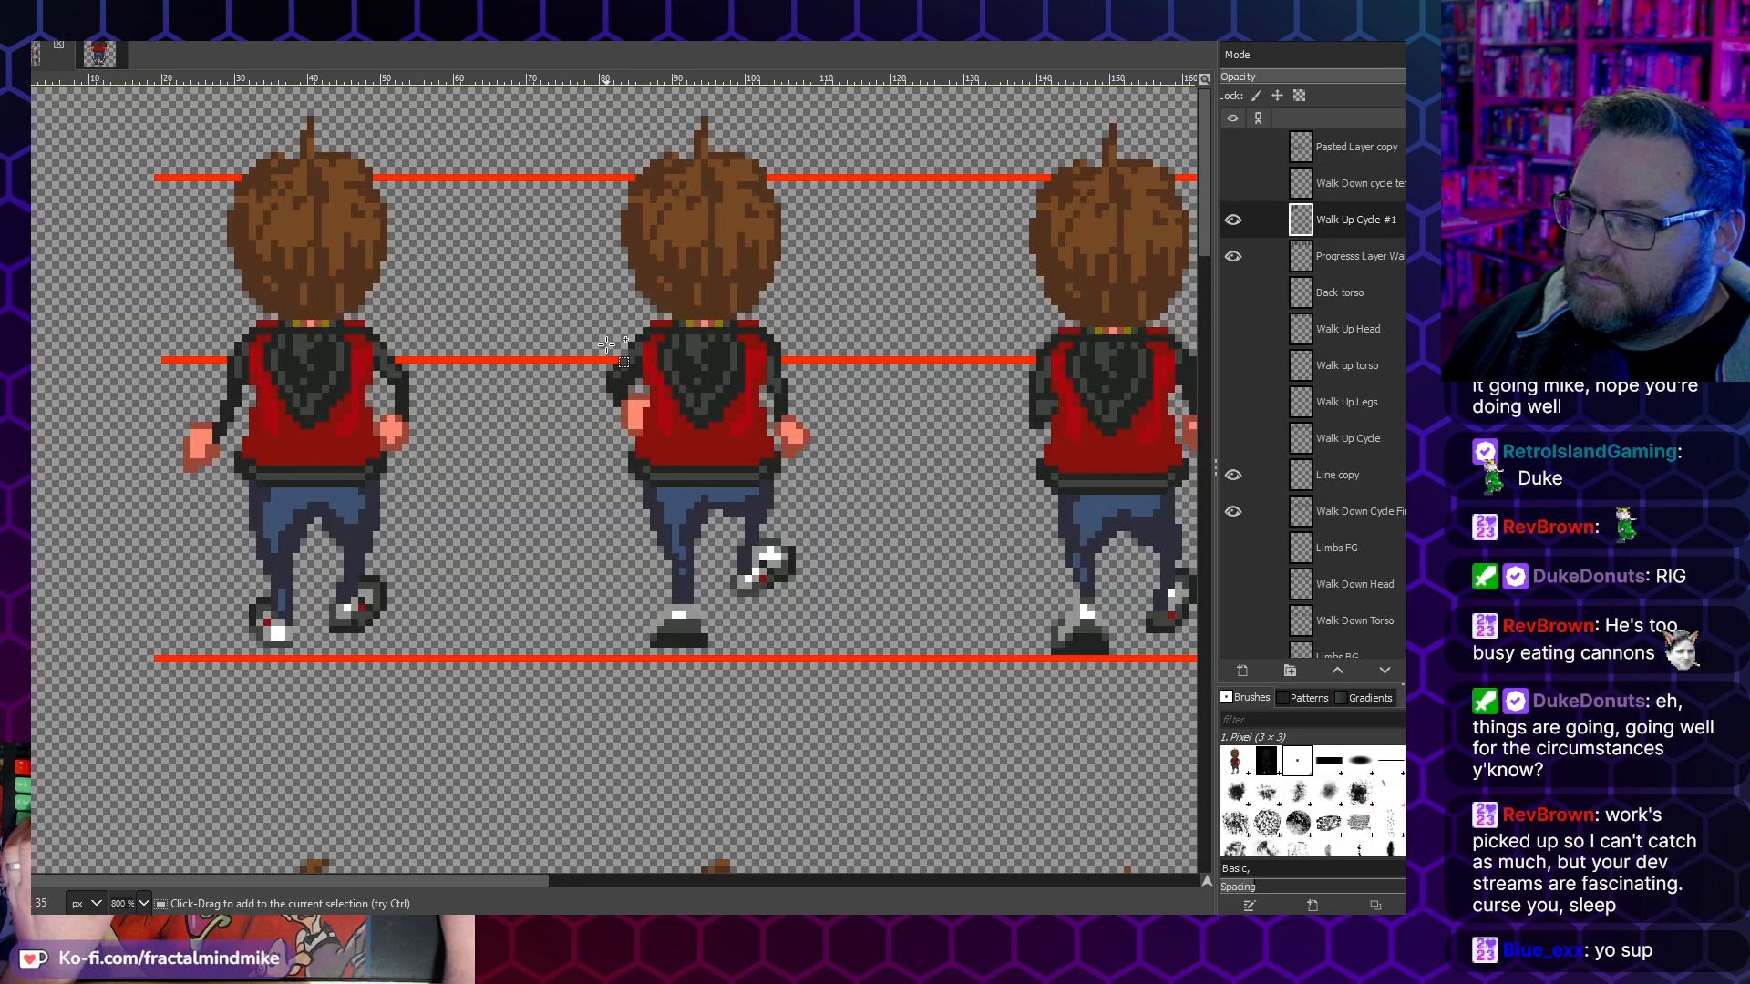
pyautogui.hscroll(4, 607, 344)
pyautogui.hscroll(3, 607, 345)
pyautogui.hscroll(-3, 607, 345)
pyautogui.hscroll(-4, 696, 343)
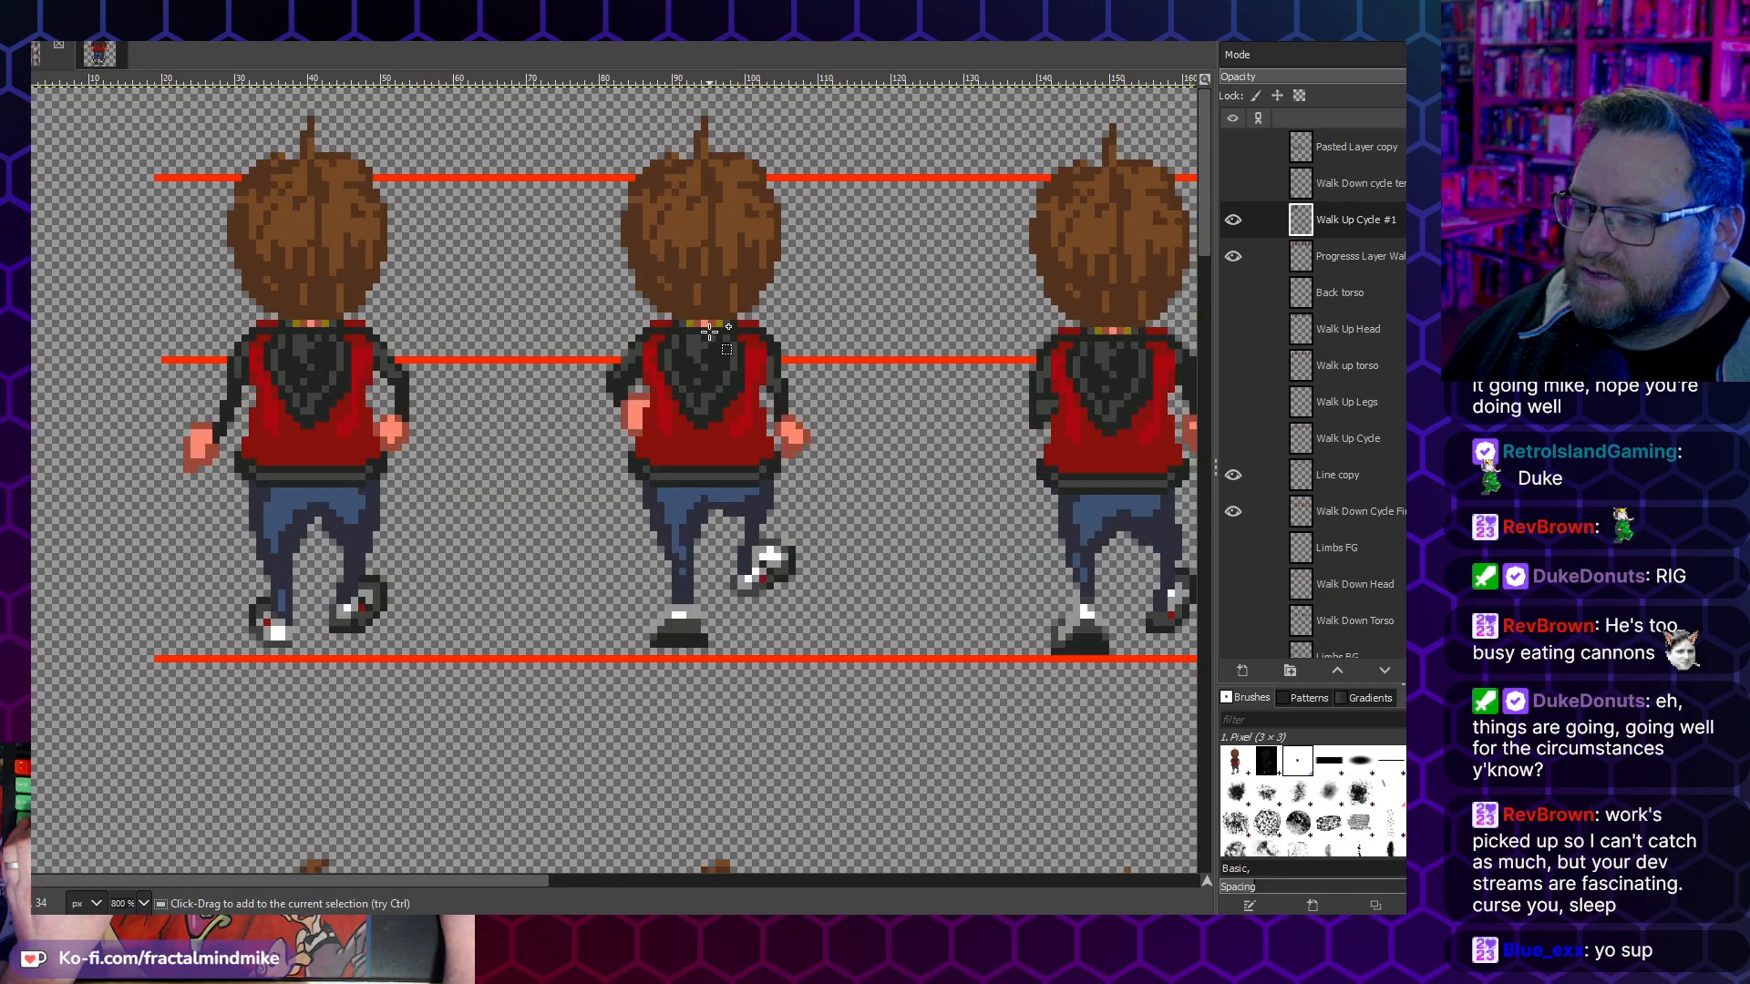
pyautogui.scroll(-2, 714, 363)
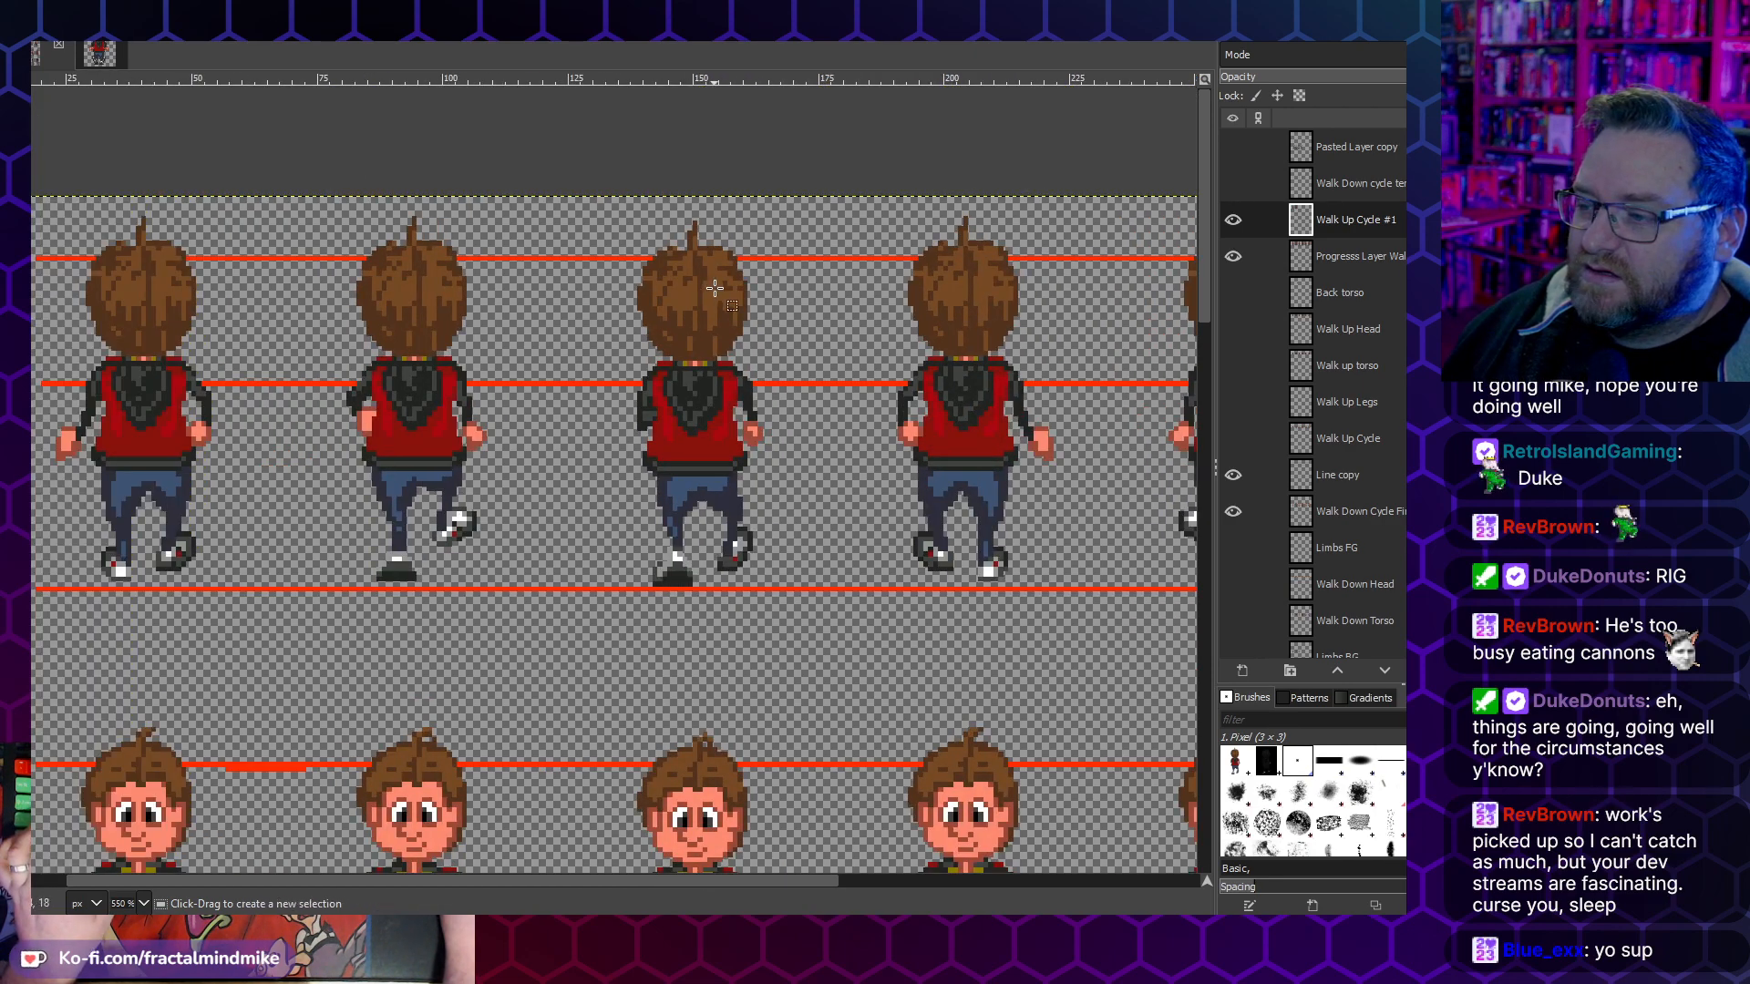
pyautogui.hotkey('ctrl', 'v')
pyautogui.moveTo(672, 265); pyautogui.dragTo(700, 400)
pyautogui.click(561, 328)
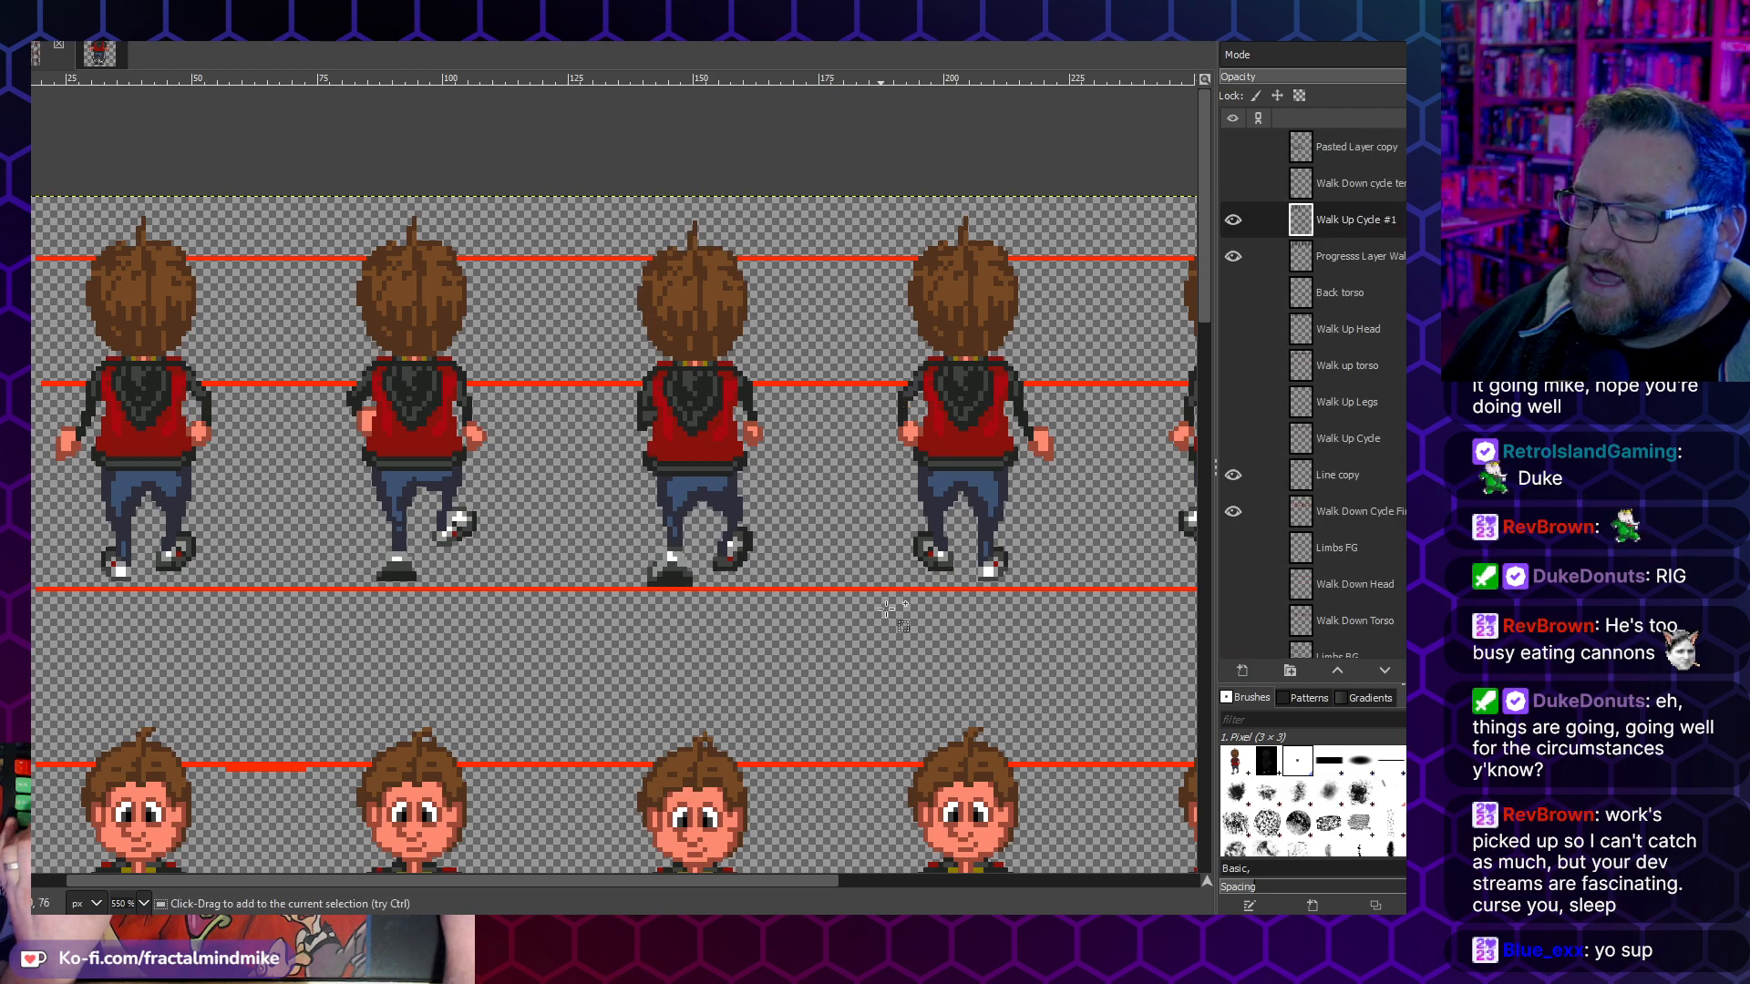
# - Copy the Pasted Layer #3 frame into Walk Up Cycle #1, align it over the fourth back-view figure and anchor it
pyautogui.moveTo(729, 878); pyautogui.dragTo(1001, 879)
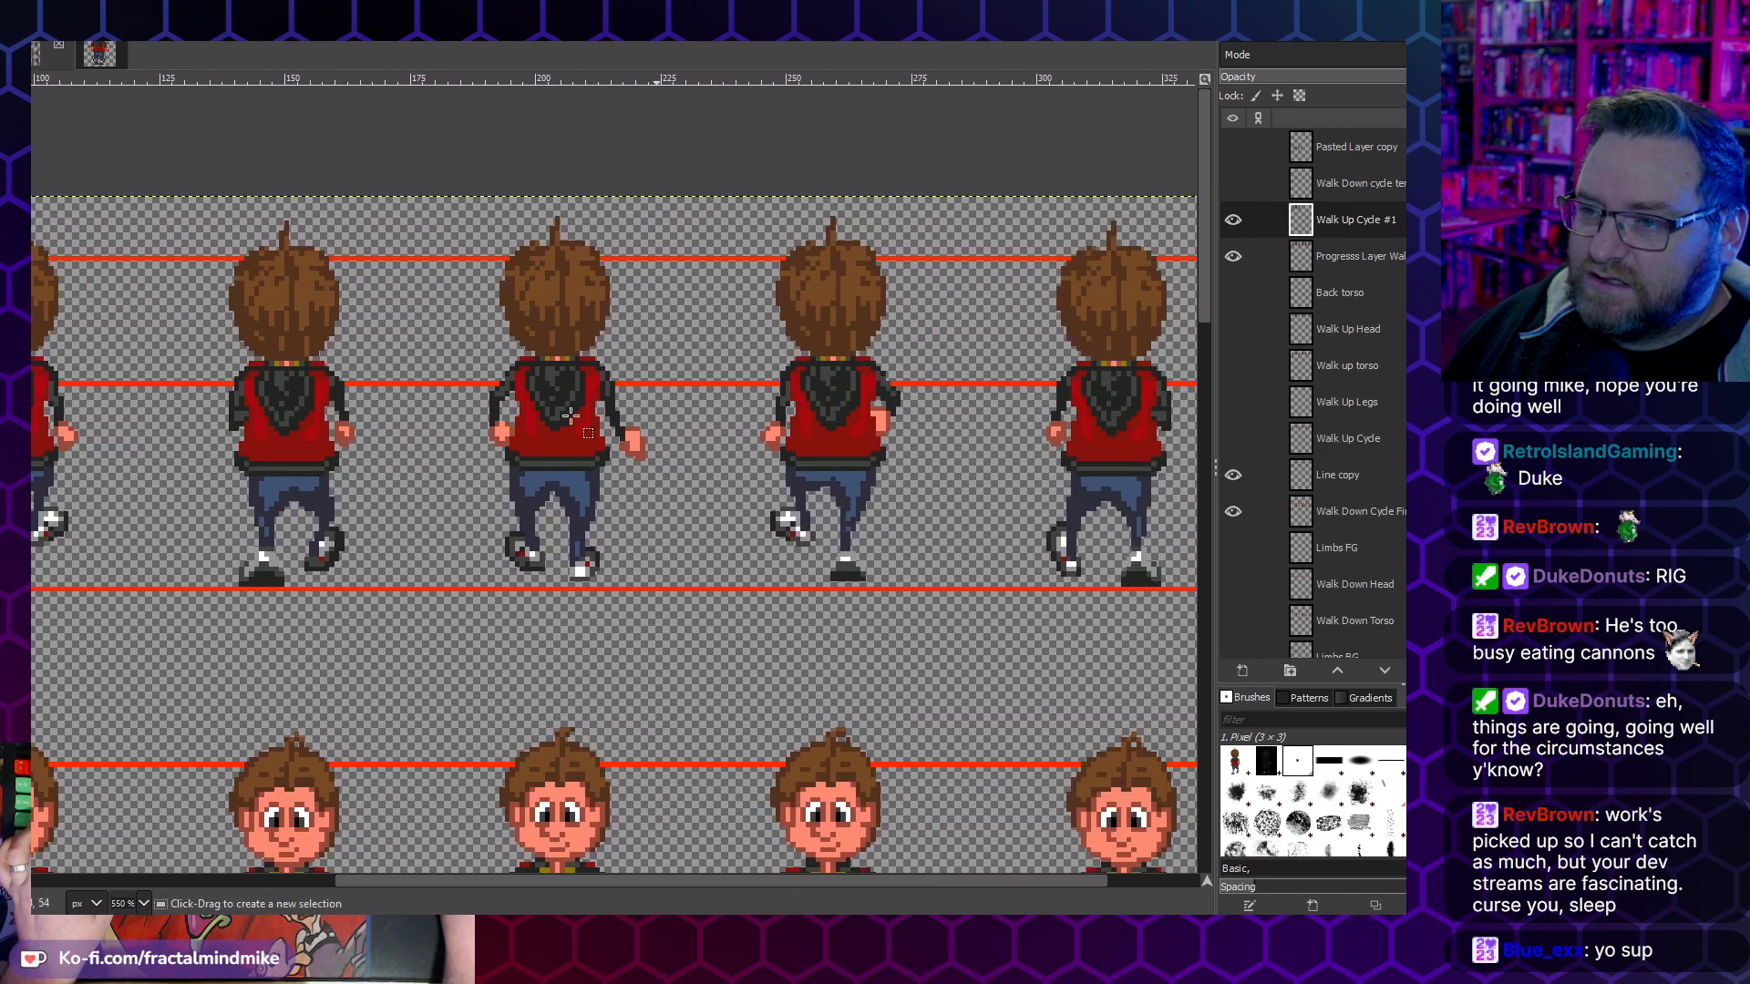
pyautogui.click(100, 53)
pyautogui.click(1375, 227)
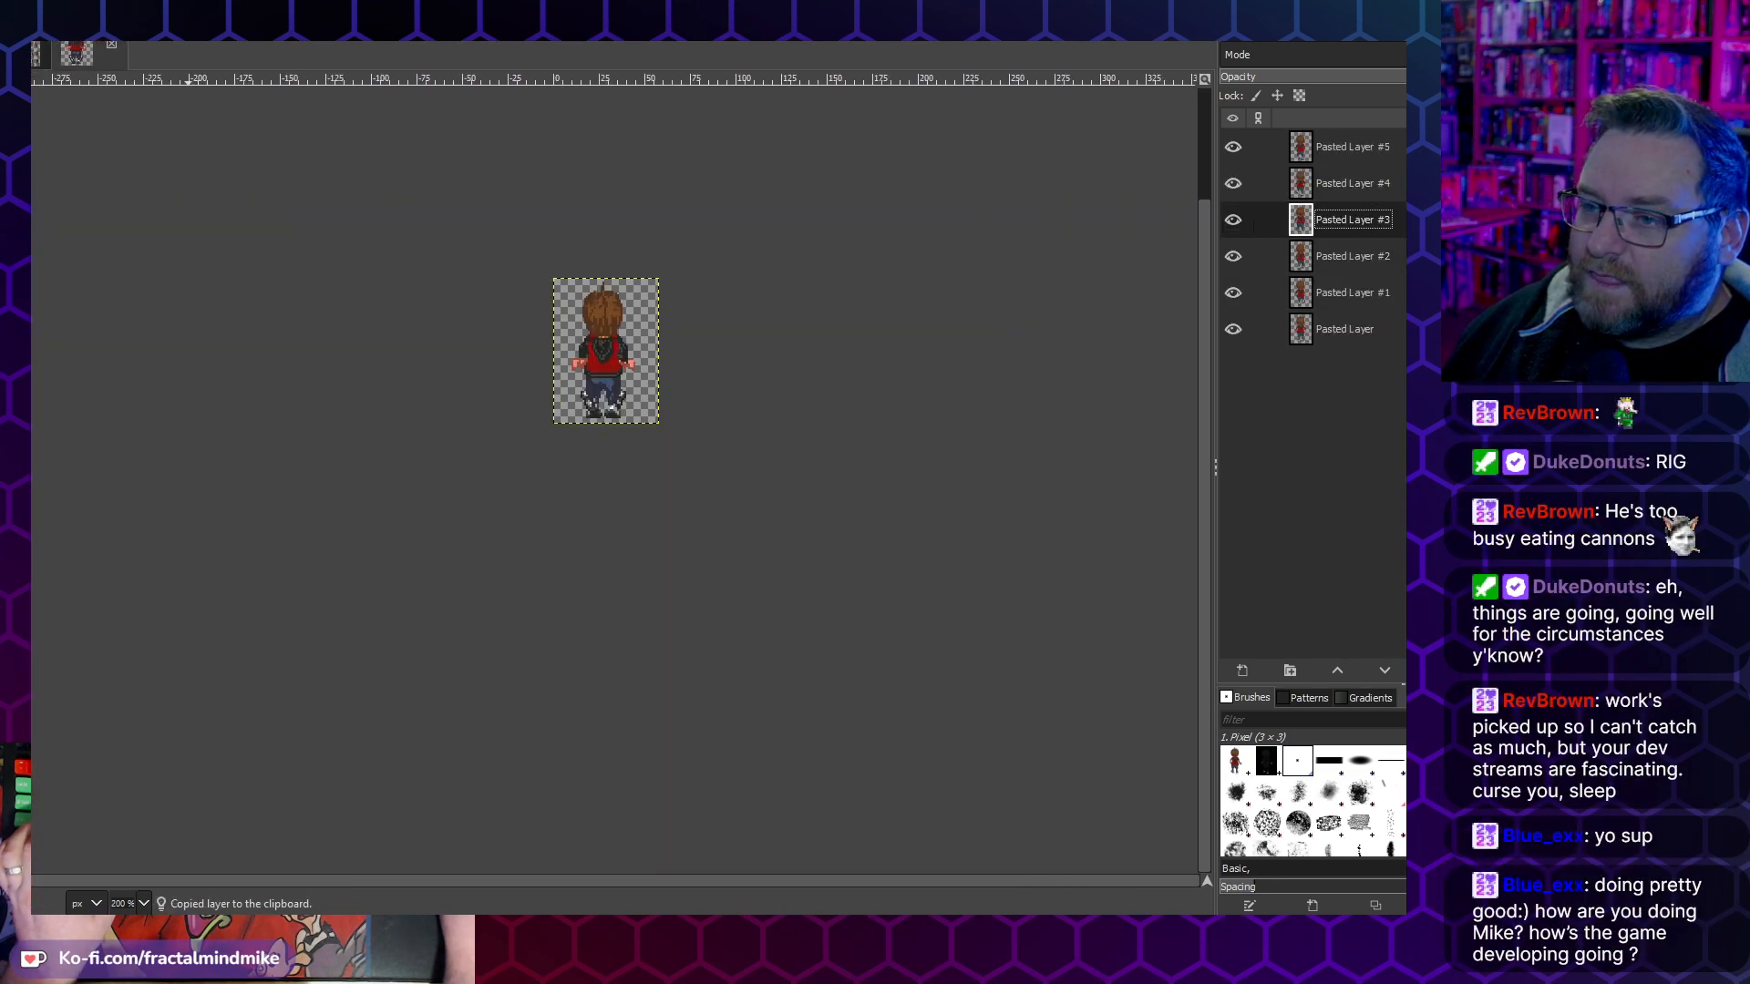
pyautogui.click(39, 55)
pyautogui.hotkey('ctrl', 'v')
pyautogui.moveTo(544, 344); pyautogui.dragTo(583, 423)
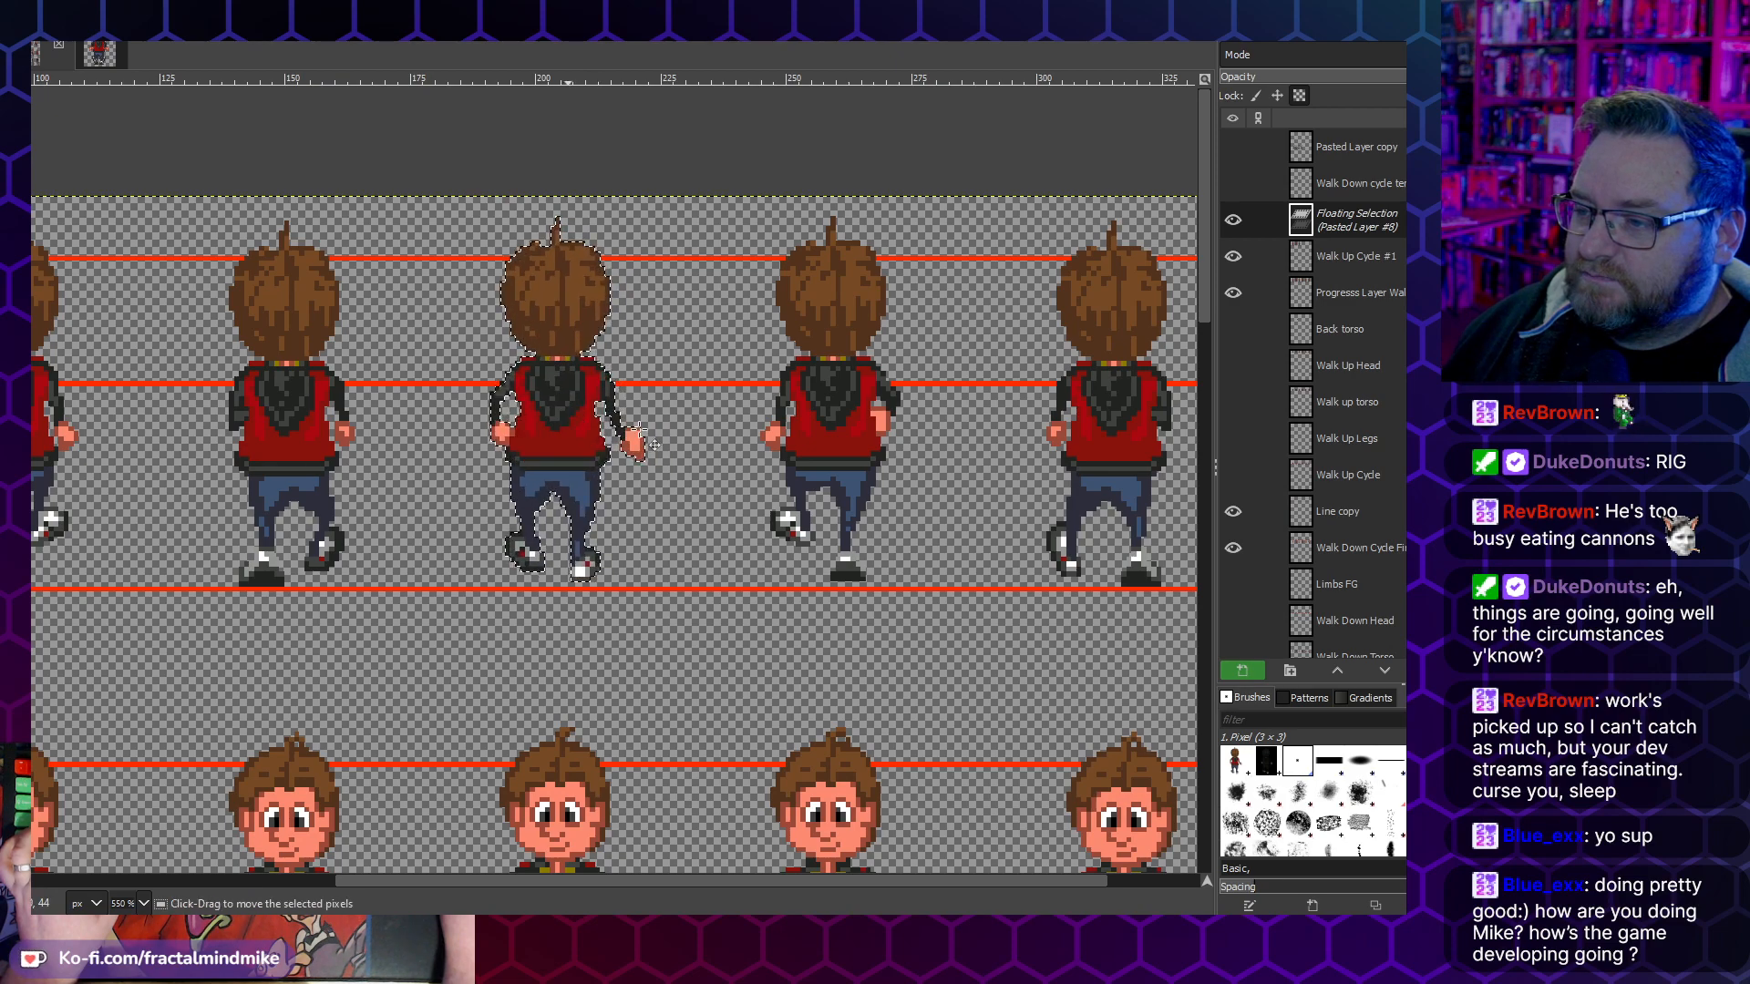
pyautogui.click(700, 328)
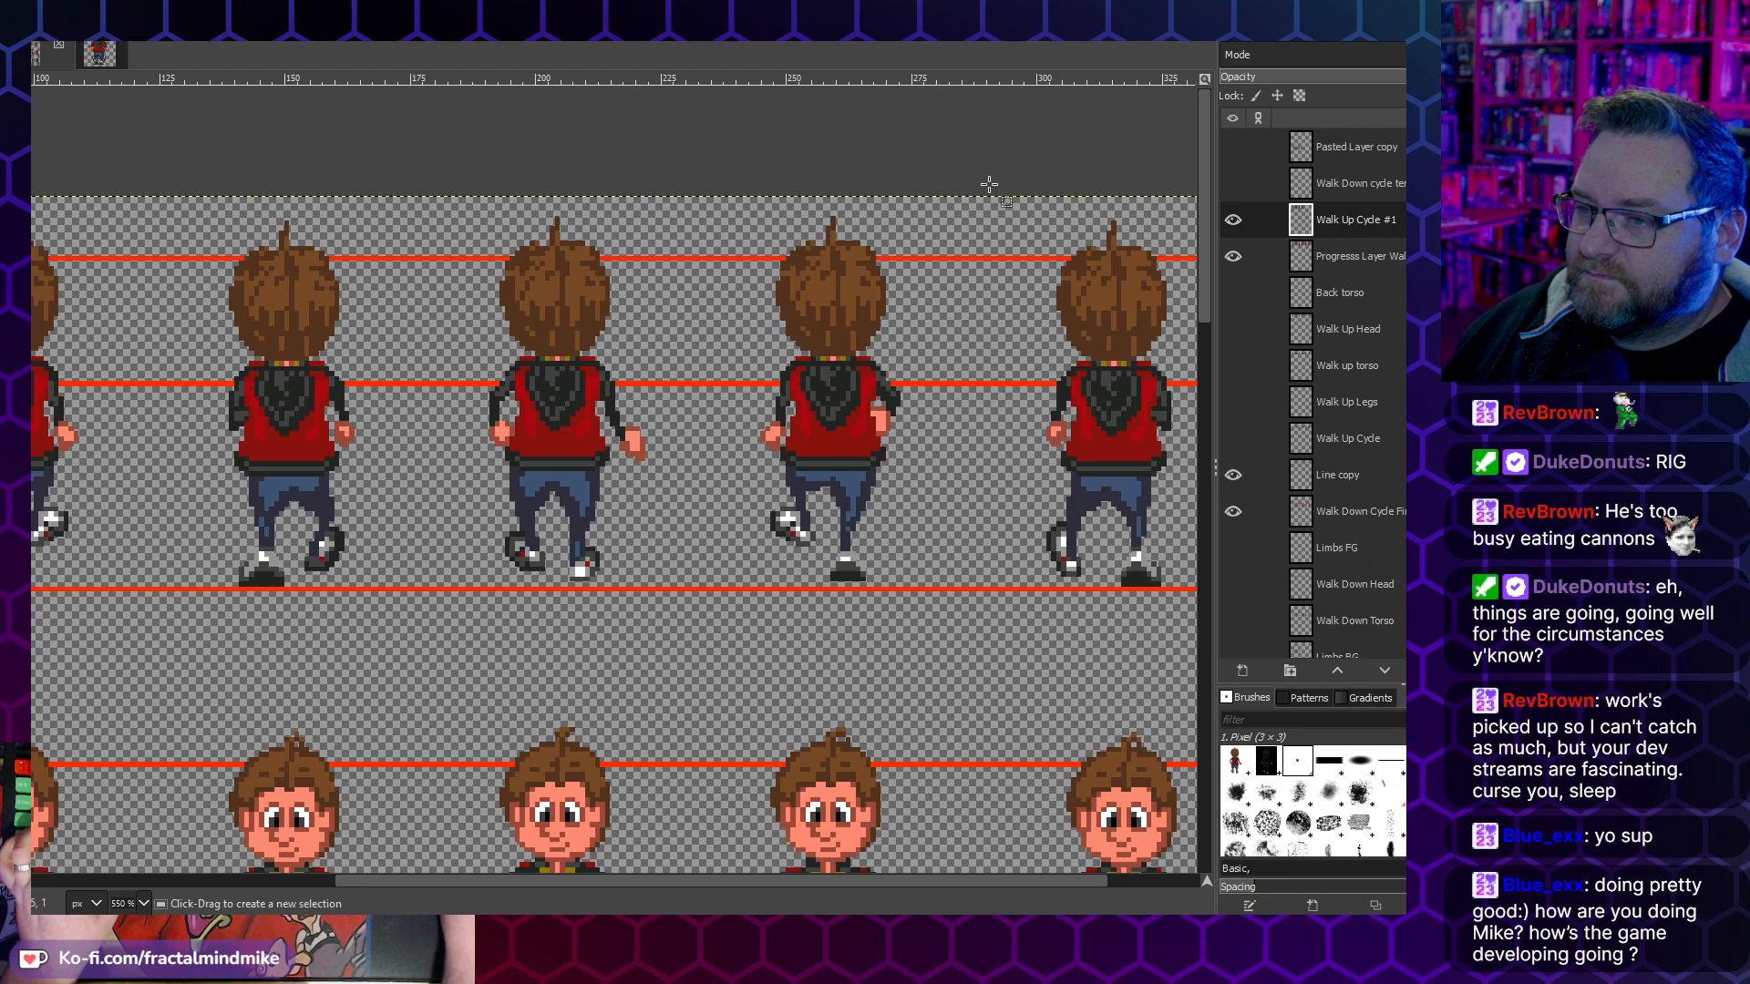
# - Copy the Pasted Layer #4 frame into Walk Up Cycle #1, align it over the fifth back-view figure and anchor it
pyautogui.click(113, 53)
pyautogui.click(1329, 182)
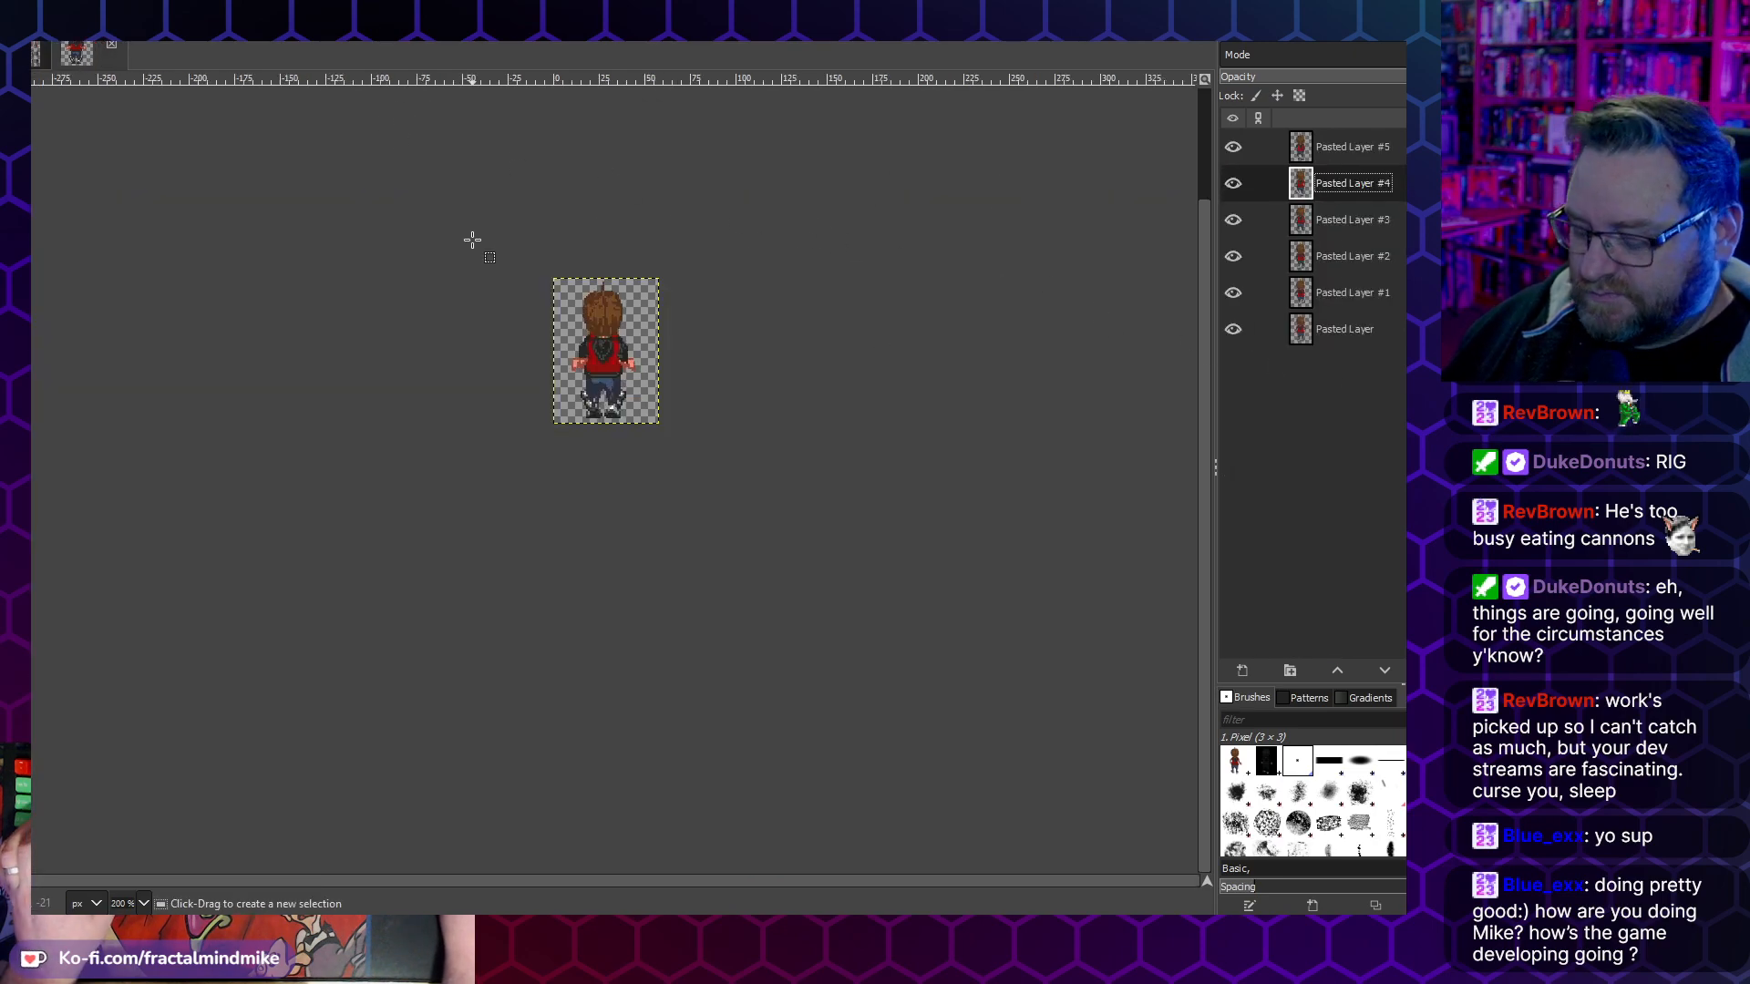
pyautogui.click(36, 53)
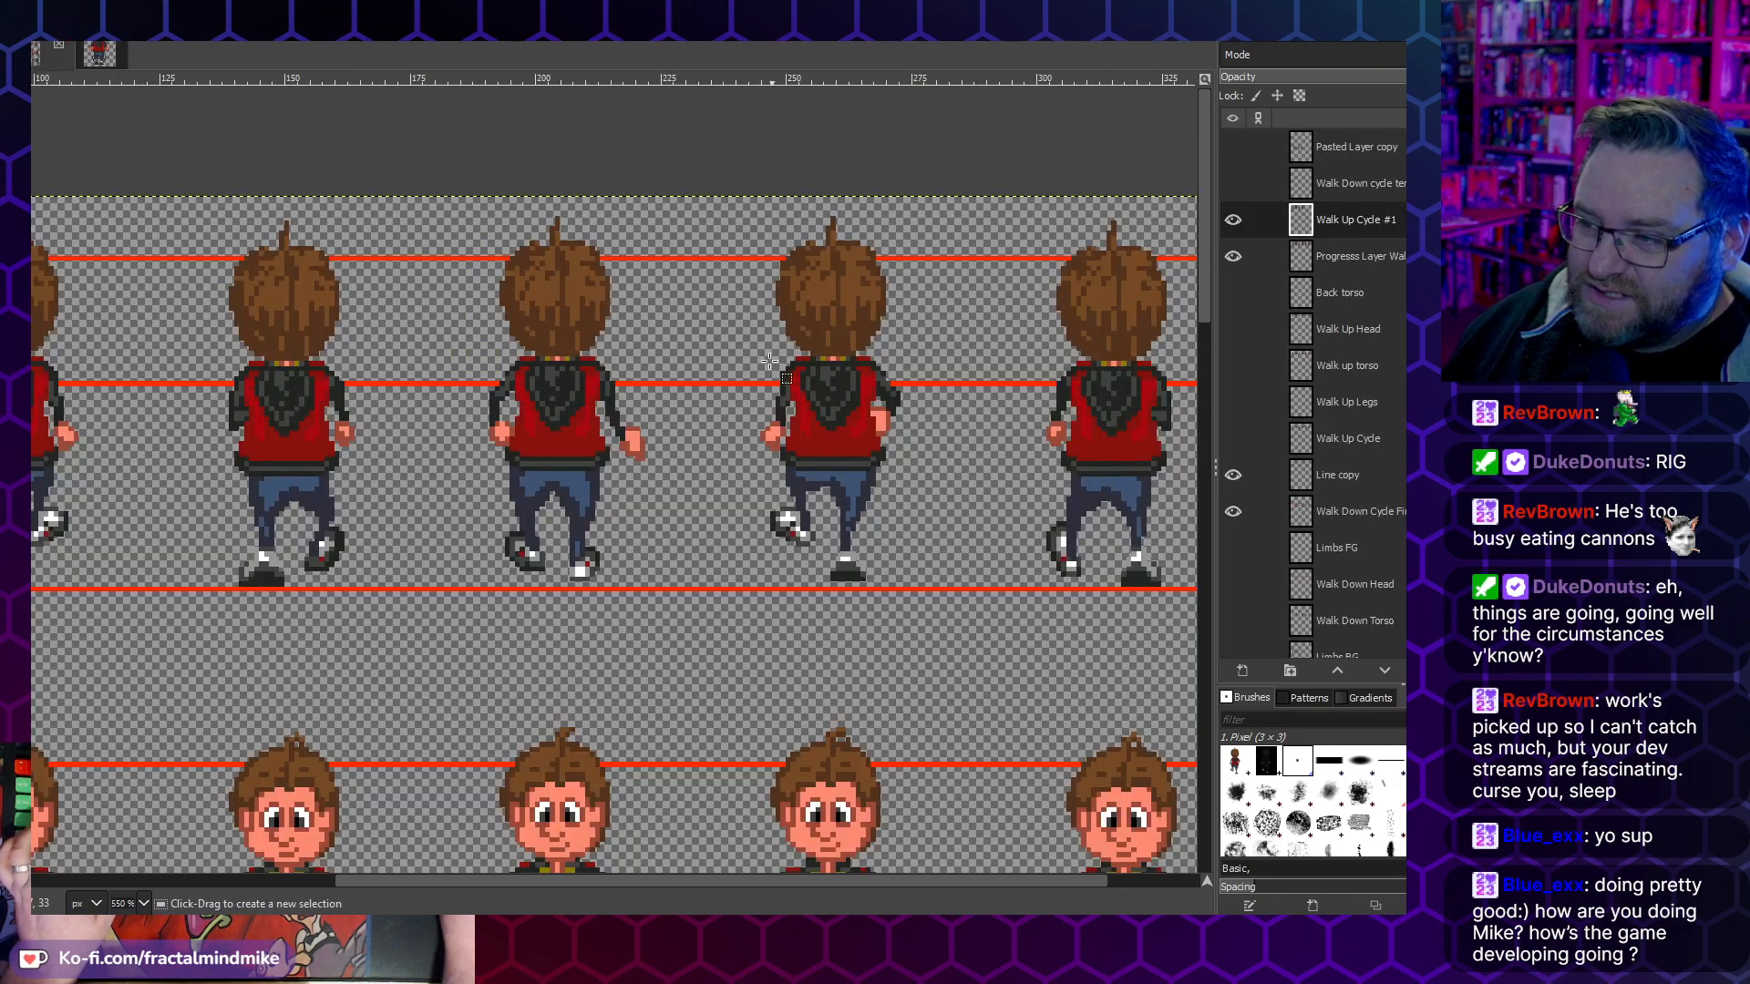
pyautogui.hotkey('ctrl', 'v')
pyautogui.moveTo(820, 250); pyautogui.dragTo(827, 283)
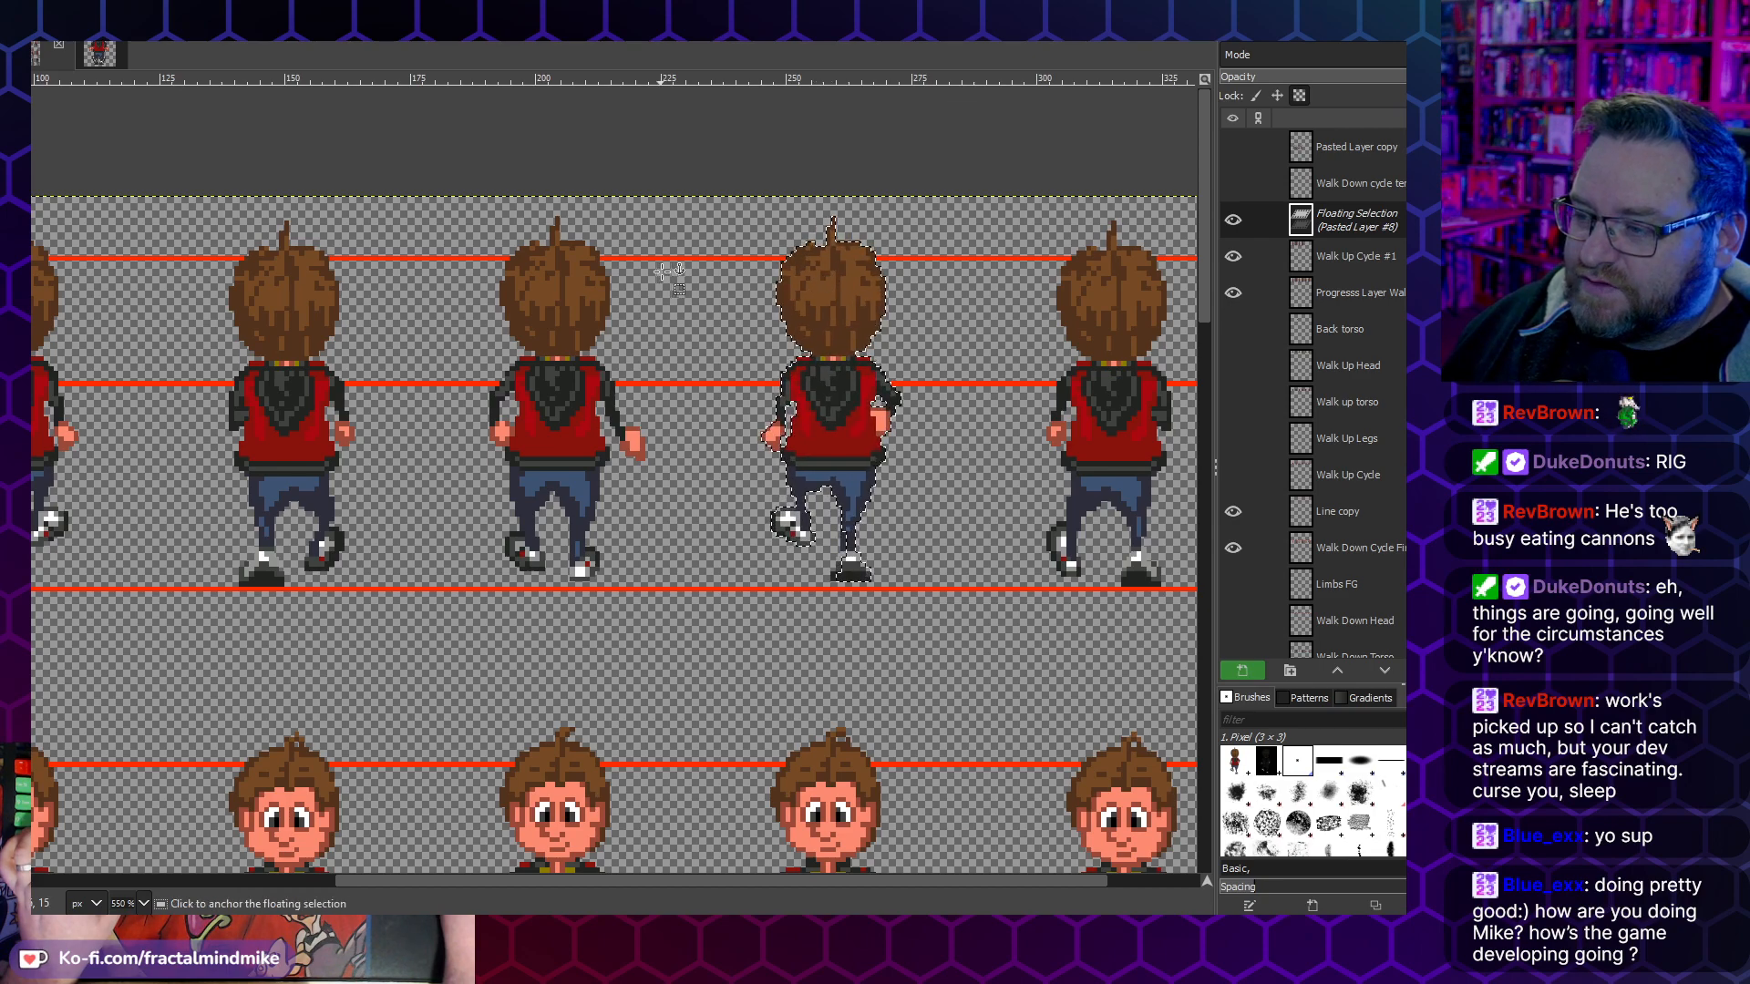
pyautogui.click(664, 271)
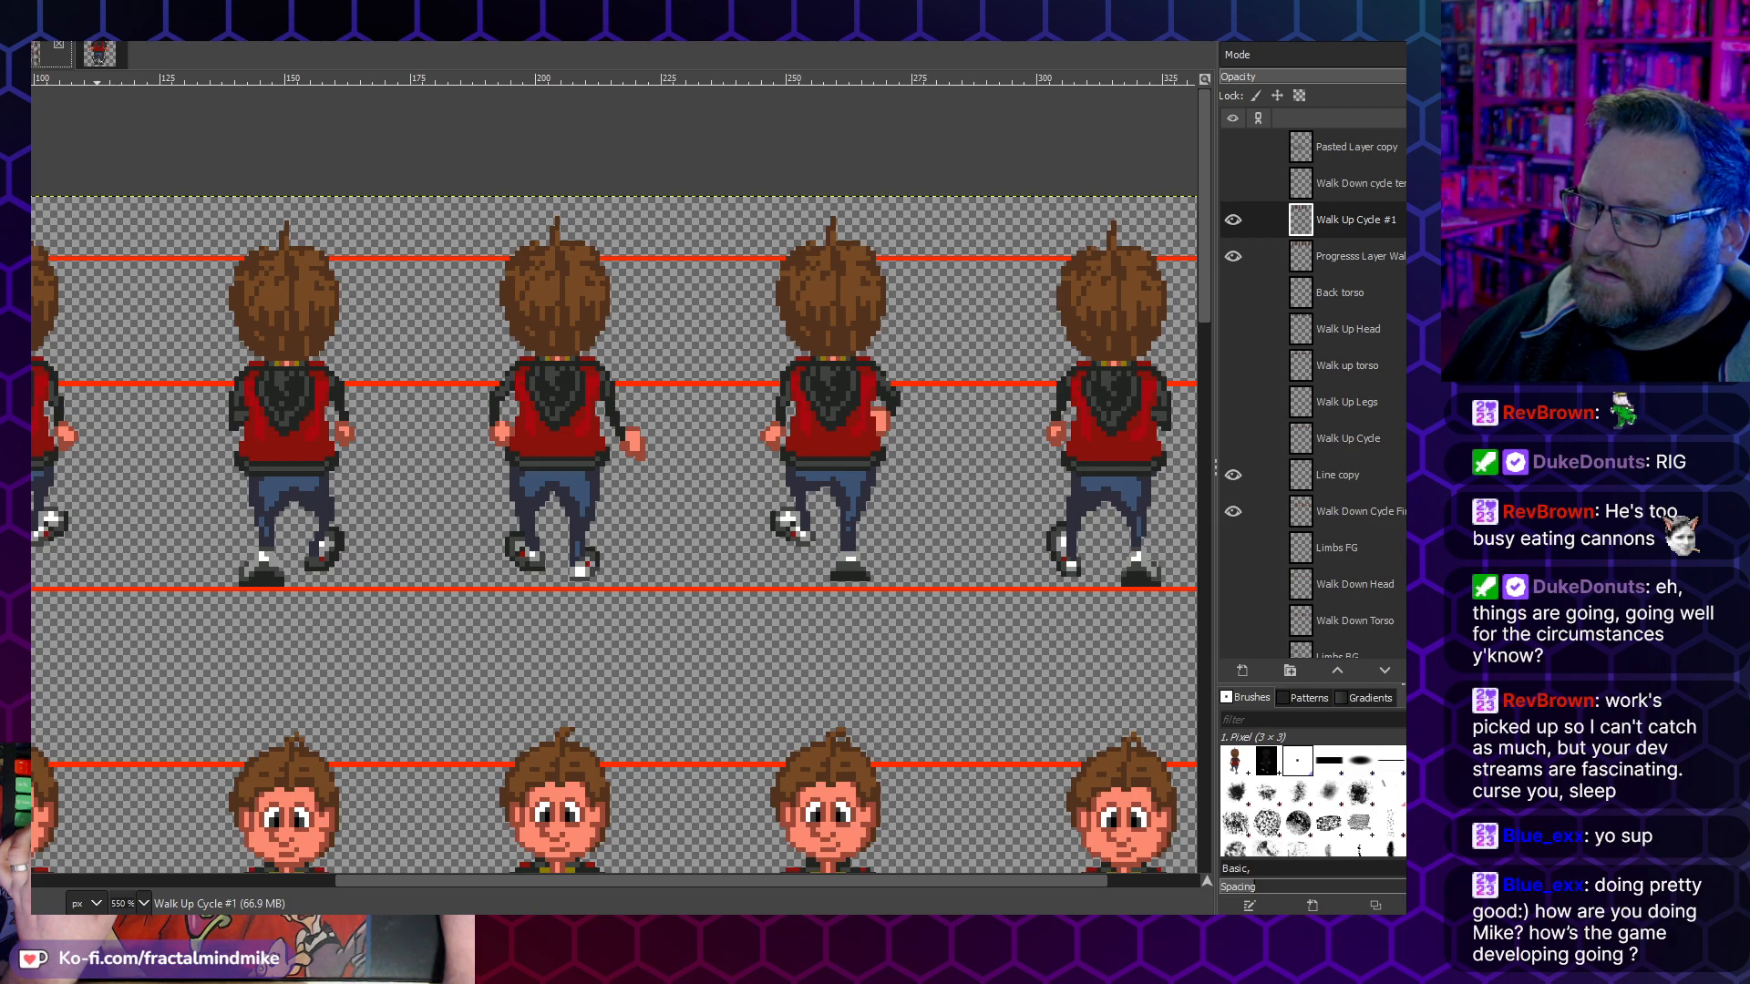
# - Copy the Pasted Layer #5 frame into Walk Up Cycle #1, align it over the sixth back-view figure and anchor it
pyautogui.click(113, 51)
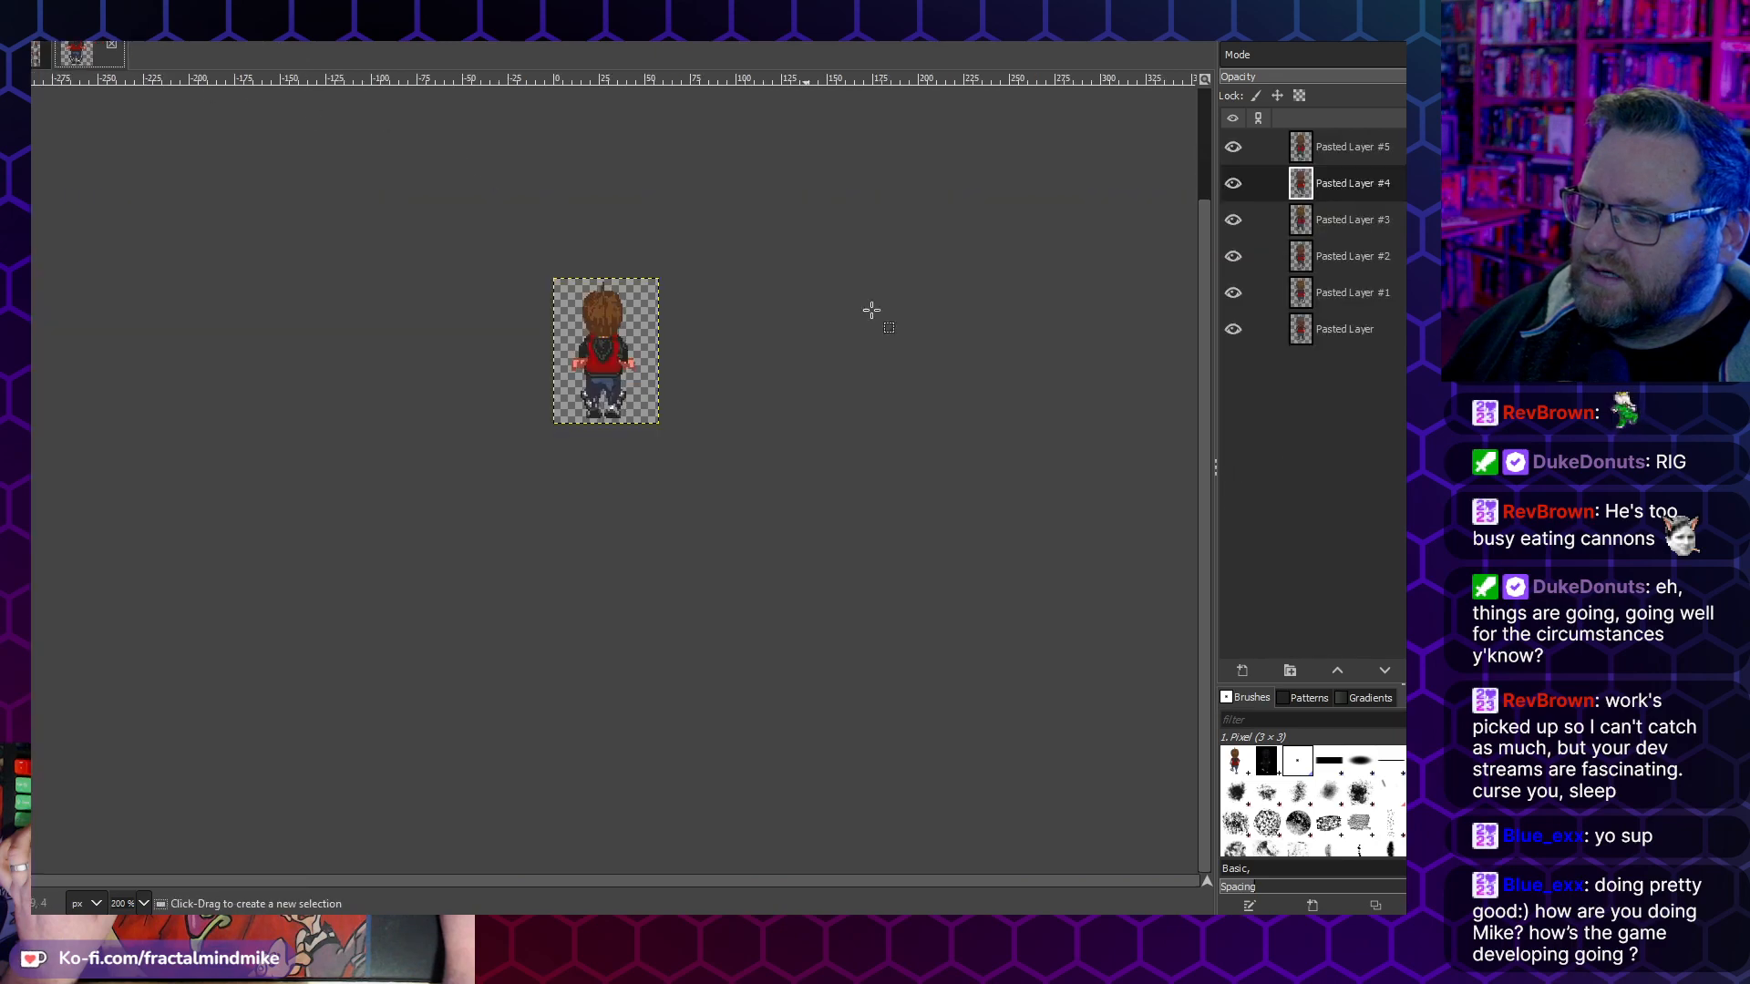
pyautogui.click(1339, 148)
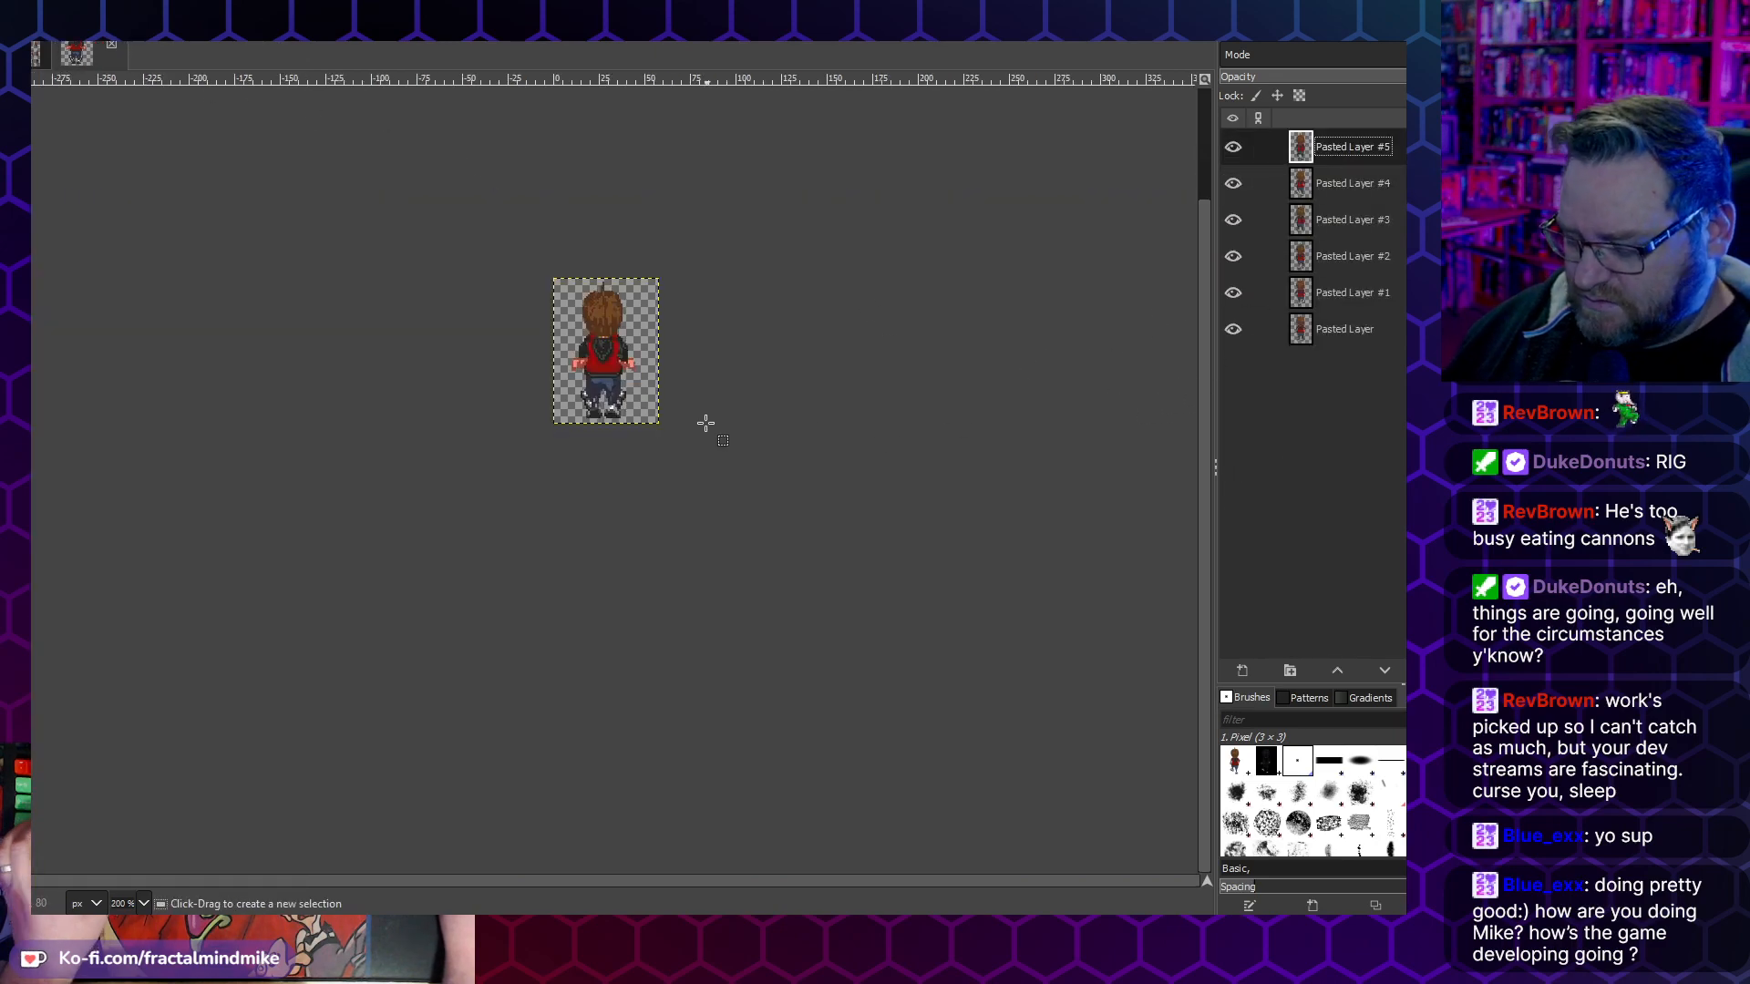
pyautogui.hotkey('ctrl', 'c')
pyautogui.click(39, 52)
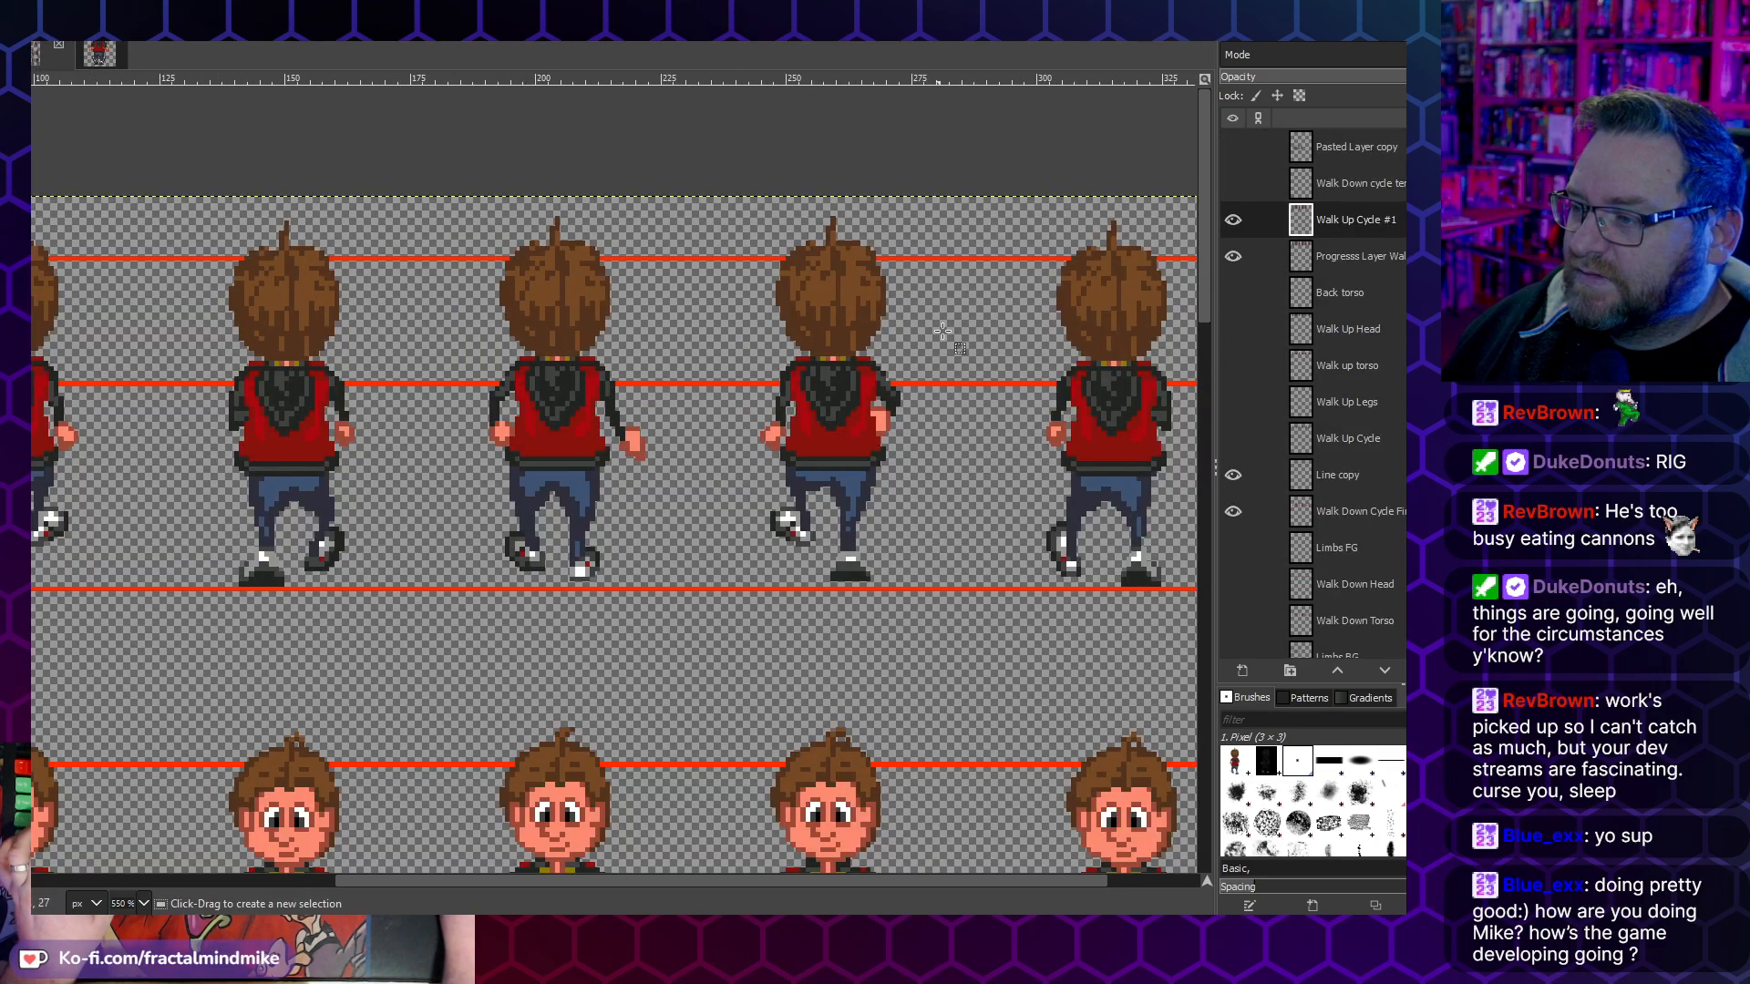
pyautogui.hscroll(3, 814, 383)
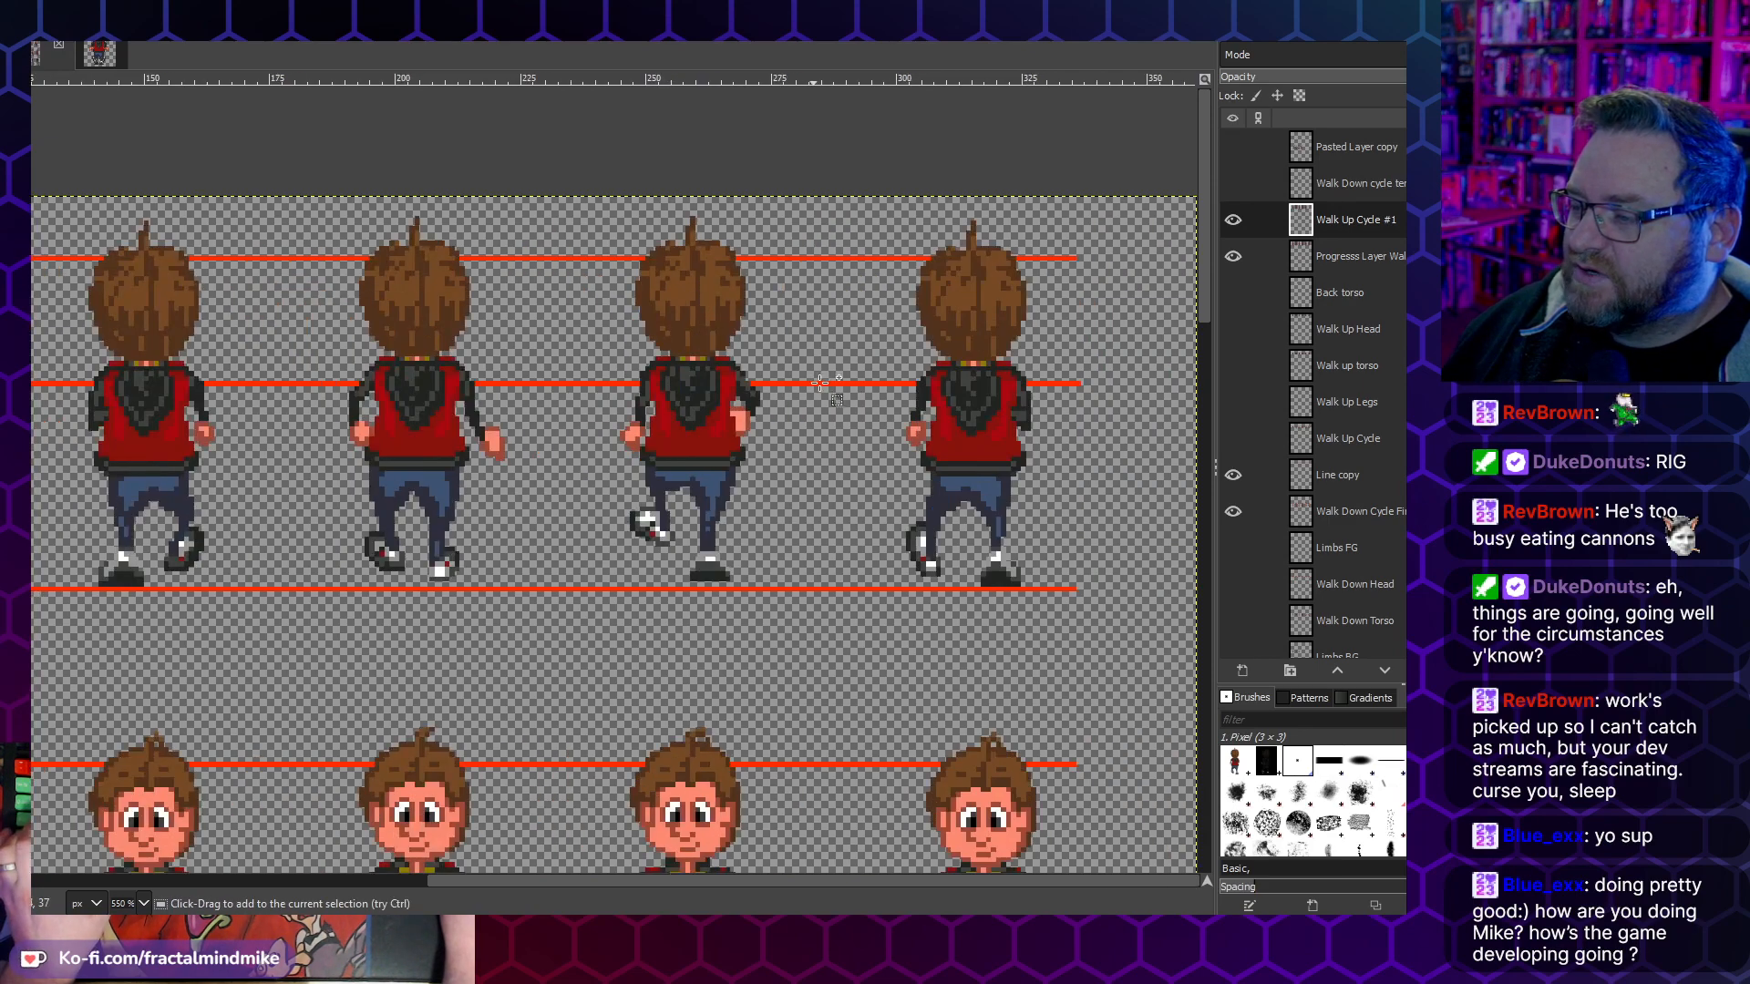
pyautogui.hotkey('ctrl', 'v')
pyautogui.moveTo(945, 291); pyautogui.dragTo(987, 362)
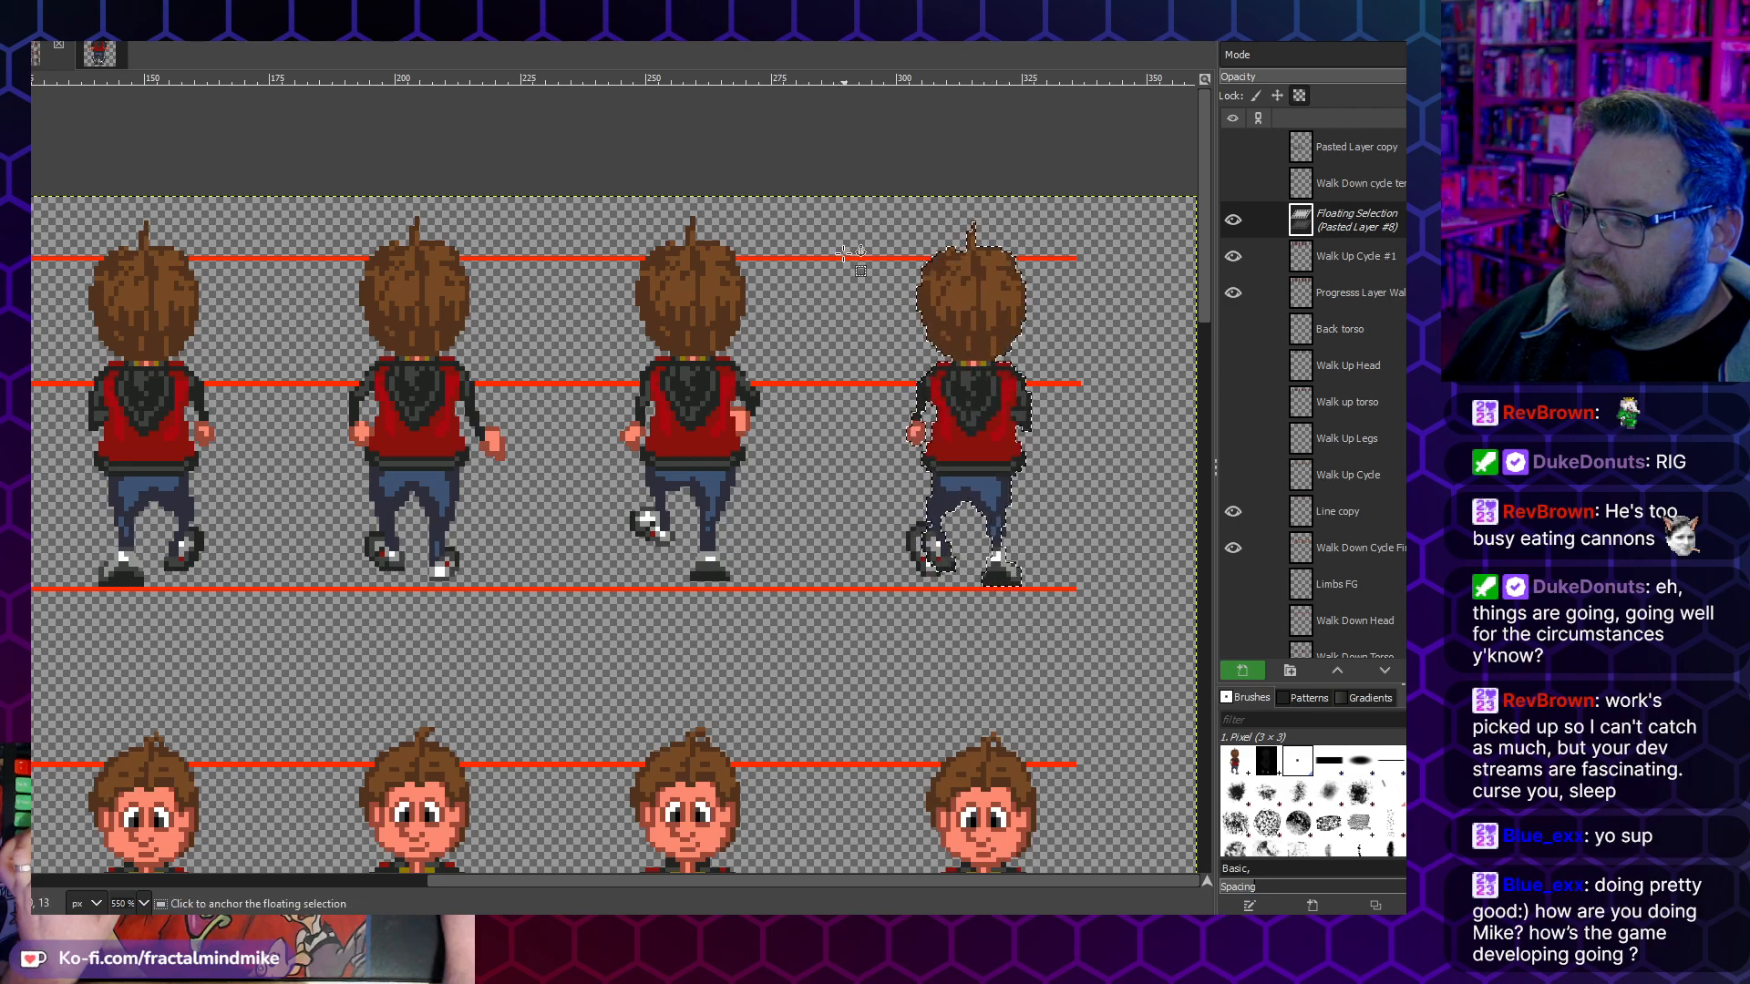
pyautogui.click(818, 219)
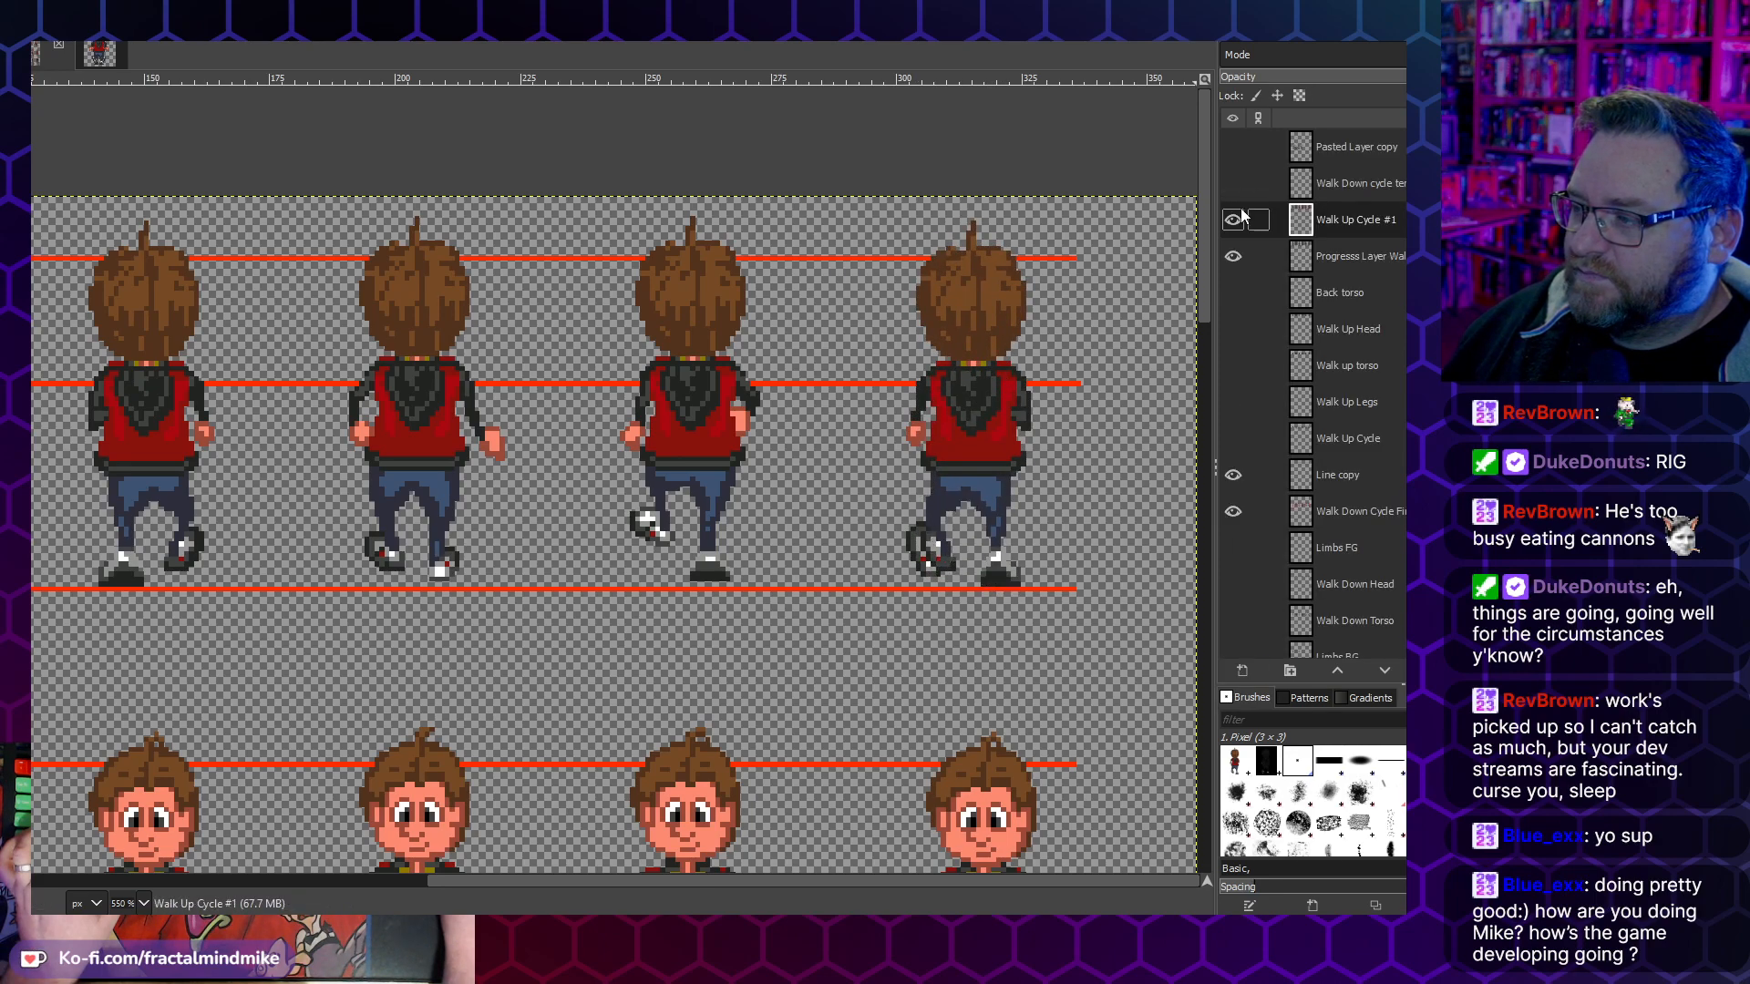
# - Hide the progress layer beneath Walk Up Cycle #1 so only the newly assembled back-view frames show
pyautogui.click(1234, 257)
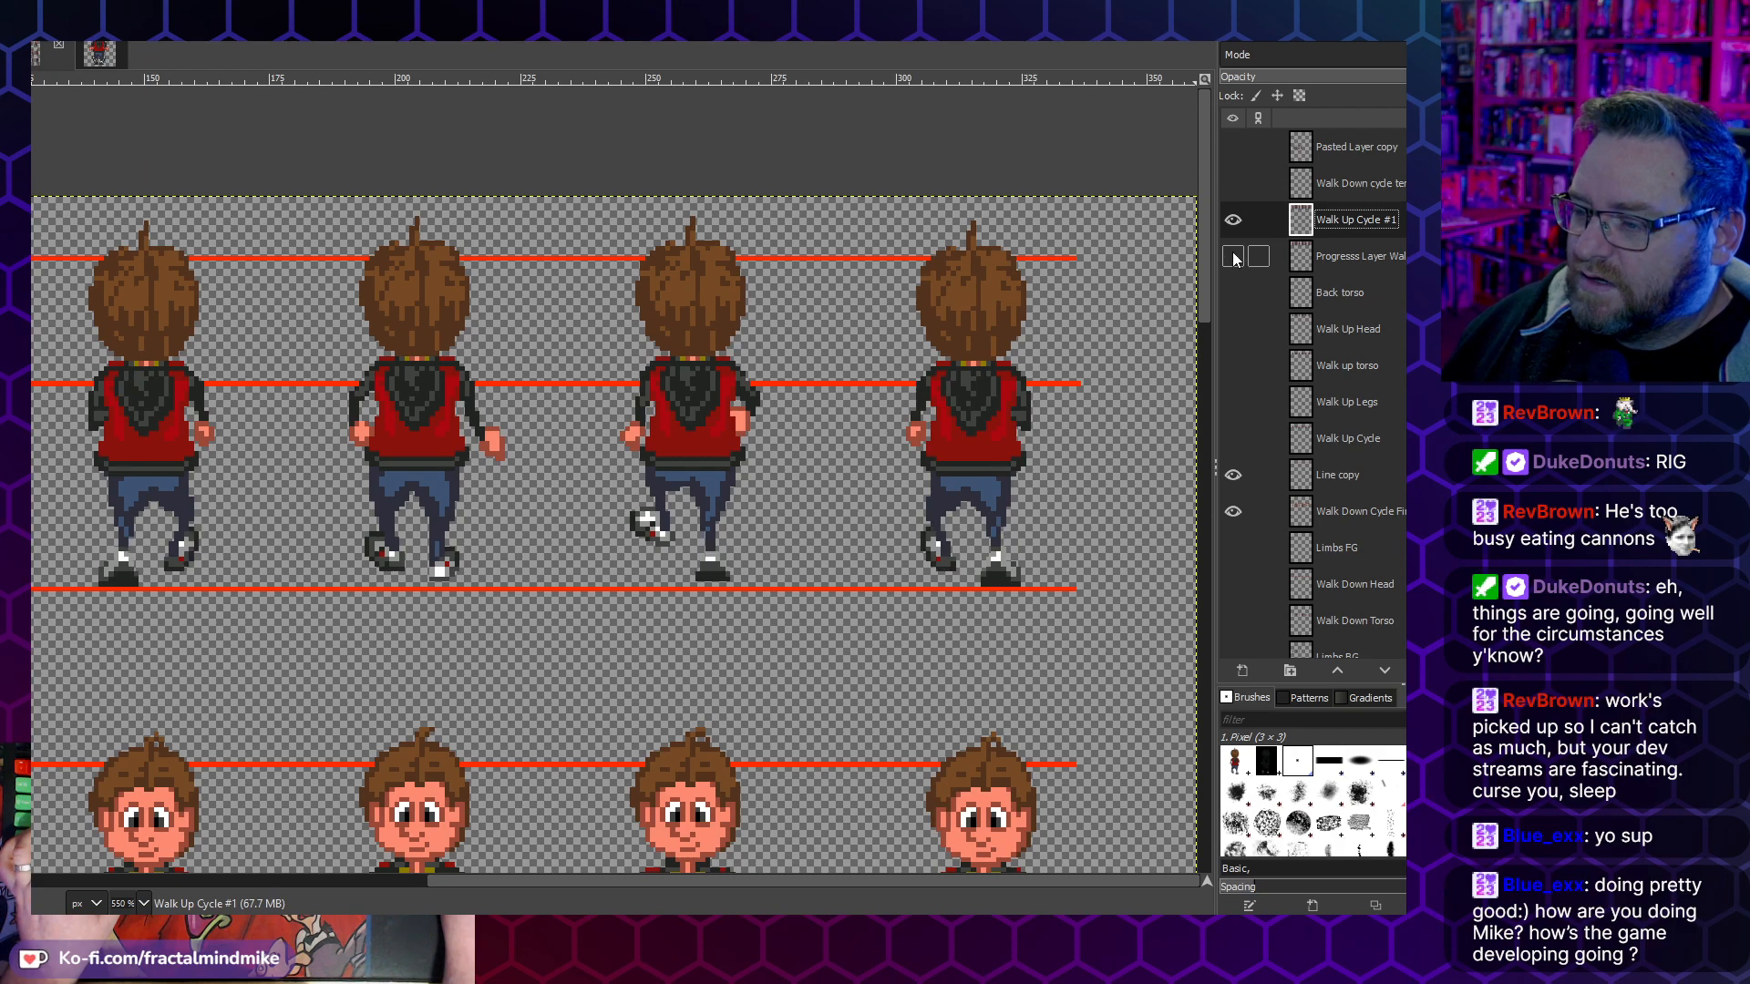
pyautogui.click(1234, 258)
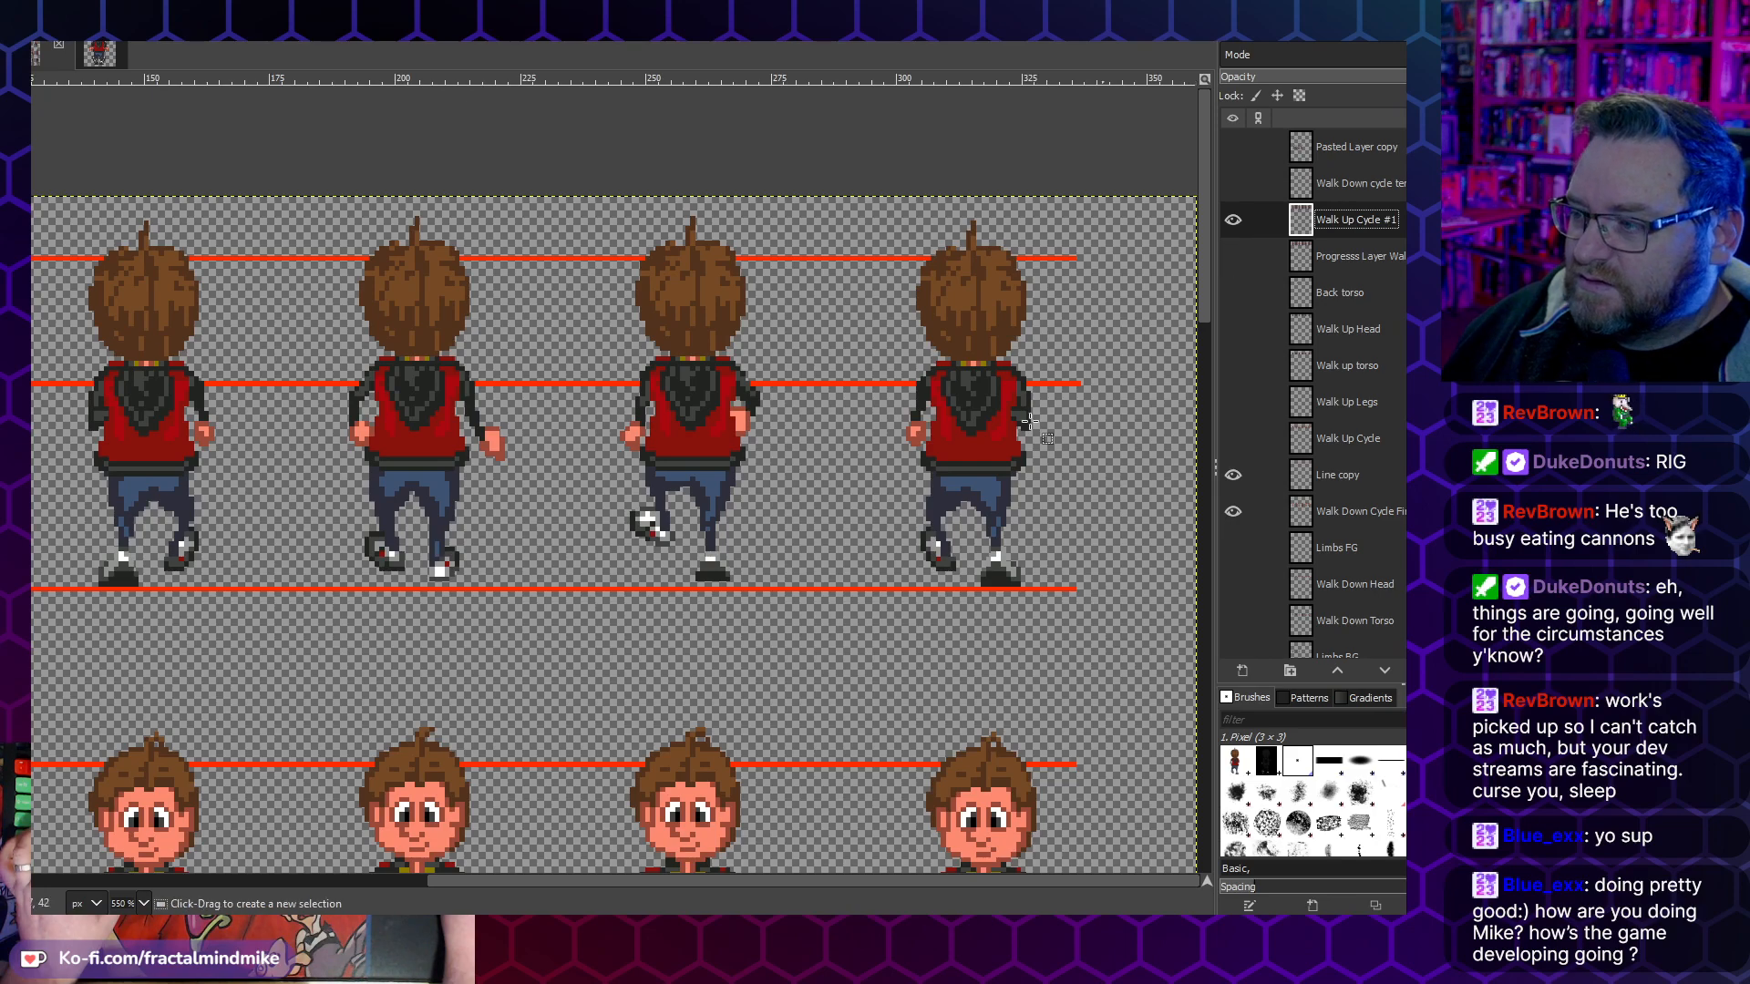
# - Examine all six back-view frames on Walk Up Cycle #1 up close and as a row, comparing them with the front-view walk-down frames
pyautogui.scroll(-1, 460, 527)
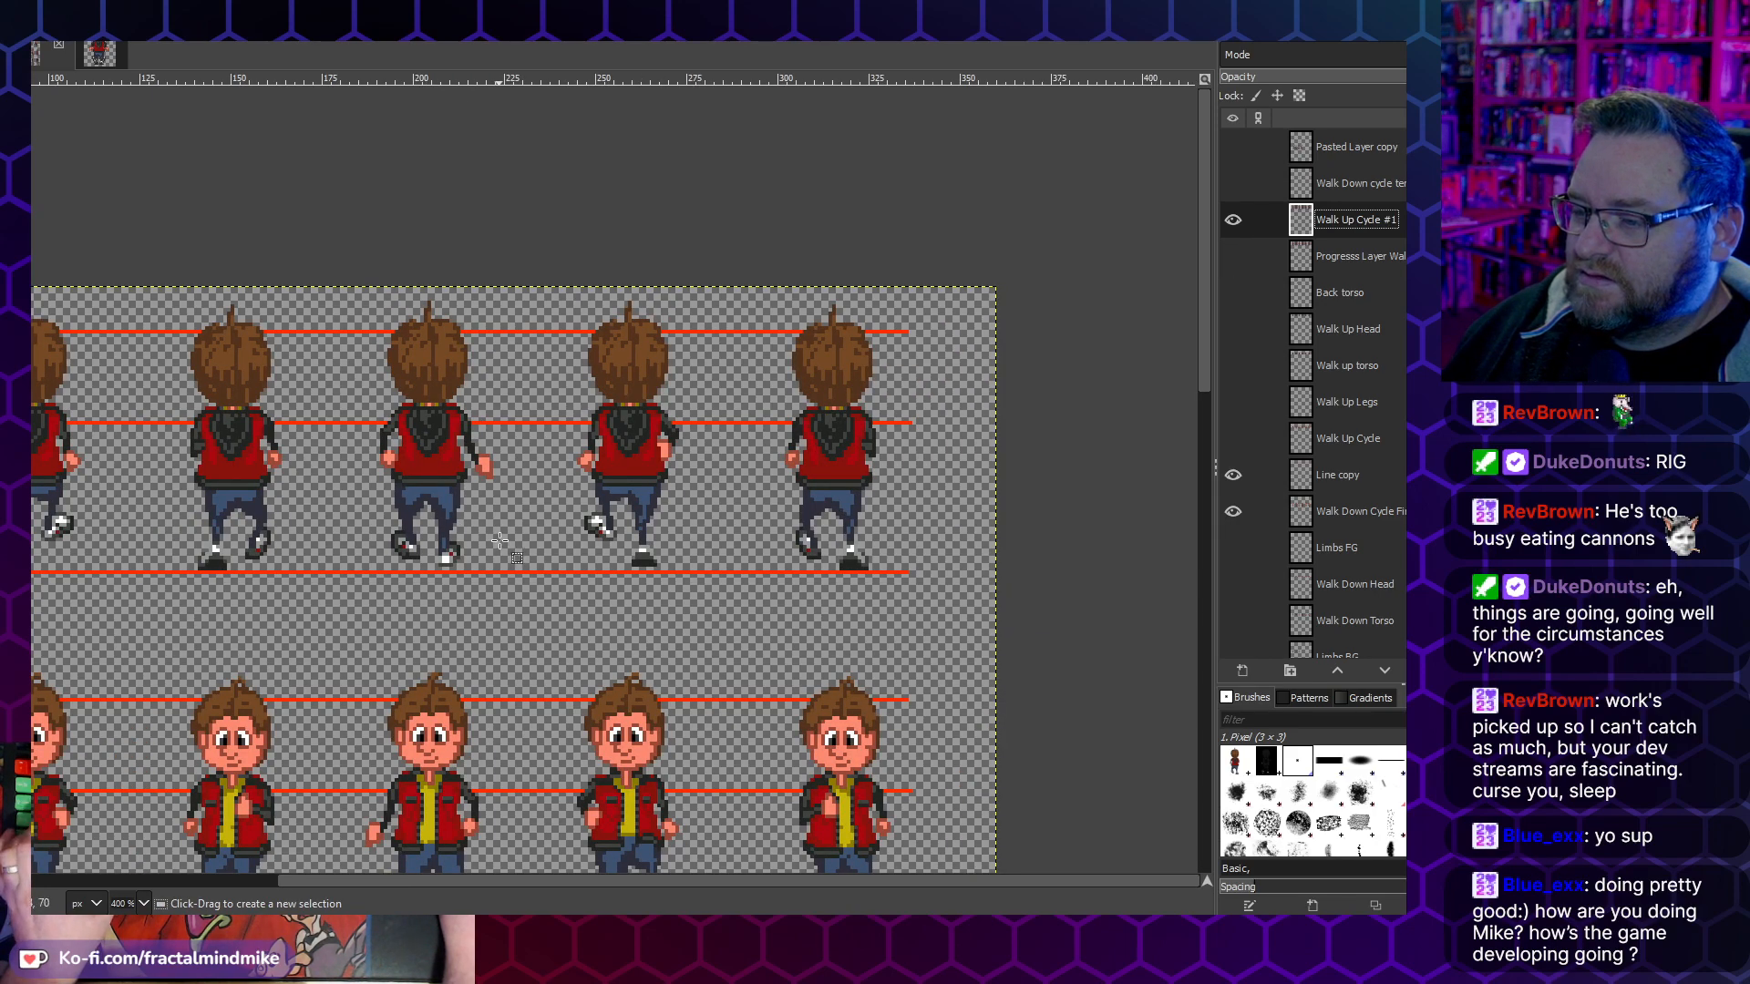
pyautogui.hscroll(-3, 502, 540)
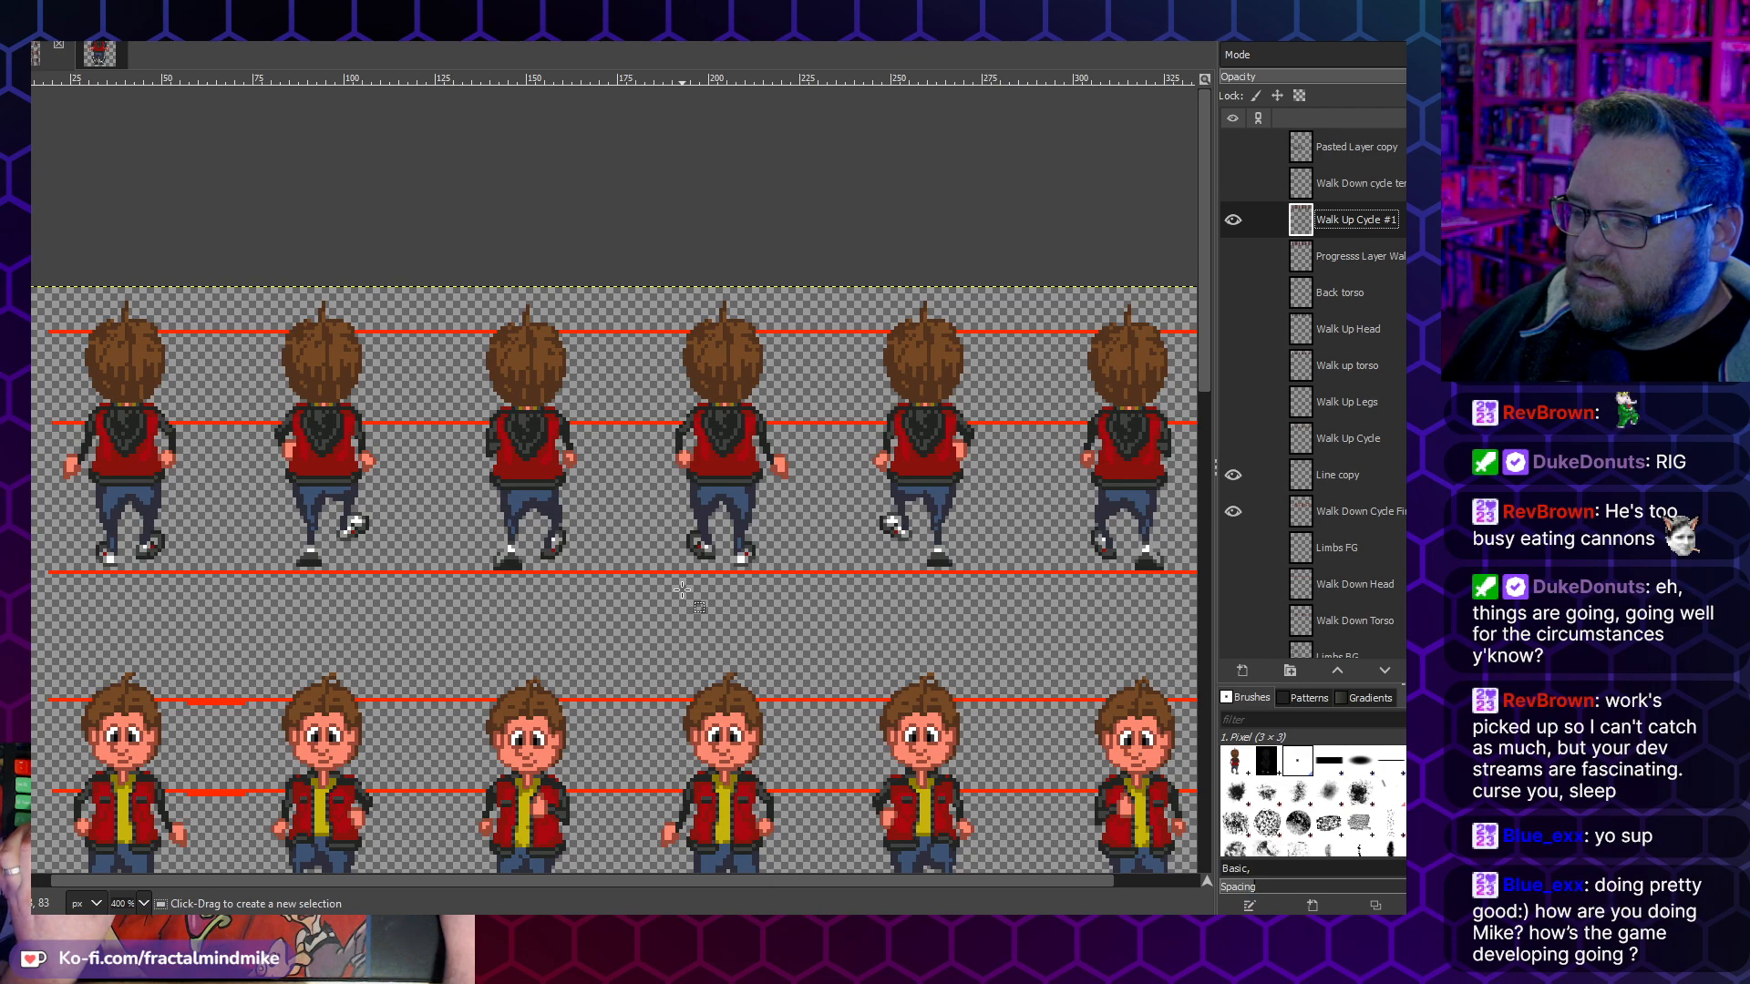
pyautogui.scroll(-1, 681, 591)
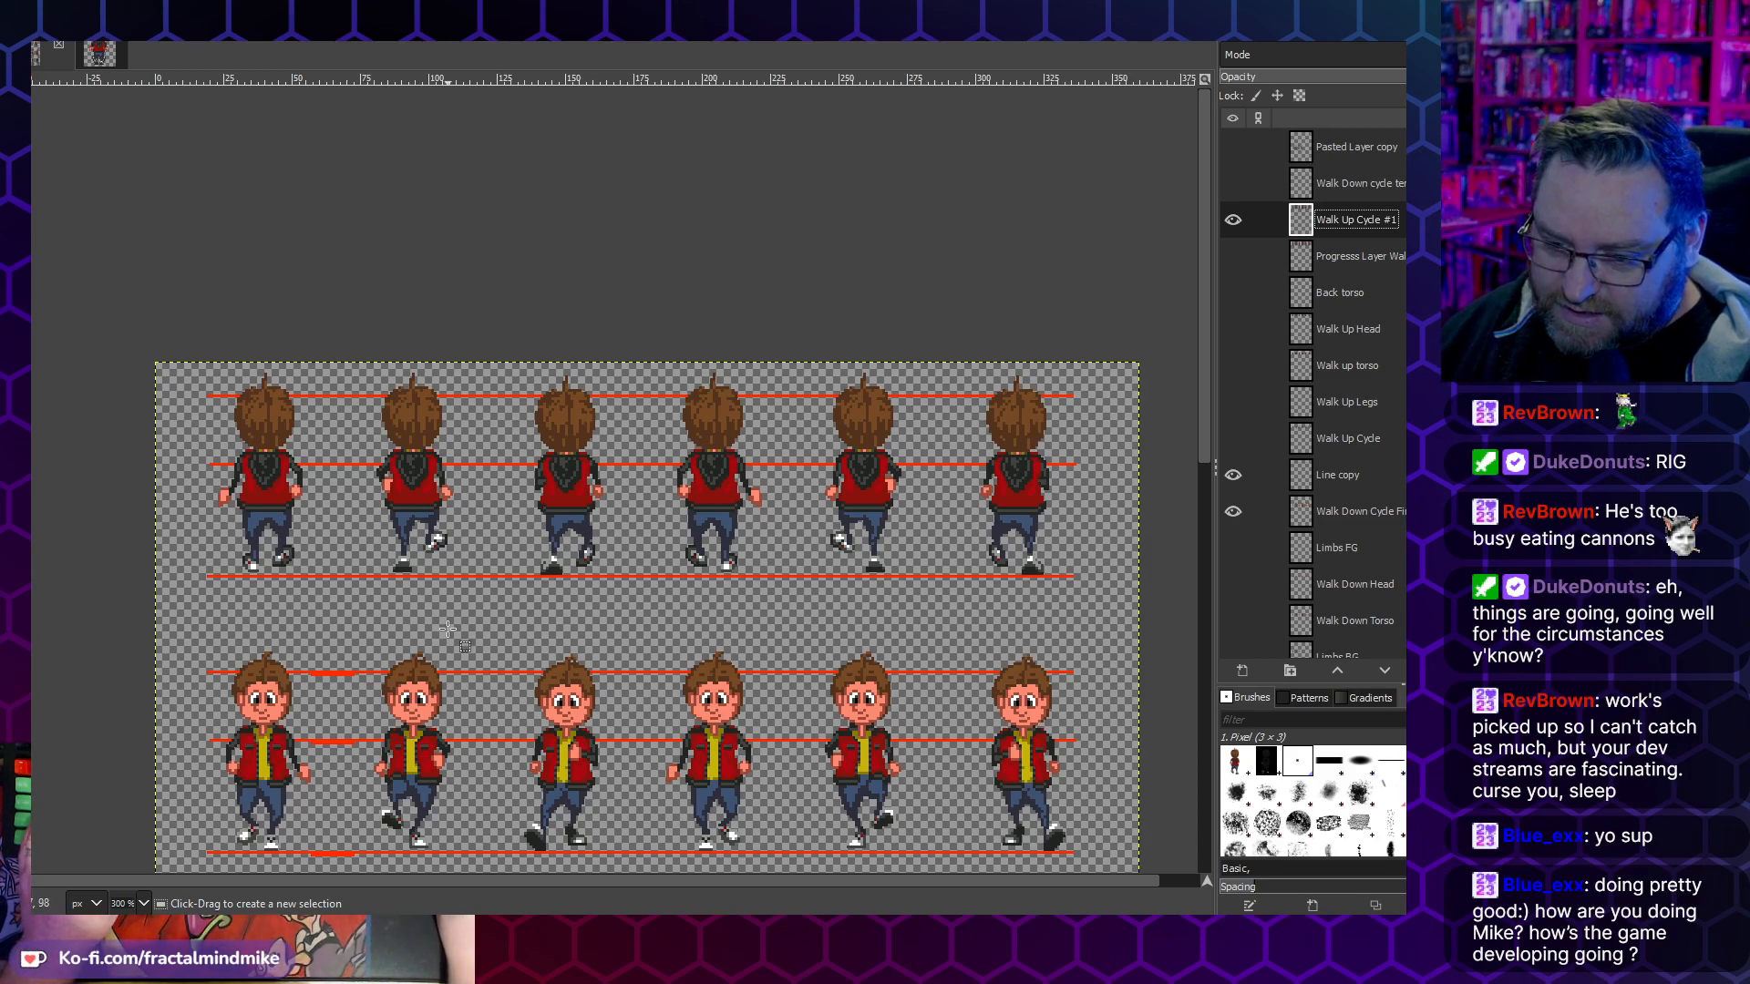
pyautogui.scroll(3, 271, 463)
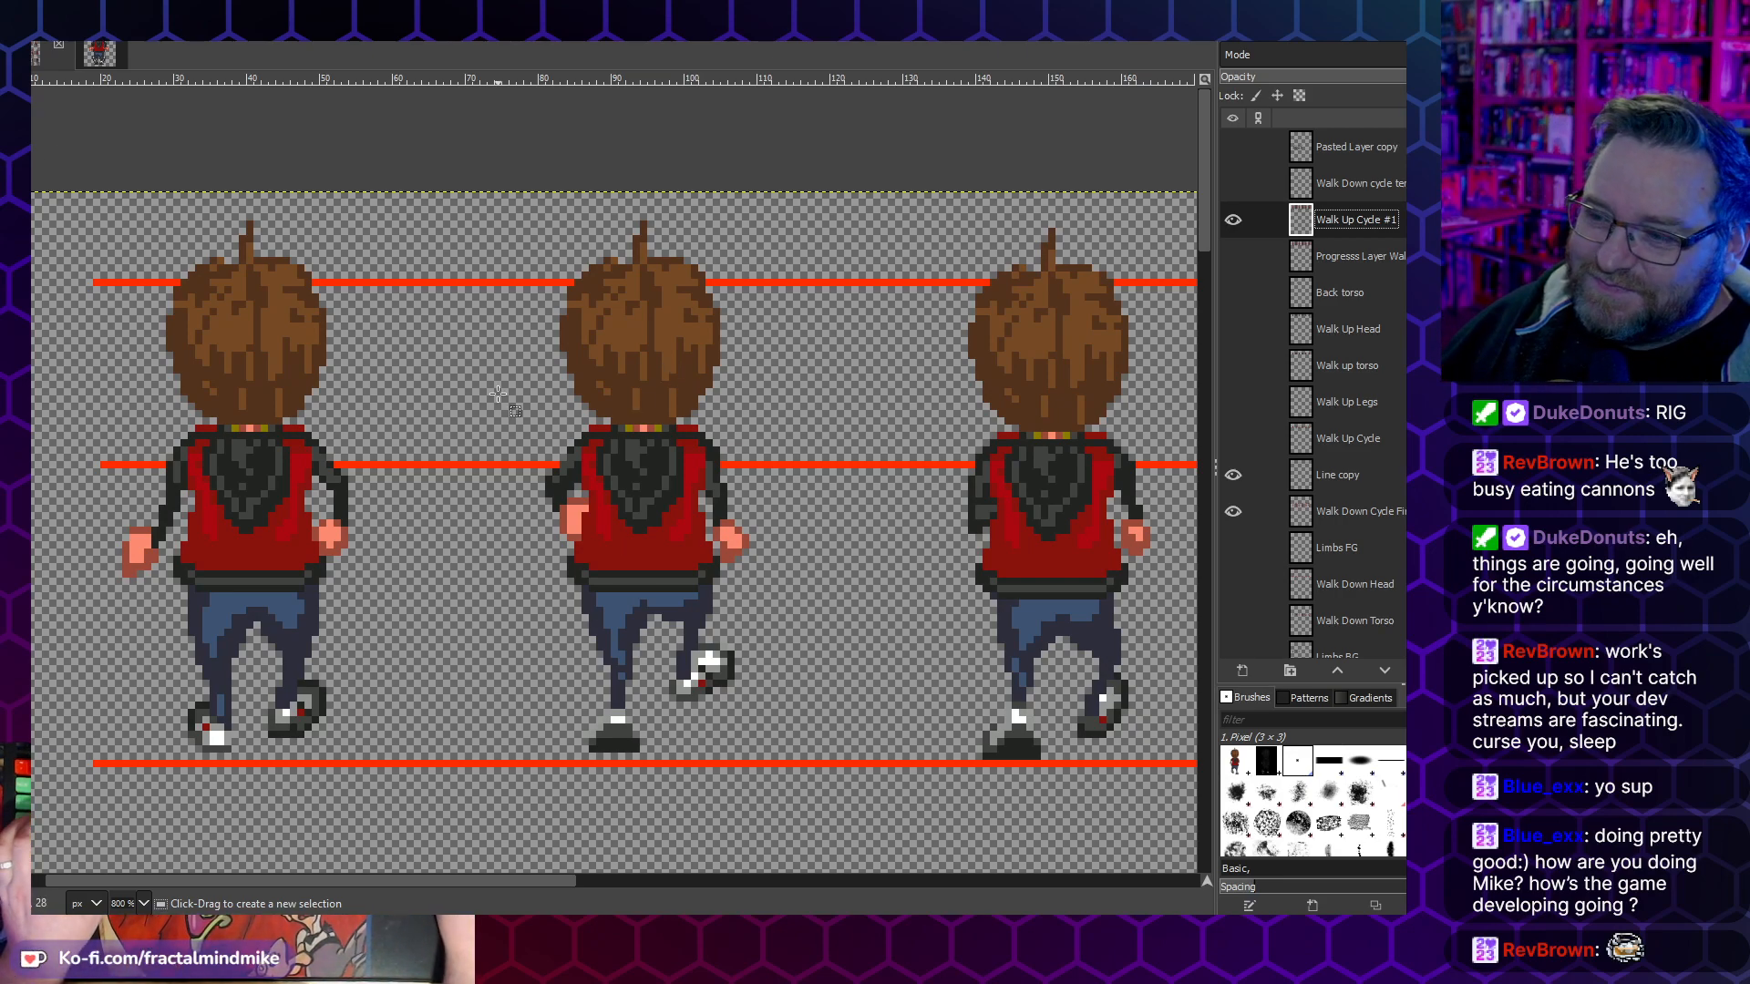
pyautogui.scroll(-5, 449, 520)
pyautogui.scroll(4, 450, 479)
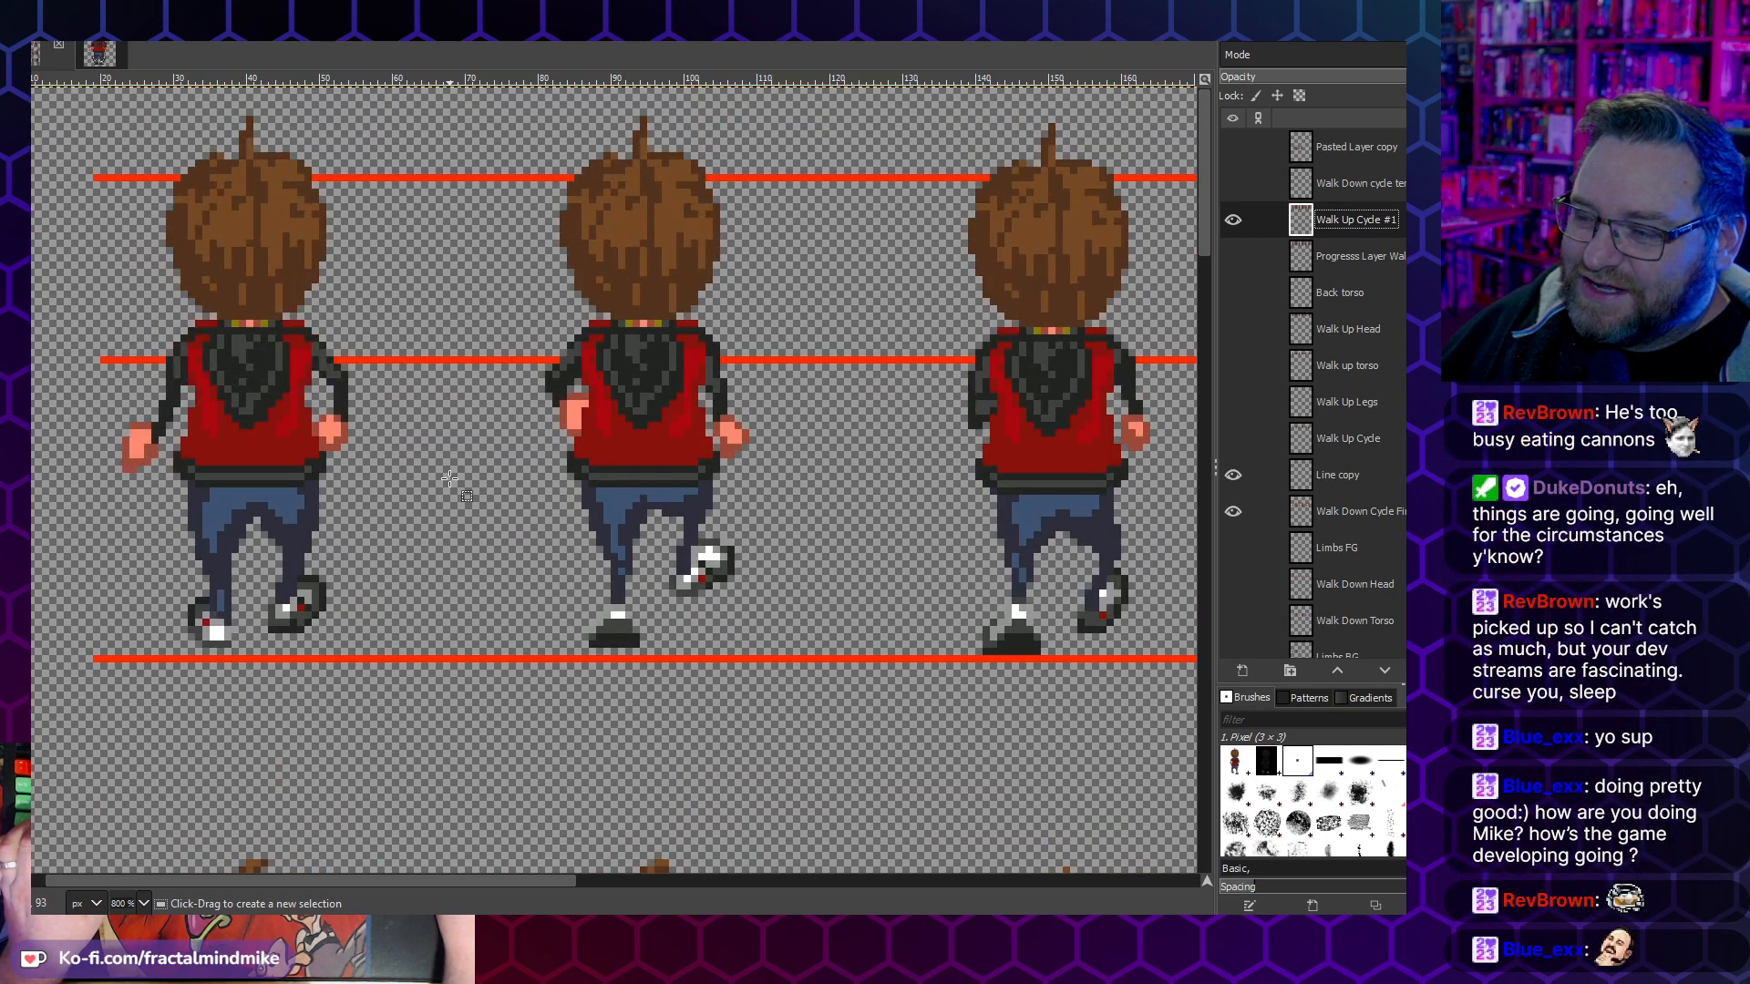
pyautogui.scroll(-1, 447, 471)
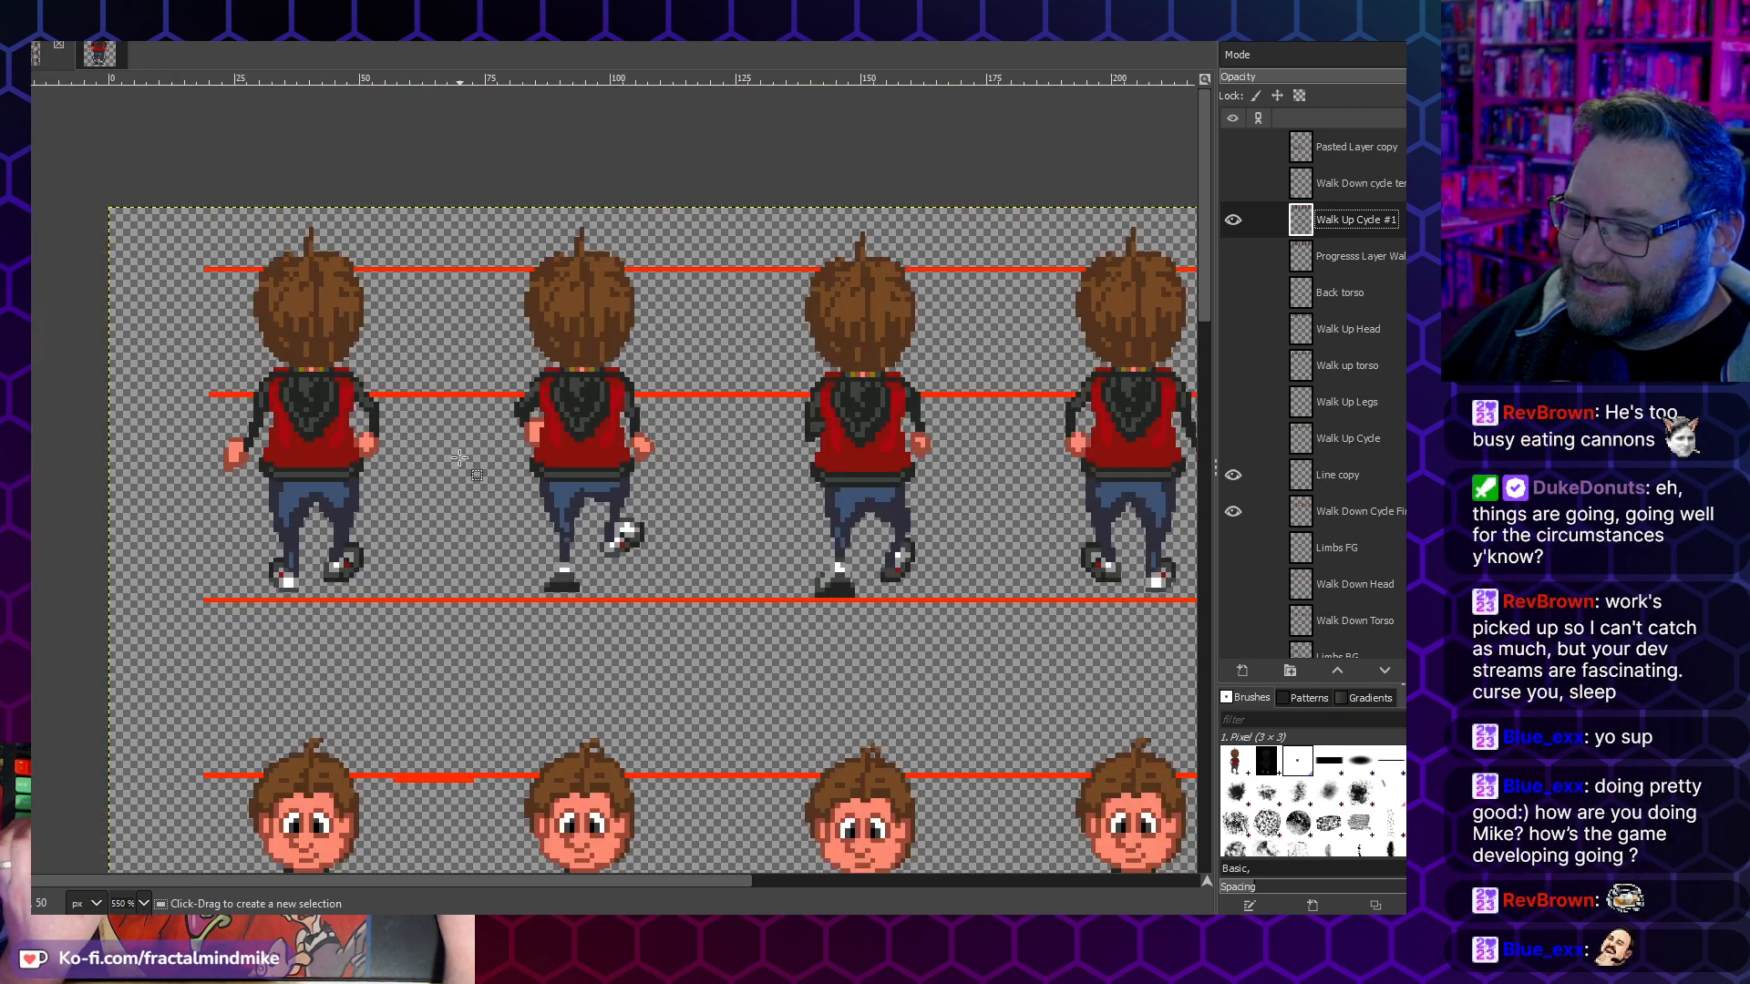
pyautogui.hscroll(3, 459, 456)
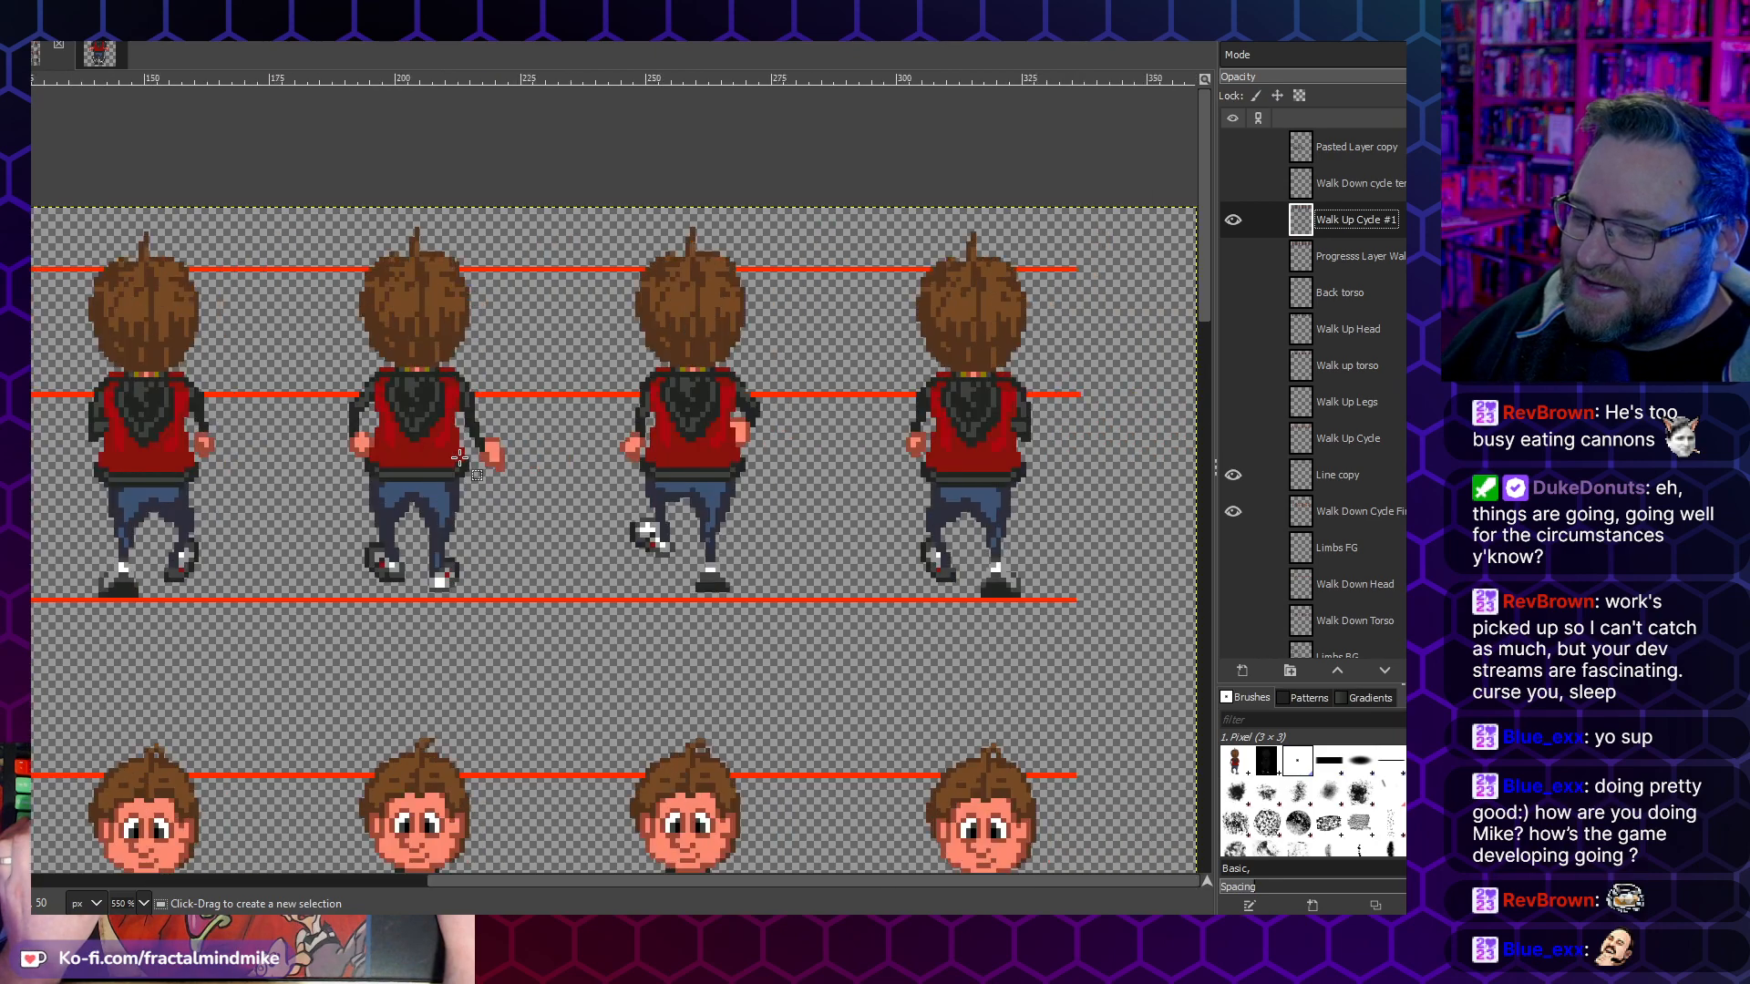
pyautogui.scroll(-1, 558, 420)
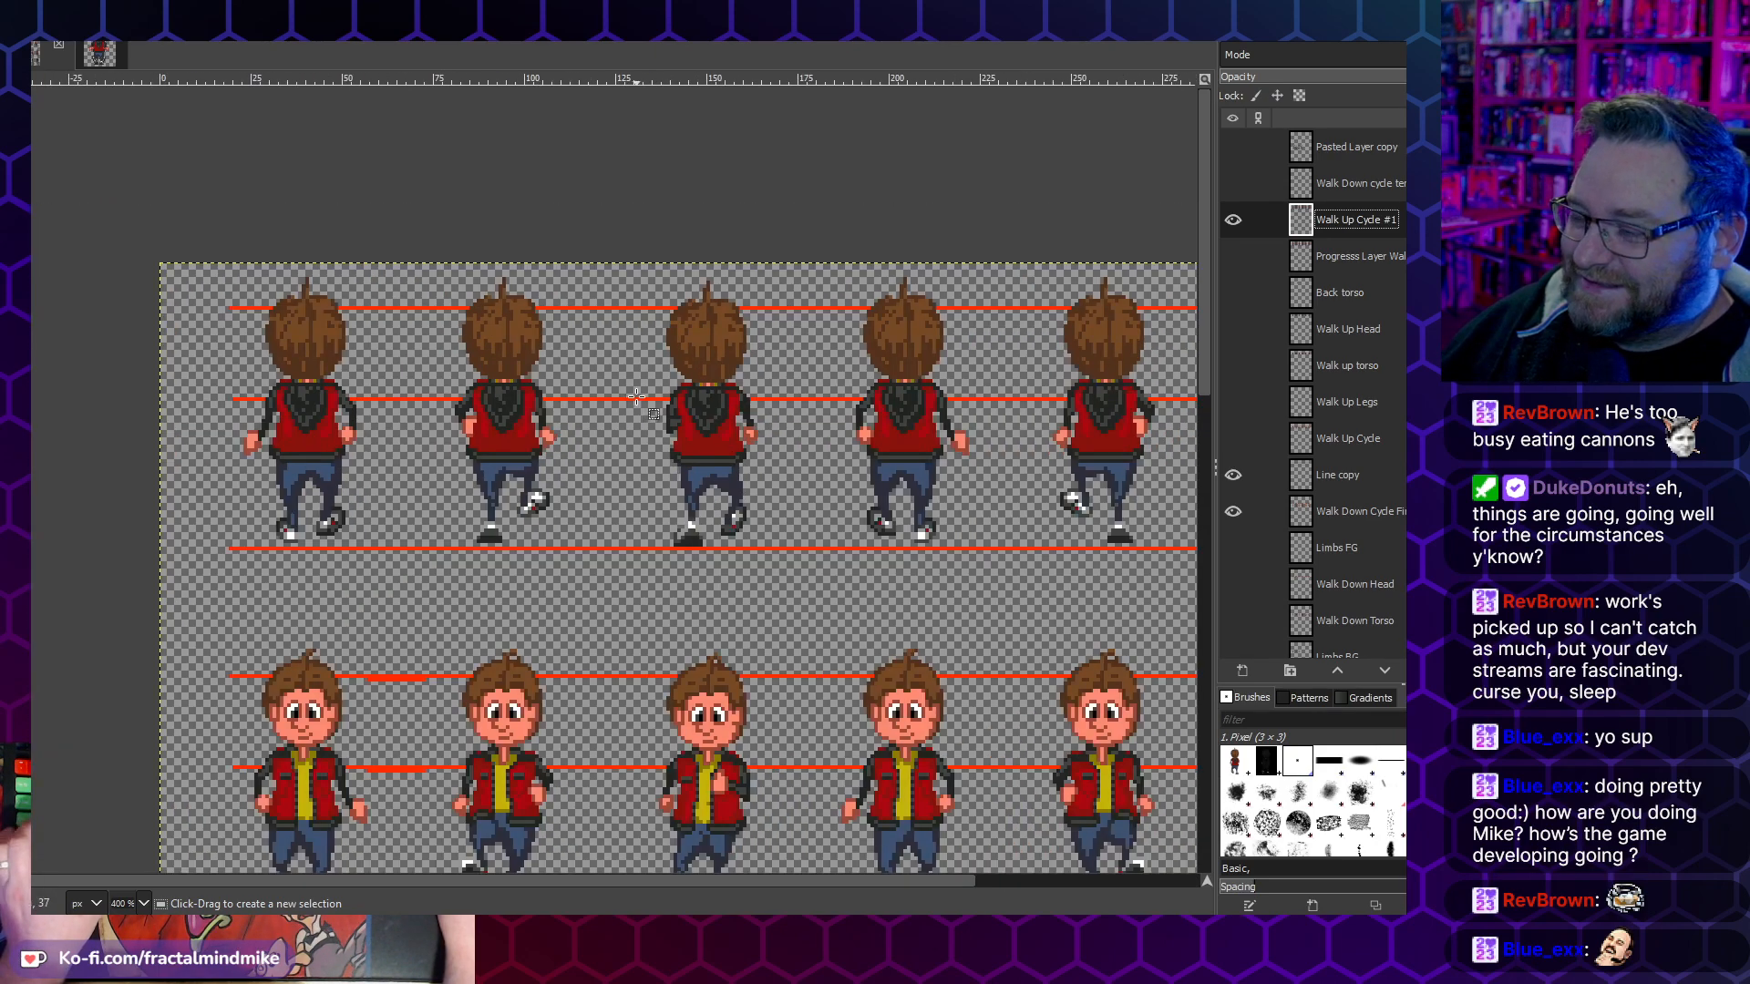
pyautogui.hscroll(2, 636, 395)
pyautogui.scroll(-1, 595, 420)
pyautogui.hscroll(-1, 595, 421)
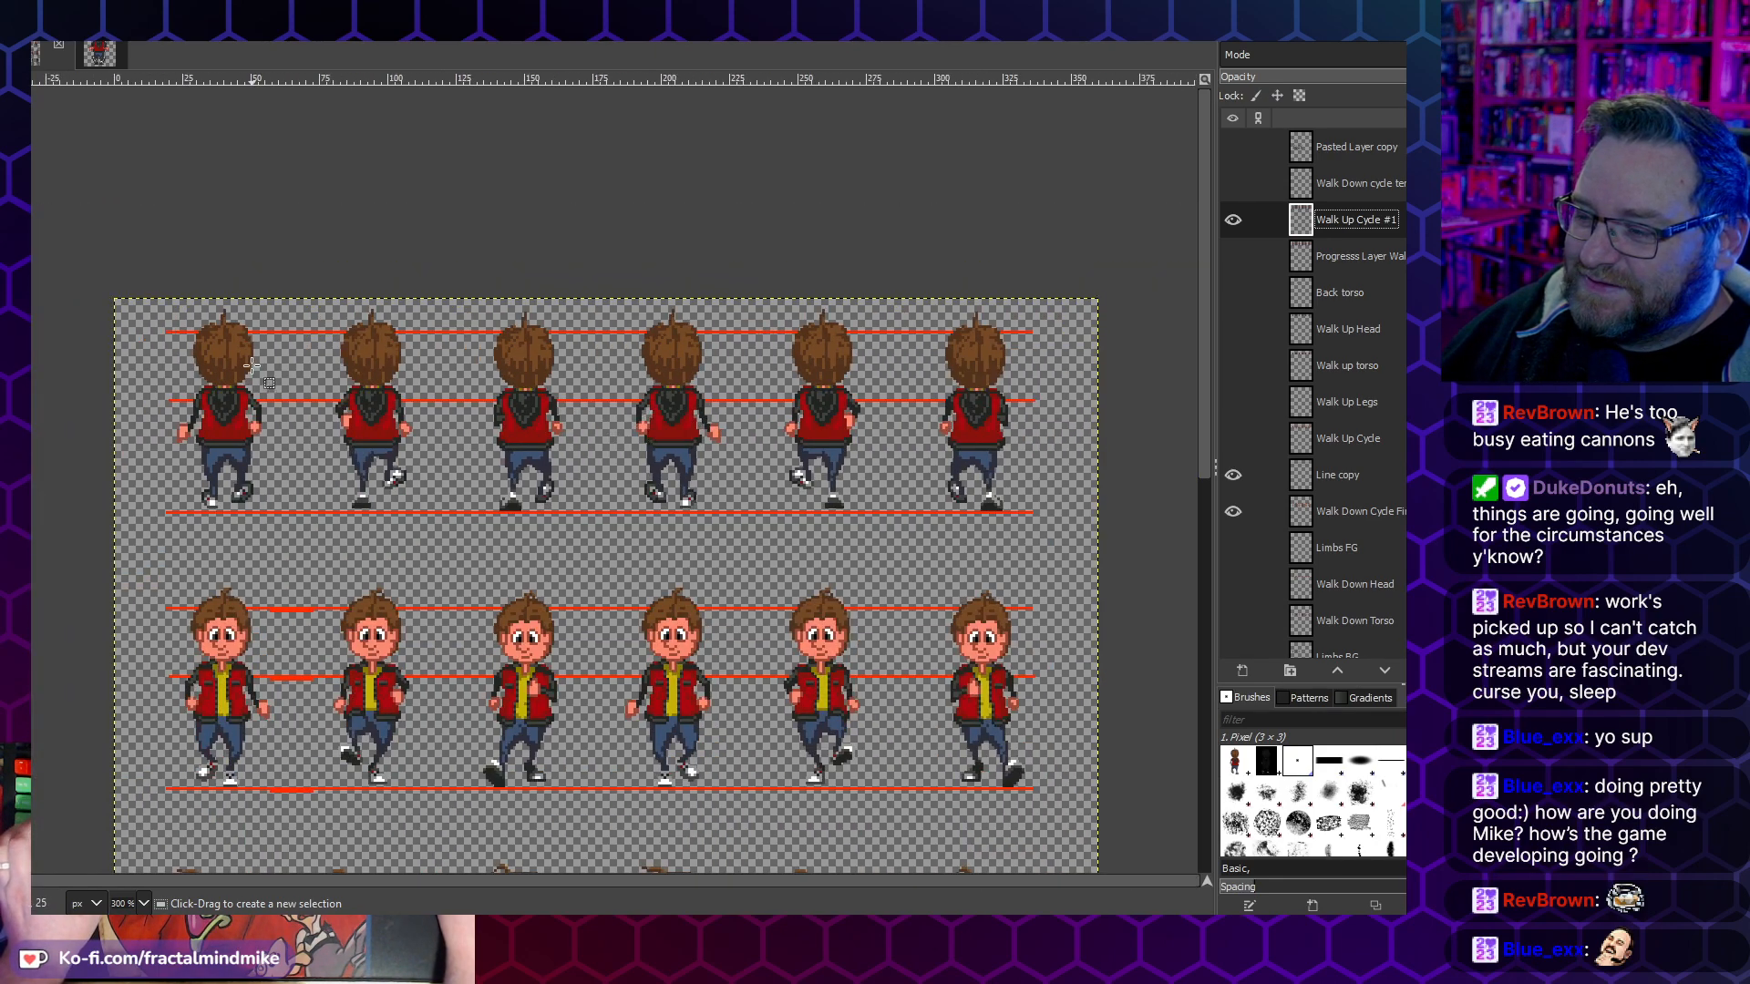
pyautogui.scroll(3, 252, 366)
pyautogui.scroll(1, 243, 457)
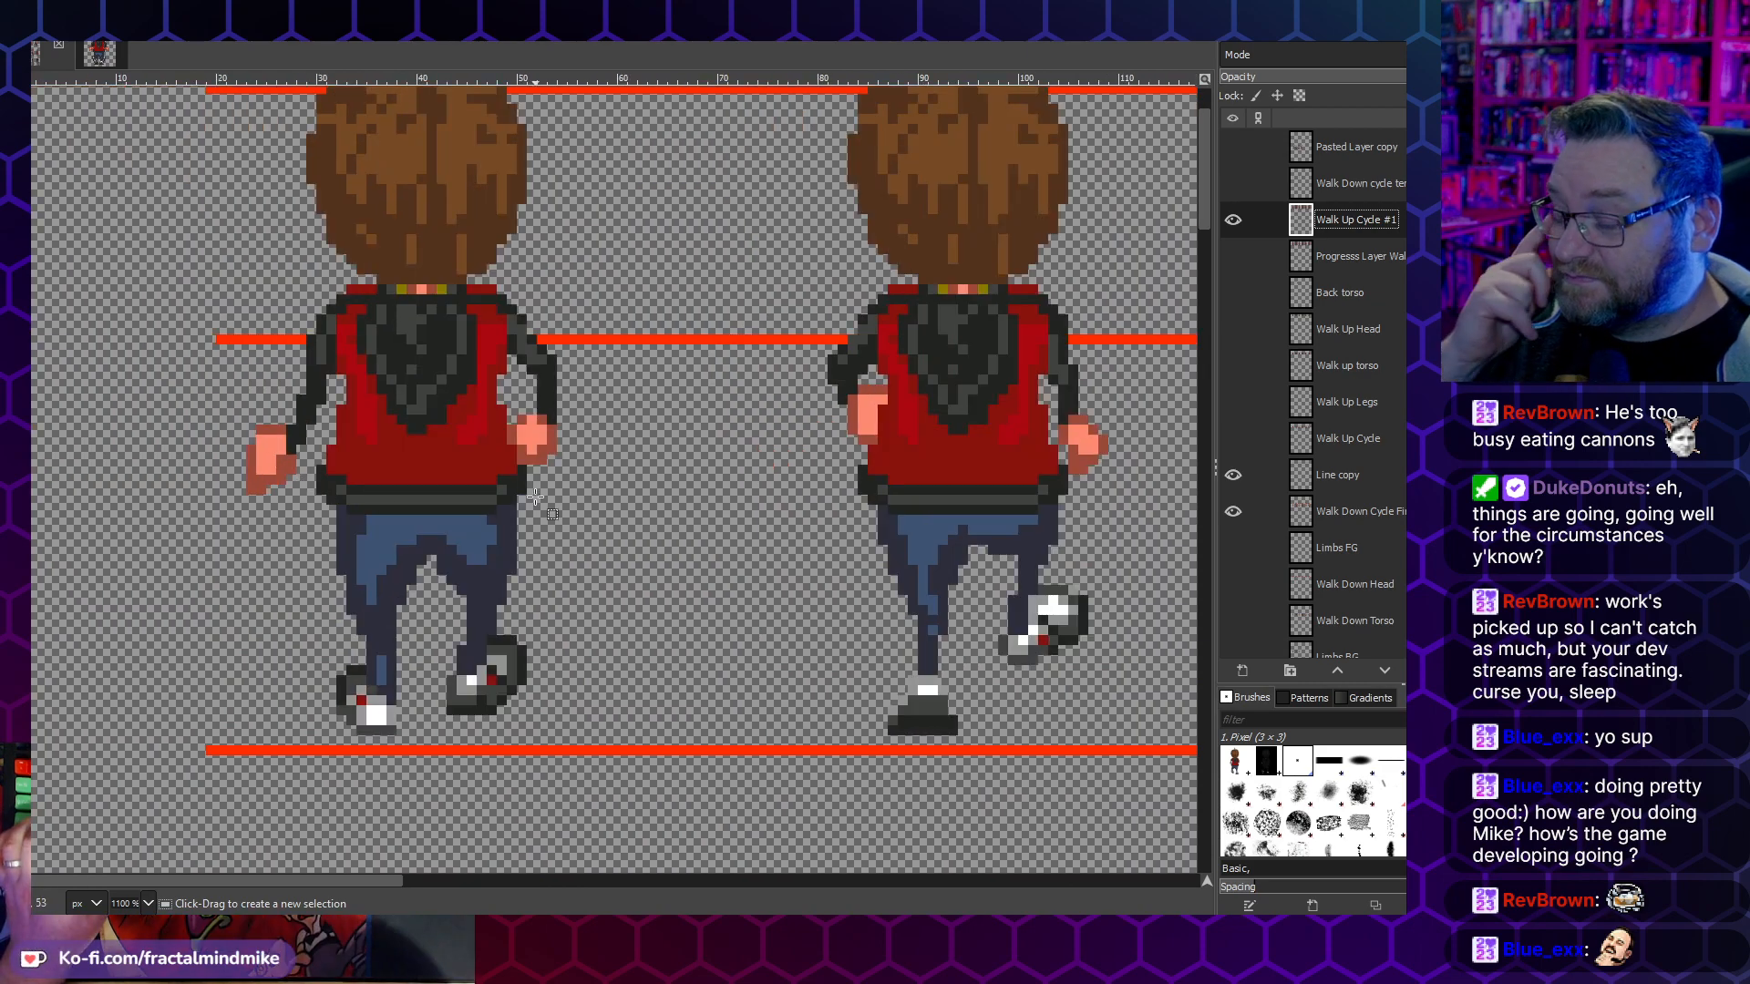
pyautogui.scroll(-5, 726, 466)
pyautogui.scroll(-3, 727, 466)
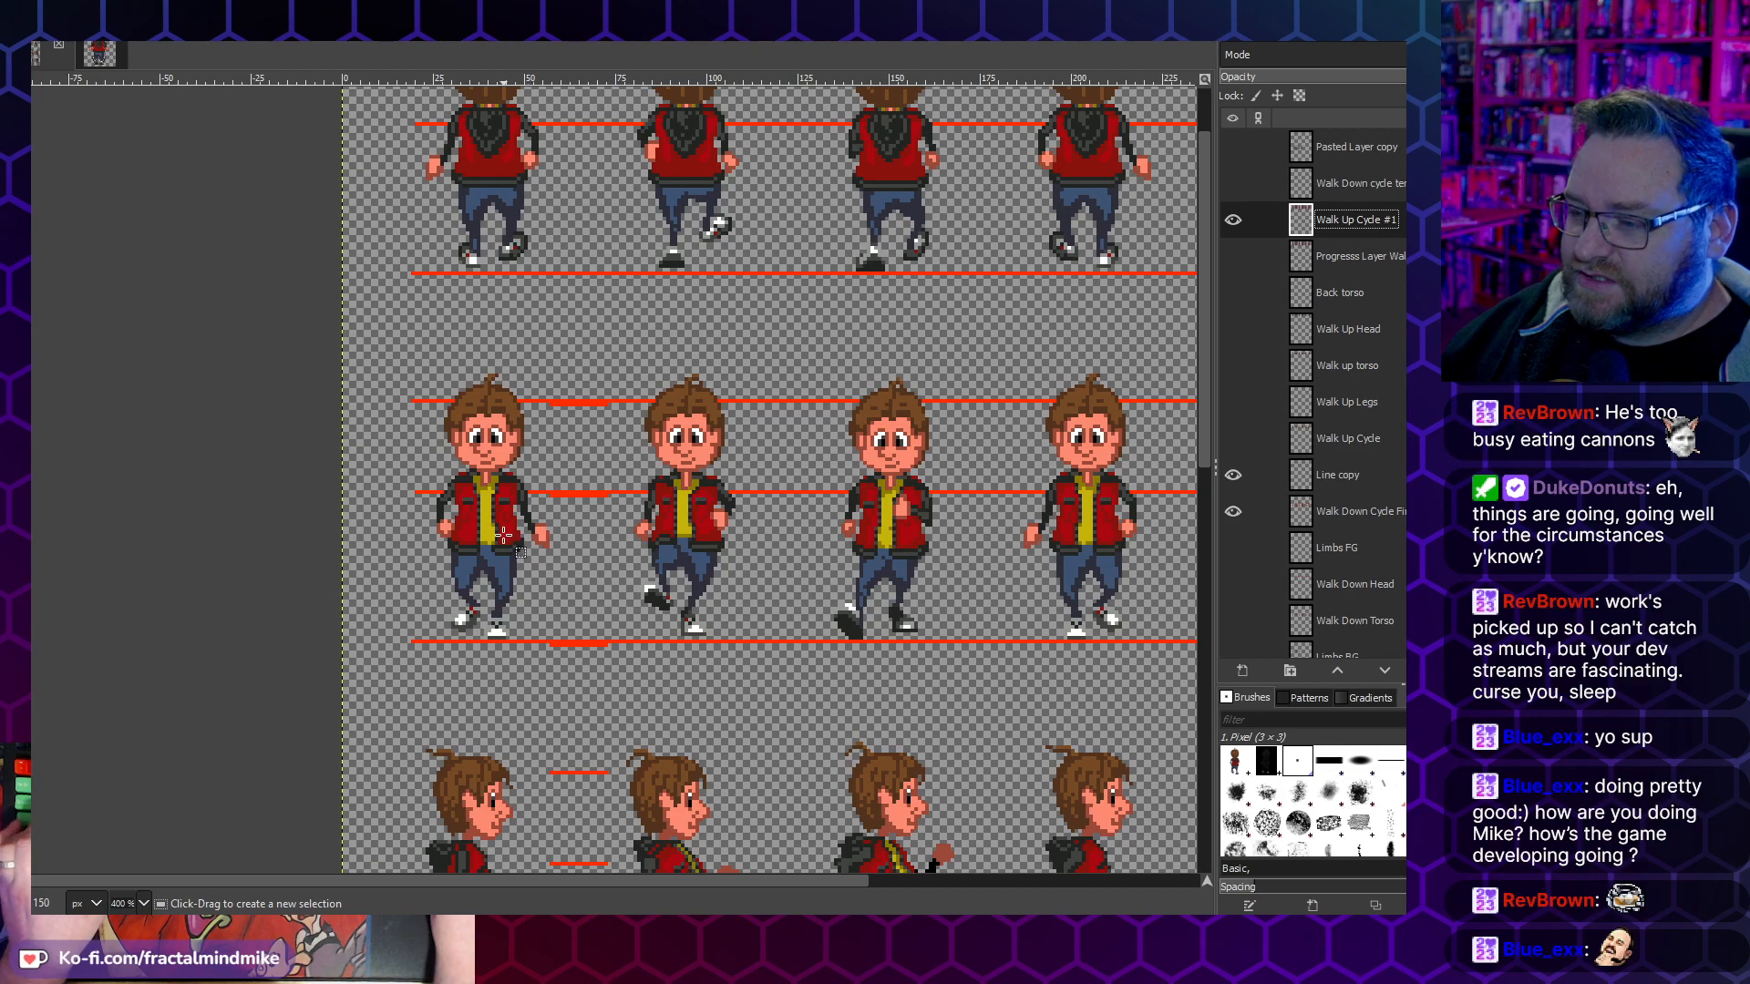
pyautogui.hscroll(3, 504, 535)
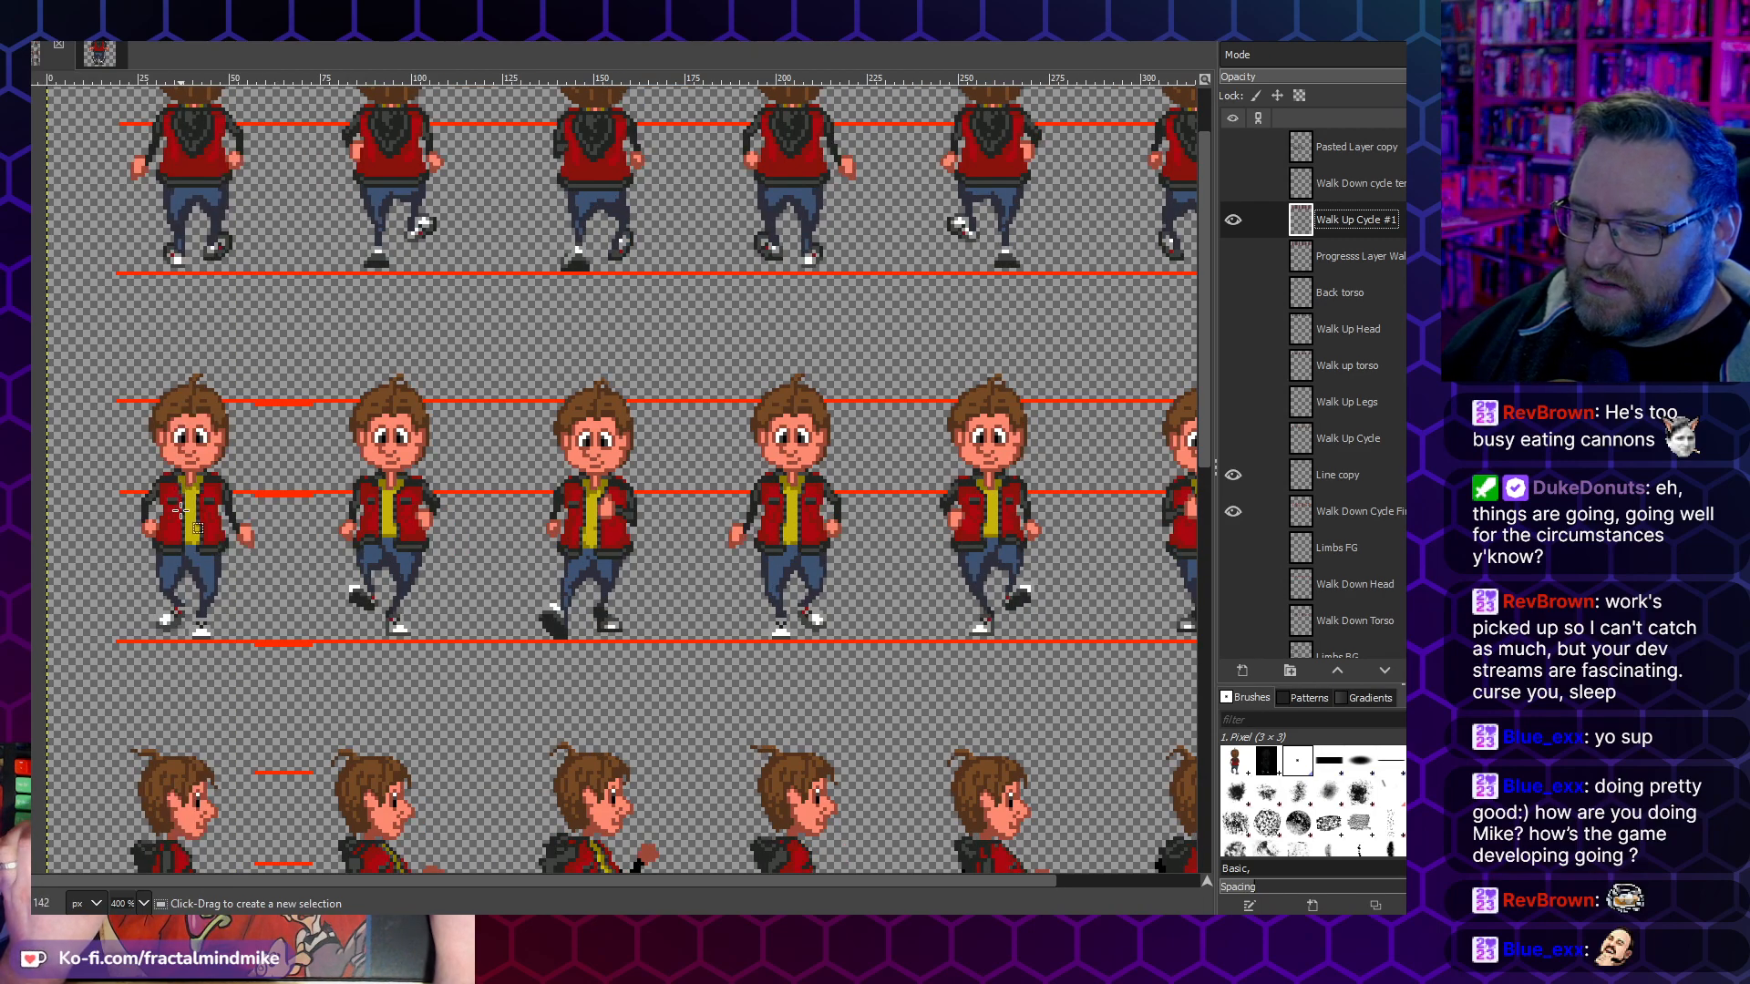
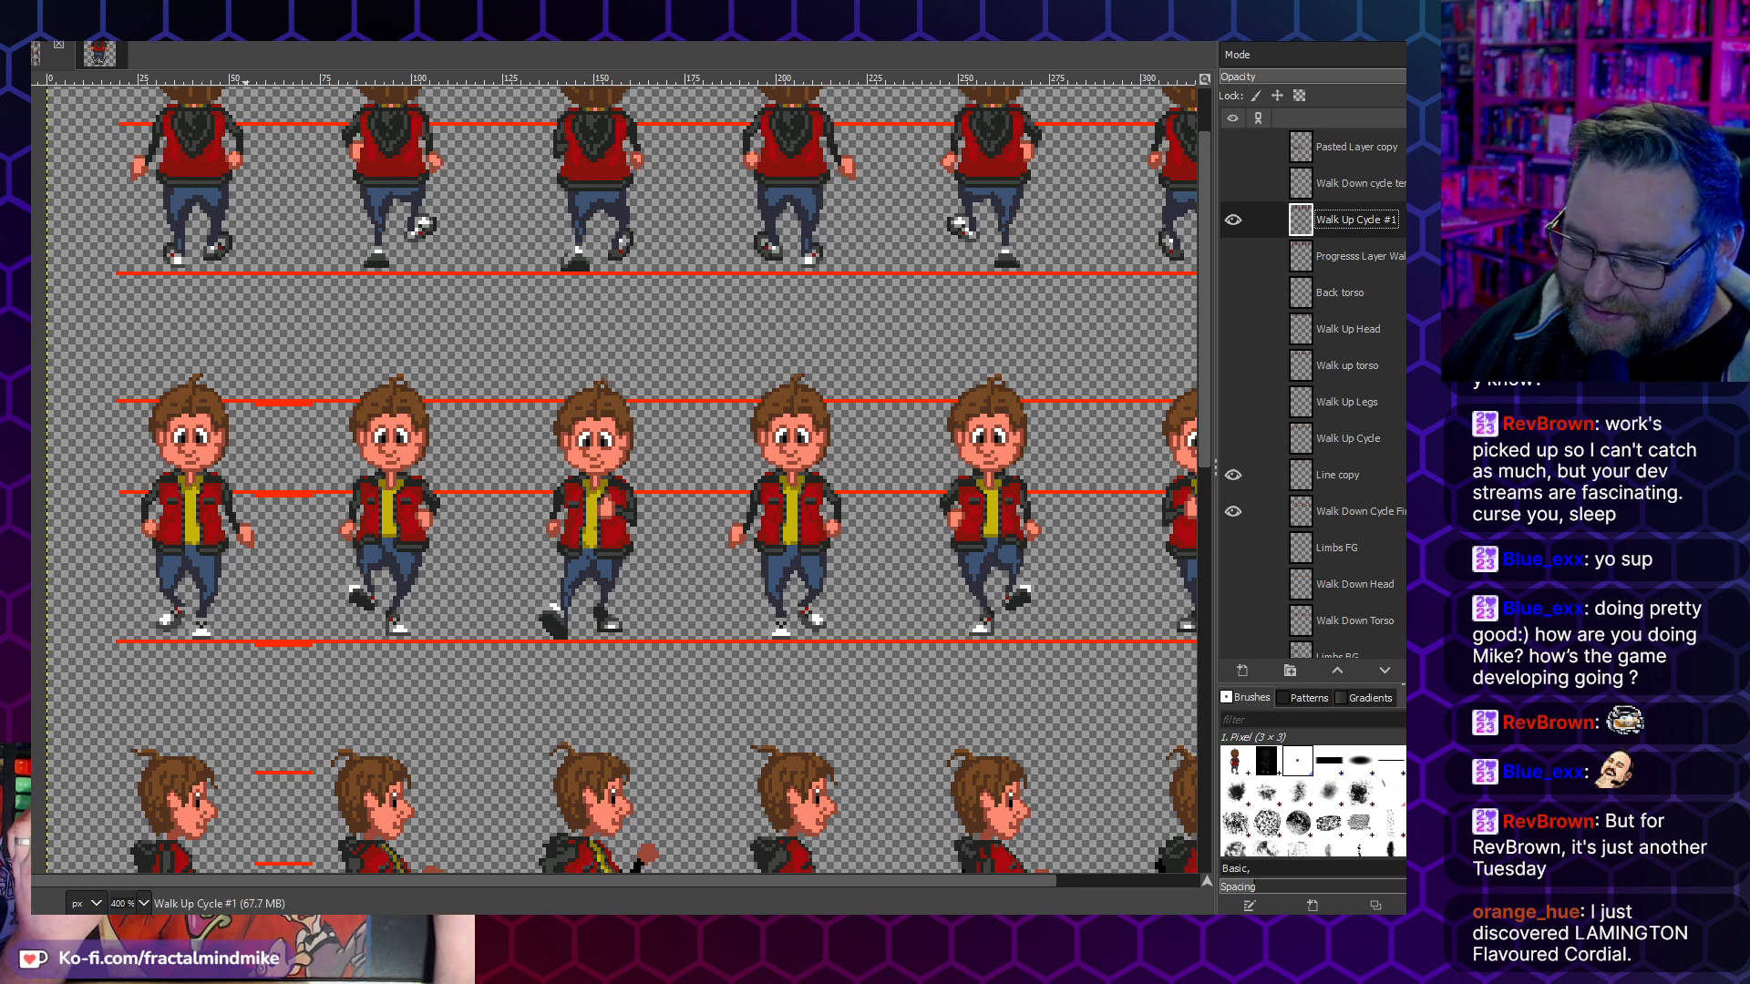
# - Switch to Chrome, search Google for "lamington cordial", open the Billson's Lamington Cordial product page and confirm being of legal drinking age
pyautogui.hotkey('alt', 'Tab')
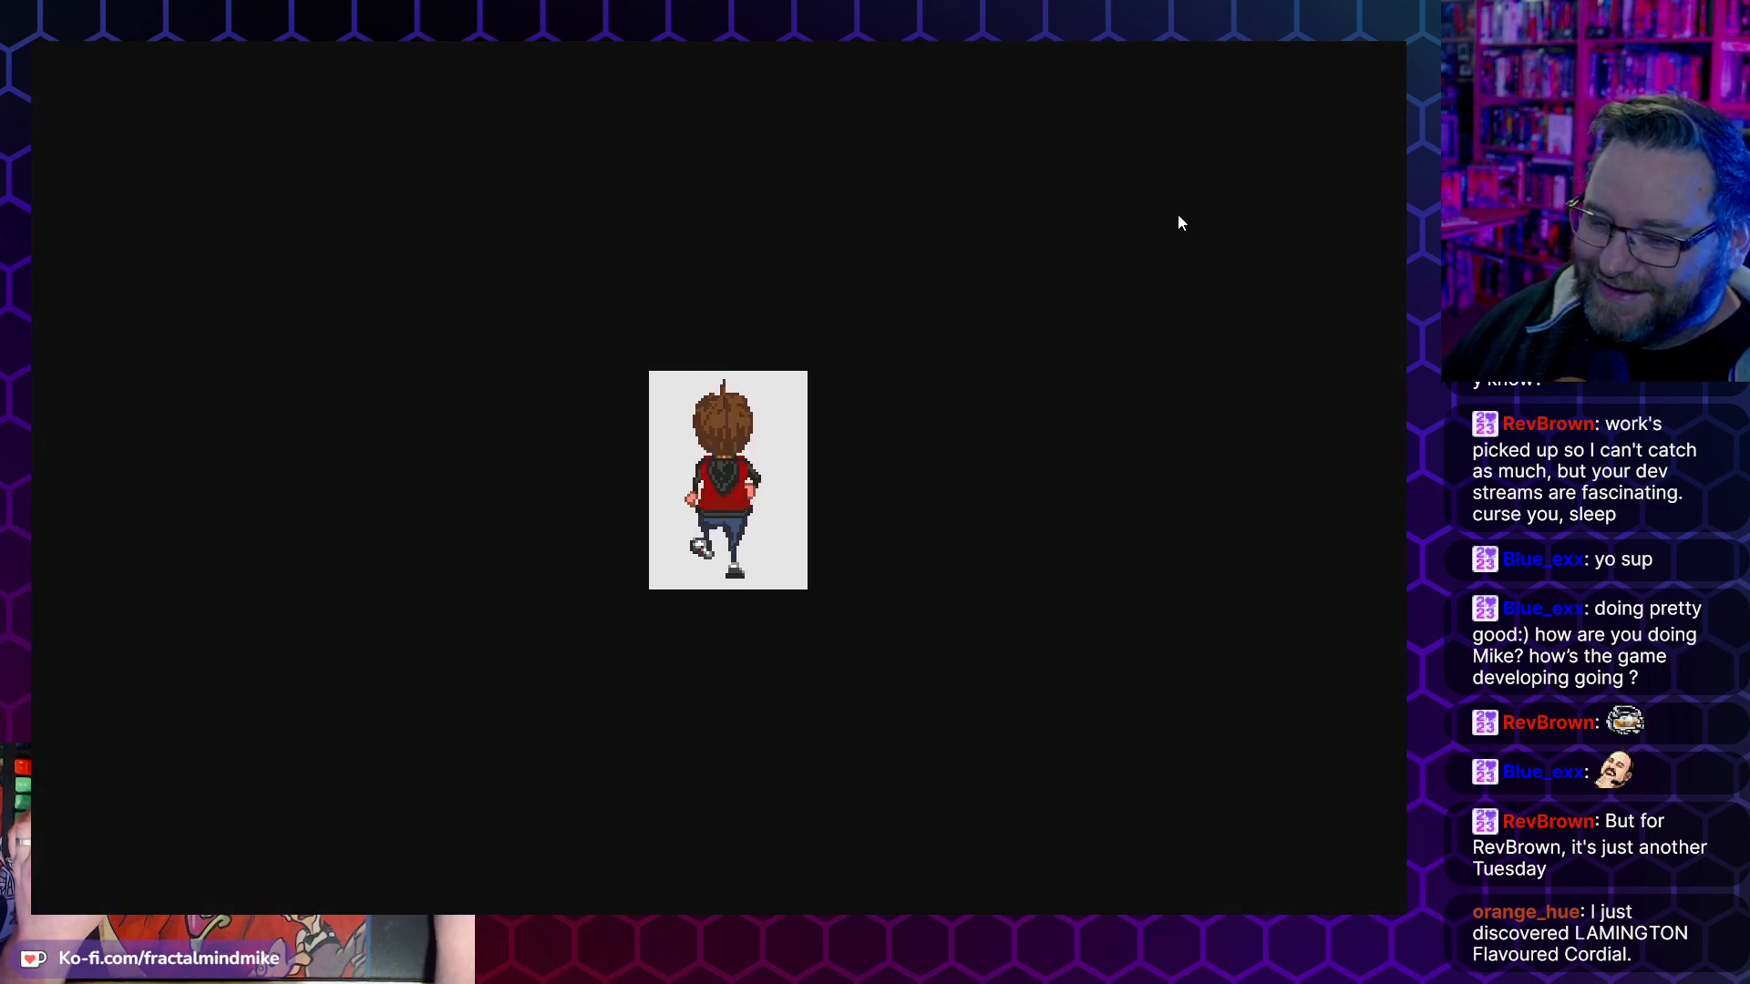
pyautogui.hotkey('ctrl', 't')
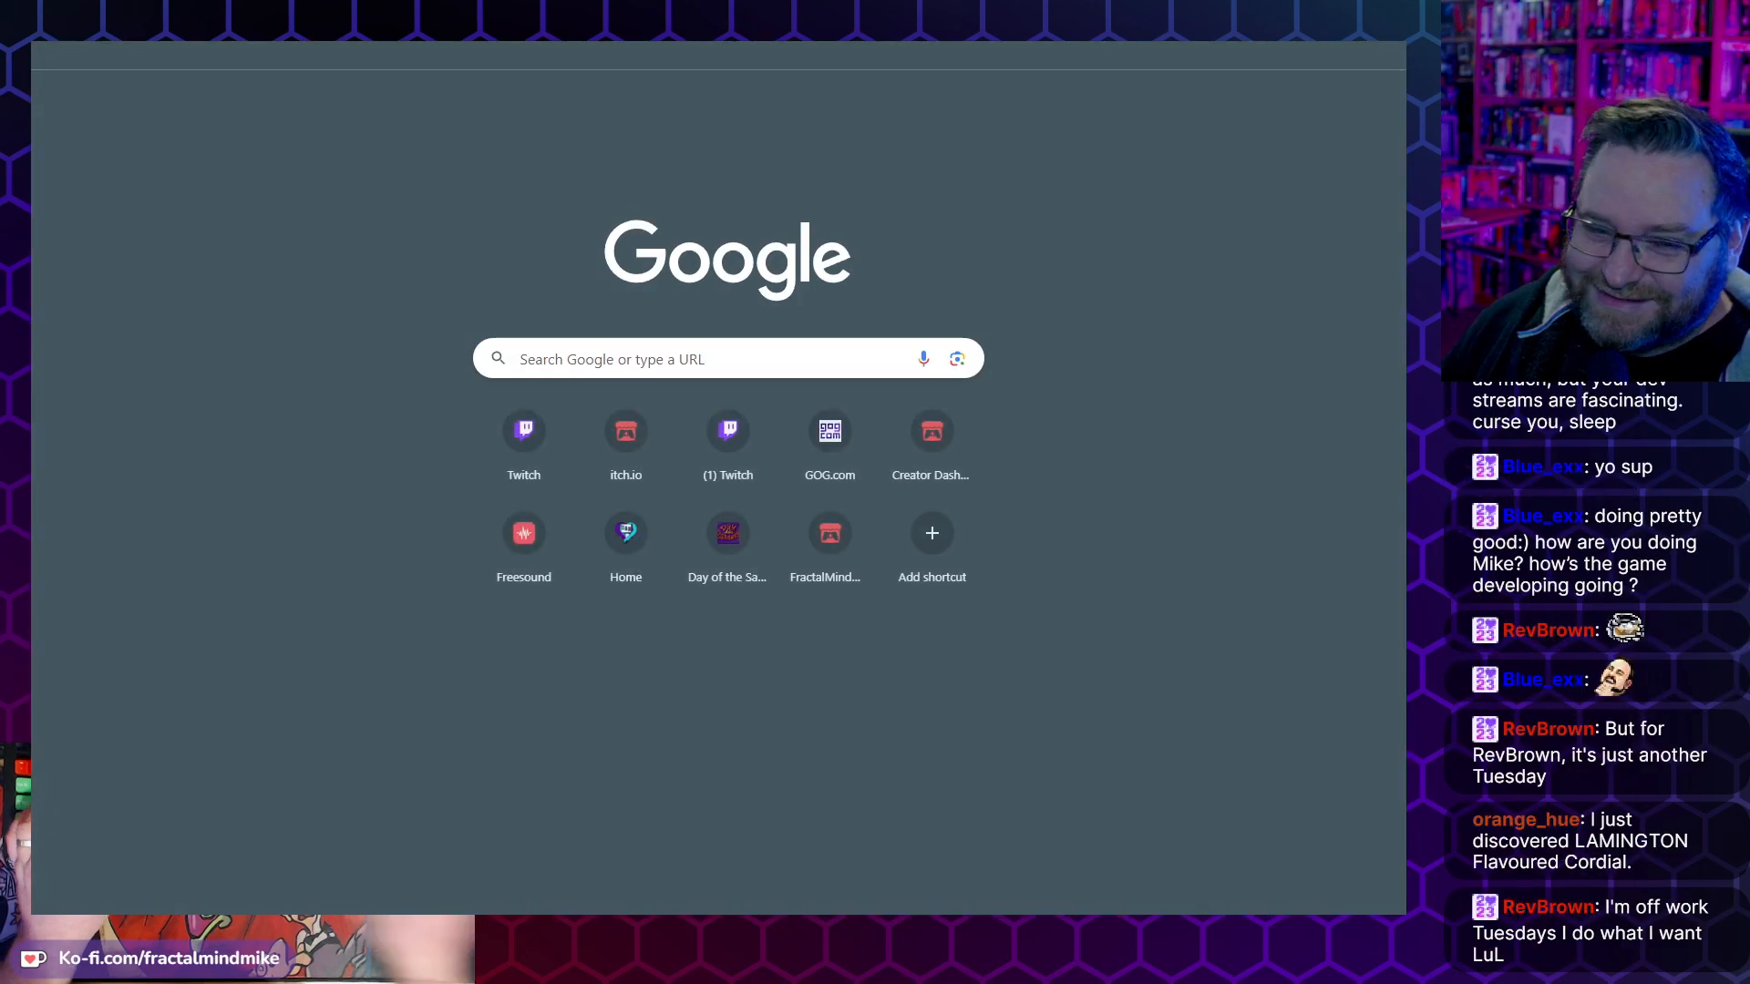
pyautogui.write('lamington')
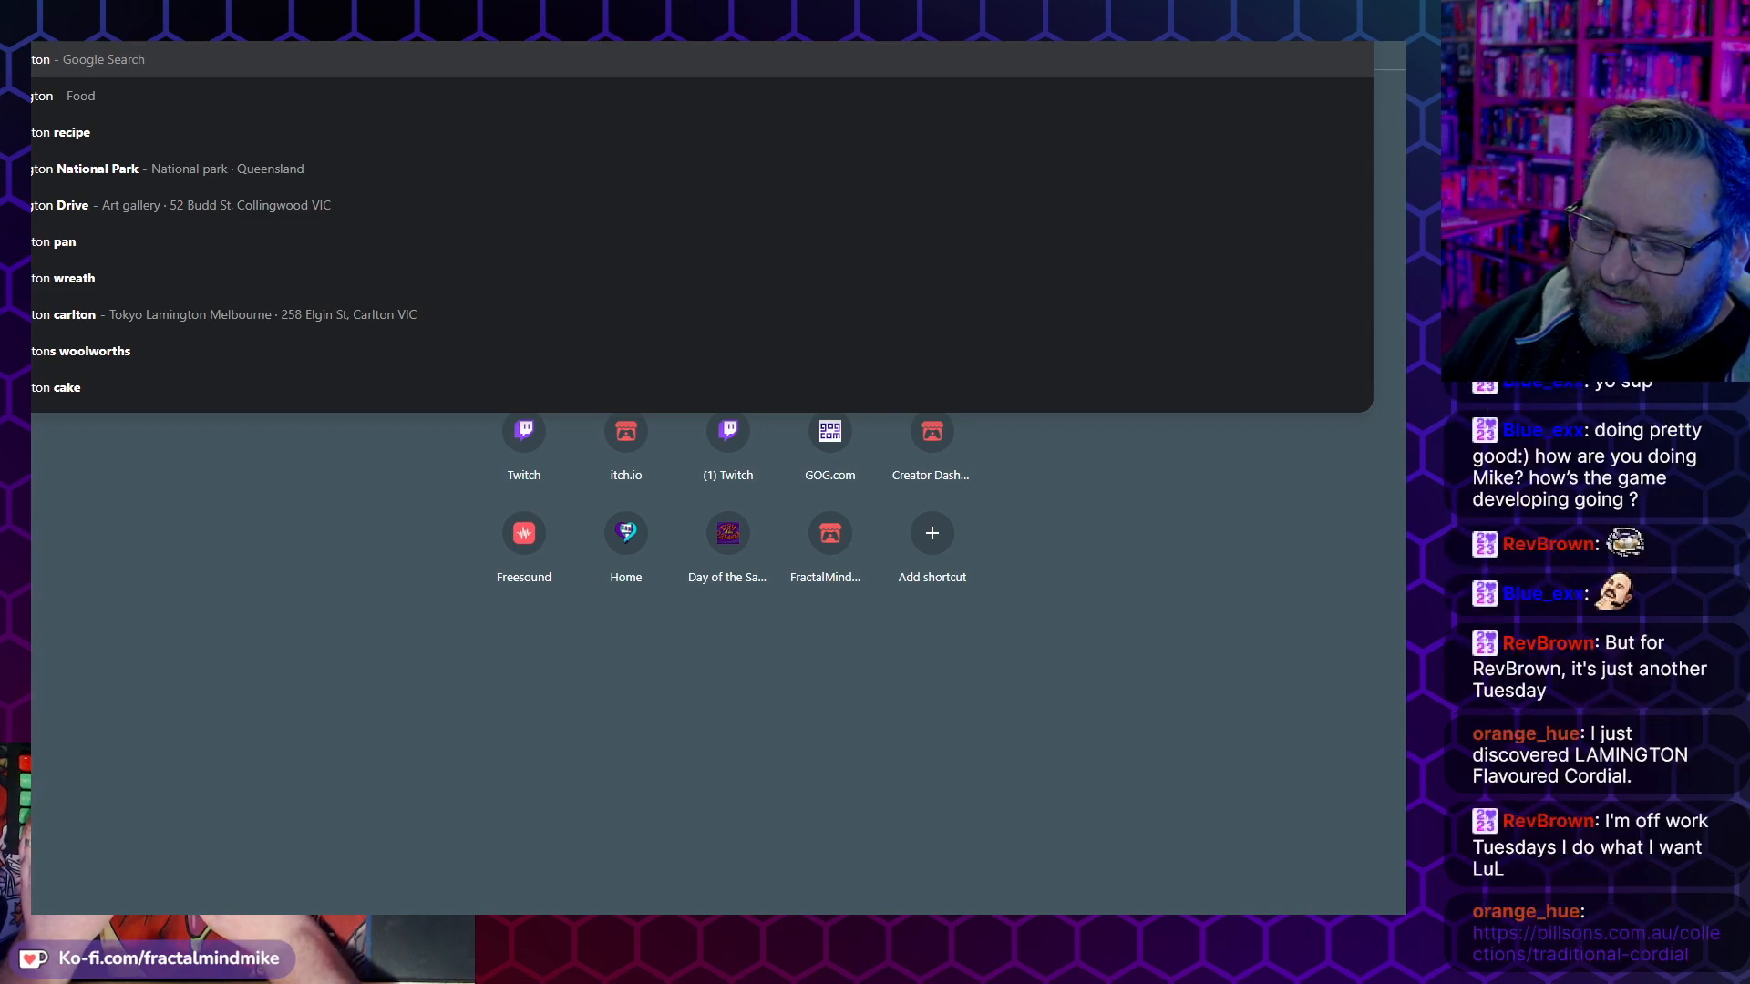
pyautogui.write('cordial')
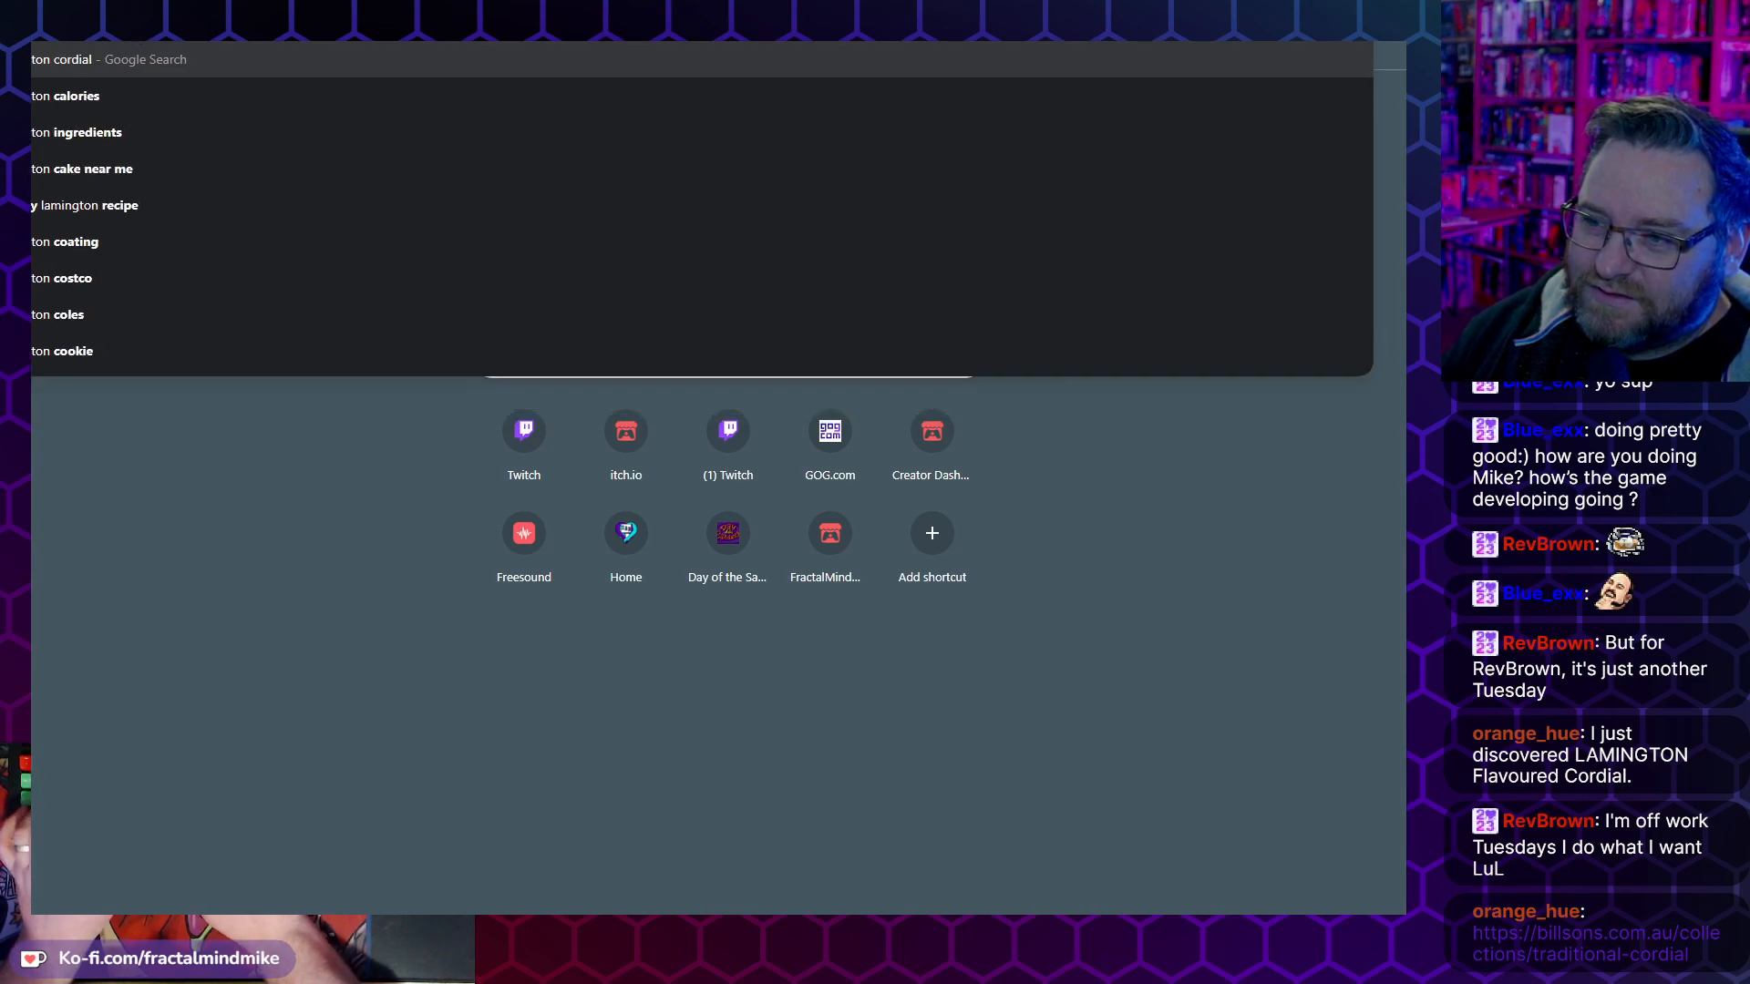
pyautogui.press('Return')
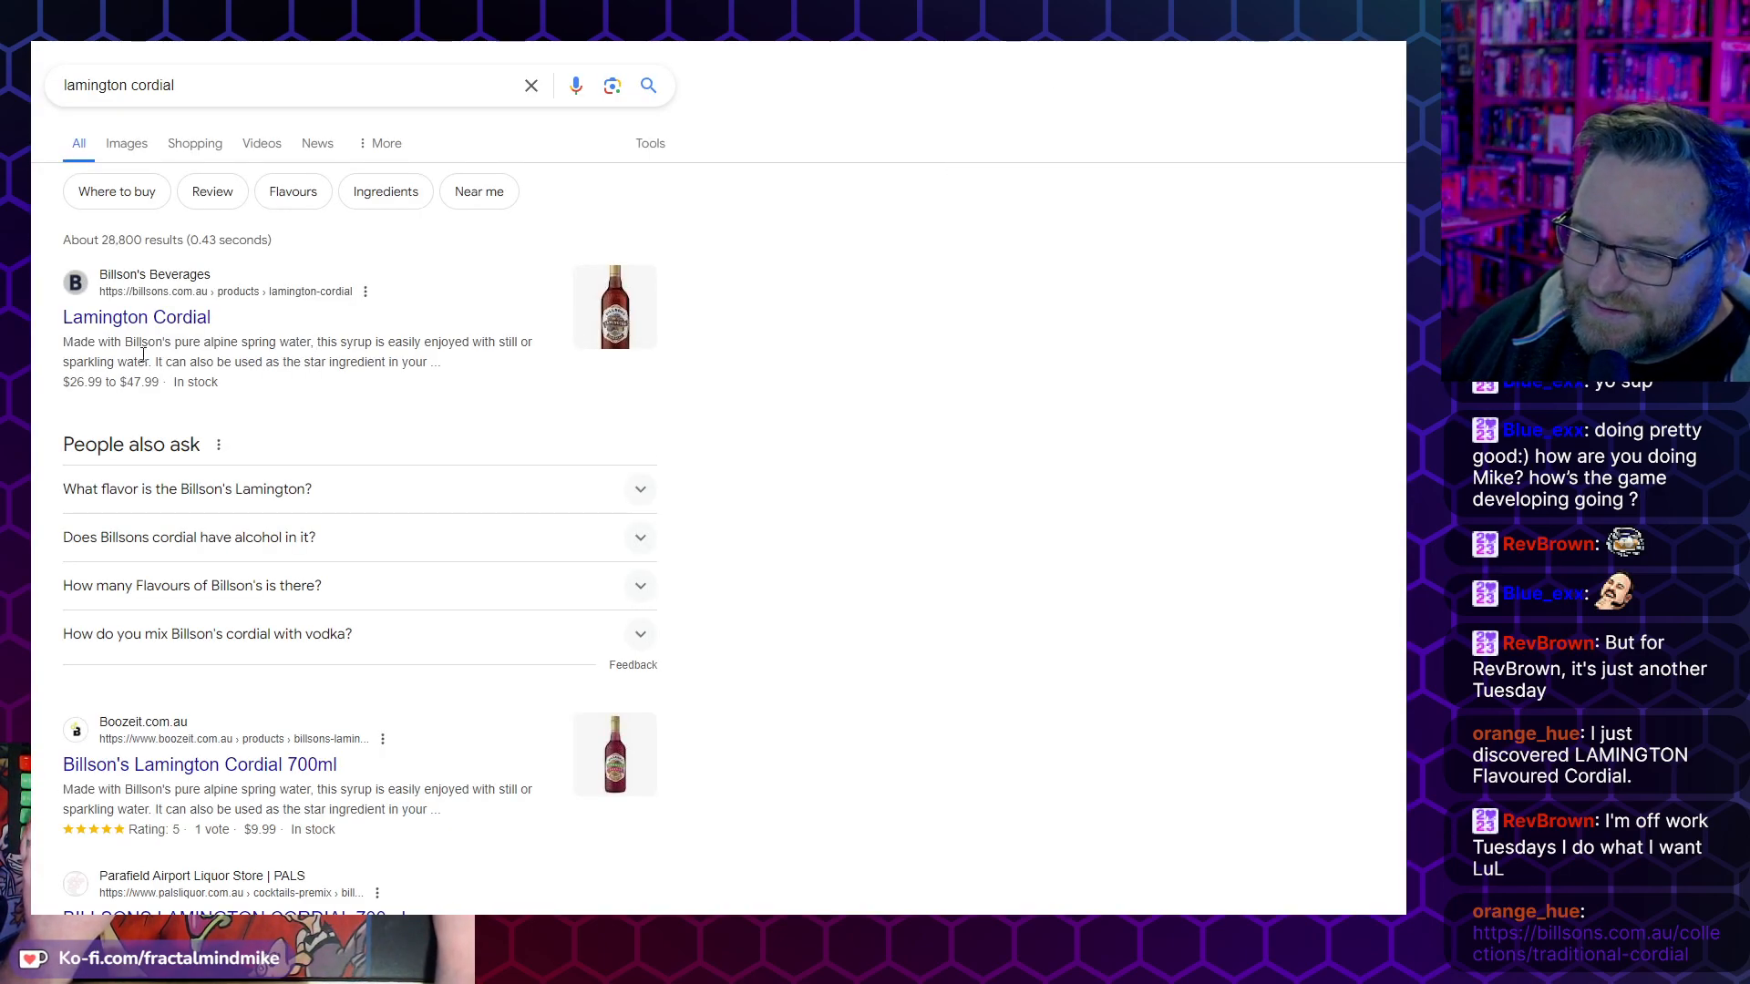
pyautogui.click(127, 321)
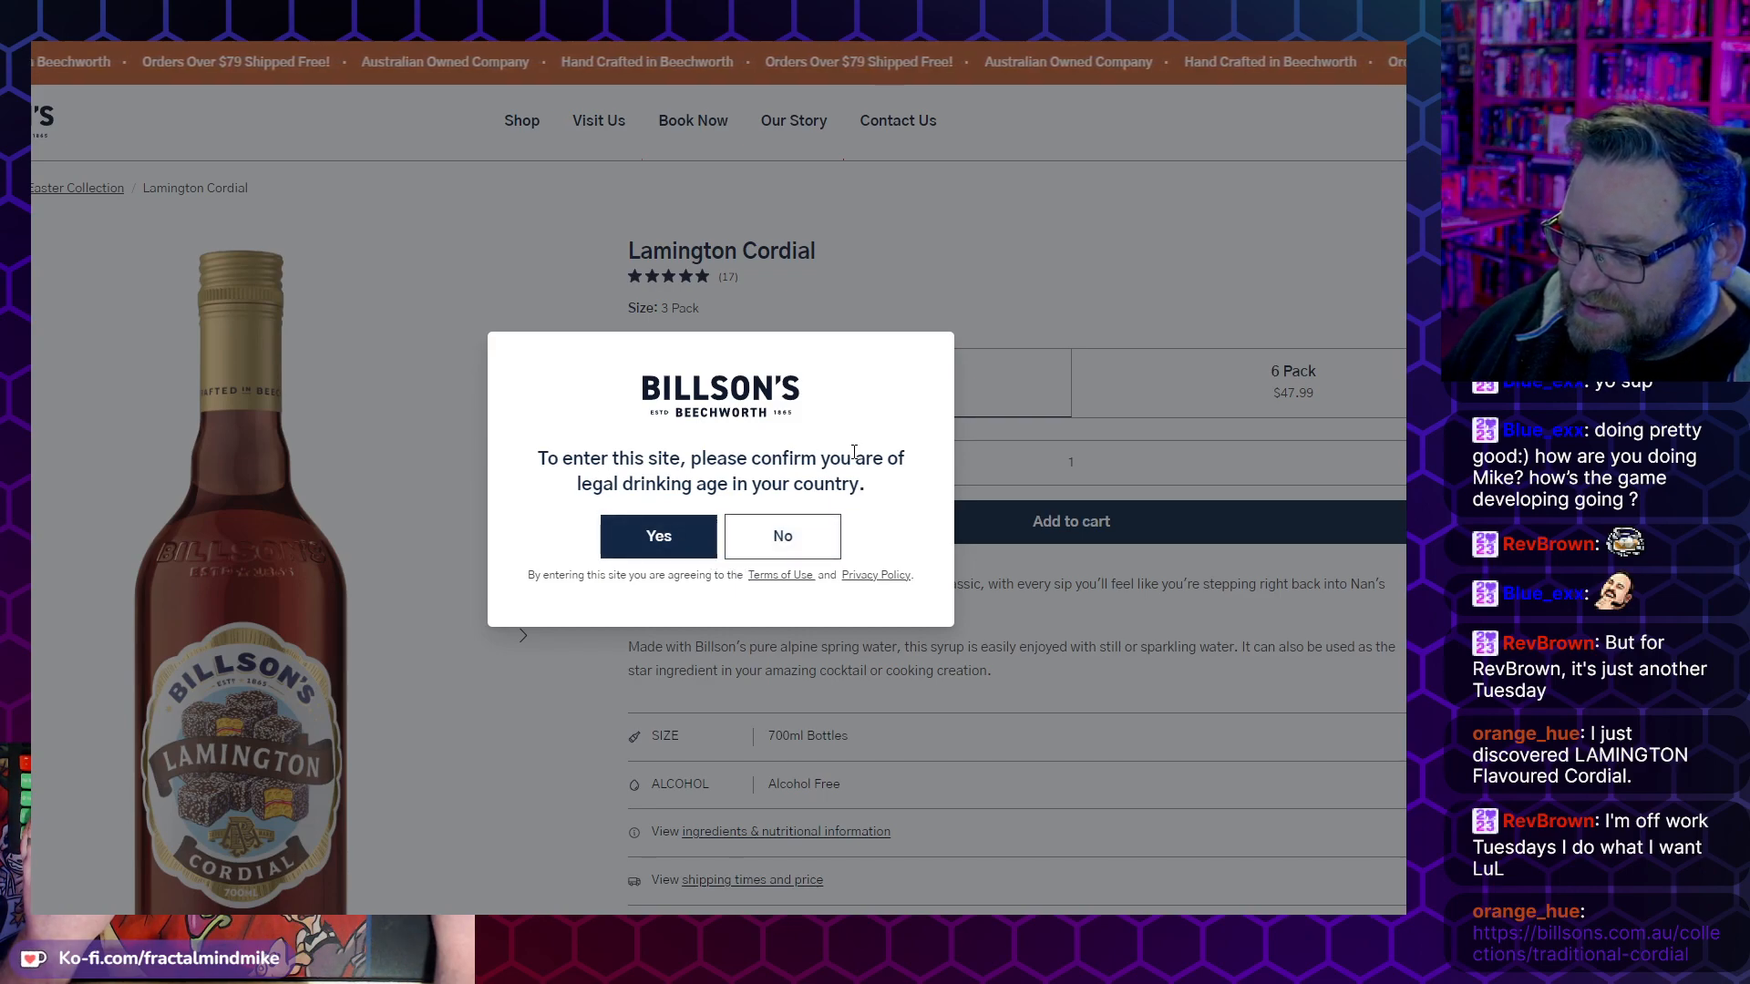
pyautogui.click(691, 547)
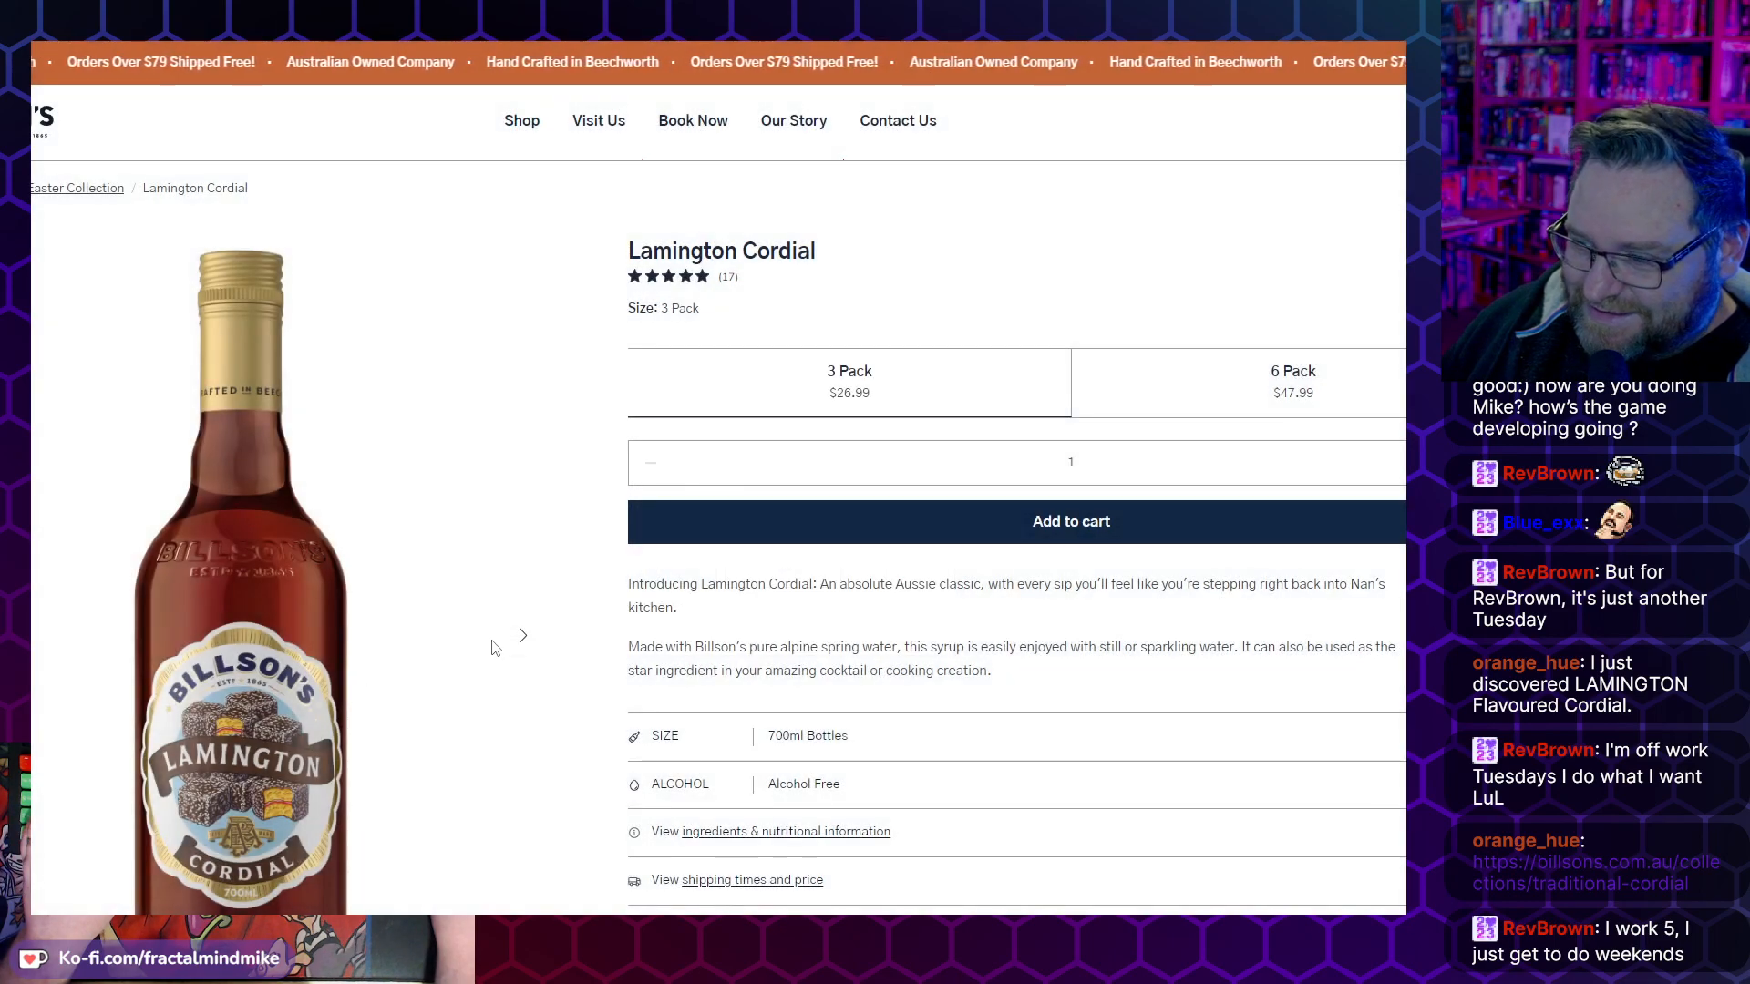
# - Examine the Lamington Cordial product photos, including the second bottle picture, and read the product description
pyautogui.scroll(-2, 495, 648)
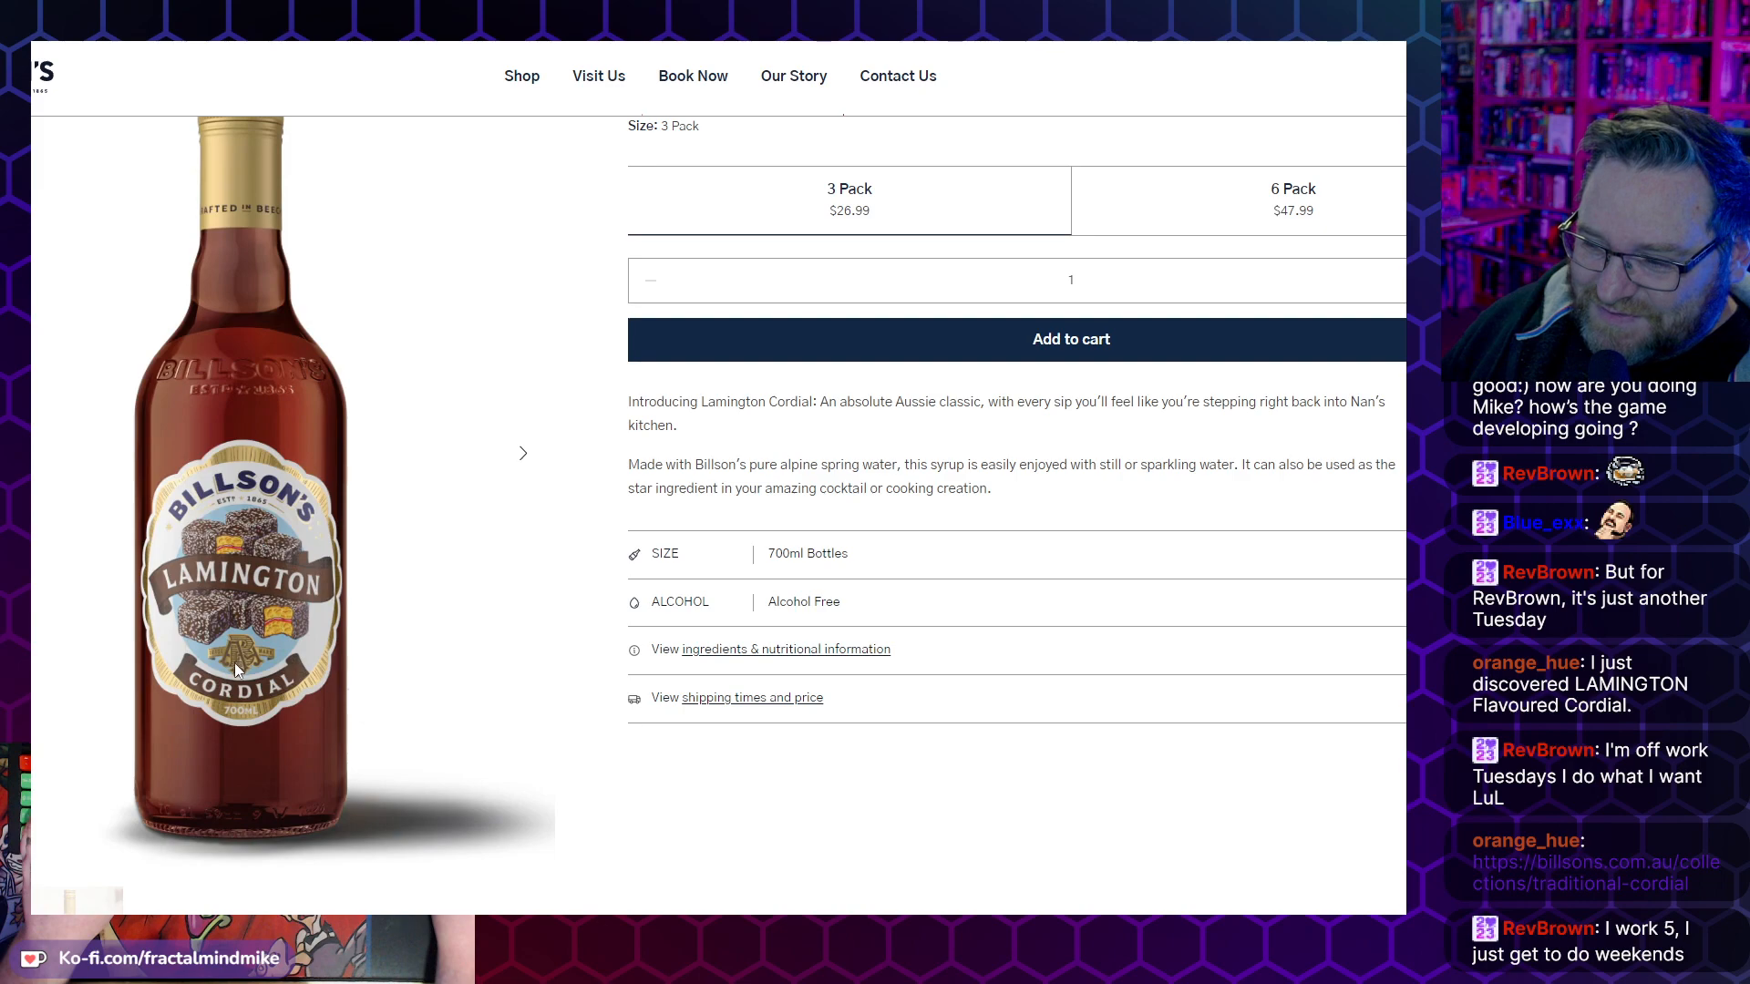
pyautogui.scroll(-2, 236, 664)
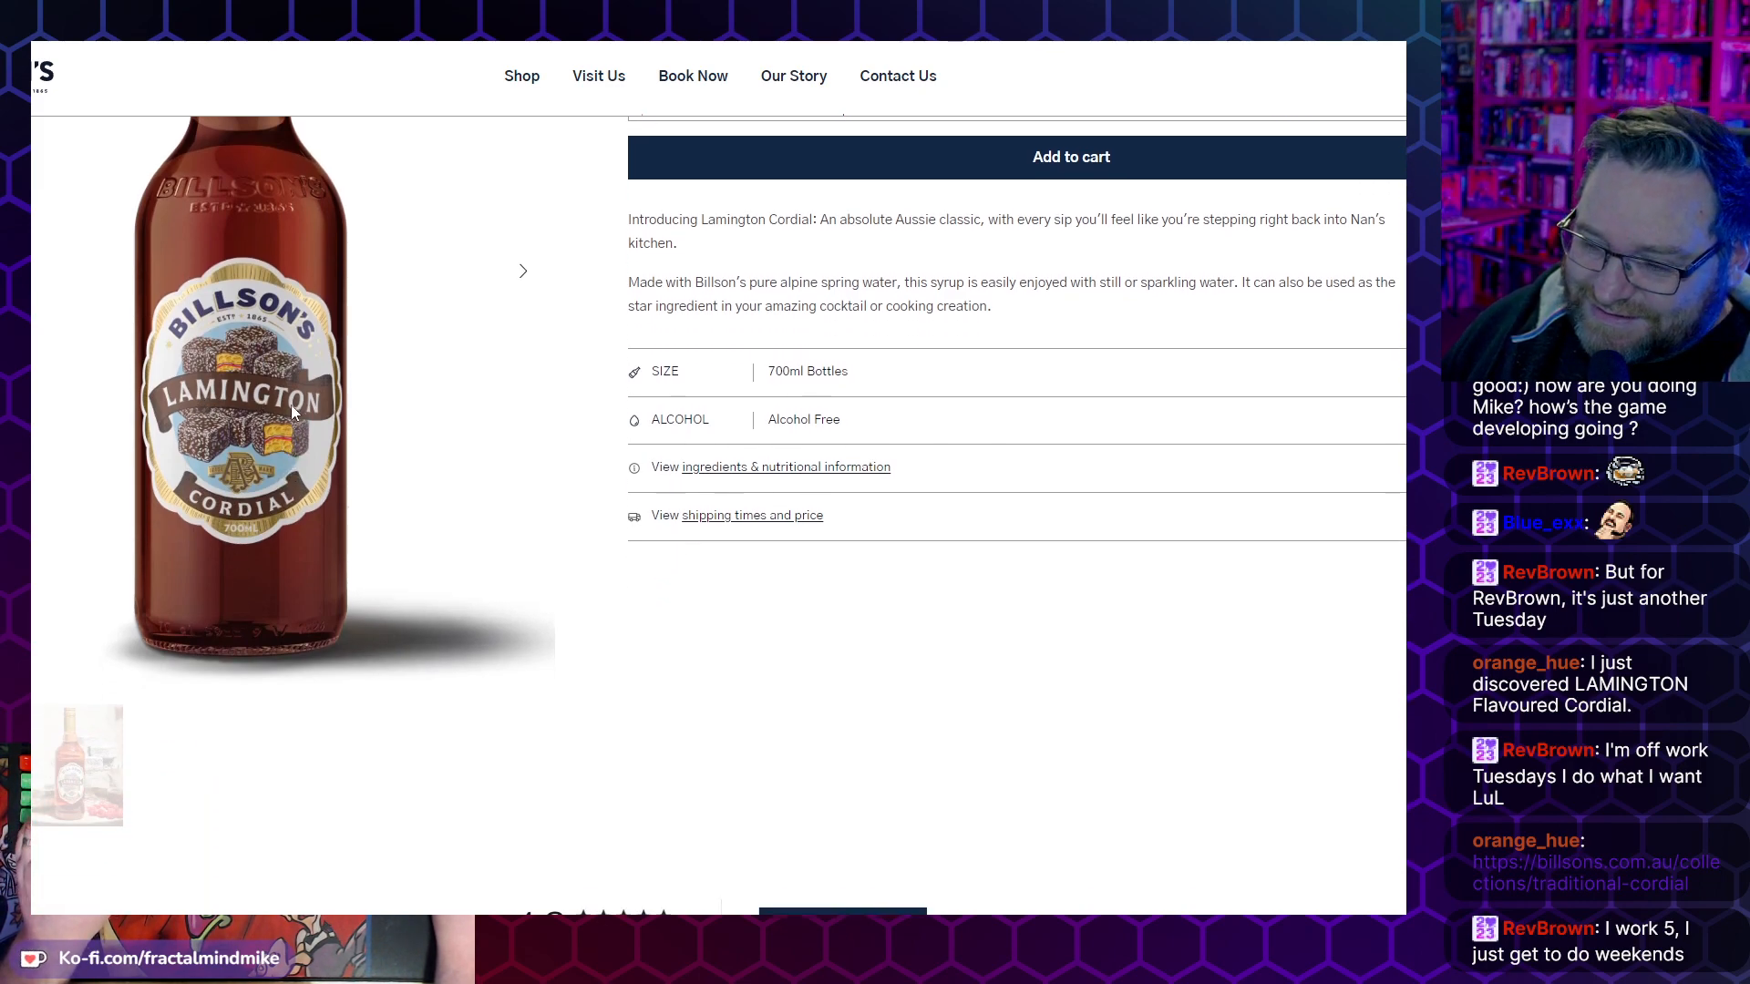
pyautogui.click(67, 790)
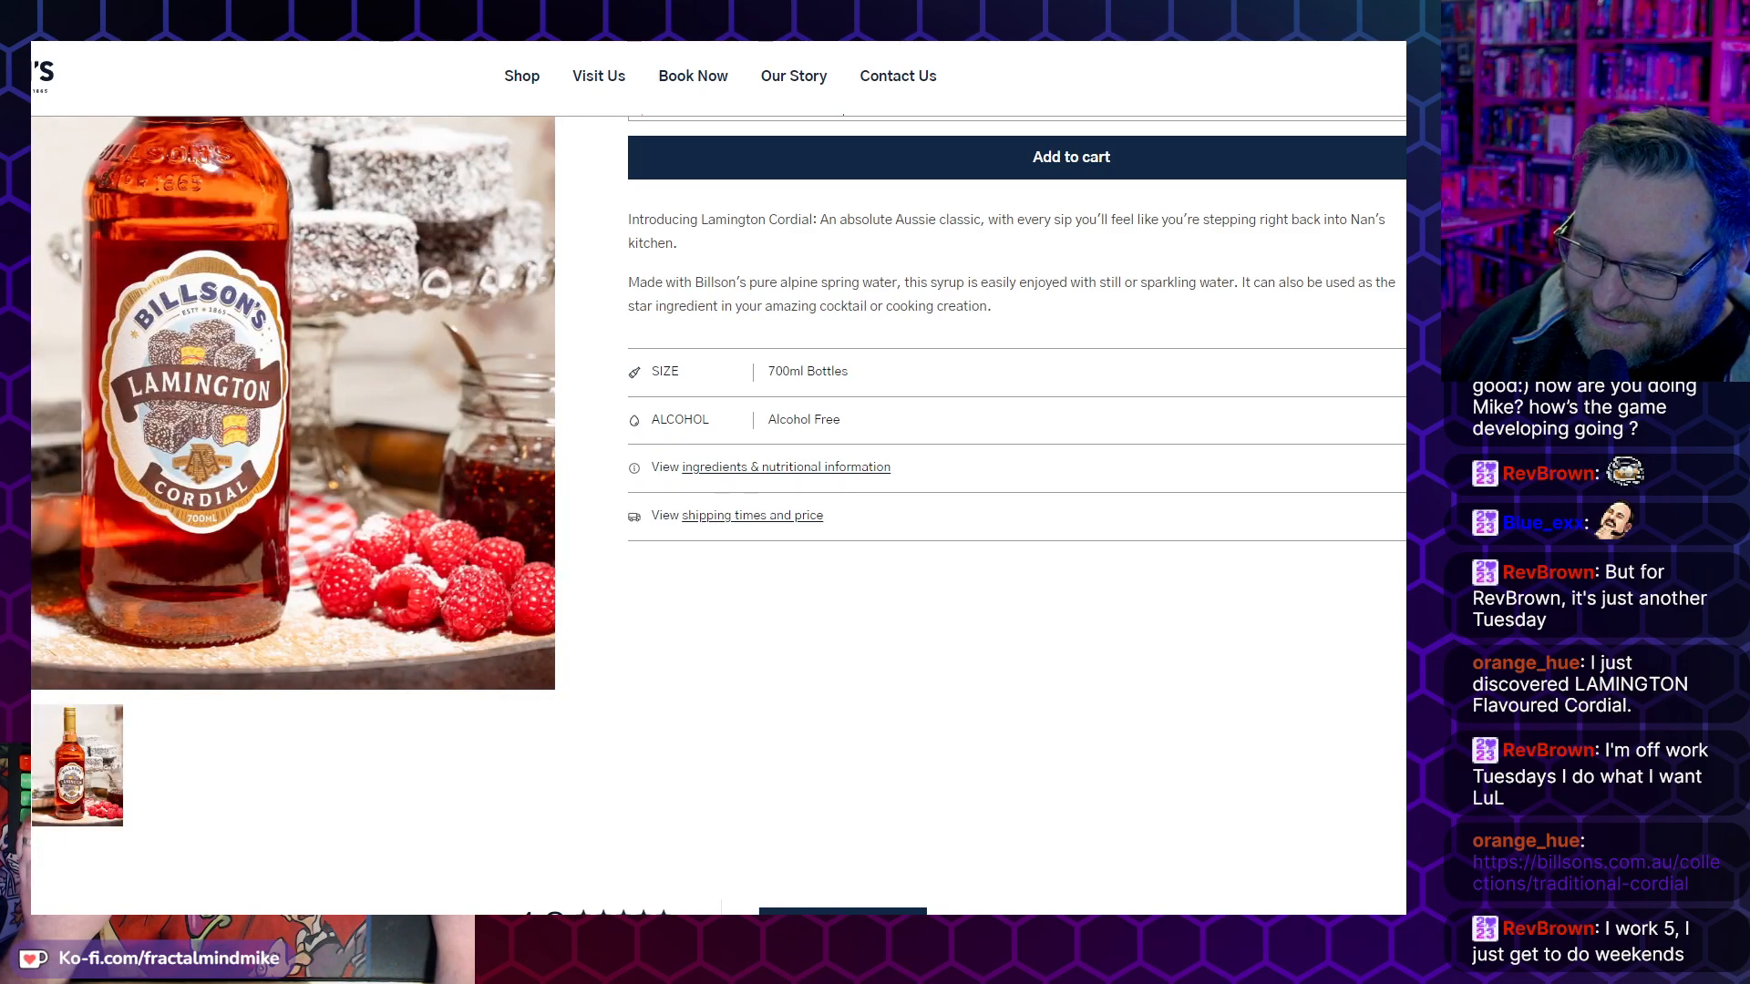
pyautogui.scroll(3, 755, 456)
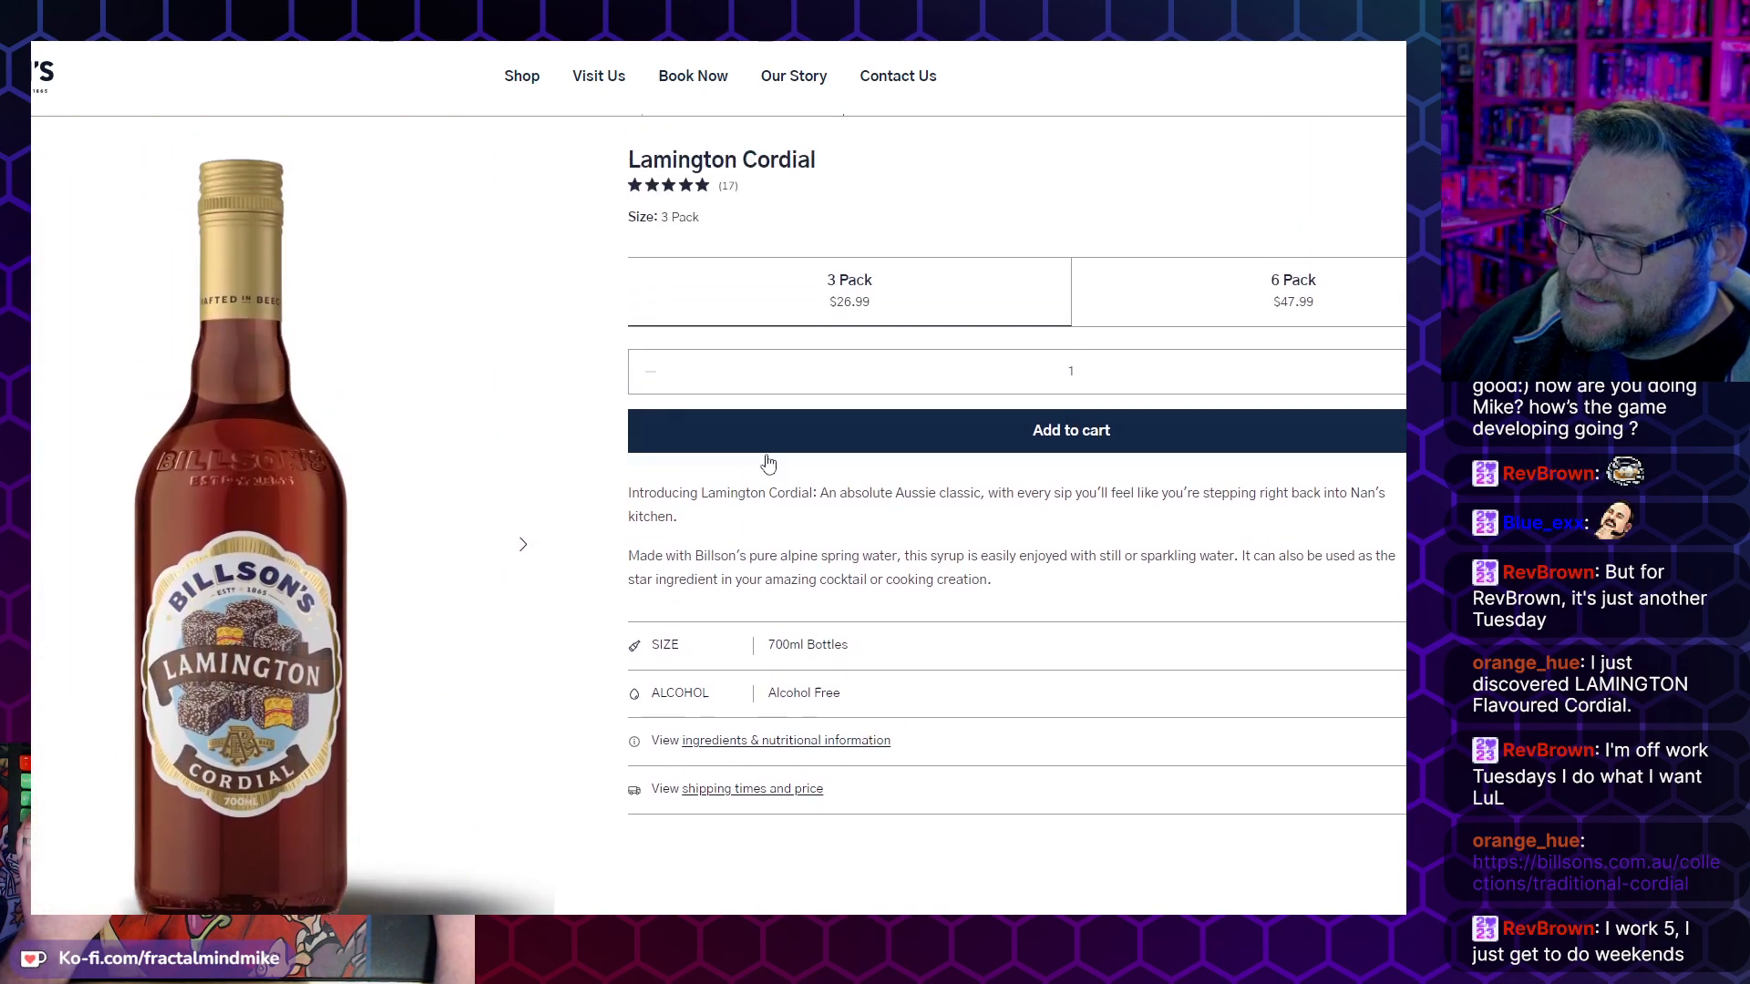
pyautogui.moveTo(833, 490); pyautogui.dragTo(917, 527)
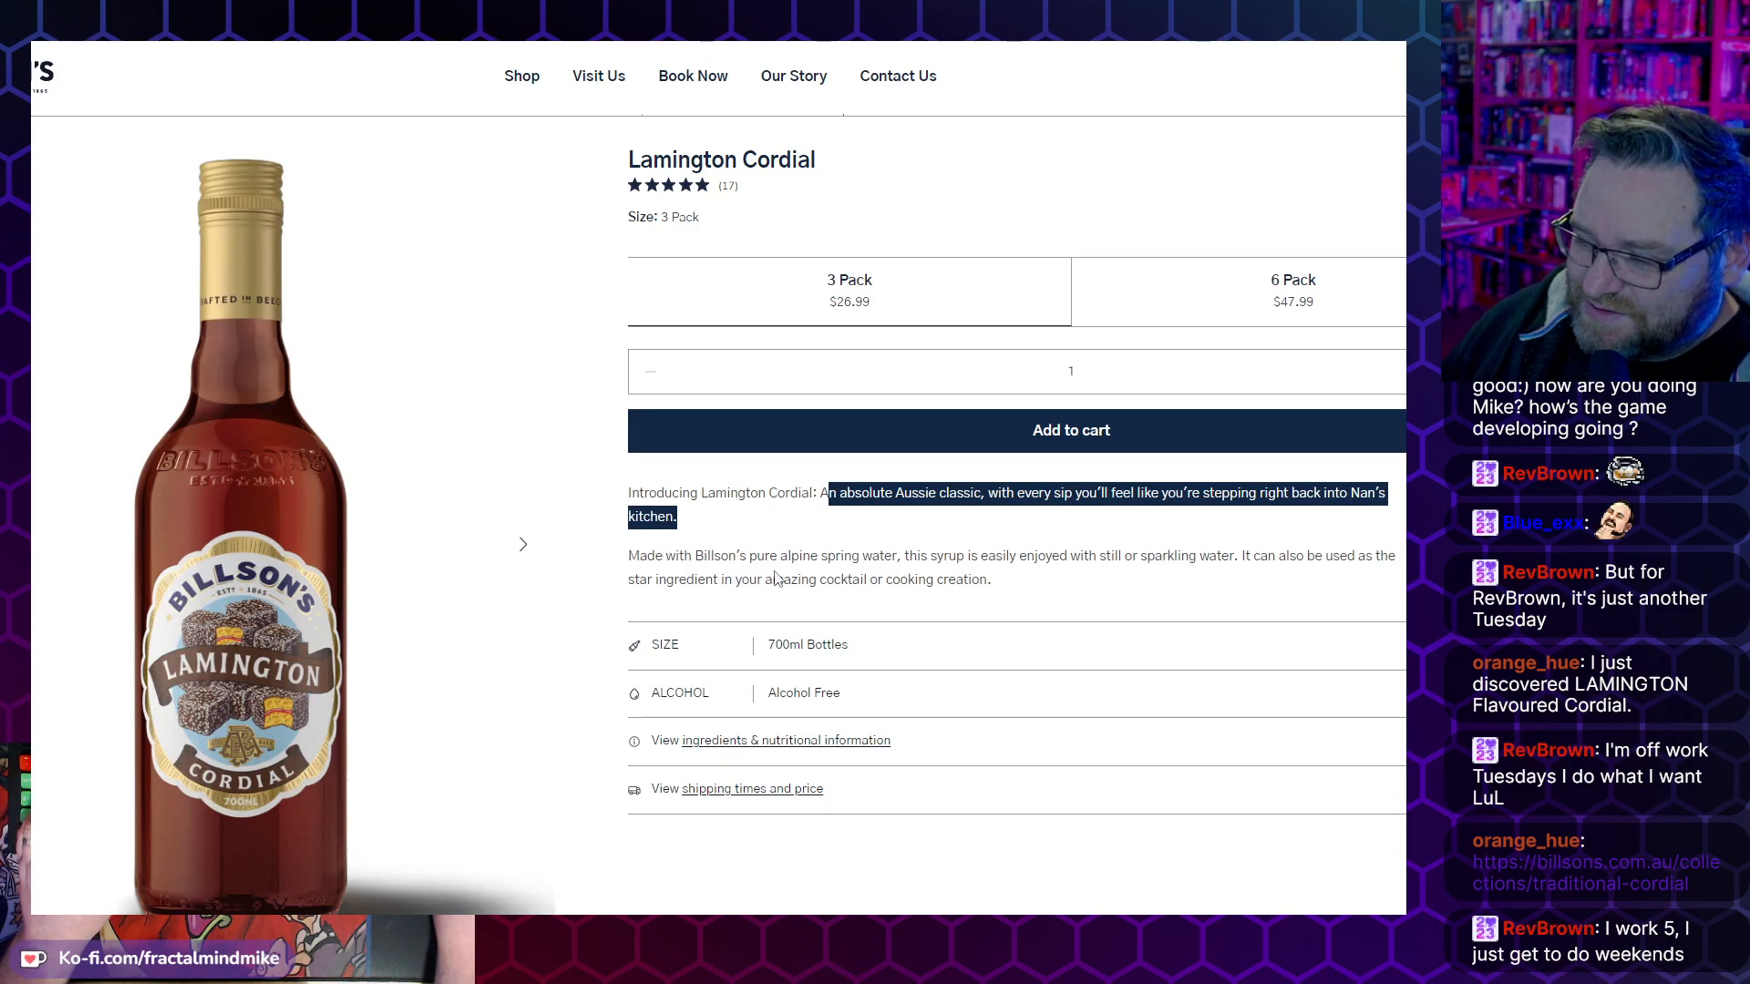
pyautogui.click(995, 594)
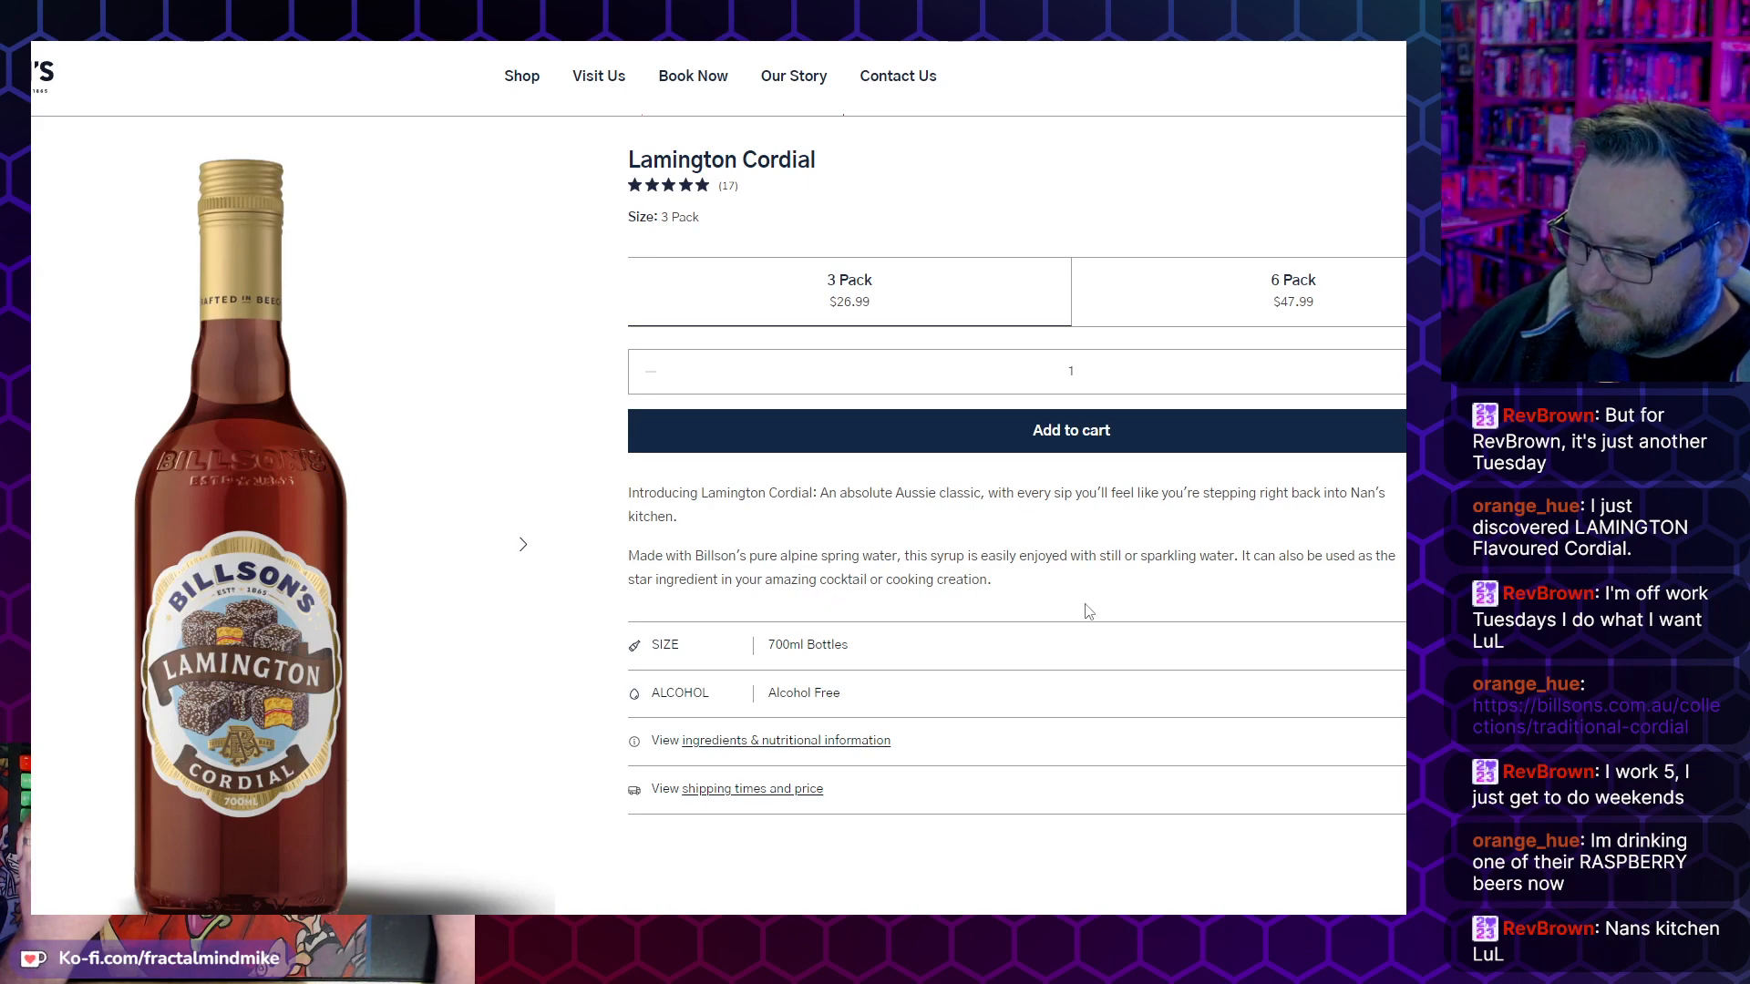
pyautogui.scroll(1, 1093, 629)
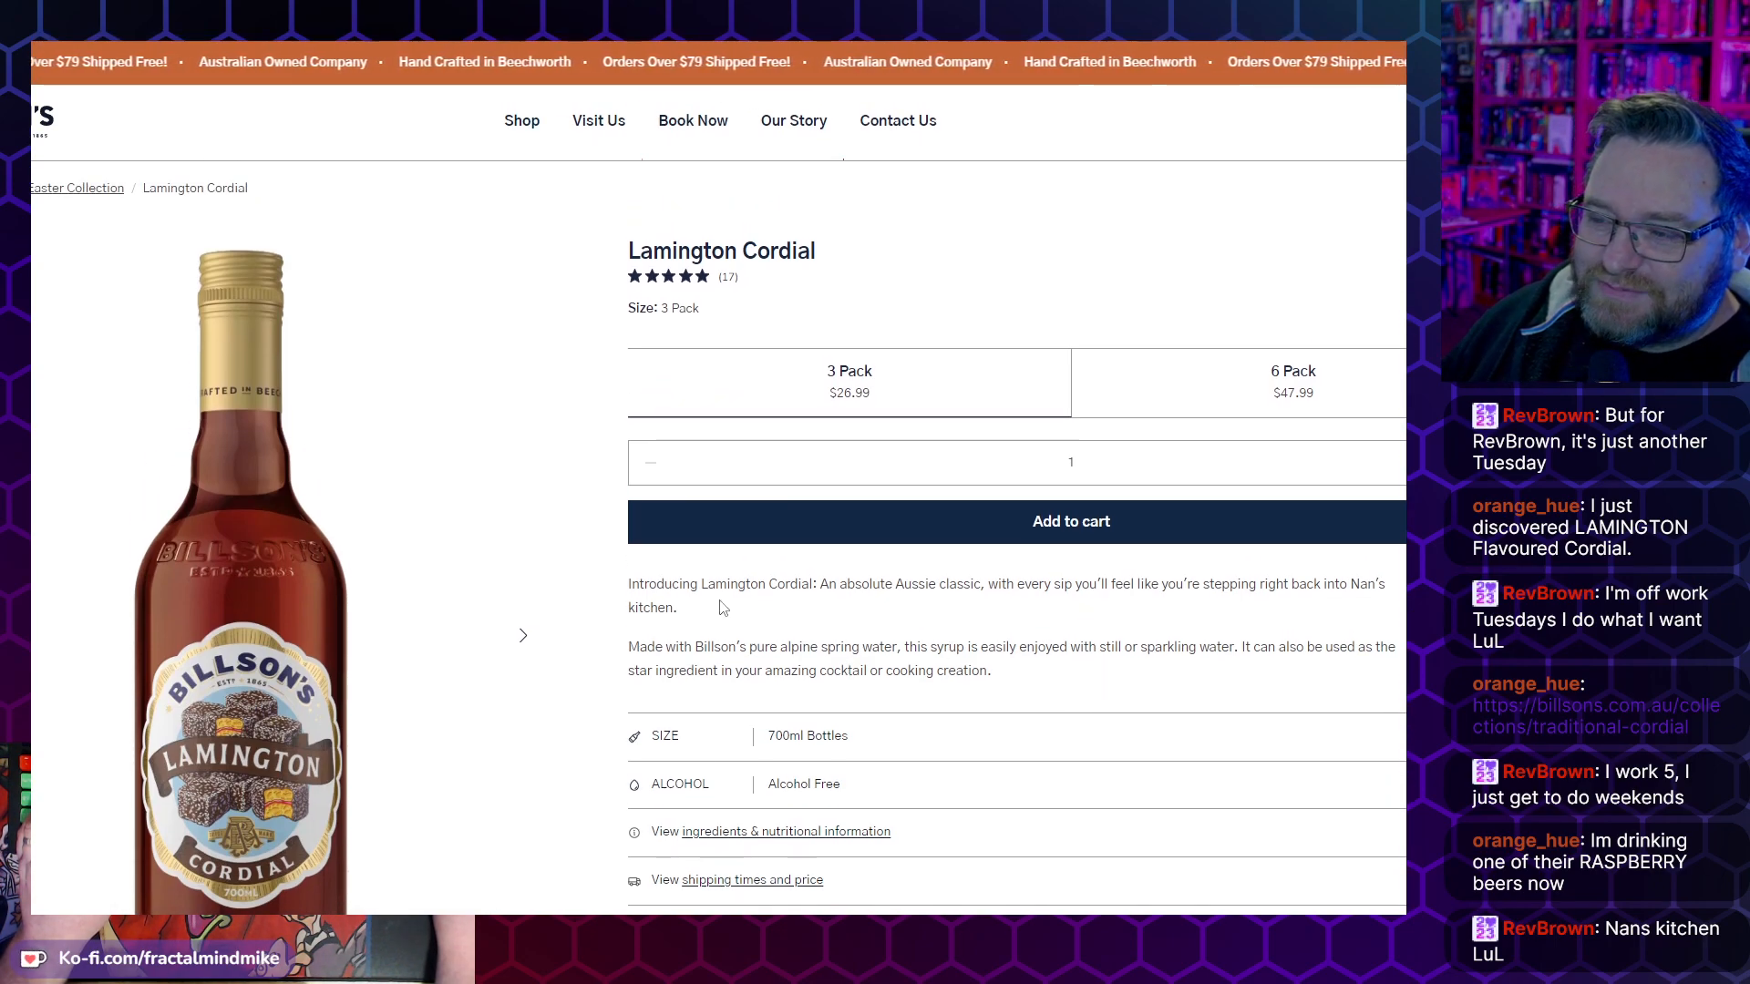
# - Read the customer reviews on the first review page of the Lamington Cordial product
pyautogui.scroll(-4, 652, 673)
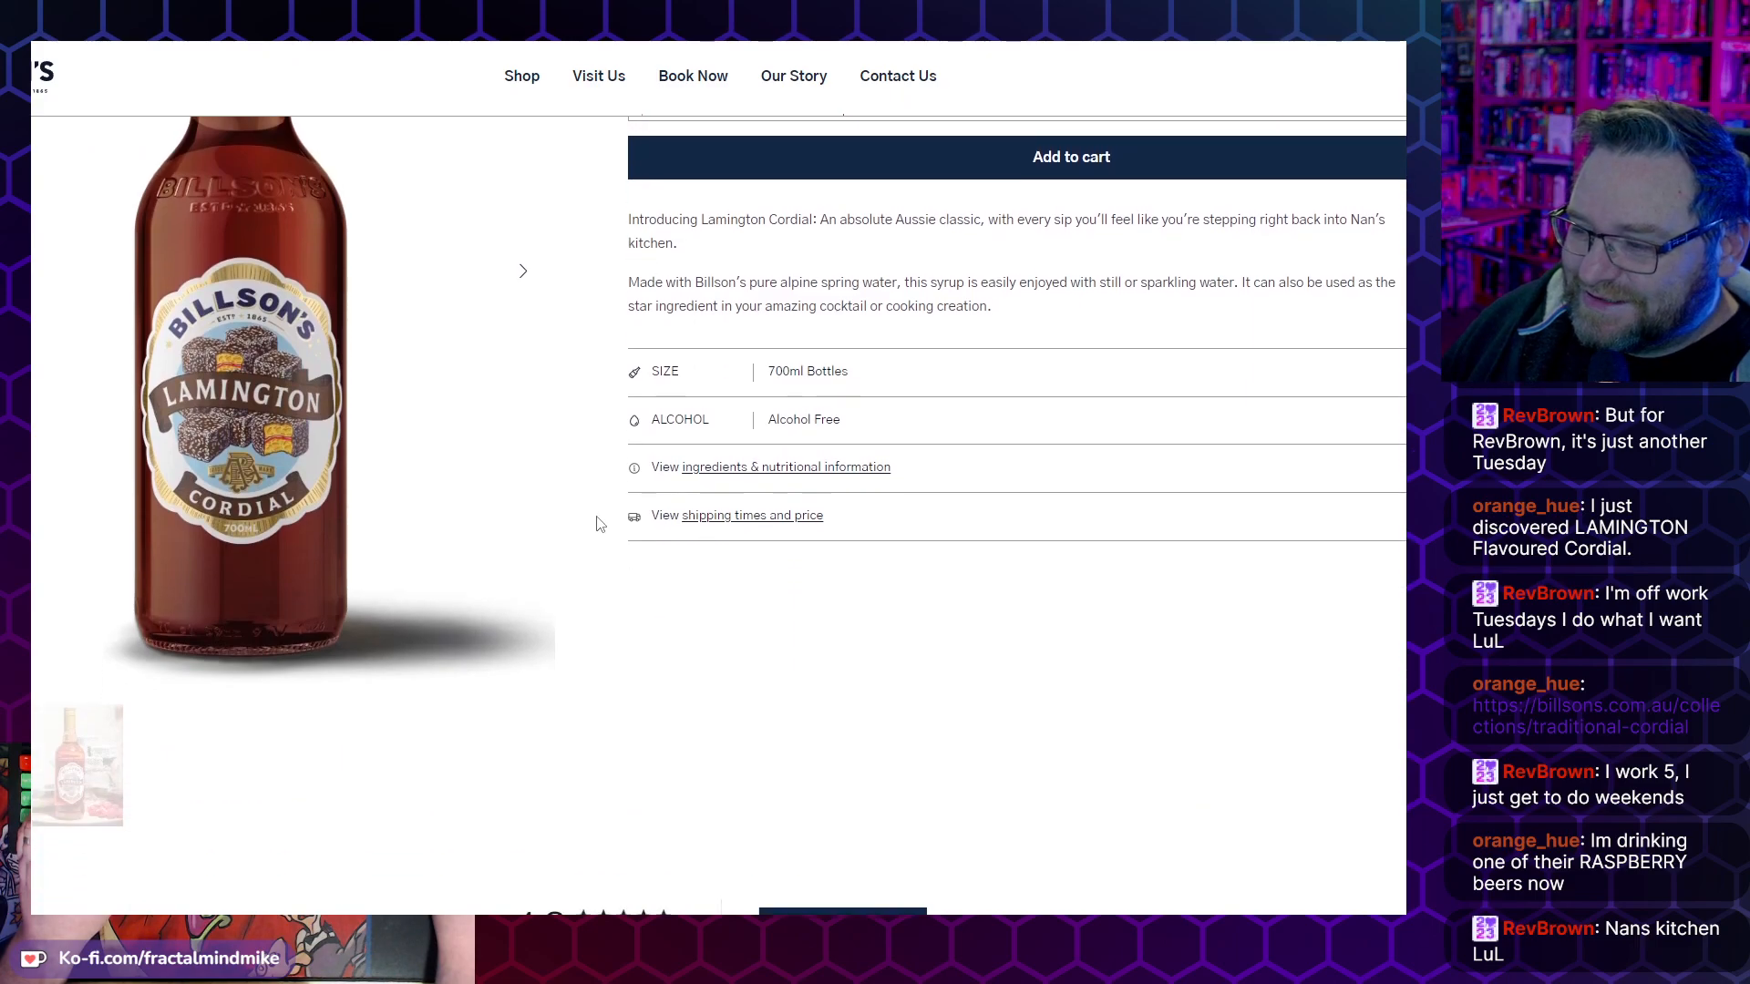
pyautogui.scroll(-6, 601, 531)
pyautogui.scroll(-5, 584, 455)
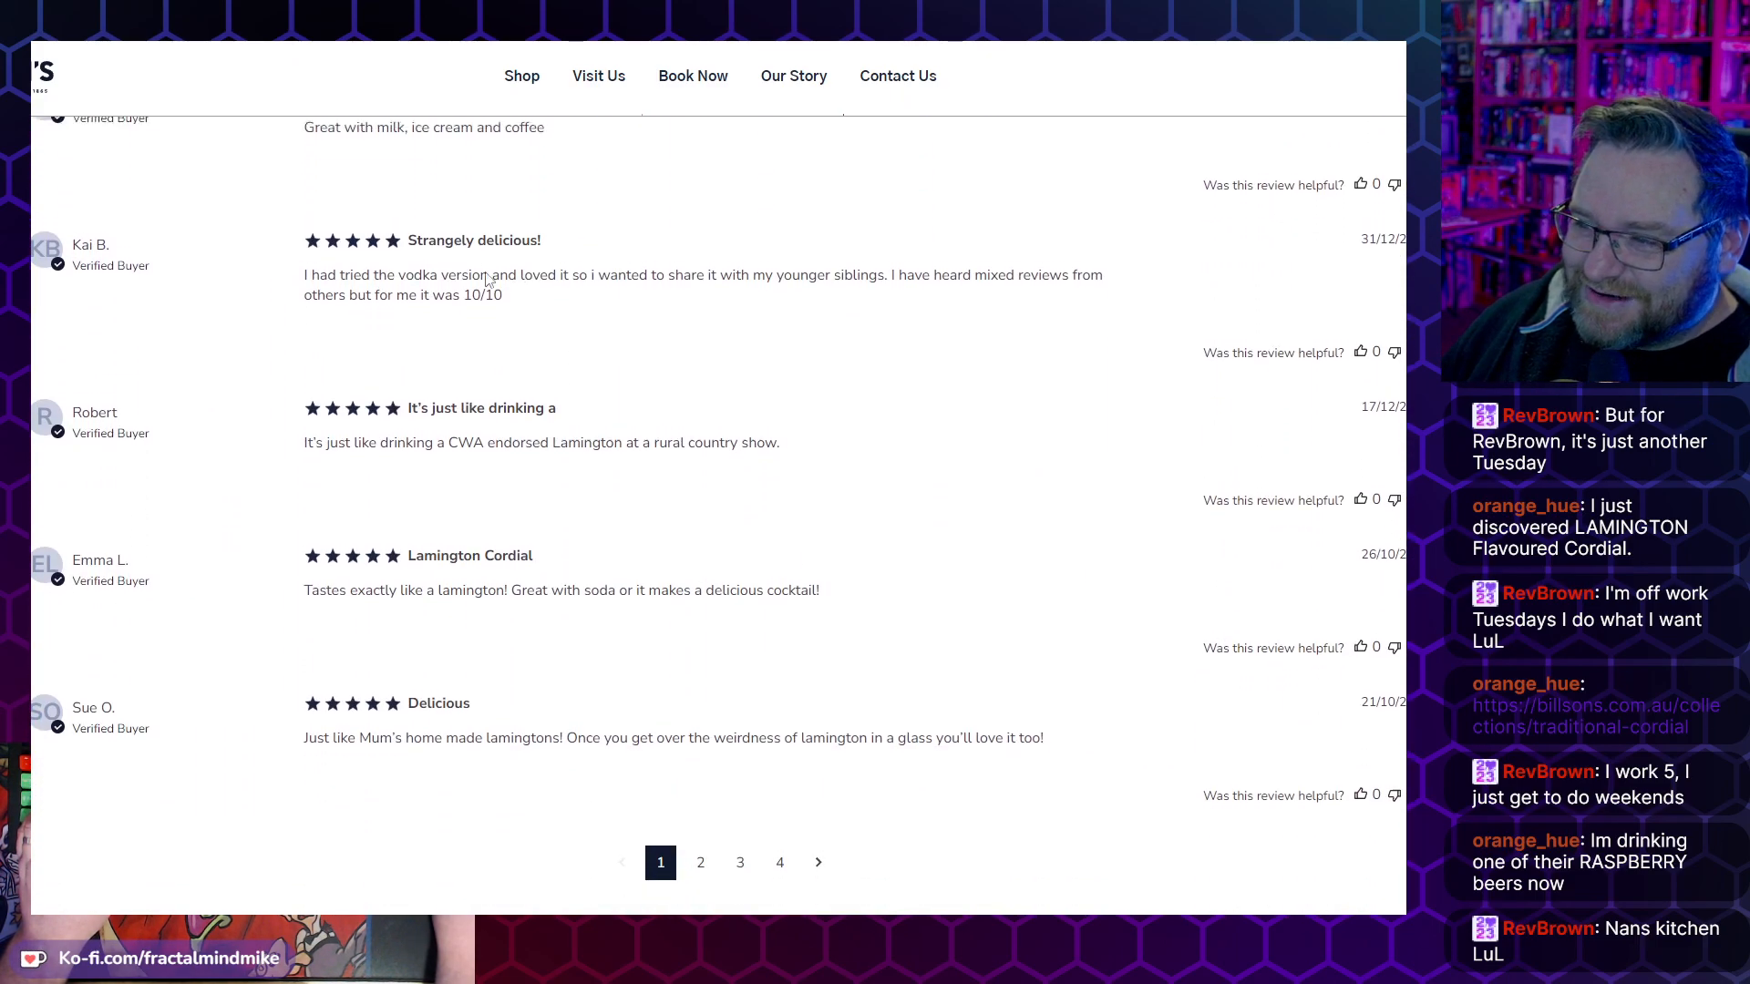
pyautogui.scroll(1, 473, 260)
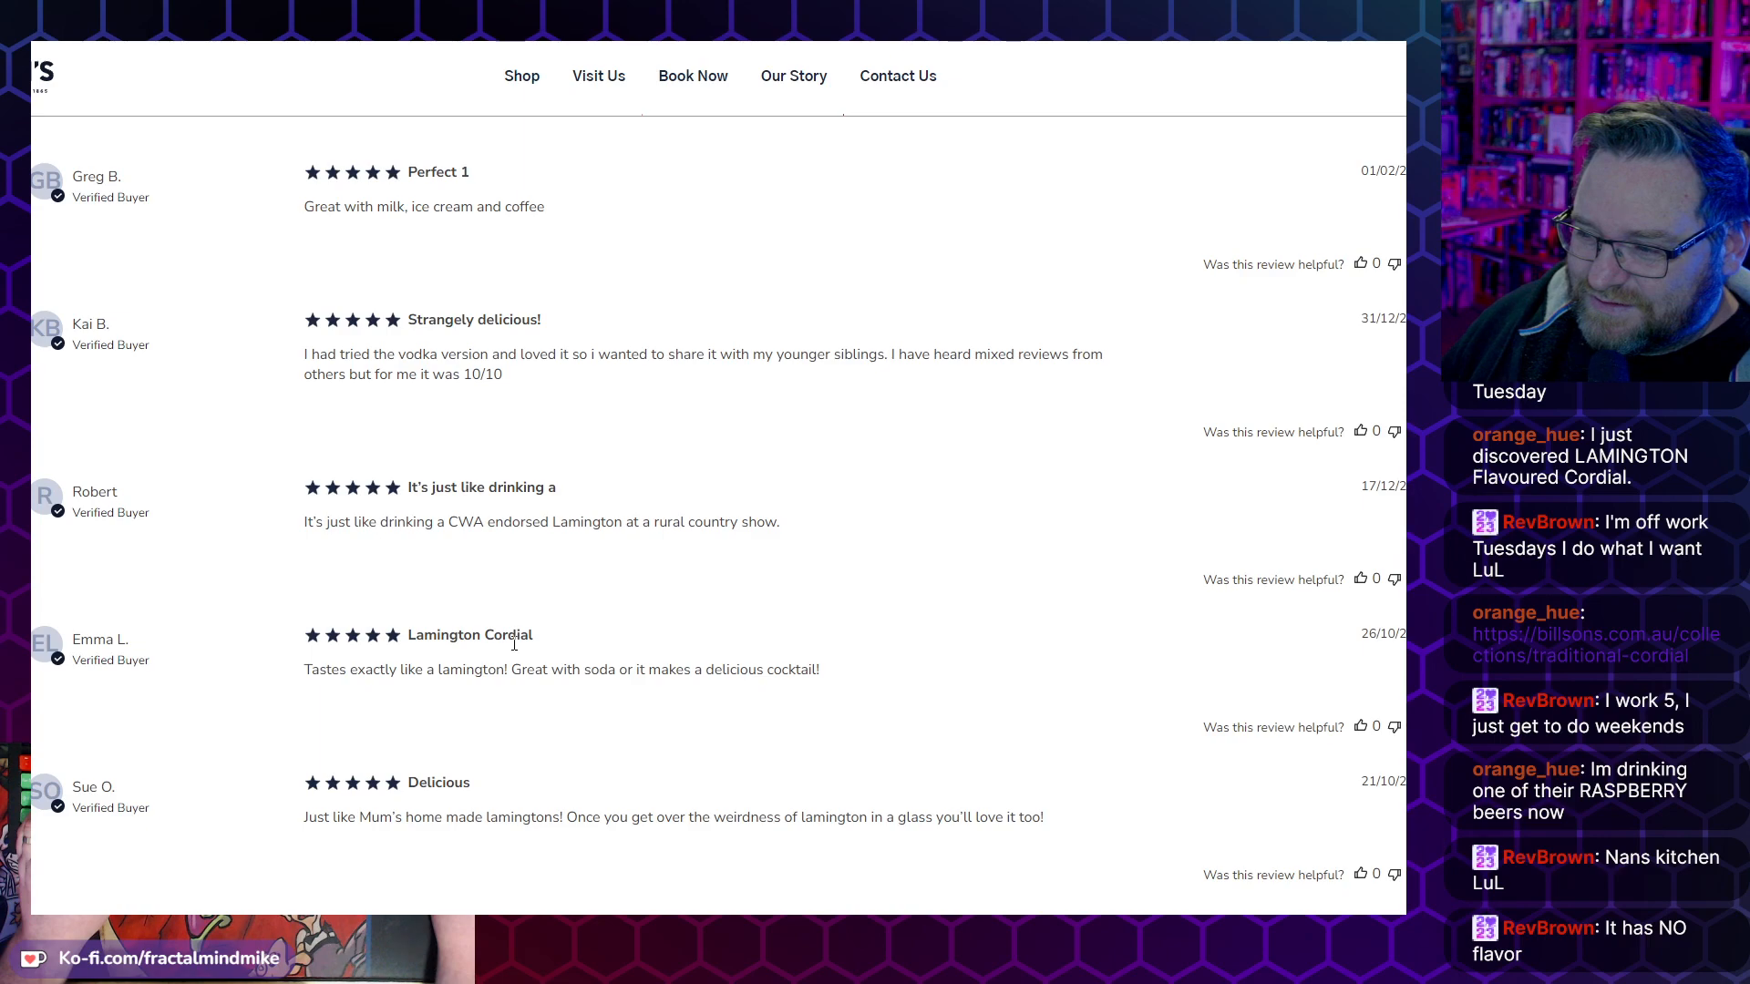
pyautogui.scroll(-2, 434, 542)
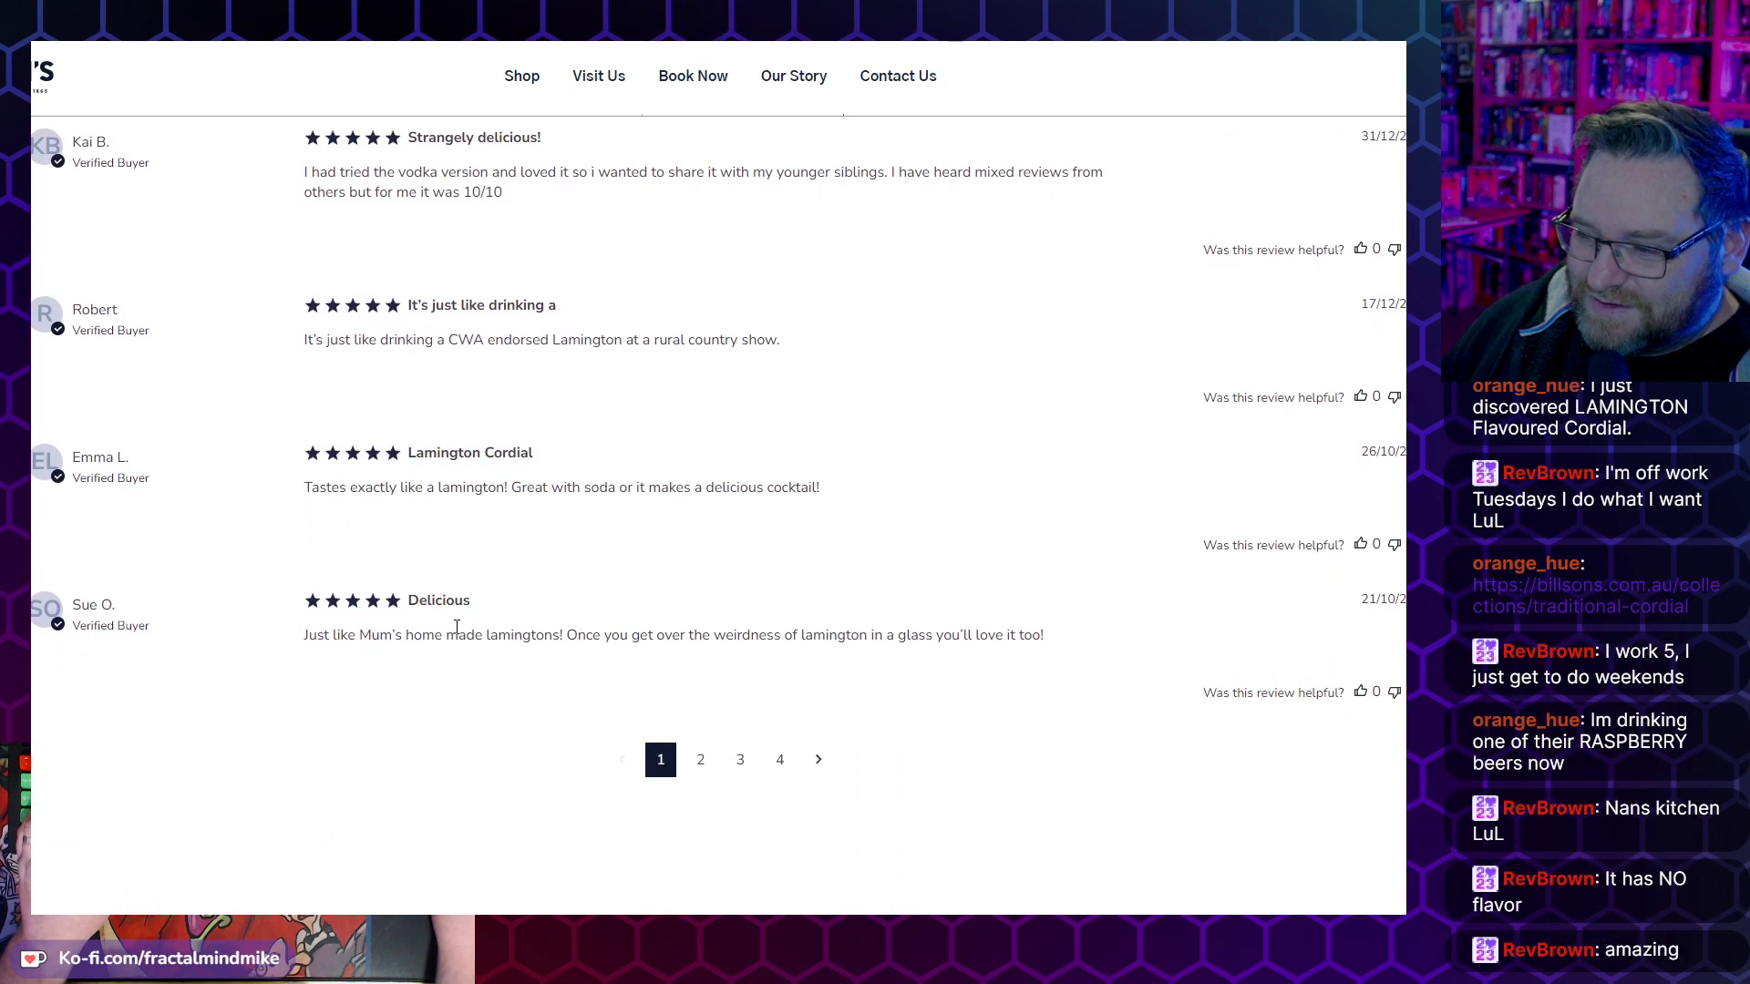
pyautogui.scroll(-1, 458, 632)
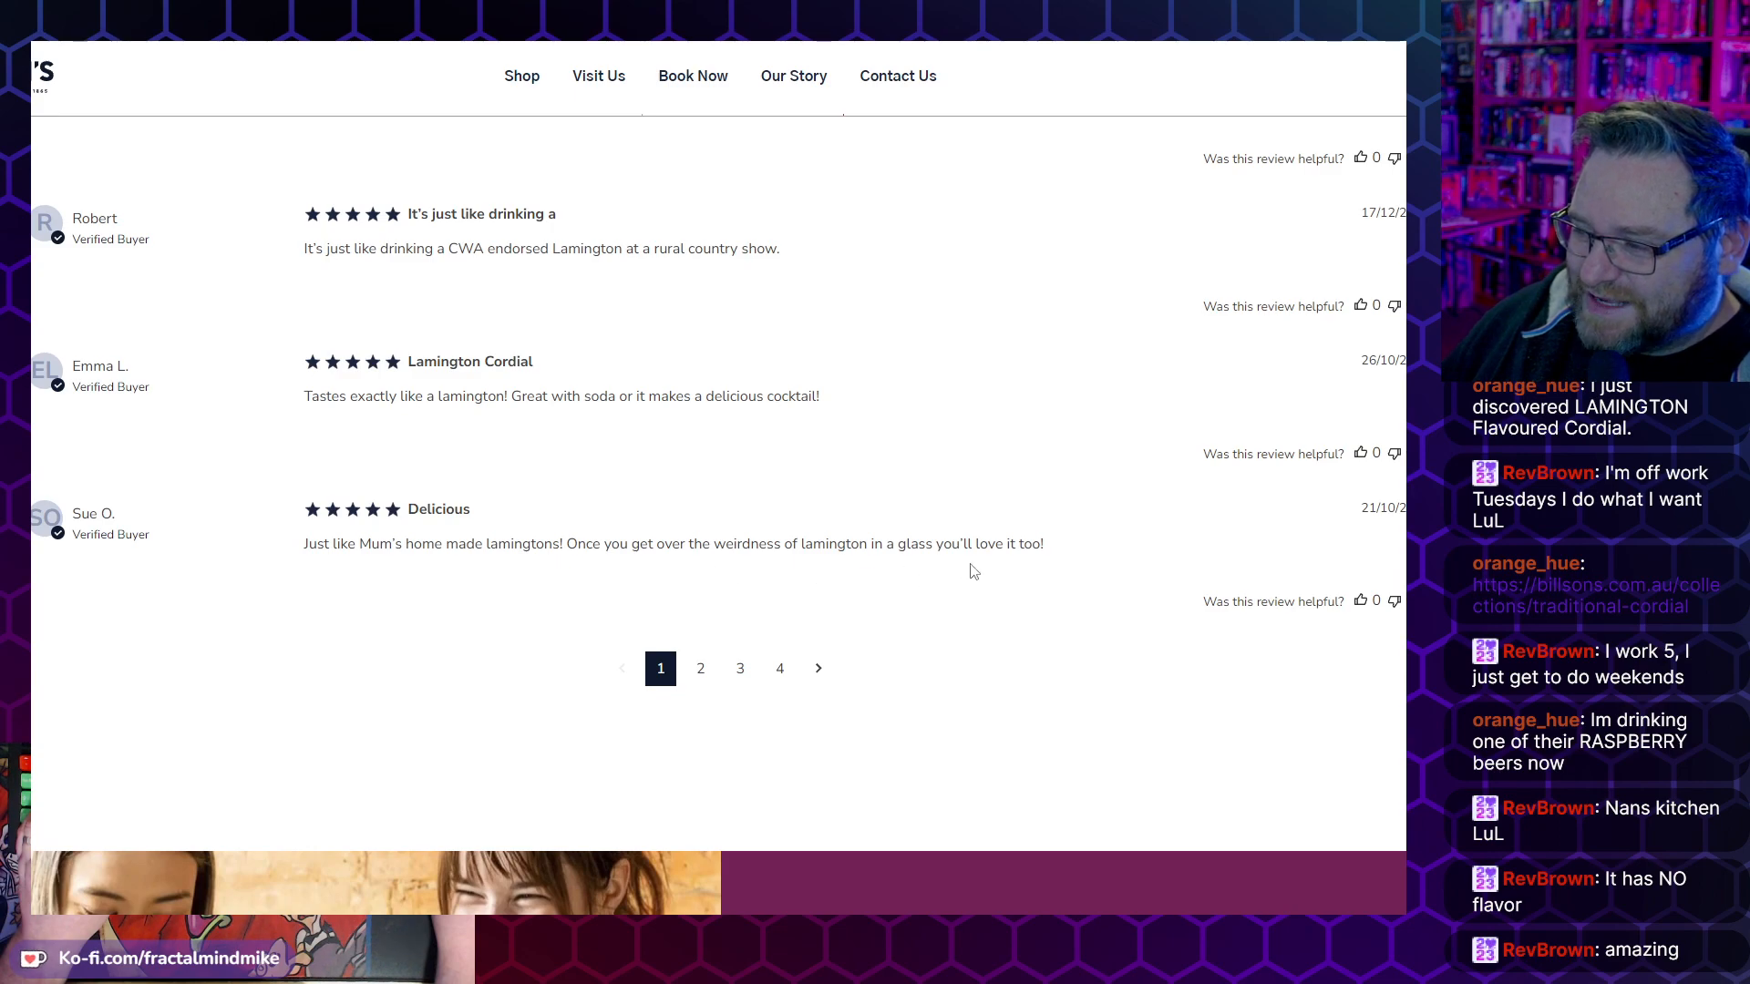
pyautogui.scroll(10, 1060, 584)
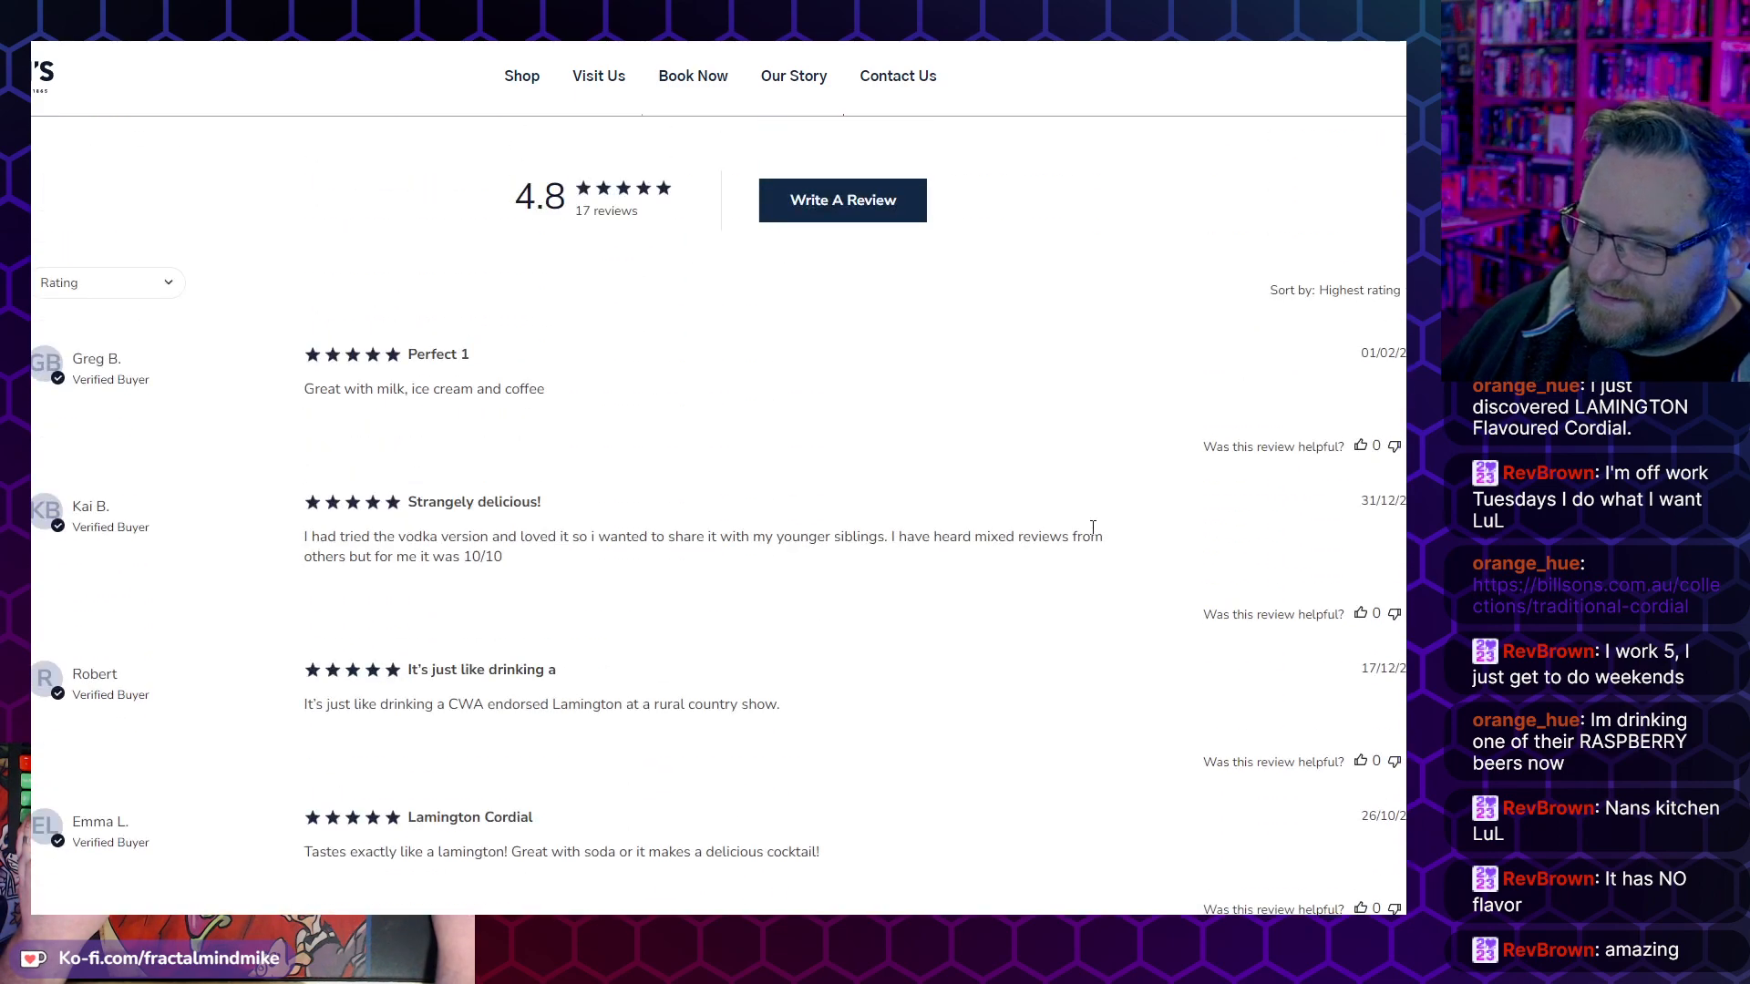
pyautogui.scroll(1, 900, 678)
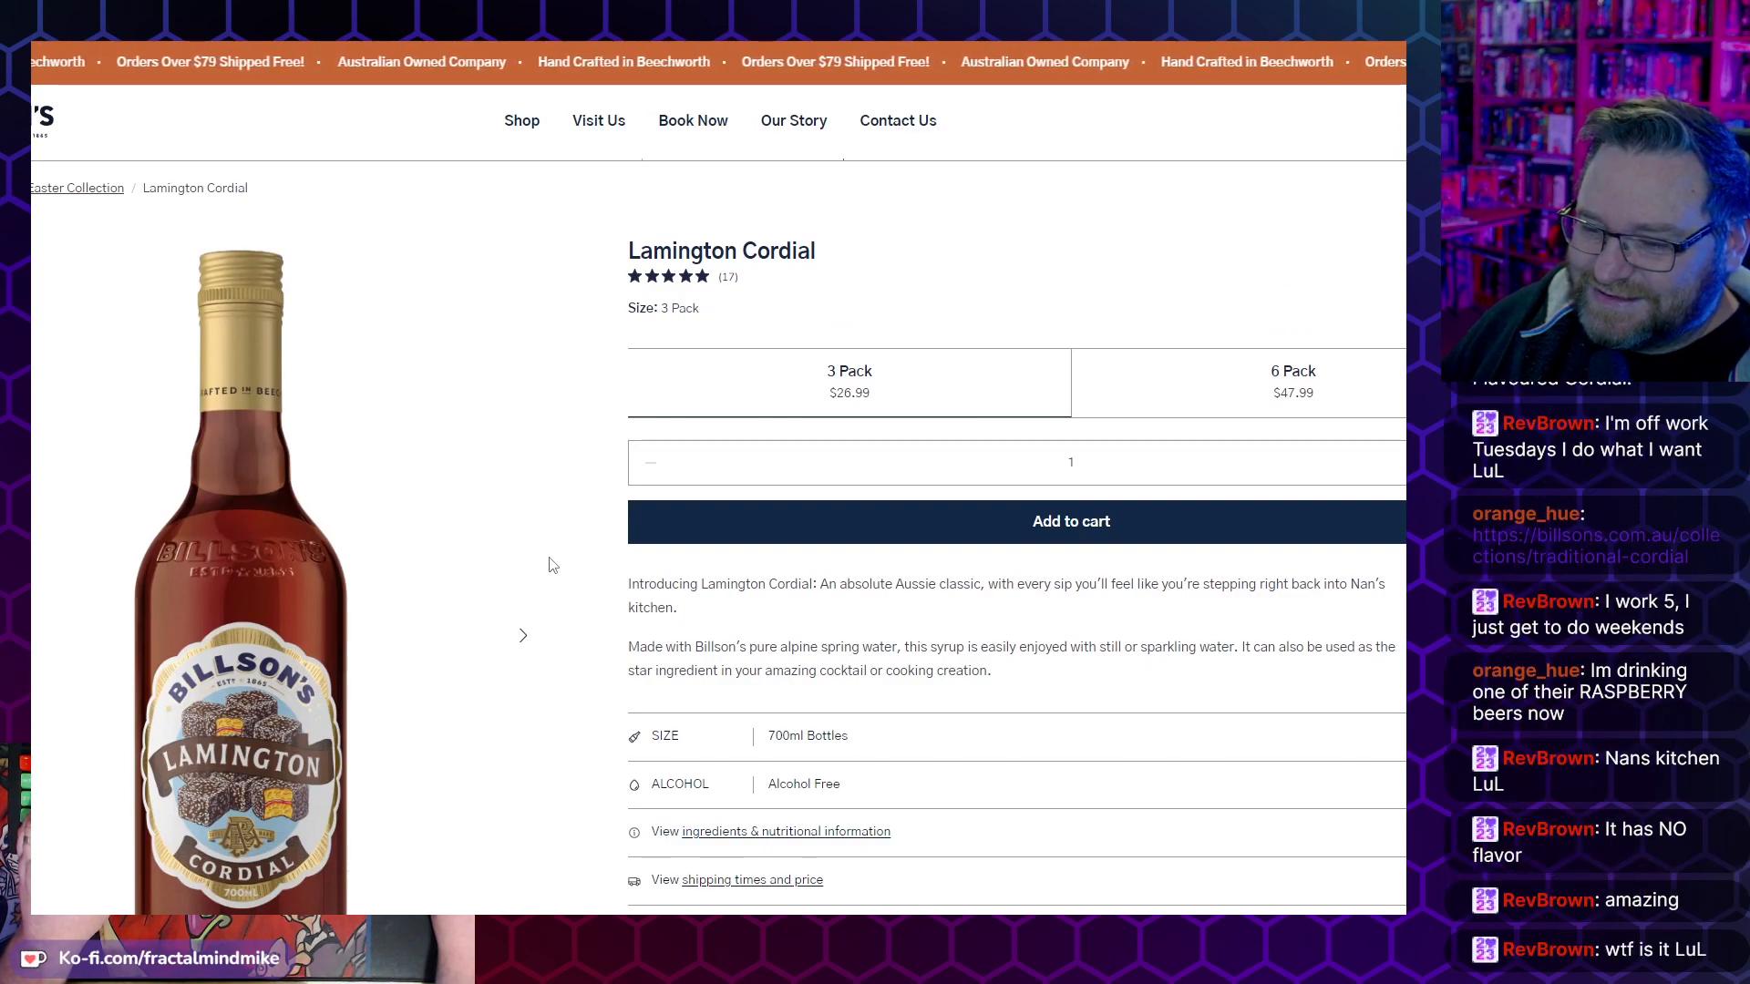
pyautogui.scroll(-3, 549, 565)
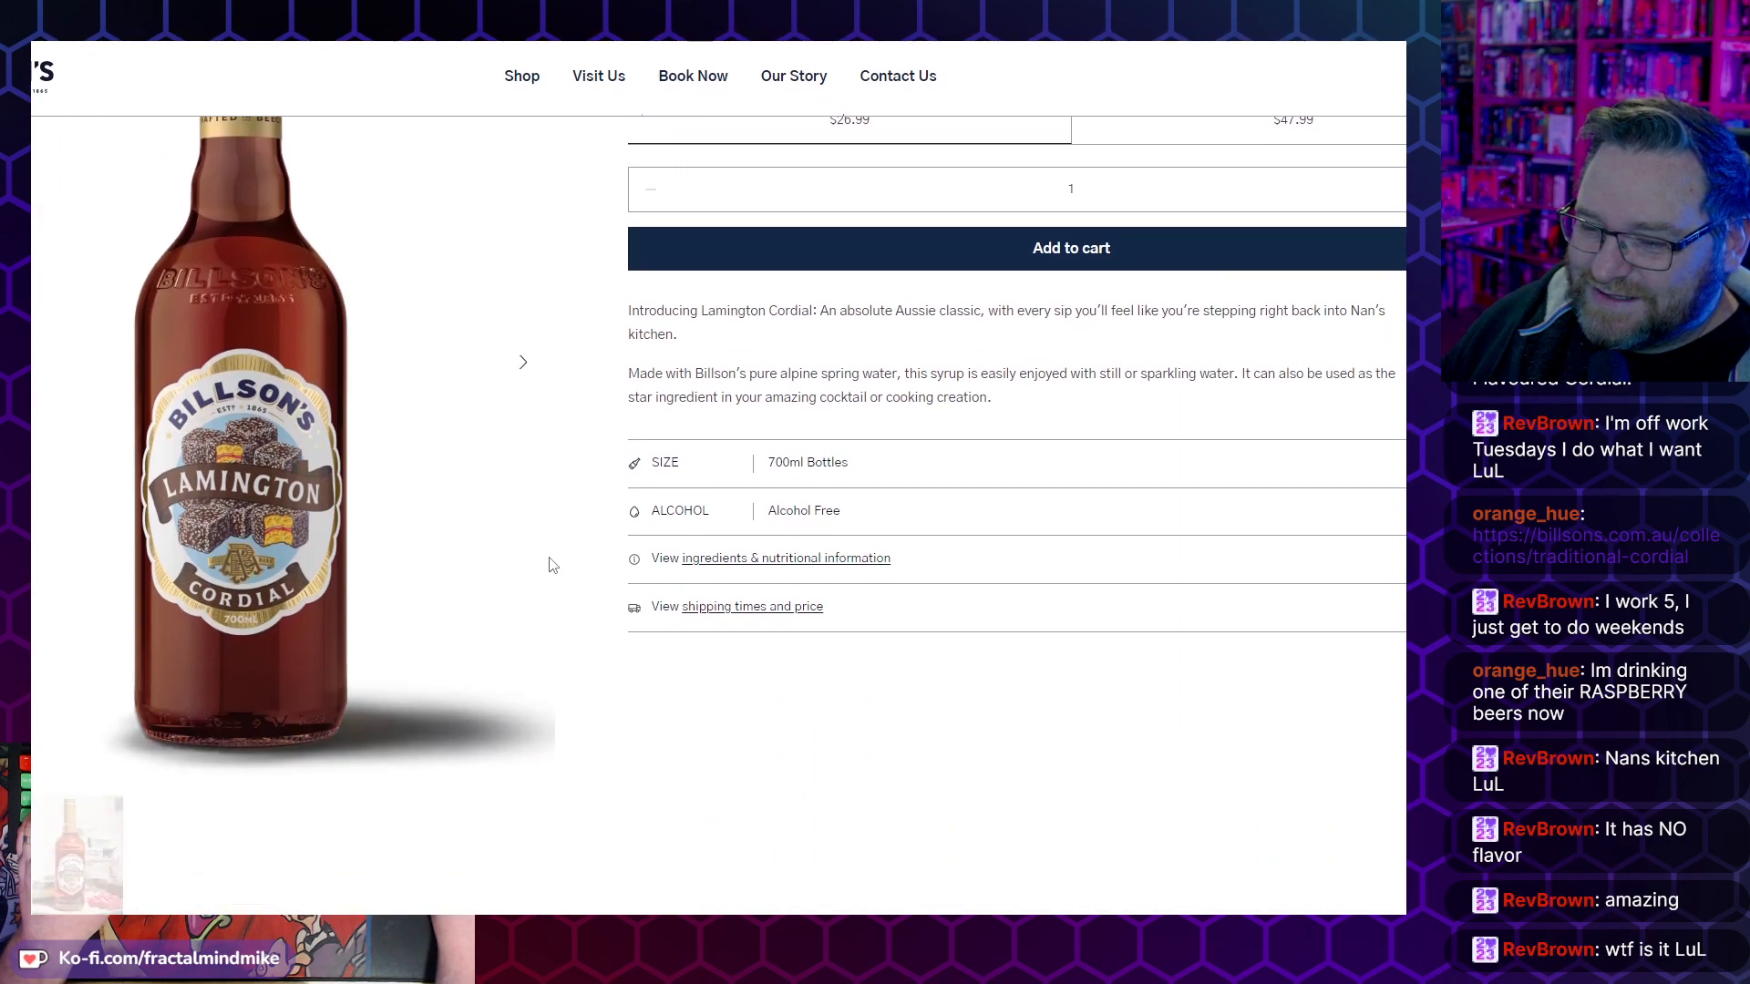
pyautogui.scroll(1, 549, 565)
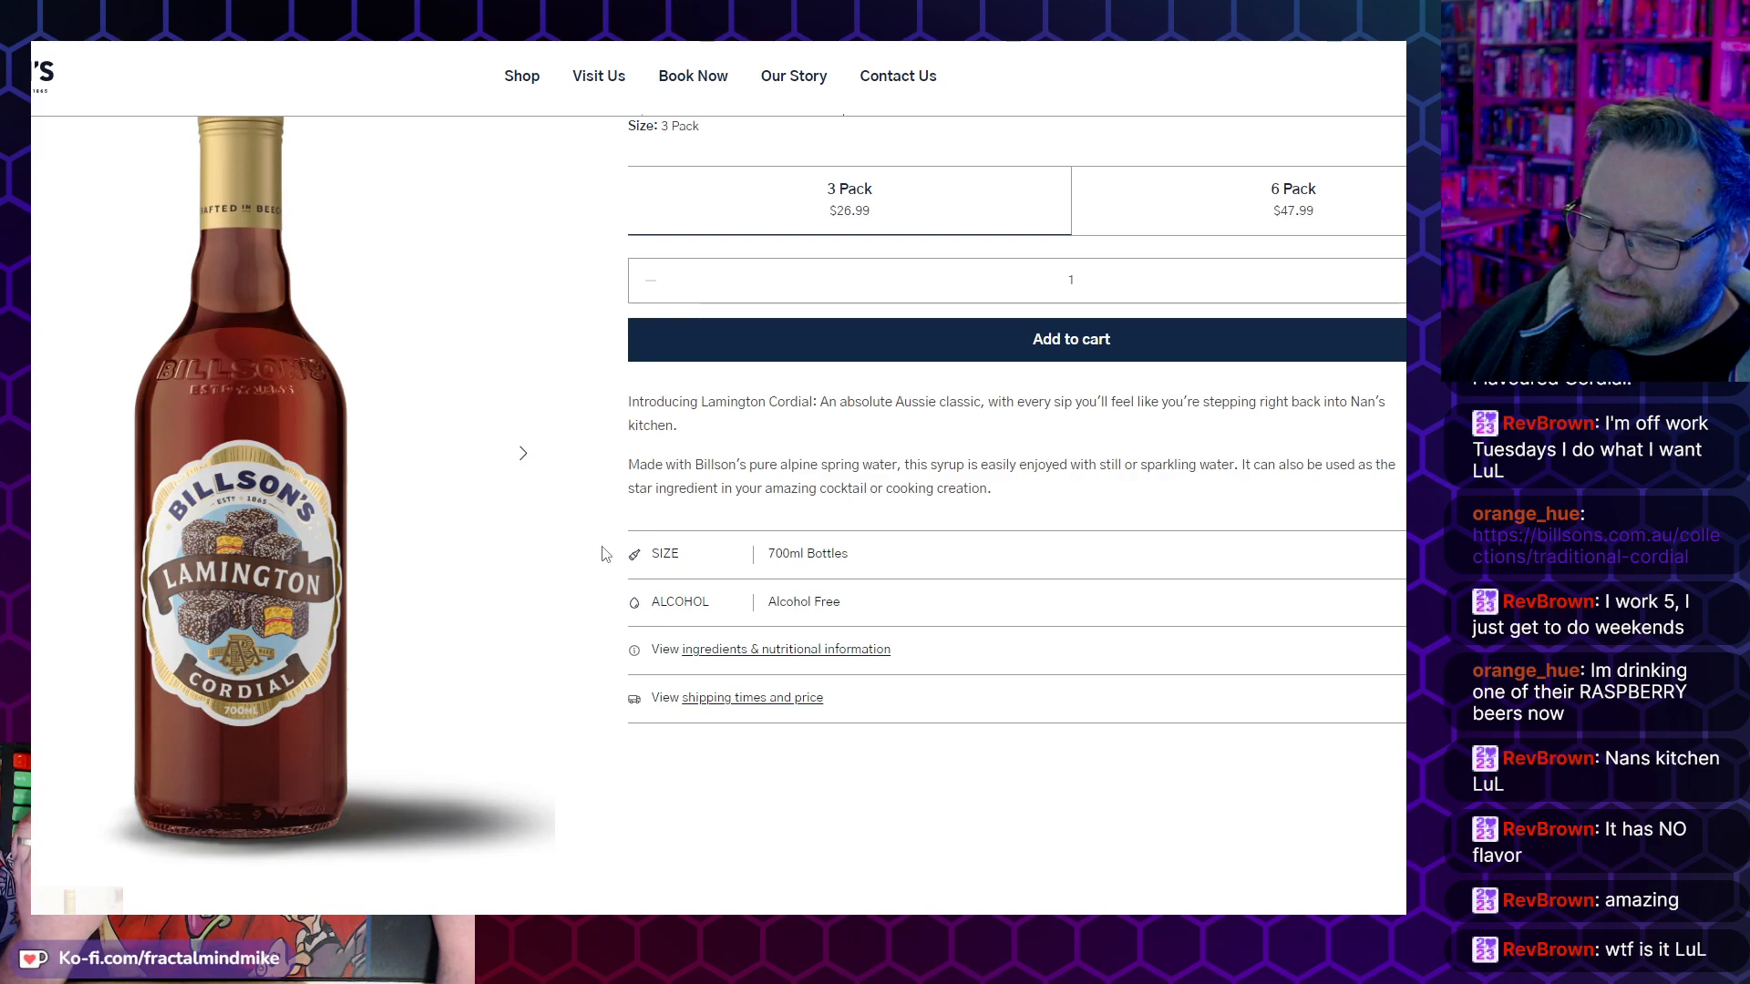
pyautogui.scroll(2, 597, 538)
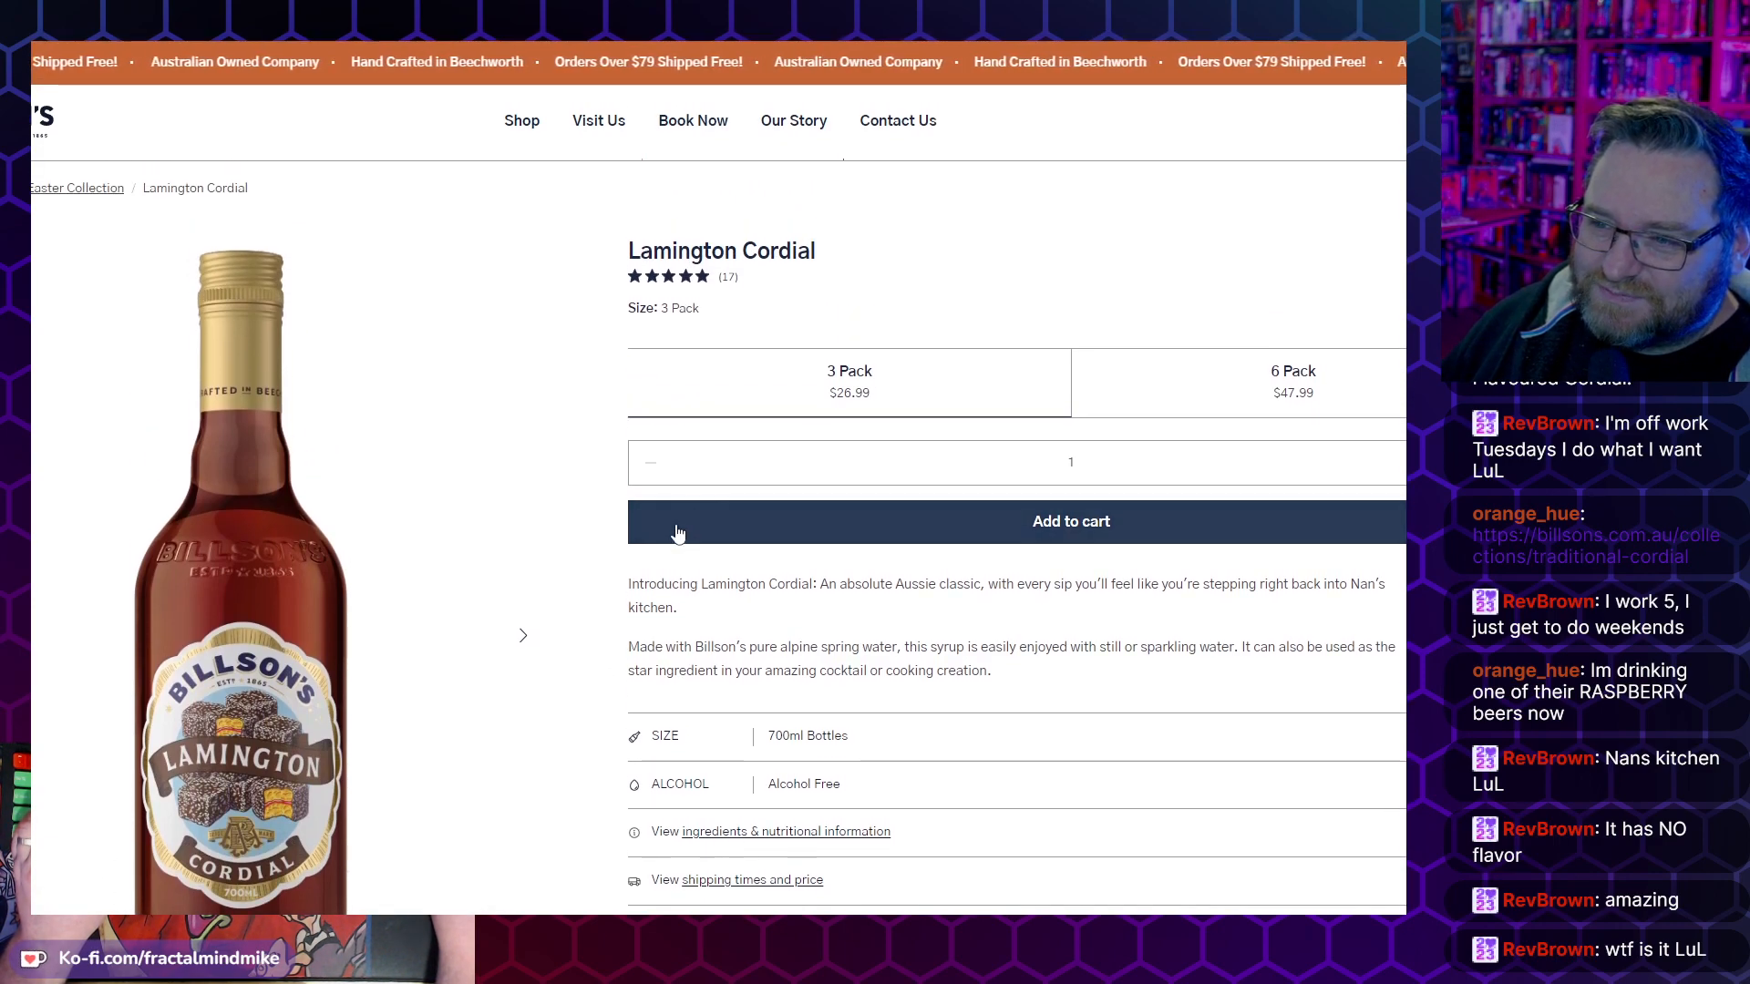
pyautogui.scroll(-2, 594, 535)
pyautogui.scroll(1, 601, 537)
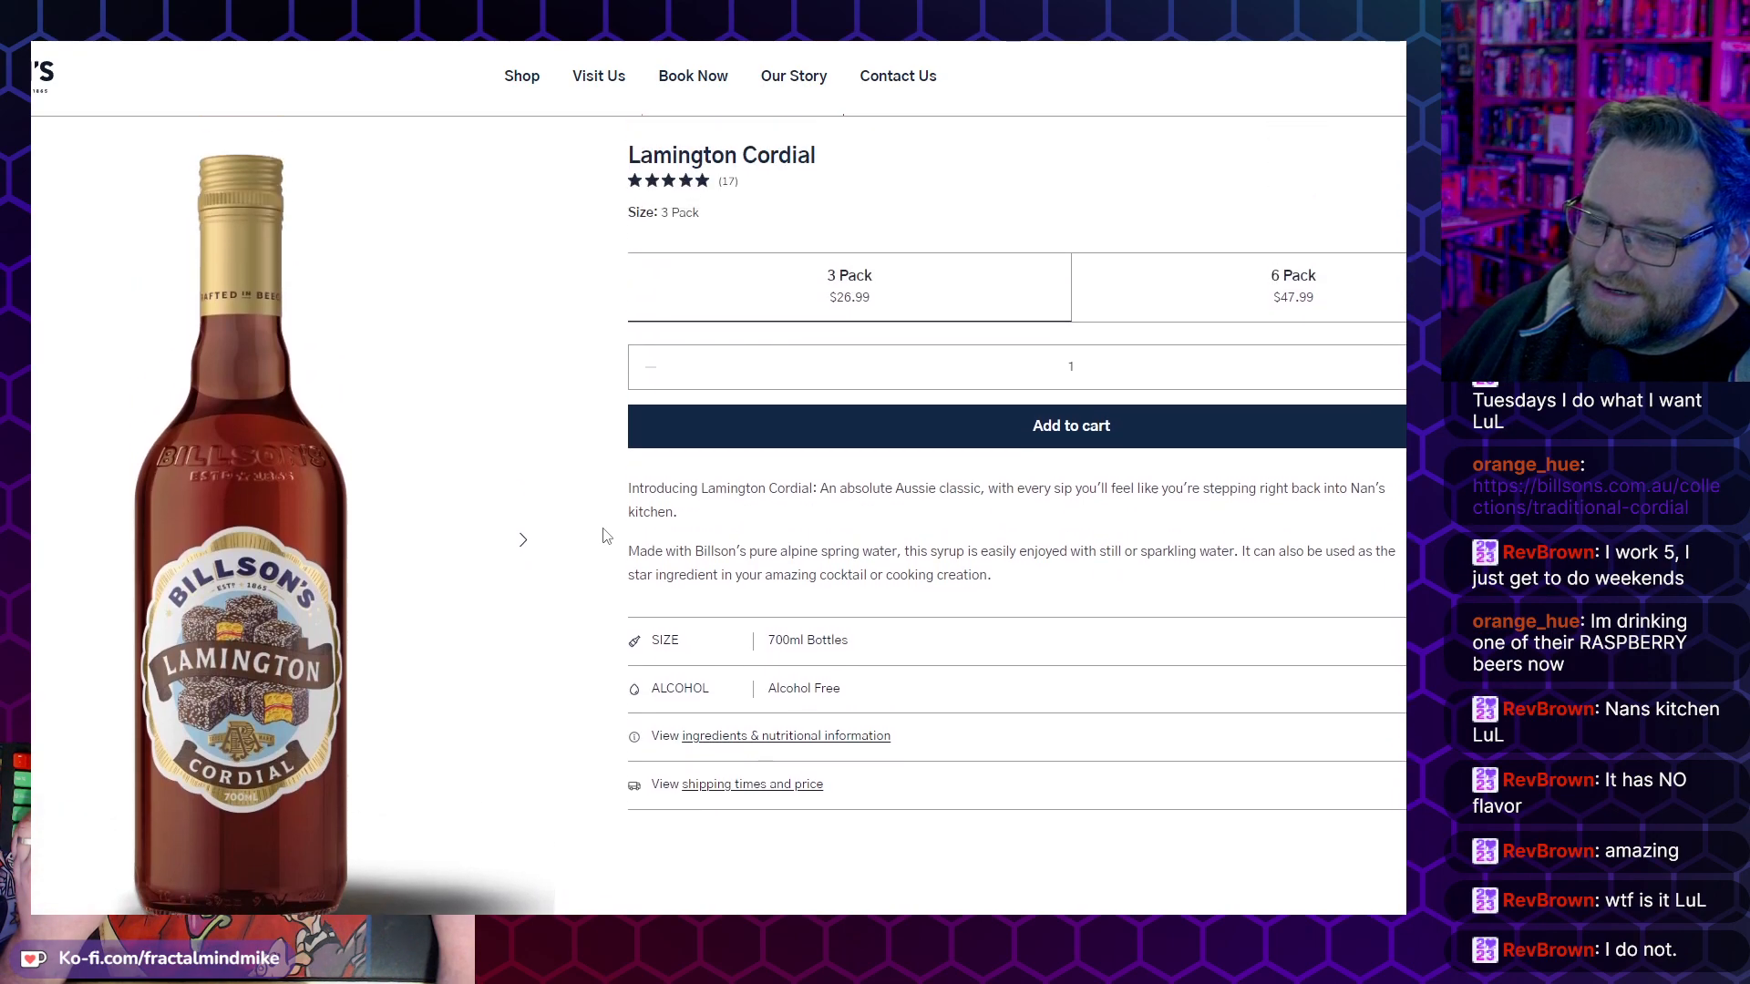
pyautogui.scroll(-1, 510, 552)
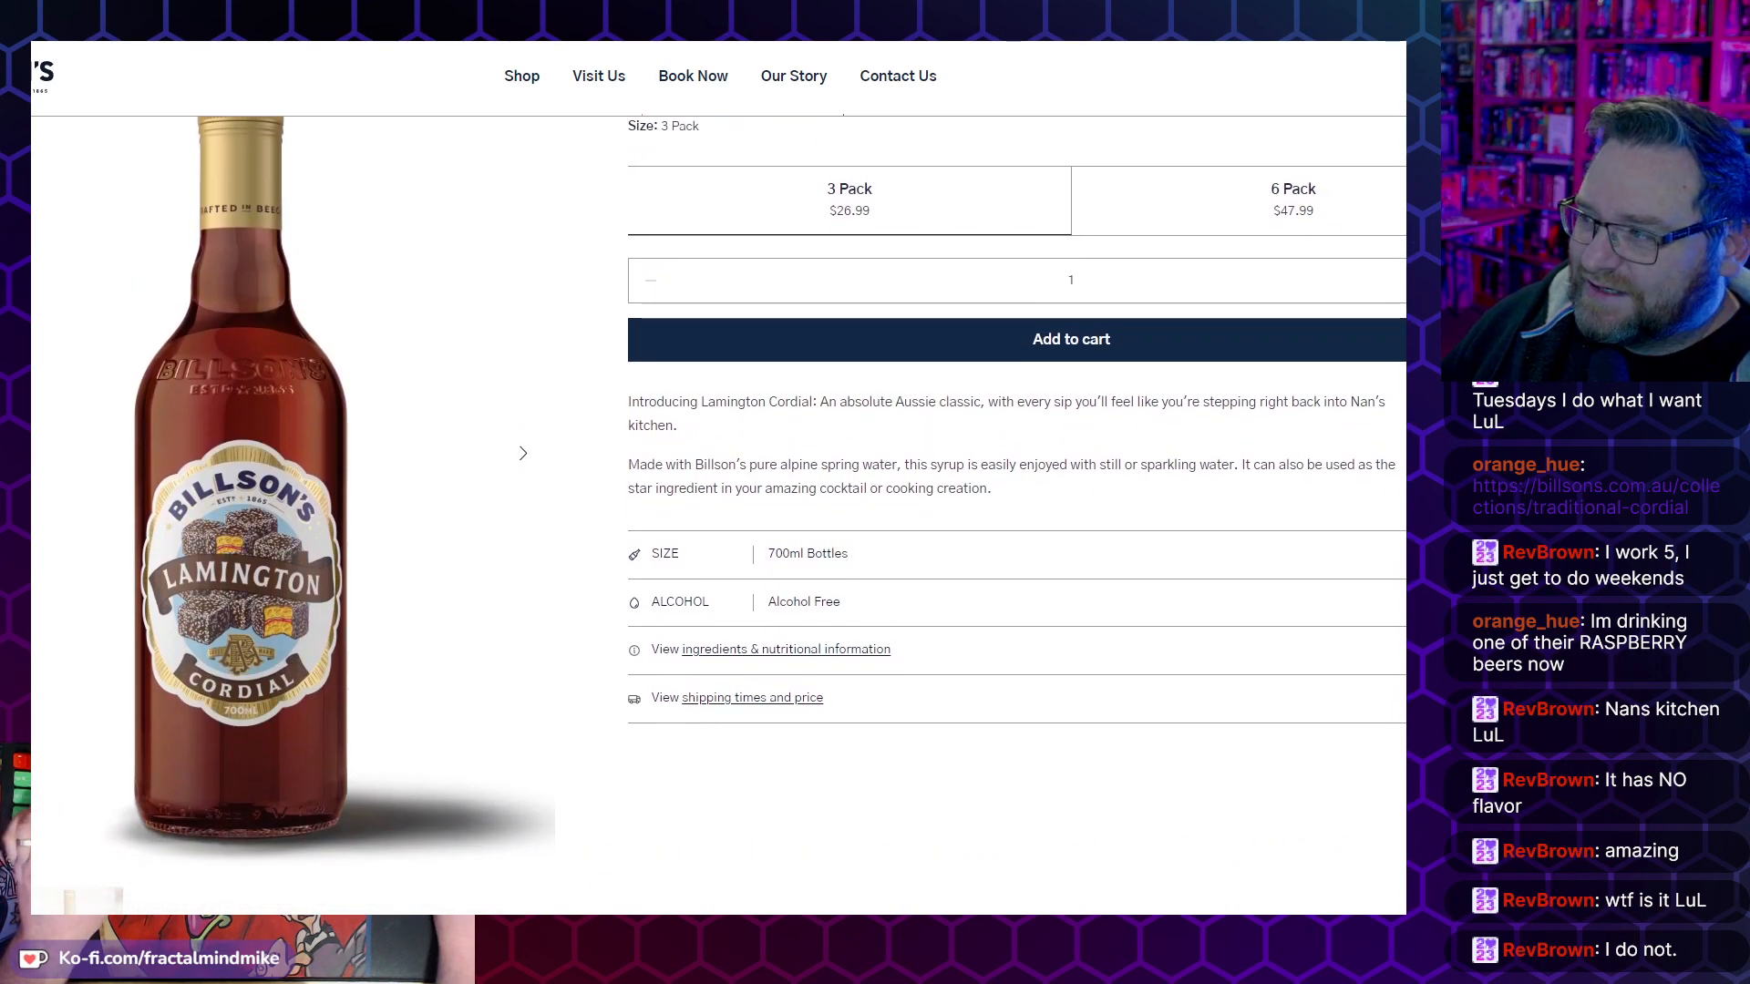
# - Search Google for "lamingtons" in a new browser tab and open the RecipeTin Eats Lamingtons recipe
pyautogui.hotkey('ctrl', 't')
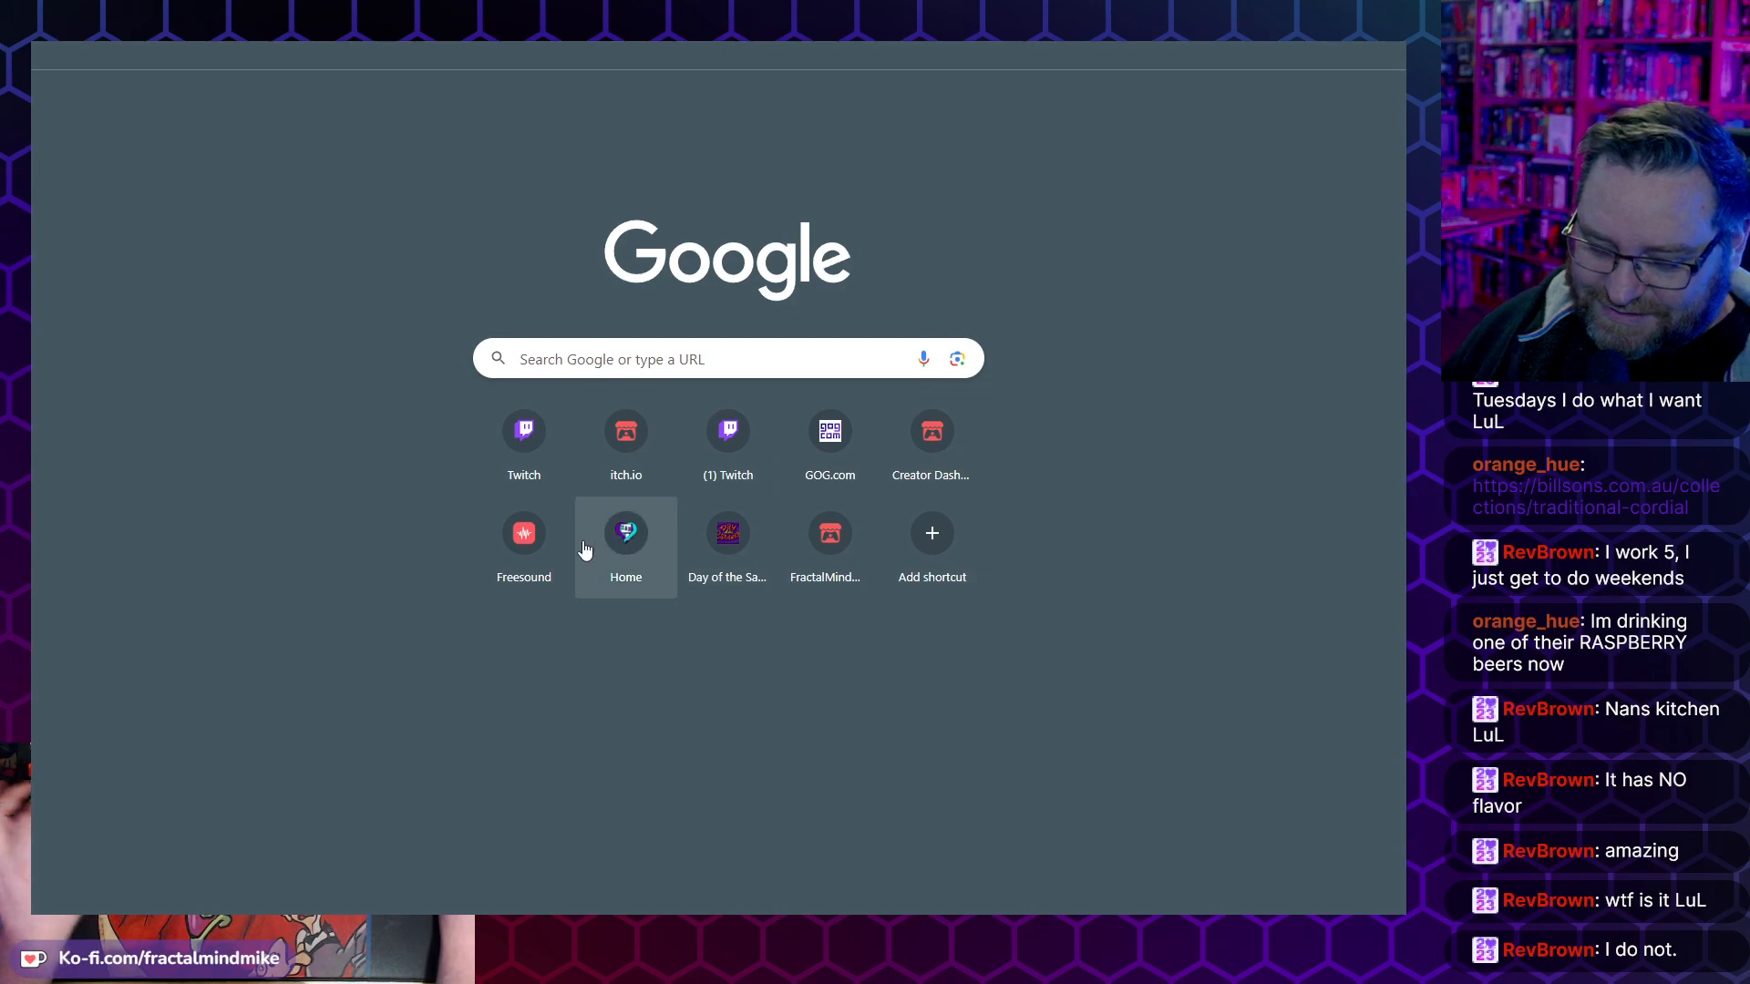
pyautogui.hotkey('alt', 'Tab')
pyautogui.hotkey('alt', 'Tab')
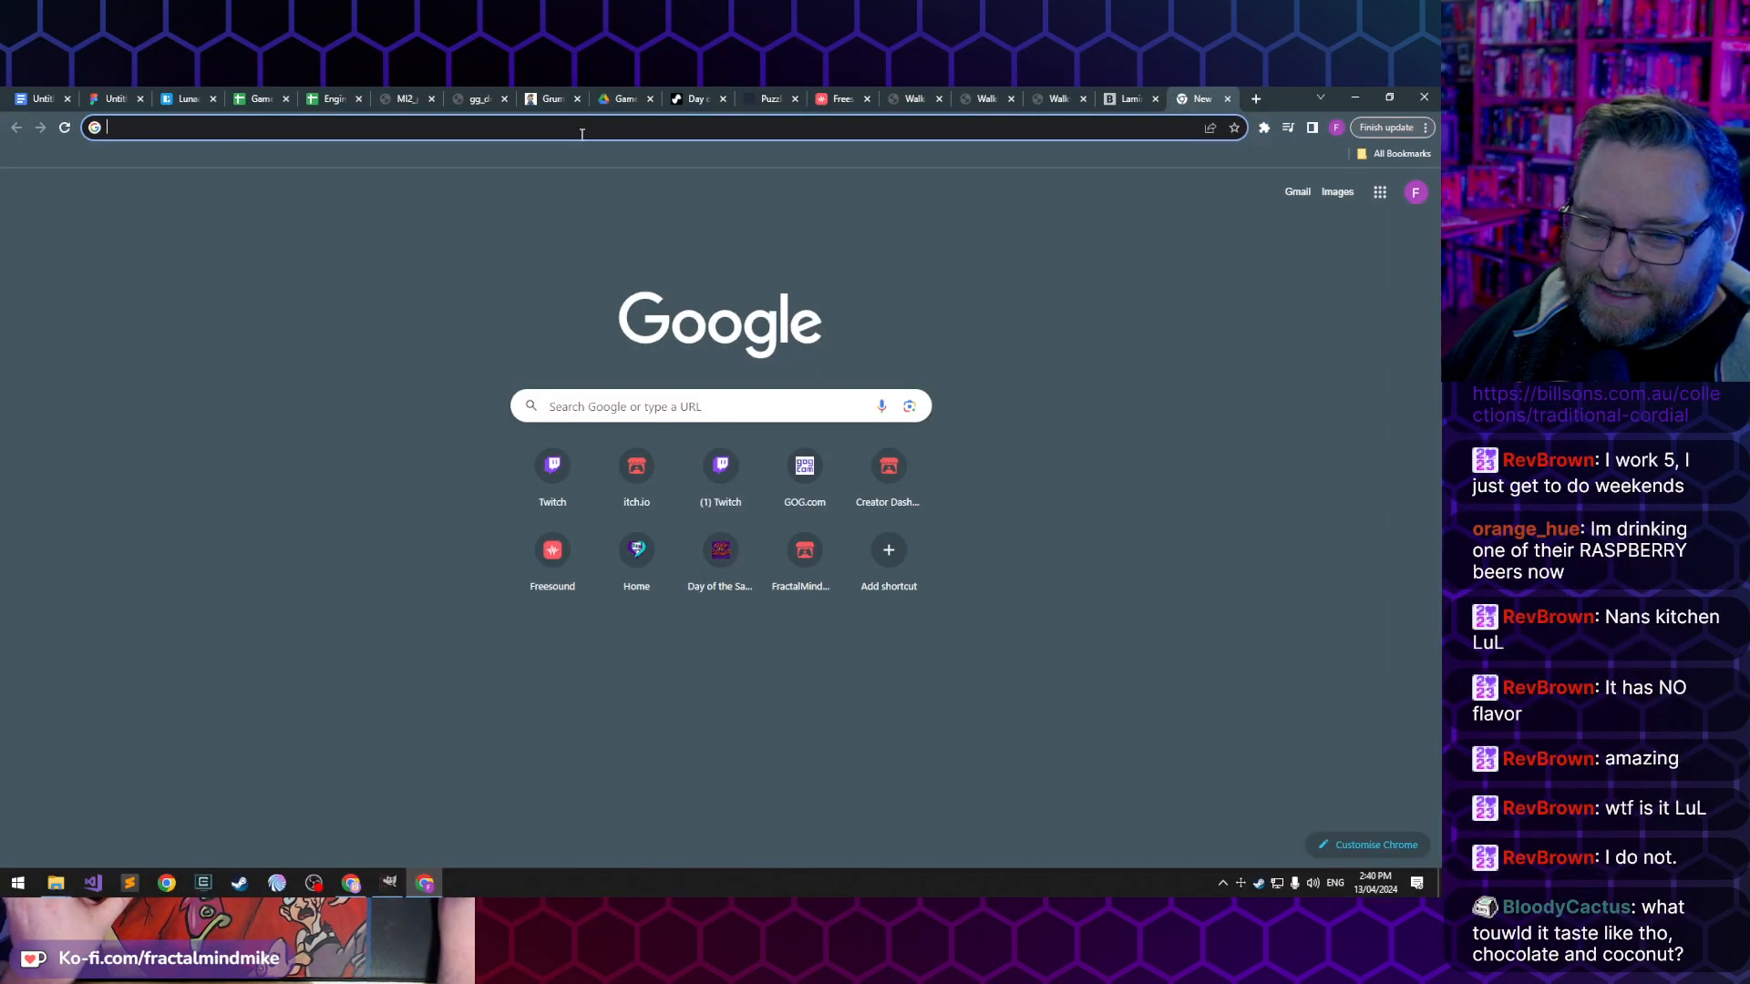
pyautogui.write('lamingtons')
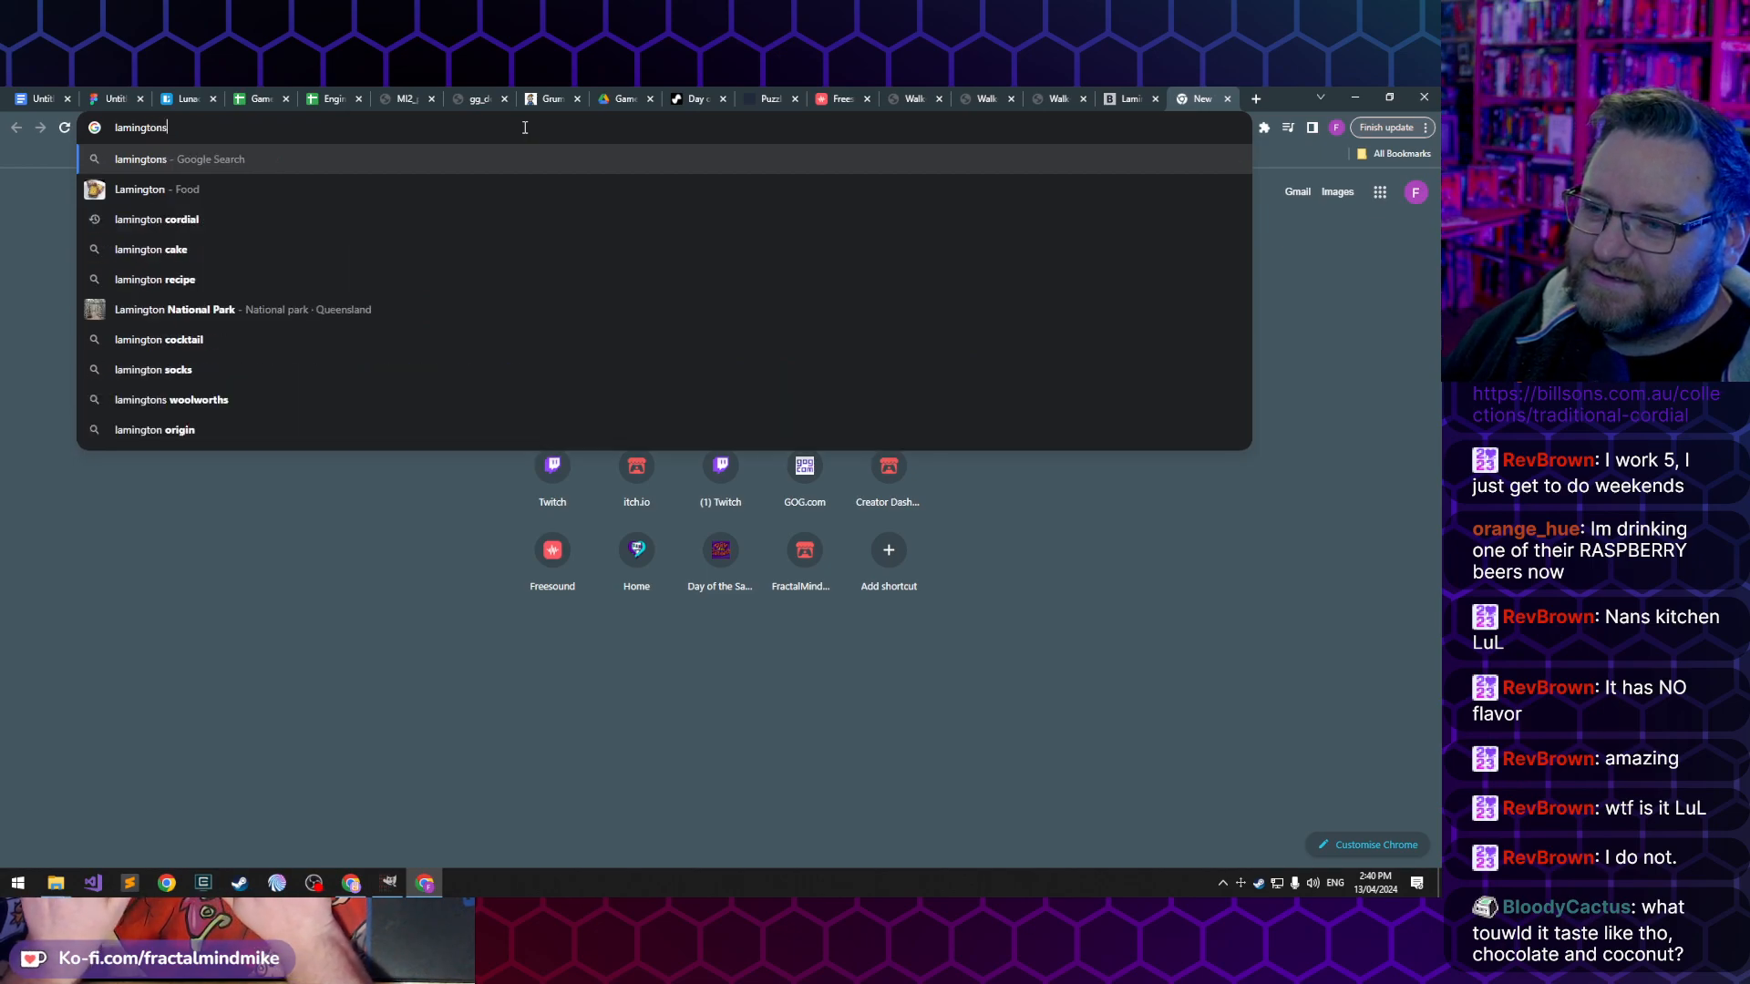
pyautogui.press('Return')
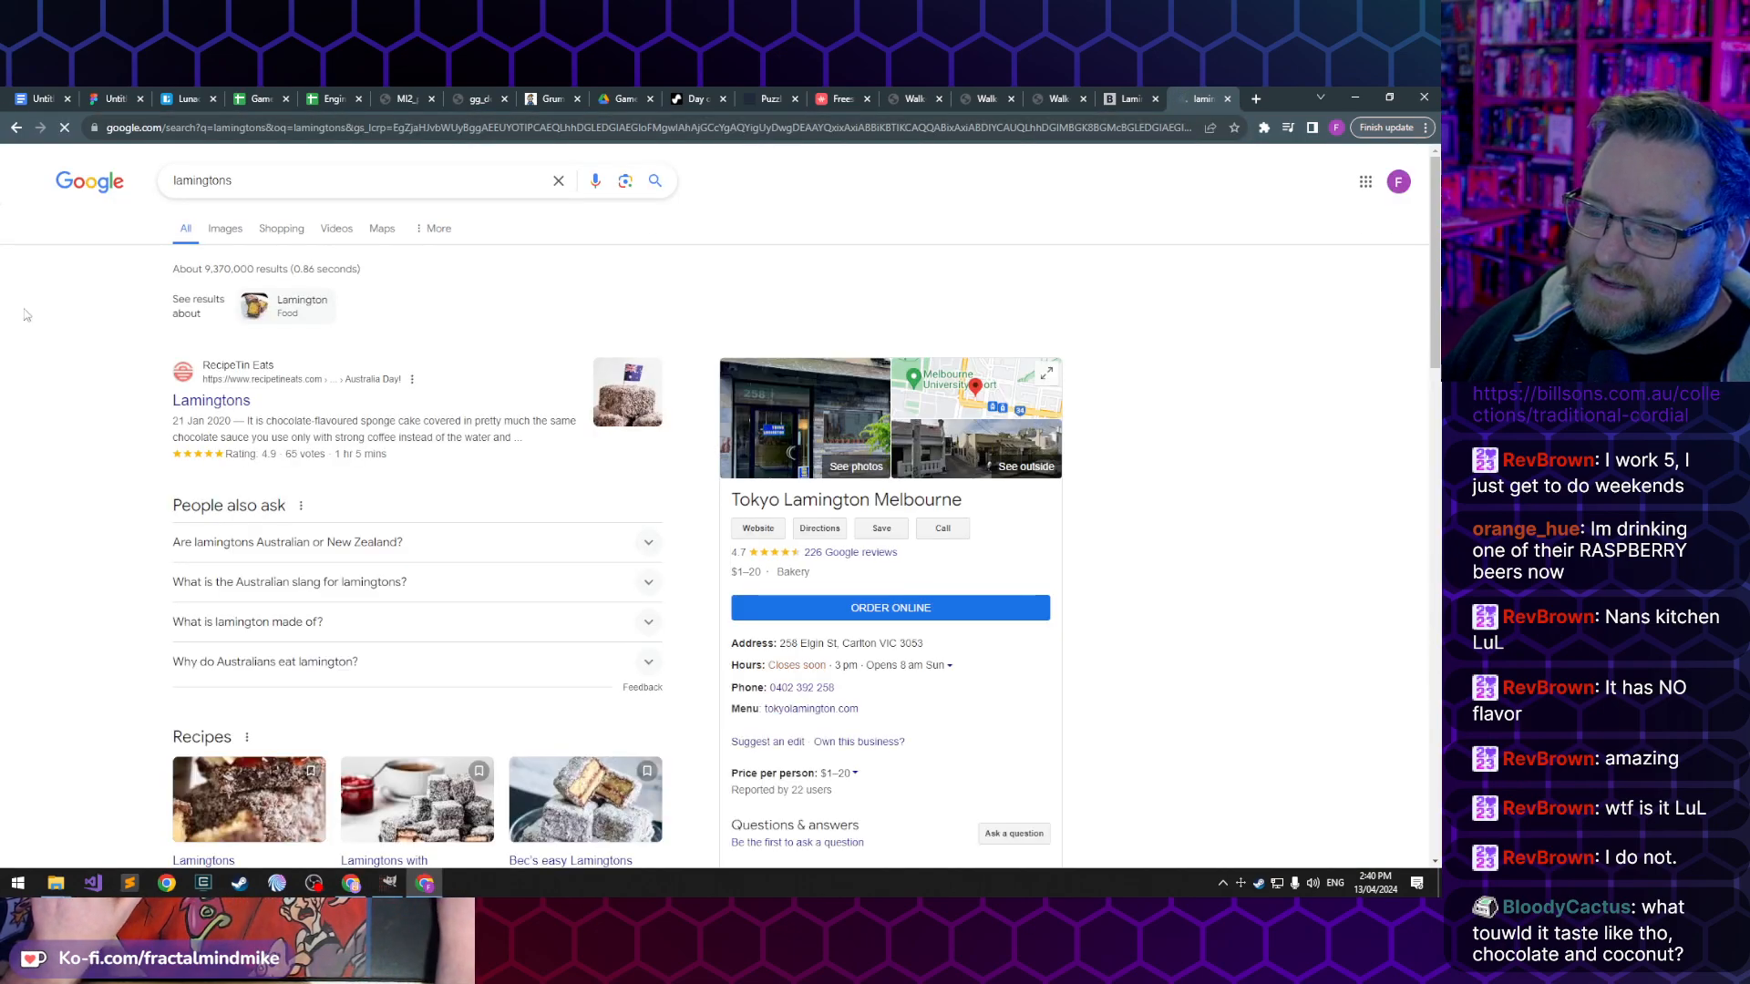
pyautogui.click(230, 410)
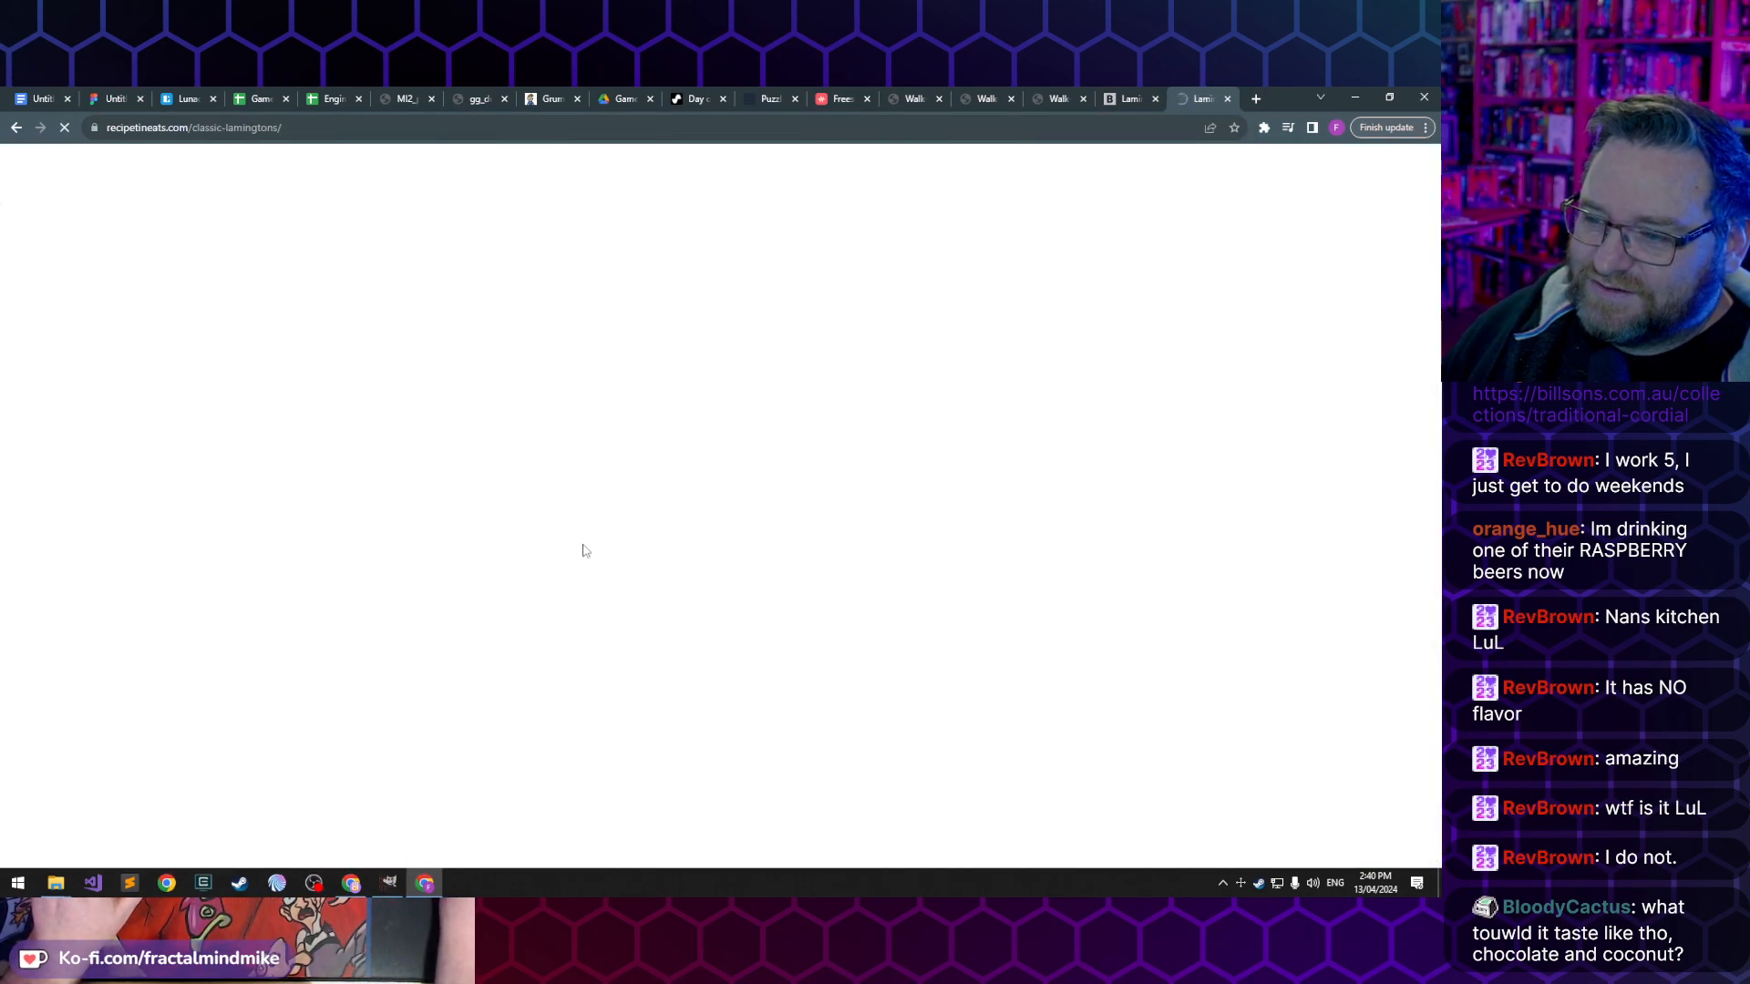
# - Look through the Lamingtons recipe article, covering the cake photos, the how-to-make section and the butter sponge cake ingredients
pyautogui.scroll(-3, 253, 510)
pyautogui.scroll(-5, 254, 511)
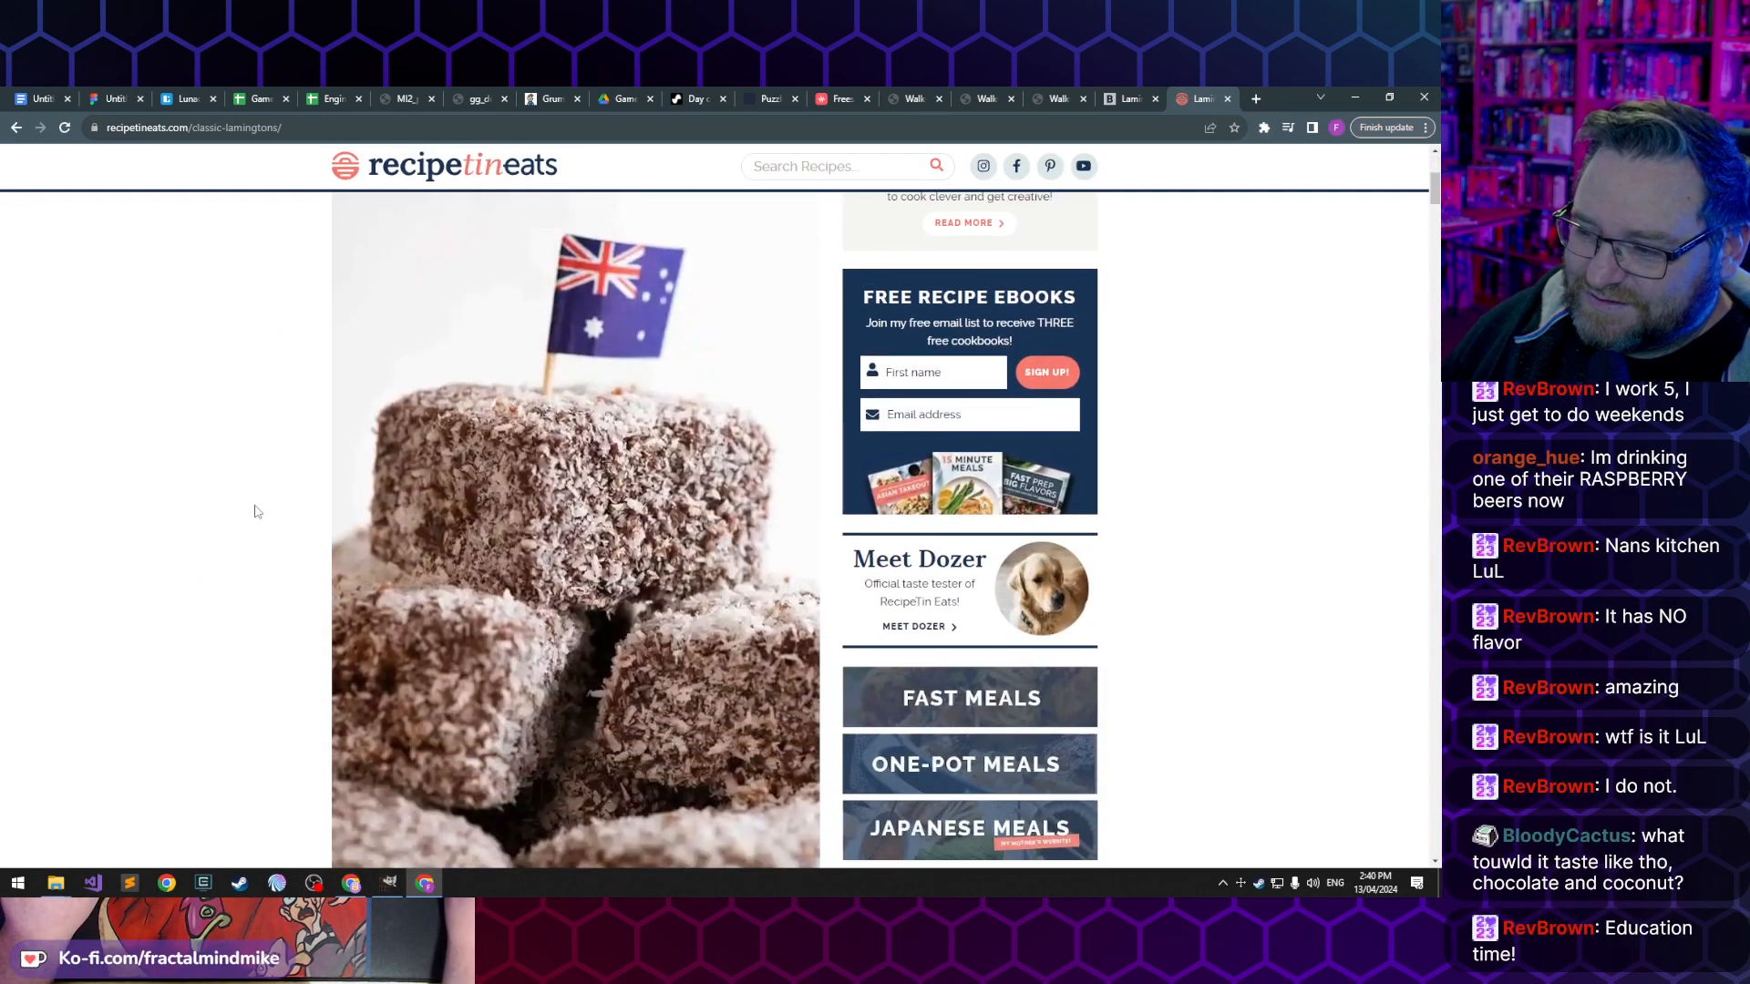
pyautogui.scroll(-5, 198, 567)
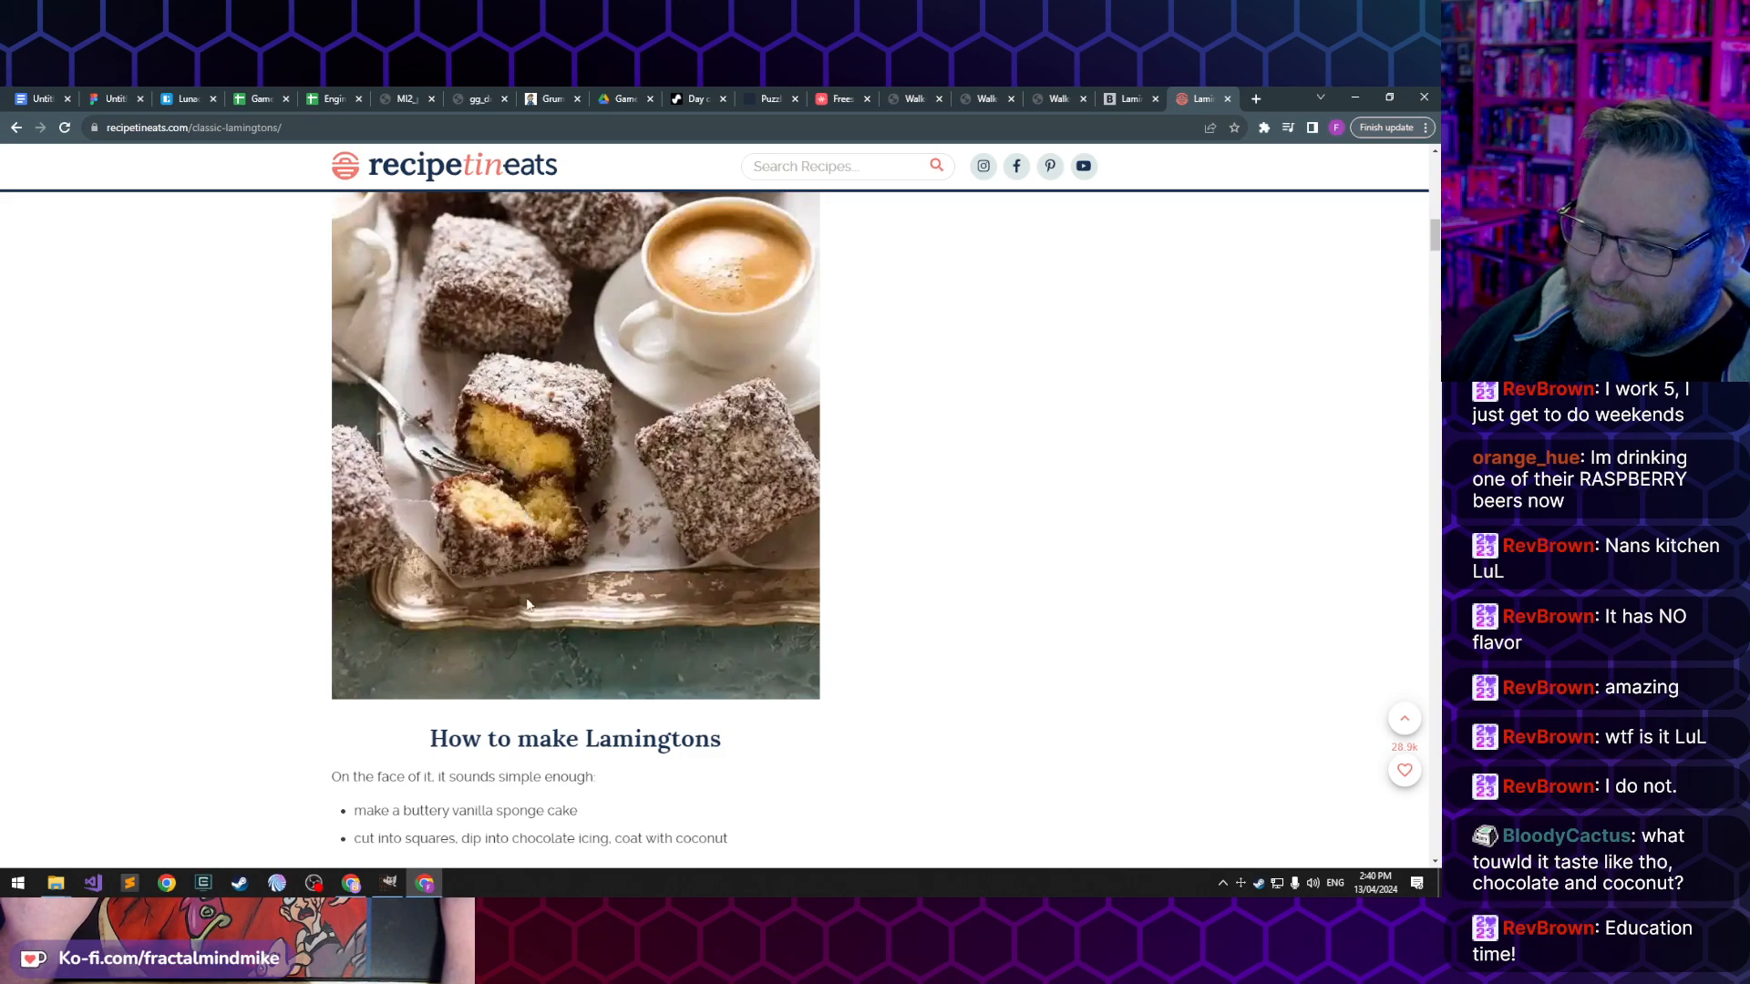
pyautogui.scroll(-3, 252, 540)
pyautogui.scroll(-15, 242, 588)
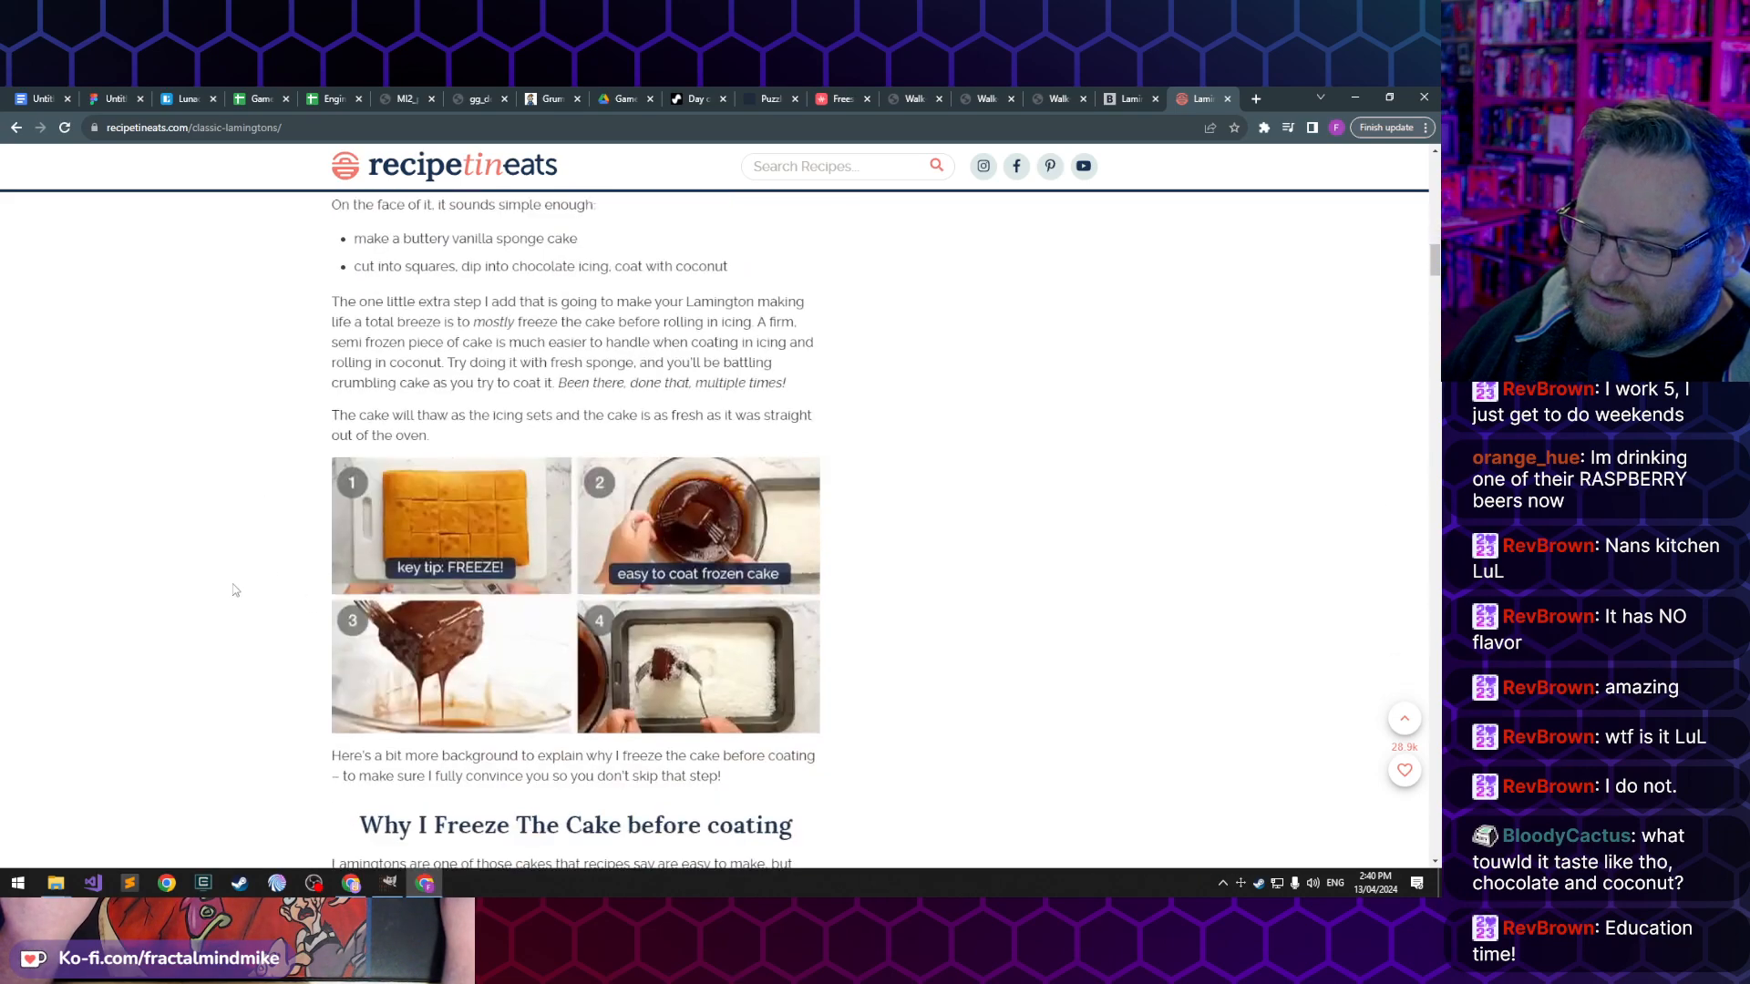
pyautogui.scroll(-20, 246, 579)
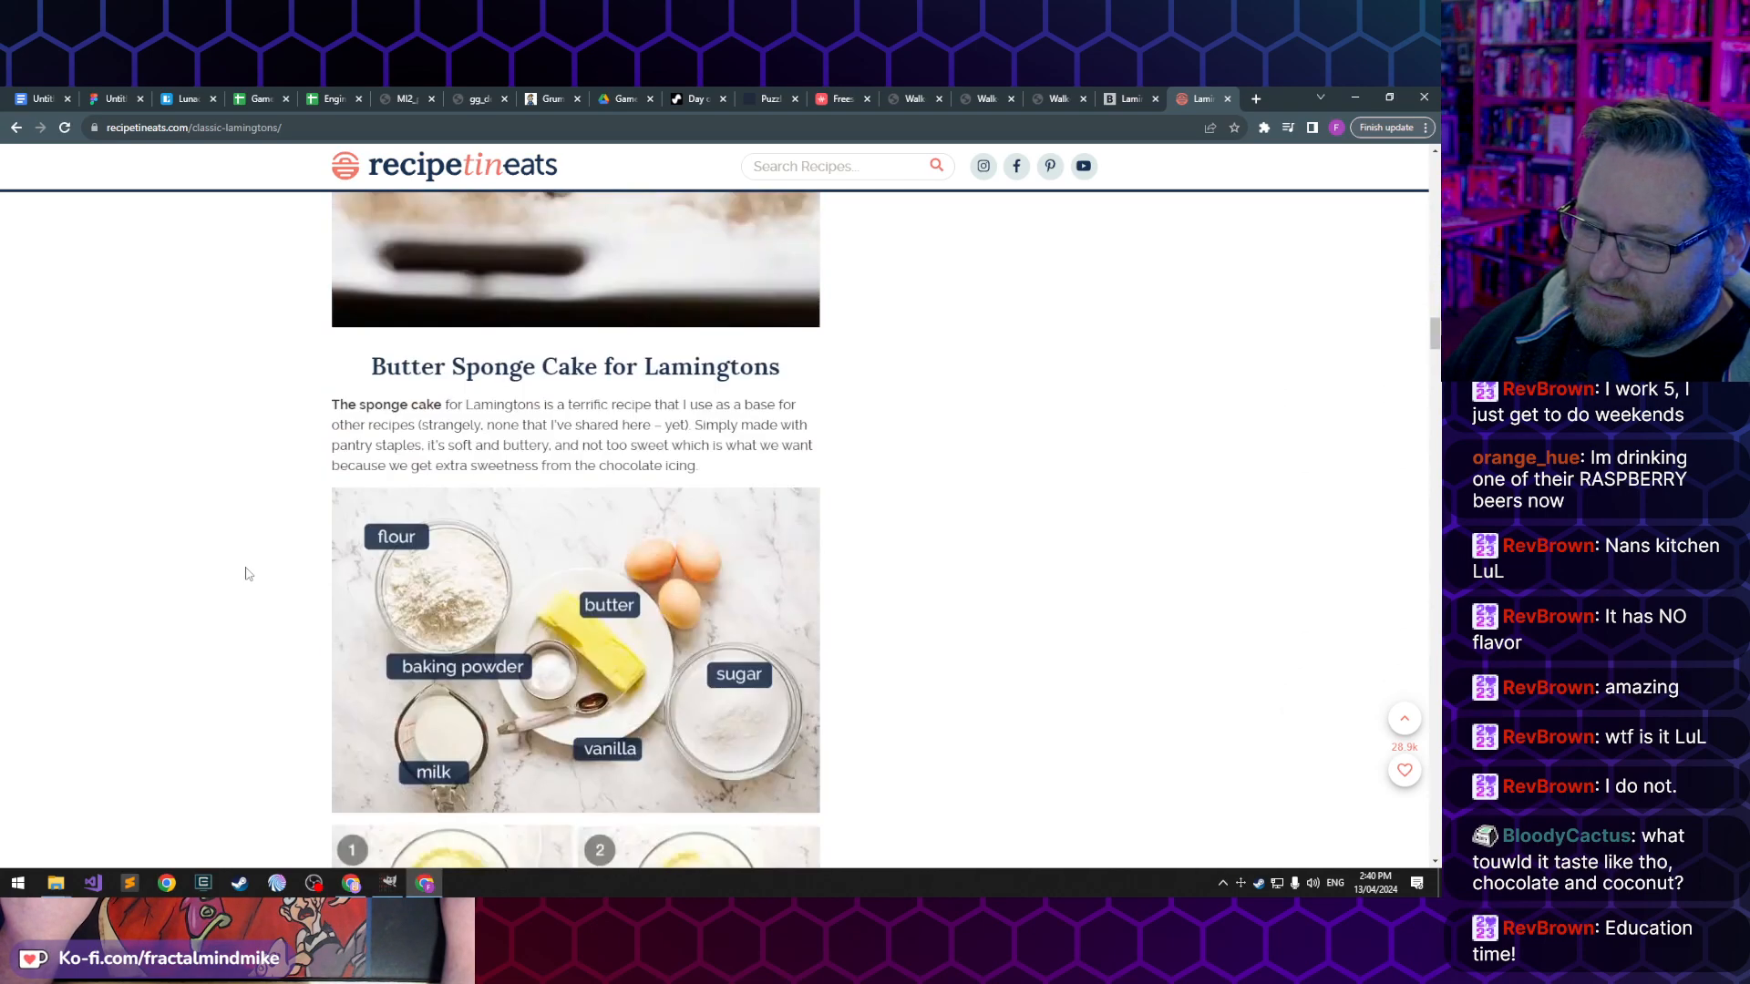
# - Look over the remaining RecipeTin Eats lamington photos and the strawberry jam lamingtons page on Ana's Baking Chronicles
pyautogui.scroll(-5, 224, 492)
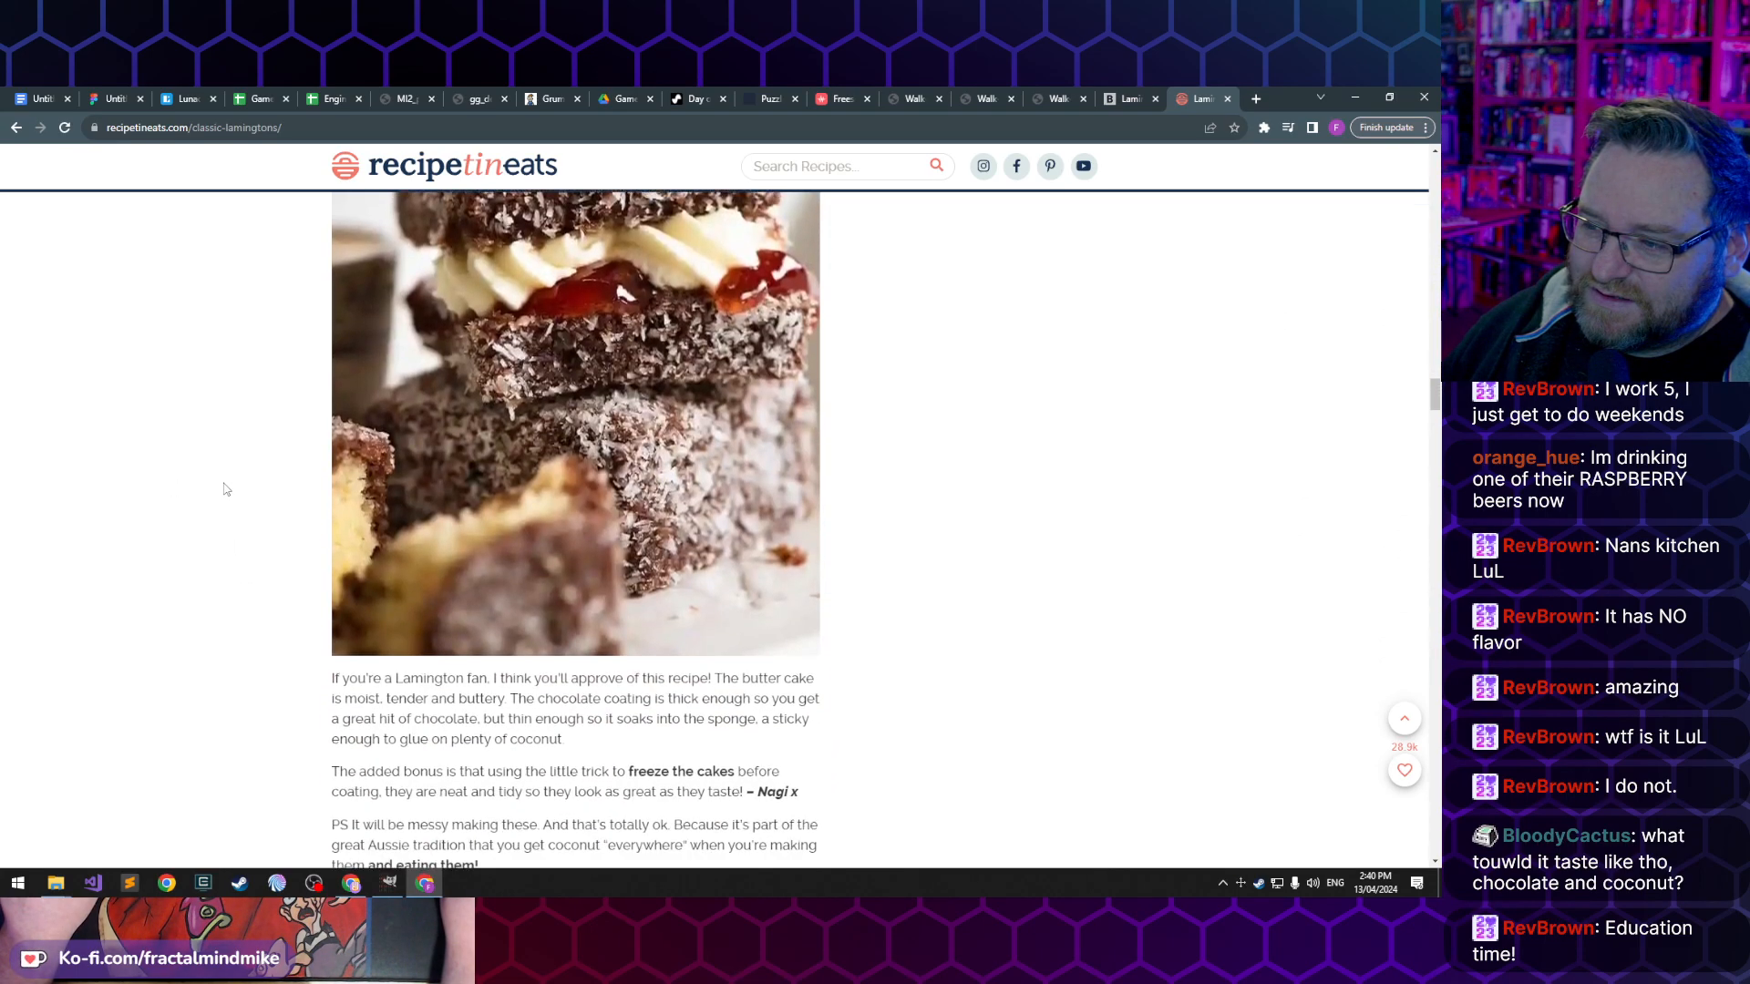
pyautogui.scroll(5, 228, 492)
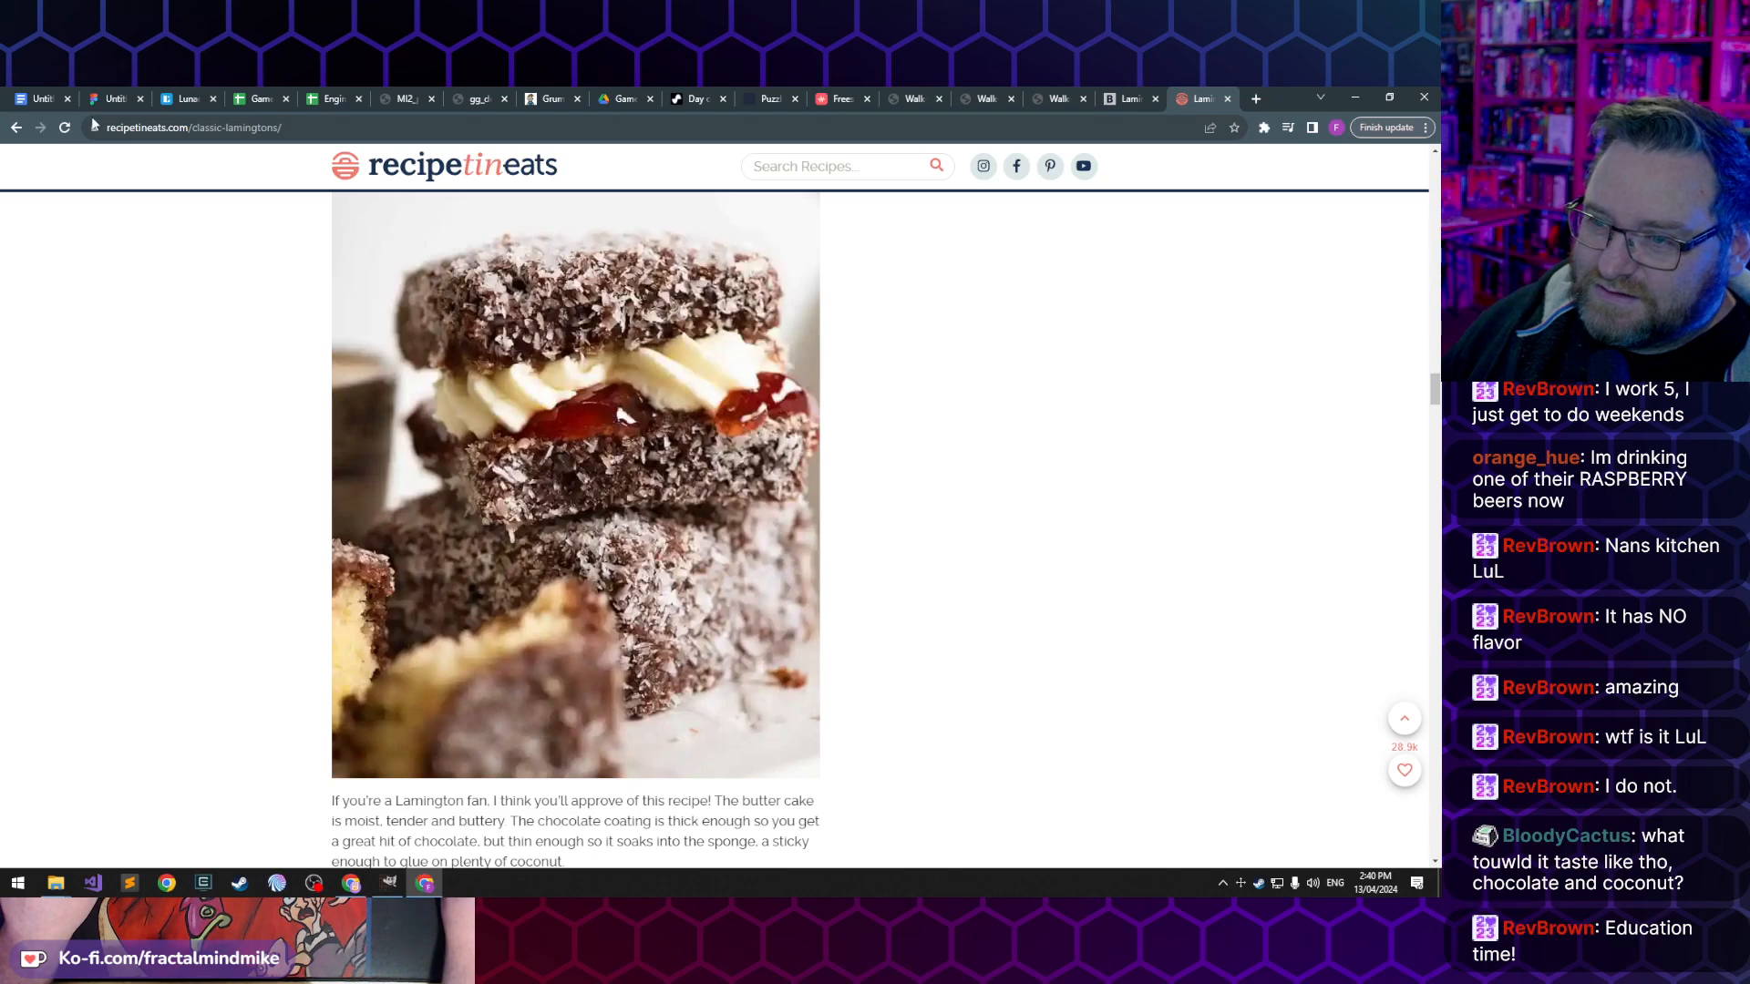
pyautogui.click(18, 129)
pyautogui.scroll(-3, 341, 581)
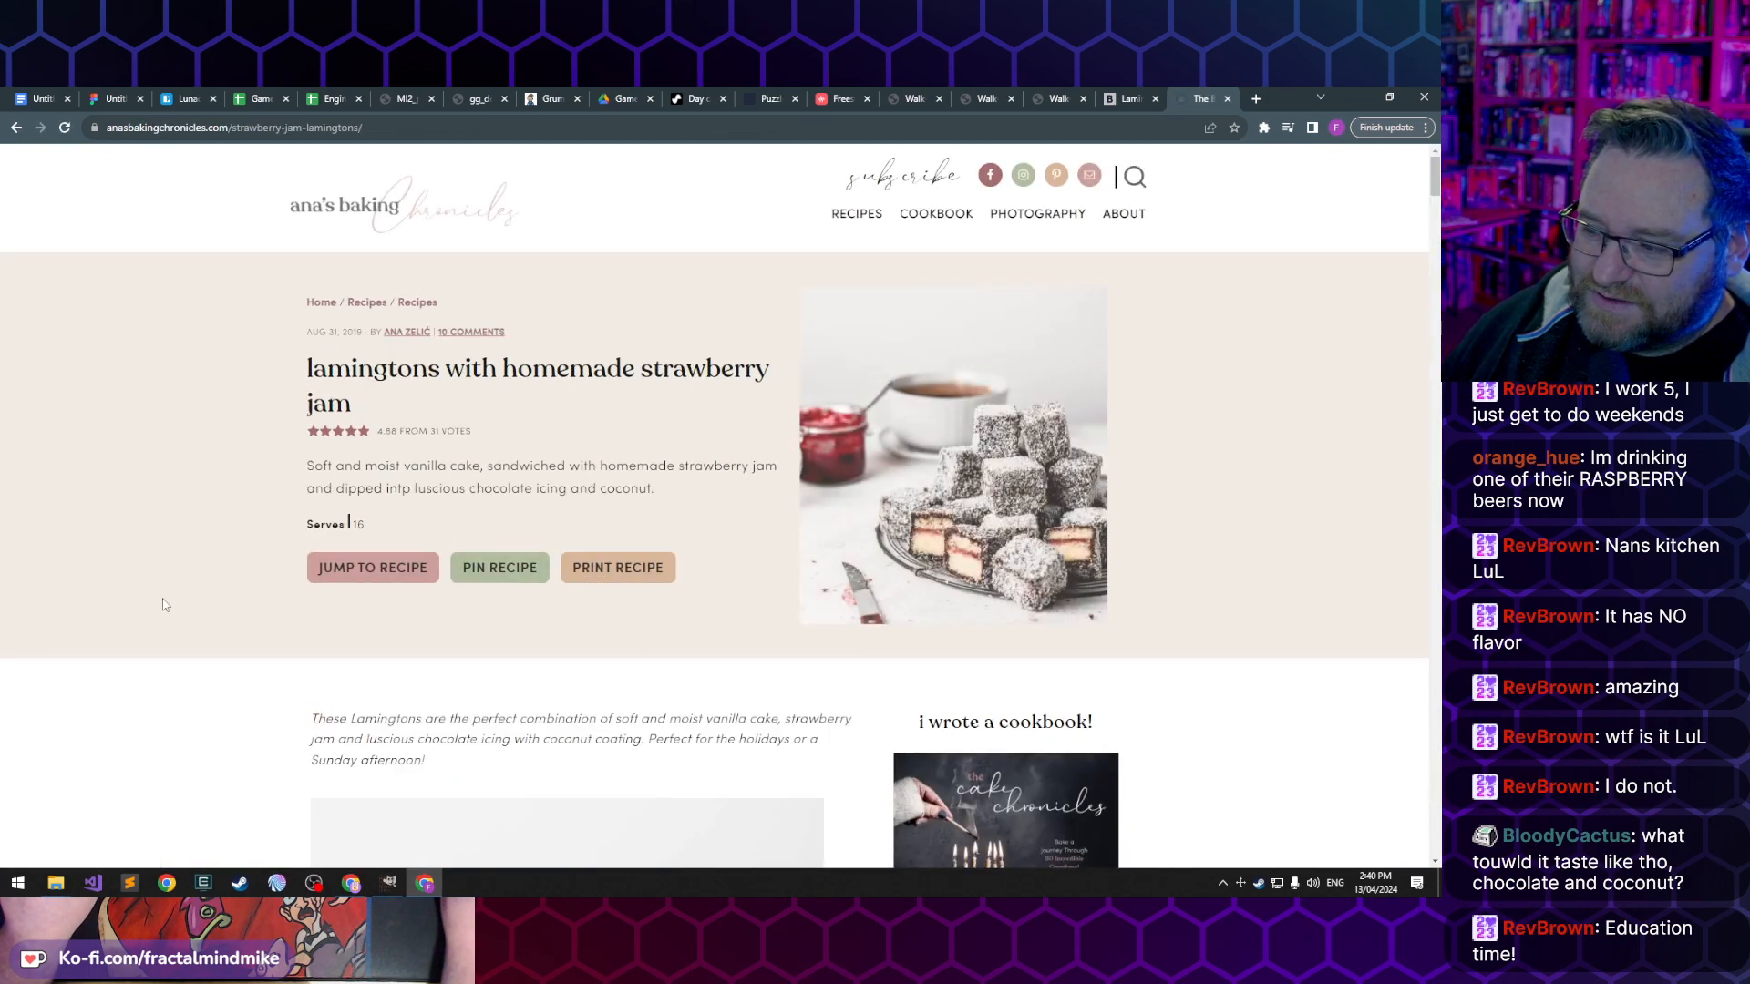
pyautogui.scroll(-1, 933, 583)
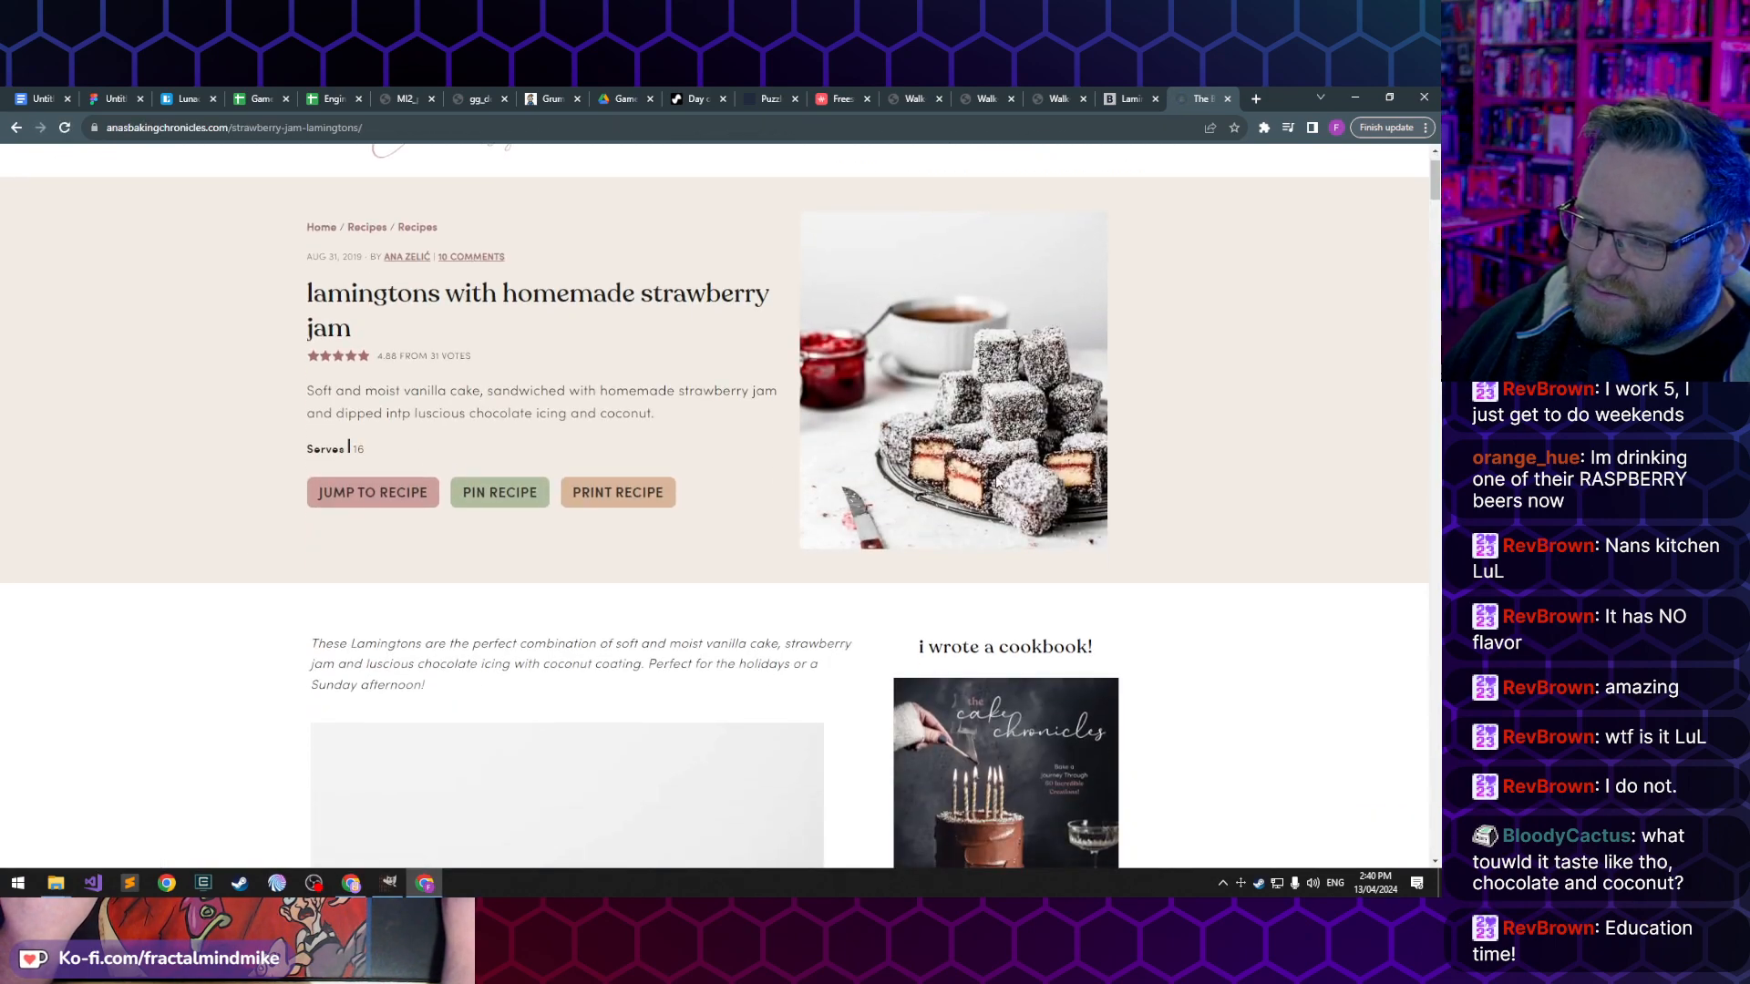
pyautogui.scroll(-2, 383, 510)
pyautogui.scroll(-2, 504, 397)
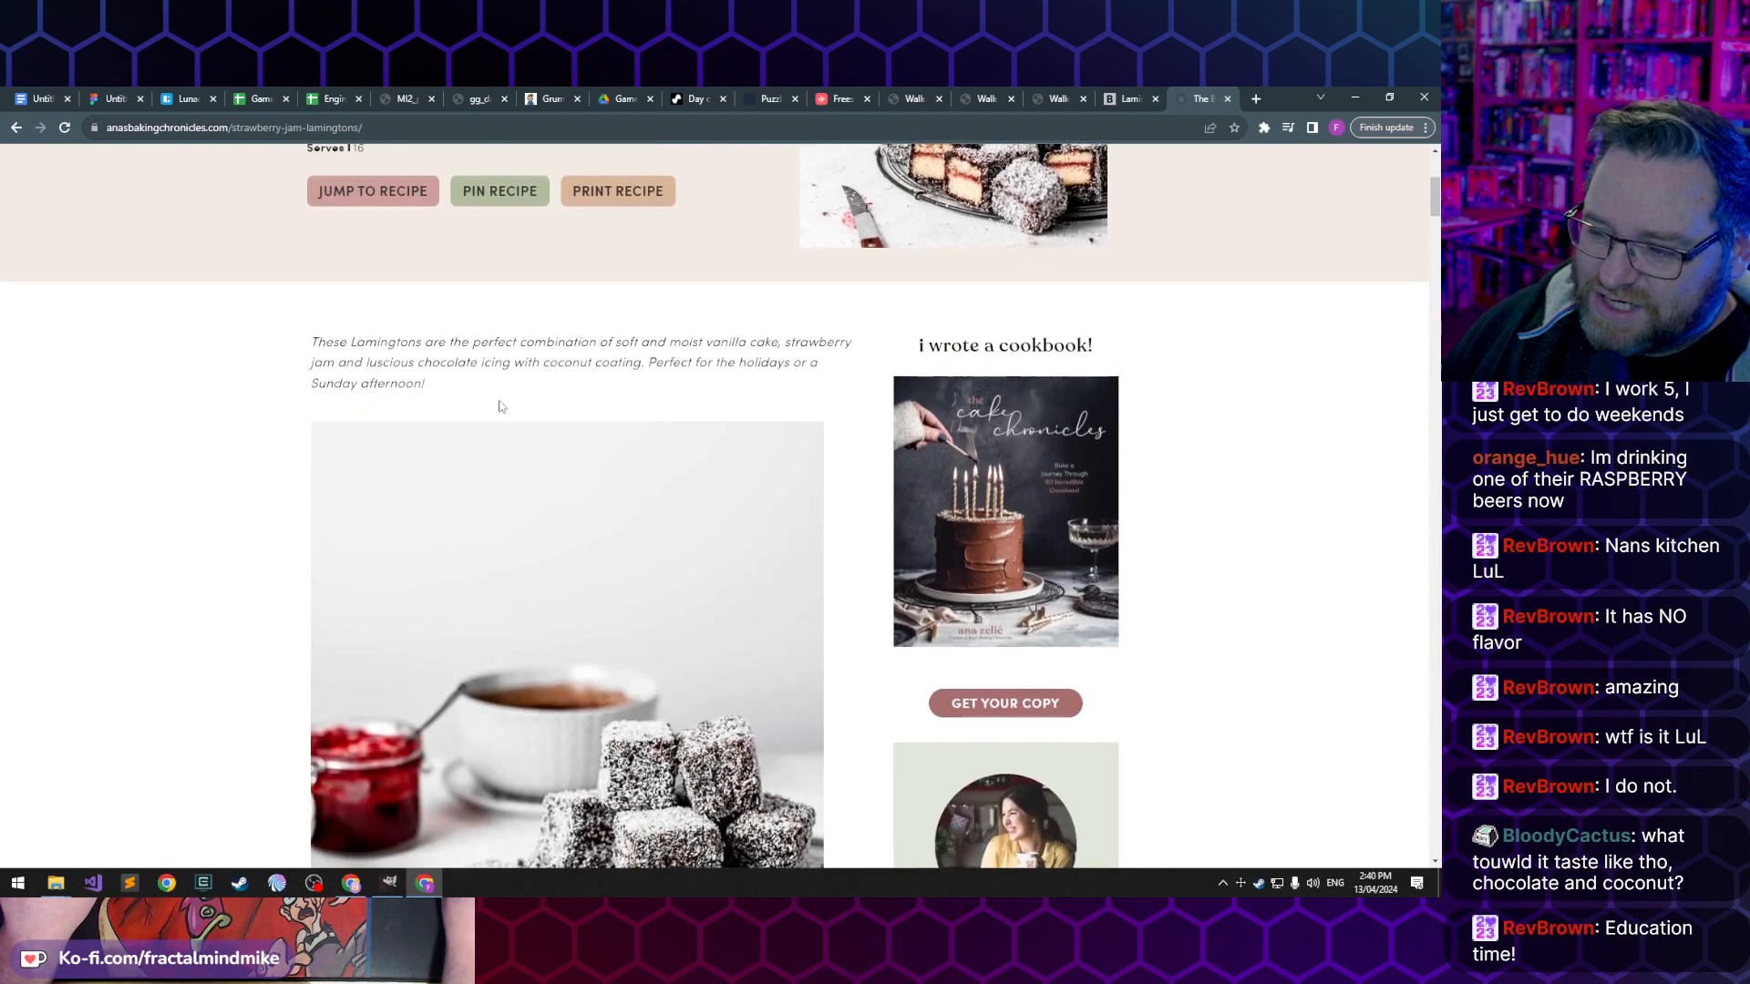
pyautogui.scroll(-4, 504, 398)
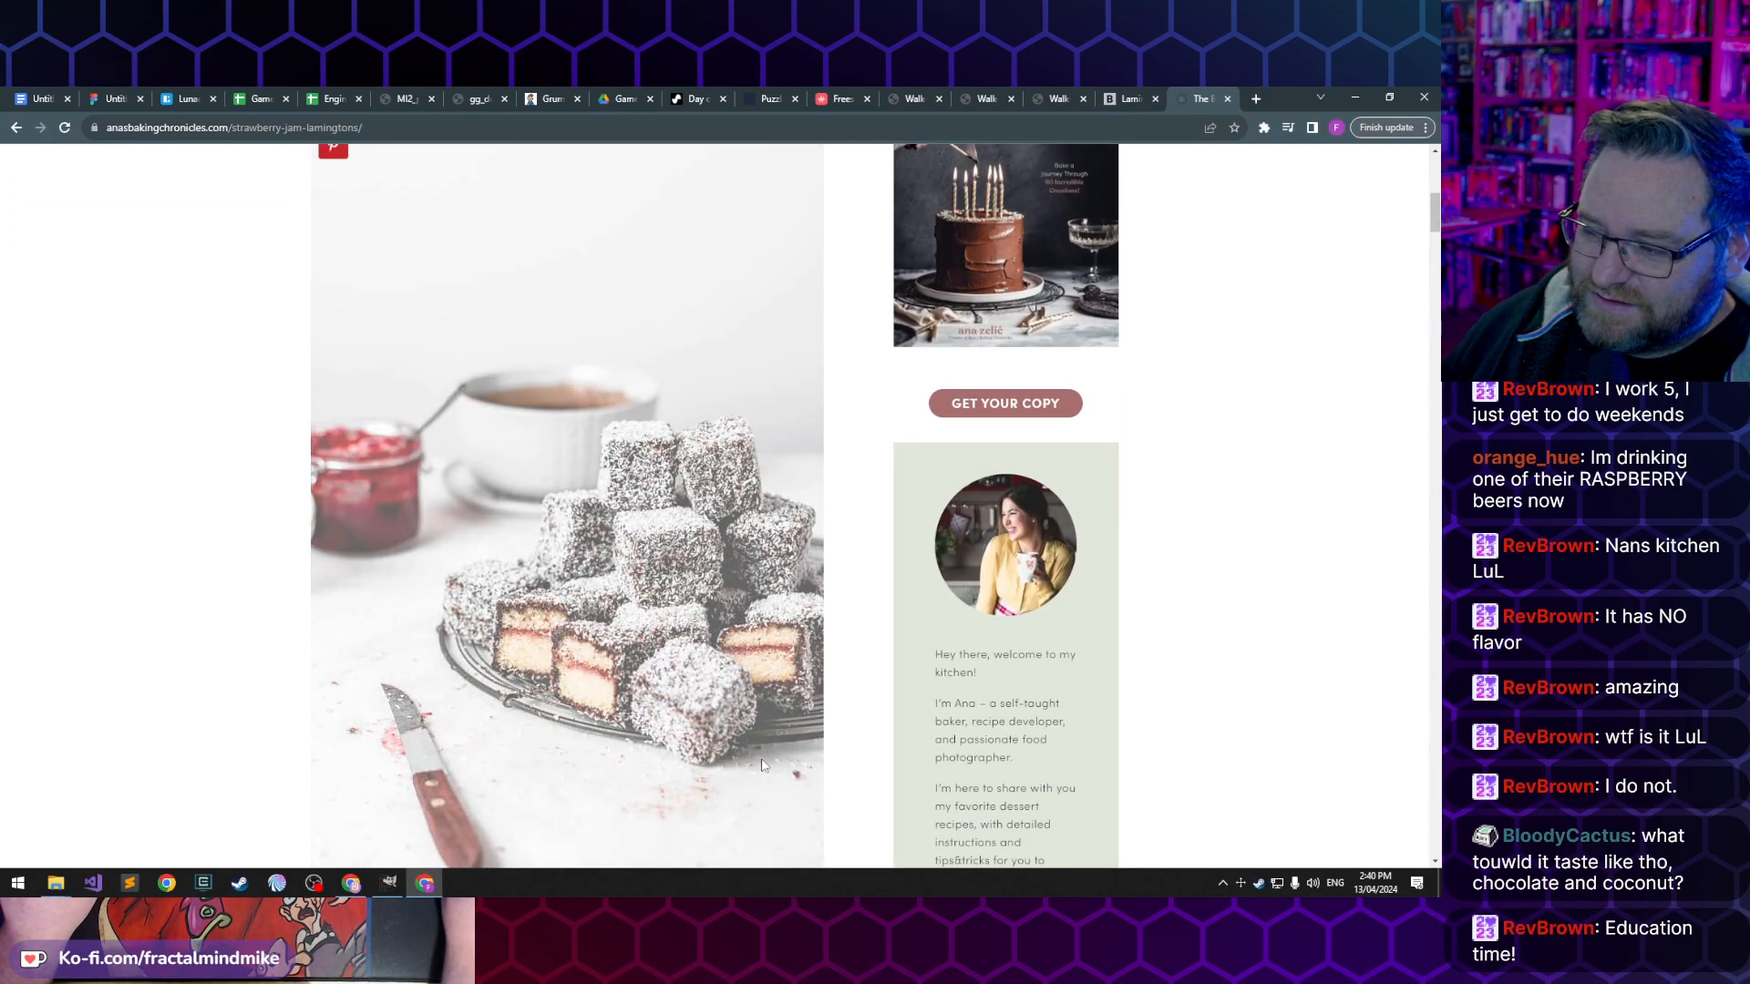
pyautogui.scroll(-2, 762, 765)
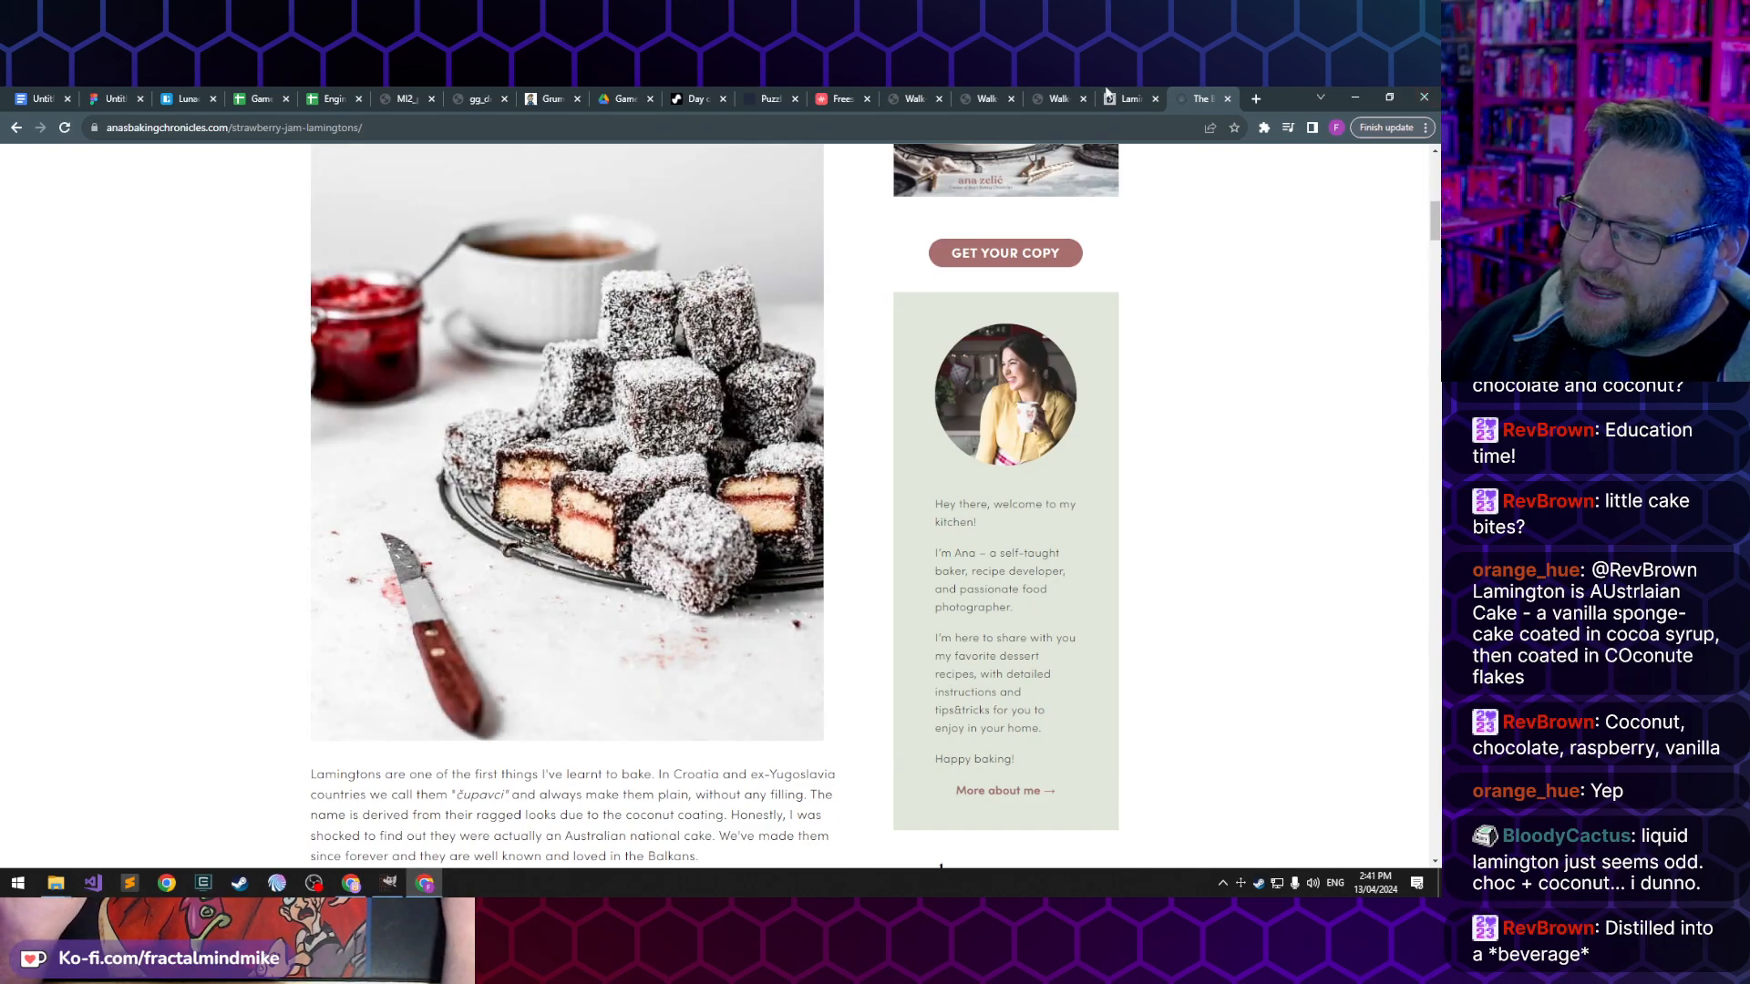
# - Return to the Billson's Lamington Cordial page and look over its bottle photo and product details
pyautogui.click(1127, 97)
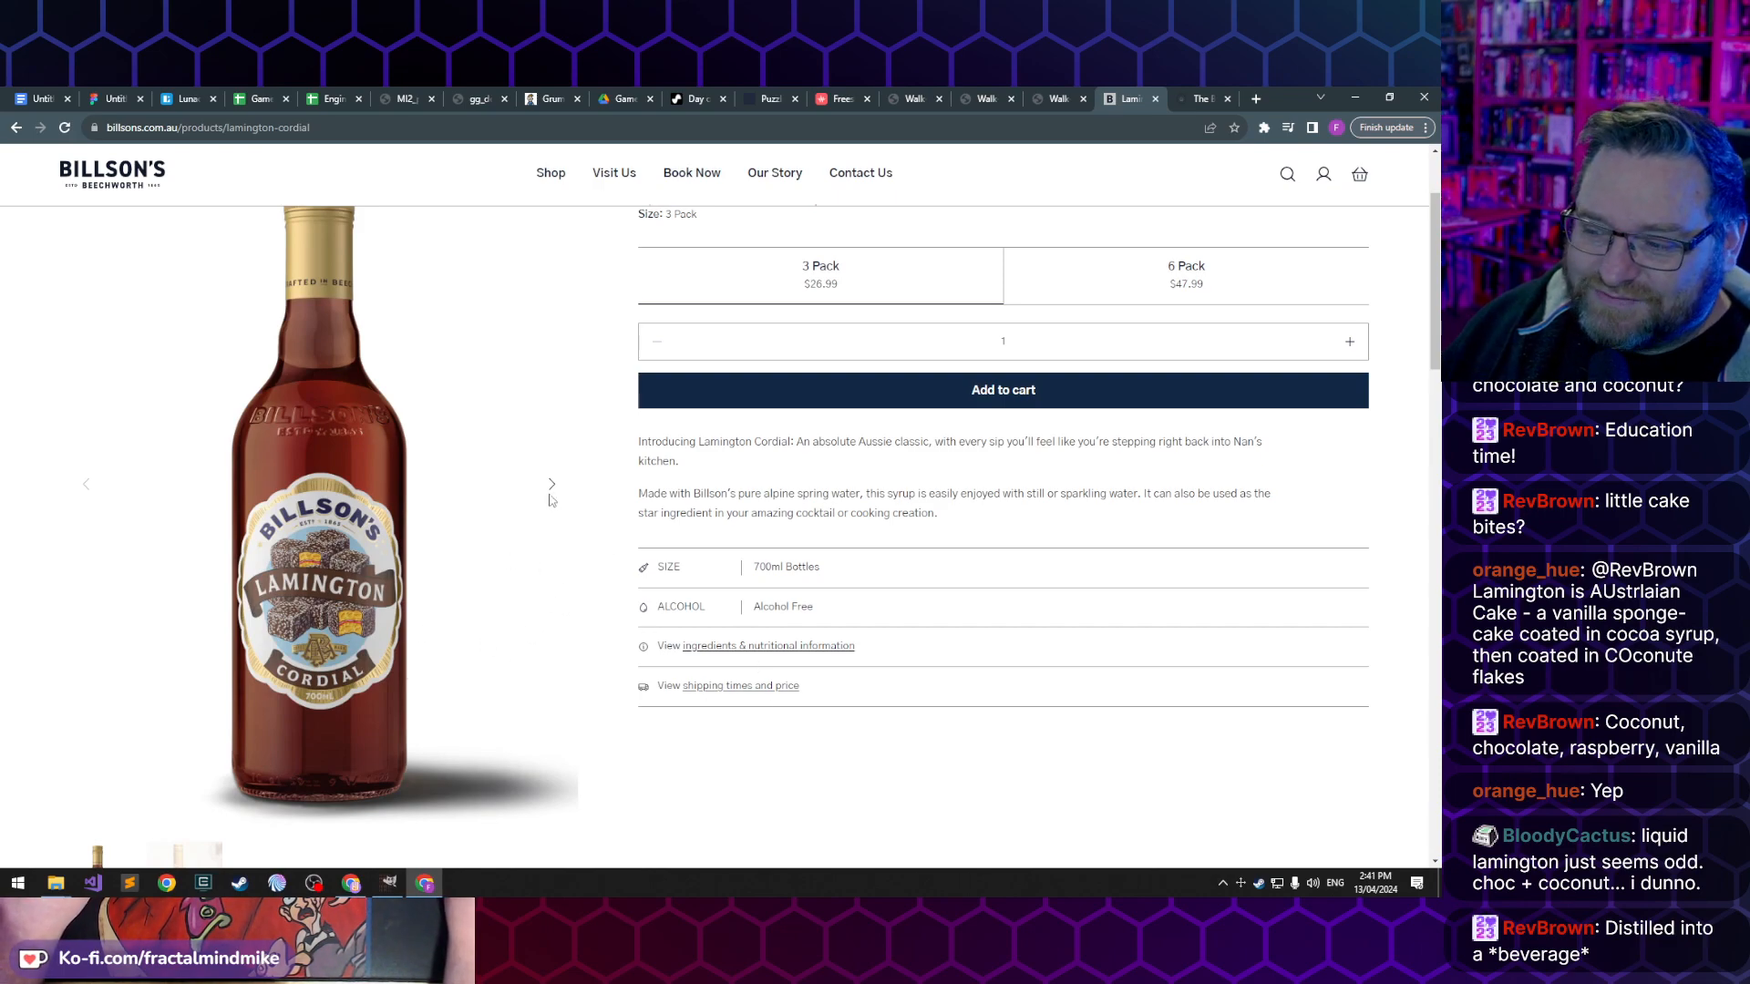
pyautogui.scroll(1, 533, 651)
pyautogui.scroll(-1, 533, 650)
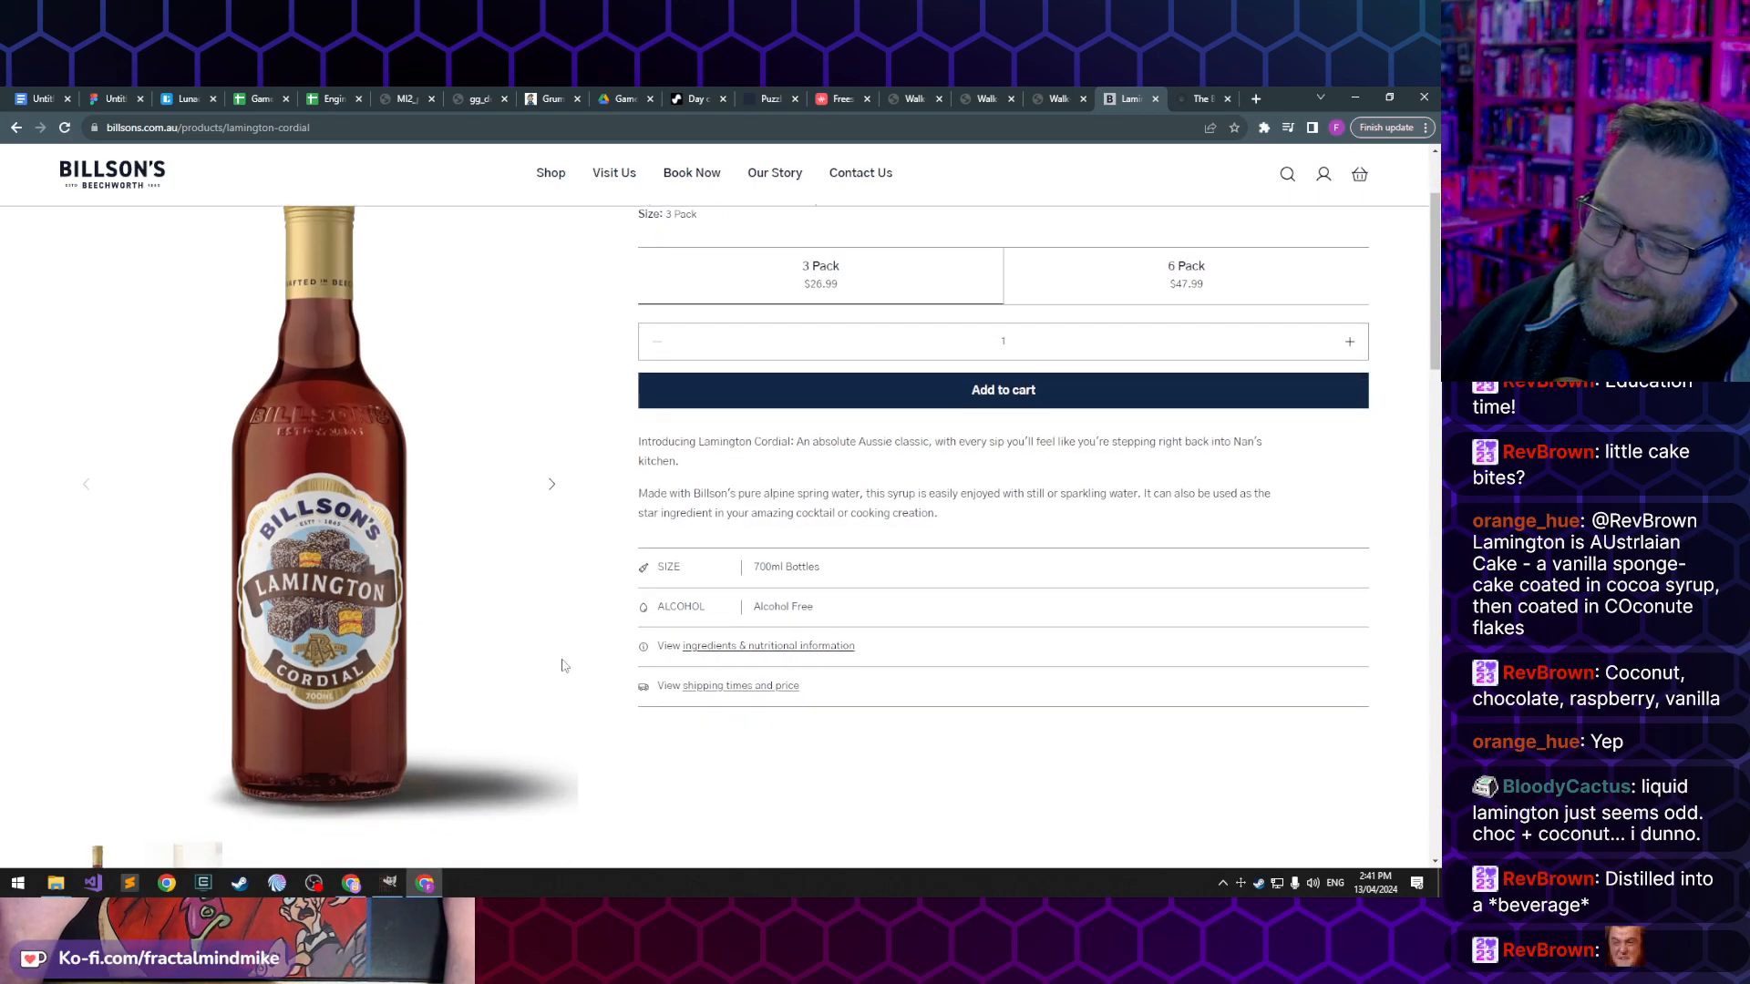
pyautogui.scroll(-4, 418, 707)
pyautogui.scroll(5, 484, 665)
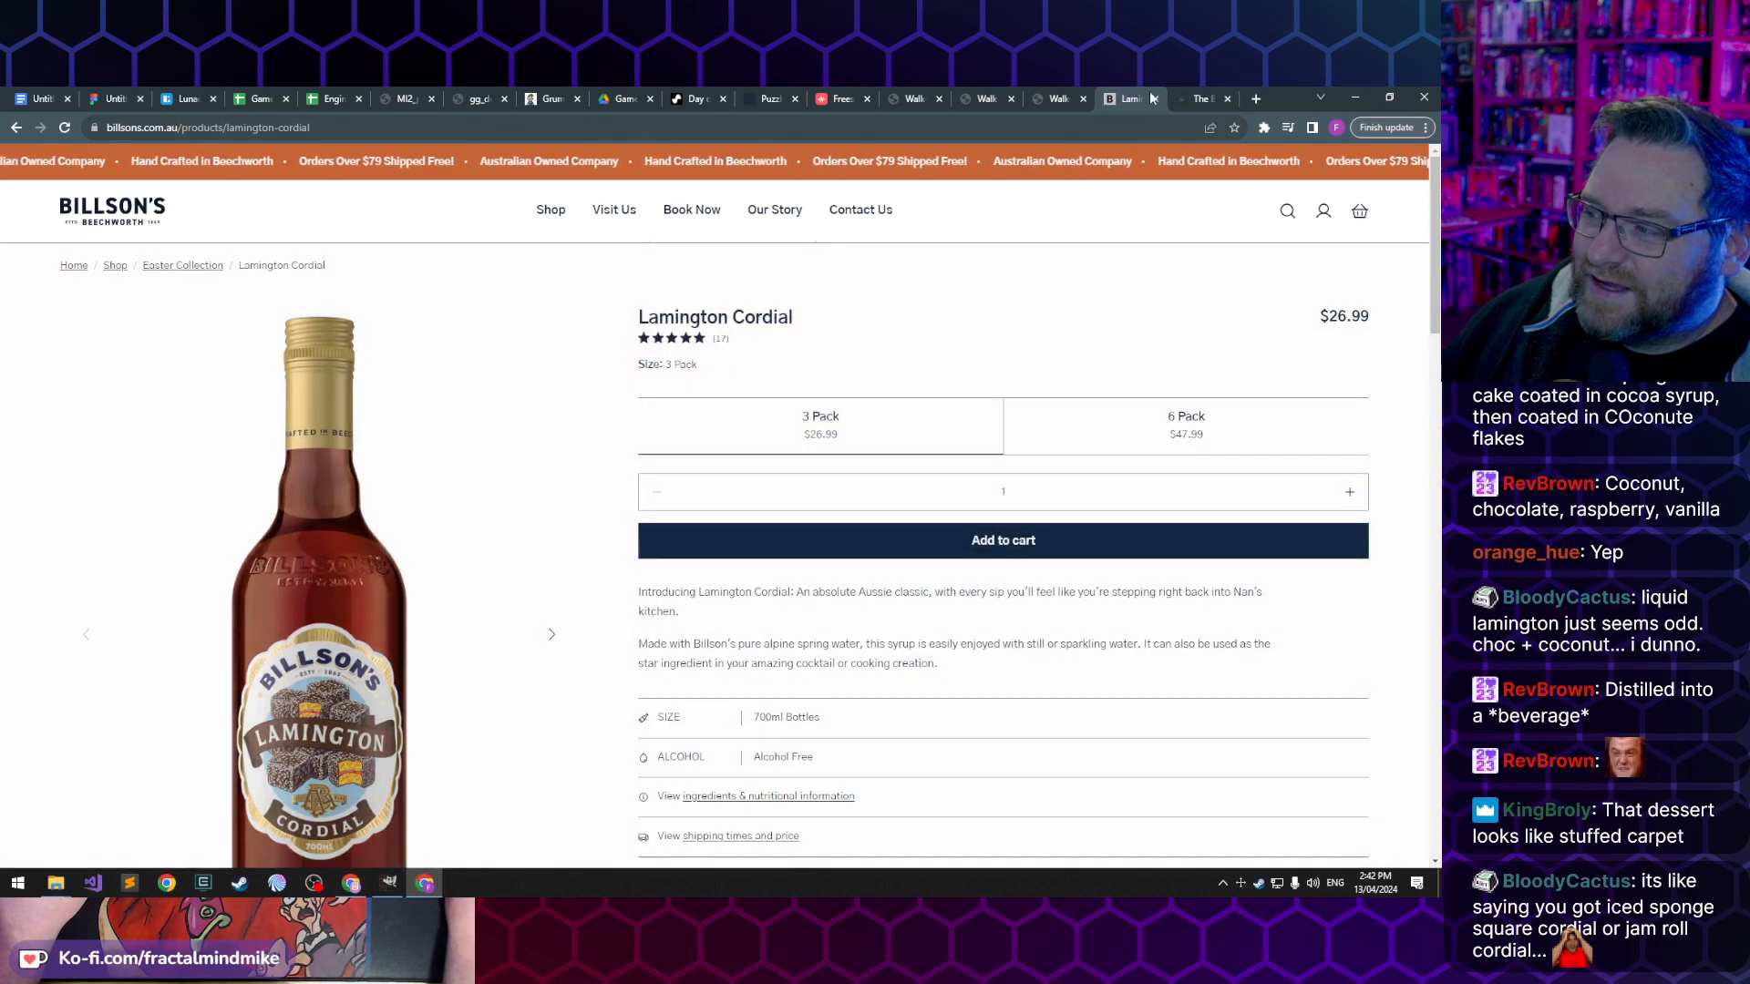
# - Close the strawberry jam lamingtons and Lamington Cordial browser tabs and switch to Lucas-Rotations.xcf in GIMP
pyautogui.click(1189, 91)
pyautogui.hotkey('ctrl', 'w')
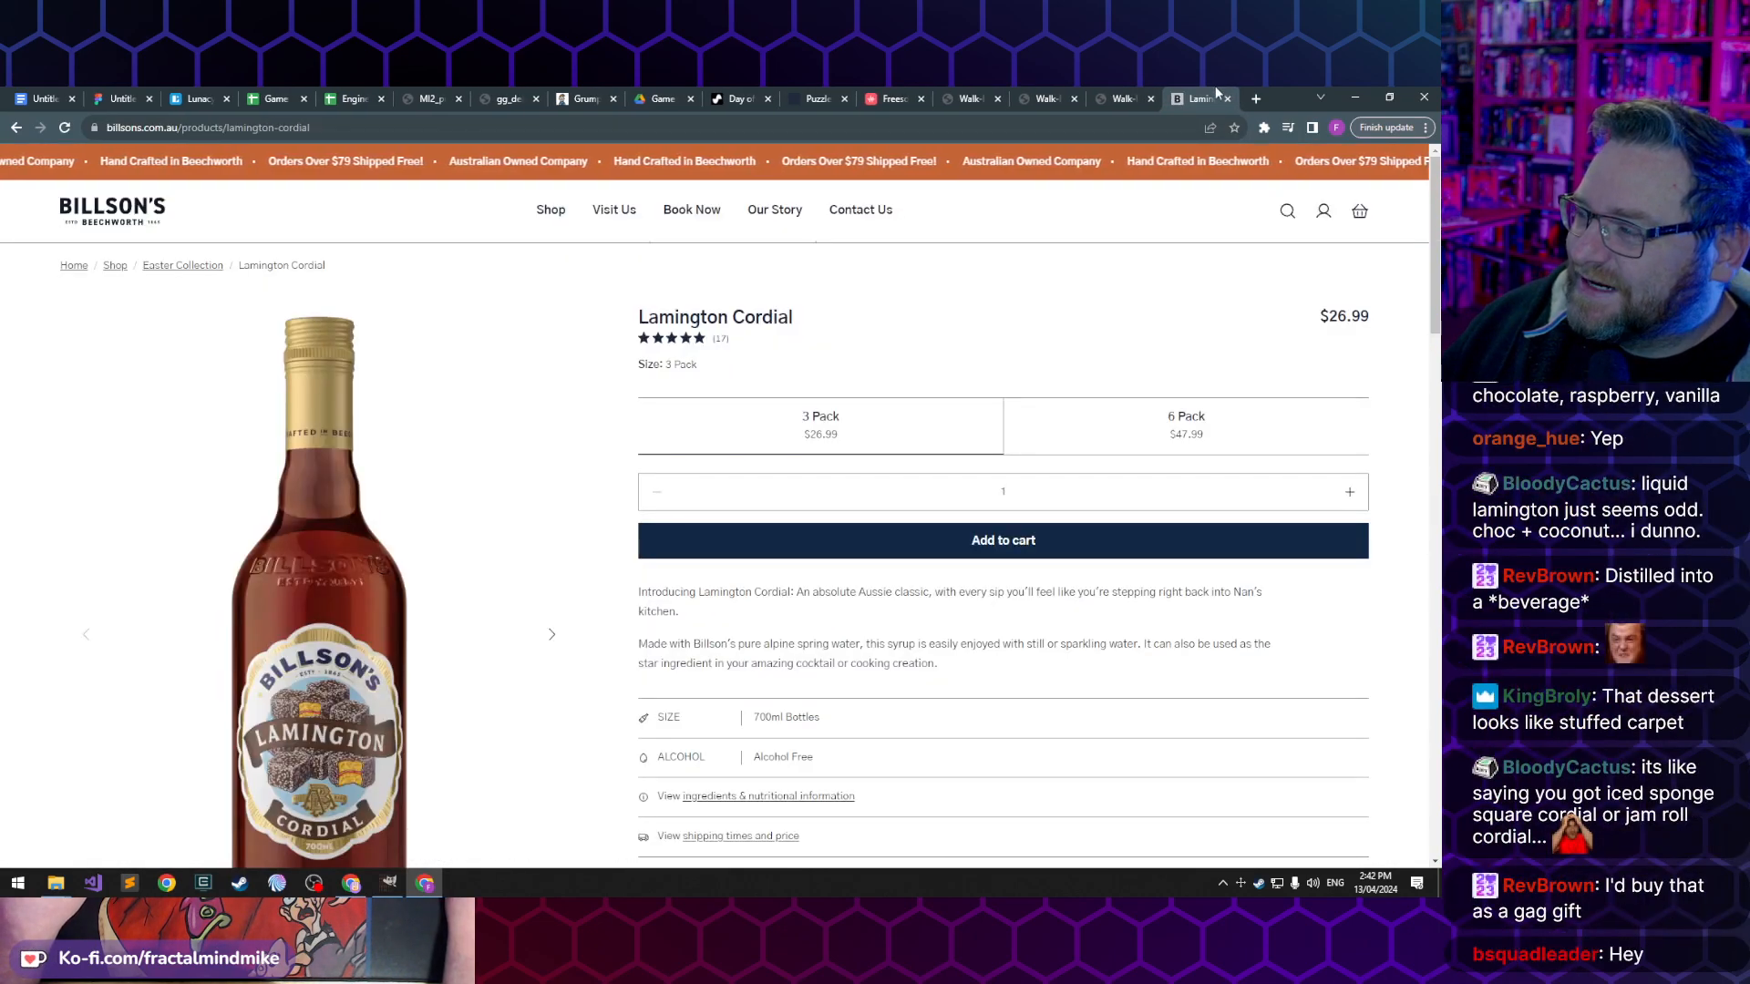
pyautogui.hotkey('ctrl', 'w')
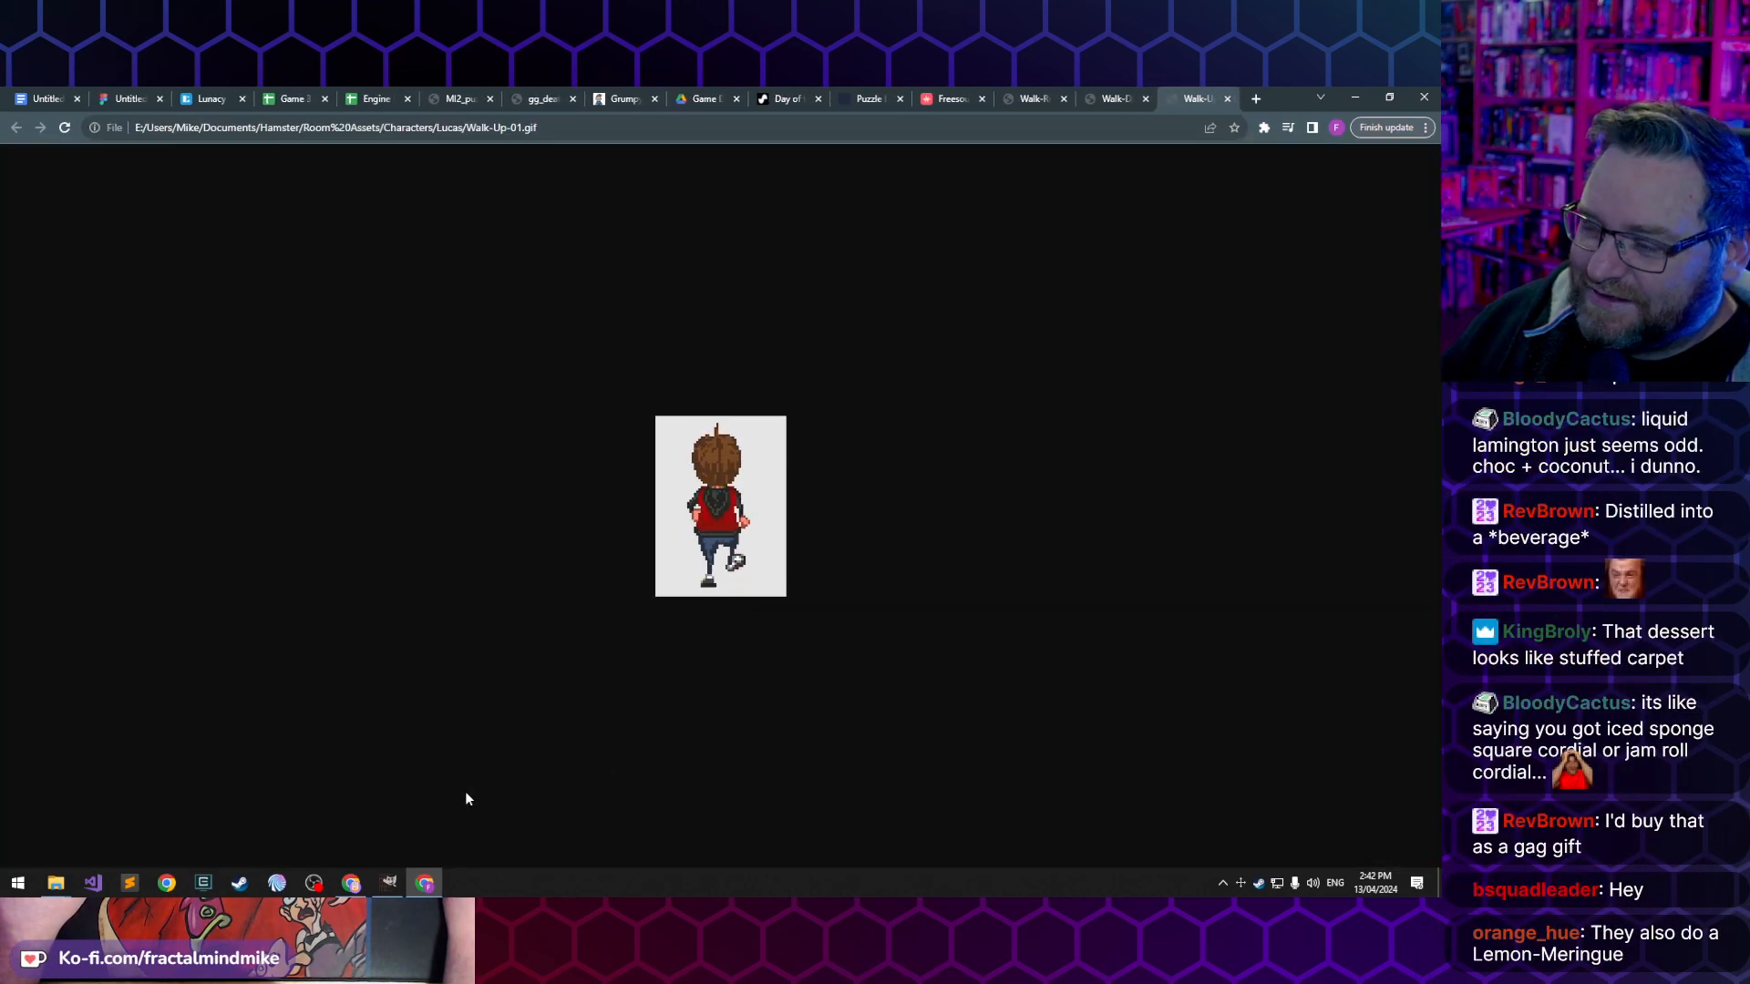
pyautogui.click(388, 882)
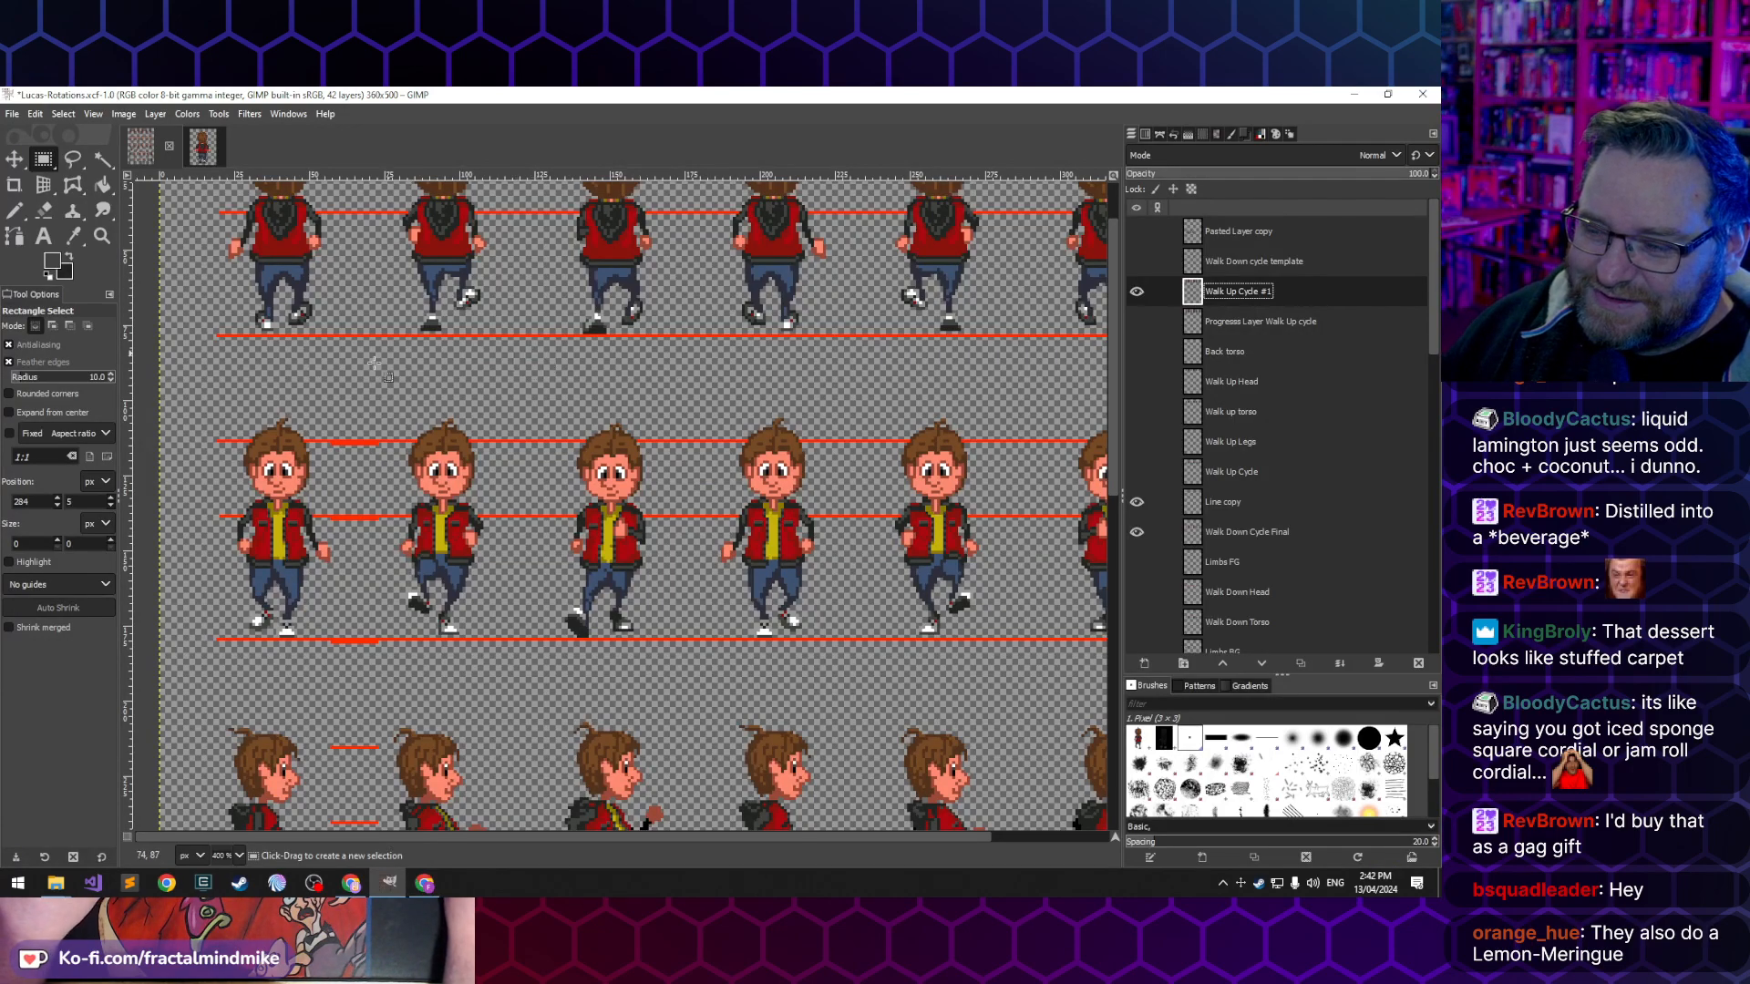
# - Pencil sampled jeans blue and hem grey onto the upper right leg and right hem end of the second back-view frame
pyautogui.scroll(2, 311, 460)
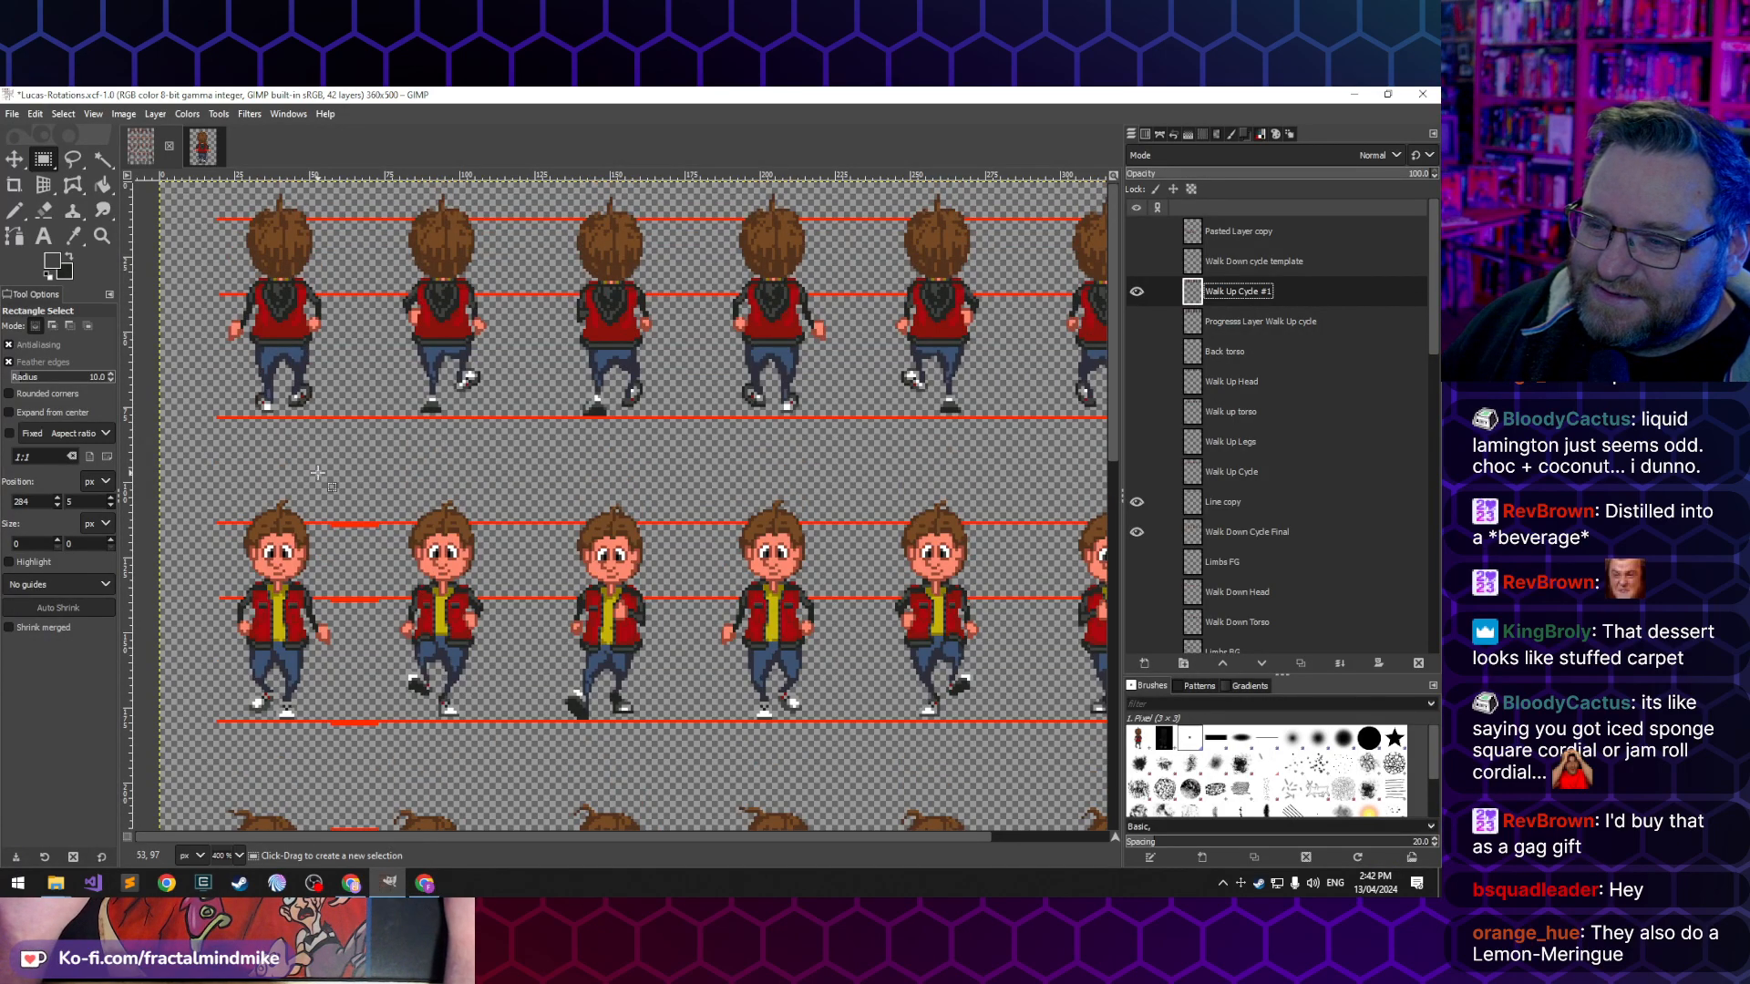
pyautogui.keyDown('ctrl'); pyautogui.scroll(3, 256, 364); pyautogui.keyUp('ctrl')
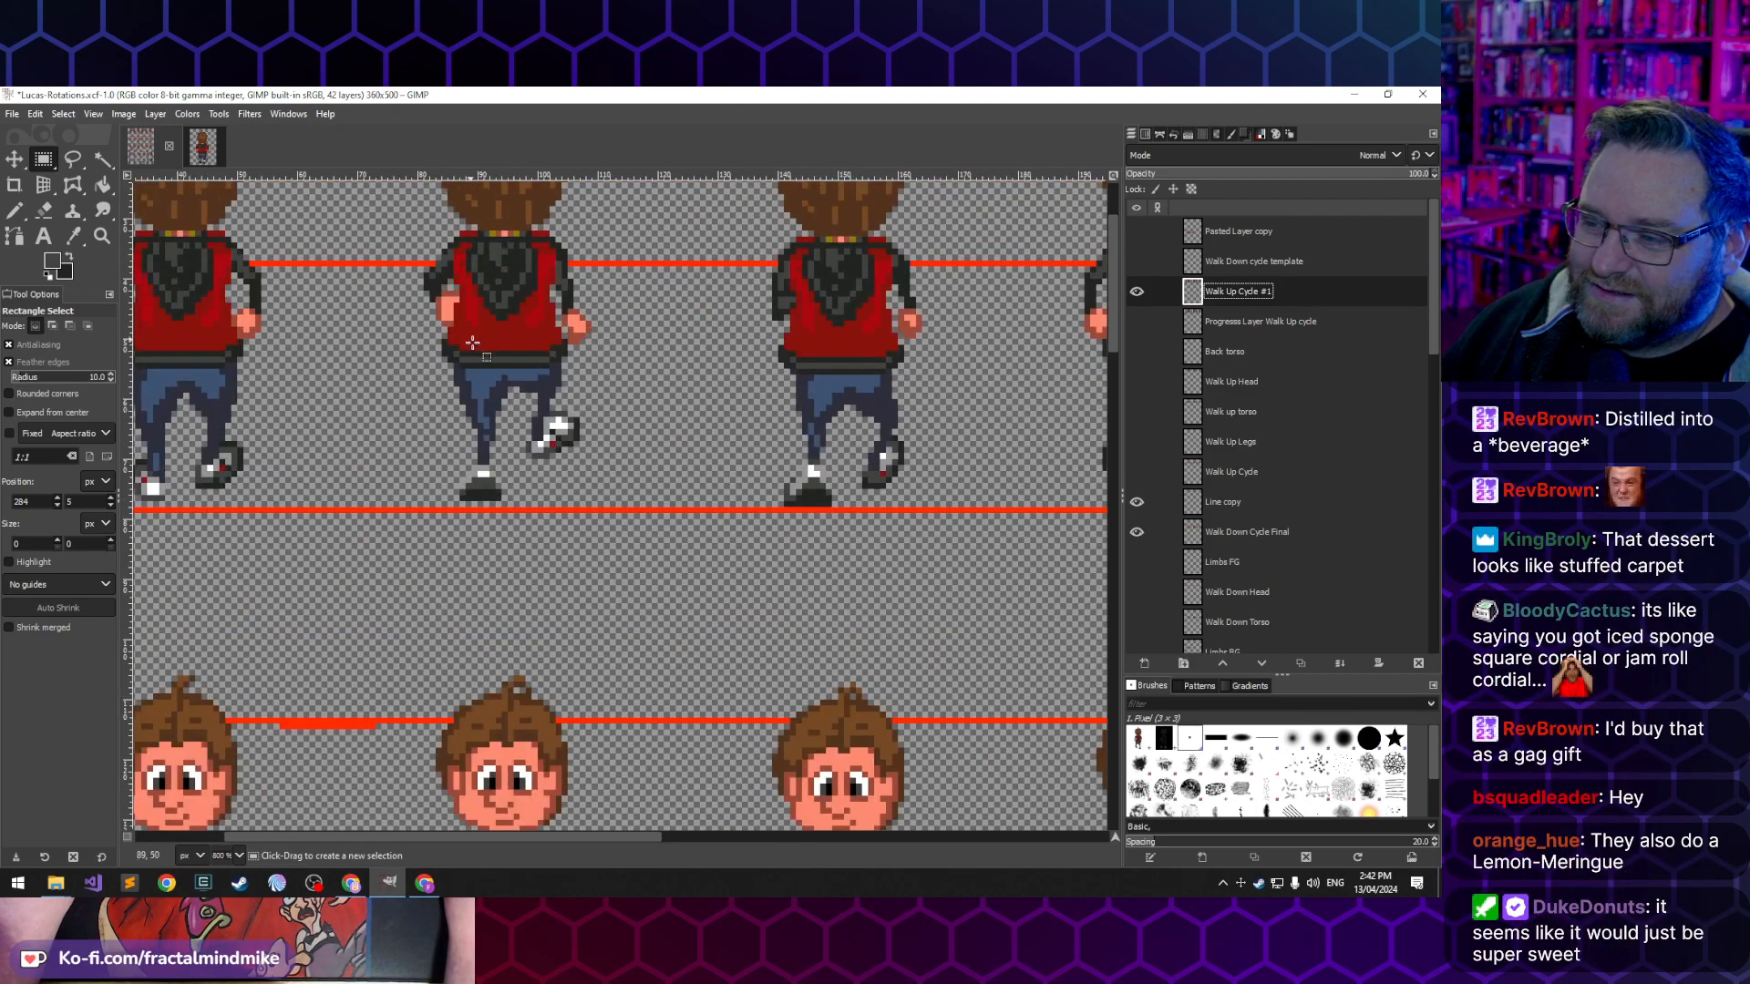
pyautogui.press('n')
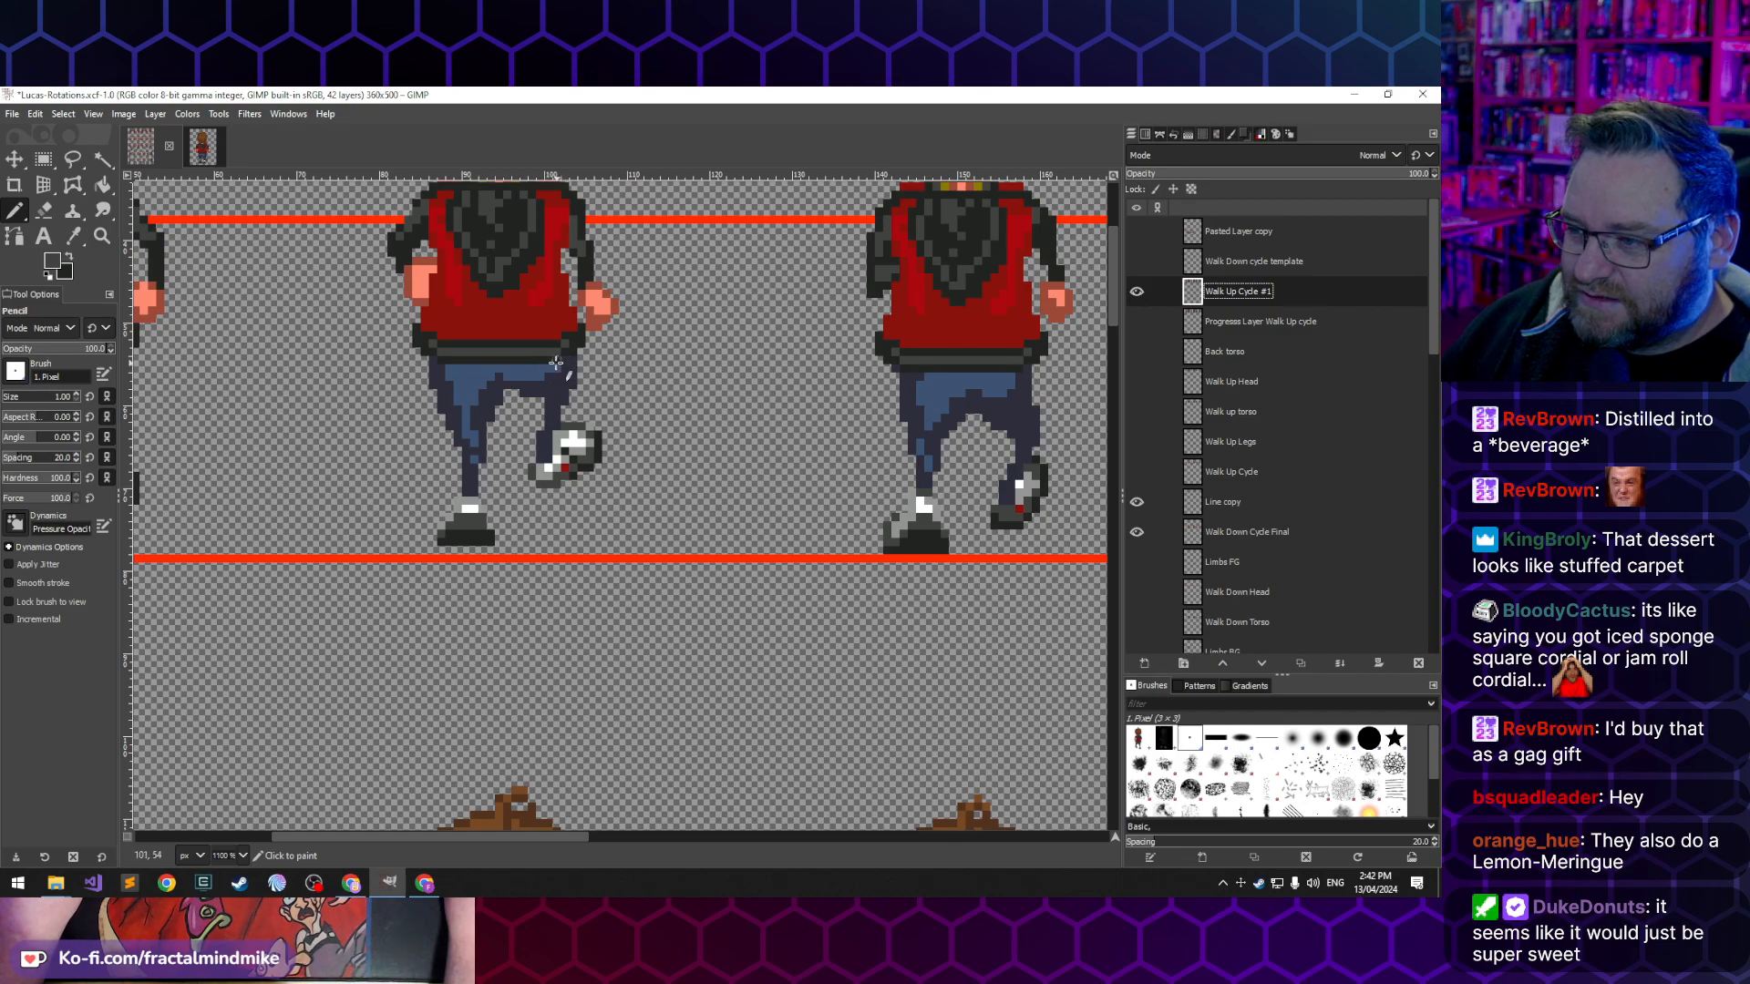
pyautogui.keyDown('ctrl'); pyautogui.click(538, 365); pyautogui.keyUp('ctrl')
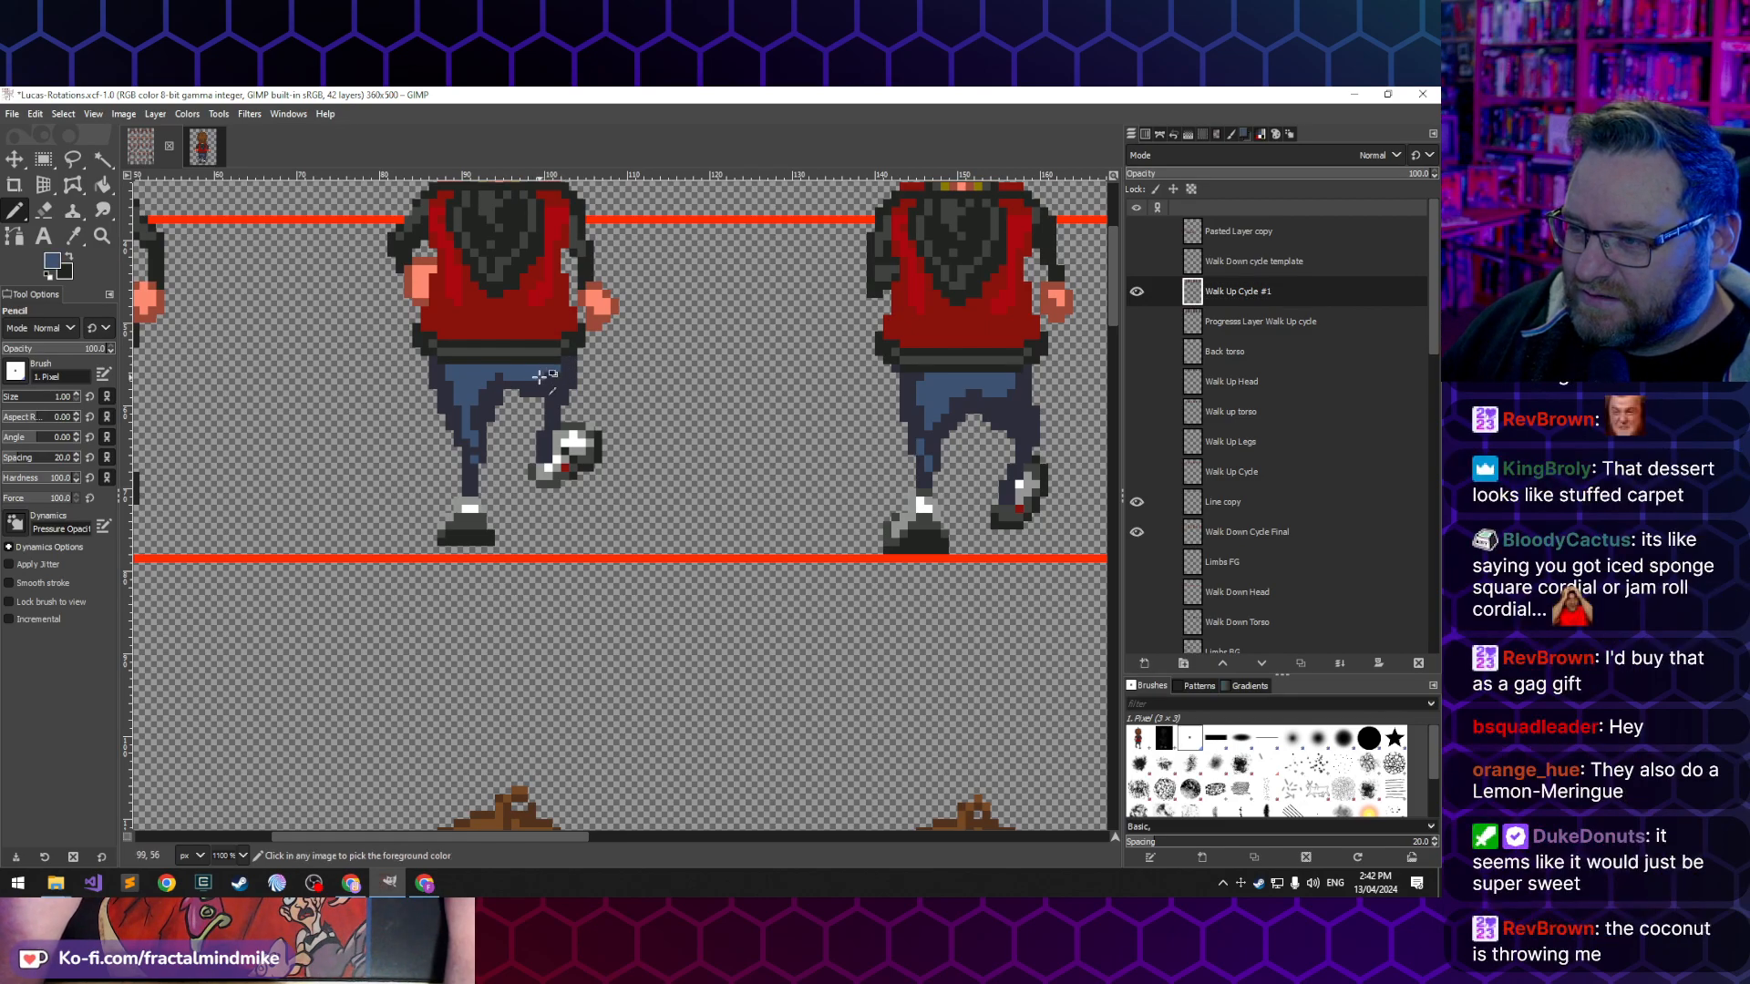
pyautogui.keyDown('ctrl'); pyautogui.click(570, 350); pyautogui.keyUp('ctrl')
pyautogui.press('ctrl')
pyautogui.keyDown('ctrl'); pyautogui.click(556, 350); pyautogui.keyUp('ctrl')
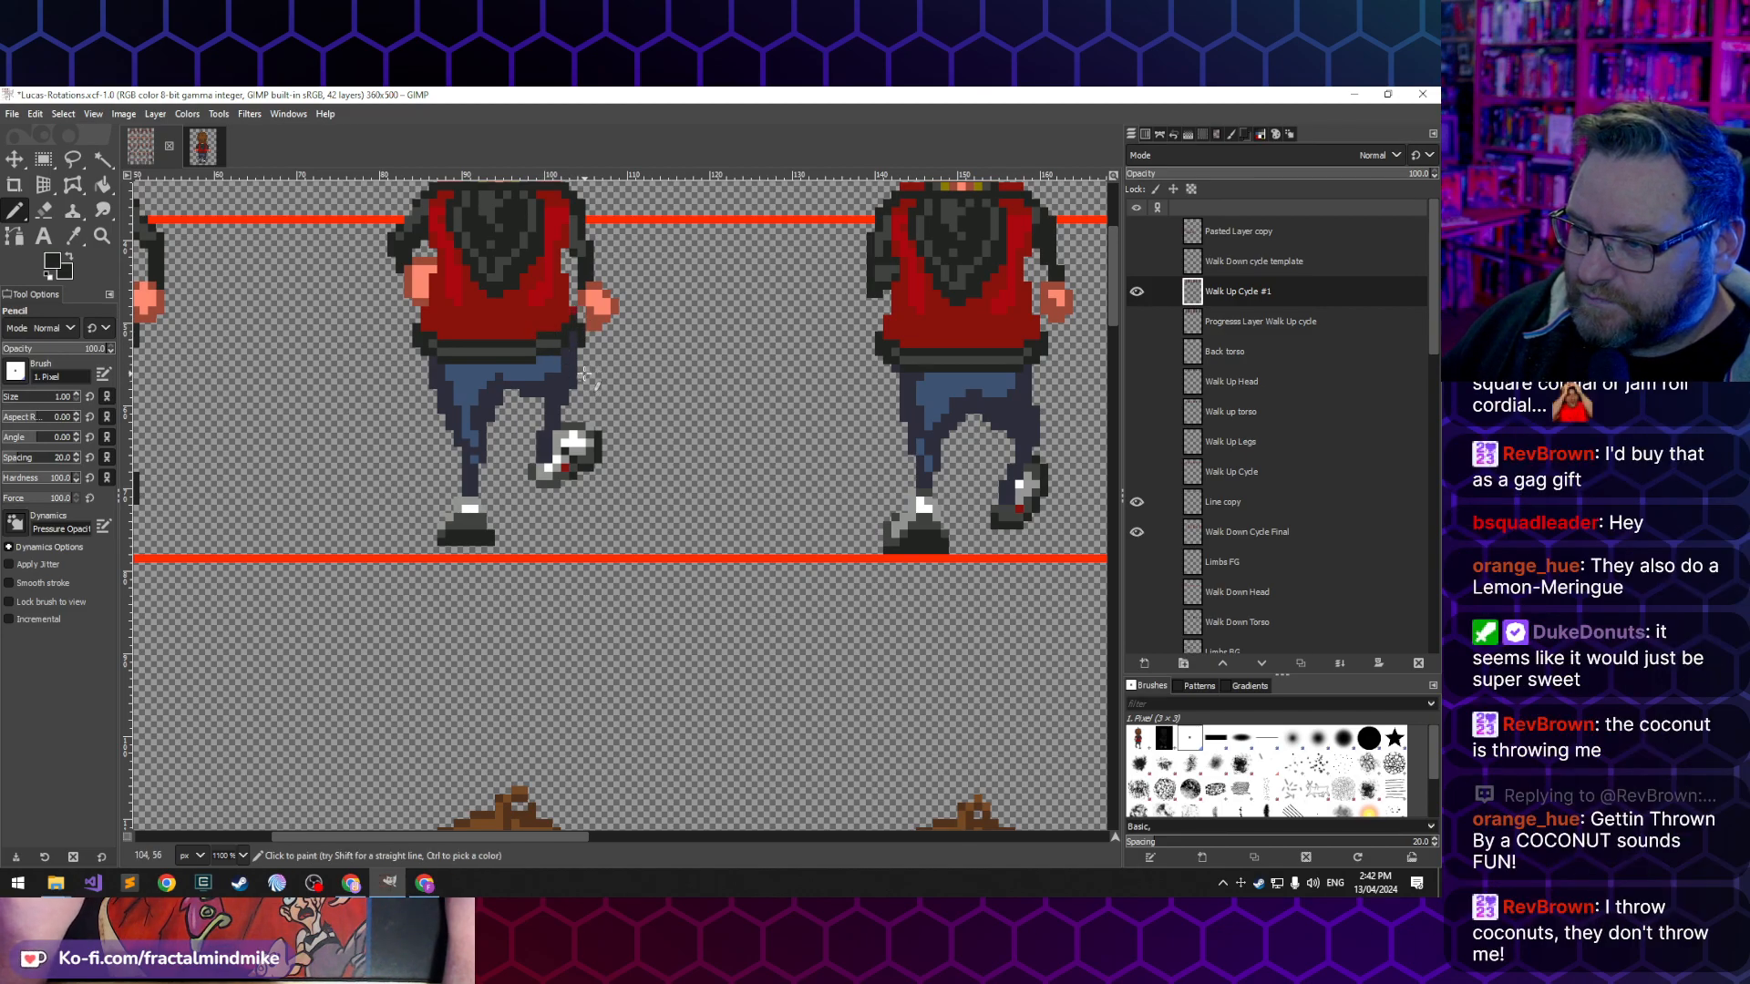
# - Refine the right end of the second back-view frame's jacket hem with dark outline and grey pixels
pyautogui.hotkey('shift', 'e')
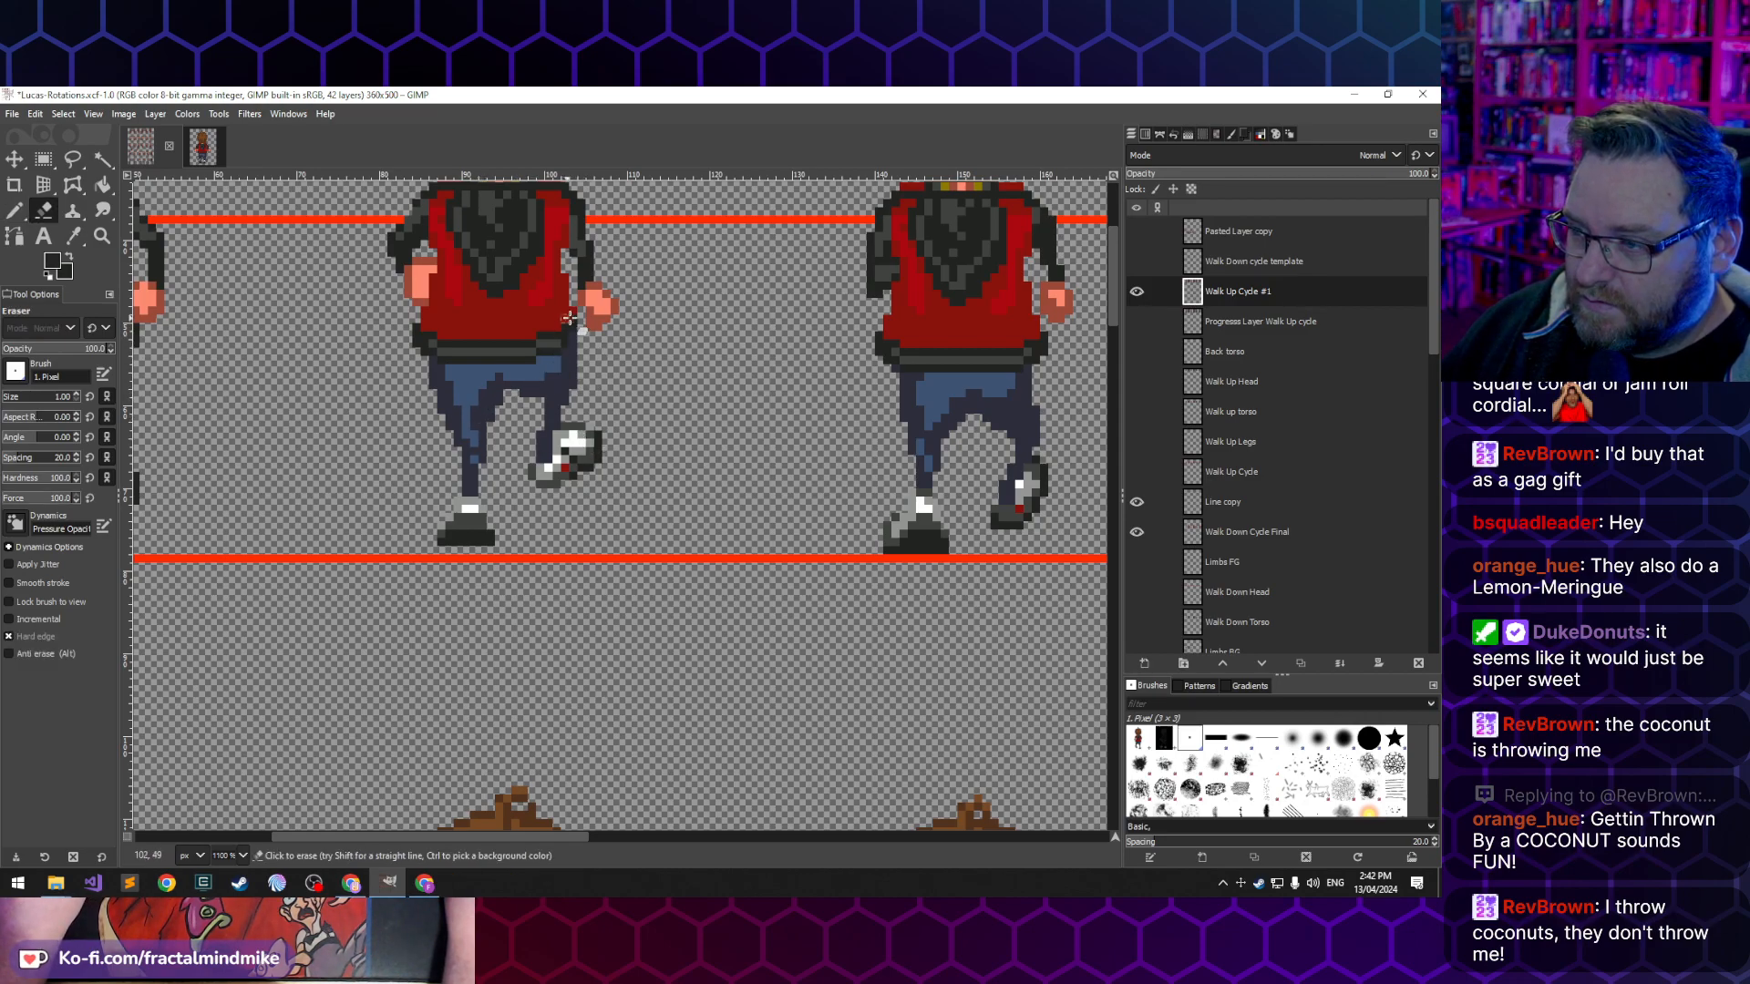
pyautogui.press('n')
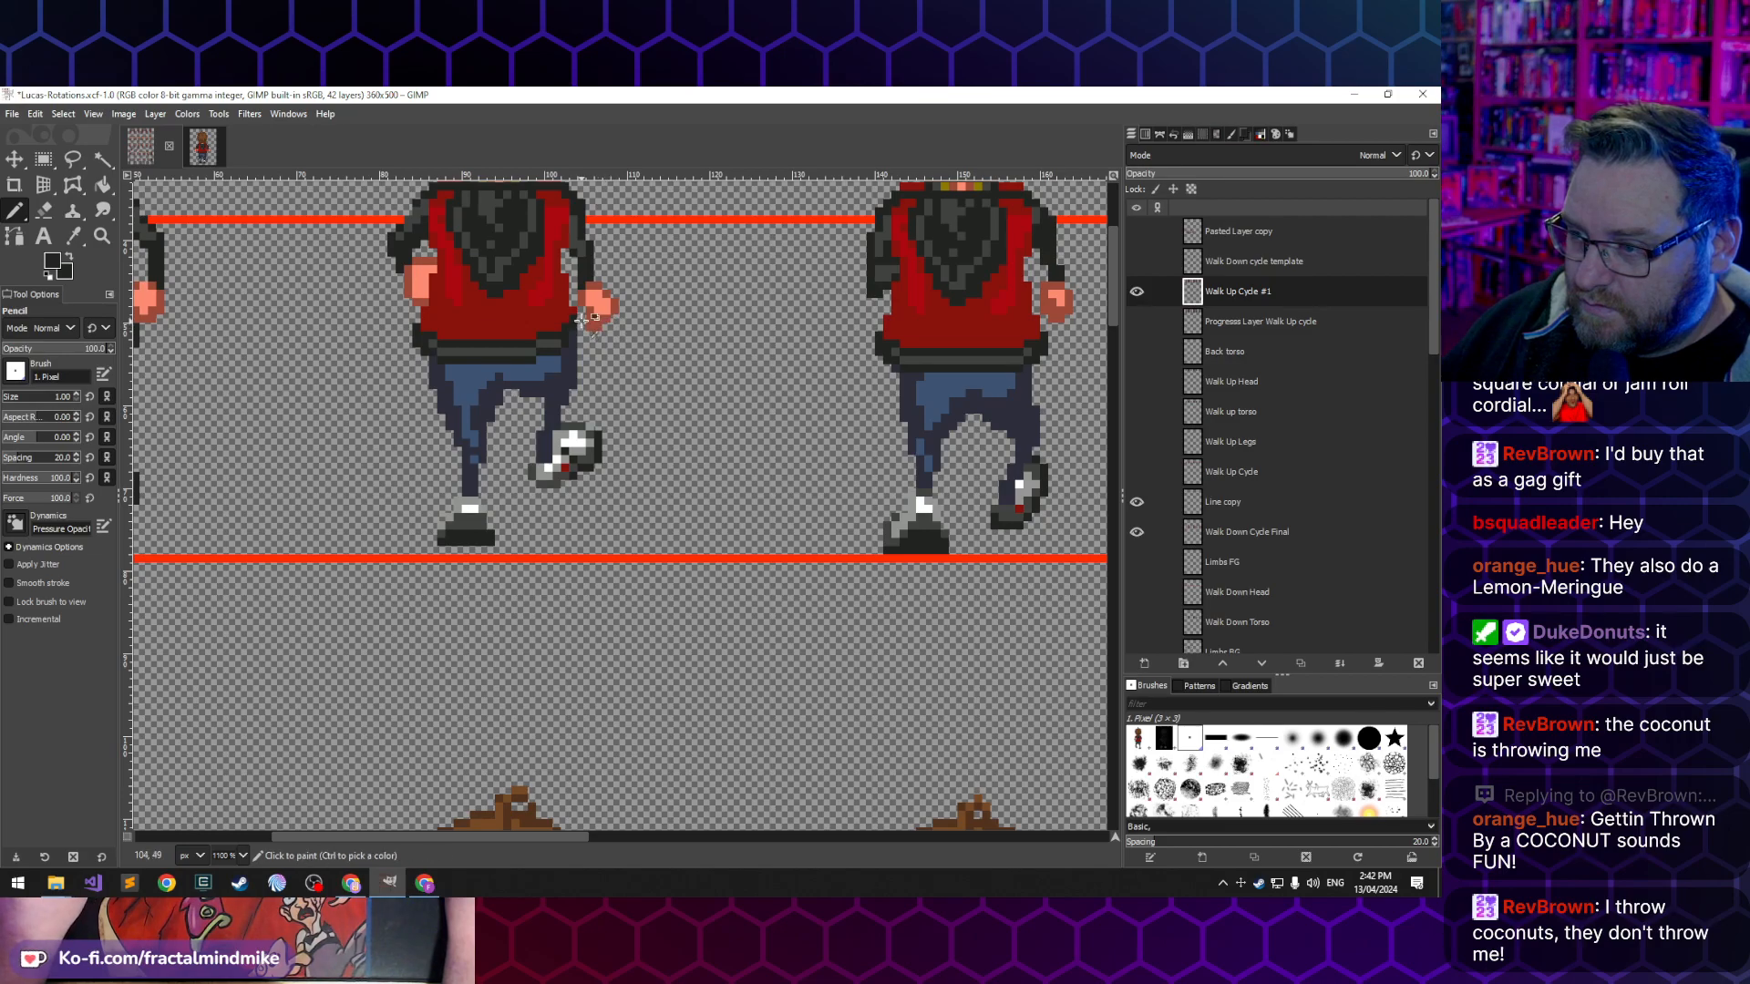
pyautogui.keyDown('ctrl'); pyautogui.click(576, 318); pyautogui.keyUp('ctrl')
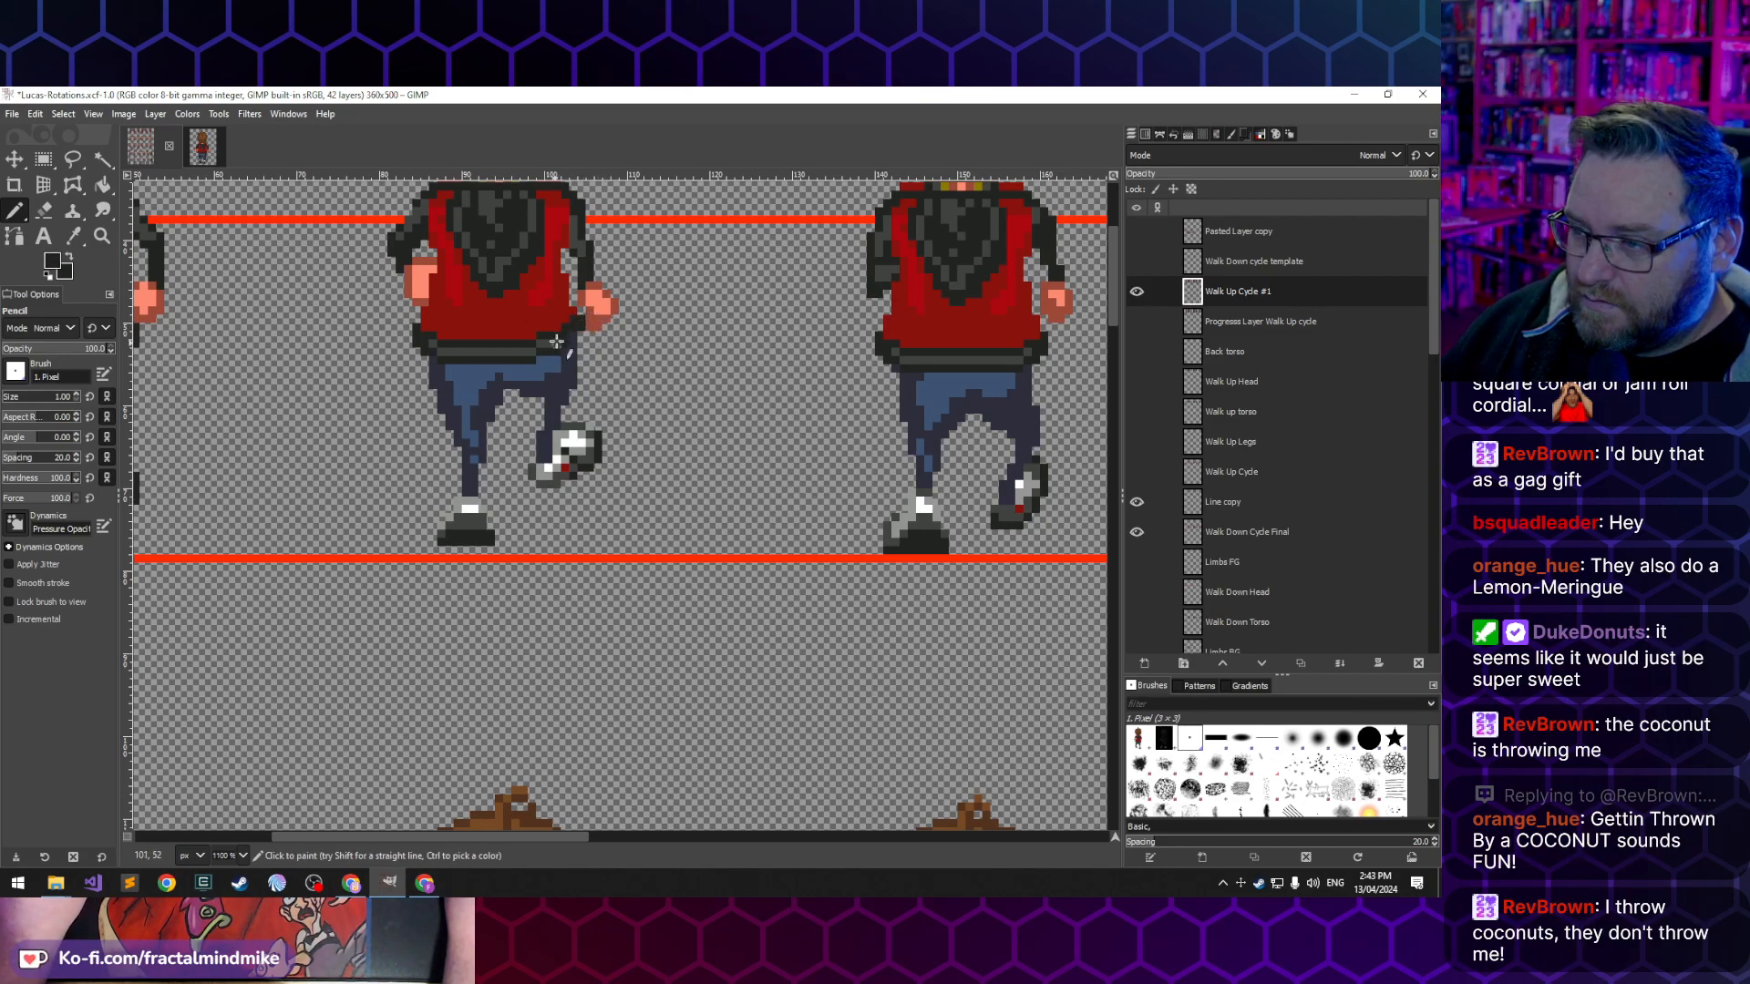
pyautogui.keyDown('ctrl'); pyautogui.click(558, 340); pyautogui.keyUp('ctrl')
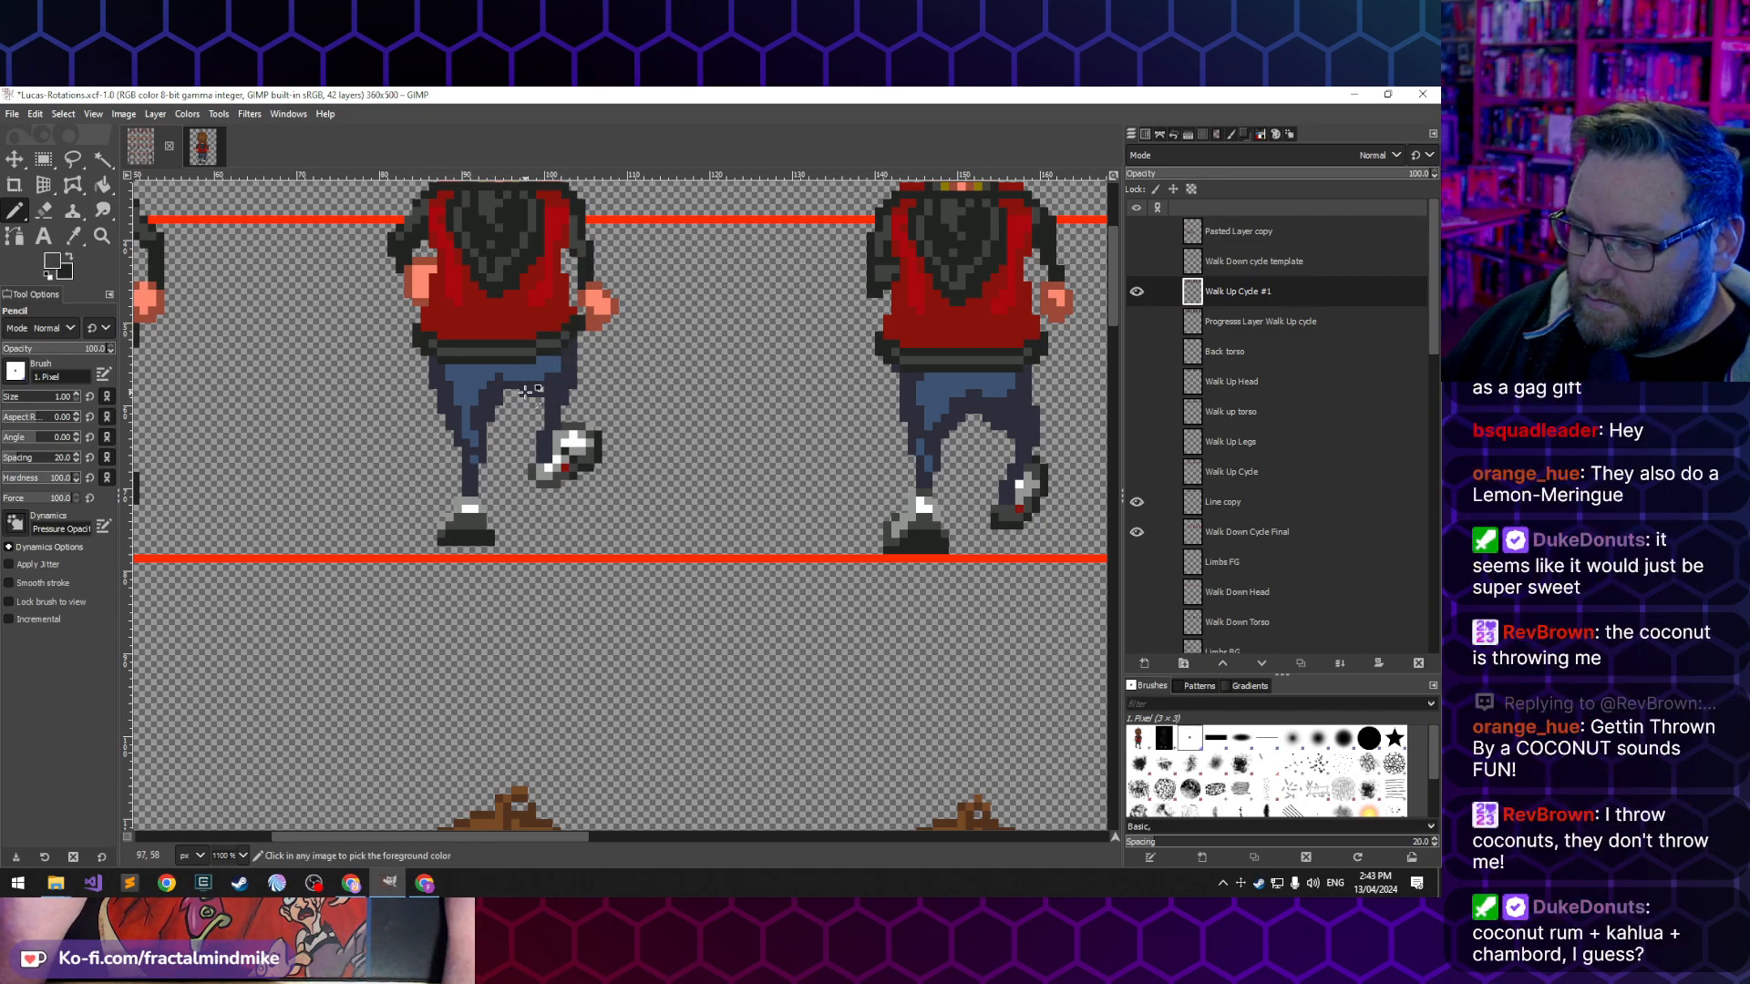
# - Touch up the second back-view frame's jacket with sampled red and dark grey, and erase the stray pixel above the right shoulder
pyautogui.keyDown('ctrl'); pyautogui.scroll(-3, 538, 392); pyautogui.keyUp('ctrl')
pyautogui.keyDown('ctrl'); pyautogui.scroll(3, 525, 505); pyautogui.keyUp('ctrl')
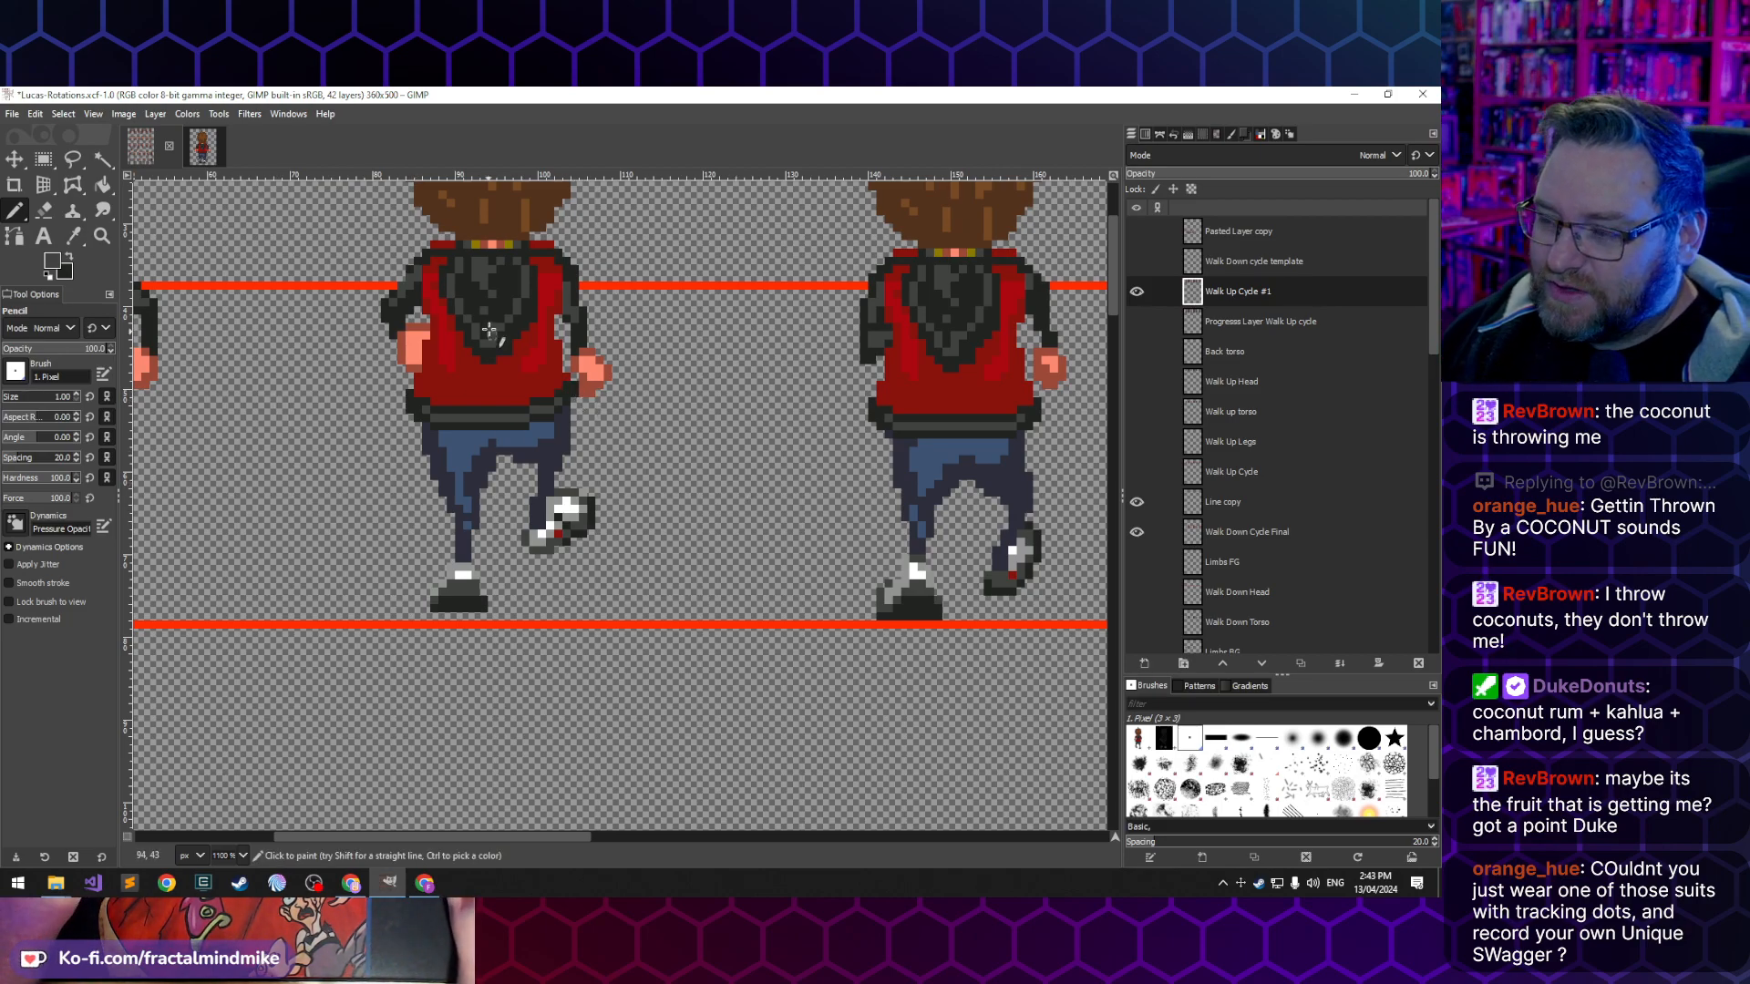
pyautogui.scroll(1, 543, 389)
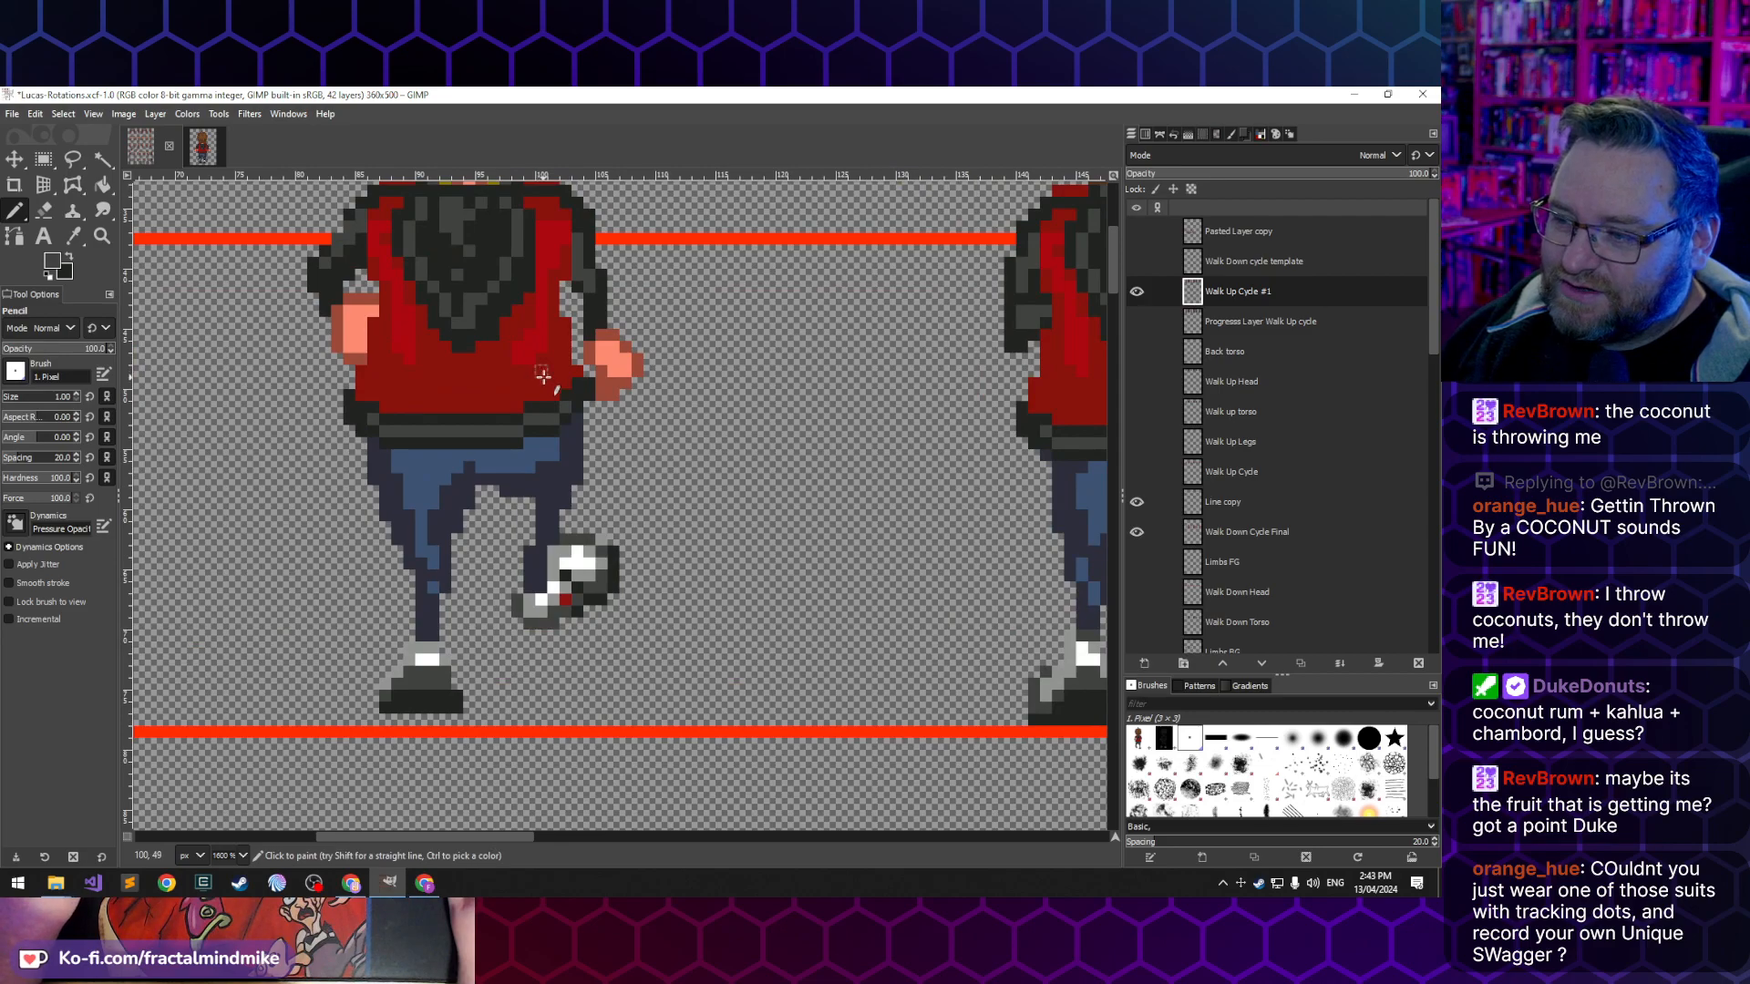
pyautogui.keyDown('ctrl'); pyautogui.click(565, 373); pyautogui.keyUp('ctrl')
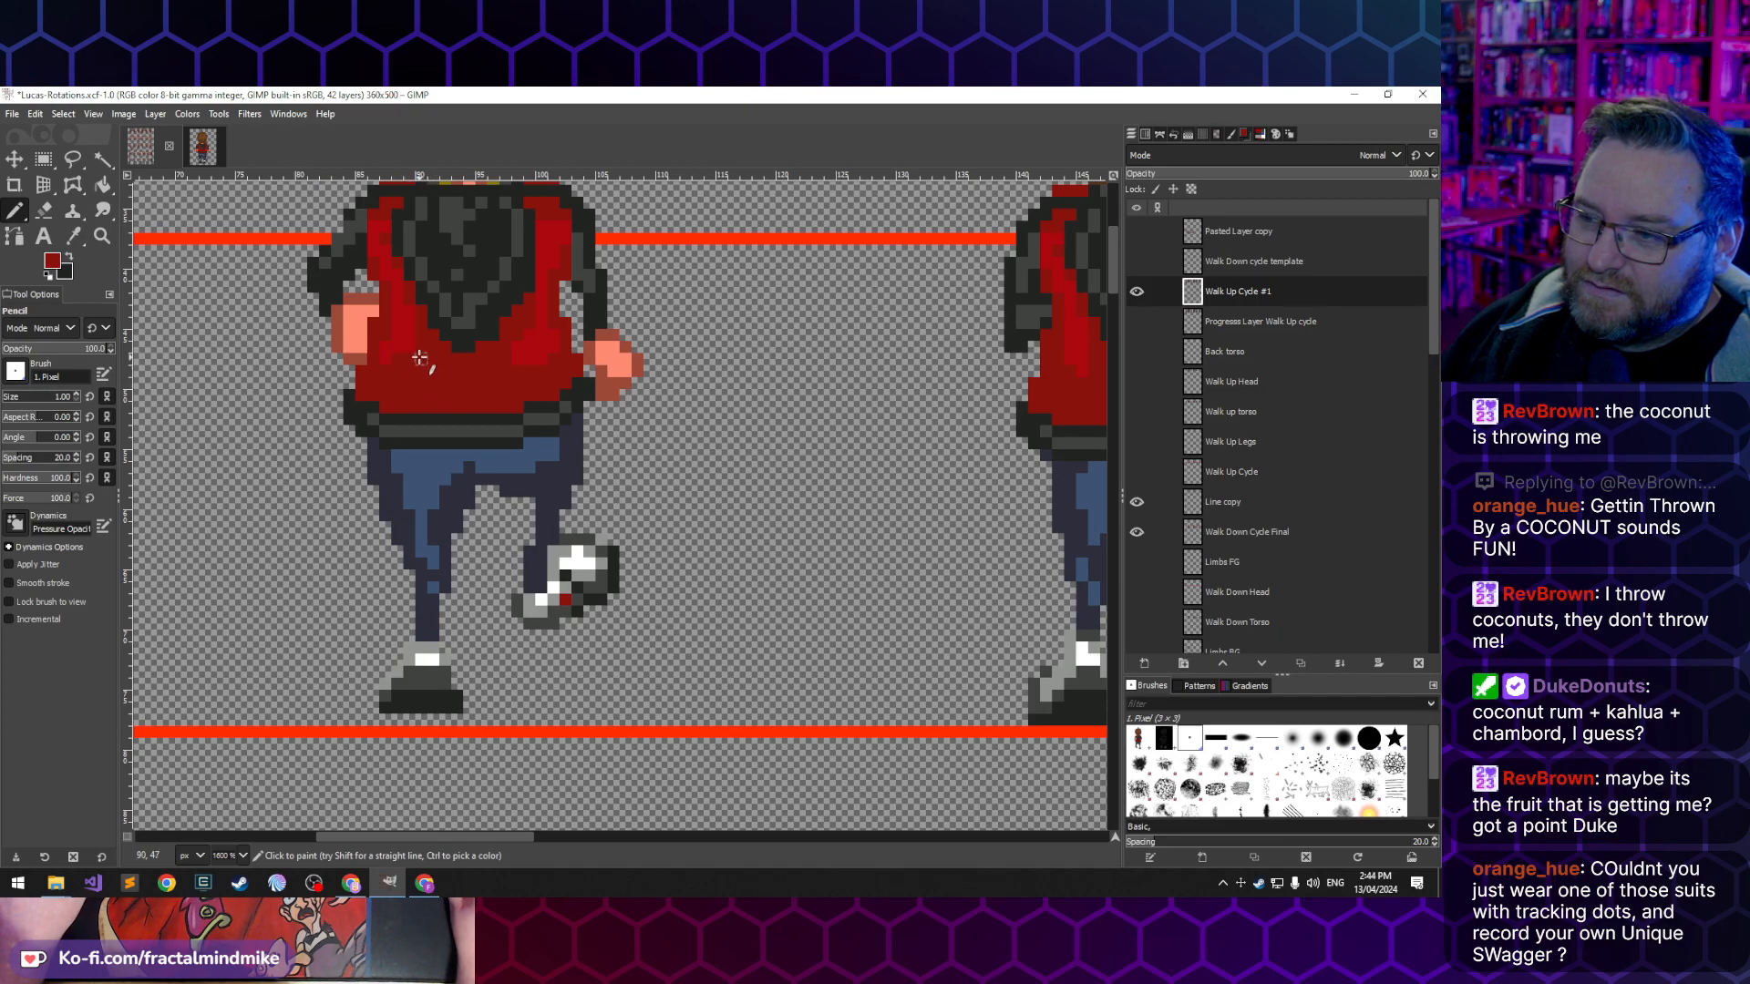
pyautogui.scroll(1, 422, 380)
pyautogui.scroll(-1, 447, 383)
pyautogui.scroll(2, 447, 384)
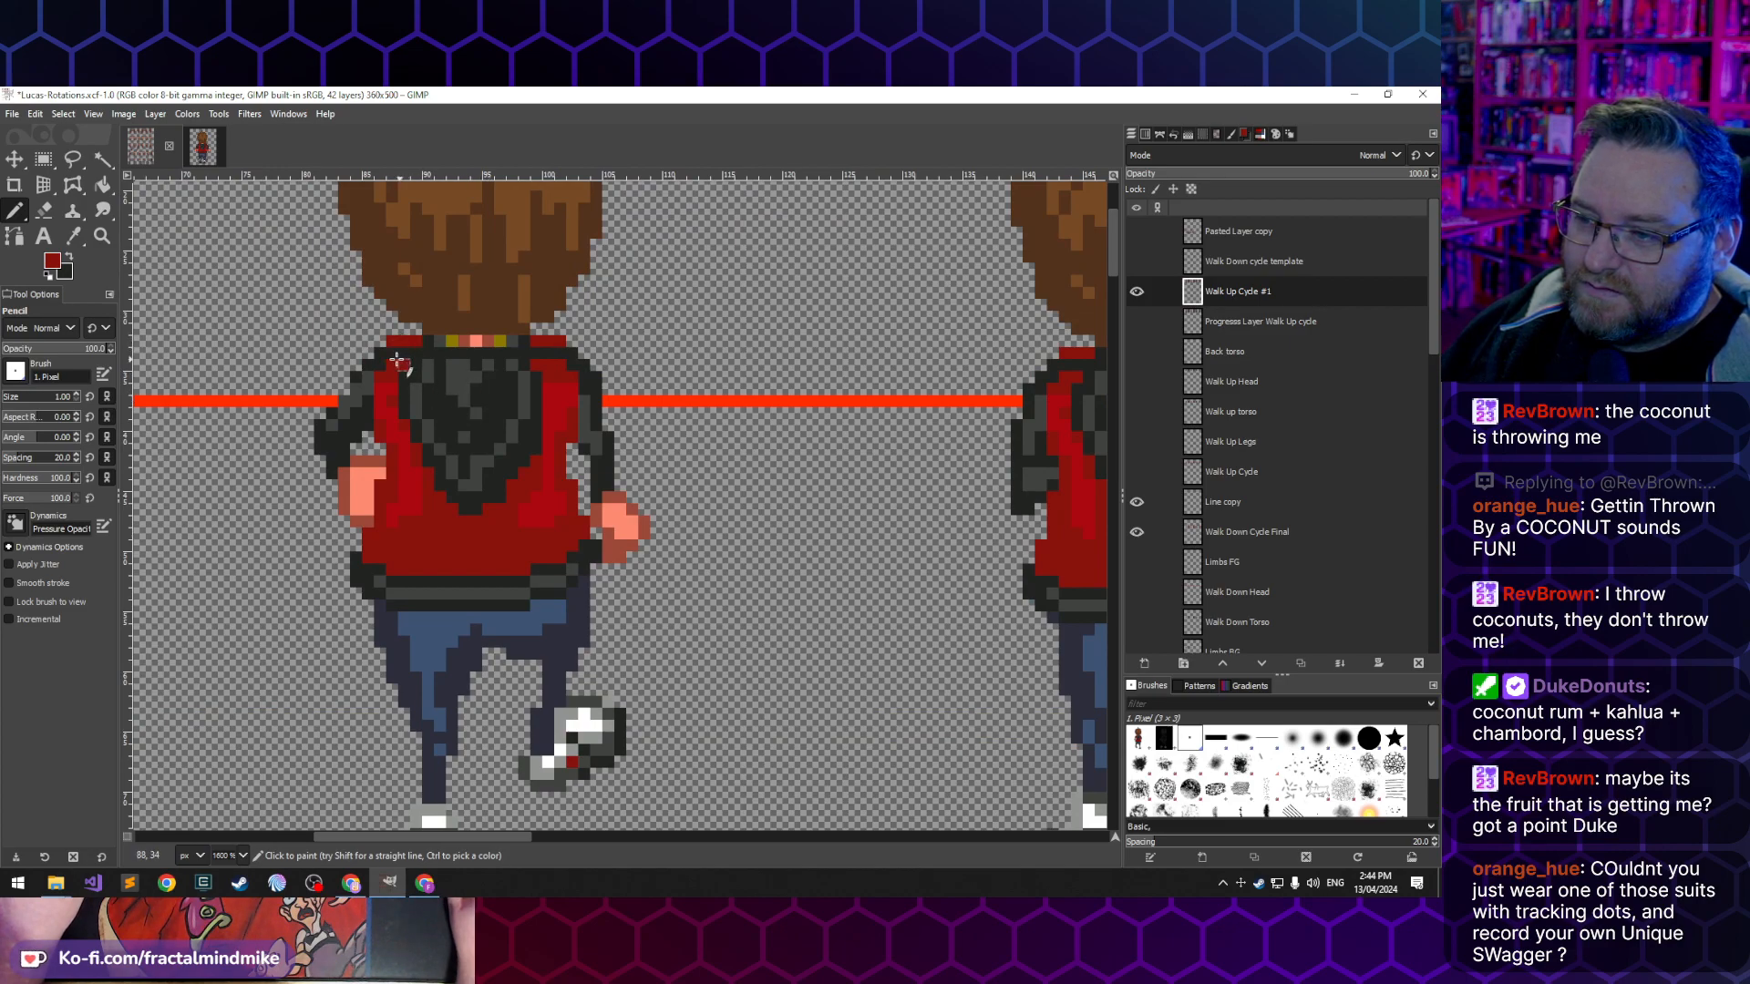
pyautogui.keyDown('ctrl'); pyautogui.click(548, 352); pyautogui.keyUp('ctrl')
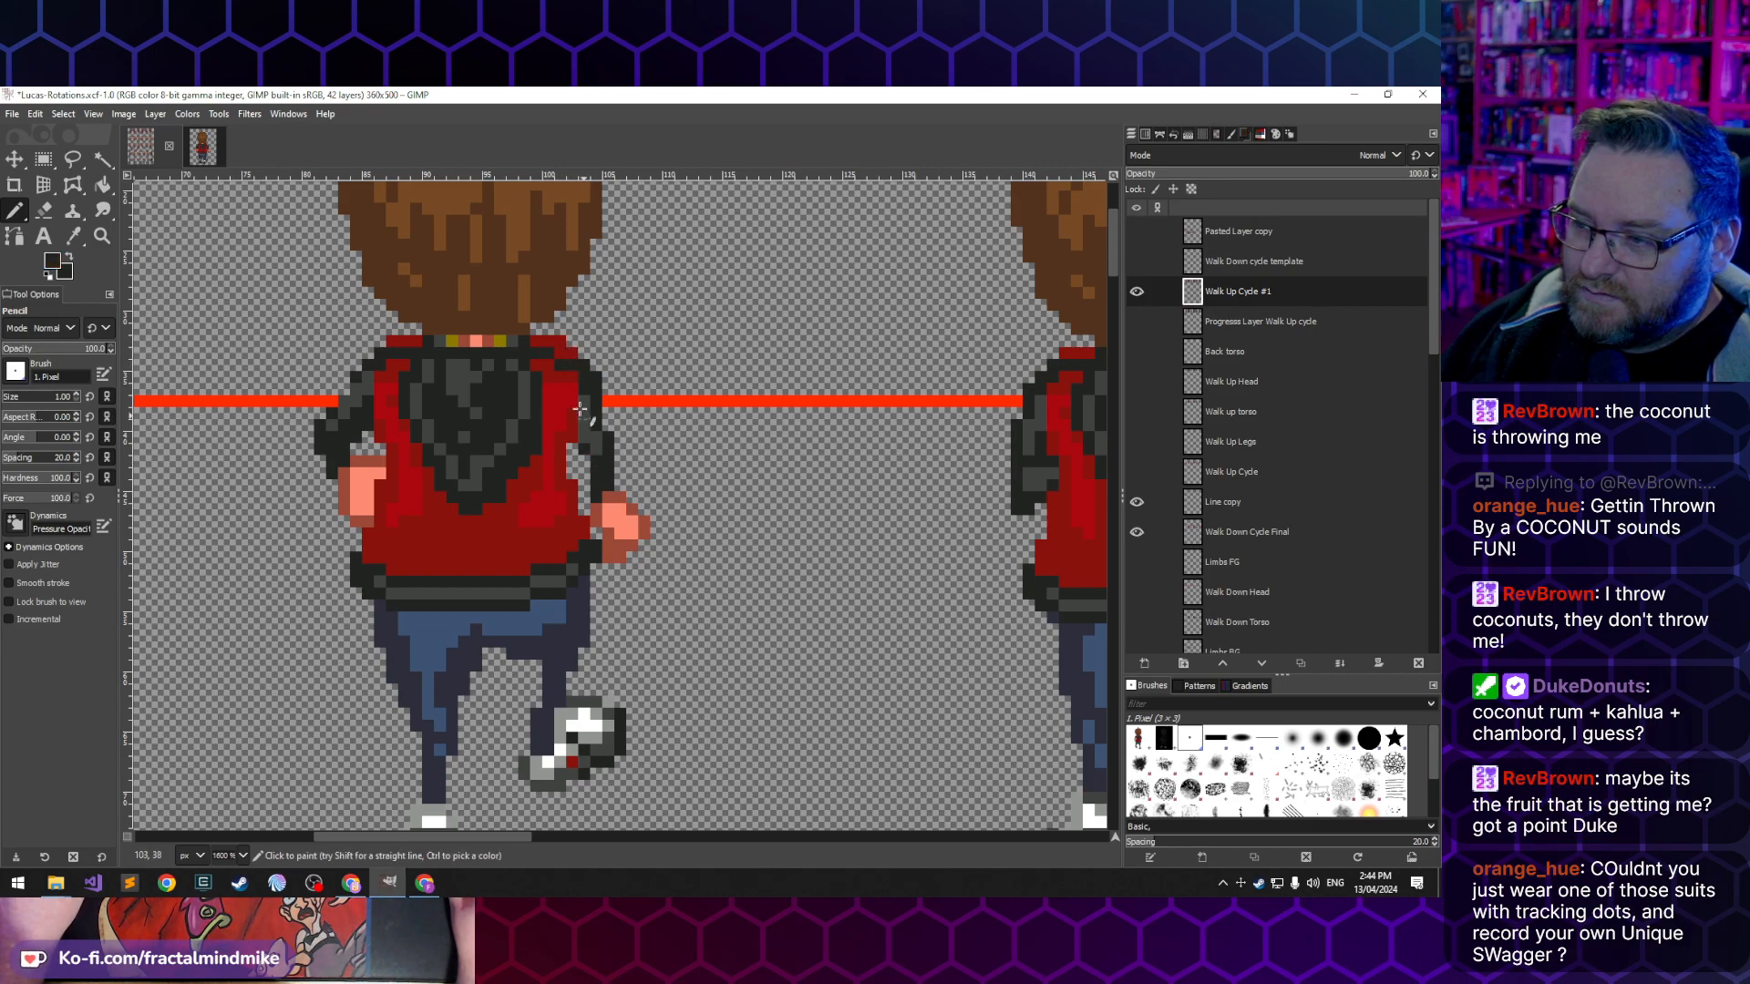
pyautogui.click(597, 500)
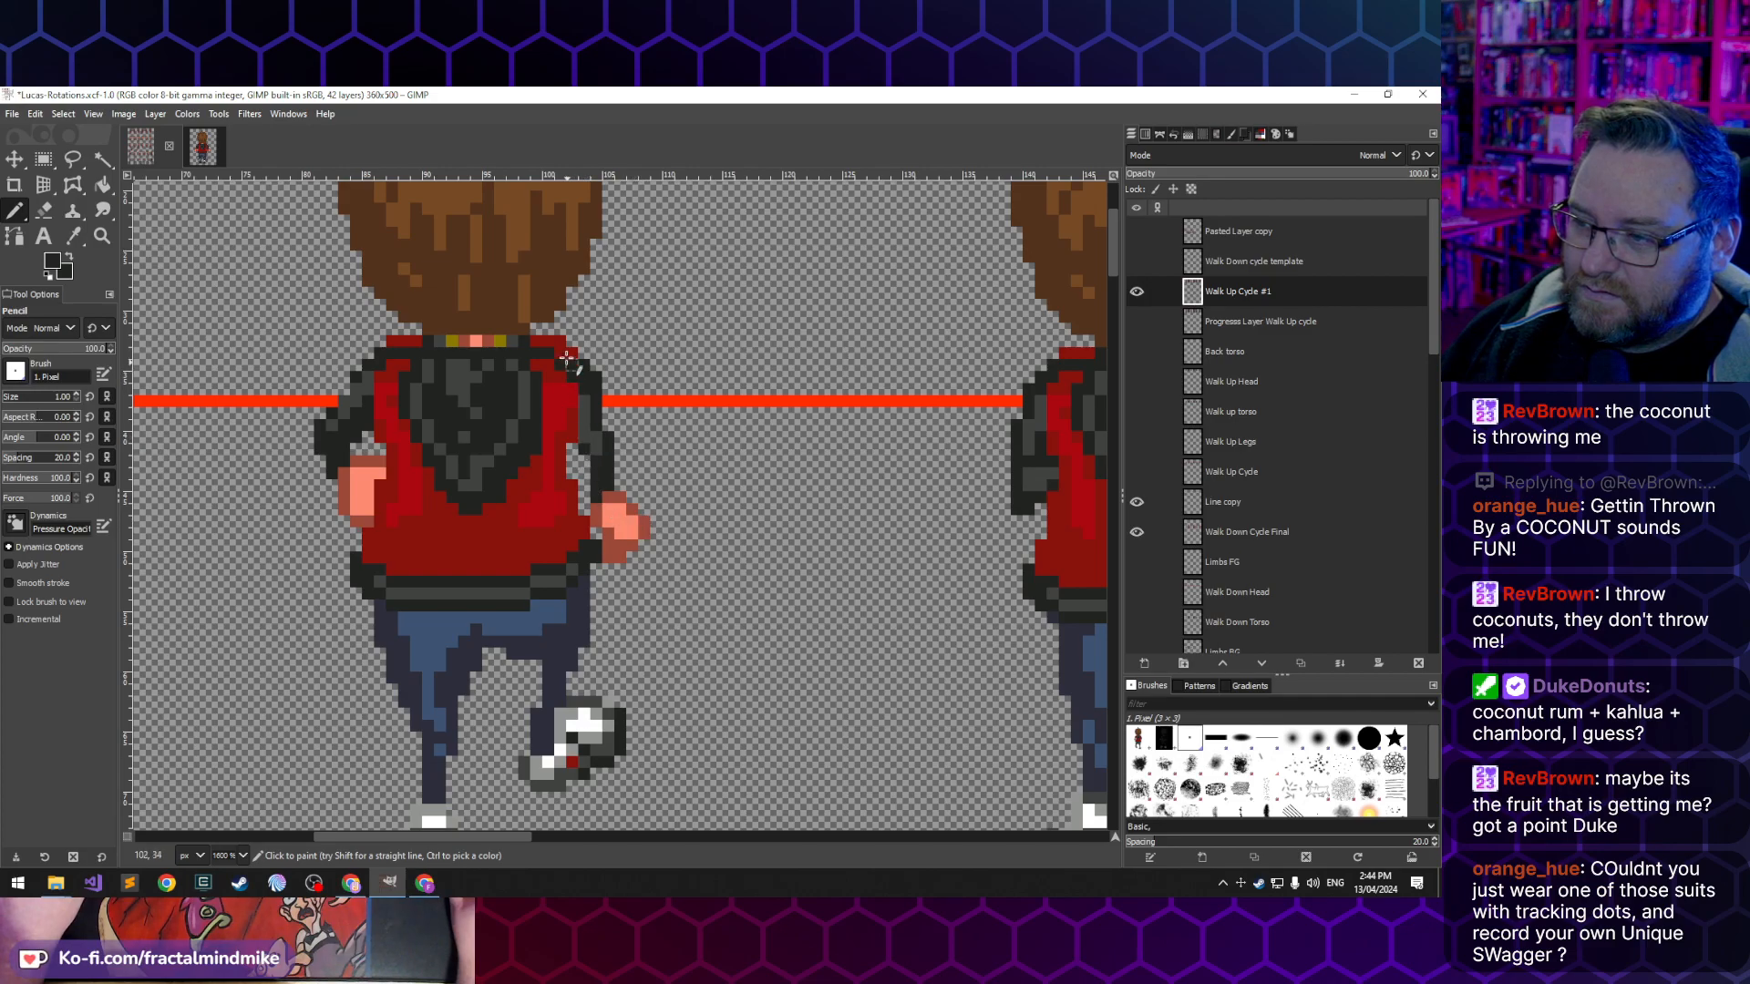
pyautogui.hotkey('shift', 'e')
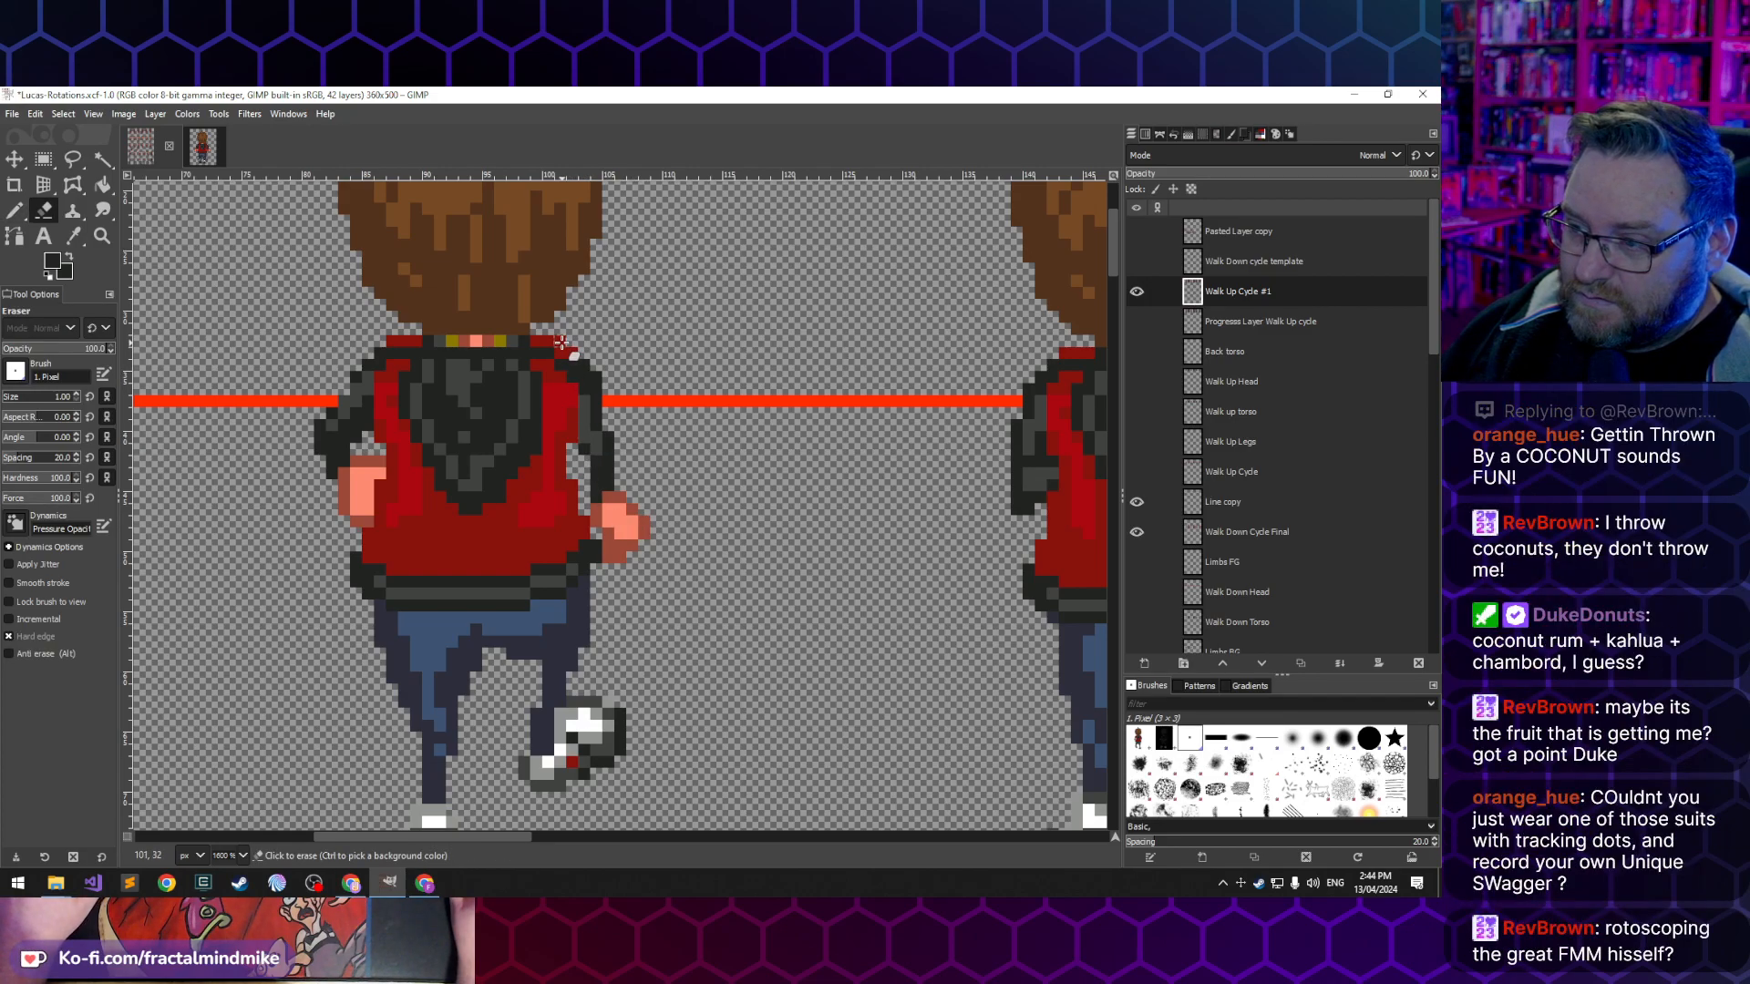
pyautogui.click(557, 345)
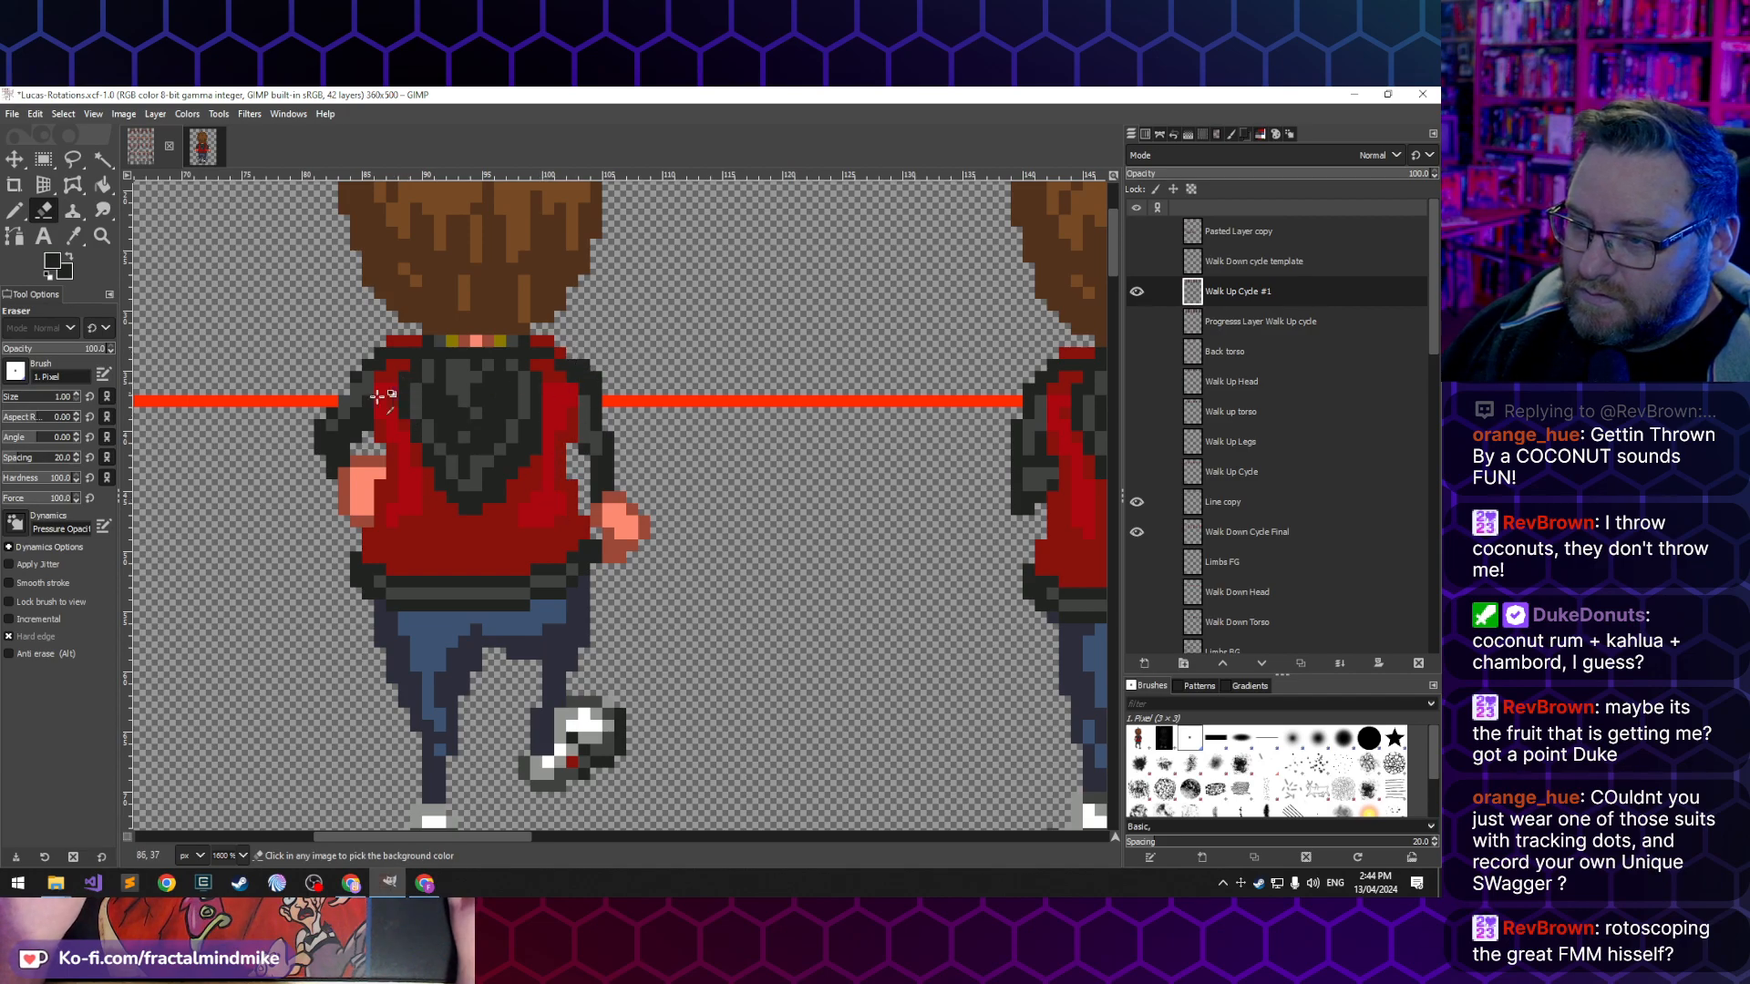
# - Sample the jacket reds and repaint shading pixels on the lower right back of the second back-view frame's jacket
pyautogui.scroll(-3, 383, 392)
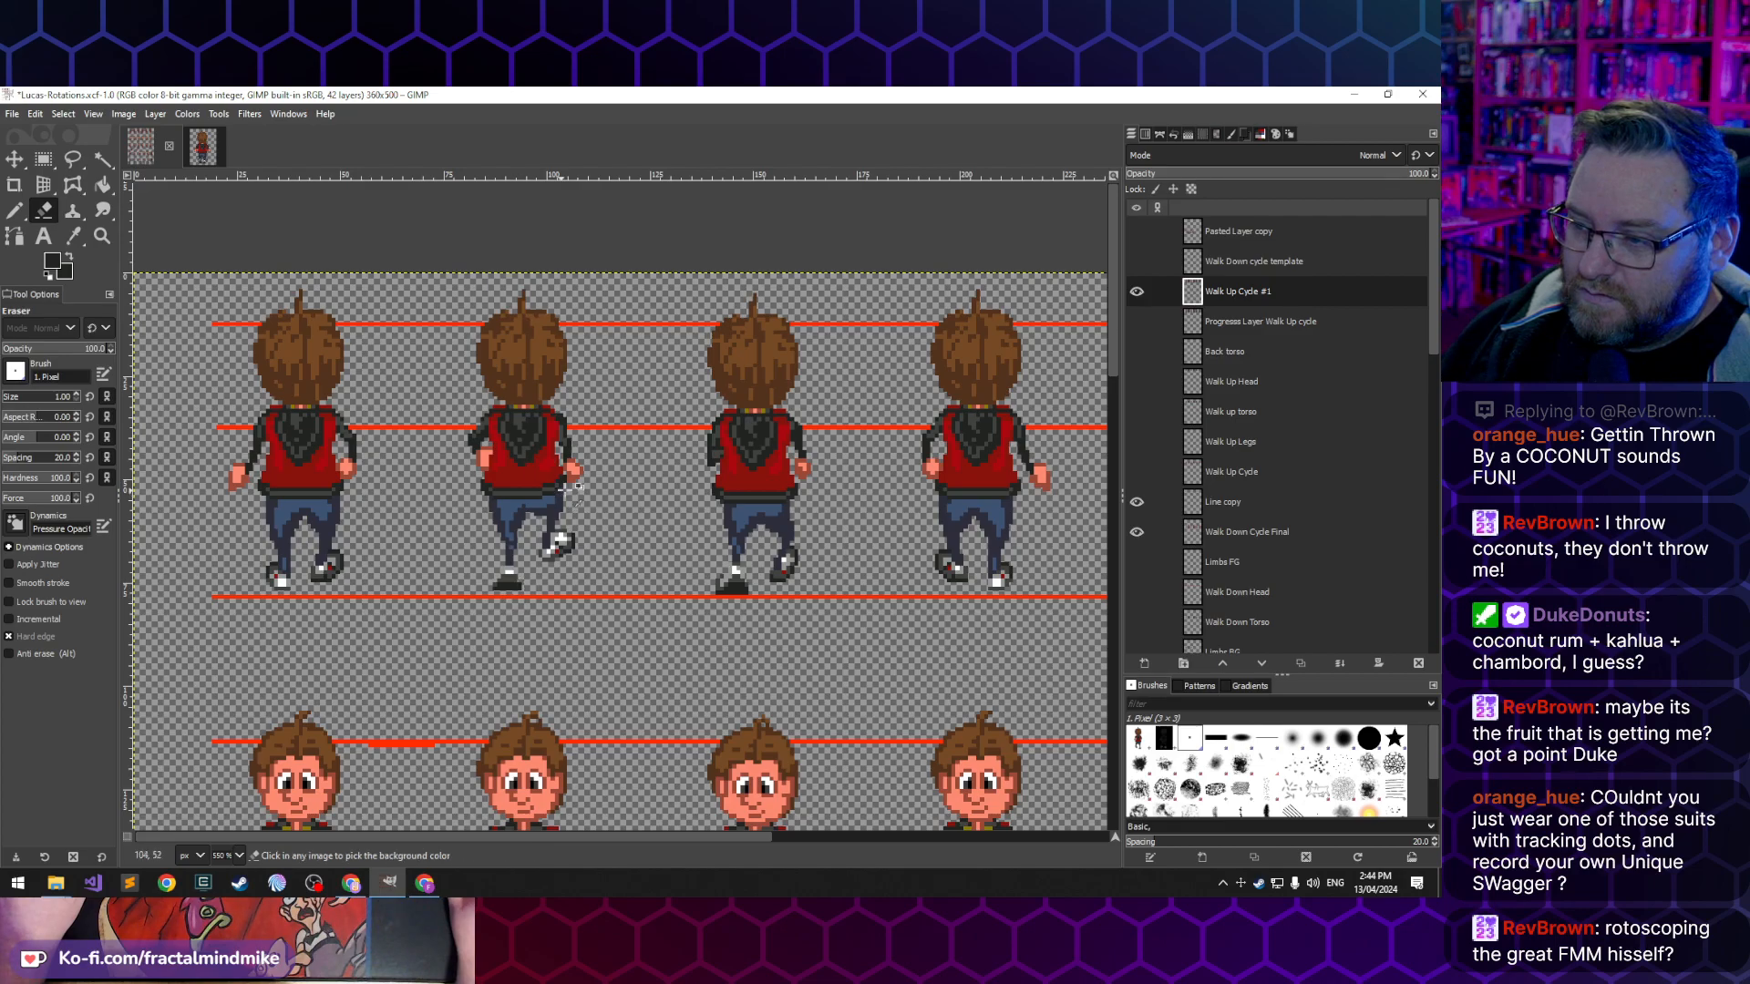
pyautogui.scroll(4, 557, 444)
pyautogui.scroll(1, 558, 445)
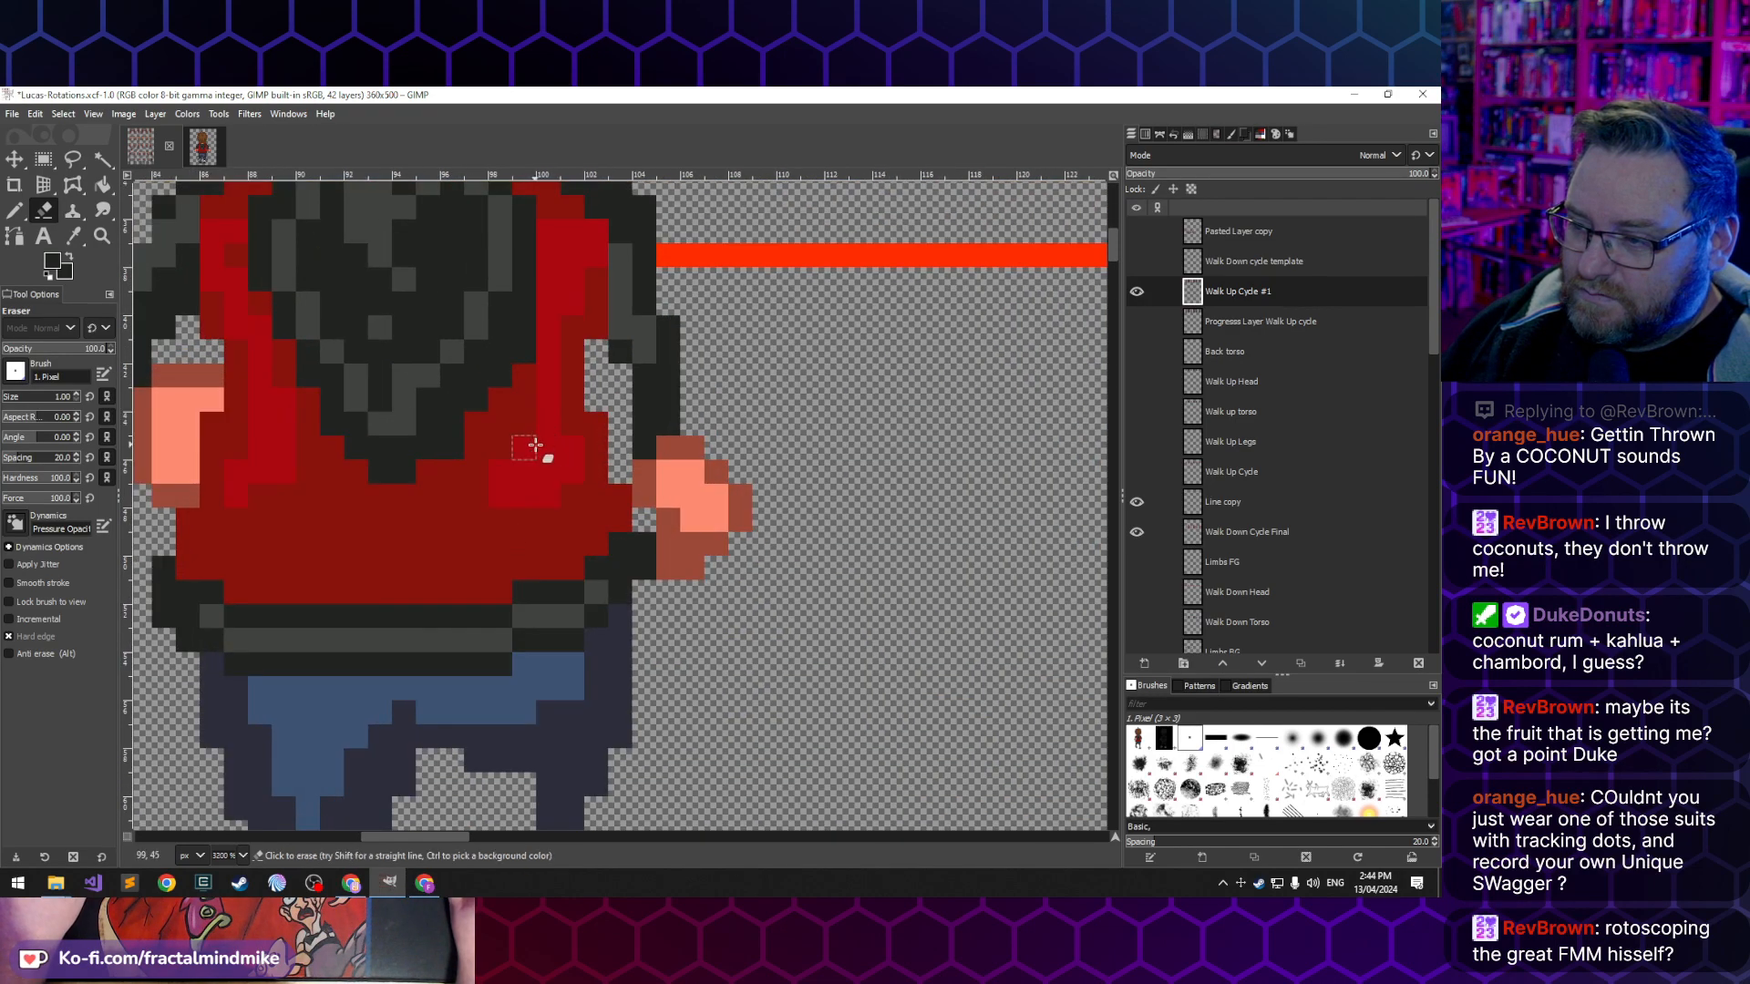
pyautogui.keyDown('ctrl'); pyautogui.click(543, 440); pyautogui.keyUp('ctrl')
pyautogui.click(524, 425)
pyautogui.press('n')
pyautogui.keyDown('ctrl'); pyautogui.click(561, 442); pyautogui.keyUp('ctrl')
pyautogui.click(525, 425)
# - Check the retouched second frame against the rest of the back-view row and examine the third frame closely
pyautogui.scroll(-5, 525, 517)
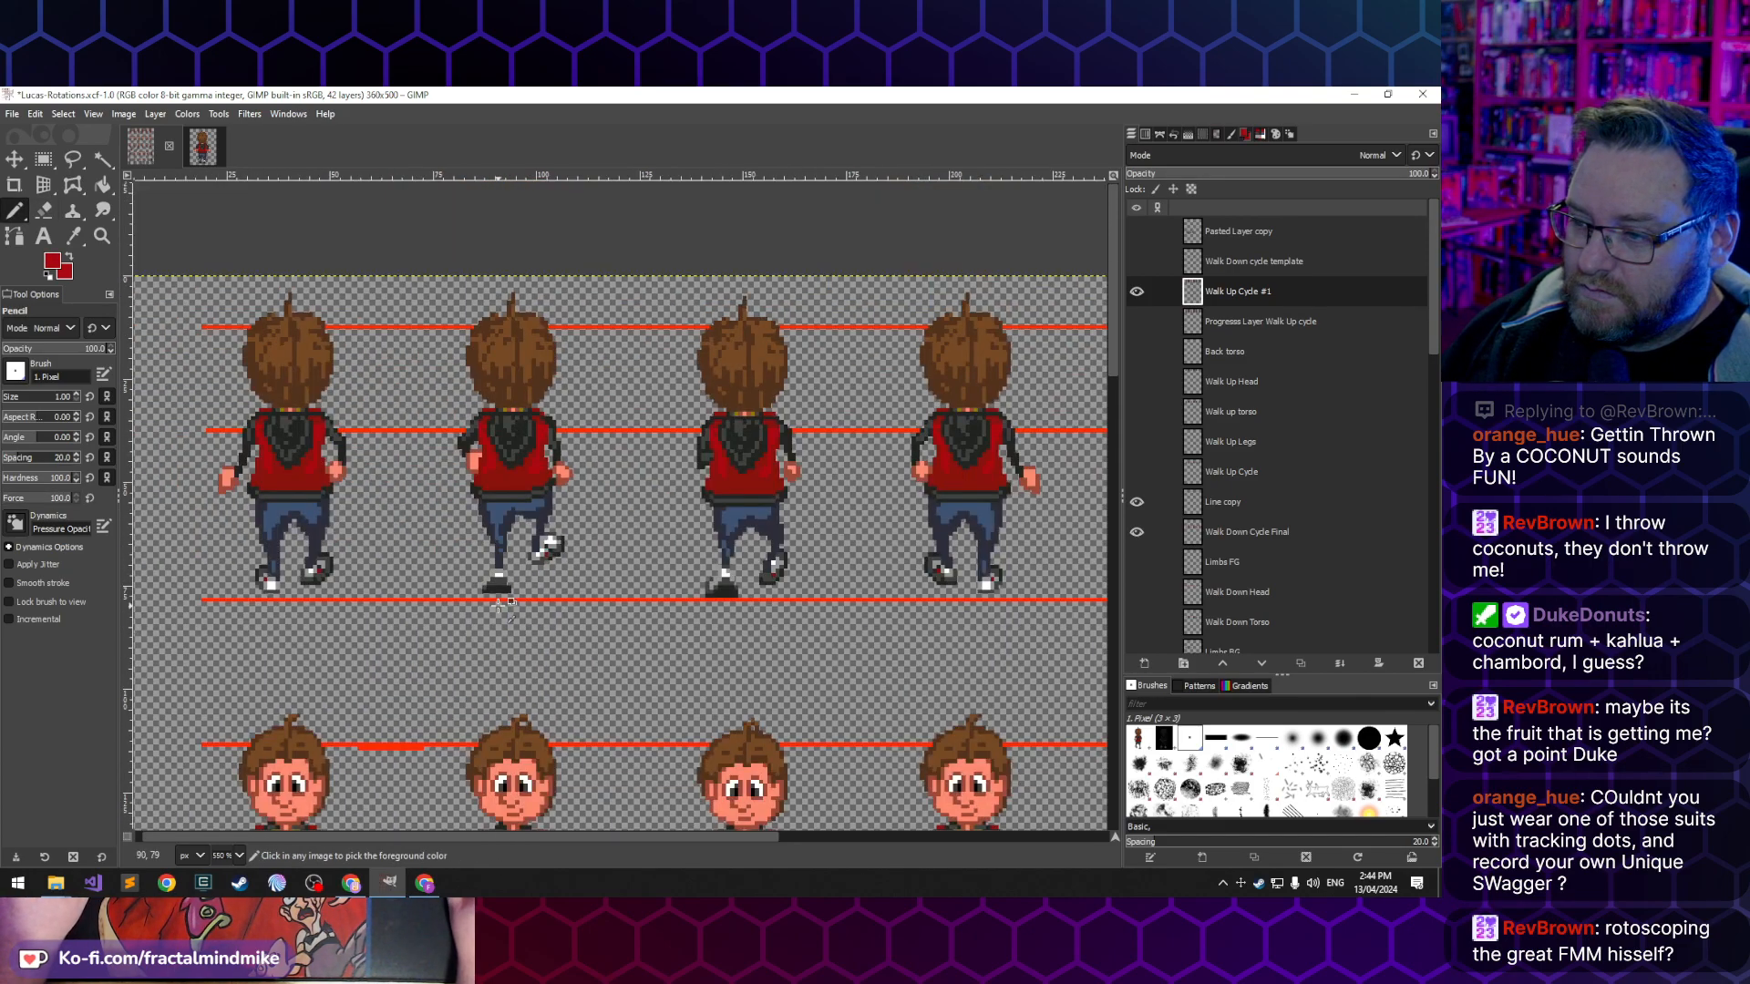
pyautogui.scroll(-1, 499, 604)
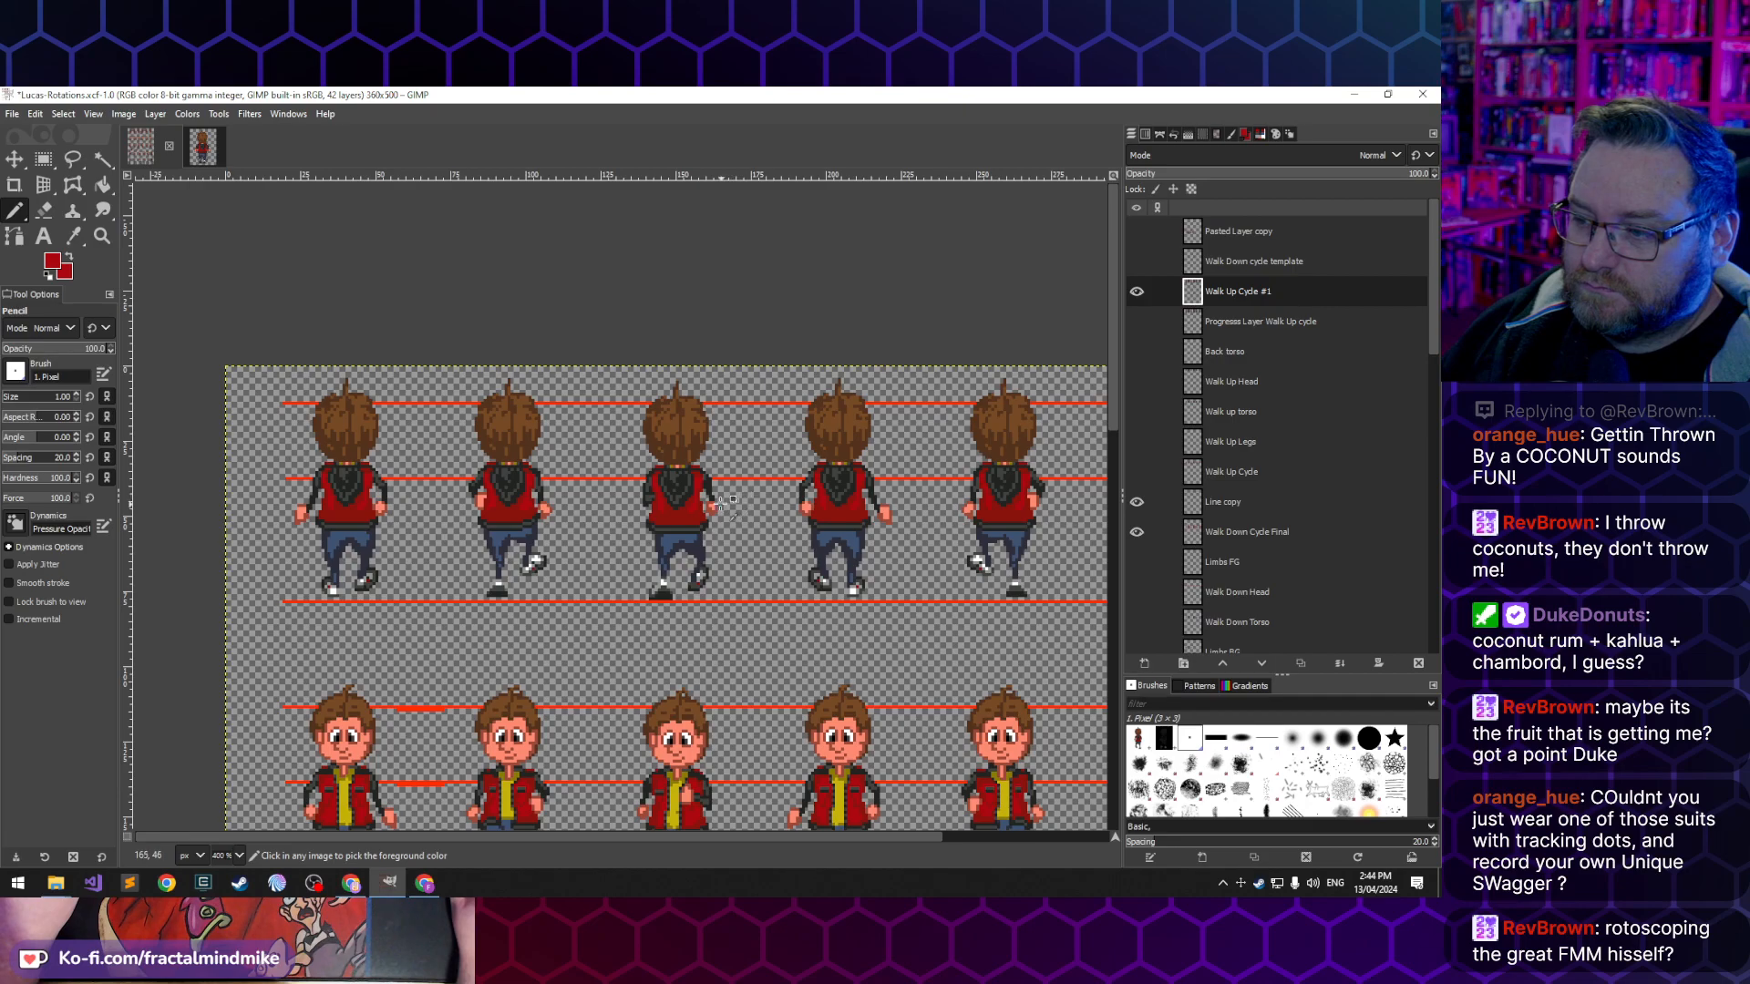
pyautogui.scroll(3, 720, 503)
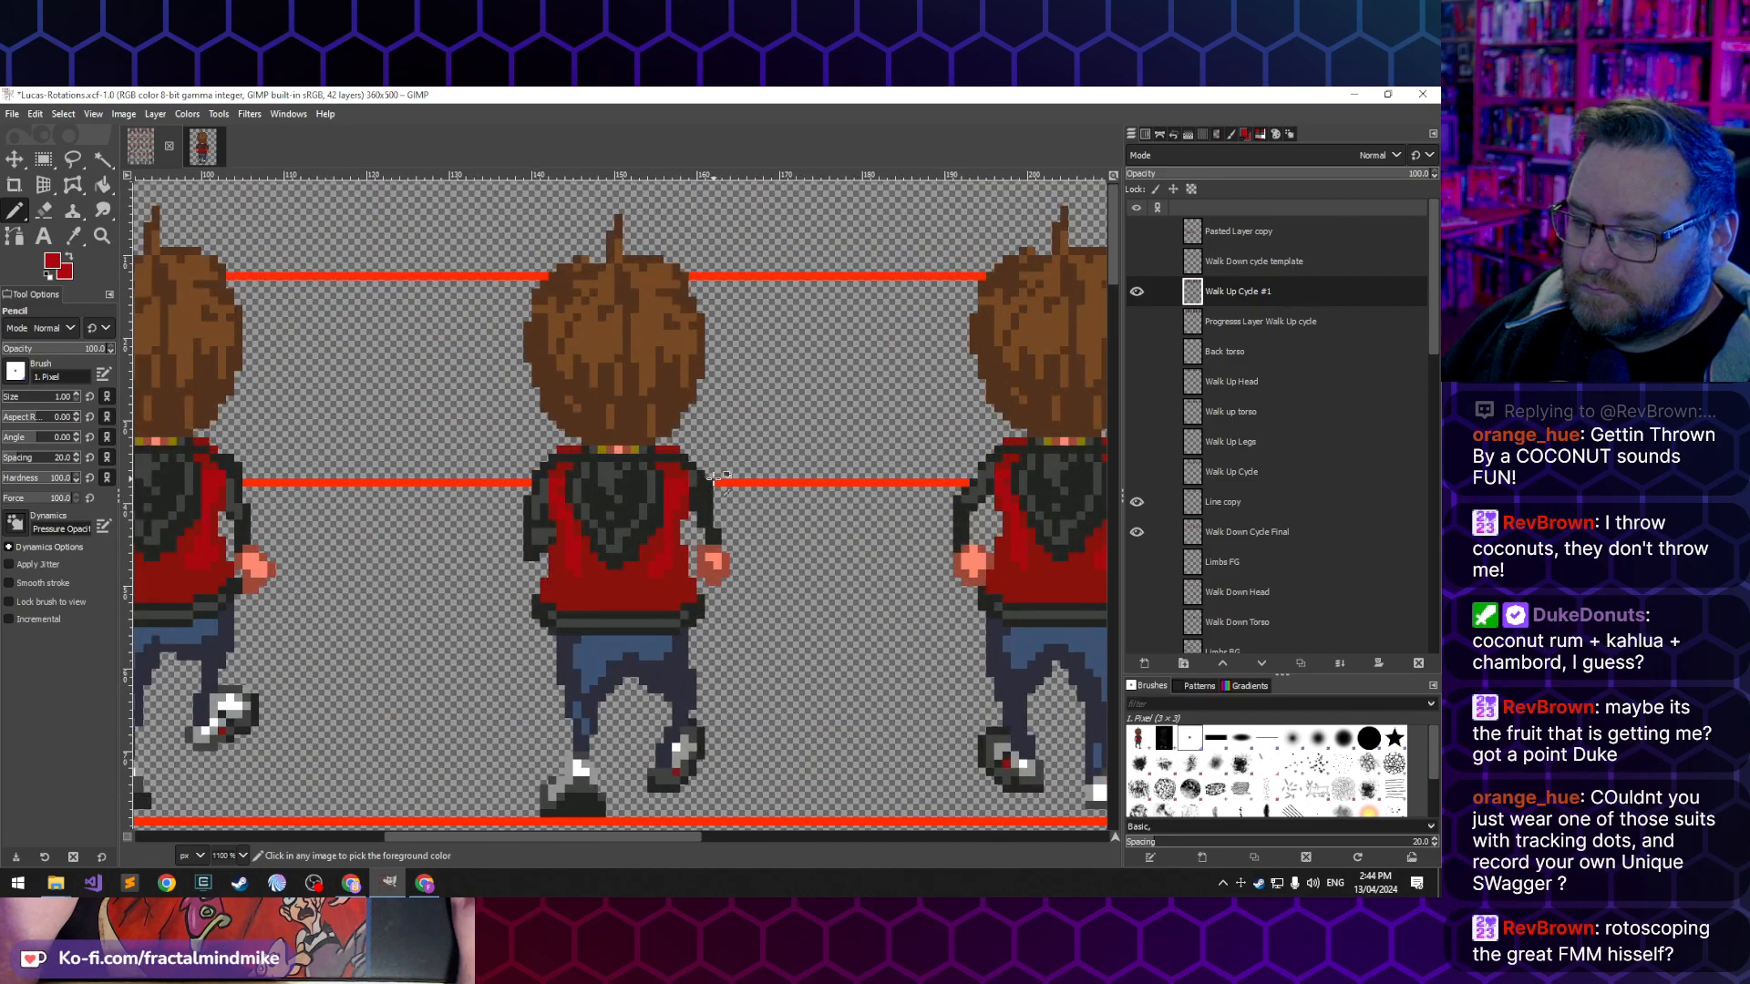
# - Sample the jacket red beside the collar and extend it onto the right shoulder of the third back-view frame
pyautogui.scroll(2, 715, 475)
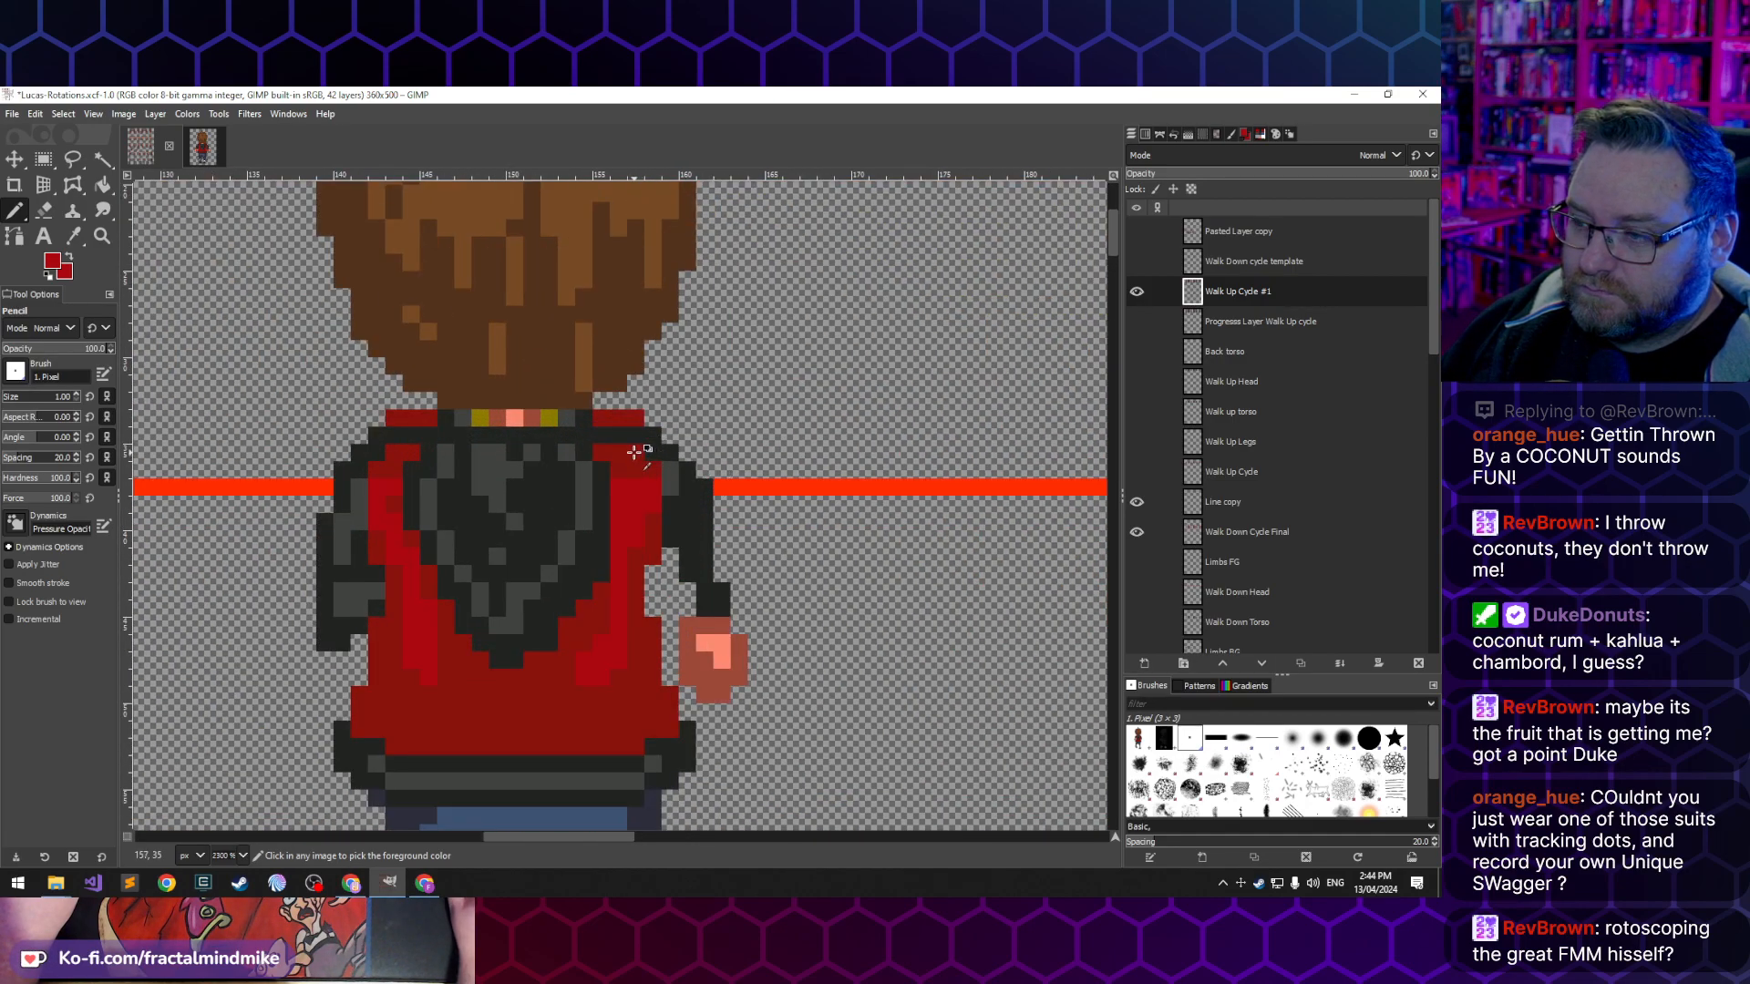
pyautogui.keyDown('ctrl'); pyautogui.click(640, 417); pyautogui.keyUp('ctrl')
pyautogui.click(655, 439)
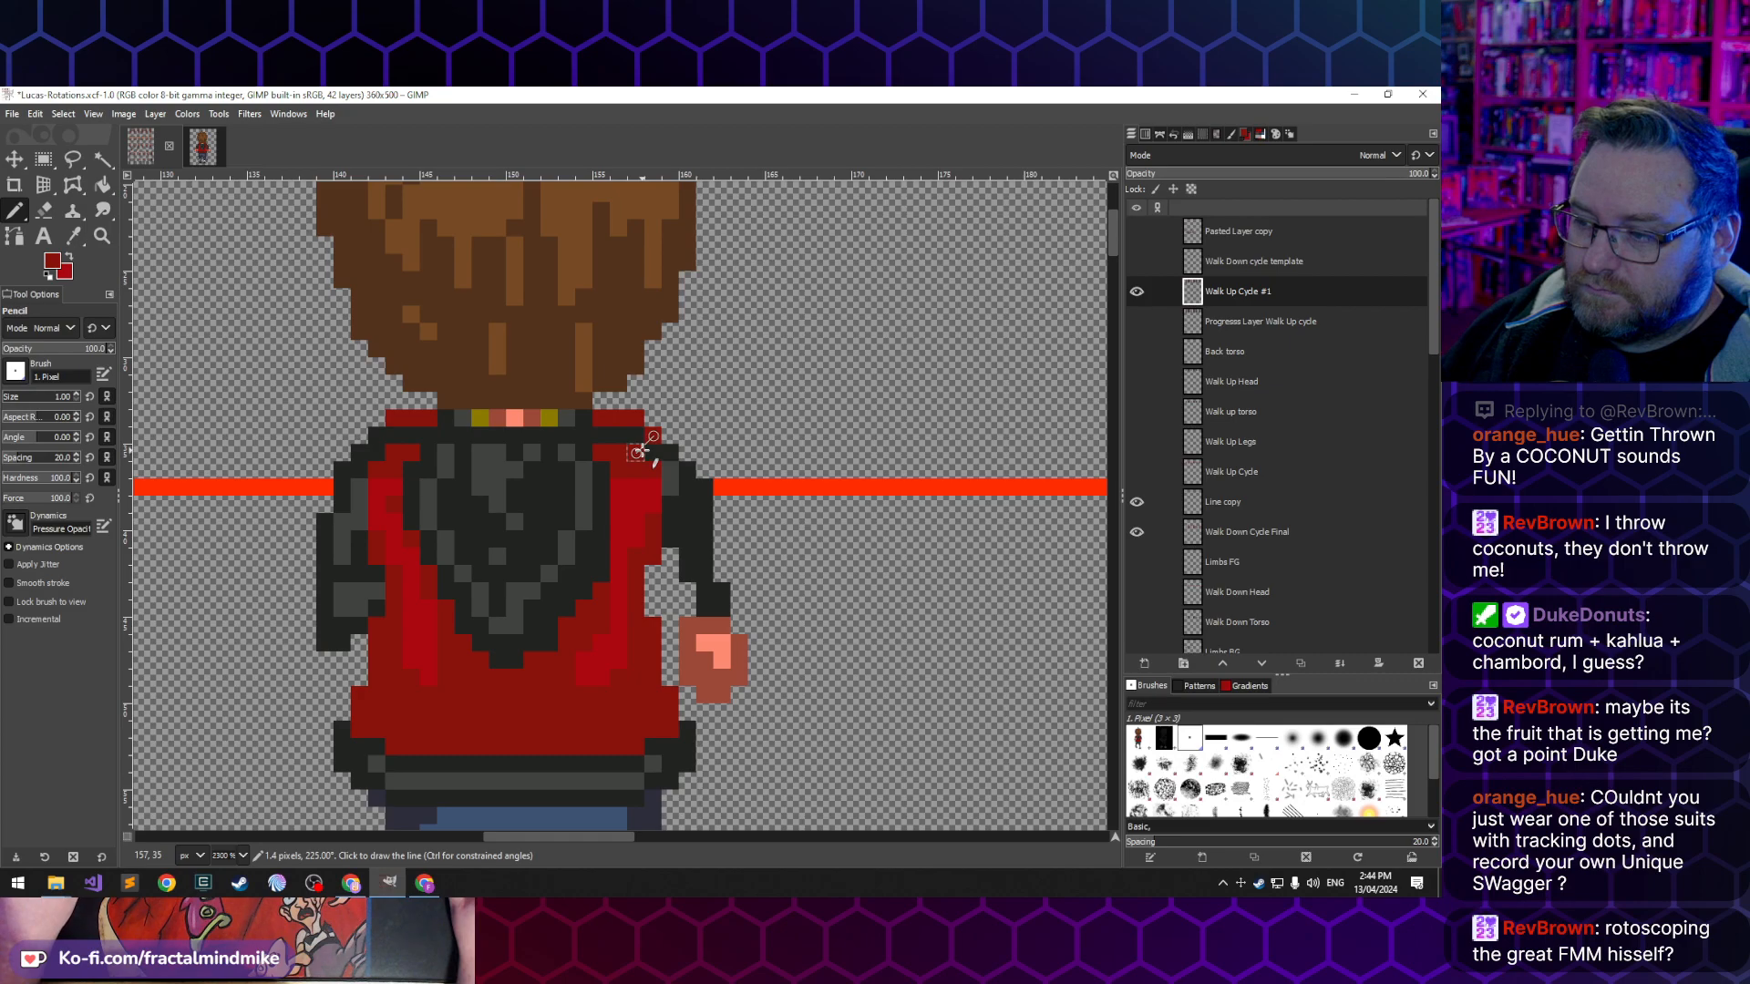
pyautogui.scroll(1, 643, 450)
pyautogui.scroll(-2, 644, 451)
pyautogui.hscroll(-5, 649, 452)
pyautogui.hscroll(5, 654, 451)
pyautogui.hotkey('shift', 'e')
pyautogui.press('n')
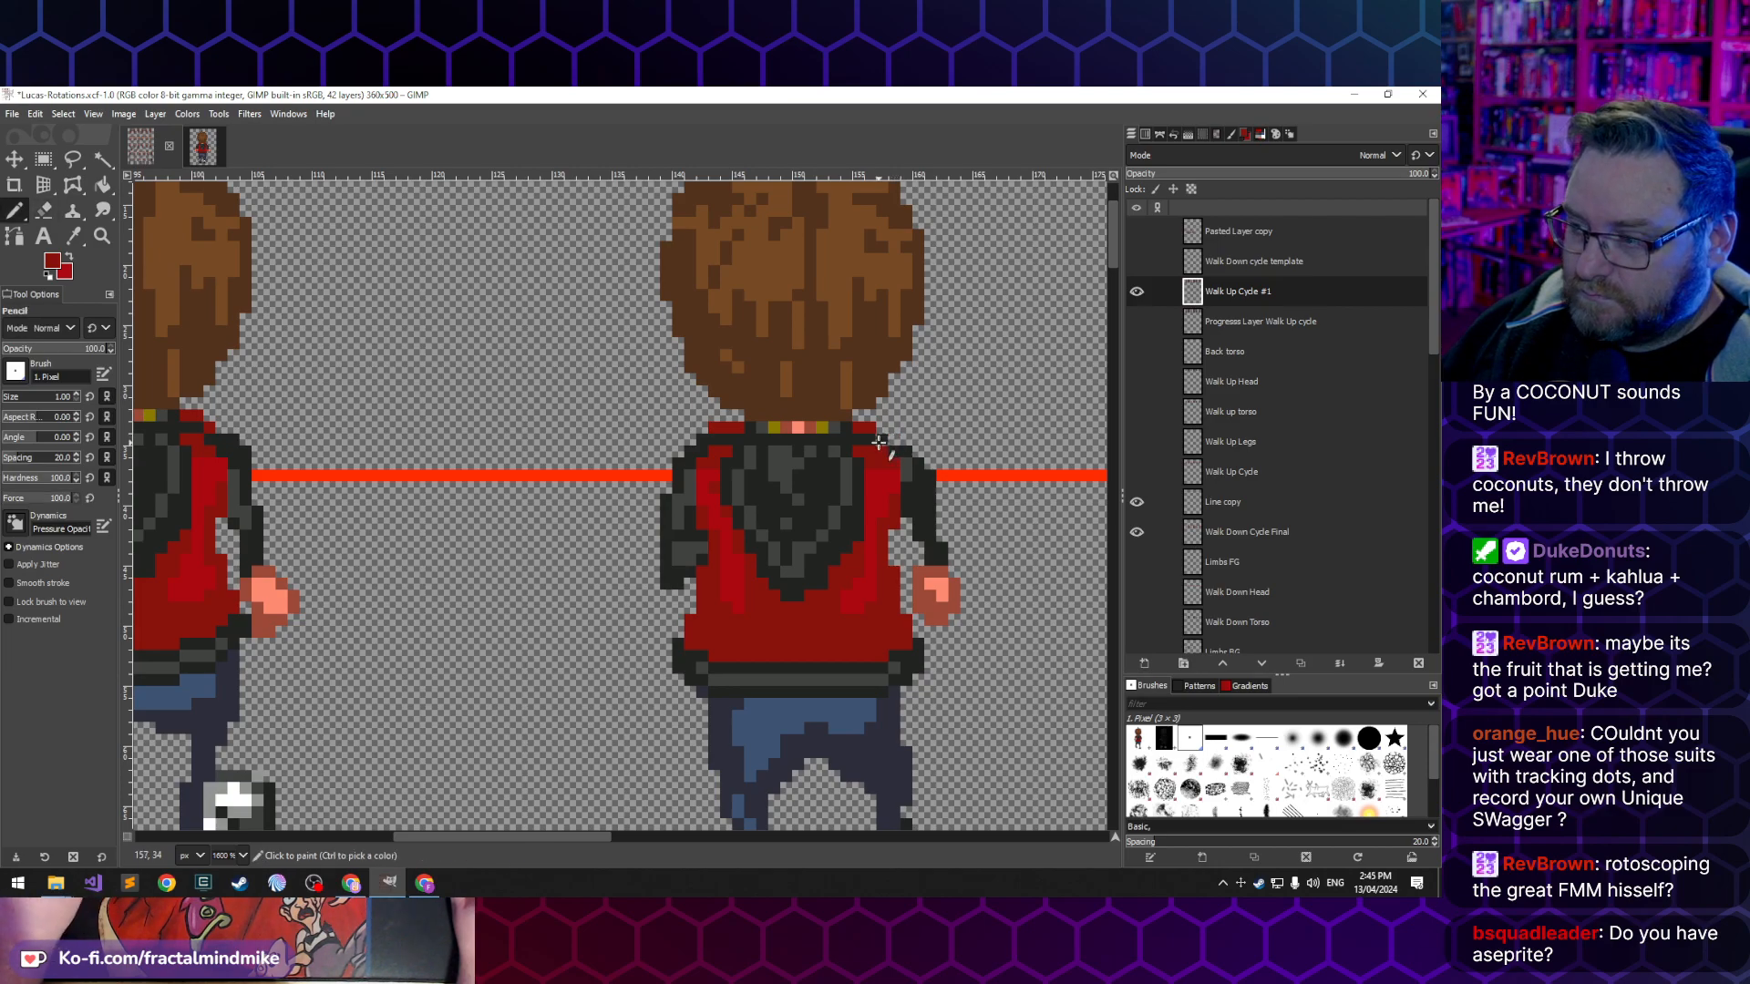
# - Rework the right shoulder and upper sleeve edge of the third back-view frame with sampled dark grey and red pixels
pyautogui.keyDown('ctrl'); pyautogui.click(882, 450); pyautogui.keyUp('ctrl')
pyautogui.click(882, 451)
pyautogui.click(895, 462)
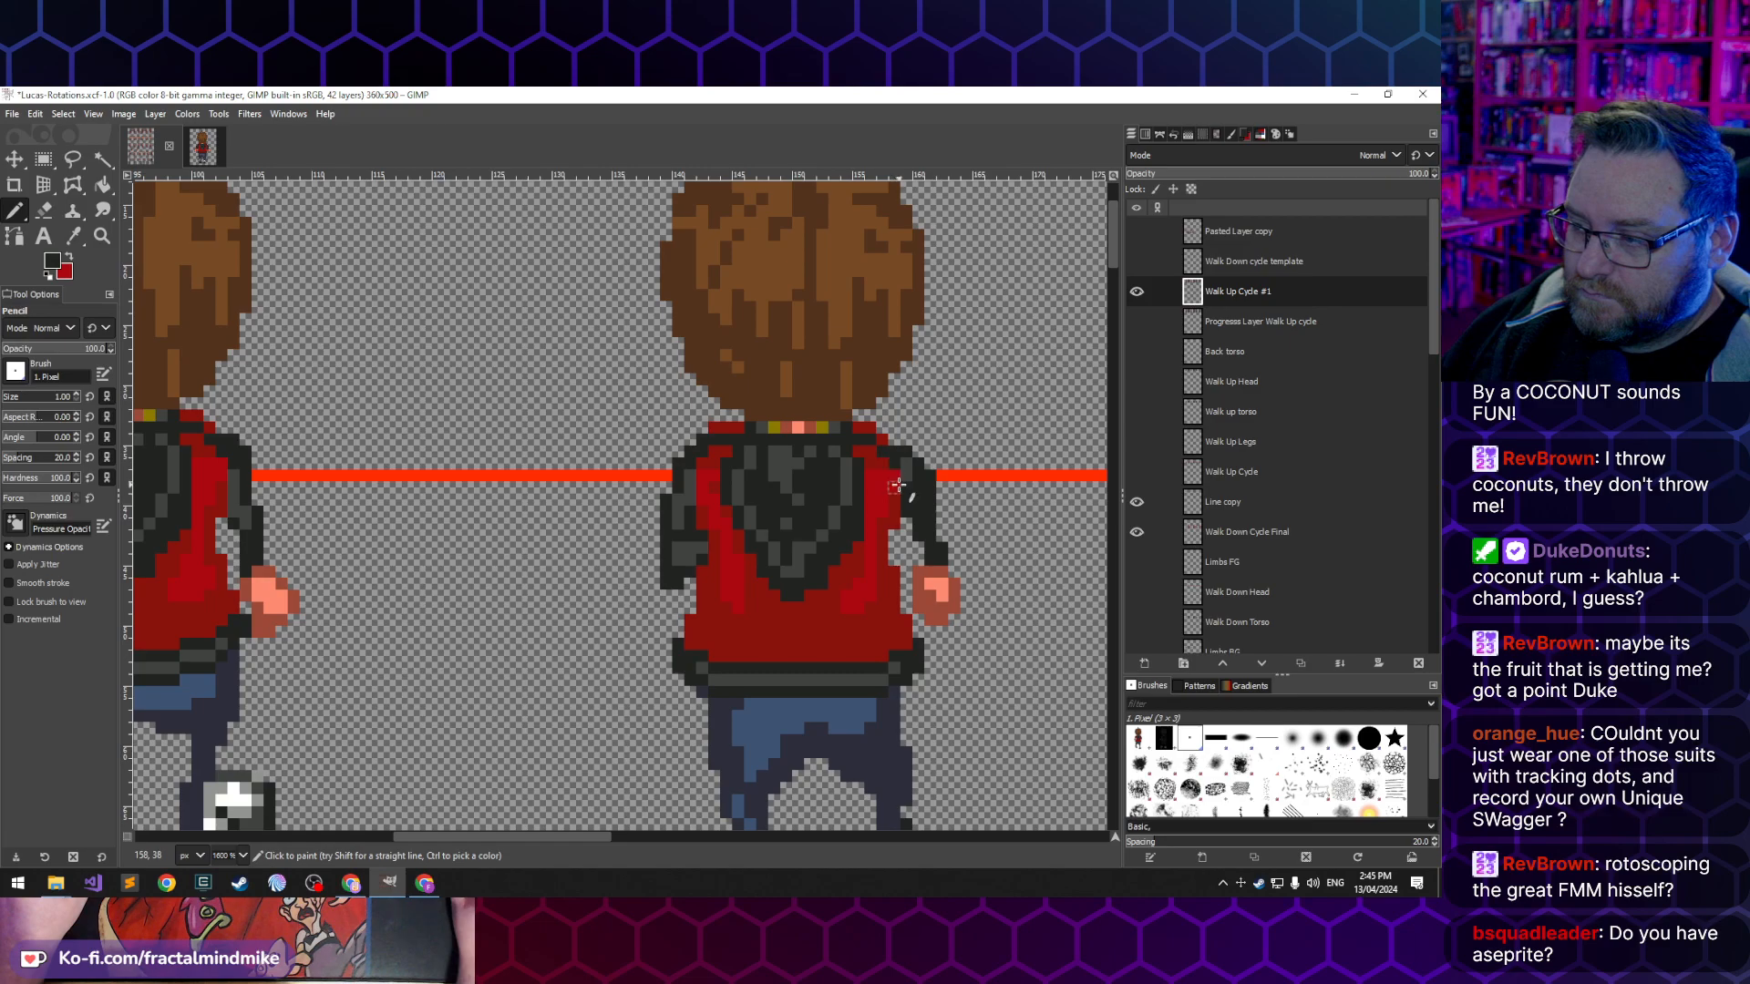
pyautogui.keyDown('ctrl'); pyautogui.click(907, 465); pyautogui.keyUp('ctrl')
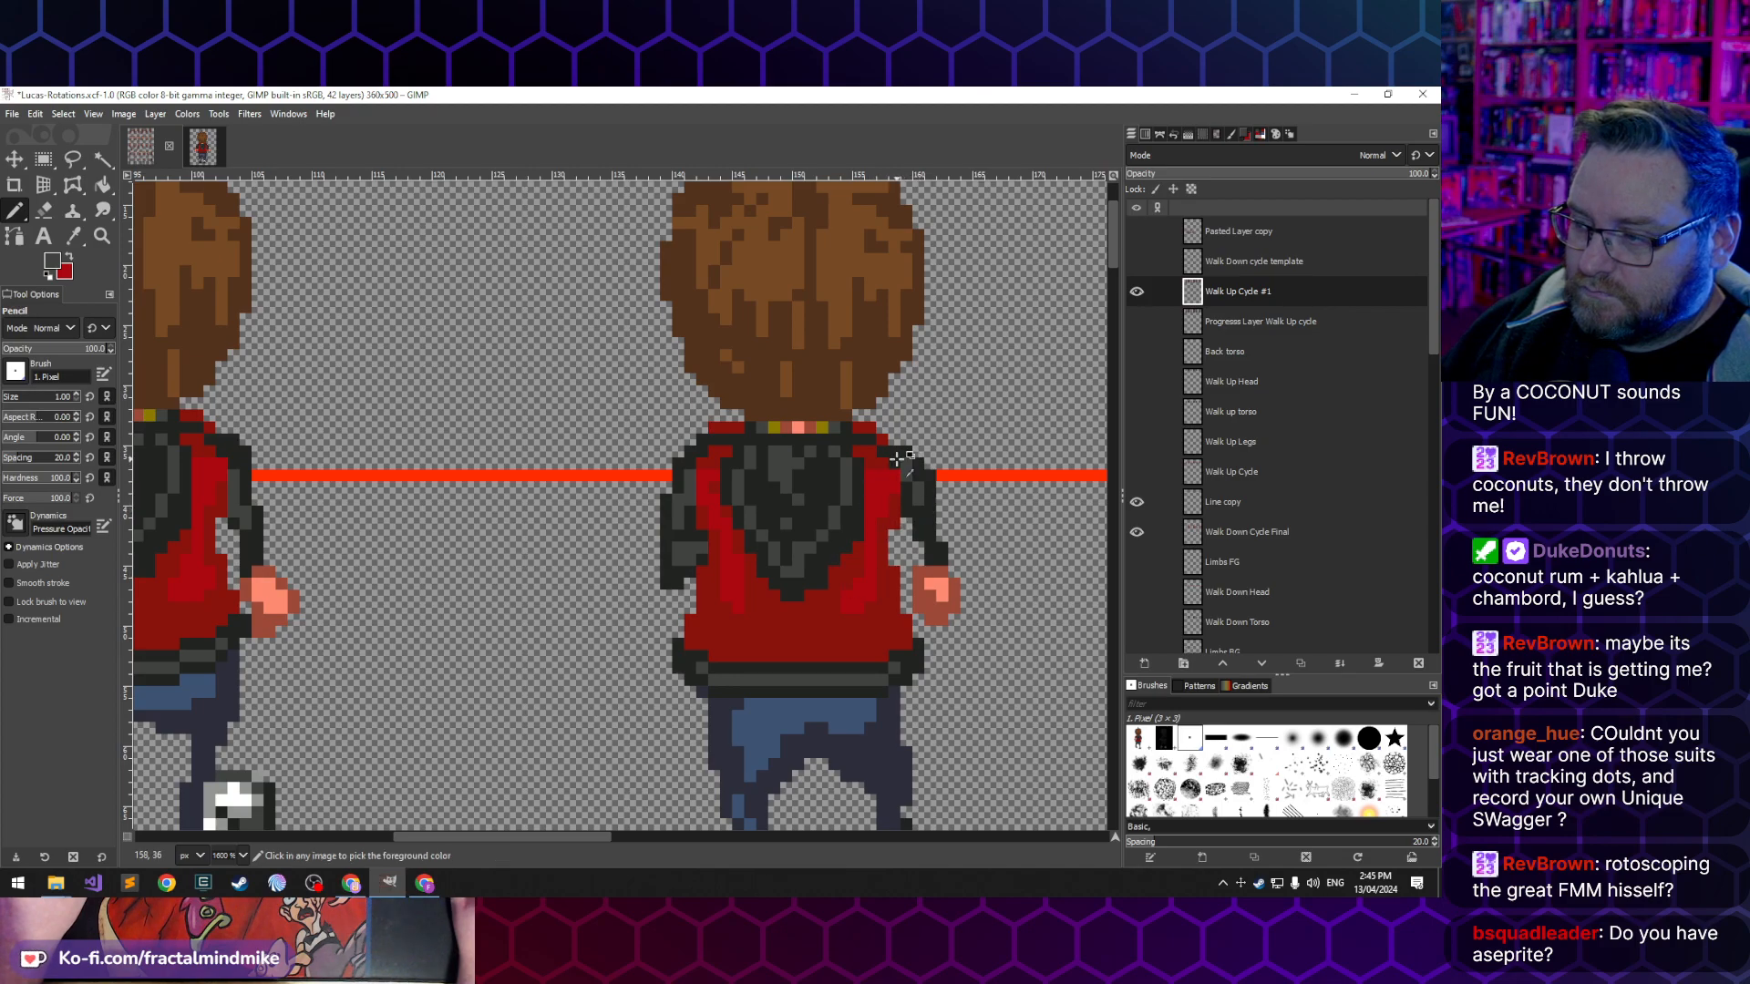
pyautogui.keyDown('ctrl'); pyautogui.click(892, 478); pyautogui.keyUp('ctrl')
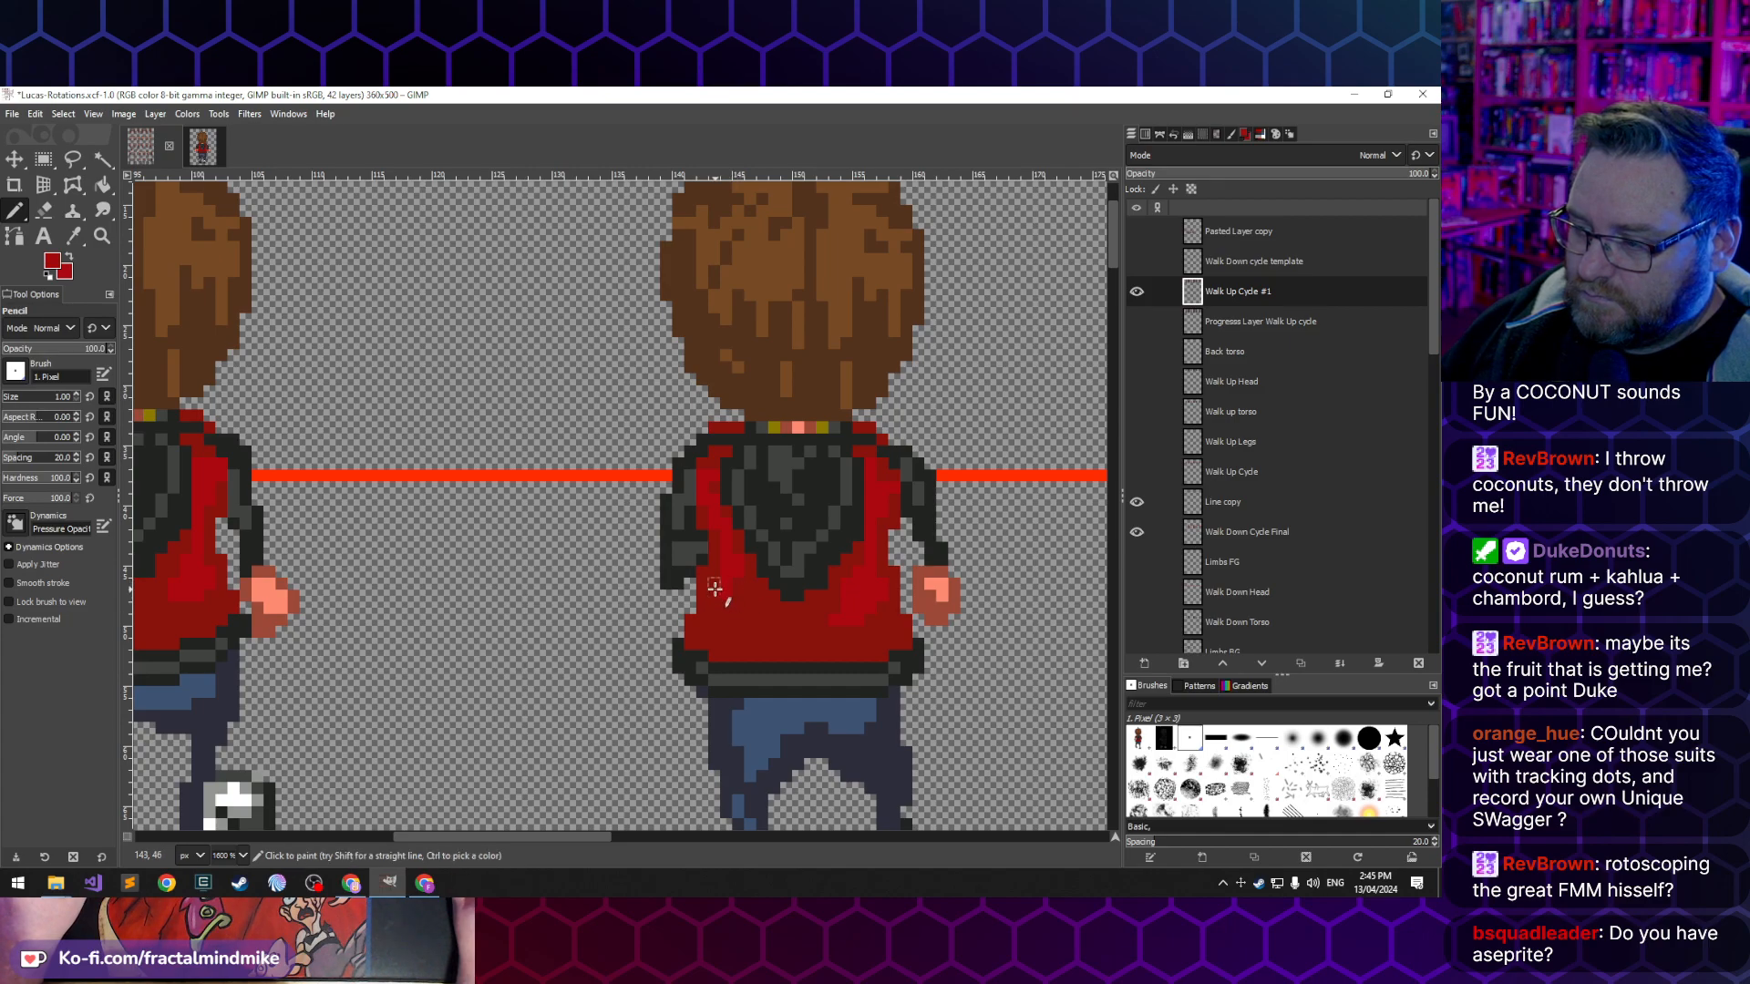
# - Undo the red pixel at the left end of the third frame's collar and add dark outline to its left shoulder
pyautogui.scroll(-3, 649, 745)
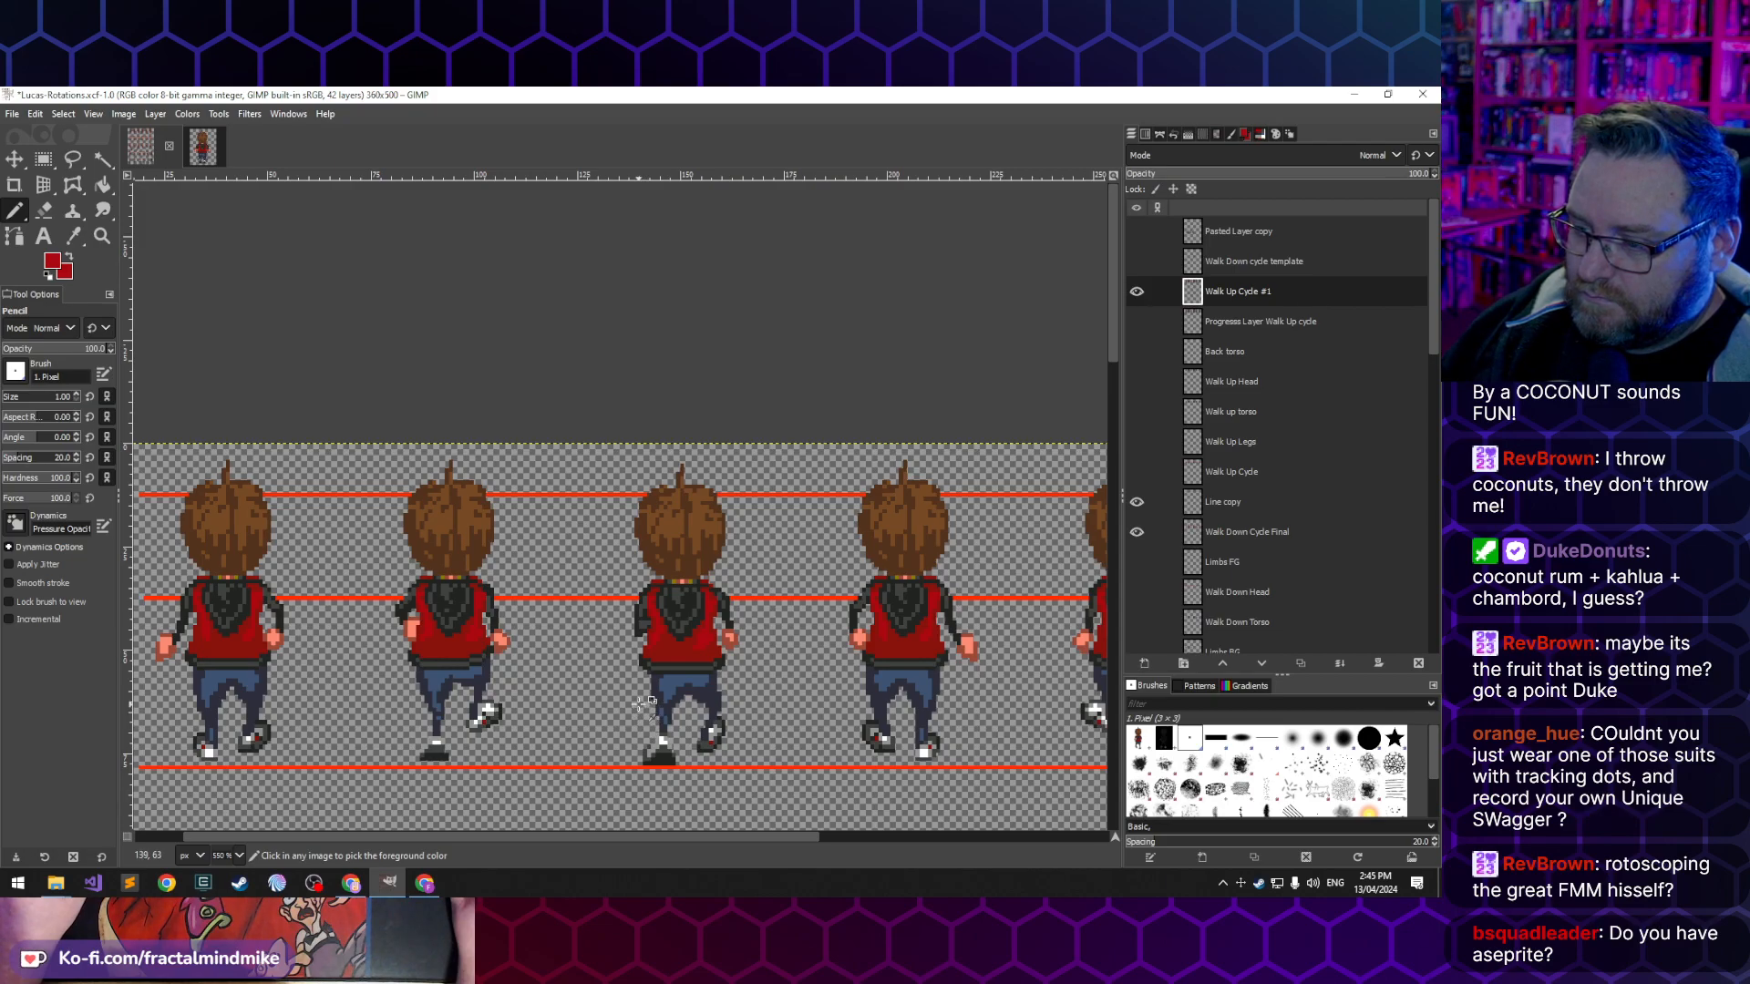
pyautogui.scroll(4, 664, 635)
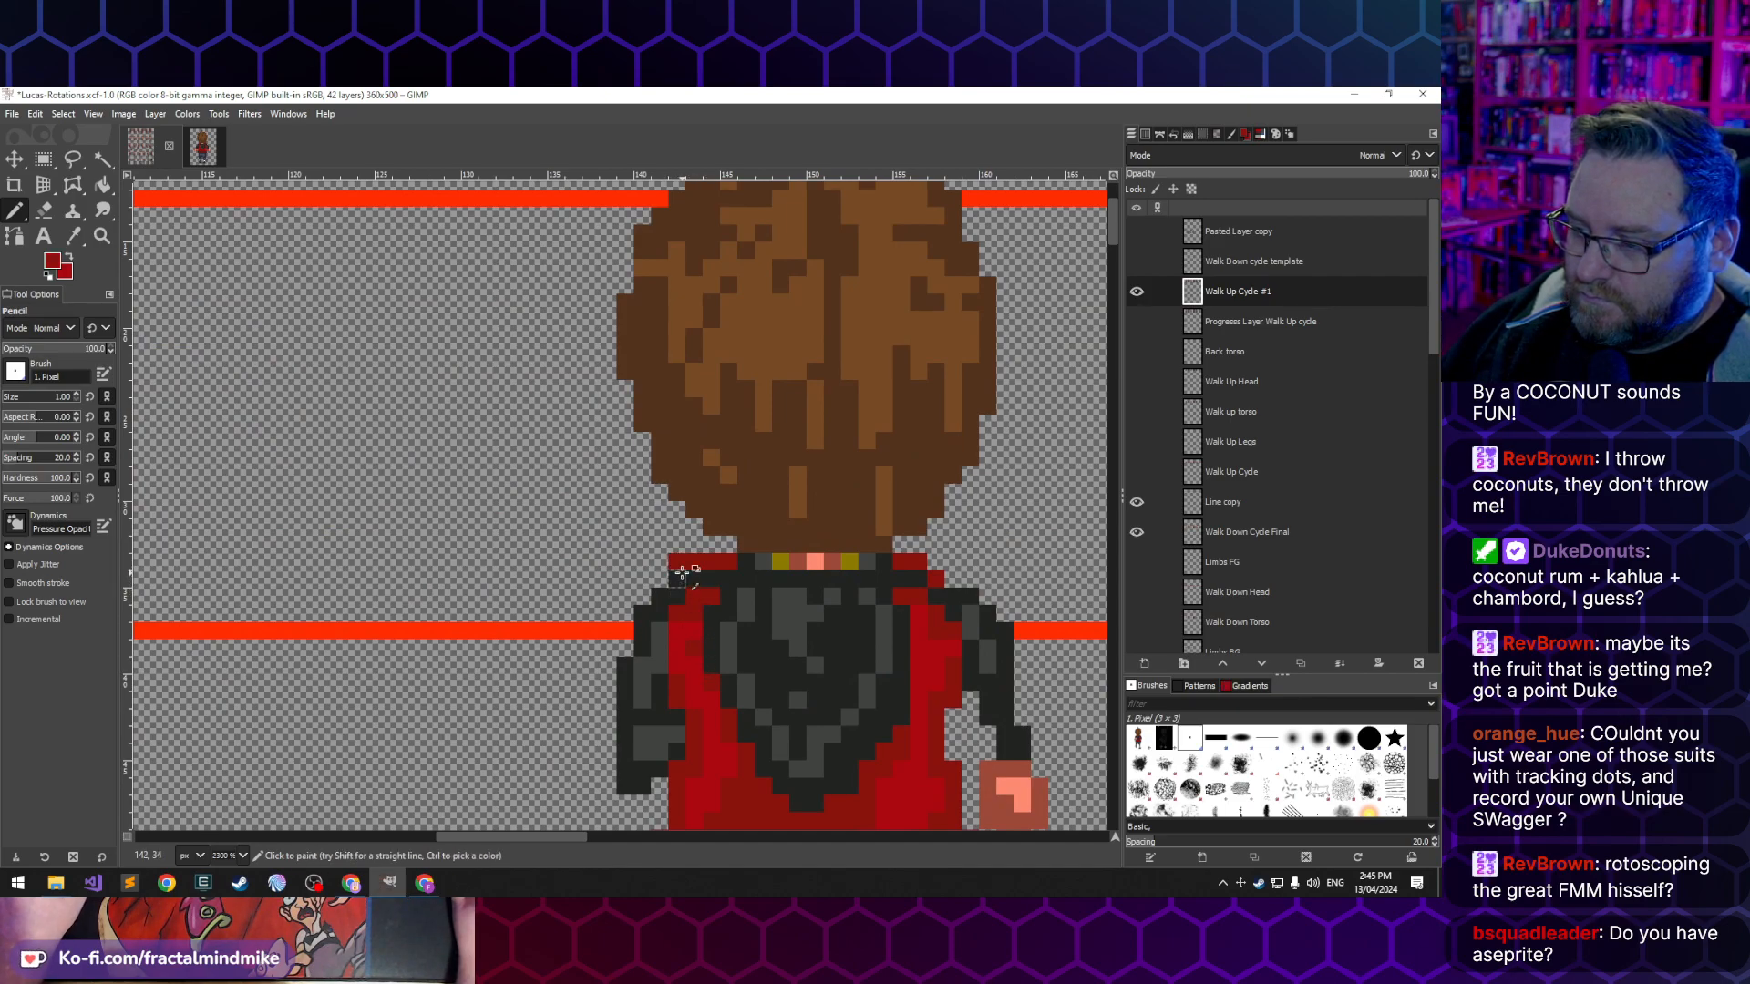
pyautogui.hotkey('ctrl', 'z')
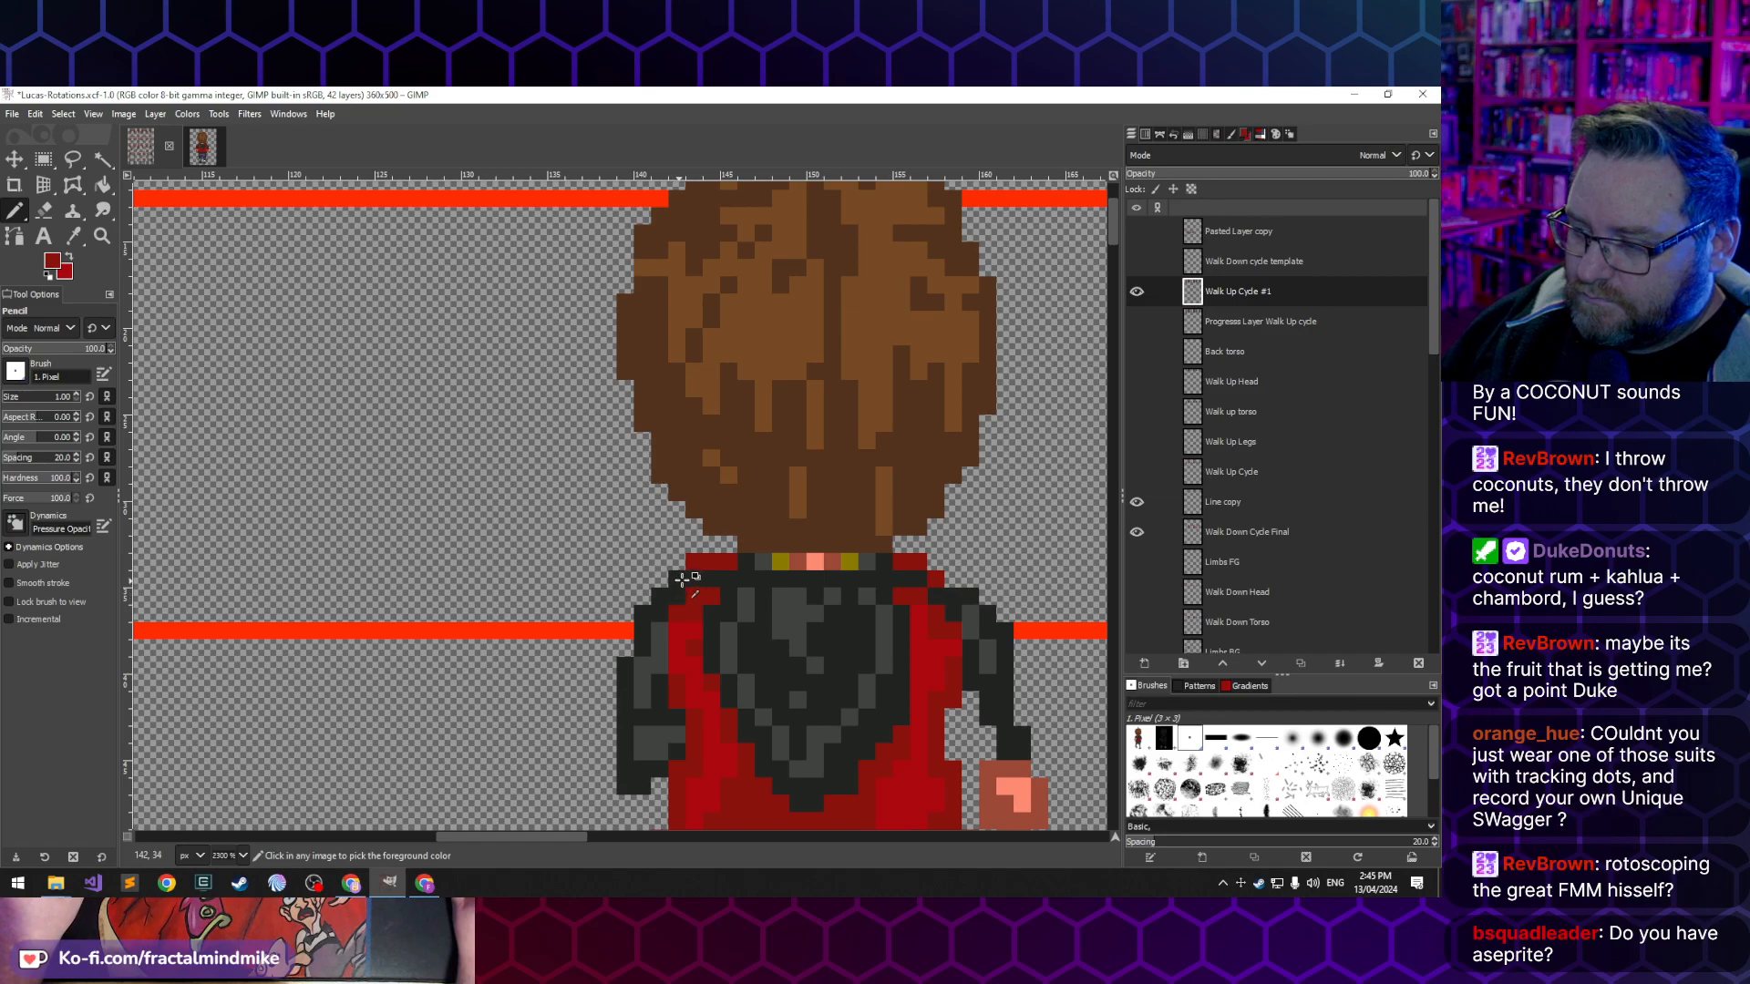
pyautogui.keyDown('ctrl'); pyautogui.click(659, 599); pyautogui.keyUp('ctrl')
pyautogui.click(659, 580)
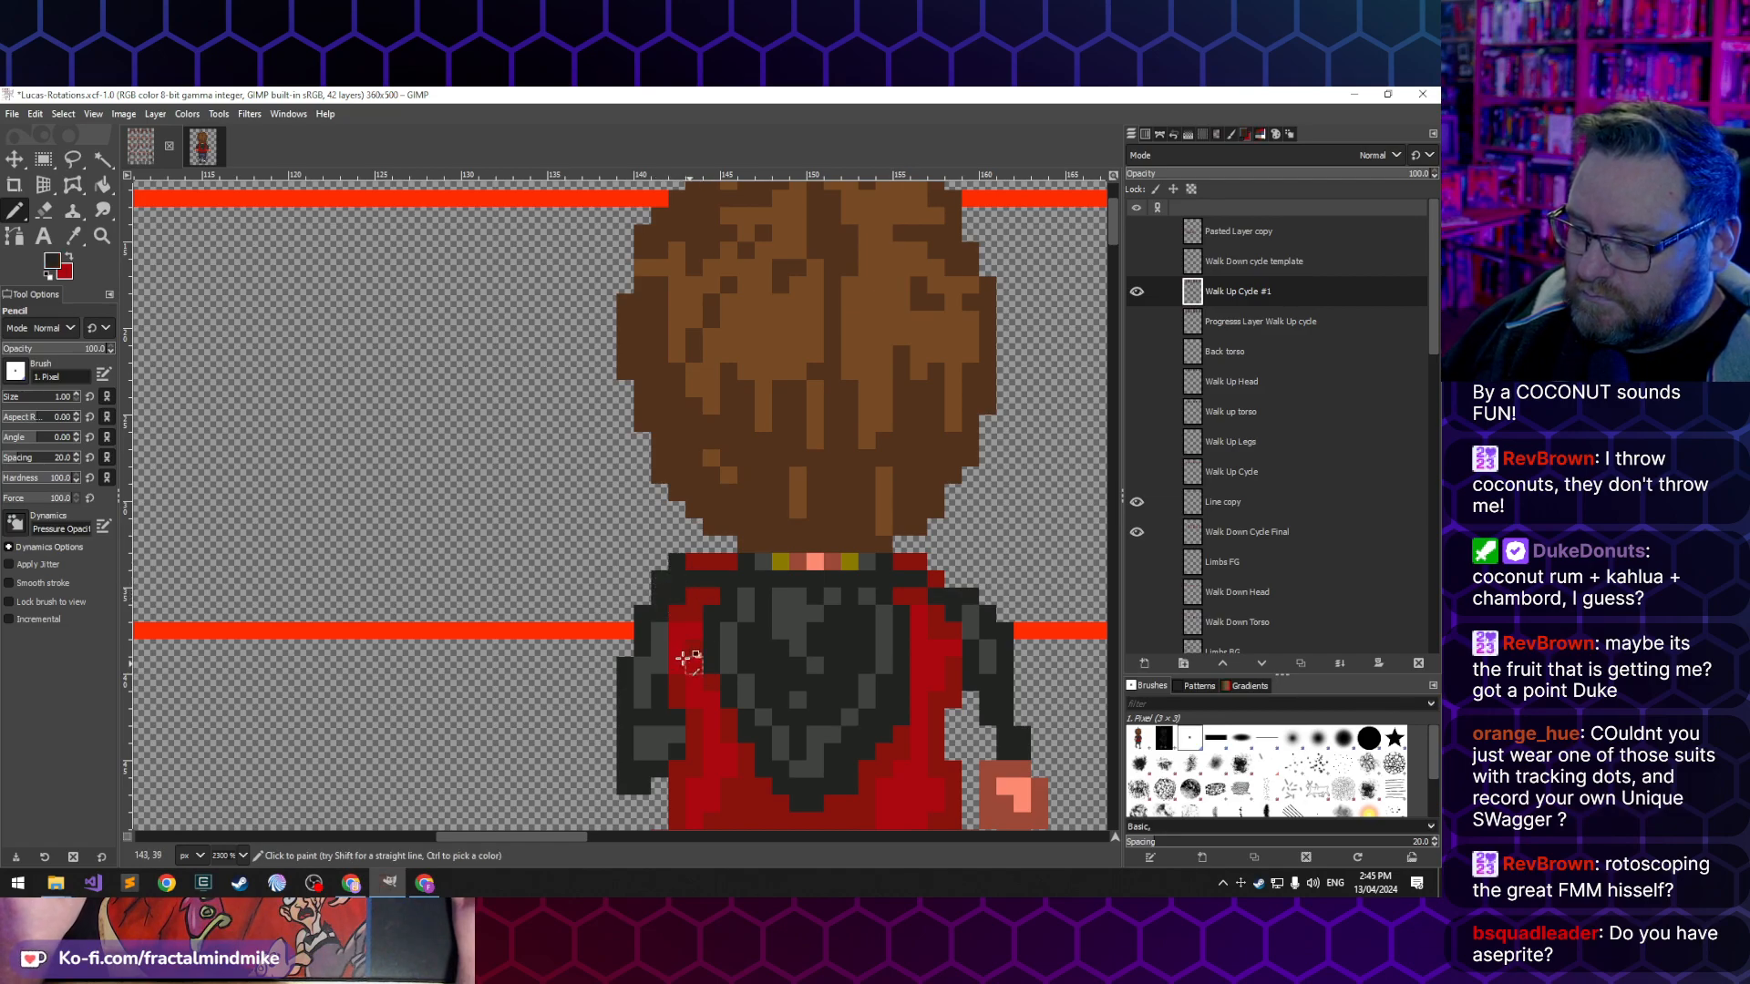
# - Darken the shading on the third back-view frame's left sleeve and compare it with the neighbouring frames
pyautogui.scroll(-5, 688, 665)
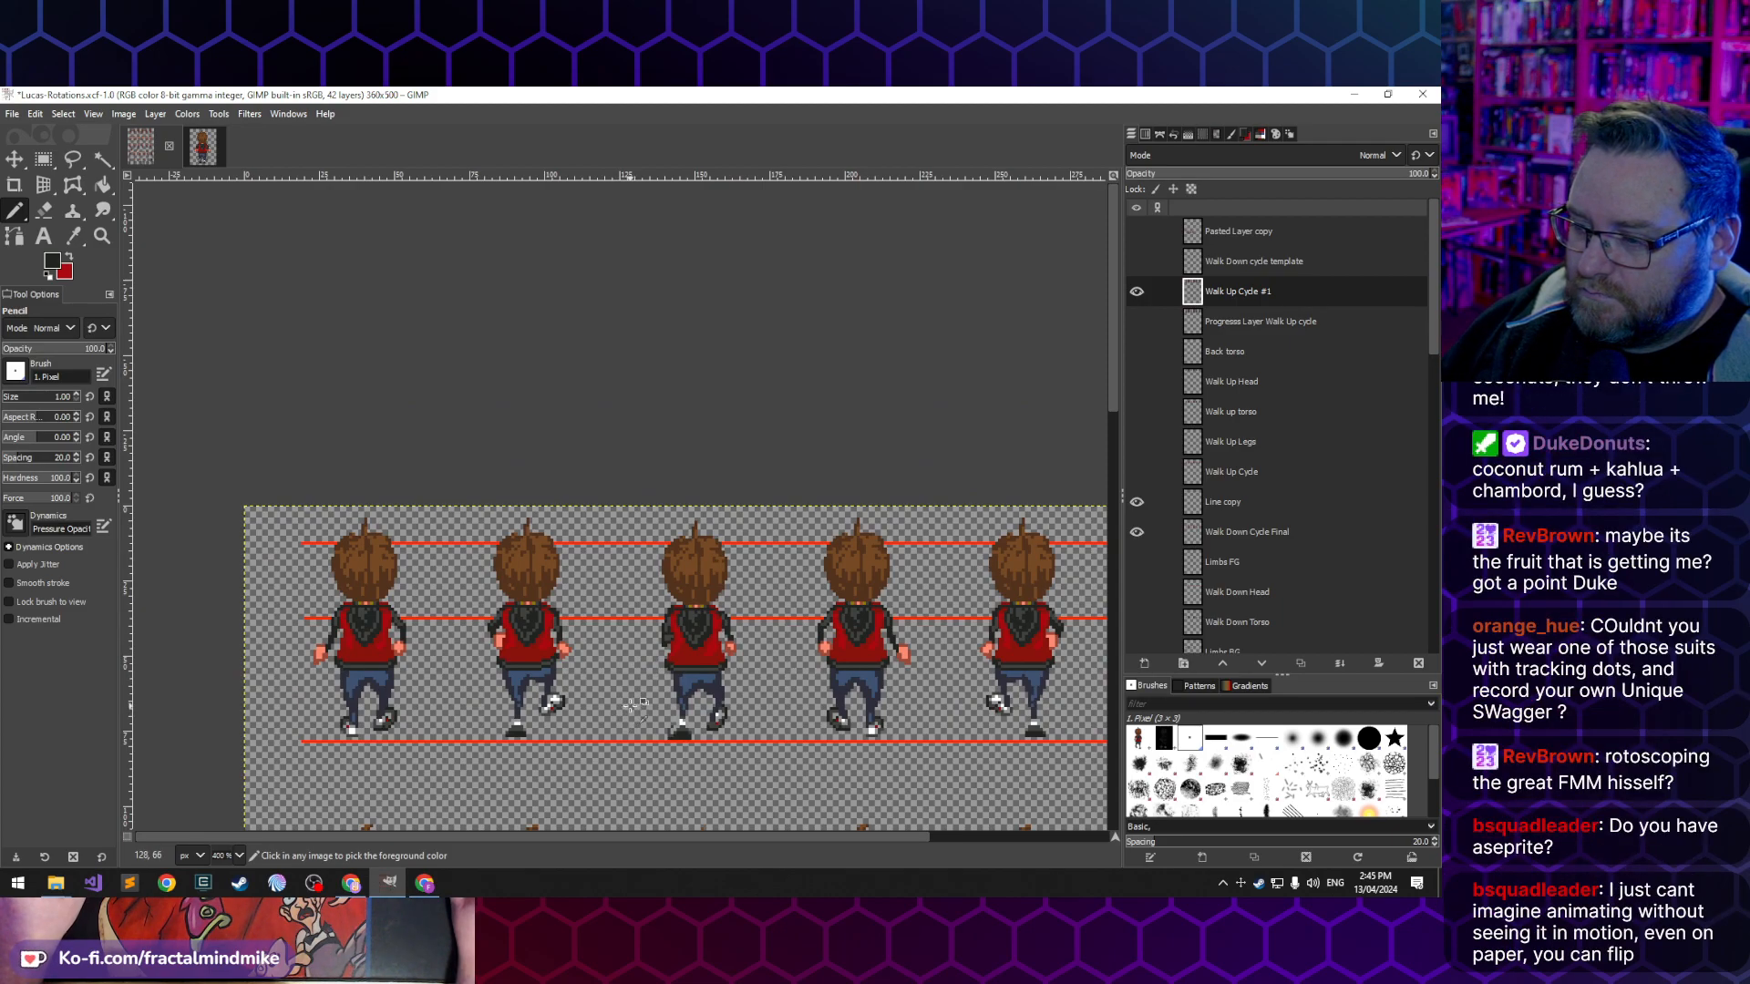
pyautogui.scroll(5, 663, 672)
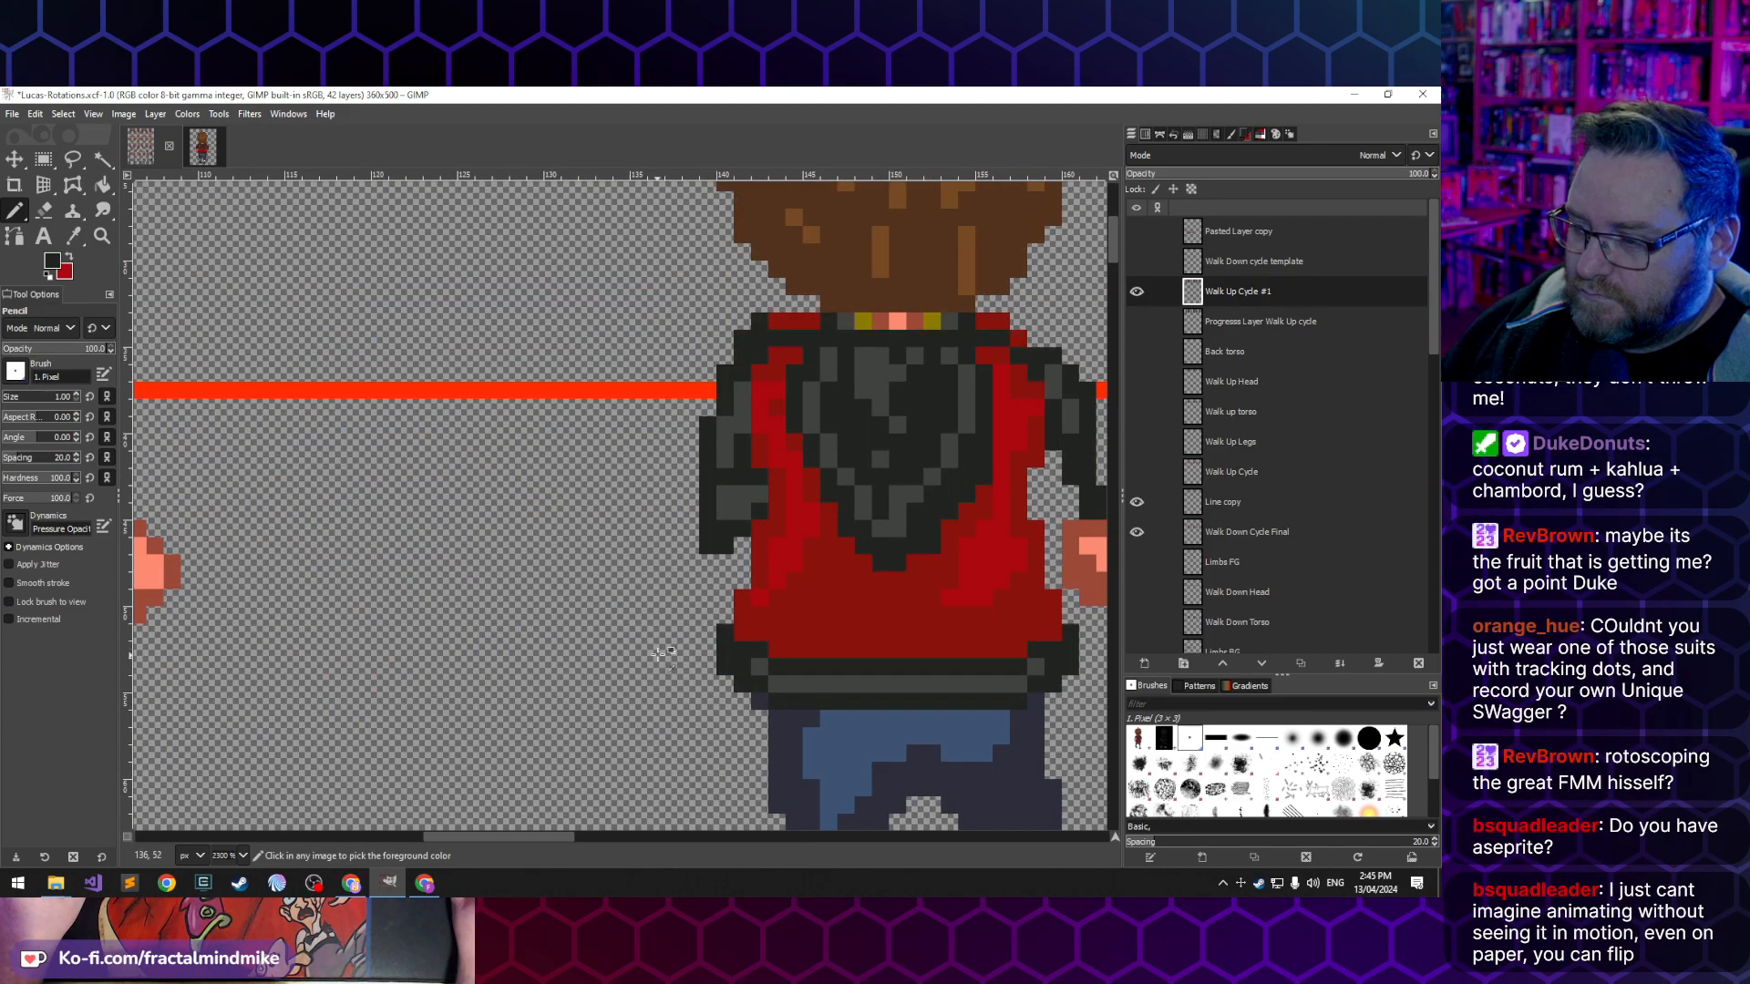
pyautogui.click(724, 475)
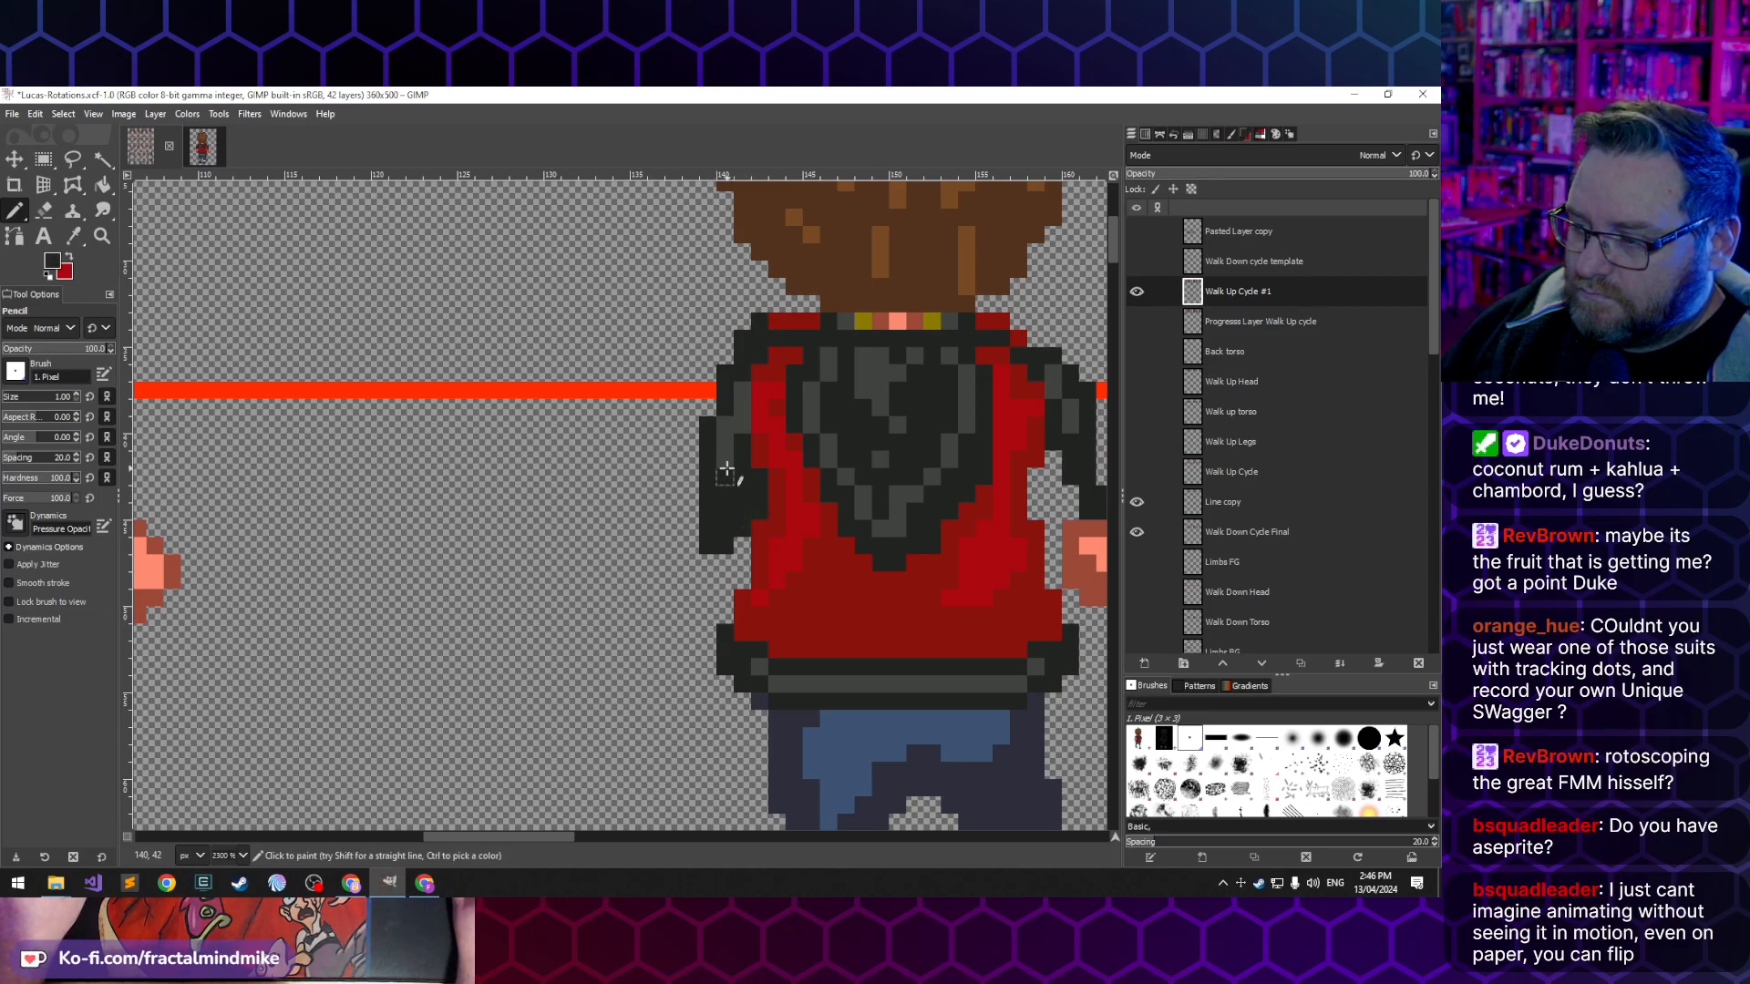
pyautogui.scroll(-4, 390, 535)
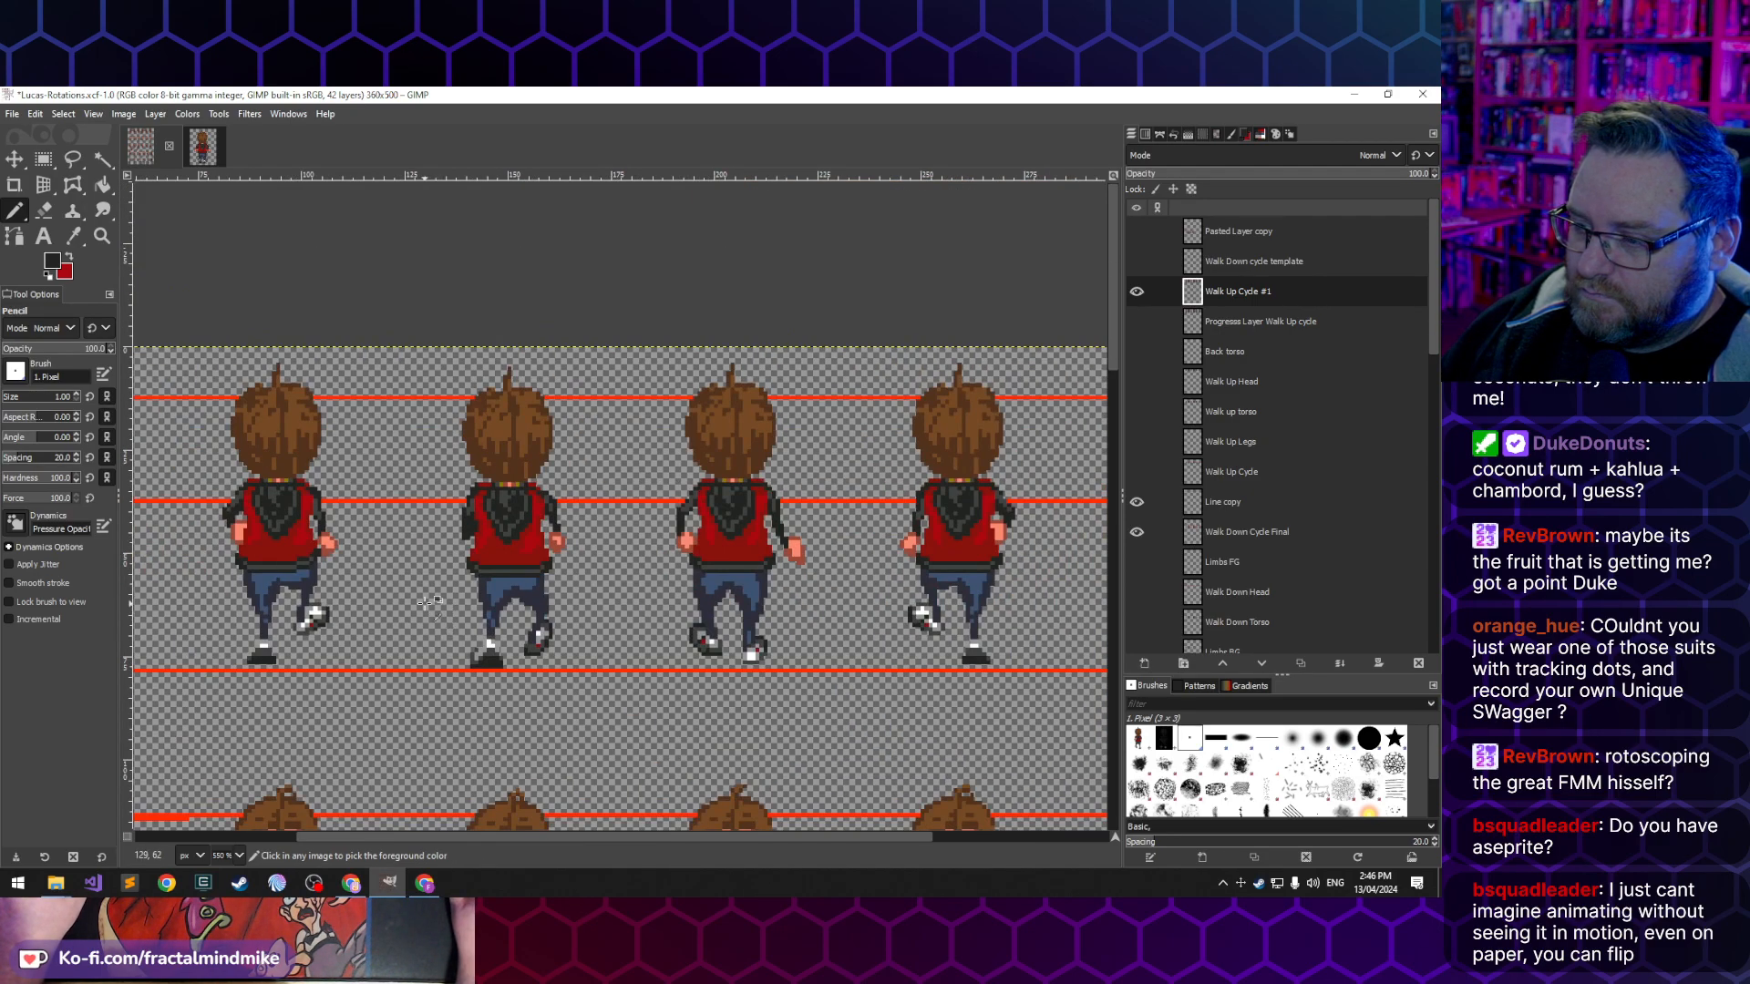
pyautogui.scroll(-1, 428, 602)
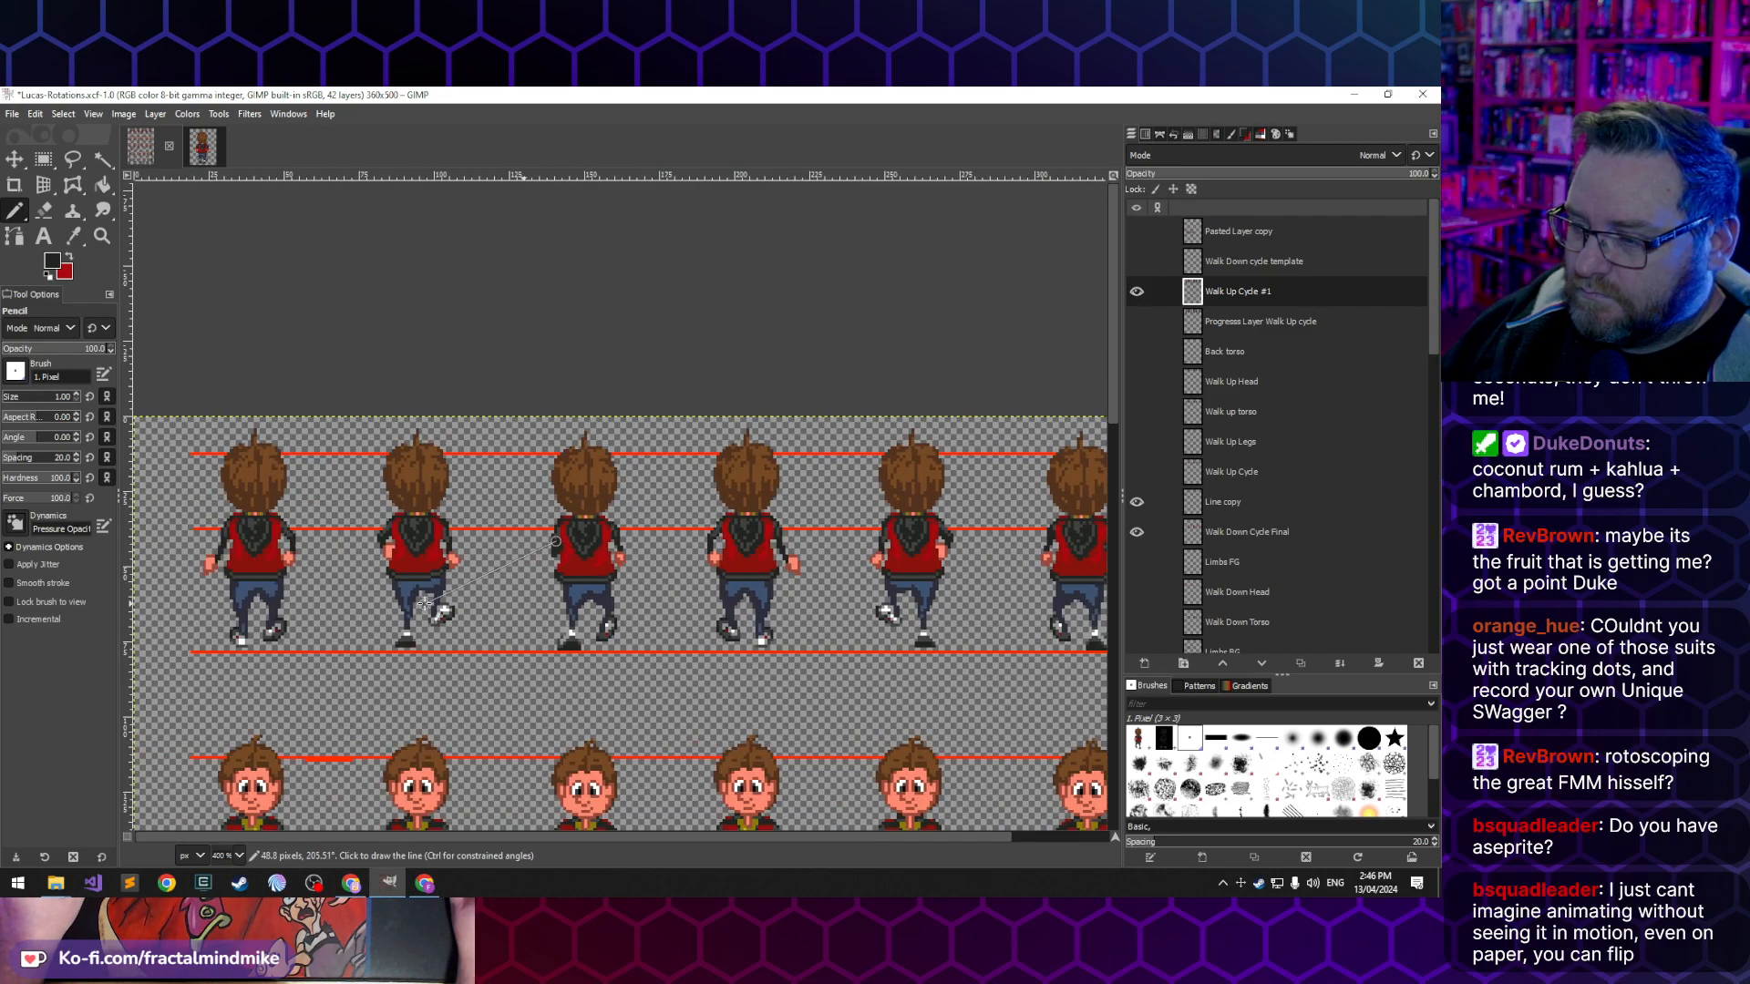
# - Touch up the first back-view frame's right sleeve with the dark outline colour and check the whole row
pyautogui.scroll(5, 354, 392)
pyautogui.moveTo(352, 391); pyautogui.dragTo(321, 363)
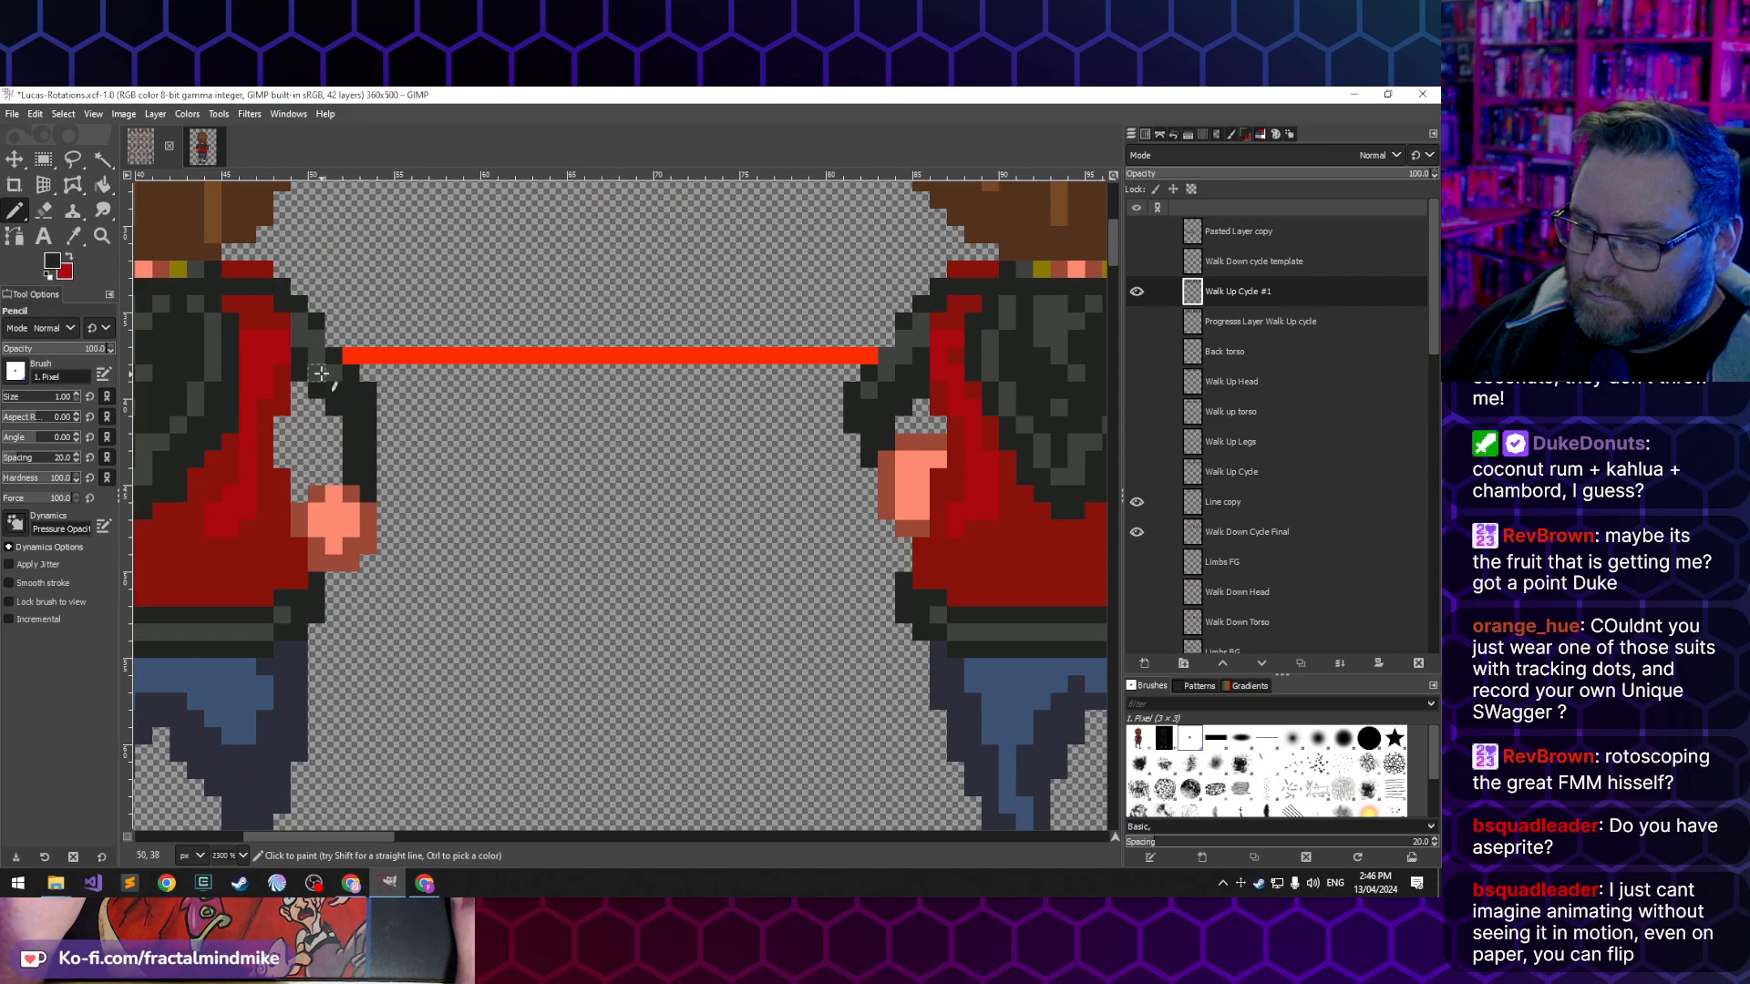
pyautogui.scroll(-6, 360, 443)
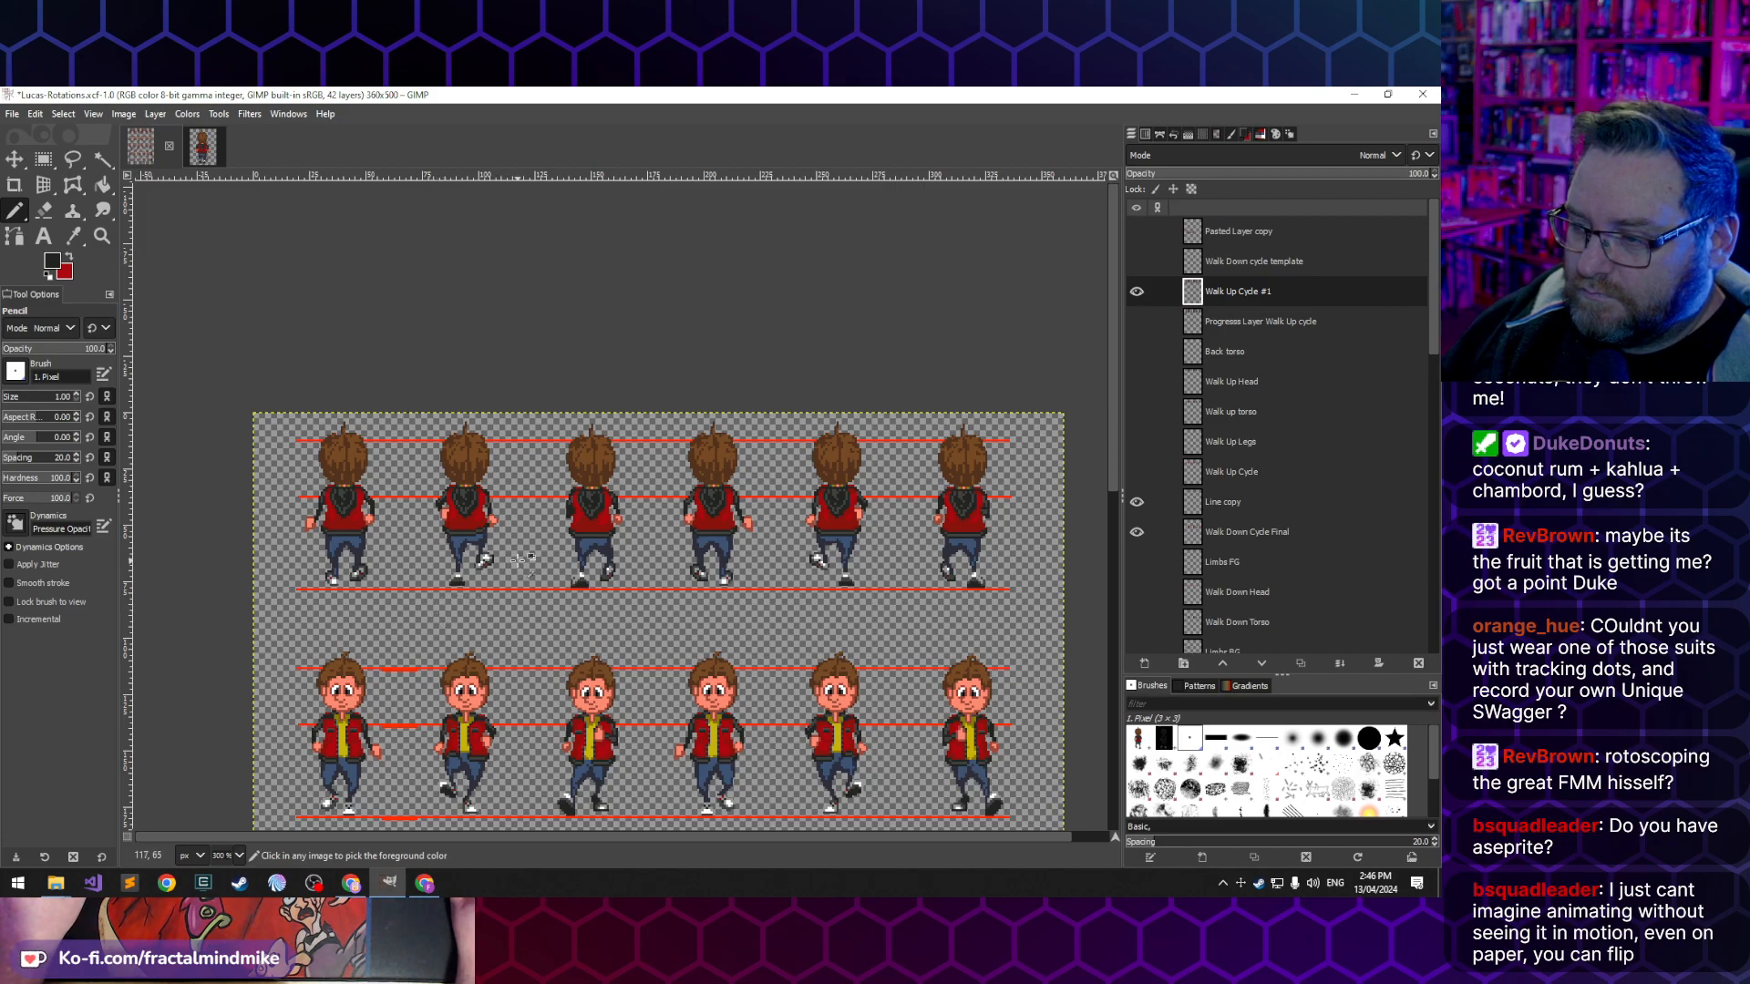
pyautogui.scroll(2, 517, 560)
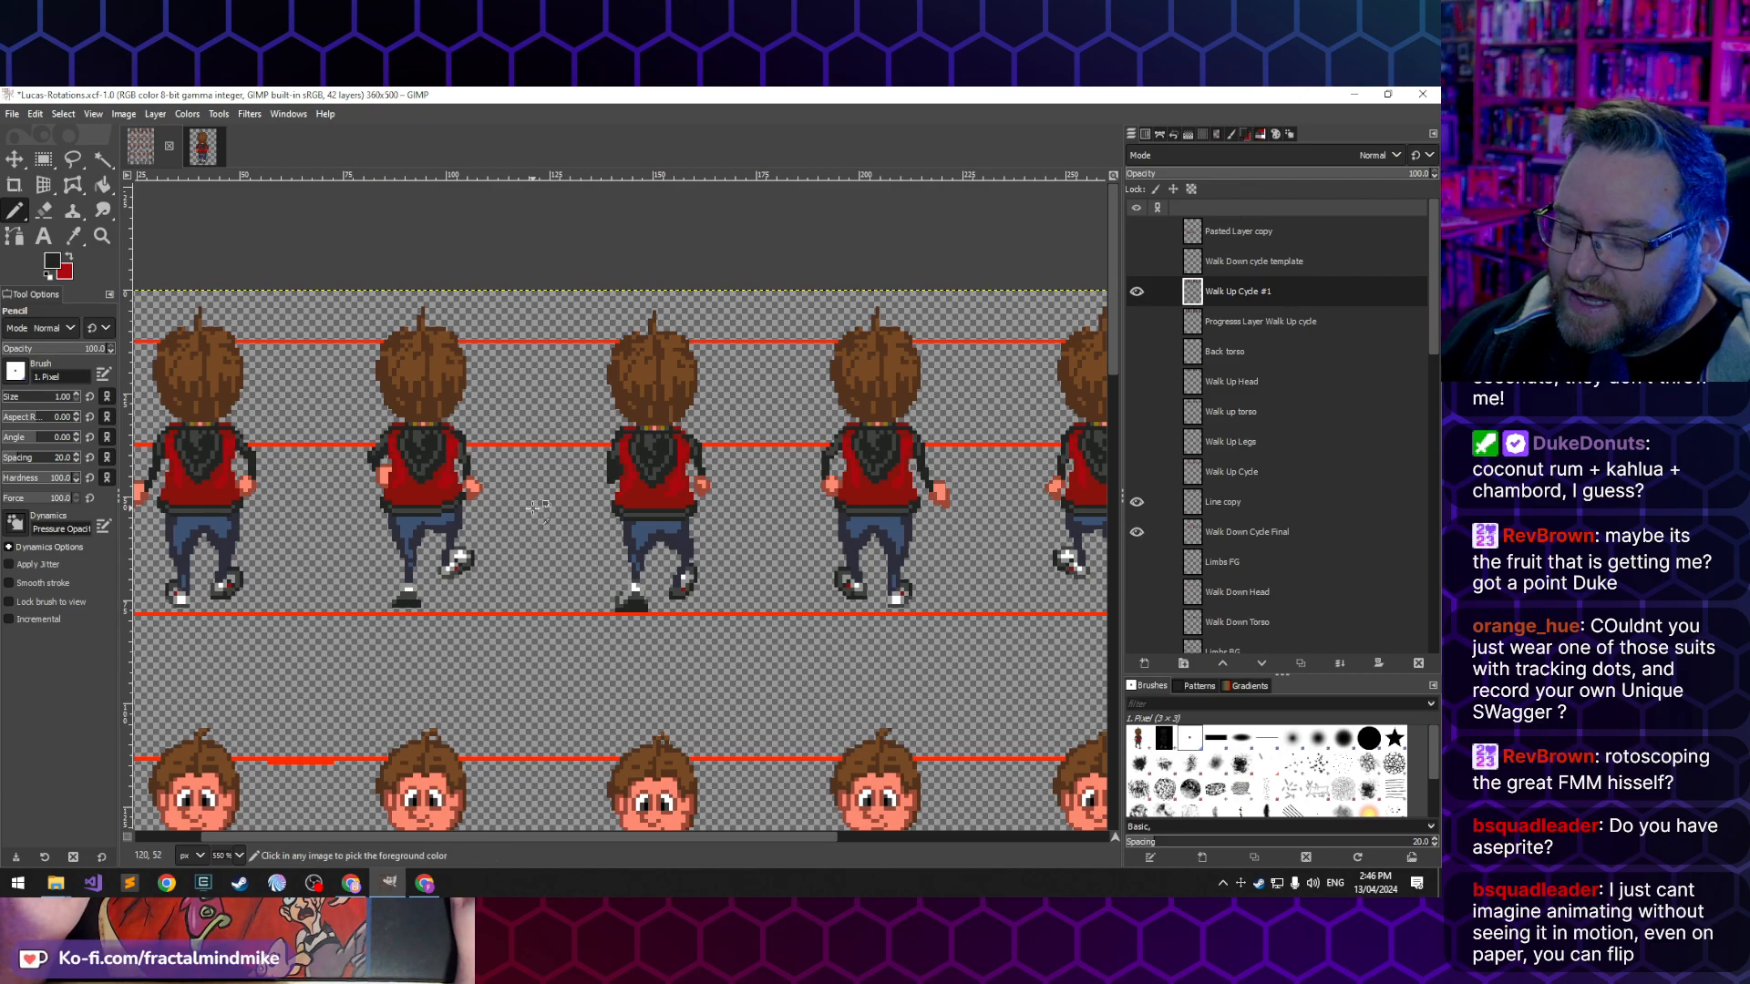
pyautogui.scroll(-1, 565, 525)
pyautogui.press('ctrl')
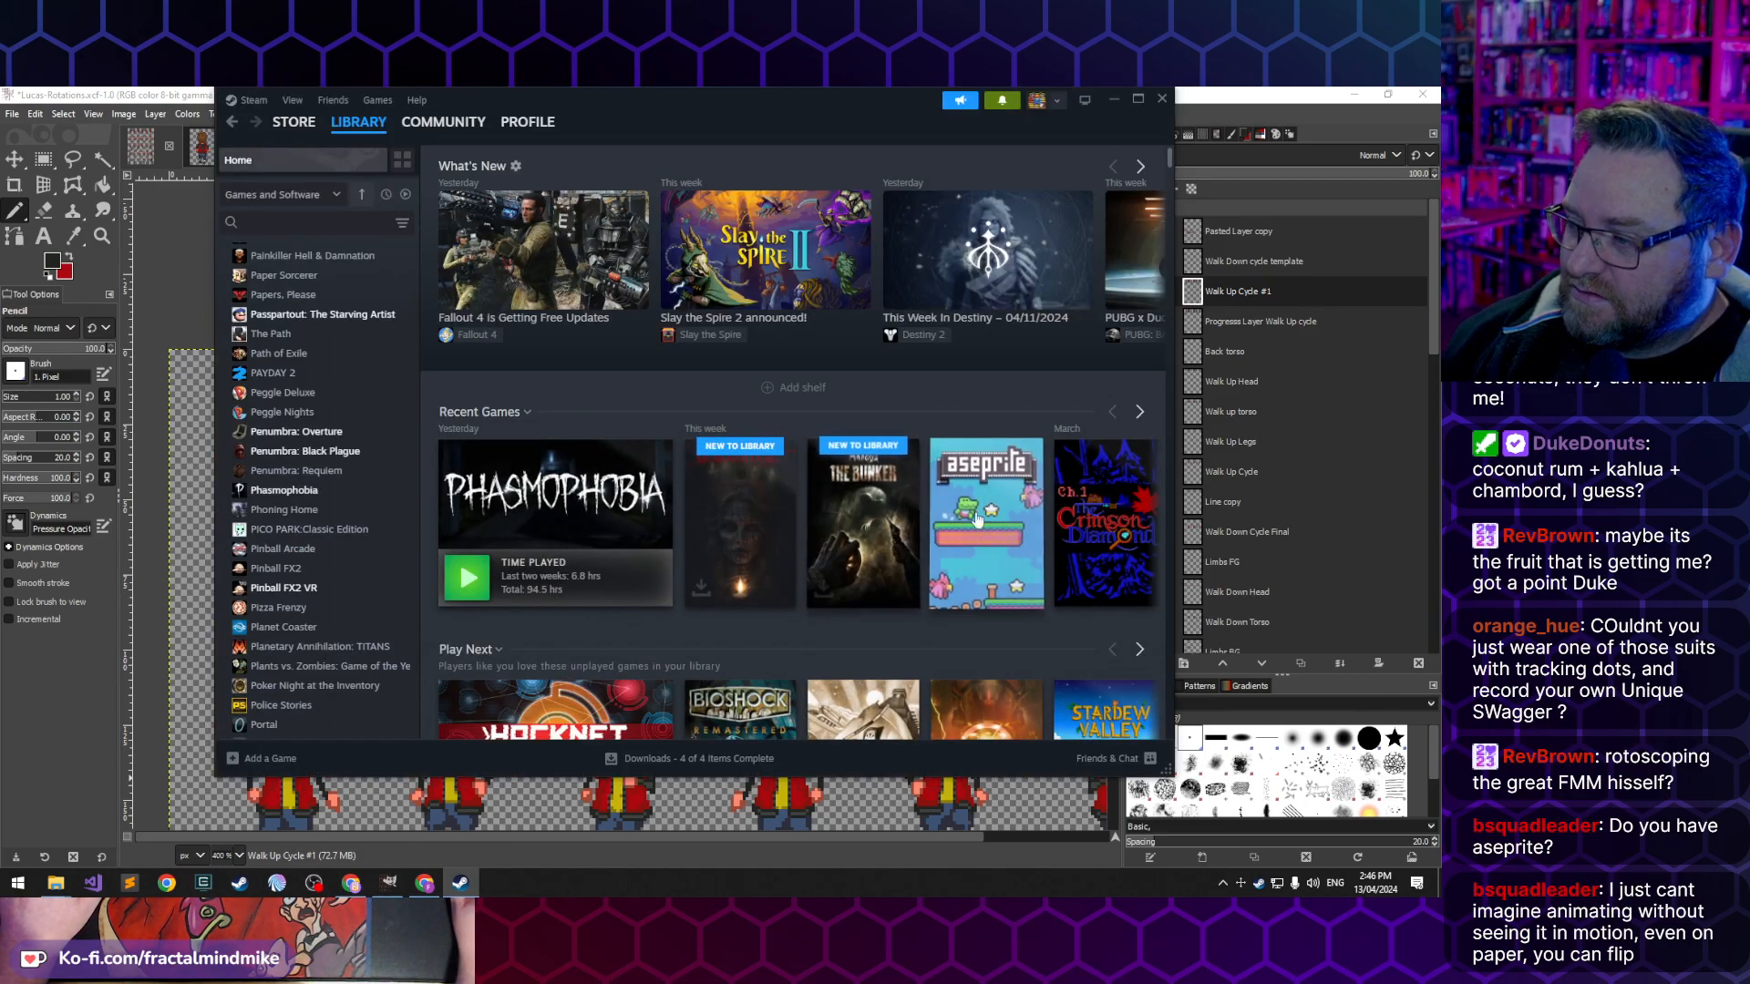
# - Switch to the Steam library and launch Aseprite
pyautogui.click(982, 533)
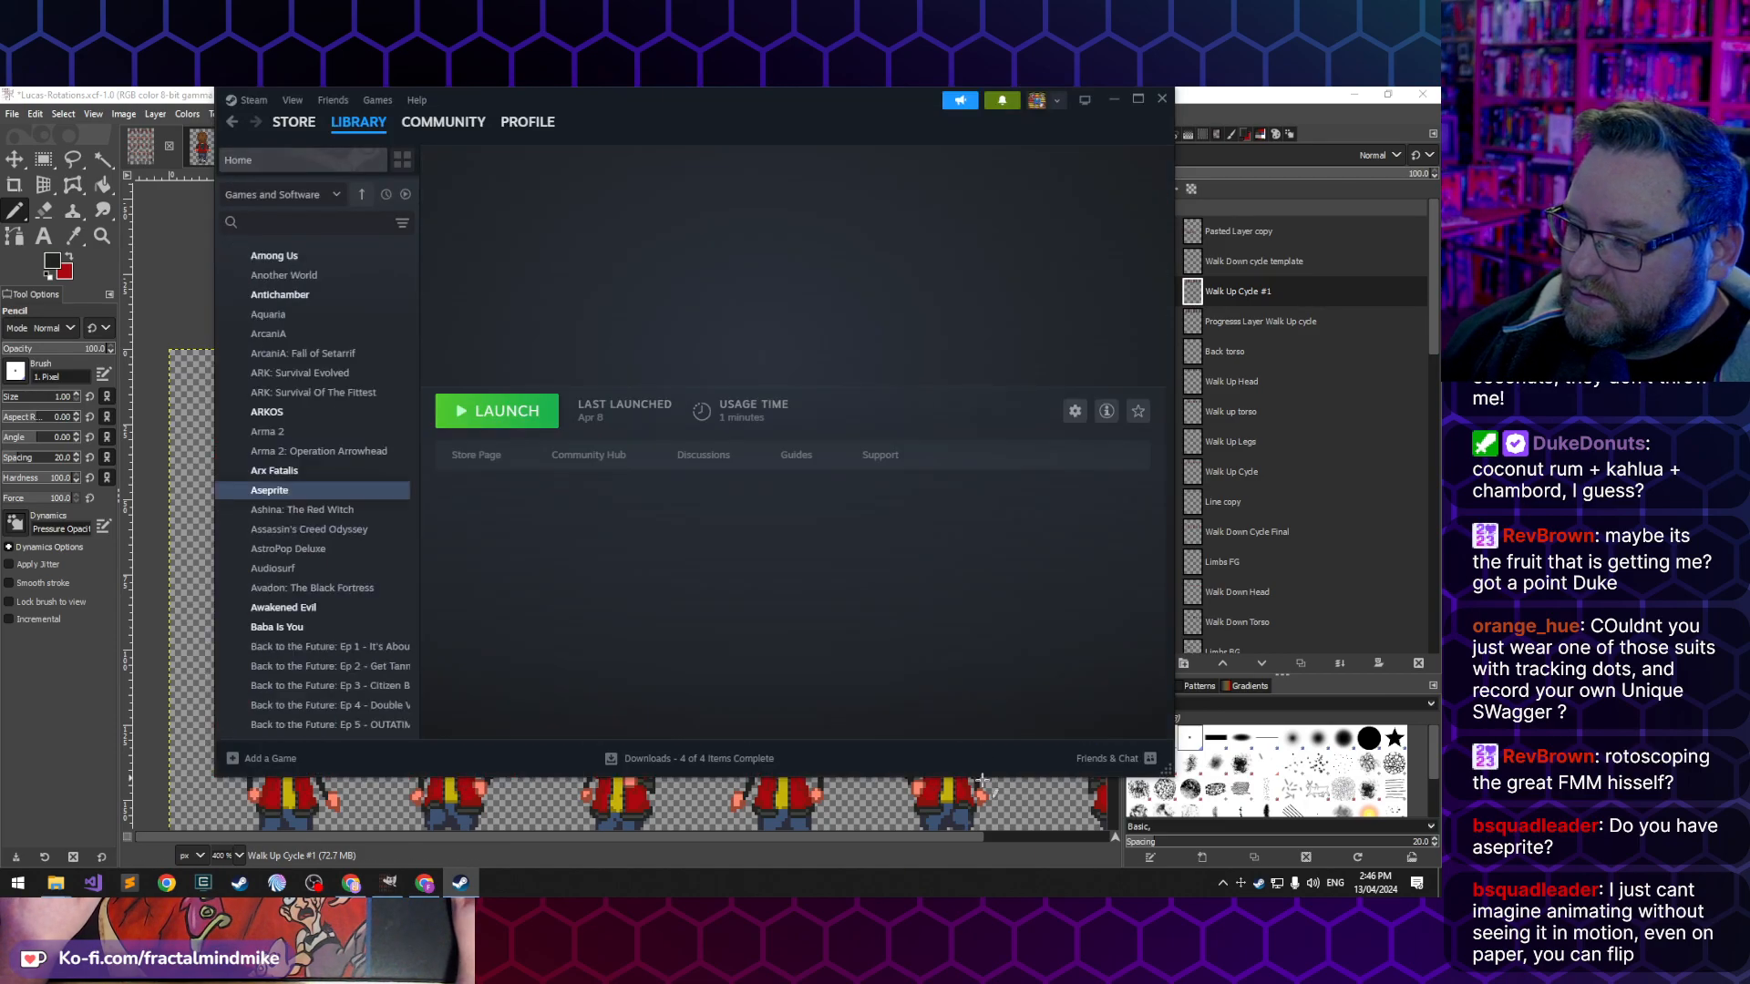
pyautogui.click(510, 417)
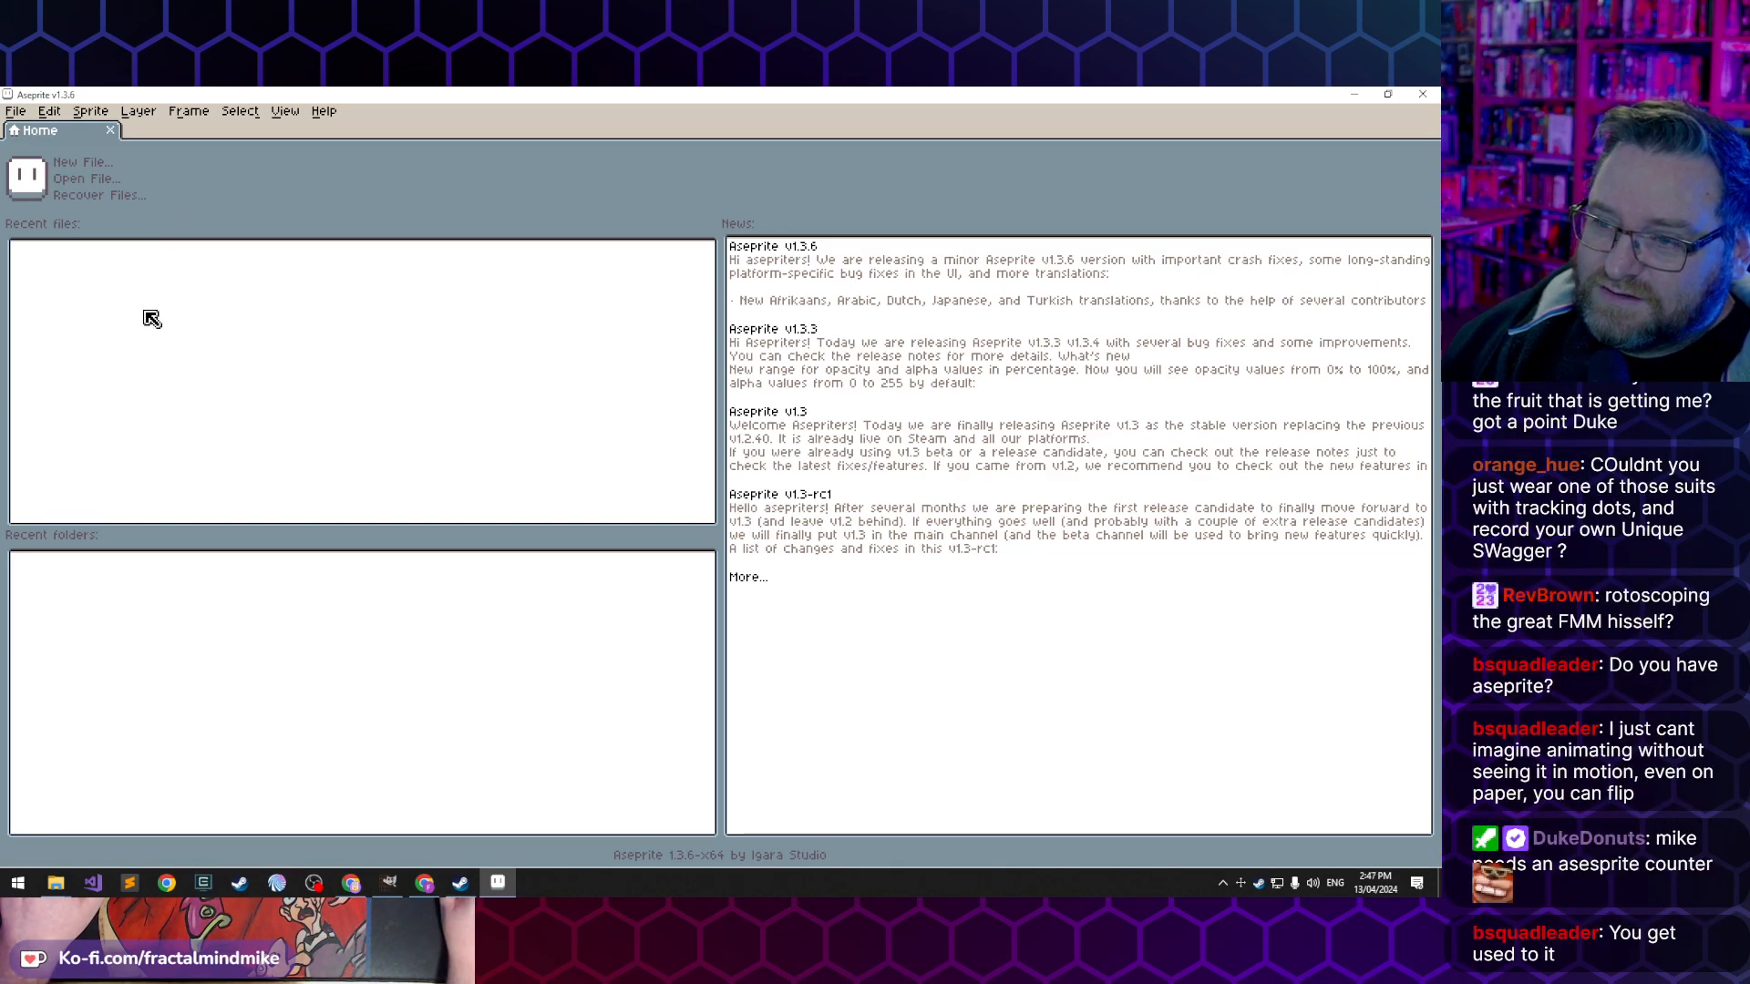
pyautogui.click(324, 111)
pyautogui.click(323, 111)
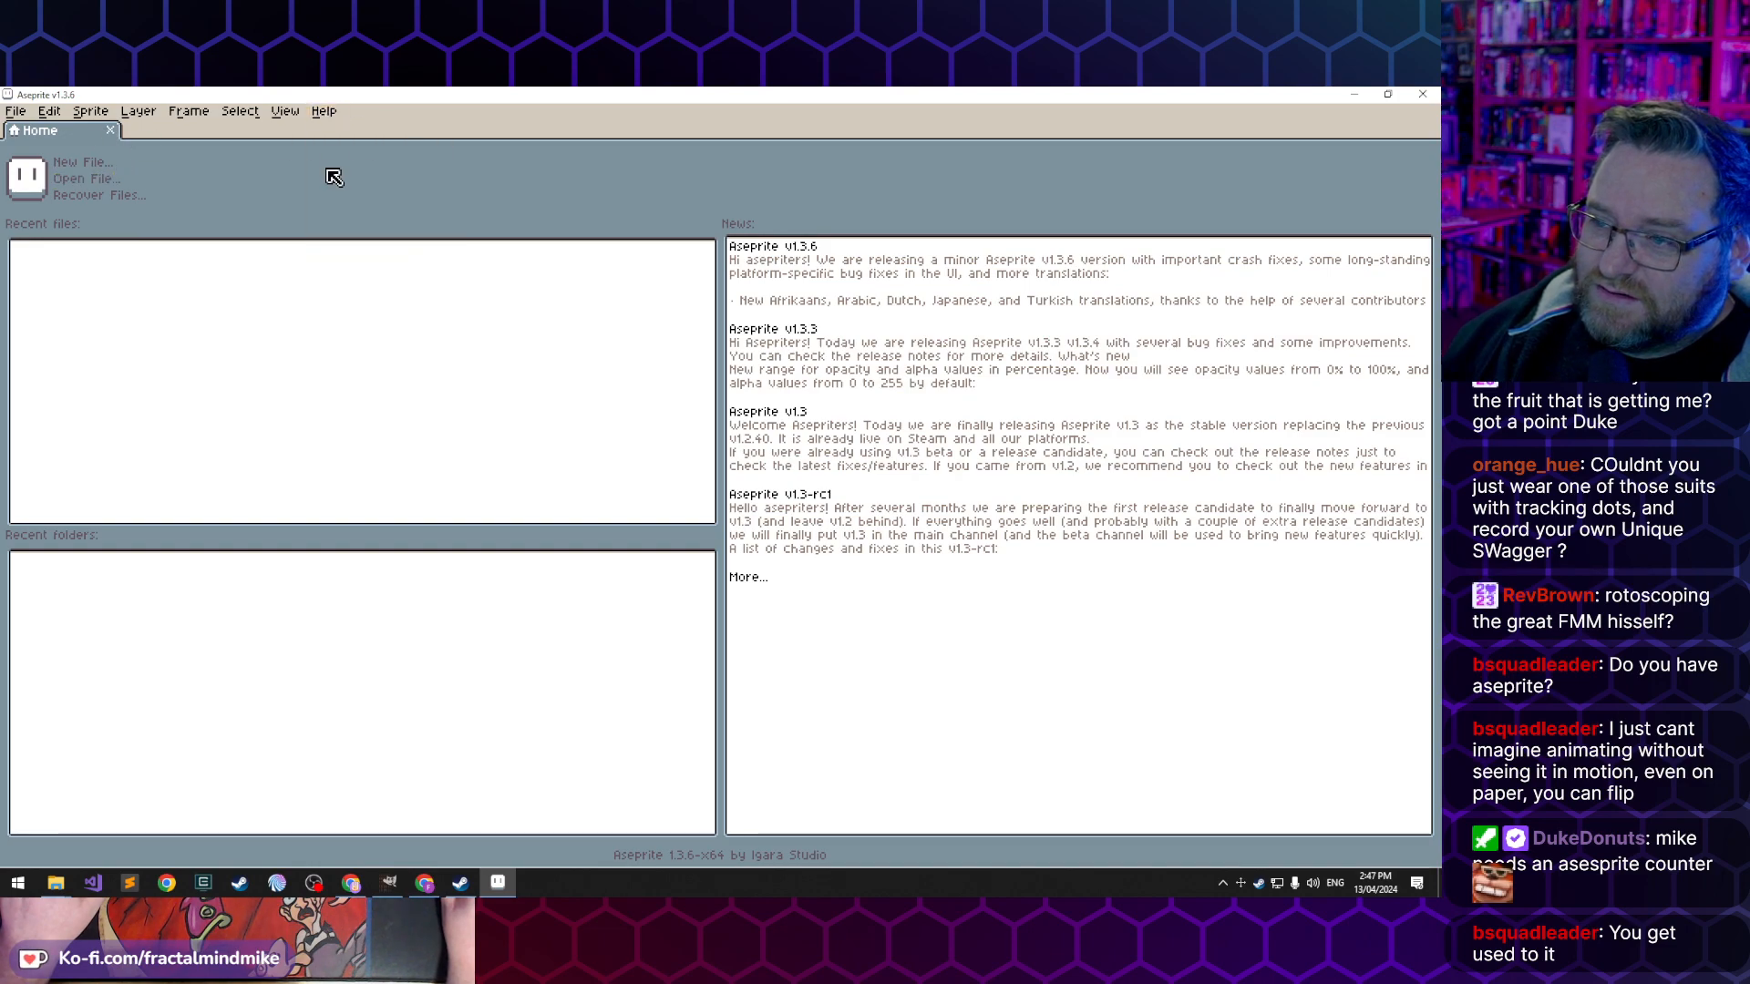
pyautogui.click(284, 111)
pyautogui.click(285, 111)
pyautogui.click(285, 111)
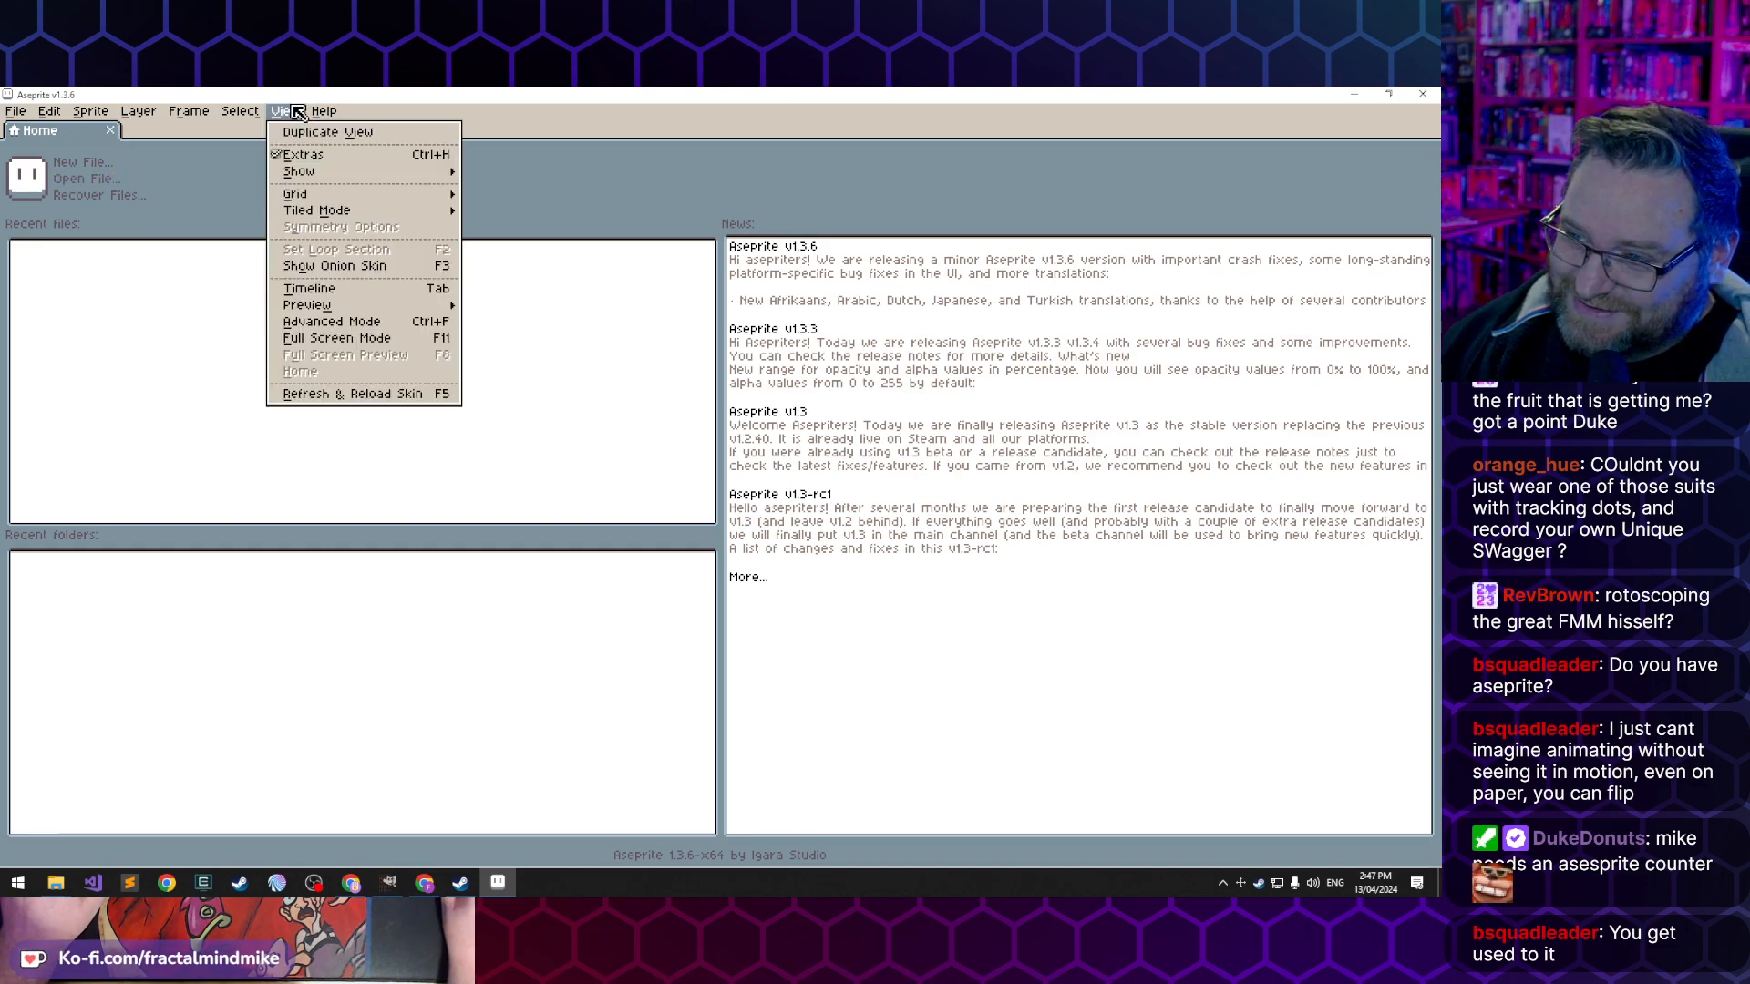
pyautogui.click(283, 111)
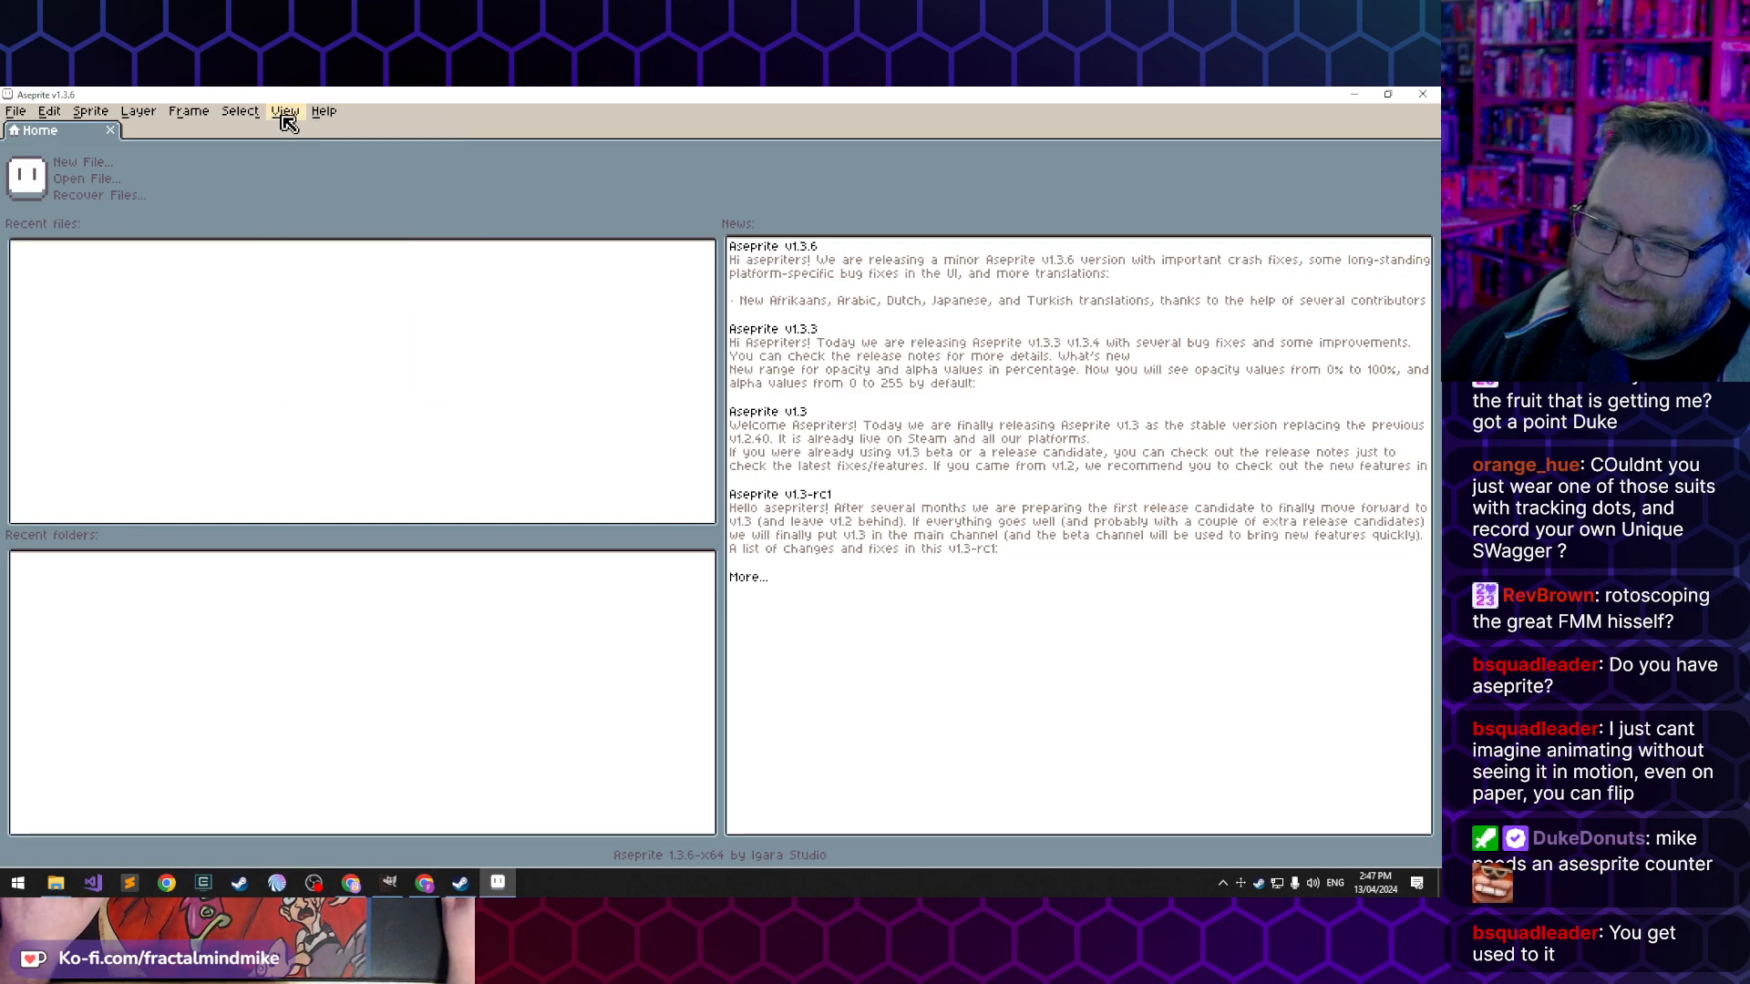
pyautogui.click(286, 112)
pyautogui.click(285, 113)
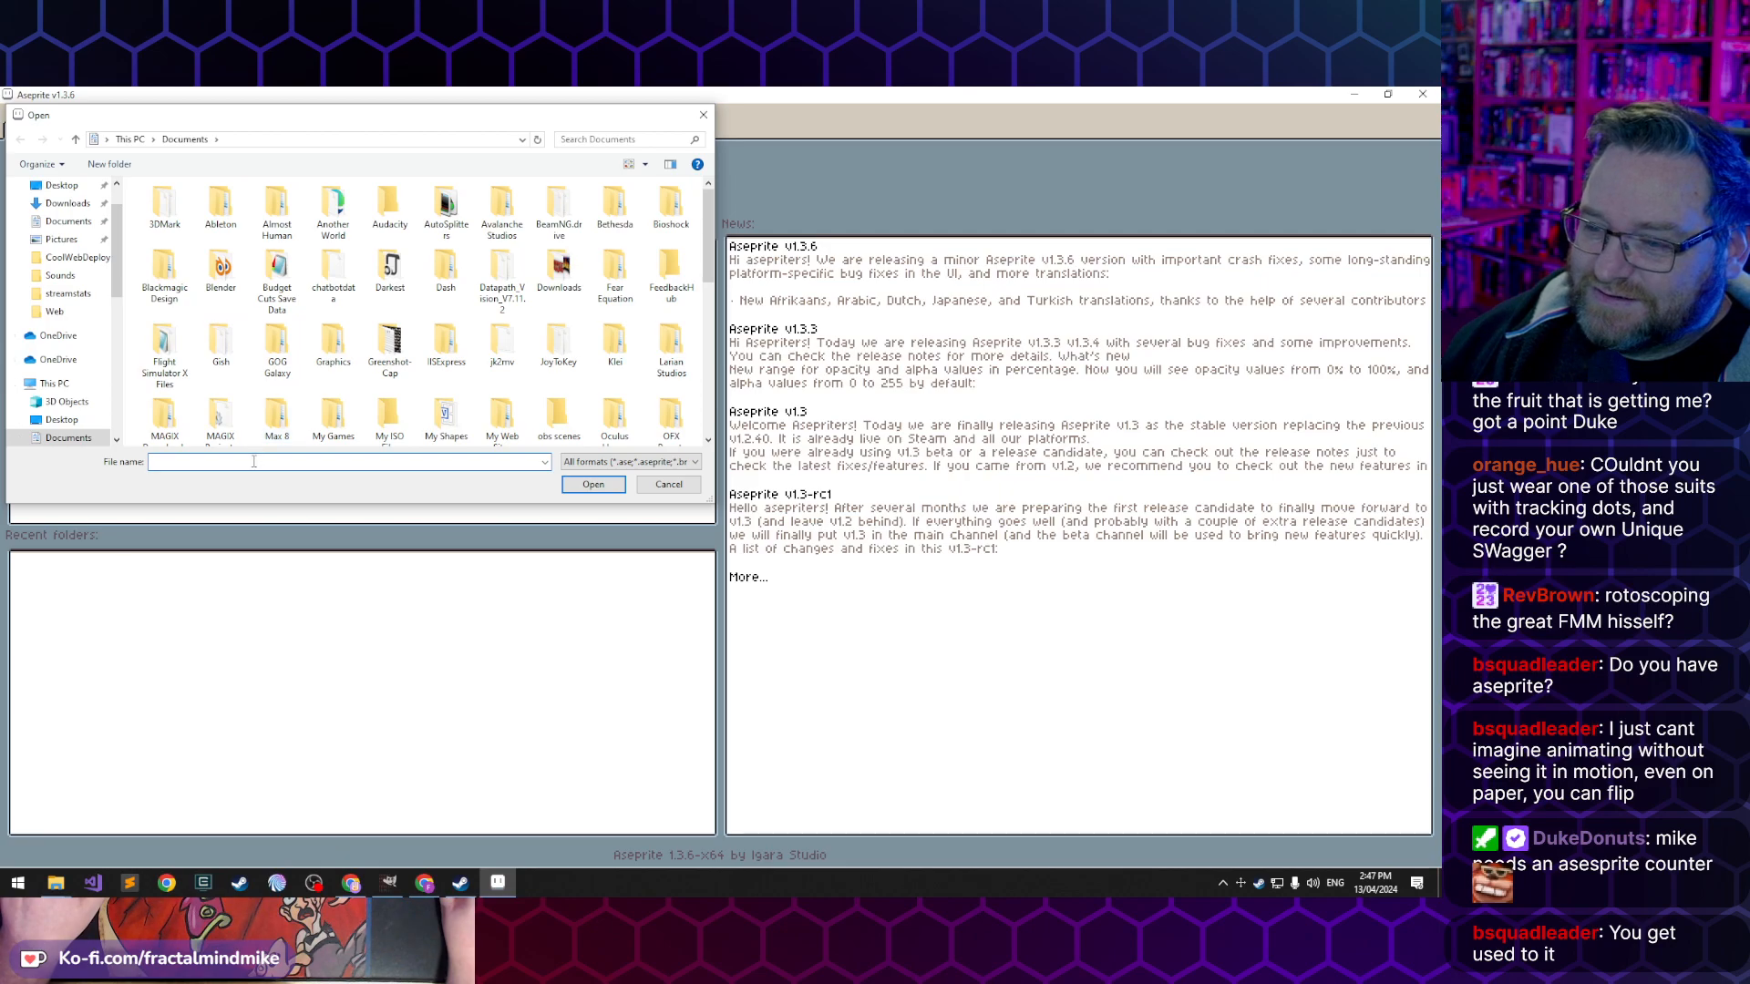
# - Browse for a file to open in the Lucas folder under Hamster\Room Assets\Characters in the E: drive's user documents
pyautogui.write('e:\\u')
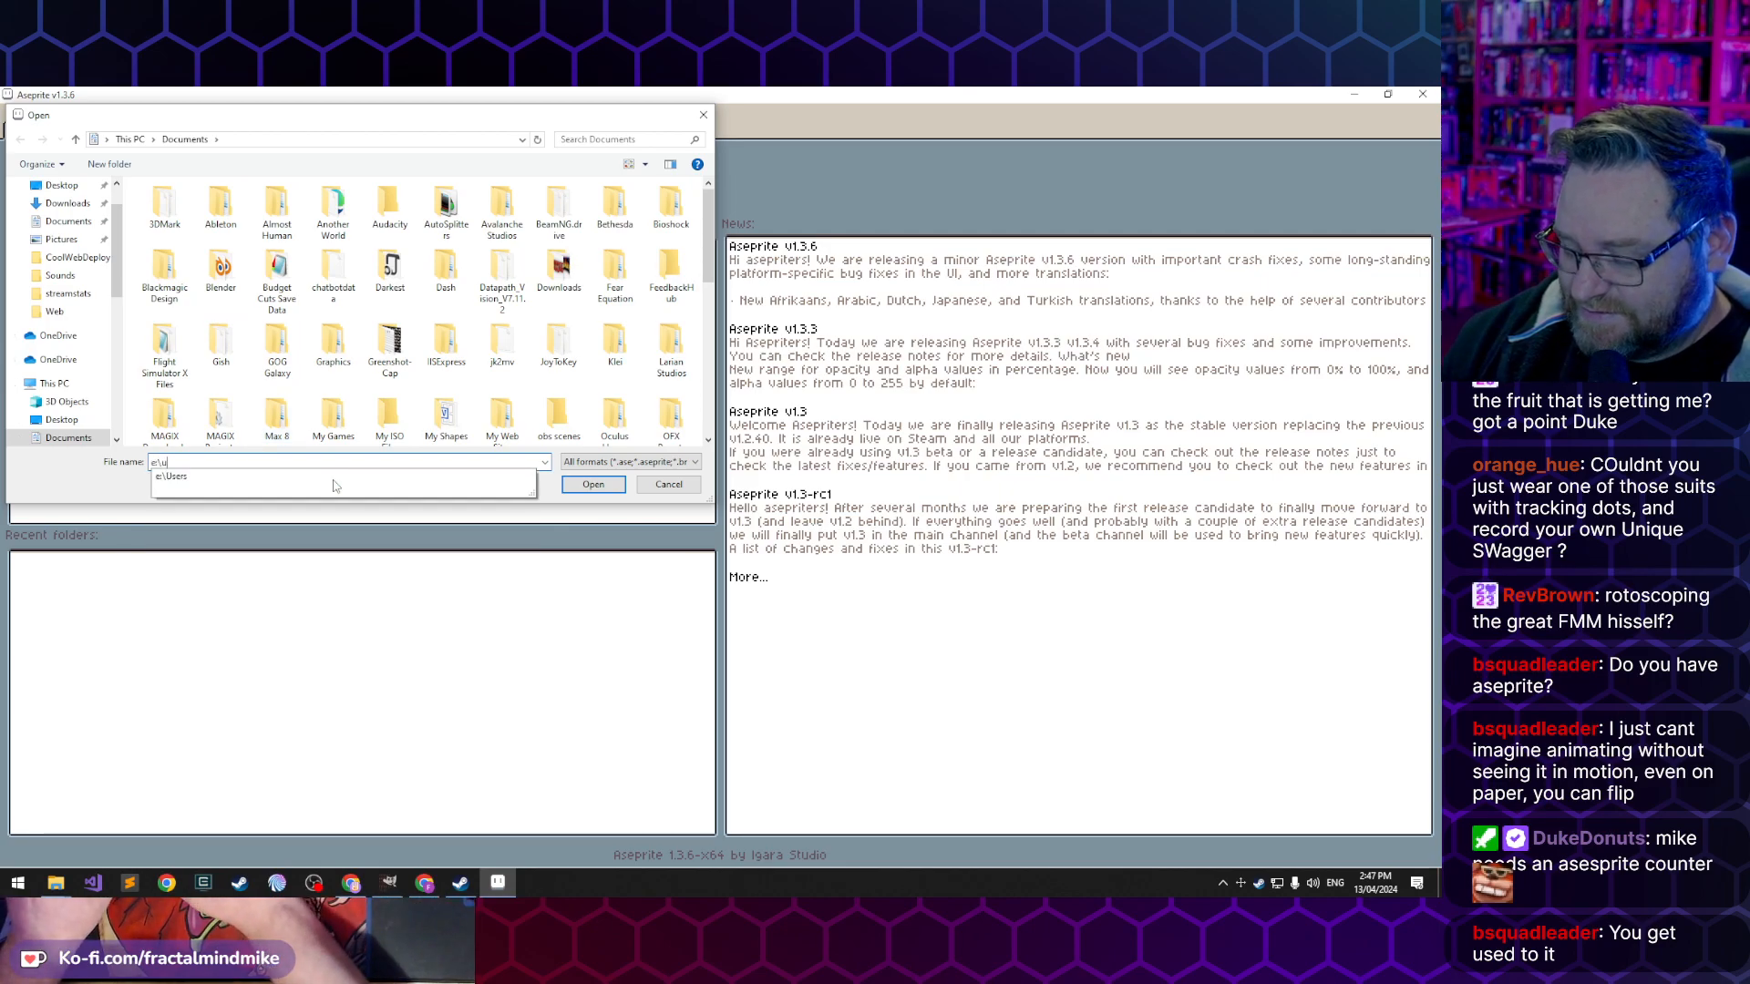
pyautogui.write('sers\\mike\\')
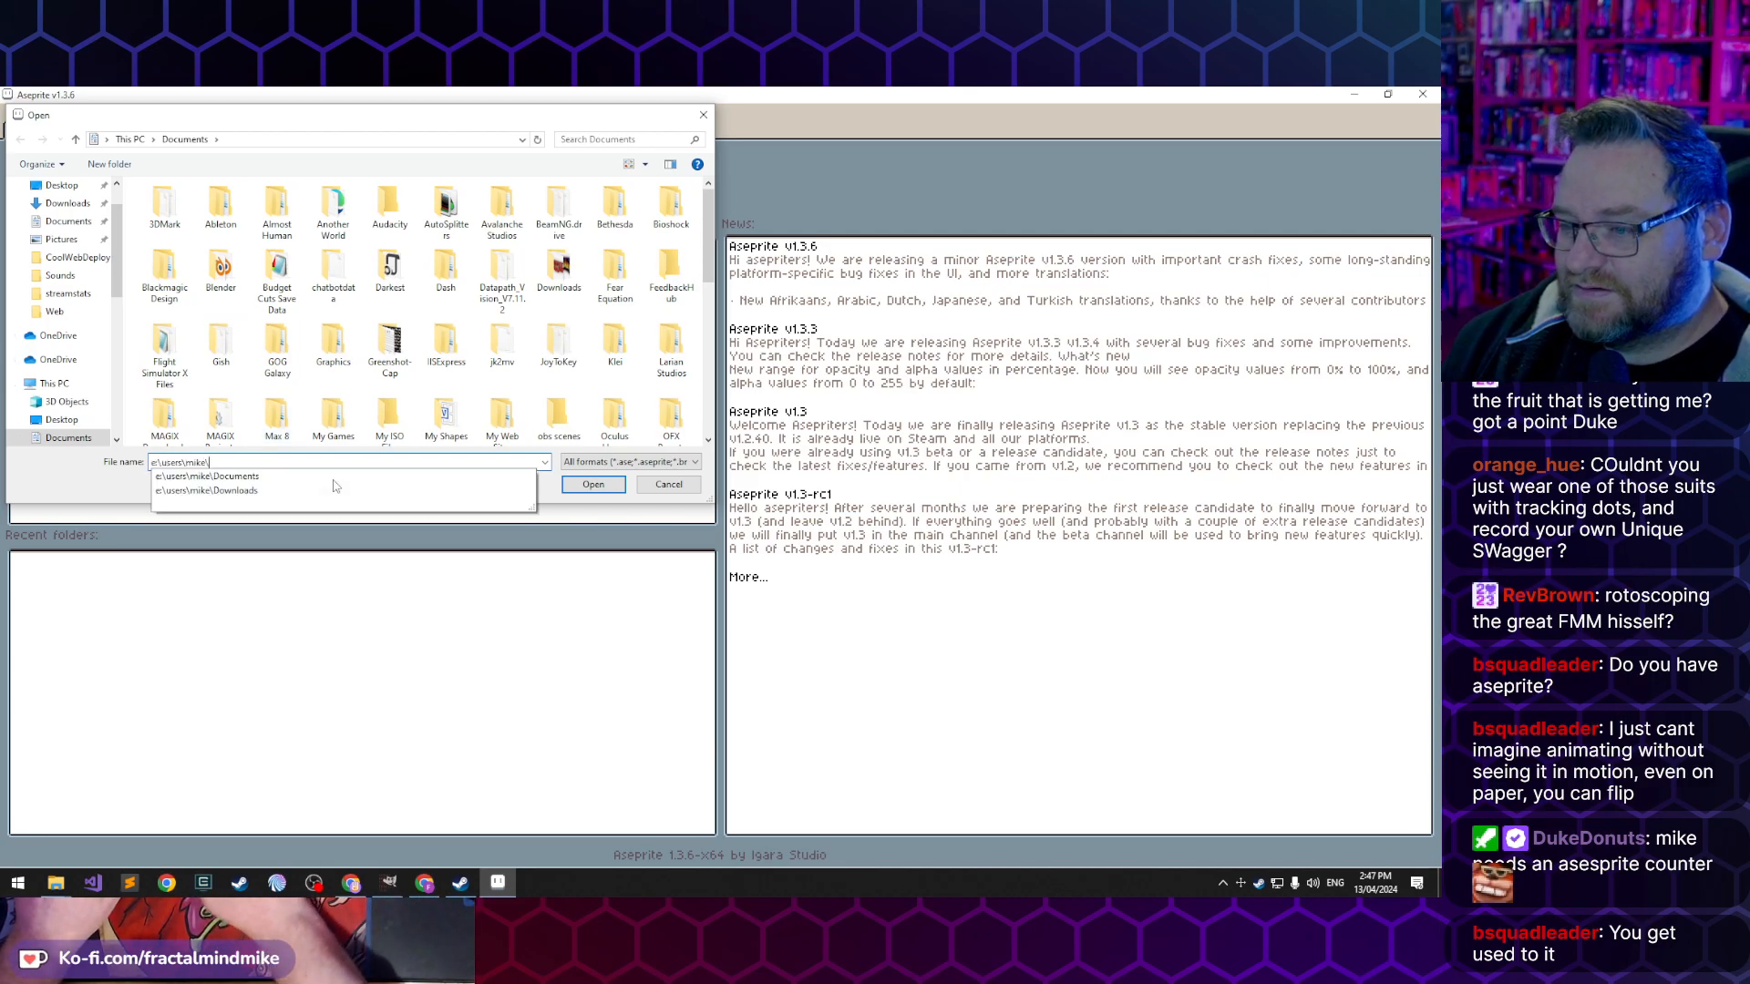
pyautogui.write('documents\\ha')
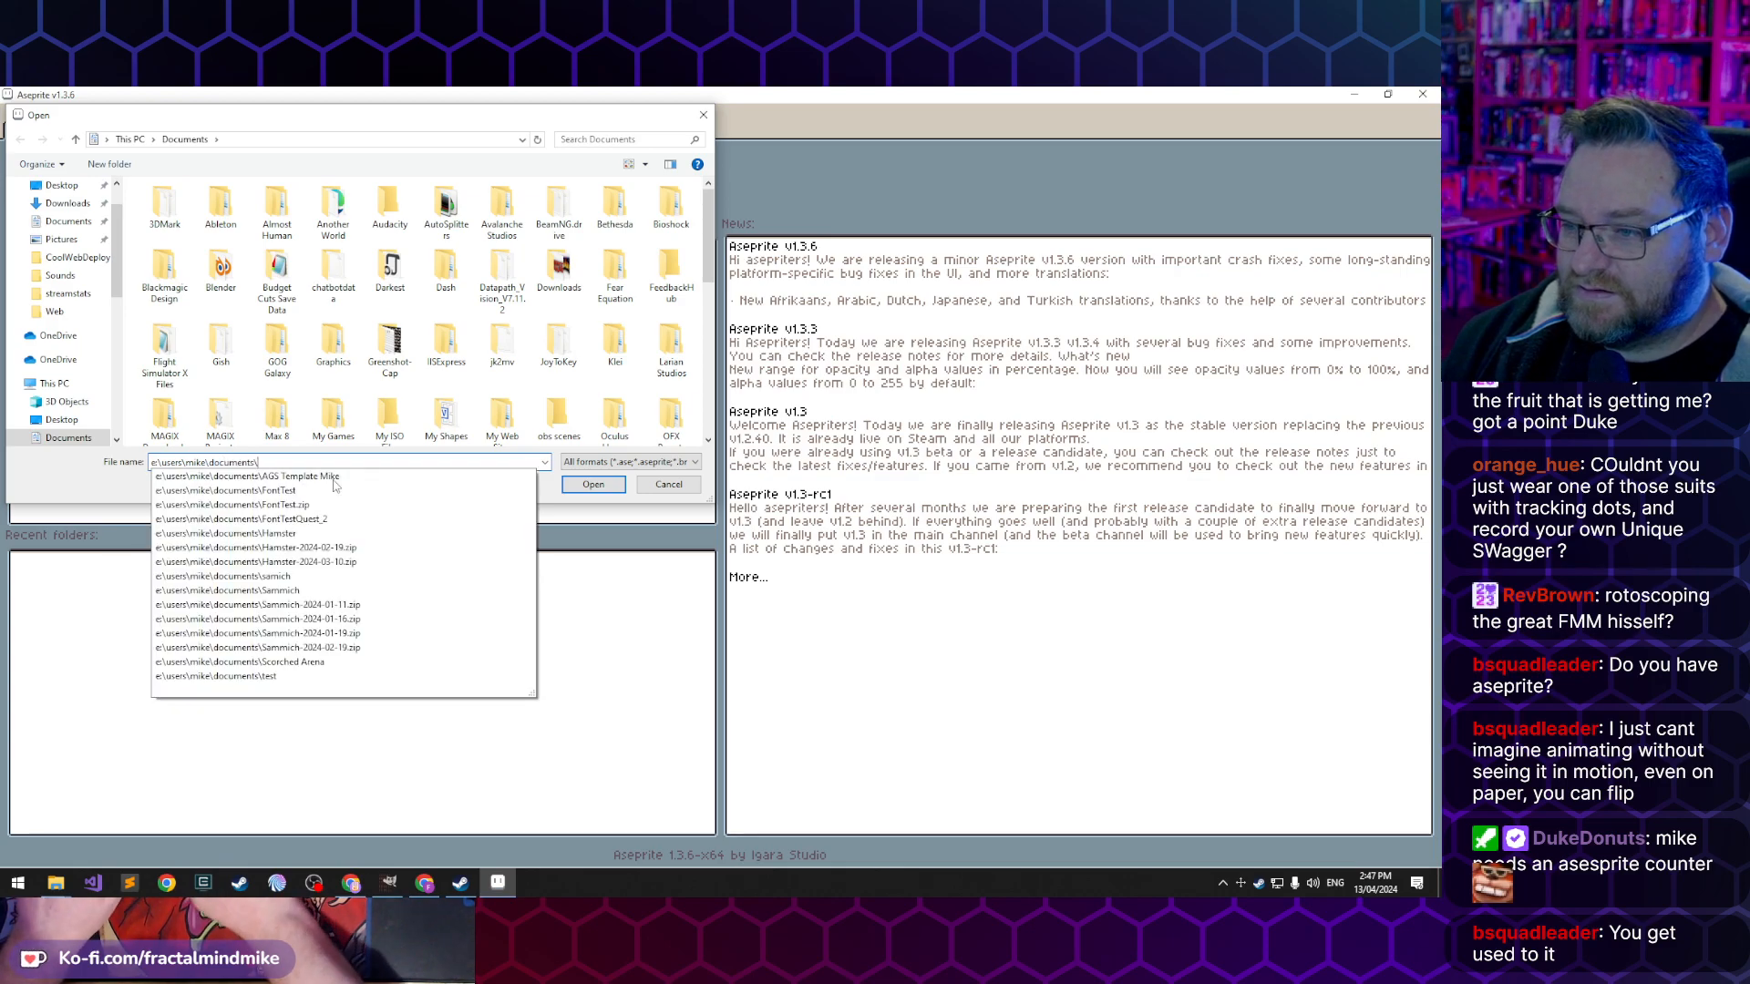
pyautogui.press('BackSpace')
pyautogui.press('BackSpace')
pyautogui.press('BackSpace')
pyautogui.press('BackSpace')
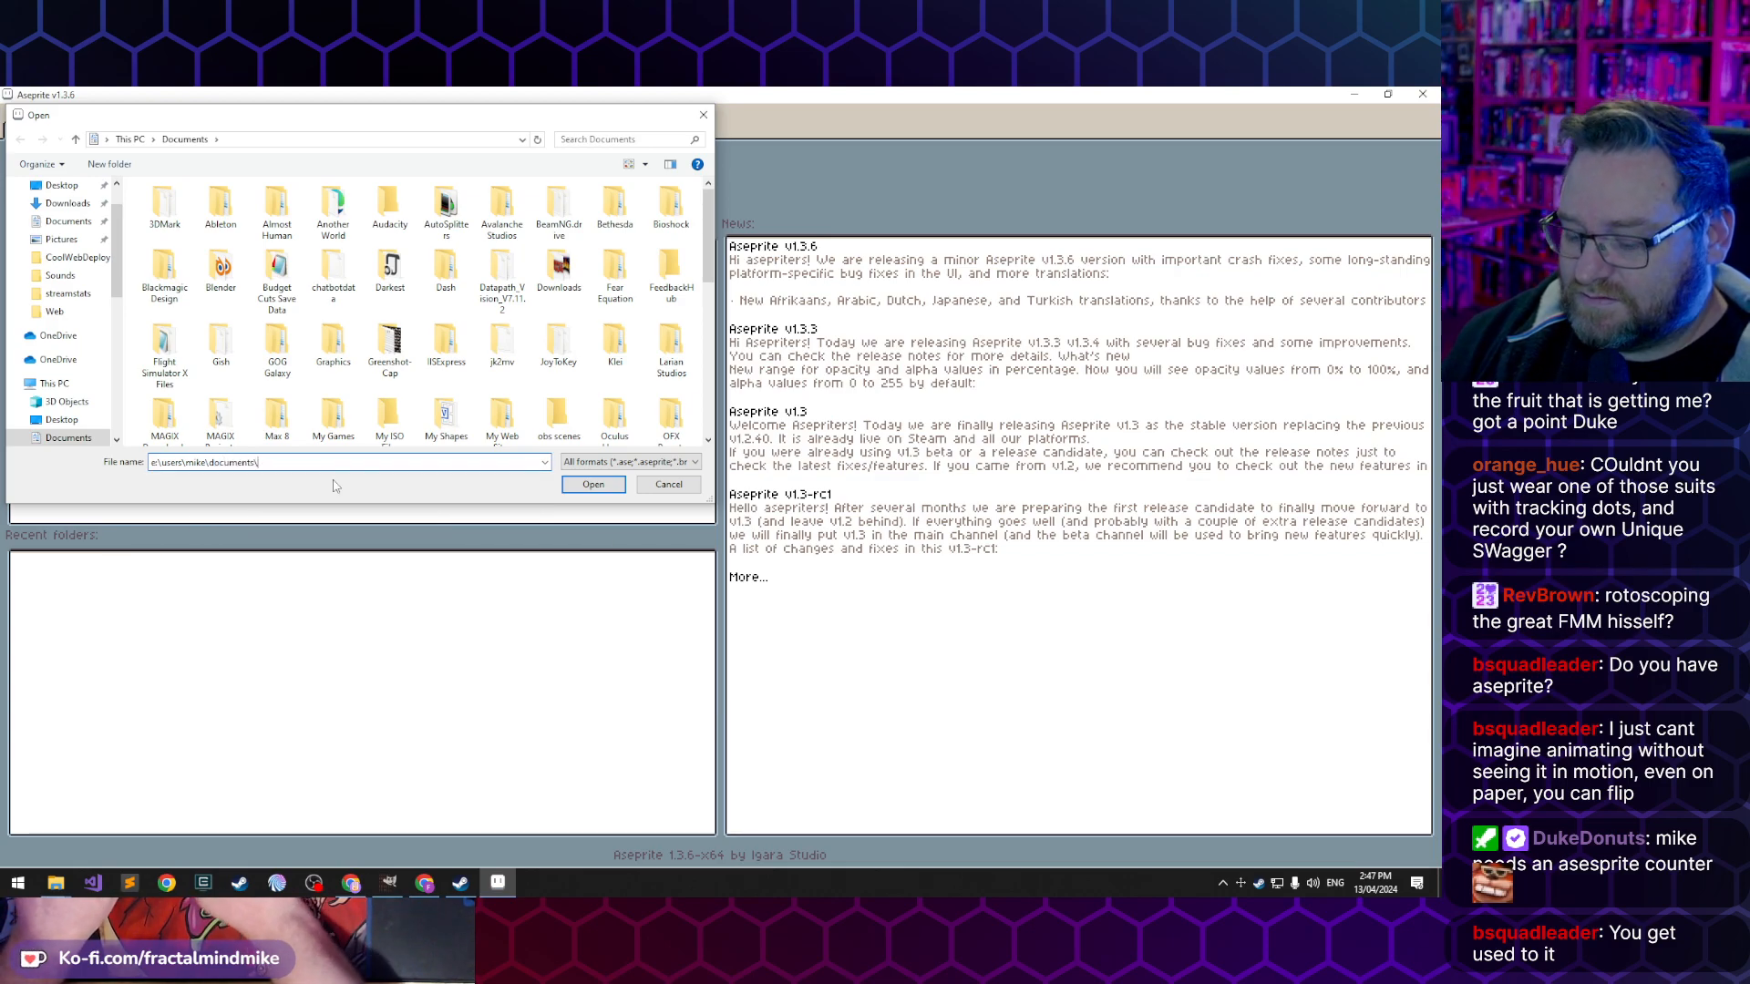
pyautogui.write('hamster\\')
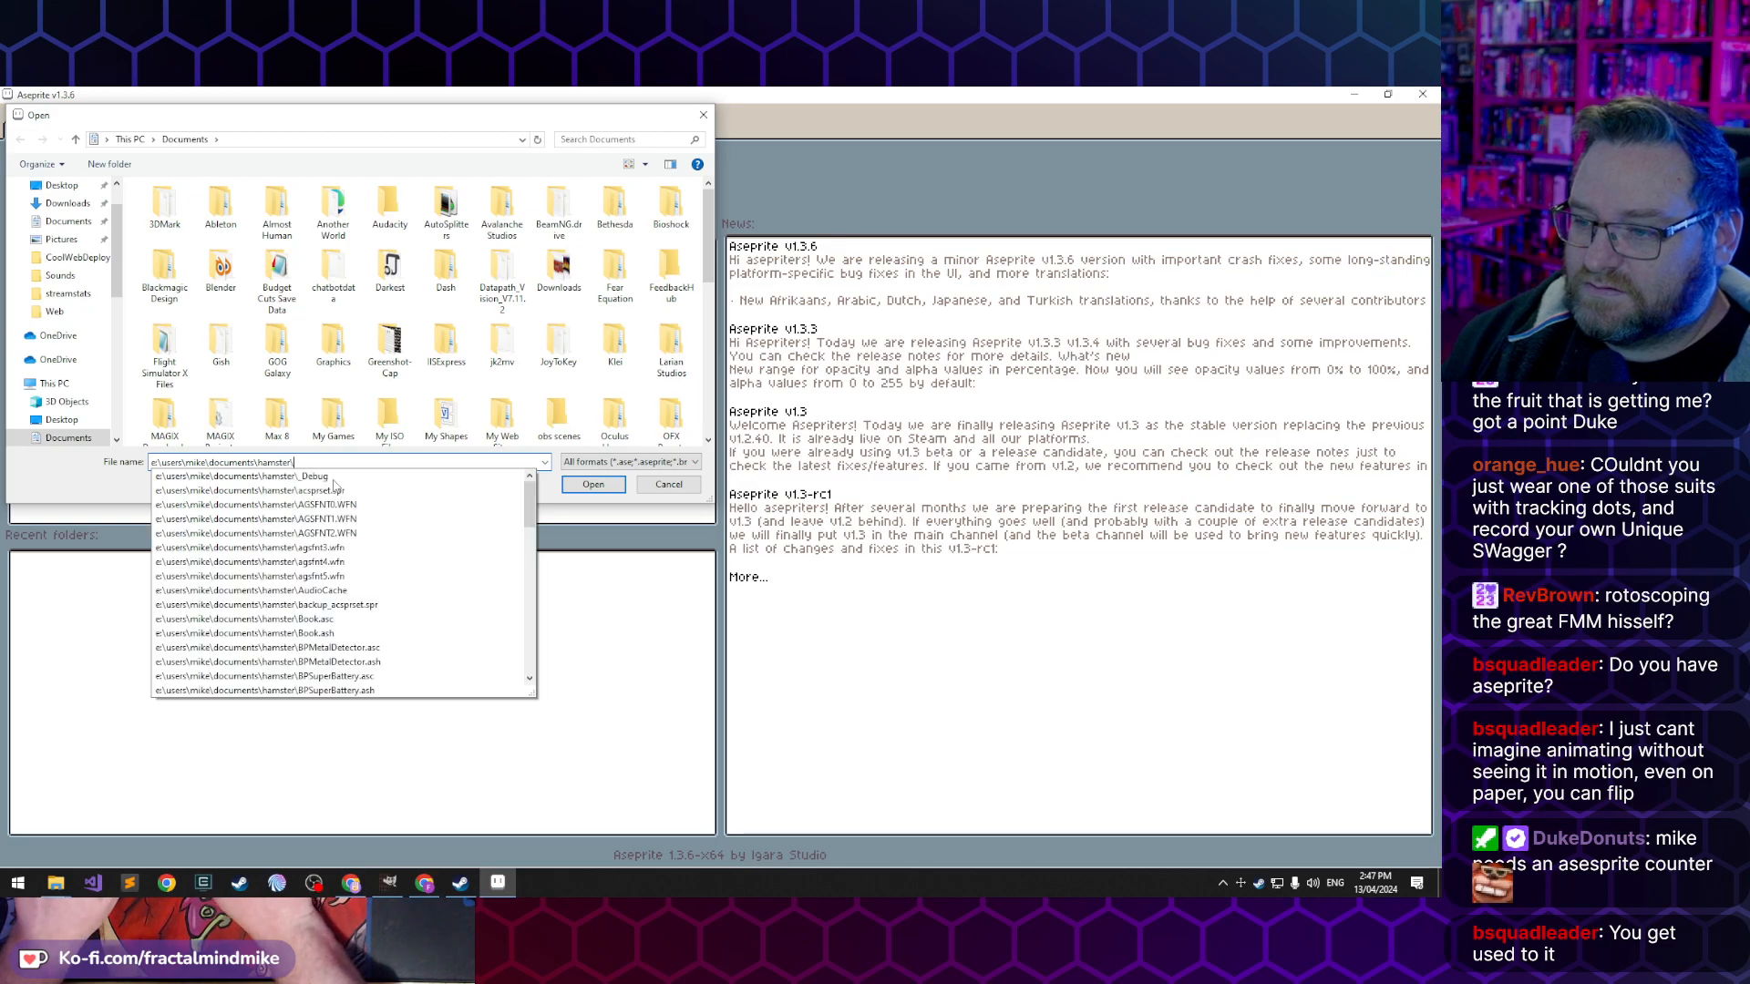
pyautogui.write('room assets\\chara')
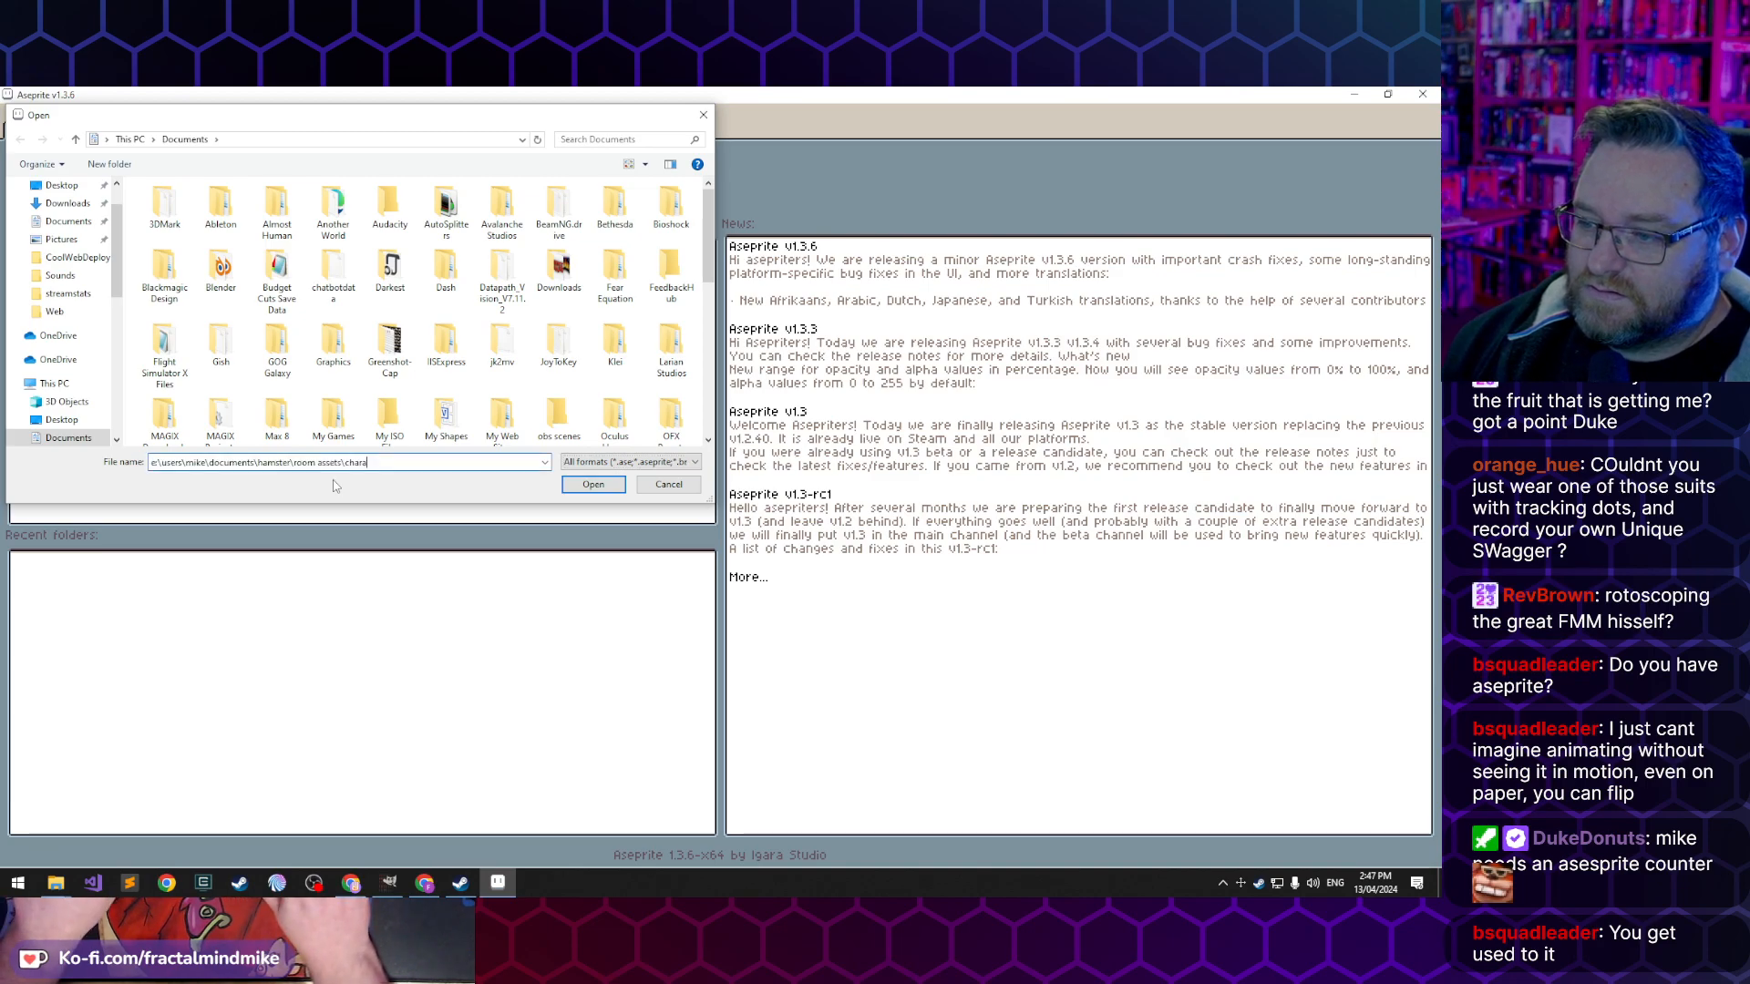
pyautogui.write('cters\\Lucas')
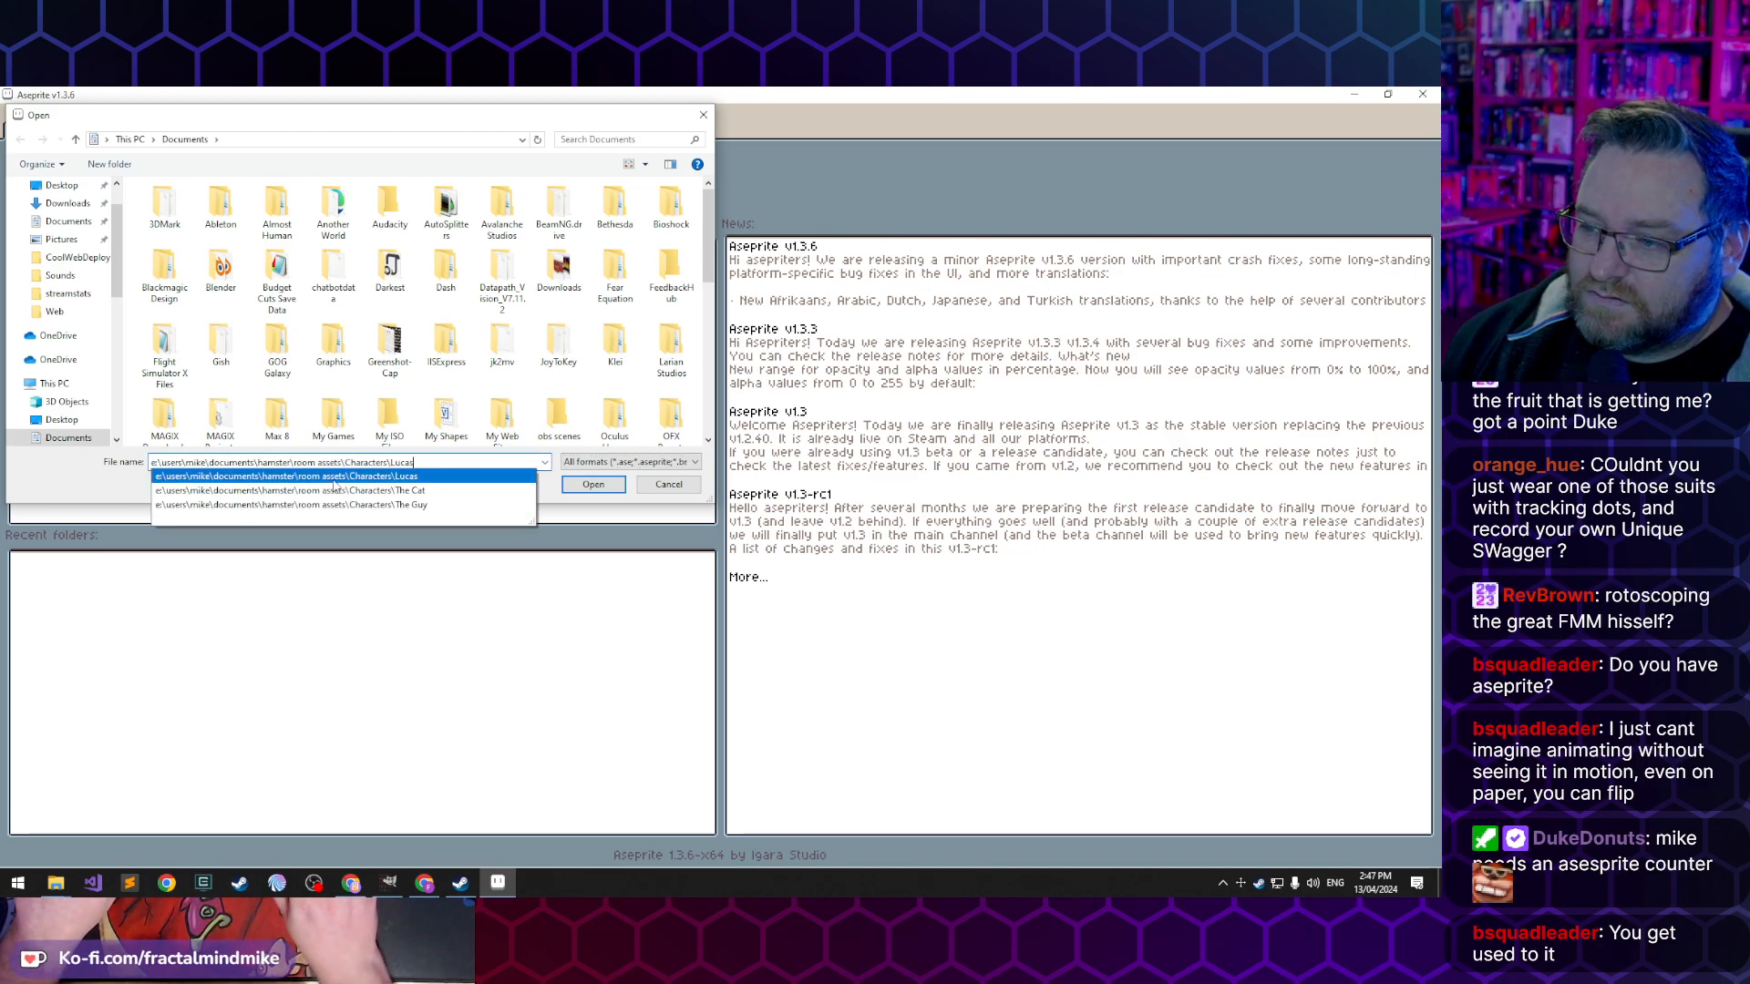
pyautogui.click(334, 478)
pyautogui.press('Return')
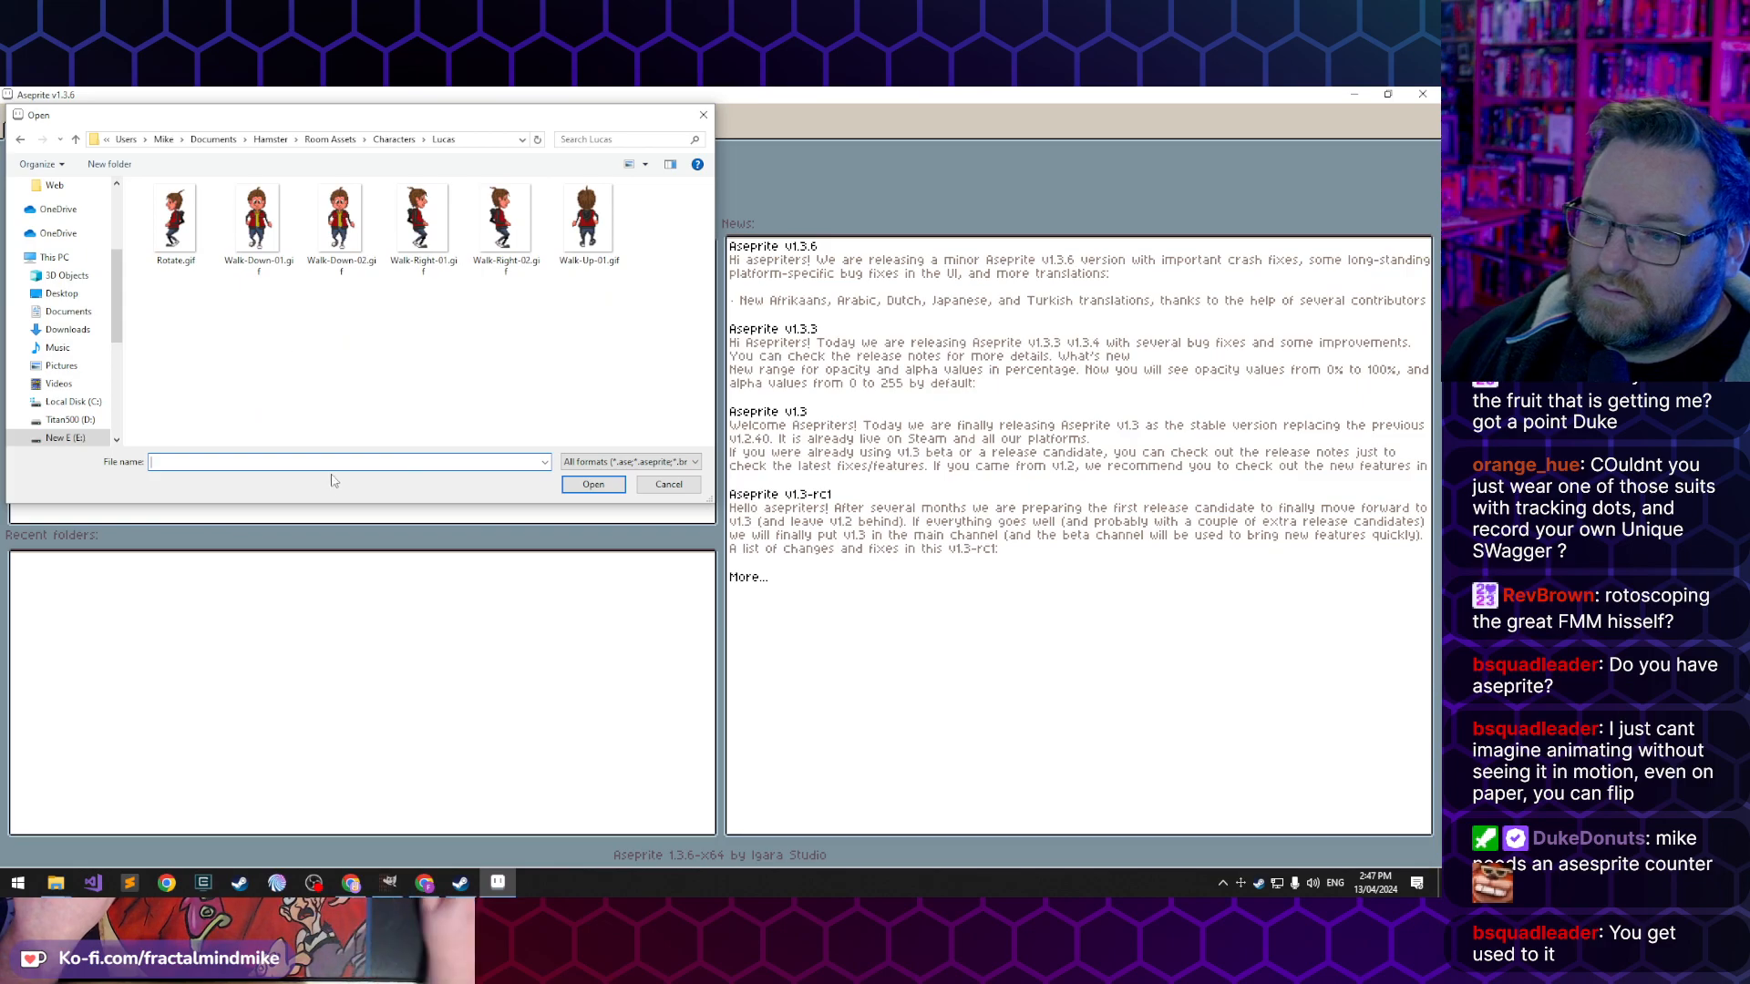
# - Open Walk-Up-01.gif from the Lucas folder
pyautogui.click(601, 239)
pyautogui.click(594, 484)
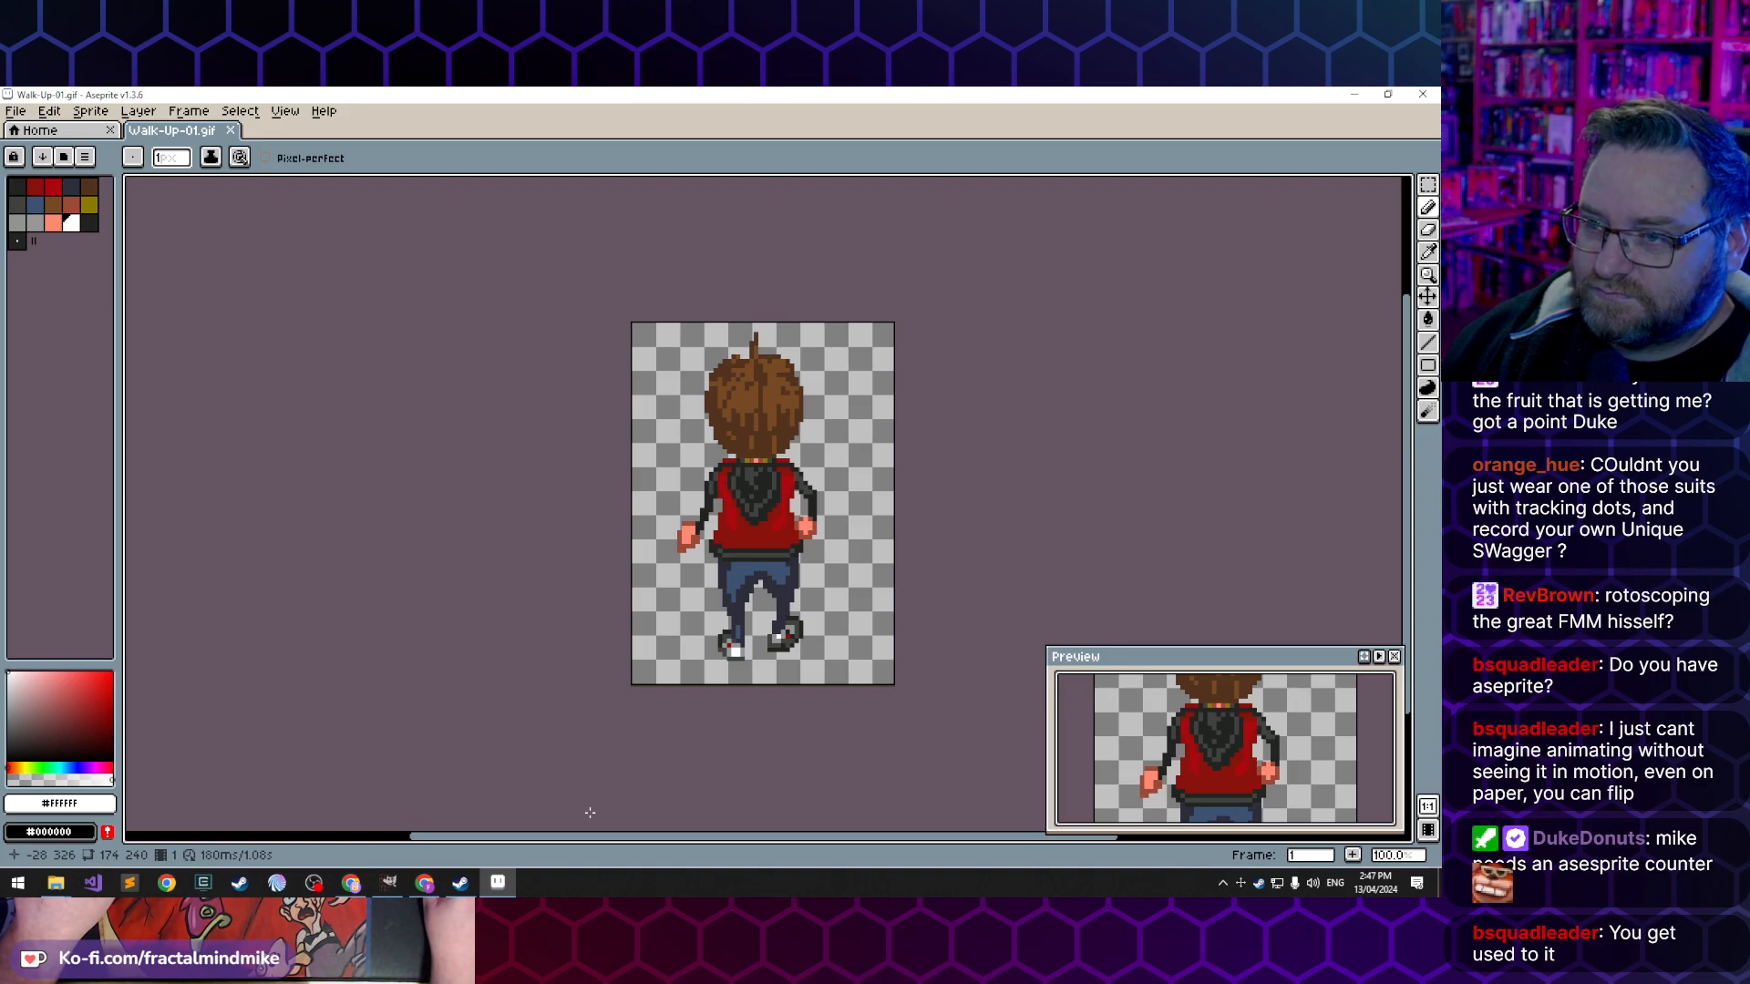
pyautogui.click(240, 110)
pyautogui.moveTo(185, 119)
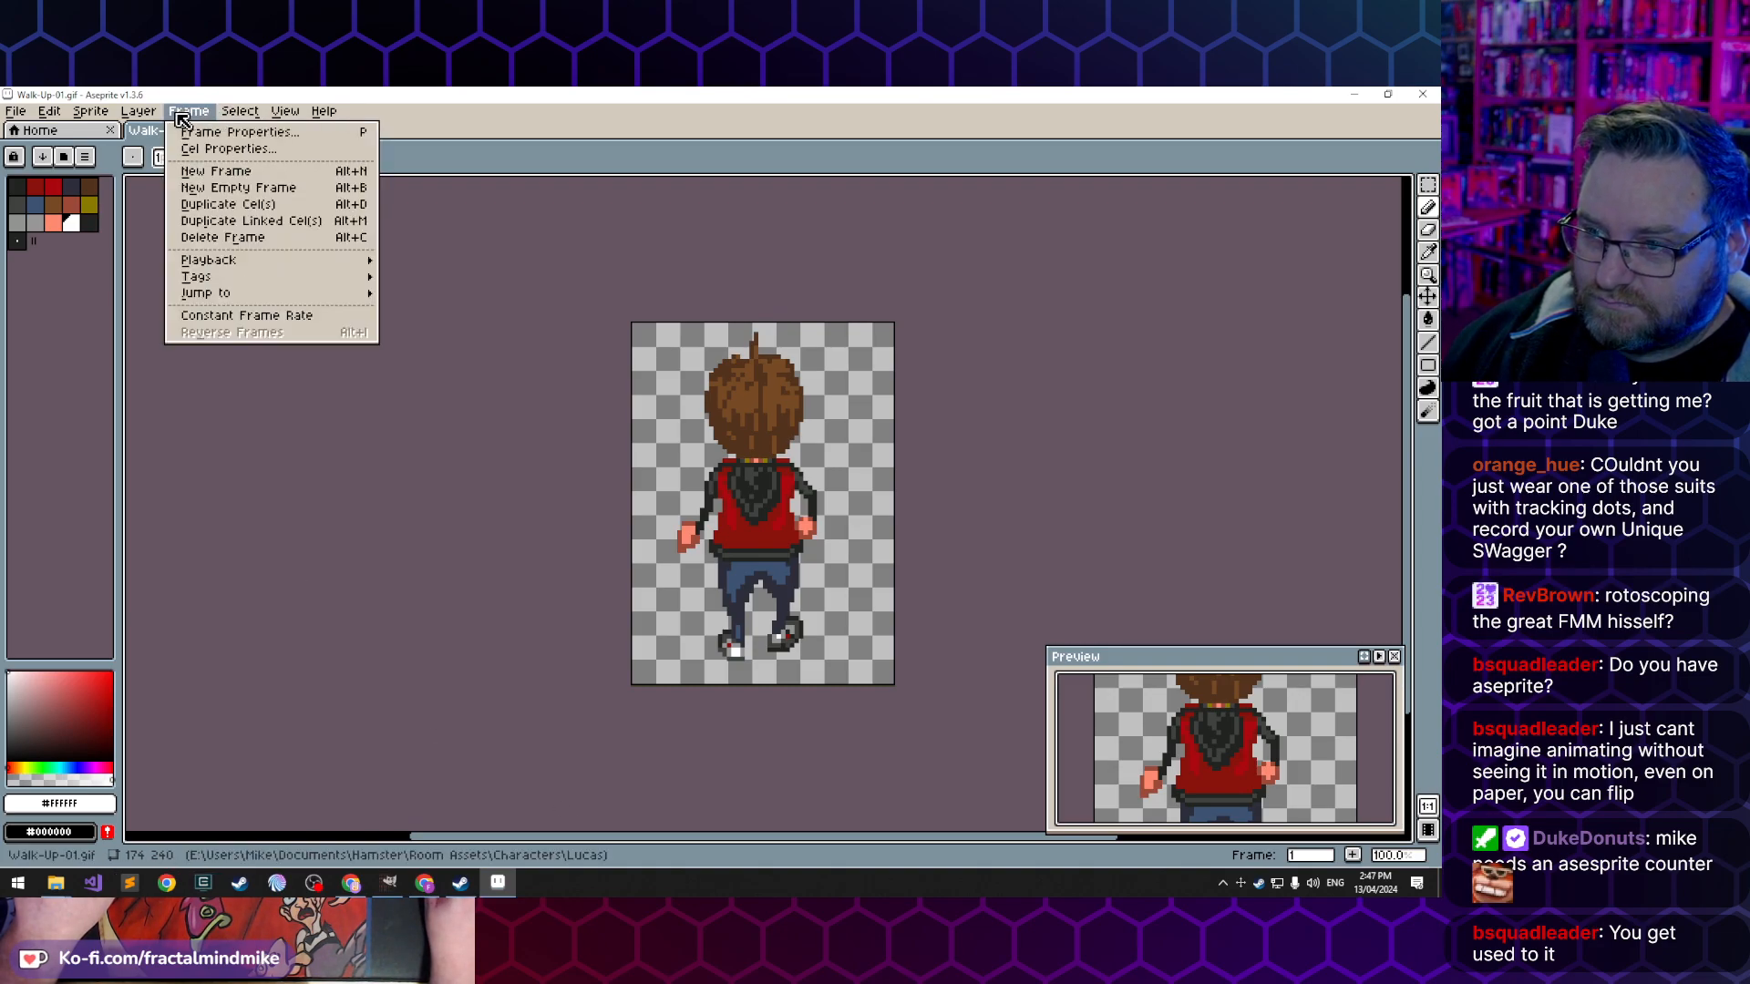
pyautogui.moveTo(292, 111)
pyautogui.moveTo(373, 171)
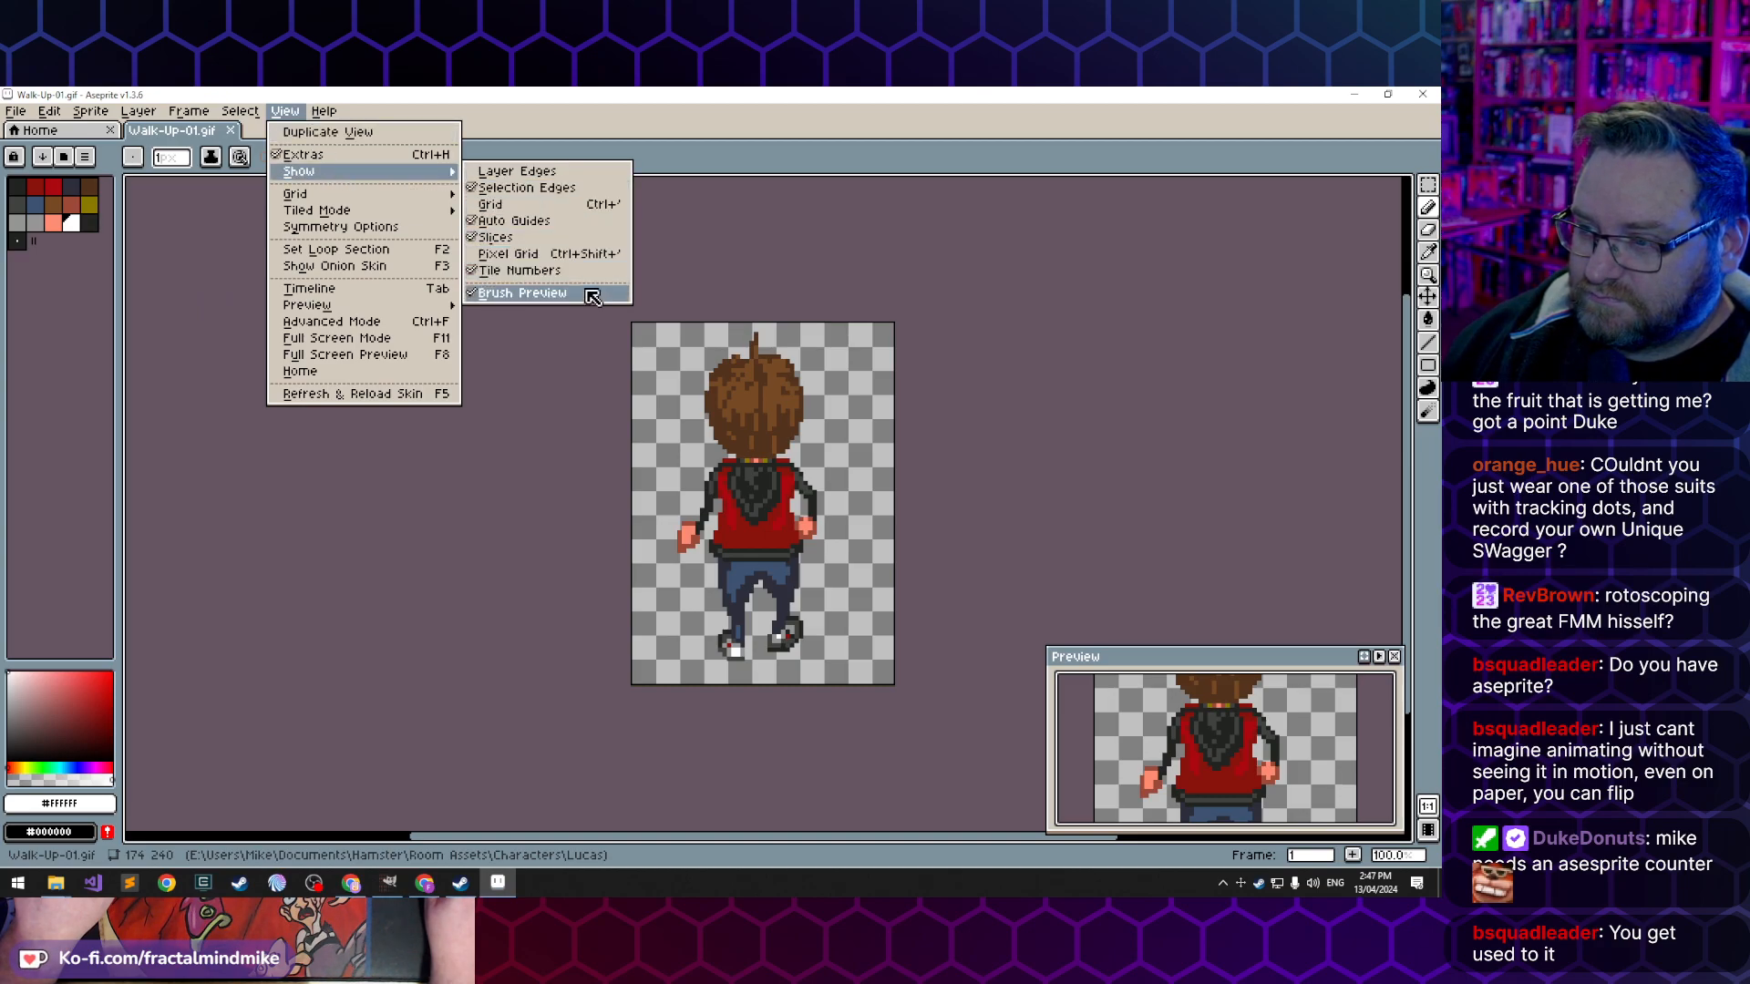
pyautogui.moveTo(421, 199)
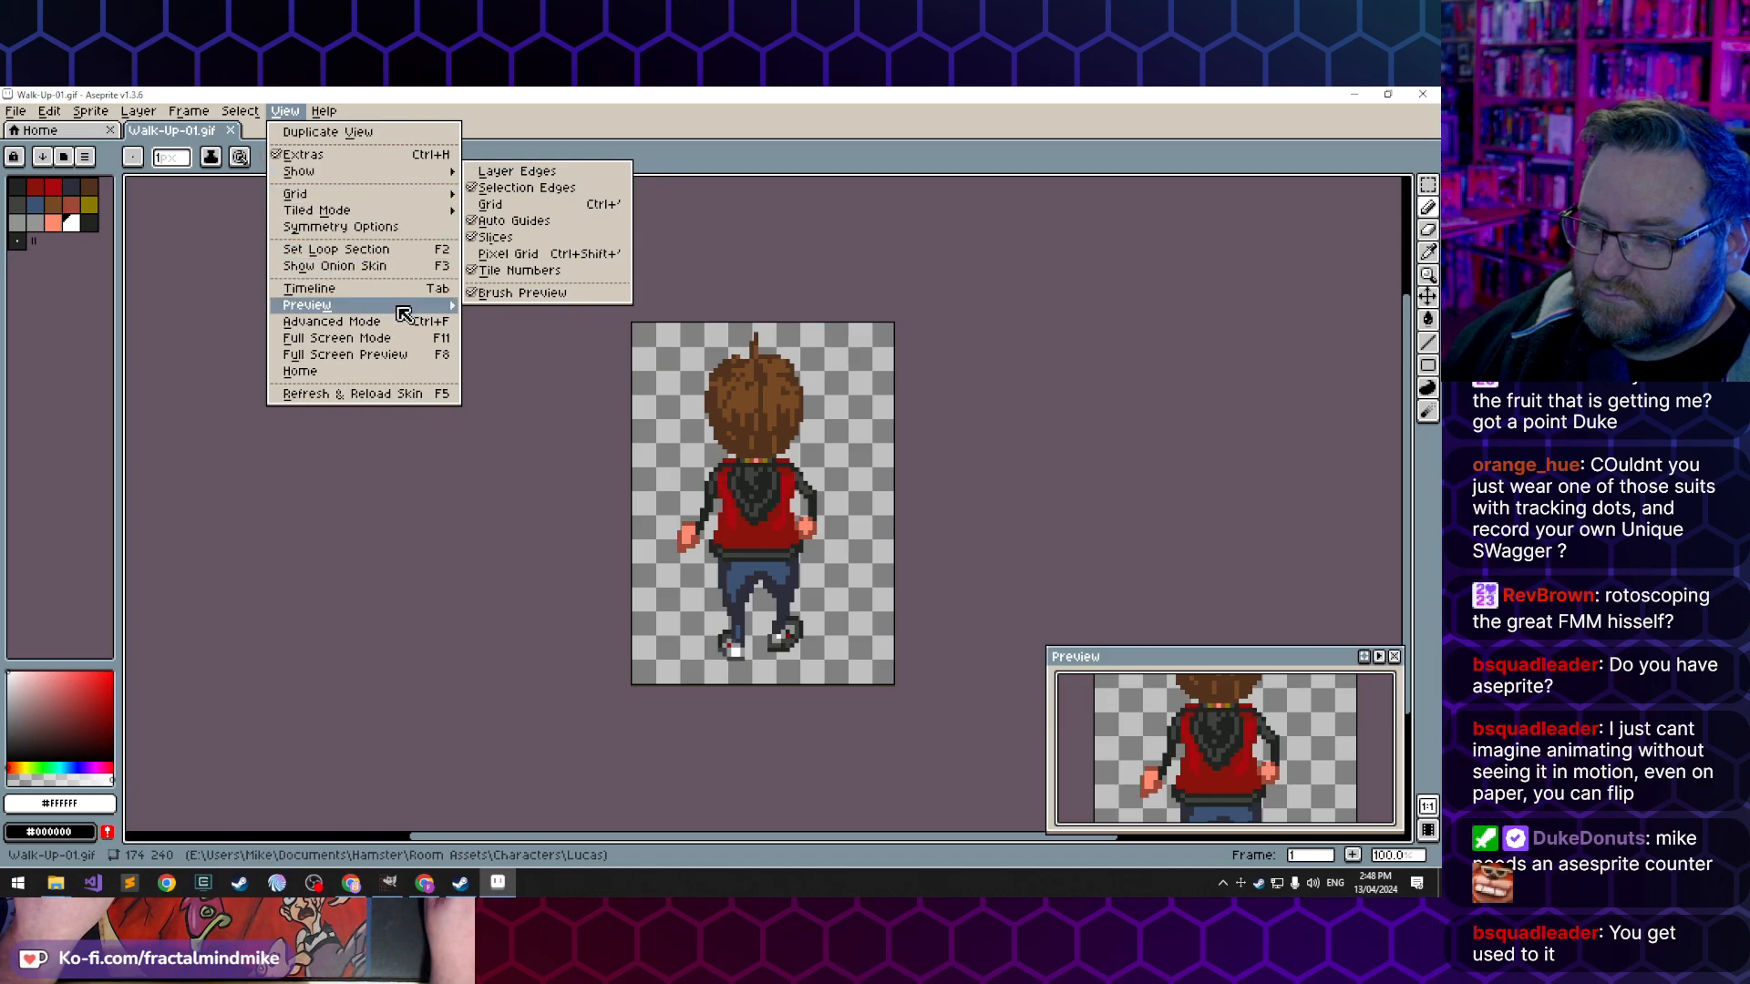
pyautogui.moveTo(406, 319)
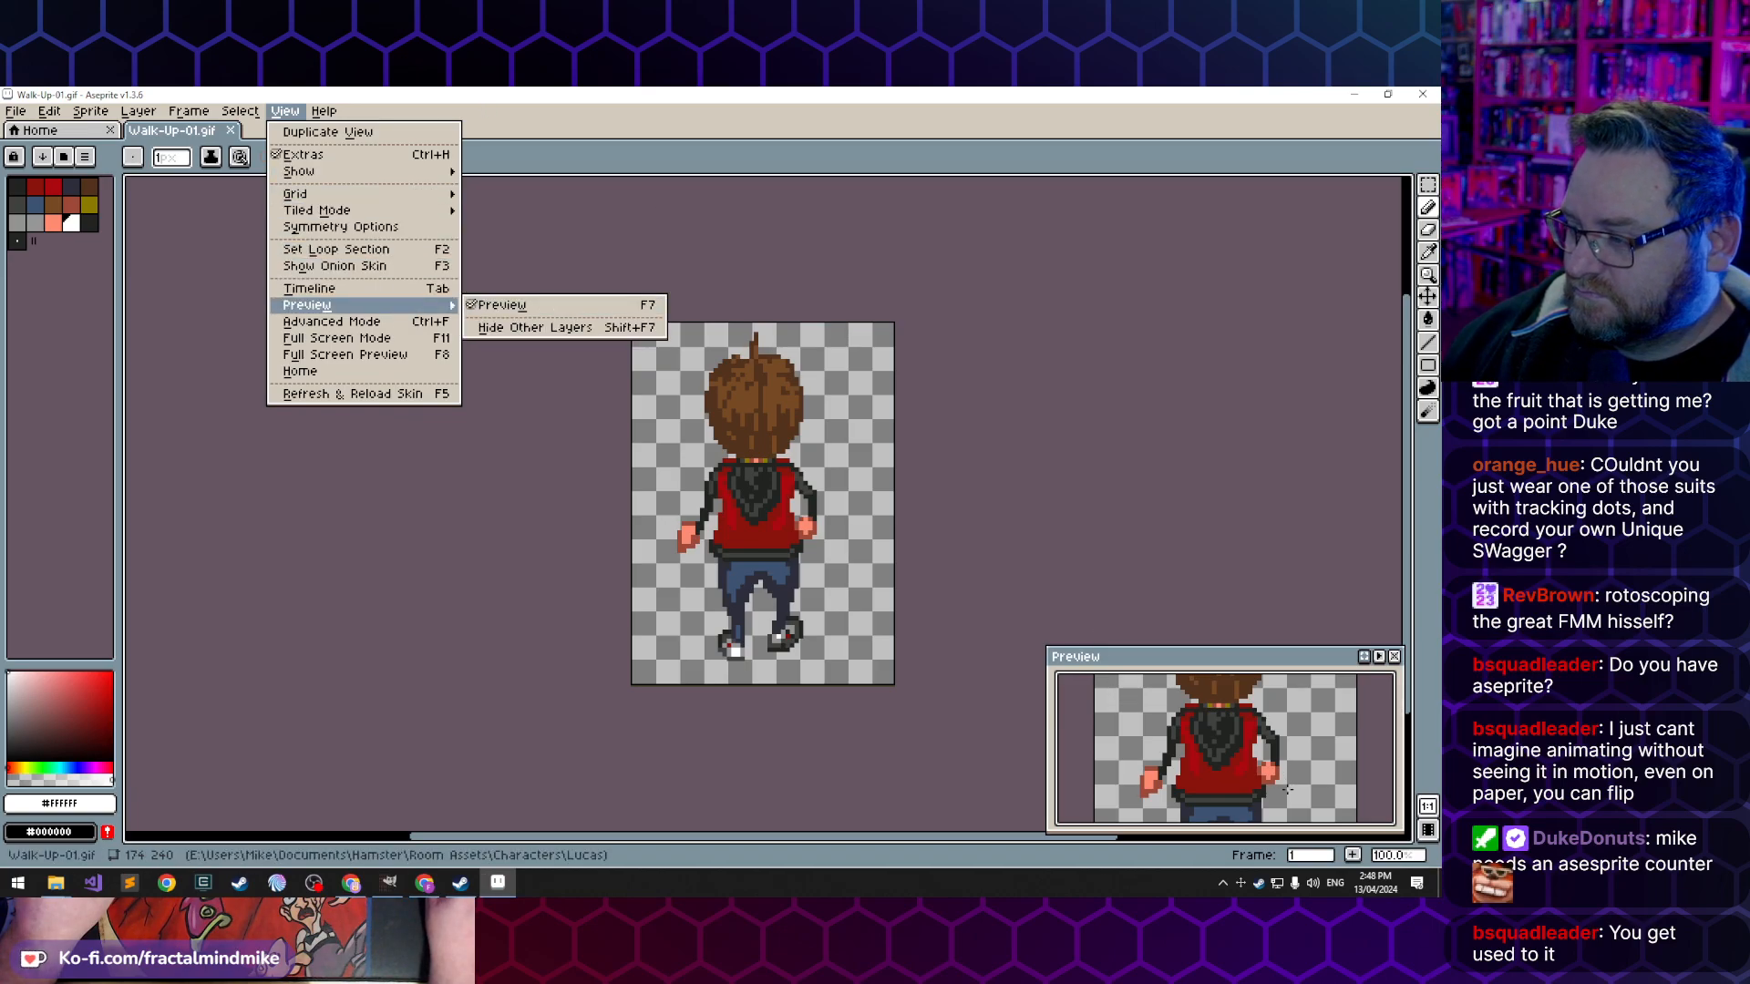
pyautogui.click(1357, 866)
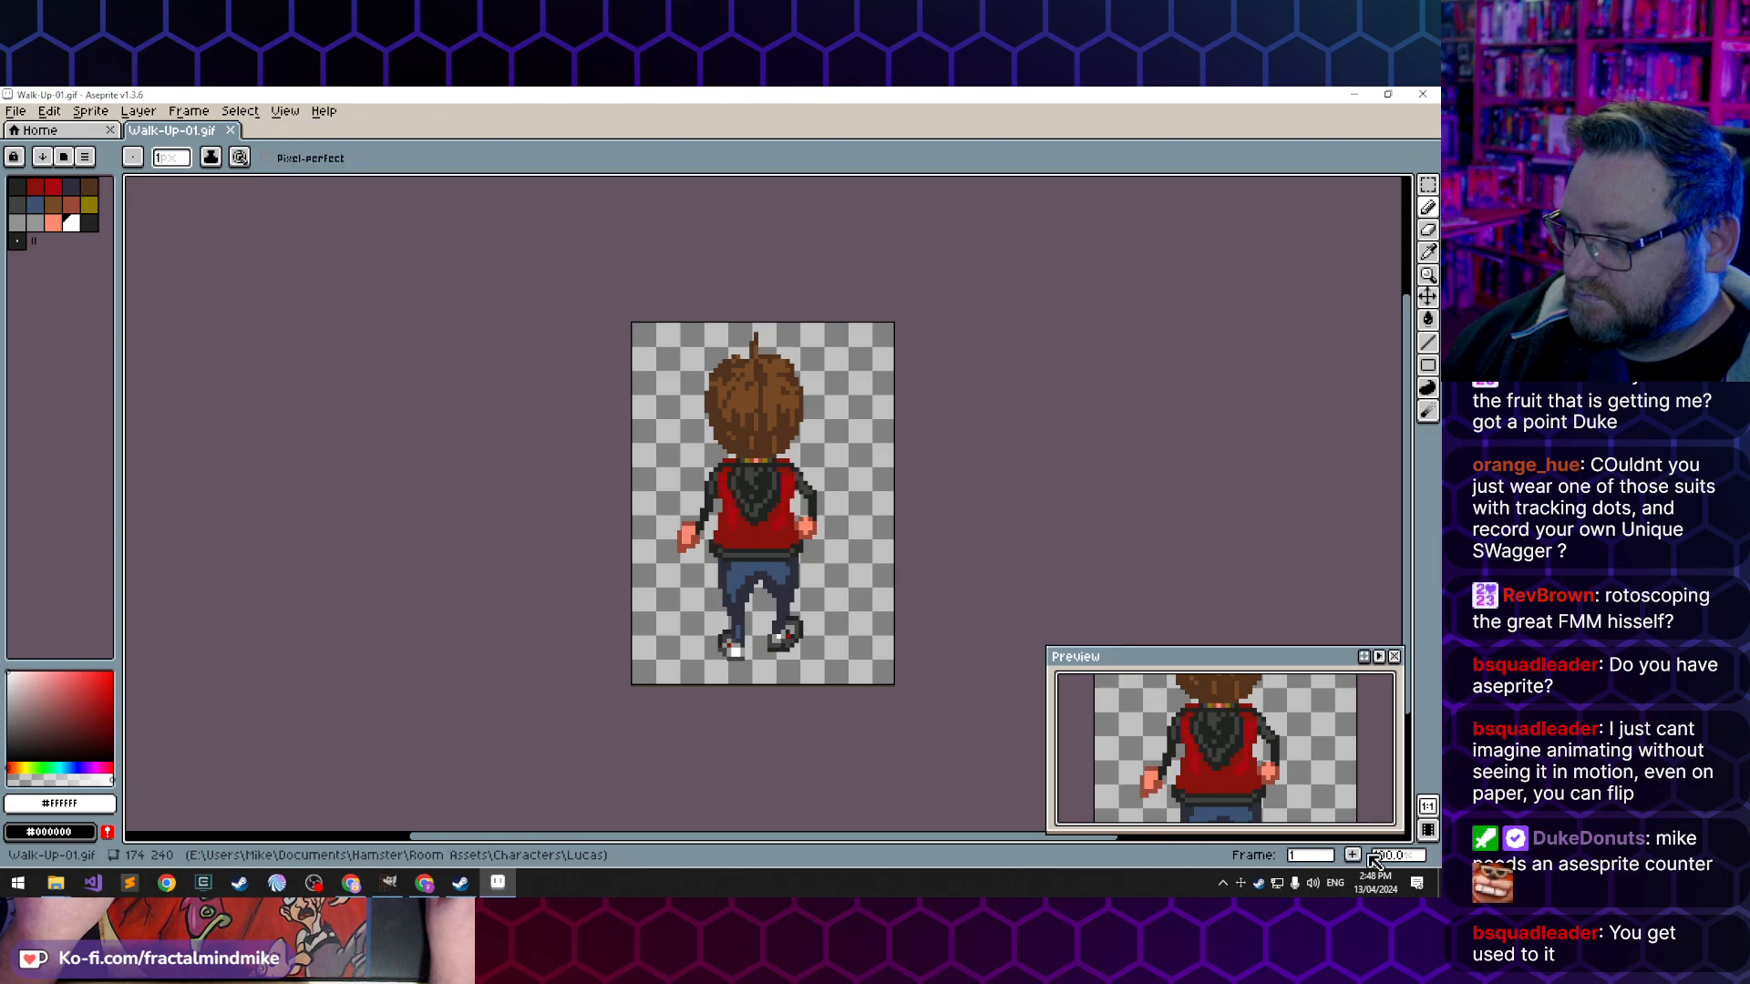
pyautogui.click(1314, 863)
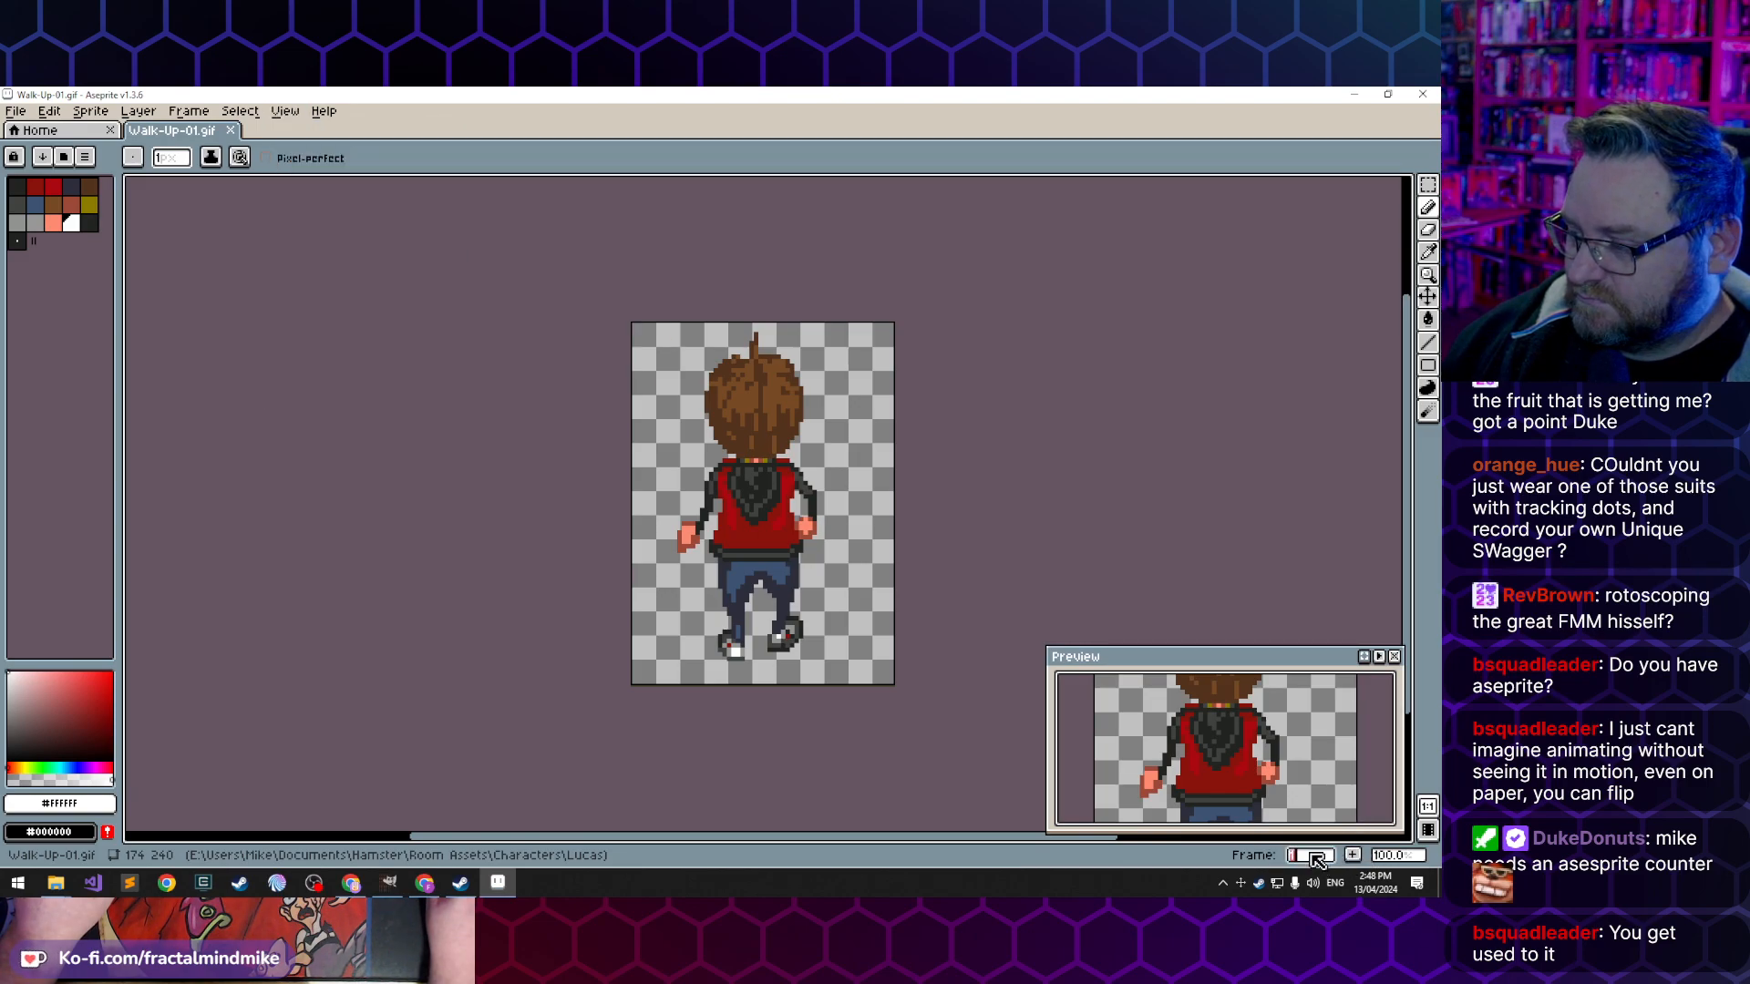
# - Show the timeline with the walk-up animation's frames
pyautogui.click(1429, 828)
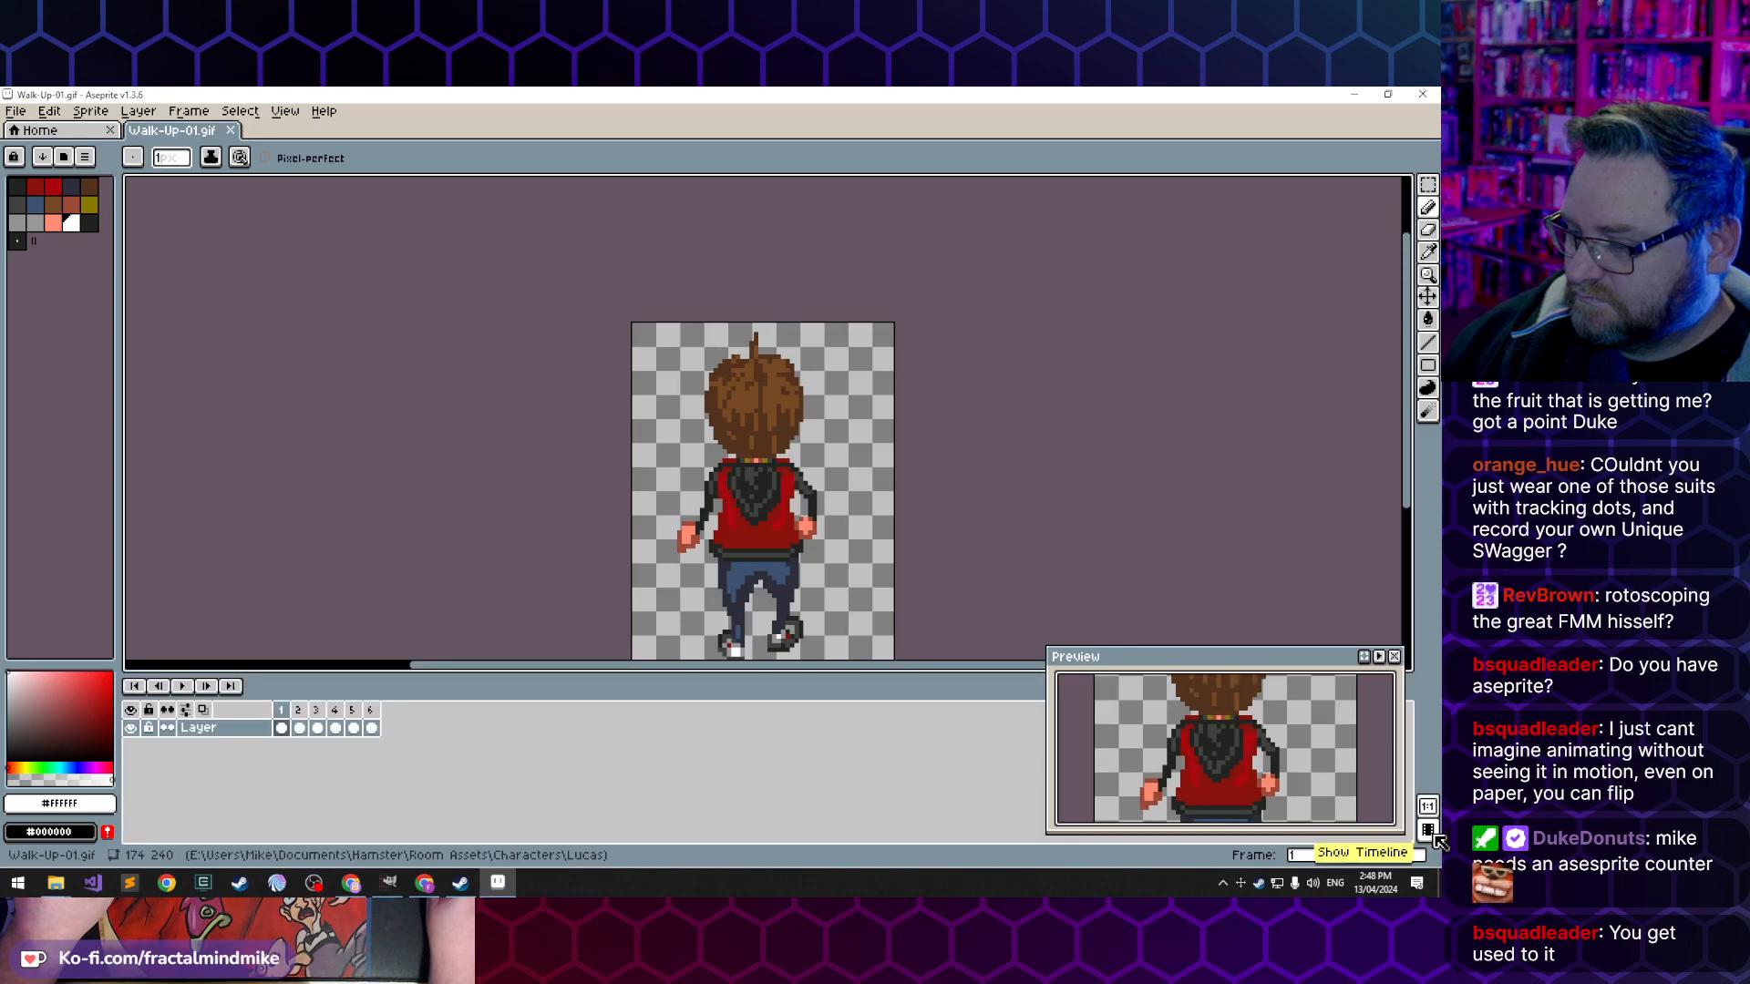
pyautogui.click(1429, 830)
pyautogui.click(1429, 829)
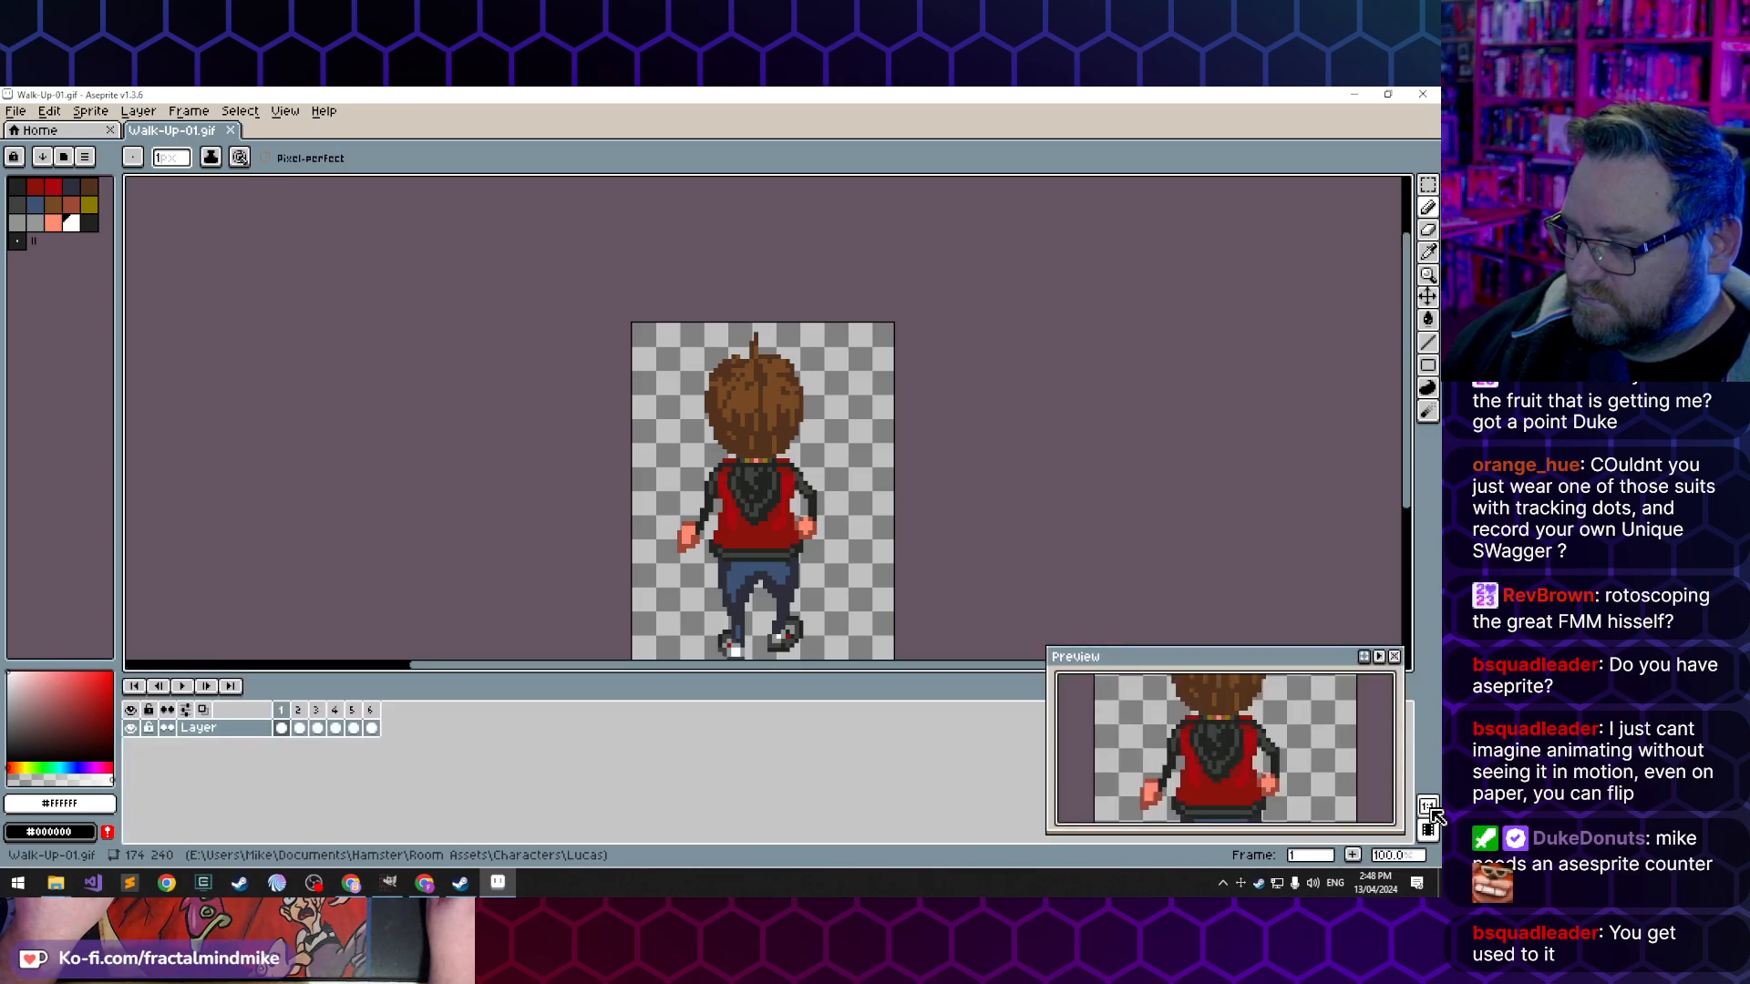
# - Play the animation in the preview window, and enlarge and reposition the window beside the canvas so the whole sprite fits
pyautogui.moveTo(1240, 670); pyautogui.dragTo(1108, 357)
pyautogui.click(1248, 351)
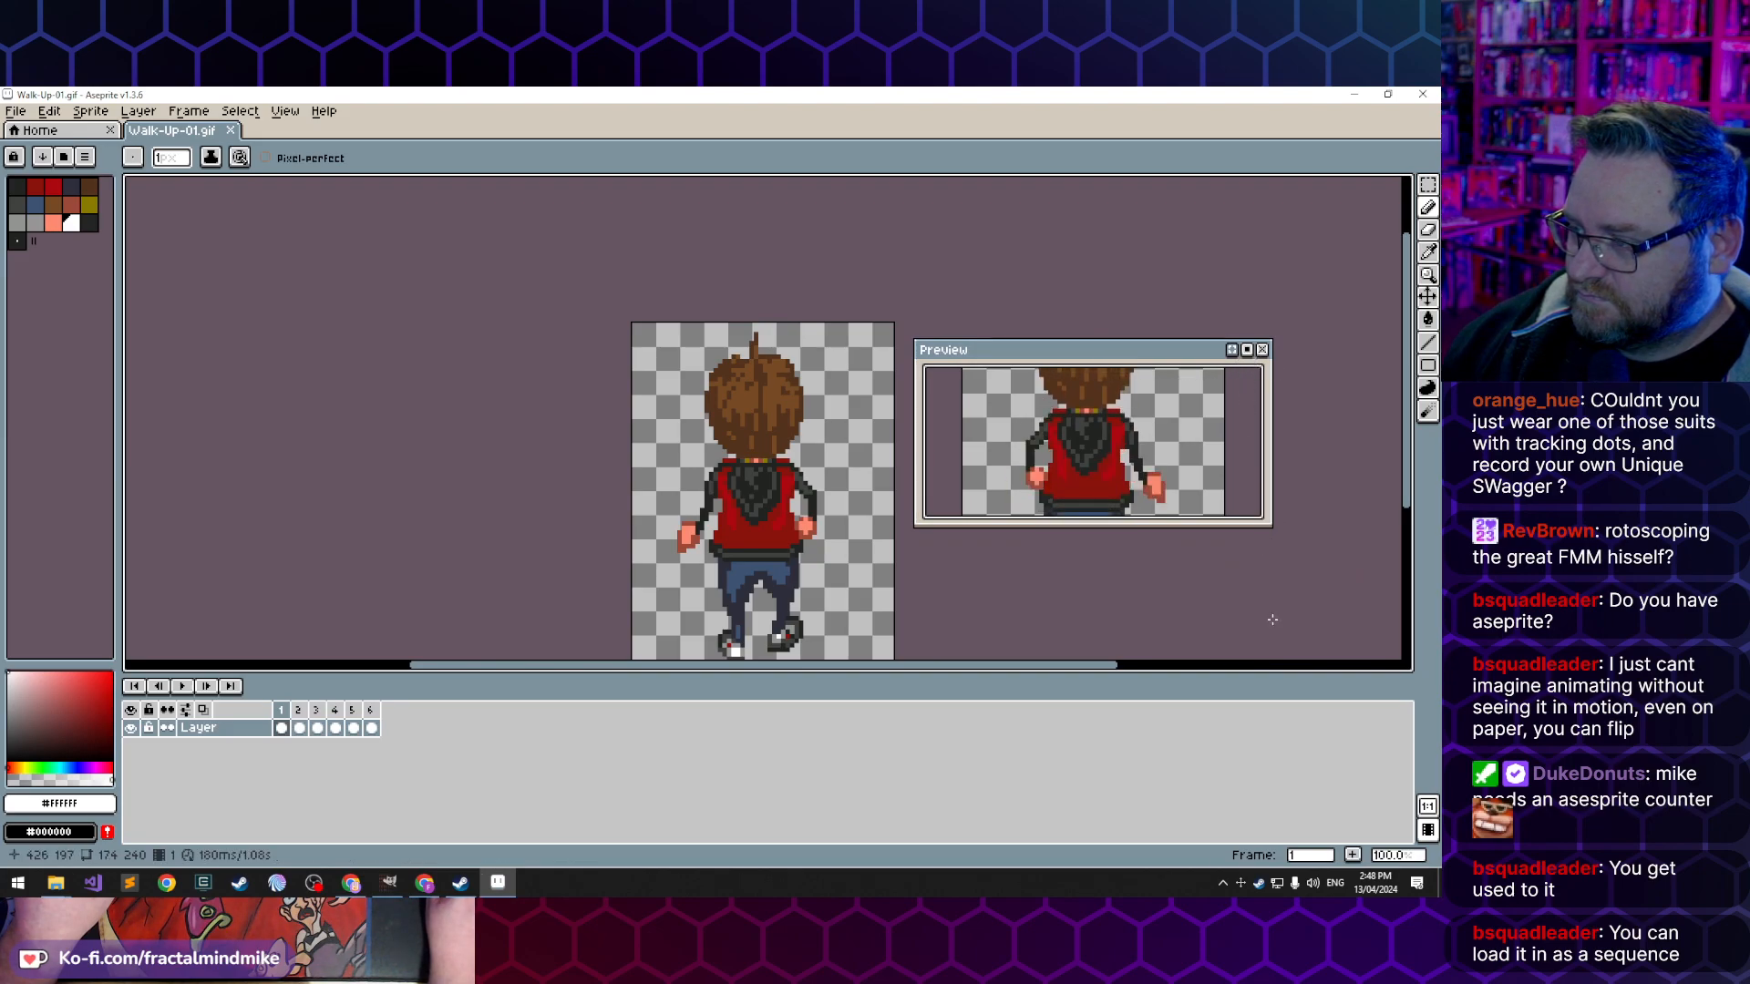
pyautogui.moveTo(1222, 526); pyautogui.dragTo(1221, 674)
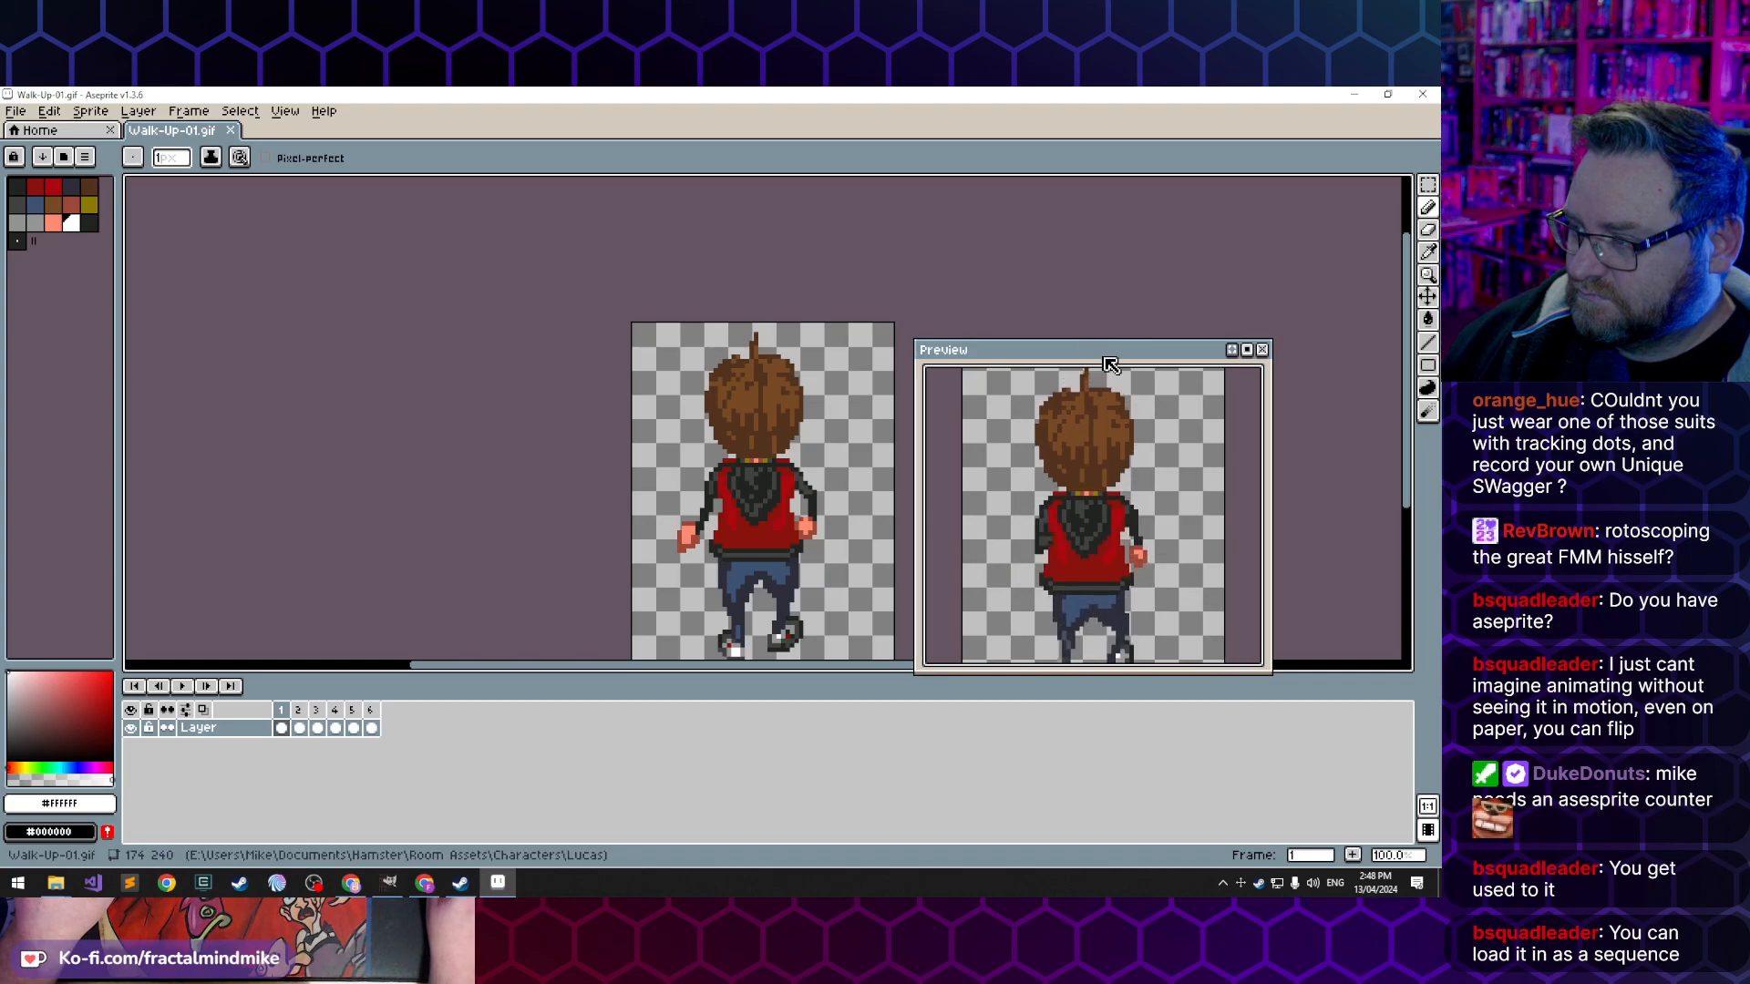
pyautogui.moveTo(1107, 361); pyautogui.dragTo(1184, 221)
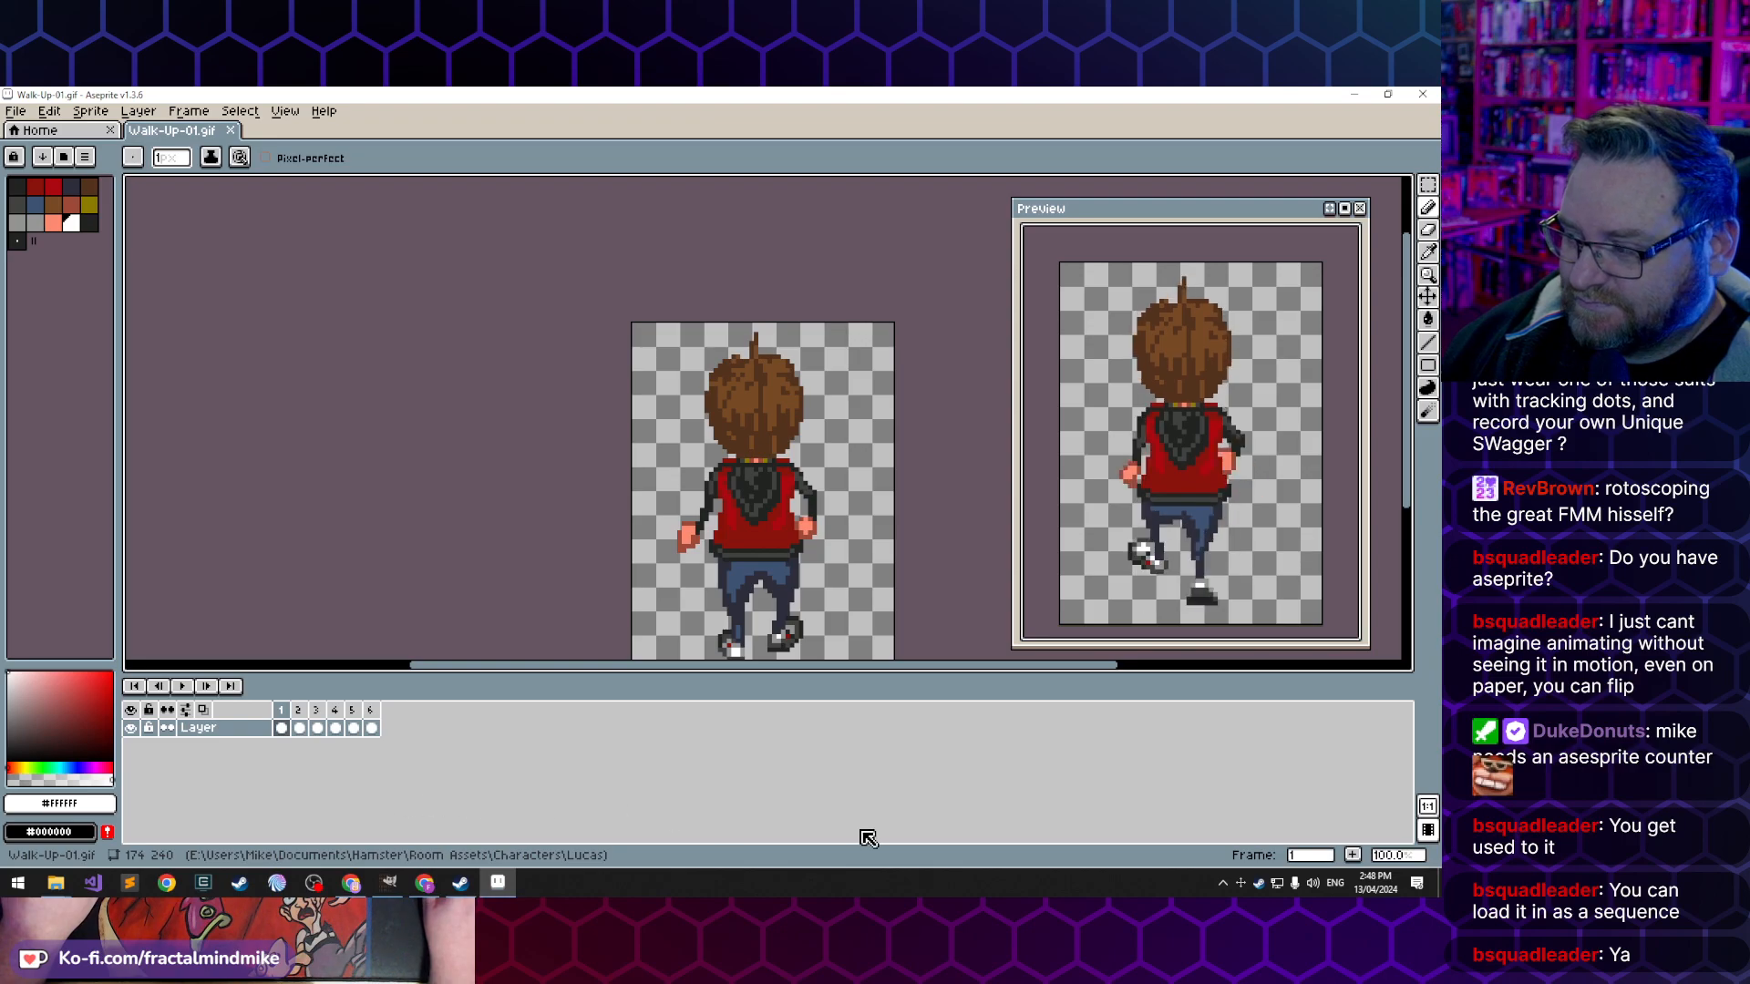
# - Switch to Lucas-Rotations.xcf in GIMP and activate the Rectangle Select tool
pyautogui.click(389, 883)
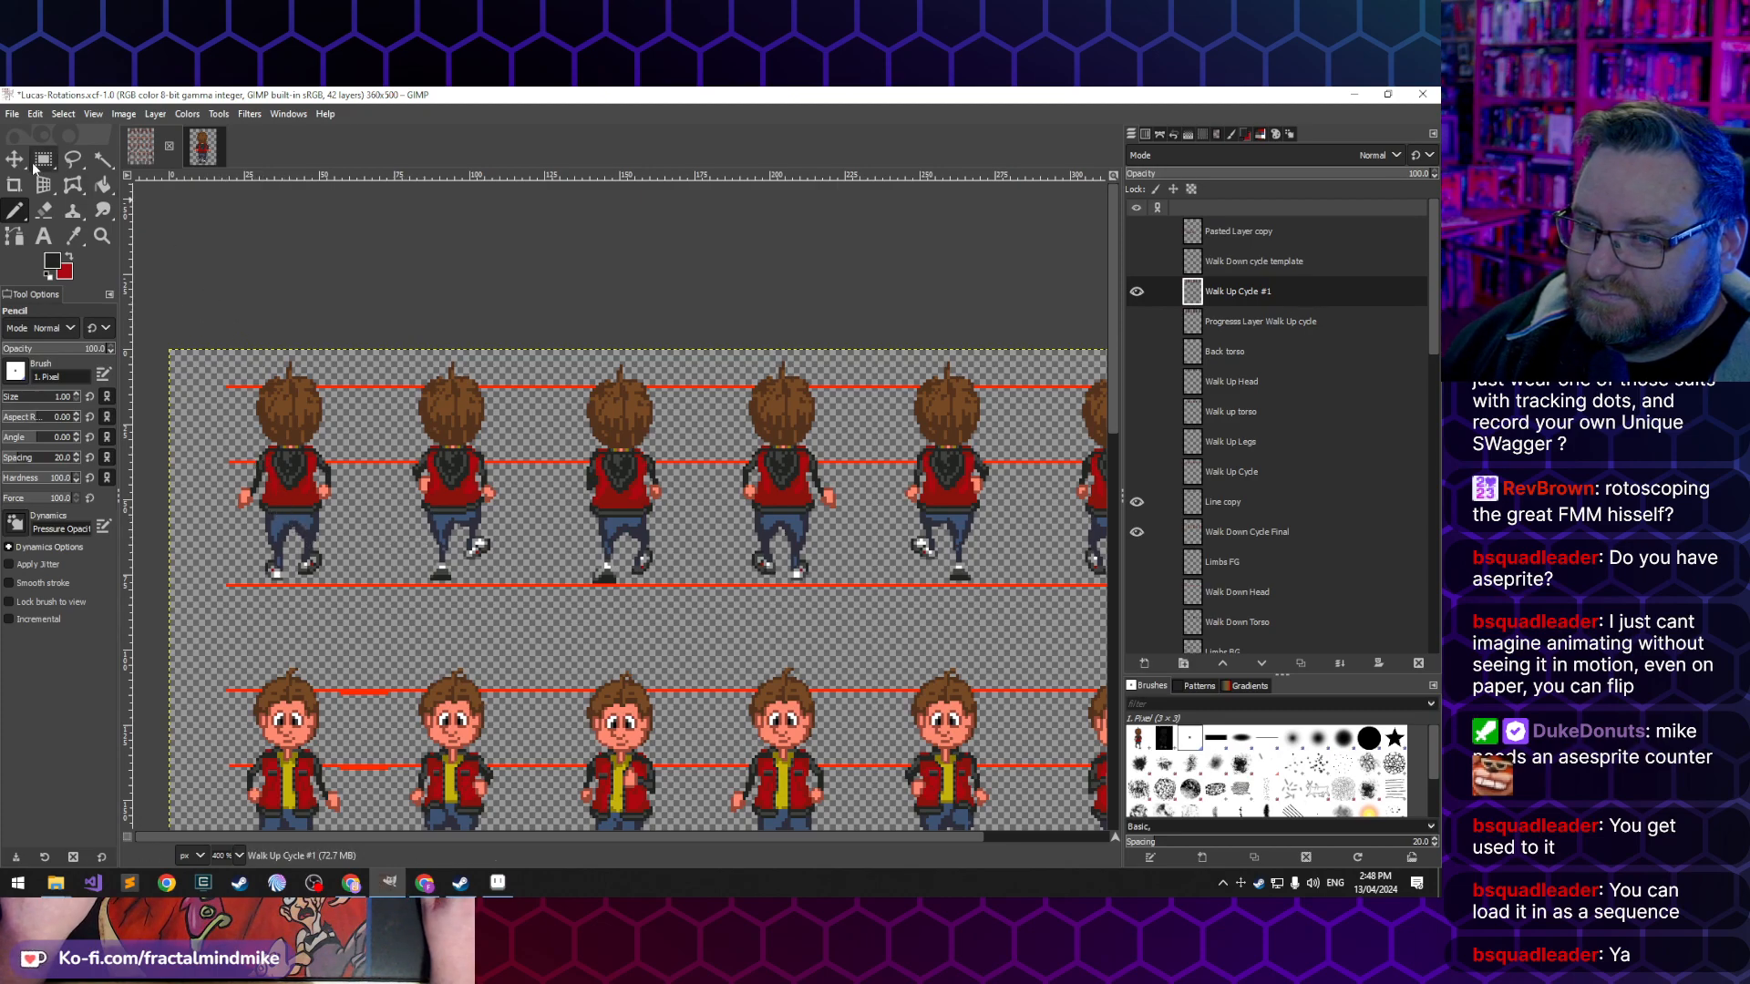
pyautogui.press('r')
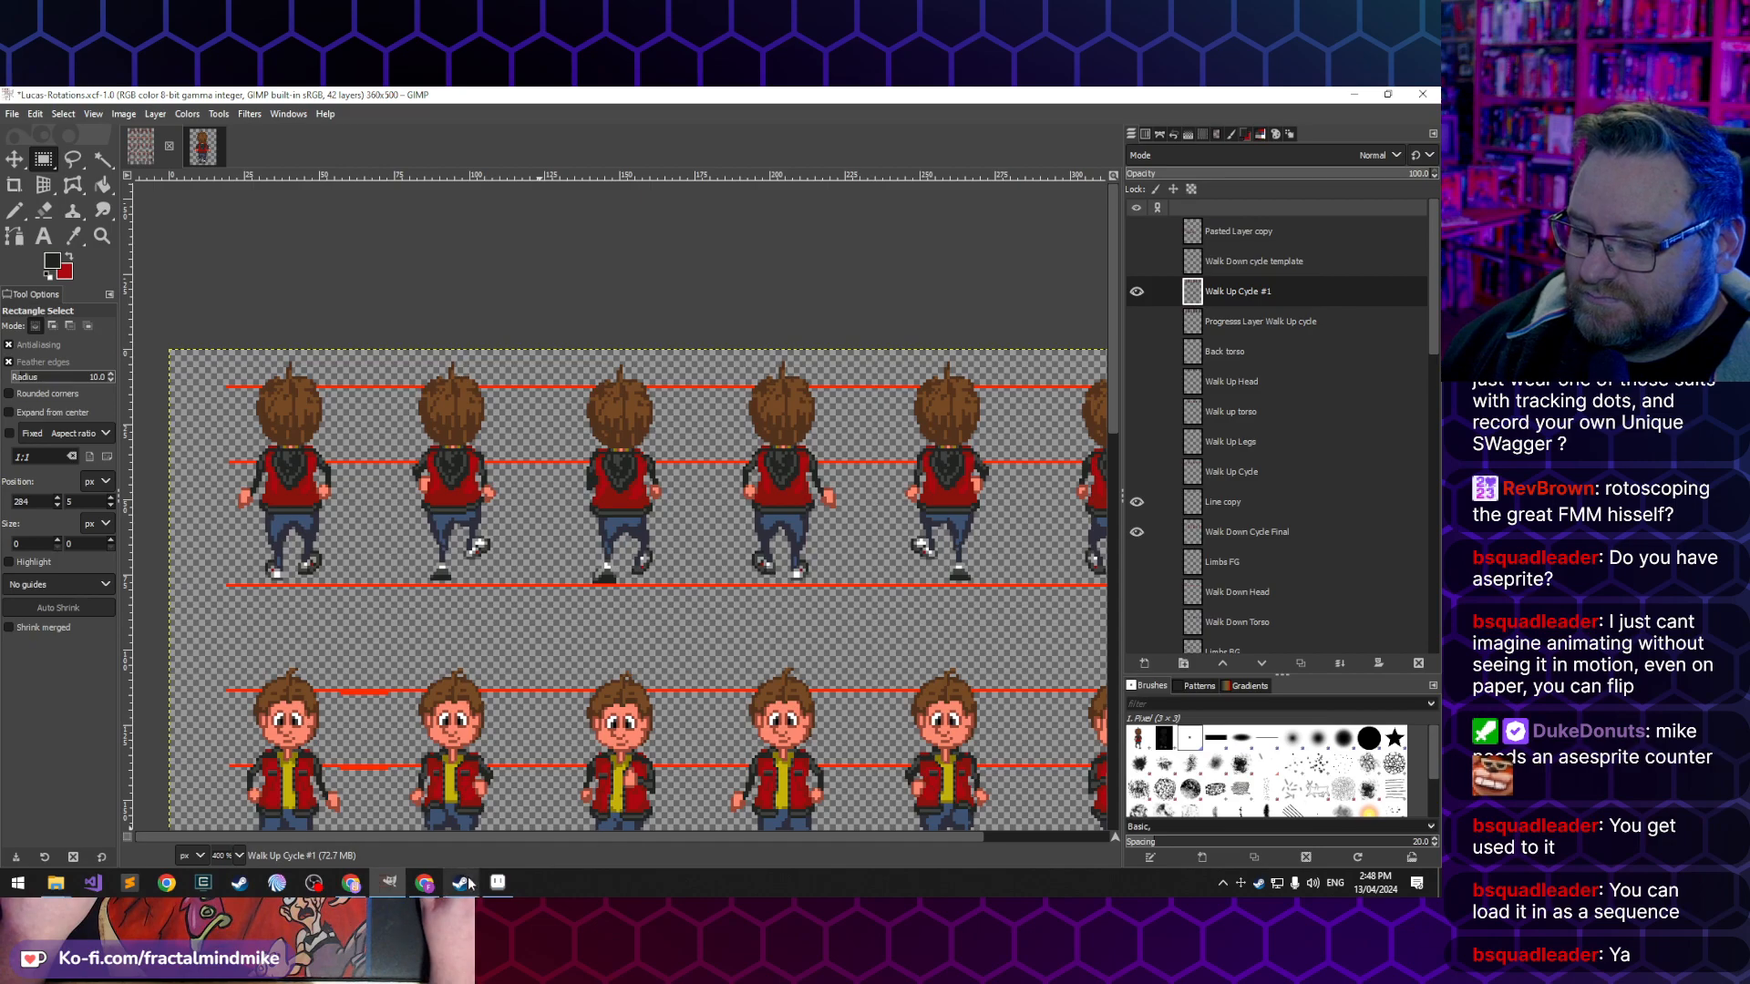
pyautogui.click(498, 883)
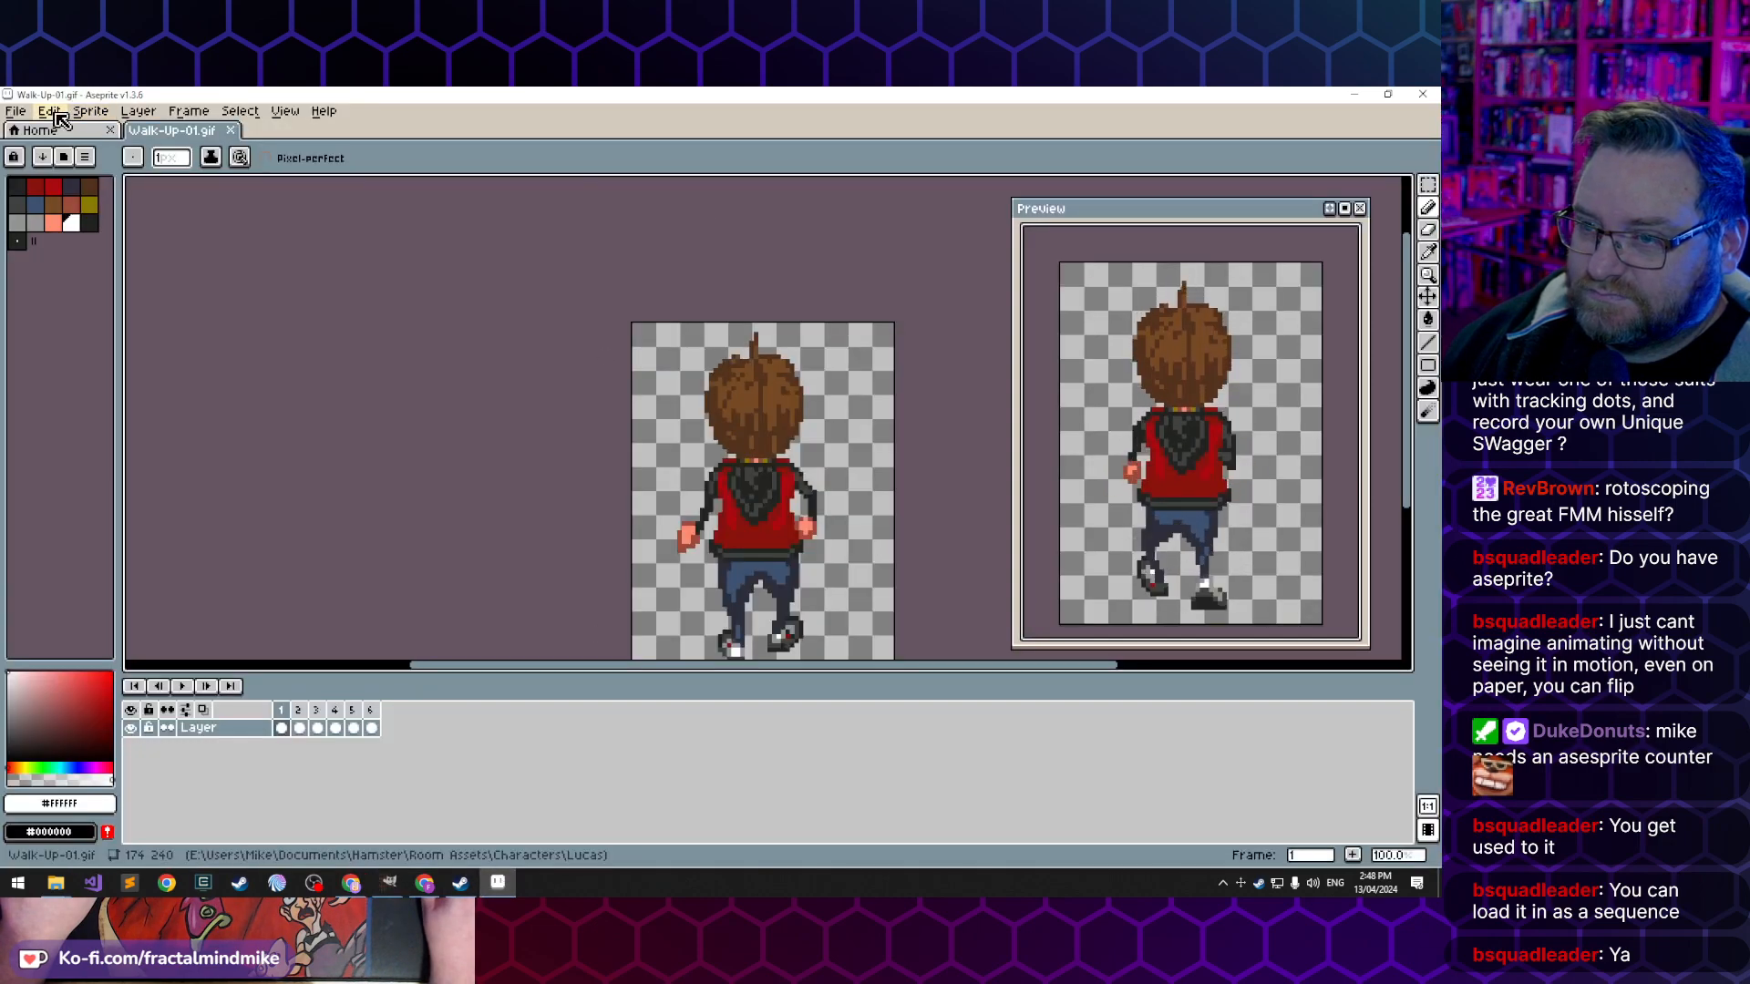
pyautogui.click(96, 112)
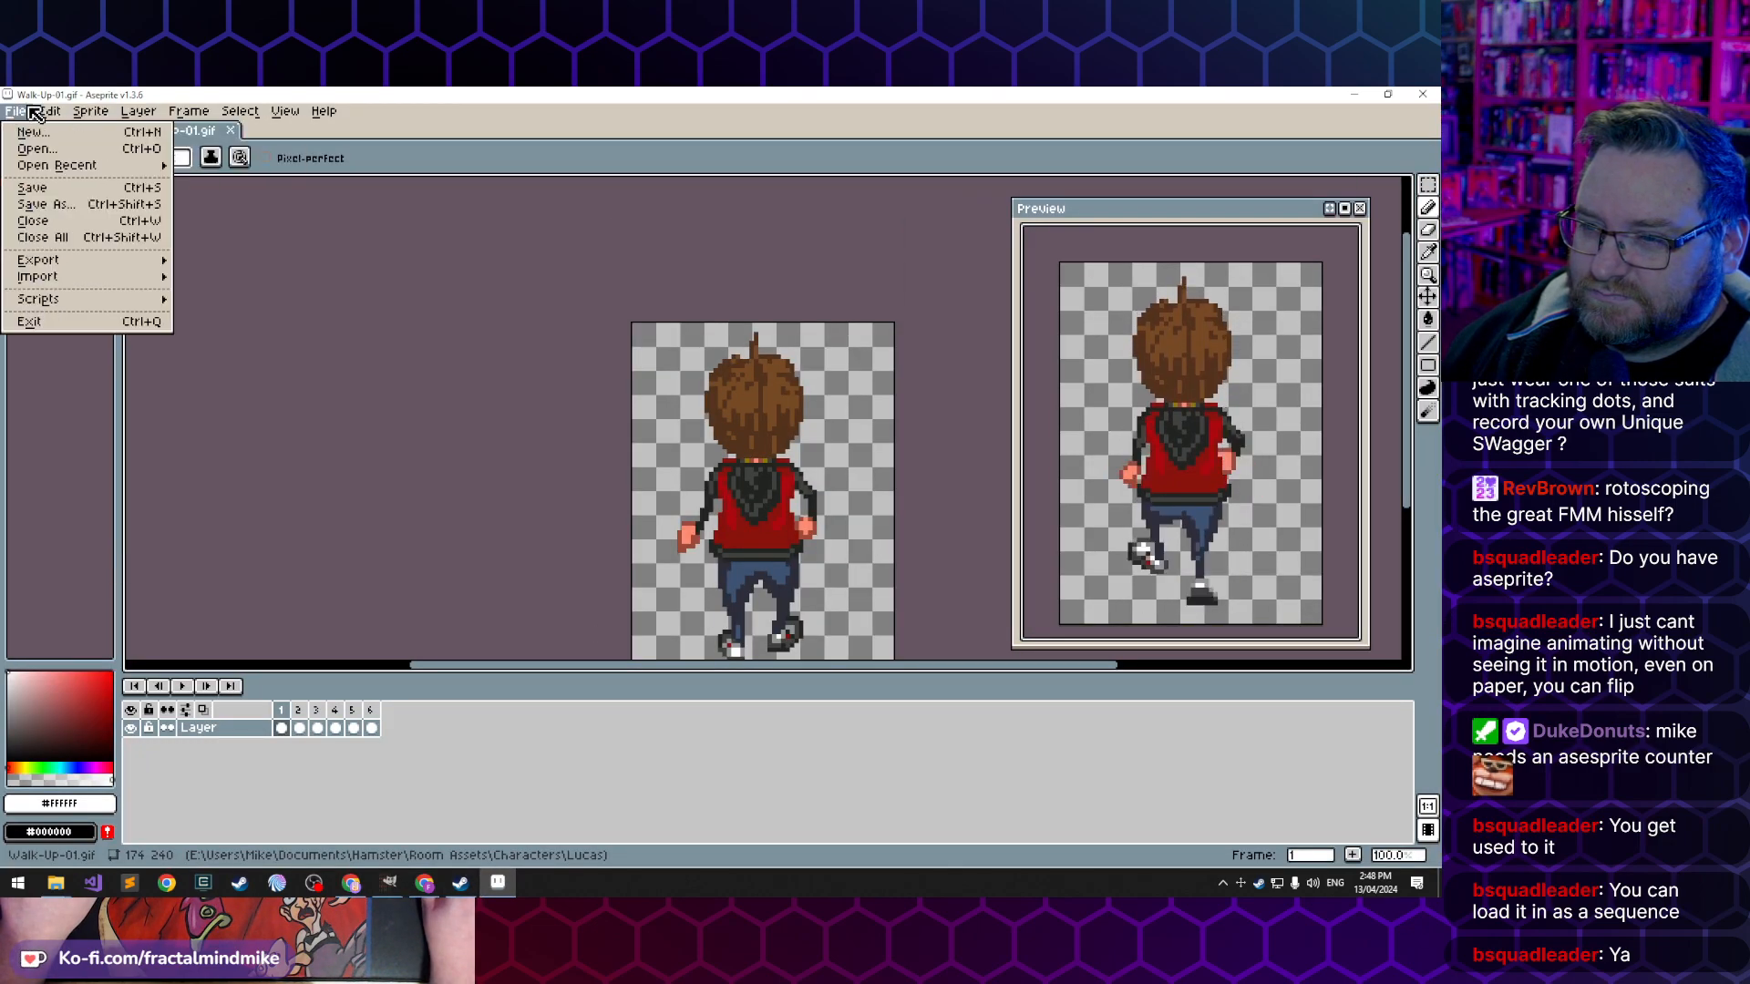
pyautogui.moveTo(62, 117)
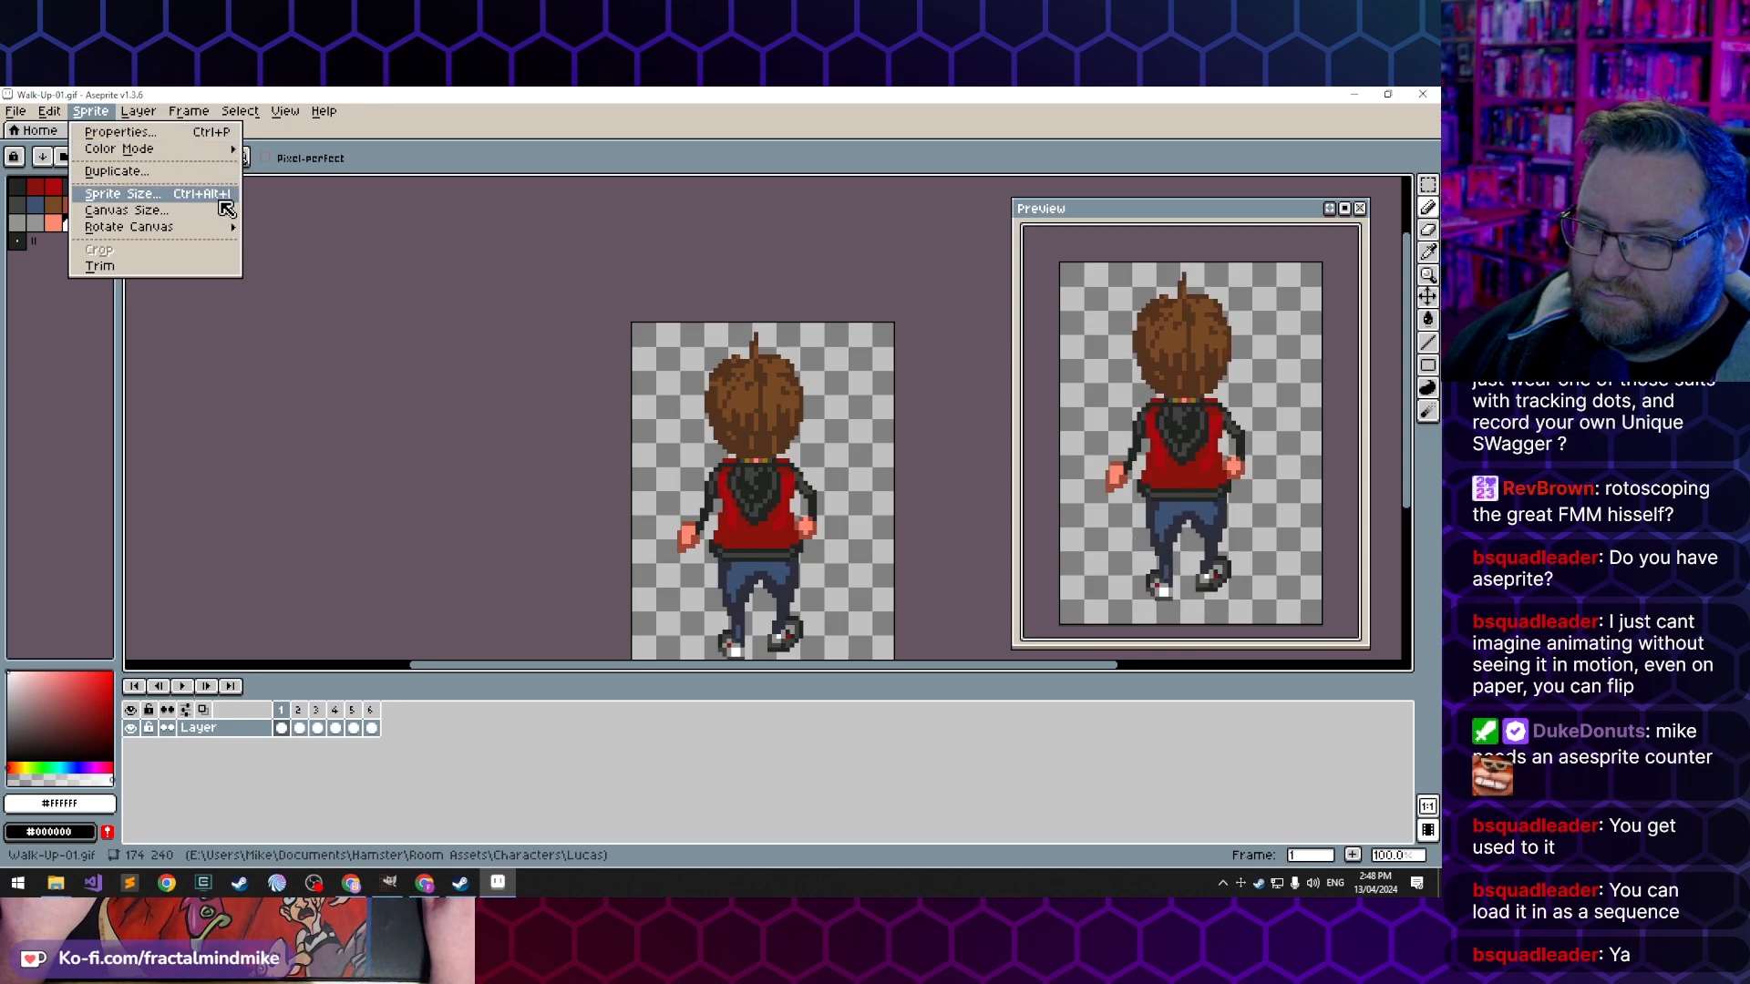
pyautogui.moveTo(183, 151)
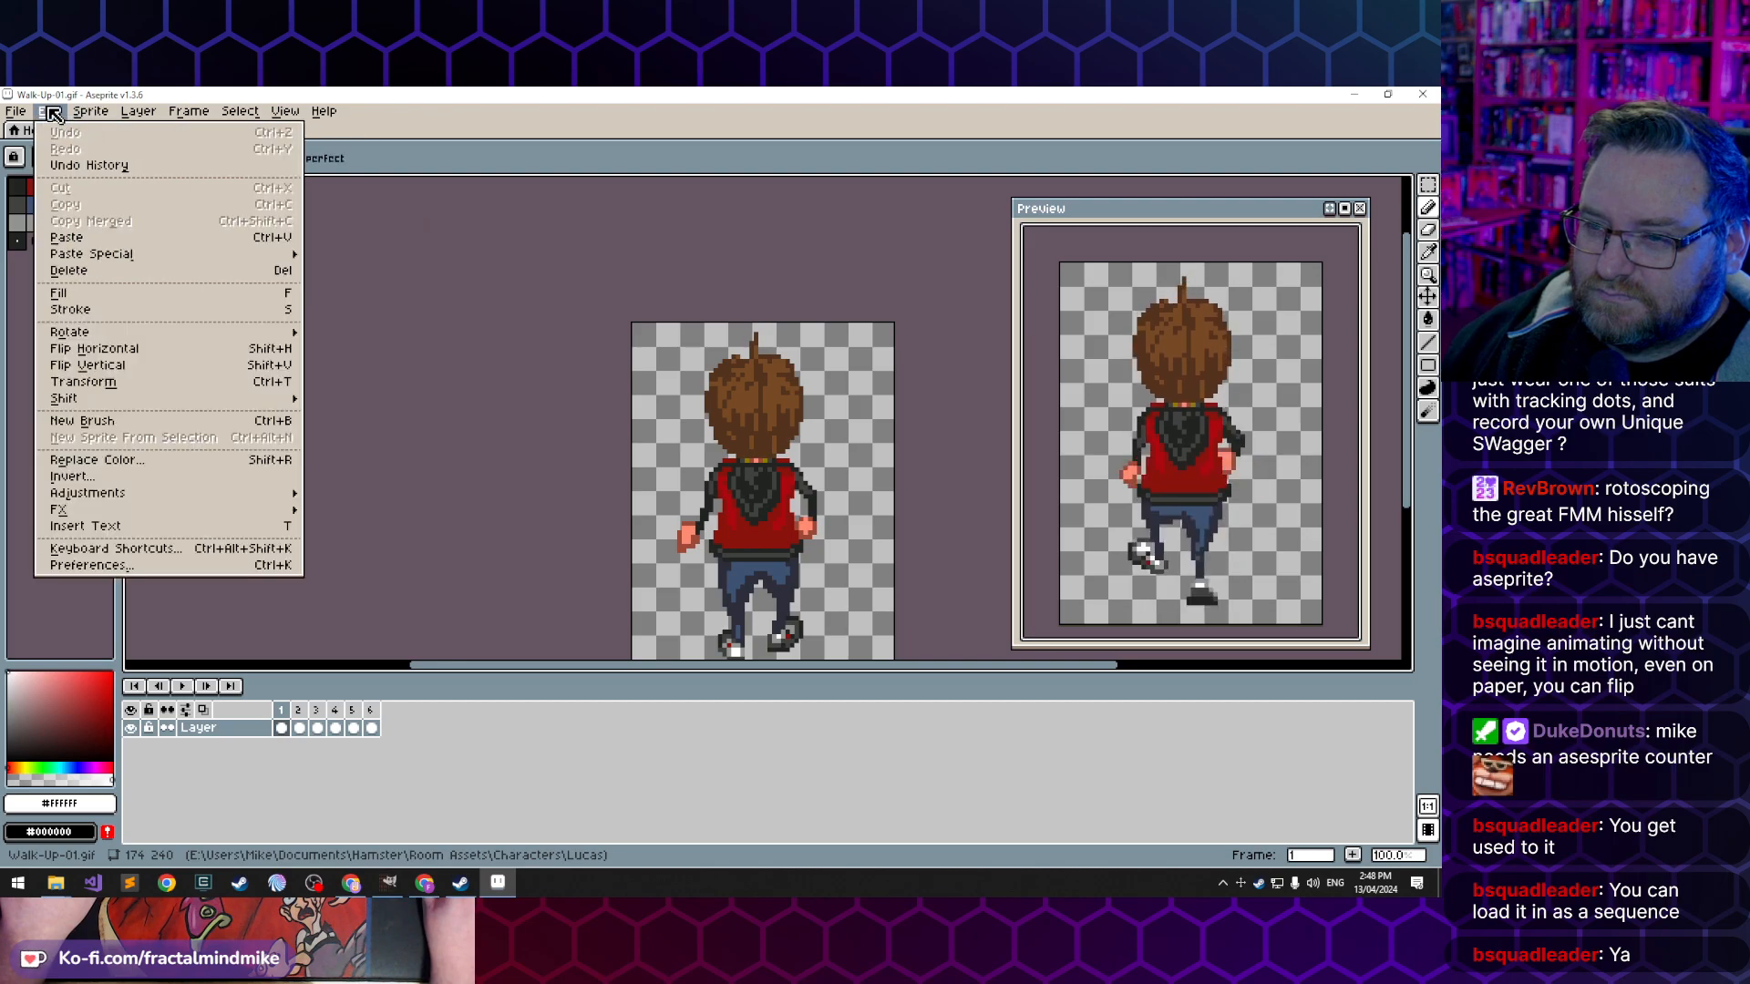
pyautogui.click(13, 119)
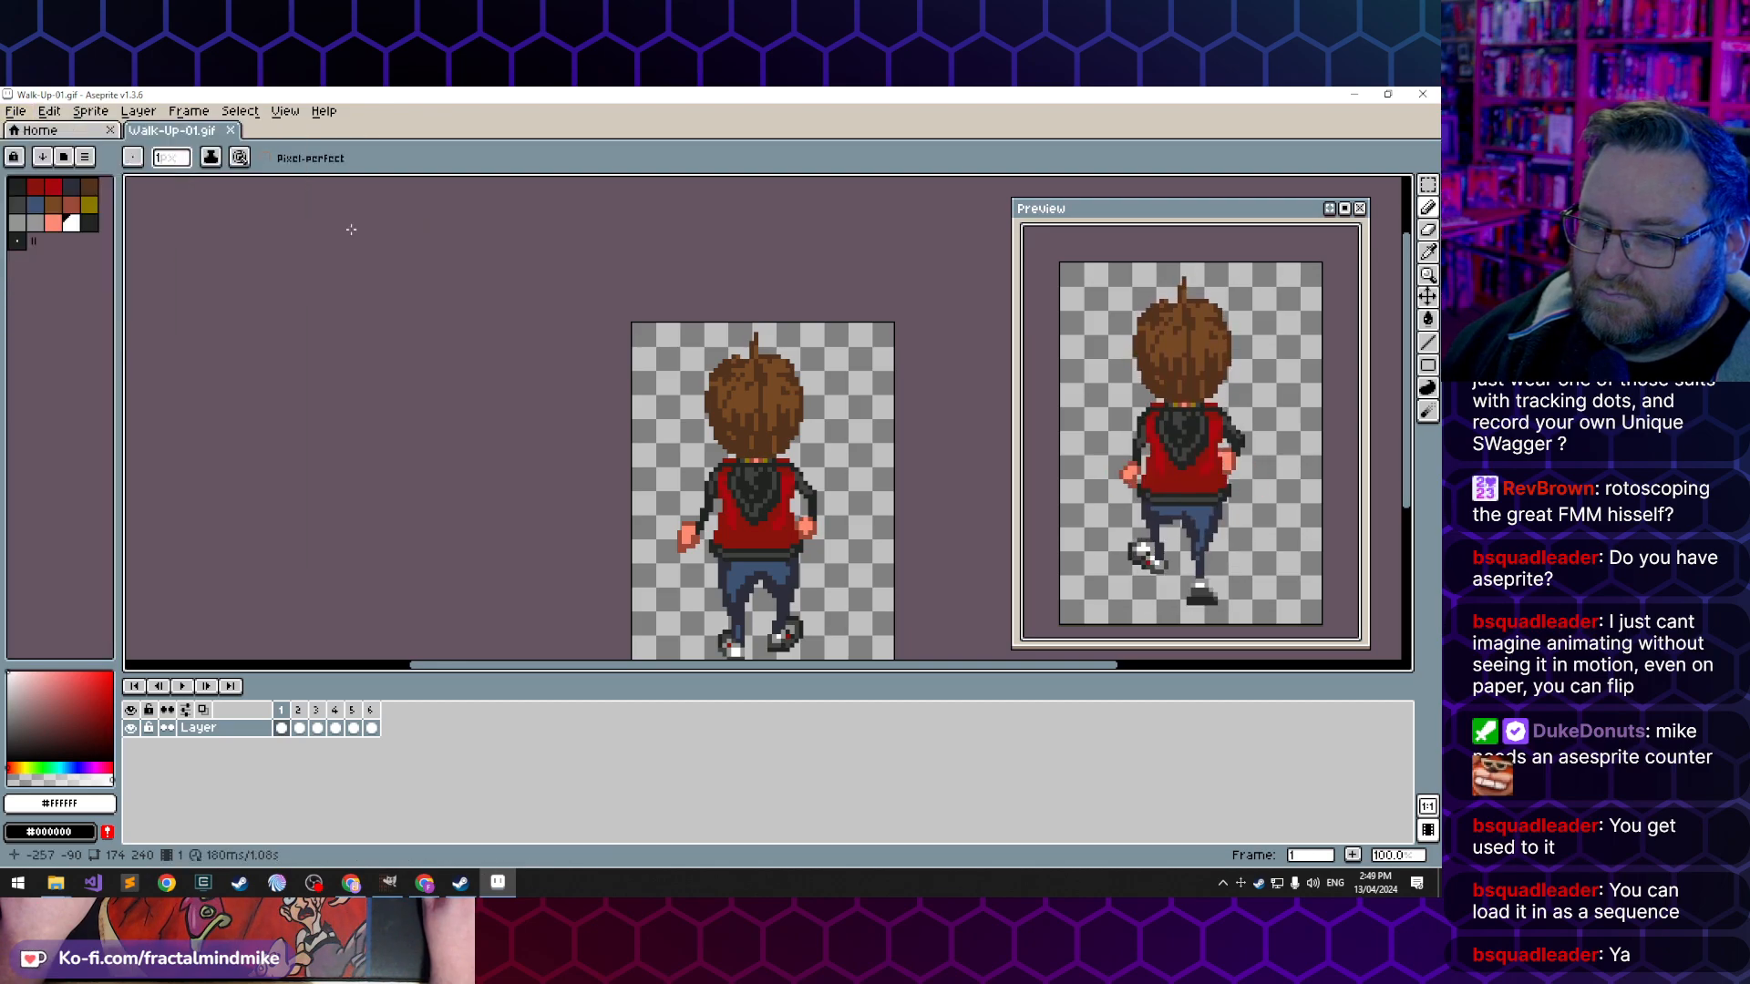
# - Return to Lucas-Rotations.xcf in GIMP and copy the first back-view frame with a selection about 55 × 105 px
pyautogui.click(423, 885)
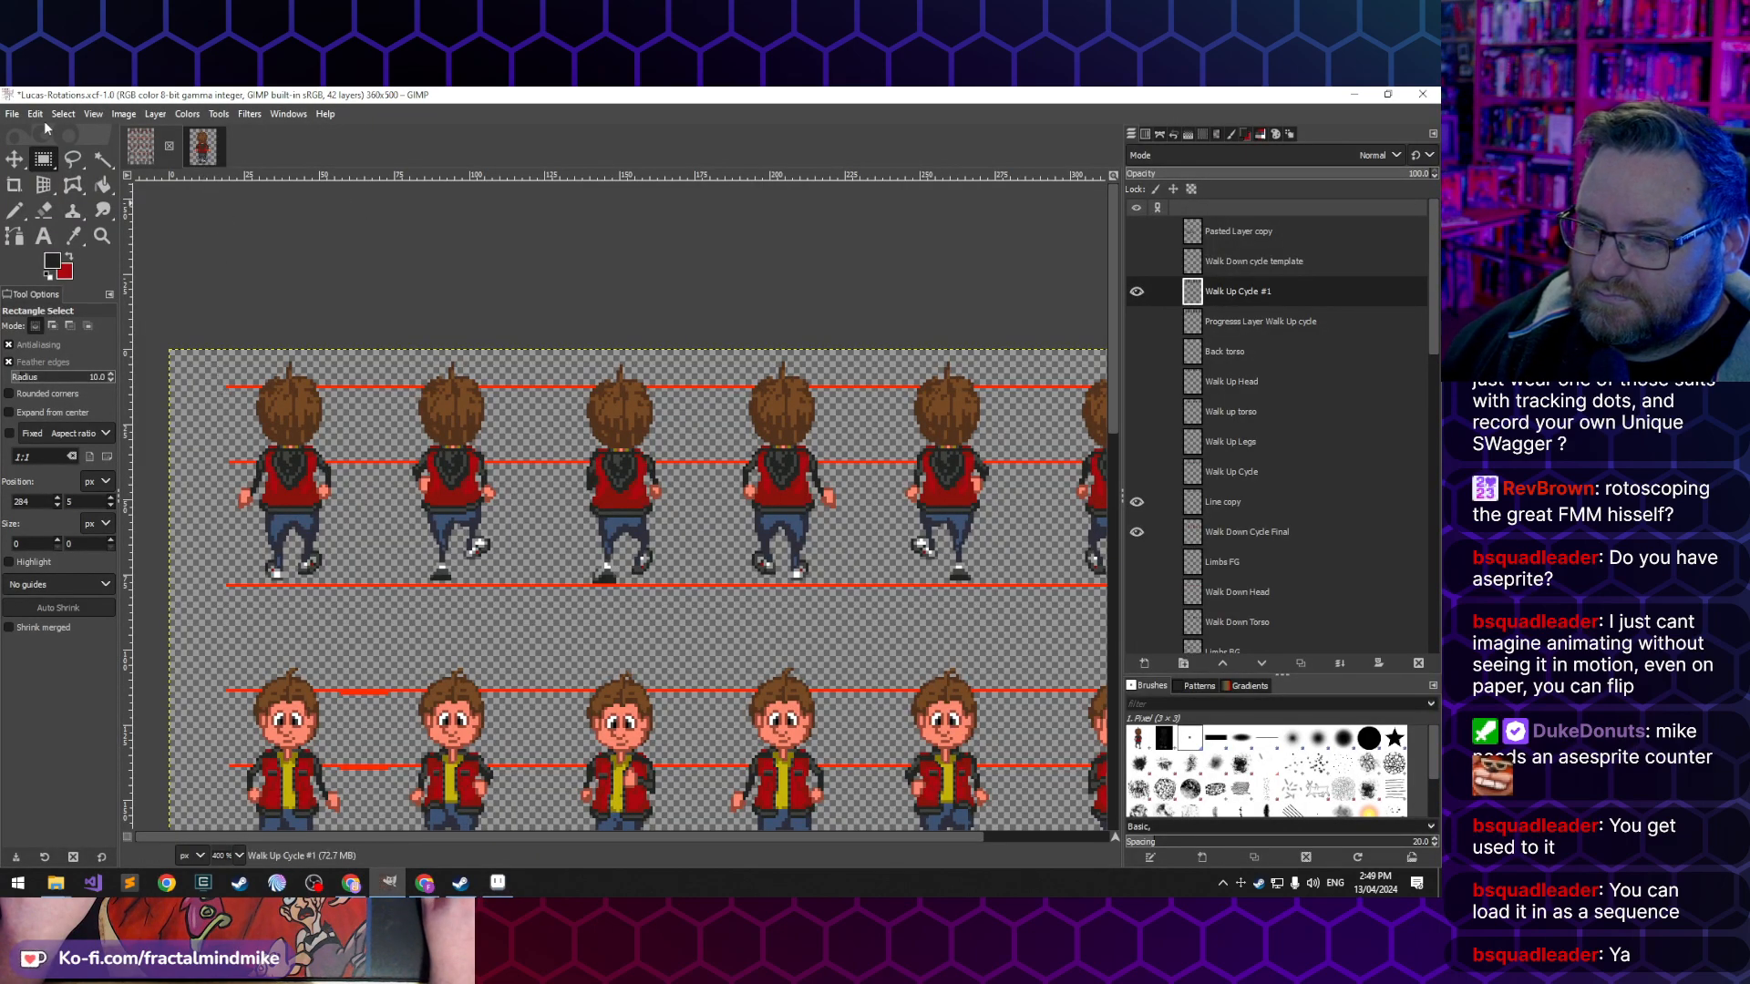
pyautogui.moveTo(199, 300); pyautogui.dragTo(364, 609)
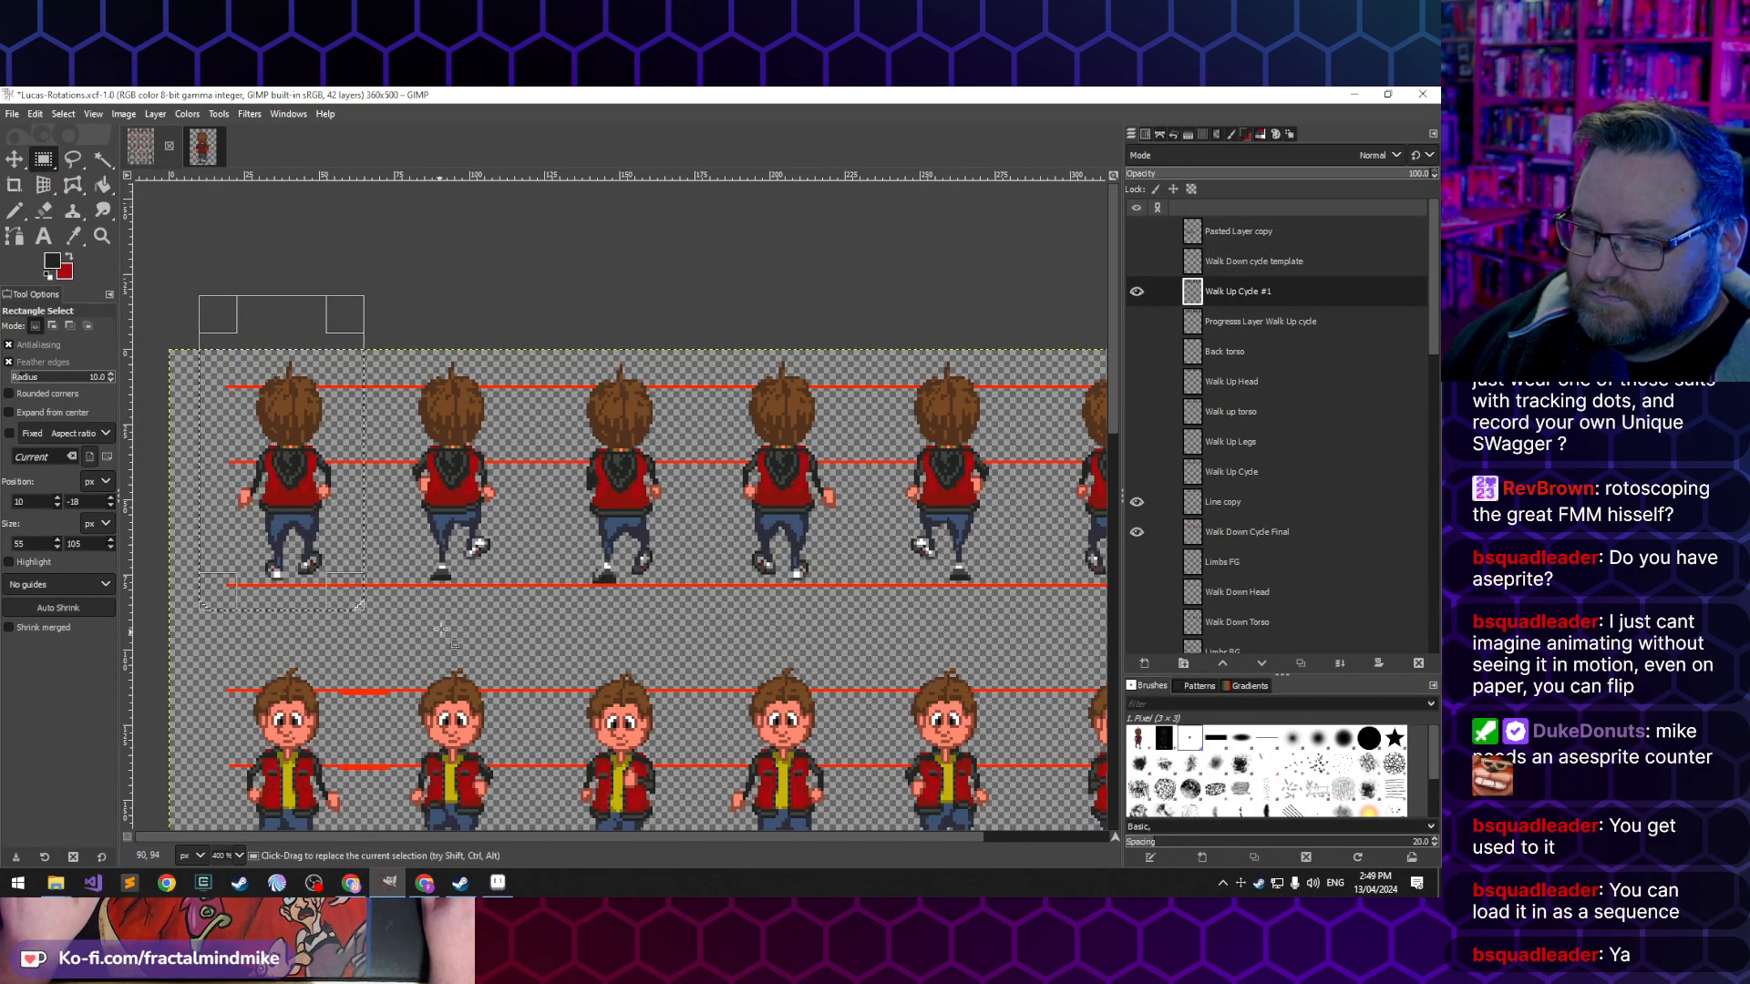
pyautogui.hotkey('ctrl', 'c')
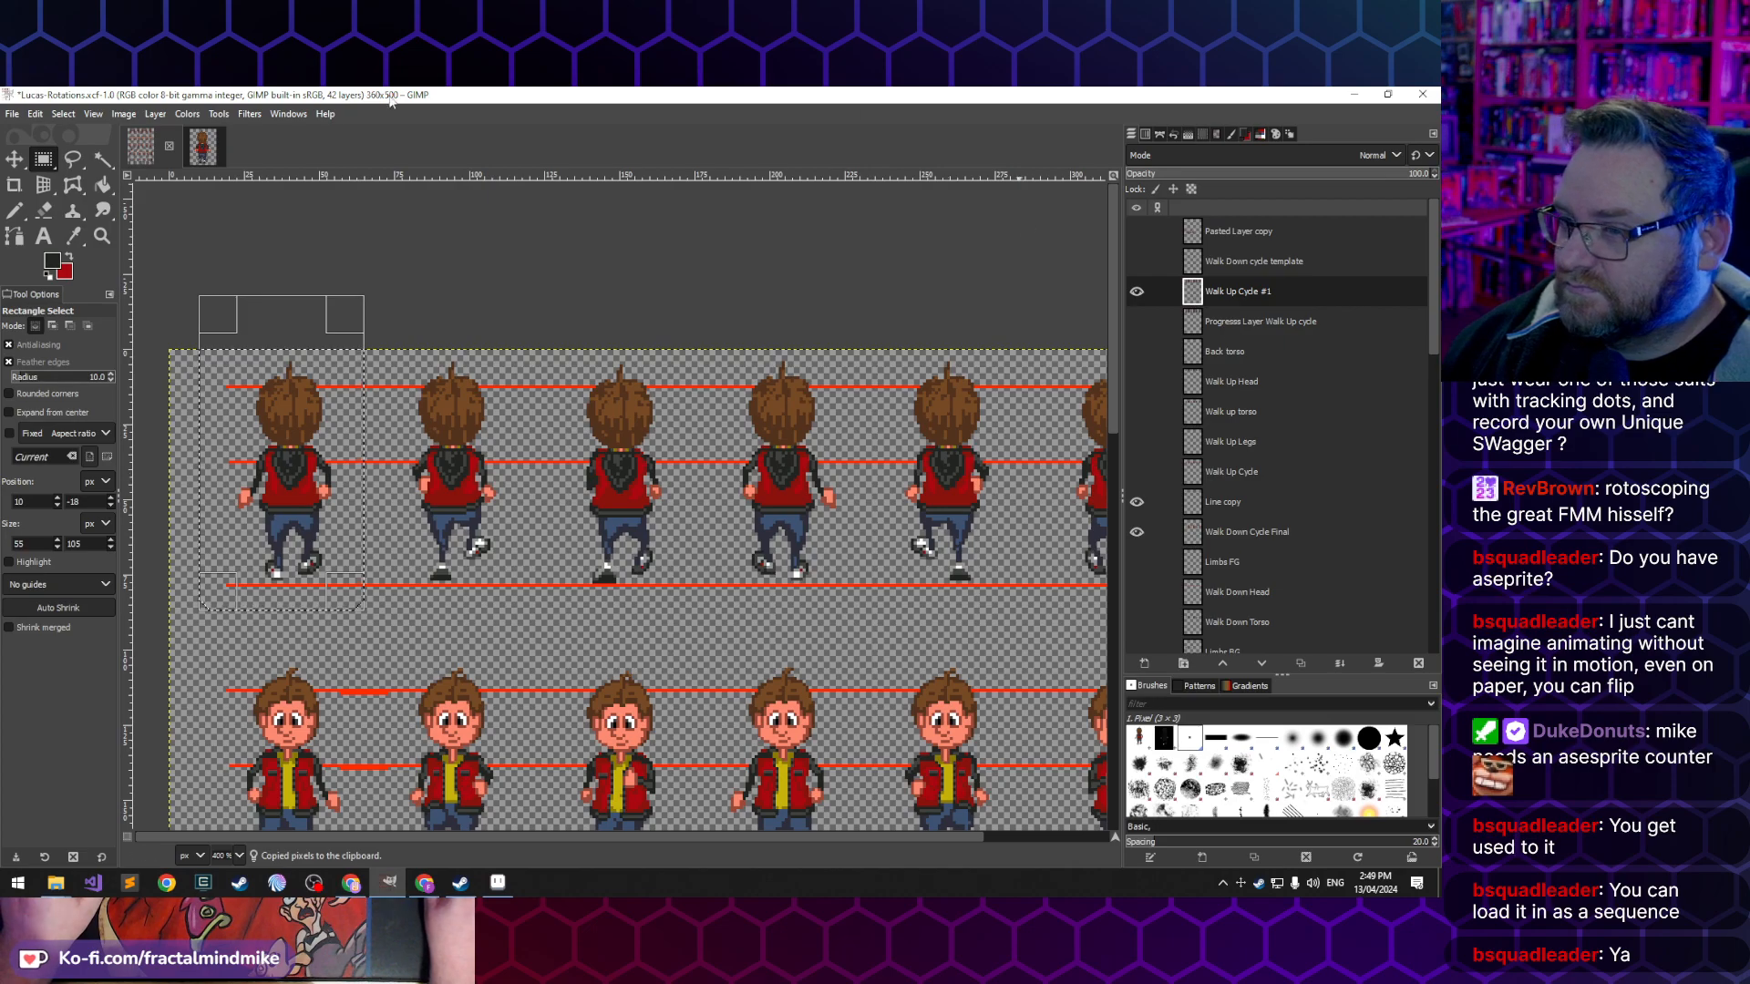
# - Switch to the Walk-Up-01 image and try to clear the old frame from its bottom Pasted Layer
pyautogui.click(203, 146)
pyautogui.click(1162, 381)
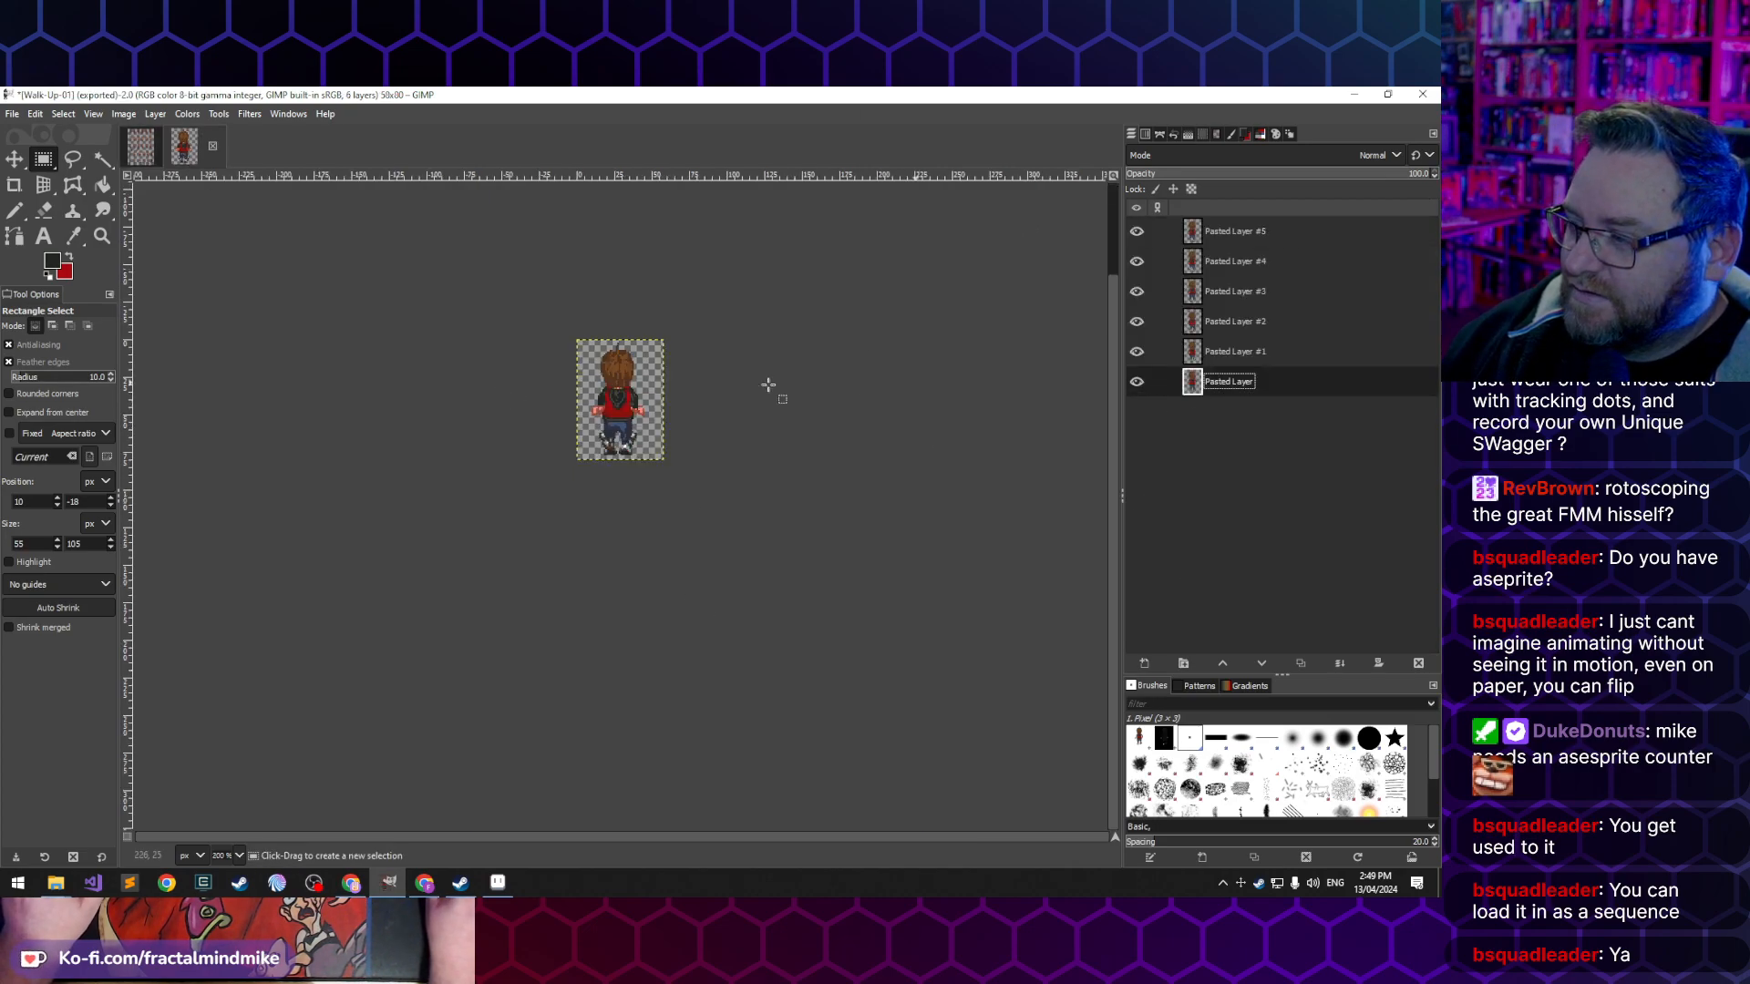
pyautogui.moveTo(494, 288); pyautogui.dragTo(808, 567)
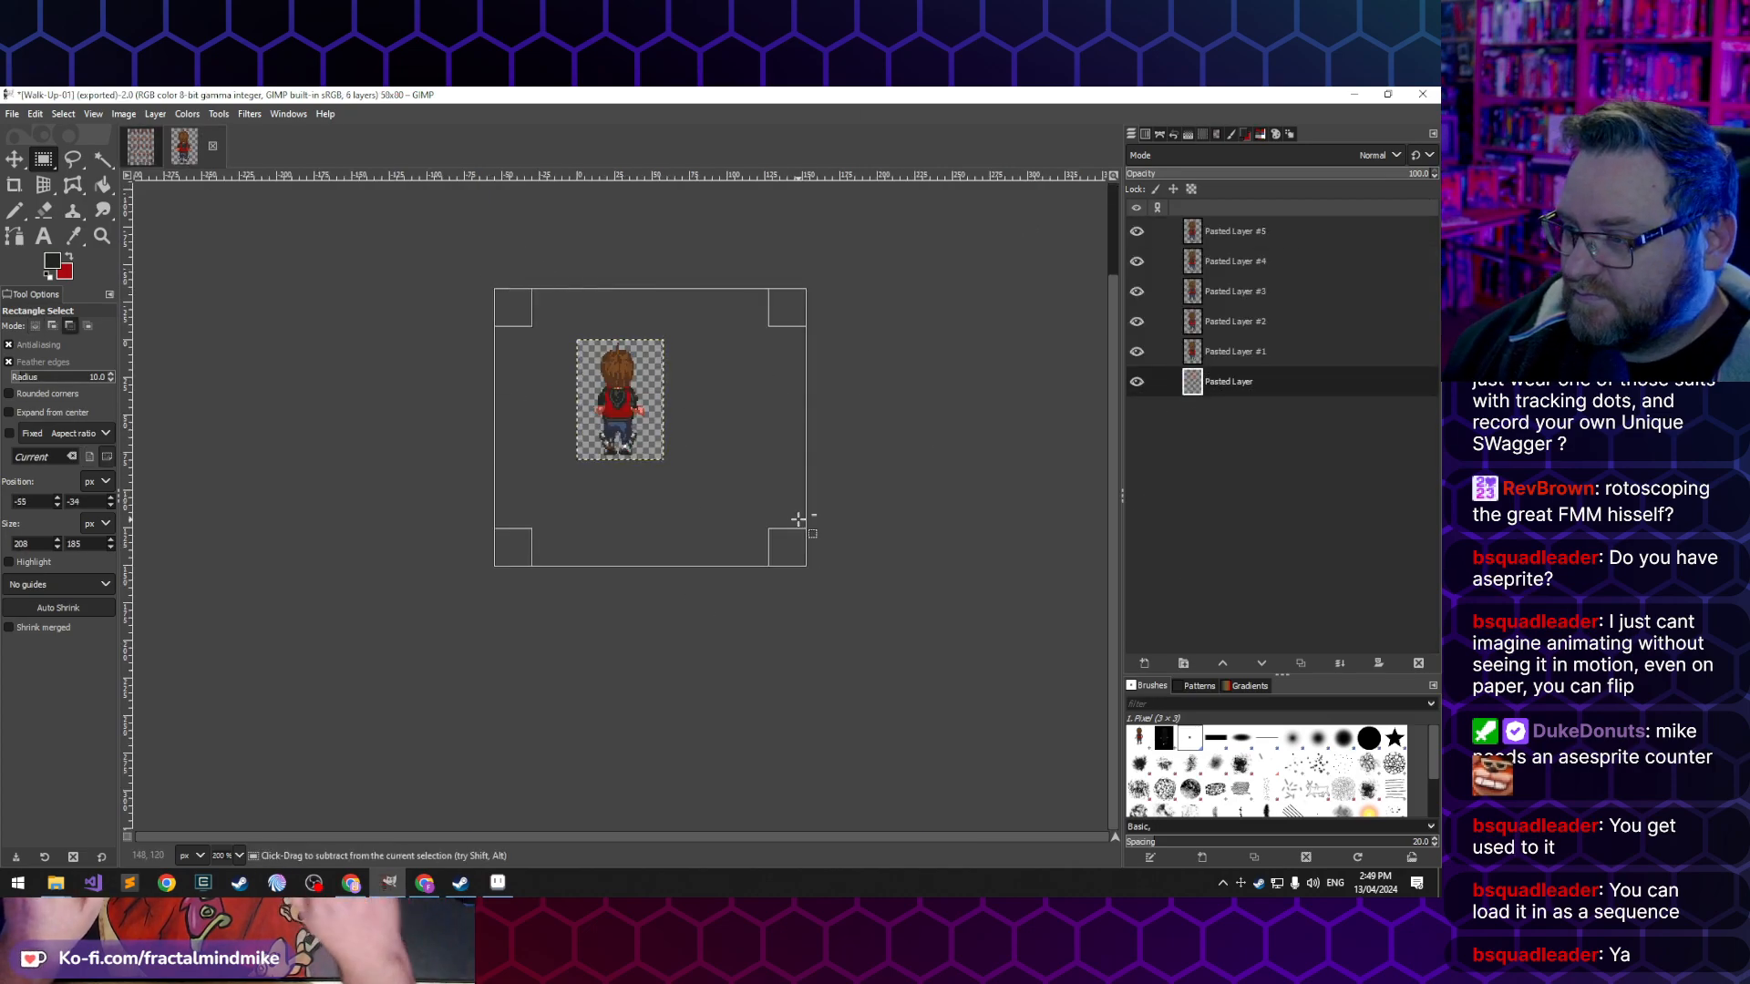
pyautogui.hotkey('ctrl', 'v')
pyautogui.click(698, 503)
pyautogui.press('4')
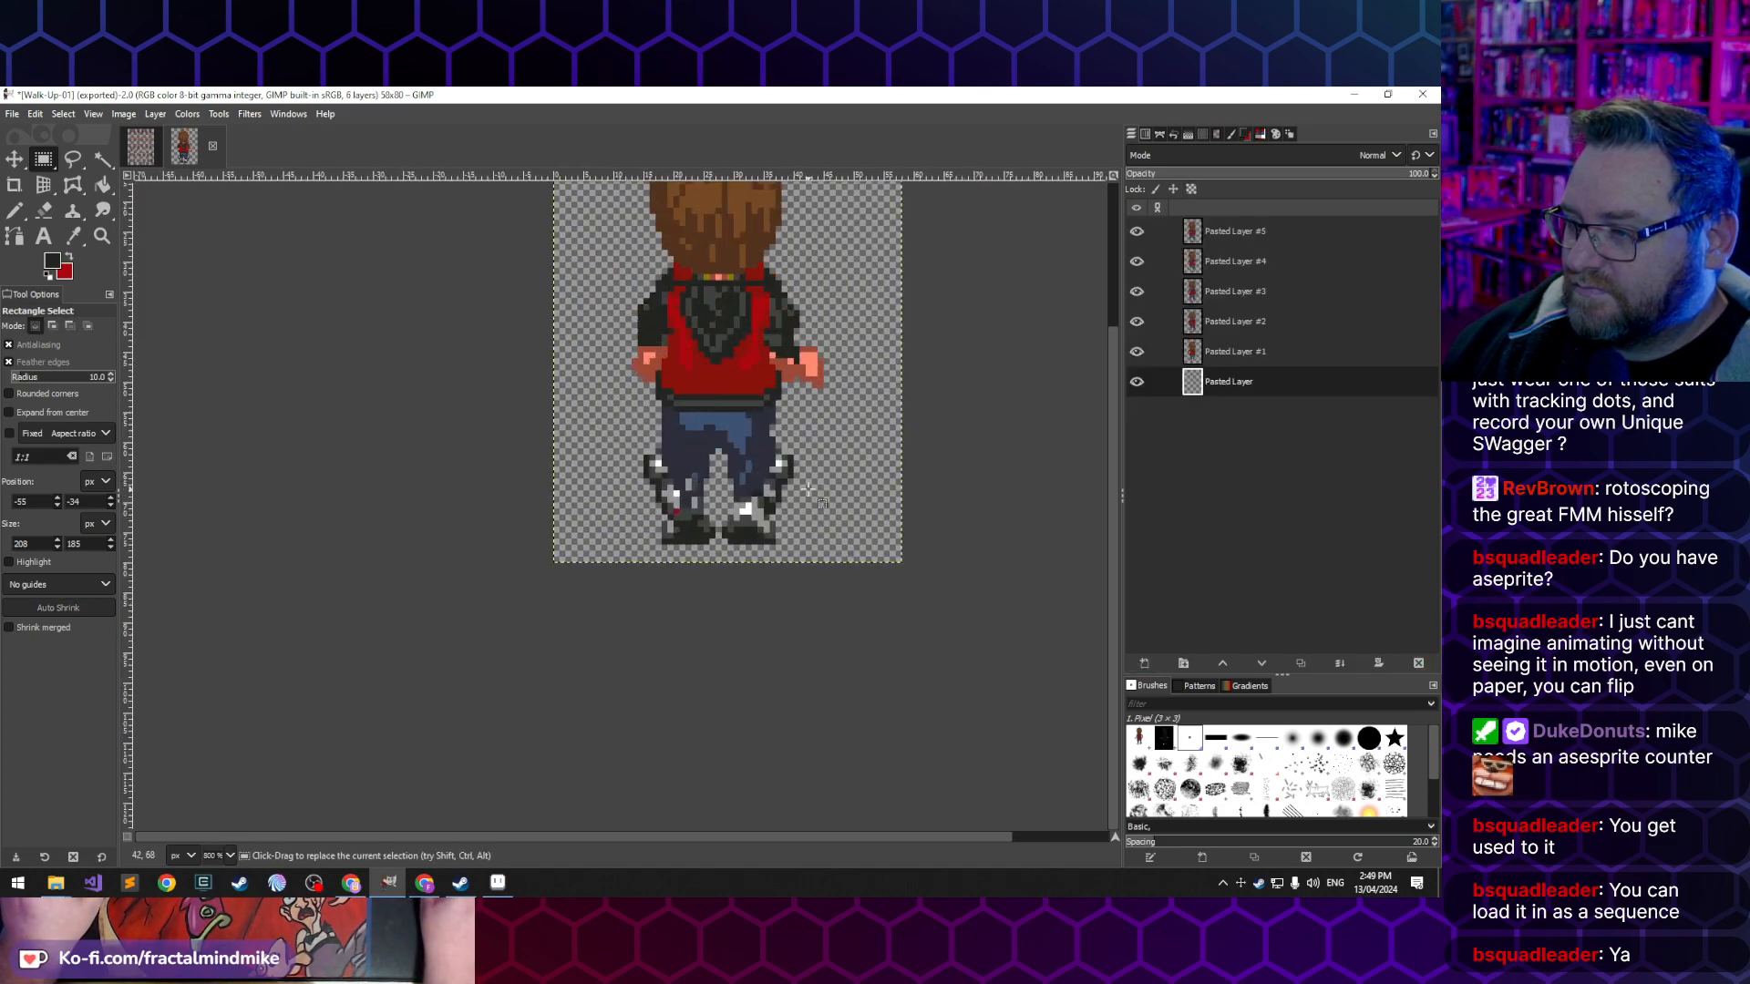
# - Hide the five layers above the bottom Pasted Layer in the Walk-Up-01 image
pyautogui.click(1136, 321)
pyautogui.click(1137, 291)
pyautogui.click(1137, 262)
pyautogui.click(1137, 231)
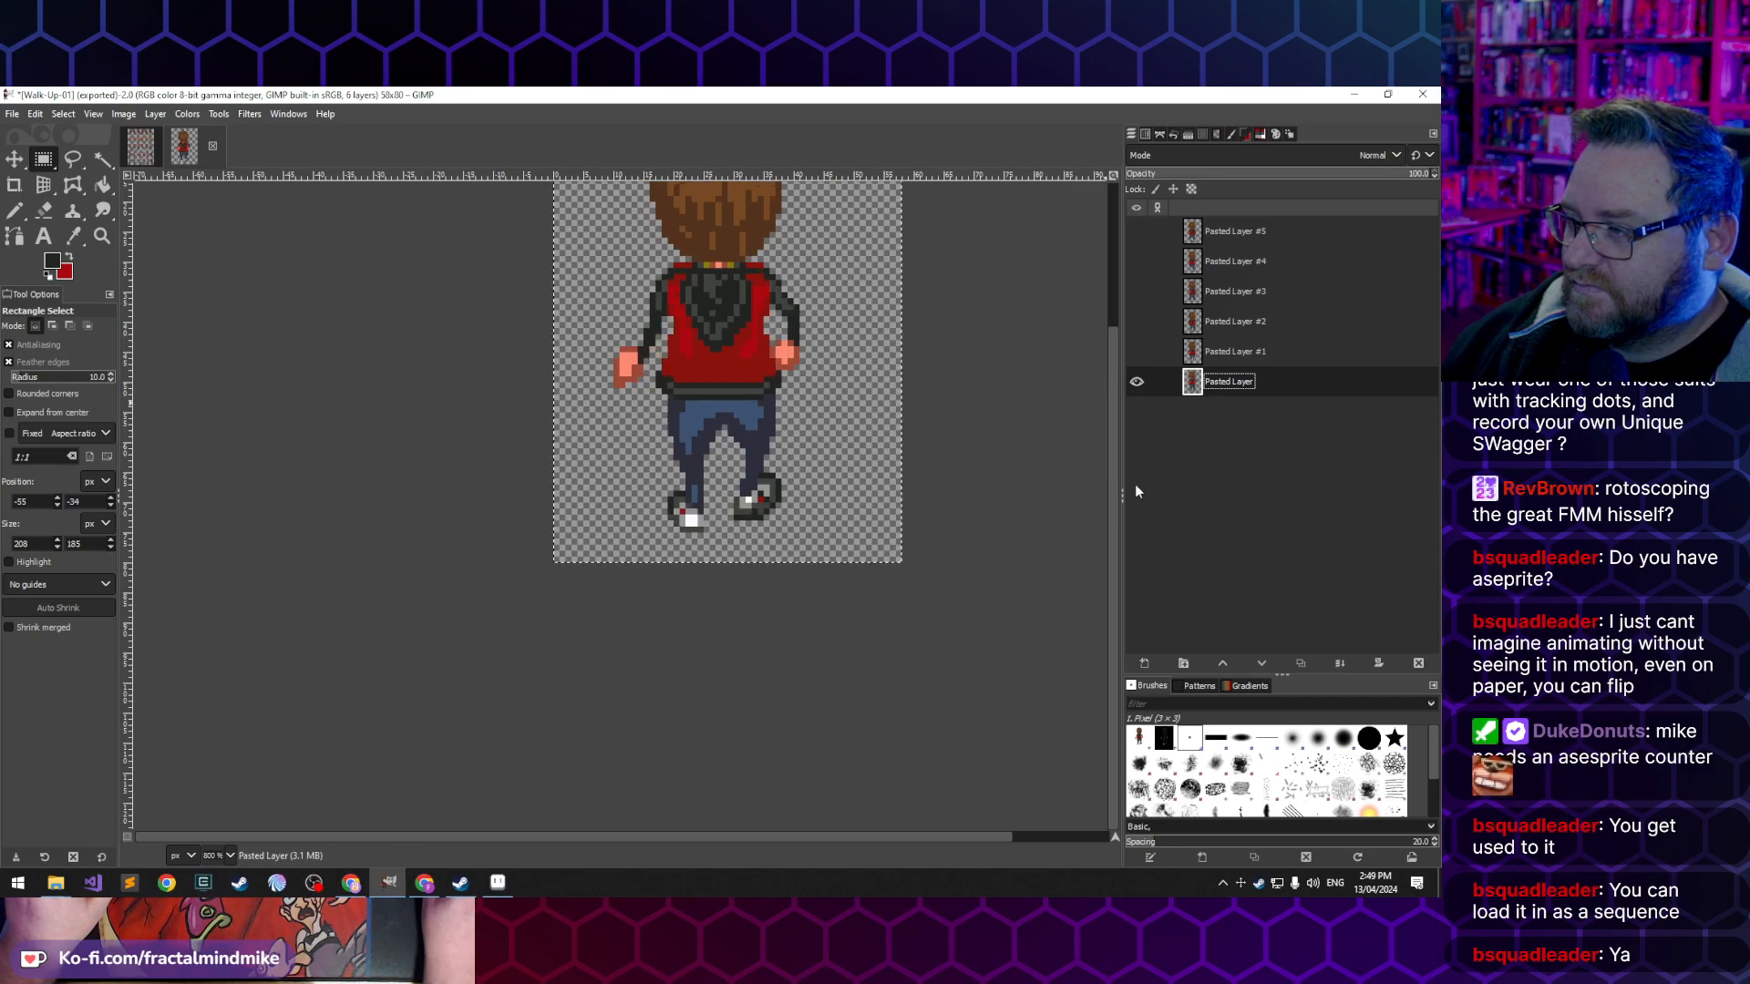
pyautogui.scroll(-3, 891, 337)
pyautogui.scroll(3, 961, 430)
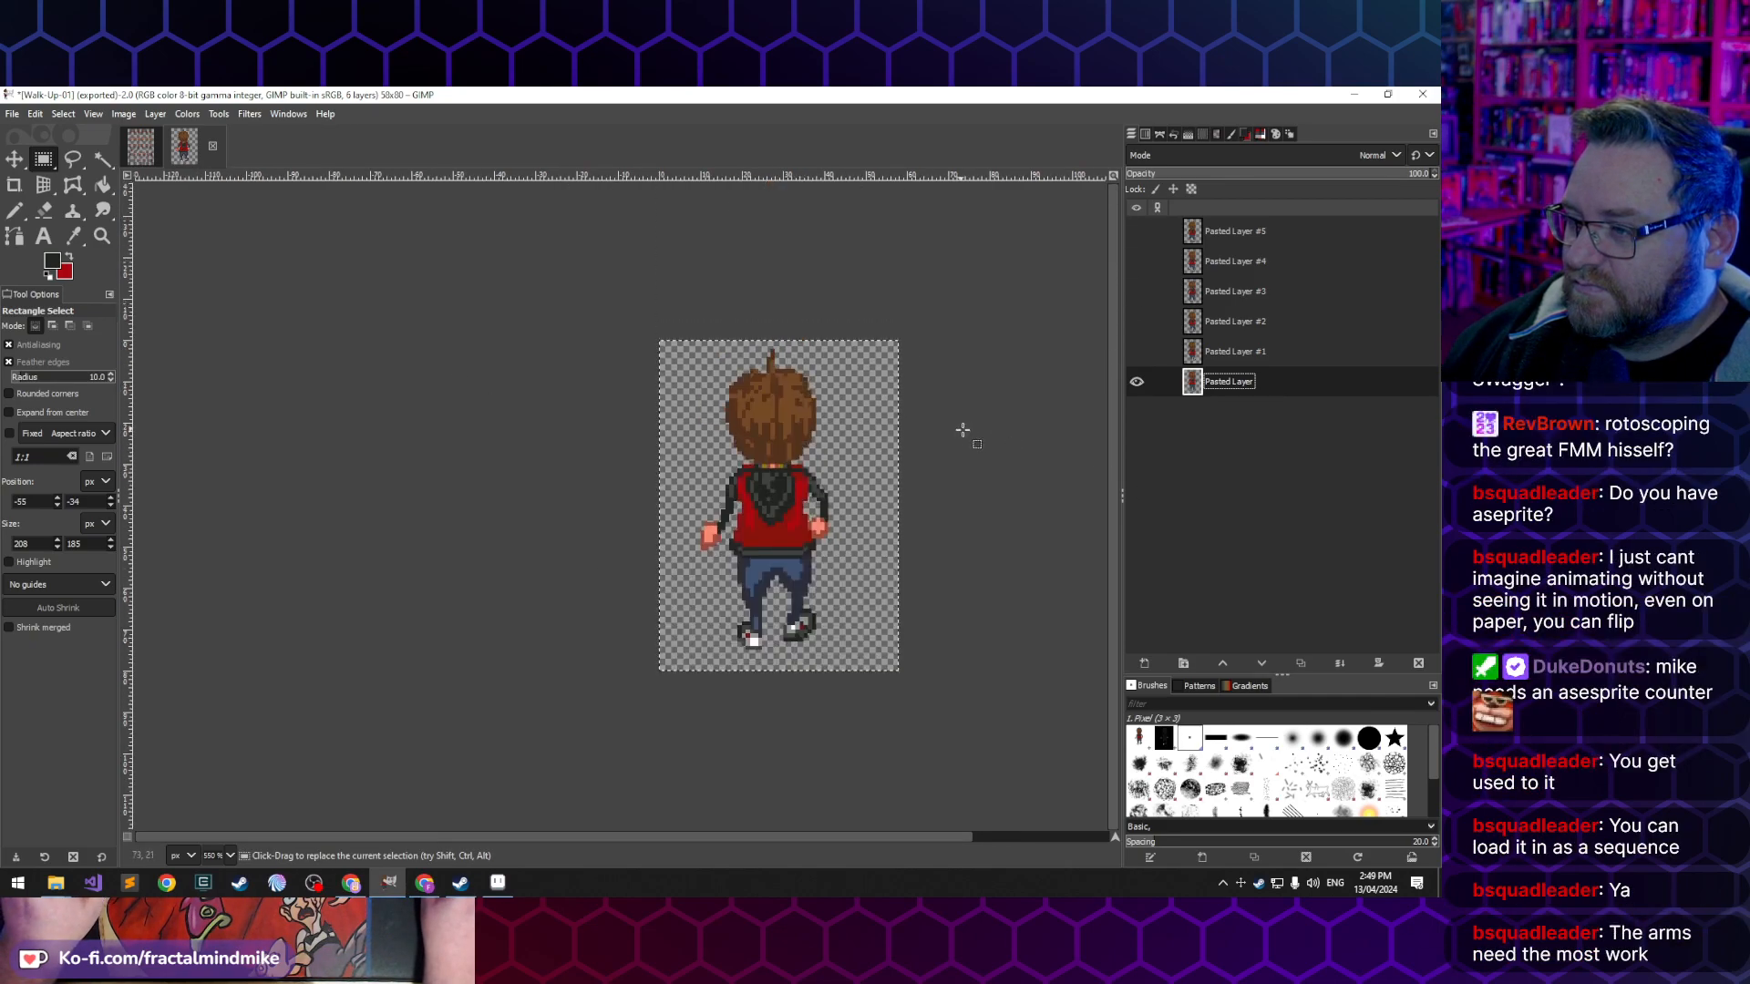
pyautogui.hscroll(3, 474, 515)
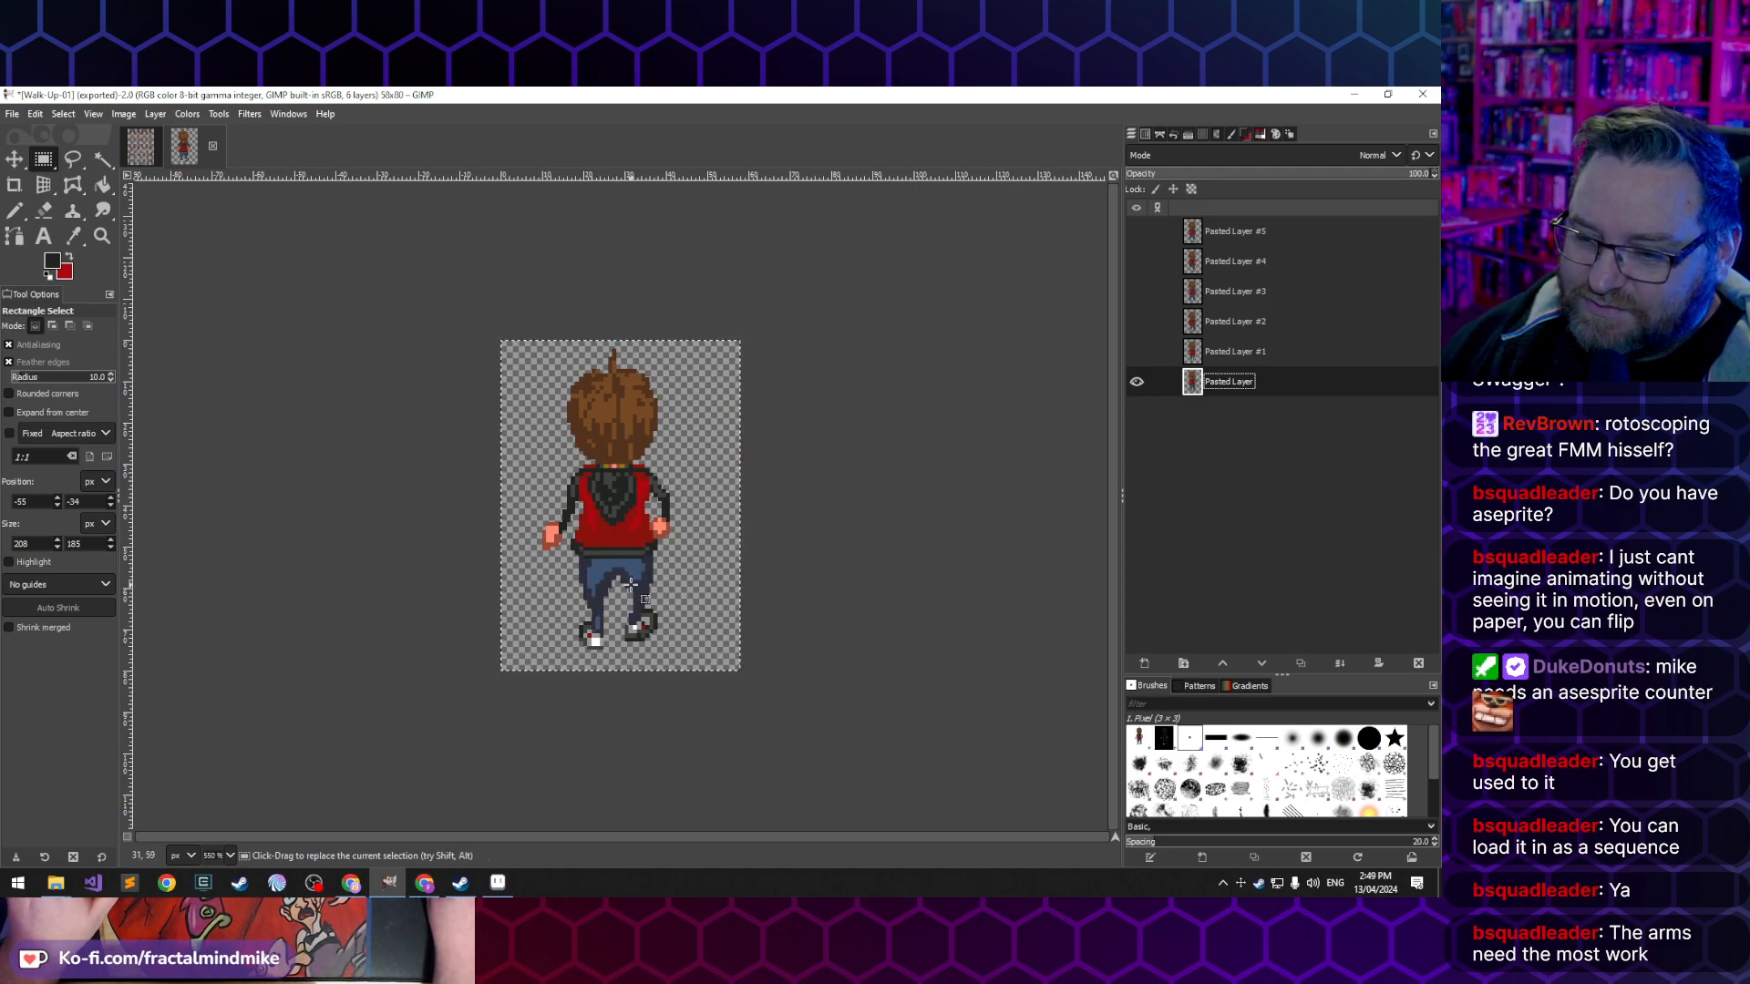
# - Paste the copied first frame onto the bottom Pasted Layer, align it over the old sprite and anchor it
pyautogui.hotkey('ctrl', 'v')
pyautogui.moveTo(631, 584); pyautogui.dragTo(647, 555)
pyautogui.moveTo(638, 472); pyautogui.dragTo(625, 506)
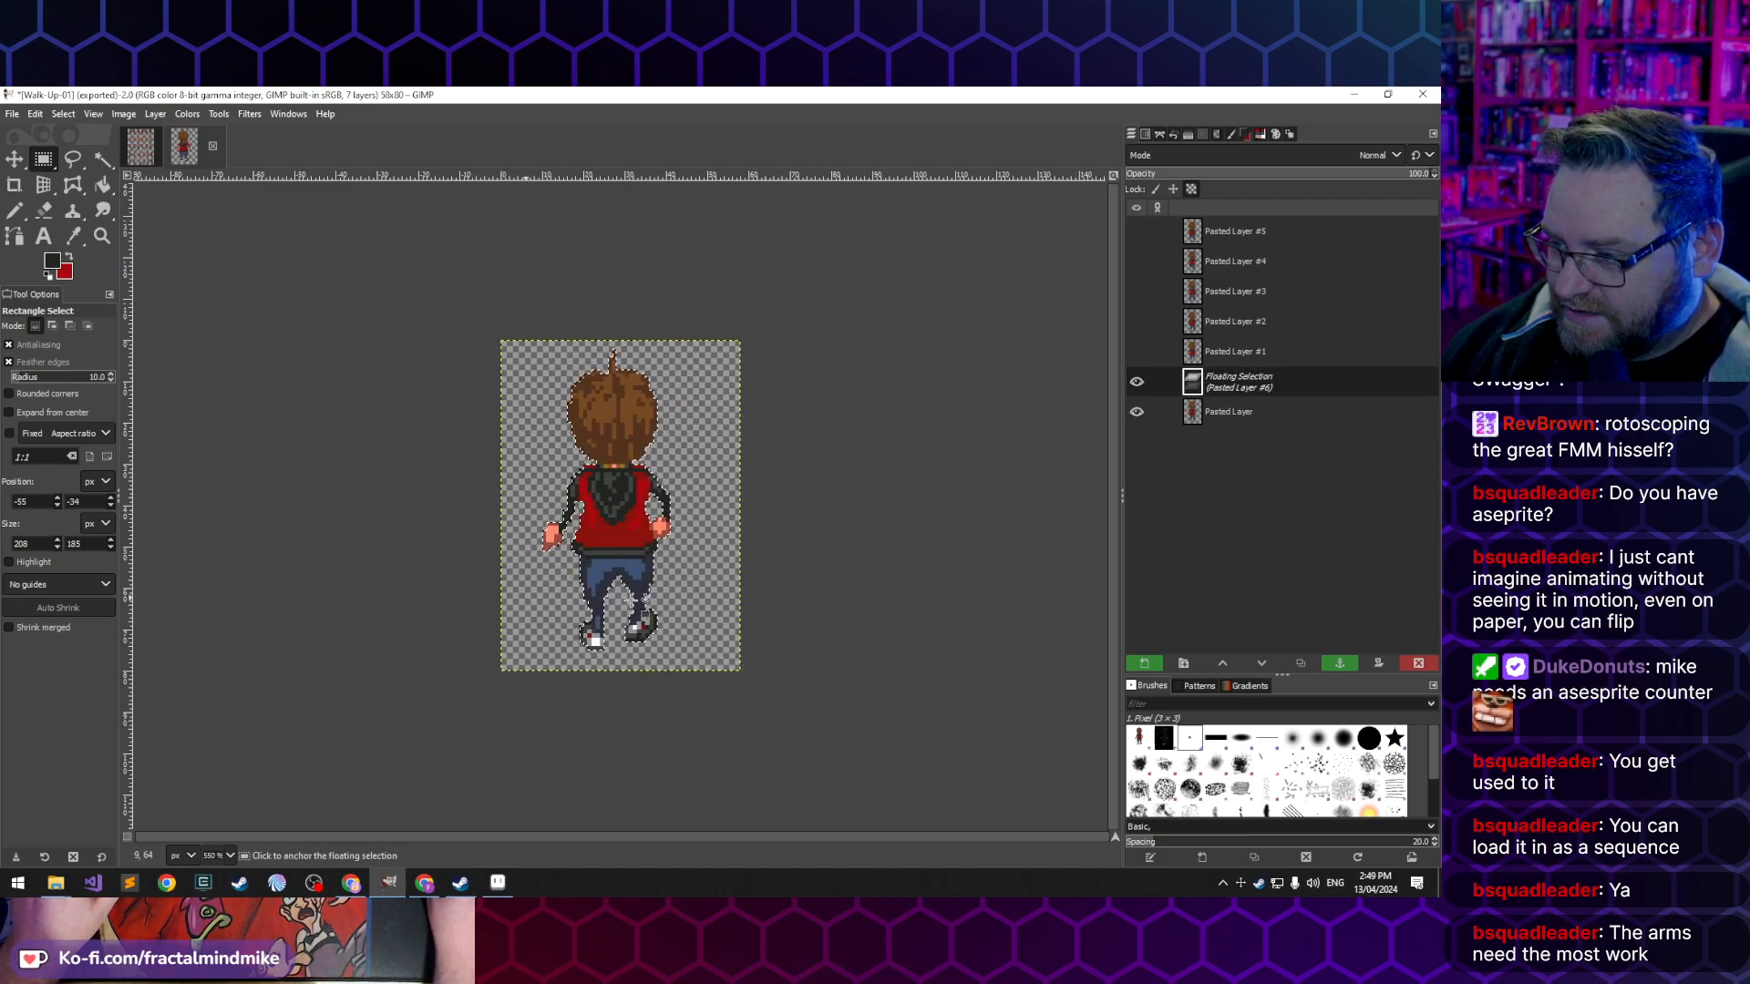
pyautogui.click(790, 633)
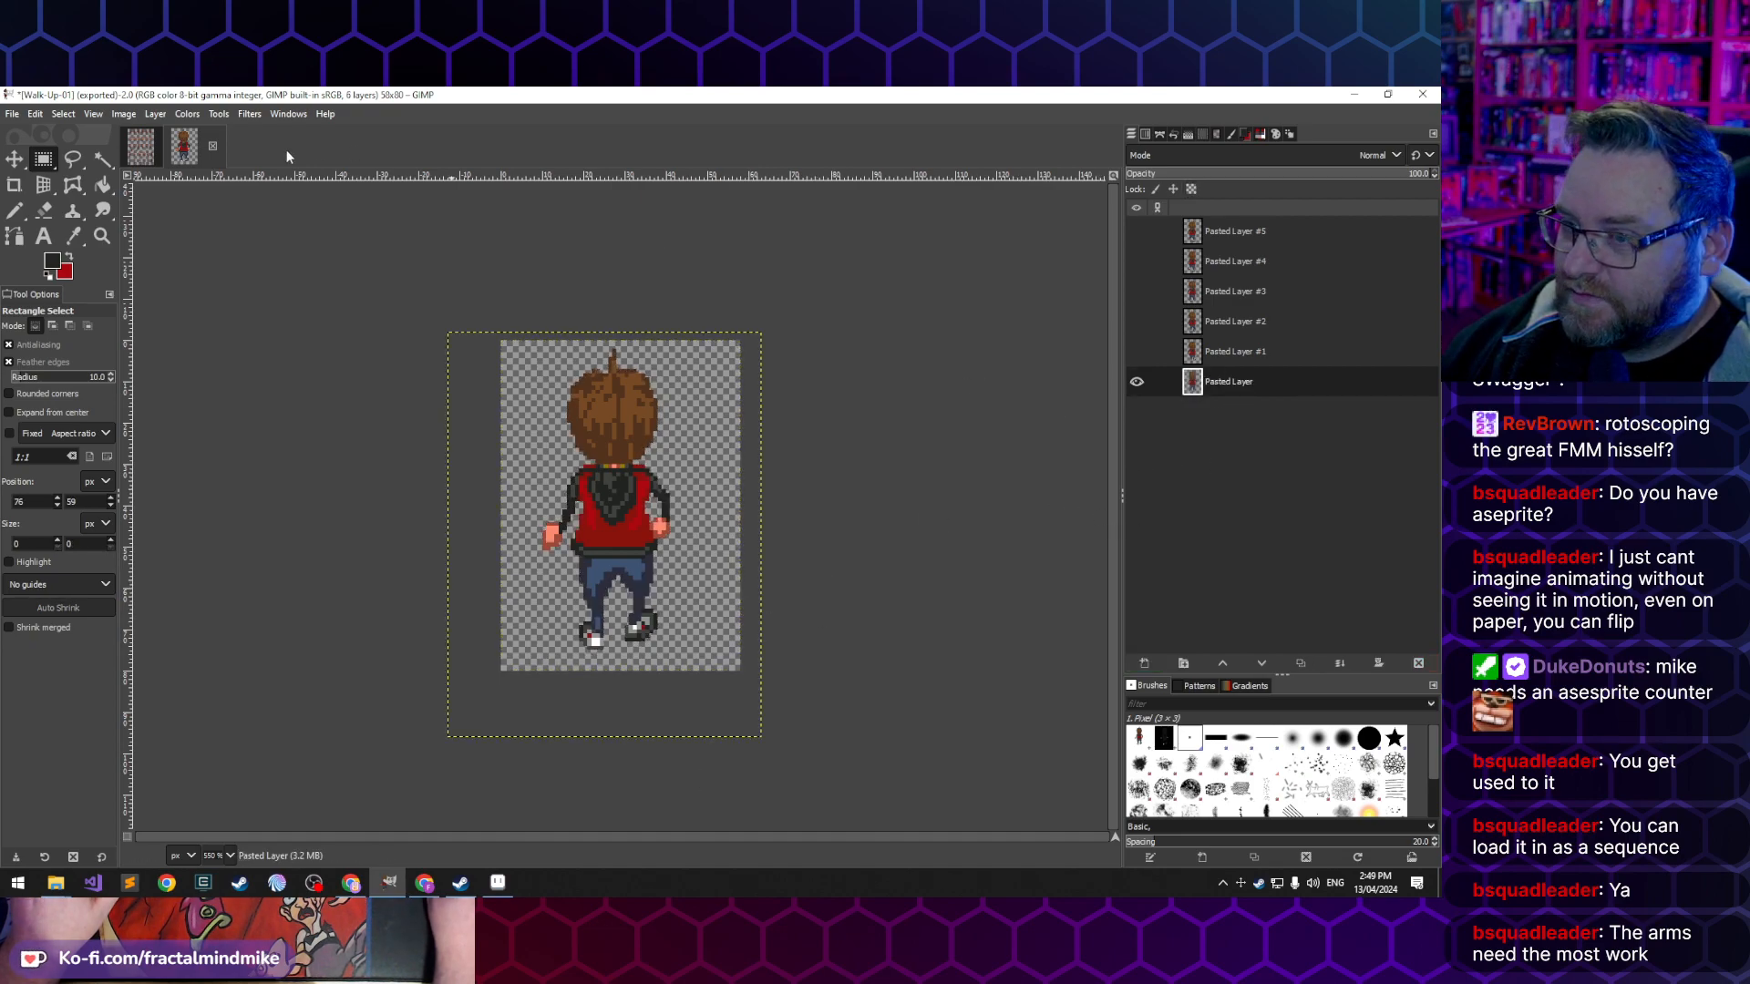
# - Copy the second back-view frame from Lucas-Rotations.xcf with a selection about 40 × 98 px
pyautogui.click(184, 148)
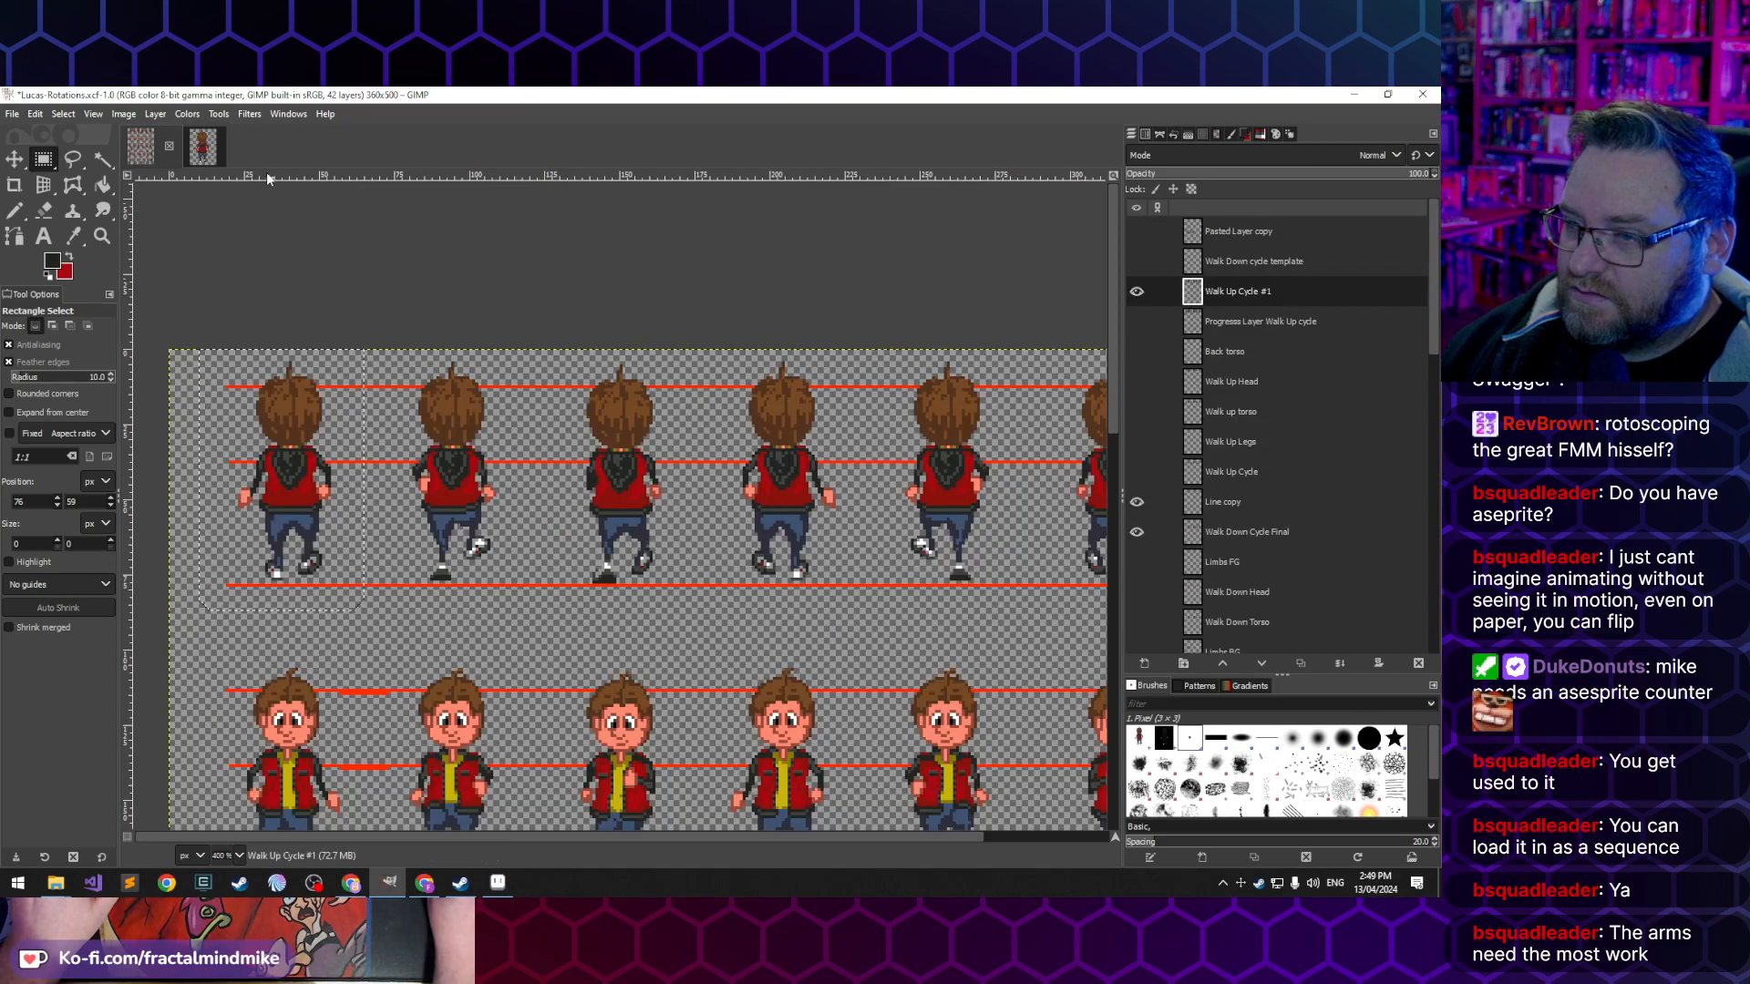
pyautogui.click(148, 152)
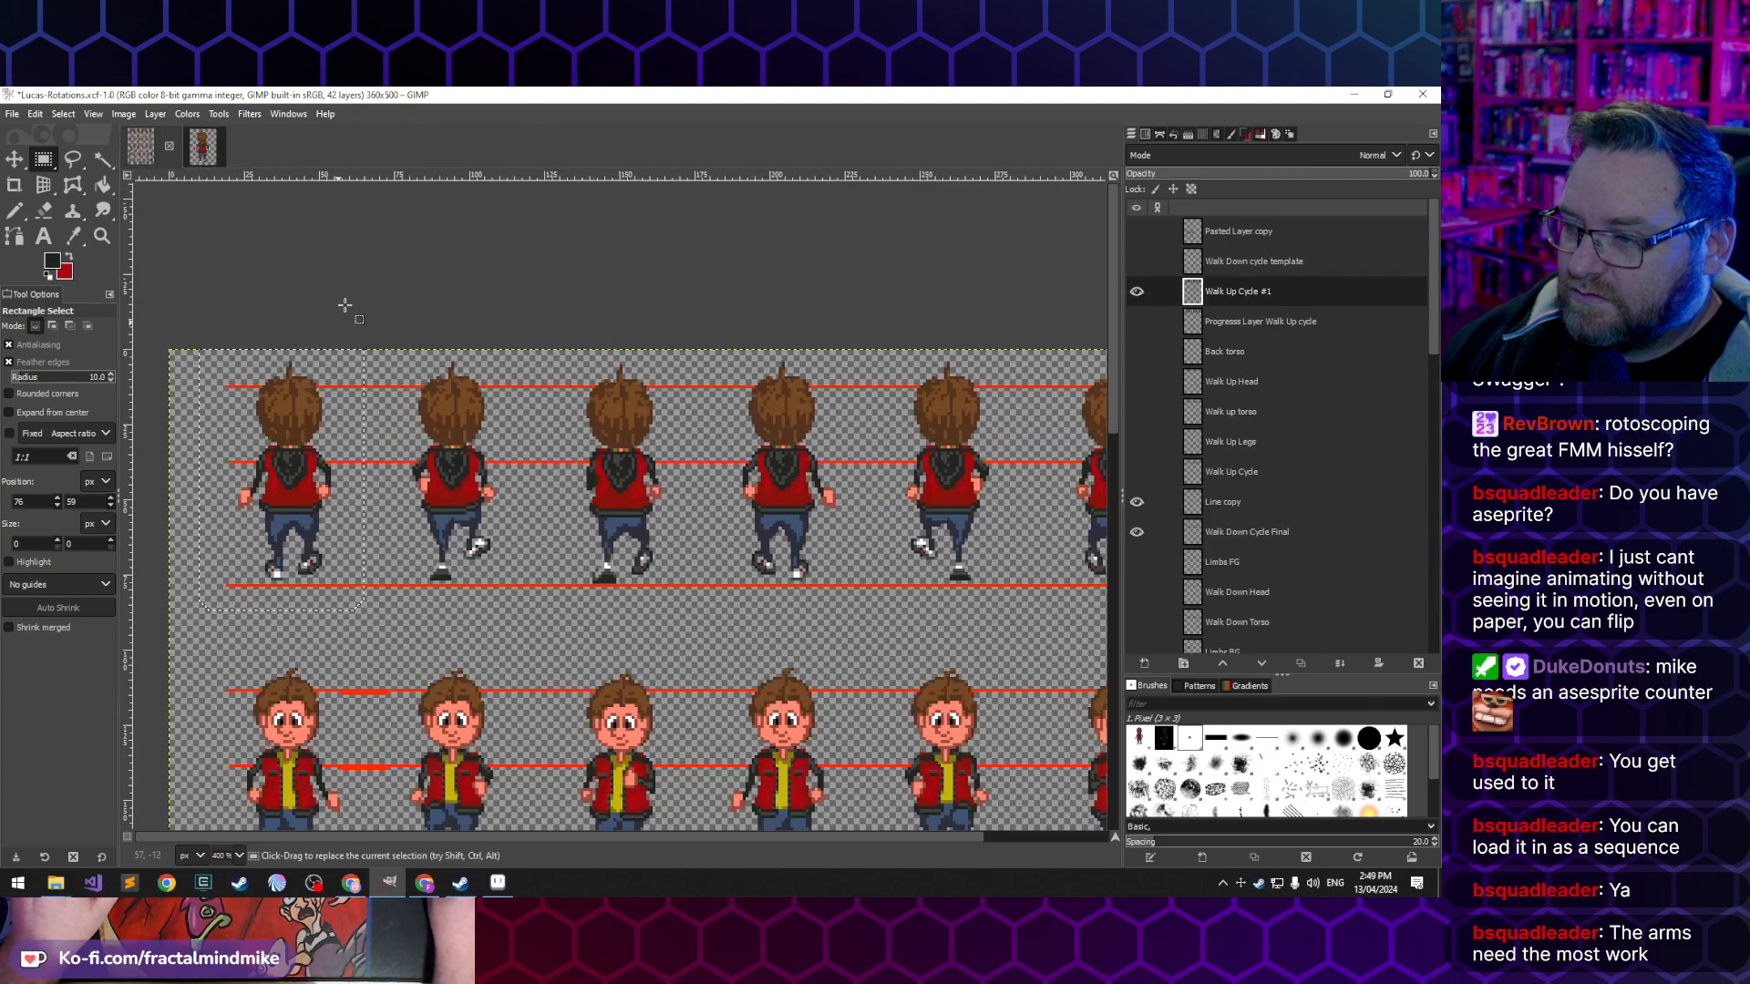
pyautogui.moveTo(387, 311); pyautogui.dragTo(508, 605)
pyautogui.hotkey('ctrl', 'c')
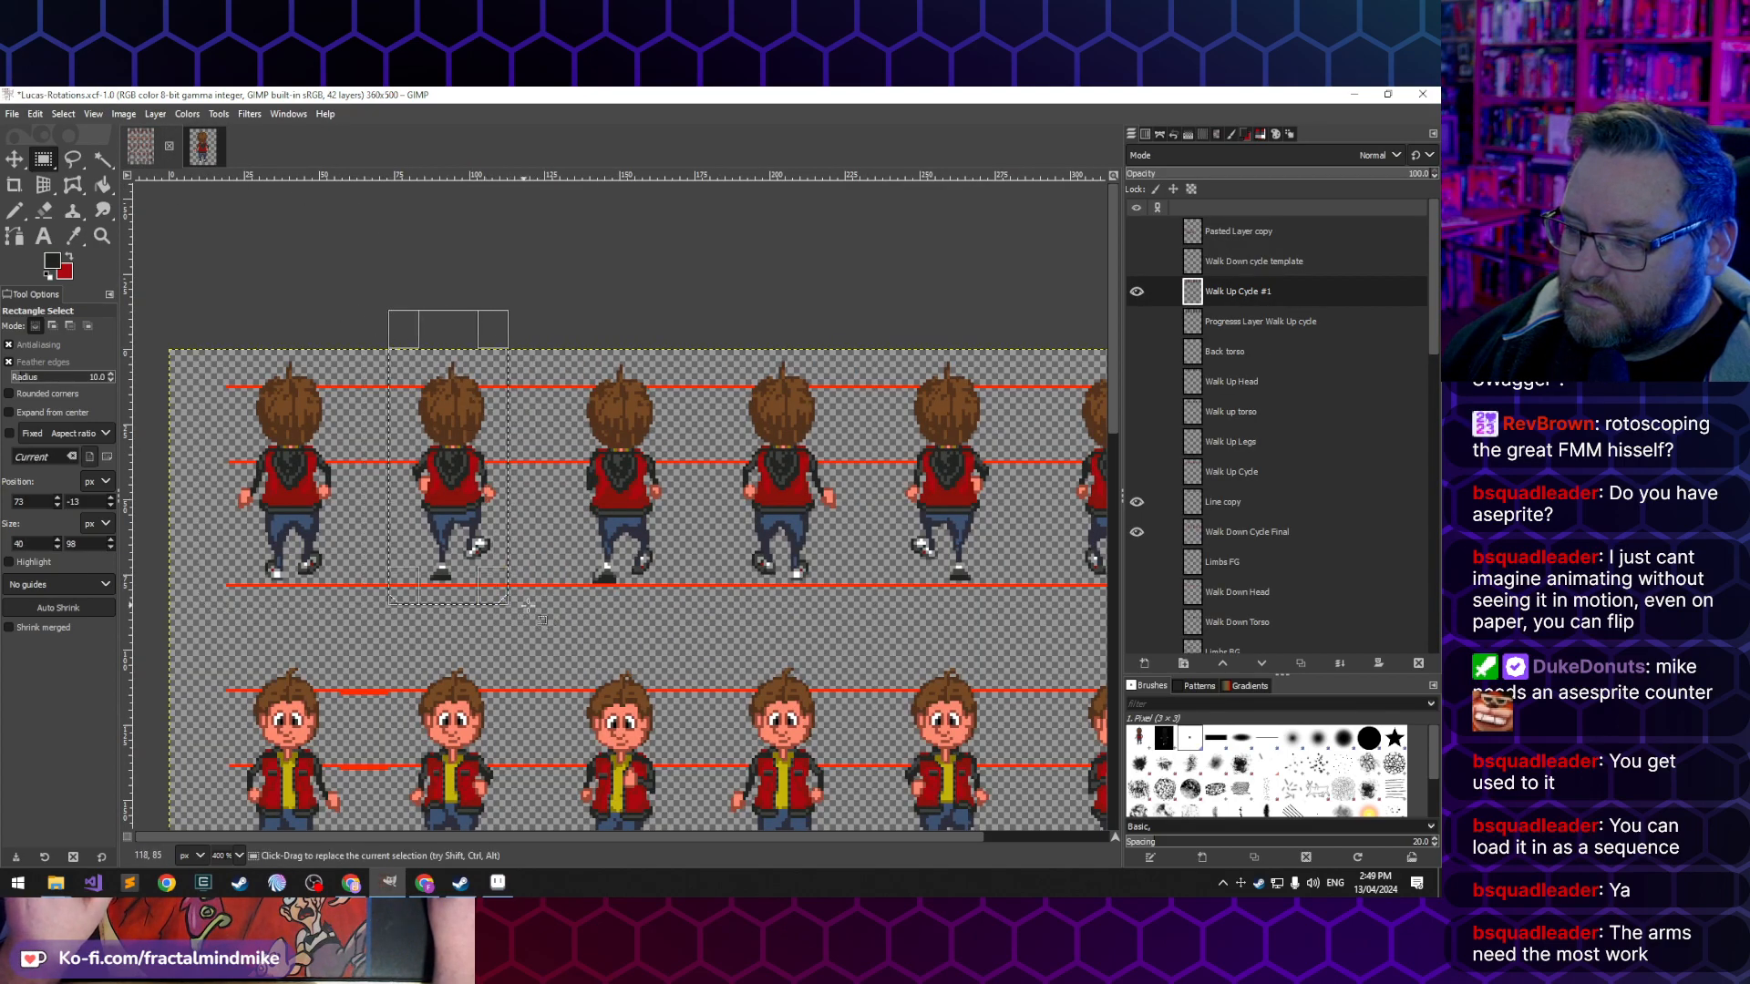
# - Return to the Walk-Up-01 image and make Pasted Layer #1 the active and only visible layer
pyautogui.click(203, 151)
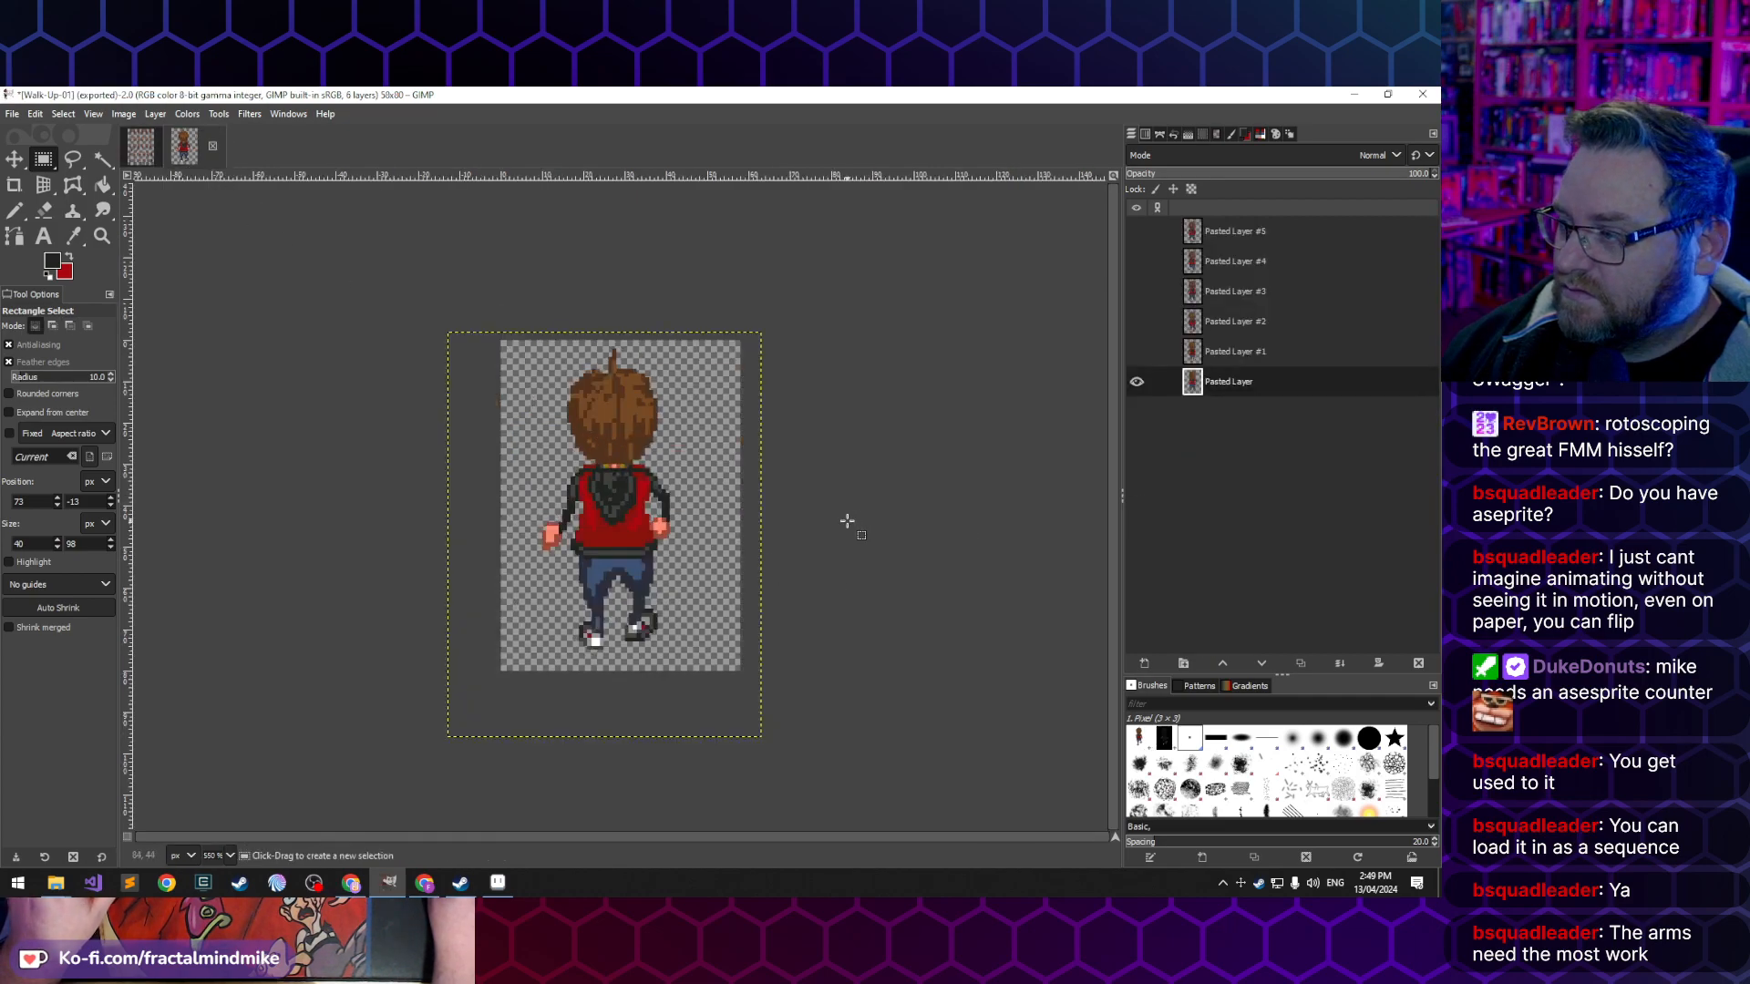
pyautogui.click(1222, 351)
pyautogui.keyDown('shift'); pyautogui.click(1135, 351); pyautogui.keyUp('shift')
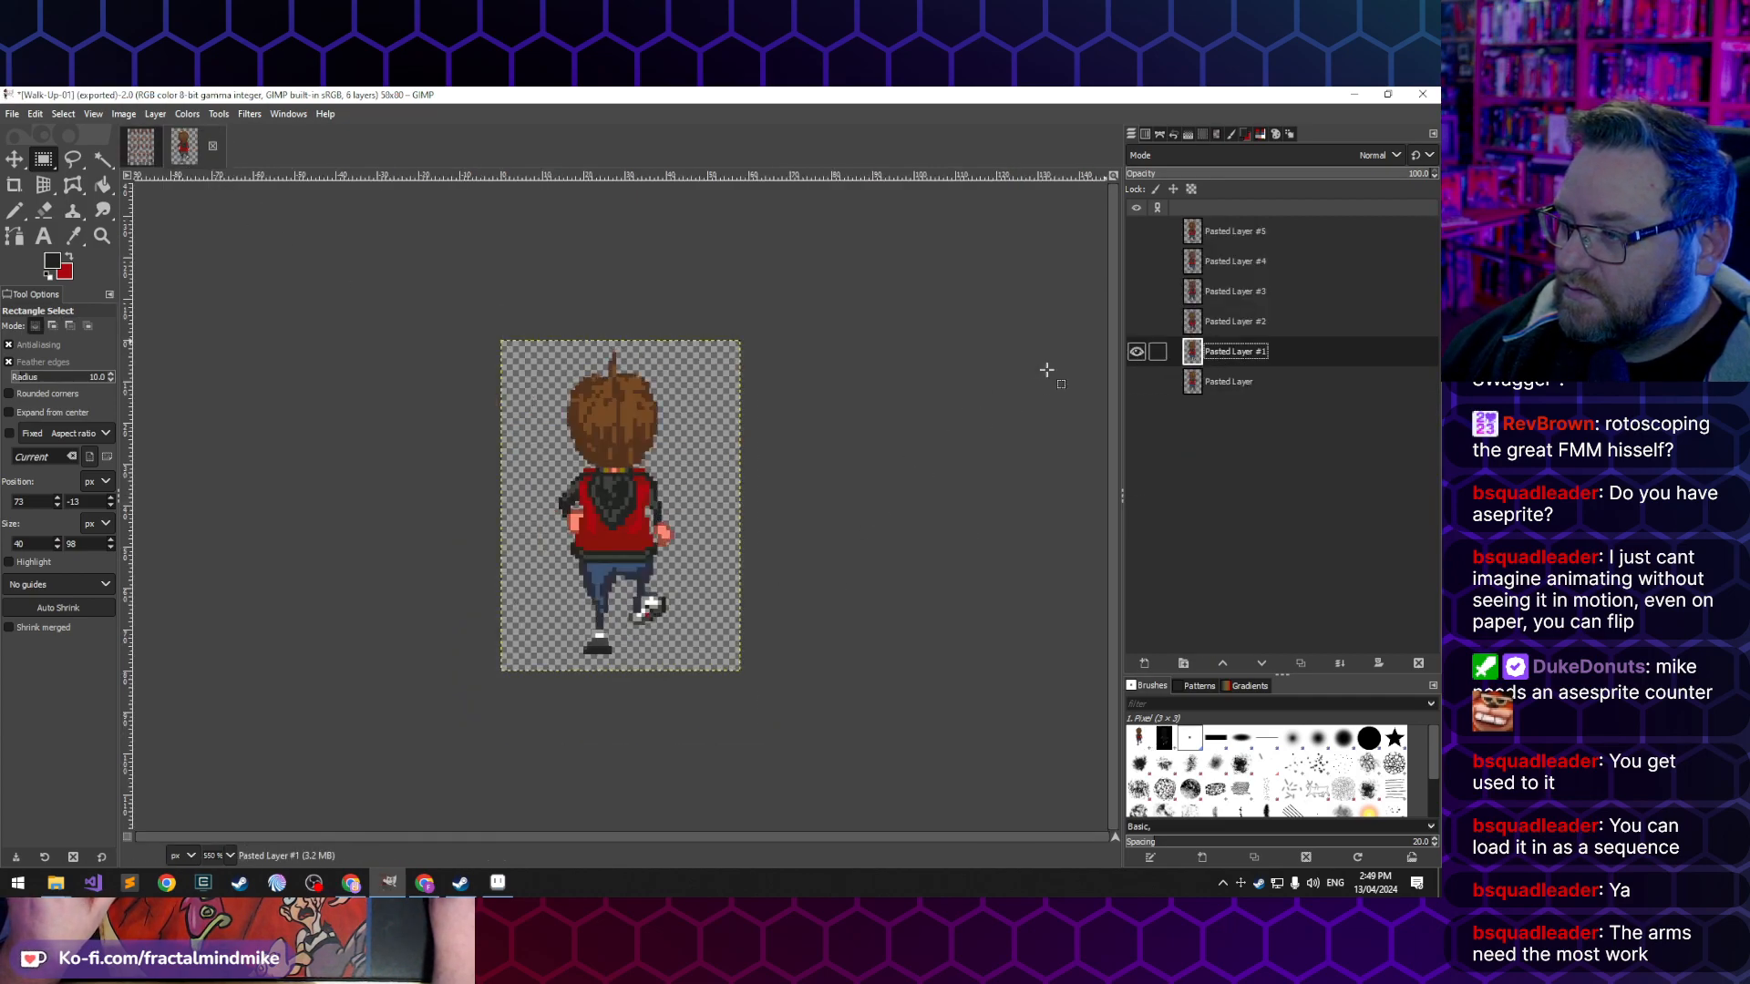
pyautogui.hotkey('ctrl', 'v')
pyautogui.moveTo(634, 376); pyautogui.dragTo(624, 412)
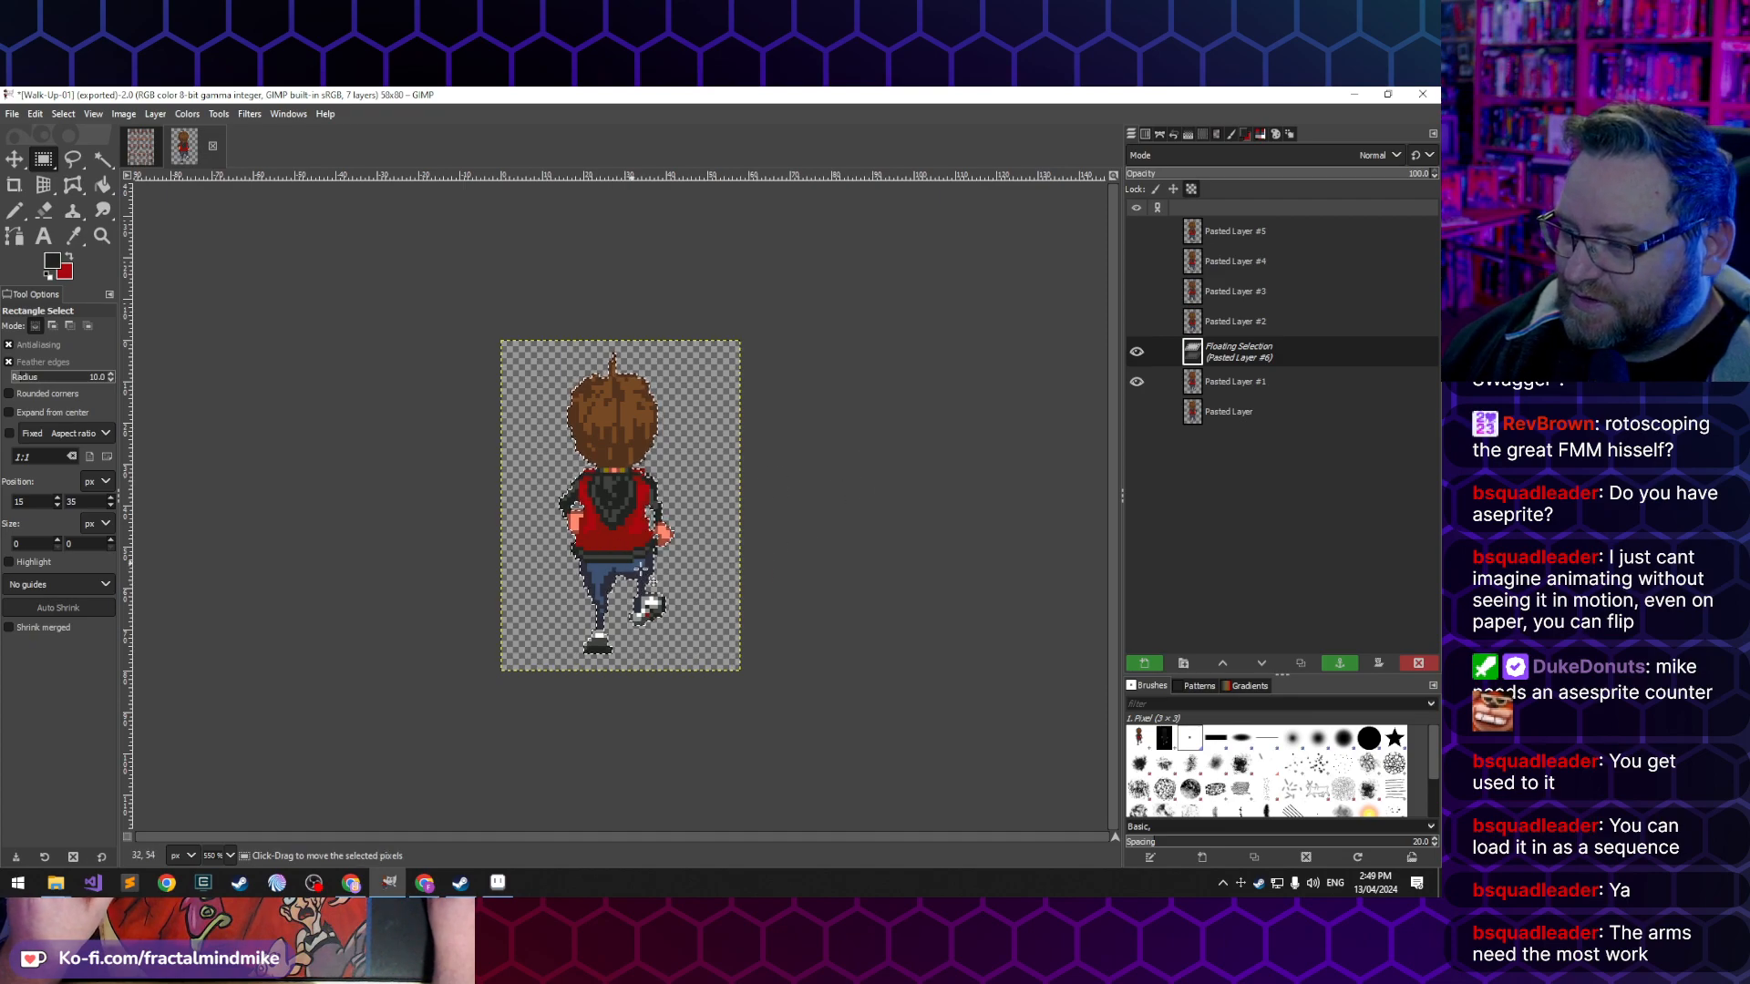
pyautogui.click(893, 541)
pyautogui.moveTo(494, 289); pyautogui.dragTo(757, 503)
pyautogui.press('Delete')
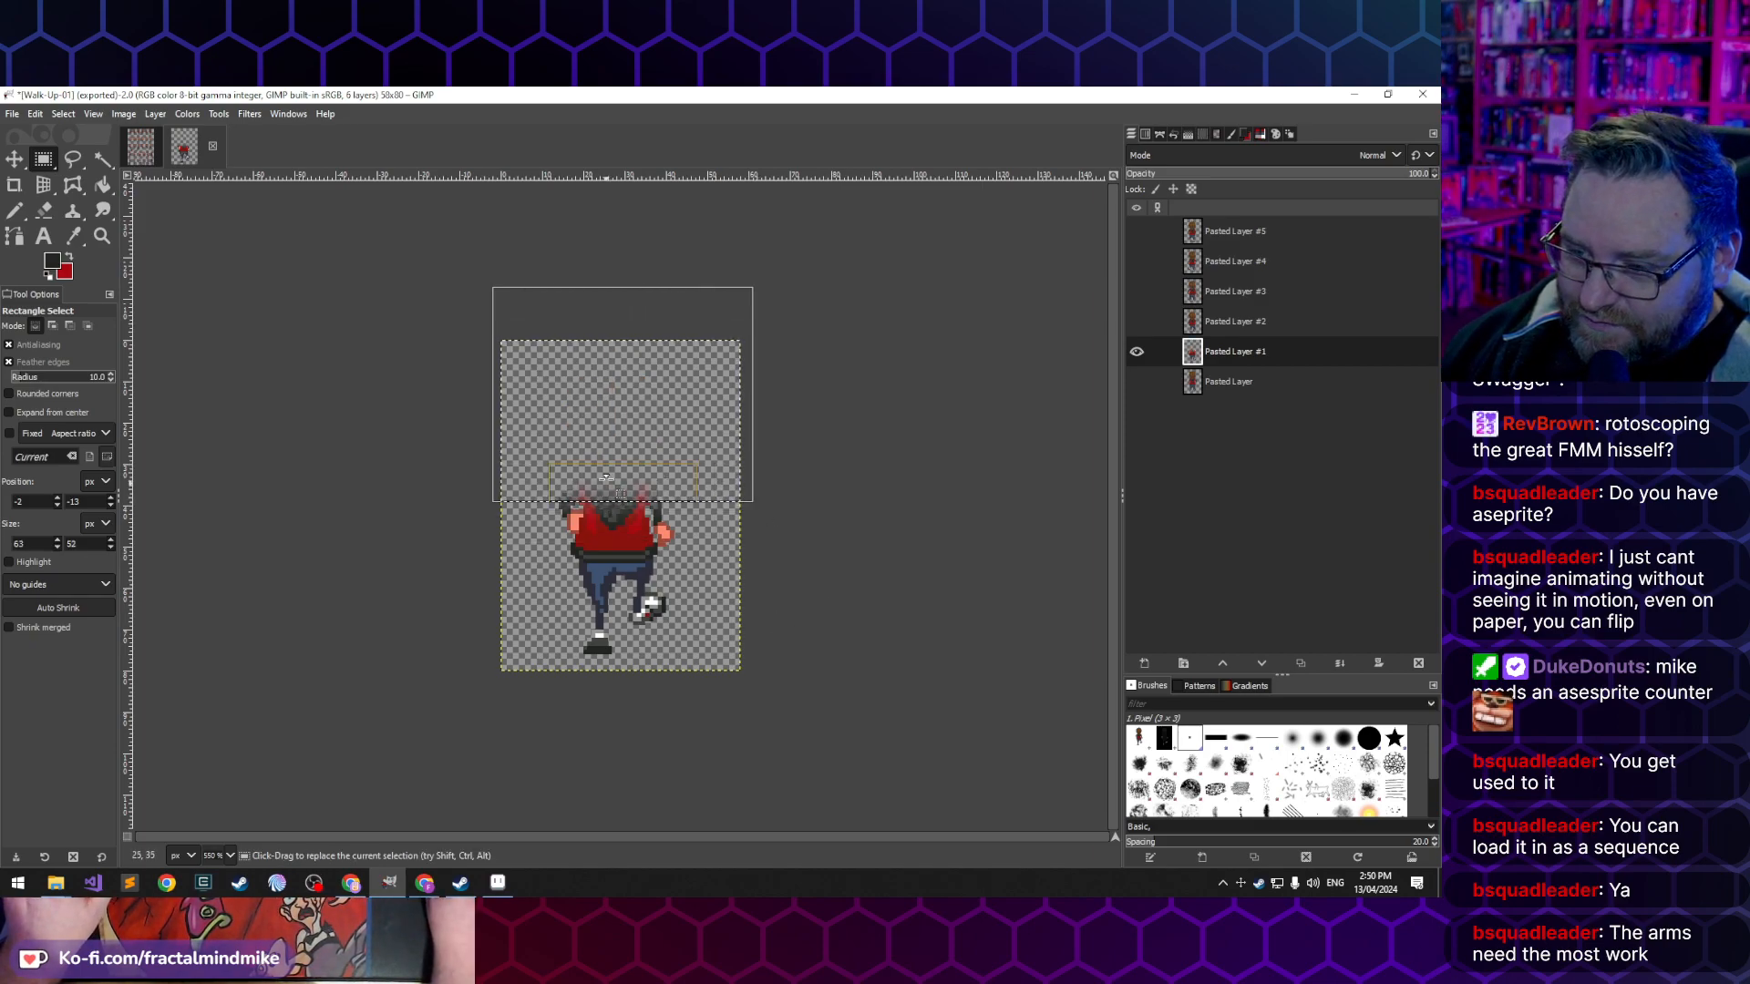
pyautogui.moveTo(606, 469); pyautogui.dragTo(621, 499)
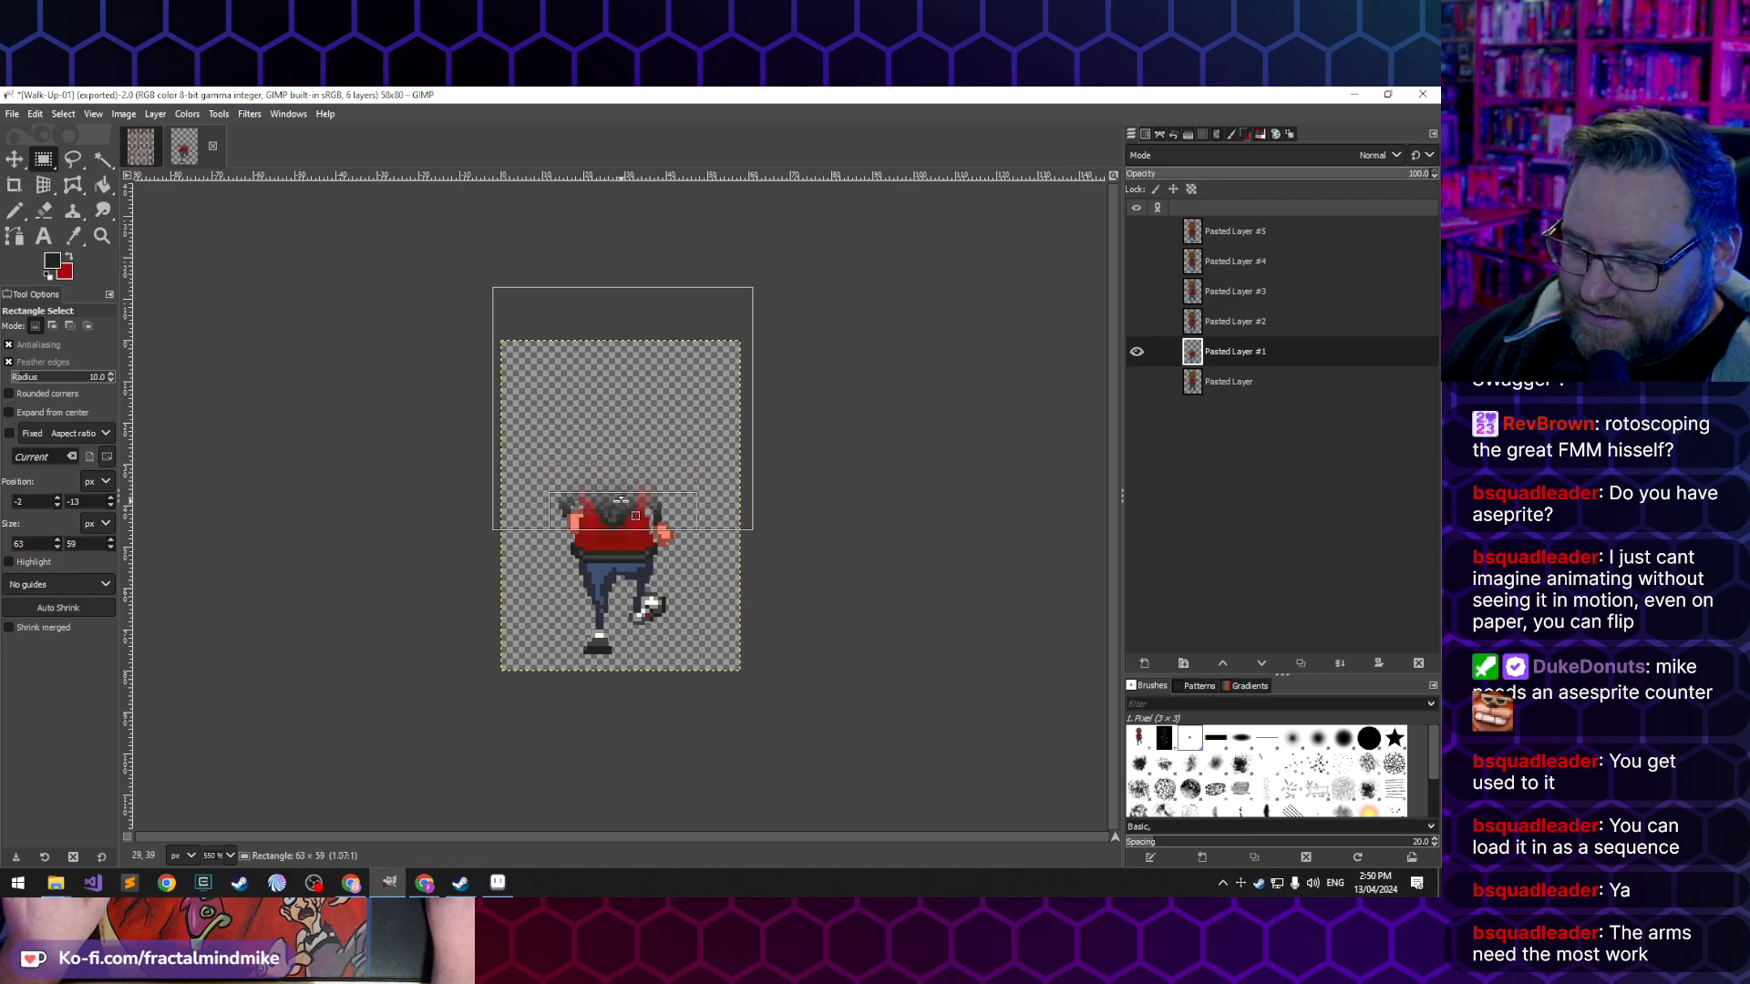
pyautogui.keyDown('ctrl'); pyautogui.scroll(3, 617, 502); pyautogui.keyUp('ctrl')
pyautogui.hotkey('ctrl', 'z')
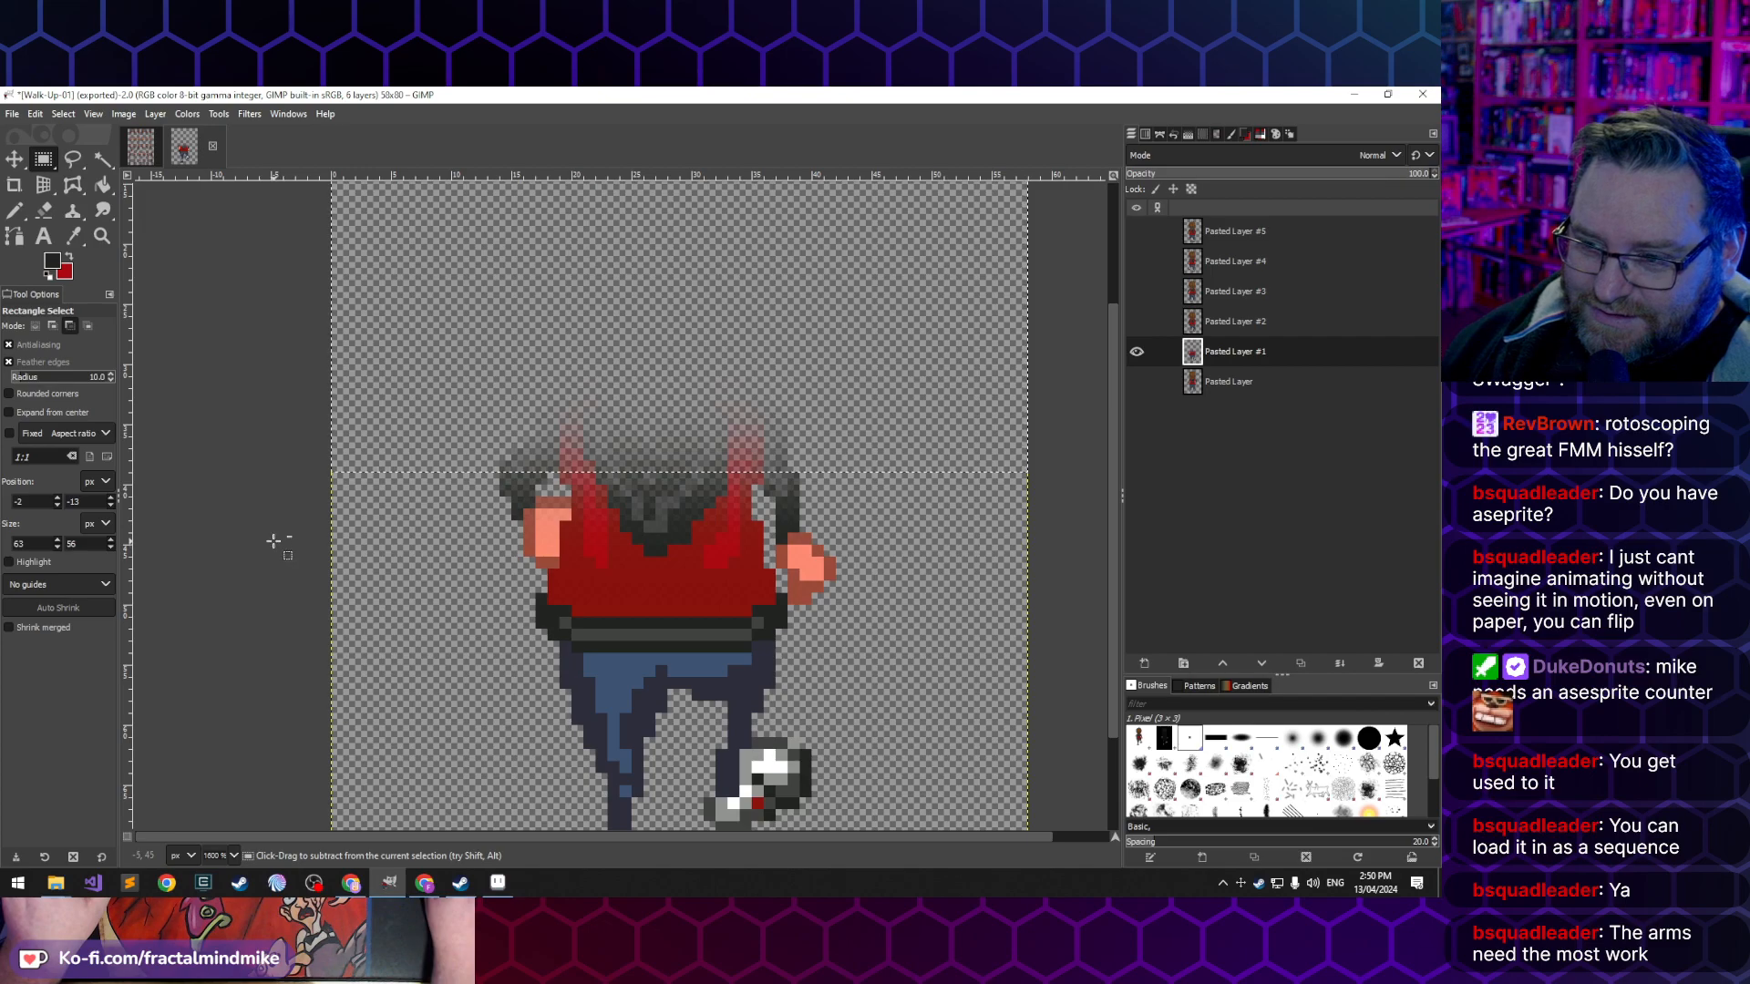
# - Turn off feathered edges for Rectangle Select and undo the soft-edged deletion on Pasted Layer #1
pyautogui.click(37, 361)
pyautogui.keyDown('ctrl'); pyautogui.scroll(-2, 445, 456); pyautogui.keyUp('ctrl')
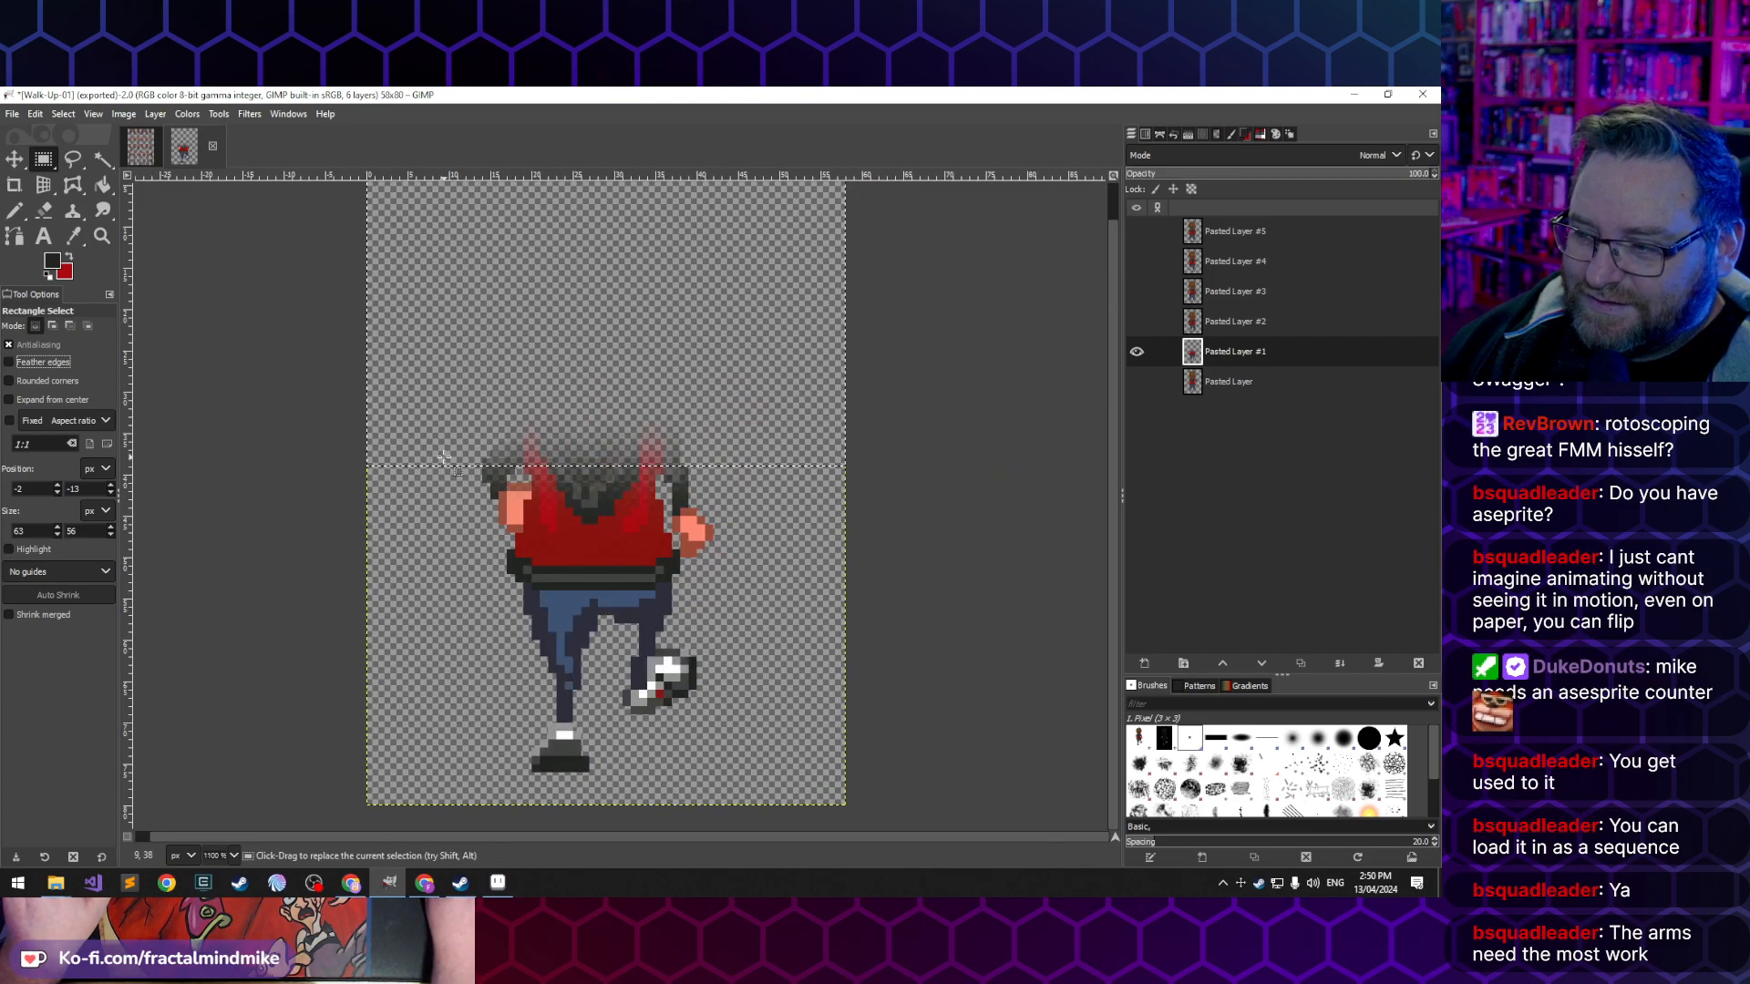
pyautogui.keyDown('ctrl'); pyautogui.scroll(-1, 566, 495); pyautogui.keyUp('ctrl')
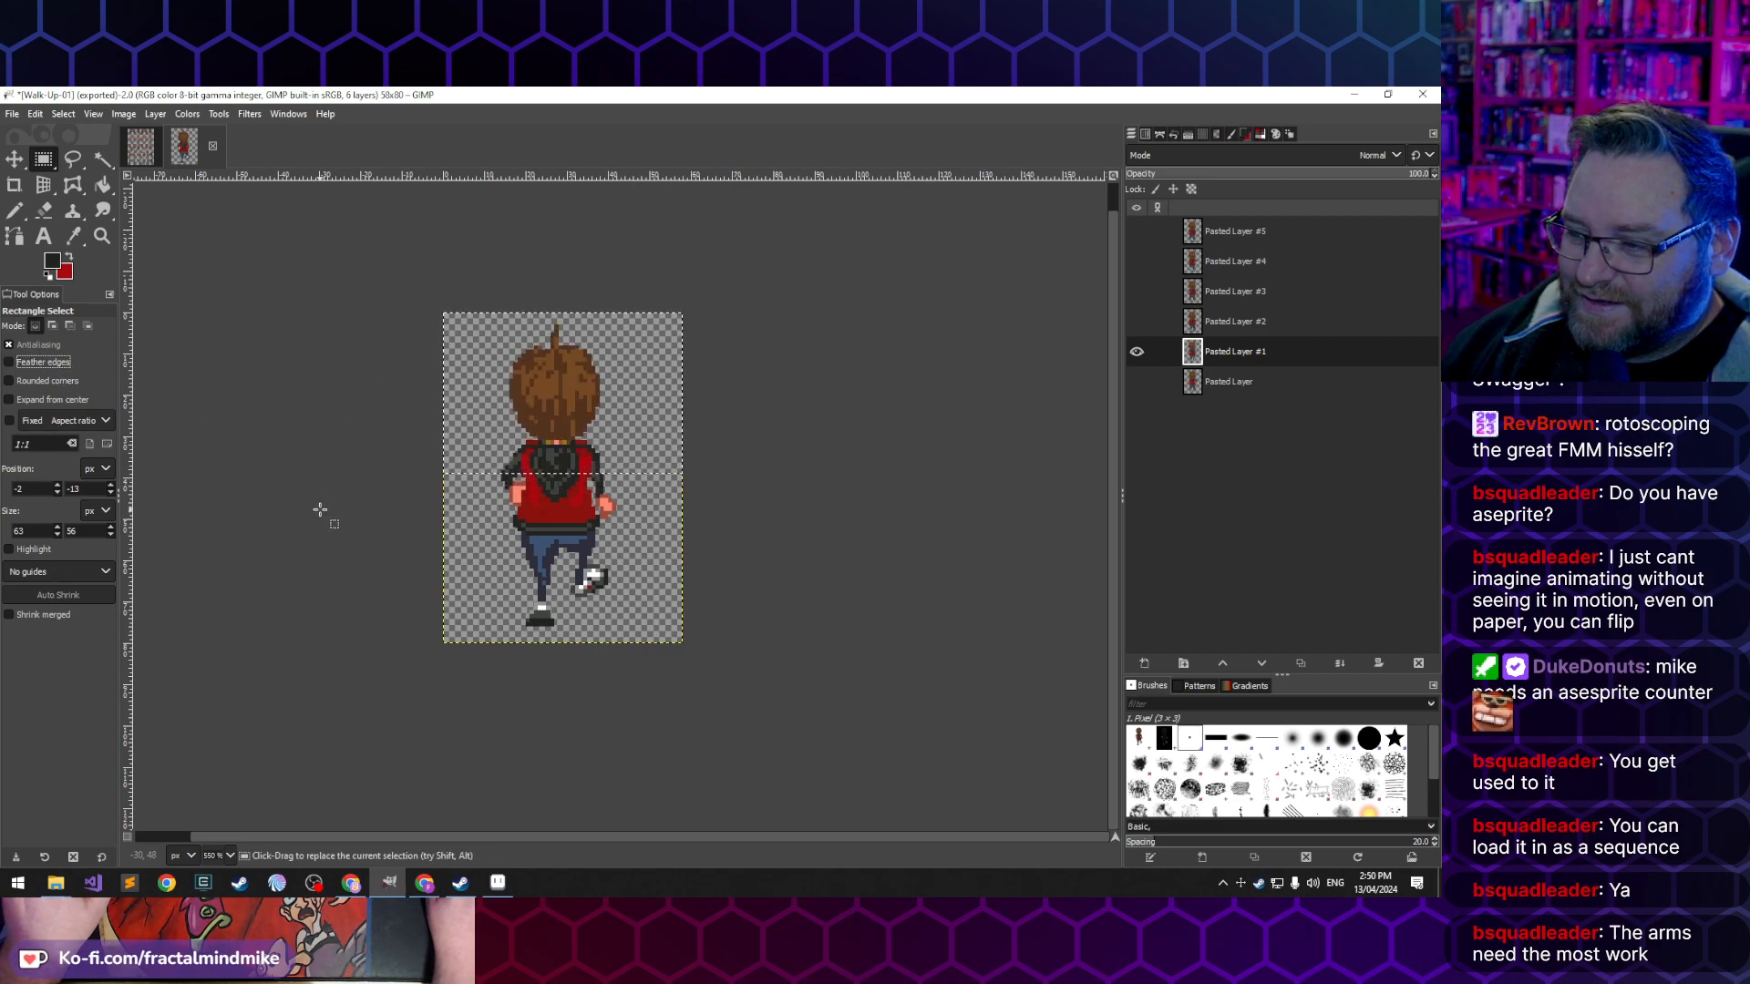
pyautogui.moveTo(331, 267); pyautogui.dragTo(724, 507)
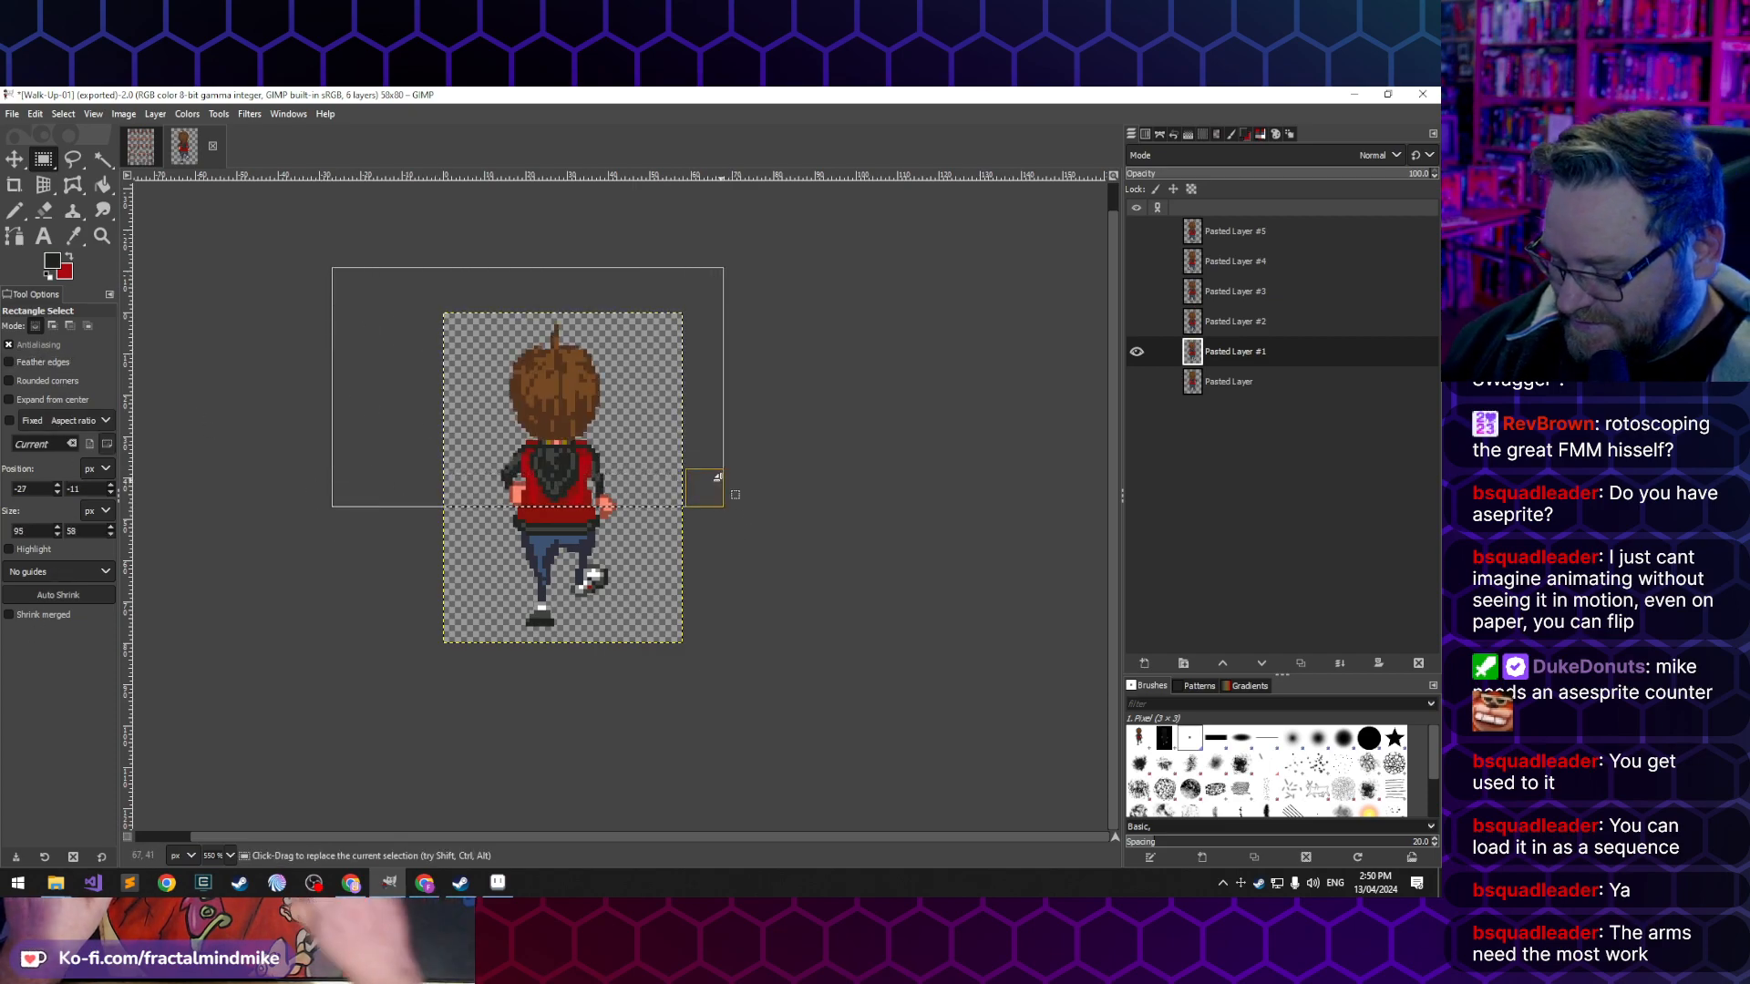
pyautogui.press('Delete')
pyautogui.hotkey('ctrl', 'z')
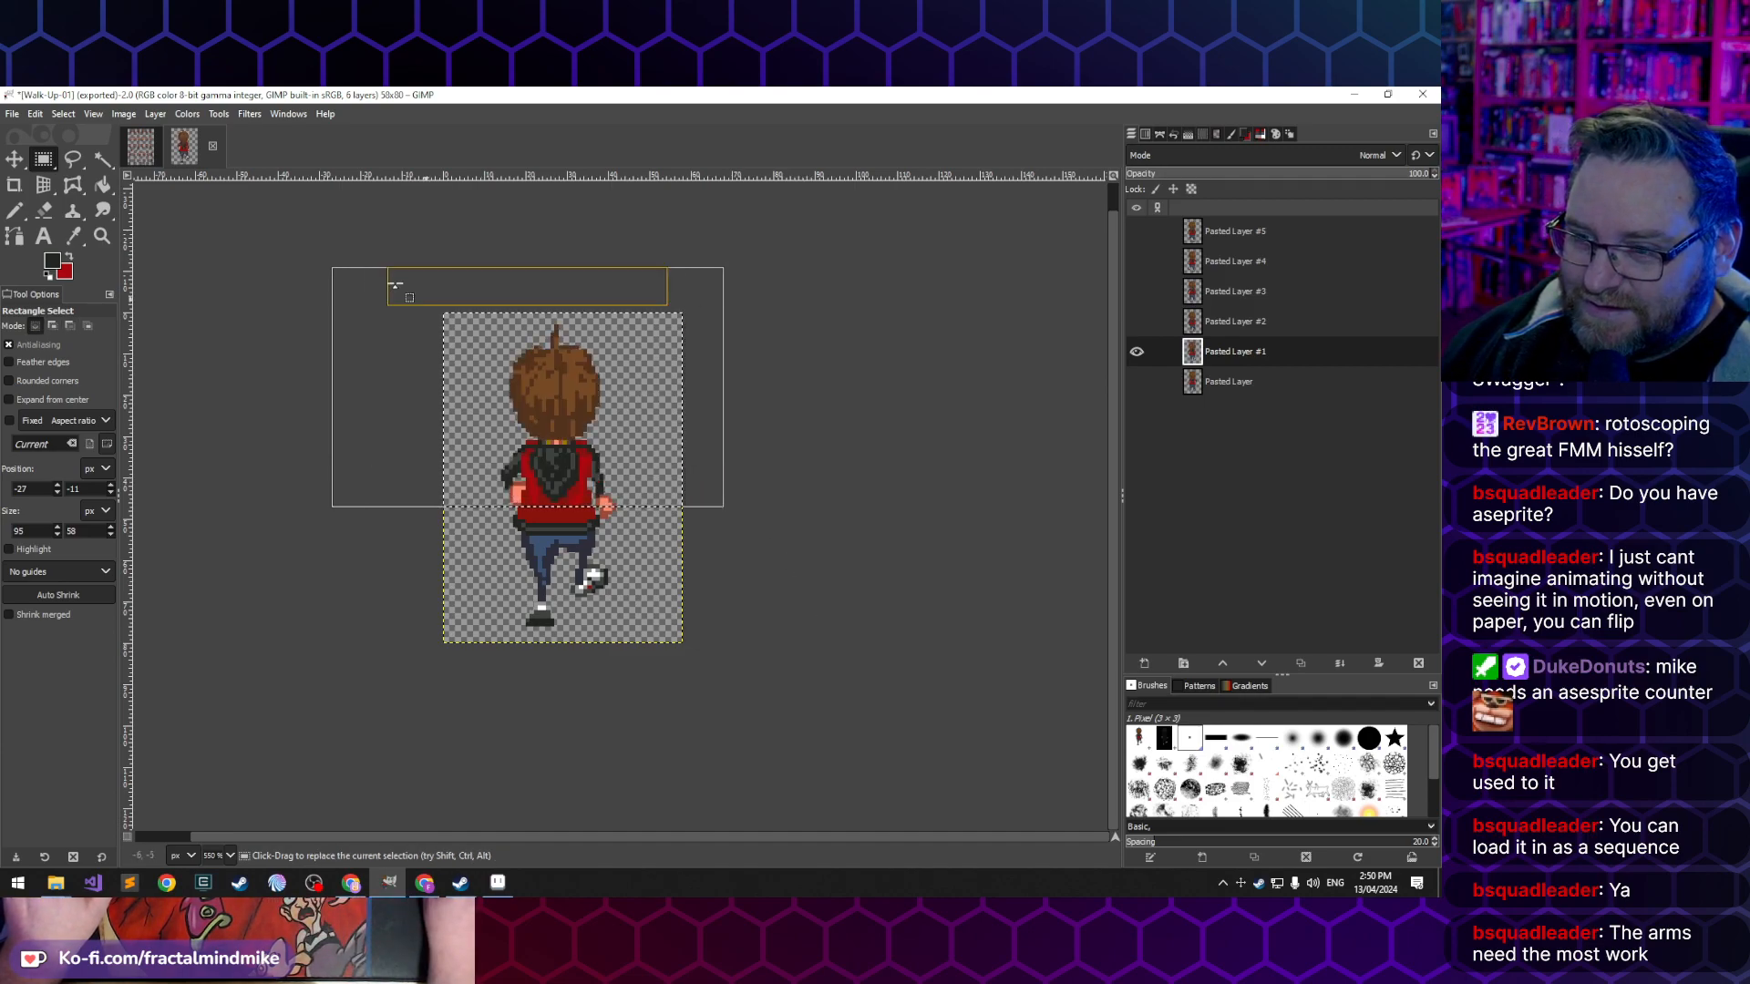
# - Erase the upper body on Pasted Layer #1 with a selection about 95 × 60 px, and paste, align and anchor the copied frame over it
pyautogui.click(772, 470)
pyautogui.moveTo(364, 260); pyautogui.dragTo(750, 503)
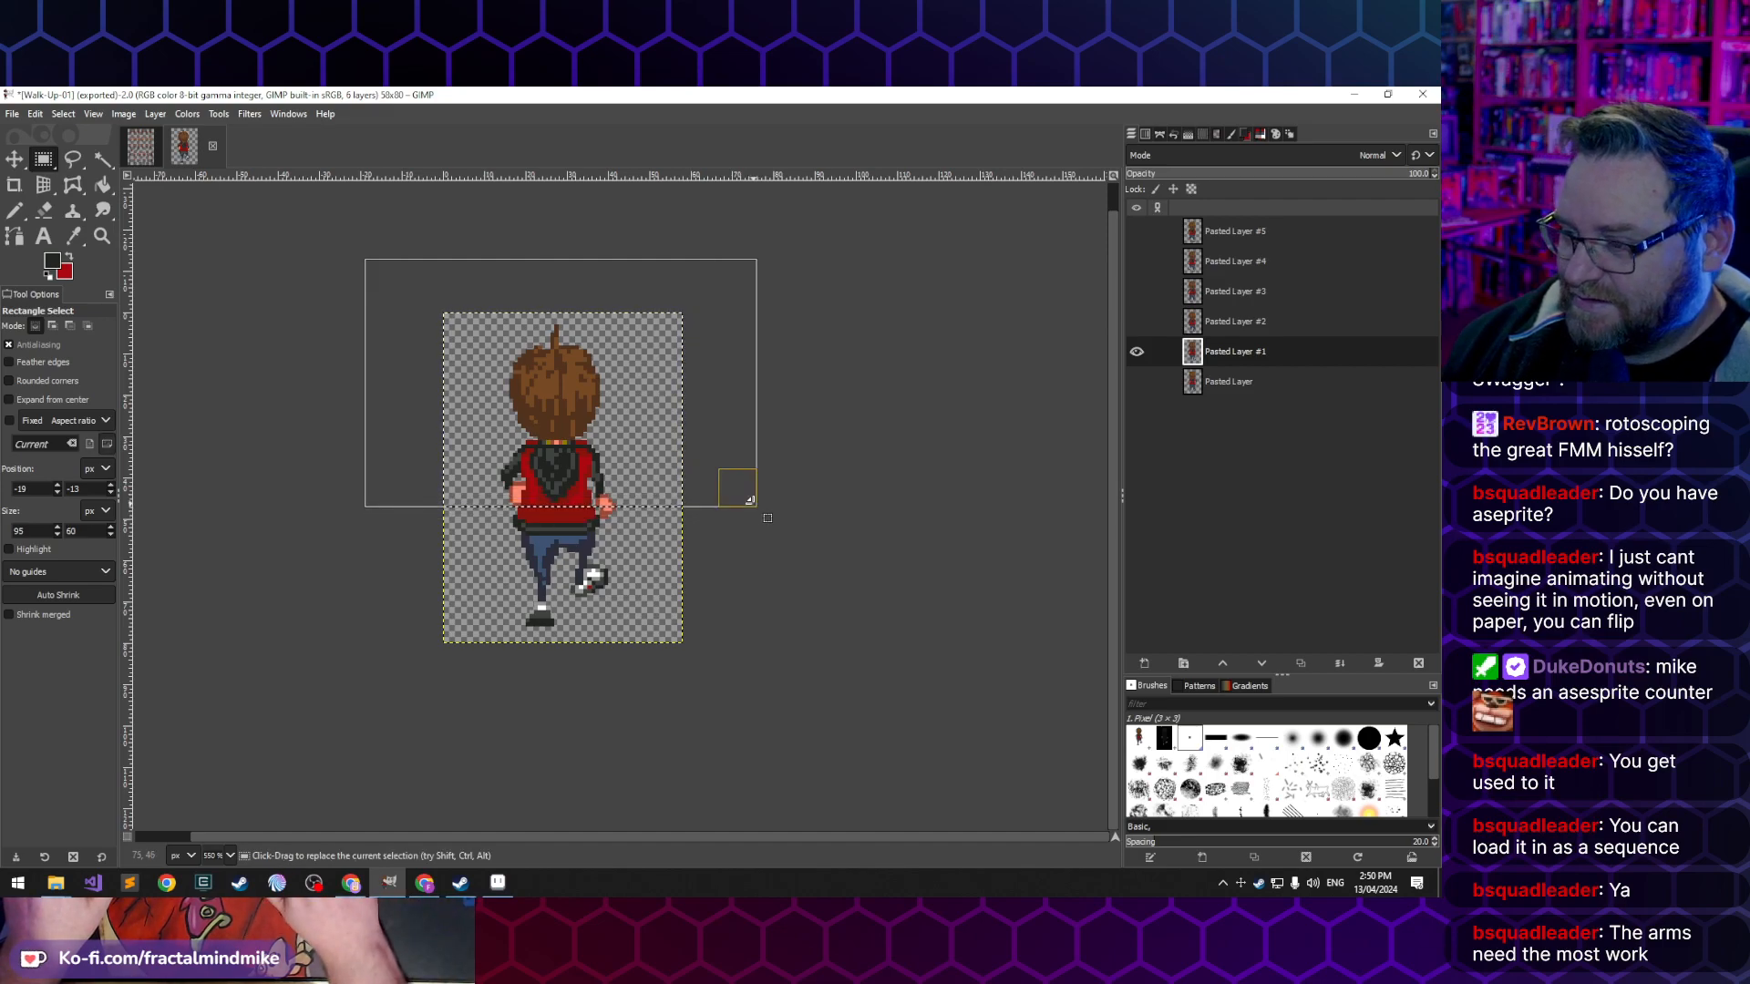
pyautogui.press('Delete')
pyautogui.click(889, 570)
pyautogui.hotkey('ctrl', 'v')
pyautogui.moveTo(576, 438); pyautogui.dragTo(564, 467)
pyautogui.click(791, 392)
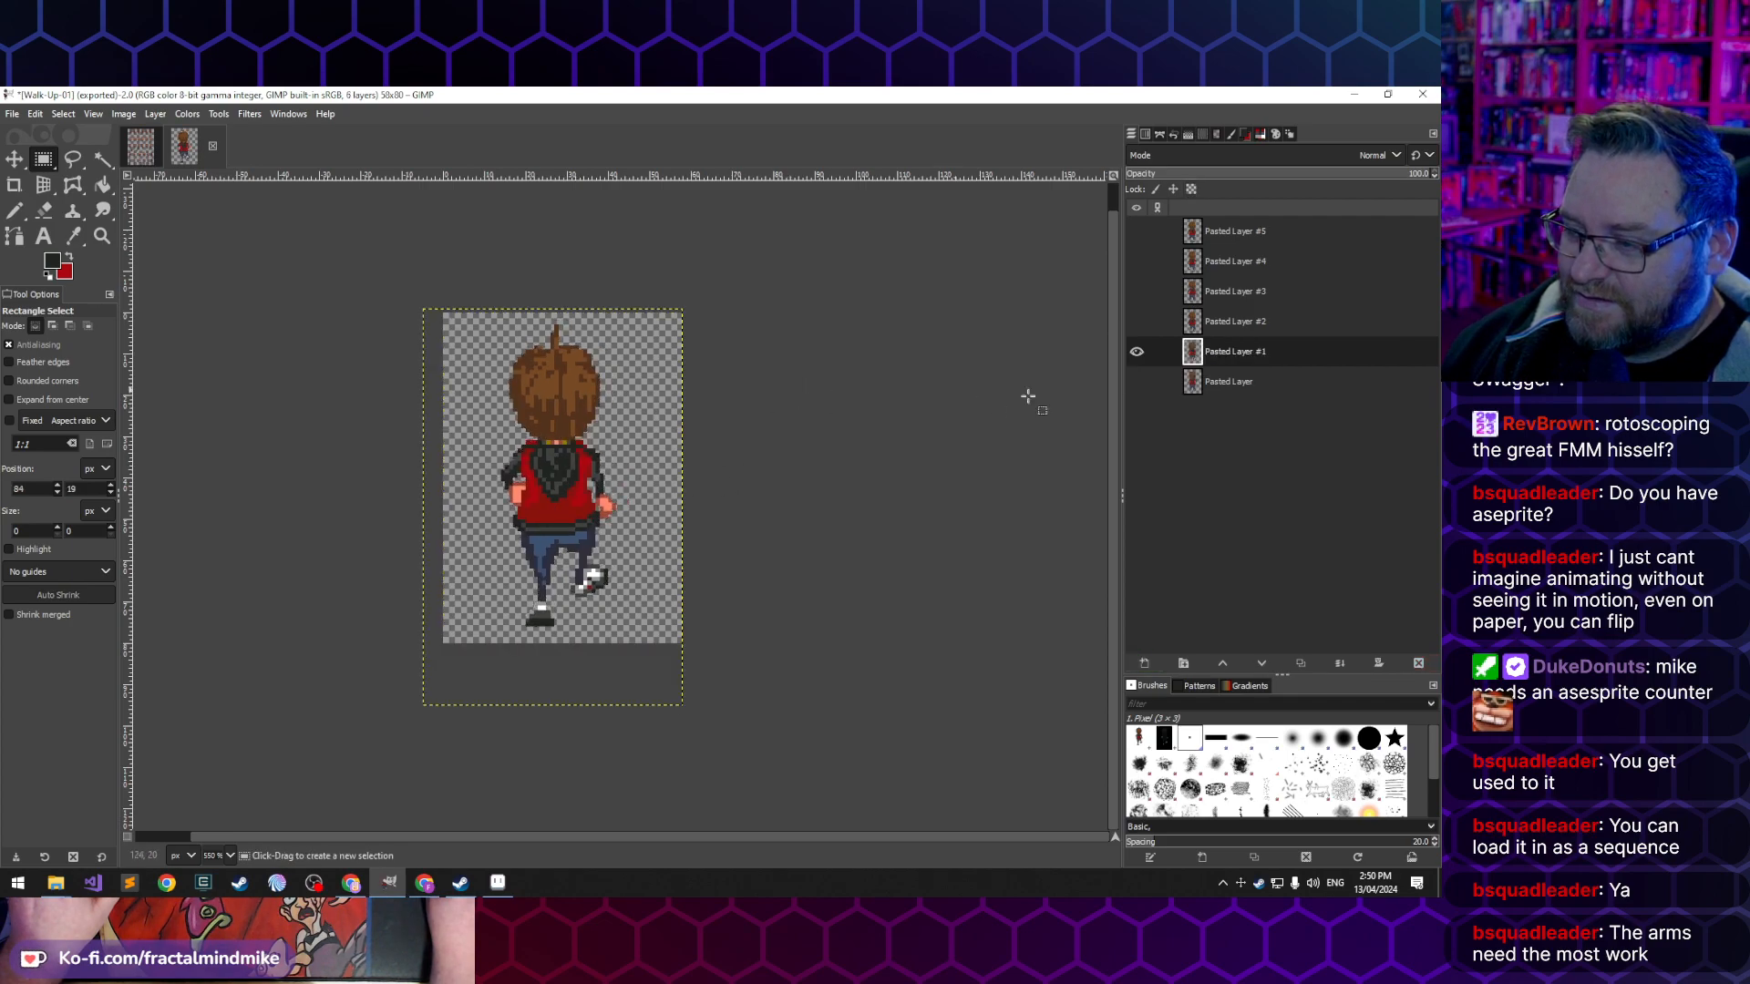
# - Make Pasted Layer #2 the active and only visible layer
pyautogui.click(1241, 324)
pyautogui.click(1136, 352)
pyautogui.click(1136, 323)
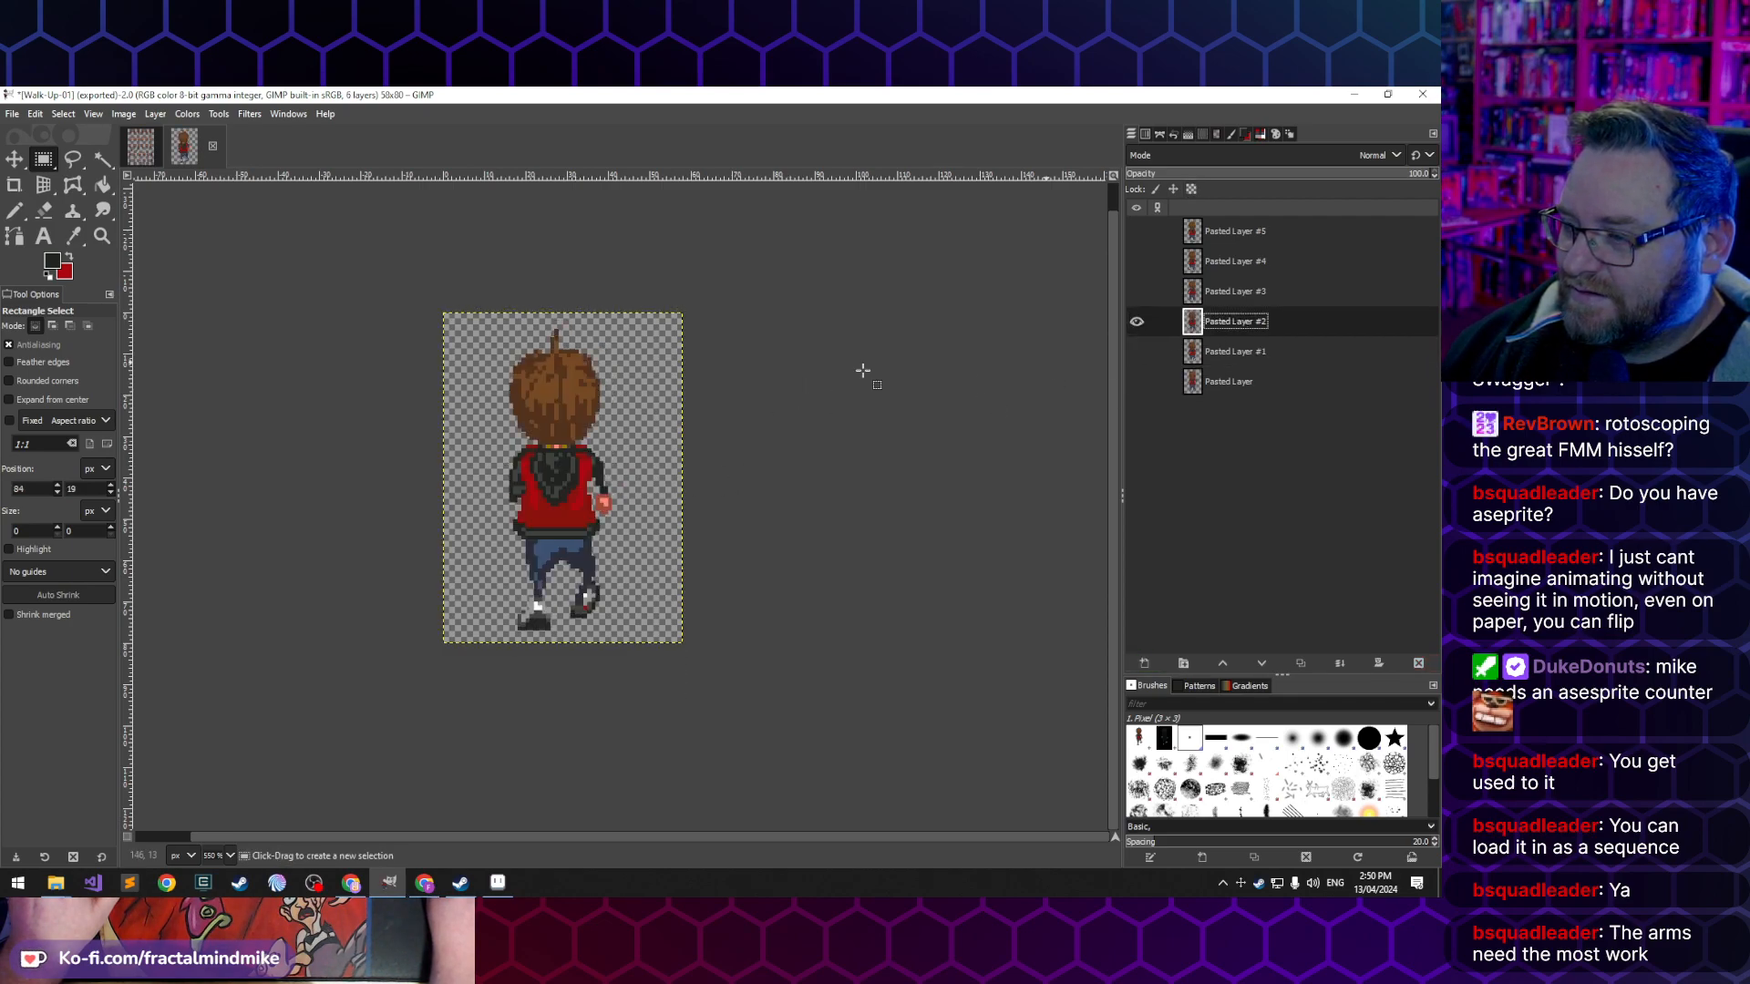
# - Copy the third back-view frame from Lucas-Rotations.xcf with a rectangular selection around it
pyautogui.click(143, 148)
pyautogui.moveTo(547, 310); pyautogui.dragTo(703, 623)
pyautogui.hotkey('ctrl', 'c')
# - Erase the old upper body on Pasted Layer #2 of Walk-Up-01, and paste, align and anchor the copied third frame over it
pyautogui.click(212, 147)
pyautogui.moveTo(390, 260); pyautogui.dragTo(778, 490)
pyautogui.press('Delete')
pyautogui.click(791, 609)
pyautogui.hotkey('ctrl', 'v')
pyautogui.moveTo(576, 490); pyautogui.dragTo(566, 493)
pyautogui.click(290, 401)
# - Make all six pasted layers of the Walk-Up-01 image visible
pyautogui.click(1135, 326)
pyautogui.click(1136, 326)
pyautogui.click(1136, 352)
pyautogui.click(1137, 381)
pyautogui.click(1137, 291)
pyautogui.click(1137, 260)
pyautogui.click(1136, 231)
# - Set the image canvas height to 81 px, resizing all layers
pyautogui.click(155, 114)
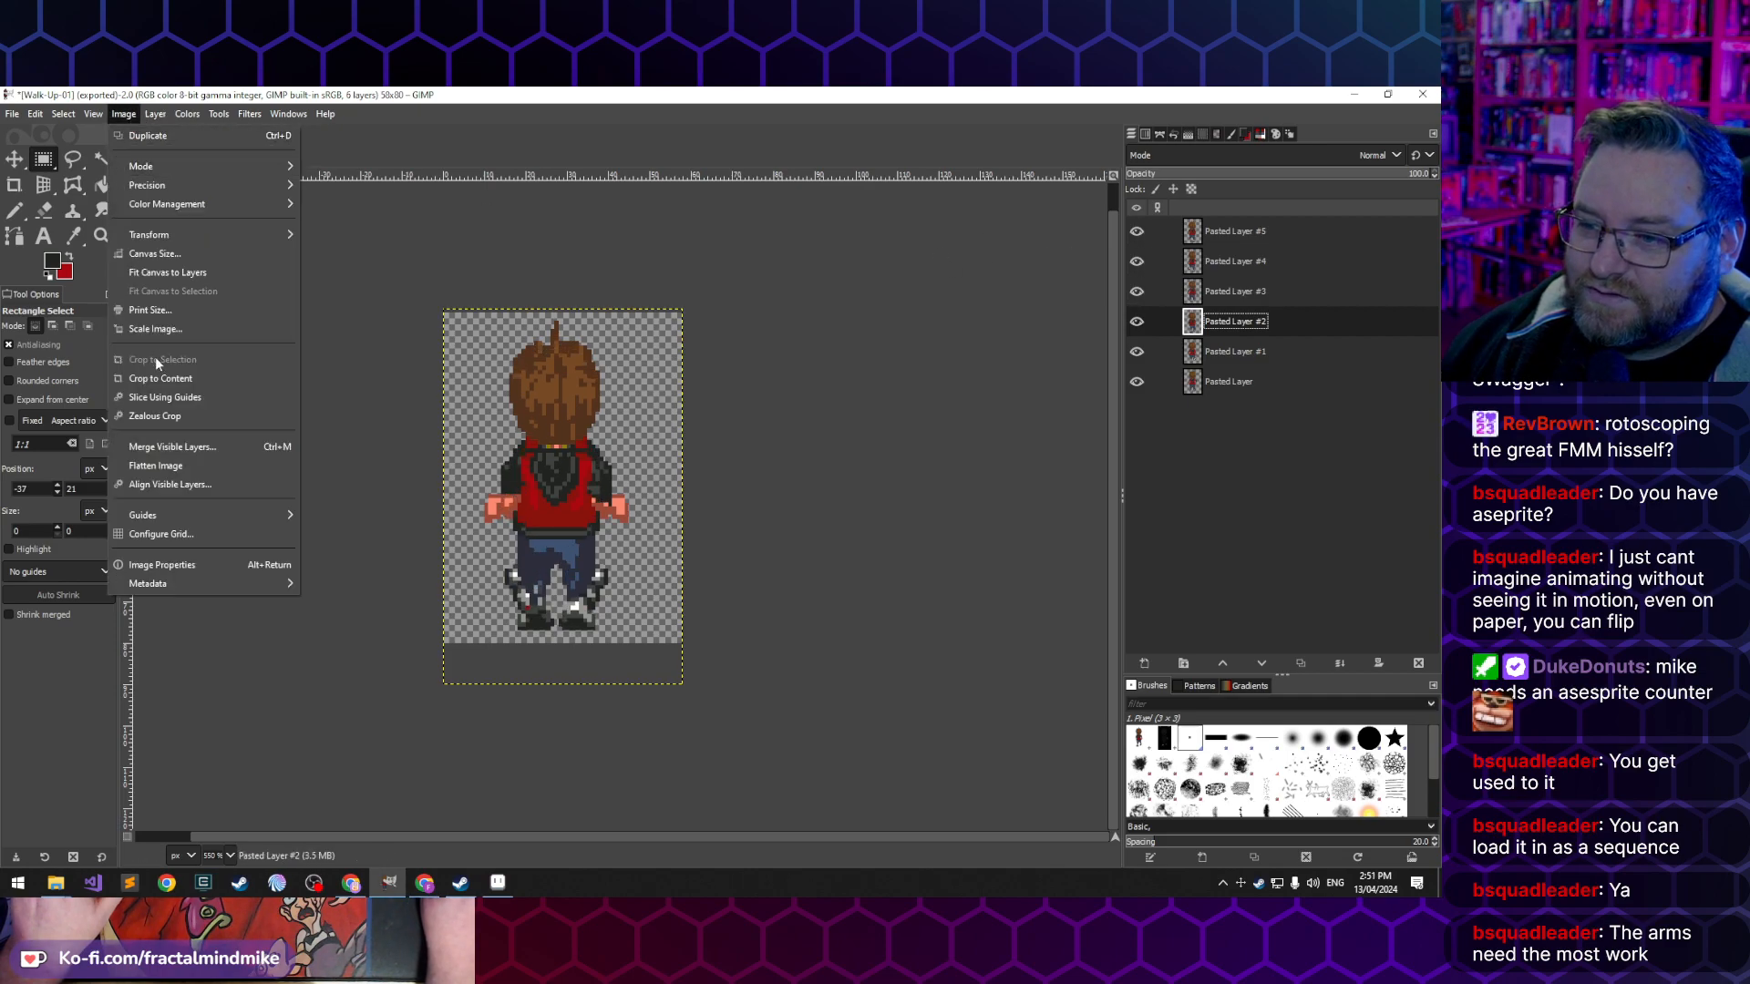
pyautogui.click(169, 255)
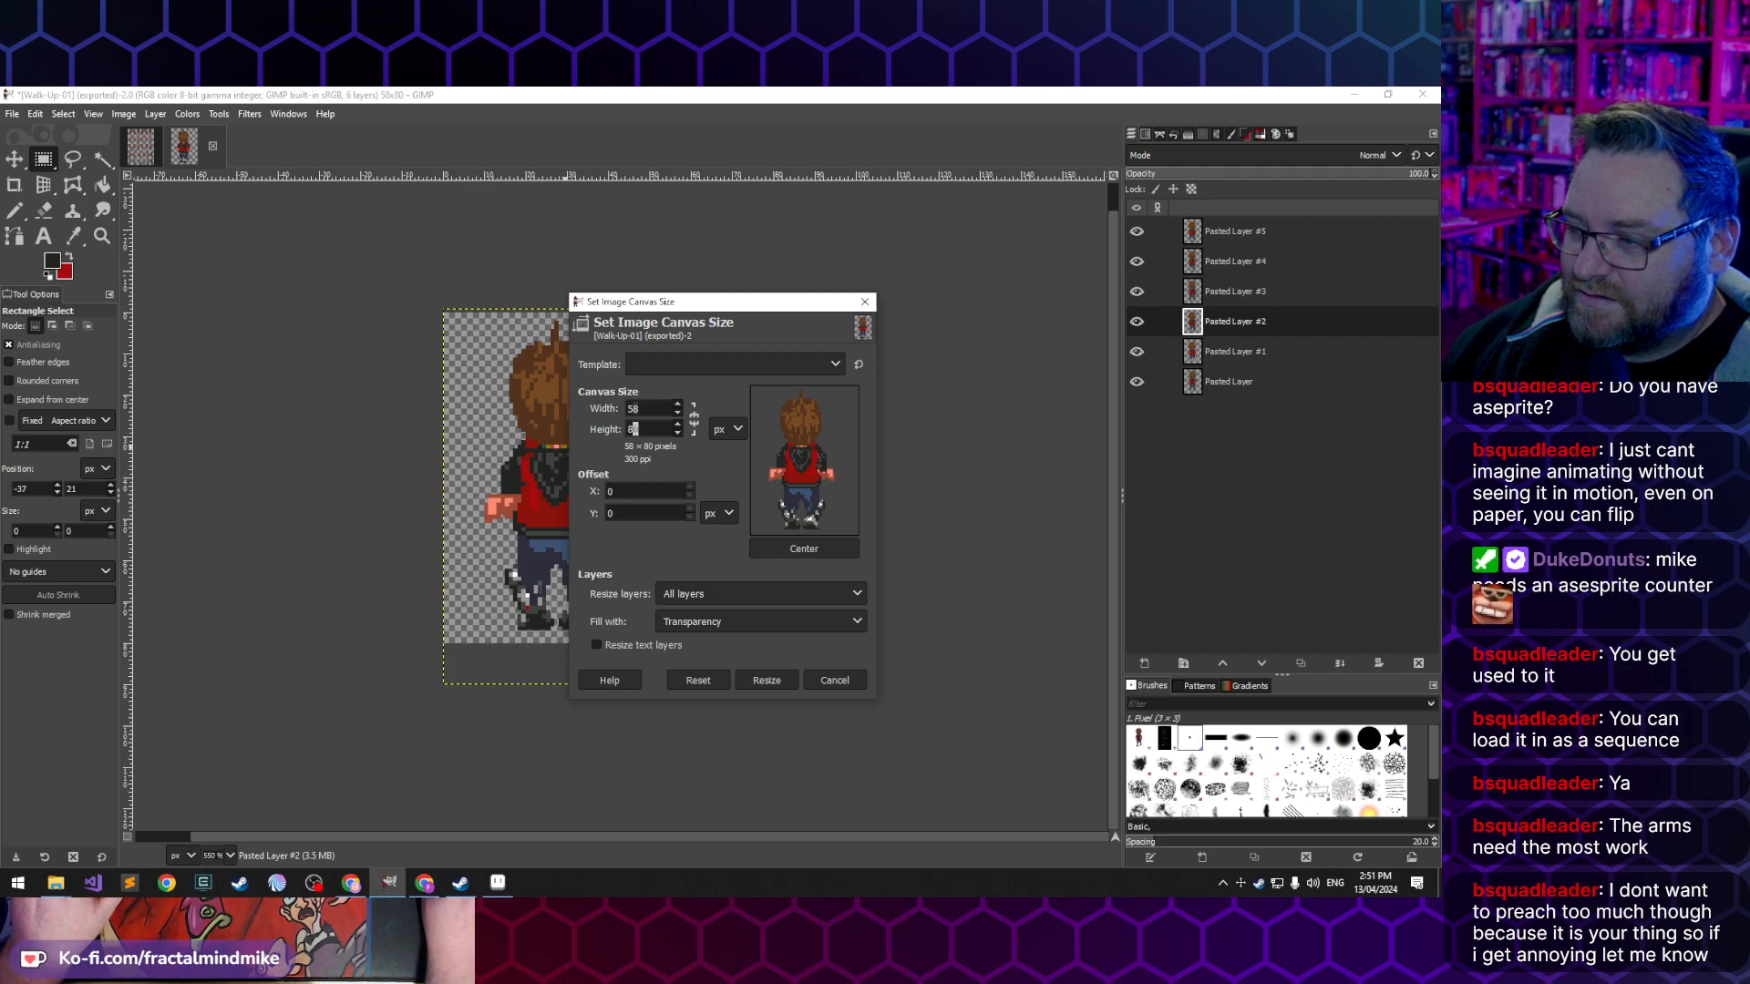
pyautogui.write('1')
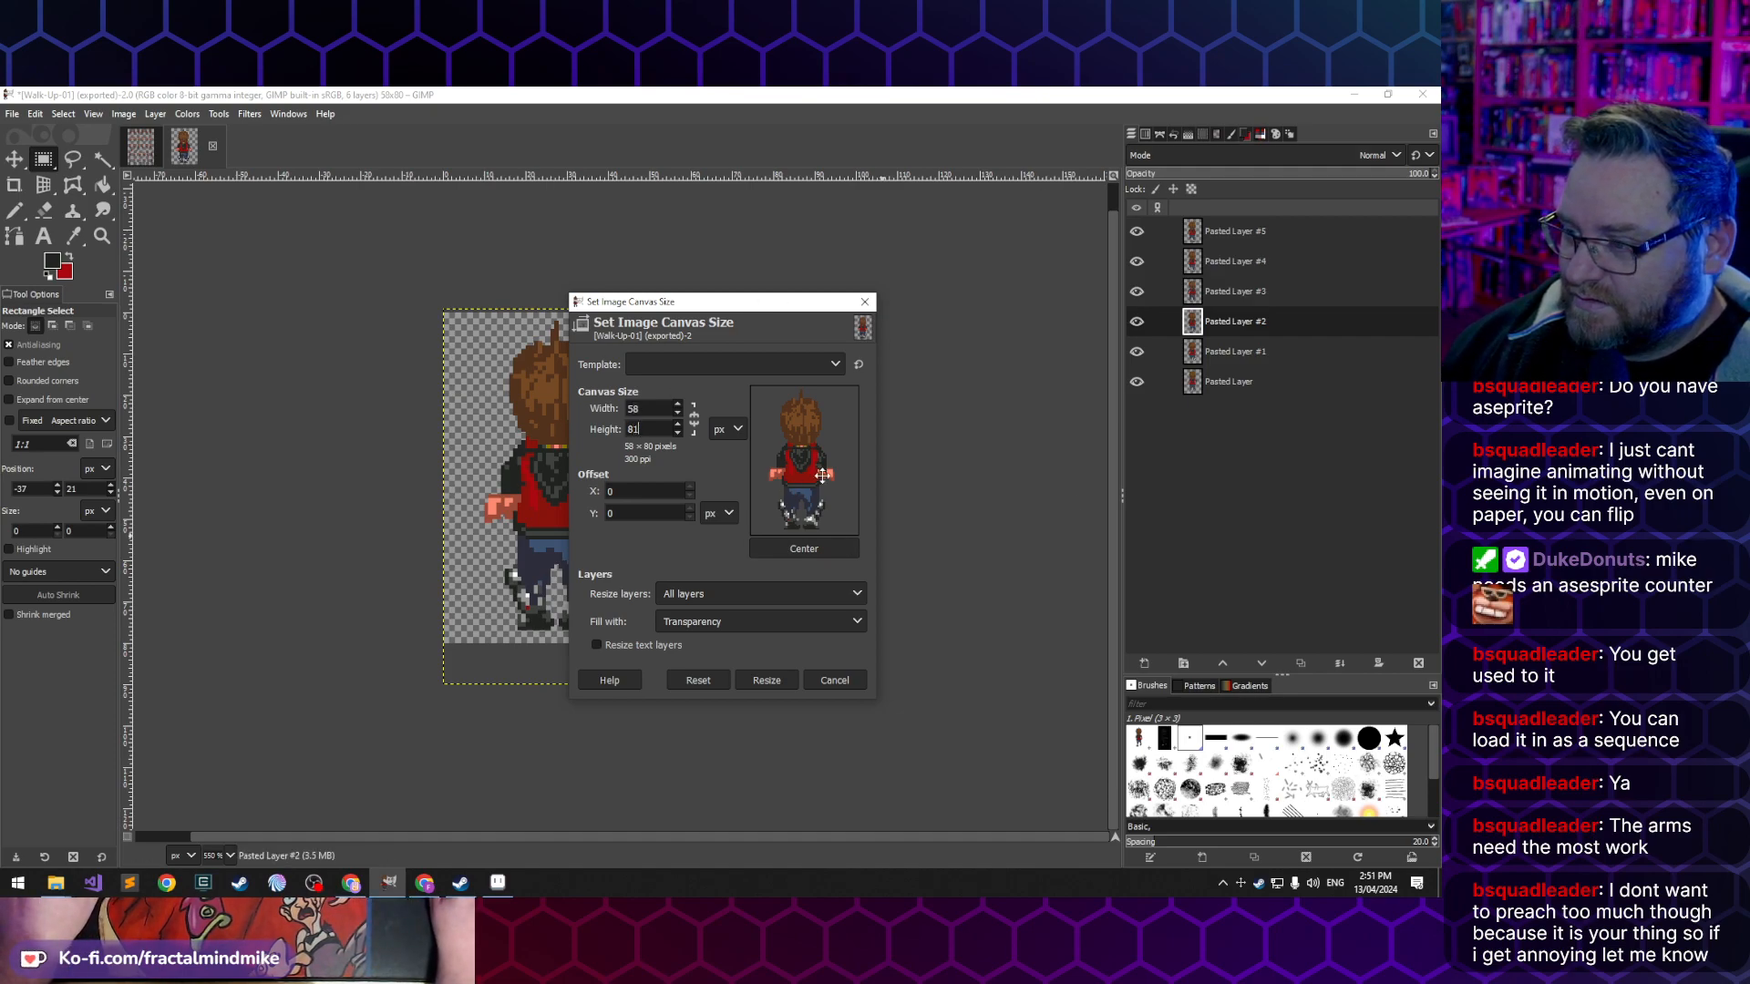
pyautogui.press('Tab')
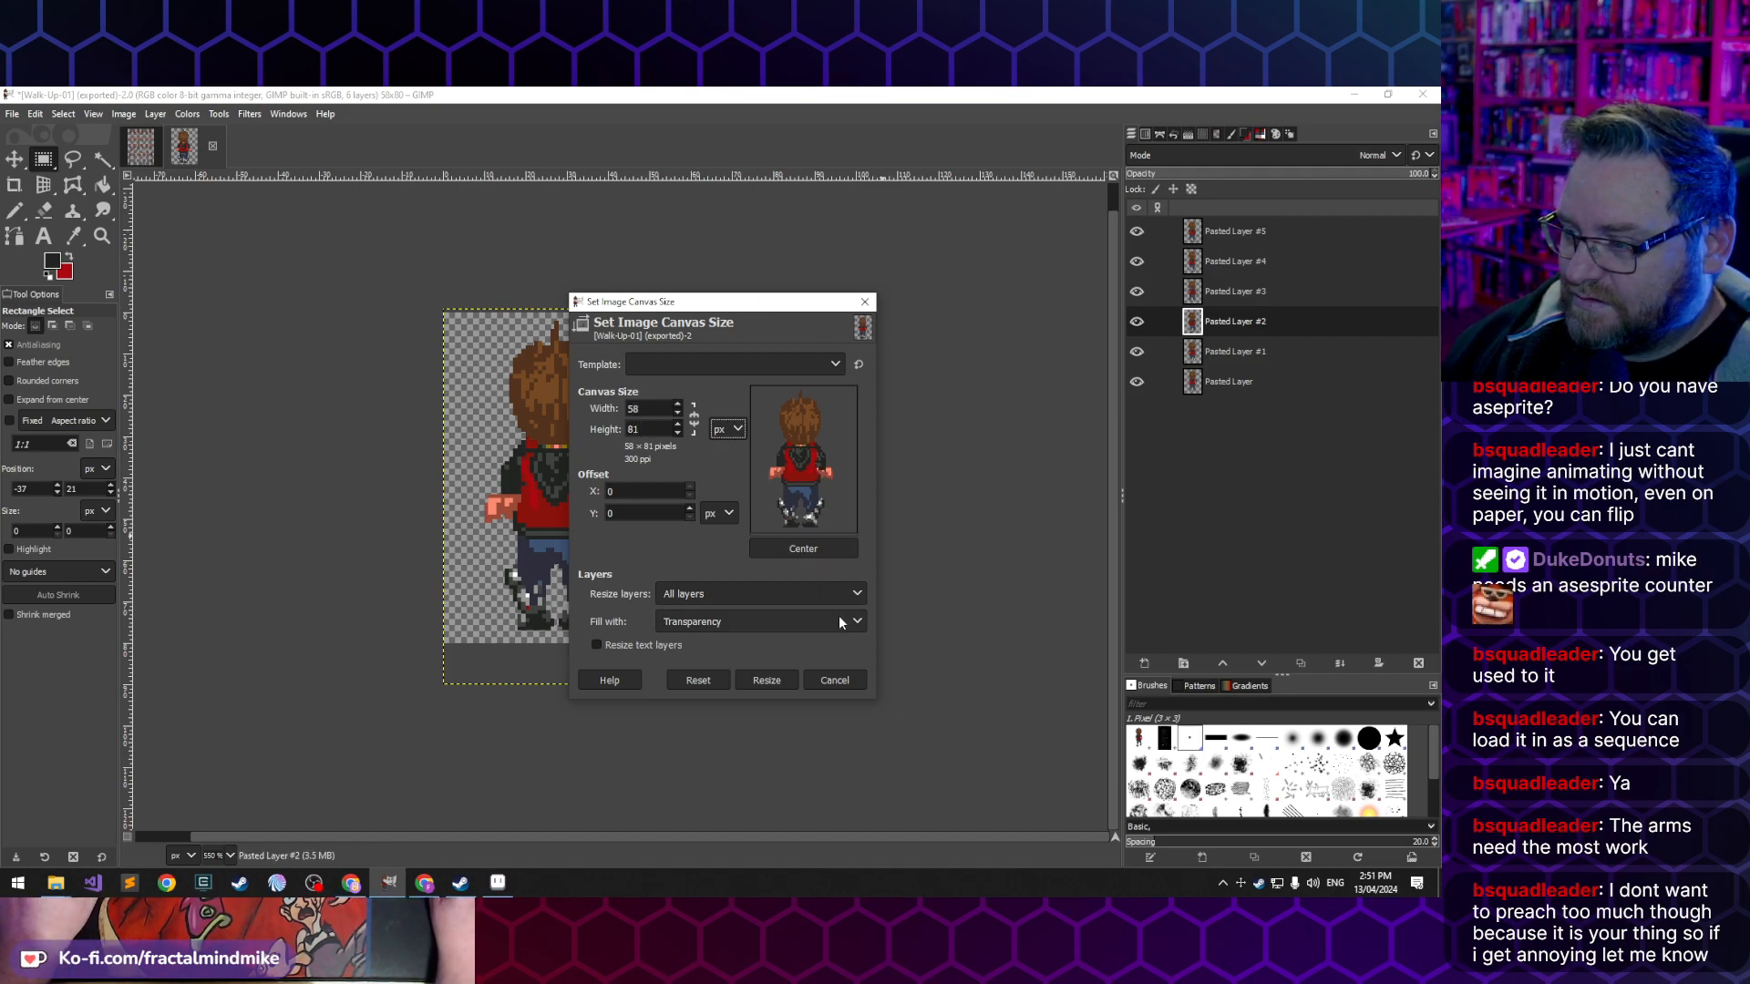
pyautogui.click(780, 680)
# - Set the image canvas height back to 80 px, resizing all layers to the canvas
pyautogui.click(121, 116)
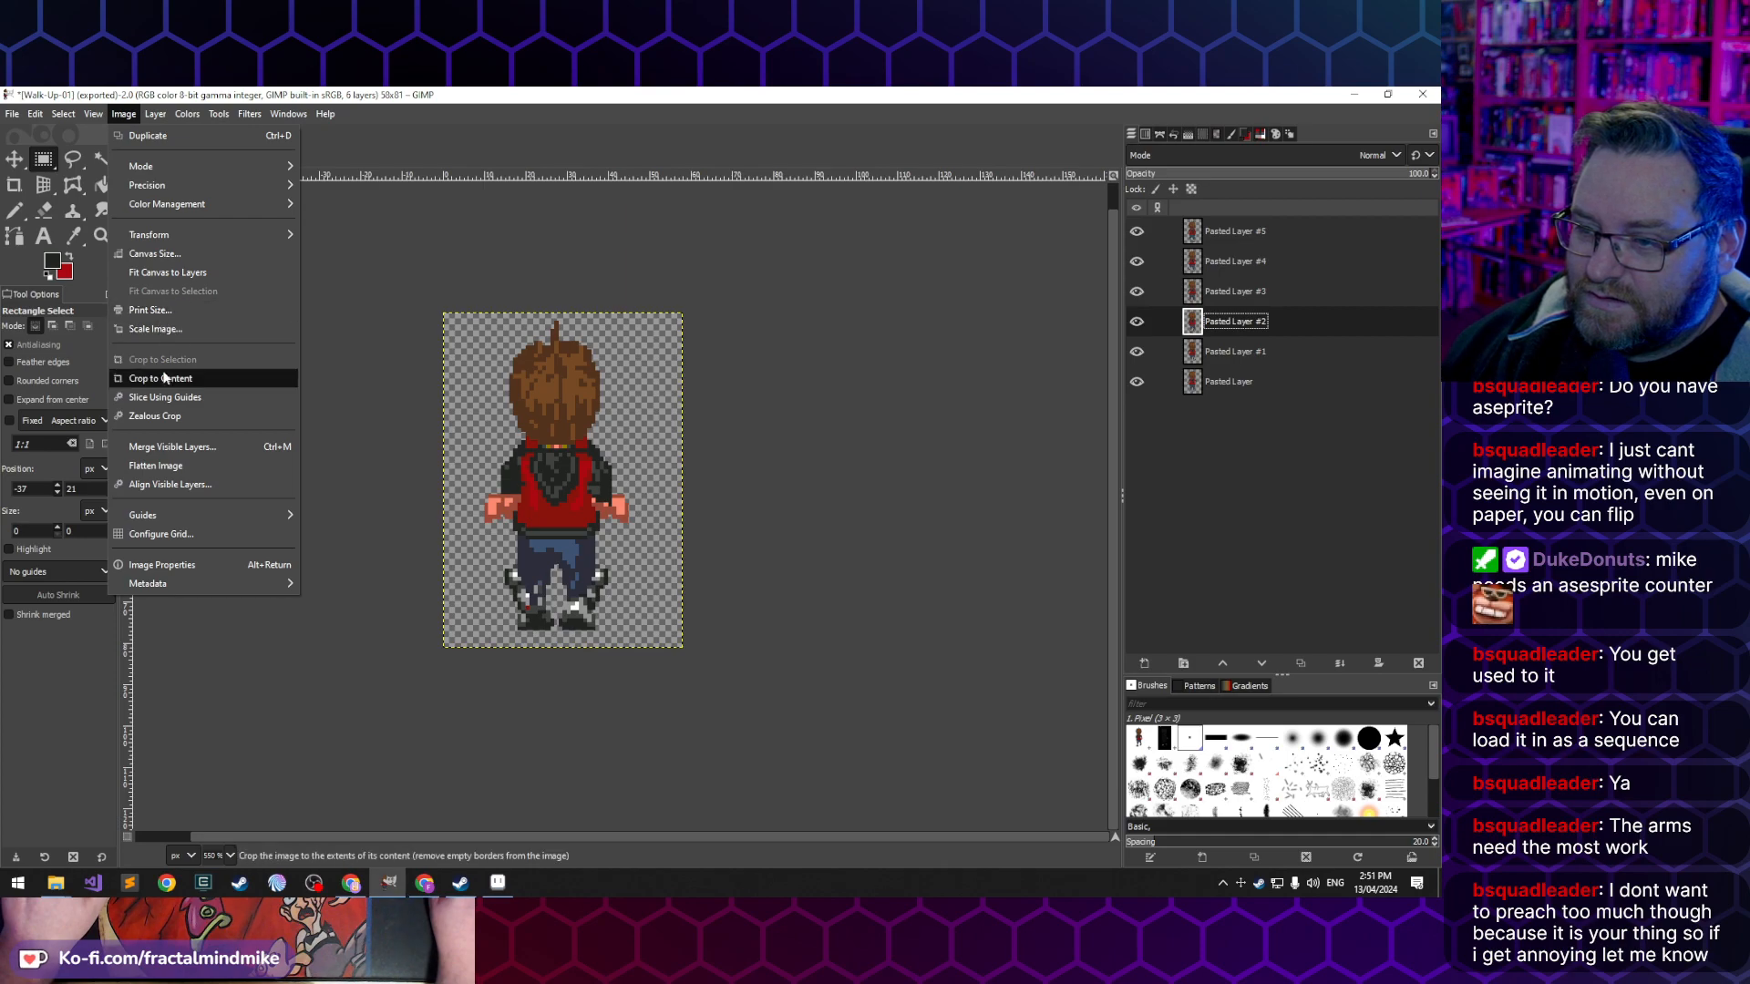
pyautogui.click(175, 256)
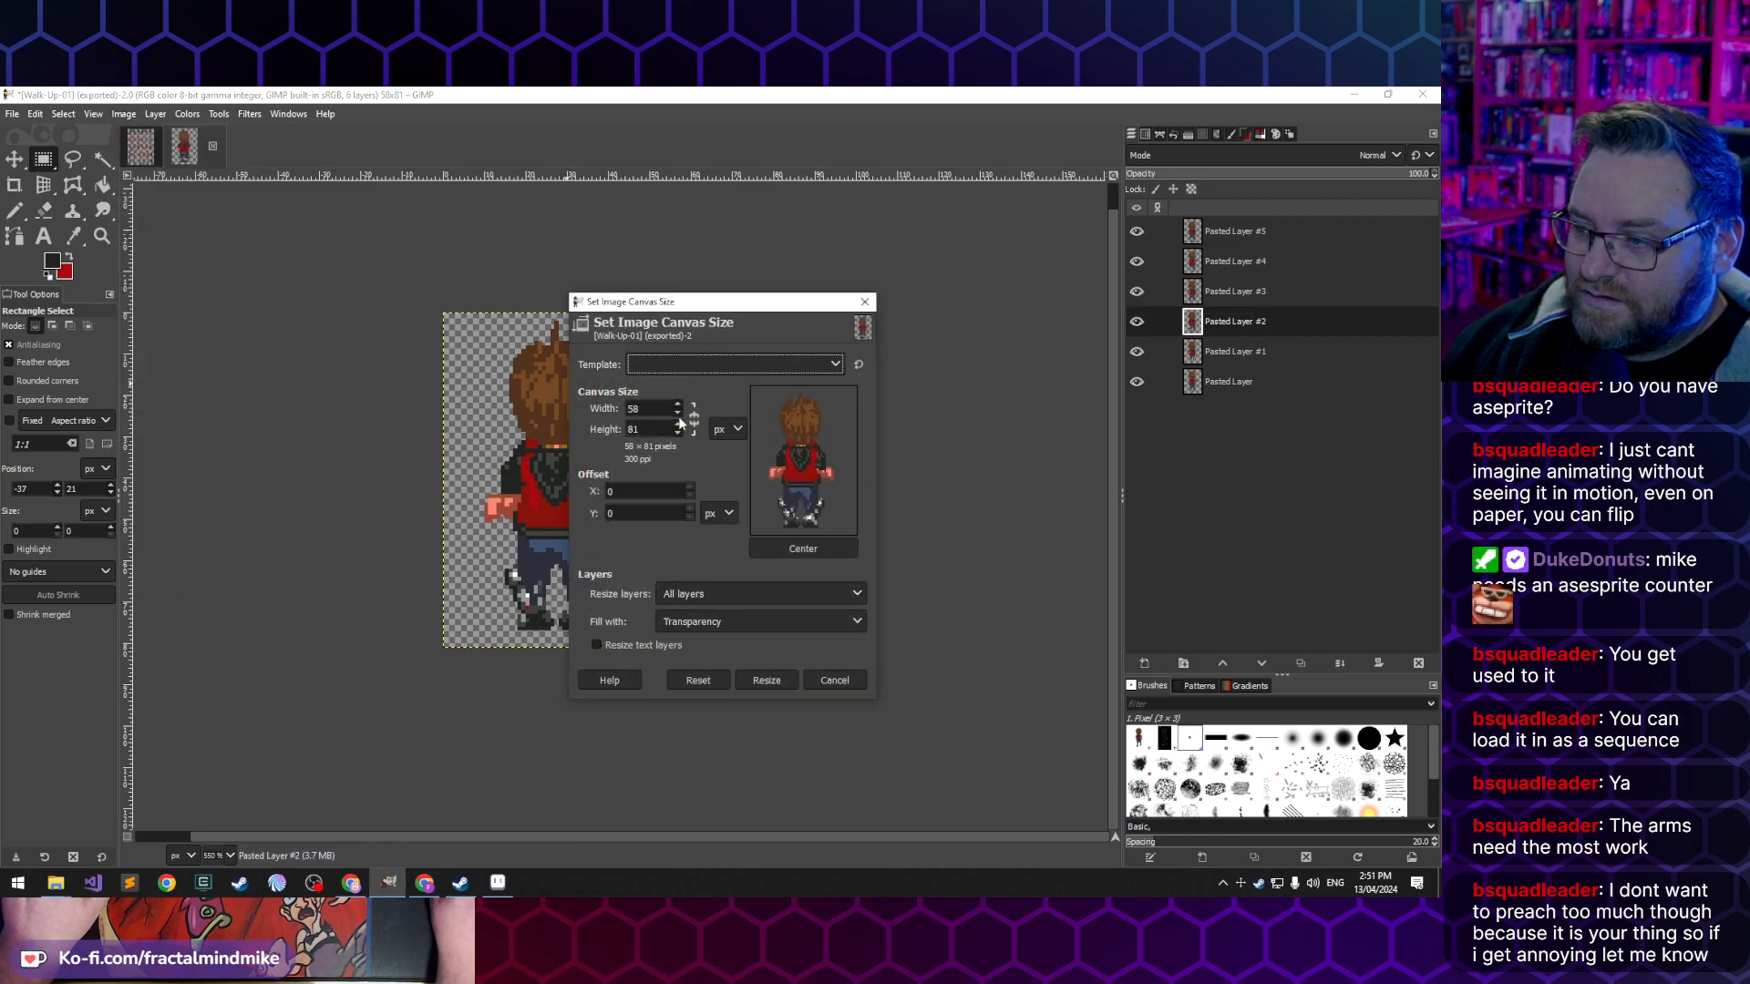
pyautogui.write('0')
pyautogui.press('Tab')
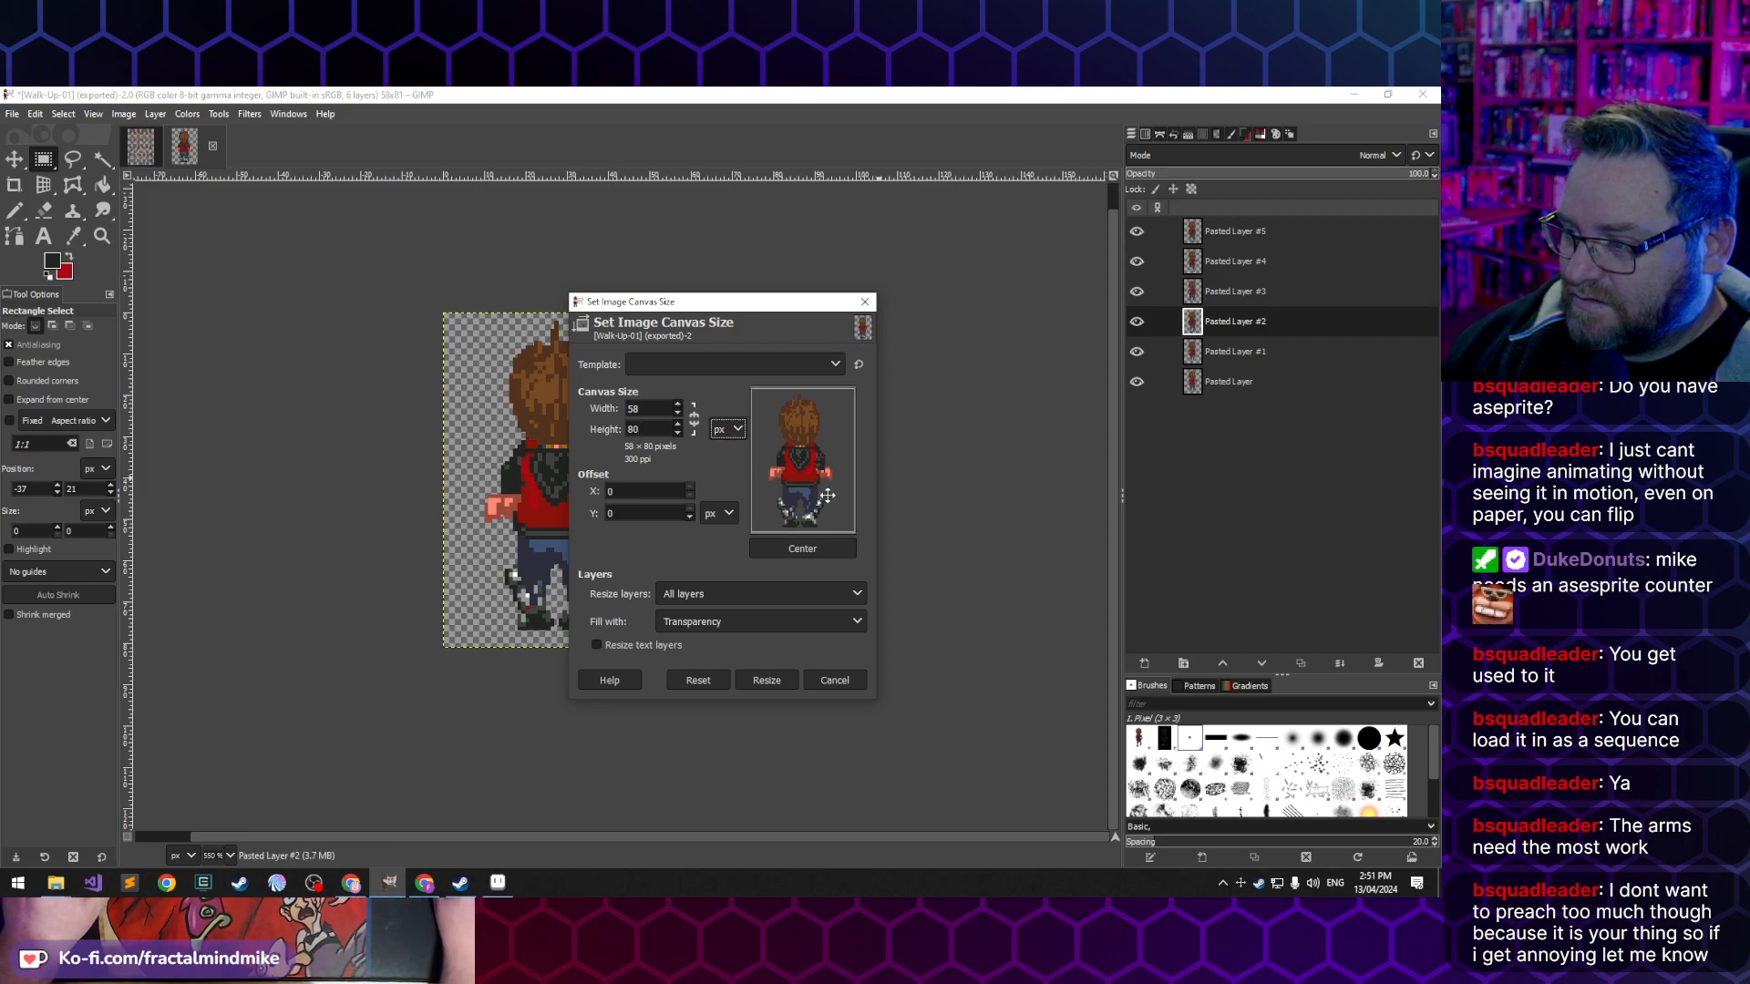
pyautogui.click(767, 679)
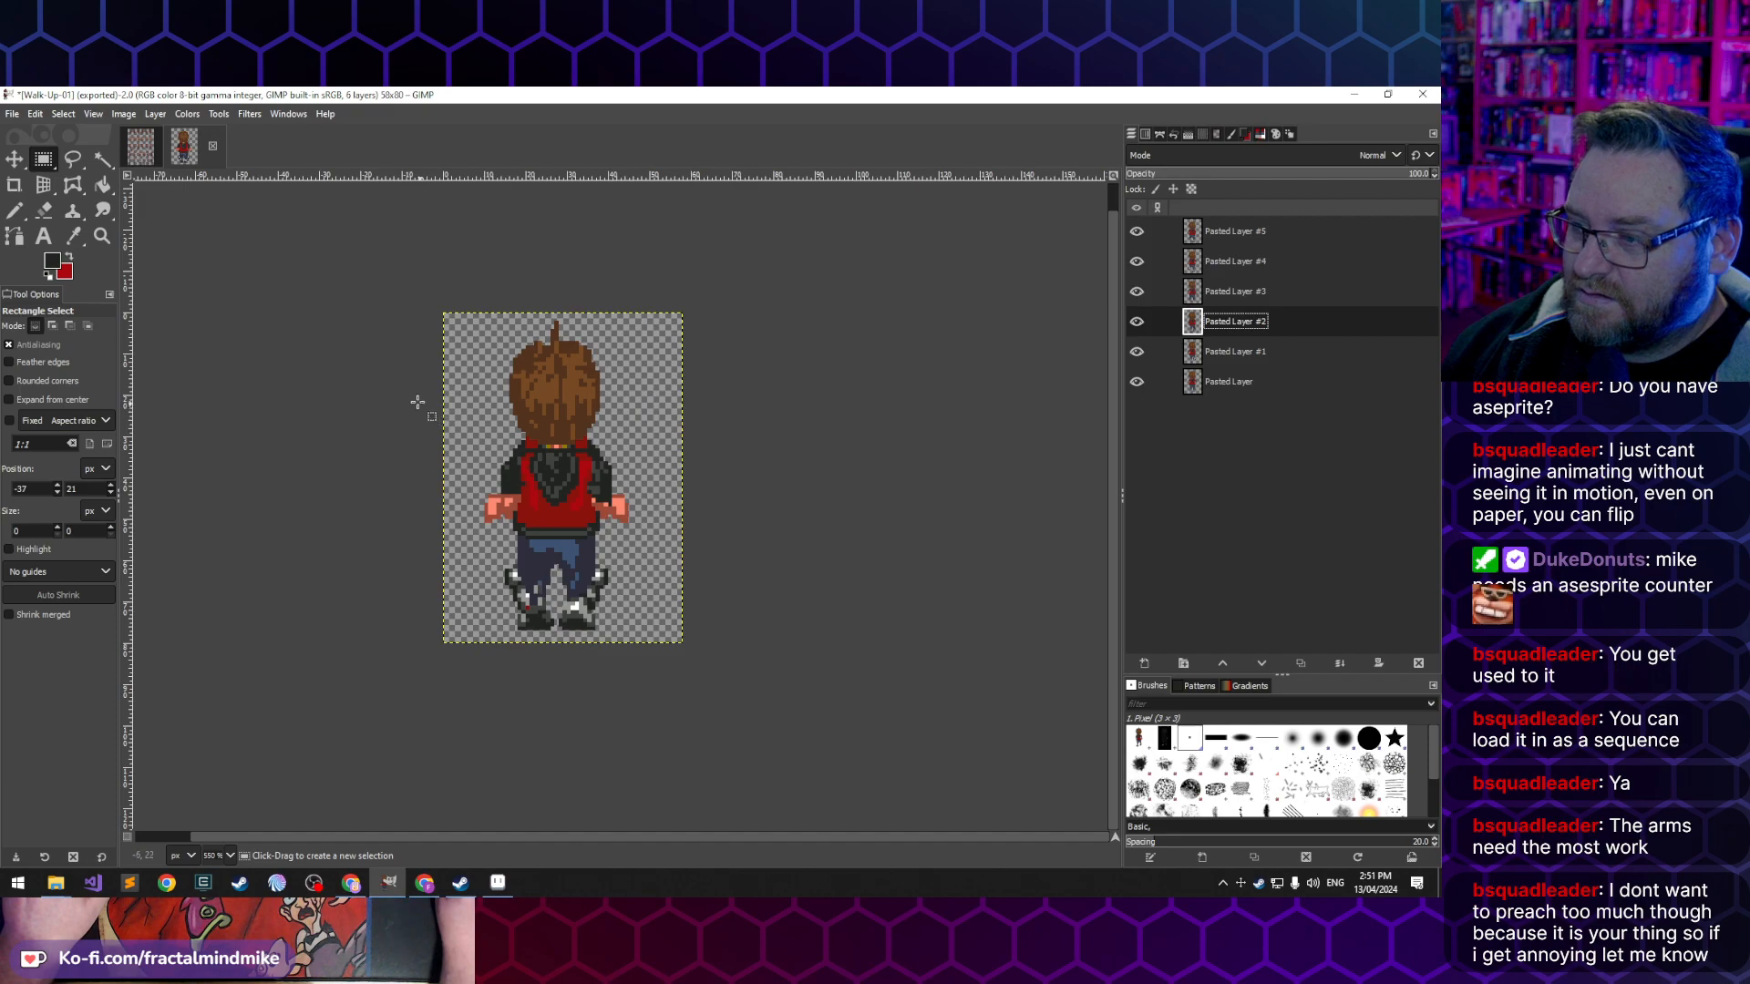
# - Overwrite the exported Walk-Up-01.gif with the updated frames
pyautogui.click(13, 114)
pyautogui.click(84, 355)
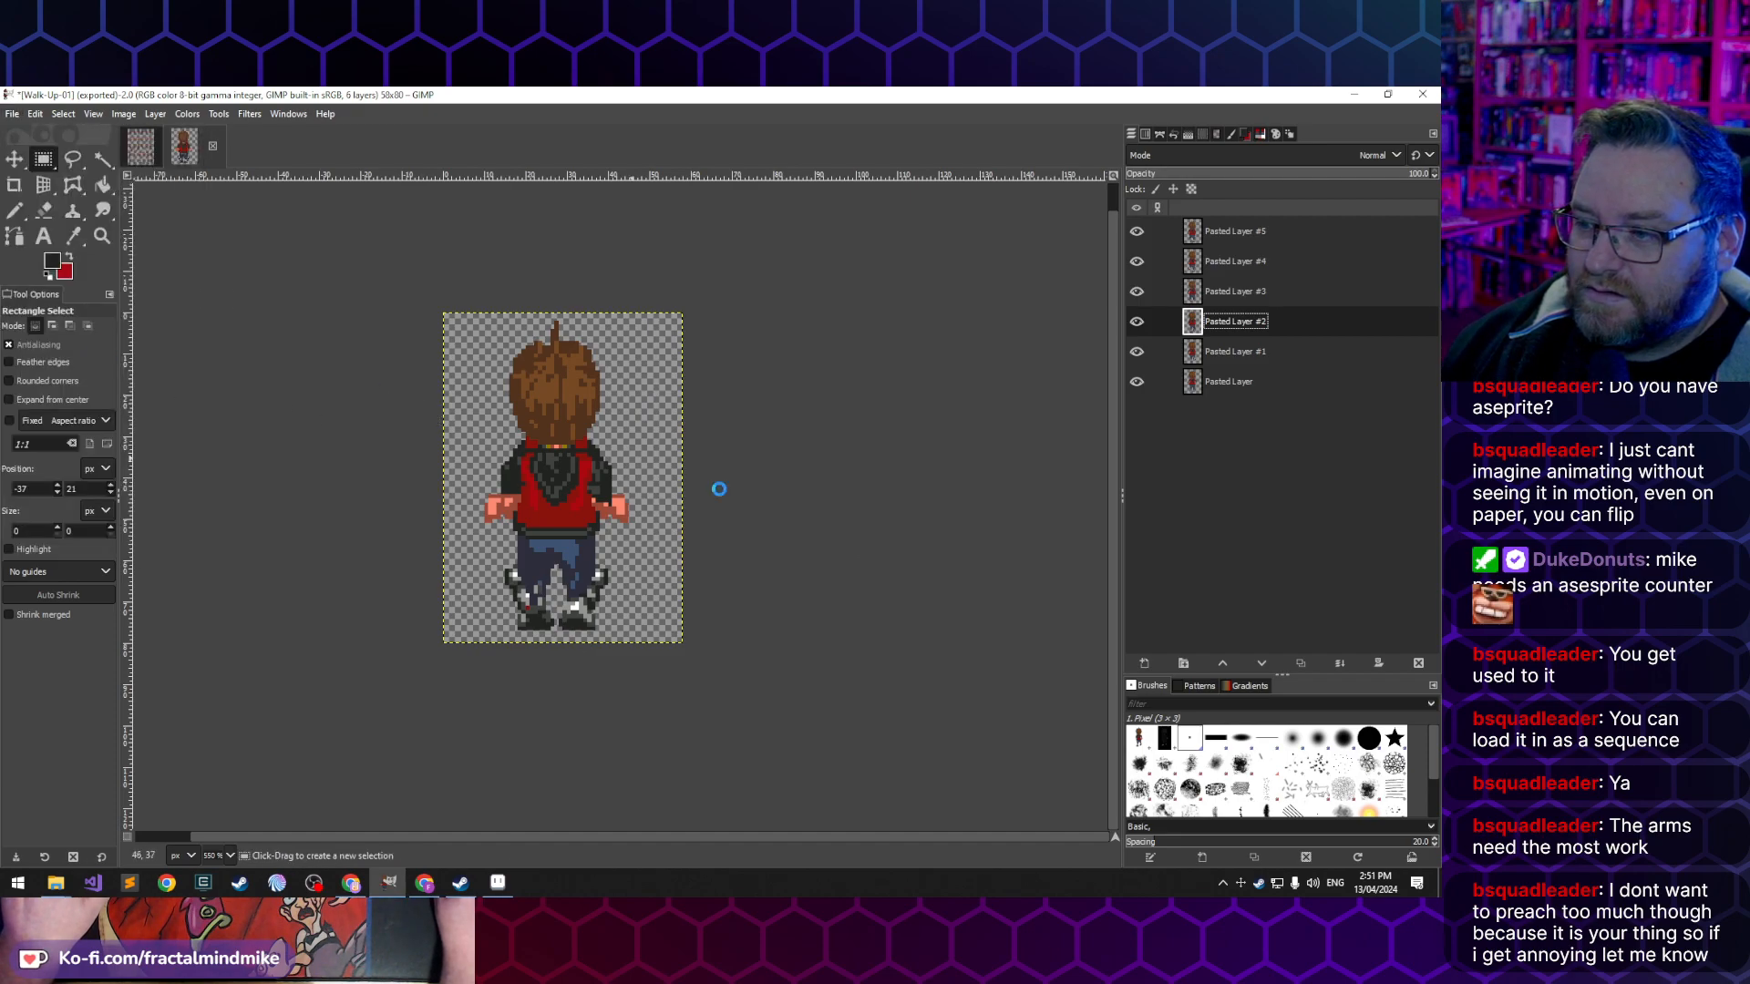
# - Switch to Aseprite, close the outdated Walk-Up-01.gif and reopen it from the Lucas folder
pyautogui.click(497, 883)
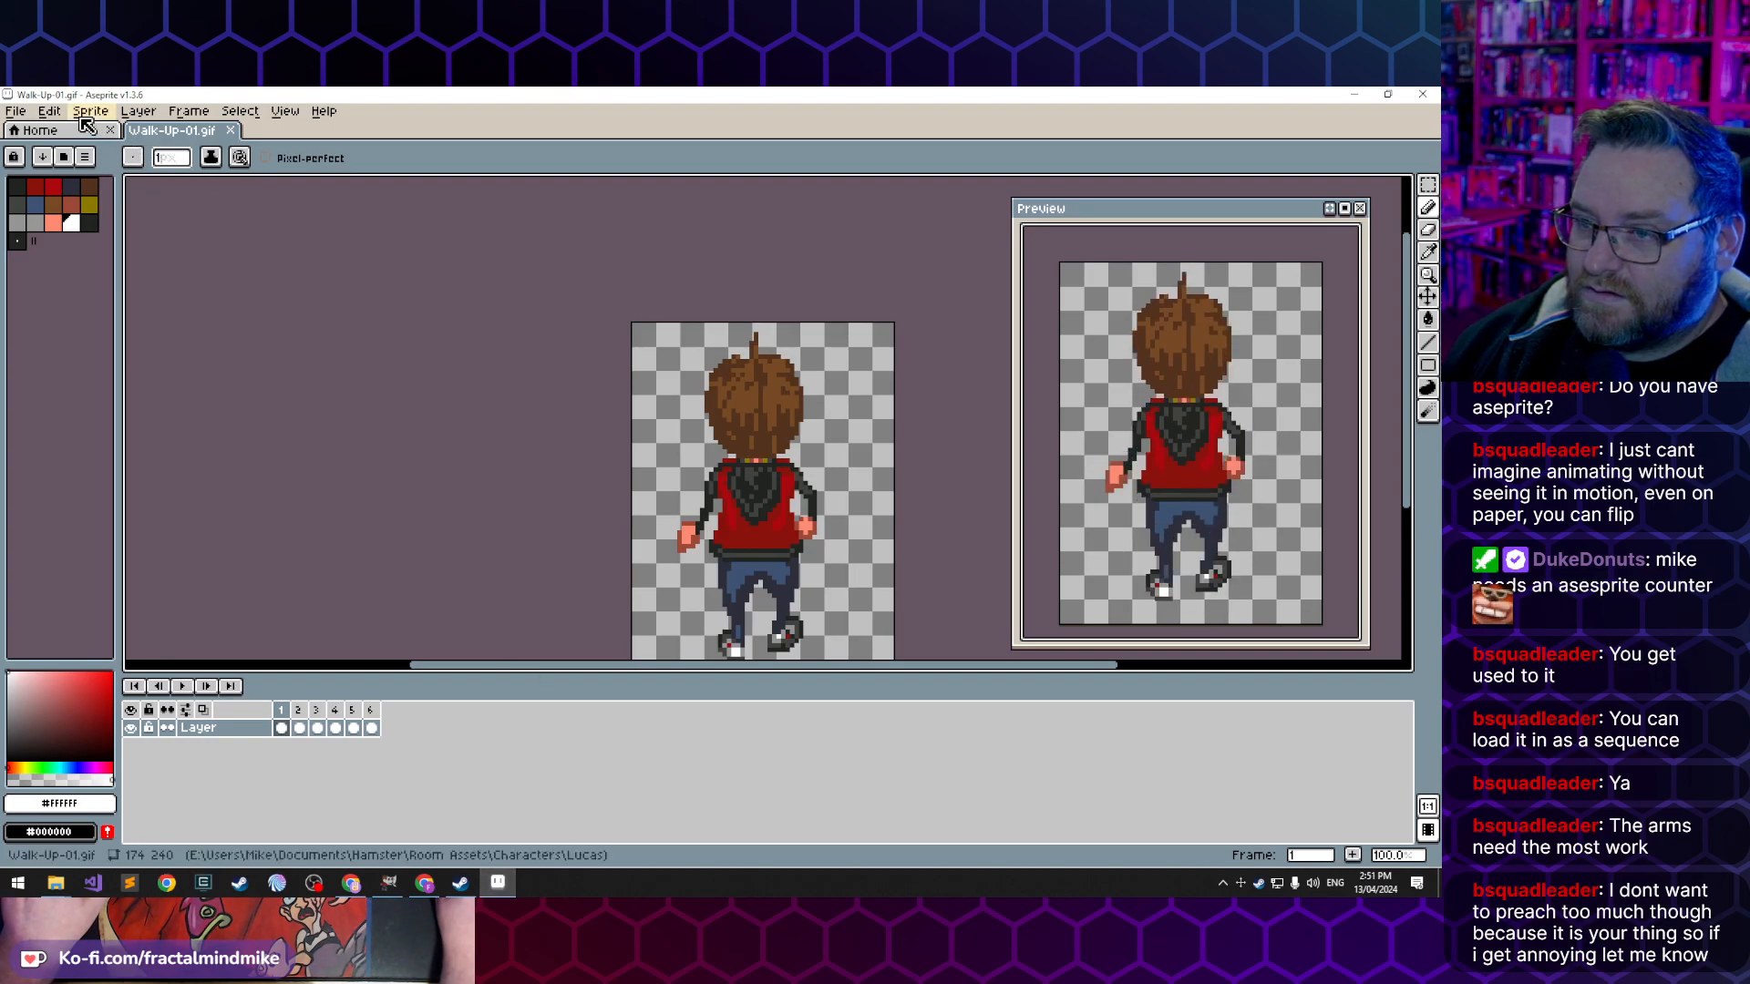
pyautogui.click(15, 111)
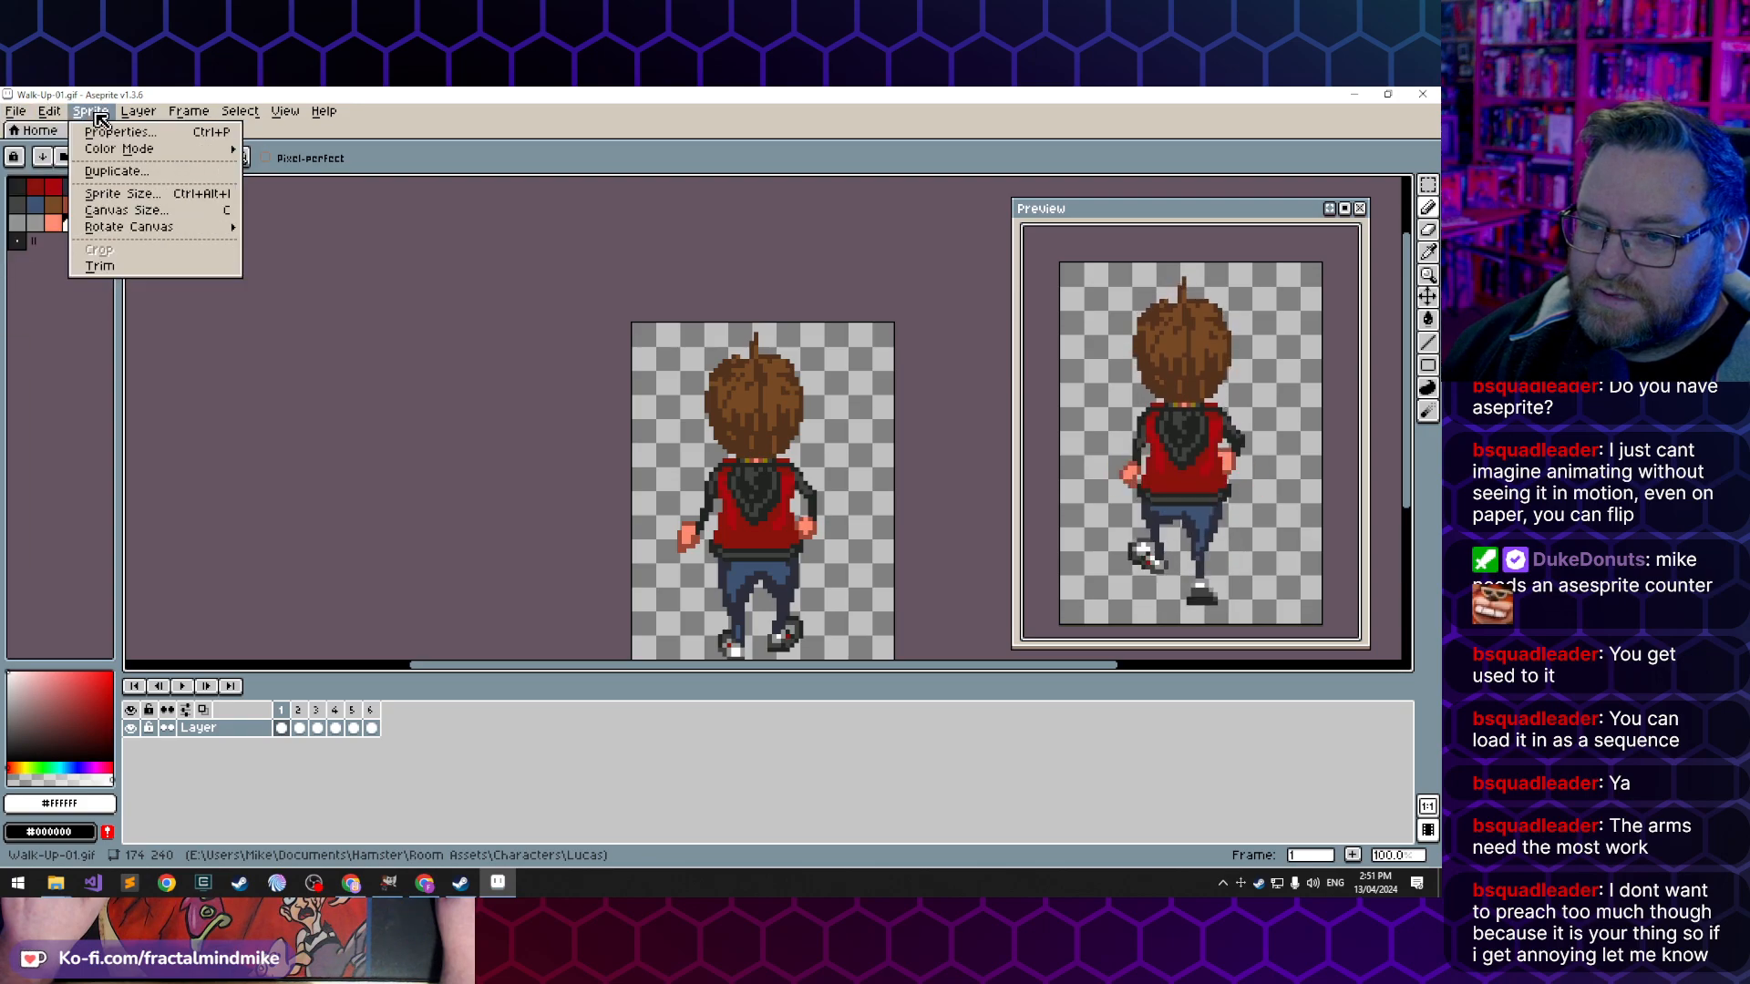
pyautogui.moveTo(52, 111)
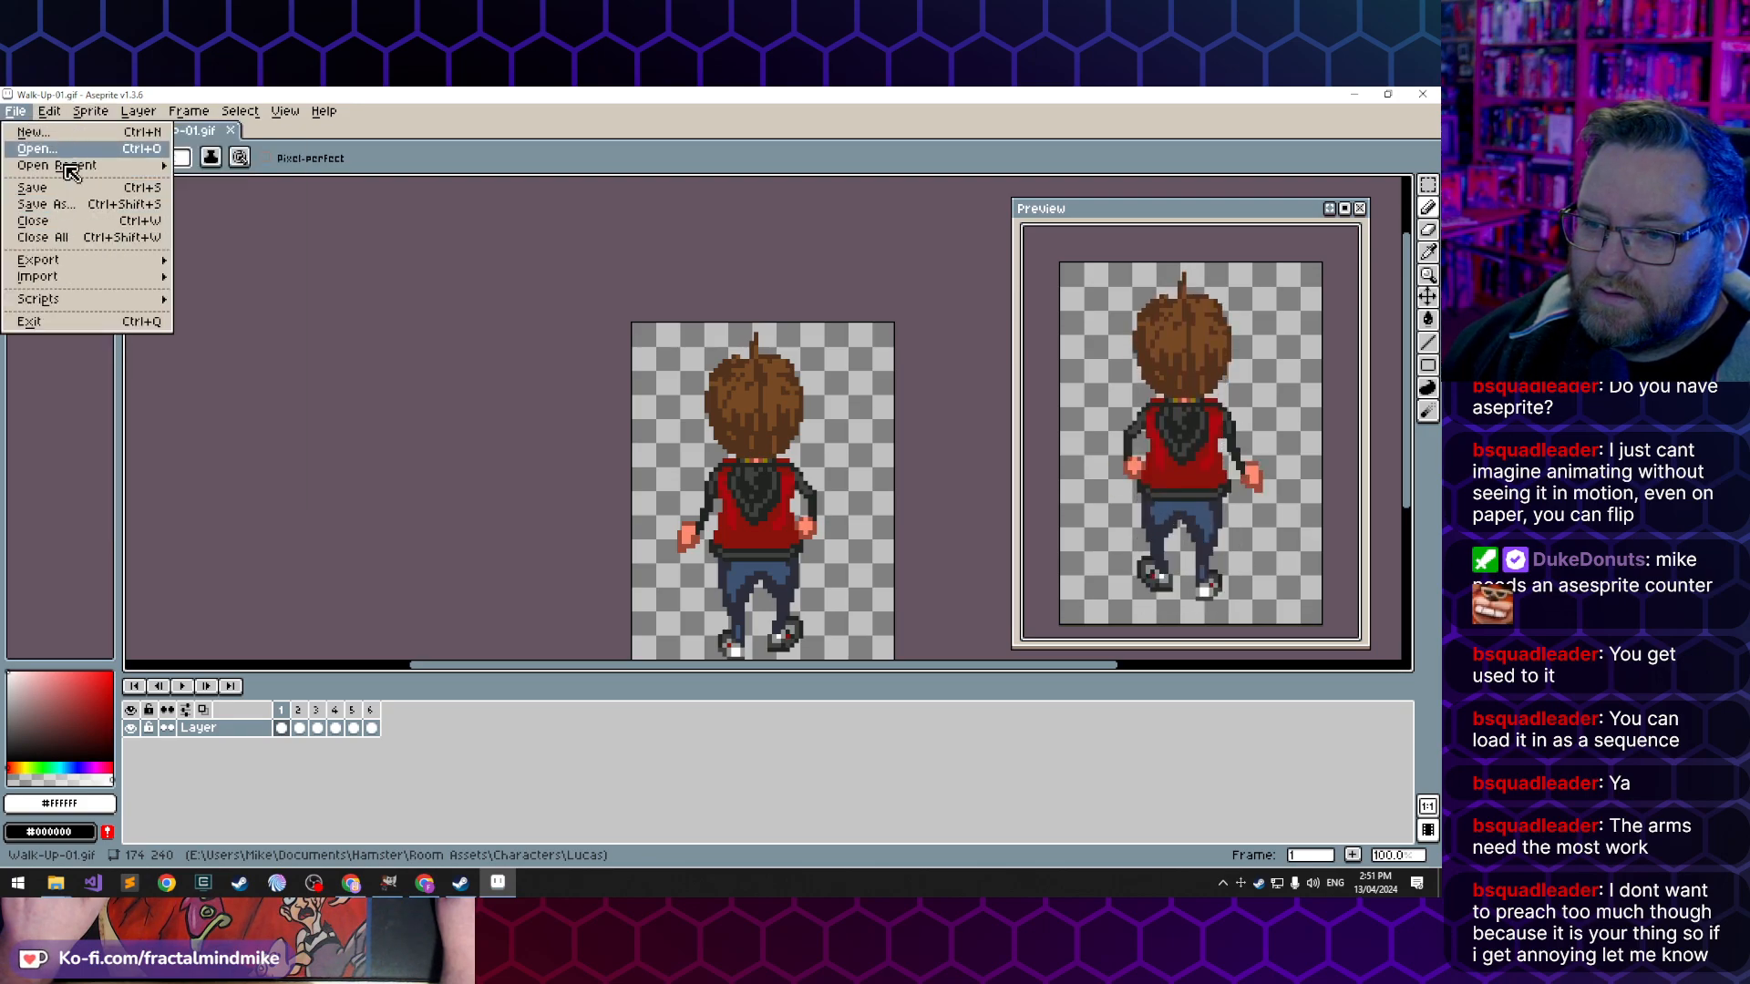
pyautogui.click(37, 220)
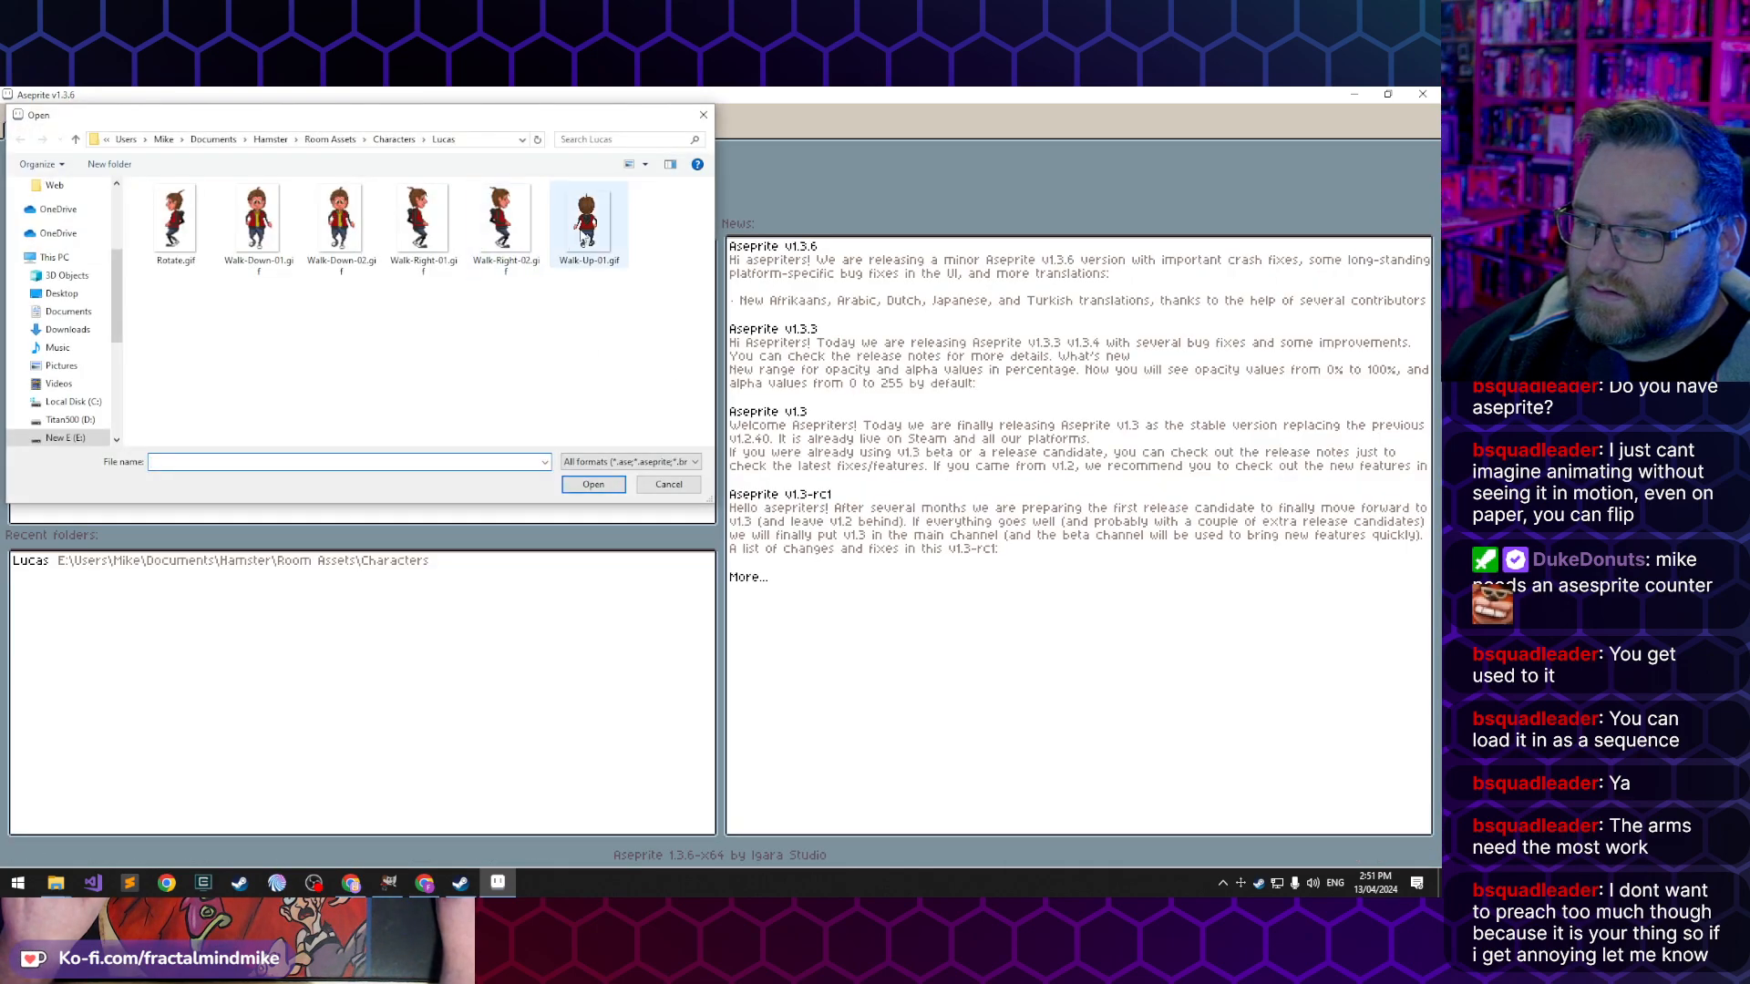
pyautogui.click(602, 492)
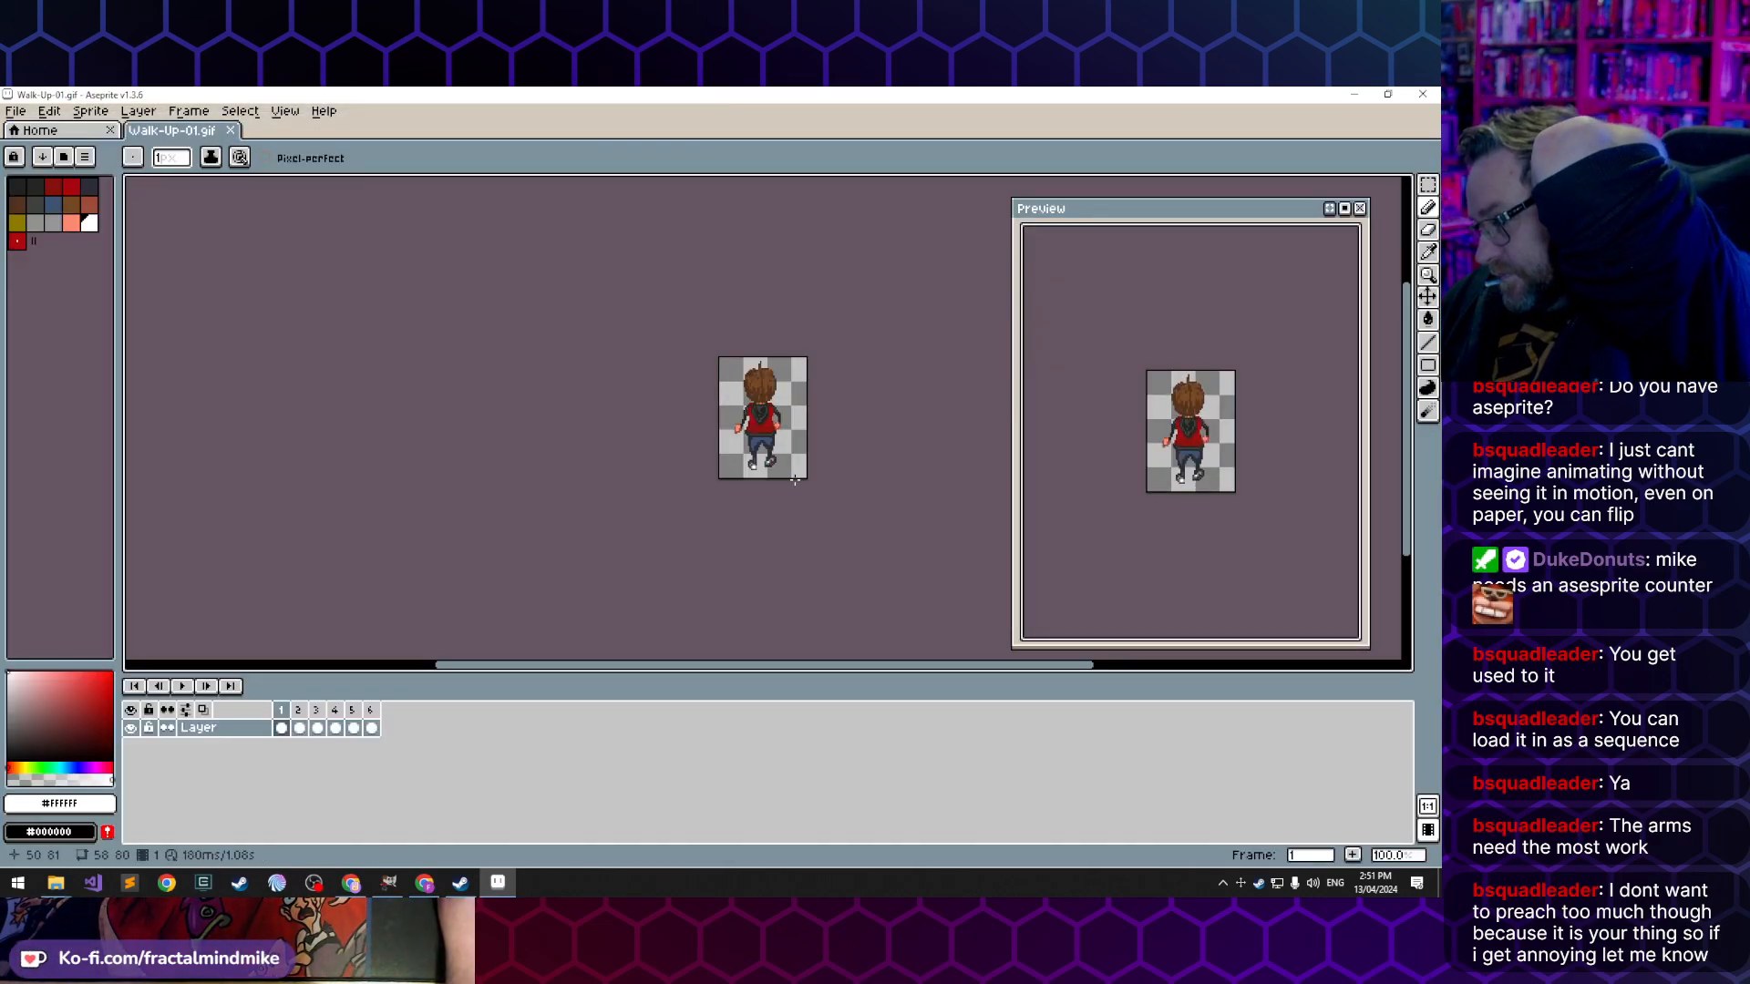
# - Examine the updated back-view sprite up close and its walk cycle in the animation preview
pyautogui.scroll(4, 779, 477)
pyautogui.moveTo(838, 273); pyautogui.dragTo(750, 402)
pyautogui.scroll(-1, 756, 393)
pyautogui.moveTo(733, 280); pyautogui.dragTo(683, 316)
pyautogui.scroll(-1, 684, 319)
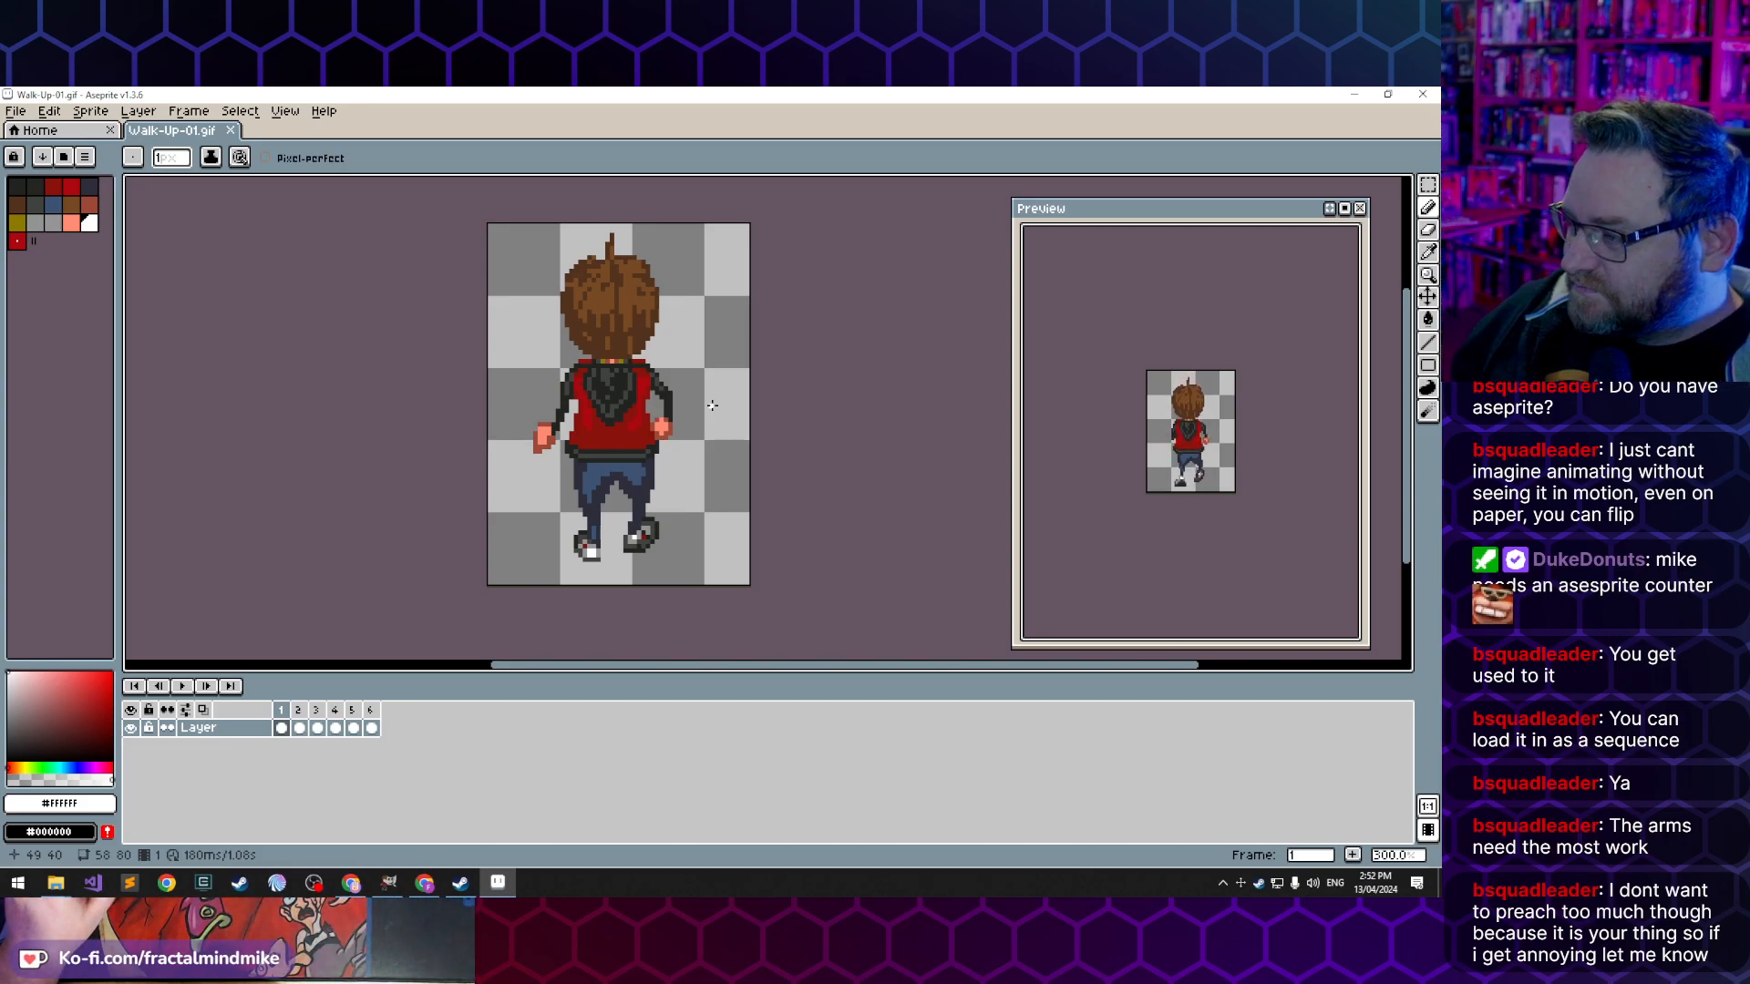
pyautogui.press('v')
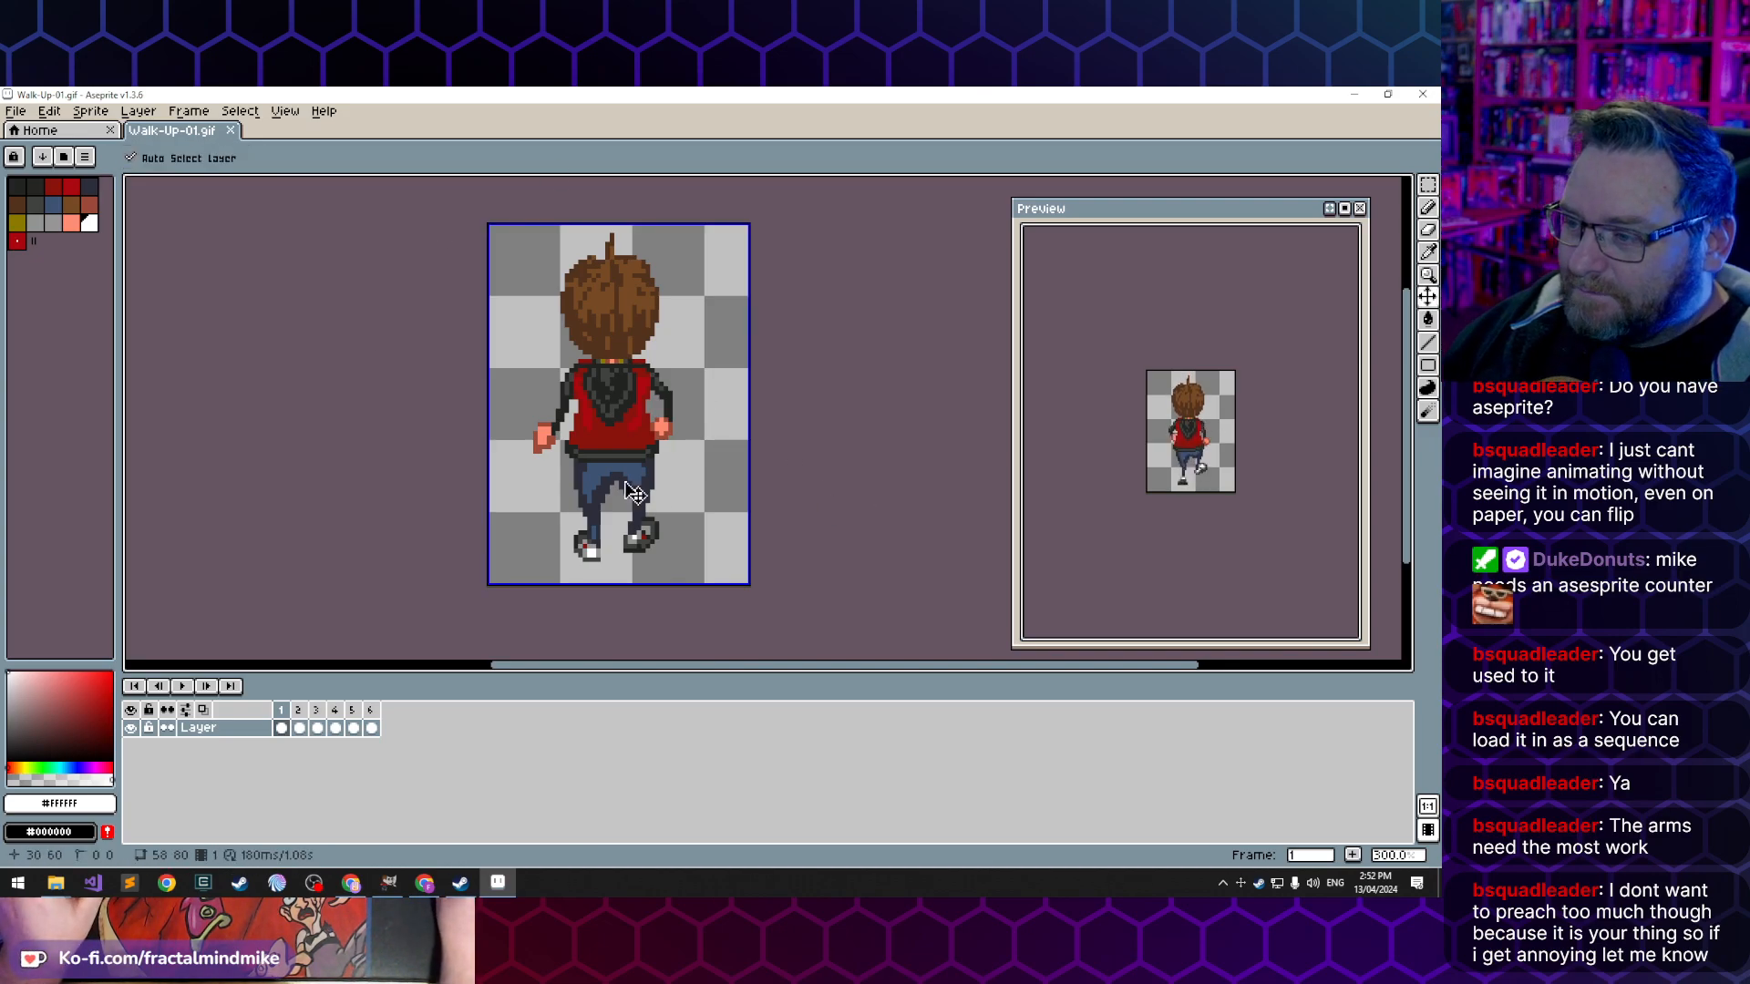
pyautogui.press('b')
pyautogui.scroll(1, 691, 405)
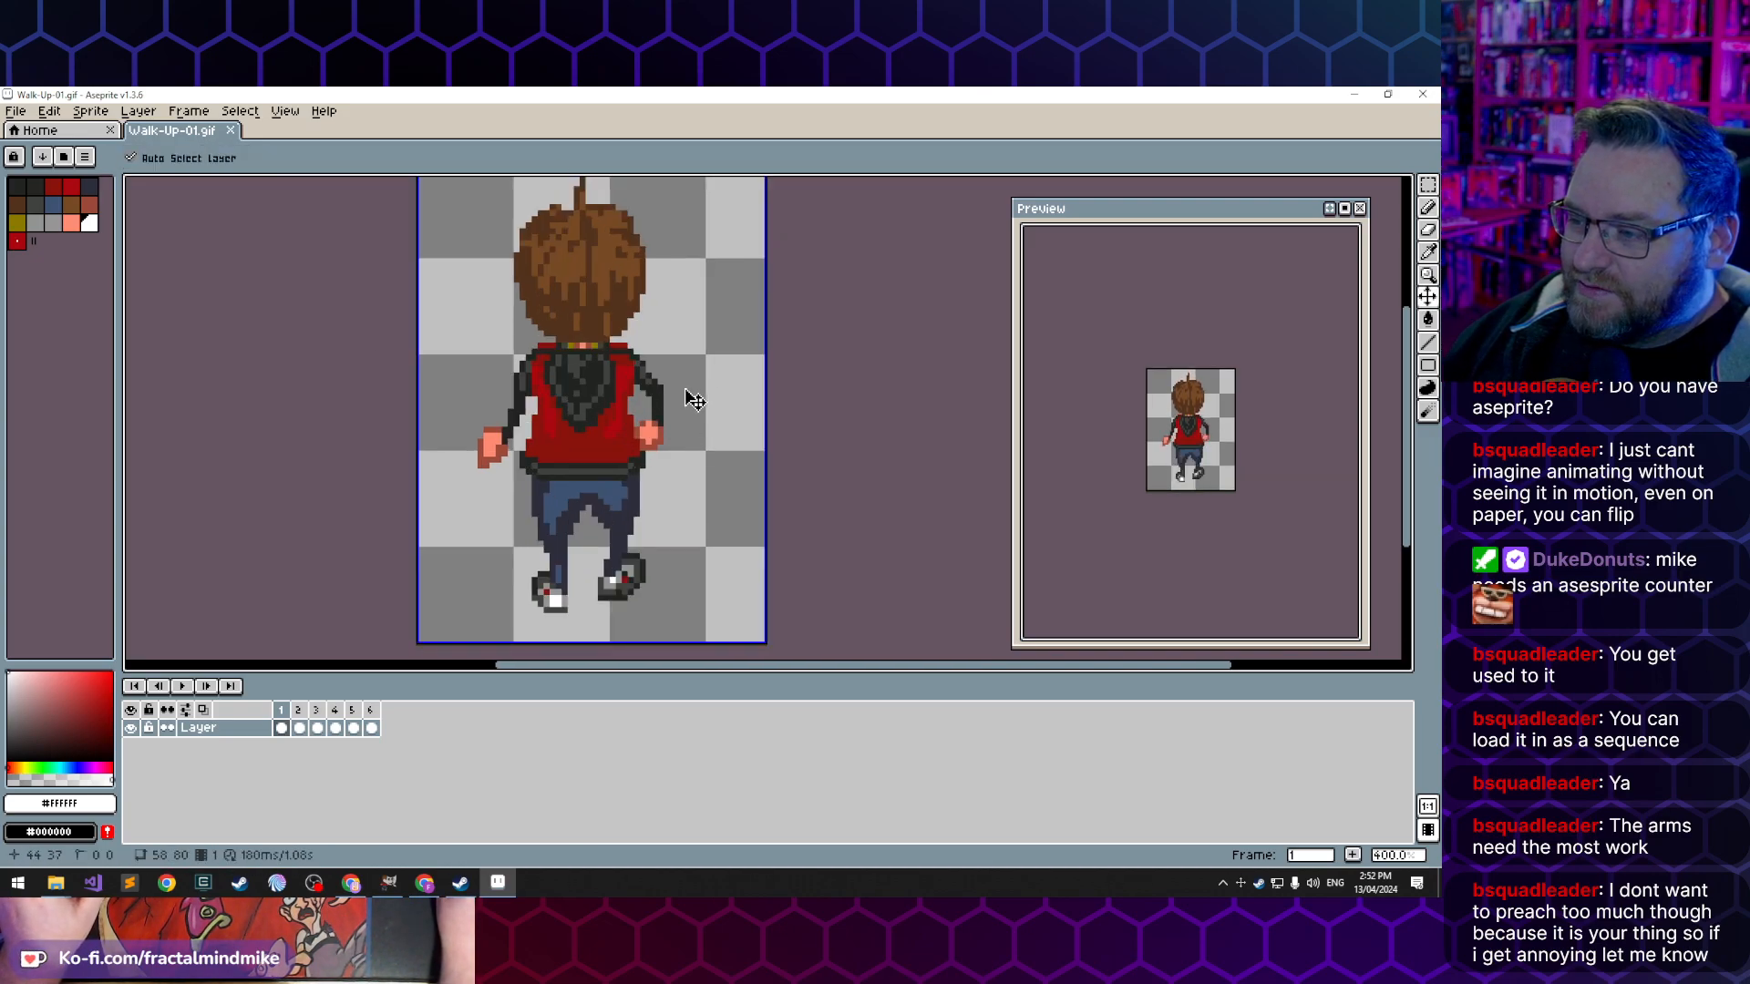
pyautogui.scroll(1, 726, 411)
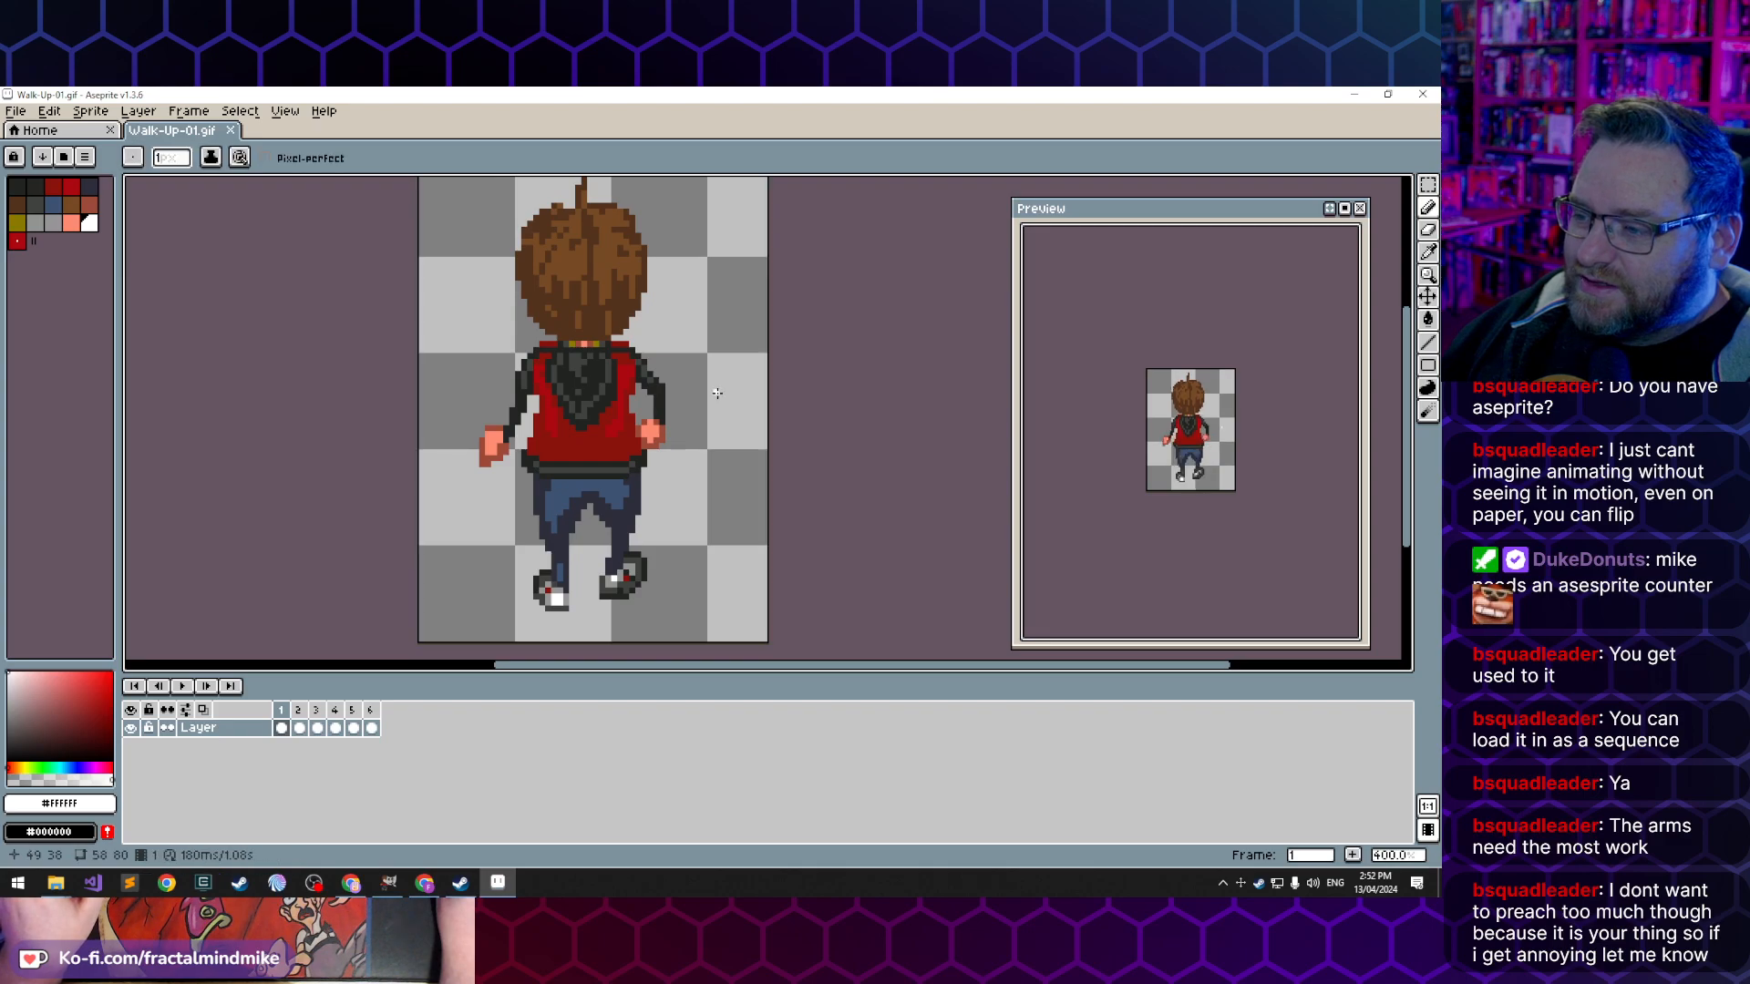
pyautogui.scroll(-1, 729, 405)
# - Open Walk-Down-02.gif from the Lucas folder to preview its animation
pyautogui.click(11, 113)
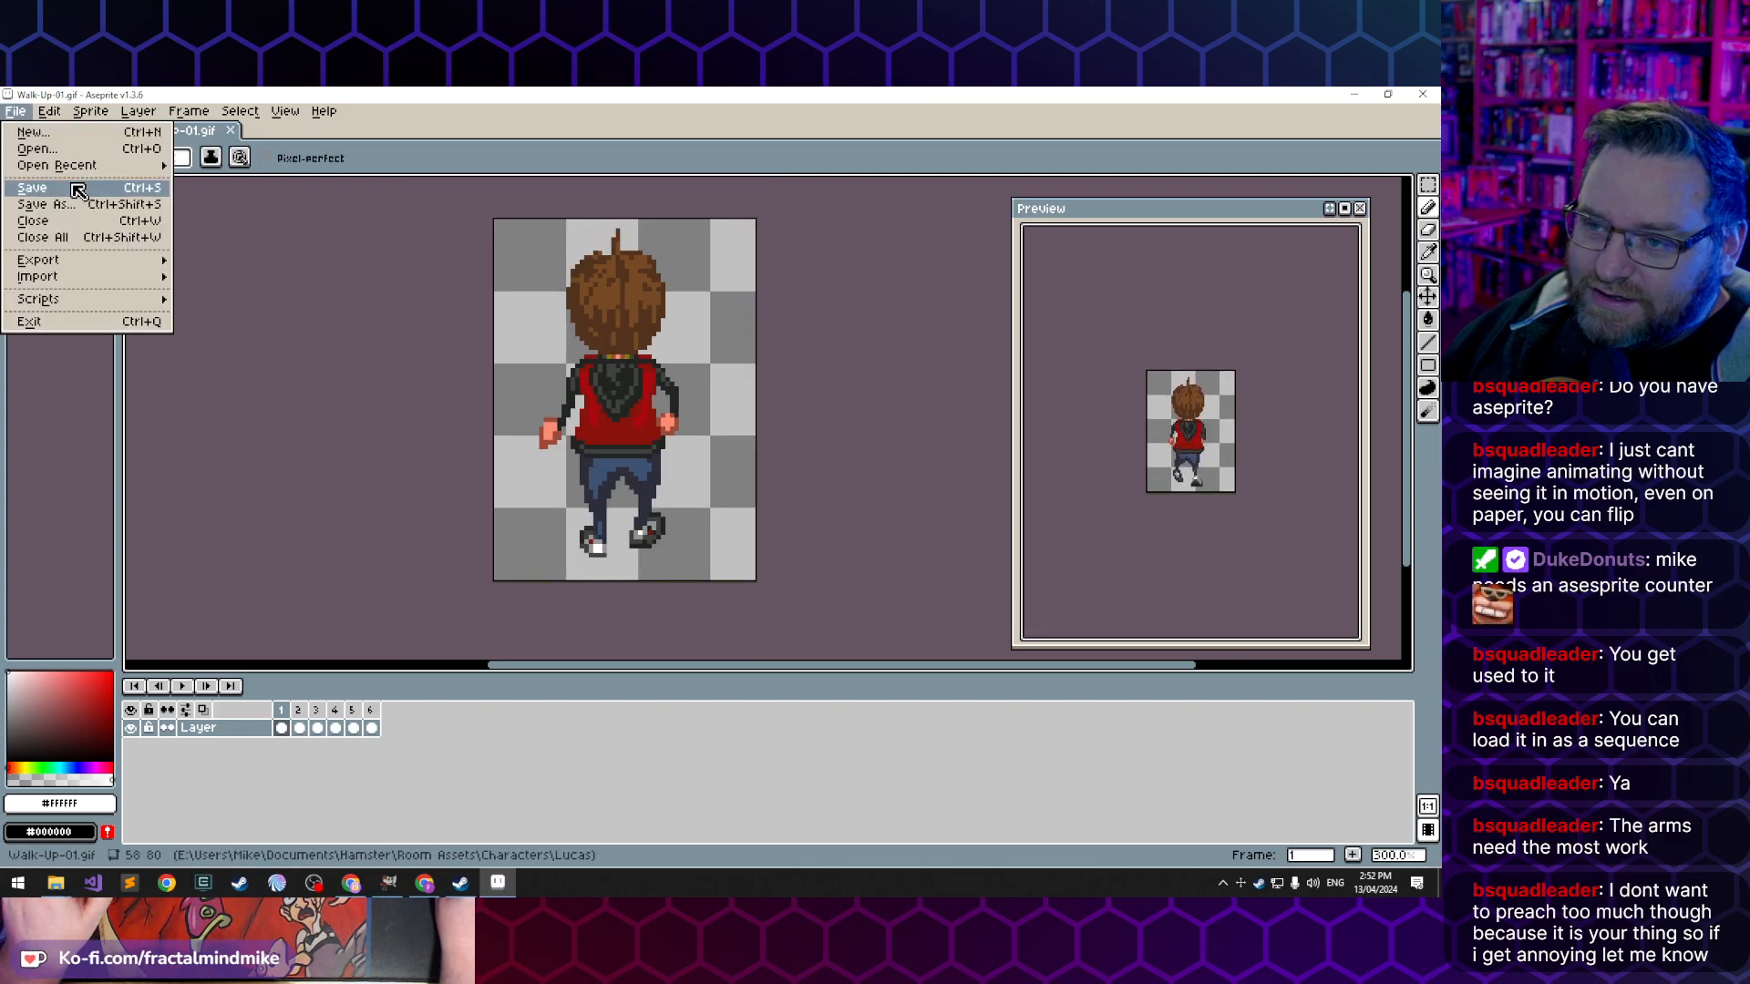
pyautogui.press('Return')
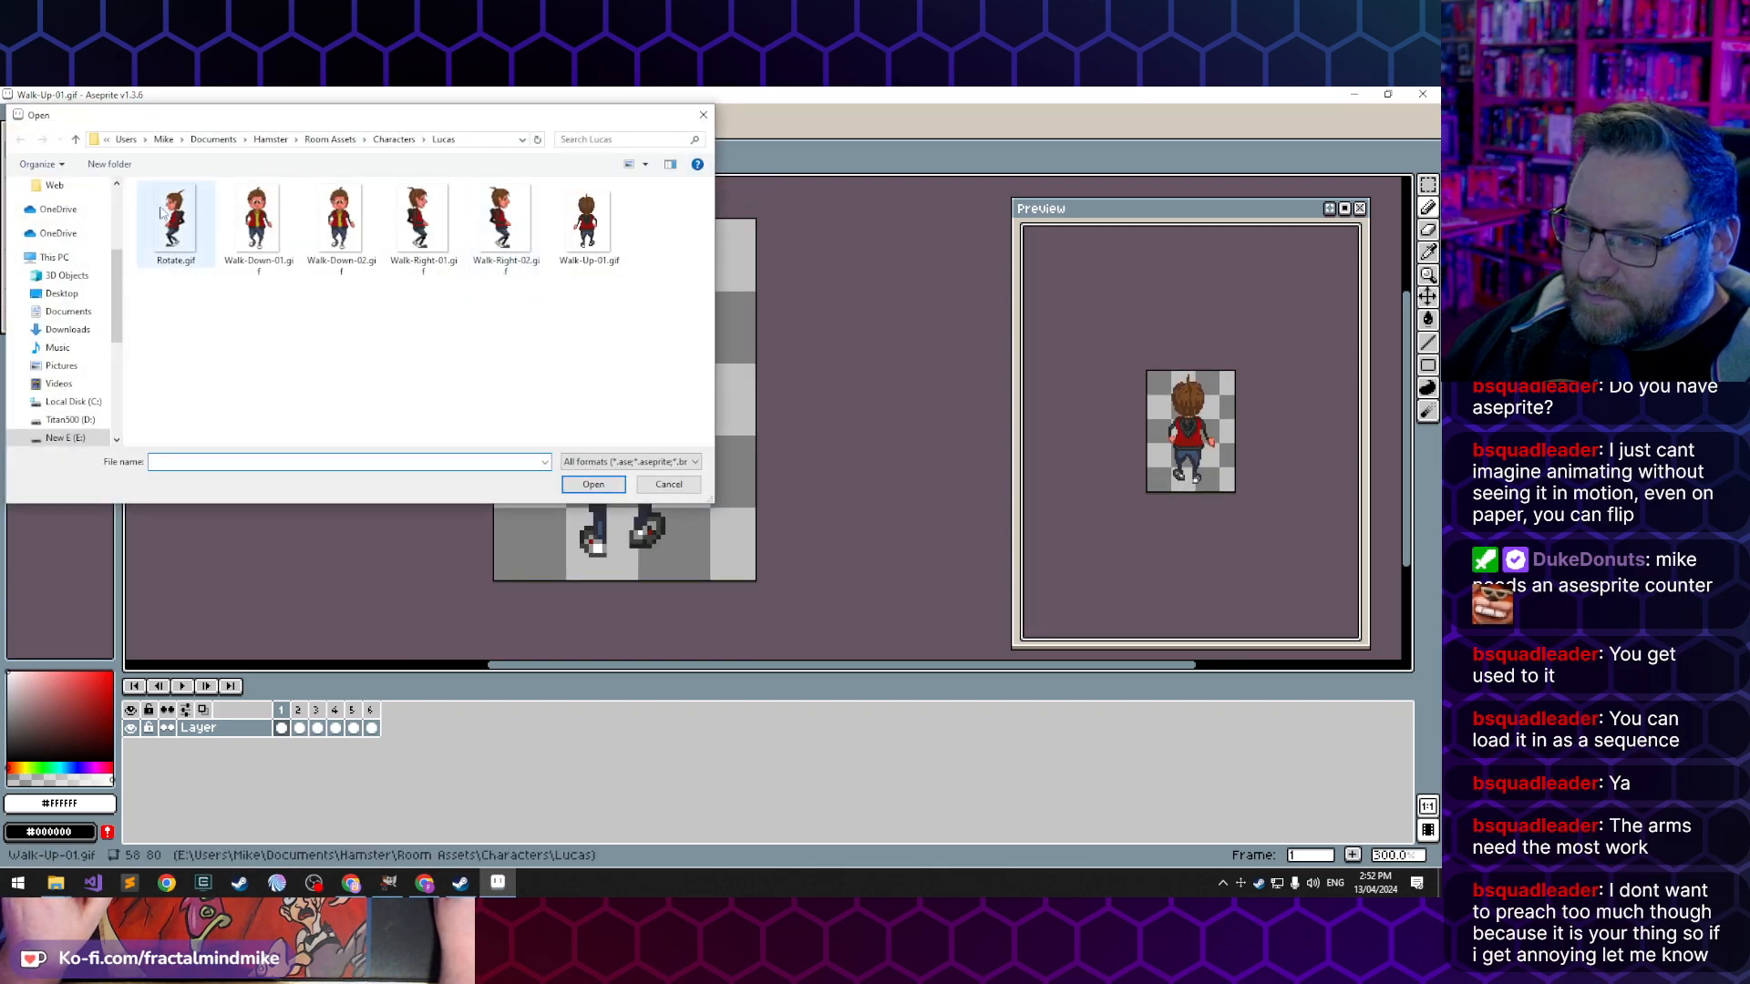
pyautogui.click(340, 219)
pyautogui.click(609, 484)
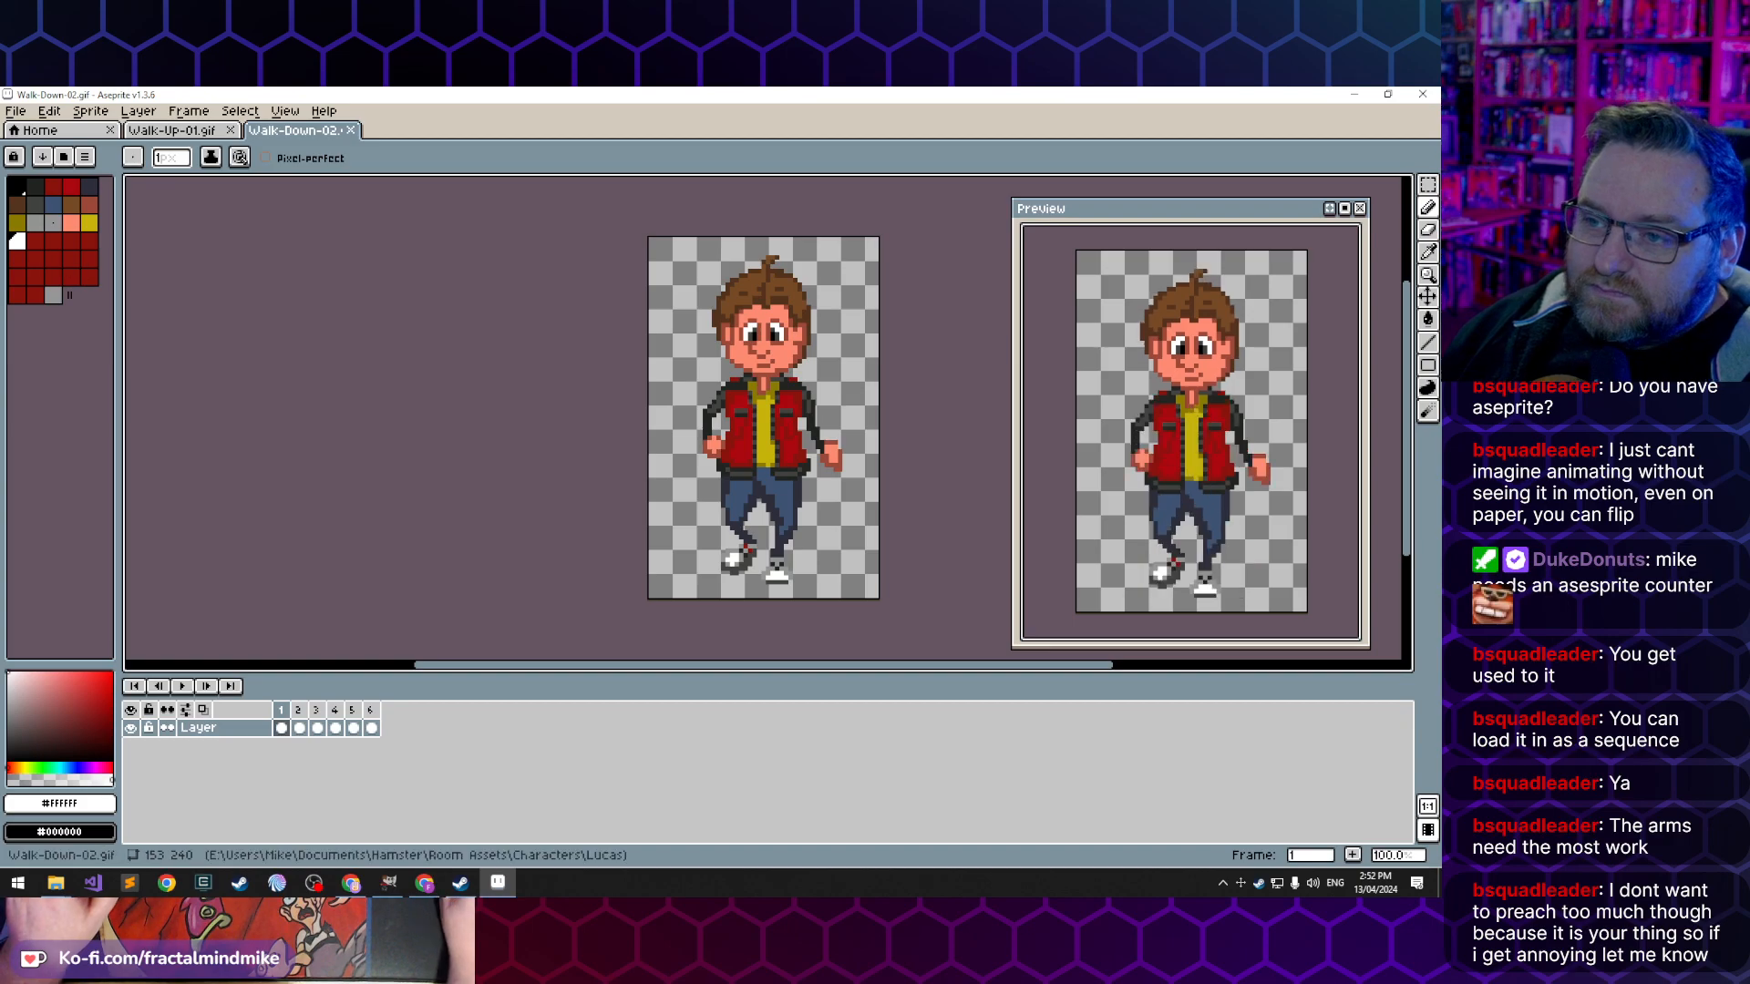
# - Open Walk-Right-02.gif from the Lucas folder to preview its walk cycle
pyautogui.click(15, 110)
pyautogui.moveTo(80, 166)
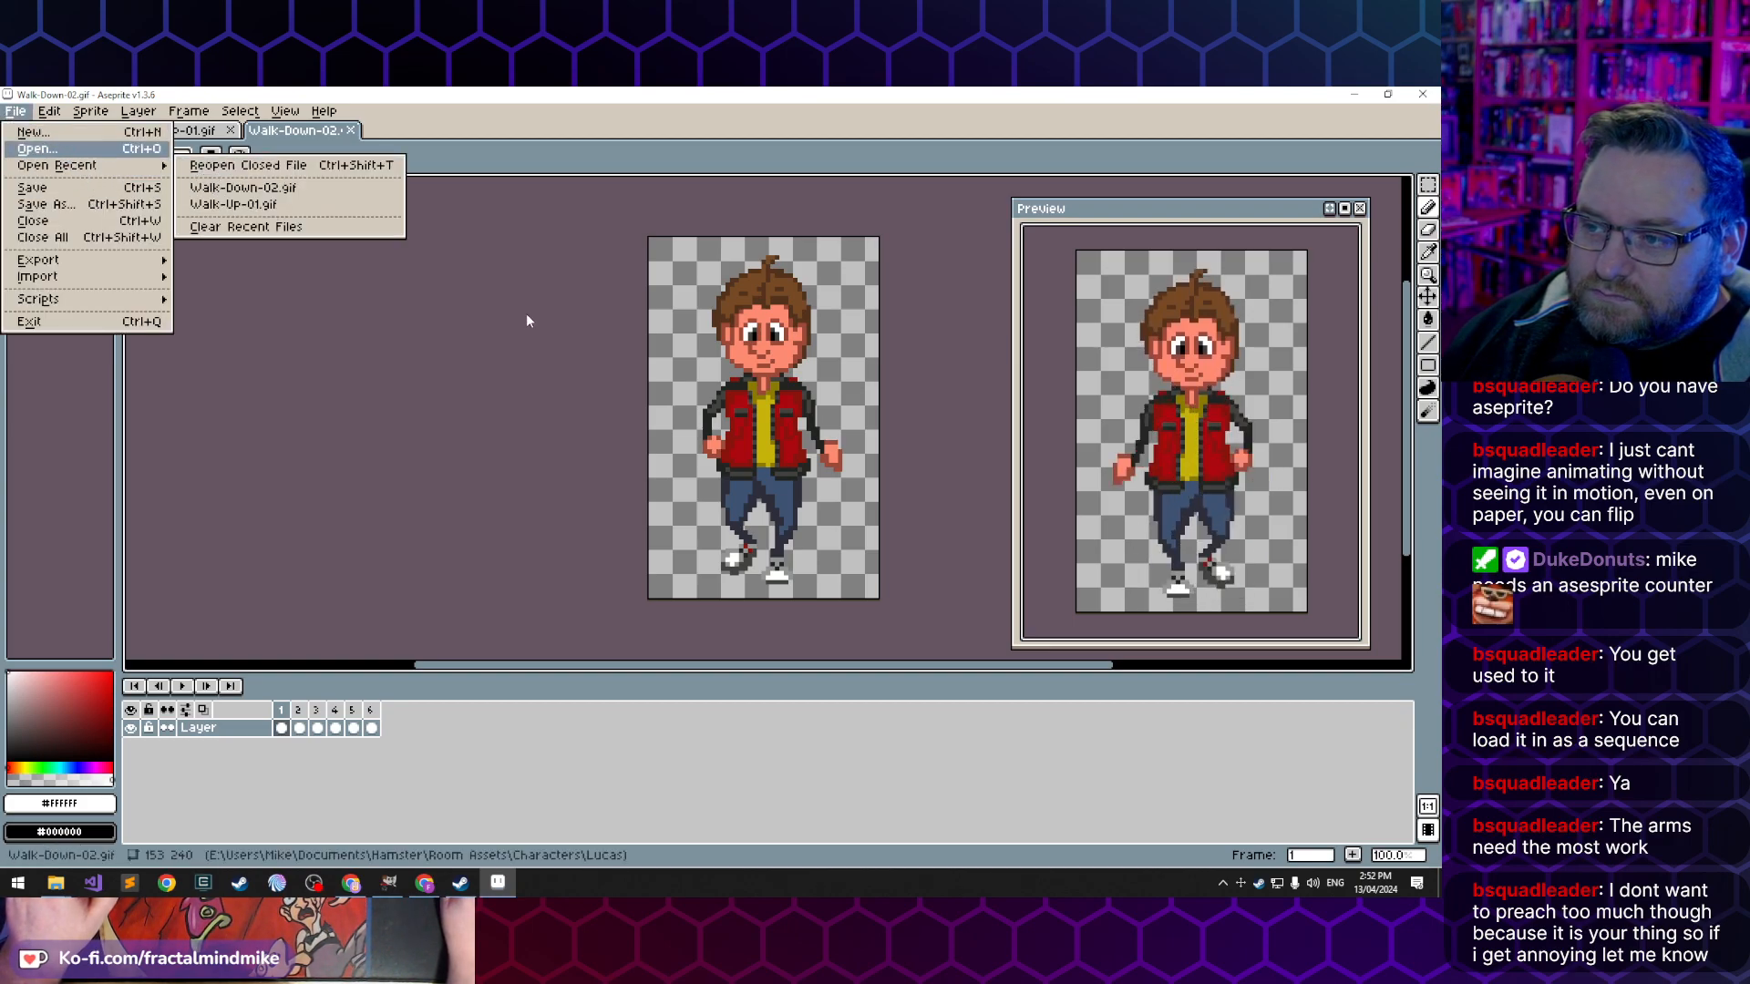
pyautogui.press('Return')
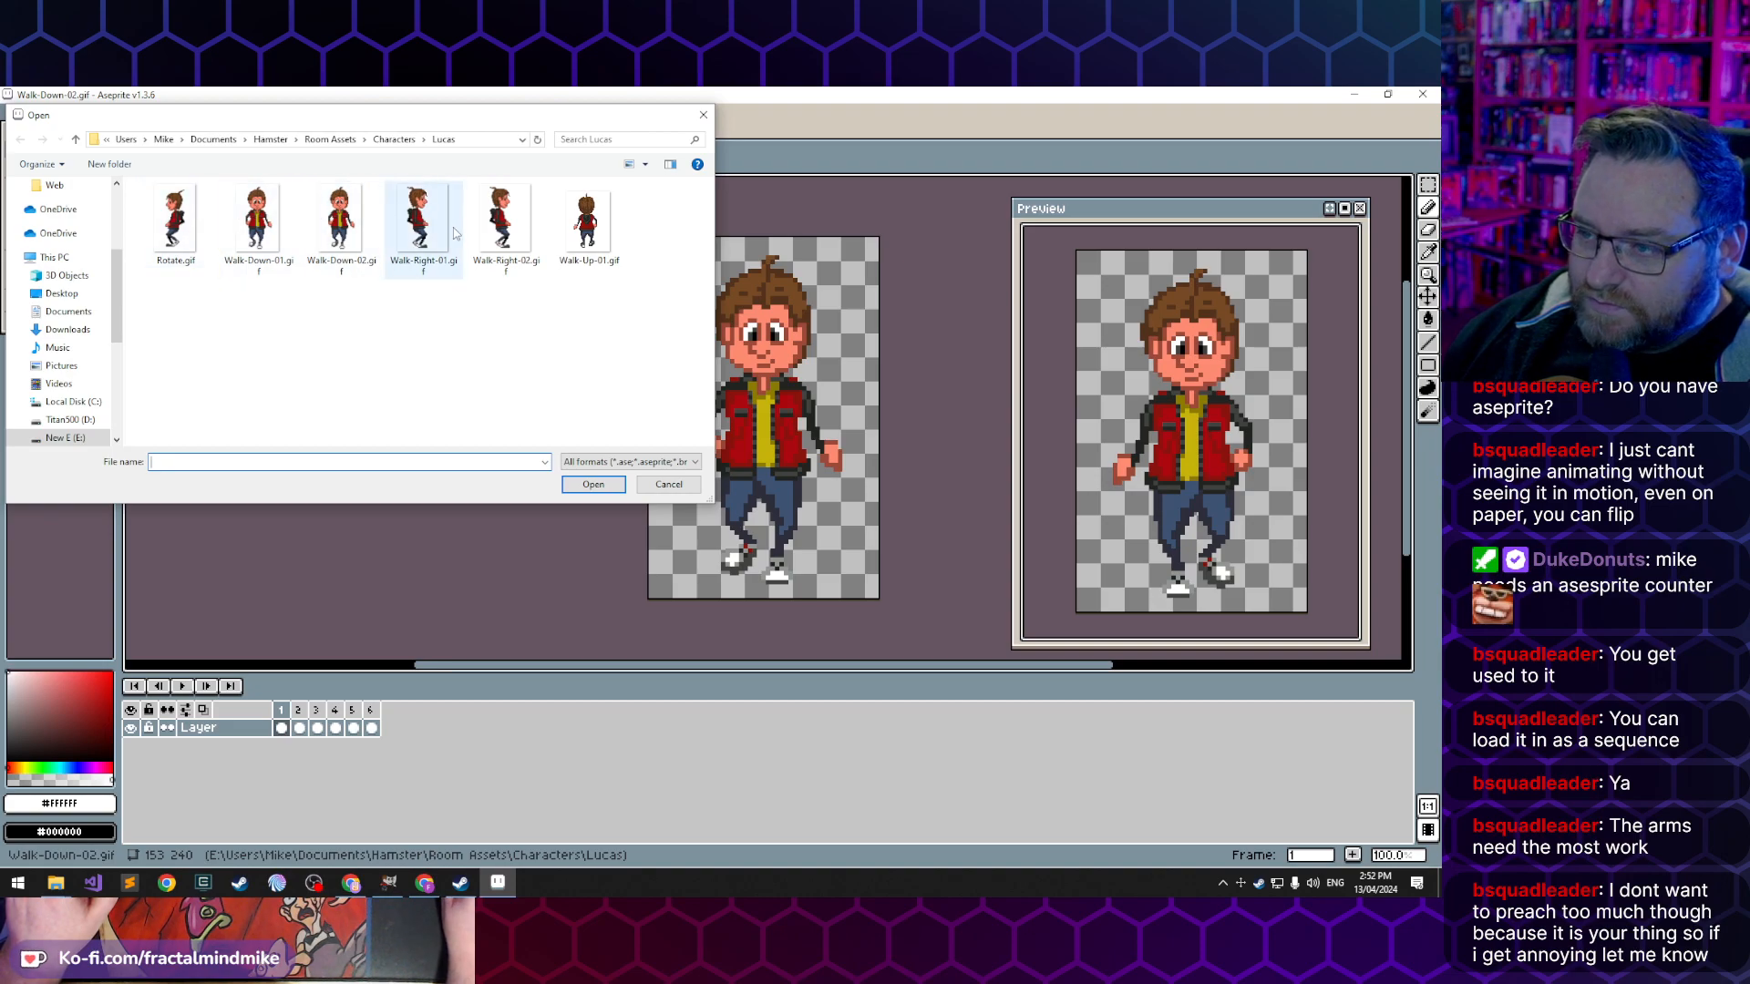
pyautogui.click(500, 211)
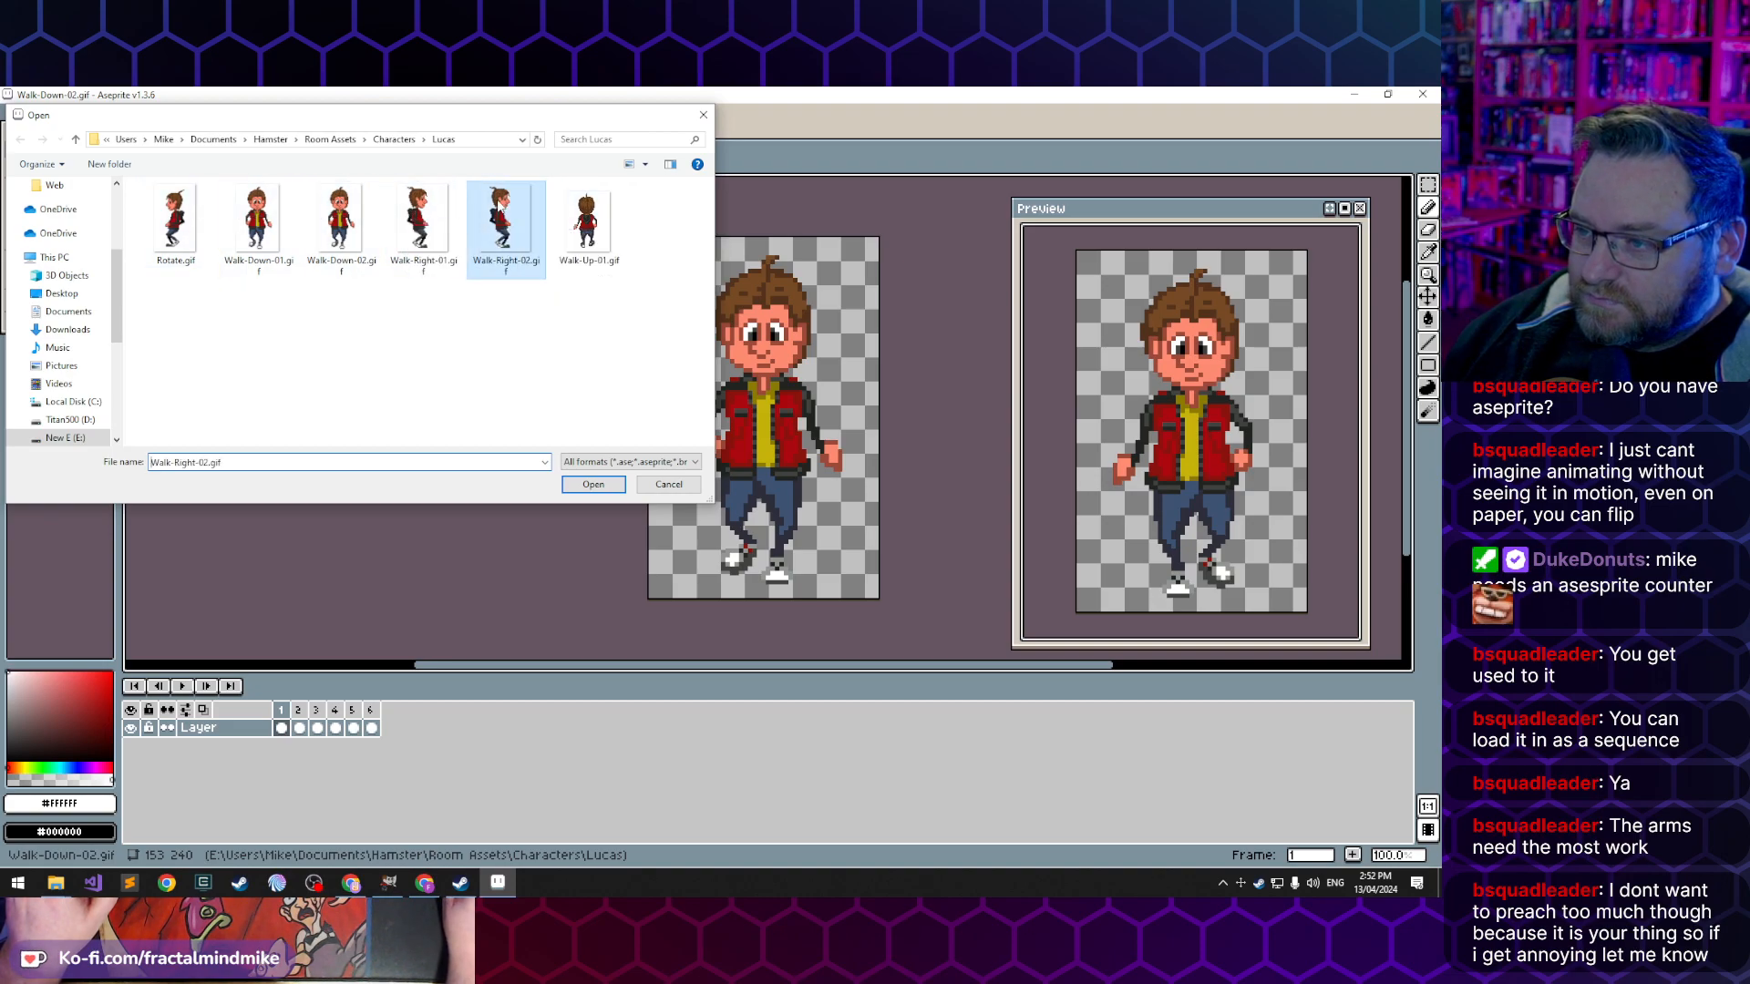
pyautogui.click(597, 483)
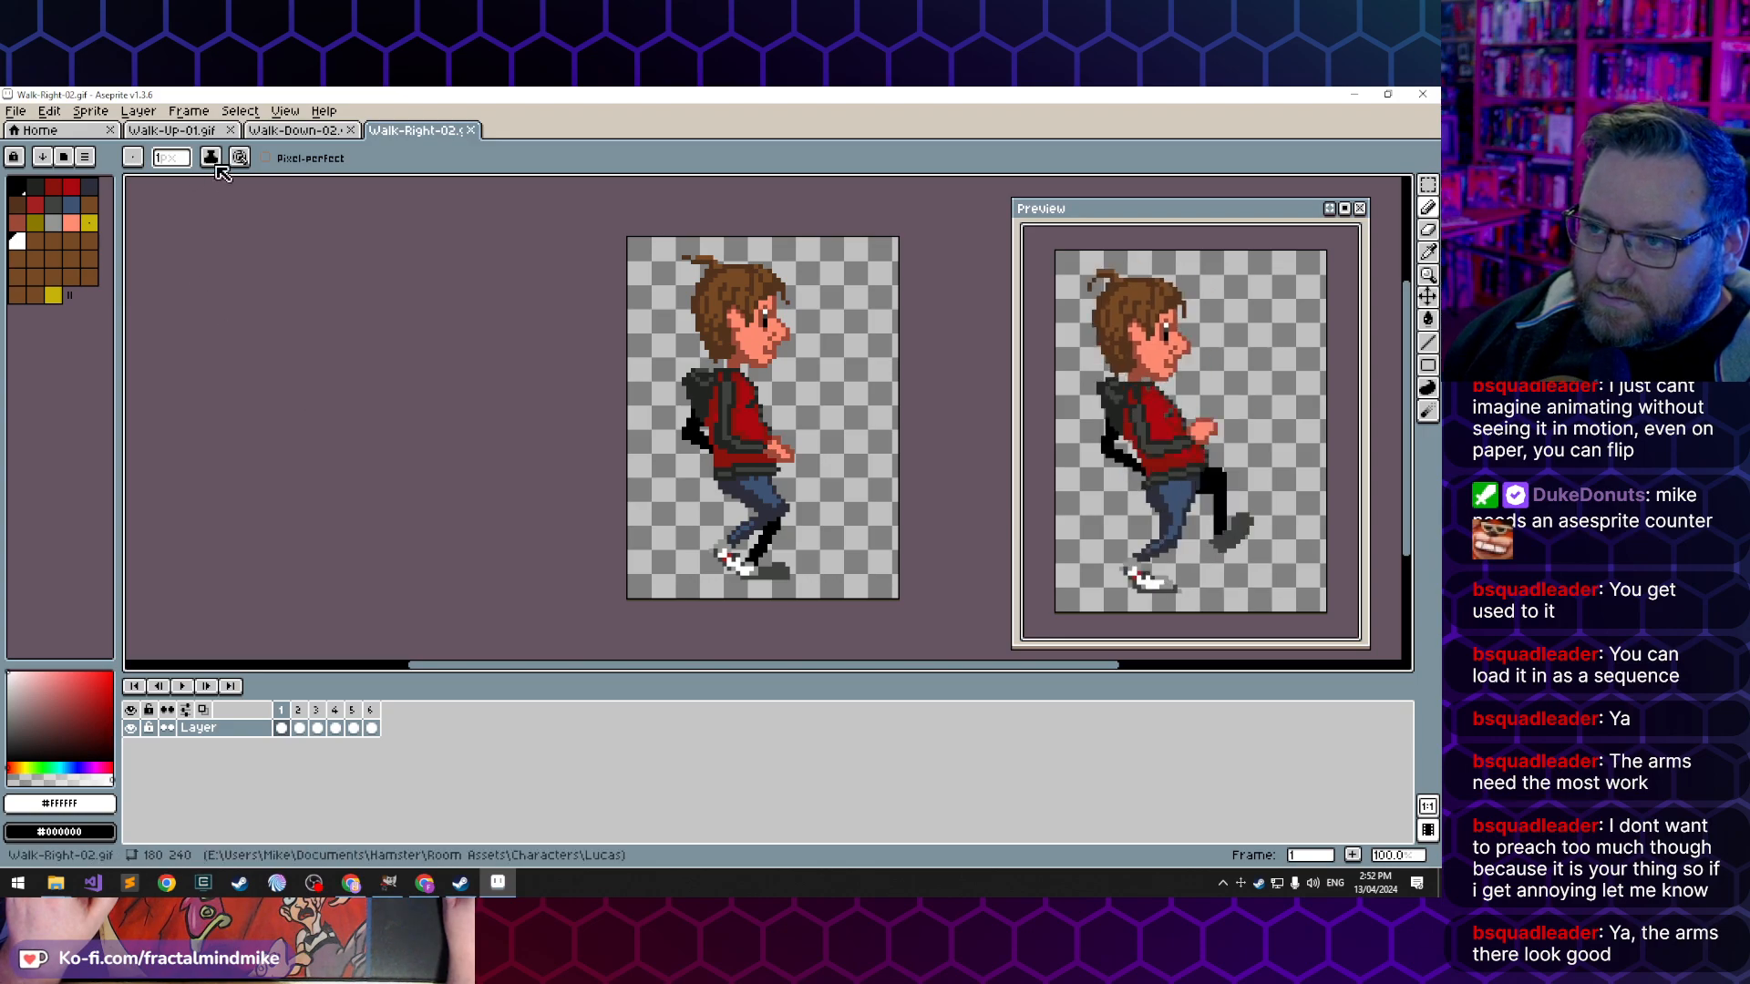
# - Review Walk-Down-02.gif, then flip between frames 1 and 2 of Walk-Up-01.gif to compare the arm positions
pyautogui.click(305, 132)
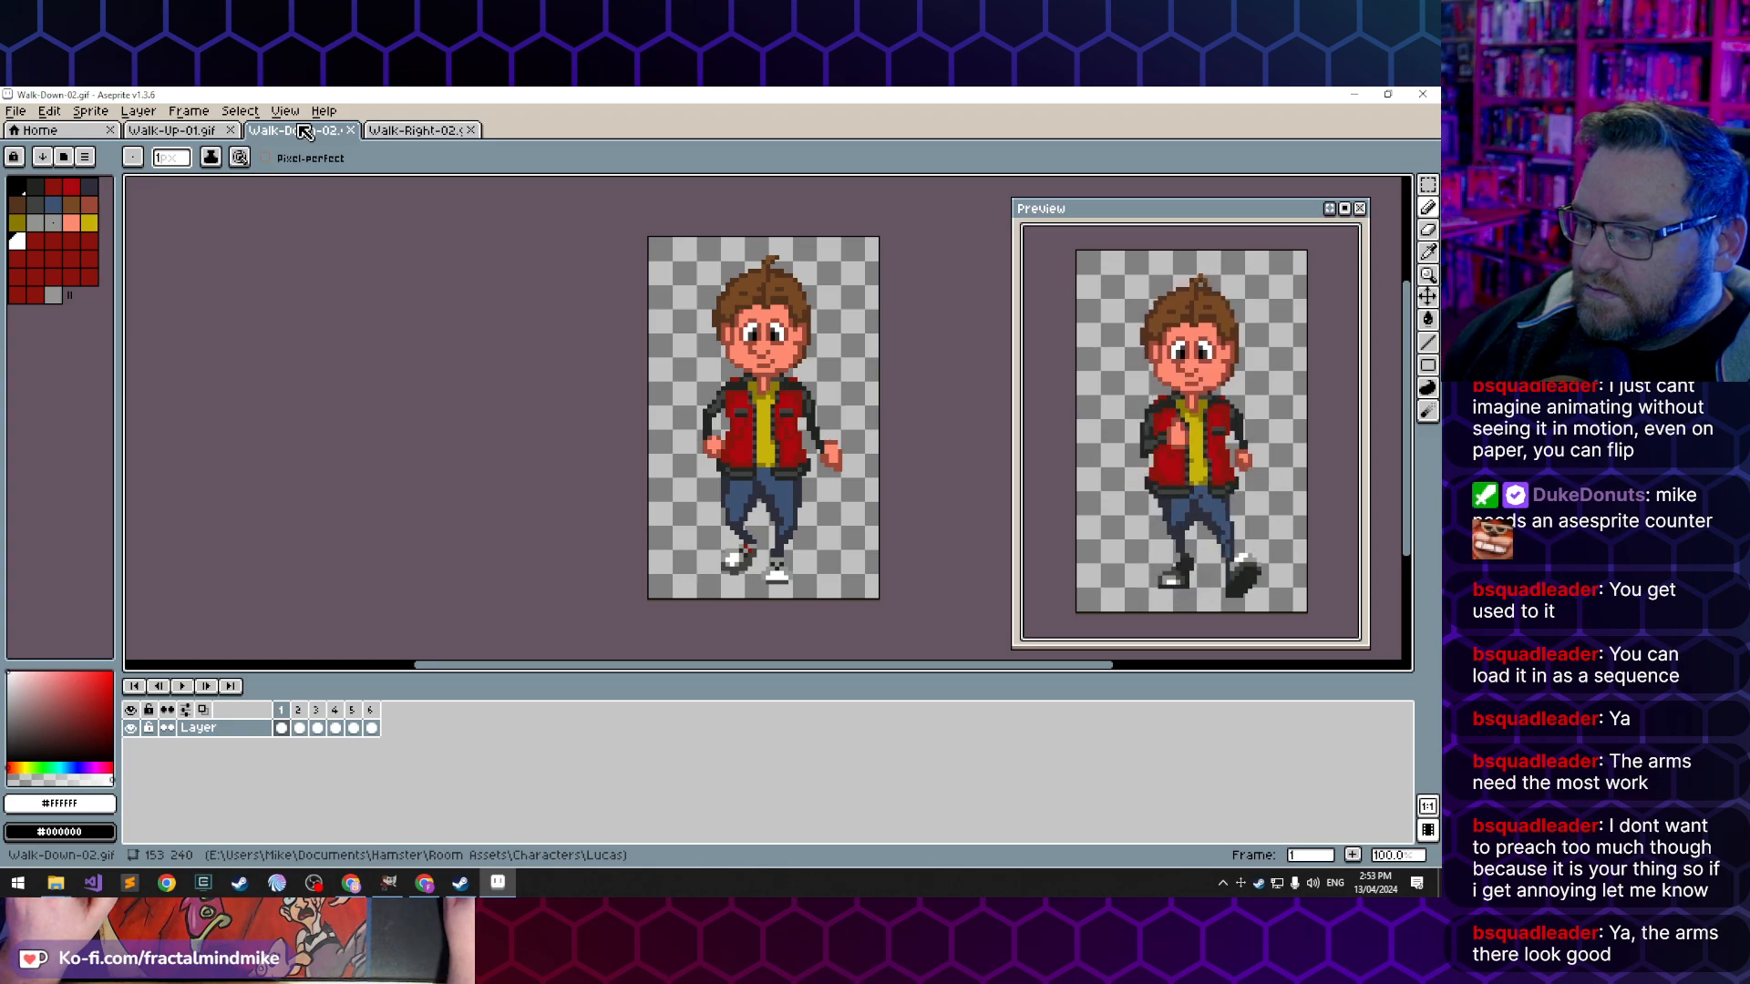
pyautogui.hotkey('ctrl', 'shift', 'Tab')
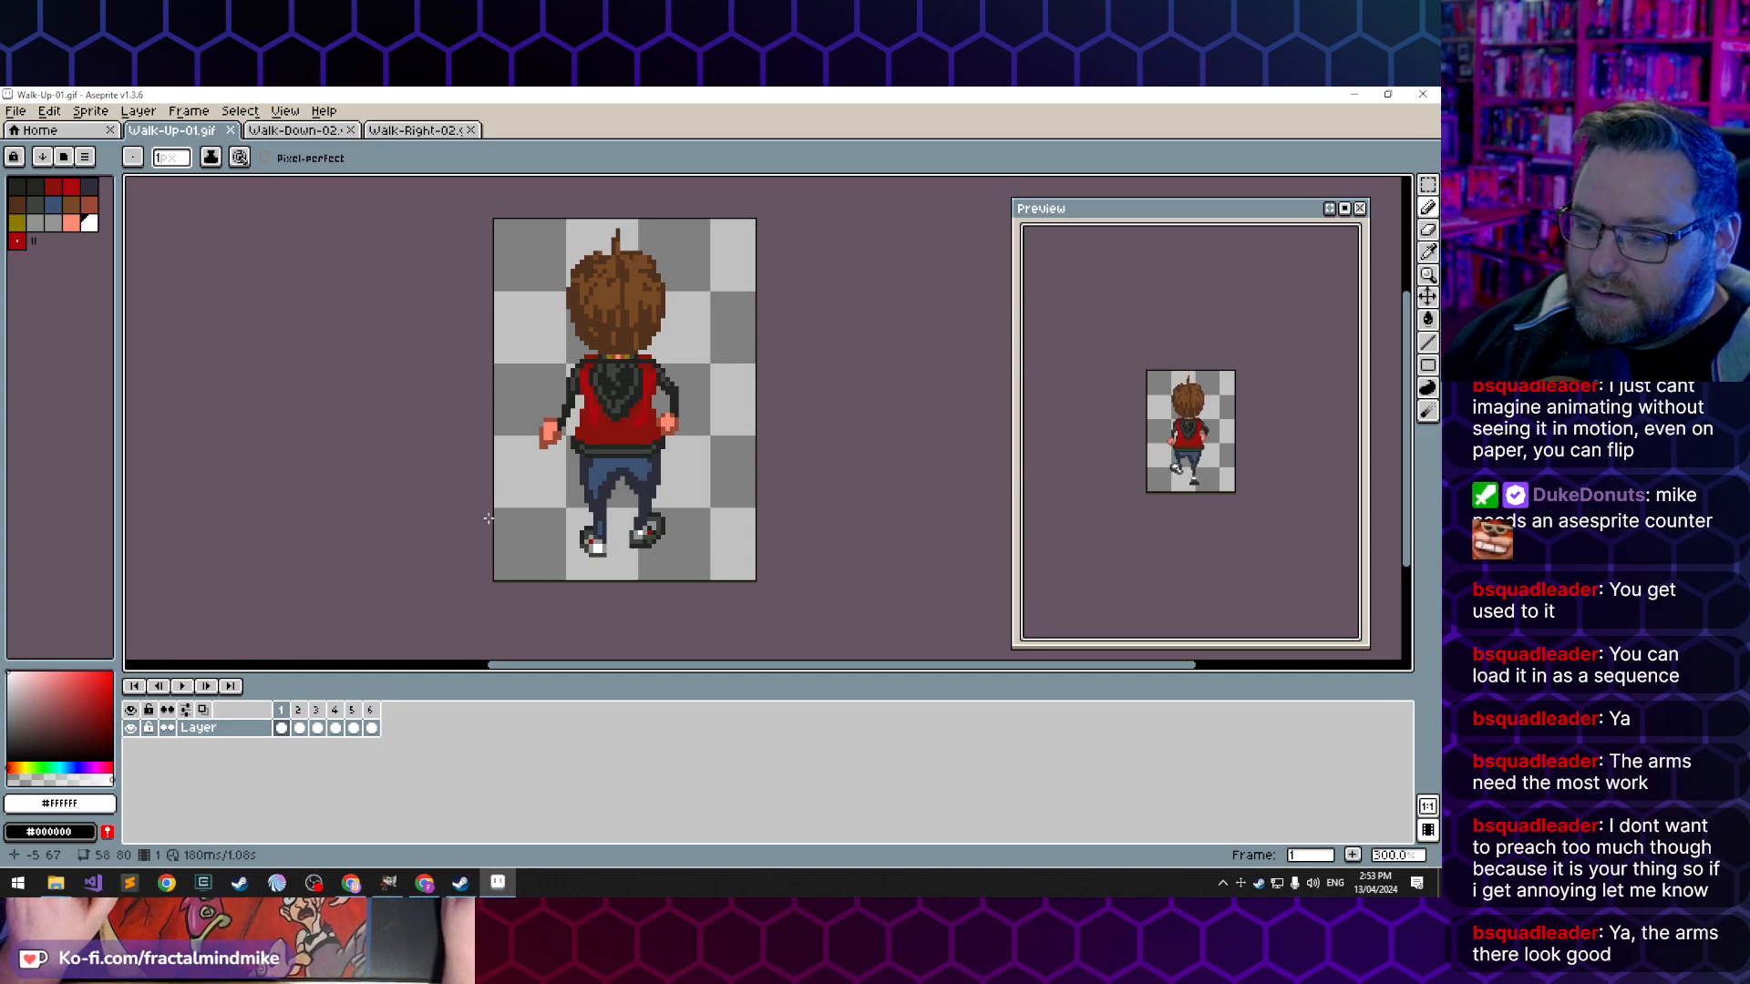
pyautogui.click(300, 729)
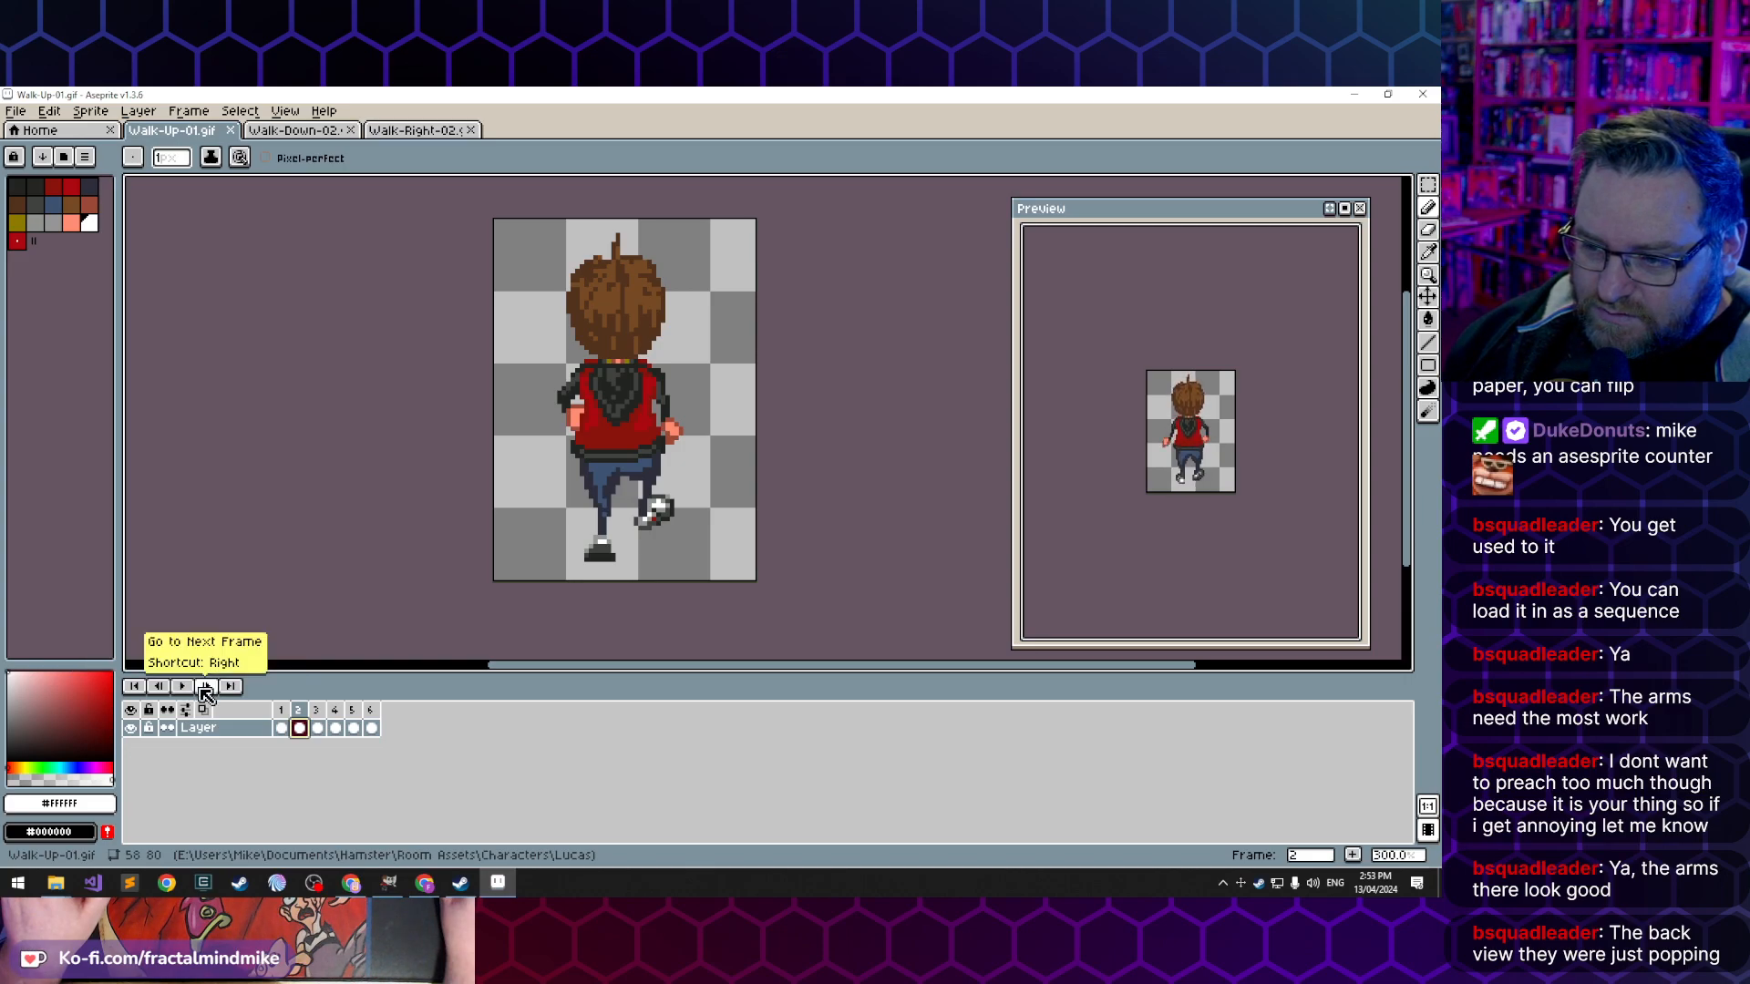
pyautogui.press('Right')
pyautogui.press('Left')
pyautogui.press('Left')
pyautogui.press('Right')
pyautogui.press('Left')
pyautogui.press('Right')
pyautogui.press('Left')
pyautogui.press('Right')
pyautogui.press('Left')
pyautogui.press('Right')
pyautogui.press('Left')
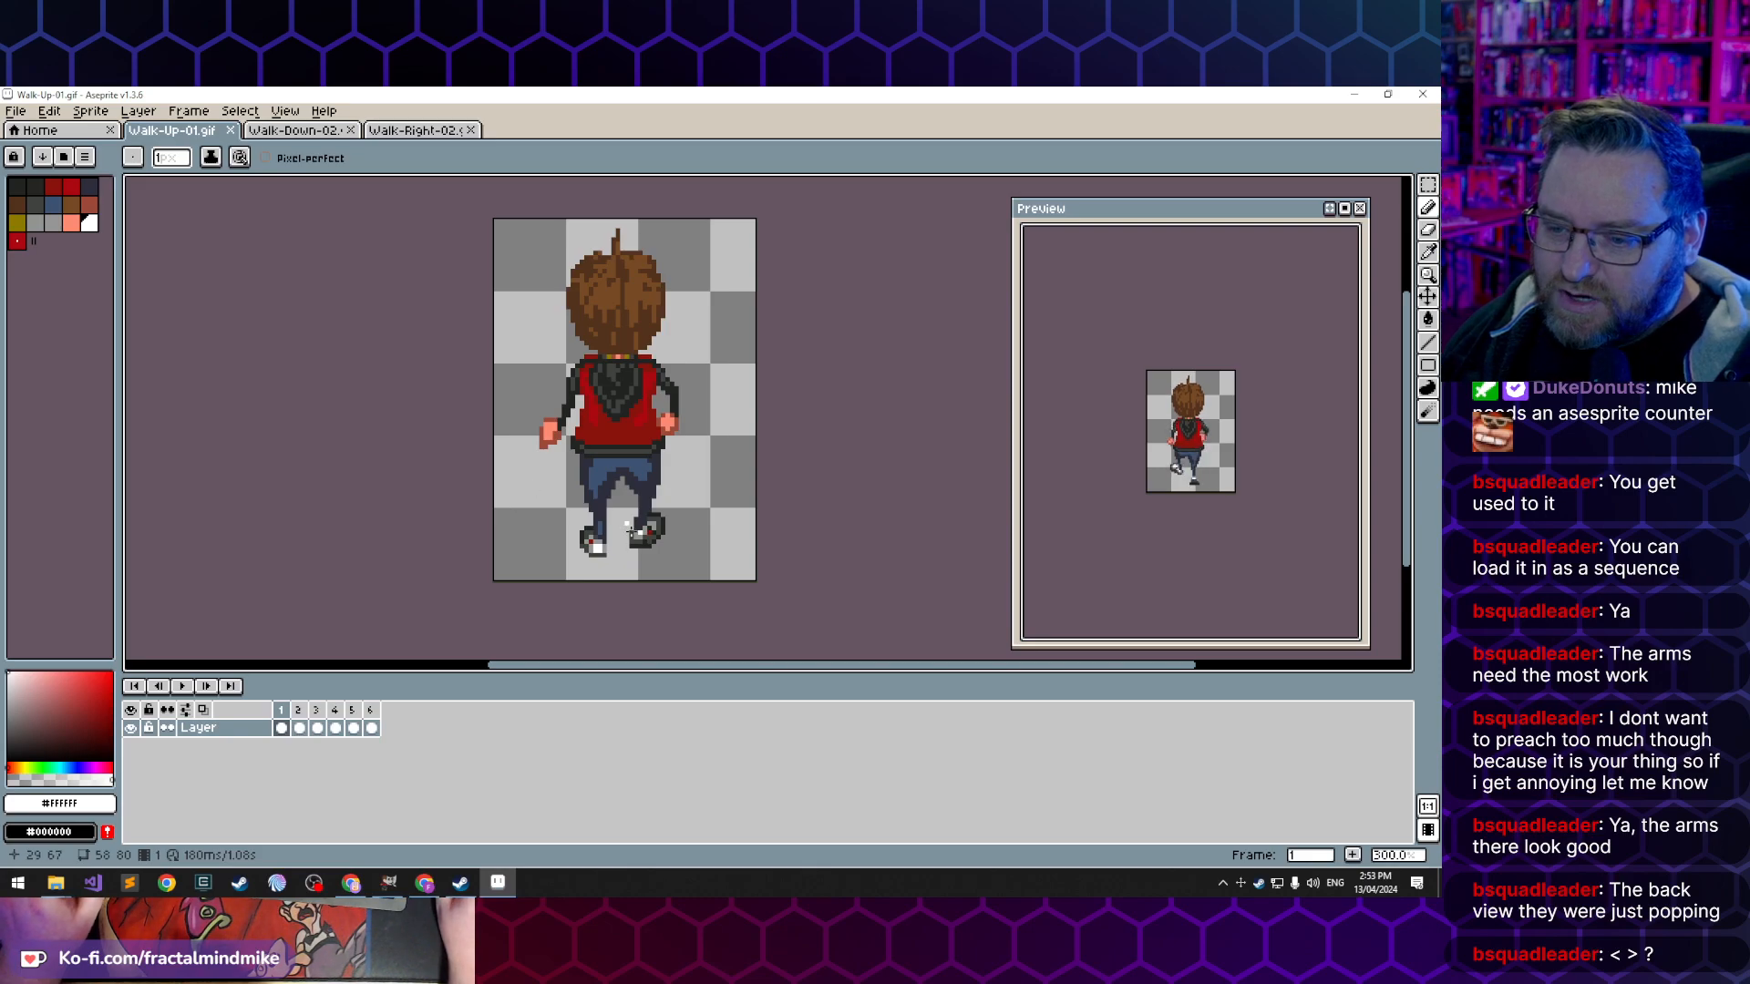
# - Examine the back-view arms and hands up close by stepping repeatedly through the opening frames of Walk-Up-01.gif
pyautogui.scroll(1, 679, 401)
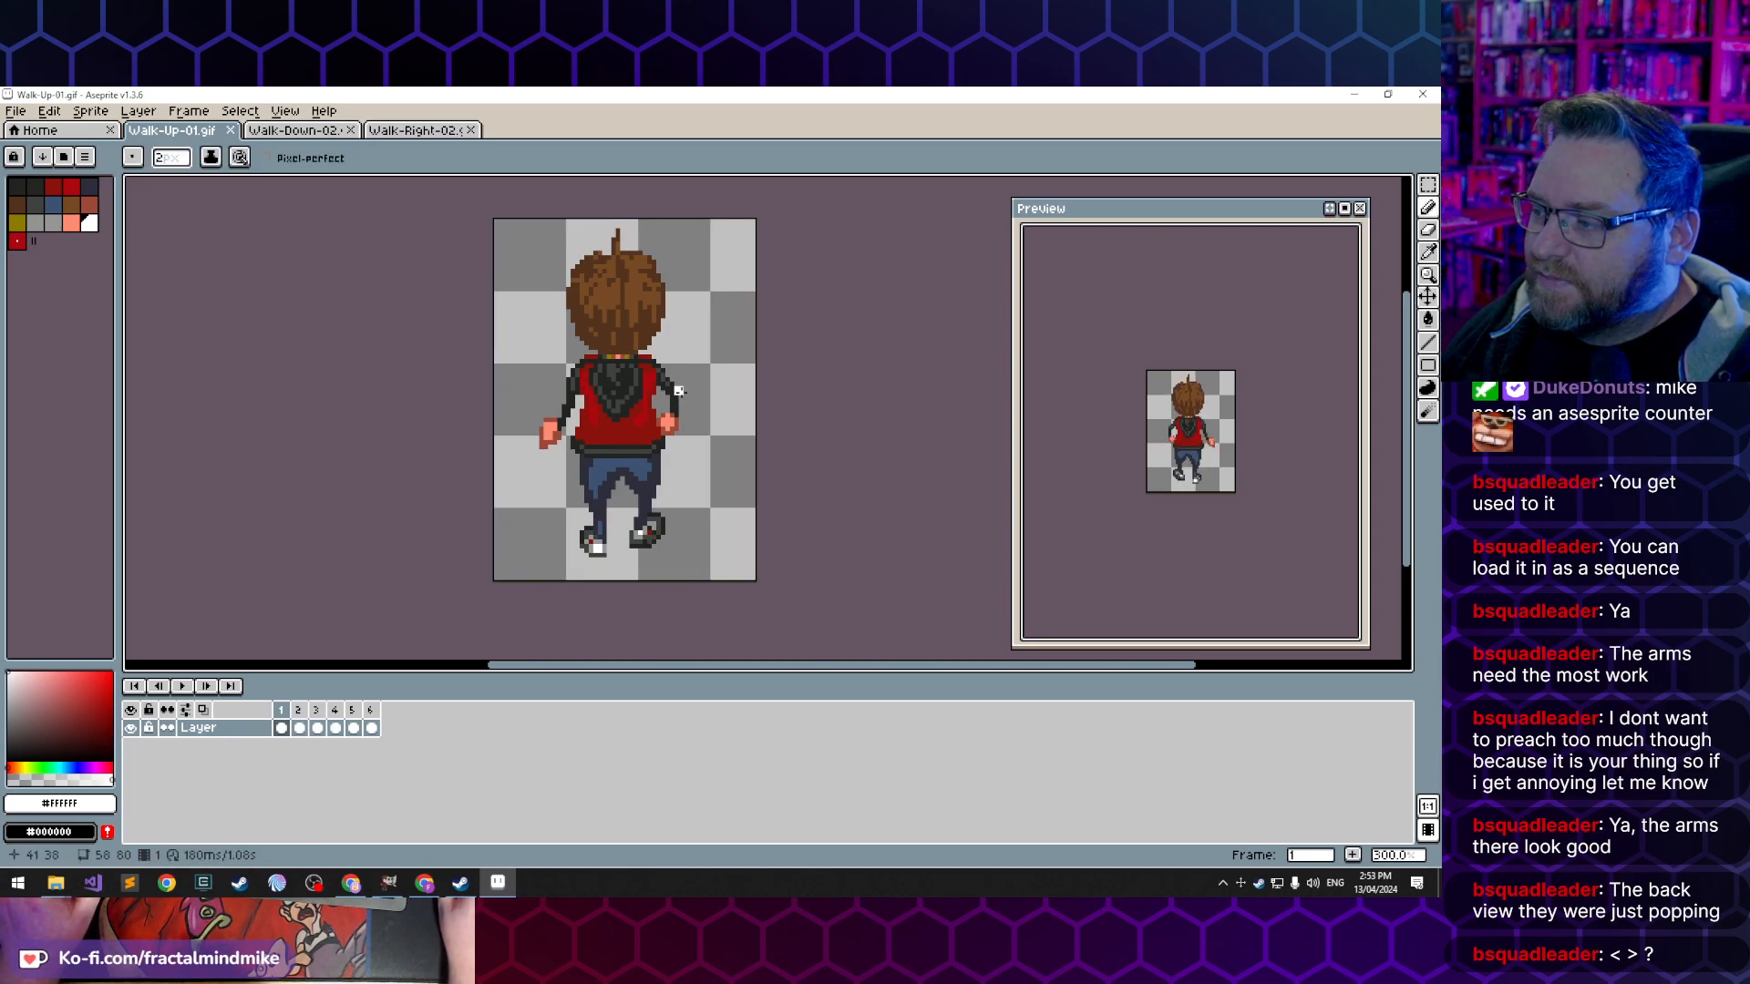
pyautogui.scroll(1, 686, 428)
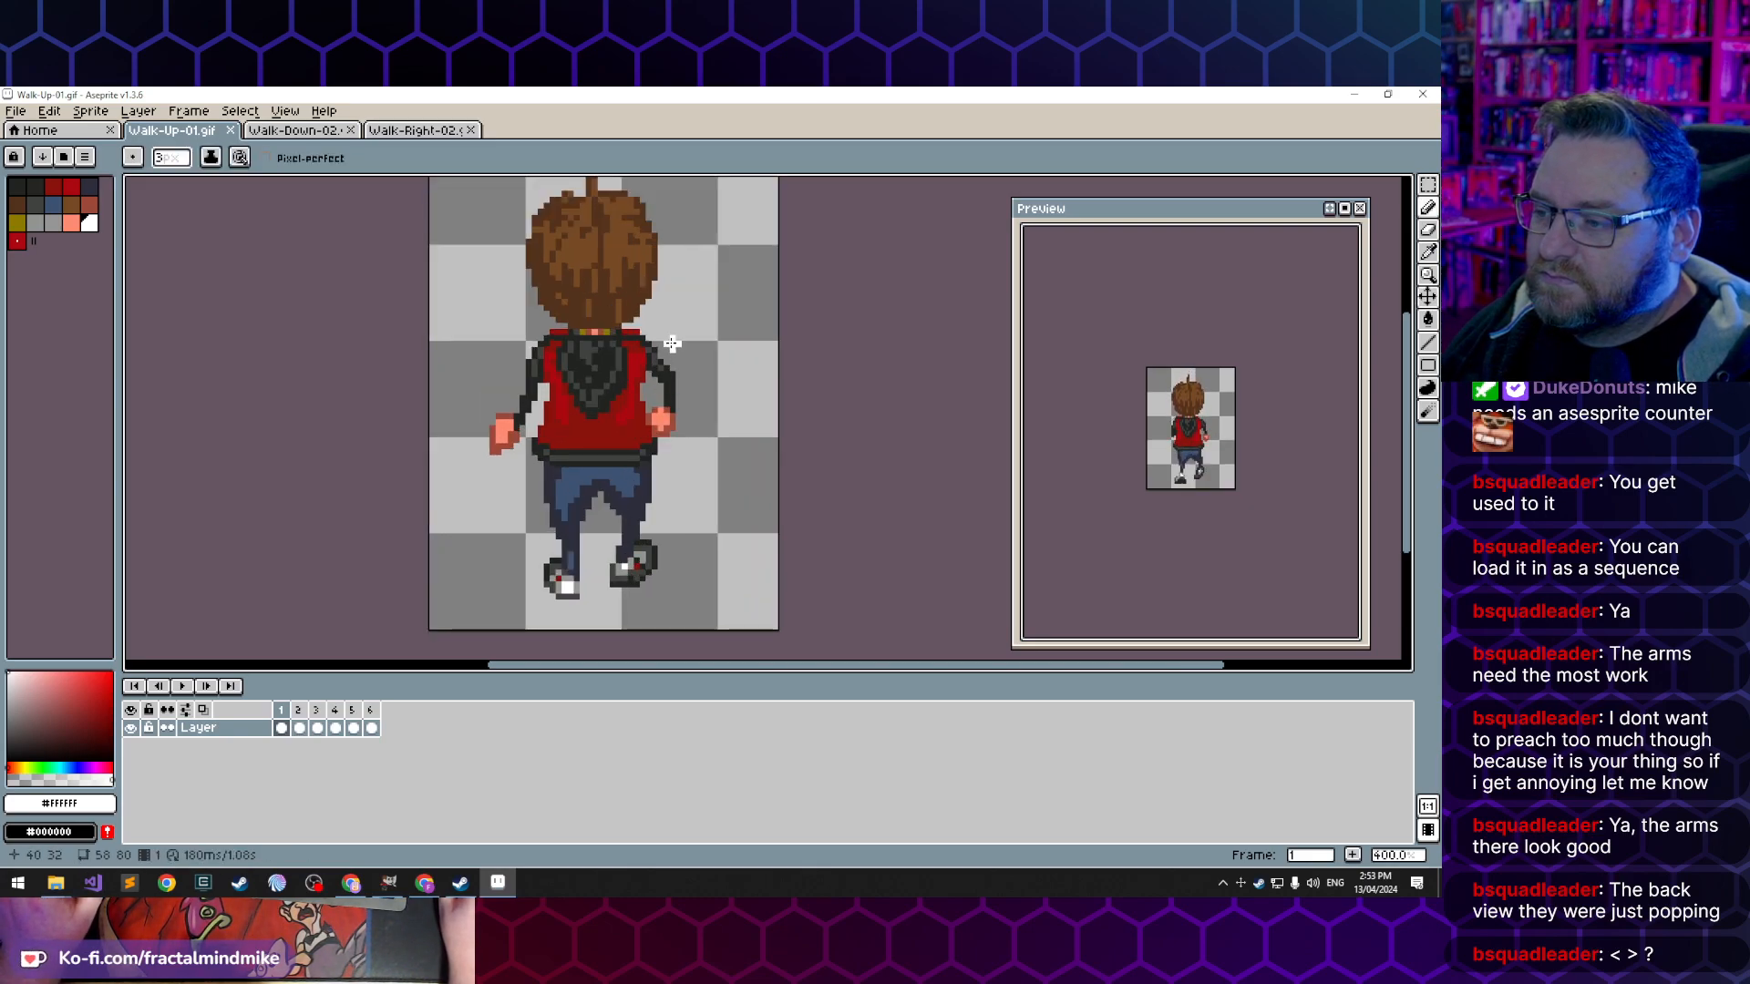
pyautogui.scroll(3, 710, 401)
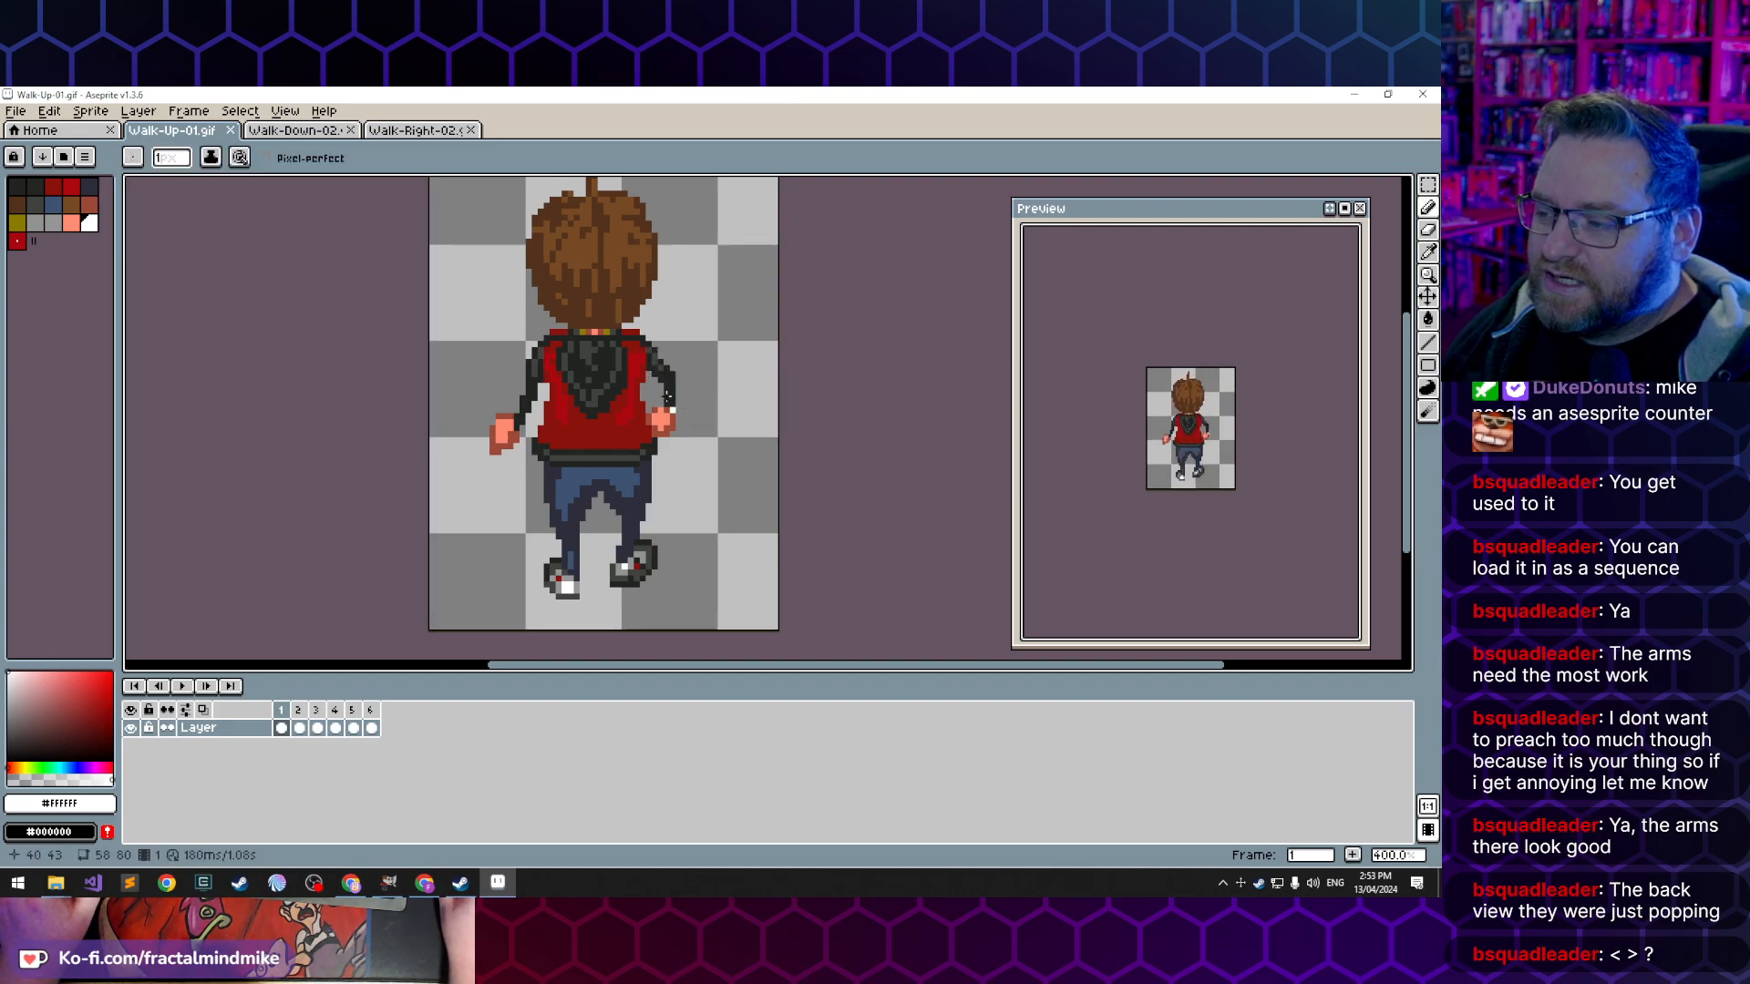
pyautogui.moveTo(675, 304)
pyautogui.mouseDown()
pyautogui.moveTo(551, 351)
pyautogui.moveTo(637, 258)
pyautogui.moveTo(605, 295)
pyautogui.mouseUp()
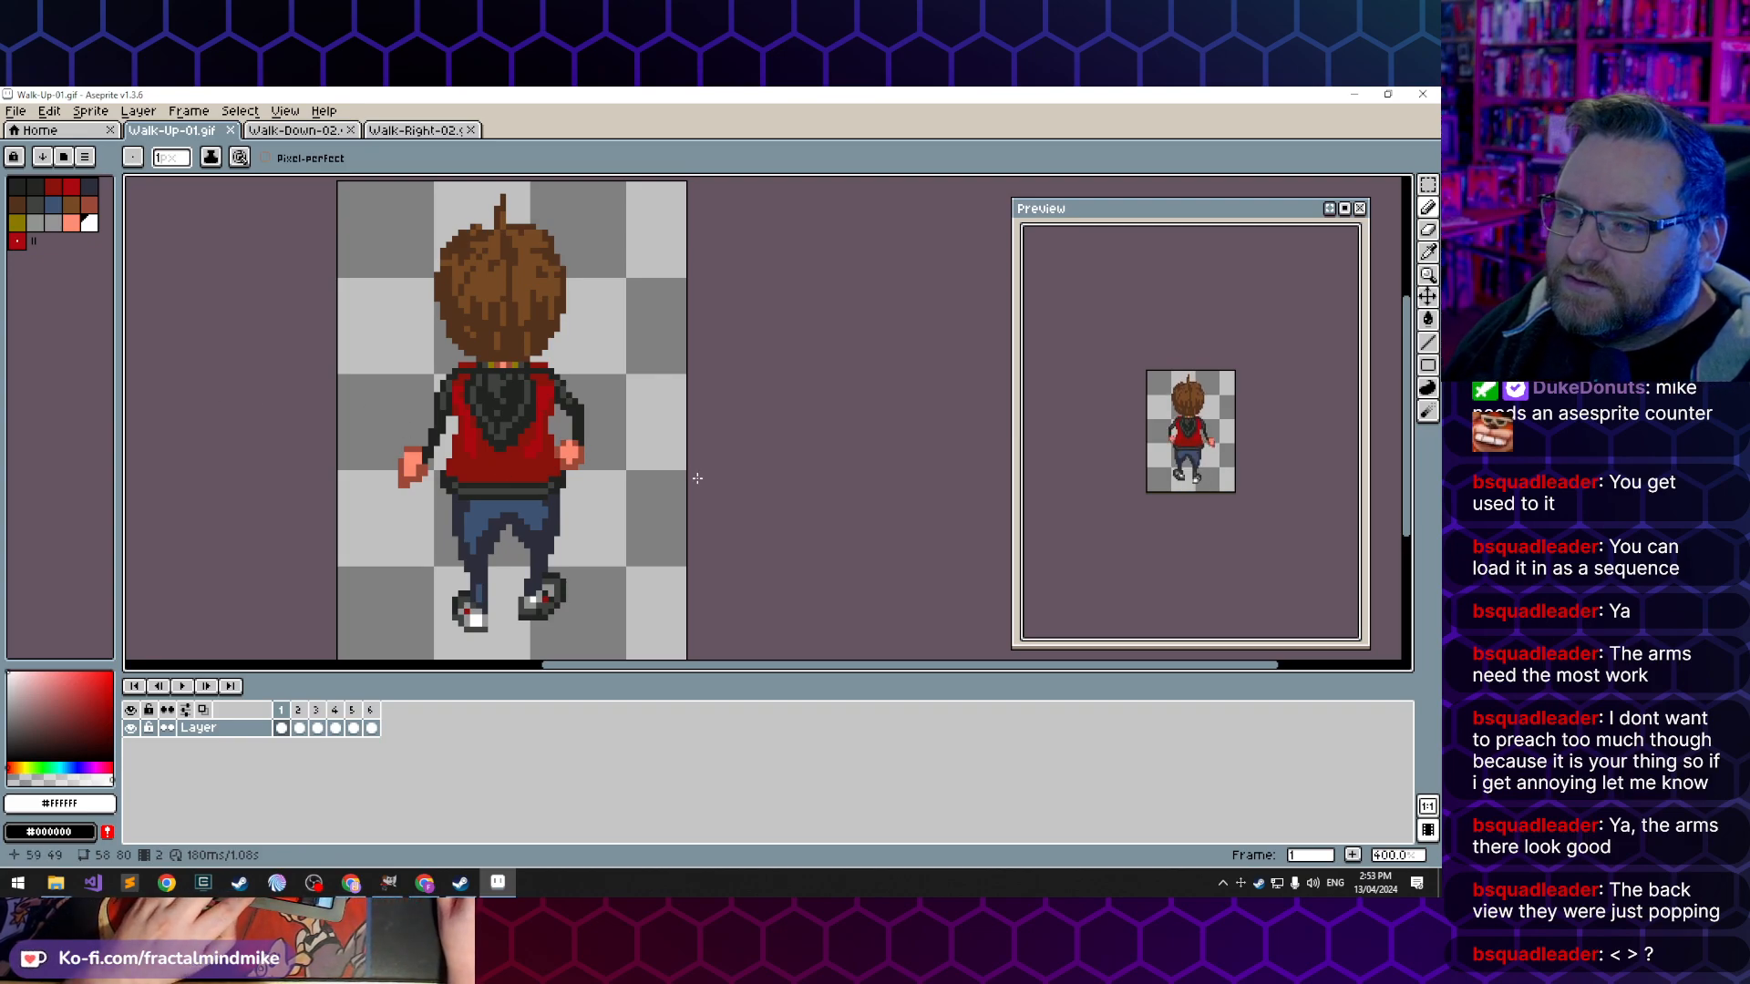
pyautogui.press('Right')
pyautogui.press('Right')
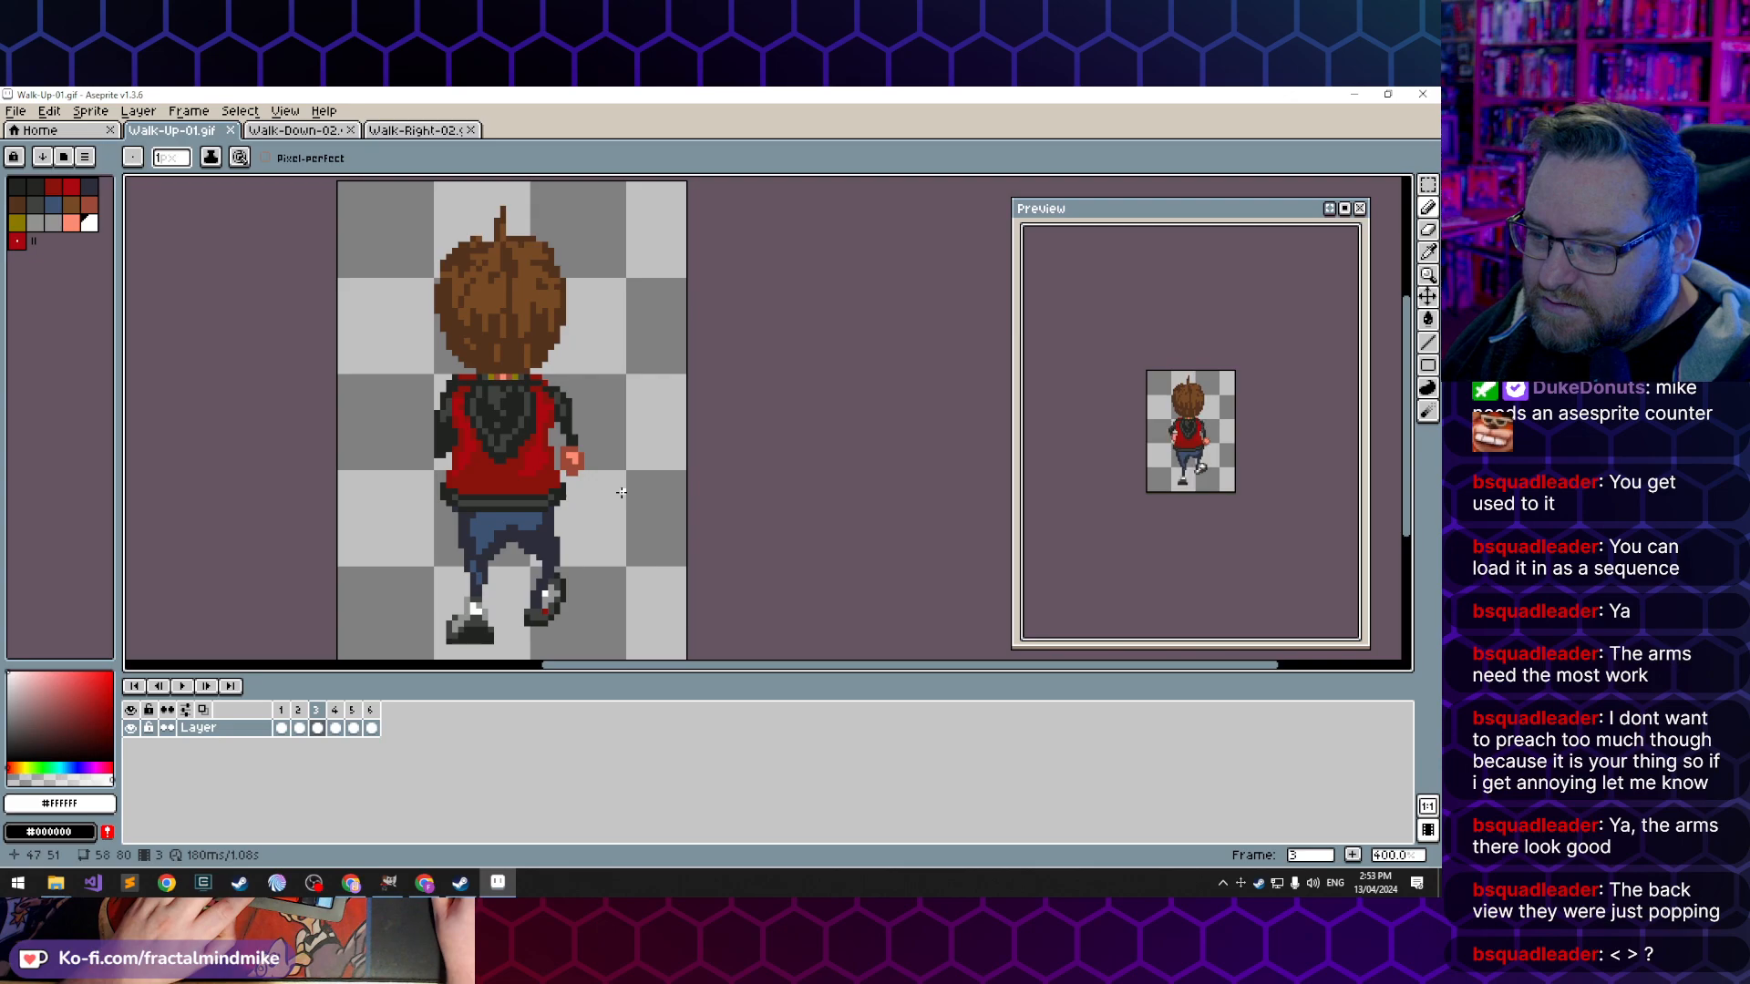
pyautogui.press('Left')
pyautogui.press('Left')
pyautogui.press('Right')
pyautogui.press('Left')
pyautogui.press('Right')
pyautogui.press('Right')
pyautogui.press('Left')
pyautogui.press('Left')
pyautogui.press('Right')
pyautogui.press('Left')
pyautogui.press('Right')
pyautogui.press('Left')
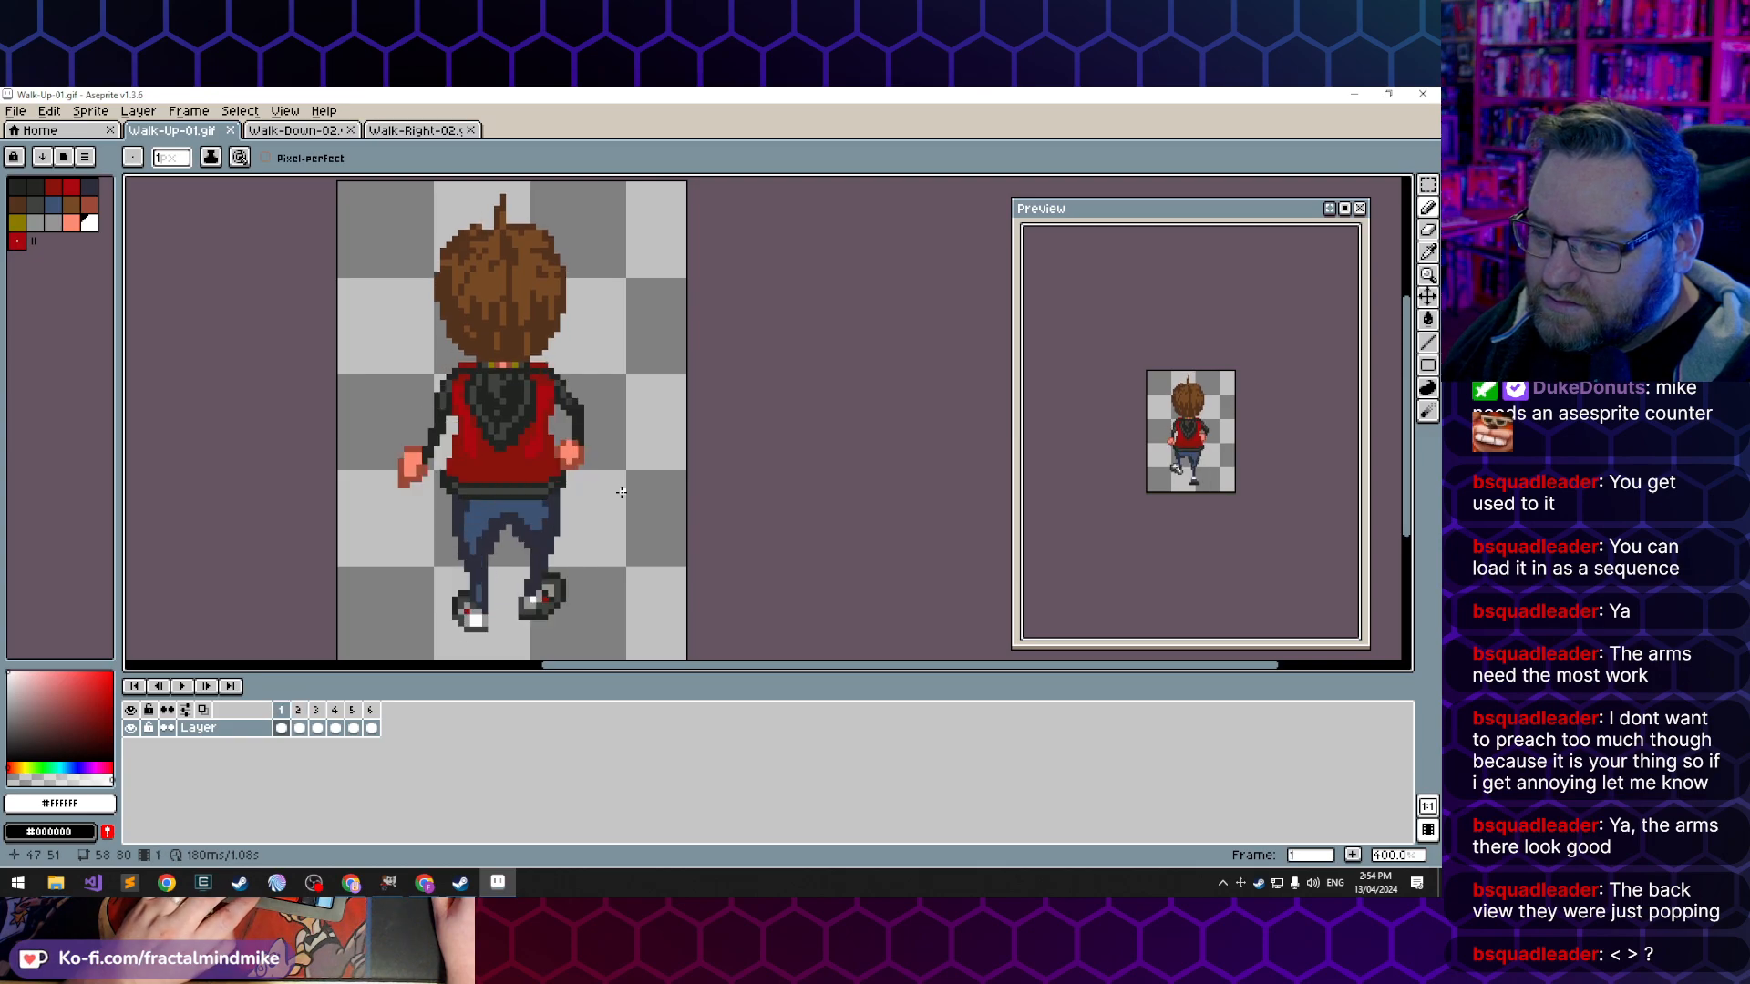
pyautogui.press('Left')
pyautogui.press('Right')
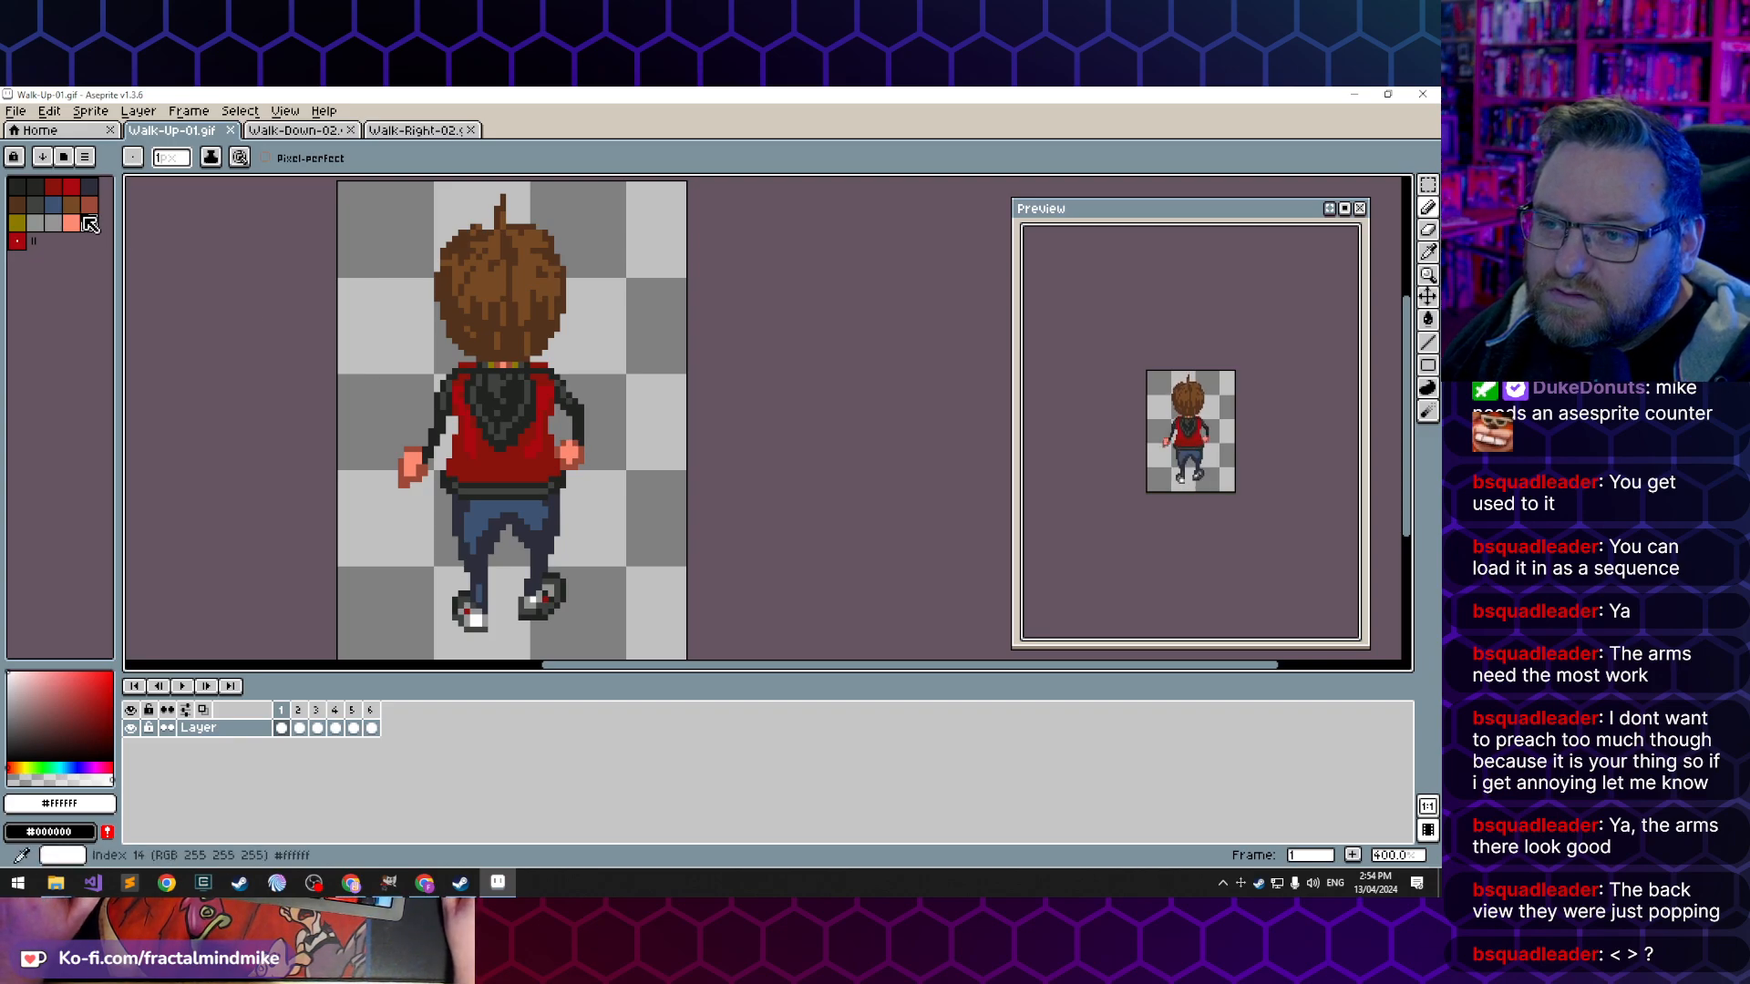
# - Sample the darker skin tone from the outstretched left hand in frame 1 and repaint the hand with it using the Pencil
pyautogui.click(137, 111)
pyautogui.click(137, 111)
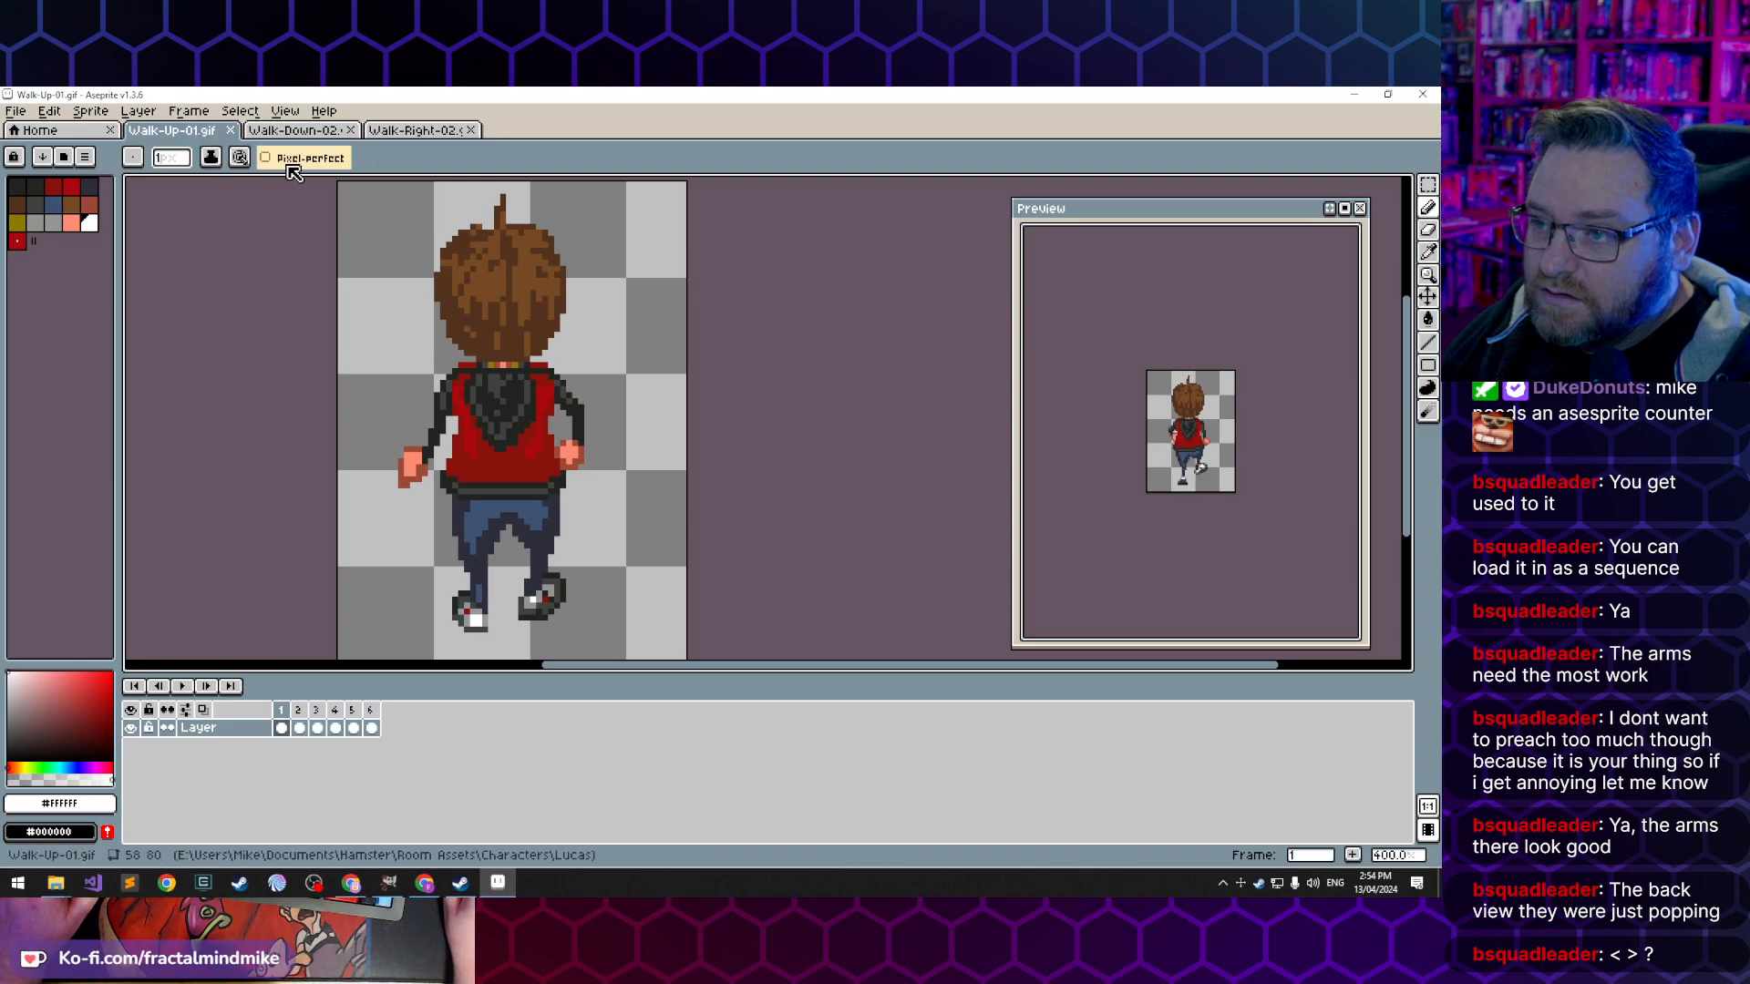
pyautogui.click(1424, 253)
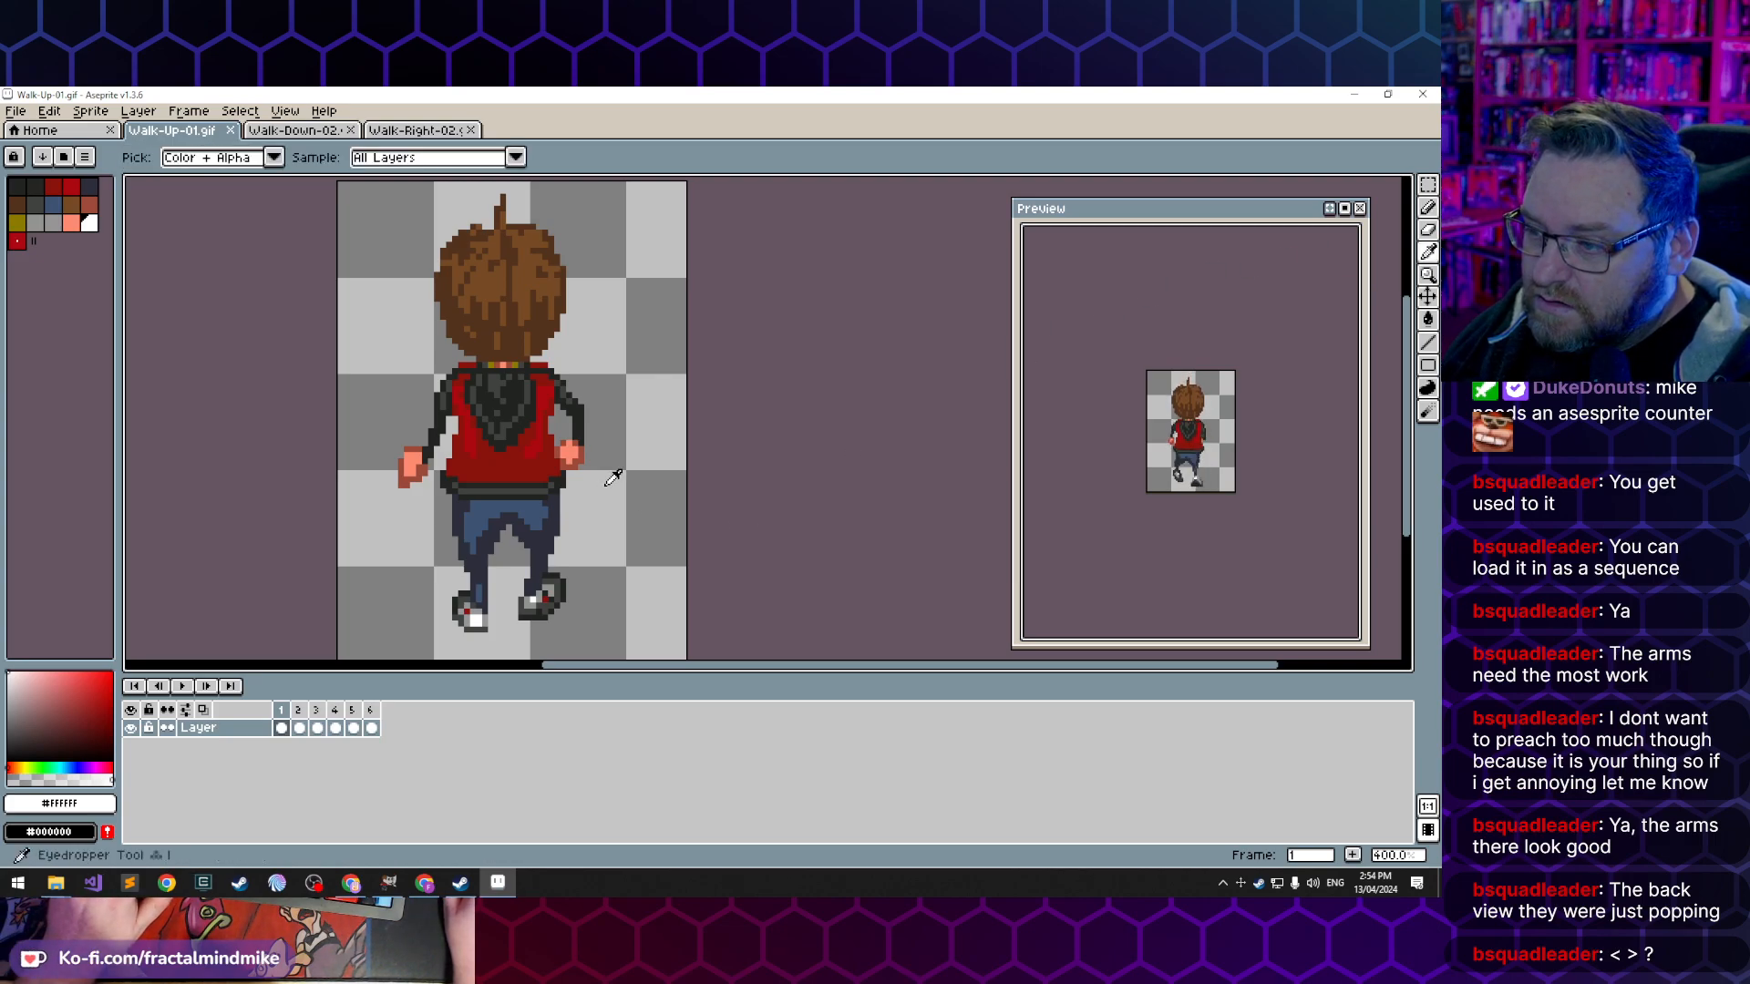
pyautogui.click(1427, 211)
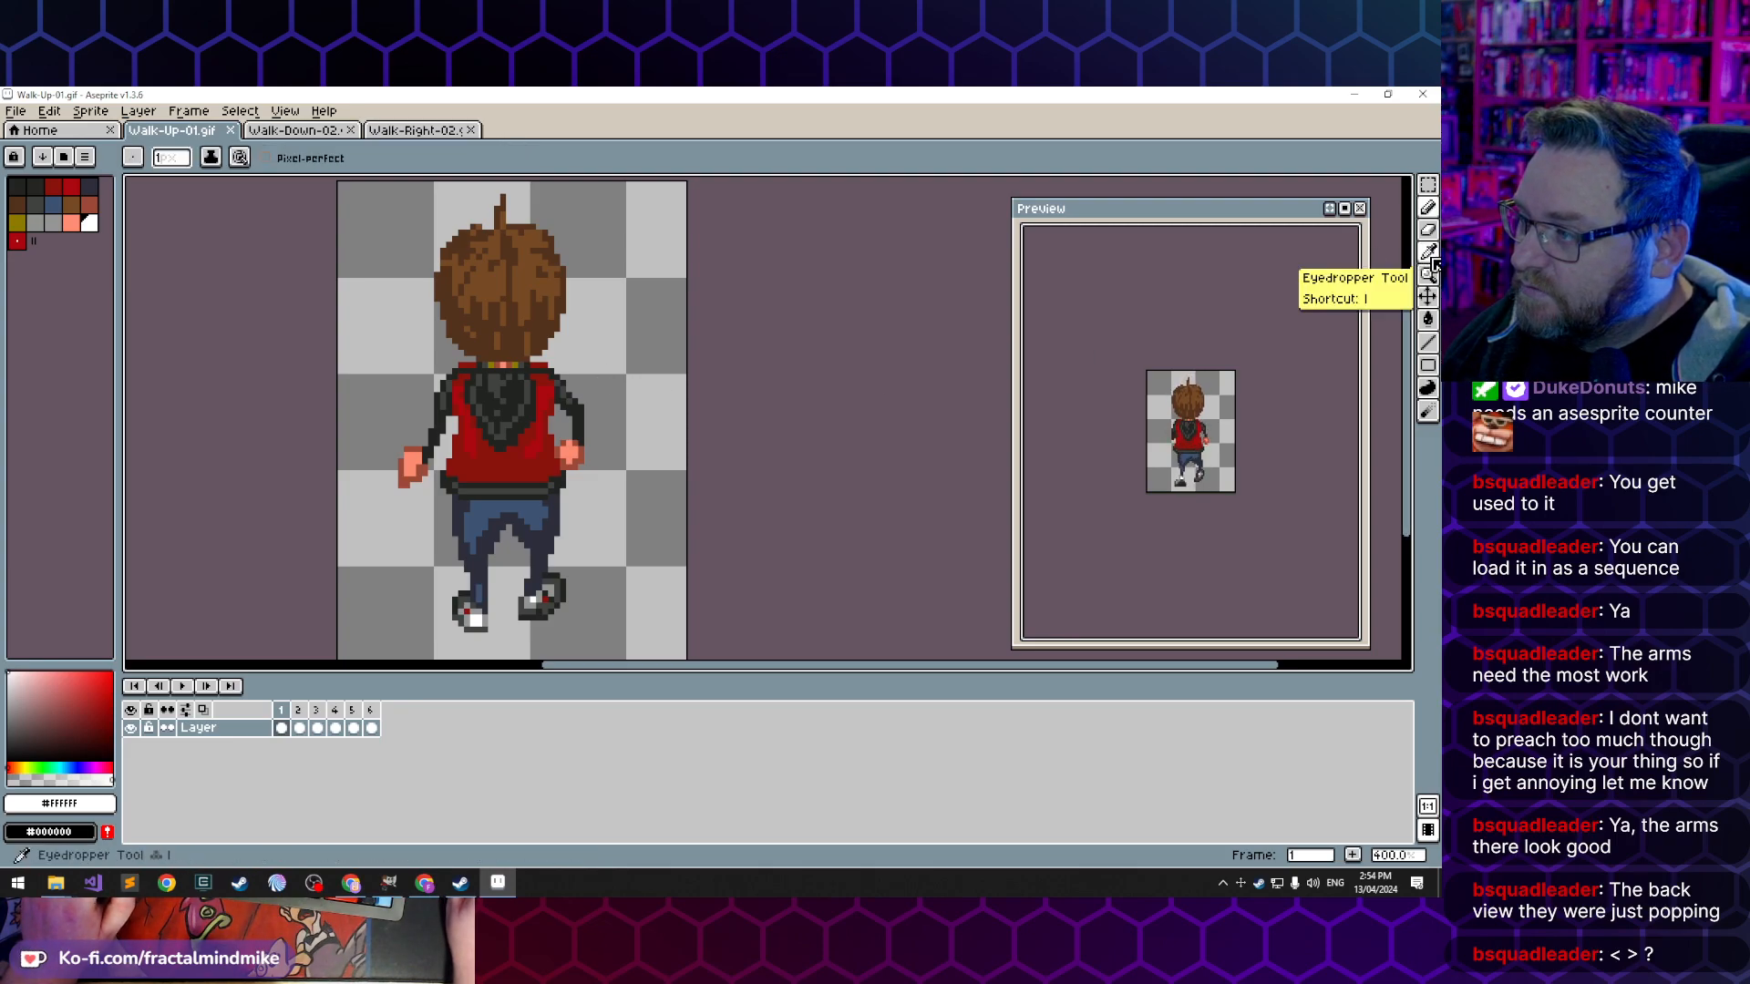
pyautogui.press('i')
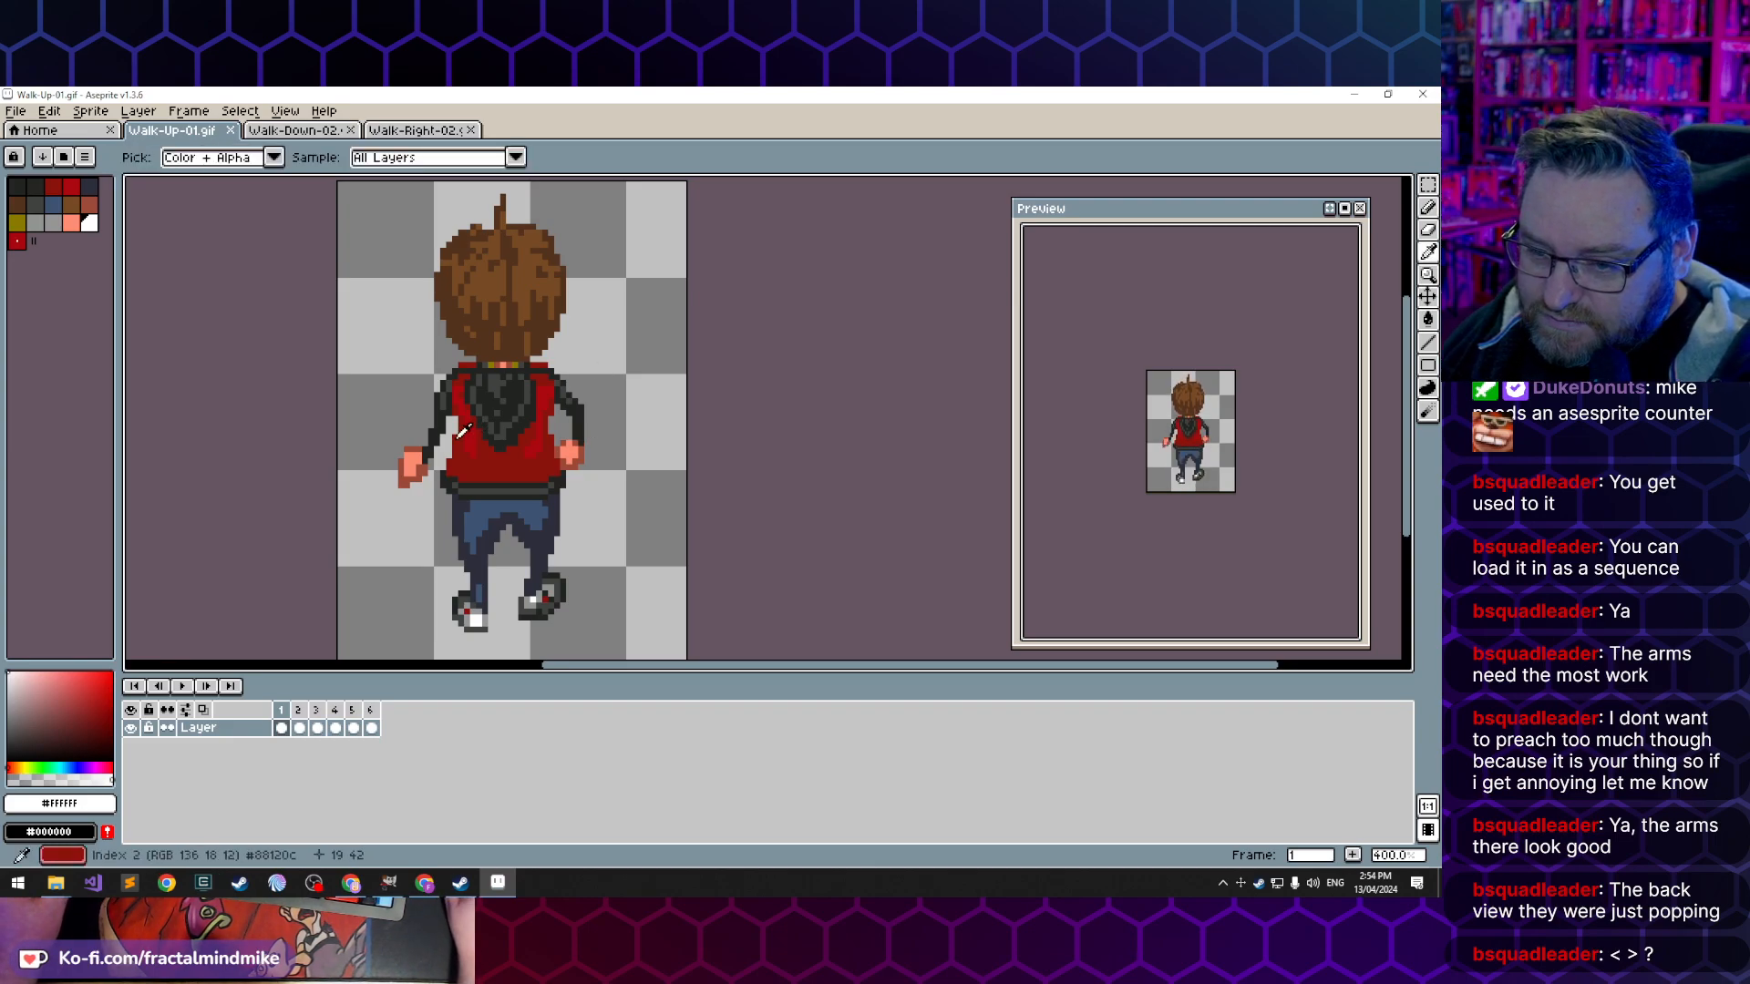
pyautogui.click(432, 468)
pyautogui.press('b')
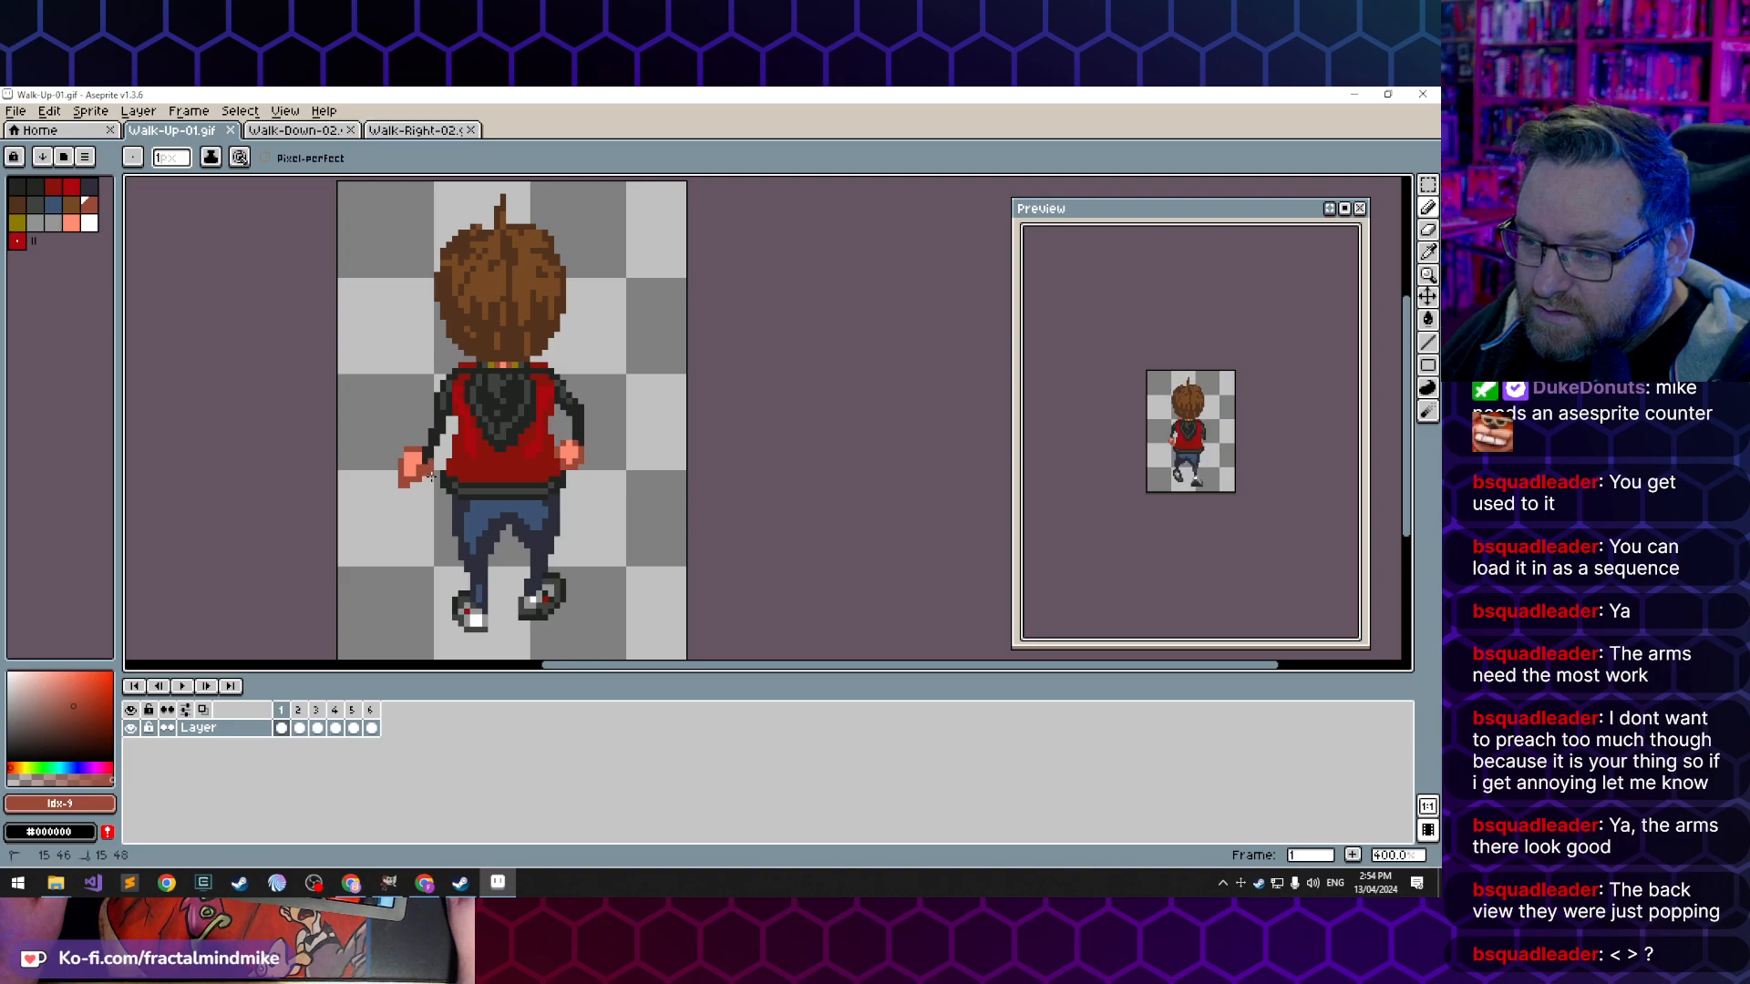
pyautogui.click(430, 476)
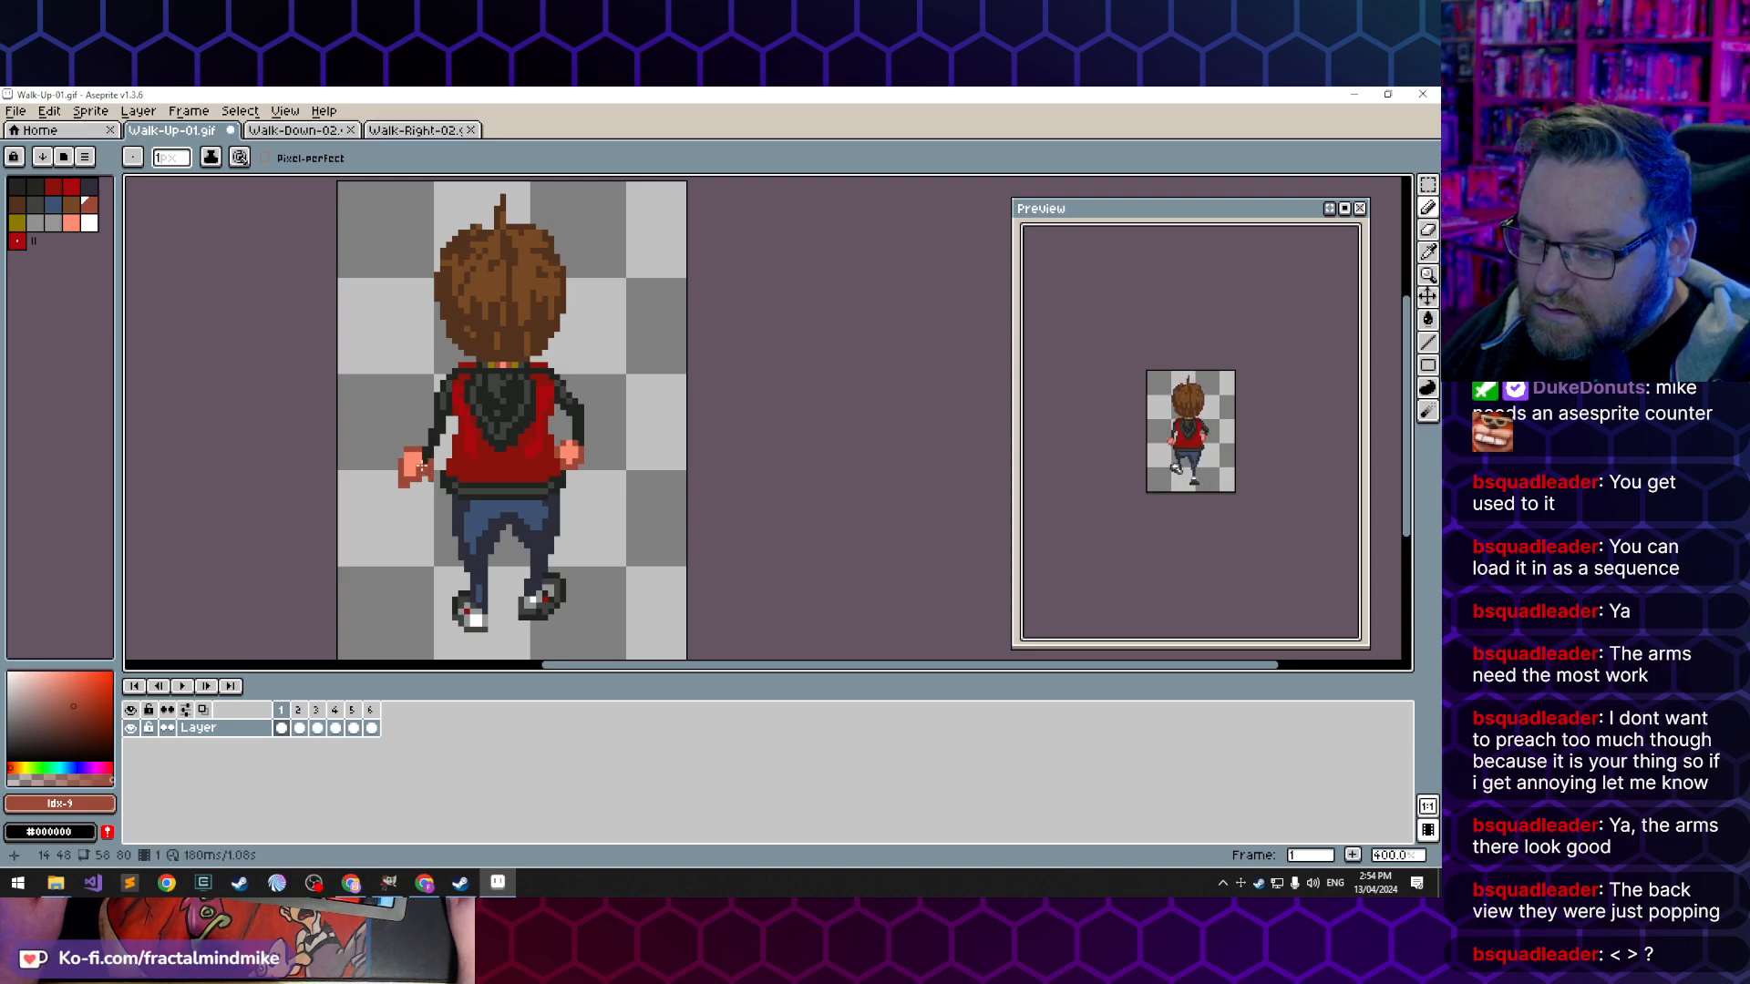
pyautogui.moveTo(419, 453); pyautogui.dragTo(407, 466)
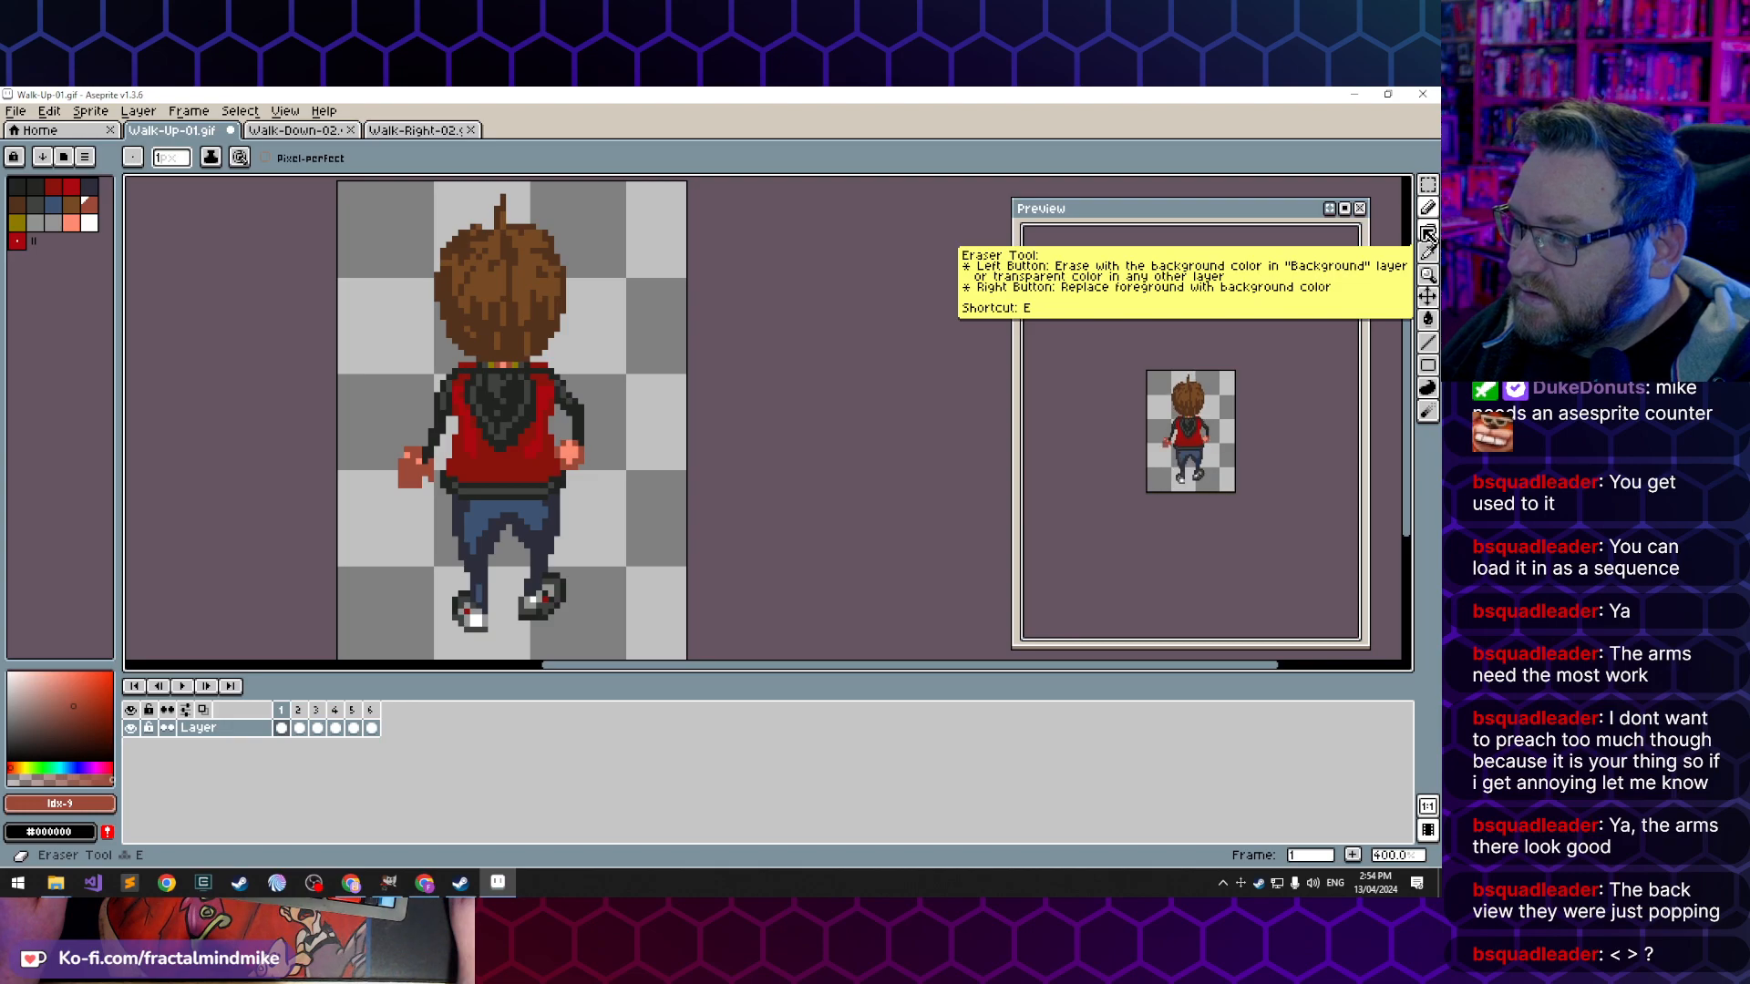
# - Reduce the Eraser to 1 px and trim the outline of the repainted hand in frame 1
pyautogui.click(1428, 232)
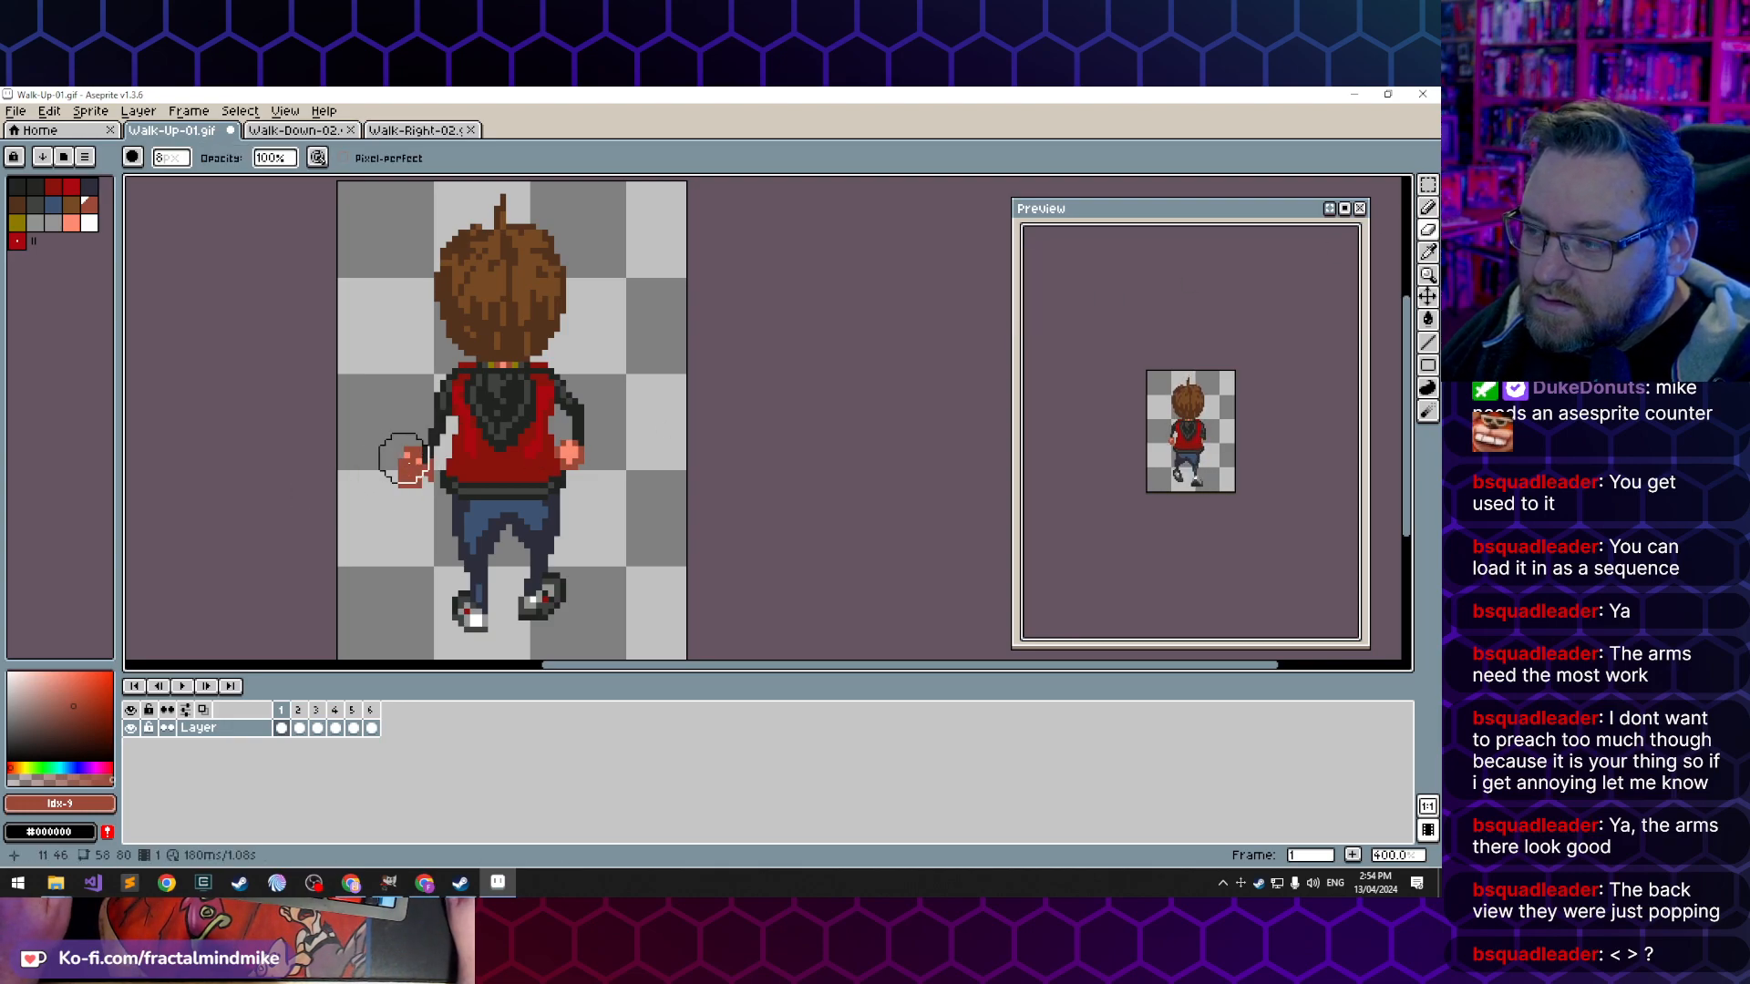
pyautogui.scroll(-6, 404, 459)
pyautogui.scroll(9, 414, 463)
pyautogui.press('-')
pyautogui.press('-')
pyautogui.press('-')
pyautogui.press('-')
pyautogui.press('-')
pyautogui.press('-')
pyautogui.press('-')
pyautogui.moveTo(383, 443)
pyautogui.mouseDown()
pyautogui.moveTo(370, 501)
pyautogui.moveTo(382, 465)
pyautogui.moveTo(394, 502)
pyautogui.moveTo(395, 430)
pyautogui.mouseUp()
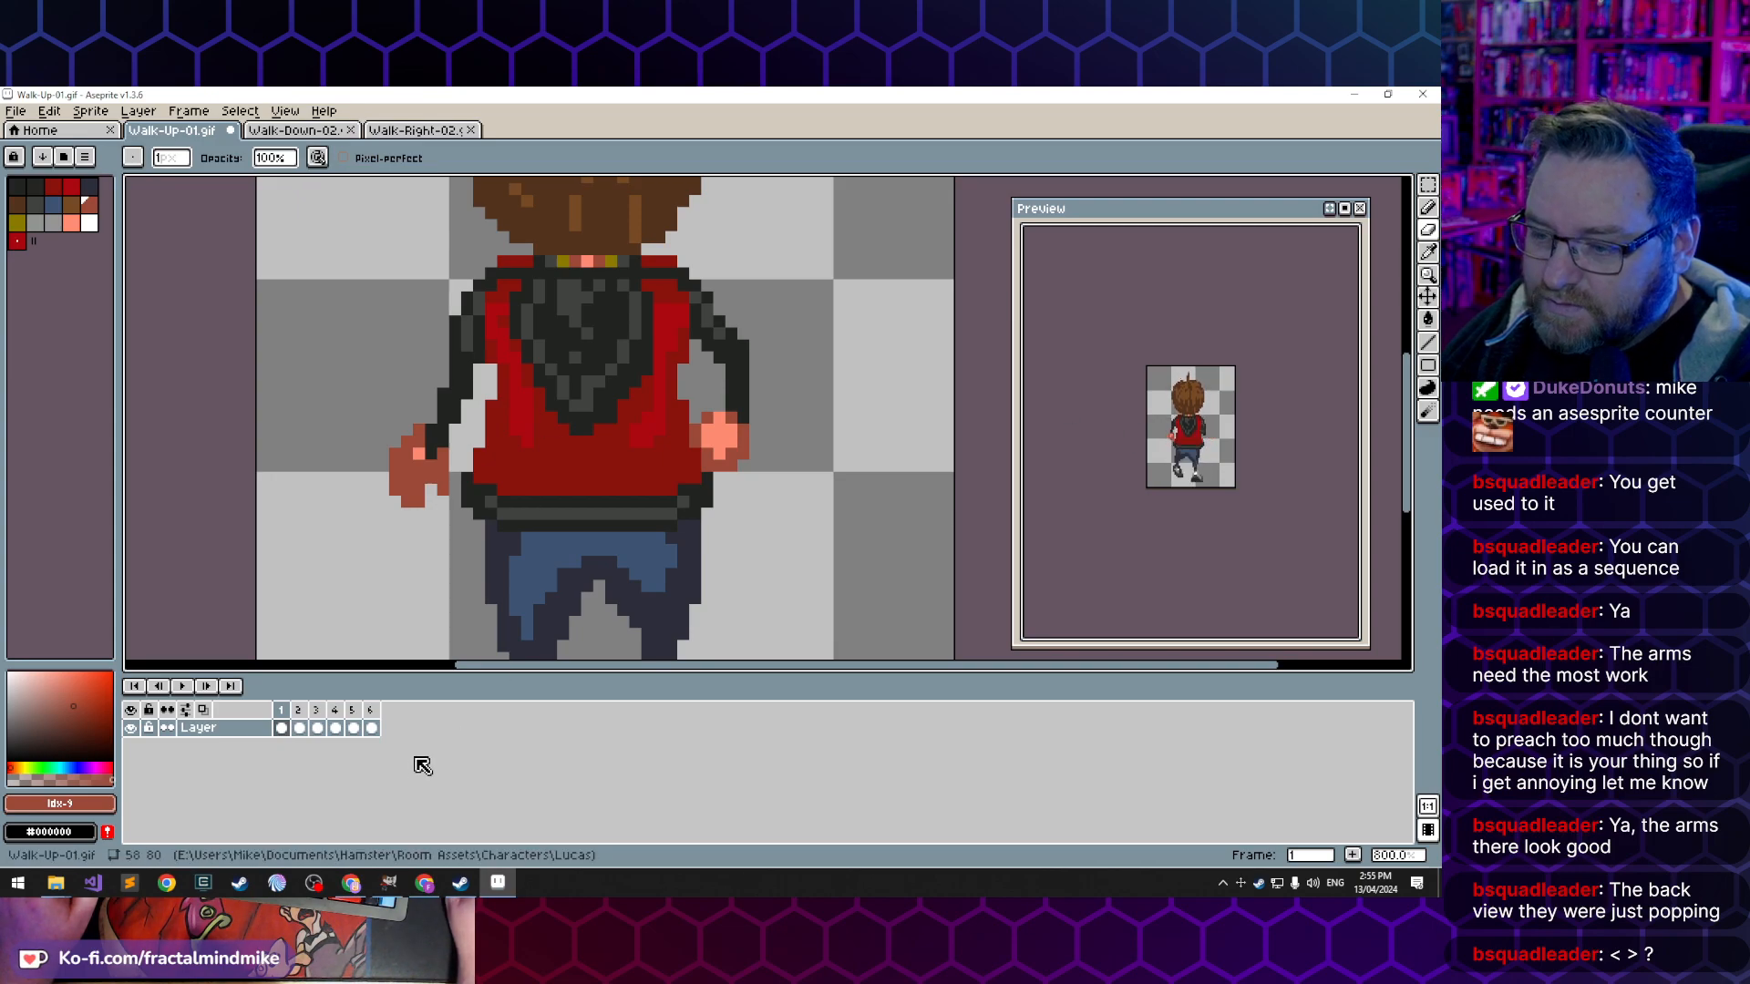
# - Check the hands in frames 6 and 5 of Walk-Up-01.gif against the hand in frame 2 of Walk-Right-02.gif
pyautogui.click(372, 728)
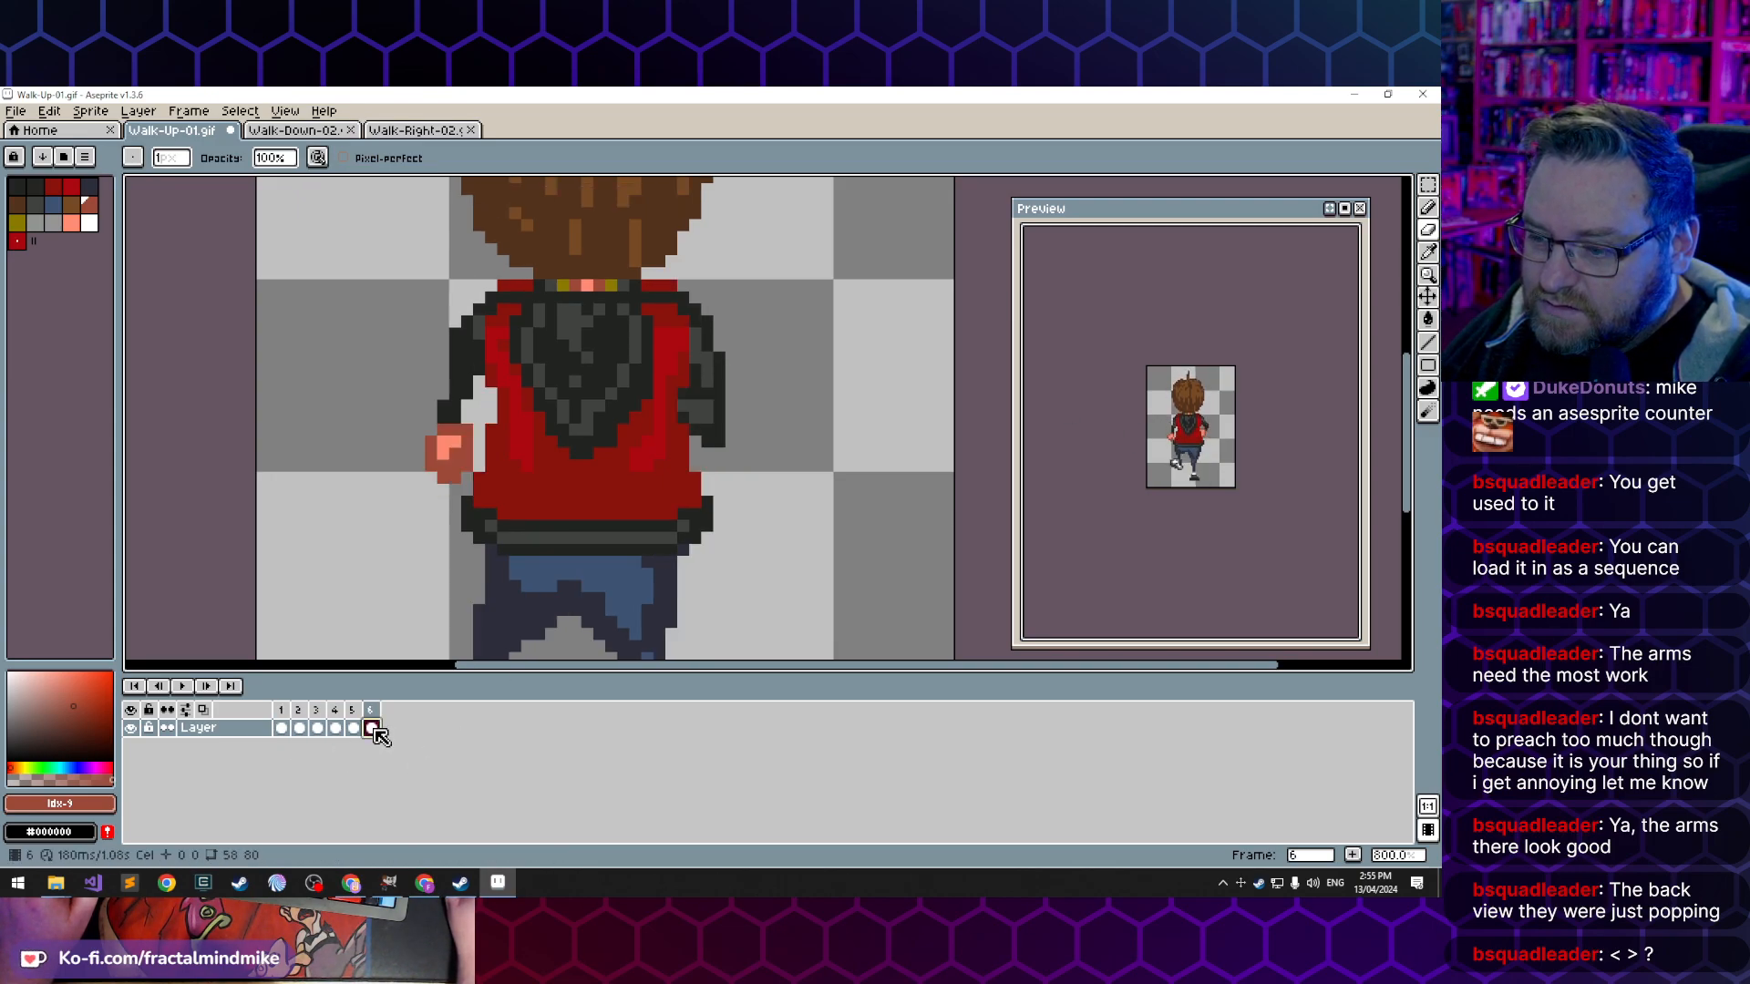
pyautogui.click(351, 728)
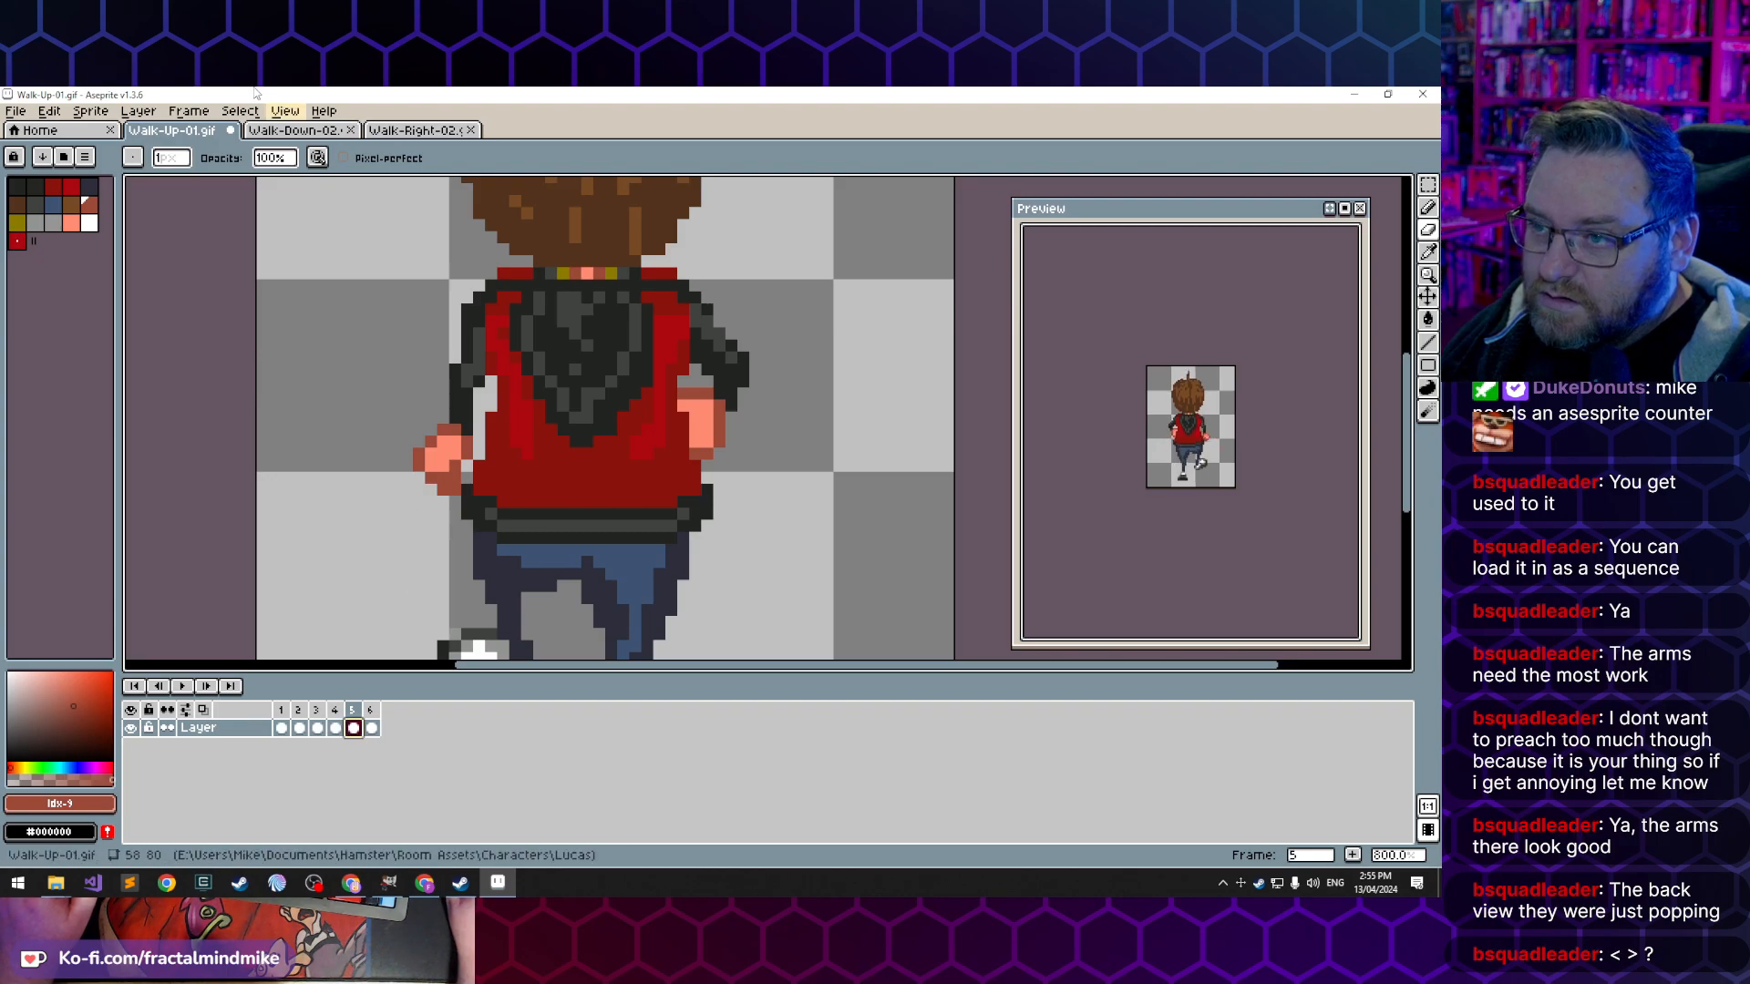
pyautogui.click(296, 131)
pyautogui.click(449, 133)
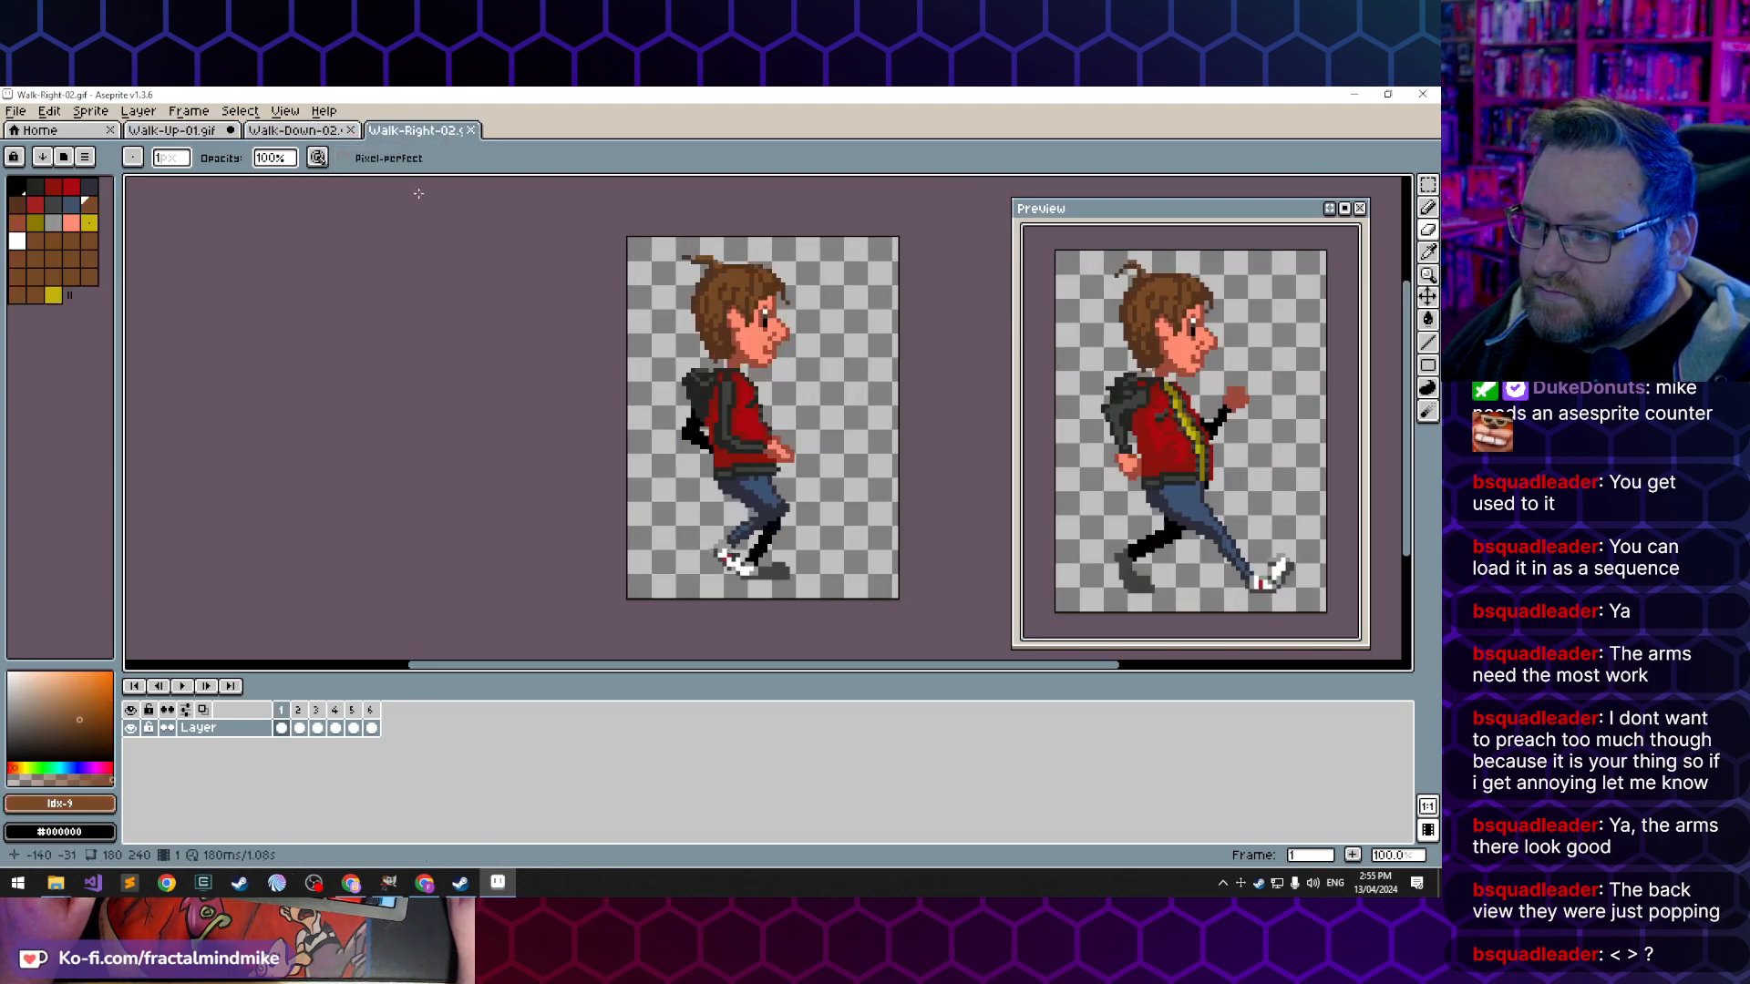
pyautogui.click(299, 728)
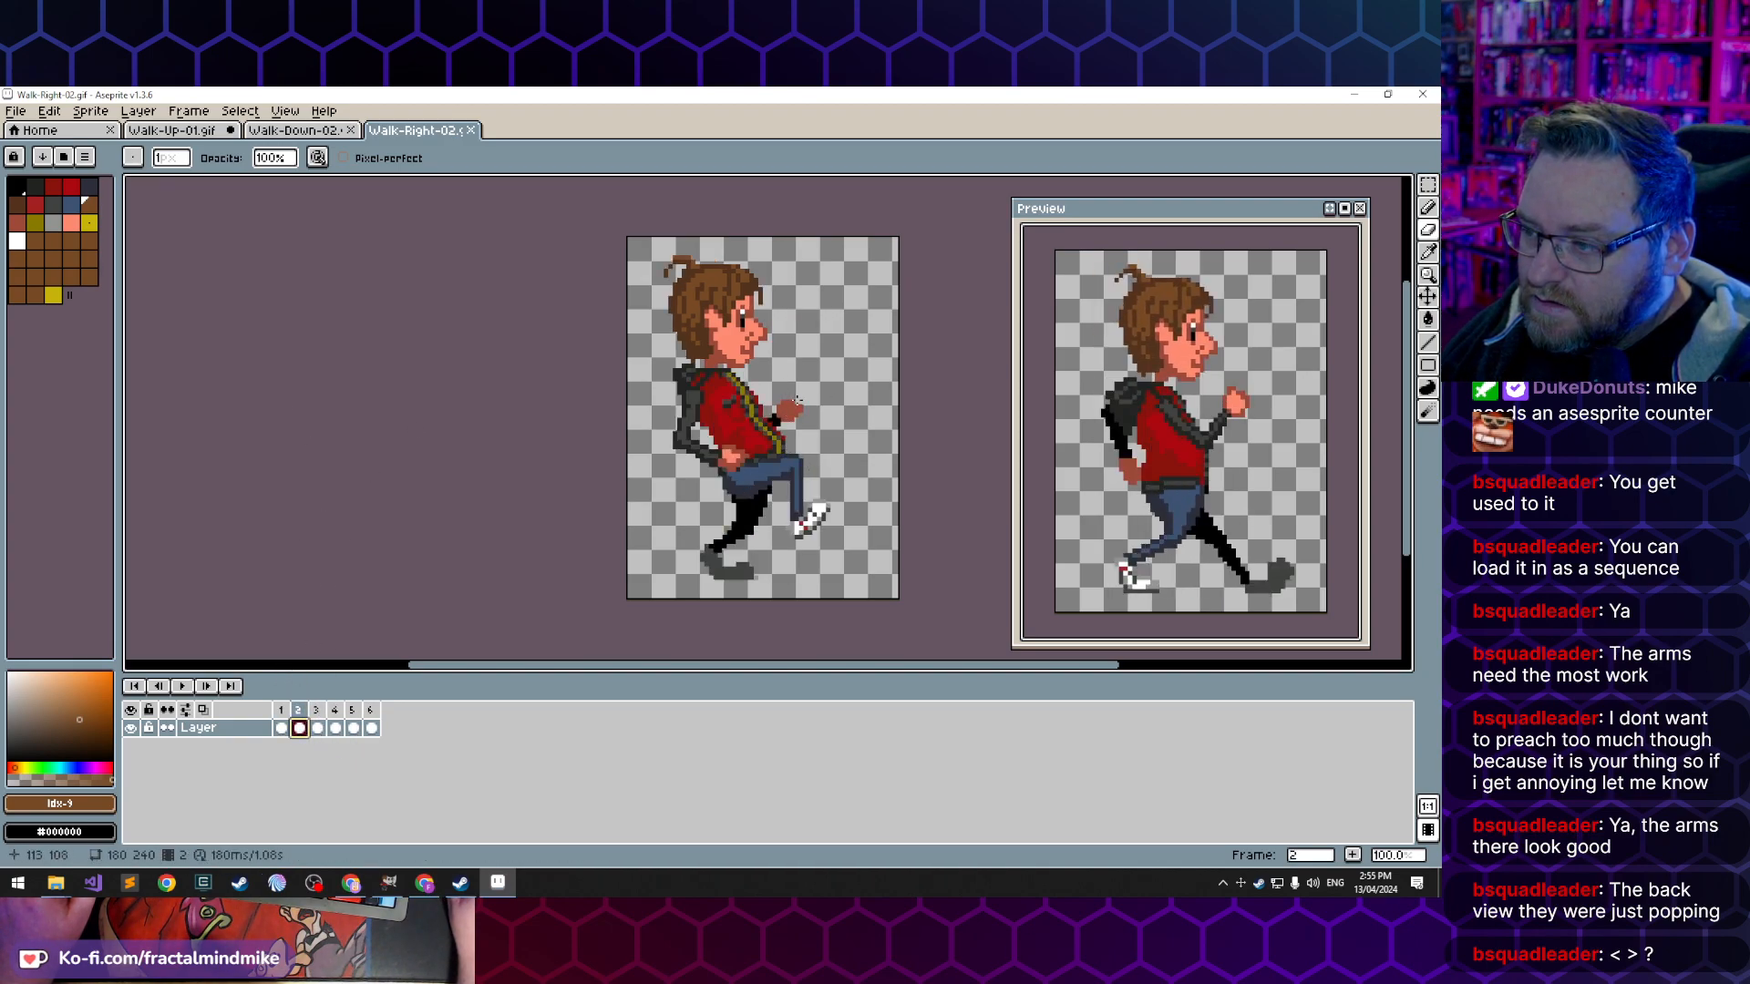
# - In frame 5 of Walk-Up-01.gif, sample the dark sleeve colour and extend the left sleeve down over the wrist
pyautogui.click(199, 133)
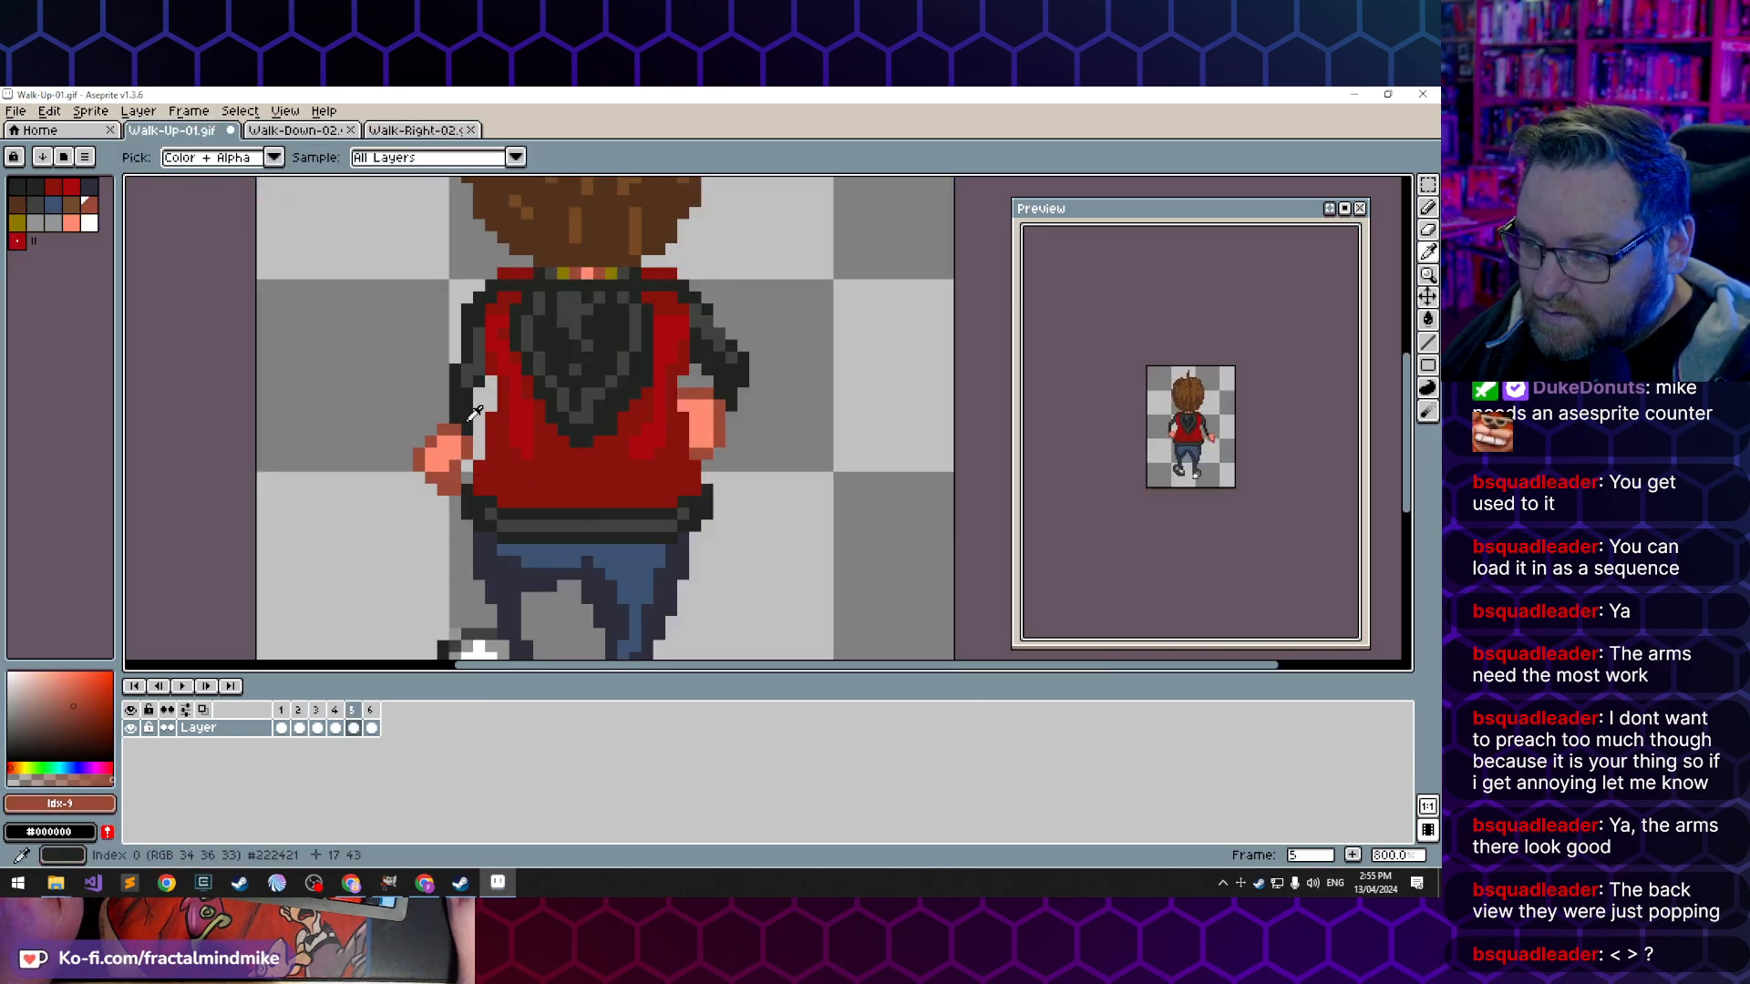
pyautogui.keyDown('alt'); pyautogui.click(466, 442); pyautogui.keyUp('alt')
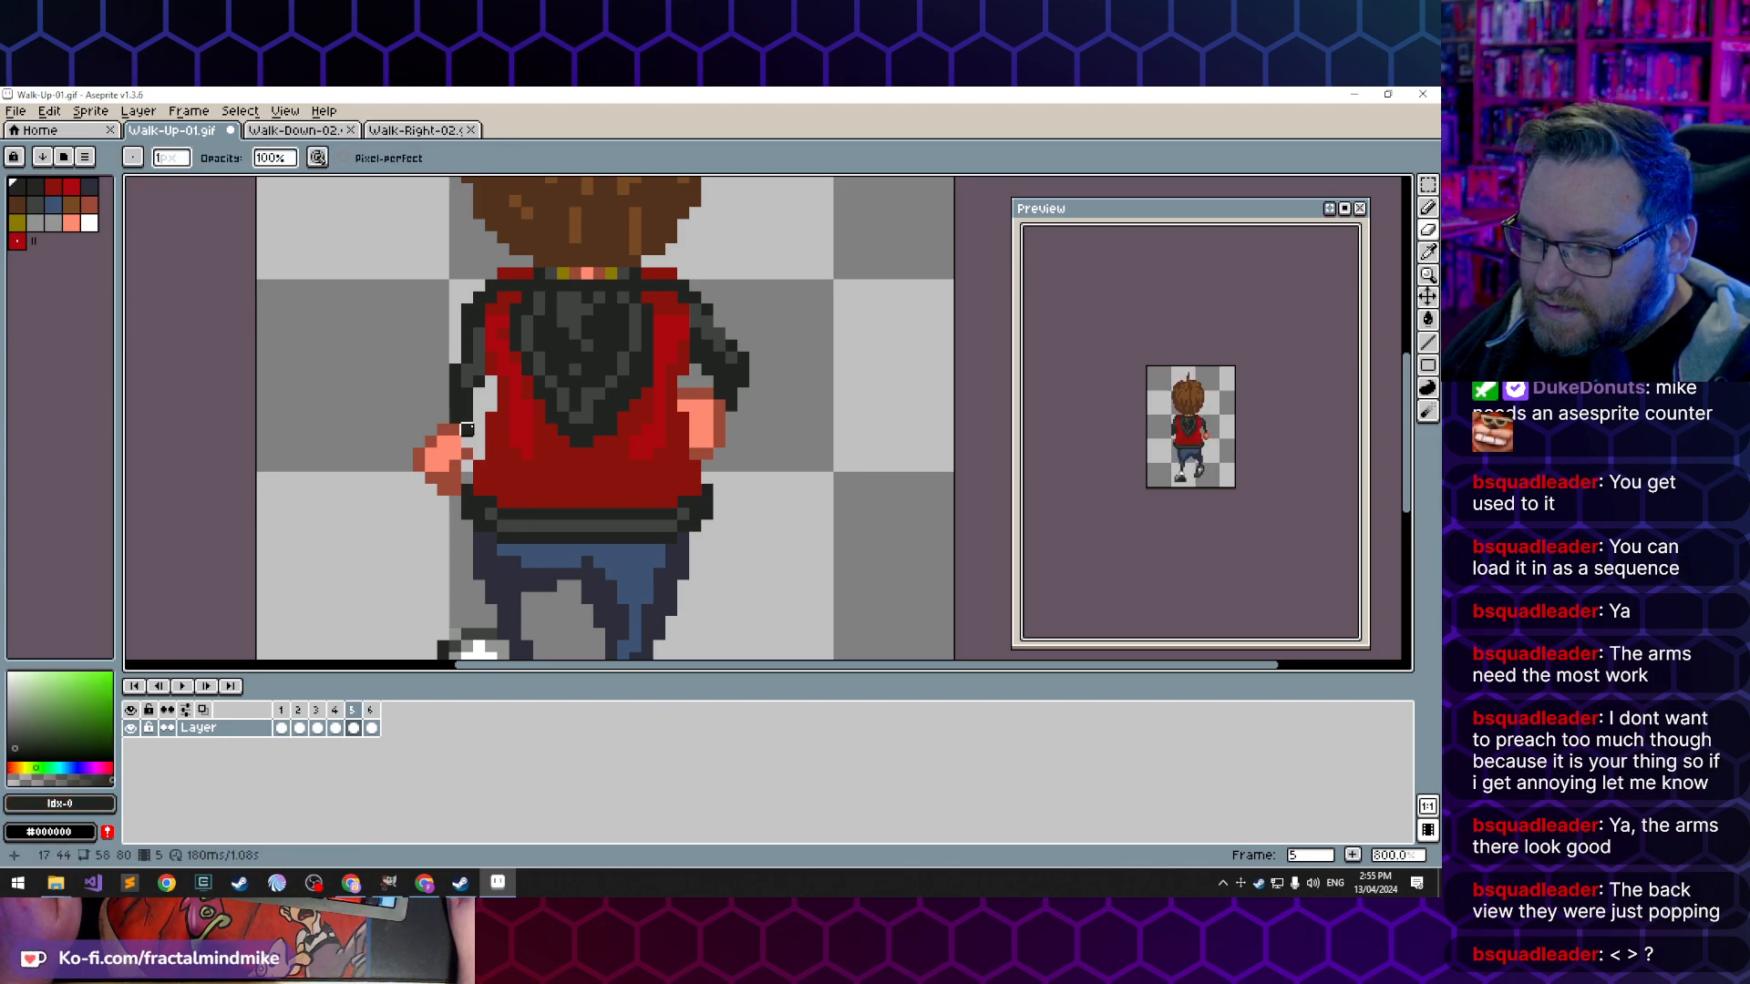
pyautogui.press('b')
pyautogui.keyDown('alt'); pyautogui.click(468, 441); pyautogui.keyUp('alt')
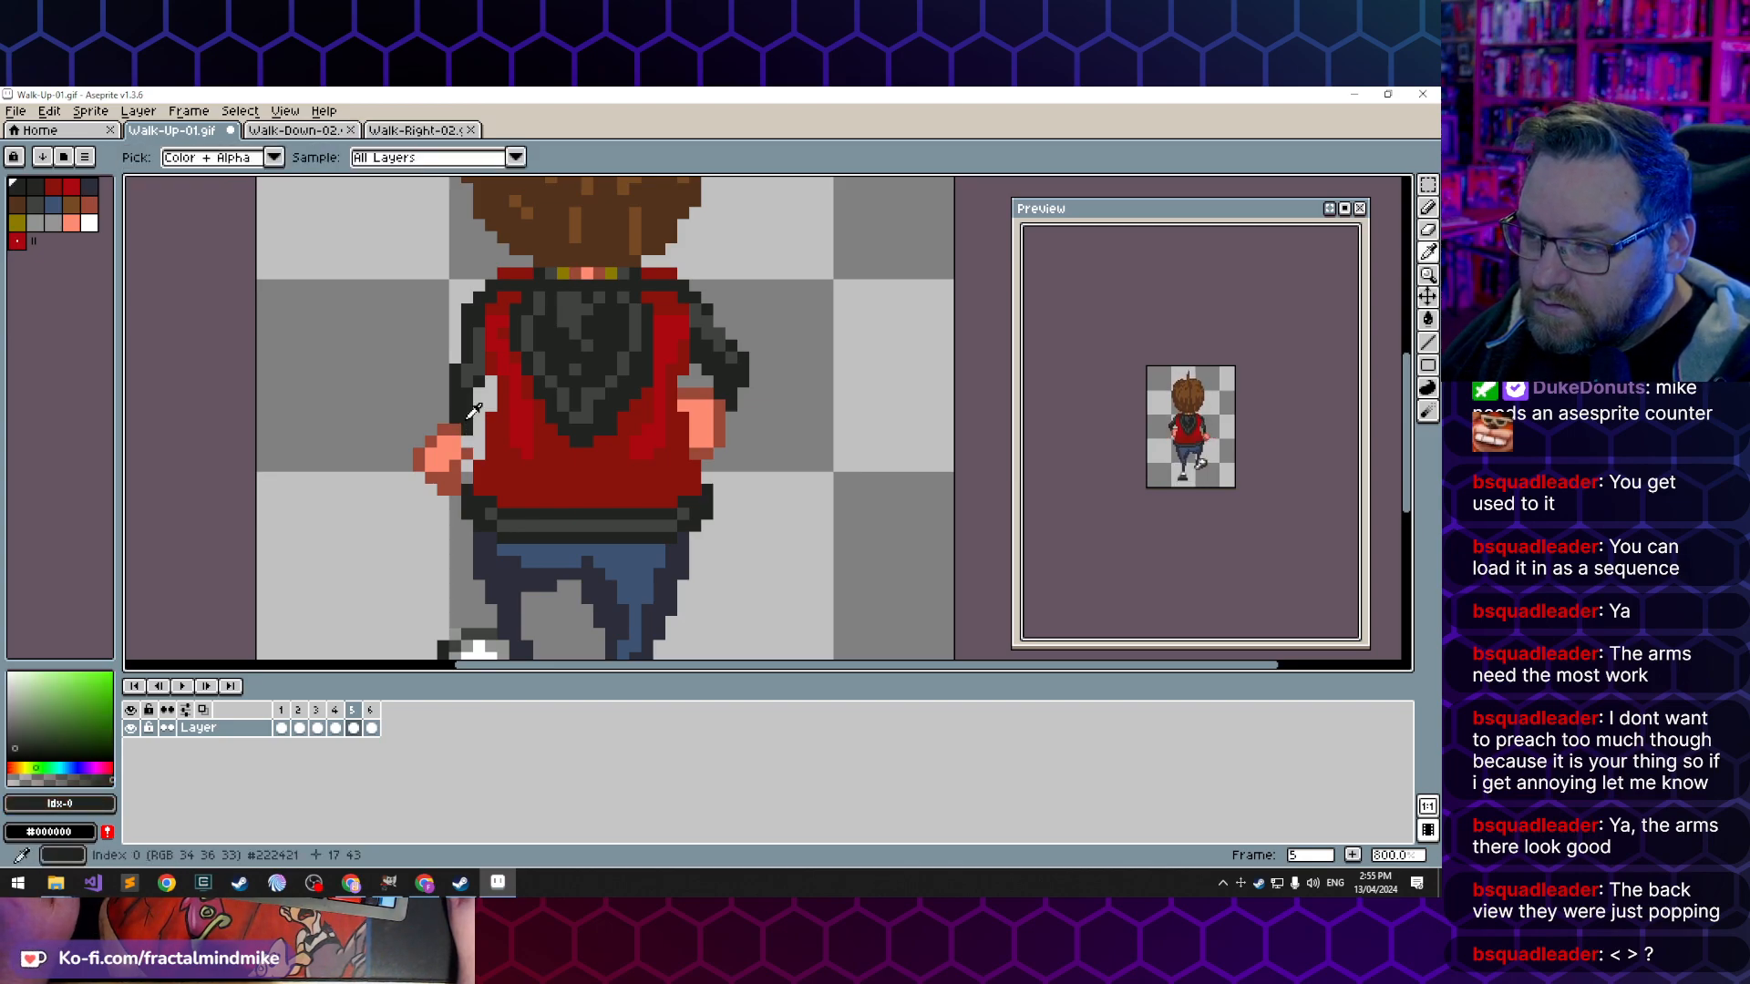
pyautogui.moveTo(469, 440); pyautogui.dragTo(456, 440)
pyautogui.click(453, 427)
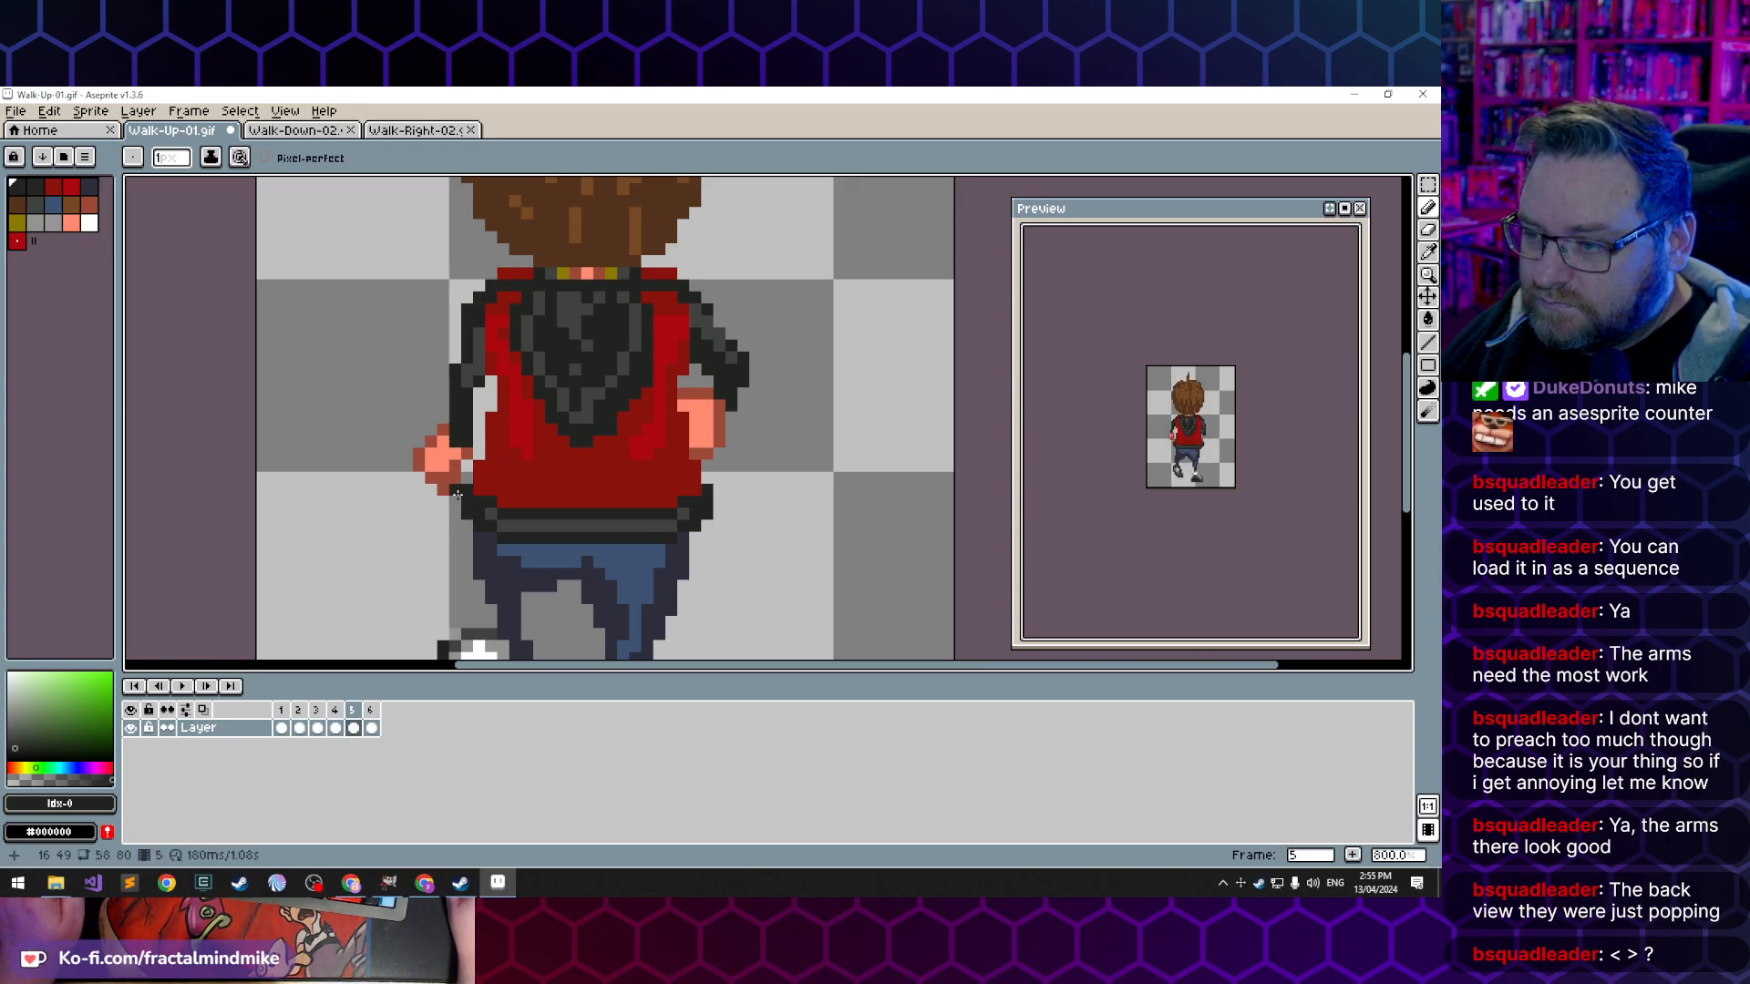
# - Trim the left hand's outline in frame 5 of Walk-Up-01.gif and repaint the hand with the darker skin tone
pyautogui.press('e')
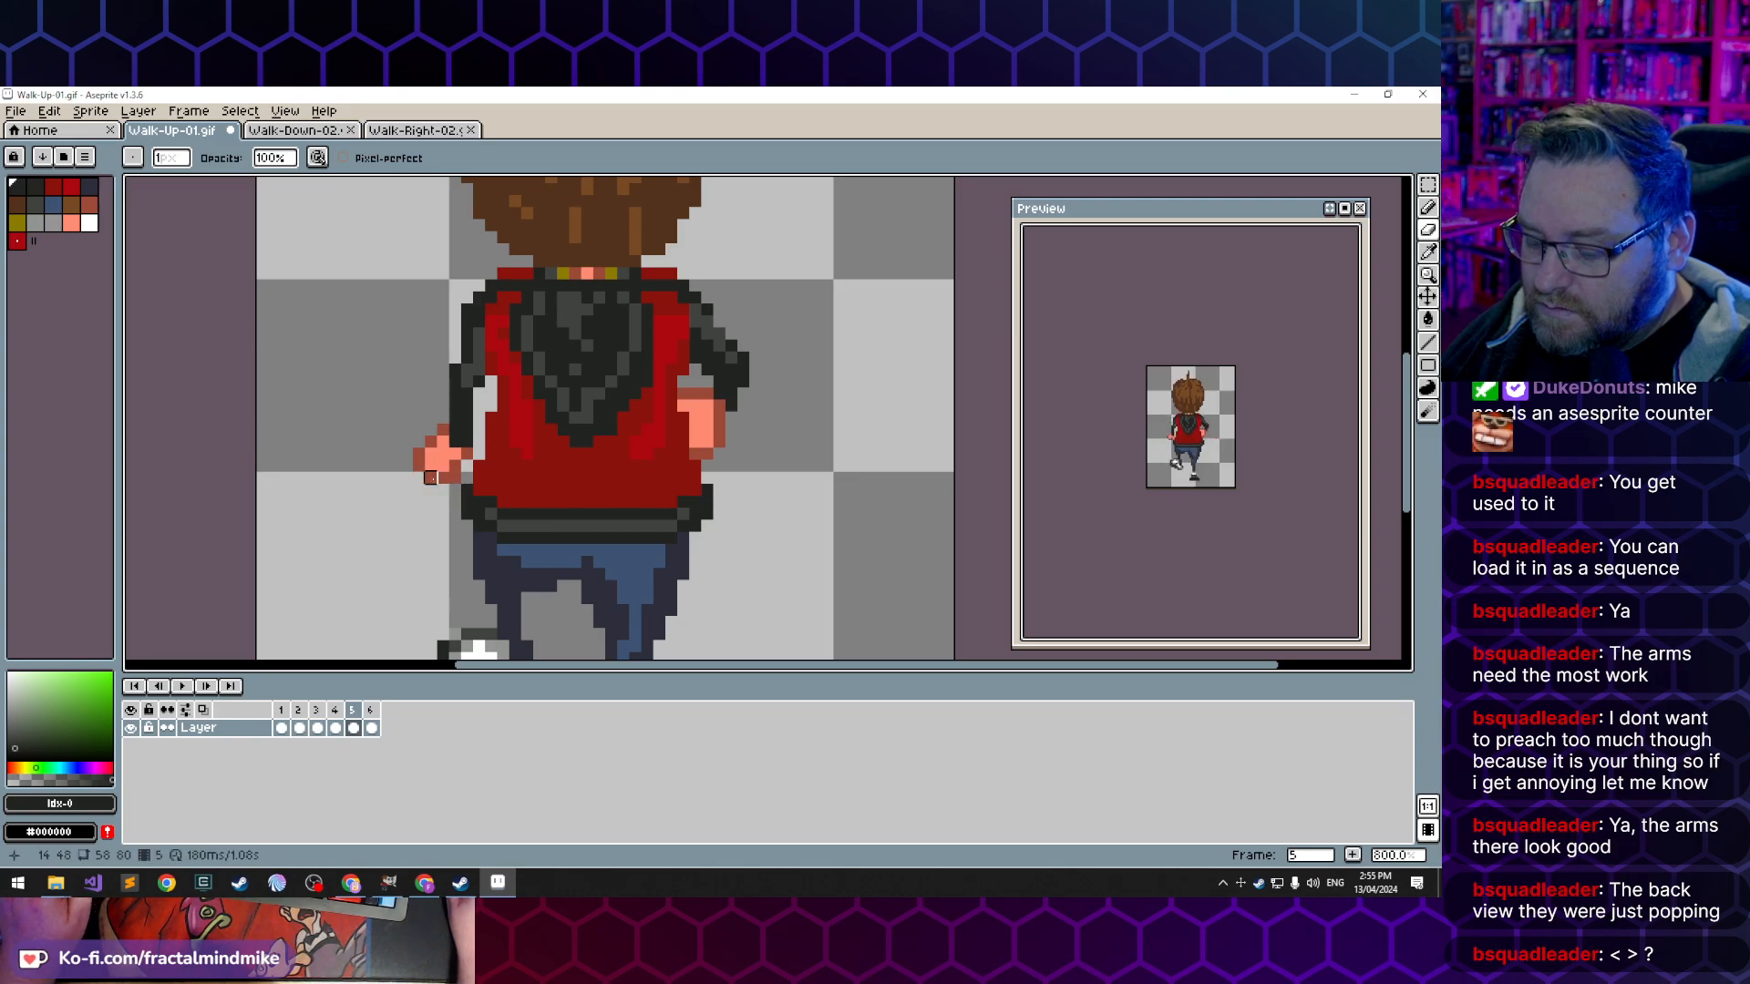
pyautogui.press('b')
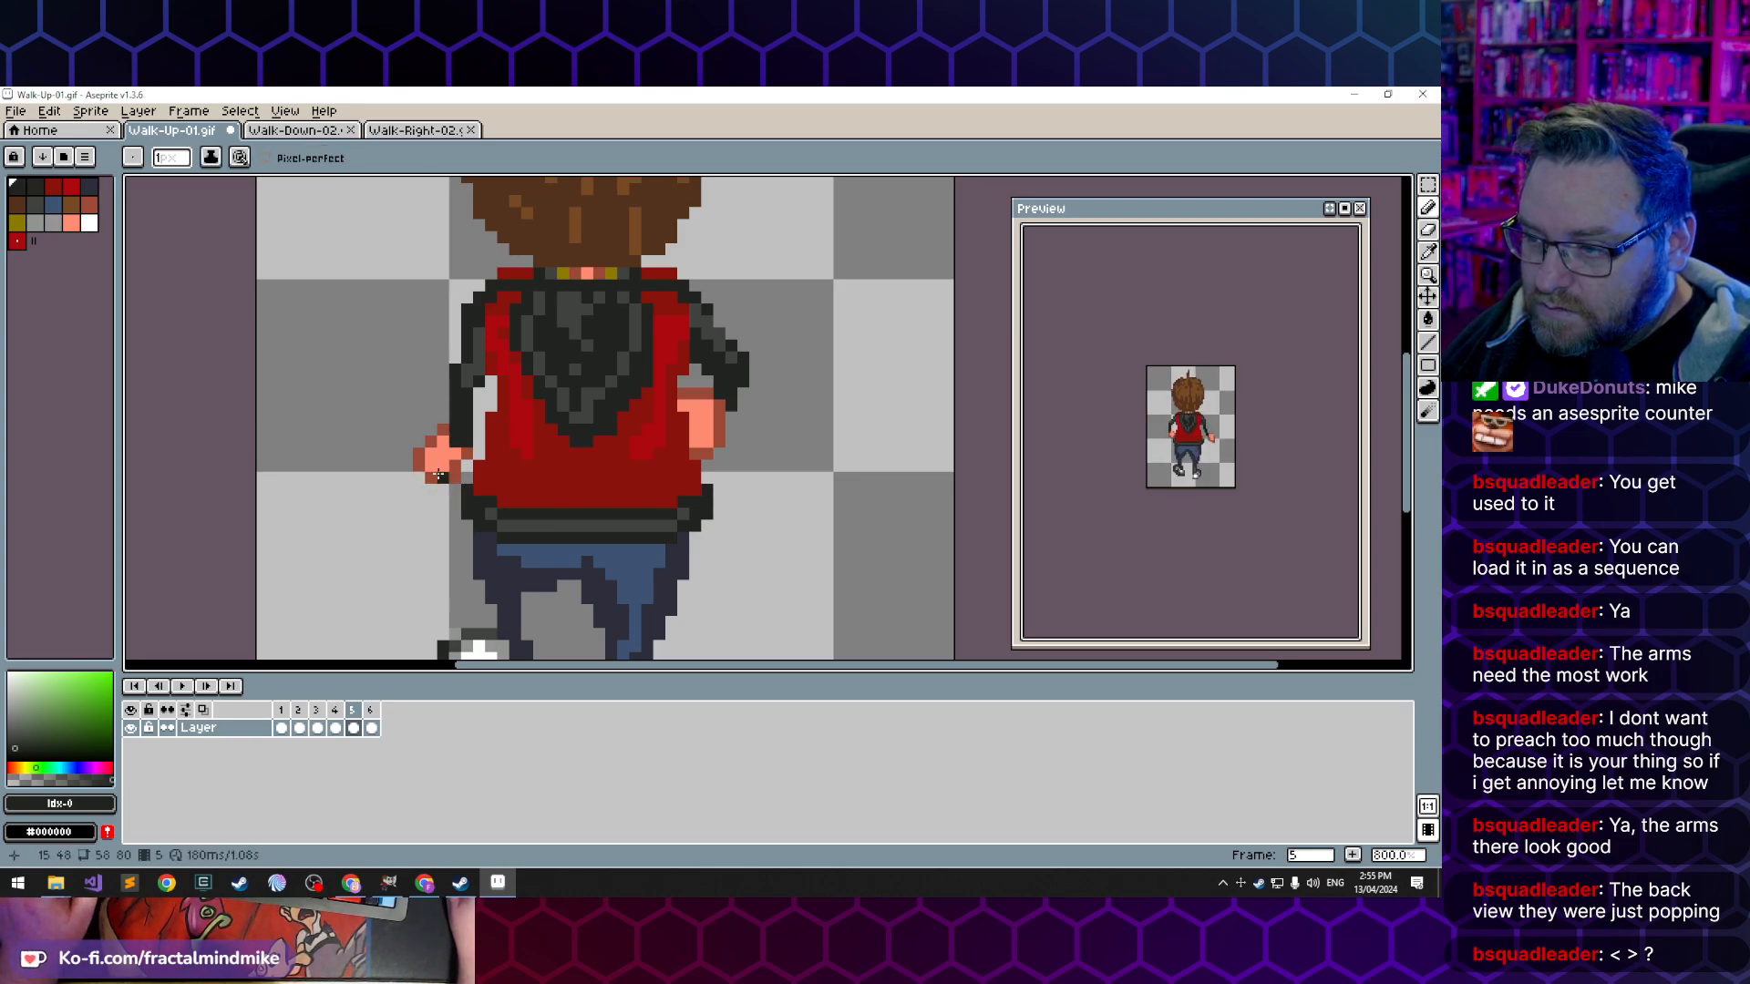
pyautogui.keyDown('alt'); pyautogui.click(430, 467); pyautogui.keyUp('alt')
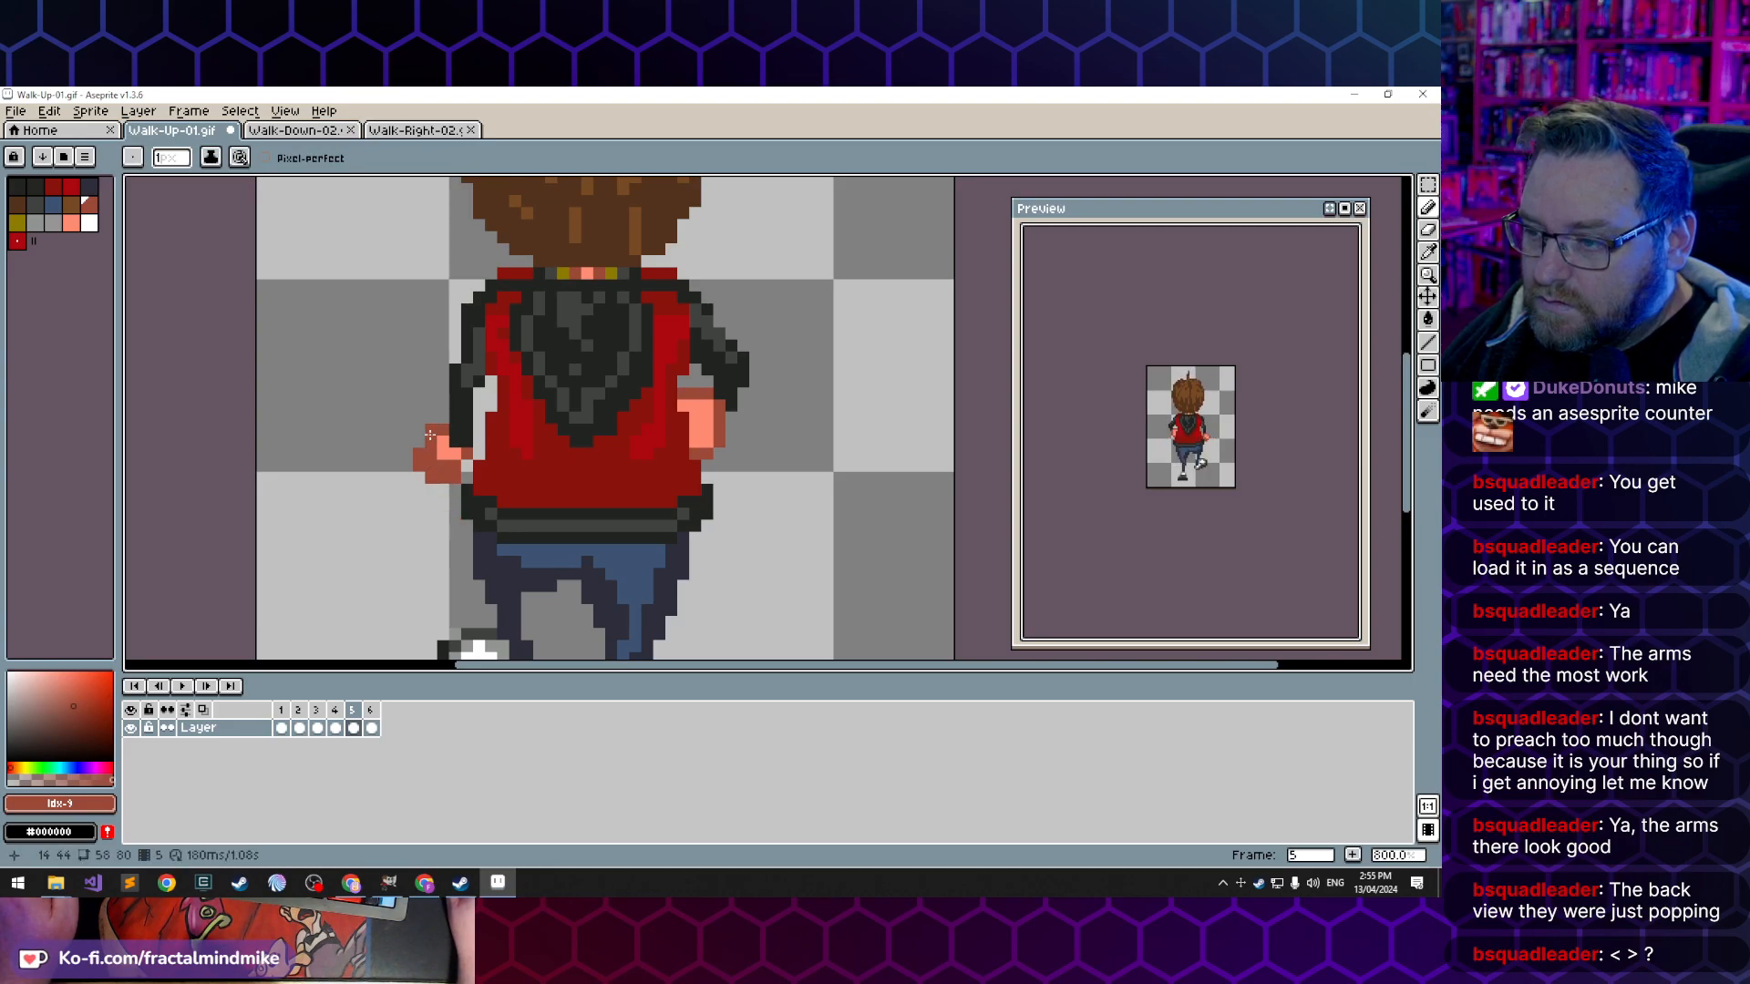
pyautogui.click(430, 439)
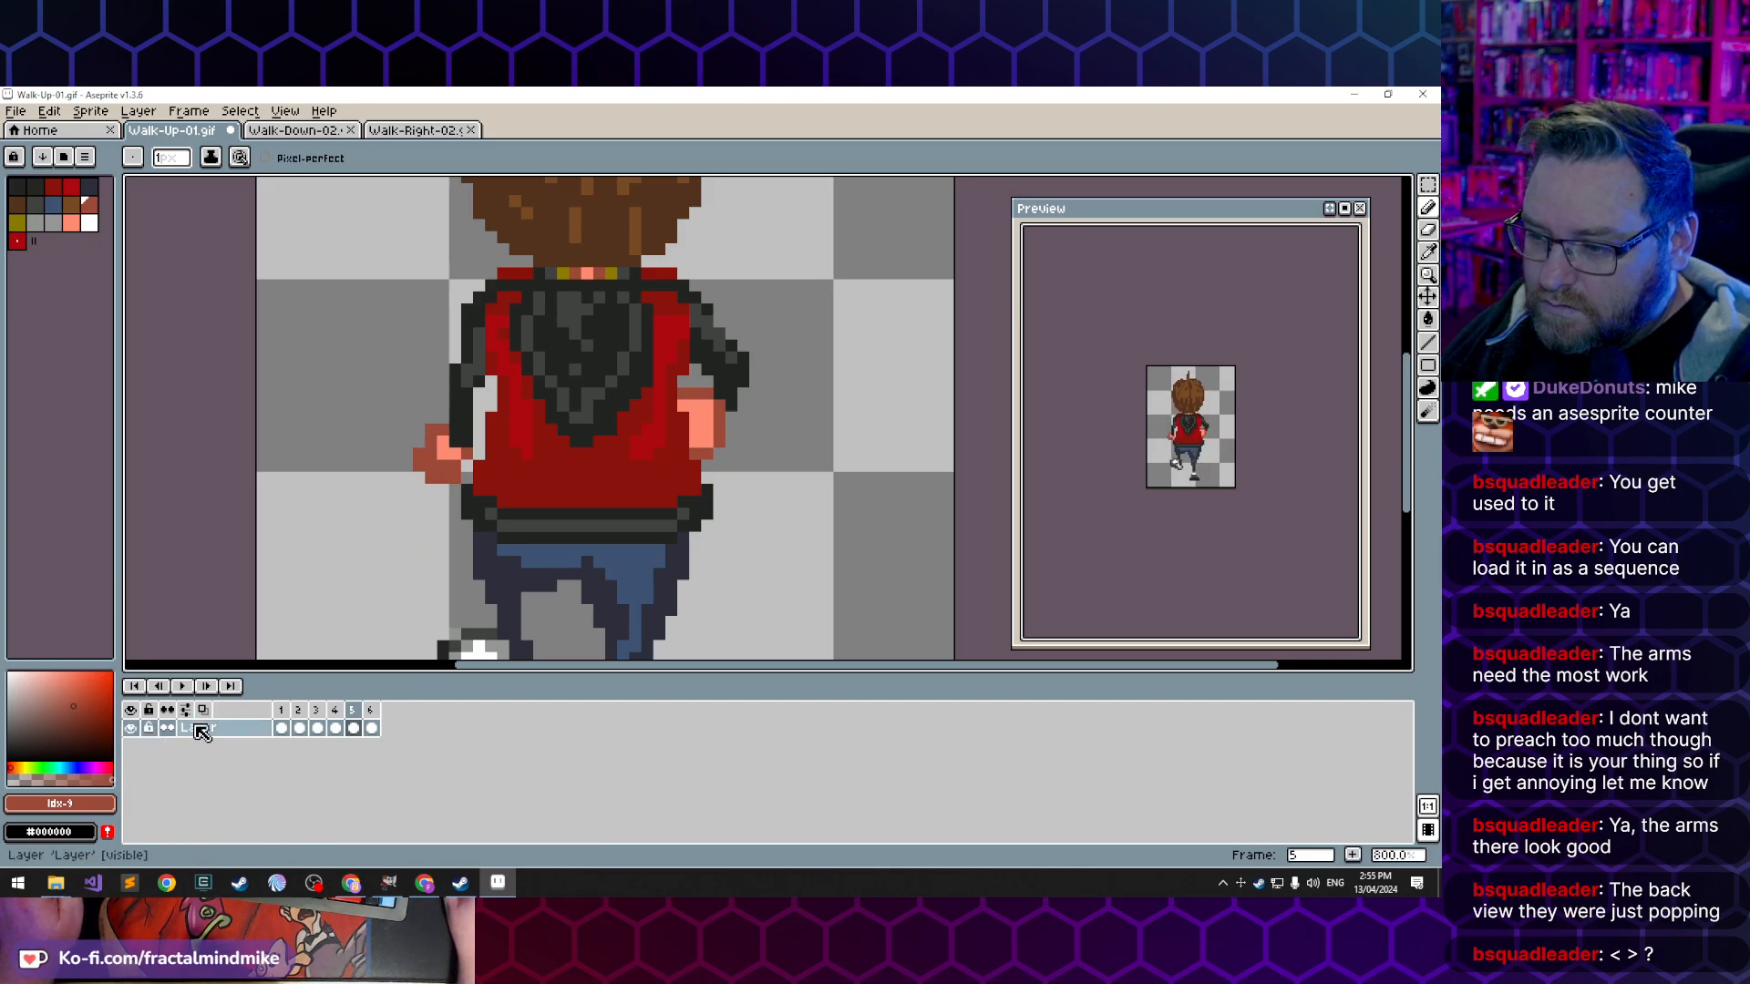
# - Compare the left arm and hand across frames 1, 5 and 2 of Walk-Up-01.gif
pyautogui.click(282, 730)
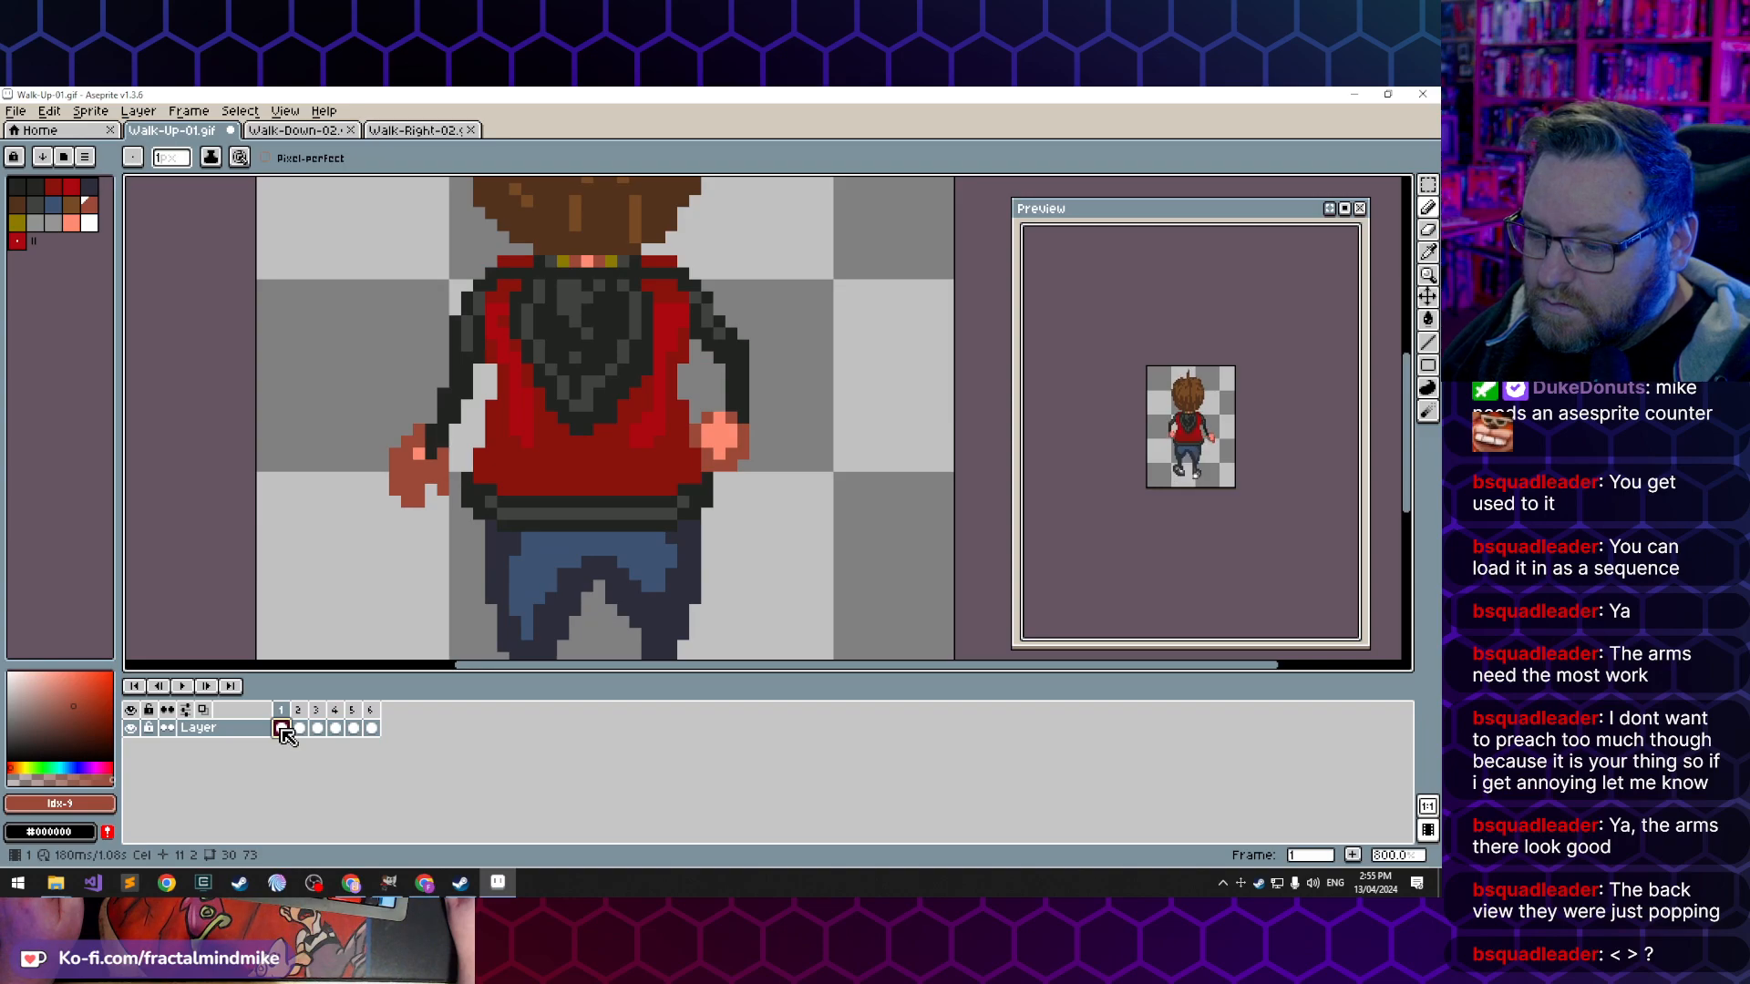
pyautogui.click(354, 730)
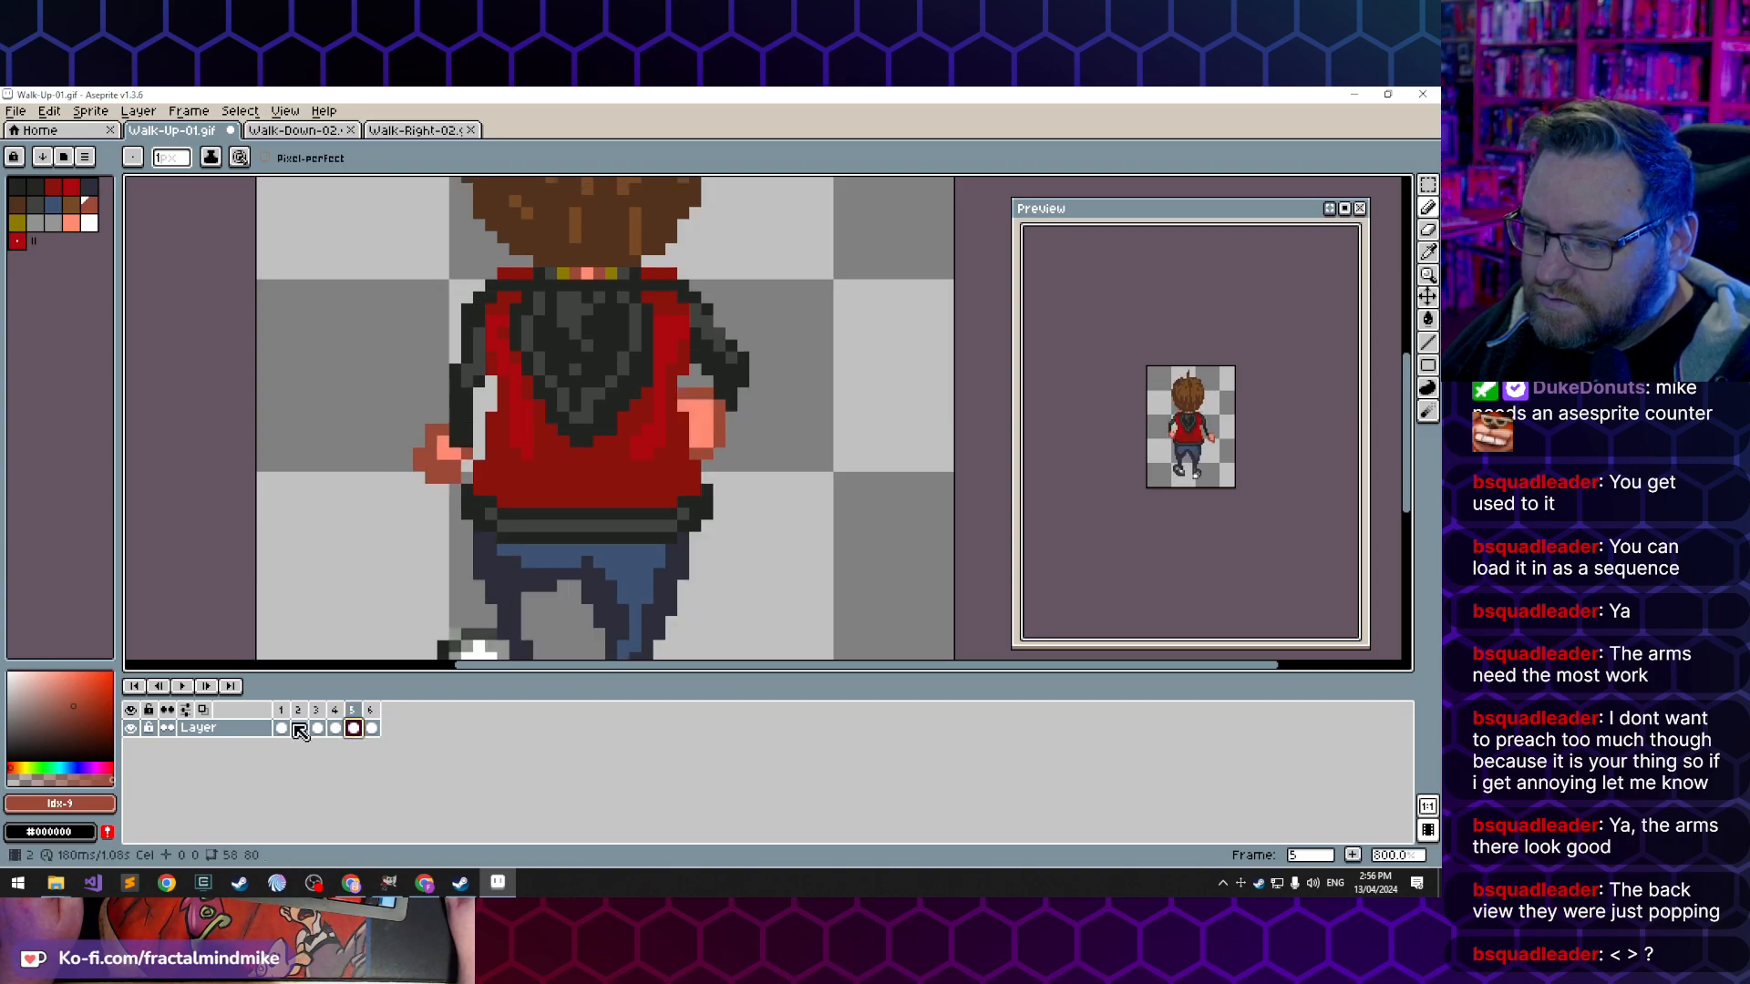
pyautogui.click(281, 730)
pyautogui.click(298, 730)
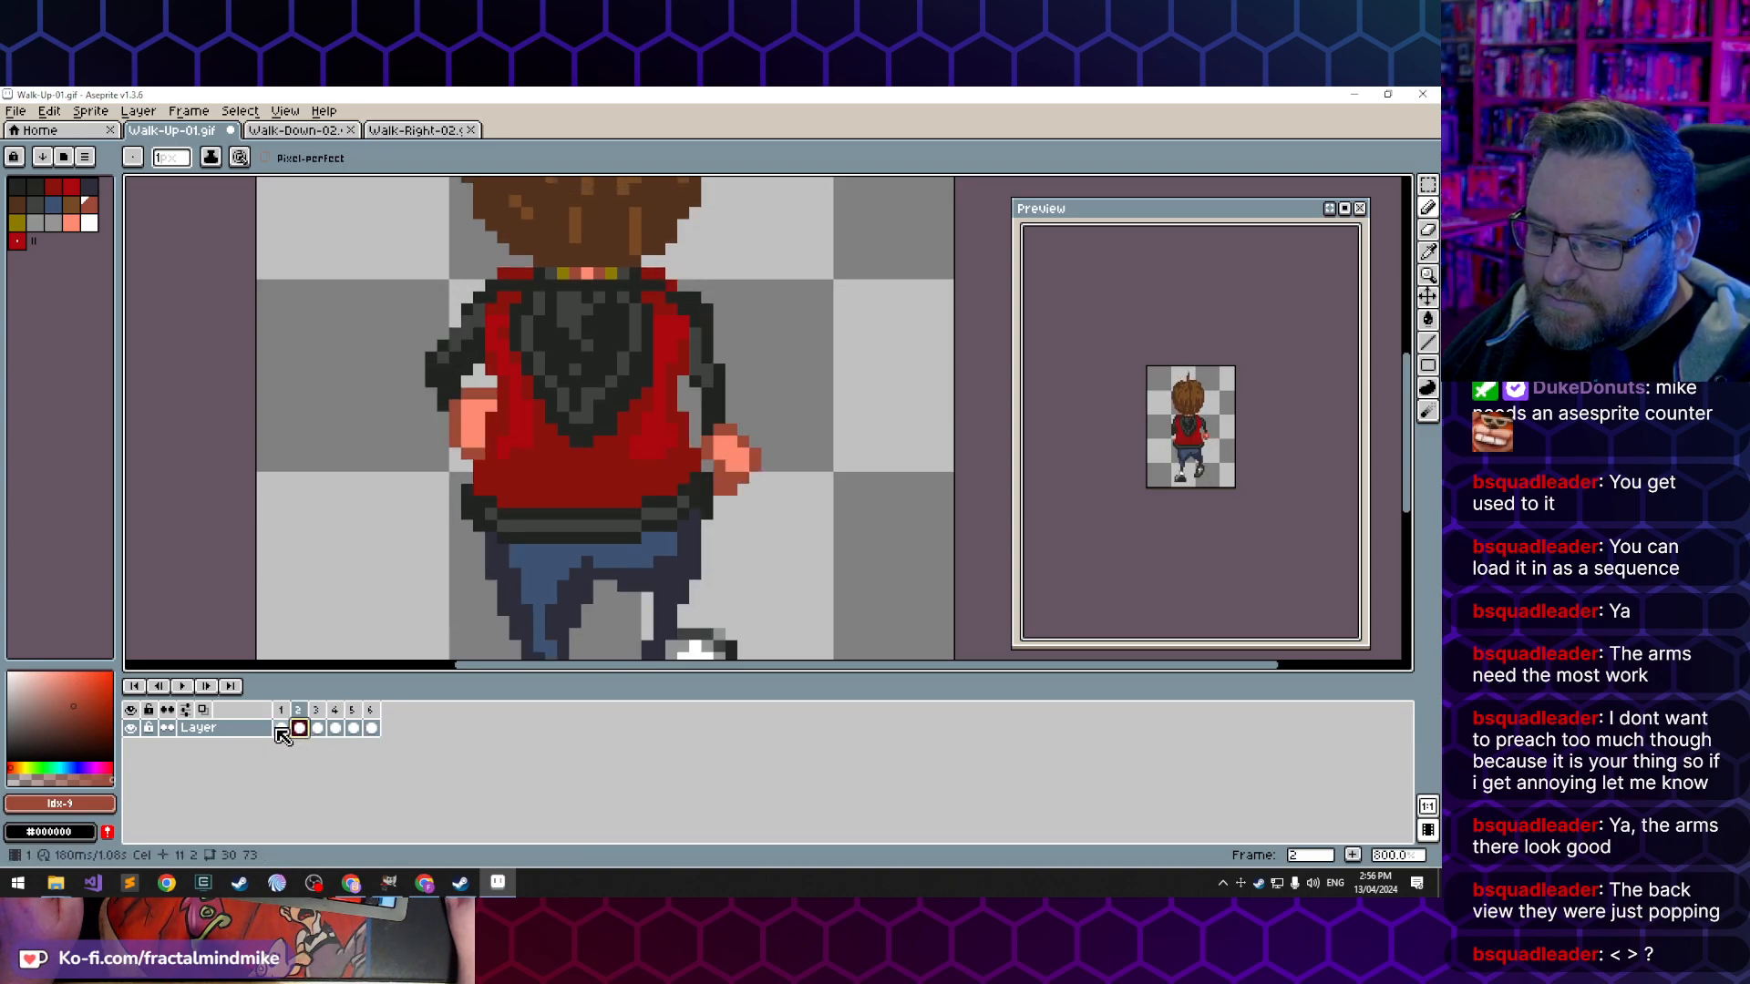
pyautogui.click(282, 730)
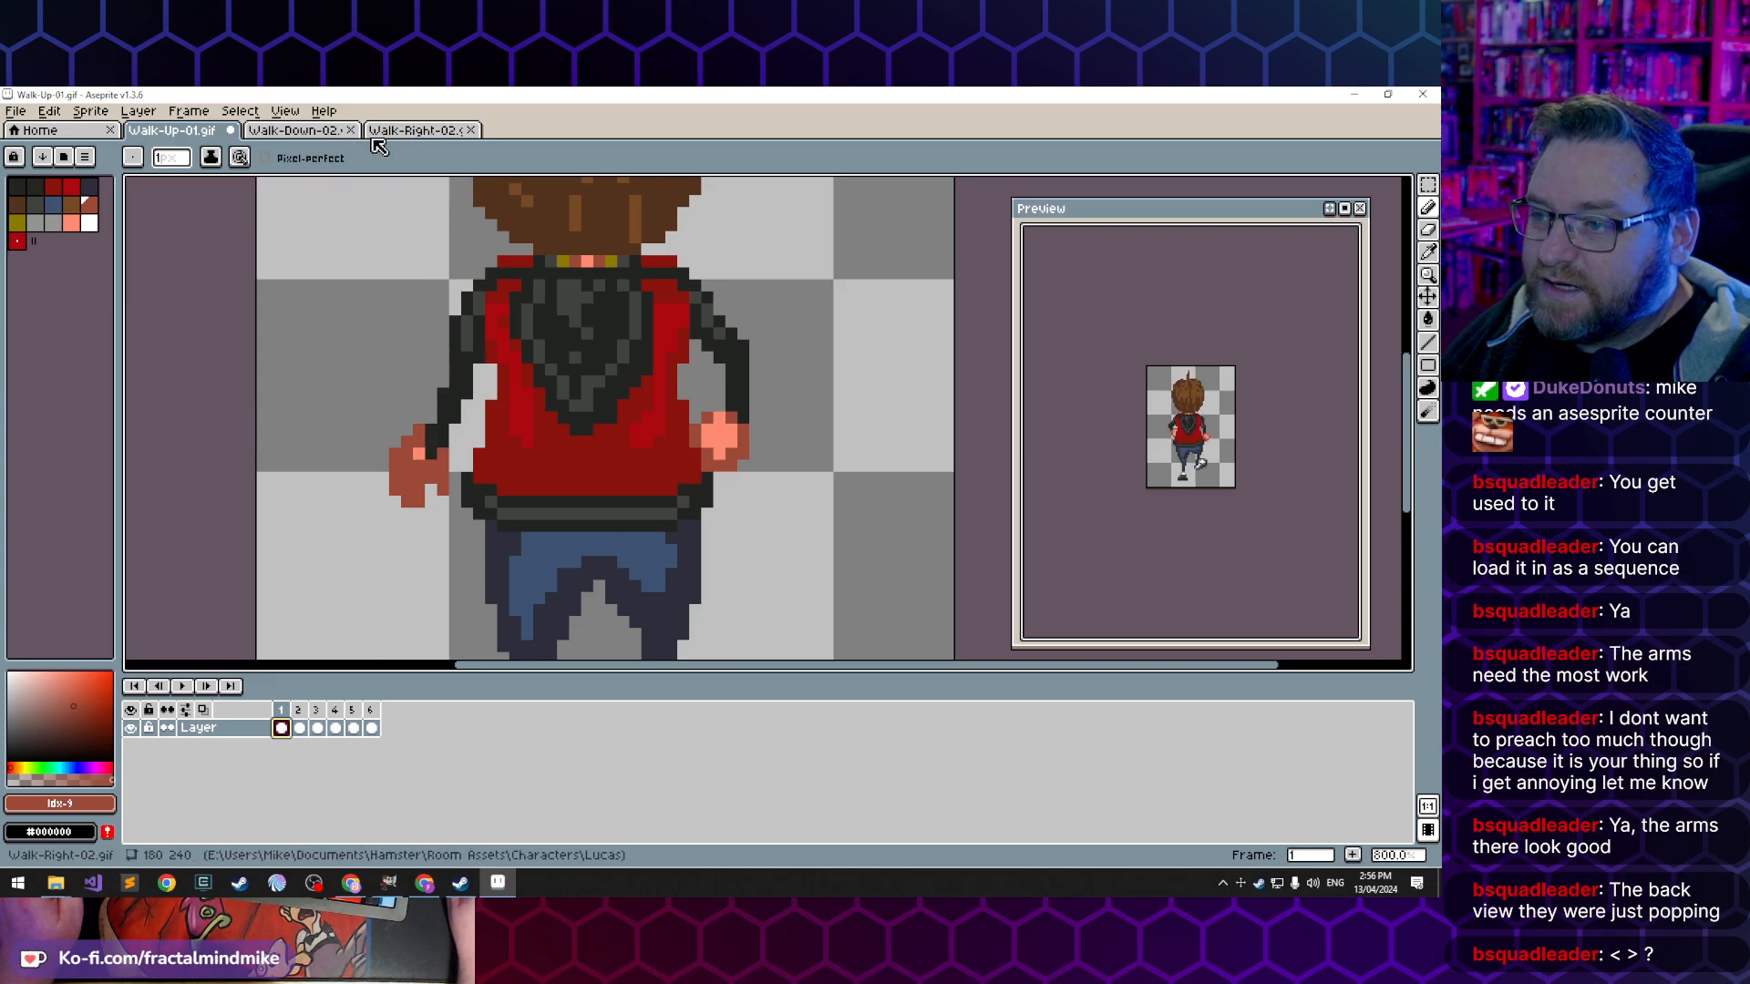
# - Reorder the open documents so that Walk-Right-02.gif comes directly after Walk-Up-01.gif
pyautogui.click(300, 131)
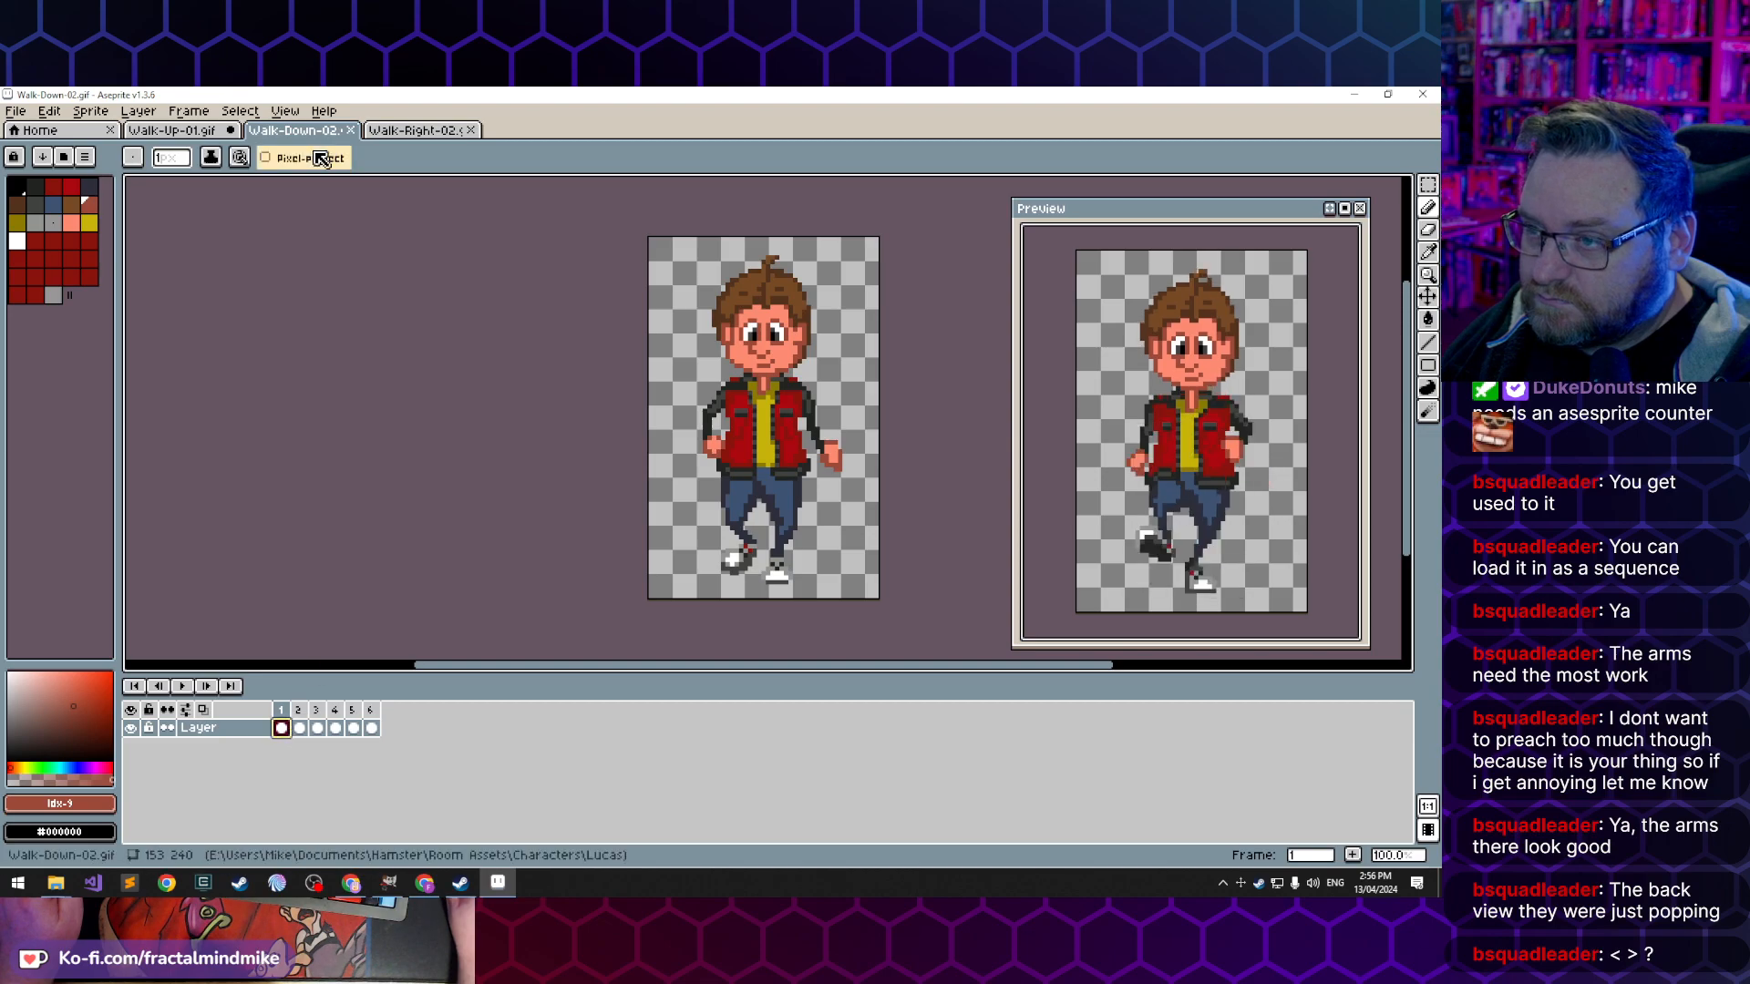
pyautogui.click(159, 133)
pyautogui.moveTo(304, 133); pyautogui.dragTo(479, 130)
# - Check the arm positions in frames 1 and 2 of Walk-Right-02.gif, then return to Walk-Up-01.gif
pyautogui.click(312, 133)
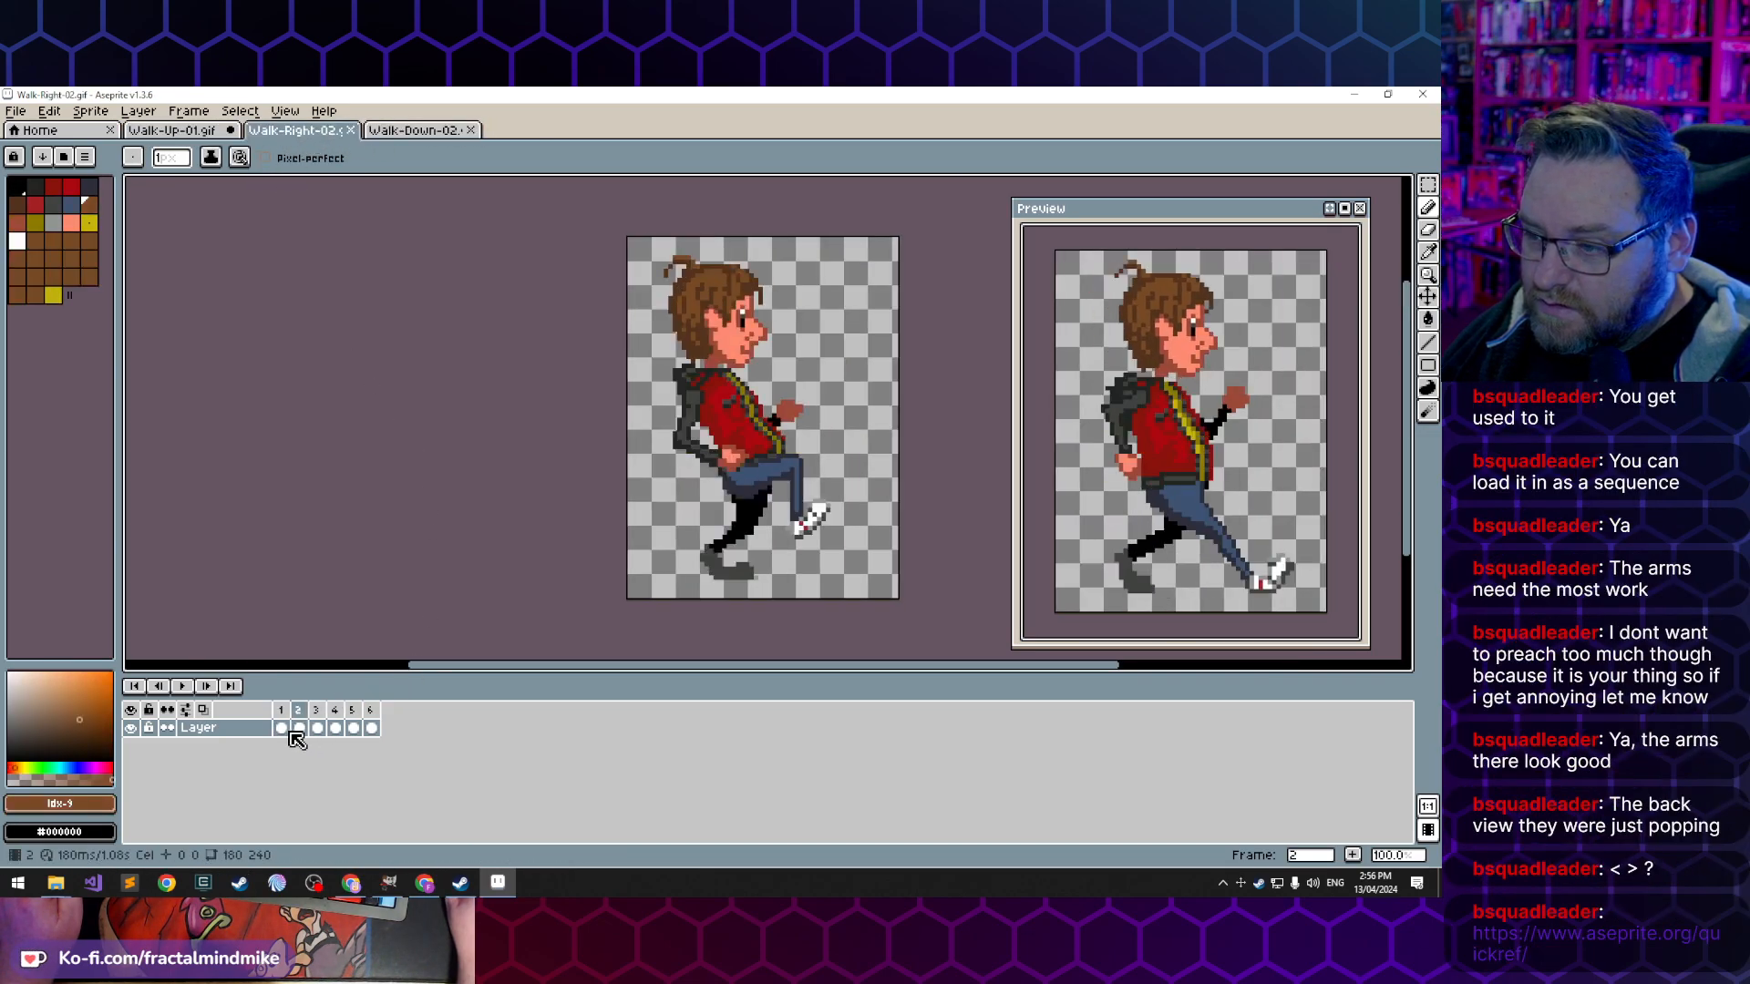
pyautogui.click(282, 729)
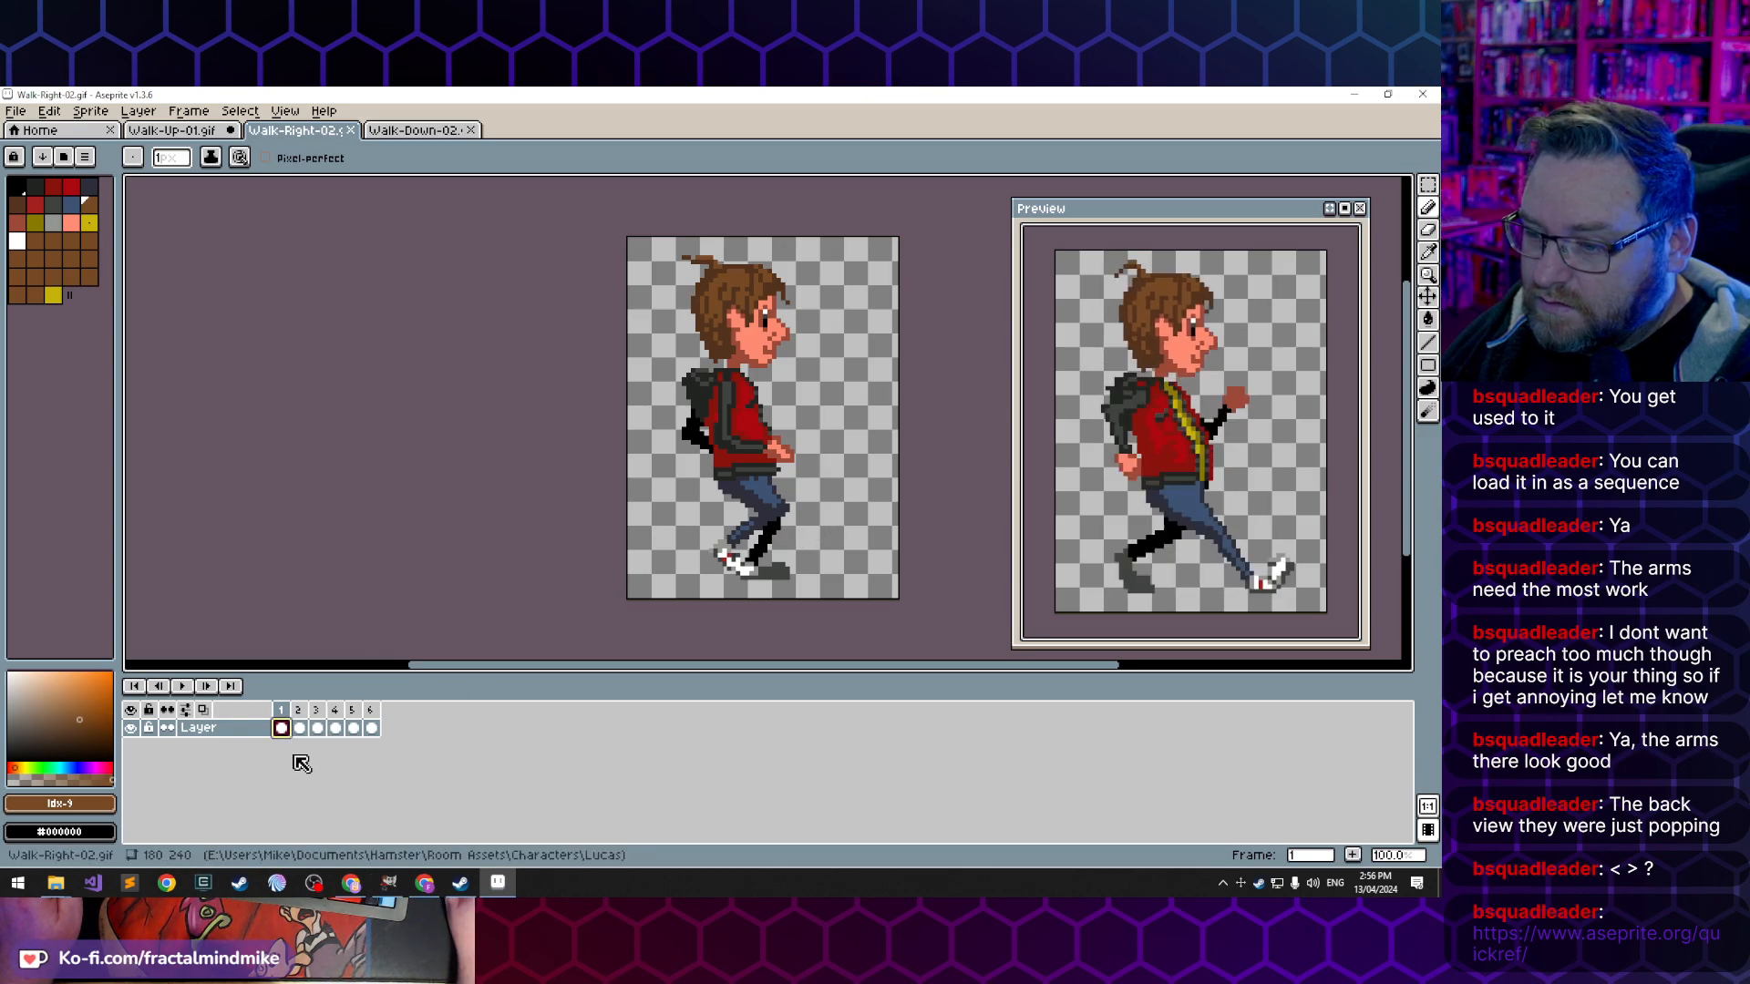
pyautogui.click(299, 728)
pyautogui.click(194, 132)
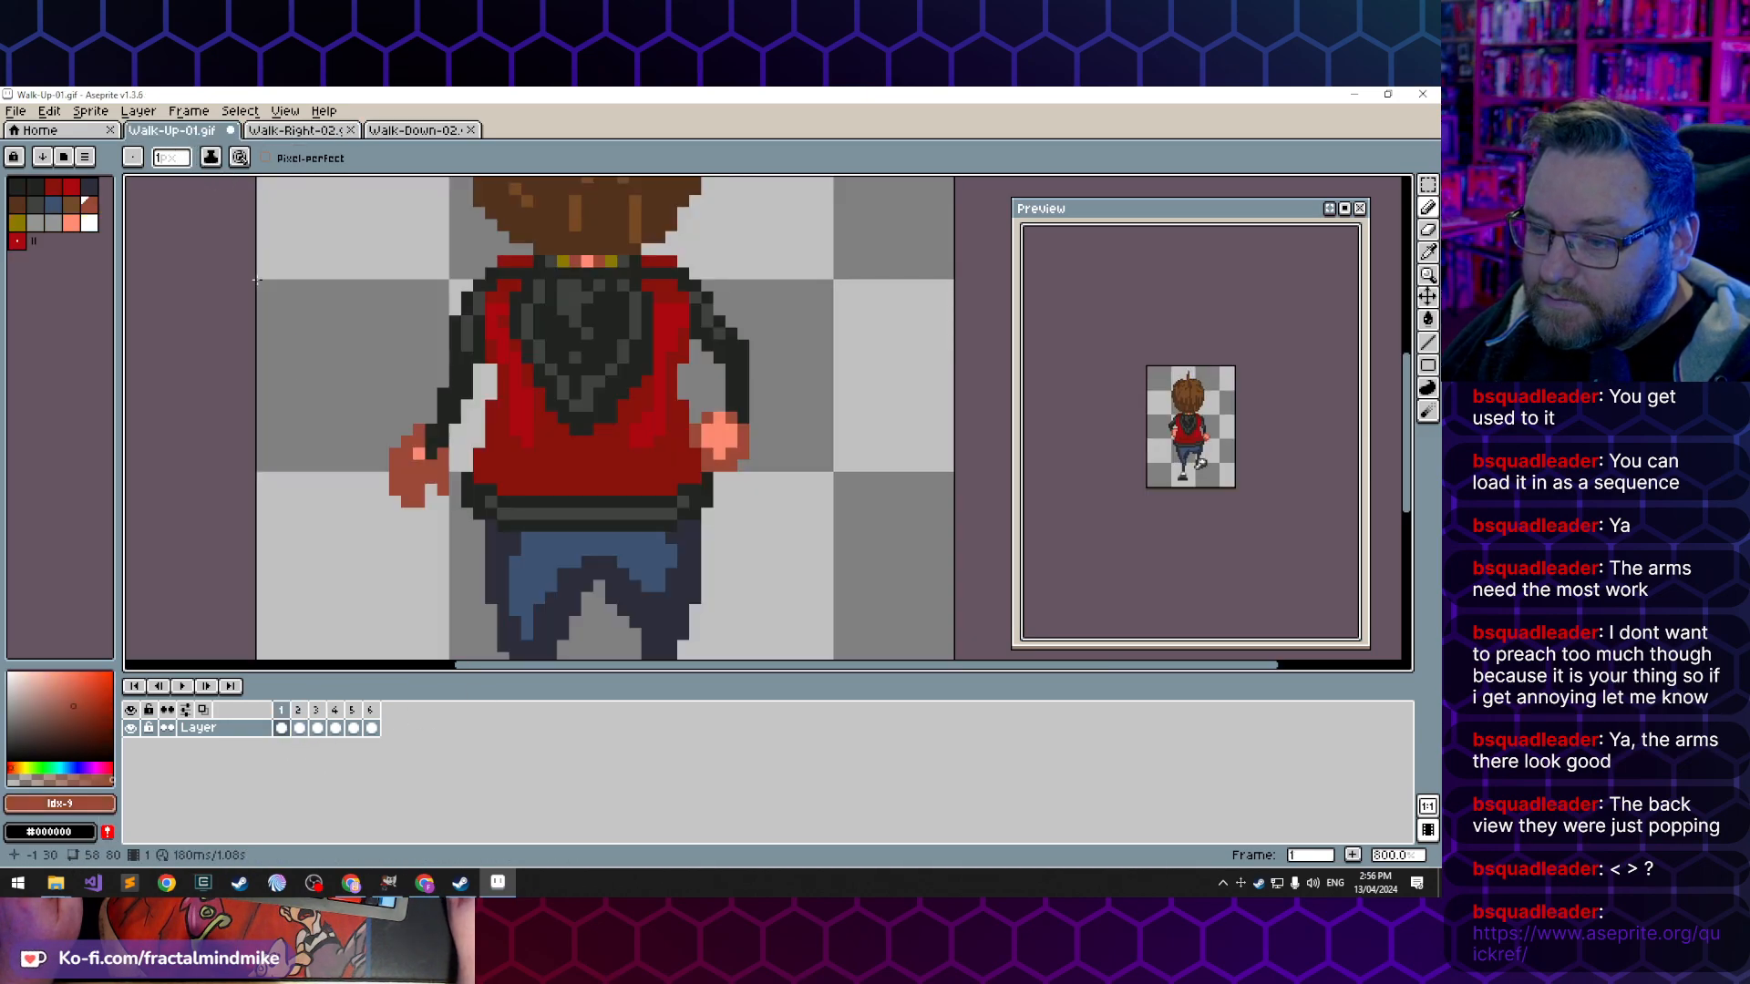
# - In frame 2 of Walk-Up-01.gif, redraw the left hand further outward in the darker skin tone and erase the old light skin pixels
pyautogui.click(301, 730)
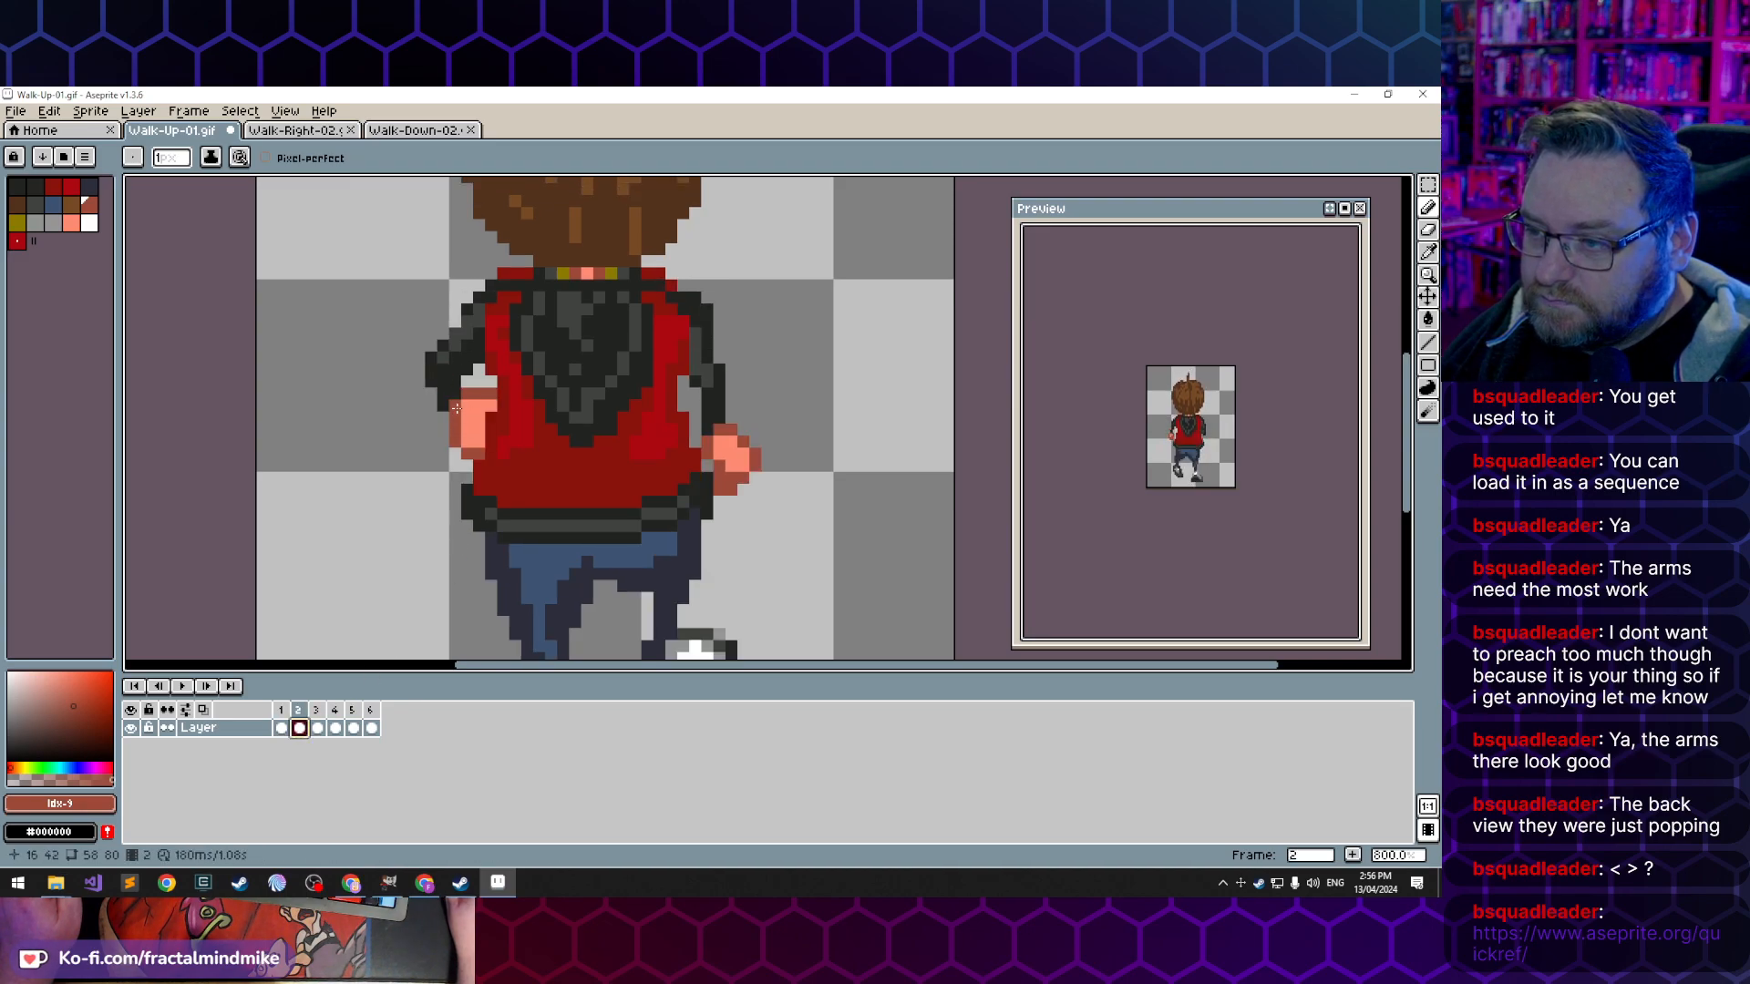
pyautogui.moveTo(478, 400); pyautogui.dragTo(461, 430)
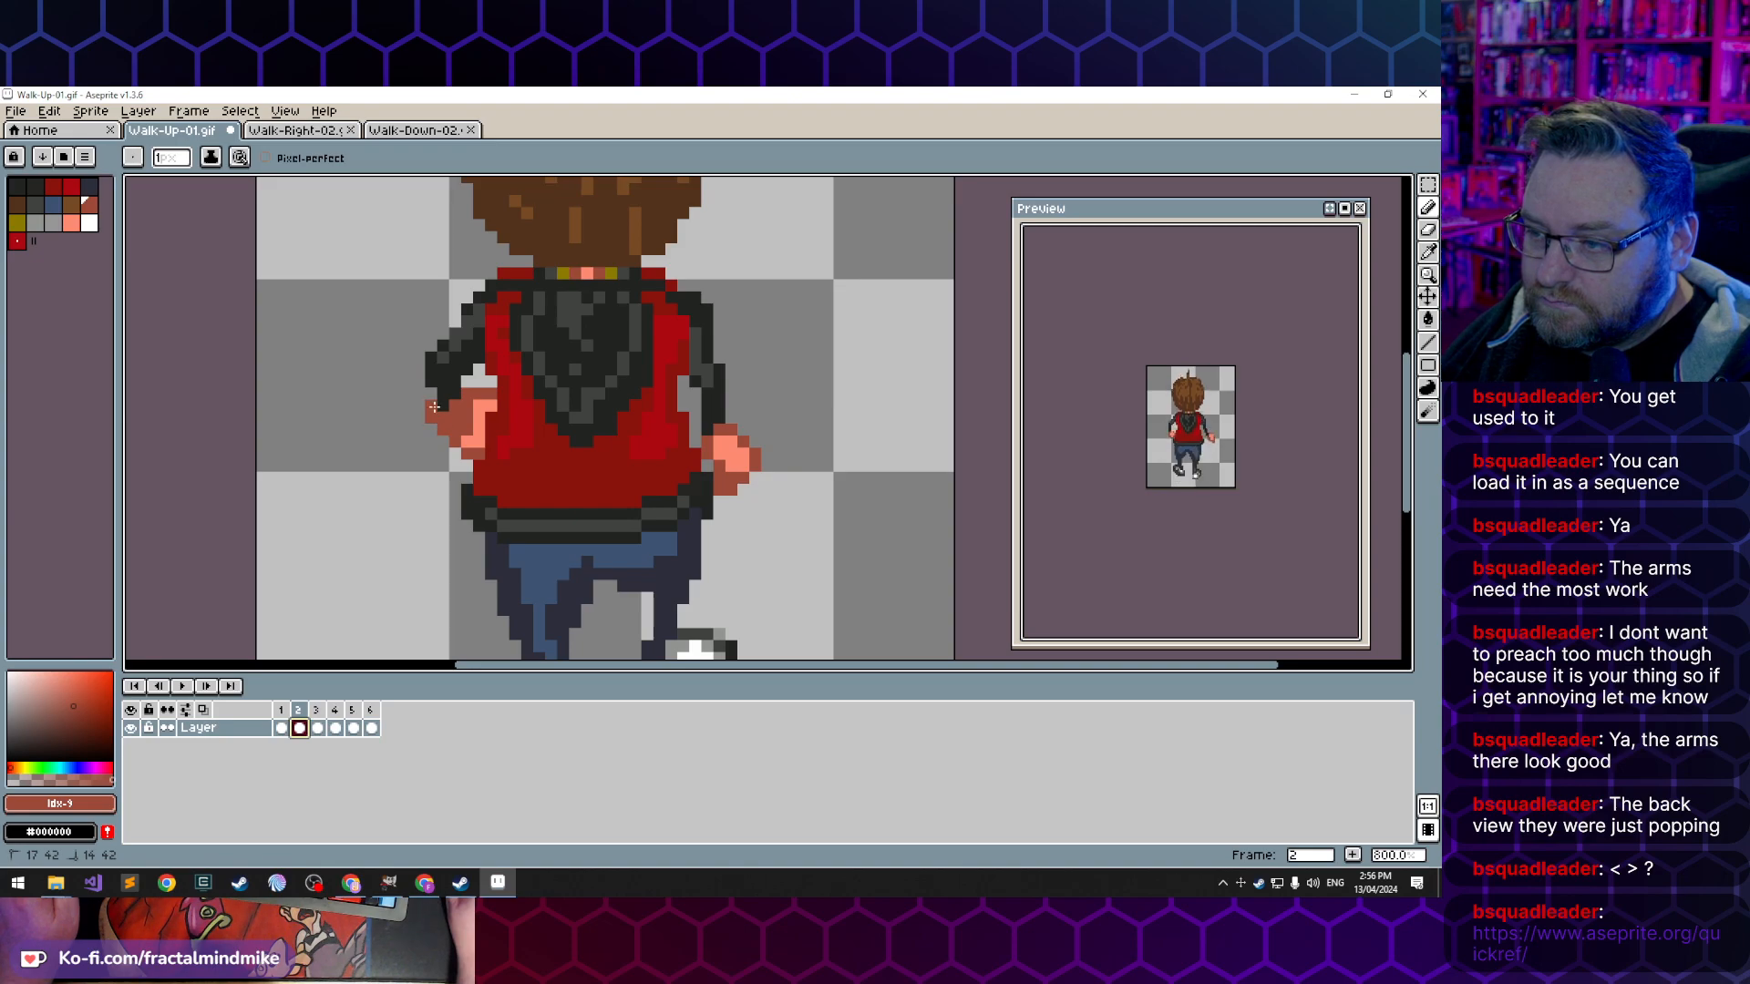
pyautogui.press('e')
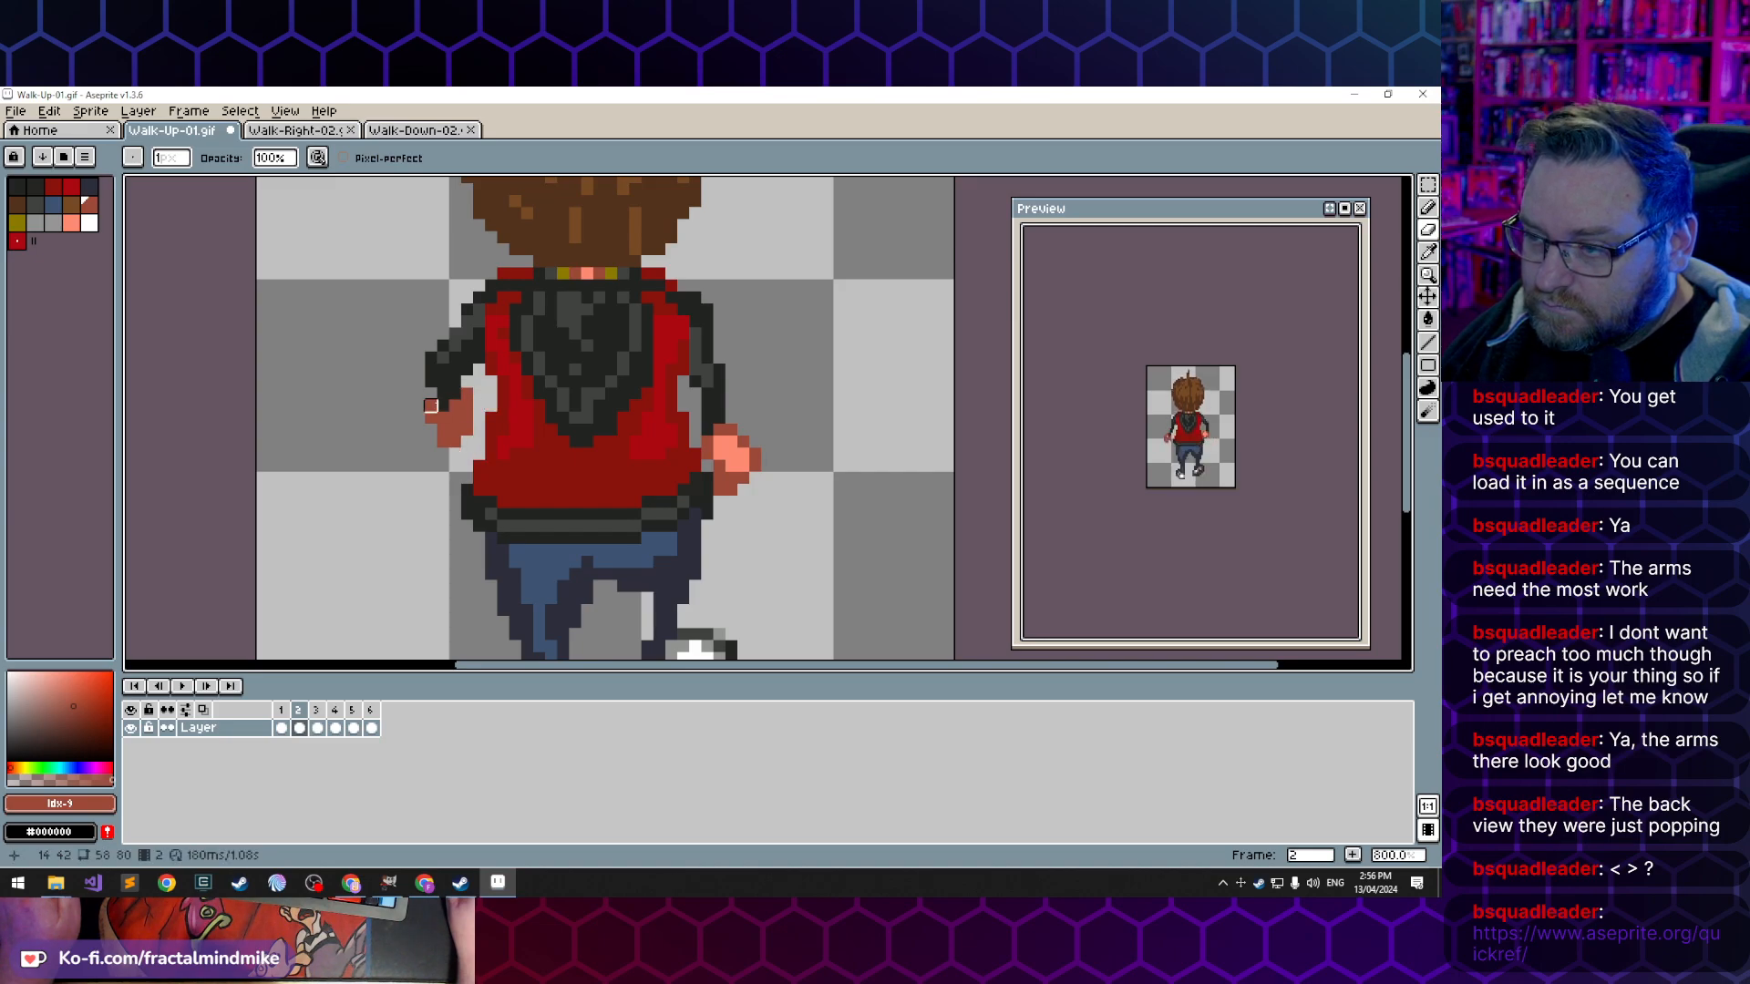
pyautogui.press('b')
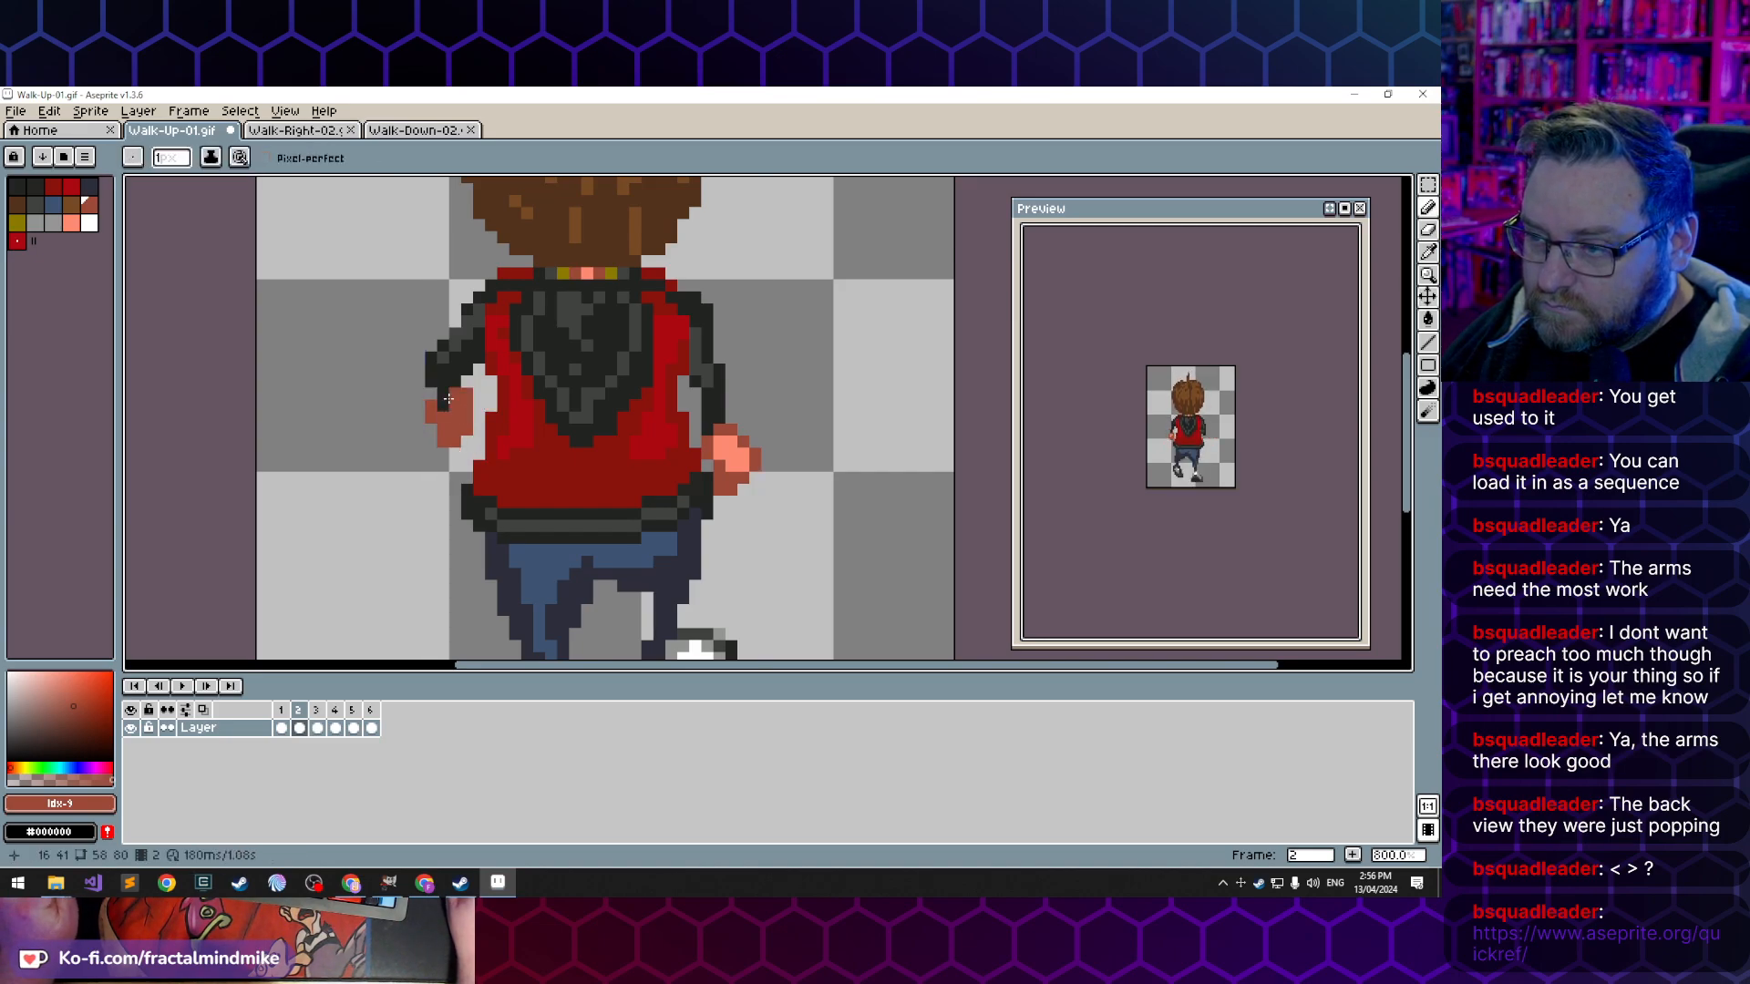
# - Extend the left sleeve down over the wrist in frame 2 with the dark sleeve colour, then reshape the hand below it
pyautogui.keyDown('alt'); pyautogui.click(449, 398); pyautogui.keyUp('alt')
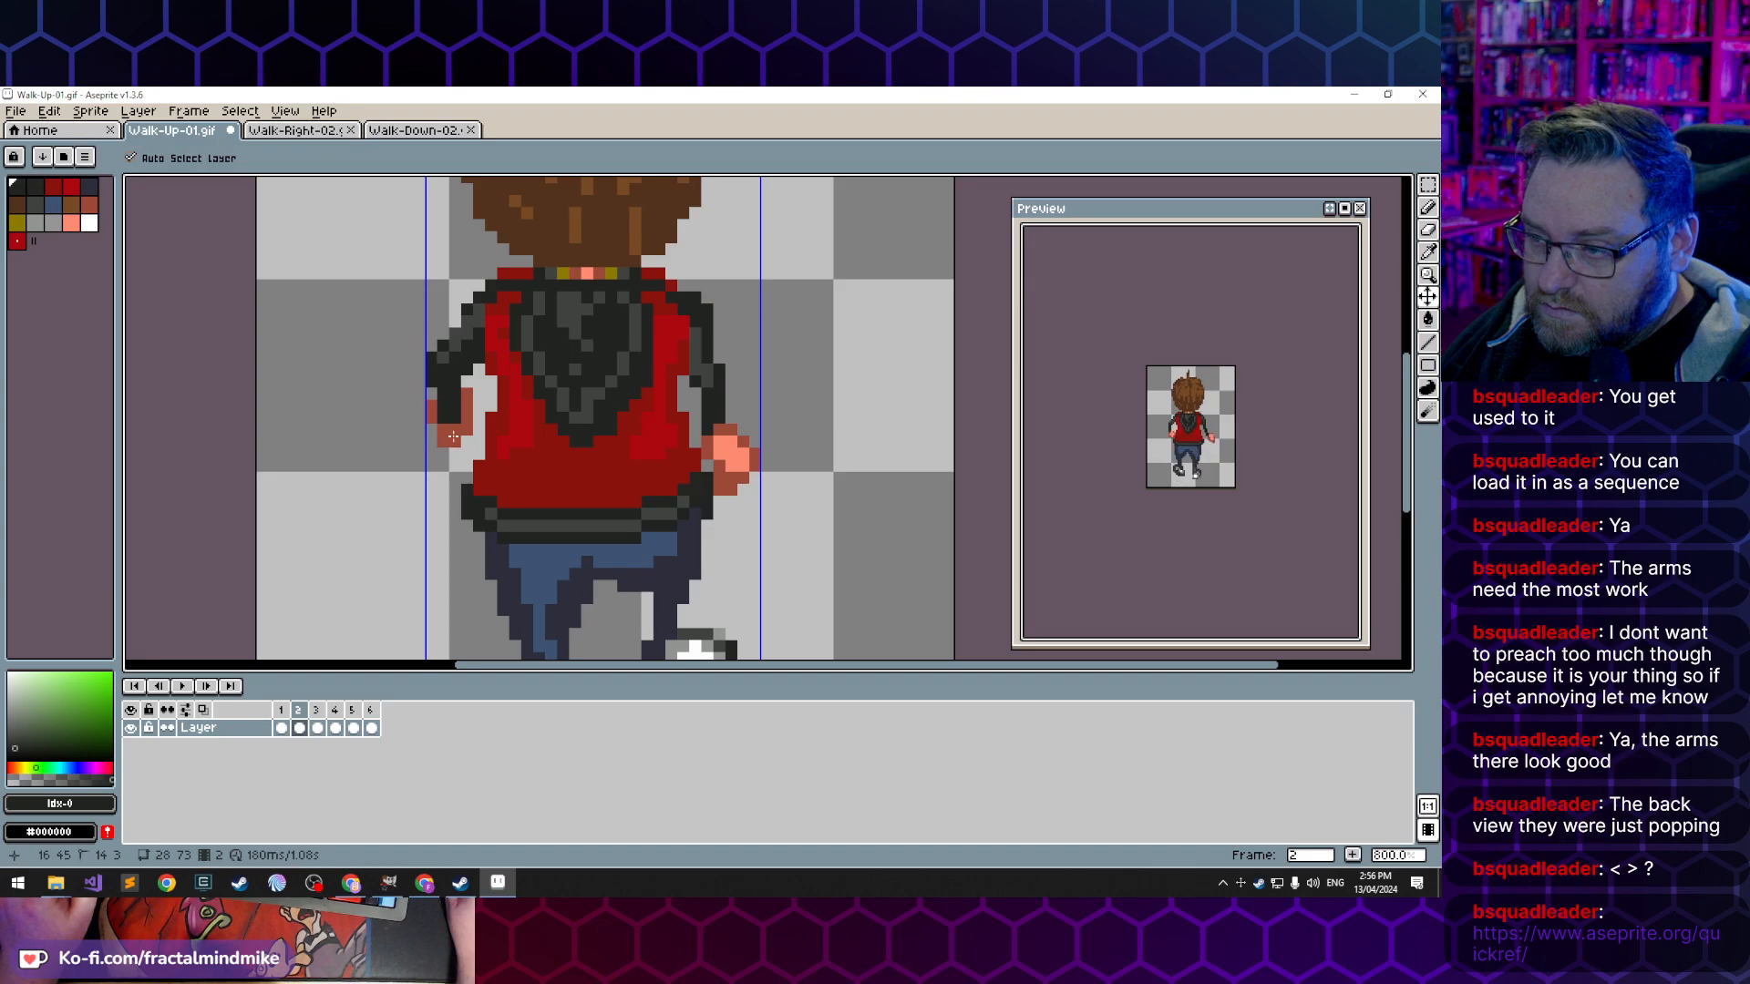
pyautogui.keyDown('alt'); pyautogui.click(435, 435); pyautogui.keyUp('alt')
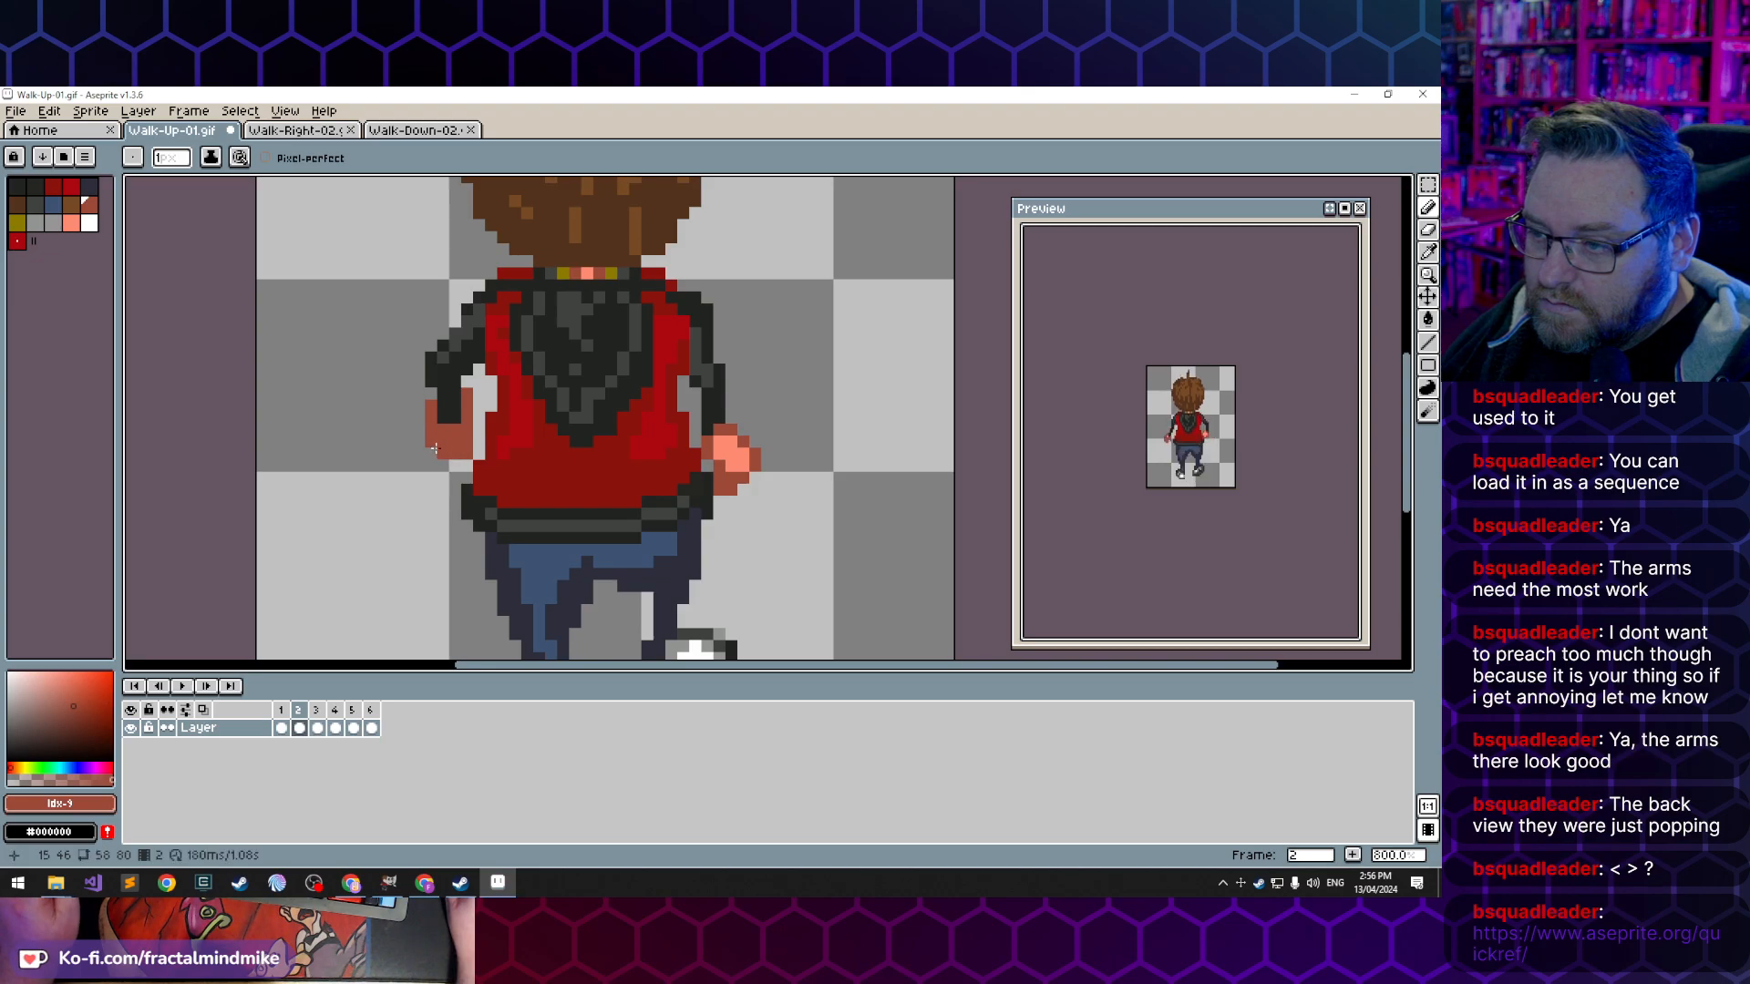
pyautogui.press('e')
pyautogui.click(432, 441)
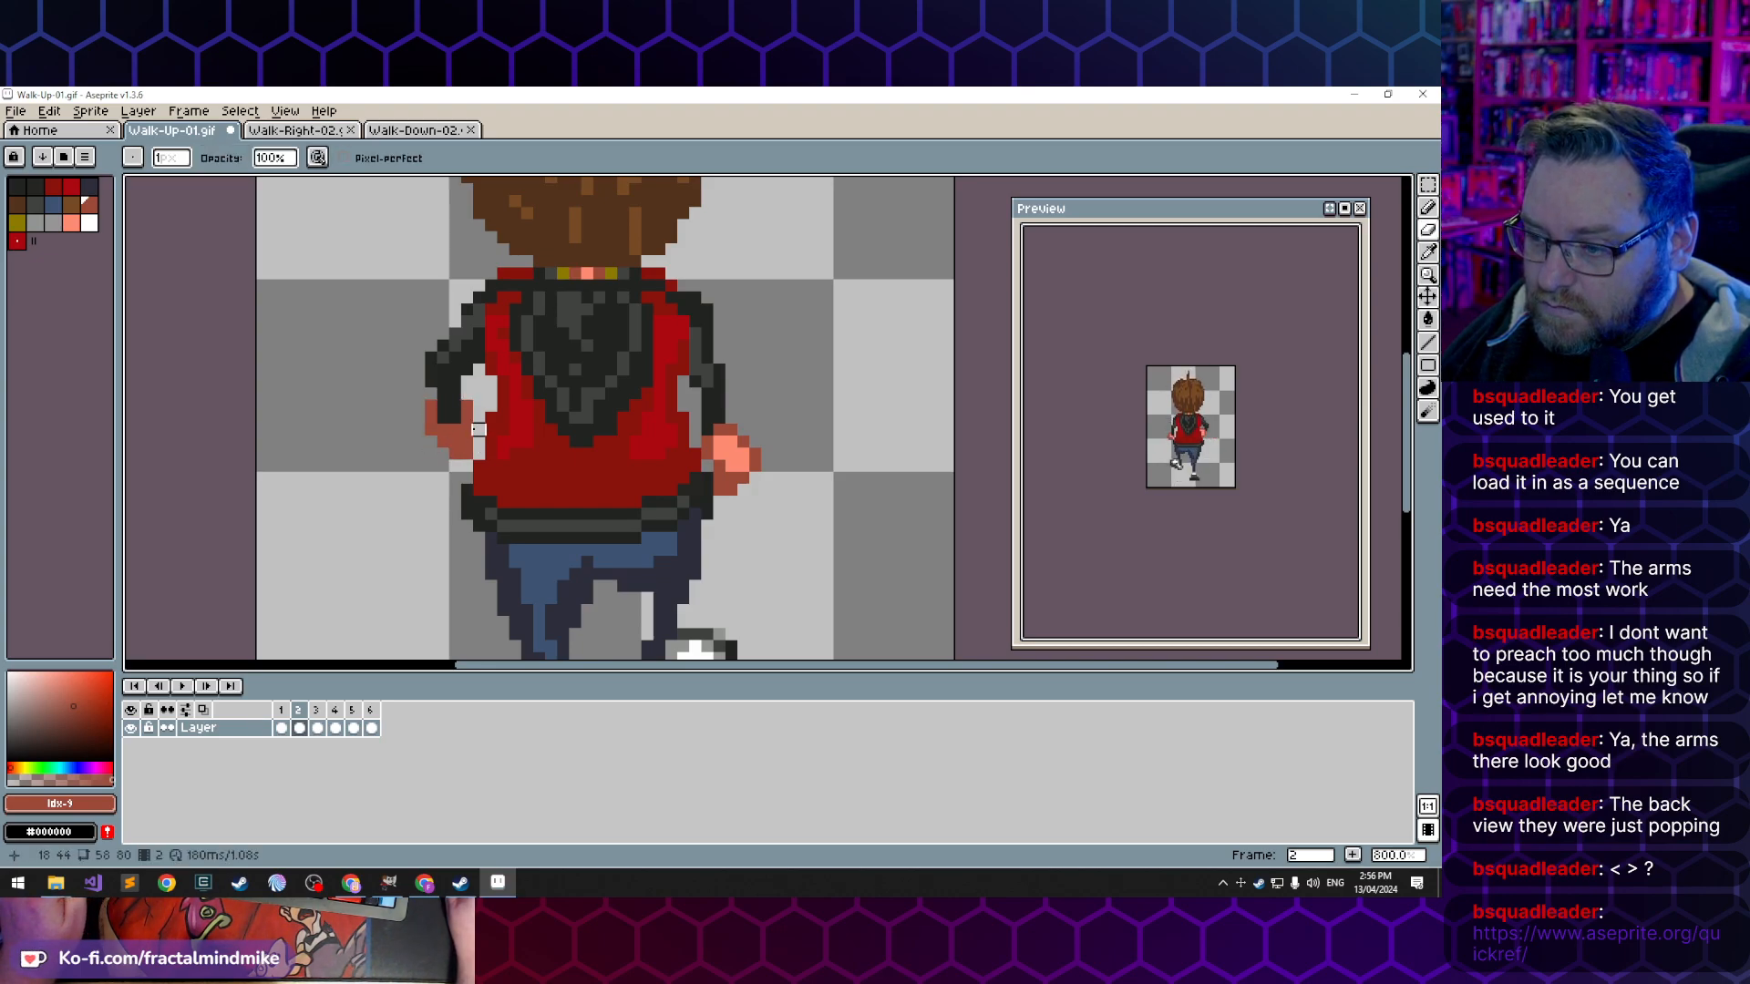
pyautogui.press('b')
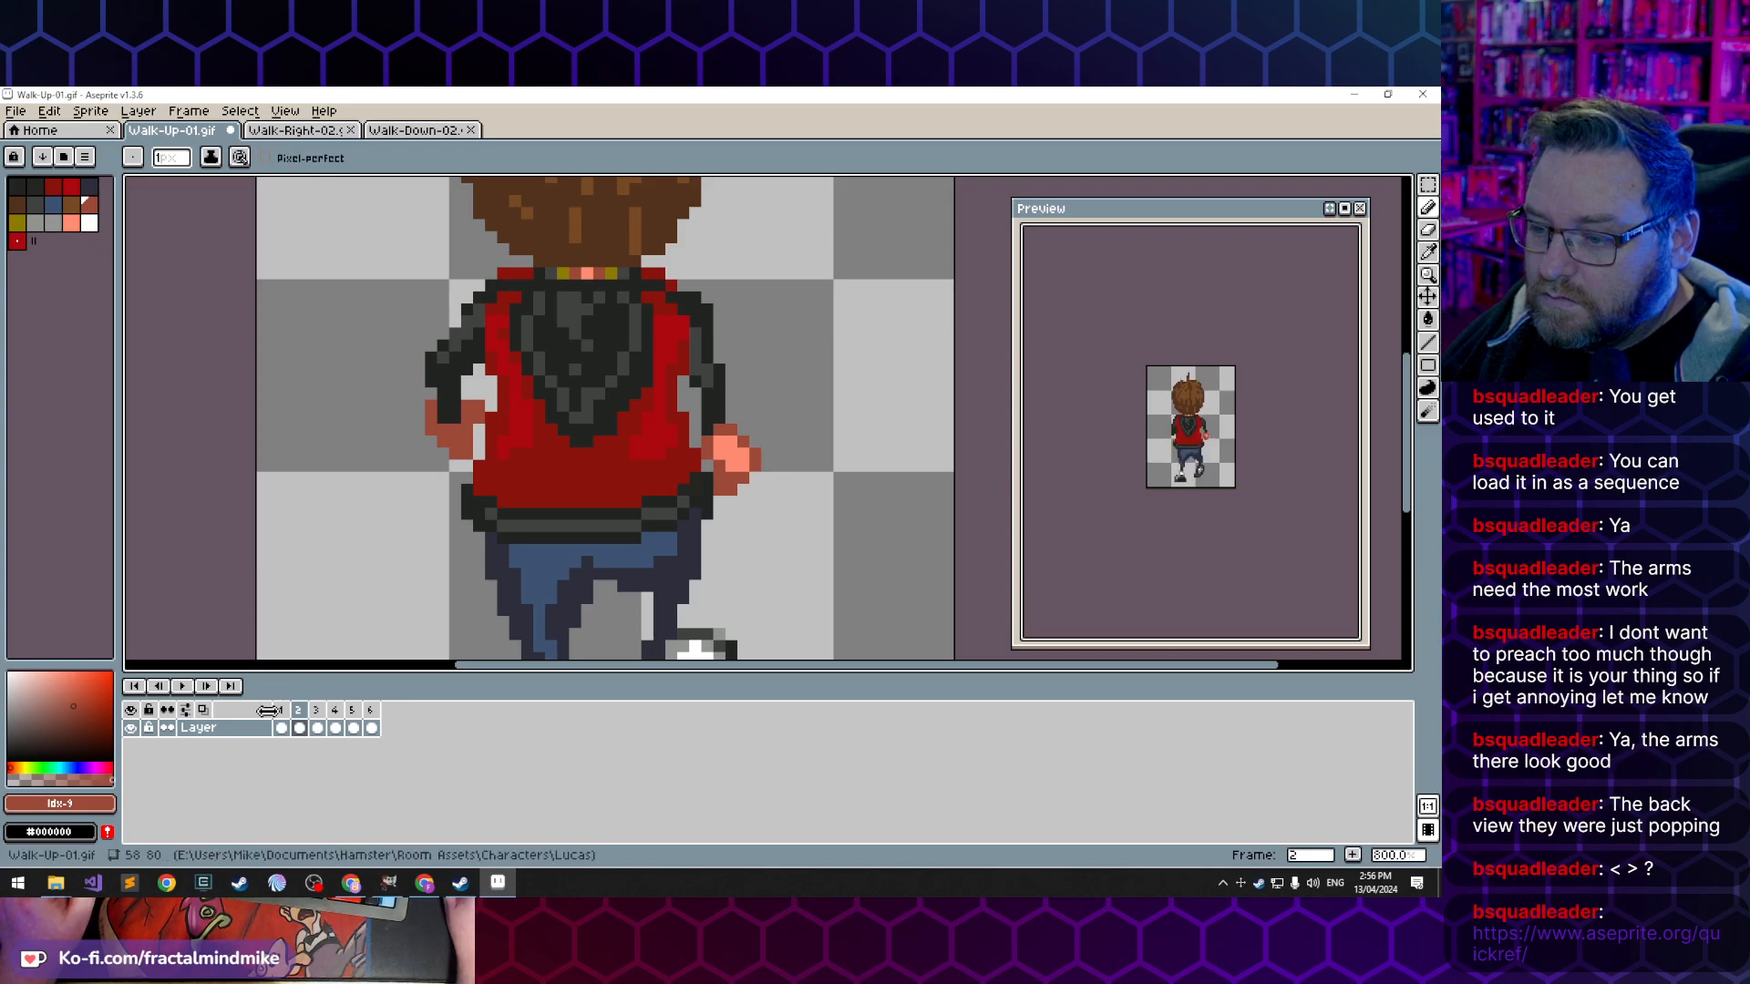
# - Flip repeatedly between frames 1 and 2 to compare the left arm's movement
pyautogui.press('Left')
pyautogui.press('Right')
pyautogui.press('Left')
pyautogui.press('Right')
pyautogui.press('Left')
pyautogui.press('Right')
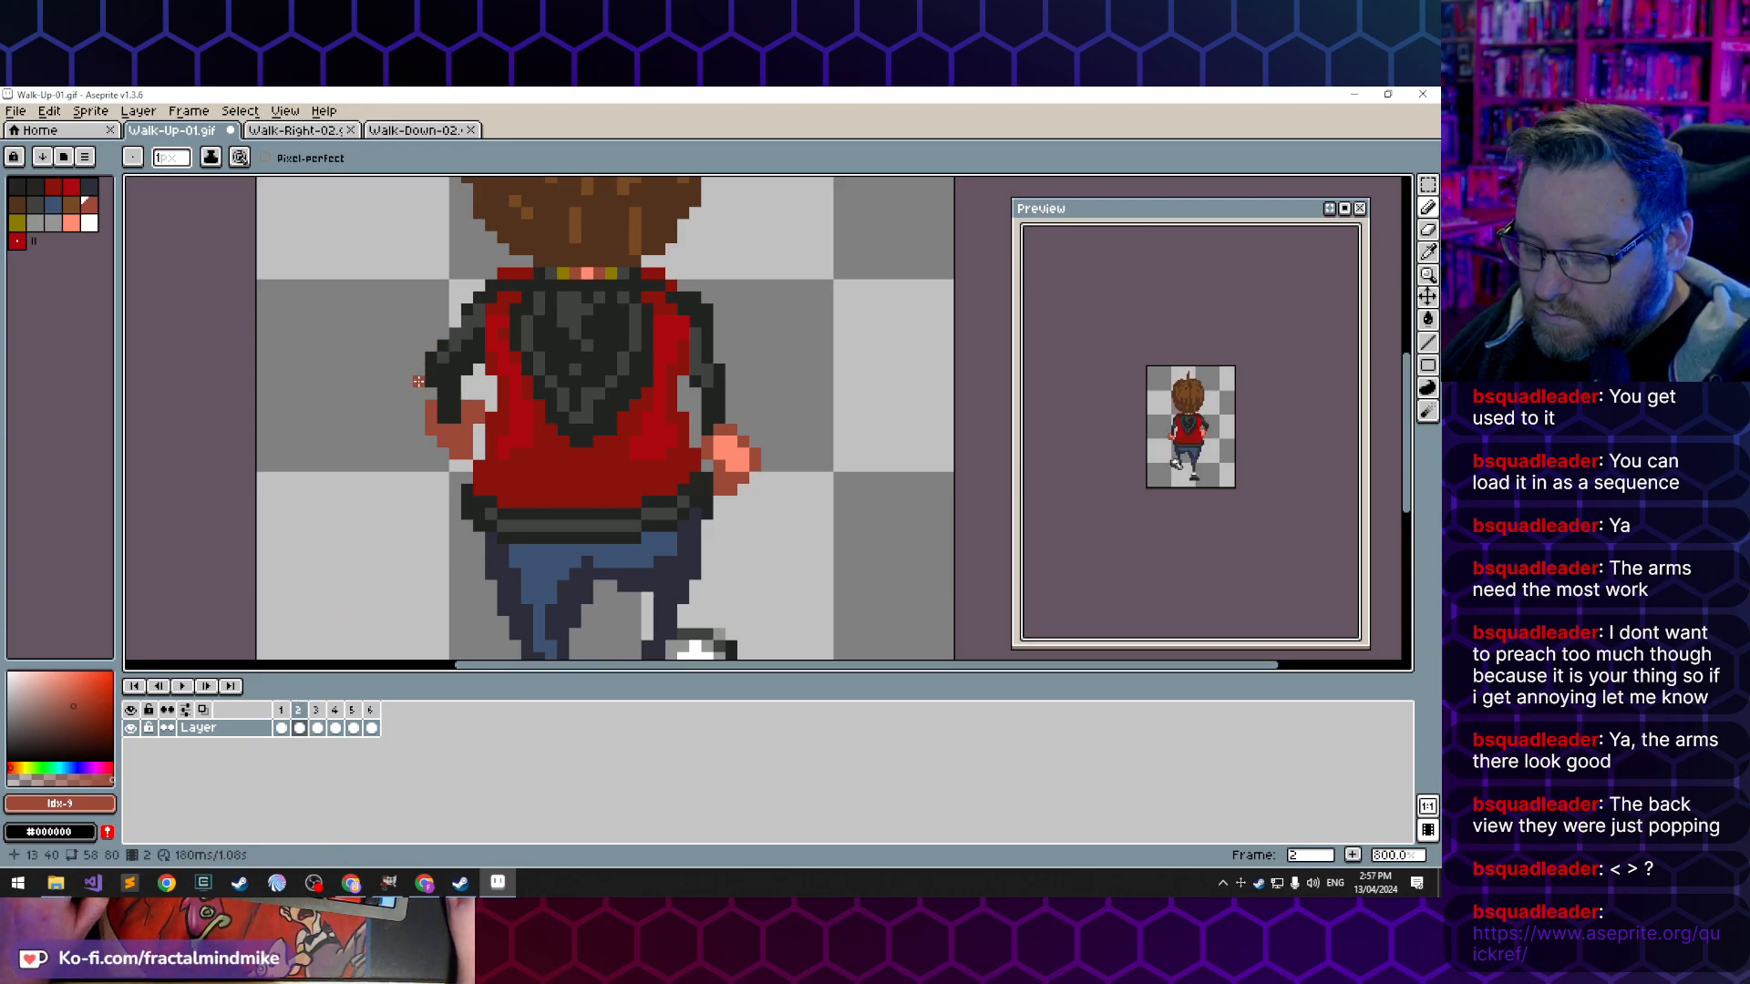
# - Erase the protruding left elbow pixels in frame 2 and reshade the upper sleeve with the sampled dark and grey sleeve colours
pyautogui.press('e')
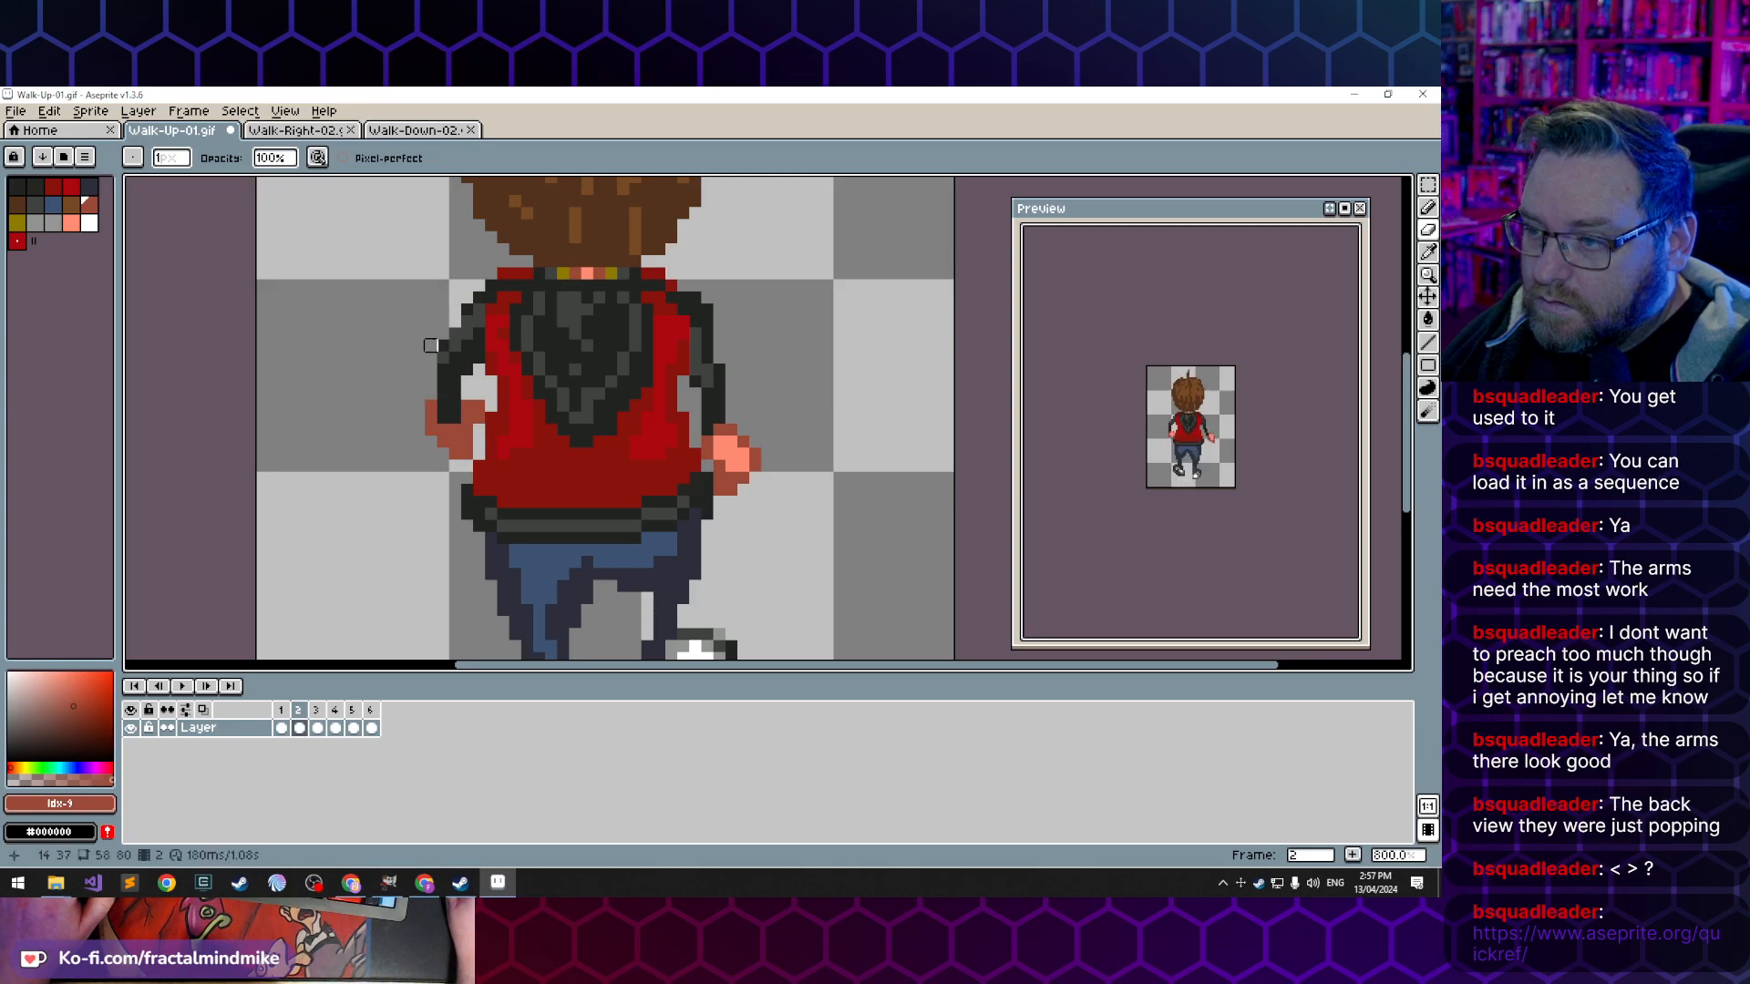
pyautogui.press('b')
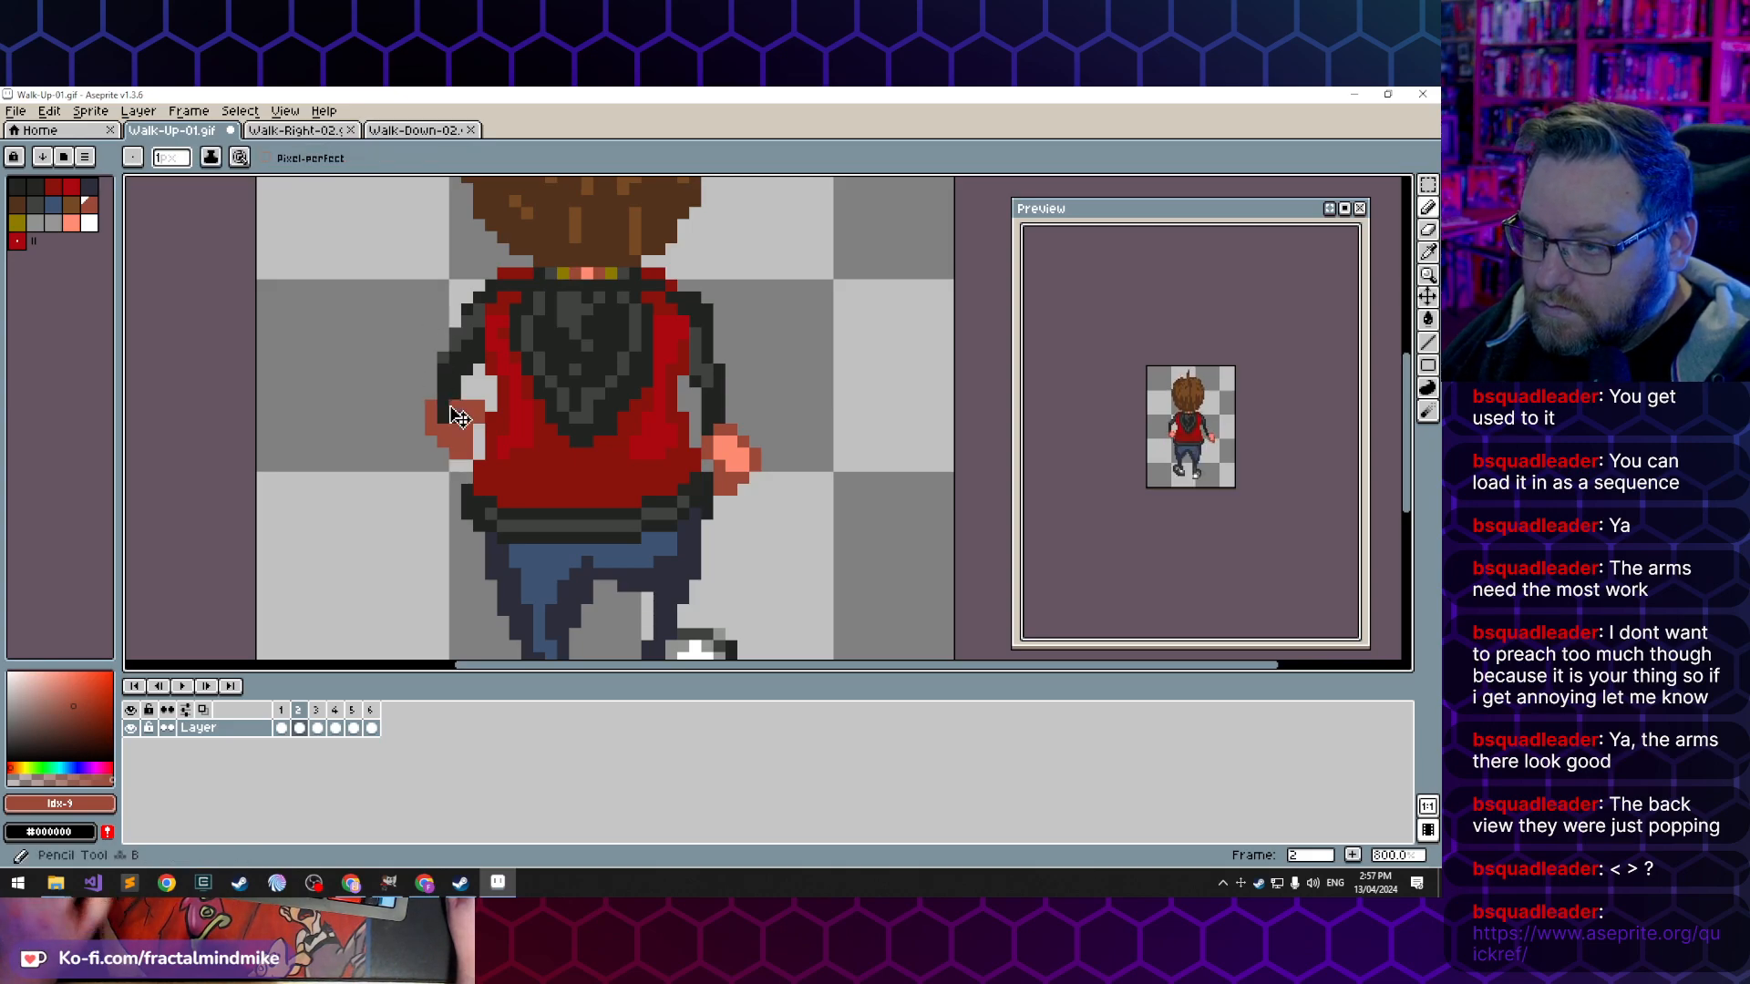
pyautogui.keyDown('alt'); pyautogui.click(441, 362); pyautogui.keyUp('alt')
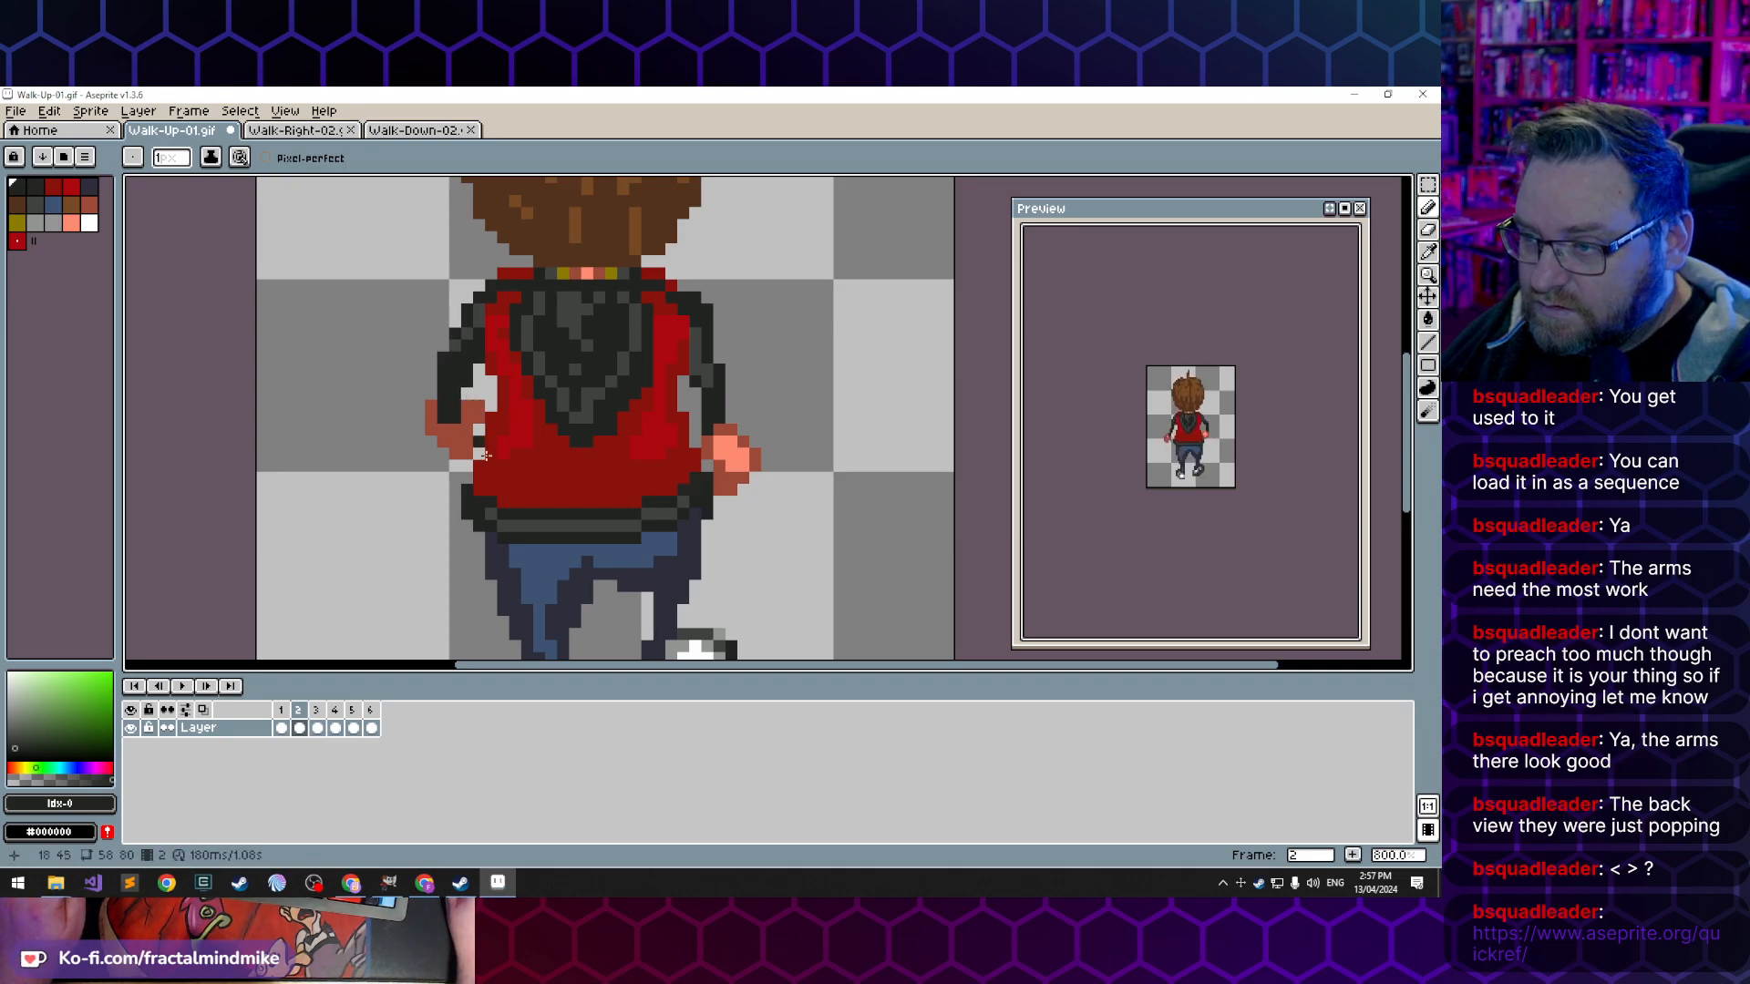
pyautogui.keyDown('alt'); pyautogui.click(460, 349); pyautogui.keyUp('alt')
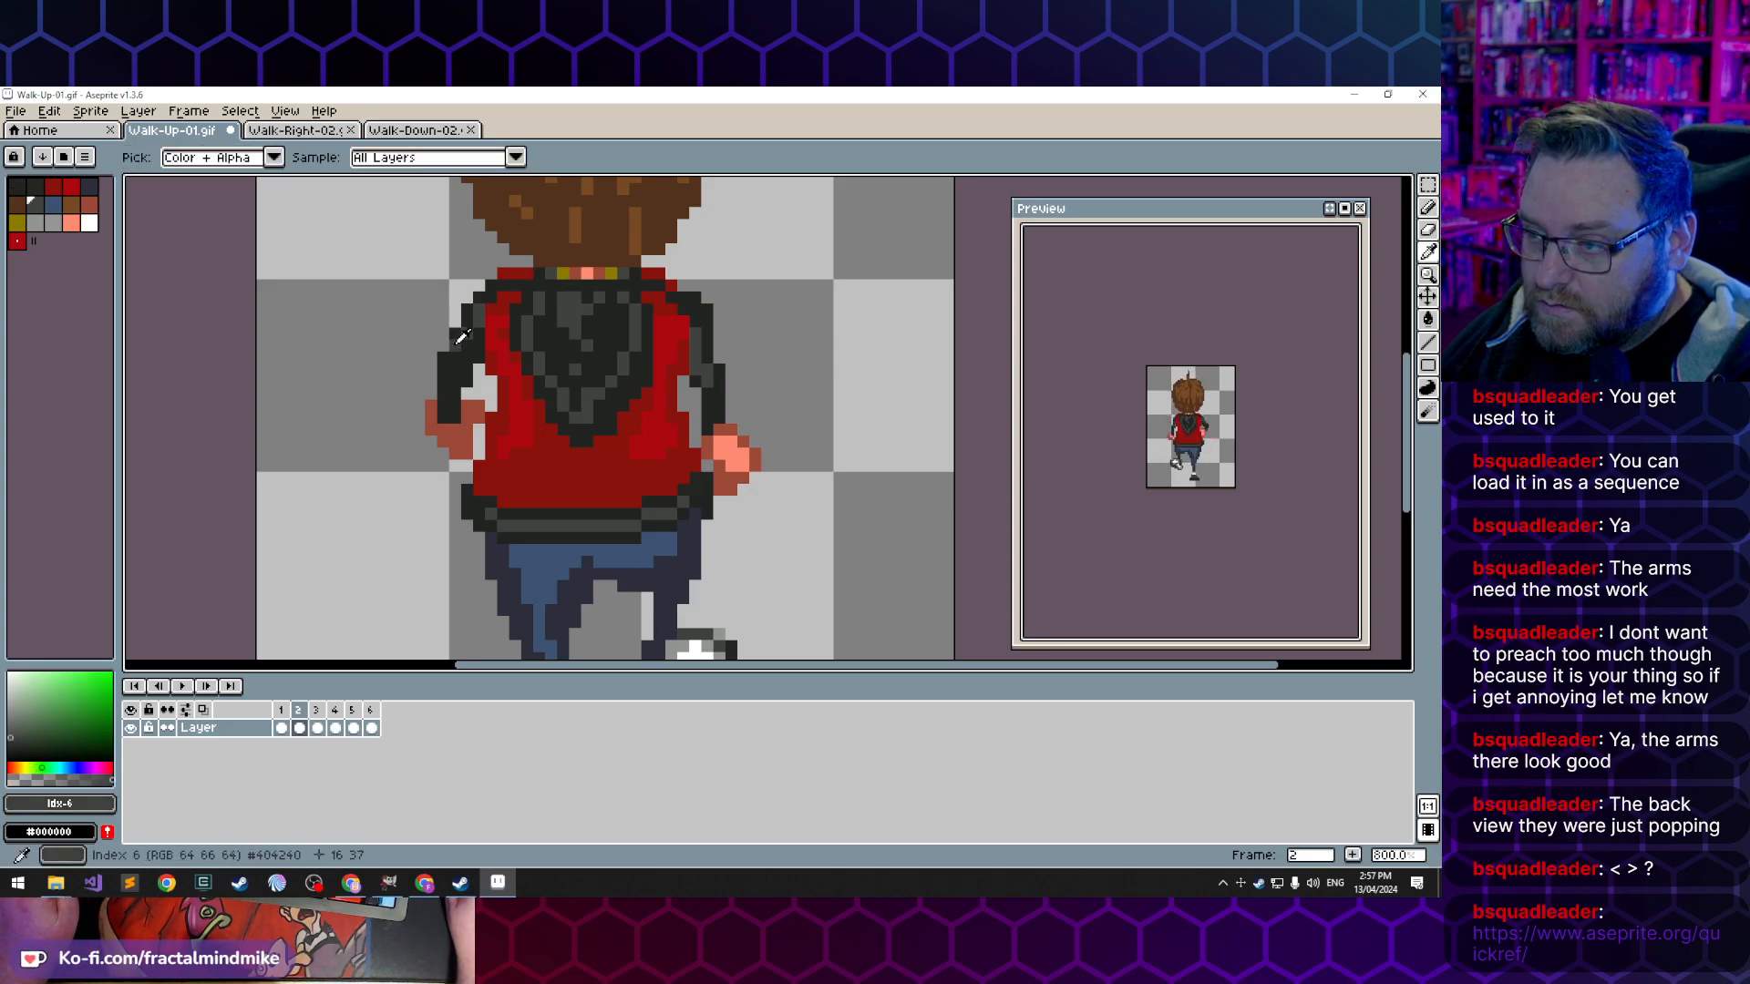
pyautogui.press('v')
pyautogui.press('b')
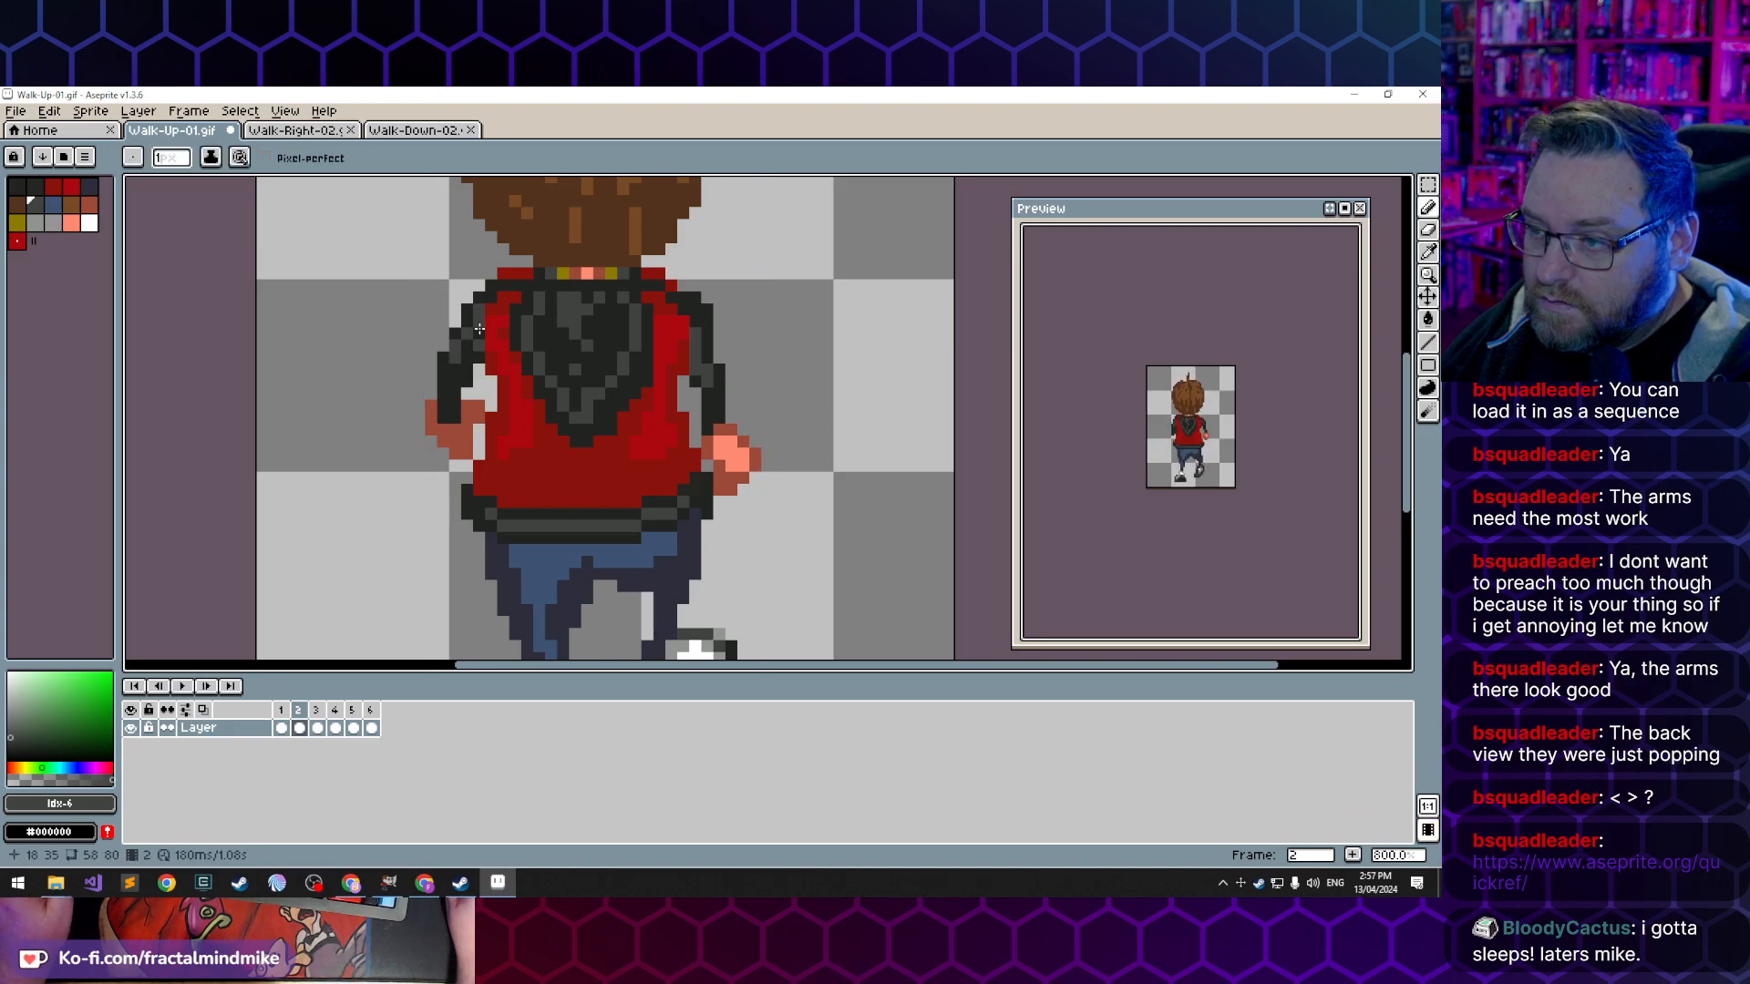
pyautogui.keyDown('alt'); pyautogui.click(478, 349); pyautogui.keyUp('alt')
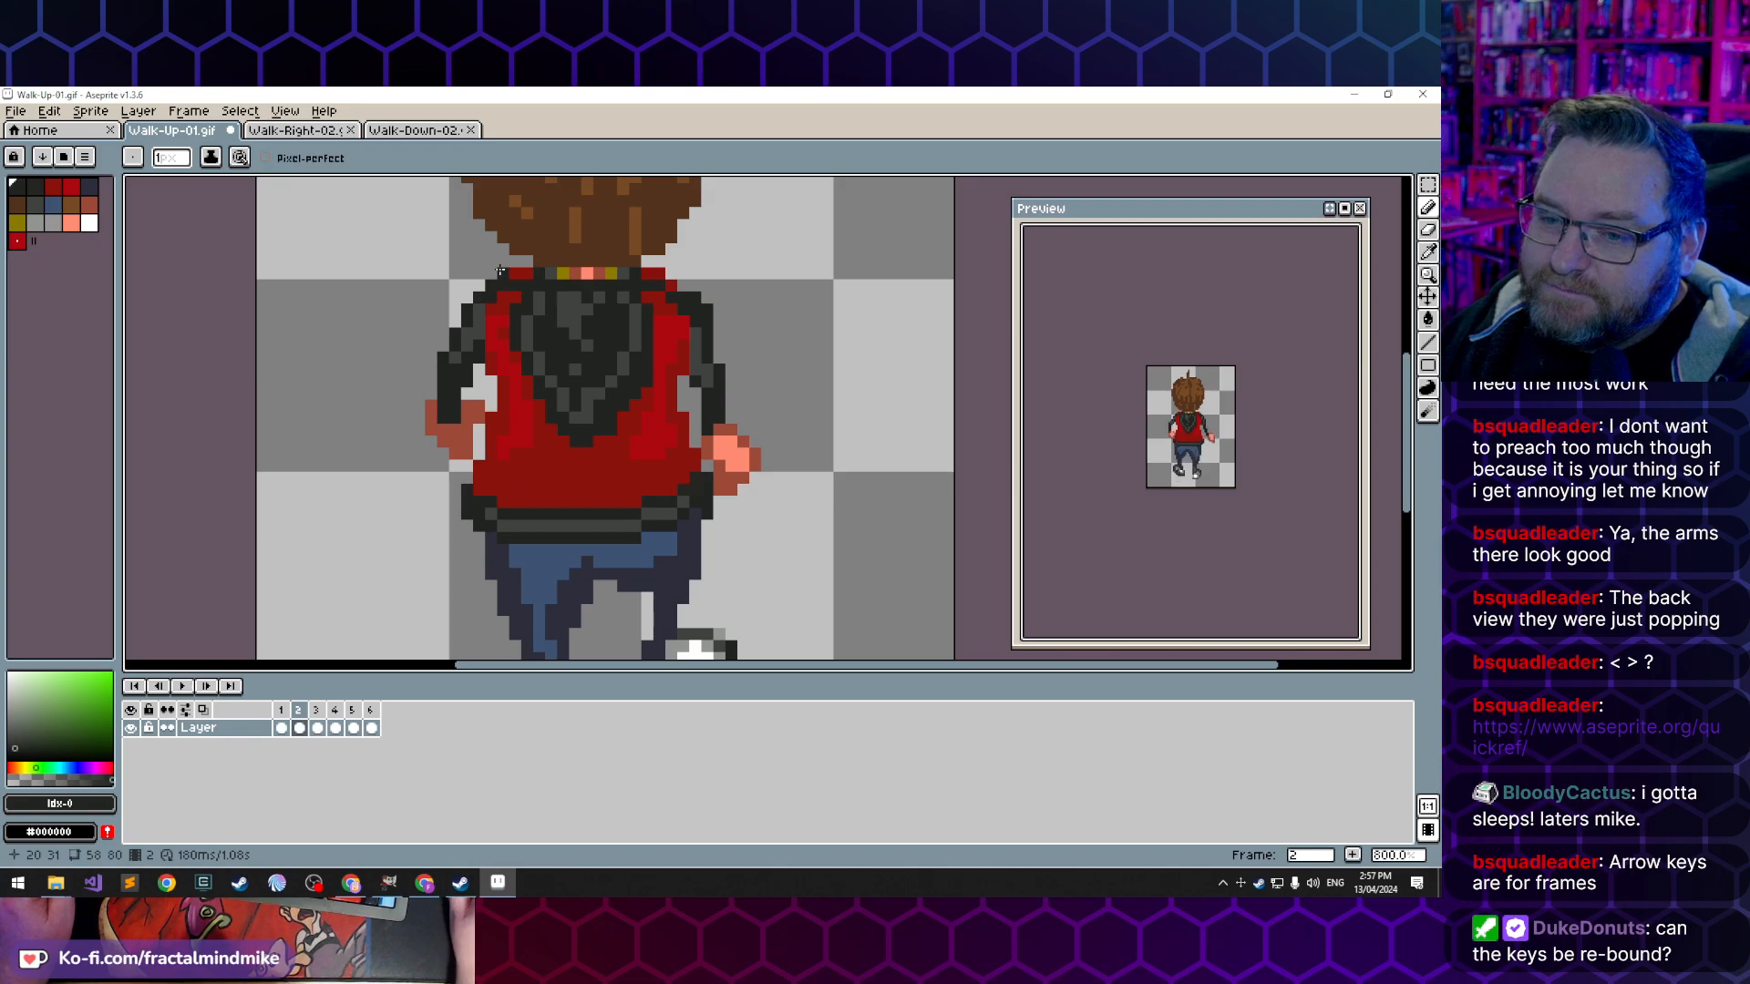
pyautogui.click(239, 112)
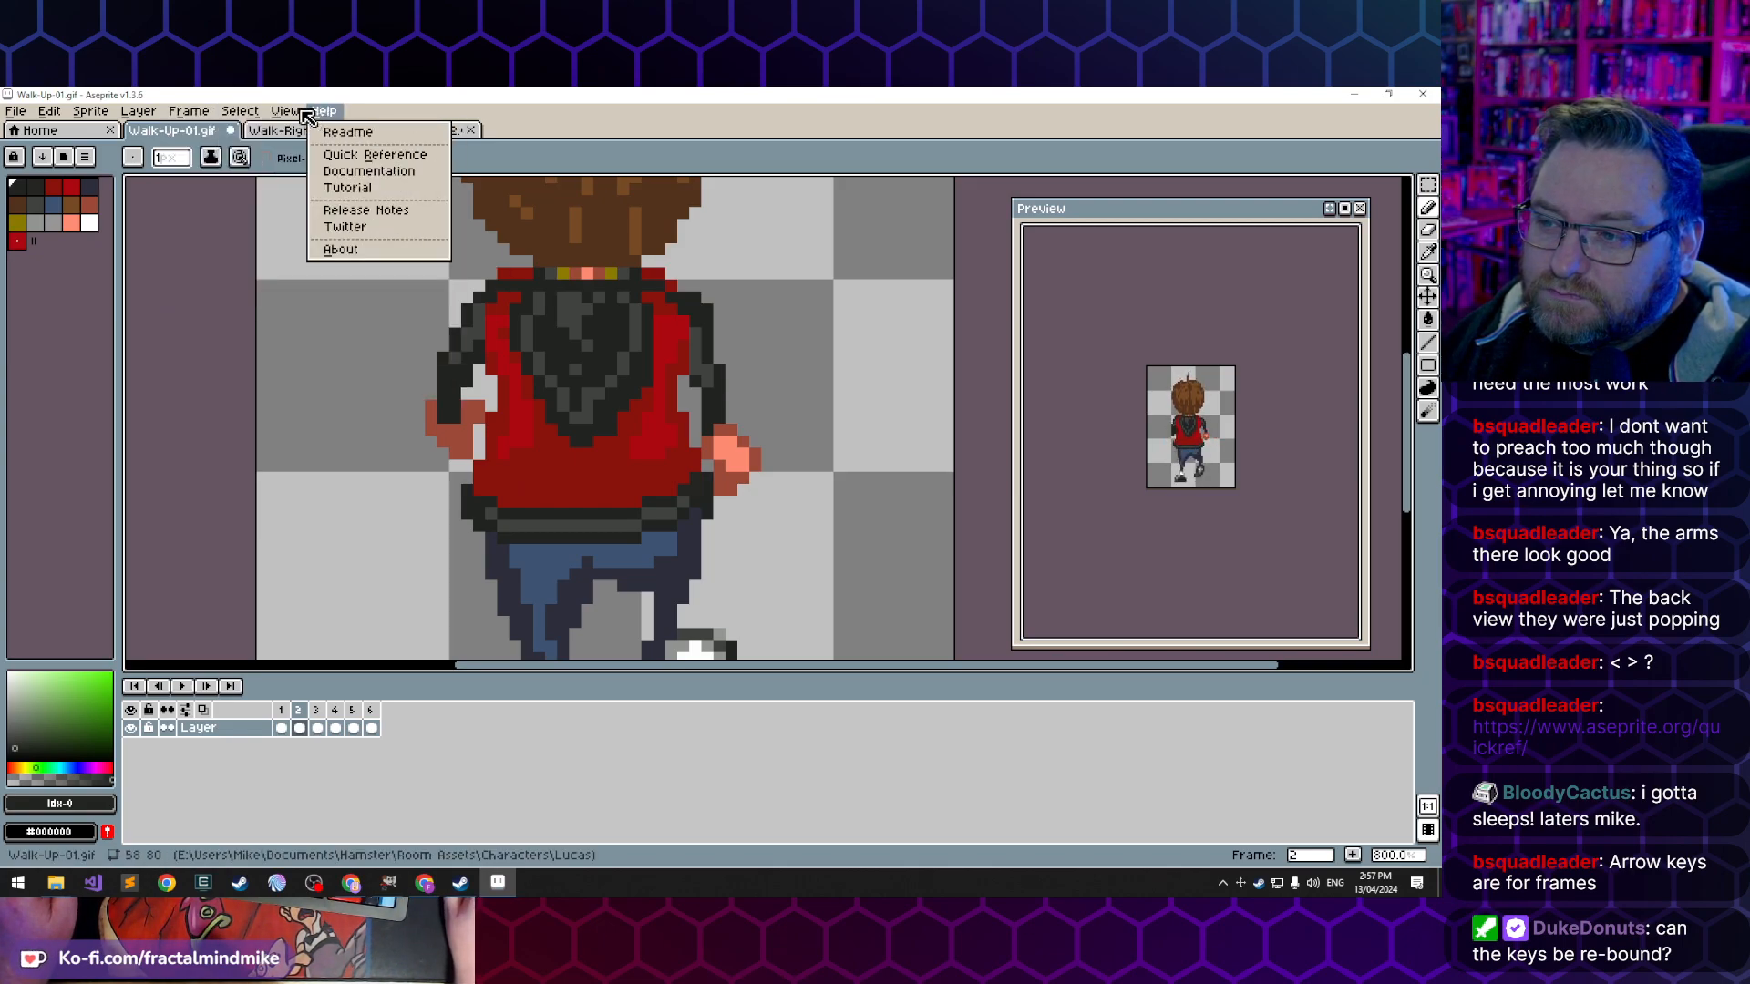
pyautogui.moveTo(20, 118)
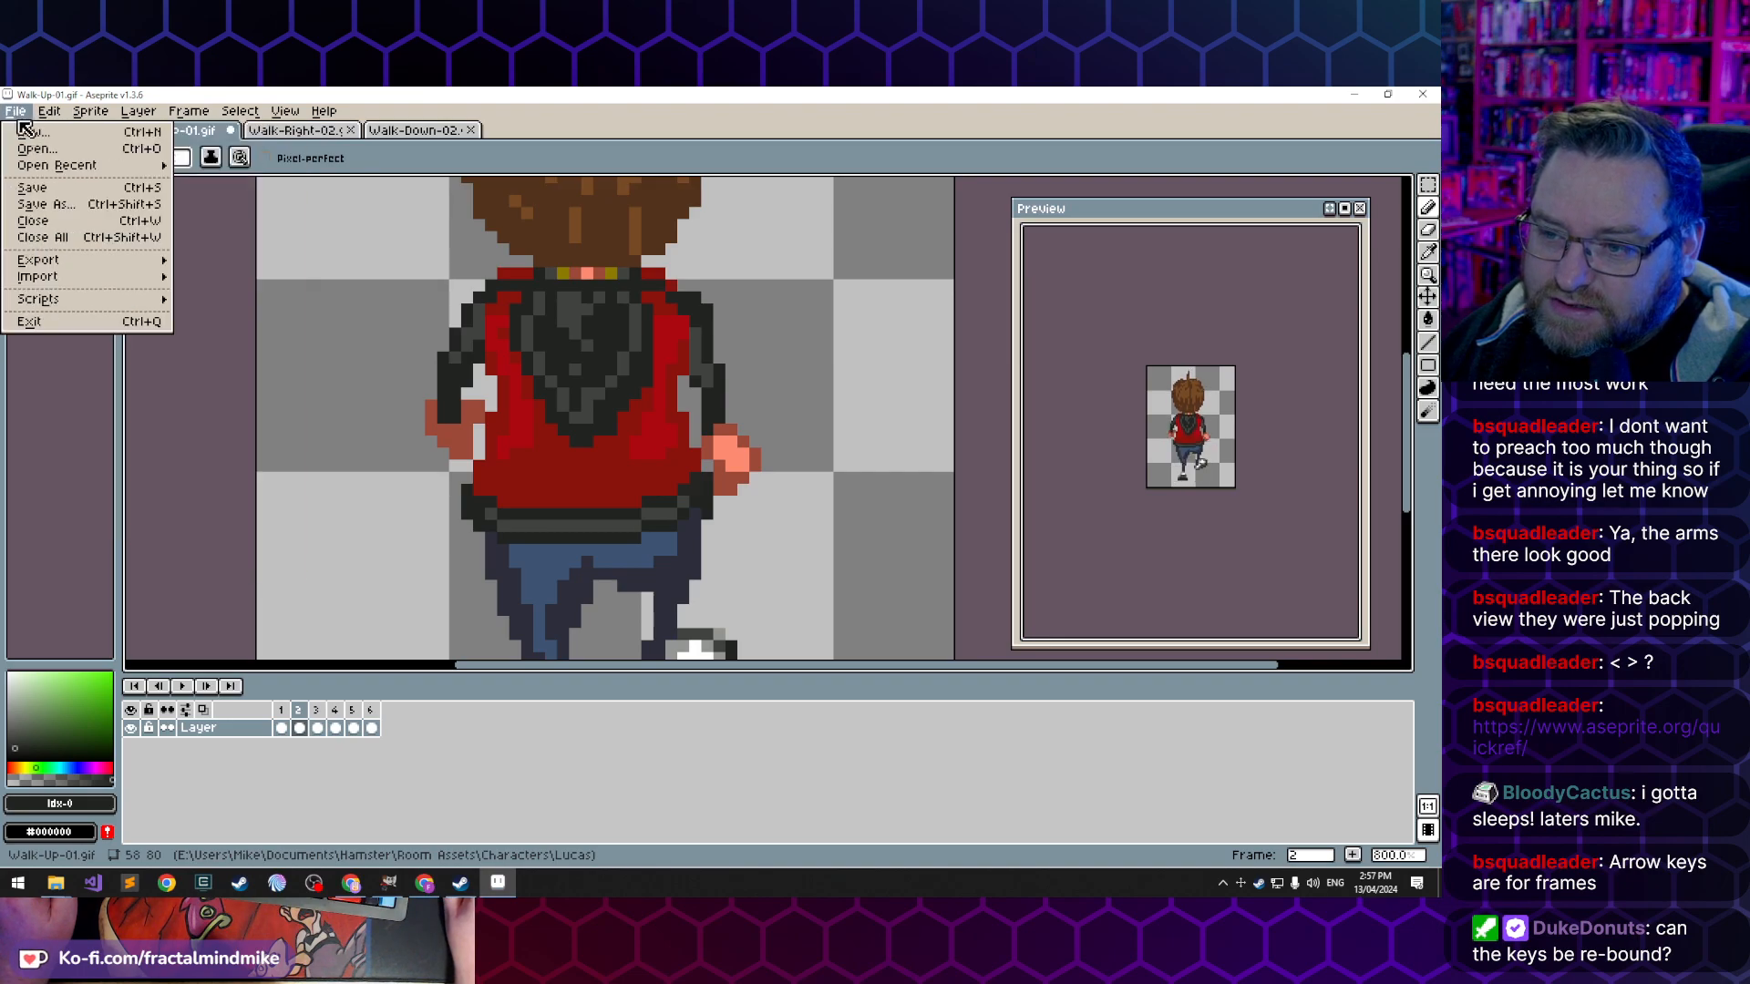
pyautogui.moveTo(78, 256)
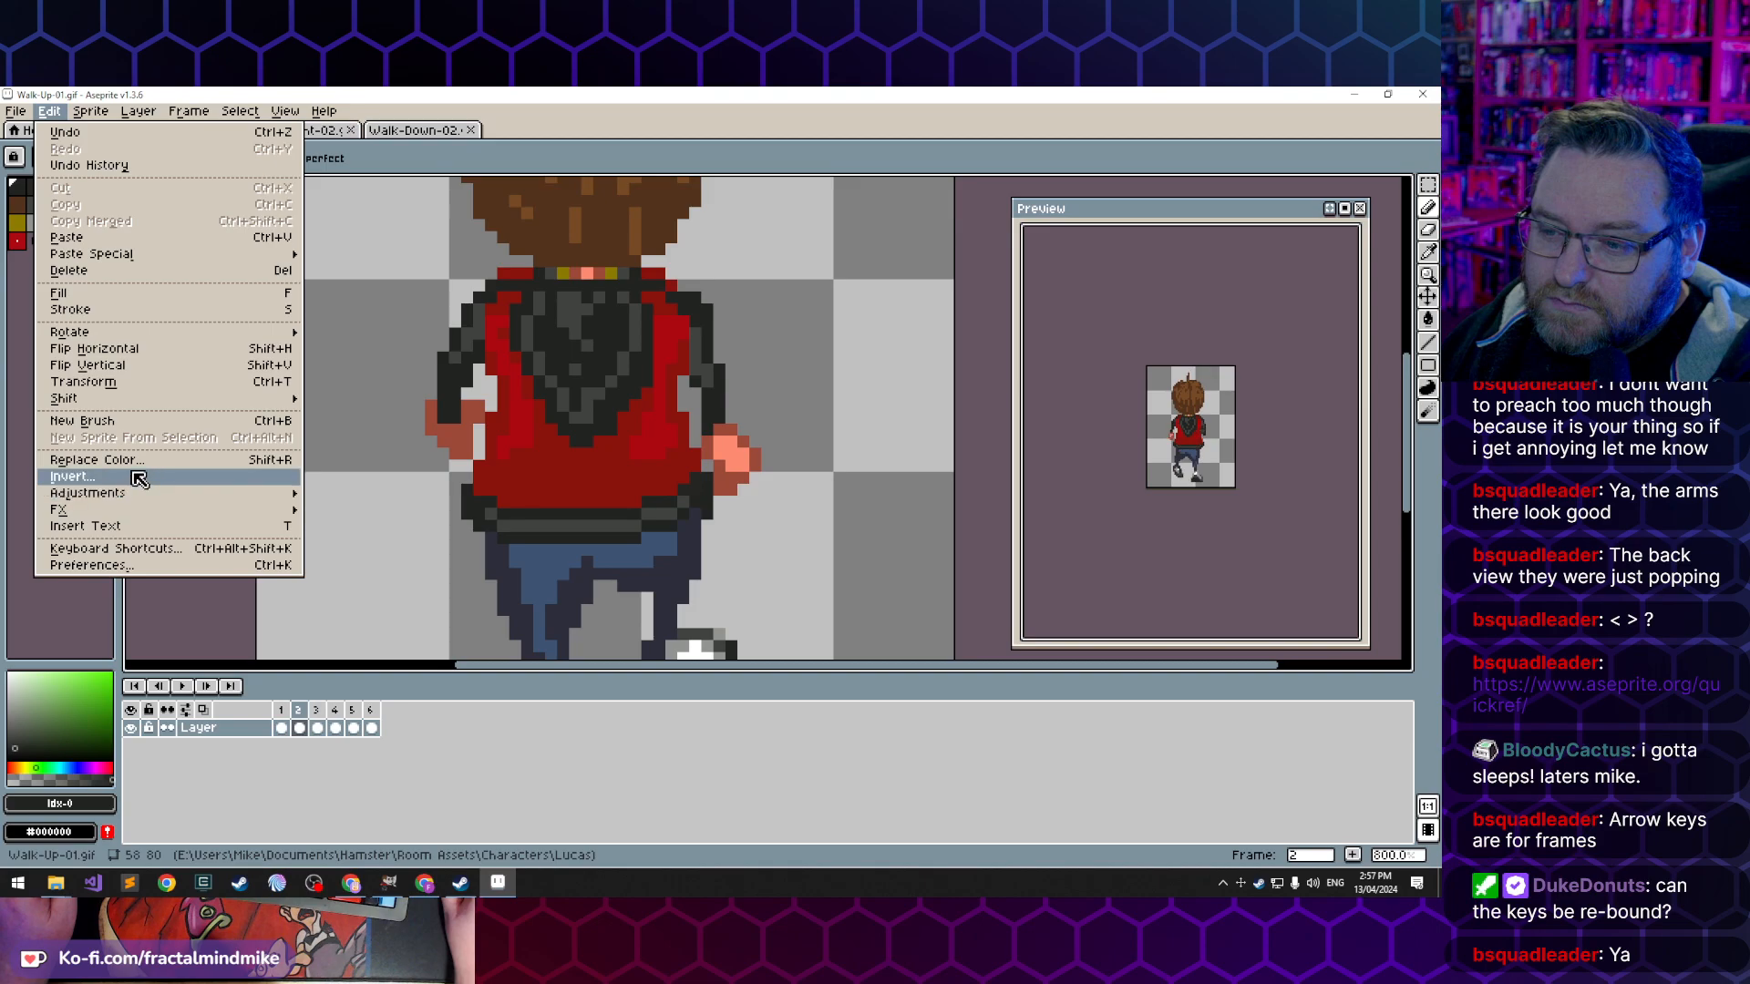
pyautogui.click(131, 565)
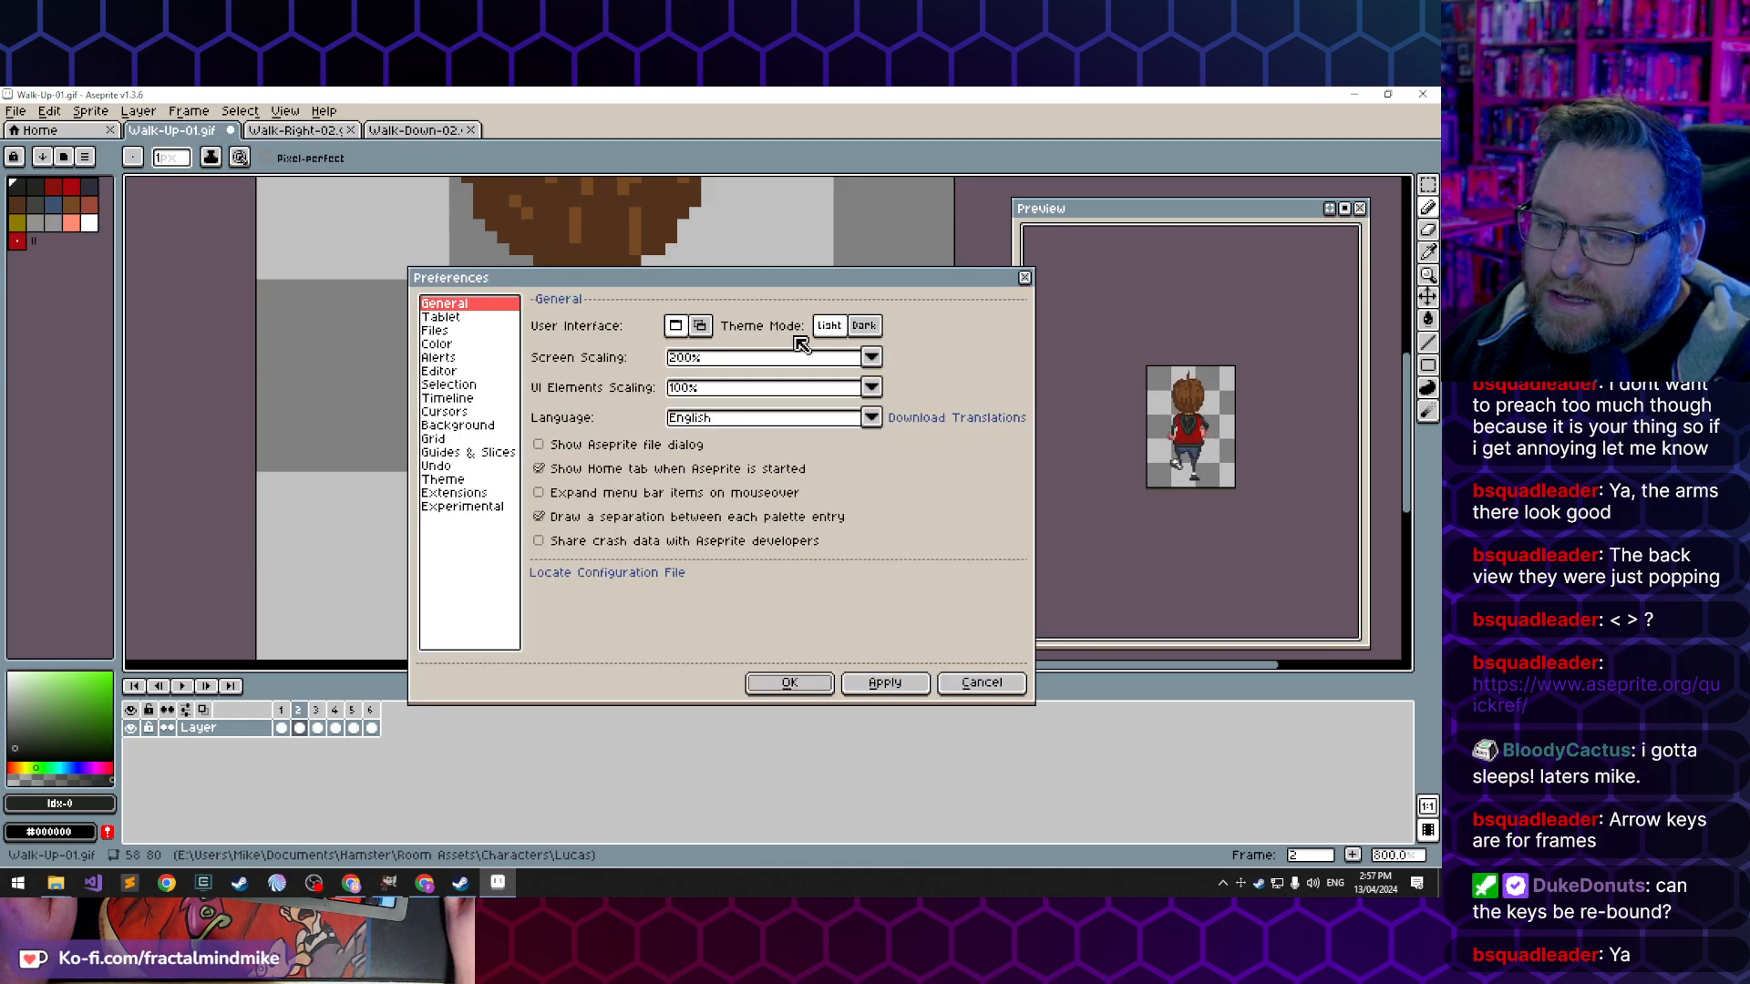
pyautogui.click(982, 683)
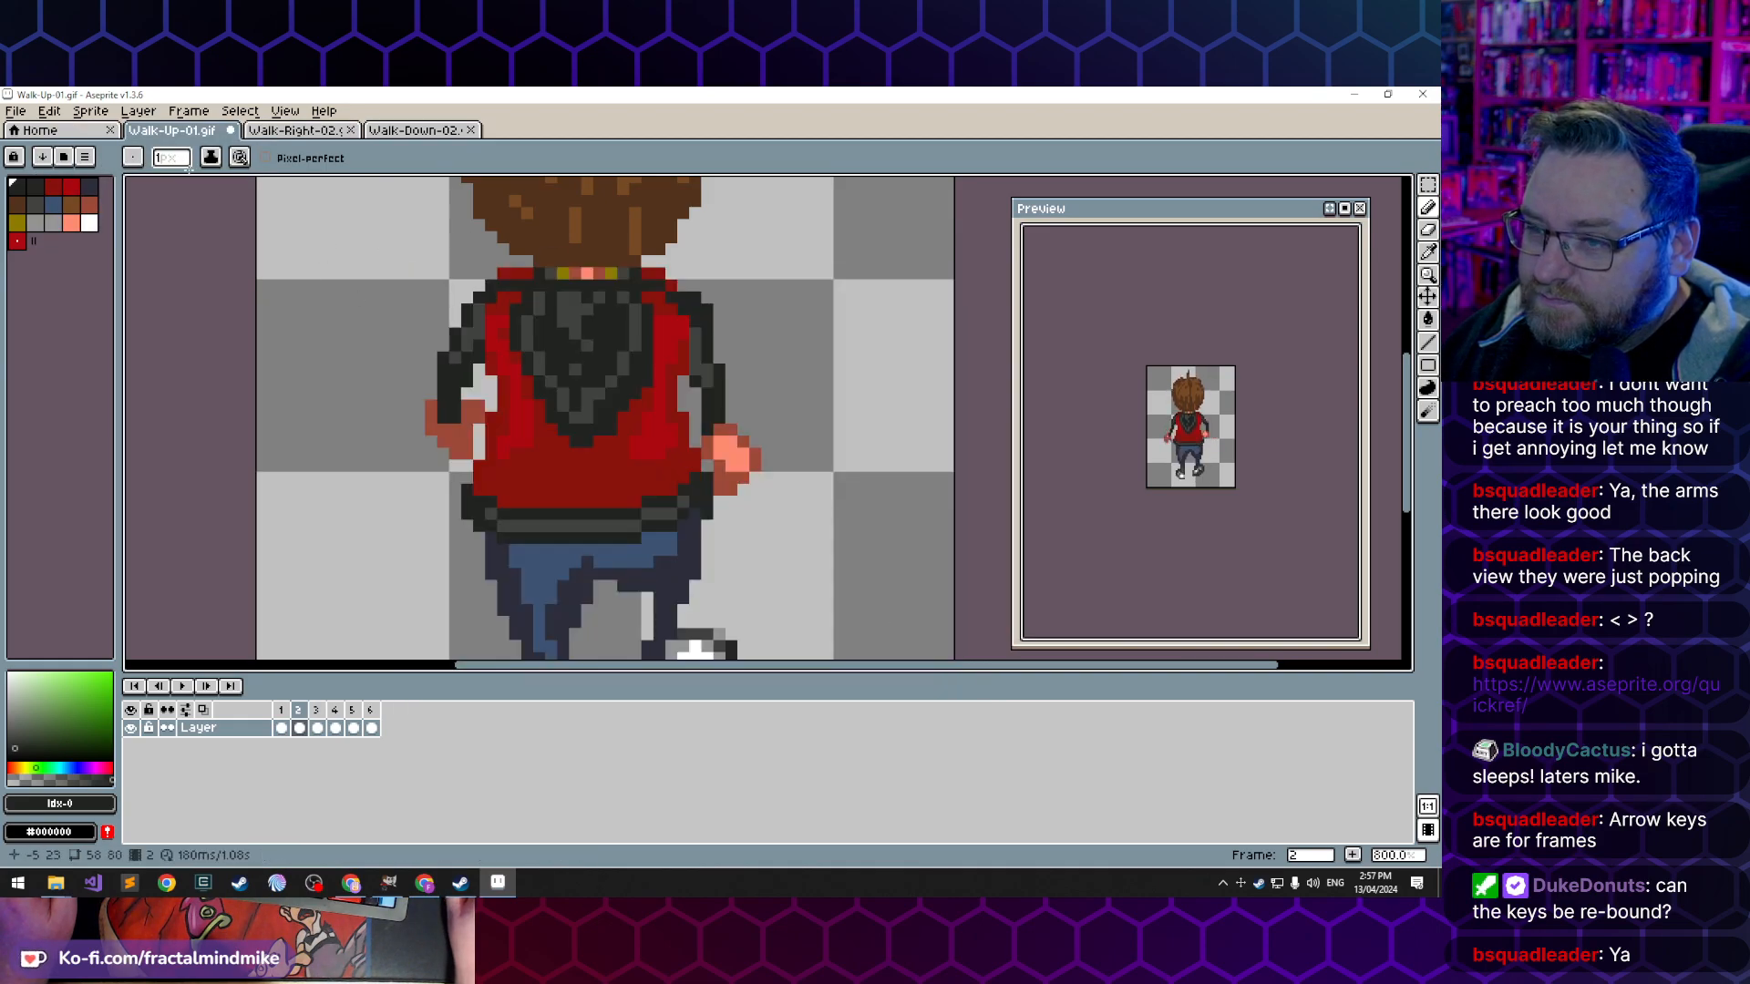
# - Open the keyboard shortcut settings and examine the key bindings for the action modifiers
pyautogui.click(46, 115)
pyautogui.click(137, 550)
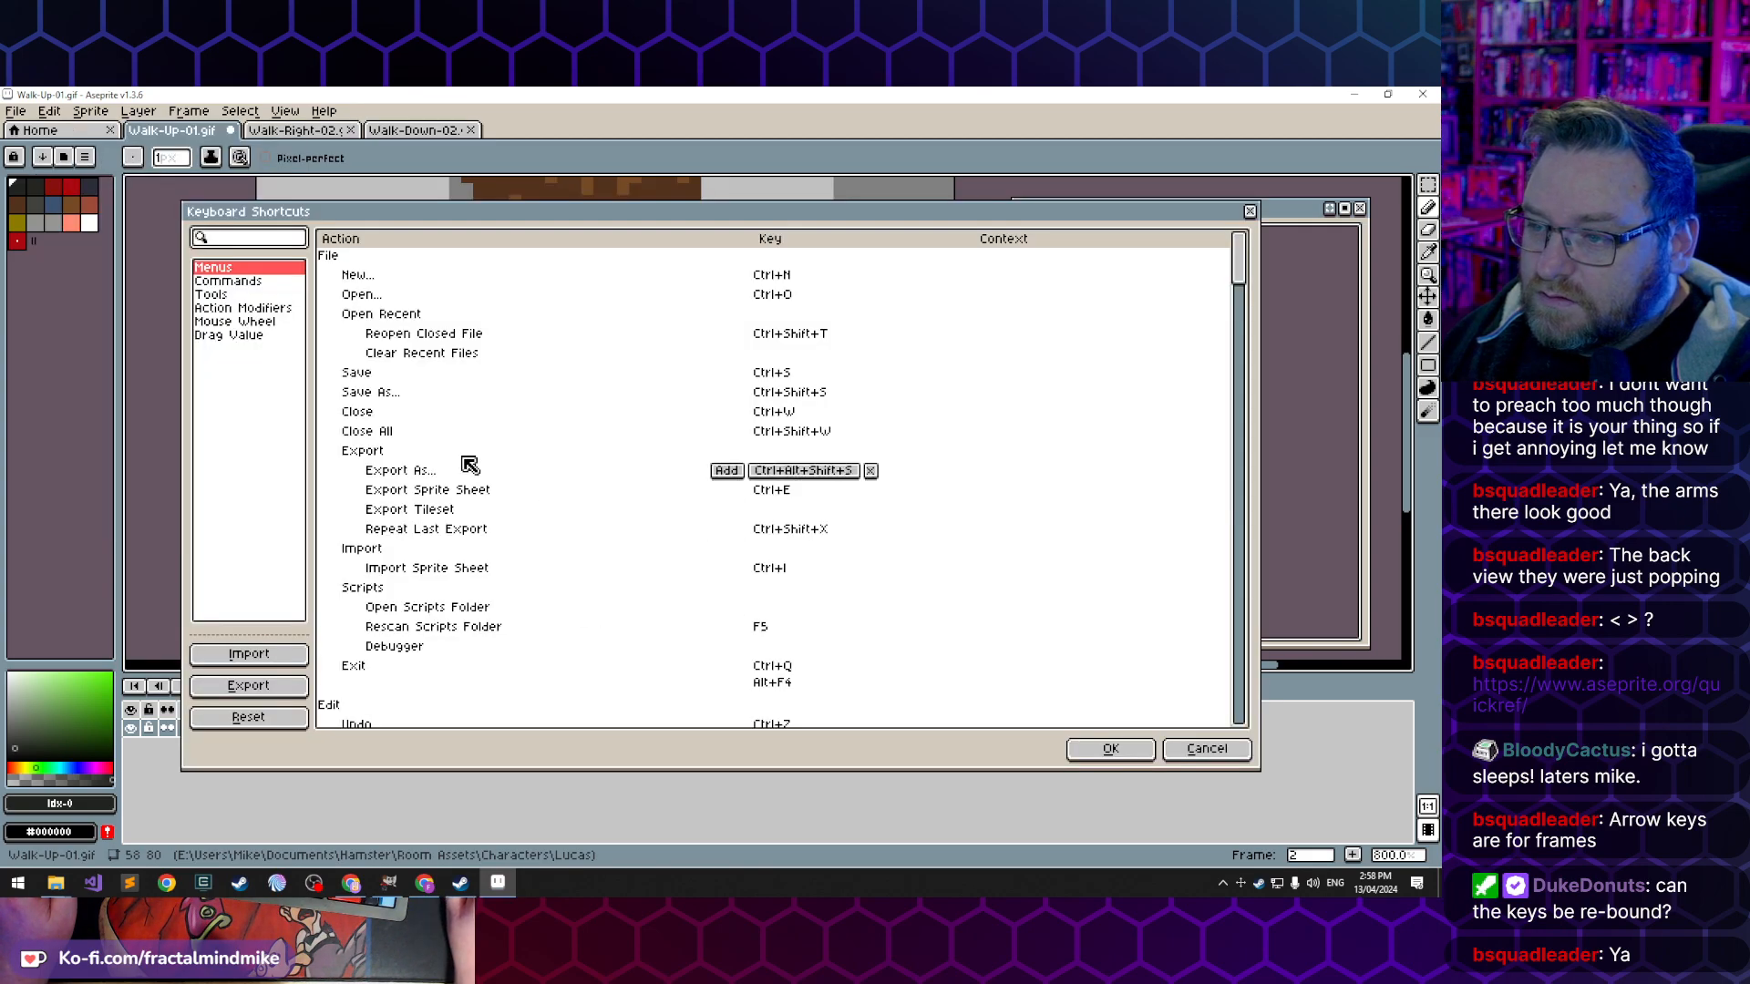
pyautogui.click(282, 310)
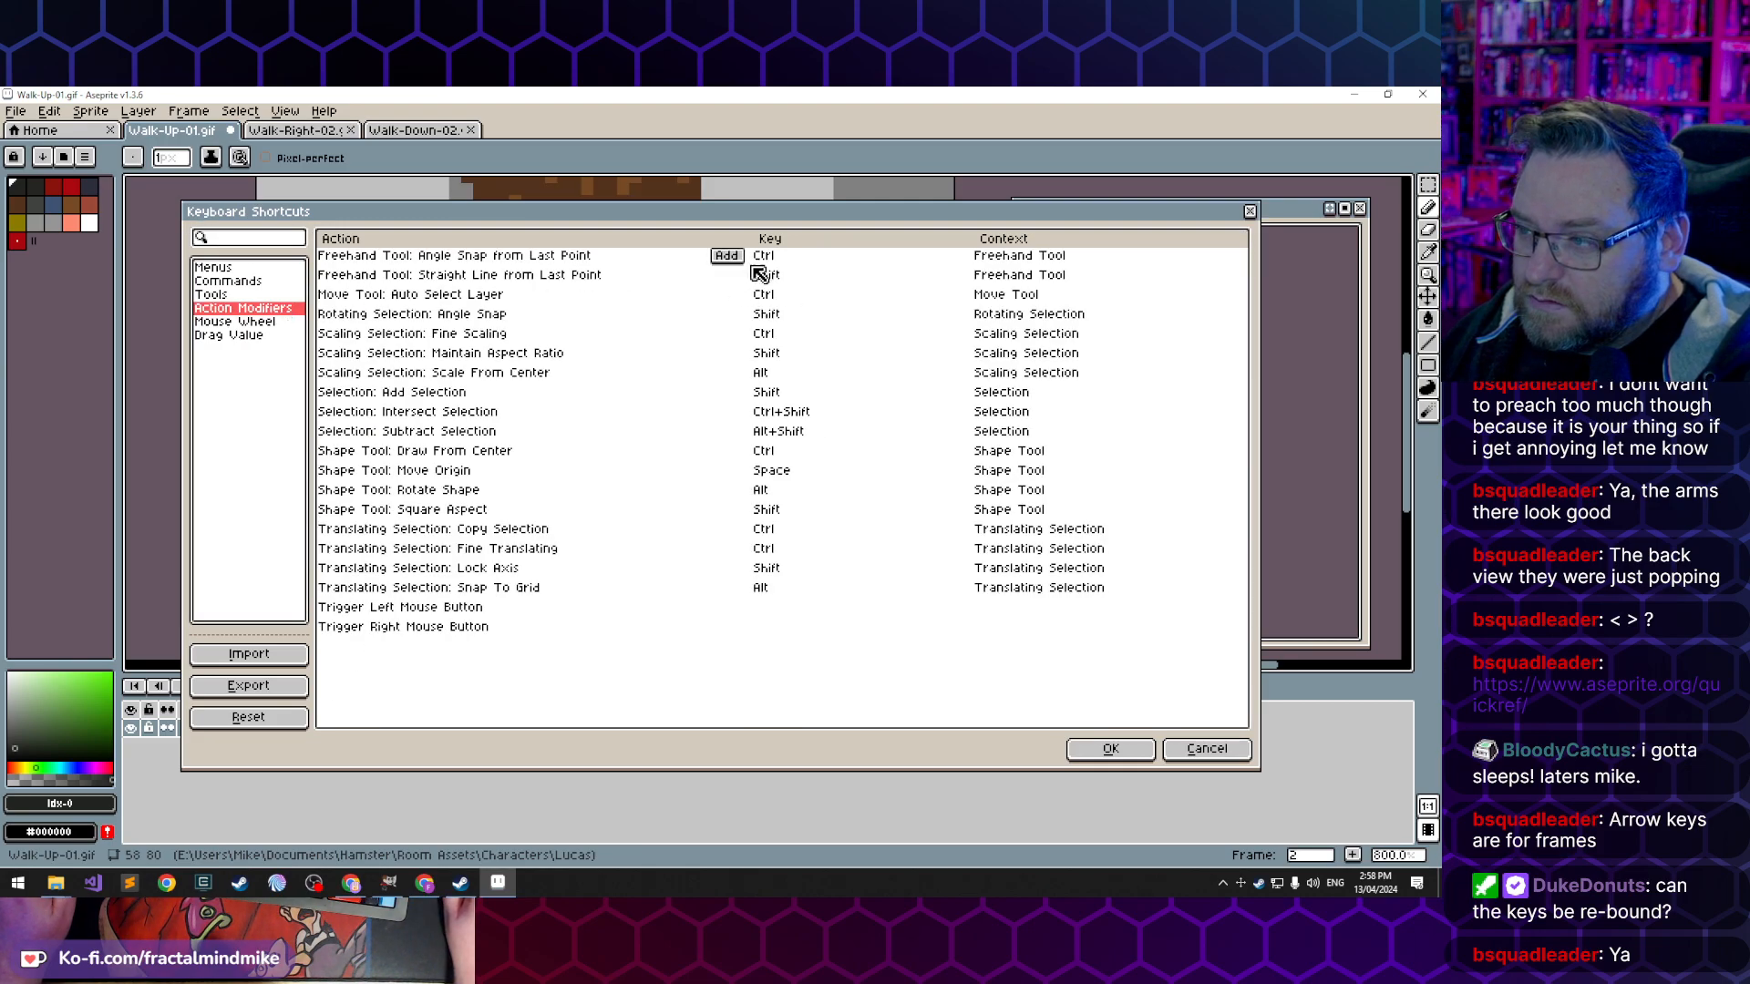
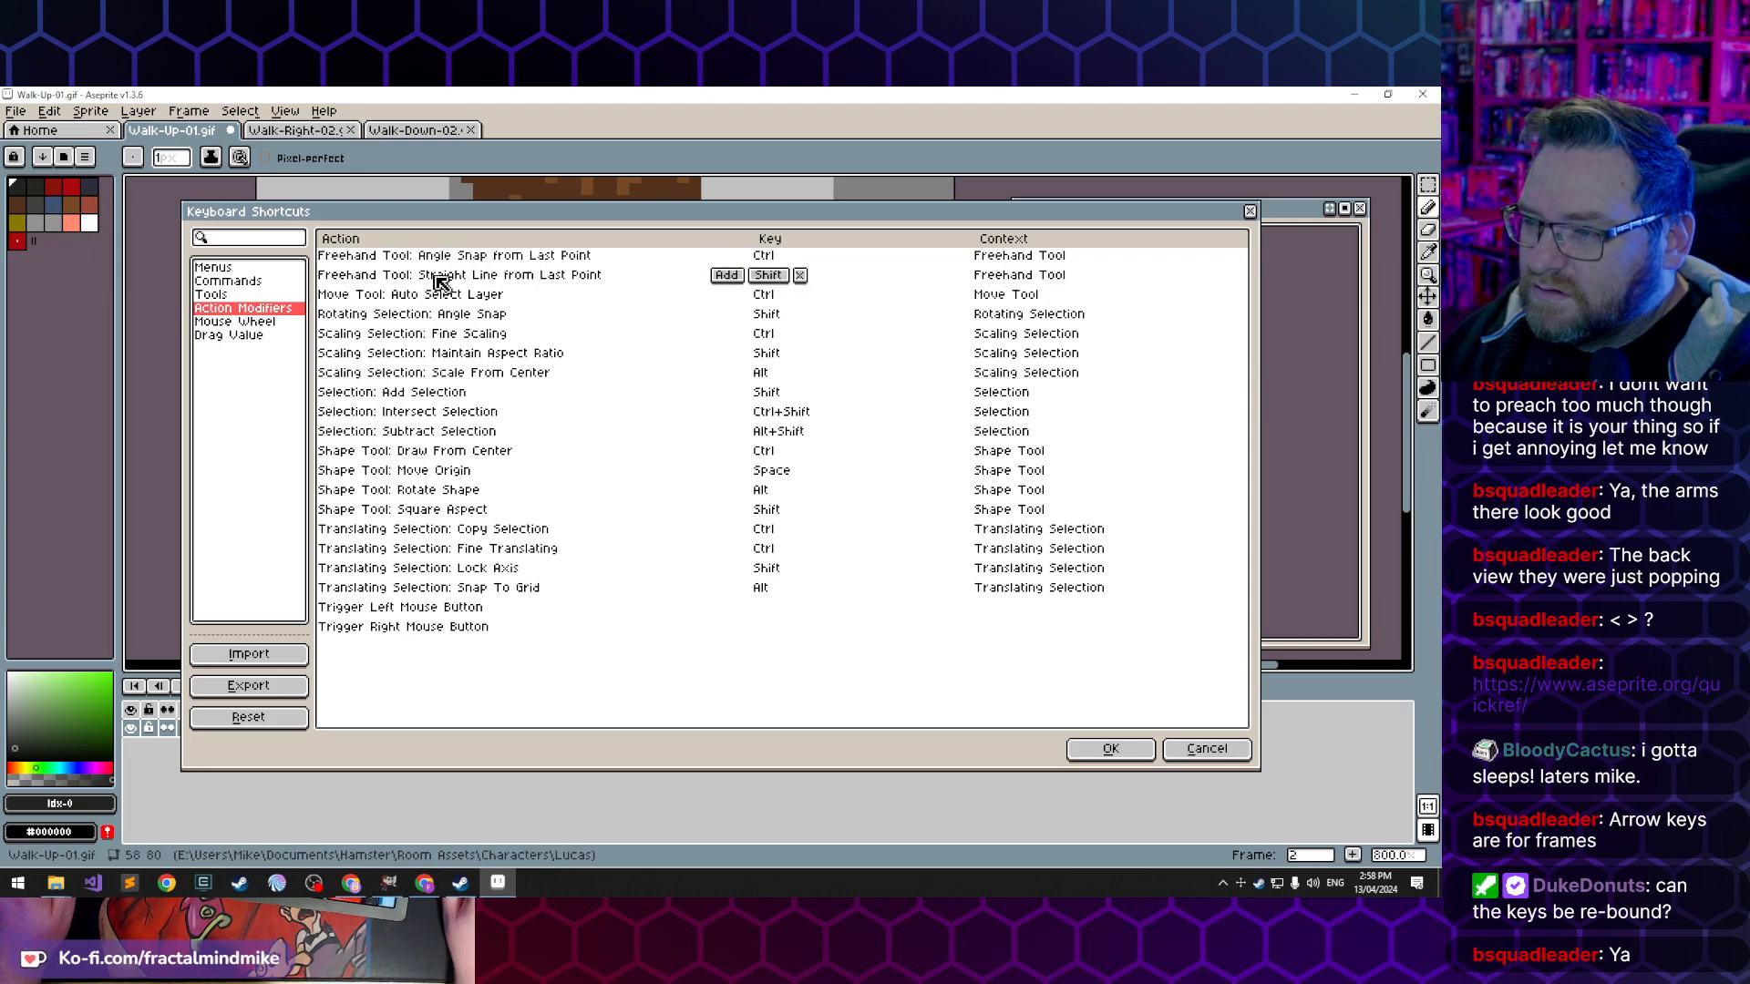
# - Examine the key bindings for drag values, mouse wheel, tools, commands, menus and action modifiers, then close the shortcut settings without changes
pyautogui.click(264, 336)
pyautogui.click(259, 322)
pyautogui.click(251, 308)
pyautogui.click(284, 295)
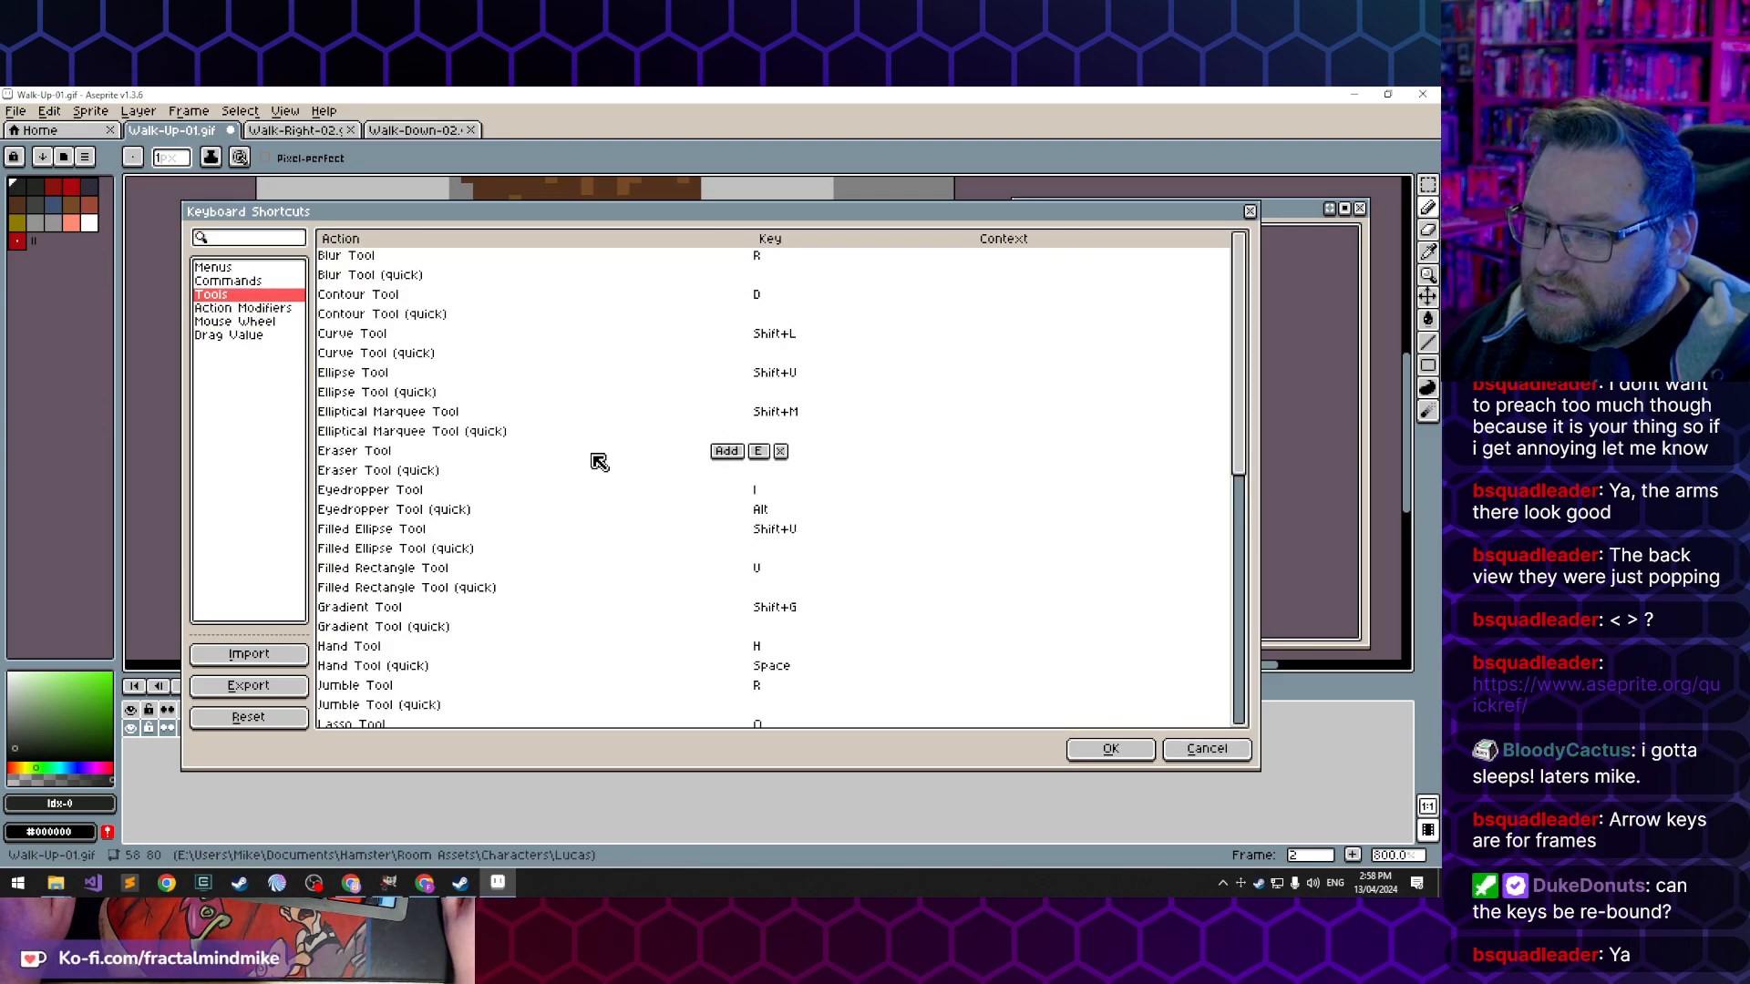
pyautogui.click(251, 283)
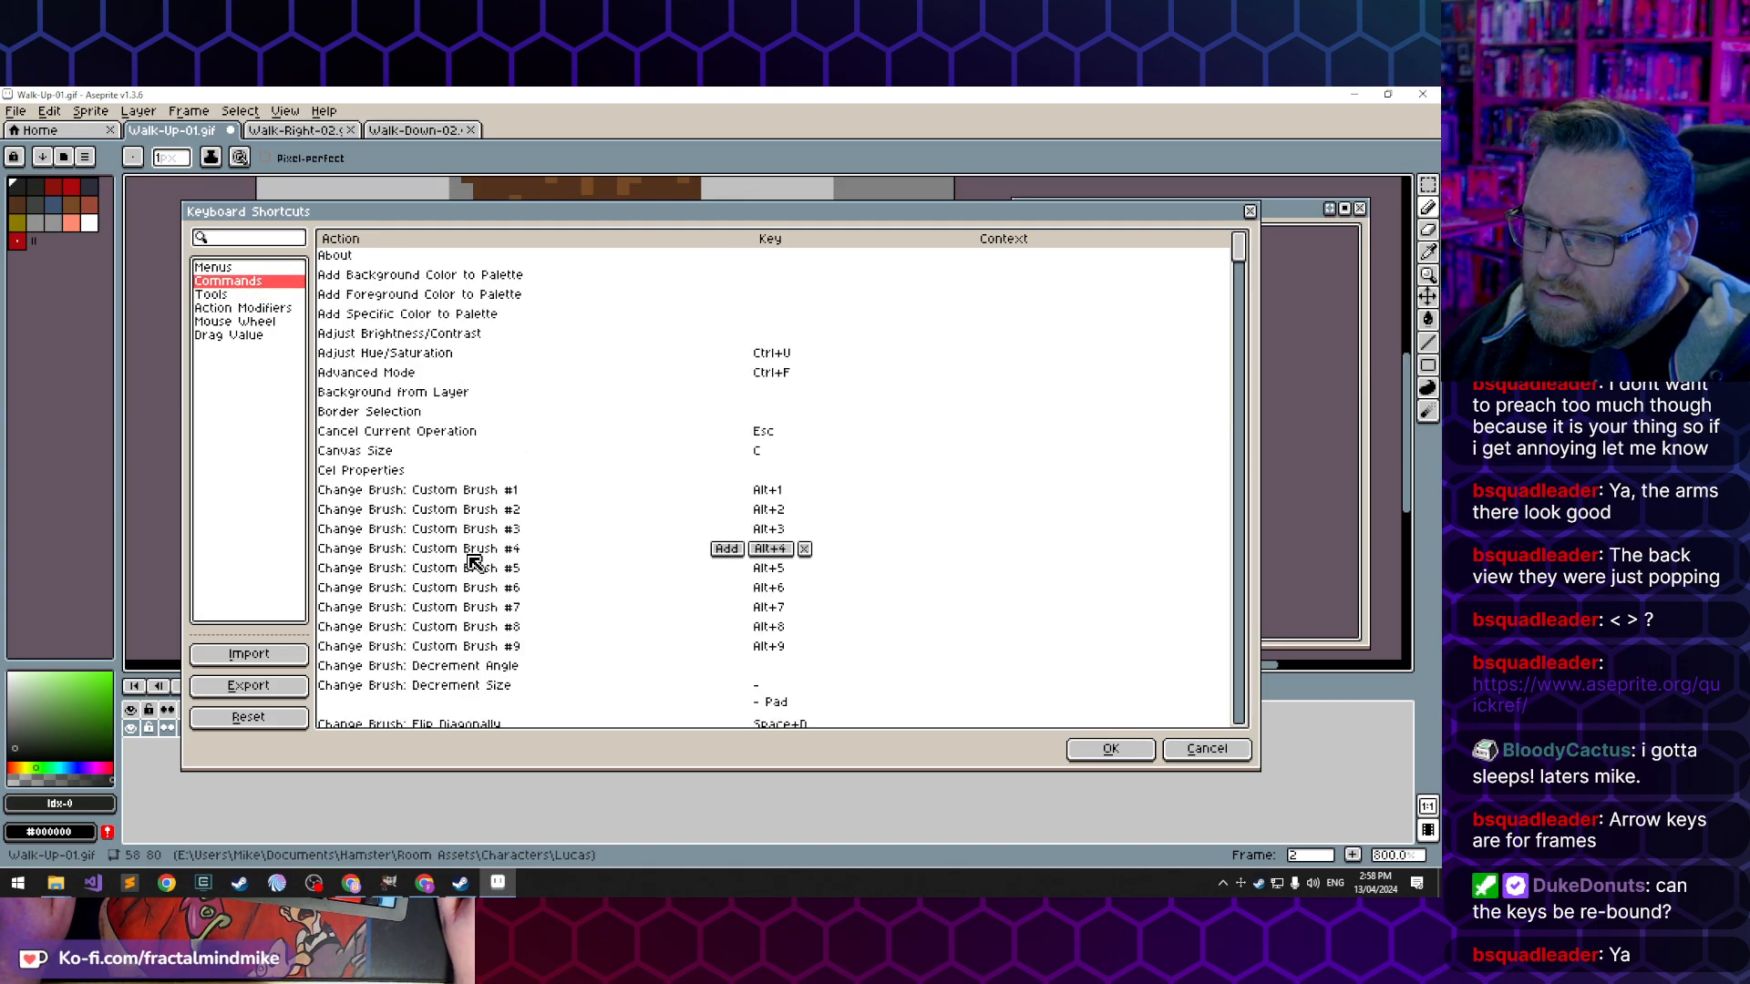
pyautogui.scroll(-12, 472, 557)
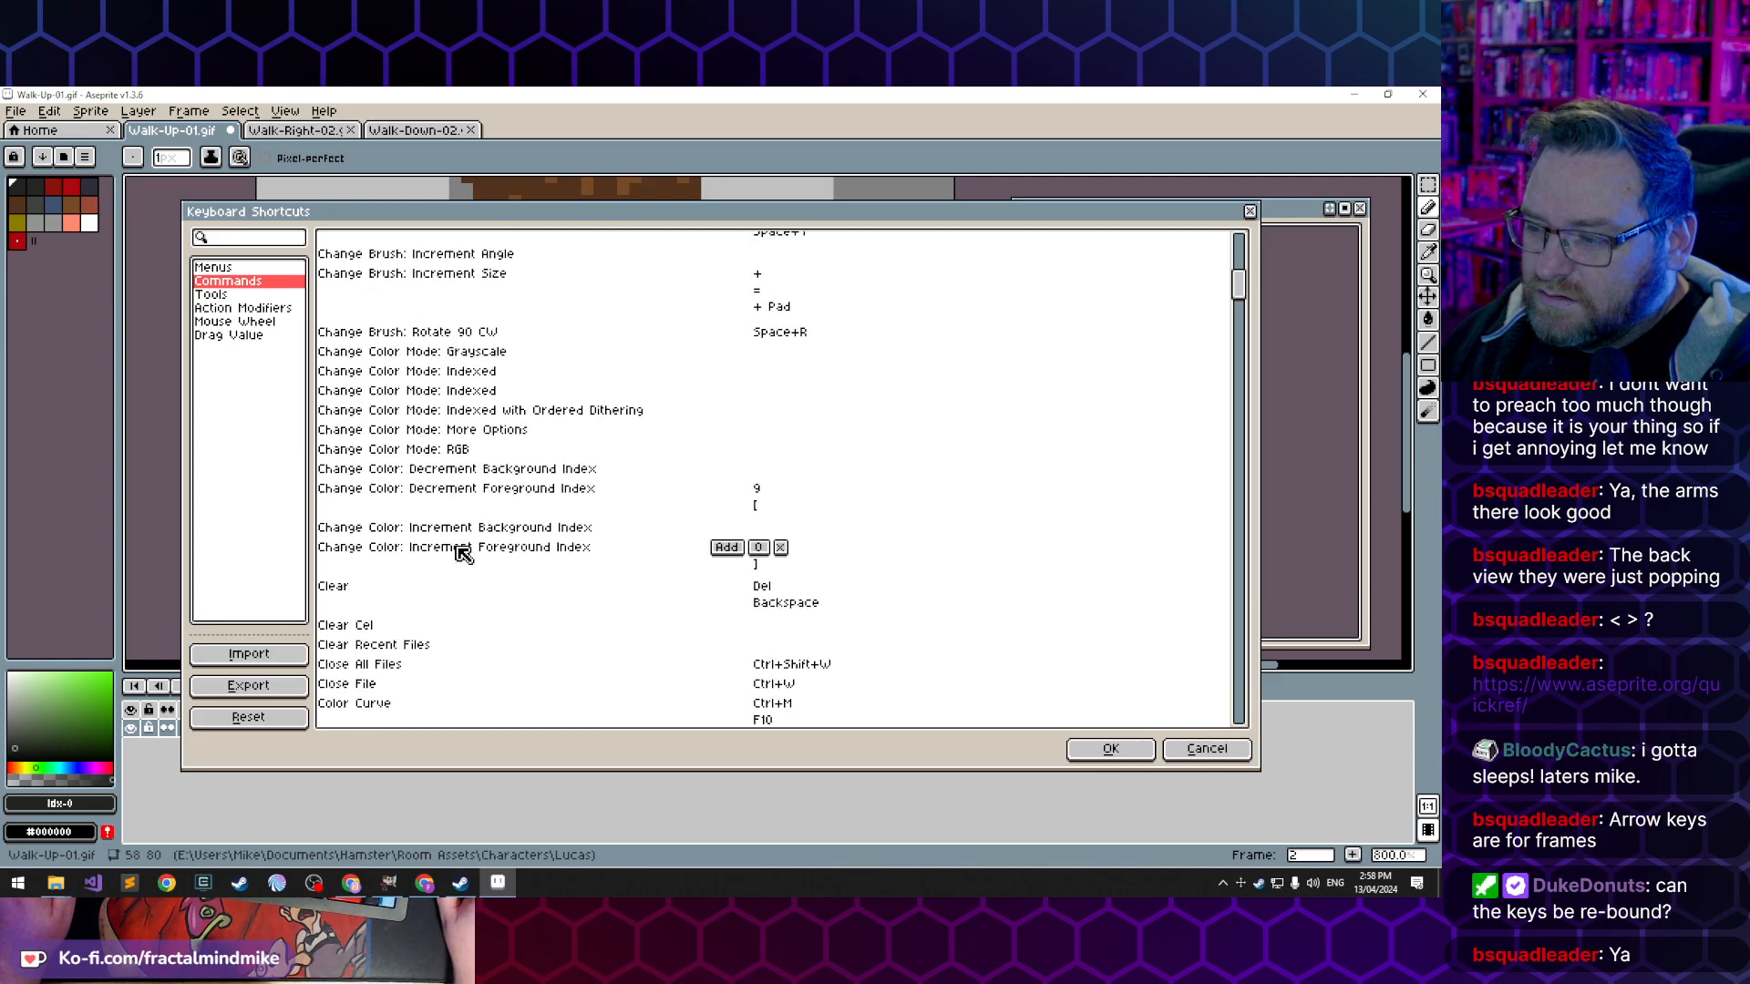
pyautogui.scroll(-12, 466, 556)
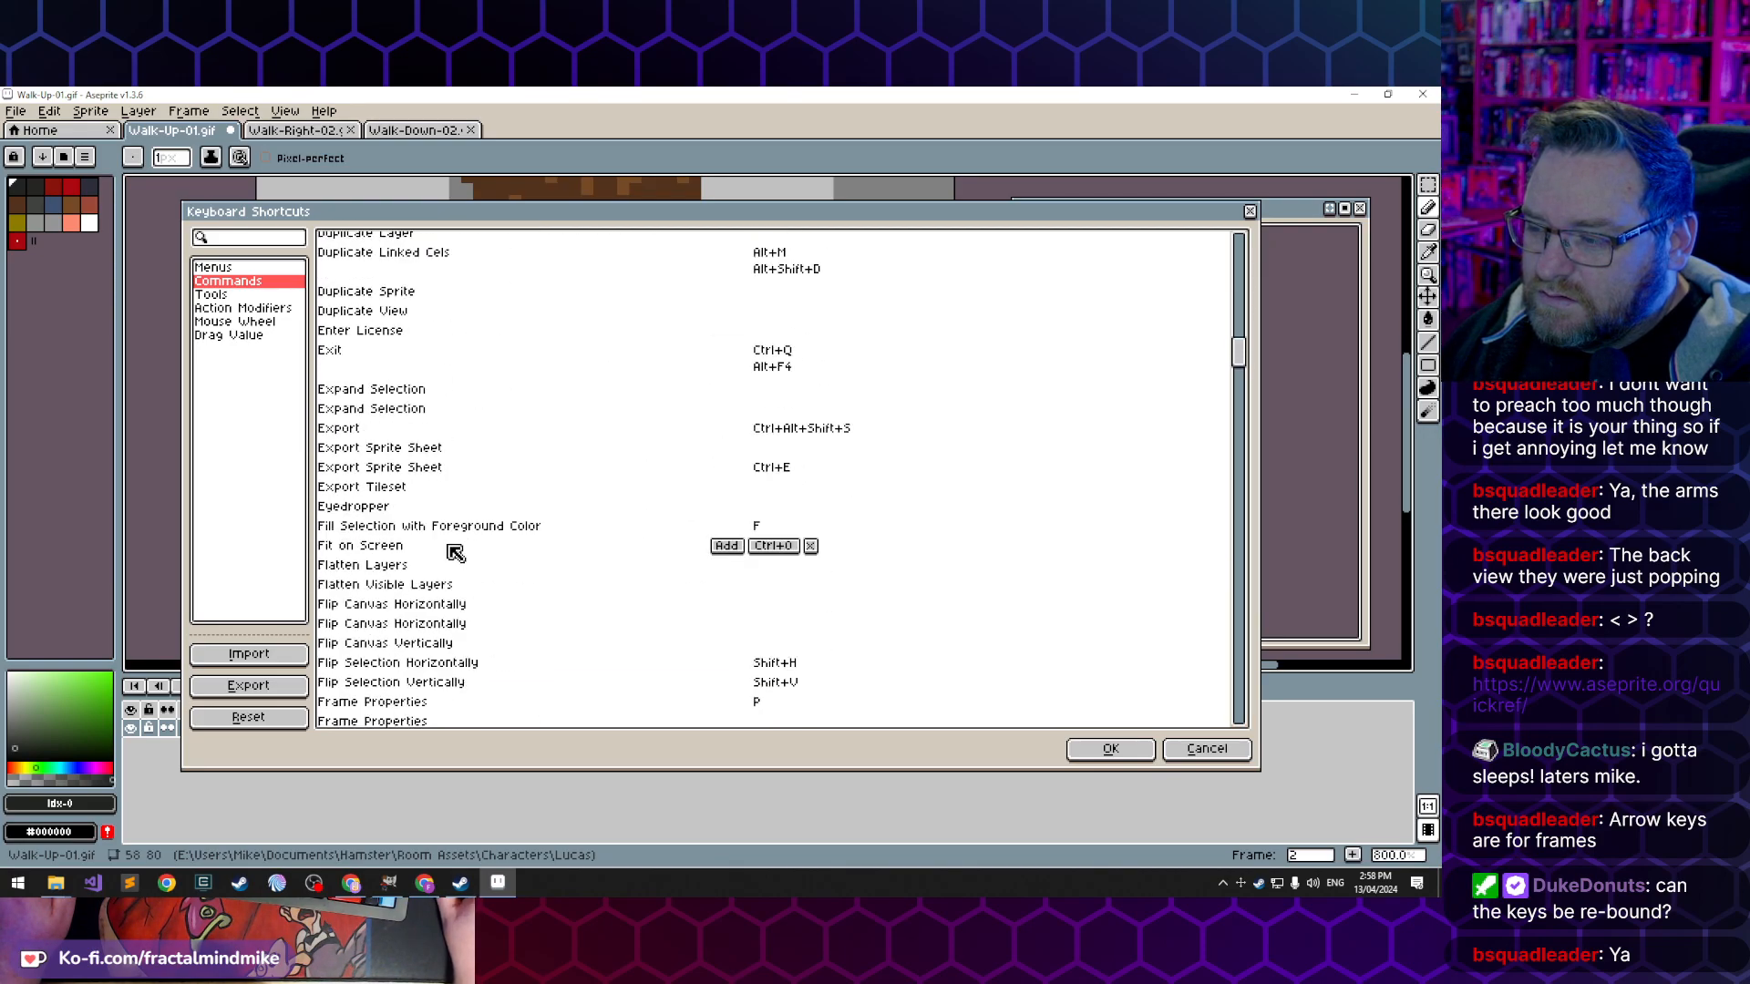
pyautogui.click(249, 268)
pyautogui.click(248, 323)
pyautogui.click(257, 309)
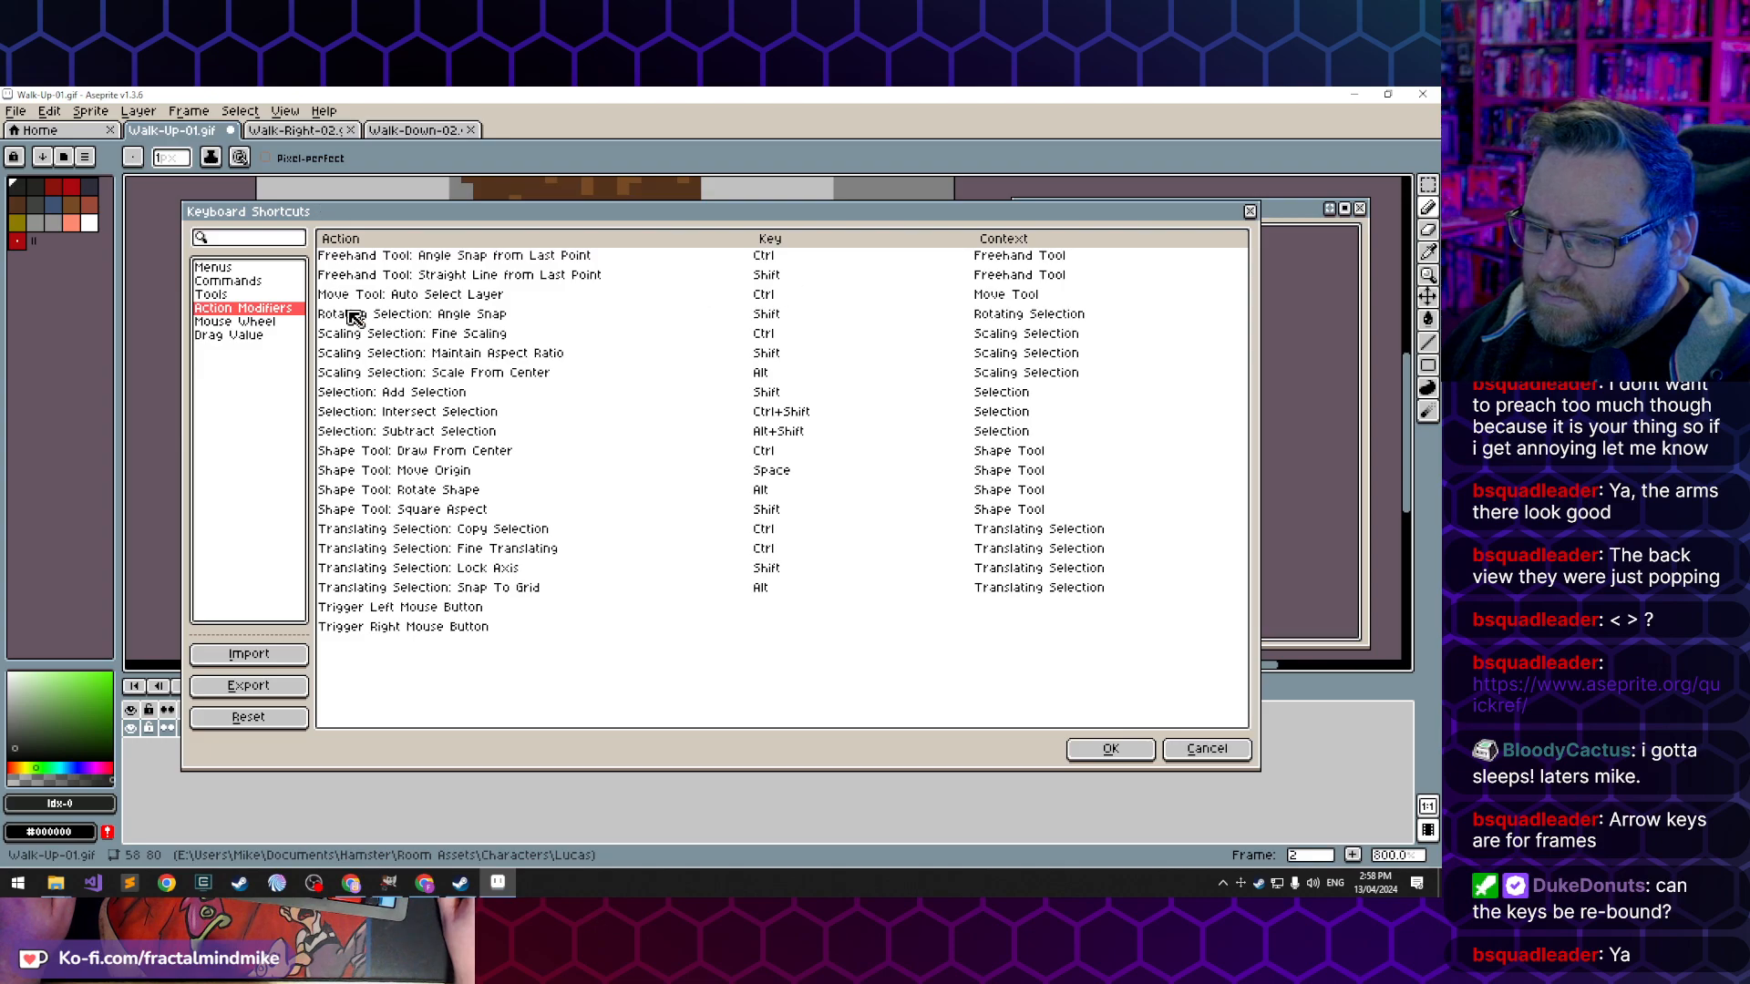
pyautogui.click(1207, 747)
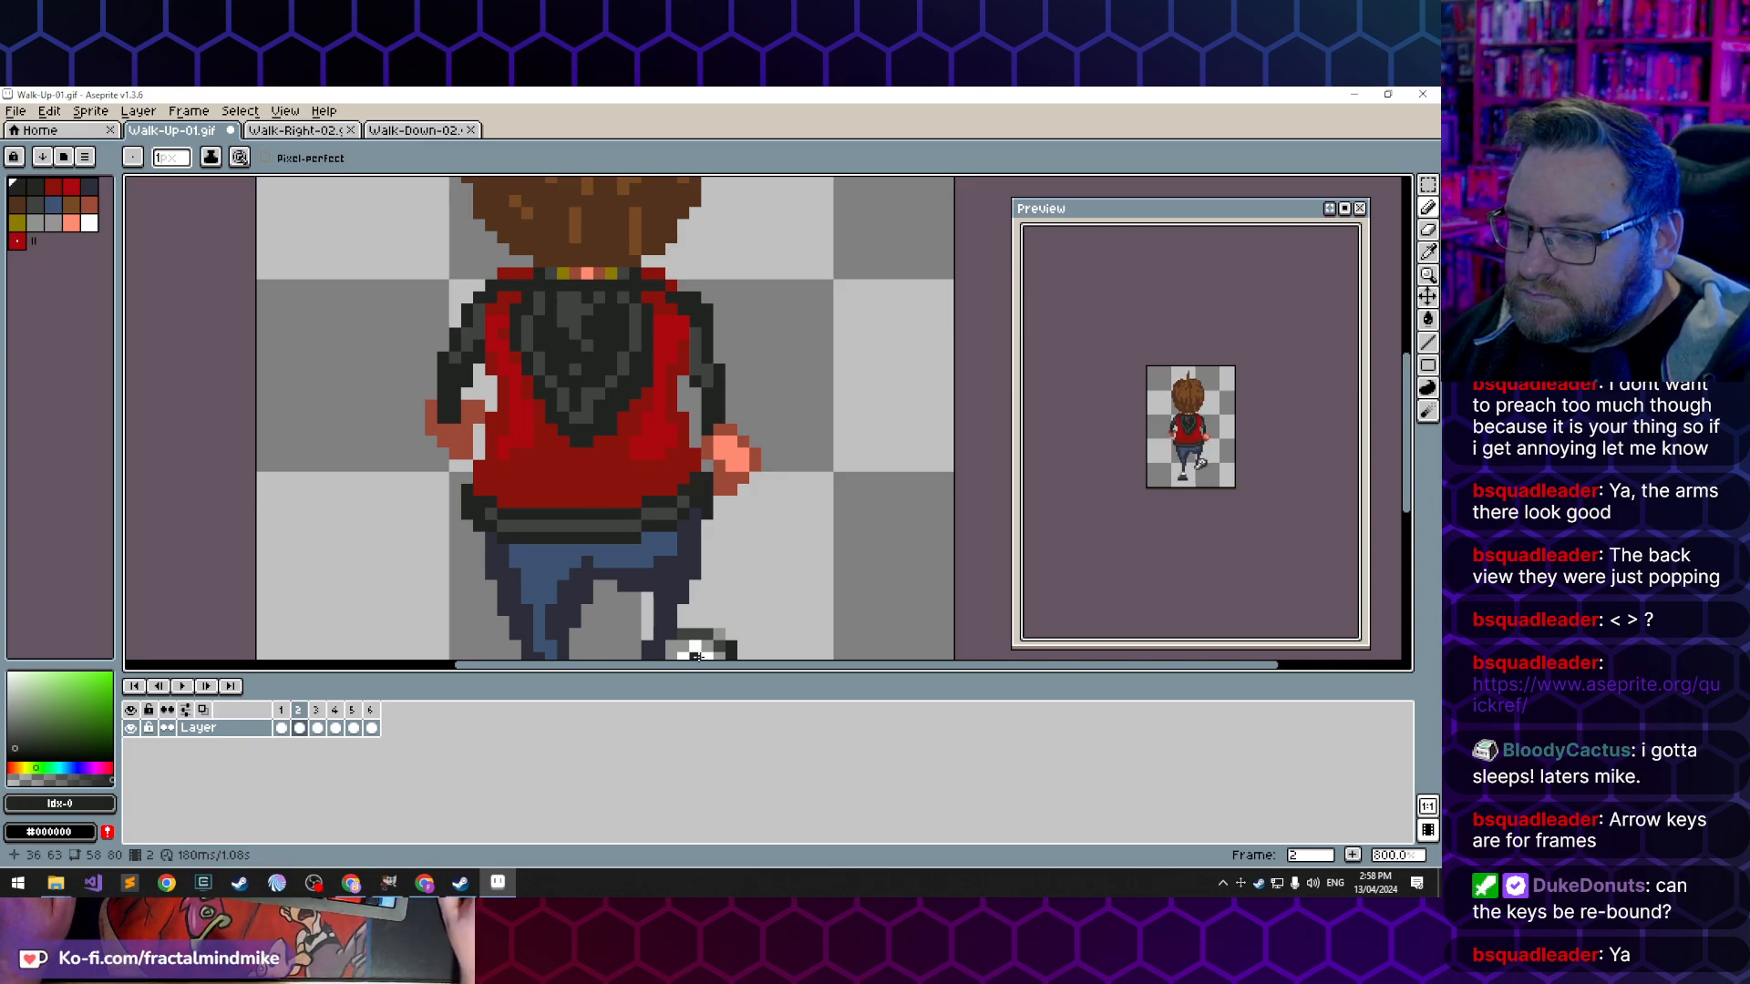
# - Flip back and forth through frames 1 to 5 to compare the arm and hand positions across the walk
pyautogui.click(282, 729)
pyautogui.click(299, 729)
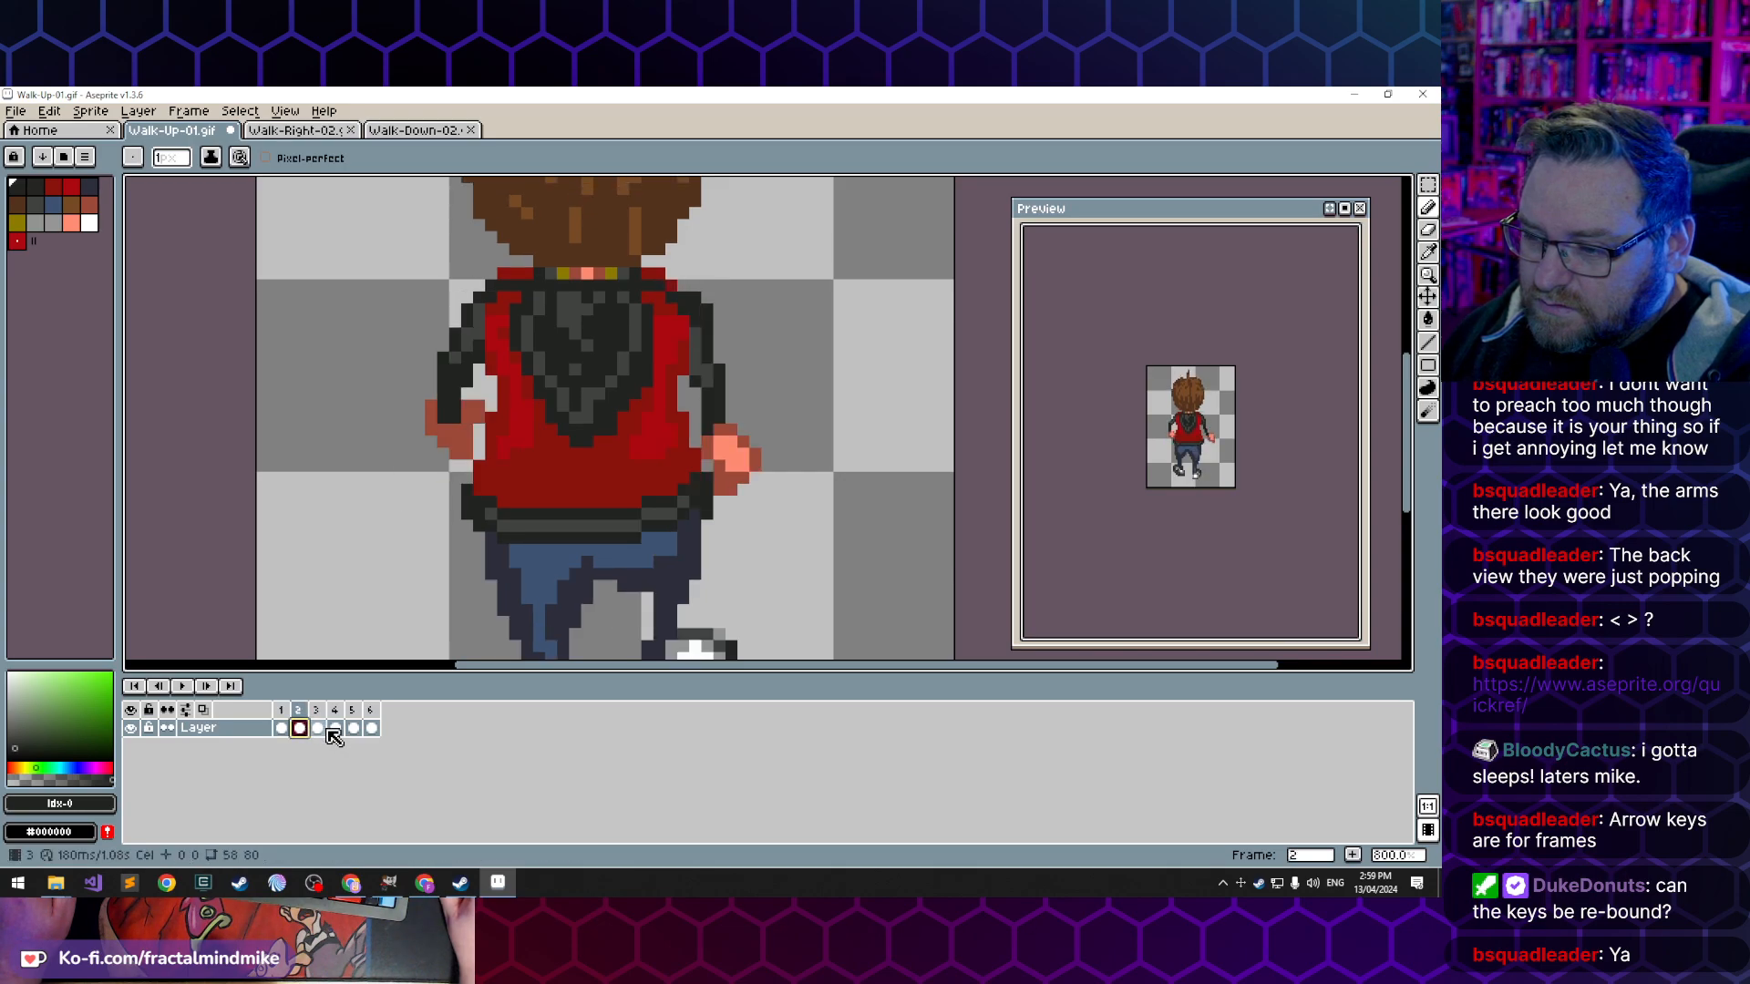
pyautogui.click(319, 728)
pyautogui.click(336, 730)
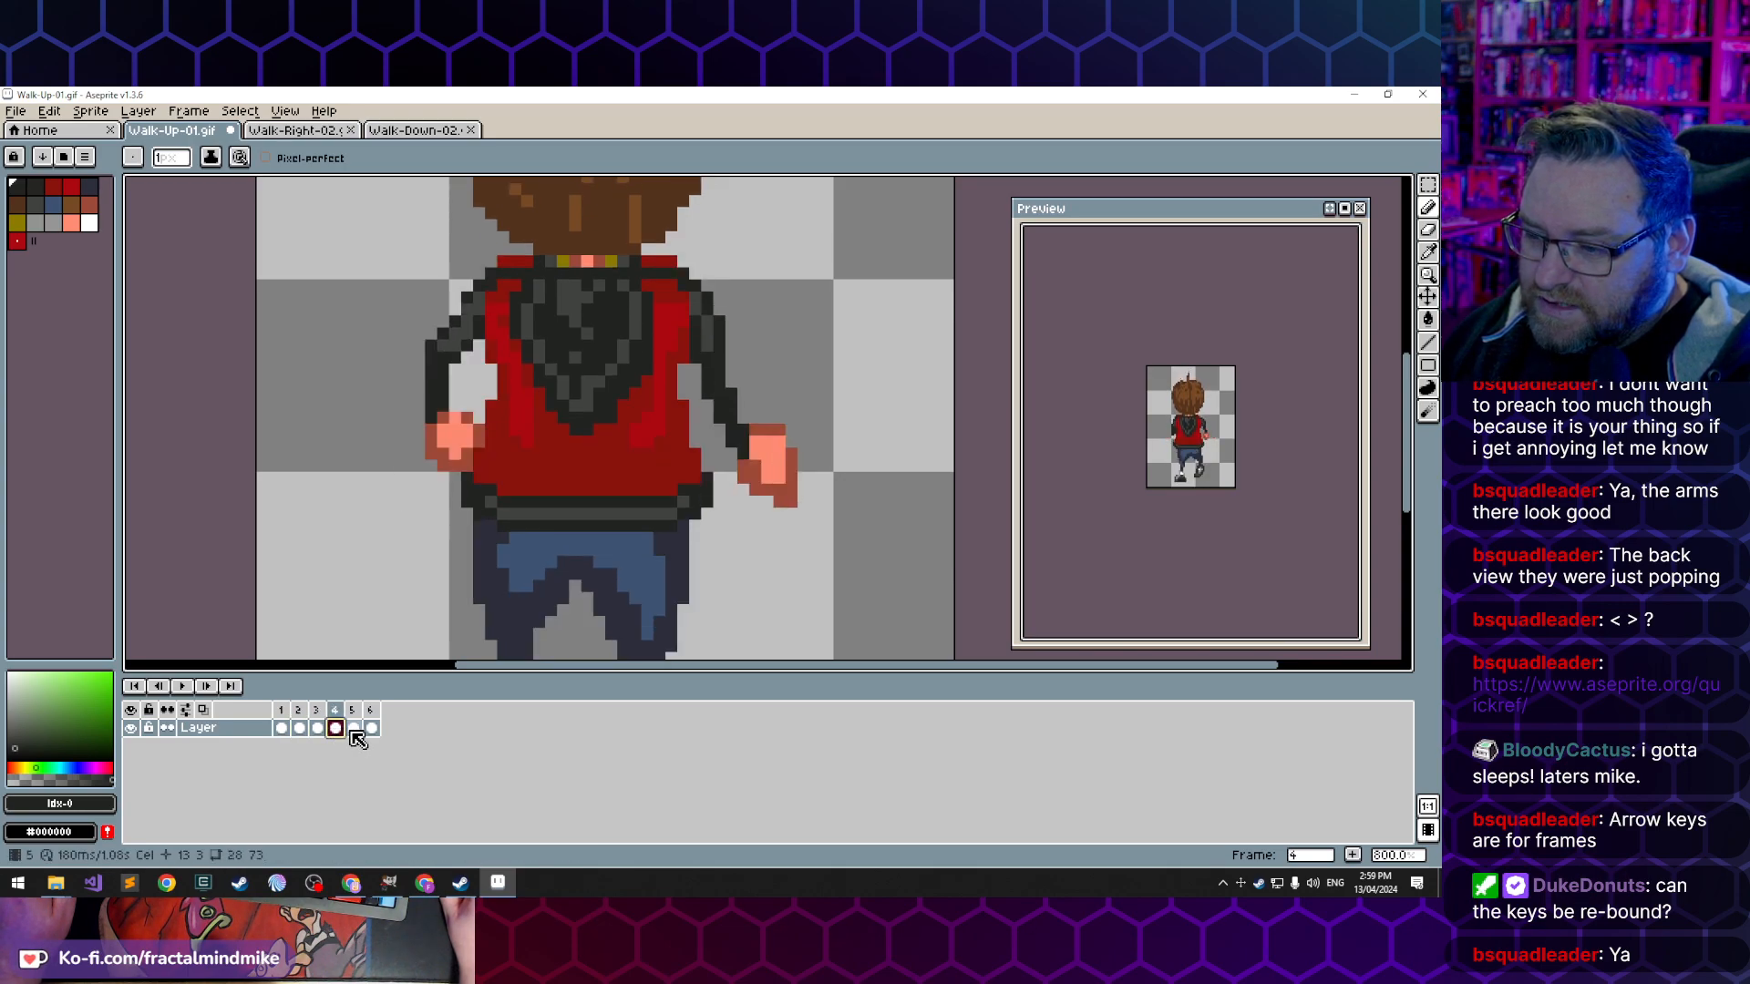
pyautogui.click(355, 730)
pyautogui.click(335, 729)
pyautogui.click(318, 728)
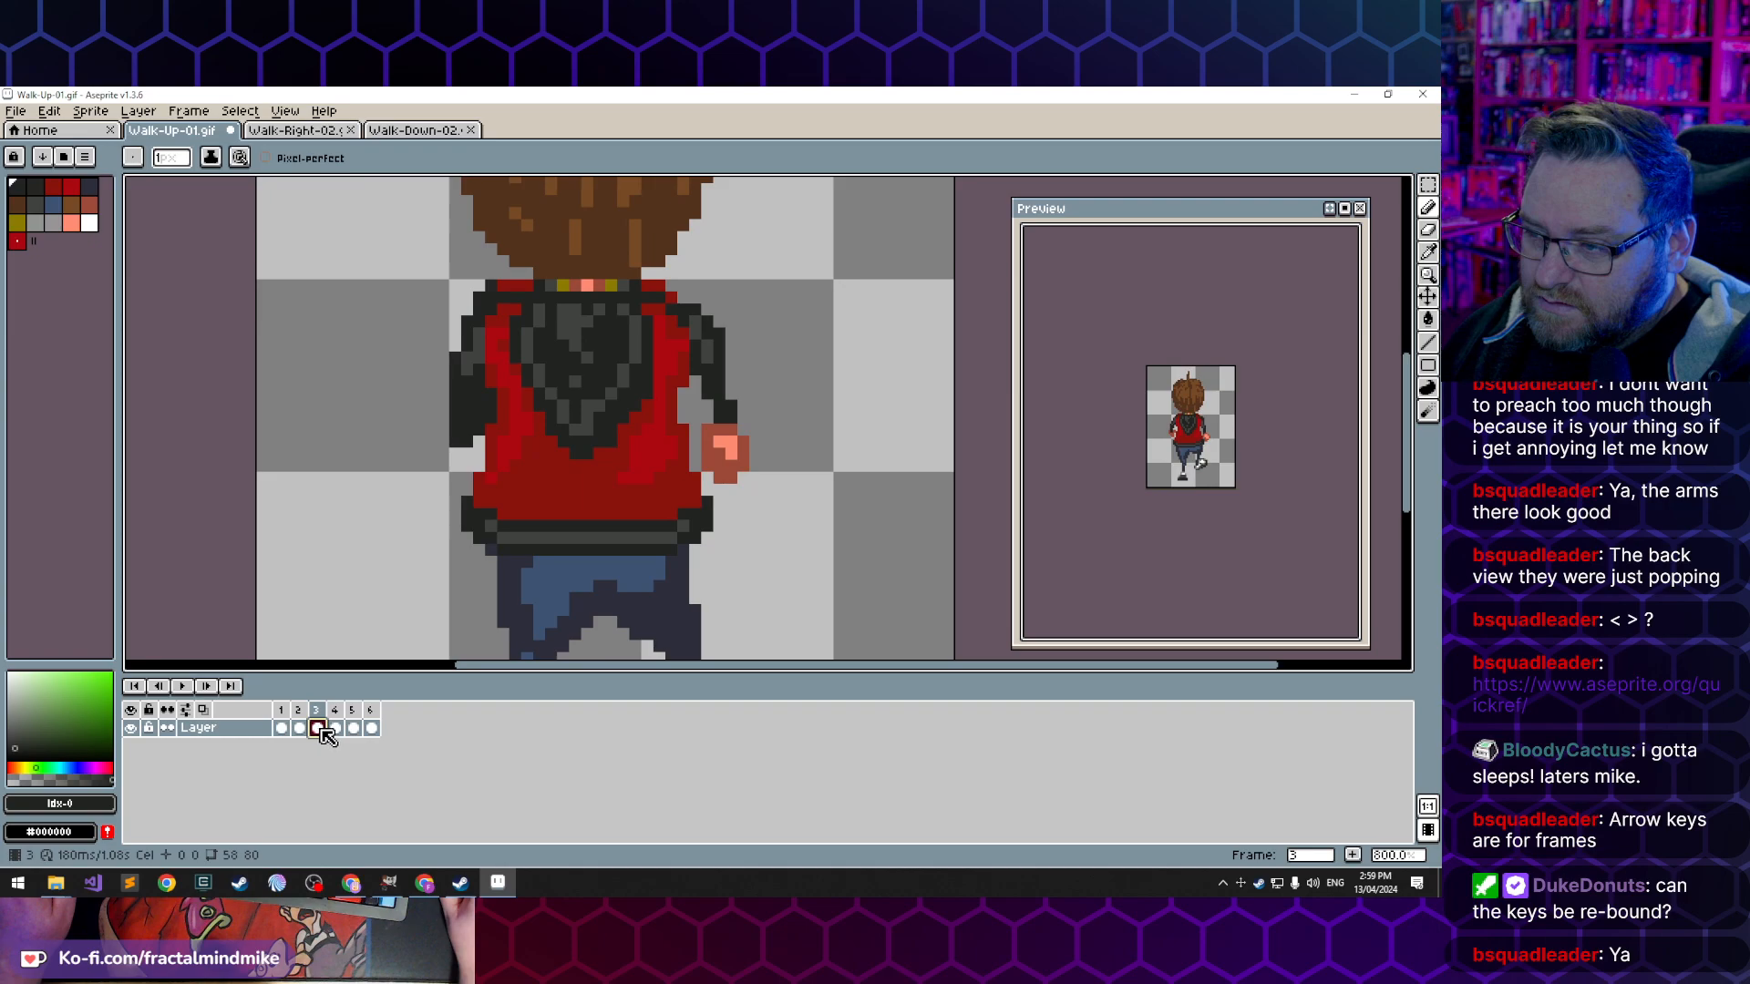
pyautogui.click(355, 730)
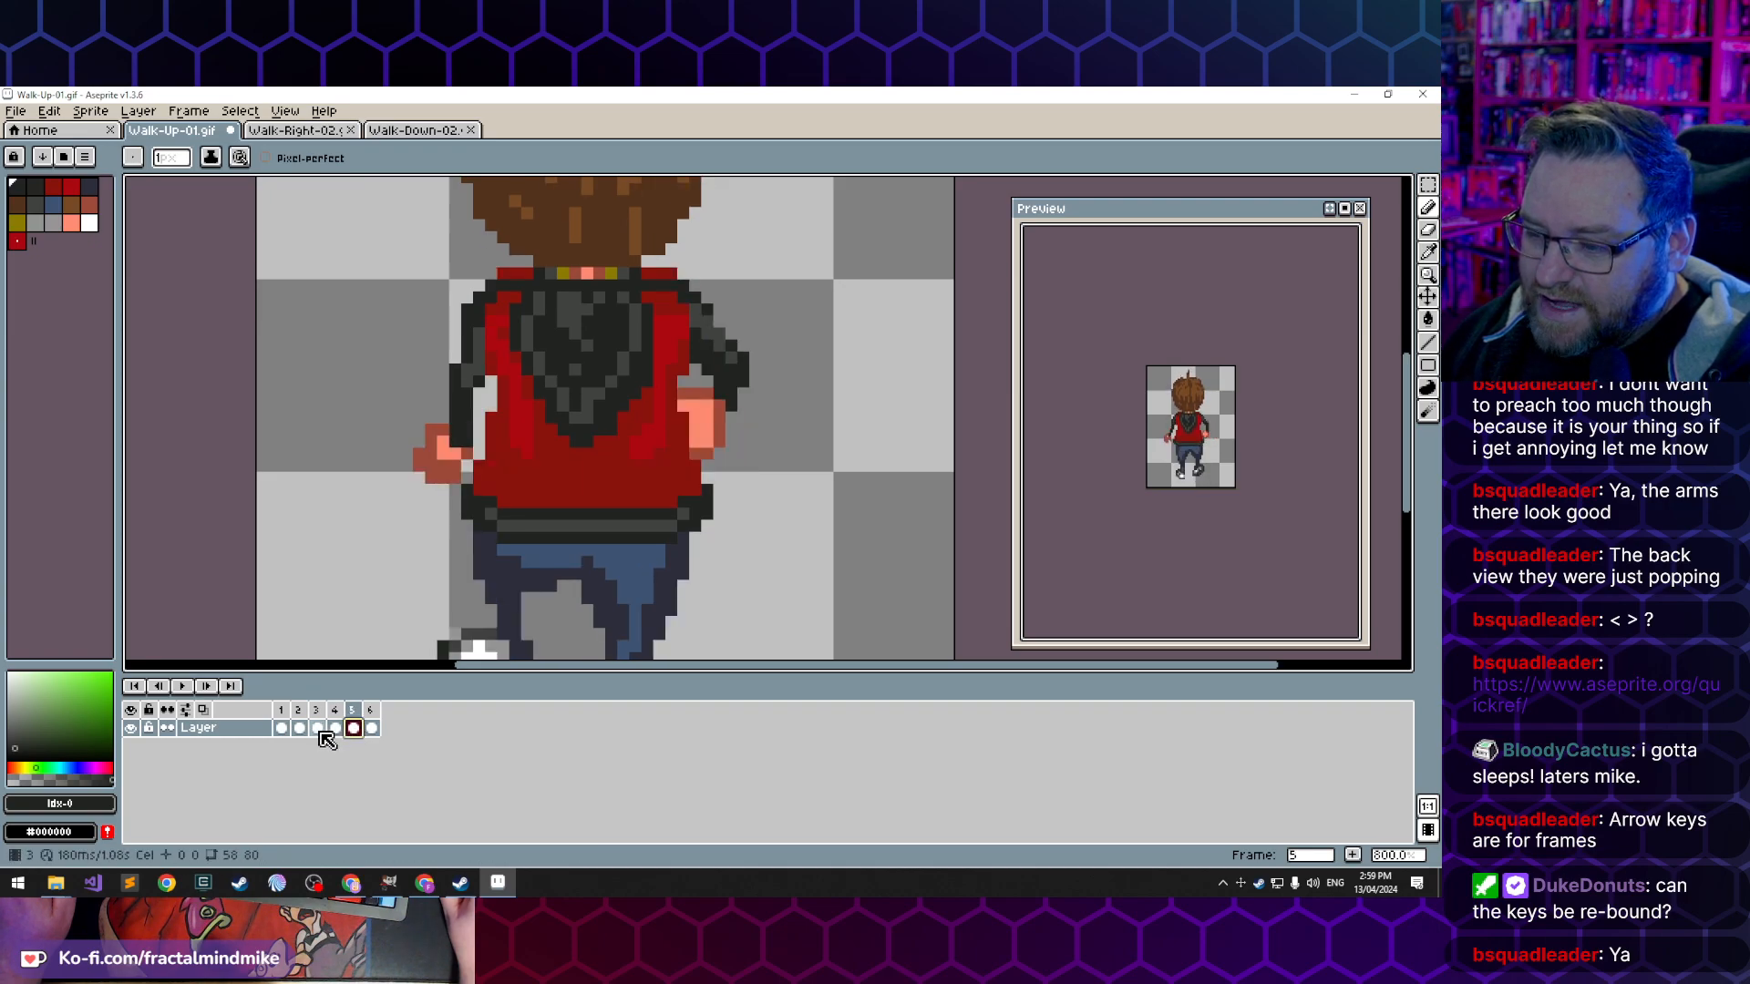
pyautogui.click(318, 729)
pyautogui.click(335, 729)
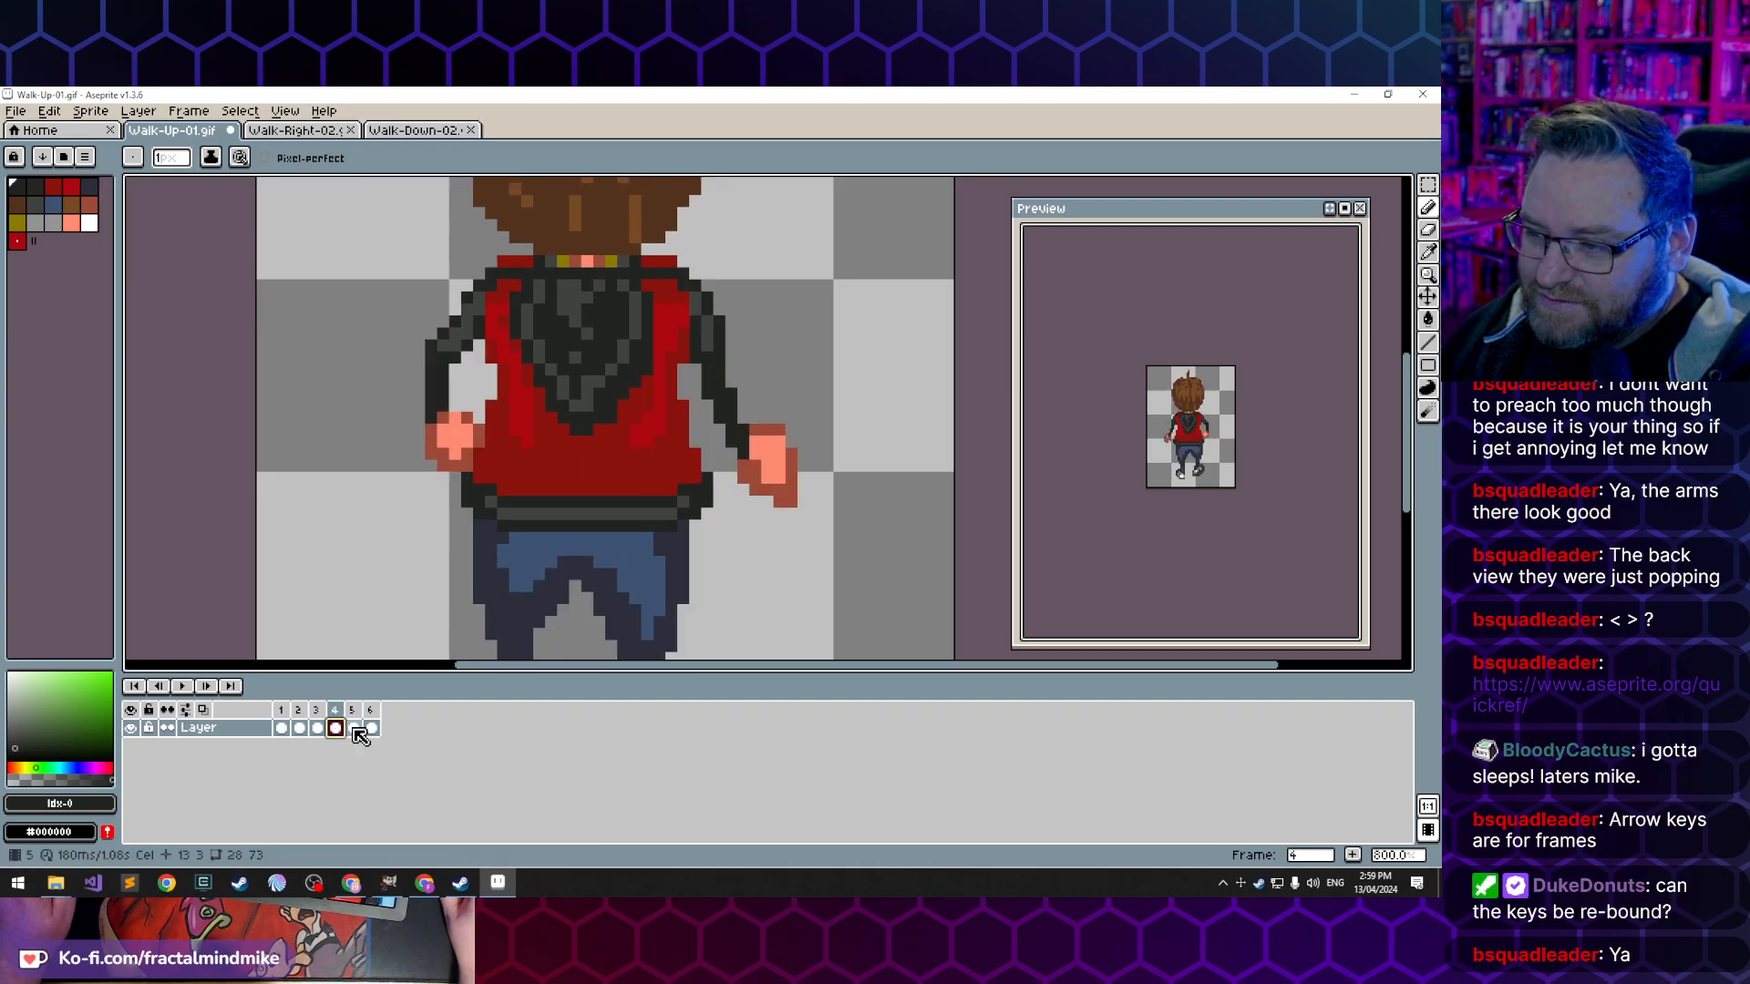
pyautogui.click(354, 729)
pyautogui.click(318, 729)
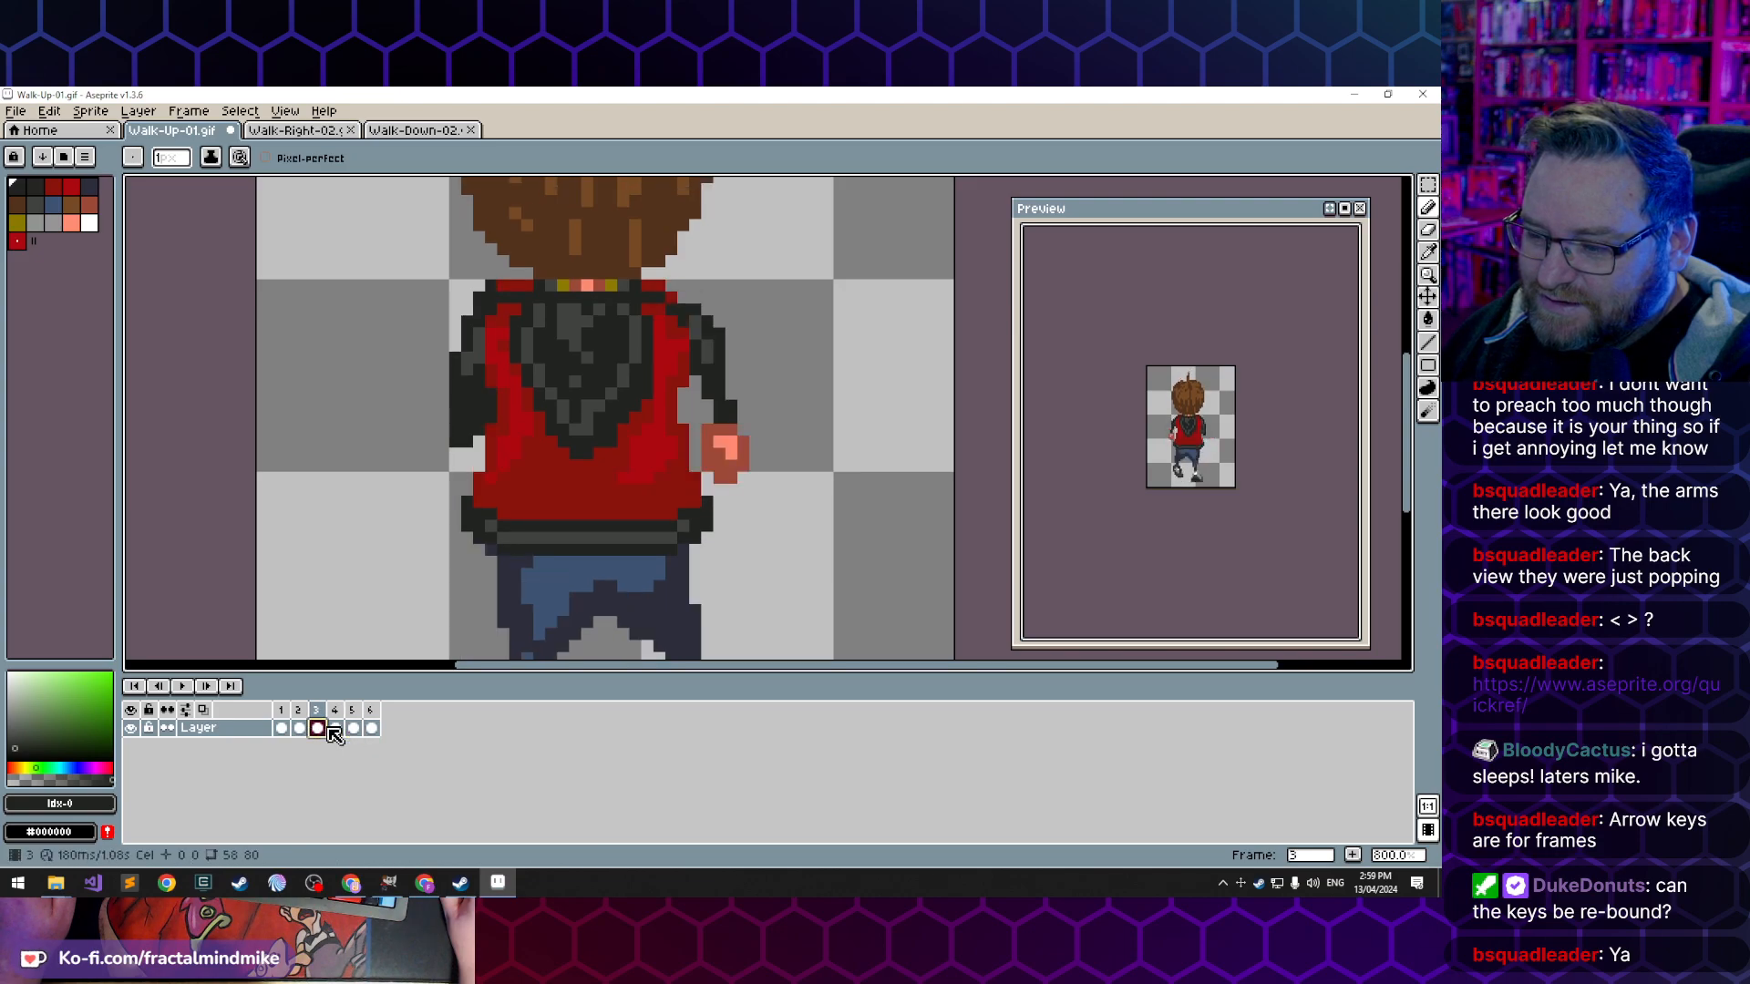
pyautogui.click(335, 729)
pyautogui.click(318, 730)
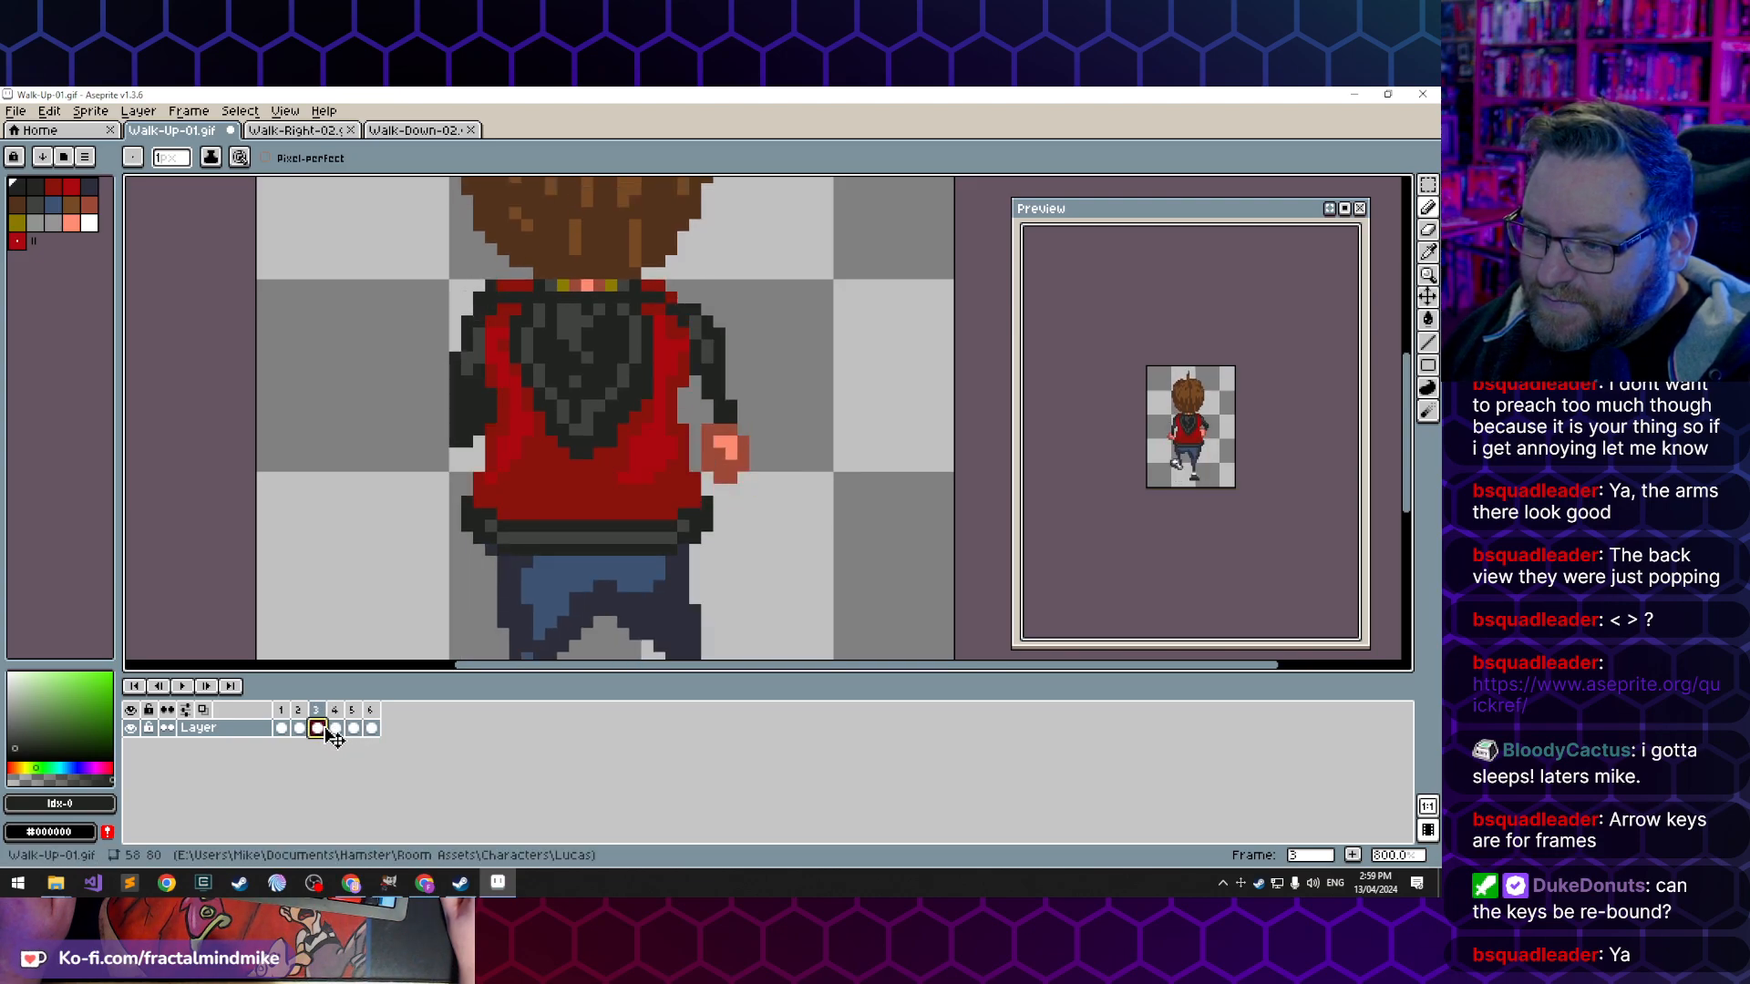
pyautogui.click(334, 730)
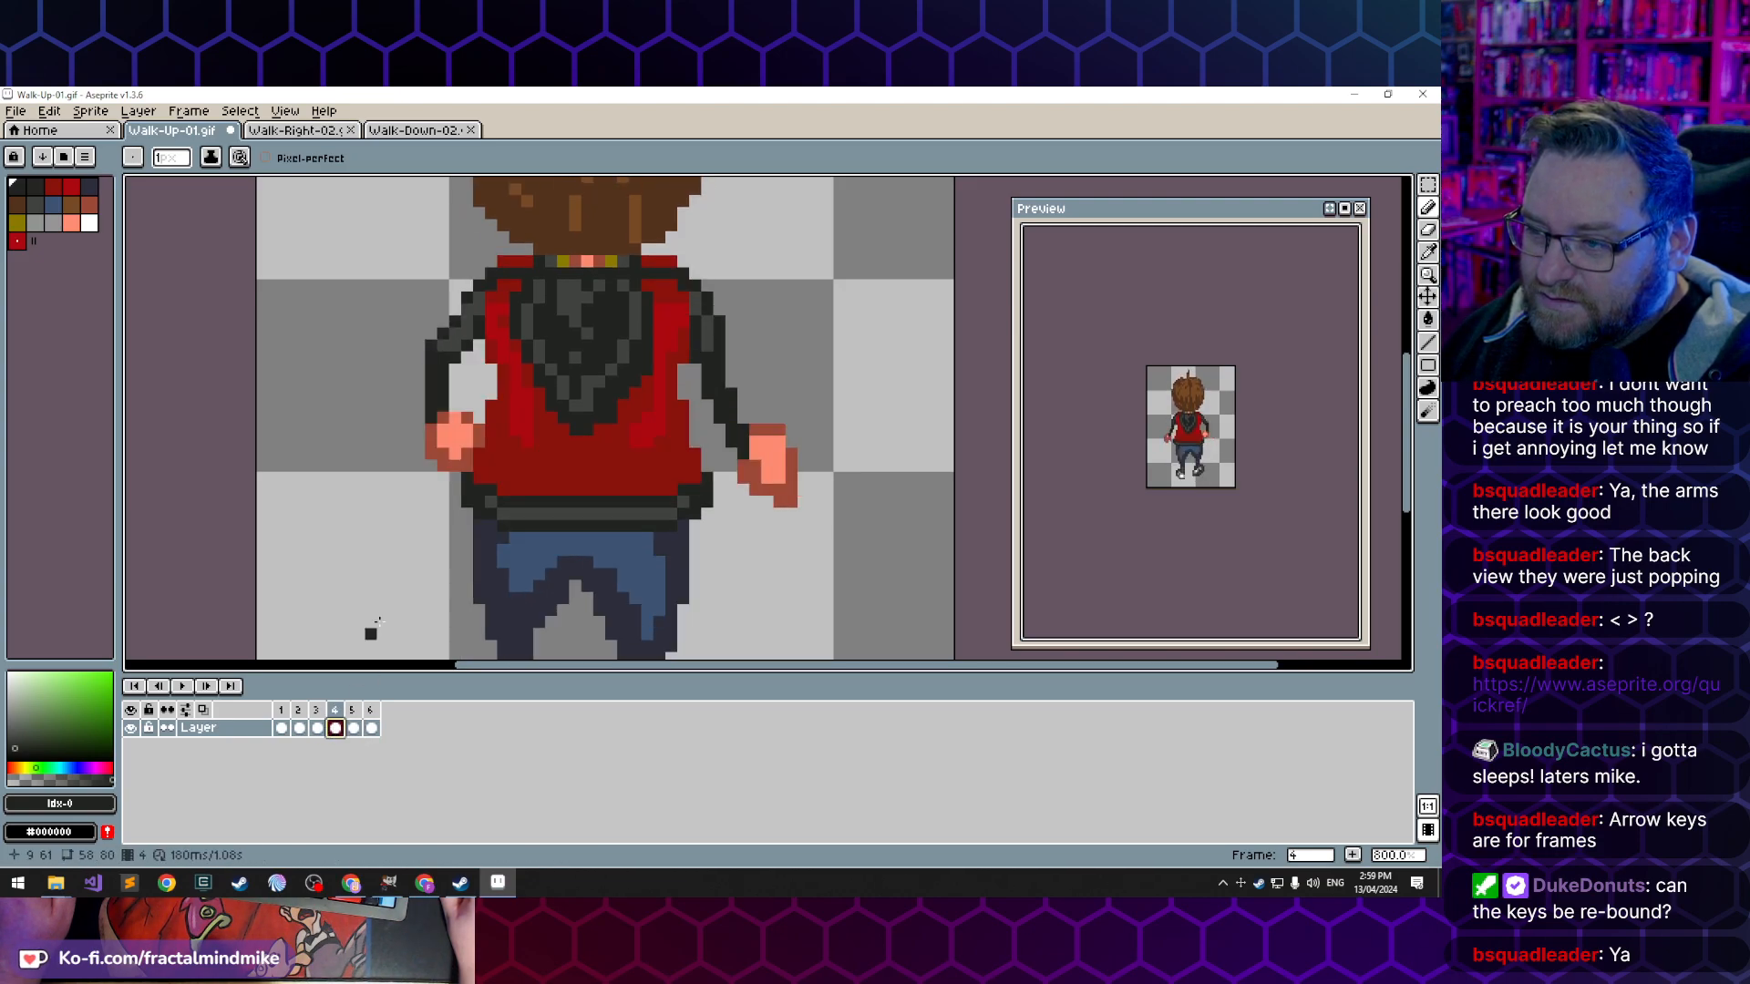
pyautogui.click(354, 729)
pyautogui.click(335, 729)
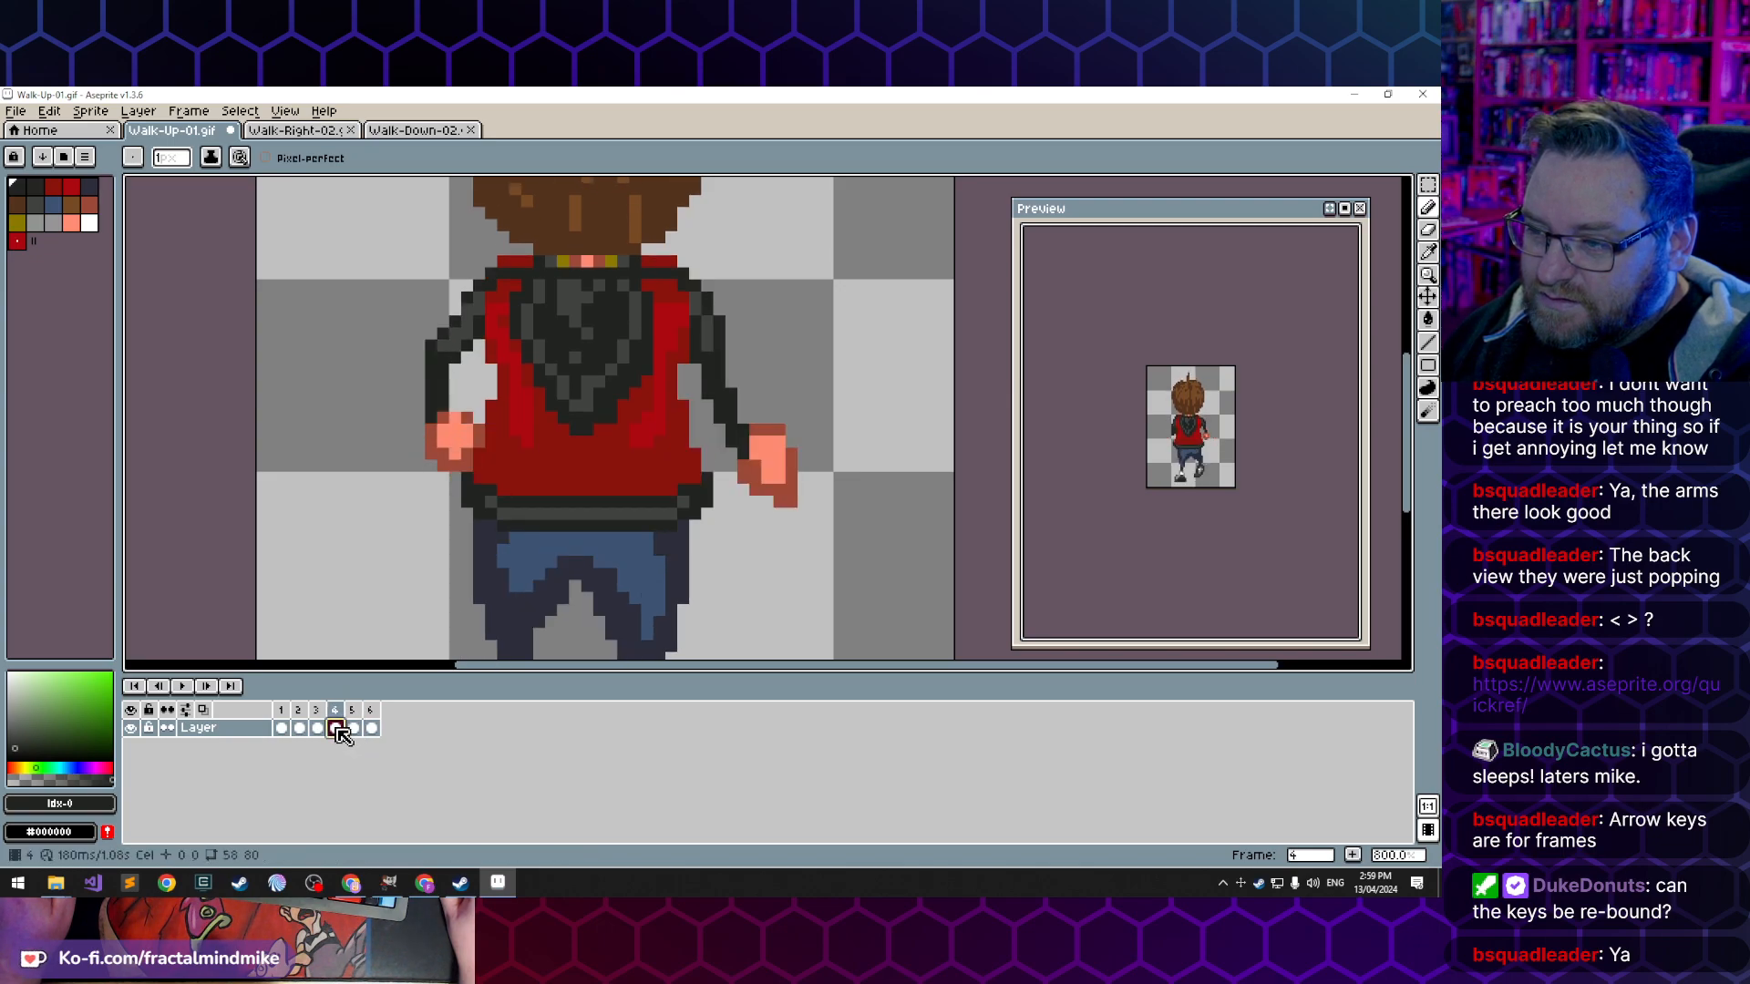
pyautogui.click(299, 729)
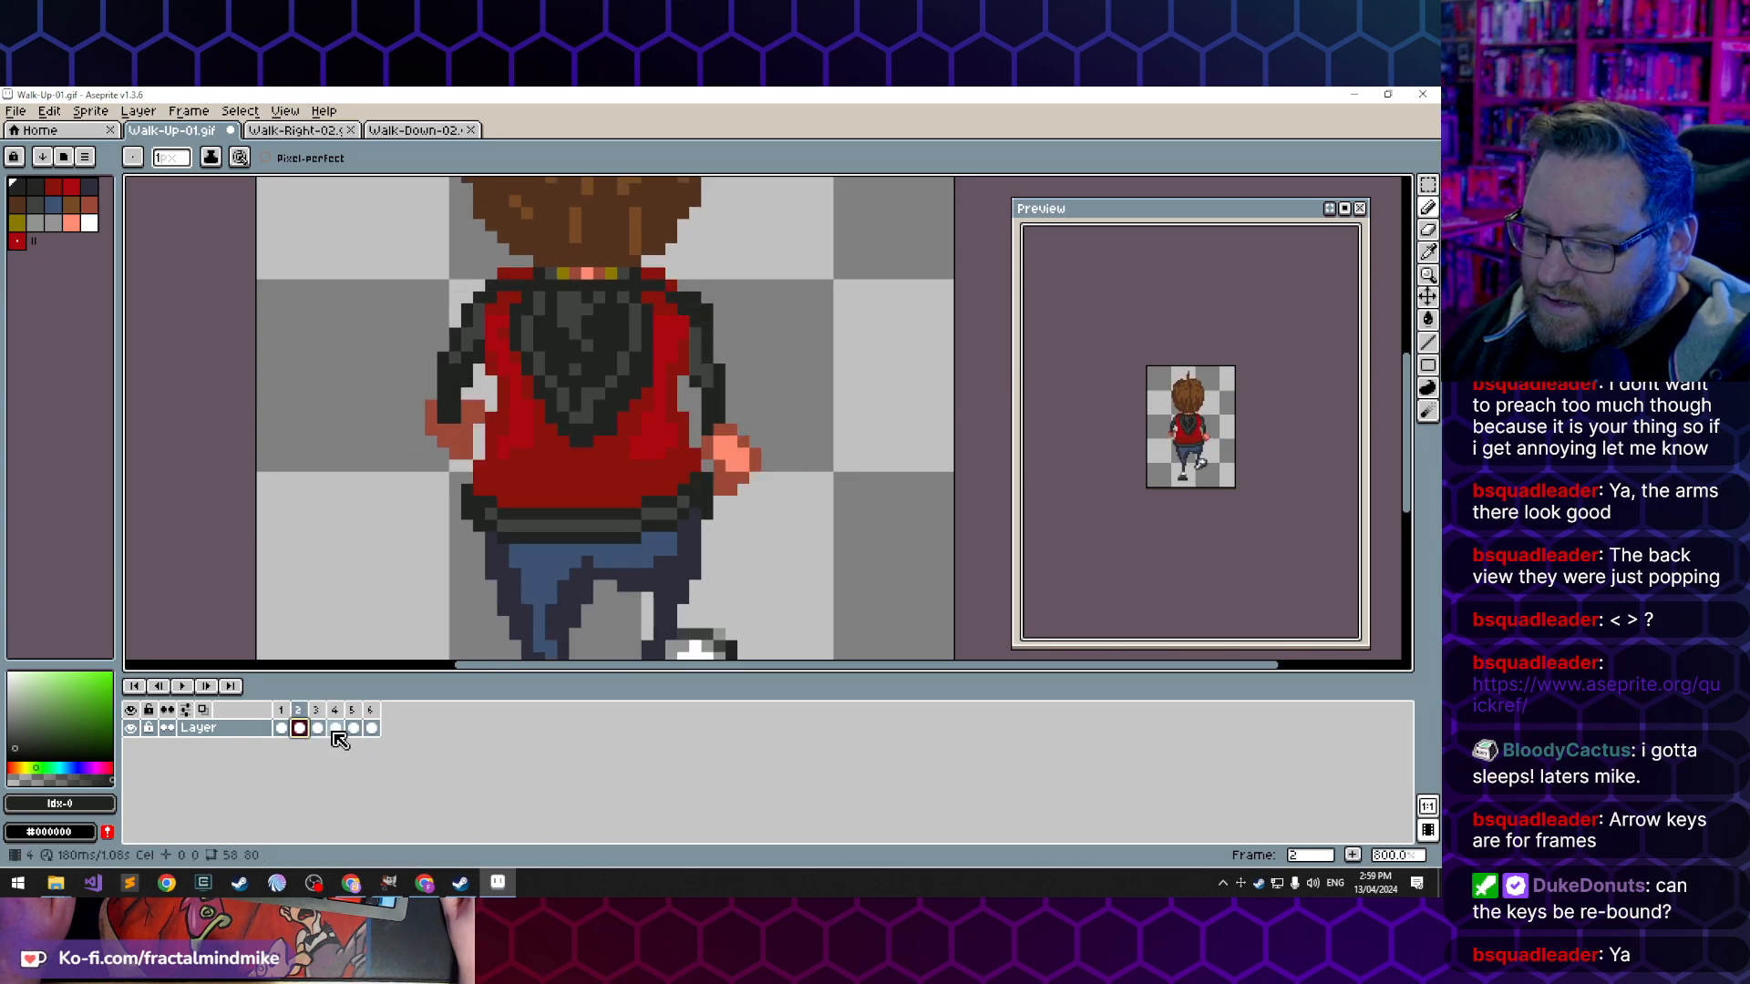
# - Redraw the left sleeve in frame 4 closer to the body with the dark sleeve colour, erasing the protruding outer pixels
pyautogui.click(335, 729)
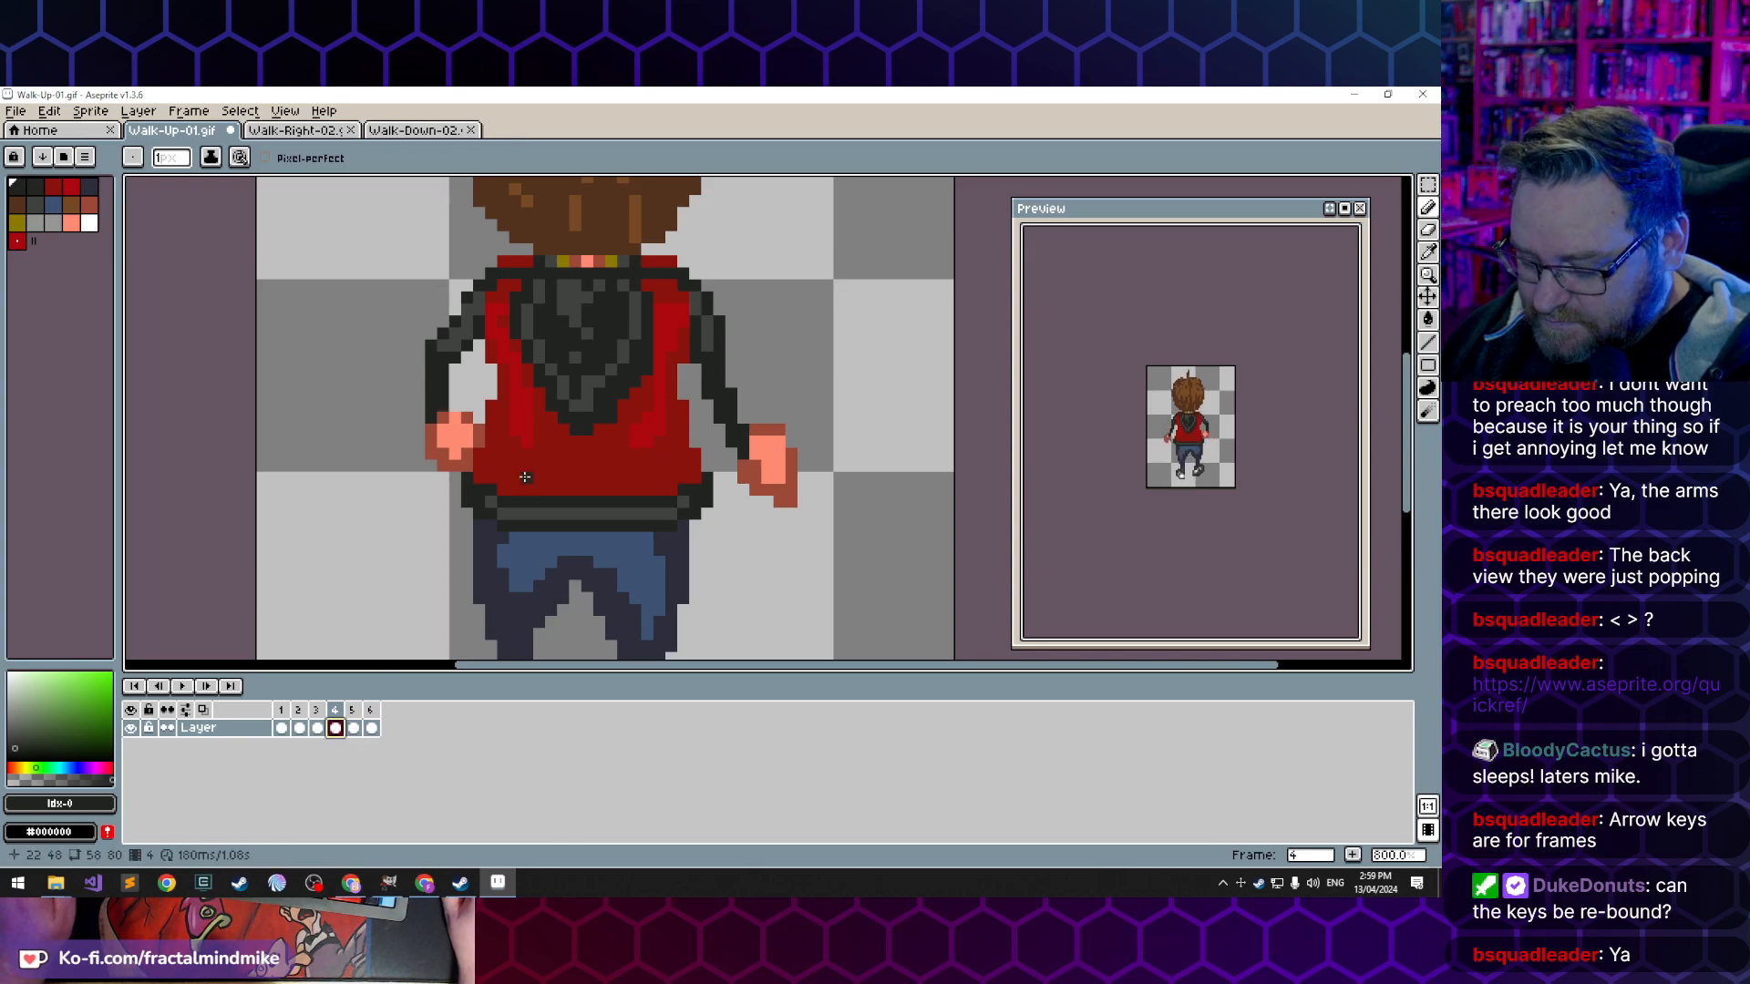
pyautogui.moveTo(453, 370); pyautogui.dragTo(453, 414)
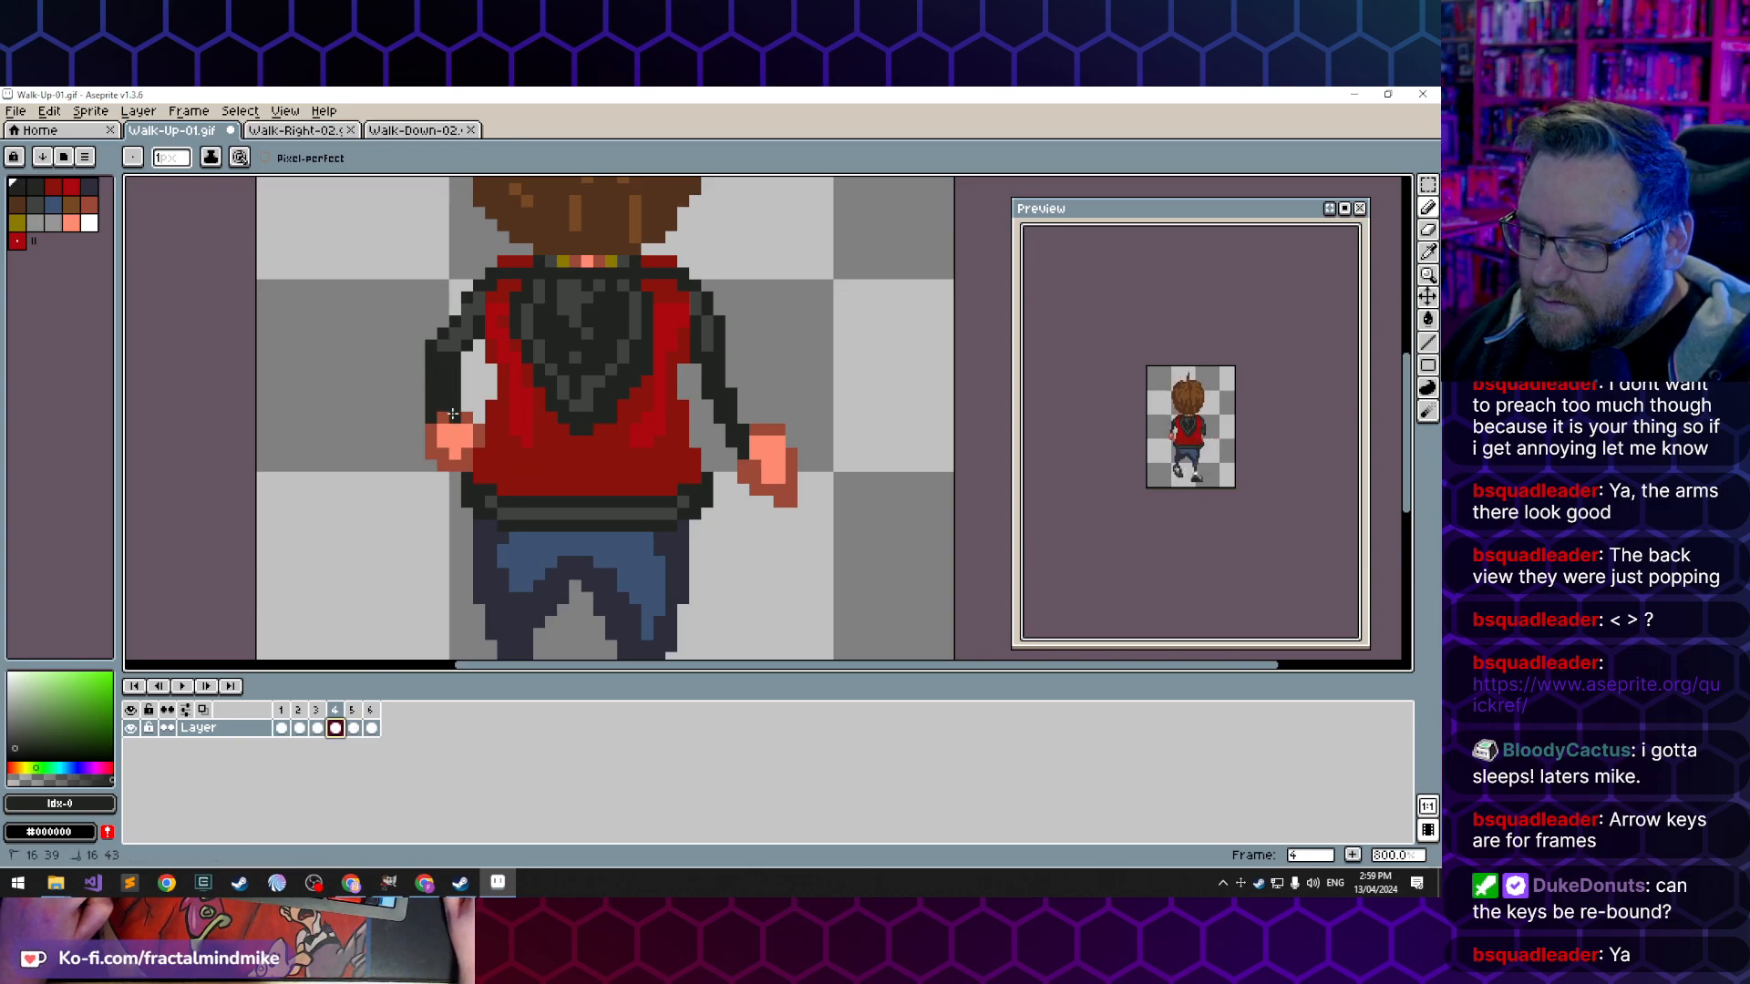
pyautogui.moveTo(476, 340); pyautogui.dragTo(442, 334)
pyautogui.press('e')
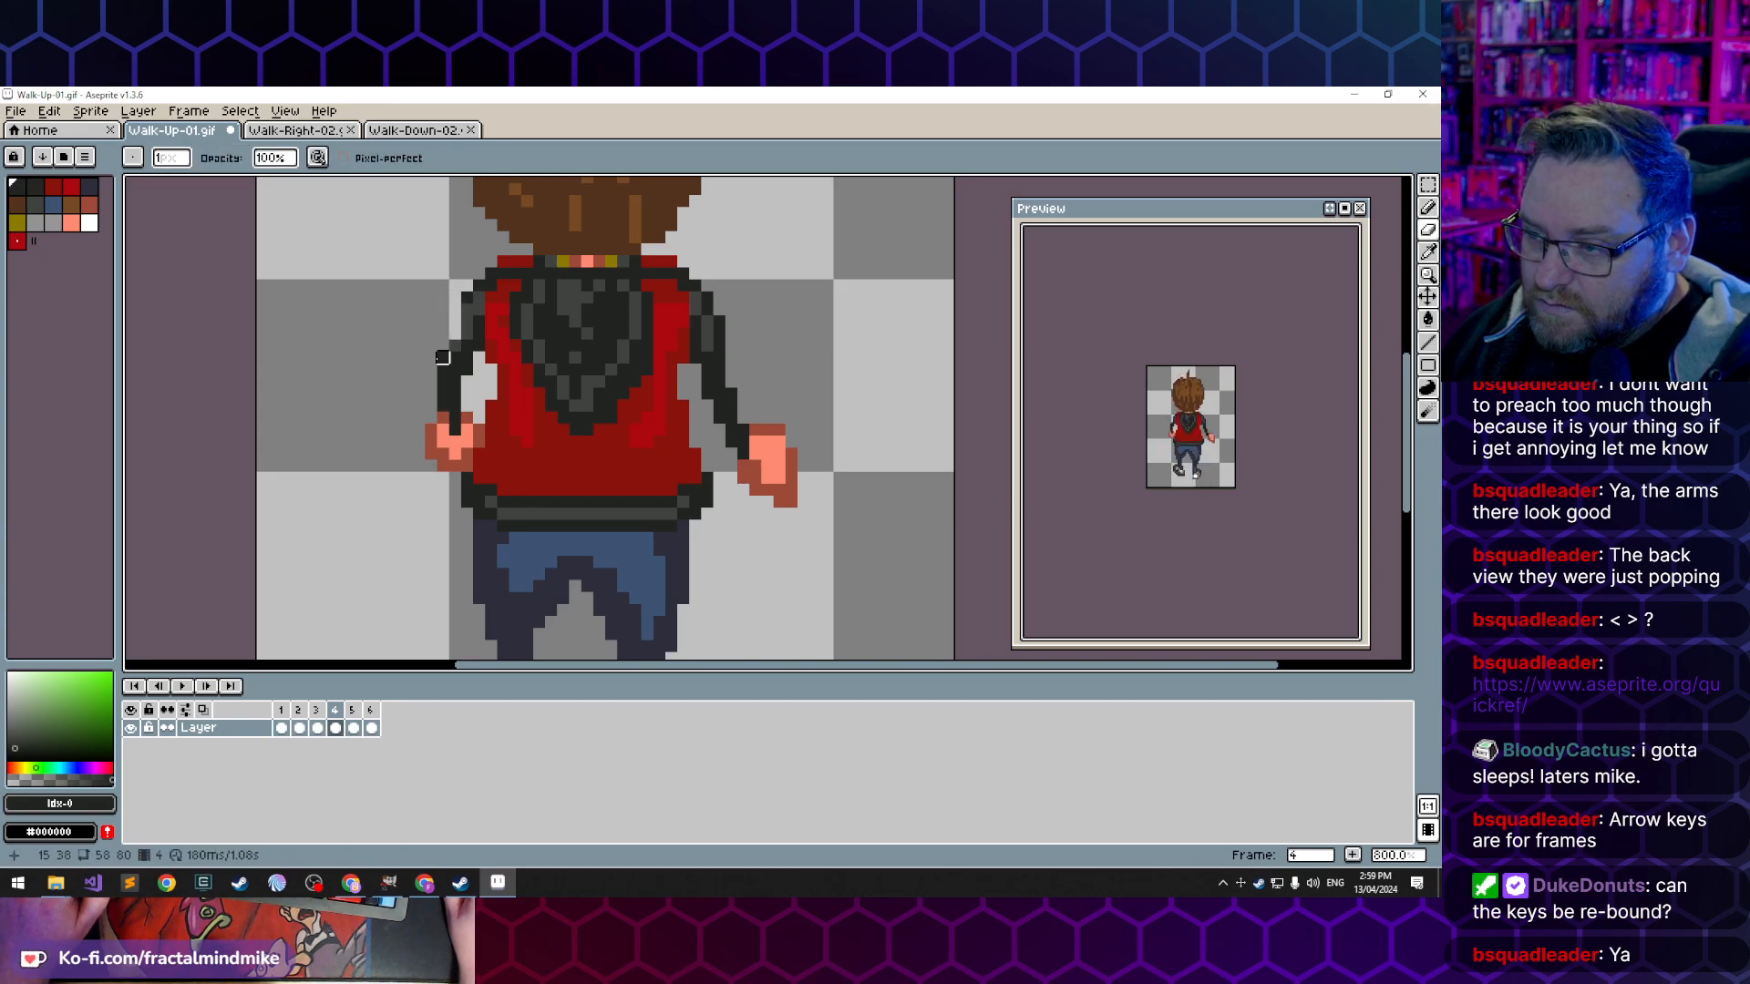
pyautogui.press('b')
pyautogui.click(456, 323)
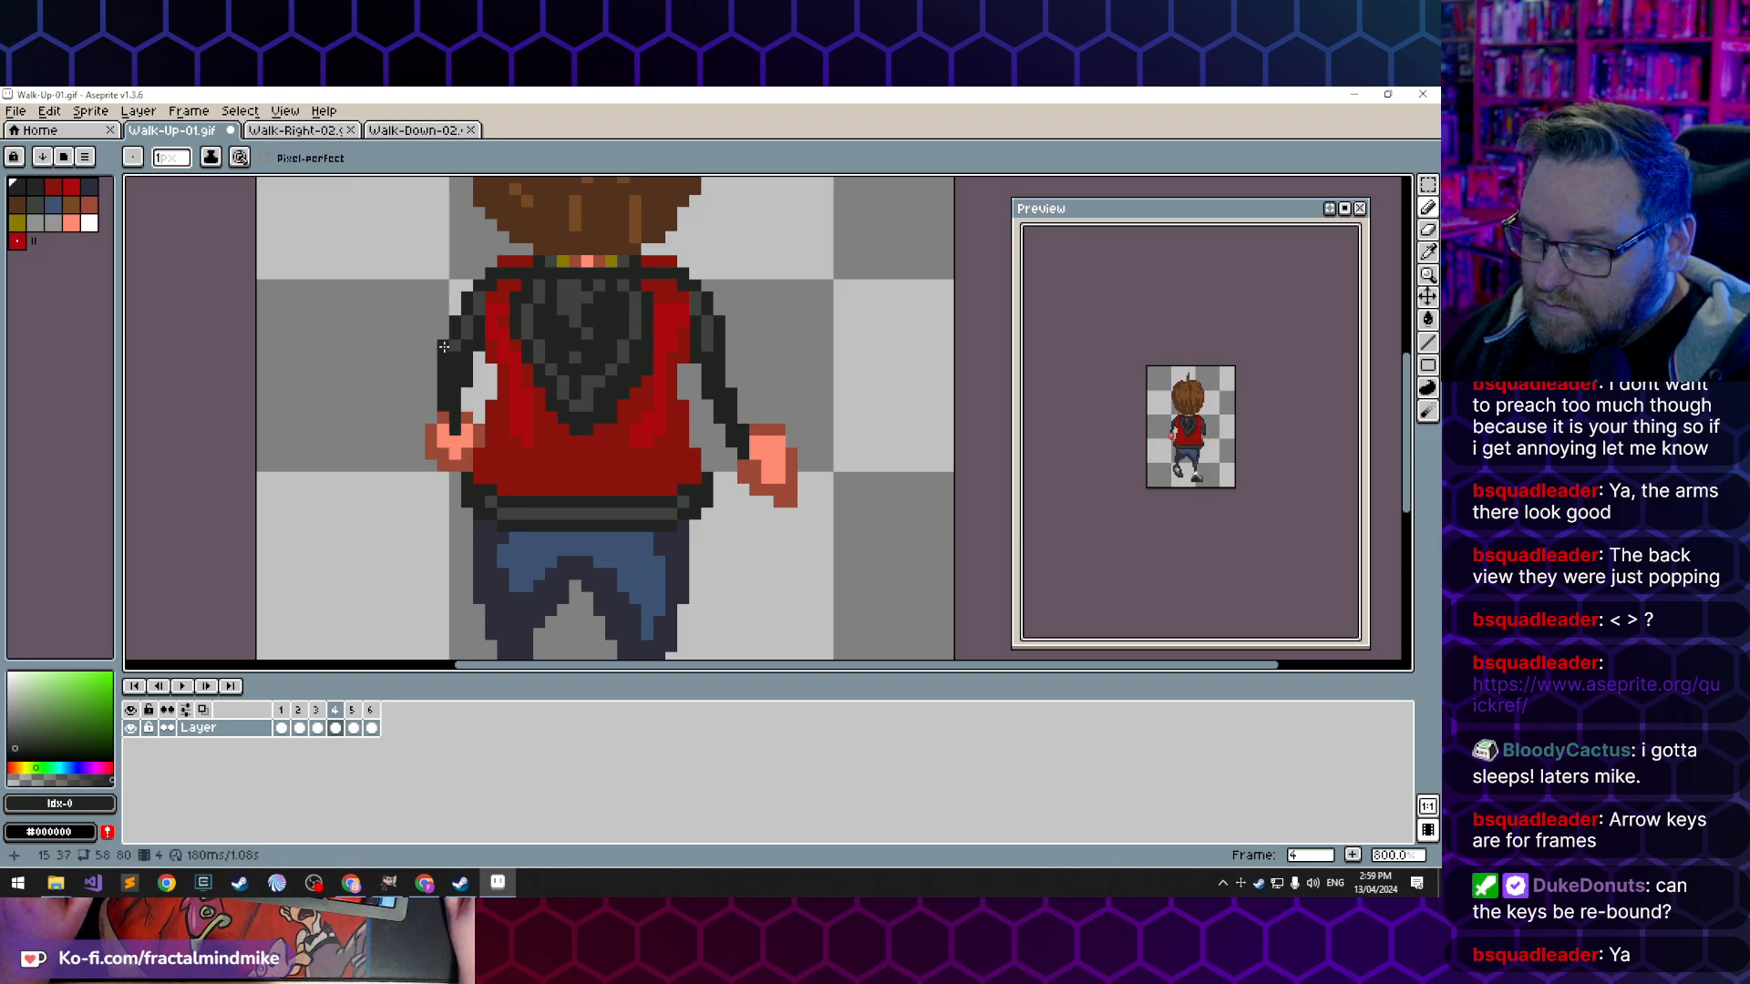
pyautogui.press('e')
pyautogui.press('b')
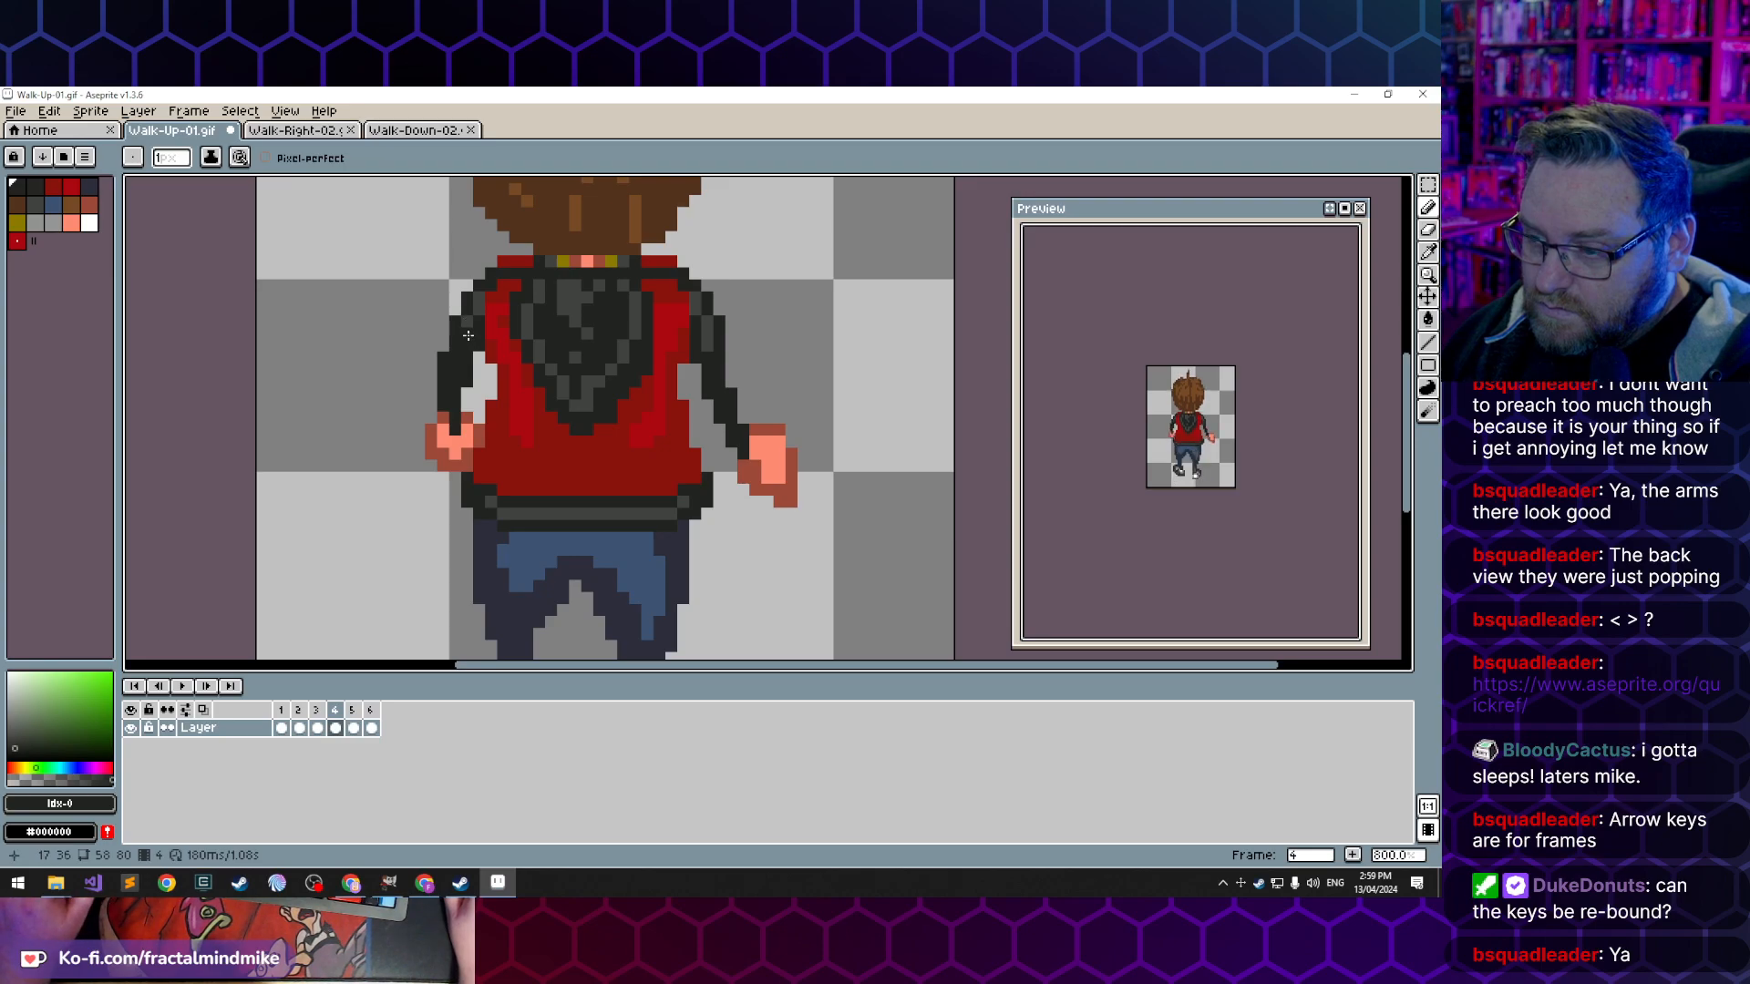
pyautogui.keyDown('alt'); pyautogui.click(461, 350); pyautogui.keyUp('alt')
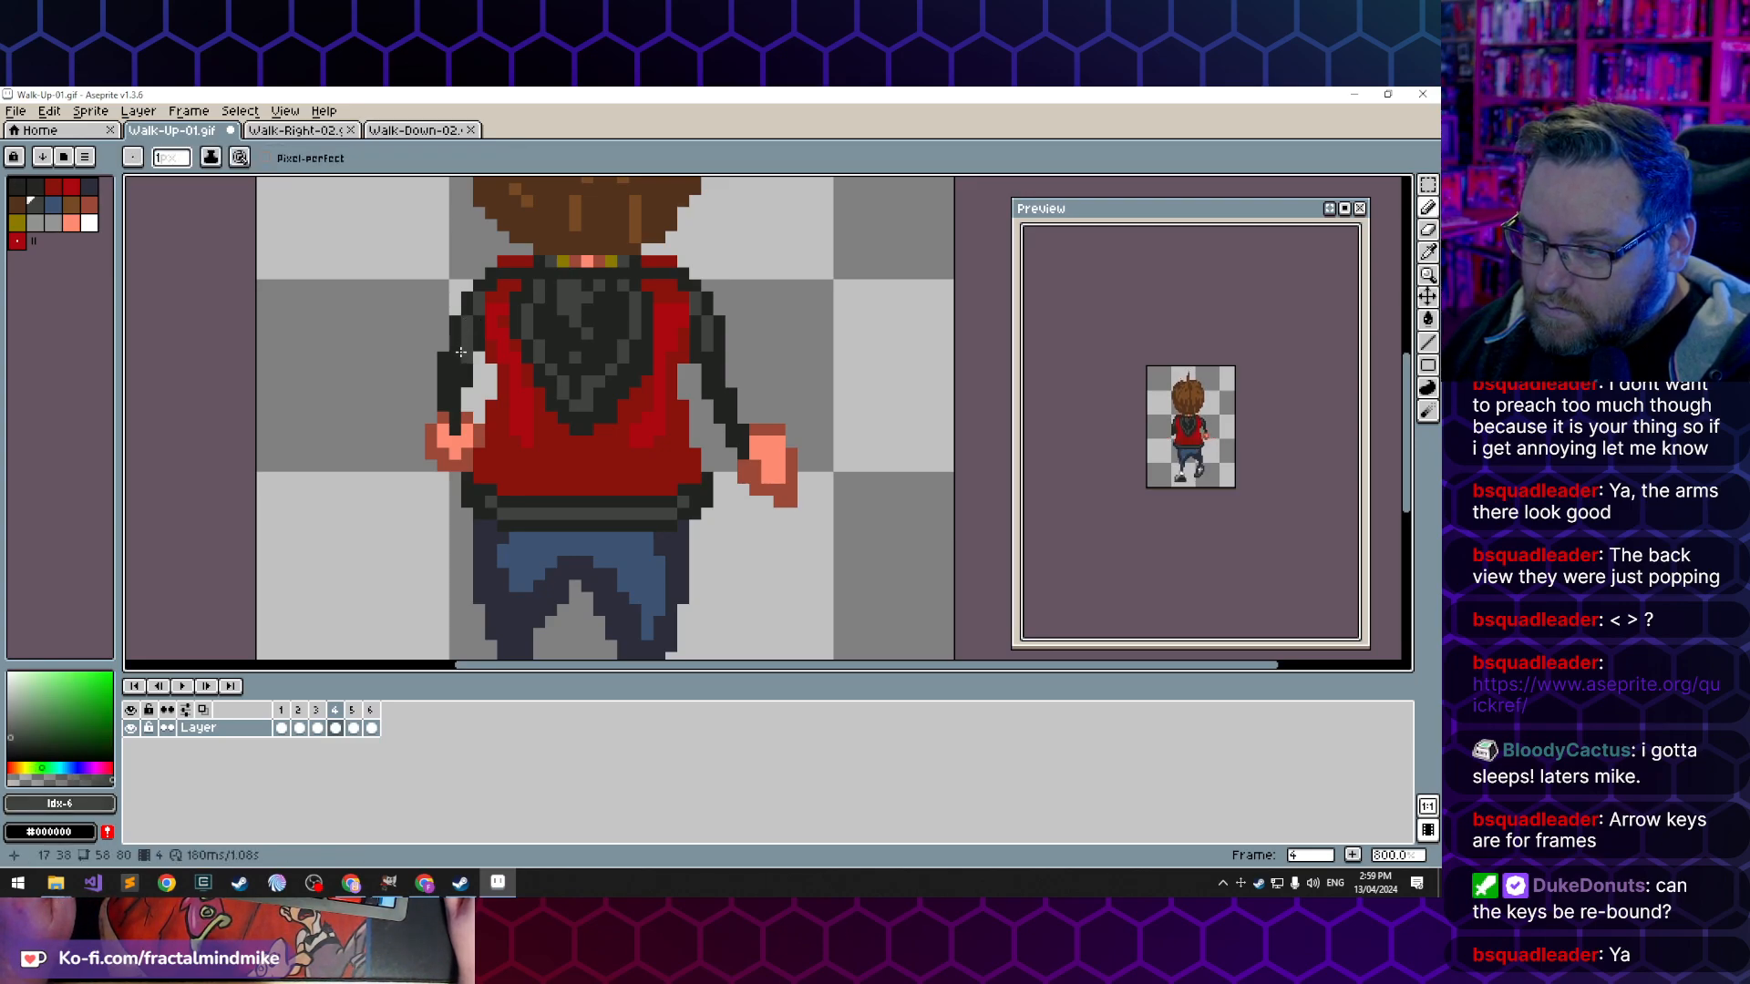
# - Extend the left cuff down over the wrist in frame 4 with the dark sleeve colour and trim the hand around it
pyautogui.keyDown('alt'); pyautogui.click(455, 407); pyautogui.keyUp('alt')
pyautogui.moveTo(466, 406); pyautogui.dragTo(466, 419)
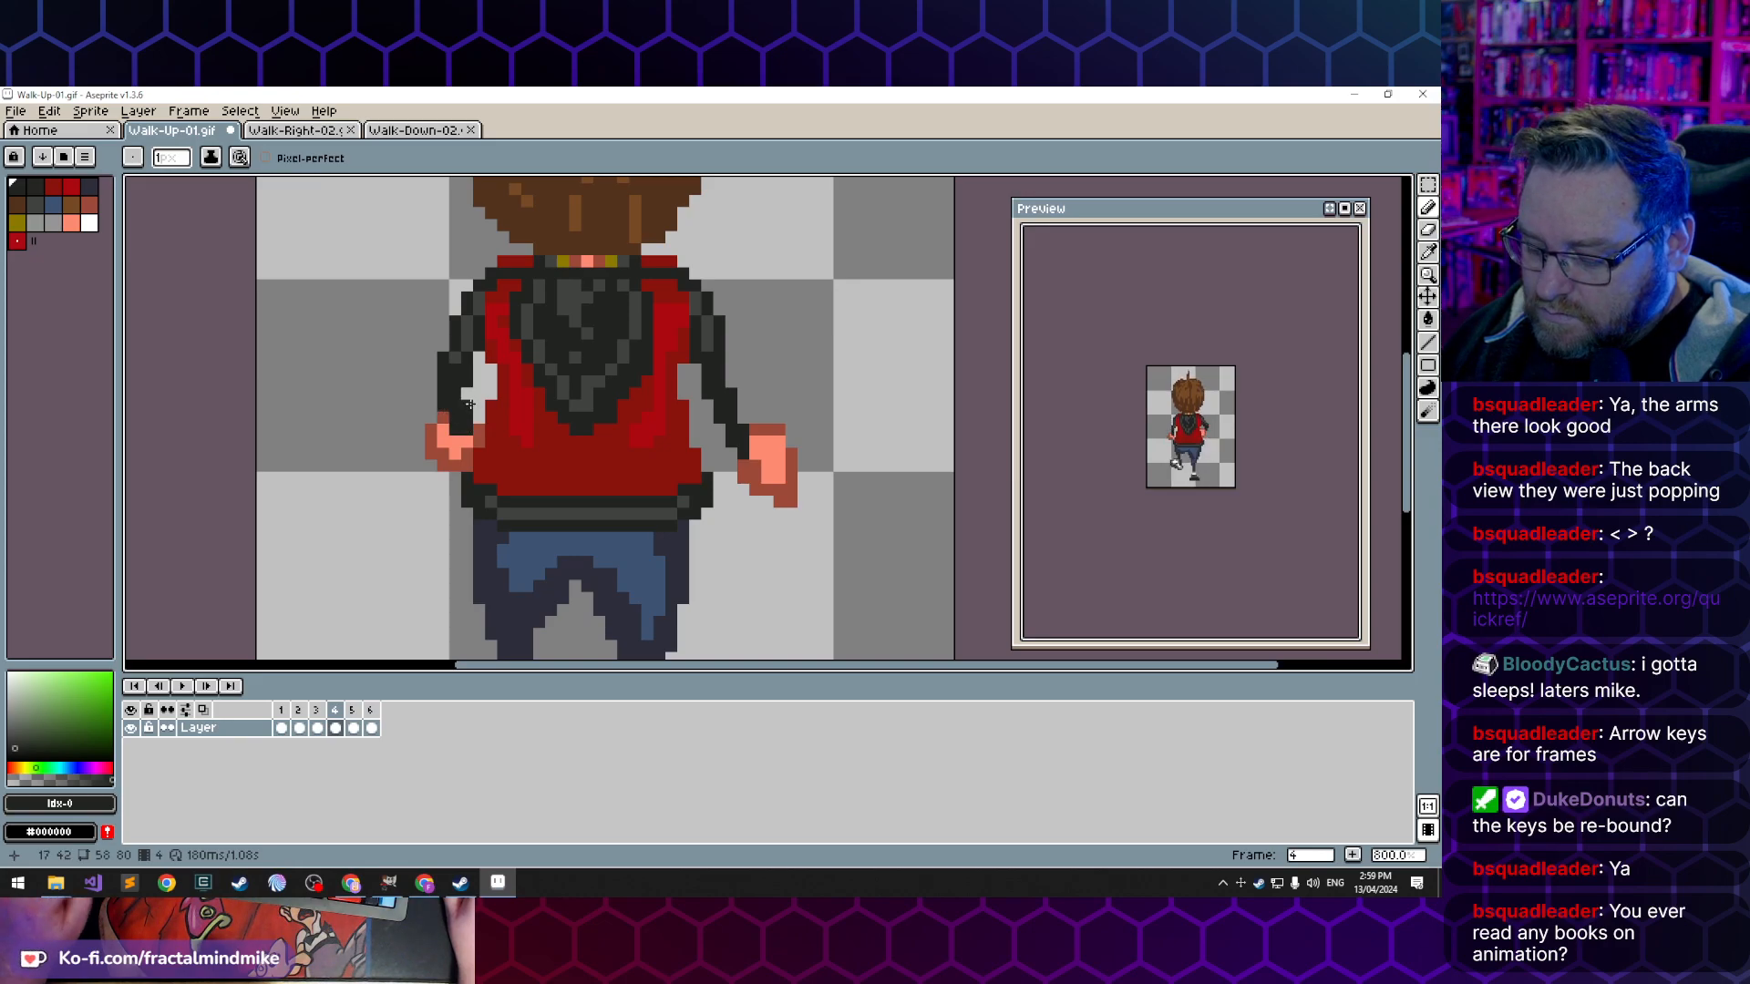
pyautogui.press('e')
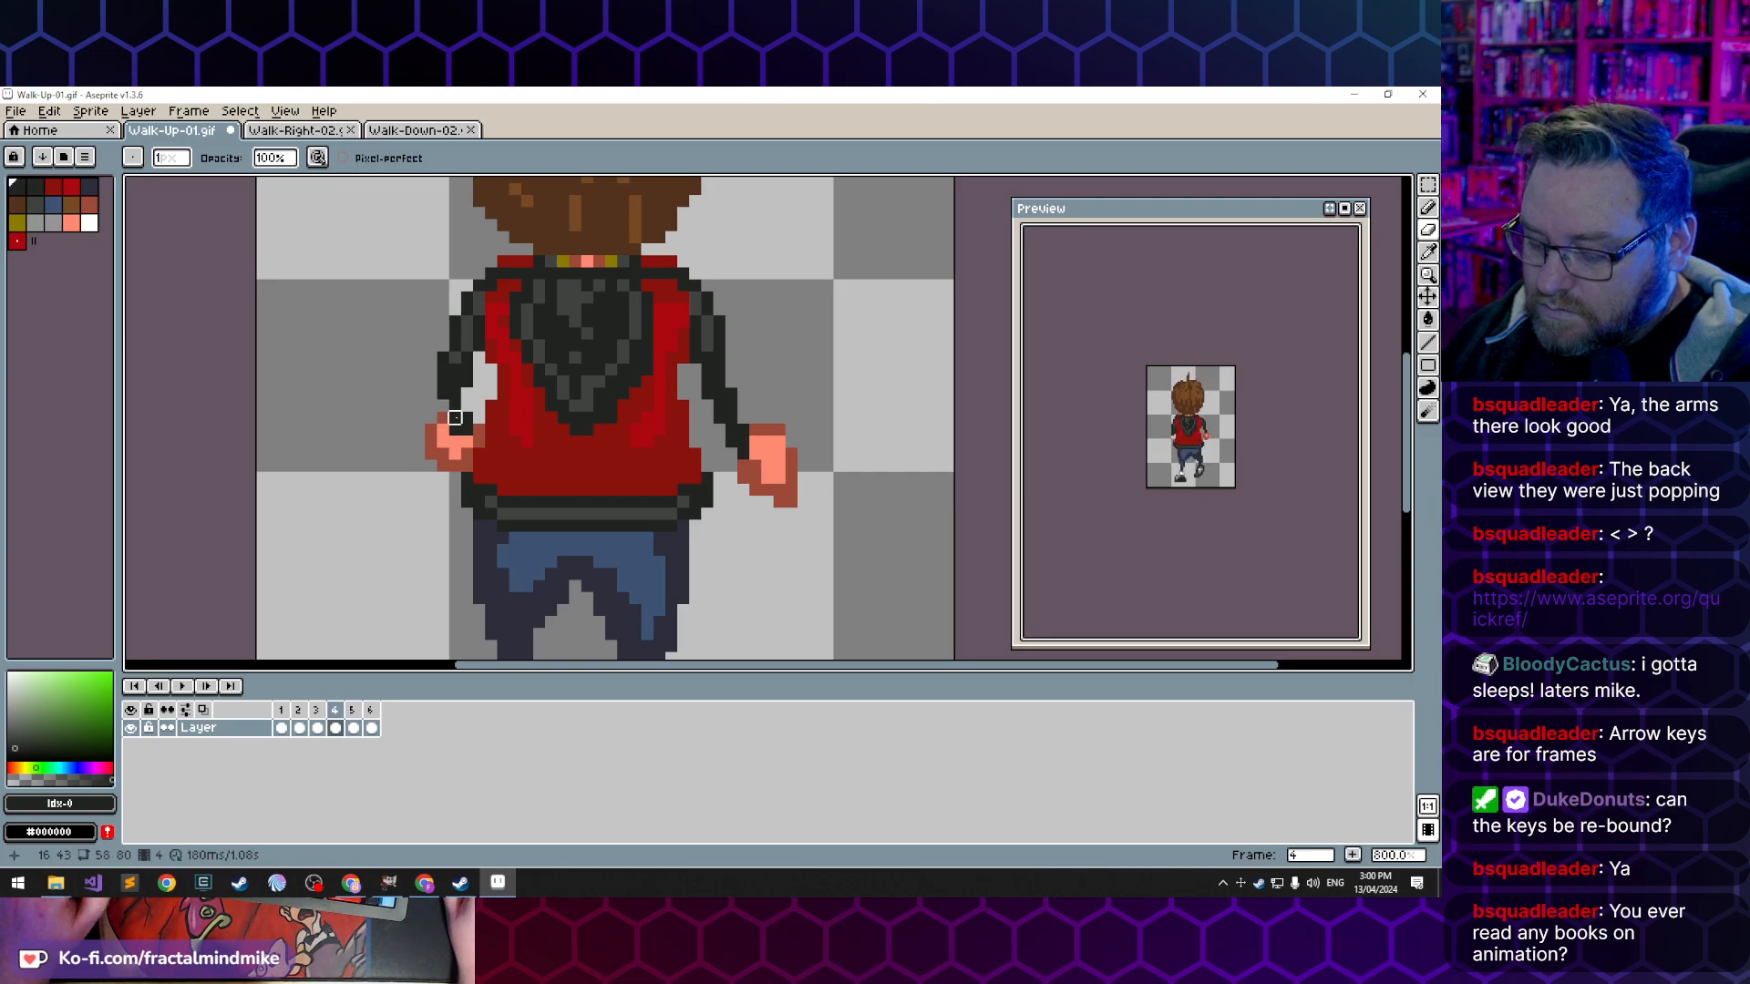
pyautogui.press('b')
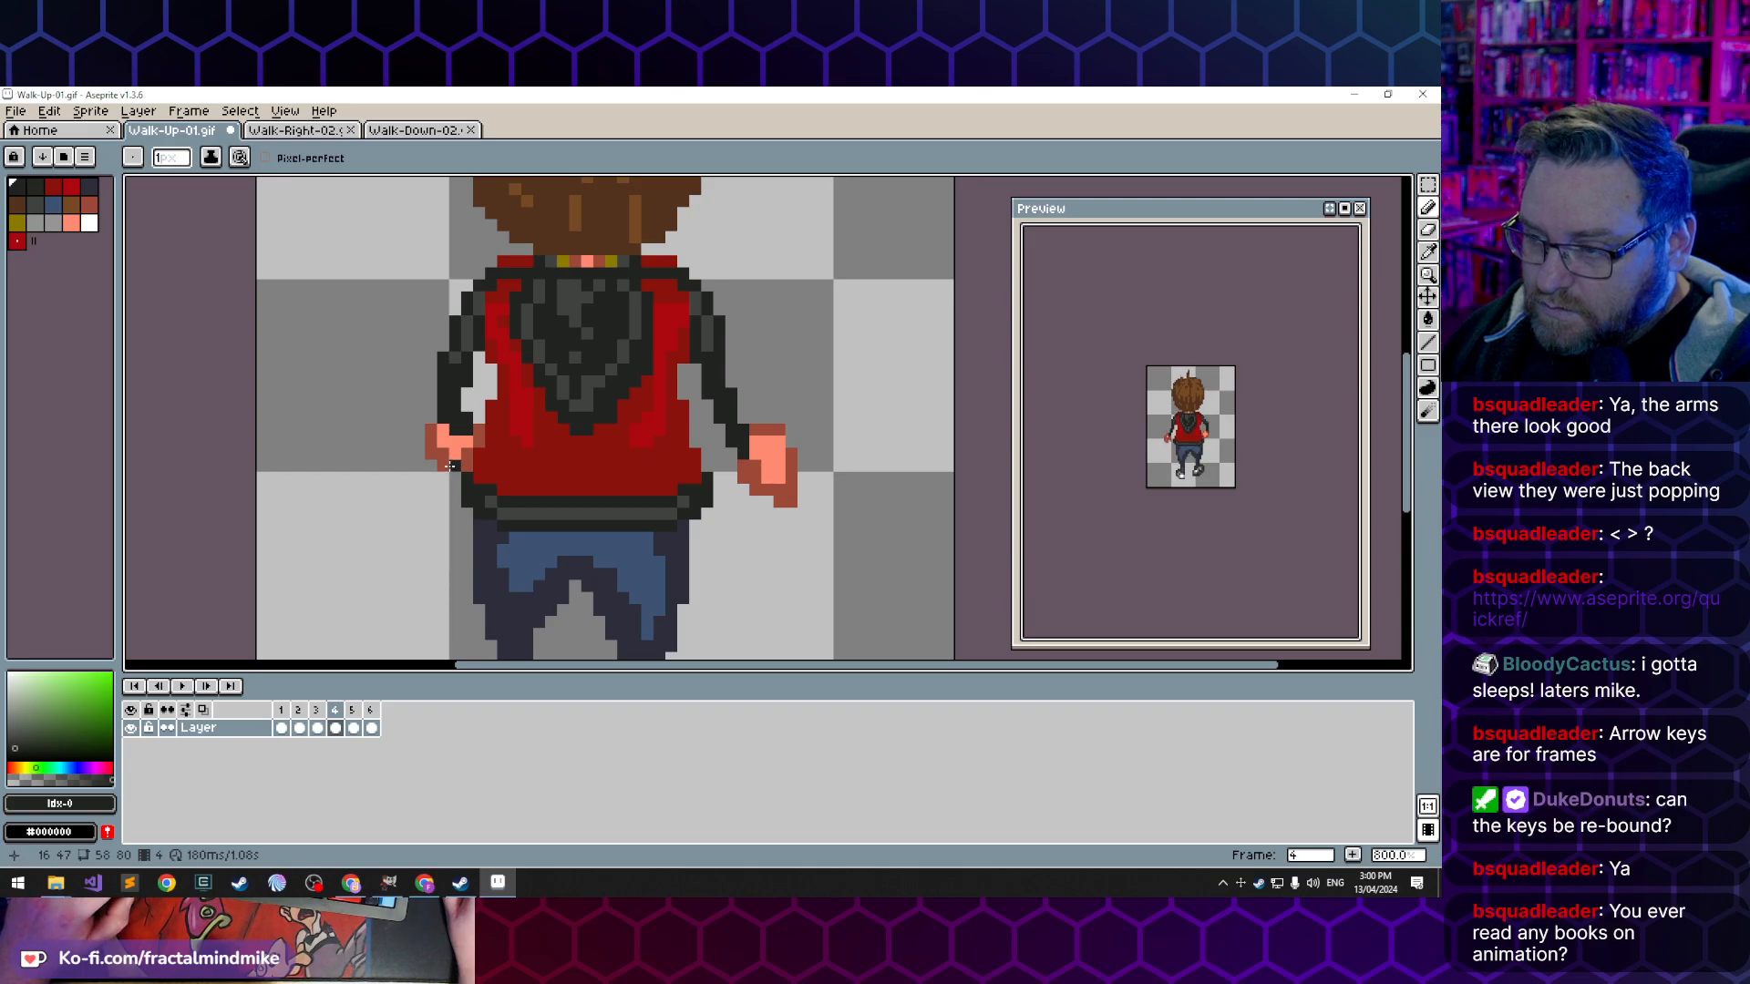
# - Reshape the left hand in frame 4 with the sampled darker skin colour, then touch up the cuff with the dark sleeve colour
pyautogui.keyDown('alt'); pyautogui.click(442, 431); pyautogui.keyUp('alt')
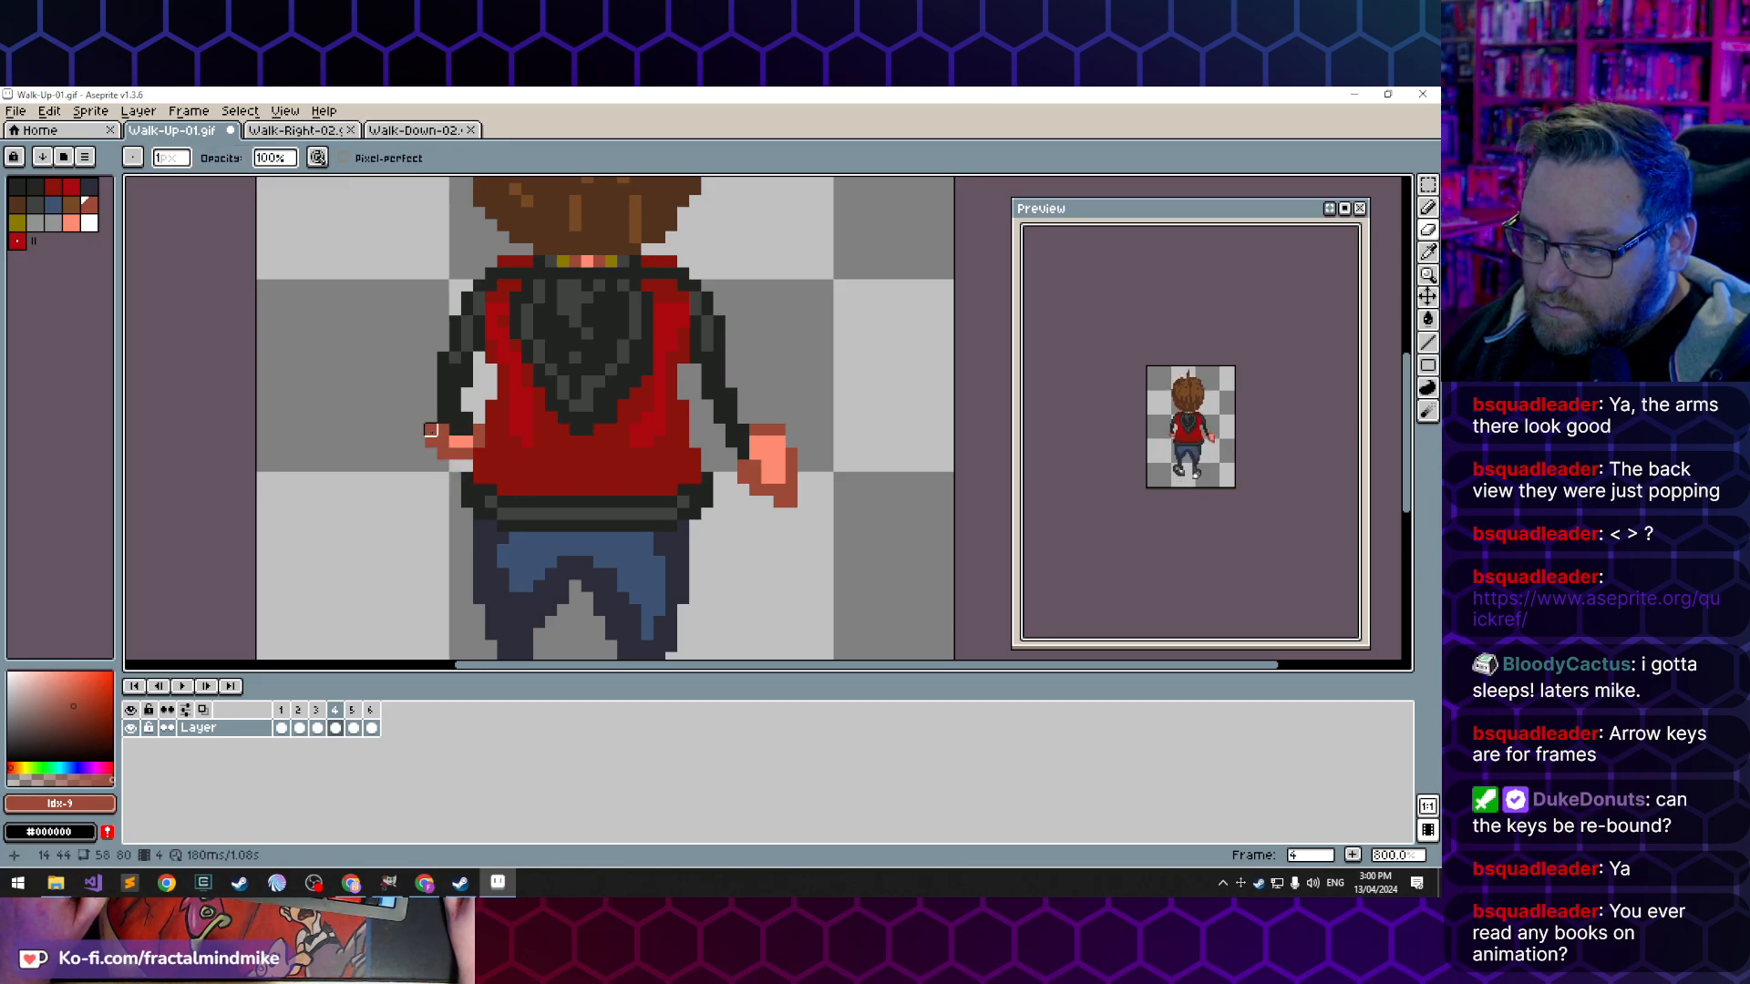
pyautogui.press('b')
pyautogui.click(430, 429)
pyautogui.click(429, 415)
pyautogui.click(473, 416)
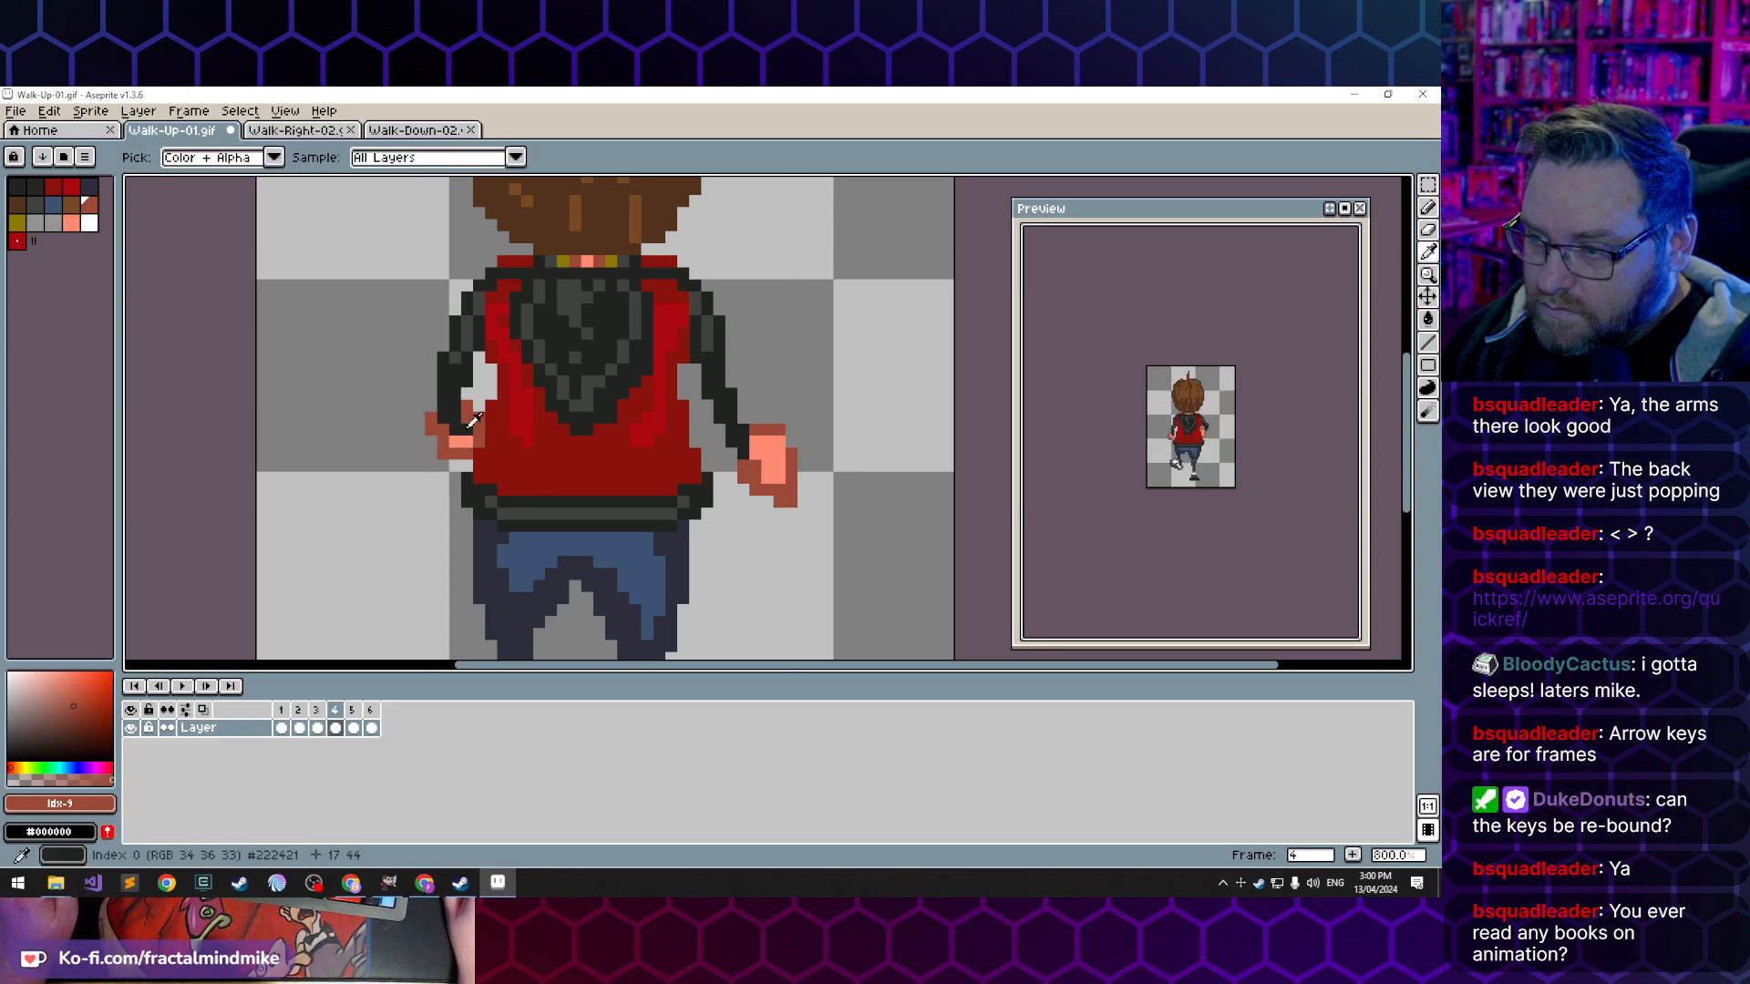
pyautogui.keyDown('alt'); pyautogui.click(466, 417); pyautogui.keyUp('alt')
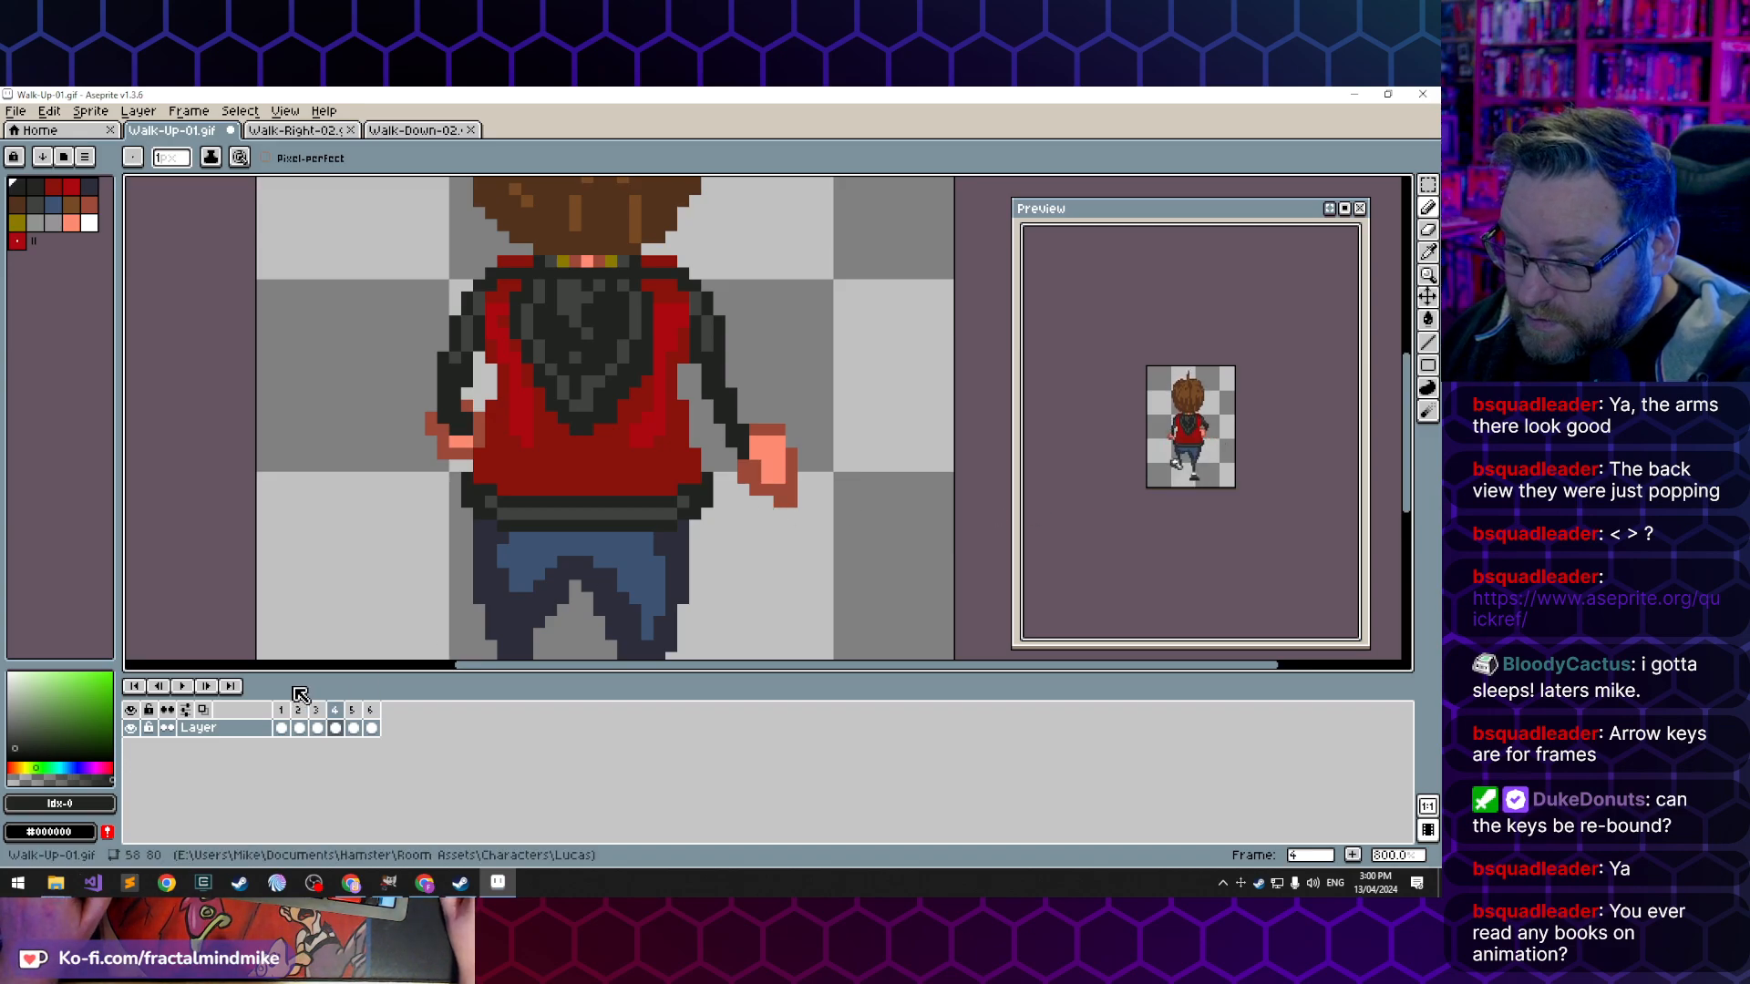
# - Step through frames 1, 2, 3 and 5 to compare the arm movement
pyautogui.click(281, 728)
pyautogui.click(299, 728)
pyautogui.click(281, 728)
pyautogui.click(299, 728)
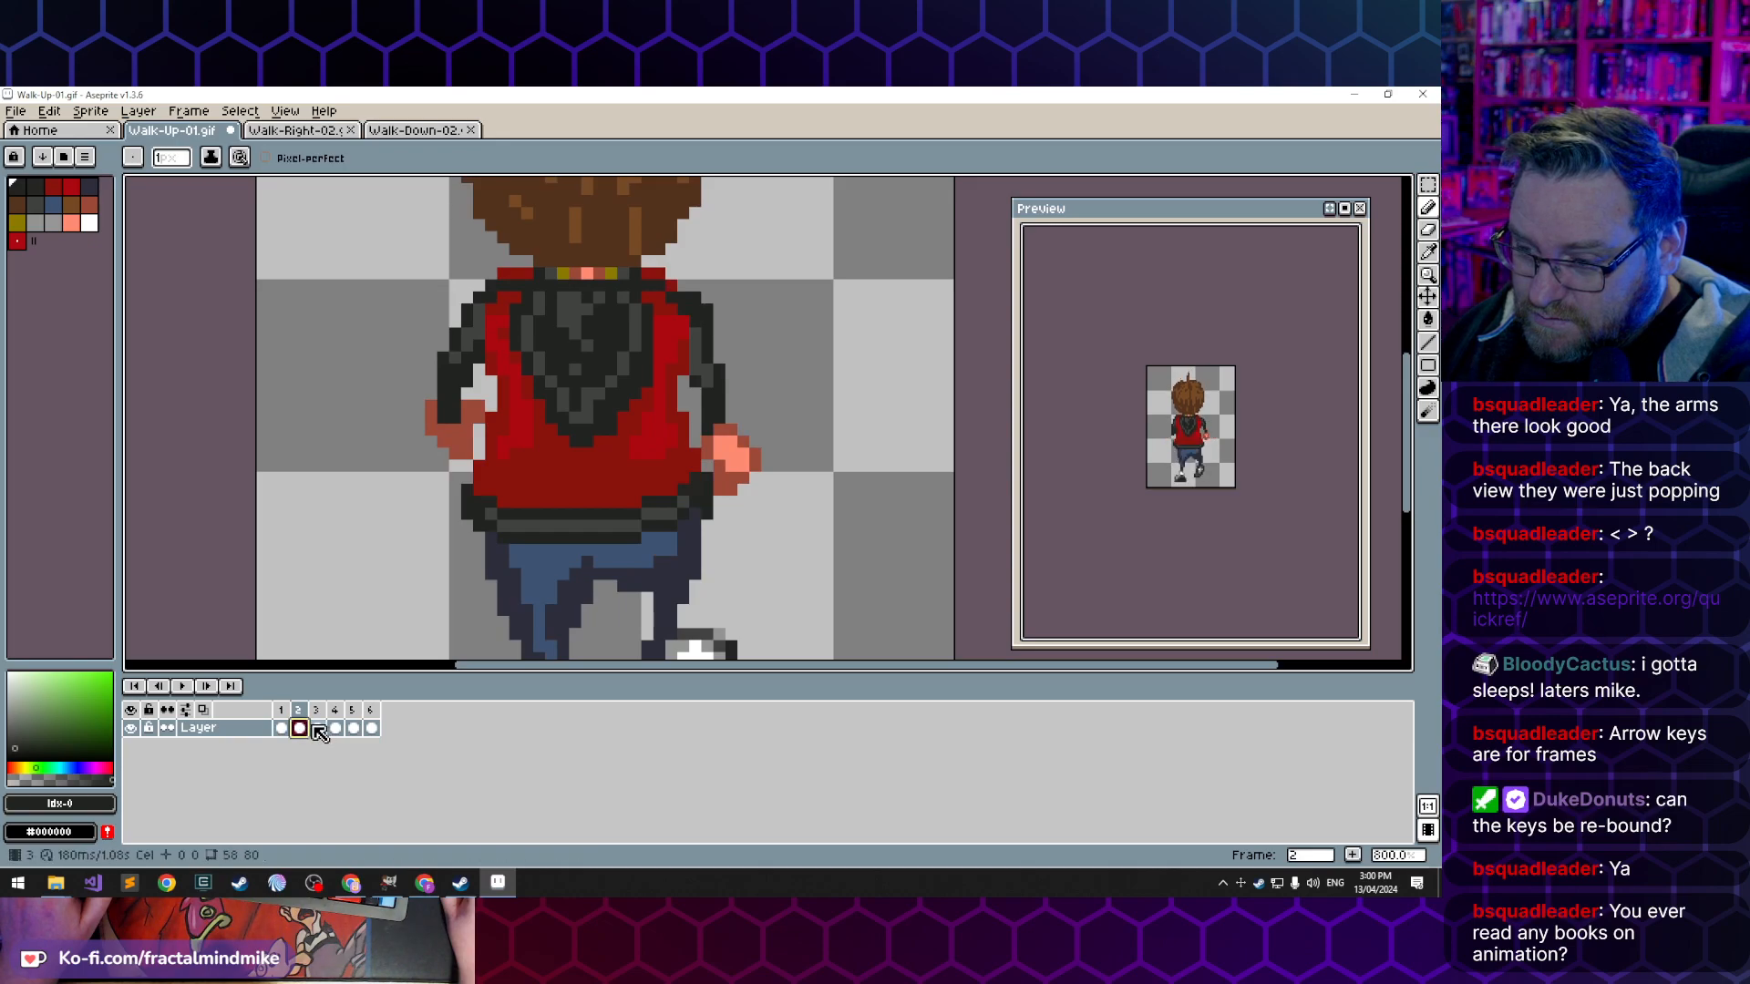
pyautogui.click(316, 729)
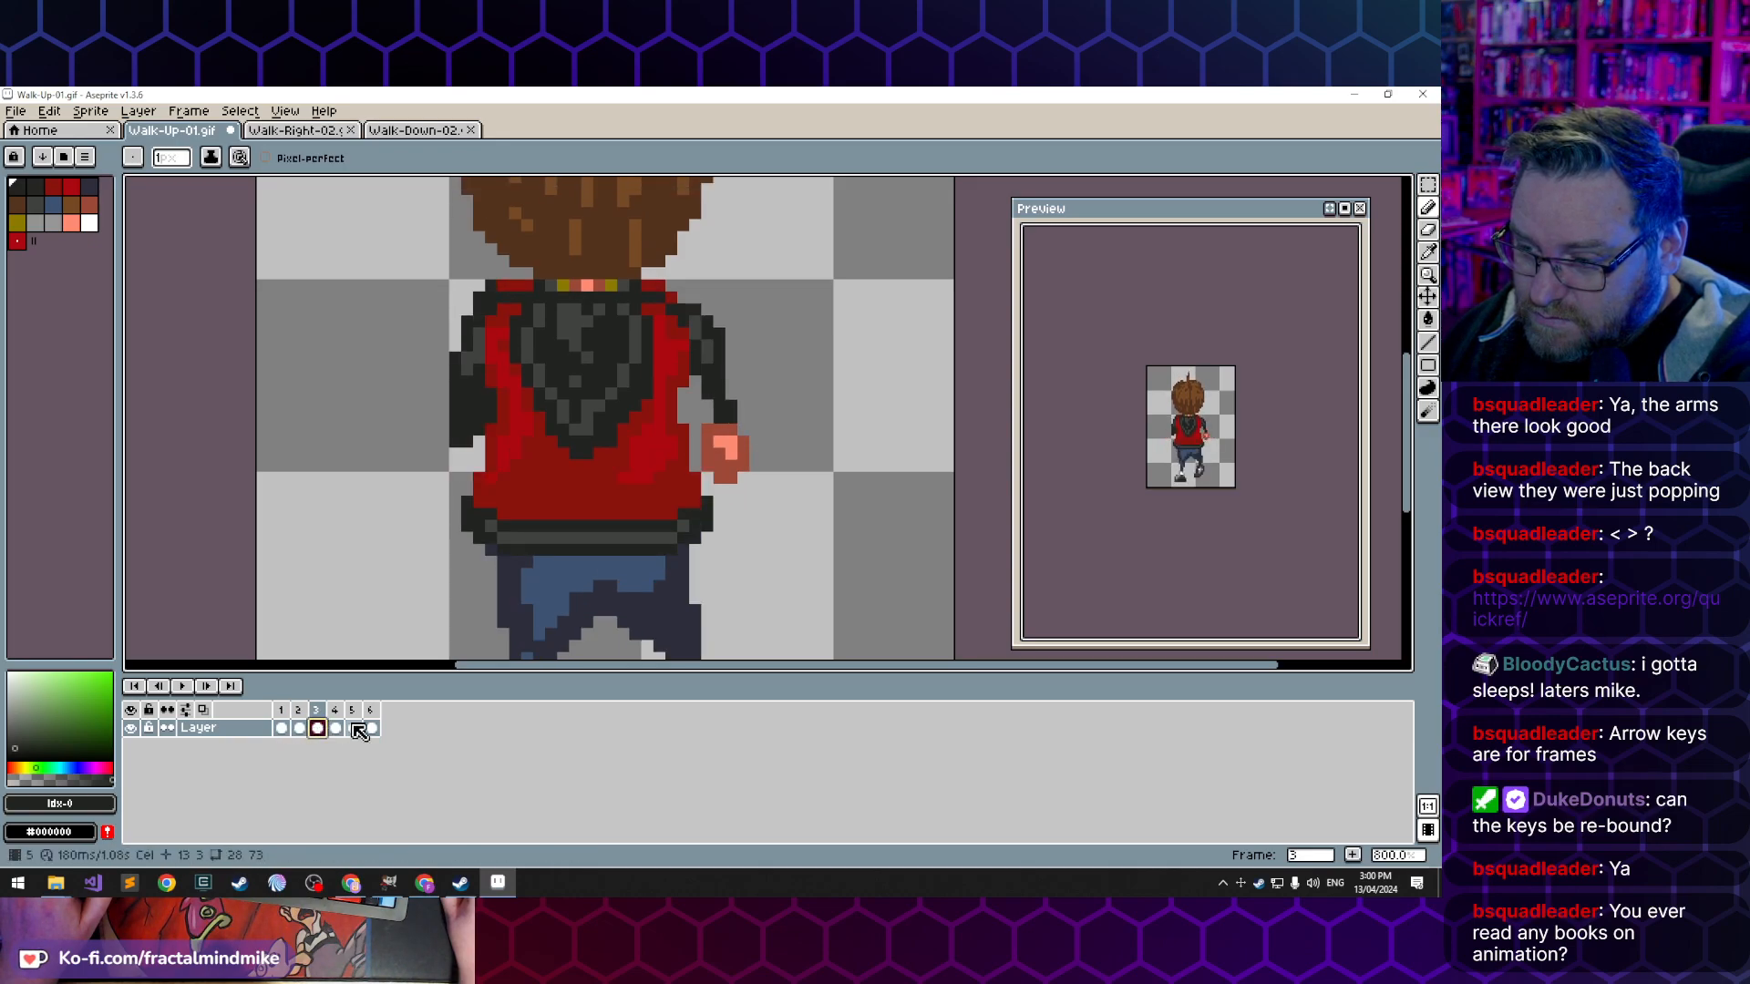
pyautogui.click(355, 729)
# - Compare frame 1 with frame 6 repeatedly to examine how the arms and hands move across the loop point
pyautogui.click(282, 729)
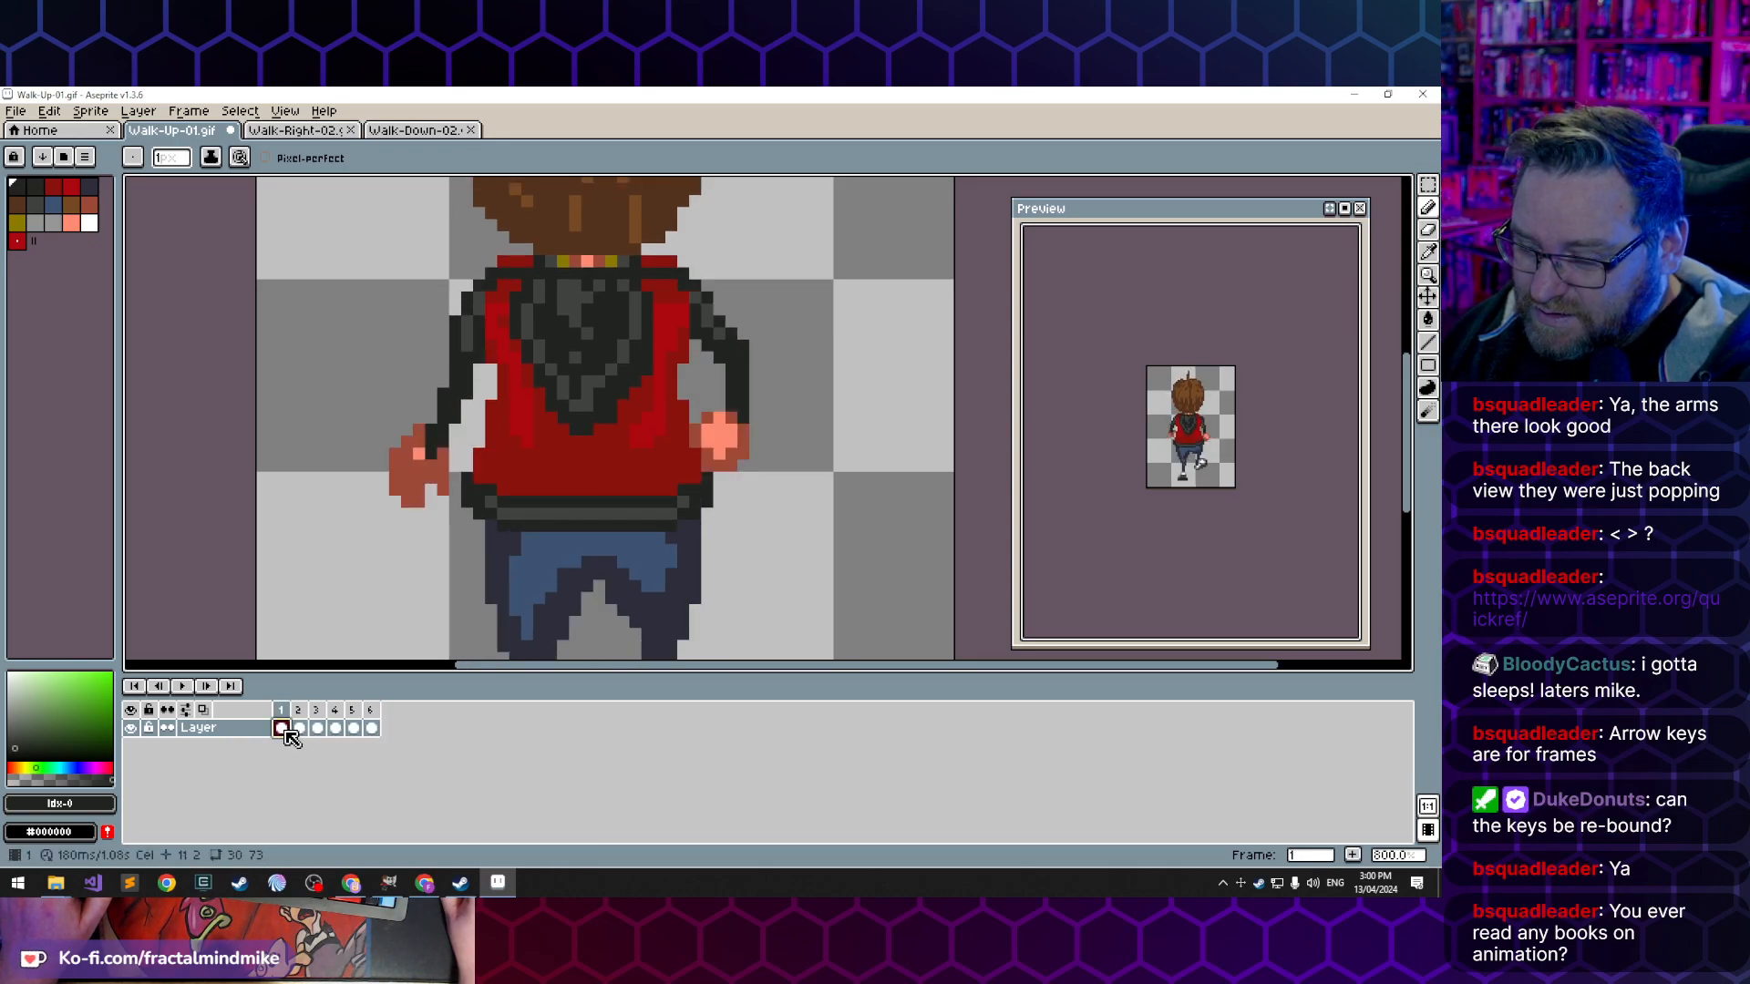
pyautogui.click(372, 729)
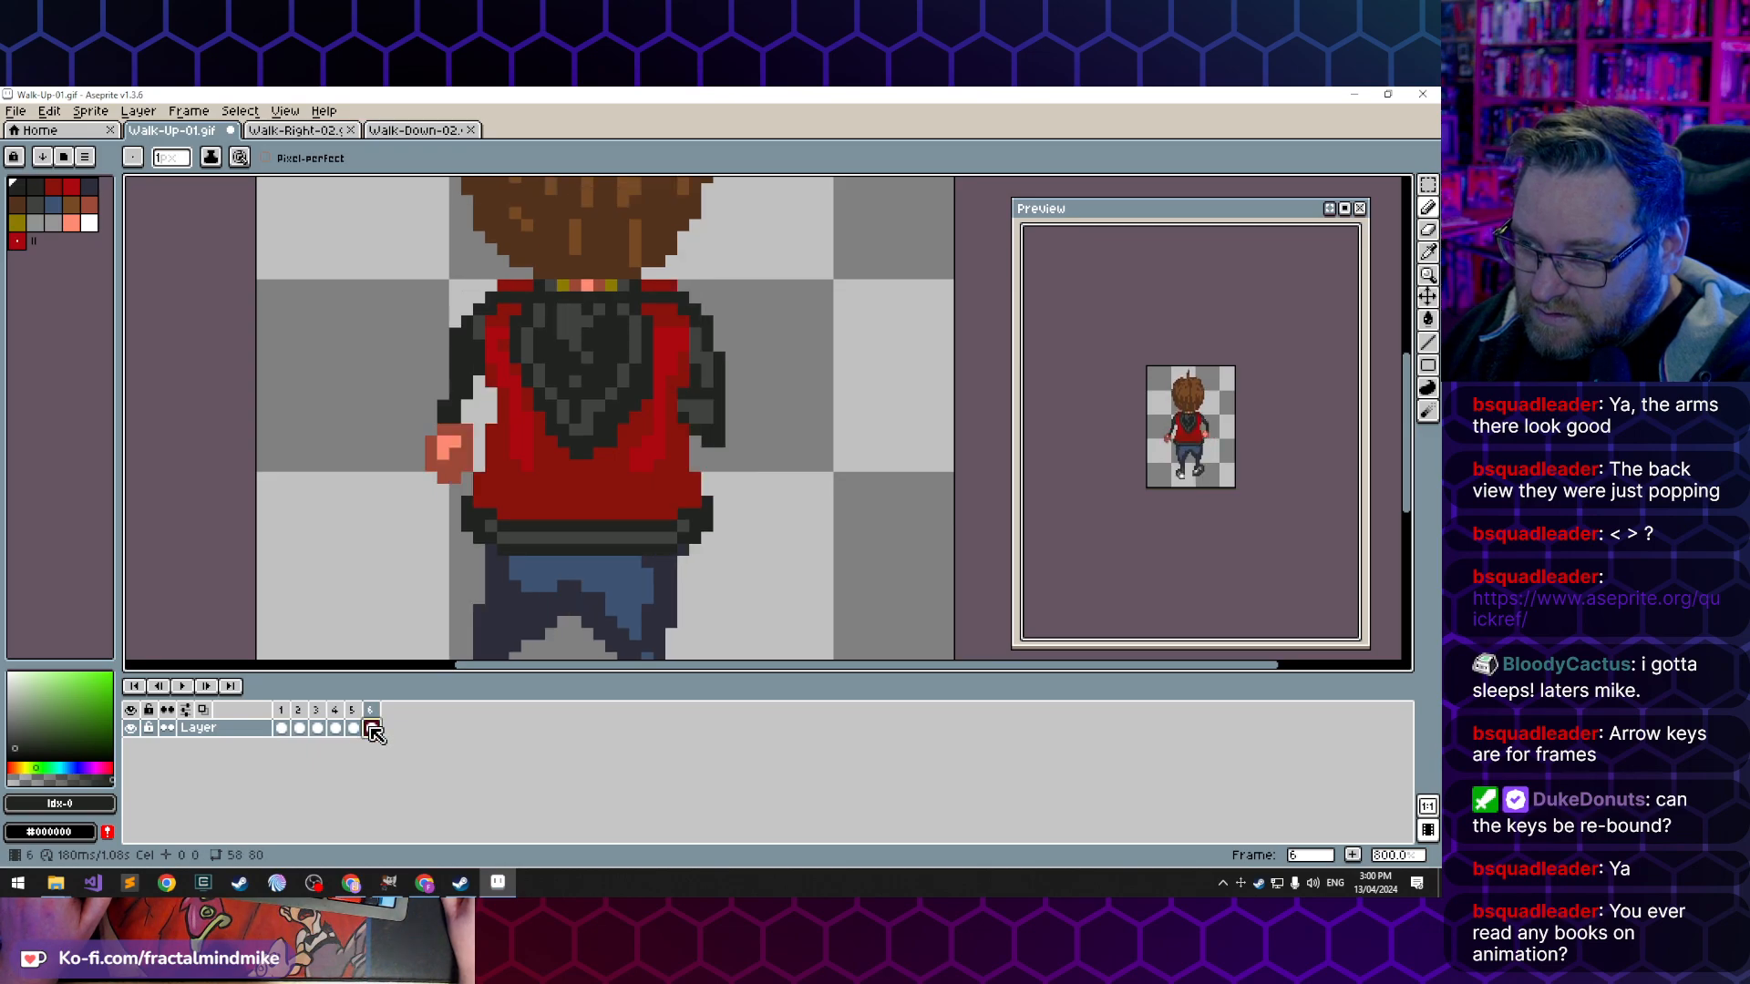
pyautogui.click(279, 729)
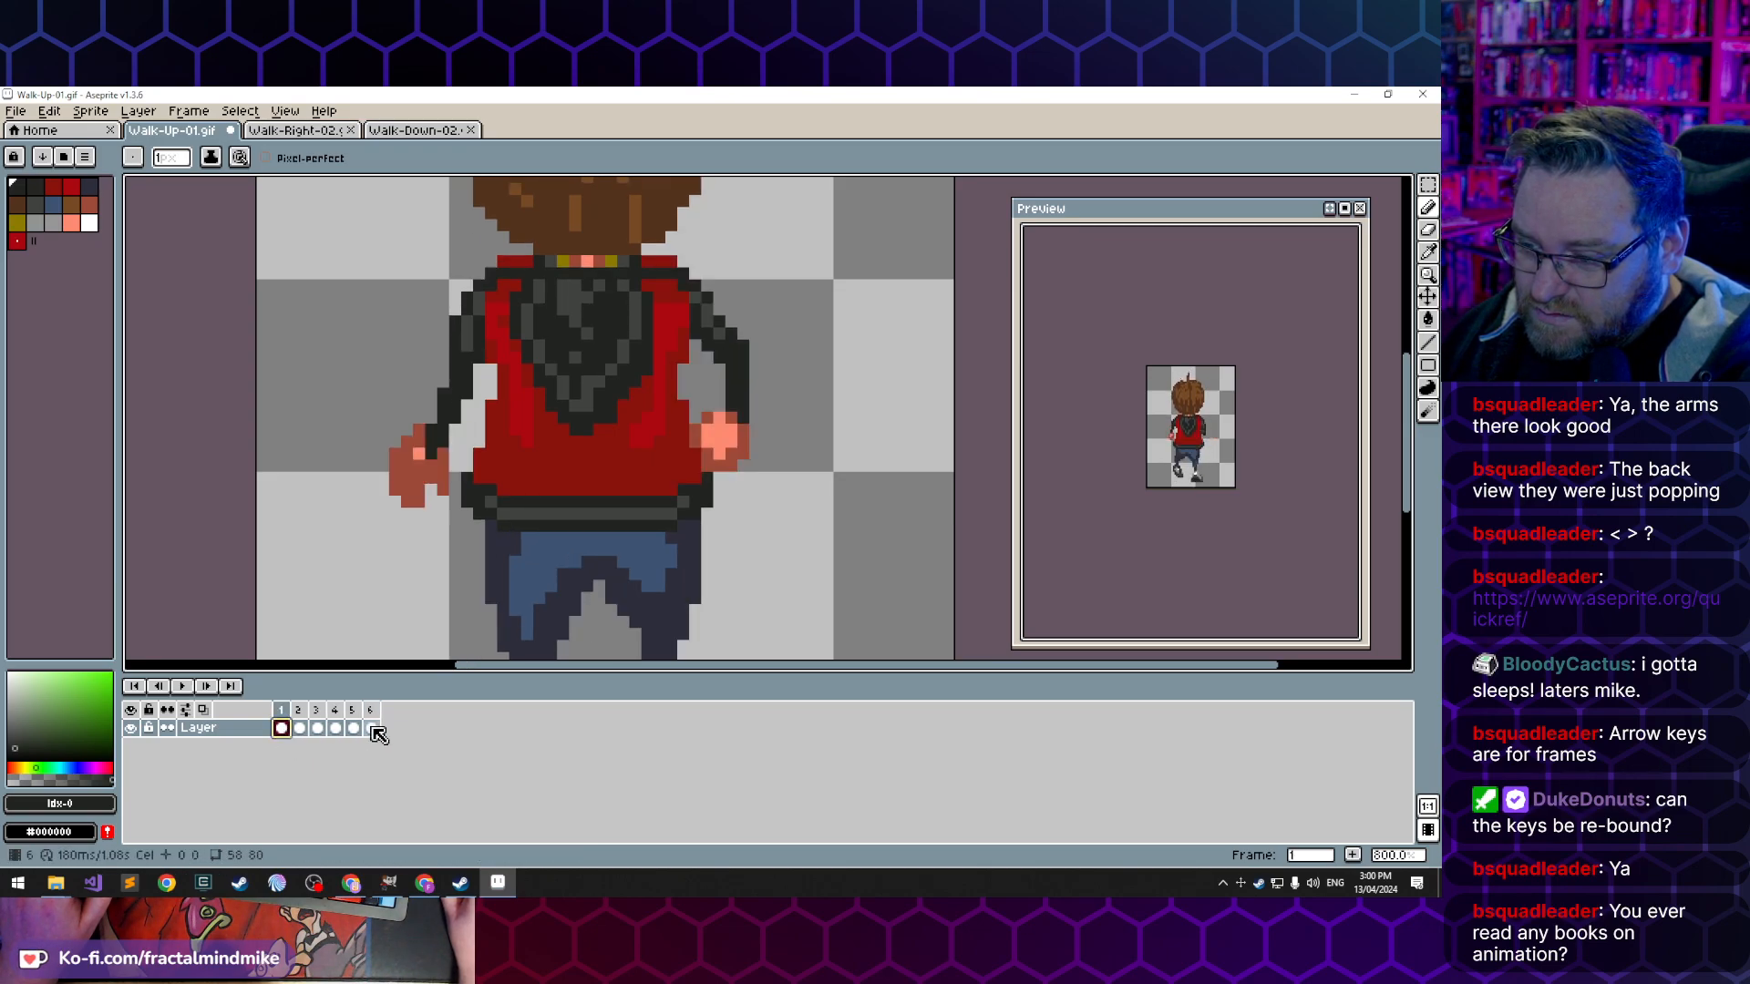
pyautogui.click(373, 728)
pyautogui.click(282, 730)
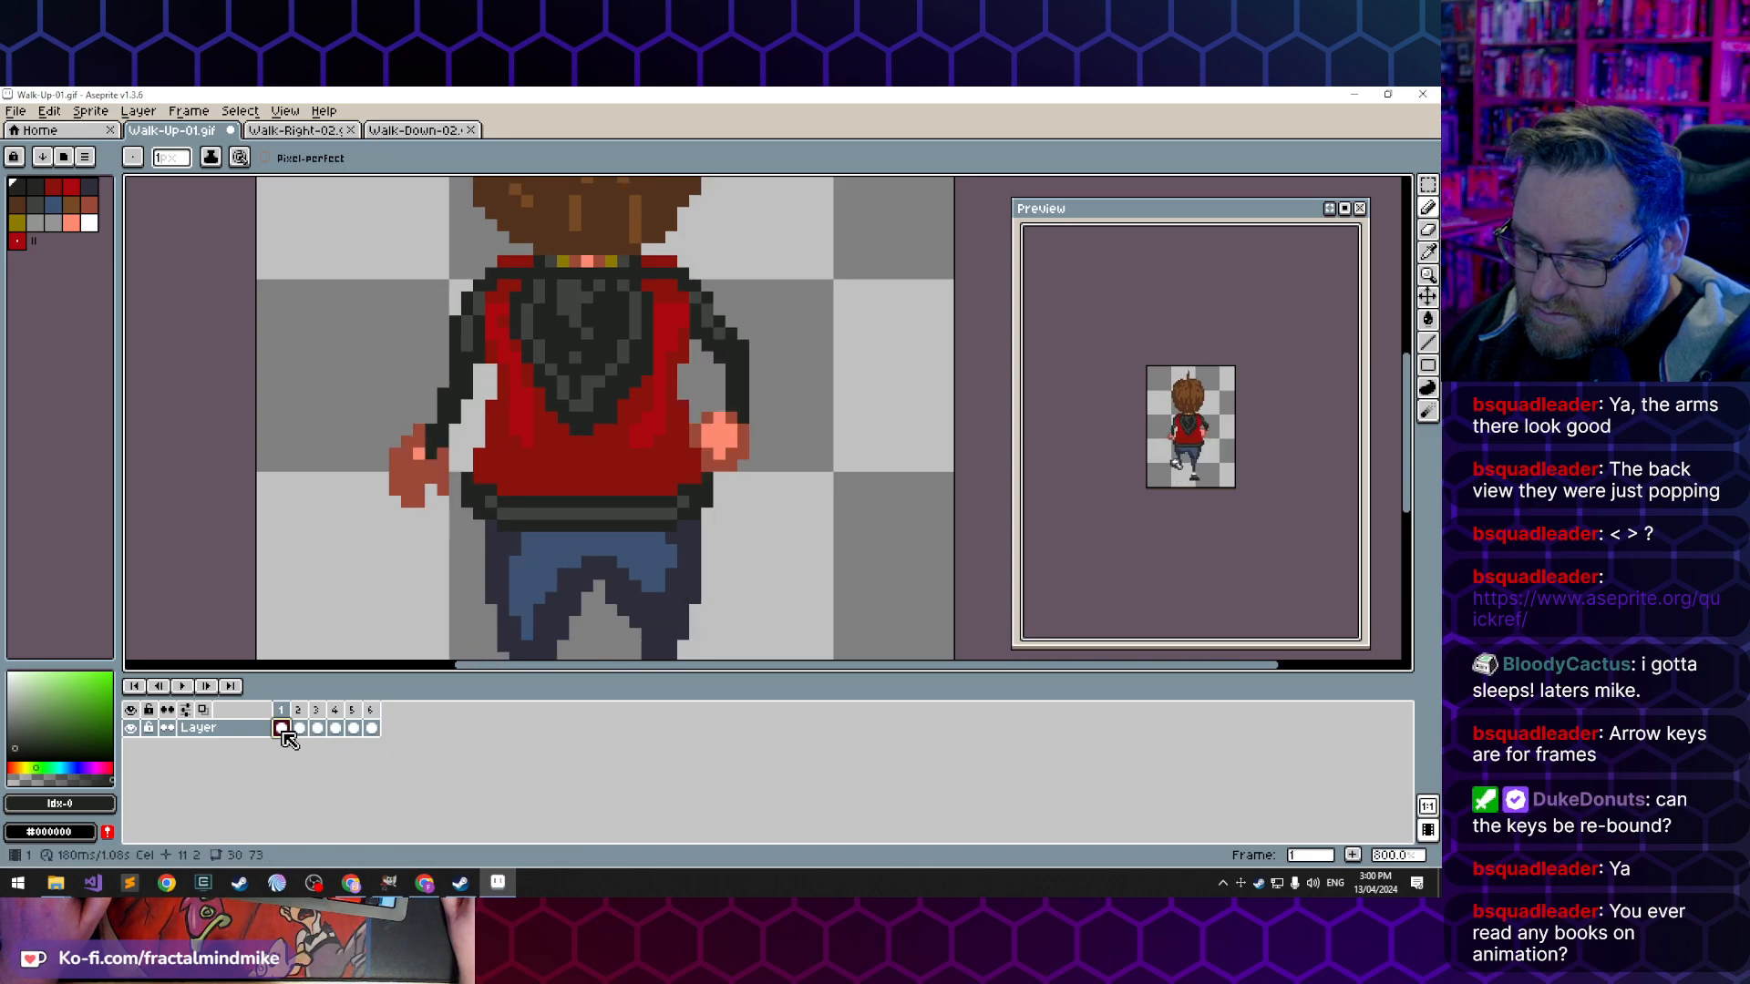
pyautogui.click(374, 733)
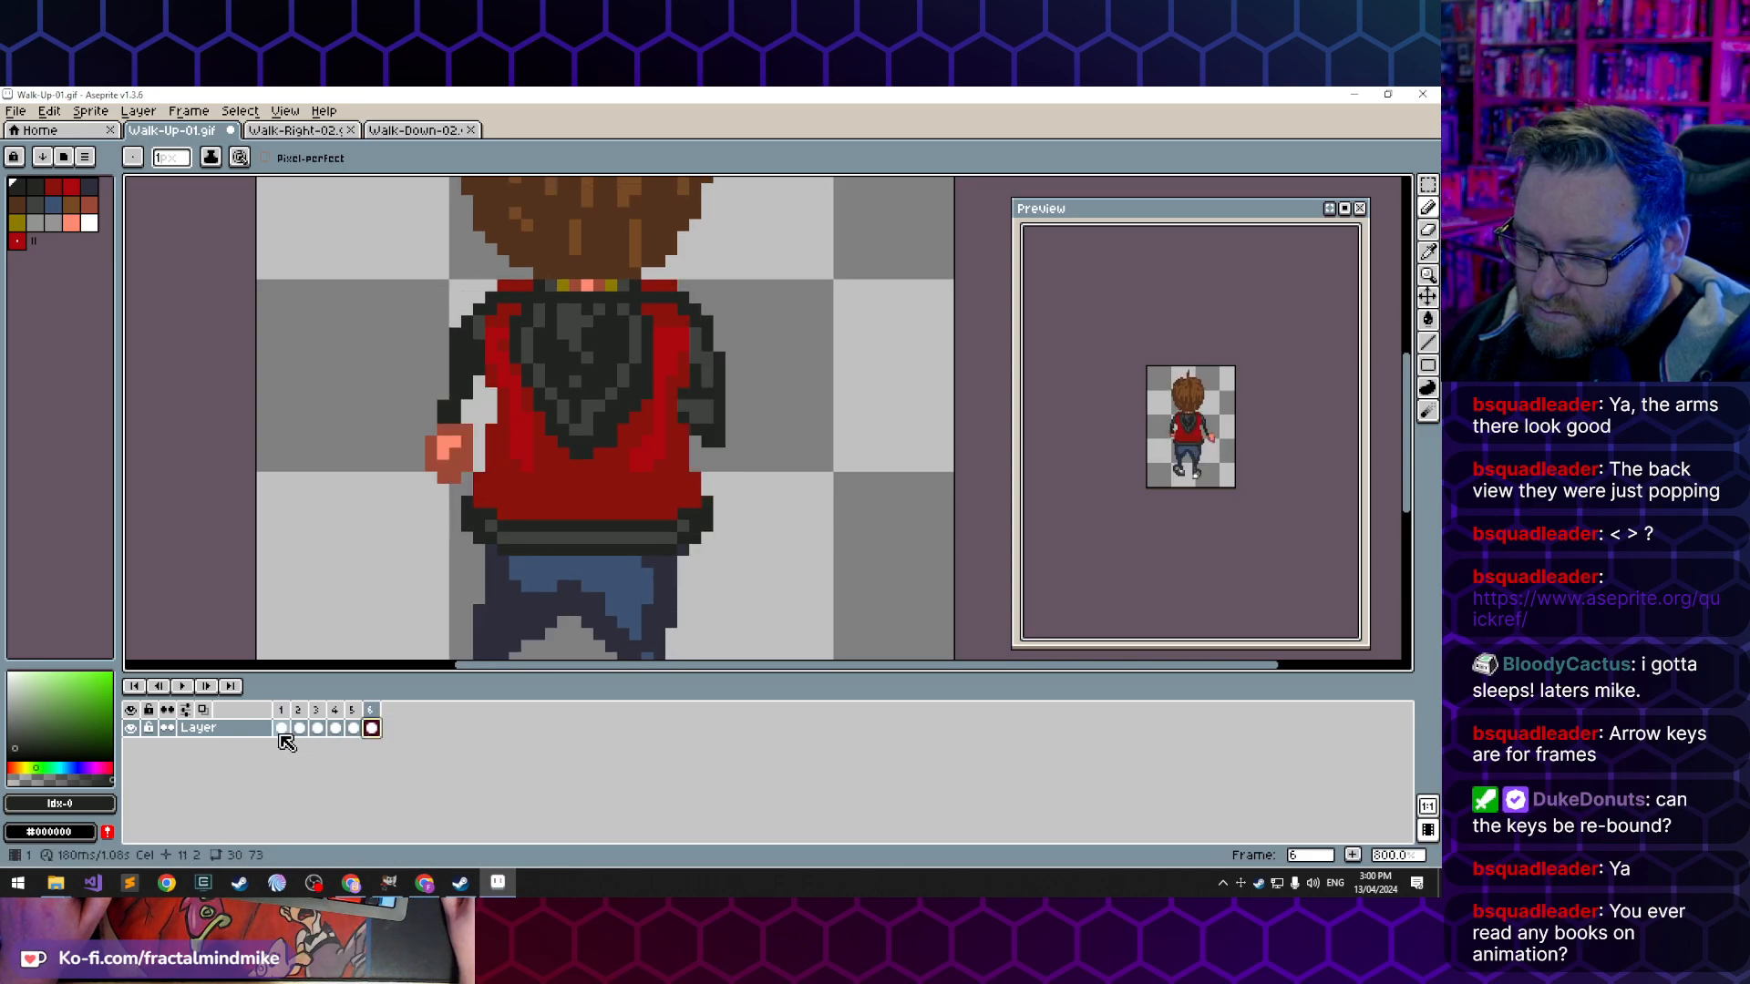
pyautogui.click(281, 729)
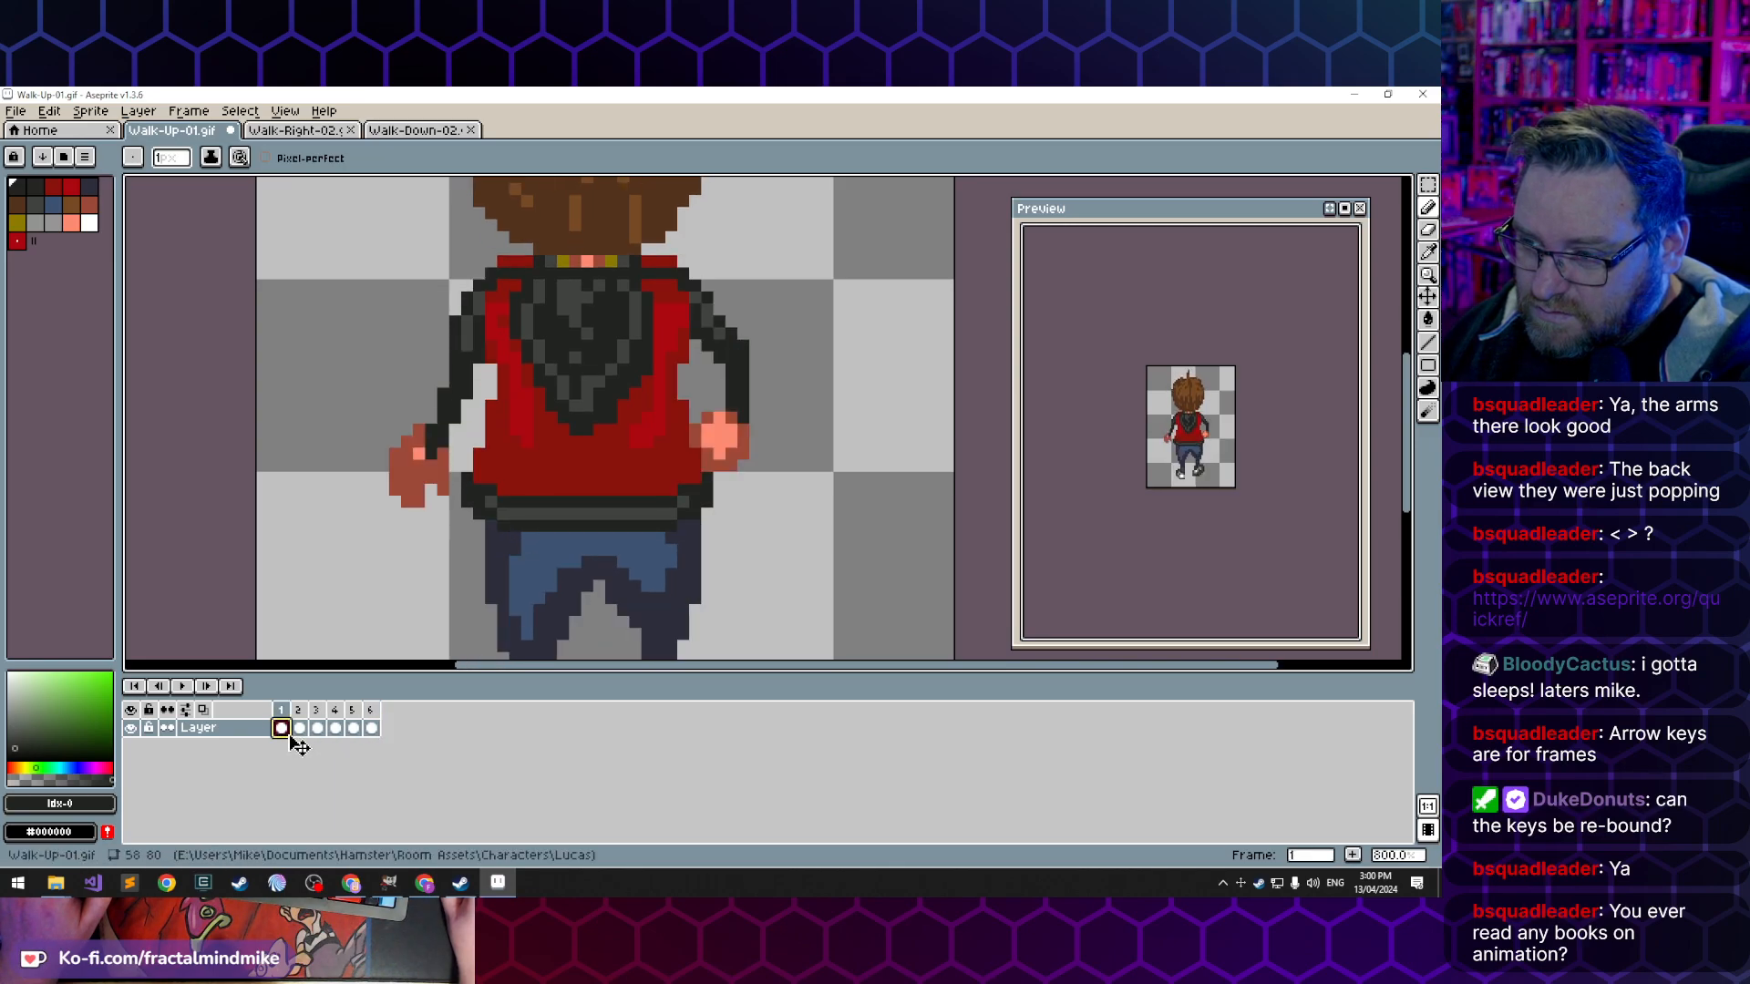
pyautogui.click(381, 736)
# - Step through the walk cycle, concentrating on frames 4, 5 and 6, to examine the arm and hand positions
pyautogui.click(355, 731)
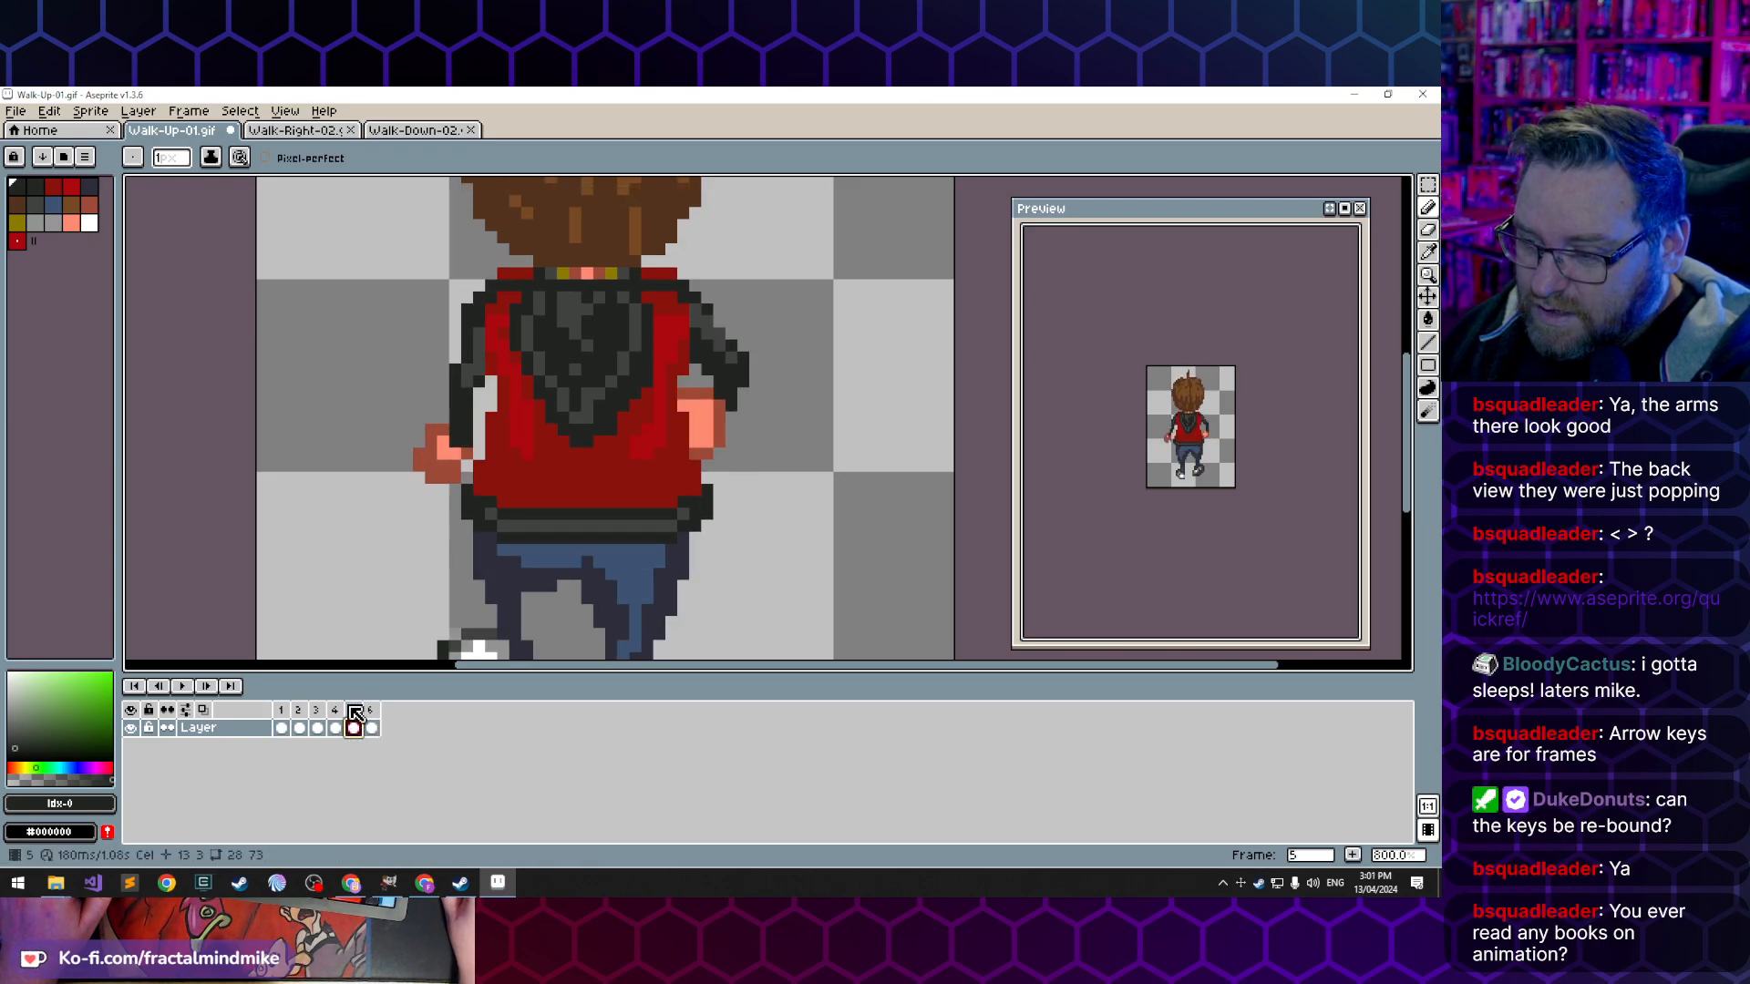
pyautogui.click(337, 730)
pyautogui.click(355, 729)
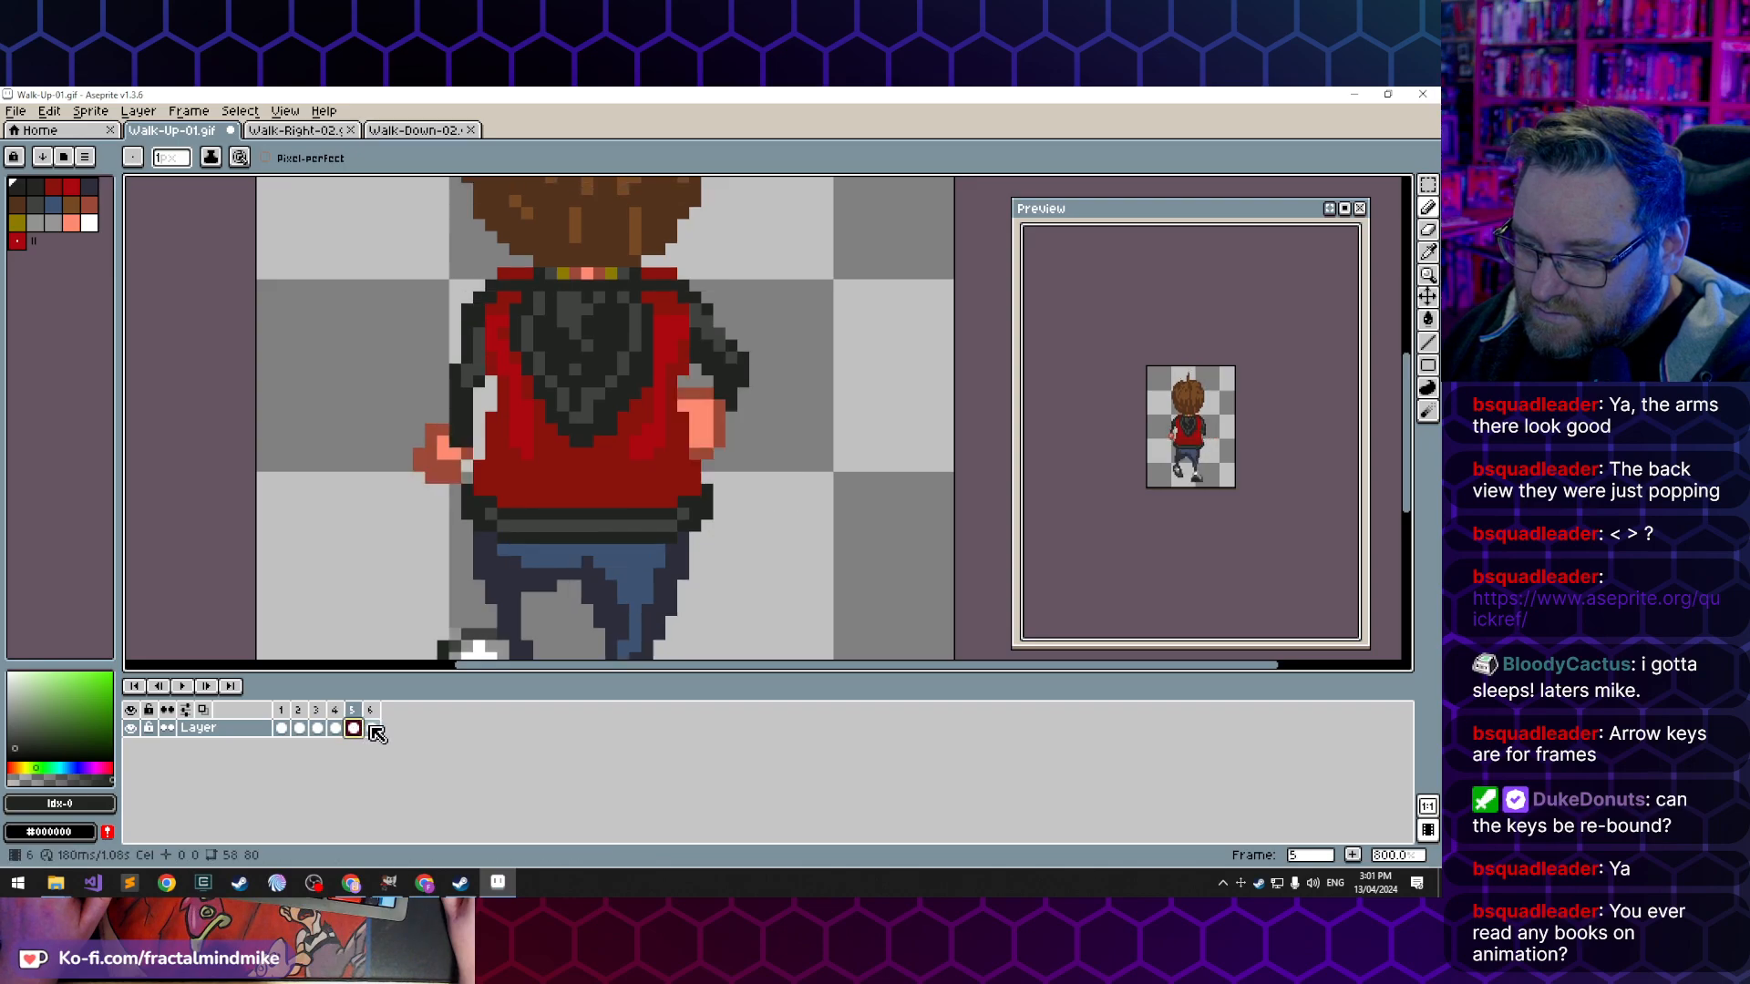
pyautogui.click(372, 729)
pyautogui.click(337, 729)
pyautogui.click(354, 729)
pyautogui.click(372, 729)
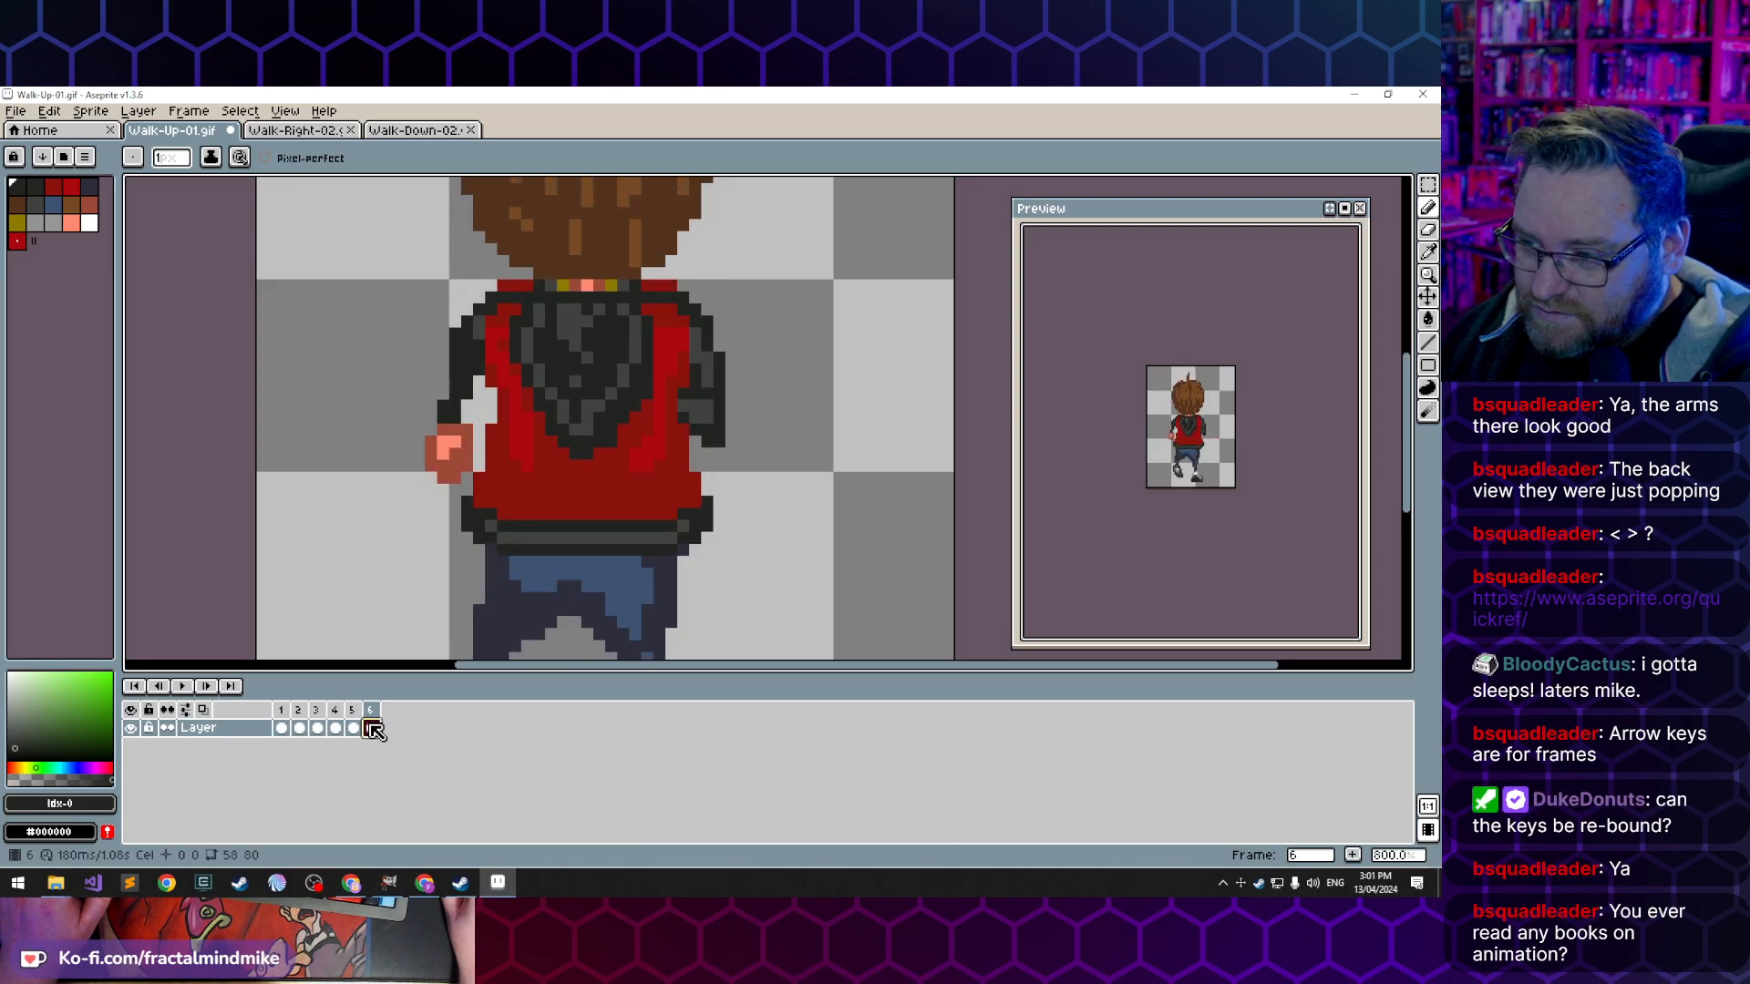
pyautogui.click(283, 729)
pyautogui.click(299, 729)
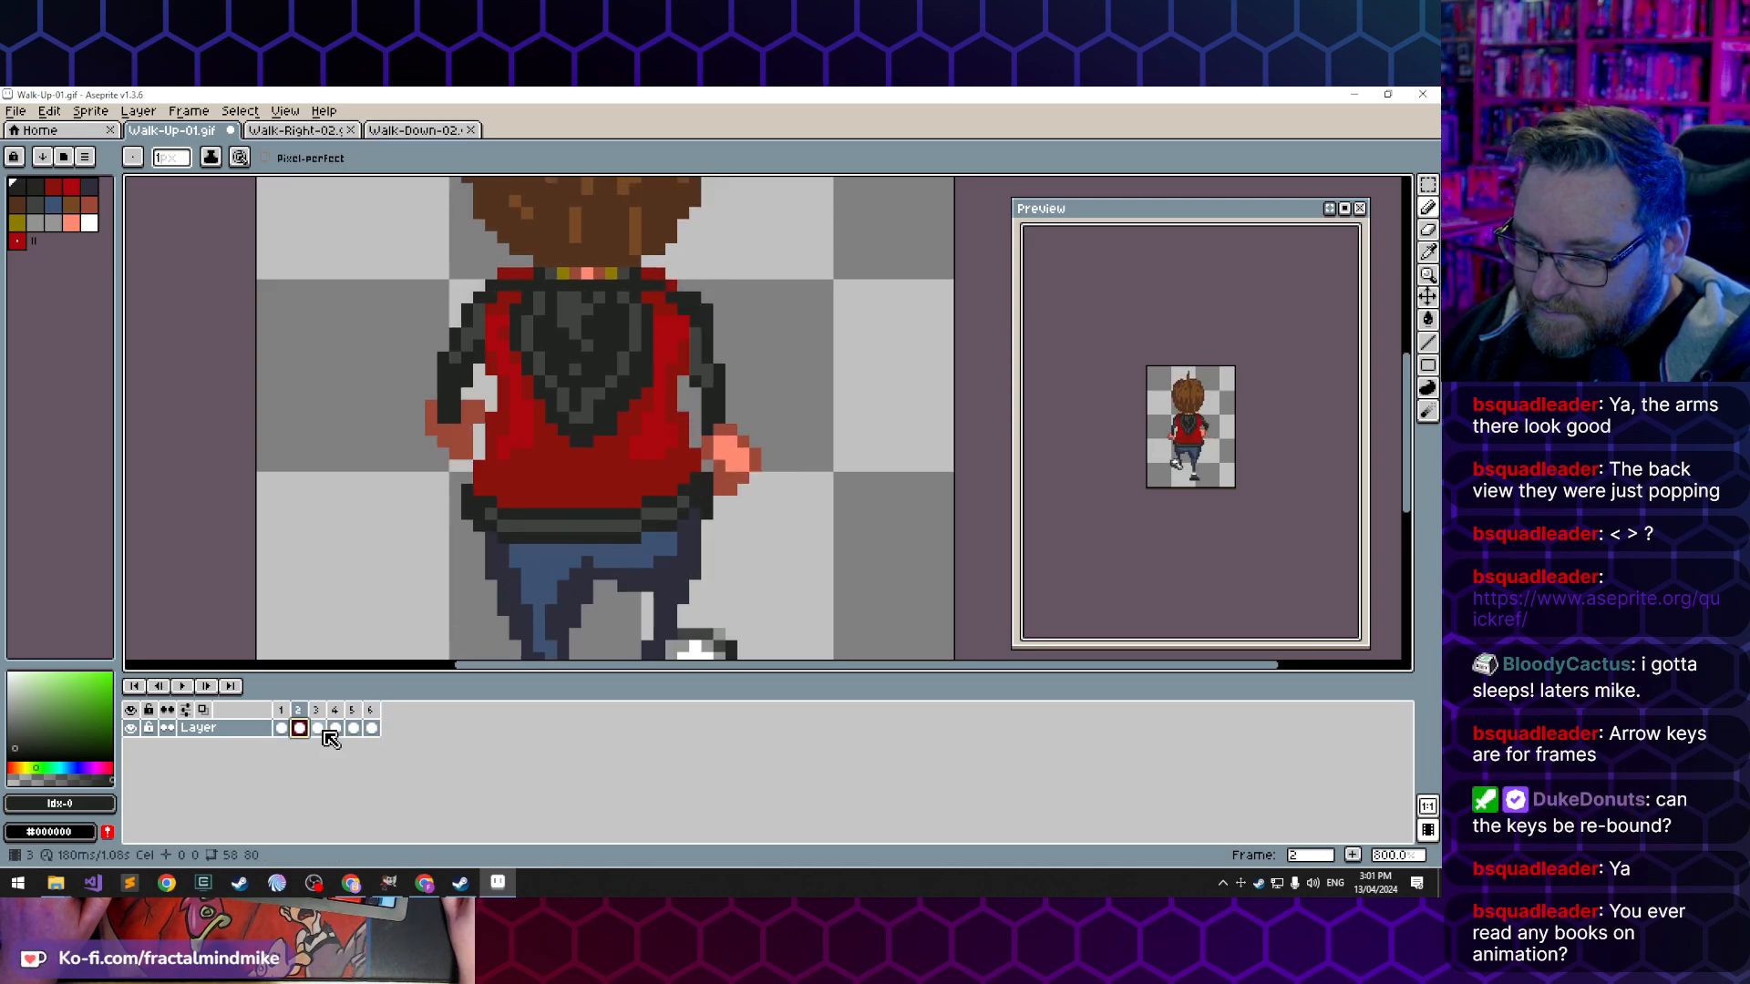
pyautogui.click(318, 729)
pyautogui.click(336, 729)
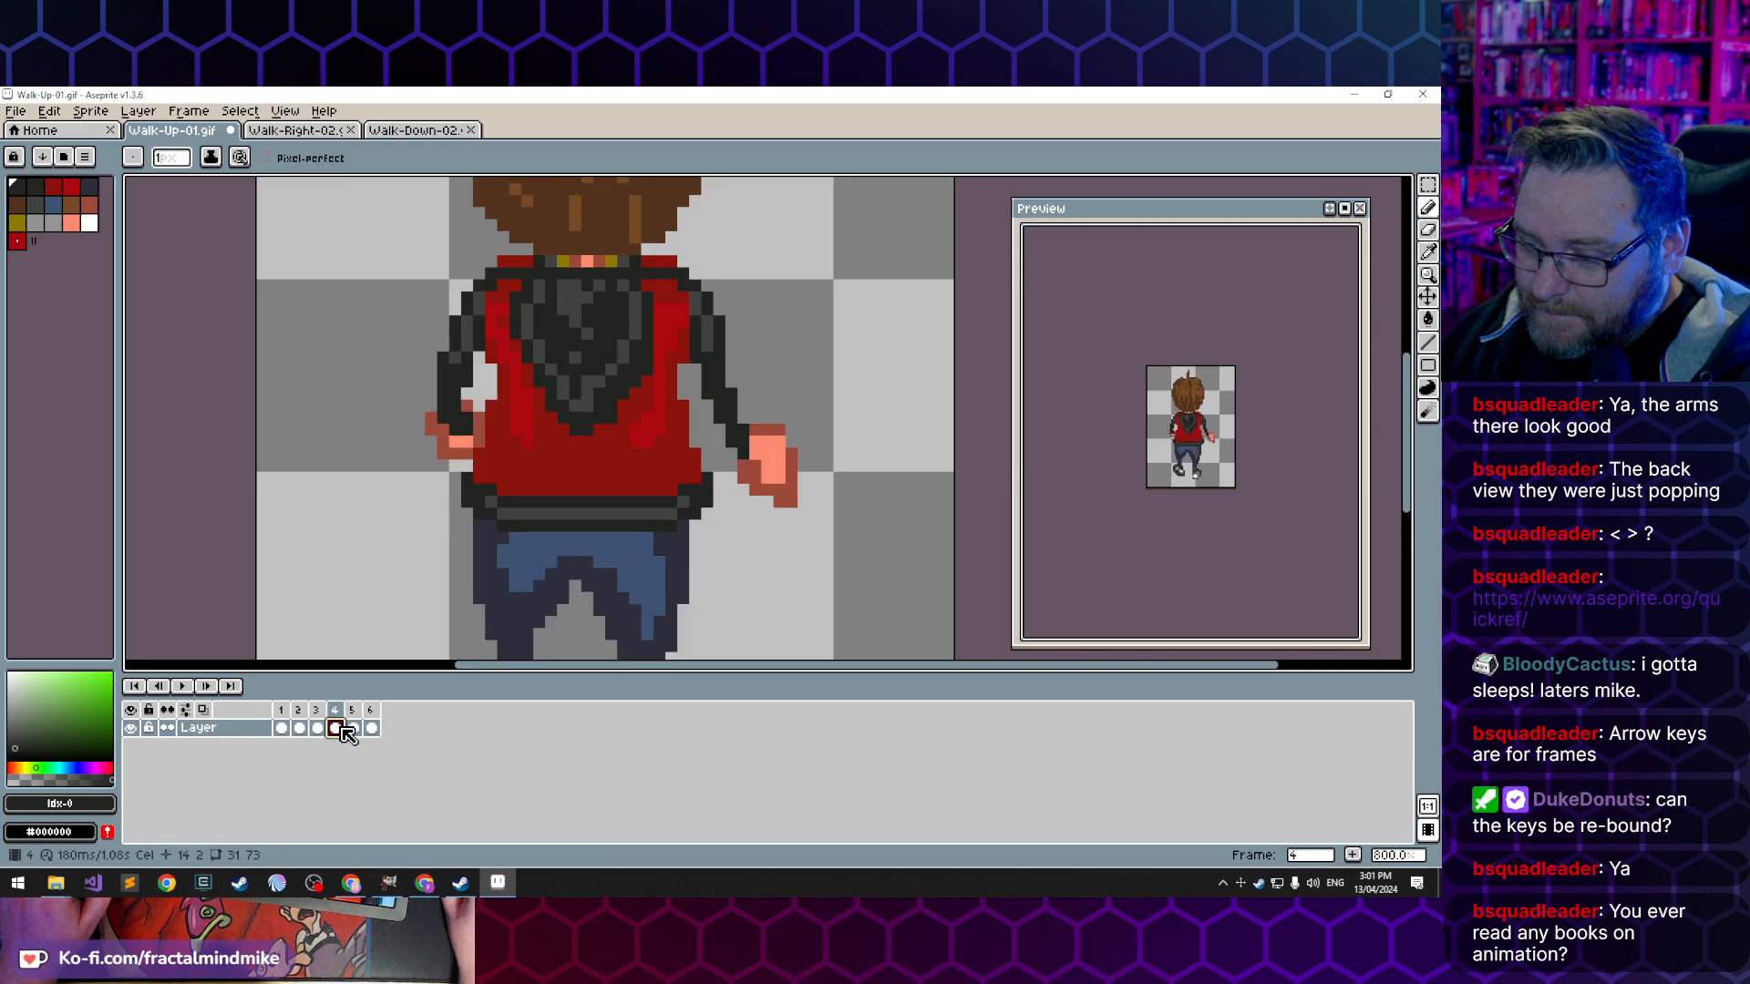
pyautogui.click(371, 729)
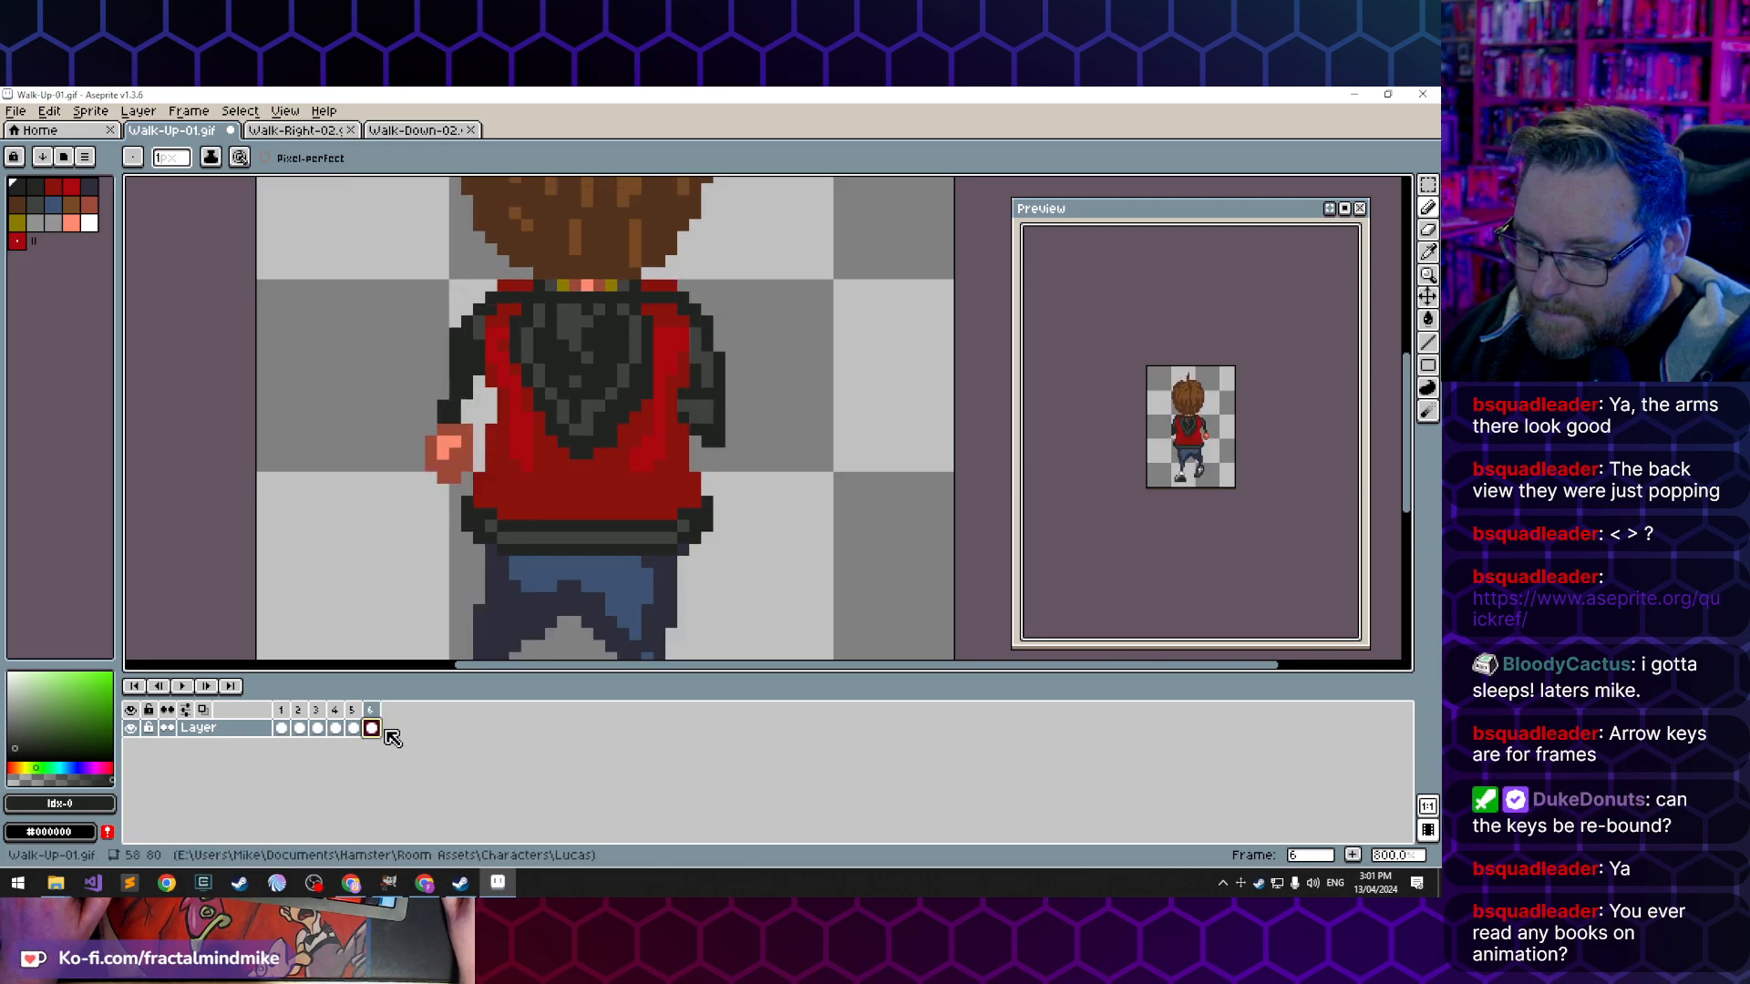
pyautogui.click(353, 730)
pyautogui.click(372, 729)
pyautogui.click(336, 729)
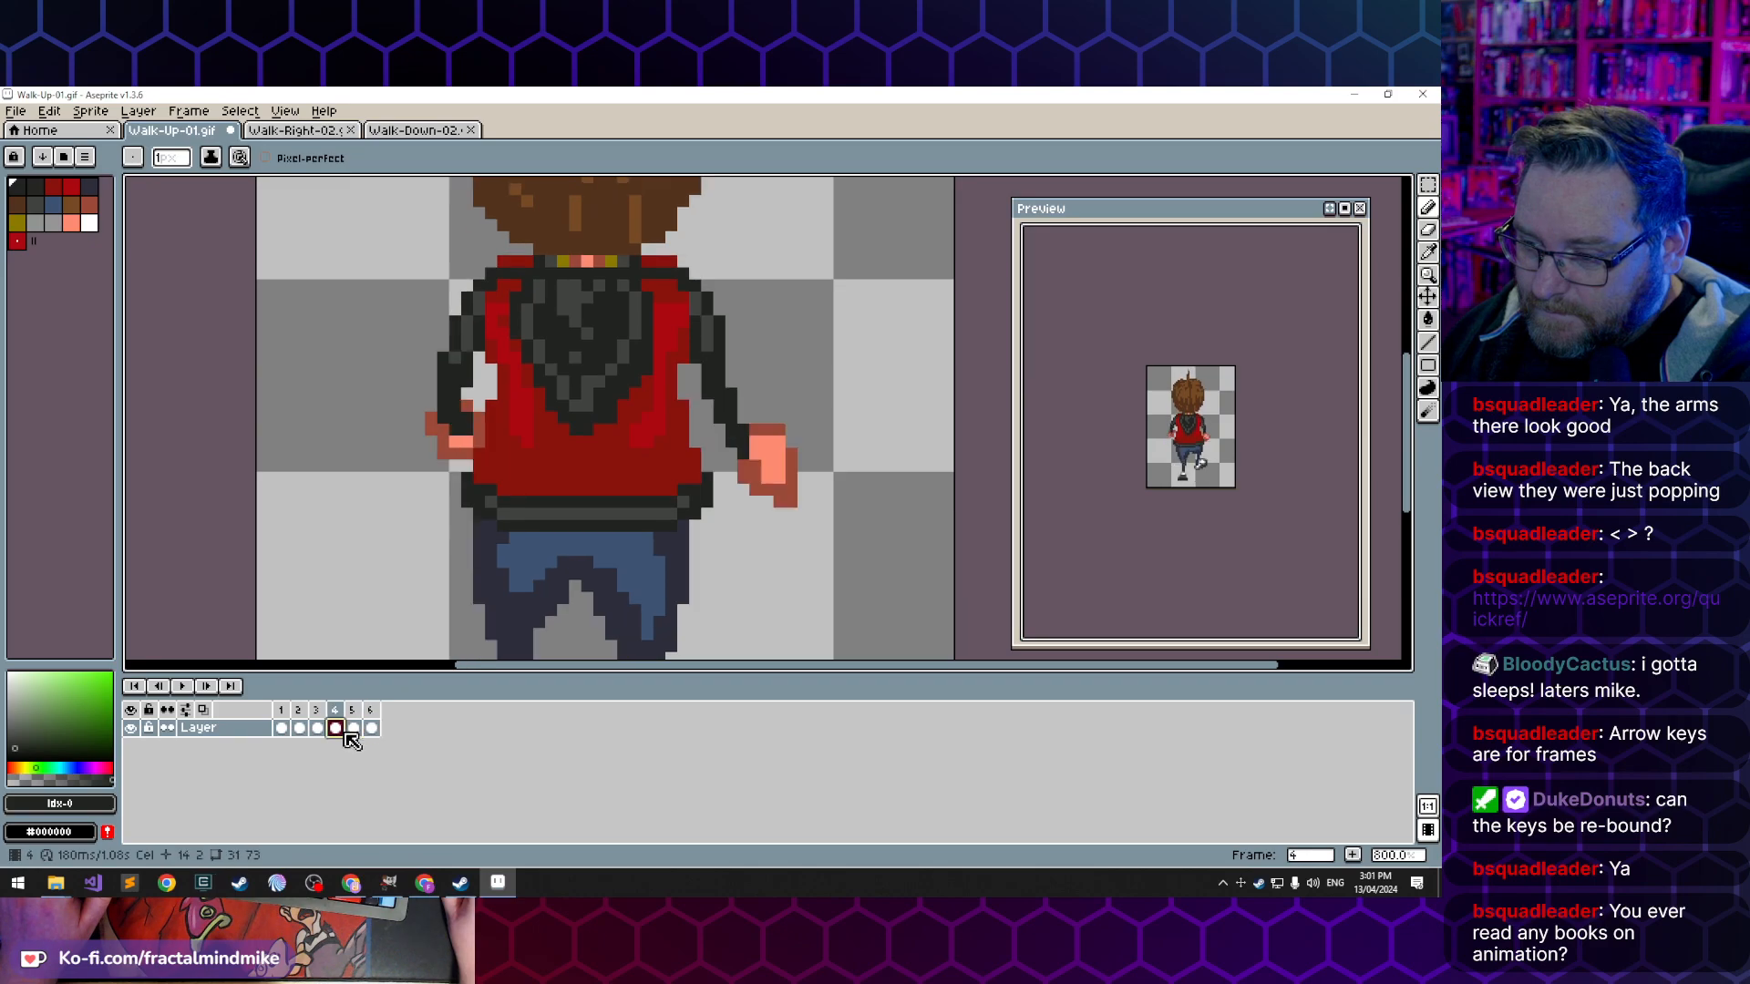
pyautogui.click(354, 730)
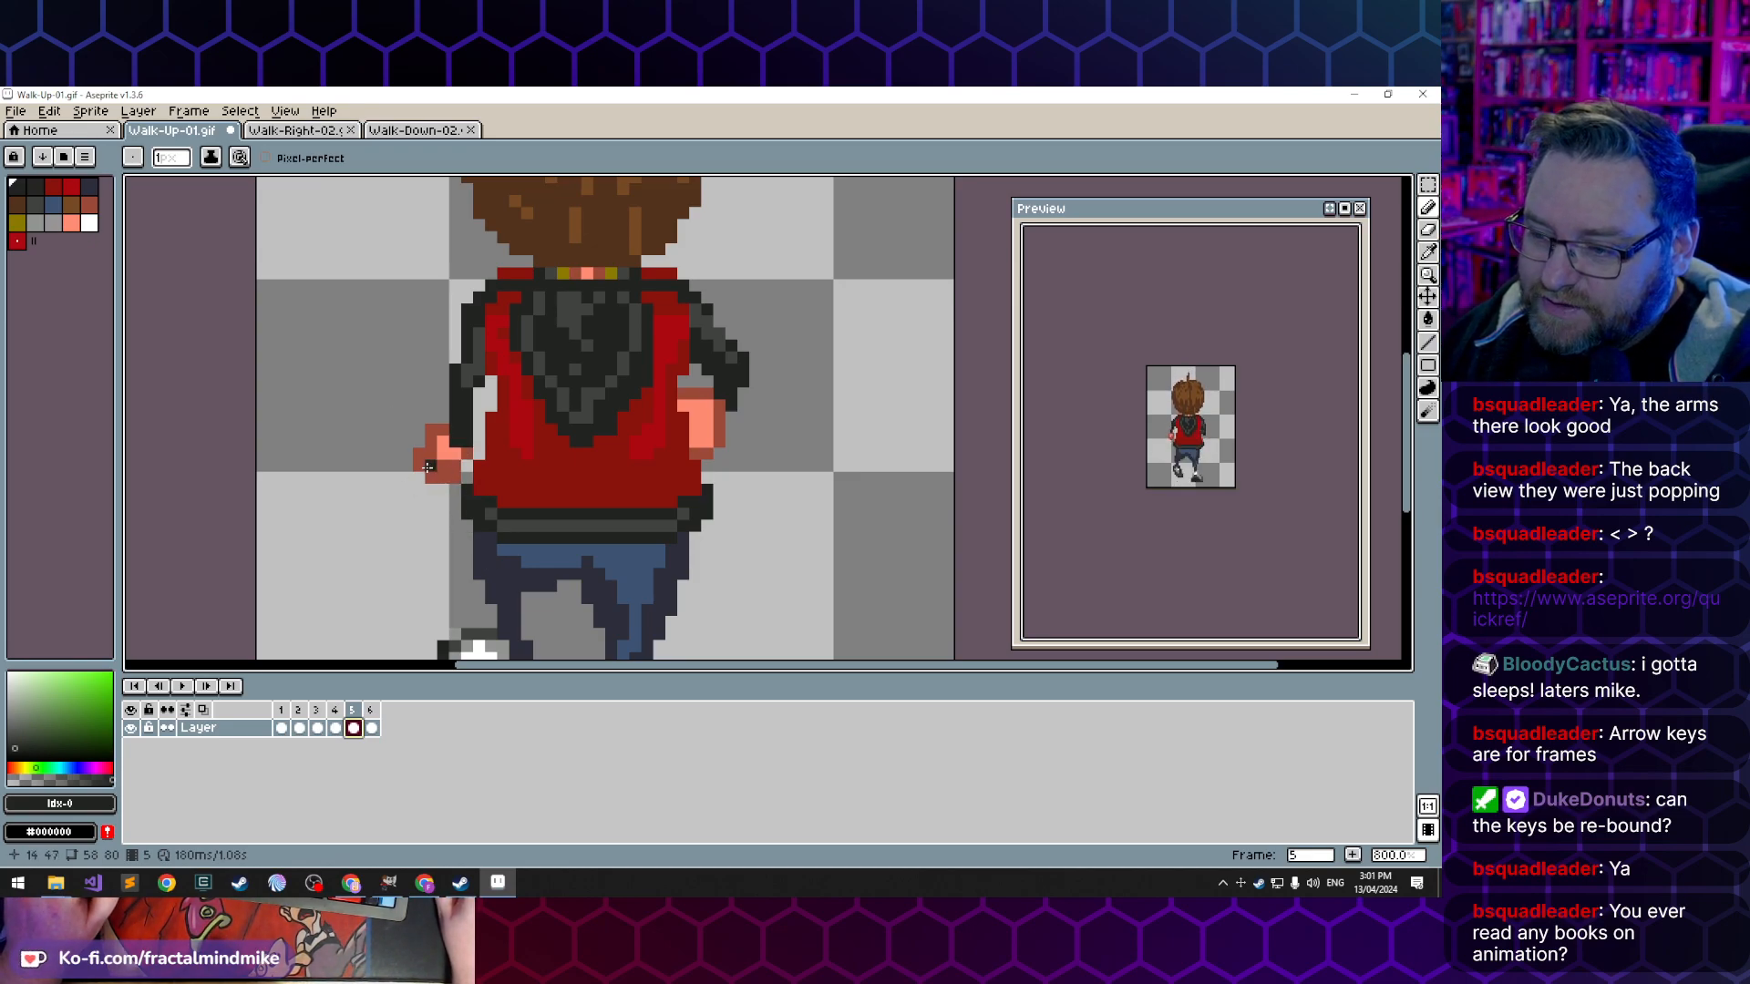
# - Flip back and forth between frames 4, 5 and 6 to examine how the left hand shifts from frame to frame
pyautogui.click(336, 726)
pyautogui.click(351, 729)
pyautogui.click(337, 728)
pyautogui.click(322, 729)
pyautogui.click(341, 730)
pyautogui.click(351, 728)
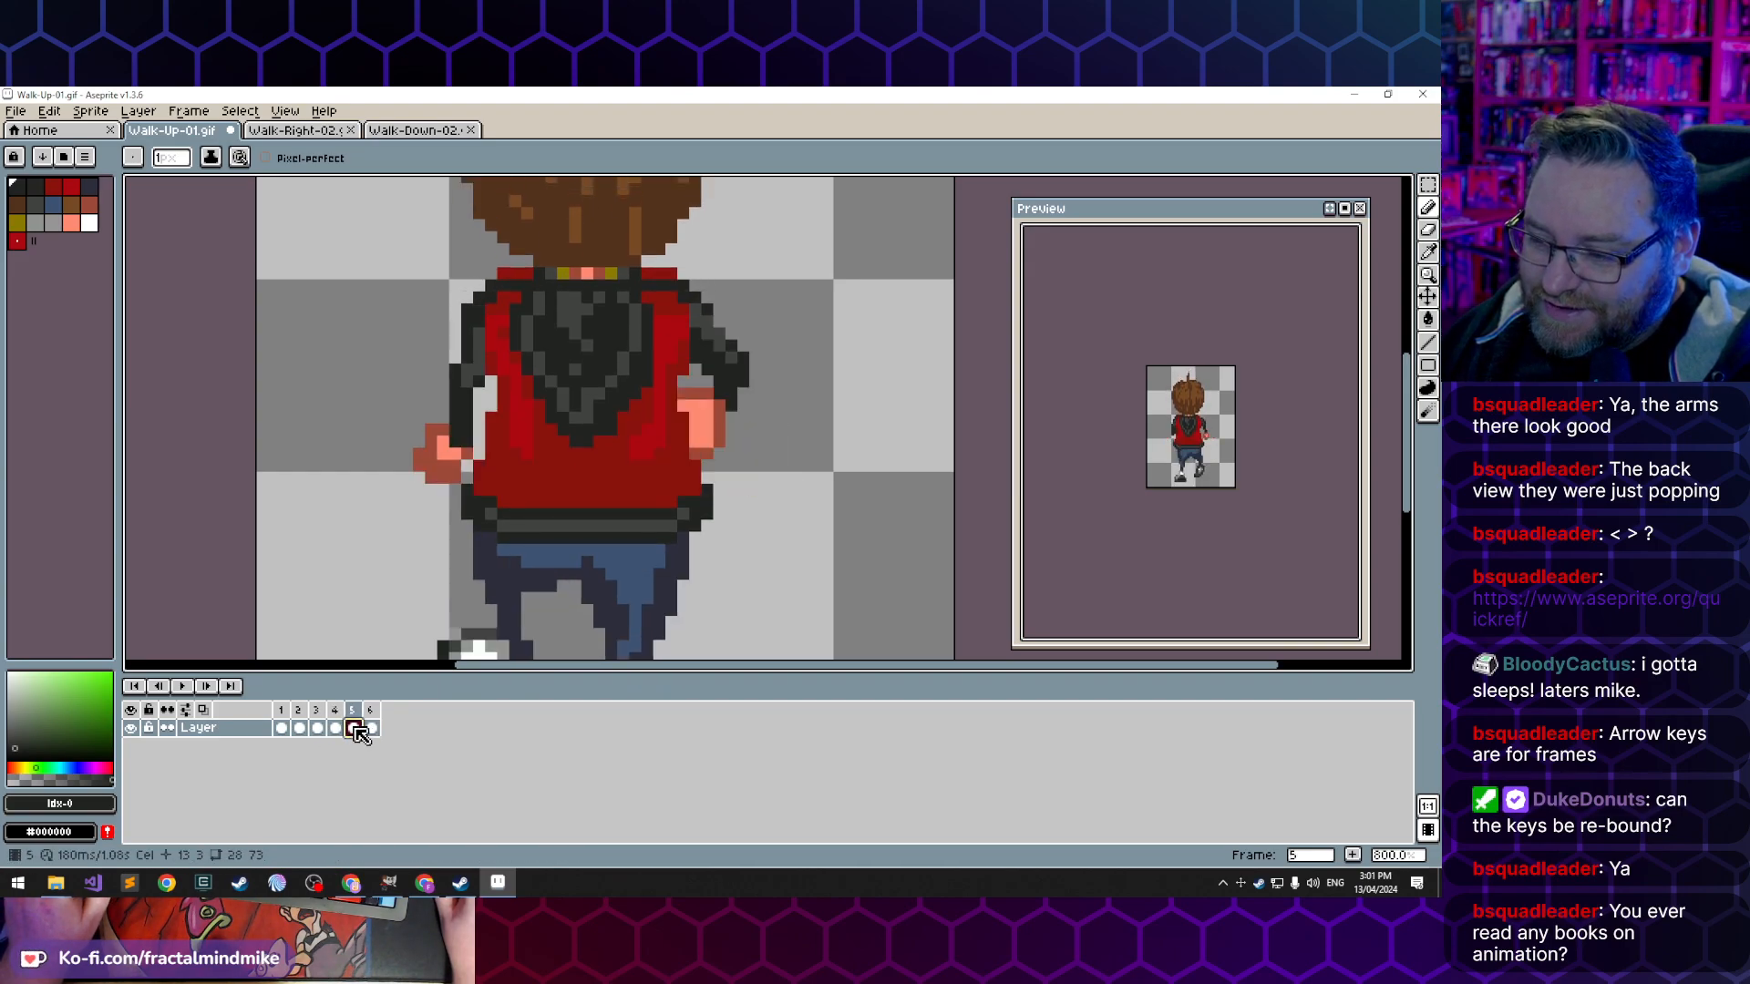
pyautogui.click(365, 728)
pyautogui.click(352, 729)
pyautogui.click(335, 729)
pyautogui.click(352, 728)
pyautogui.click(369, 728)
pyautogui.click(350, 728)
pyautogui.click(337, 728)
pyautogui.click(353, 729)
pyautogui.click(370, 729)
pyautogui.click(353, 728)
pyautogui.click(338, 729)
pyautogui.click(353, 728)
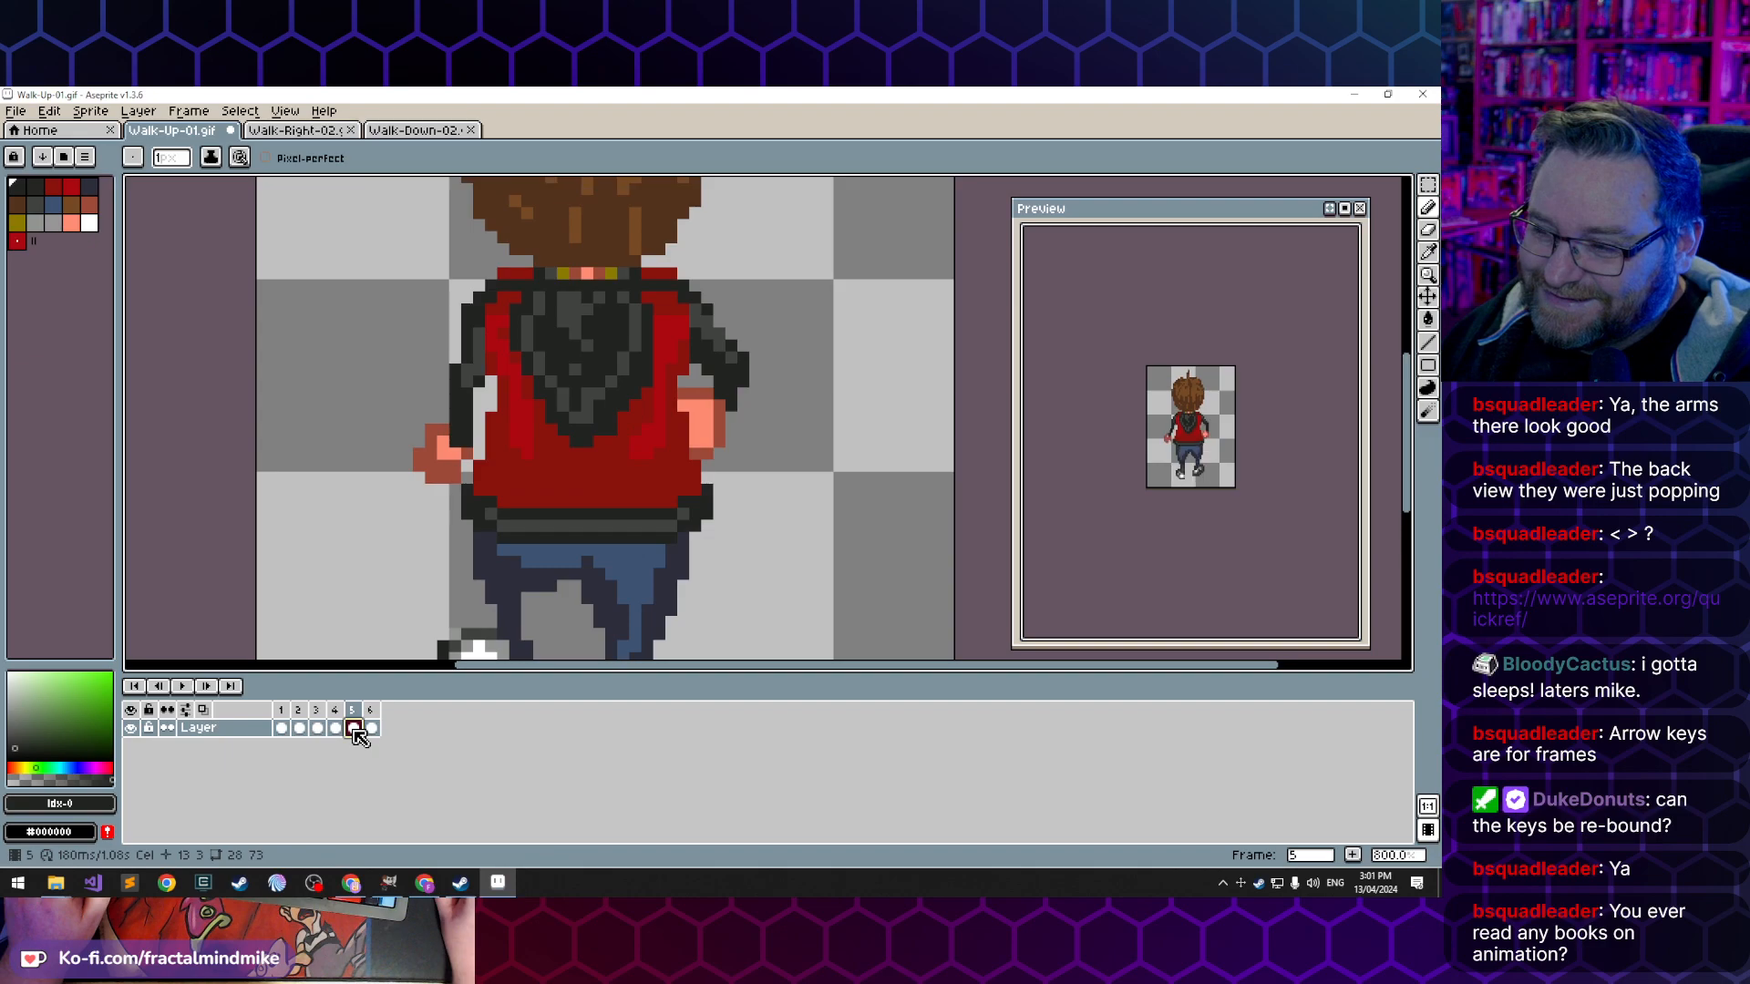
pyautogui.click(370, 728)
pyautogui.click(338, 729)
pyautogui.click(353, 728)
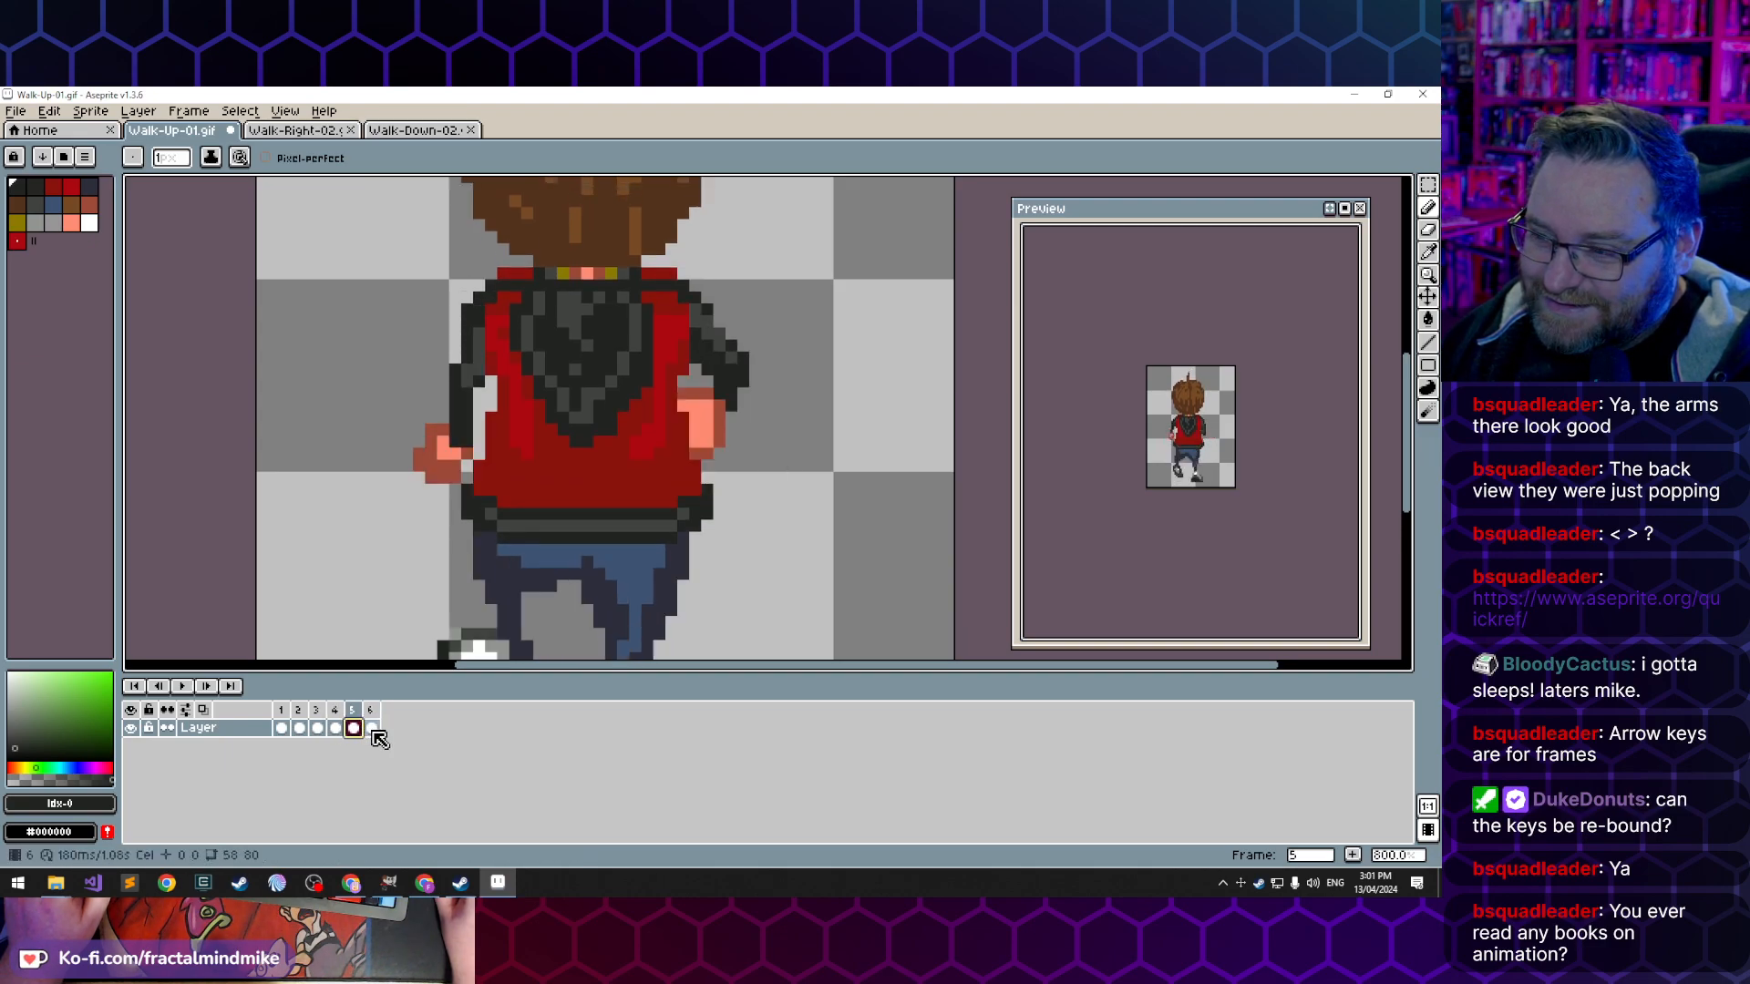
pyautogui.click(370, 728)
pyautogui.click(337, 728)
pyautogui.click(353, 728)
pyautogui.click(370, 728)
pyautogui.click(336, 729)
pyautogui.click(353, 728)
pyautogui.click(370, 728)
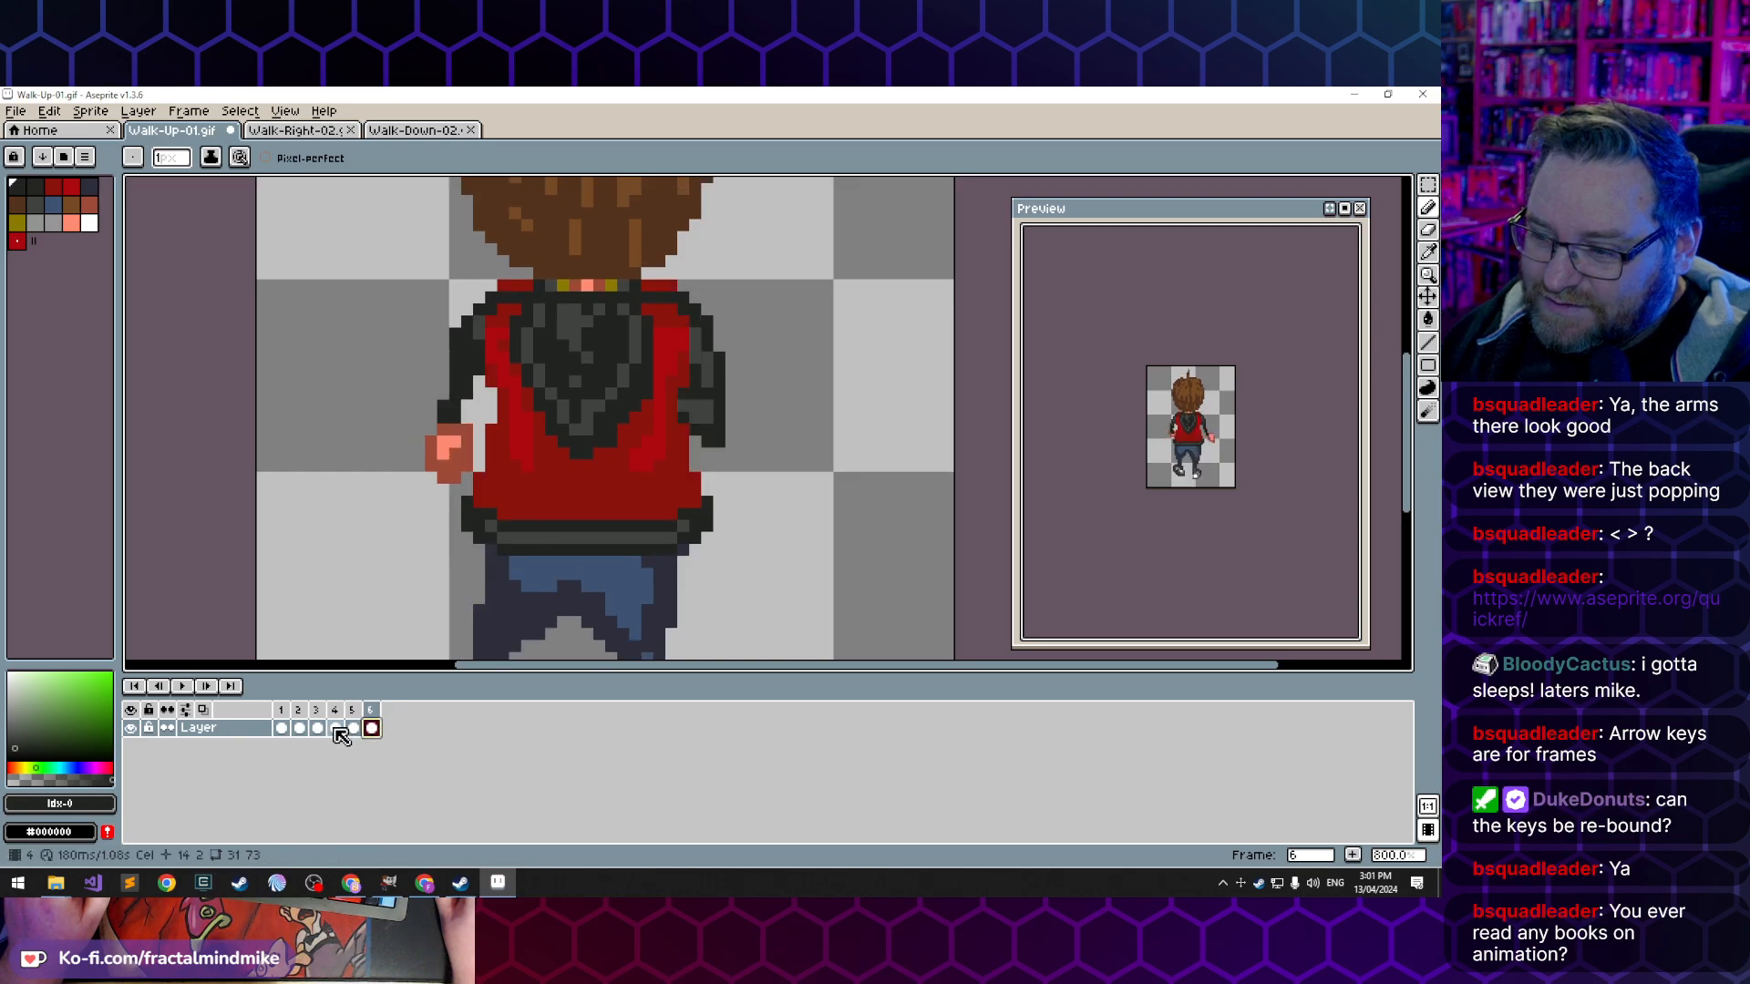
pyautogui.click(337, 729)
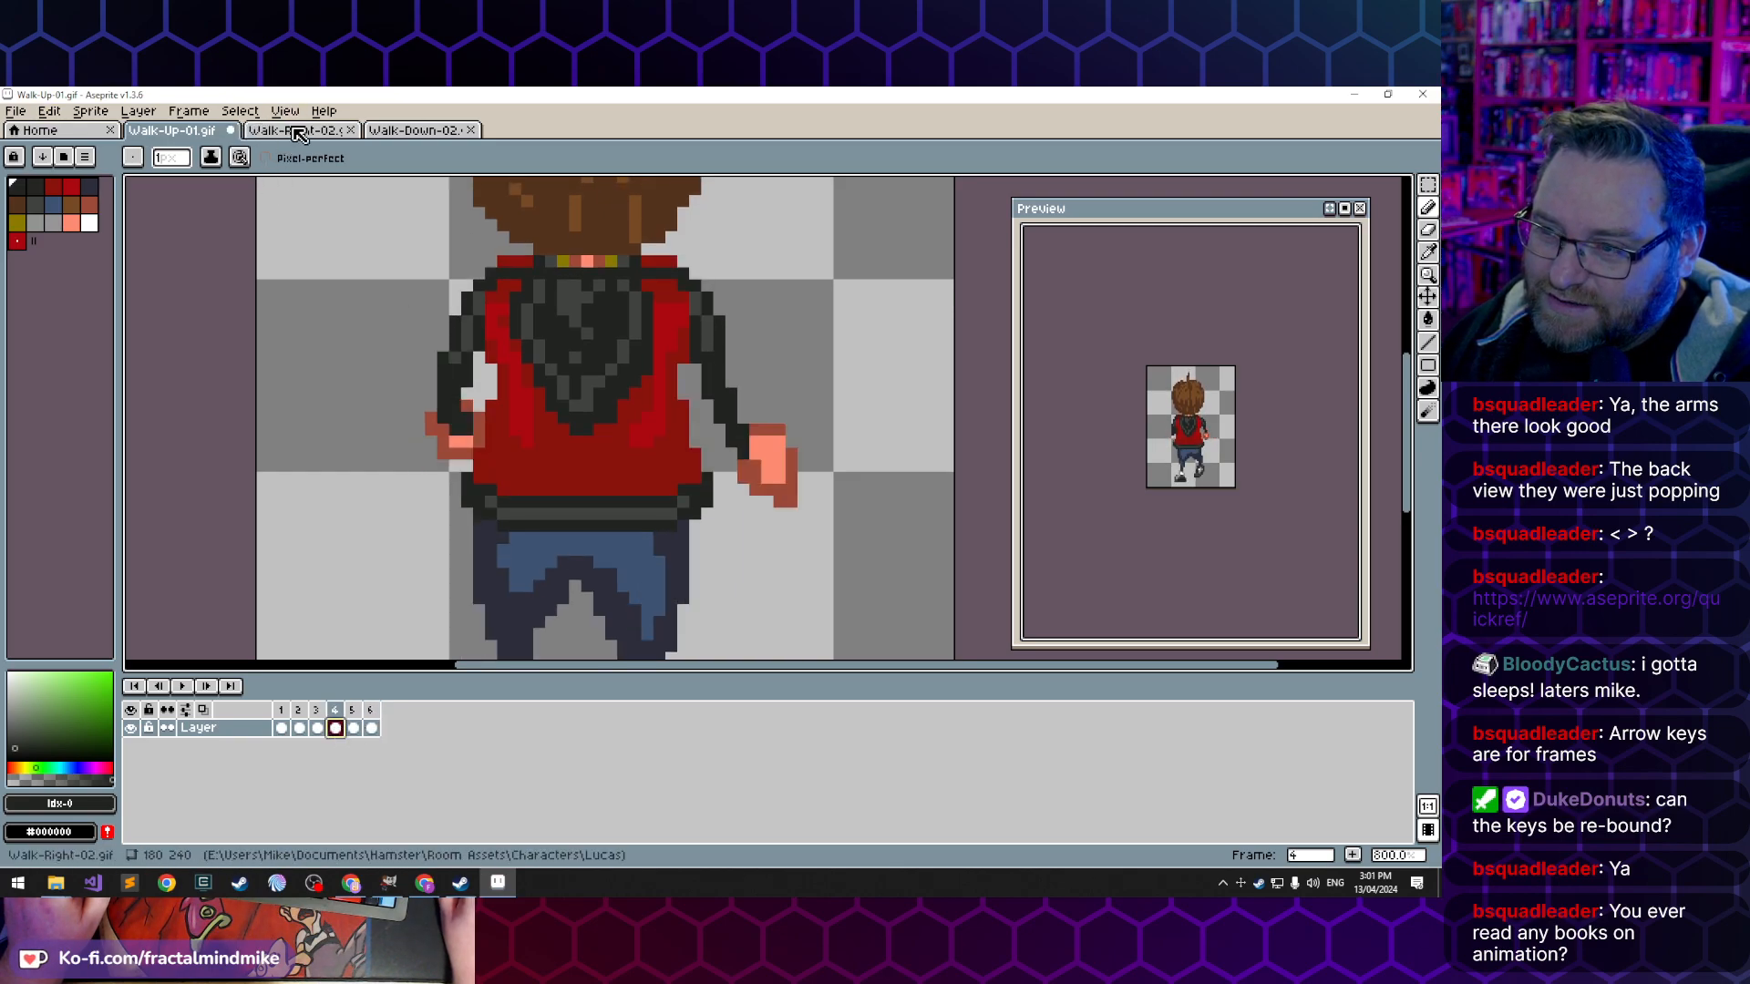
# - Check the front-view walk in Walk-Down-02.gif, then step through frames 1 to 4 of Walk-Up-01.gif to compare the arm swing
pyautogui.click(416, 130)
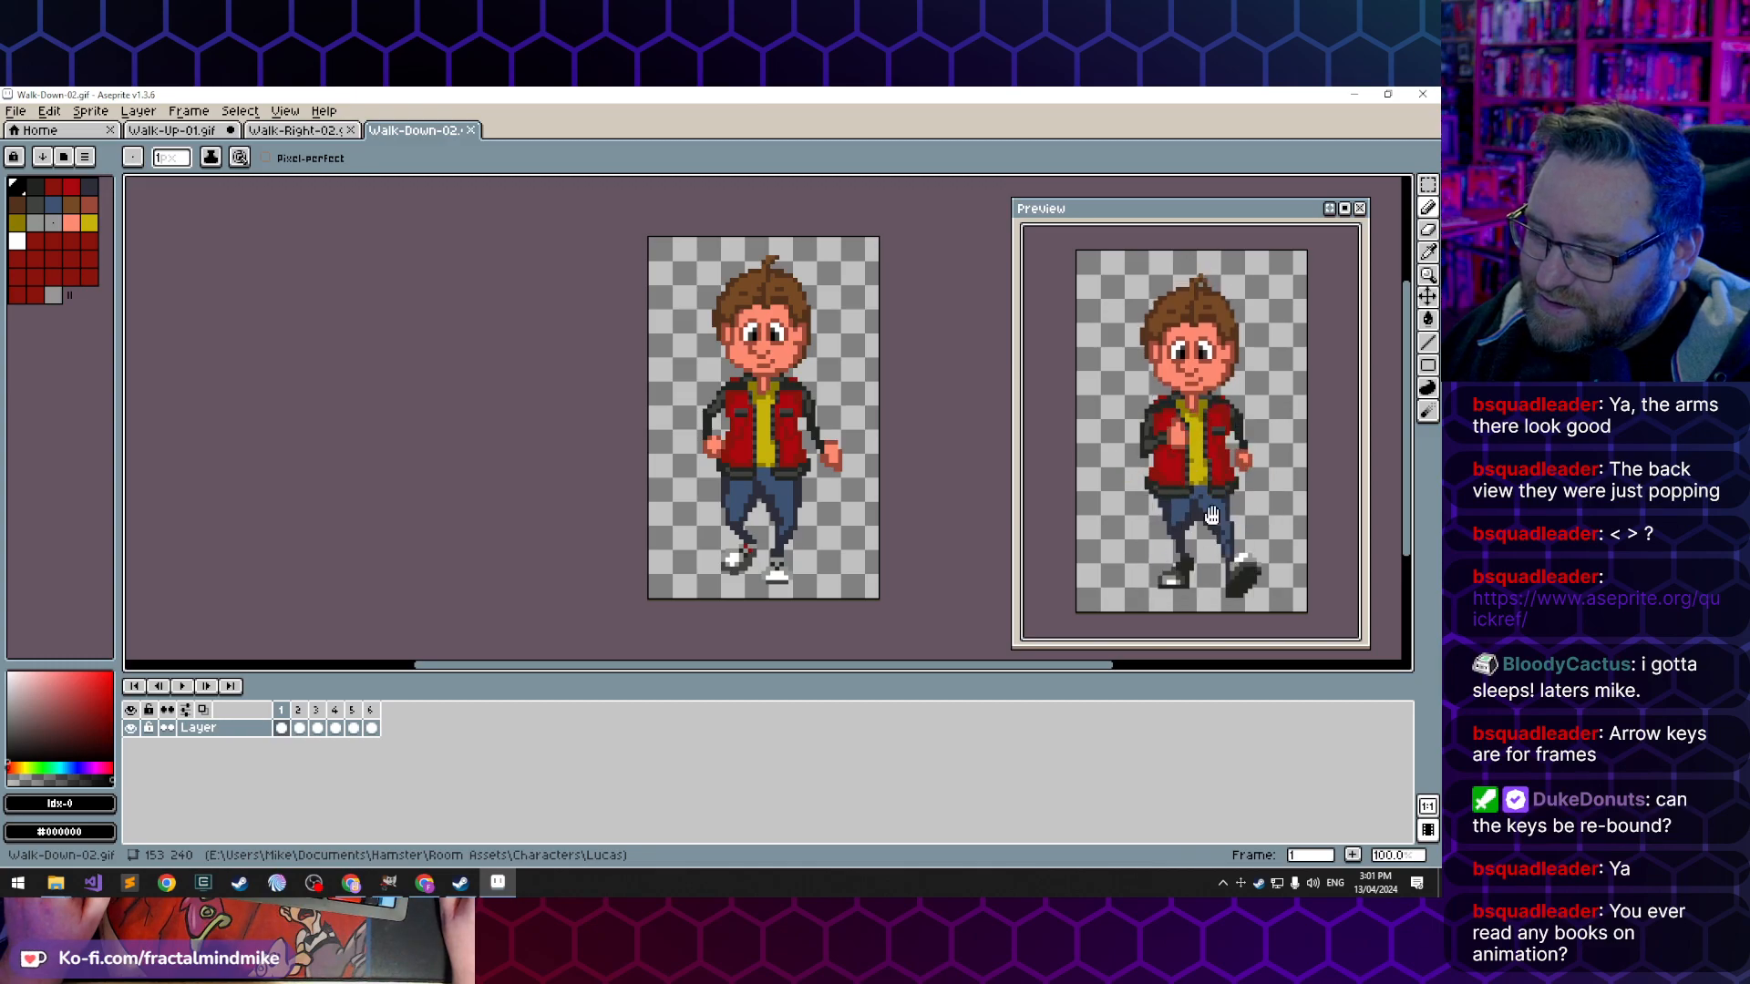
pyautogui.click(181, 132)
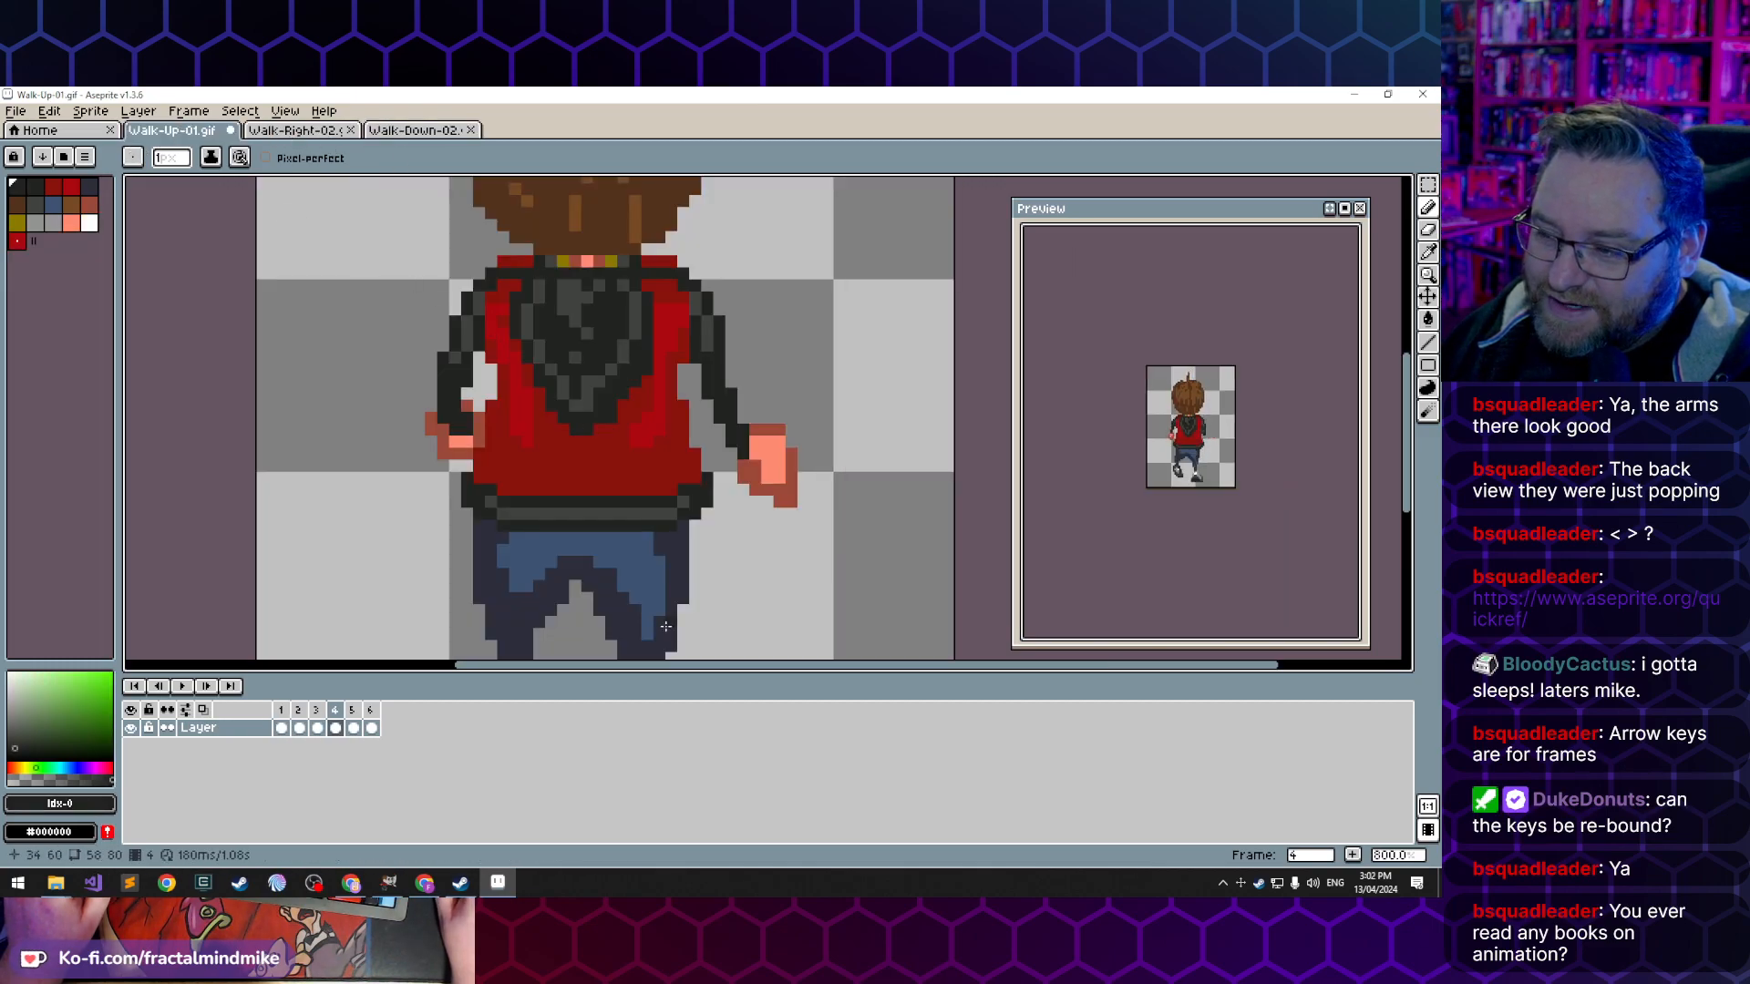
pyautogui.click(282, 729)
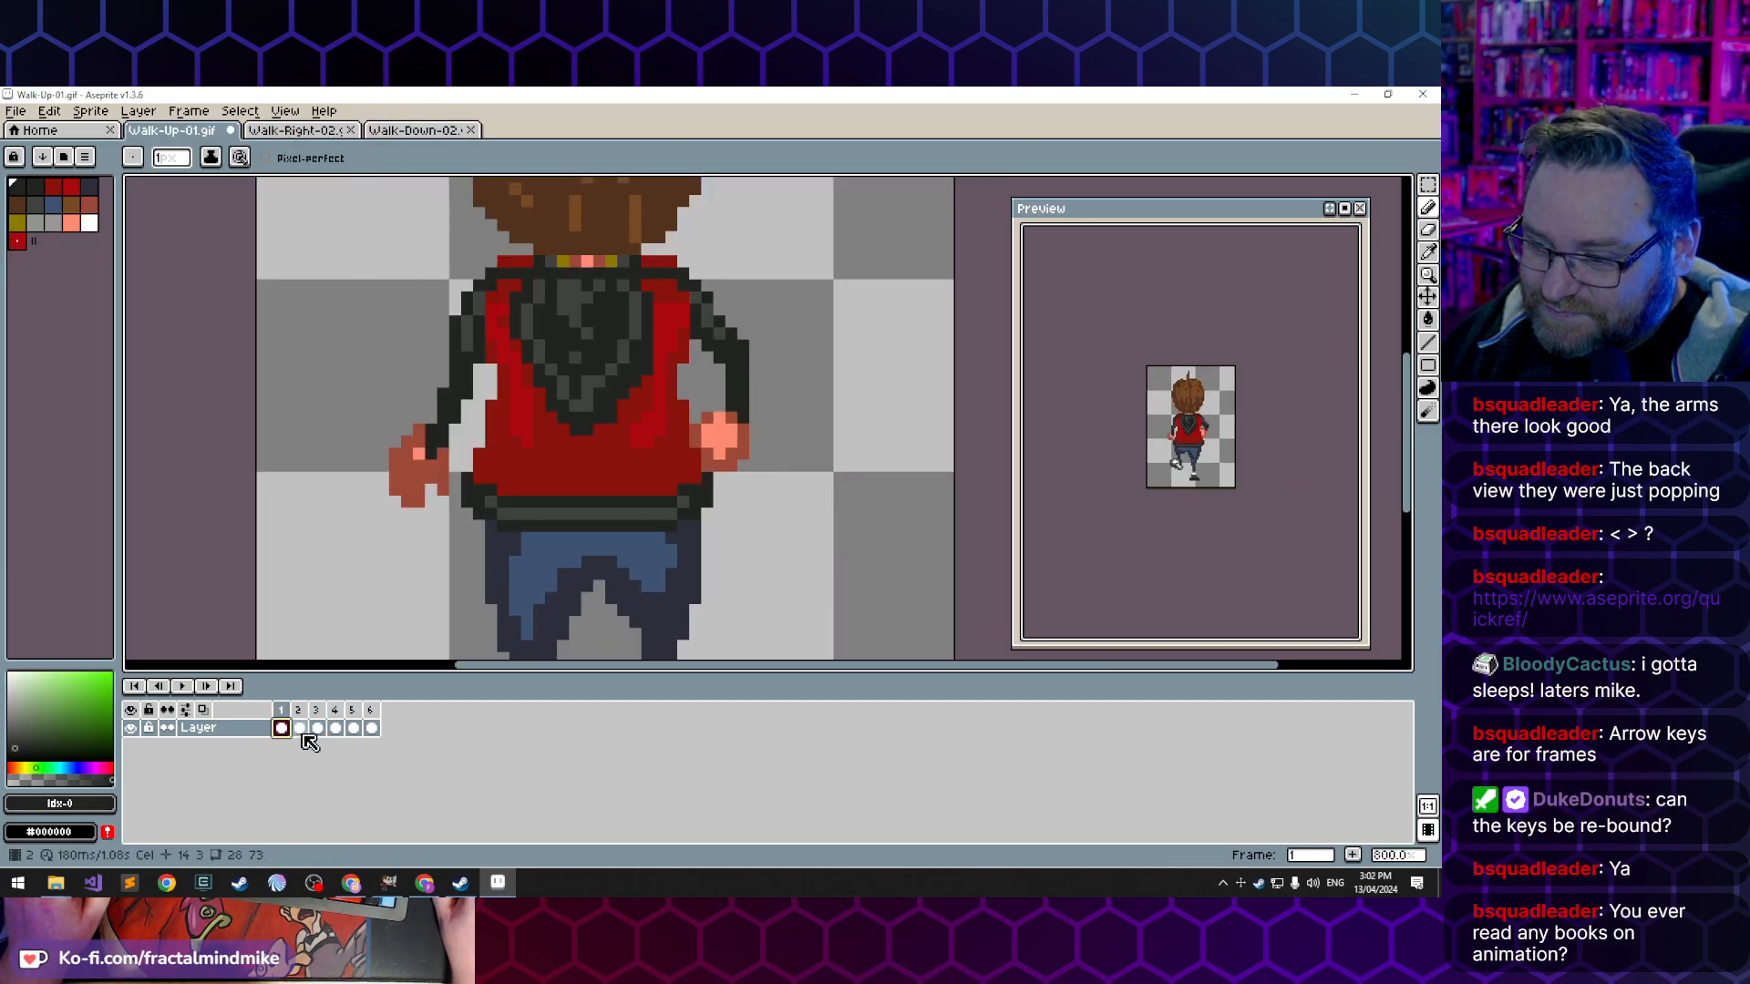
pyautogui.click(303, 729)
pyautogui.click(318, 730)
pyautogui.click(335, 729)
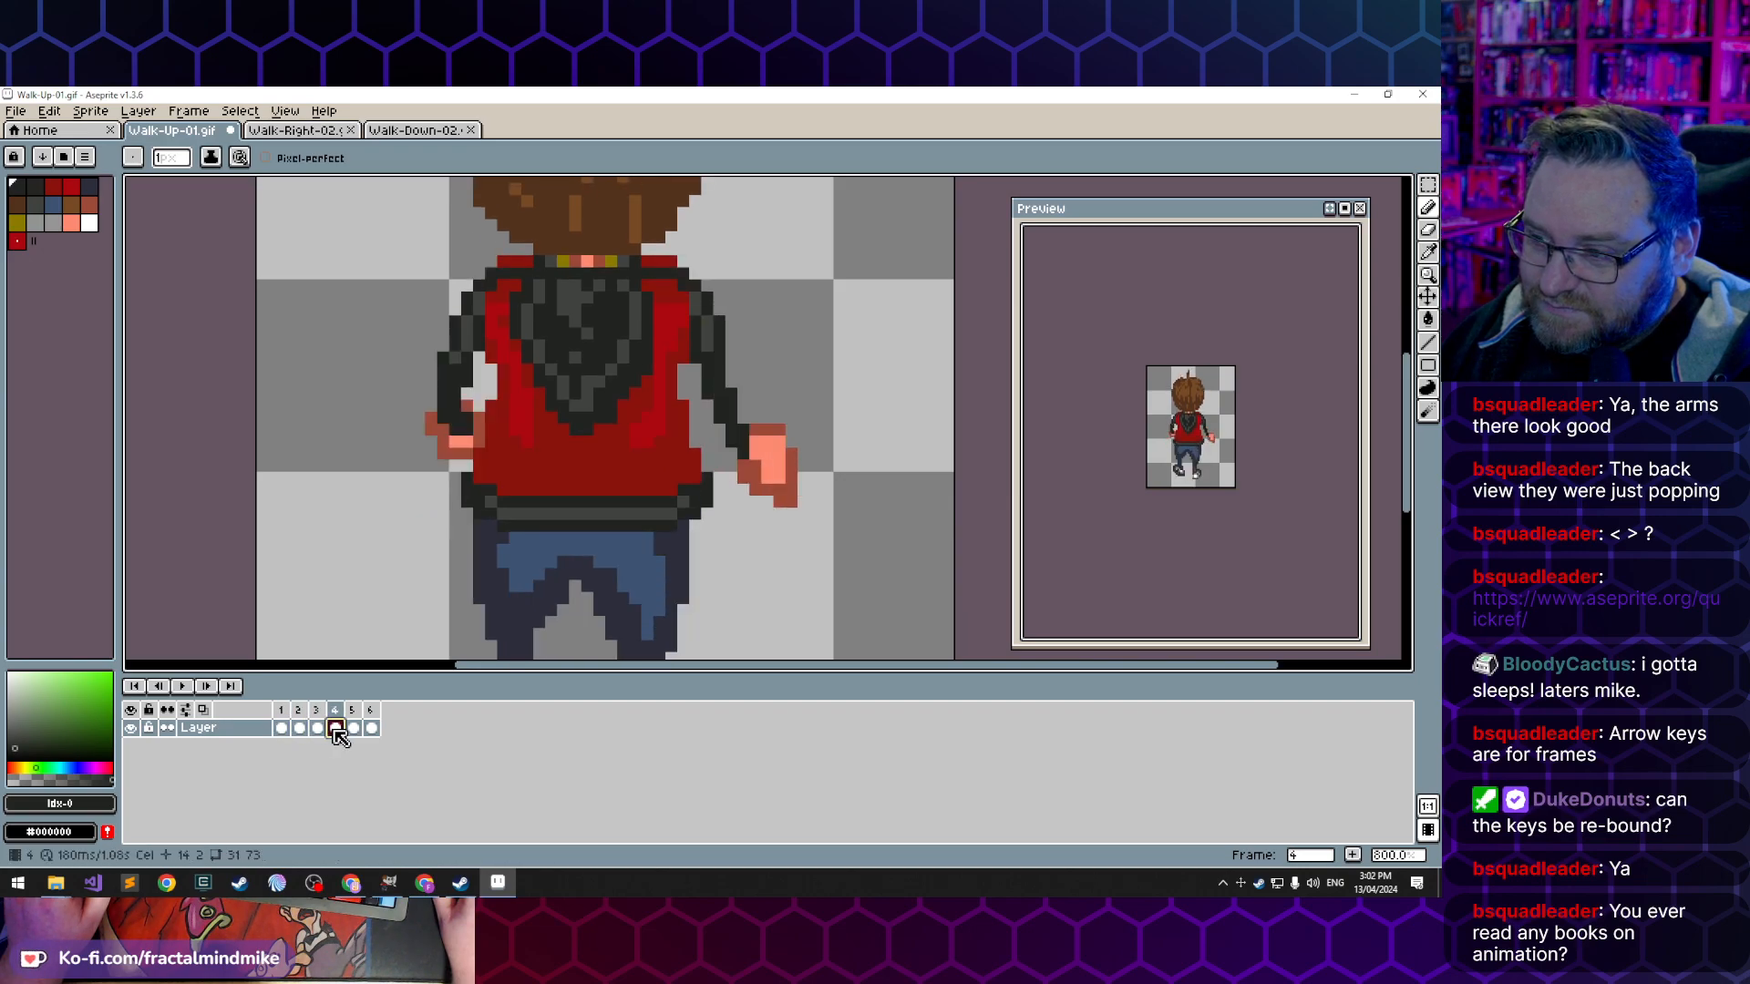
pyautogui.click(304, 730)
pyautogui.click(321, 732)
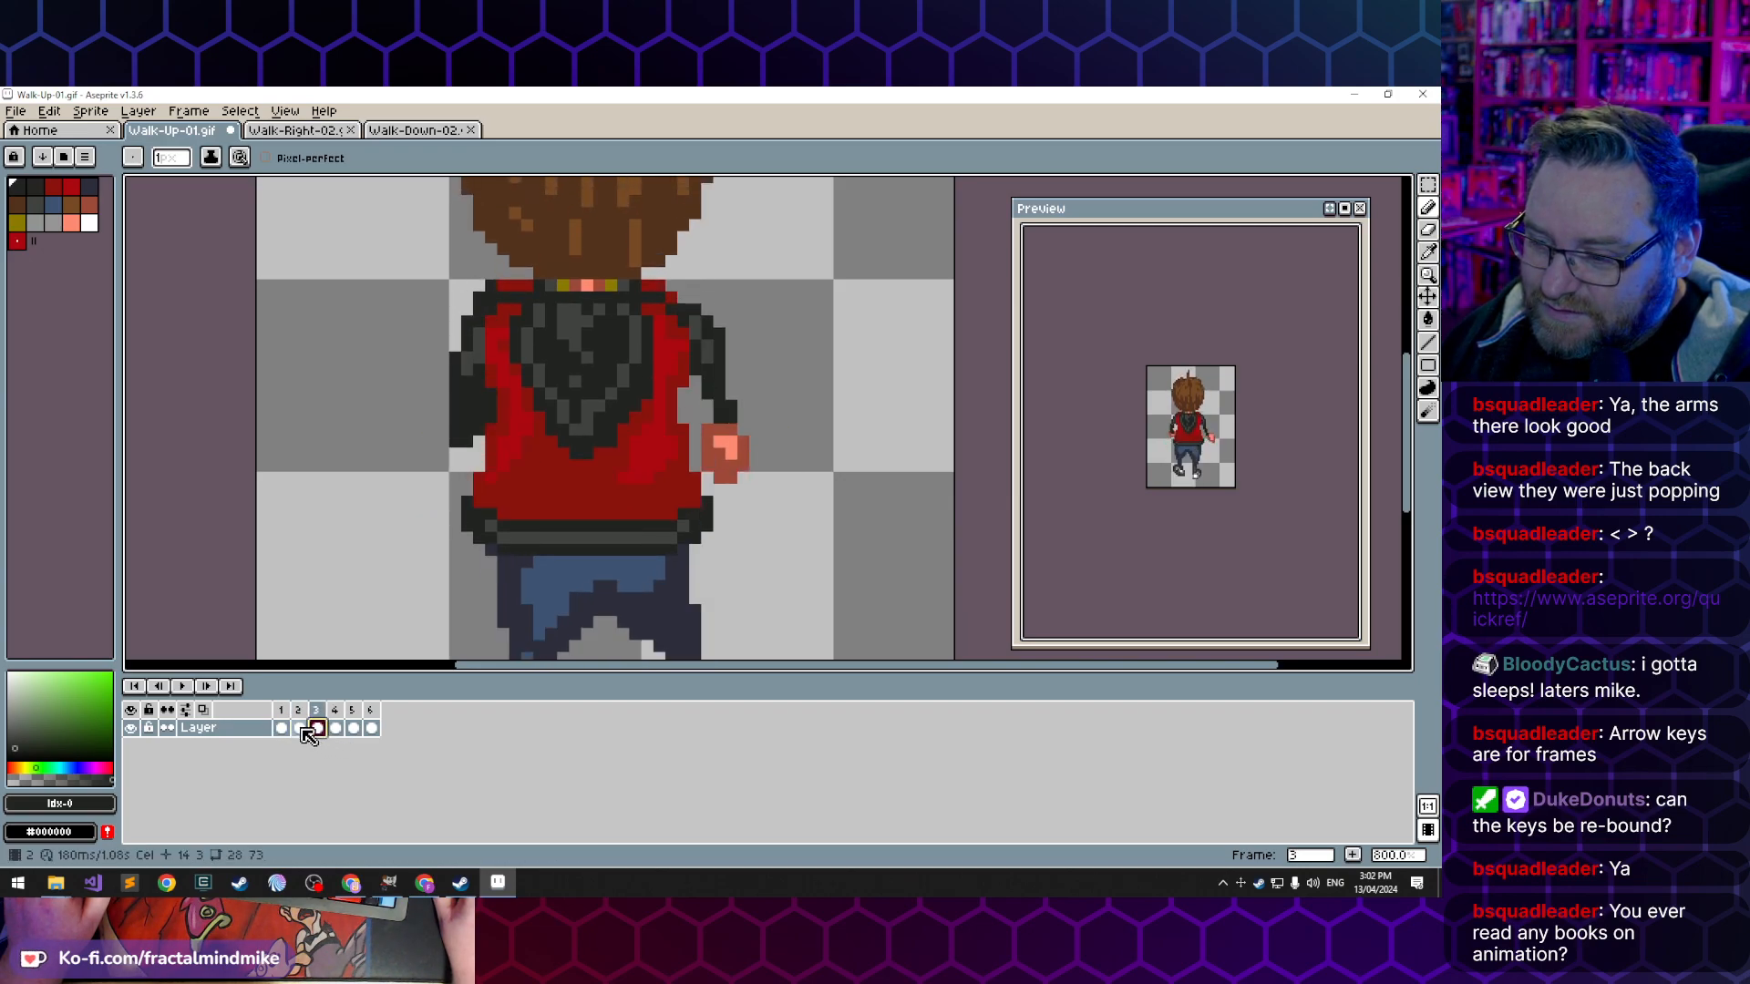
pyautogui.click(302, 728)
pyautogui.press('Left')
pyautogui.press('Right')
pyautogui.press('Right')
pyautogui.press('Right')
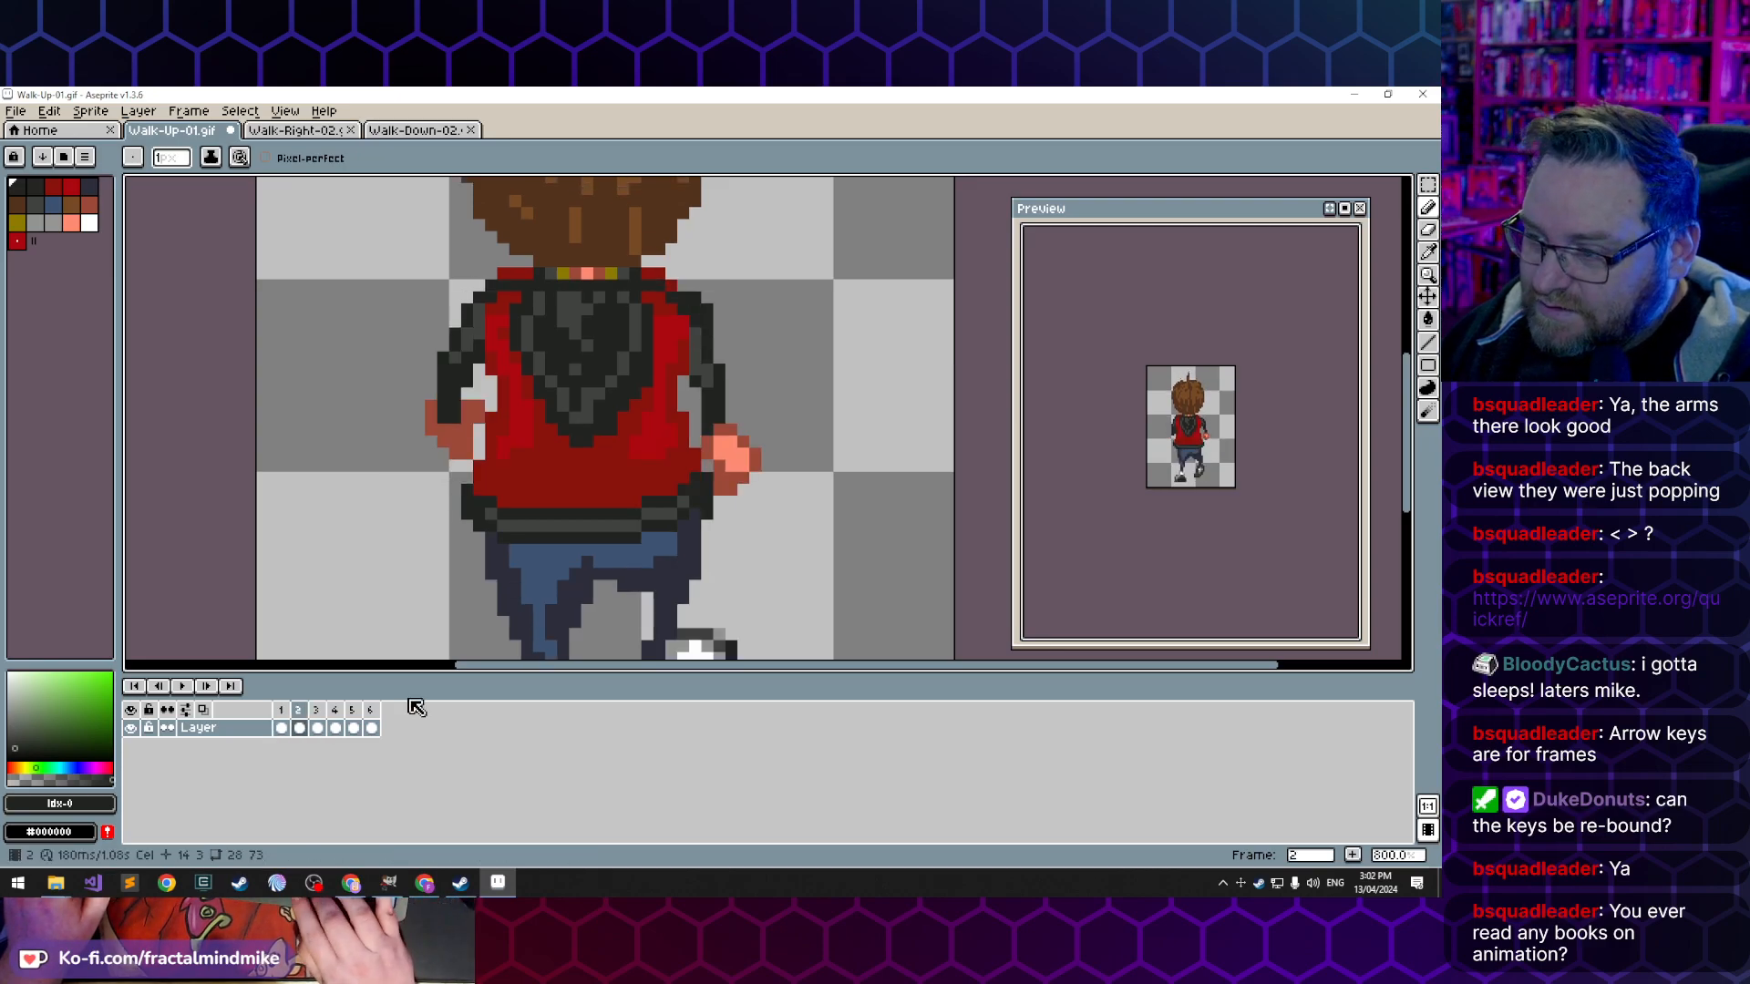
# - Move between frame 1 and the later frames, flipping repeatedly from frame 4 to 6, to examine the hand movement
pyautogui.press('Left')
pyautogui.press('Left')
pyautogui.press('Left')
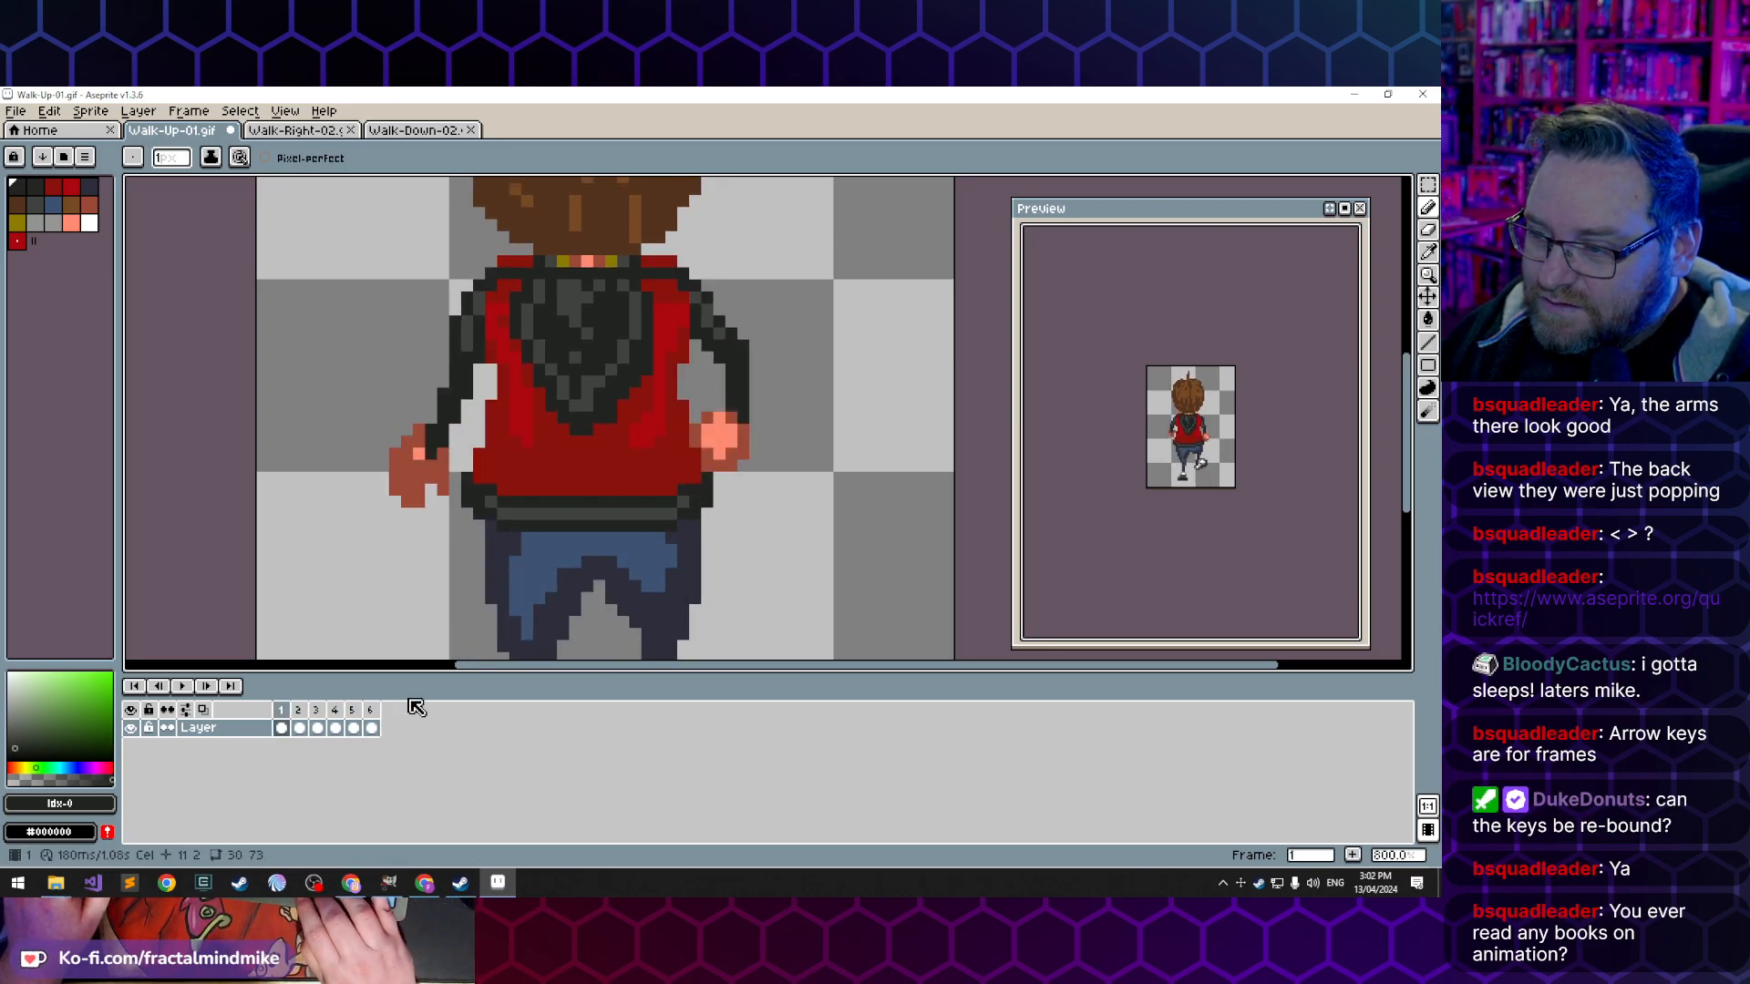
pyautogui.press('Right')
pyautogui.press('Right')
pyautogui.press('Right')
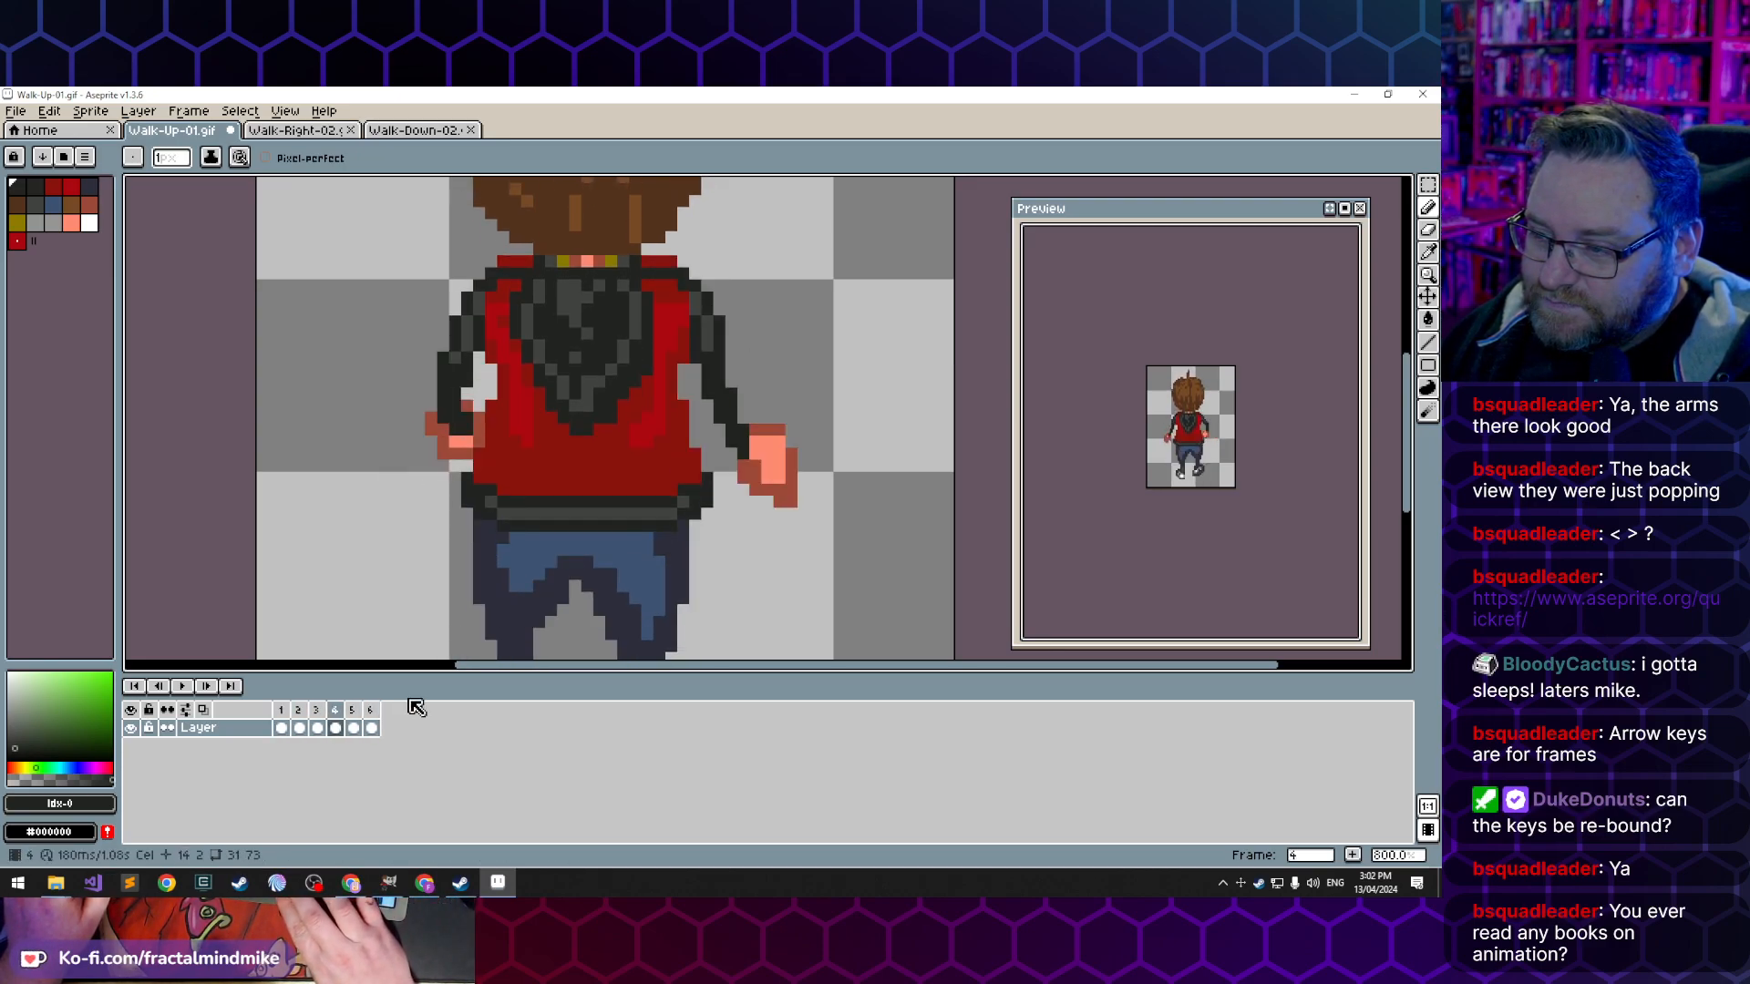
pyautogui.press('Right')
pyautogui.press('Right')
pyautogui.press('Left')
pyautogui.press('Left')
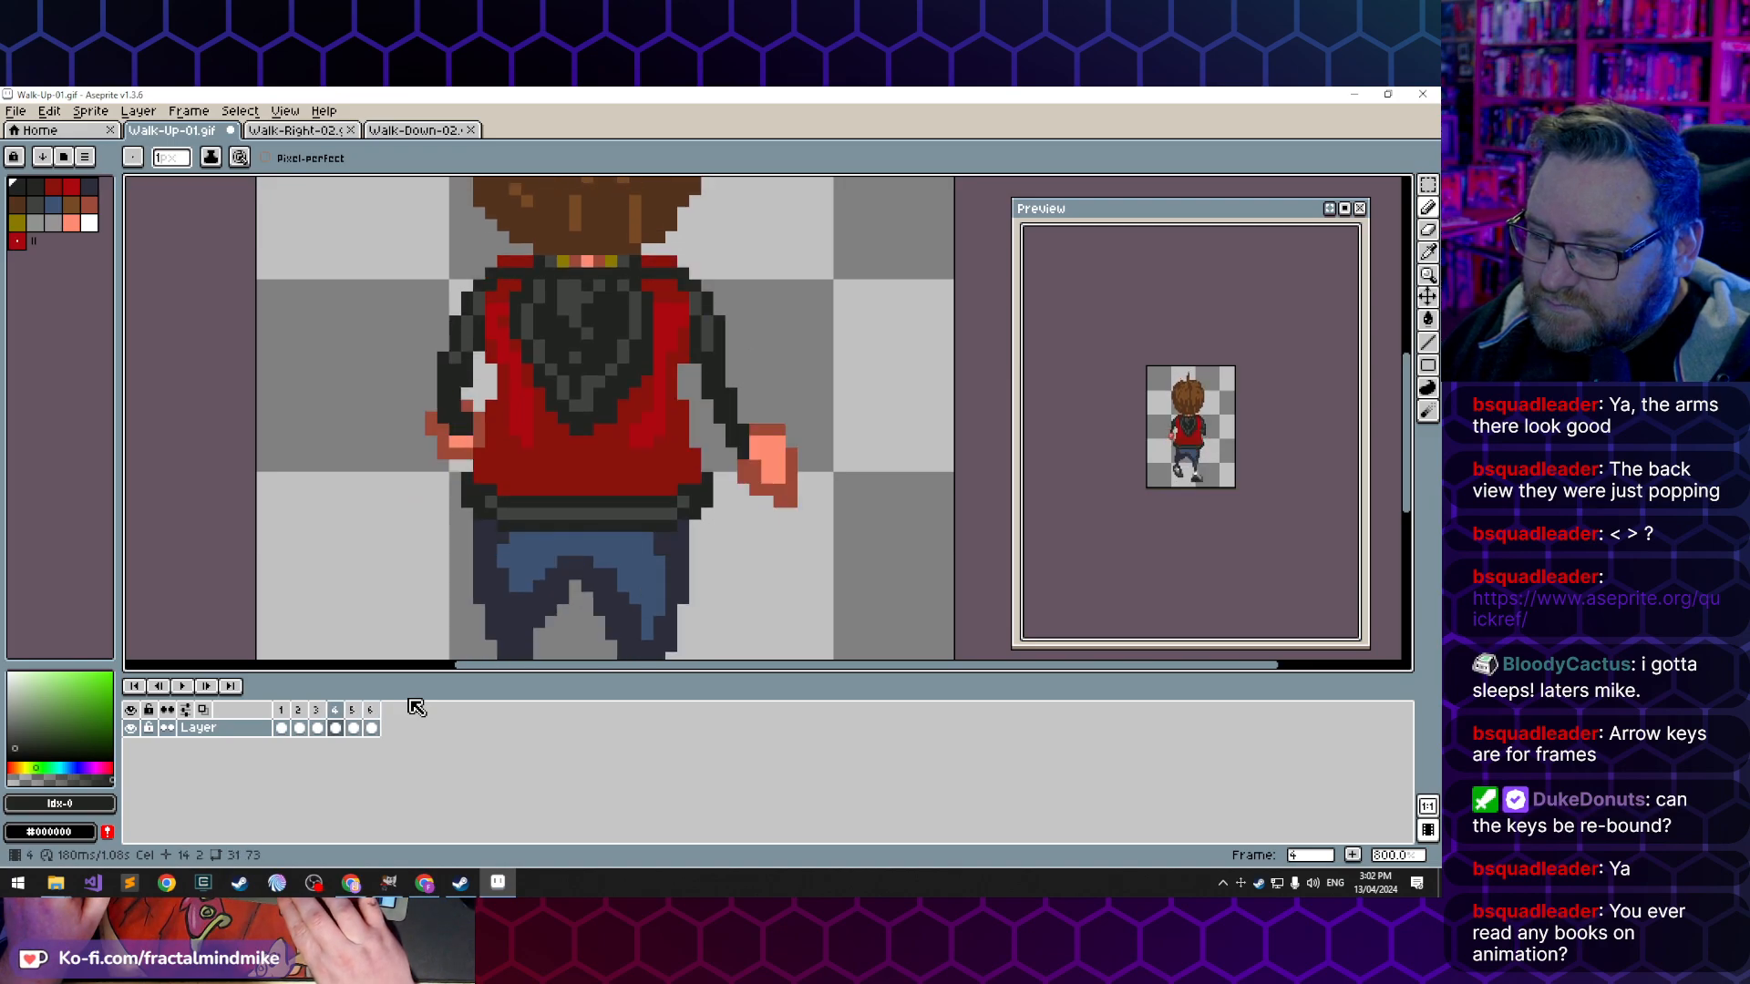
pyautogui.press('Right')
pyautogui.press('Right')
pyautogui.press('Left')
pyautogui.press('Left')
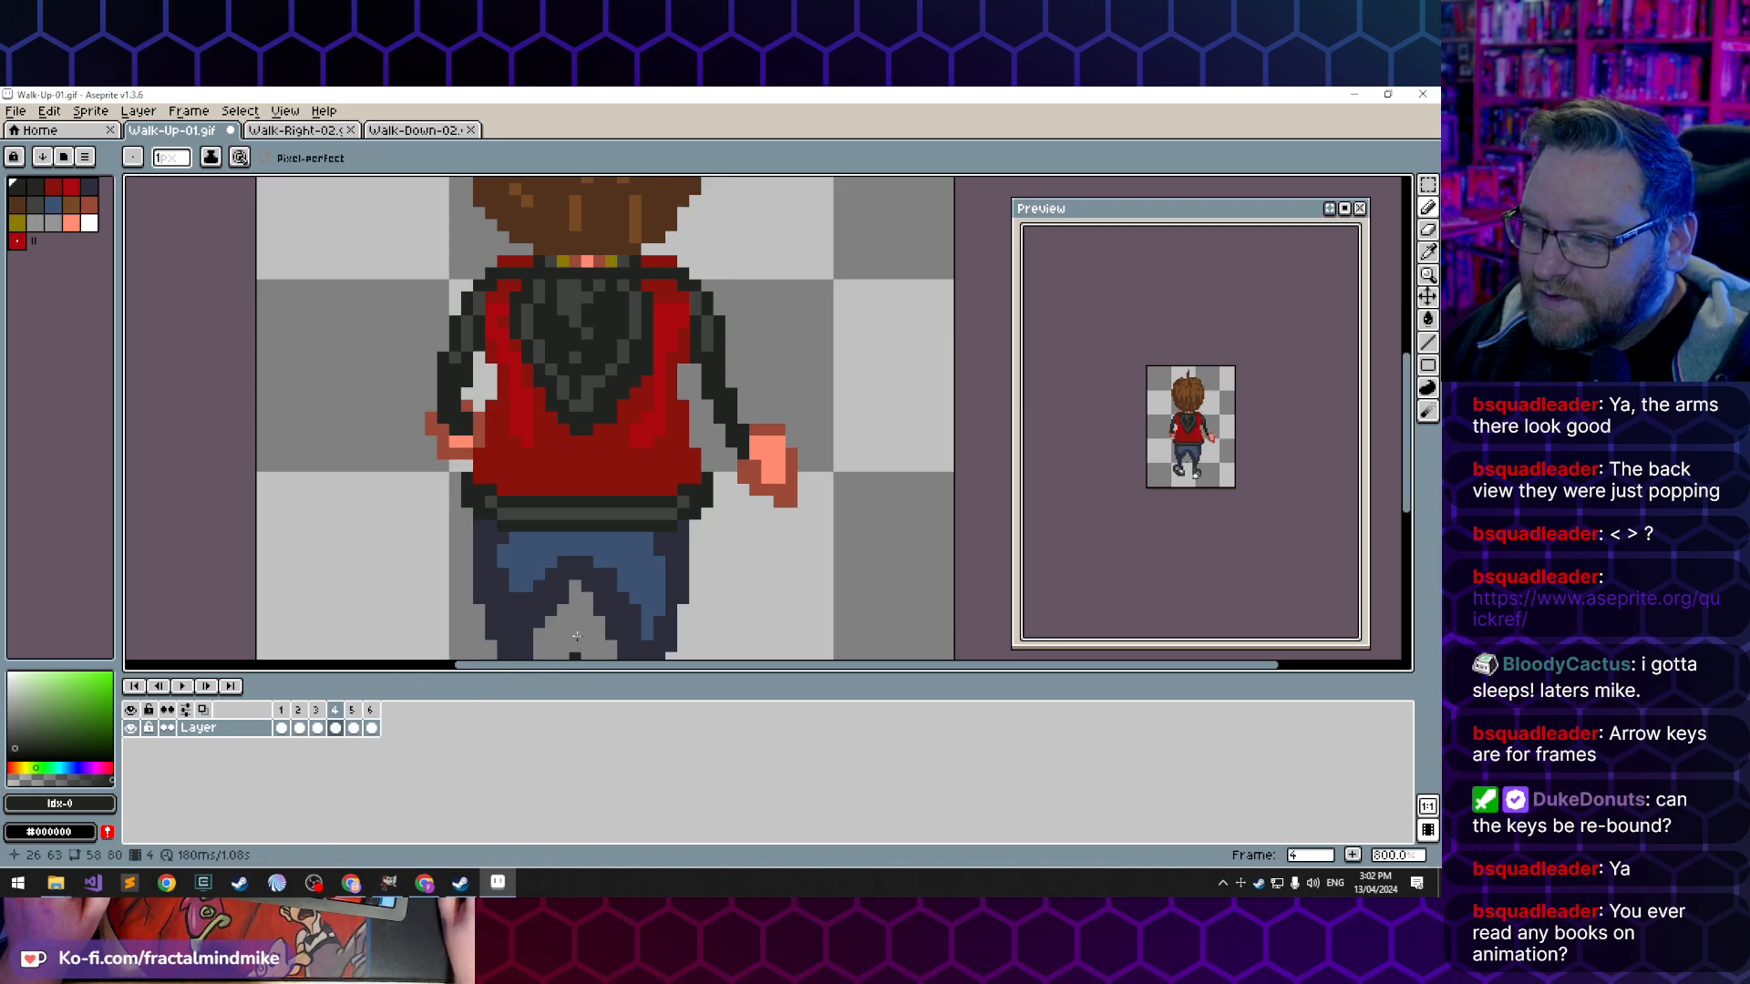
# - Erase the outer pixels of the left hand in frame 5 so it sits closer to the body
pyautogui.press('Right')
pyautogui.press('Right')
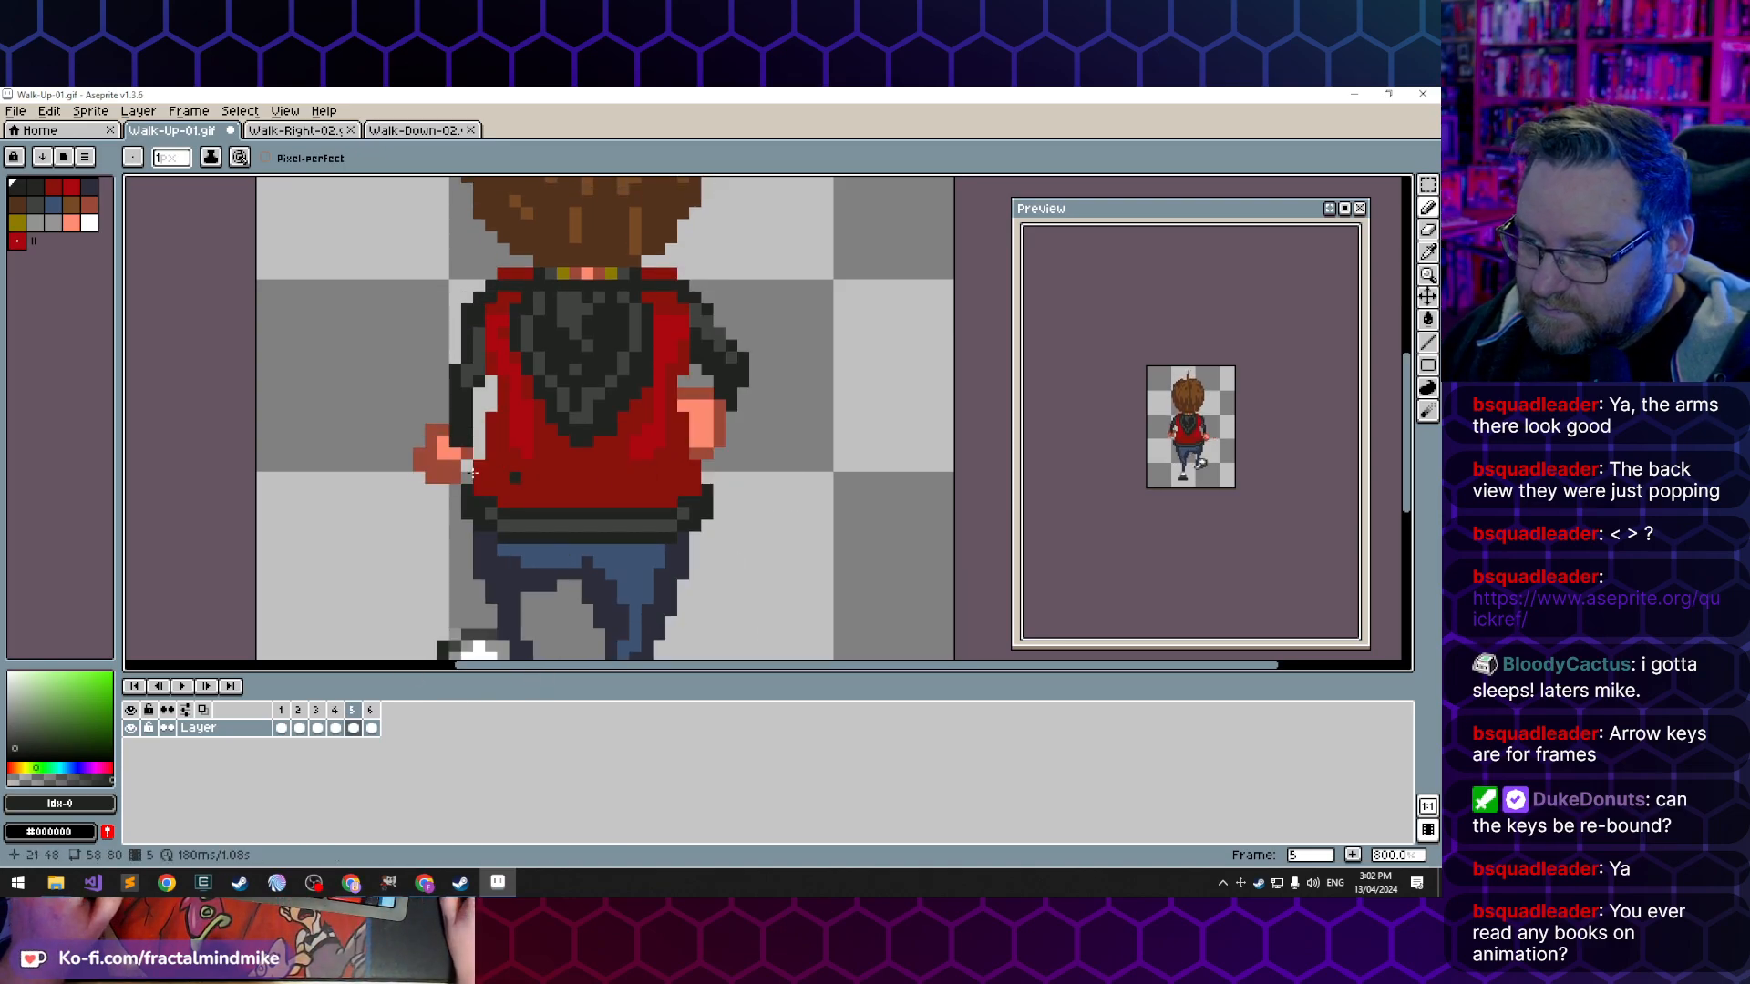
pyautogui.press('e')
pyautogui.moveTo(437, 464); pyautogui.dragTo(444, 479)
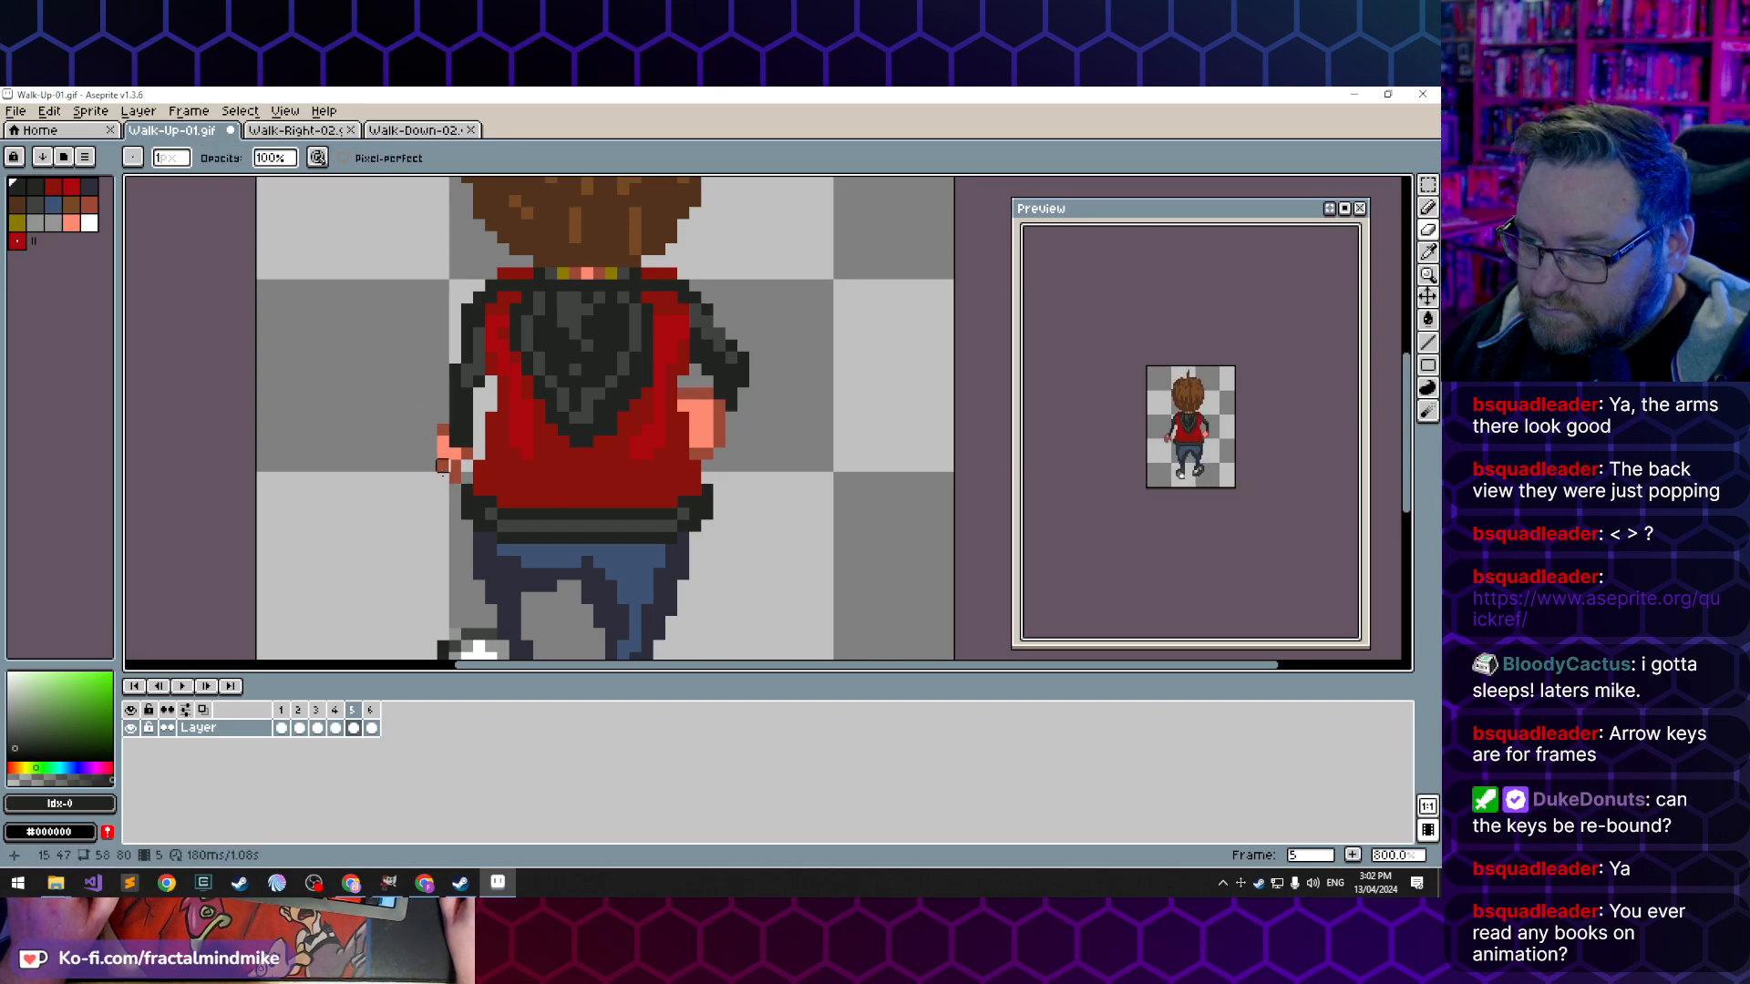
pyautogui.press('b')
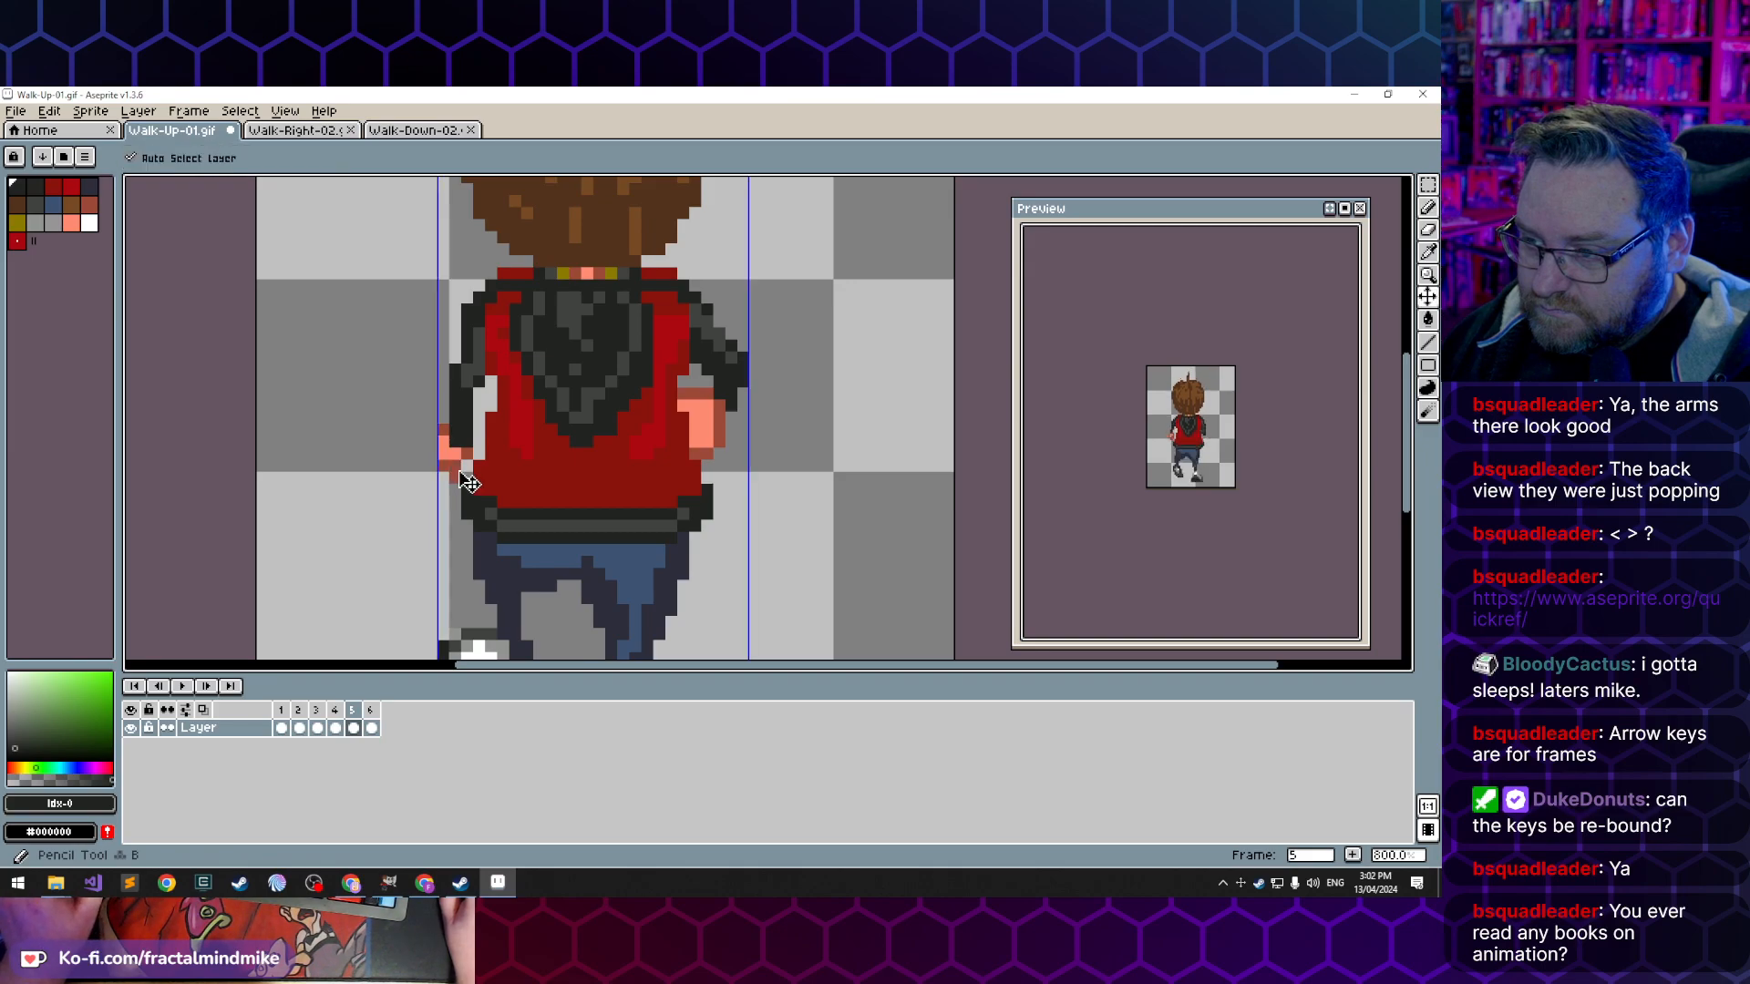
# - Repaint the left hand in frame 5 with the darker skin colour and add a highlight in the sampled light skin colour, index 13
pyautogui.keyDown('alt'); pyautogui.click(455, 475); pyautogui.keyUp('alt')
pyautogui.moveTo(453, 466); pyautogui.dragTo(444, 441)
pyautogui.hotkey('ctrl', 'z')
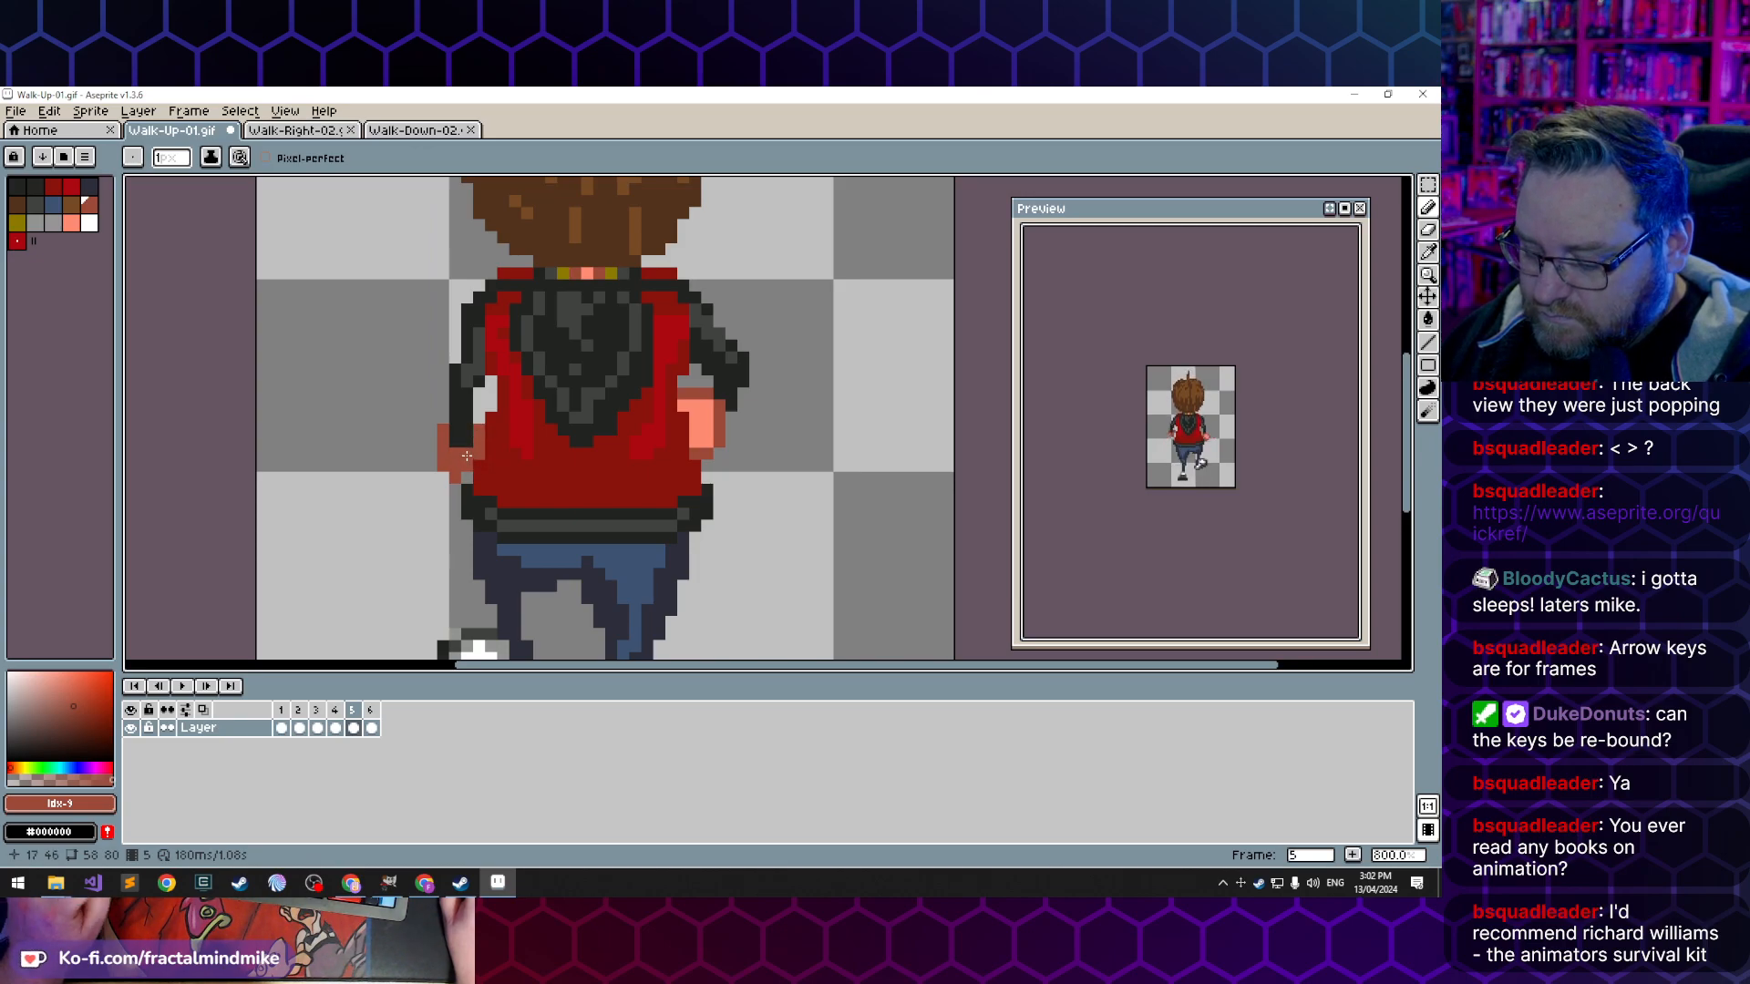
pyautogui.keyDown('alt'); pyautogui.click(699, 426); pyautogui.keyUp('alt')
pyautogui.click(469, 442)
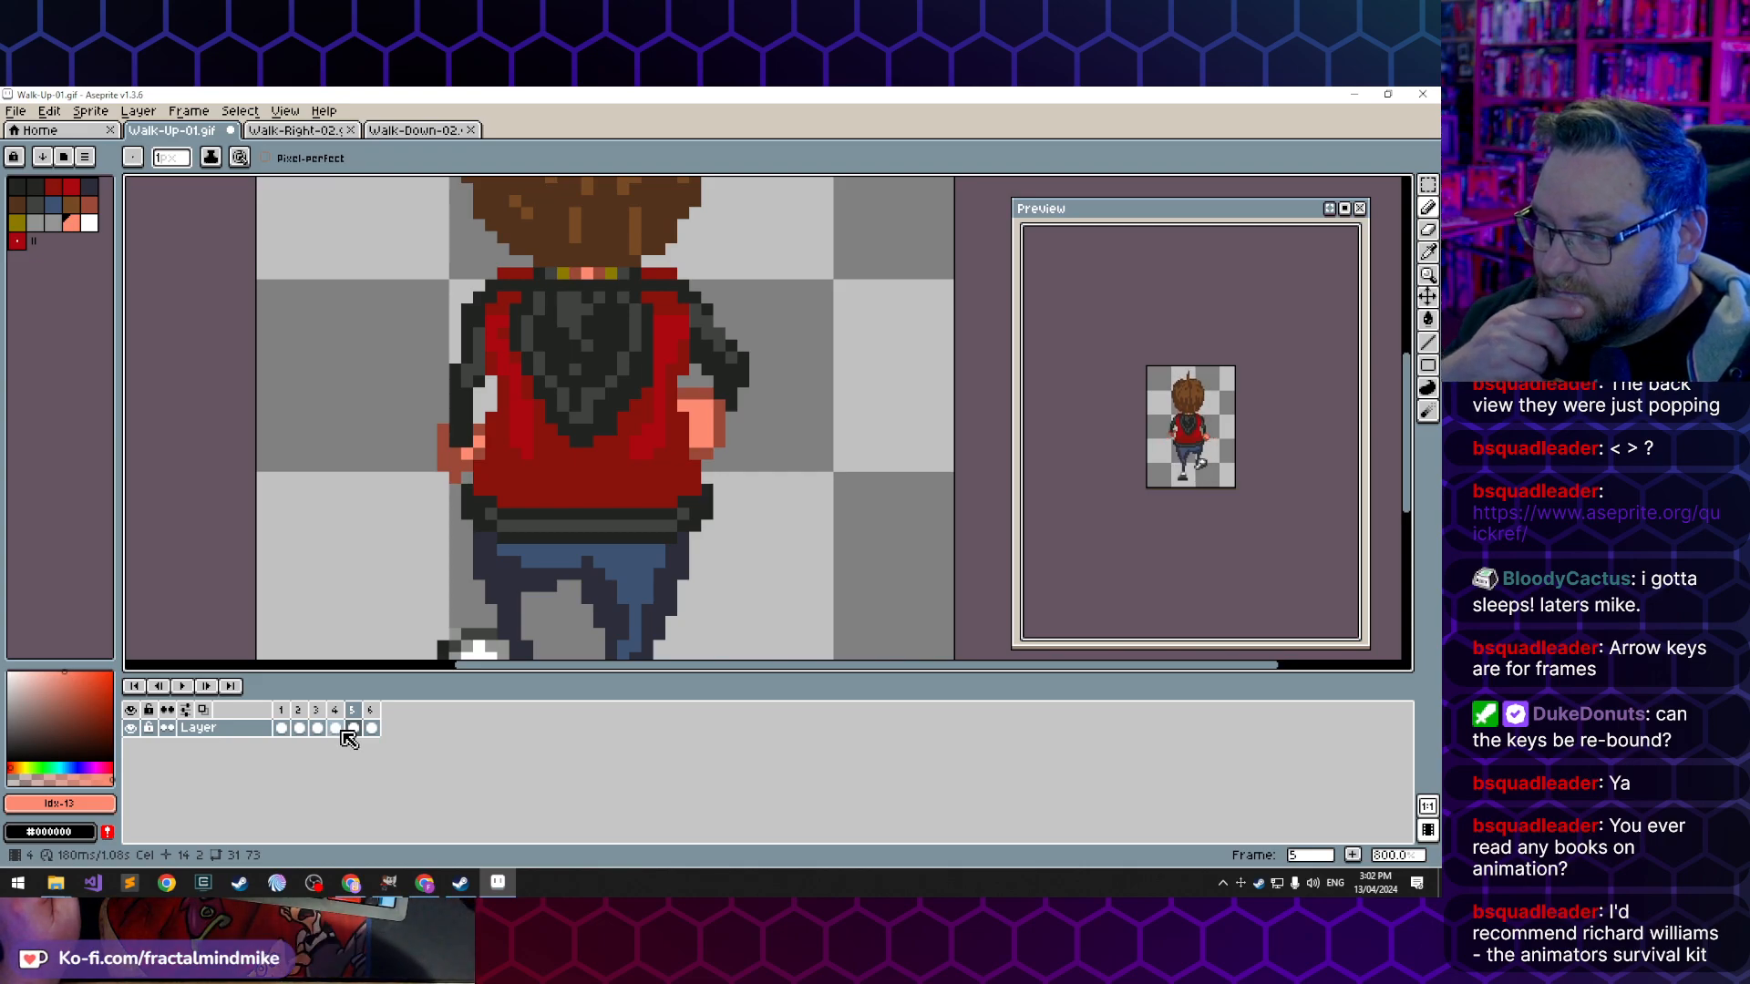
# - Erase the outer and lower edge pixels of the left hand in frame 1 to make the hand slimmer
pyautogui.click(281, 728)
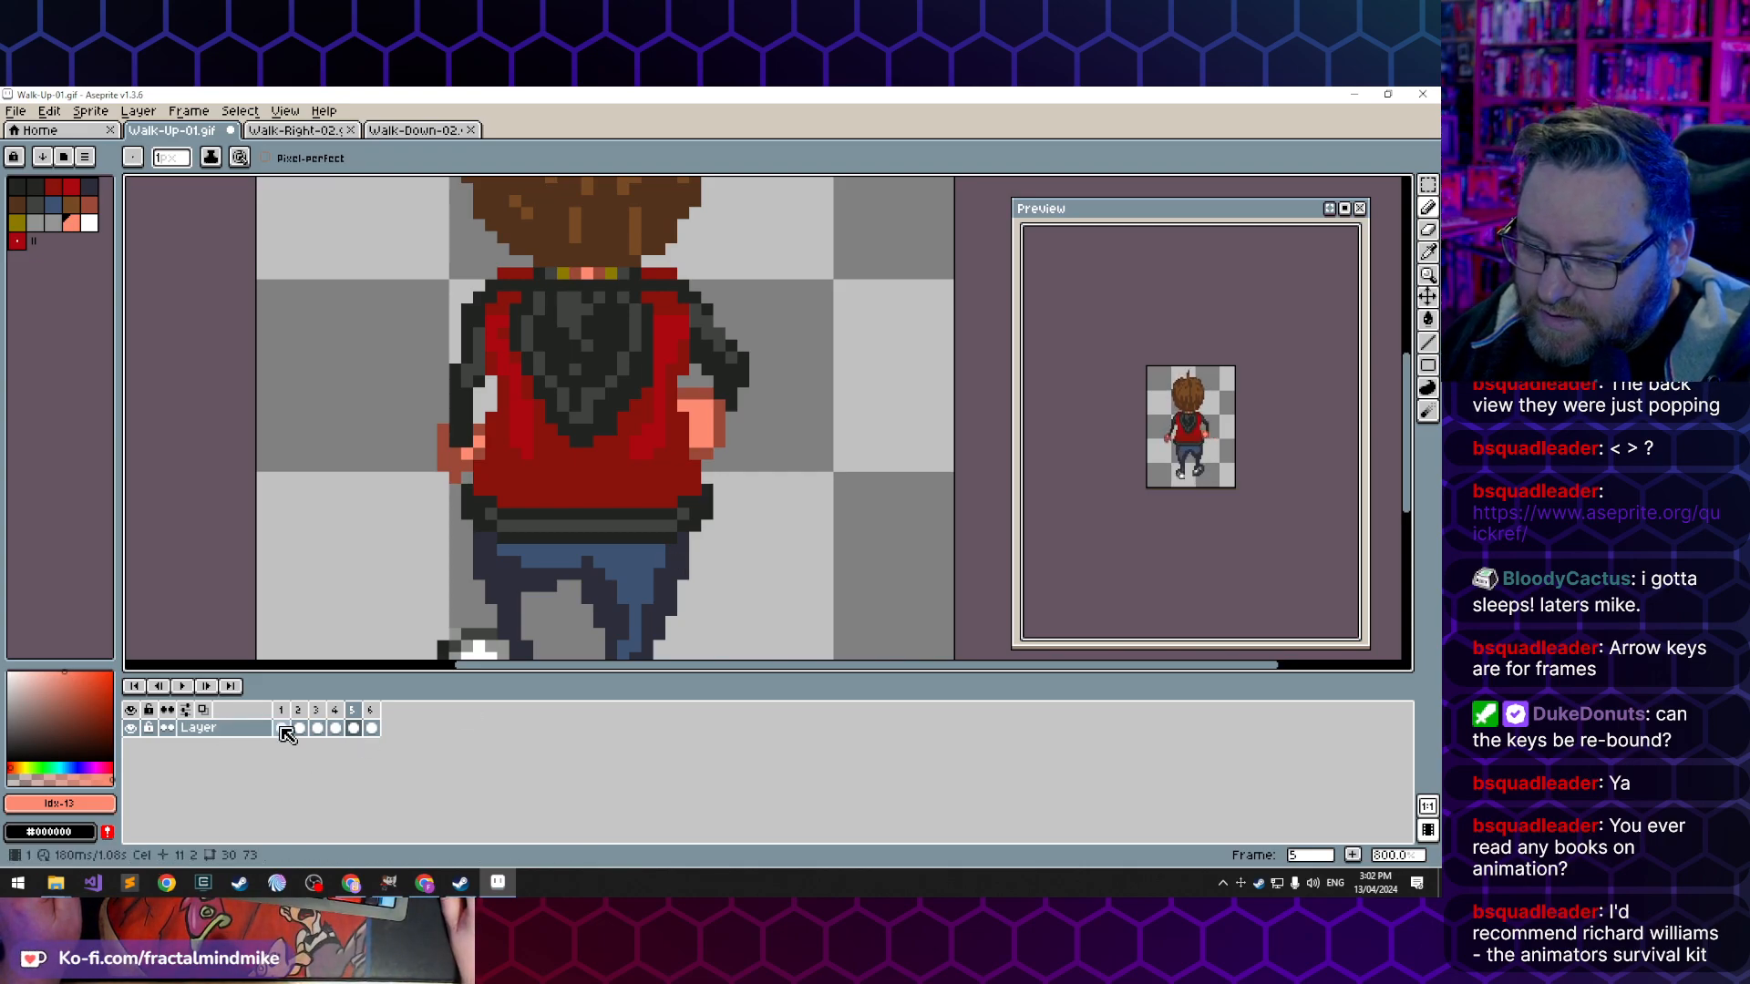
pyautogui.press('b')
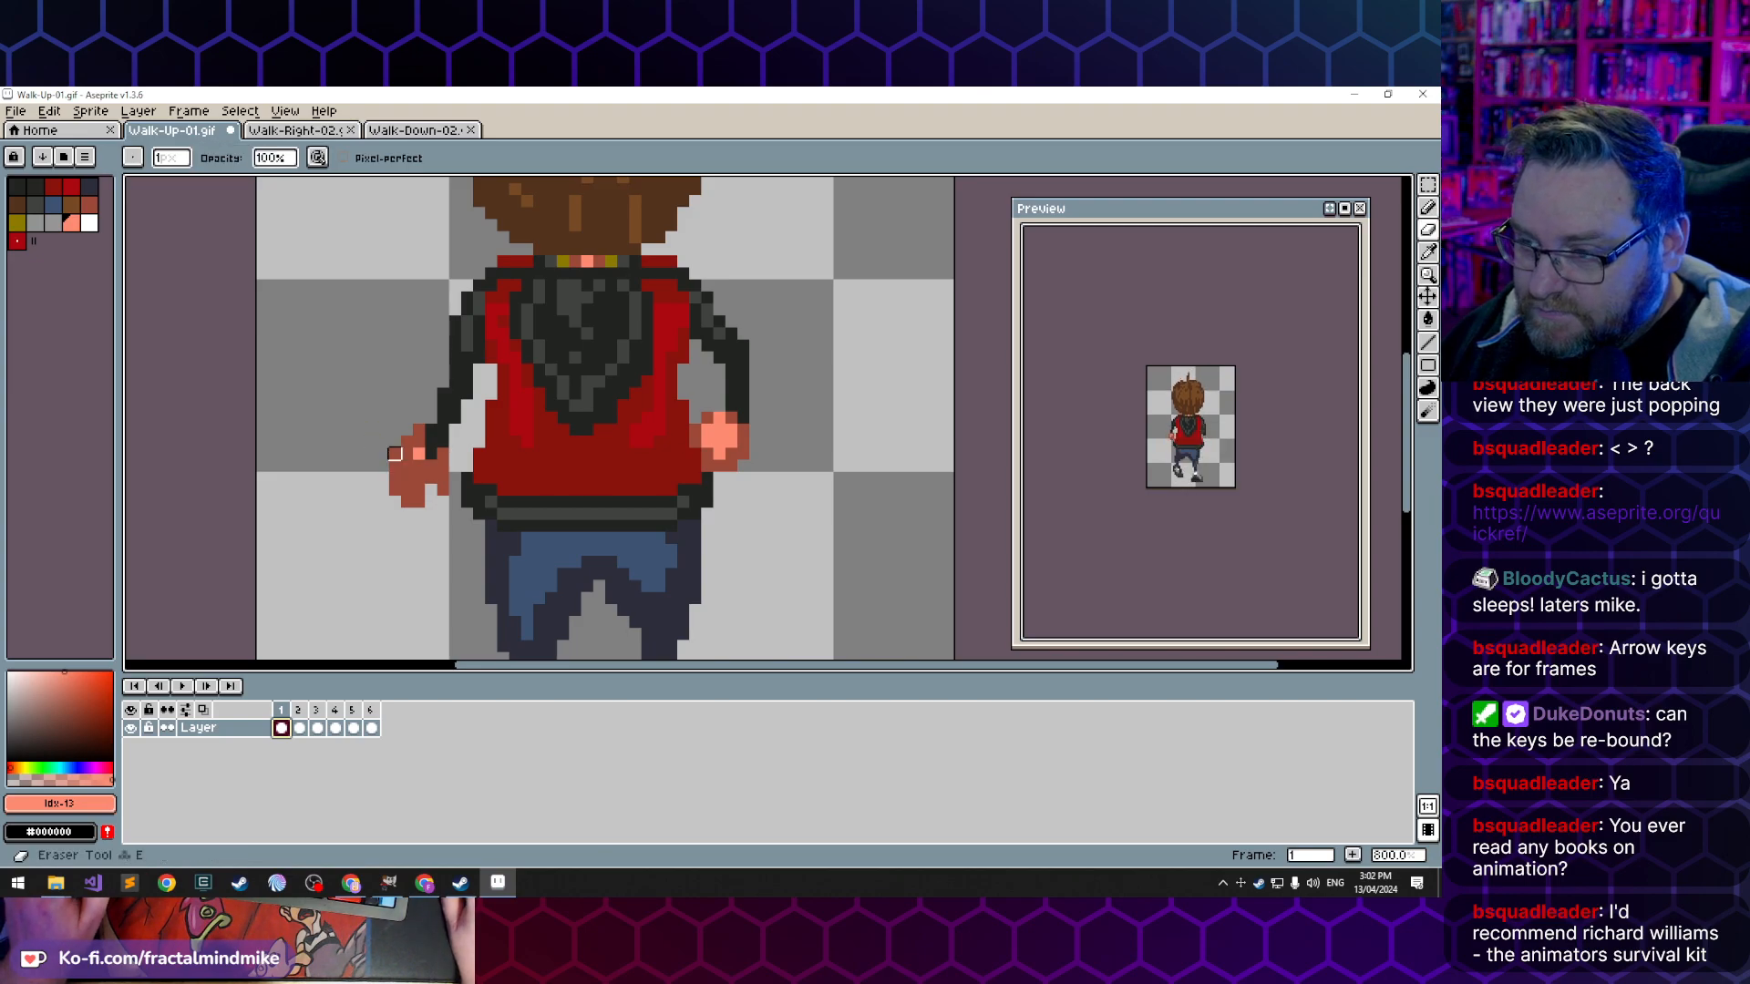
pyautogui.click(395, 454)
pyautogui.click(395, 466)
pyautogui.click(395, 489)
pyautogui.click(406, 501)
pyautogui.click(418, 501)
pyautogui.click(394, 490)
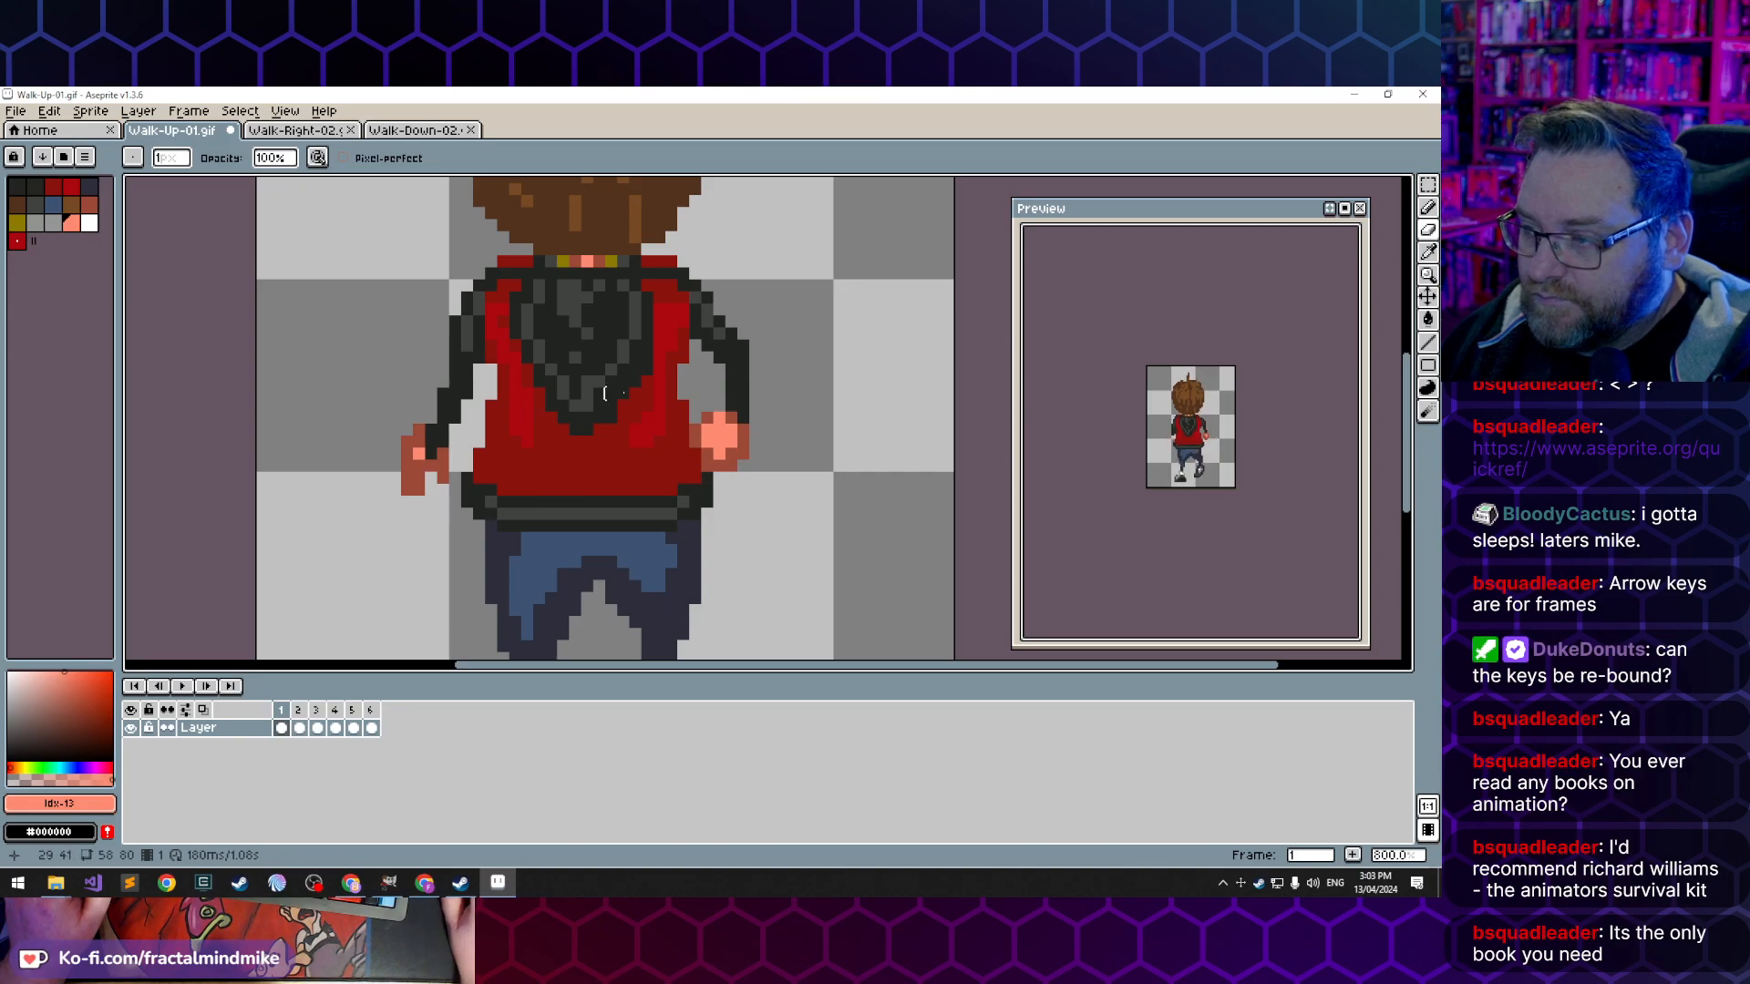
# - Sample the dark red jacket colour, index 2, beside the right arm in frame 2 for the Pencil tool
pyautogui.click(299, 728)
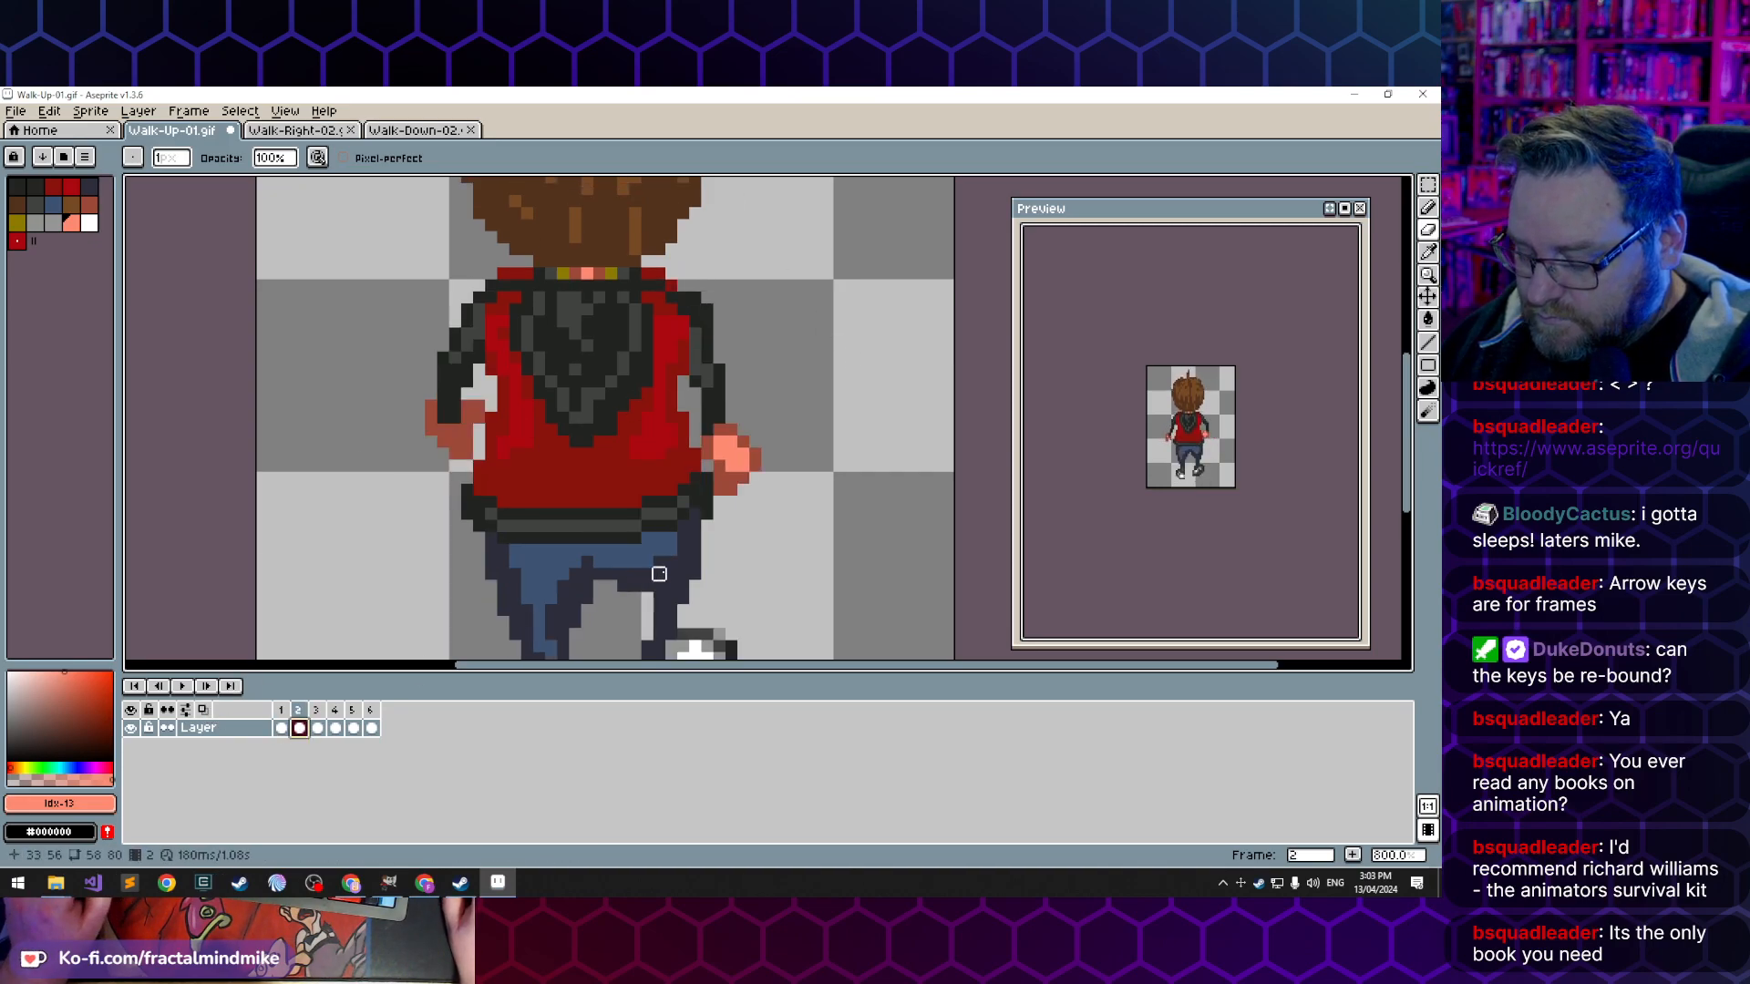
pyautogui.press('b')
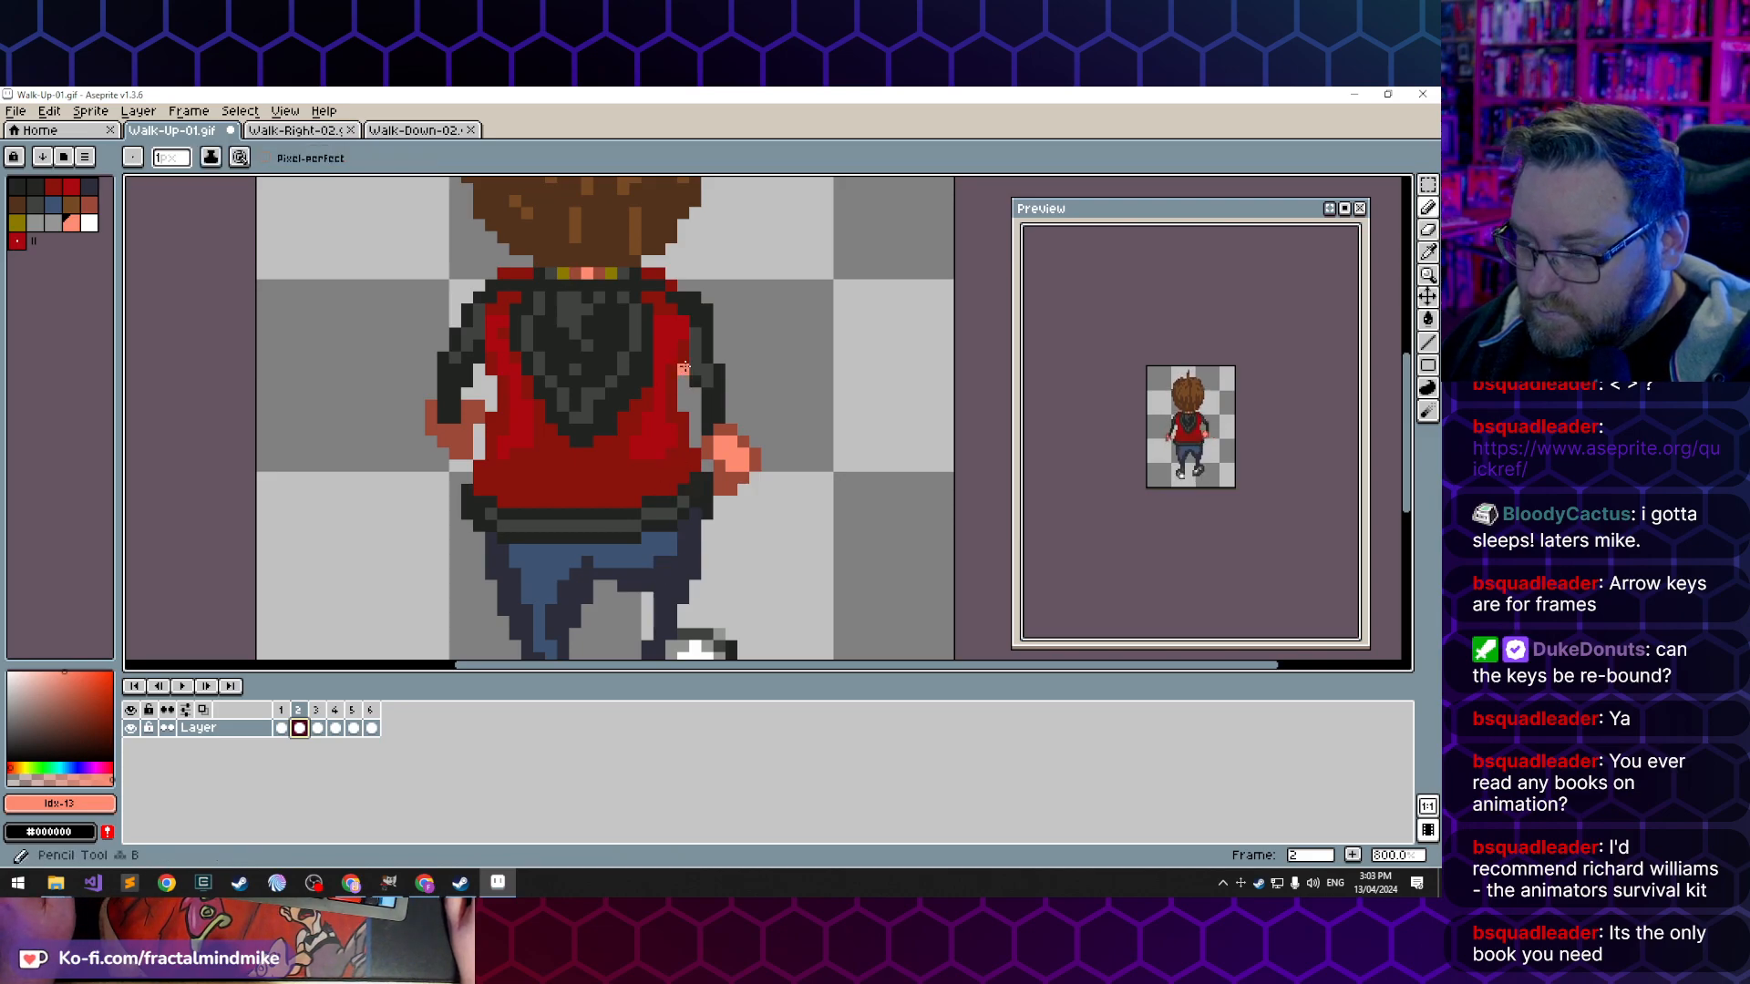
pyautogui.keyDown('alt'); pyautogui.click(686, 377); pyautogui.keyUp('alt')
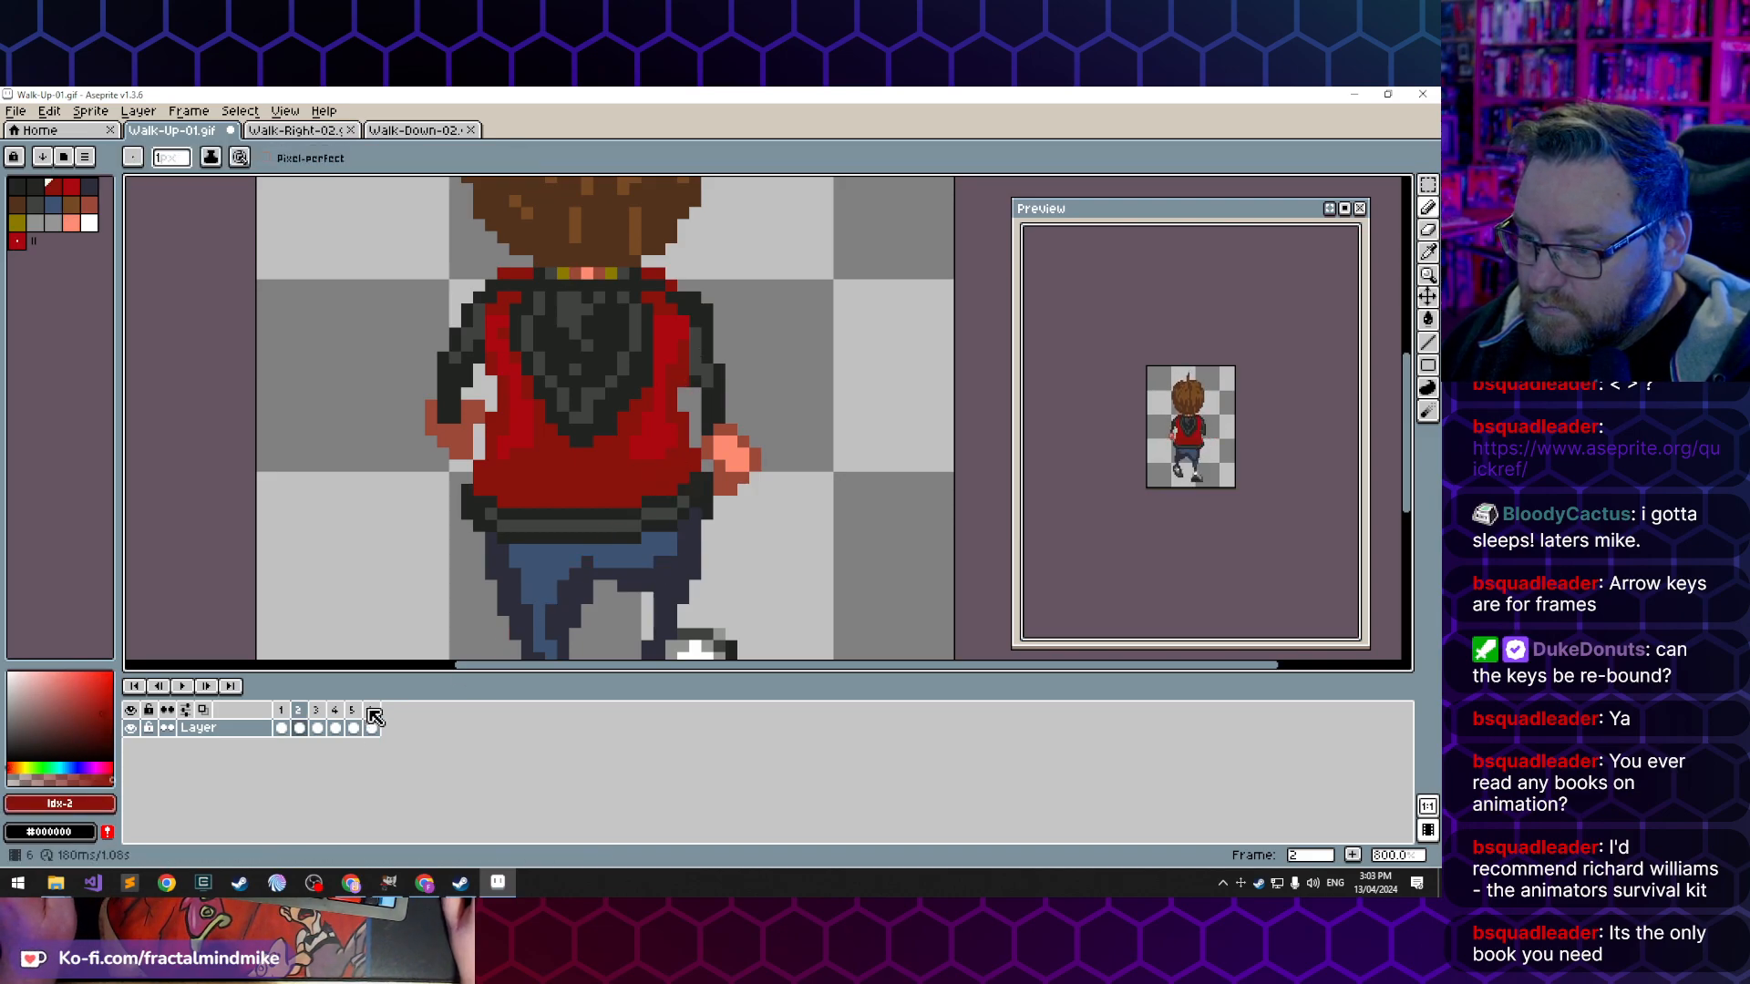
# - Step through the walk frames from frame 3 around to frame 1 and back to examine the arm motion
pyautogui.press('Right')
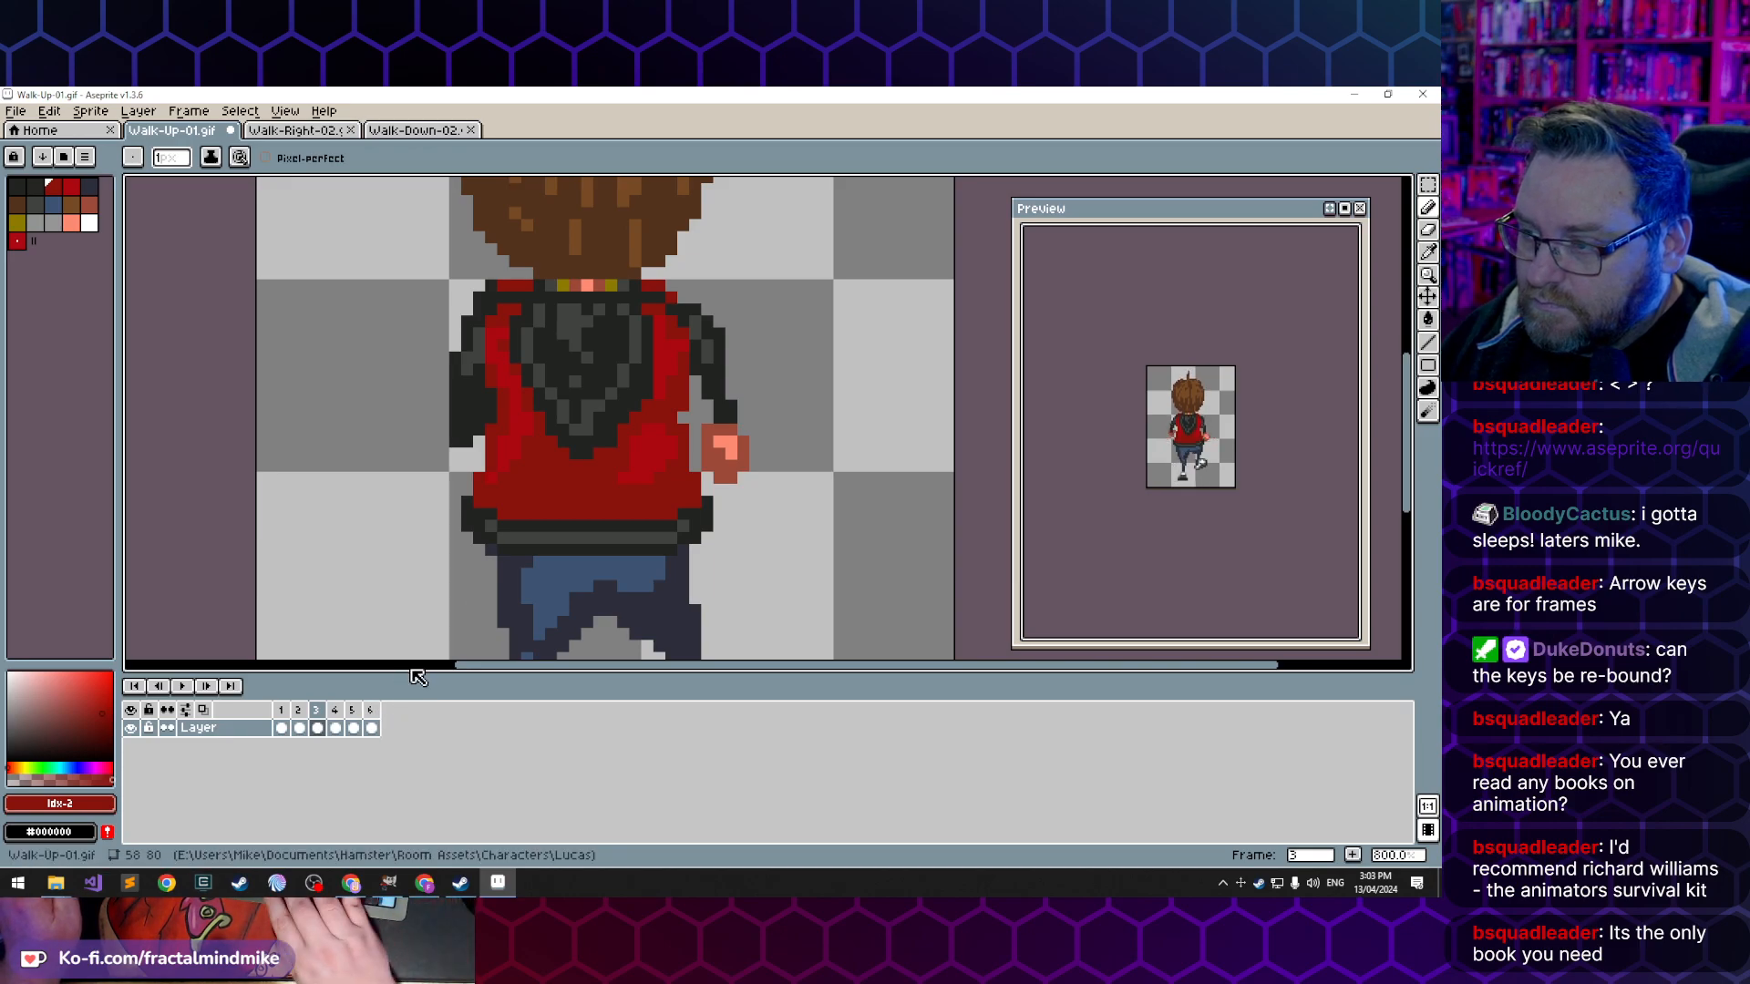
pyautogui.press('Right')
pyautogui.press('Right')
pyautogui.press('Right')
pyautogui.press('Right')
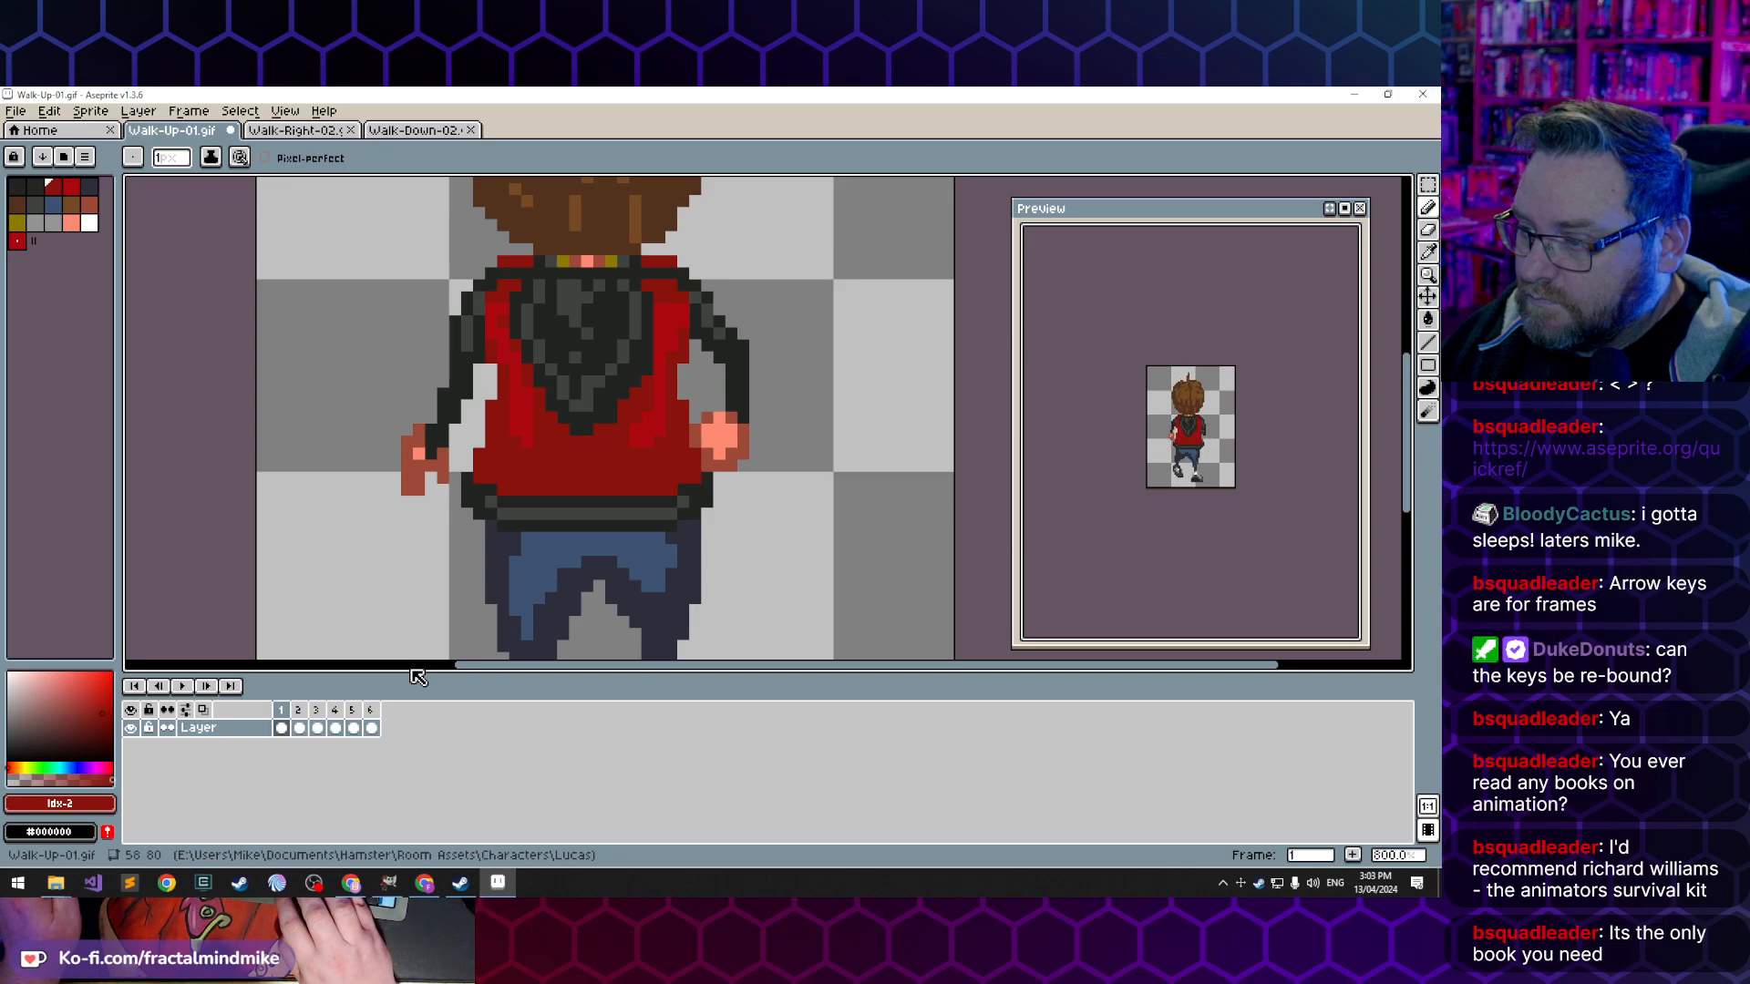
pyautogui.press('Right')
pyautogui.press('Right')
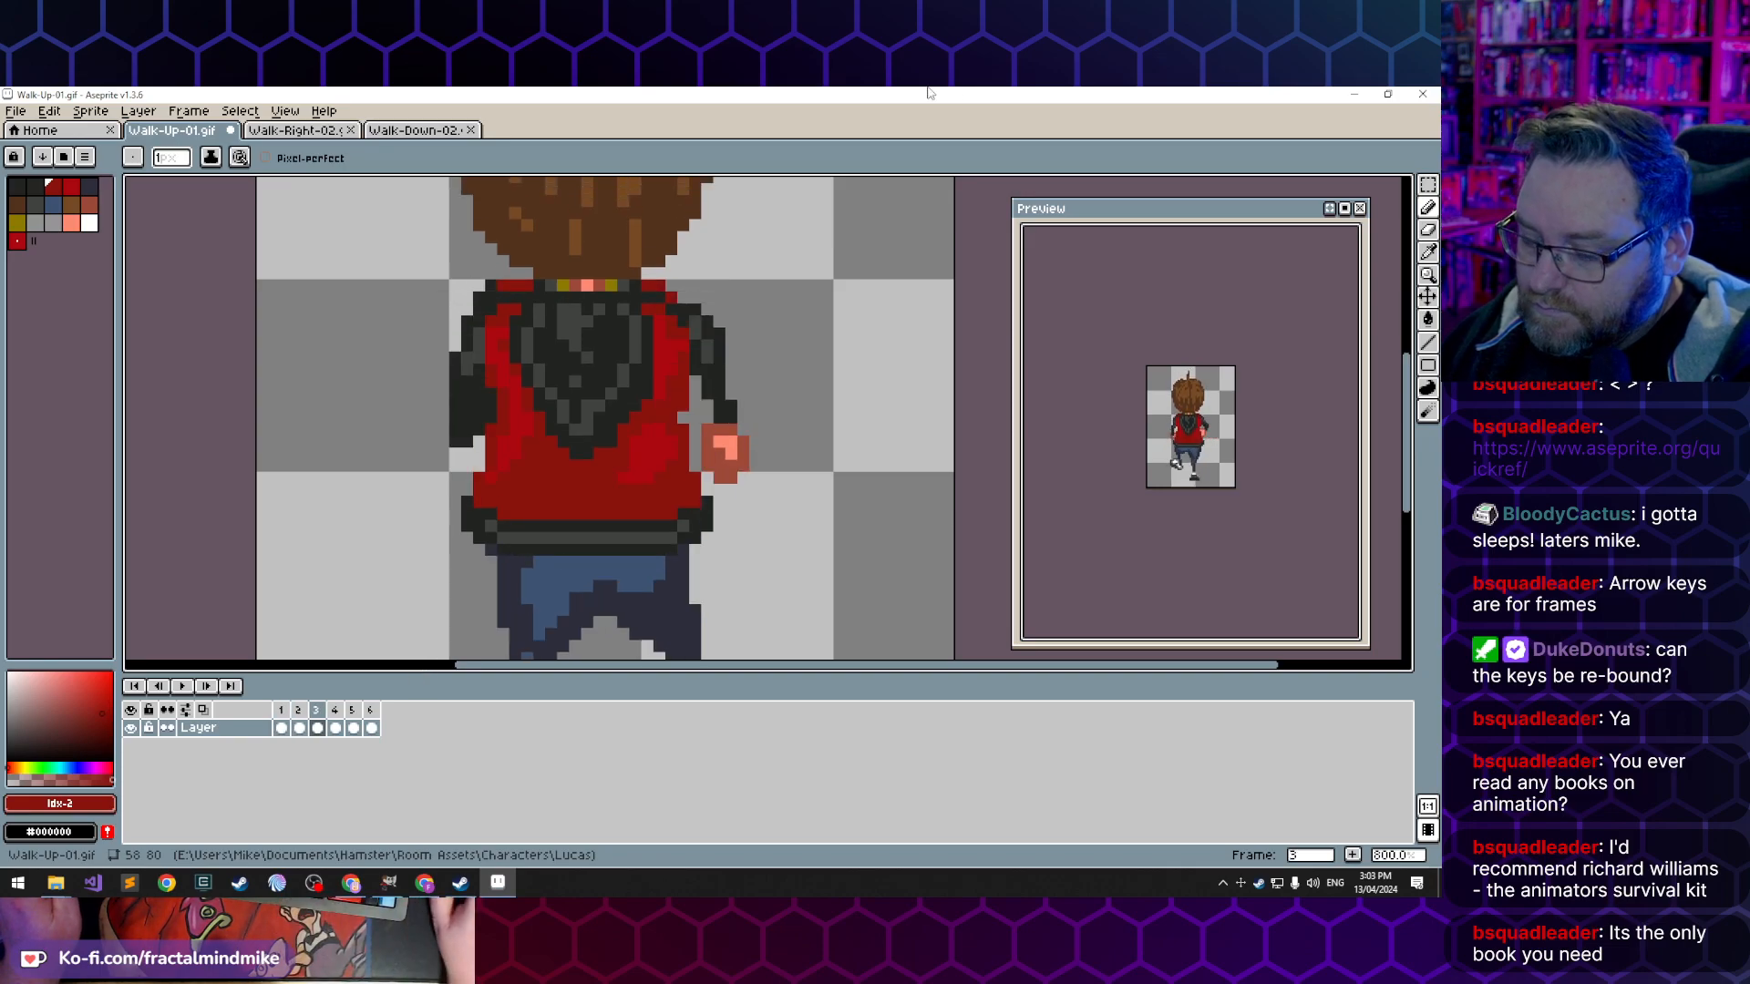
# - Sample the brighter red jacket colour, index 3, in frame 3 and compare the pose with frames 1 and 4
pyautogui.keyDown('alt'); pyautogui.click(660, 389); pyautogui.keyUp('alt')
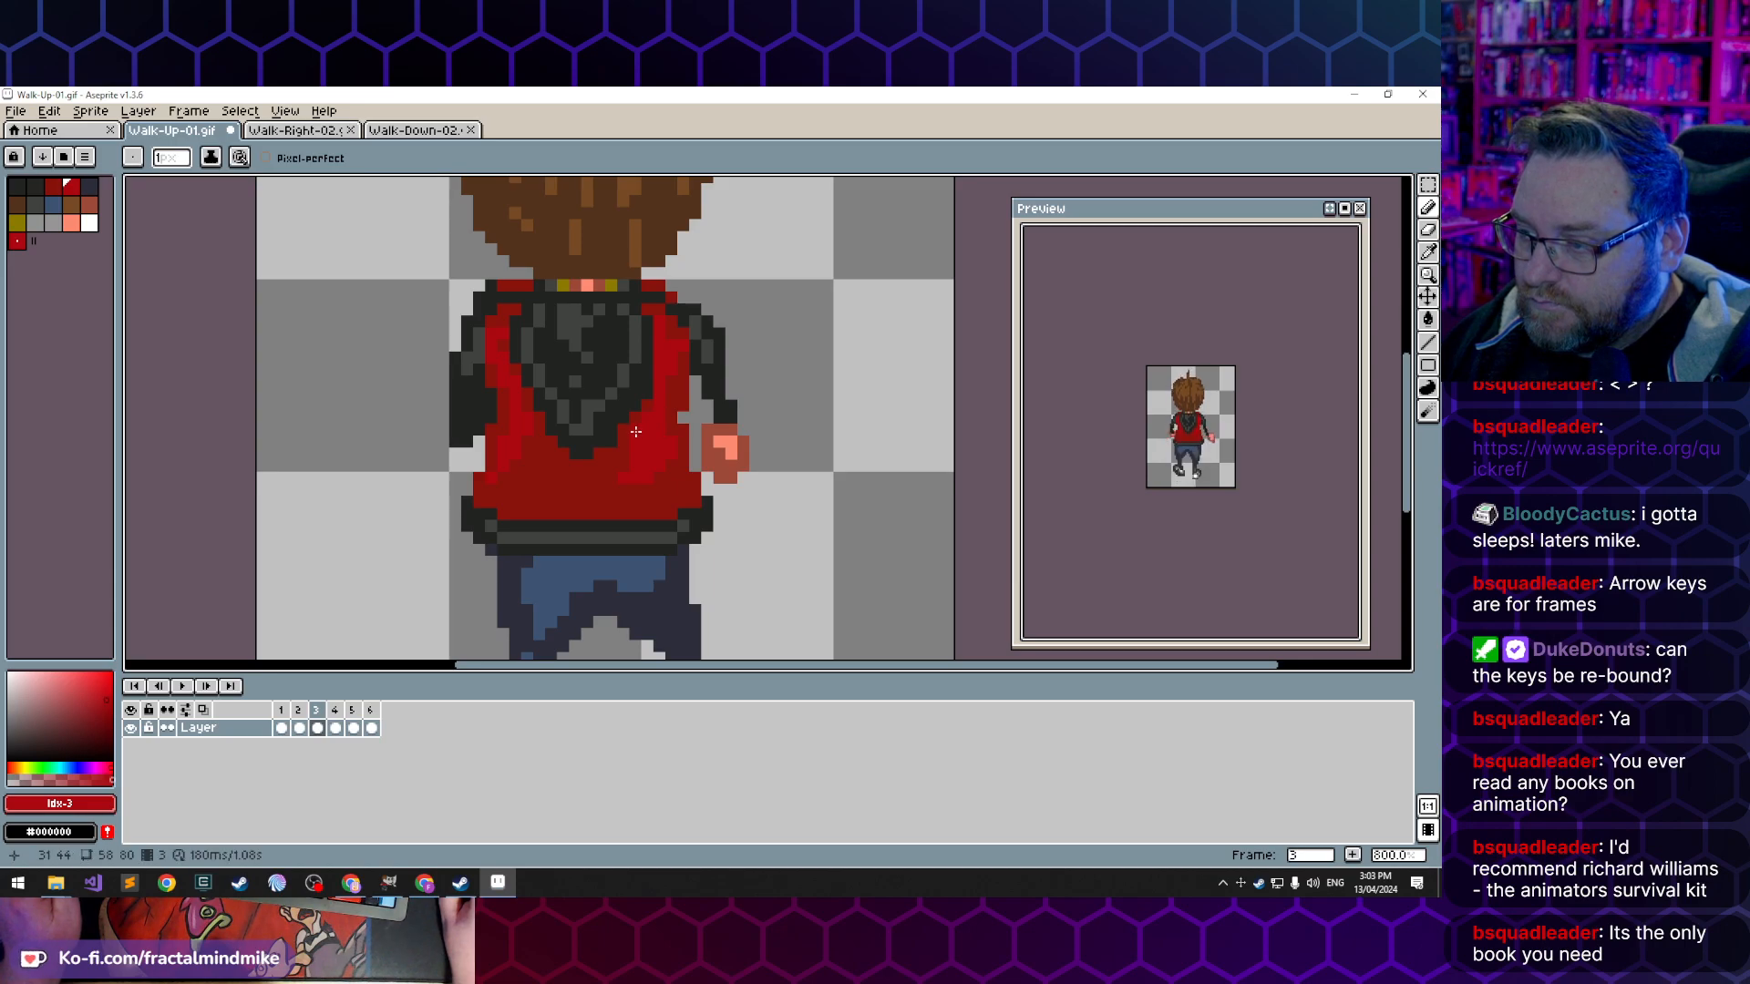
pyautogui.press('Right')
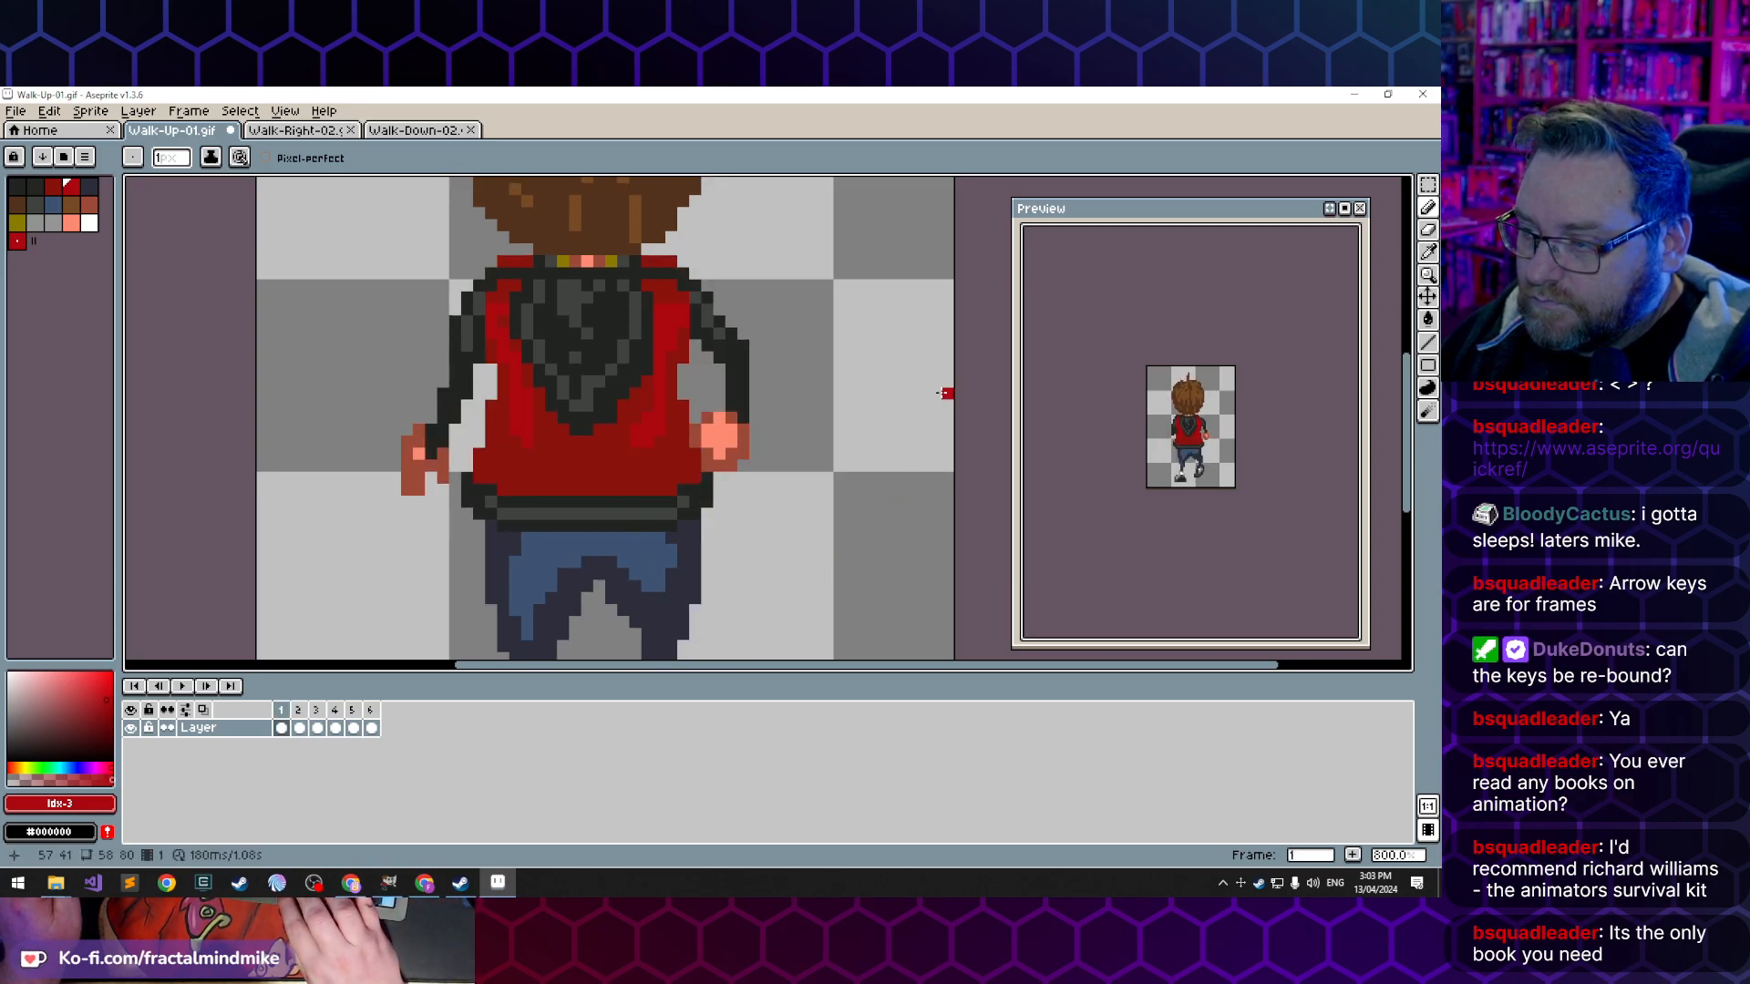
pyautogui.press('Left')
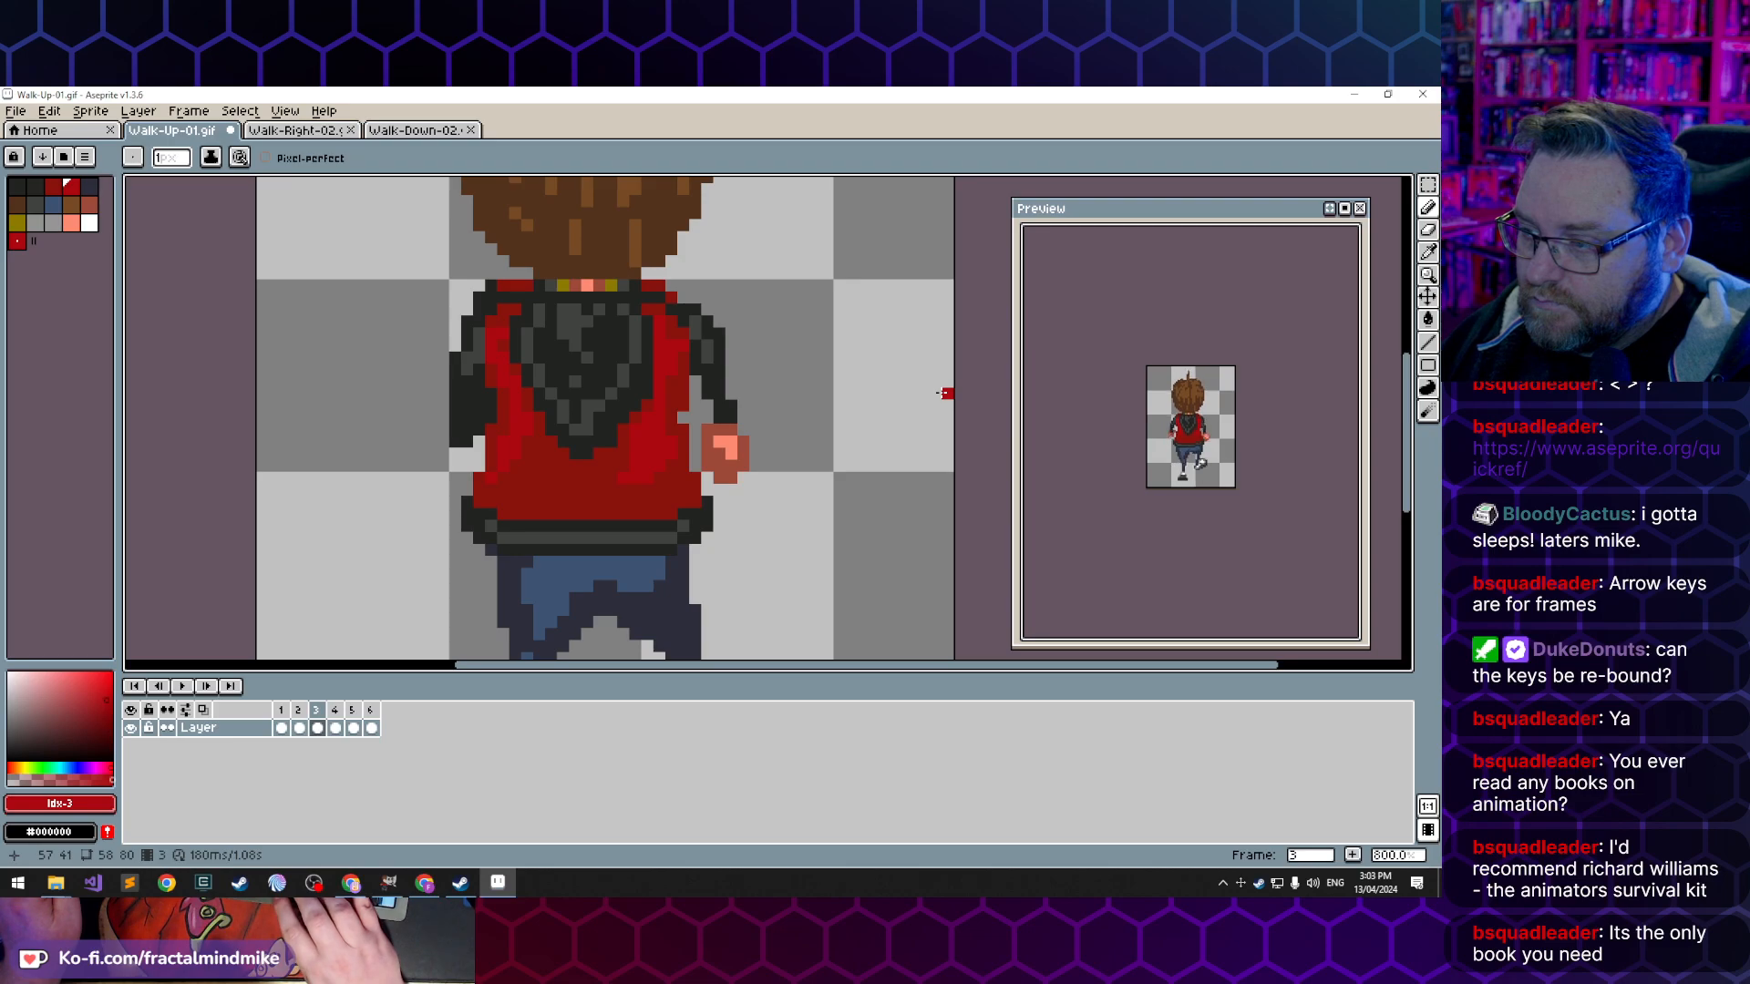
pyautogui.press('Right')
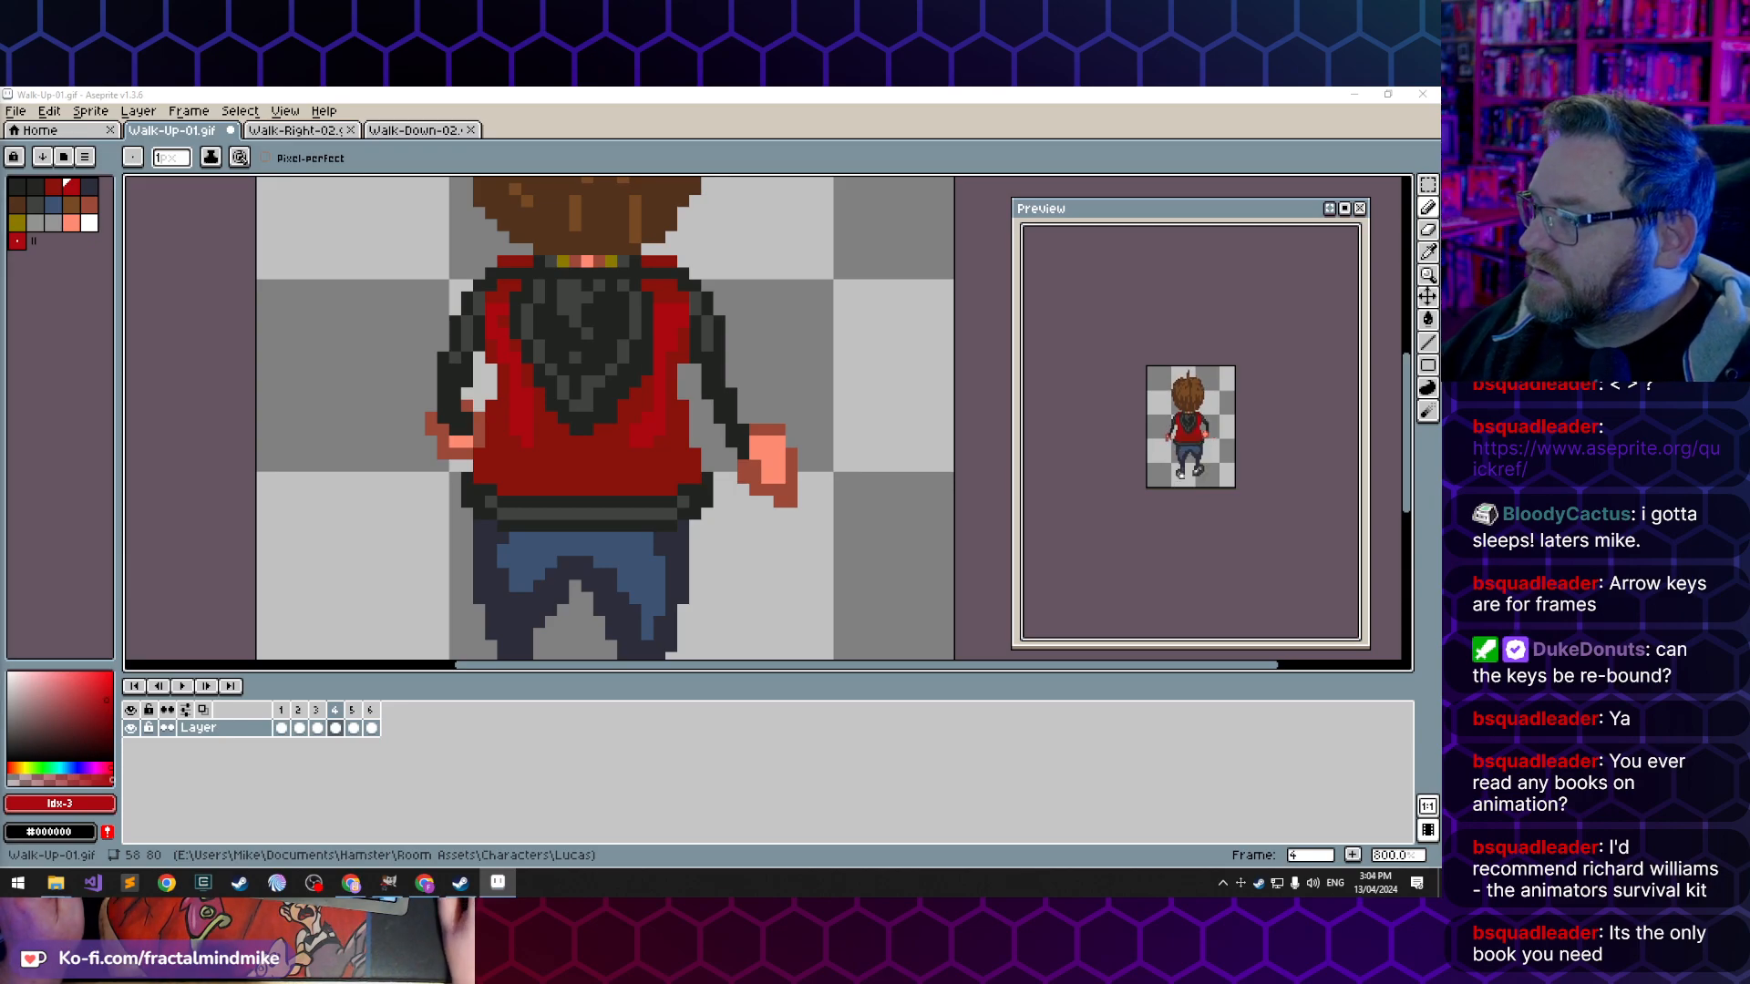
# - Switch to the browser's search results, open the first Amazon listing for Animator's Survival Kit and view its enlarged cover
pyautogui.moveTo(1438, 328); pyautogui.dragTo(592, 88)
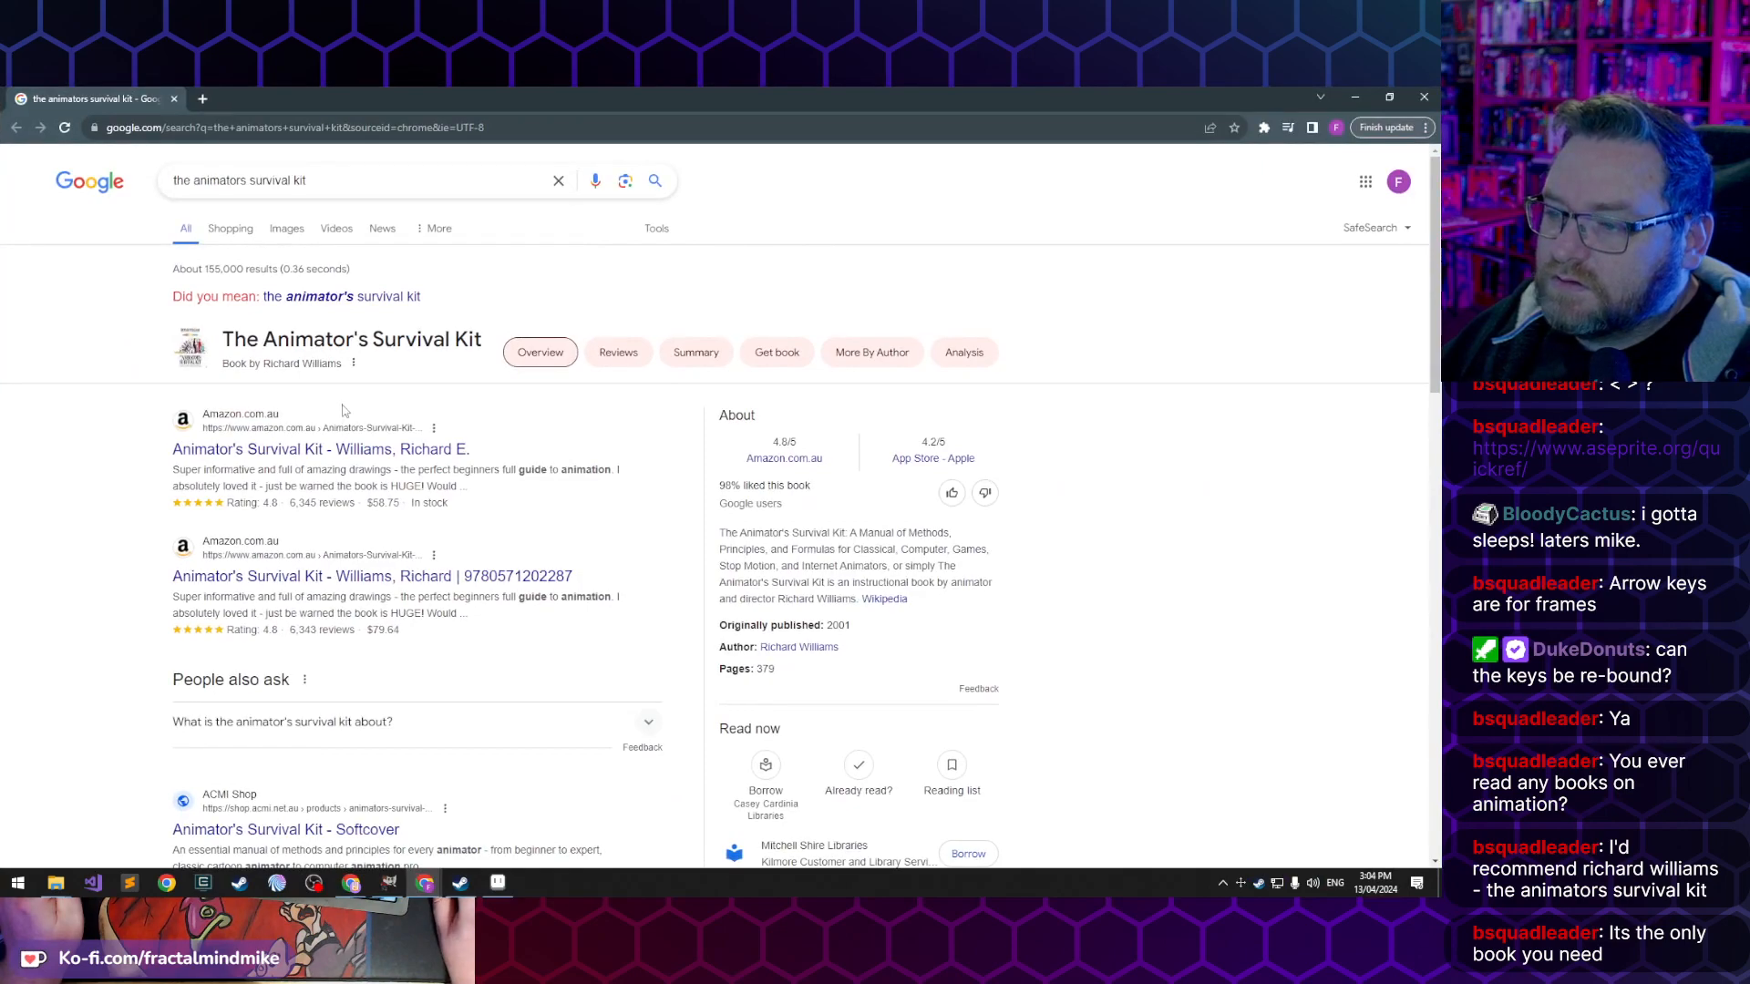
pyautogui.click(291, 455)
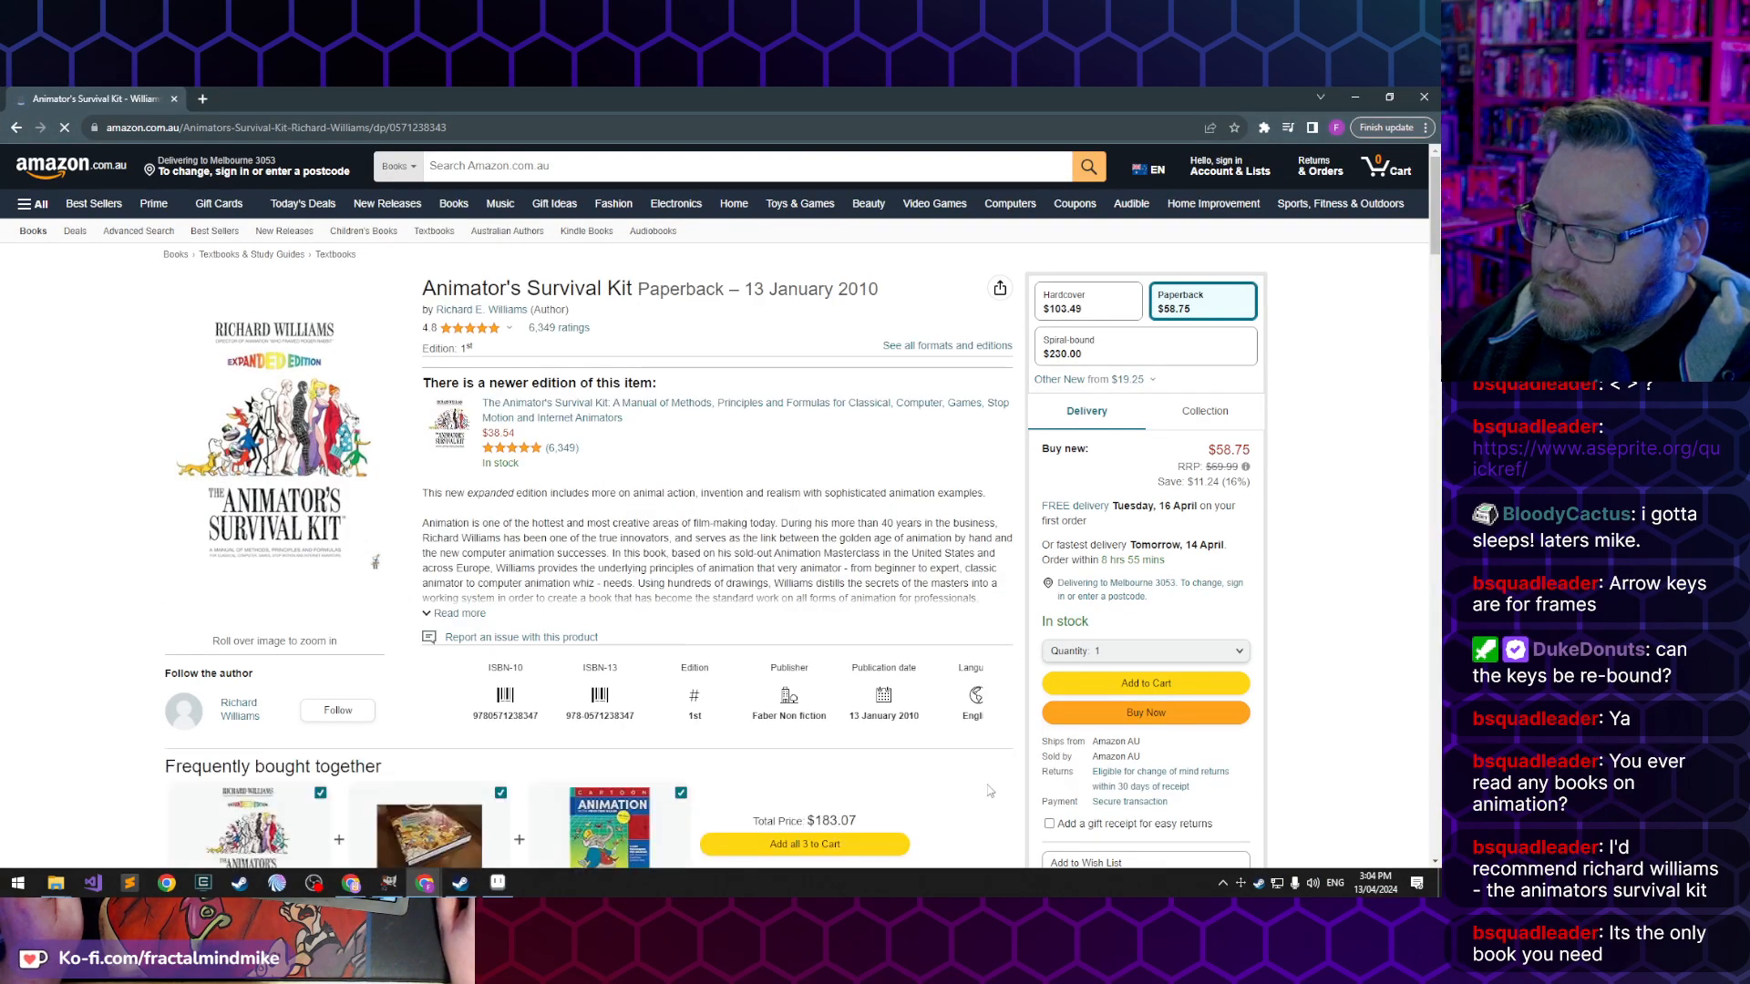
pyautogui.moveTo(276, 409)
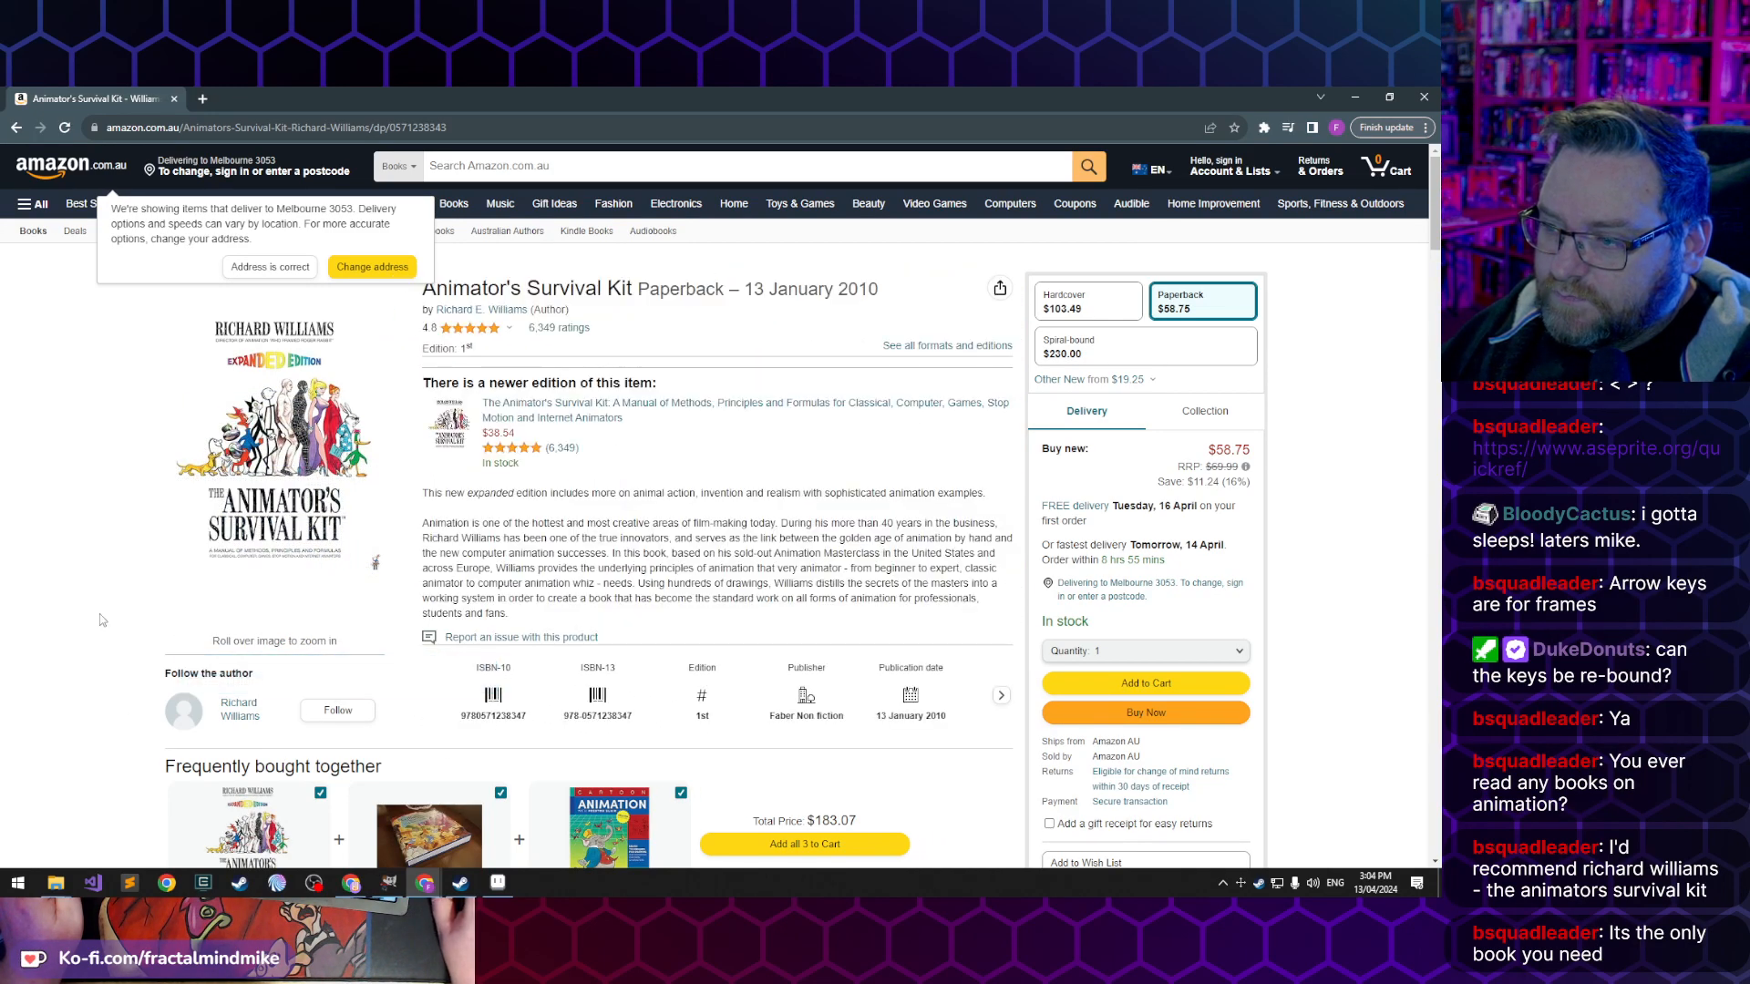
pyautogui.scroll(-1, 308, 725)
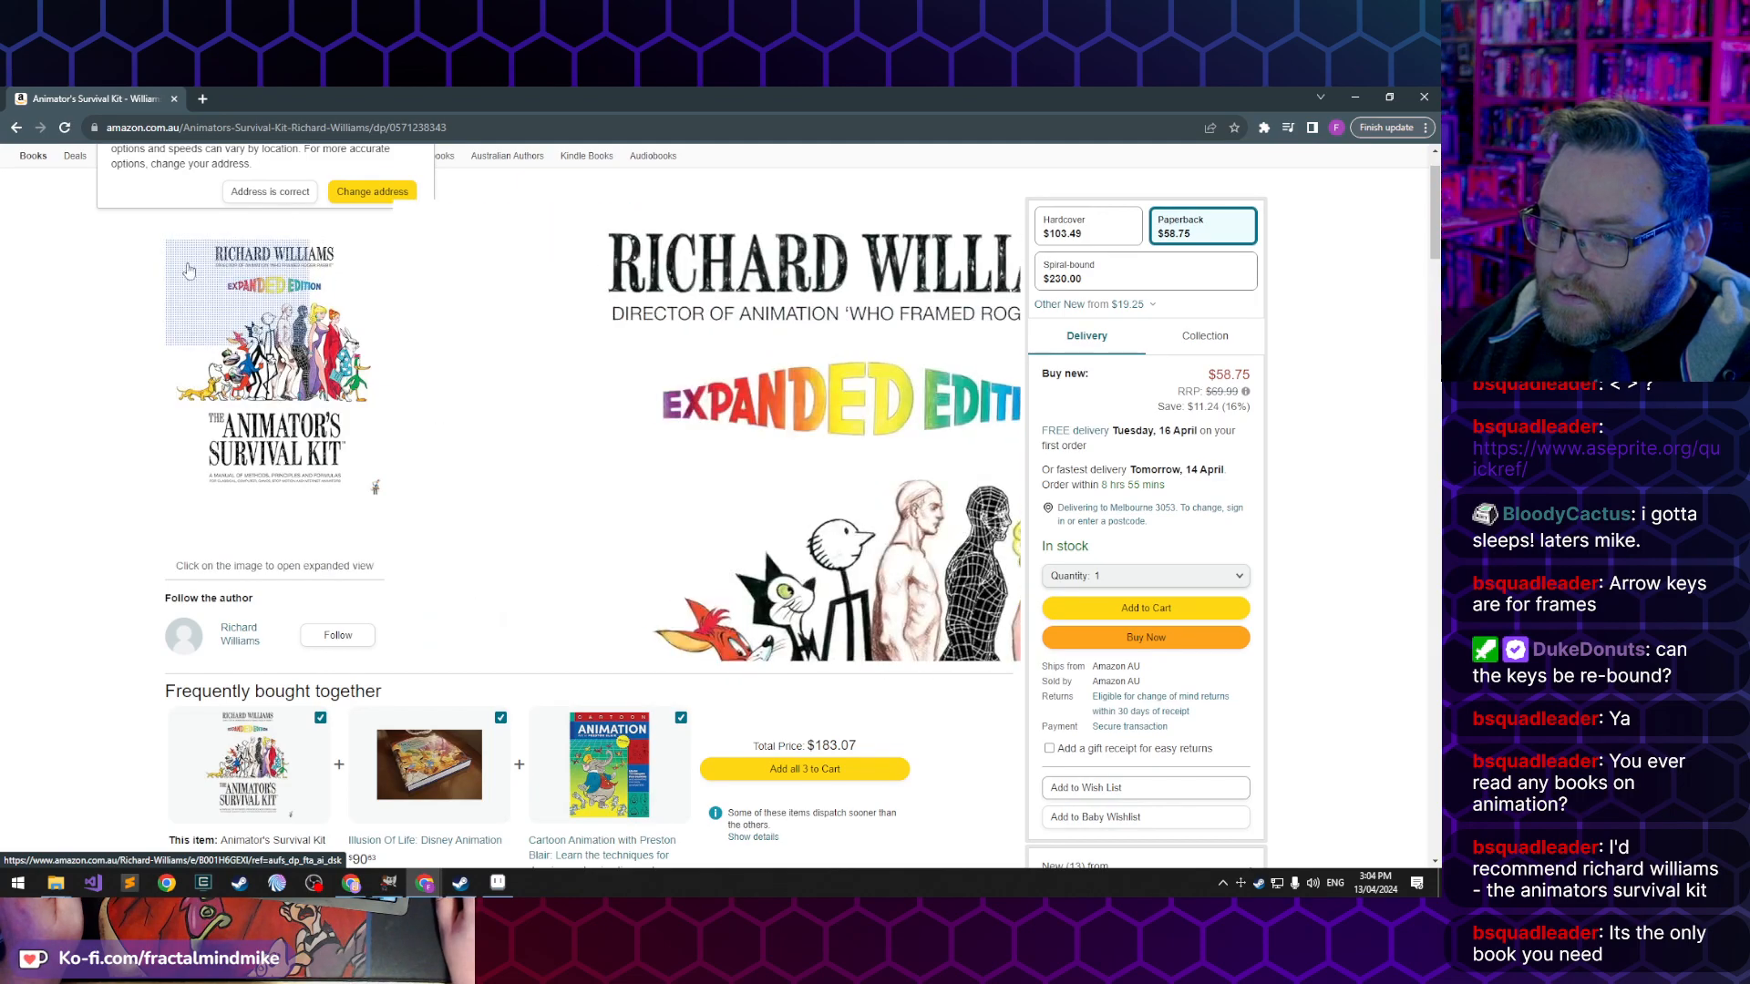
pyautogui.scroll(-1, 124, 290)
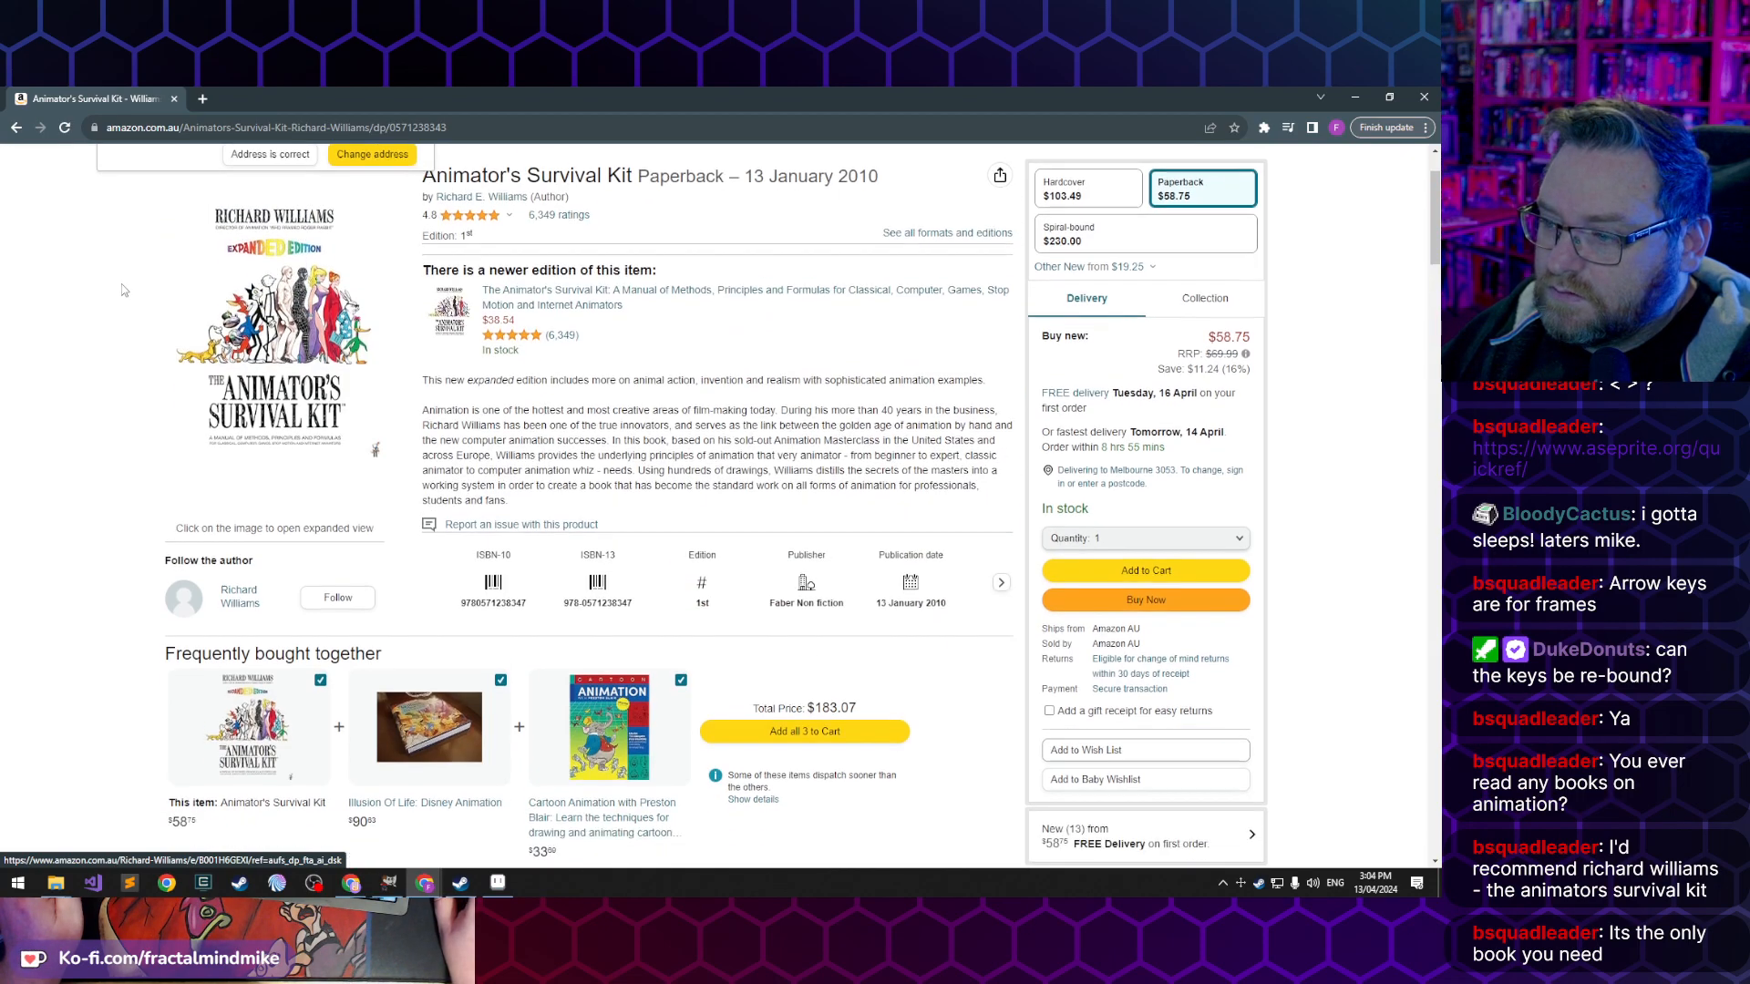
pyautogui.scroll(2, 124, 289)
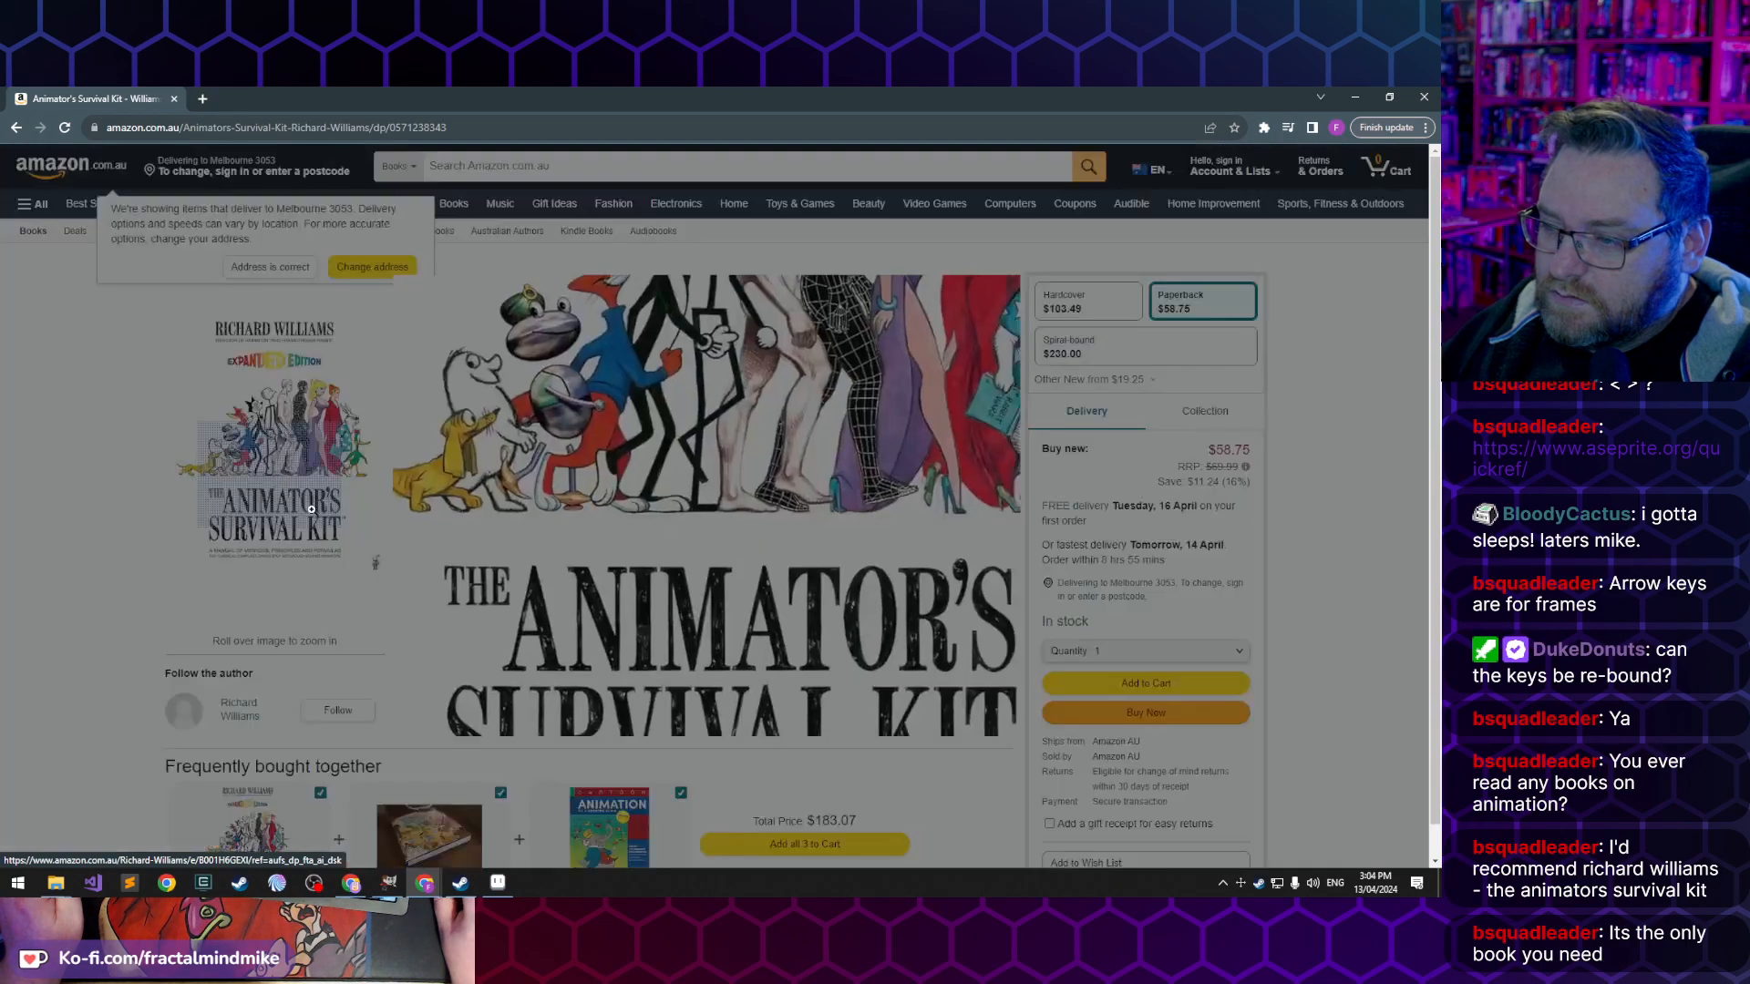
pyautogui.click(311, 509)
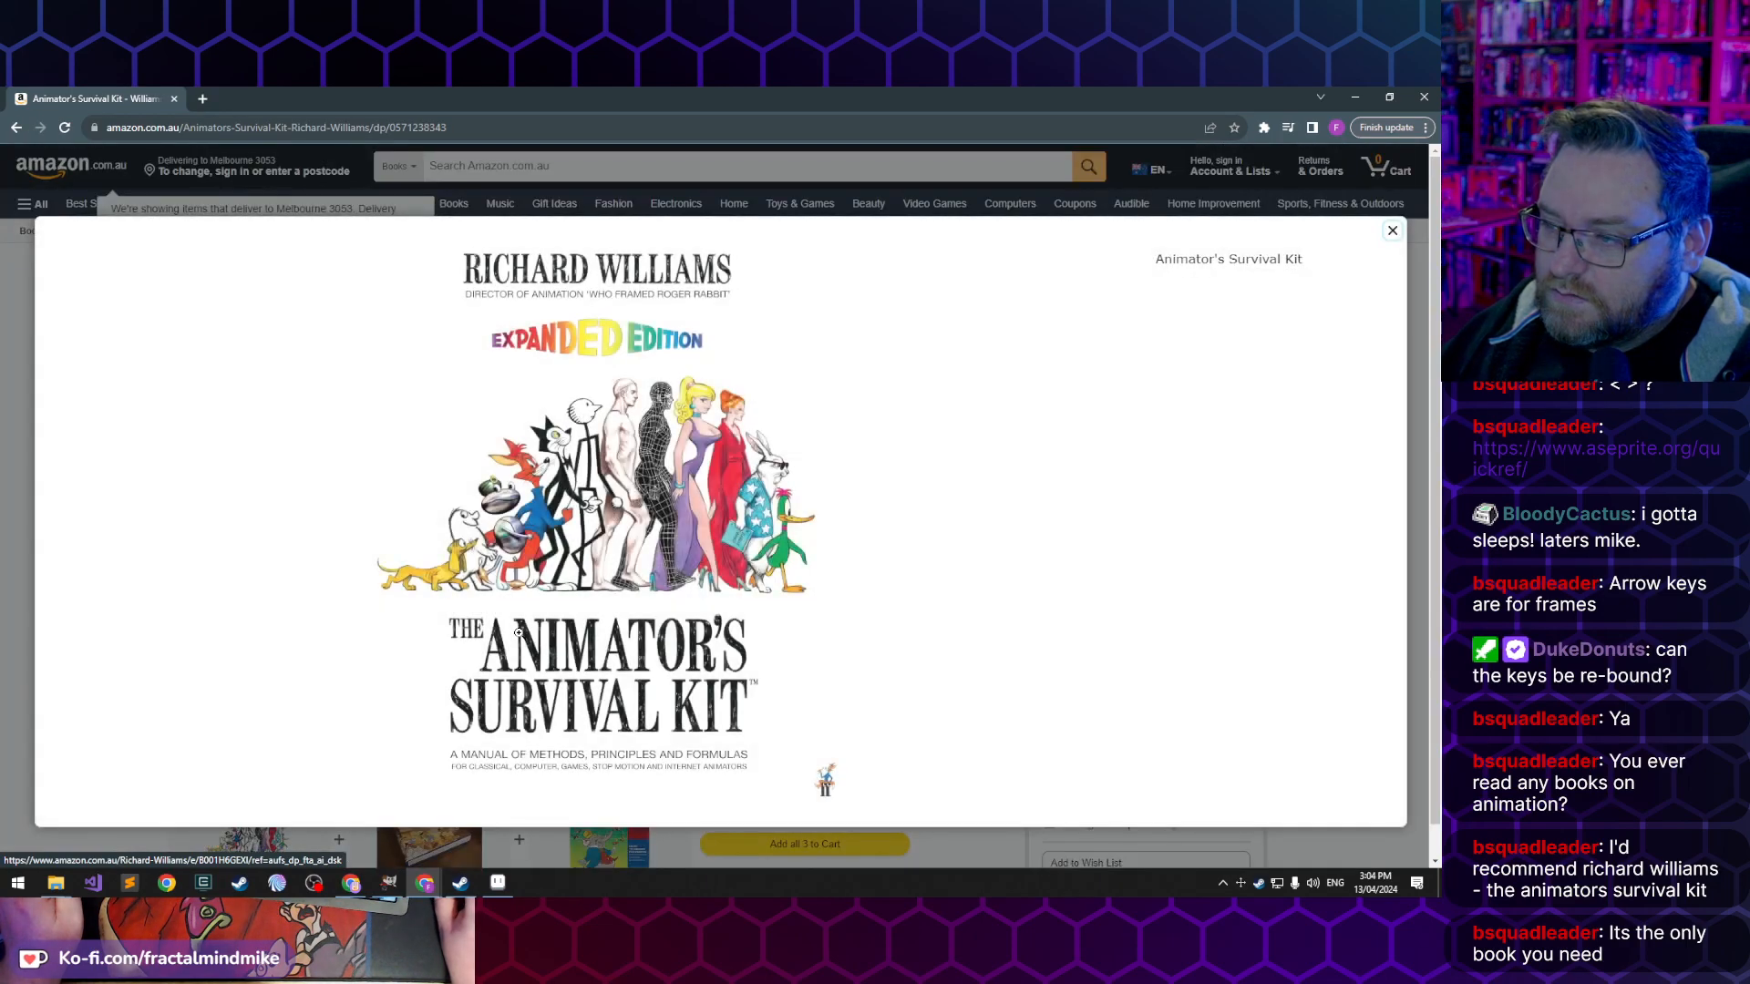
pyautogui.click(1393, 231)
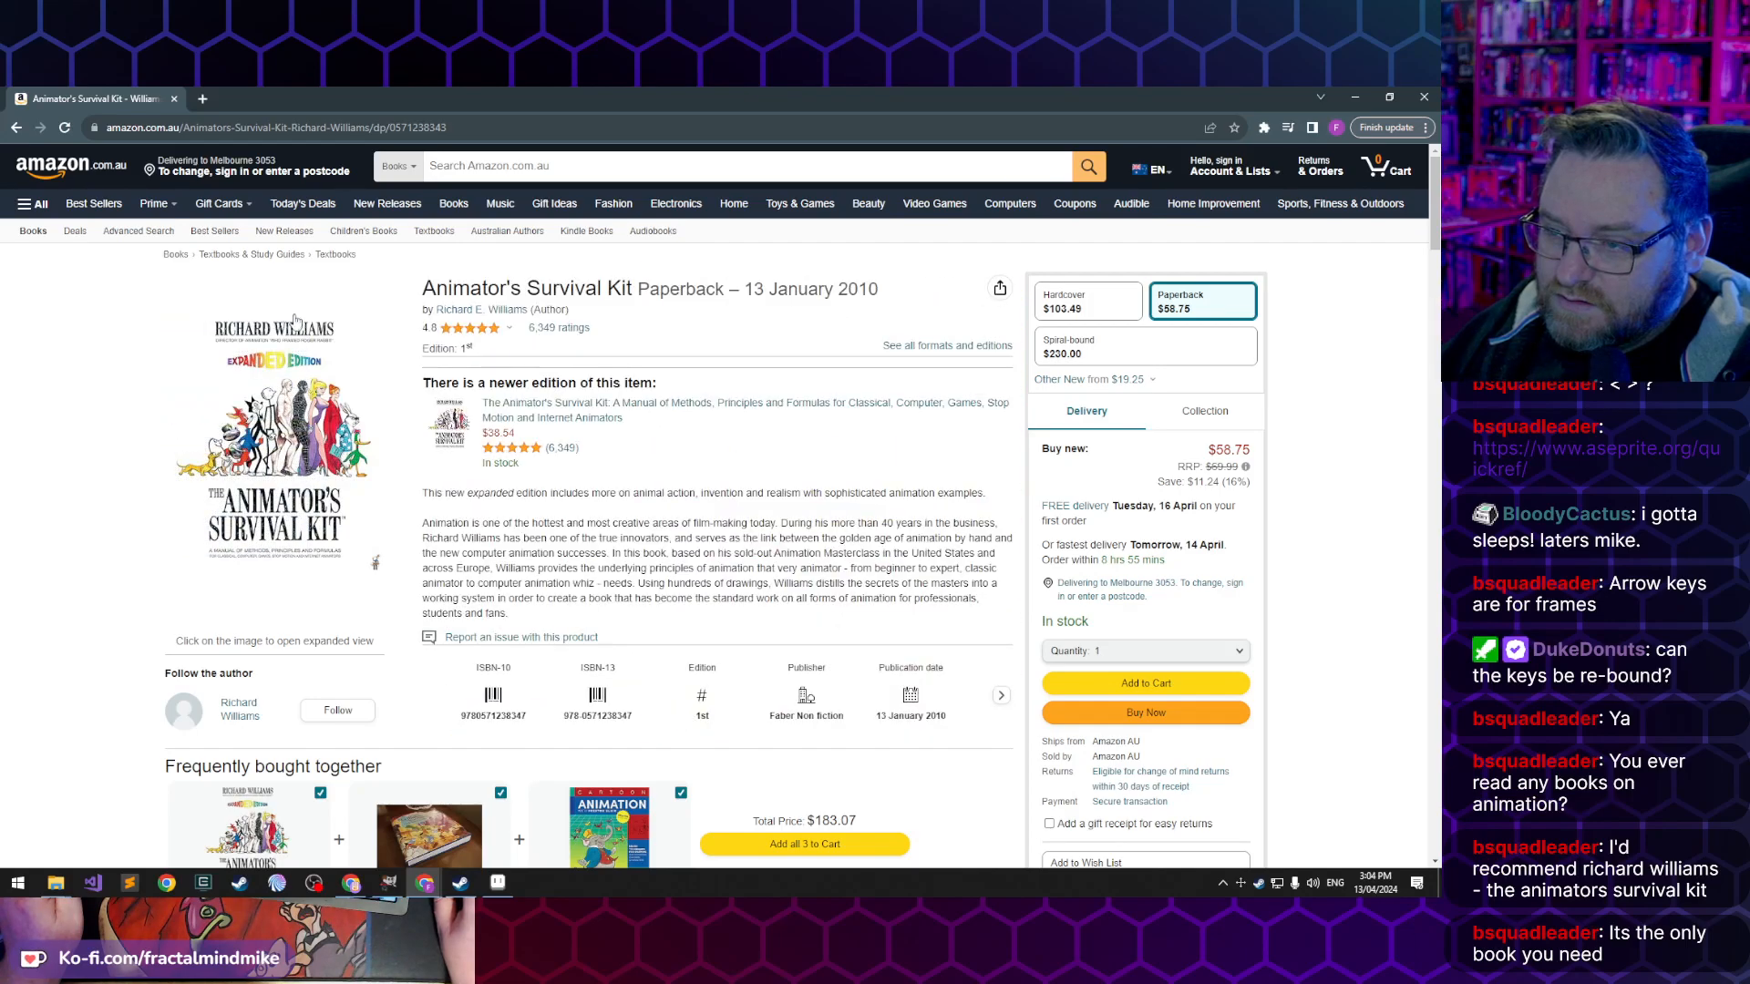
# - Go through the customer reviews, play the video in the Brazilian review and view that review's cover photo
pyautogui.scroll(-10, 92, 542)
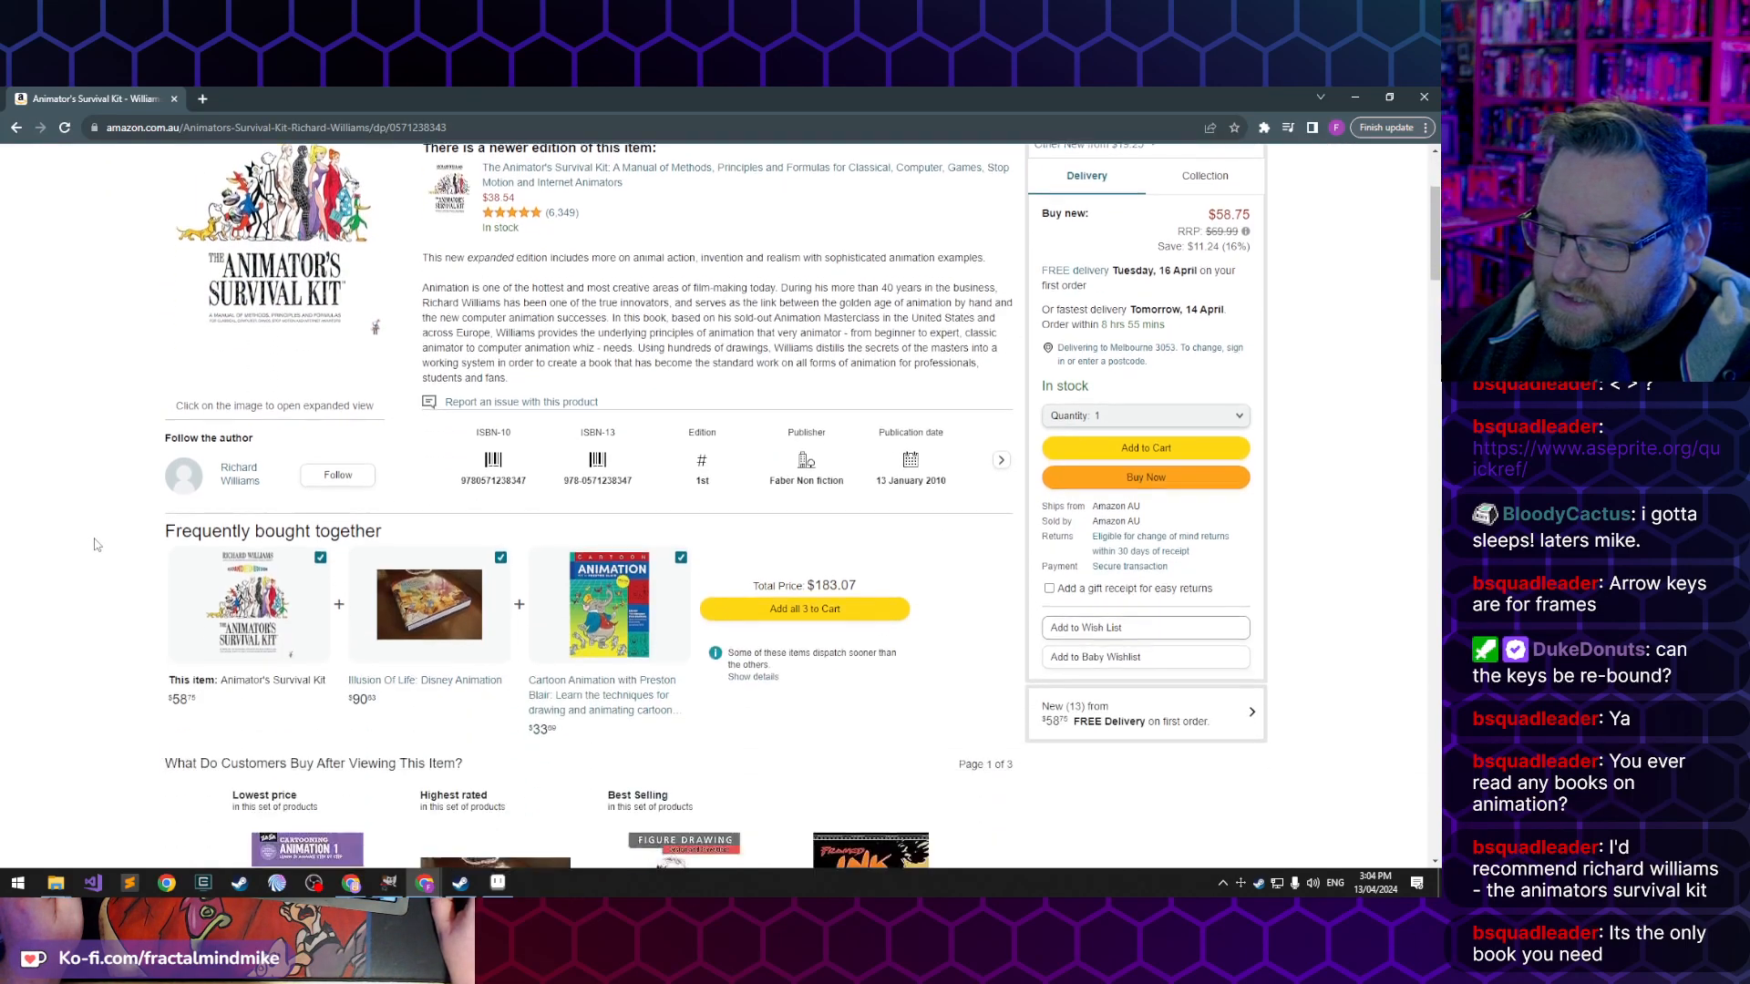
pyautogui.scroll(-18, 98, 552)
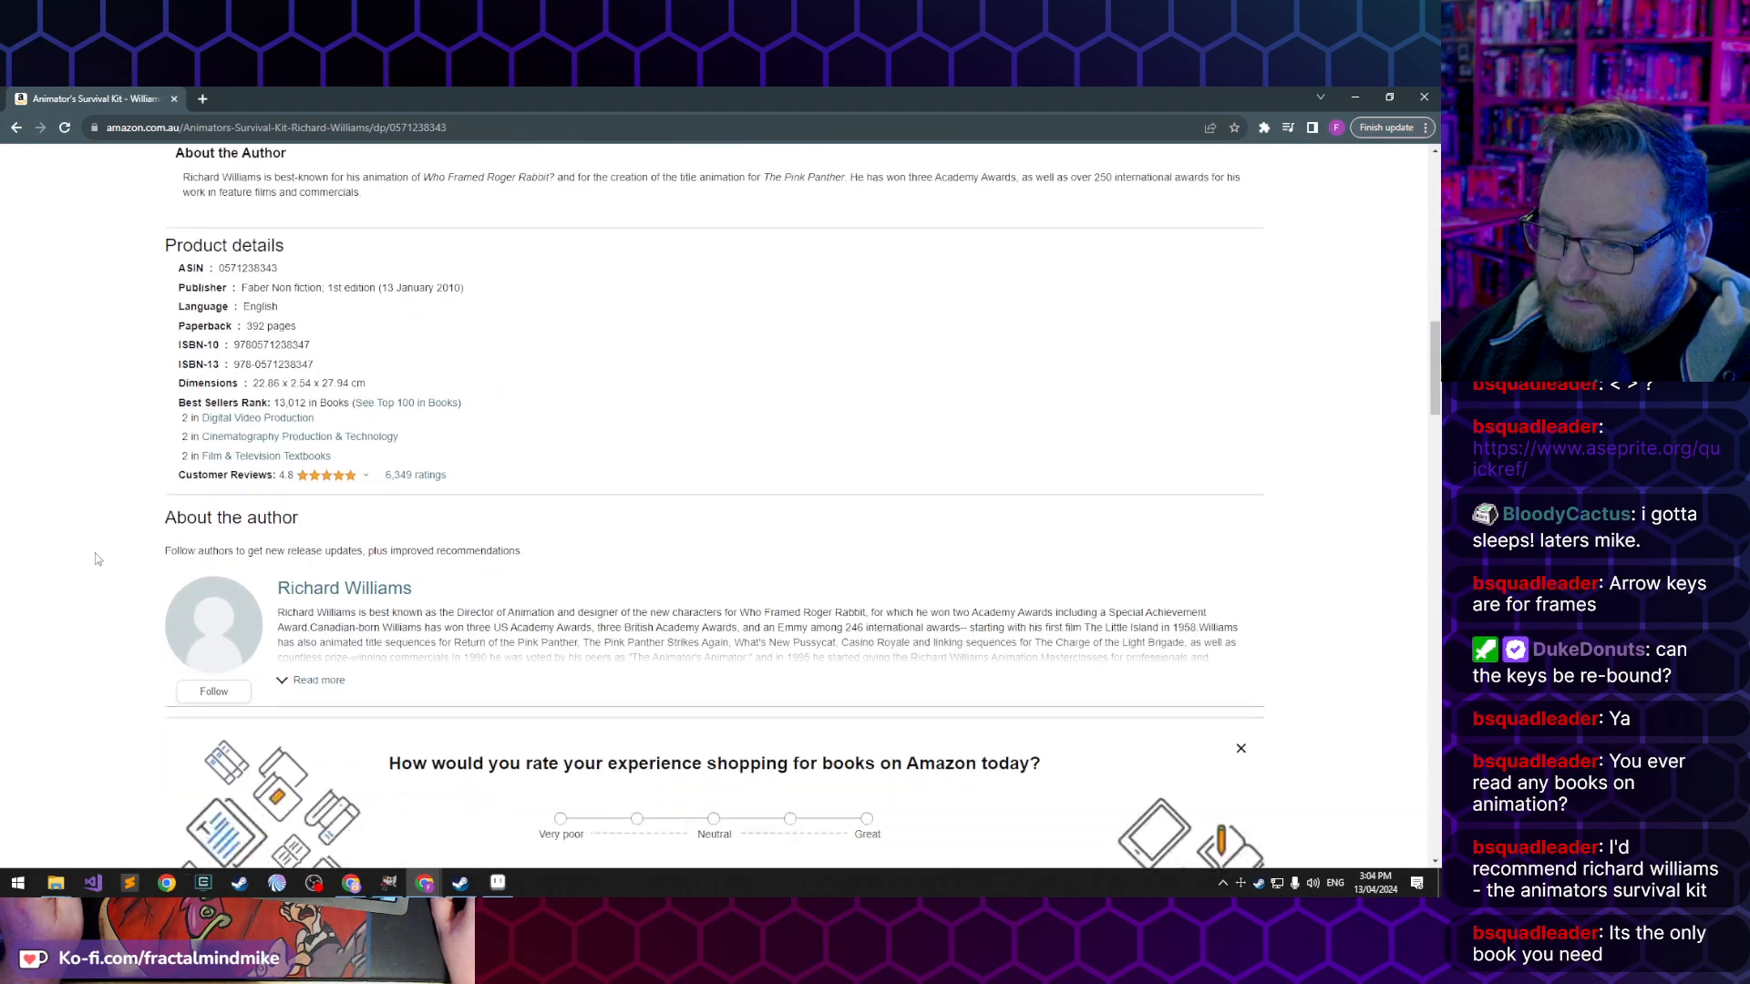
pyautogui.scroll(-18, 99, 556)
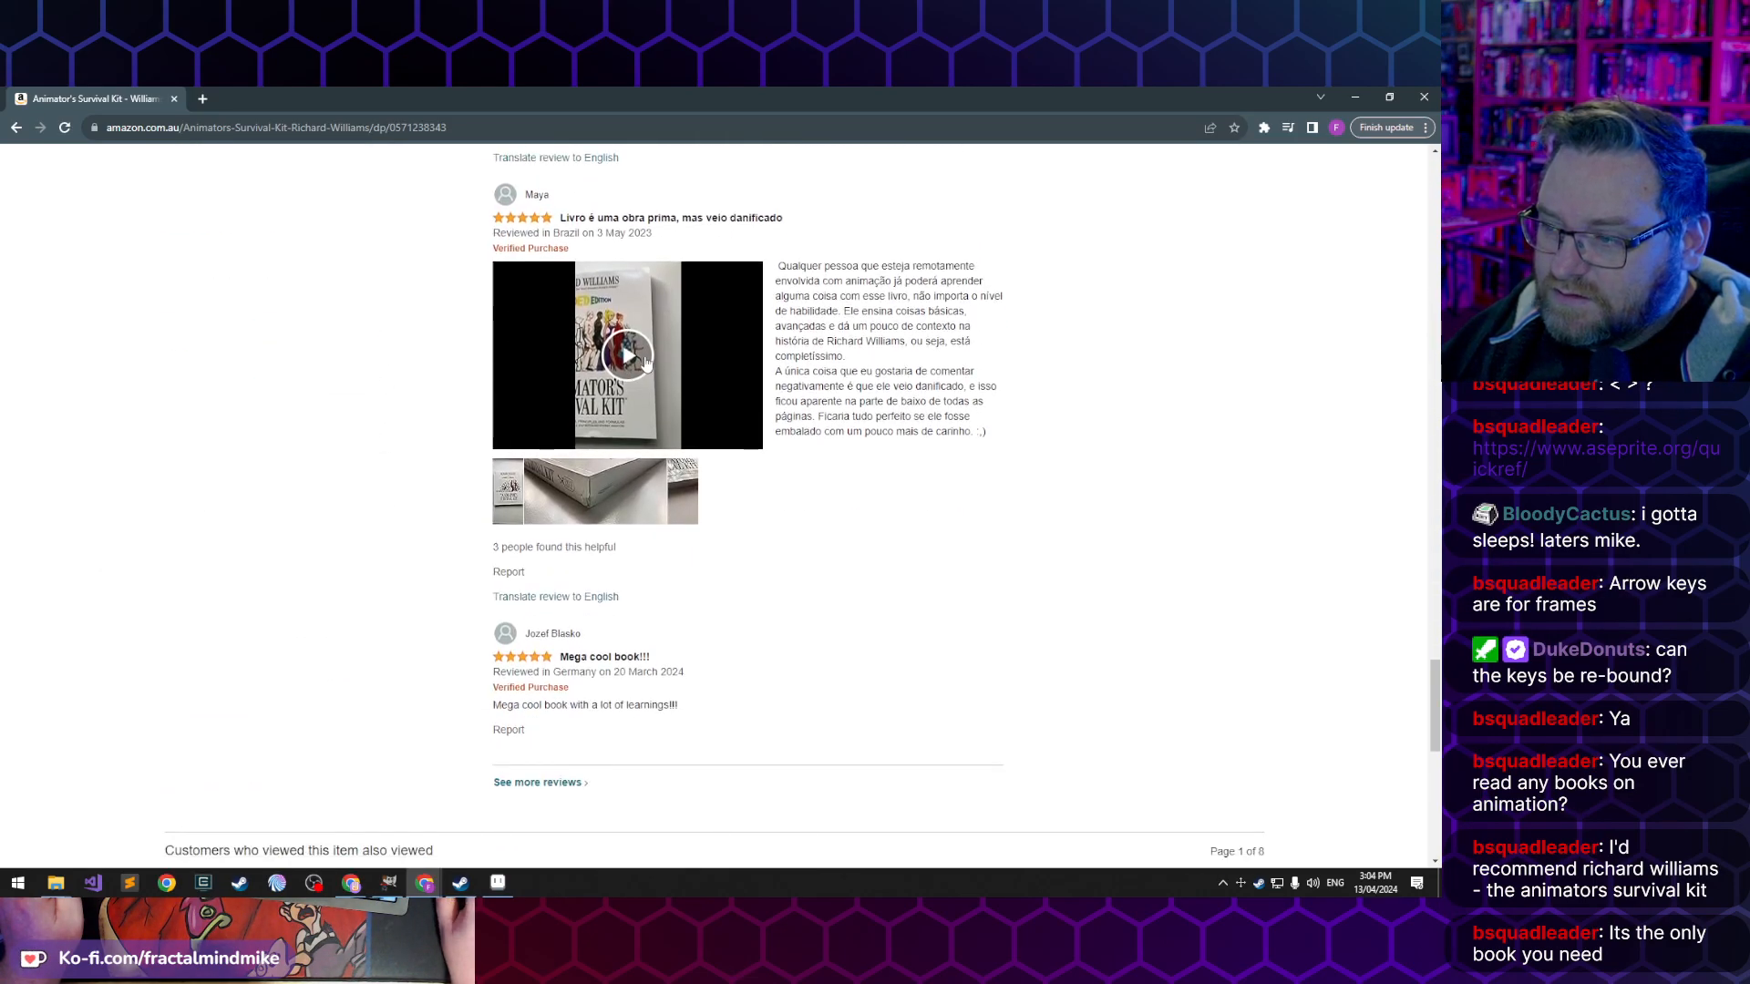
pyautogui.click(638, 362)
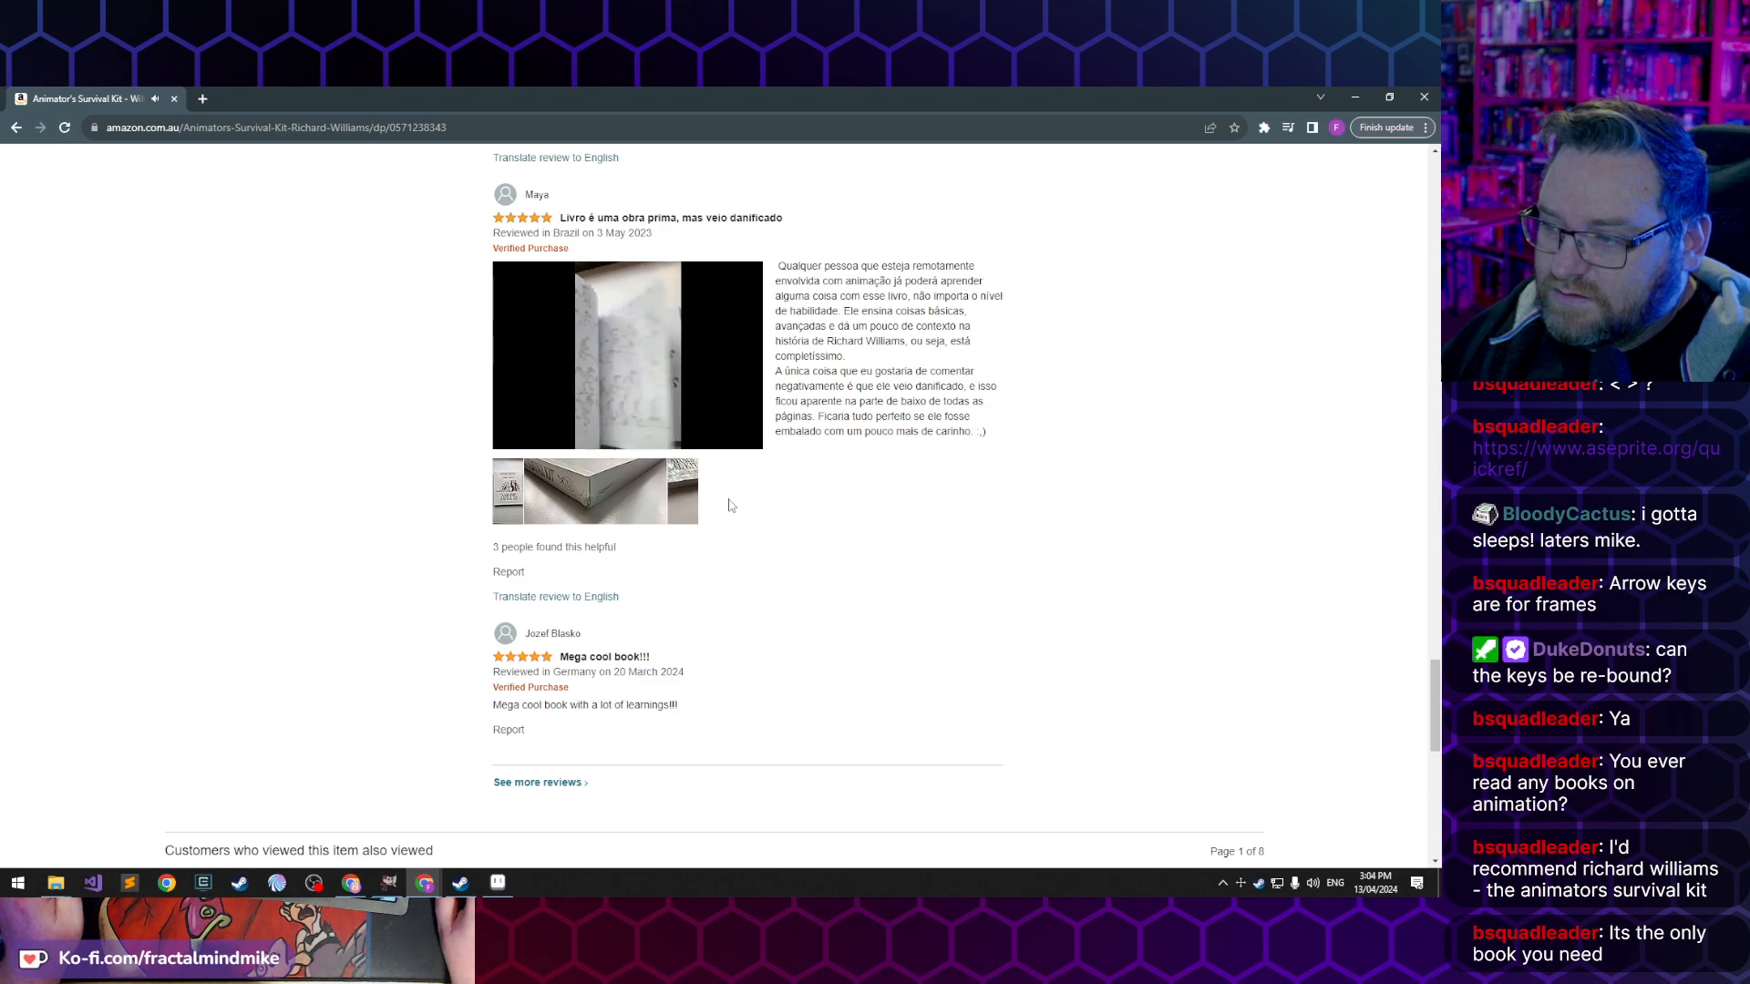
pyautogui.moveTo(610, 336)
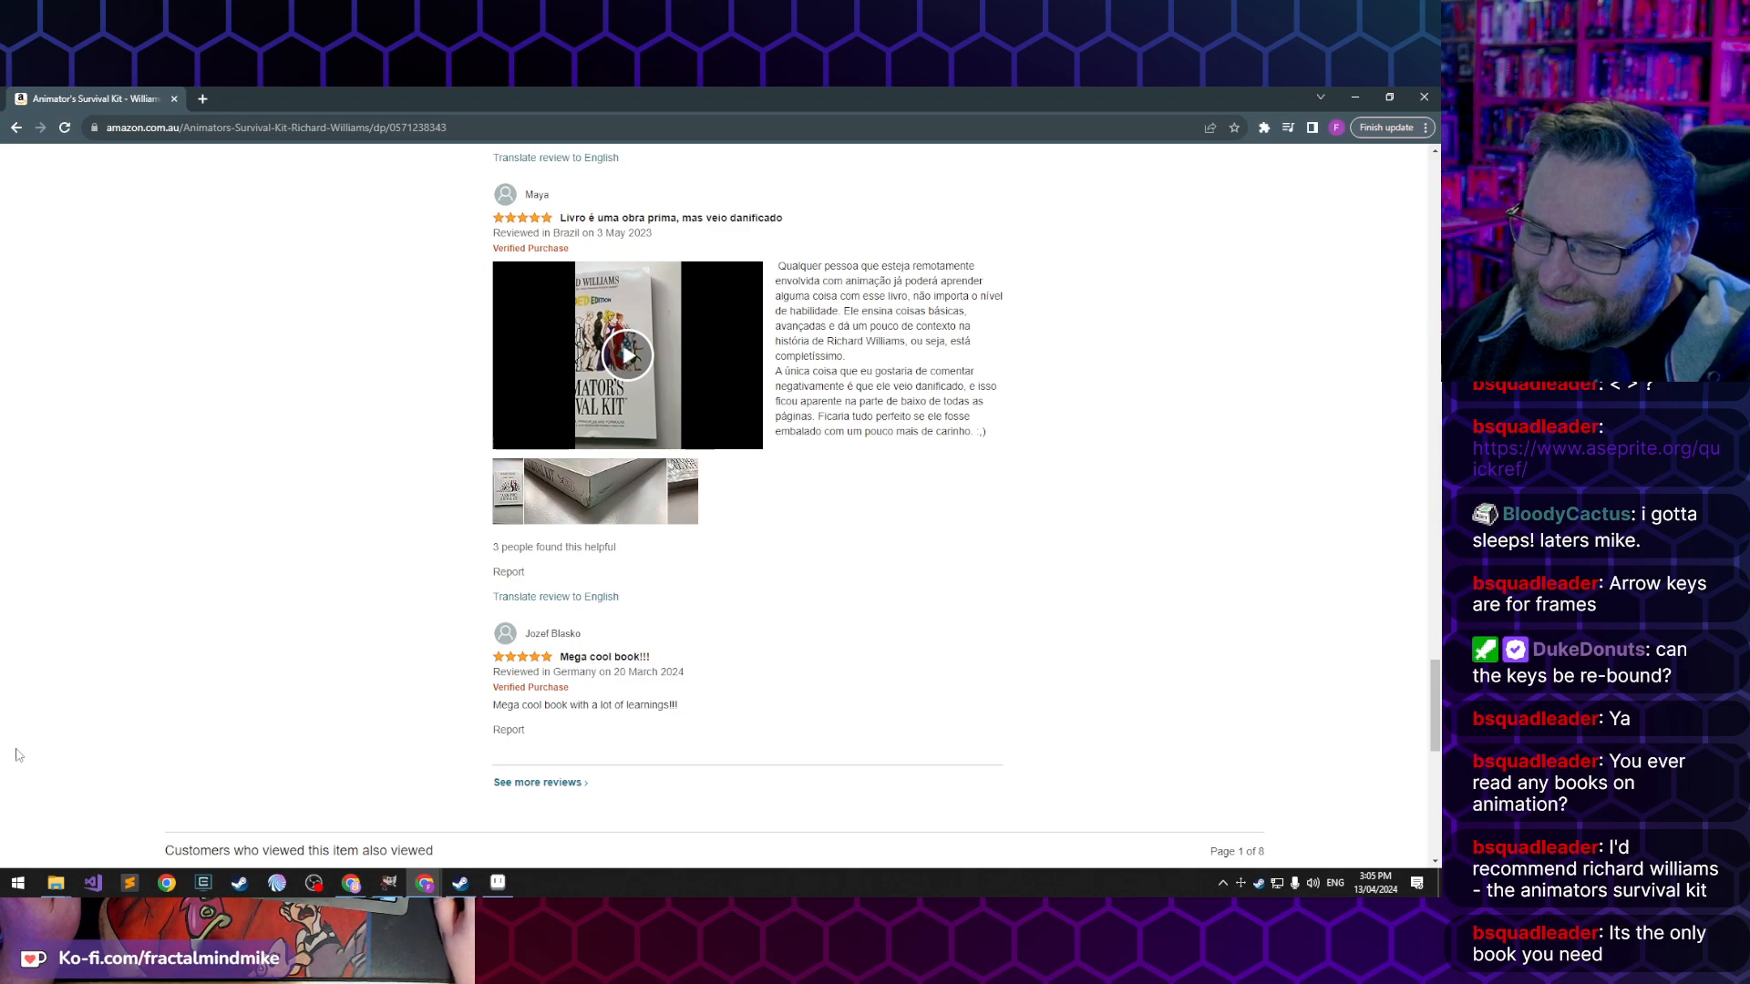
pyautogui.click(636, 351)
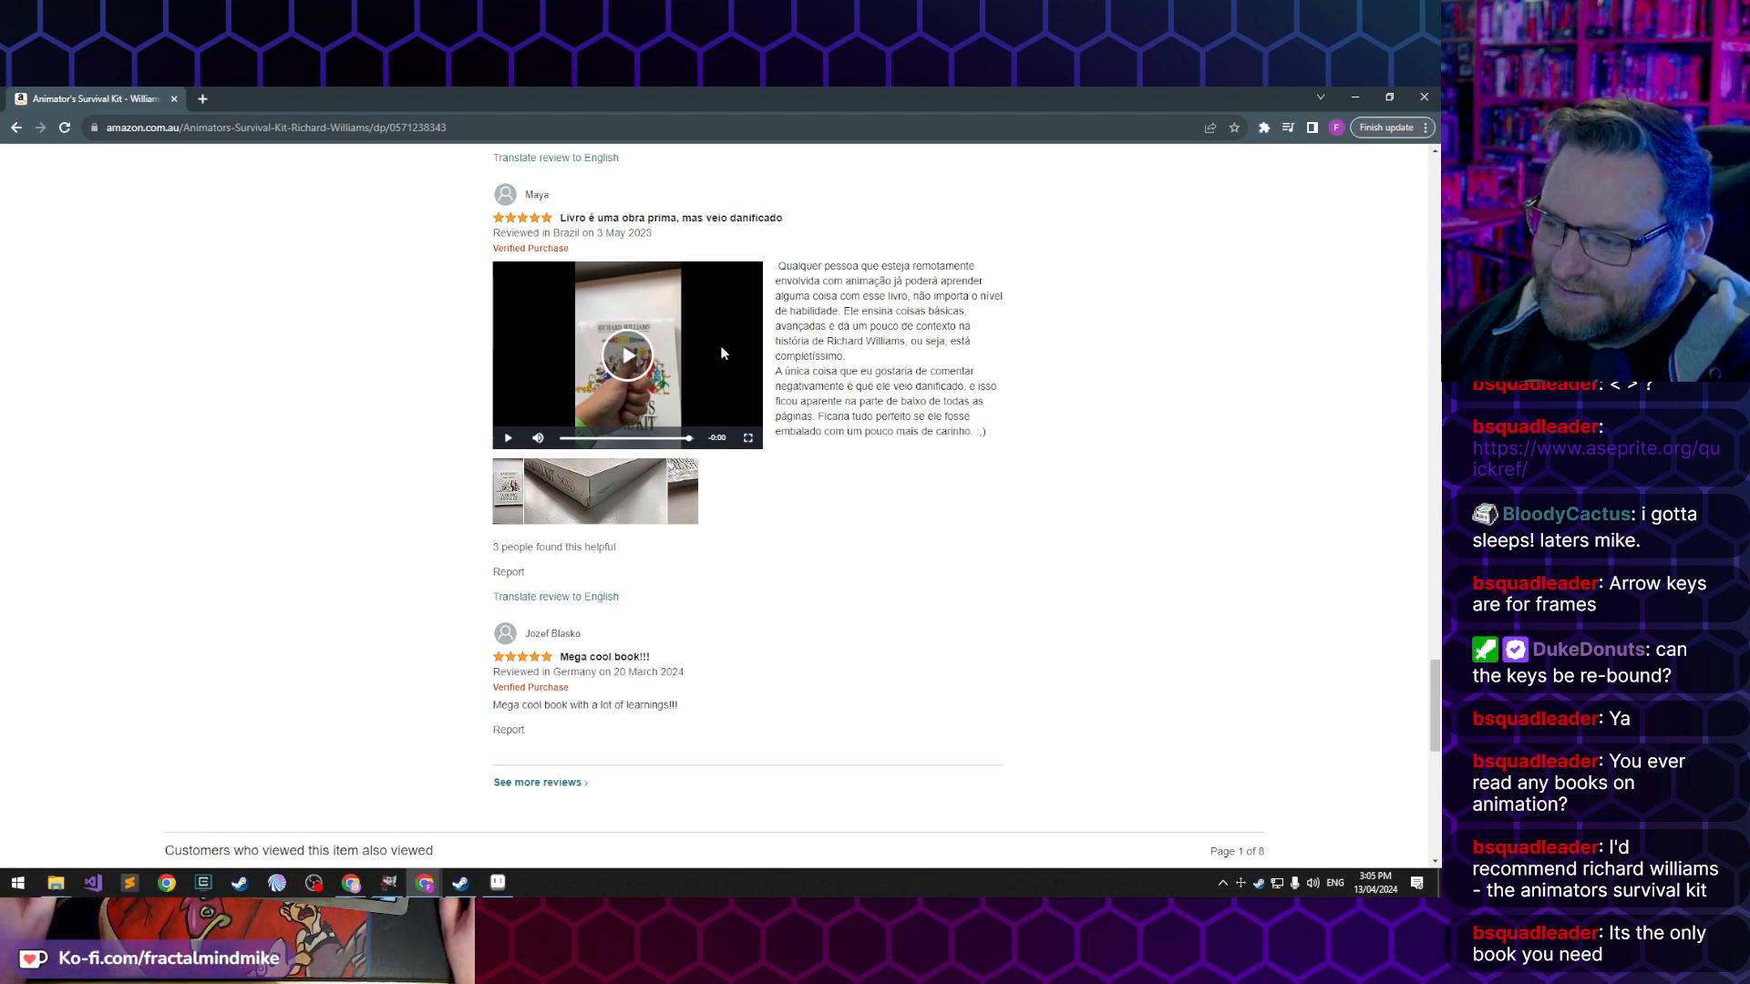
pyautogui.click(682, 439)
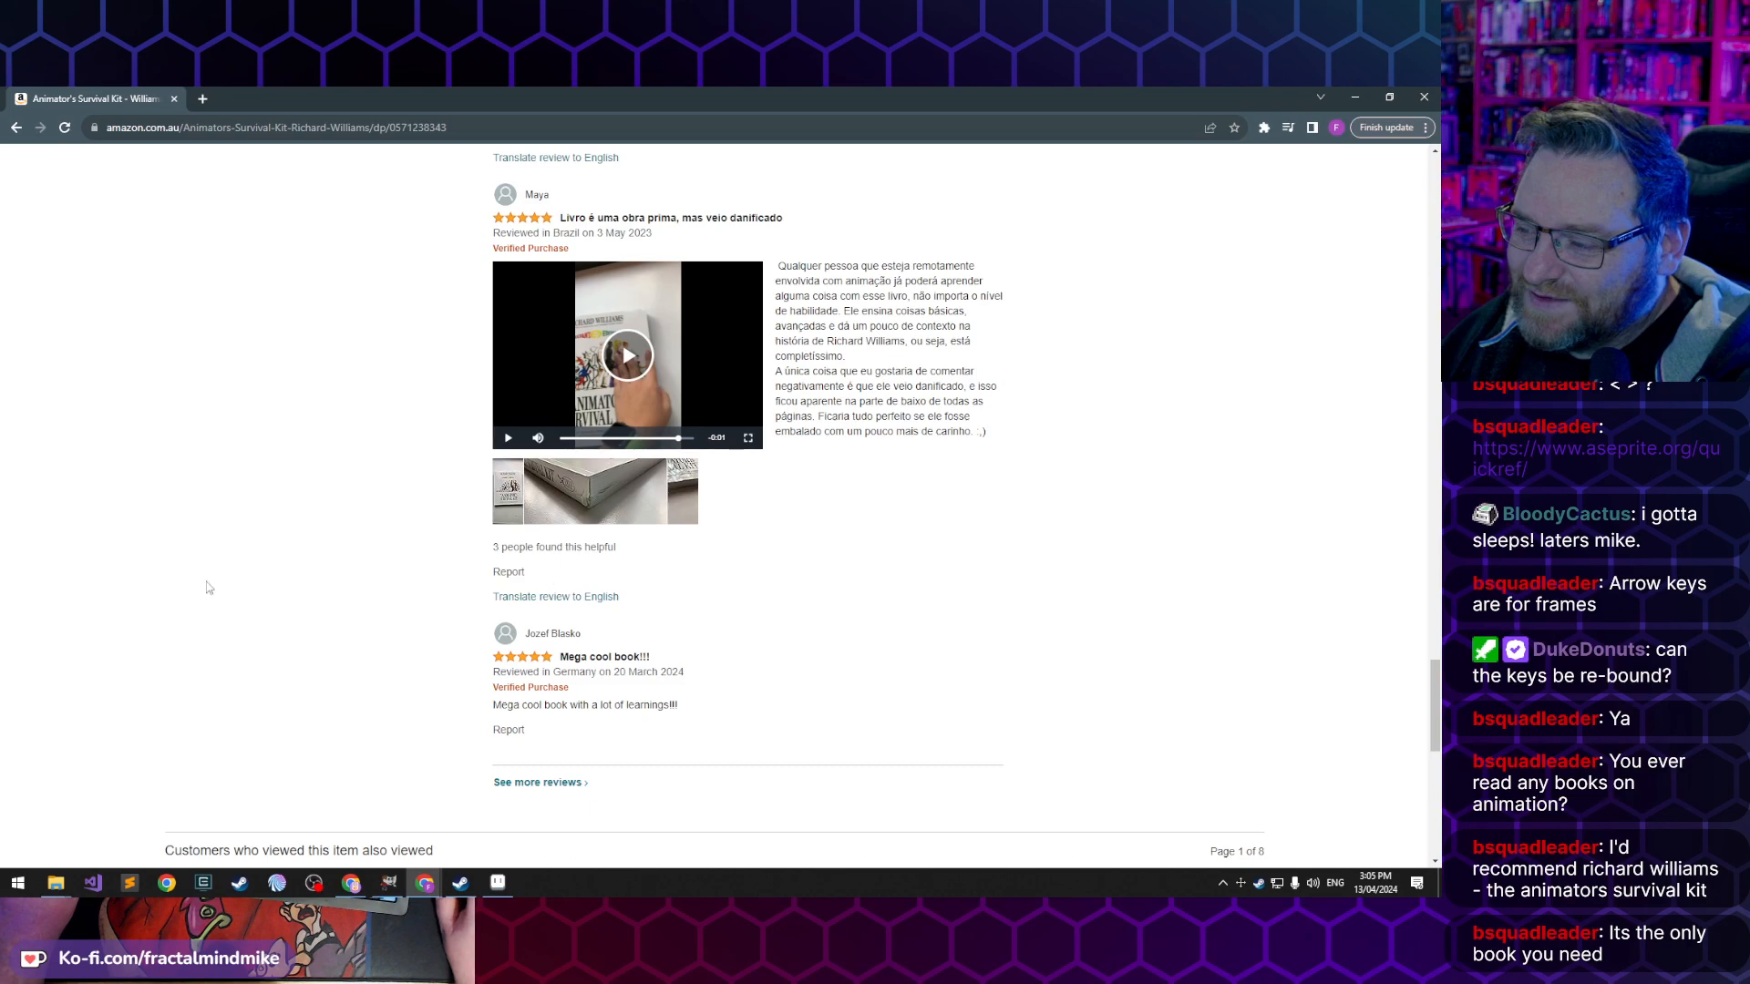
pyautogui.click(502, 508)
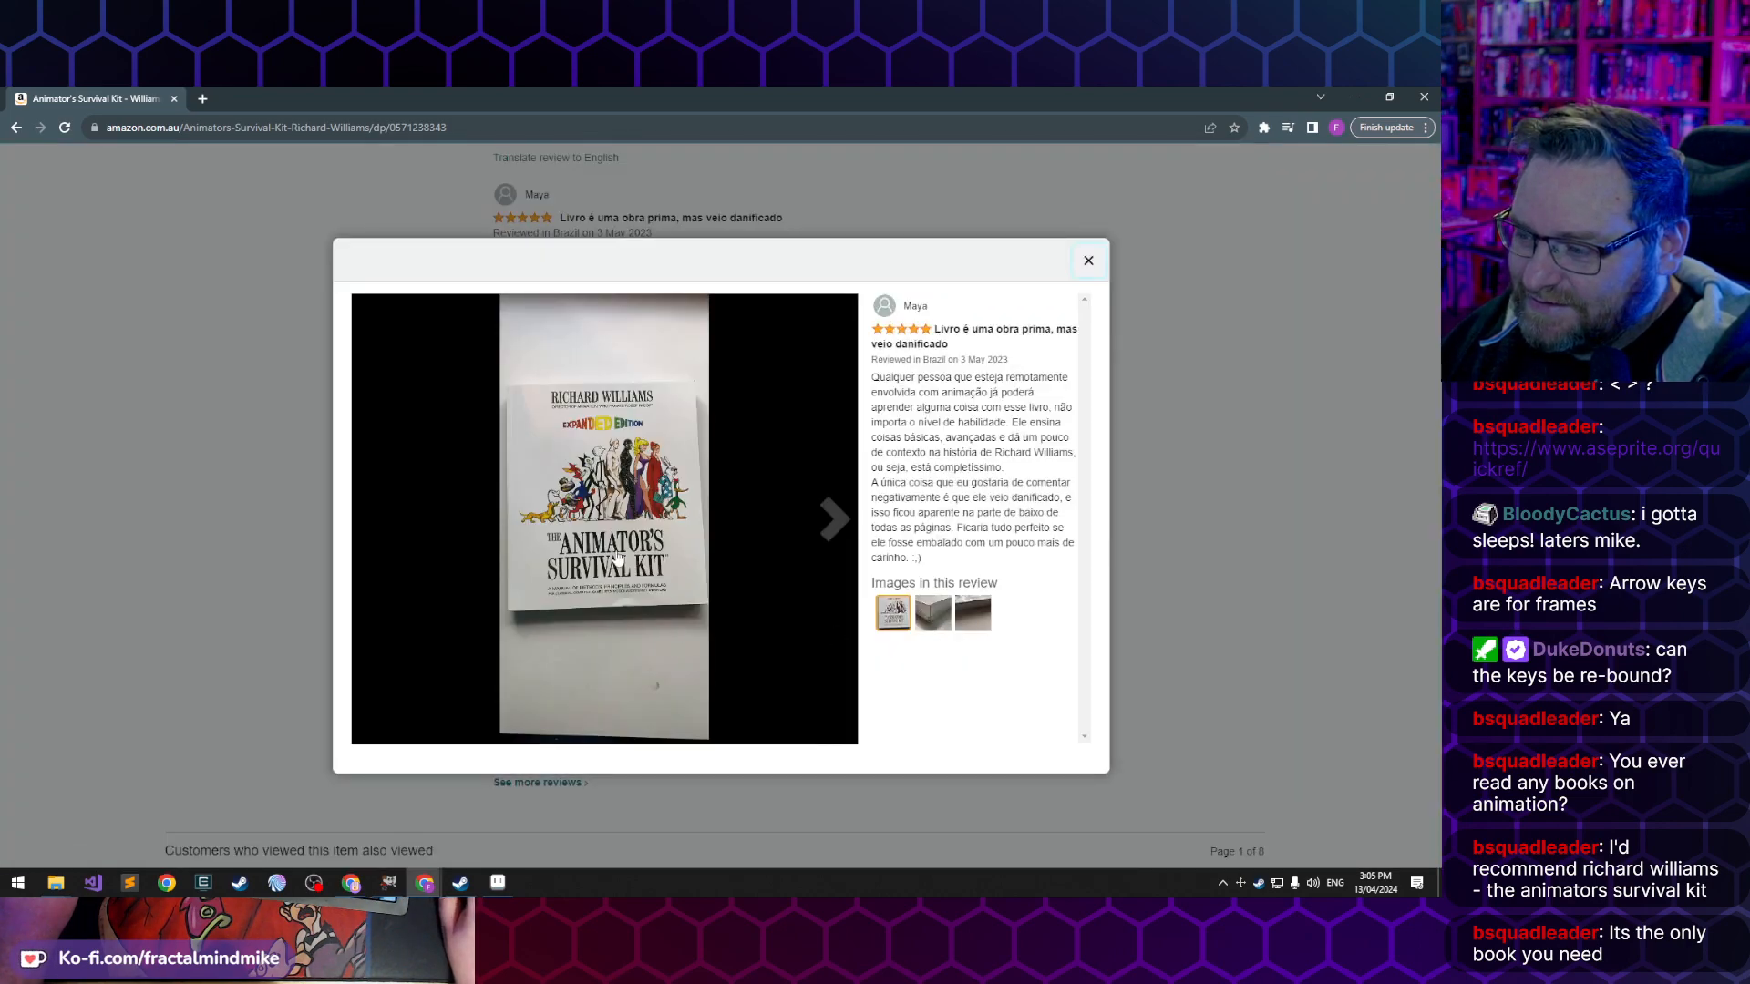
pyautogui.click(1089, 260)
# - Open the newer edition of the book from its listing and read through the product description and details
pyautogui.scroll(15, 314, 652)
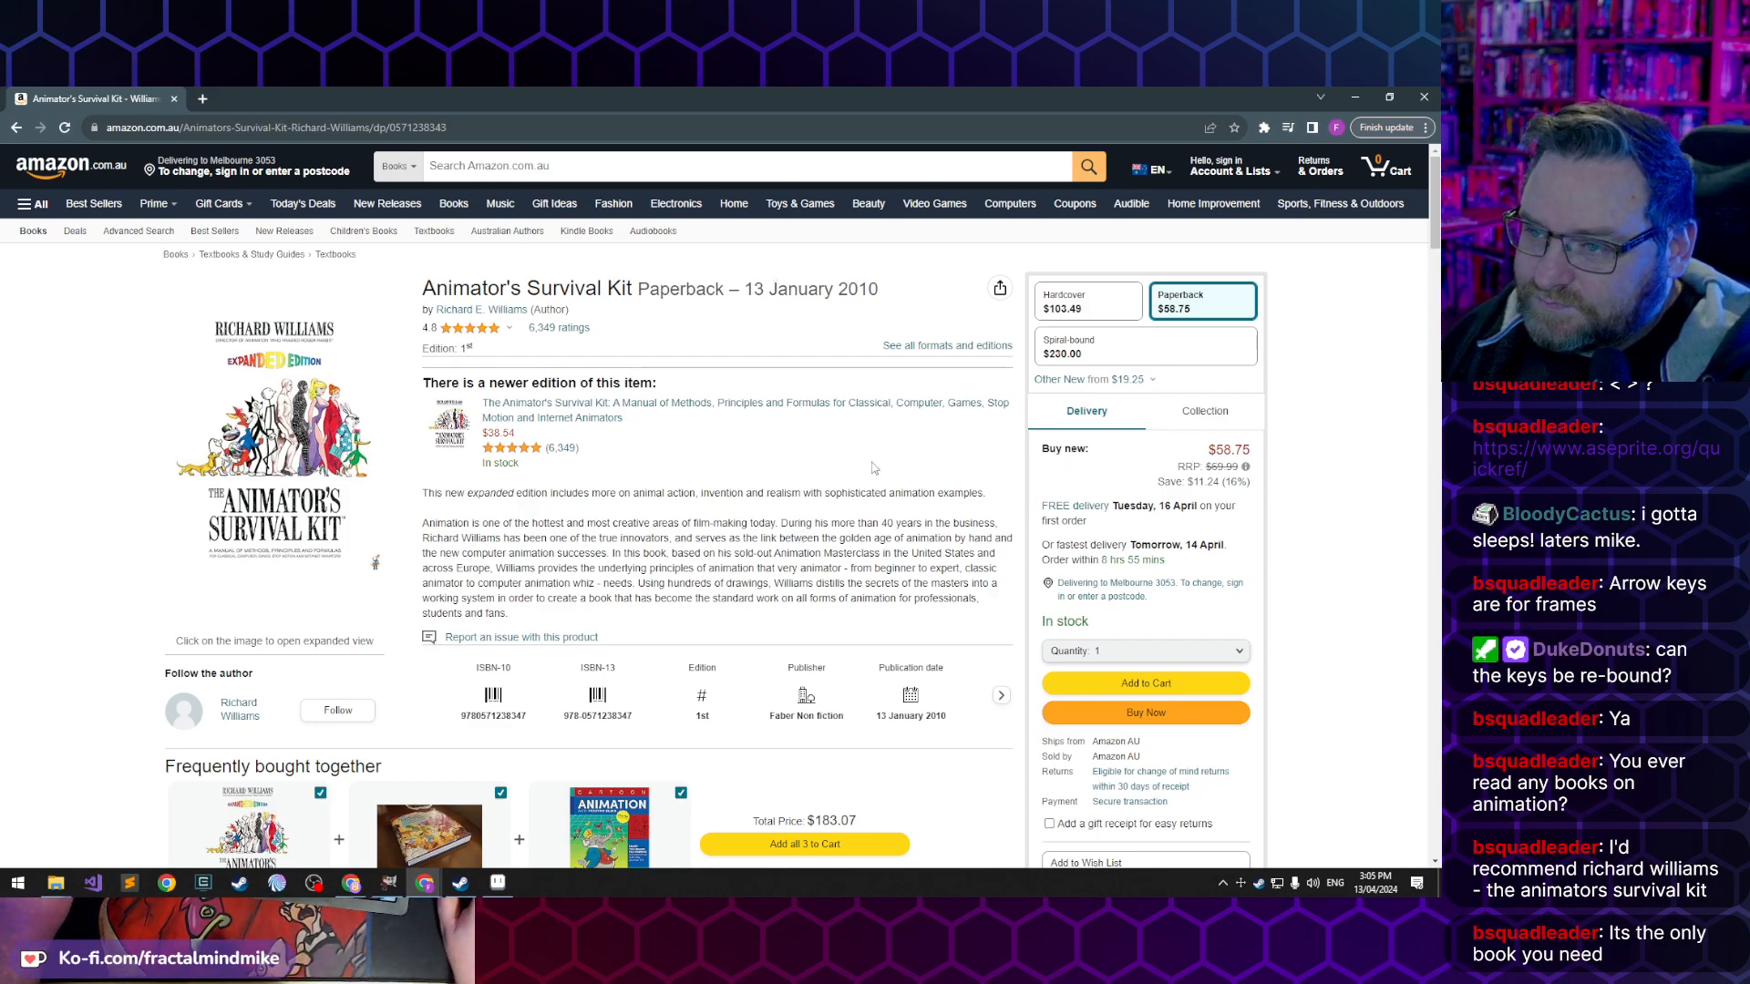
pyautogui.scroll(-1, 446, 572)
pyautogui.scroll(1, 548, 487)
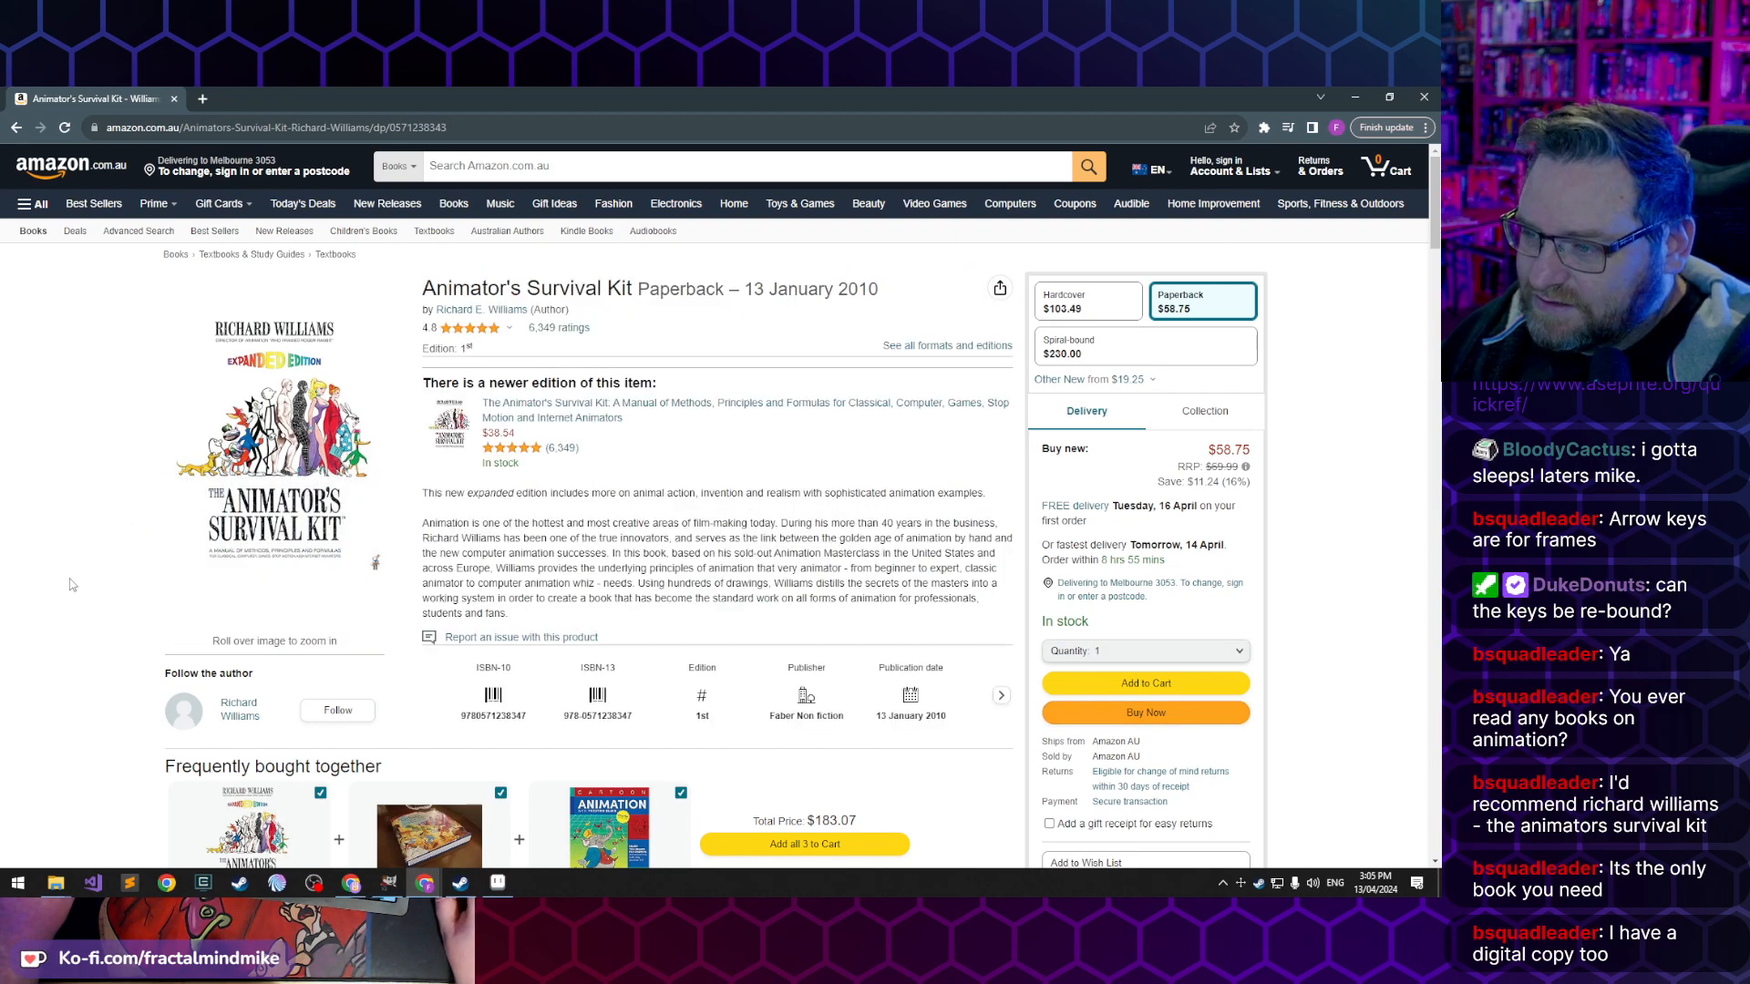
pyautogui.click(618, 410)
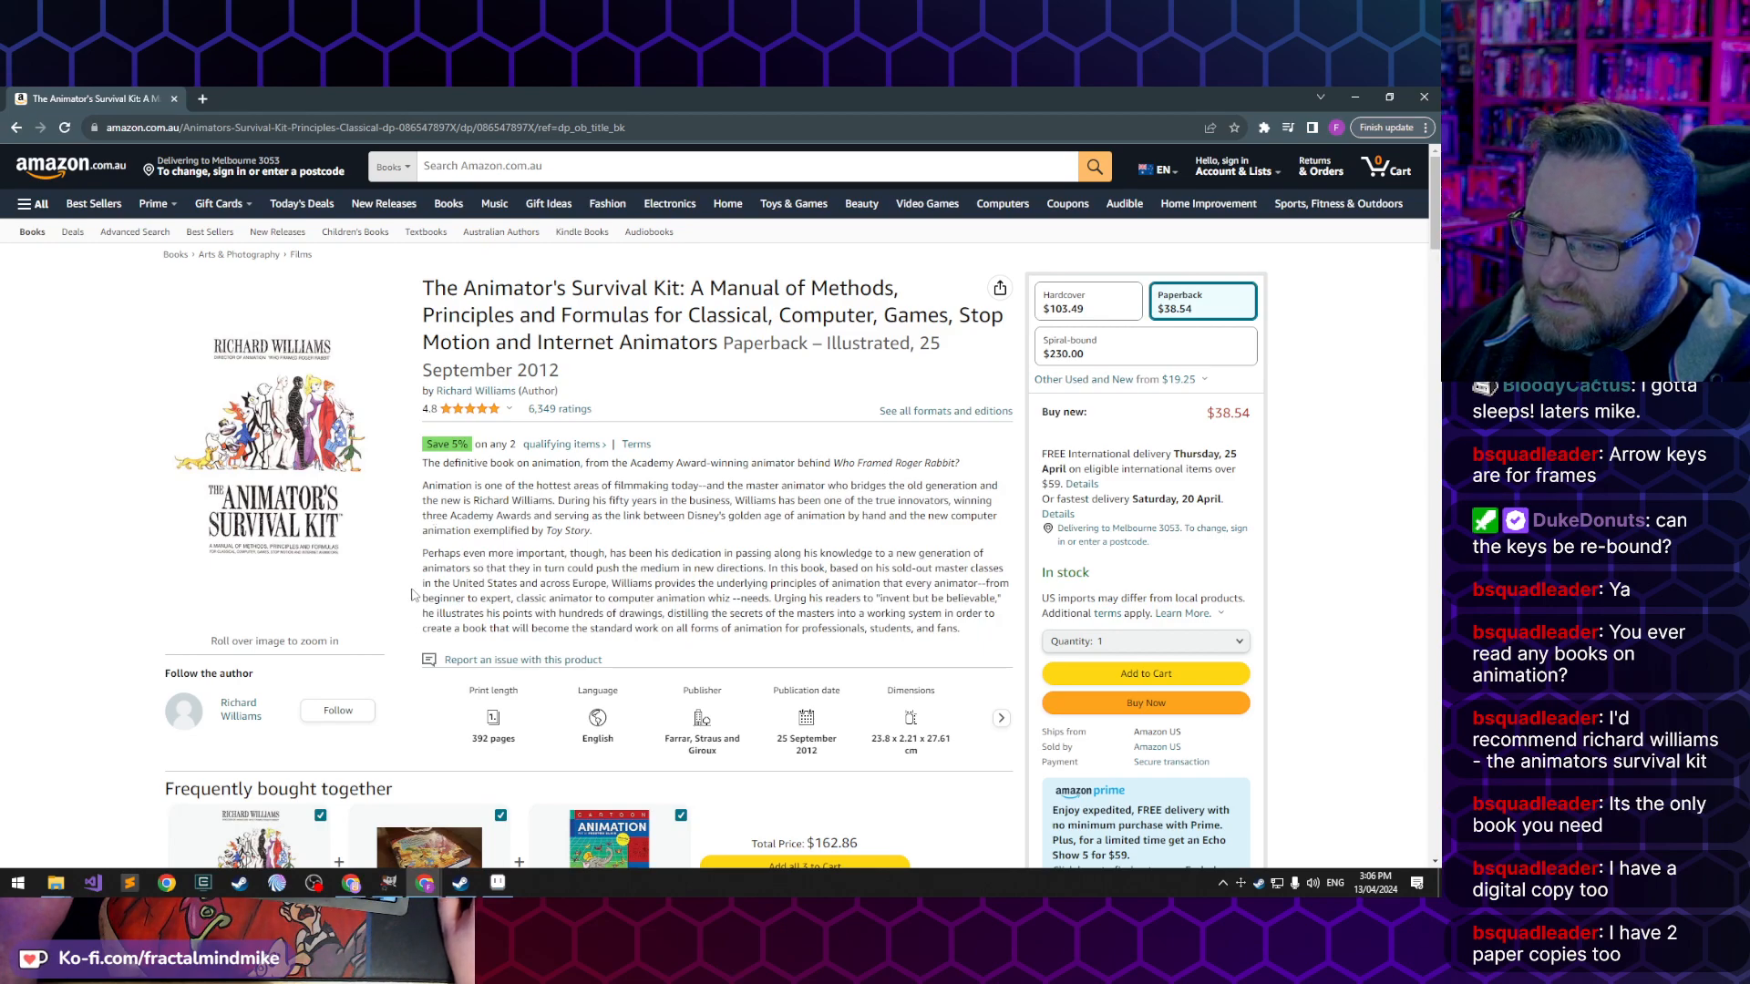
pyautogui.scroll(-5, 401, 589)
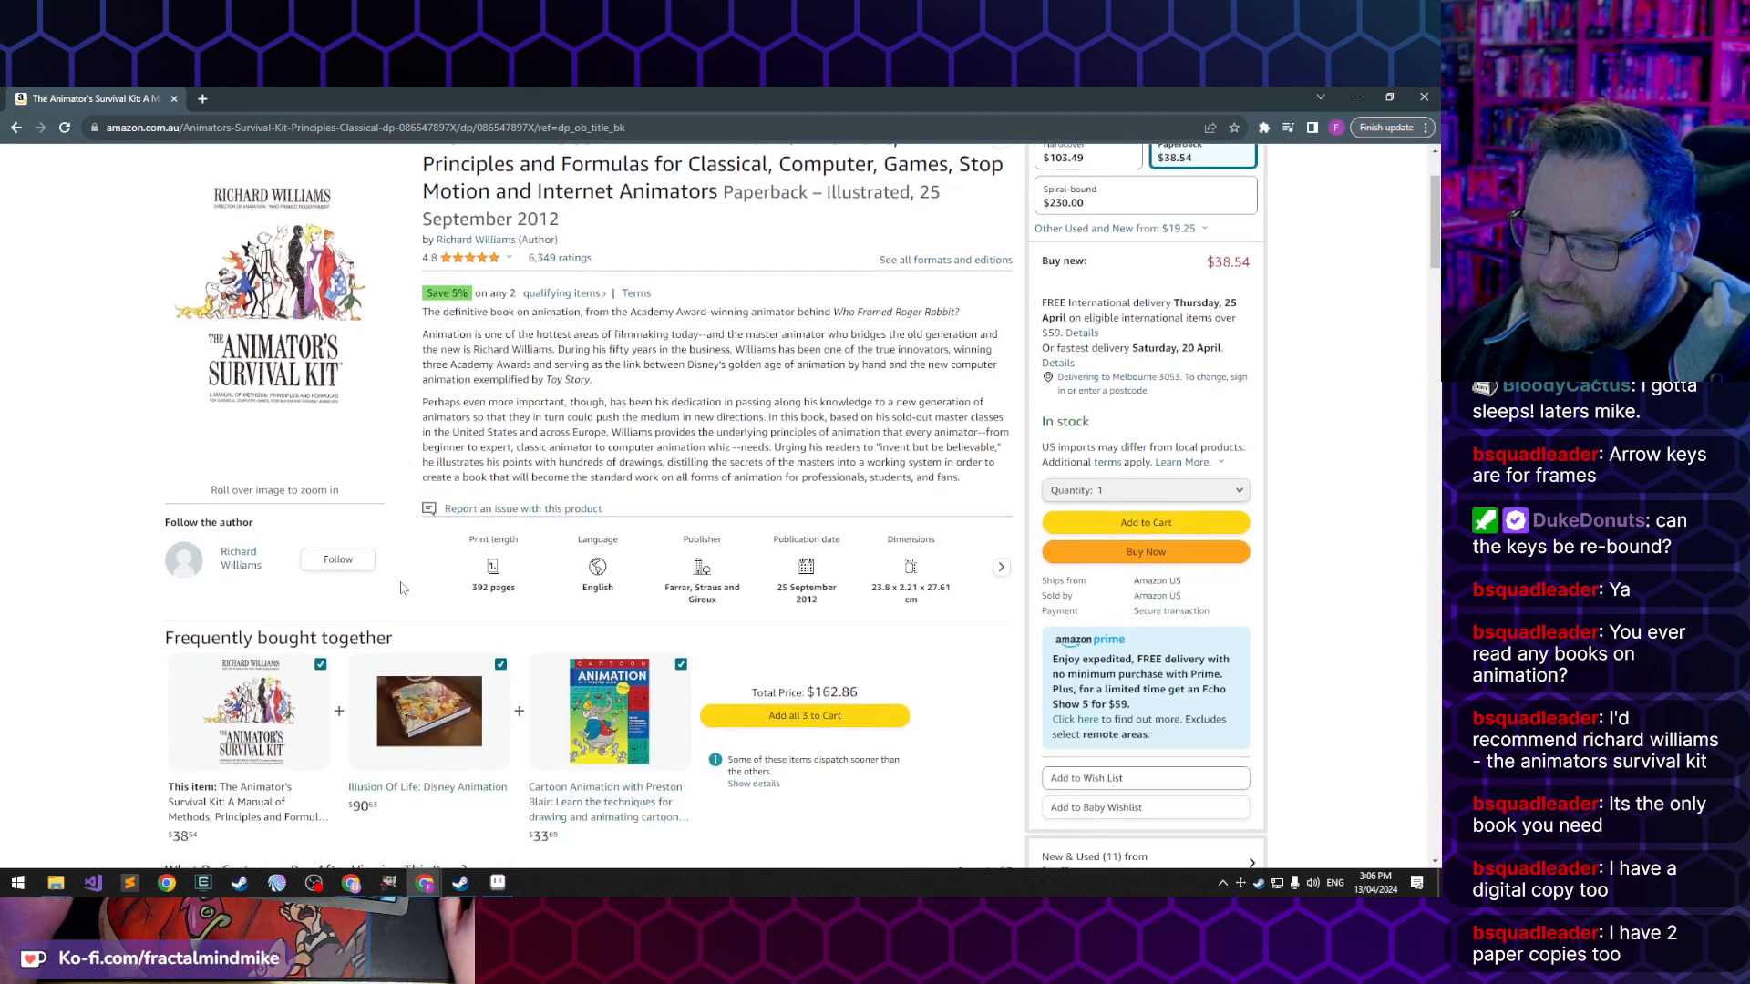
pyautogui.scroll(-3, 131, 571)
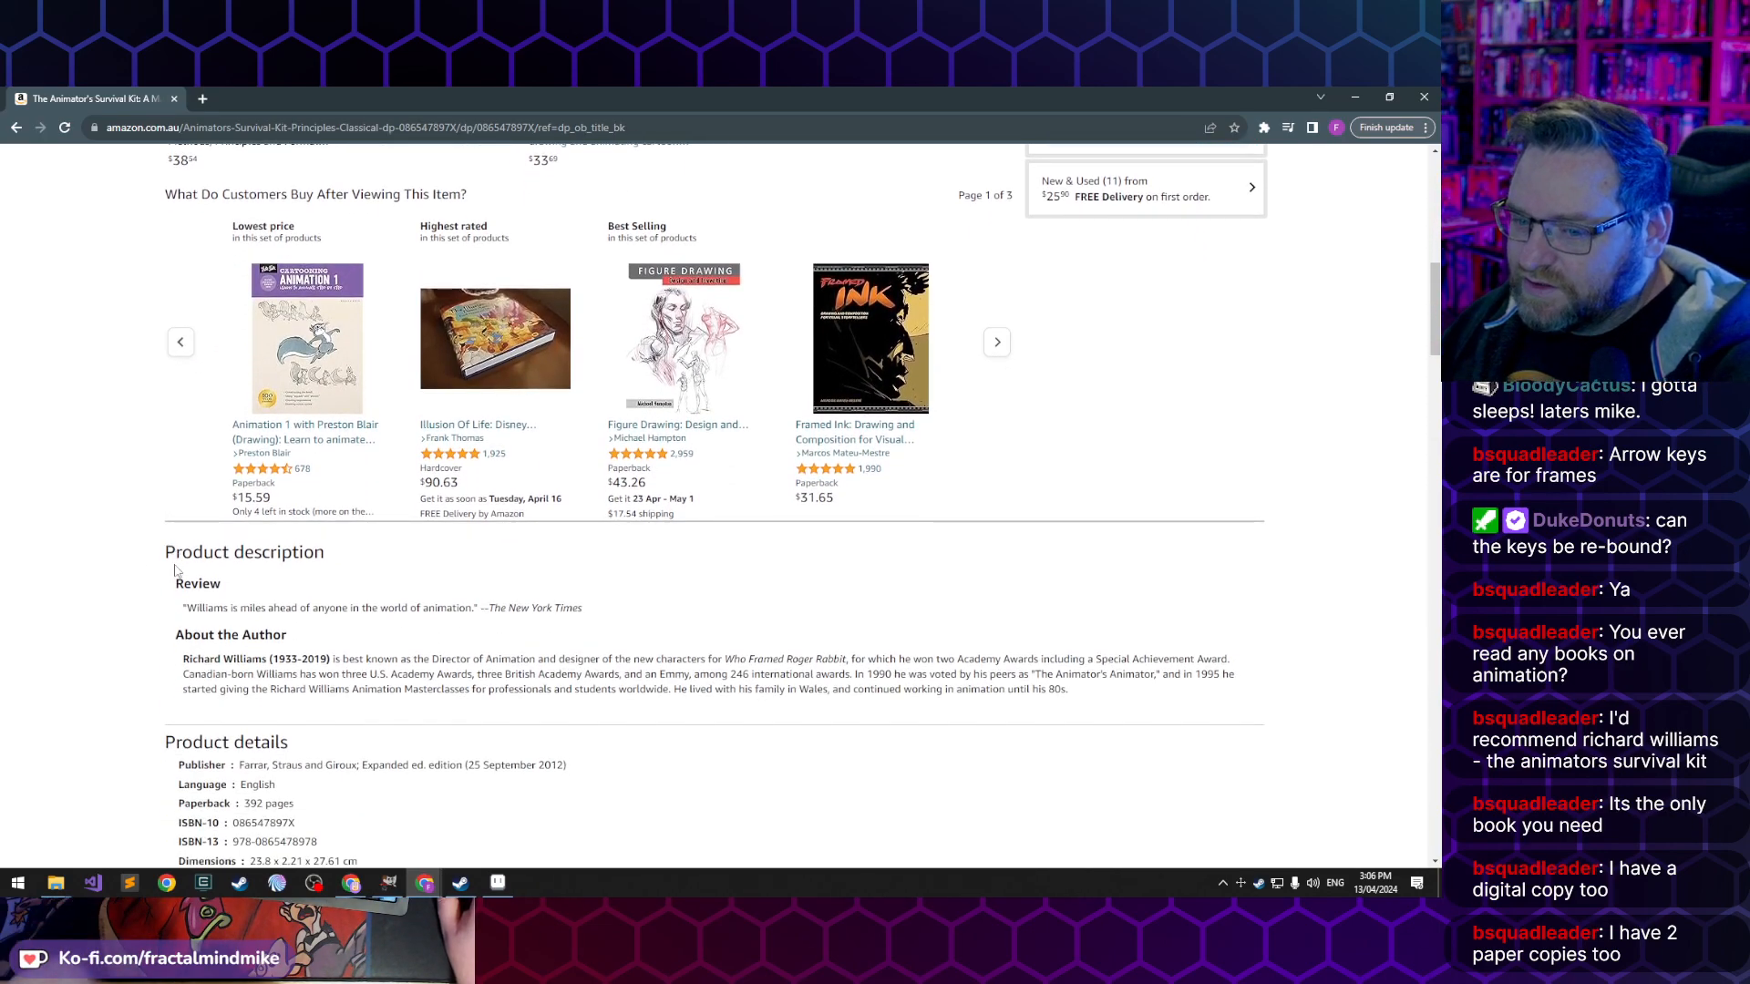
pyautogui.scroll(-5, 173, 539)
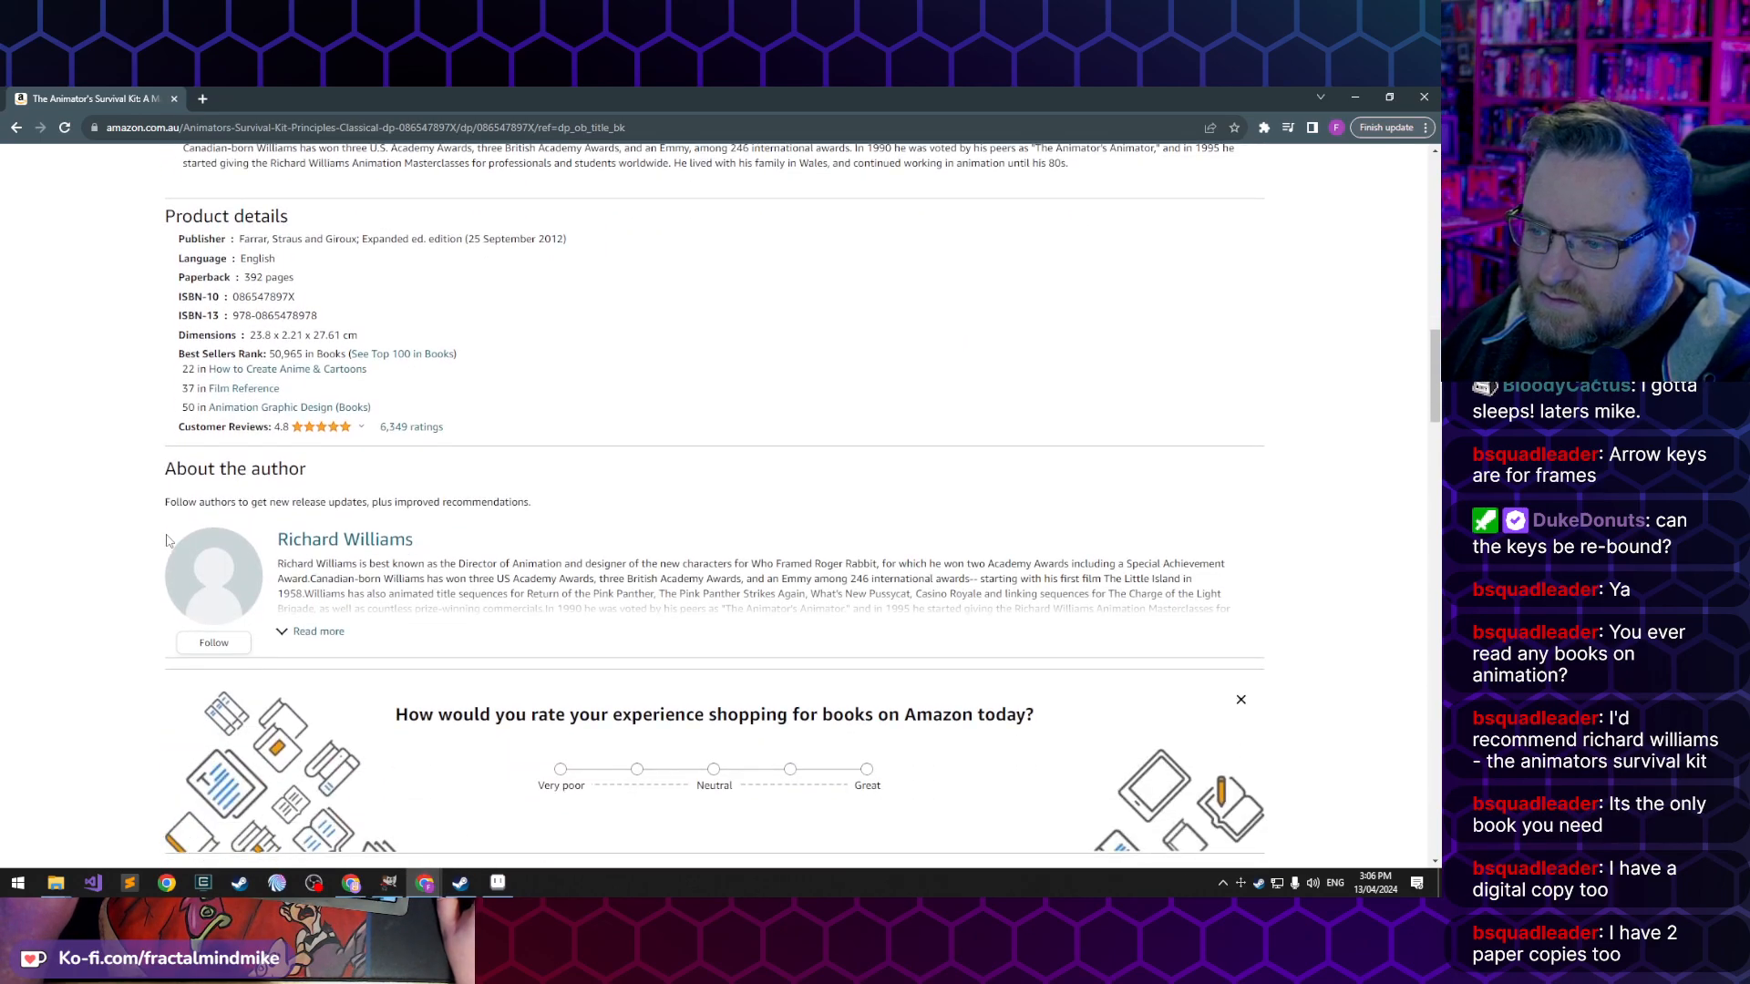
# - Skim the product details and customer reviews of the newer edition and return to the beginning of its listing
pyautogui.scroll(1, 167, 540)
pyautogui.scroll(-15, 164, 547)
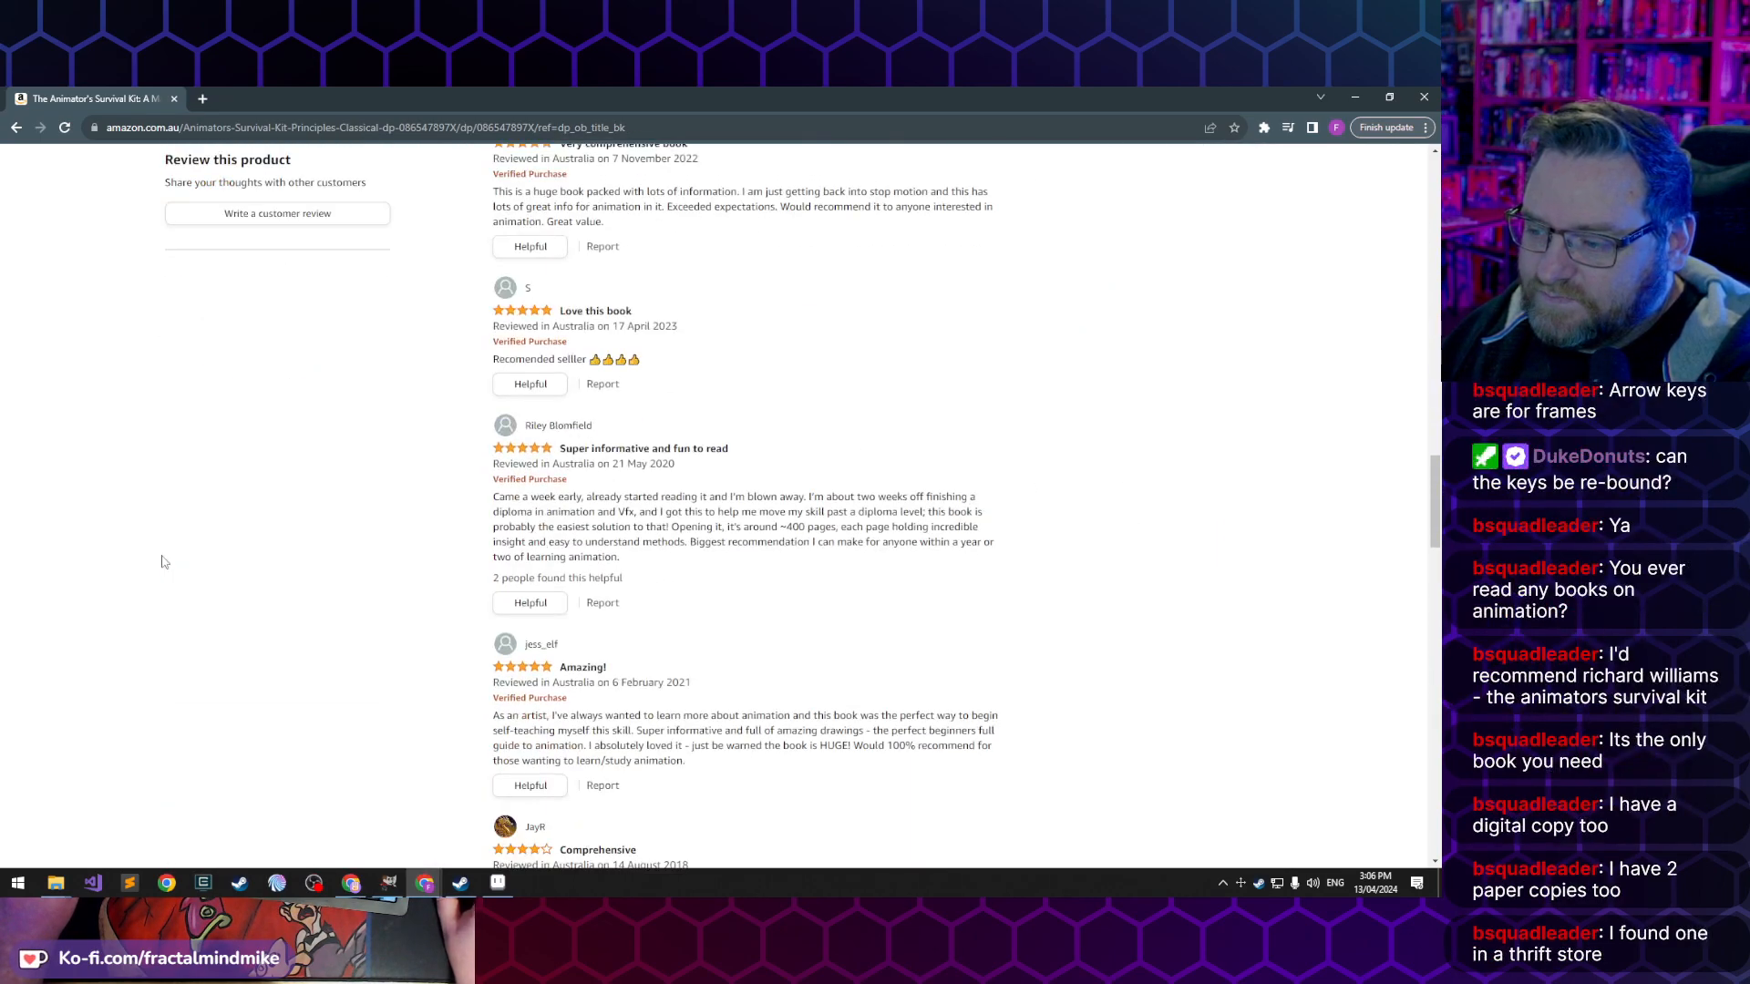
pyautogui.scroll(-12, 164, 557)
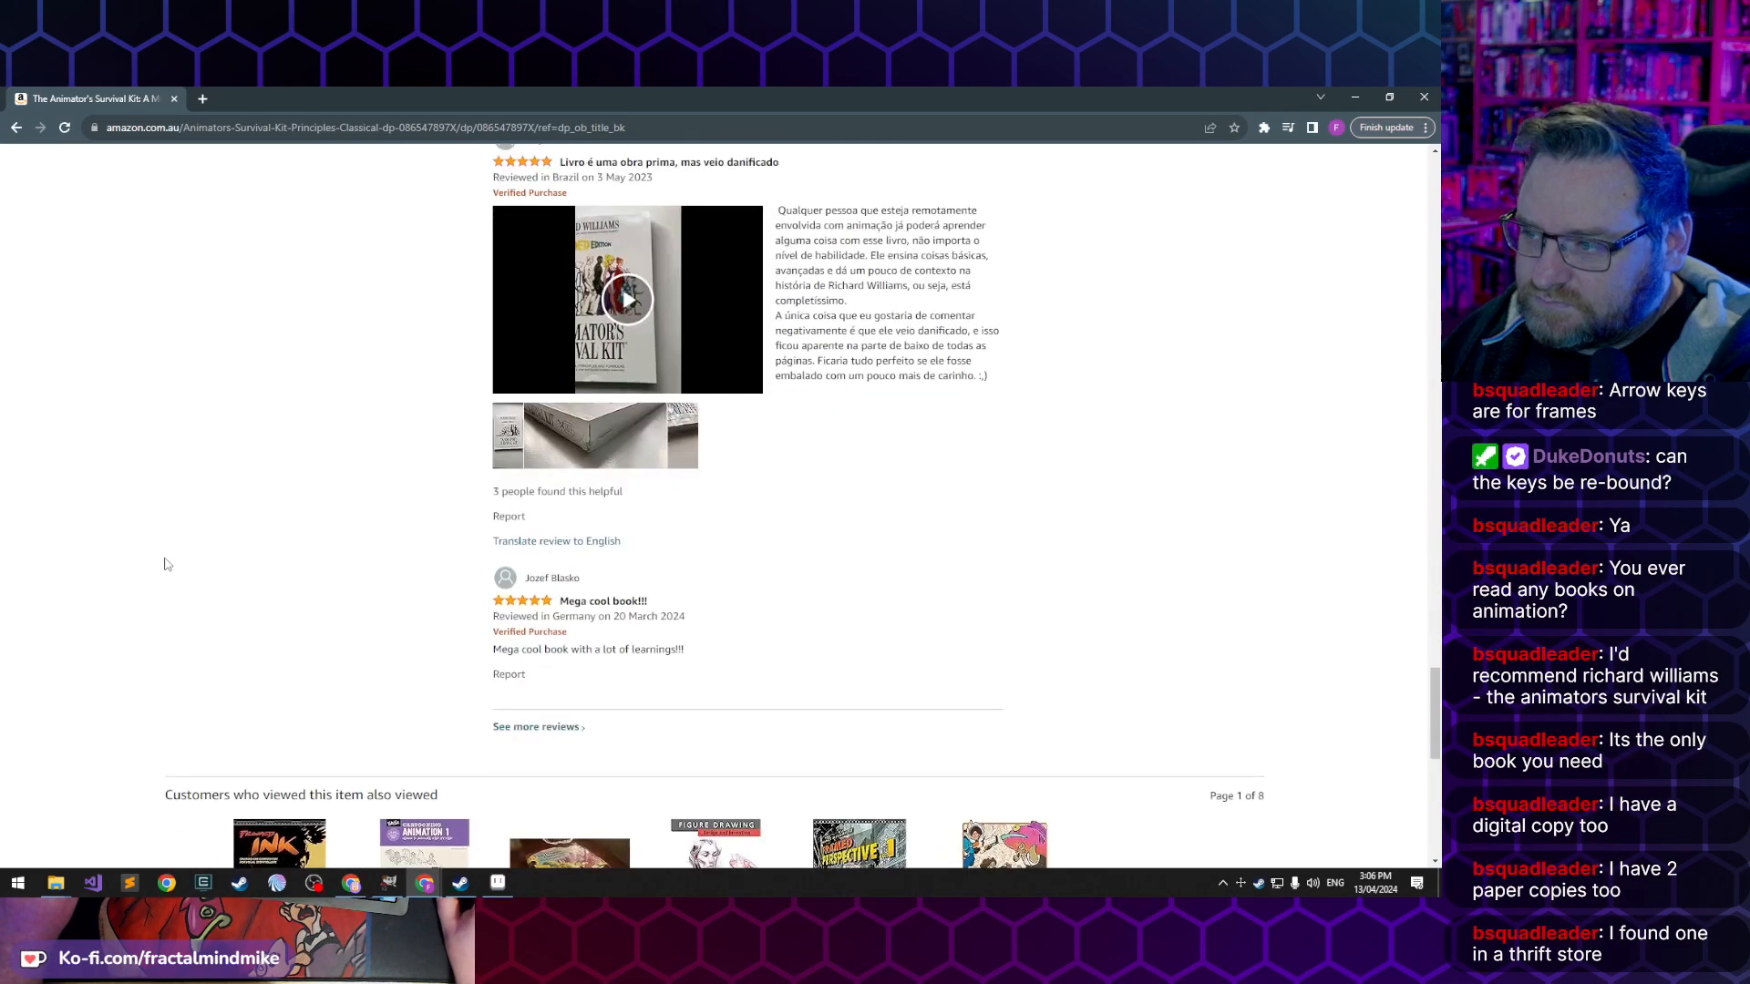
pyautogui.press('Home')
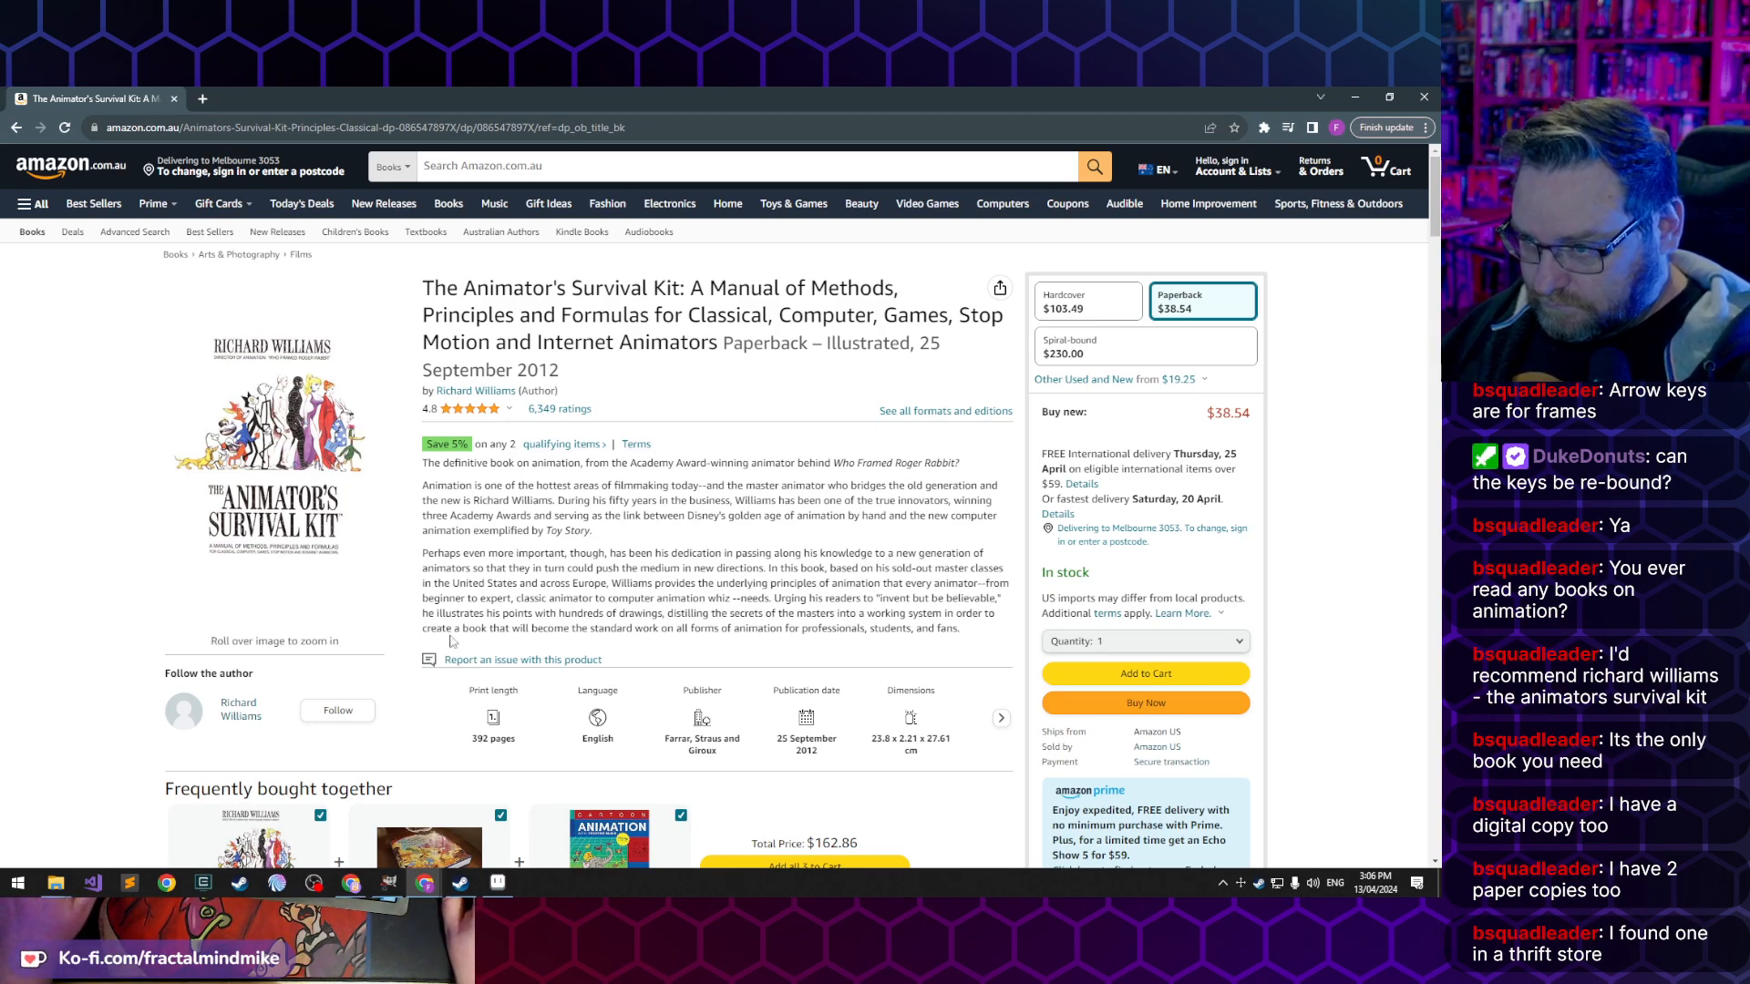
pyautogui.moveTo(313, 521)
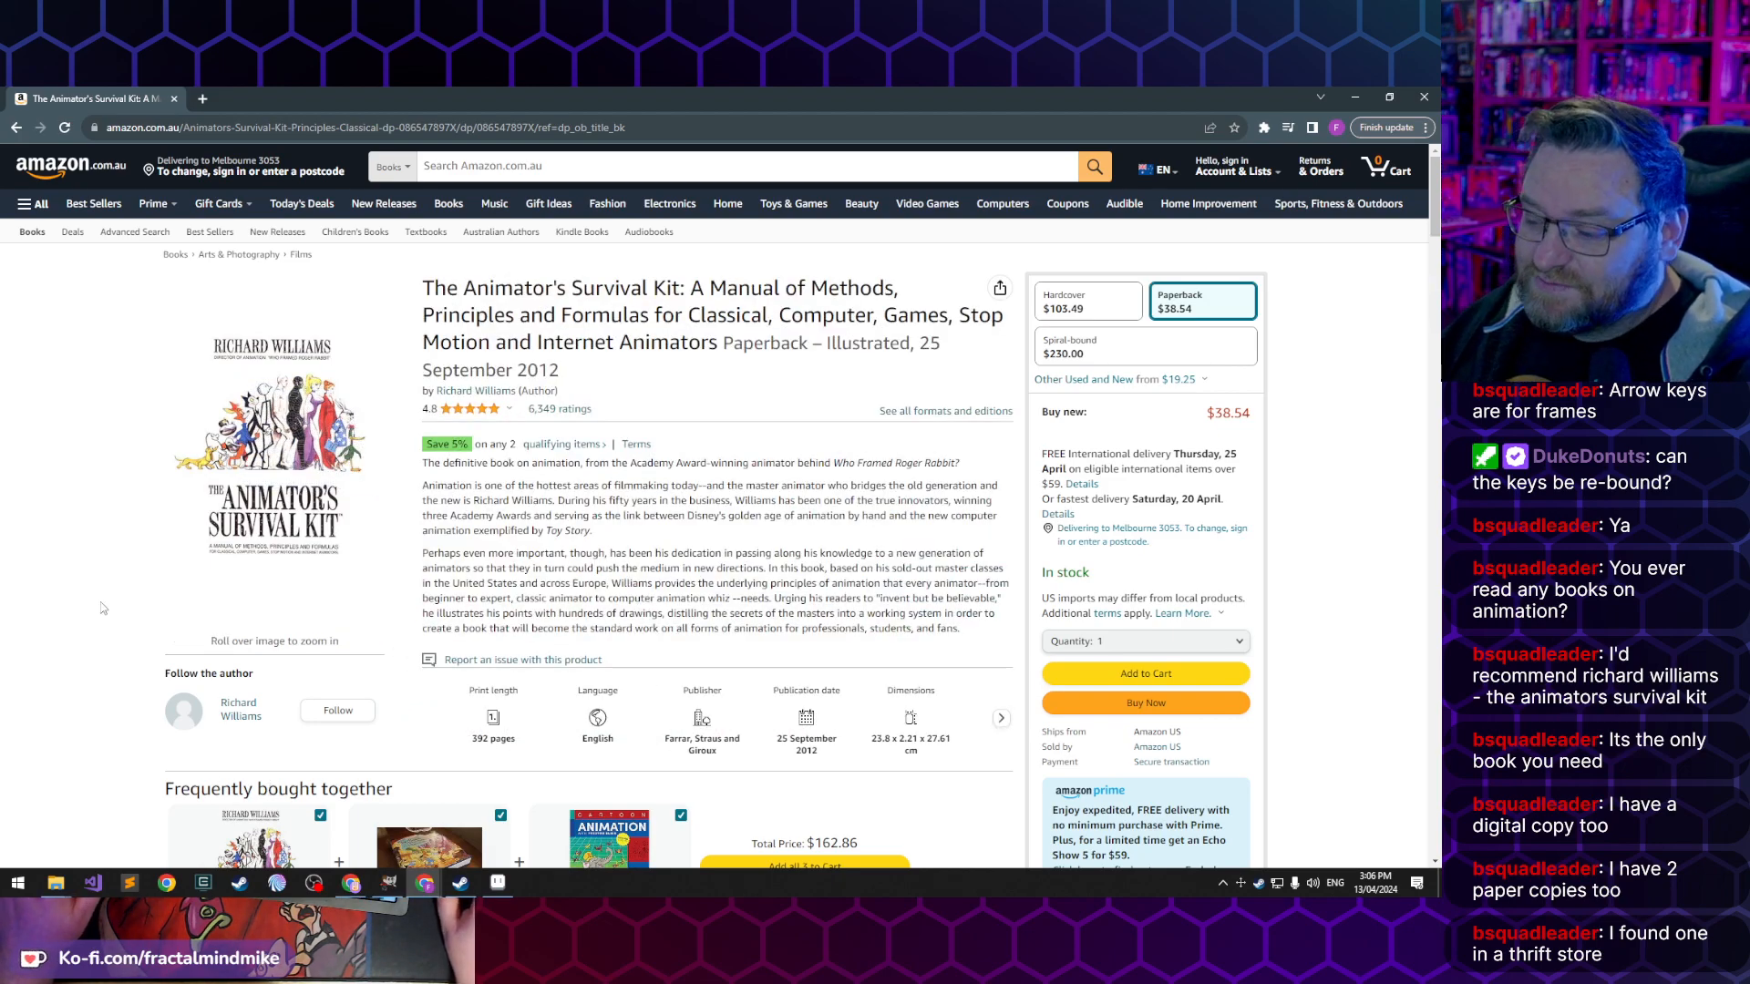
# - Switch back to Aseprite and compare the left arm and hand in frames 1, 2 and 6 of Walk-Up-01.gif
pyautogui.click(509, 886)
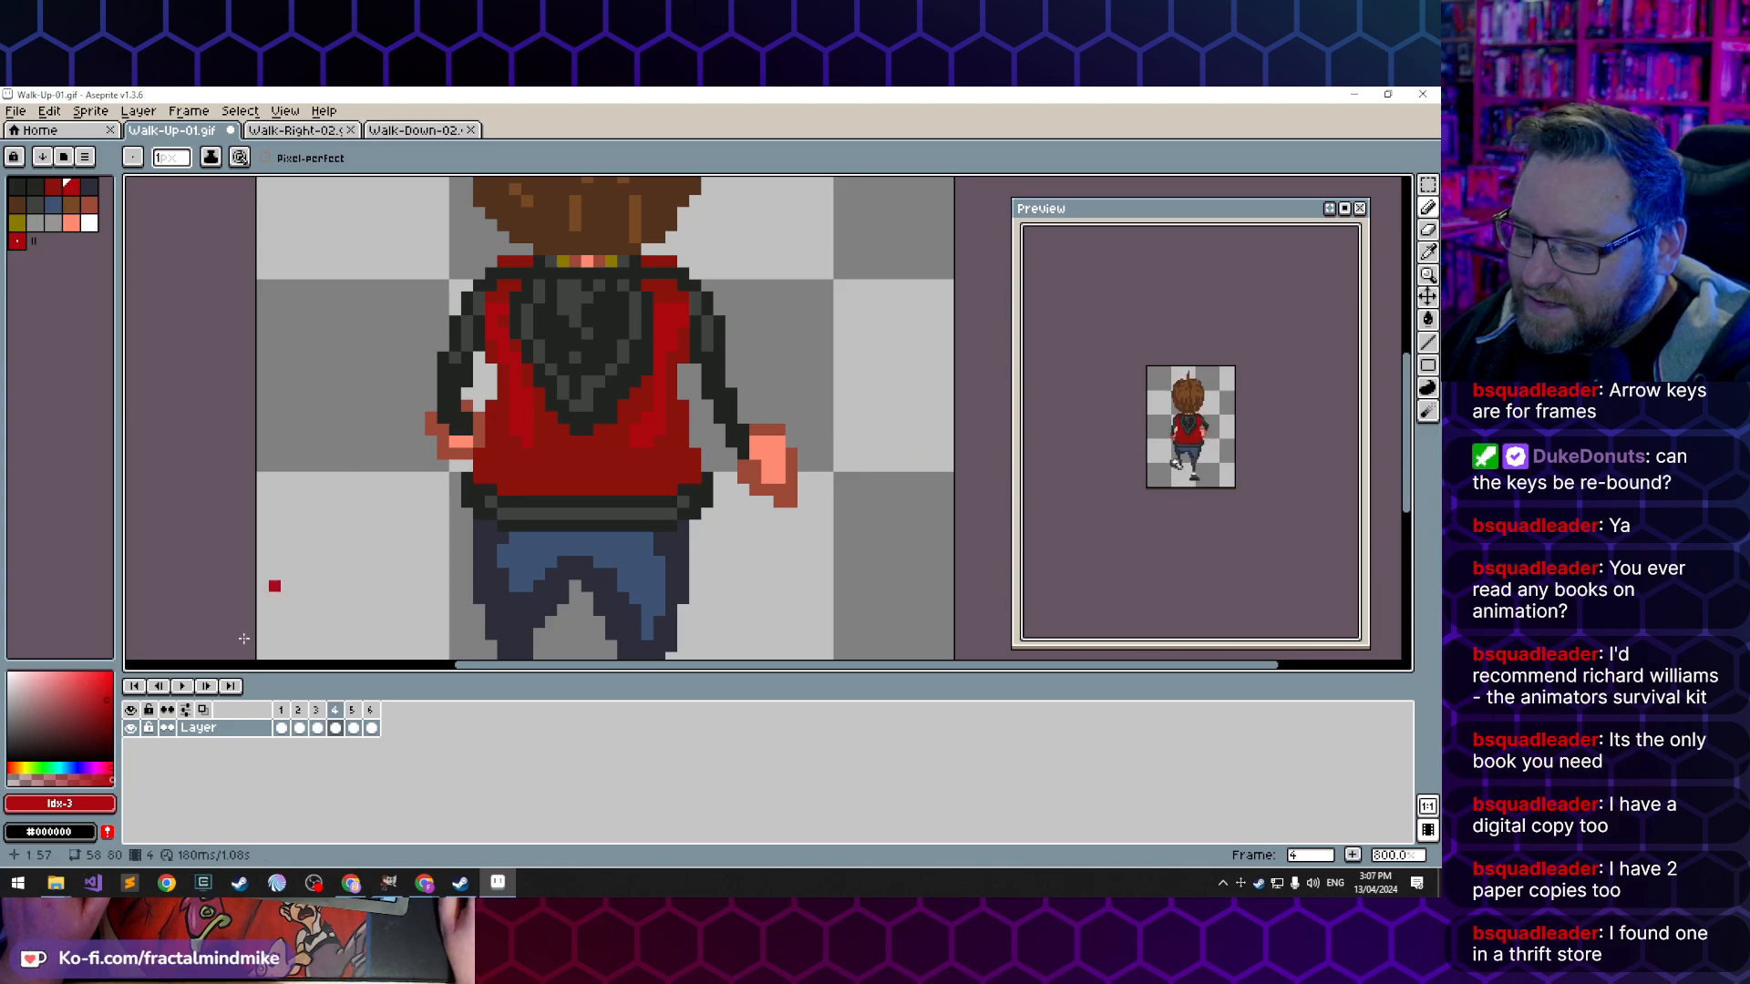
pyautogui.click(282, 728)
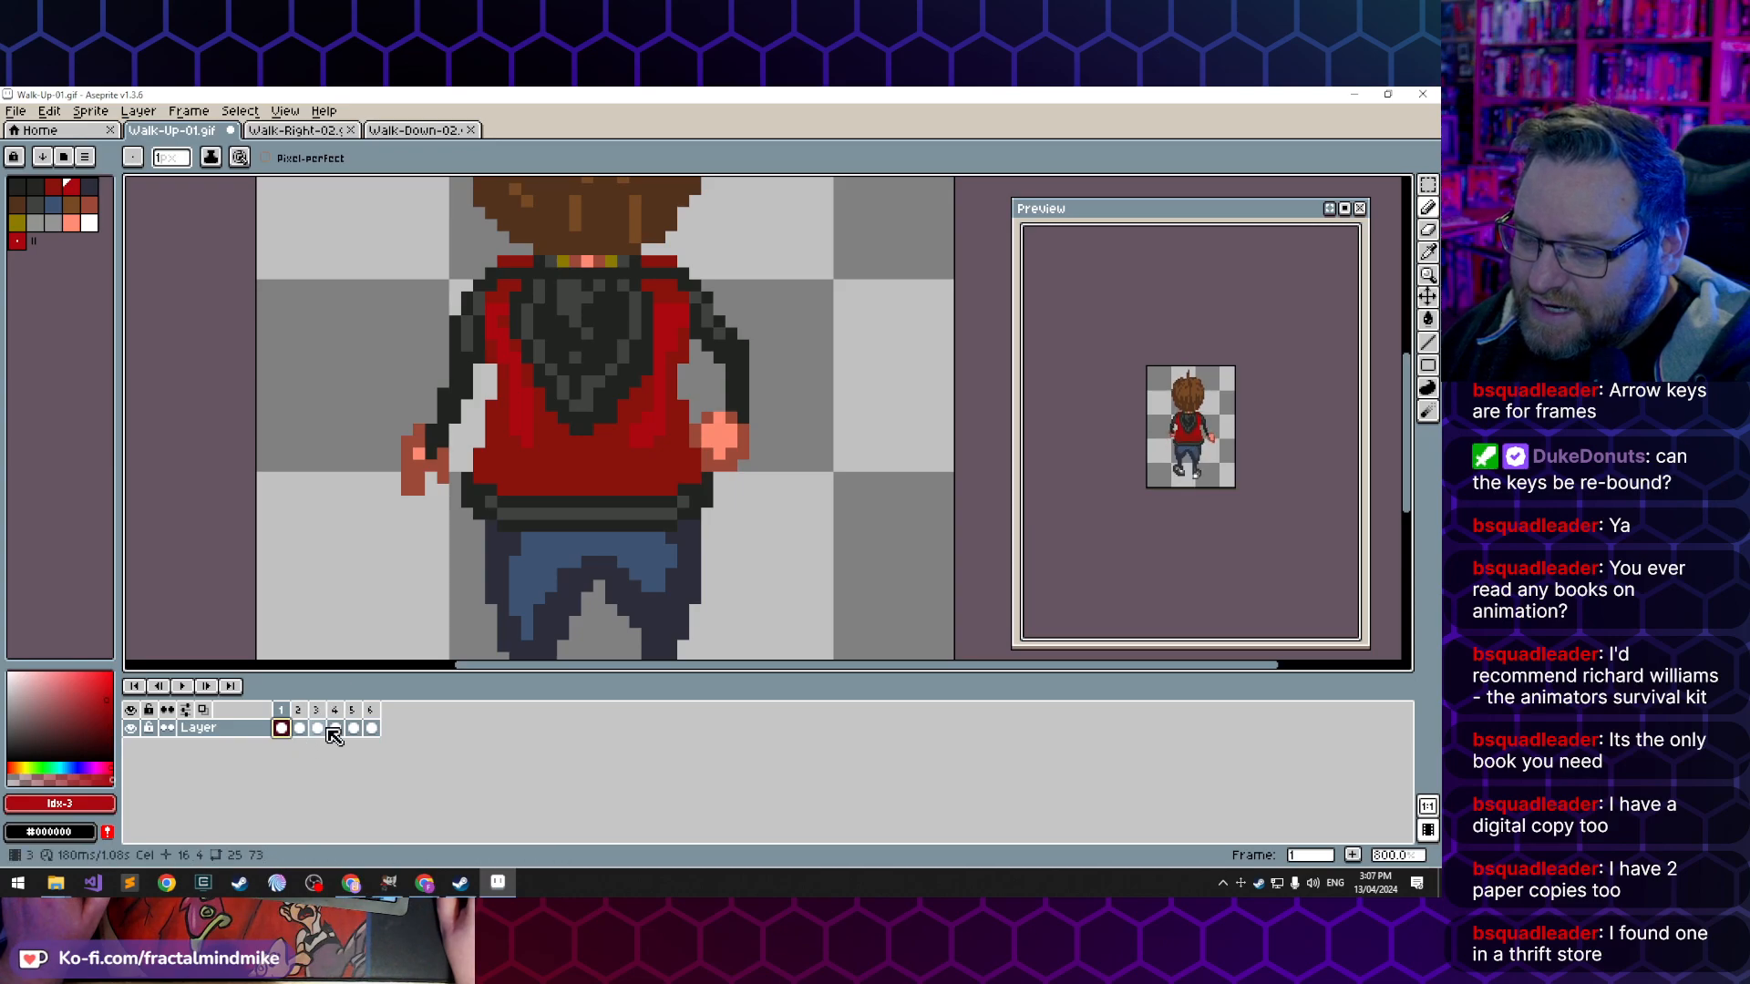
pyautogui.click(407, 501)
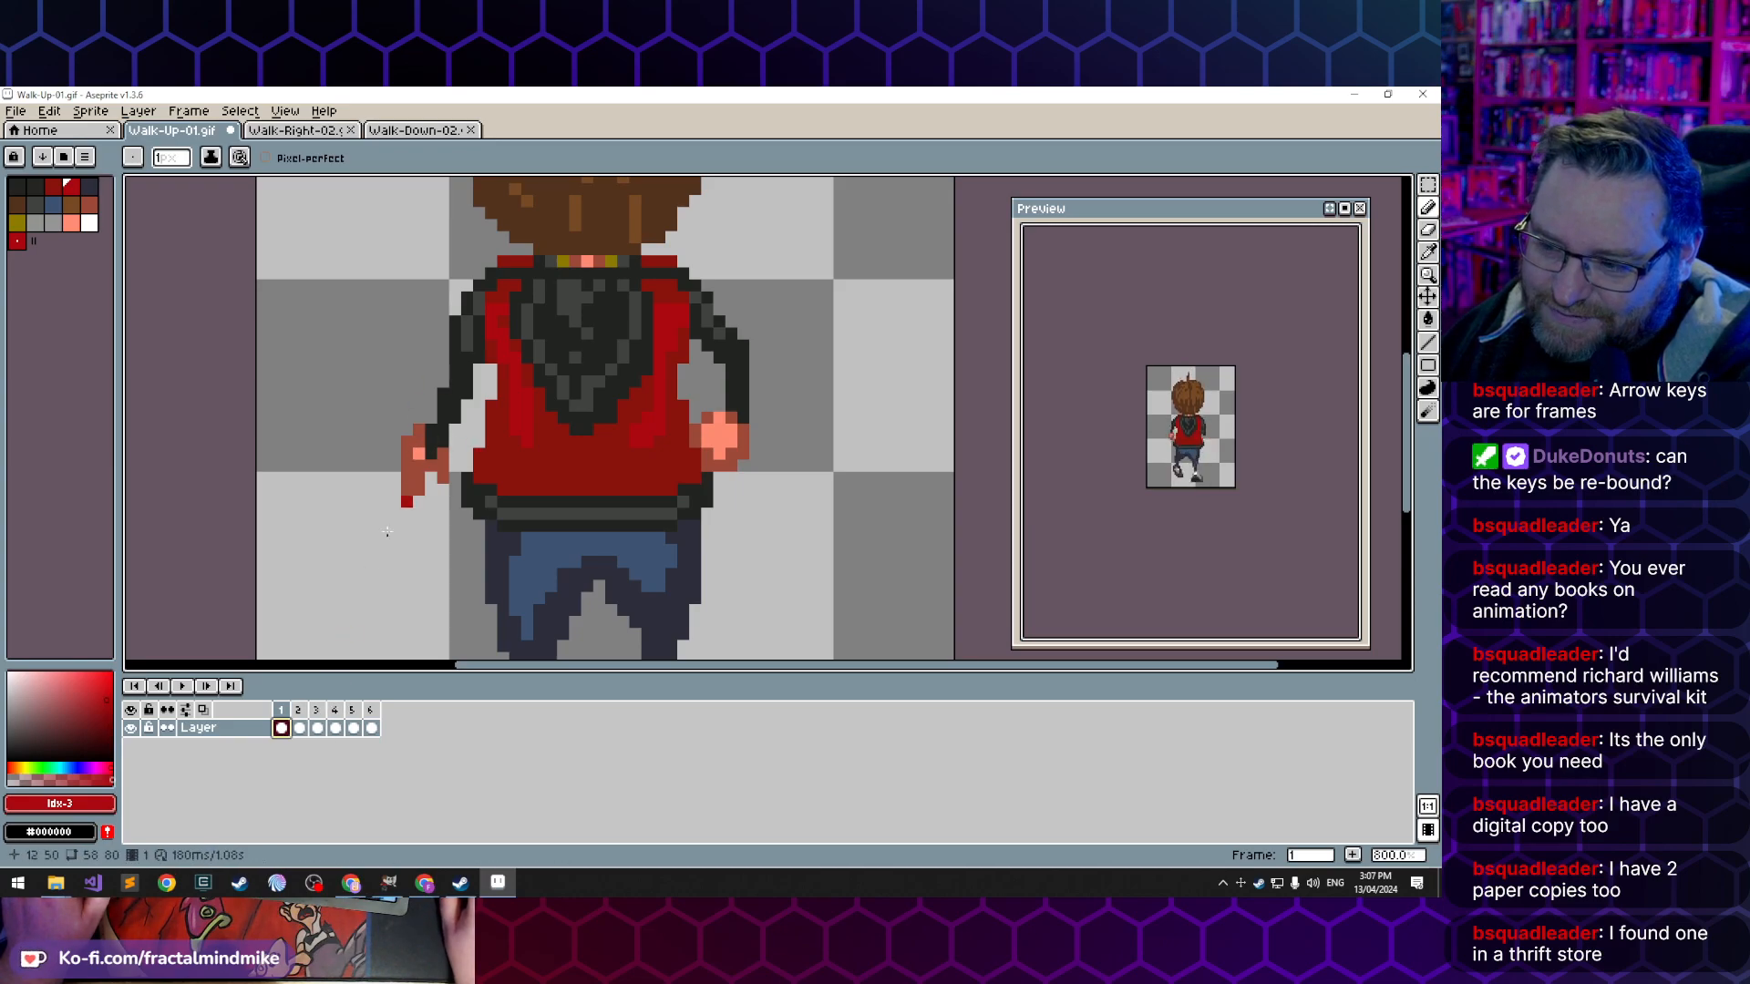
pyautogui.click(299, 727)
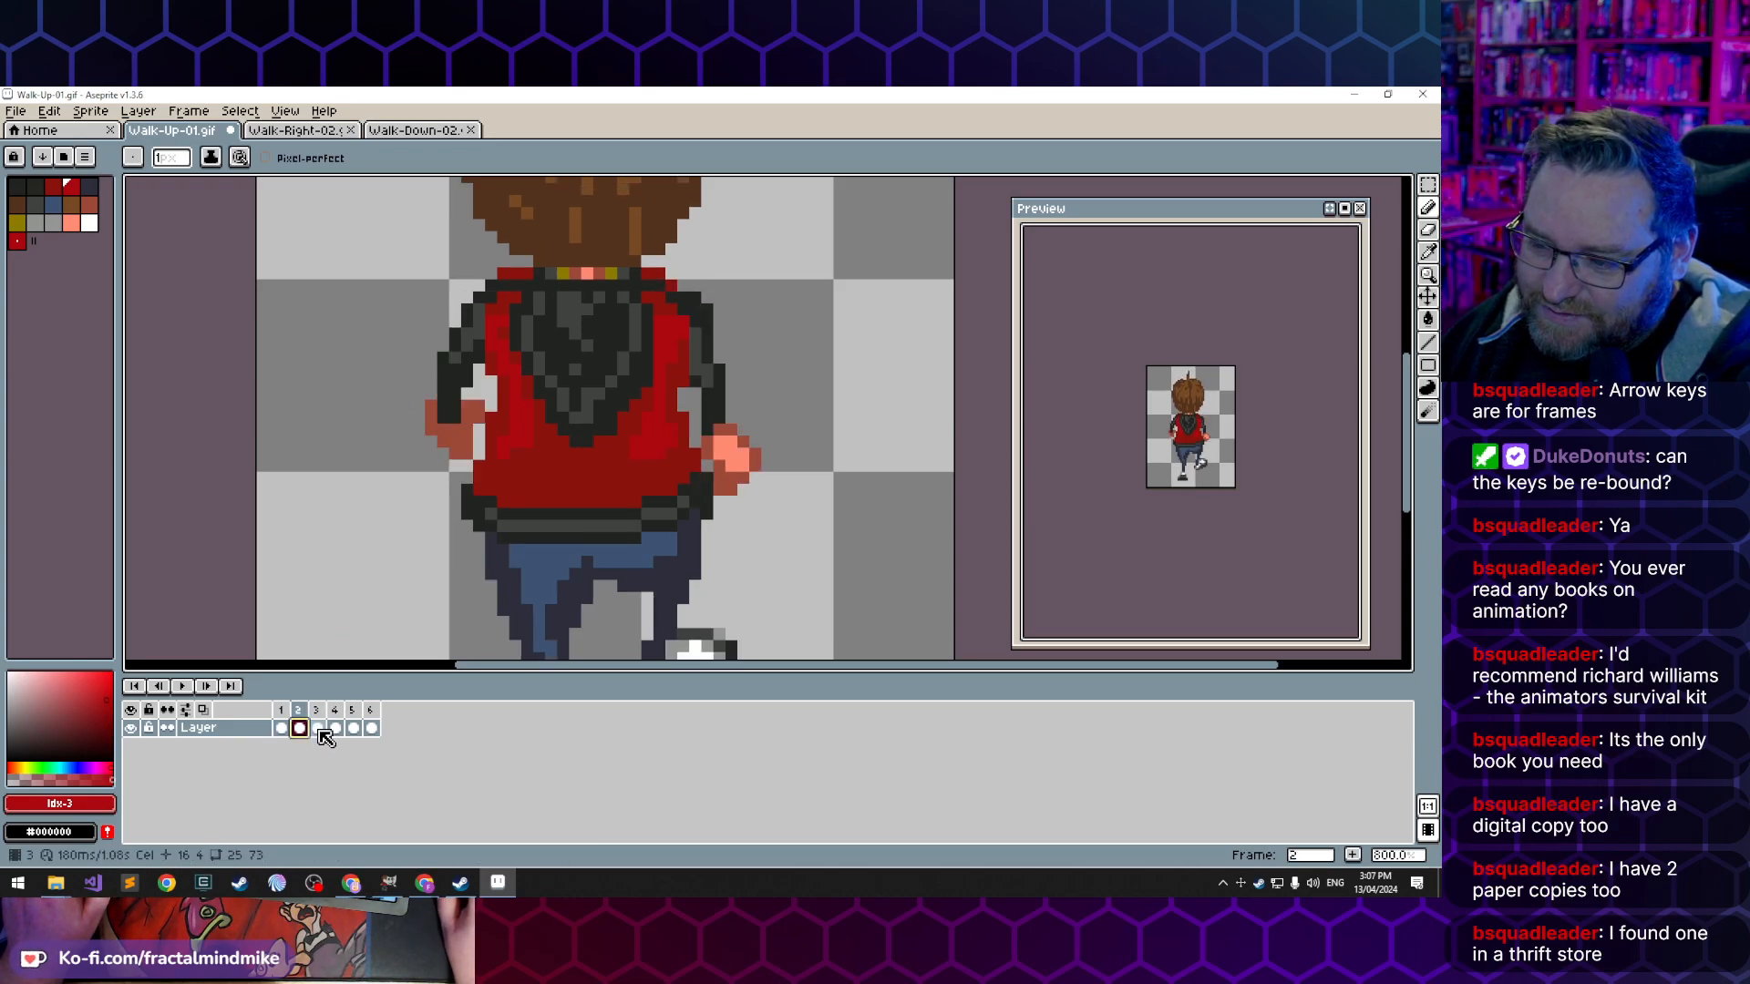
pyautogui.click(371, 728)
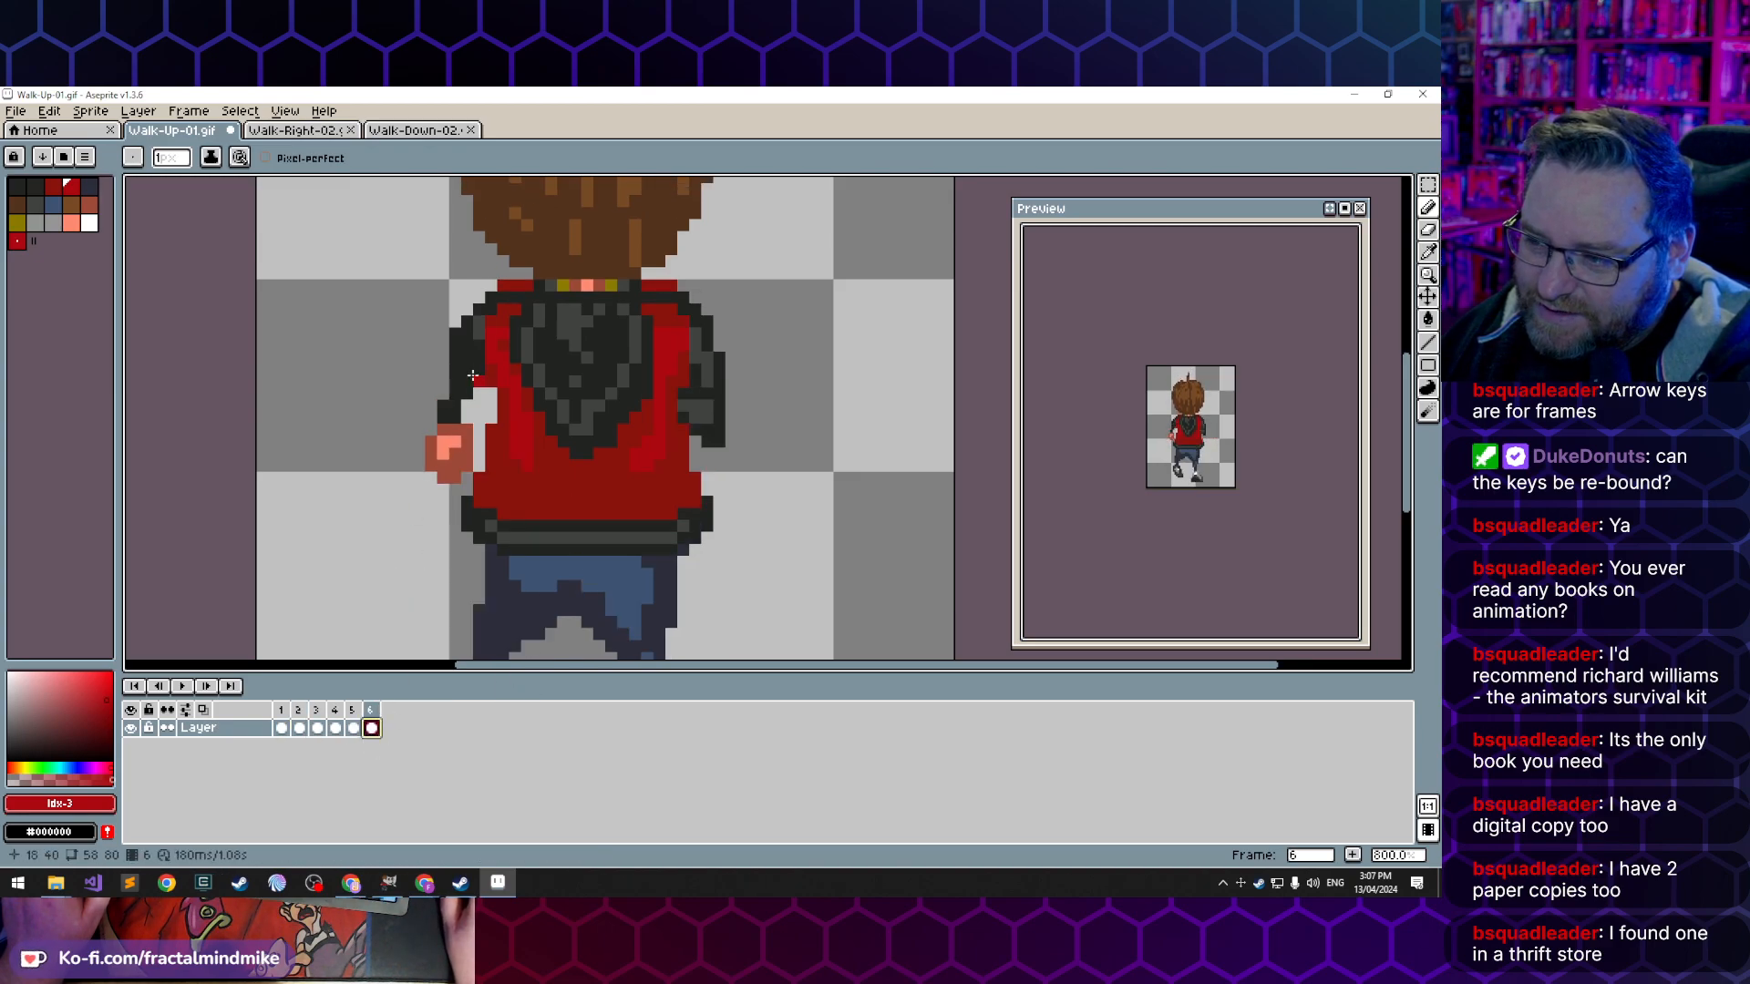
# - Darken the left wrist in frame 6 with colour index 0 and repaint the hand in the darker skin tone, index 9
pyautogui.keyDown('alt'); pyautogui.click(456, 425); pyautogui.keyUp('alt')
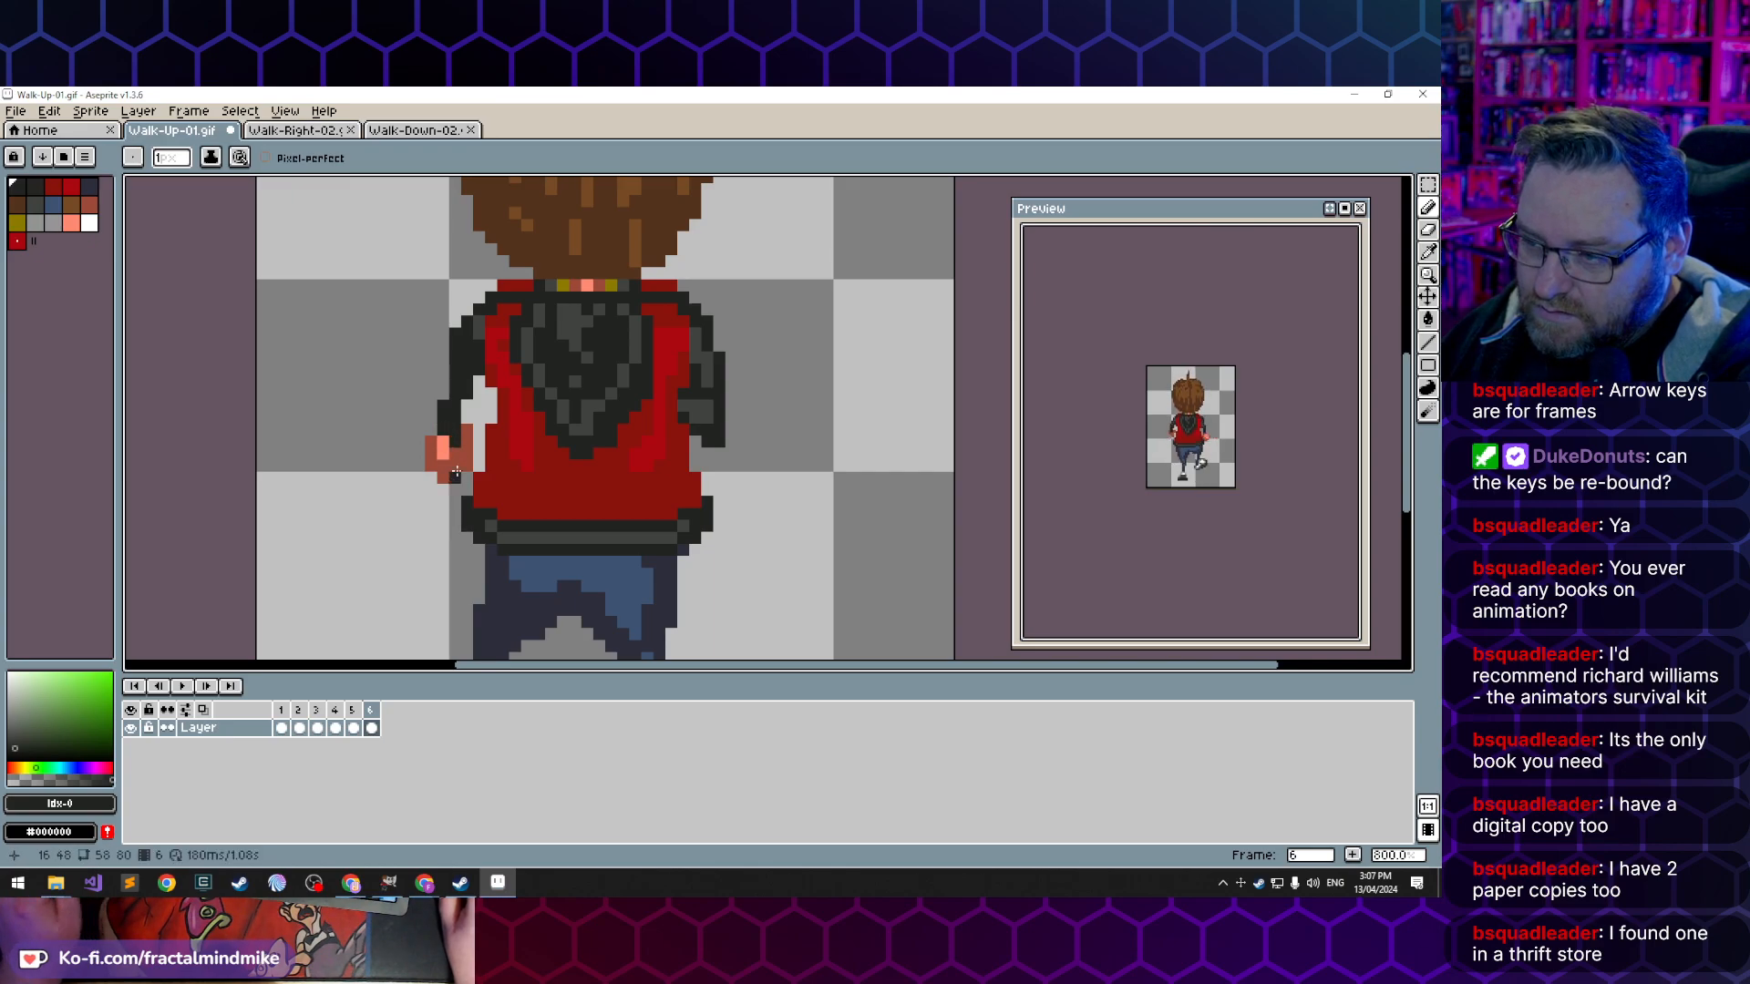
pyautogui.keyDown('alt'); pyautogui.click(464, 446); pyautogui.keyUp('alt')
pyautogui.click(443, 447)
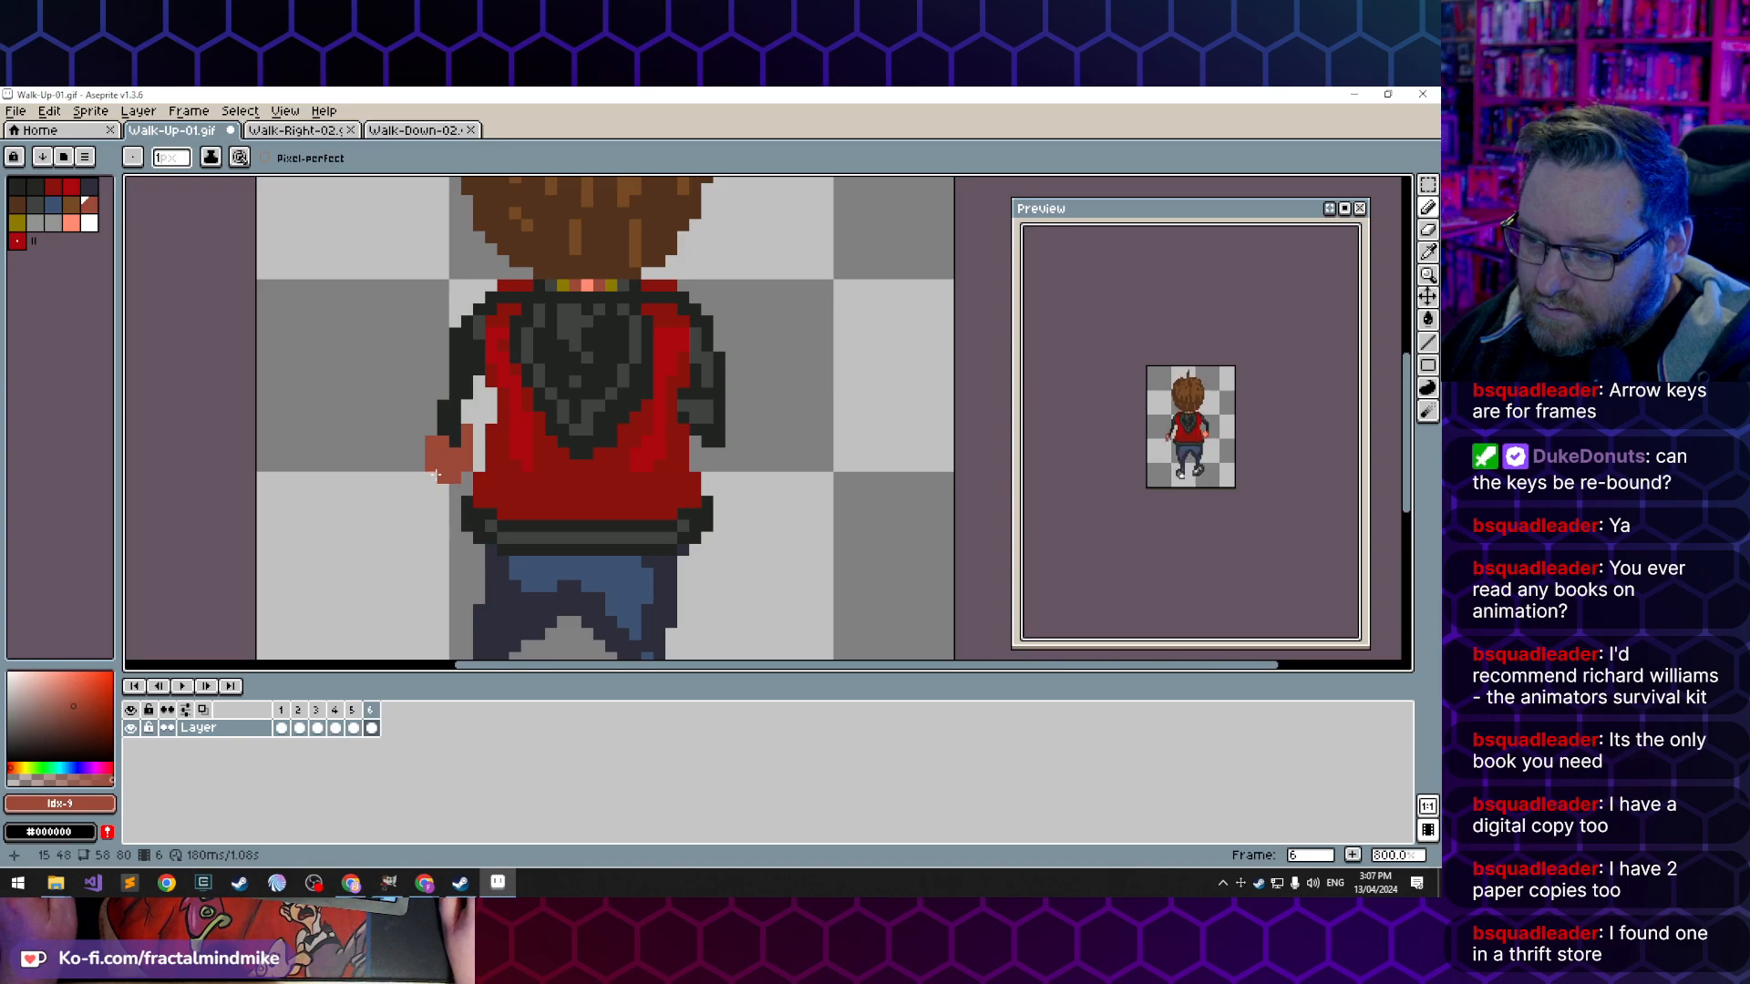
pyautogui.click(423, 453)
pyautogui.press('ctrl')
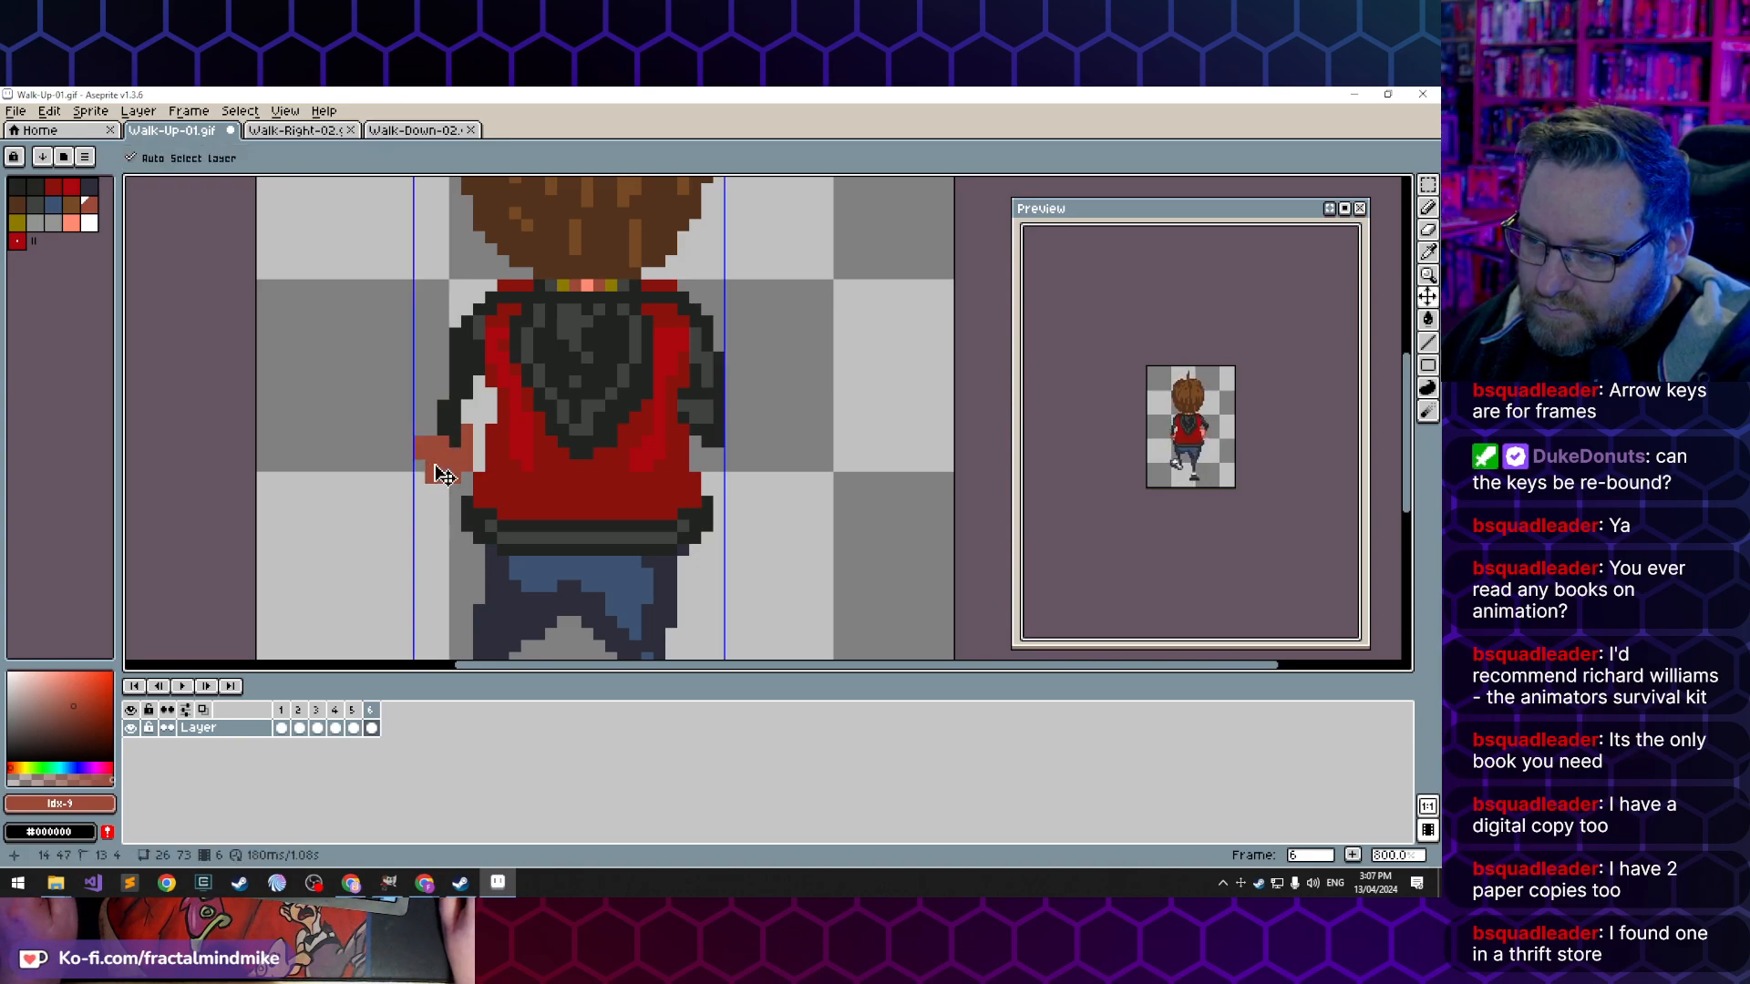
pyautogui.press('ctrl')
pyautogui.hotkey('ctrl', 'z')
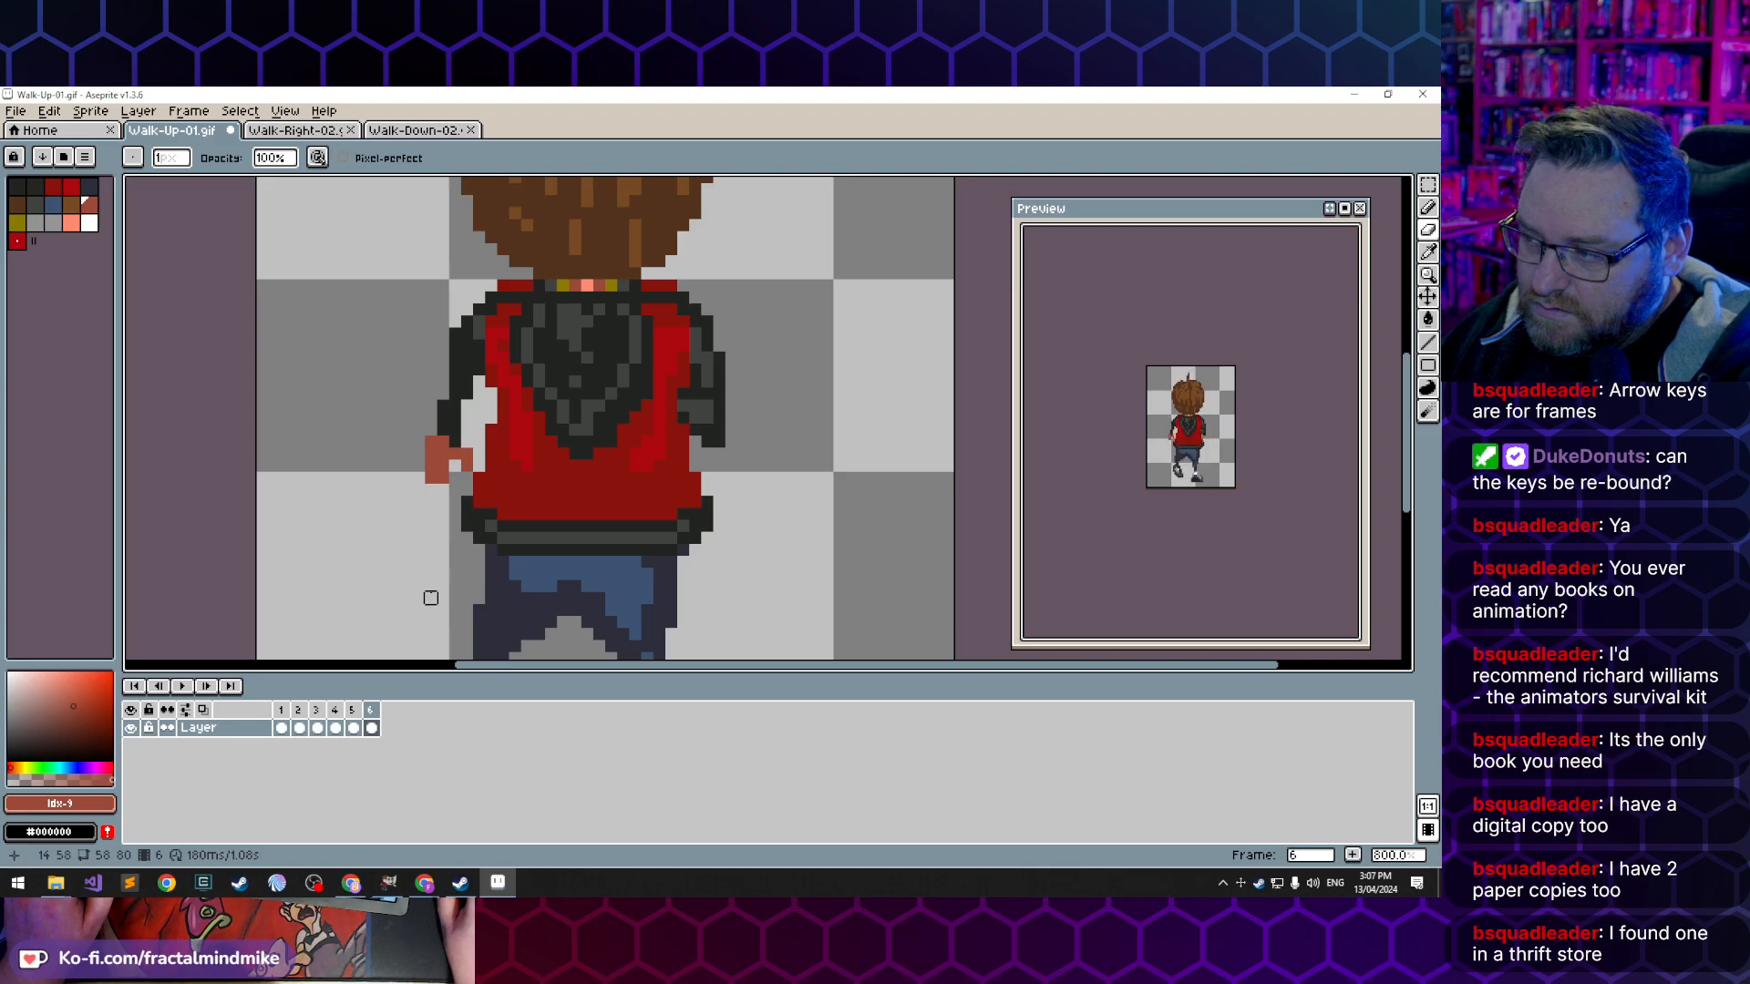
# - Reshape the left hand's thumb and fingers in frame 6 and highlight it with the lighter skin tone, index 13
pyautogui.press('b')
pyautogui.click(443, 489)
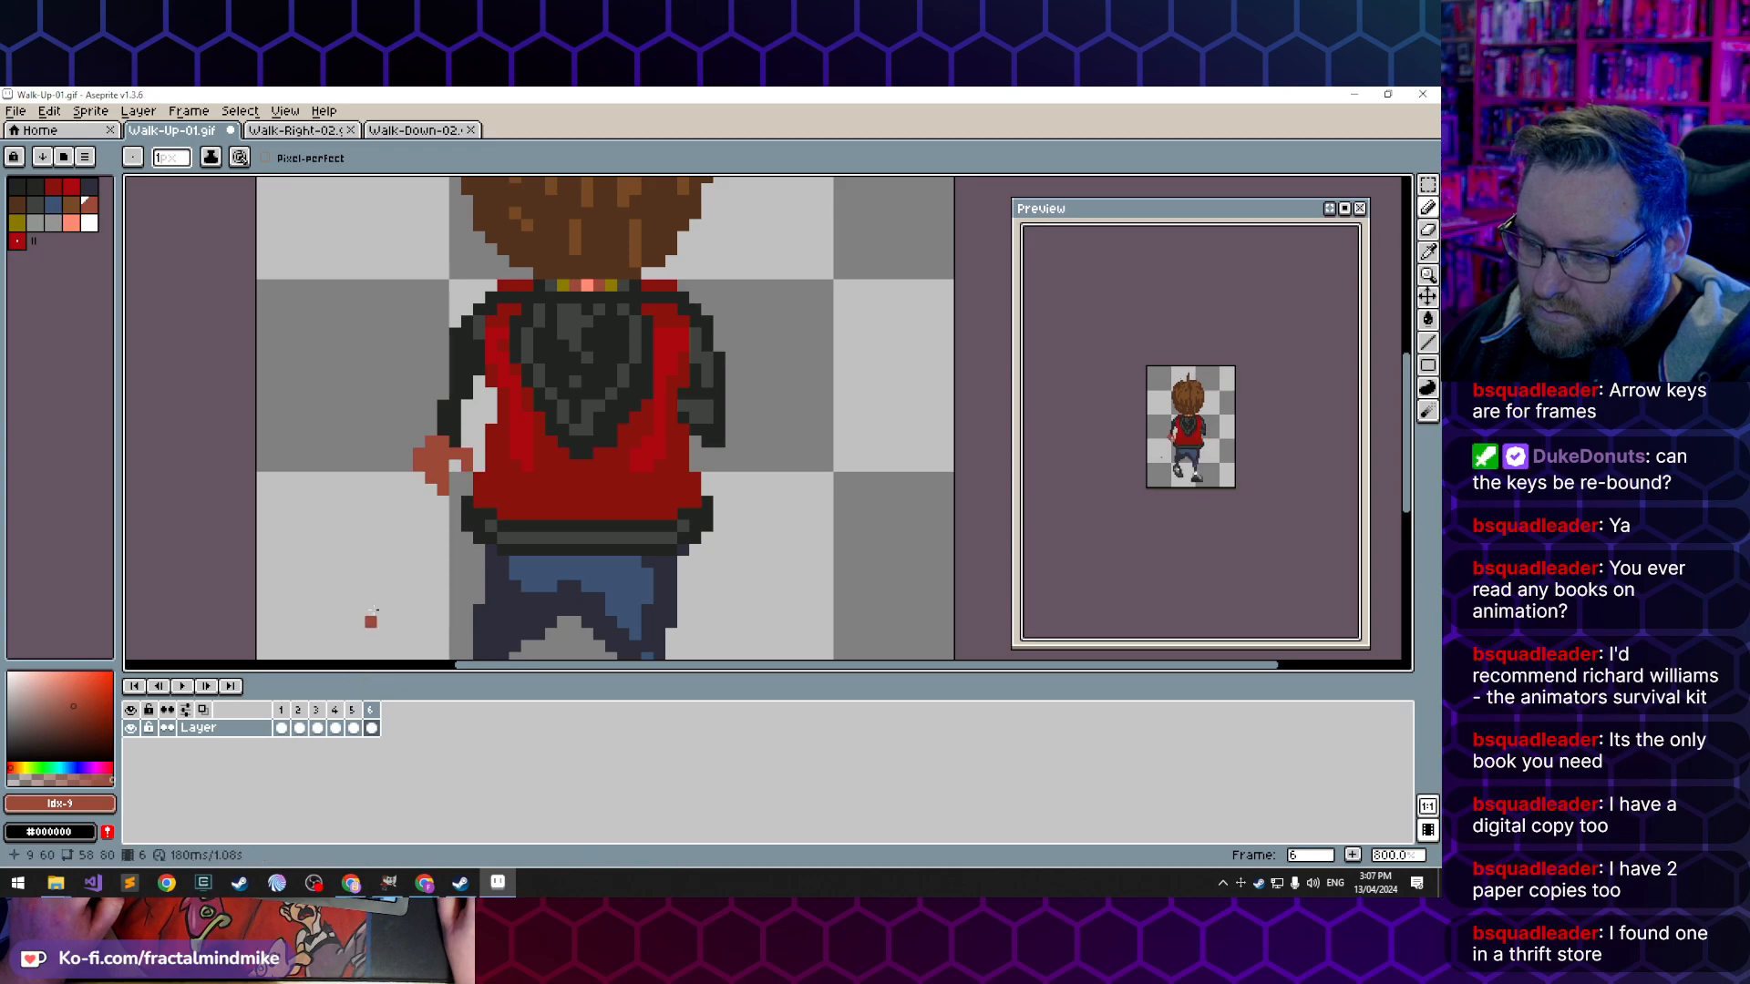
pyautogui.keyDown('alt'); pyautogui.click(592, 280); pyautogui.keyUp('alt')
pyautogui.click(436, 452)
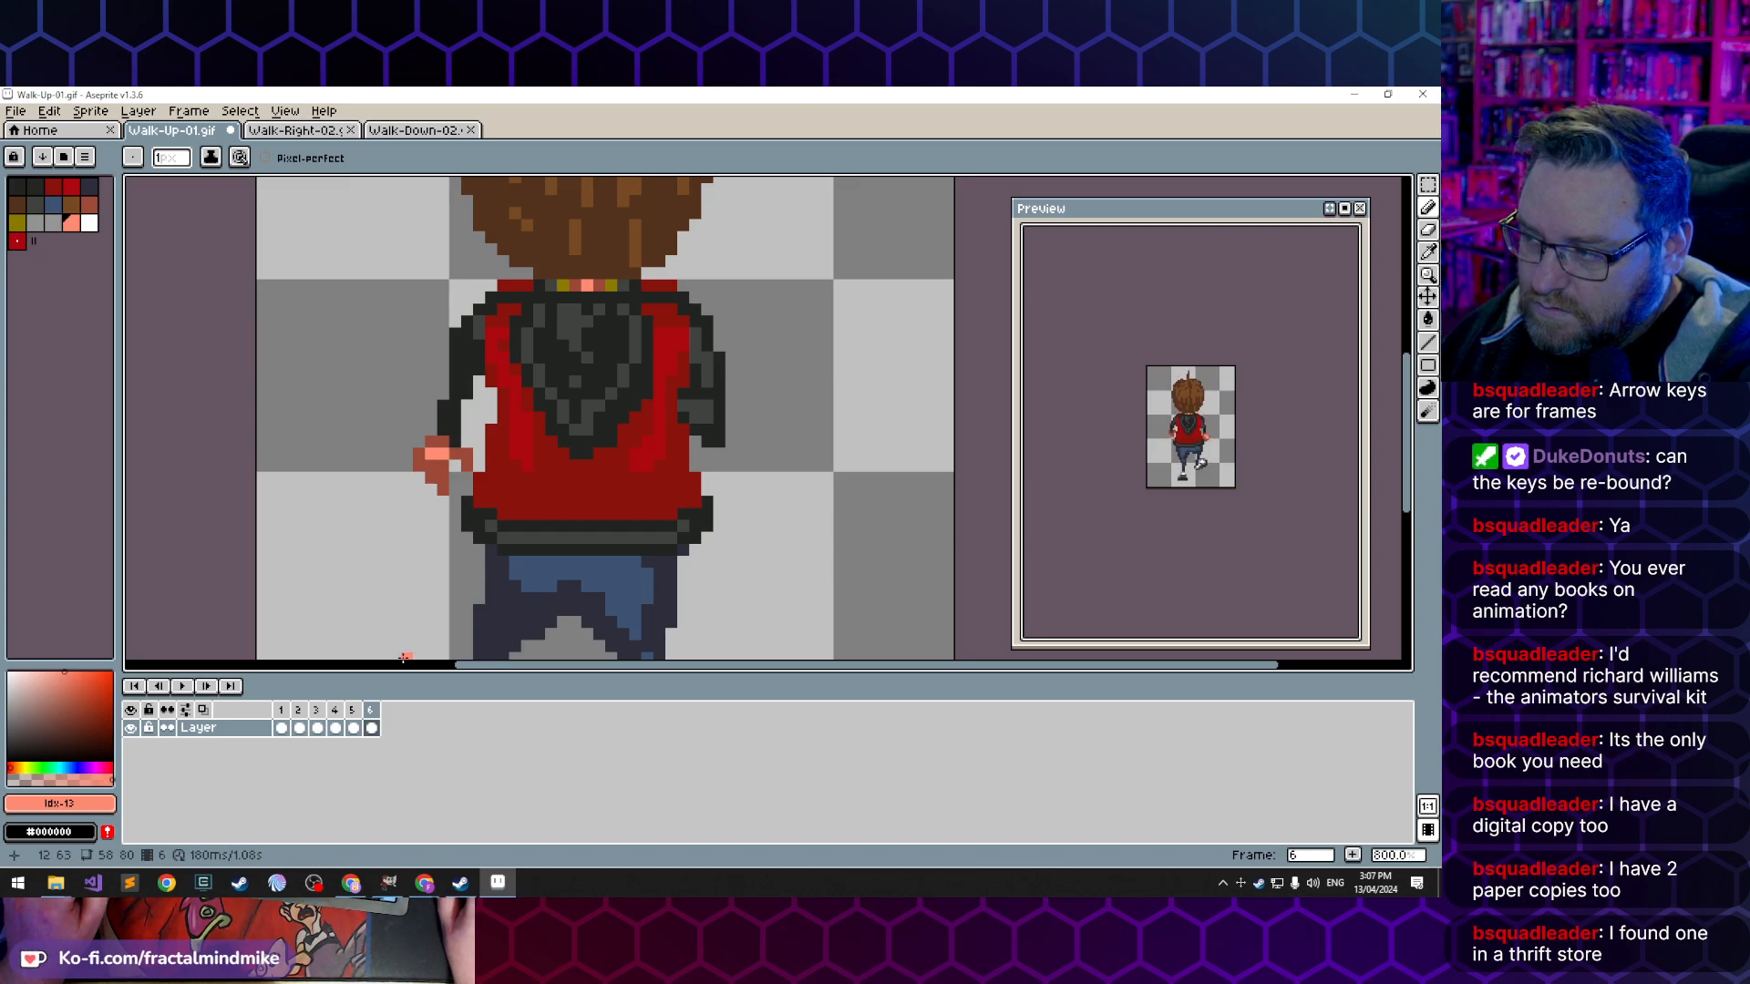
# - Compare the arm and hand poses in frames 1, 3, 4 and 5
pyautogui.click(281, 728)
pyautogui.click(420, 442)
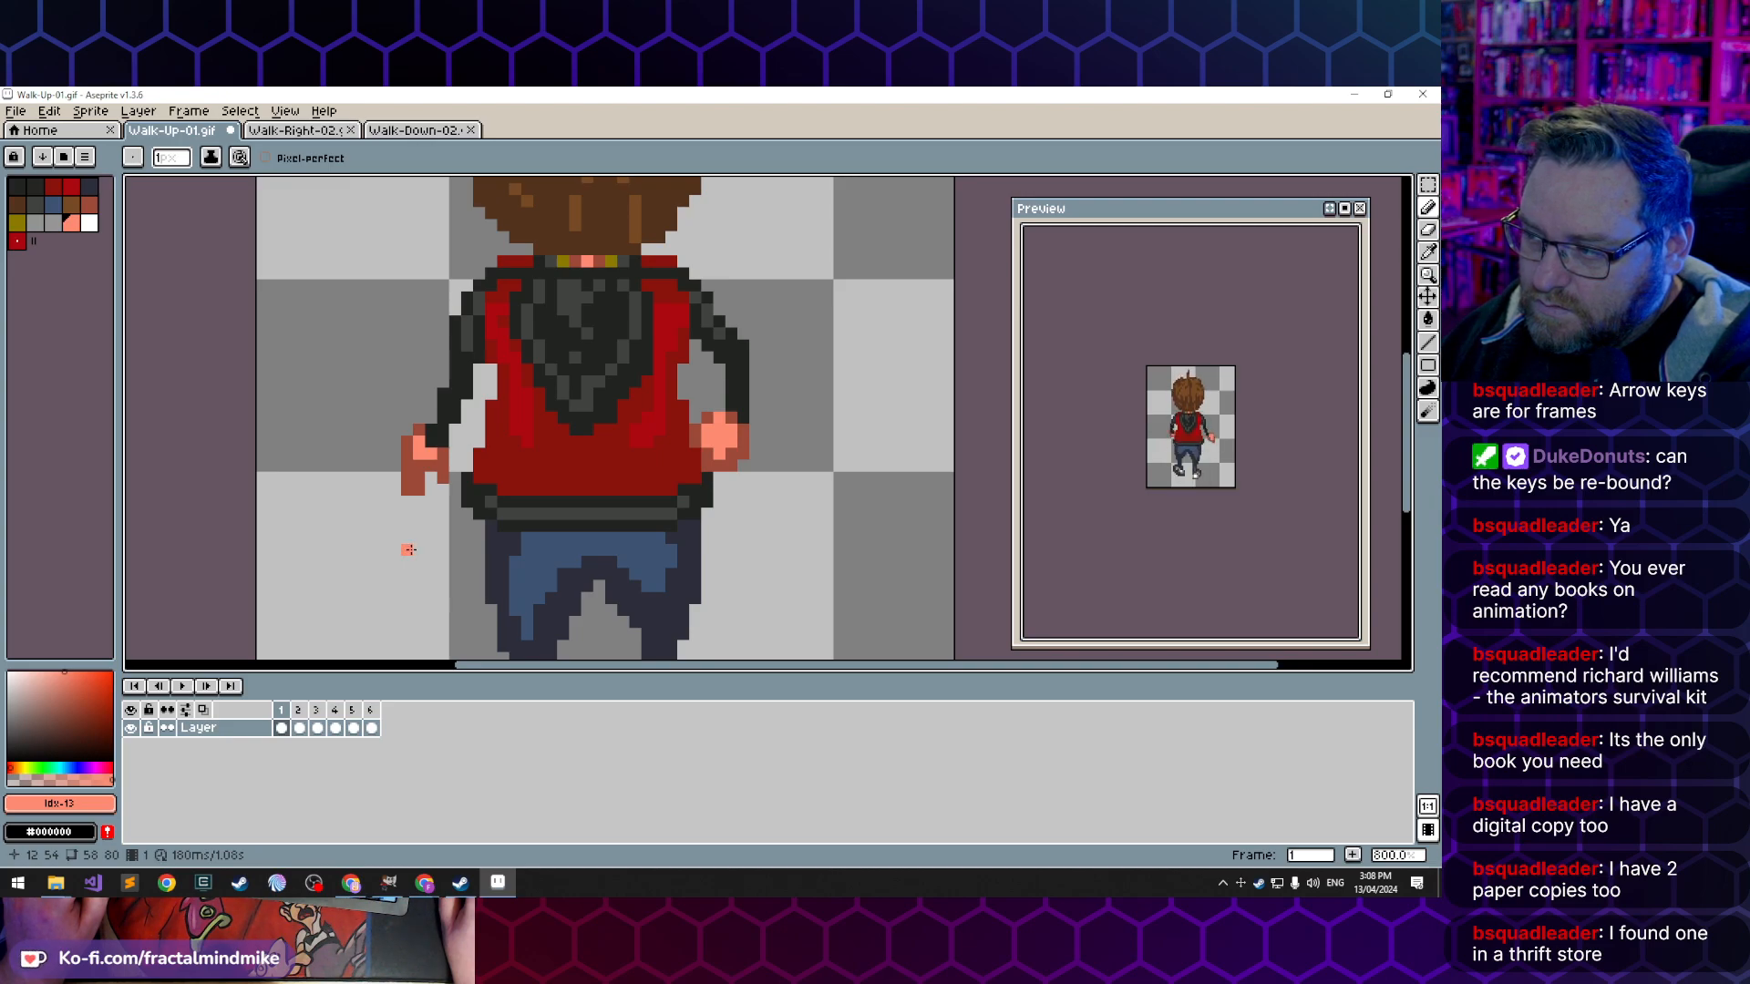
pyautogui.click(351, 726)
pyautogui.click(328, 729)
pyautogui.click(320, 725)
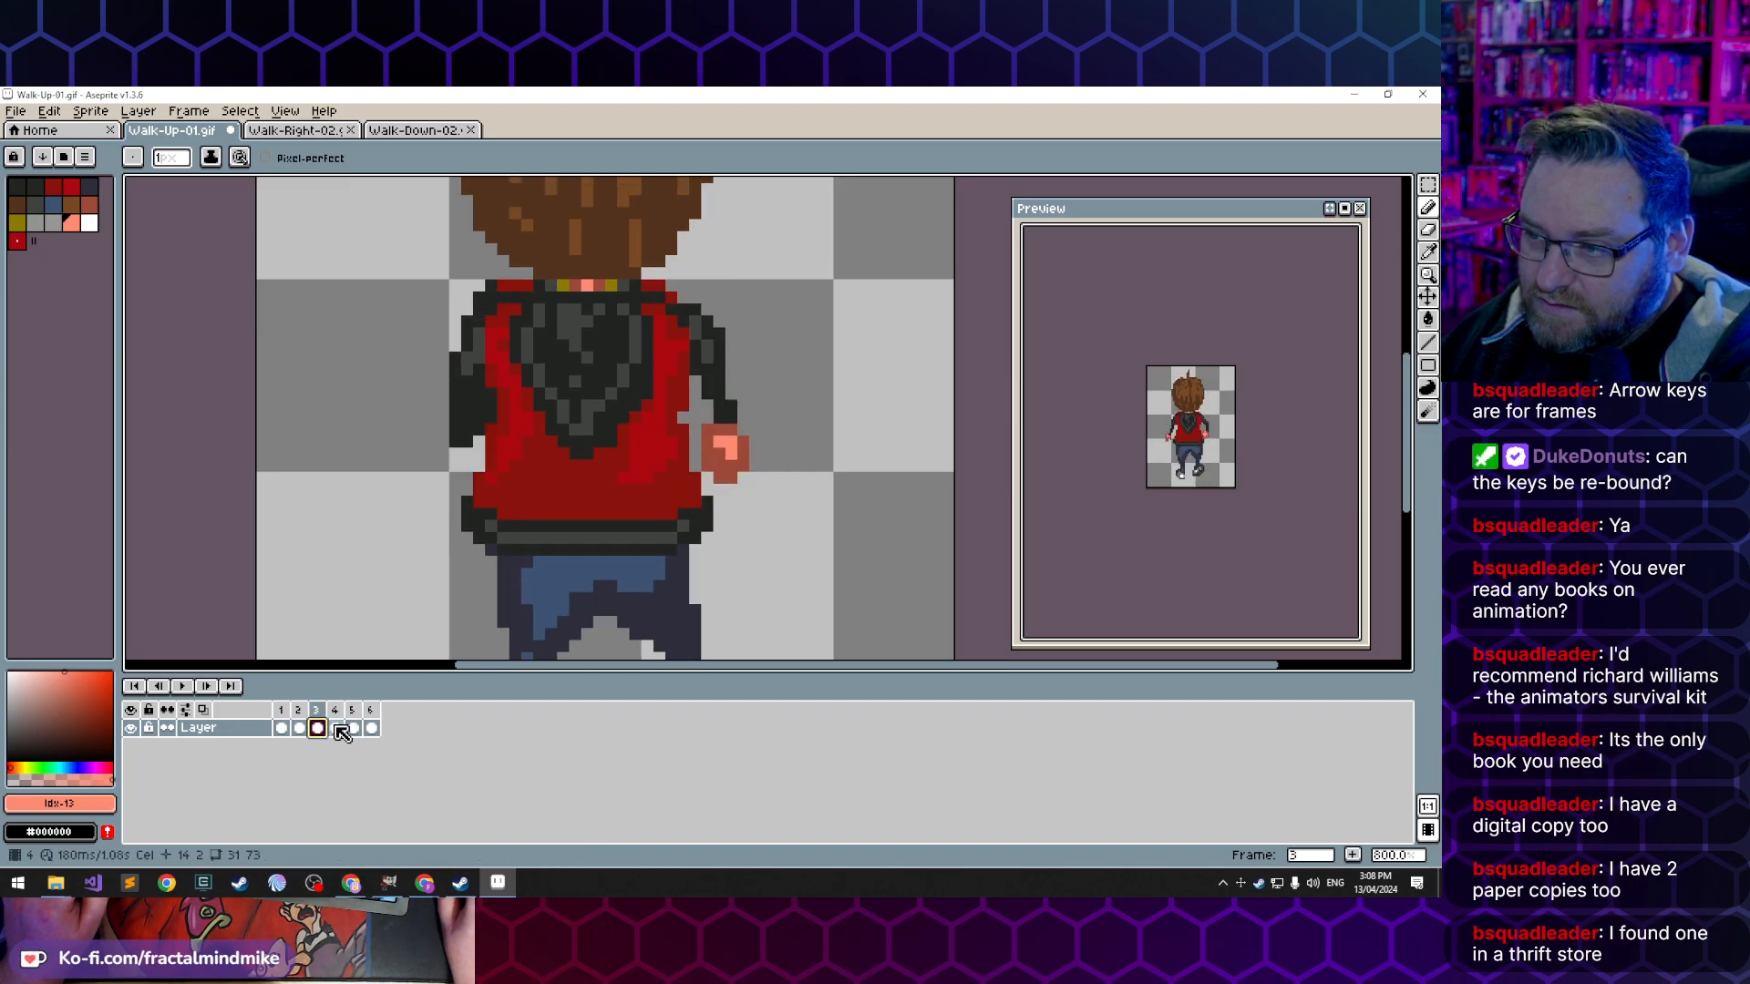
pyautogui.click(339, 728)
pyautogui.click(354, 728)
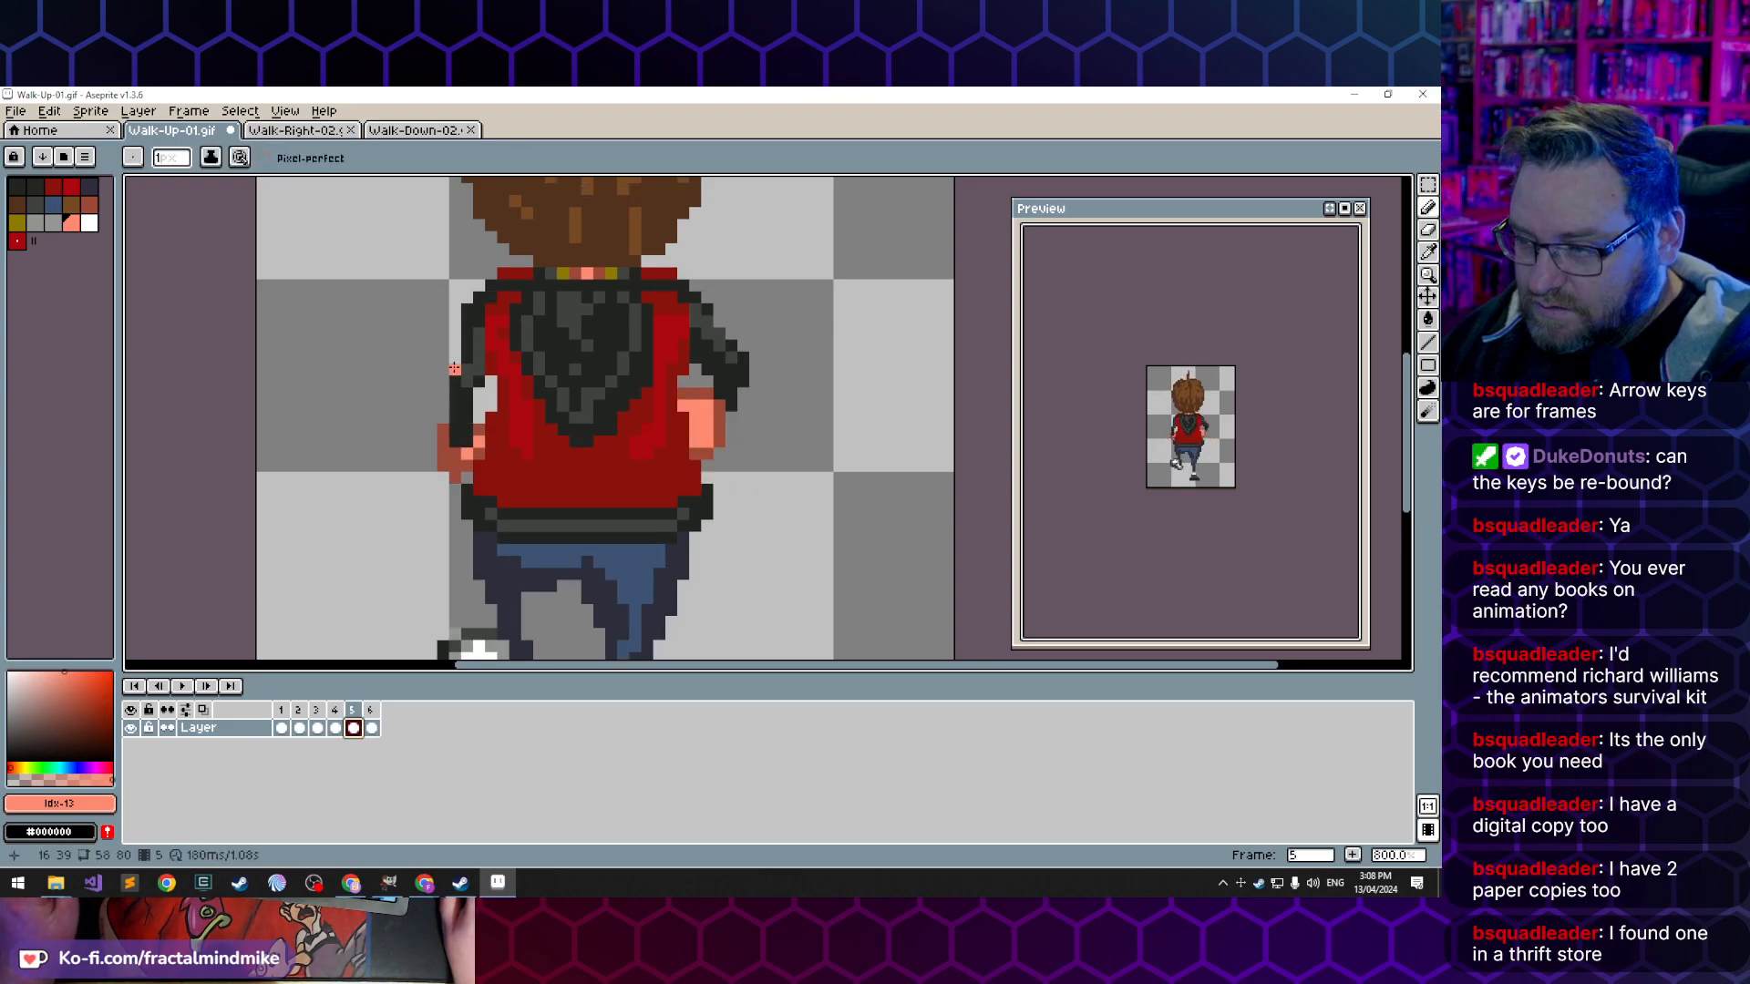
# - Touch up the left sleeve's outline in frame 5 with colour index 0 and erase the pixel just above the arm gap
pyautogui.keyDown('alt'); pyautogui.click(456, 346); pyautogui.keyUp('alt')
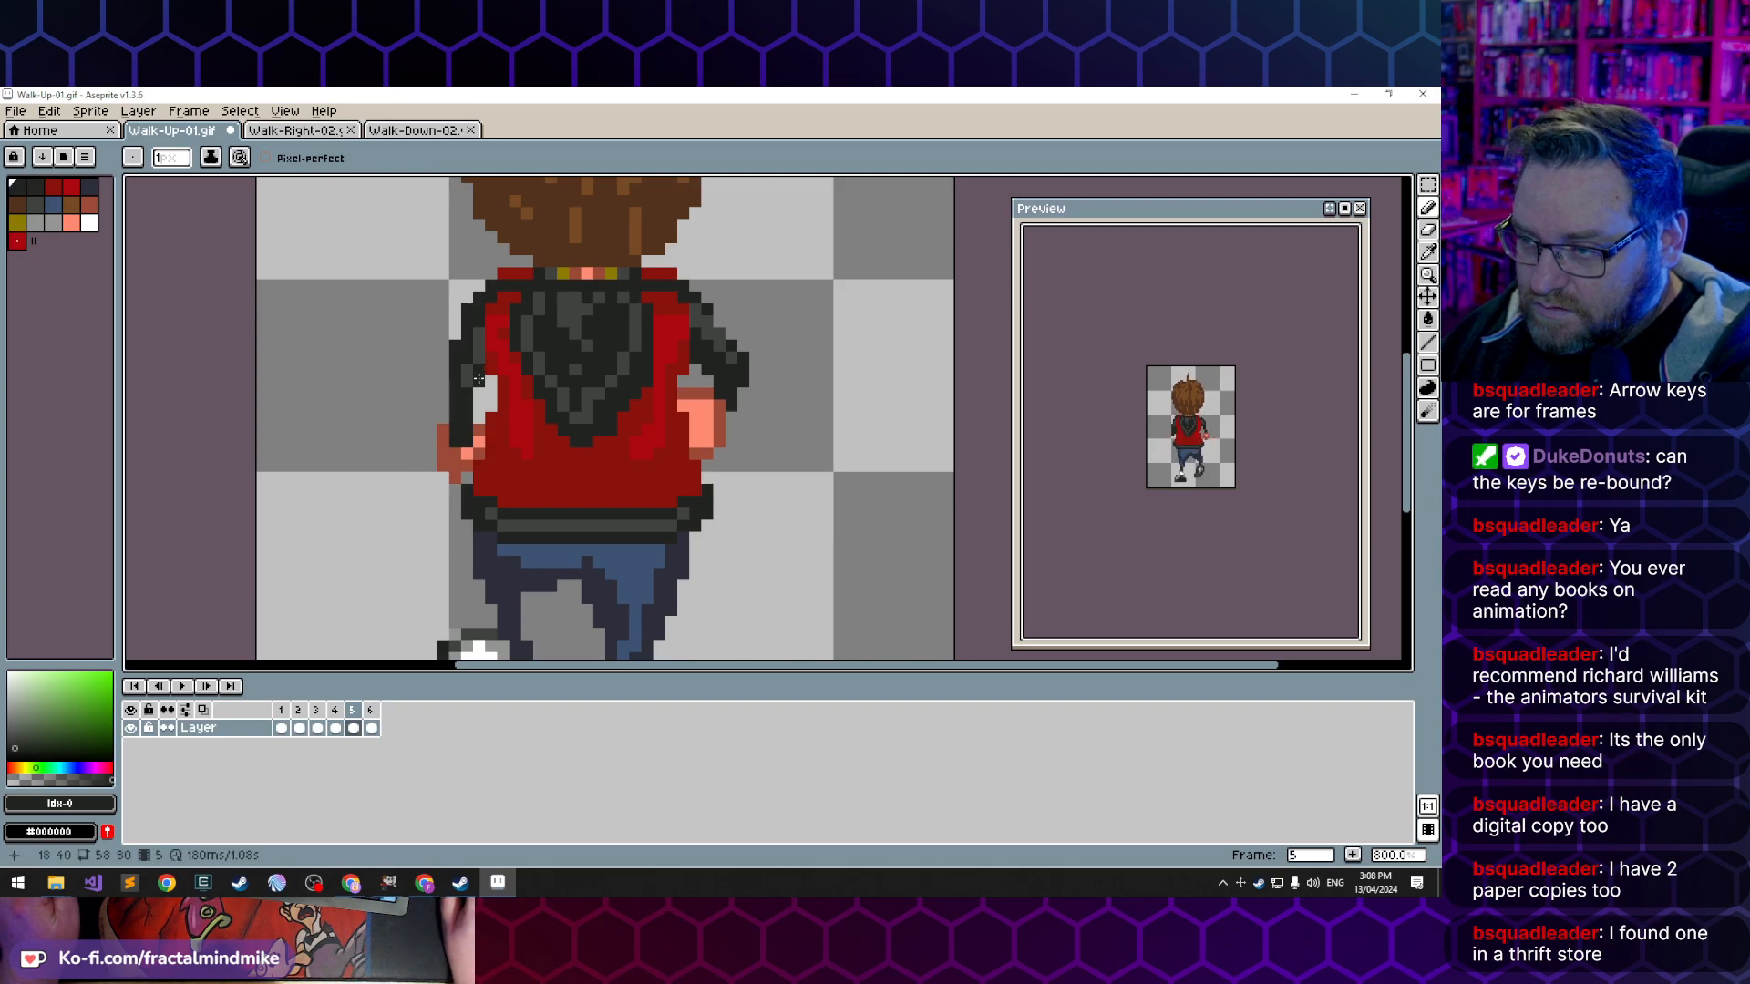
pyautogui.click(479, 379)
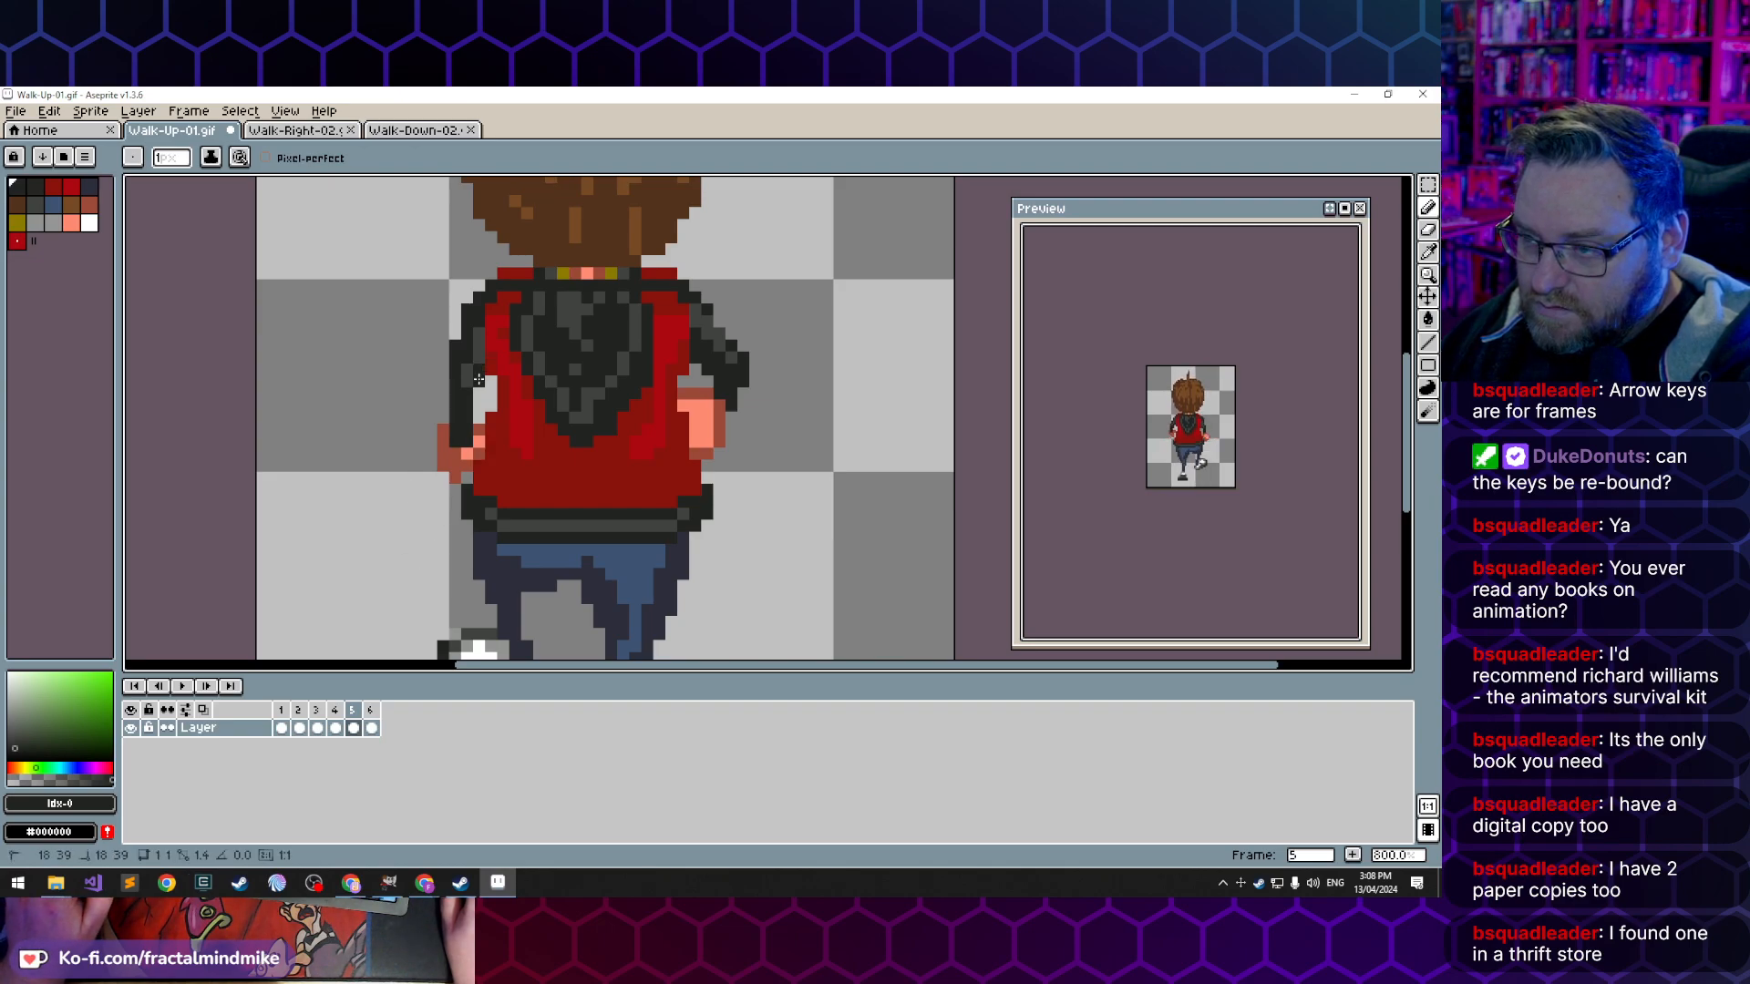
pyautogui.press('e')
pyautogui.click(478, 380)
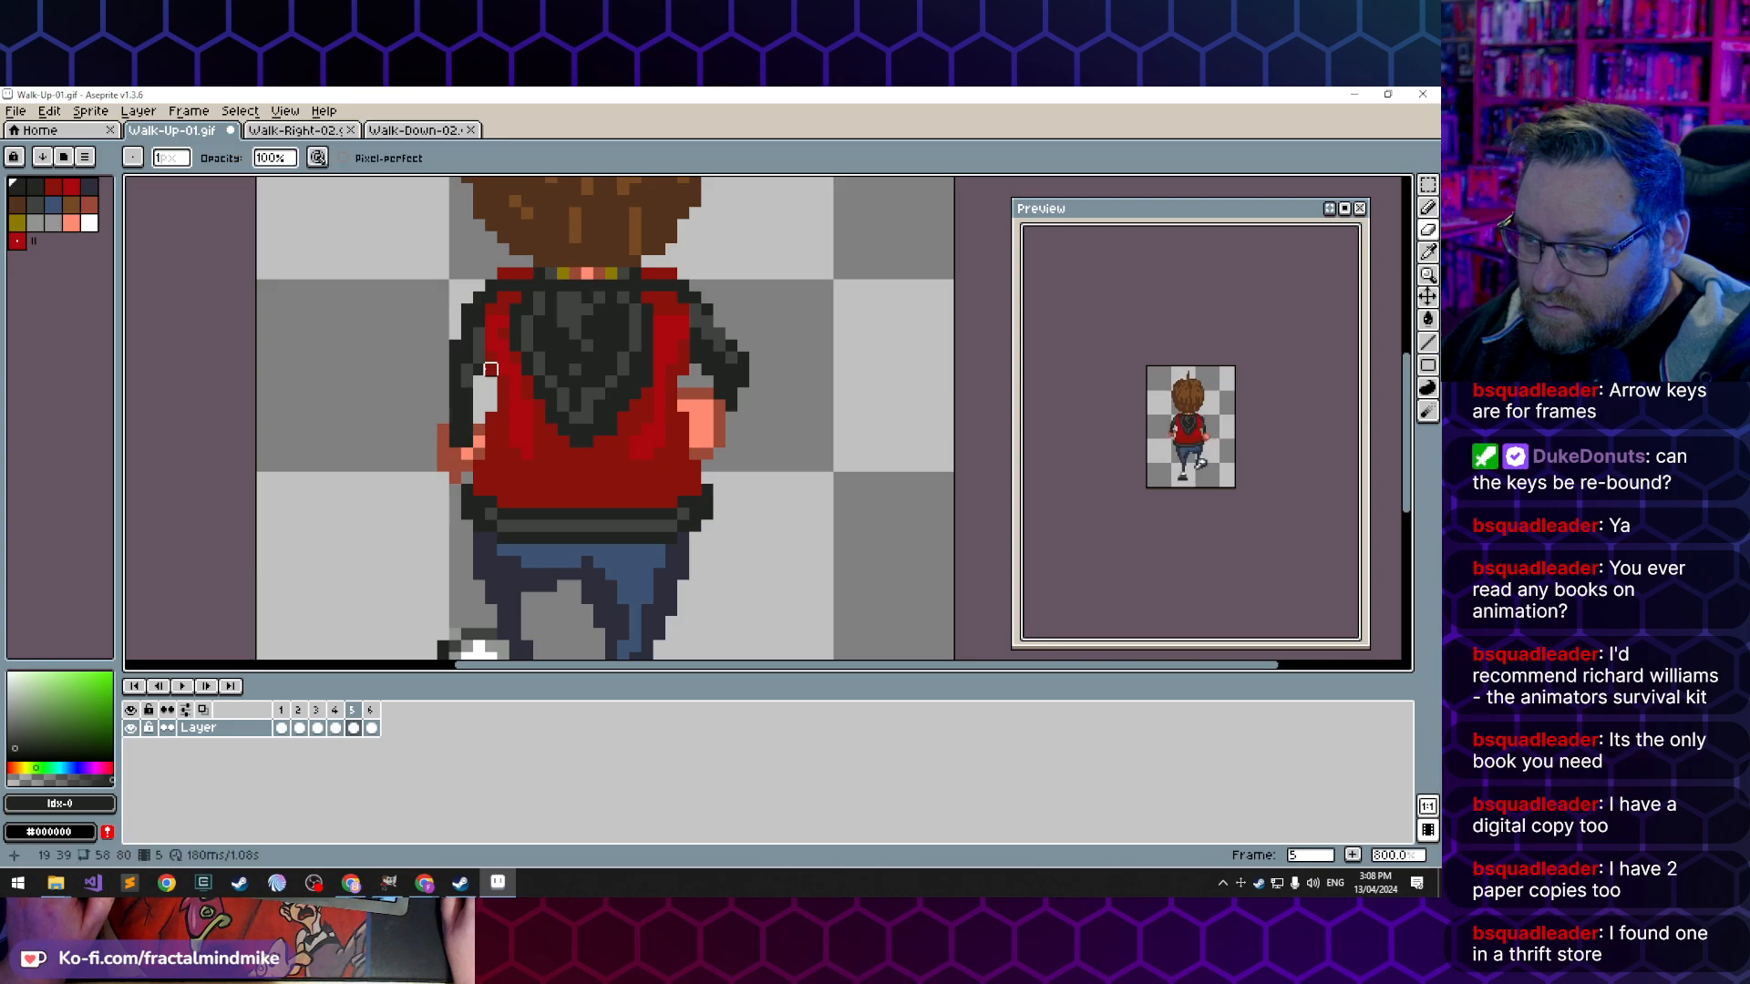
pyautogui.press('b')
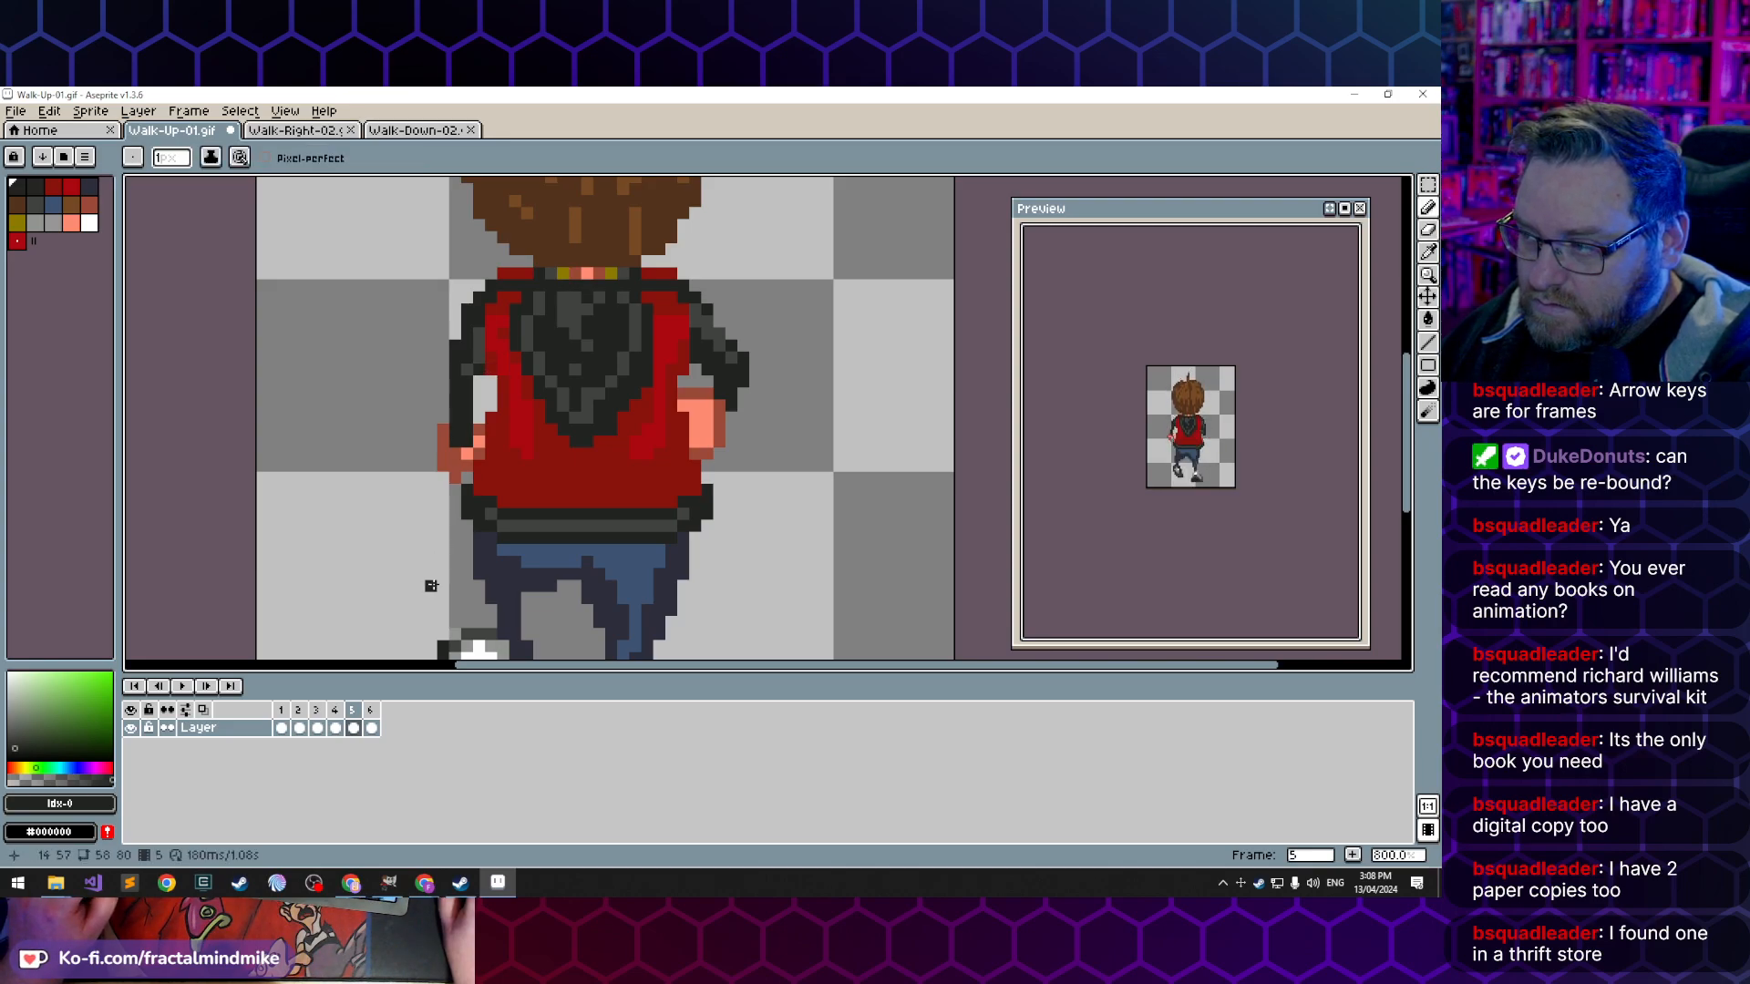
# - Trim the left sleeve's outer edge in frame 6 and shade the upper arm with the lighter grey, index 6
pyautogui.click(371, 727)
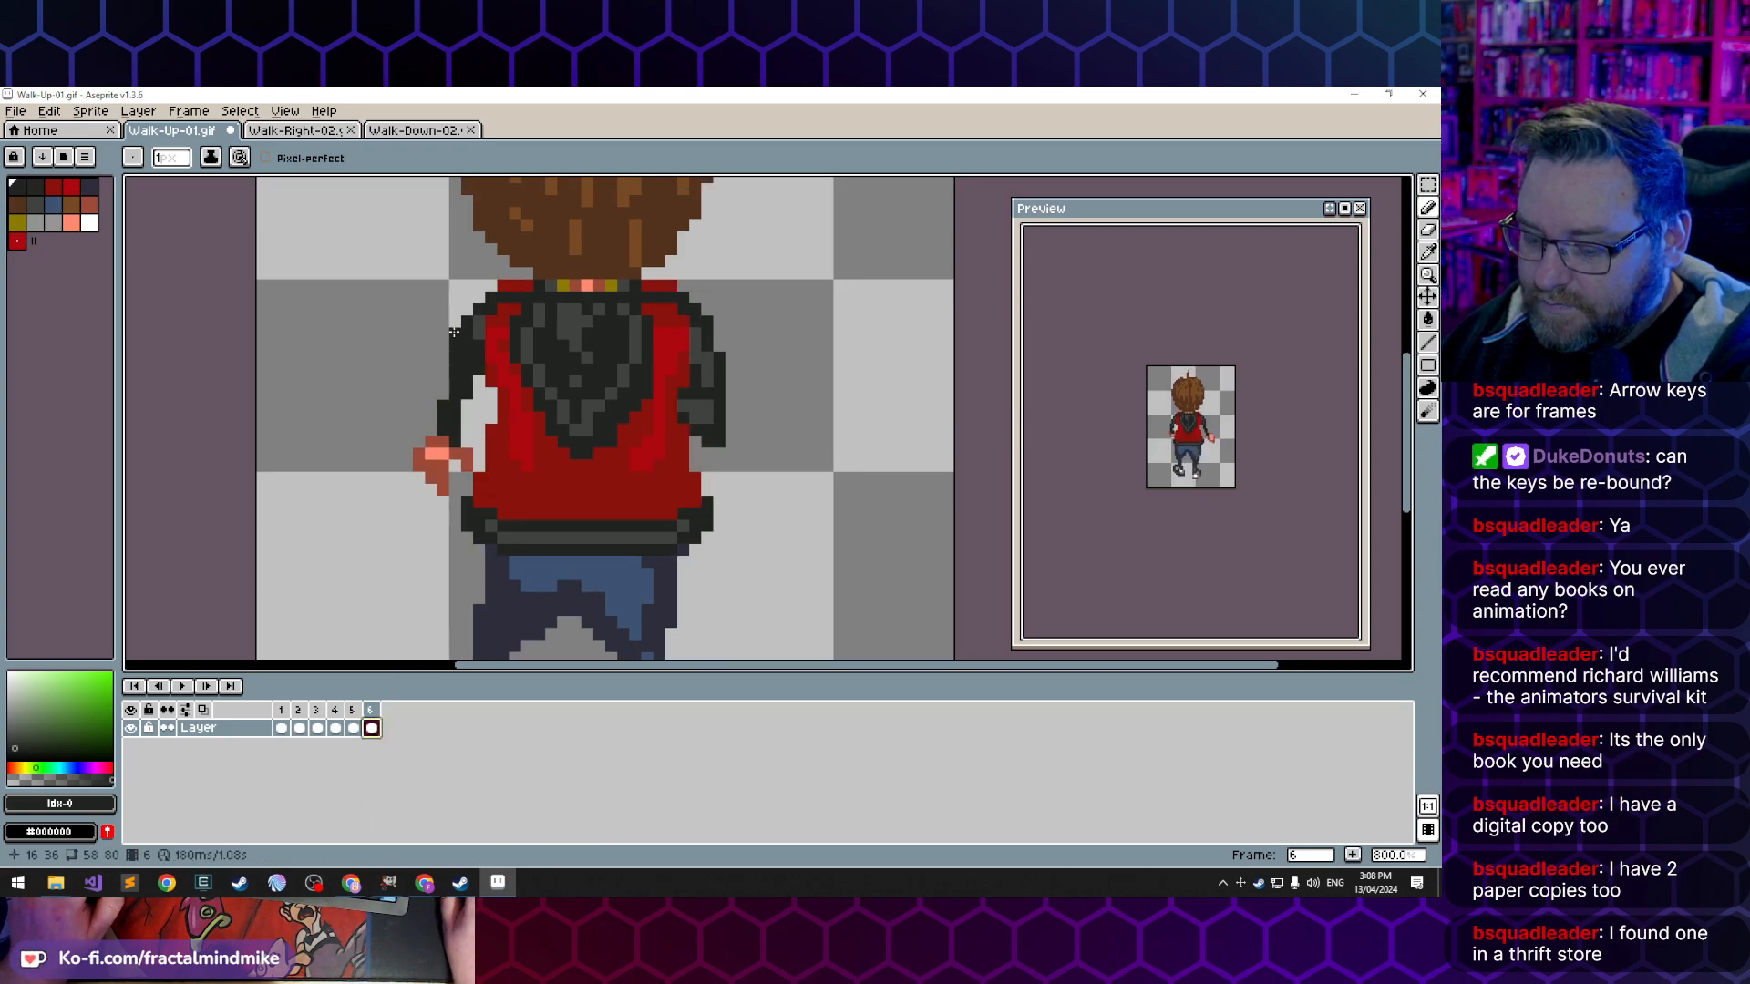
pyautogui.press('e')
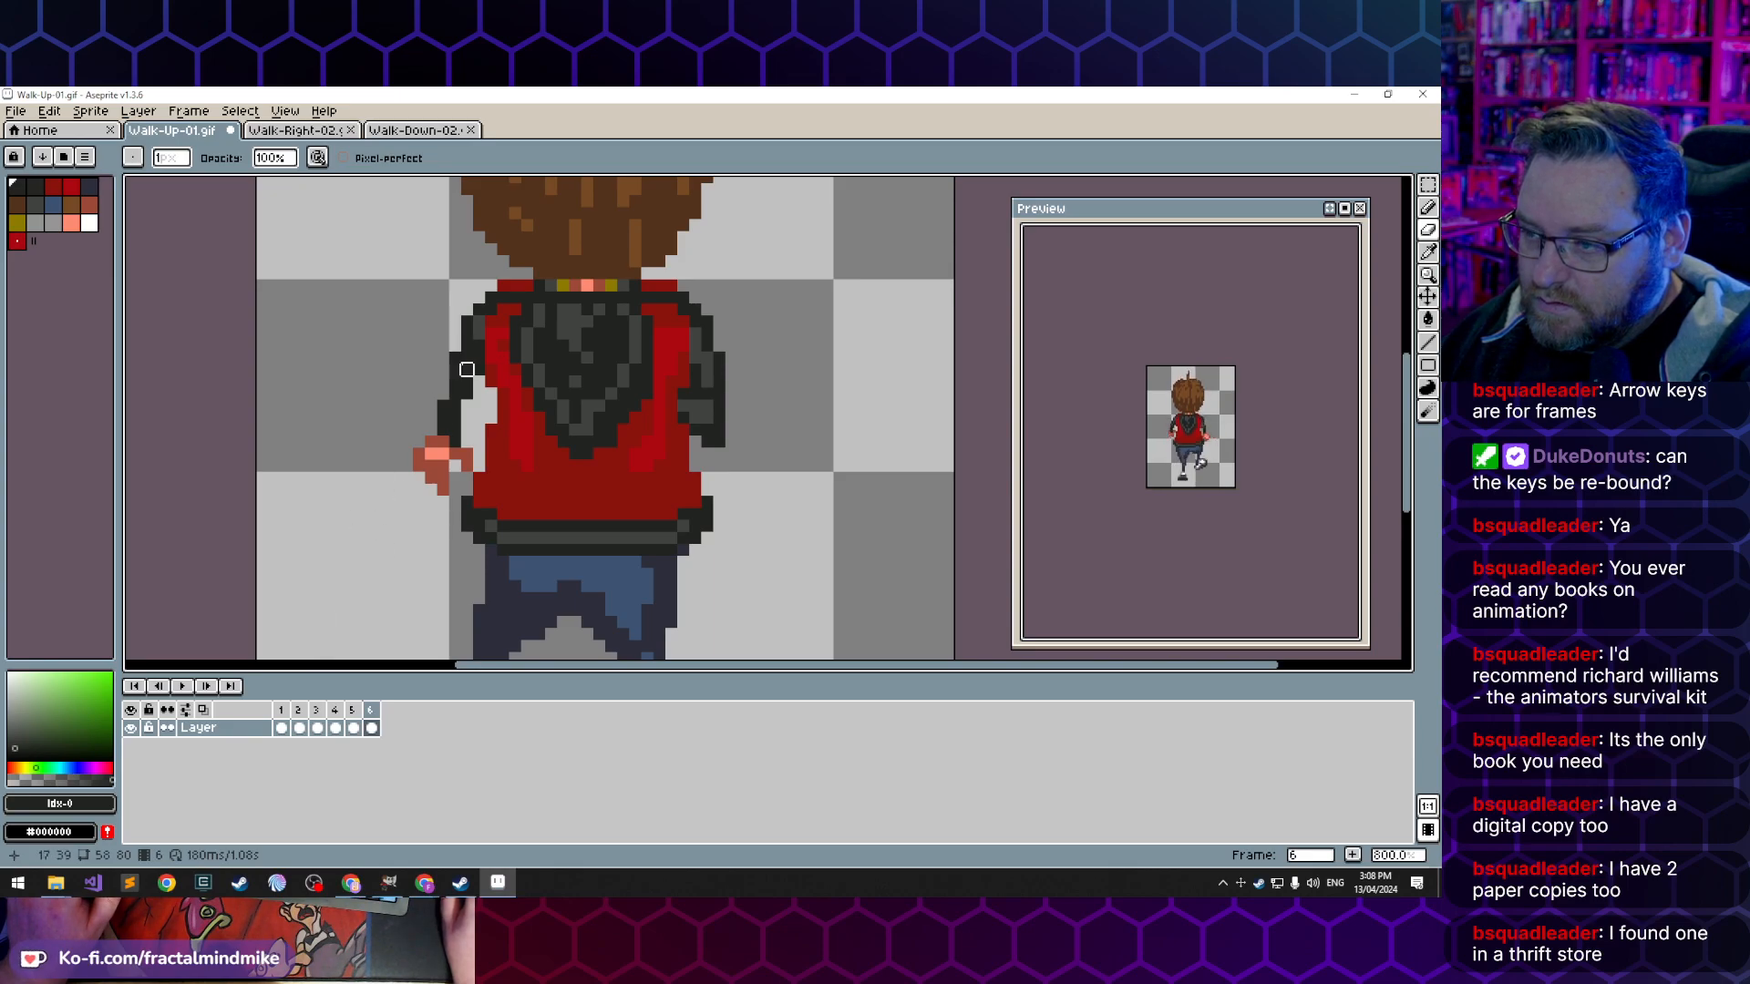
pyautogui.press('b')
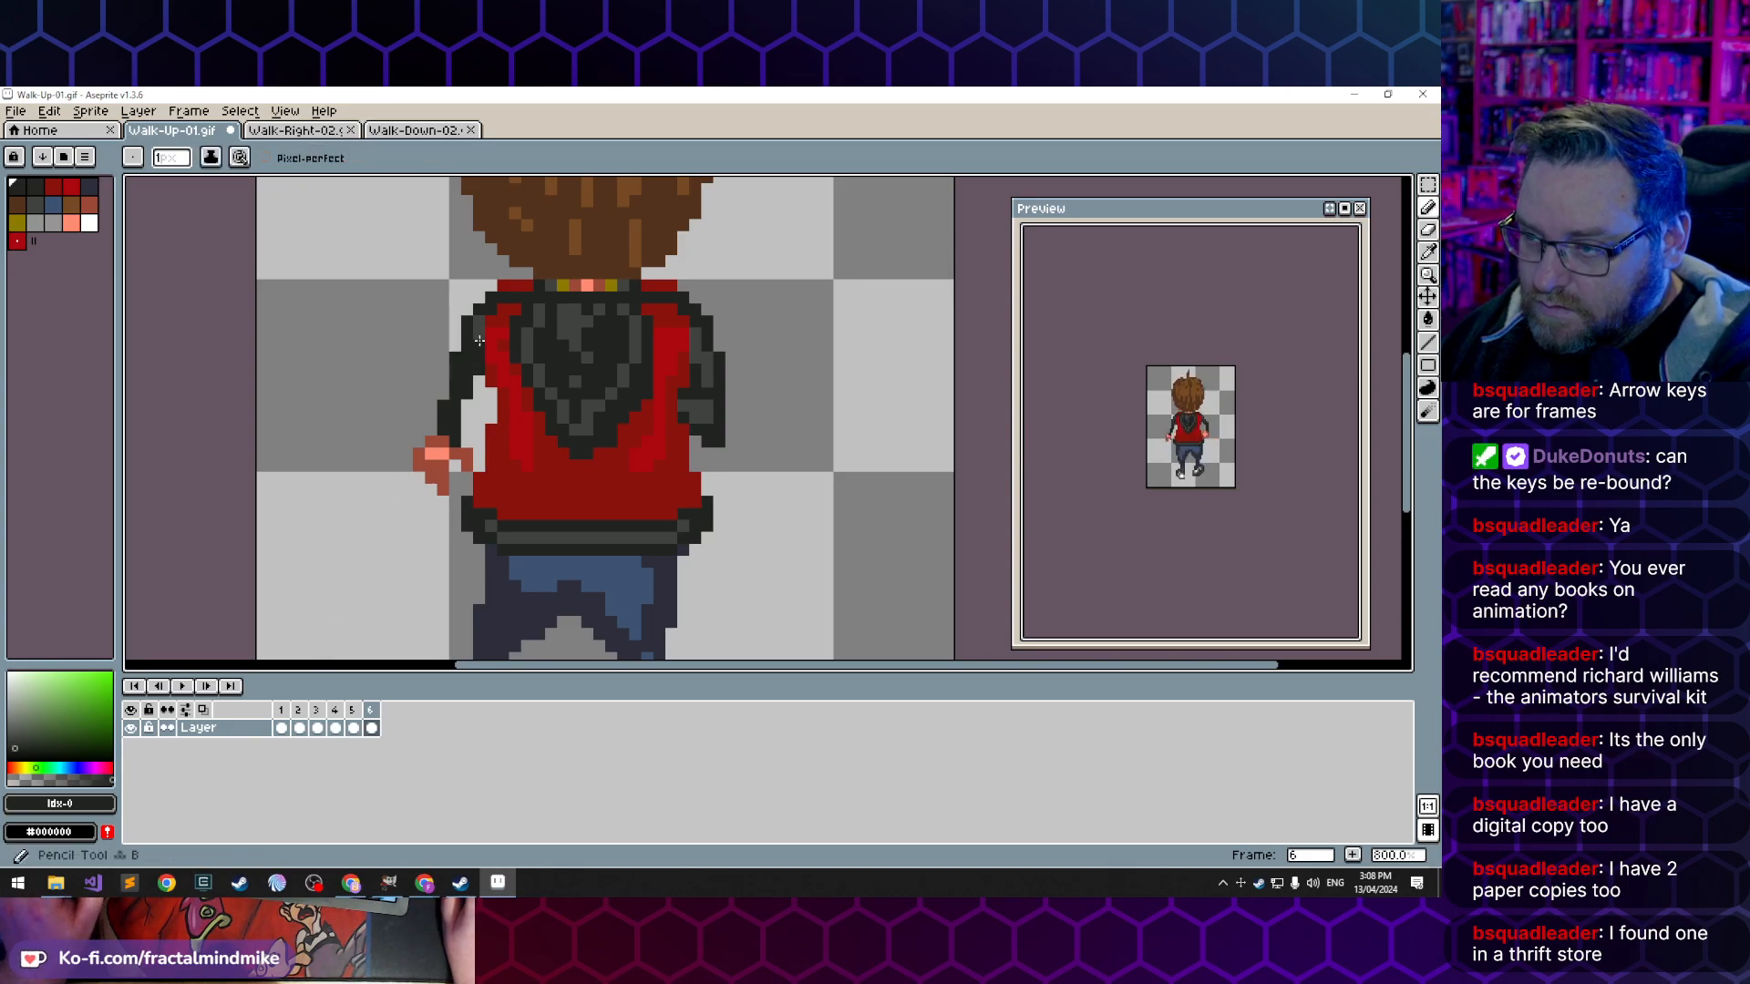
pyautogui.keyDown('alt'); pyautogui.click(479, 322); pyautogui.keyUp('alt')
pyautogui.click(479, 334)
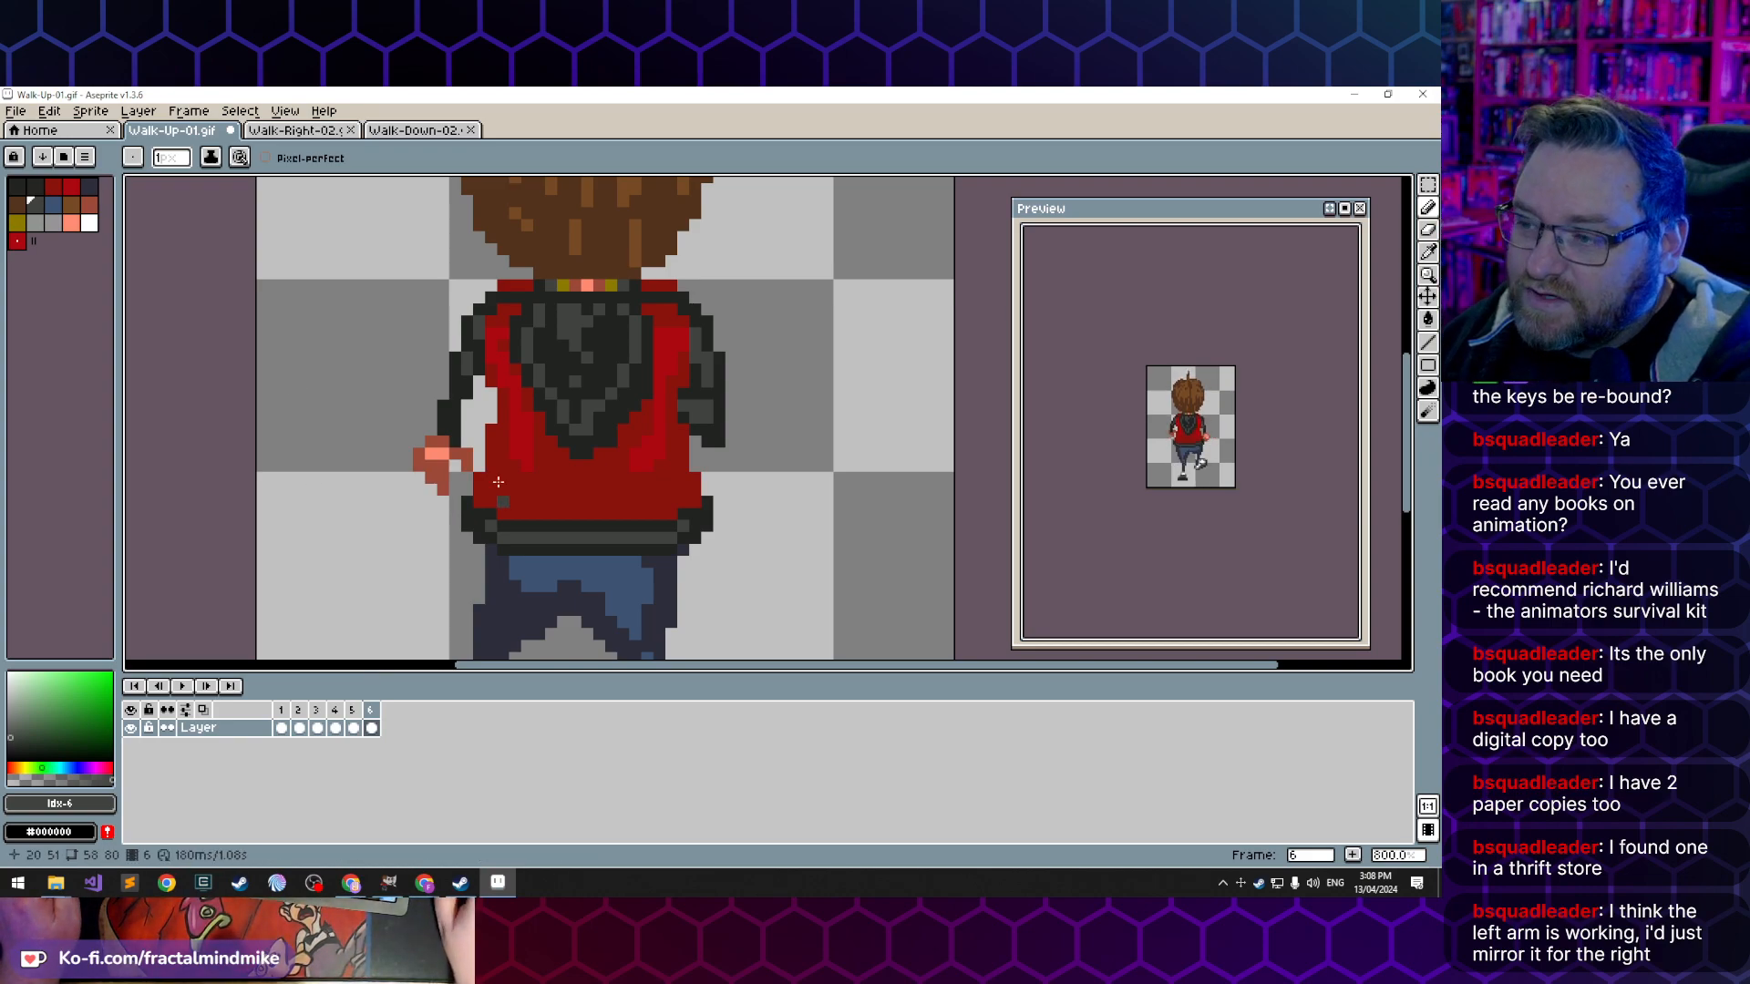
# - Step back and forth through frames 1, 2 and 3 to examine the arm swing
pyautogui.click(299, 728)
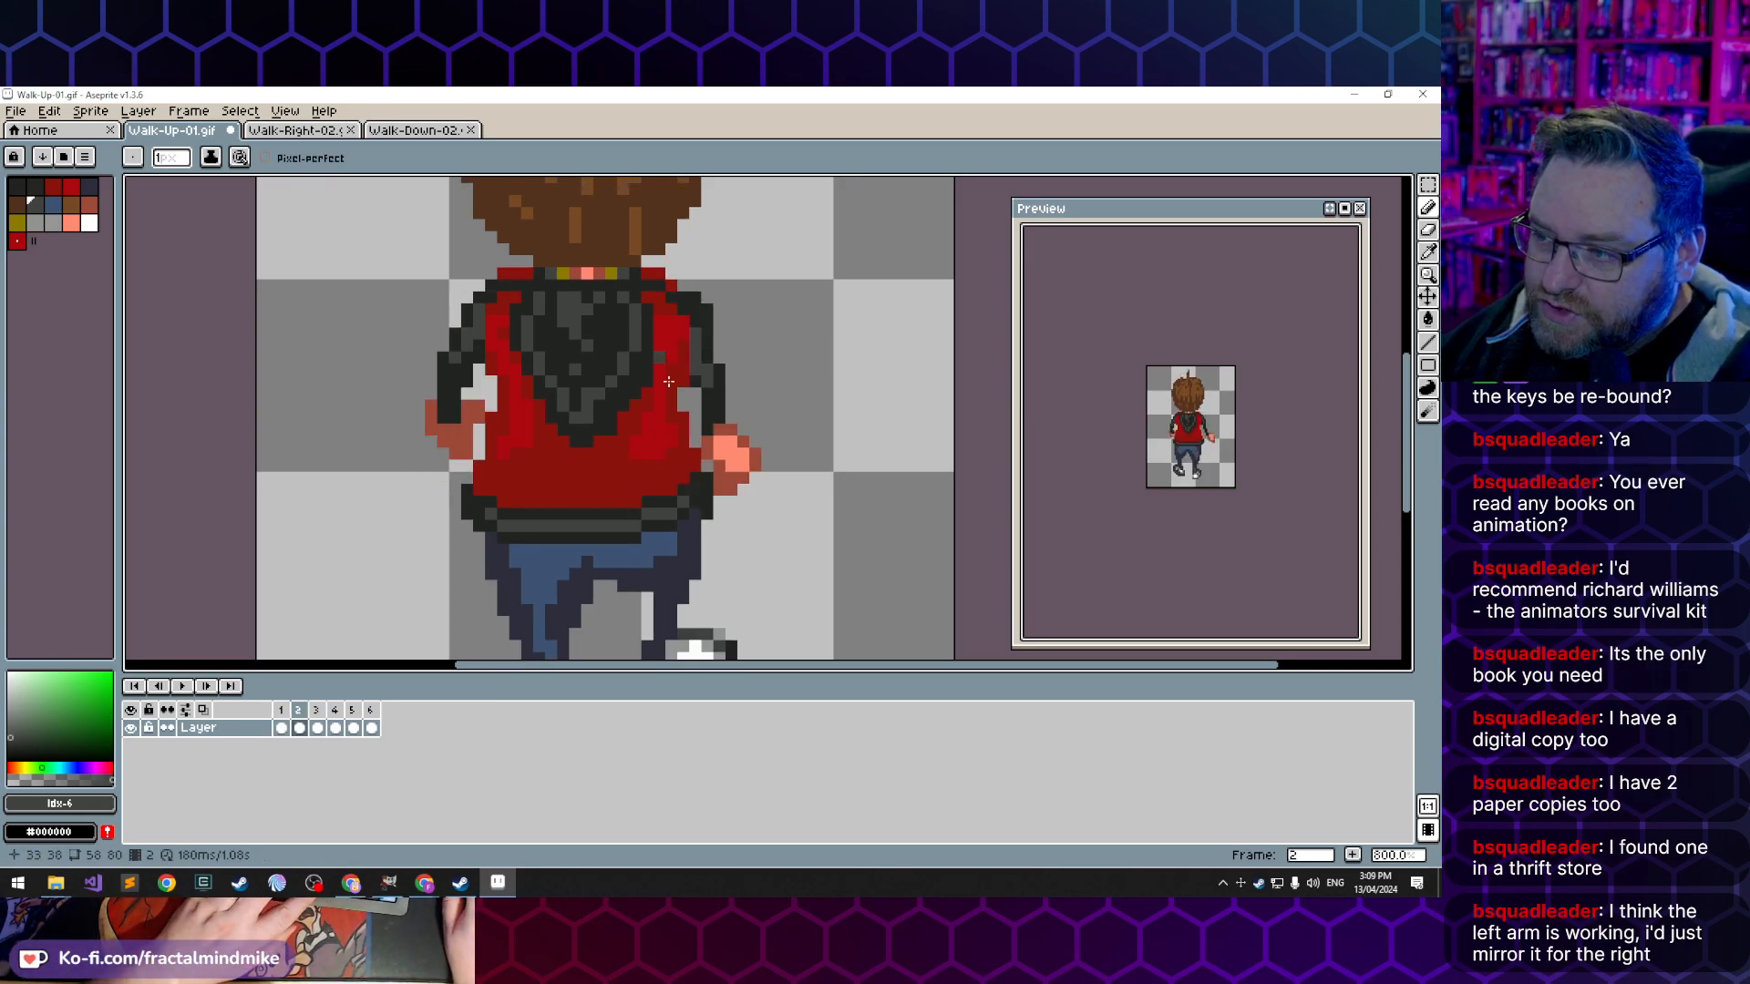
pyautogui.press('.')
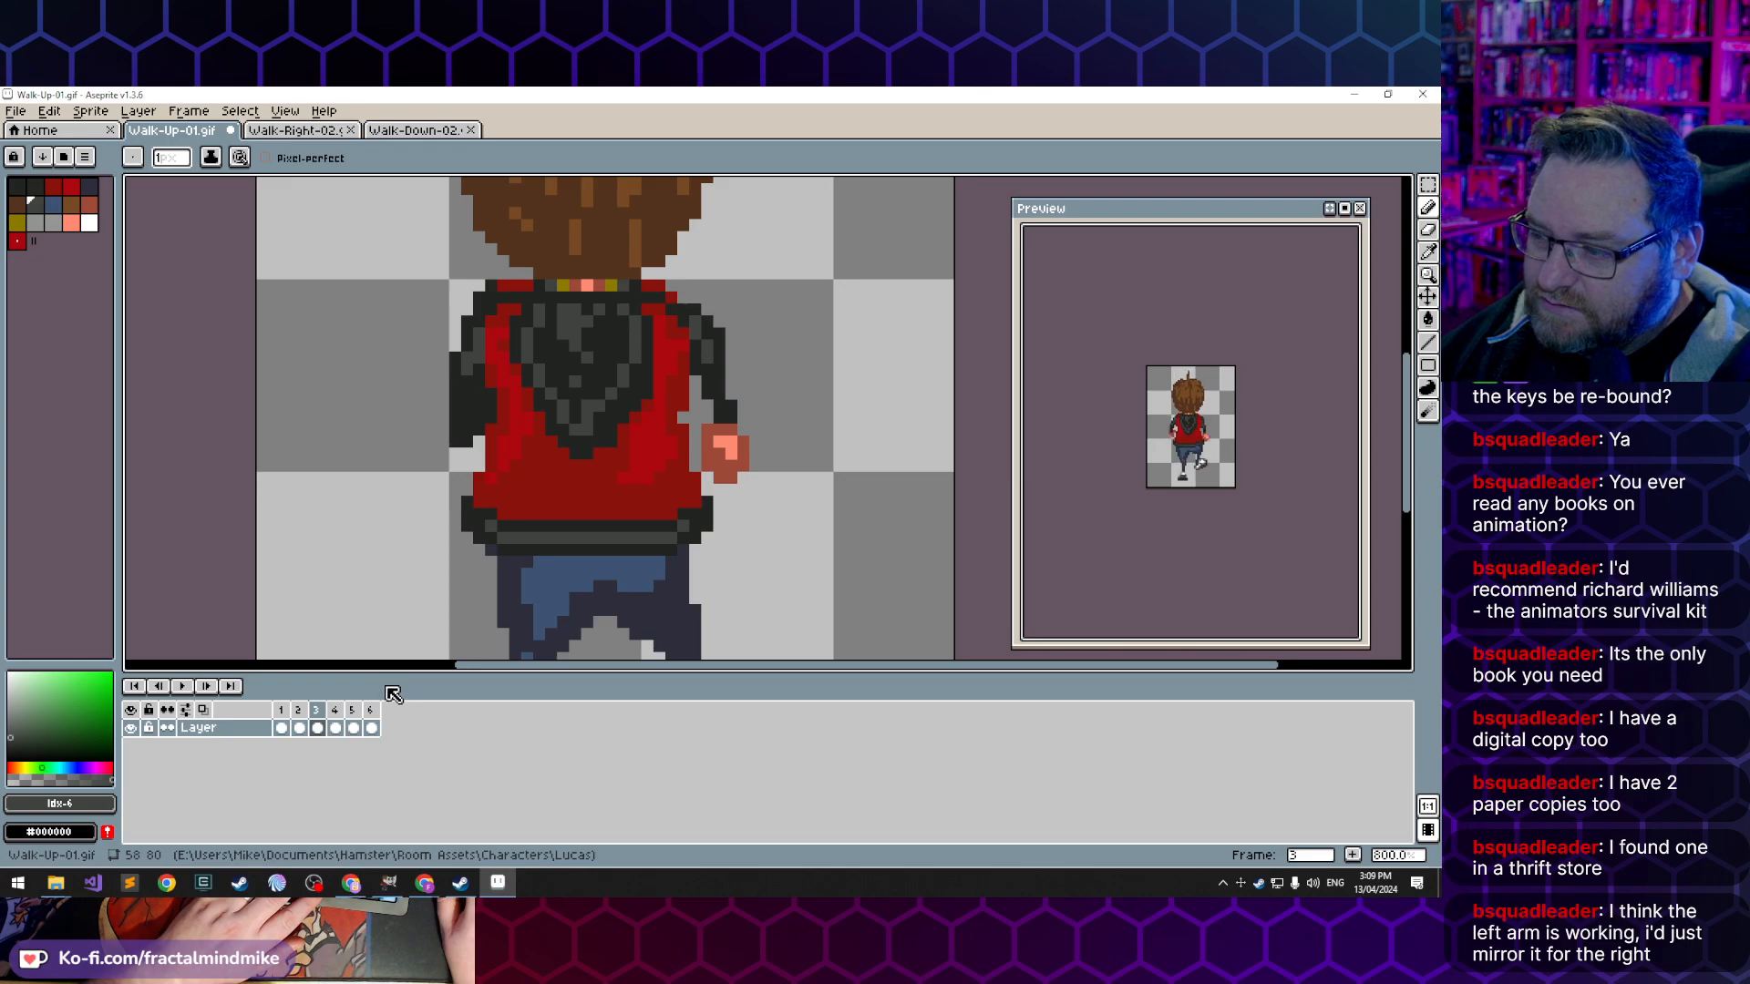
pyautogui.press('Left')
pyautogui.press('Left')
pyautogui.press('Right')
pyautogui.press('Right')
pyautogui.press('Left')
pyautogui.press('Left')
pyautogui.press('Right')
pyautogui.press('Right')
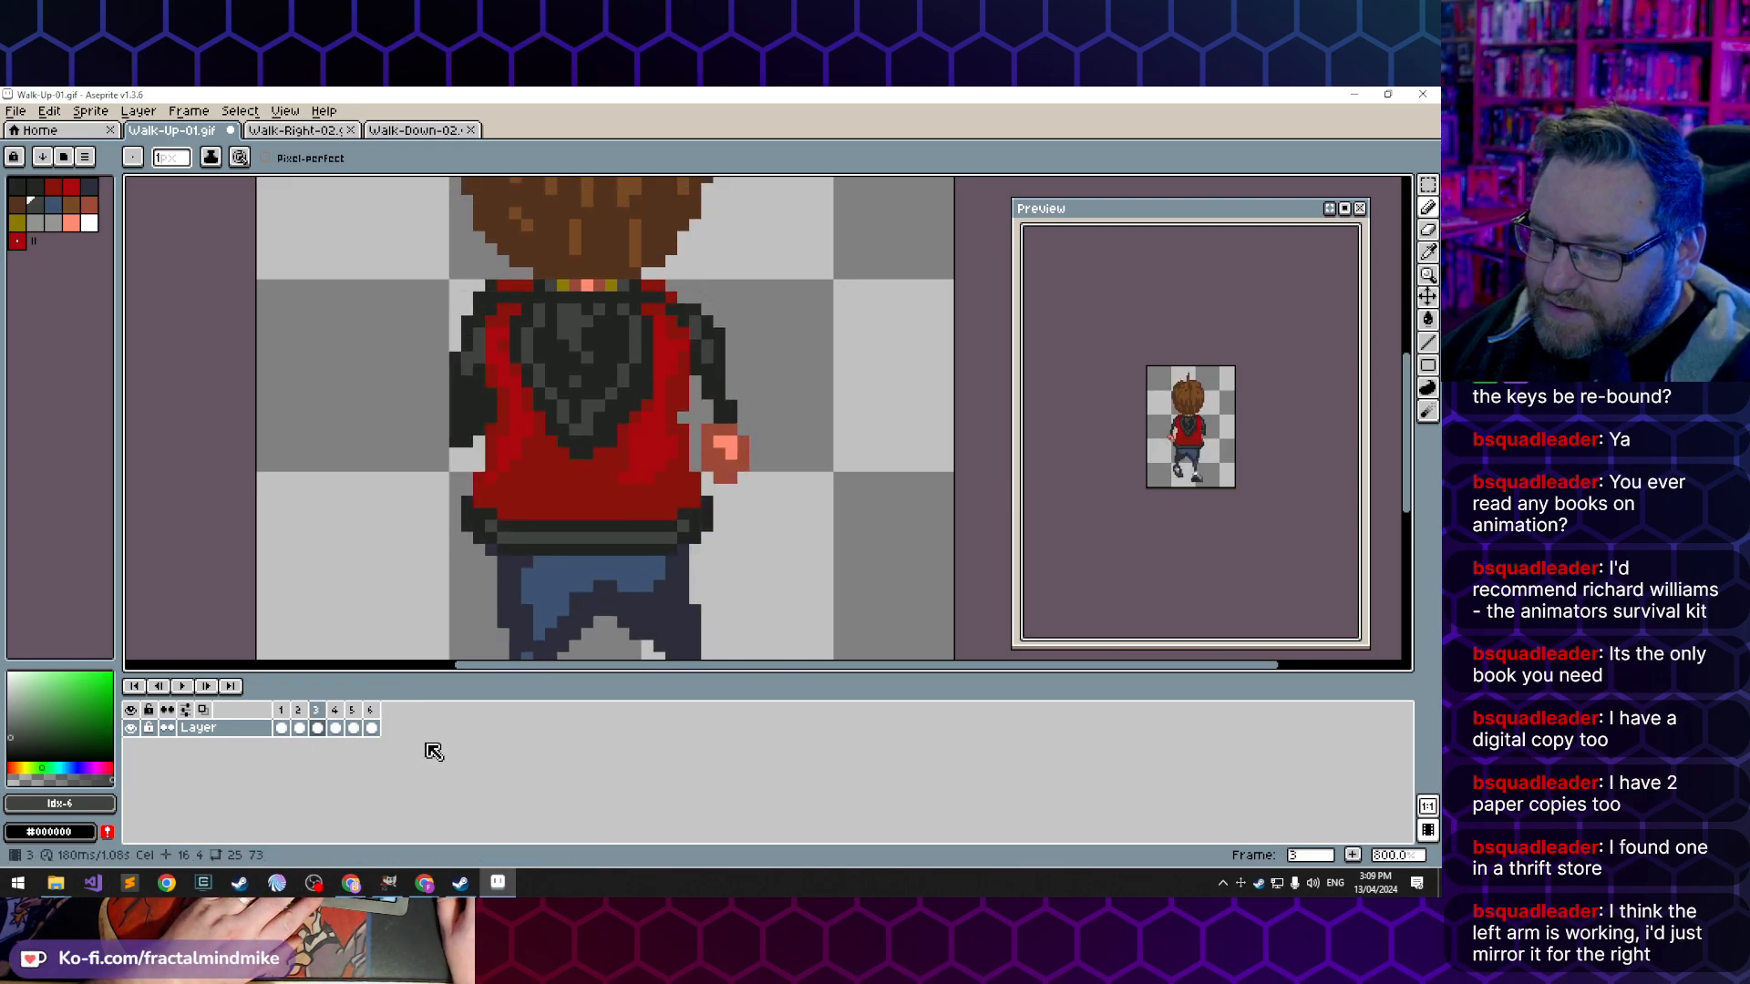
pyautogui.press('Left')
pyautogui.press('Left')
pyautogui.press('Right')
pyautogui.press('Right')
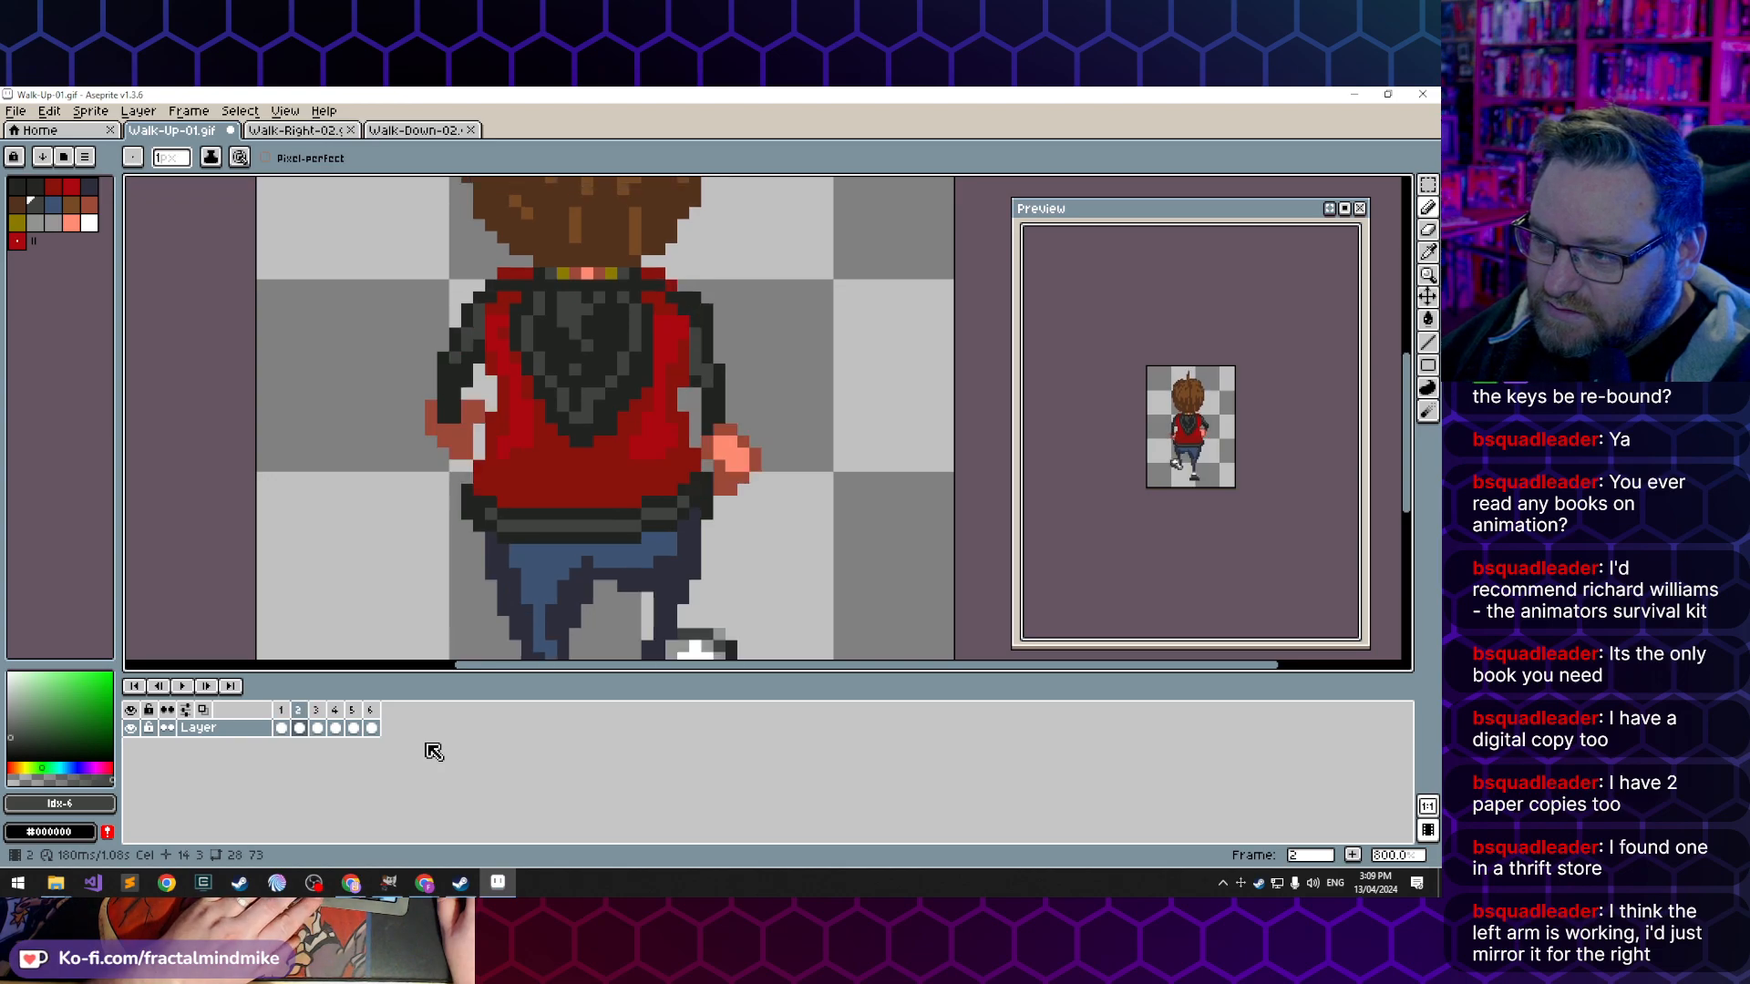
# - Advance through frames 4 to 6 and flip repeatedly between frames 6 and 1 to check the arm motion across the loop
pyautogui.press('Right')
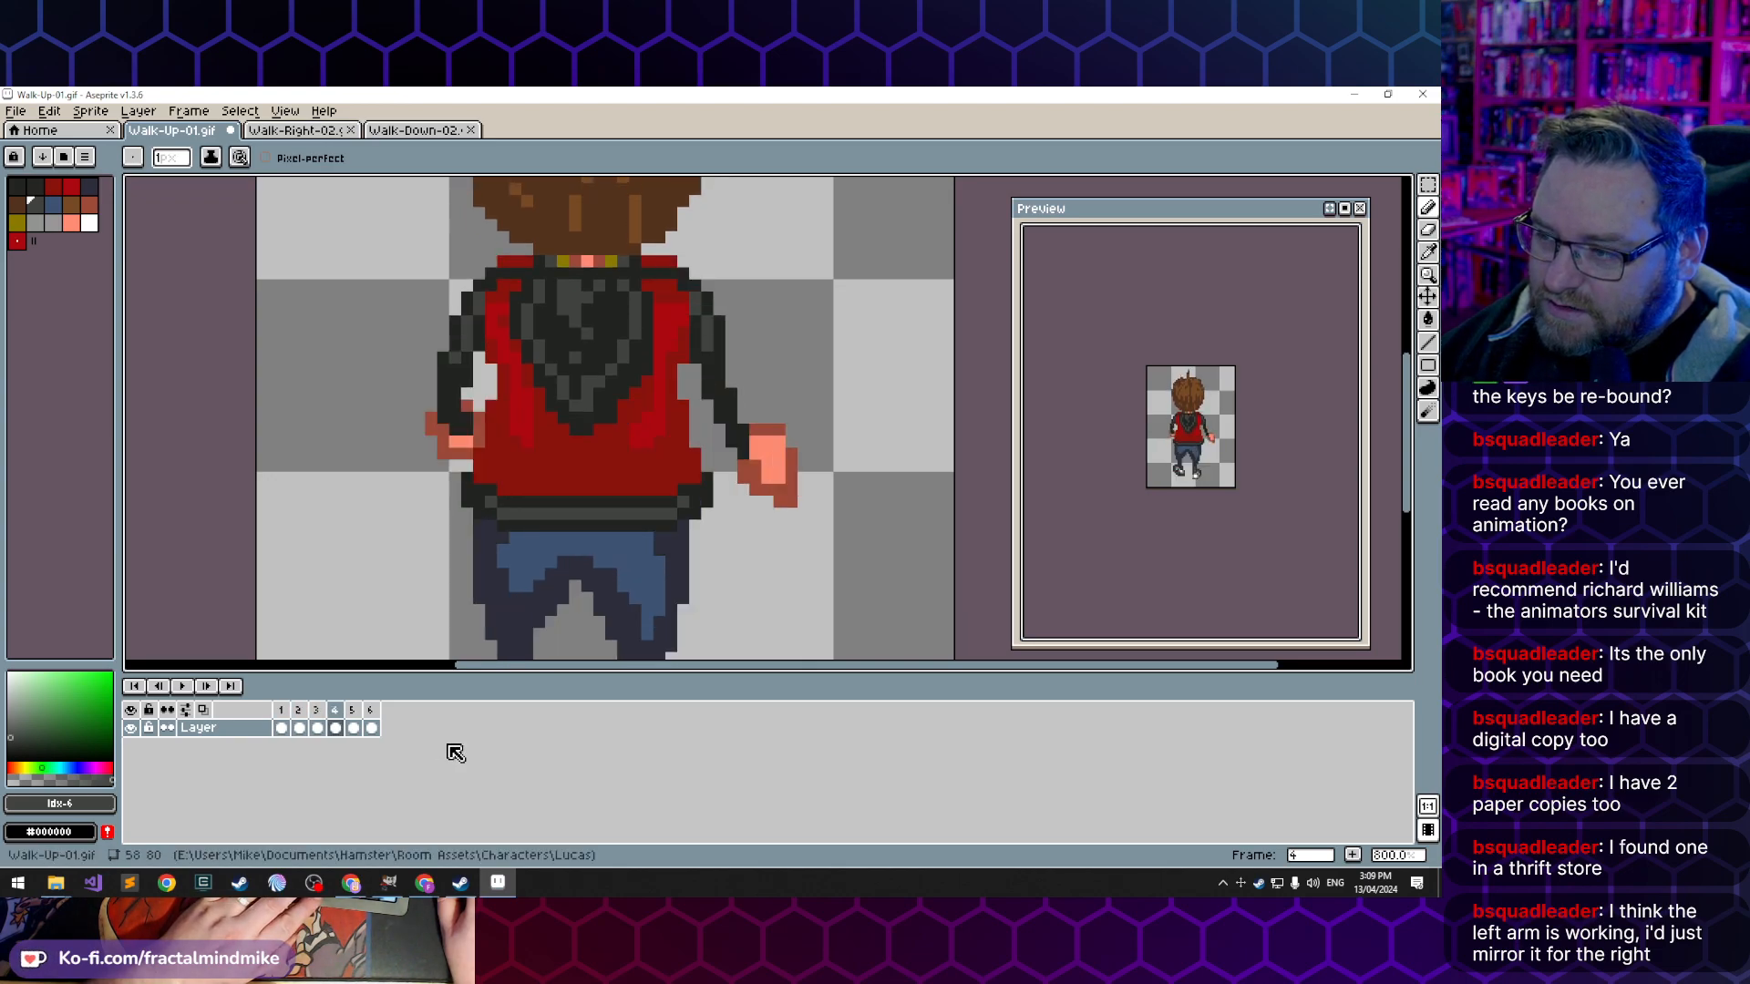
pyautogui.press('Right')
pyautogui.press('Right')
pyautogui.press('Right')
pyautogui.press('Right')
pyautogui.press('Left')
pyautogui.press('Right')
pyautogui.press('Left')
pyautogui.press('Right')
pyautogui.press('Left')
pyautogui.press('Right')
pyautogui.press('Left')
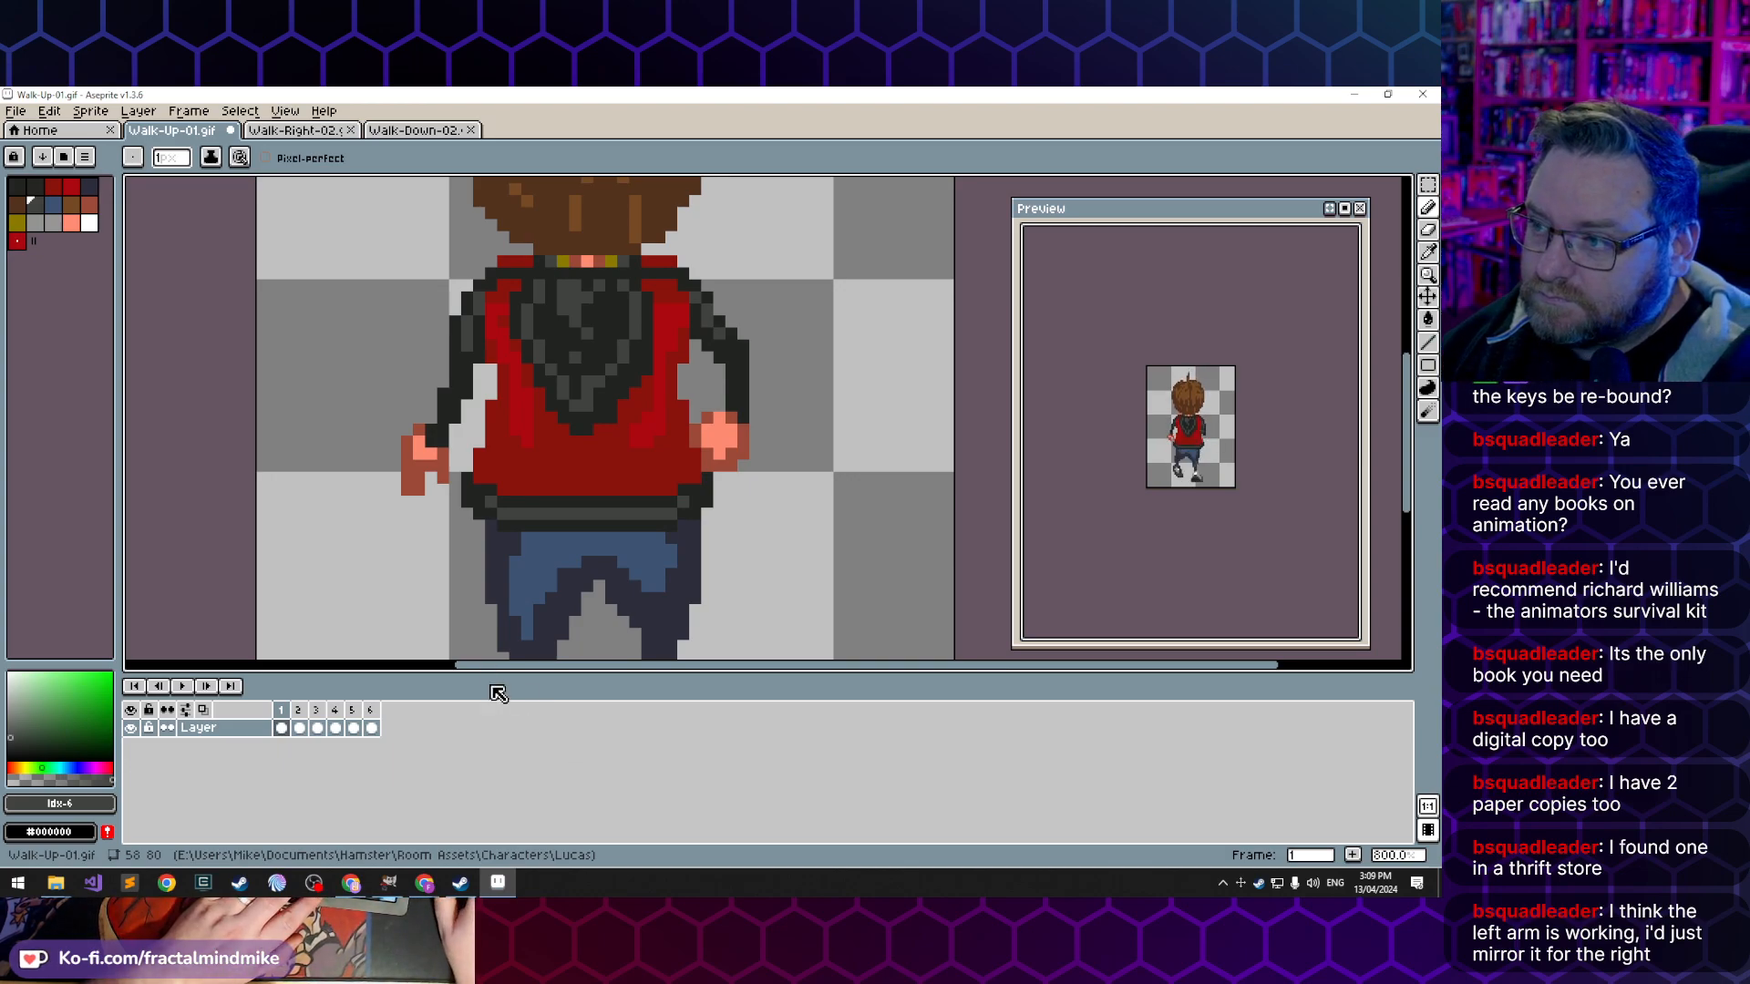
# - Step through the whole six-frame cycle and on to frame 3 to review both arms
pyautogui.press('Right')
pyautogui.press('Right')
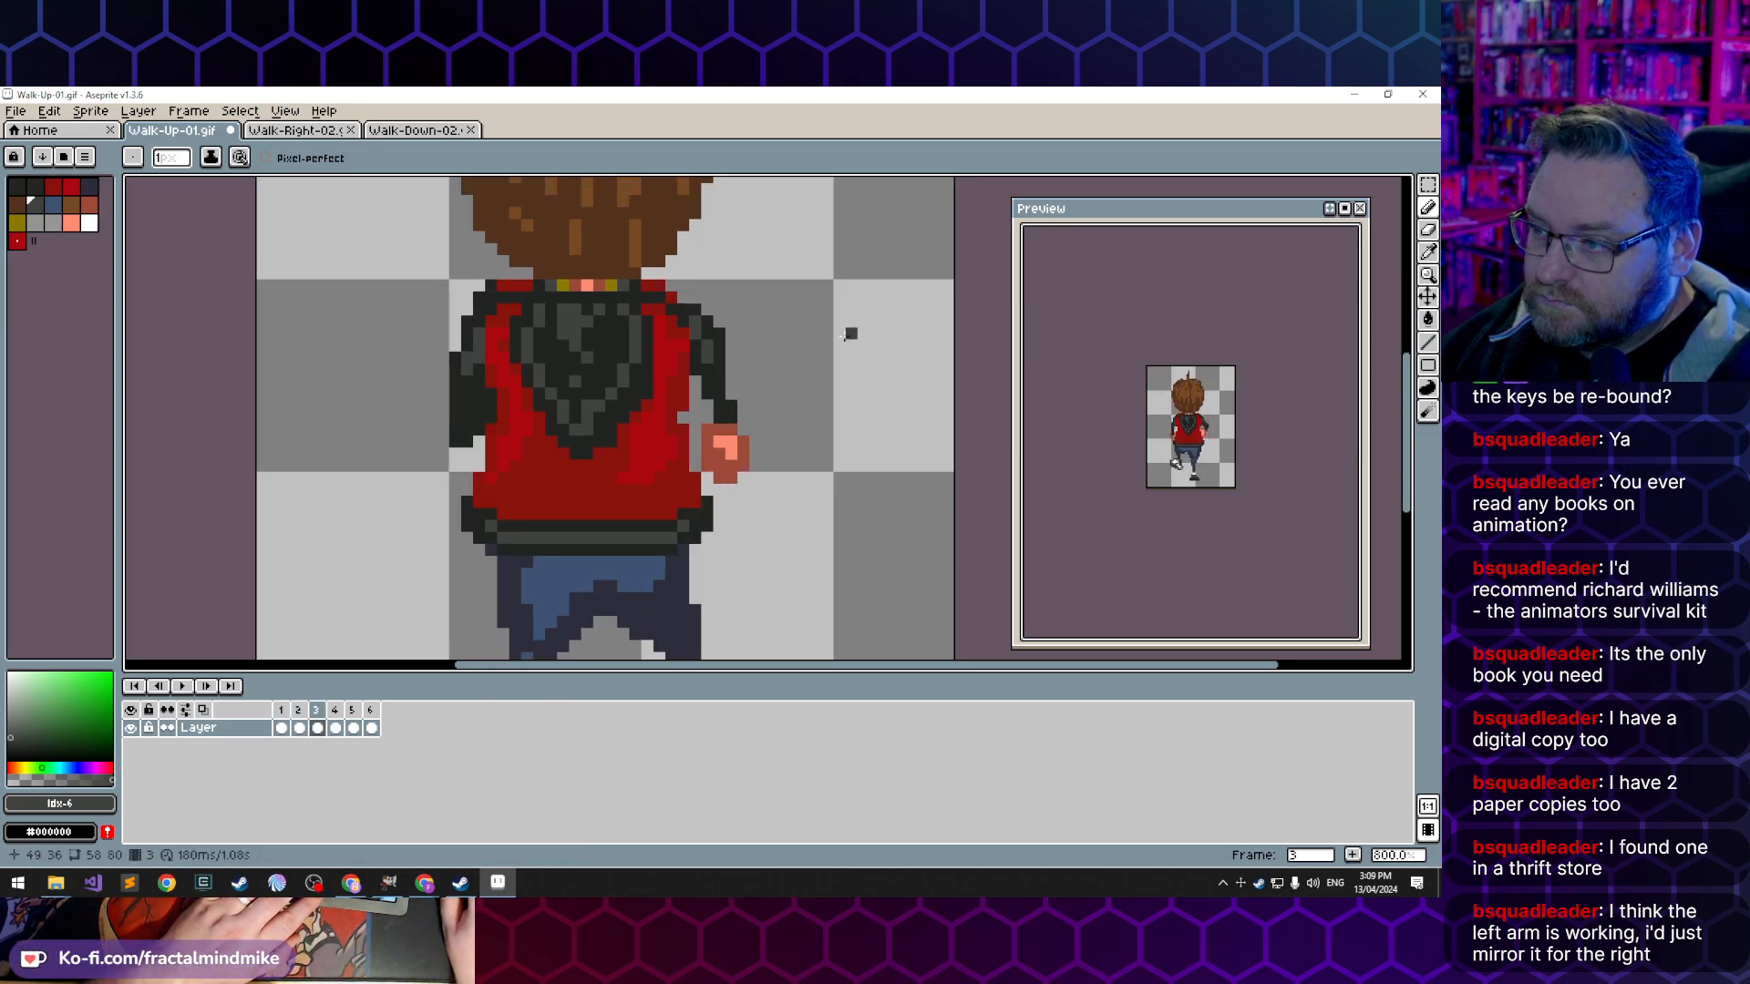
pyautogui.press('Right')
pyautogui.press('Right')
pyautogui.press('Right')
pyautogui.press('Right')
pyautogui.press('Right')
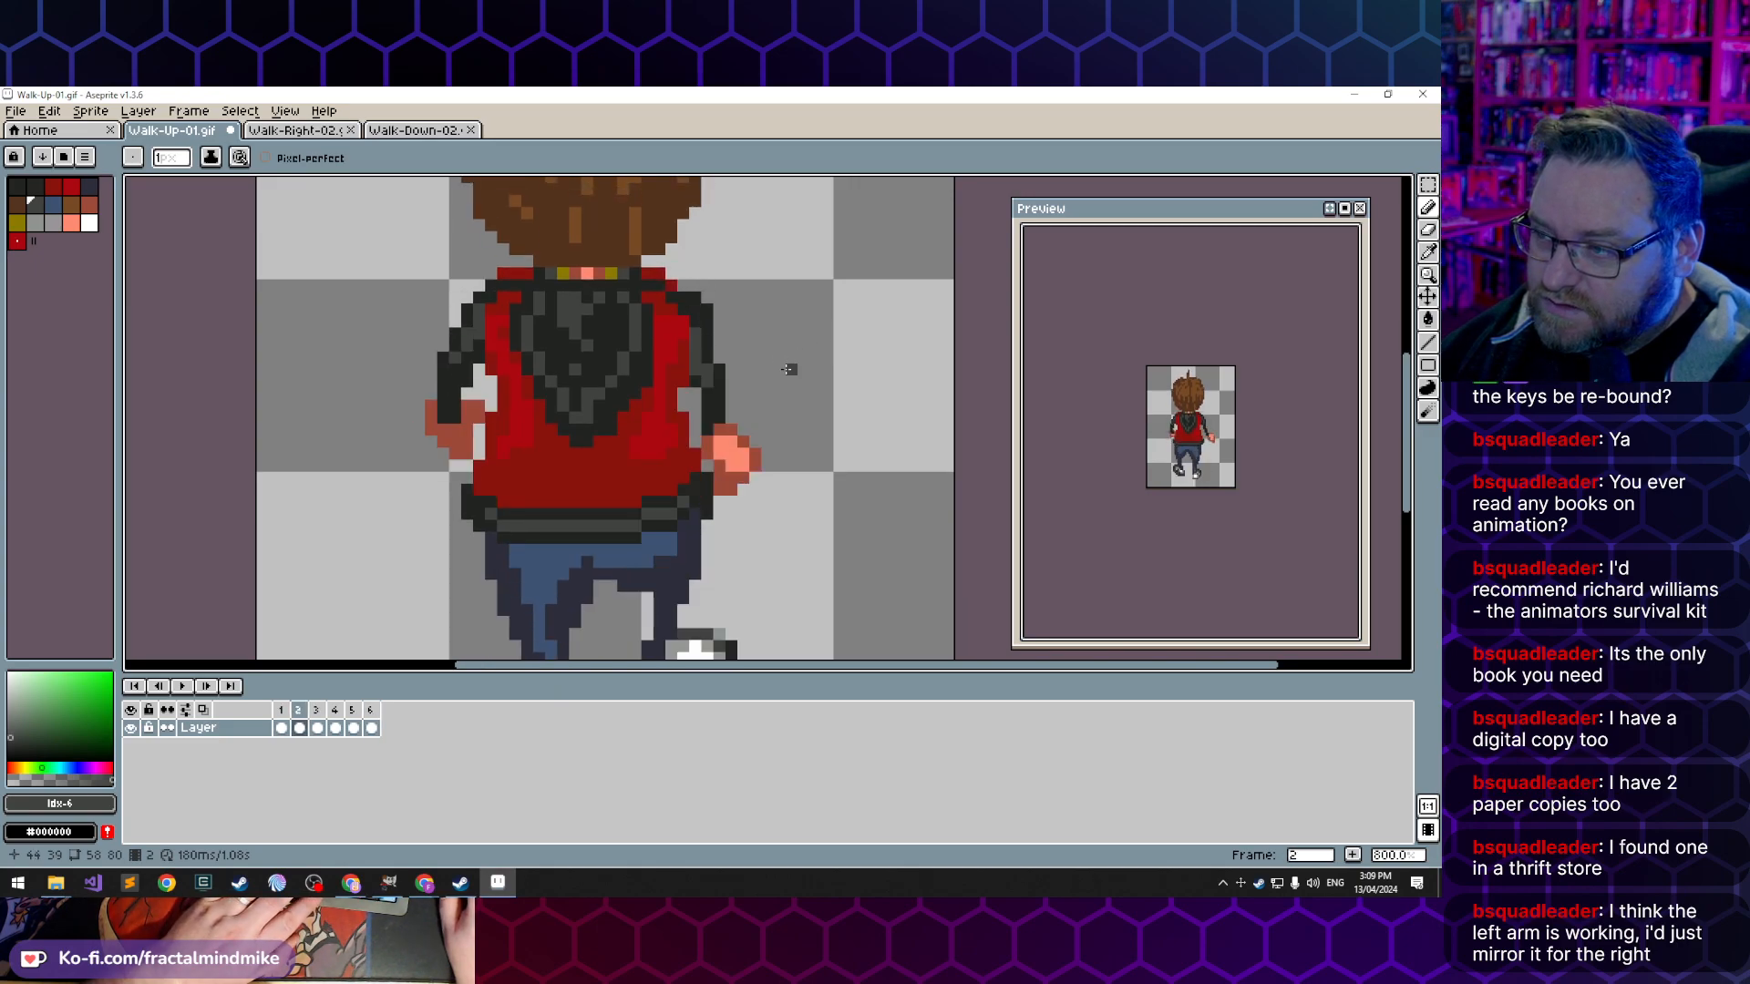
pyautogui.press('Right')
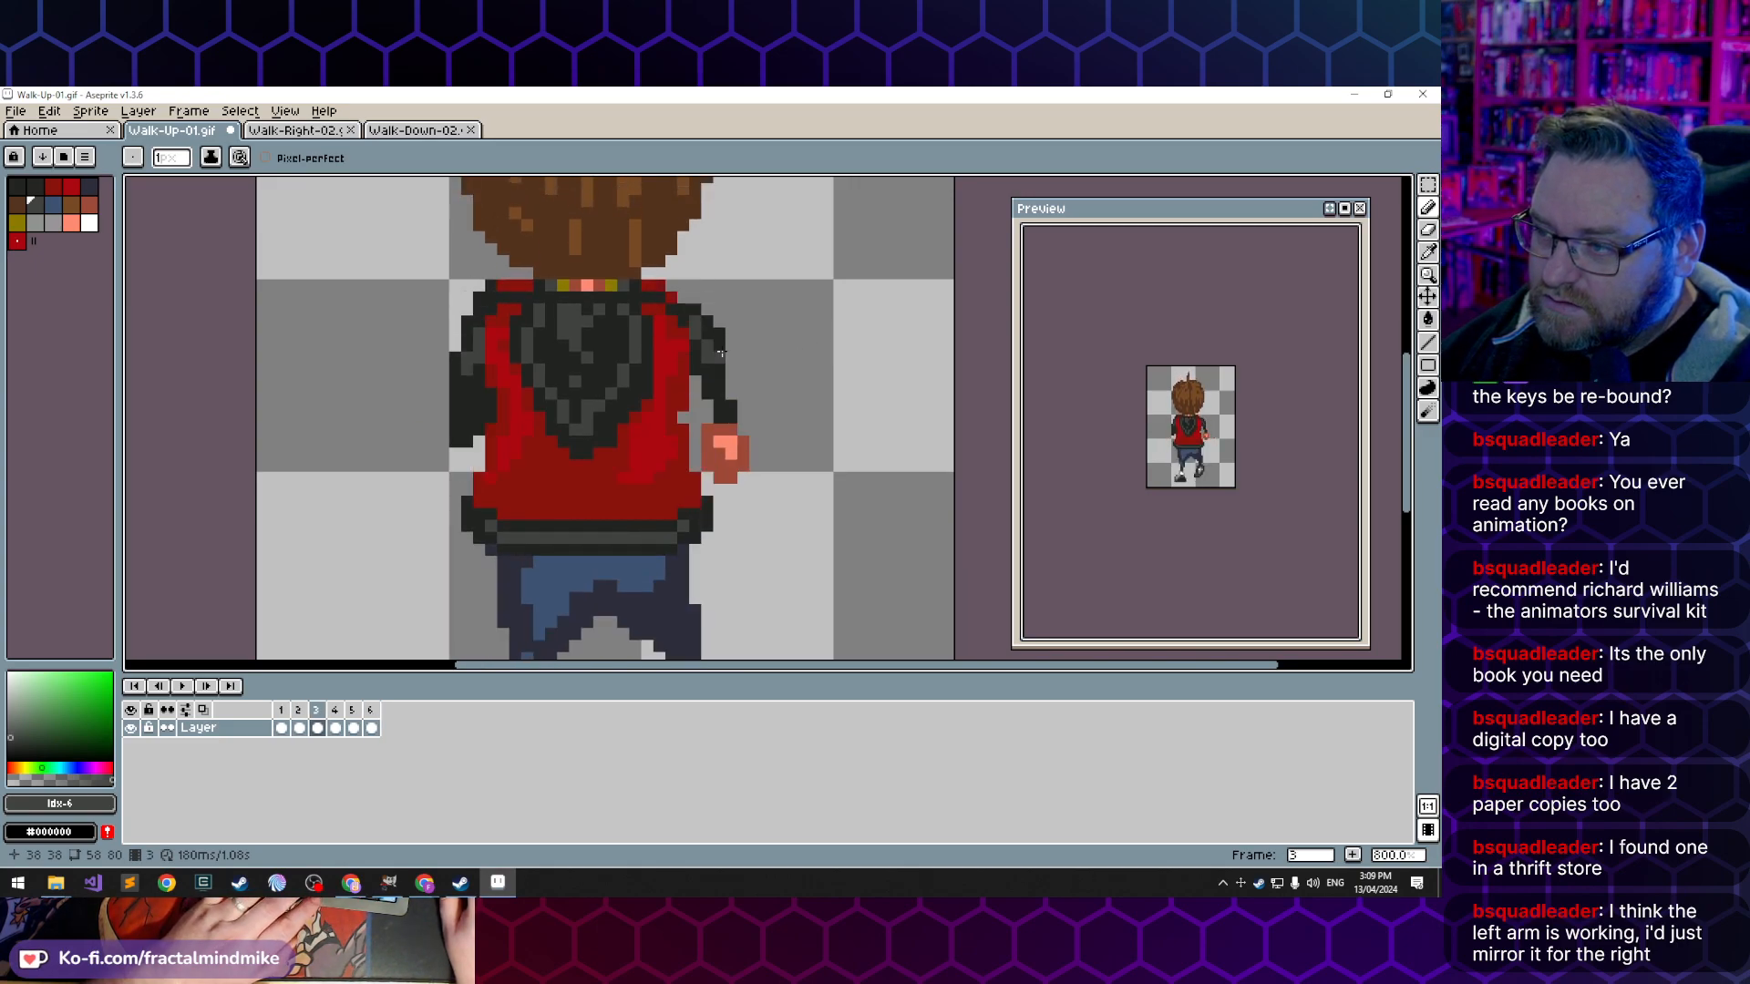
# - Sample the jacket's dark red, index 2, in frame 2 and touch up the jacket's edge beside the right sleeve
pyautogui.press('Left')
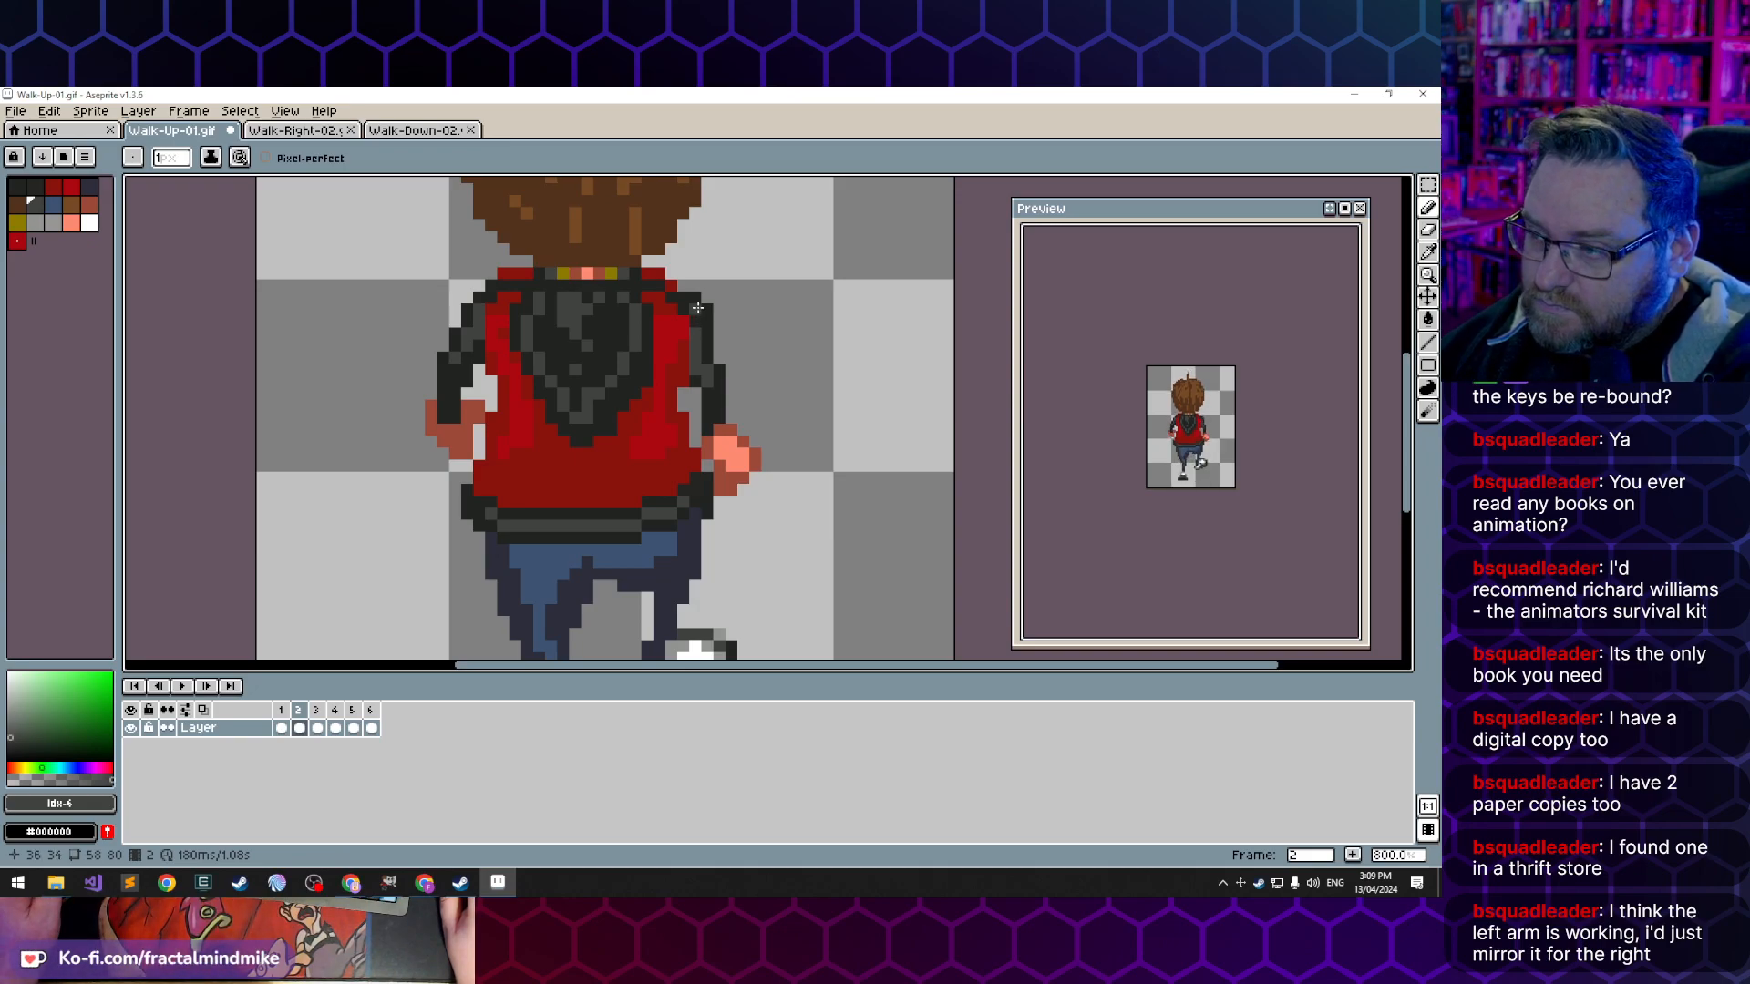
pyautogui.press('i')
pyautogui.click(684, 334)
pyautogui.press('b')
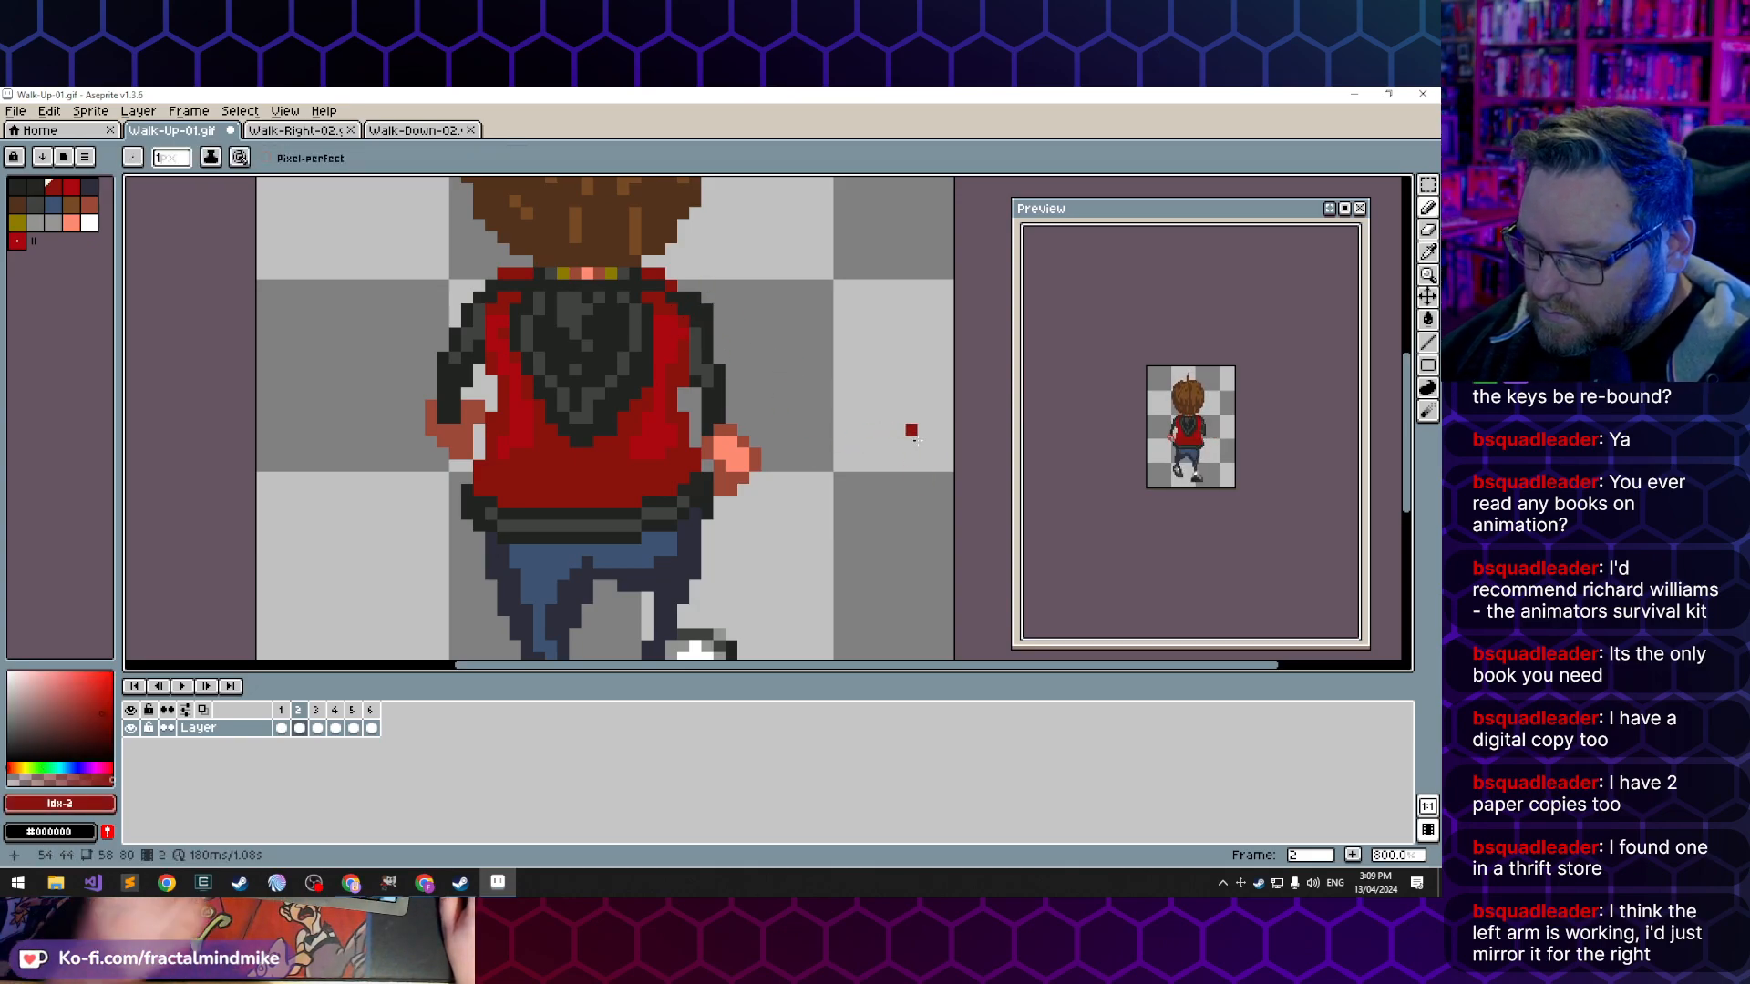
pyautogui.press('Left')
pyautogui.press('Right')
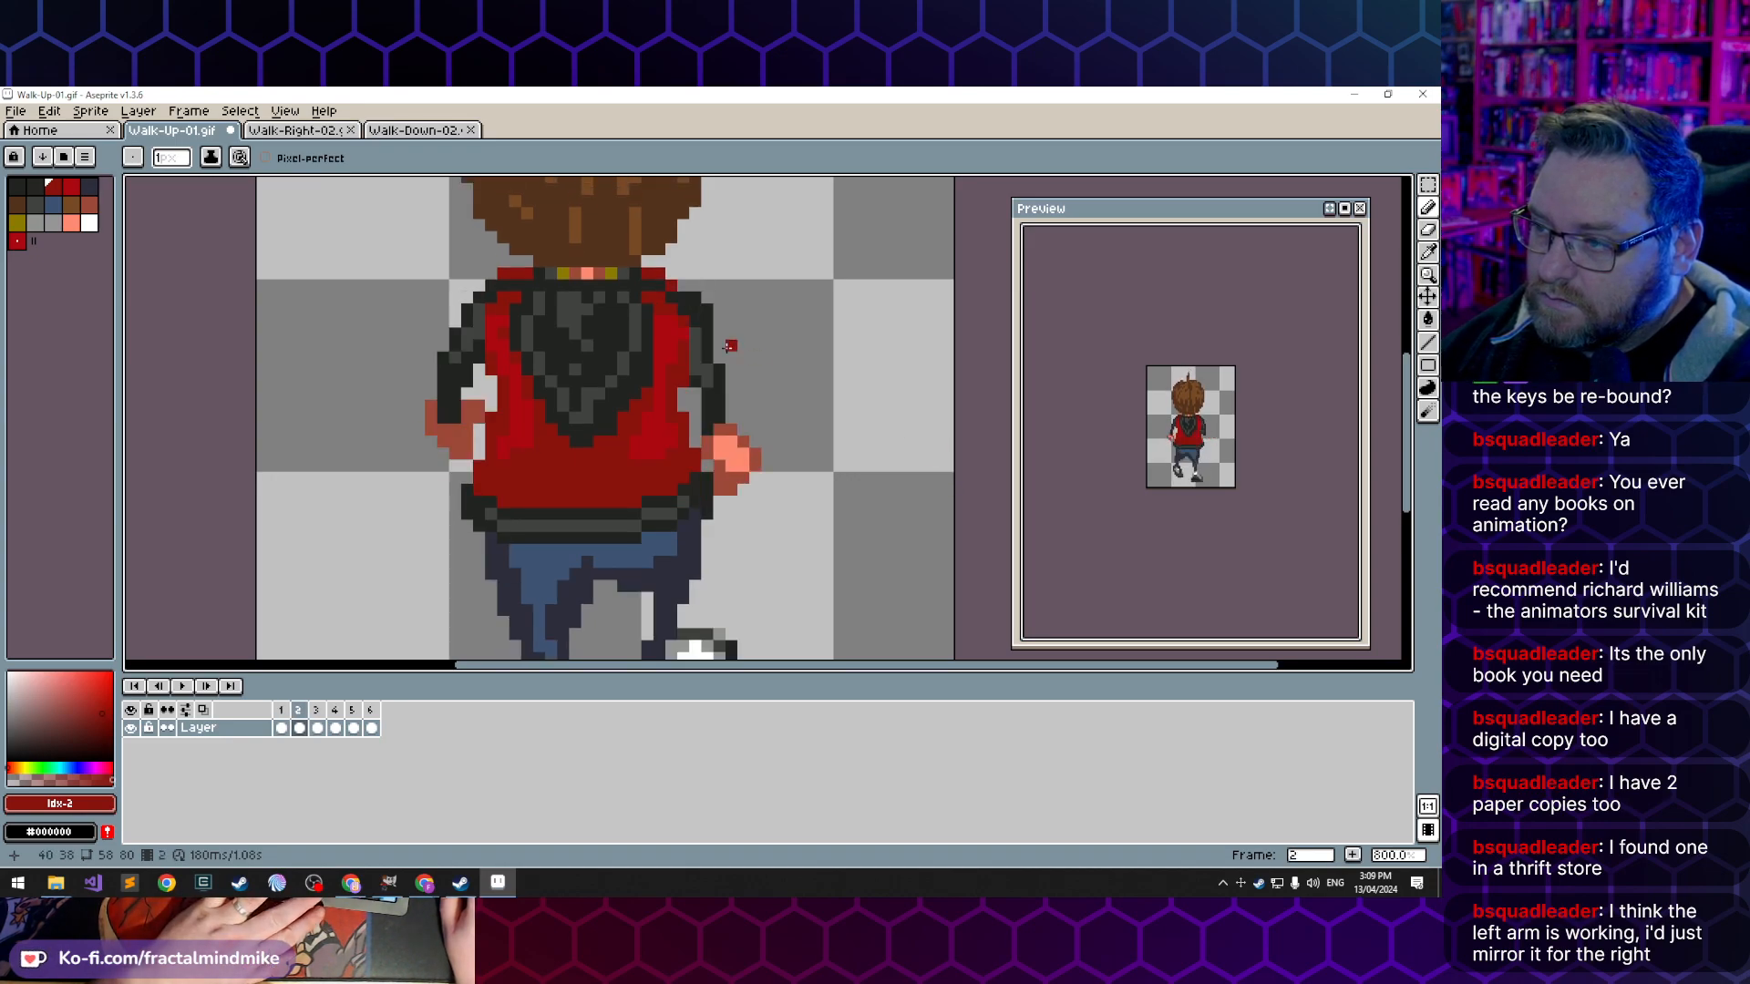
pyautogui.press('e')
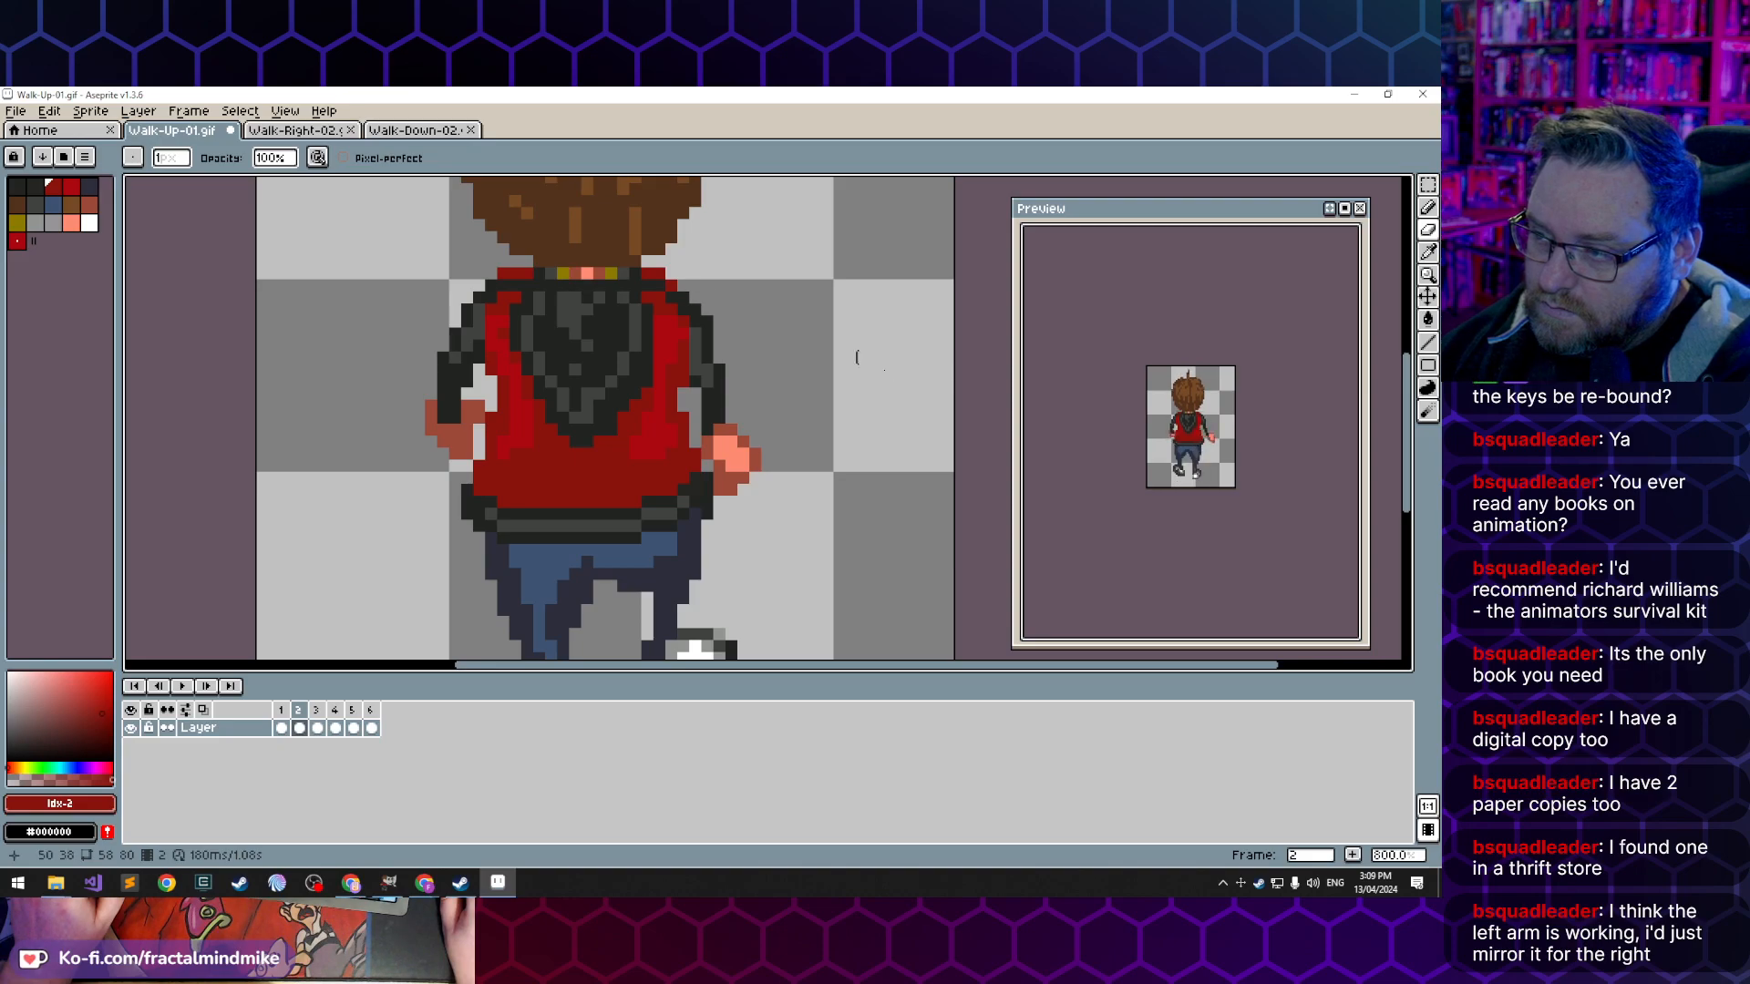
# - Step forward from frame 3 through the rest of the cycle to frame 1 to review the arms
pyautogui.press('Right')
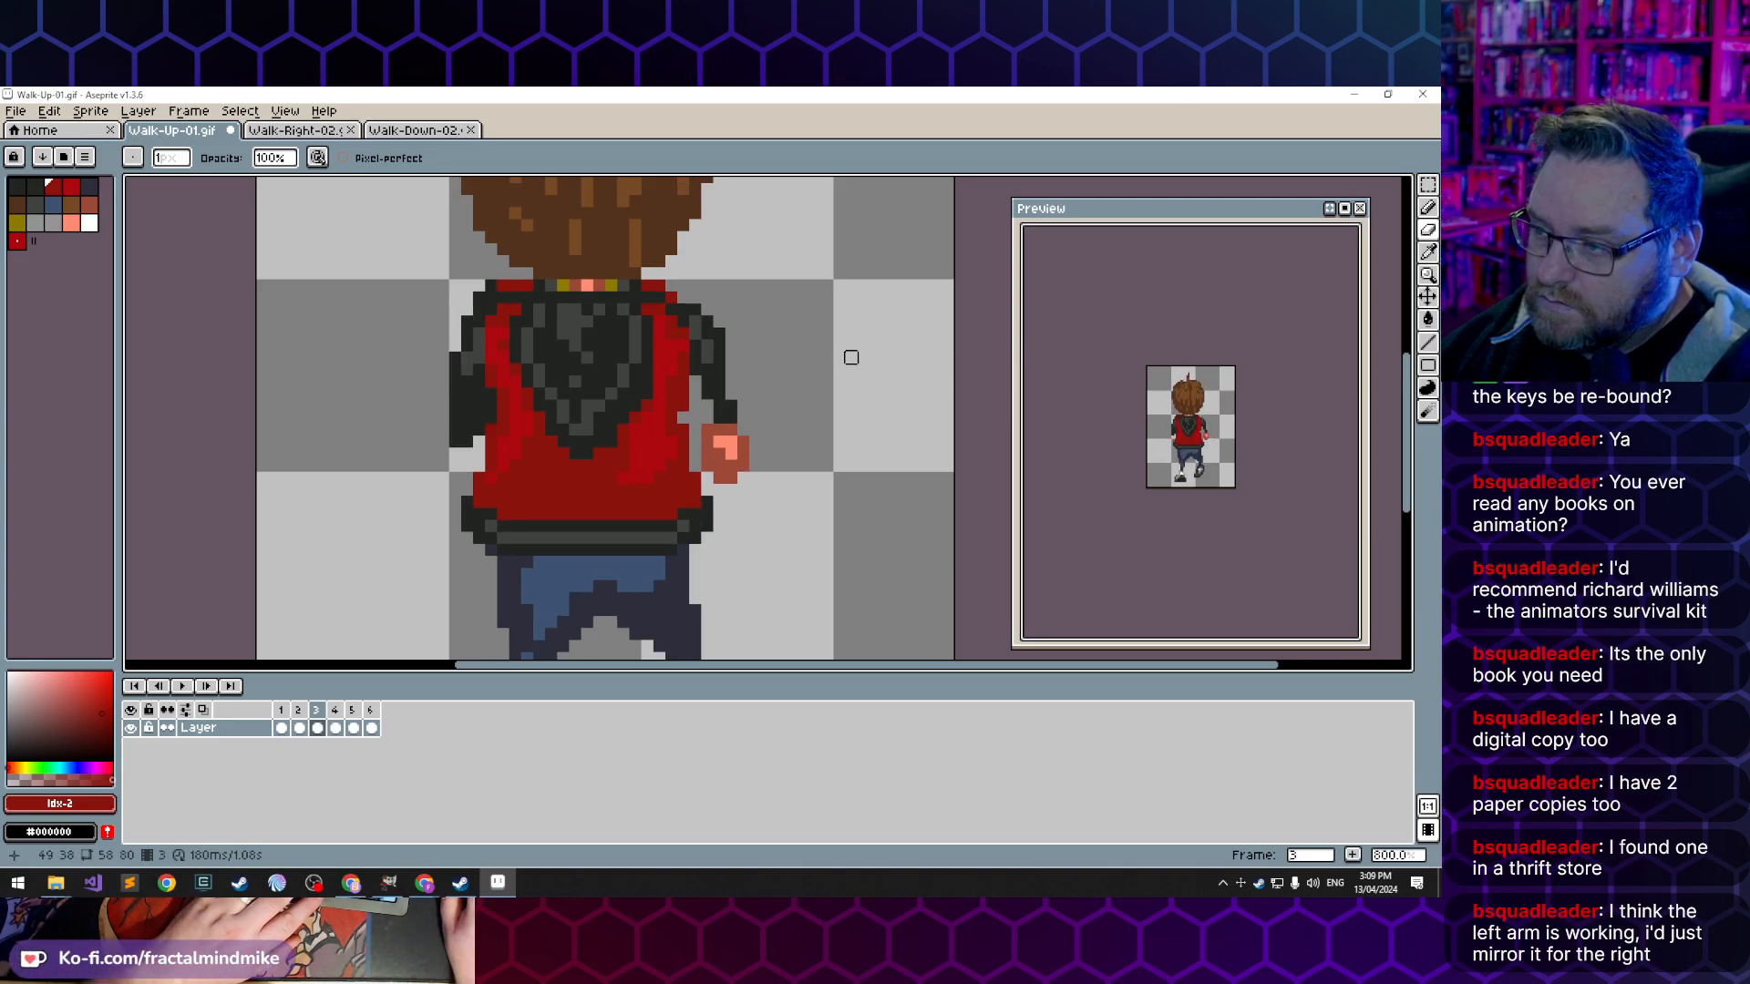
pyautogui.press('Right')
pyautogui.press('Right')
pyautogui.press('Right')
# - Flip repeatedly between frames 1, 2 and 3 to compare the right sleeve and hand positions
pyautogui.press('Right')
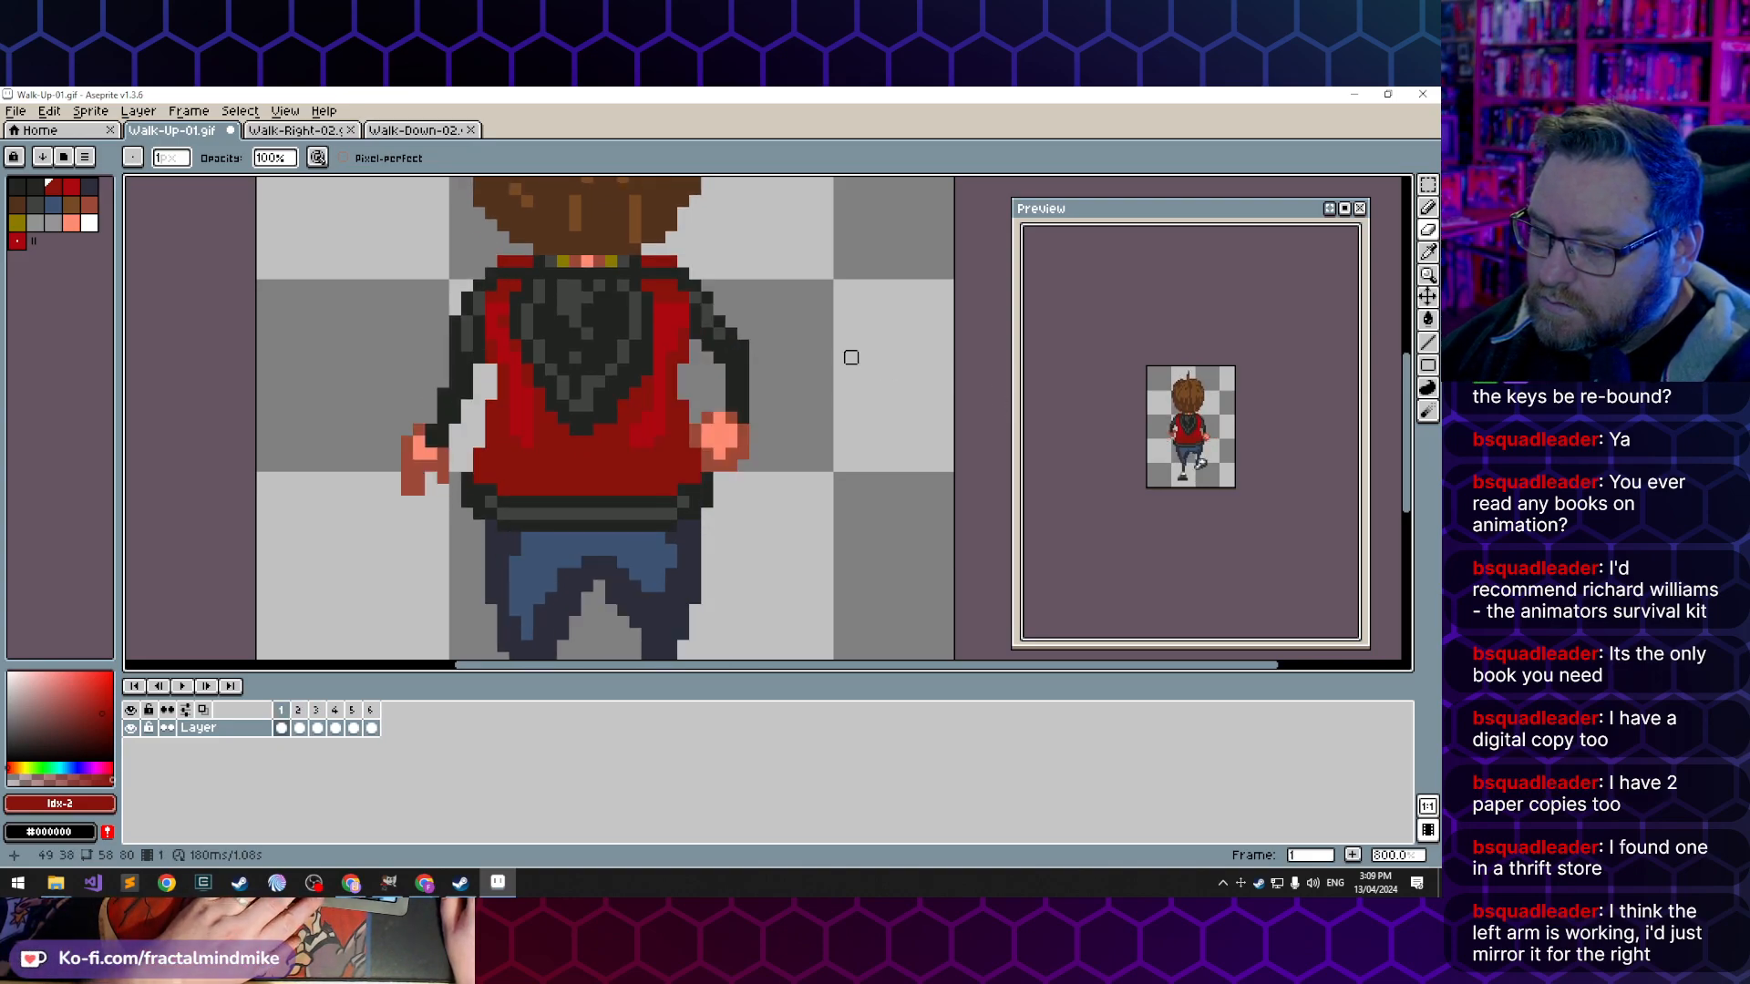
pyautogui.press('Right')
pyautogui.press('Left')
pyautogui.press('Right')
pyautogui.press('Right')
pyautogui.press('Left')
pyautogui.press('Right')
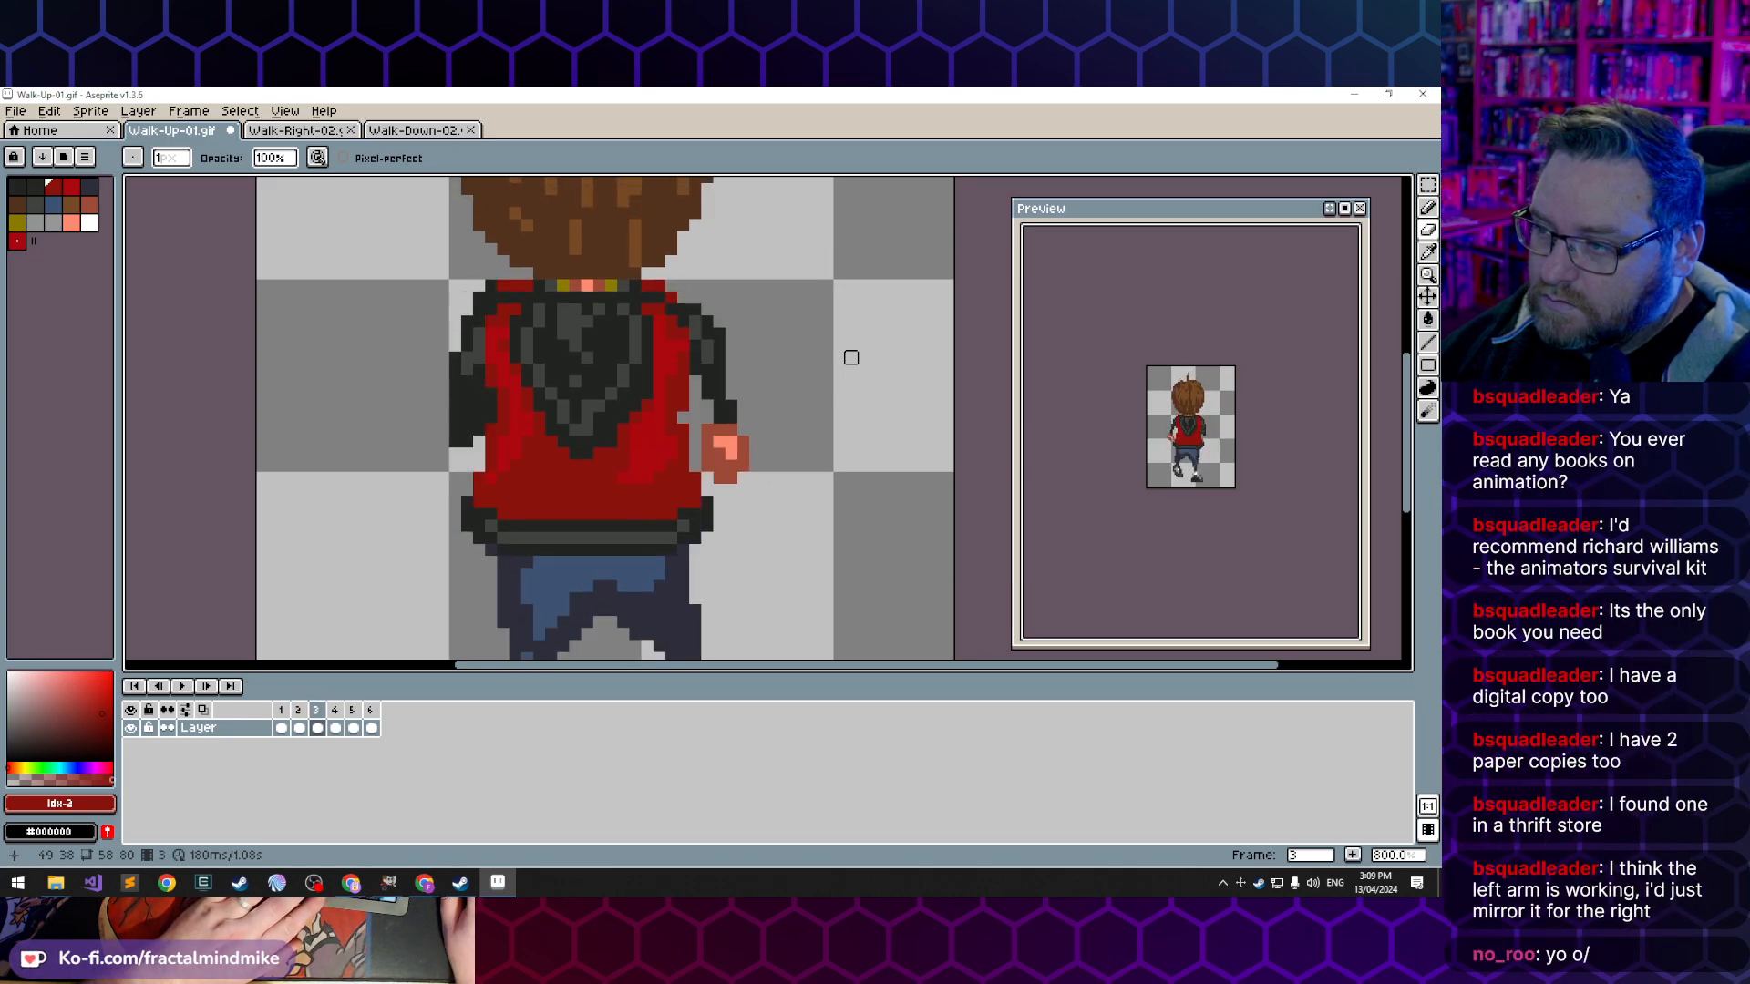
pyautogui.press('Left')
pyautogui.press('Left')
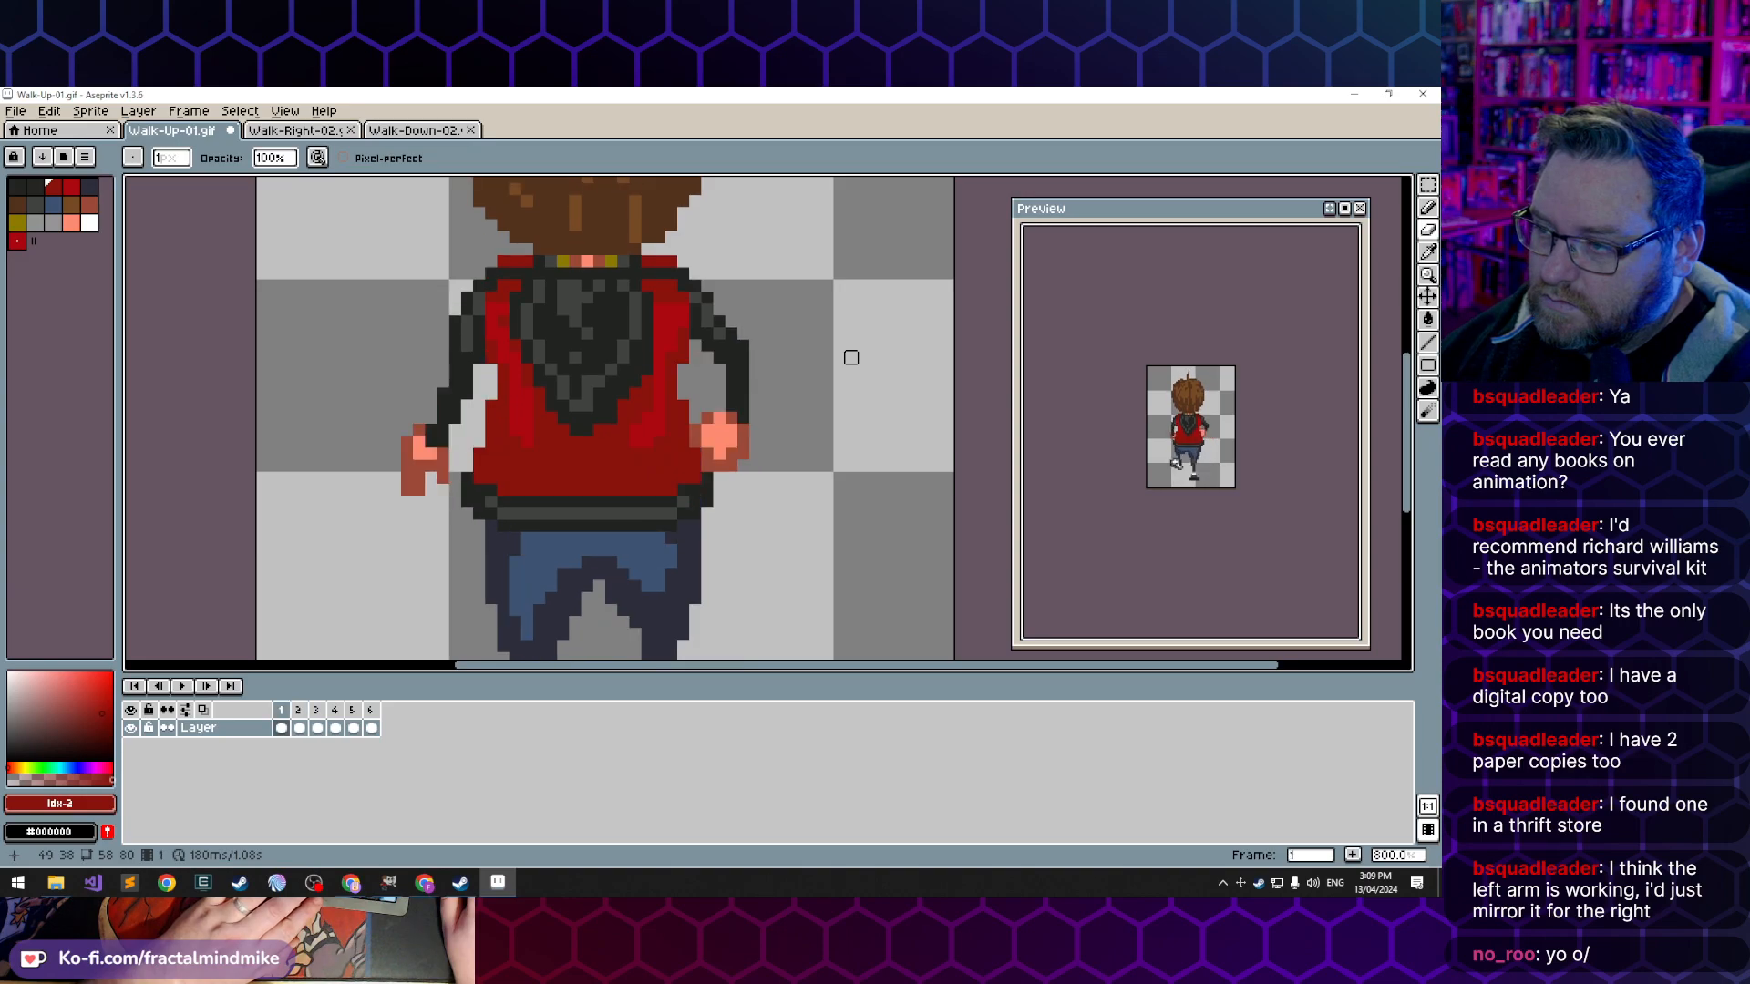
pyautogui.press('Right')
pyautogui.press('Right')
pyautogui.press('Left')
pyautogui.press('Left')
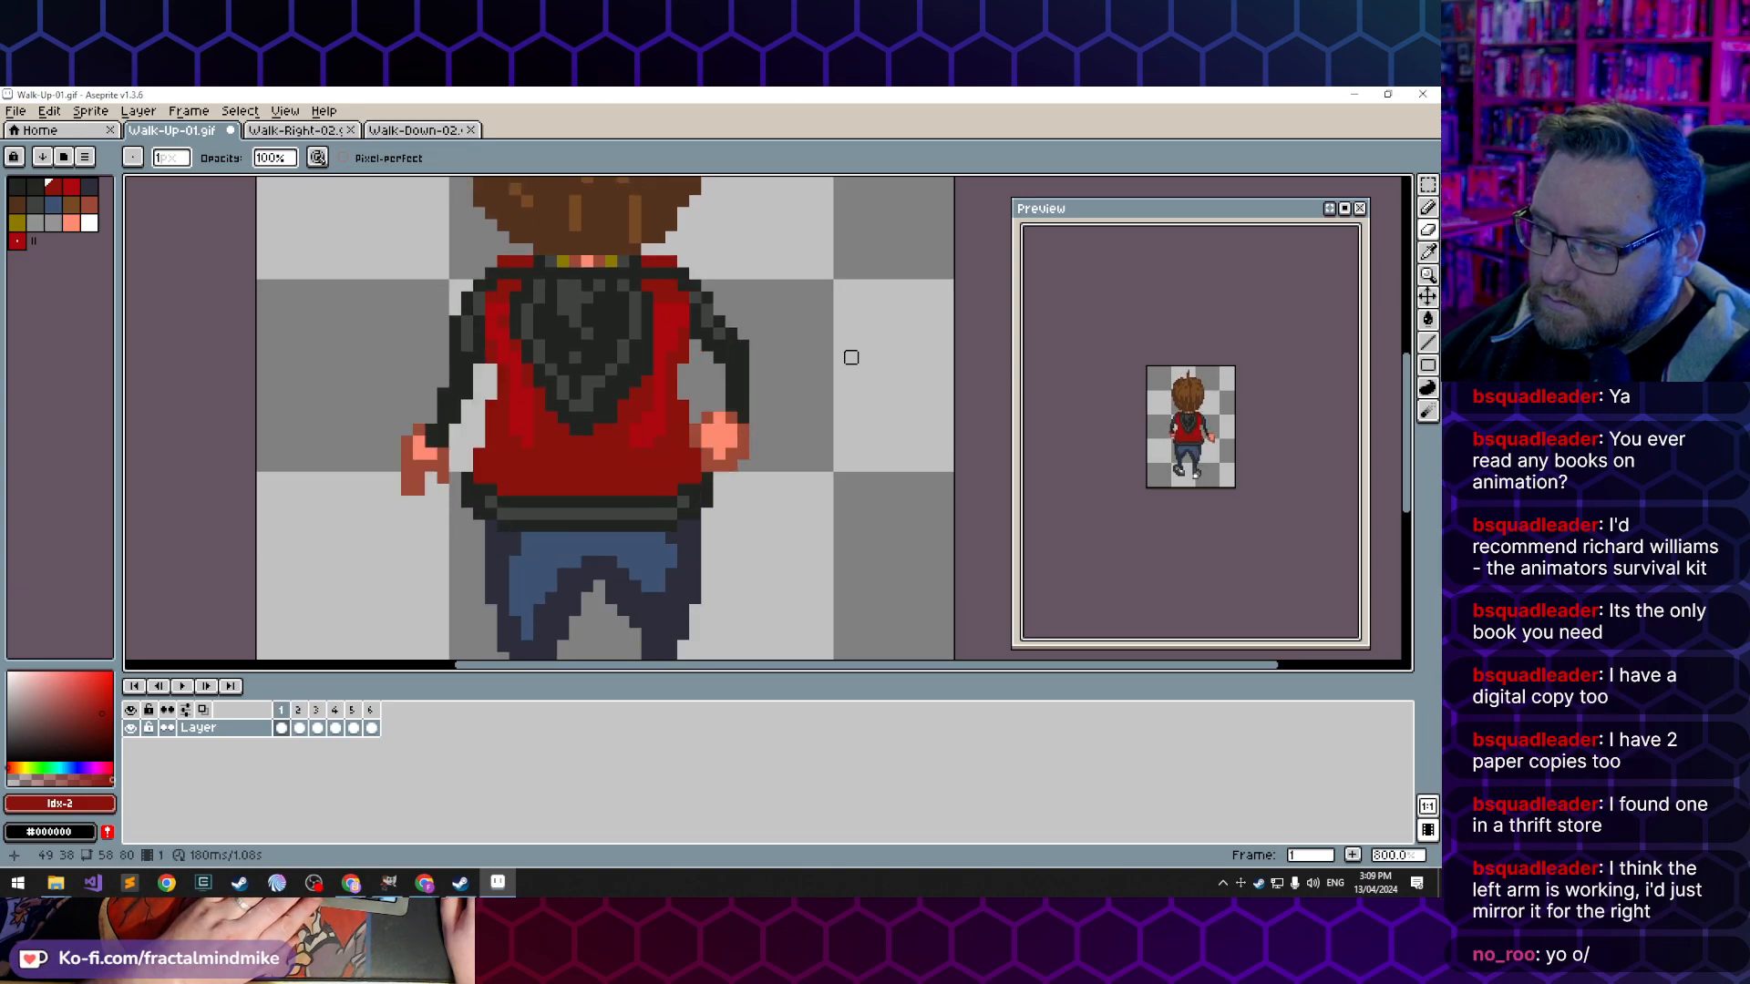
pyautogui.press('Right')
pyautogui.press('Right')
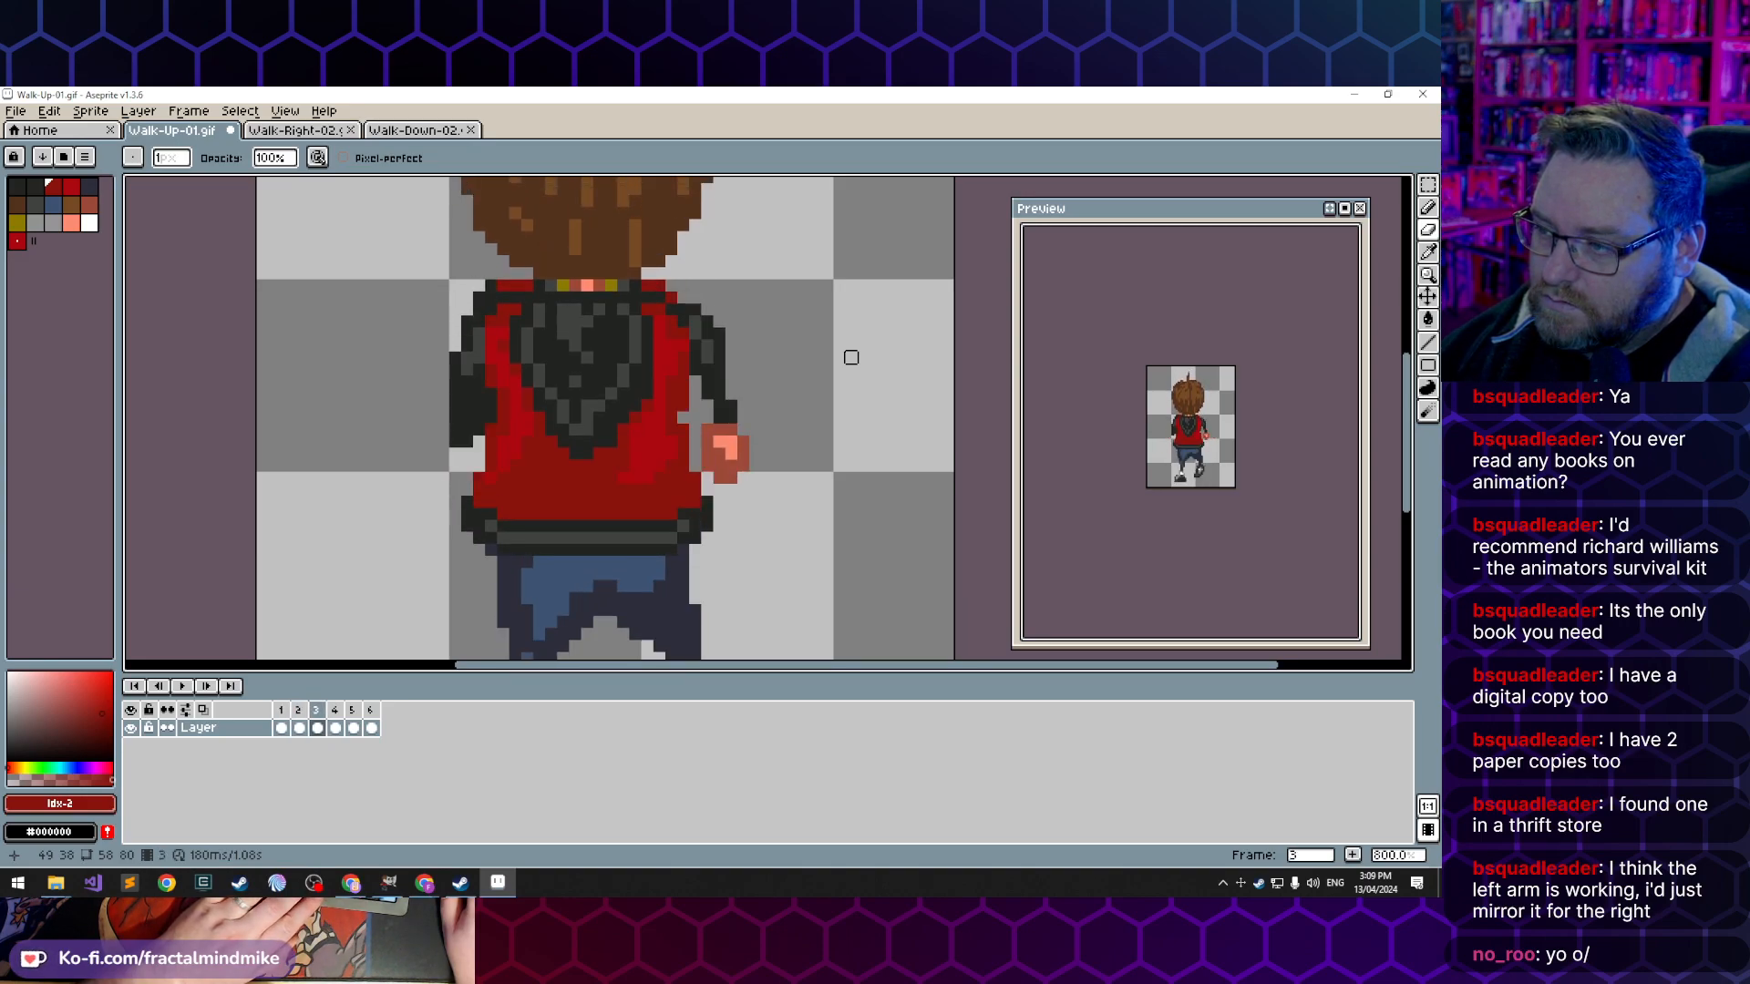
pyautogui.press('Left')
pyautogui.press('Left')
pyautogui.press('Right')
pyautogui.press('Right')
pyautogui.press('Left')
pyautogui.press('Right')
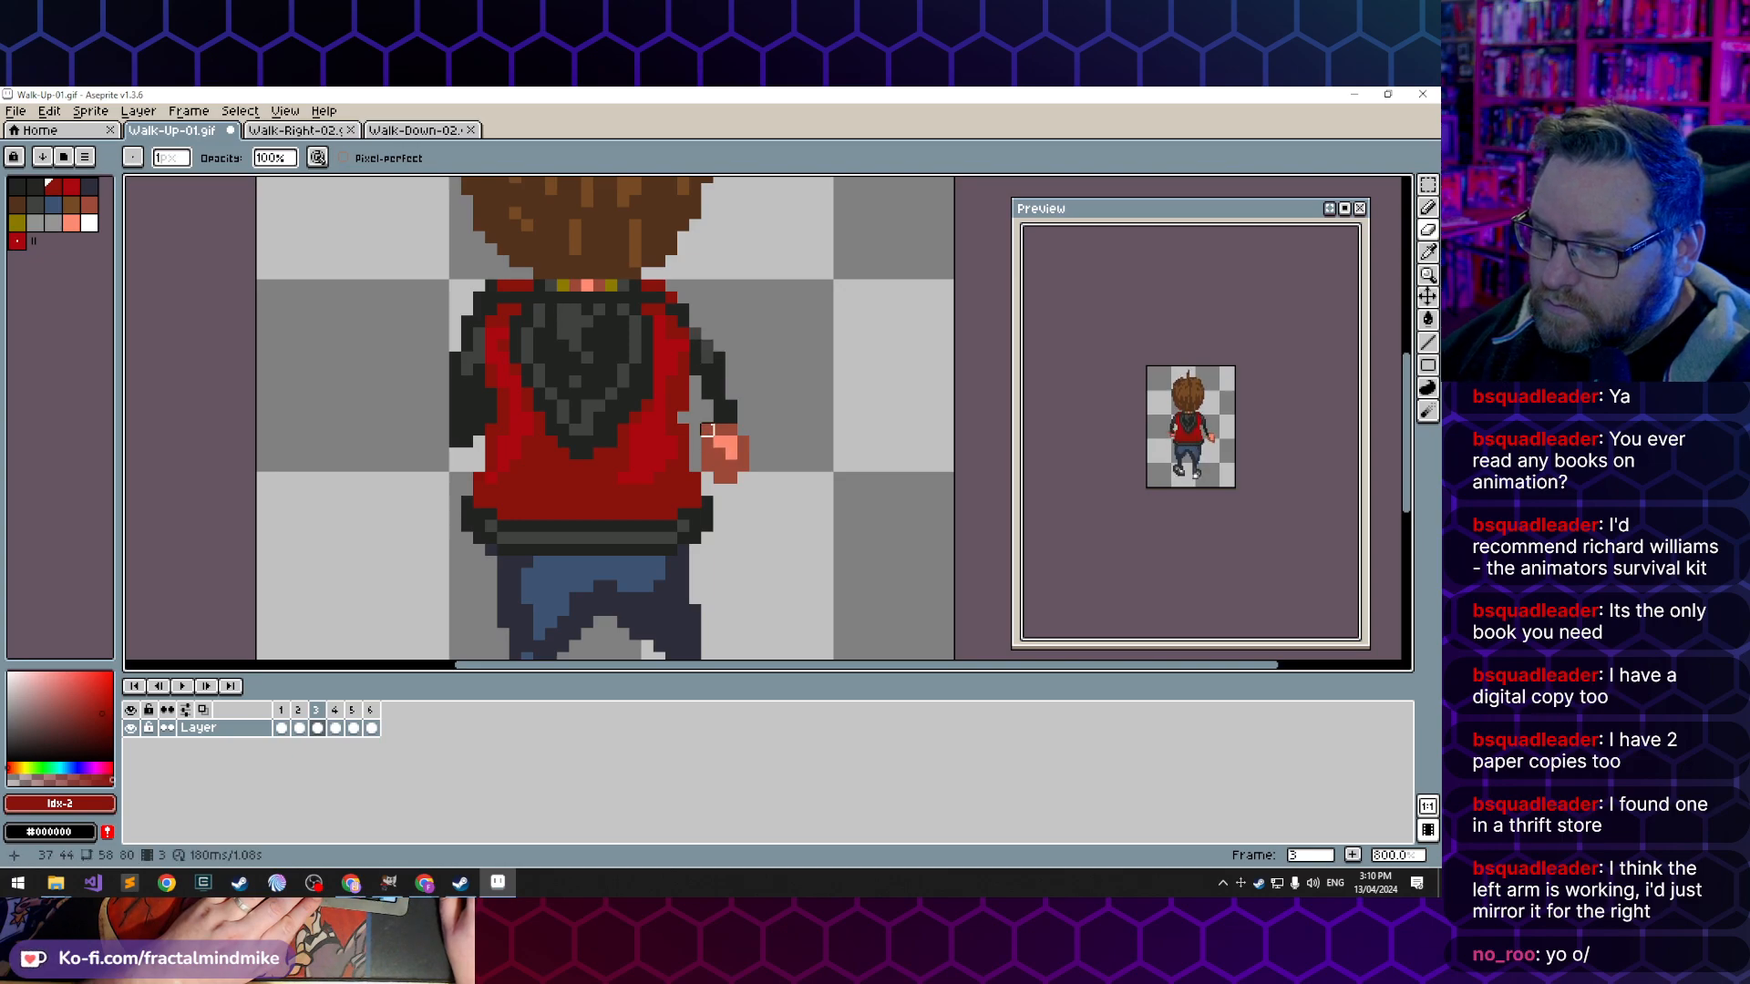
pyautogui.press('Left')
pyautogui.press('Left')
pyautogui.press('Right')
pyautogui.press('Right')
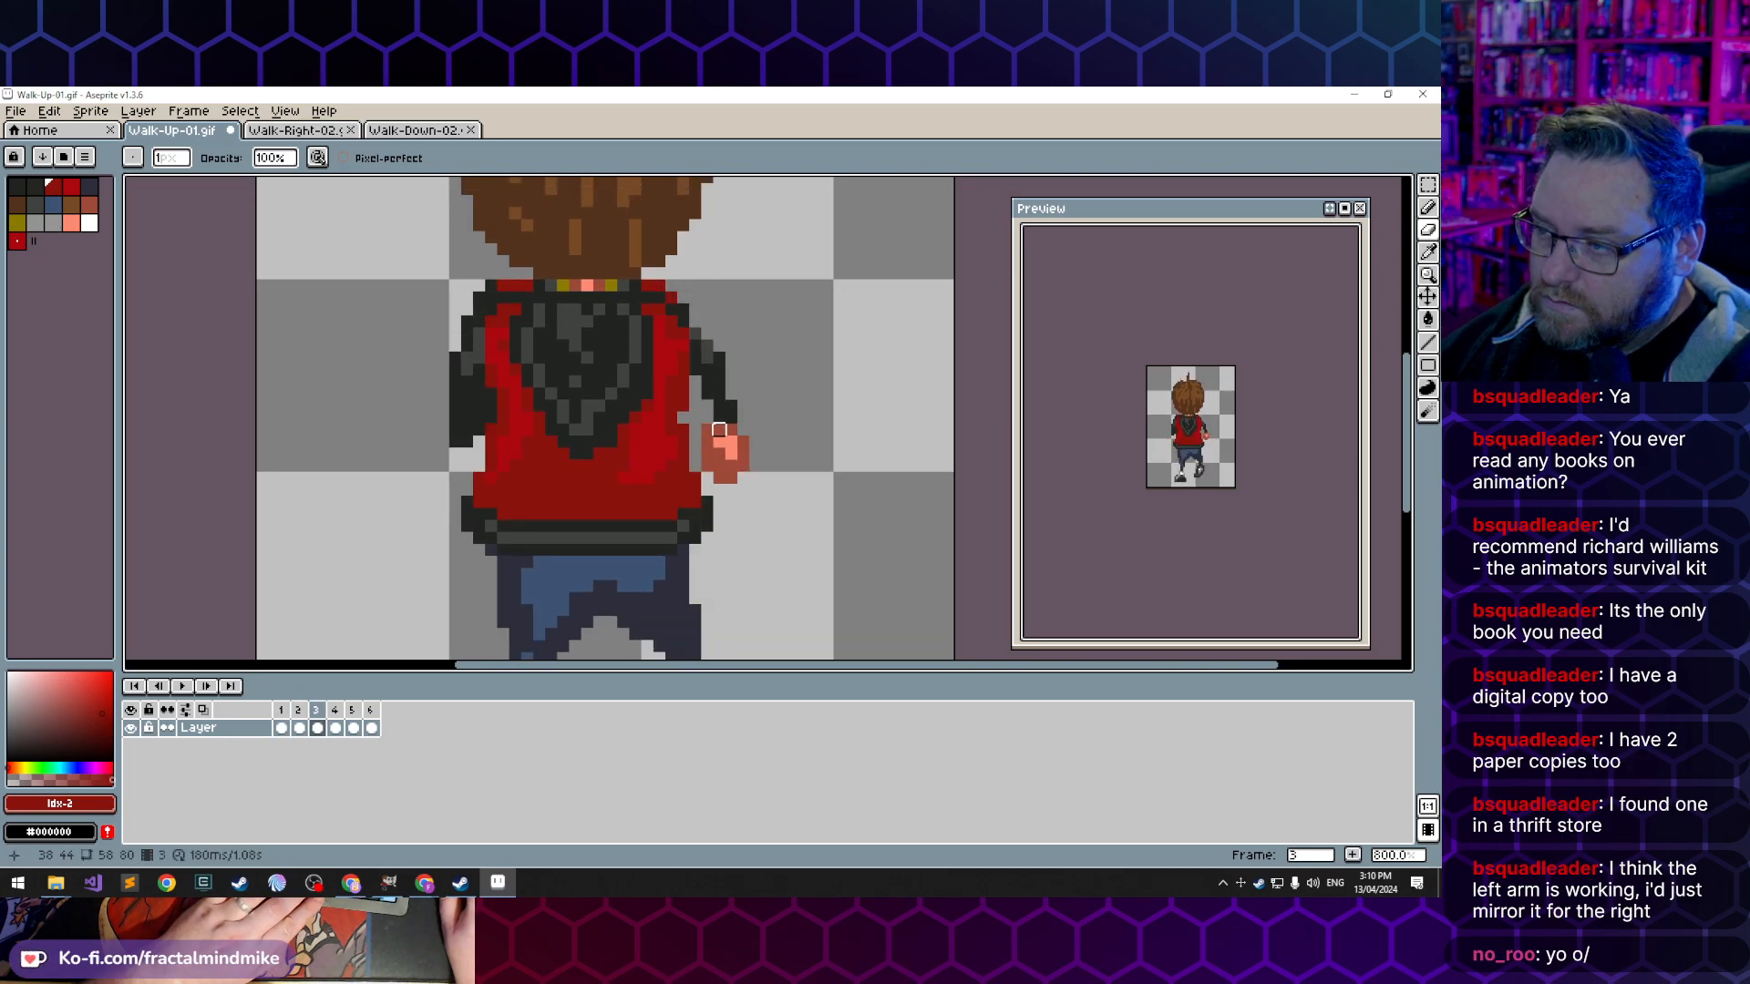
# - Sample the darkest grey, index 0, and repaint the lighter pixels of the right upper sleeve in frame 3
pyautogui.press('e')
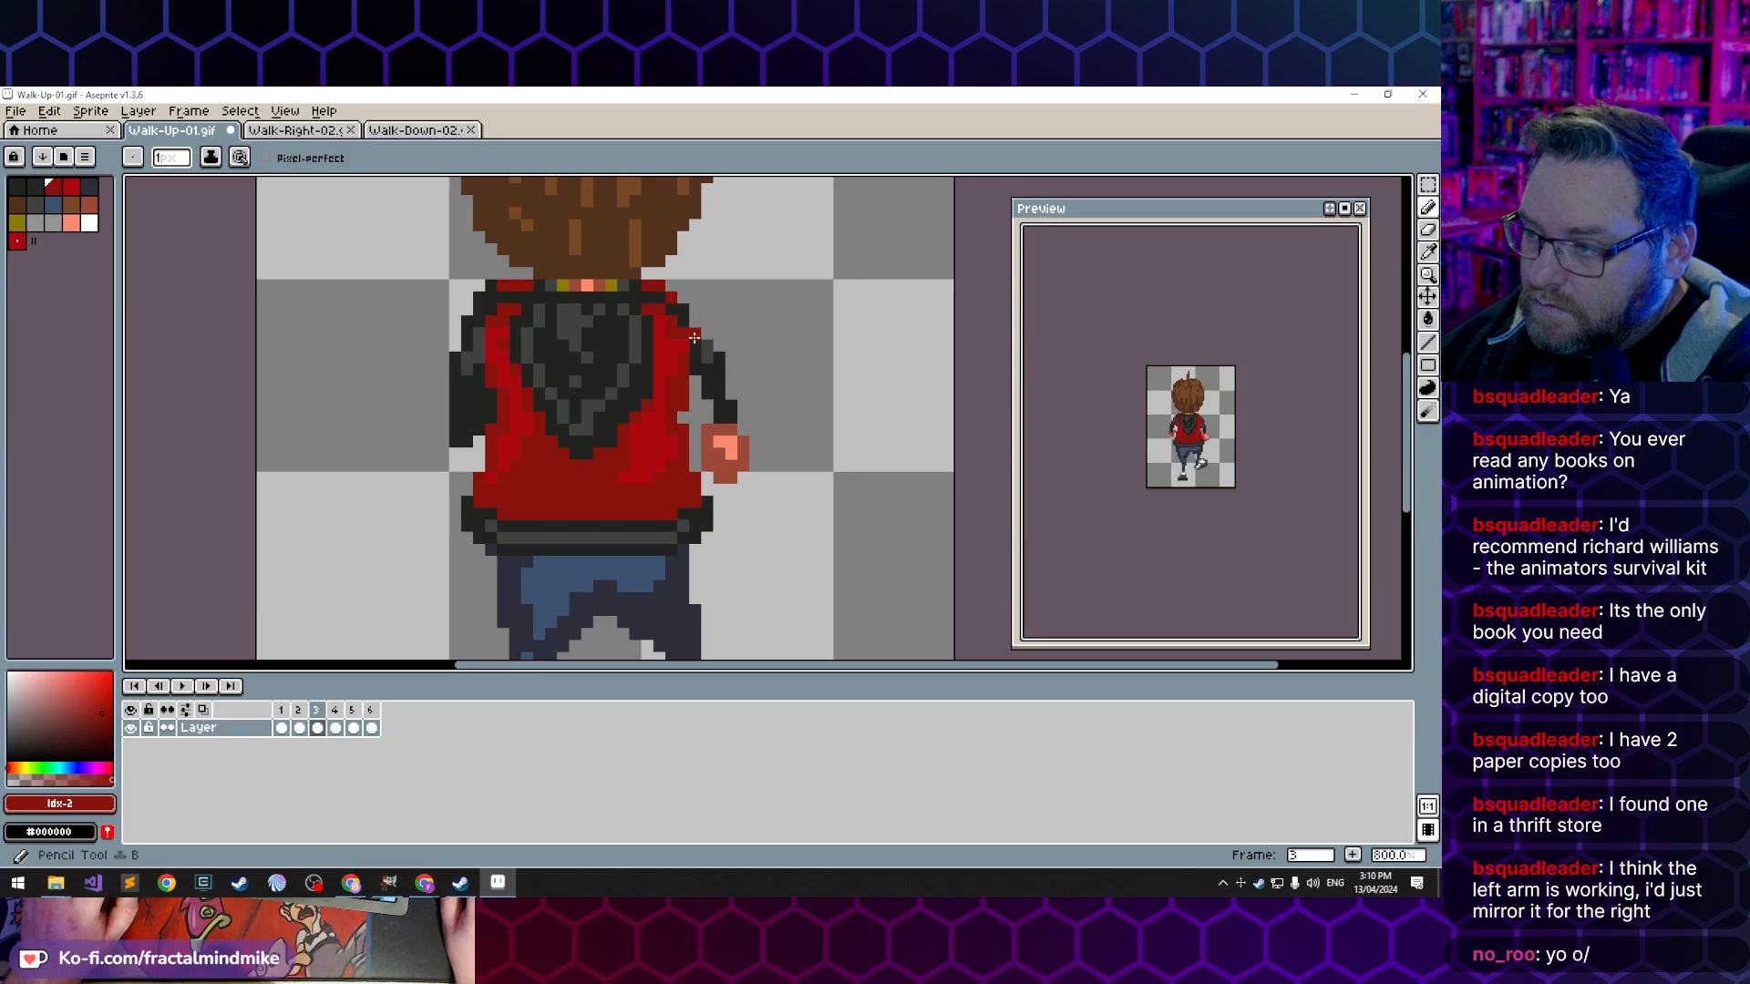
pyautogui.press('super')
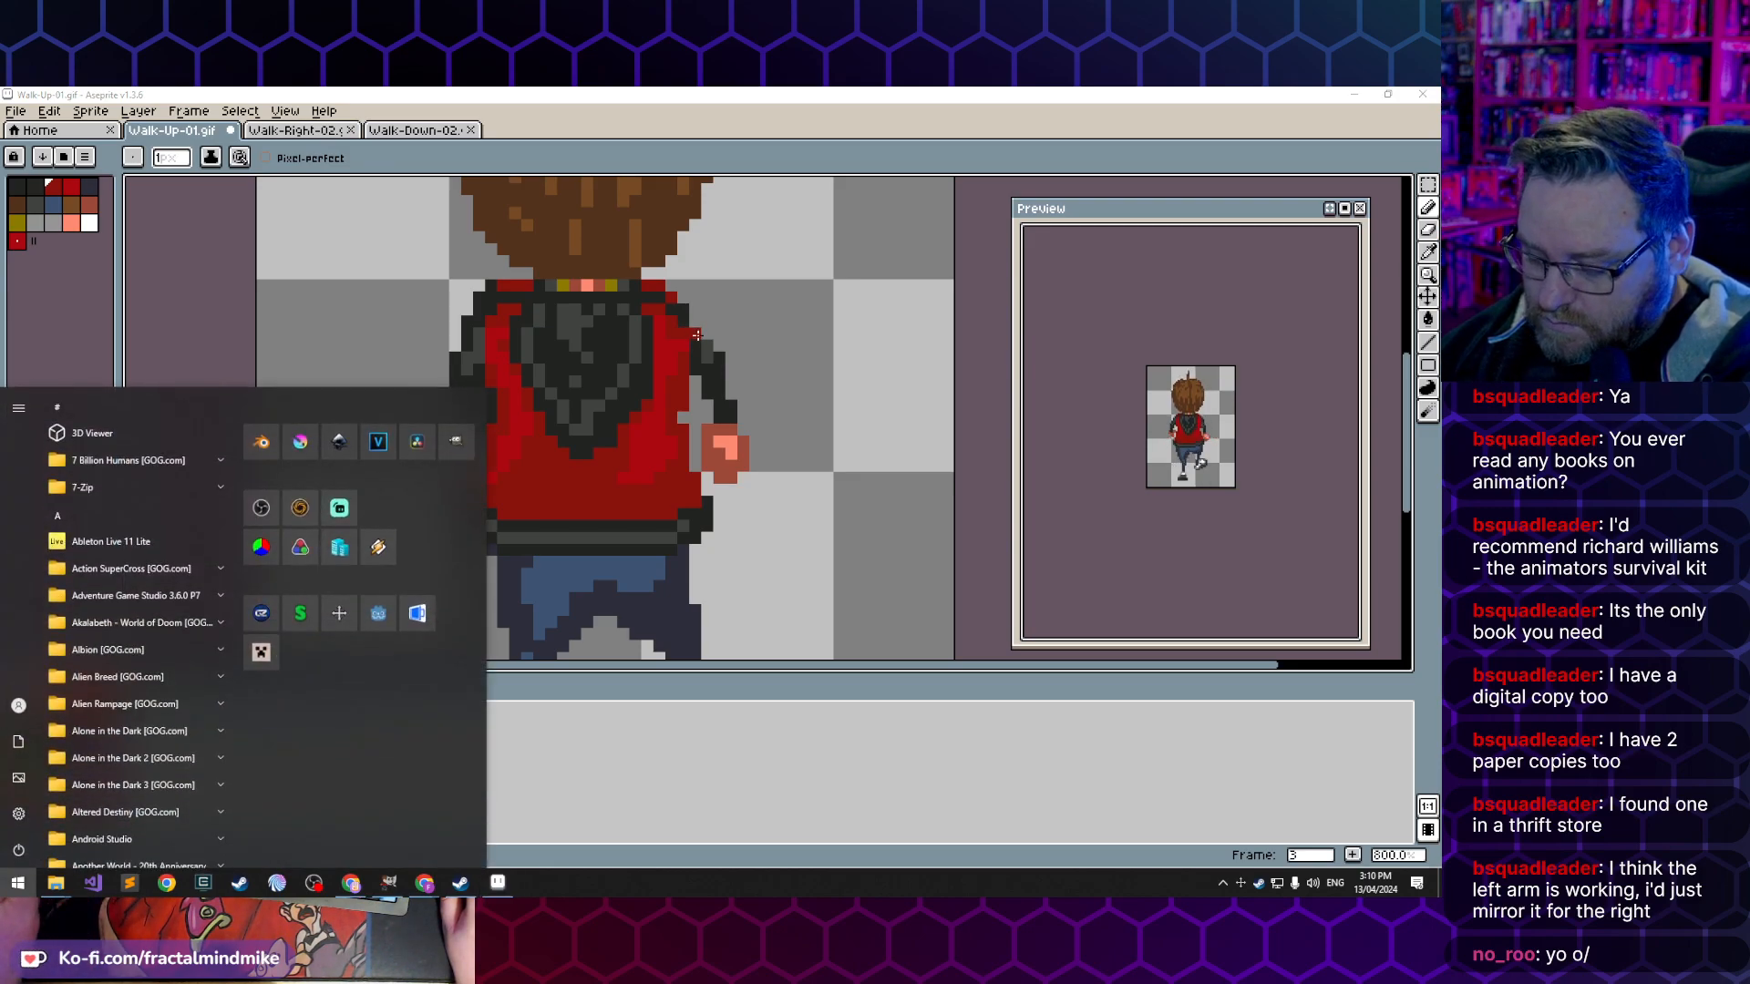
pyautogui.press('super')
pyautogui.keyDown('alt'); pyautogui.click(685, 317); pyautogui.keyUp('alt')
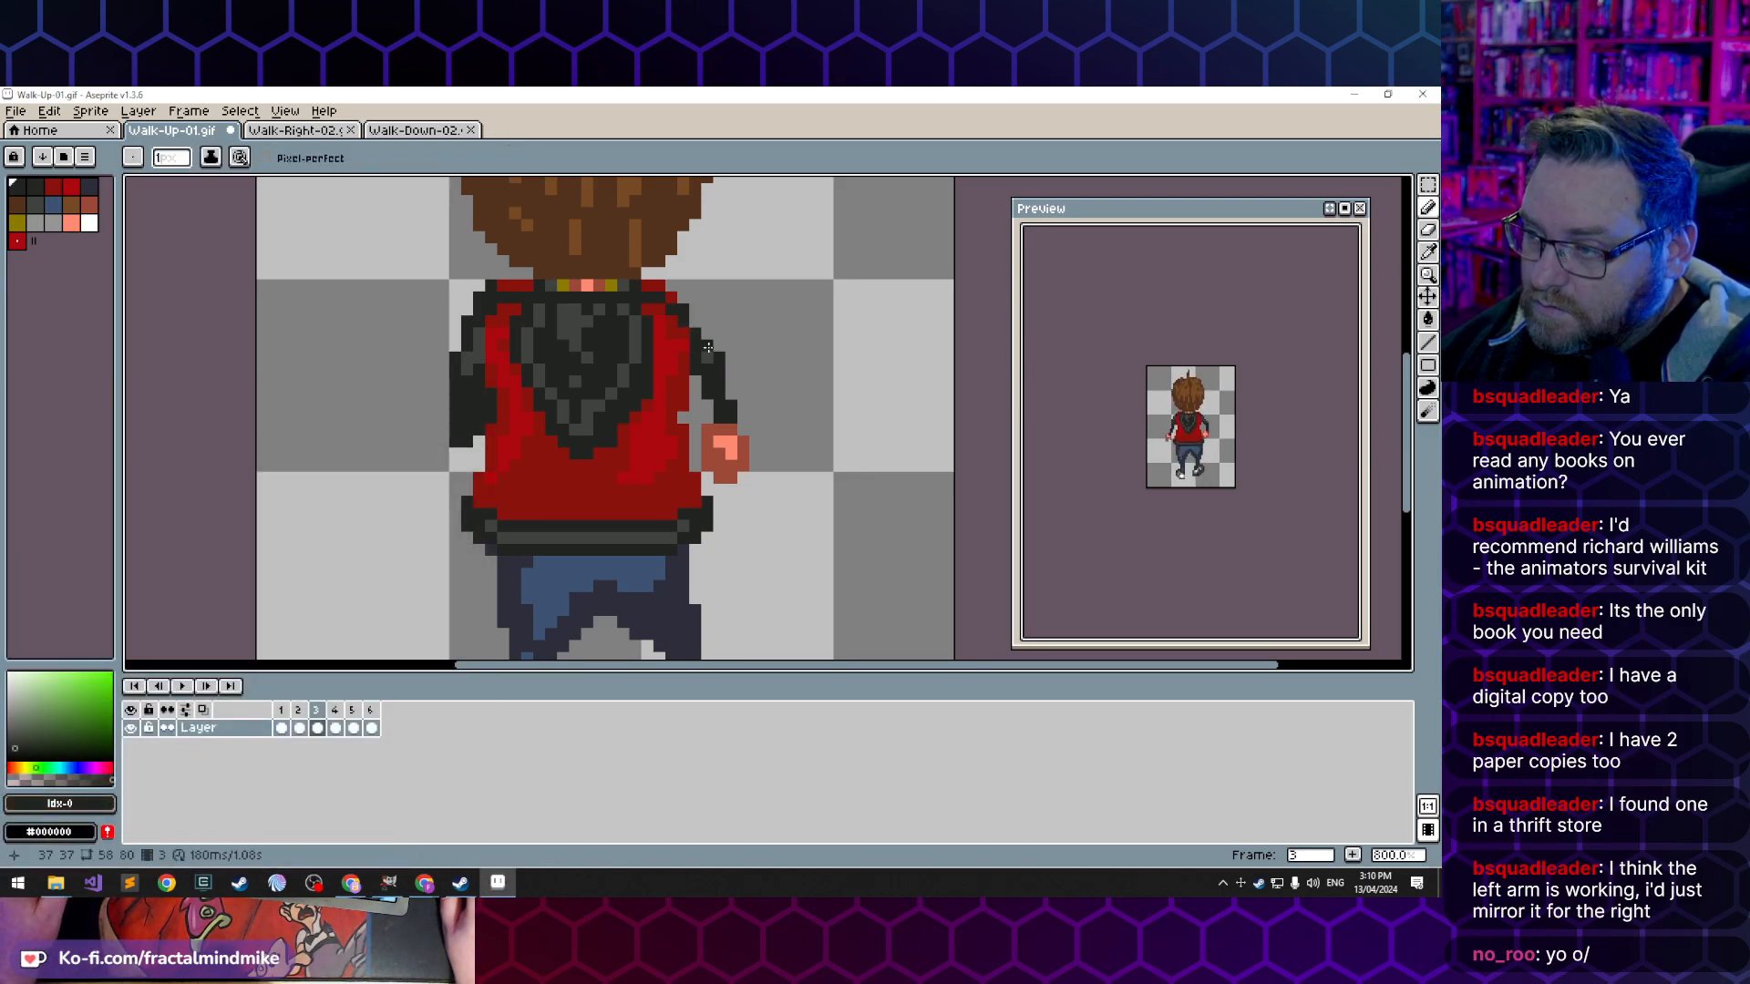
pyautogui.click(743, 409)
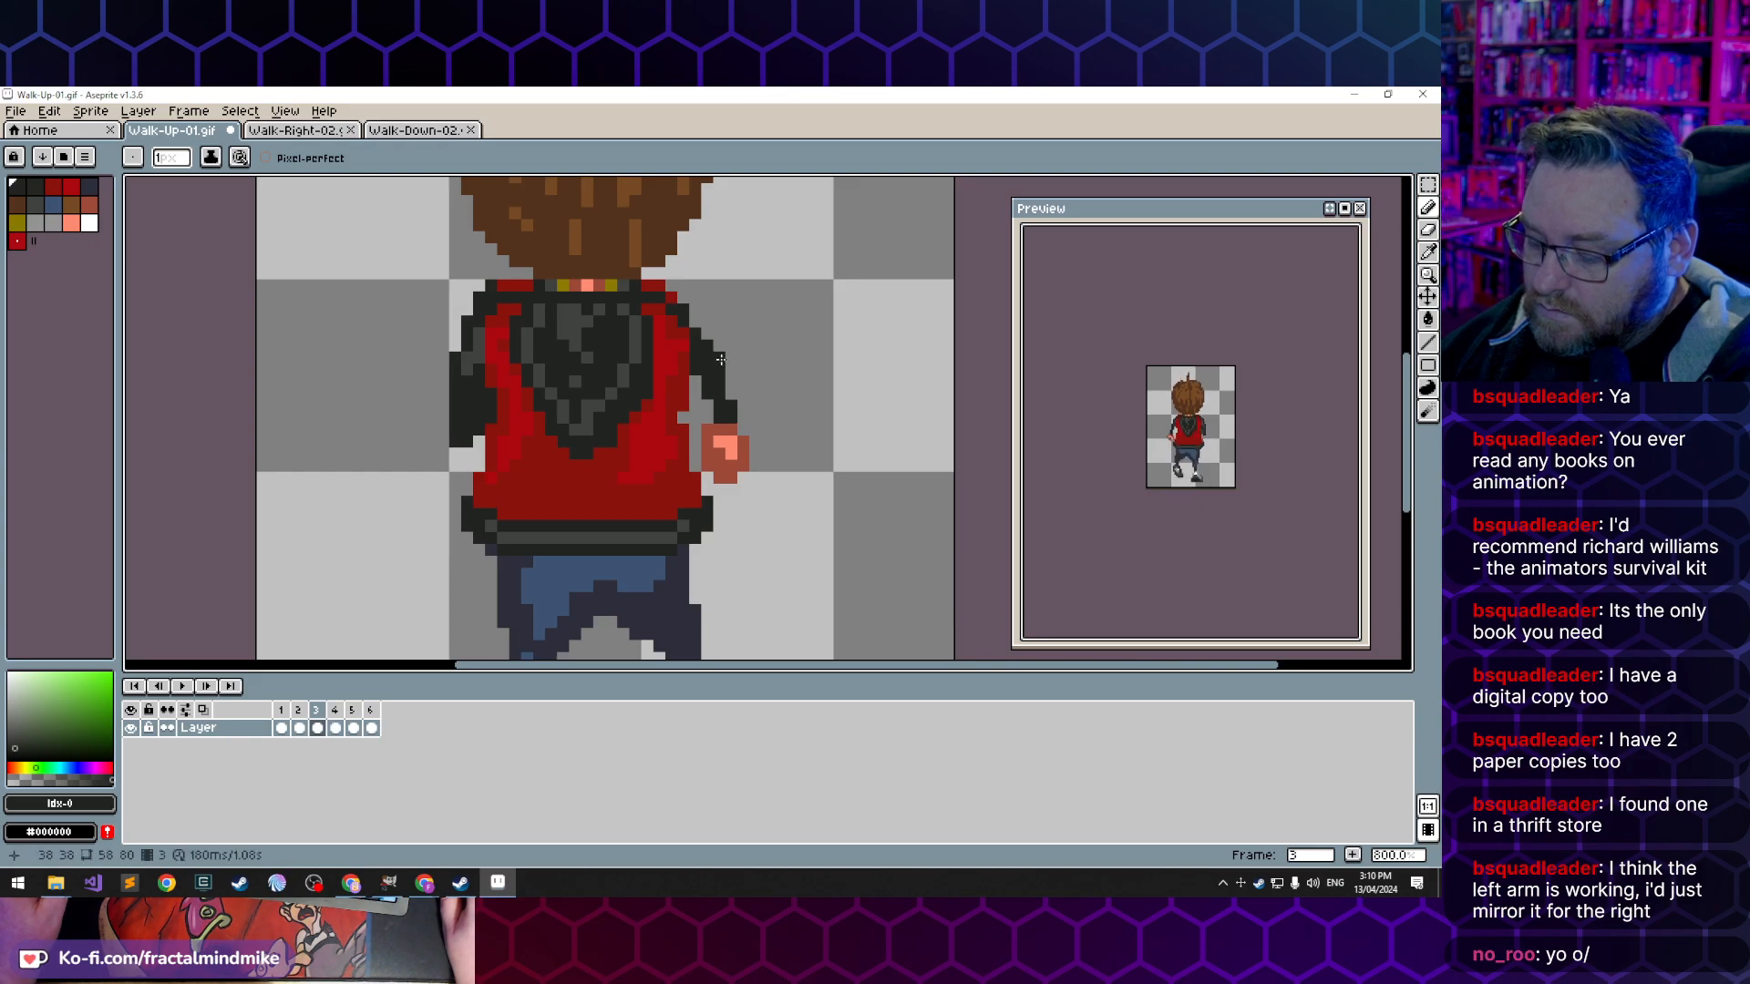
# - Reshape the right forearm in frame 3 by trimming its outer edge and extending the dark cuff onto the hand
pyautogui.press('b')
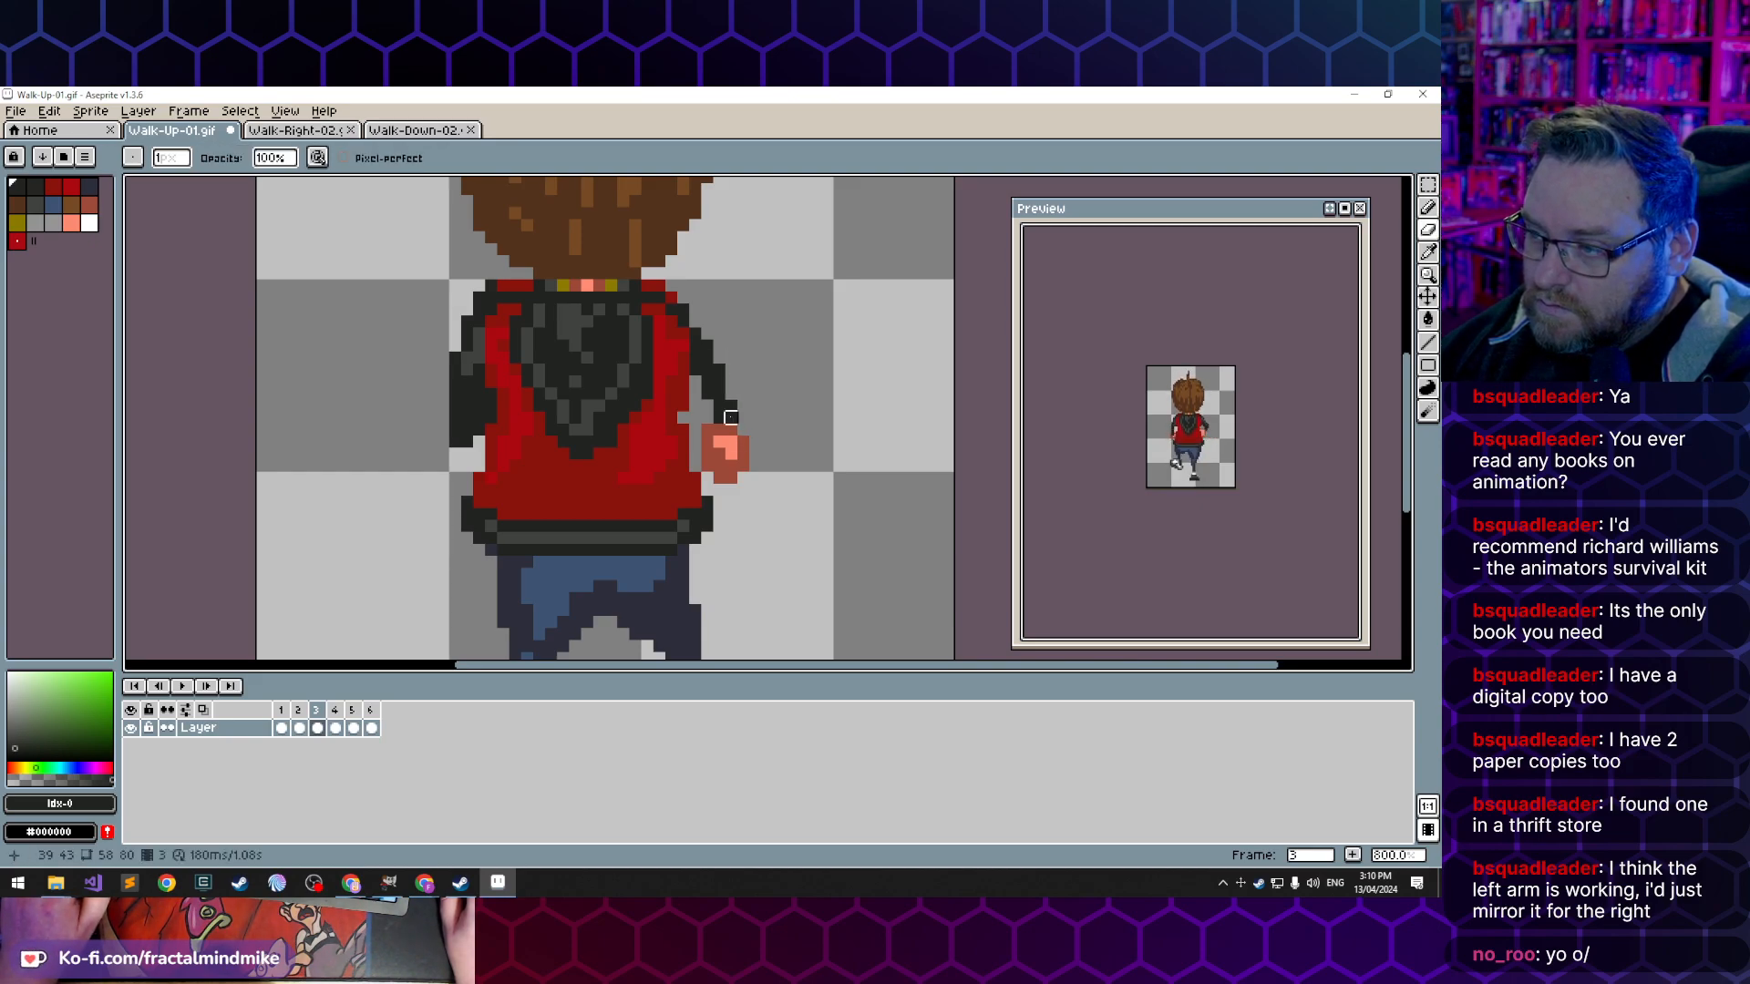
pyautogui.press('b')
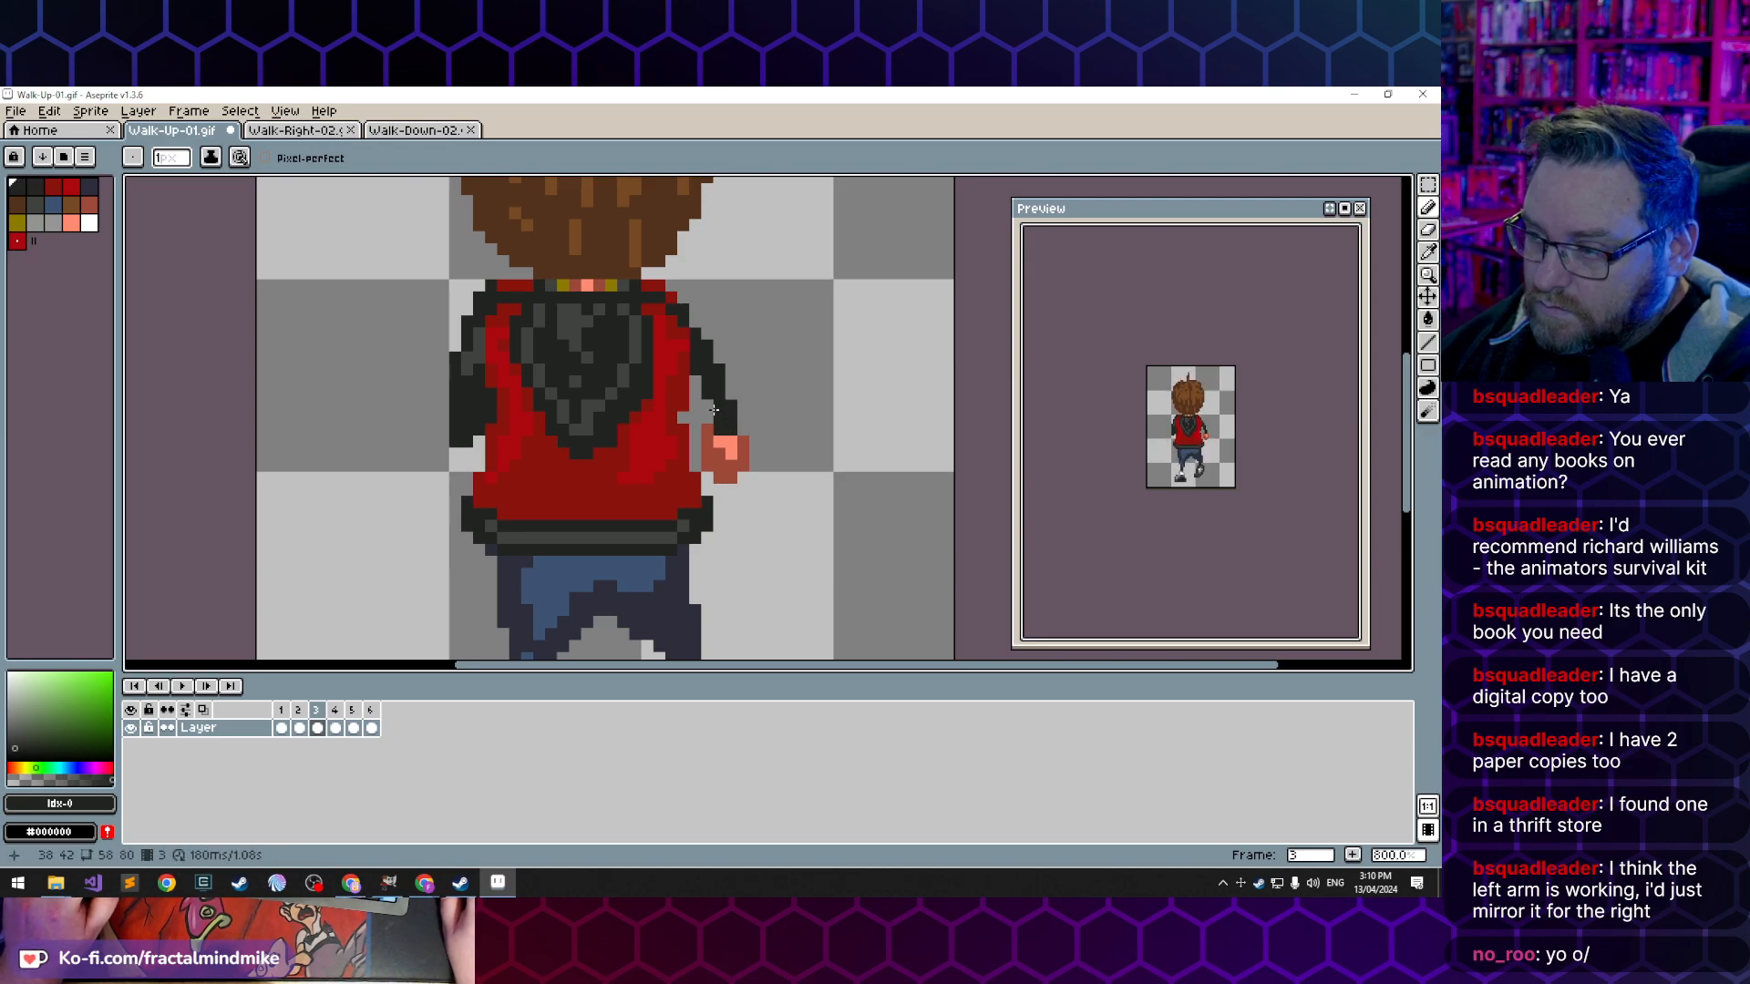
pyautogui.press('e')
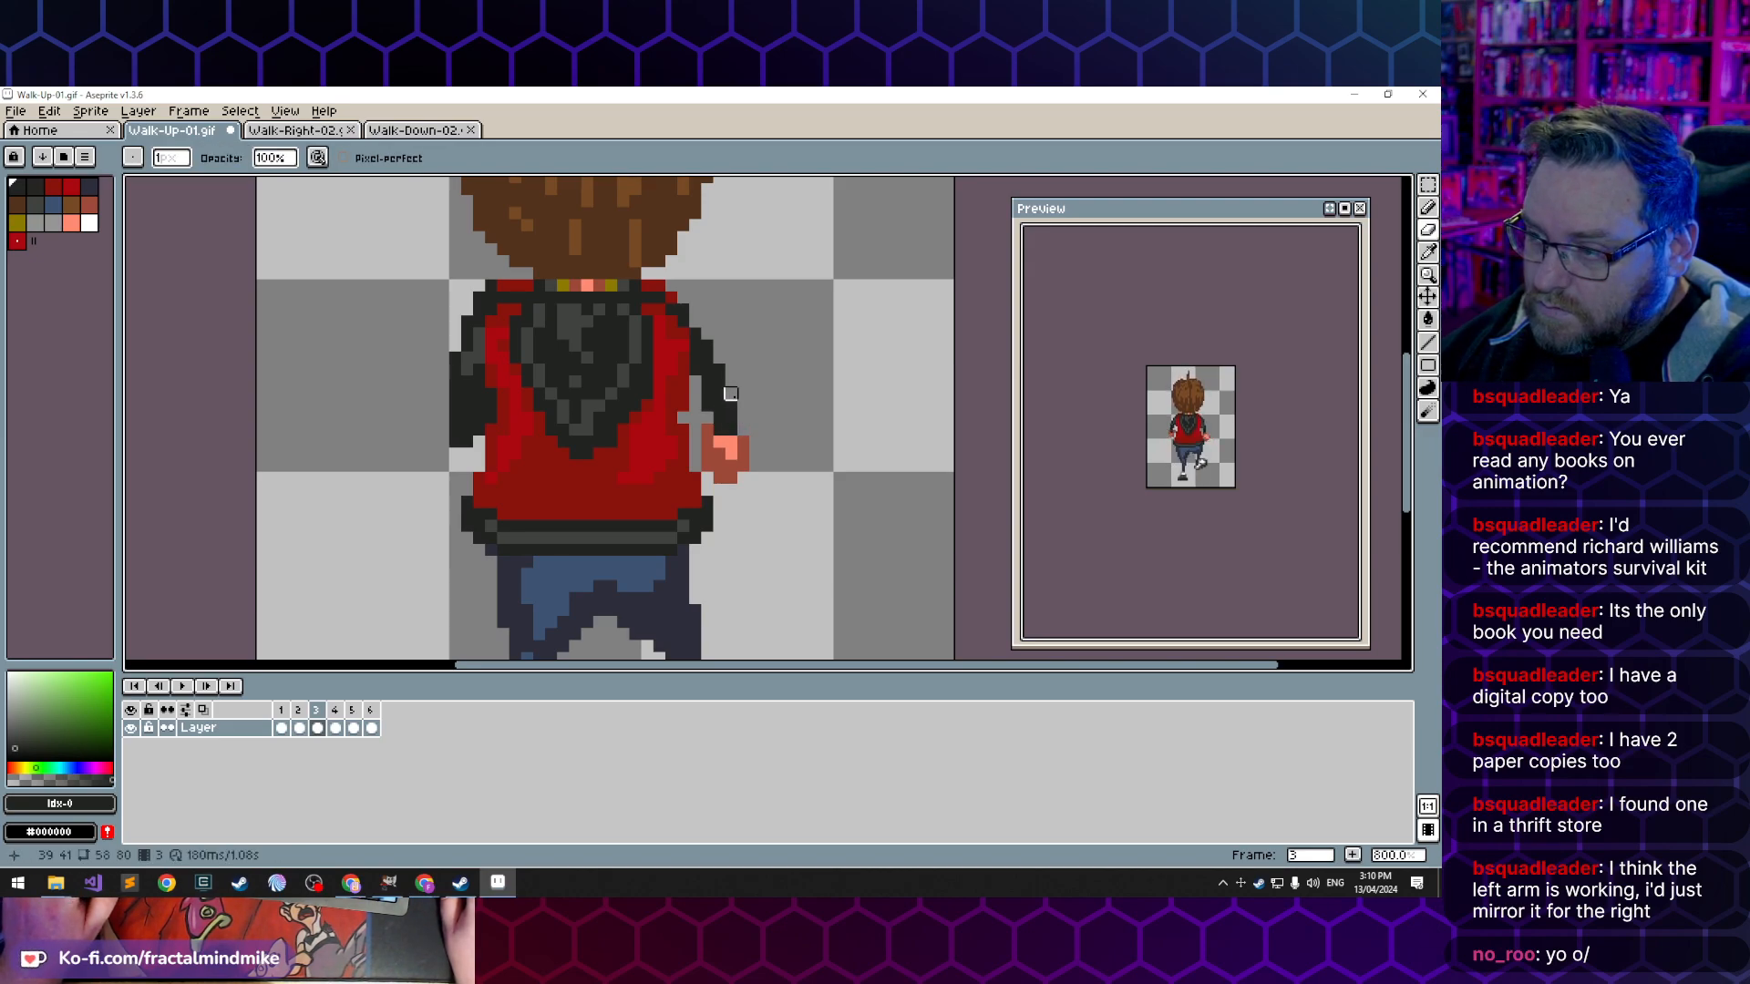
pyautogui.press('b')
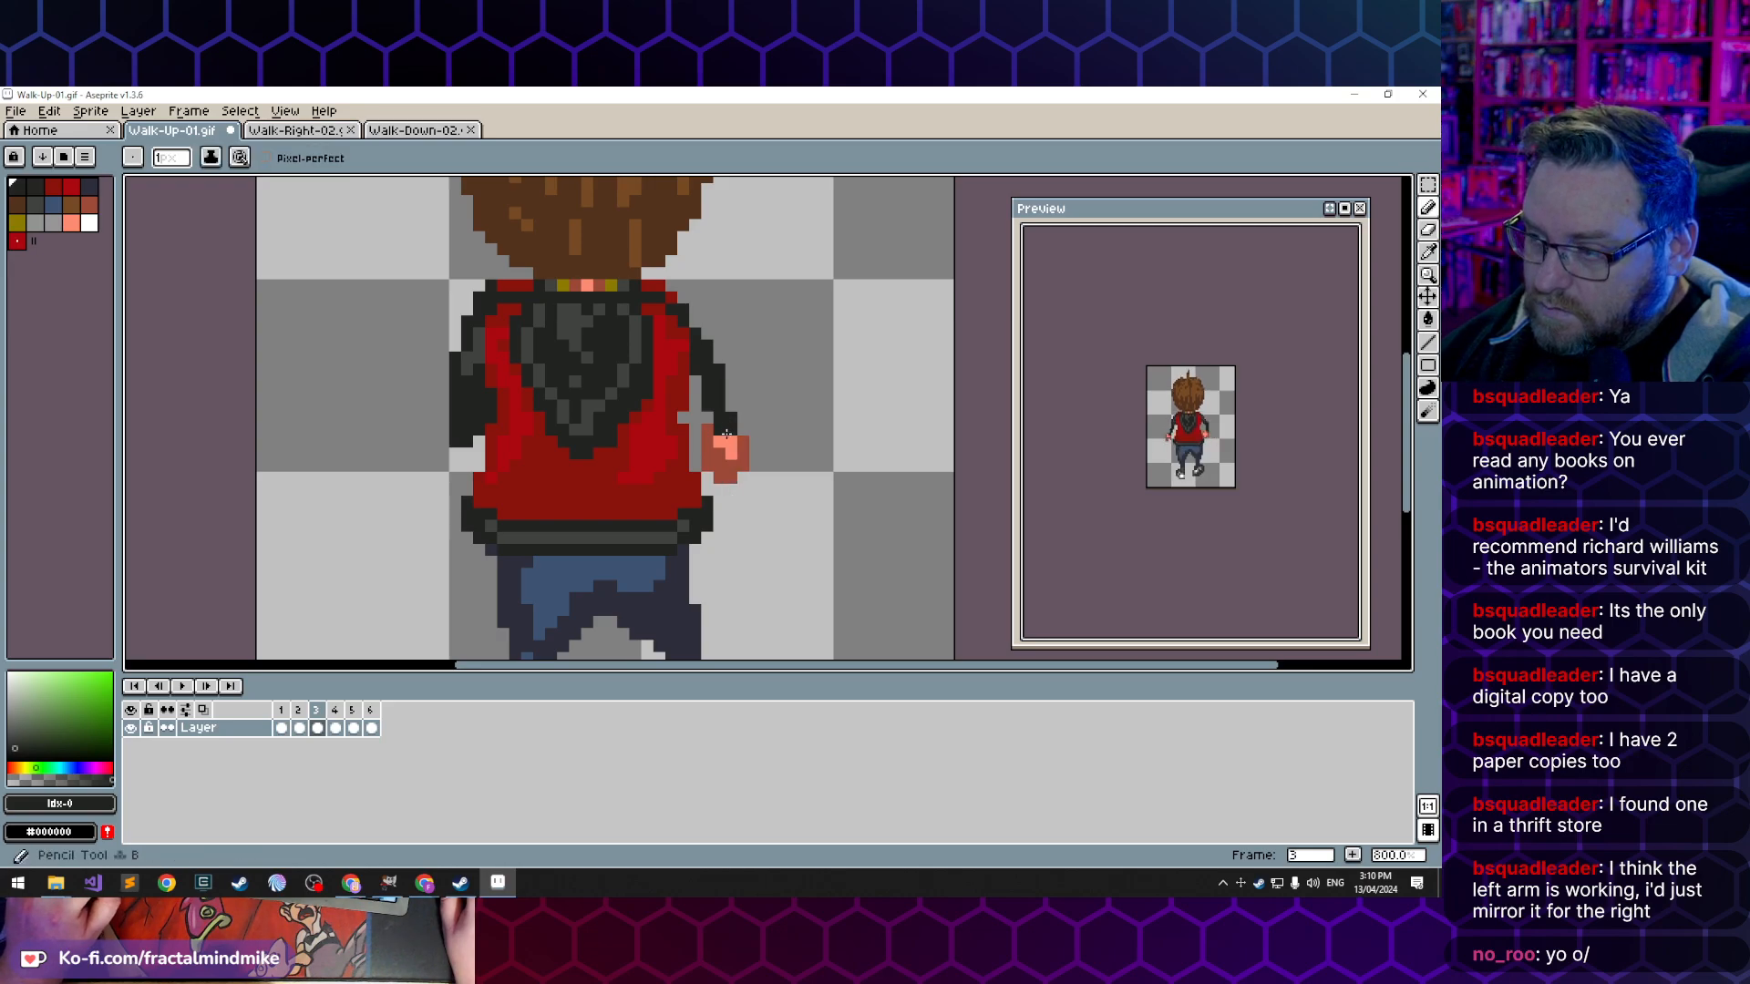
pyautogui.click(723, 439)
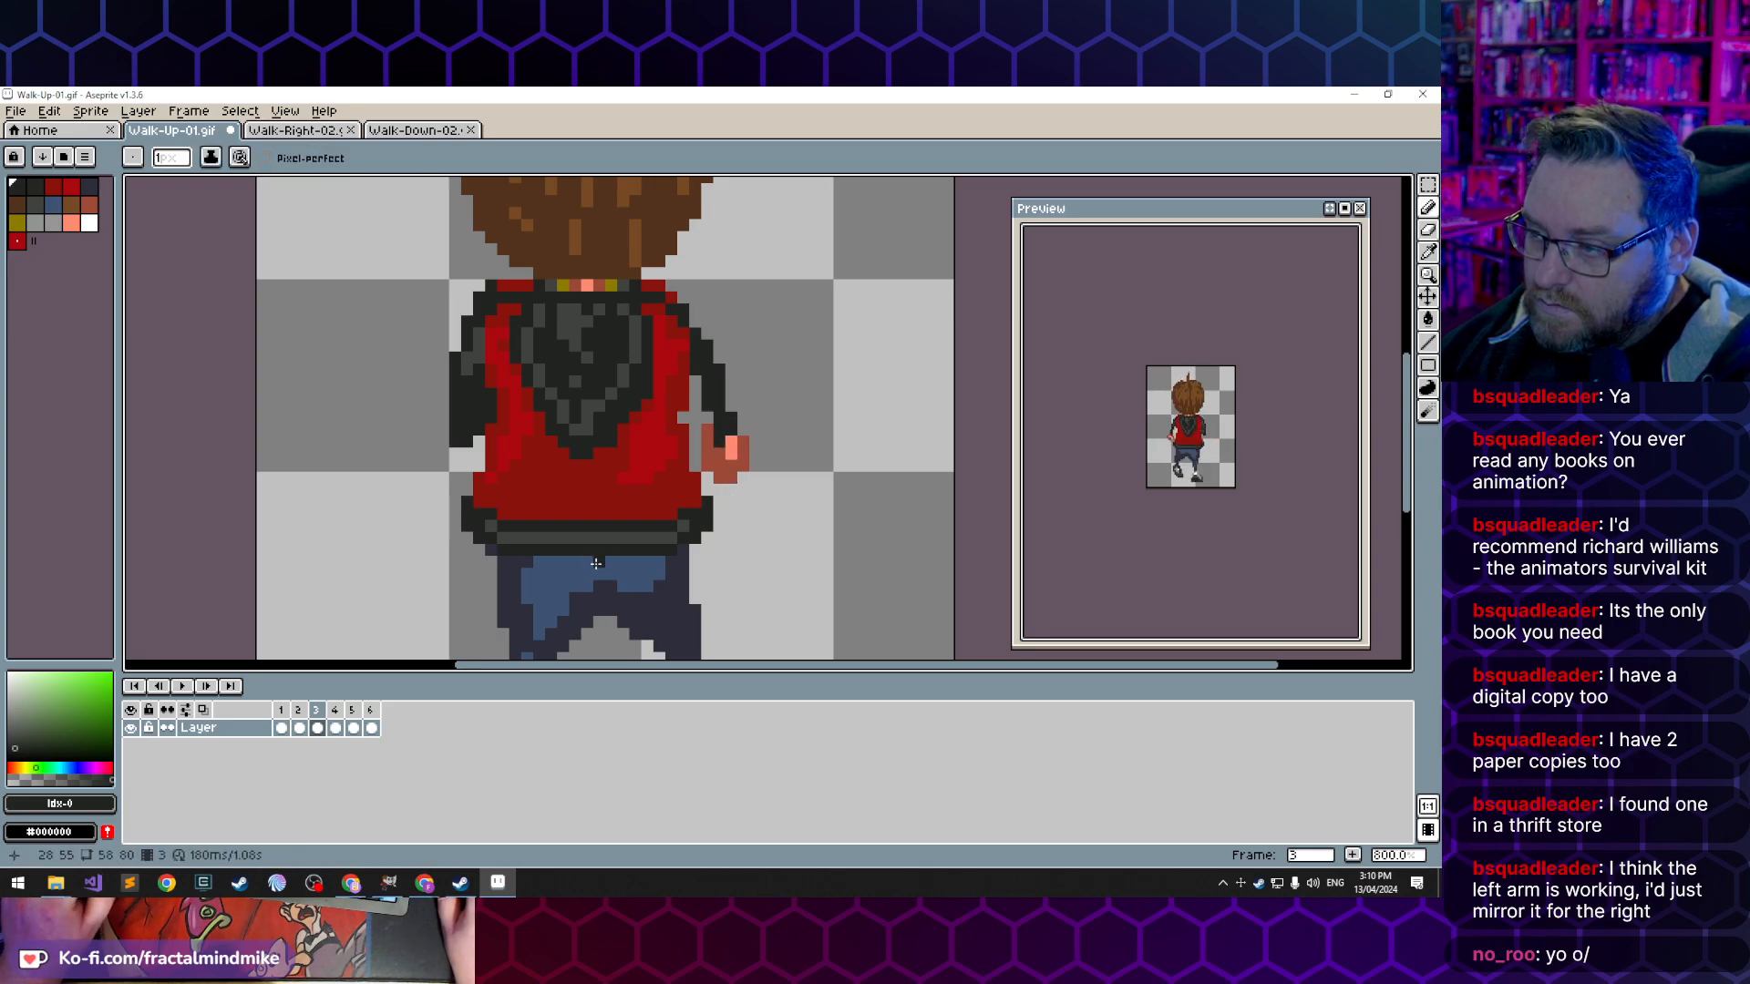
# - In frame 1, extend the right sleeve's dark cuff onto the hand and trim the sleeve's outer edge
pyautogui.press(',')
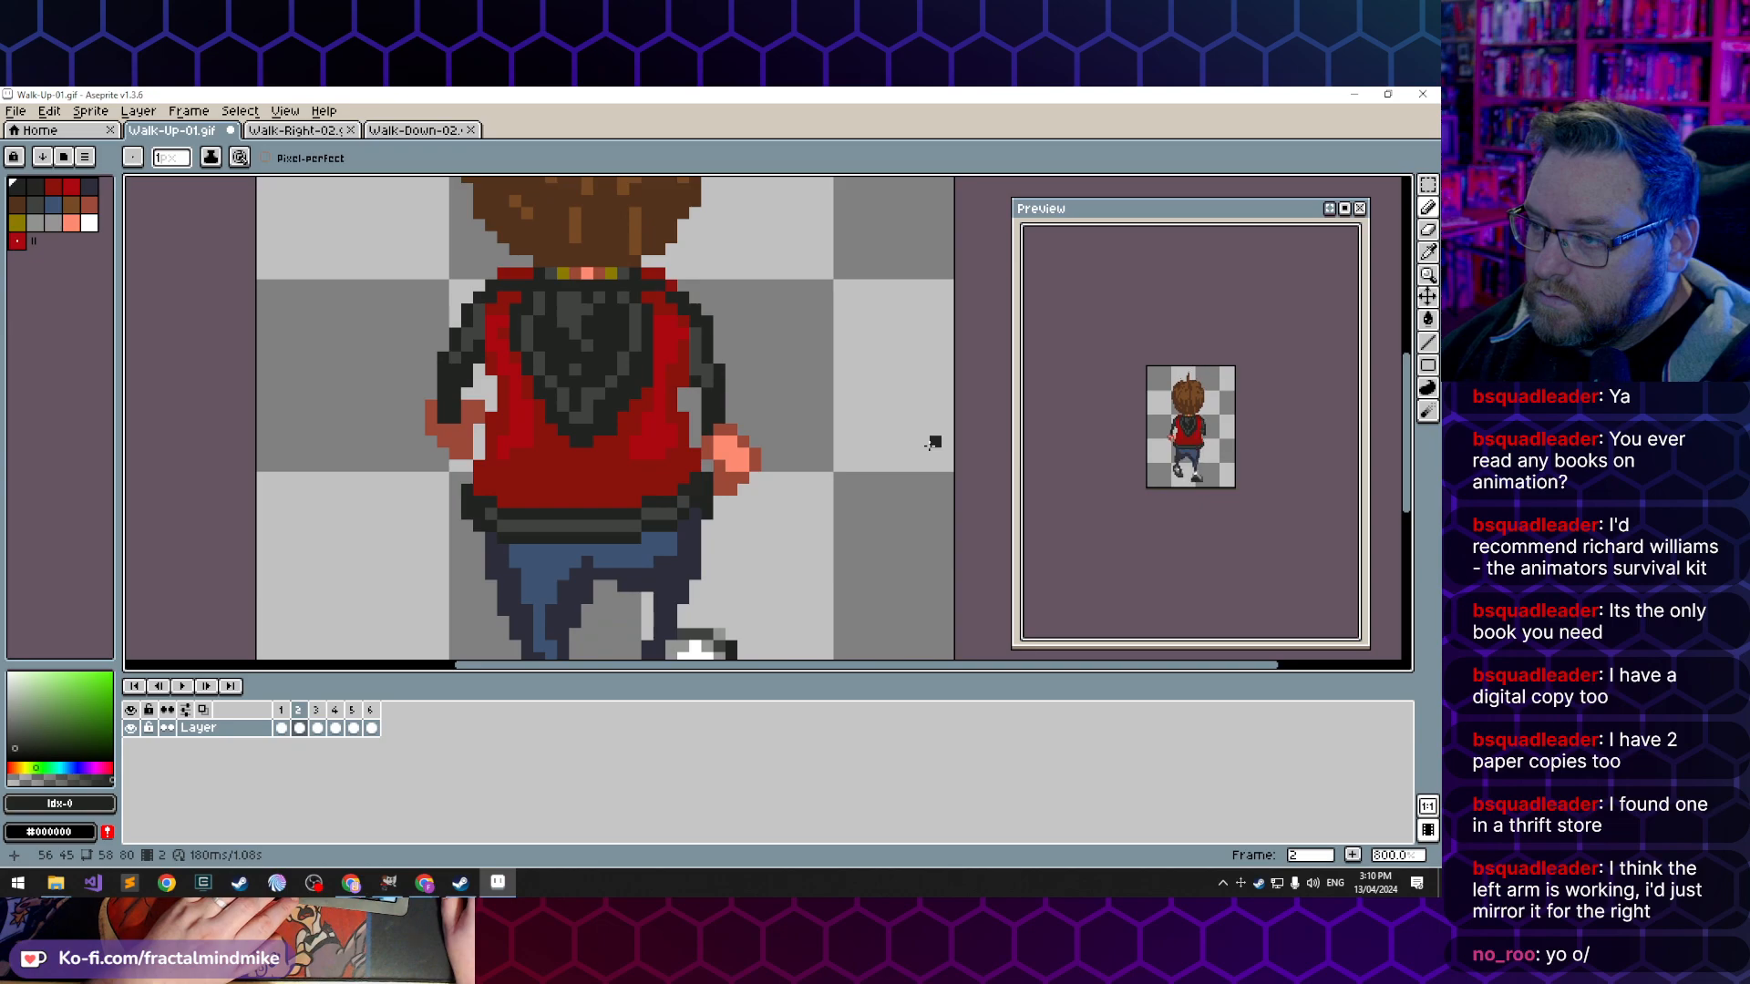
pyautogui.press(',')
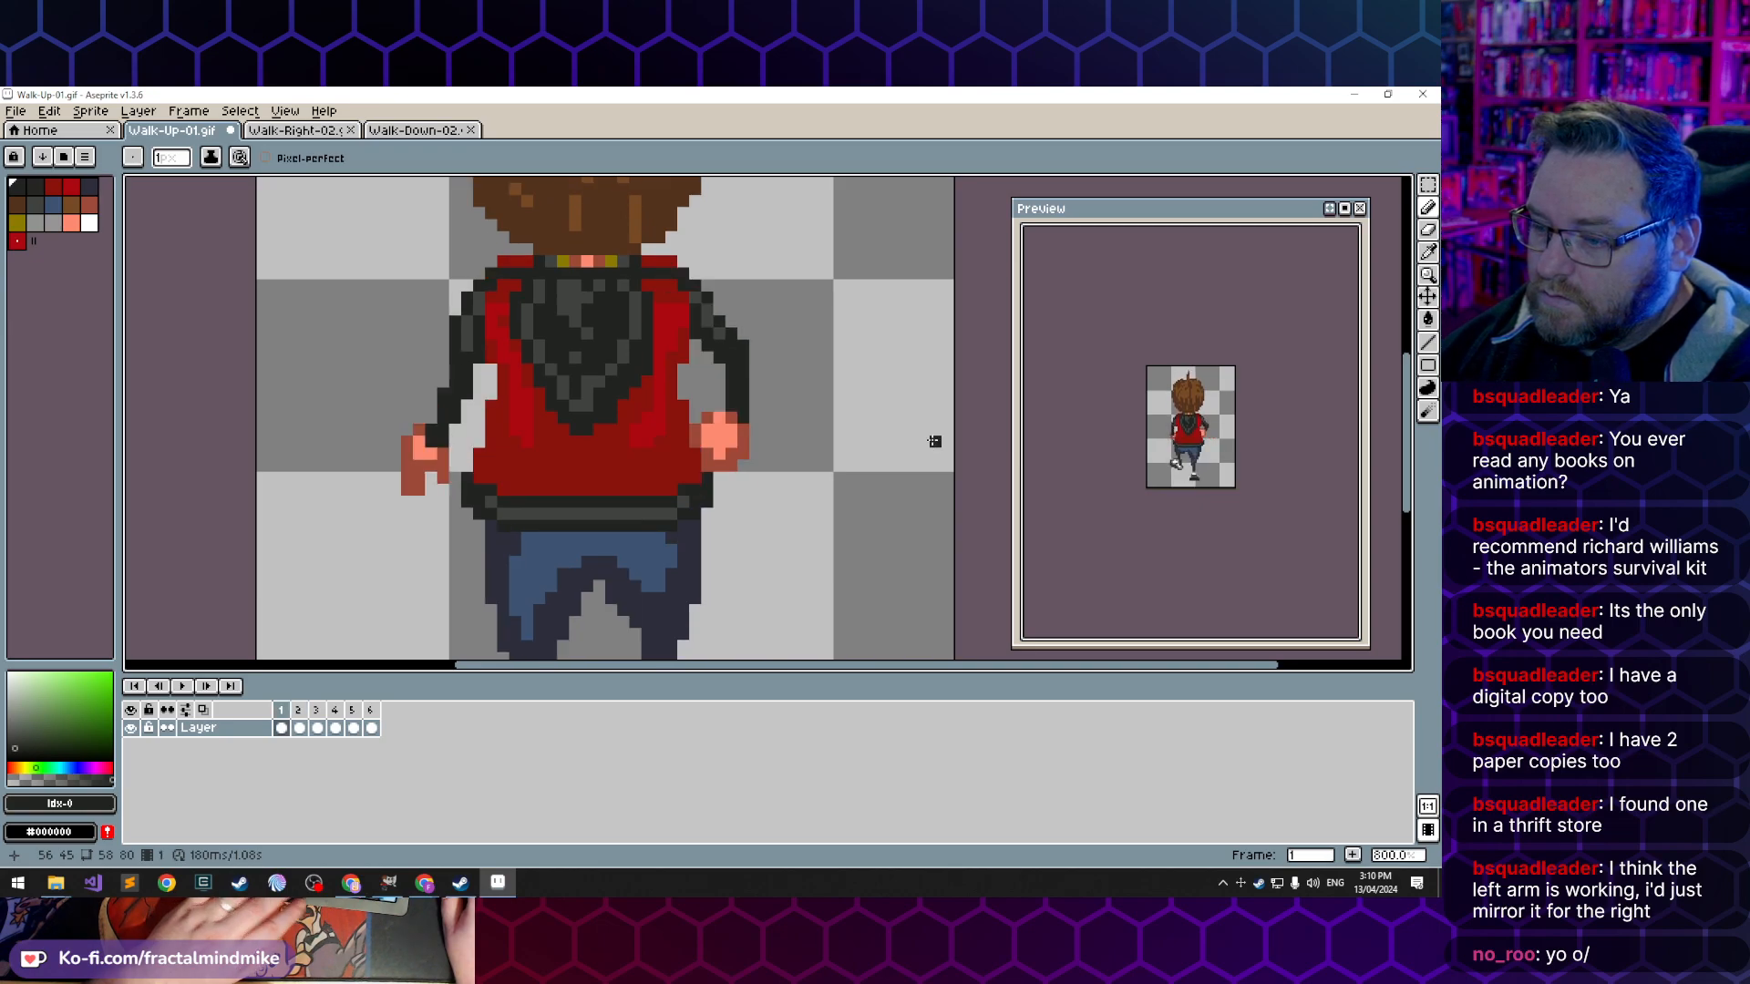
pyautogui.click(703, 339)
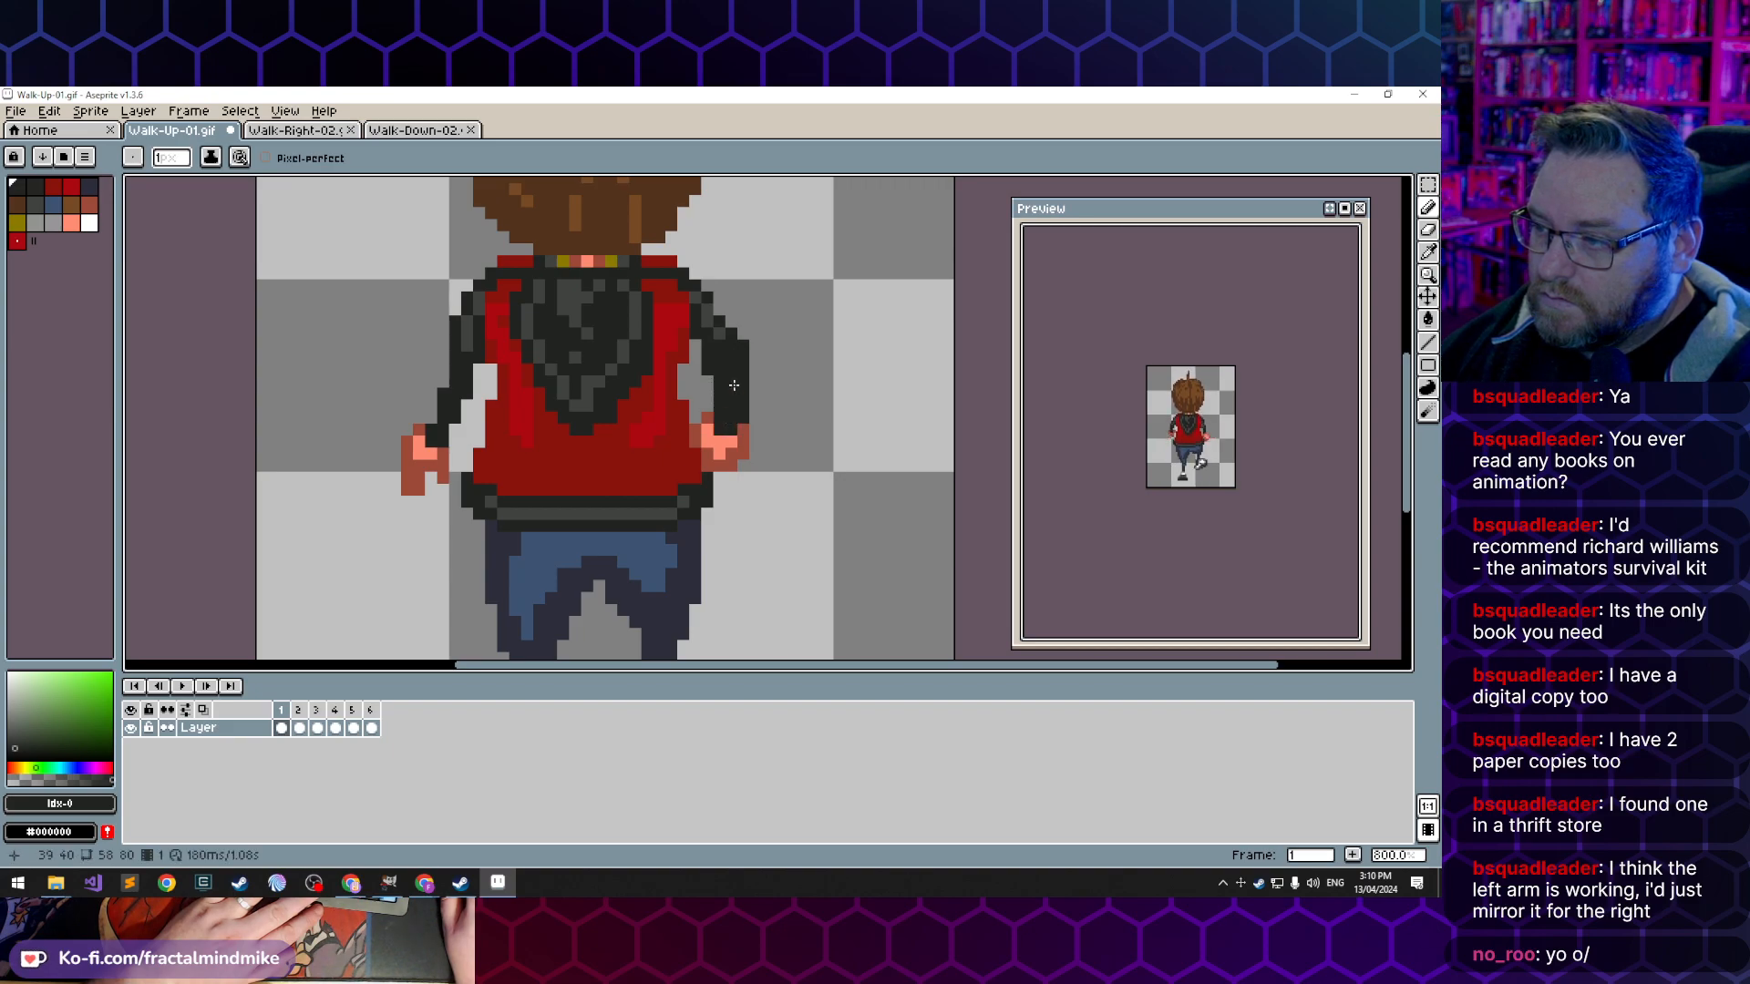
pyautogui.moveTo(755, 418); pyautogui.dragTo(743, 393)
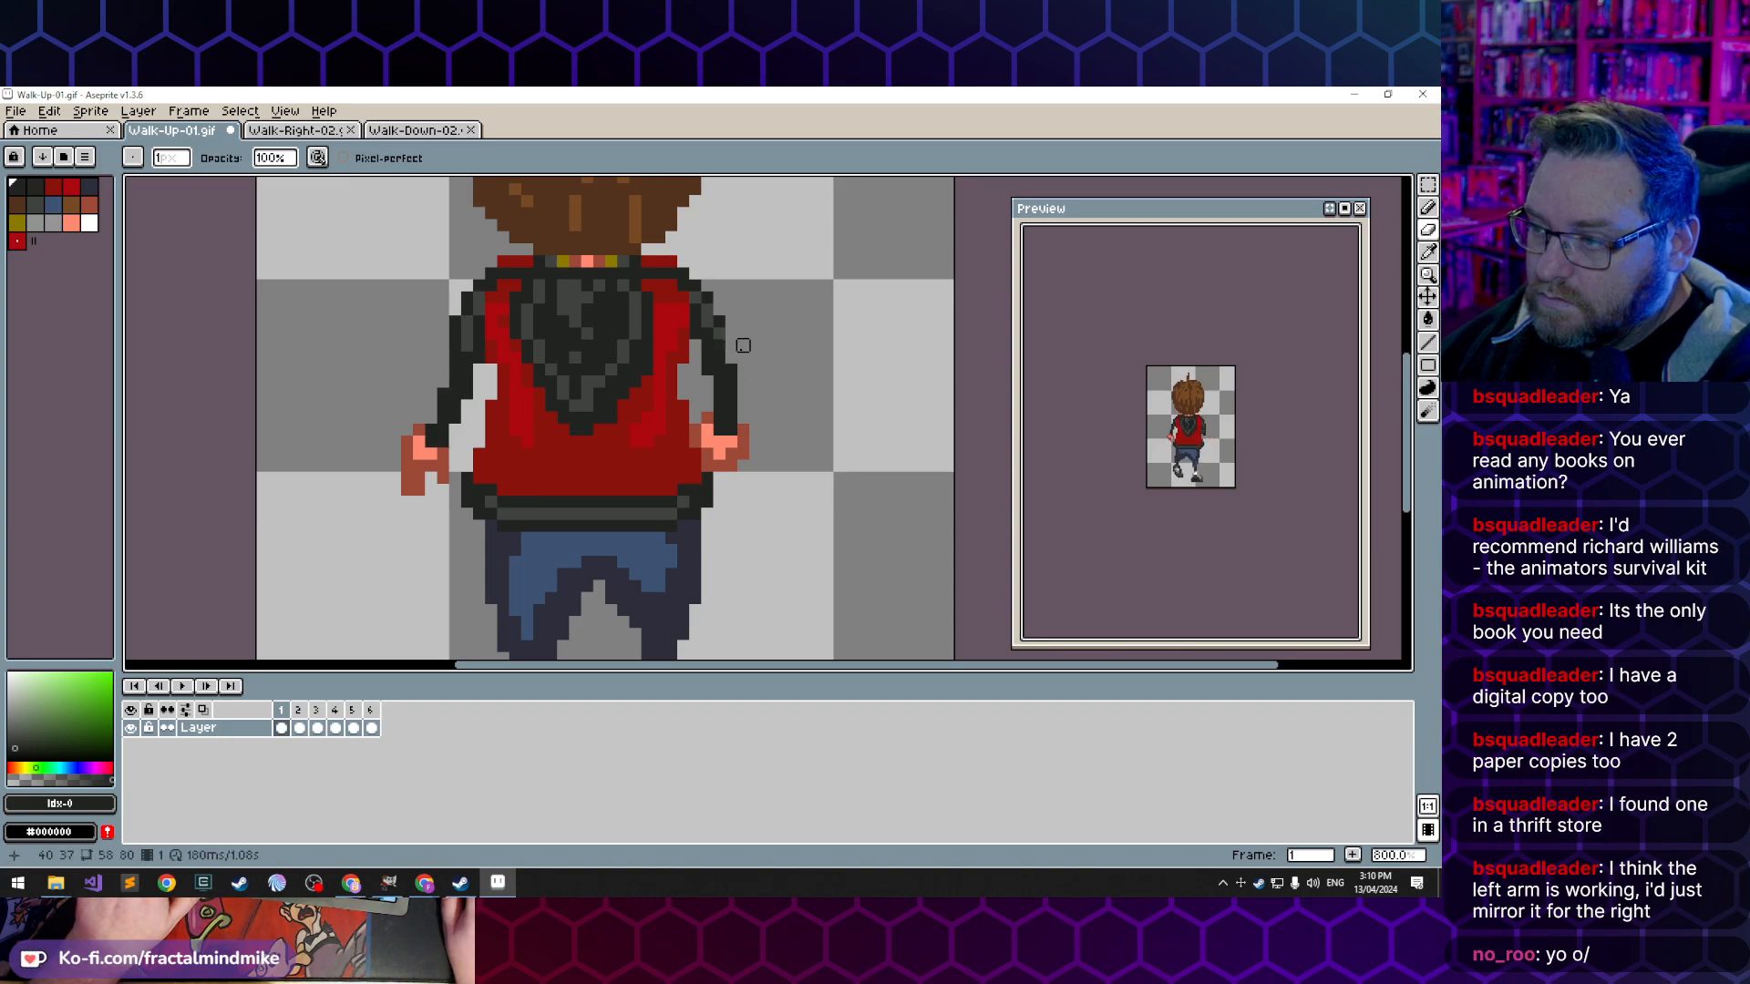
# - Check the edited arm across the frames and compare it with the arm poses in Walk-Down-02.gif and Walk-Right-02.gif
pyautogui.press('.')
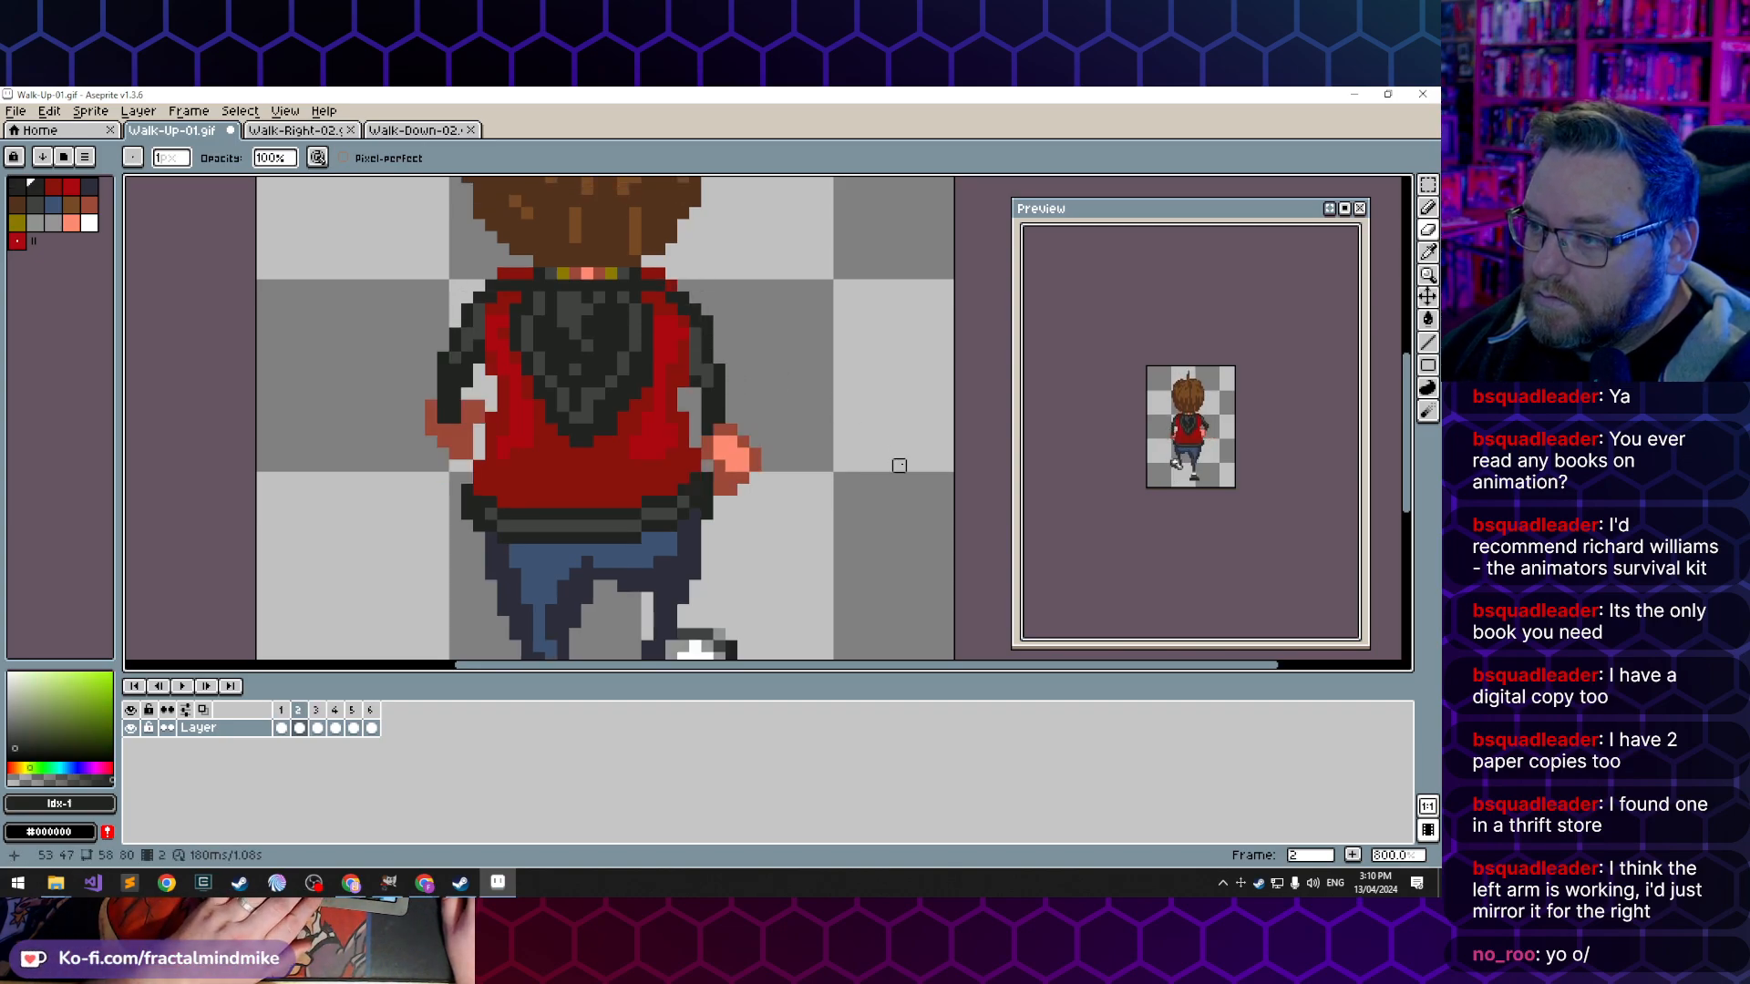
pyautogui.press('.')
pyautogui.press('.')
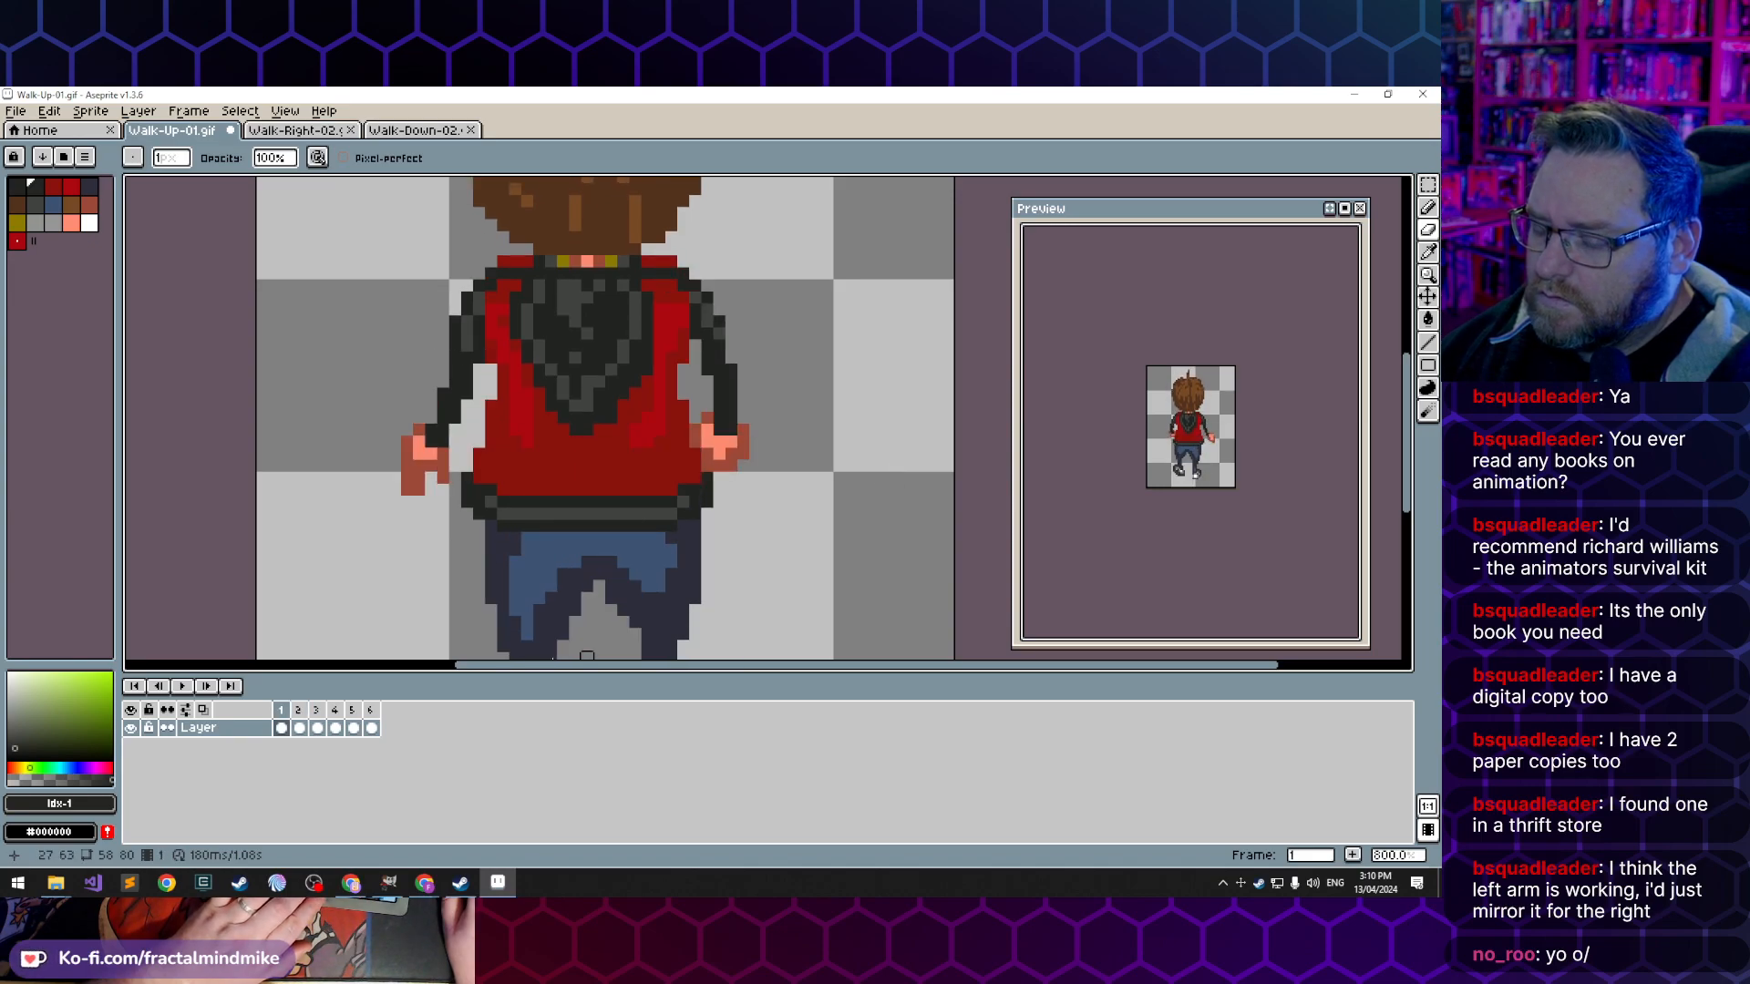
pyautogui.click(412, 130)
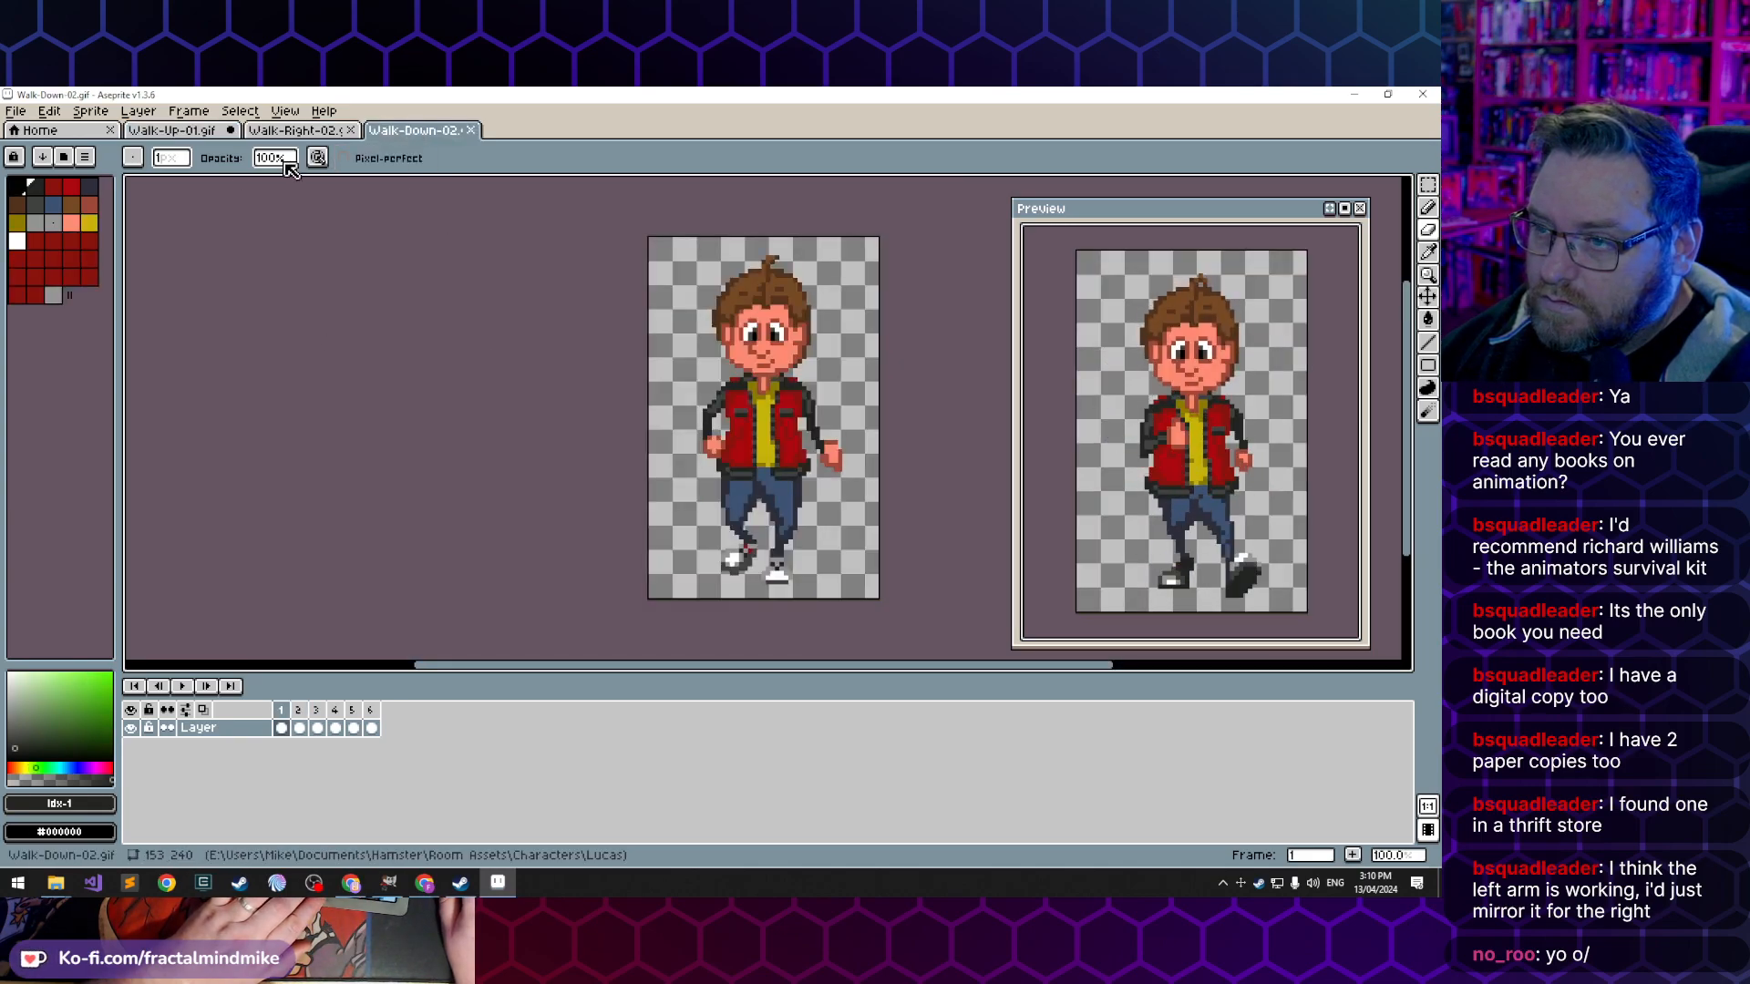
pyautogui.click(293, 130)
pyautogui.press('.')
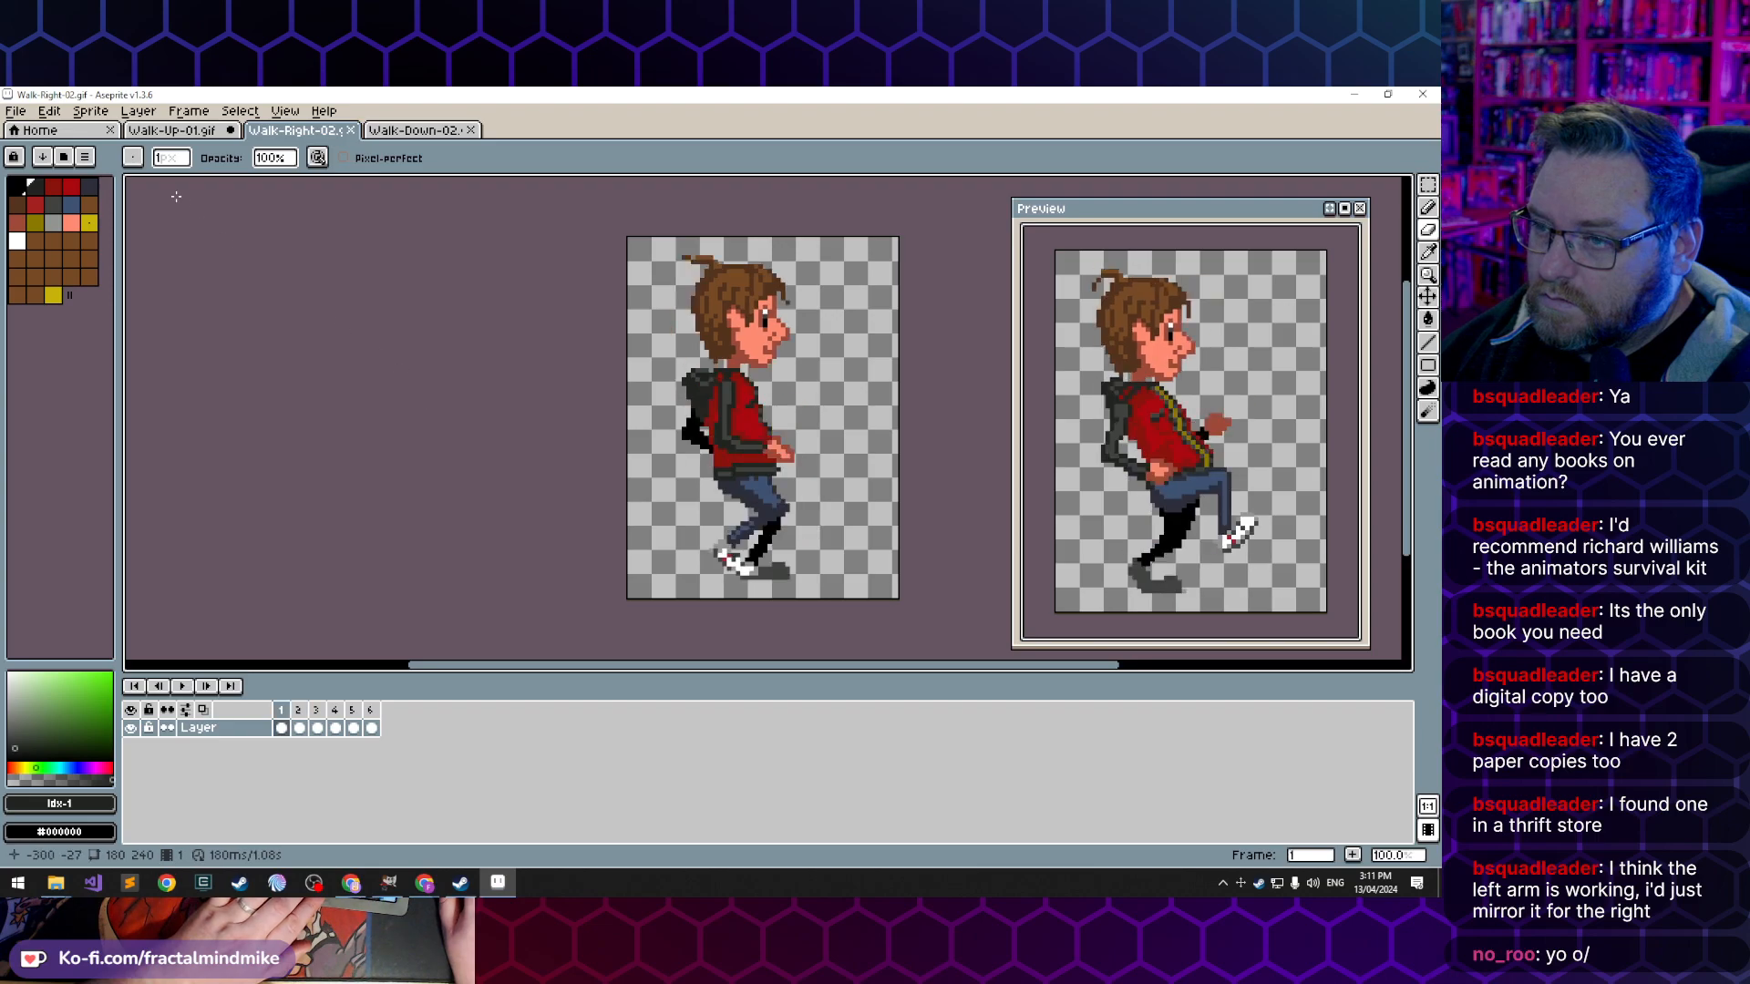
pyautogui.press('.')
pyautogui.press('.')
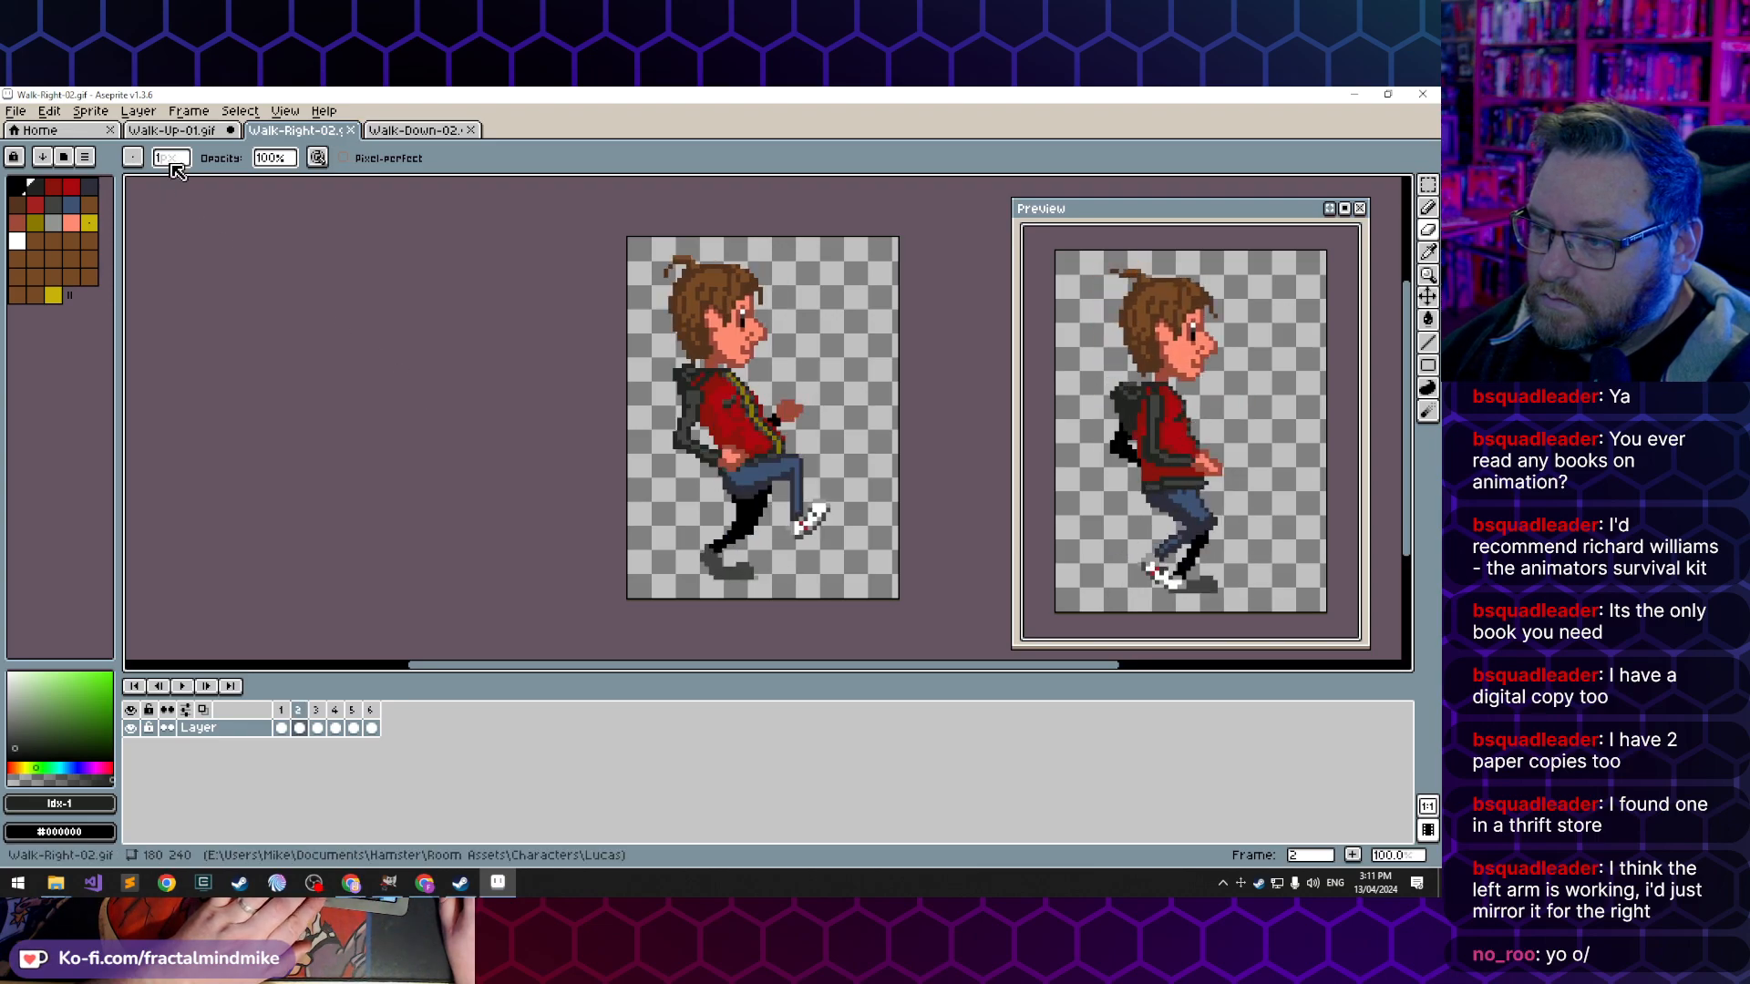
# - Back in Walk-Up-01.gif, compare frames 1 and 2, then extend frame 2's right cuff onto the hand and shade the sleeve with index 6
pyautogui.click(173, 130)
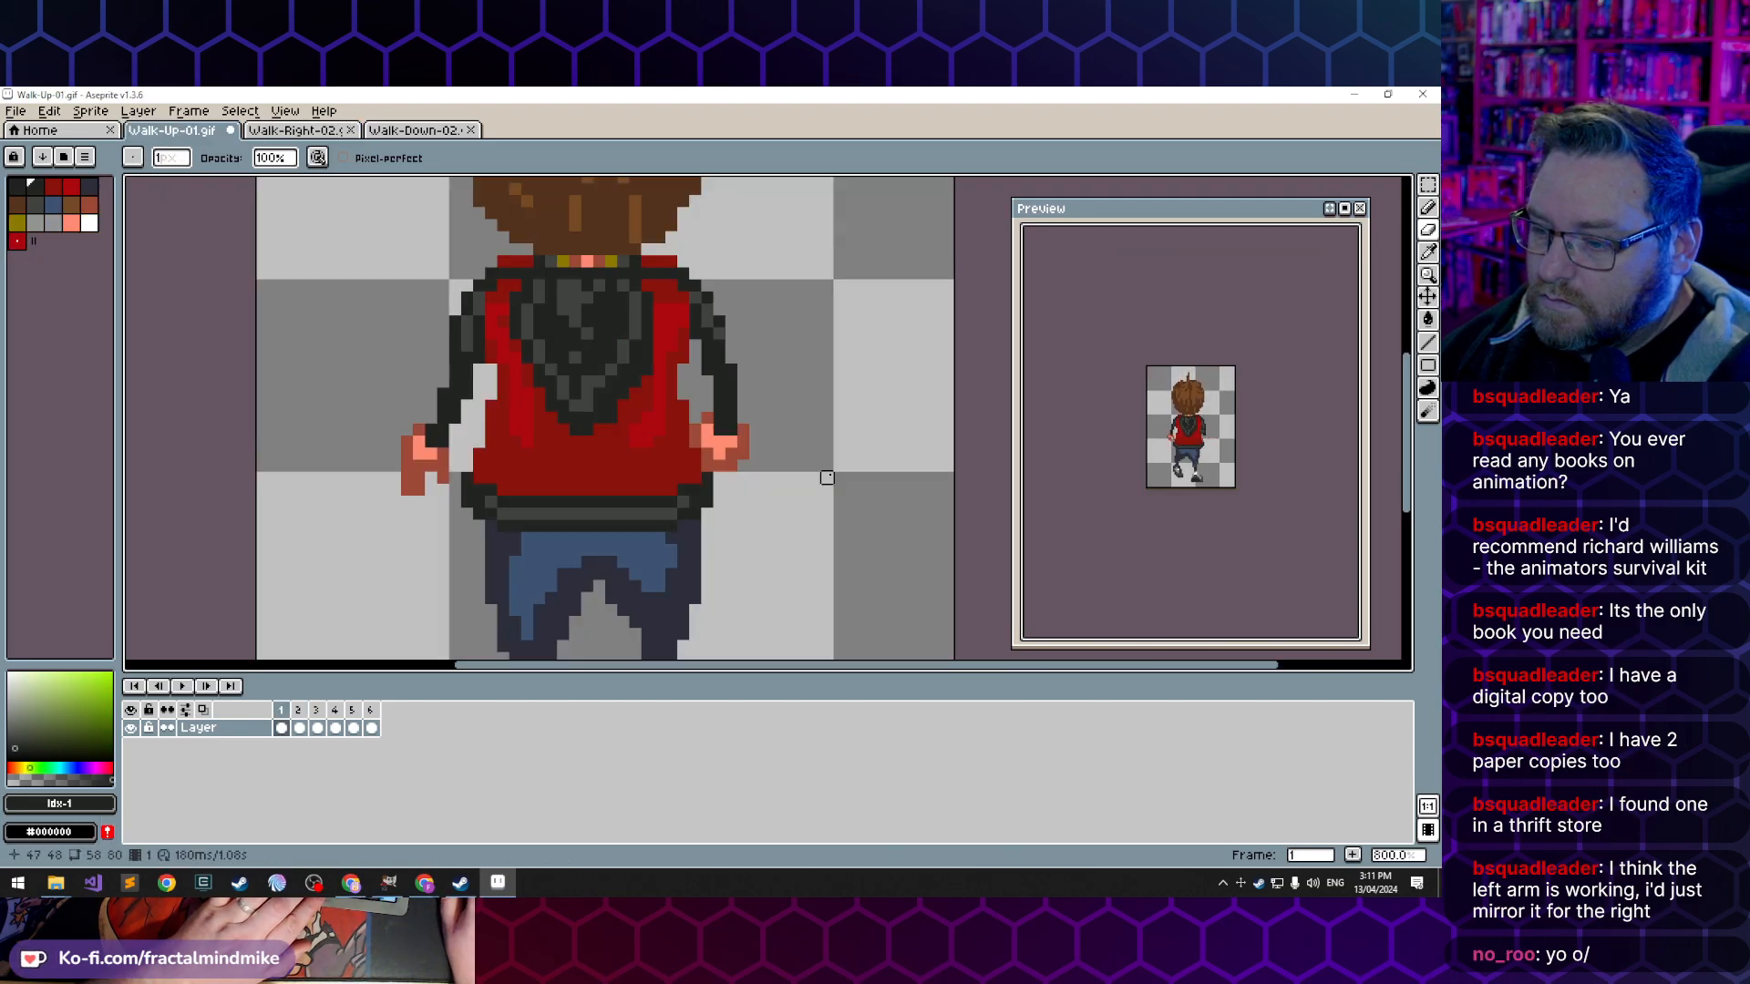
pyautogui.press('.')
pyautogui.press(',')
pyautogui.press('.')
pyautogui.press(',')
pyautogui.press('.')
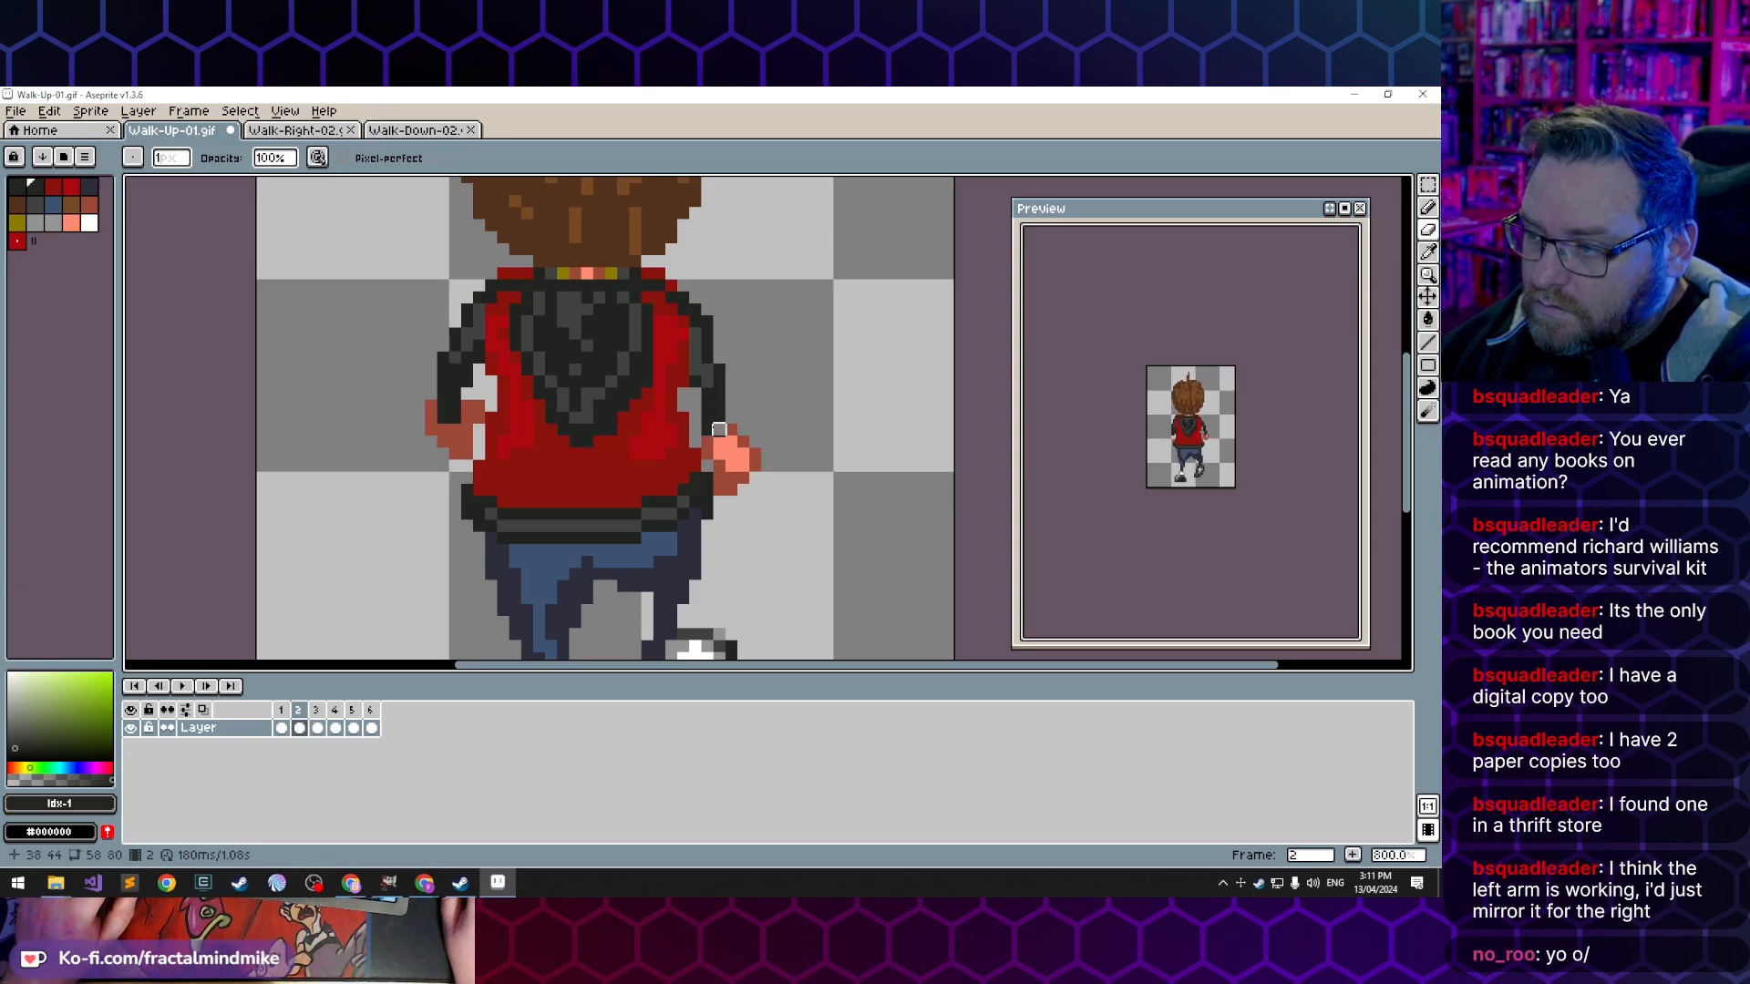
pyautogui.press('e')
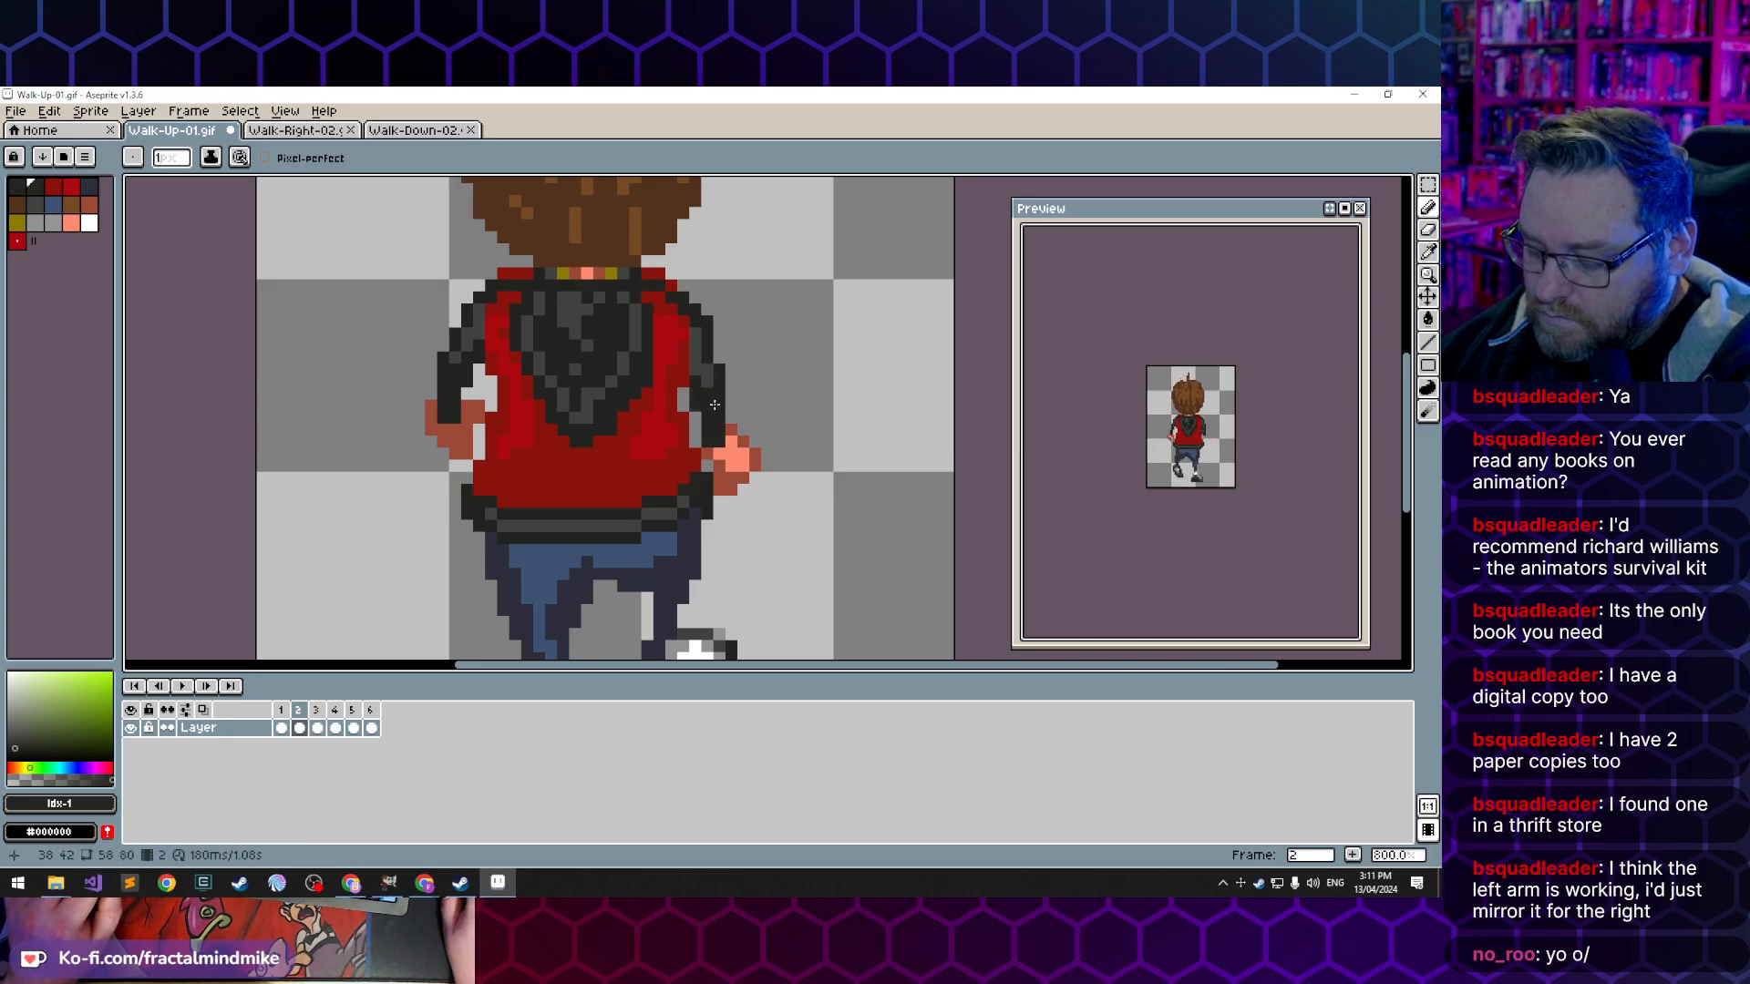
pyautogui.keyDown('alt'); pyautogui.click(709, 395); pyautogui.keyUp('alt')
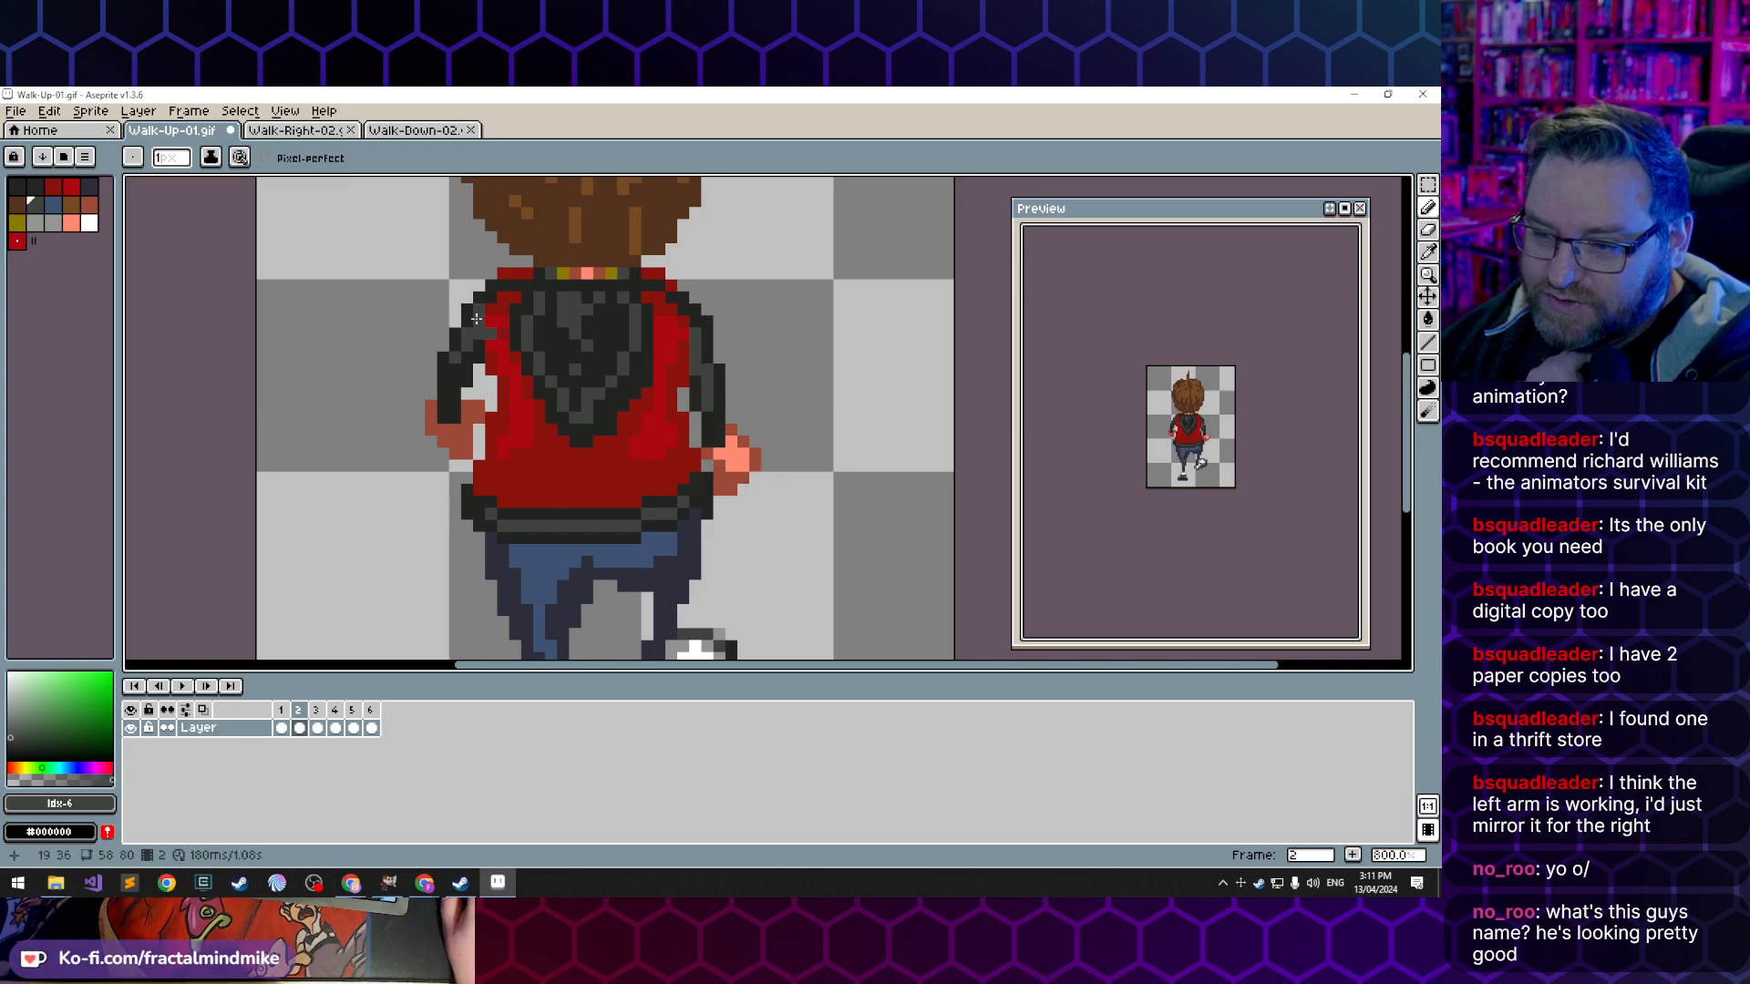
# - Switch to Walk-Right-02.gif to check the character's side-view arm pose
pyautogui.click(292, 136)
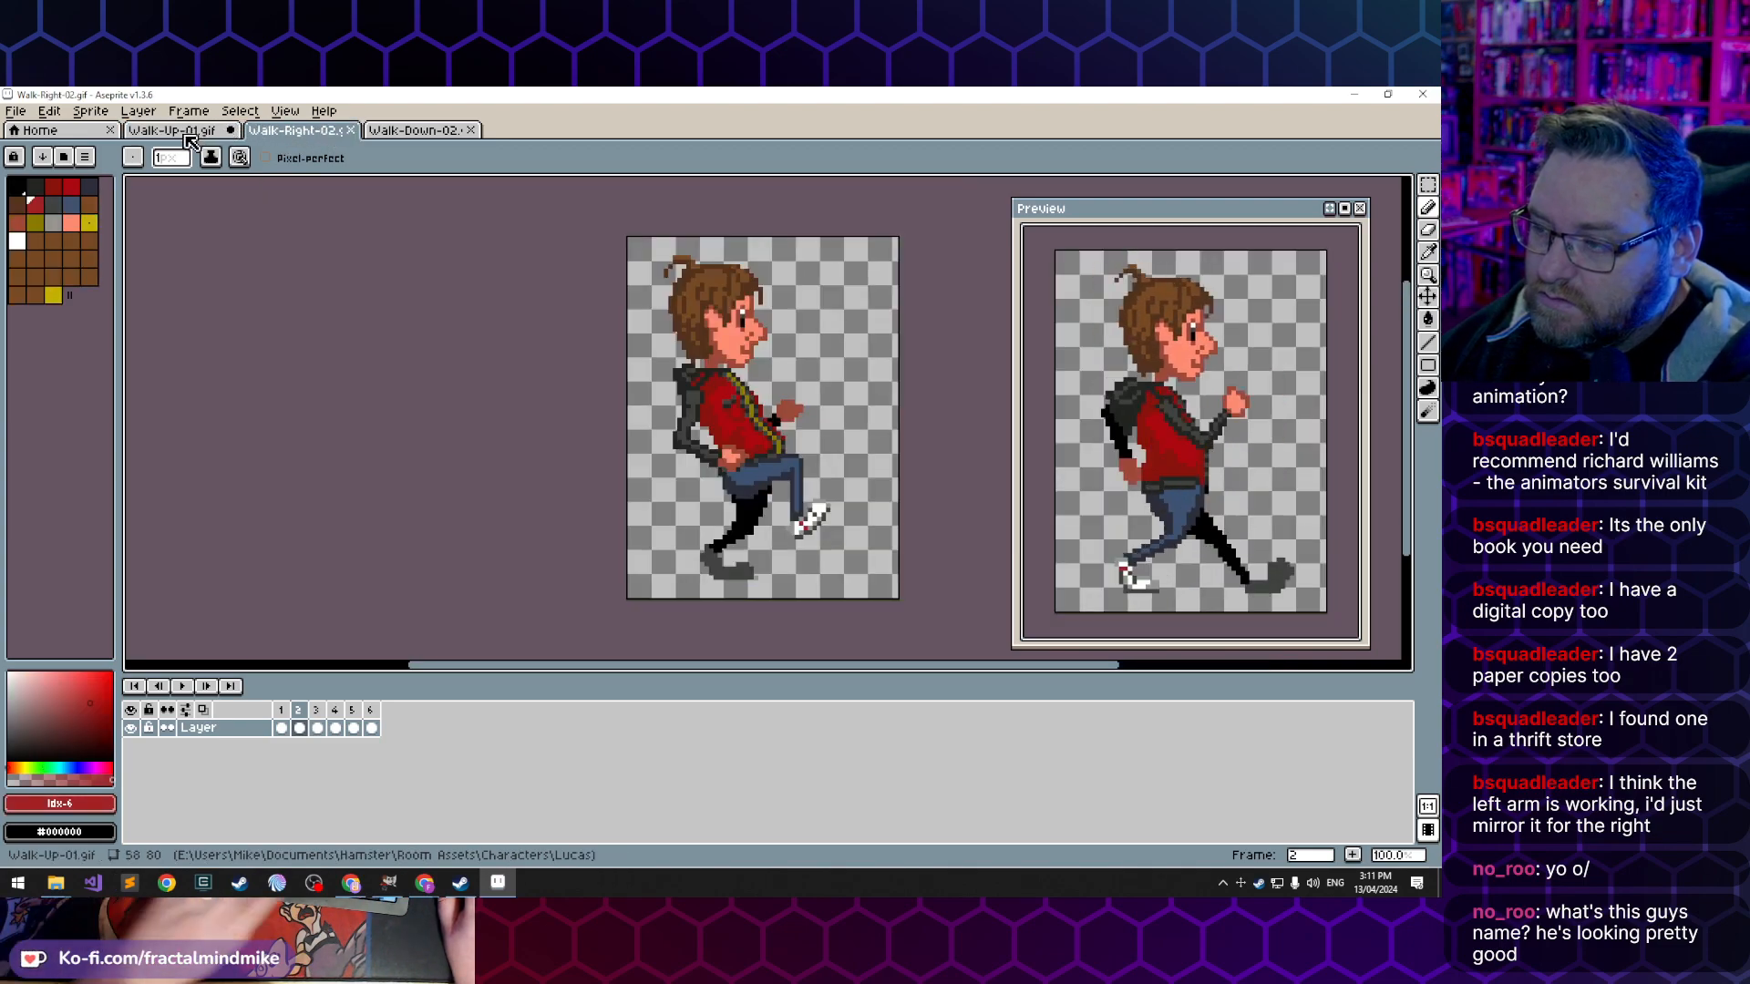
# - Step through the opening frames of Walk-Right-02.gif to examine how the arms swing from the side
pyautogui.press('Left')
pyautogui.press('Right')
pyautogui.press('Left')
pyautogui.press('Right')
pyautogui.press('Right')
pyautogui.press('Left')
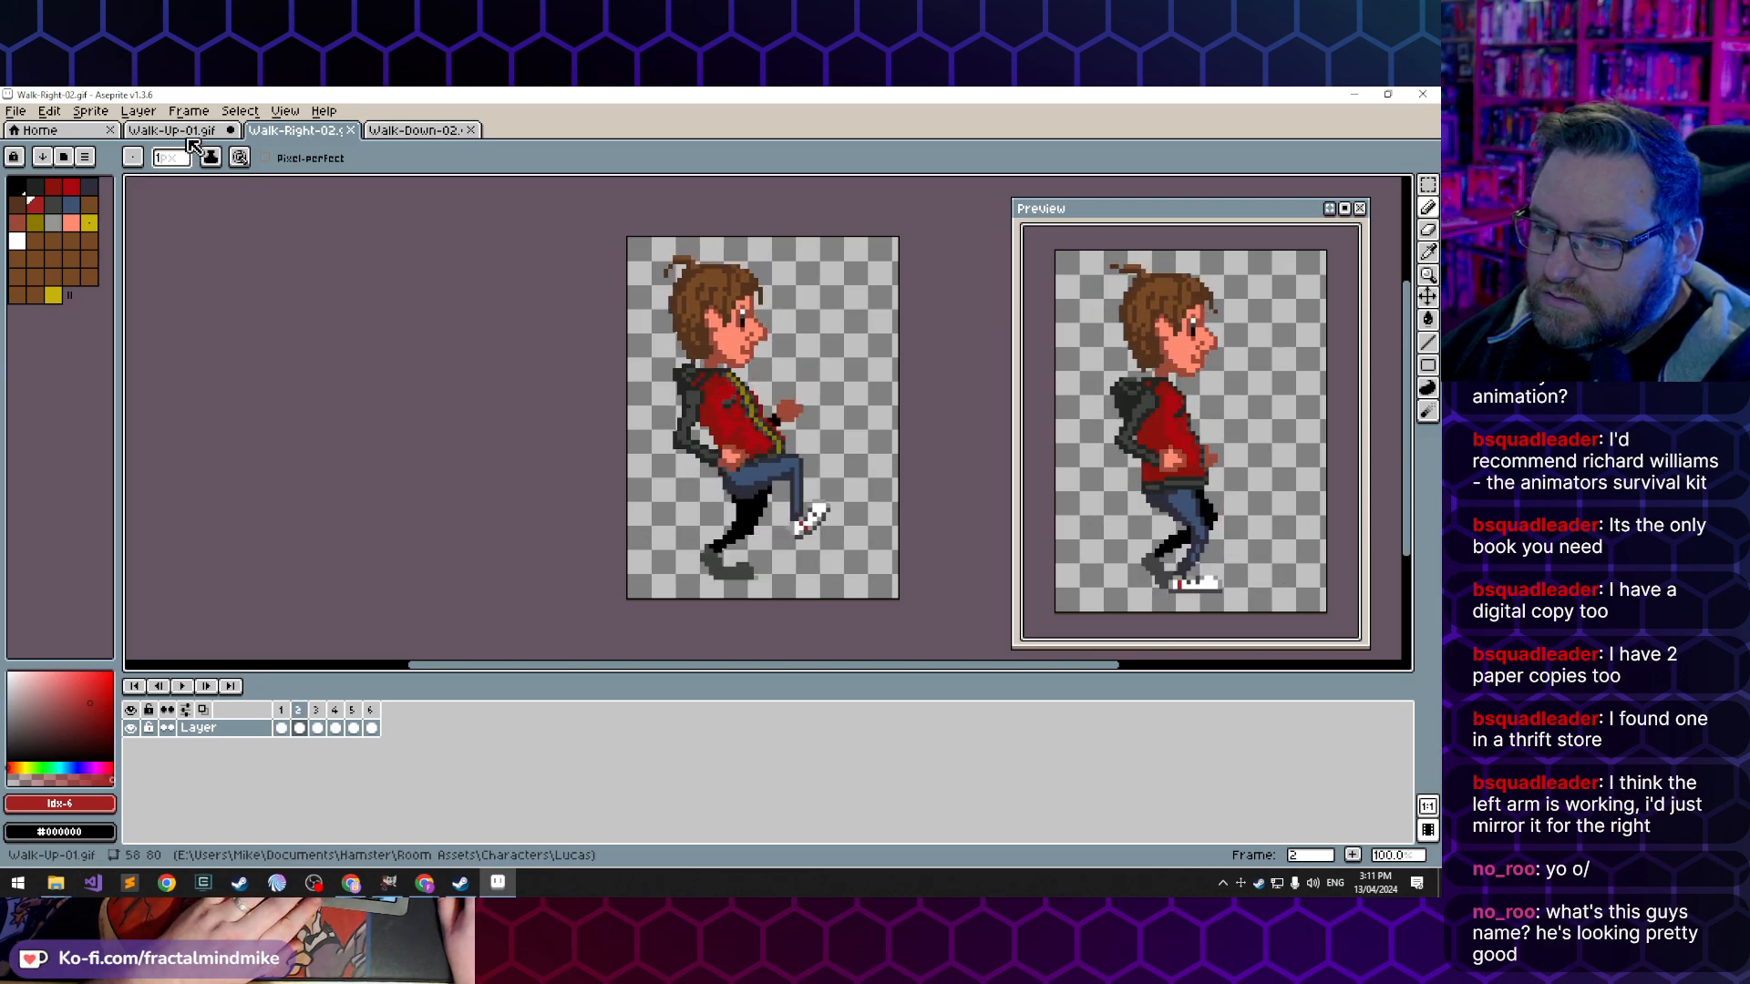
pyautogui.press('Right')
# - Return to Walk-Up-01.gif and compare the arm positions across its first frames
pyautogui.click(182, 131)
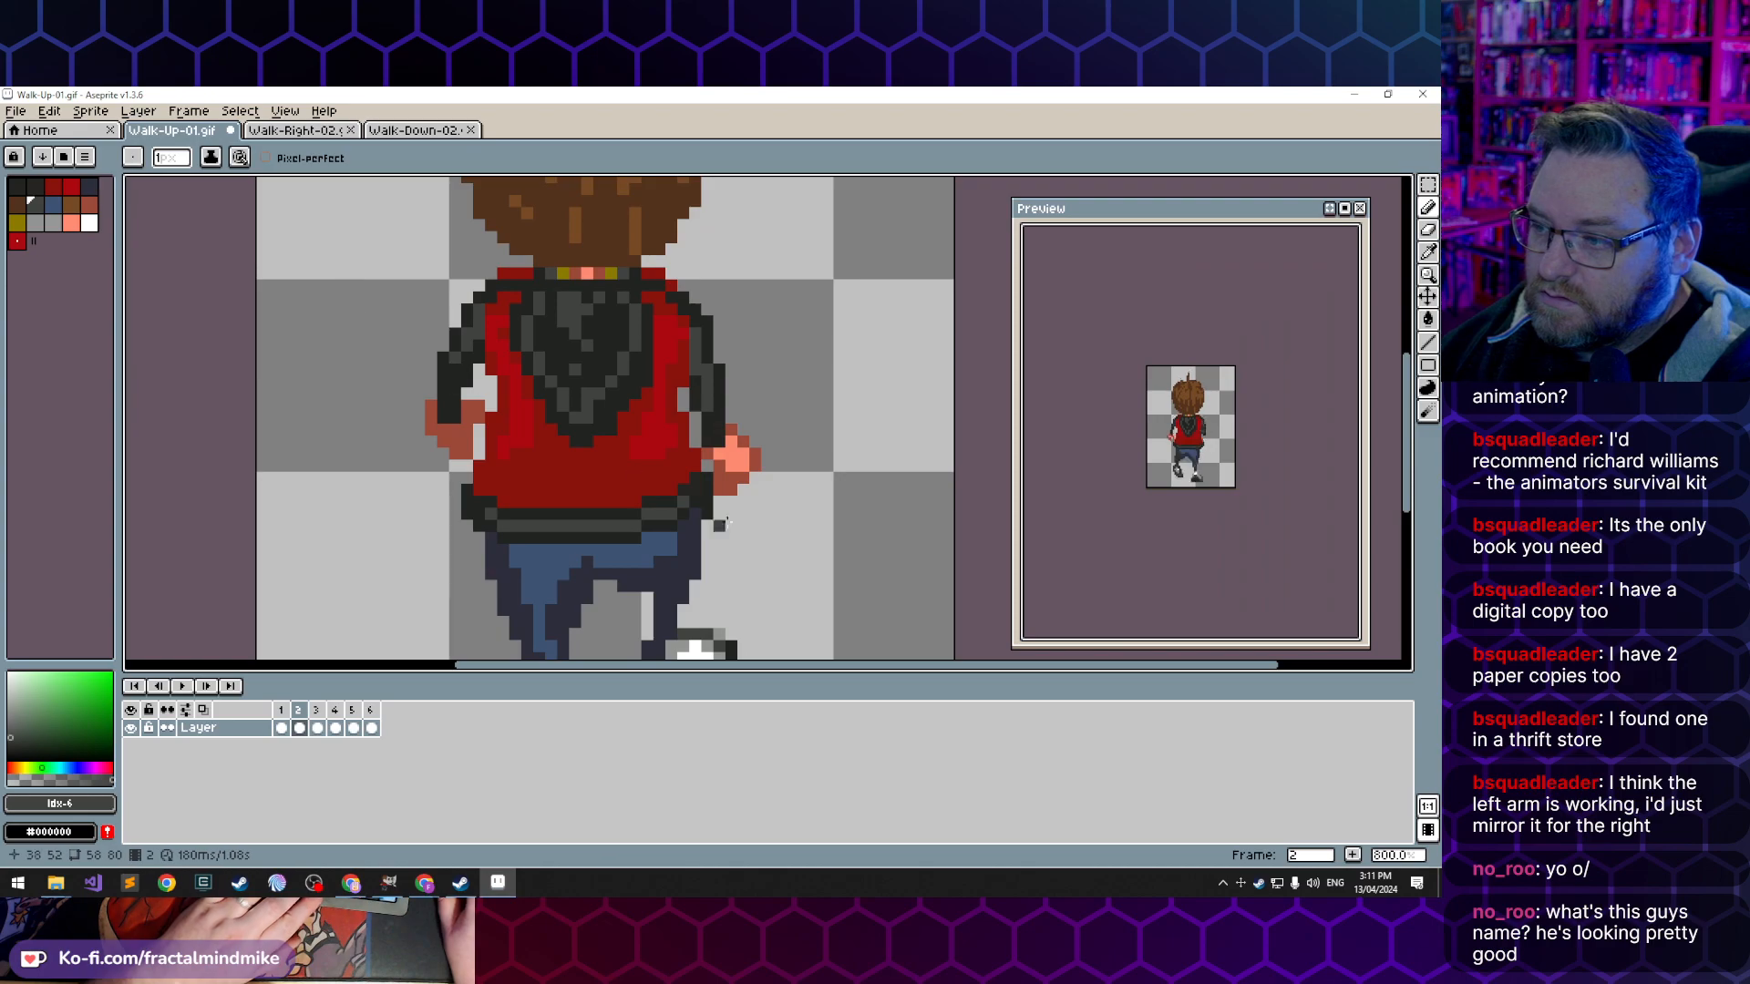
pyautogui.press('Right')
pyautogui.press('Left')
pyautogui.press('Left')
pyautogui.press('Right')
pyautogui.press('Left')
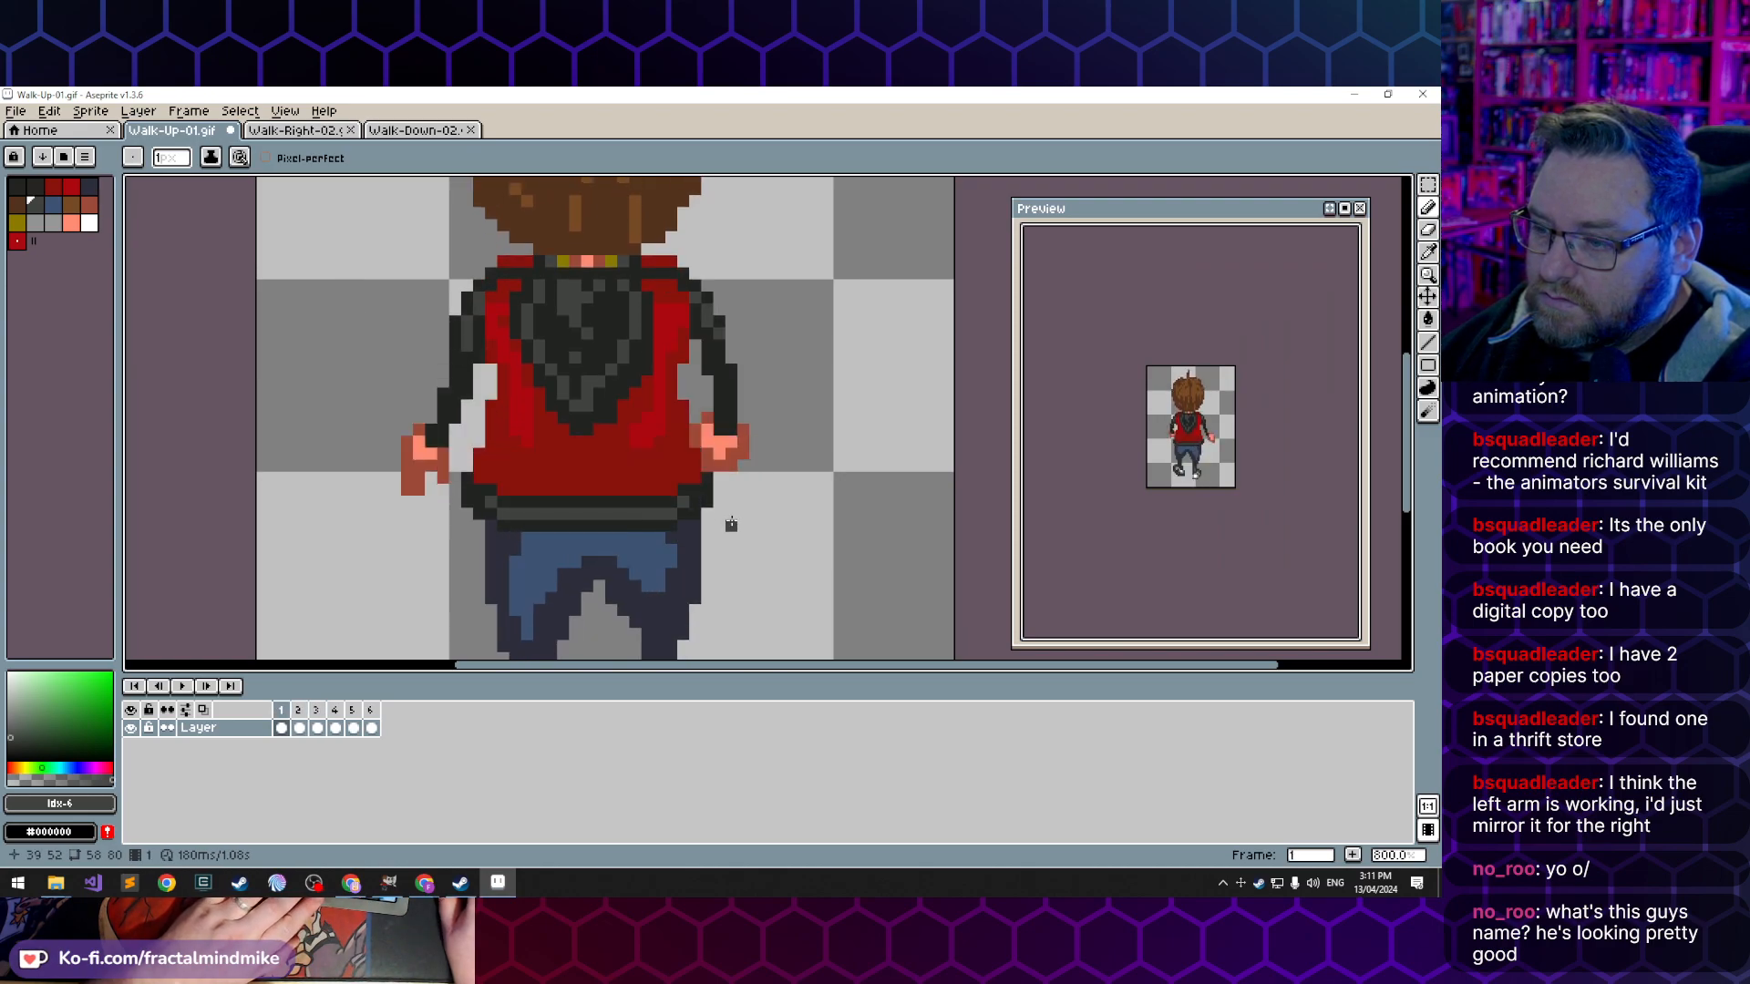
# - In frame 3, thicken the right sleeve with dark index 0 and extend its cuff down over the hand
pyautogui.press('Right')
pyautogui.press('Right')
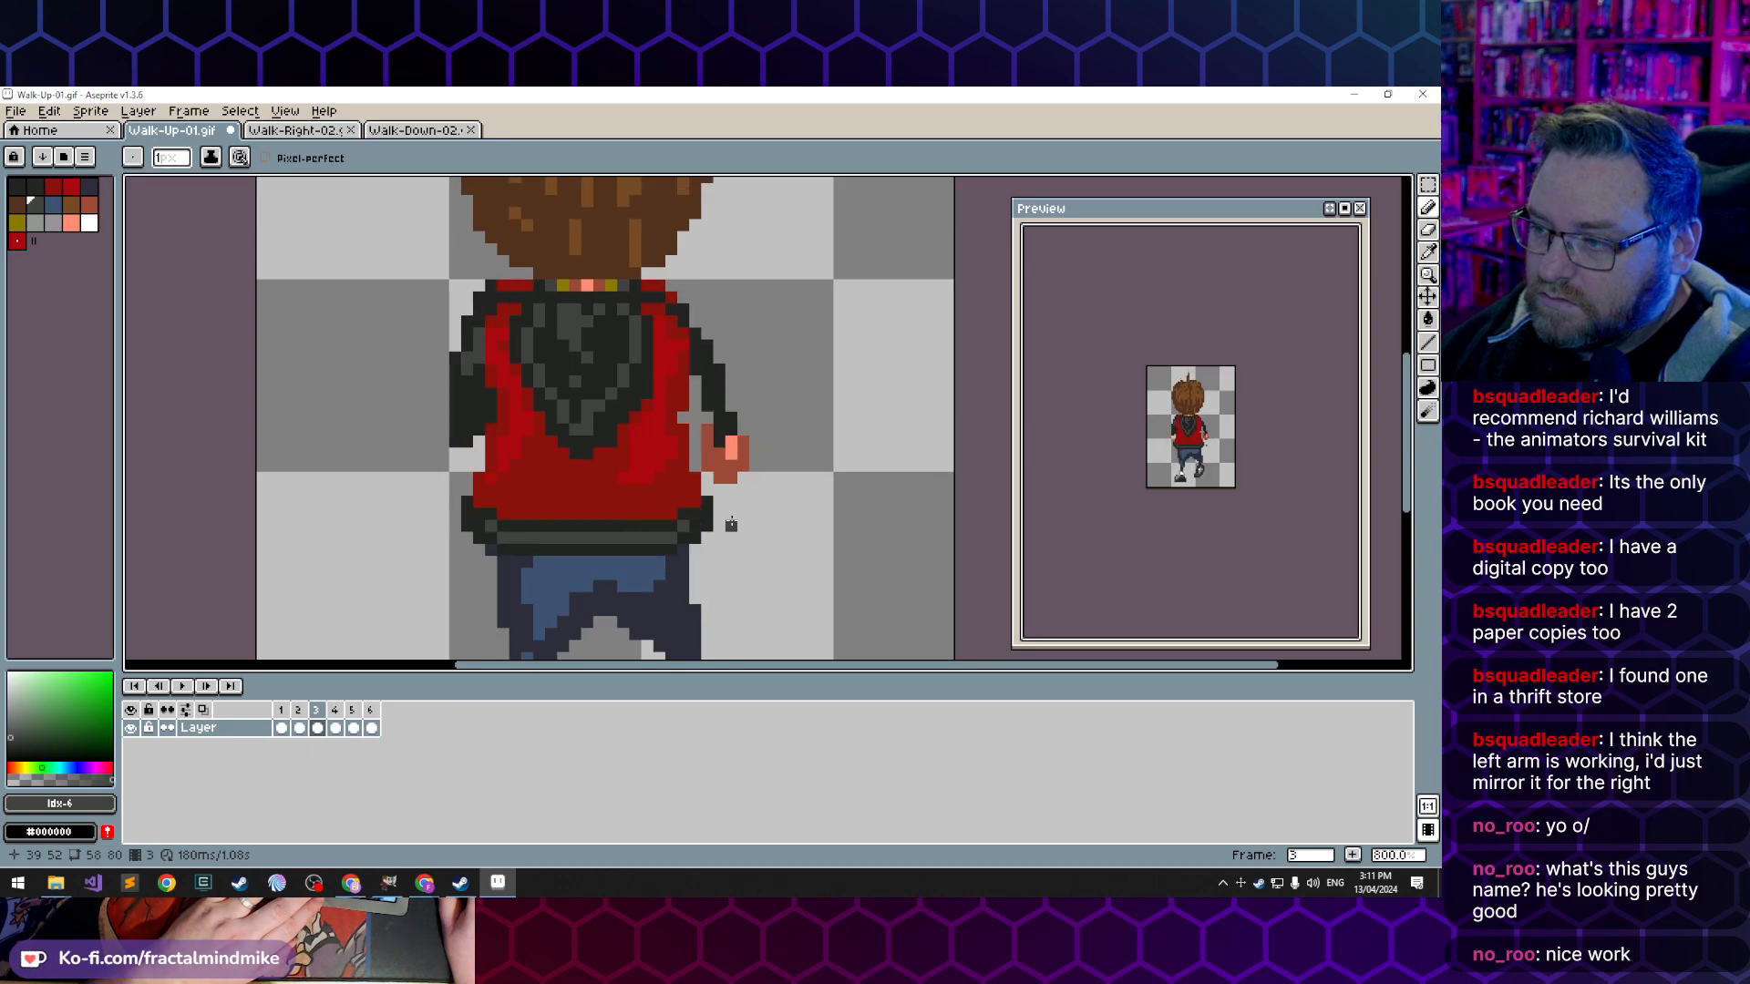
pyautogui.keyDown('alt'); pyautogui.click(718, 374); pyautogui.keyUp('alt')
pyautogui.moveTo(696, 381); pyautogui.dragTo(707, 406)
pyautogui.click(697, 416)
pyautogui.click(701, 402)
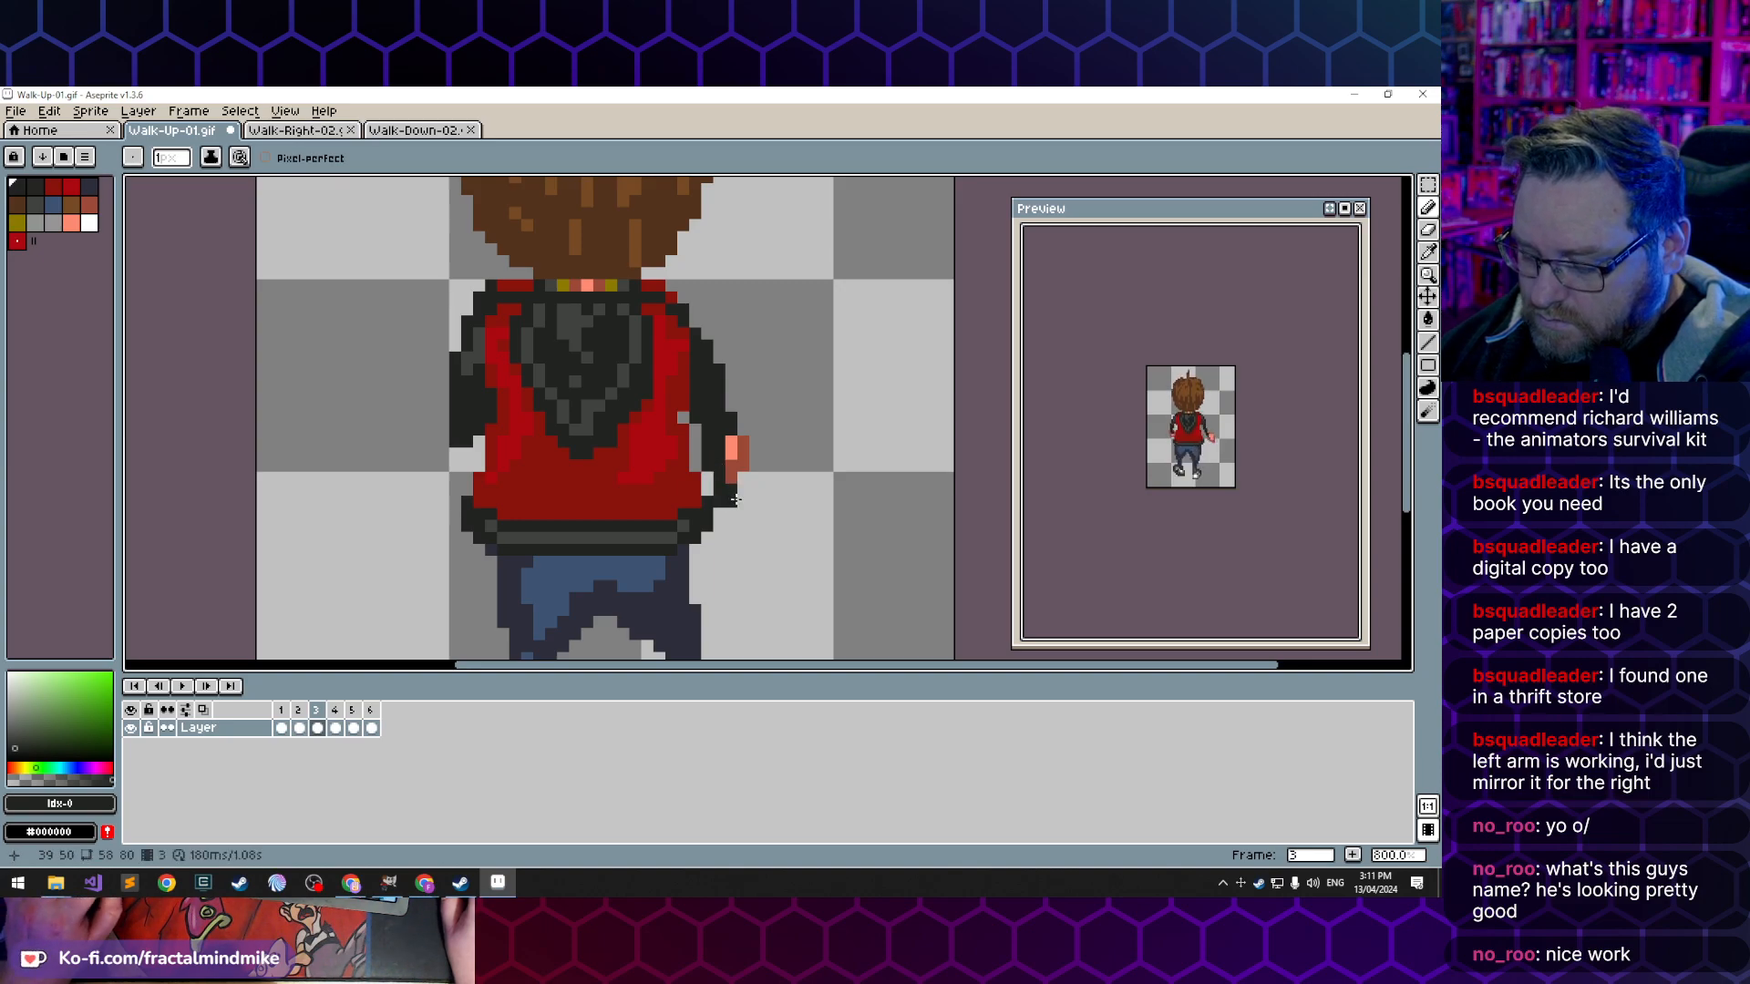
# - Erase the excess pixels below frame 3's right cuff and along the sleeve's outer edge
pyautogui.press('e')
pyautogui.moveTo(719, 502); pyautogui.dragTo(743, 490)
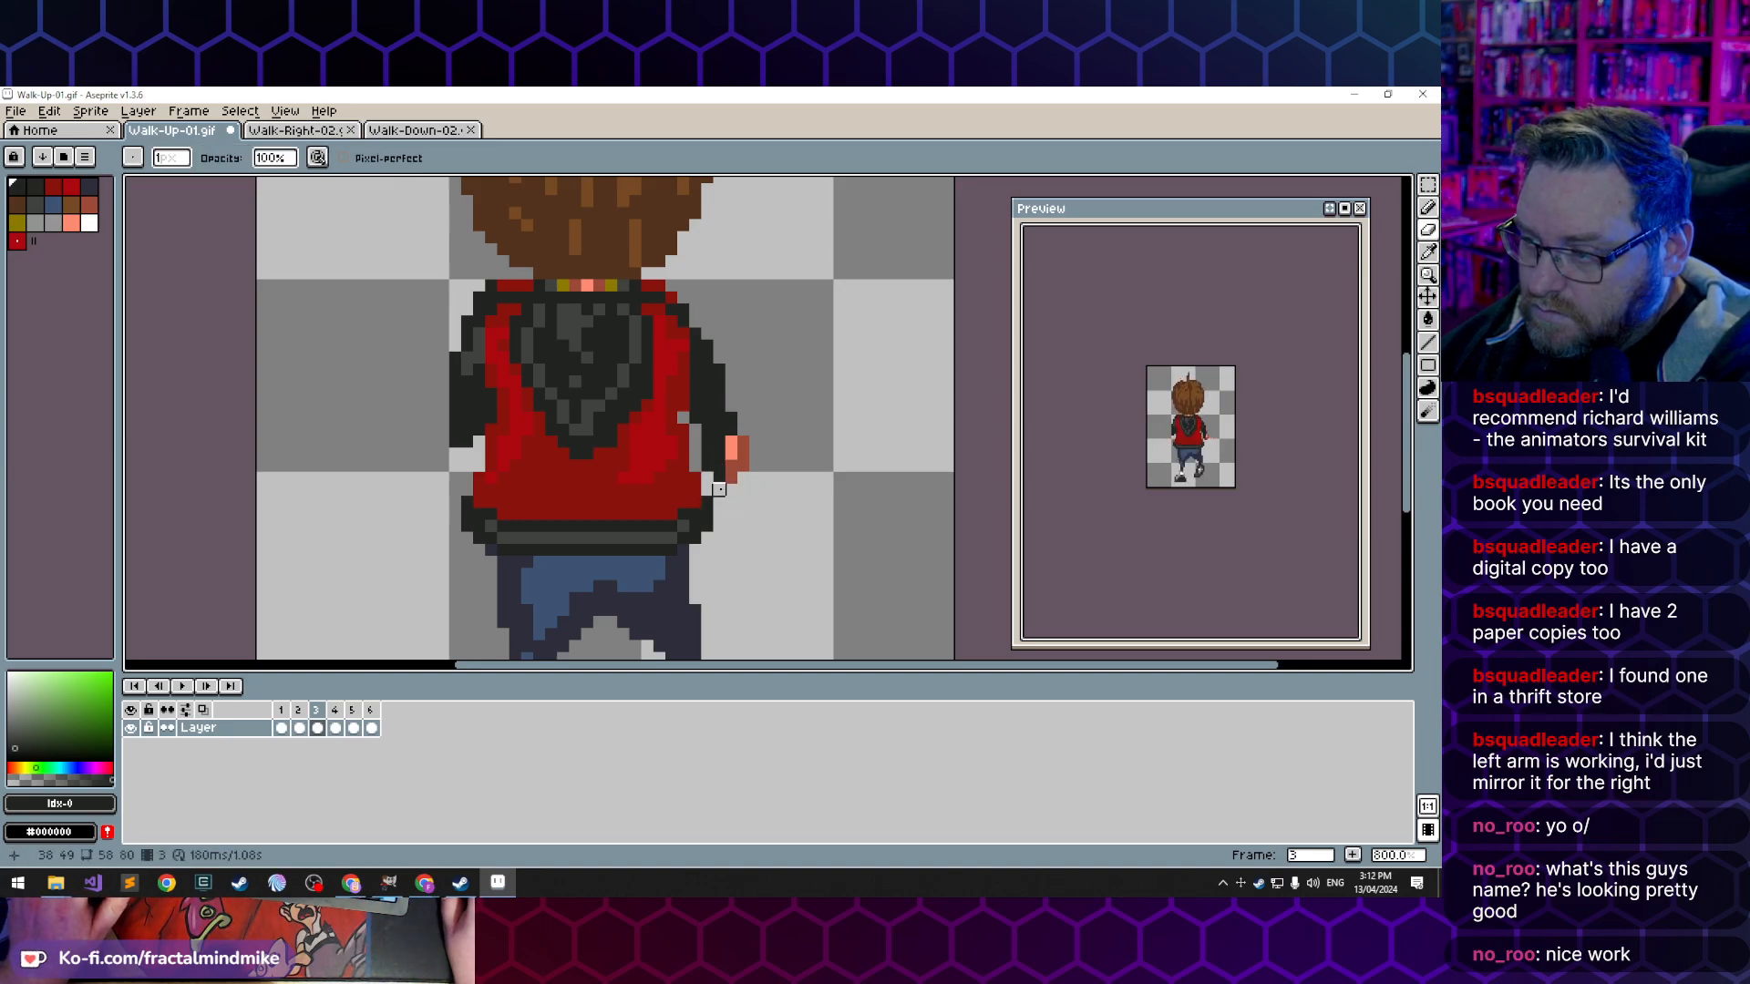
pyautogui.click(731, 416)
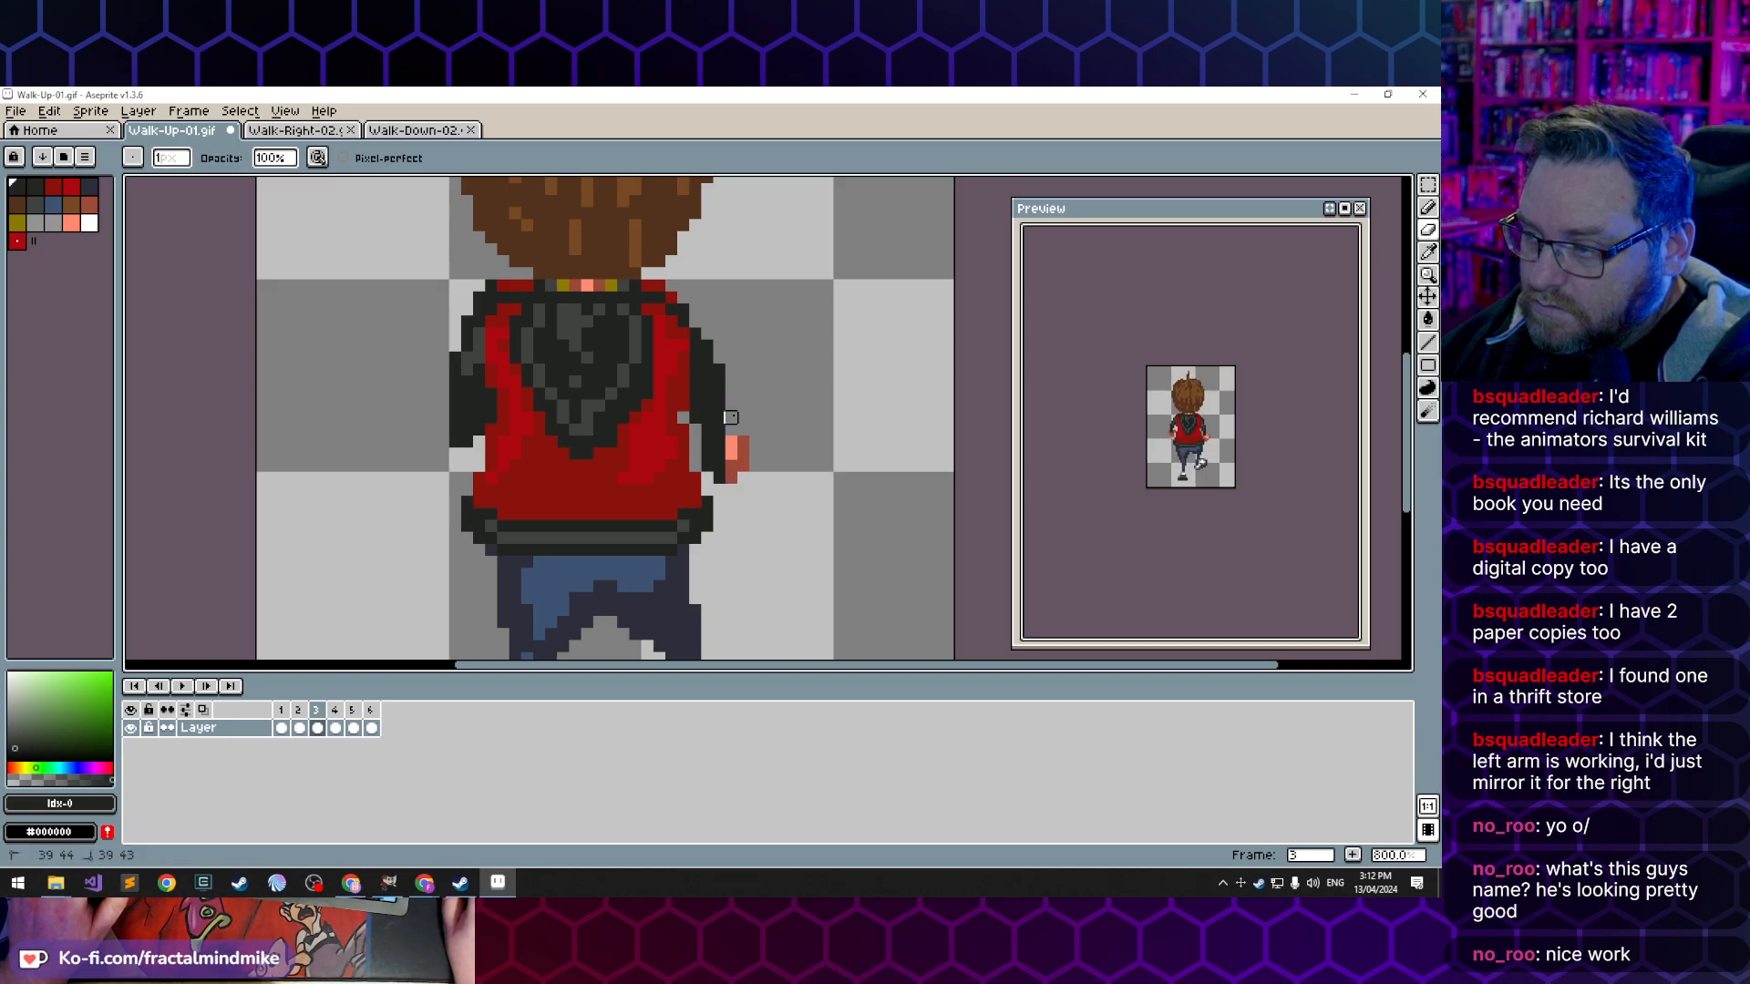
pyautogui.moveTo(719, 394); pyautogui.dragTo(719, 382)
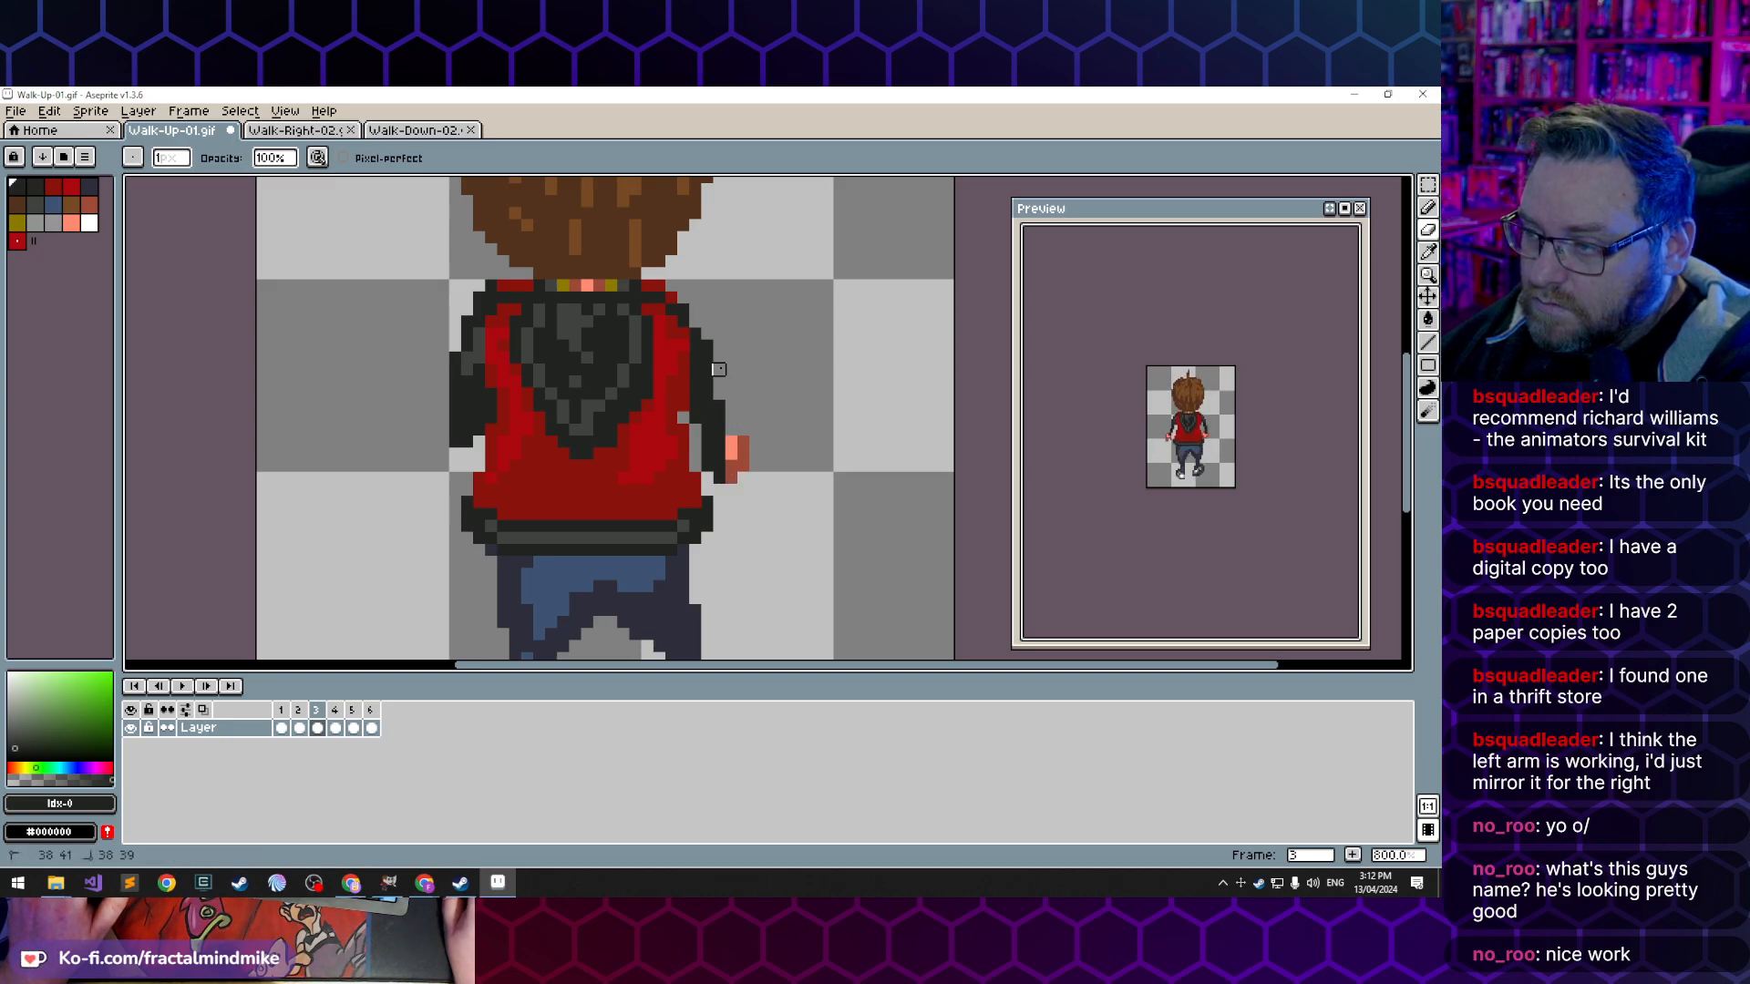
# - Touch up the jacket edge beside frame 3's right sleeve and shade the sleeve with grey index 6
pyautogui.press('b')
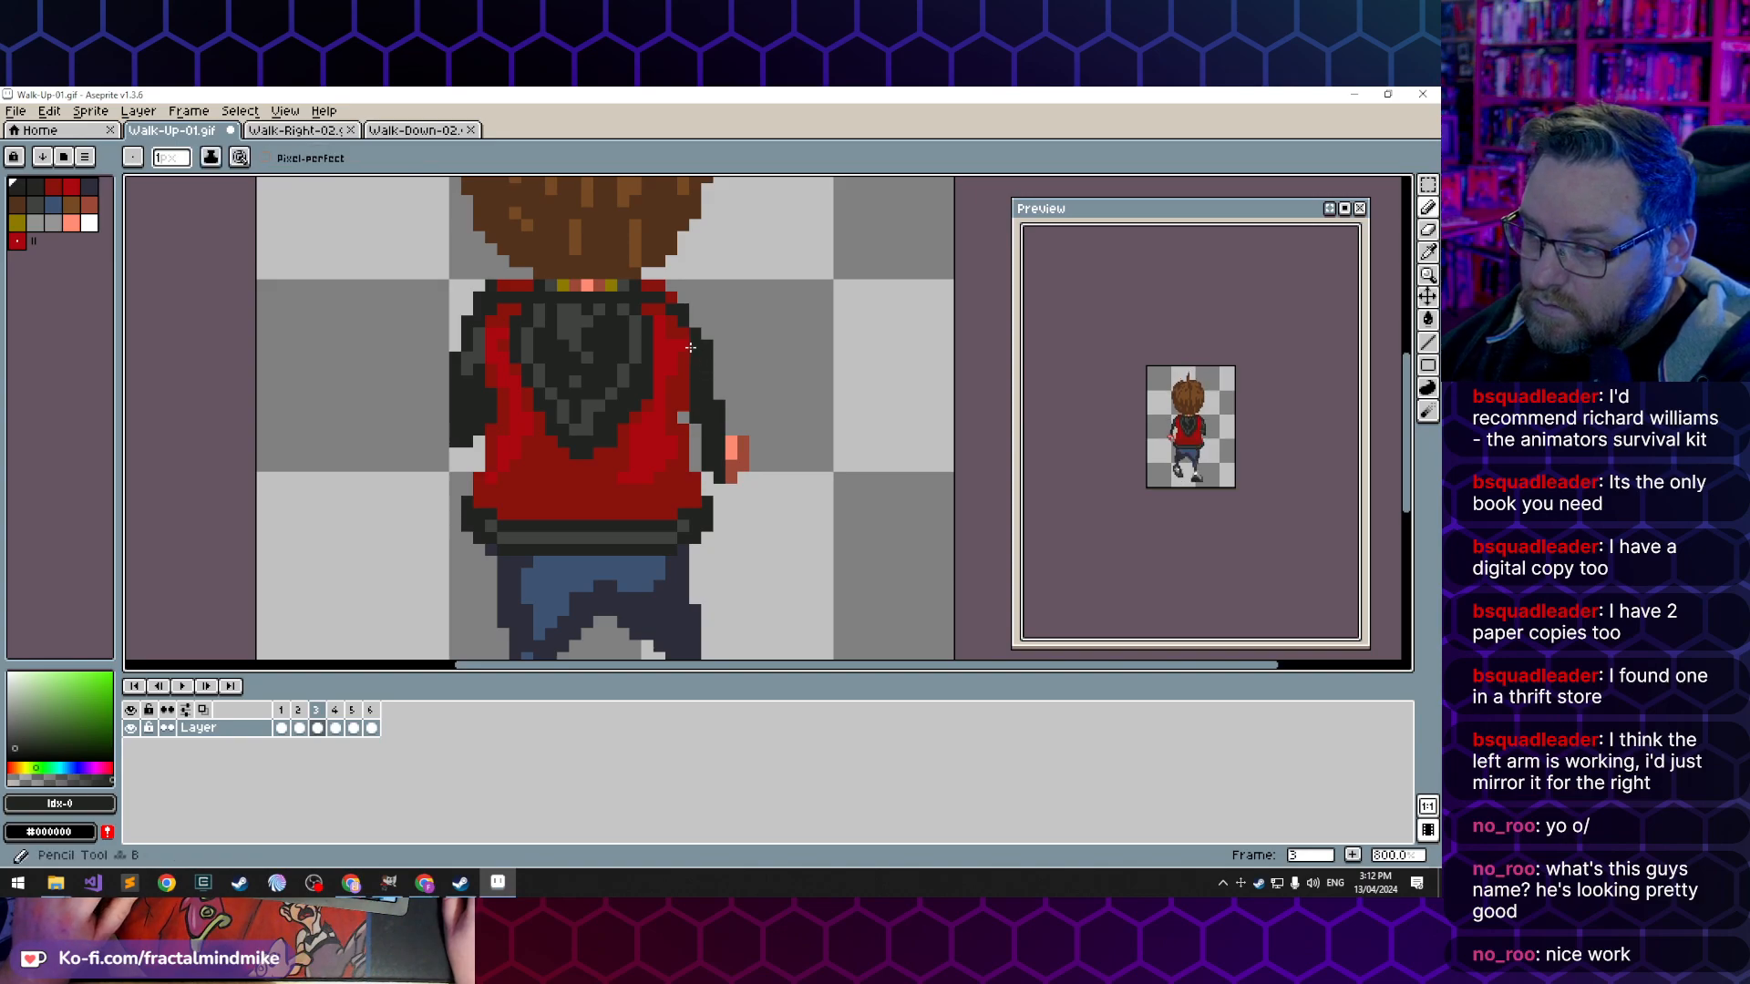
pyautogui.click(686, 366)
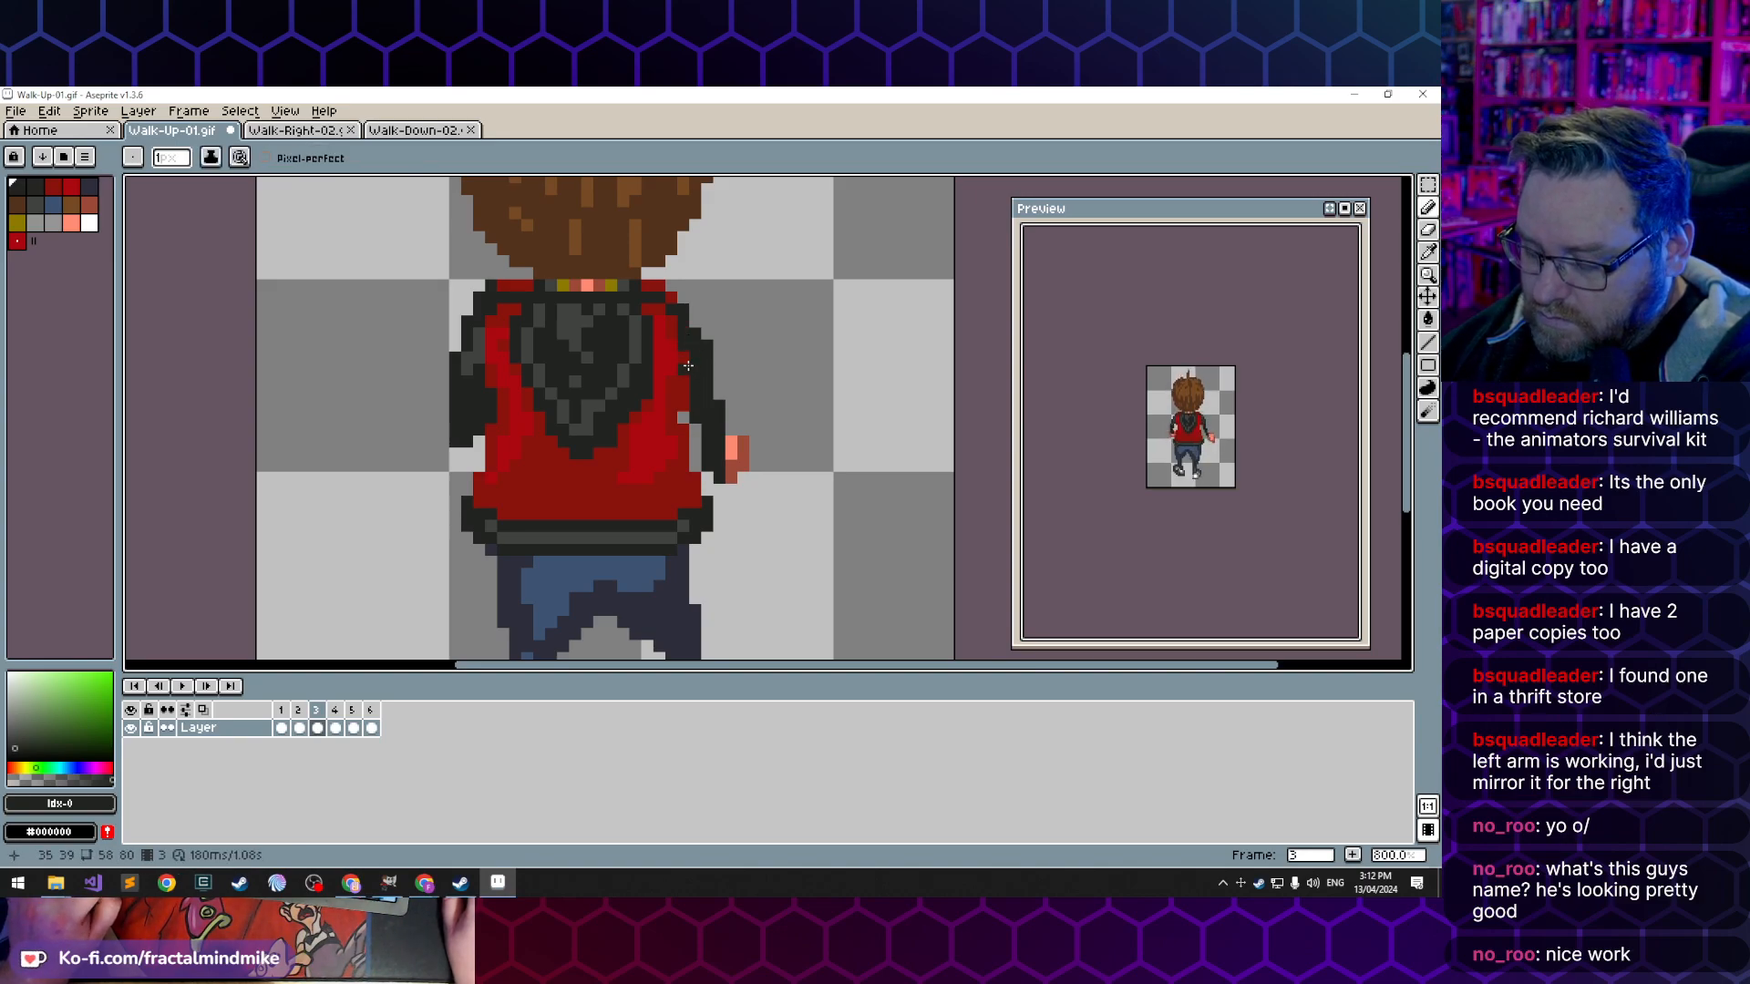
pyautogui.keyDown('alt'); pyautogui.click(693, 357); pyautogui.keyUp('alt')
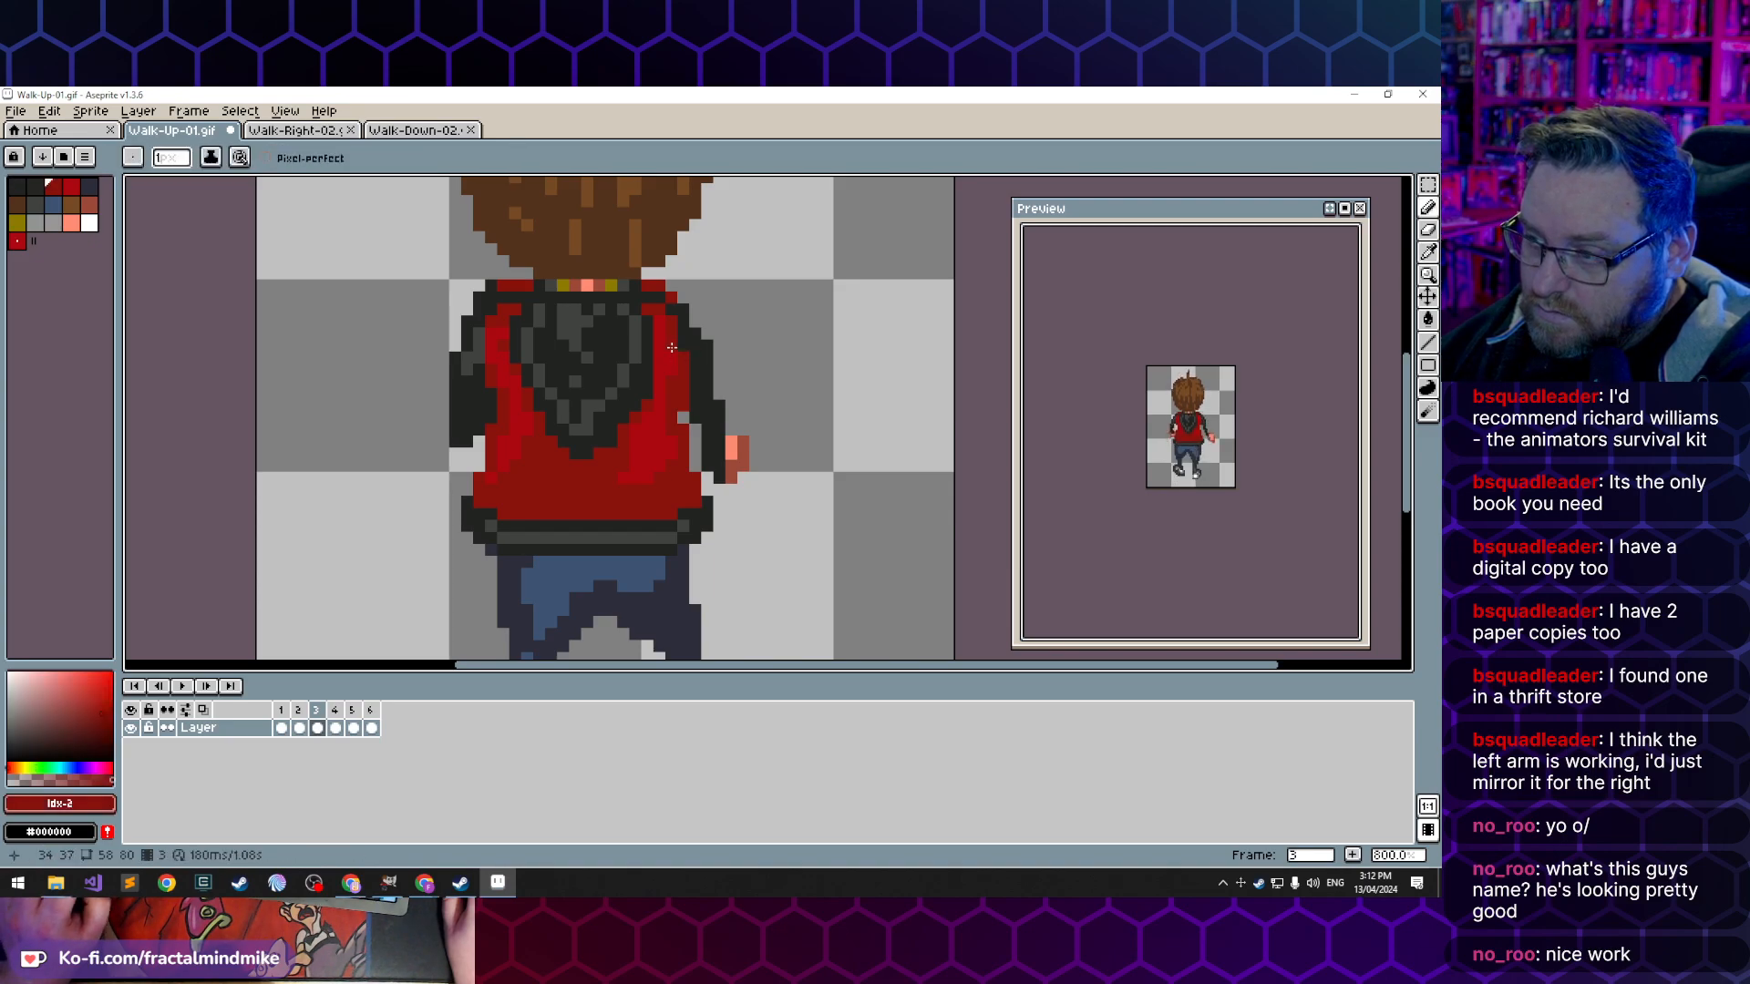
pyautogui.press('b')
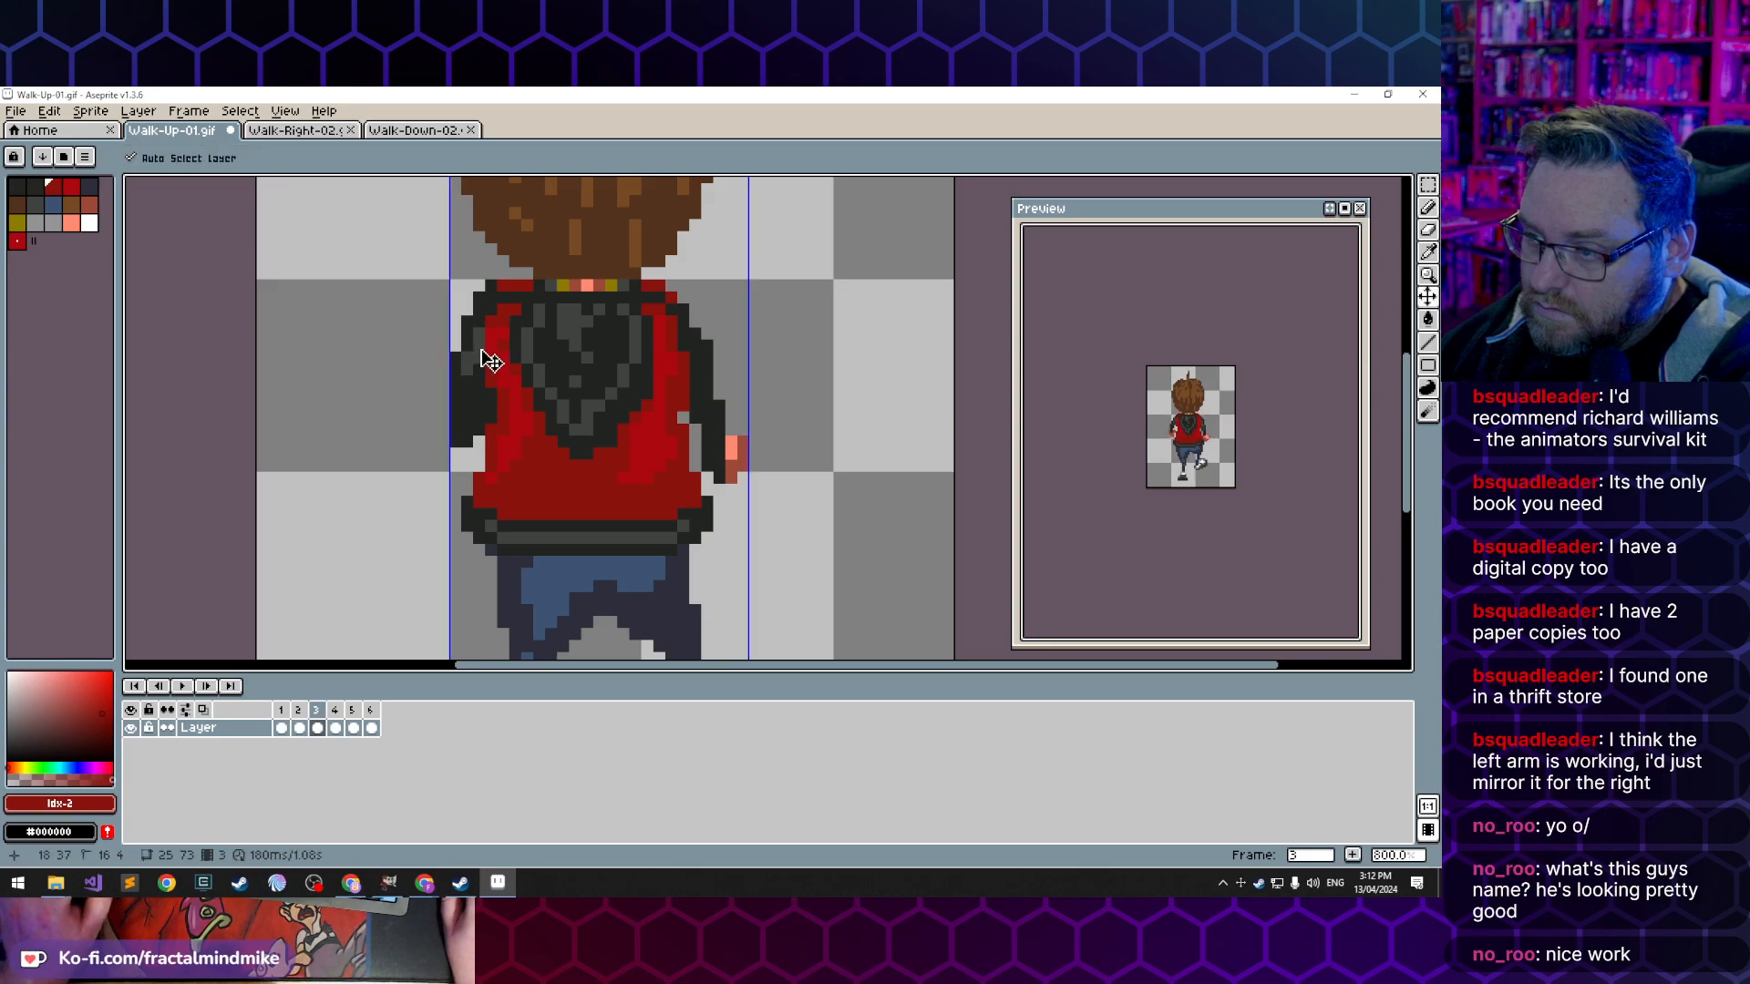
pyautogui.keyDown('alt'); pyautogui.click(477, 352); pyautogui.keyUp('alt')
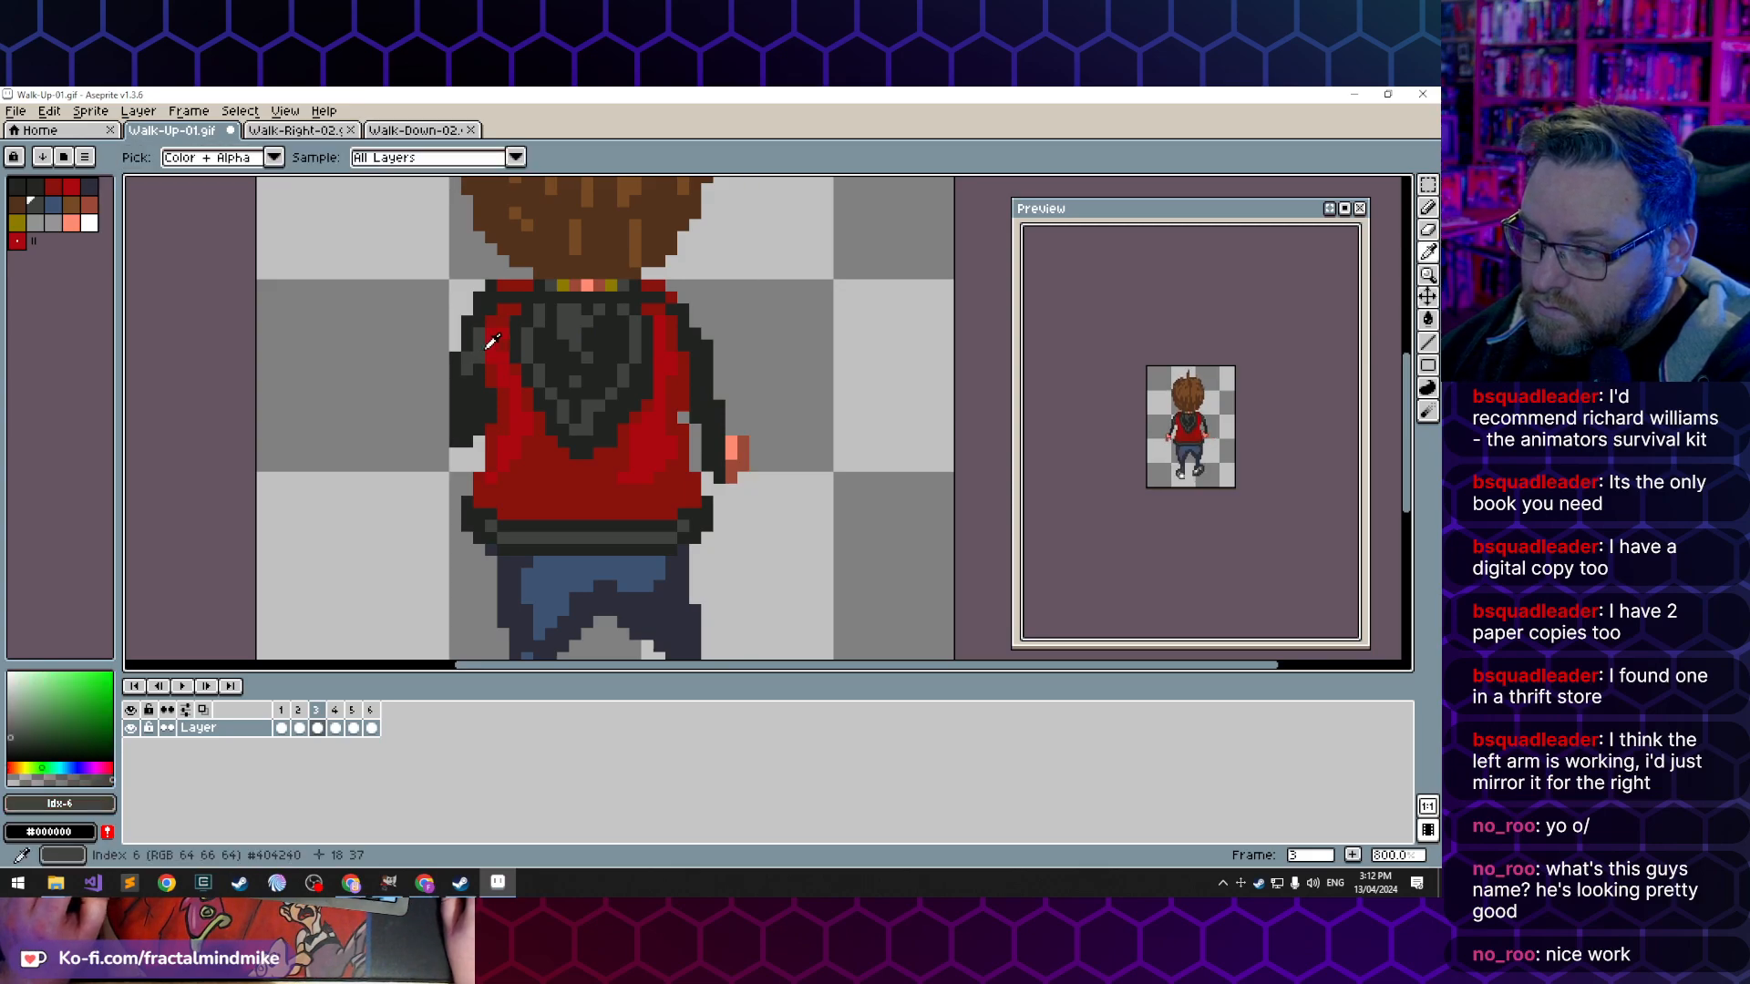
pyautogui.click(700, 371)
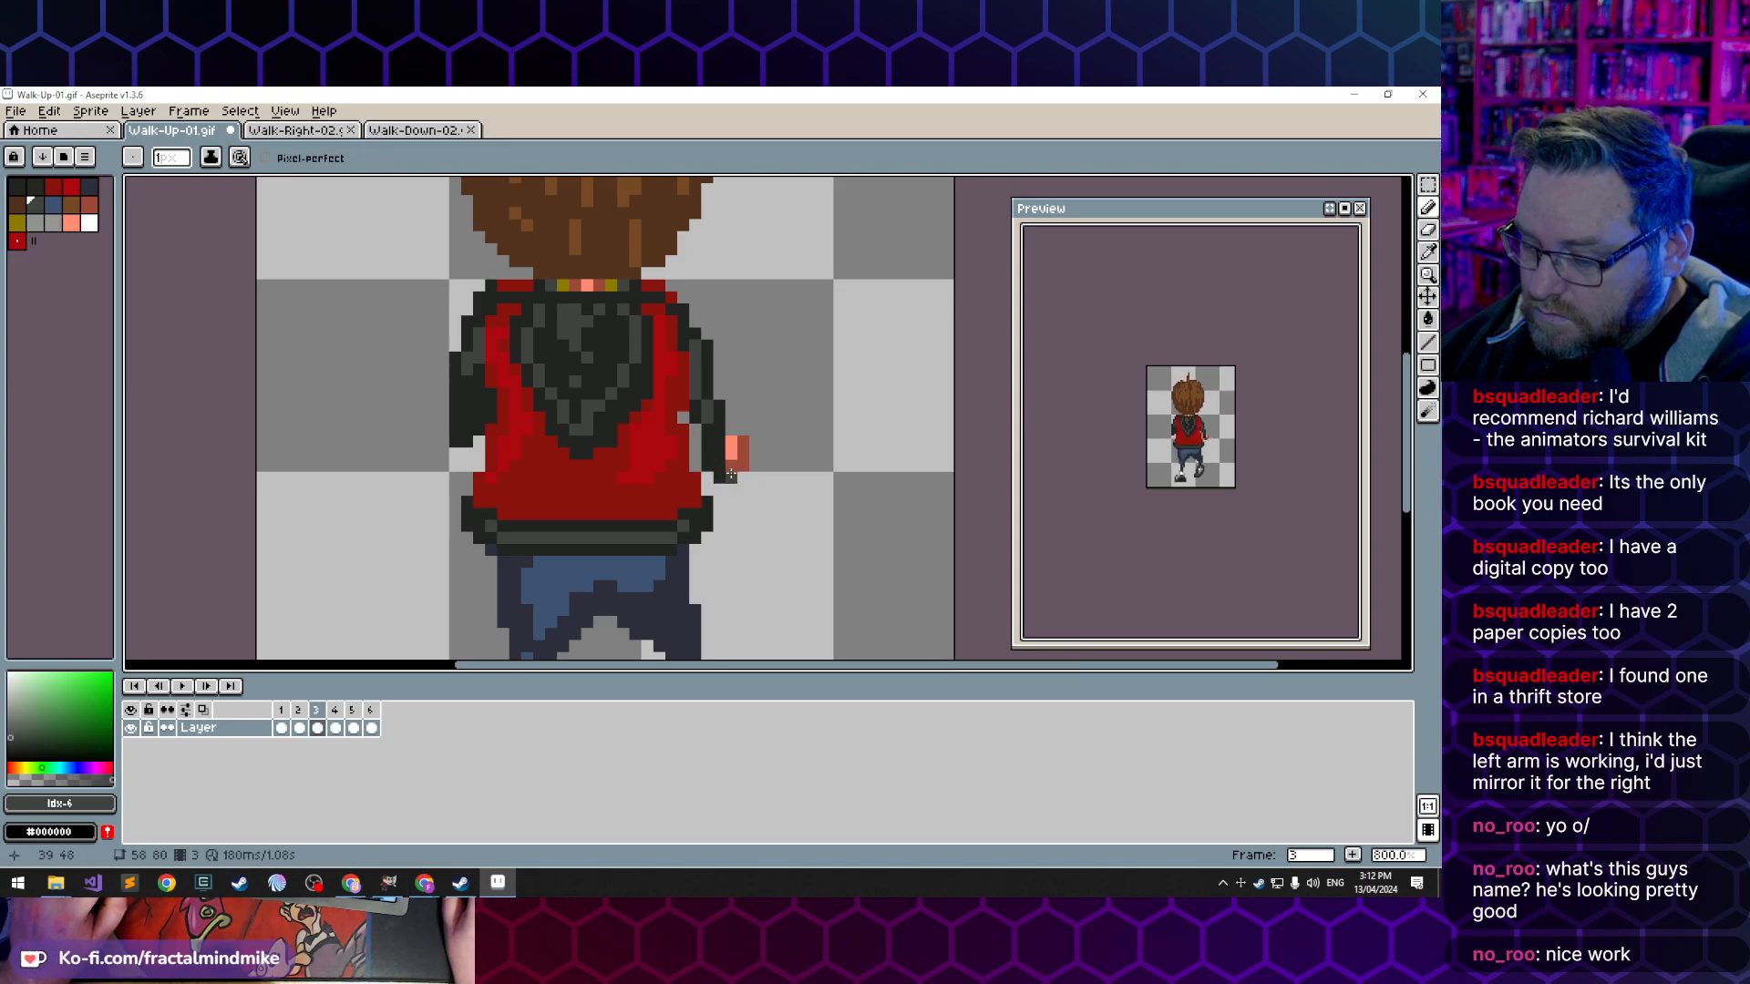
# - Redraw frame 3's right hand lower, below the cuff, with skin shade index 9 and erase the old hand pixels above it
pyautogui.keyDown('alt'); pyautogui.click(739, 465); pyautogui.keyUp('alt')
pyautogui.click(731, 476)
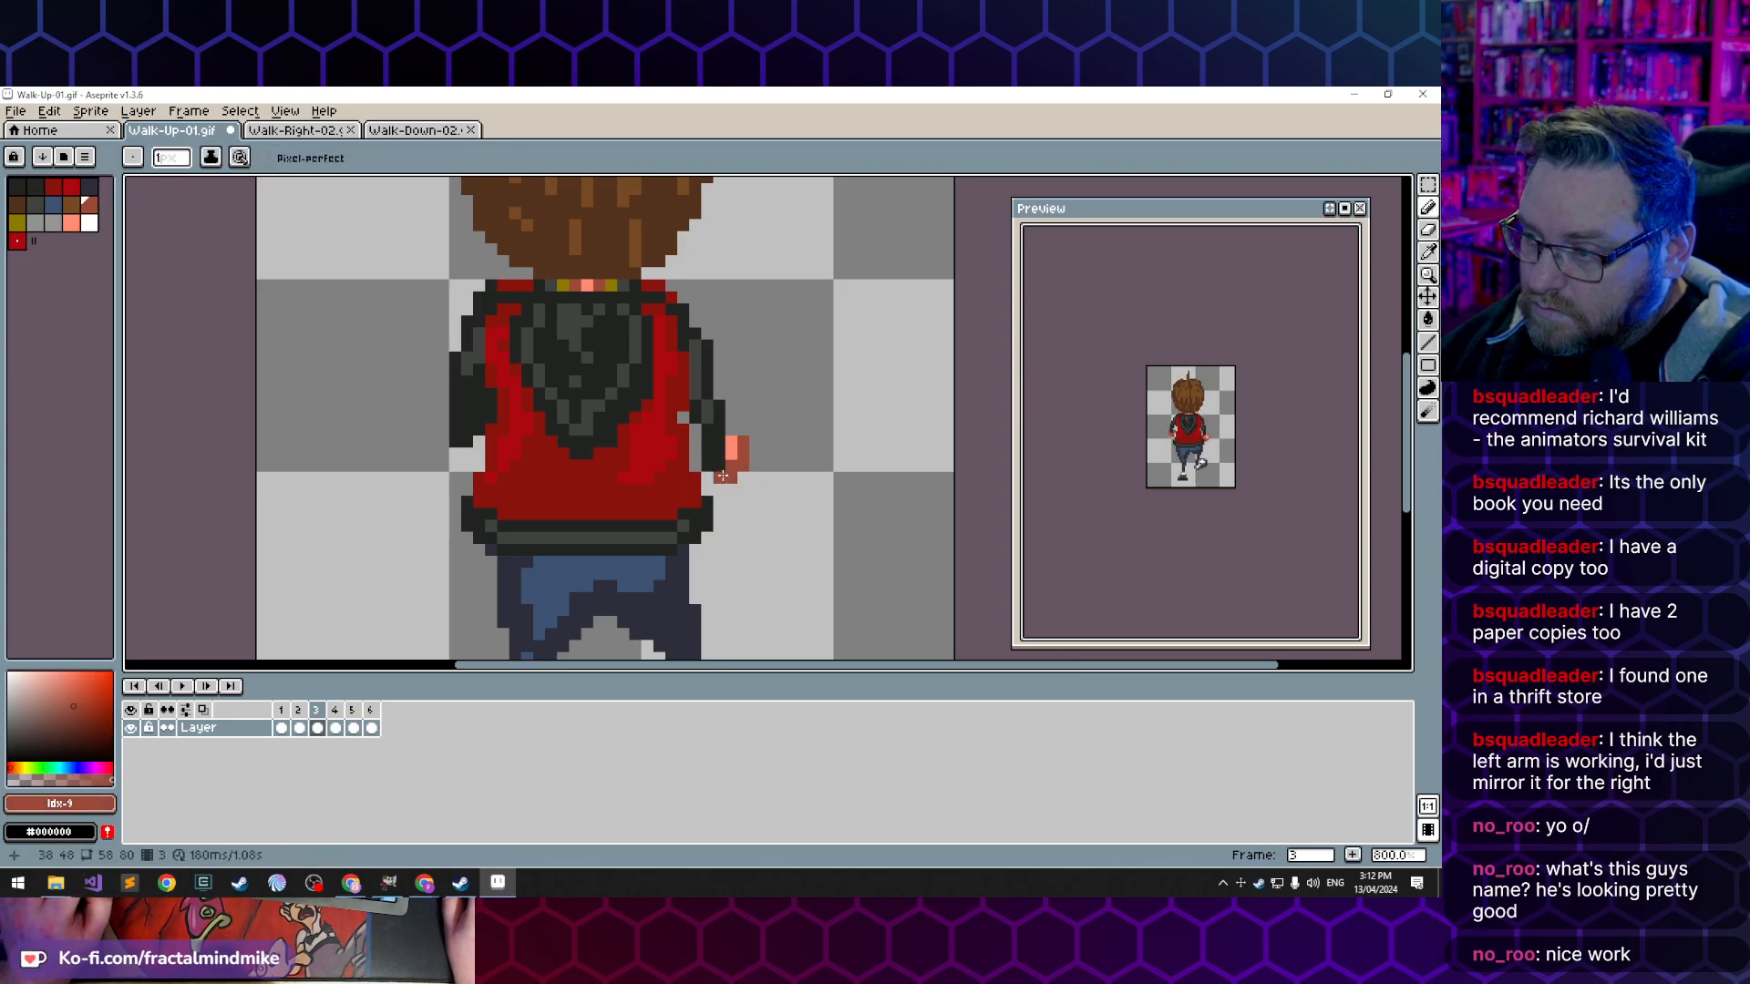
pyautogui.click(710, 479)
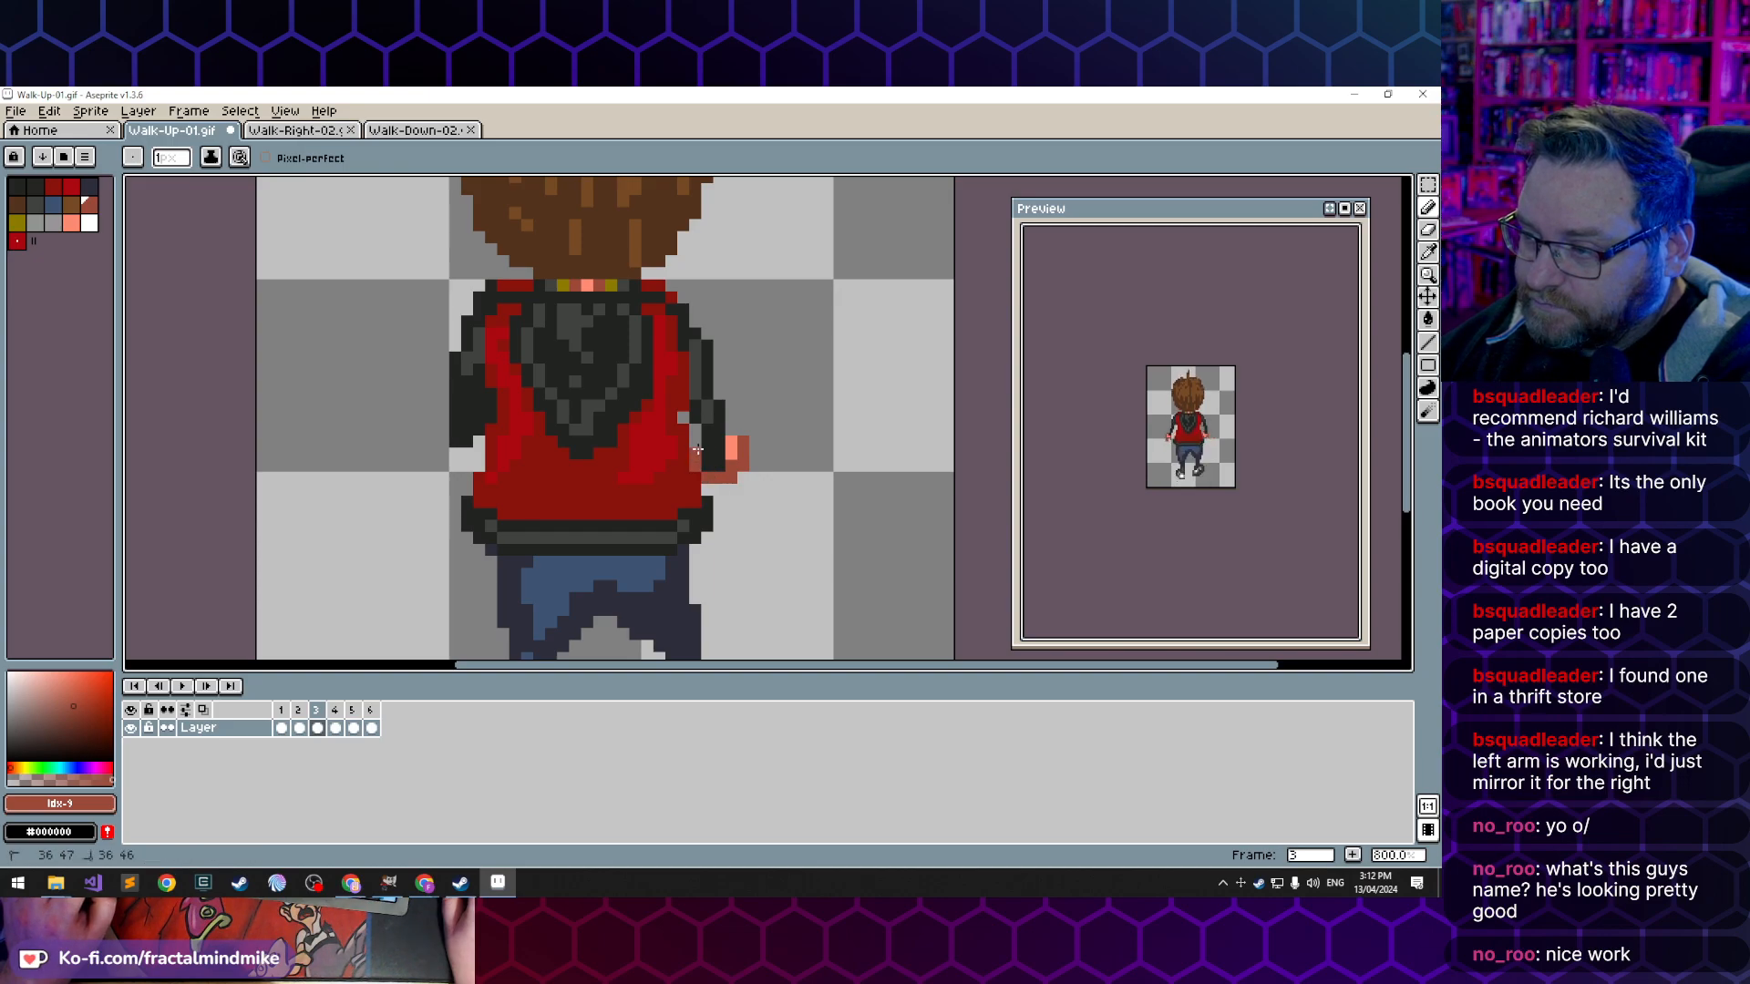
pyautogui.moveTo(732, 448); pyautogui.dragTo(734, 476)
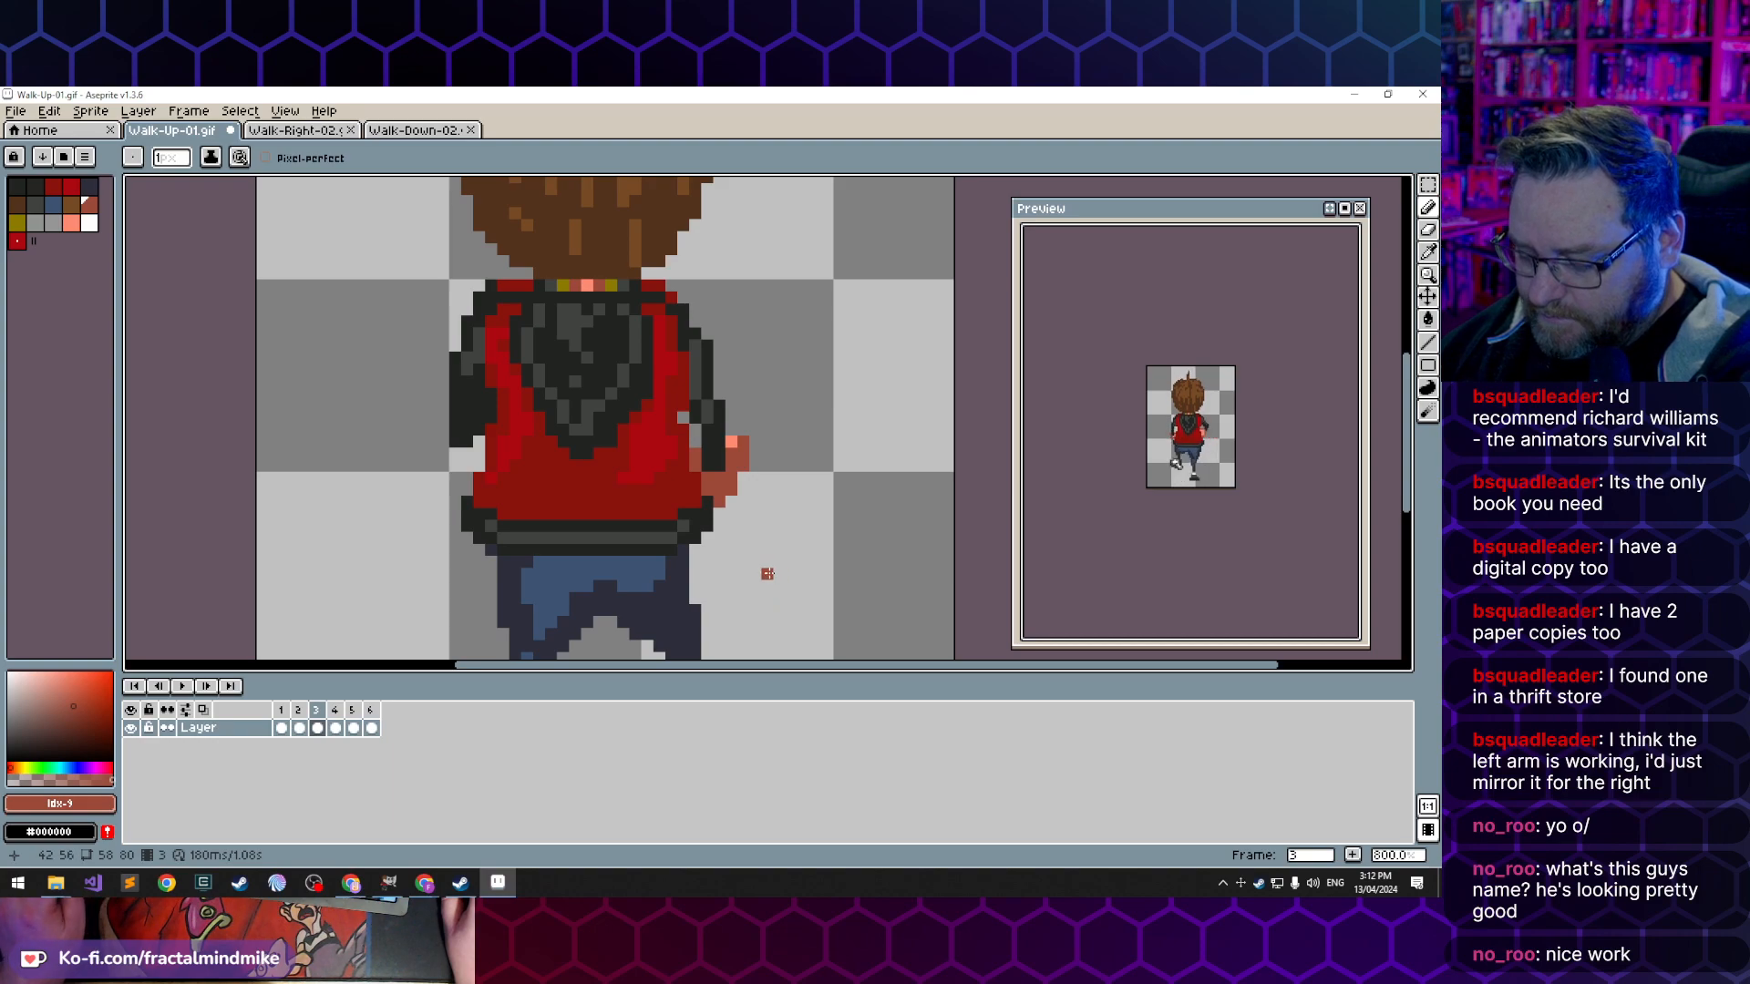
pyautogui.press('e')
pyautogui.click(731, 442)
pyautogui.moveTo(731, 442); pyautogui.dragTo(743, 453)
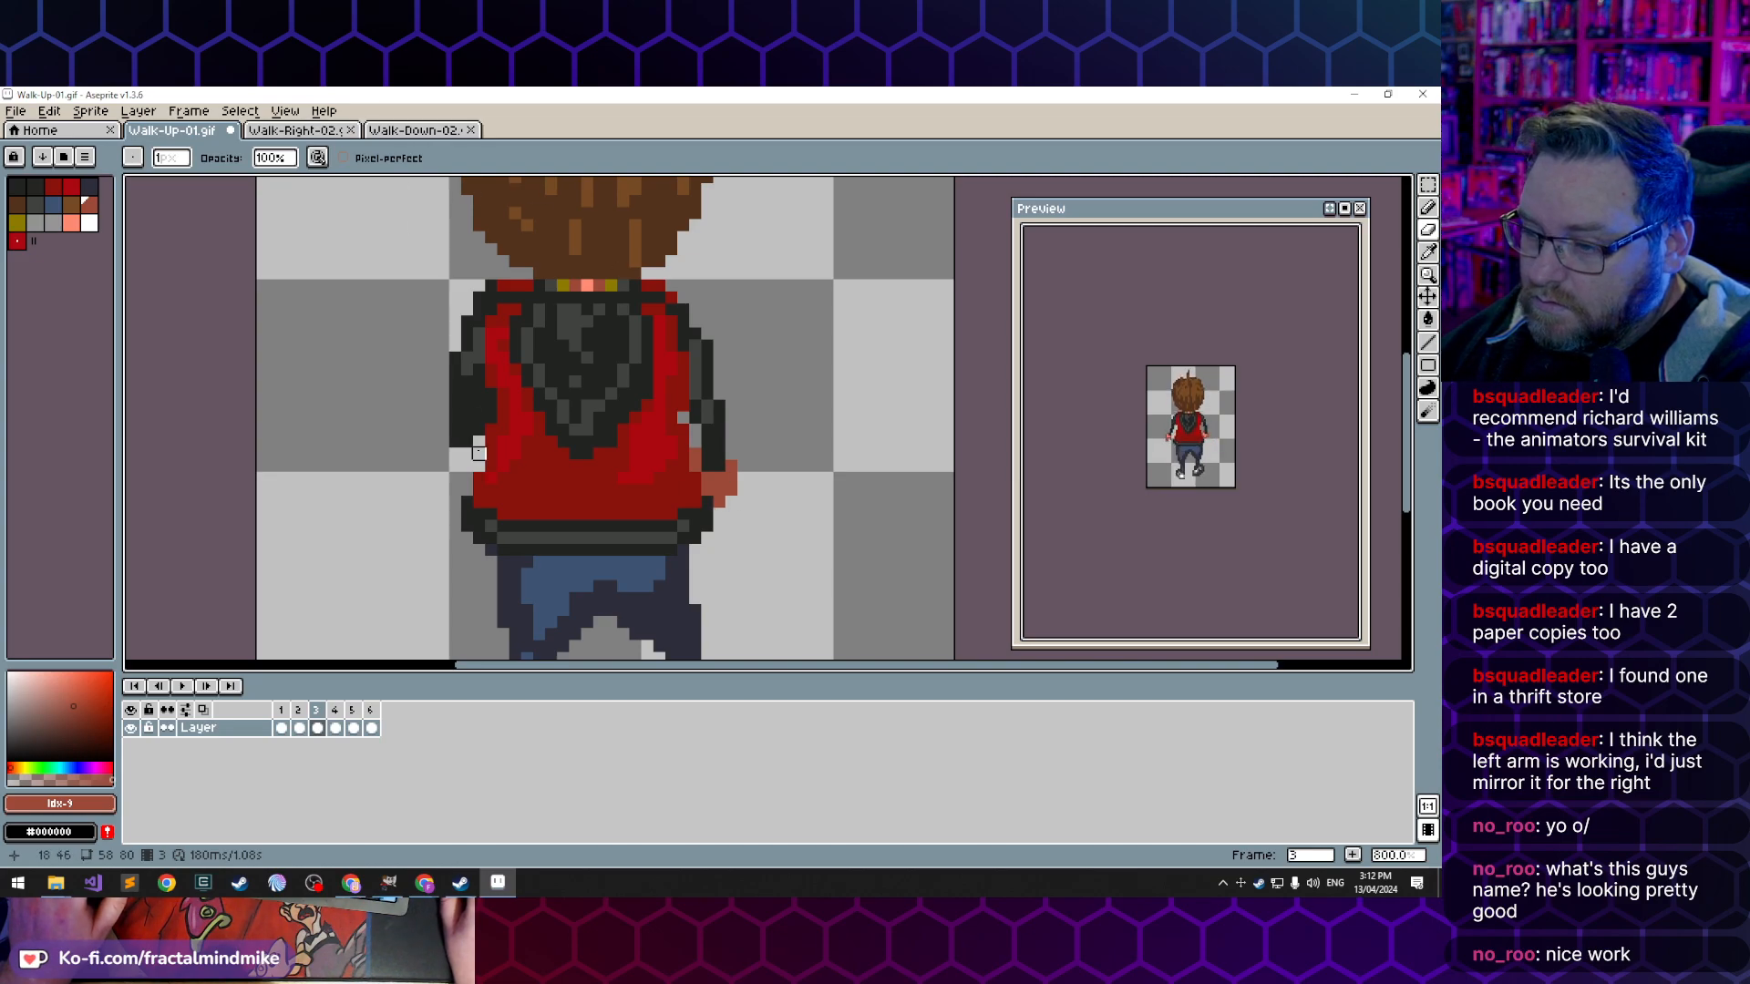
# - Compare the edited right arm across frames 1 to 3 of Walk-Up-01.gif
pyautogui.press(',')
pyautogui.press(',')
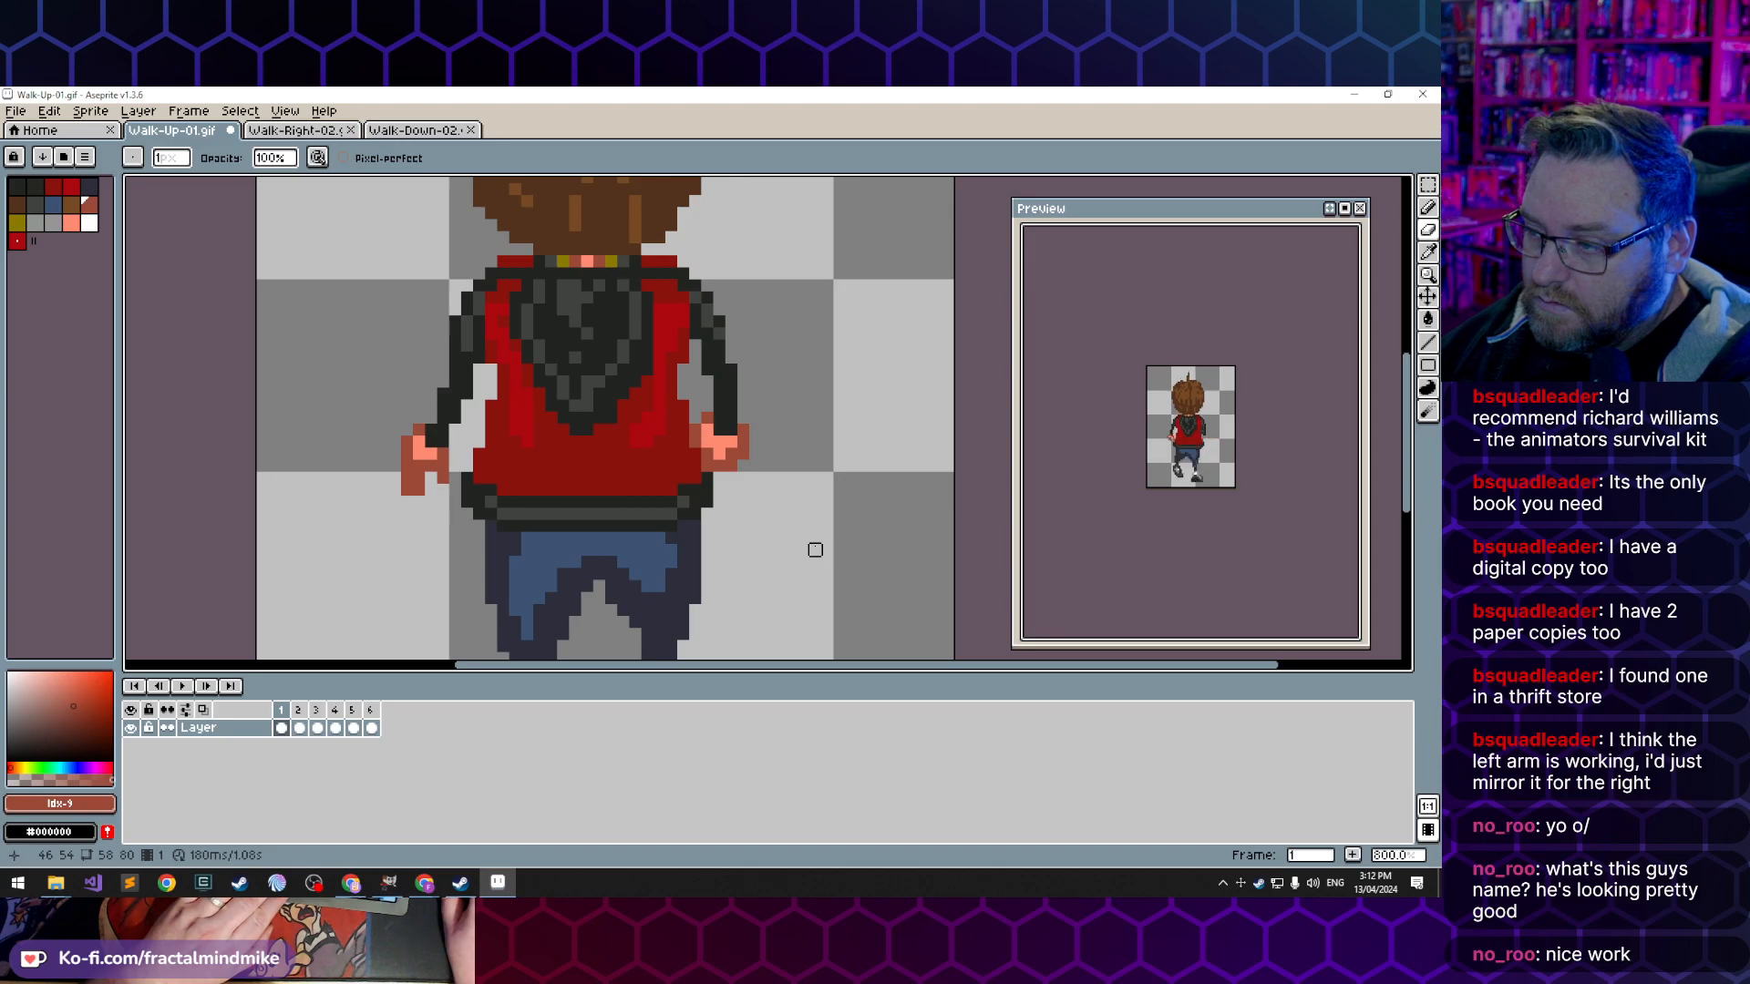
pyautogui.press('.')
pyautogui.press(',')
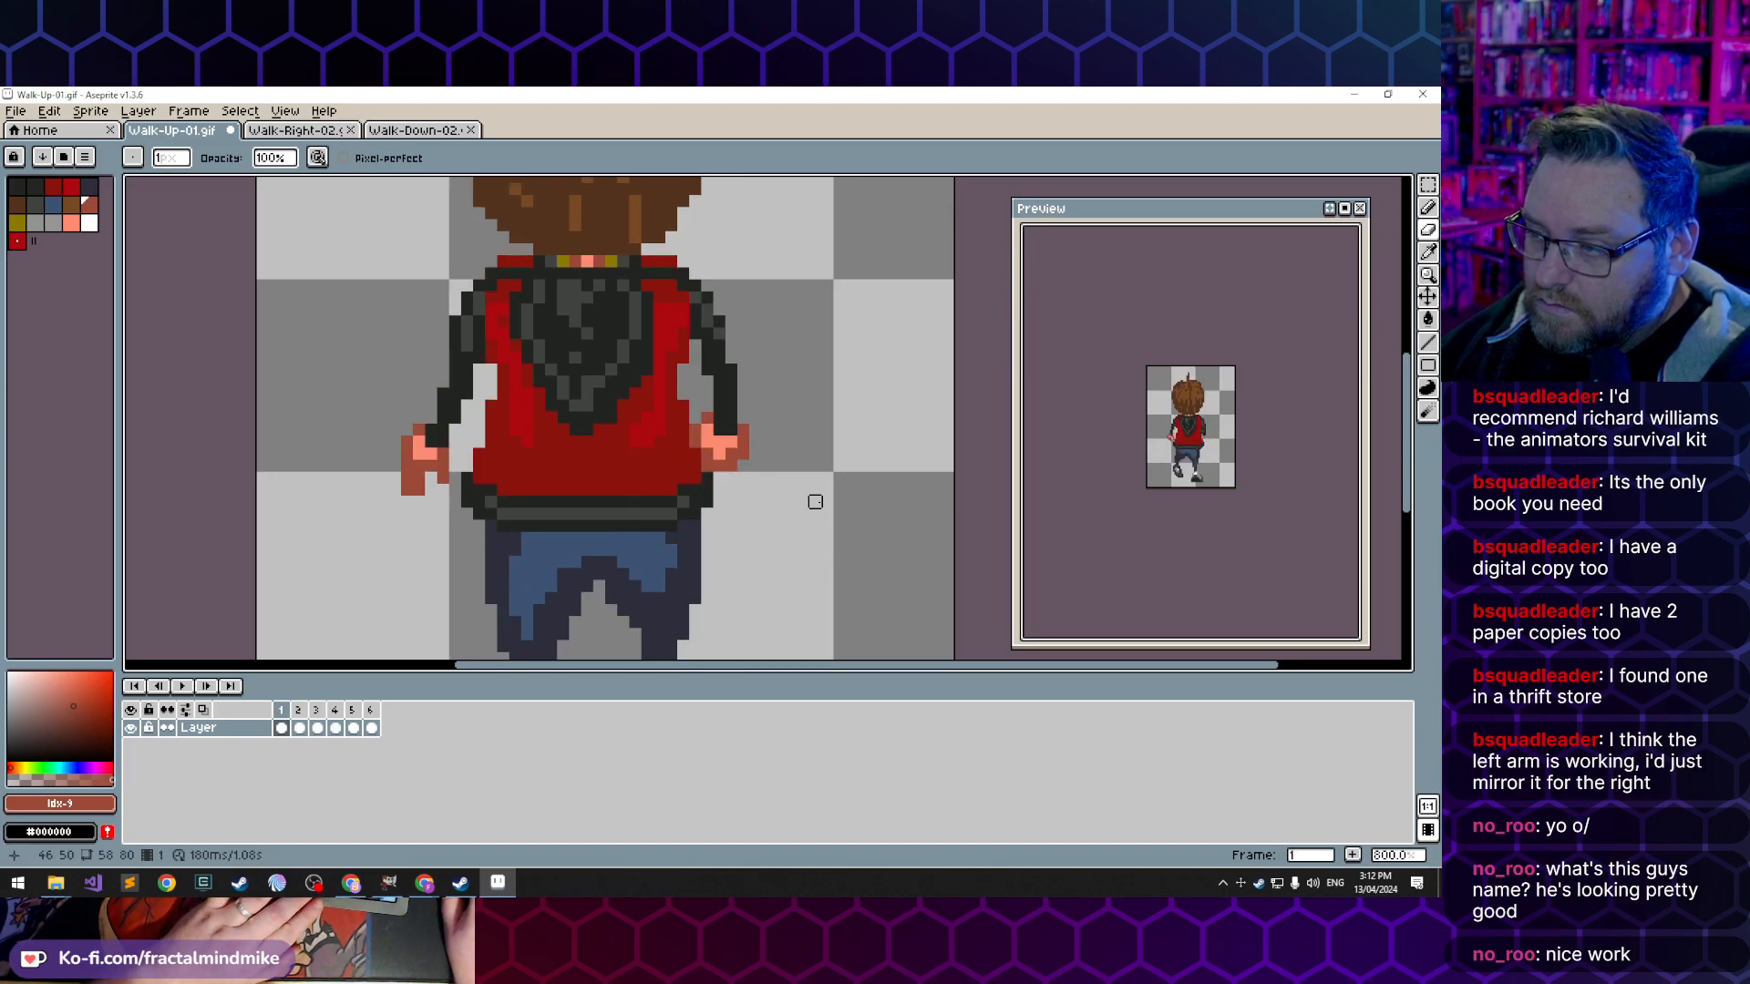
pyautogui.press('.')
pyautogui.press('.')
pyautogui.press(',')
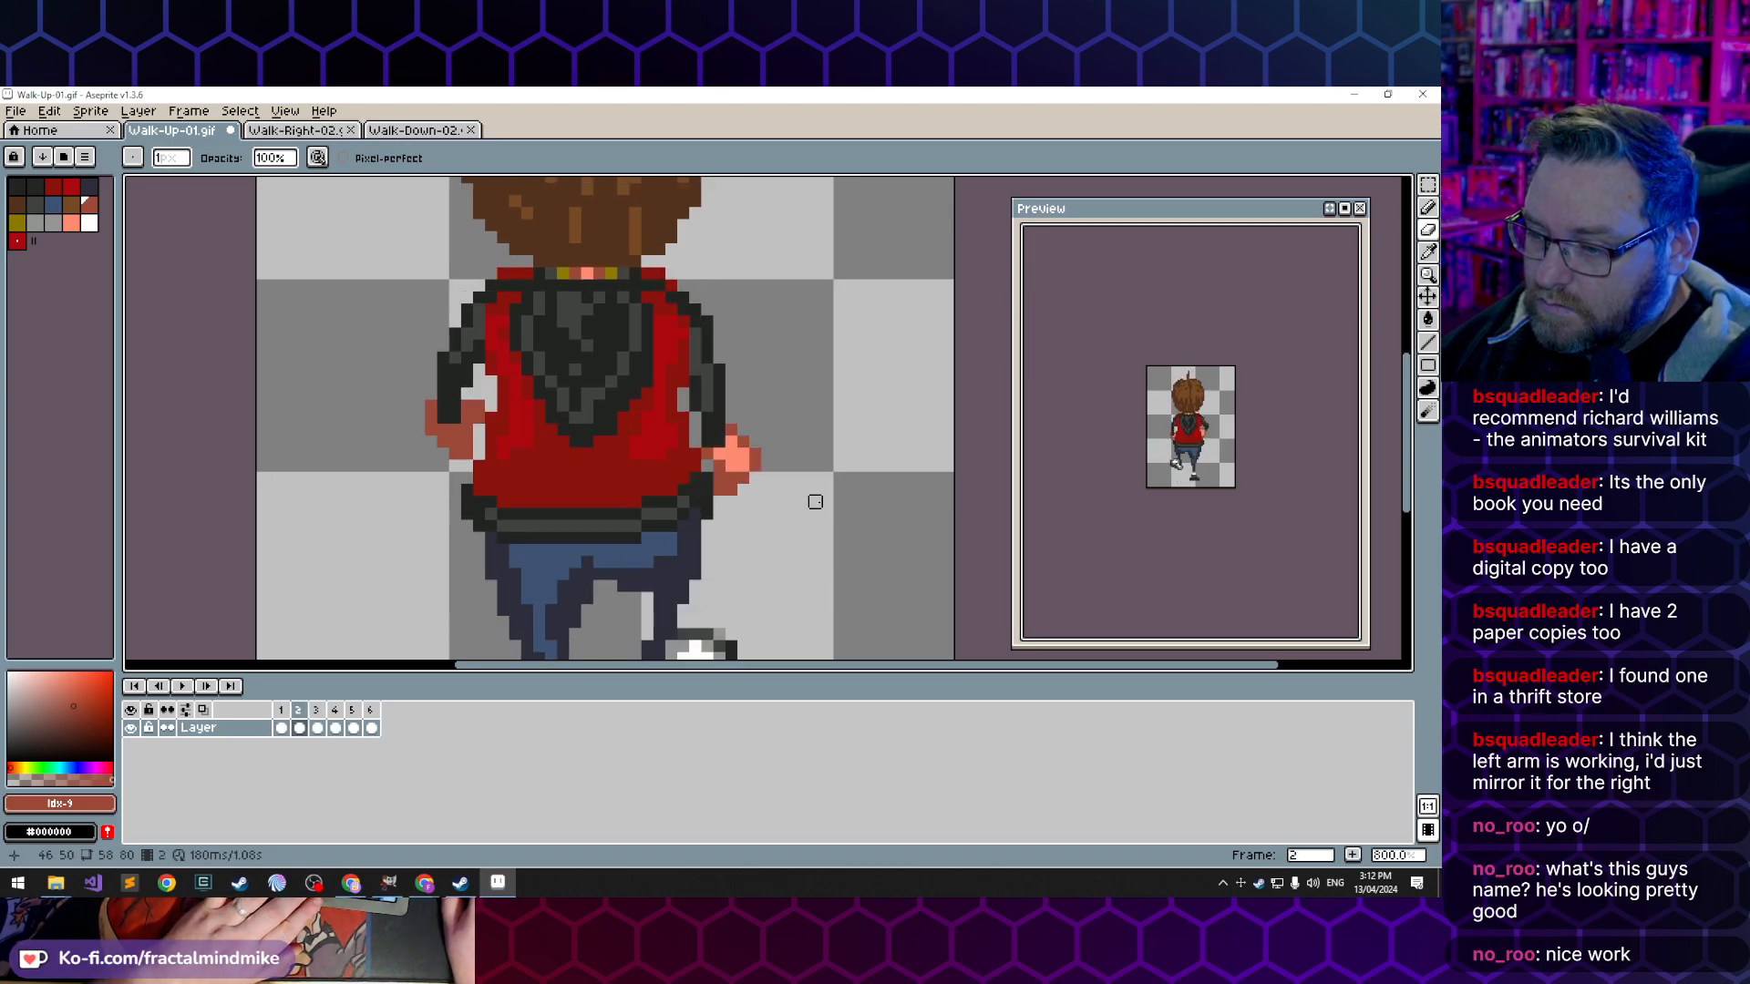
pyautogui.press(',')
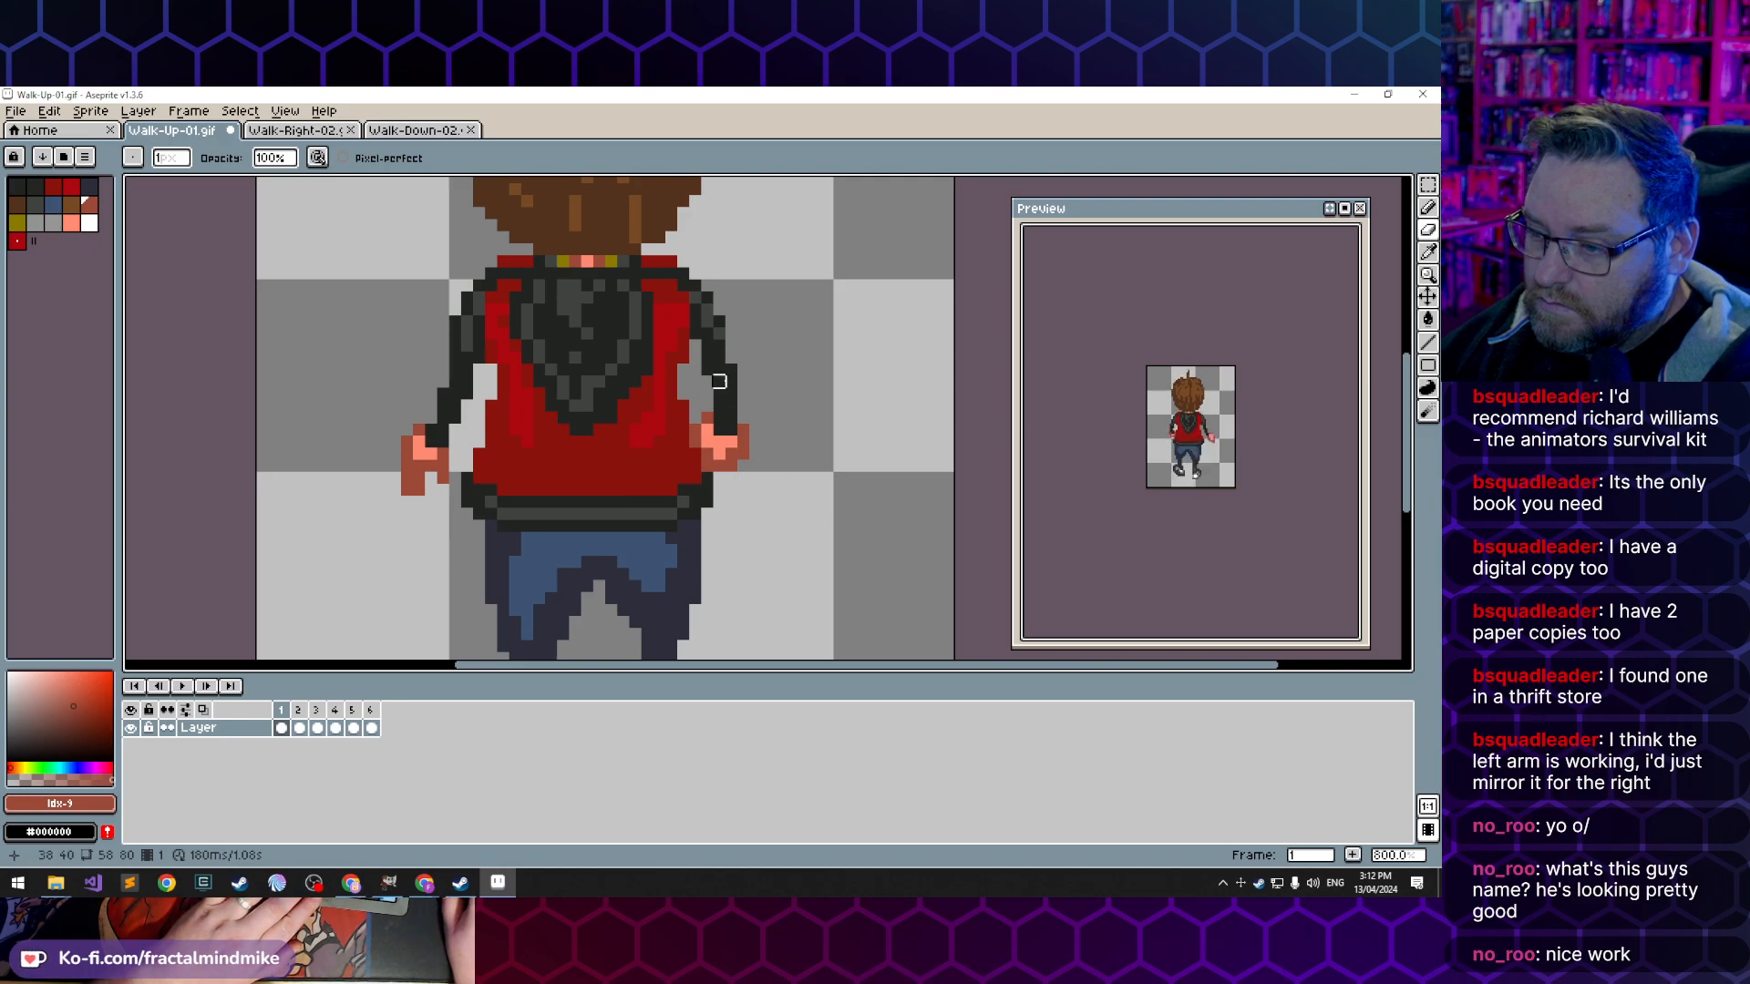
# - Check the arm pose in Walk-Right-02.gif's opening frames against the first three frames of Walk-Up-01.gif
pyautogui.click(327, 131)
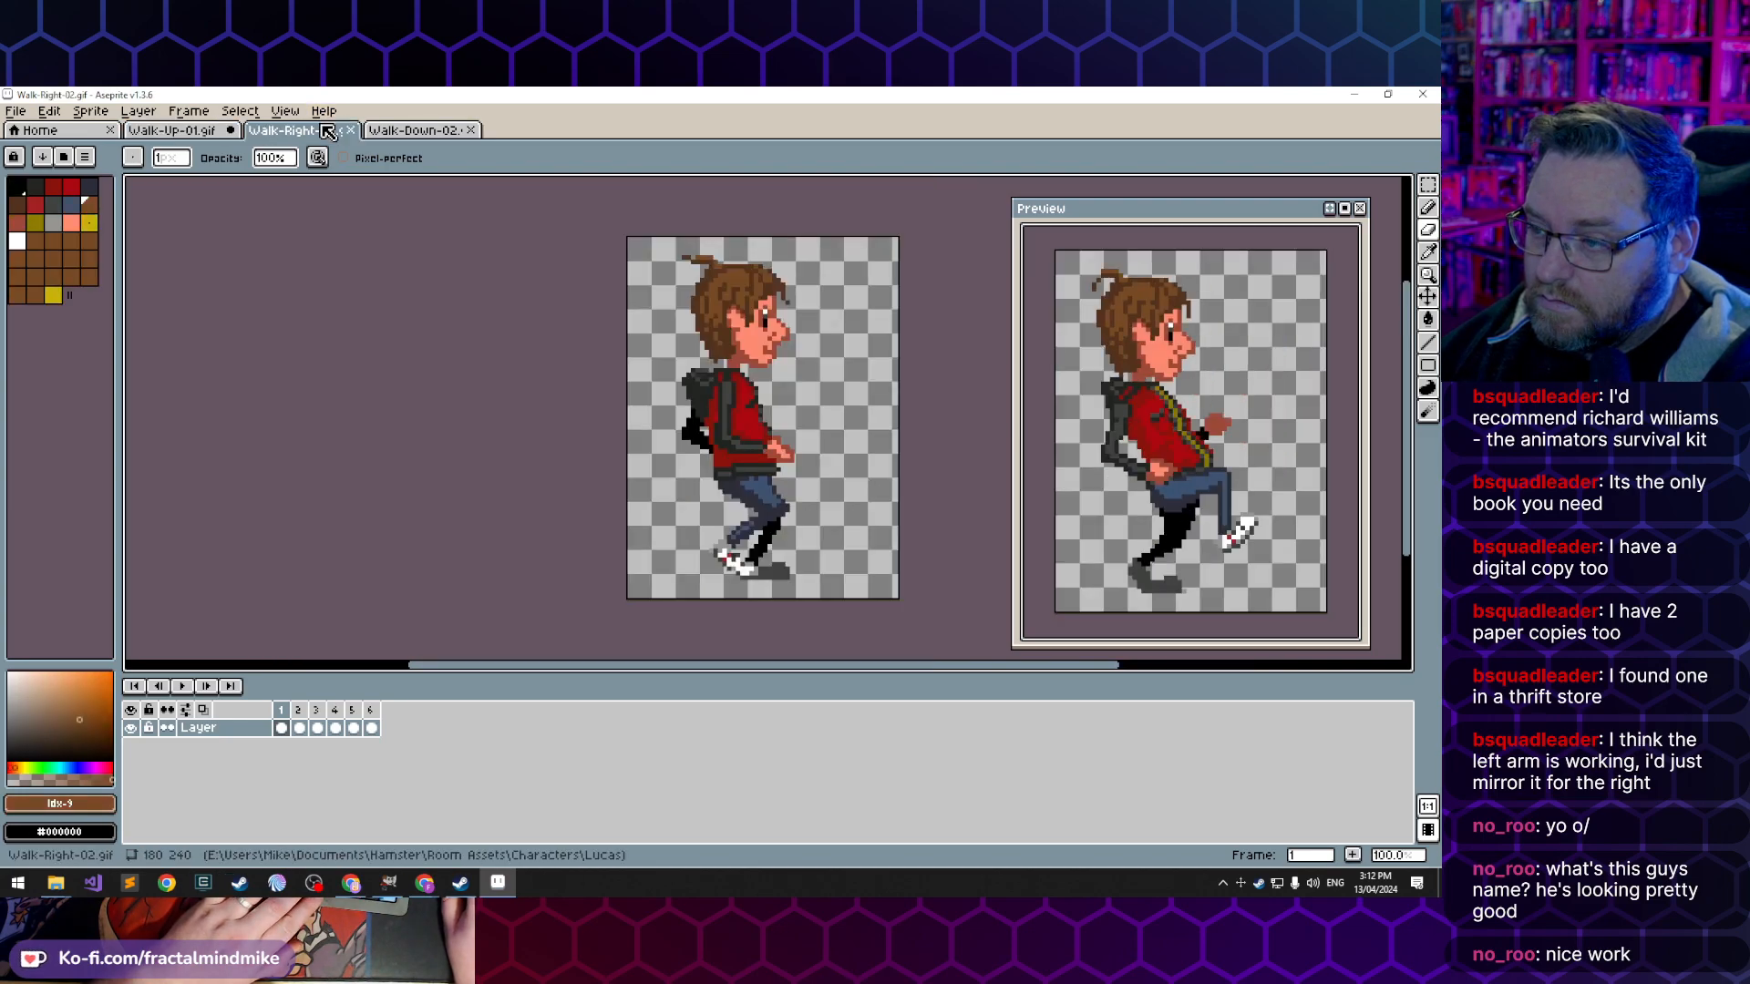
pyautogui.press('.')
pyautogui.press('.')
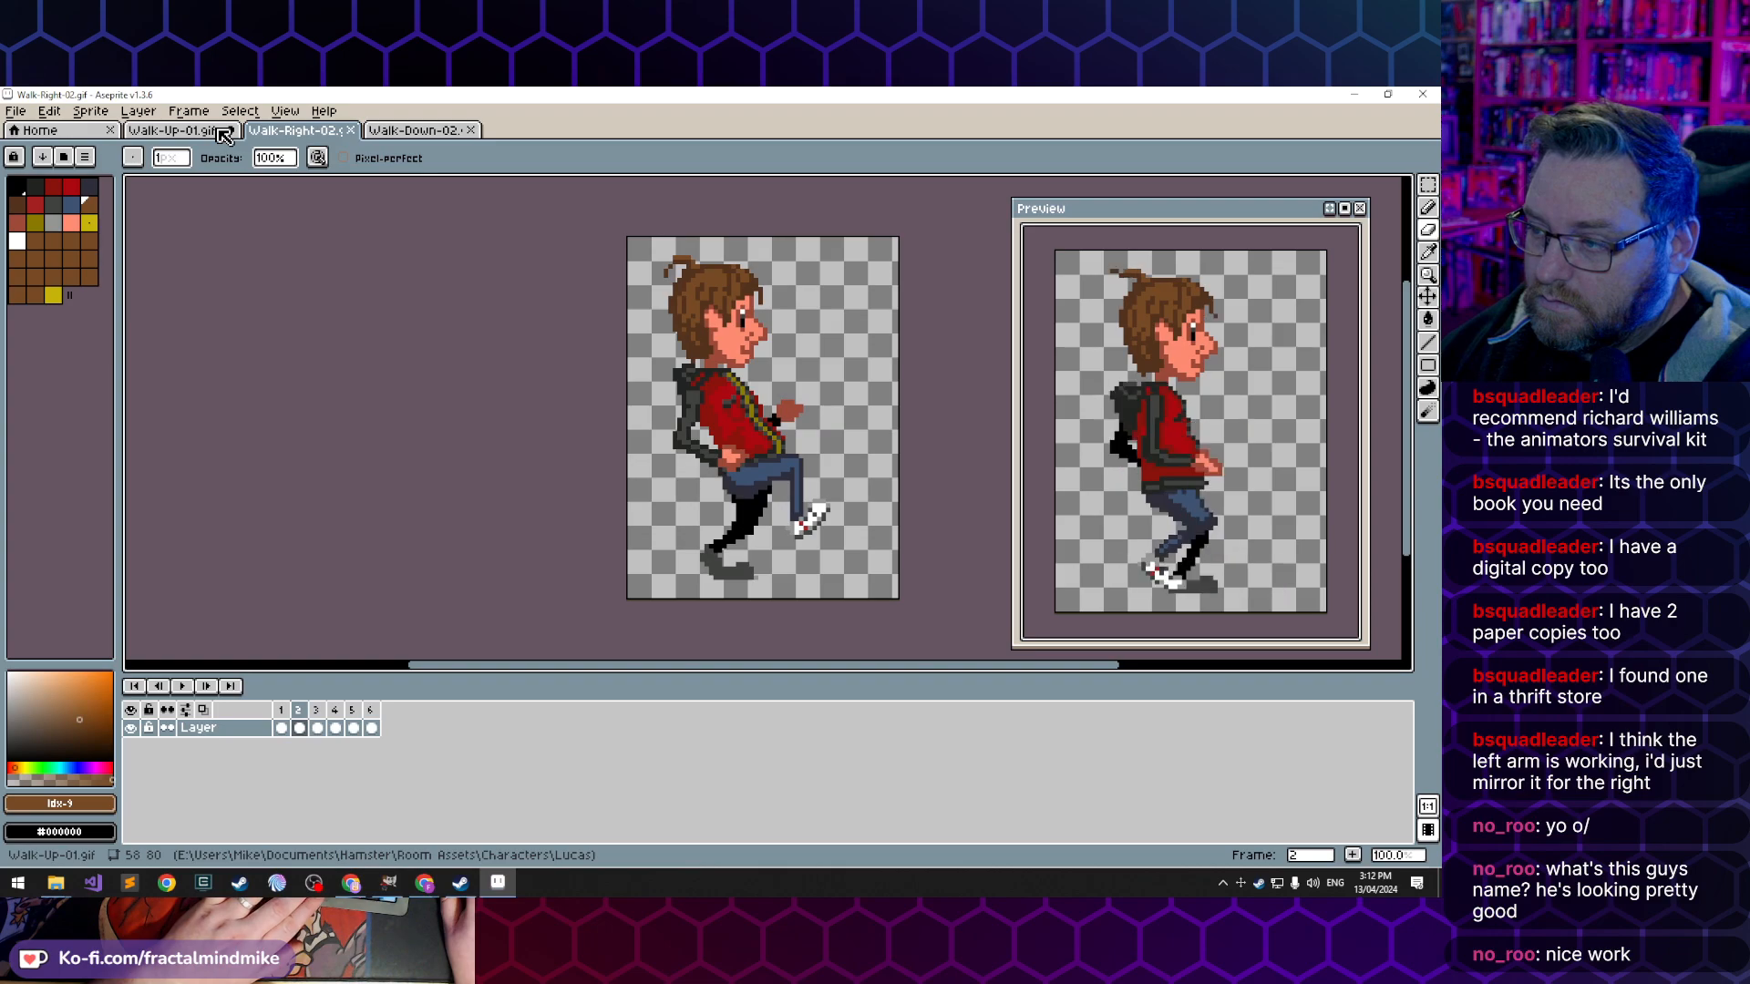
pyautogui.click(223, 132)
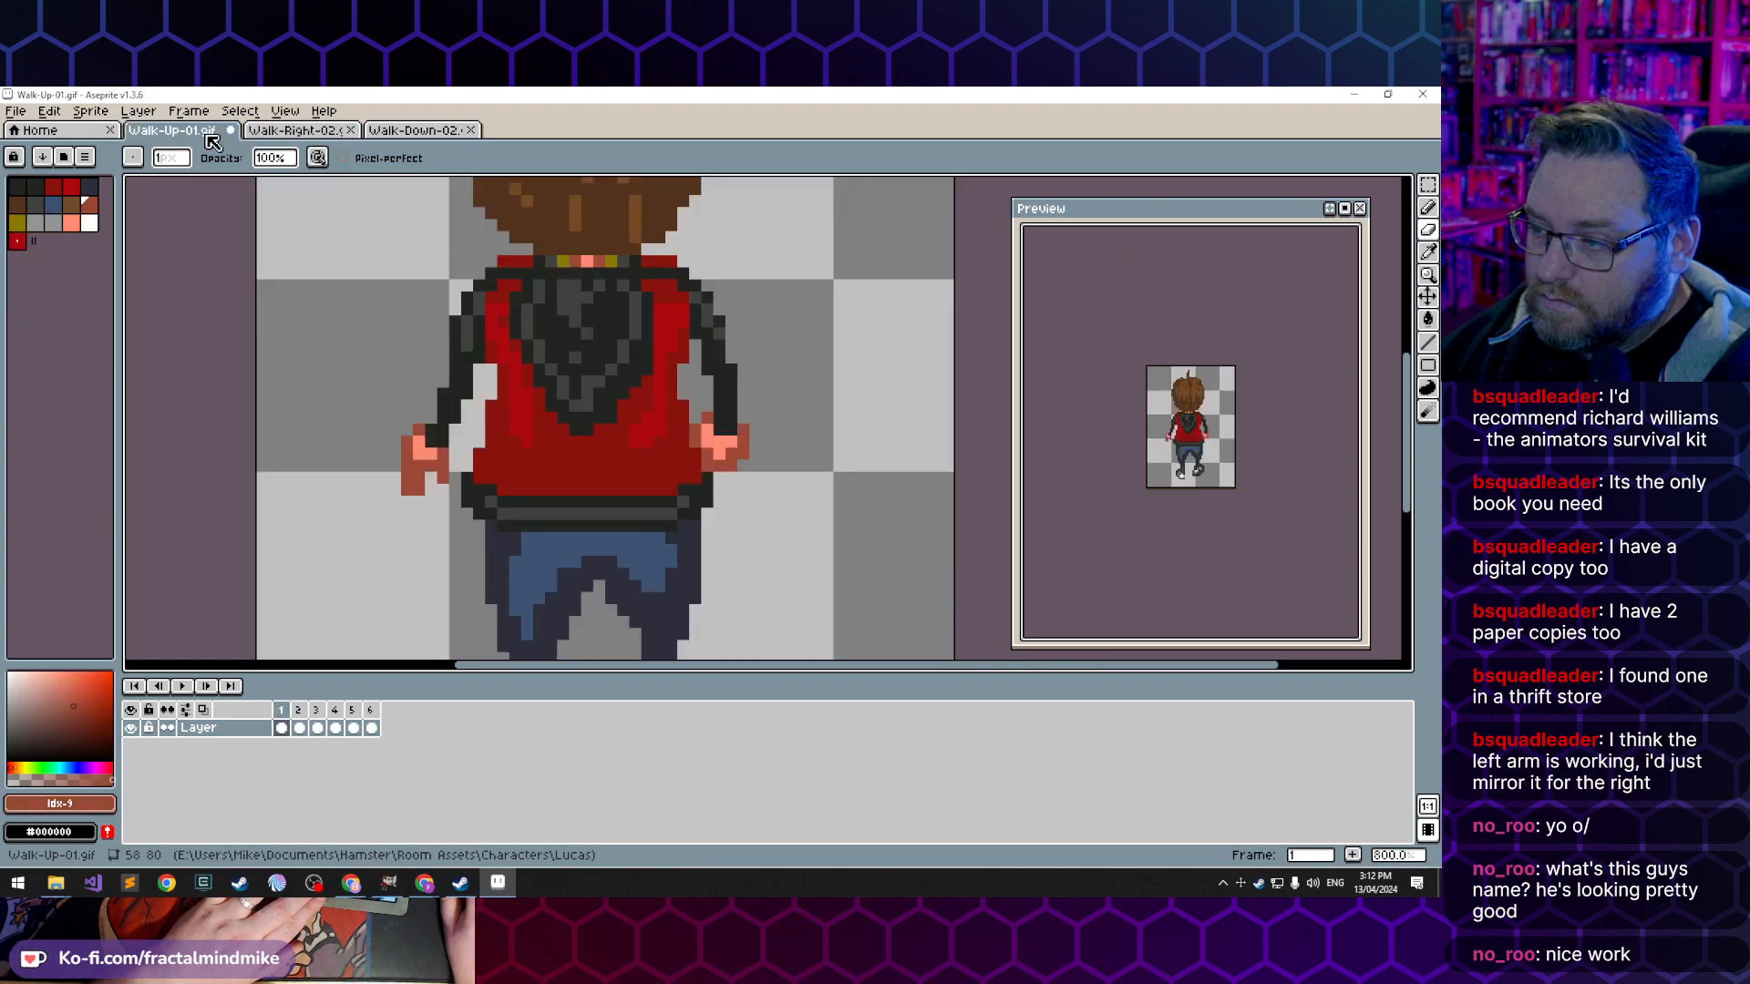
pyautogui.press('.')
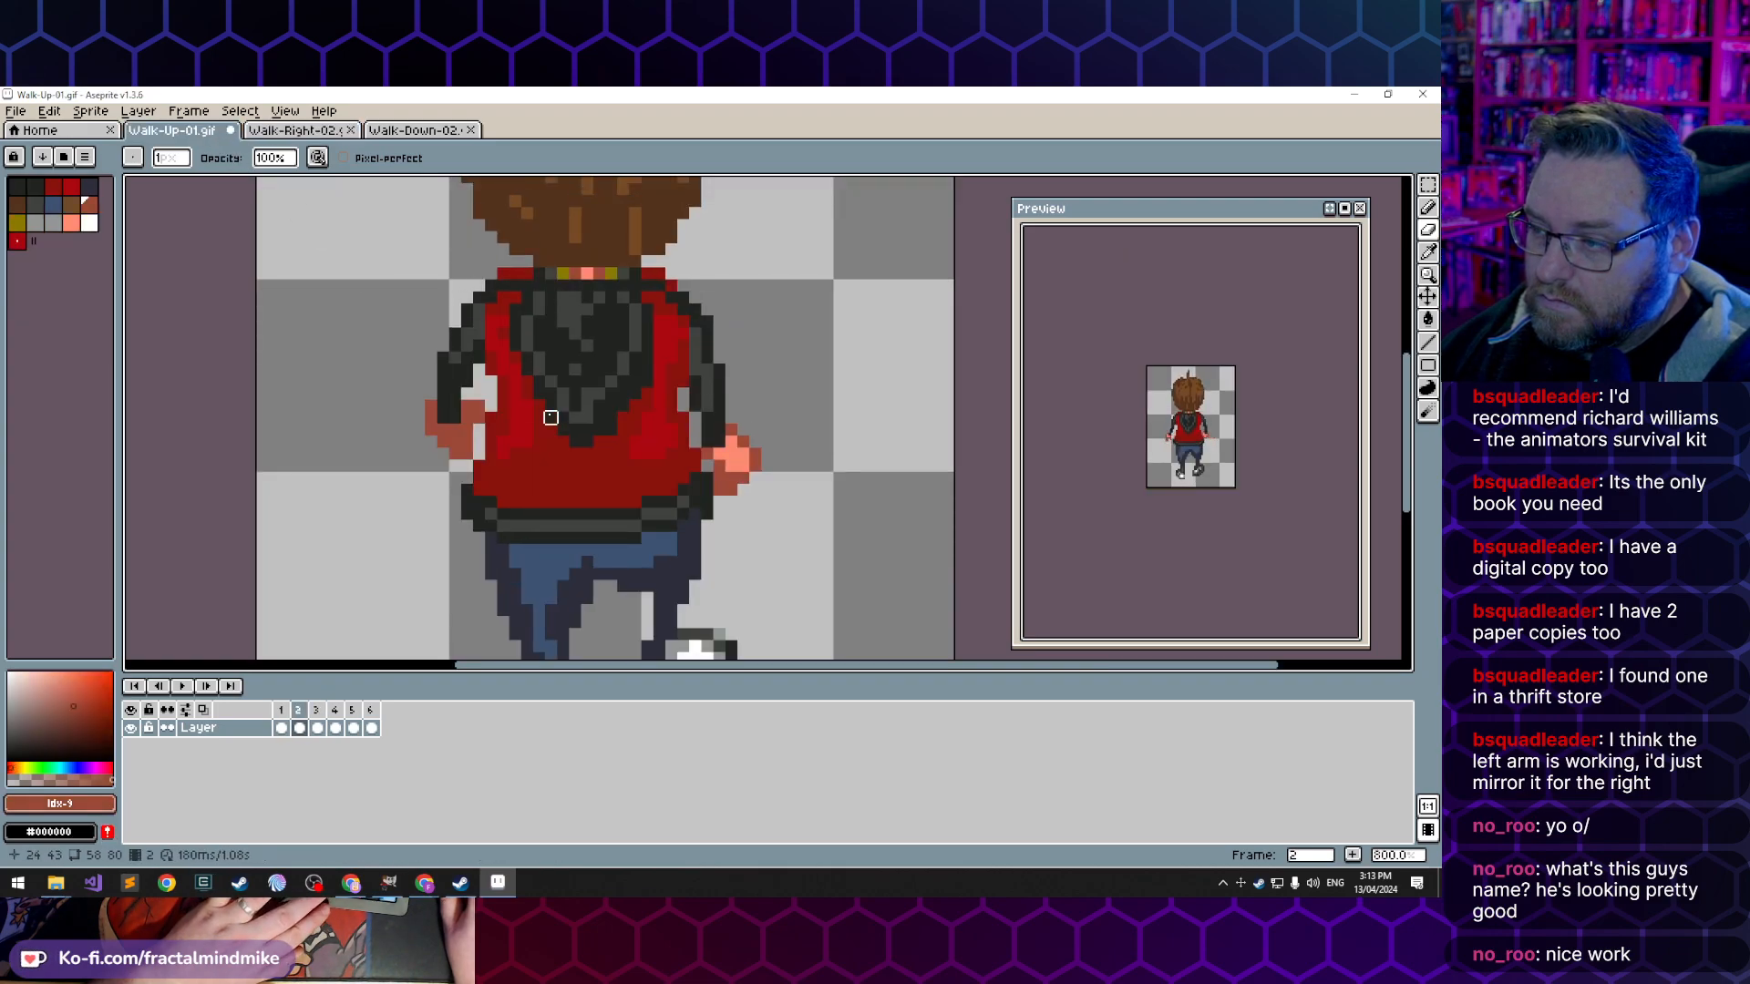
pyautogui.press('.')
pyautogui.press(',')
pyautogui.press(',')
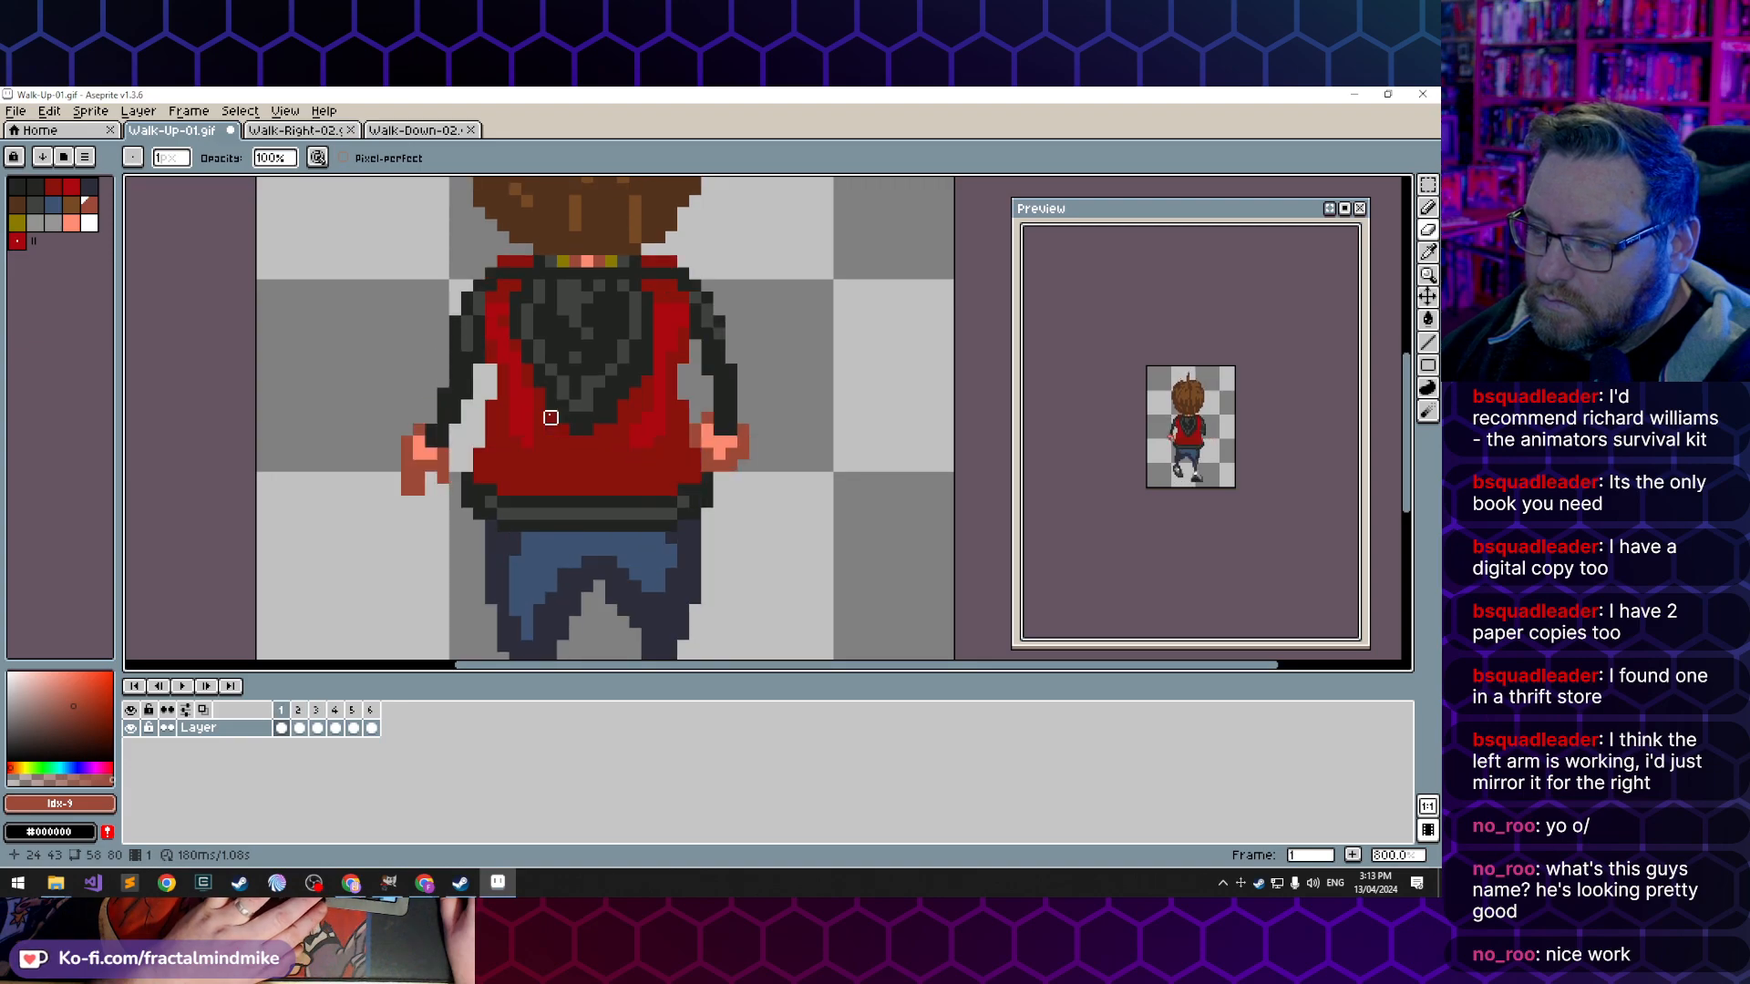
# - In frame 2, widen the right sleeve outward at the elbow with dark index 0 and trim its inner edge
pyautogui.press('.')
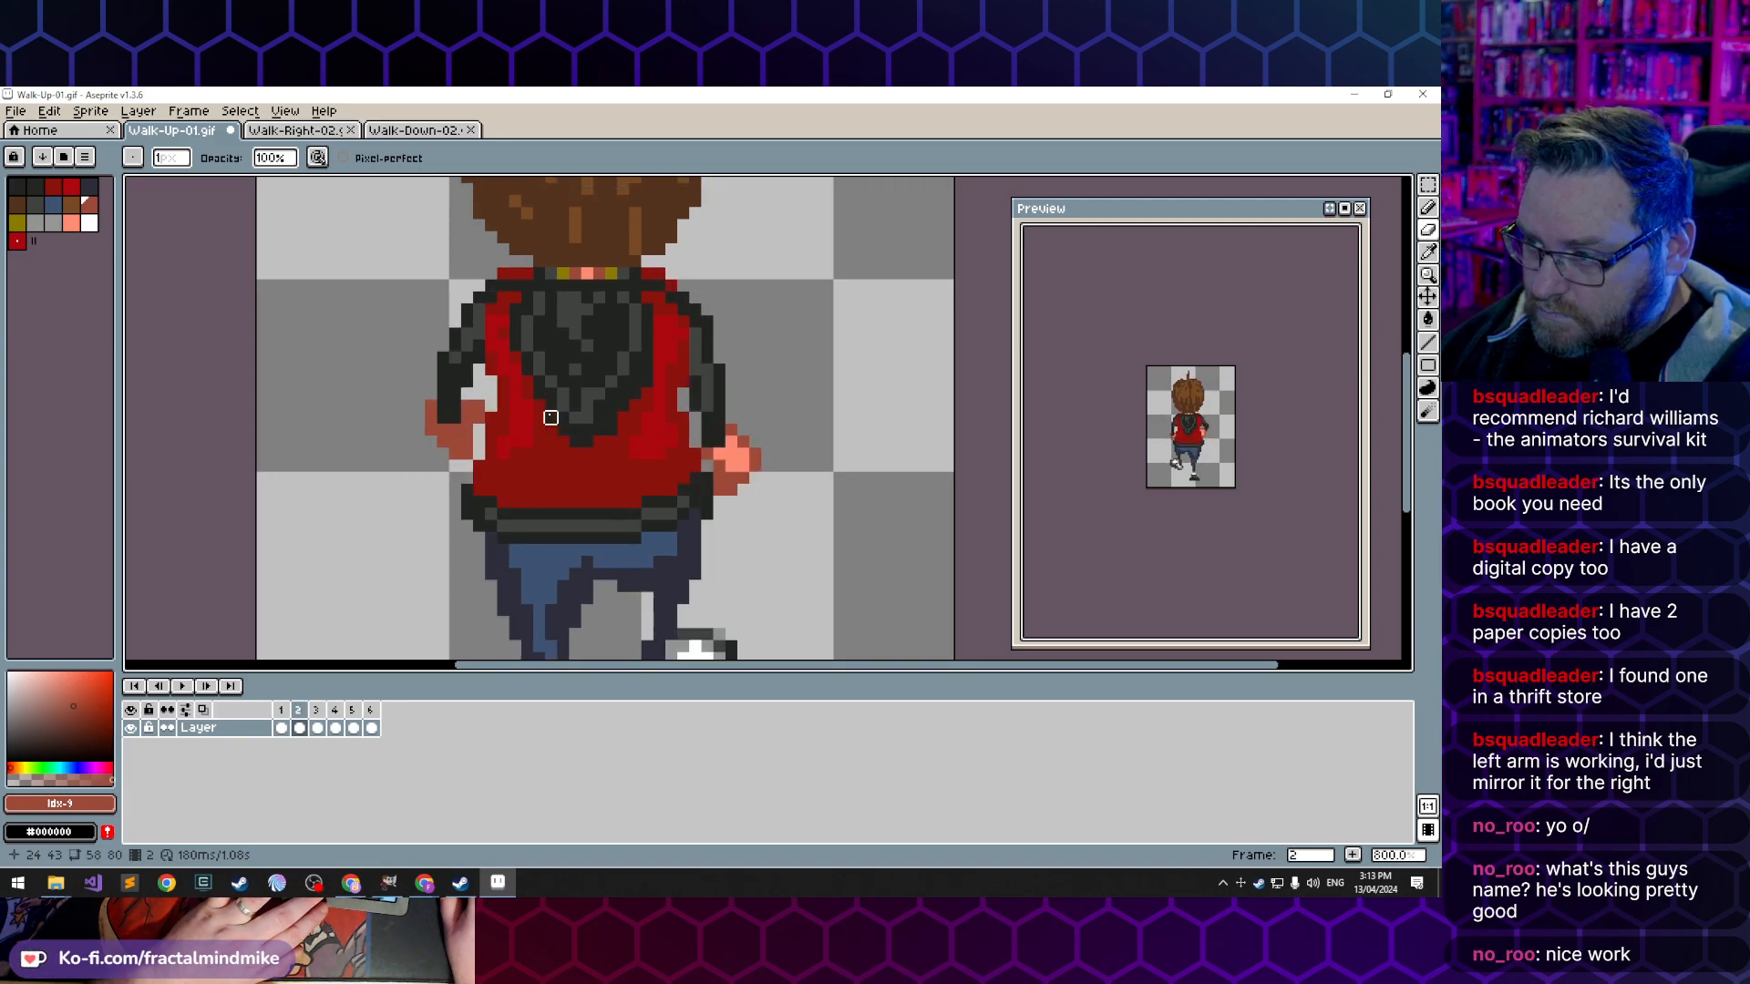
pyautogui.keyDown('alt'); pyautogui.click(729, 393); pyautogui.keyUp('alt')
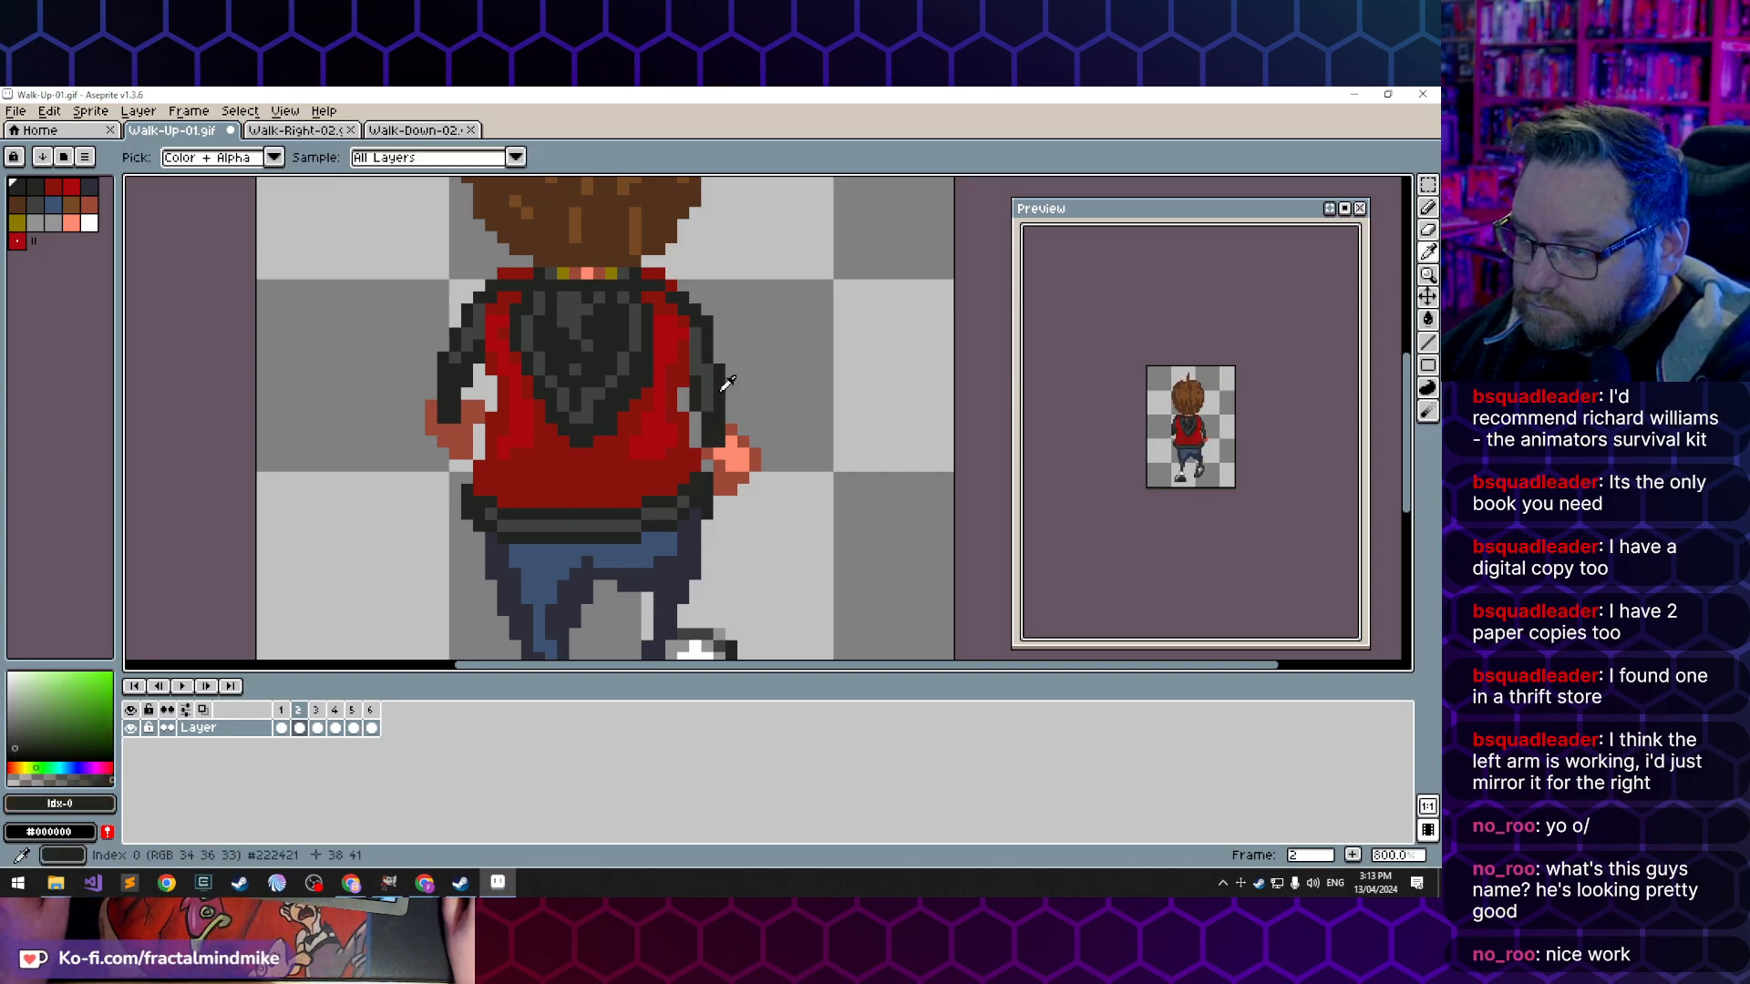
pyautogui.press('b')
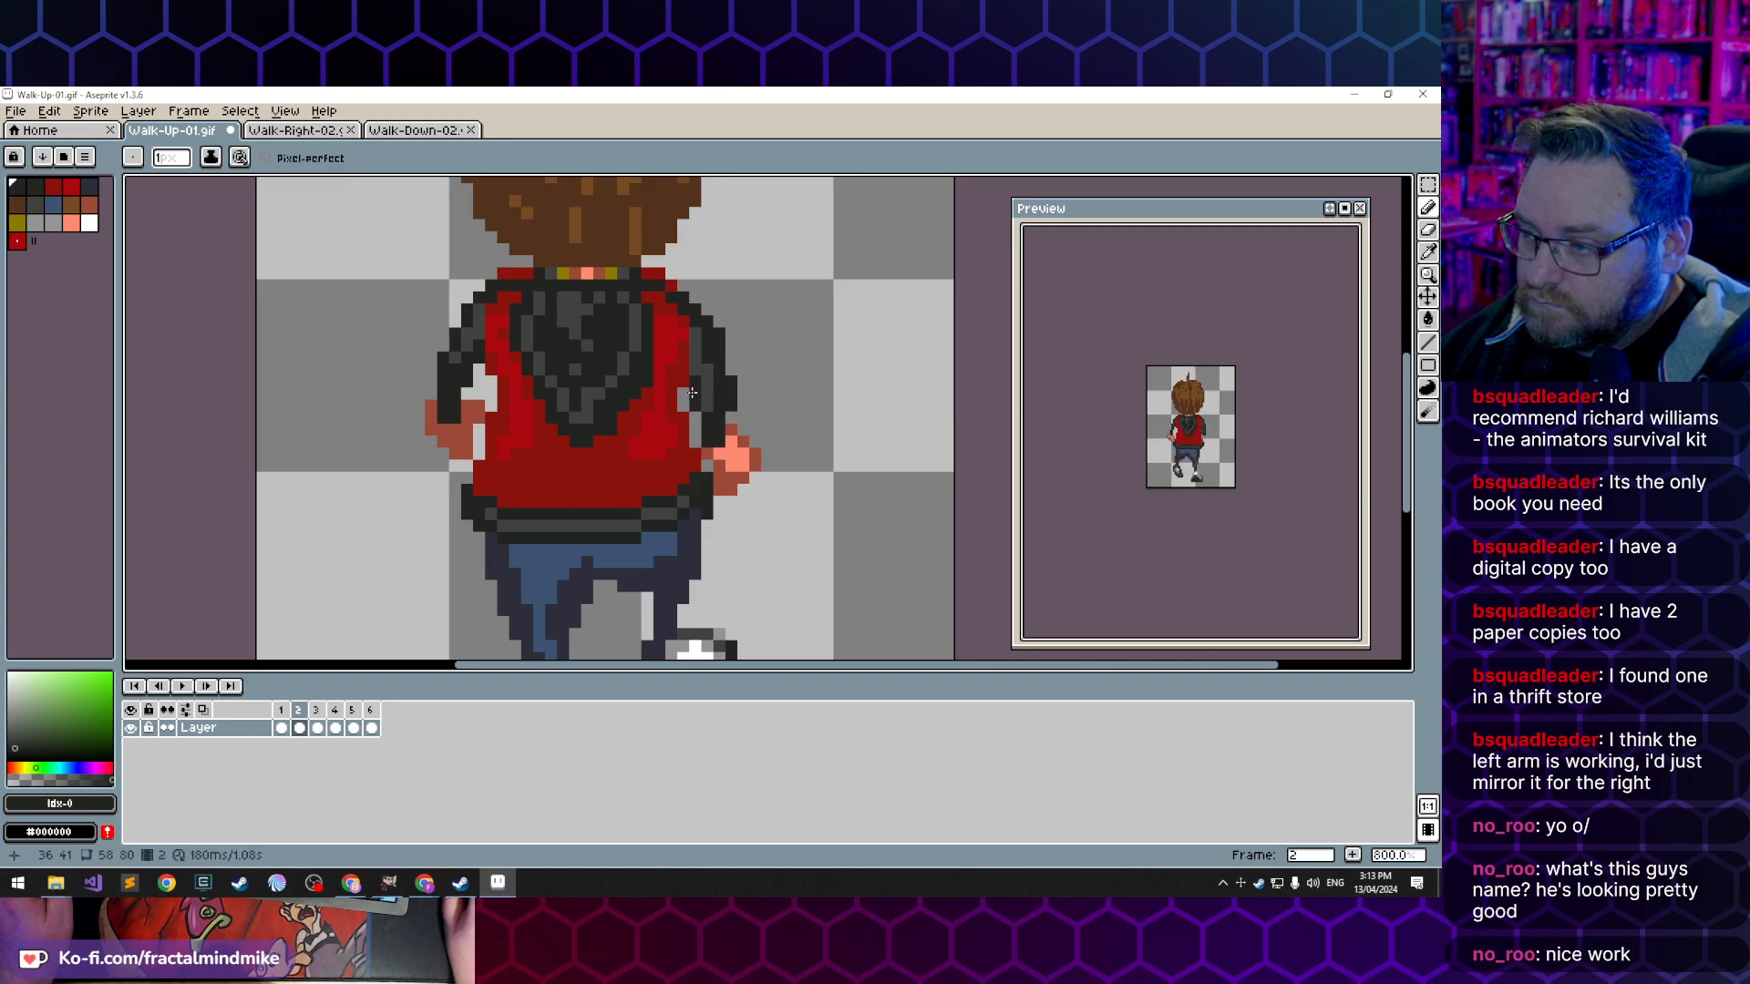
pyautogui.press('e')
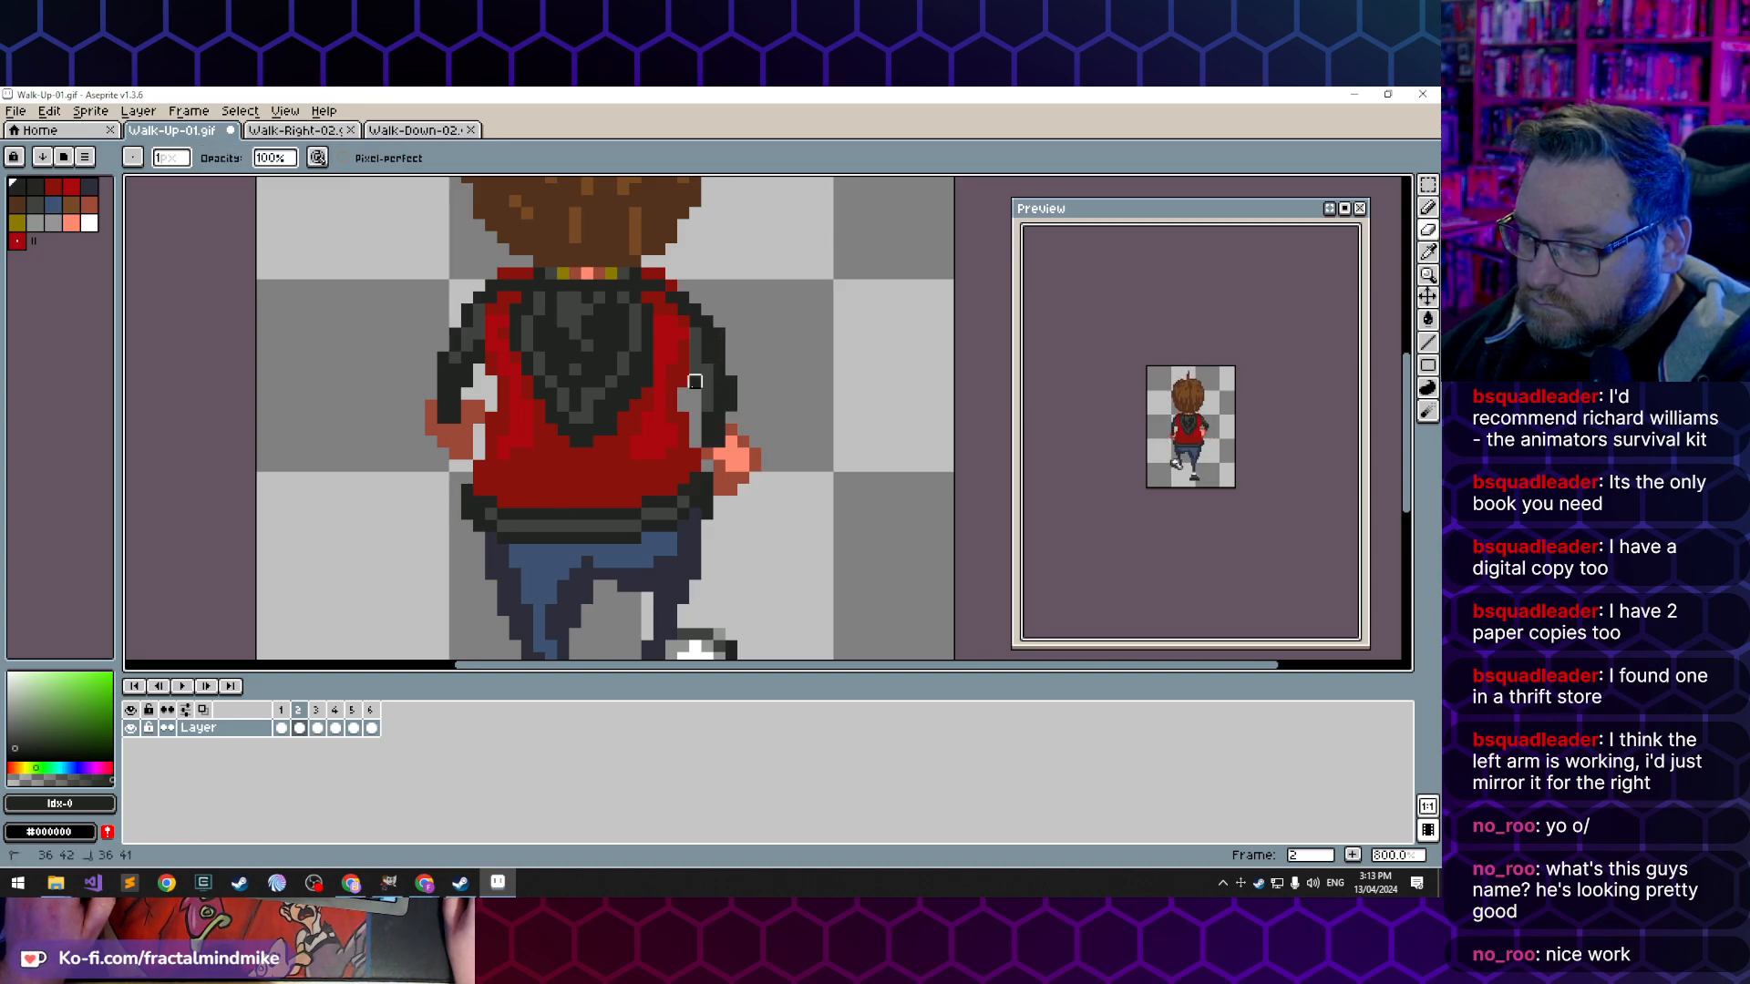
pyautogui.press('b')
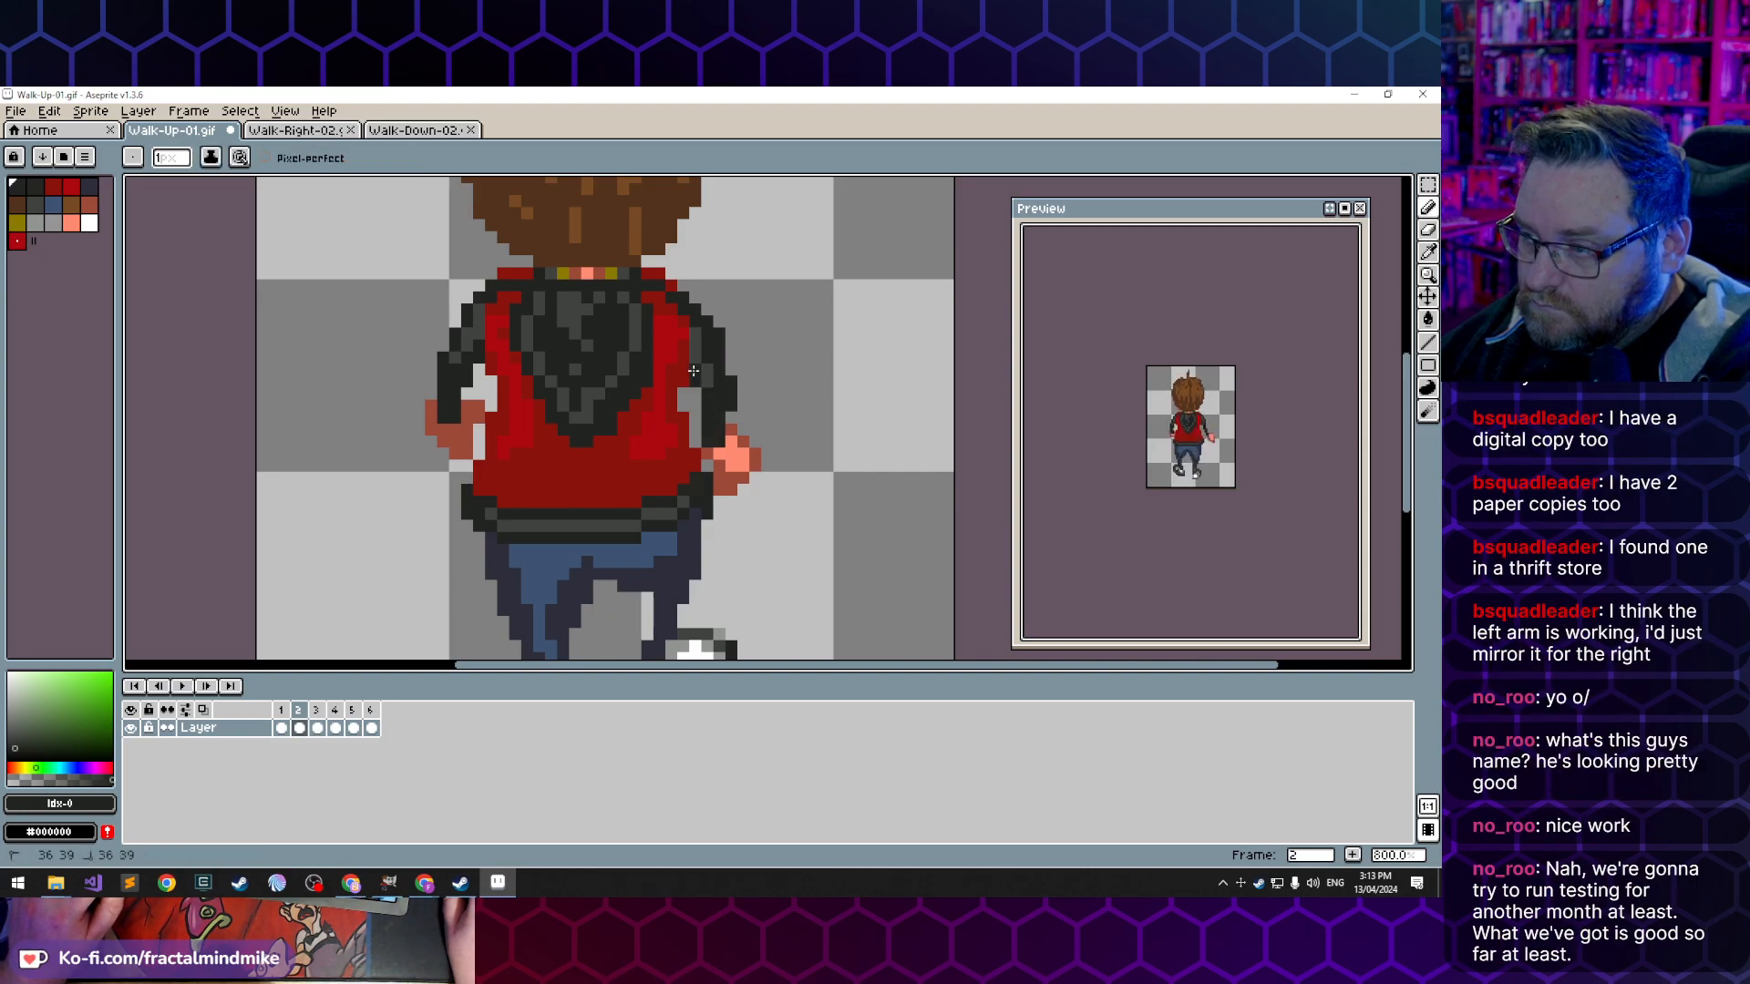
pyautogui.press('e')
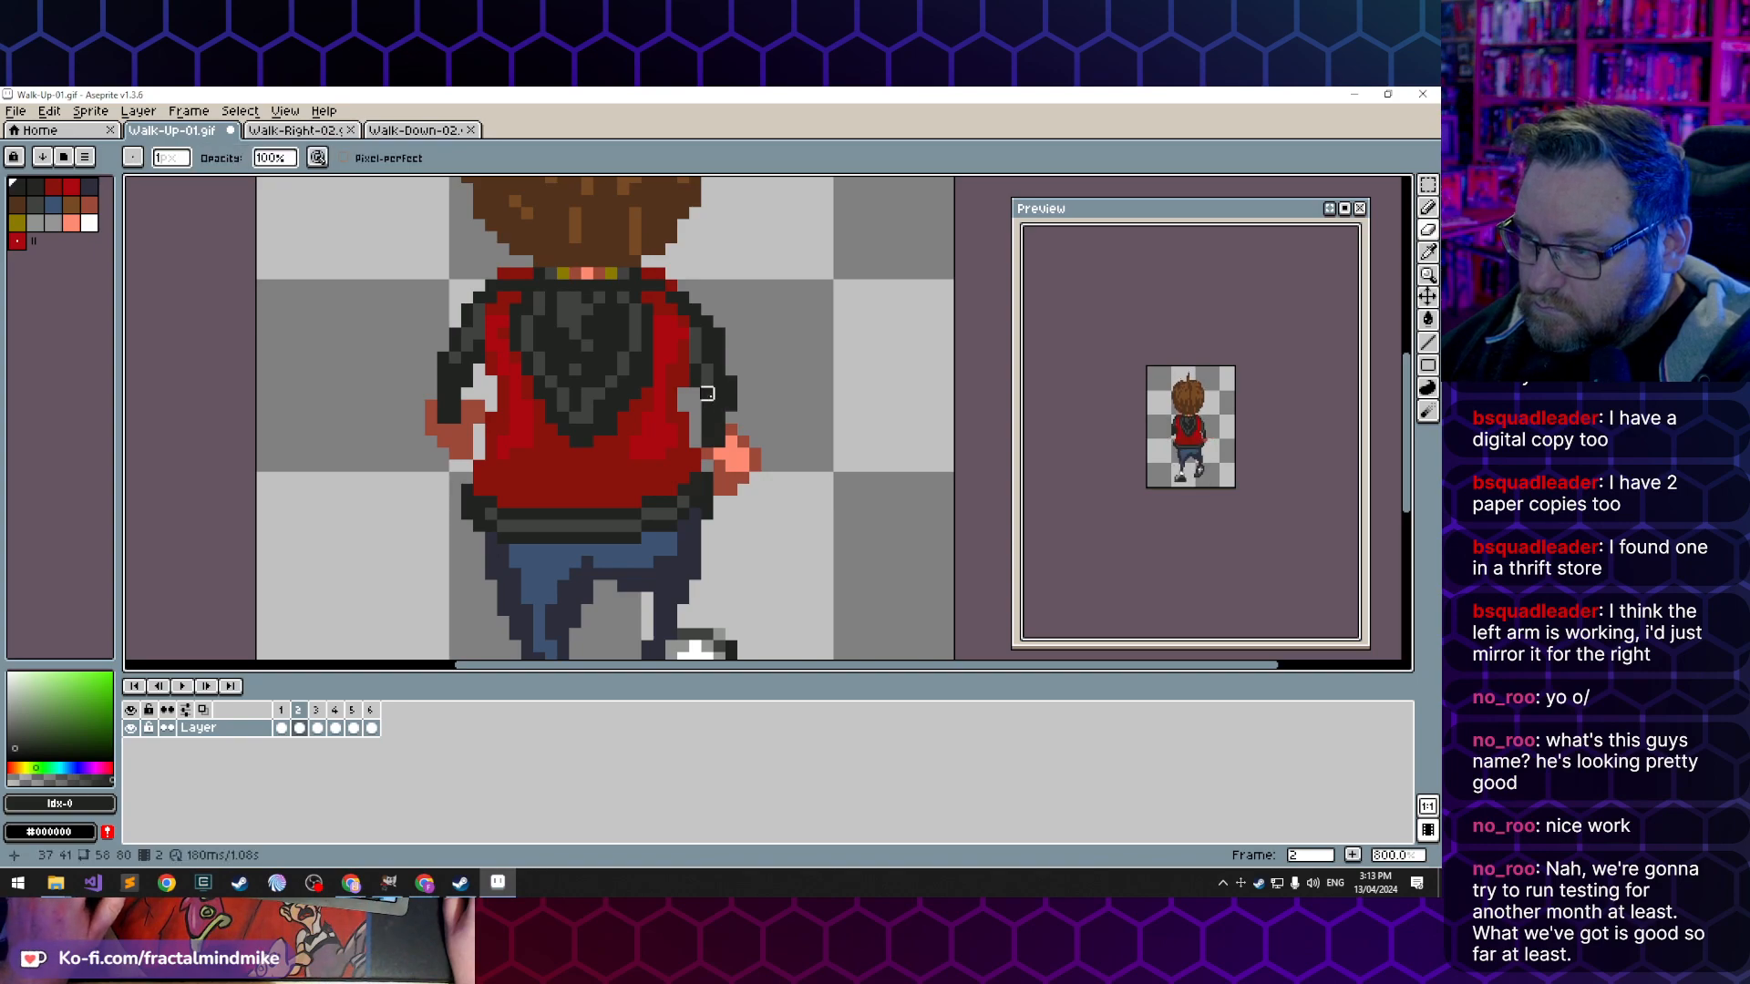
# - Shade the elbow area of frame 2's right sleeve with grey index 6
pyautogui.press('b')
pyautogui.keyDown('alt'); pyautogui.click(708, 376); pyautogui.keyUp('alt')
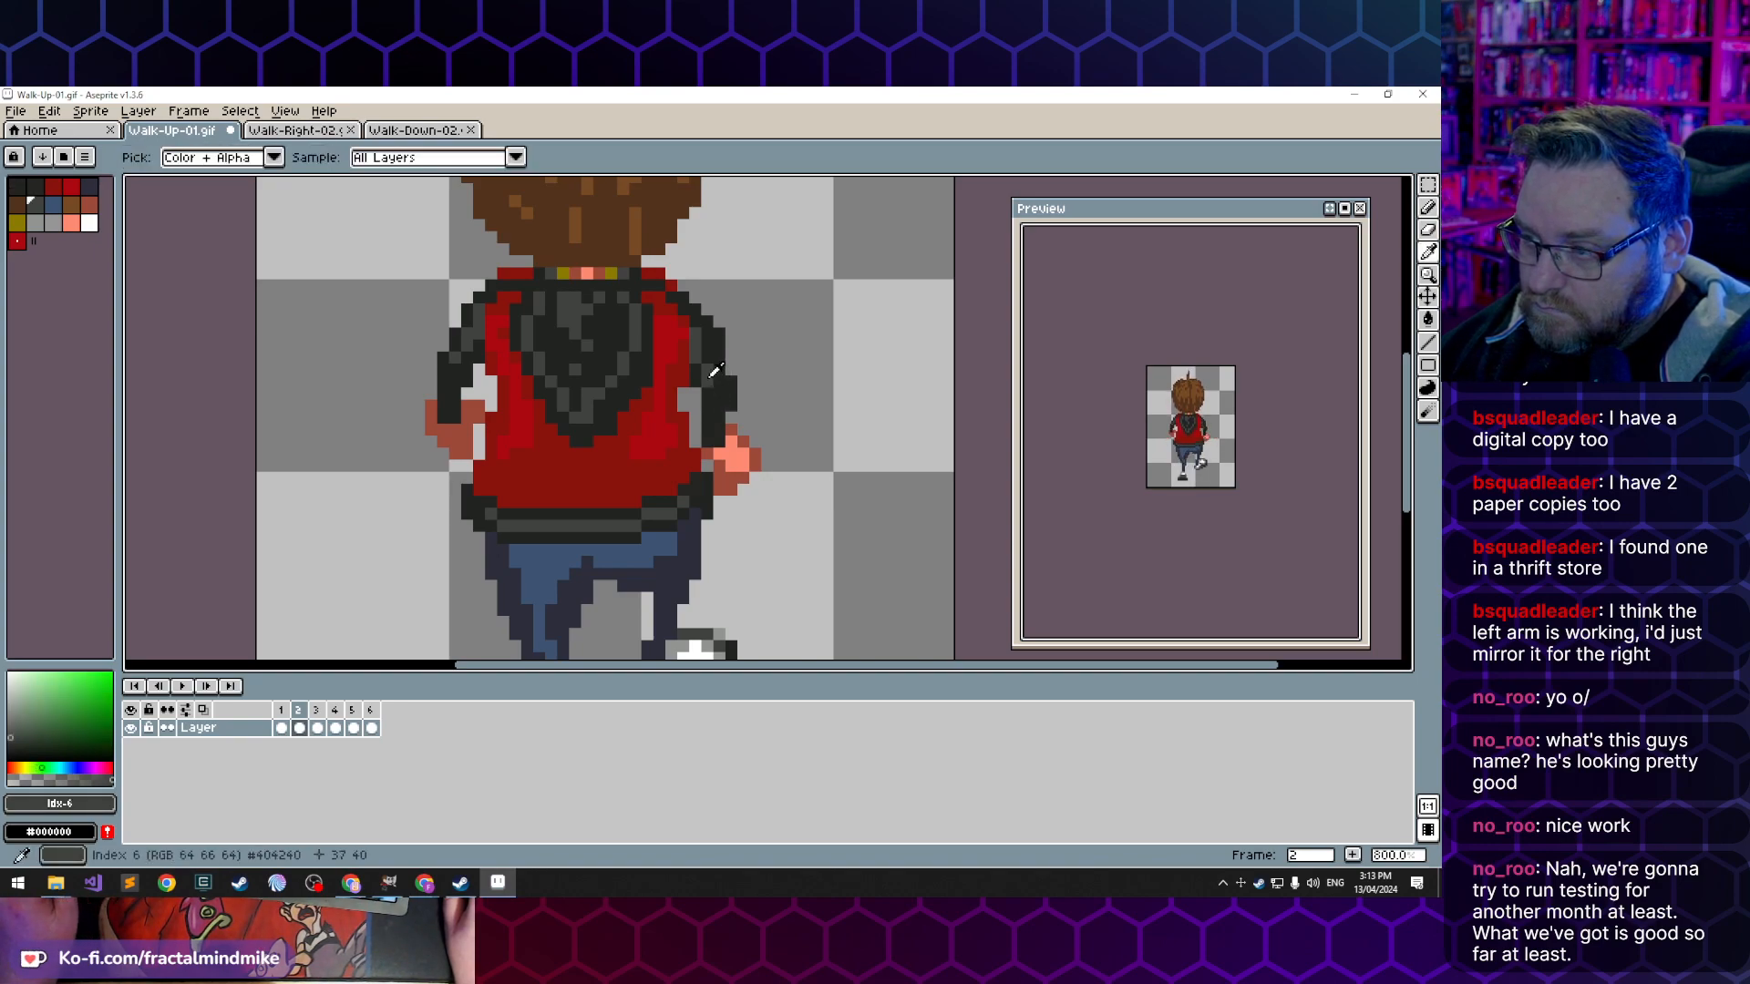
pyautogui.click(708, 358)
pyautogui.click(696, 381)
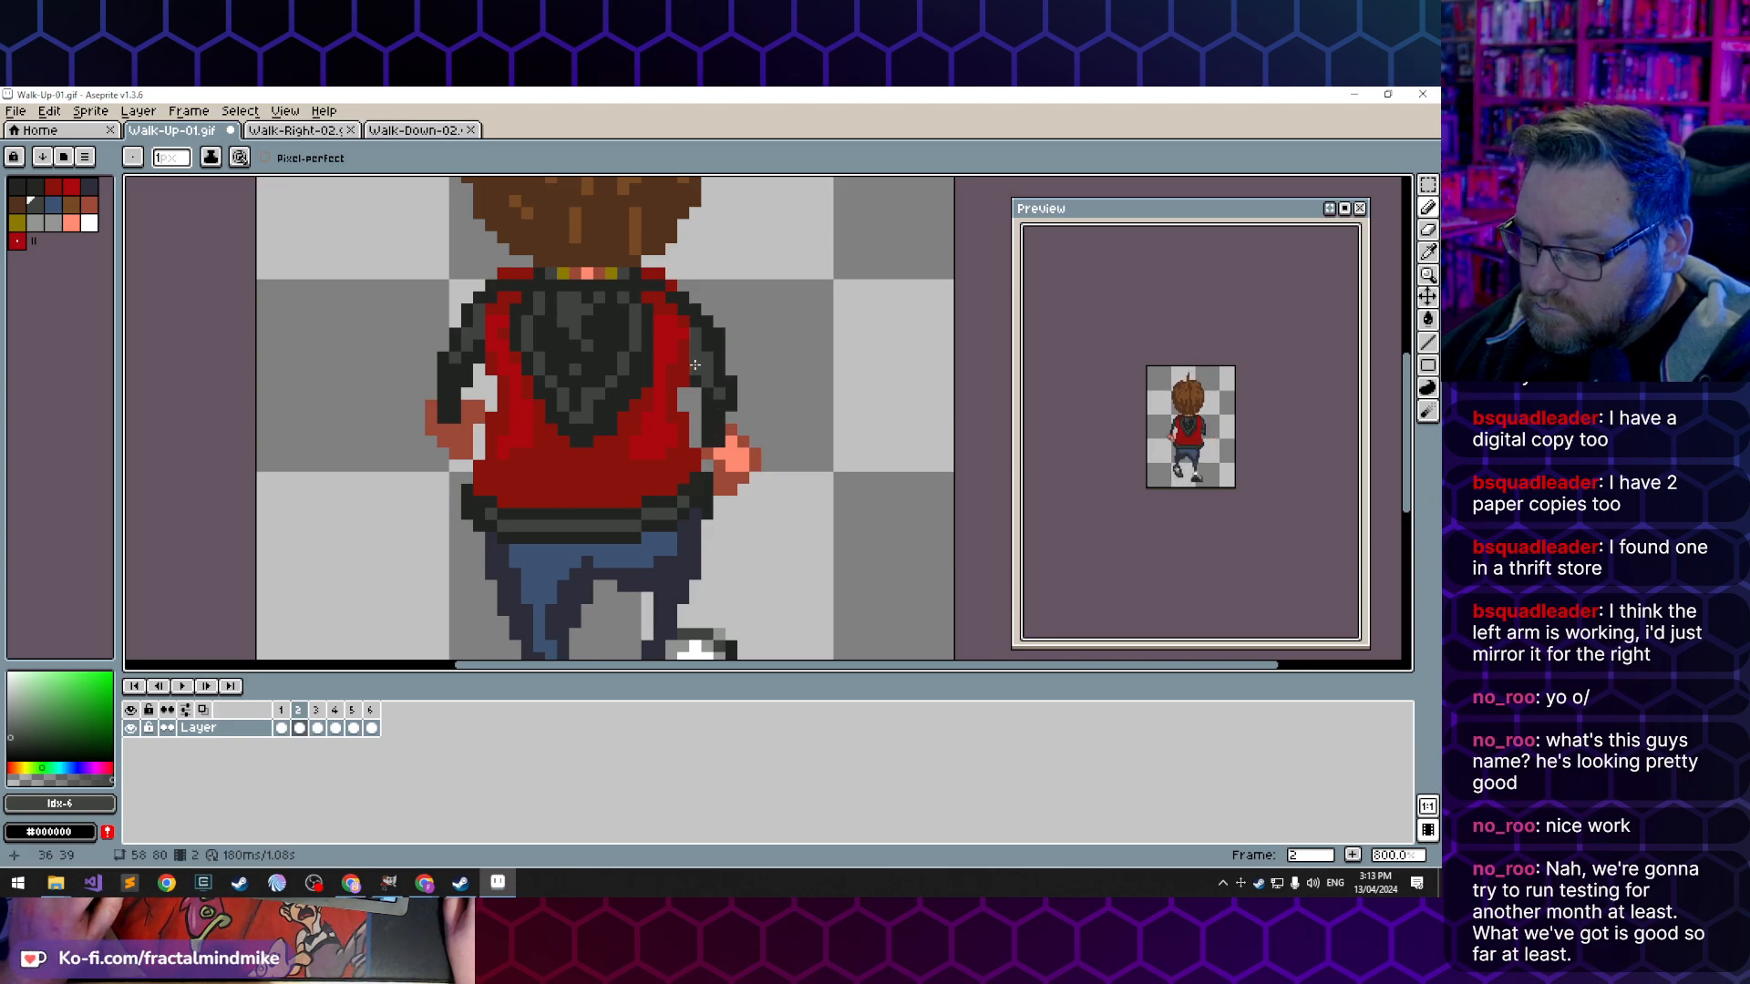
# - Compare the reshaded right sleeve in frame 2 of Walk-Up-01.gif with the right arm in frames 1 and 3
pyautogui.keyDown('alt'); pyautogui.click(695, 357); pyautogui.keyUp('alt')
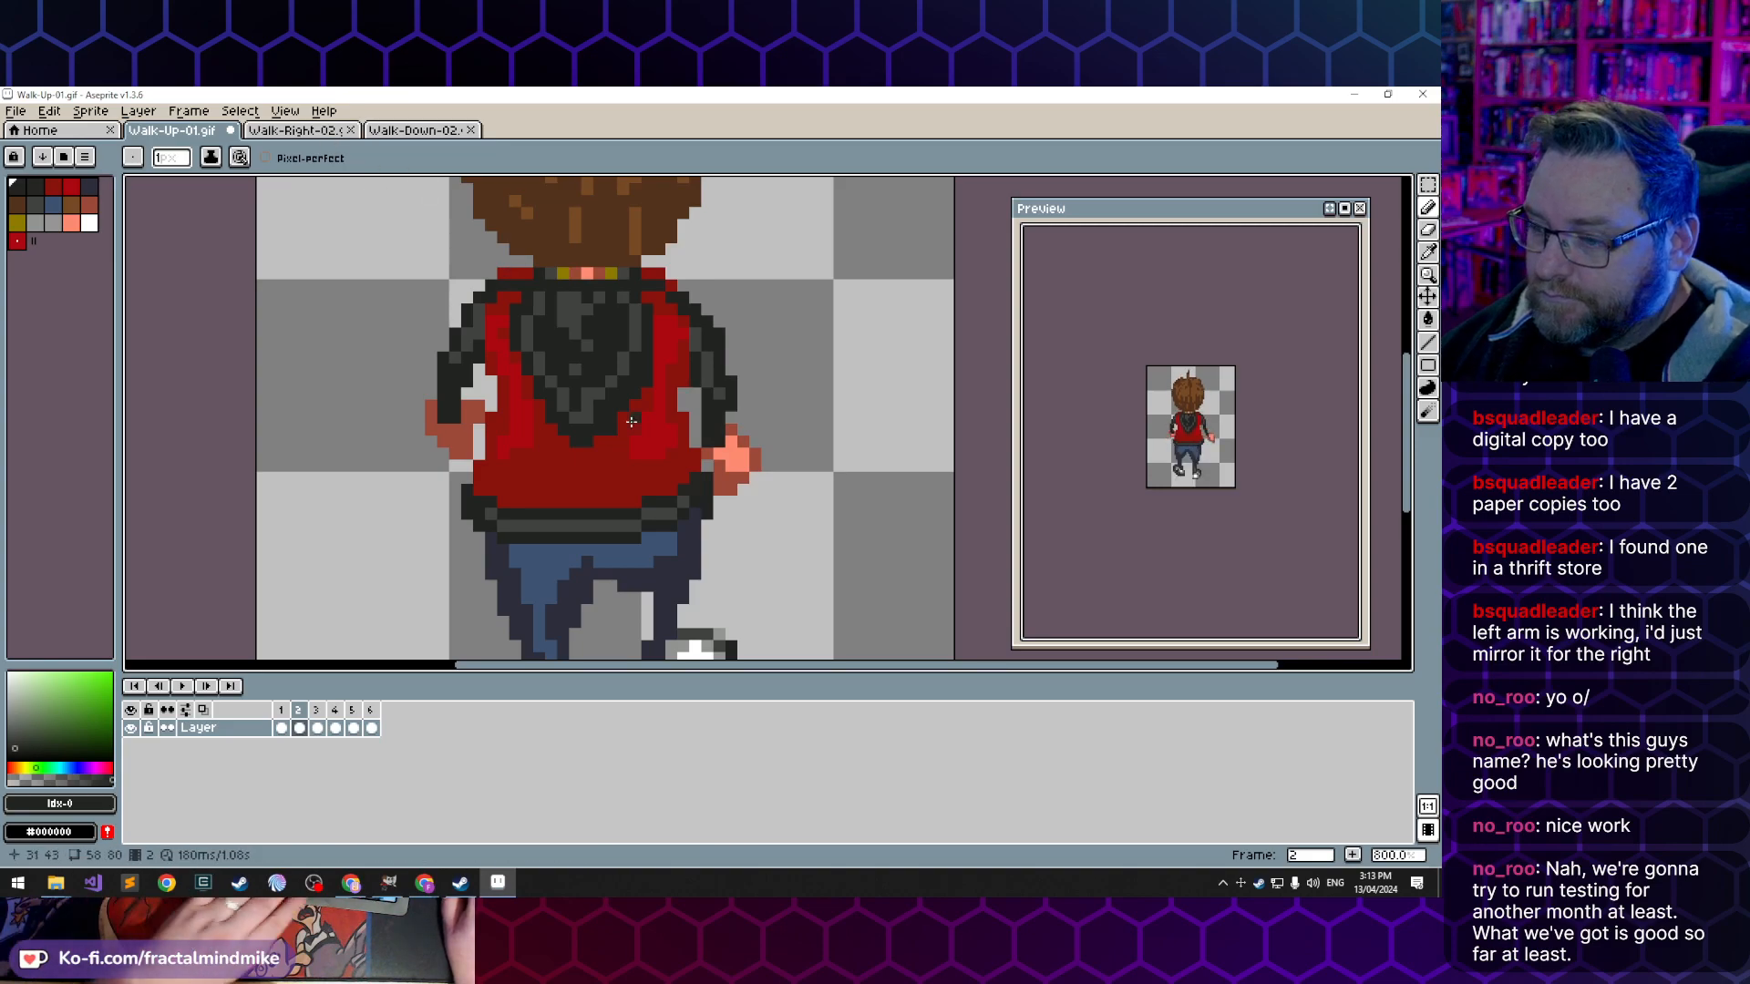
pyautogui.press('Left')
pyautogui.press('Right')
pyautogui.press('Right')
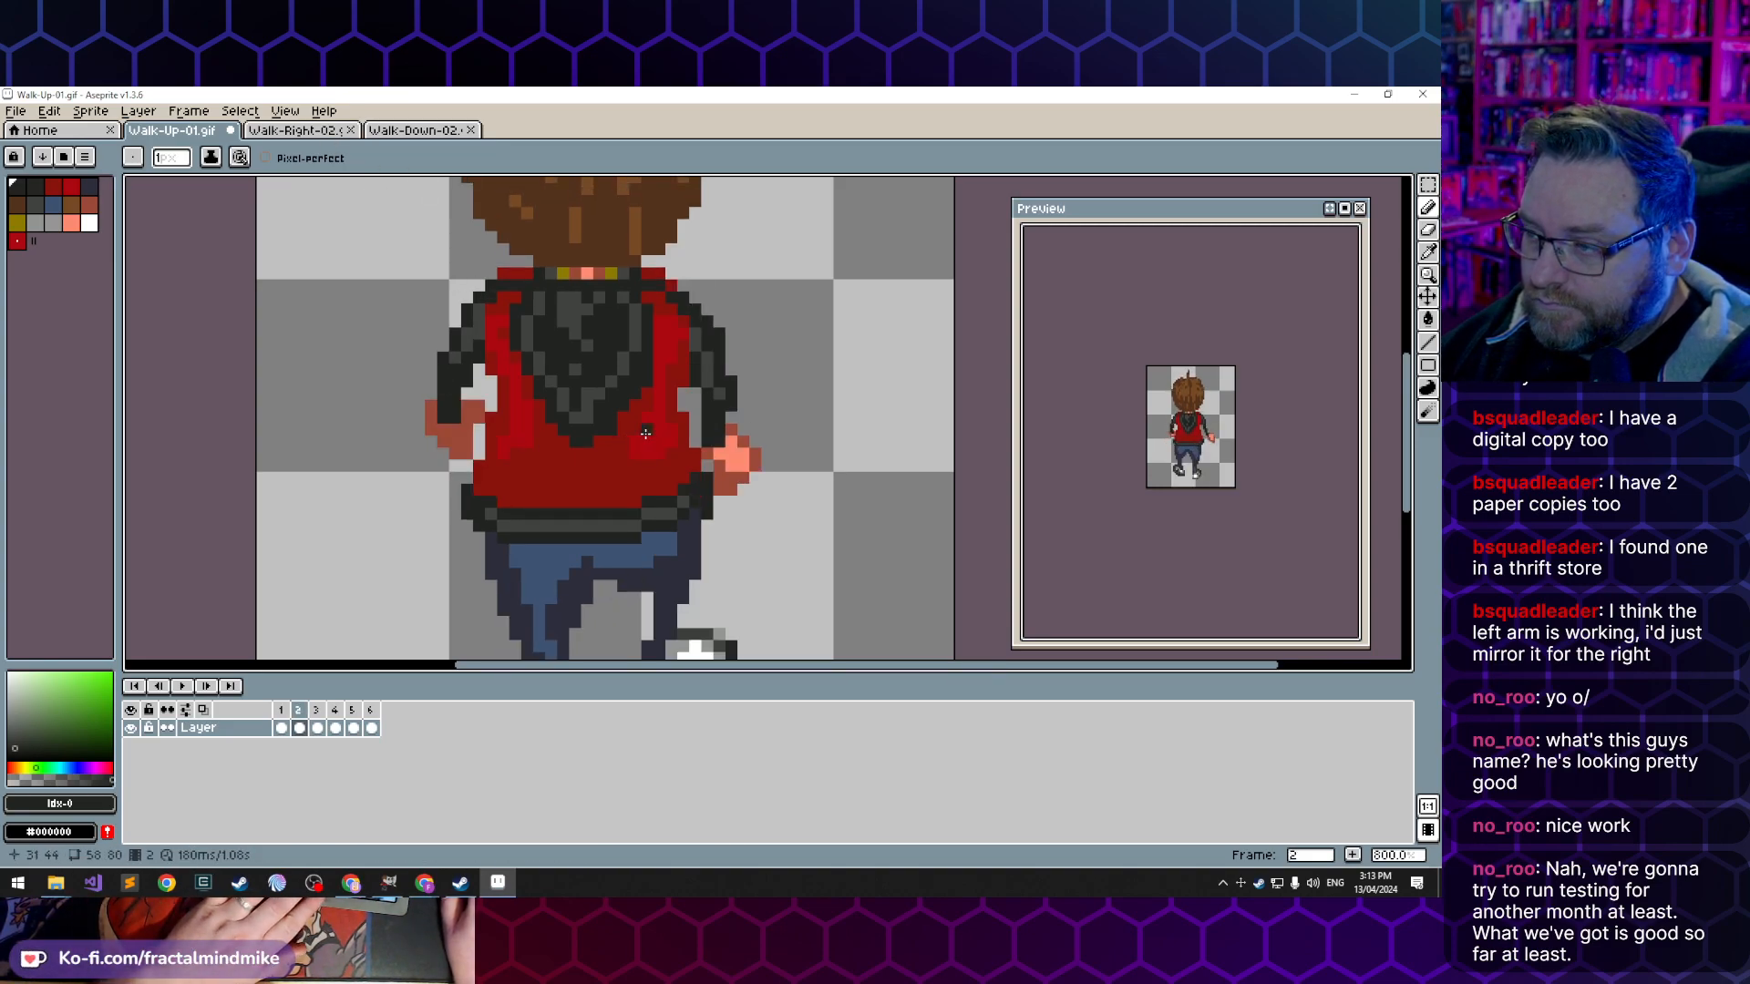
pyautogui.press('Left')
pyautogui.press('Left')
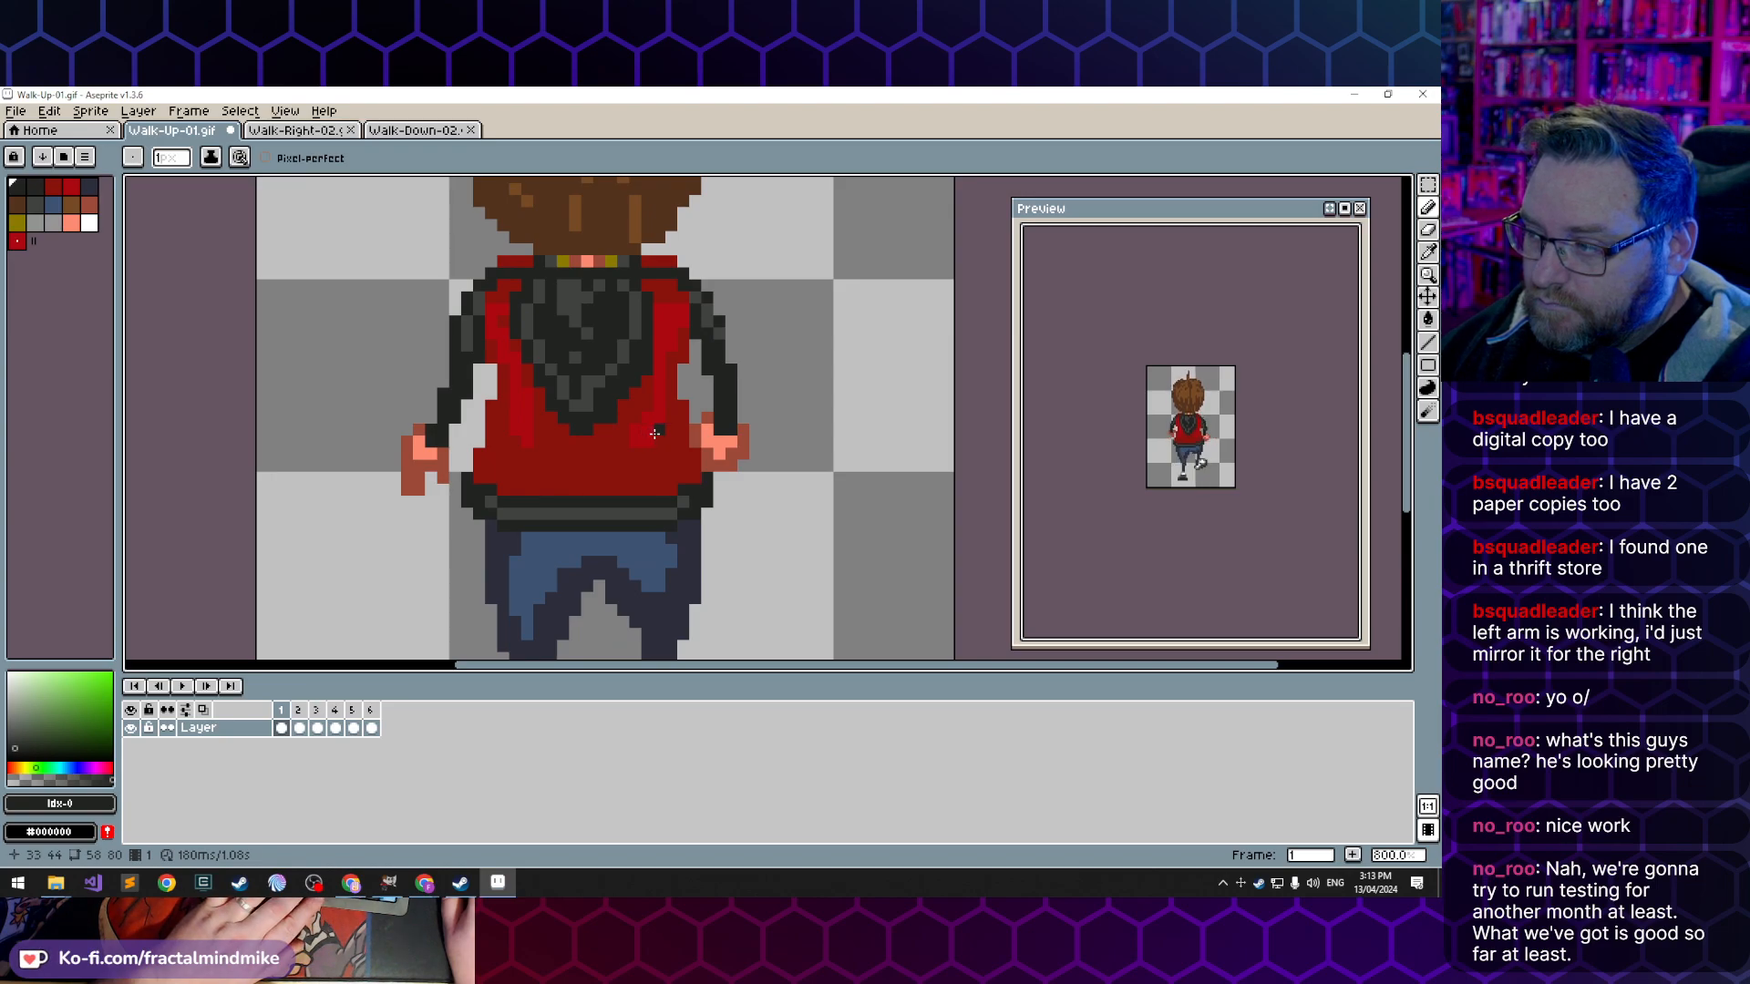
pyautogui.press('Right')
pyautogui.press('Left')
pyautogui.click(667, 432)
pyautogui.press('Right')
pyautogui.press('Left')
pyautogui.press('Right')
pyautogui.press('Right')
pyautogui.press('Left')
pyautogui.press('Left')
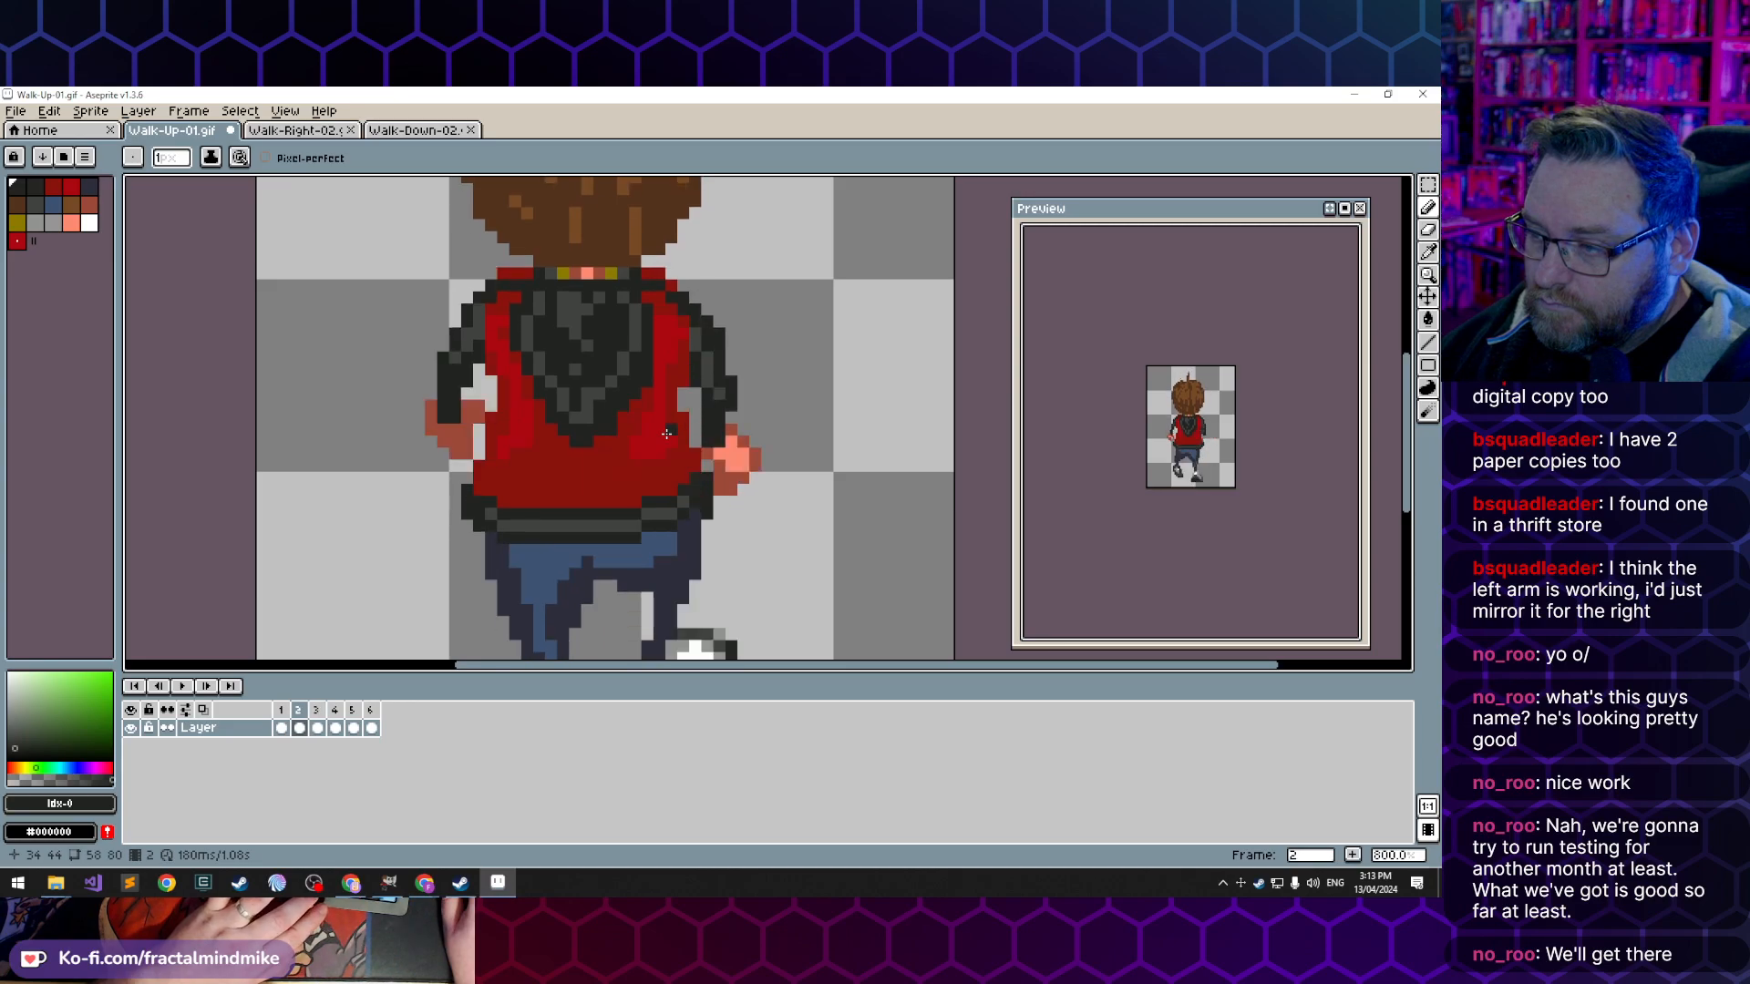
pyautogui.press('Right')
pyautogui.press('Right')
pyautogui.press('Left')
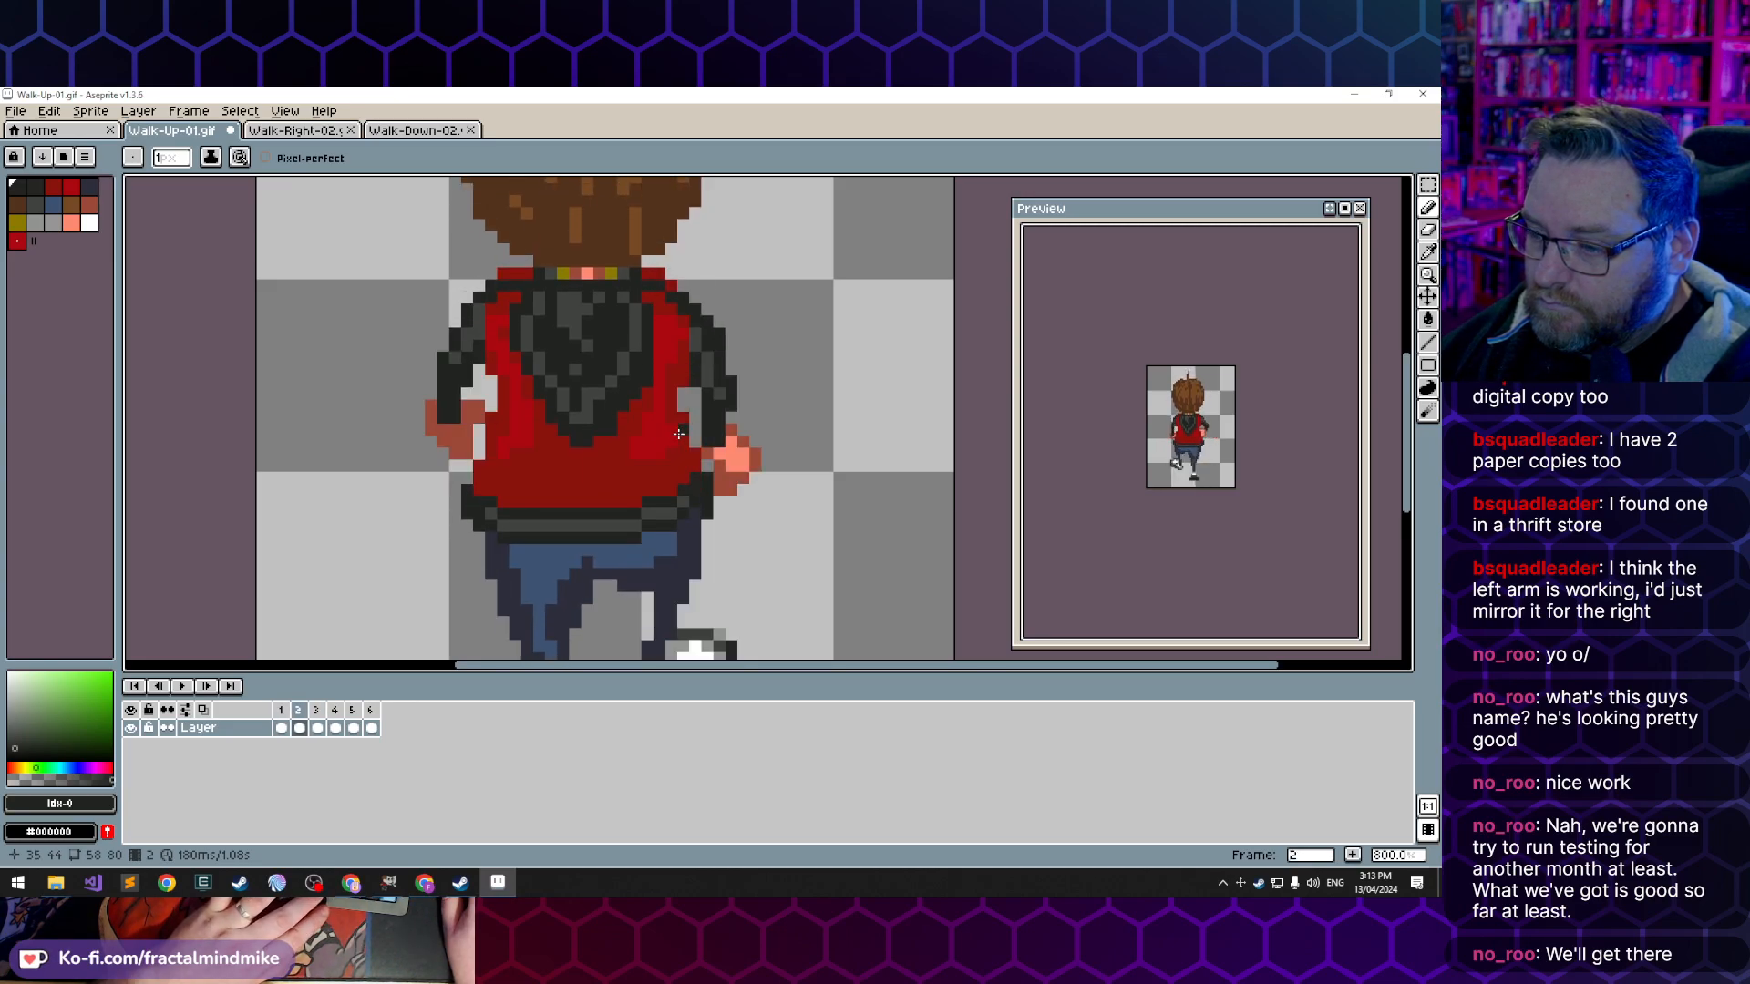
pyautogui.press('Left')
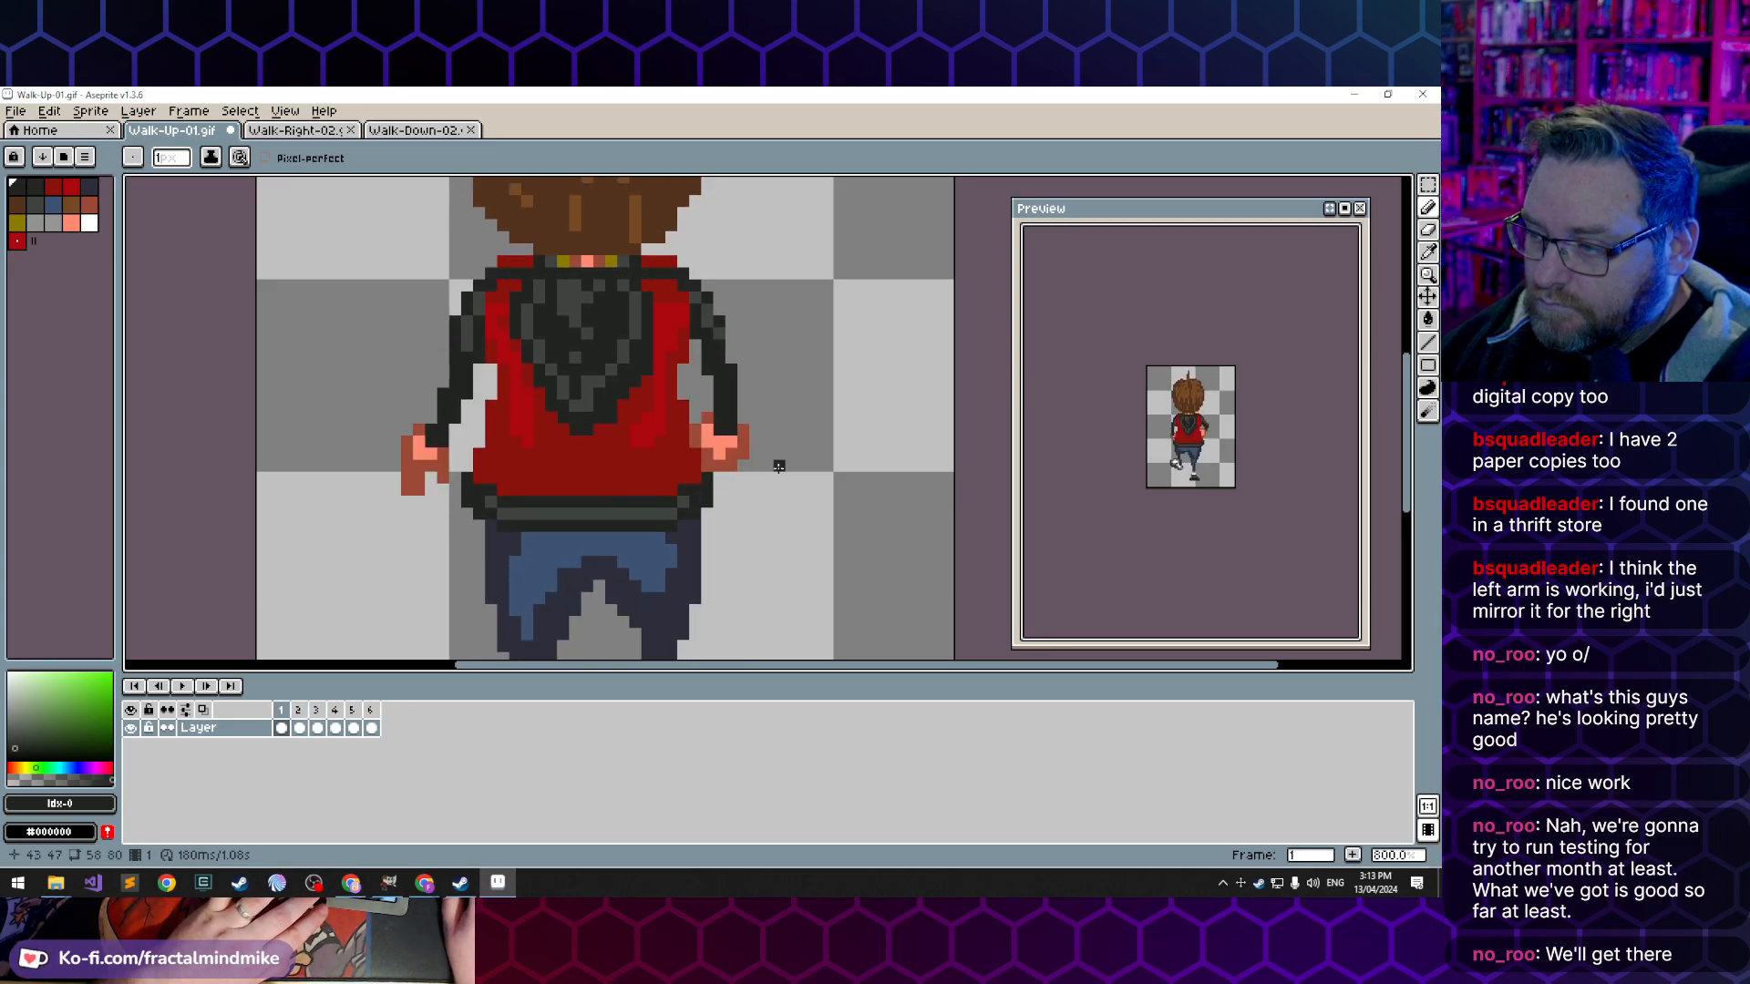
# - In frame 1, repaint the light pixels of the right hand with dark skin index 9
pyautogui.keyDown('alt'); pyautogui.click(720, 447); pyautogui.keyUp('alt')
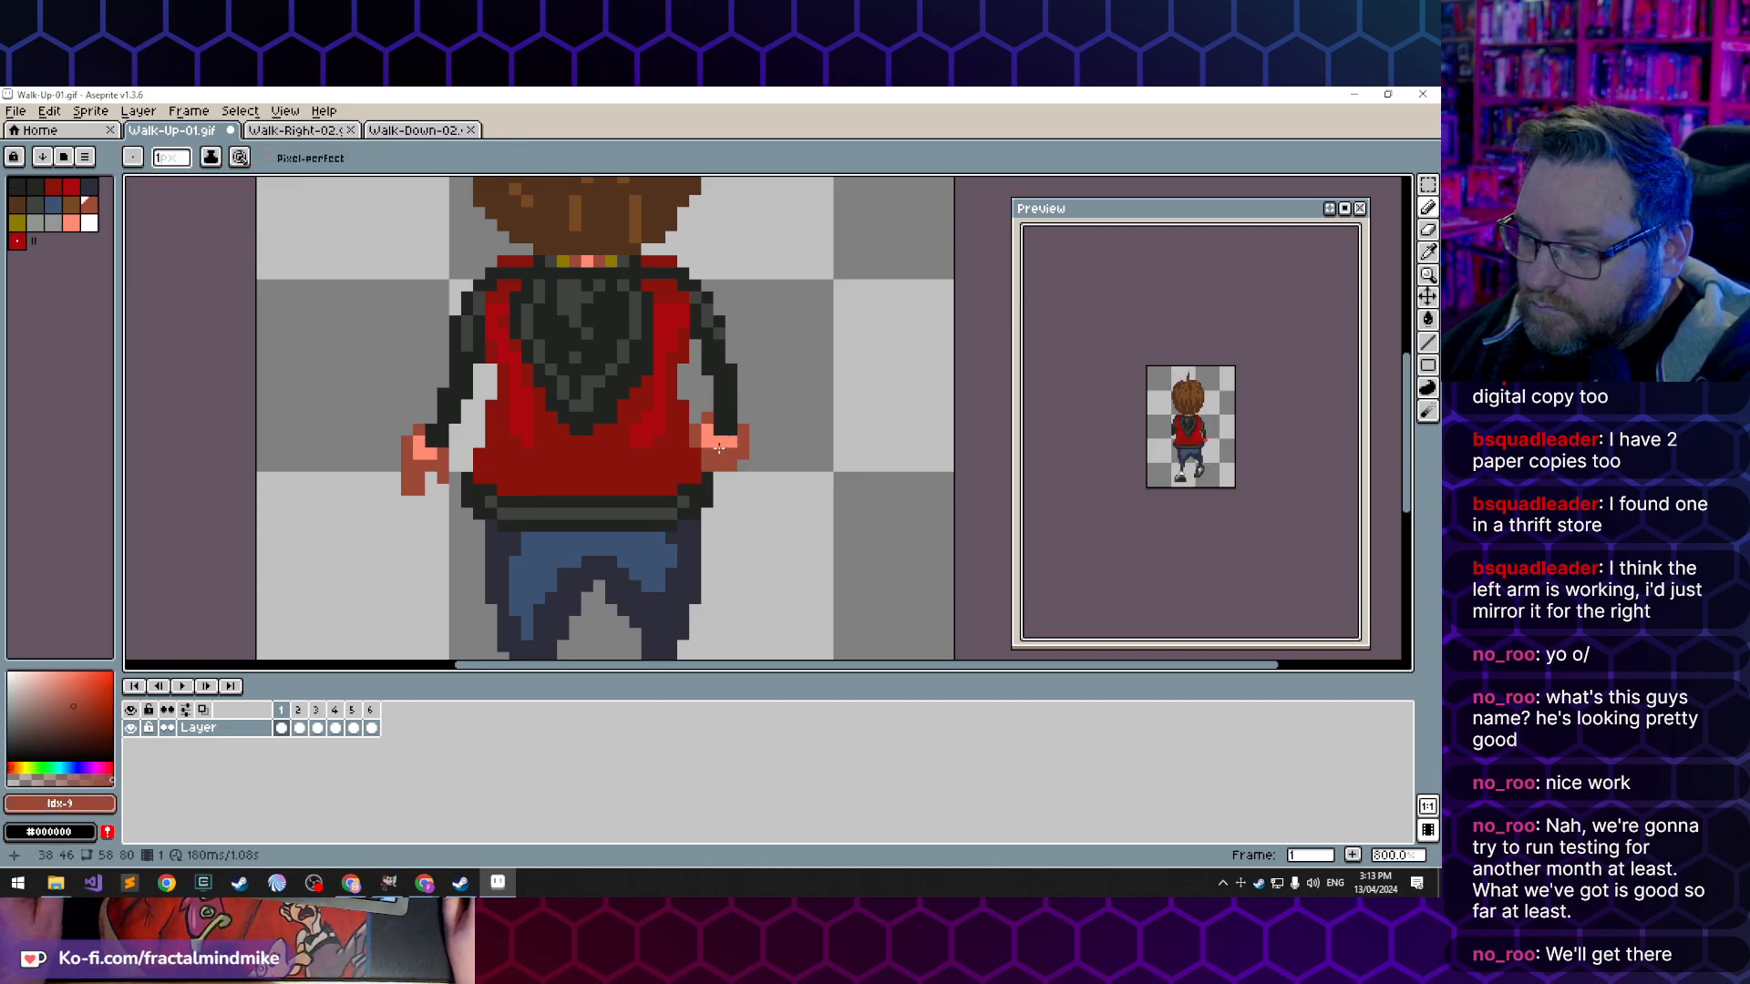
pyautogui.moveTo(727, 437); pyautogui.dragTo(716, 442)
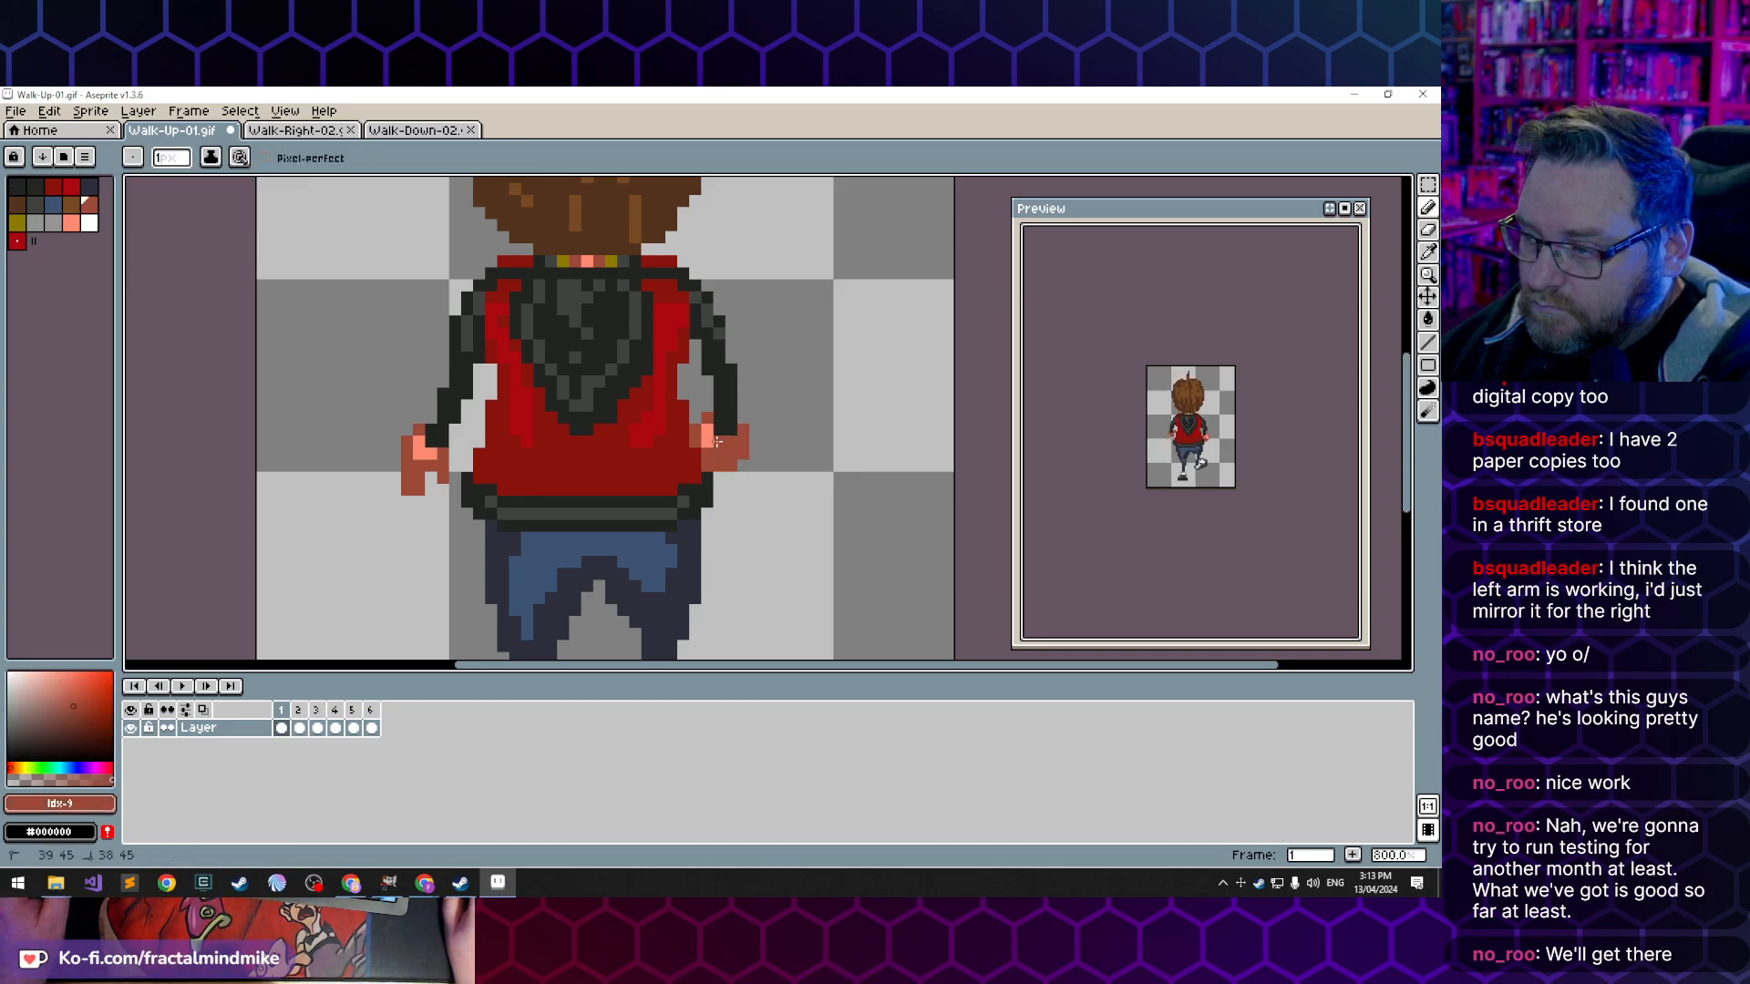
pyautogui.click(710, 433)
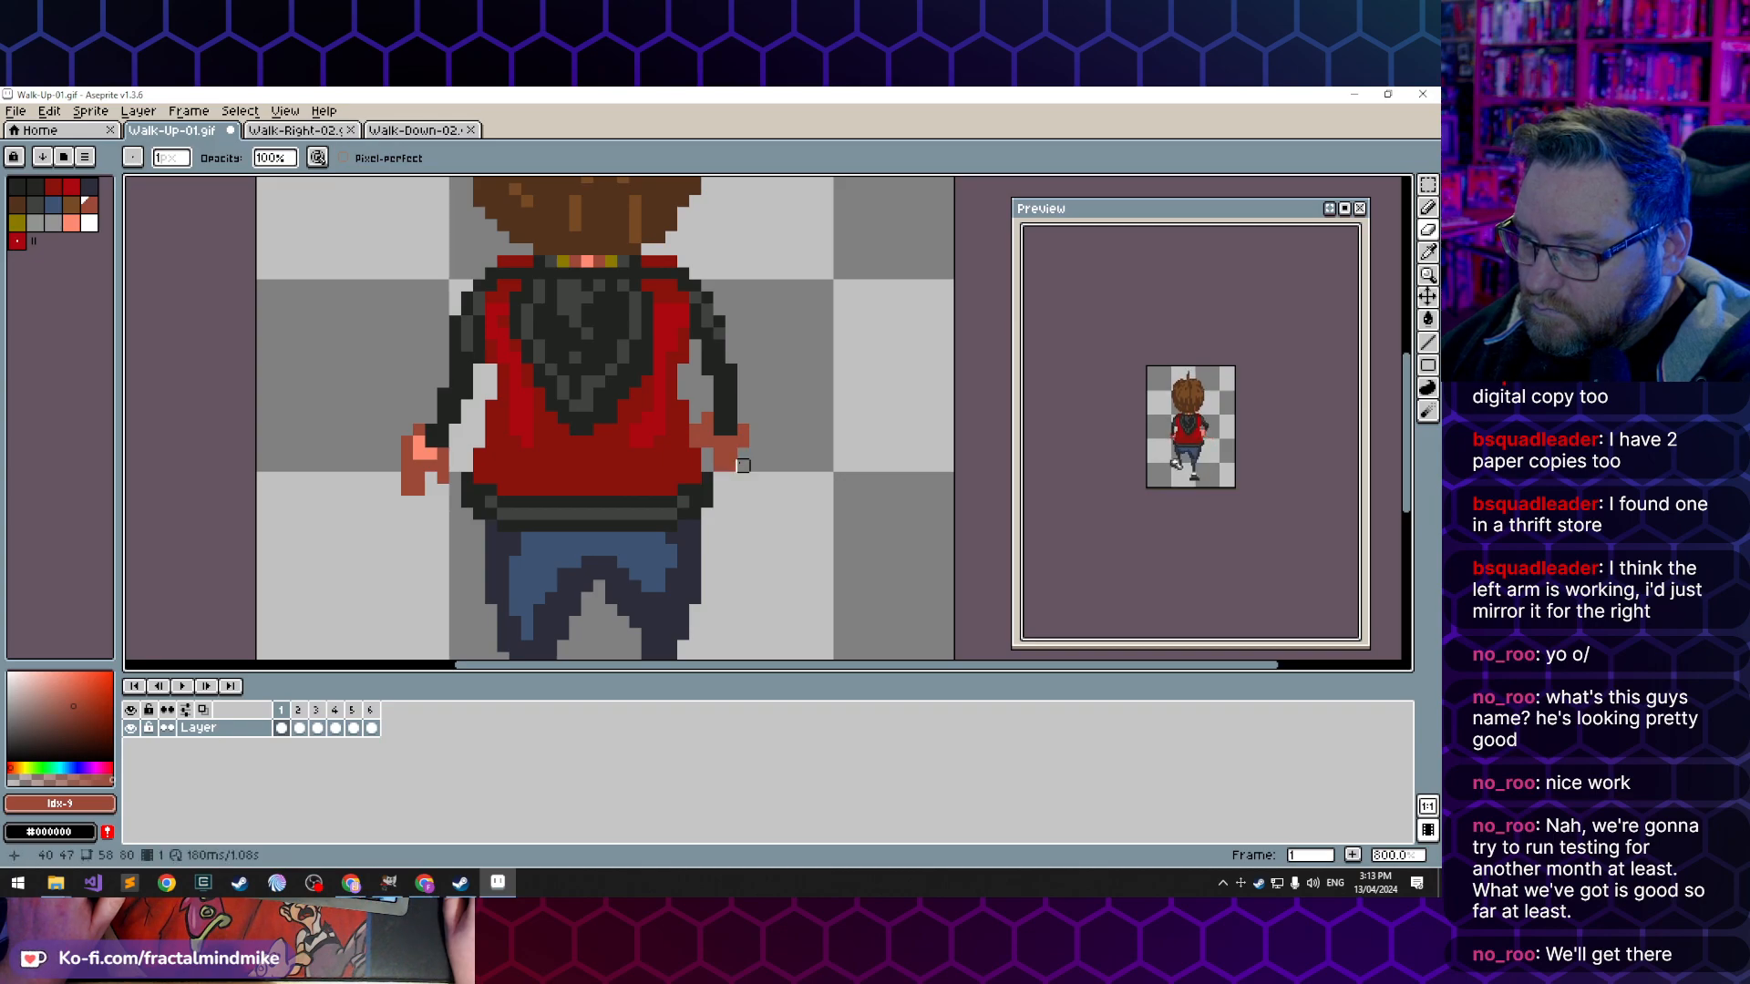
pyautogui.hotkey('ctrl', 'z')
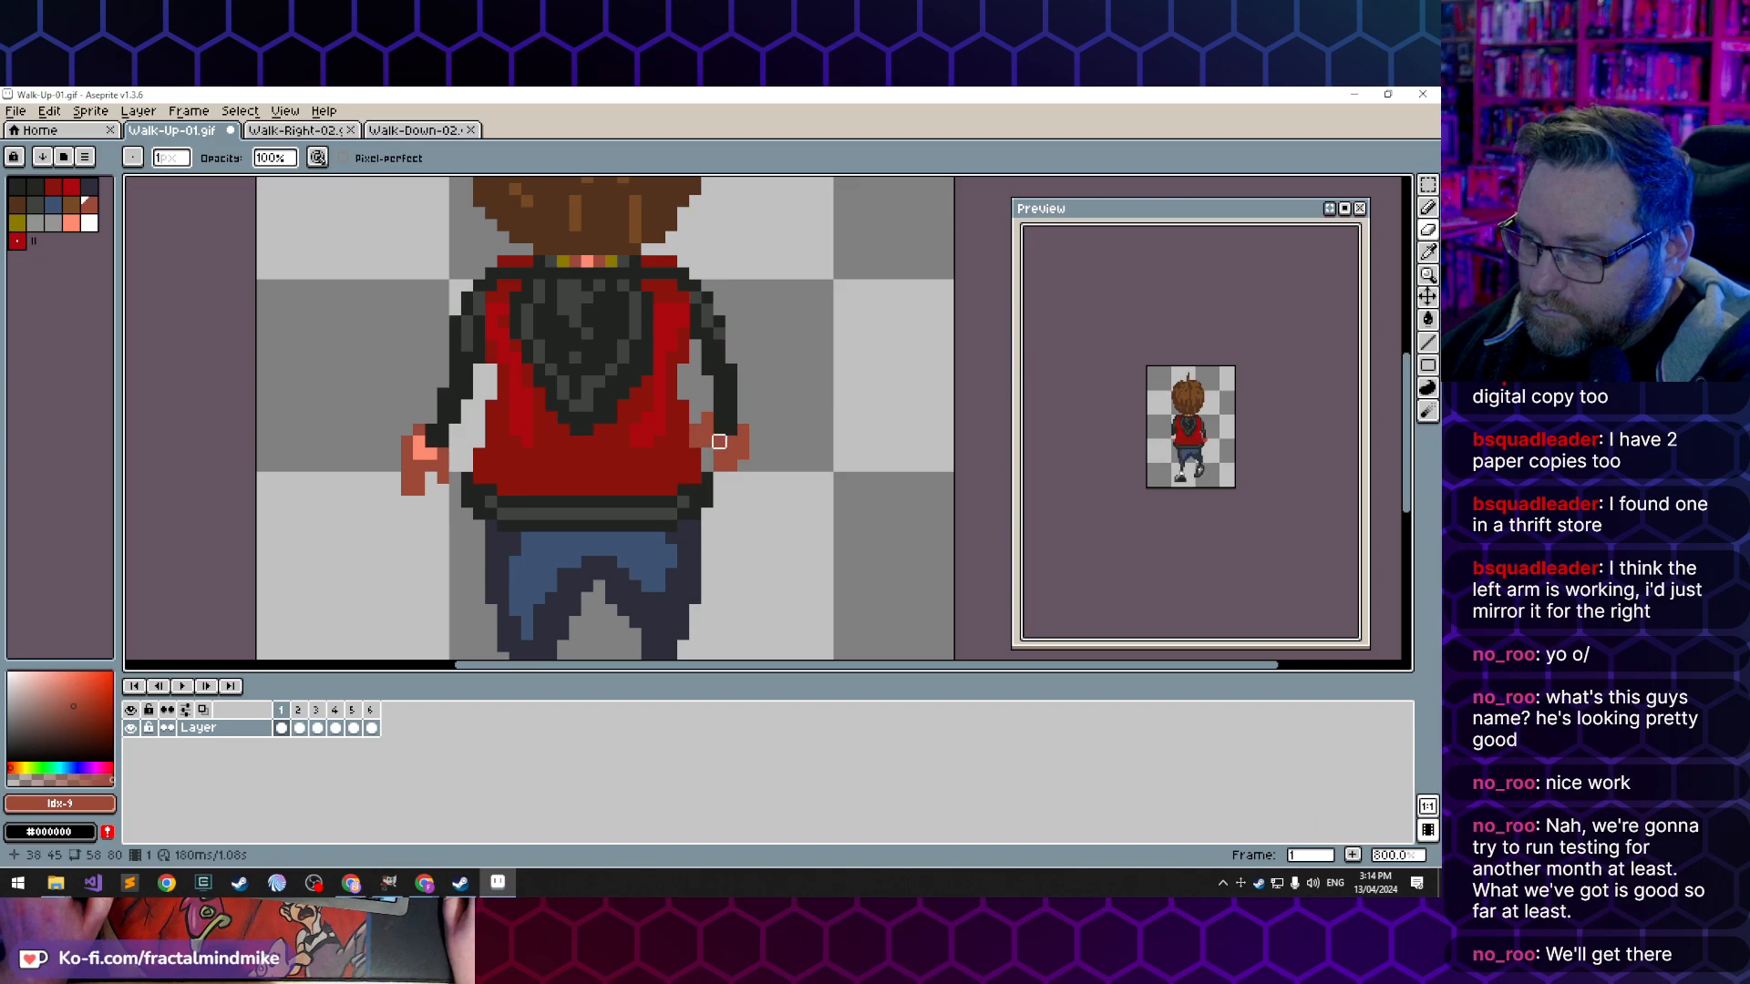
# - Check frame 2's right hand in Walk-Up-01.gif against the arm pose in frames 2 and 3 of Walk-Right-02.gif
pyautogui.press('Right')
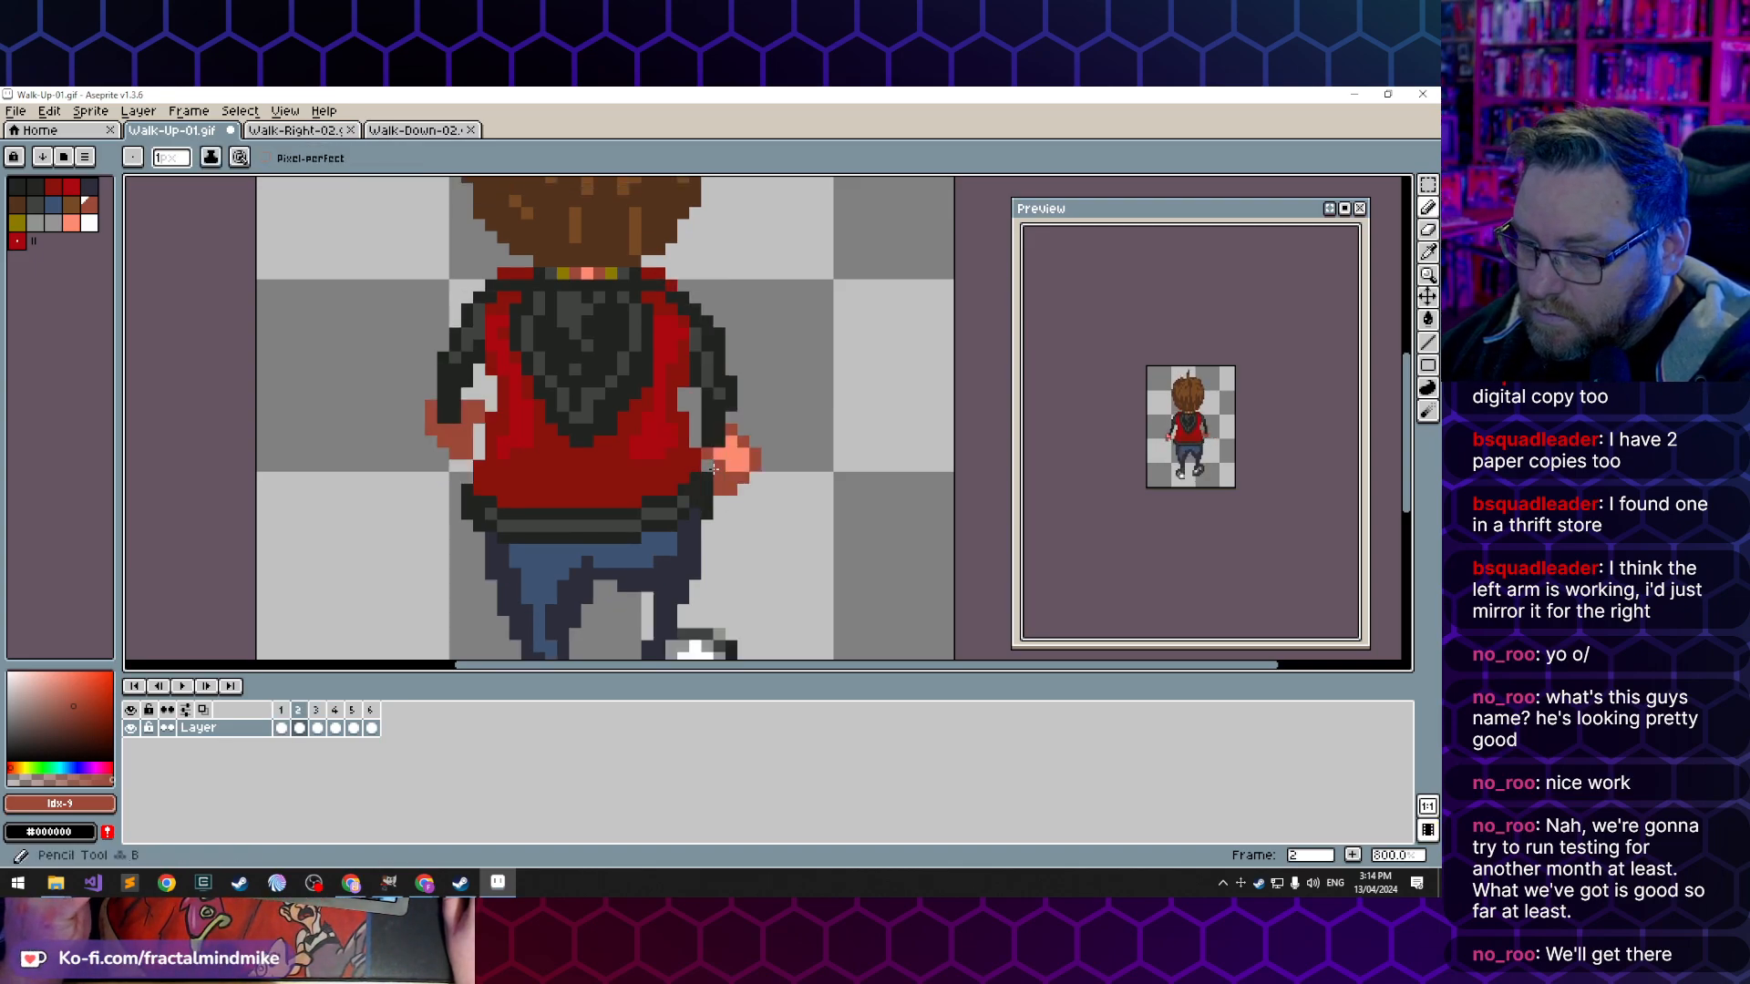
pyautogui.press('e')
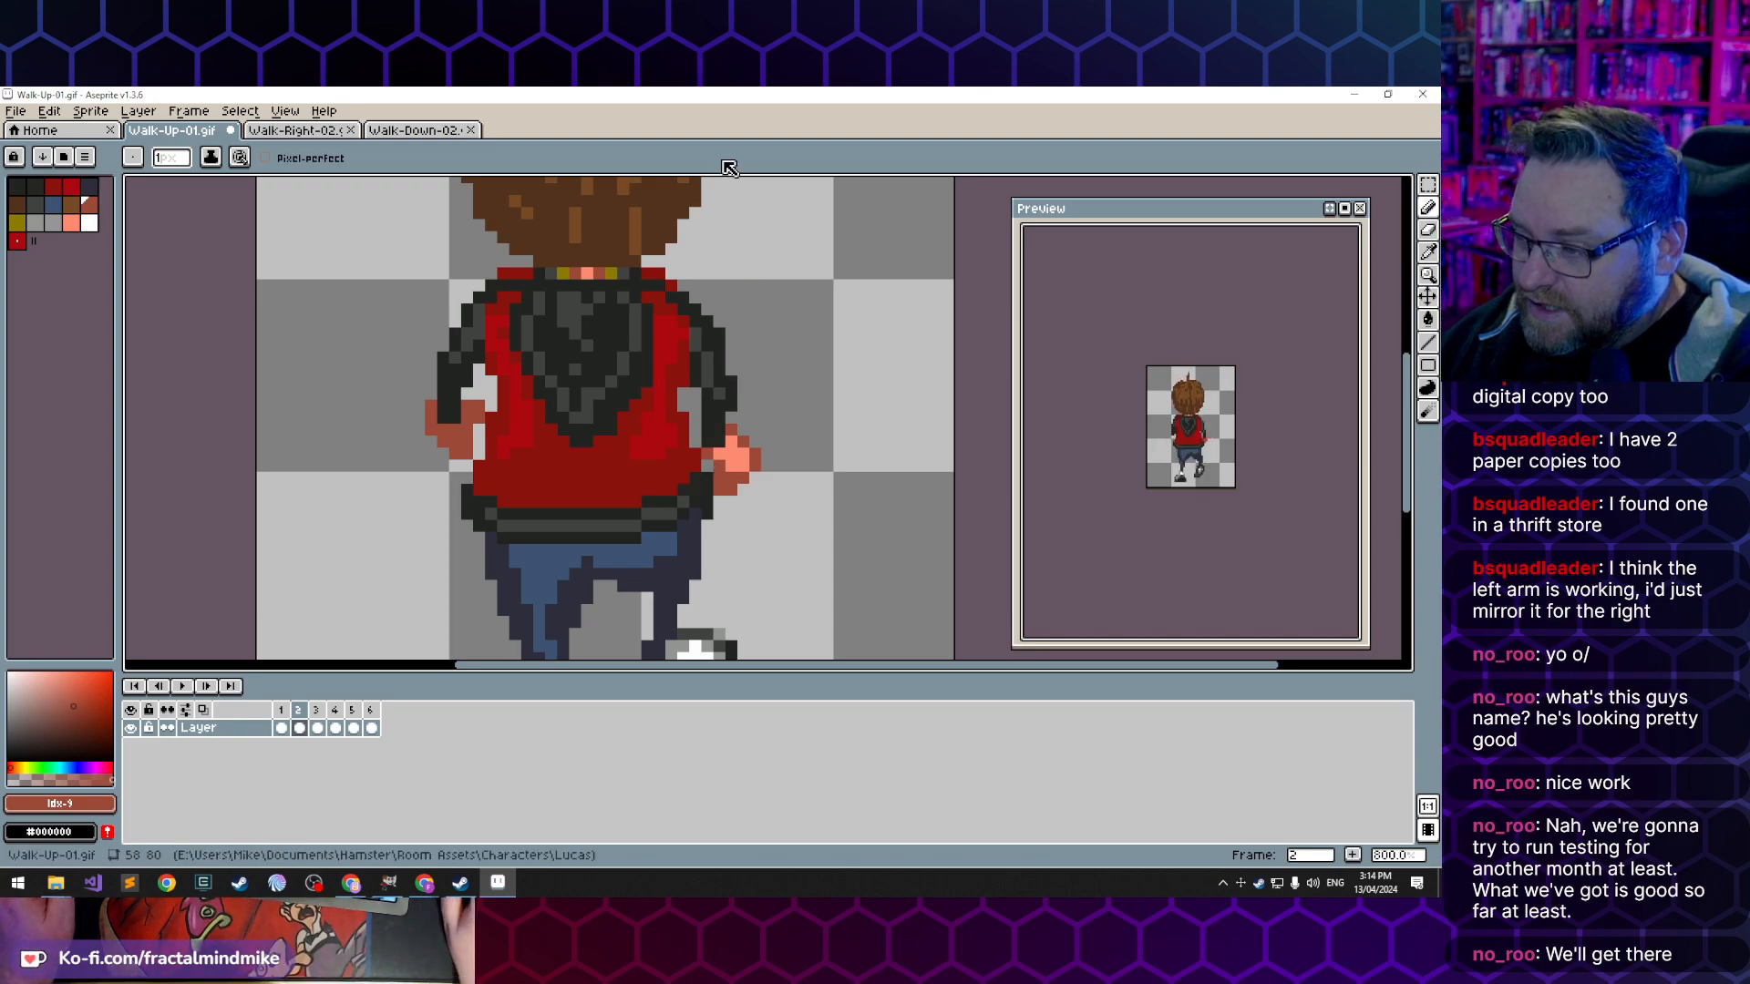
pyautogui.keyDown('alt'); pyautogui.click(729, 455); pyautogui.keyUp('alt')
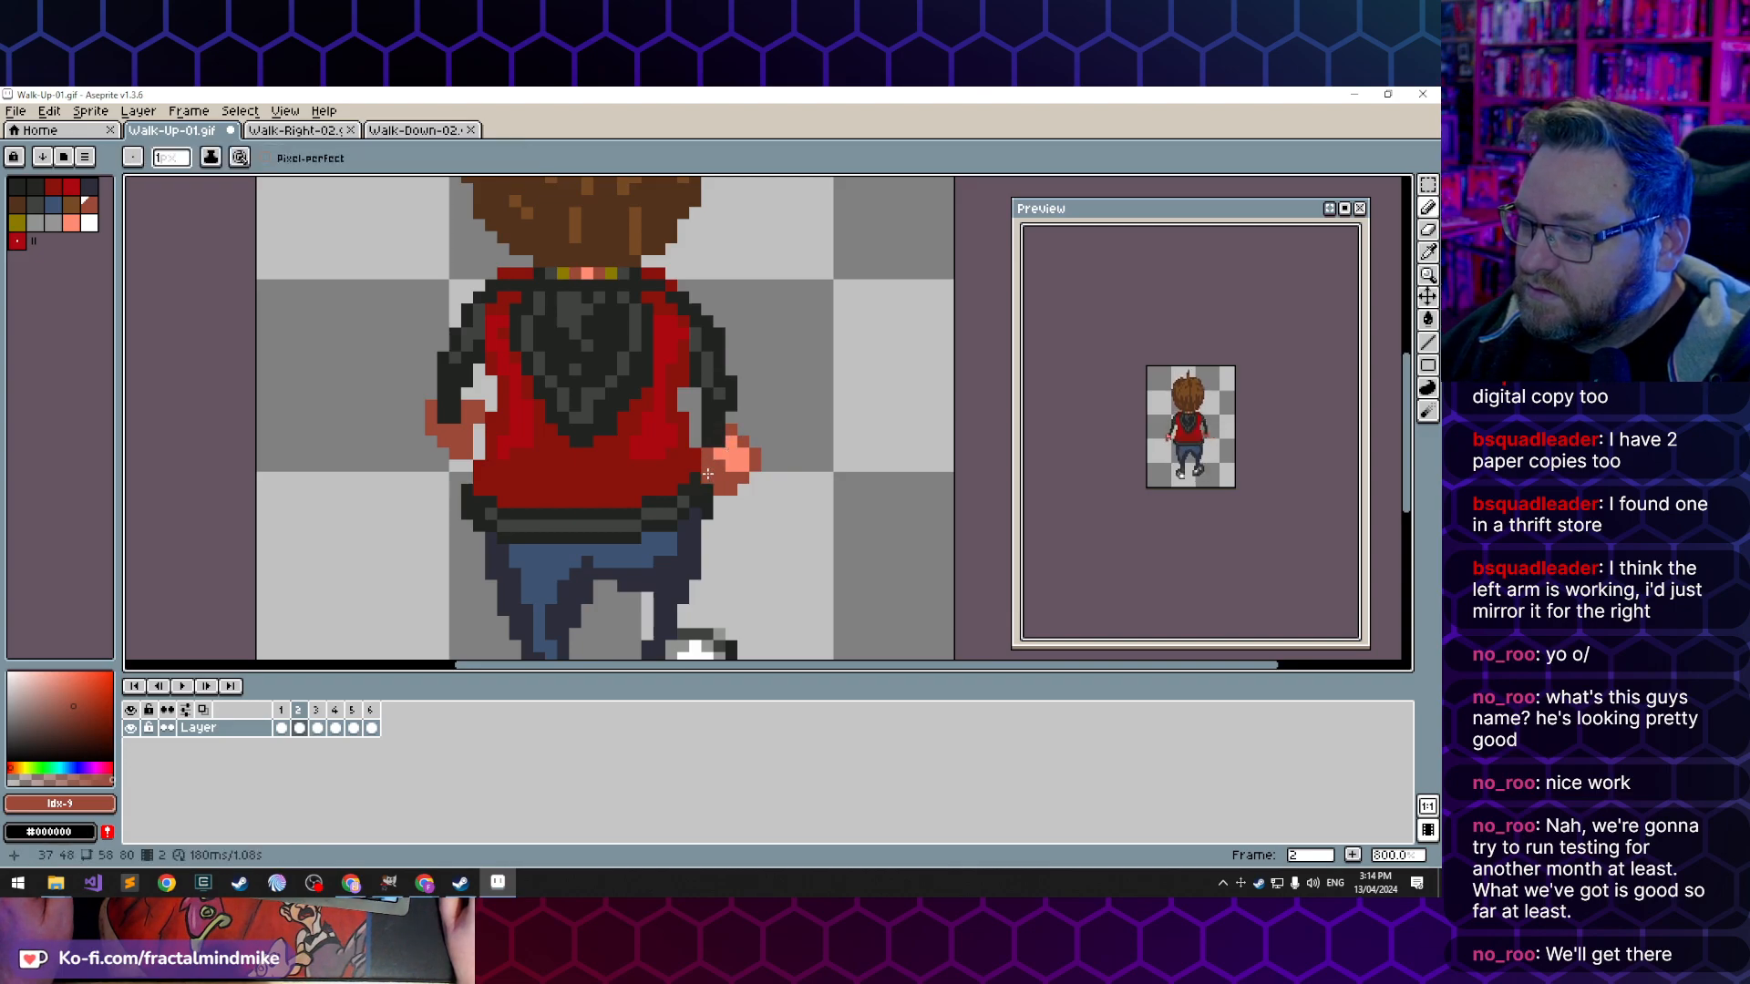
pyautogui.click(301, 131)
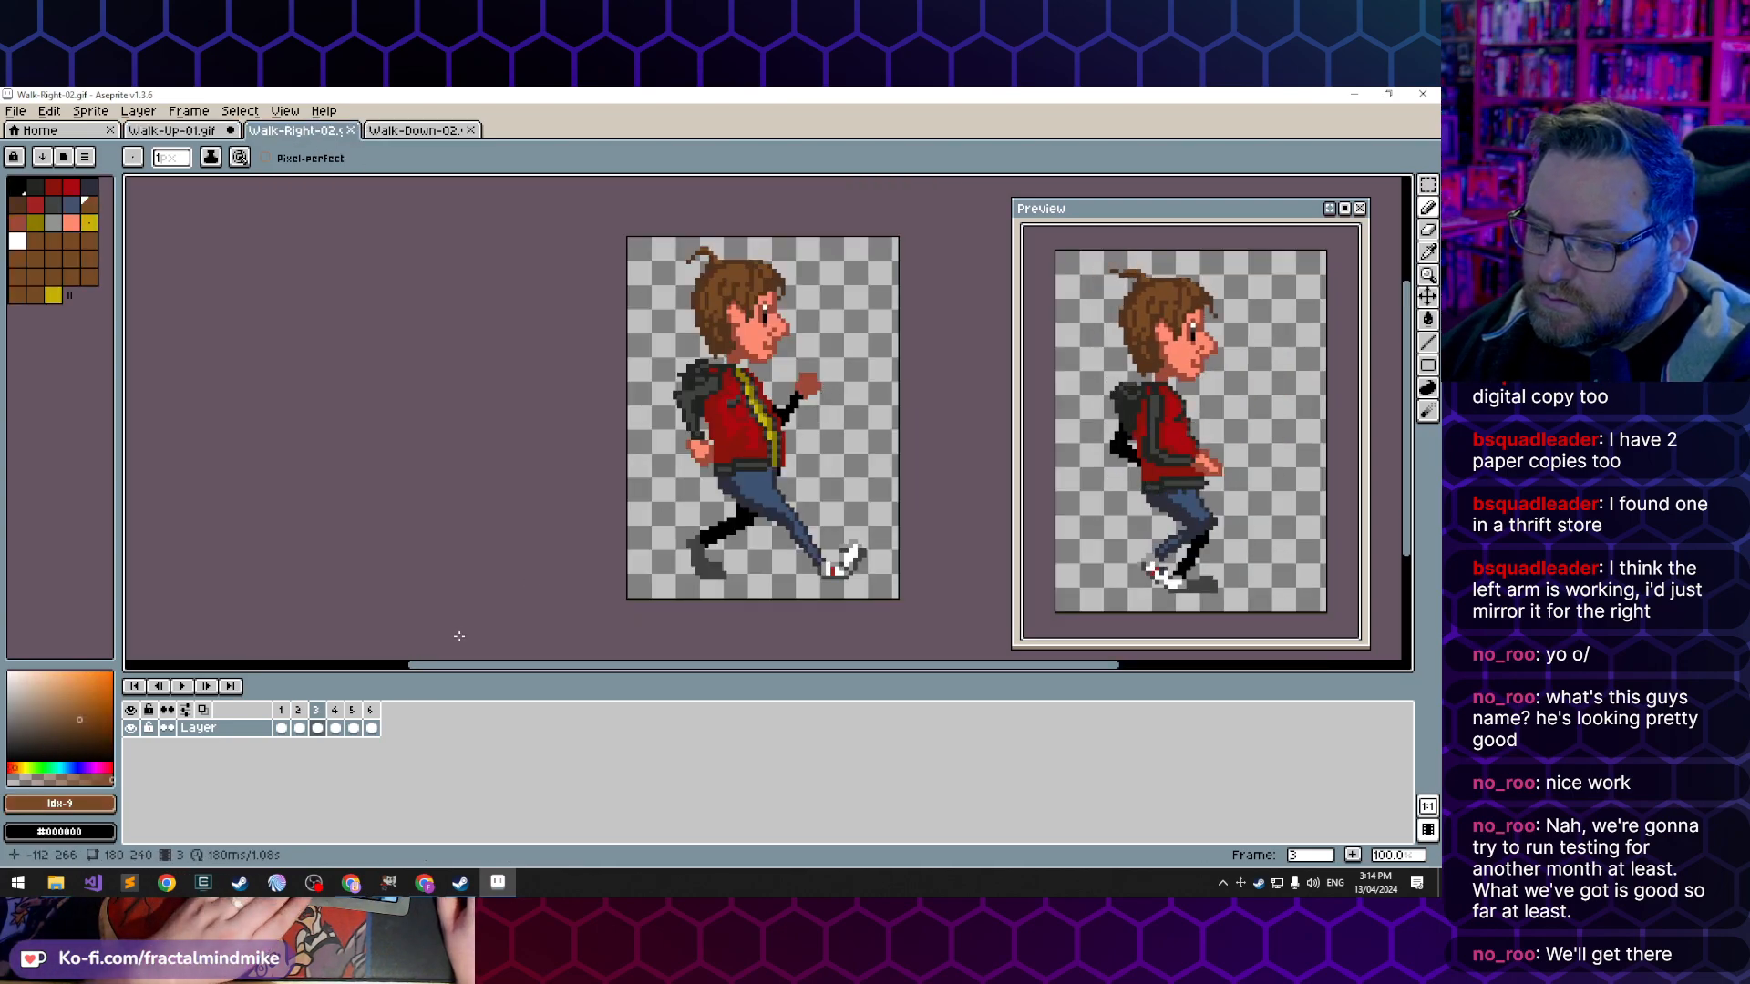
pyautogui.press('Left')
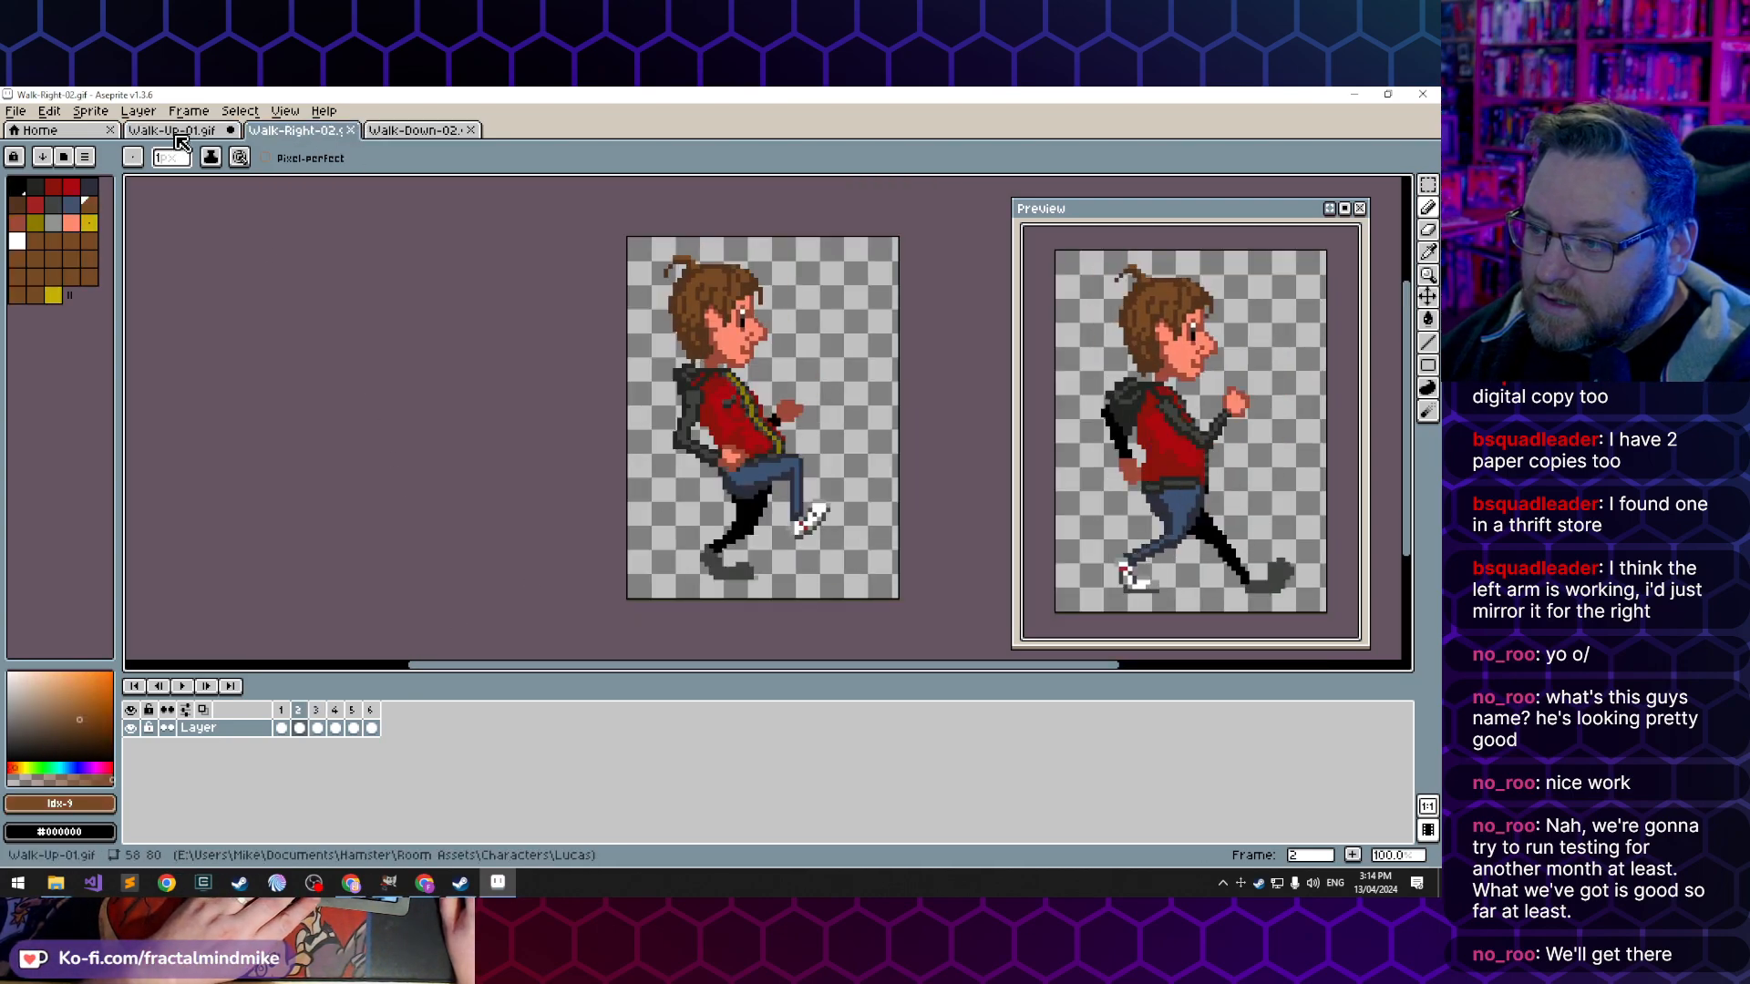
pyautogui.press('Right')
pyautogui.press('Right')
pyautogui.press('Left')
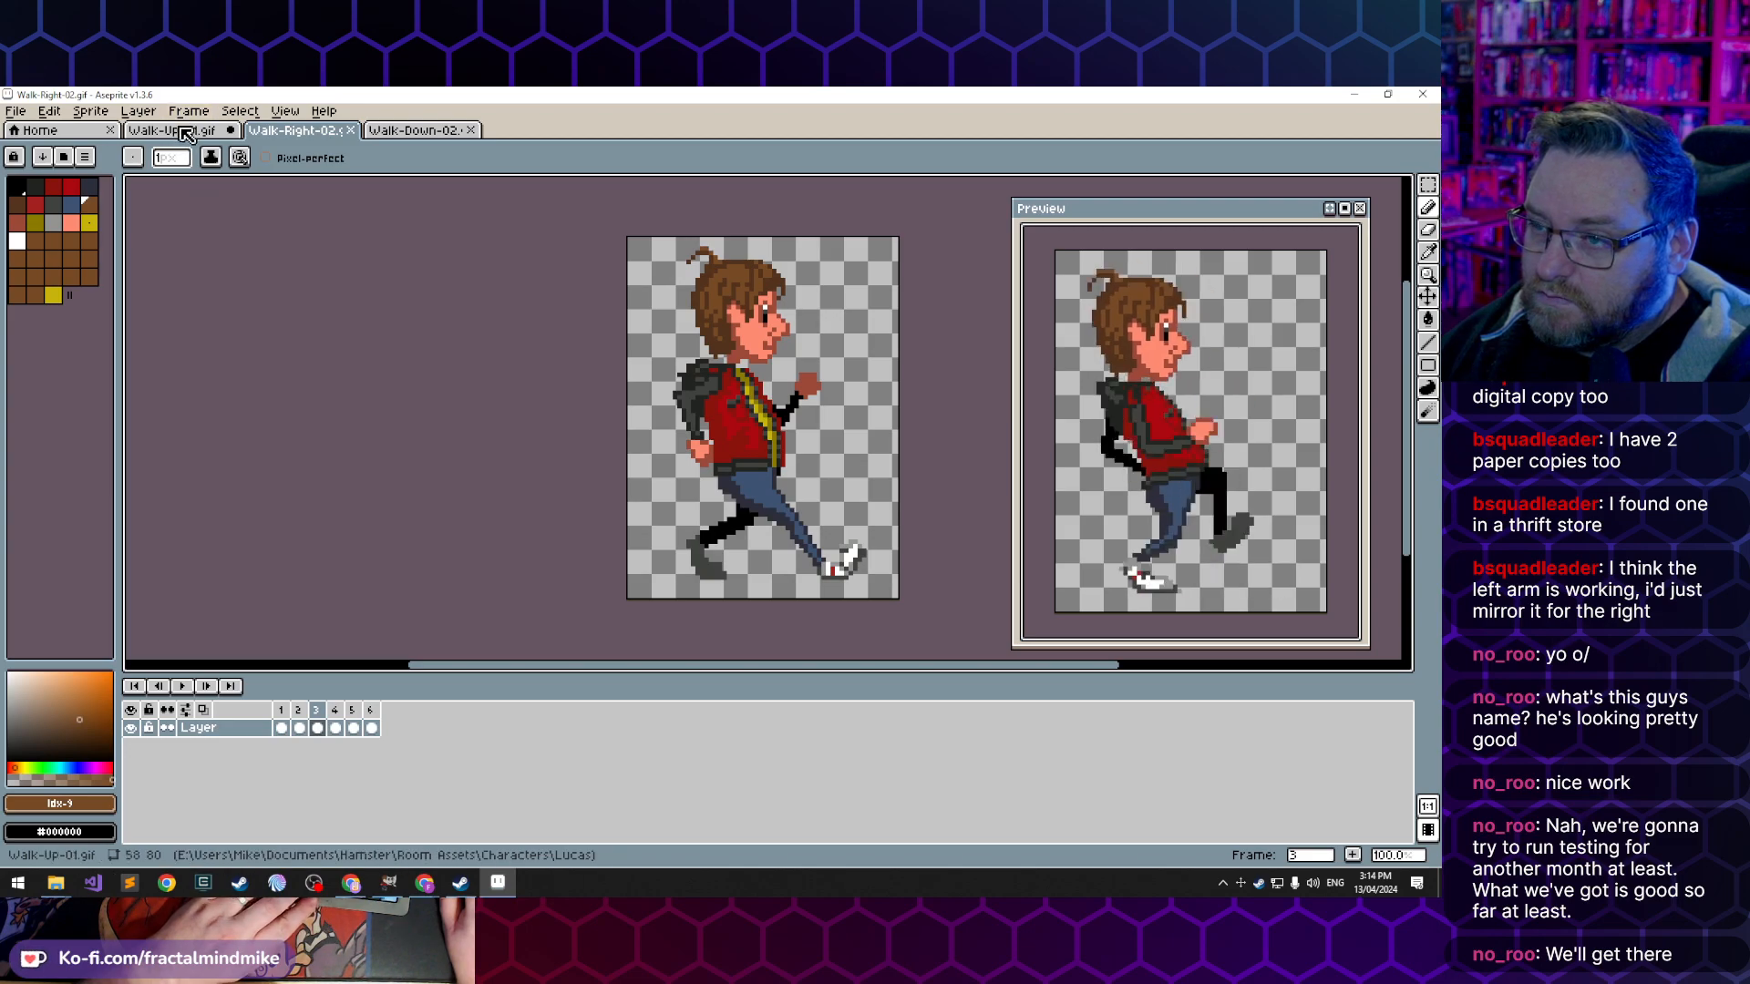
pyautogui.click(186, 134)
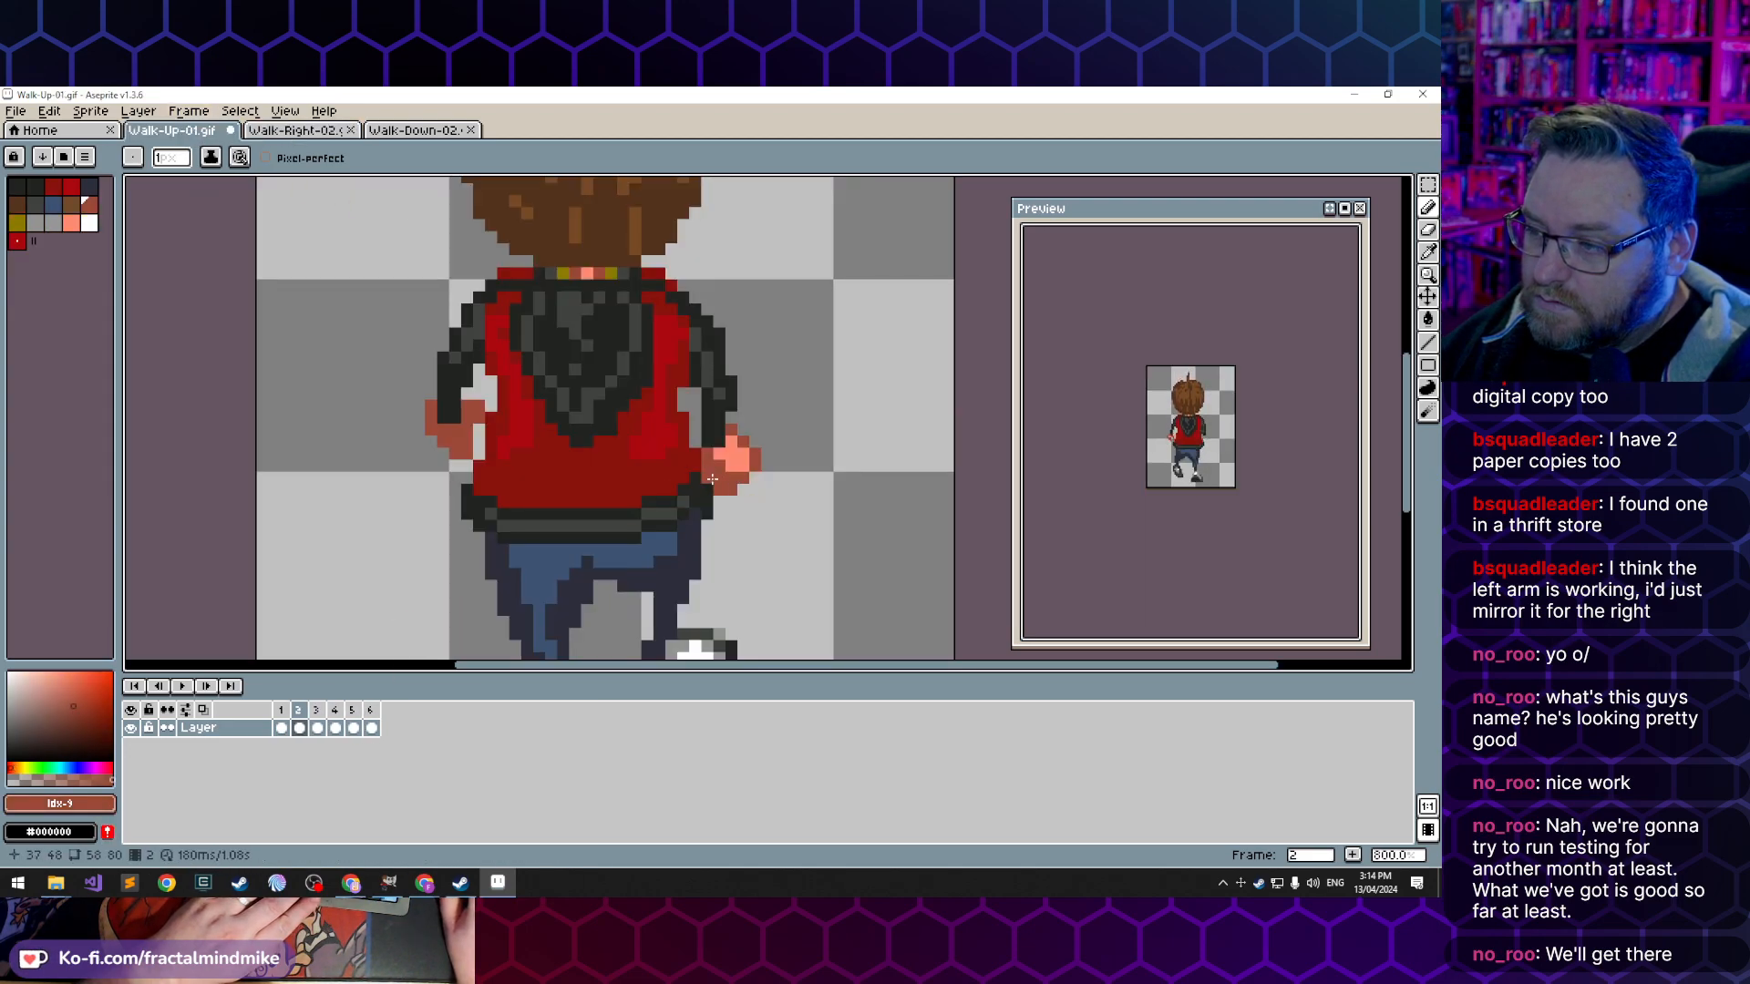
# - In frame 2, erase the right hand's outermost pixels and redraw its edges with dark skin index 9
pyautogui.press('e')
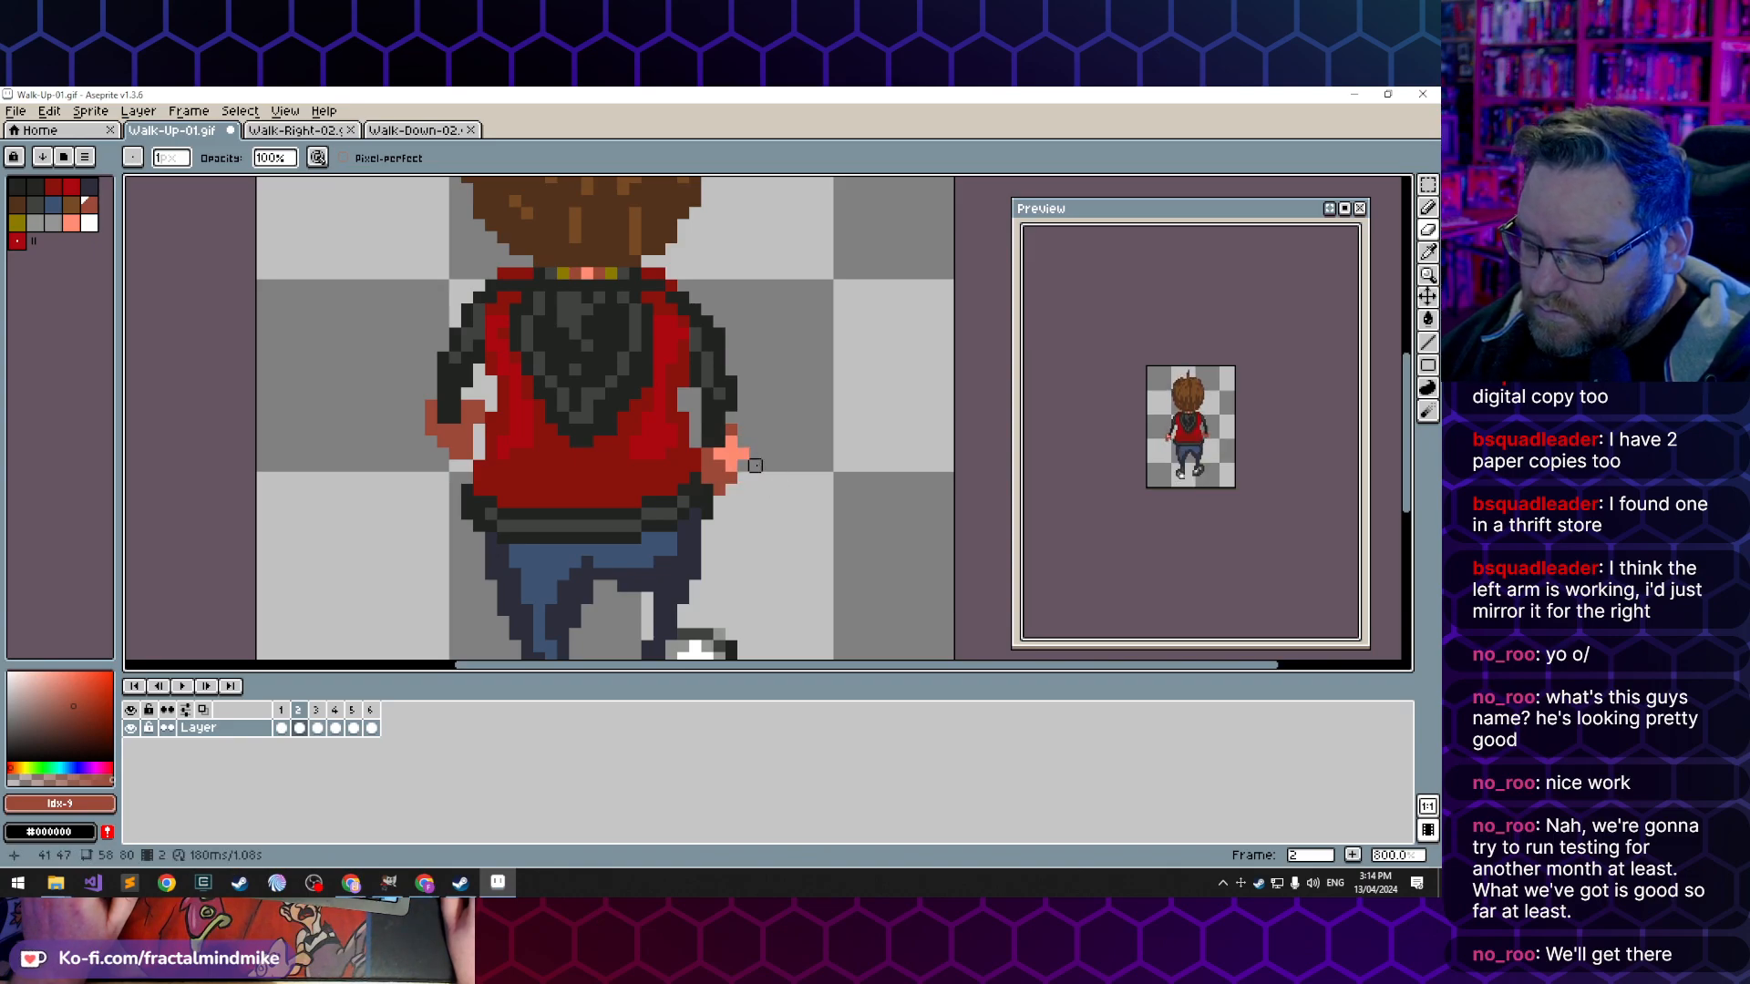
pyautogui.press('b')
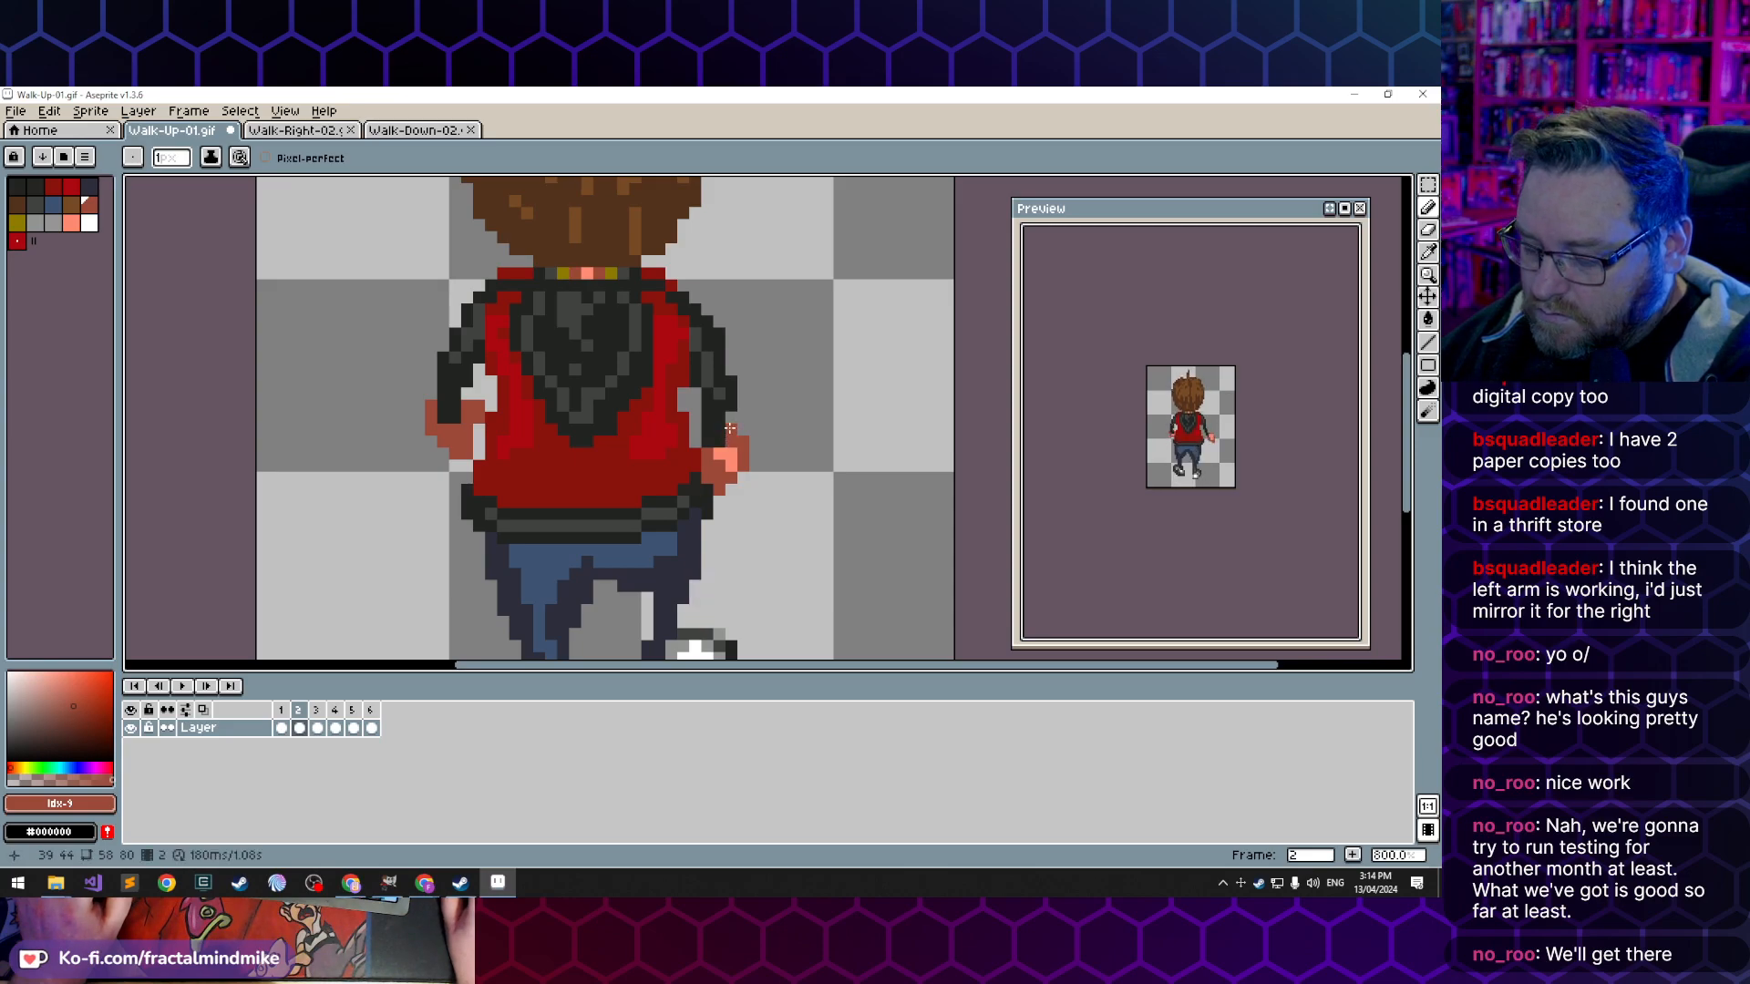
pyautogui.press('e')
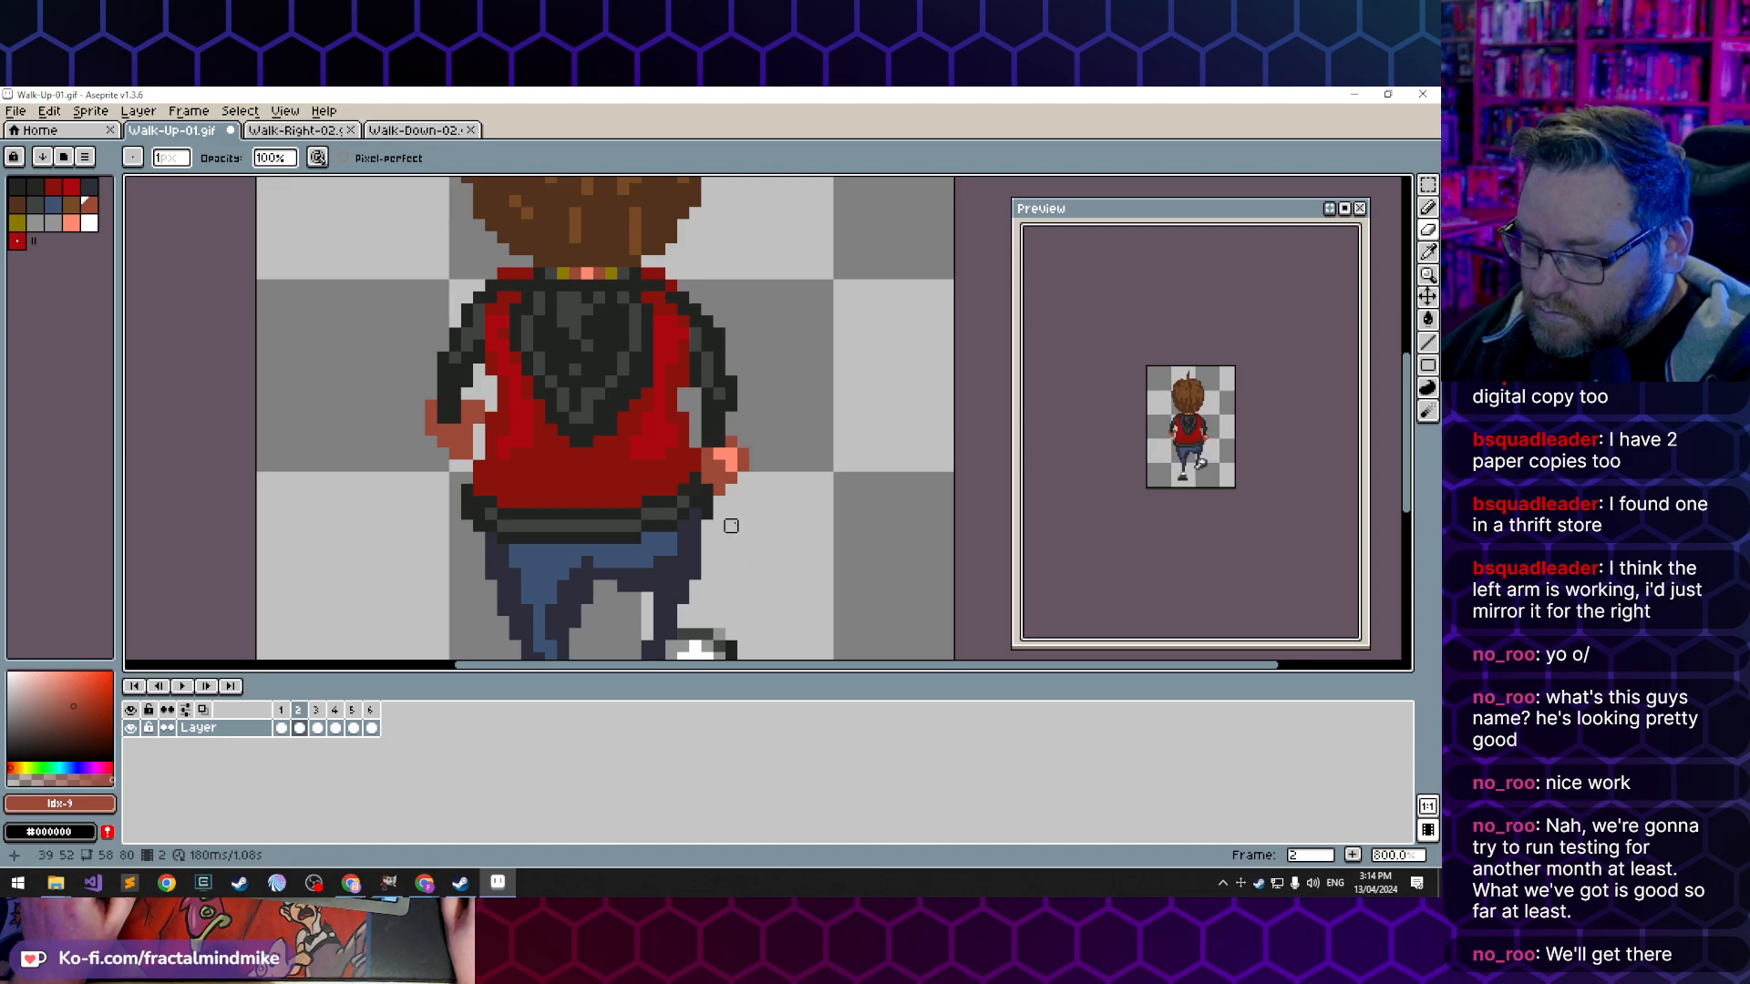
pyautogui.press('b')
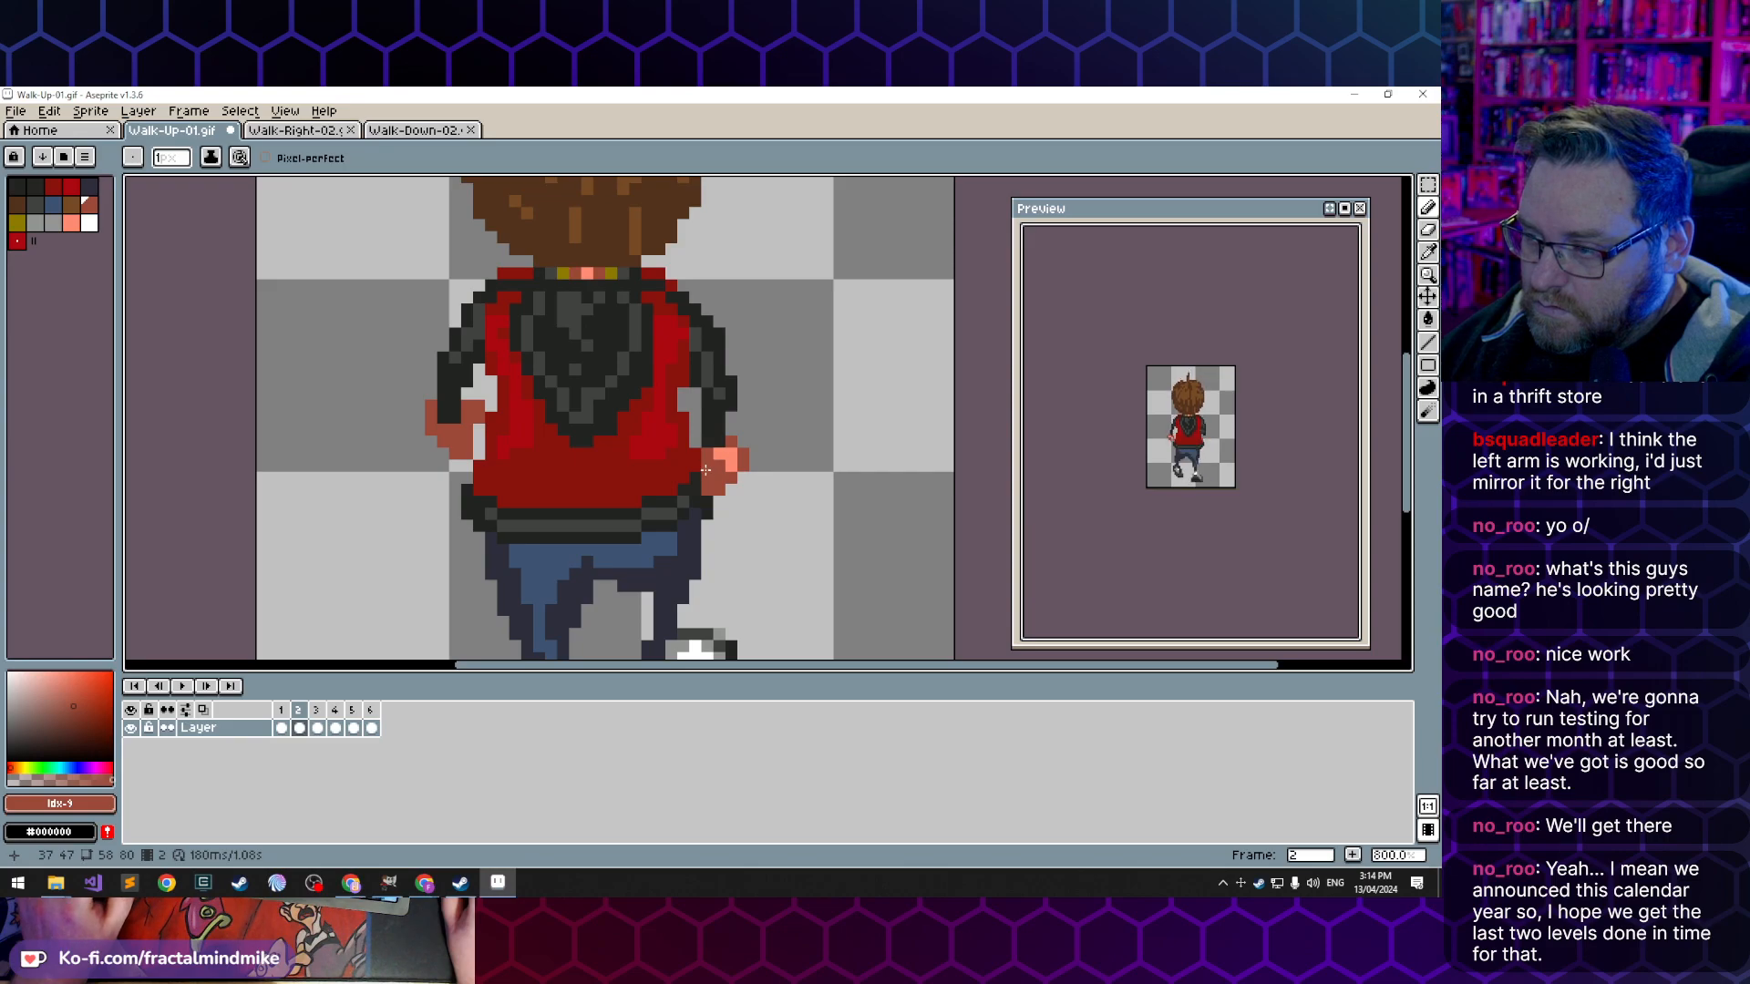
pyautogui.press('e')
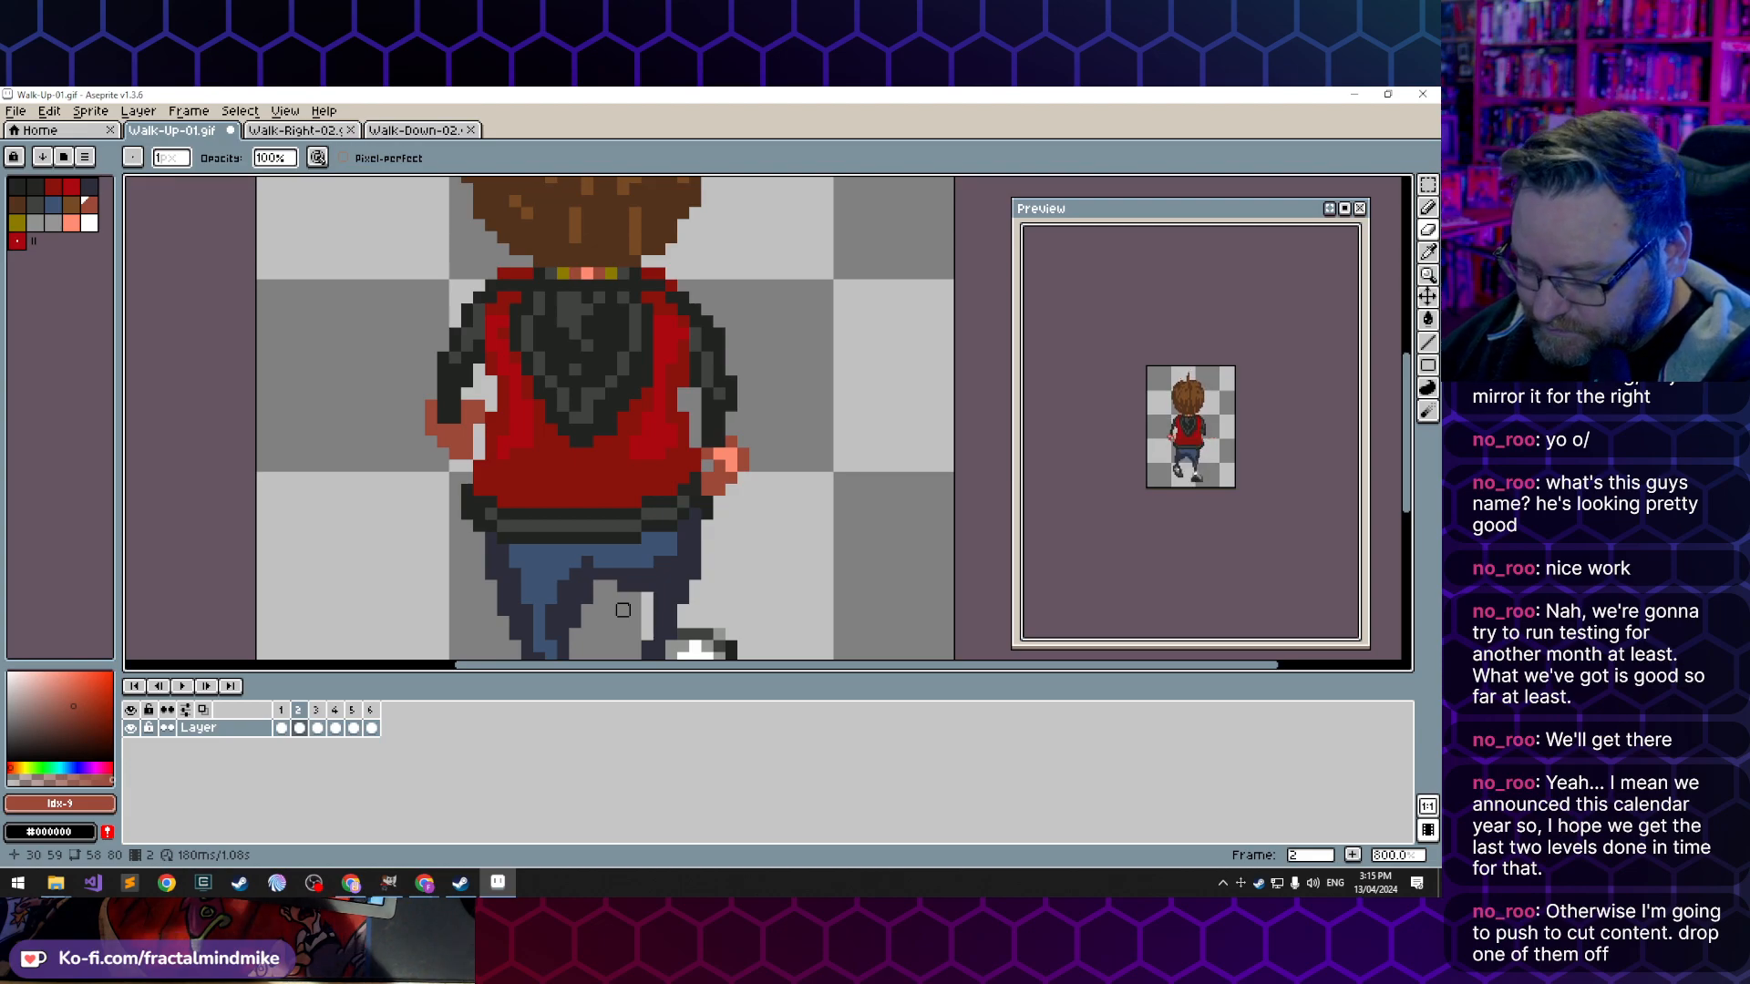
# - Compare the reshaped right hand across frames 1 to 3, flipping back and forth between neighbouring frames
pyautogui.press('Left')
pyautogui.press('Right')
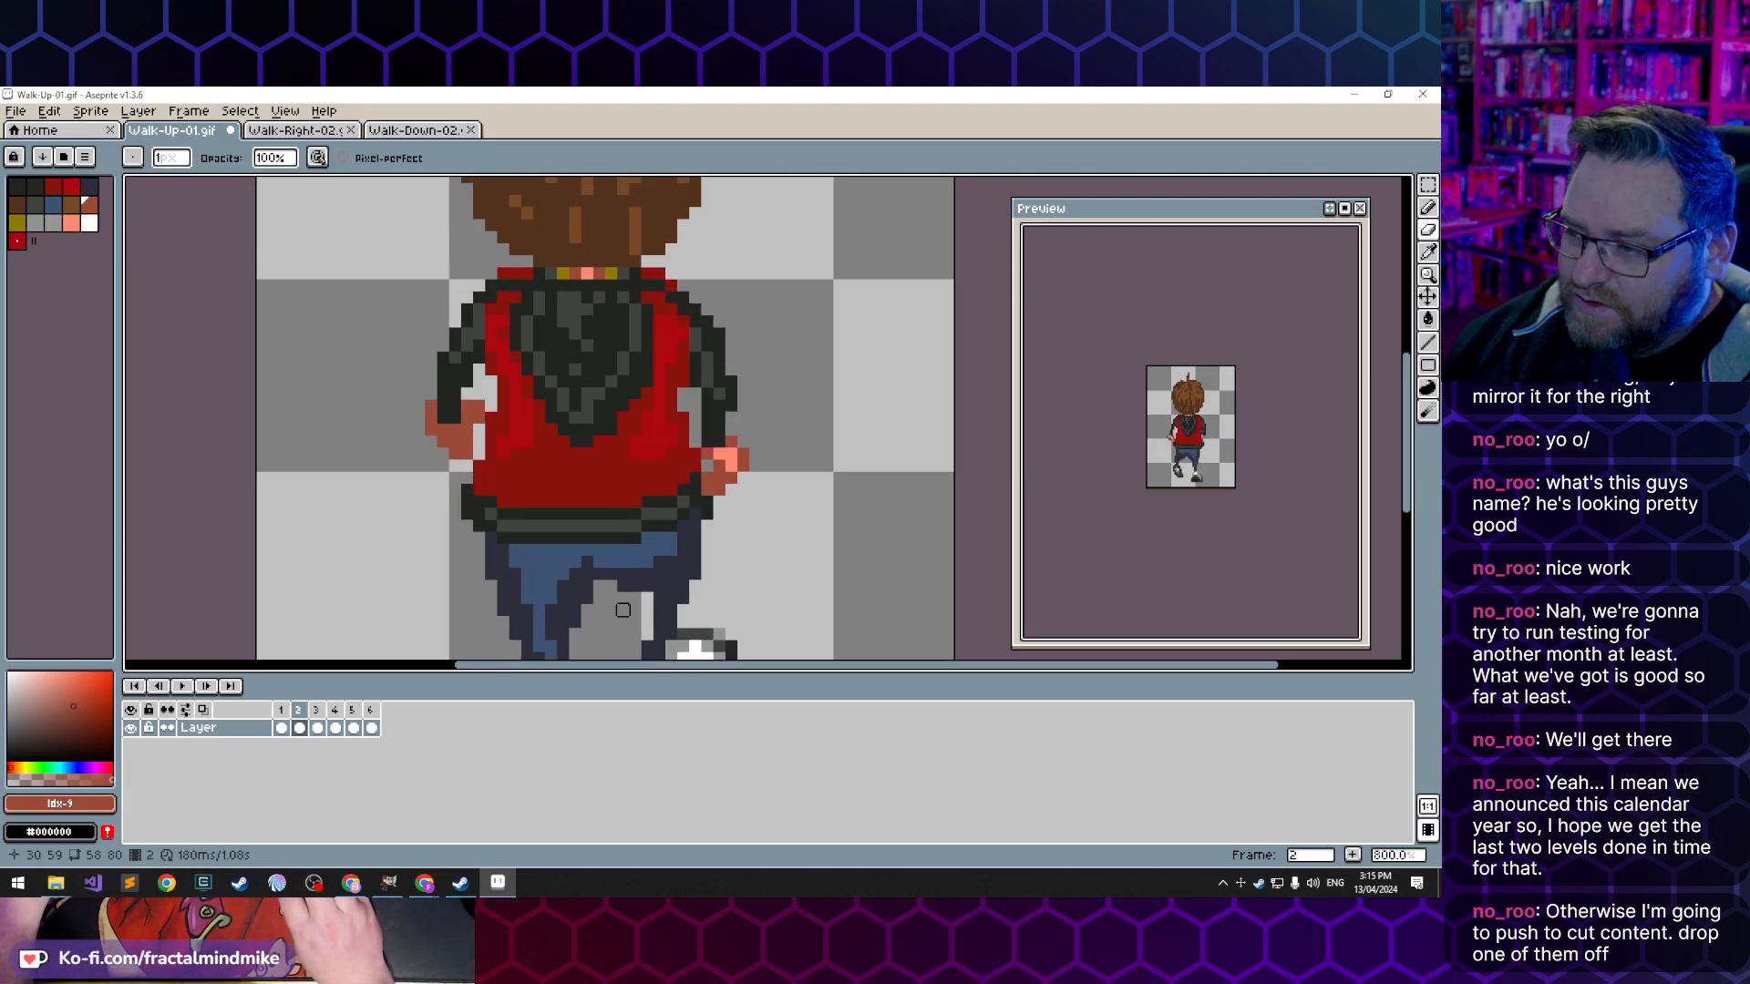
pyautogui.press('Left')
pyautogui.press('Right')
pyautogui.press('Right')
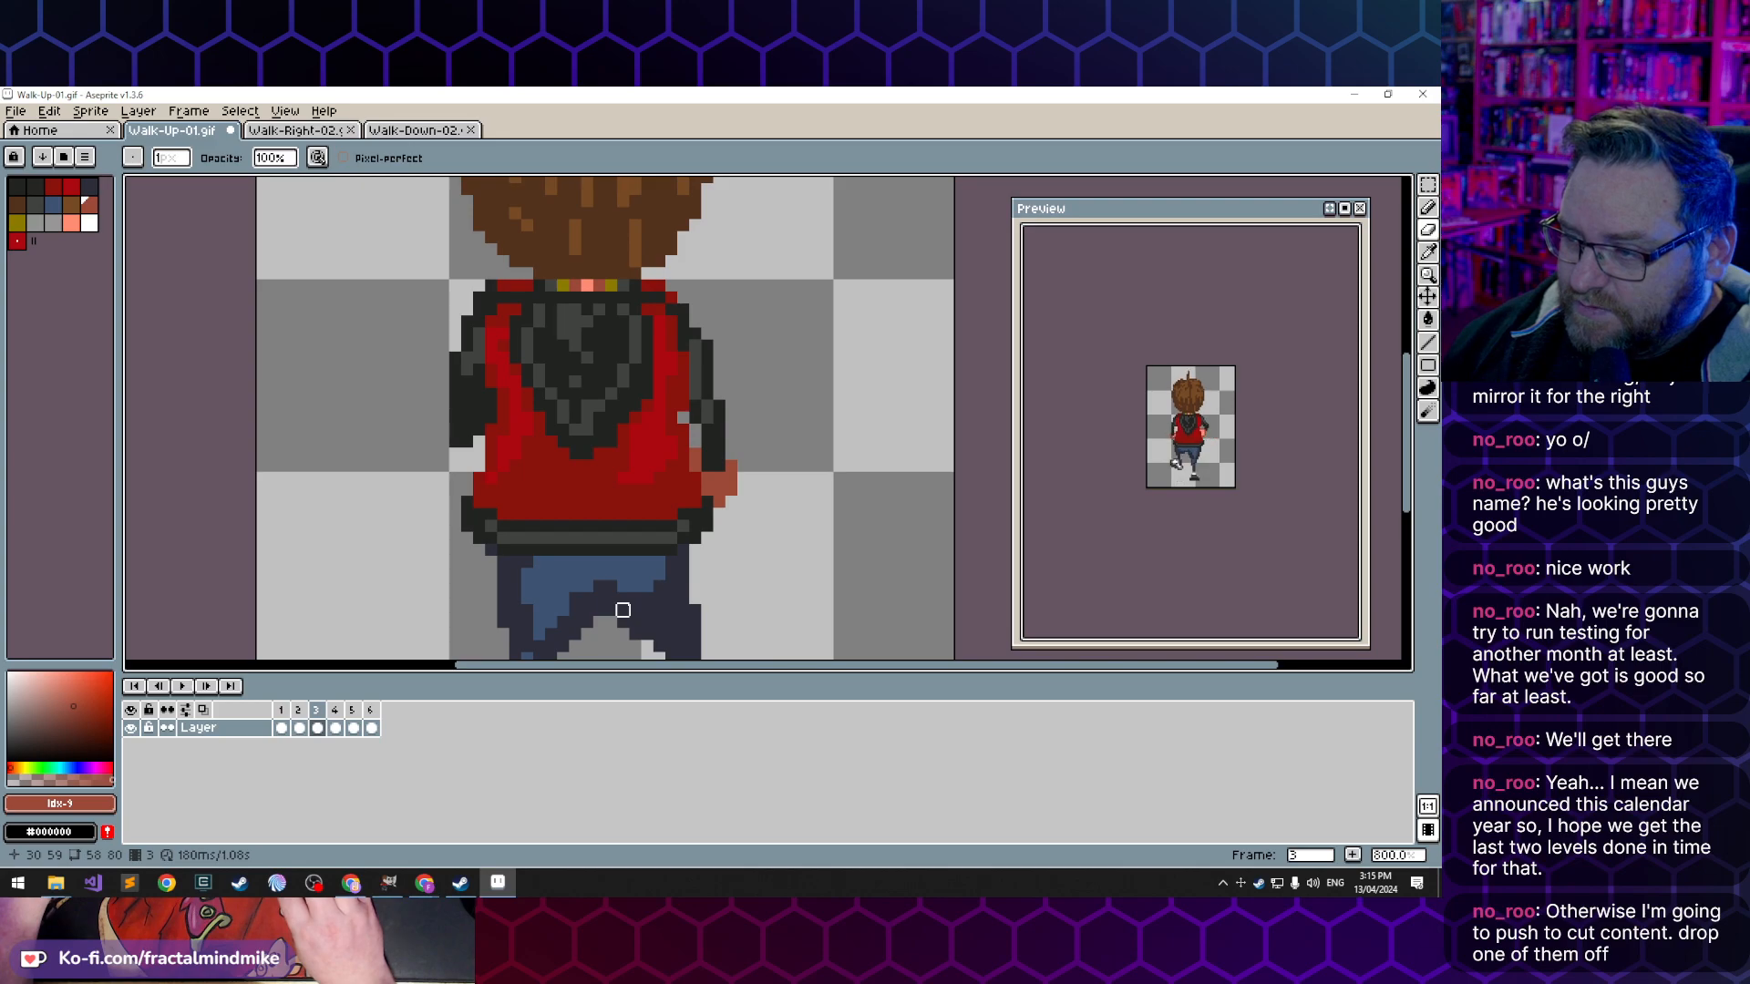
pyautogui.press('Left')
pyautogui.press('Right')
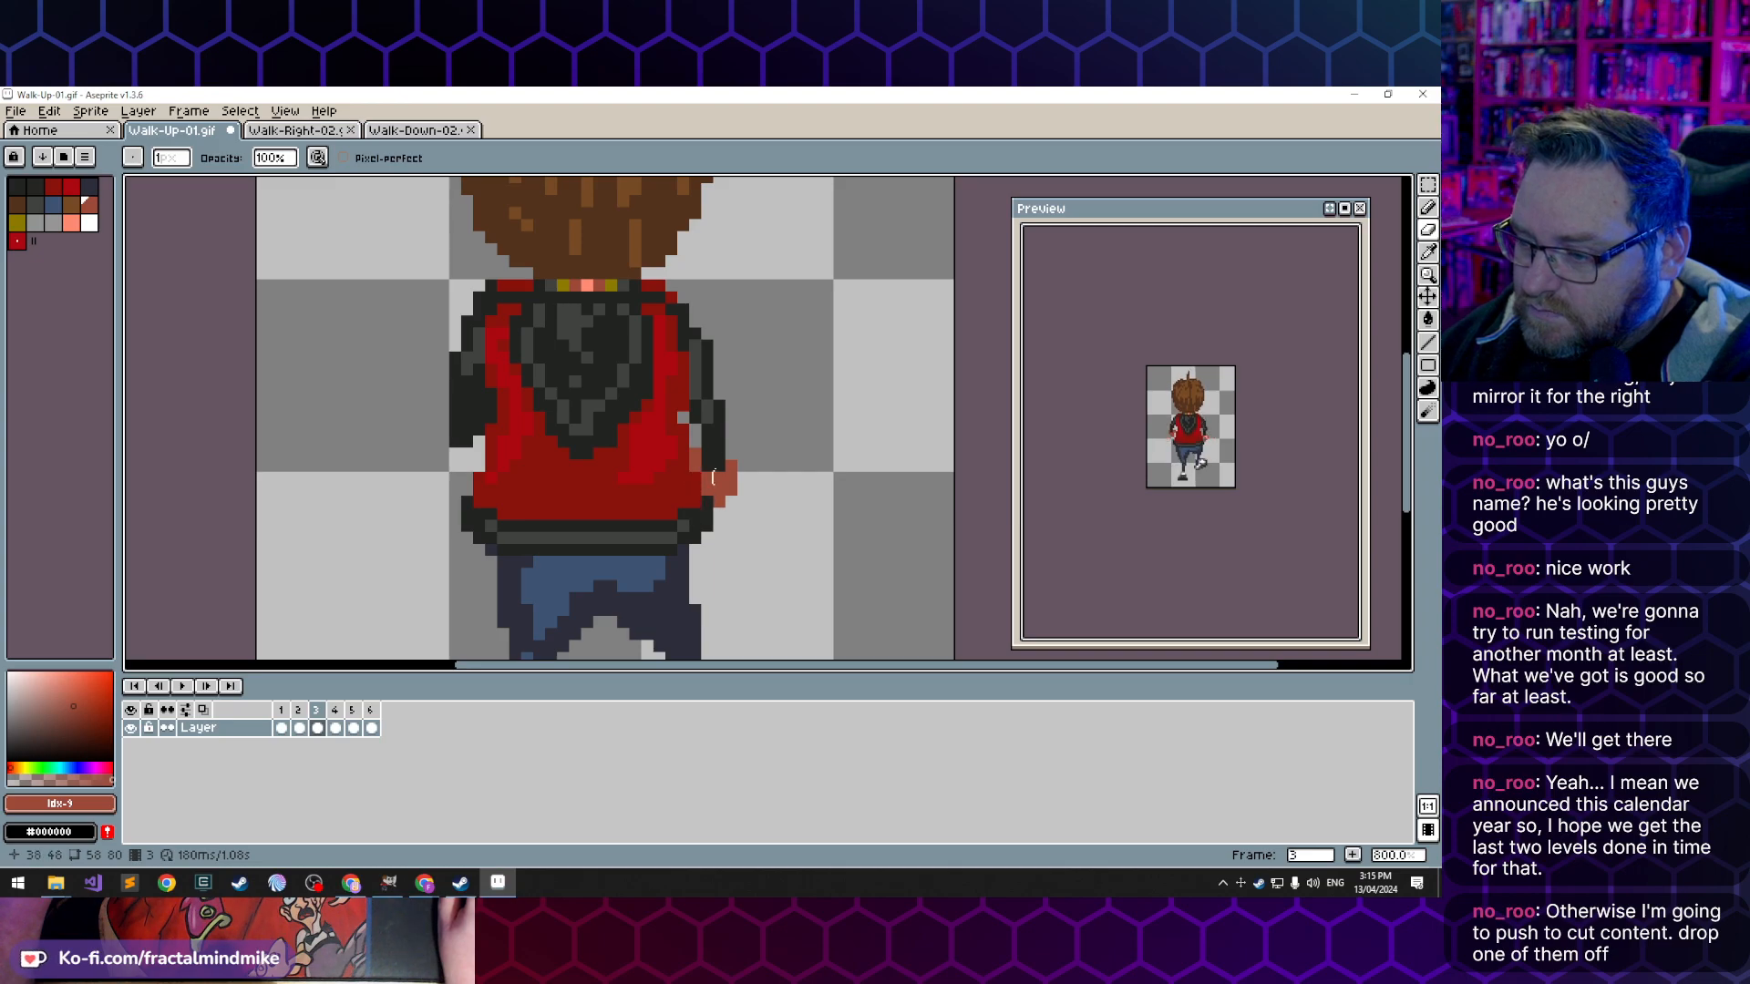
pyautogui.press('Left')
pyautogui.press('Right')
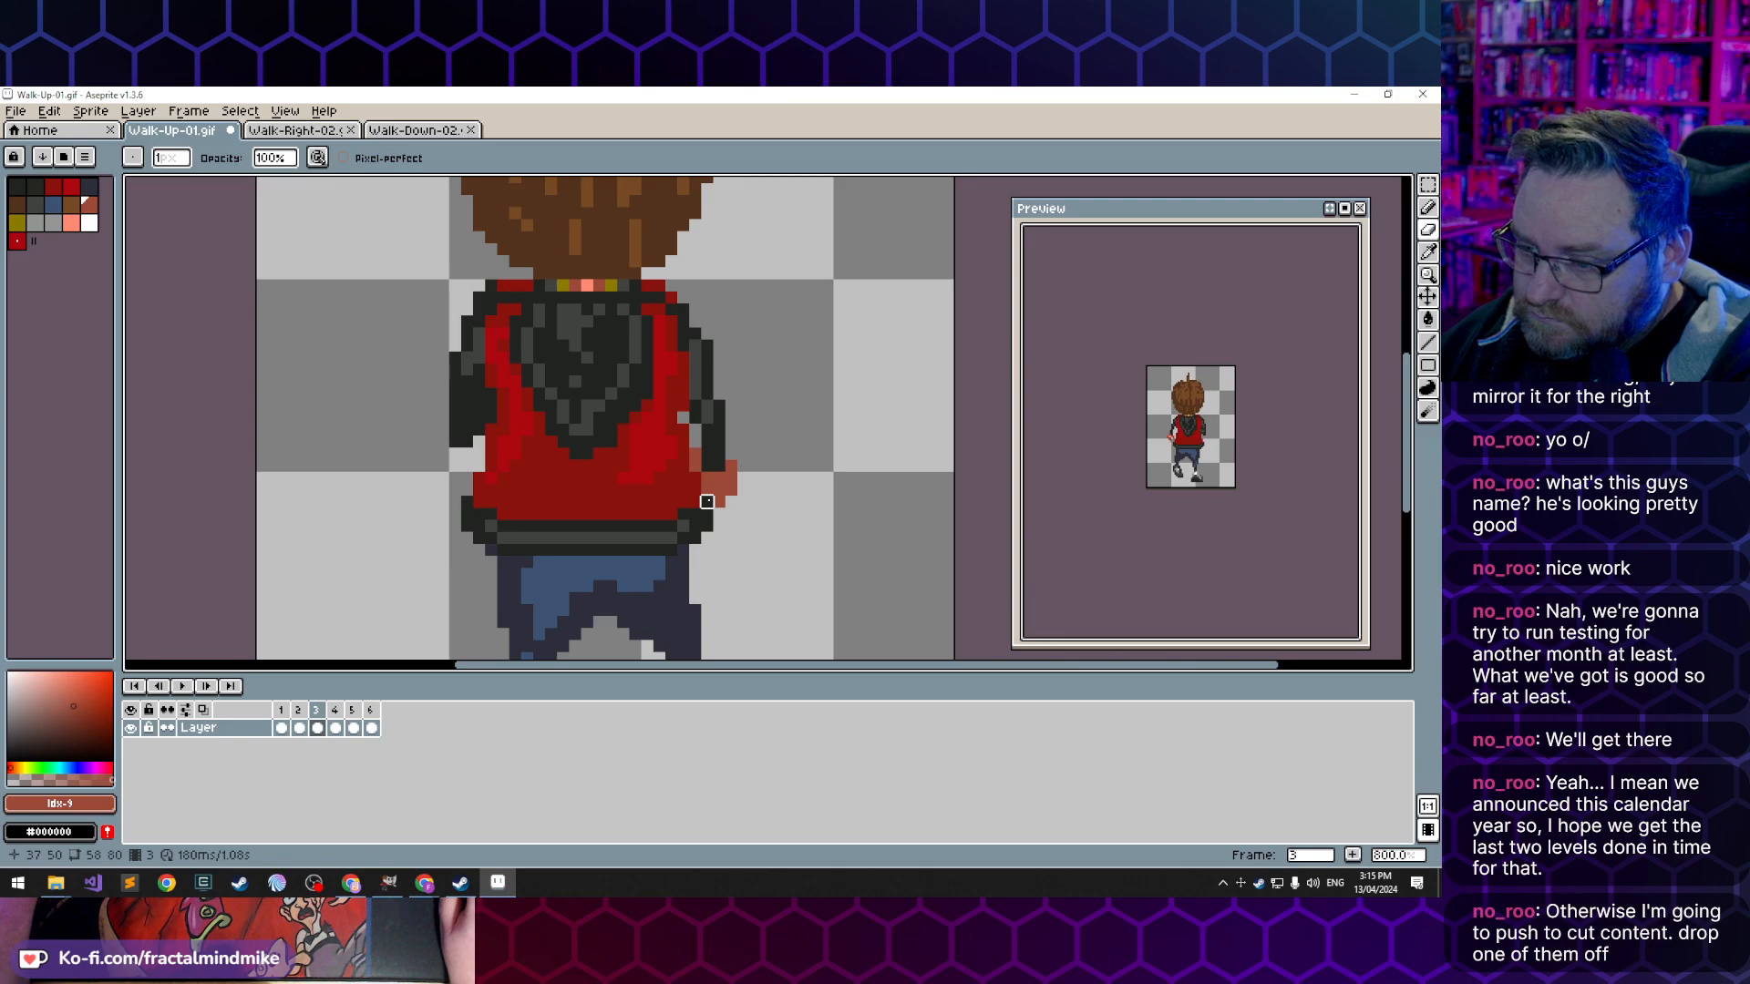
# - In frame 3, extend the right hand inward below the cuff with dark skin index 9
pyautogui.press('shift')
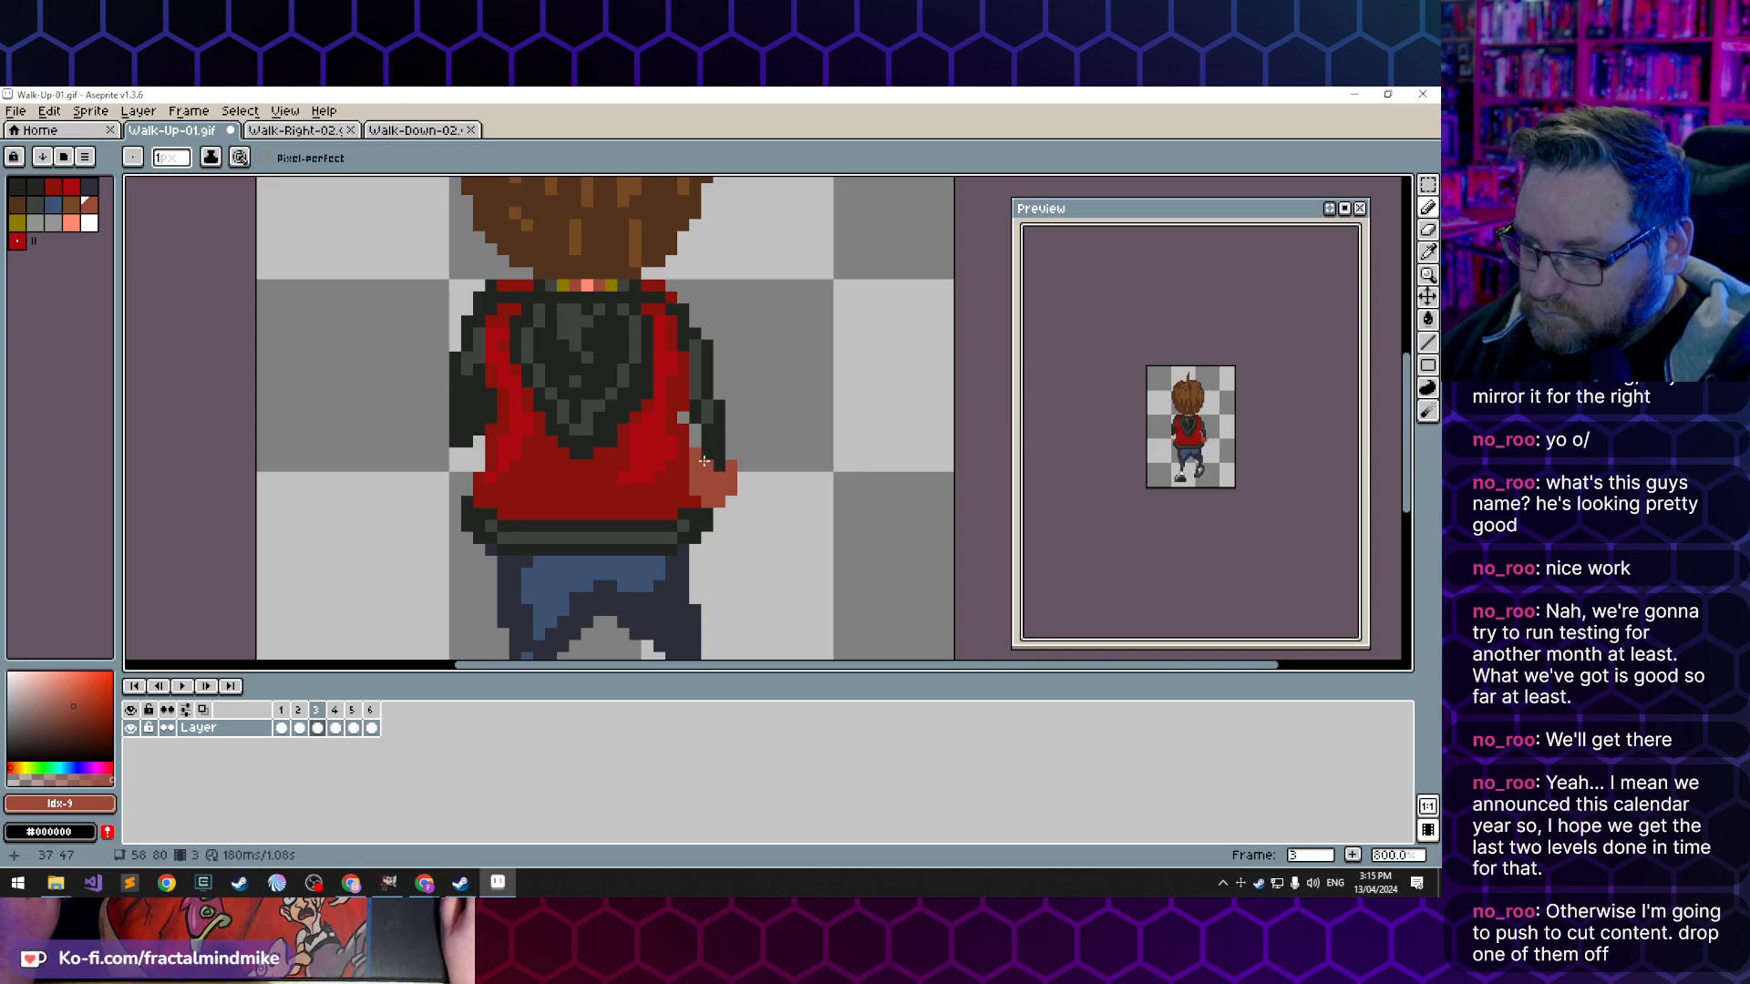
pyautogui.press('e')
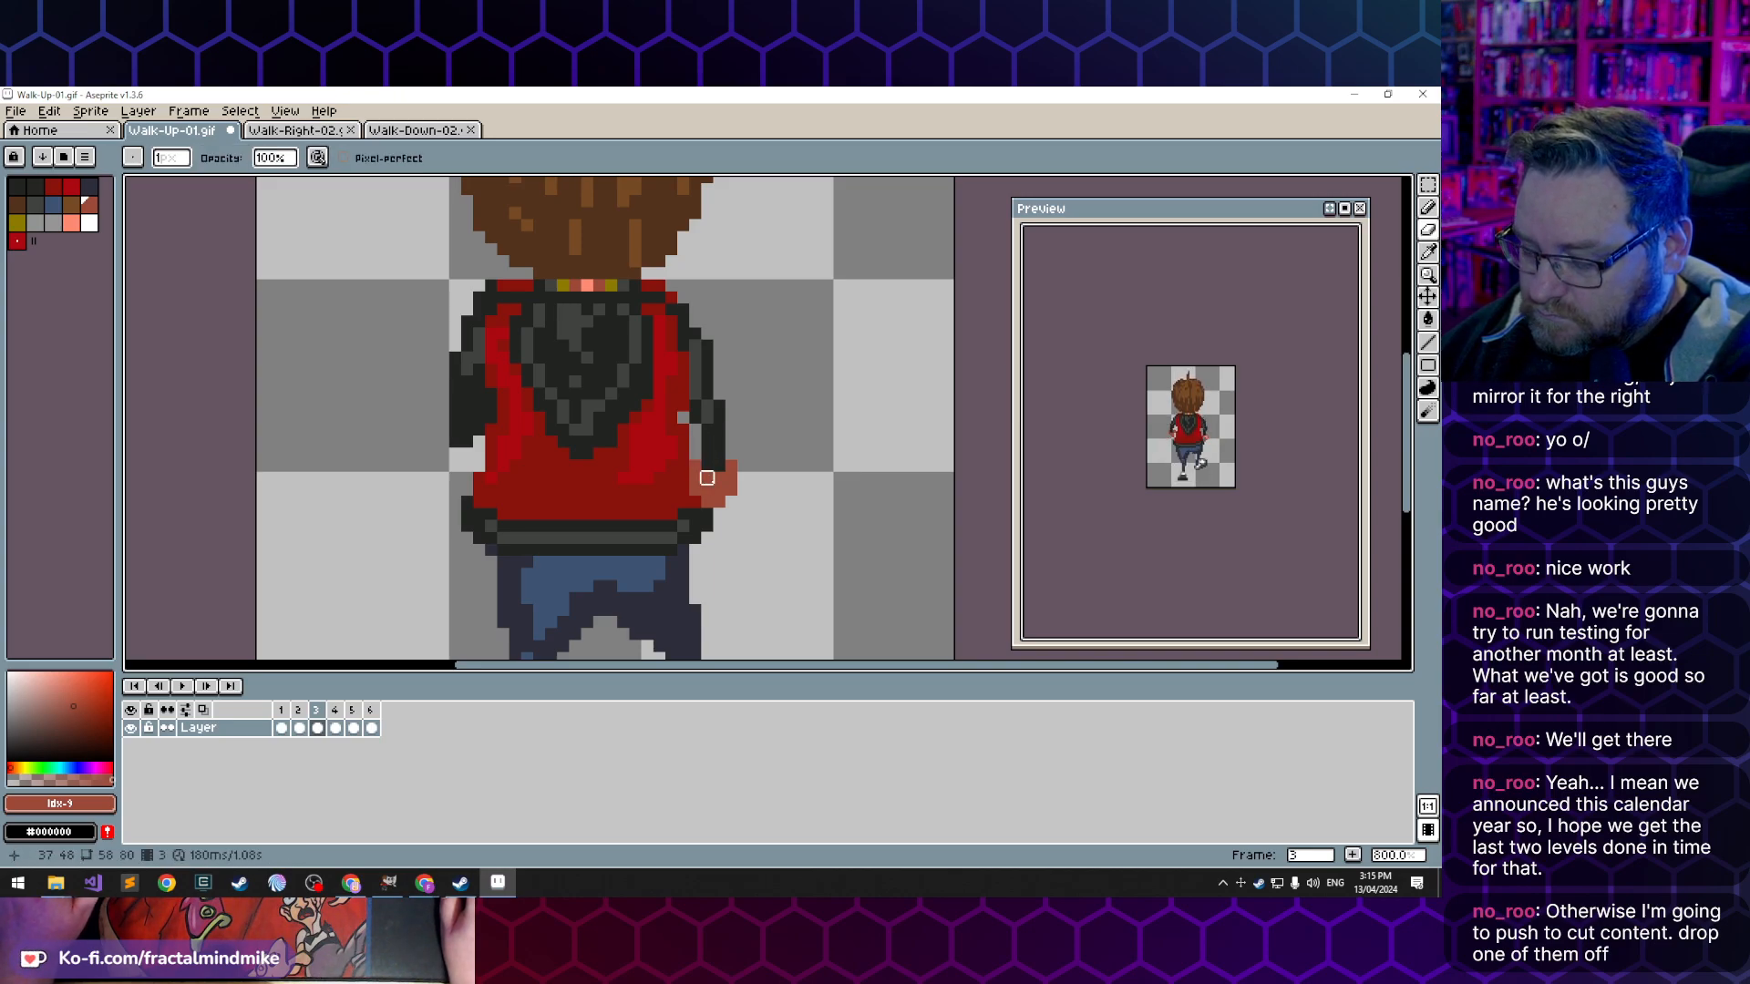
pyautogui.press('b')
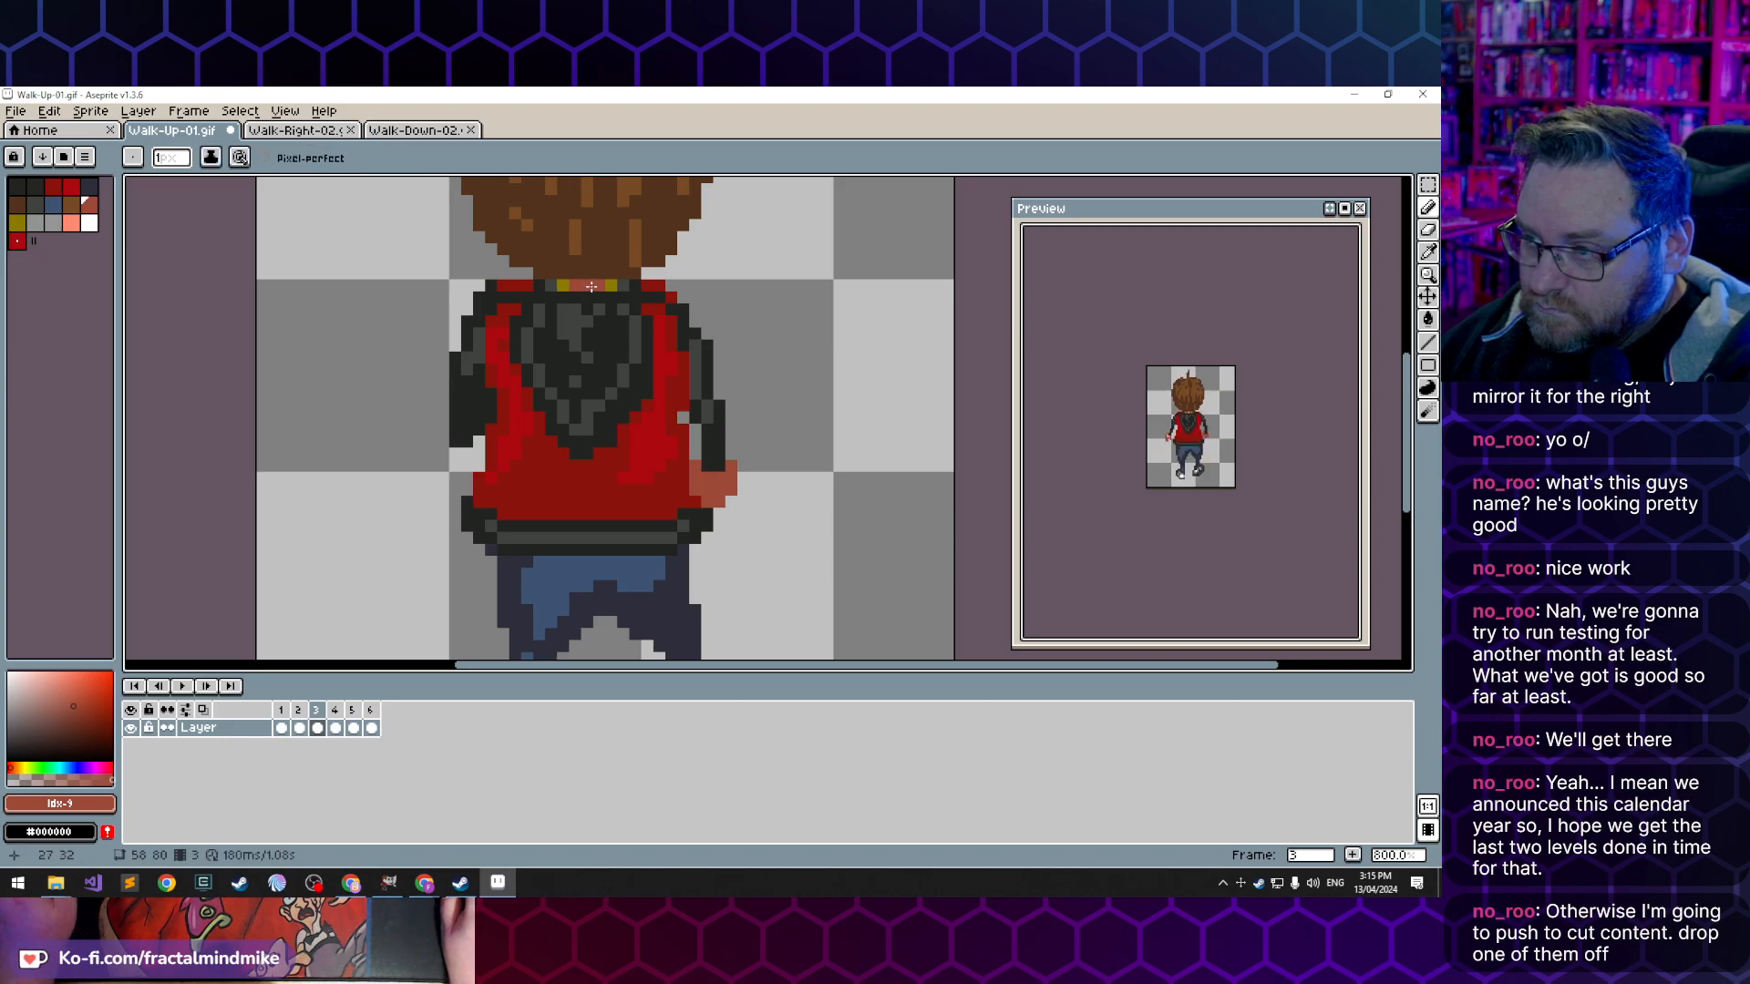
# - Add light skin index 13 highlights to frame 3's right hand and erase the stray pixel below it
pyautogui.keyDown('alt'); pyautogui.click(591, 286); pyautogui.keyUp('alt')
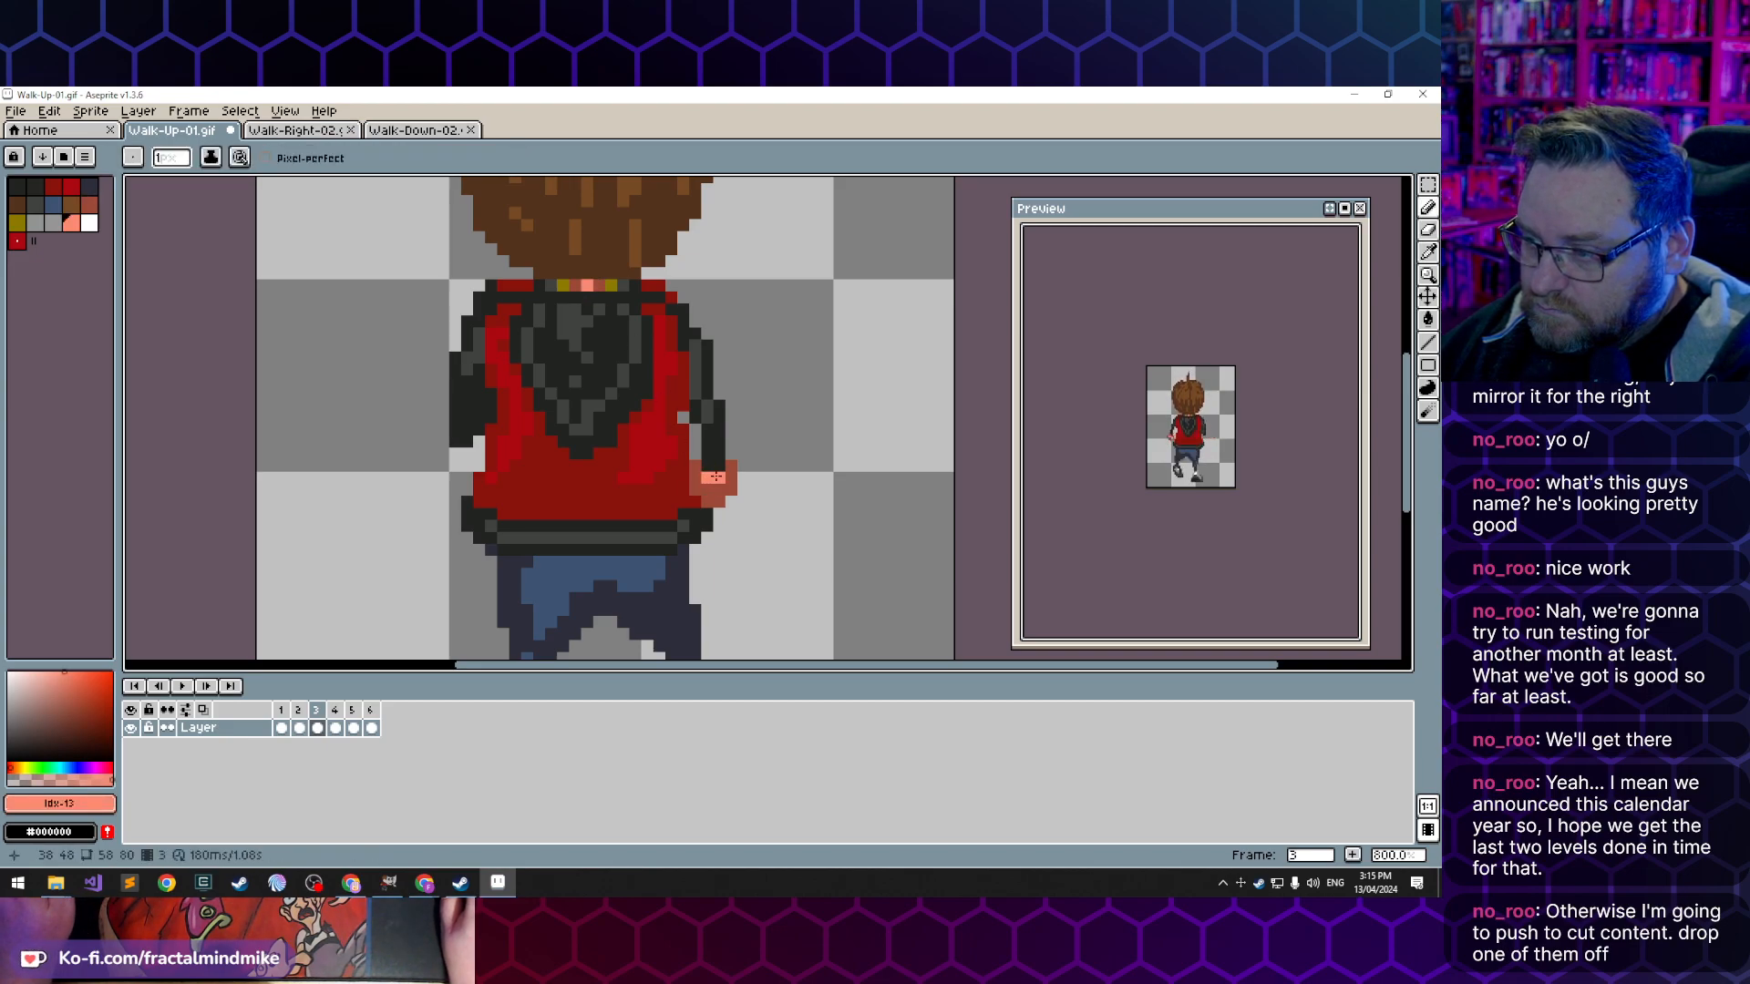
pyautogui.click(716, 524)
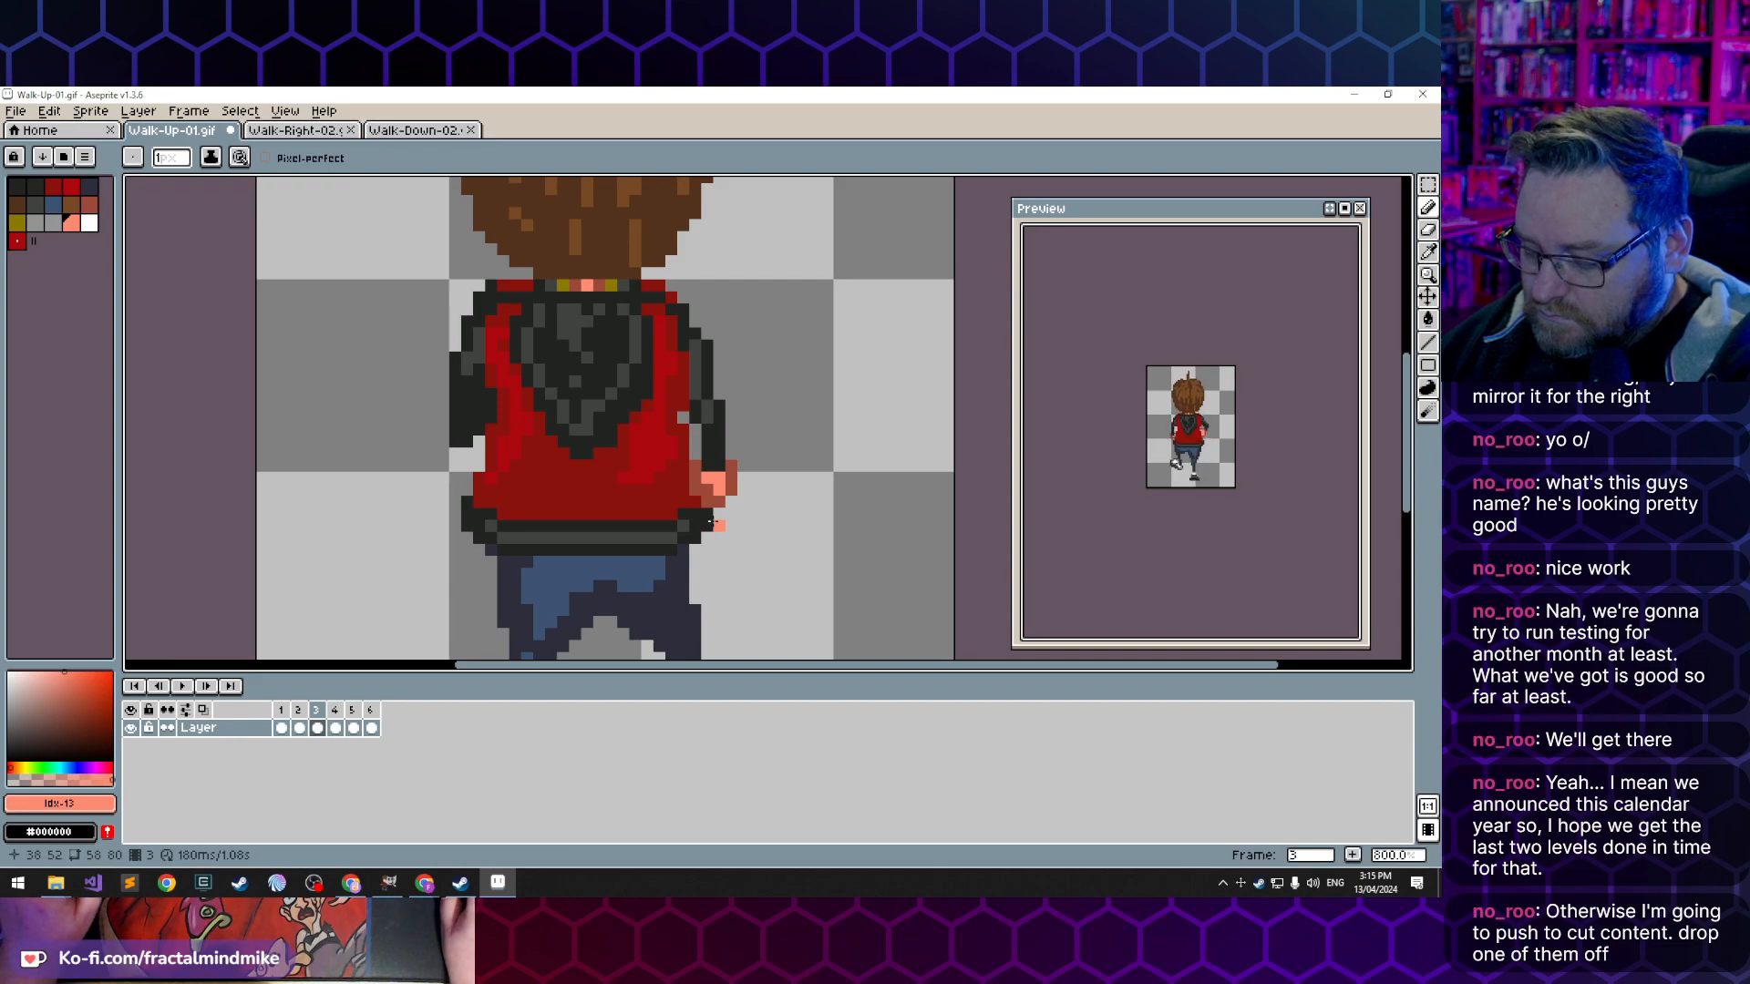
pyautogui.press('e')
pyautogui.press('b')
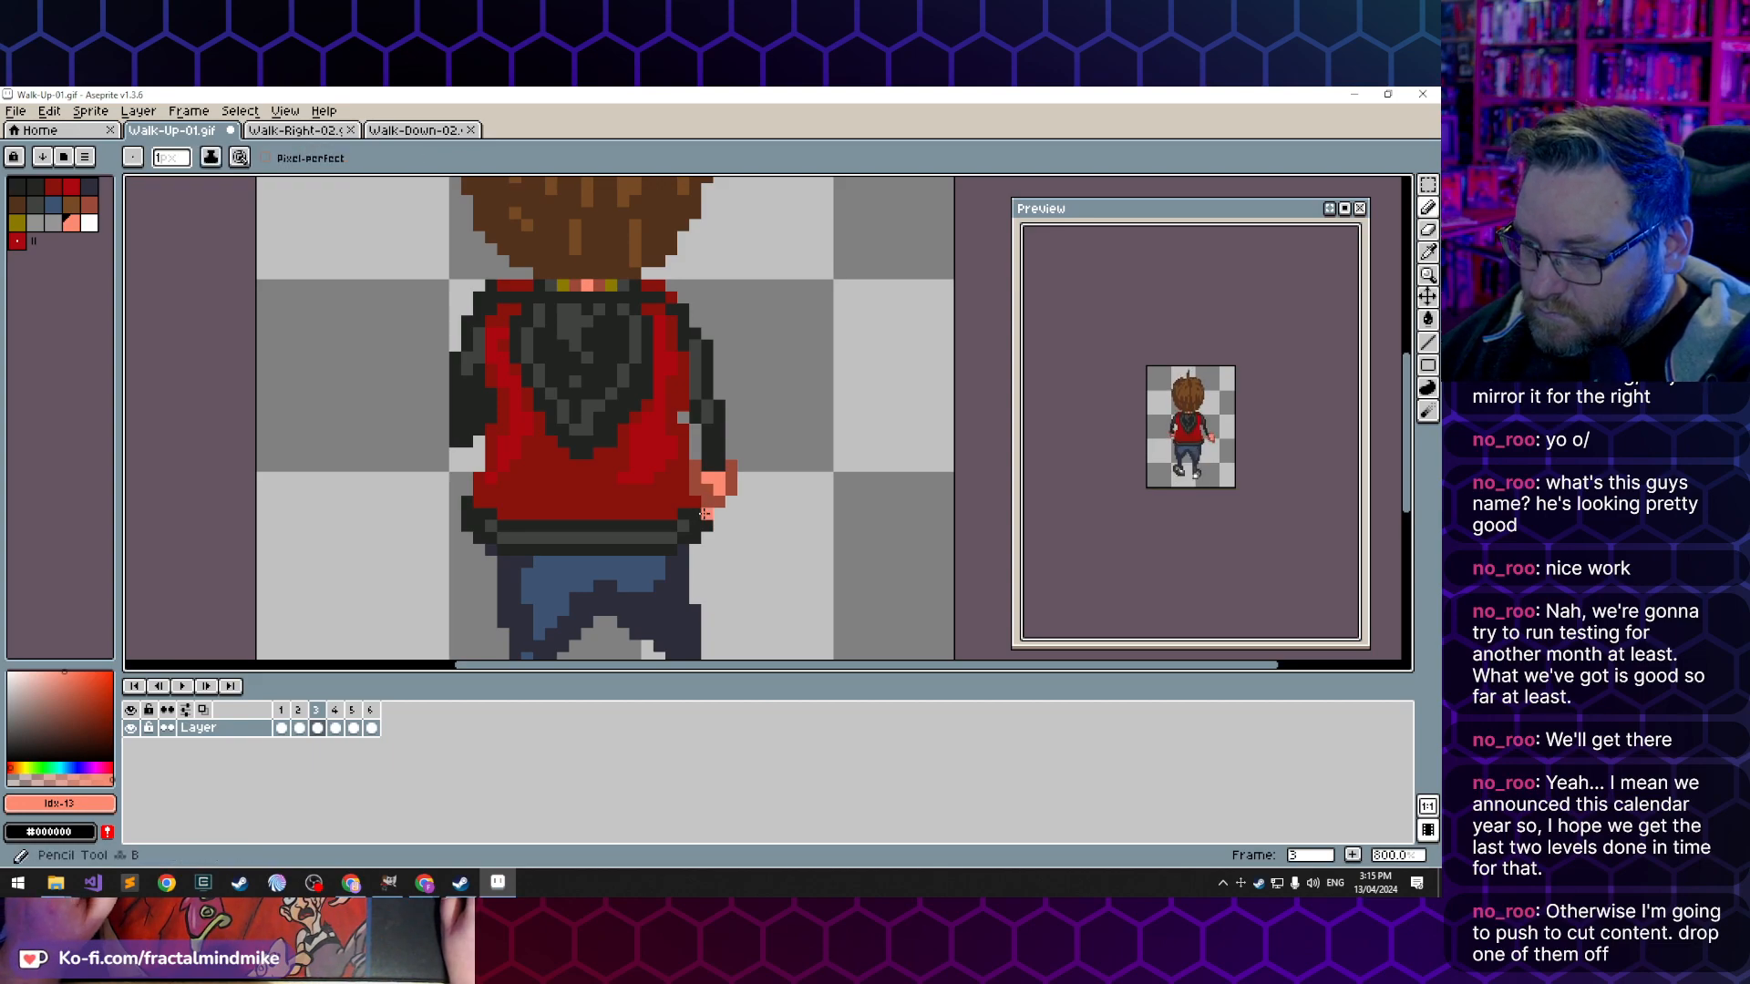
# - Shade the lower fingers of frame 3's right hand with dark skin index 9 and trim its inner edge
pyautogui.keyDown('alt'); pyautogui.click(708, 516); pyautogui.keyUp('alt')
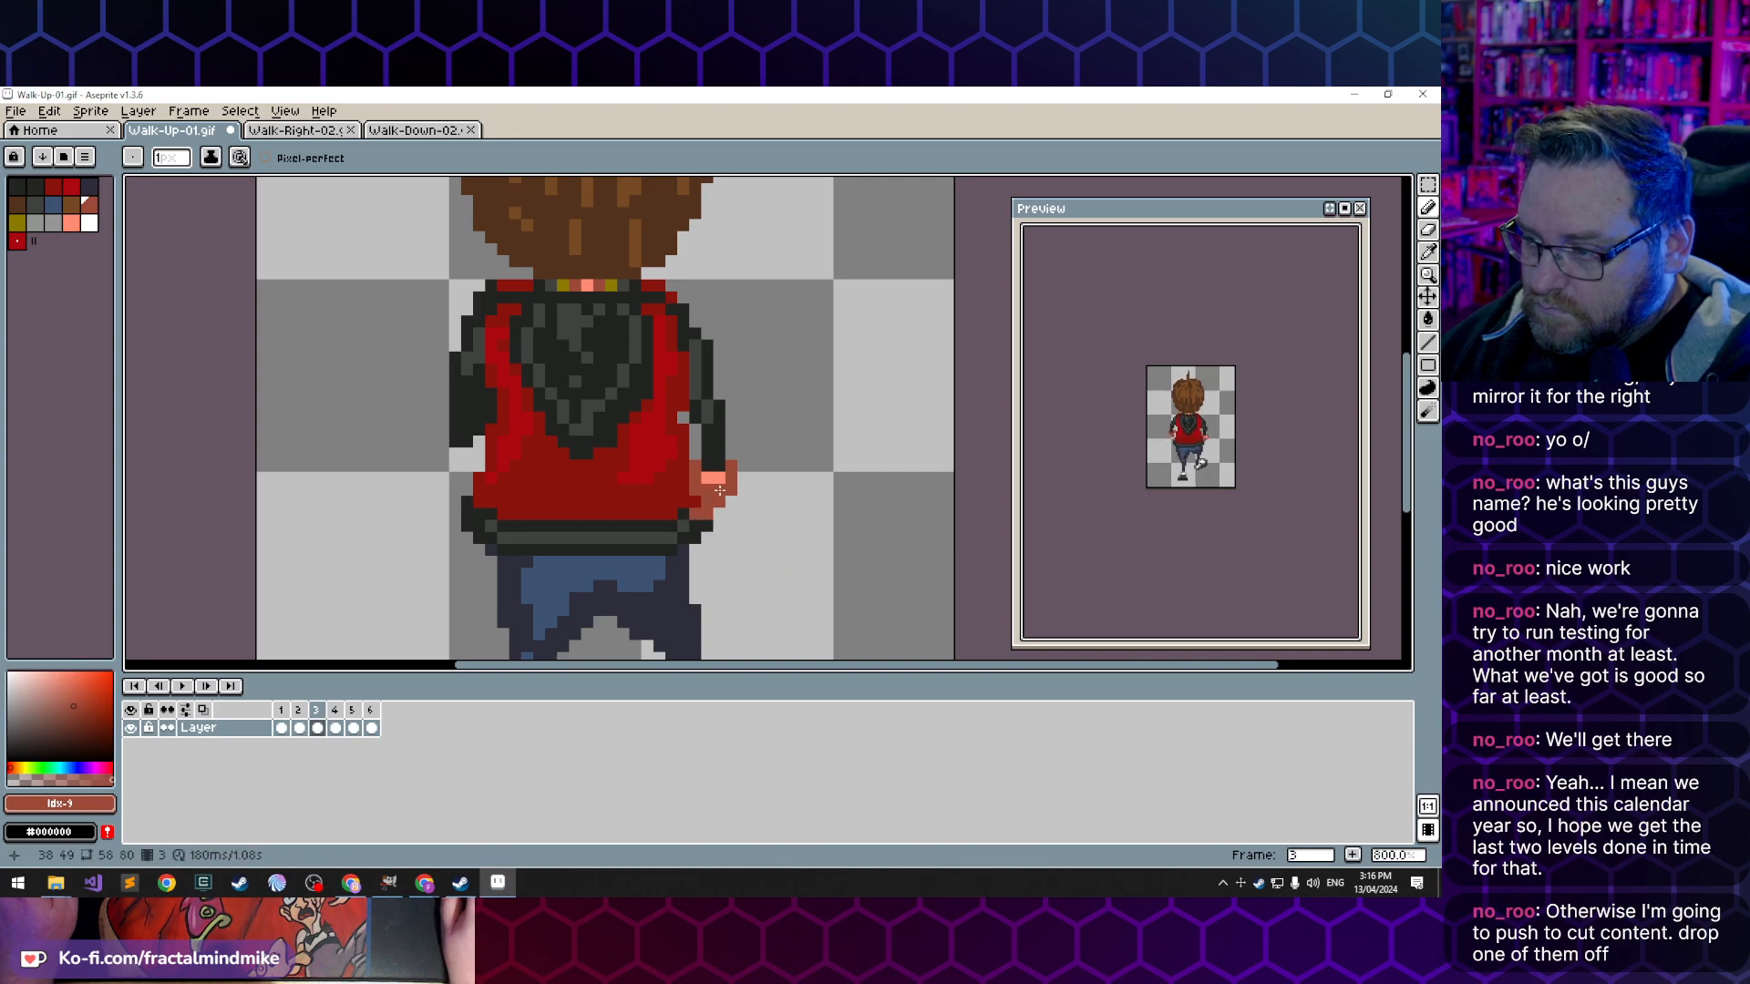
pyautogui.moveTo(718, 490); pyautogui.dragTo(723, 511)
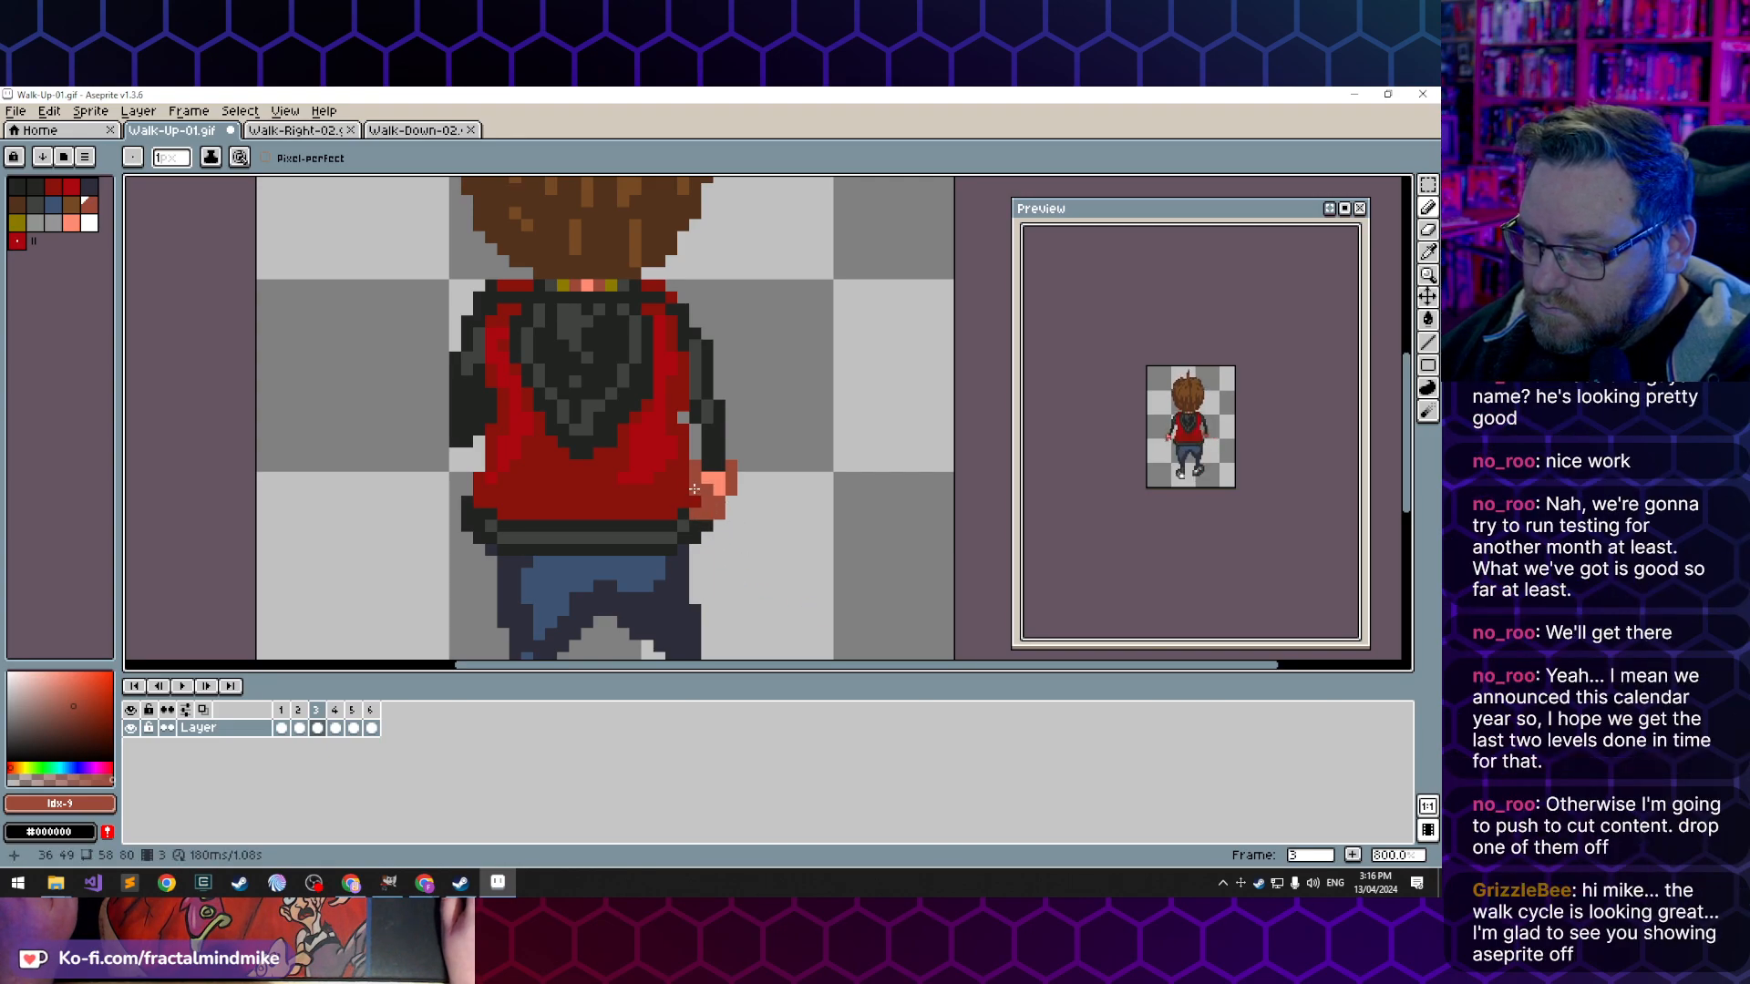
pyautogui.press('e')
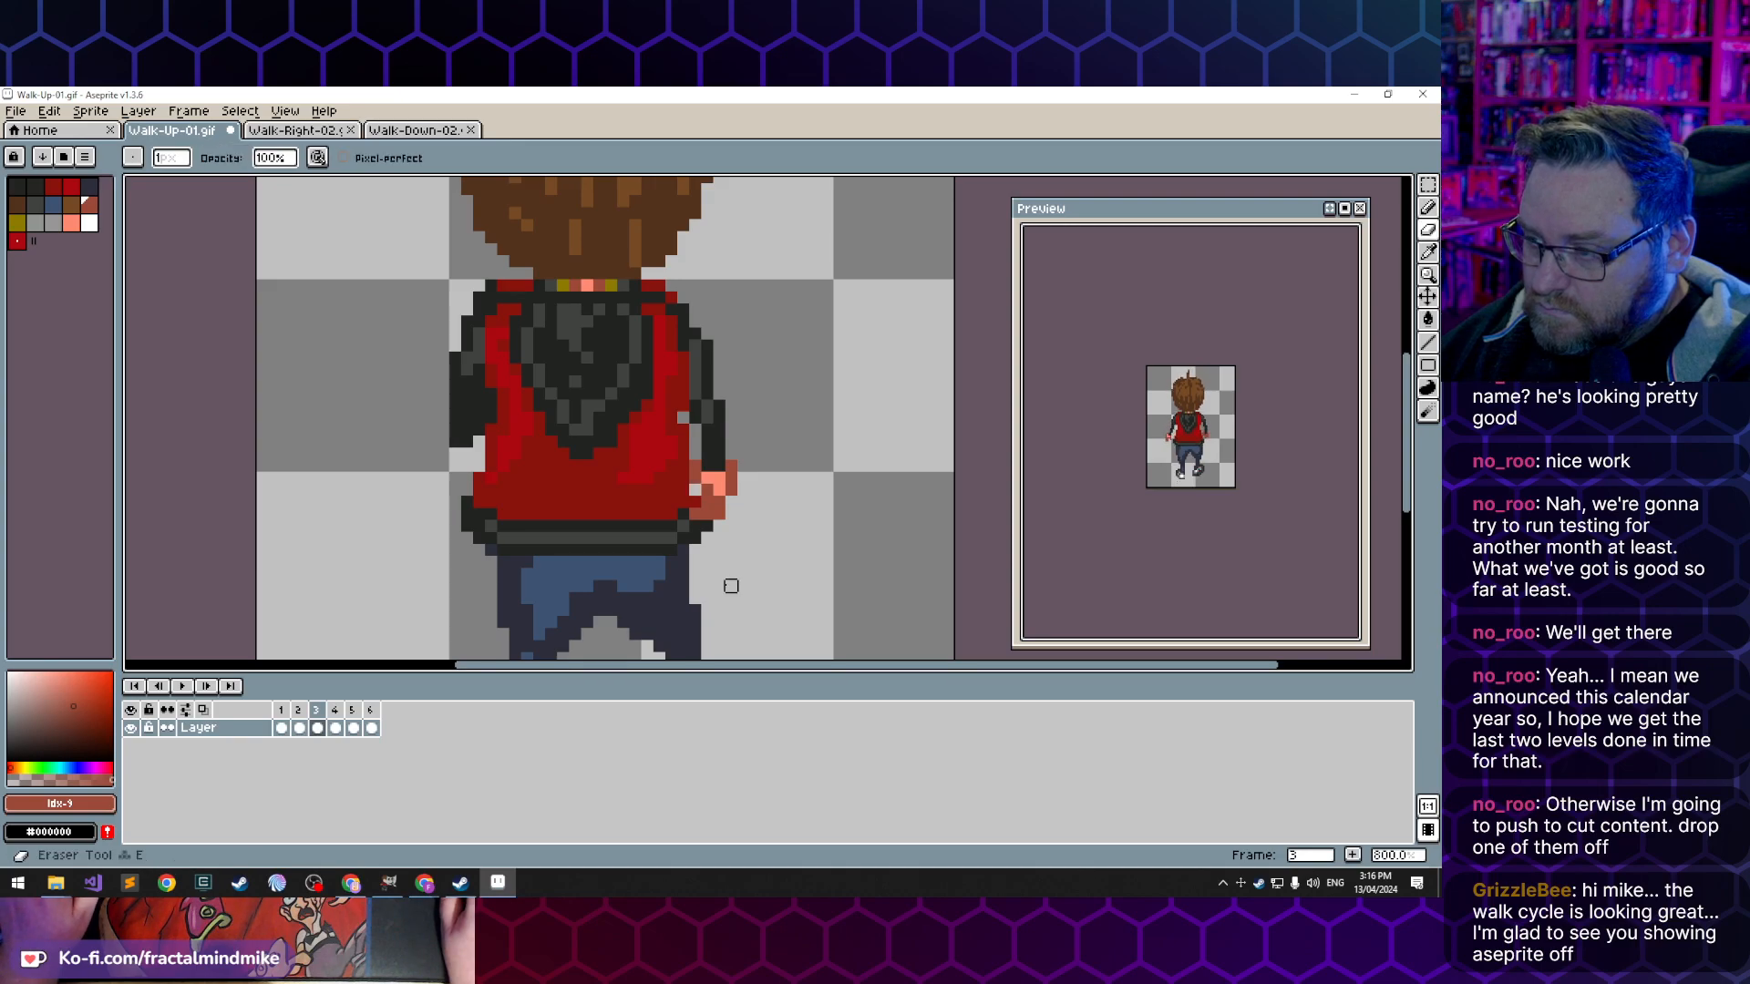
# - Compare frame 3's reworked right hand with frame 2's, flipping back and forth between the two frames
pyautogui.press('Left')
pyautogui.press('Right')
pyautogui.press('Left')
pyautogui.press('Right')
pyautogui.press('Left')
pyautogui.press('Right')
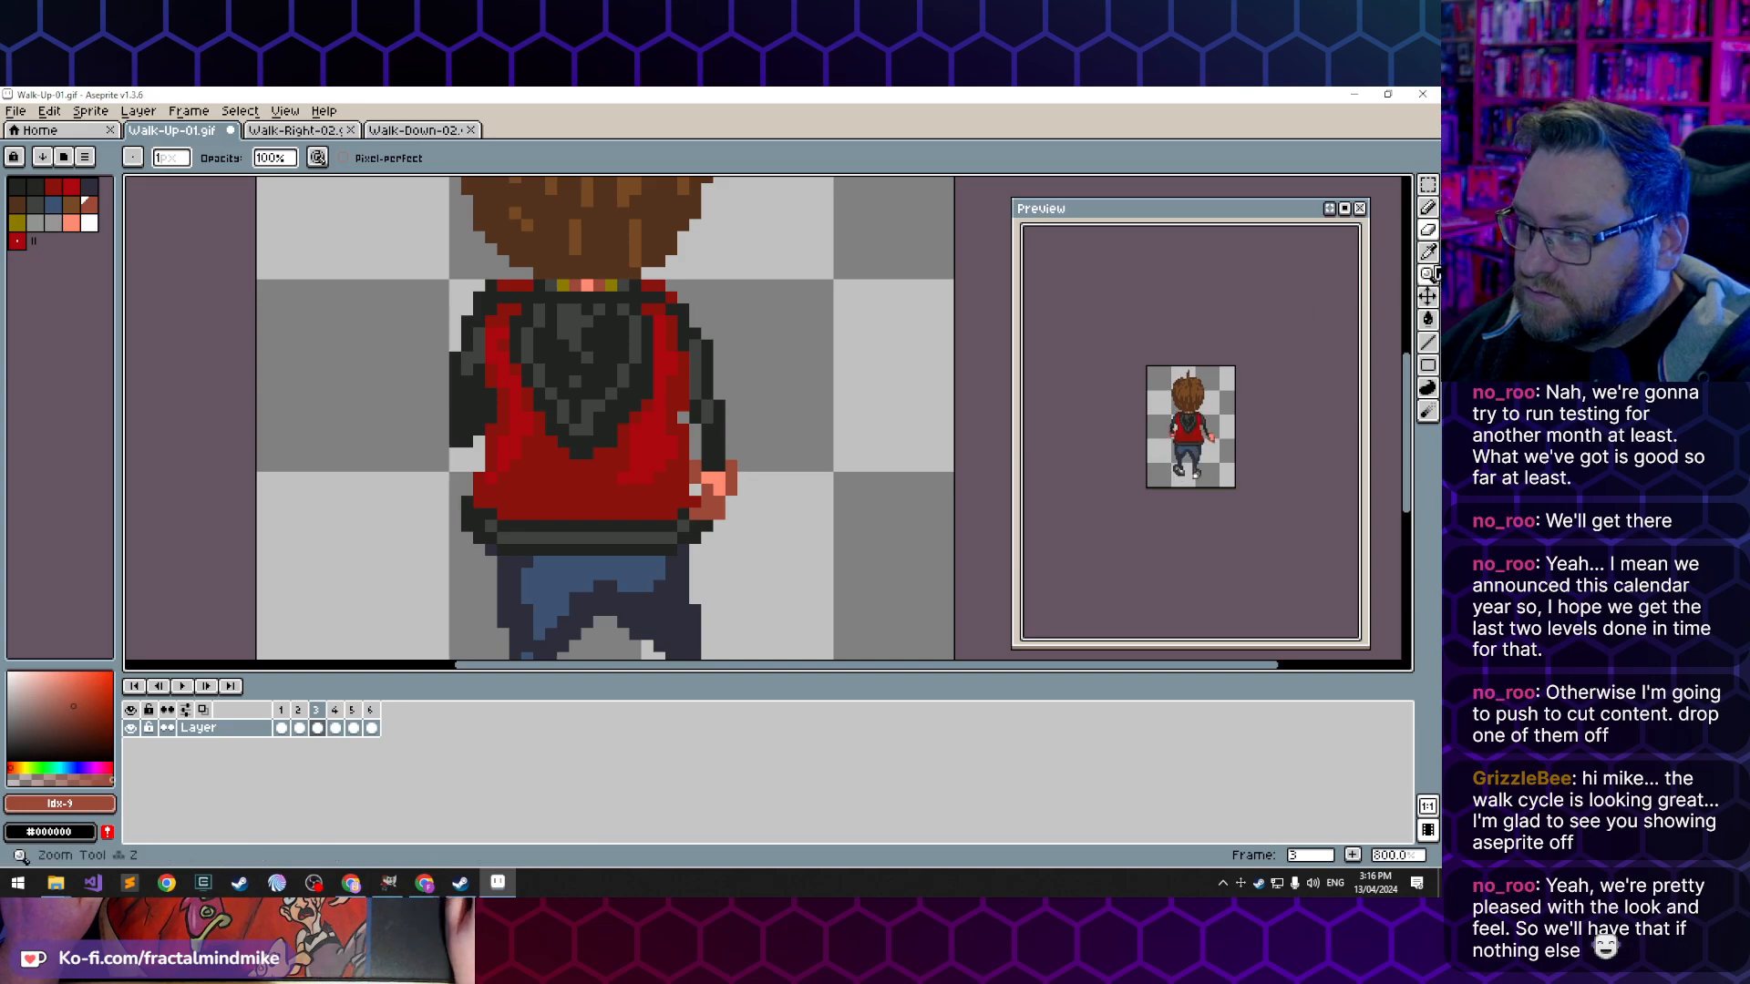
# - Select and copy frame 1's torso, arms and hands with a 31 x 20 pixel rectangular marquee
pyautogui.click(1431, 189)
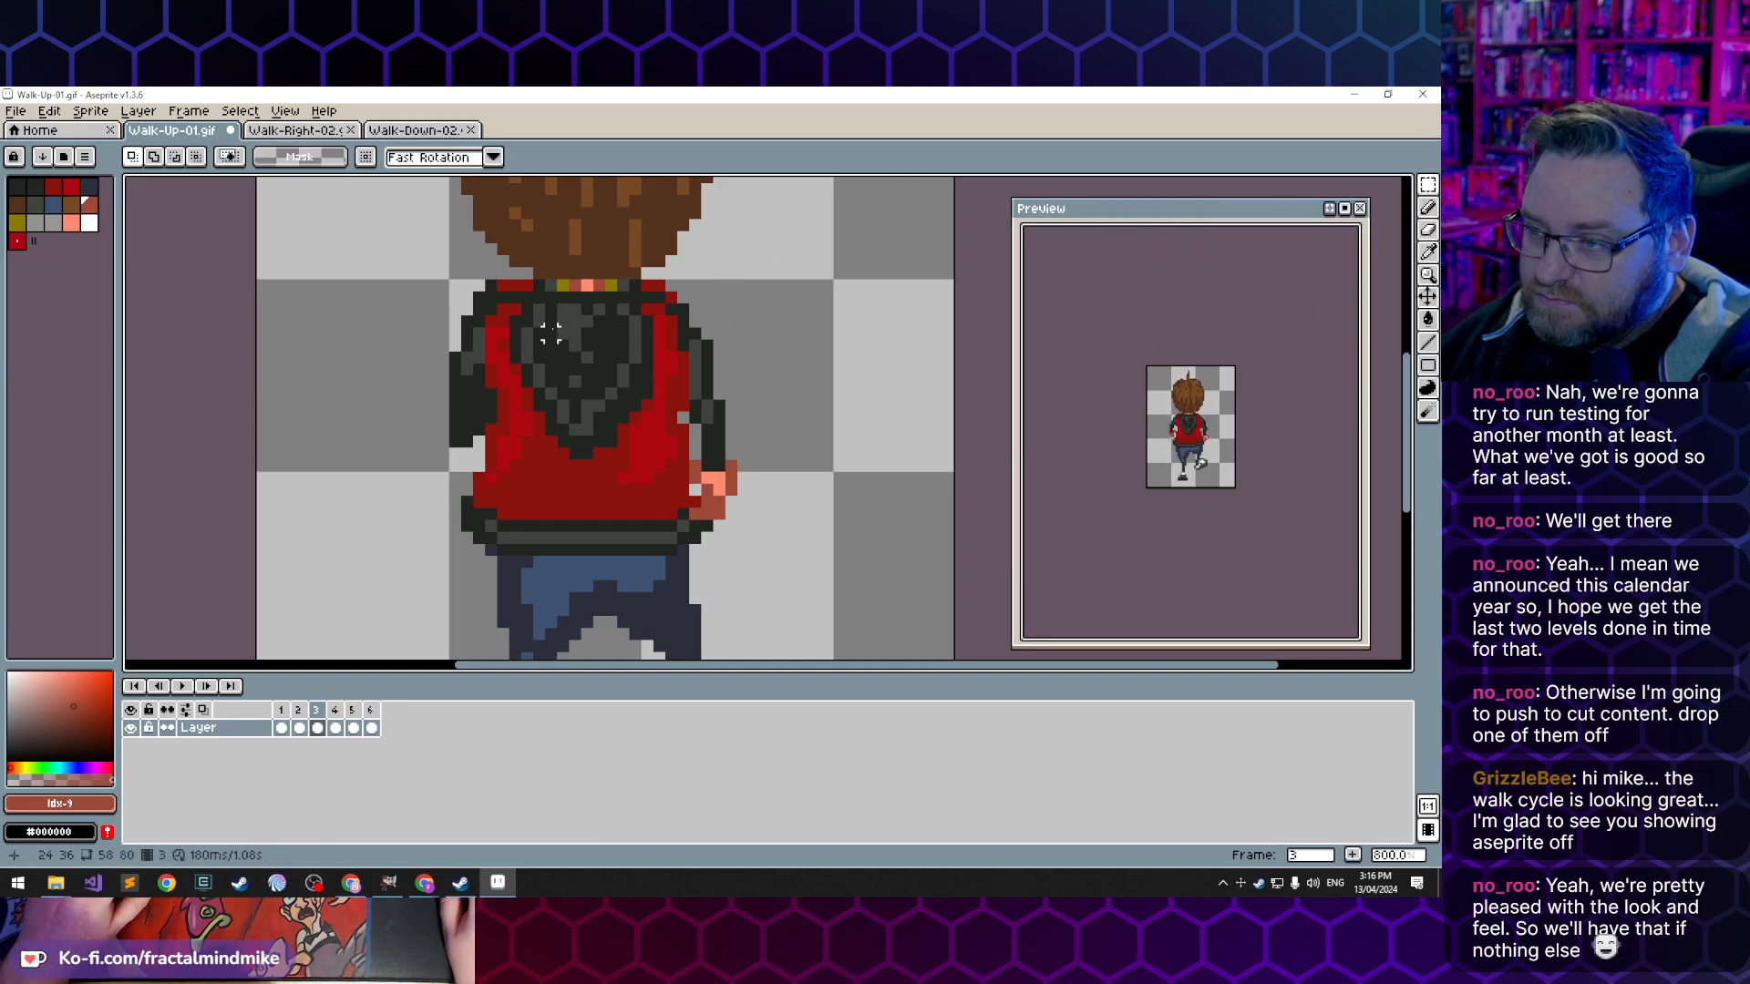
pyautogui.click(281, 728)
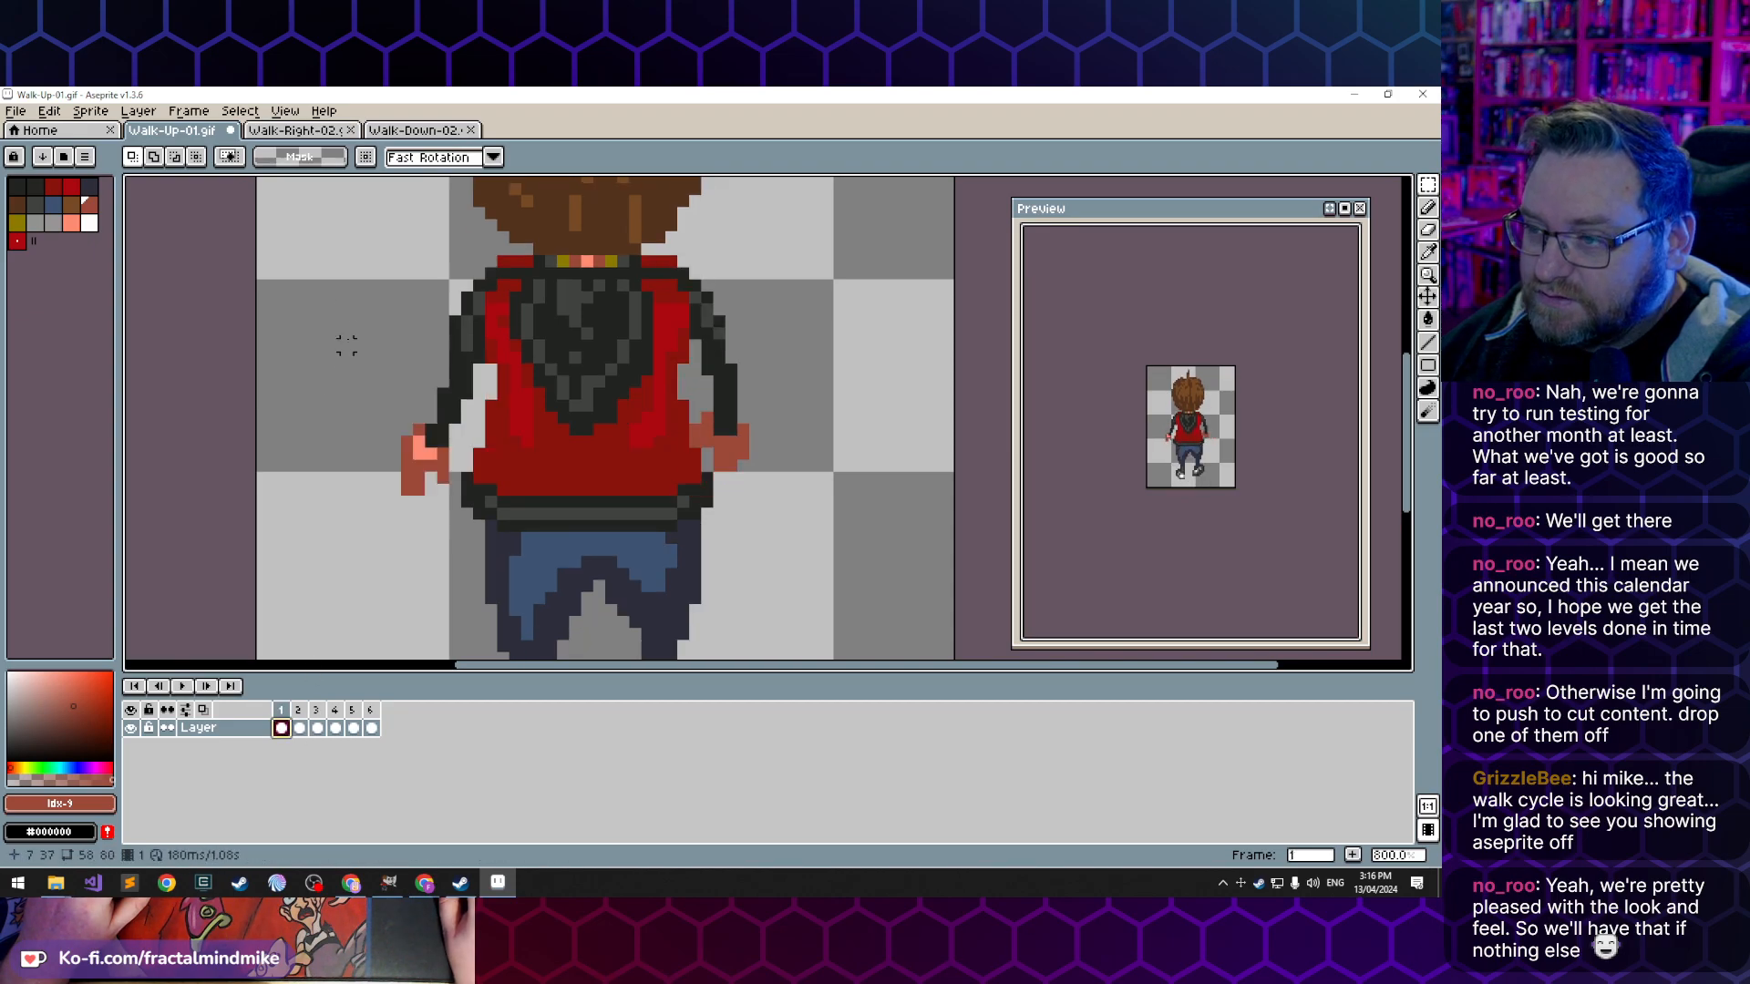
pyautogui.moveTo(390, 265); pyautogui.dragTo(746, 490)
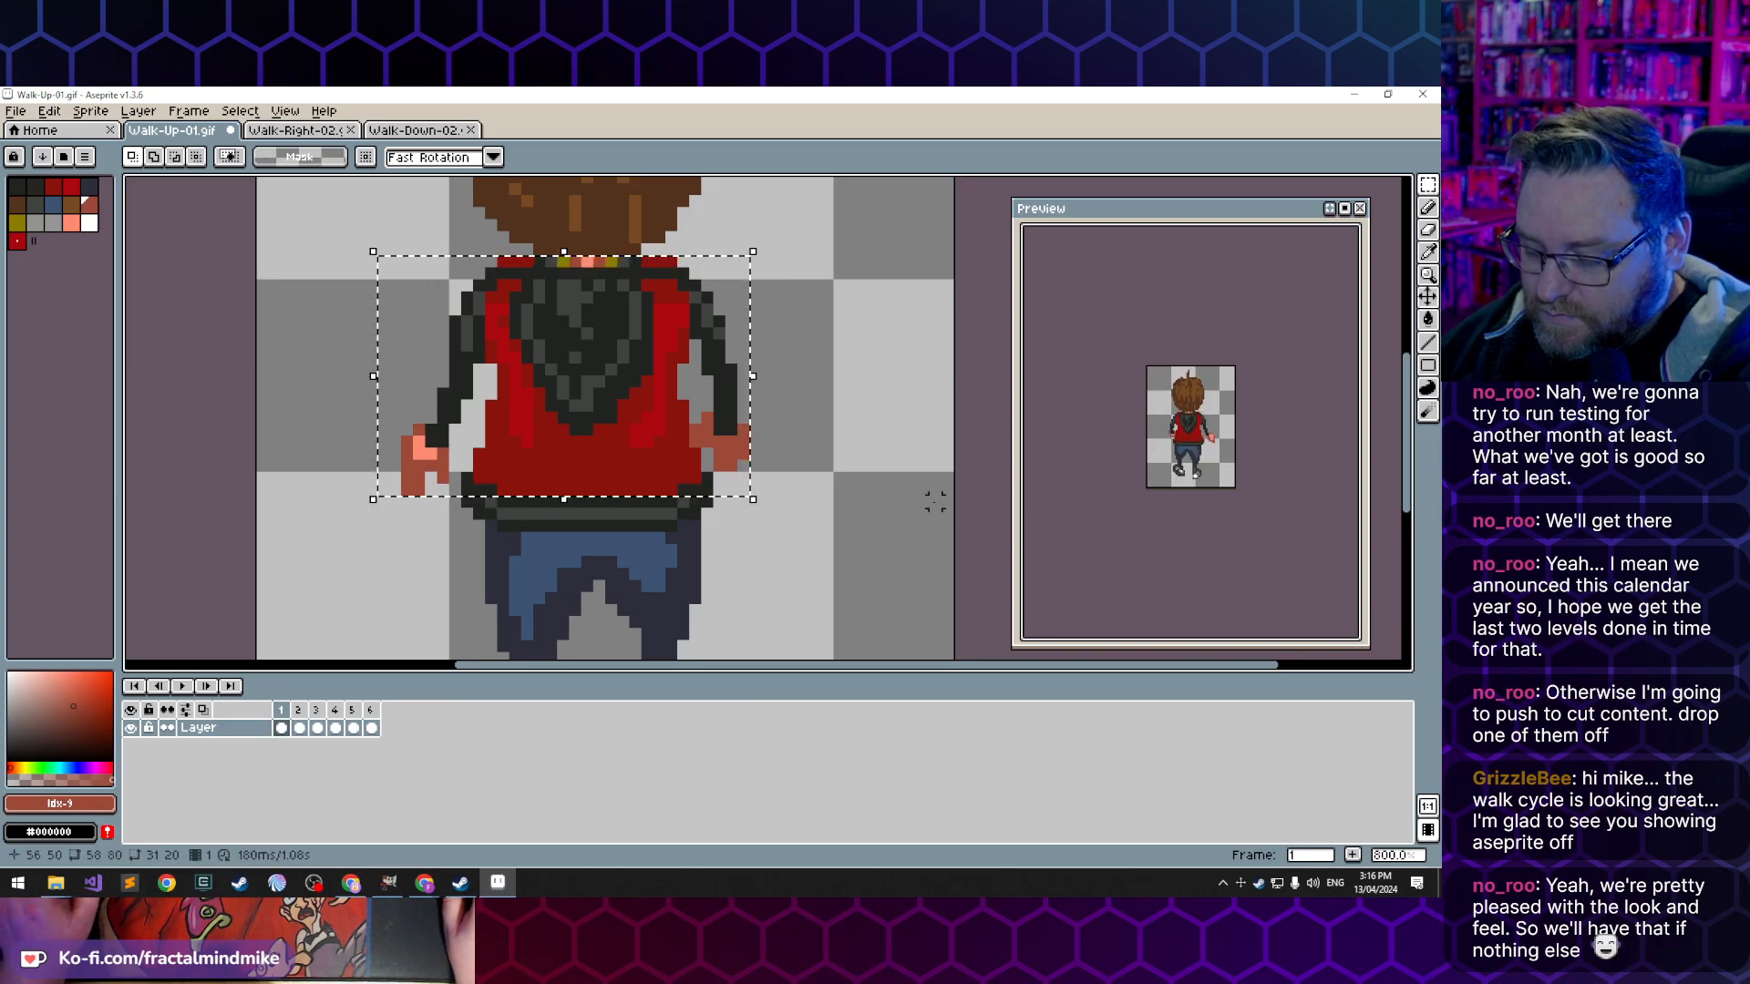
# - In frame 4, delete the right hand and the old torso with both arms to make room for the copy
pyautogui.click(336, 728)
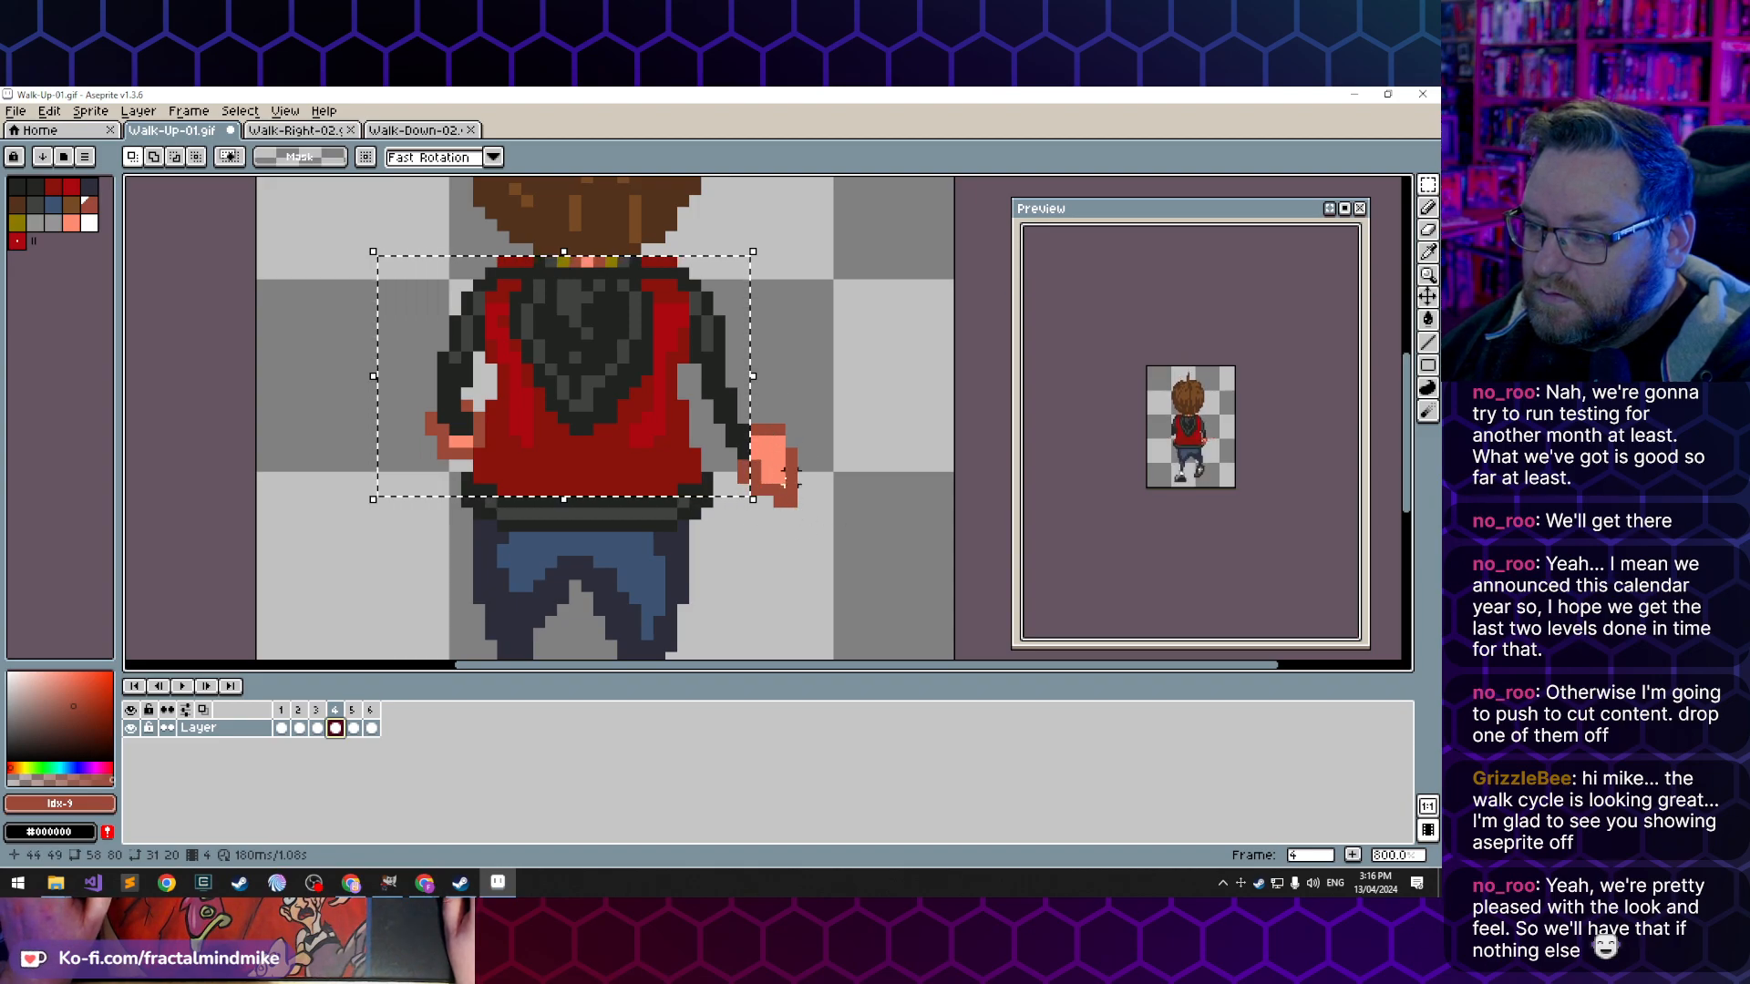
pyautogui.moveTo(786, 499); pyautogui.dragTo(778, 454)
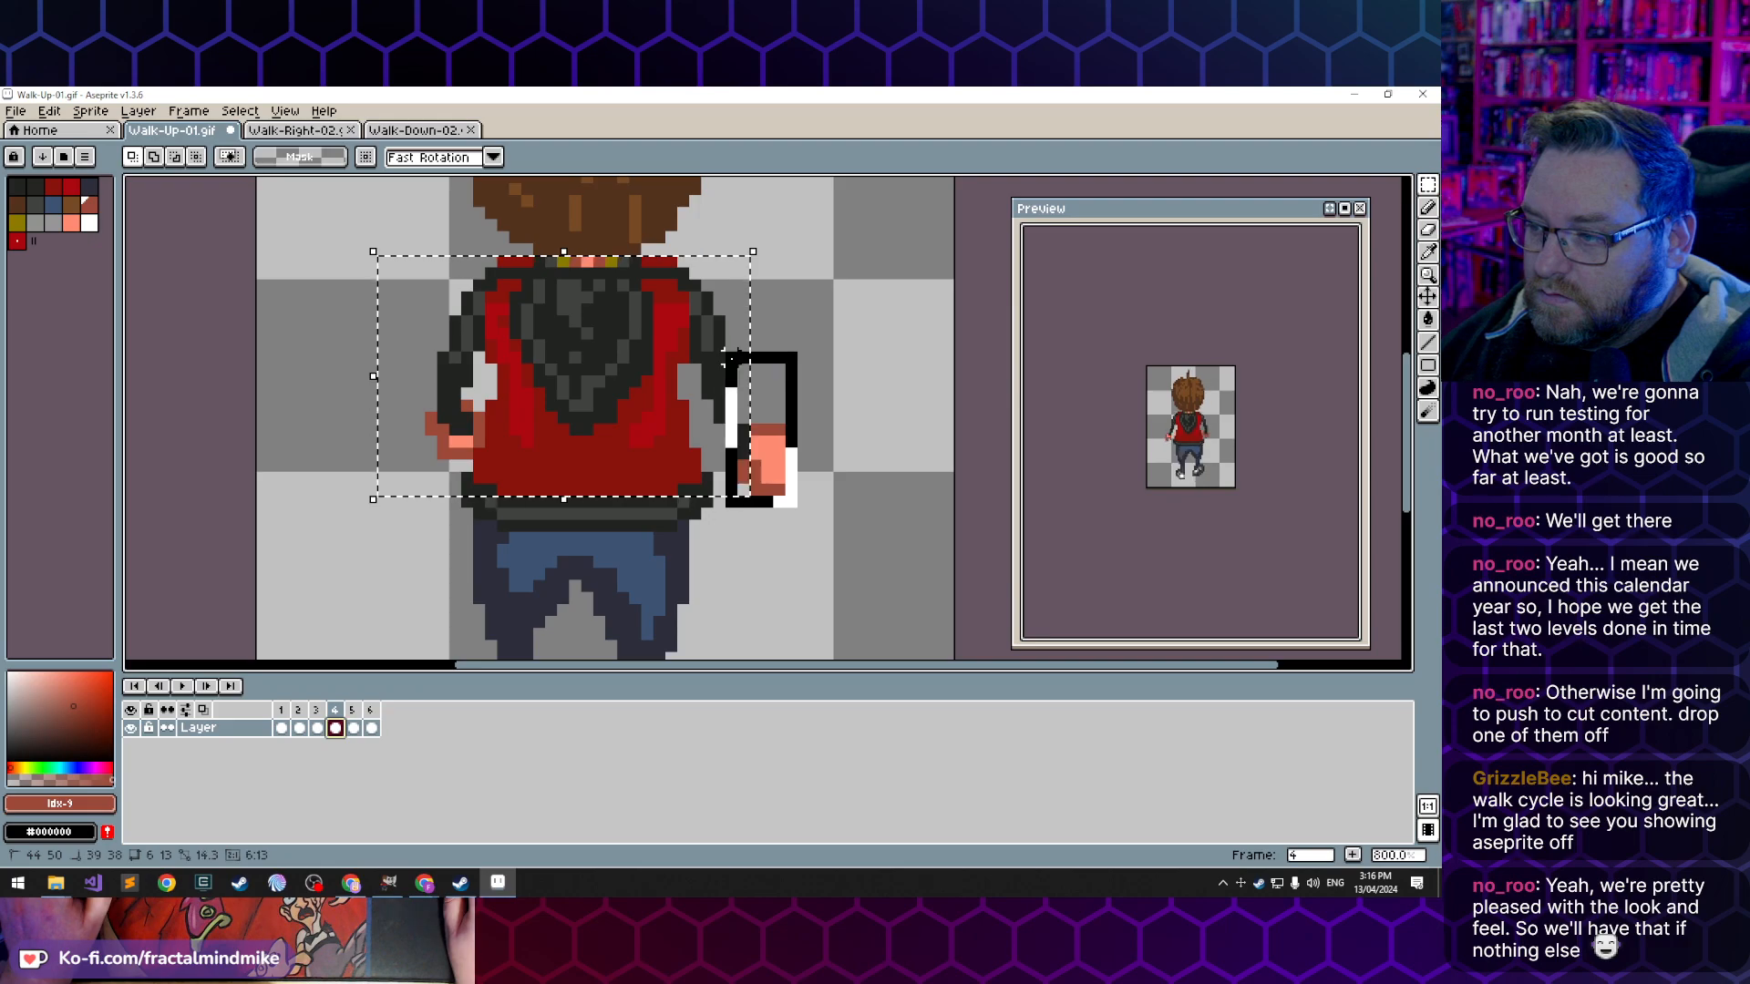
pyautogui.moveTo(719, 358); pyautogui.dragTo(730, 358)
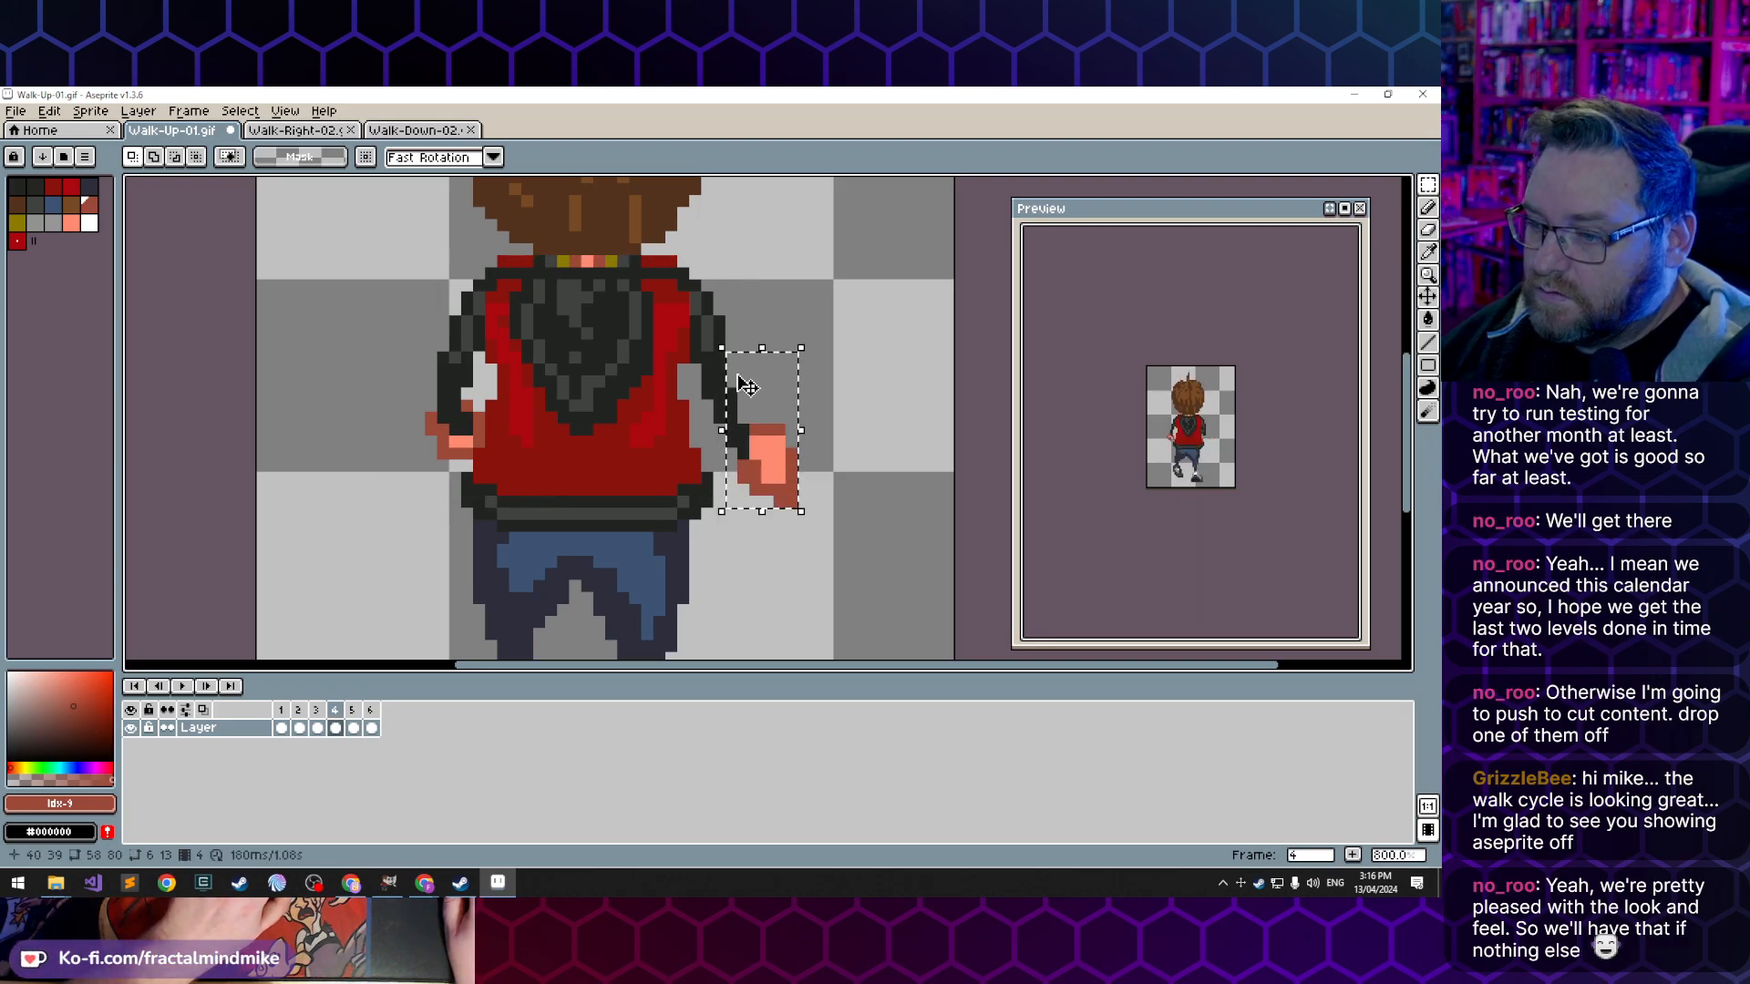
pyautogui.press('Delete')
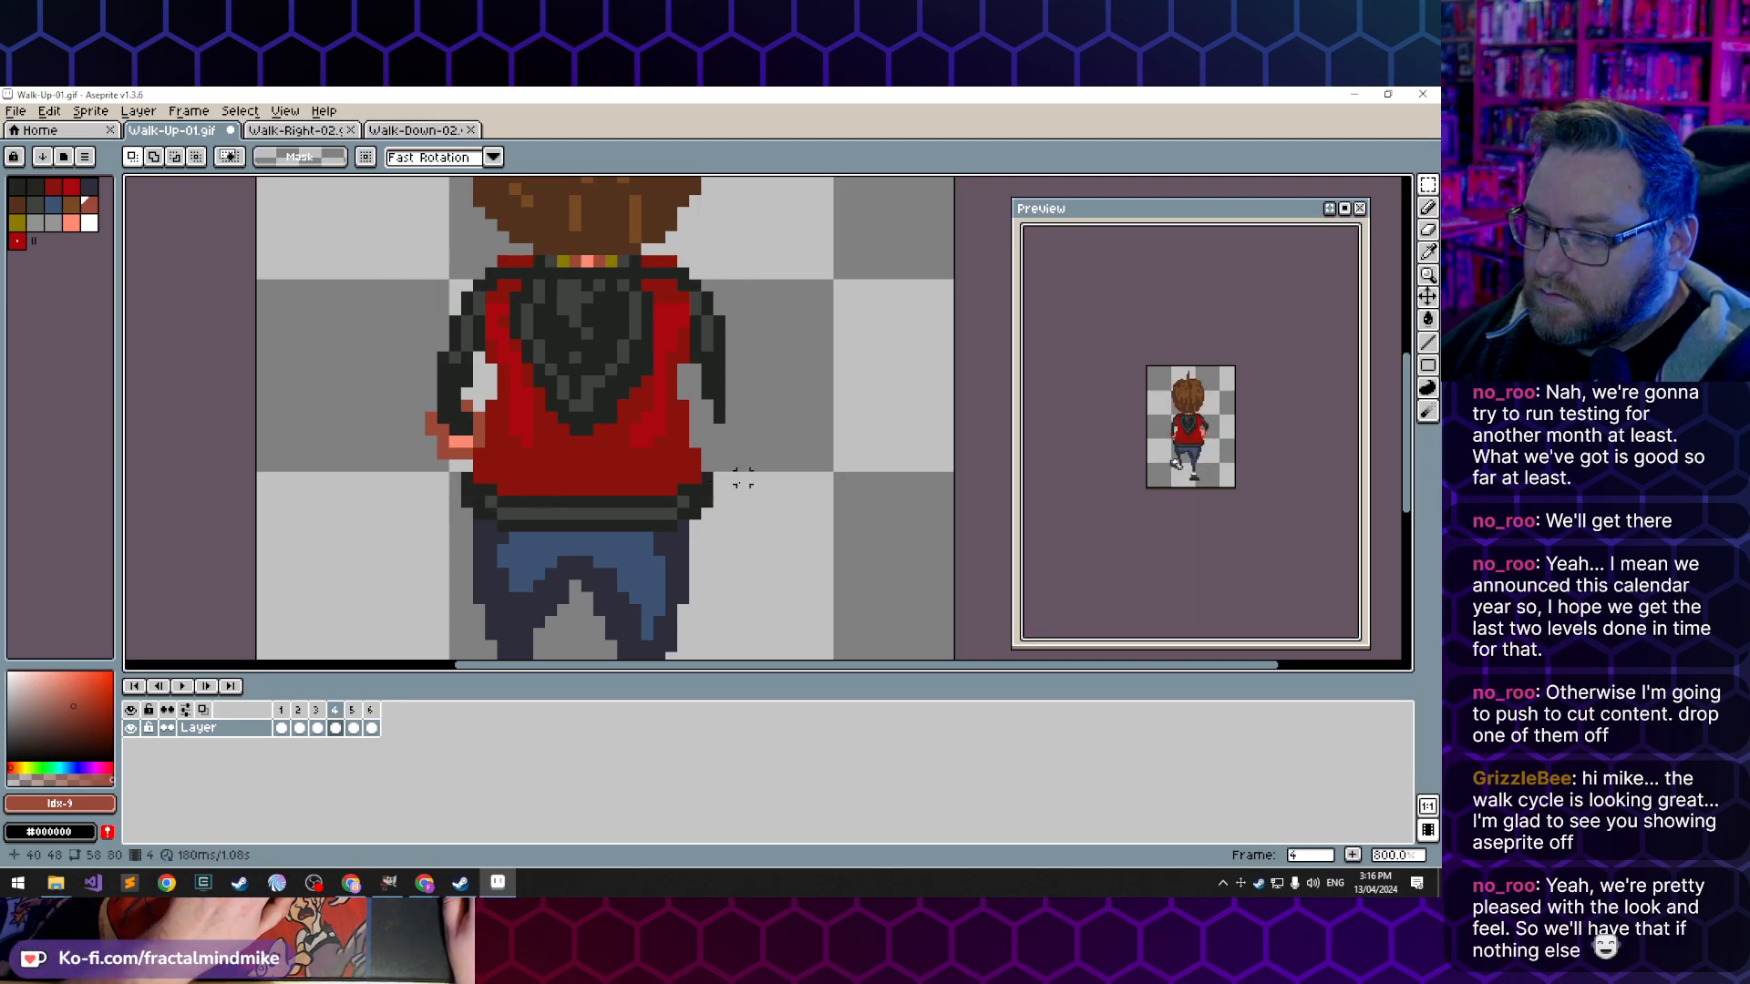
pyautogui.moveTo(602, 477); pyautogui.dragTo(476, 402)
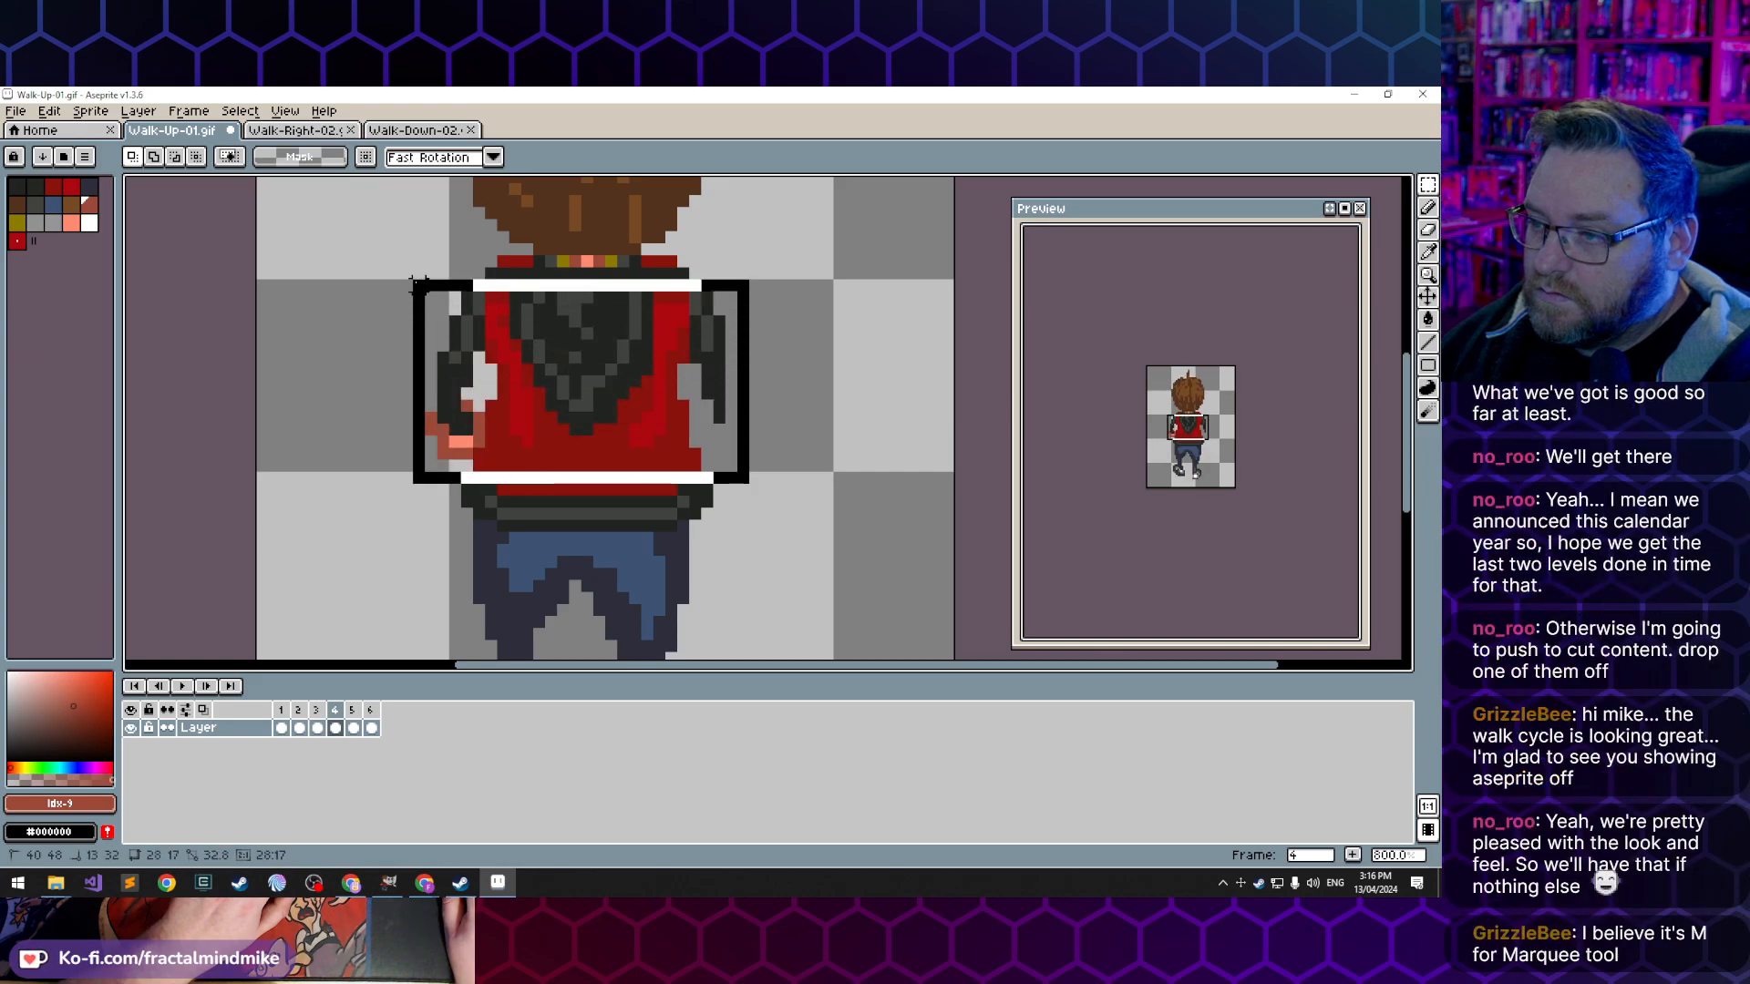
pyautogui.press('Delete')
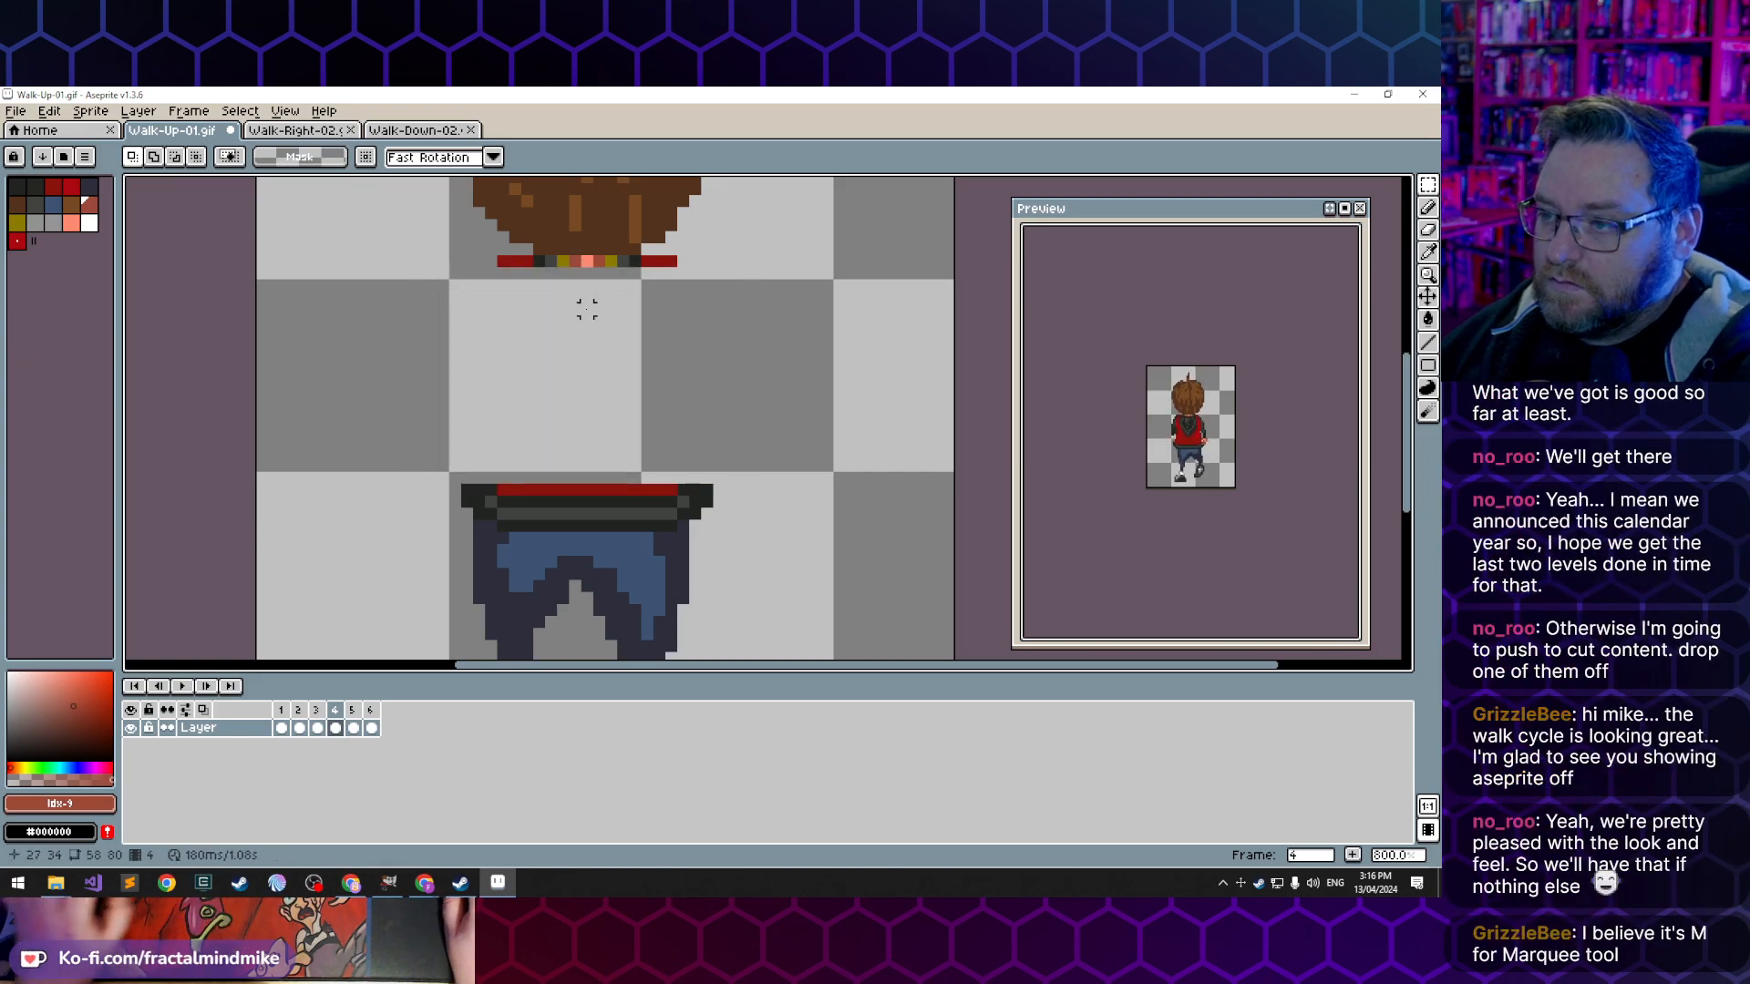
# - Paste frame 1's torso into frame 4, flip it horizontally and align it over the trousers at X 14, Y 30
pyautogui.hotkey('ctrl', 'v')
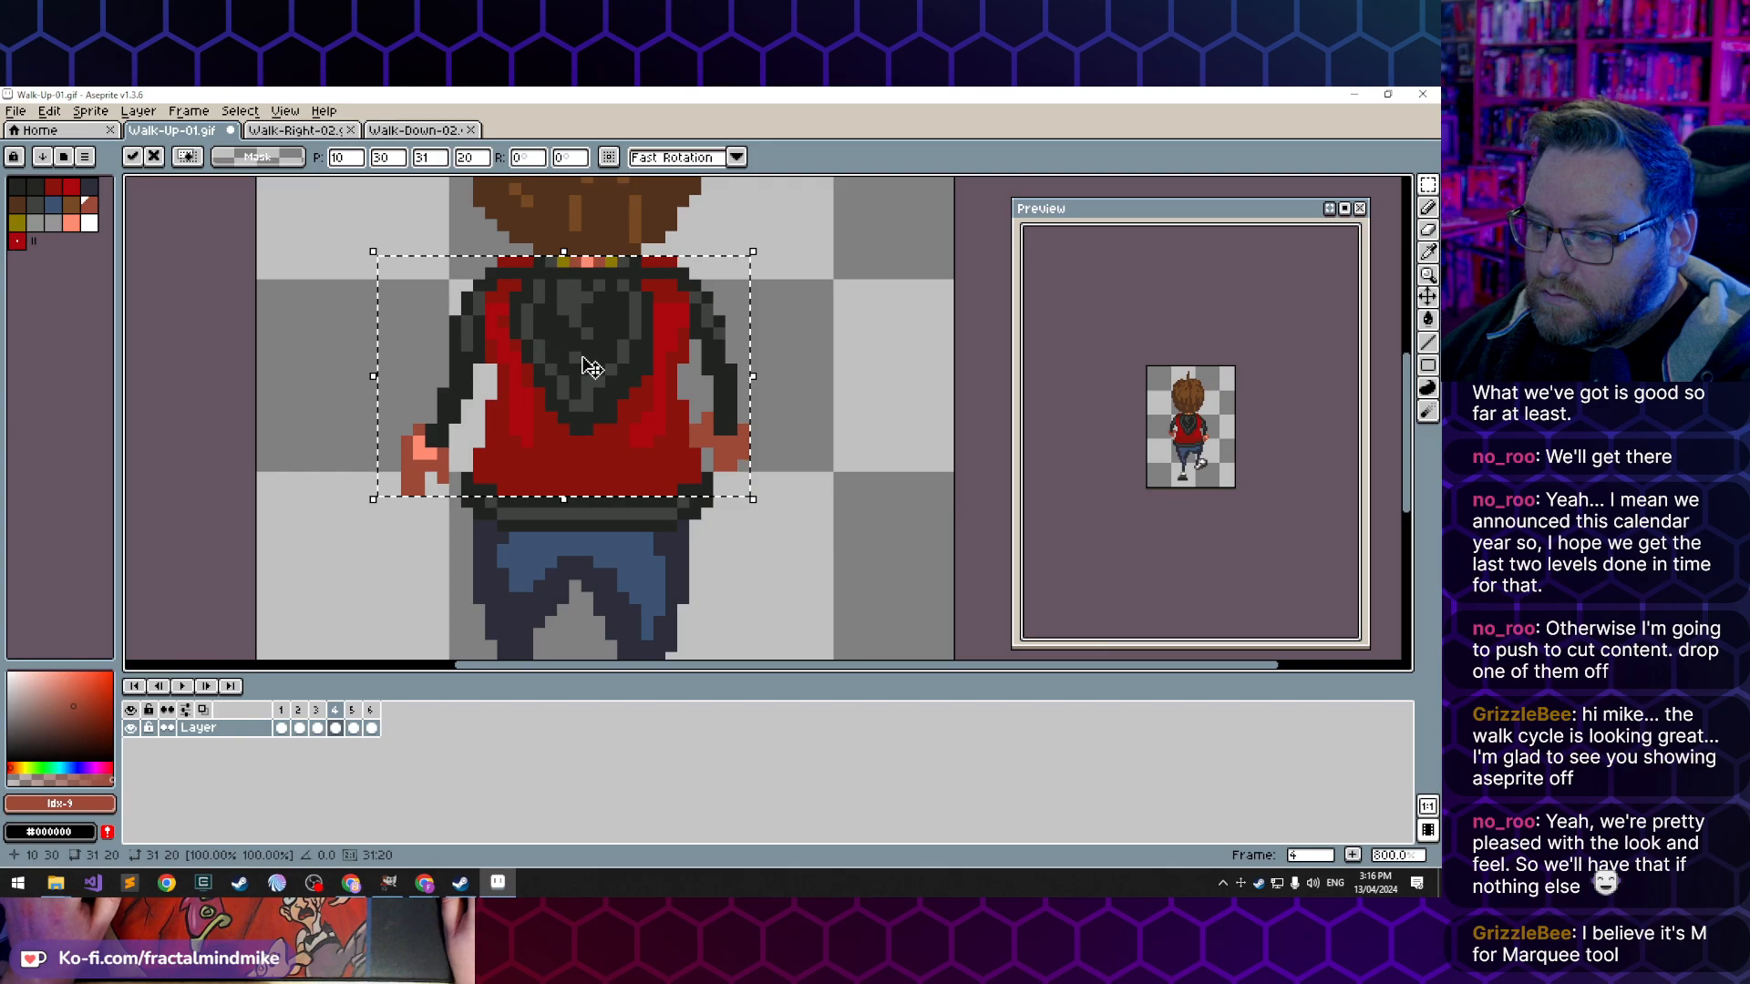
pyautogui.click(144, 111)
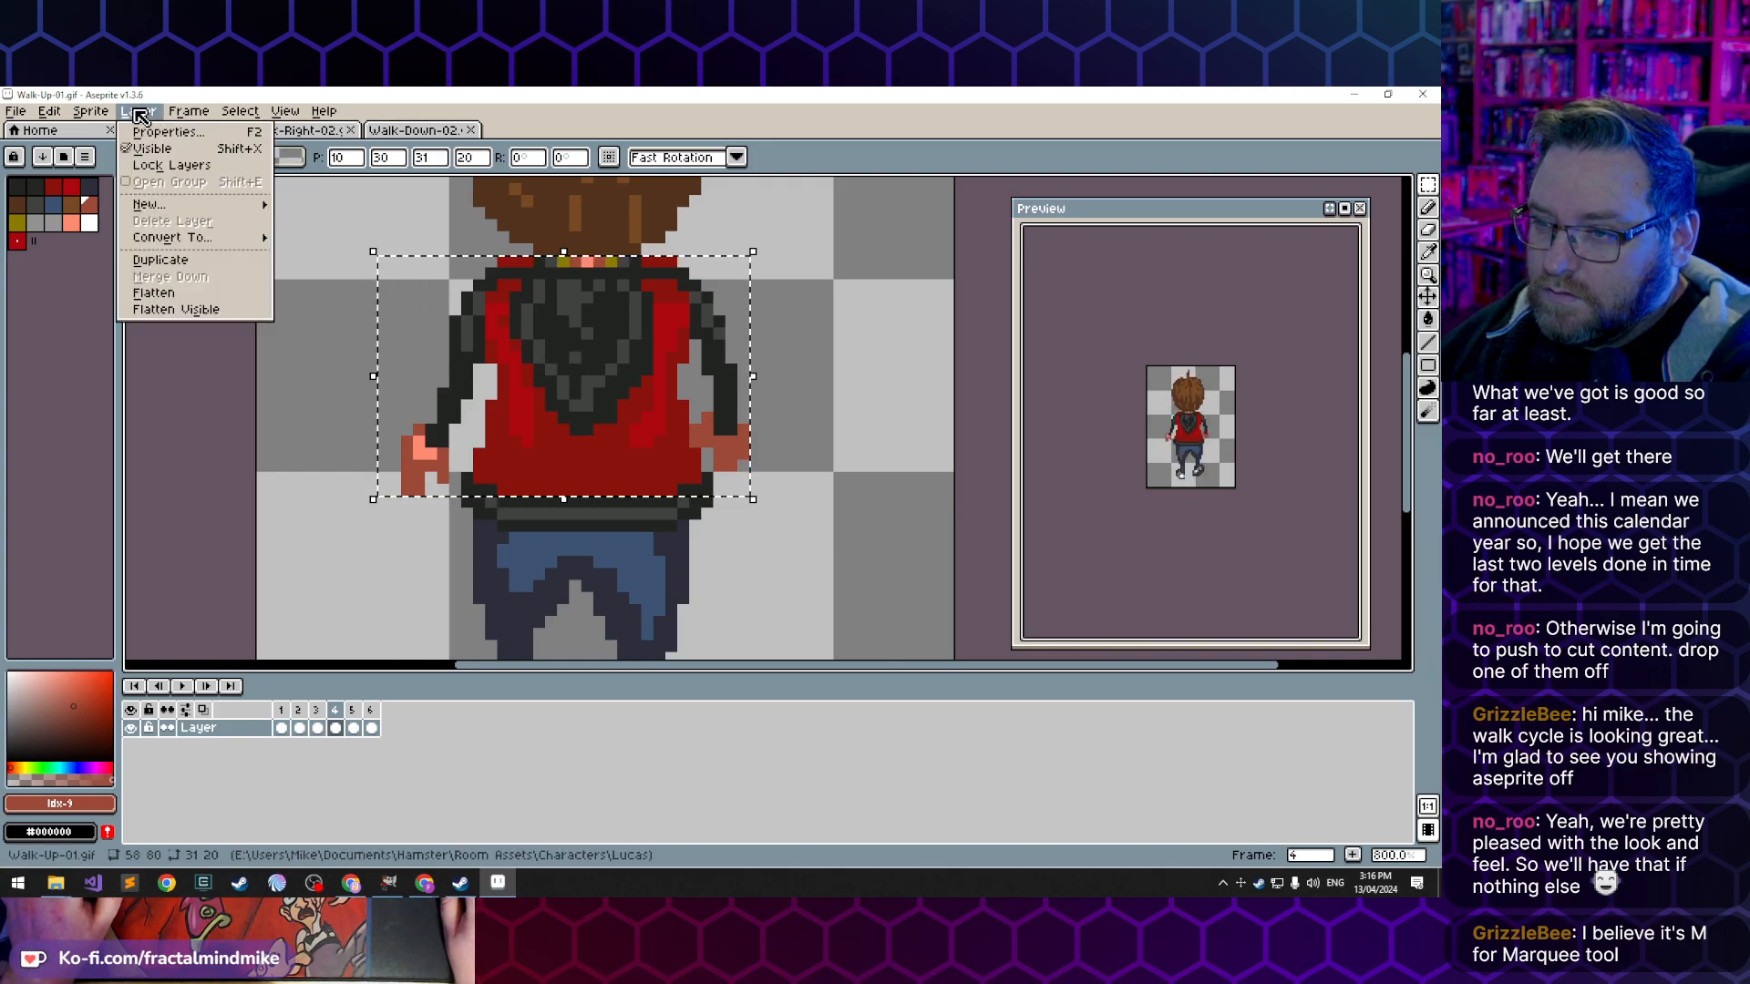
pyautogui.moveTo(50, 111)
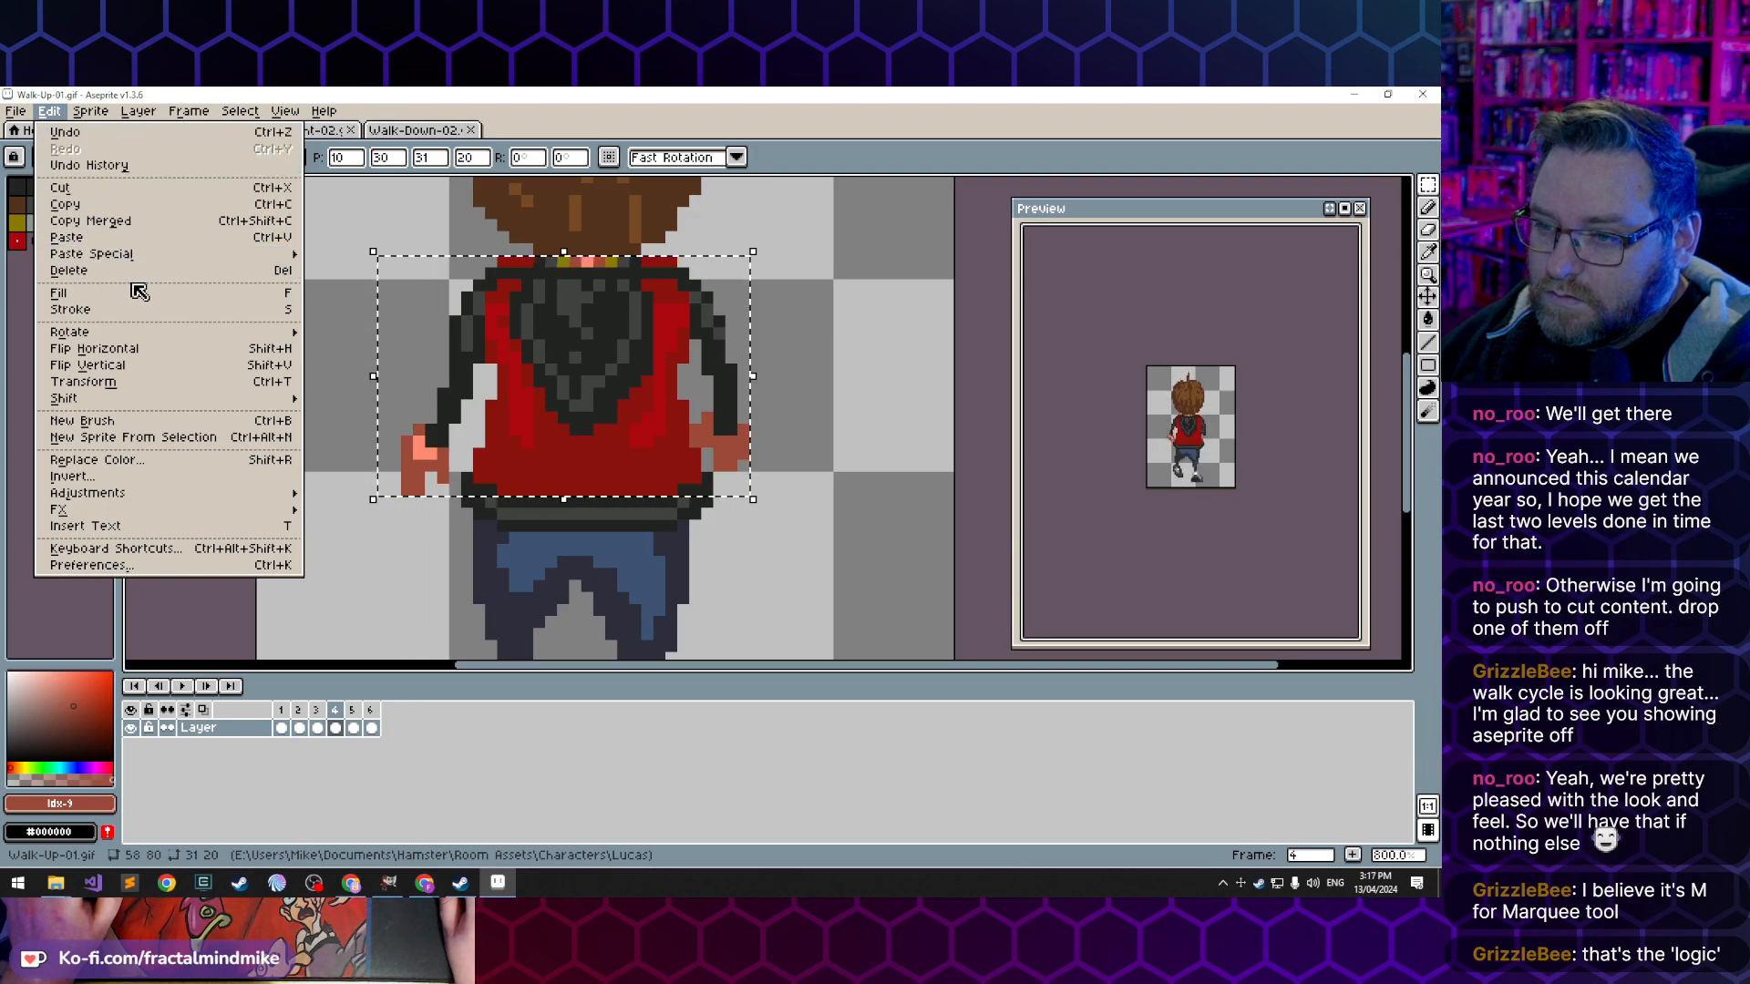
pyautogui.click(141, 354)
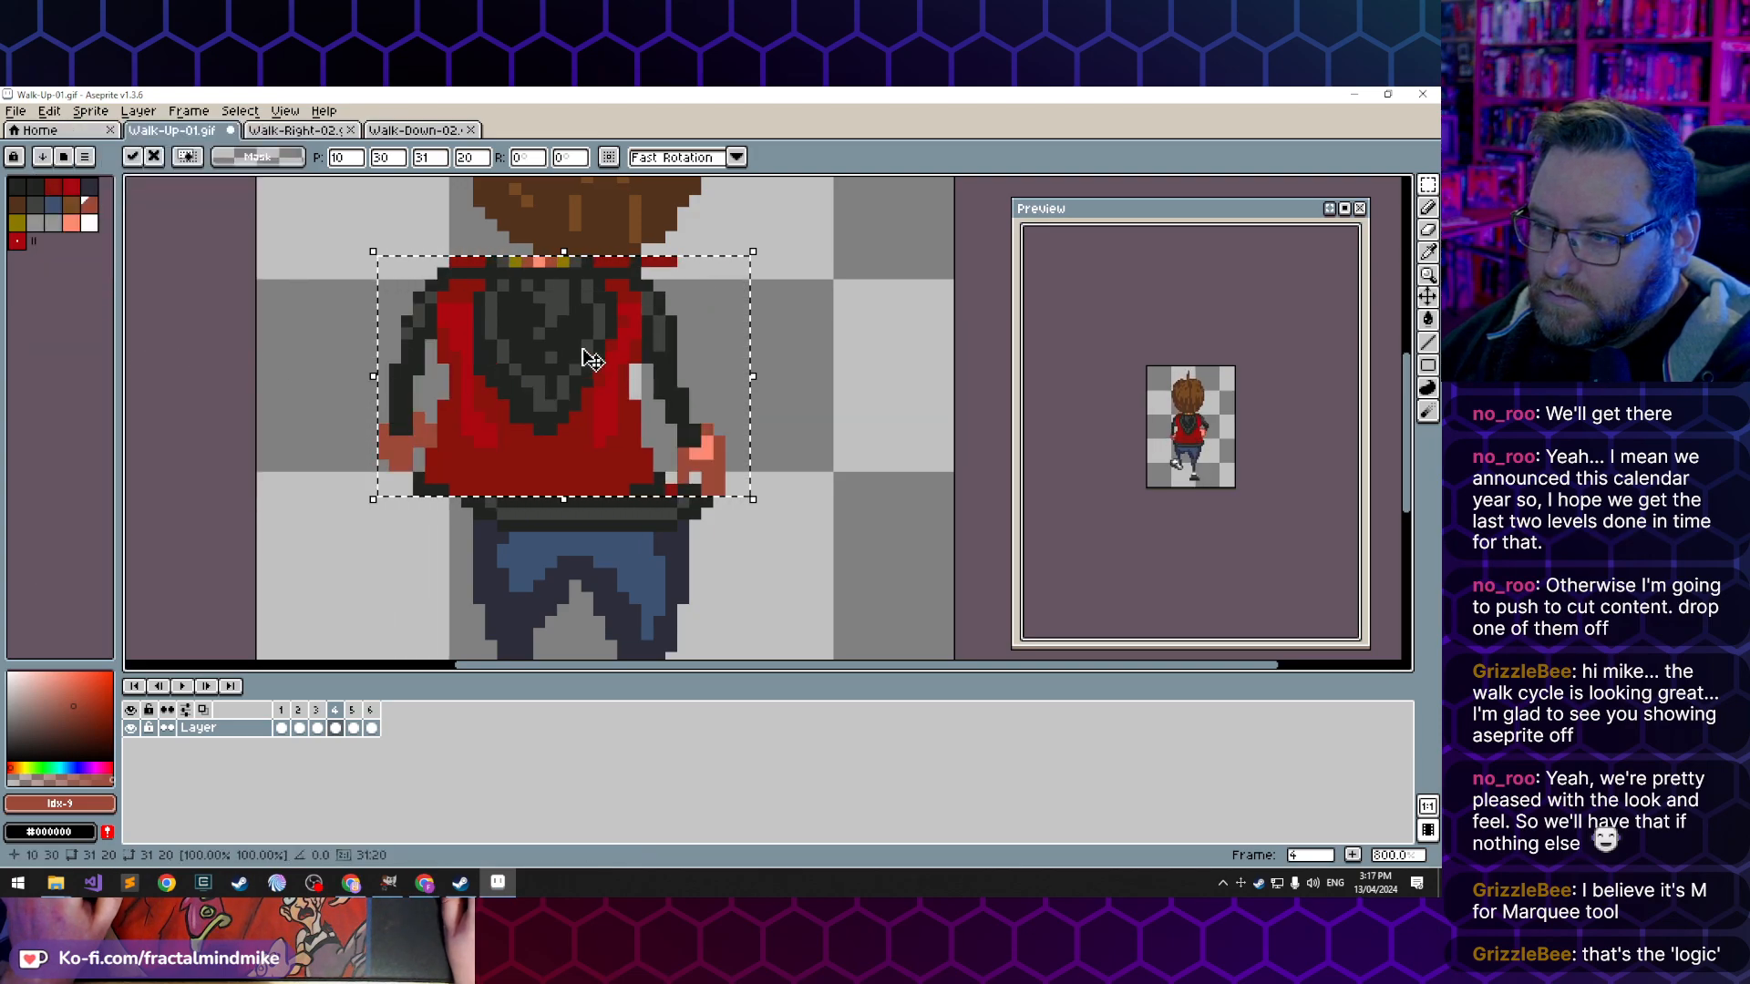
pyautogui.press('Right')
pyautogui.moveTo(541, 337); pyautogui.dragTo(570, 336)
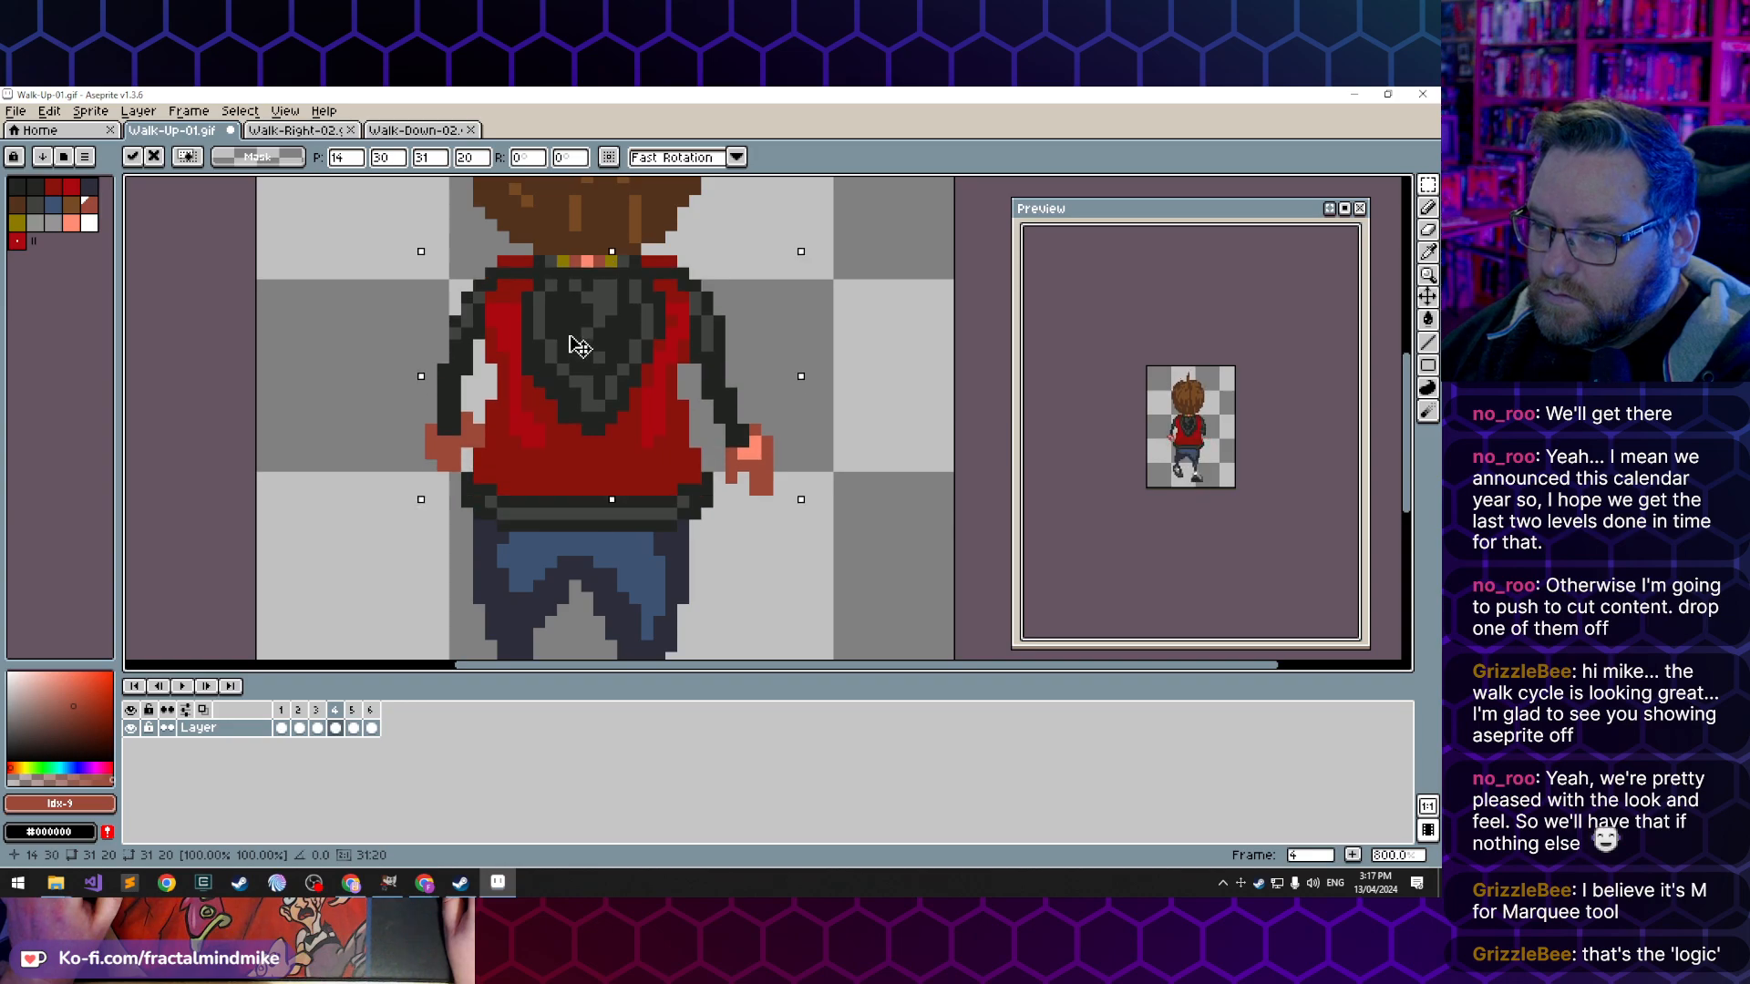
pyautogui.click(333, 366)
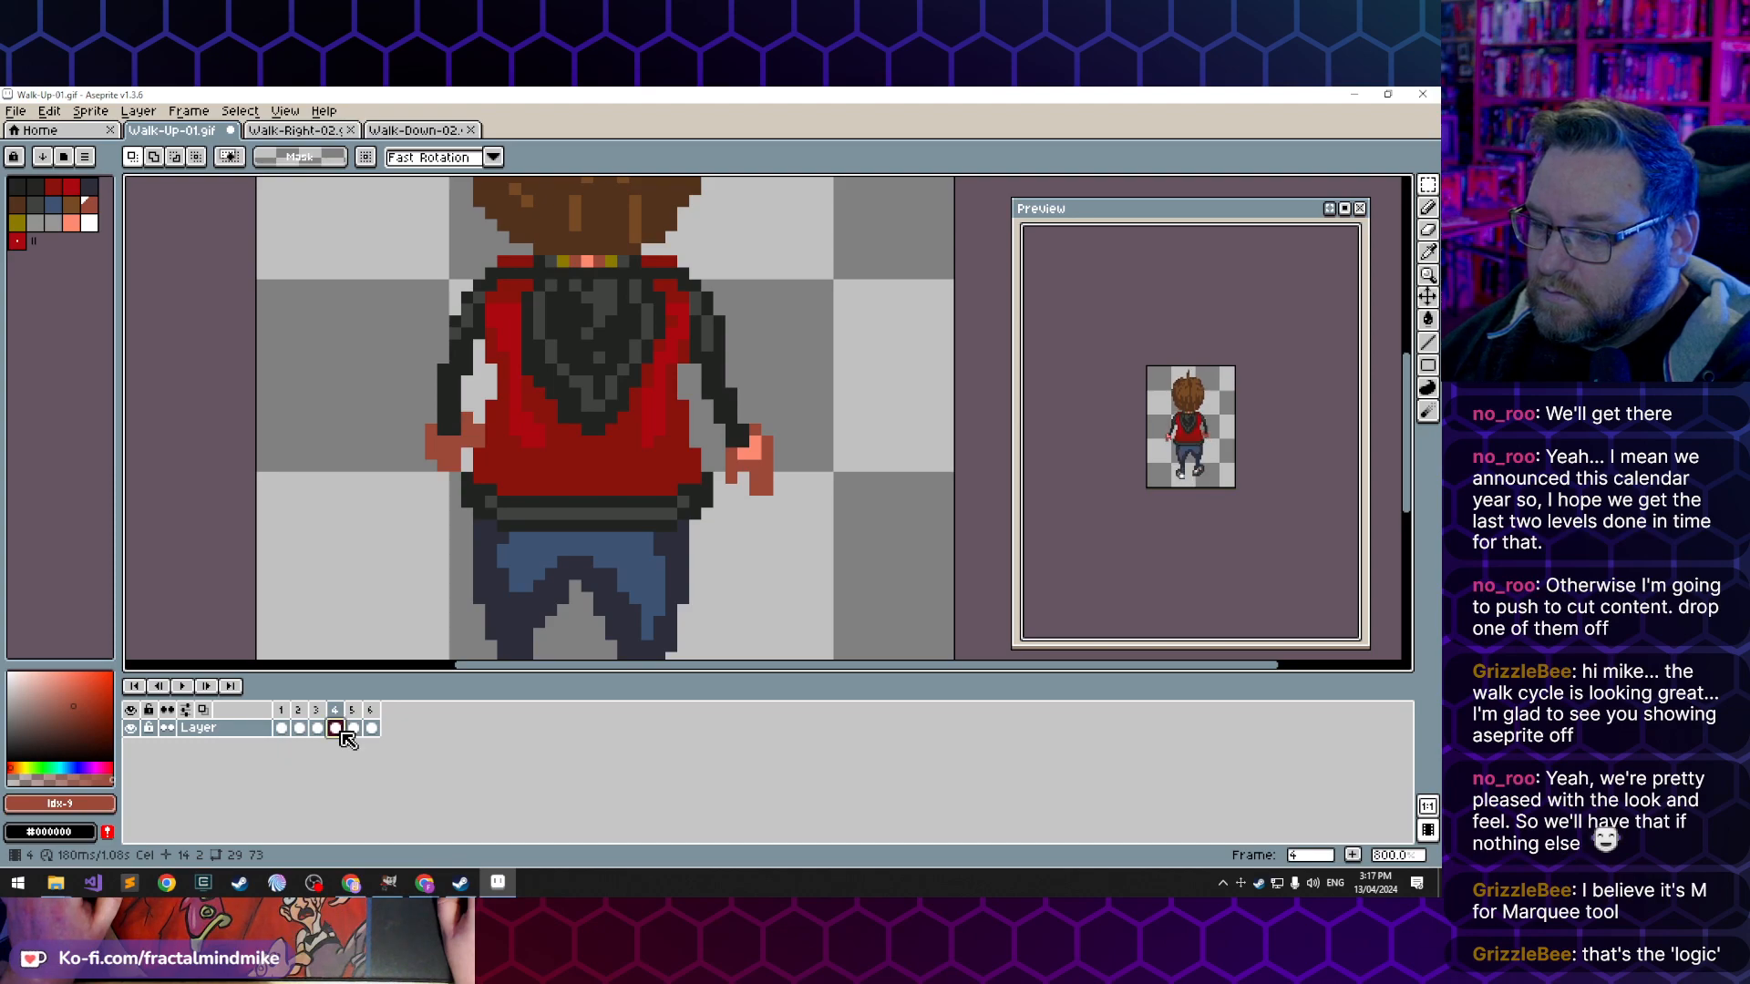
# - Copy a 35 x 21 pixel area of frame 2's torso and arms and paste it over the cleared torso in frame 5
pyautogui.click(300, 729)
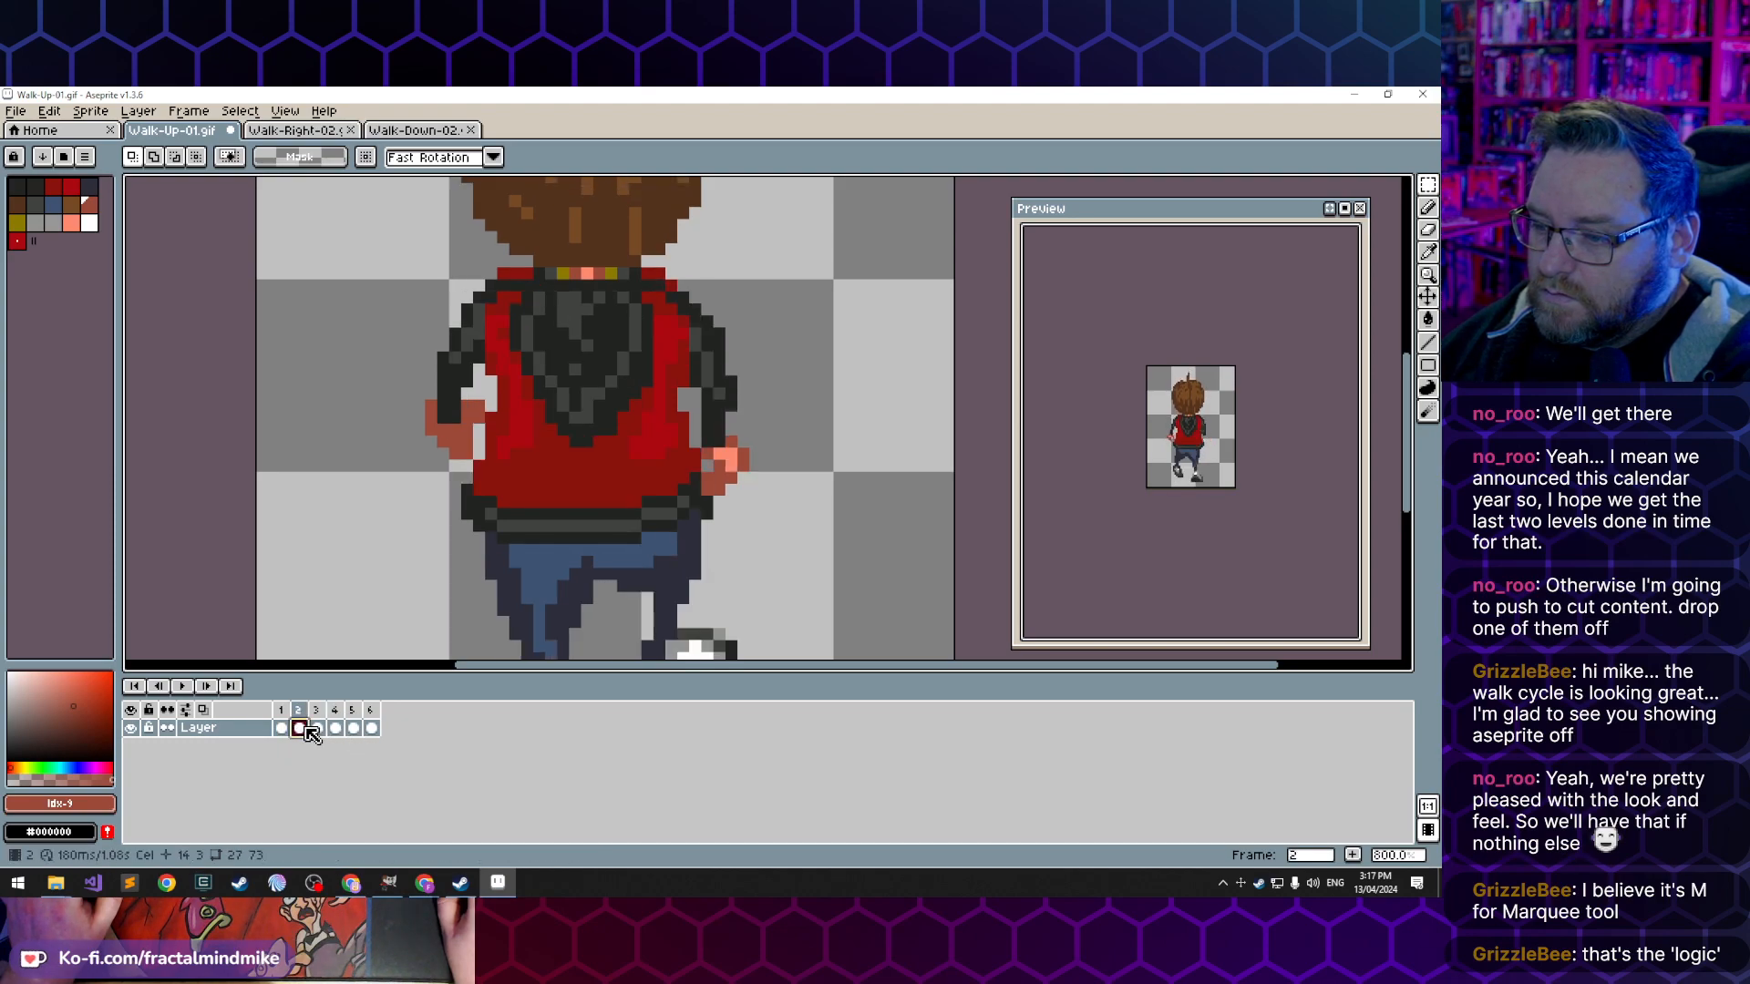
pyautogui.moveTo(370, 261); pyautogui.dragTo(788, 510)
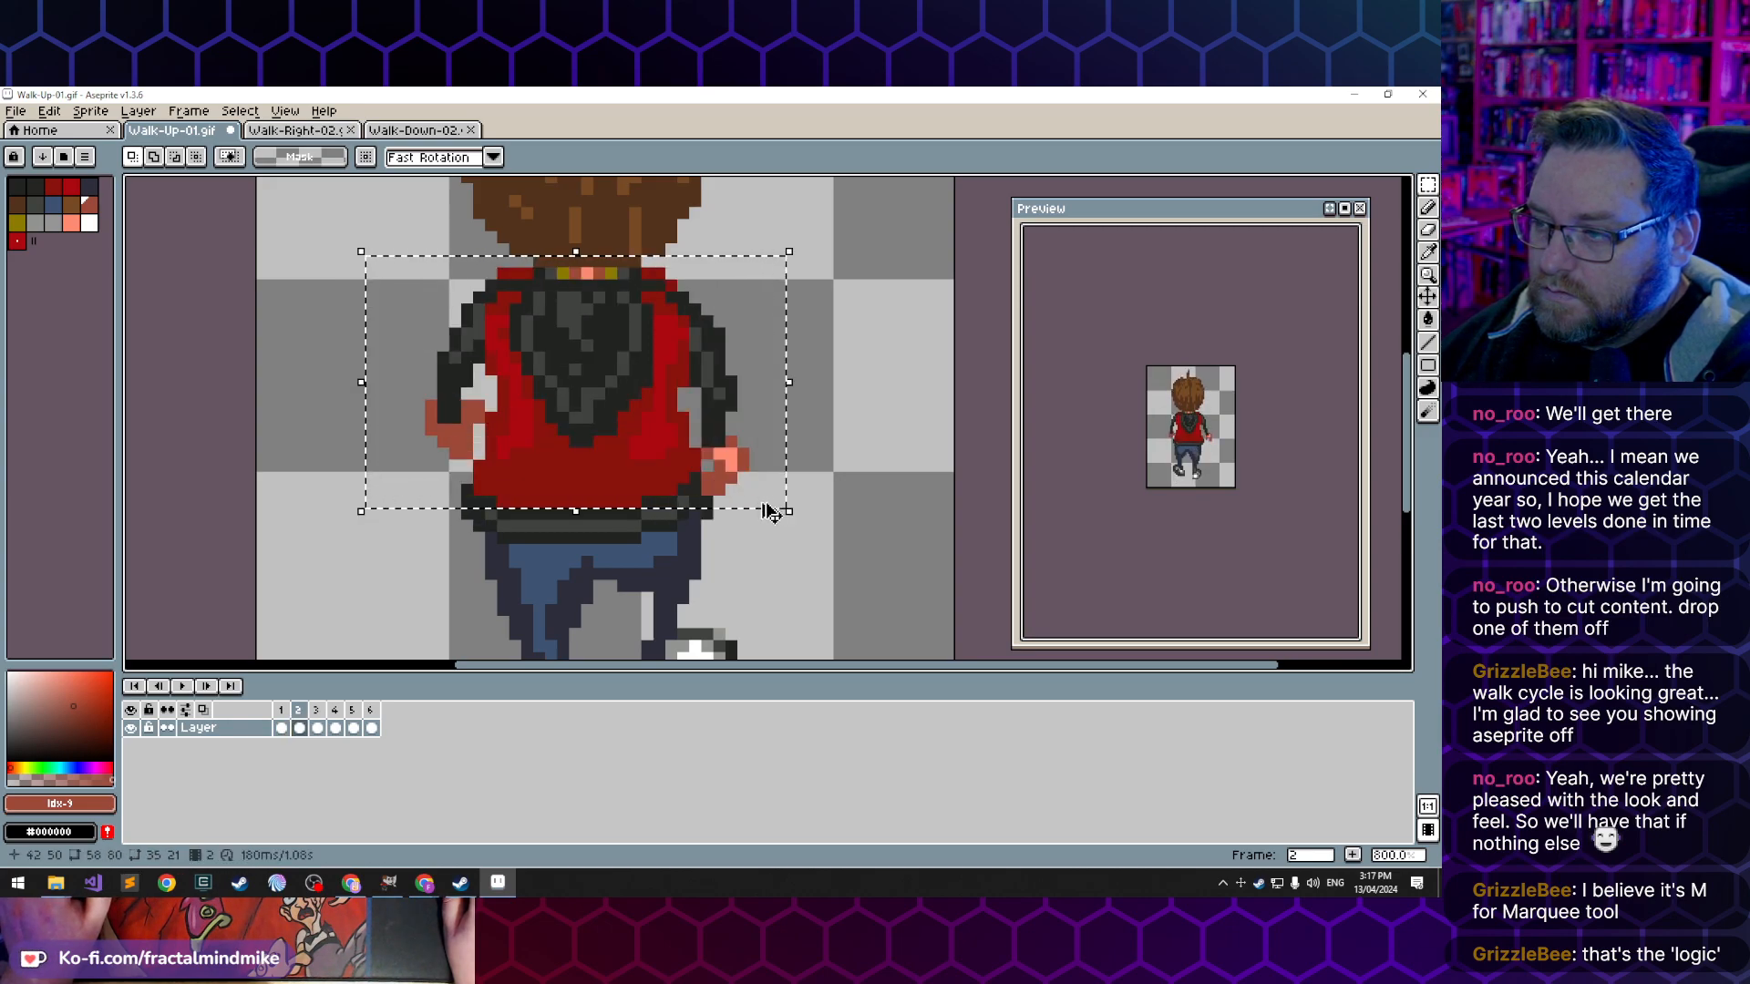
pyautogui.click(356, 729)
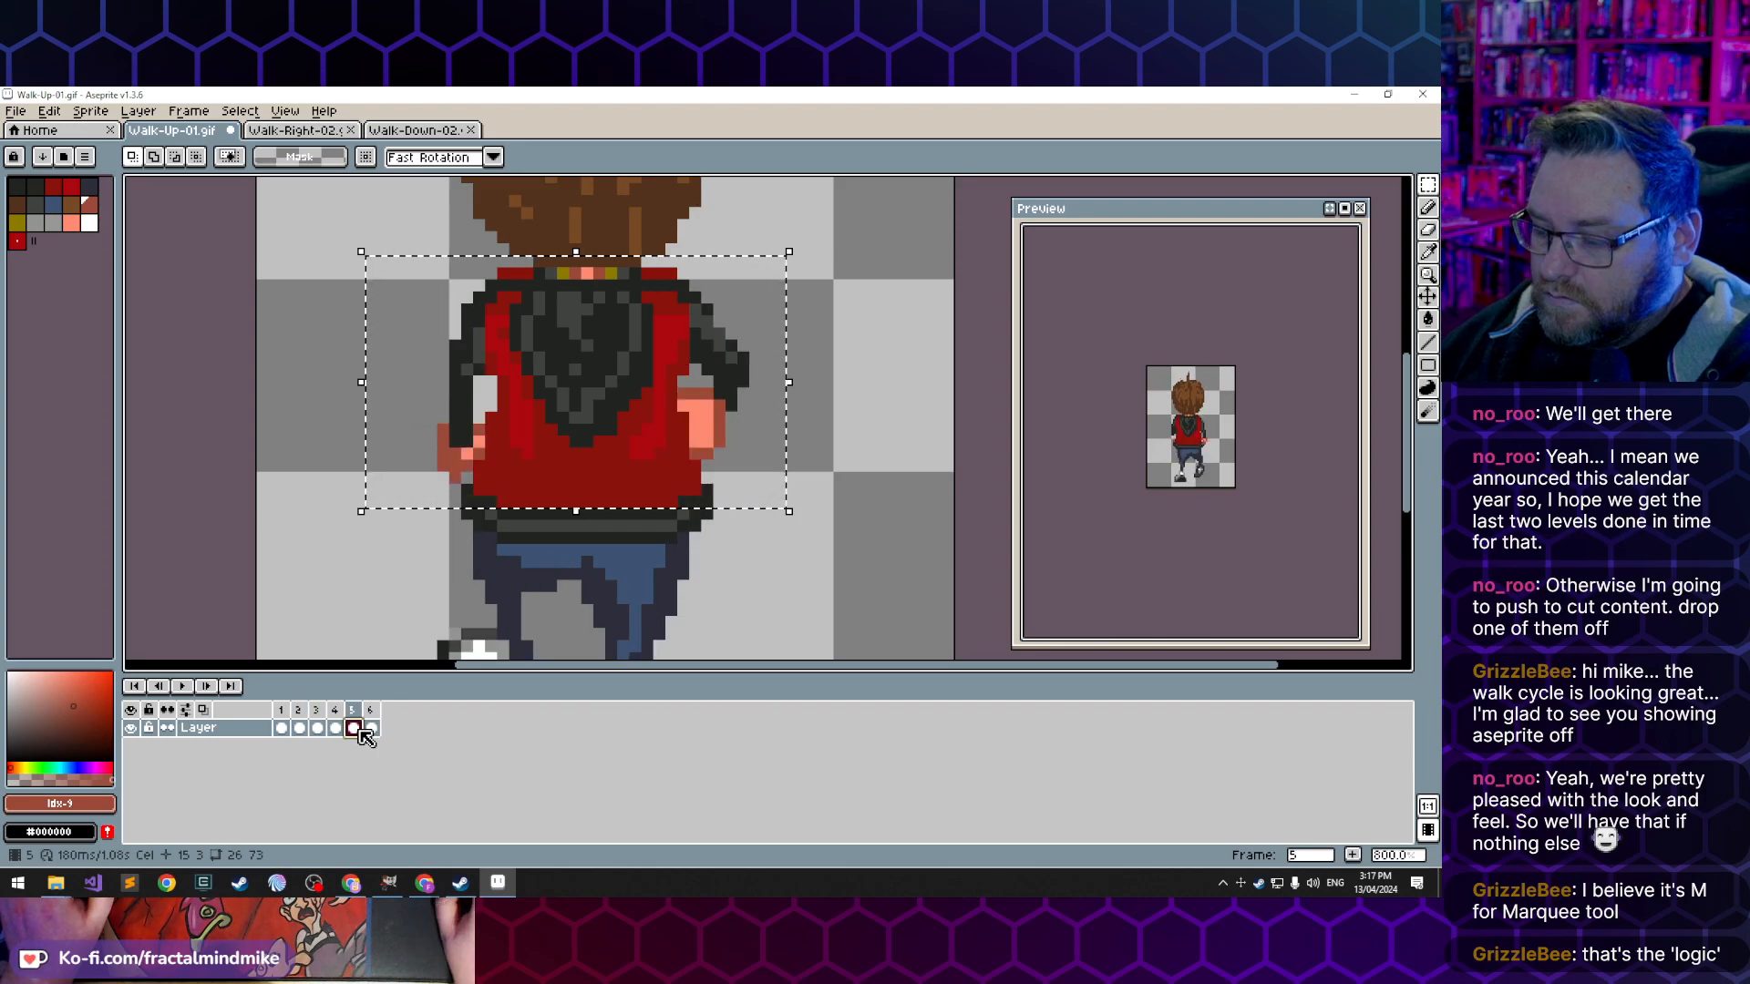
pyautogui.press('Delete')
pyautogui.hotkey('ctrl', 'v')
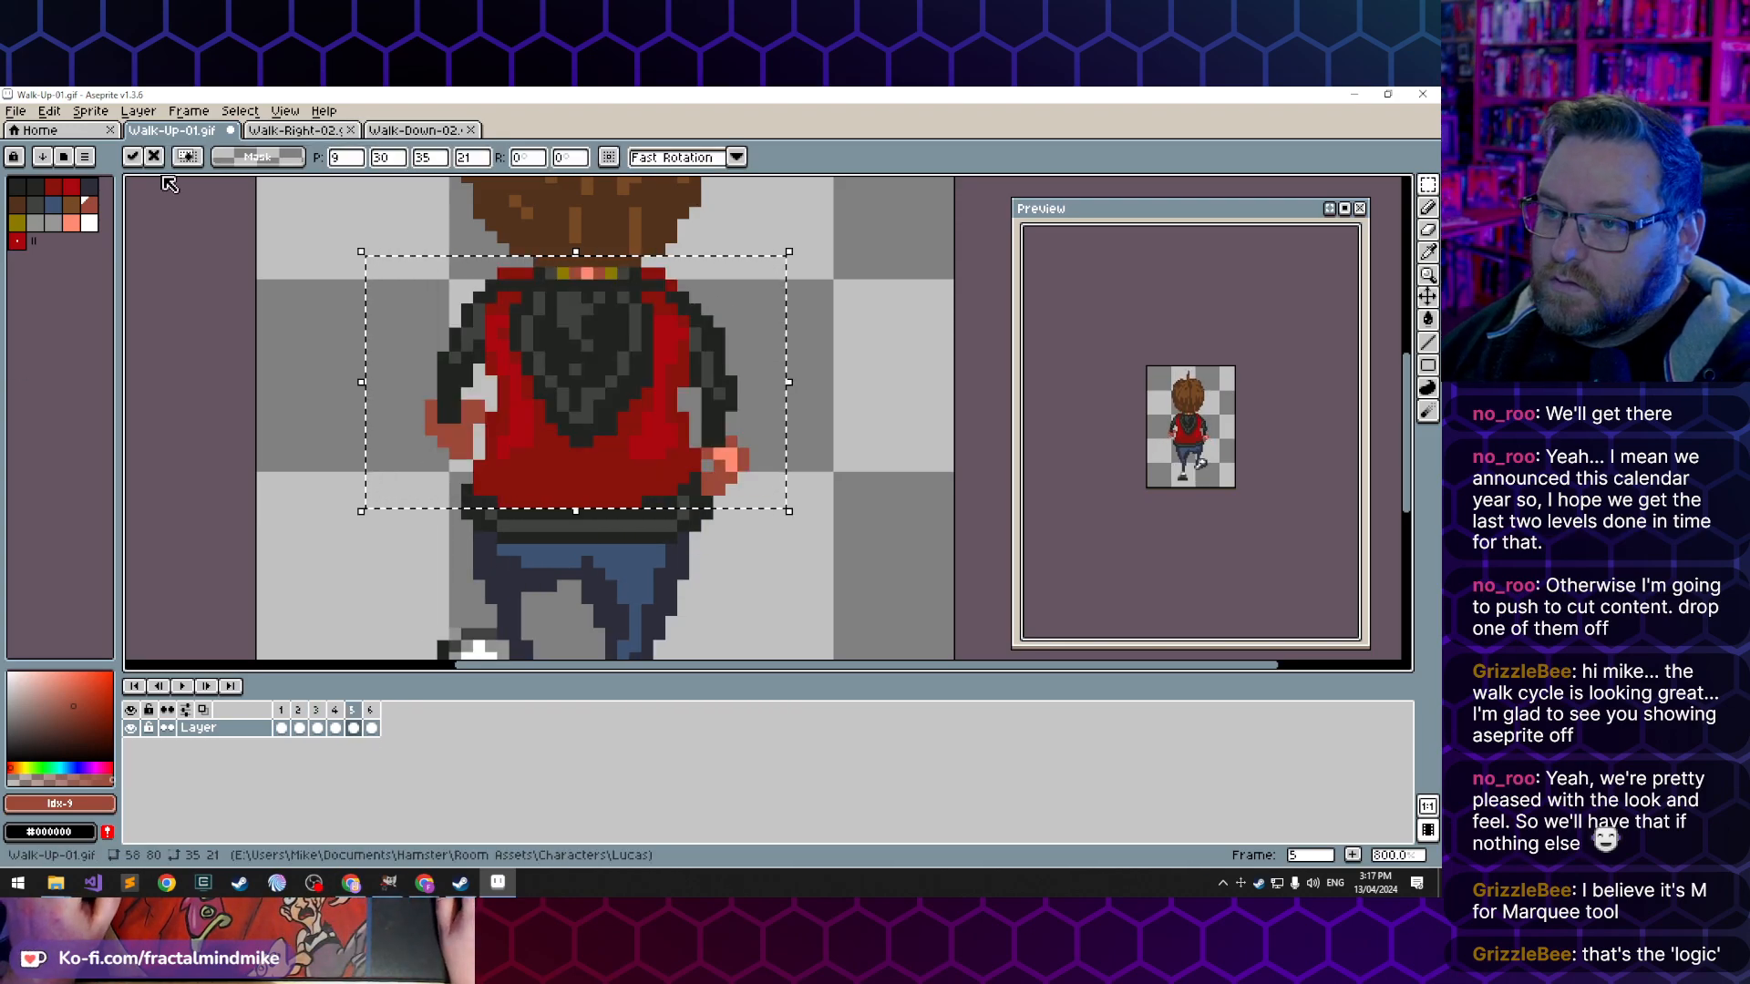
# - Flip frame 5's pasted torso horizontally and shift it one pixel right to X 10
pyautogui.click(91, 113)
pyautogui.moveTo(66, 116)
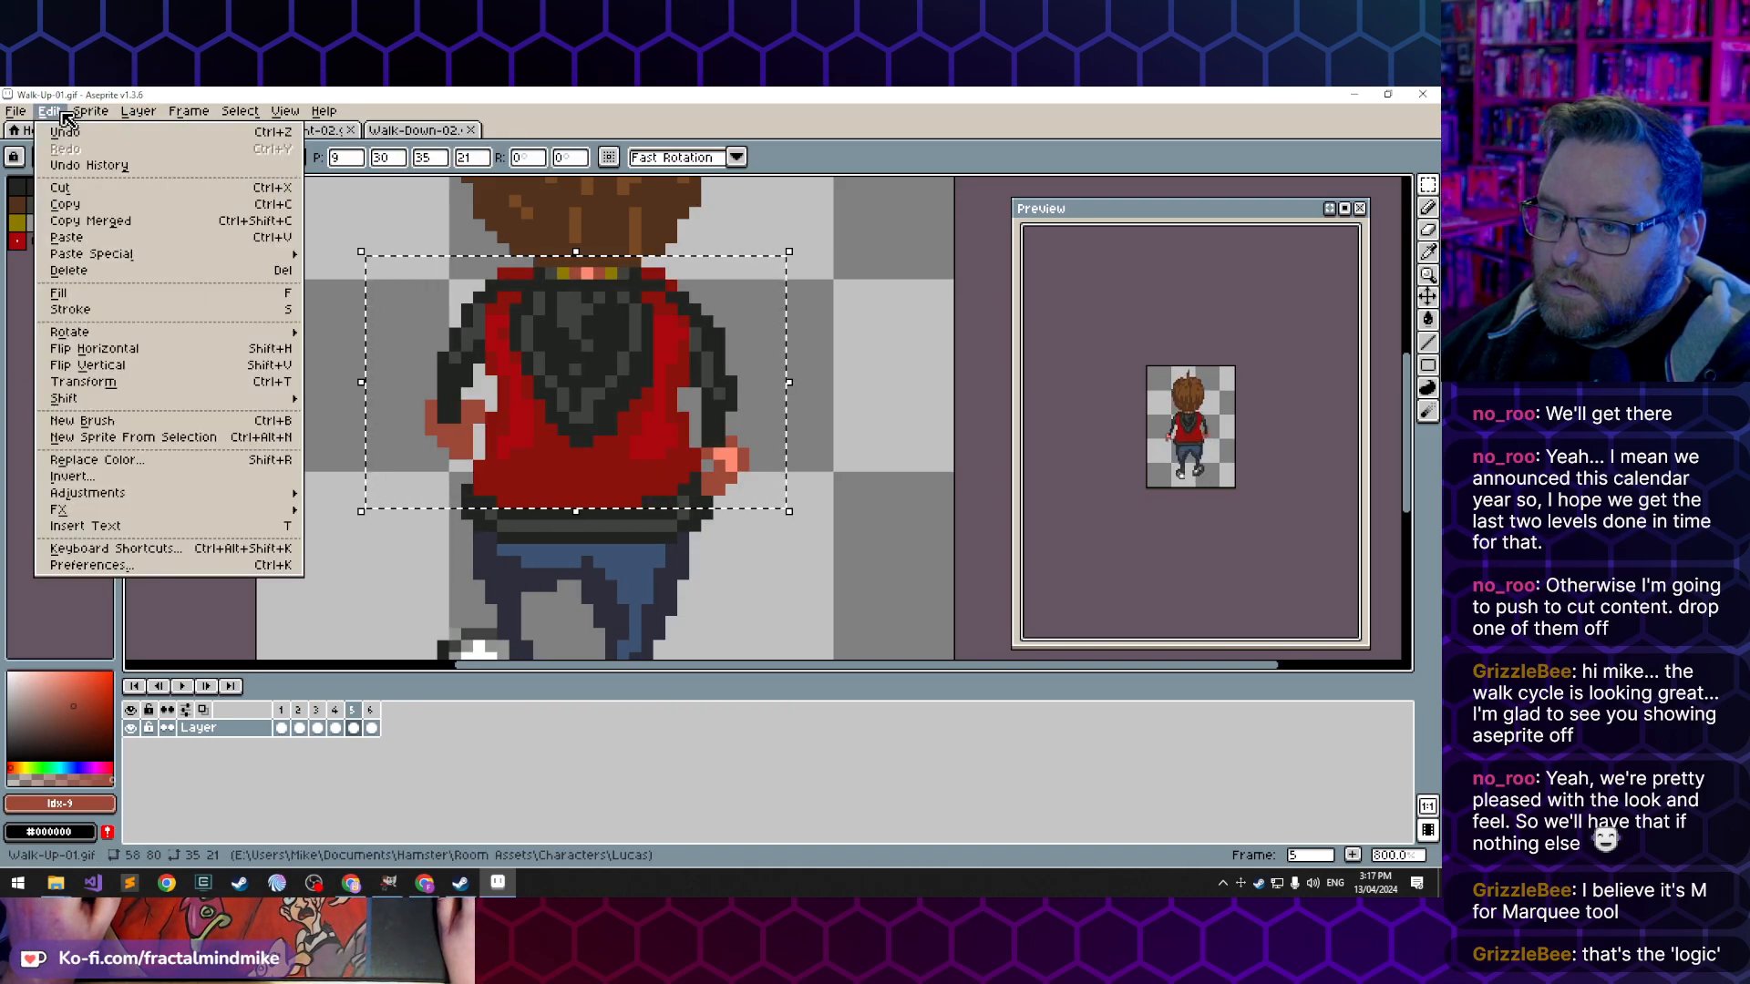
pyautogui.click(100, 349)
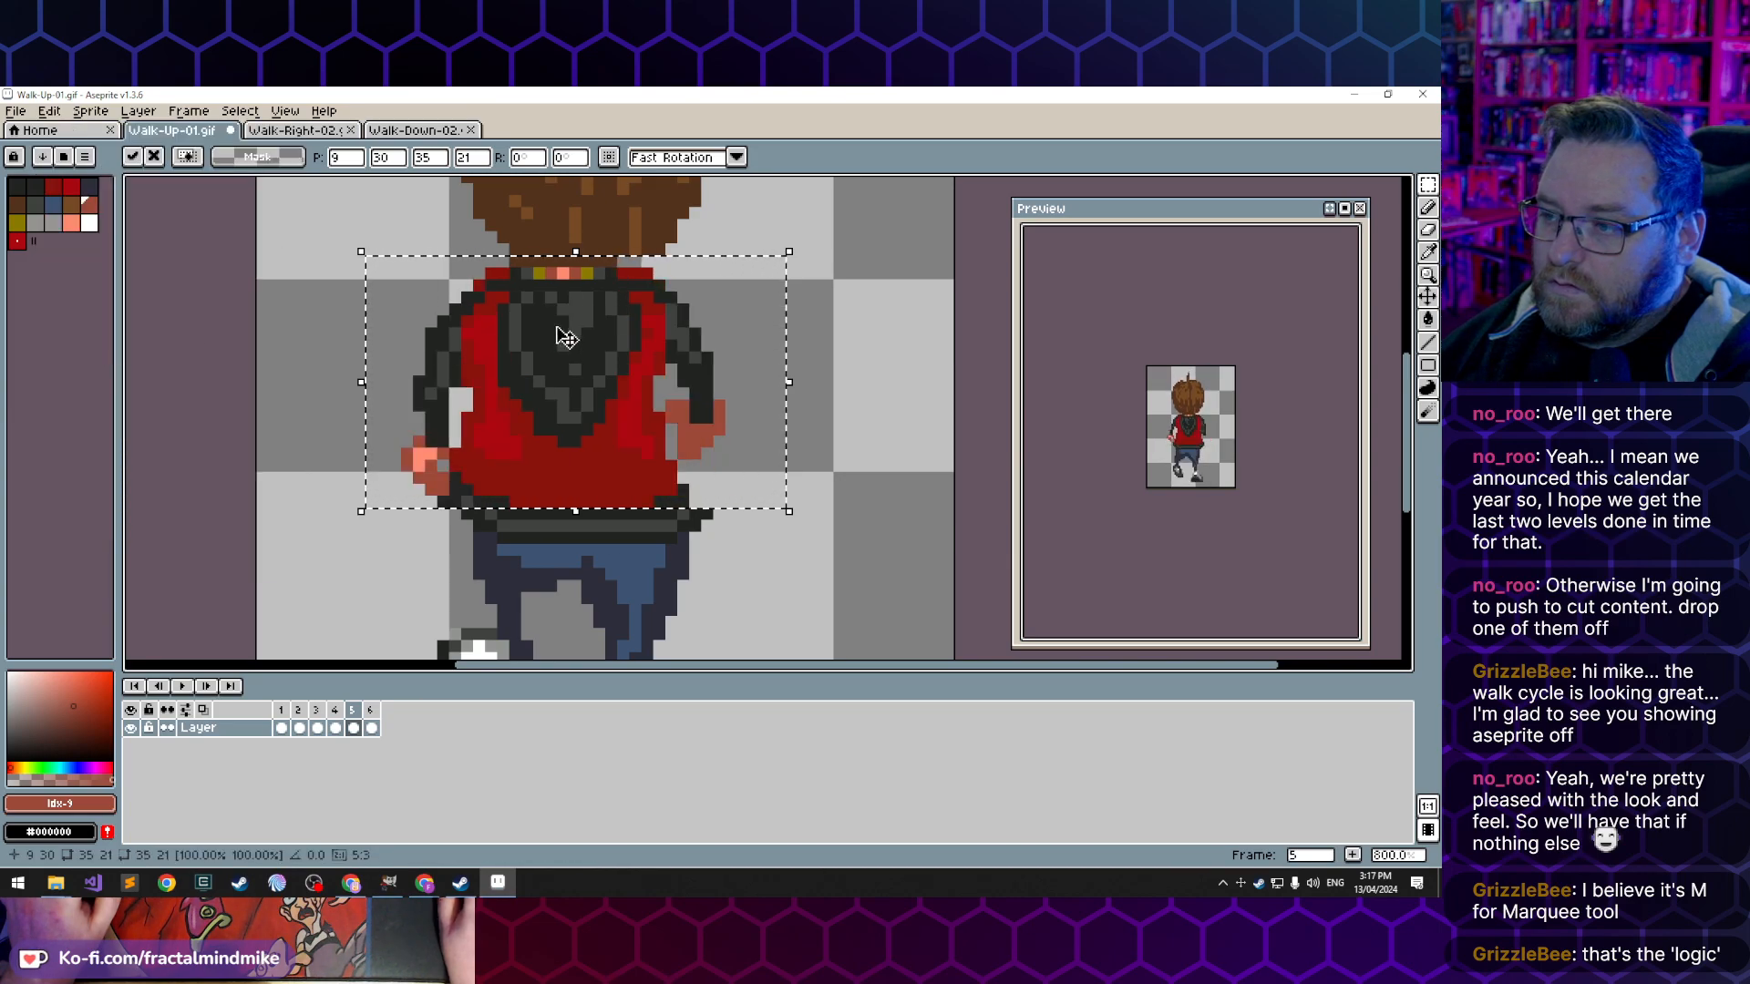
pyautogui.moveTo(547, 330); pyautogui.dragTo(558, 330)
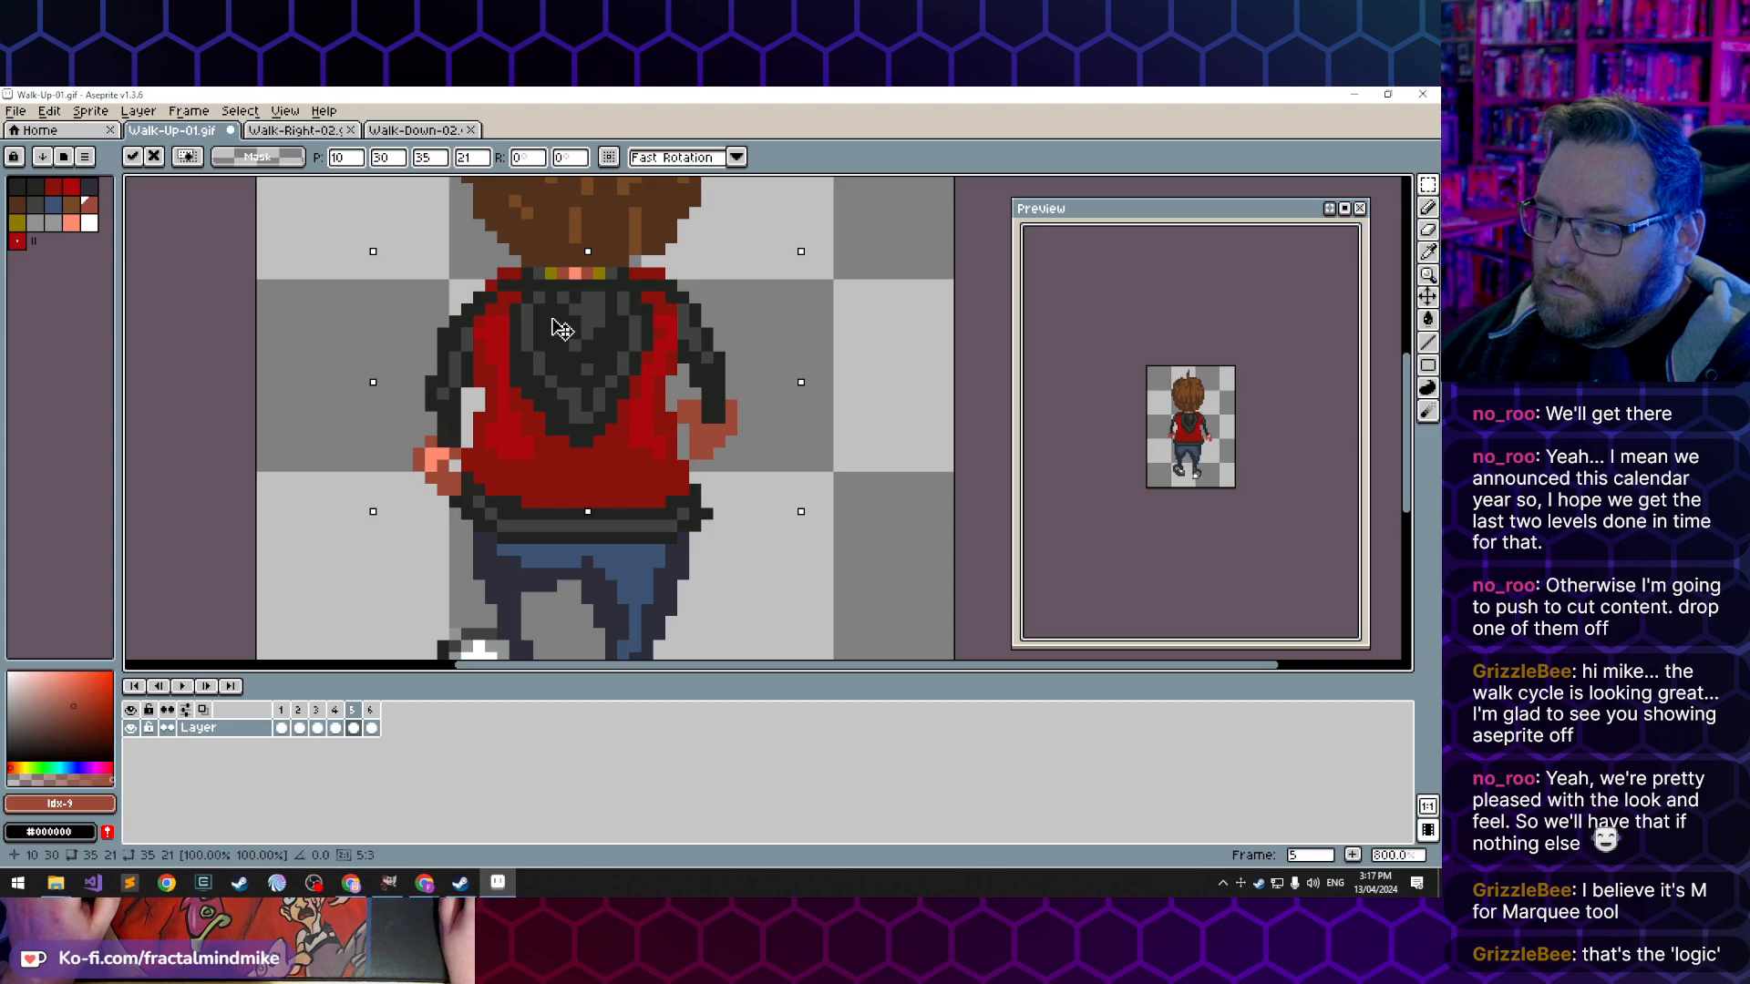
# - Reselect frame 5's flipped torso and nudge it one more pixel right to X 11 to line up with the waistband
pyautogui.click(287, 550)
pyautogui.press('Left')
pyautogui.press('Right')
pyautogui.hotkey('ctrl', 'z')
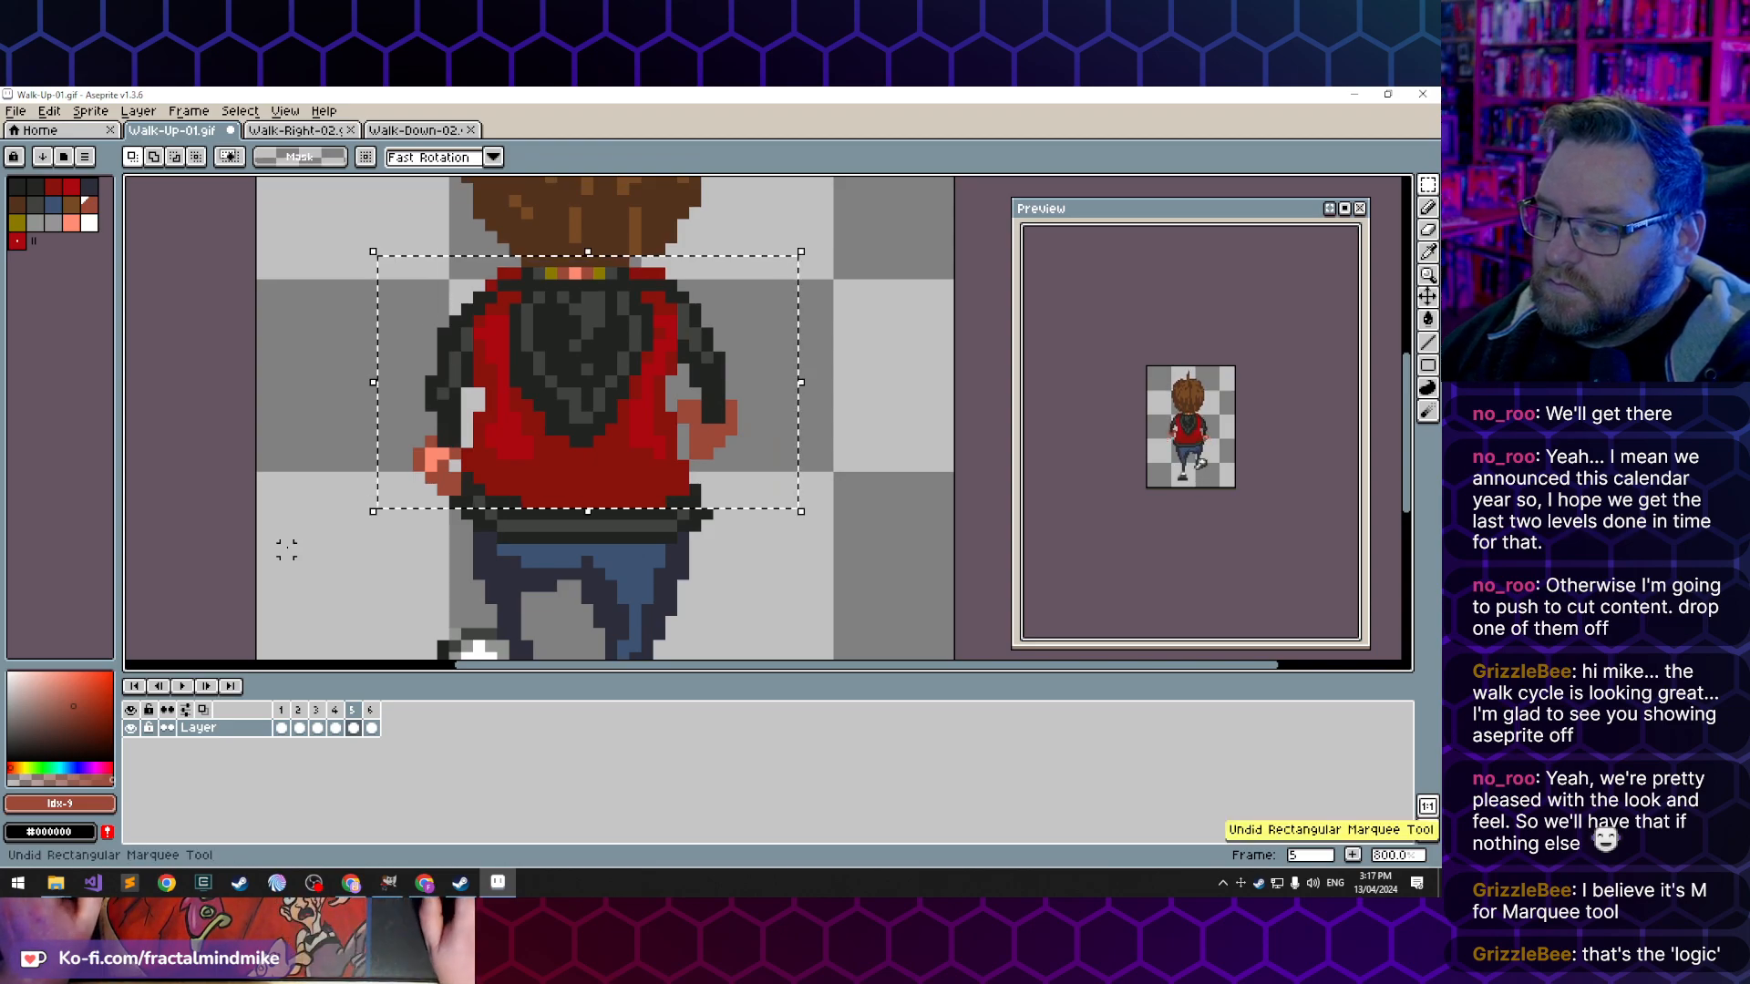
pyautogui.click(579, 347)
pyautogui.press('Right')
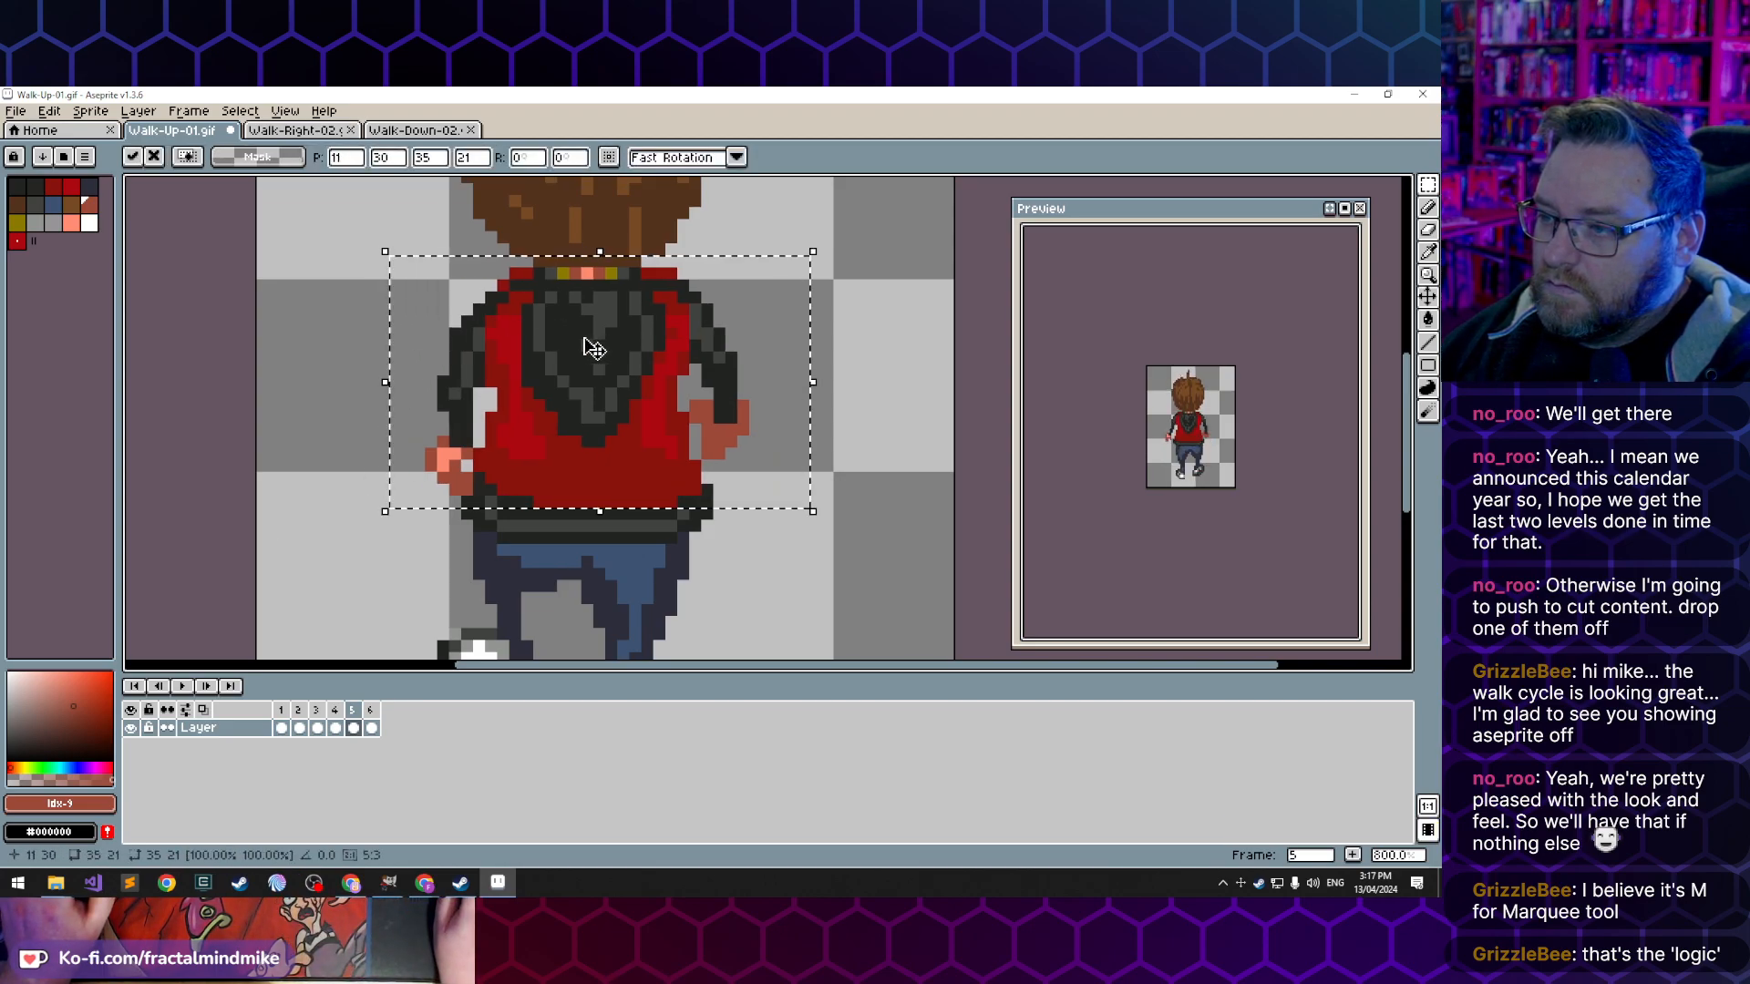
pyautogui.click(315, 361)
pyautogui.hotkey('ctrl', 'z')
pyautogui.hotkey('ctrl', 'y')
# - Compare the mirrored torsos in frames 4 and 5 with the original poses, stepping back through the earlier frames
pyautogui.press(',')
pyautogui.press('.')
pyautogui.press(',')
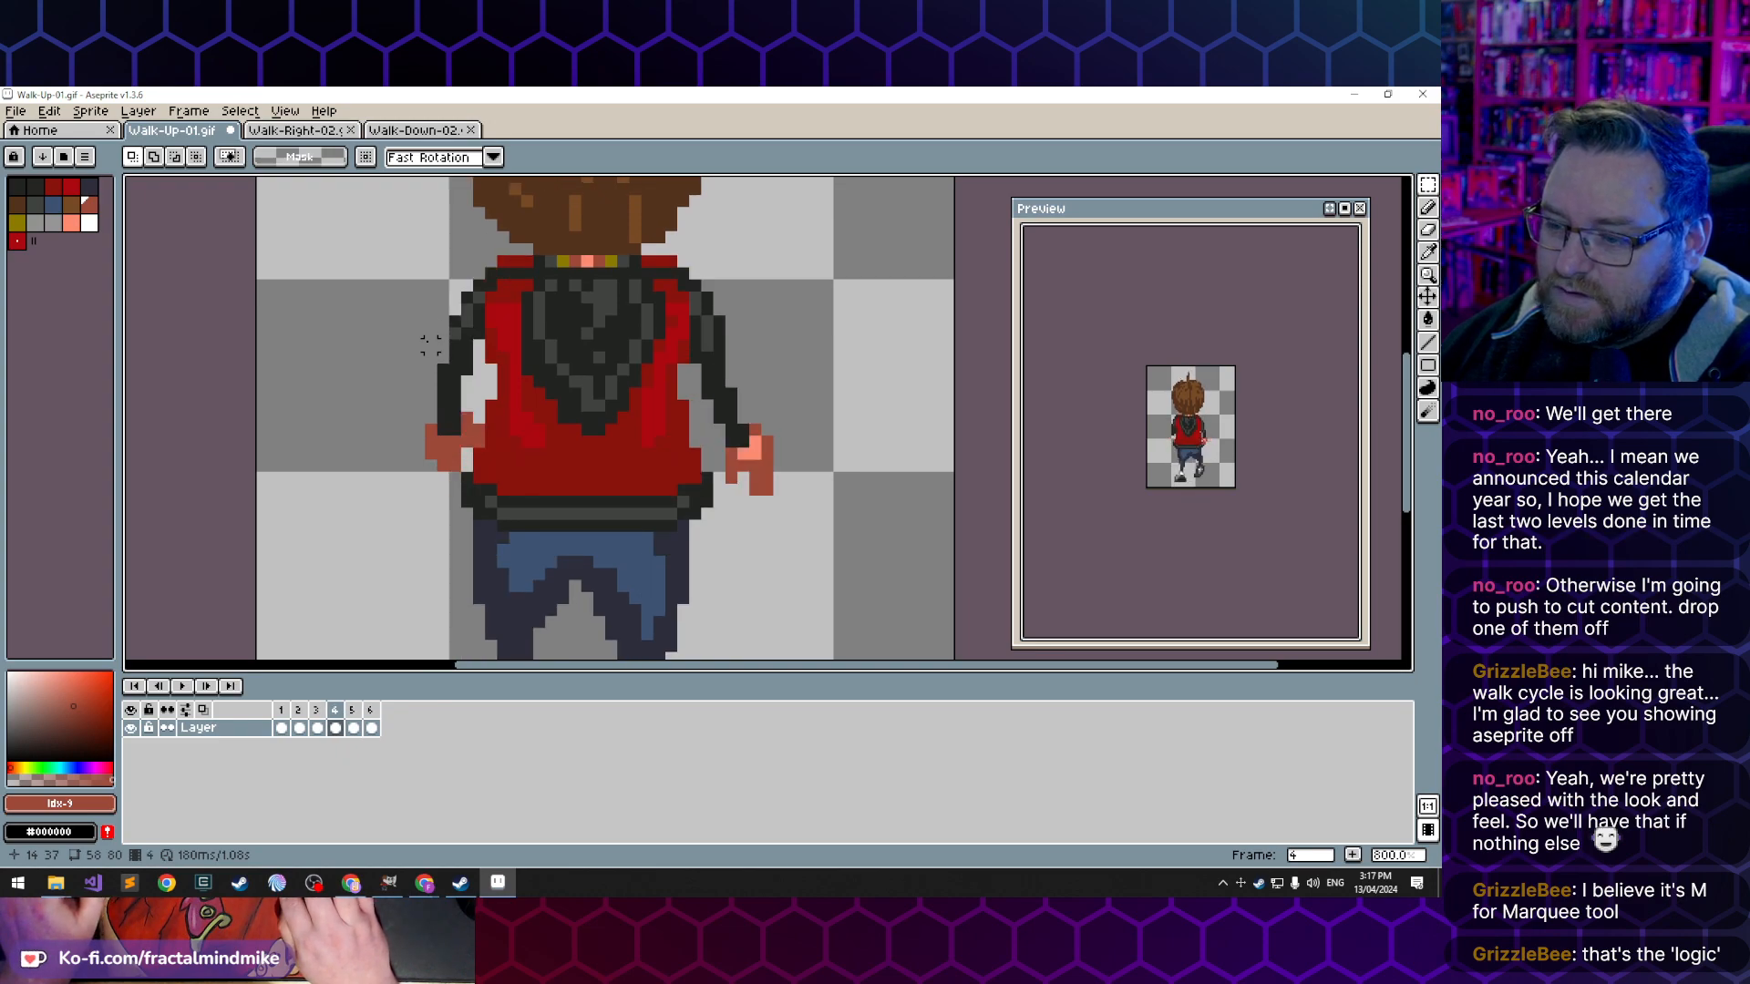
pyautogui.press(',')
pyautogui.press(',')
pyautogui.press('.')
pyautogui.press(',')
pyautogui.press(',')
pyautogui.press('.')
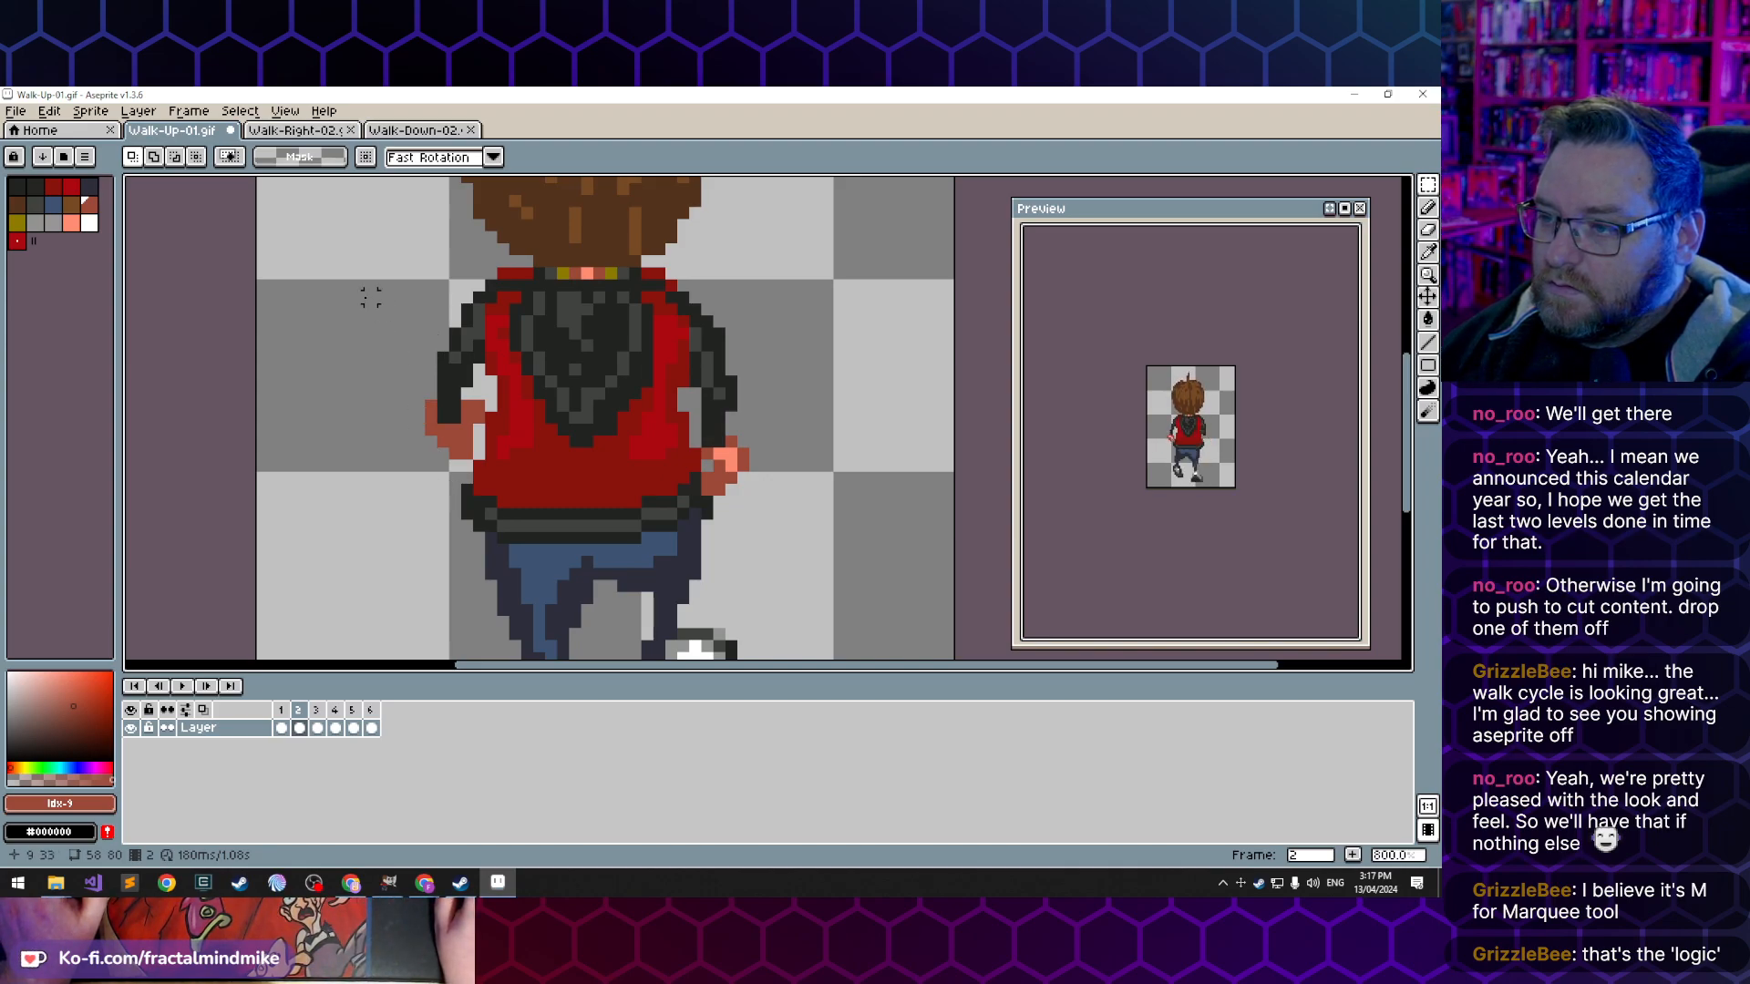
# - Copy frame 2's torso including the full waistband, 35 x 23 pixels, and paste it in place of frame 5's torso
pyautogui.moveTo(367, 262); pyautogui.dragTo(768, 539)
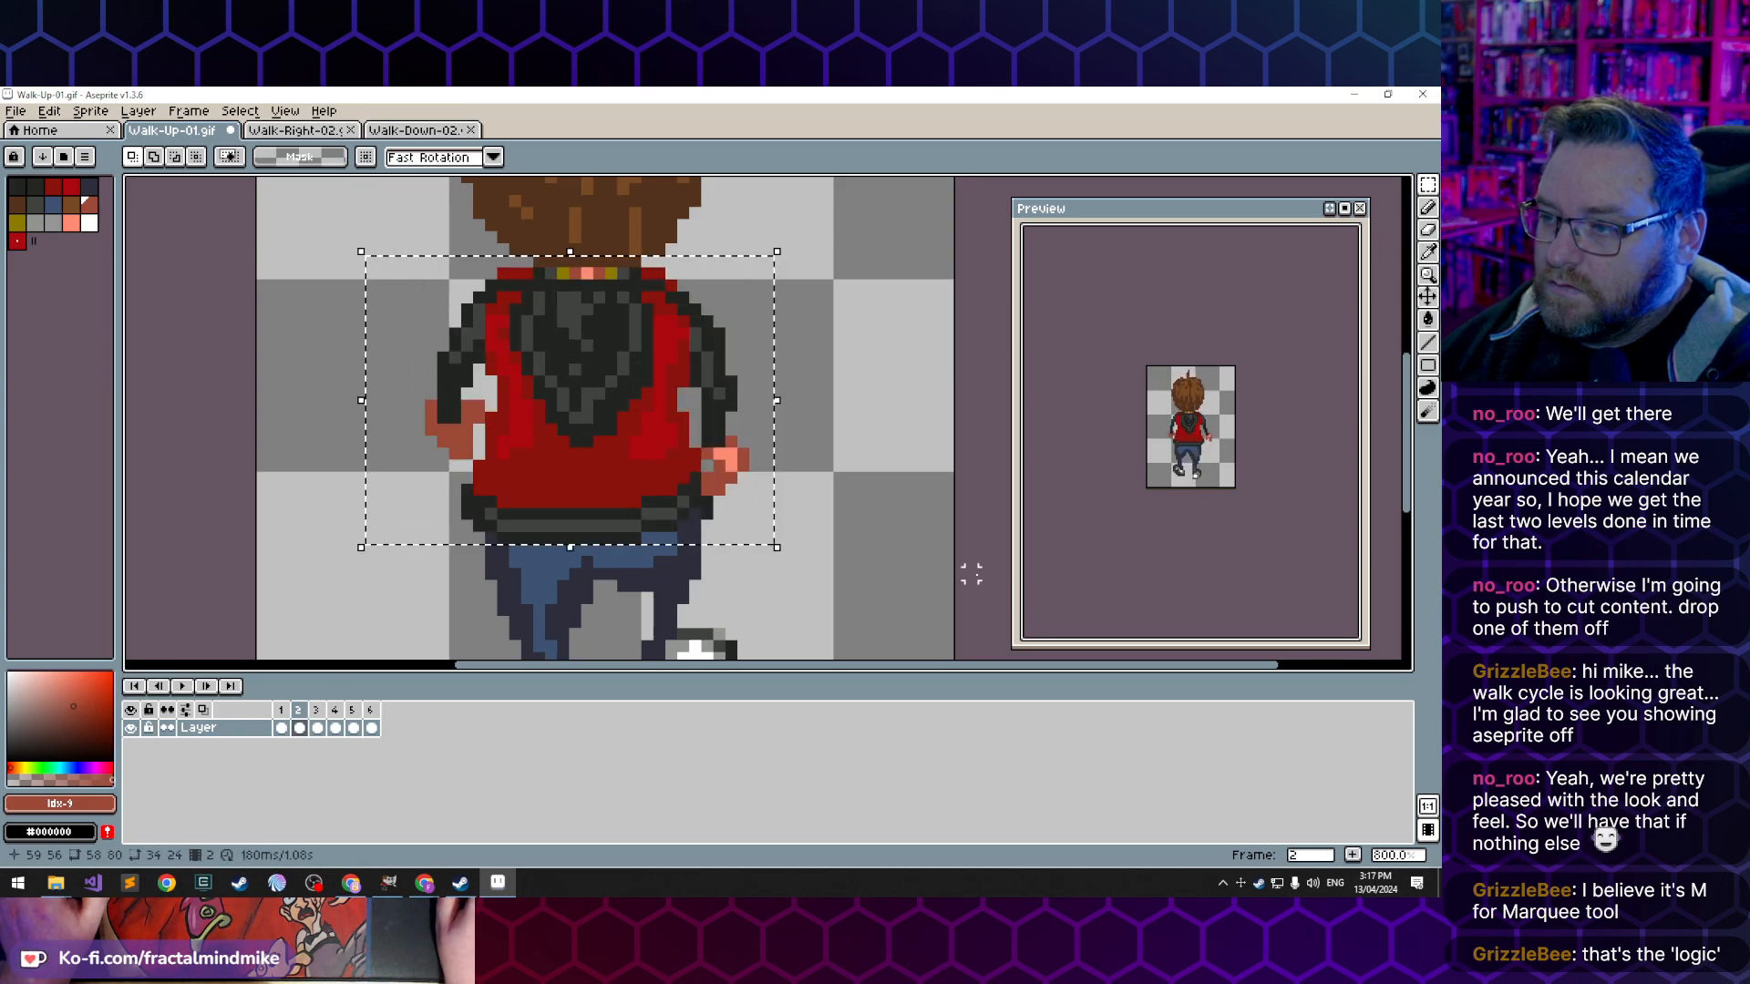
pyautogui.hotkey('ctrl', 'd')
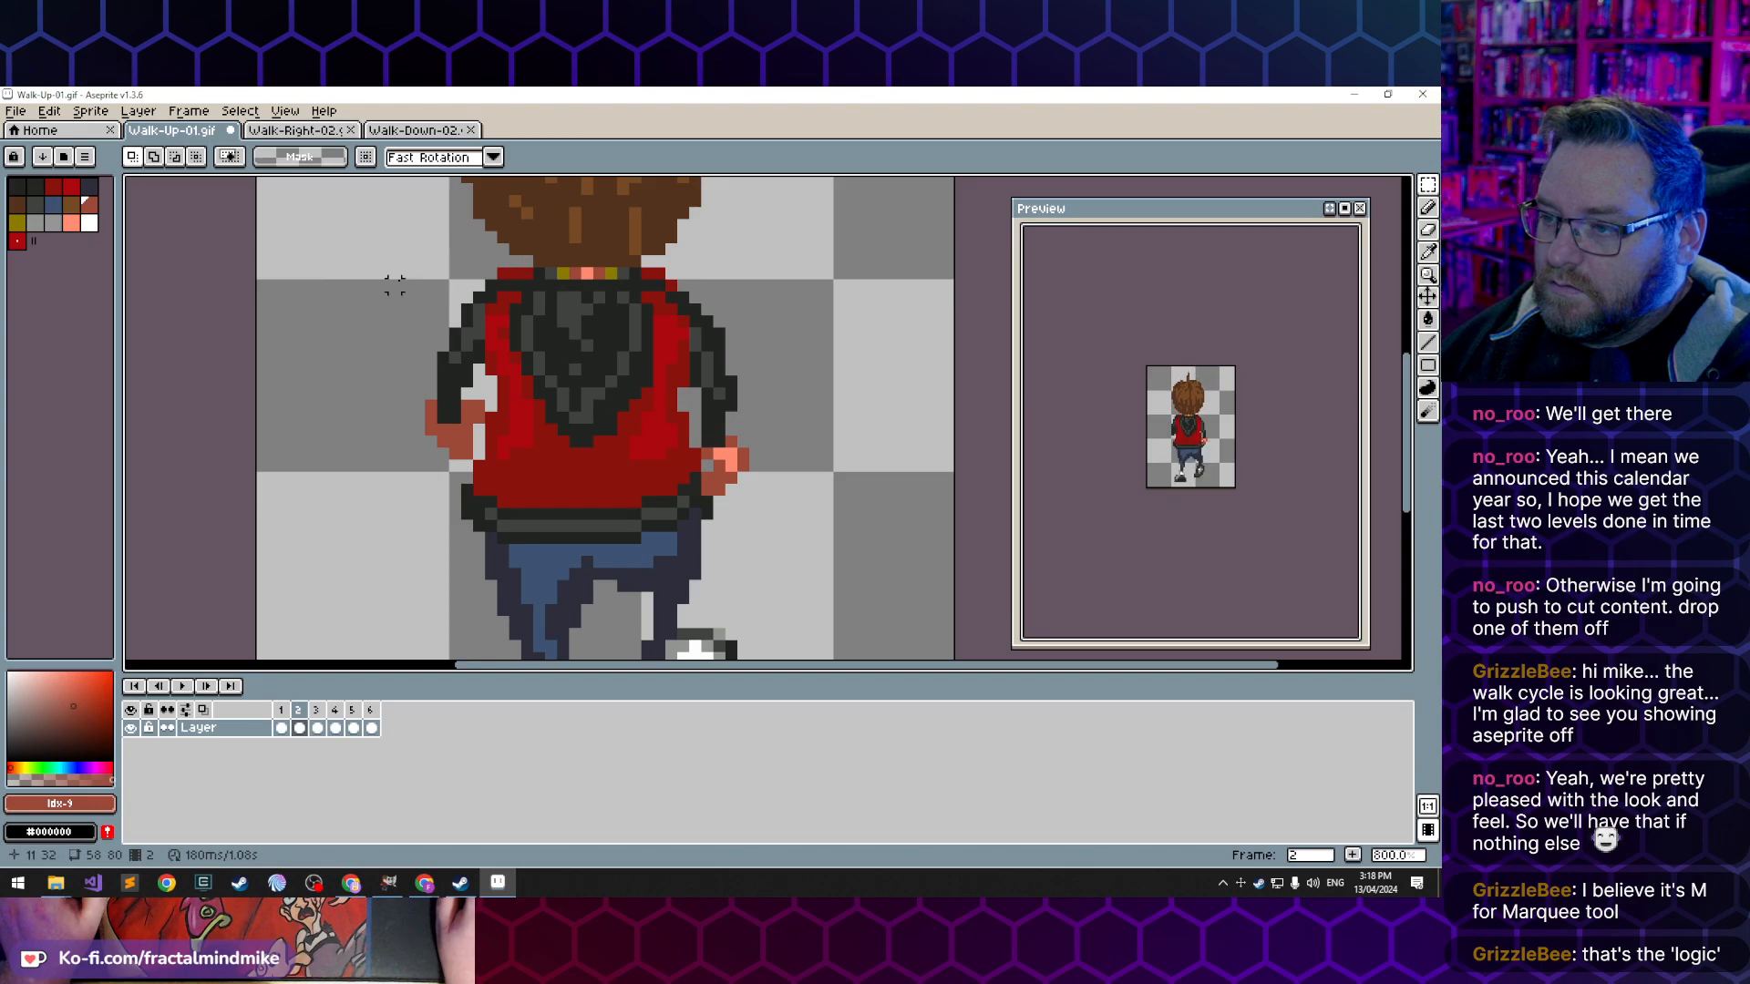
pyautogui.moveTo(358, 271); pyautogui.dragTo(770, 541)
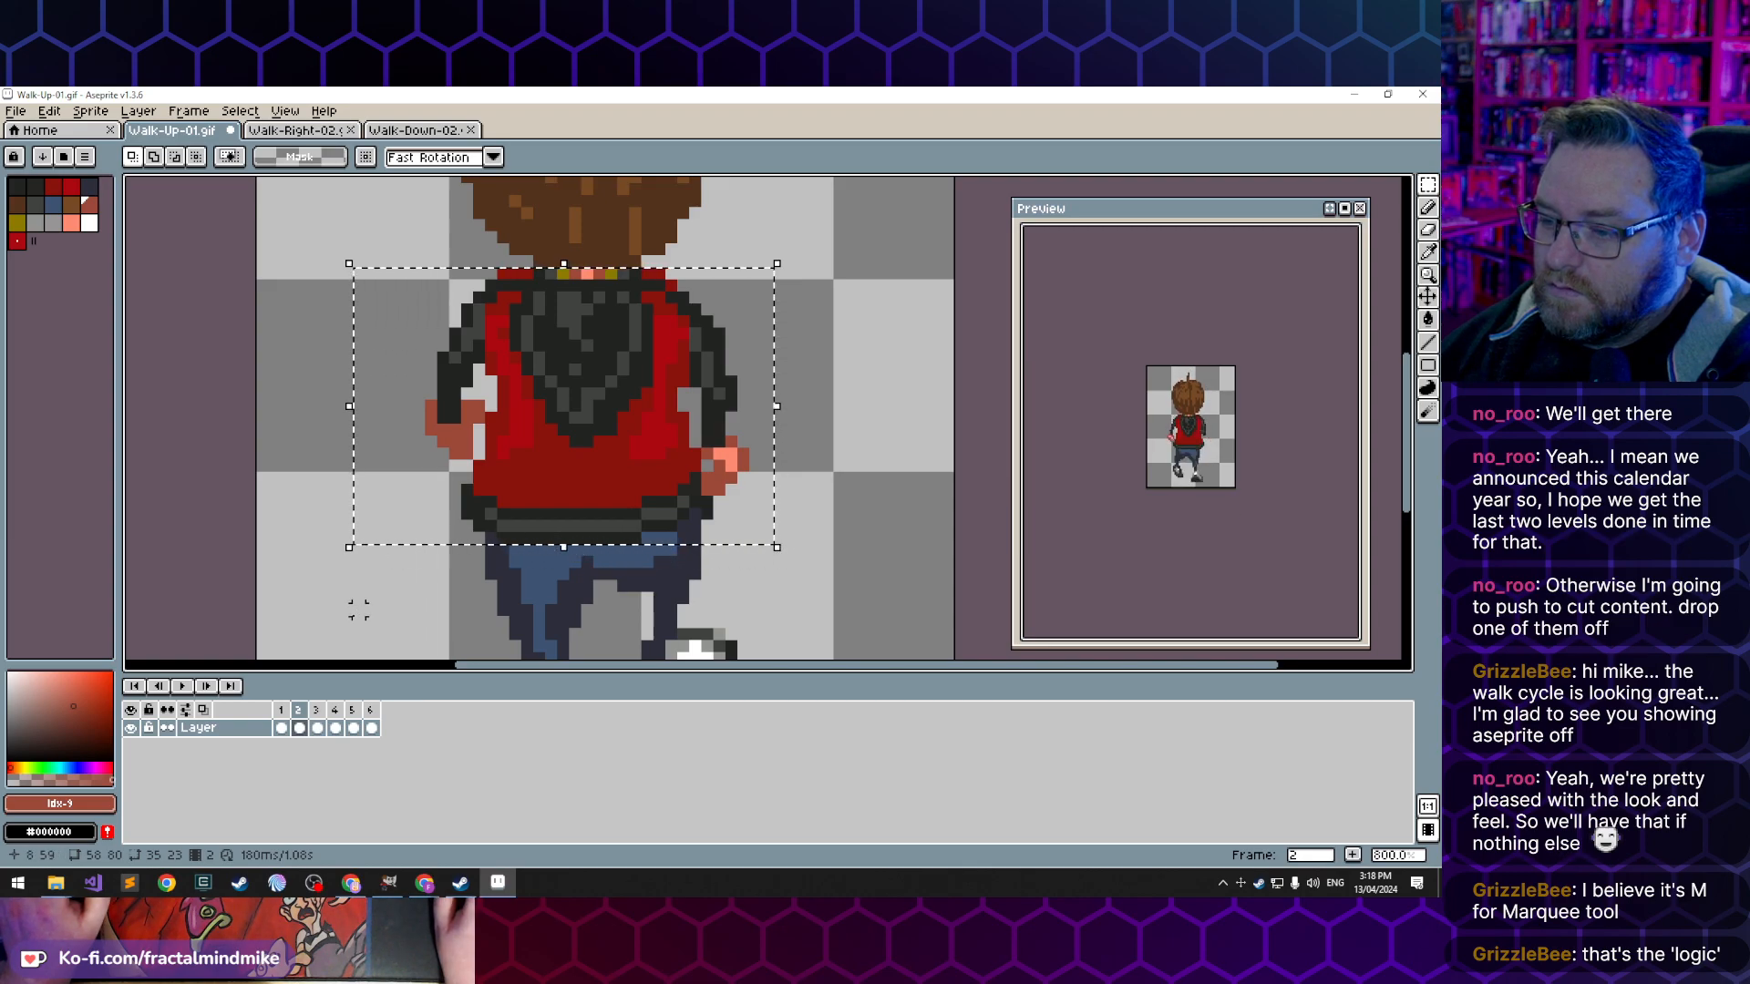
pyautogui.click(354, 727)
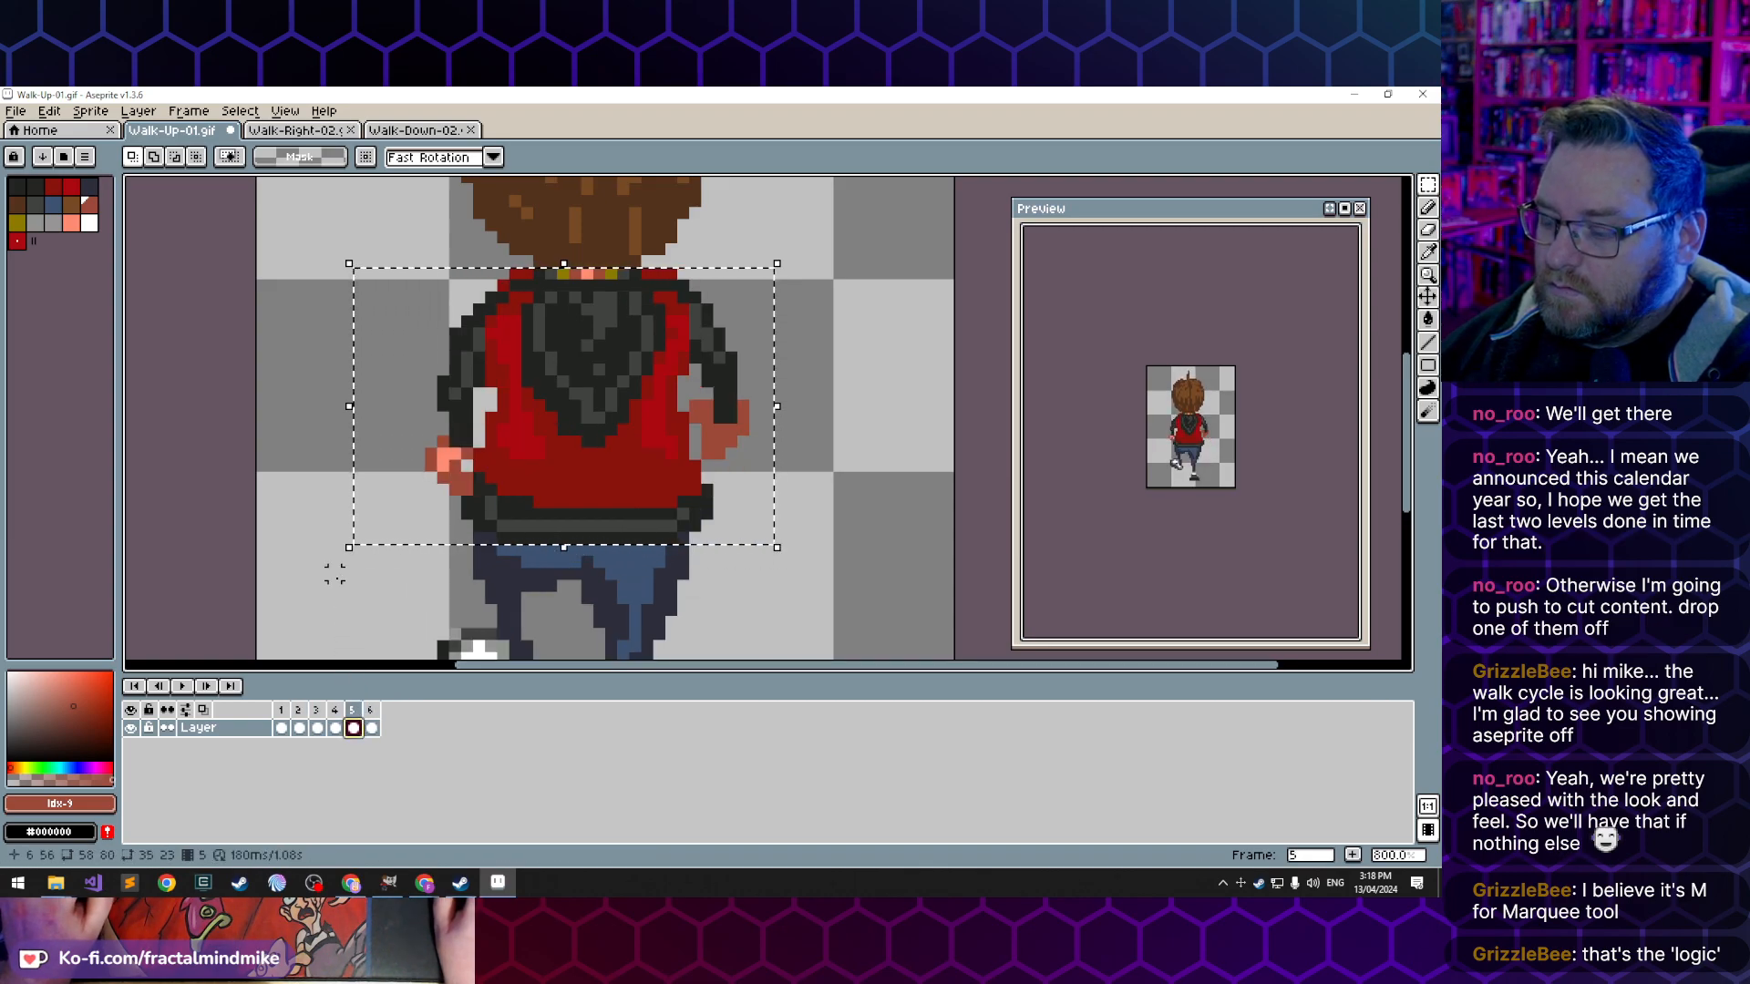
pyautogui.press('Delete')
pyautogui.hotkey('ctrl', 'v')
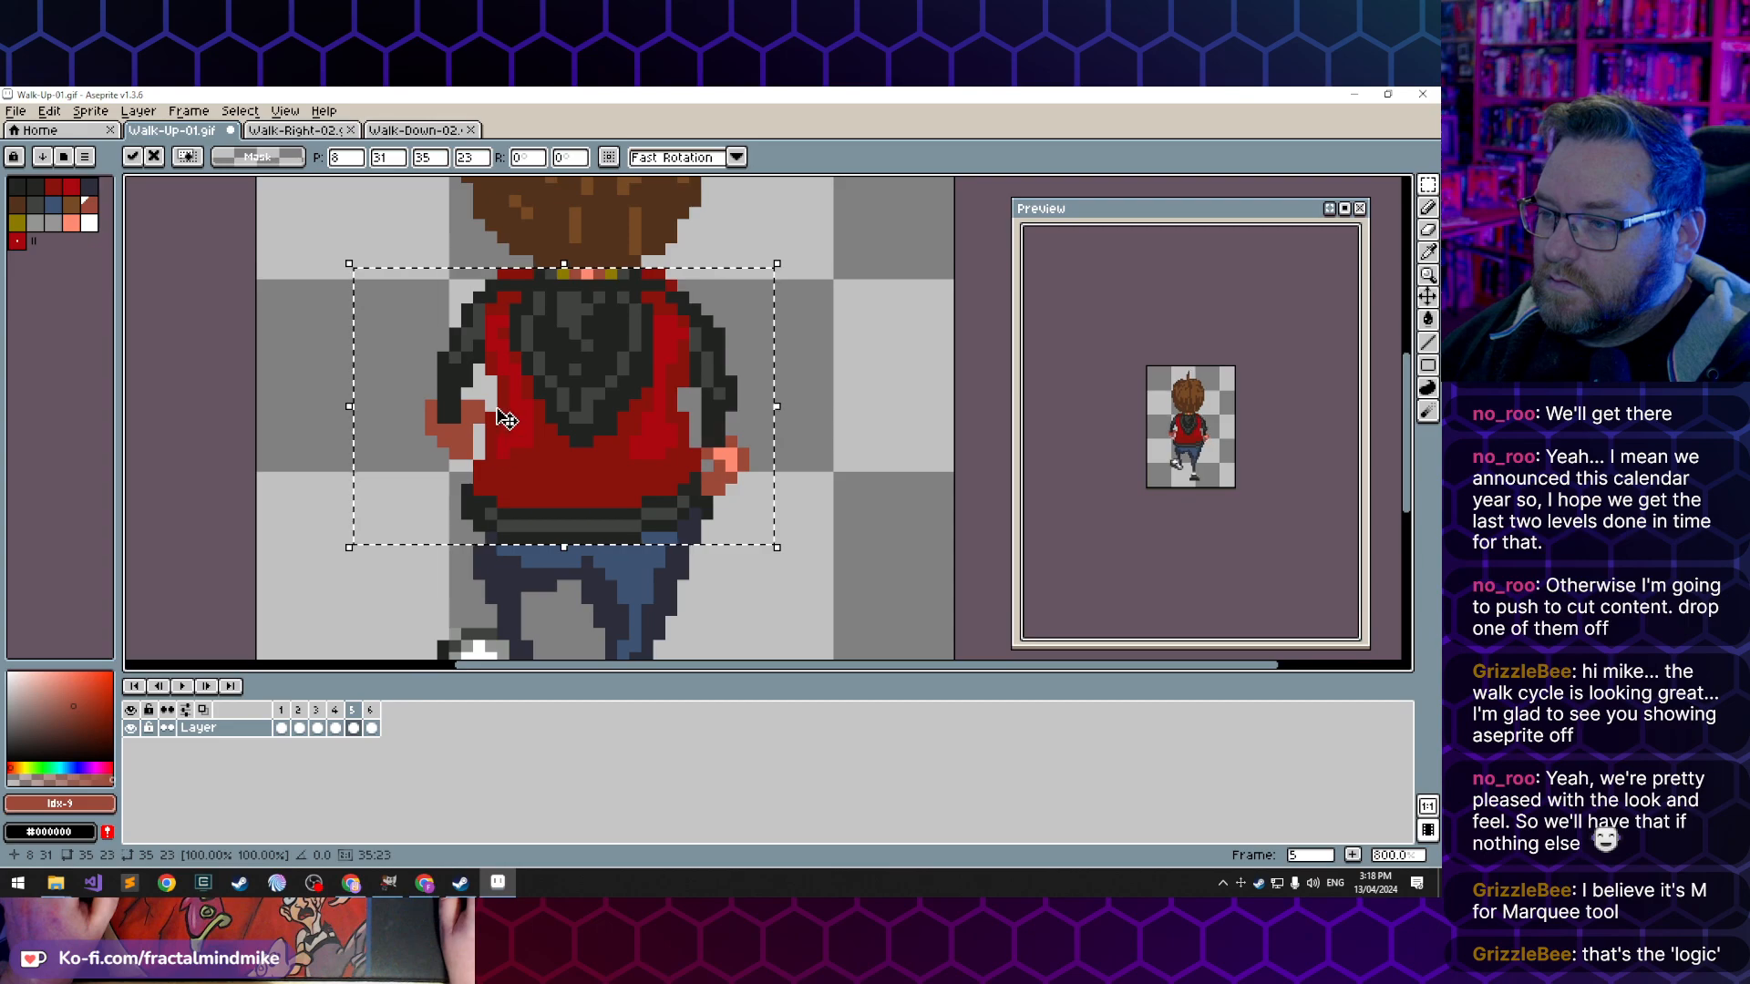
# - Flip frame 5's newly pasted torso and waistband horizontally and move it right to X 12, Y 31
pyautogui.click(146, 111)
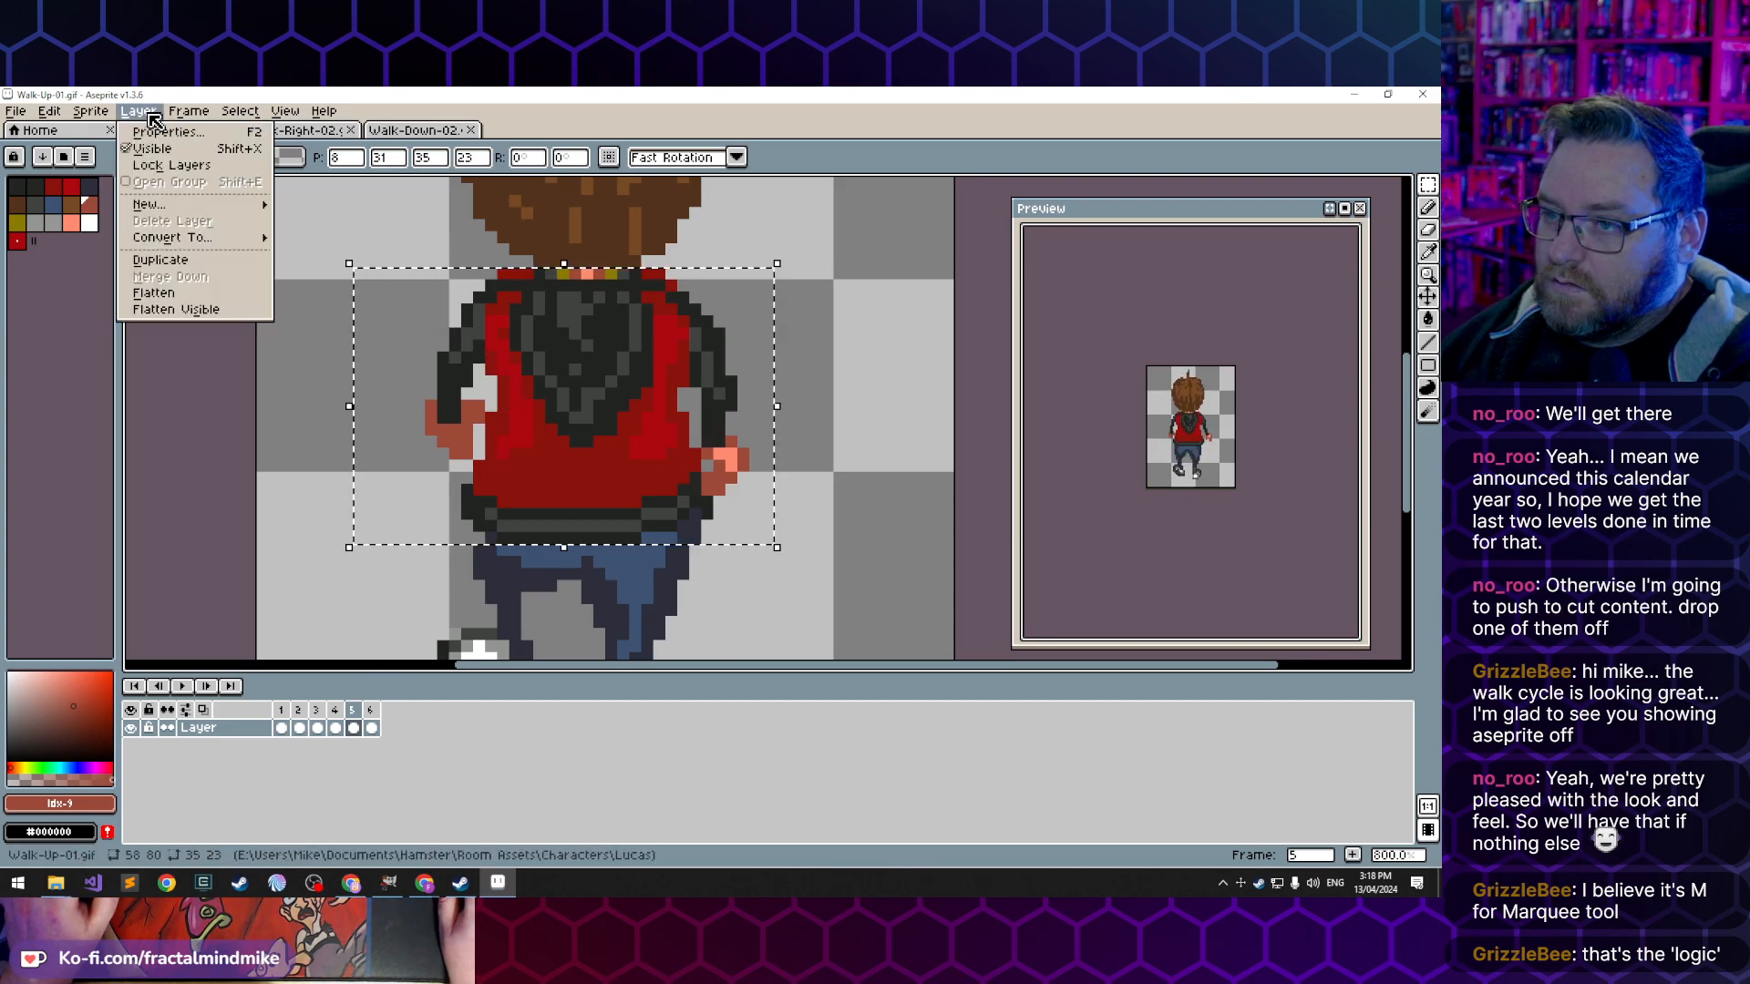
pyautogui.moveTo(112, 116)
pyautogui.moveTo(50, 111)
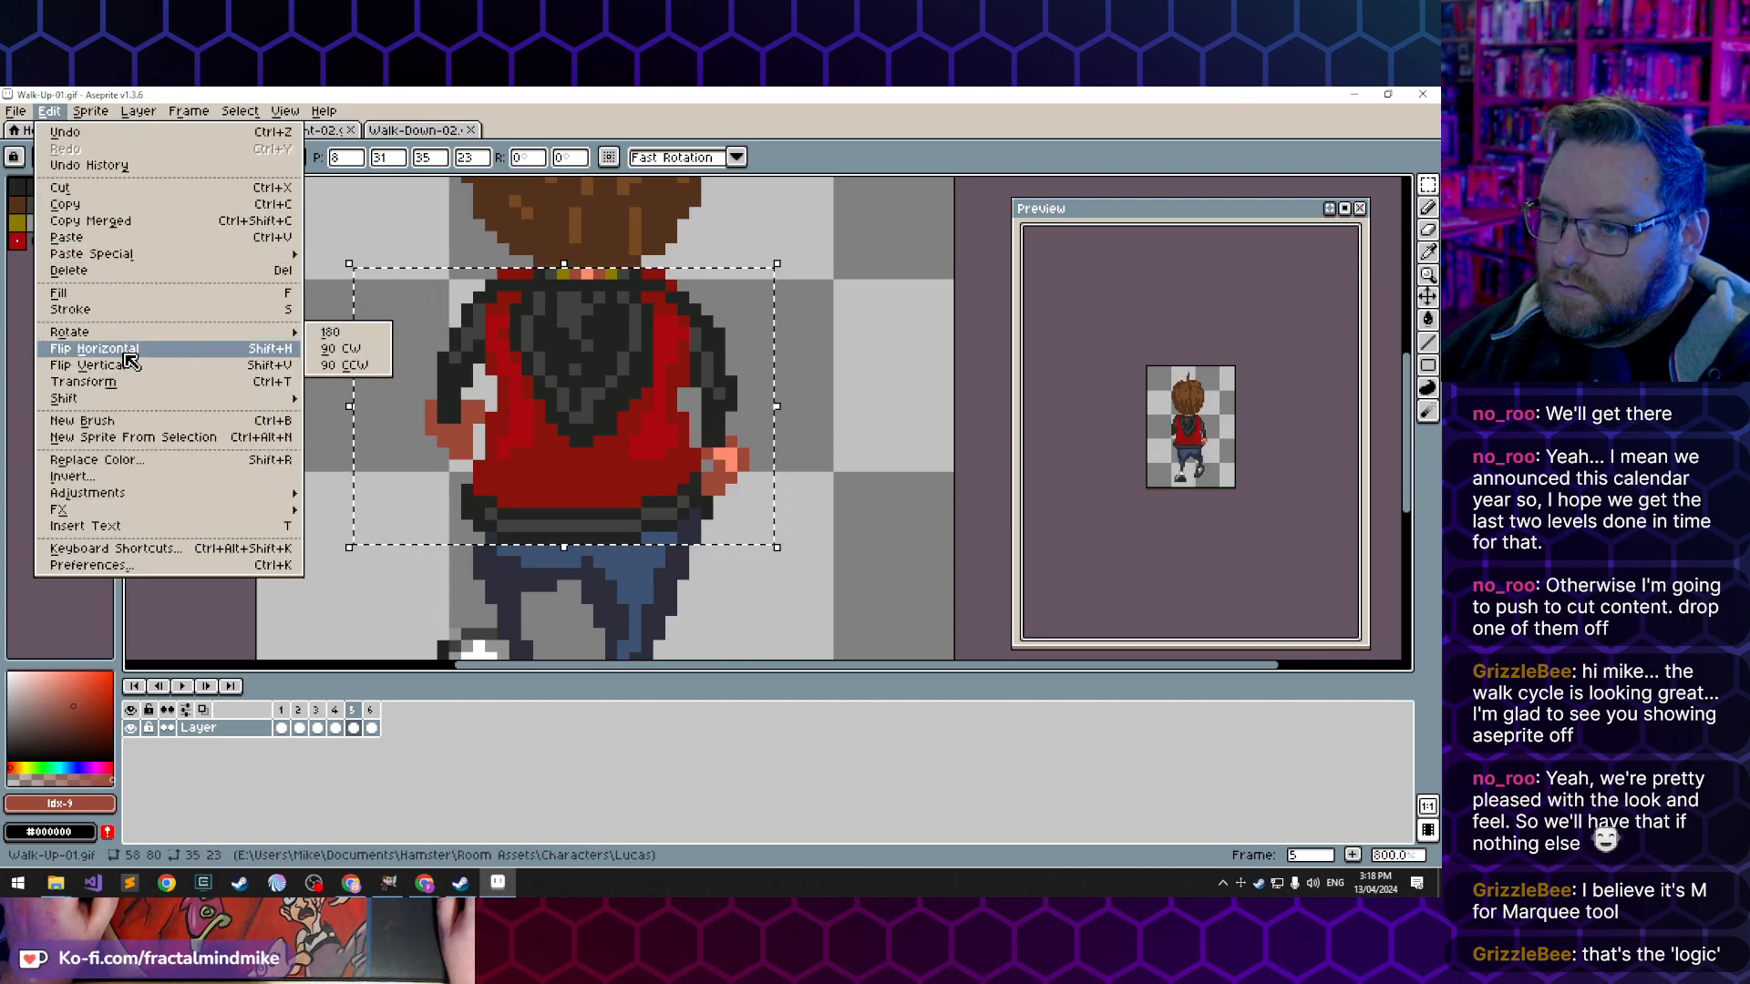
pyautogui.click(109, 351)
pyautogui.press('Right')
pyautogui.press('Right')
pyautogui.press('Right')
pyautogui.press('Right')
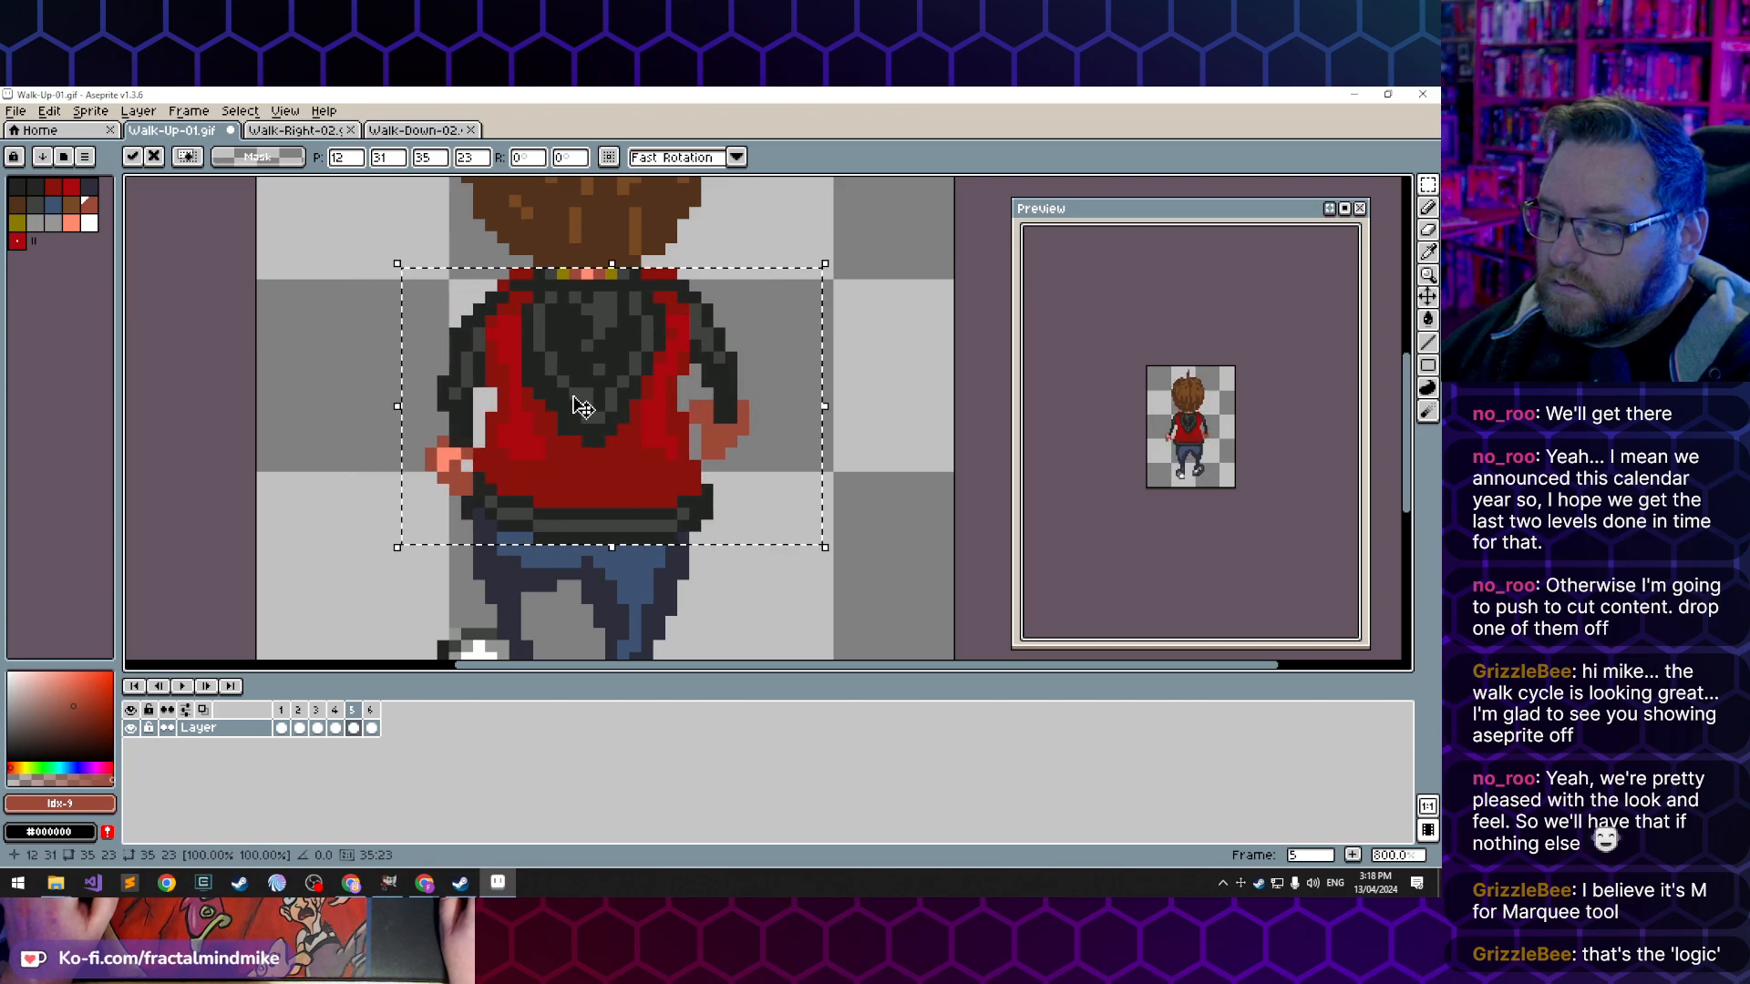
# - Apply frame 5's torso placement, then copy frame 3's torso and waistband, 31 x 23 pixels, and paste it in place of frame 6's torso
pyautogui.press('Return')
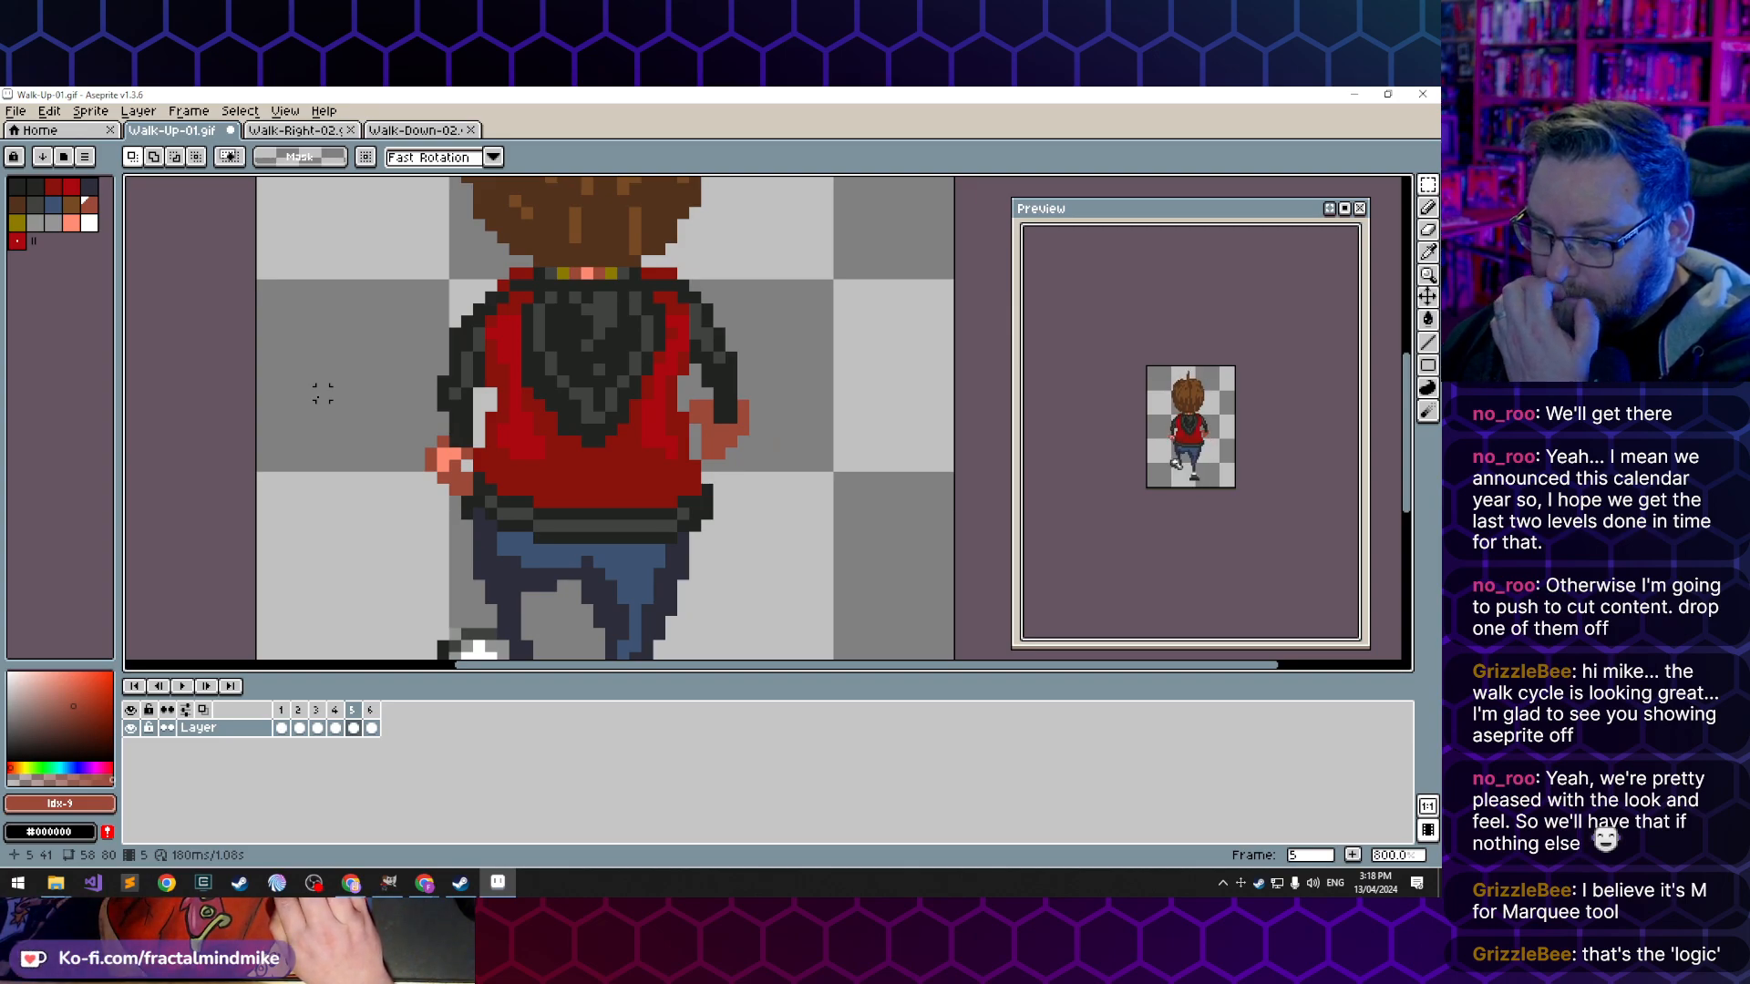
pyautogui.press('Right')
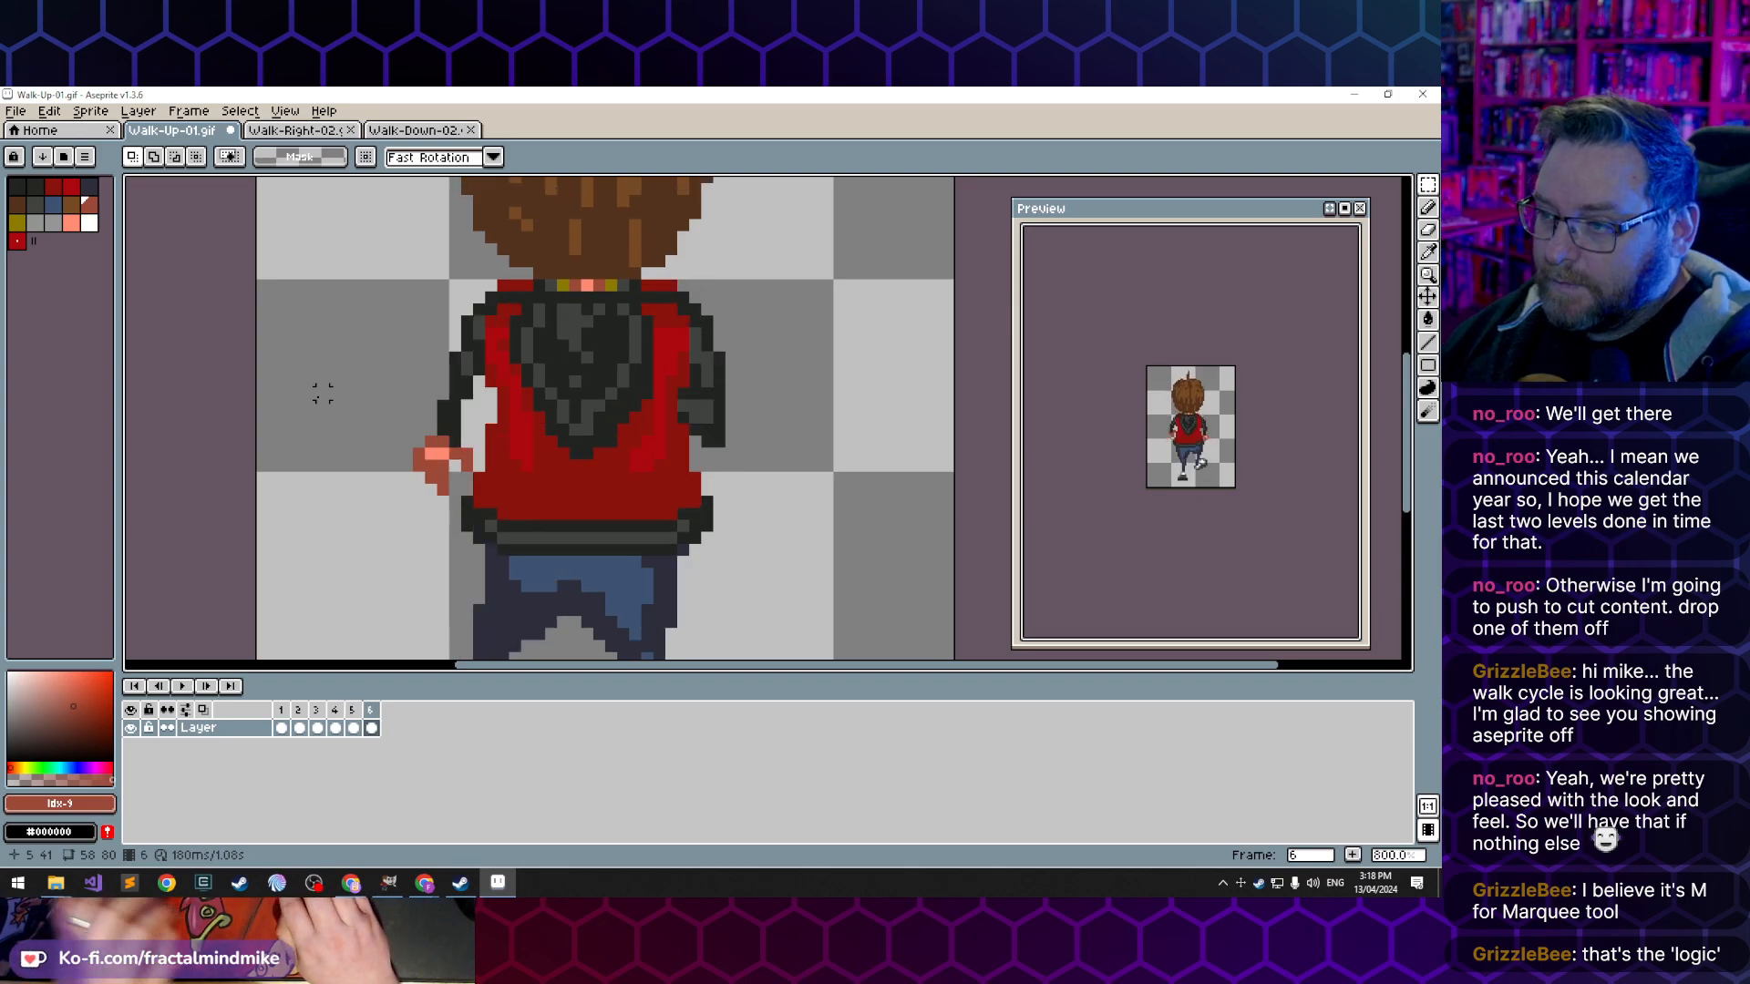
pyautogui.click(317, 728)
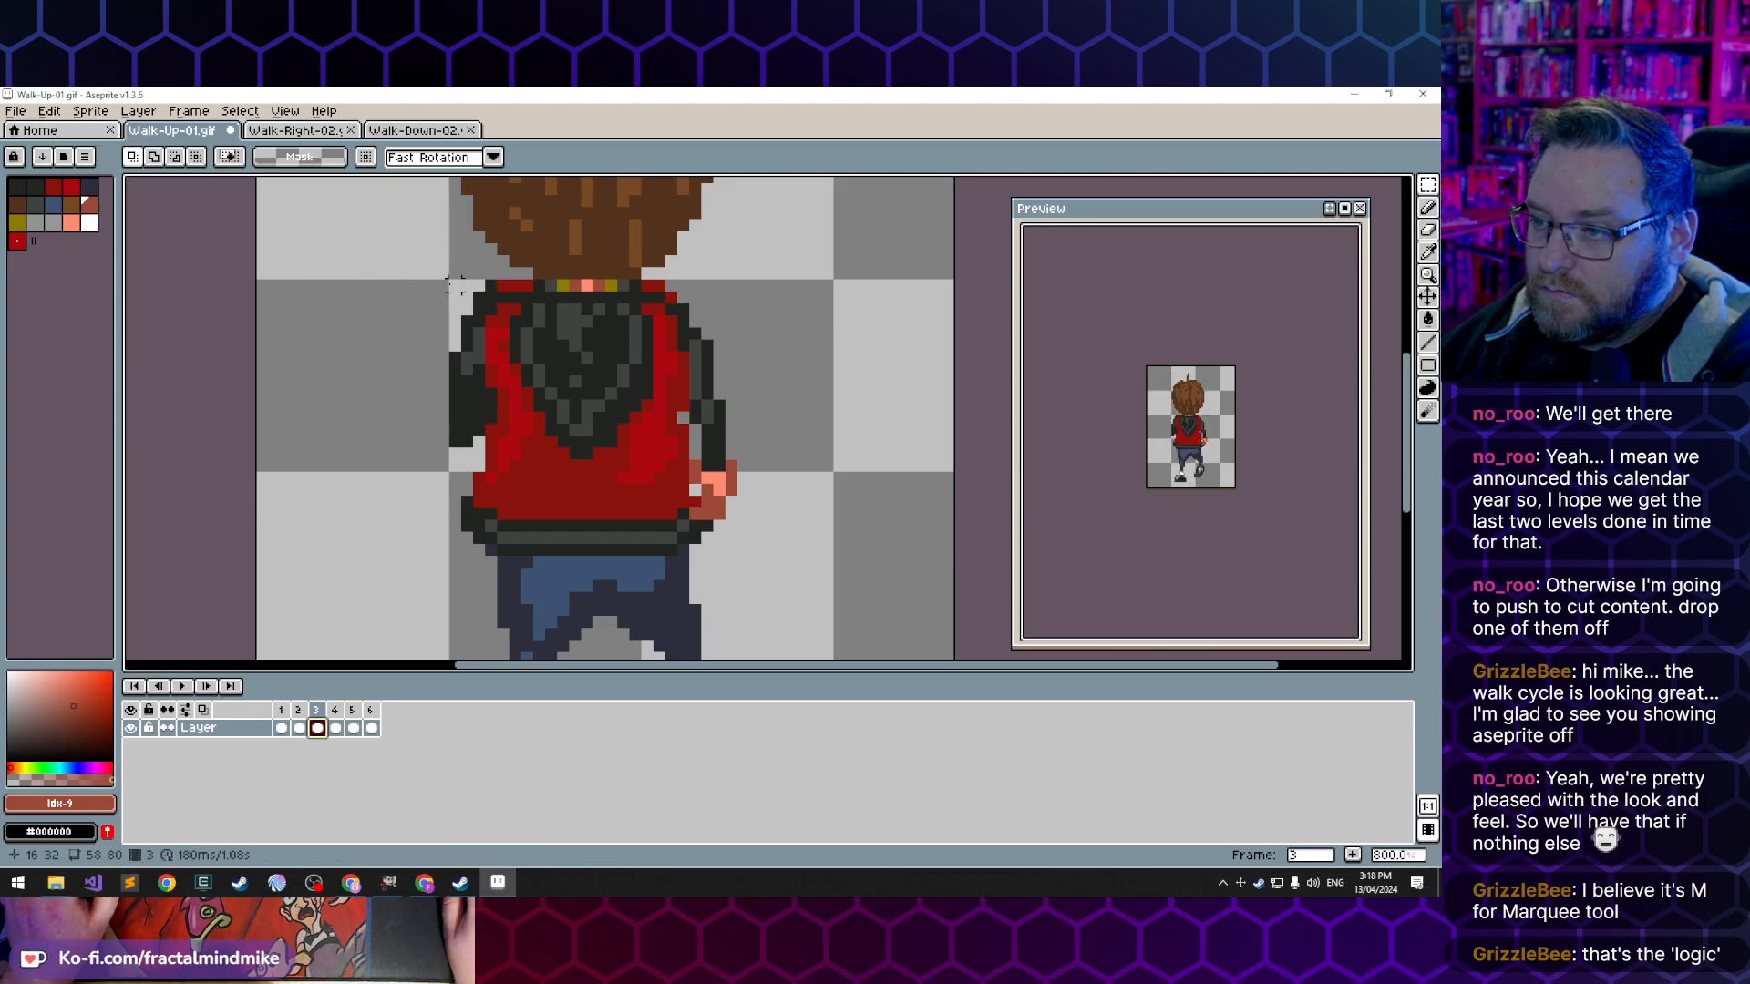
pyautogui.moveTo(406, 285); pyautogui.dragTo(776, 558)
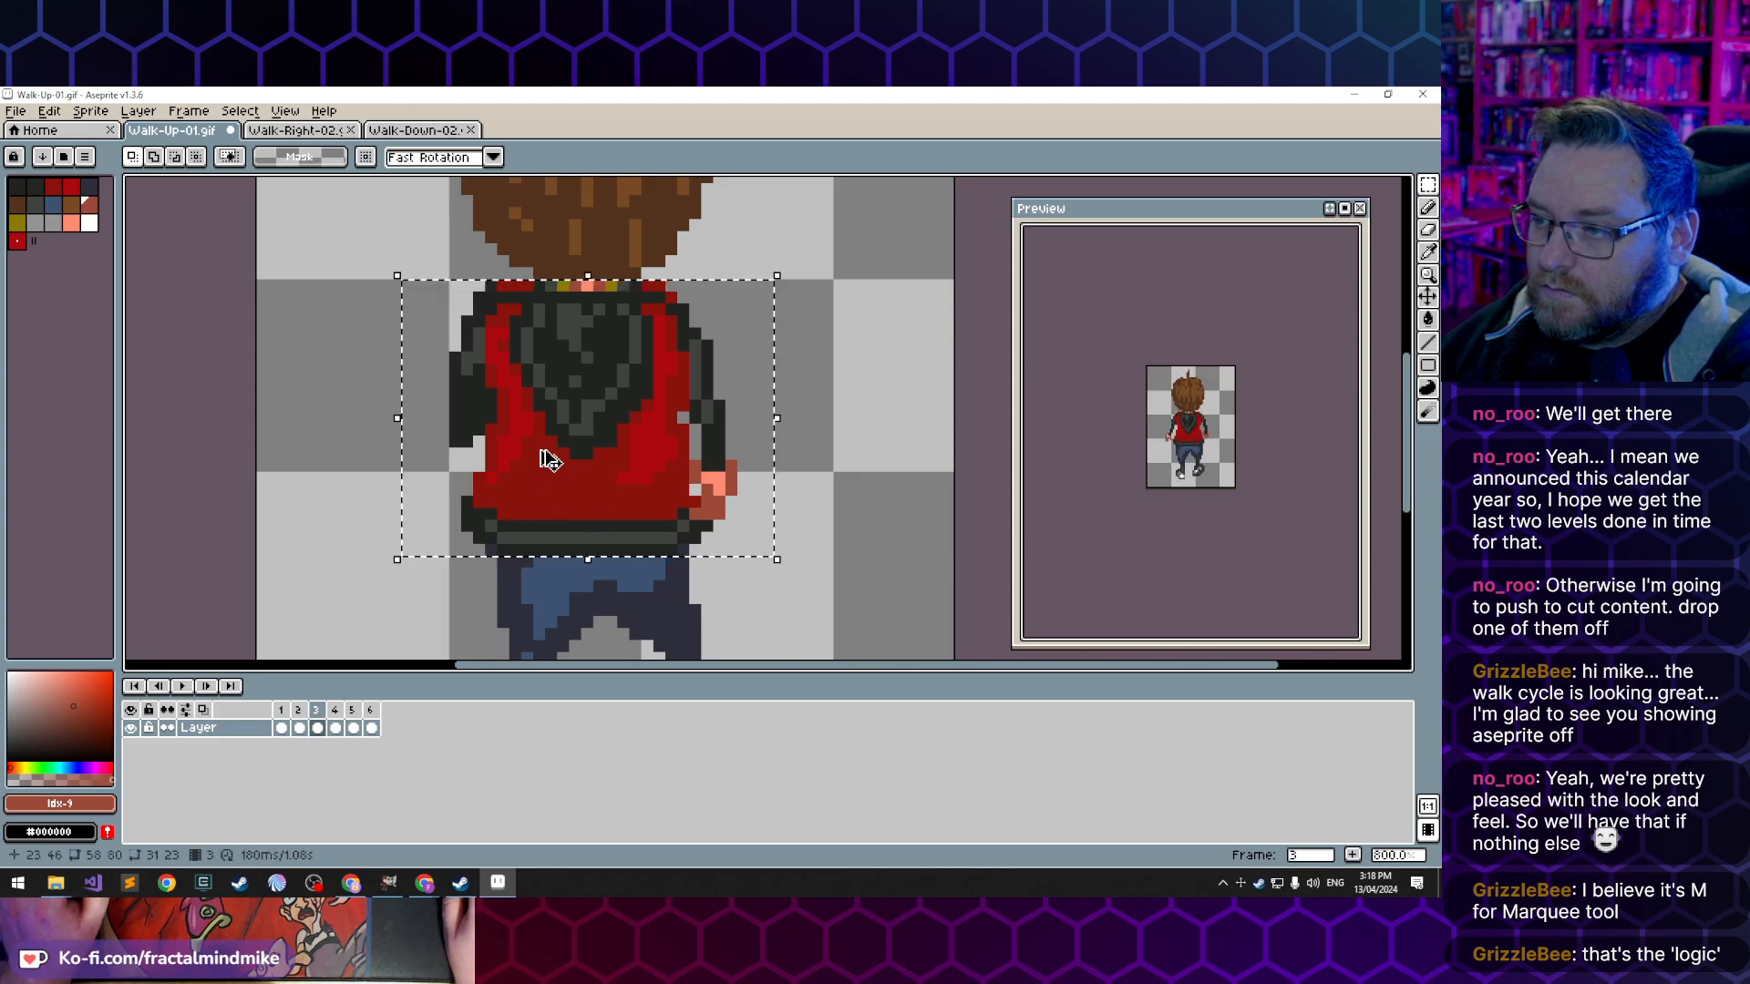
pyautogui.click(372, 730)
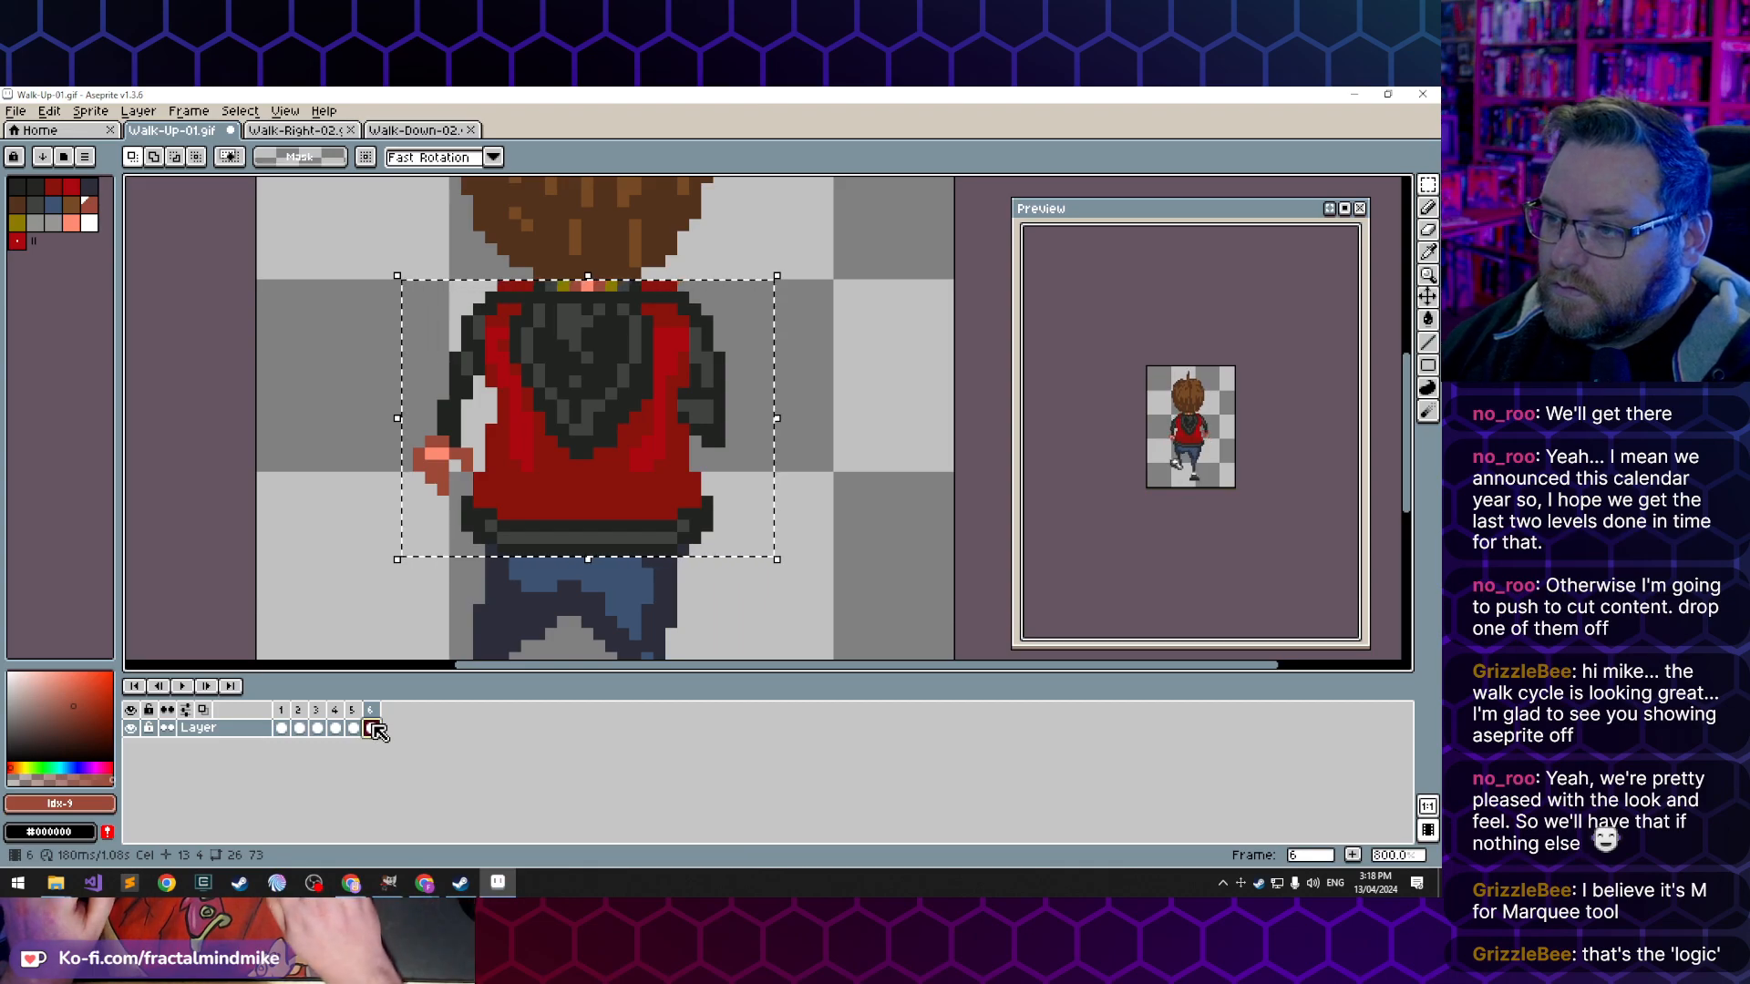
pyautogui.press('Delete')
pyautogui.hotkey('ctrl', 'z')
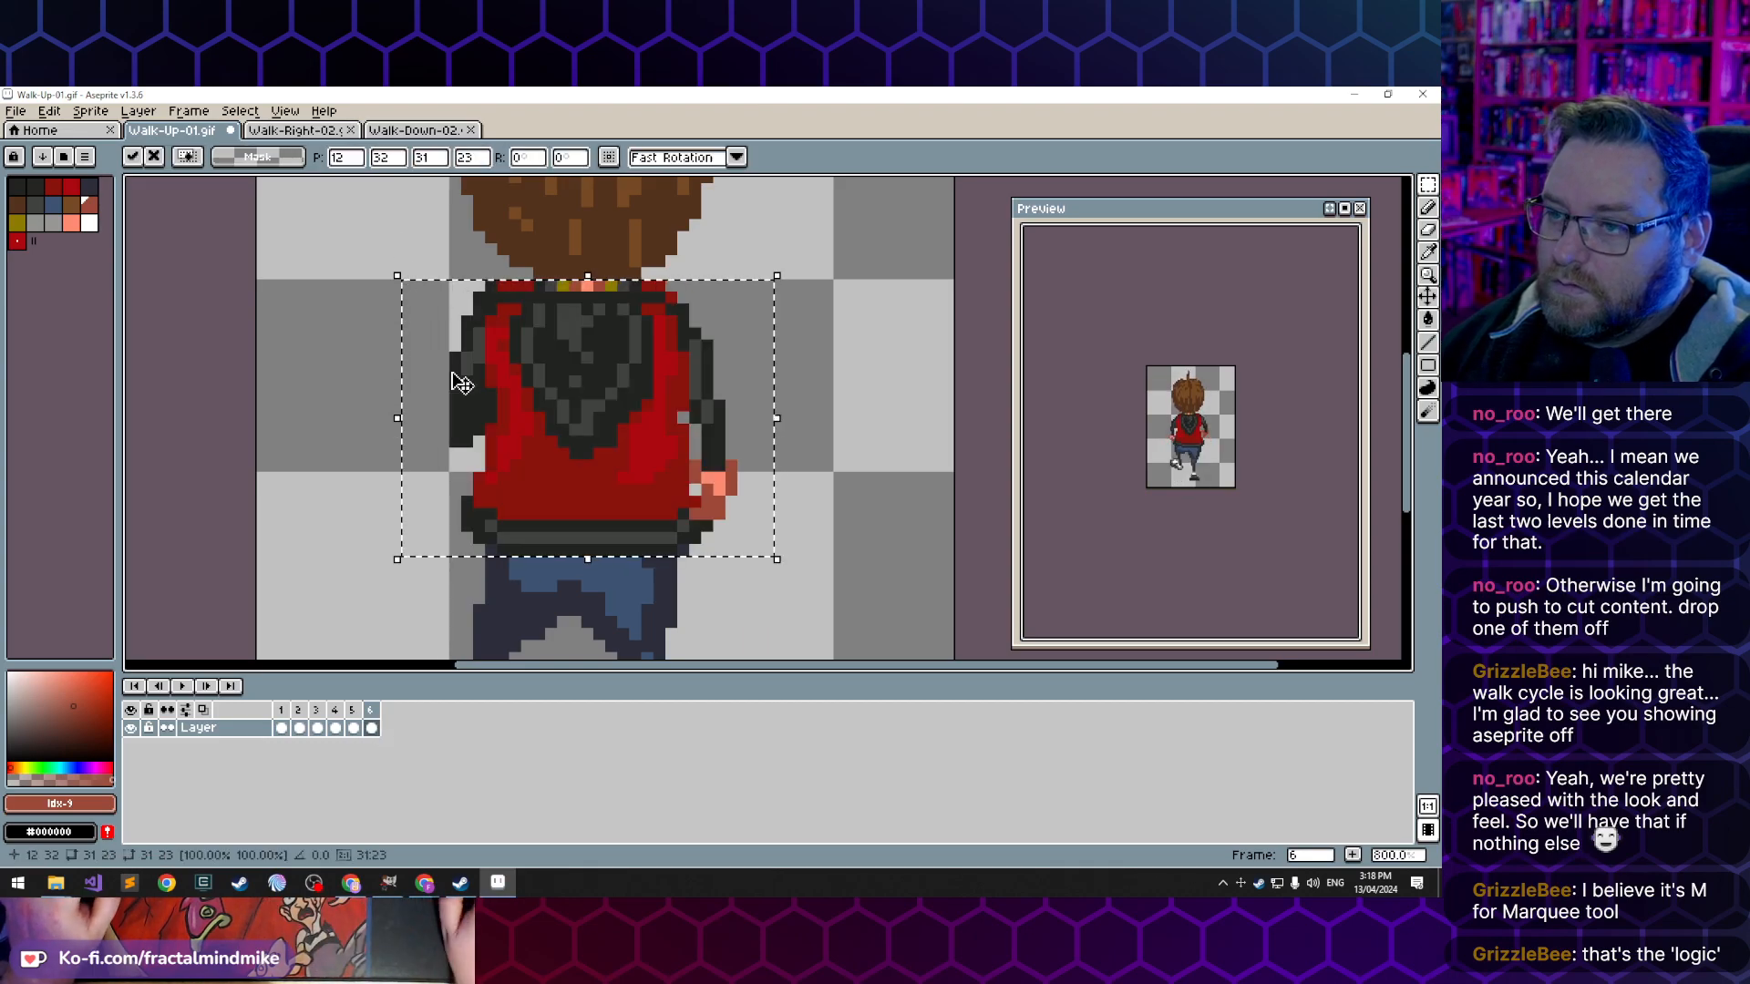
# - Flip frame 6's pasted torso horizontally, shift it one pixel left to X 11, and compare it with frame 5
pyautogui.click(49, 110)
pyautogui.click(127, 349)
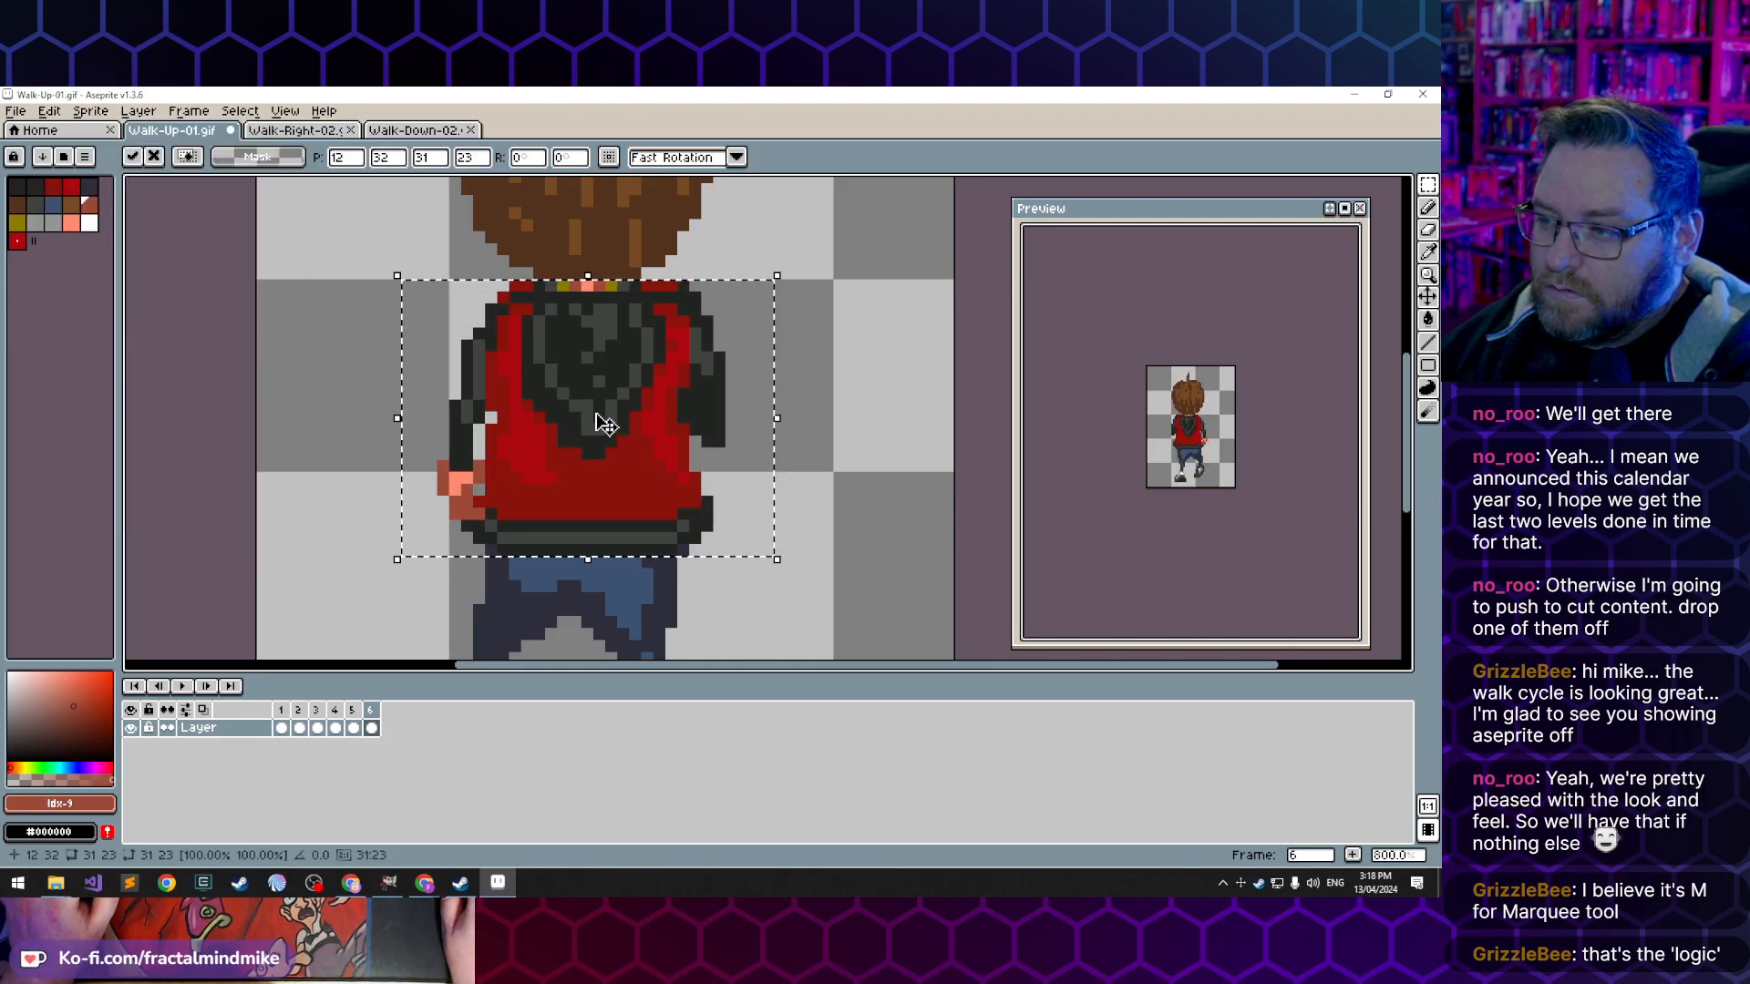
pyautogui.moveTo(648, 397); pyautogui.dragTo(635, 397)
pyautogui.click(312, 345)
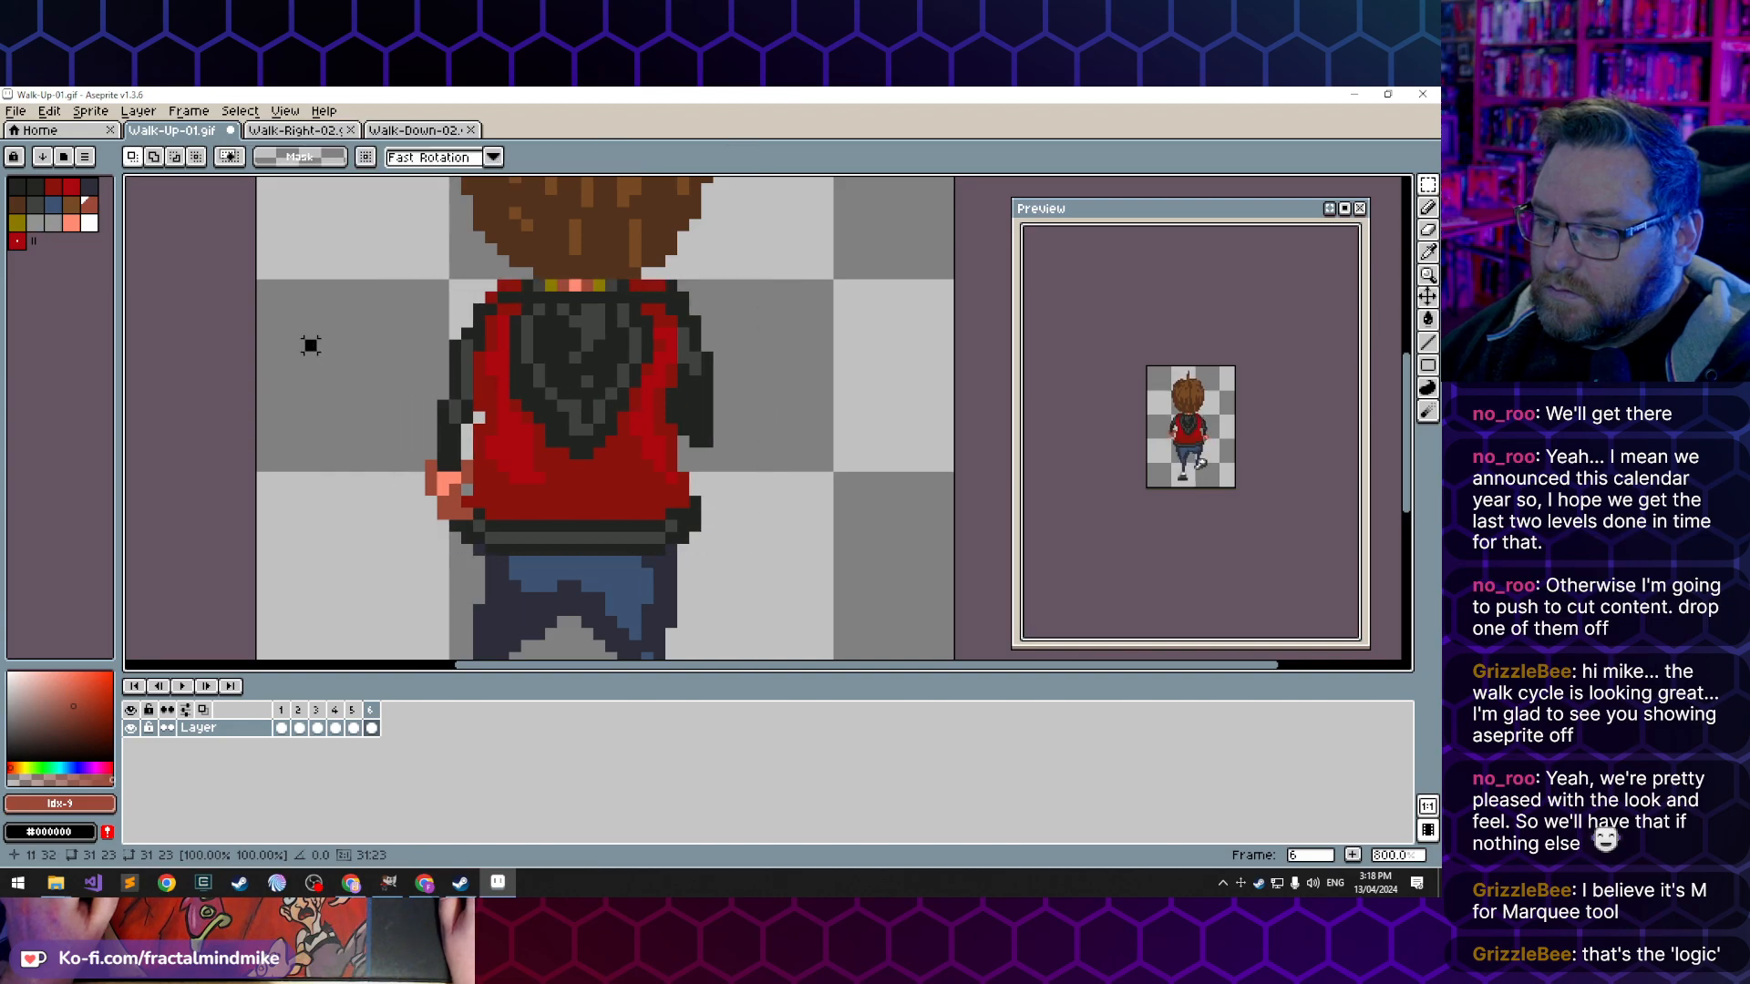
pyautogui.press('Left')
pyautogui.press('Right')
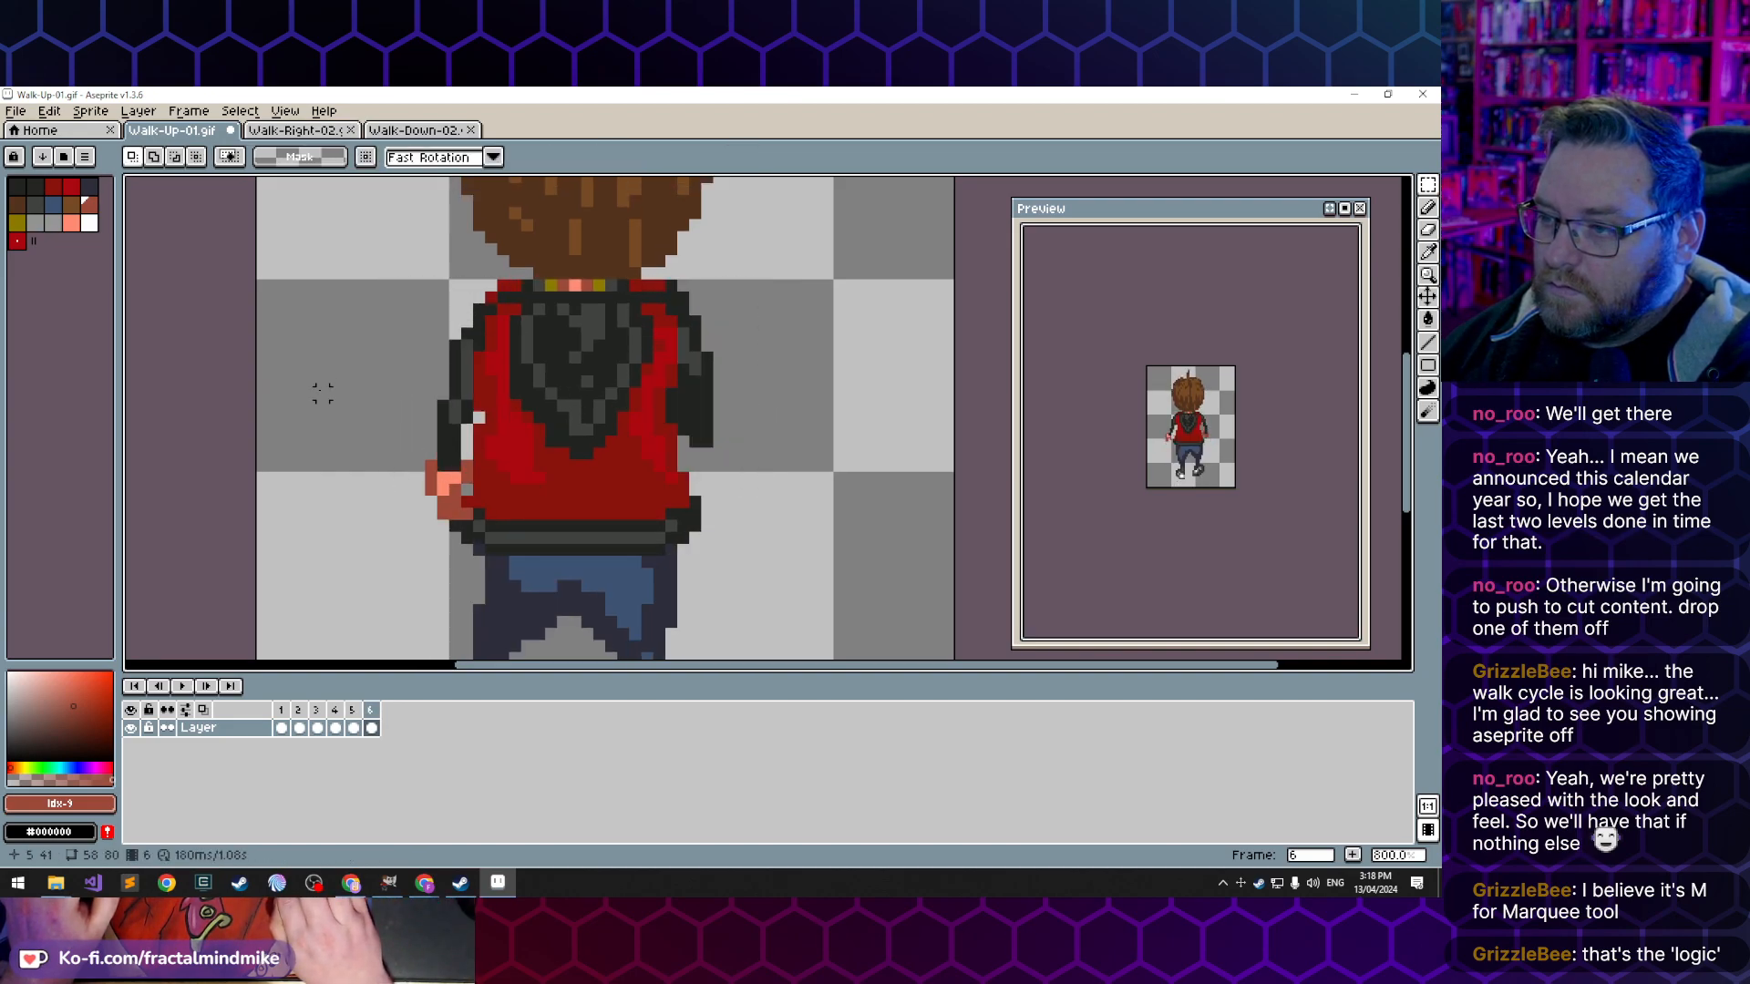
# - Reselect frame 6's flipped torso, move it one pixel right to X 12, and check it against frame 5
pyautogui.hotkey('ctrl', 'z')
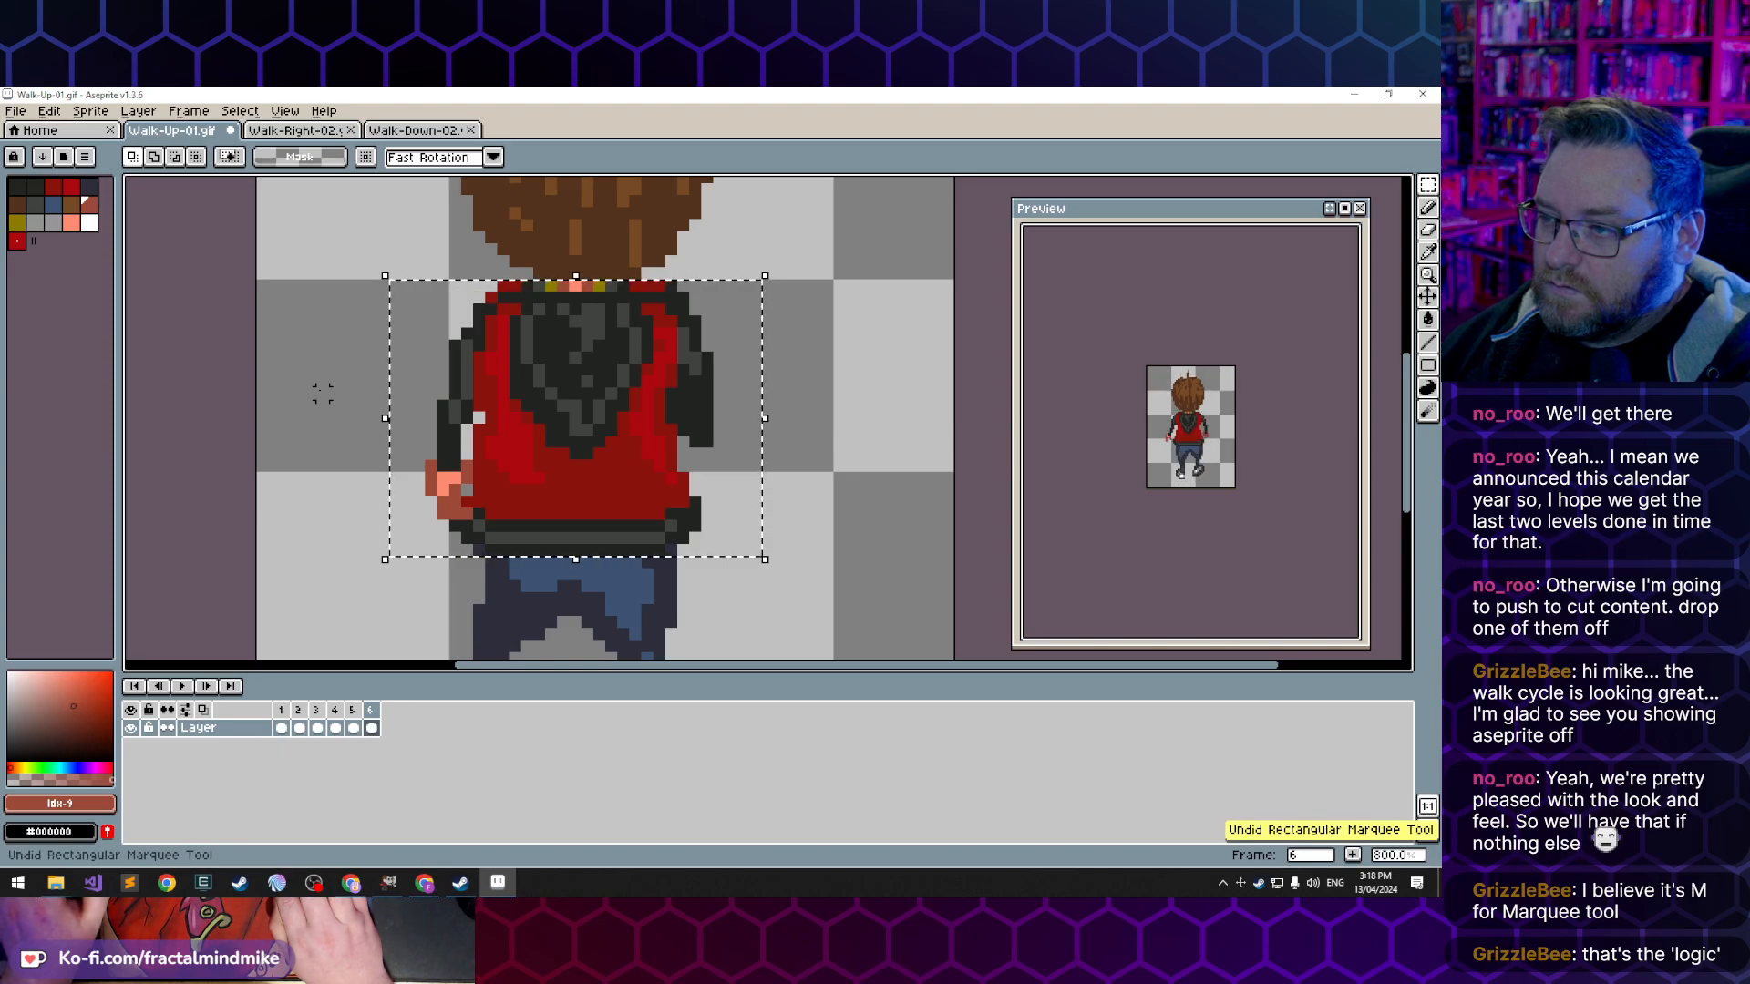
pyautogui.click(600, 374)
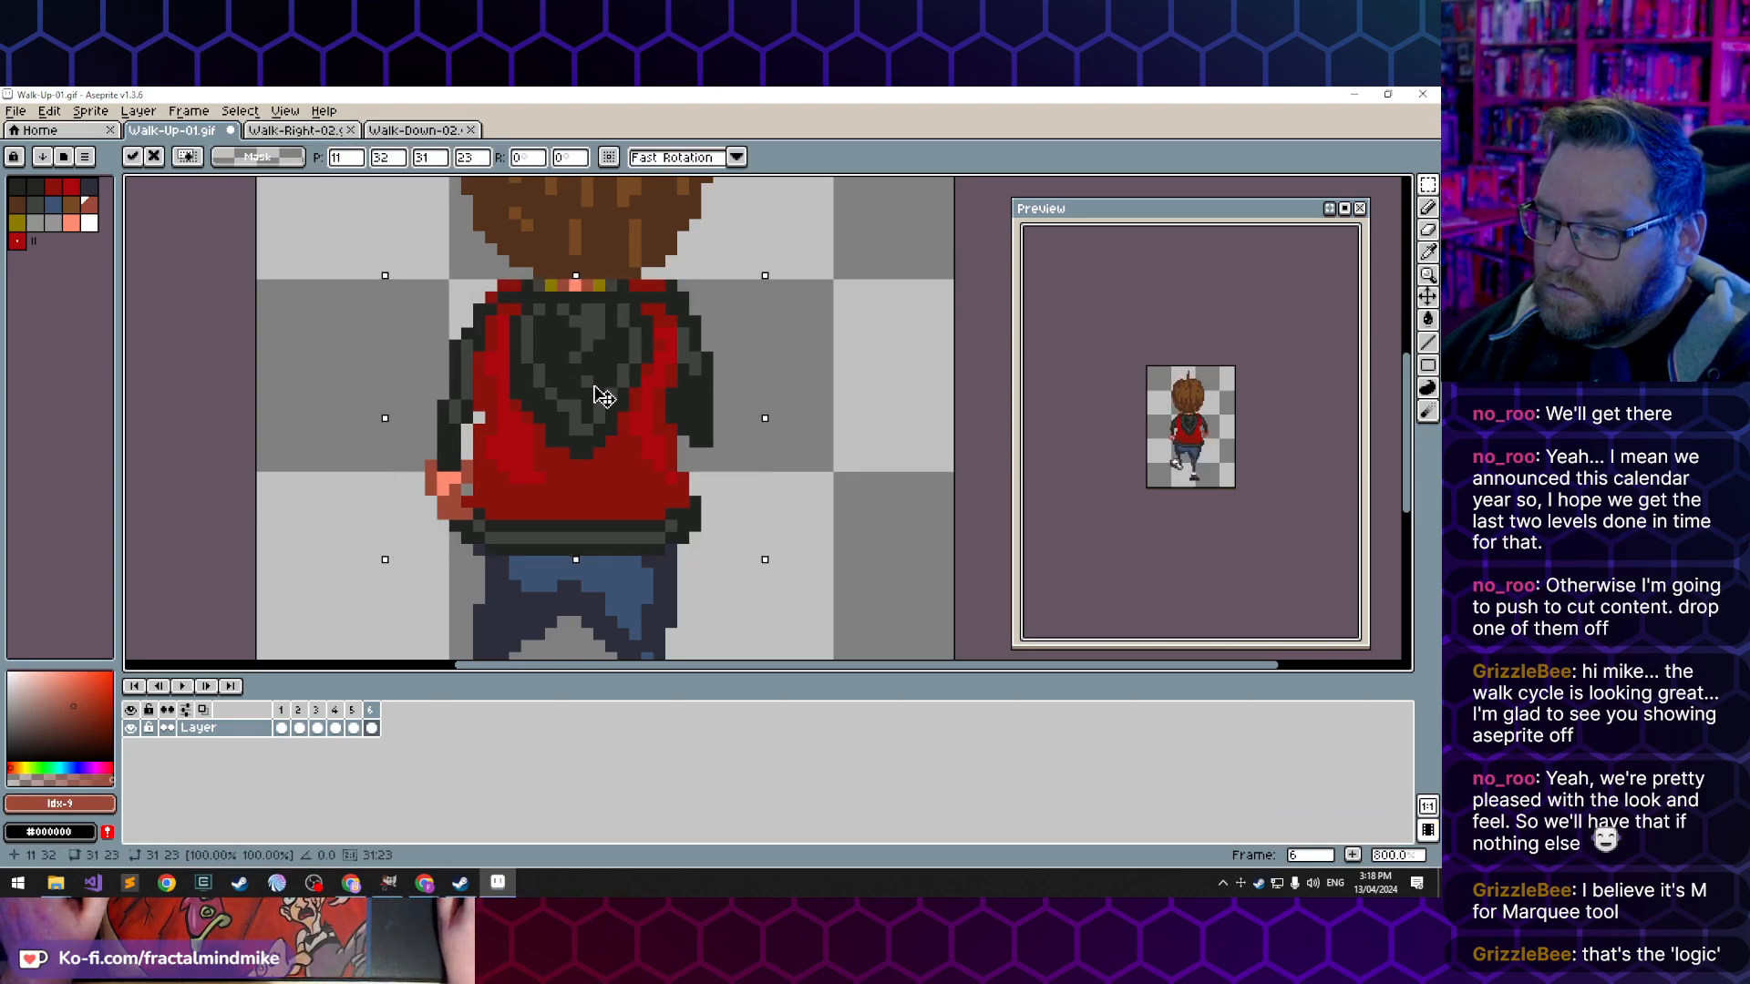
pyautogui.moveTo(545, 375); pyautogui.dragTo(557, 375)
pyautogui.click(335, 332)
pyautogui.press('Left')
pyautogui.press('Right')
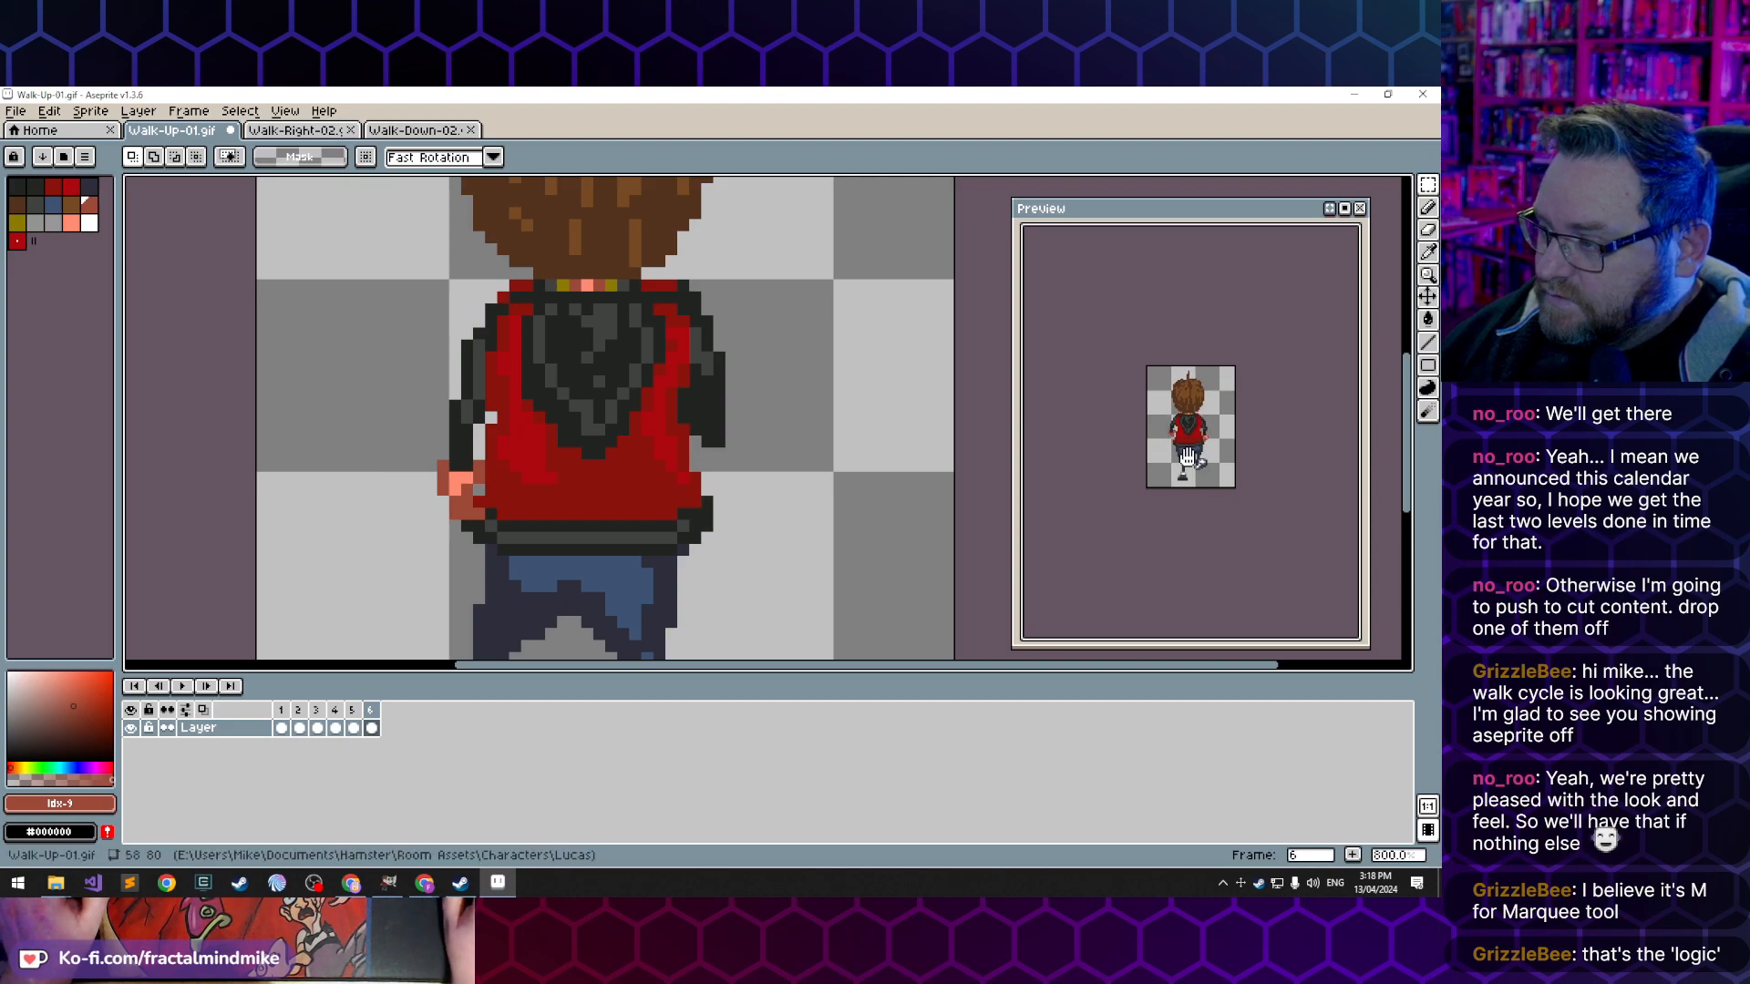
# - Enlarge and centre the character in the animation preview to examine the mirrored arm swing across the walk cycle
pyautogui.scroll(4, 1178, 451)
pyautogui.moveTo(1151, 362); pyautogui.dragTo(1210, 402)
pyautogui.moveTo(1227, 352); pyautogui.dragTo(1224, 370)
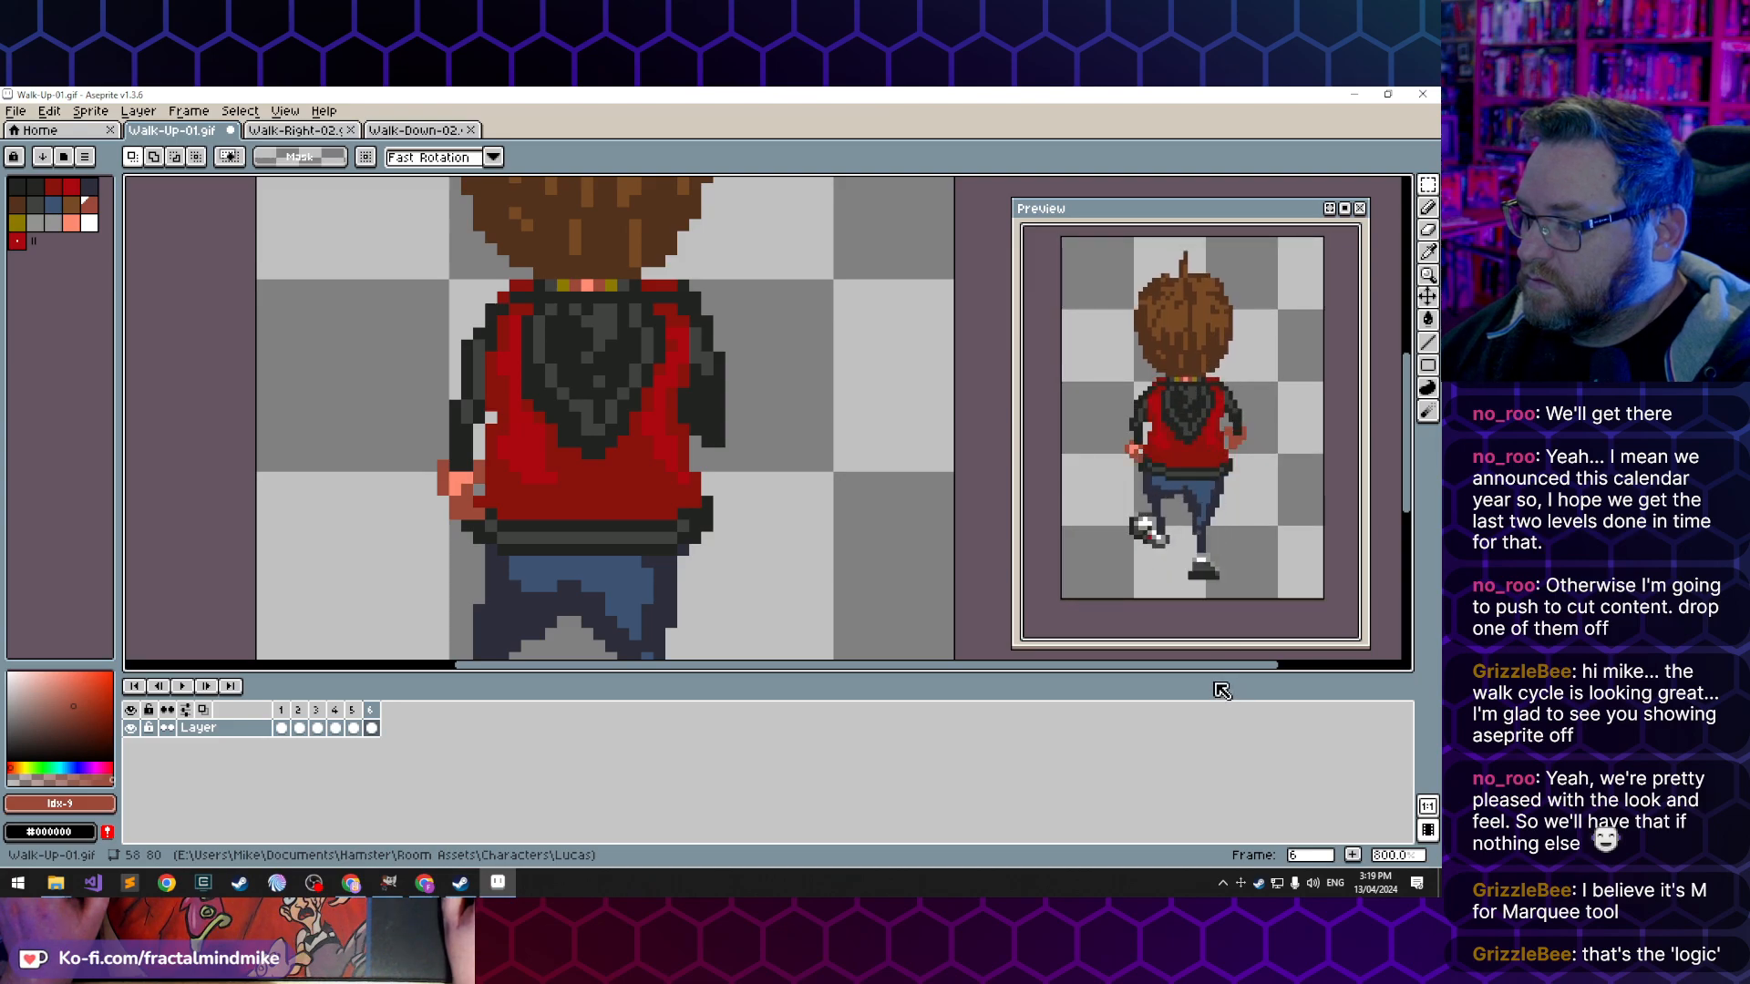
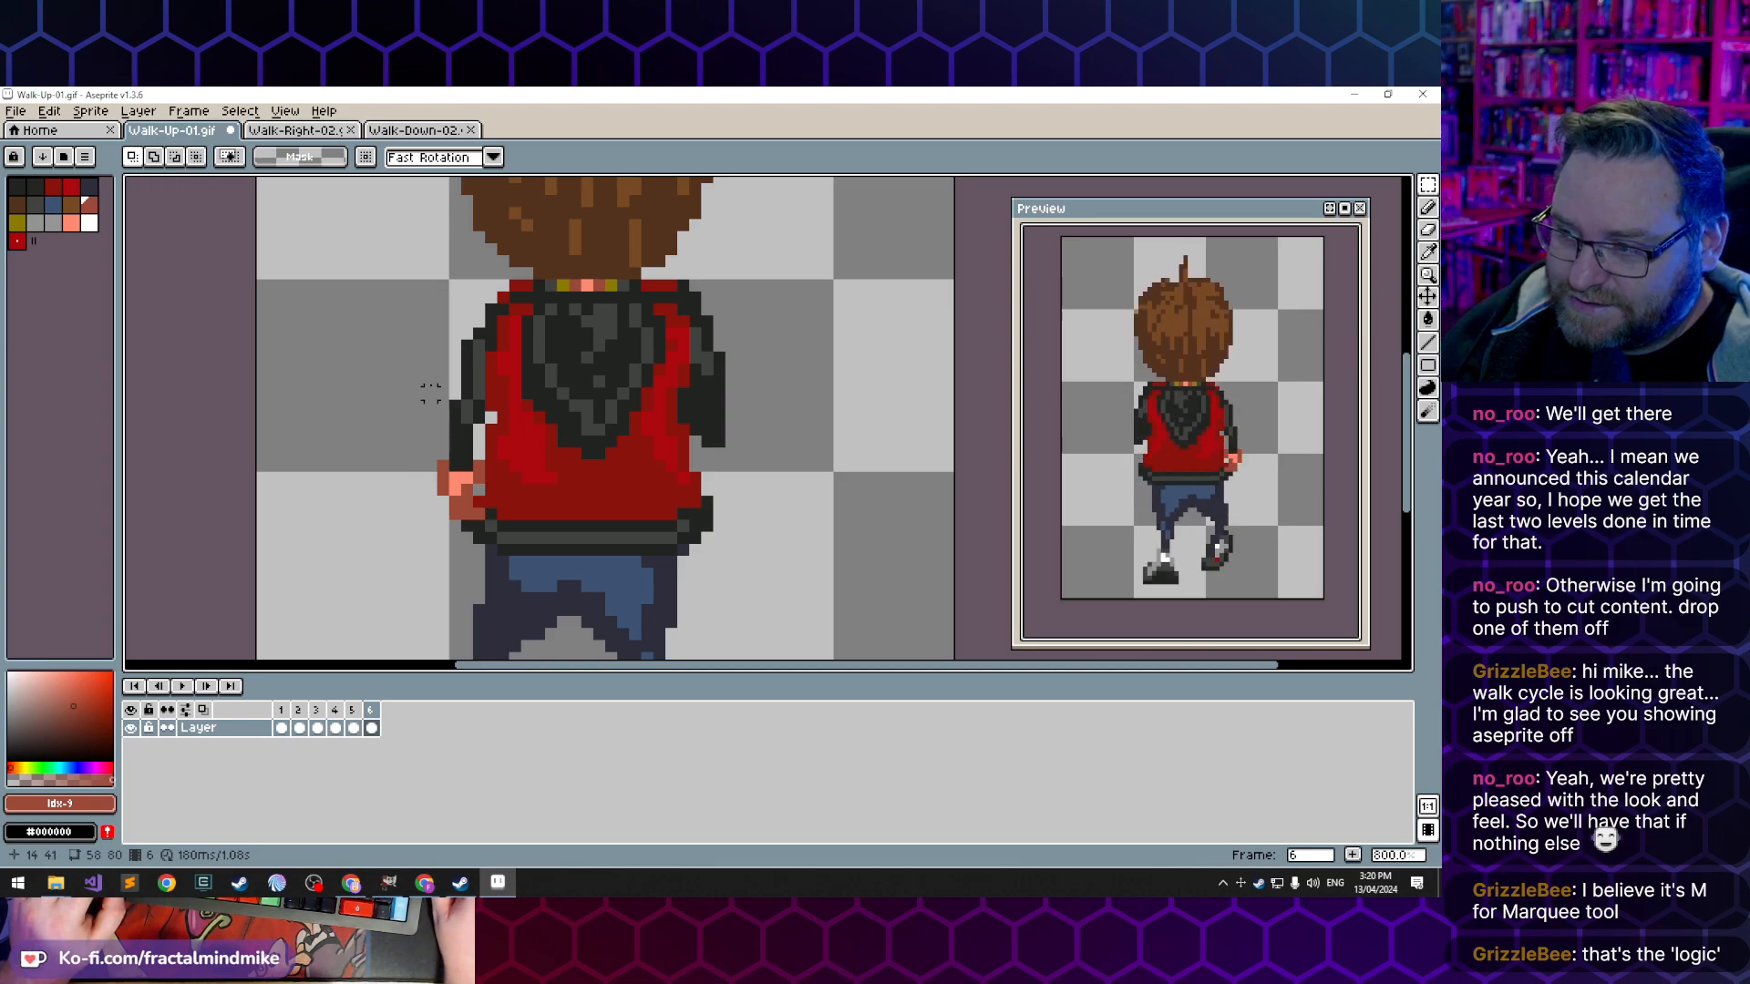
# - Examine the full character in frame 6 of the walk-up animation against the running preview
pyautogui.scroll(-2, 468, 365)
pyautogui.moveTo(514, 472)
pyautogui.mouseDown()
pyautogui.moveTo(511, 415)
pyautogui.moveTo(530, 498)
pyautogui.moveTo(539, 469)
pyautogui.mouseUp()
pyautogui.scroll(-1, 552, 454)
pyautogui.moveTo(548, 349); pyautogui.dragTo(591, 399)
pyautogui.scroll(-1, 556, 379)
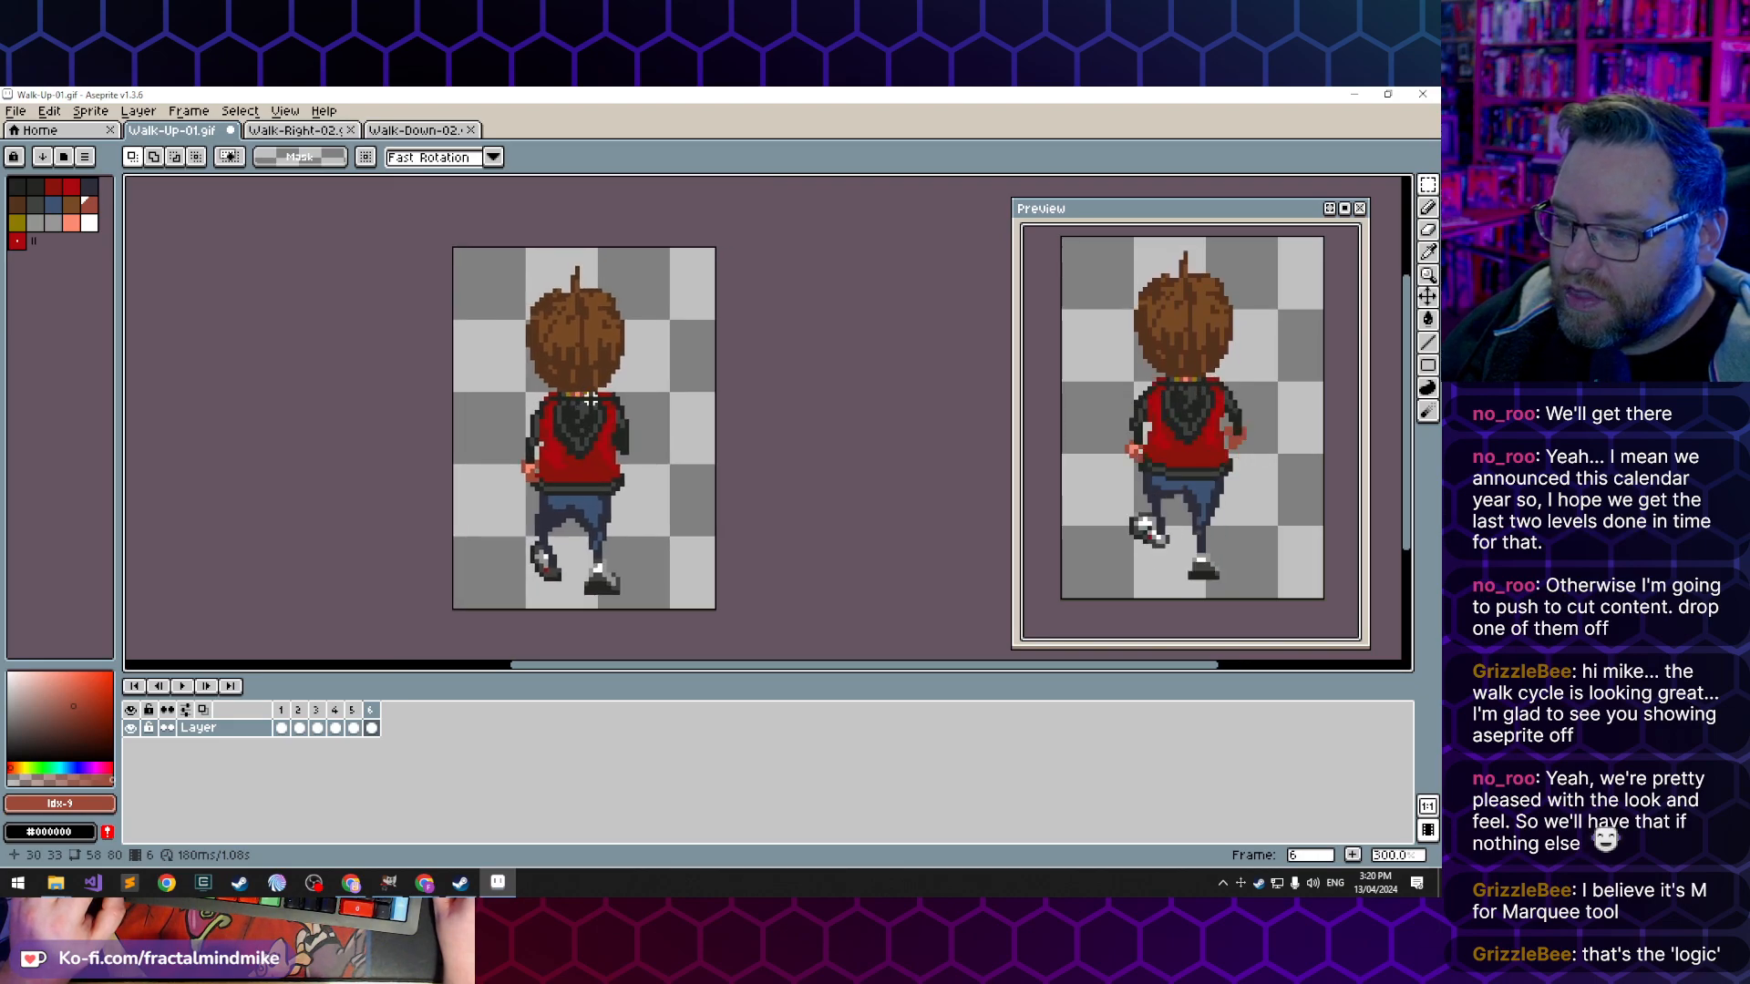
pyautogui.scroll(1, 563, 488)
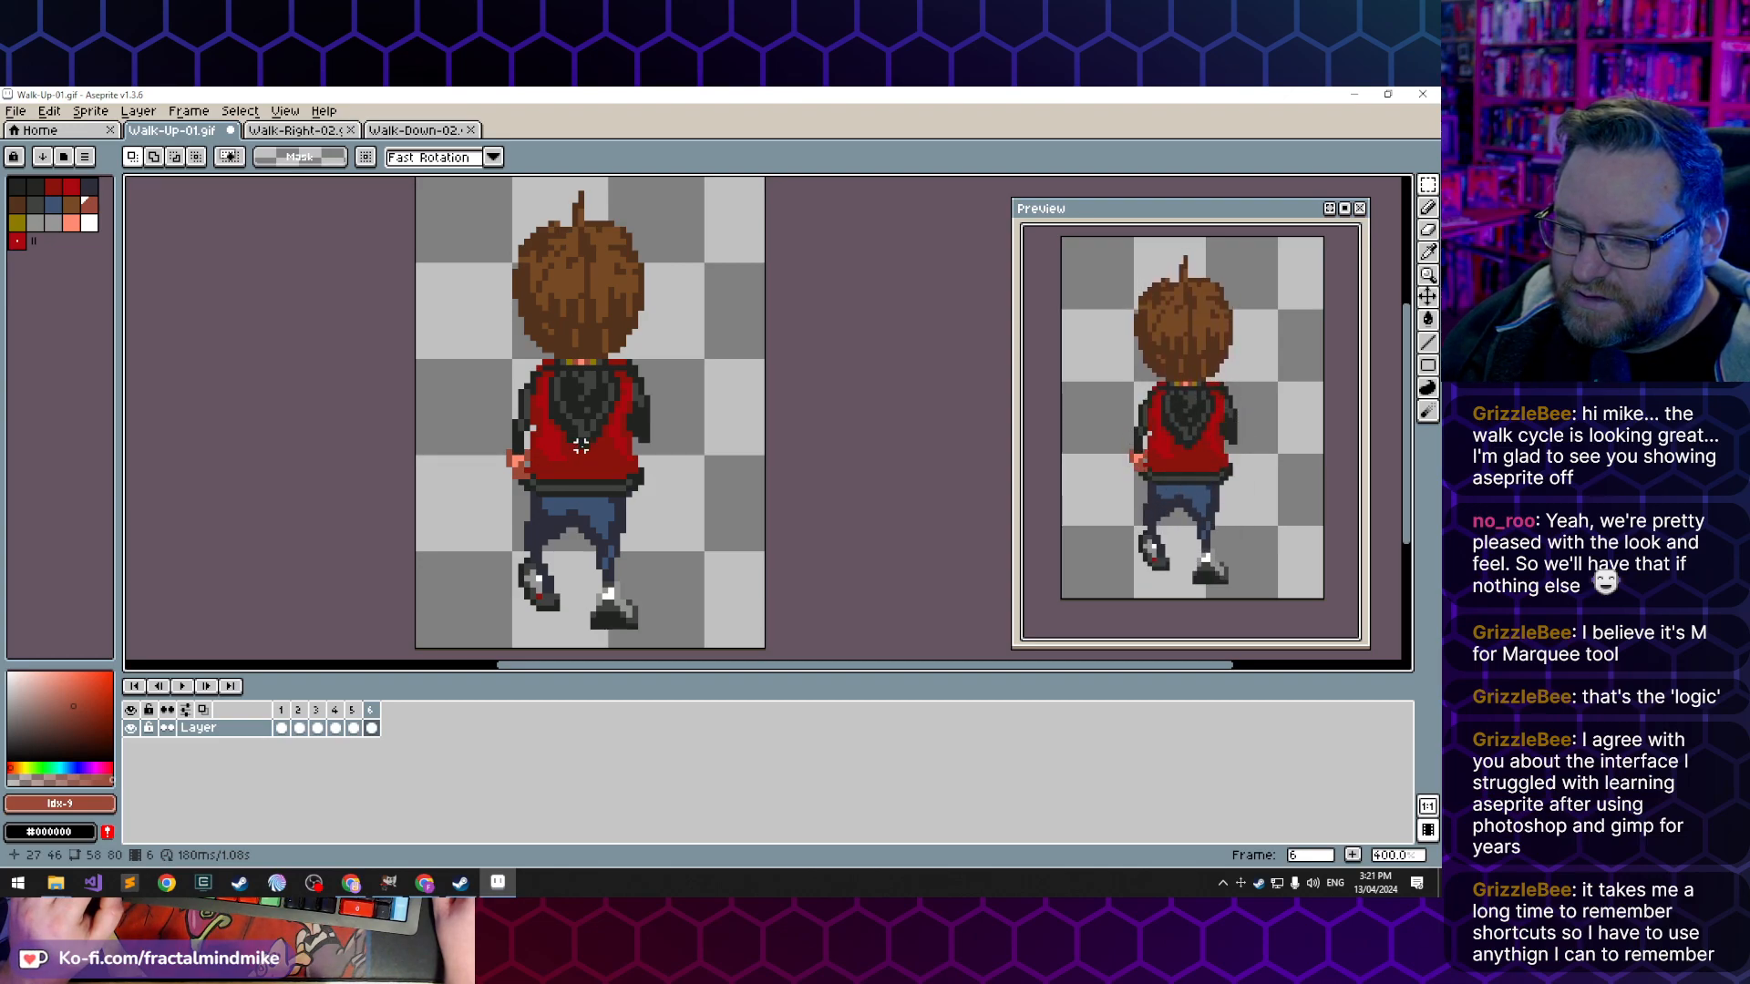
pyautogui.scroll(1, 581, 446)
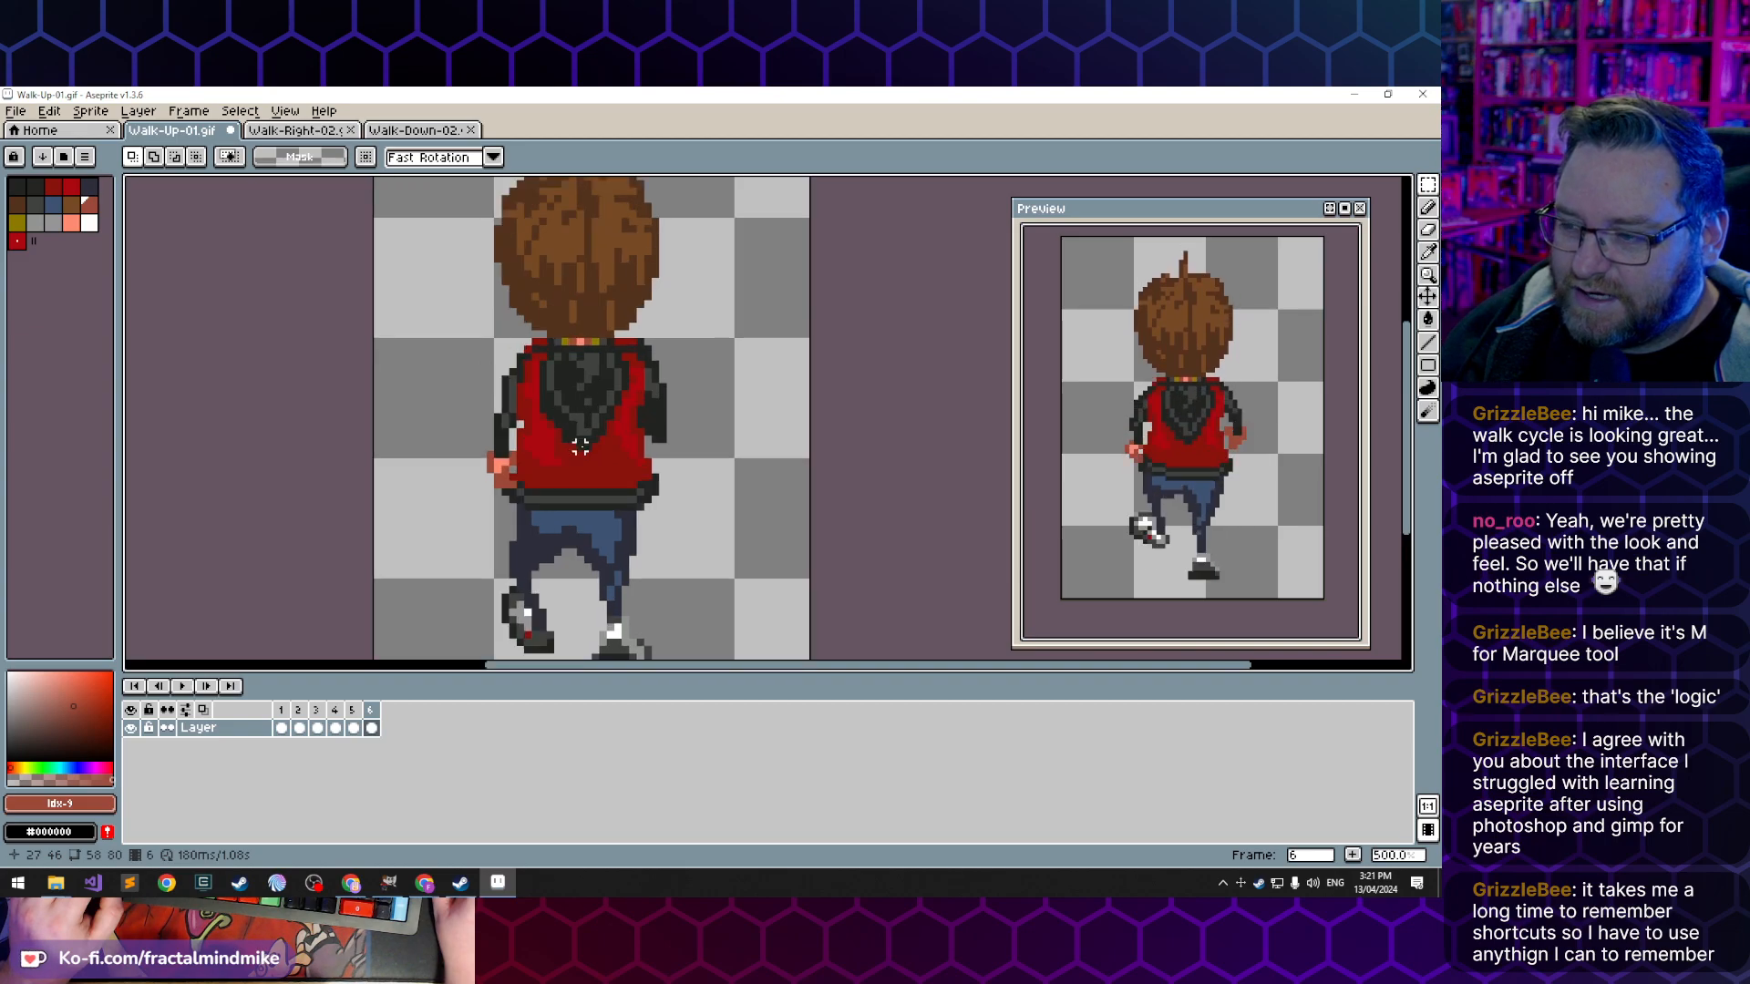
pyautogui.scroll(2, 580, 446)
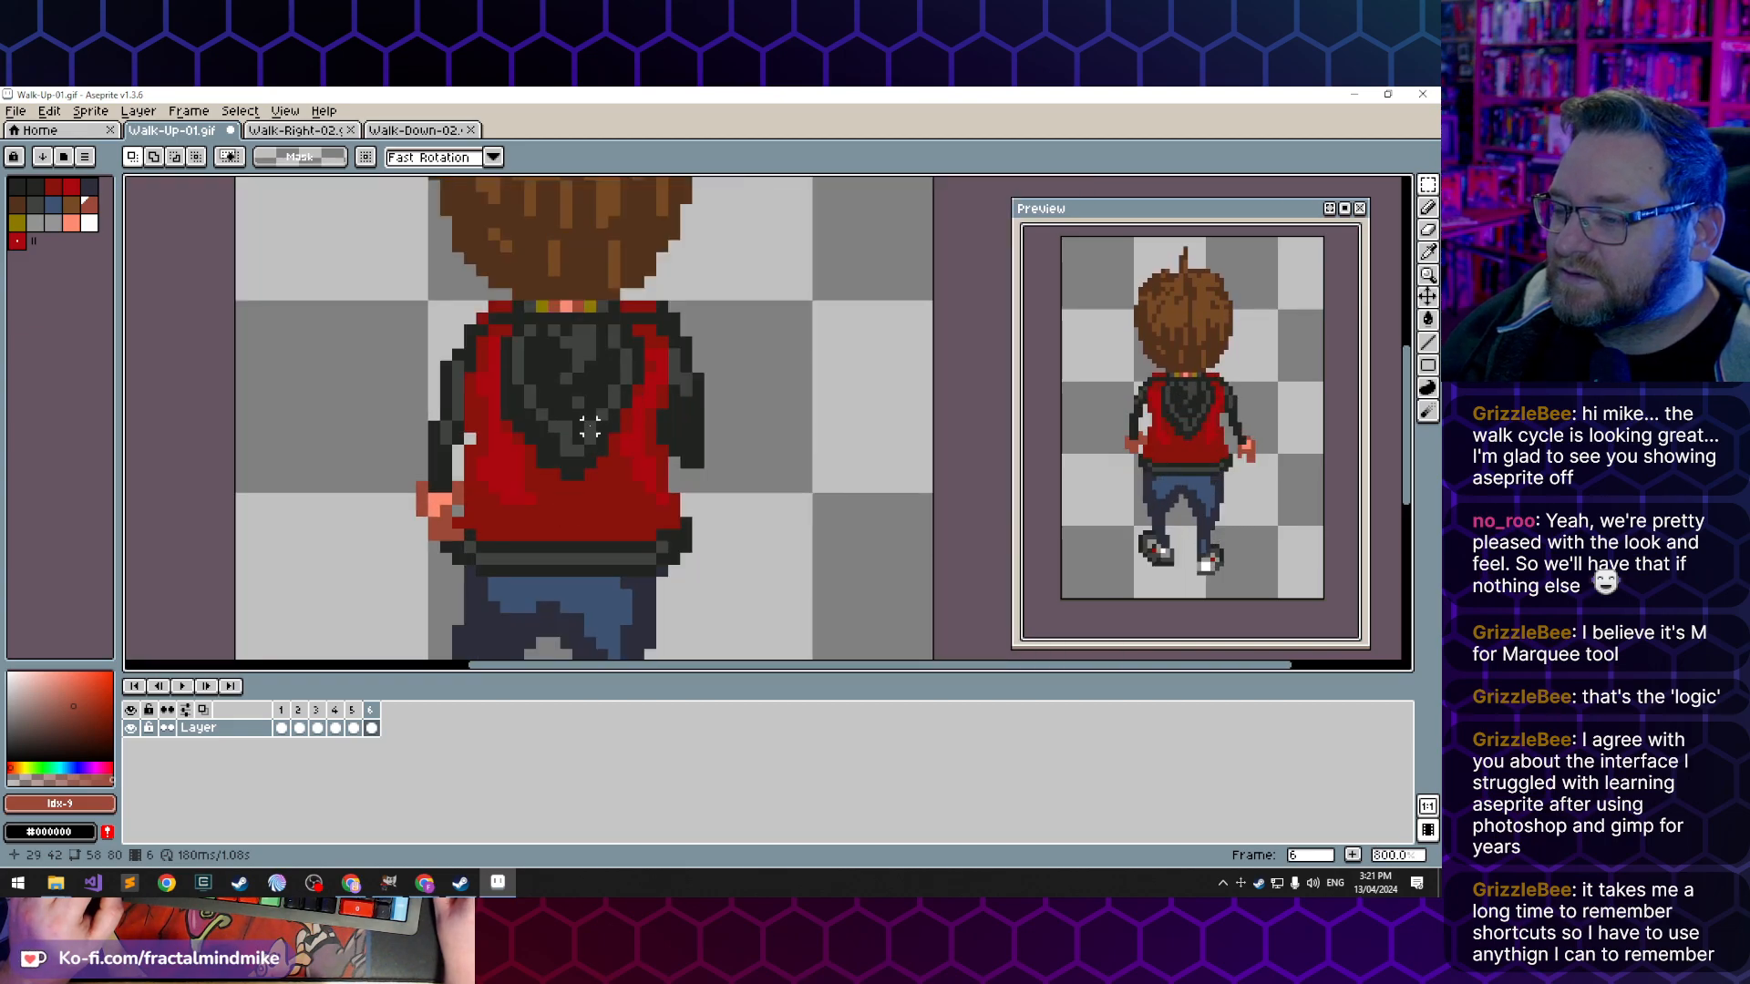
# - Compare the first three frames of the walk-up cycle, checking how the jacket hem, hood and arms shift between them
pyautogui.click(280, 728)
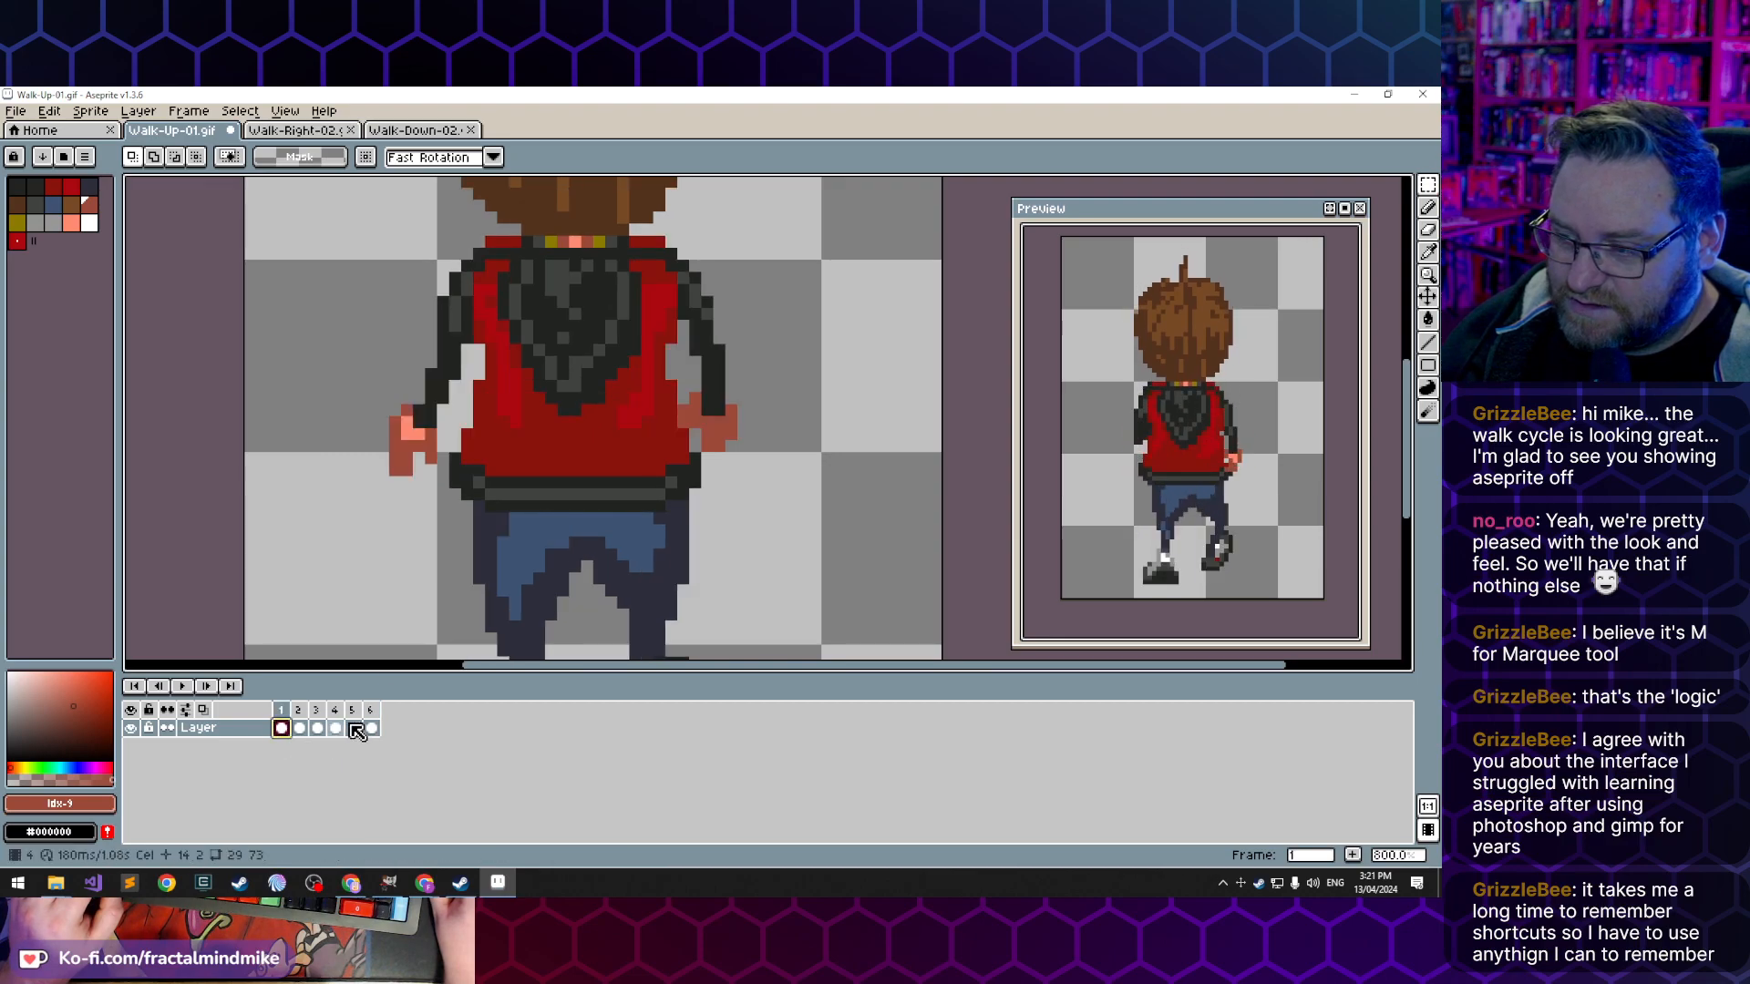
pyautogui.press('Right')
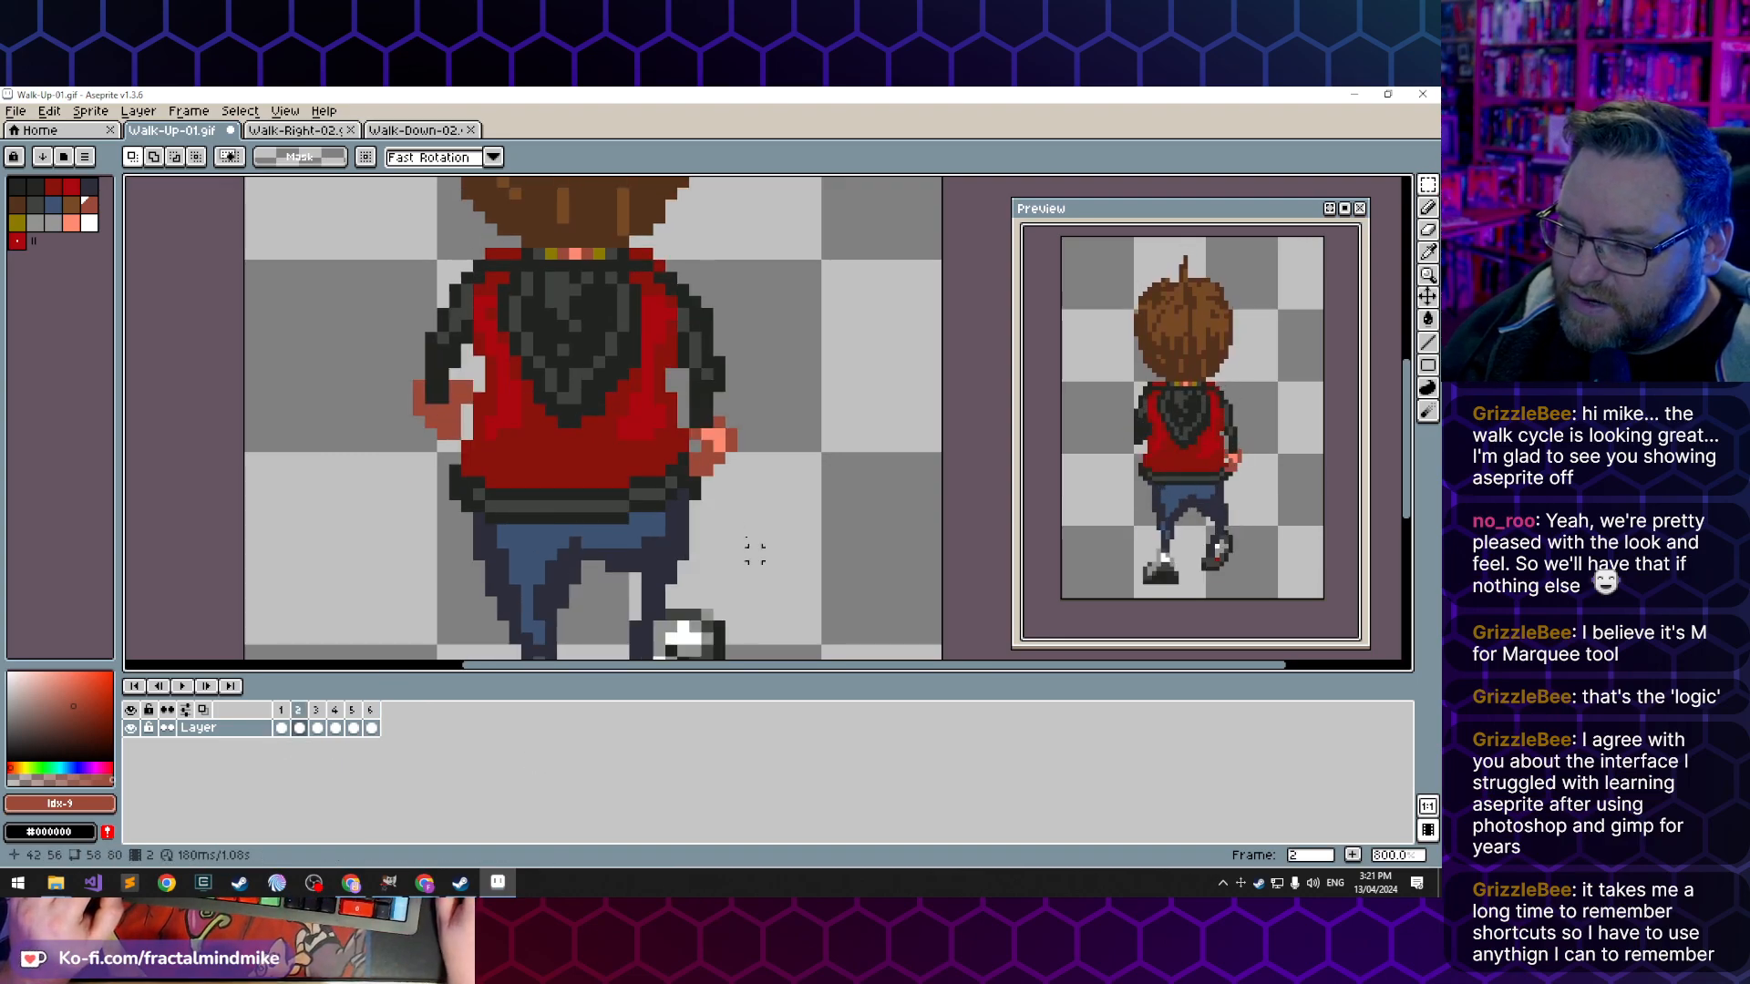
pyautogui.press('Right')
pyautogui.press('Left')
pyautogui.press('Right')
pyautogui.press('Left')
pyautogui.press('Right')
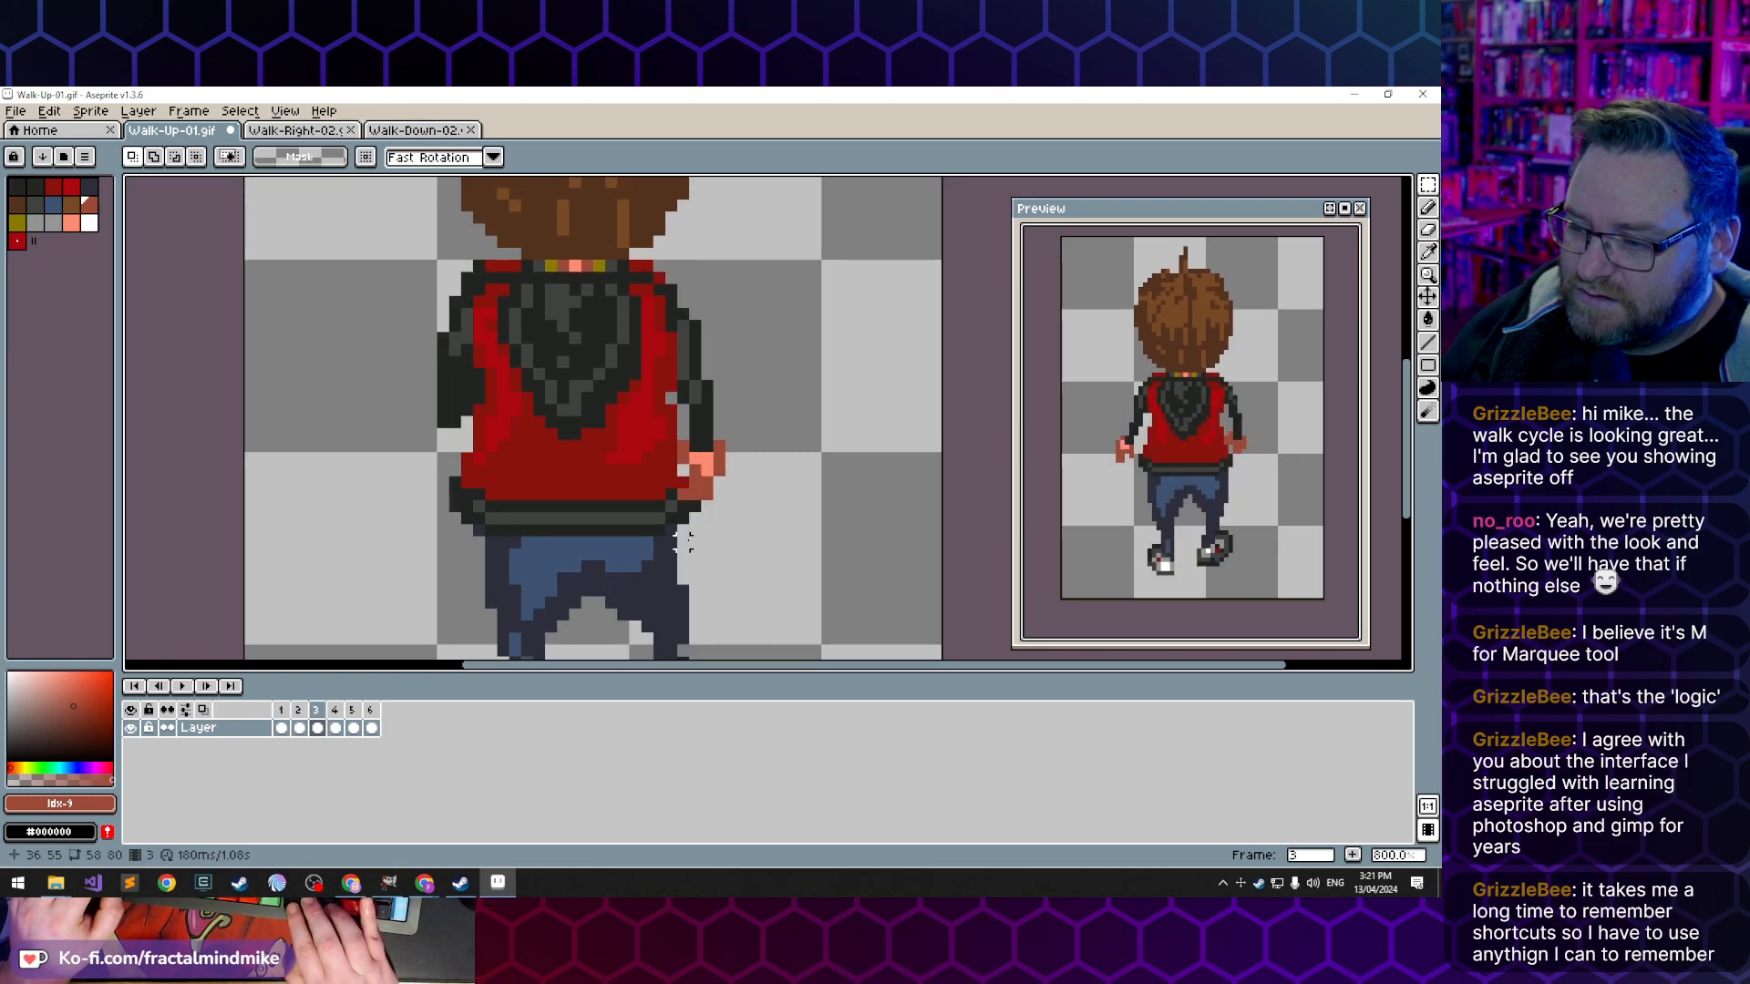
pyautogui.press('Left')
pyautogui.press('Right')
pyautogui.press('Left')
pyautogui.press('Right')
pyautogui.press('Left')
pyautogui.press('Right')
pyautogui.press('Left')
pyautogui.press('Right')
pyautogui.press('Left')
pyautogui.press('Right')
pyautogui.press('Left')
pyautogui.press('Right')
pyautogui.press('Left')
pyautogui.press('Right')
pyautogui.press('Left')
pyautogui.press('Right')
pyautogui.press('Left')
pyautogui.press('Right')
pyautogui.press('Left')
pyautogui.press('Right')
pyautogui.press('Left')
pyautogui.press('Left')
pyautogui.press('Right')
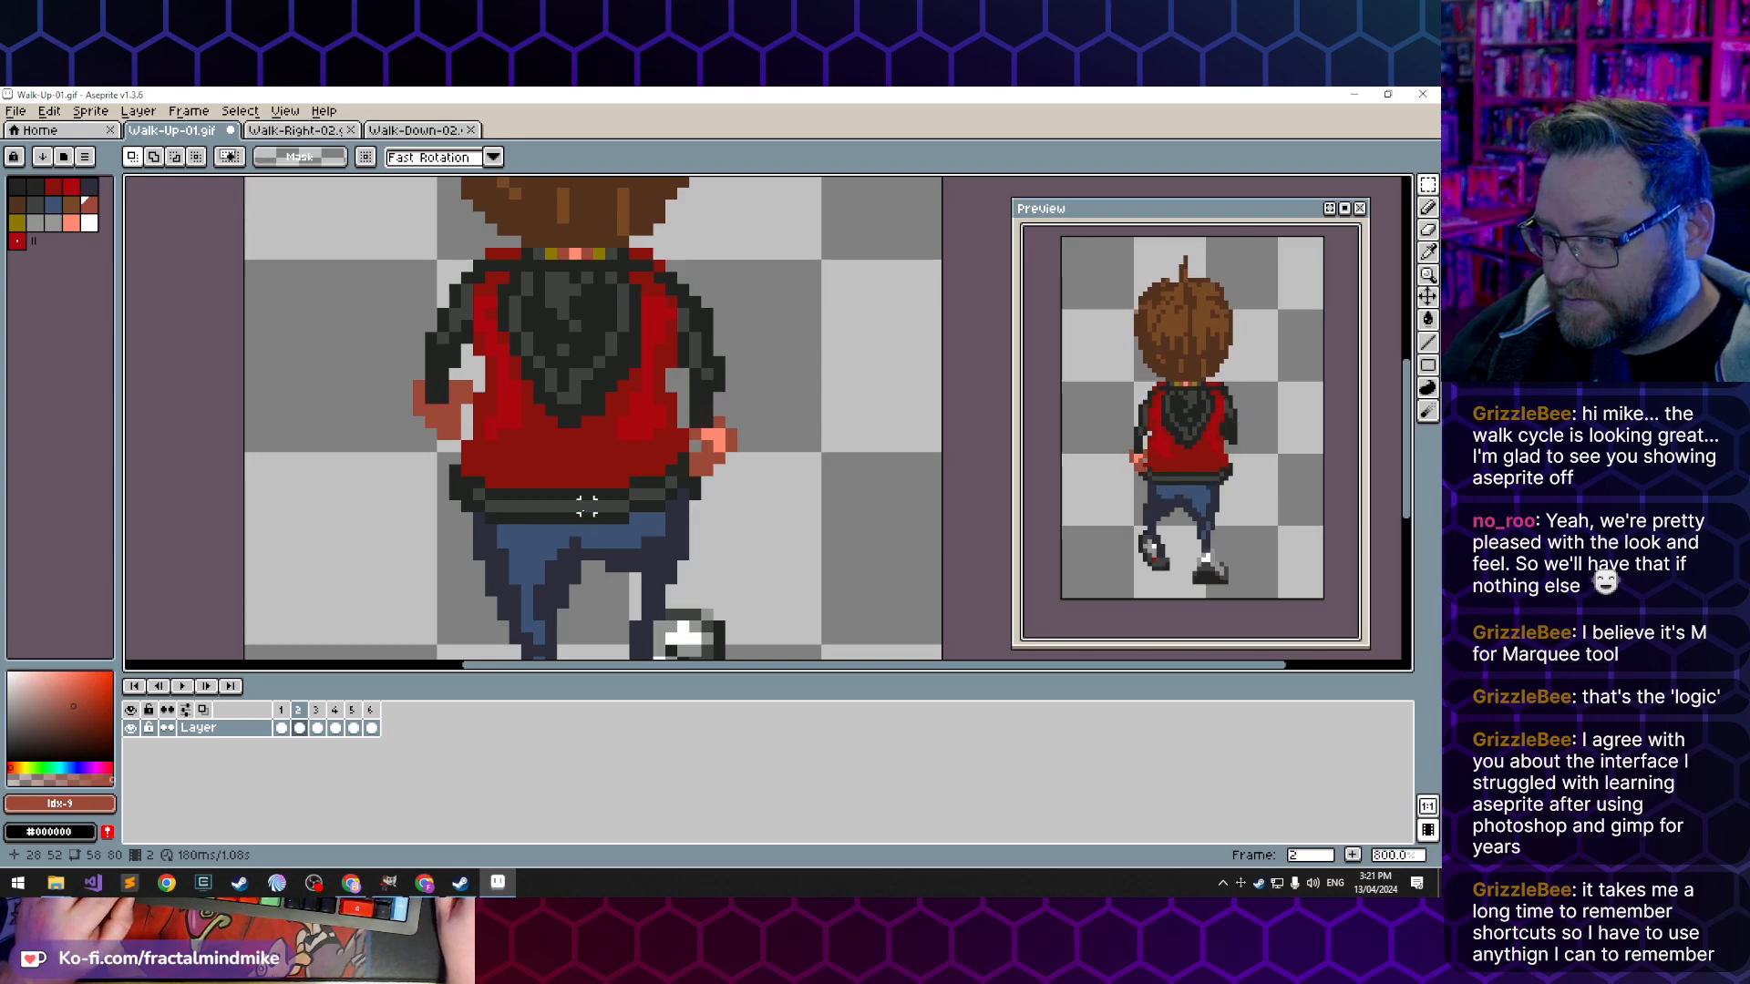
# - Touch up the left end of the jacket hem in frame 2 using the hem's sampled dark outline and lighter grey
pyautogui.press('b')
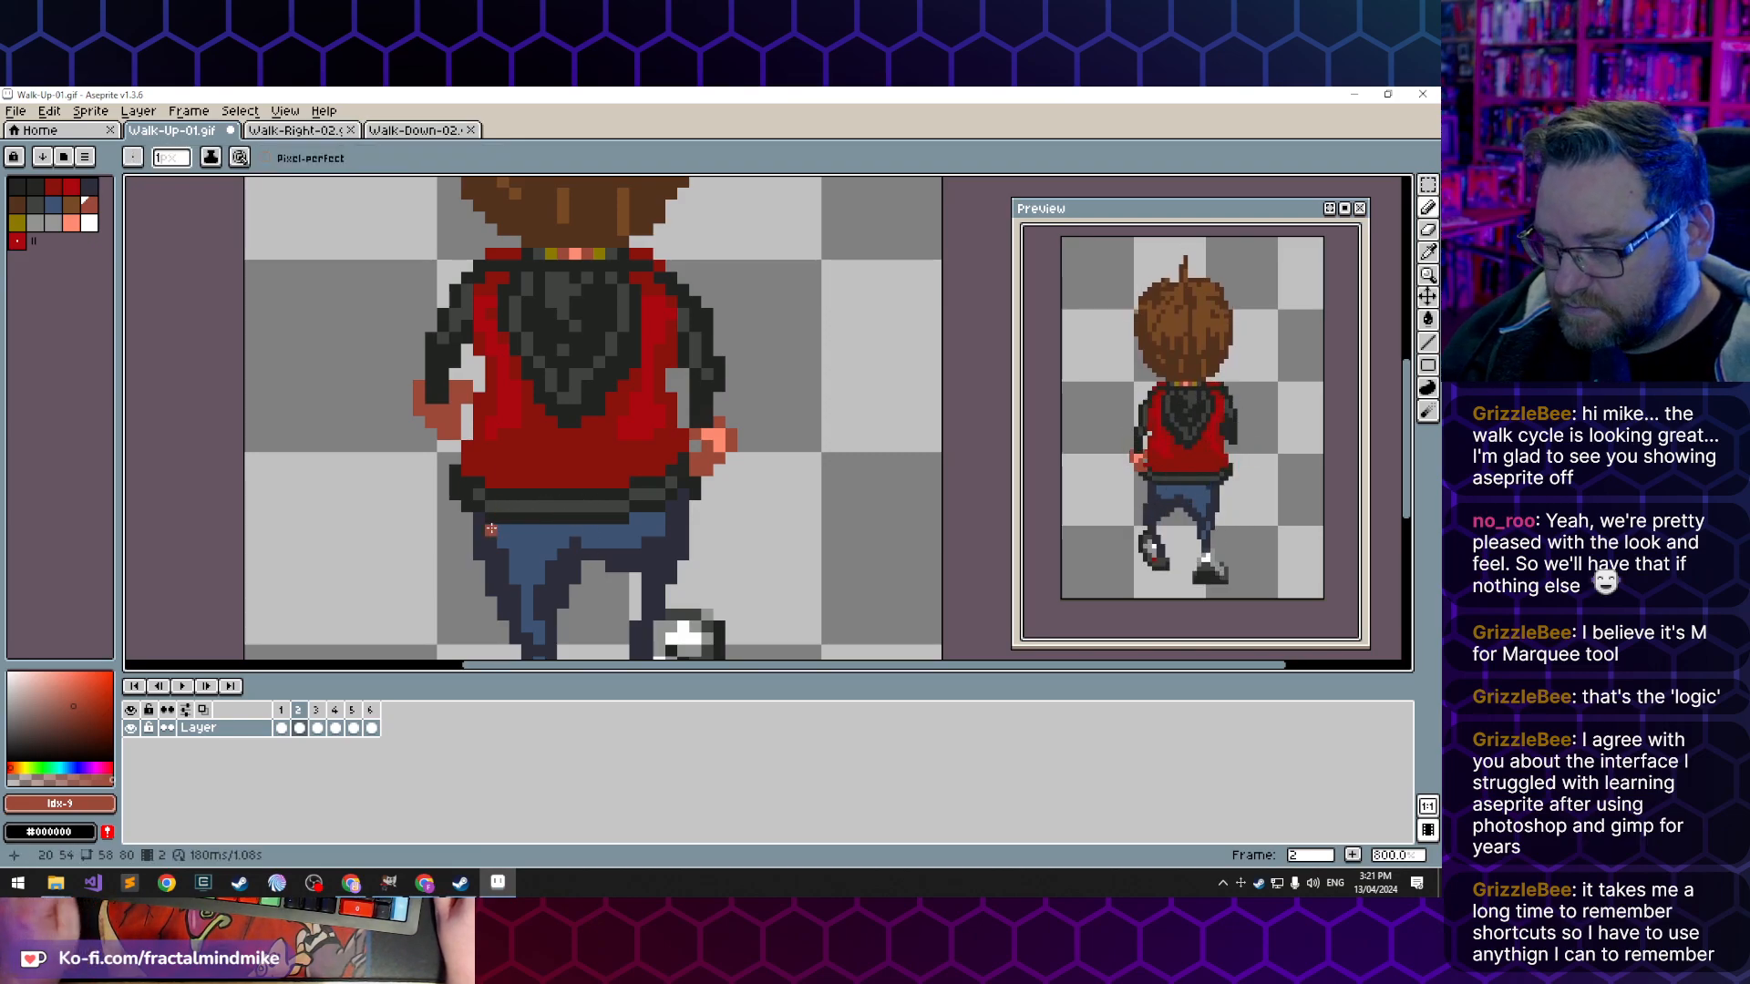
pyautogui.press('i')
pyautogui.click(507, 507)
pyautogui.press('b')
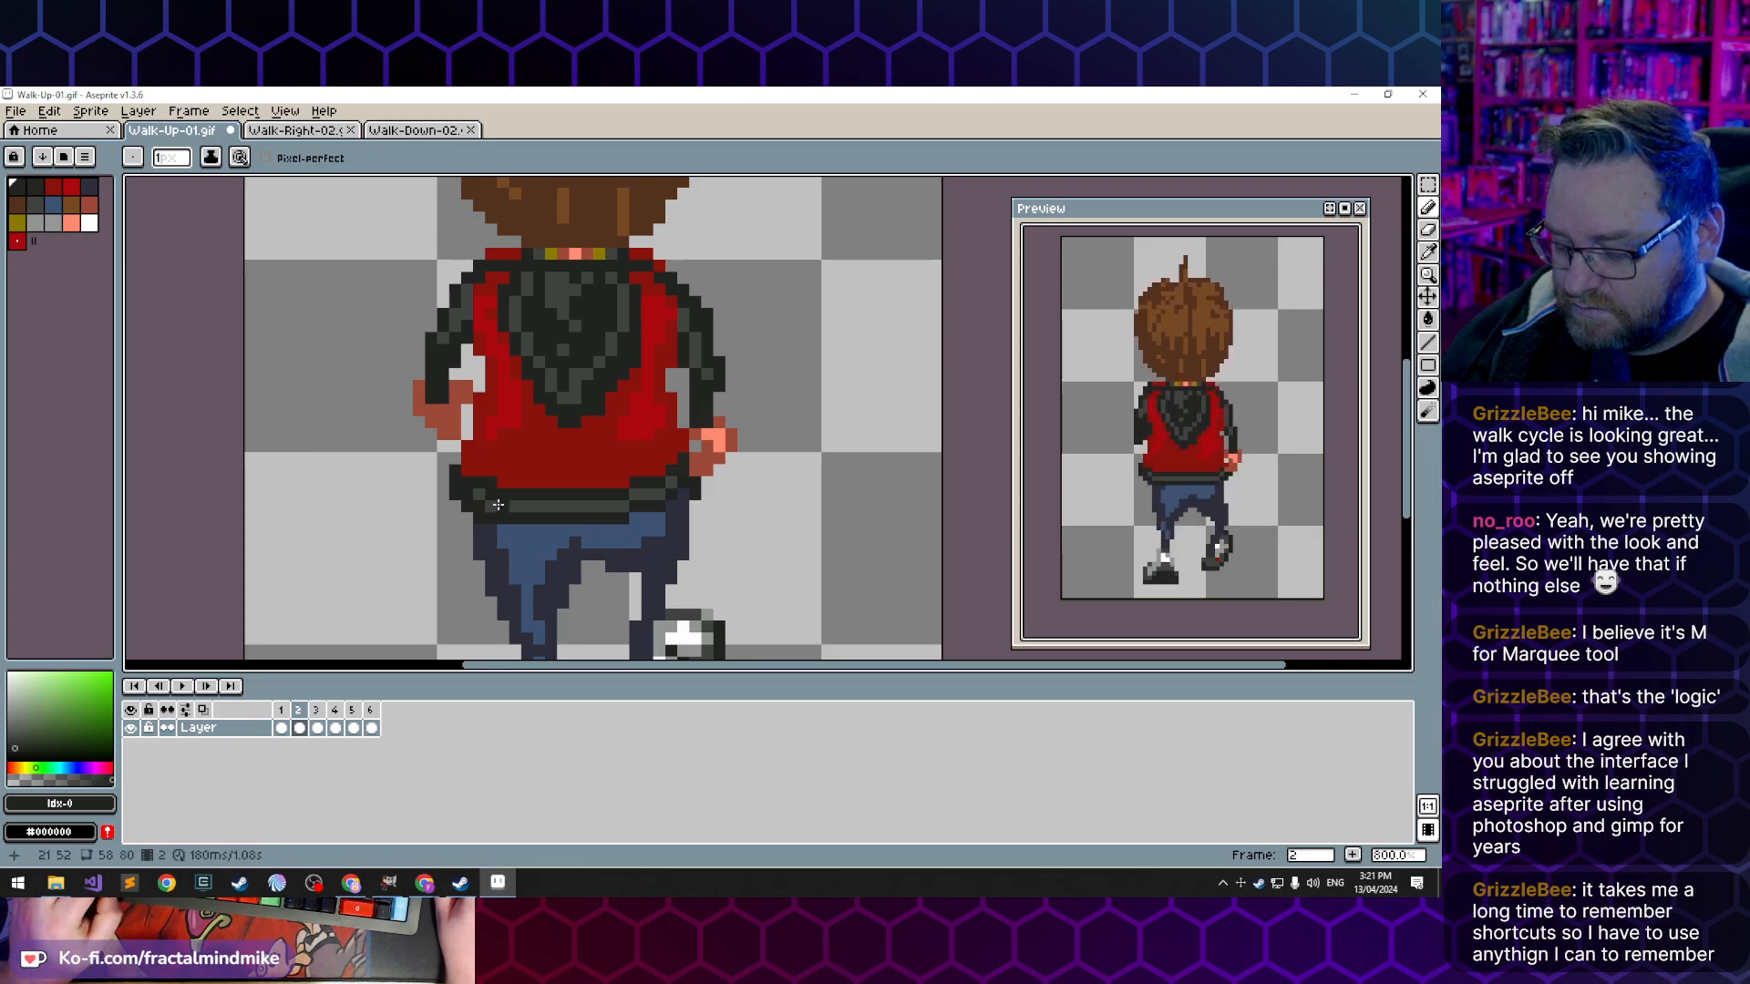
pyautogui.keyDown('alt'); pyautogui.click(500, 503); pyautogui.keyUp('alt')
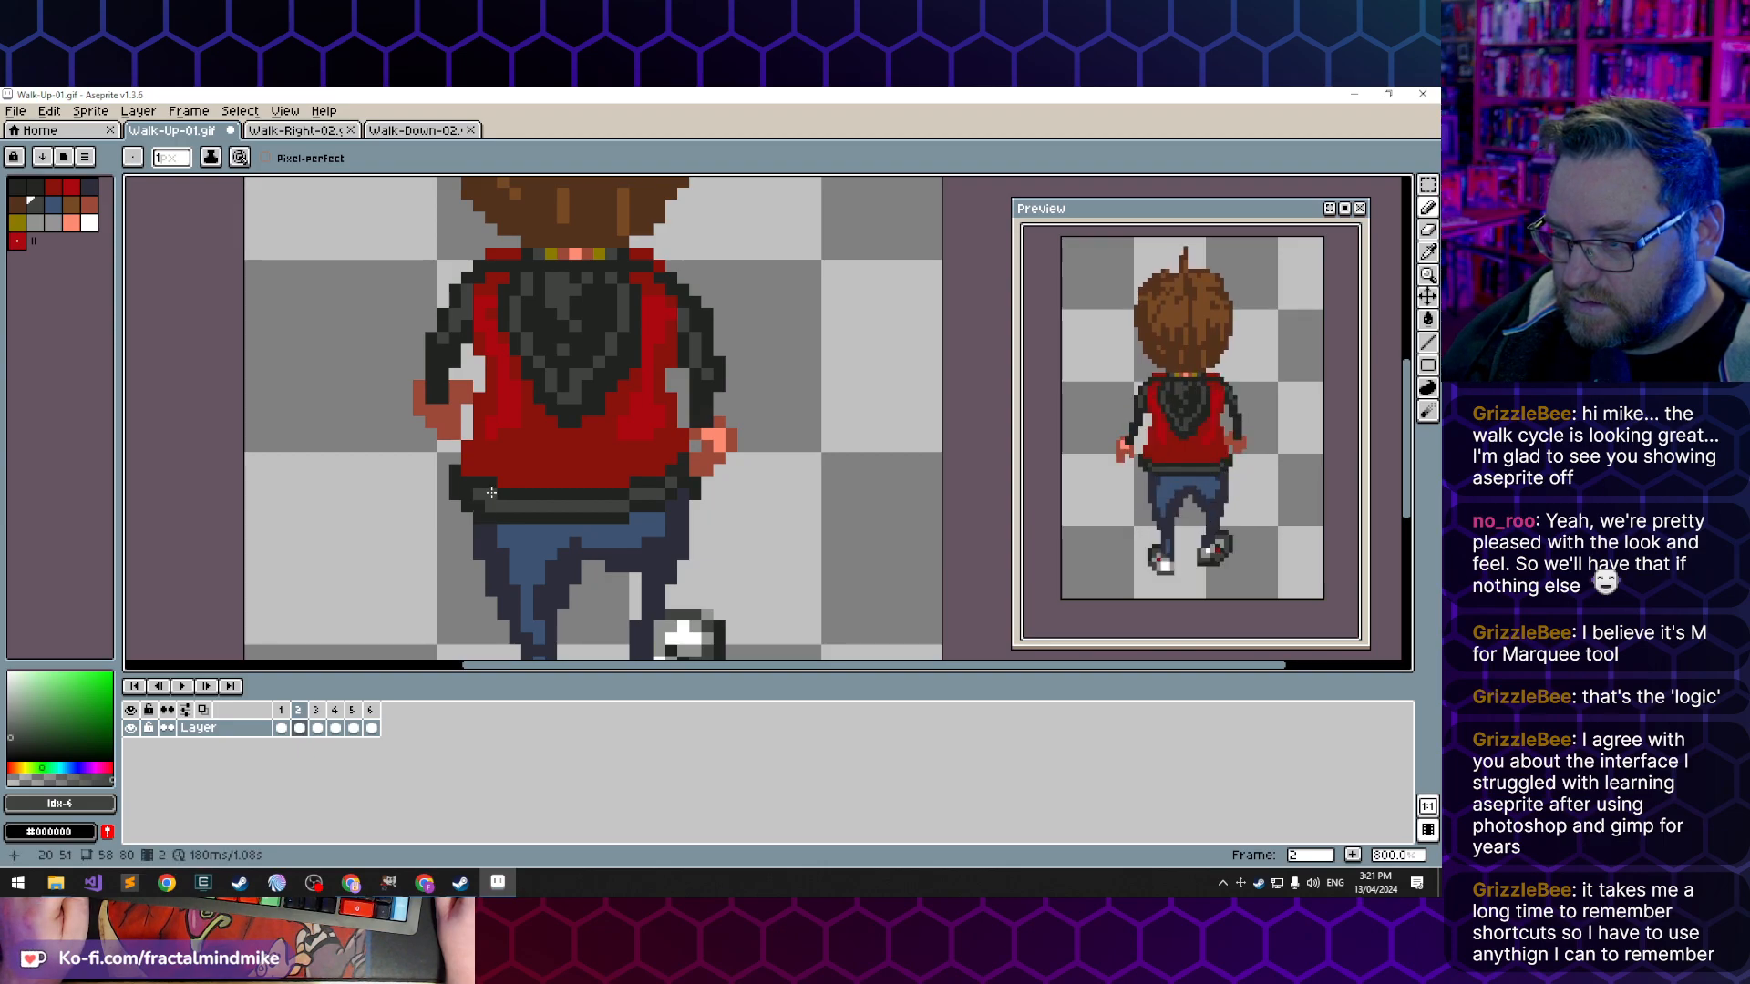
# - Clean up the hem's left corner outline in frame 2 with the dark outline colour, checking it against frame 1
pyautogui.press('e')
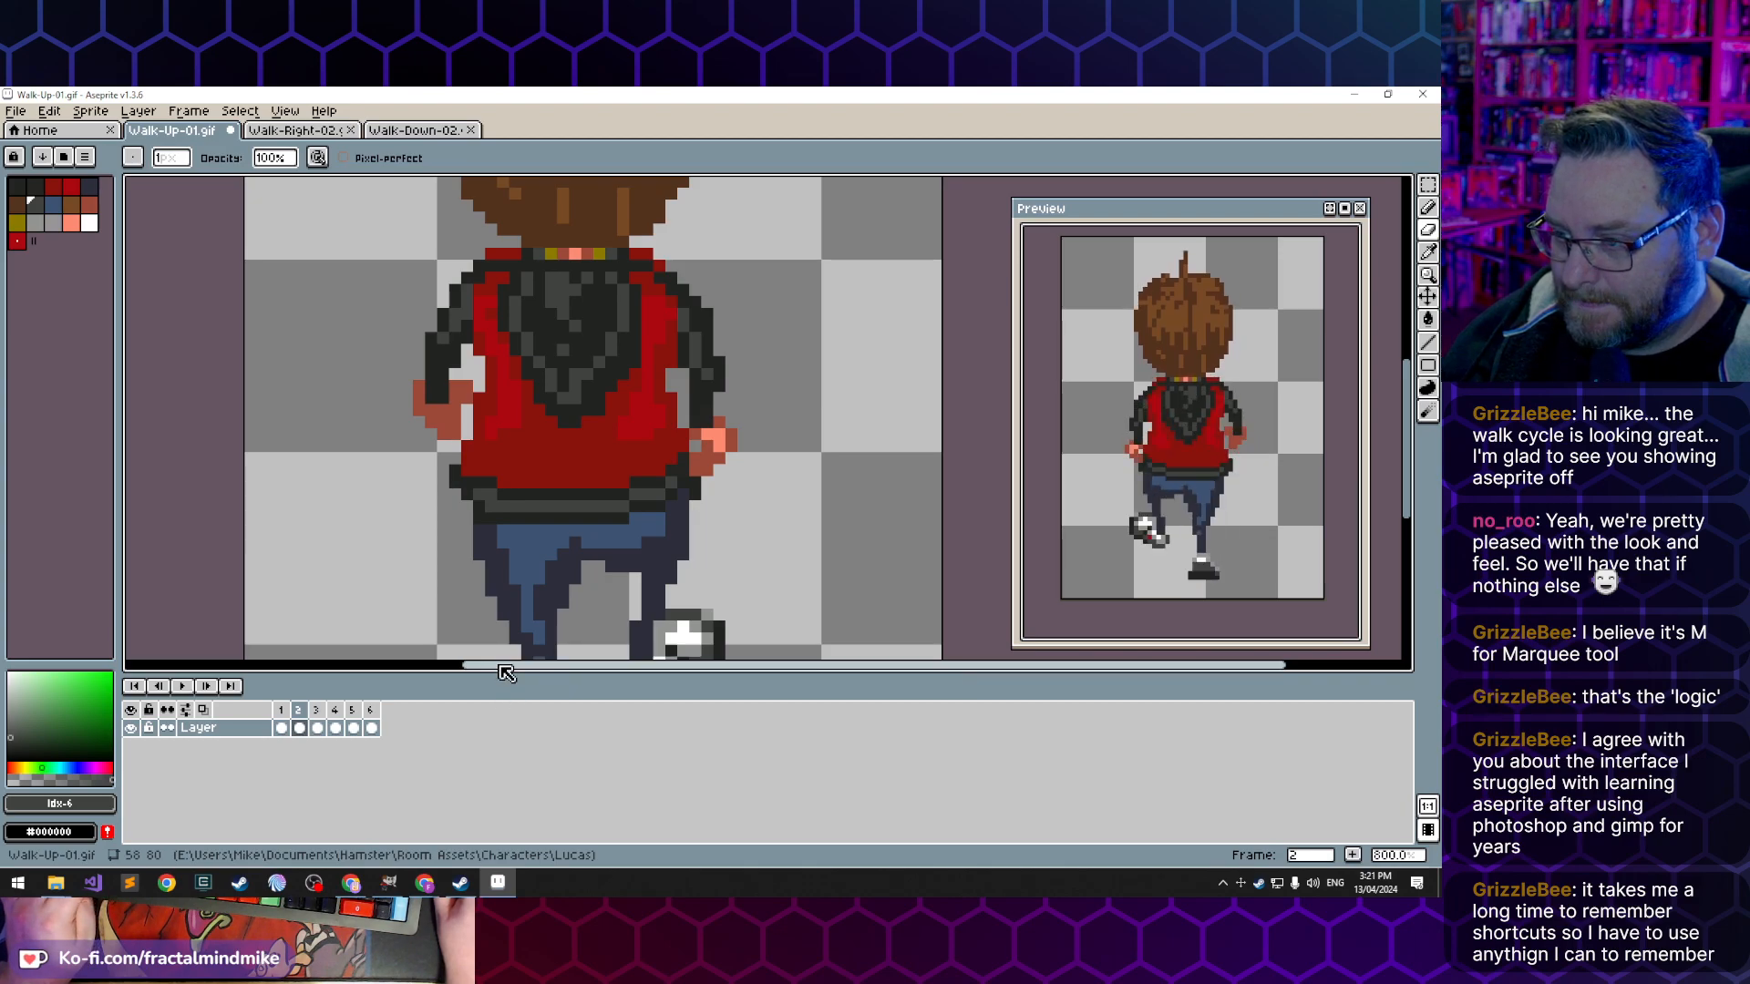
pyautogui.press('Left')
pyautogui.press('Right')
pyautogui.press('Left')
pyautogui.press('Right')
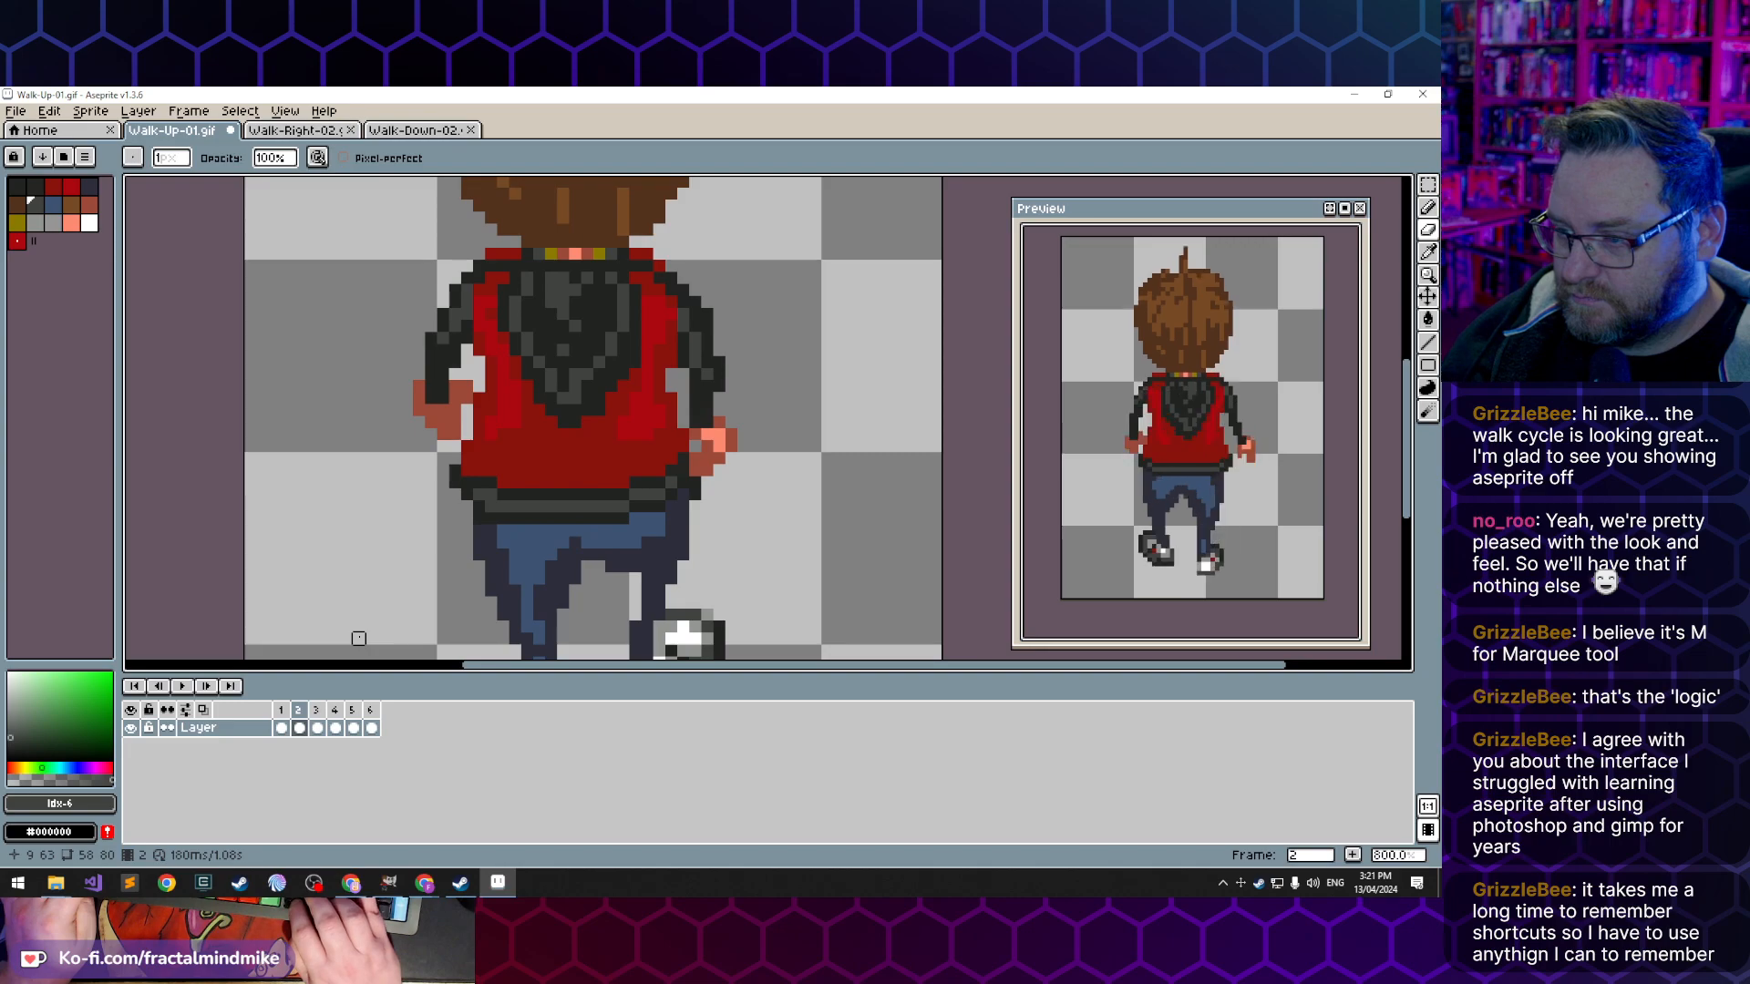
pyautogui.press('b')
pyautogui.keyDown('alt'); pyautogui.click(466, 473); pyautogui.keyUp('alt')
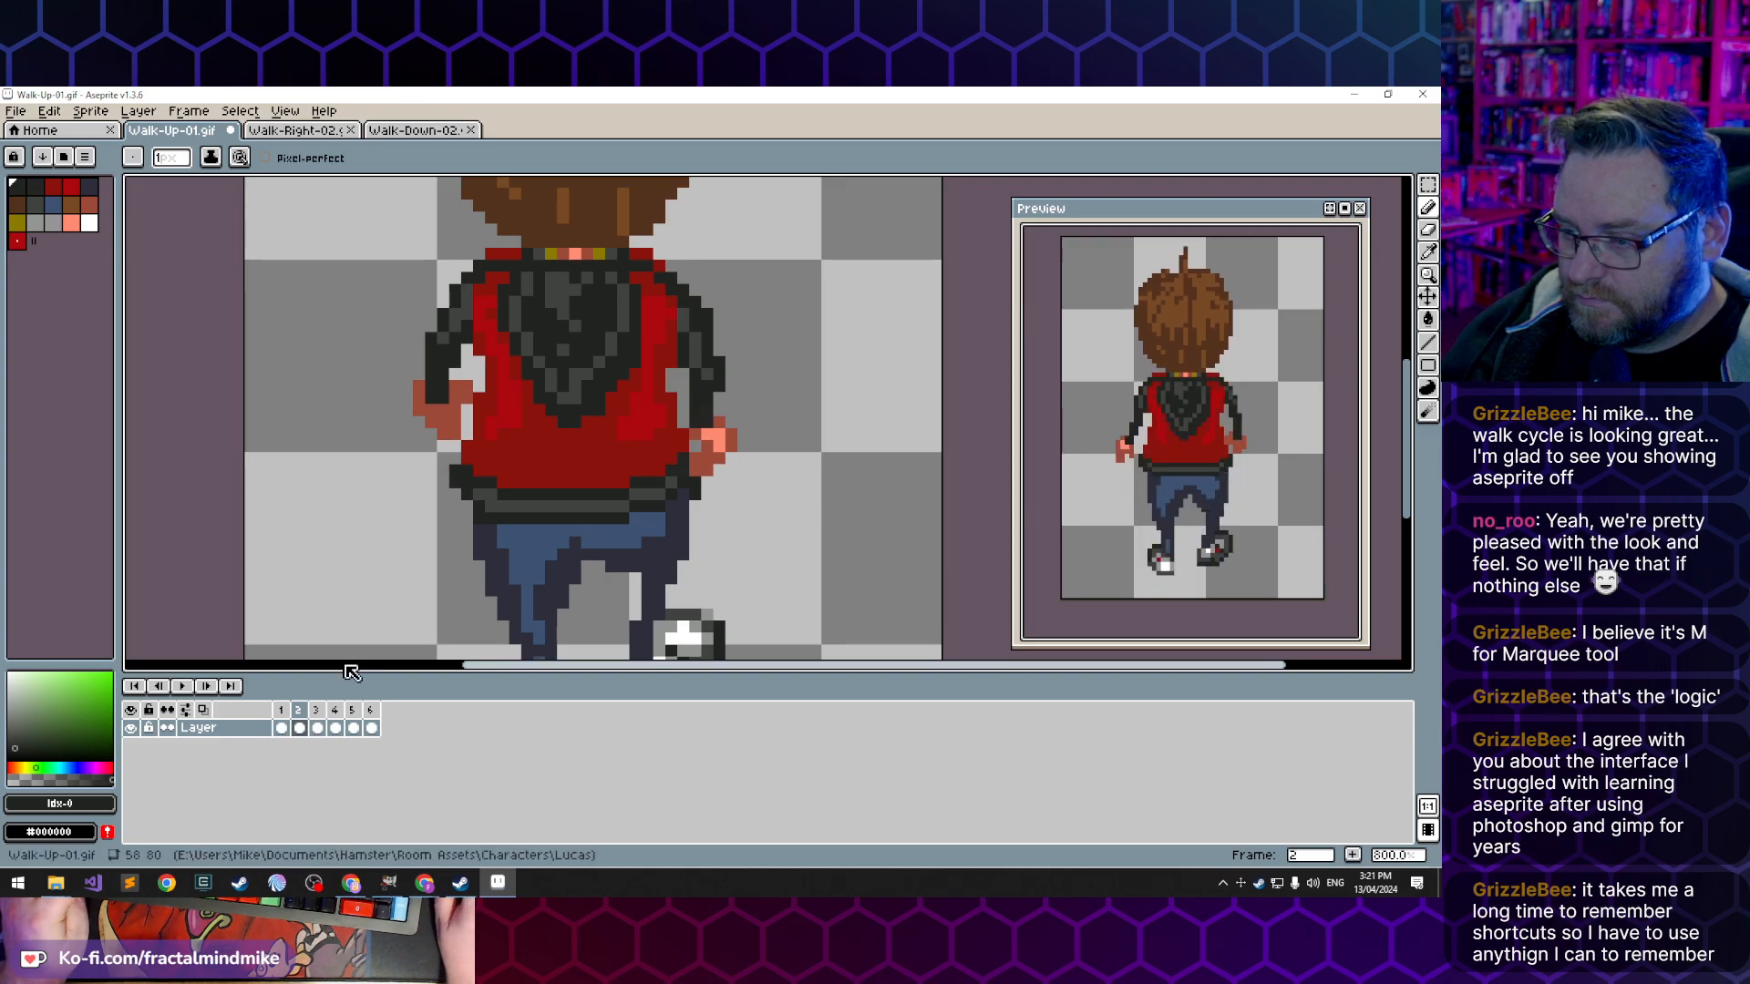
# - Compare the jacket and hem between frames 1 and 2, and examine the hem in frame 3
pyautogui.press('Left')
pyautogui.press('Right')
pyautogui.press('Left')
pyautogui.press('Right')
pyautogui.press('Left')
pyautogui.press('Right')
pyautogui.press('Left')
pyautogui.press('Right')
pyautogui.press('Left')
pyautogui.press('Right')
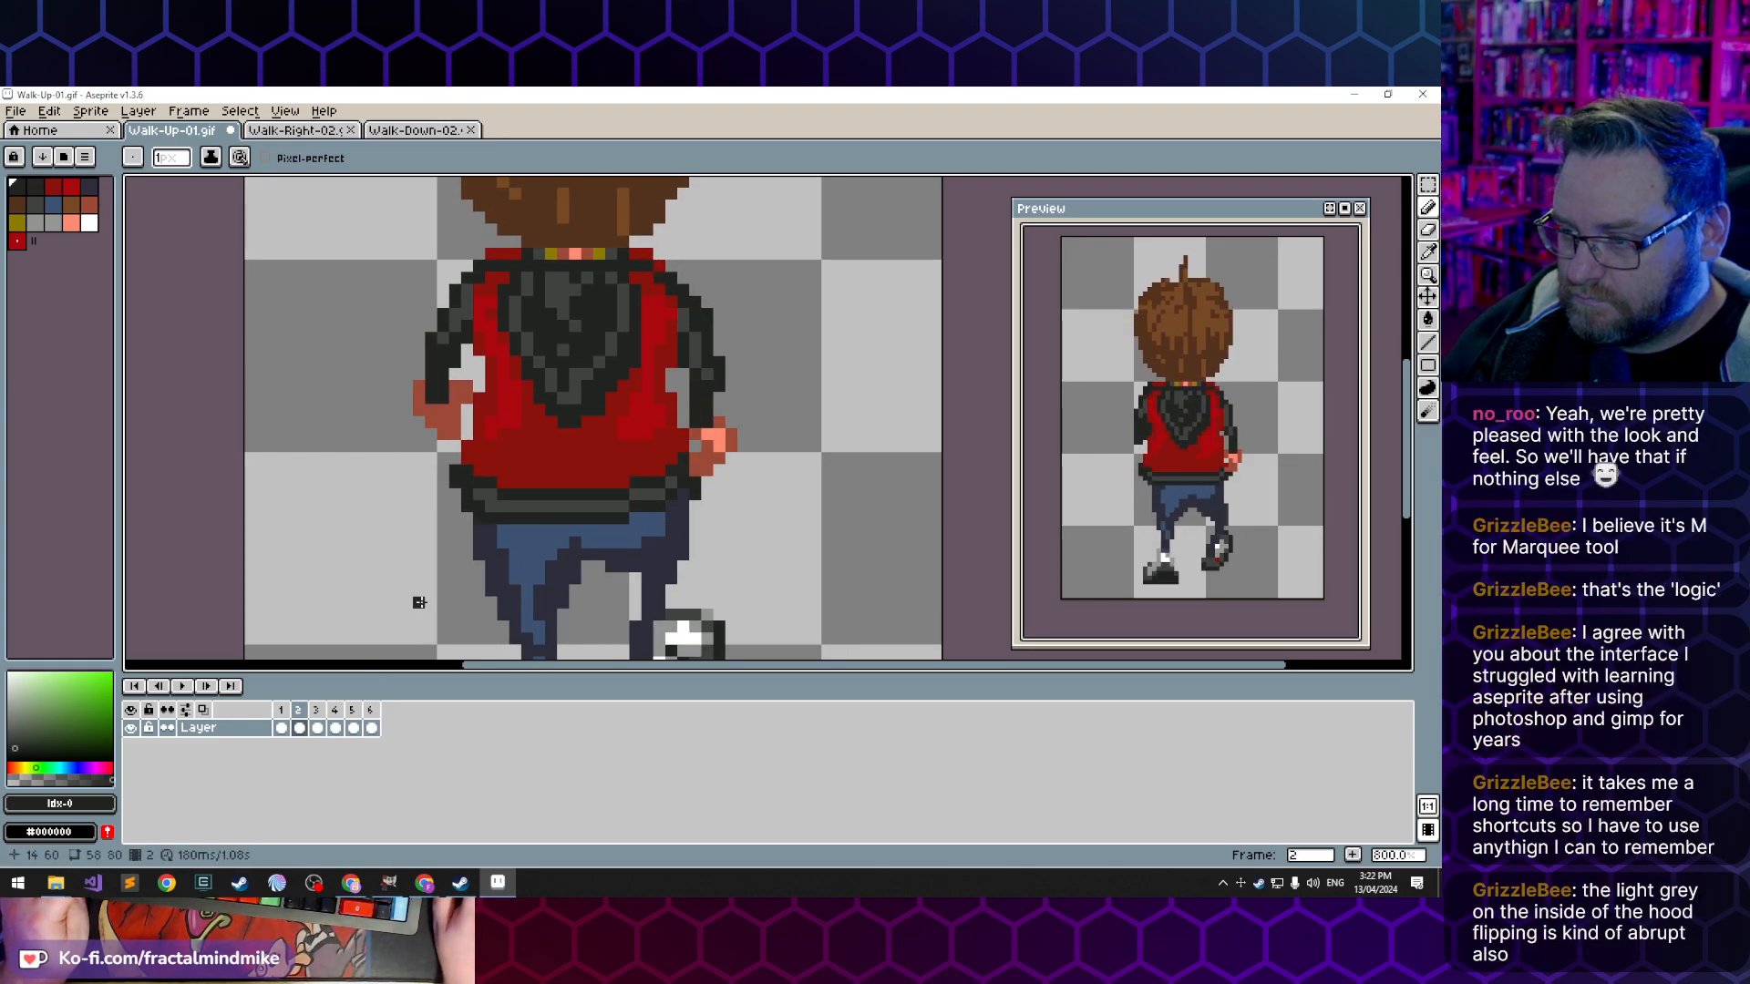
pyautogui.press('Left')
pyautogui.press('Right')
pyautogui.press('Left')
pyautogui.press('Right')
pyautogui.press('Left')
pyautogui.press('Right')
pyautogui.press('Left')
pyautogui.press('Right')
pyautogui.press('Left')
pyautogui.press('Right')
pyautogui.press('Left')
pyautogui.press('Right')
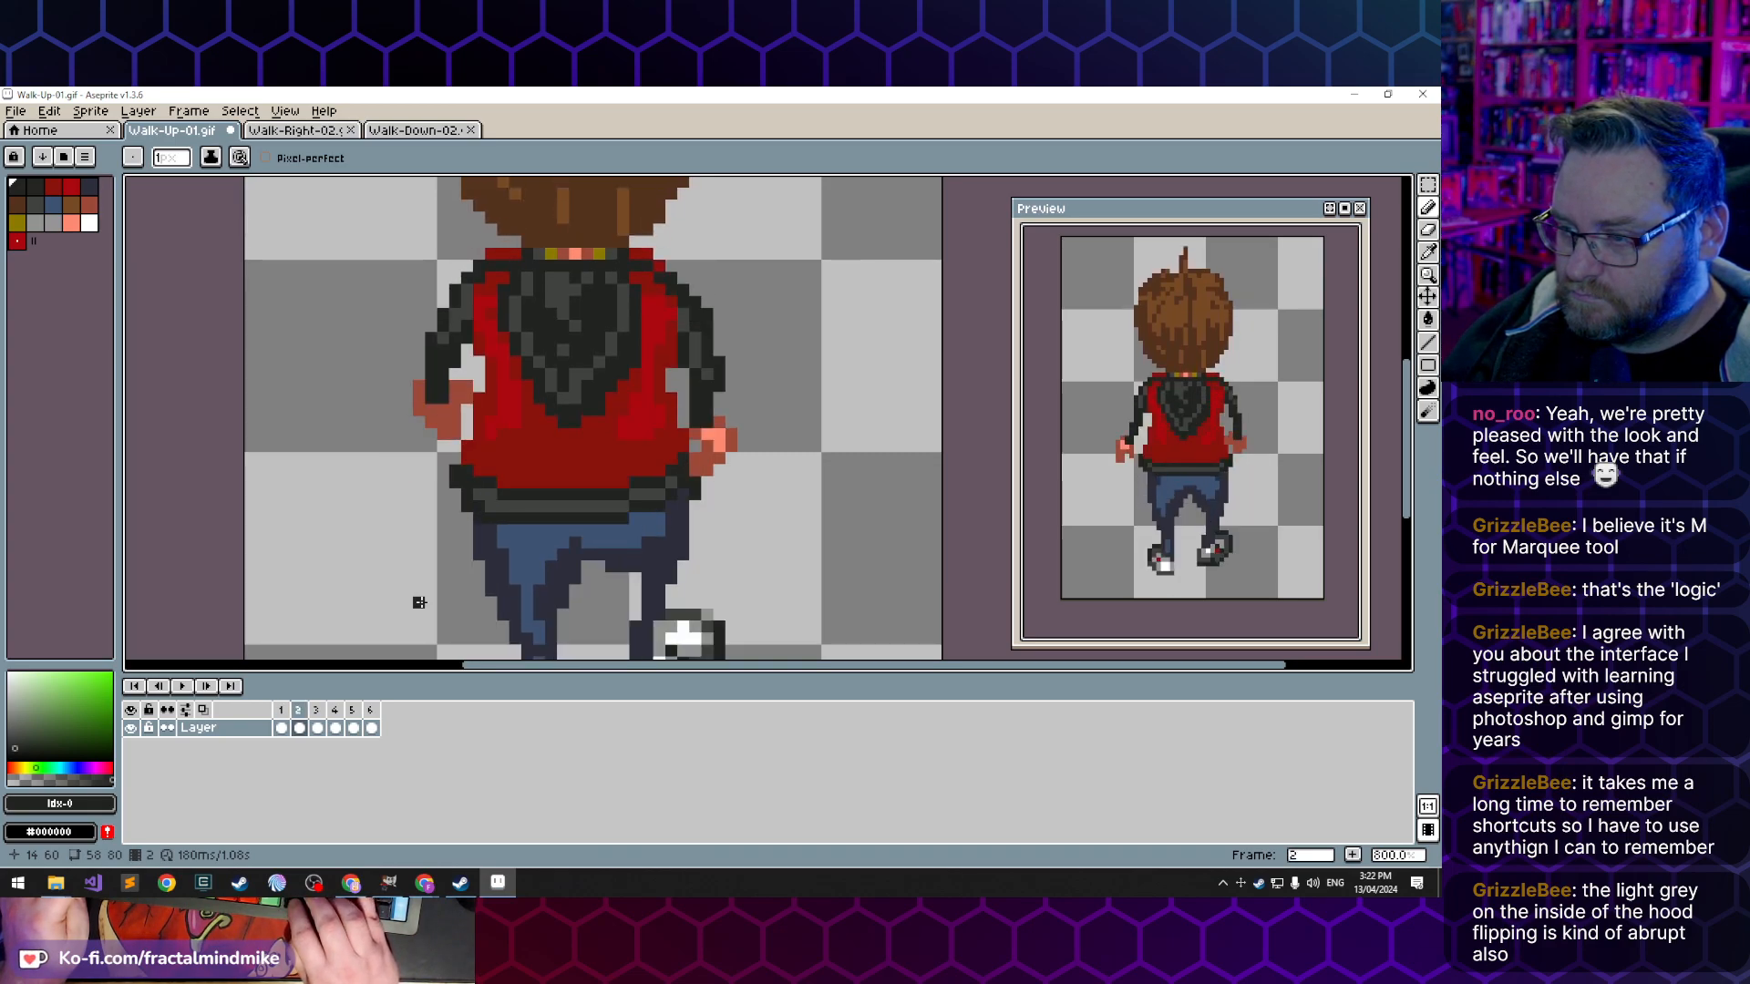
pyautogui.press('Left')
pyautogui.press('Right')
pyautogui.press('Left')
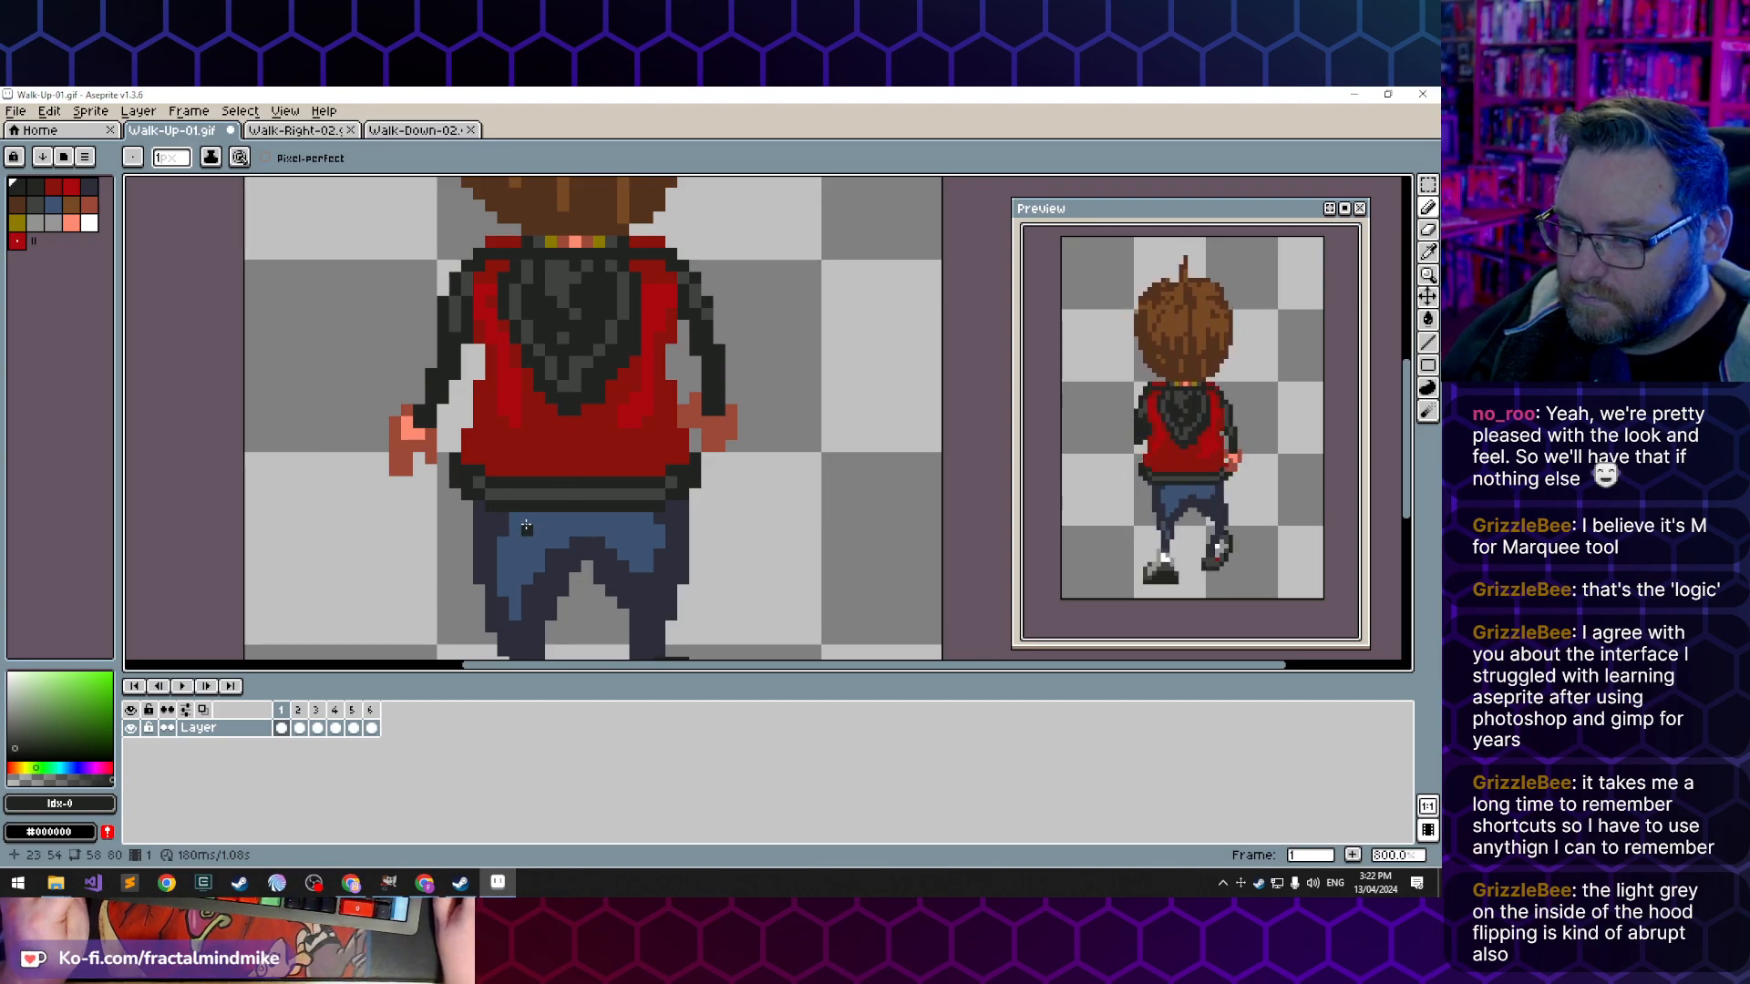
pyautogui.press('Right')
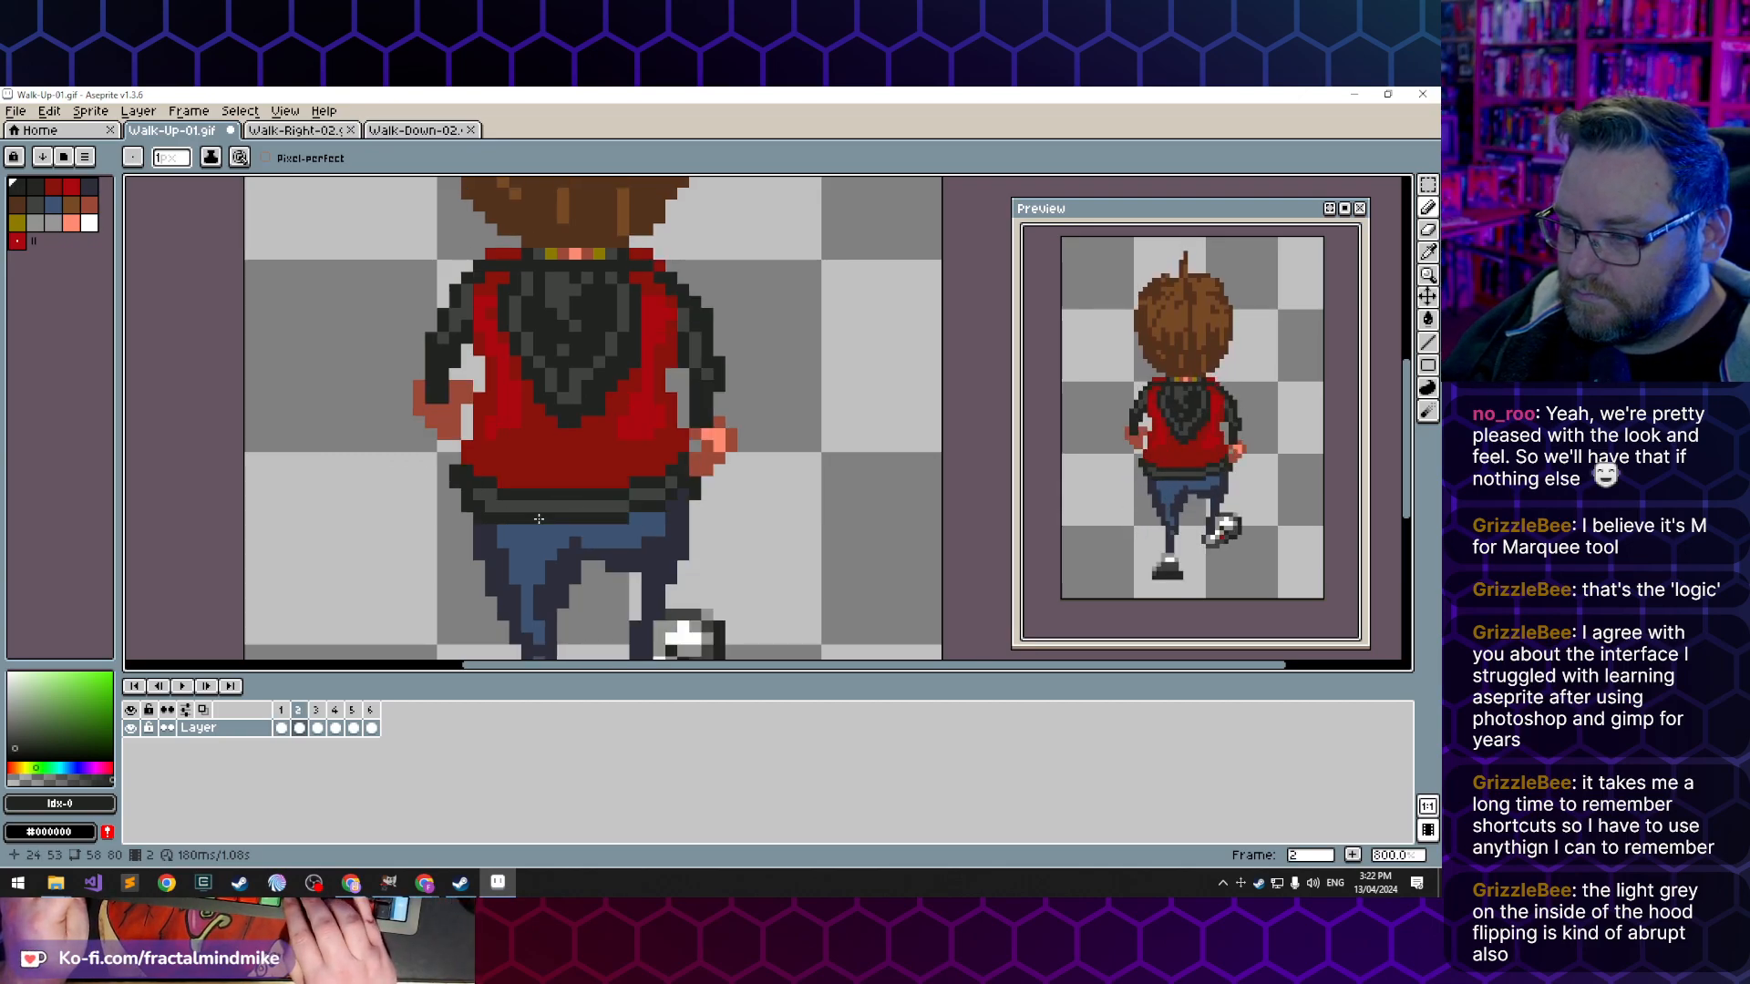
pyautogui.press('Right')
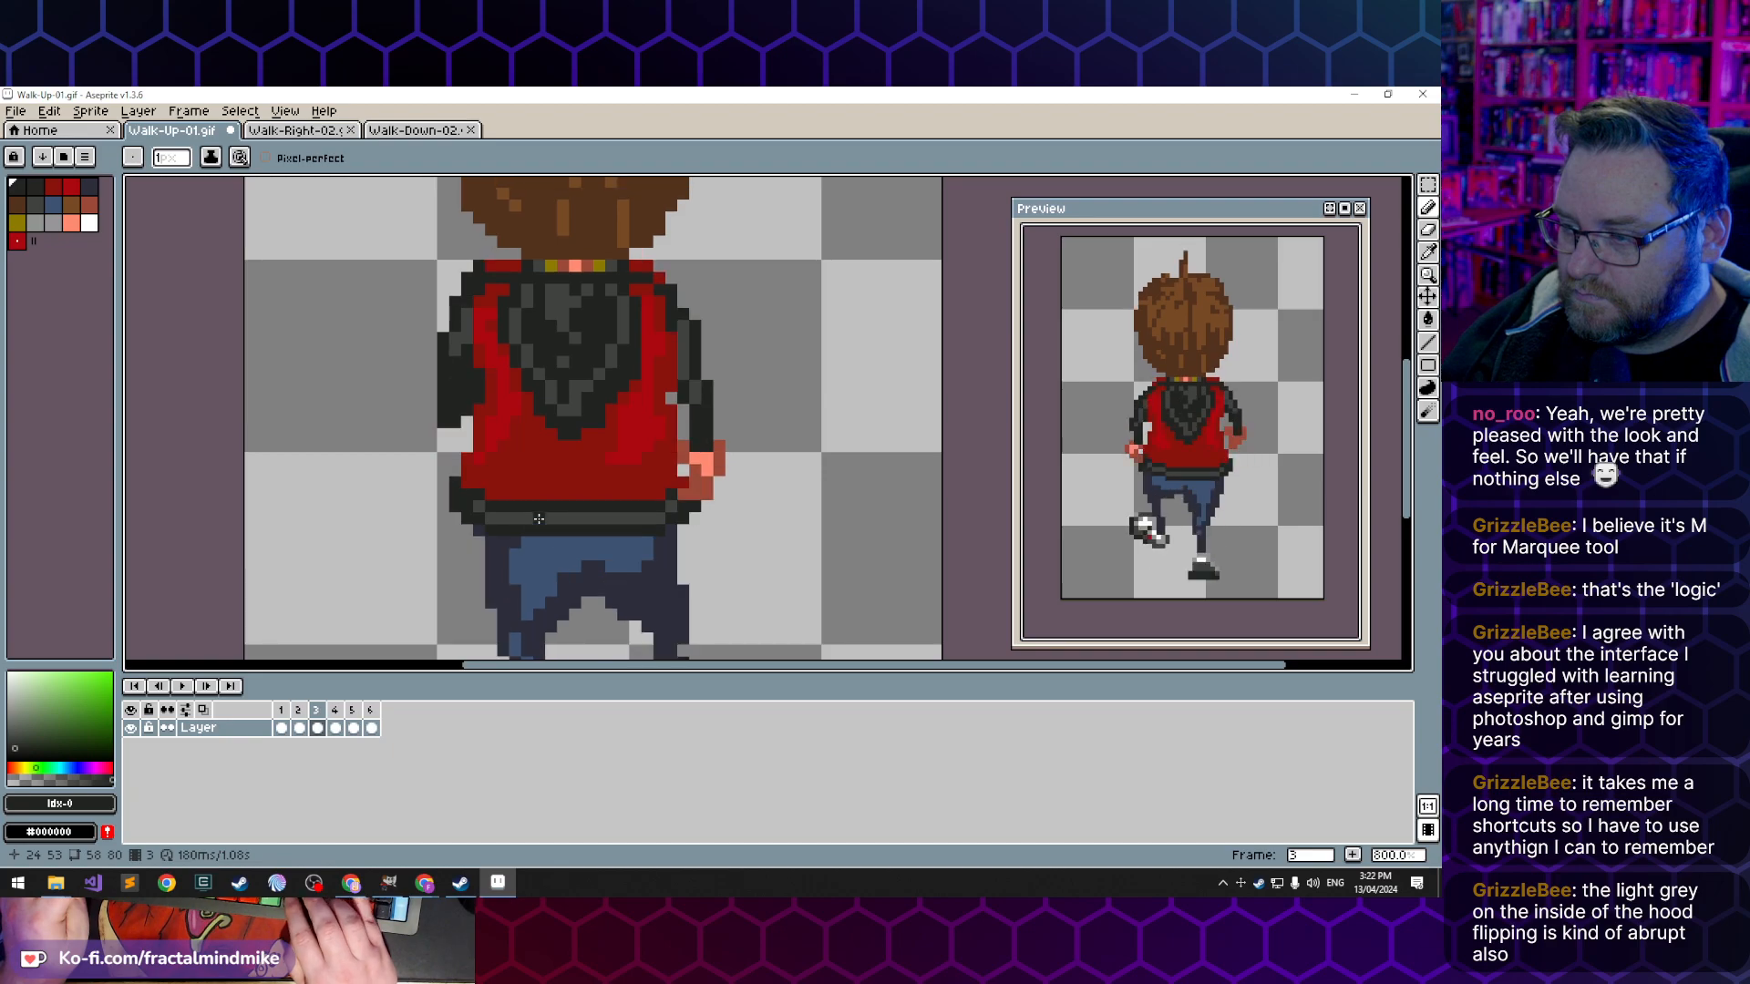
# - Touch up the trouser edge below the hem's right end in frame 3 with dark navy and erase the stray pixel beside it
pyautogui.keyDown('alt'); pyautogui.click(657, 528); pyautogui.keyUp('alt')
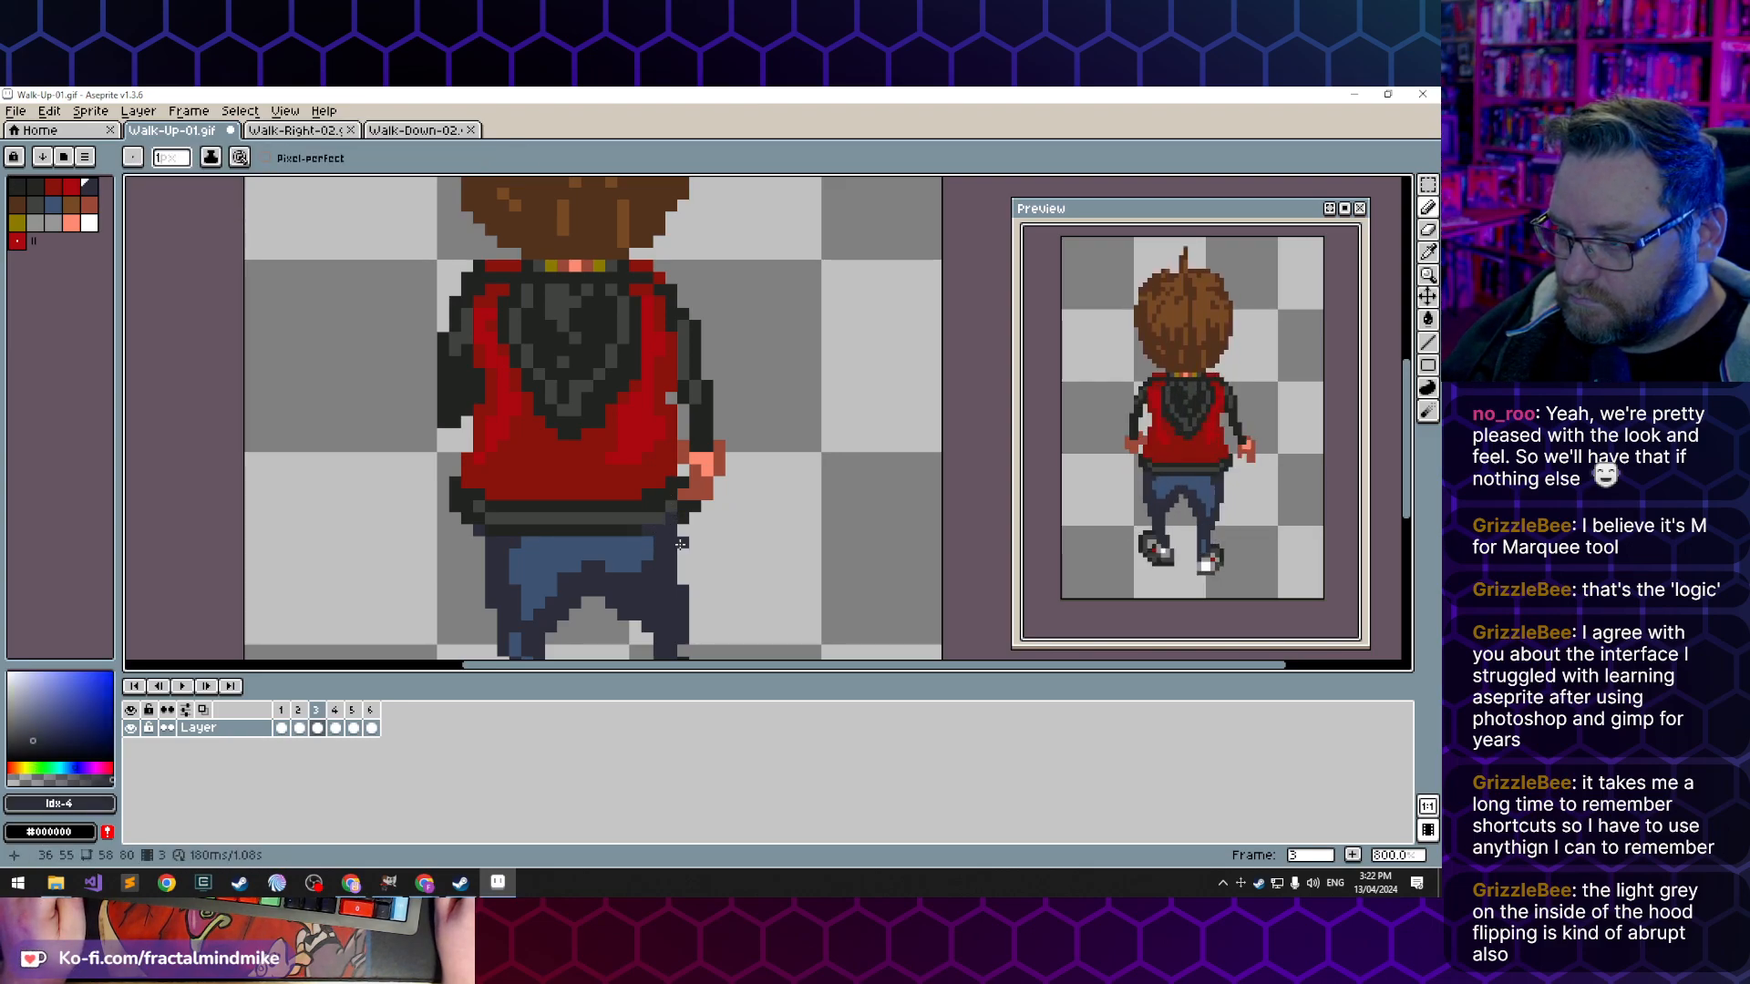
pyautogui.press('e')
pyautogui.click(683, 518)
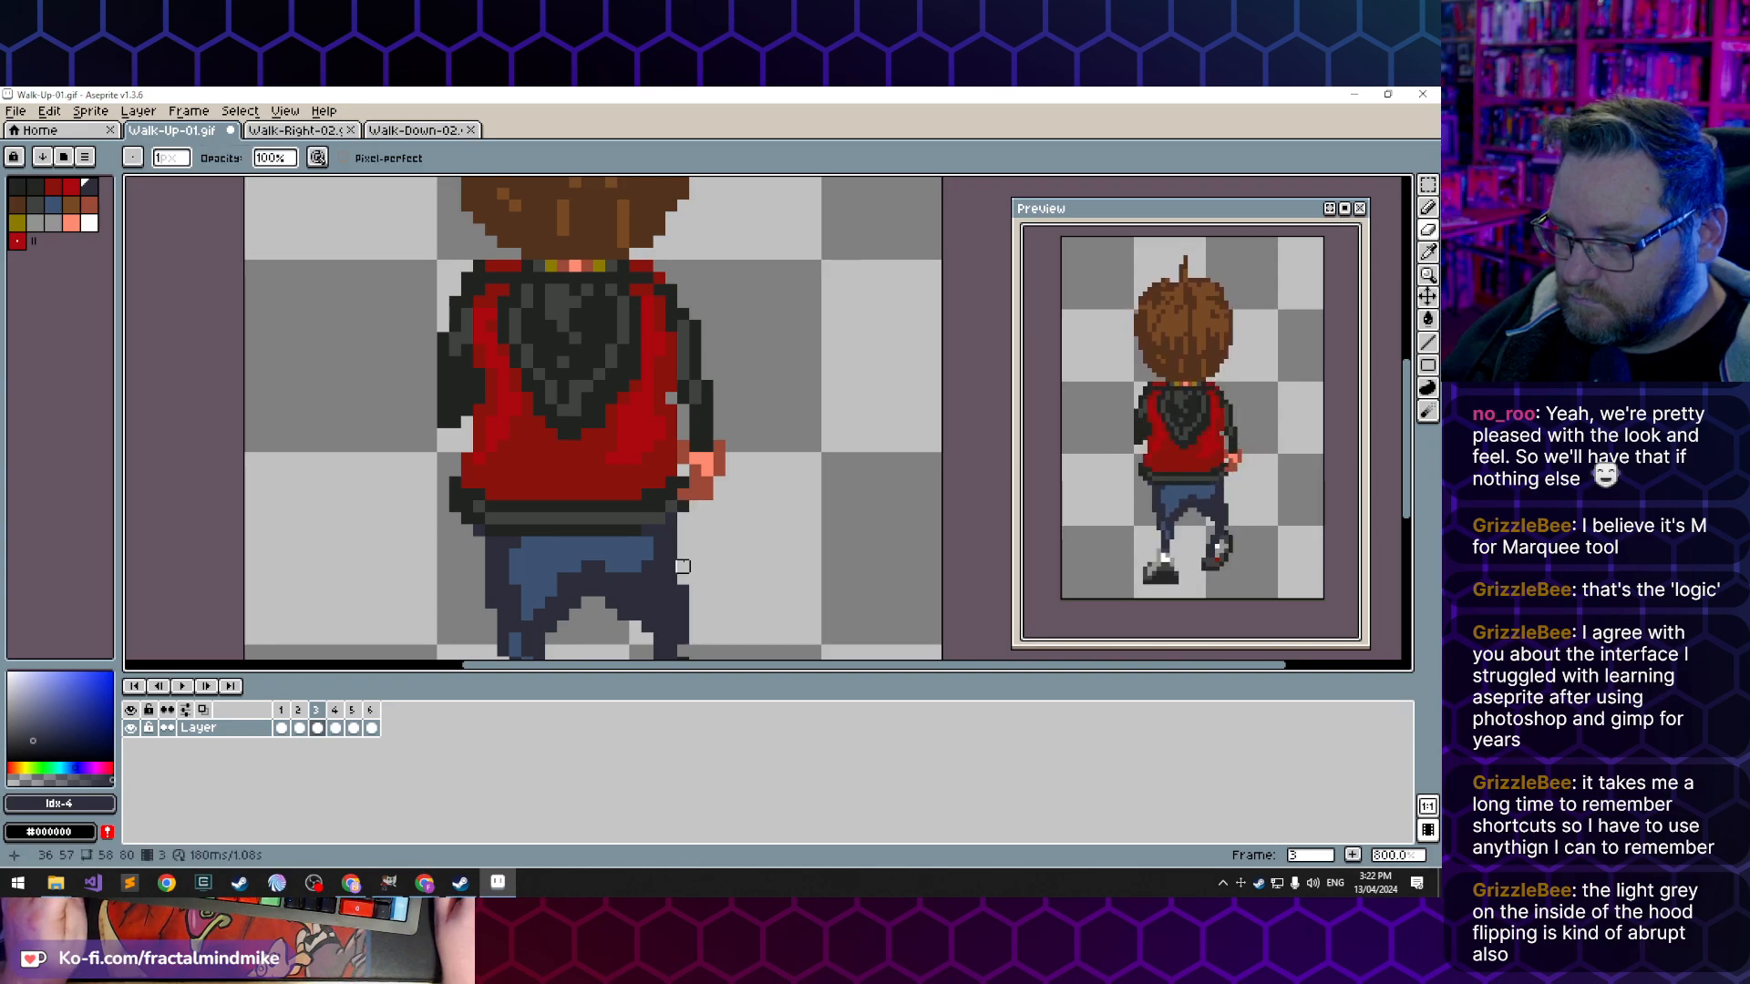
# - Repaint the right end of the jacket hem in frame 3 with the dark outline and lighter grey, comparing it with frame 2
pyautogui.press('b')
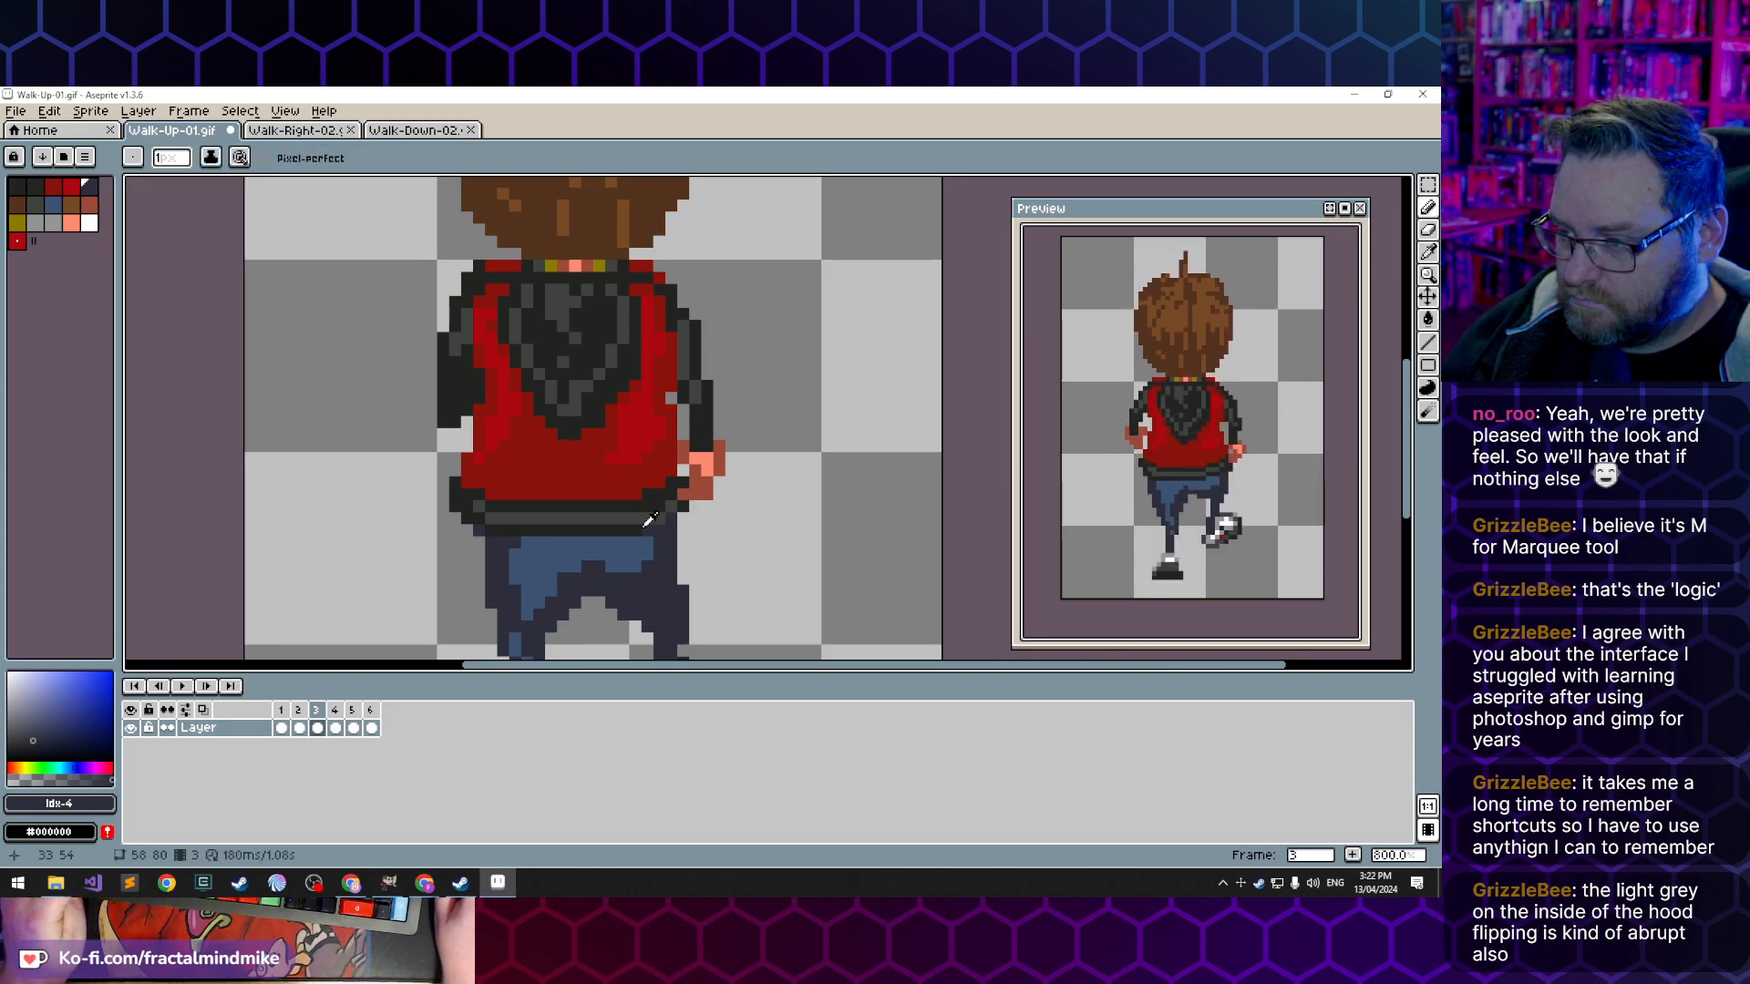
pyautogui.keyDown('alt'); pyautogui.click(651, 525); pyautogui.keyUp('alt')
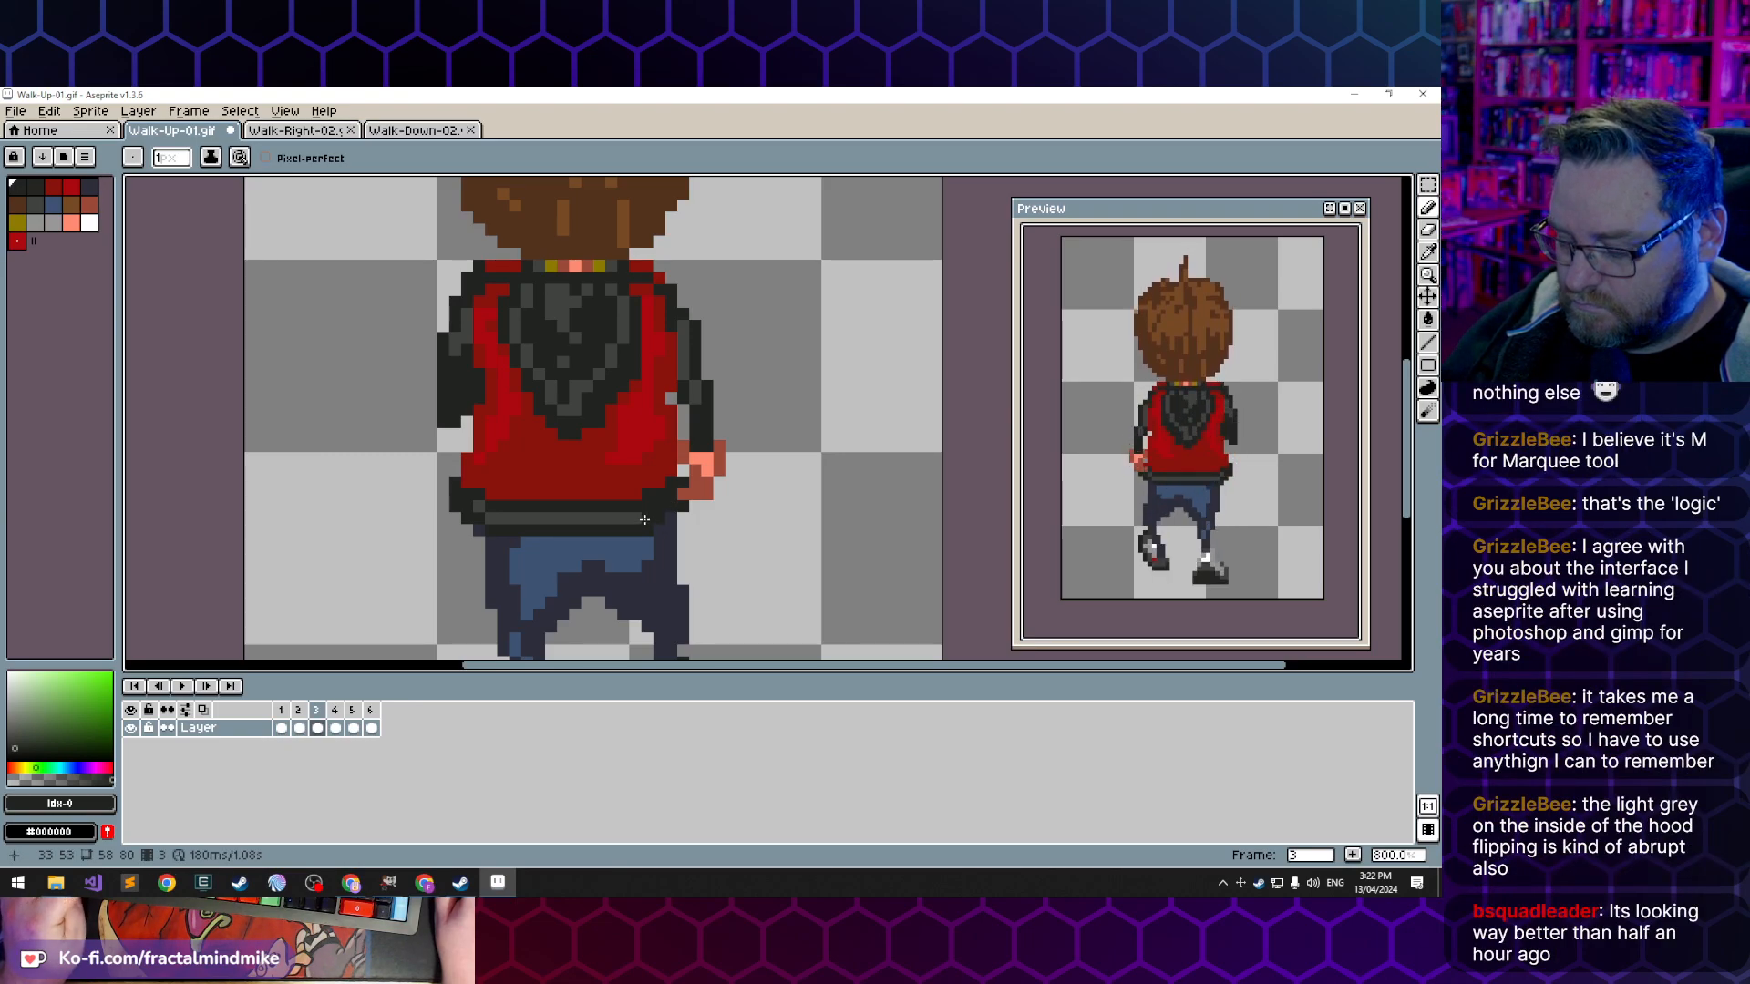
pyautogui.keyDown('alt'); pyautogui.click(644, 520); pyautogui.keyUp('alt')
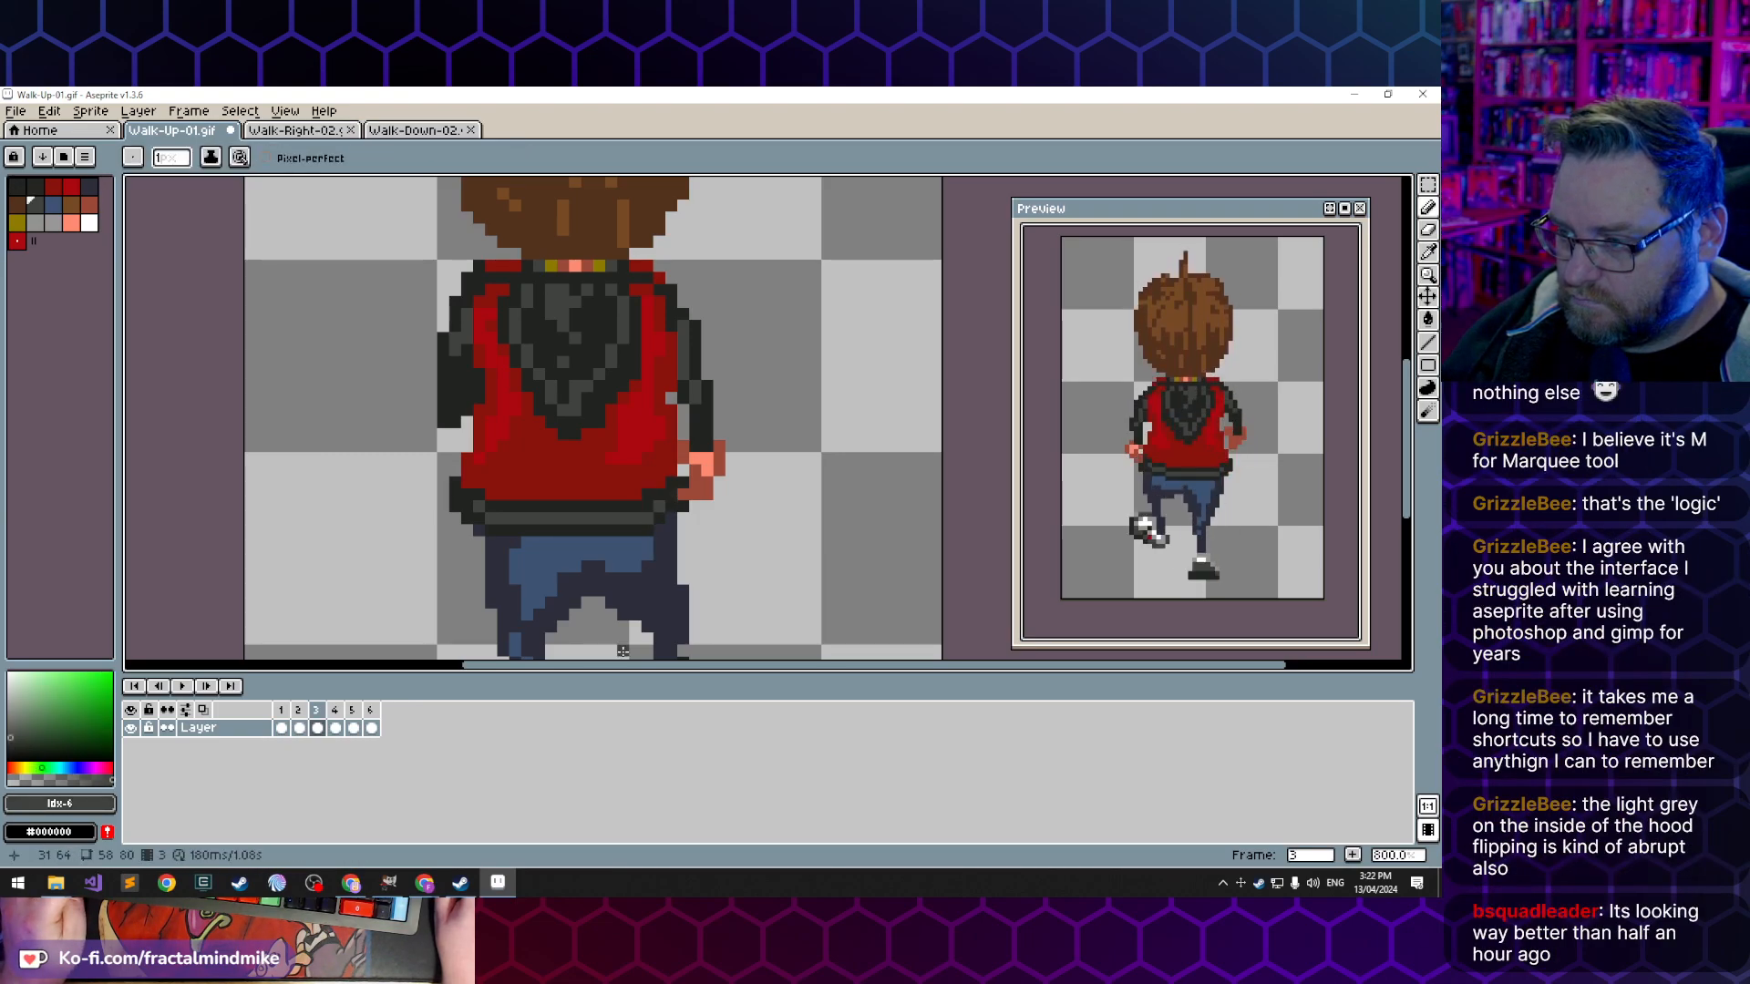
pyautogui.press('Left')
pyautogui.press('Right')
pyautogui.press('Left')
pyautogui.press('Right')
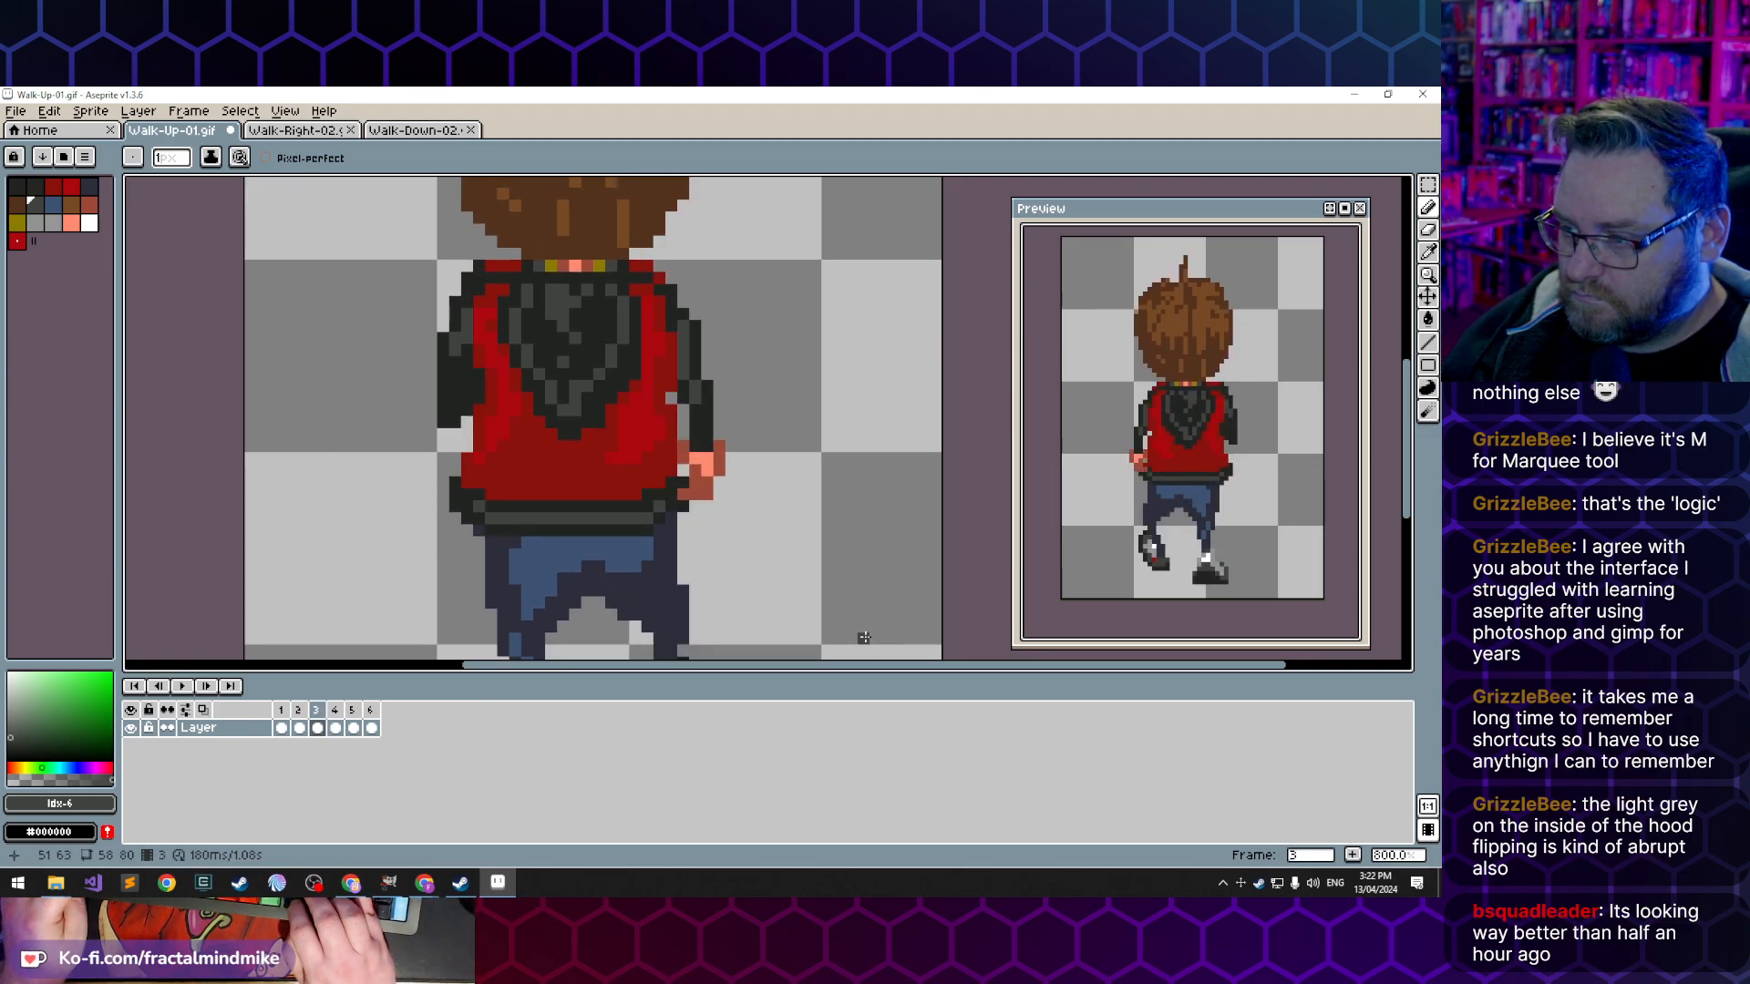
# - Refine the hem's lower right corner in frame 3 with dark outline, trouser blue and lighter grey pixels
pyautogui.keyDown('alt'); pyautogui.click(646, 523); pyautogui.keyUp('alt')
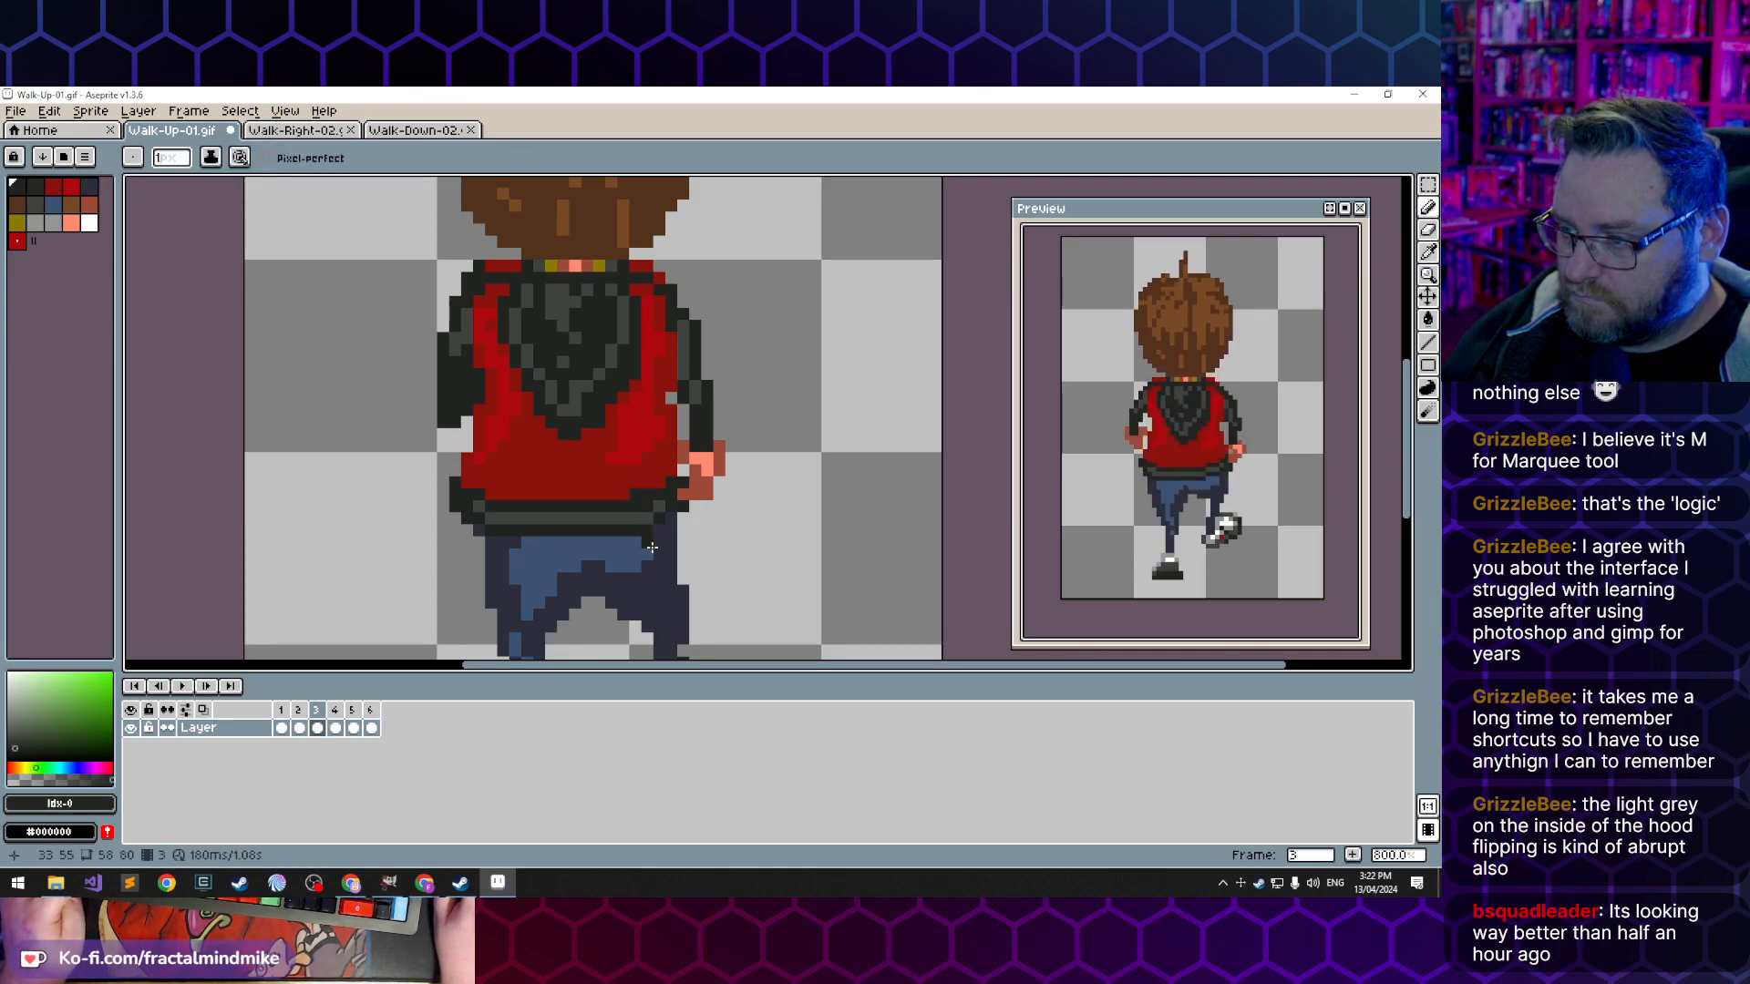
pyautogui.keyDown('alt'); pyautogui.click(647, 531); pyautogui.keyUp('alt')
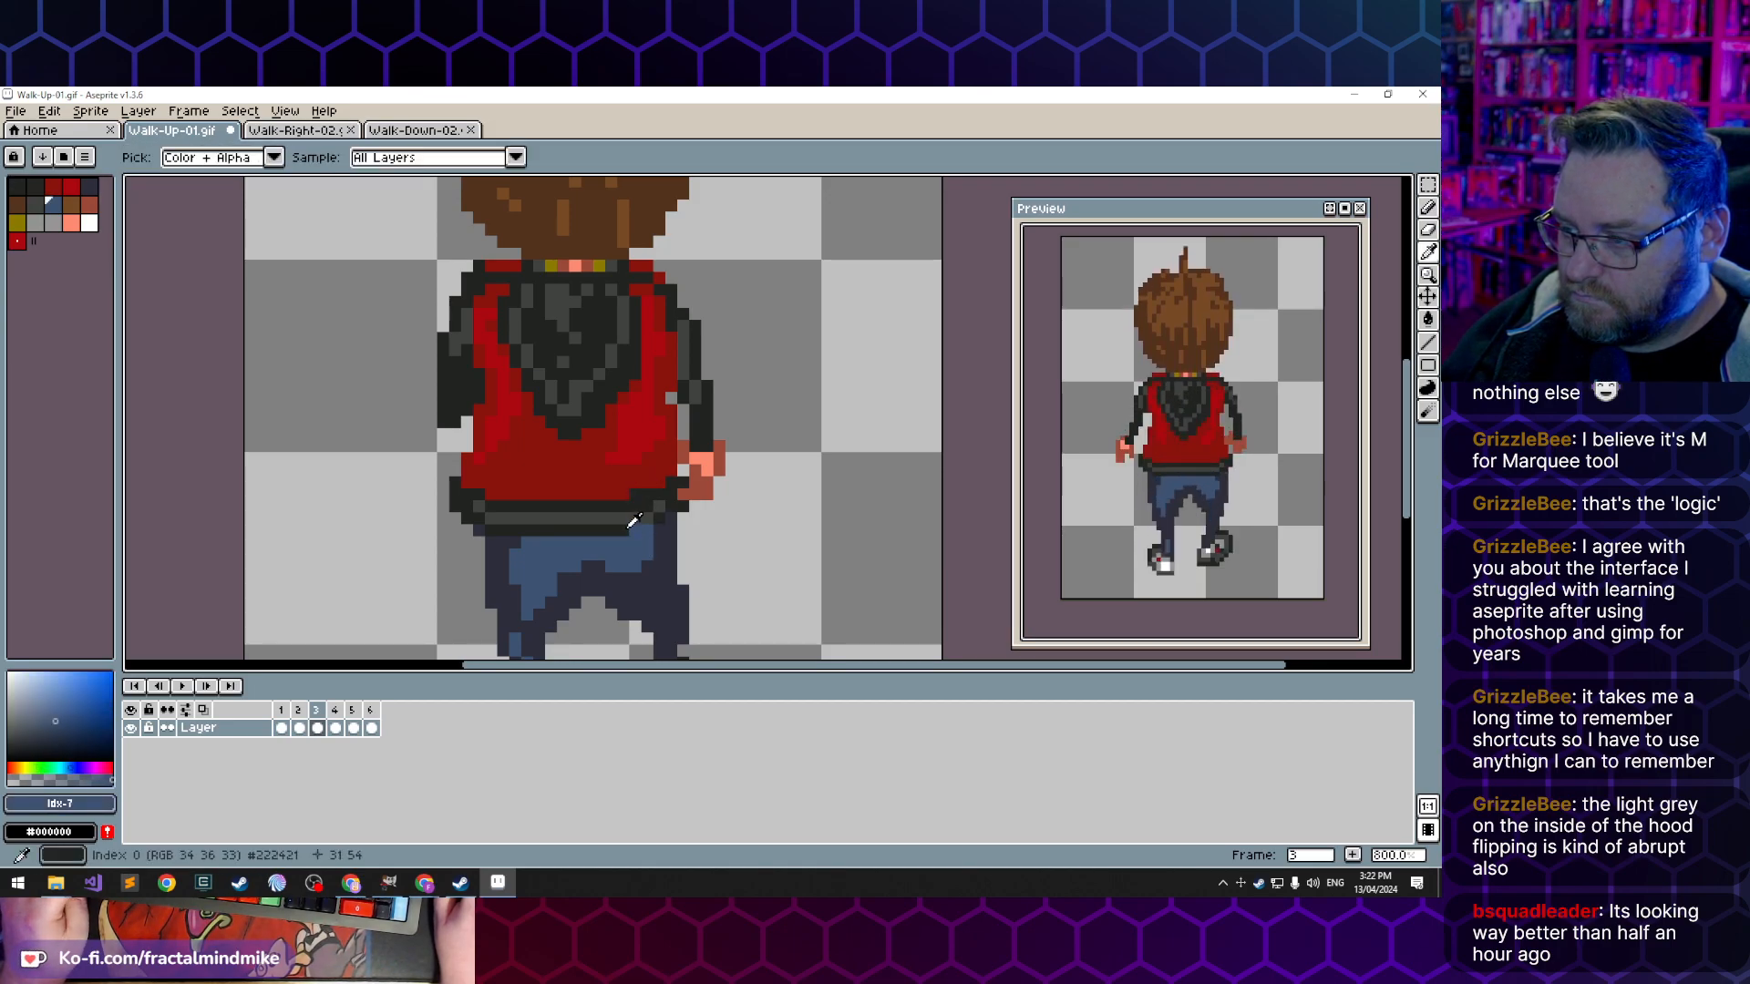
pyautogui.keyDown('alt'); pyautogui.click(647, 517); pyautogui.keyUp('alt')
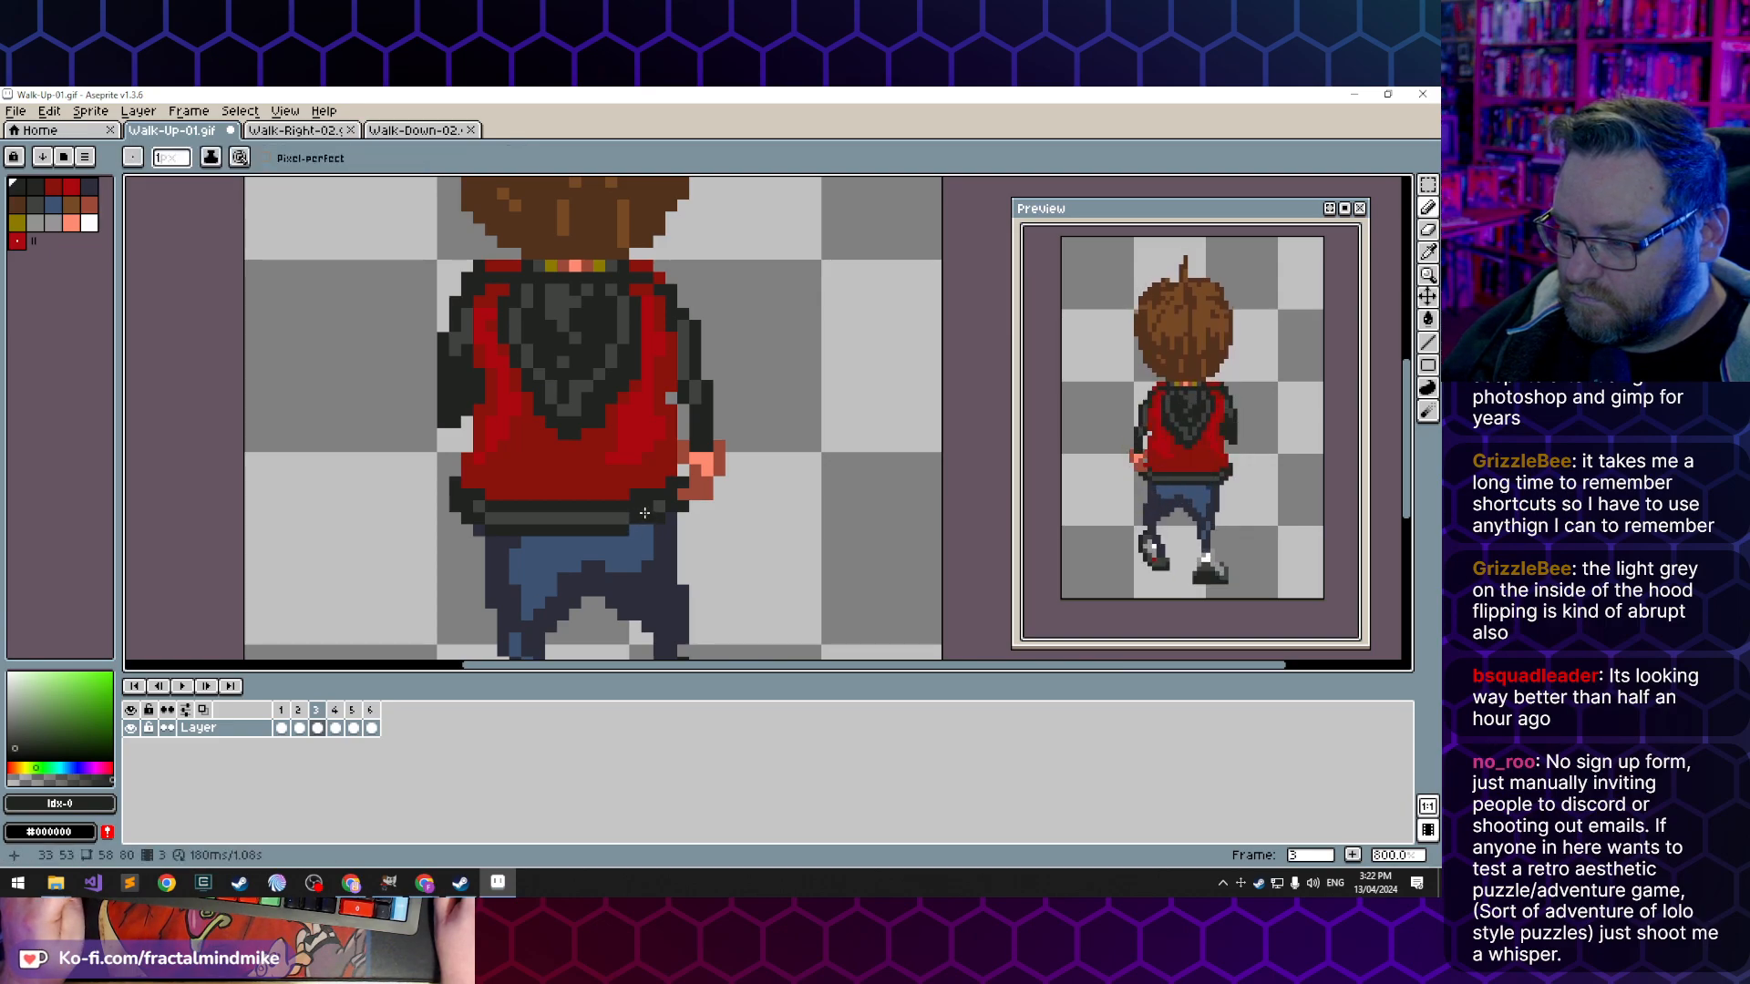
pyautogui.keyDown('alt'); pyautogui.click(644, 513); pyautogui.keyUp('alt')
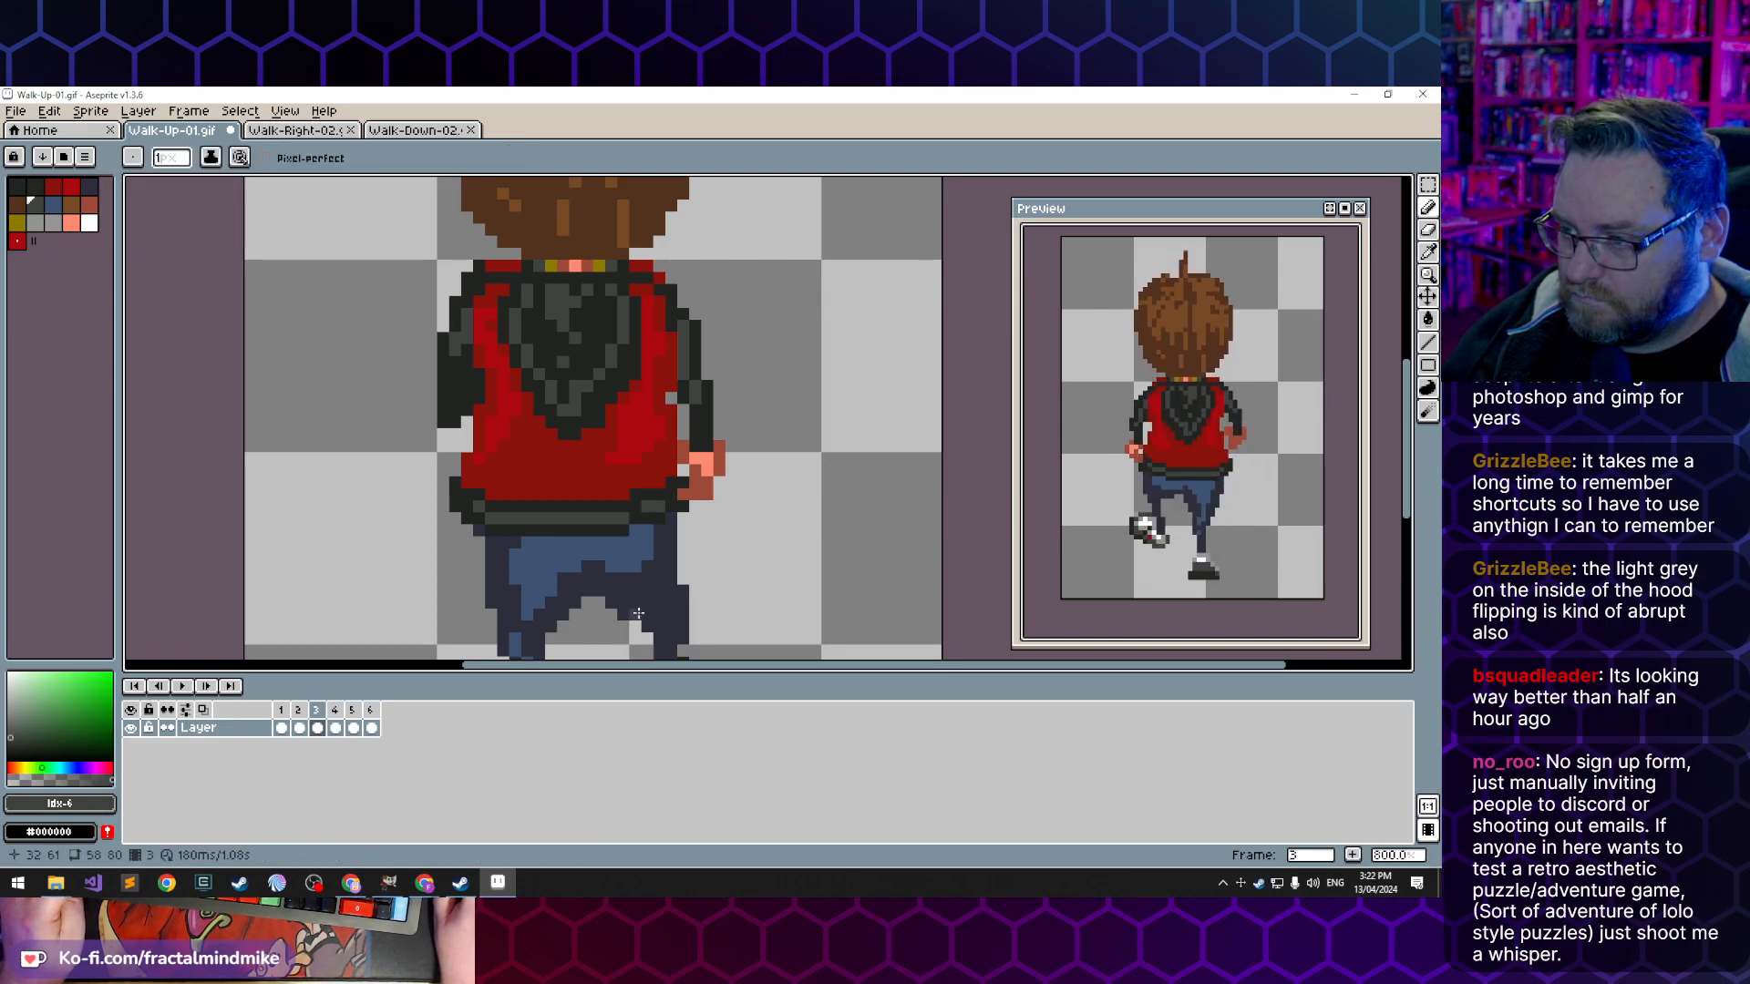
# - Compare frame 3 with its neighbouring frames to check the motion of the jacket hem and hood
pyautogui.press('Left')
pyautogui.press('Left')
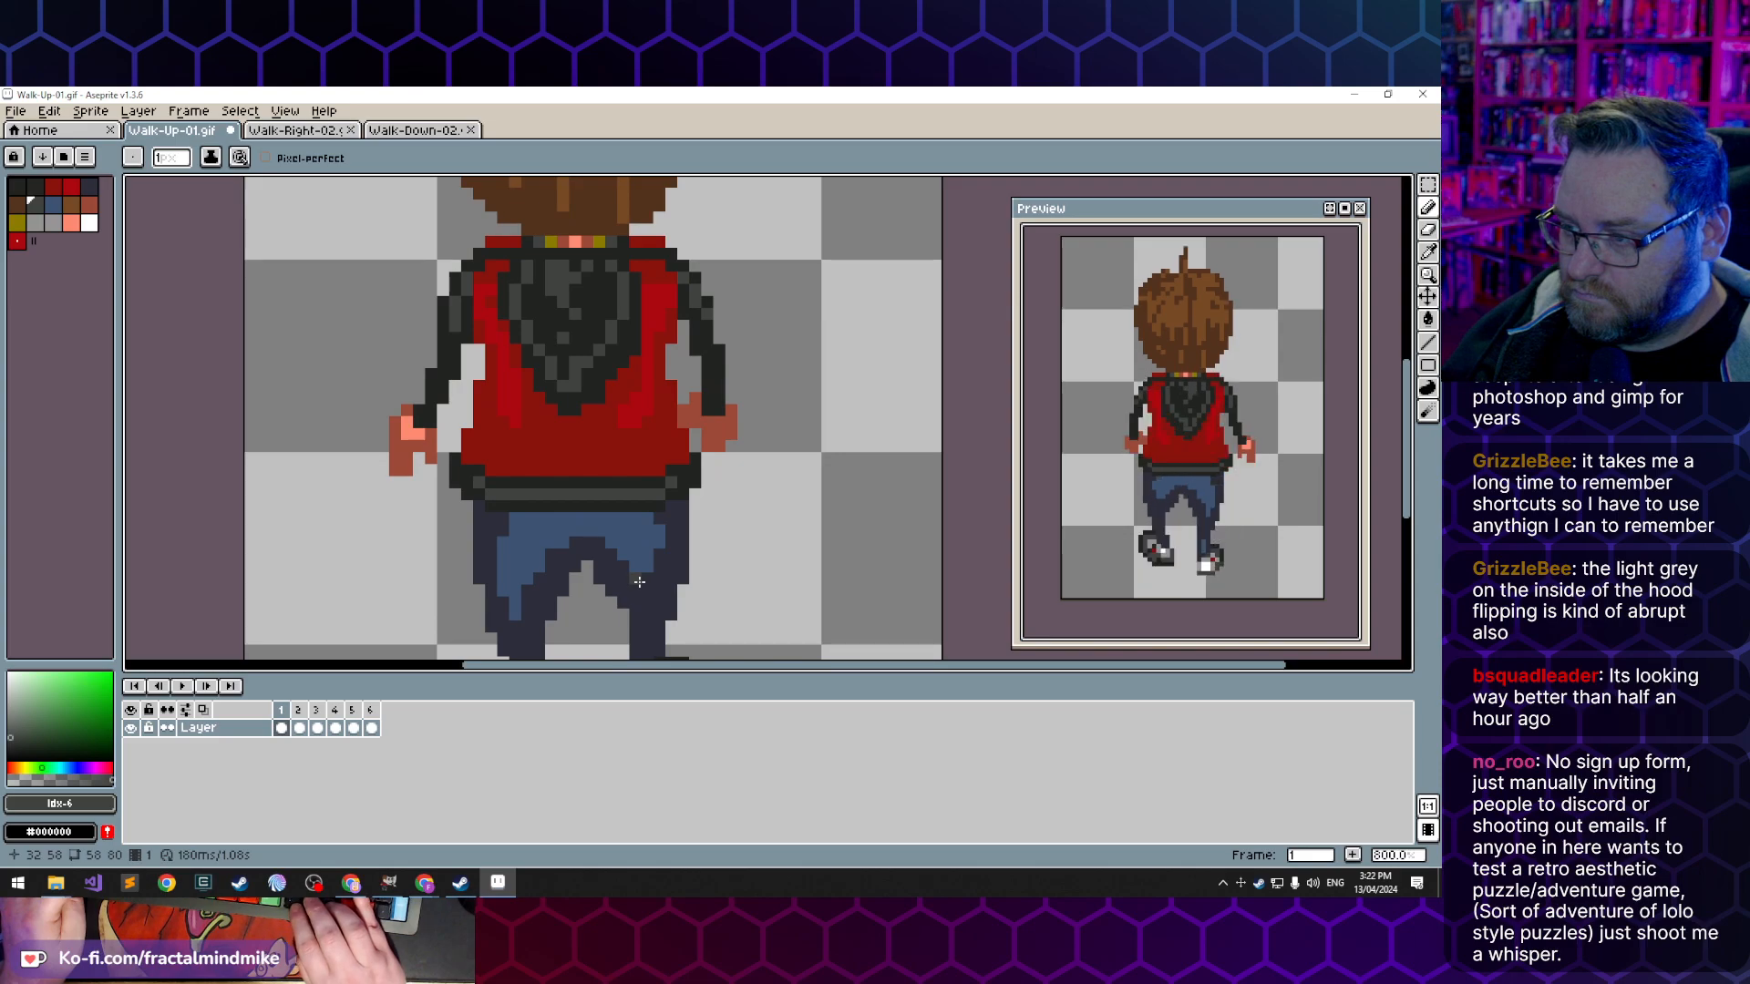
pyautogui.press('Right')
pyautogui.press('Right')
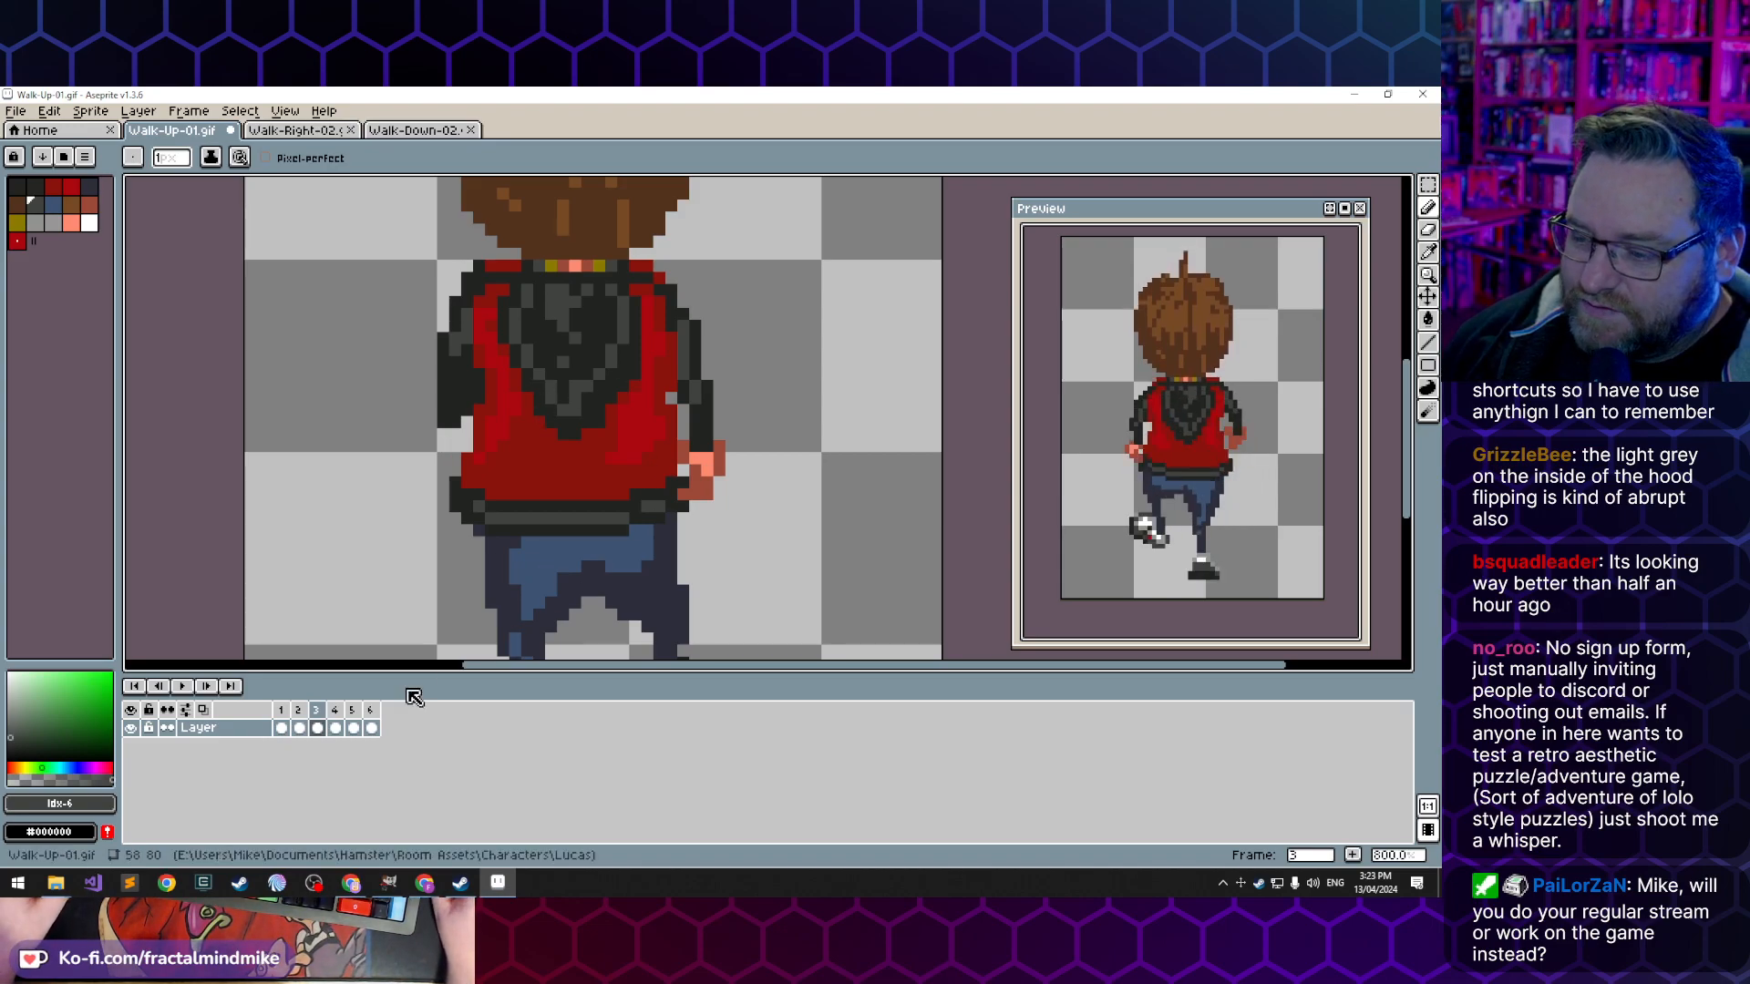
pyautogui.press('Right')
pyautogui.press('Left')
pyautogui.press('Right')
pyautogui.press('Left')
pyautogui.press('Right')
pyautogui.press('Left')
pyautogui.press('Right')
pyautogui.press('Left')
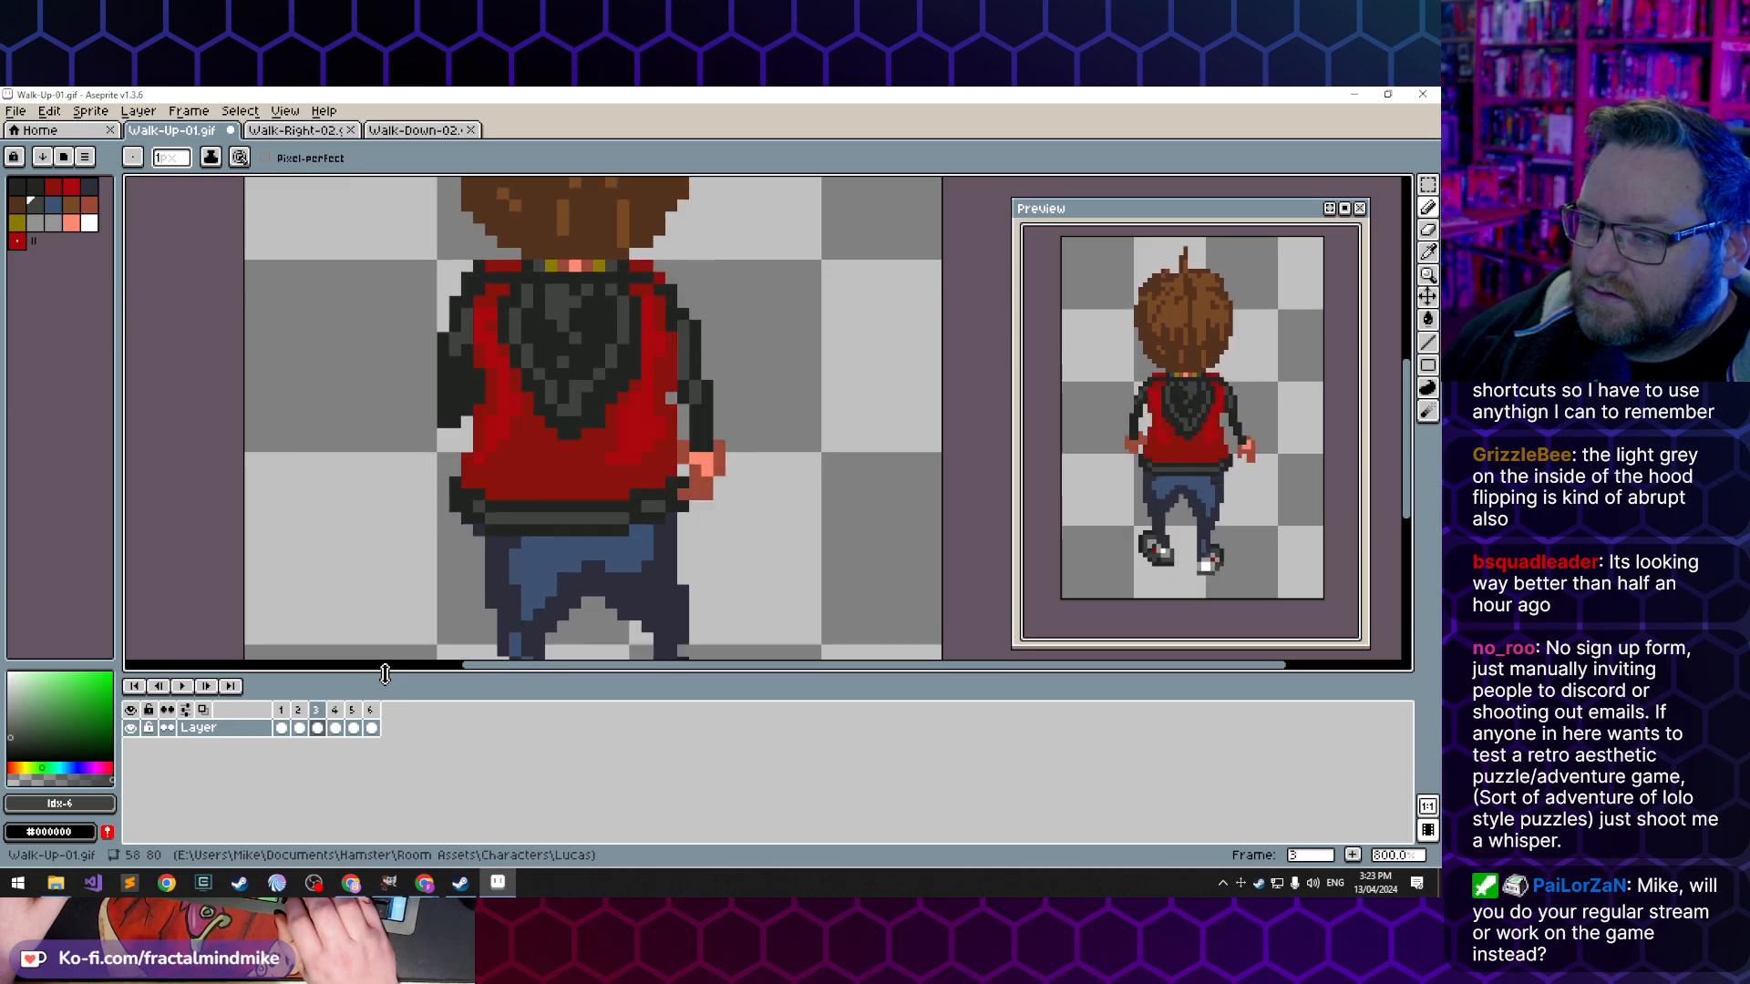
pyautogui.press('Right')
pyautogui.press('Left')
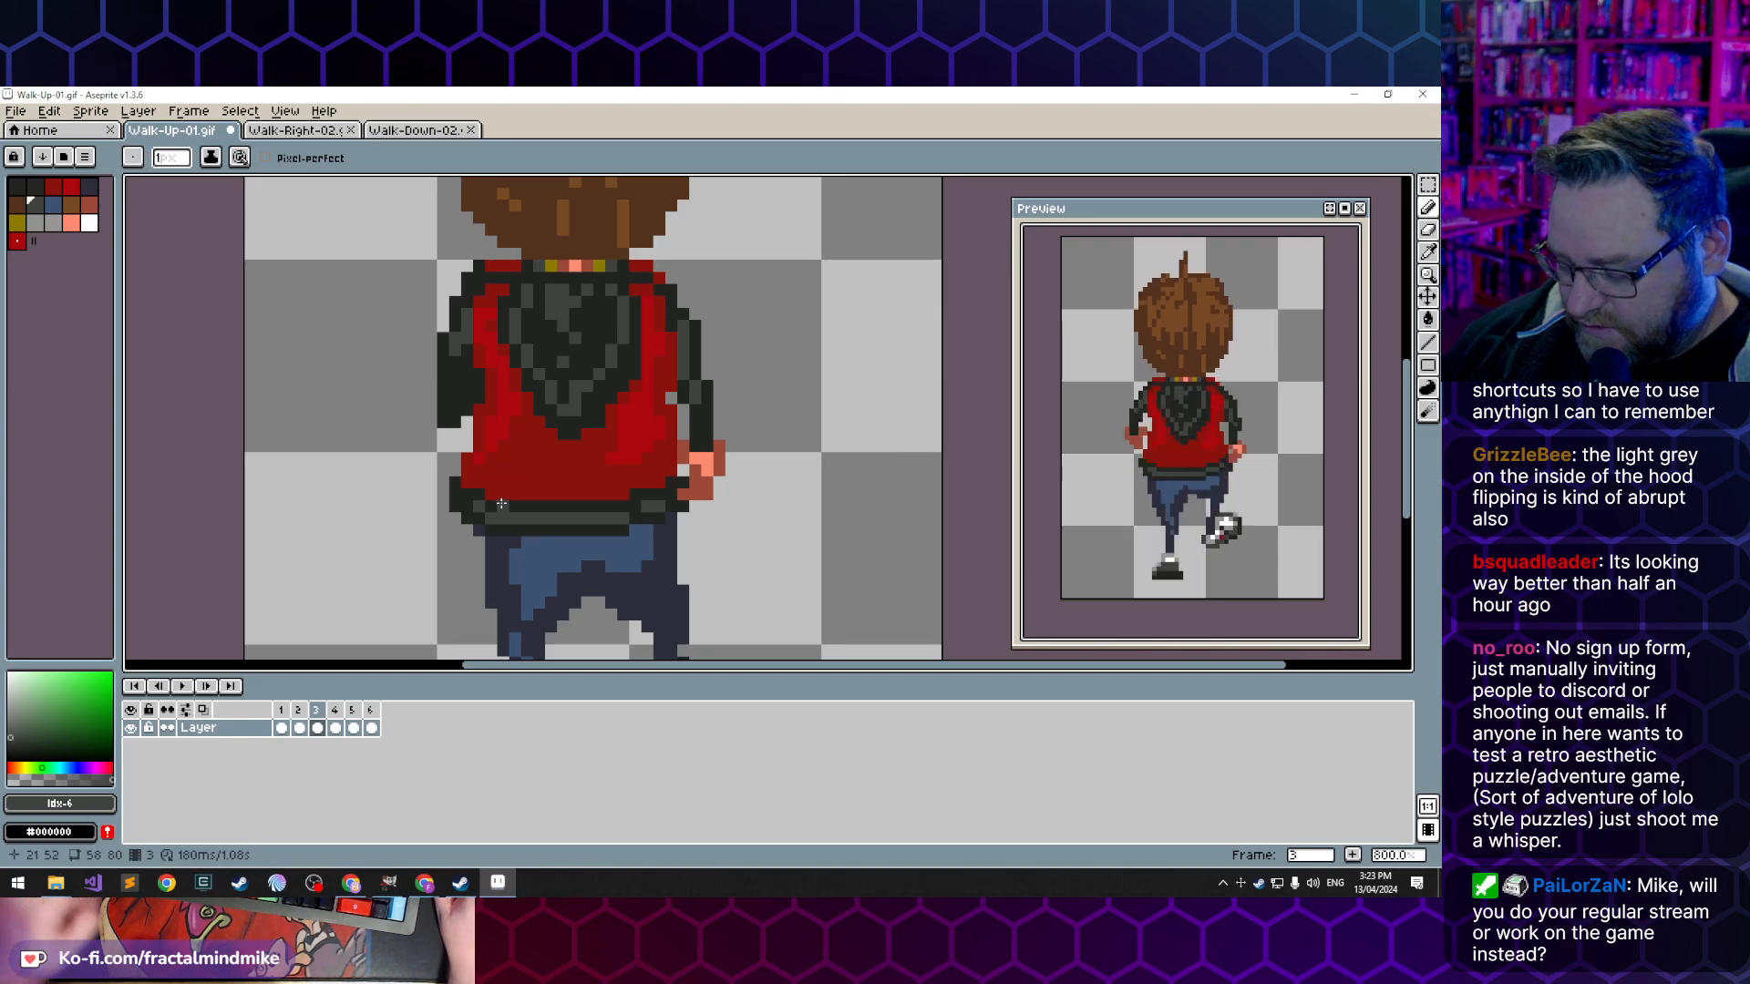
pyautogui.press('m')
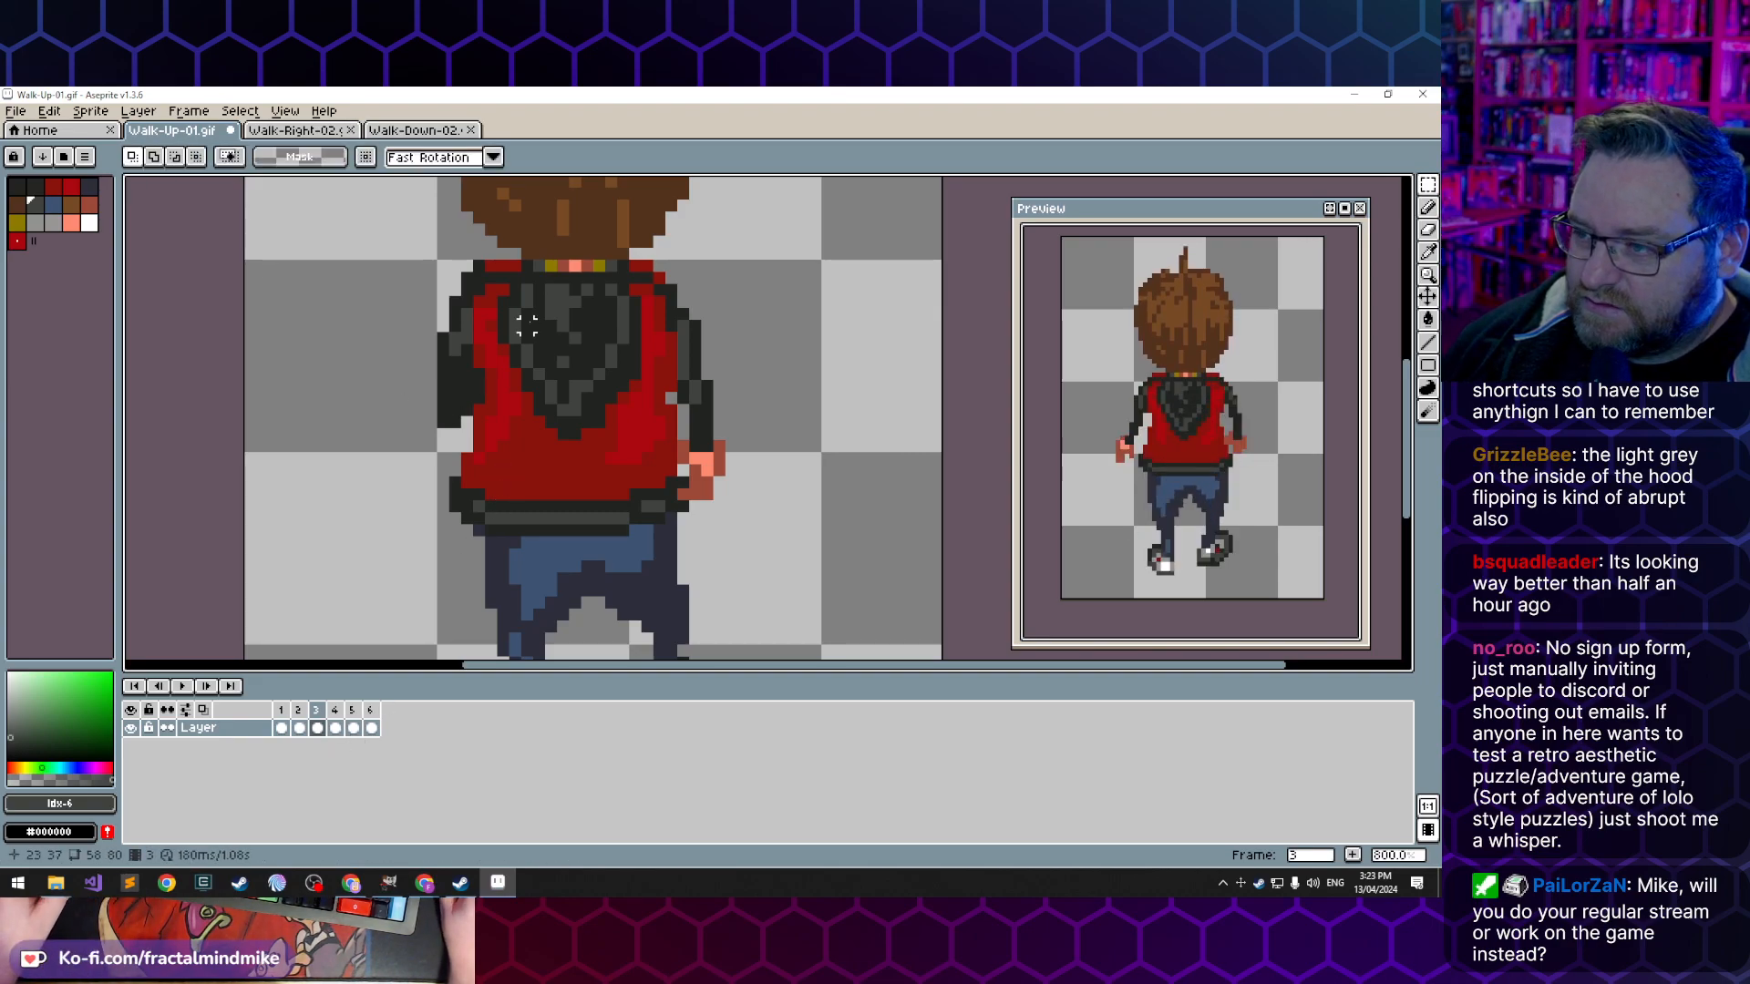
pyautogui.moveTo(527, 289); pyautogui.dragTo(630, 341)
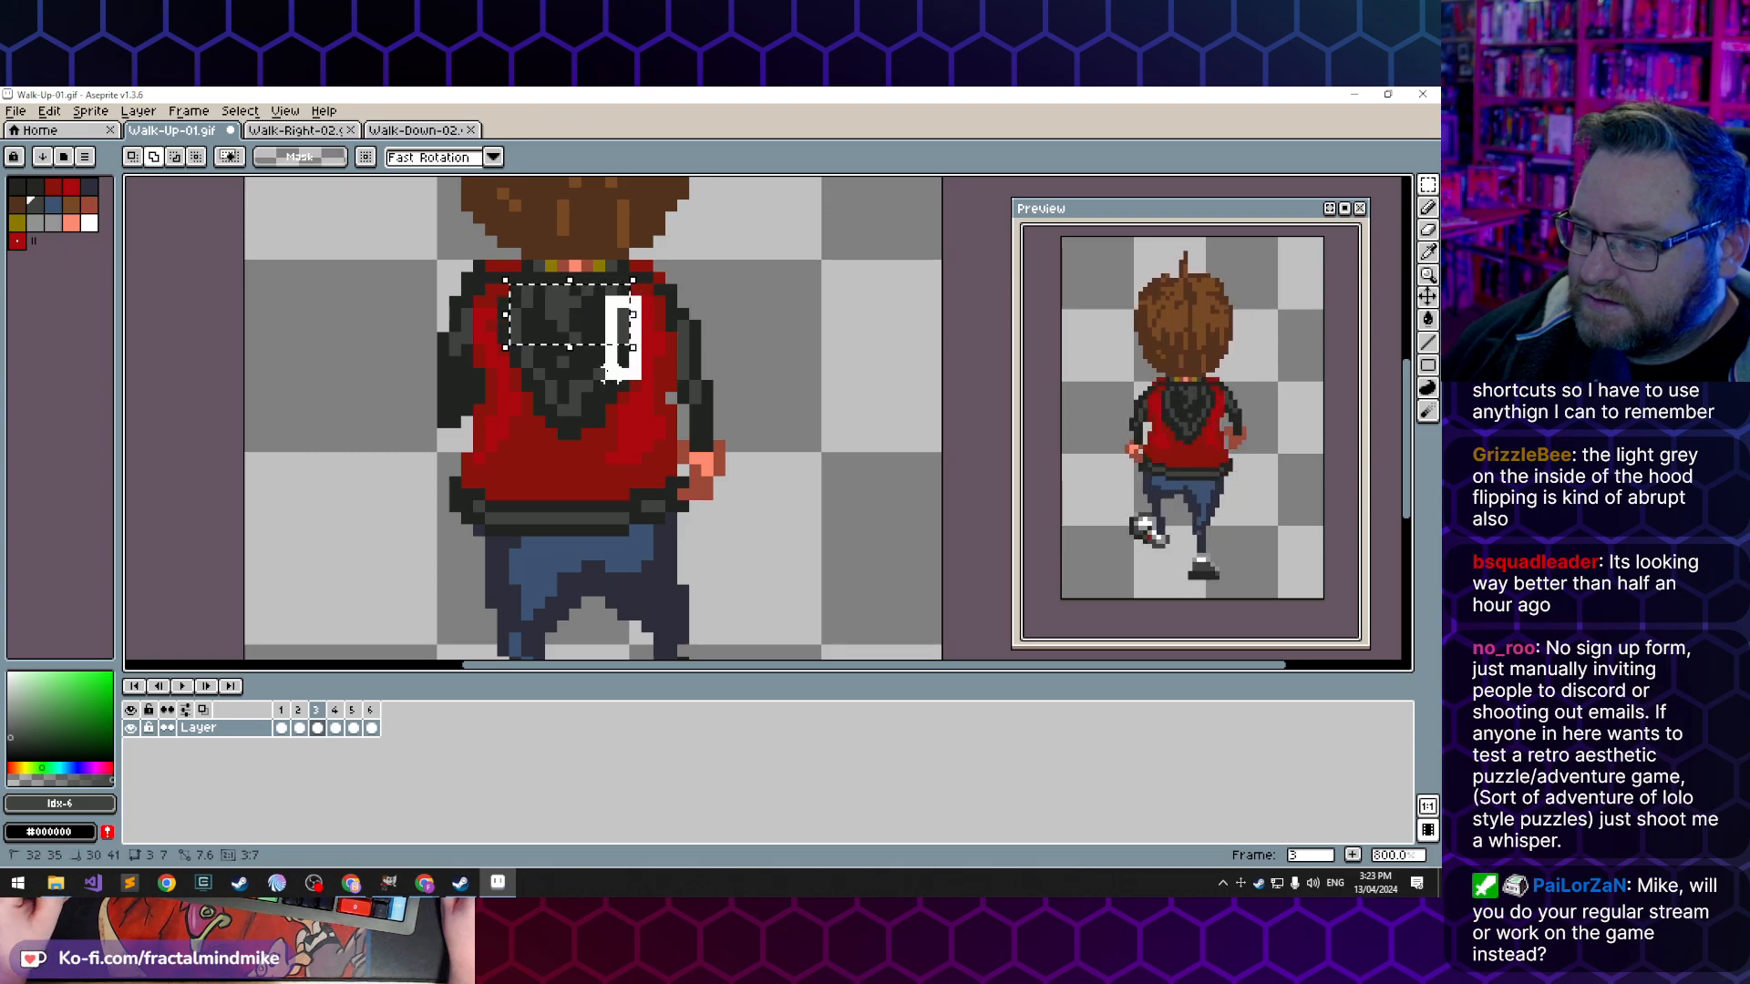
pyautogui.moveTo(601, 369); pyautogui.dragTo(559, 333)
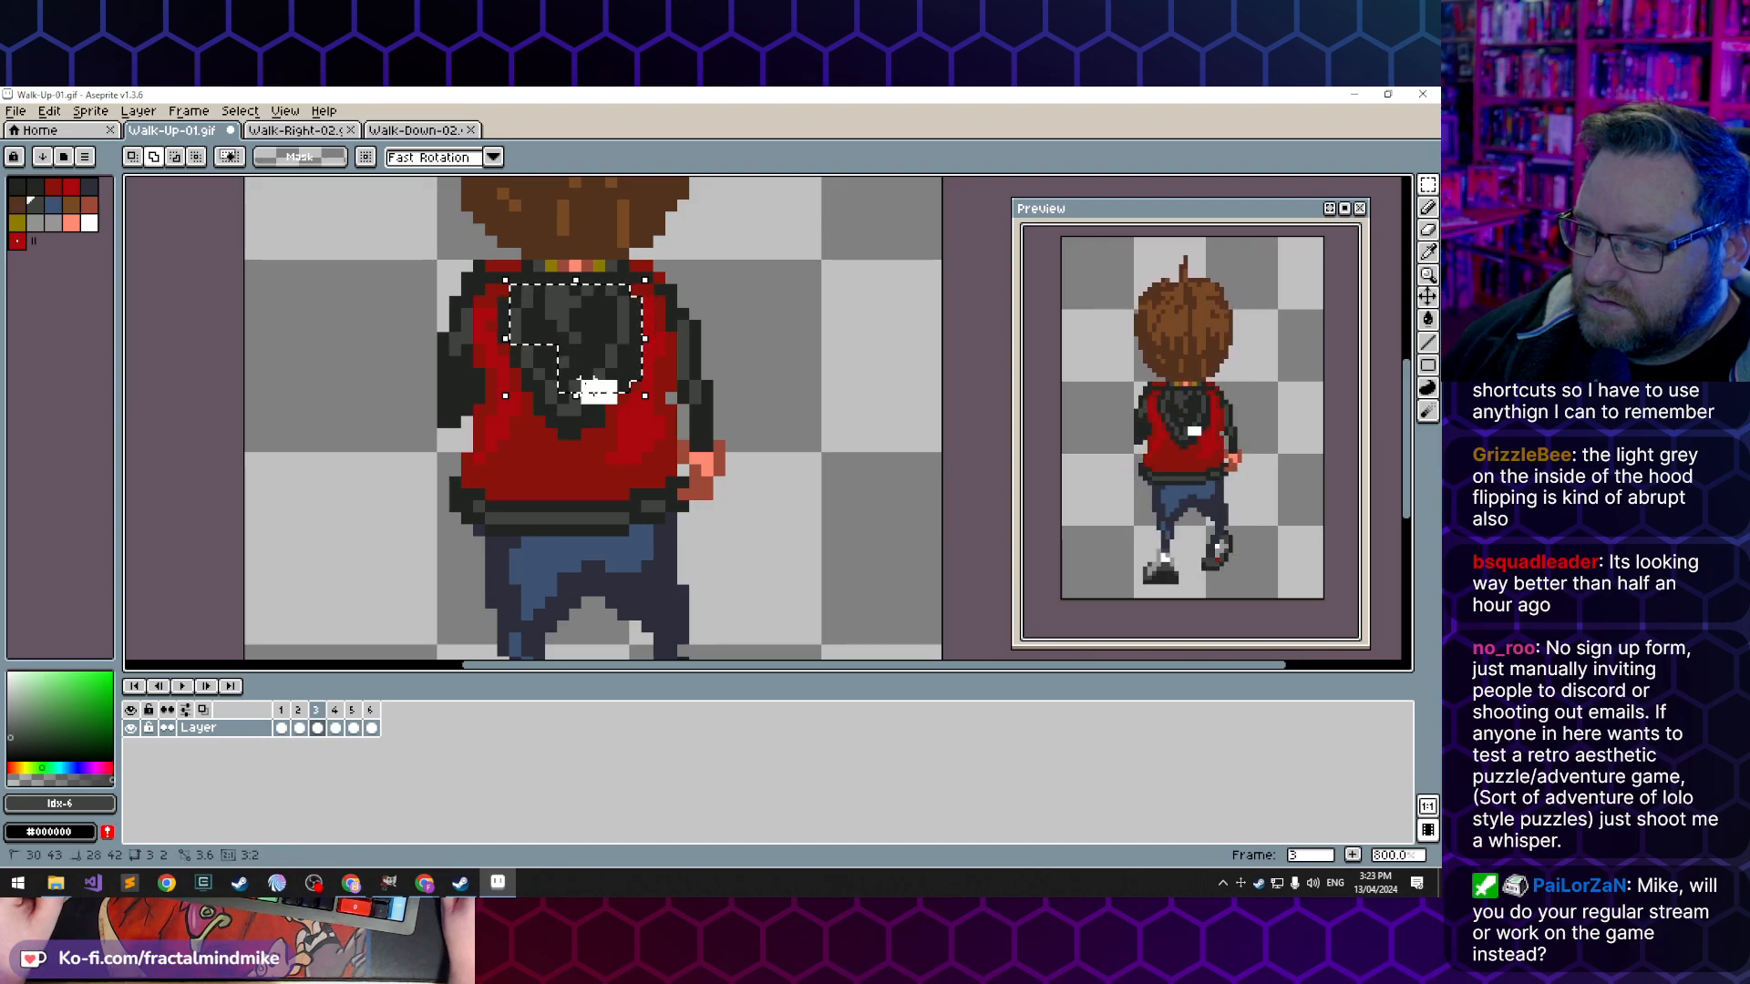
pyautogui.moveTo(600, 423); pyautogui.dragTo(564, 362)
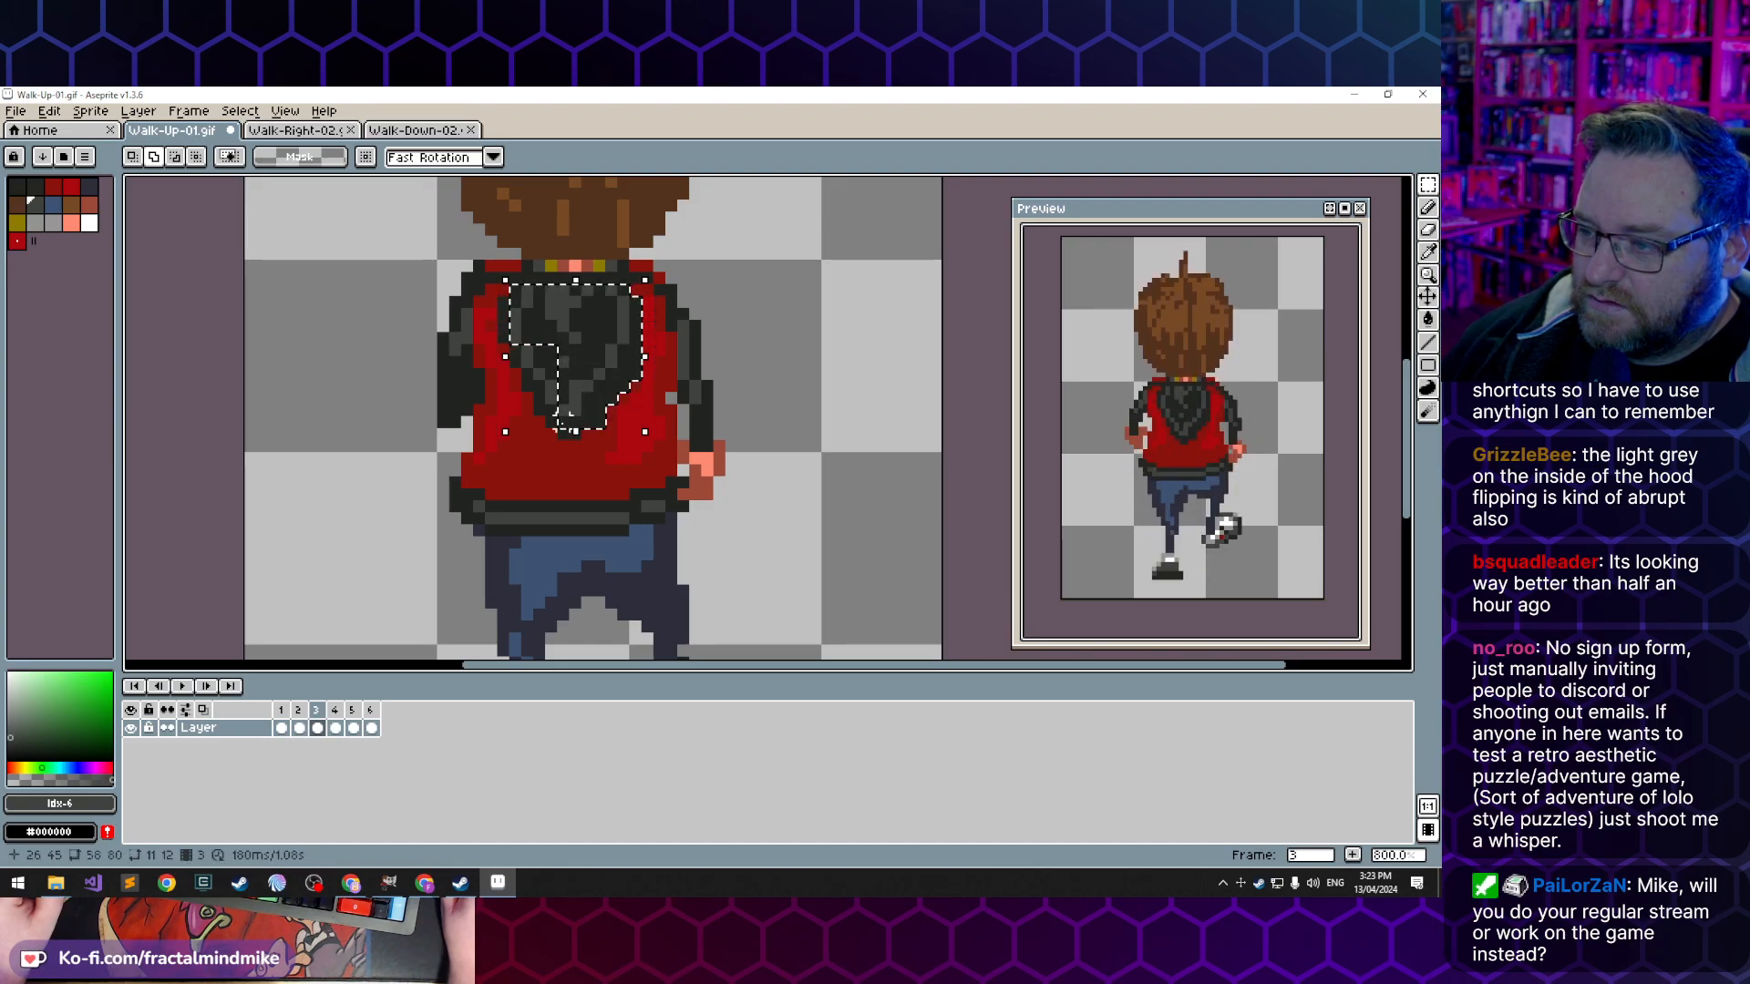
pyautogui.hotkey('ctrl', 'd')
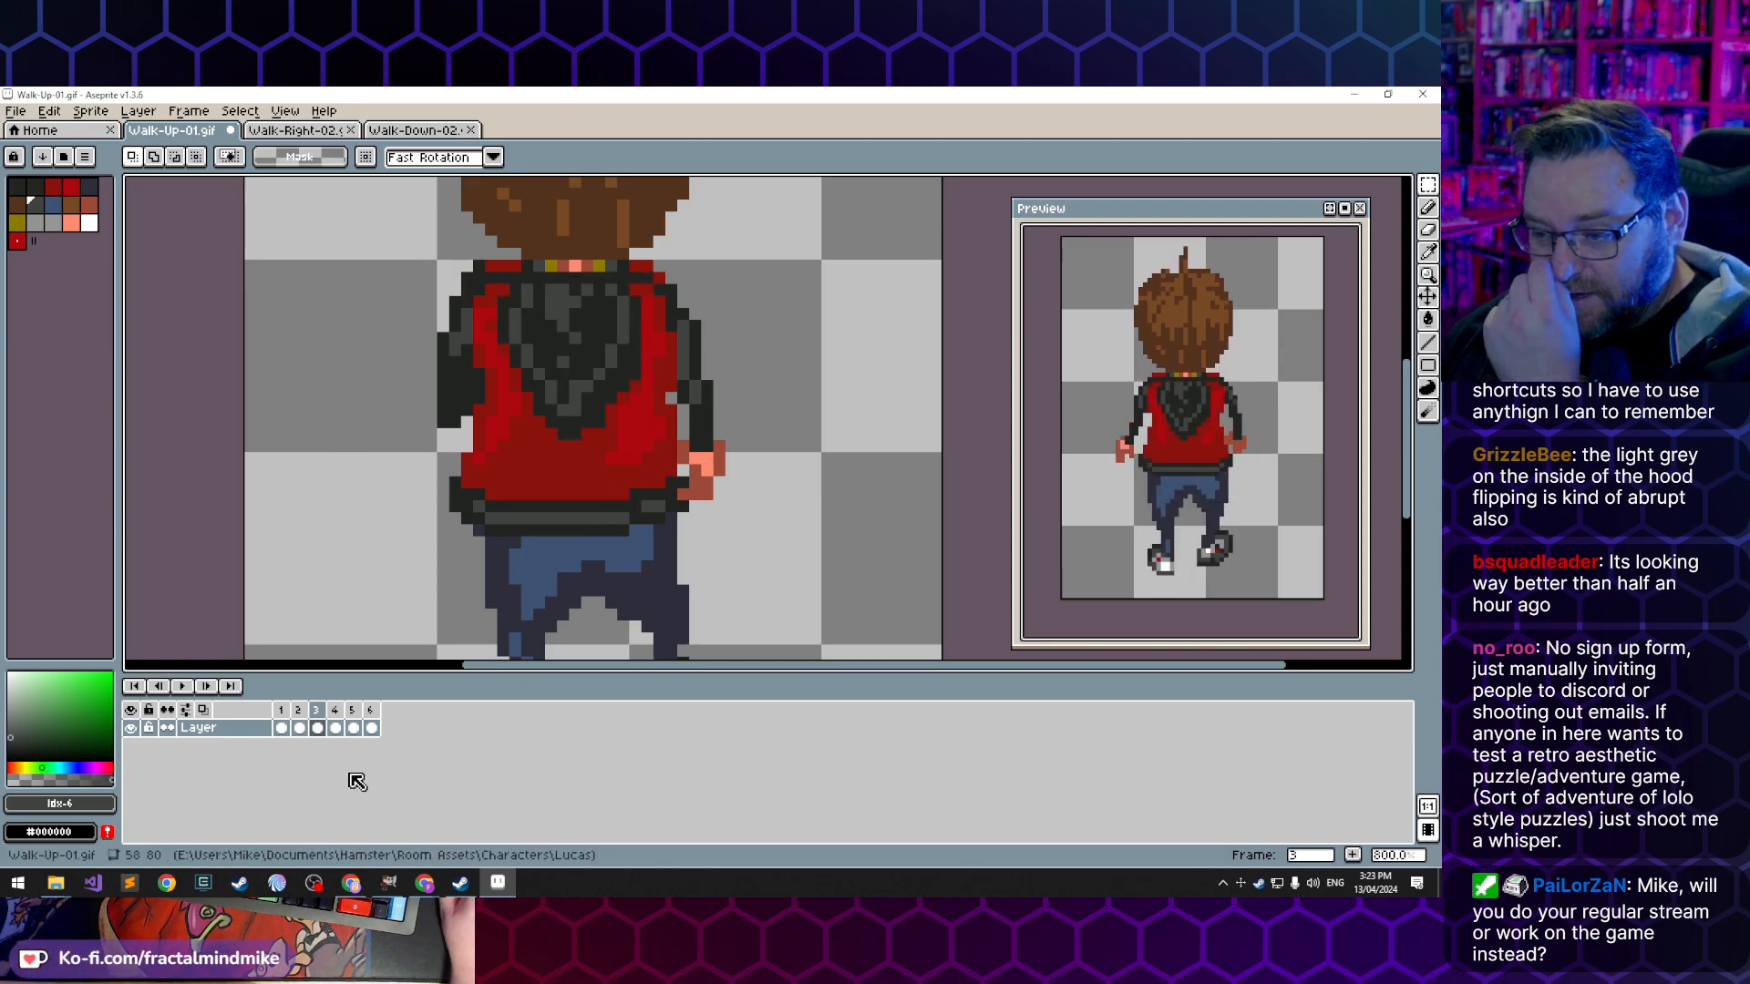
# - Compare frames 1 to 4, then rework the upper inner hood shading in frame 2 with near-black and lighter grey pixels
pyautogui.click(282, 728)
pyautogui.click(298, 728)
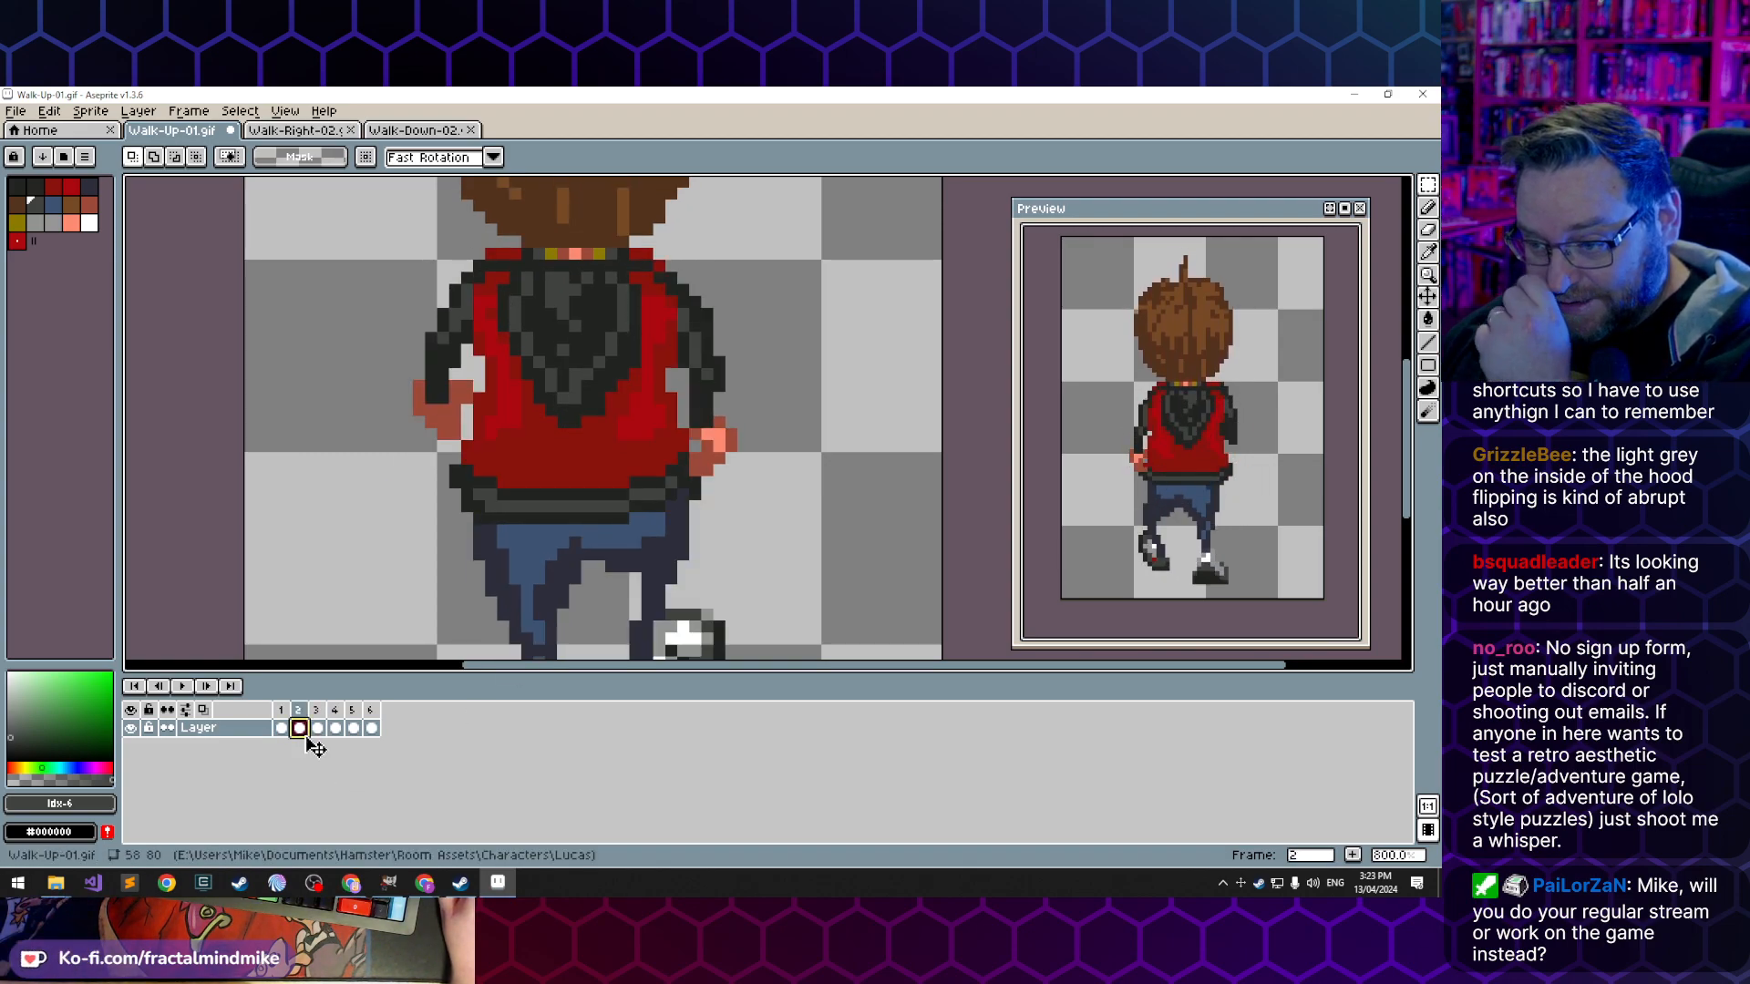
pyautogui.click(316, 728)
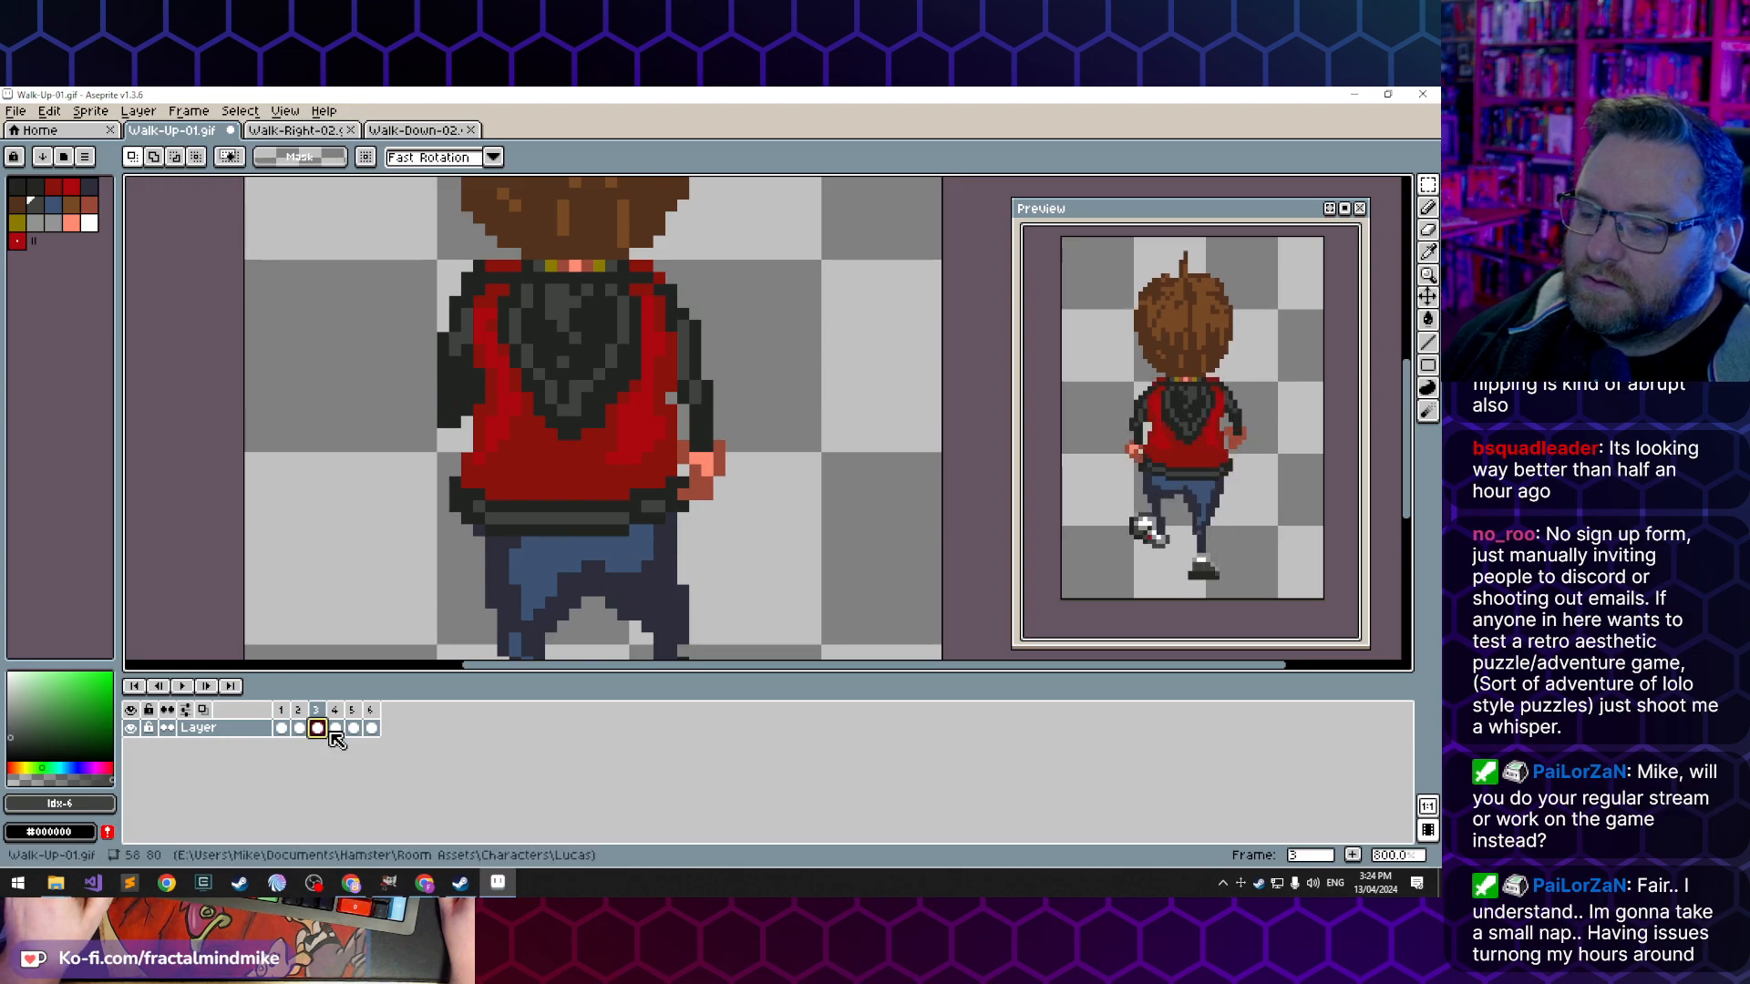
pyautogui.click(335, 729)
pyautogui.click(316, 728)
pyautogui.click(298, 728)
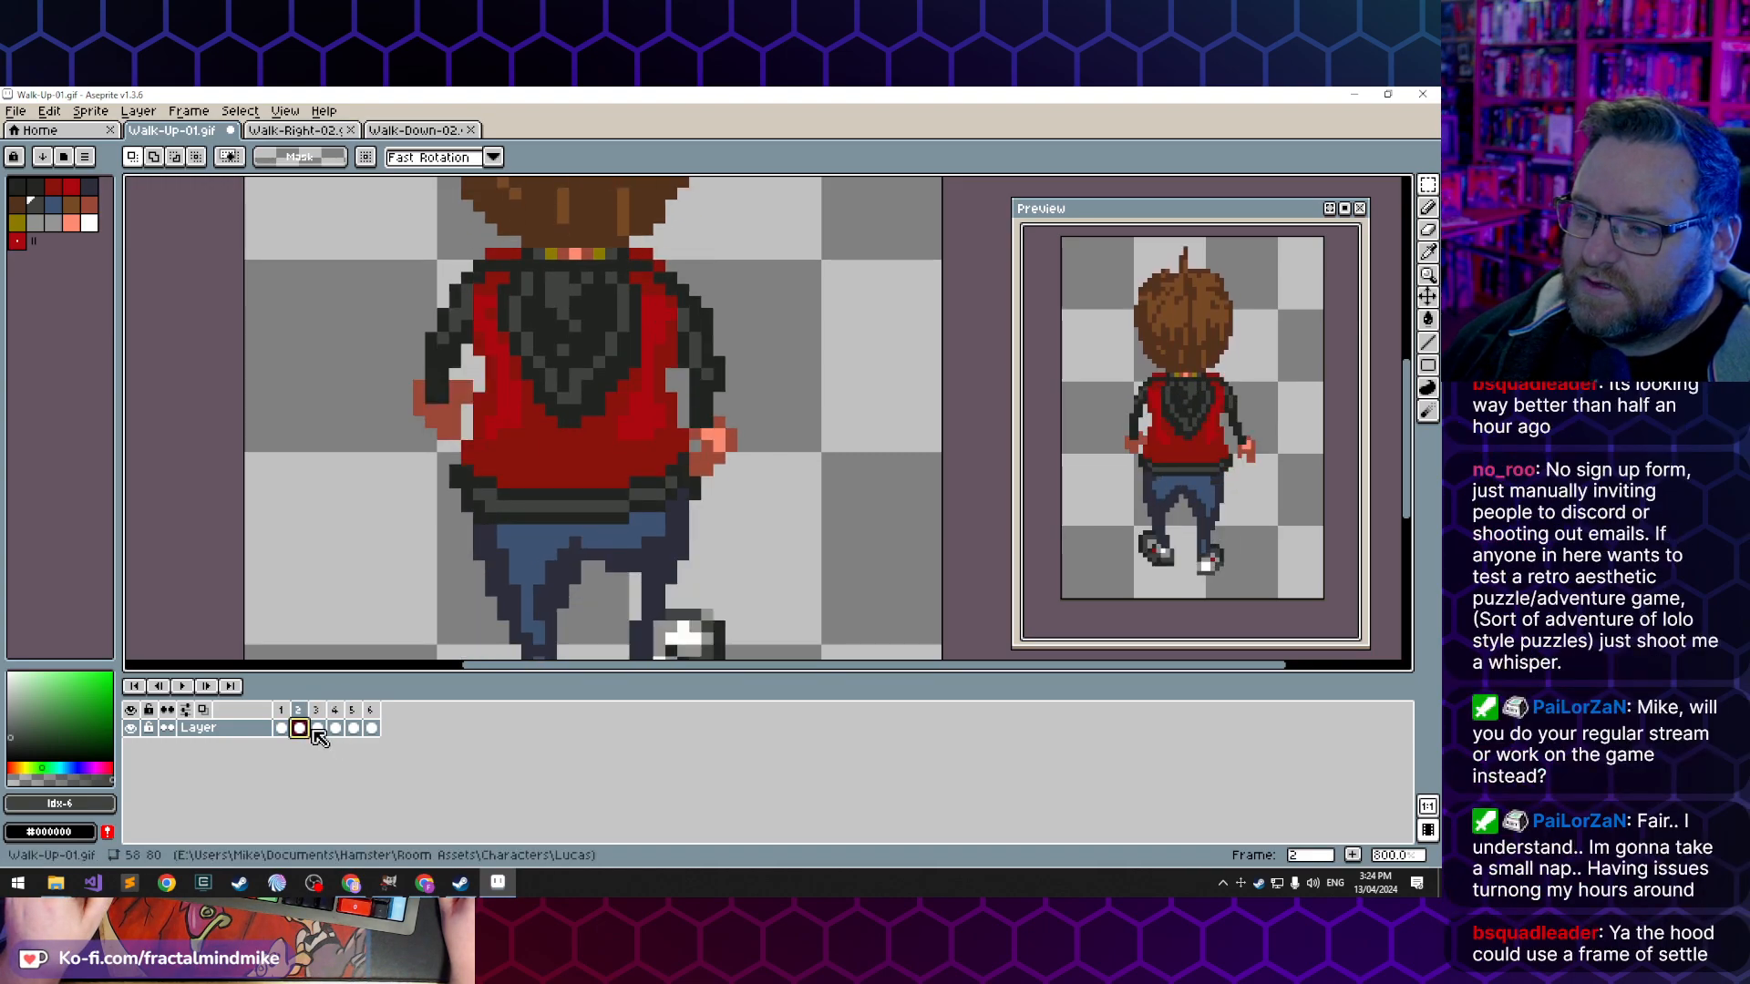
pyautogui.press('b')
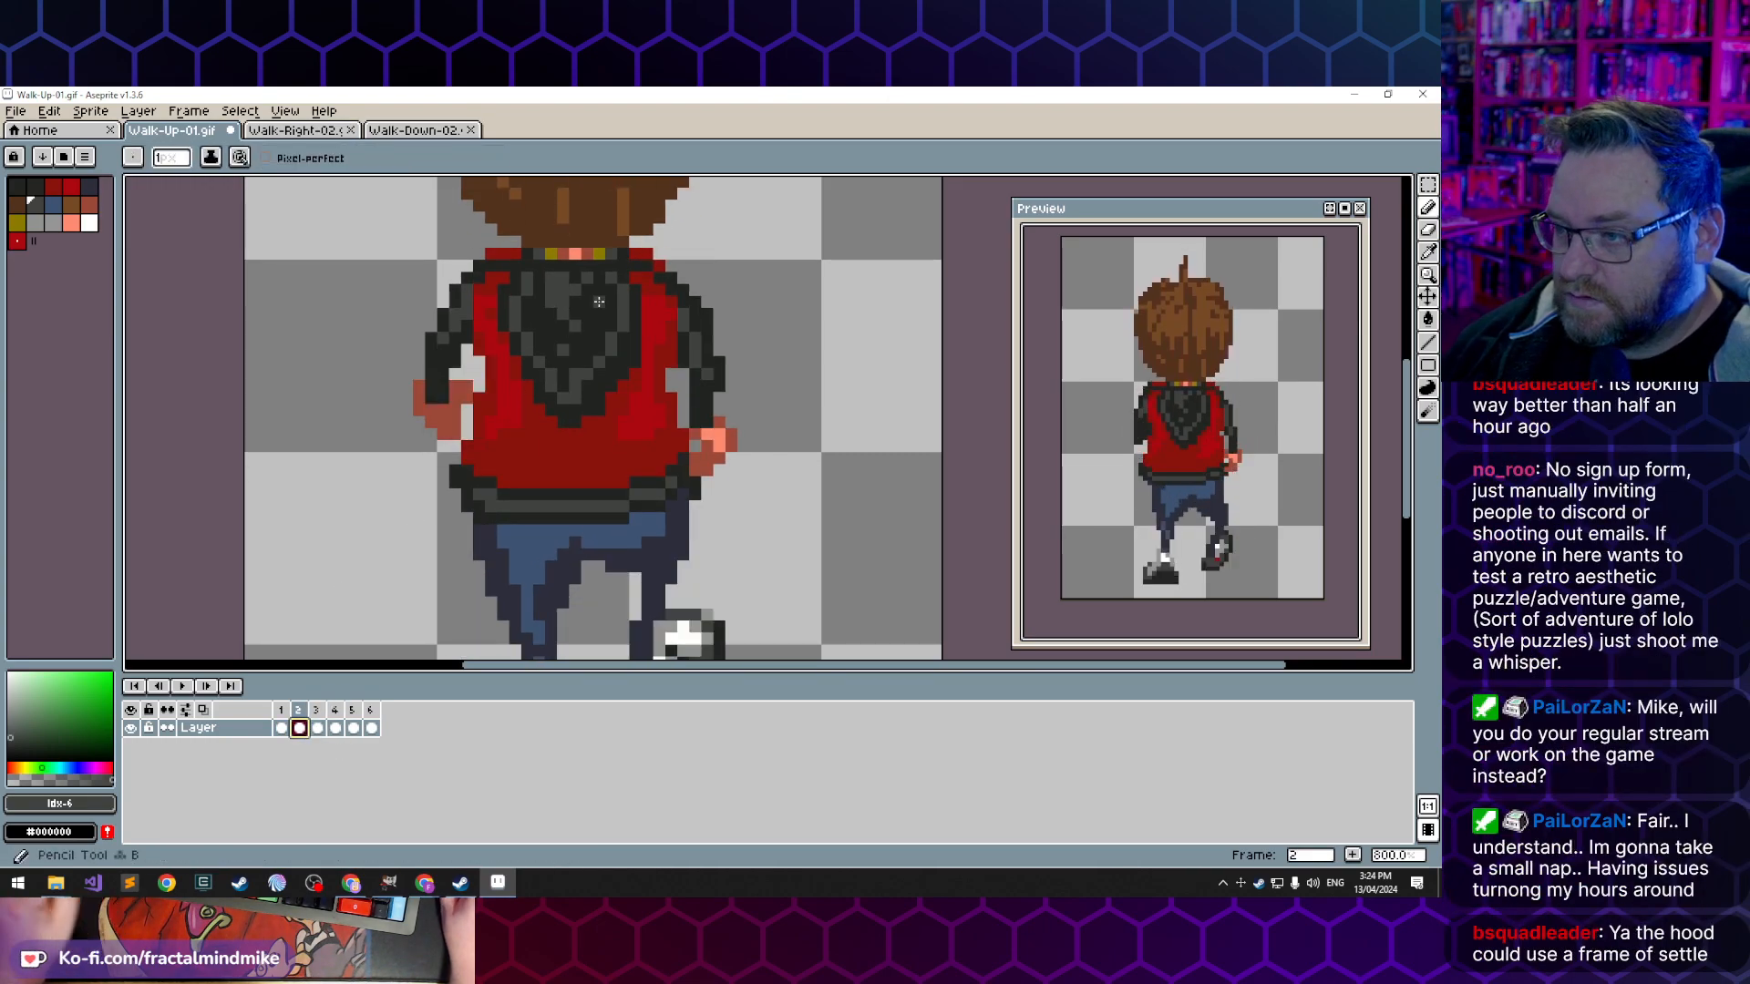
pyautogui.keyDown('alt'); pyautogui.click(551, 315); pyautogui.keyUp('alt')
pyautogui.moveTo(574, 281); pyautogui.dragTo(575, 314)
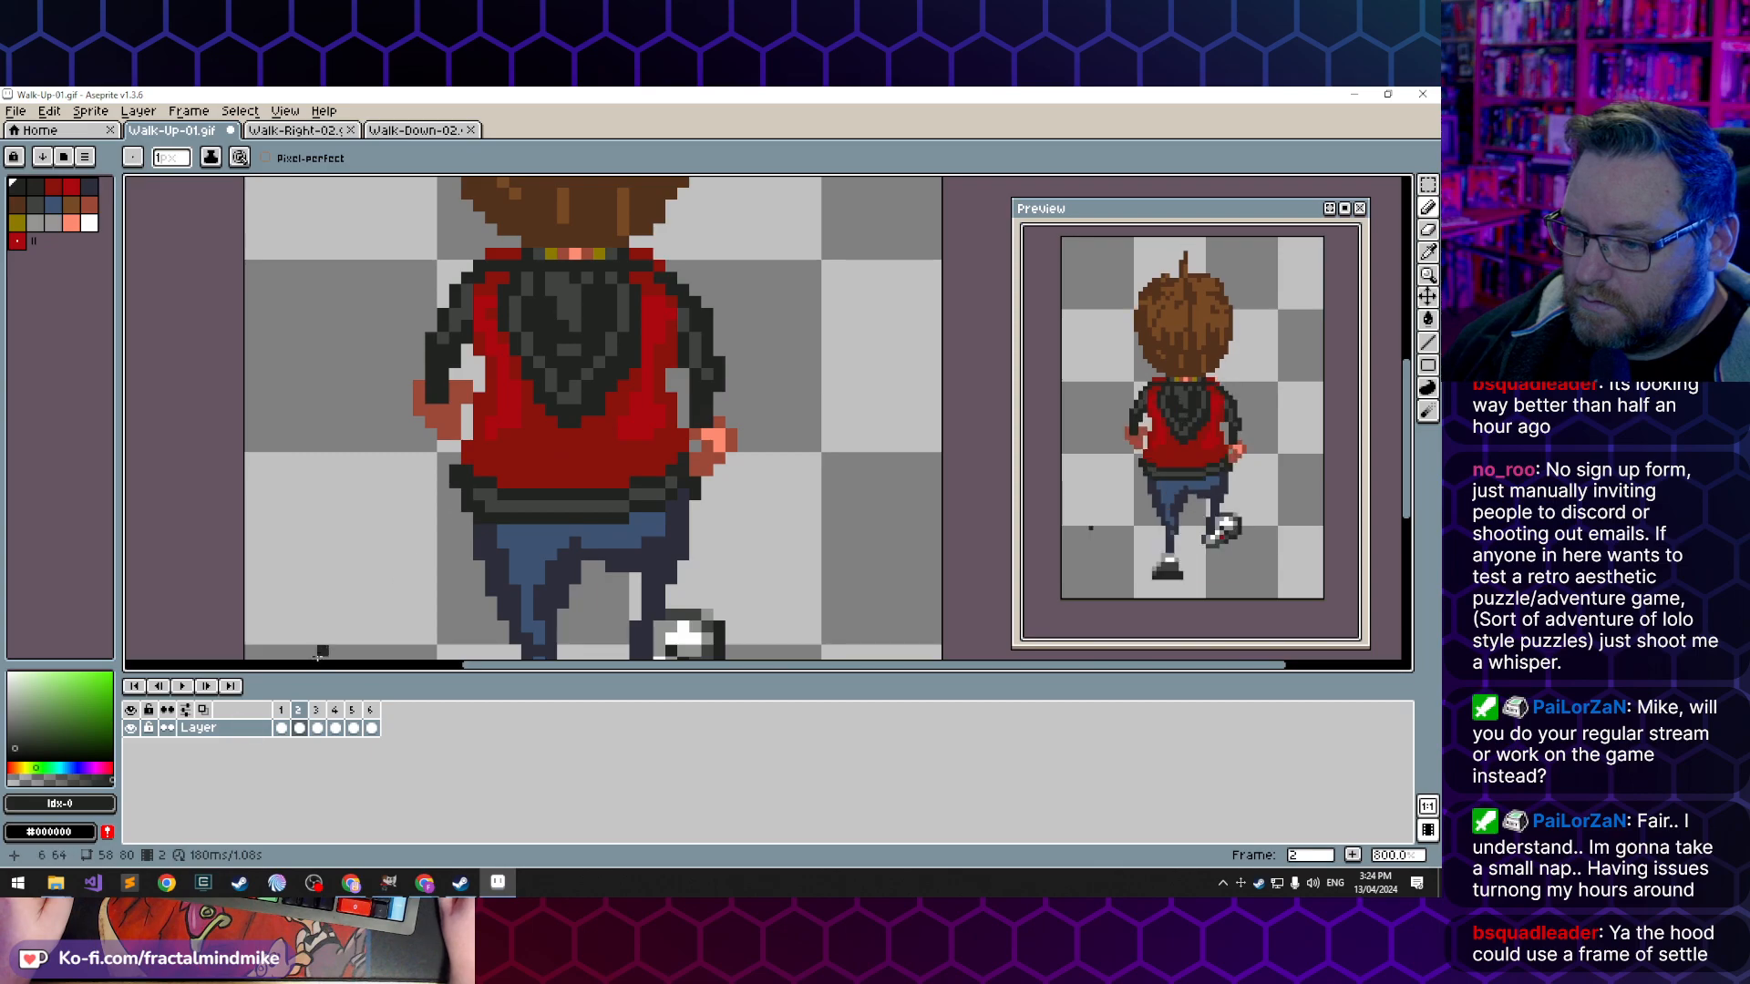
# - Repaint the hood's inner shading in frame 3 with lighter grey and near-black pixels, from the top centre to the lower point
pyautogui.press('Right')
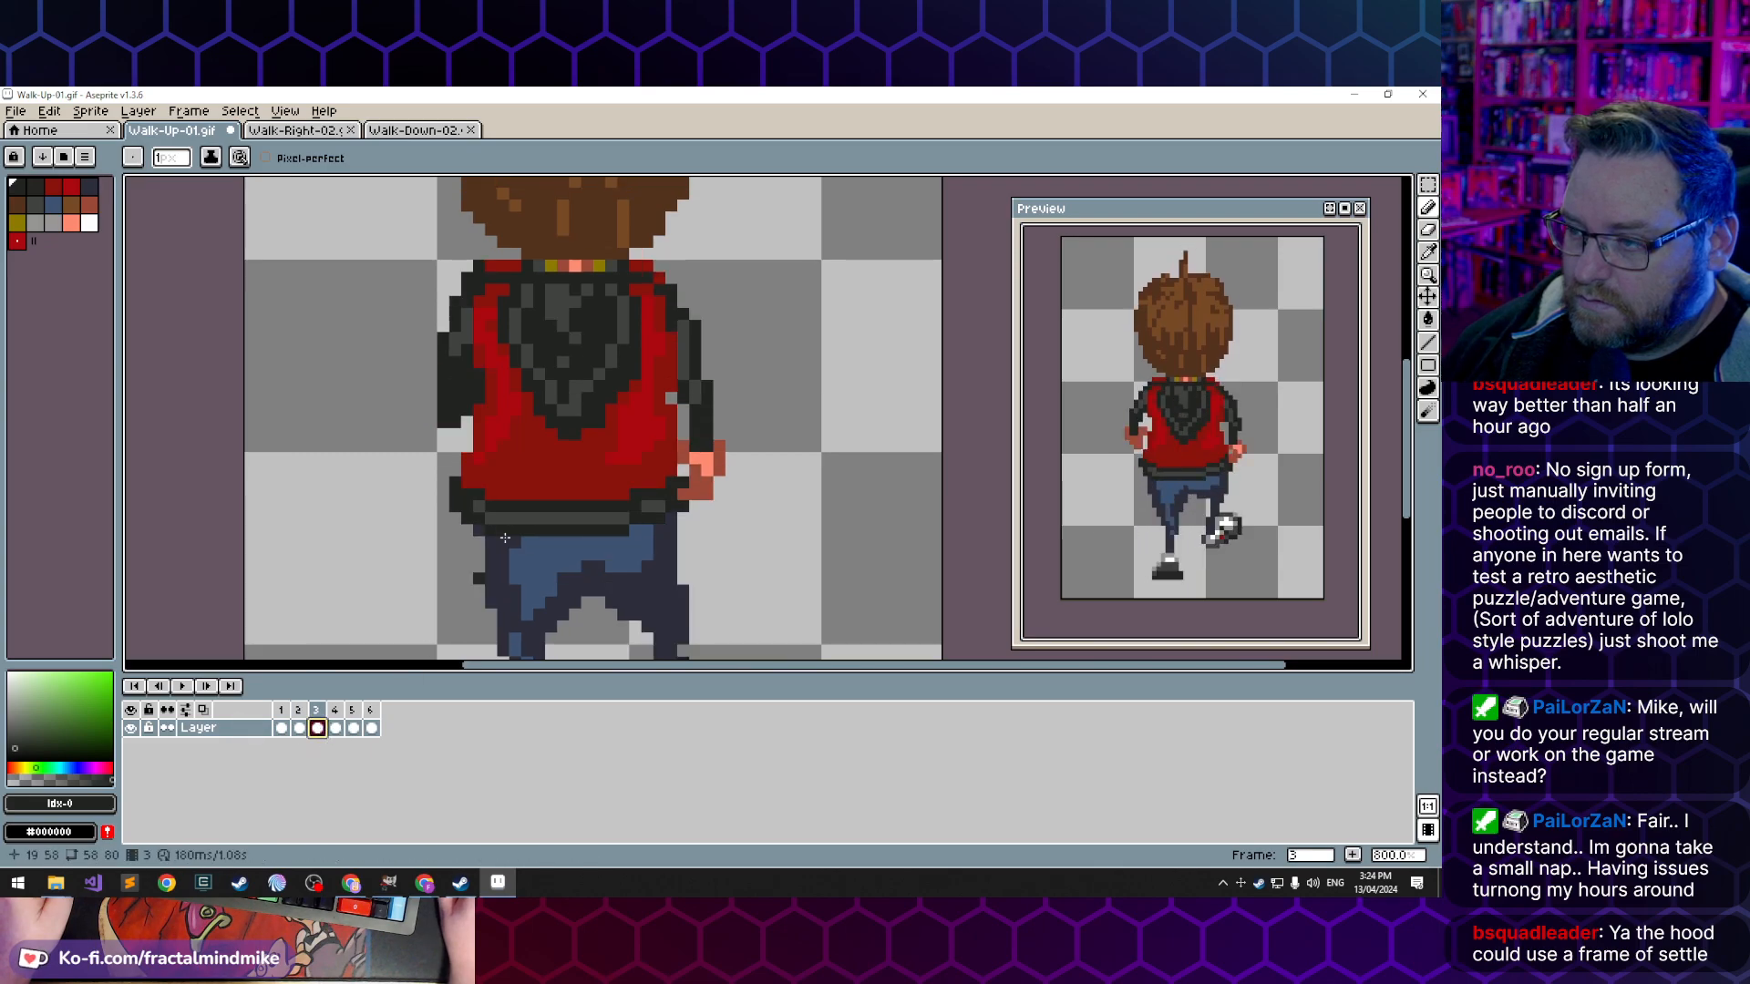
pyautogui.keyDown('alt'); pyautogui.click(559, 399); pyautogui.keyUp('alt')
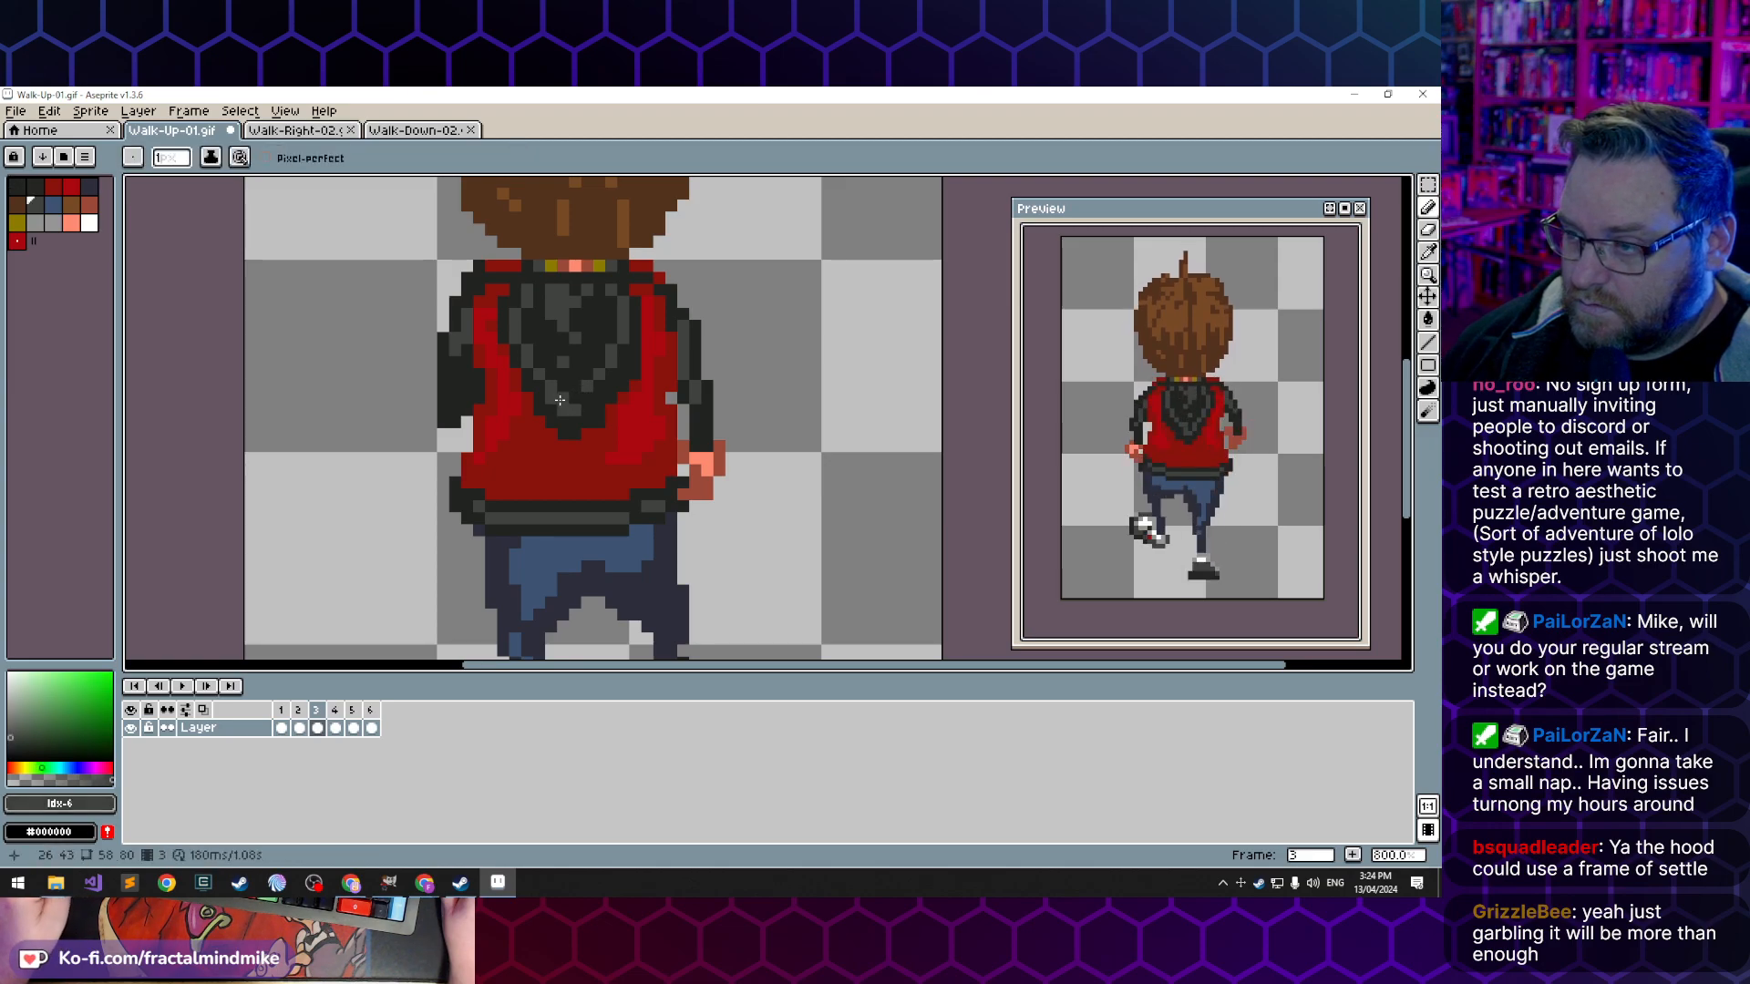
pyautogui.keyDown('alt'); pyautogui.click(563, 286); pyautogui.keyUp('alt')
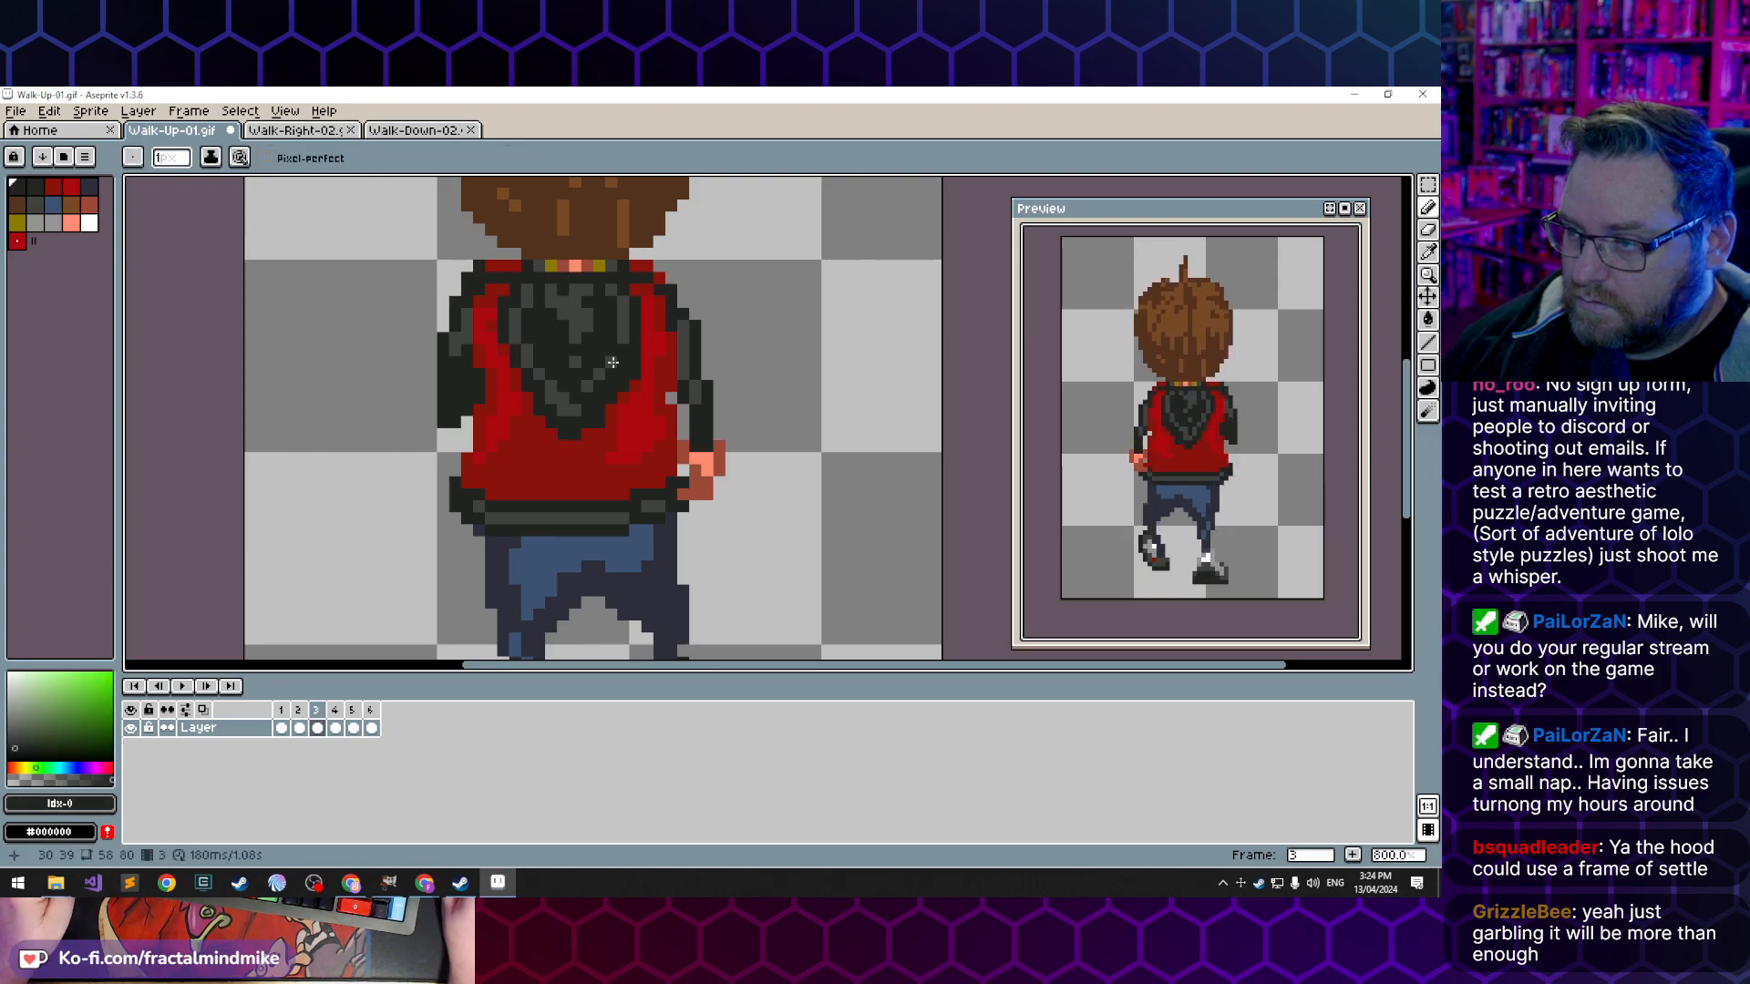
# - Flip back and forth between frame 3 and the frames before it to check the motion of the hood shading
pyautogui.press('Left')
pyautogui.press('Left')
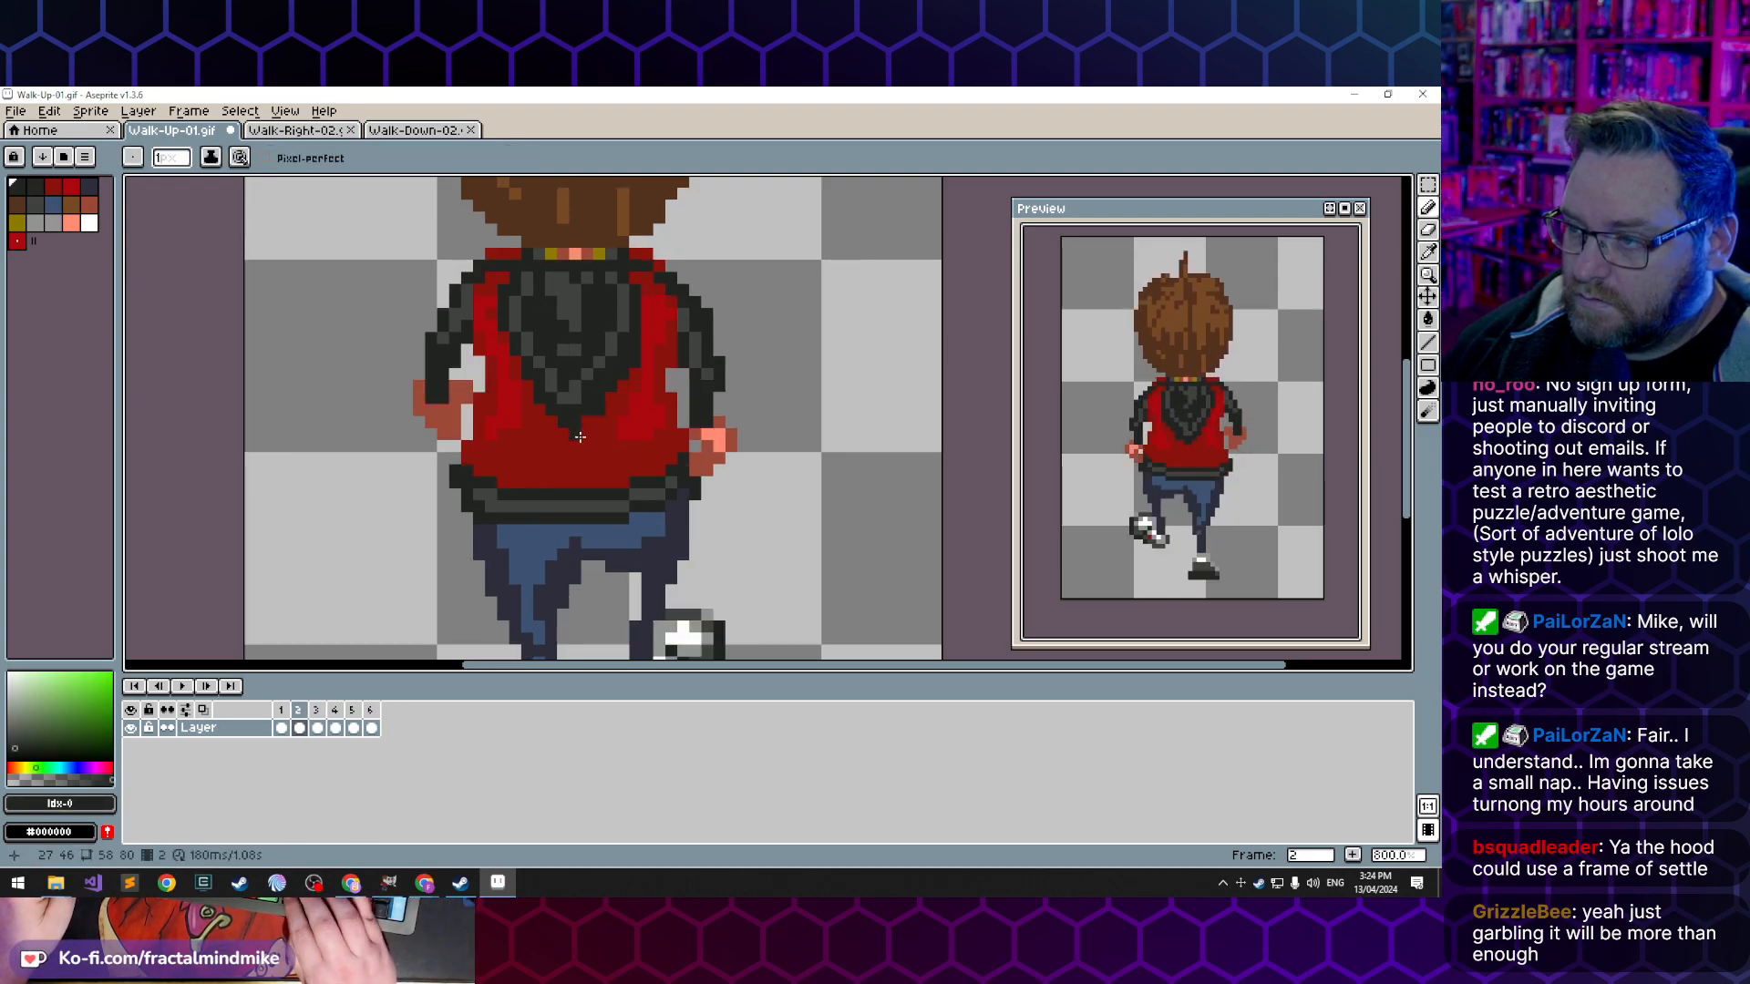
pyautogui.press('Right')
pyautogui.press('Right')
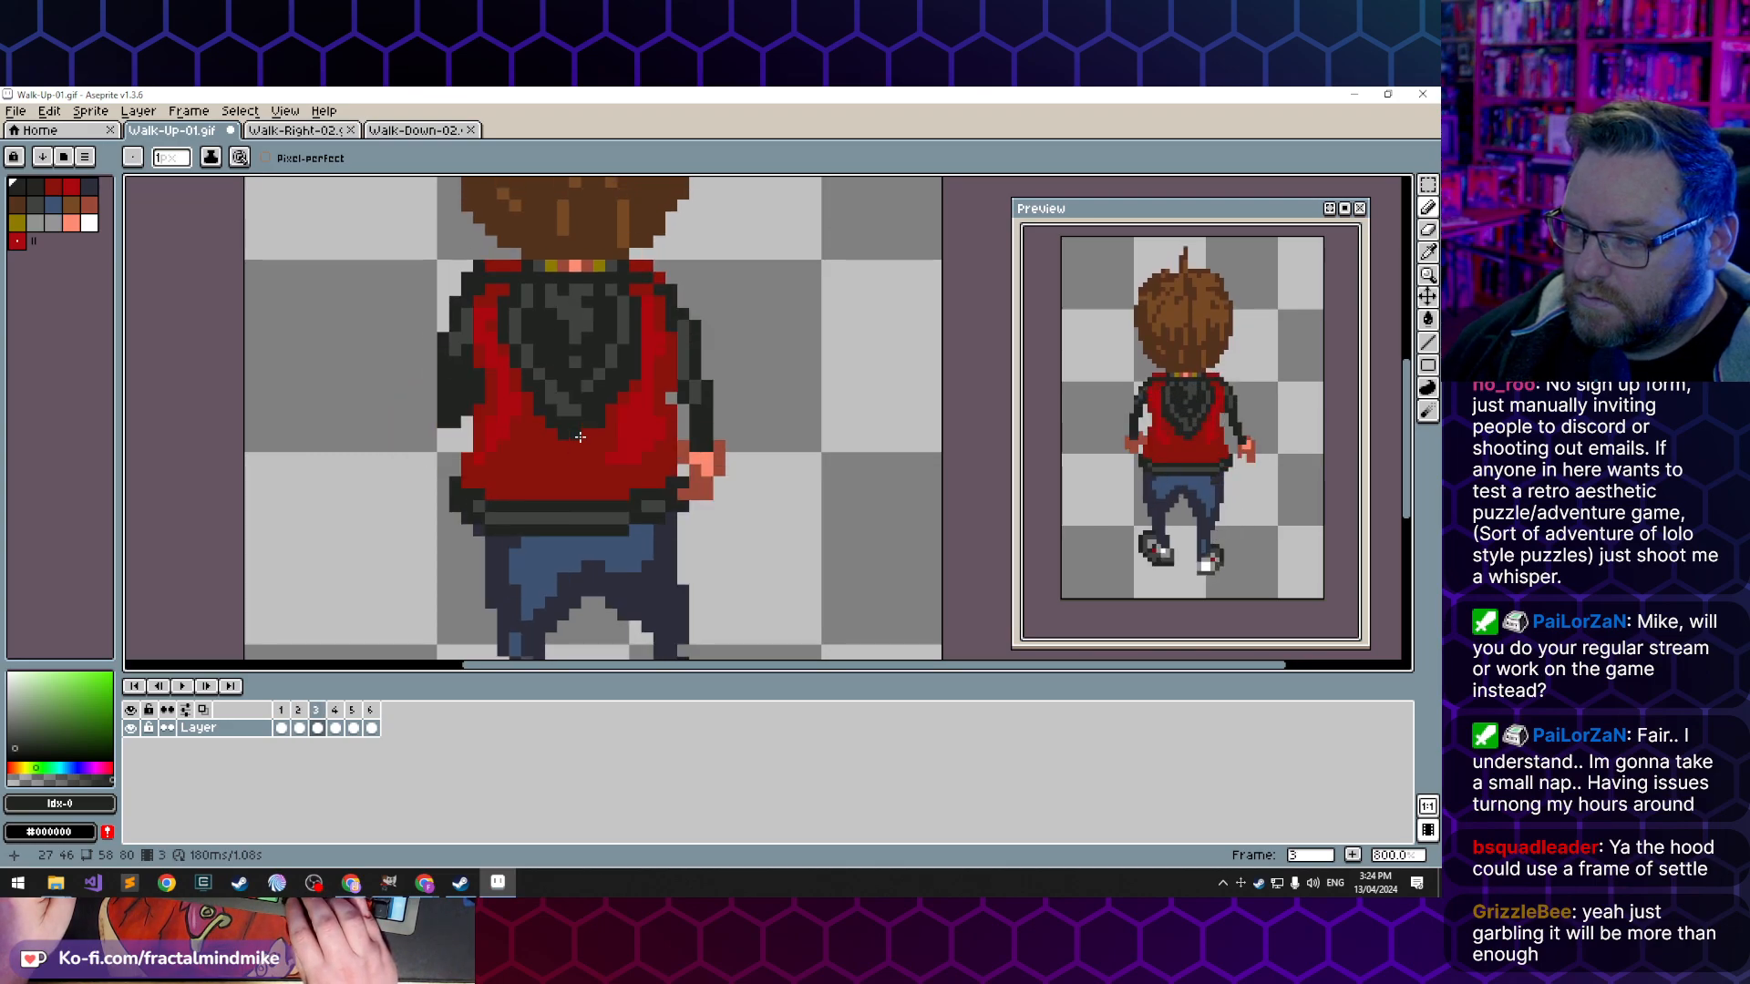
pyautogui.press('Left')
pyautogui.press('Right')
pyautogui.press('Left')
pyautogui.press('Right')
pyautogui.press('Left')
pyautogui.press('Left')
pyautogui.press('Right')
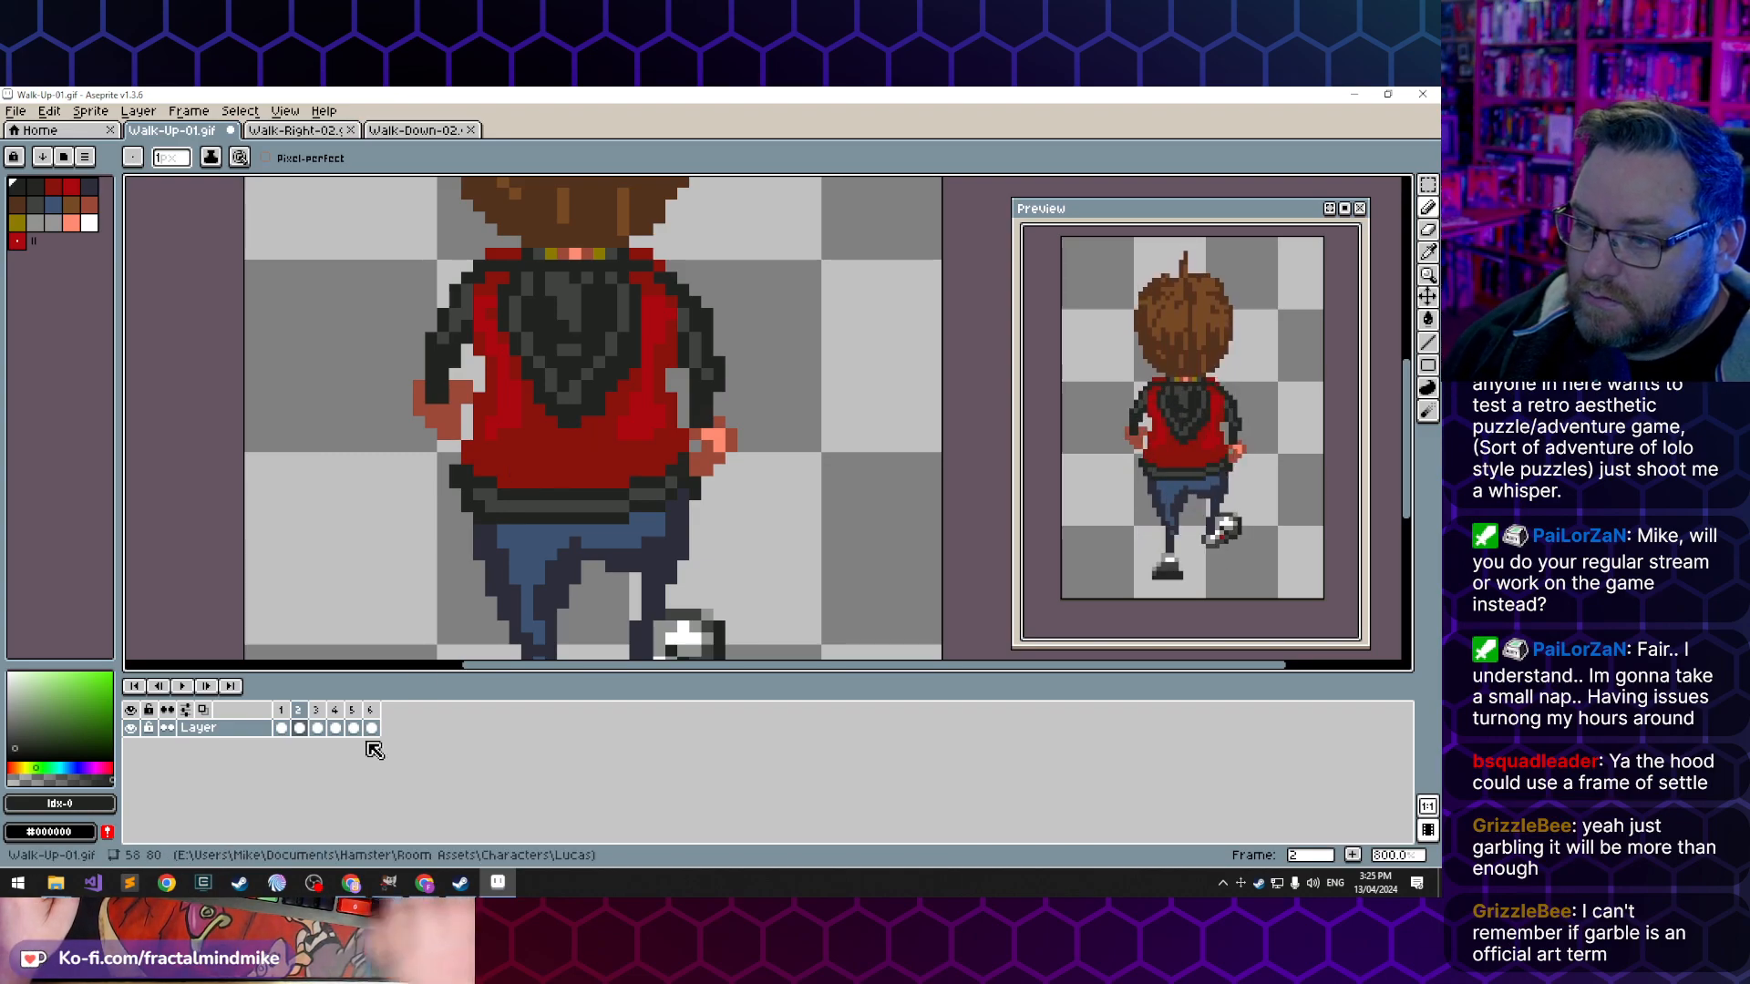
pyautogui.press('Left')
pyautogui.press('Right')
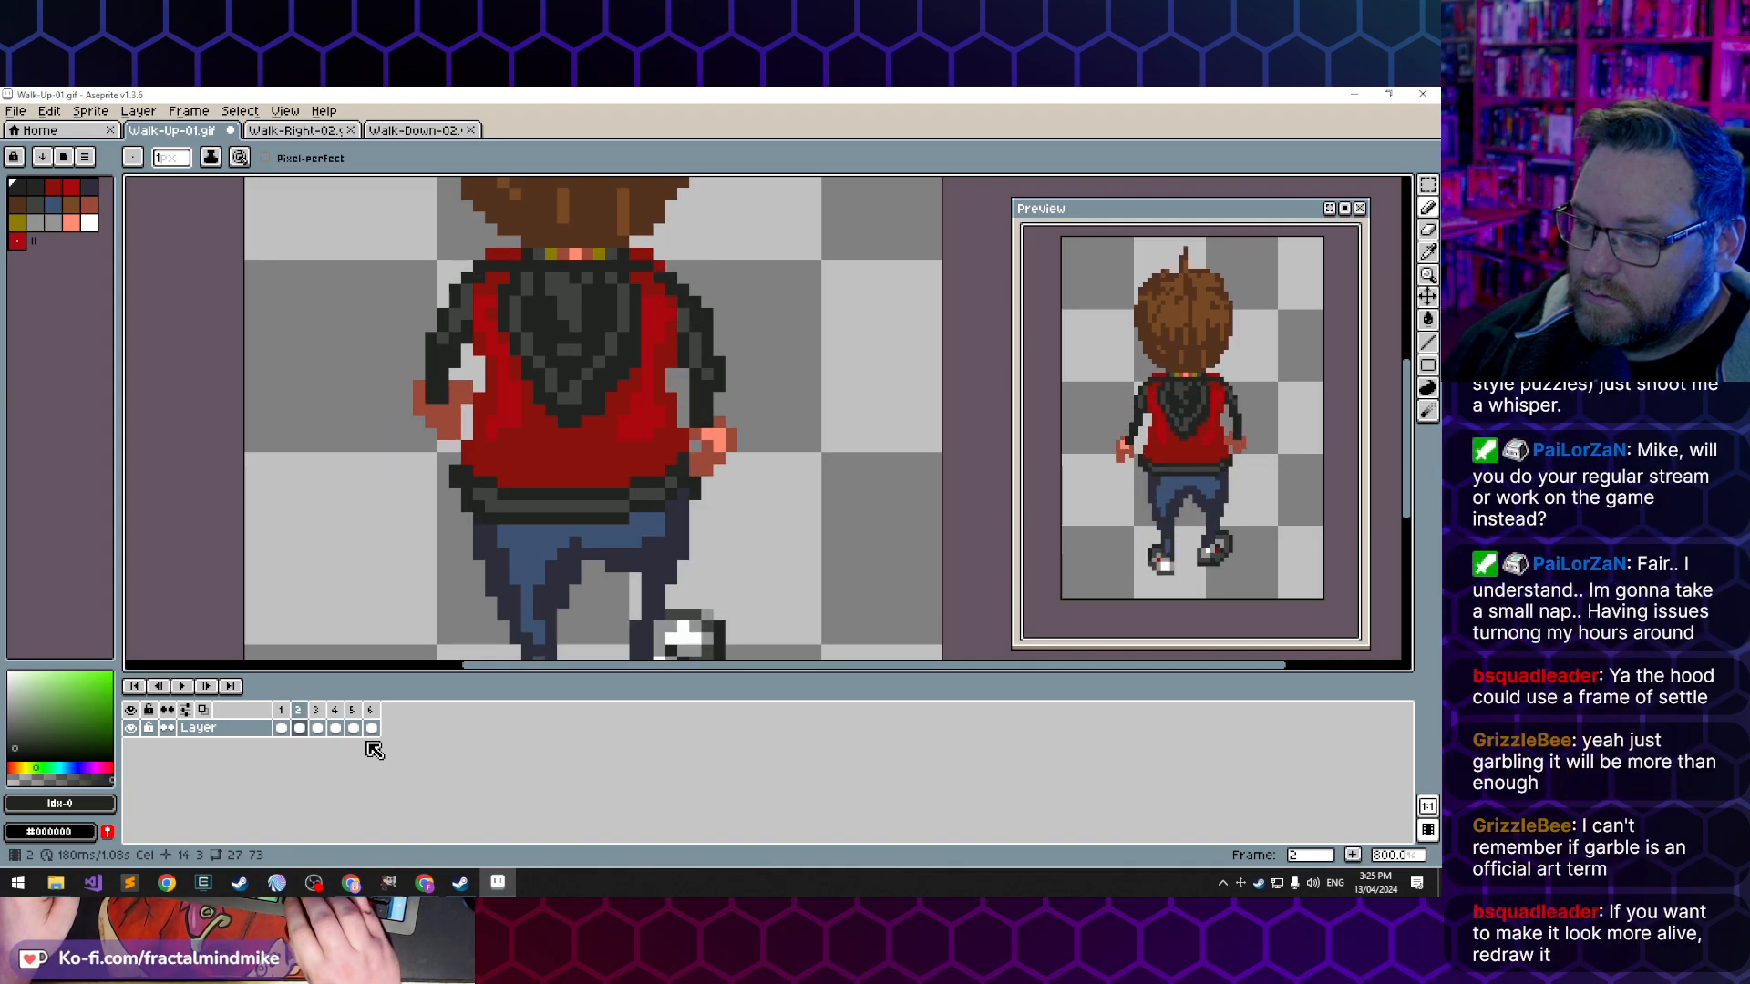
pyautogui.press('Right')
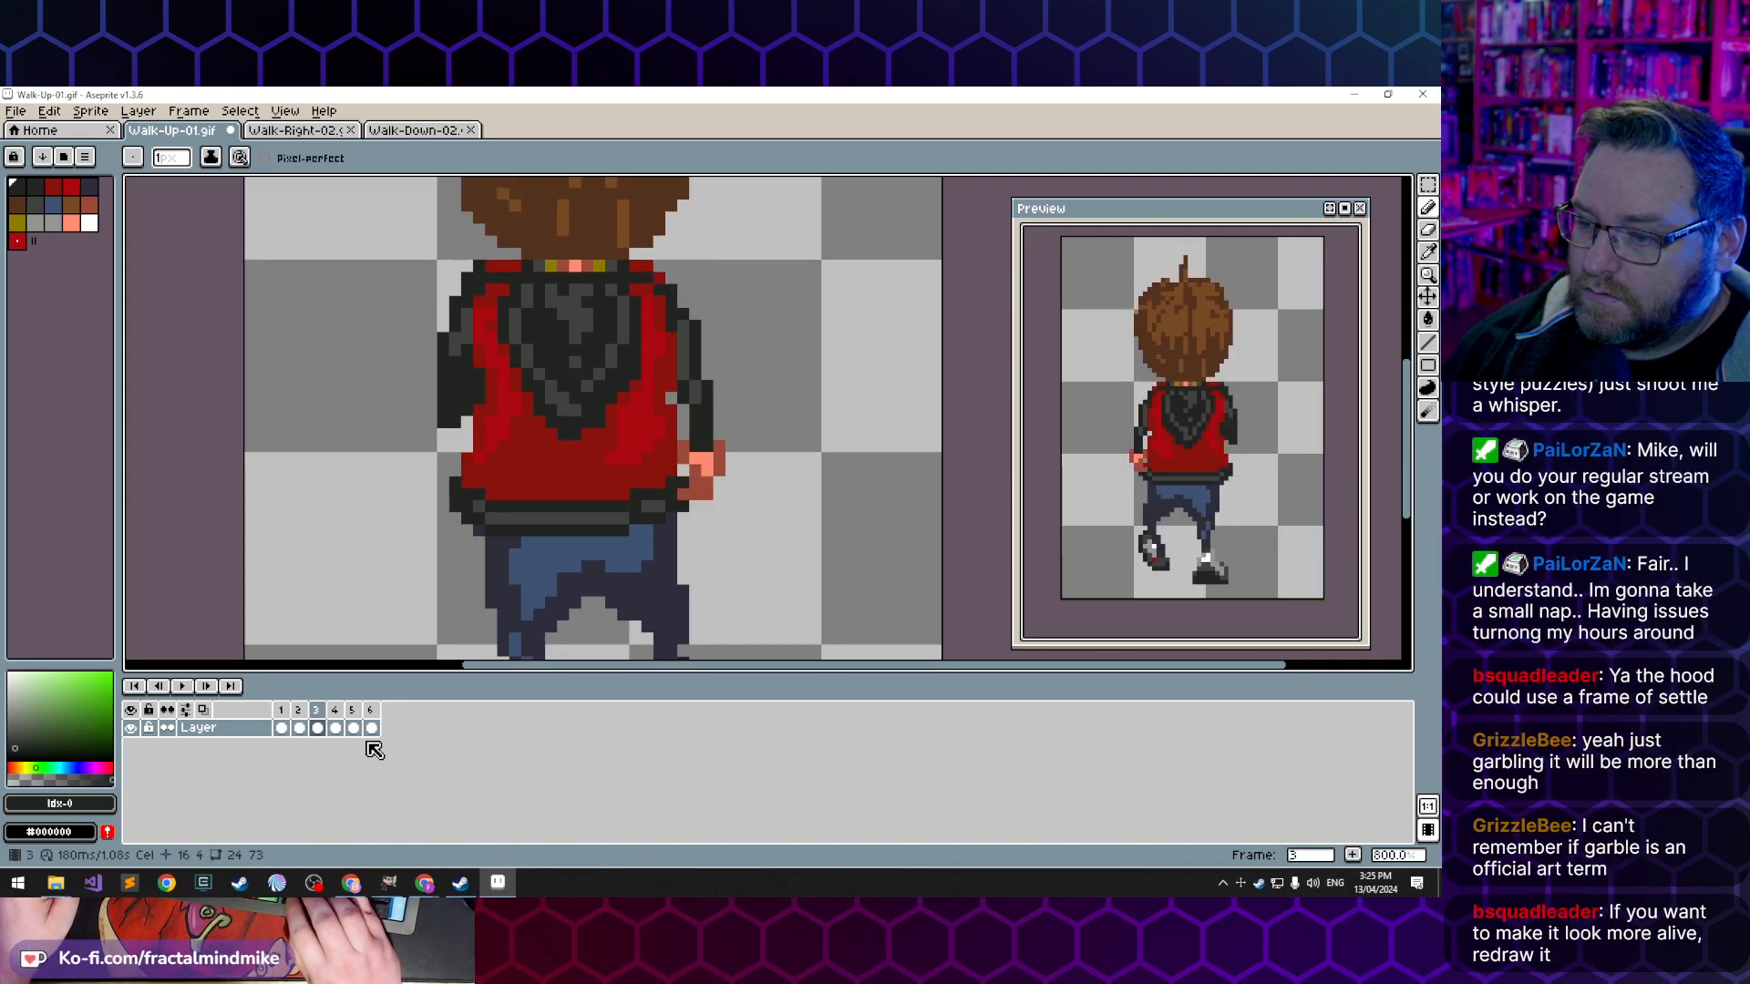
pyautogui.press('Left')
pyautogui.press('Left')
pyautogui.press('Right')
pyautogui.press('Right')
pyautogui.press('Left')
pyautogui.press('Right')
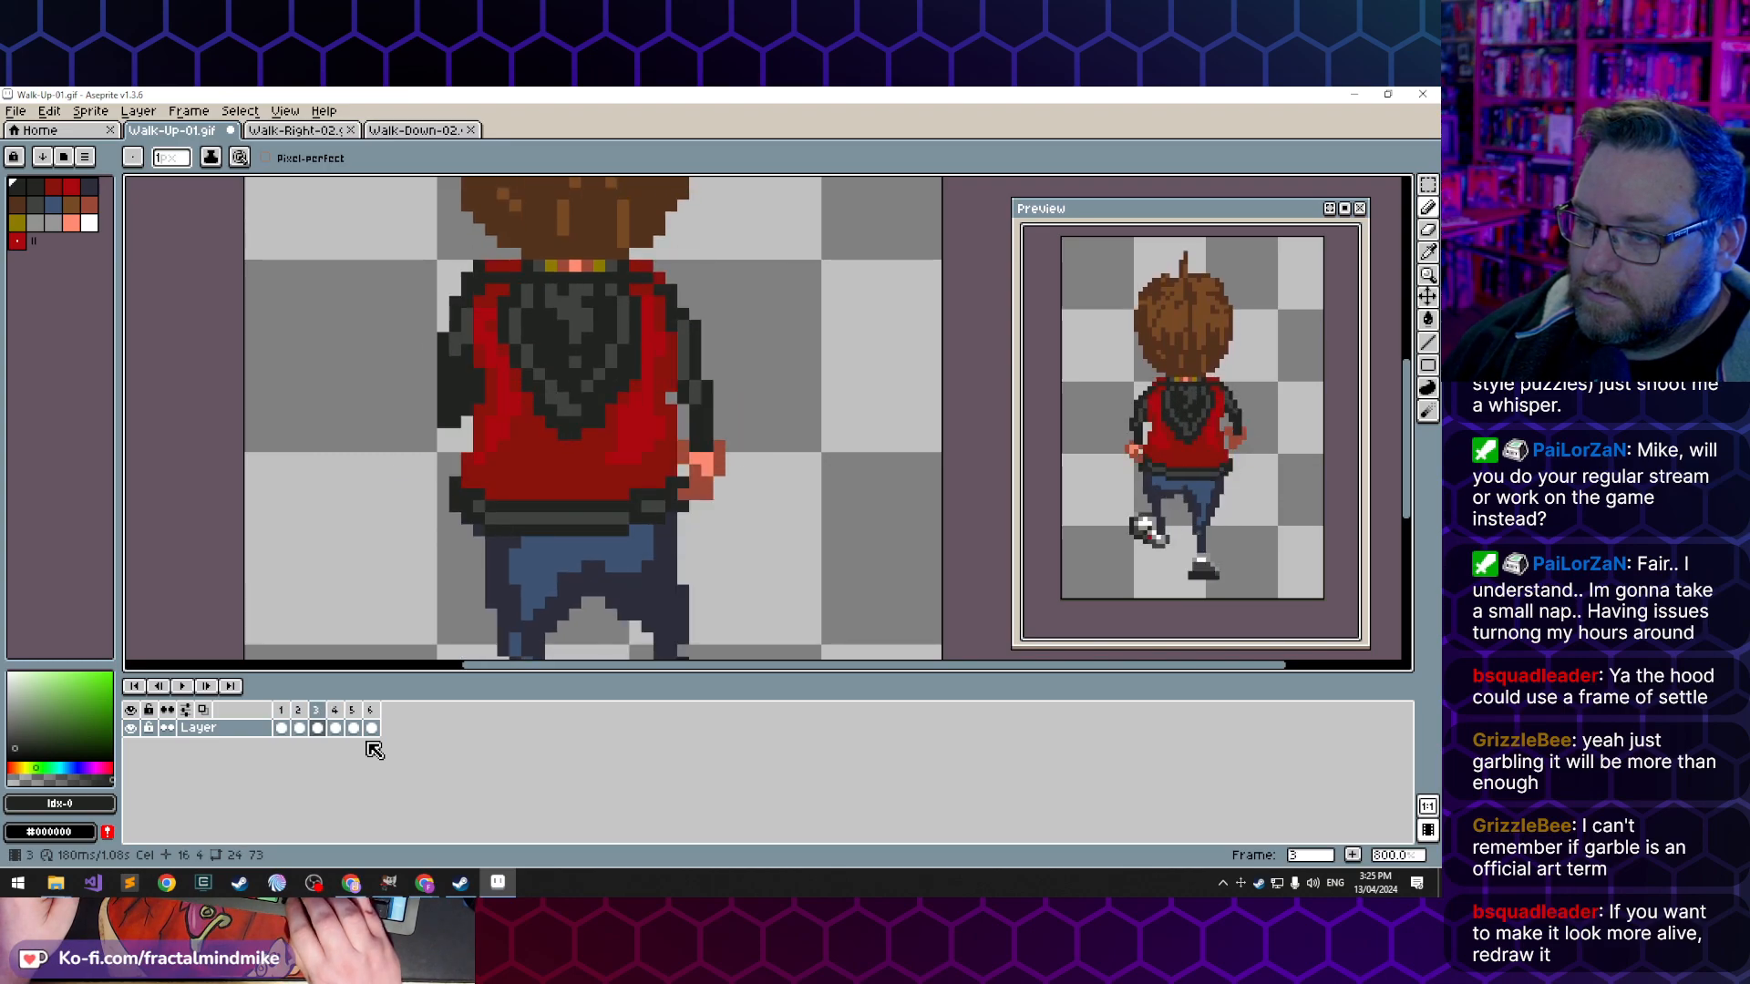
# - Touch up the grey and near-black pixels near the hood's lower point in frame 3, checking against the preceding frames
pyautogui.keyDown('alt'); pyautogui.click(572, 421); pyautogui.keyUp('alt')
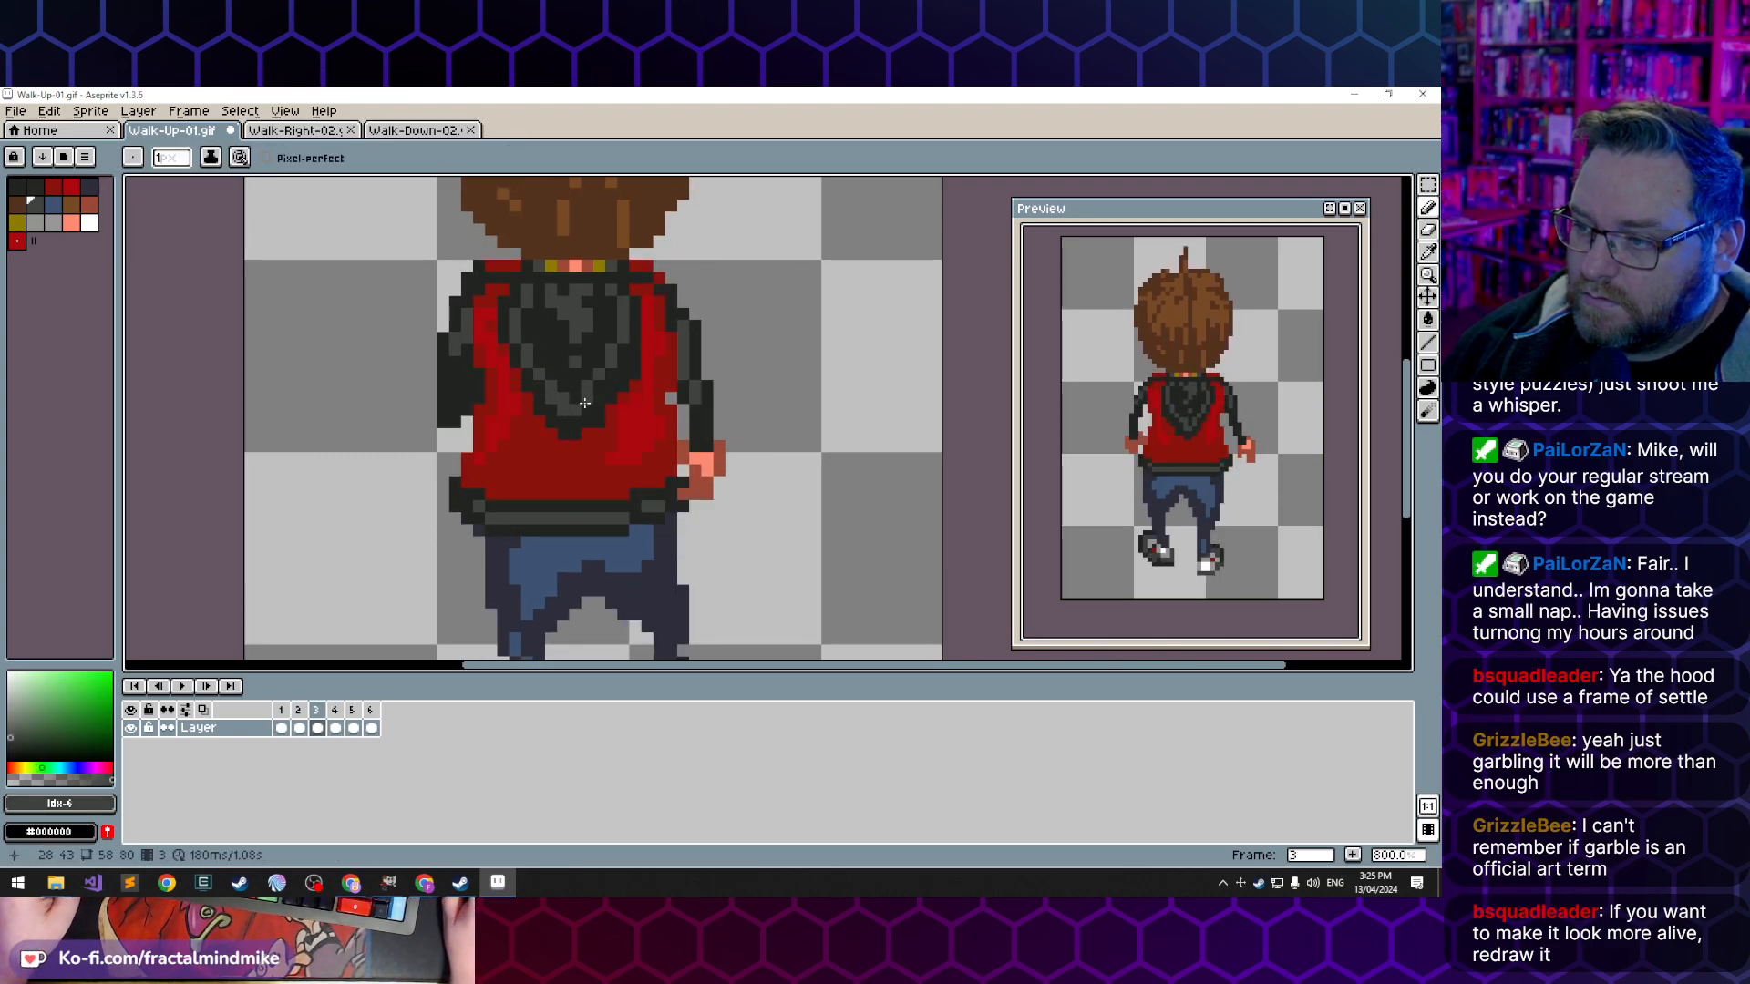
pyautogui.keyDown('alt'); pyautogui.click(563, 397); pyautogui.keyUp('alt')
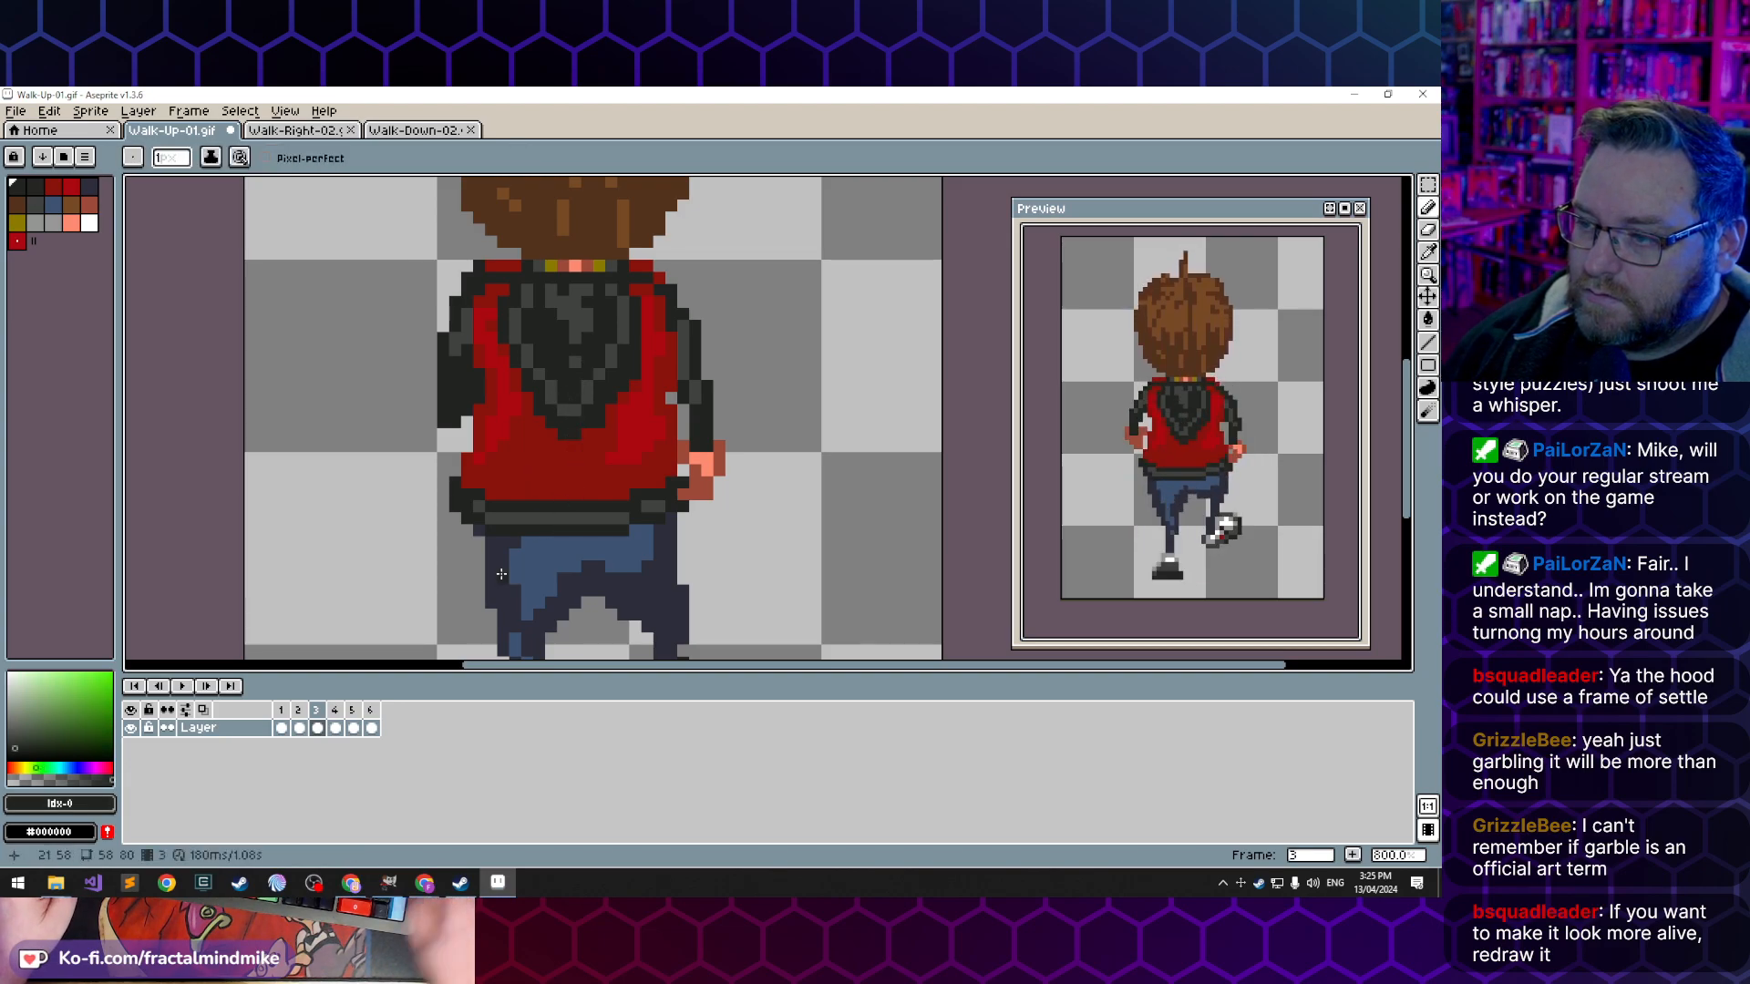
pyautogui.press('Left')
pyautogui.press('Left')
pyautogui.press('Right')
pyautogui.press('Right')
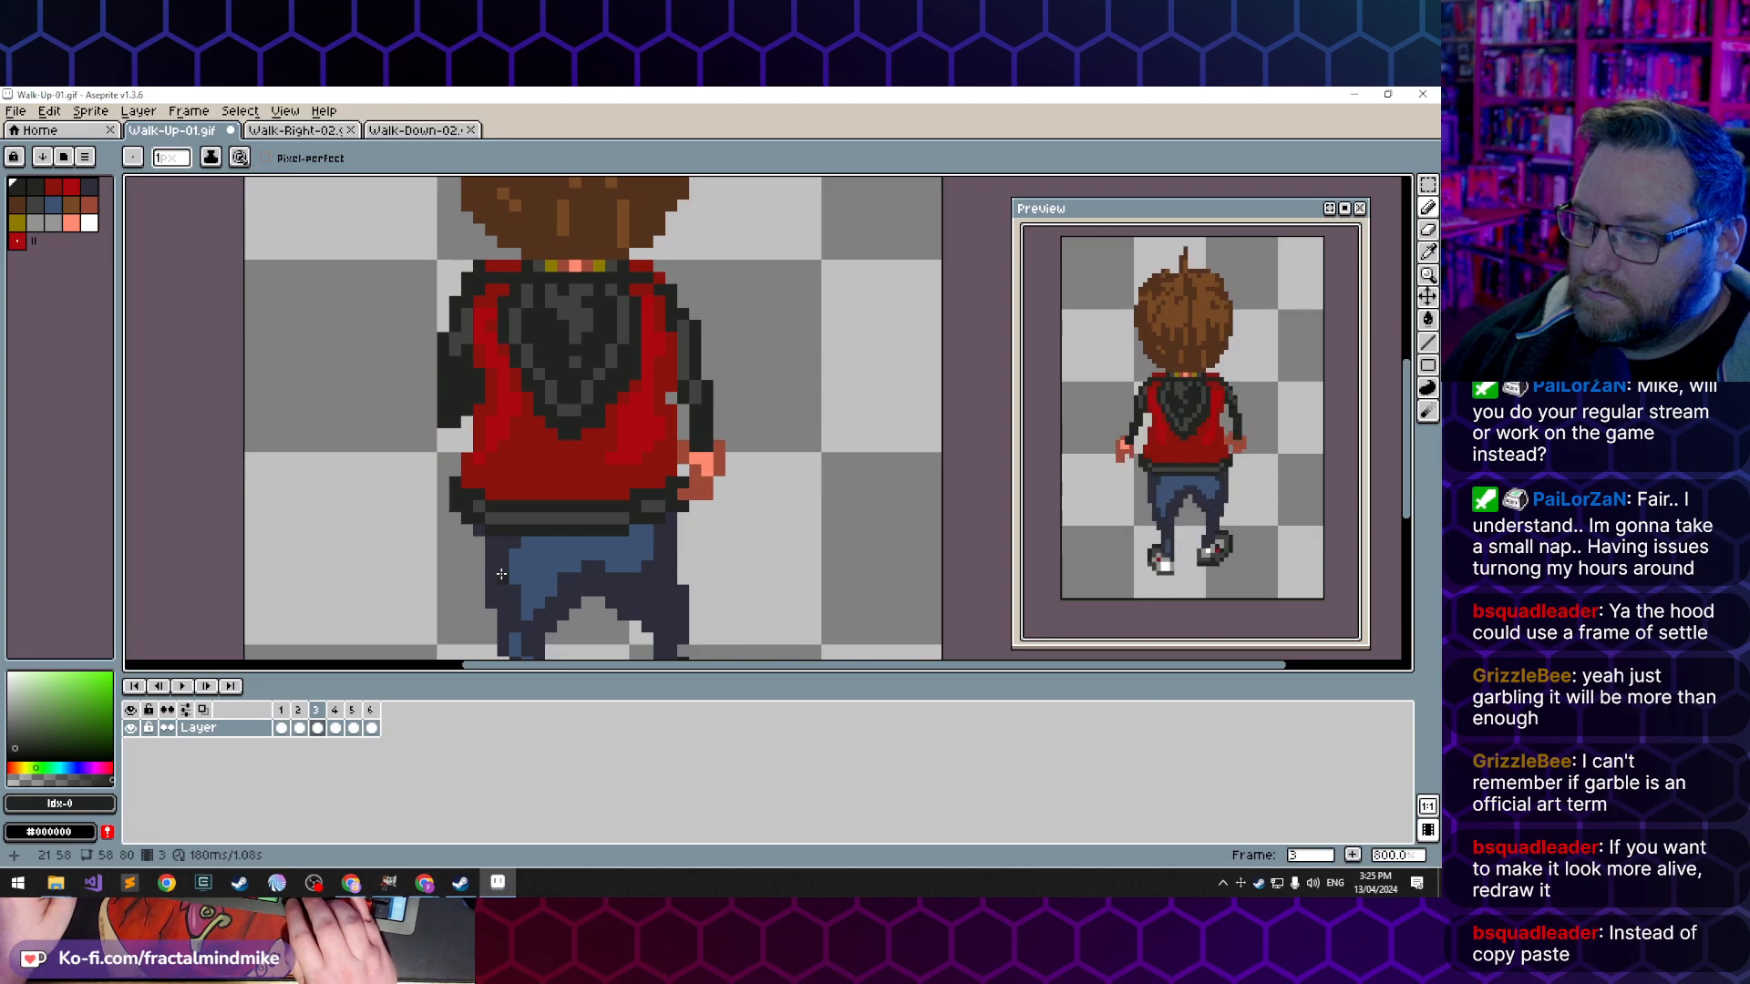
# - Step repeatedly through frames 2, 3 and 4 to examine how the hood moves between them
pyautogui.press('Right')
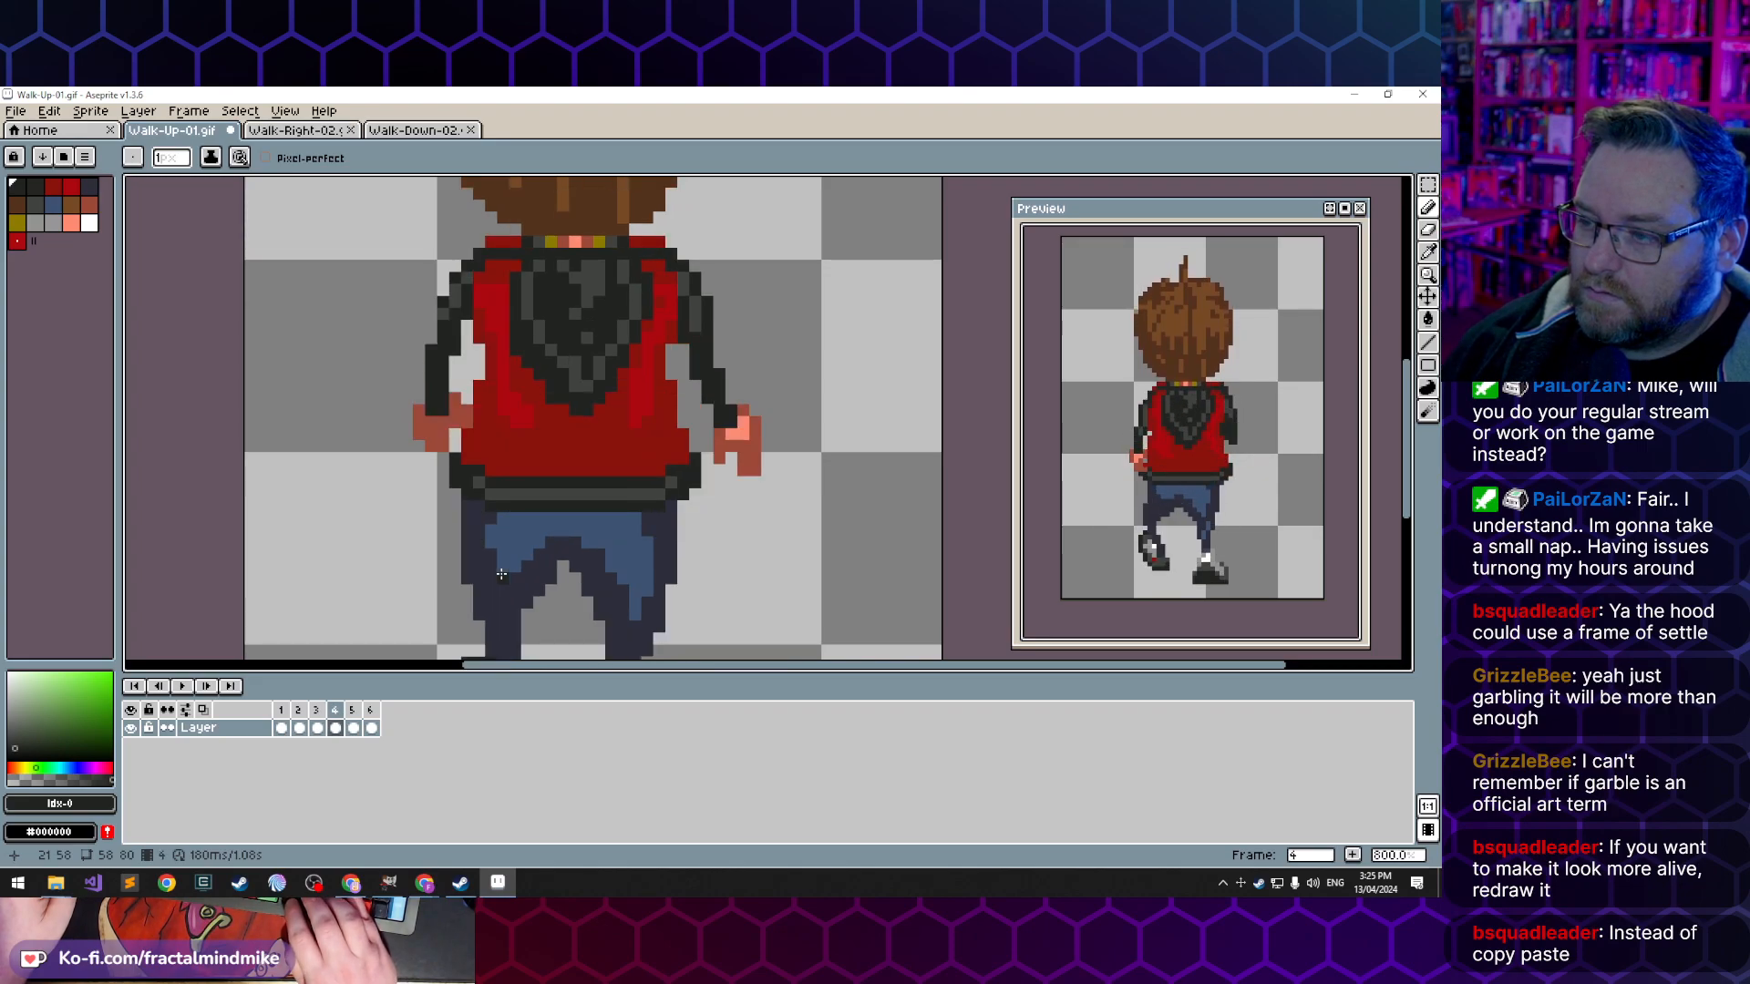
pyautogui.press('Left')
pyautogui.press('Right')
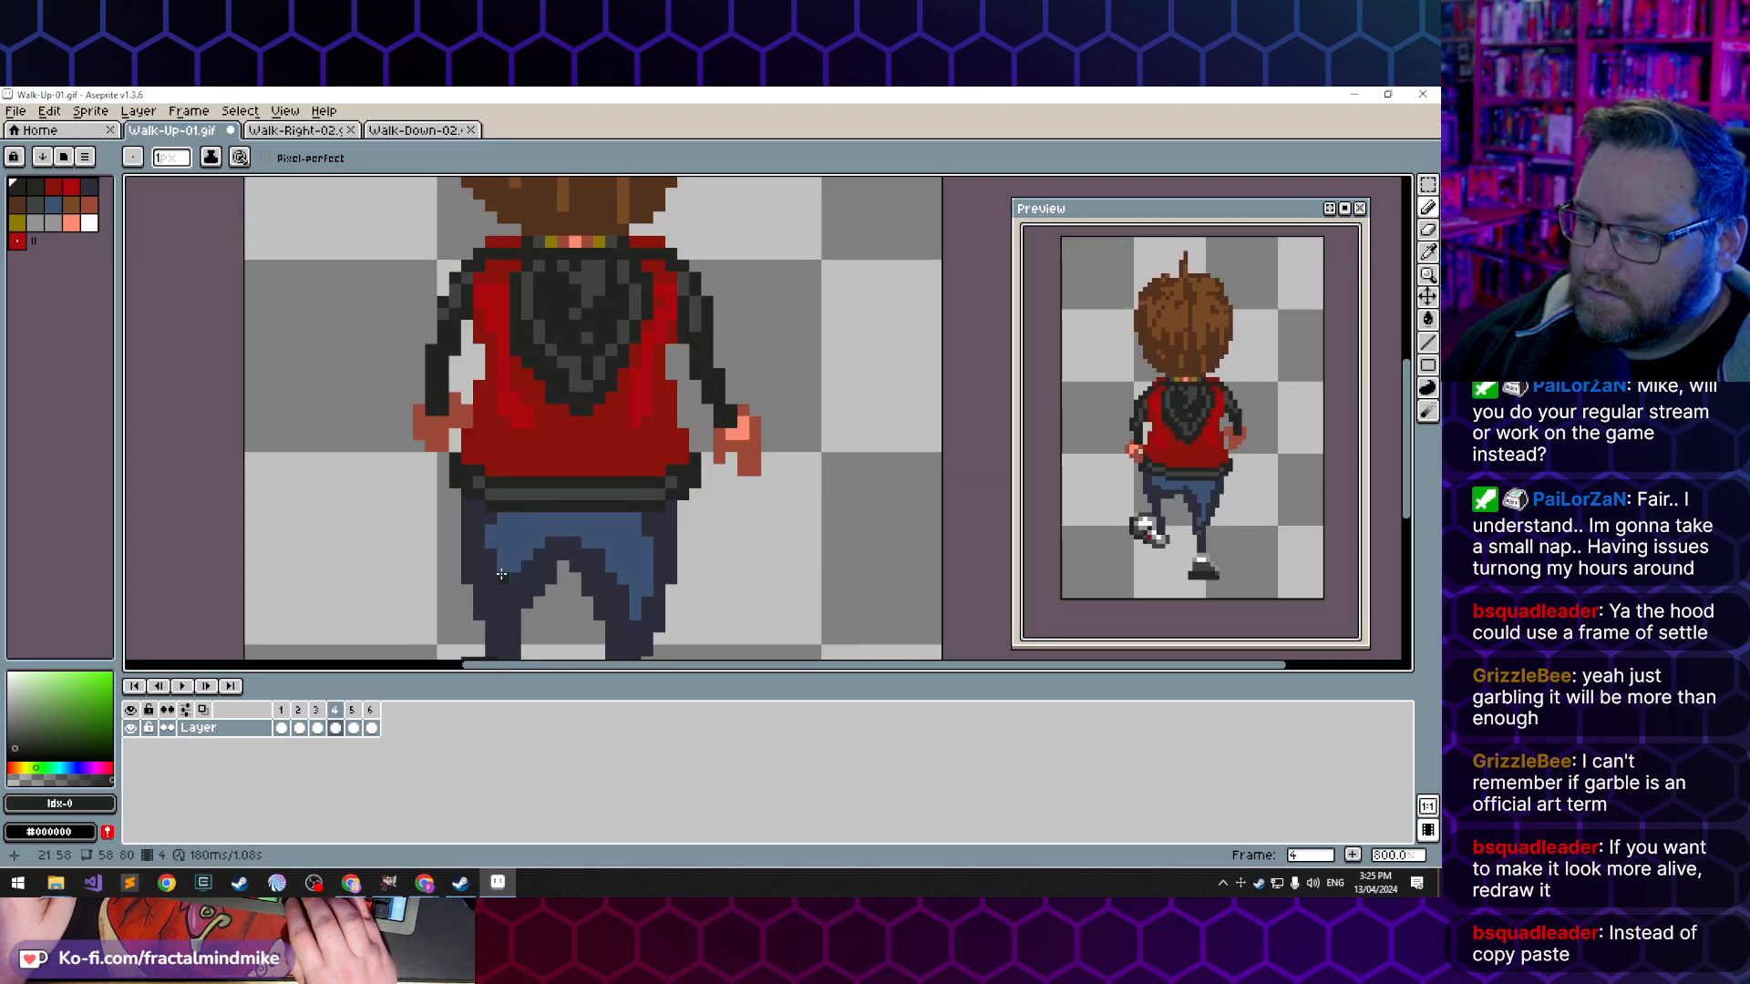
pyautogui.press('Left')
pyautogui.press('Right')
pyautogui.press('Left')
pyautogui.press('Left')
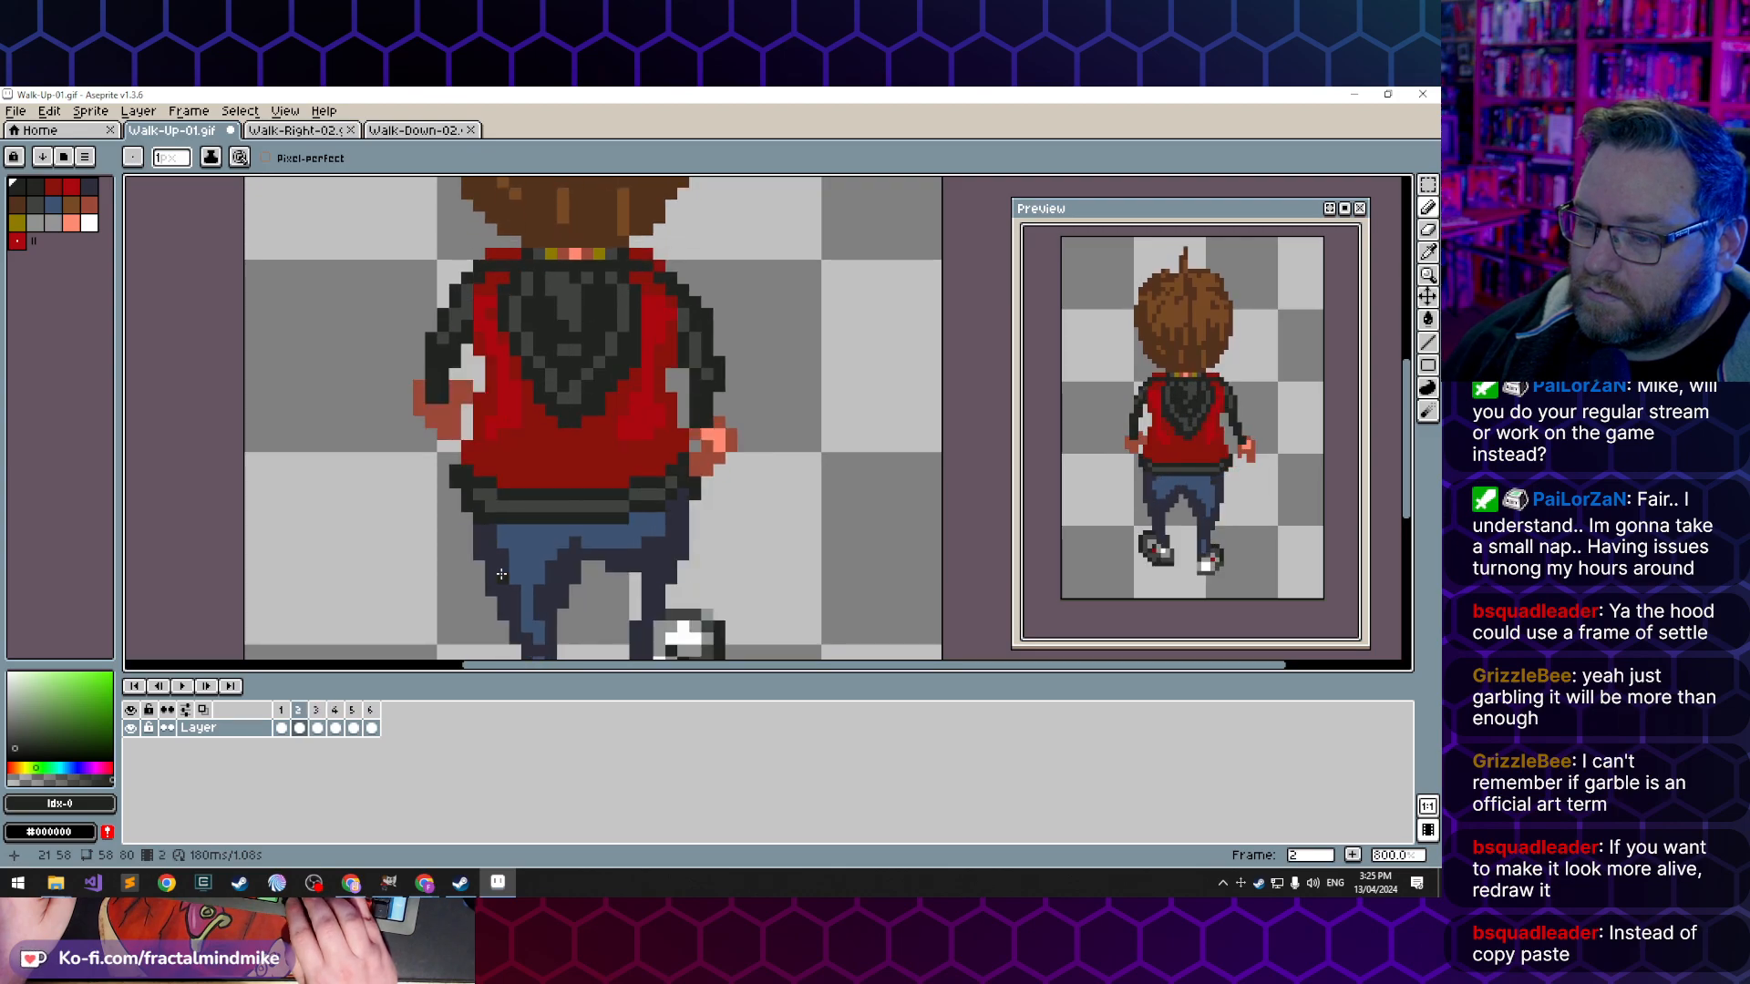
pyautogui.press('Right')
pyautogui.press('Right')
pyautogui.press('Right')
pyautogui.press('Right')
pyautogui.press('Right')
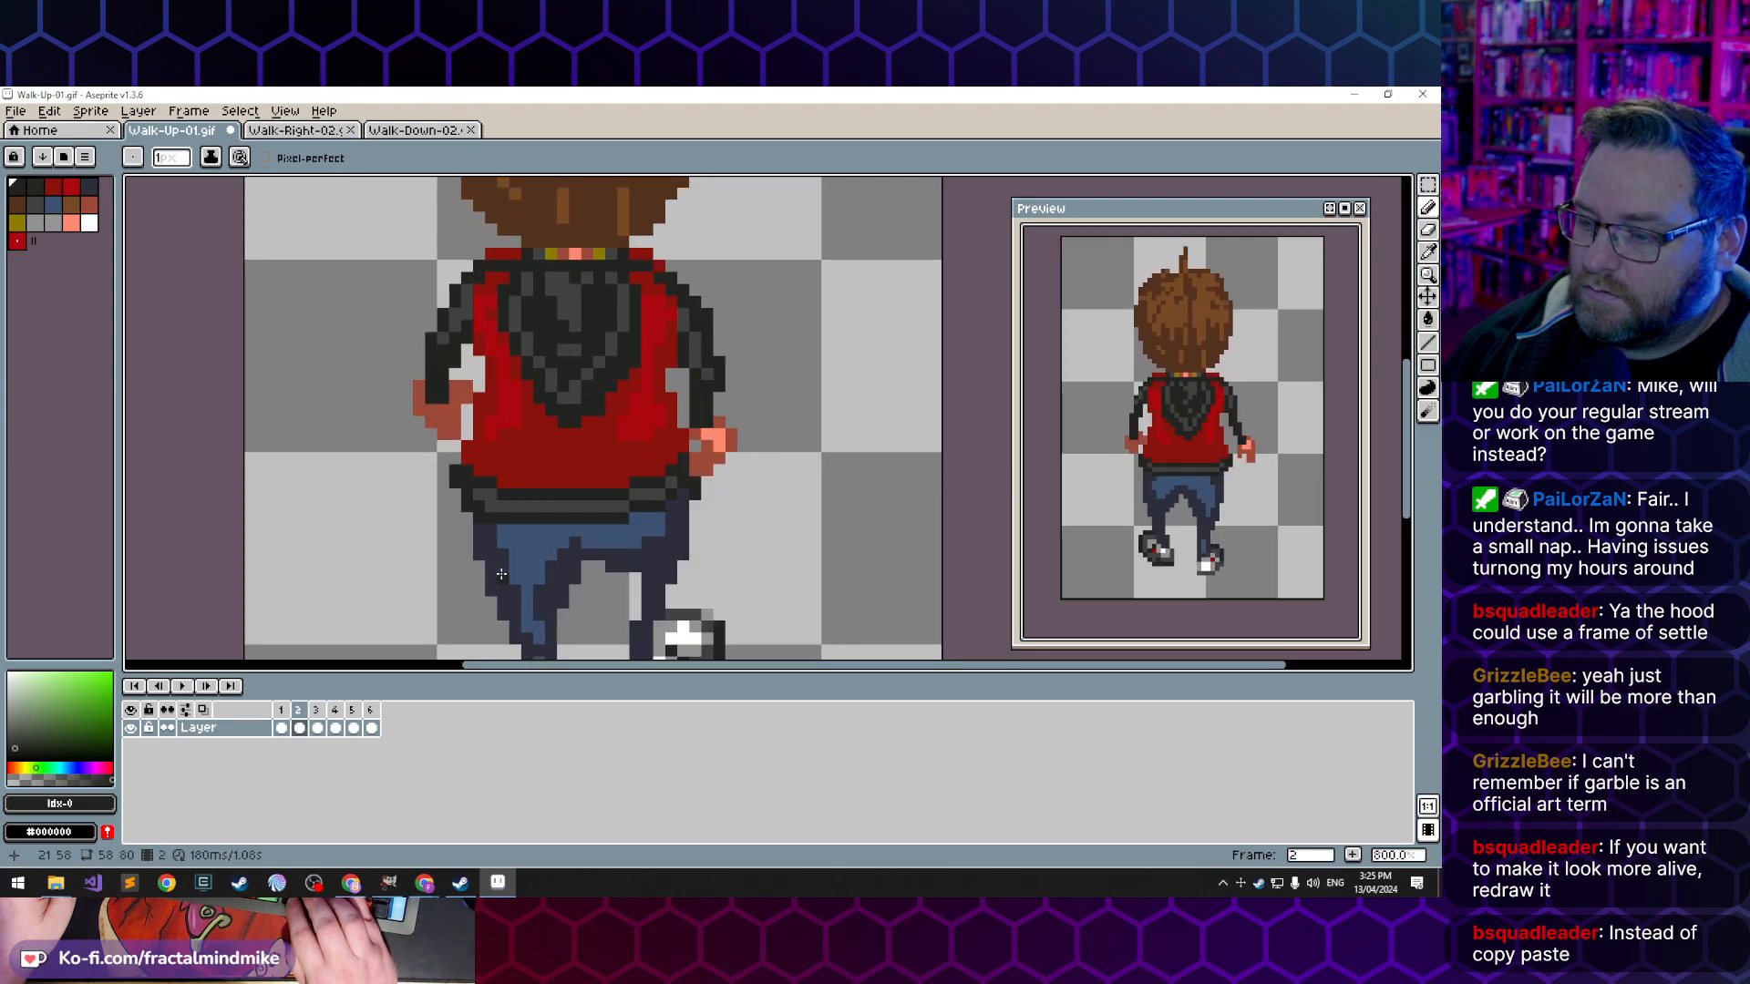
pyautogui.press('Right')
pyautogui.press('Left')
pyautogui.press('Right')
pyautogui.press('Right')
pyautogui.press('Right')
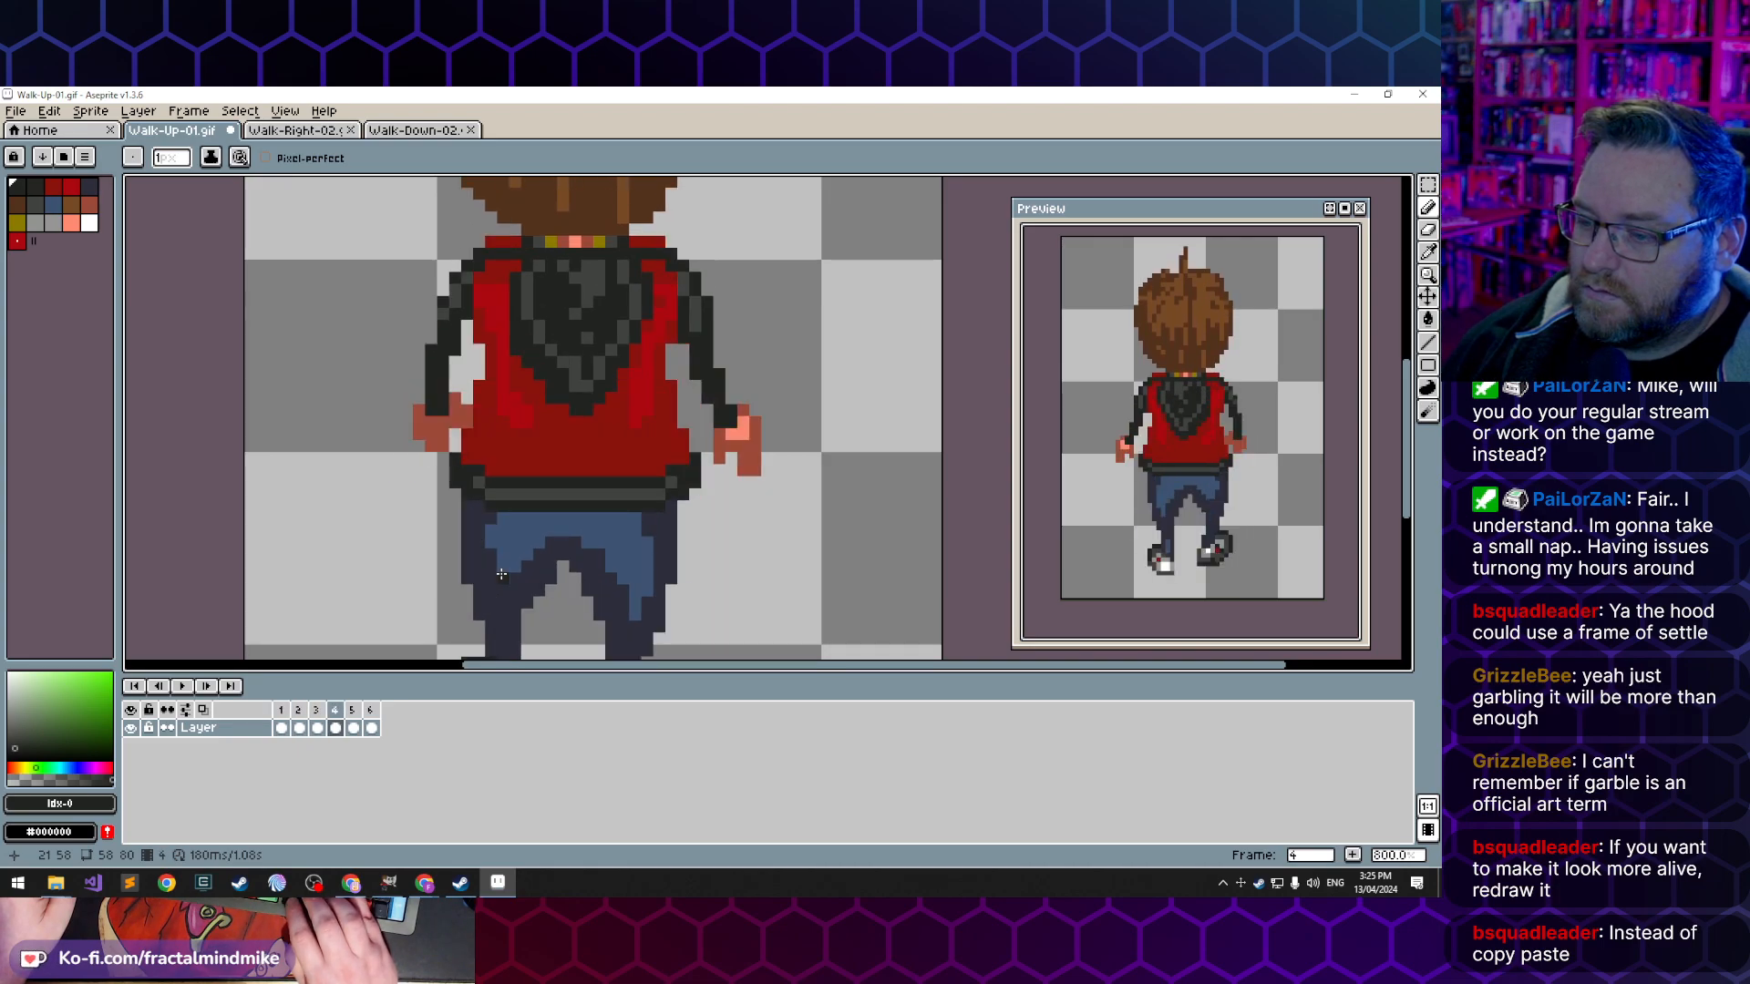
pyautogui.press('Left')
pyautogui.press('Left')
pyautogui.press('Left')
pyautogui.press('Right')
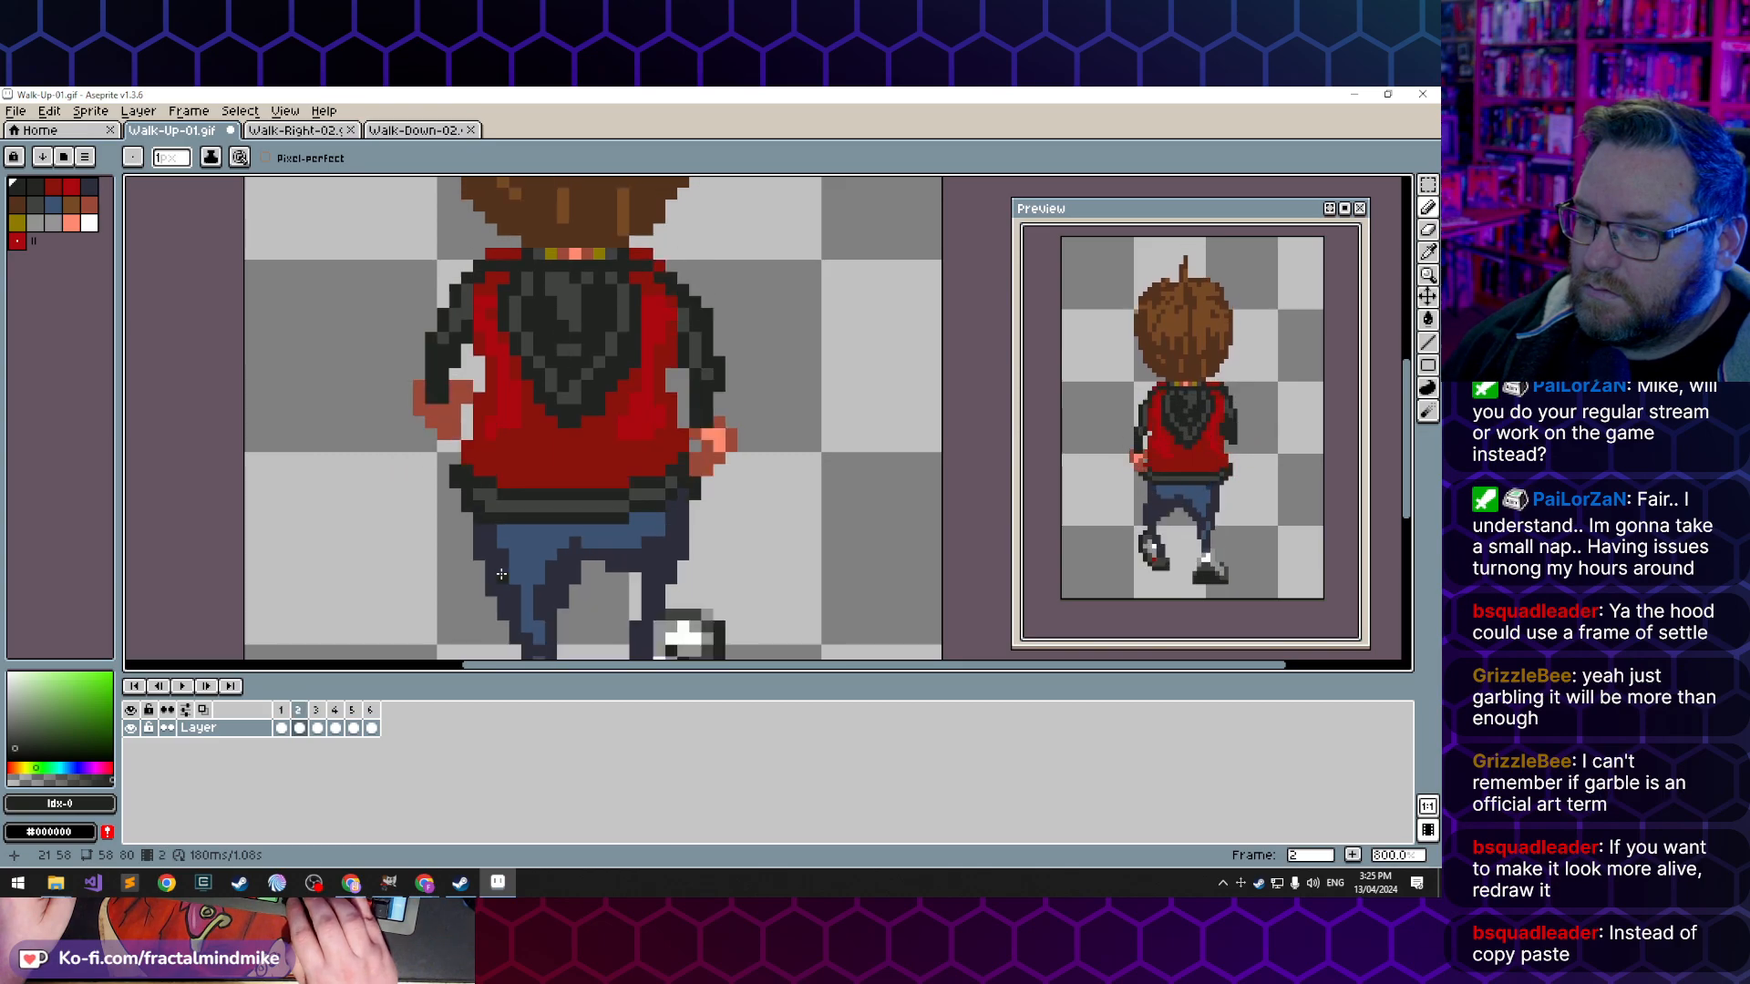
pyautogui.press('Right')
pyautogui.press('Right')
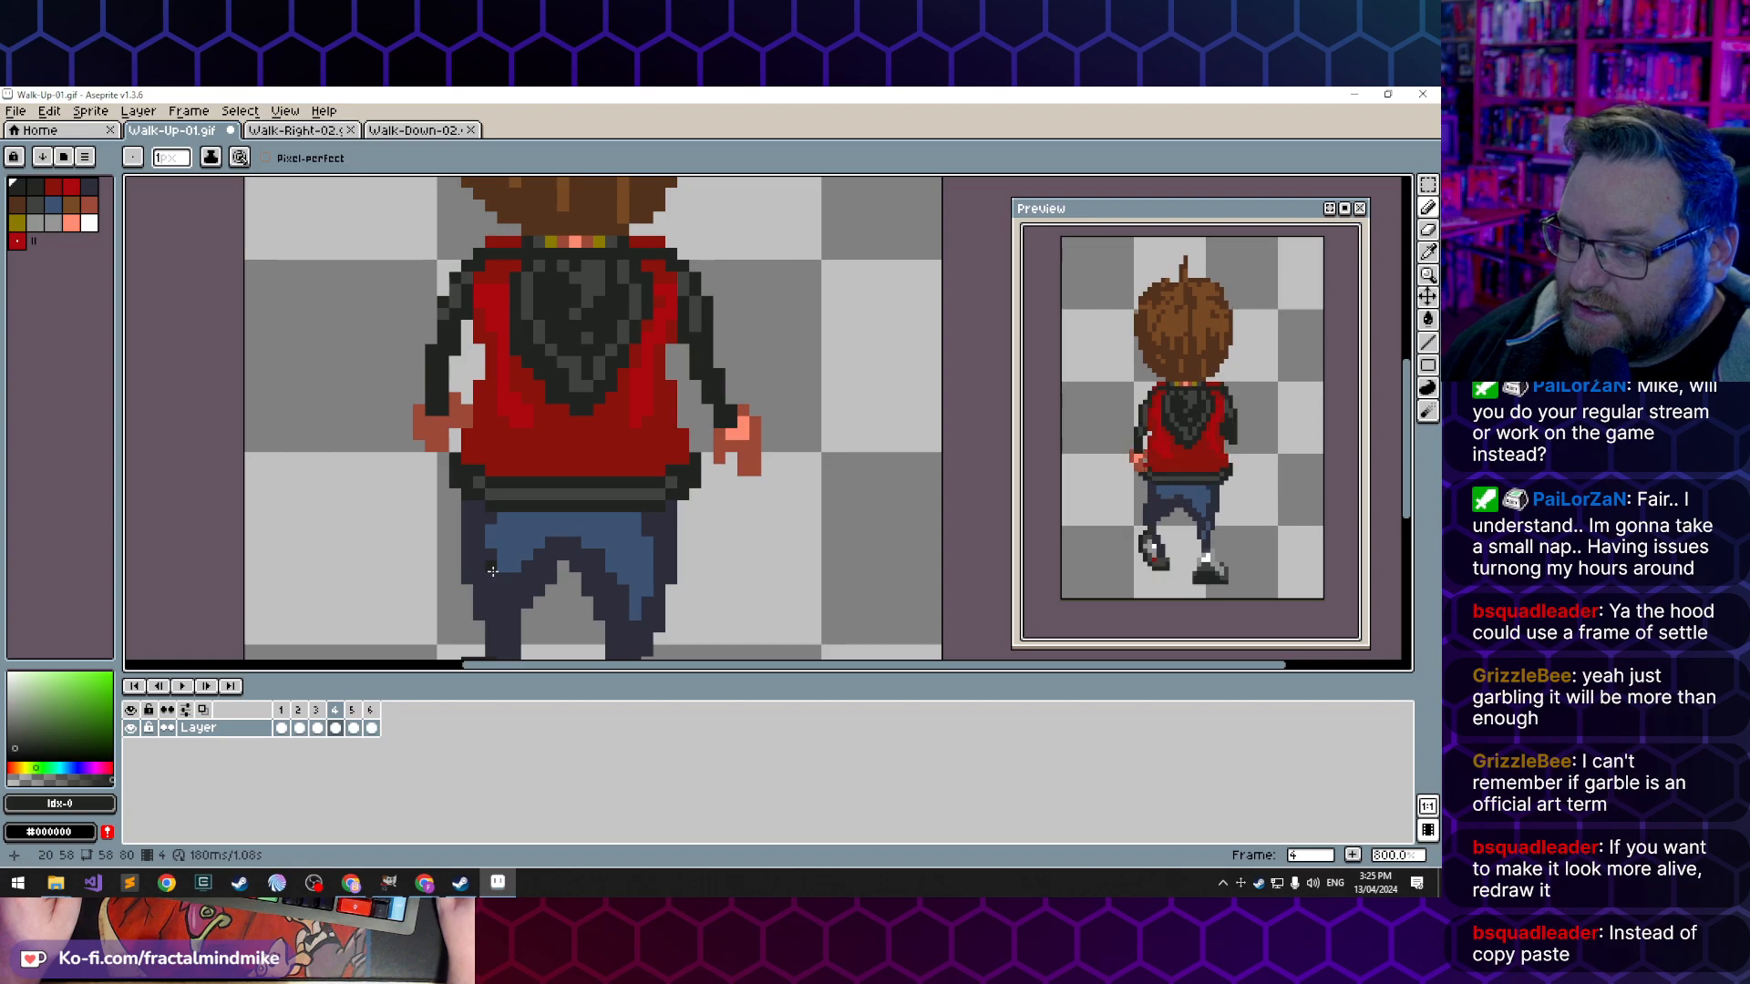
# - Flip through the first frames up to frame 3 again to examine the hood's tip and shading
pyautogui.press(',')
pyautogui.press('Left')
pyautogui.press('Left')
pyautogui.press('Right')
pyautogui.press('Right')
pyautogui.press('Right')
pyautogui.press('Right')
pyautogui.press('Return')
pyautogui.press('Left')
pyautogui.press('Left')
pyautogui.press('Left')
pyautogui.press('Right')
pyautogui.press('Right')
pyautogui.press('Left')
pyautogui.press('Right')
pyautogui.press('Left')
pyautogui.press('Left')
pyautogui.press('Right')
pyautogui.press('Right')
pyautogui.press('Left')
pyautogui.press('Left')
pyautogui.press('Right')
pyautogui.press('Right')
pyautogui.press('Right')
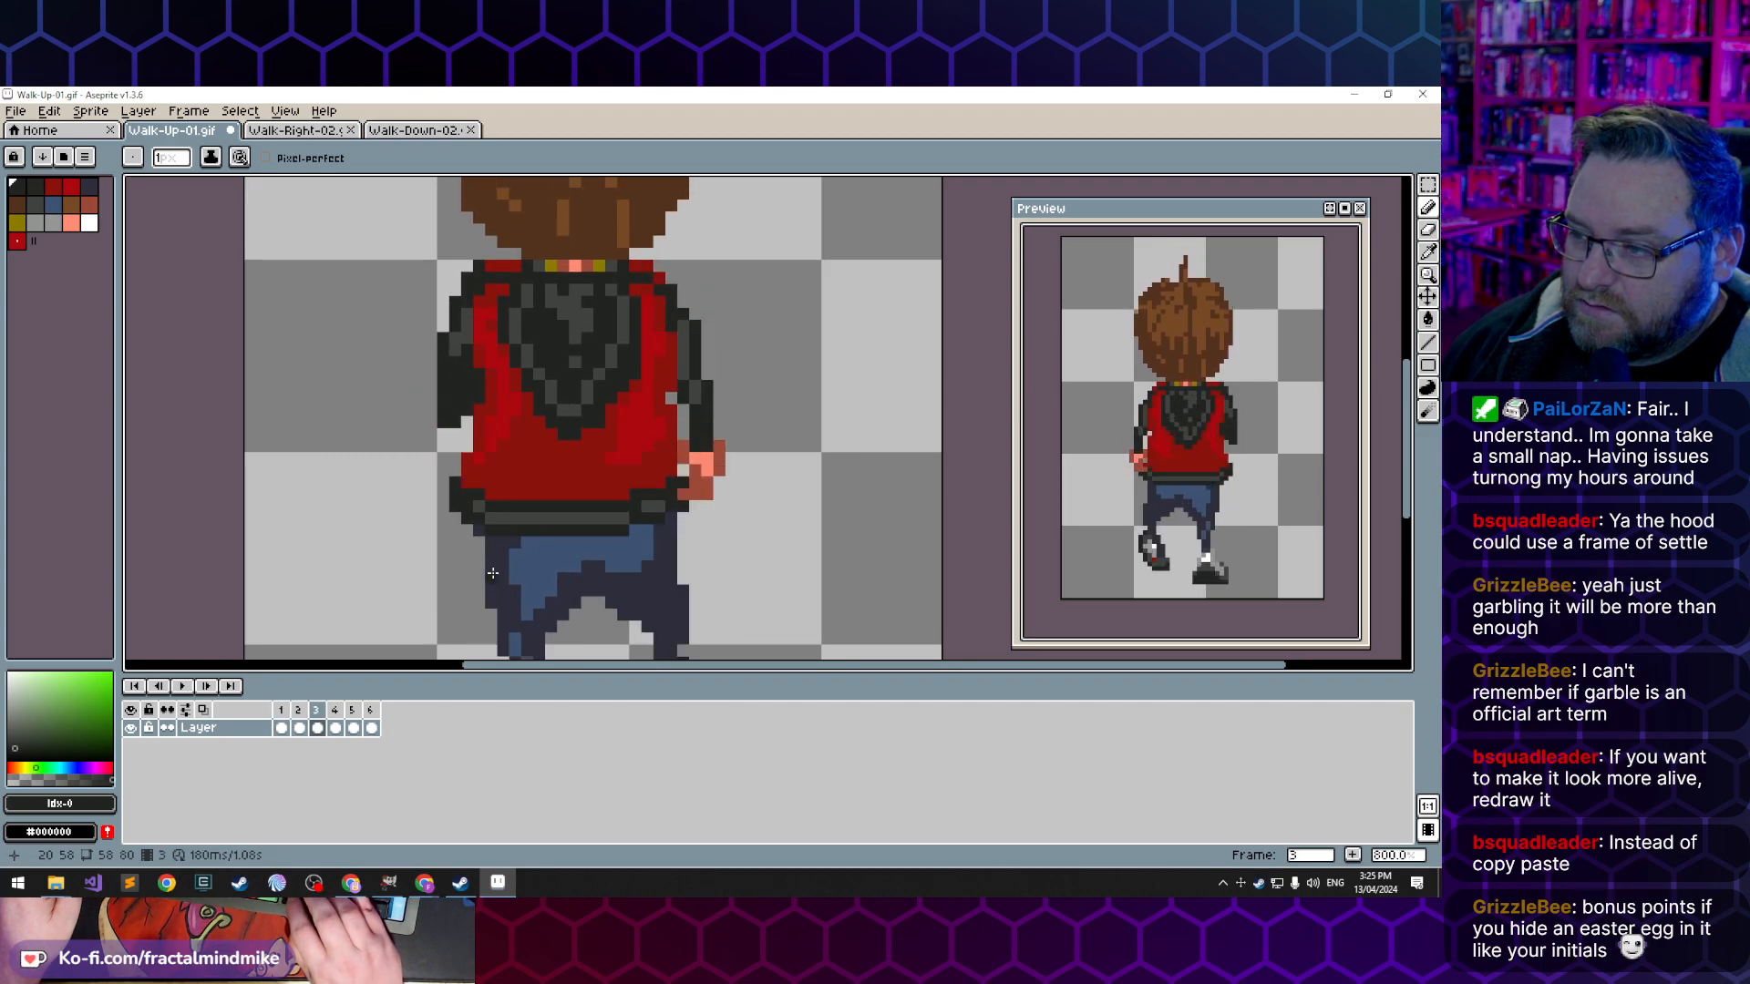
pyautogui.press('Left')
pyautogui.press('Left')
pyautogui.press('Left')
pyautogui.press('Right')
pyautogui.press('Right')
pyautogui.press('Right')
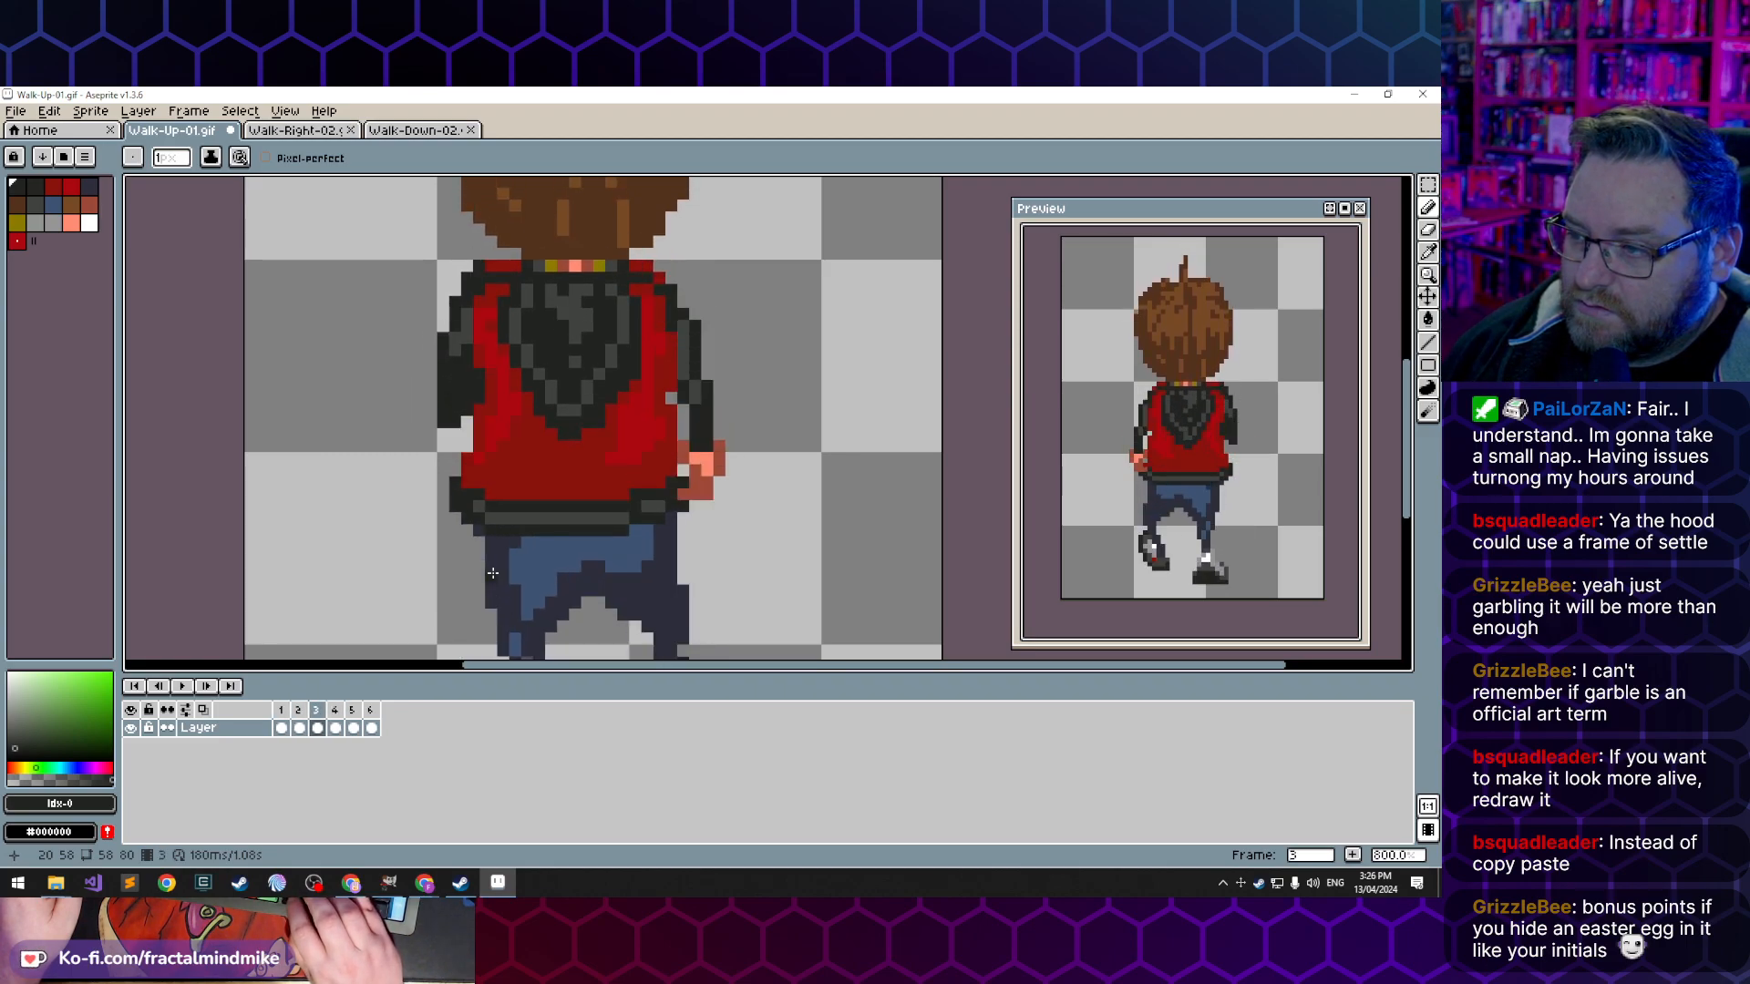
# - Reshape the hood's lower tip in frame 2 with dark red and near-black pixels, and compare it with frame 3
pyautogui.press('Left')
pyautogui.press('Left')
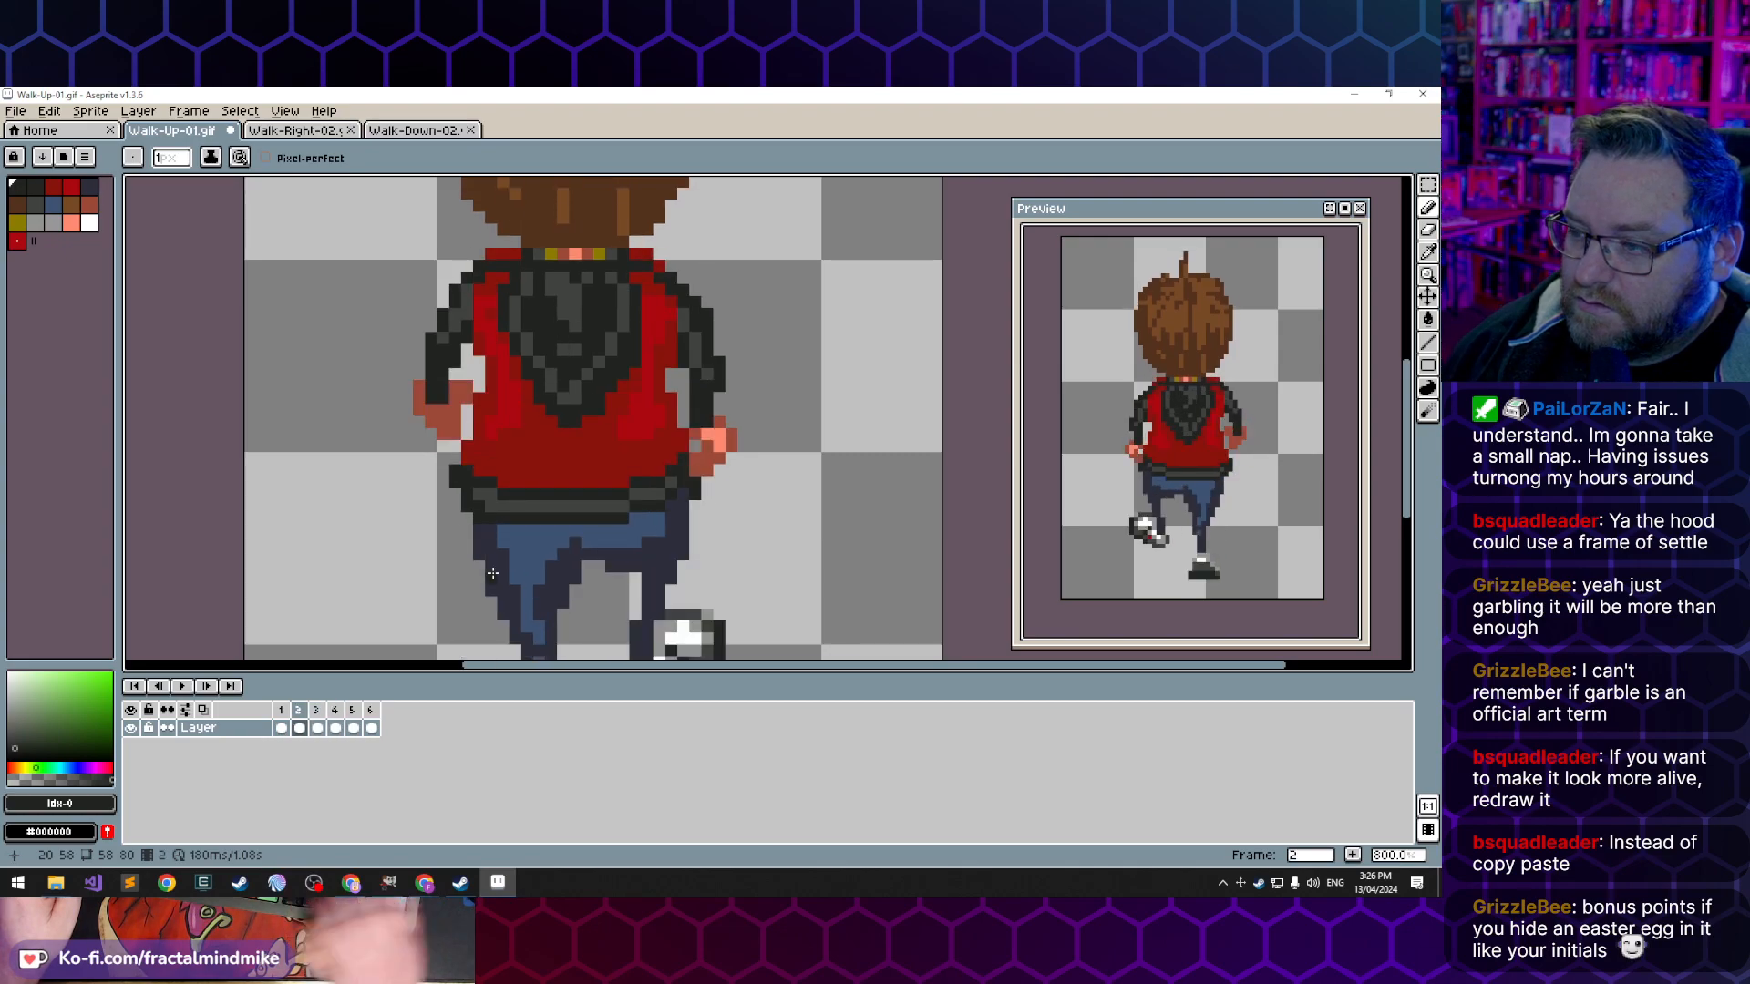
pyautogui.keyDown('alt'); pyautogui.click(567, 422); pyautogui.keyUp('alt')
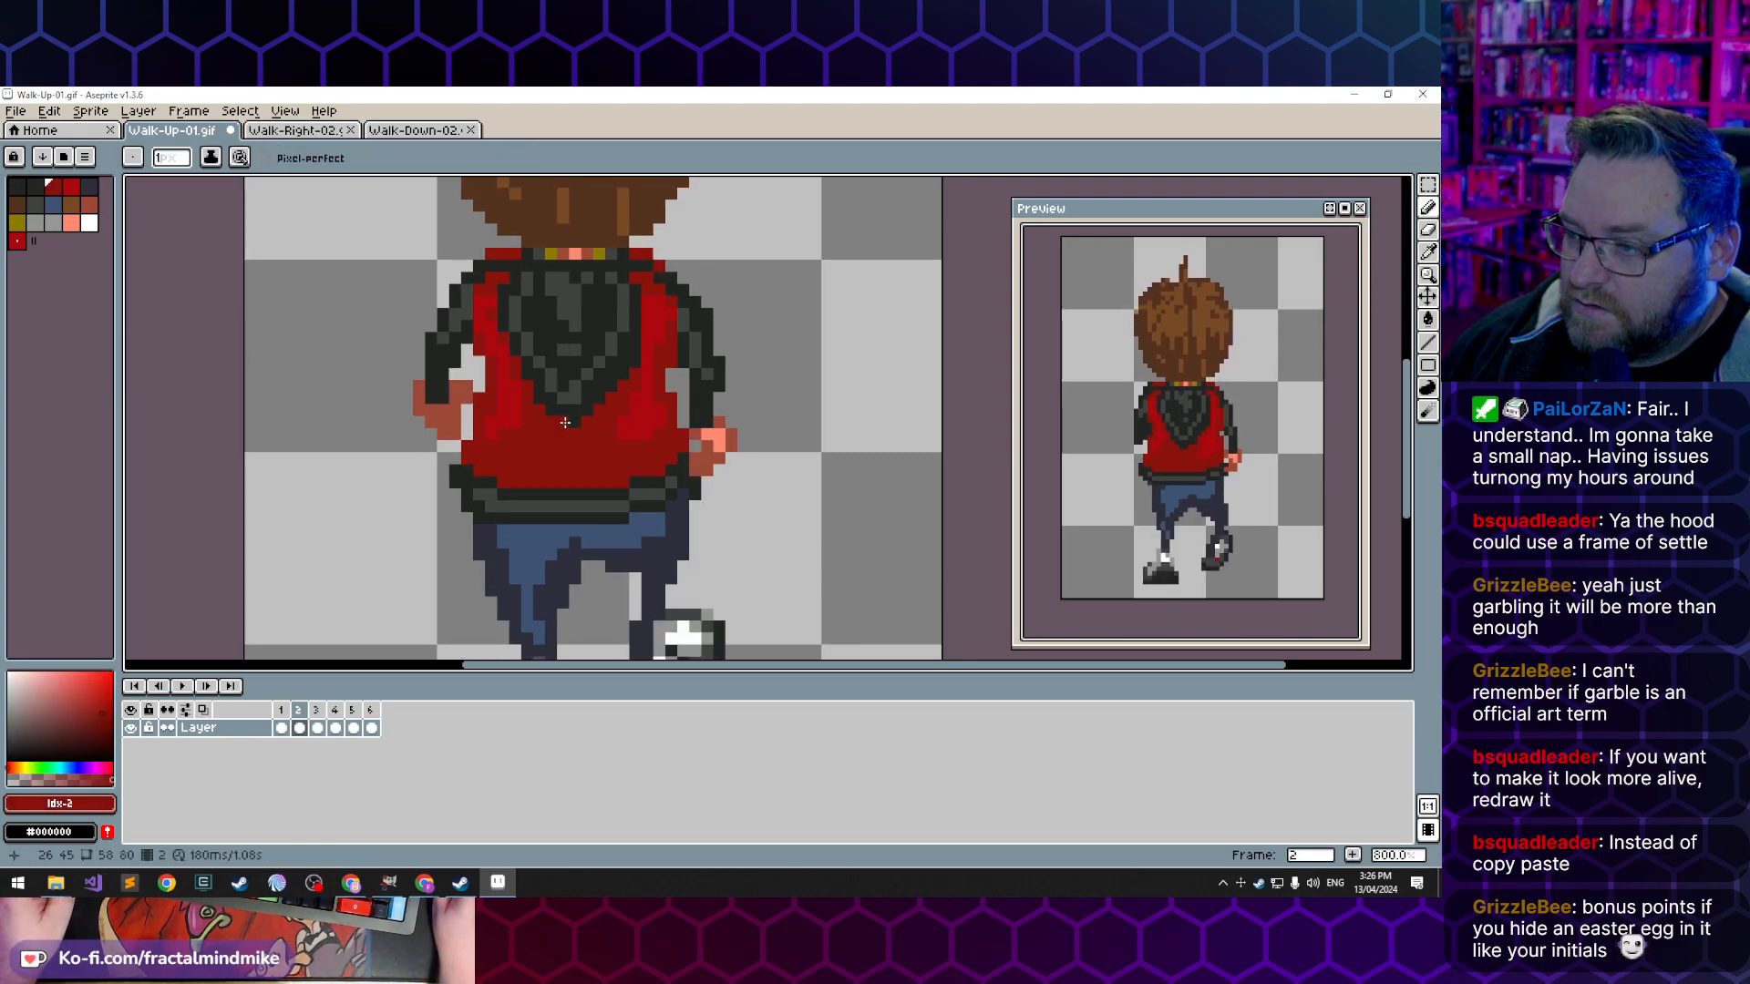
pyautogui.keyDown('alt'); pyautogui.click(647, 457); pyautogui.keyUp('alt')
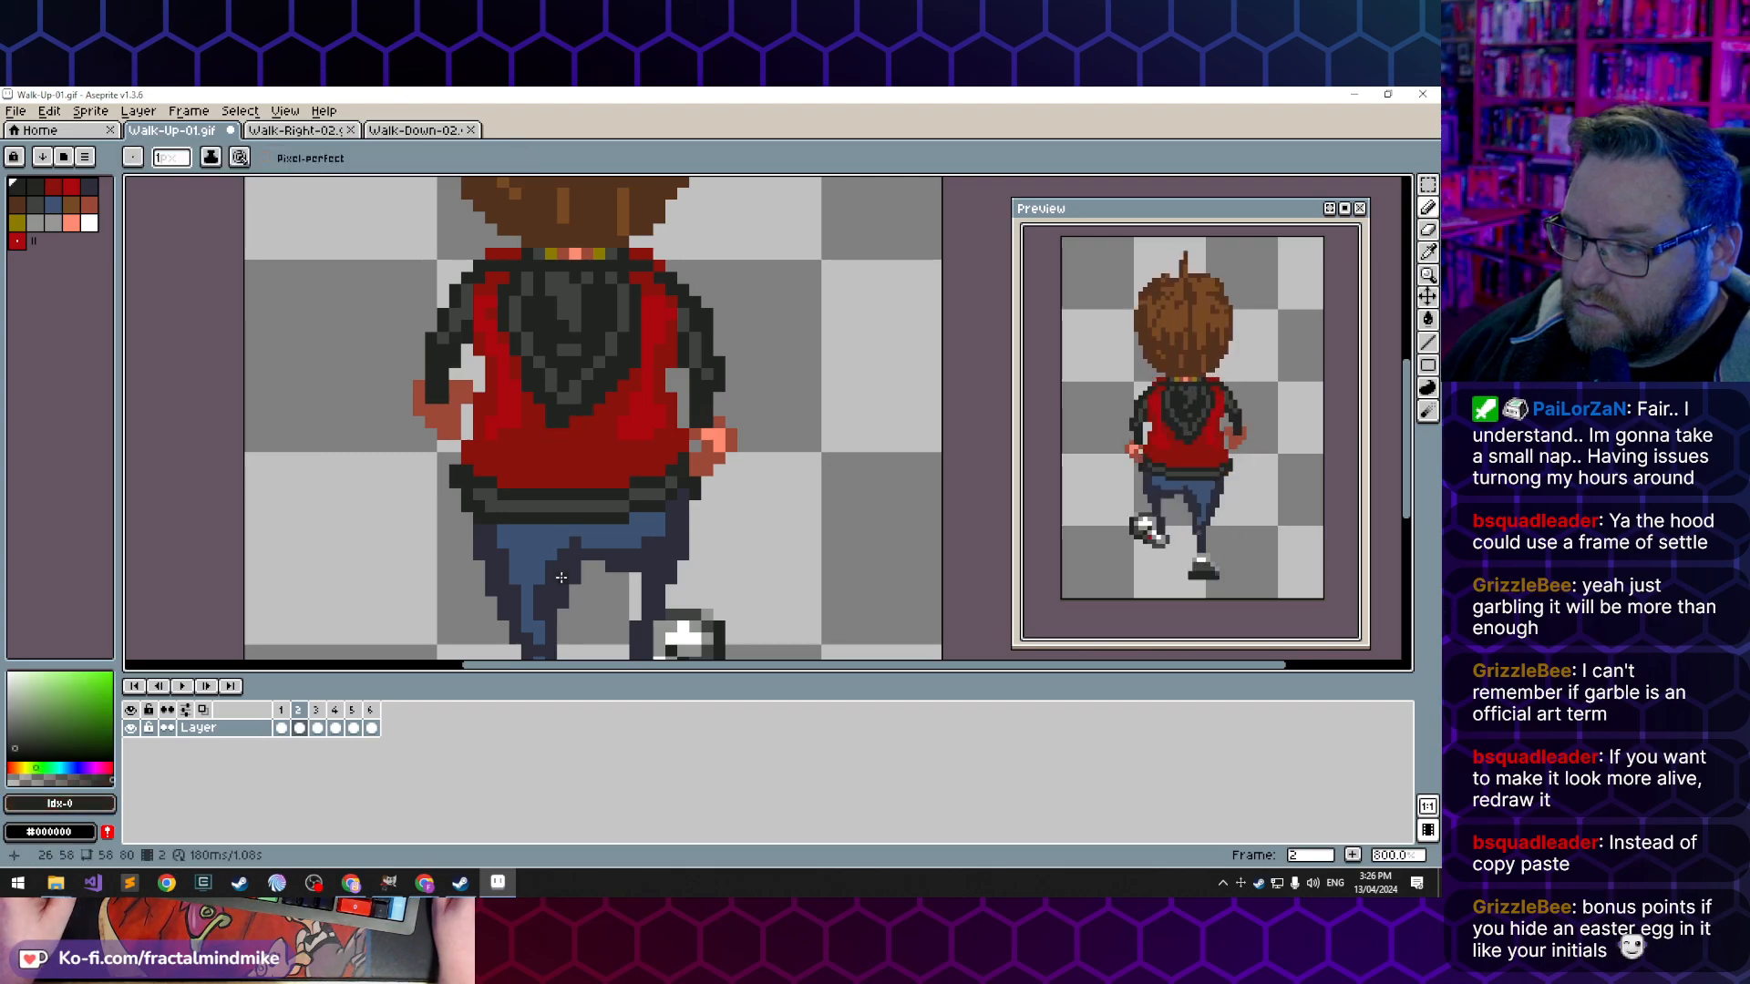
pyautogui.press('.')
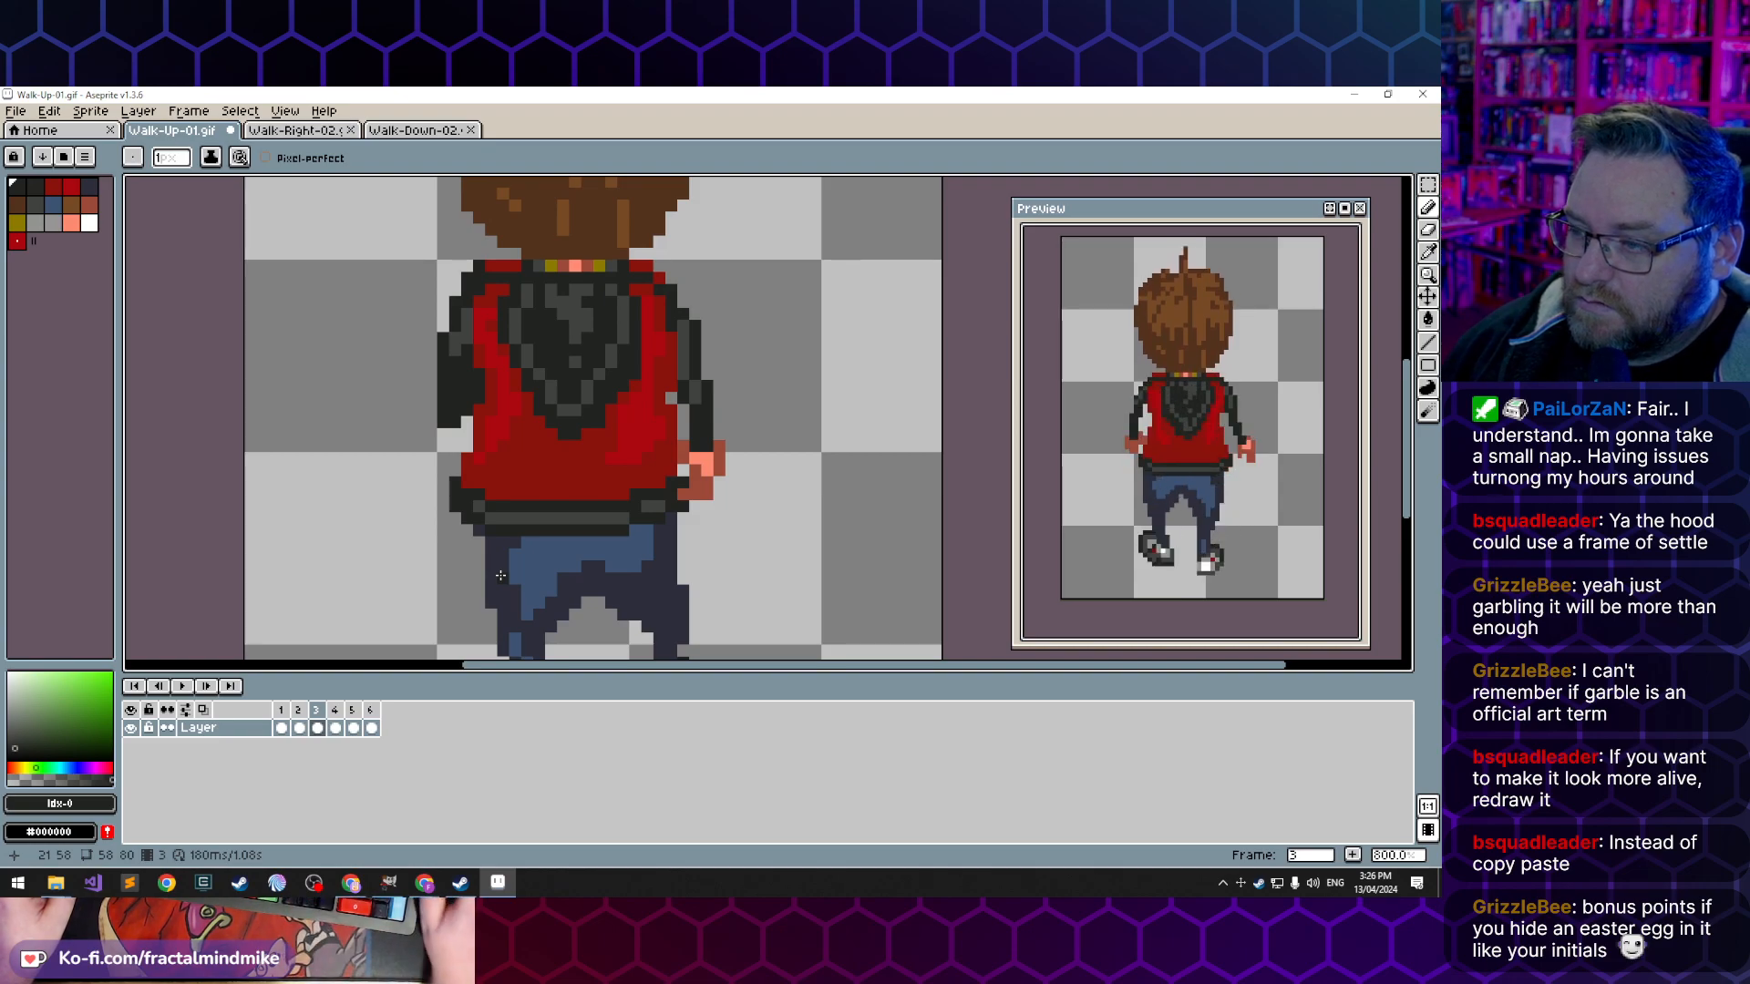
# - Sample the jacket's dark red in frame 3 and flip back to frame 1 to compare the hood and jacket
pyautogui.press('i')
pyautogui.click(603, 429)
pyautogui.press('b')
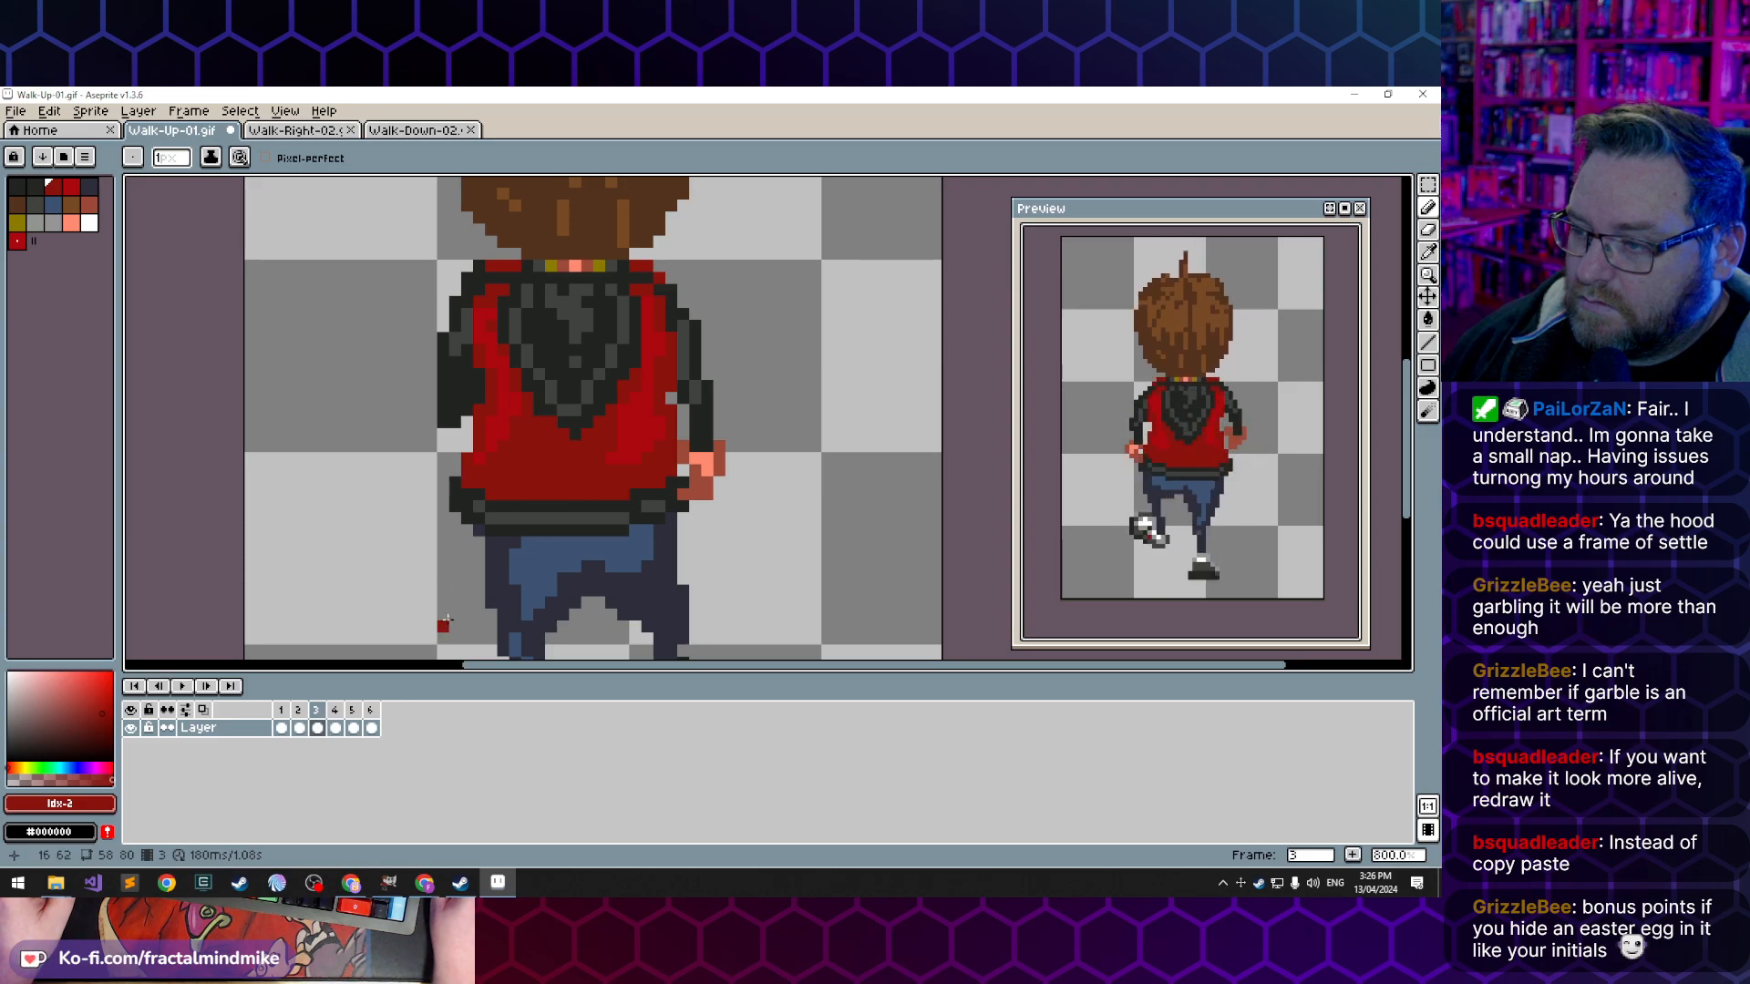
pyautogui.press('Left')
pyautogui.press('Left')
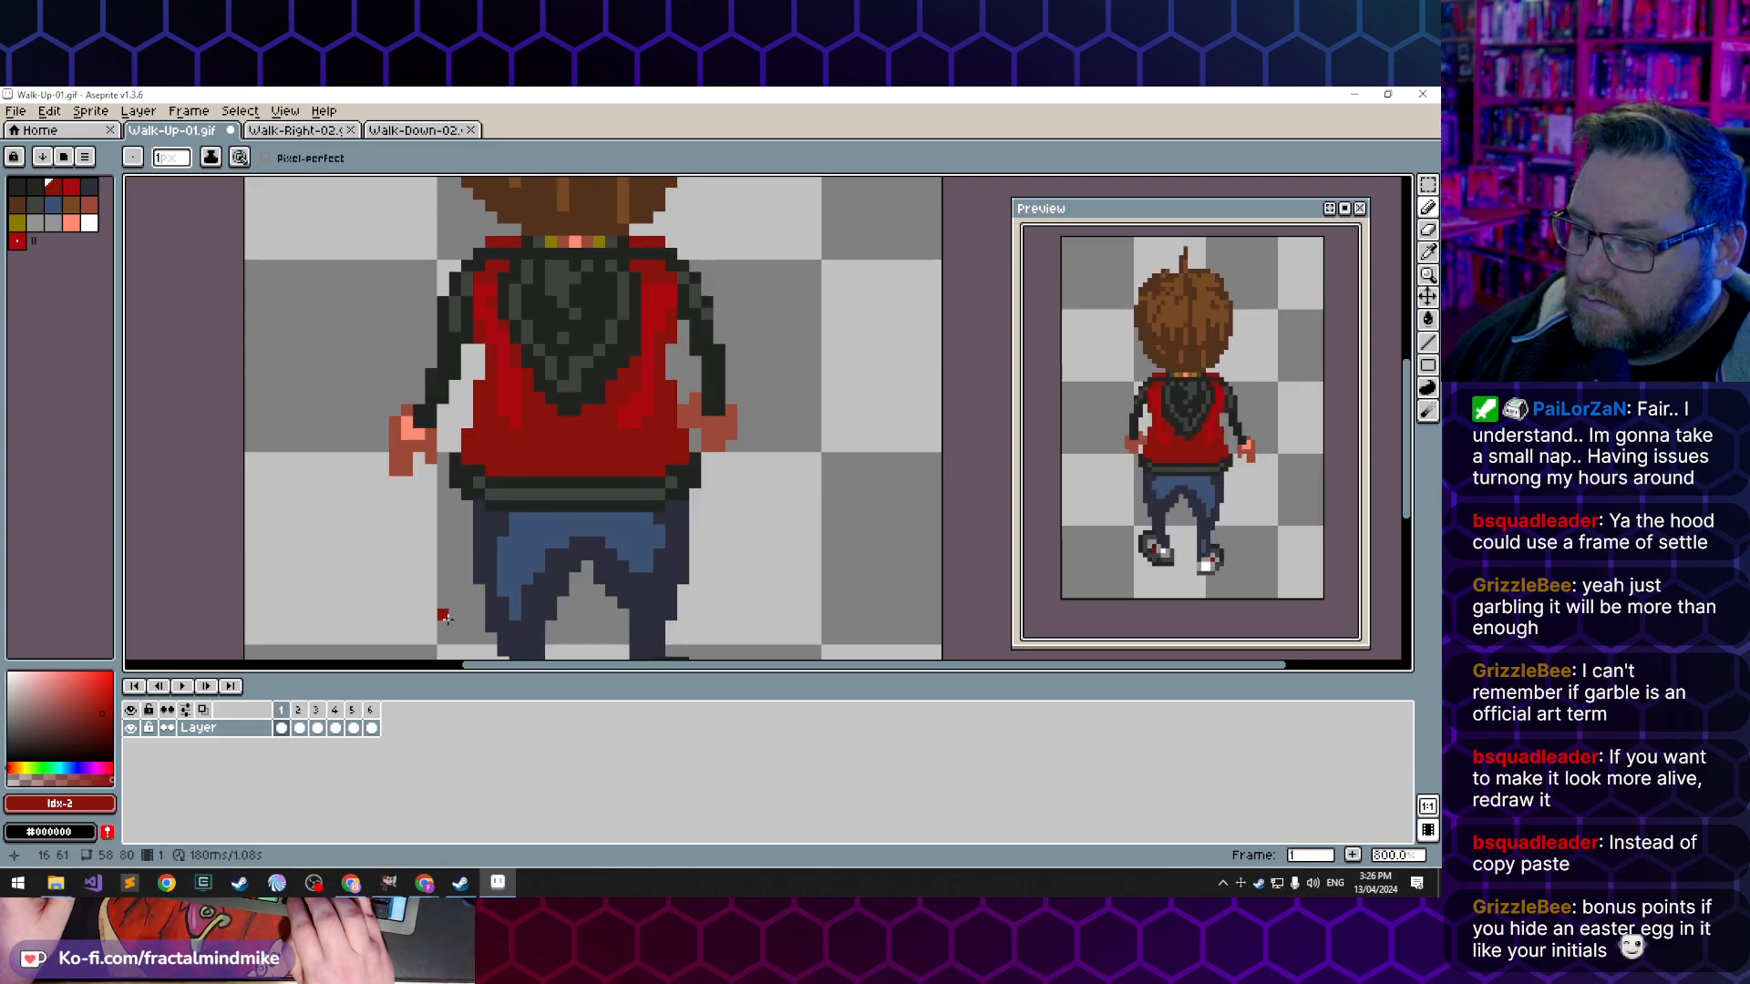
pyautogui.press('Right')
pyautogui.press('Right')
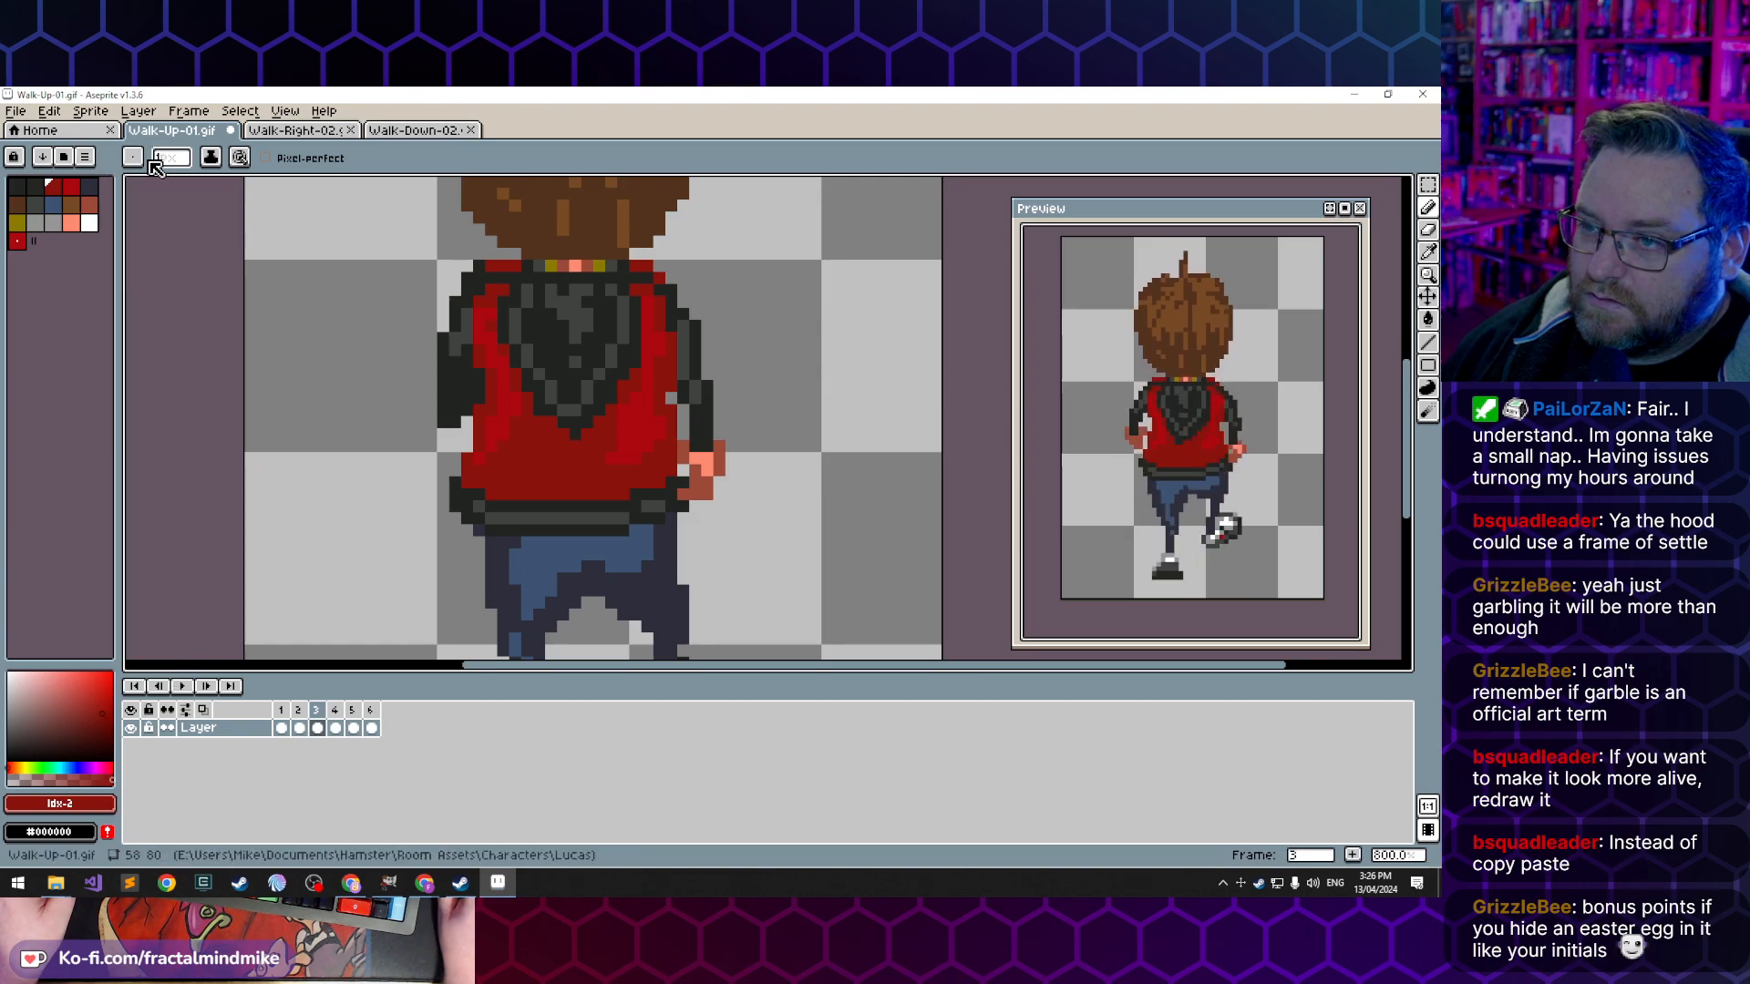
# - Copy the 13 by 16 pixel hood area from frame 1 into frame 4 and mirror it horizontally
pyautogui.press('m')
pyautogui.moveTo(502, 289); pyautogui.dragTo(657, 453)
pyautogui.click(282, 727)
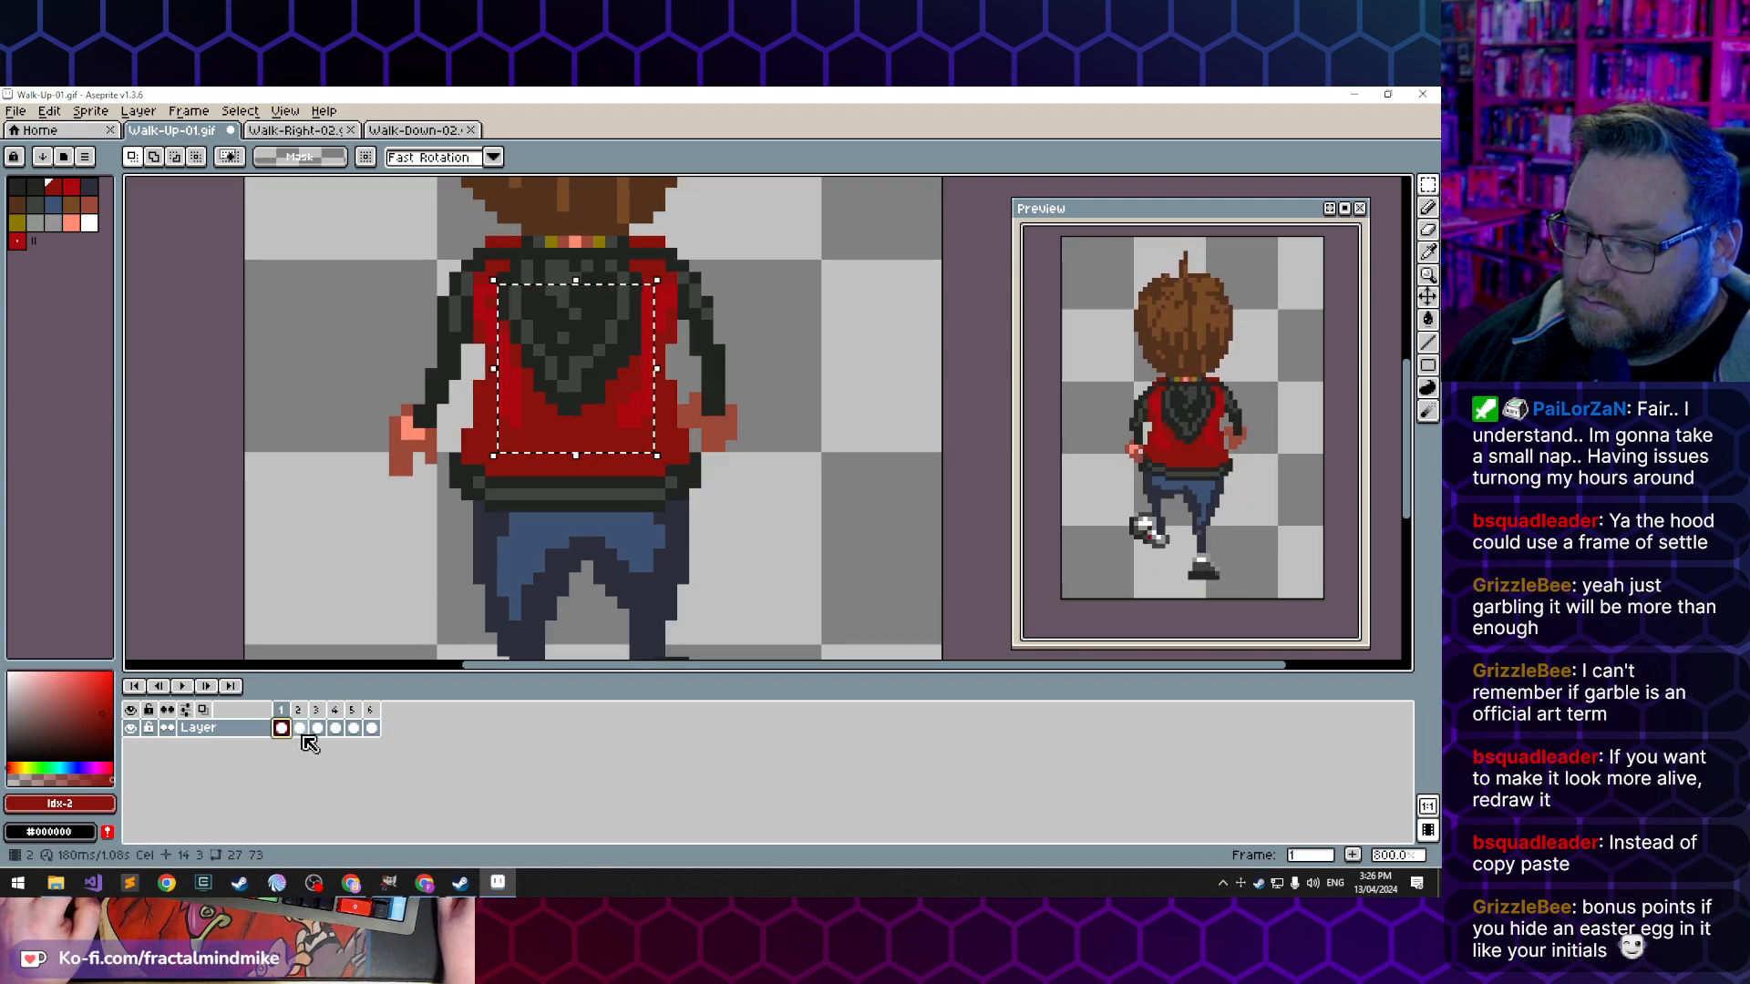
pyautogui.moveTo(498, 263); pyautogui.dragTo(654, 453)
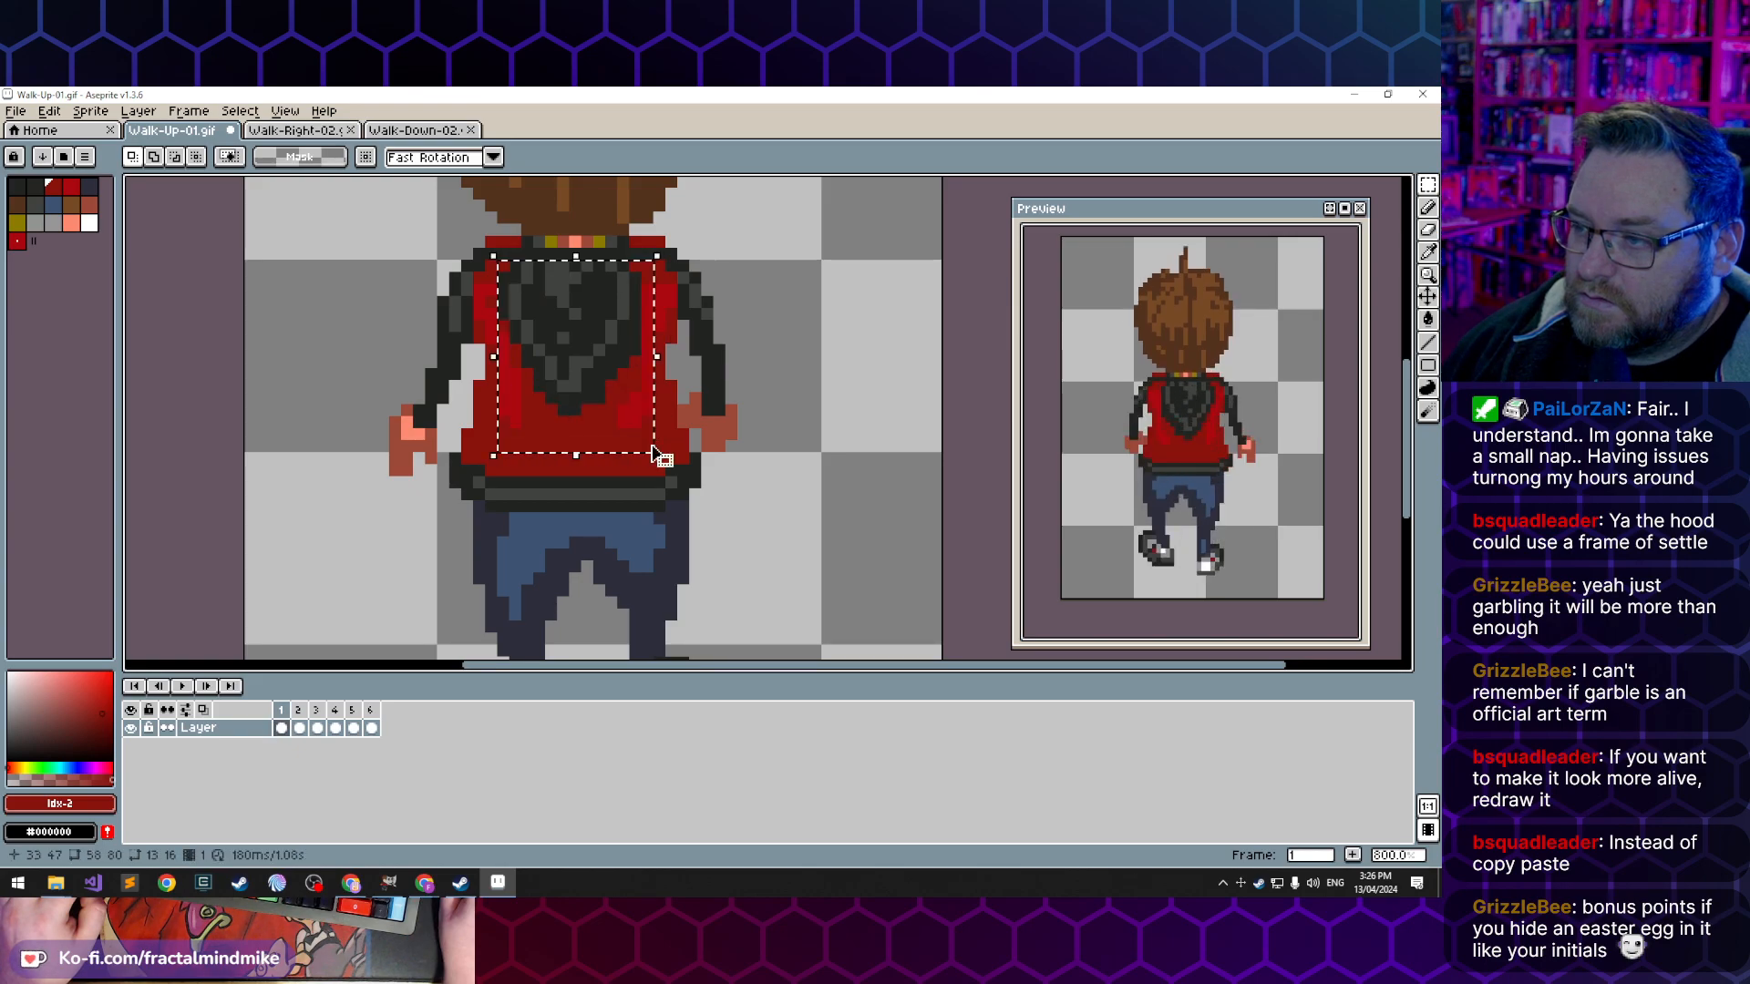
pyautogui.click(337, 729)
pyautogui.hotkey('ctrl', 't')
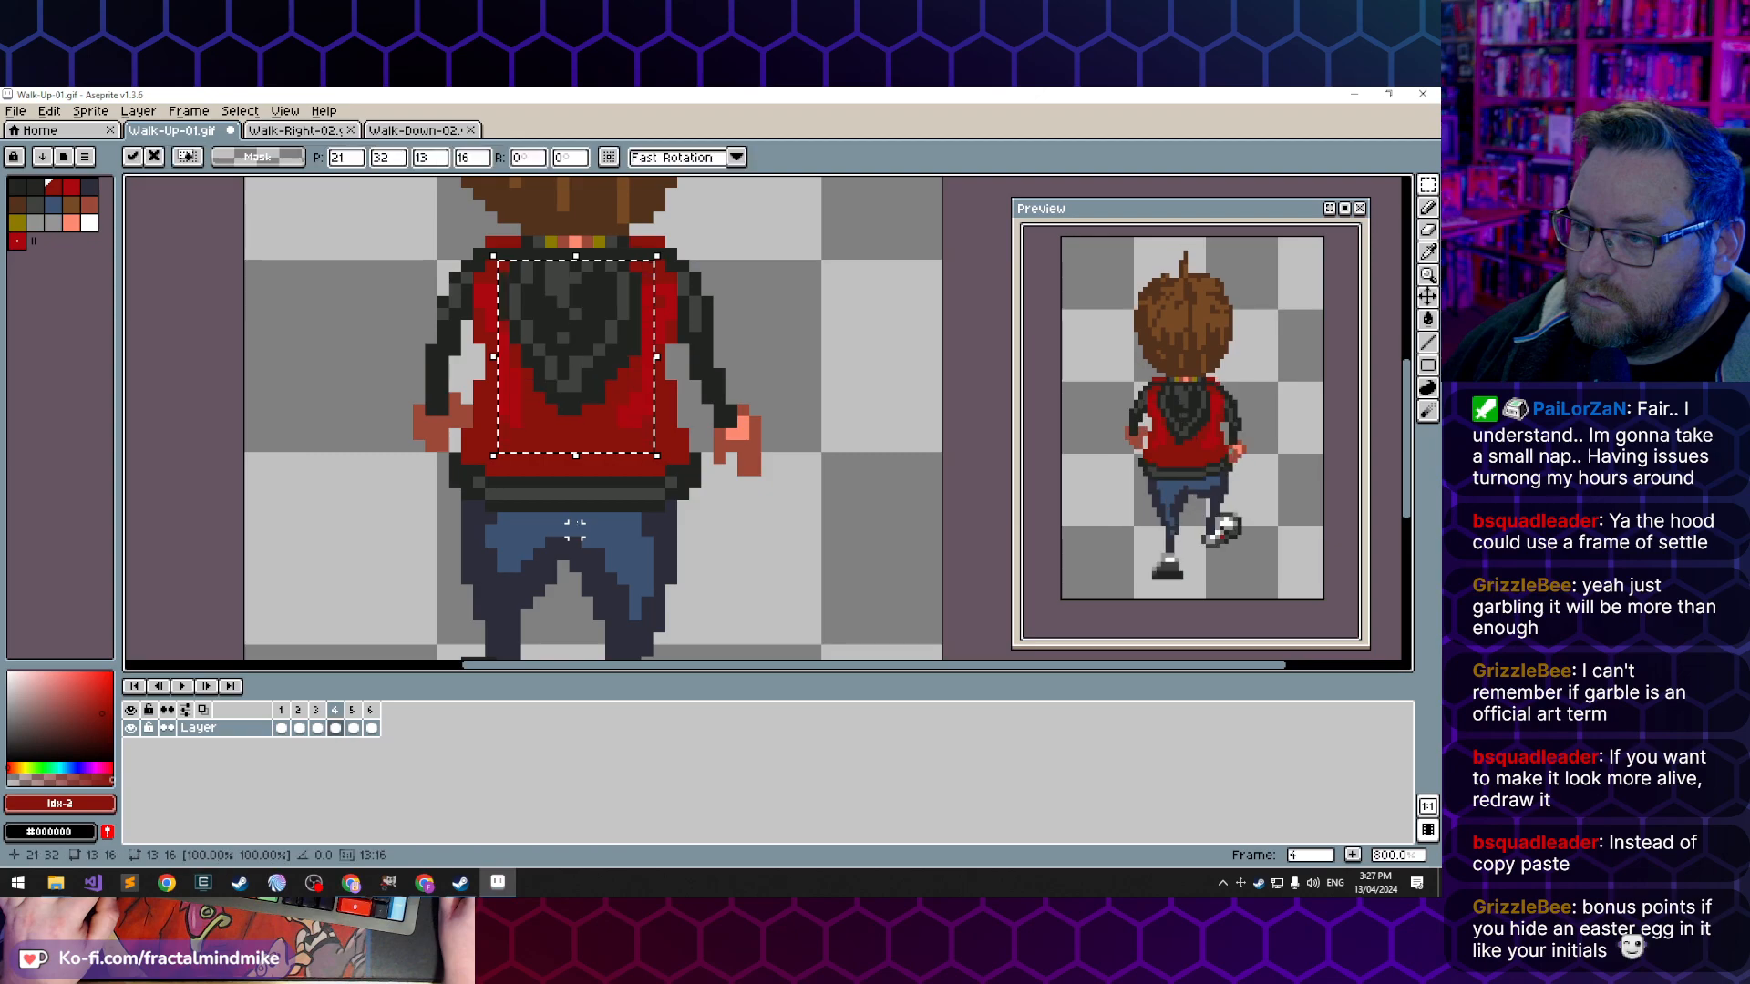
pyautogui.click(95, 111)
pyautogui.moveTo(55, 111)
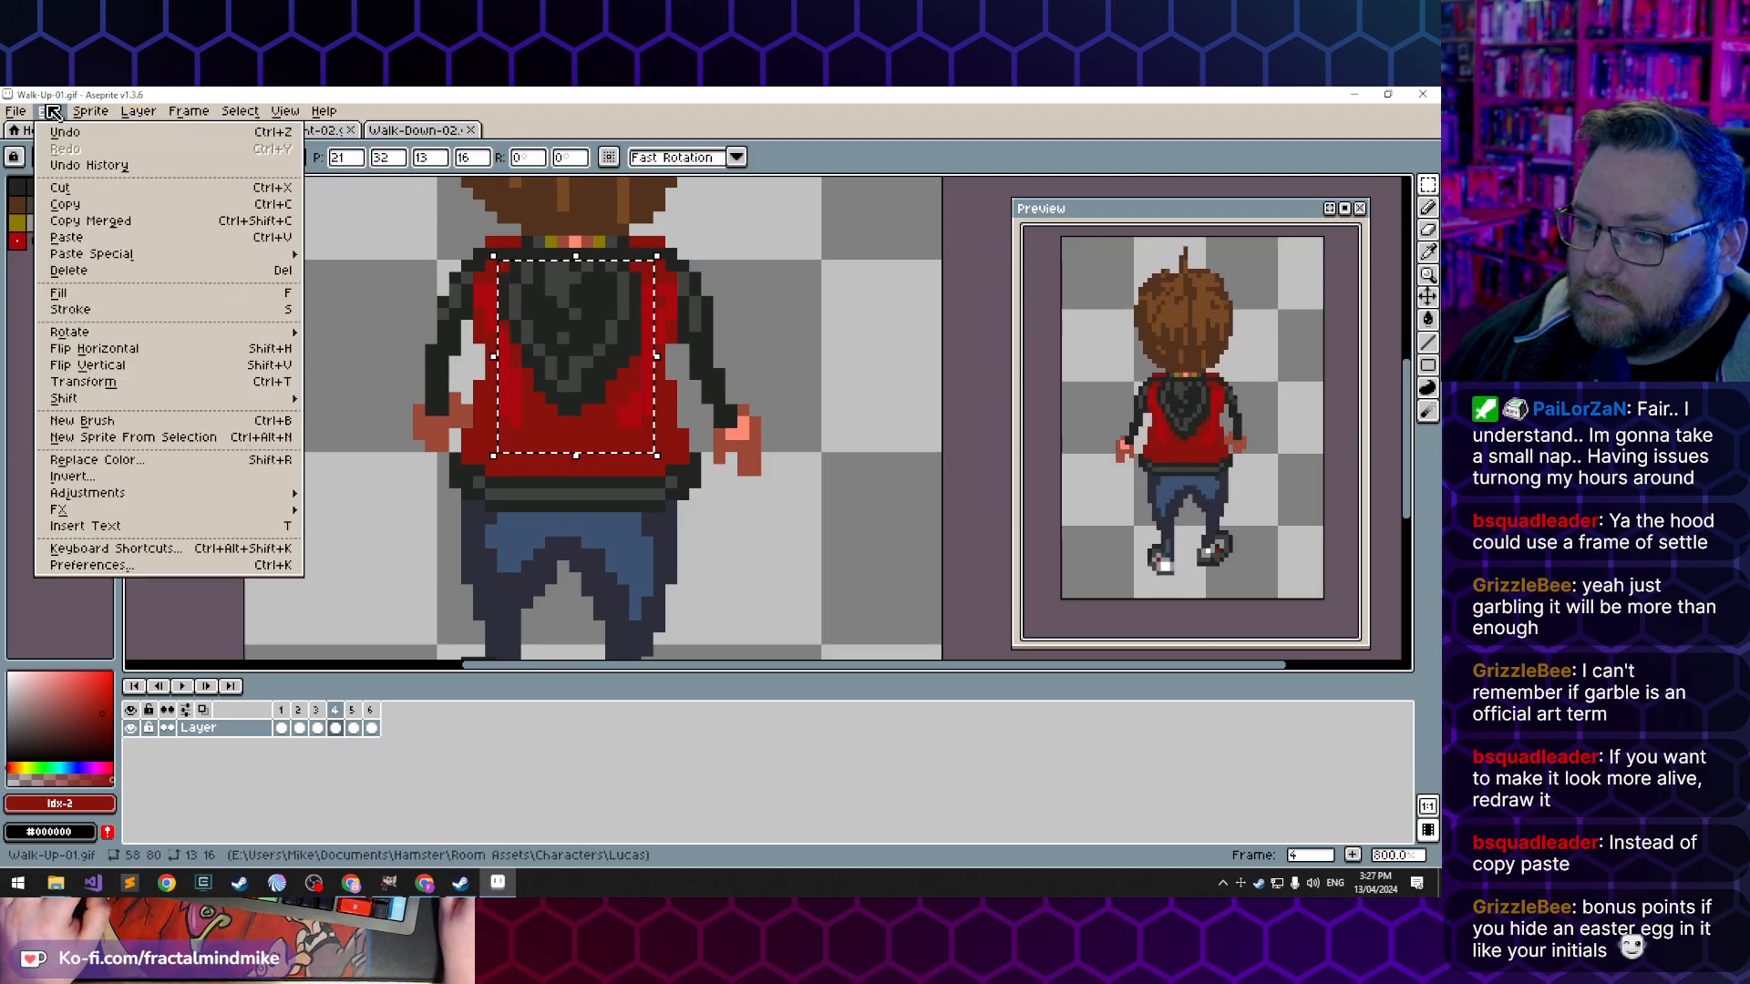
pyautogui.click(131, 349)
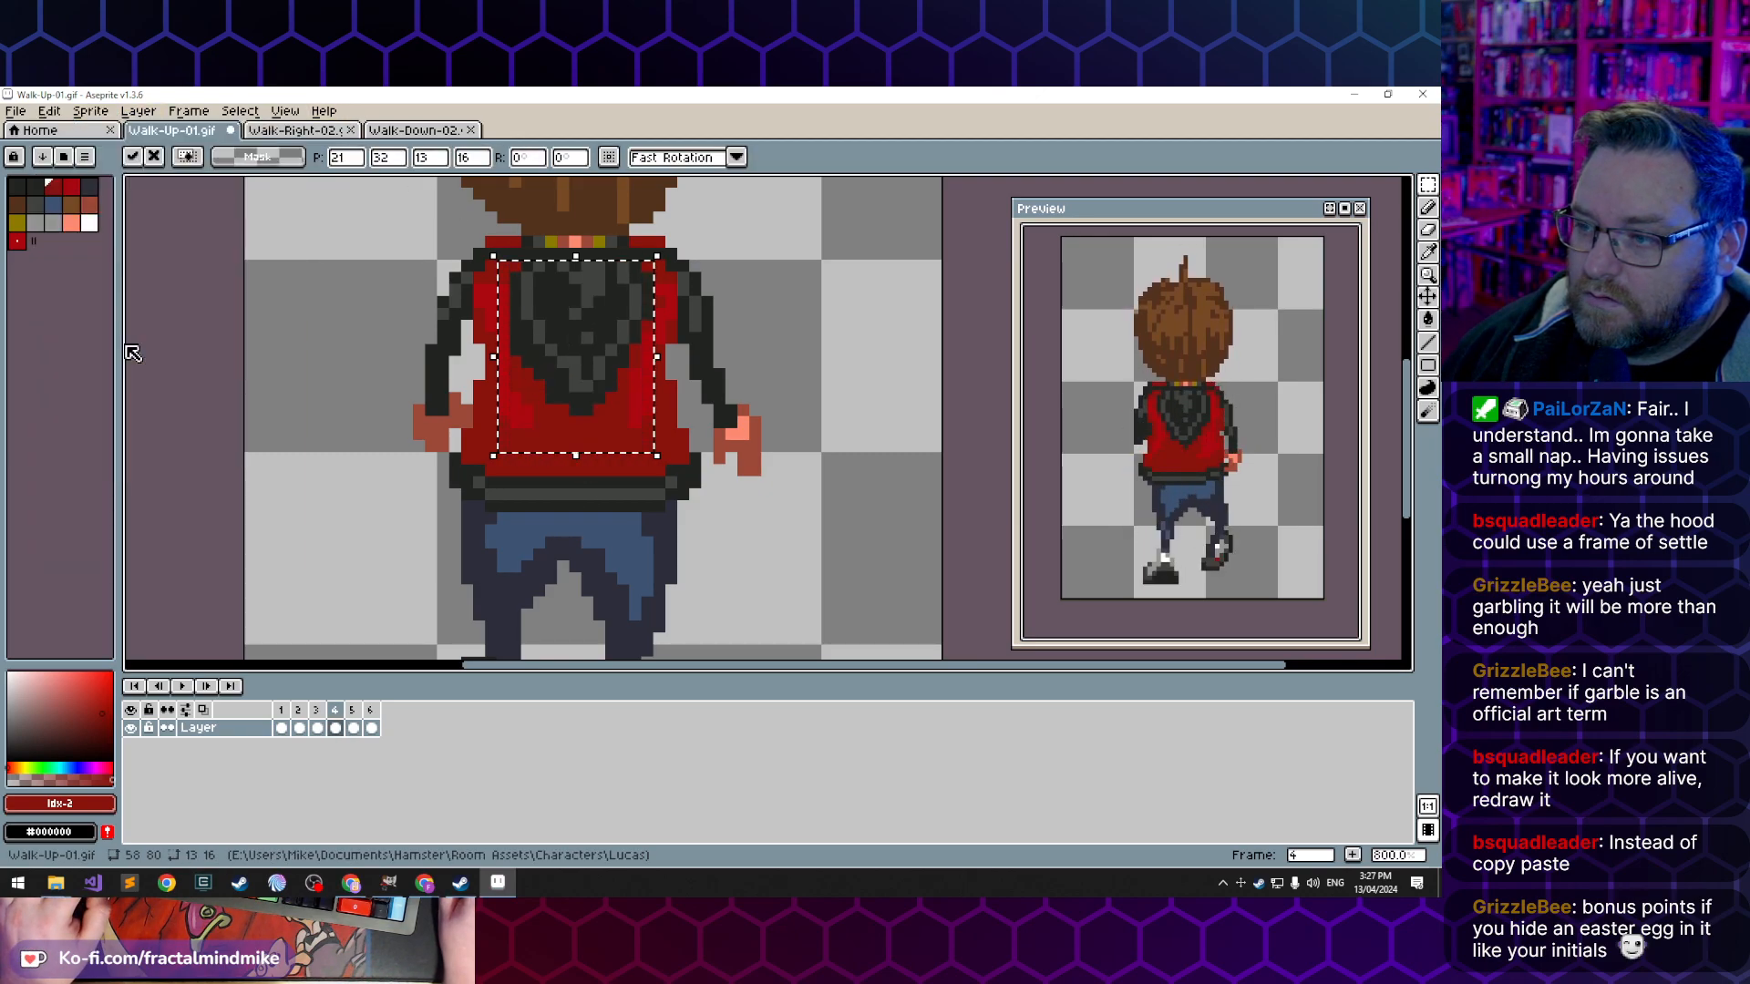
pyautogui.click(346, 469)
pyautogui.click(302, 731)
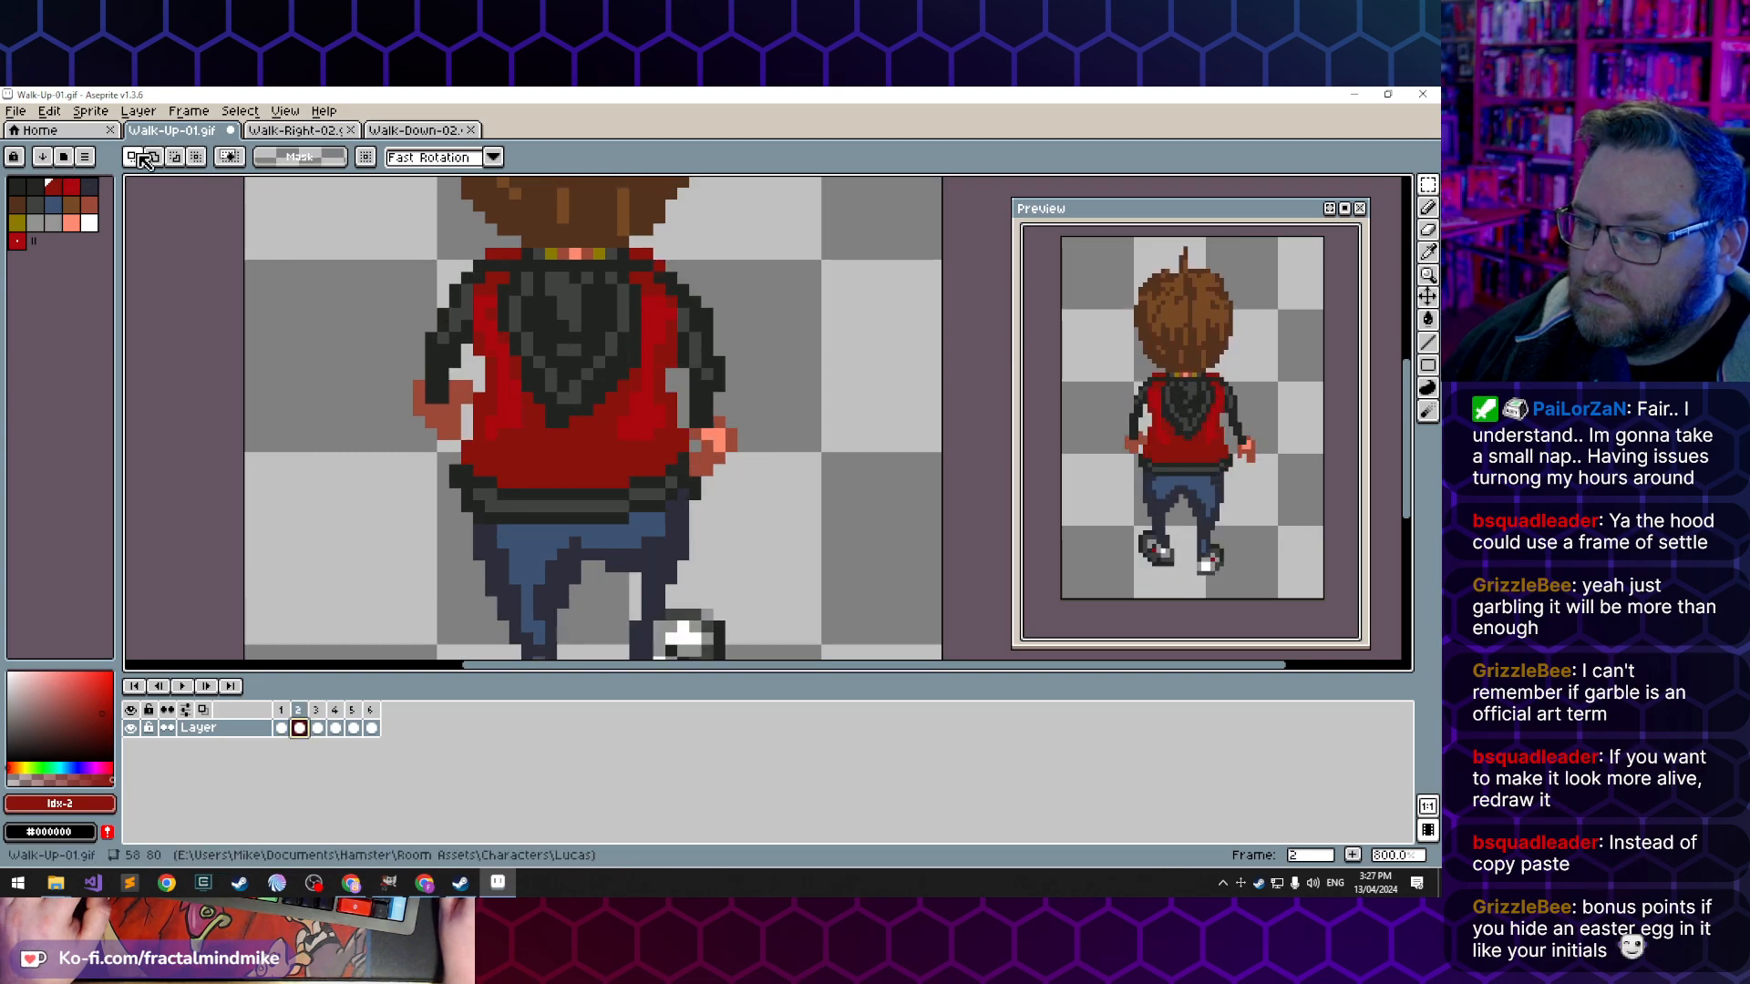
pyautogui.press('m')
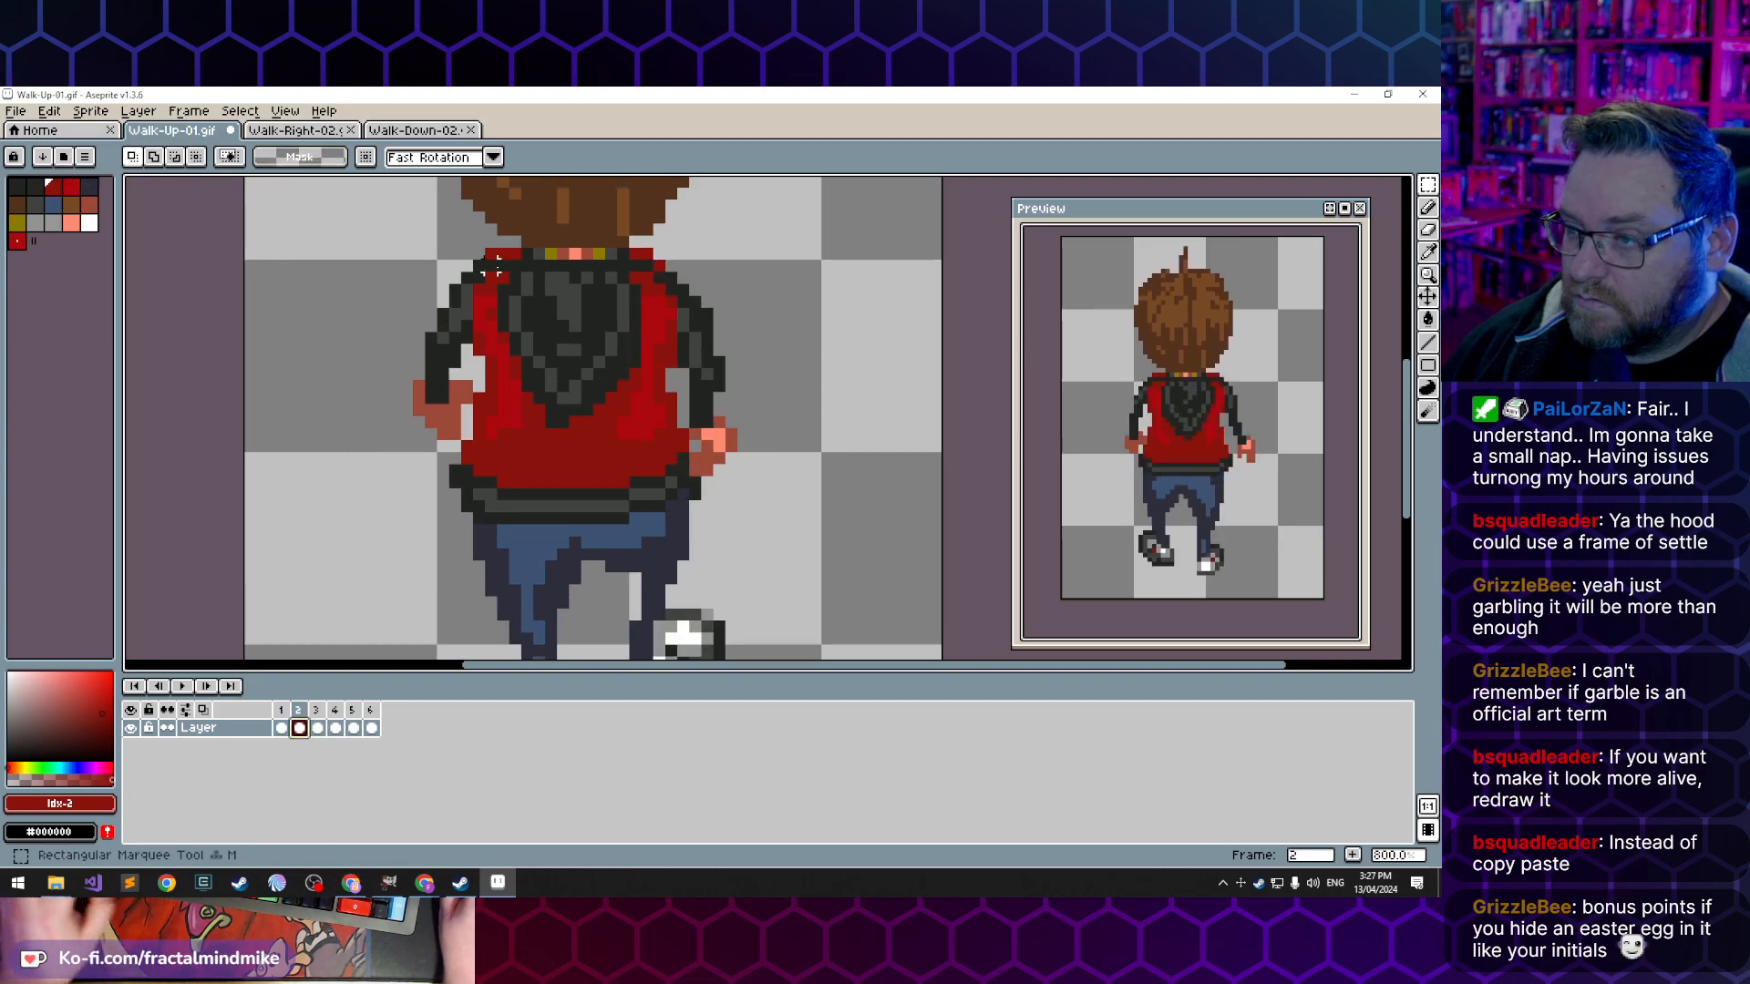
pyautogui.moveTo(499, 274); pyautogui.dragTo(641, 461)
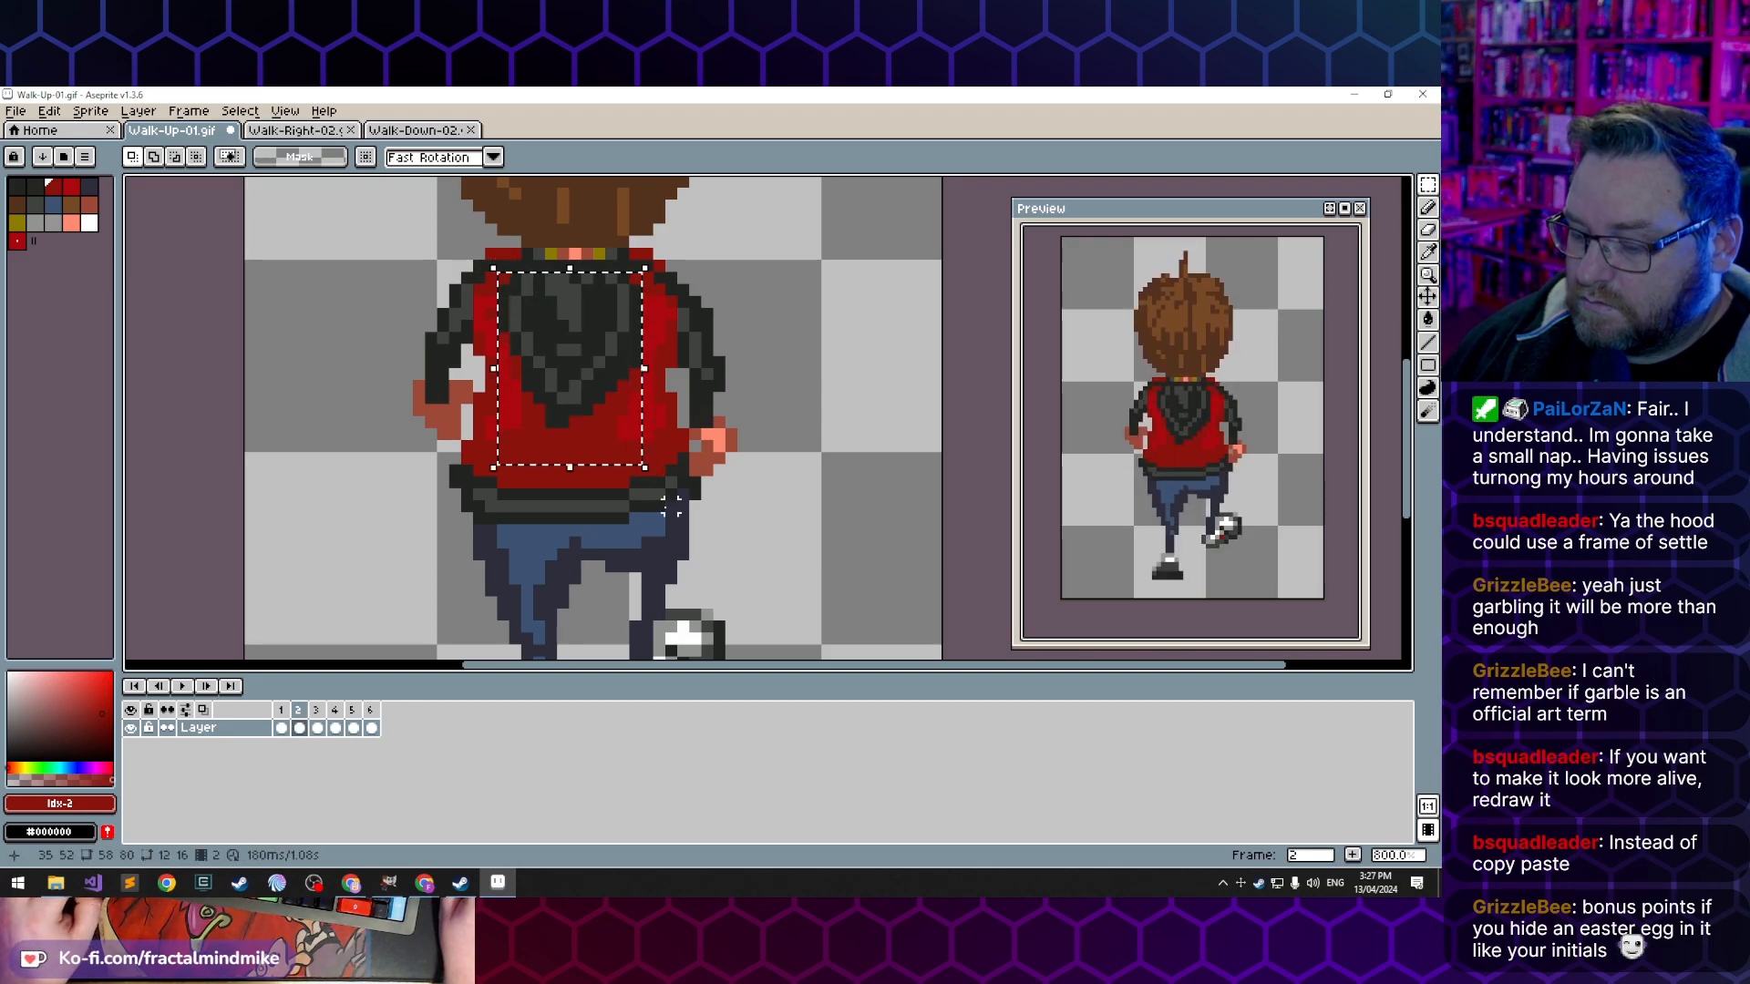
pyautogui.click(352, 728)
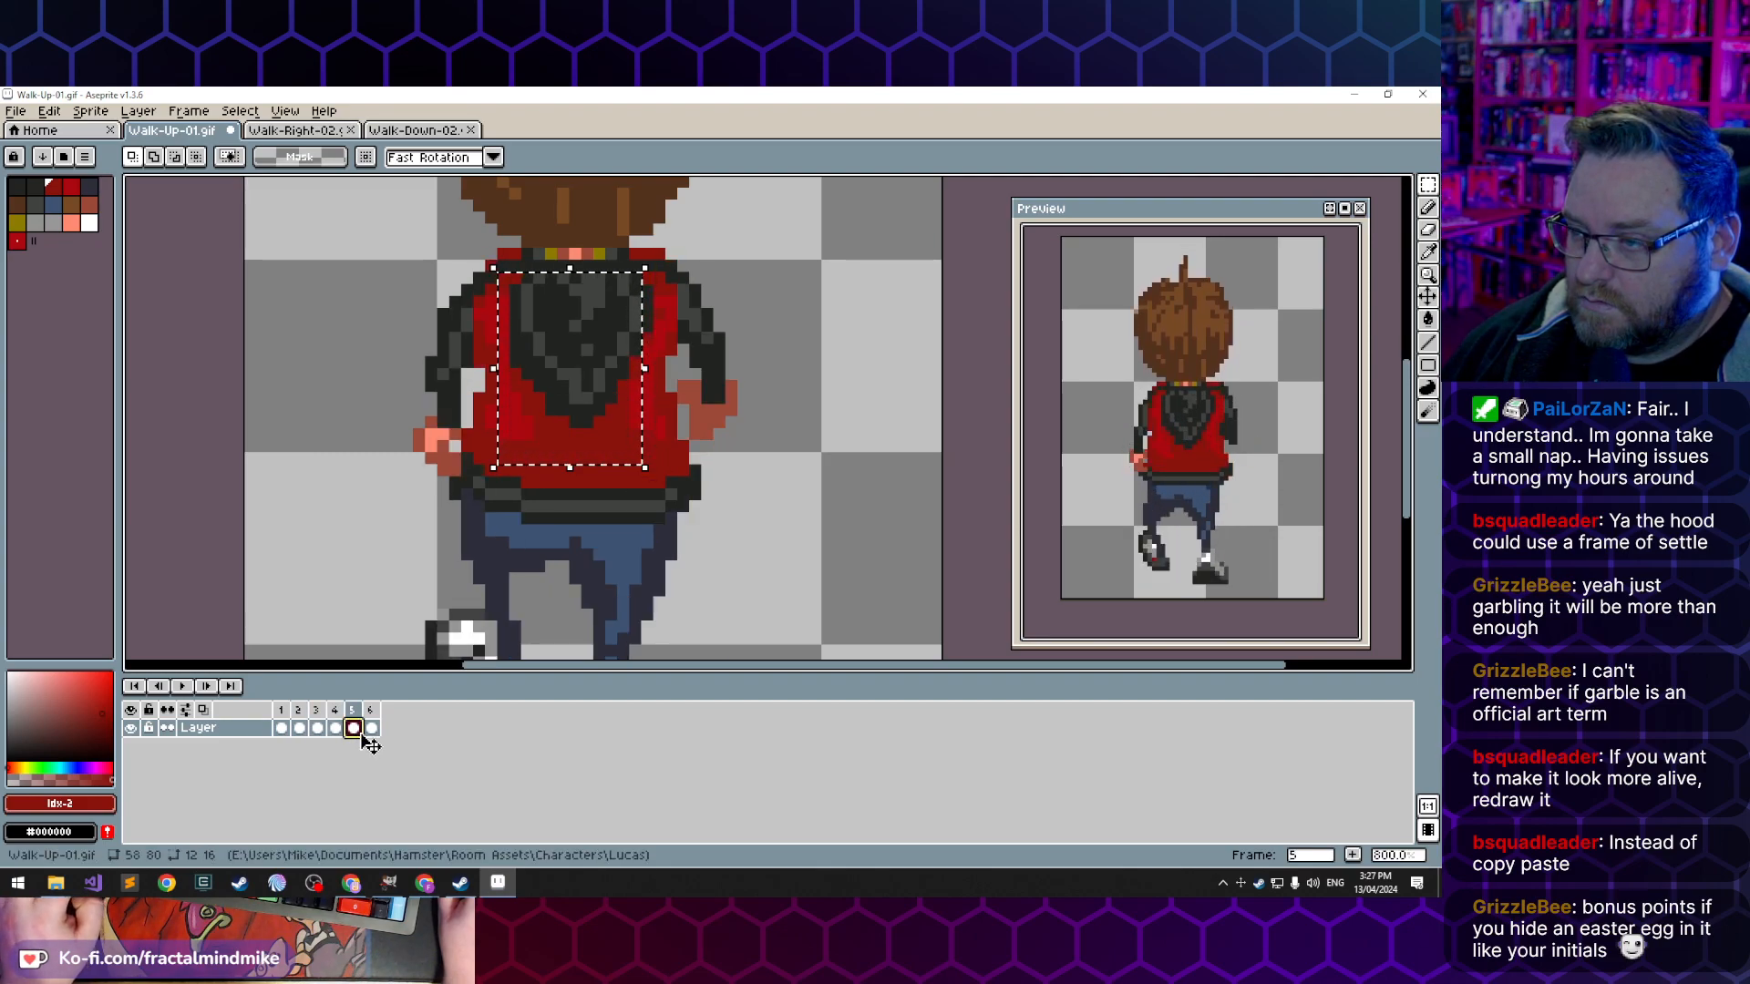
pyautogui.click(299, 728)
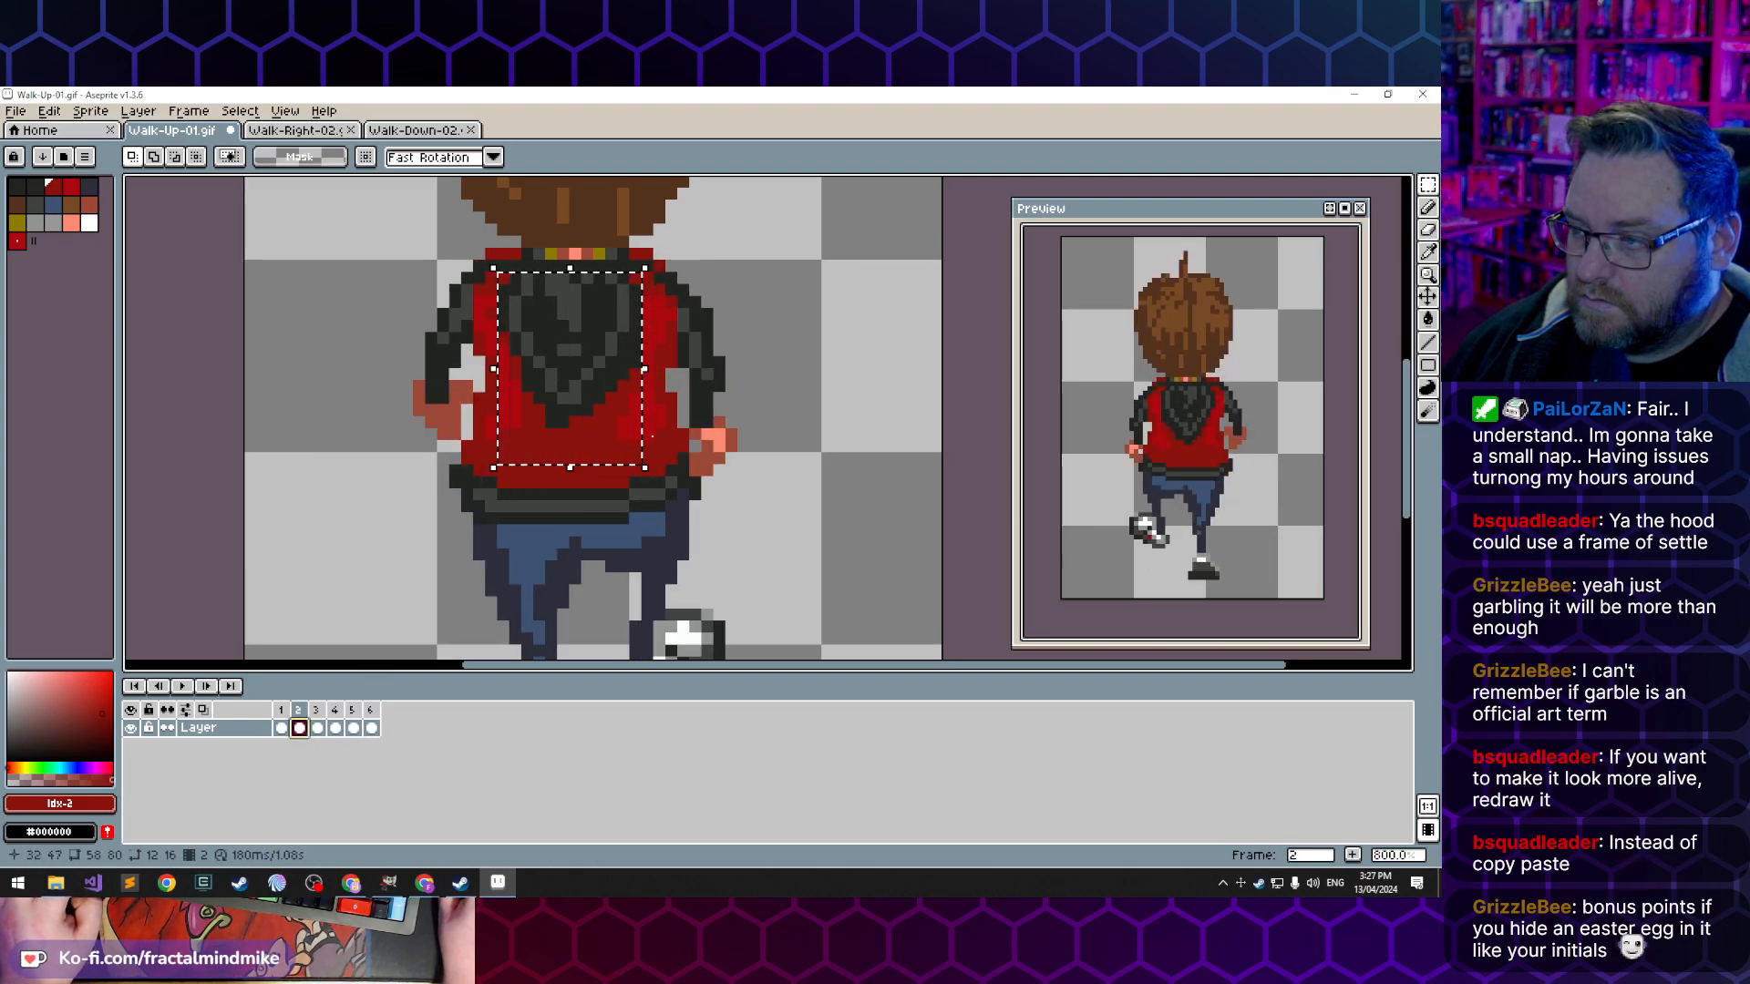
pyautogui.click(490, 290)
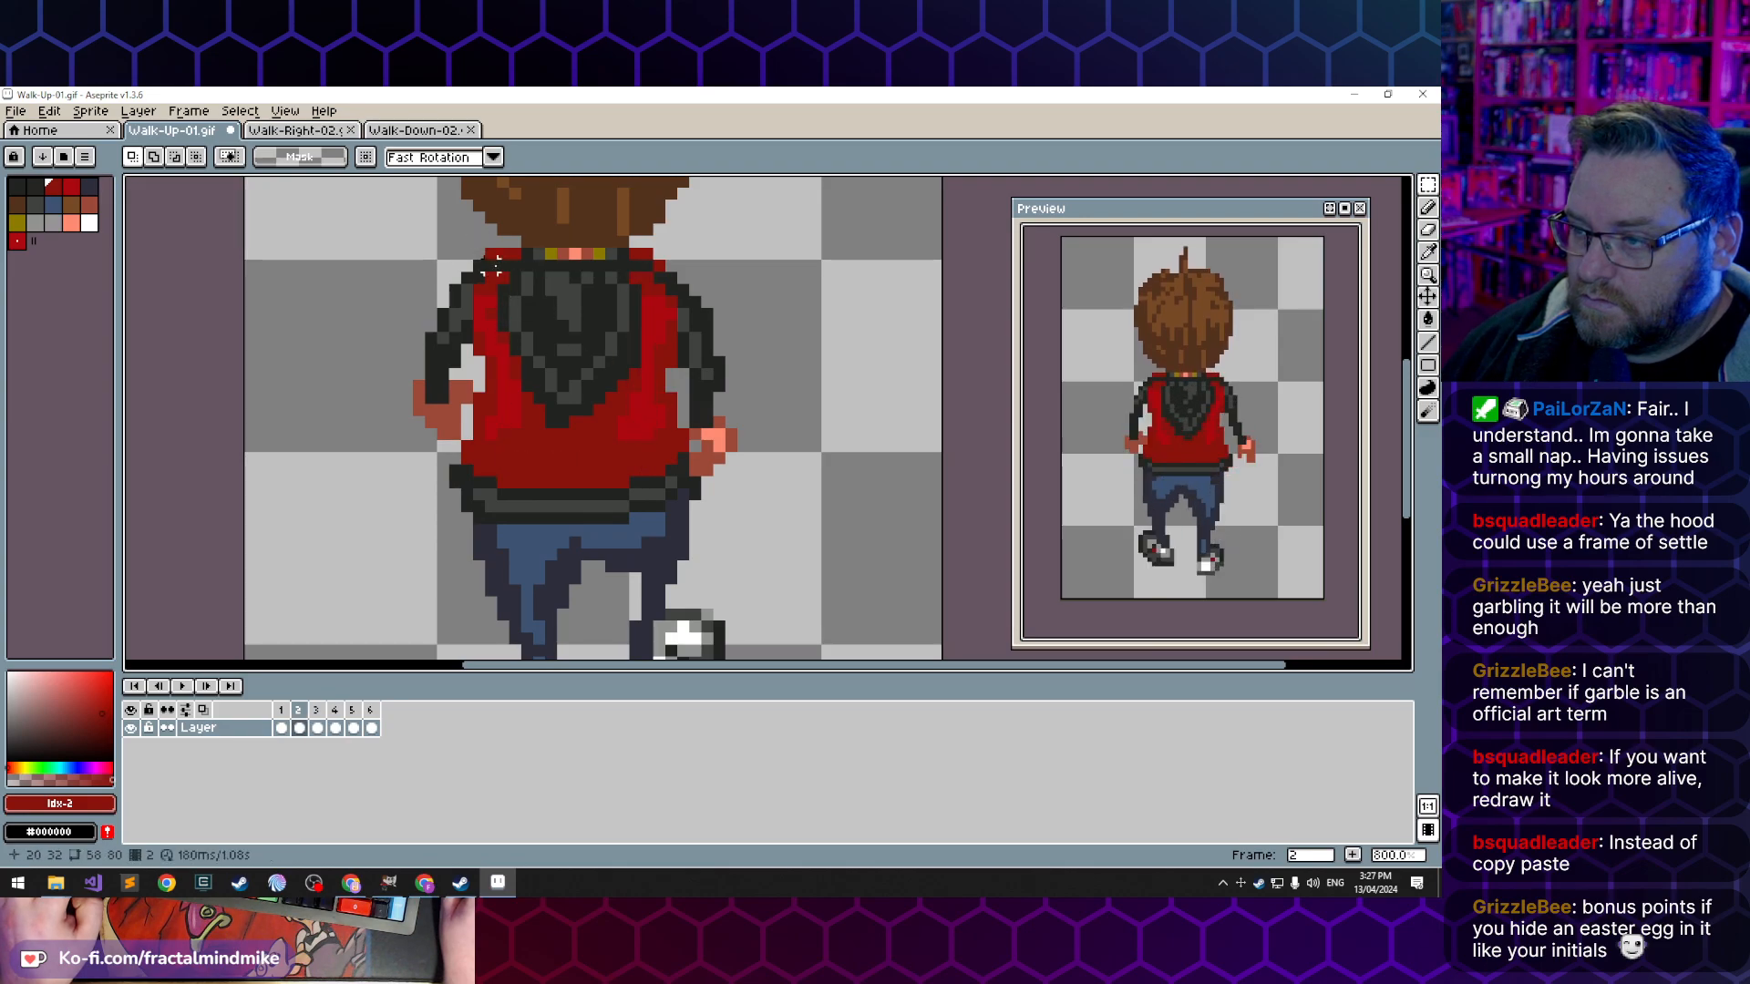
# - Copy the 13 by 16 pixel hood area from frame 2 into frame 5 and mirror it horizontally
pyautogui.moveTo(503, 277); pyautogui.dragTo(639, 447)
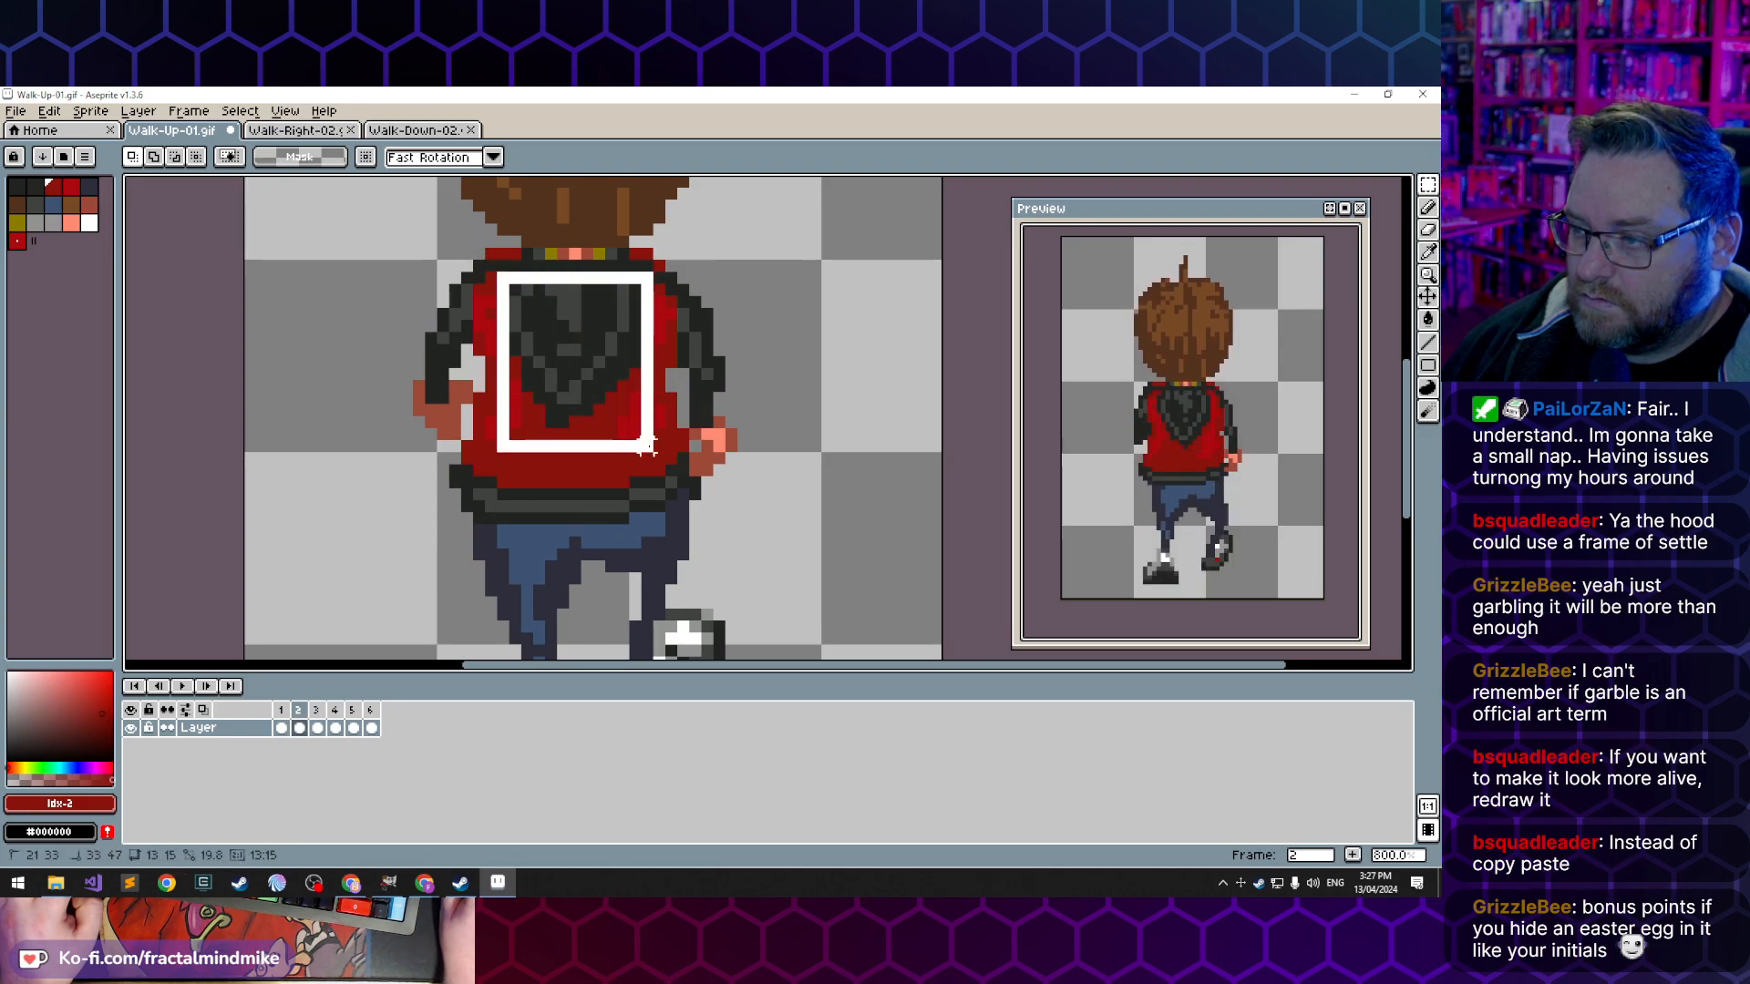
pyautogui.click(354, 729)
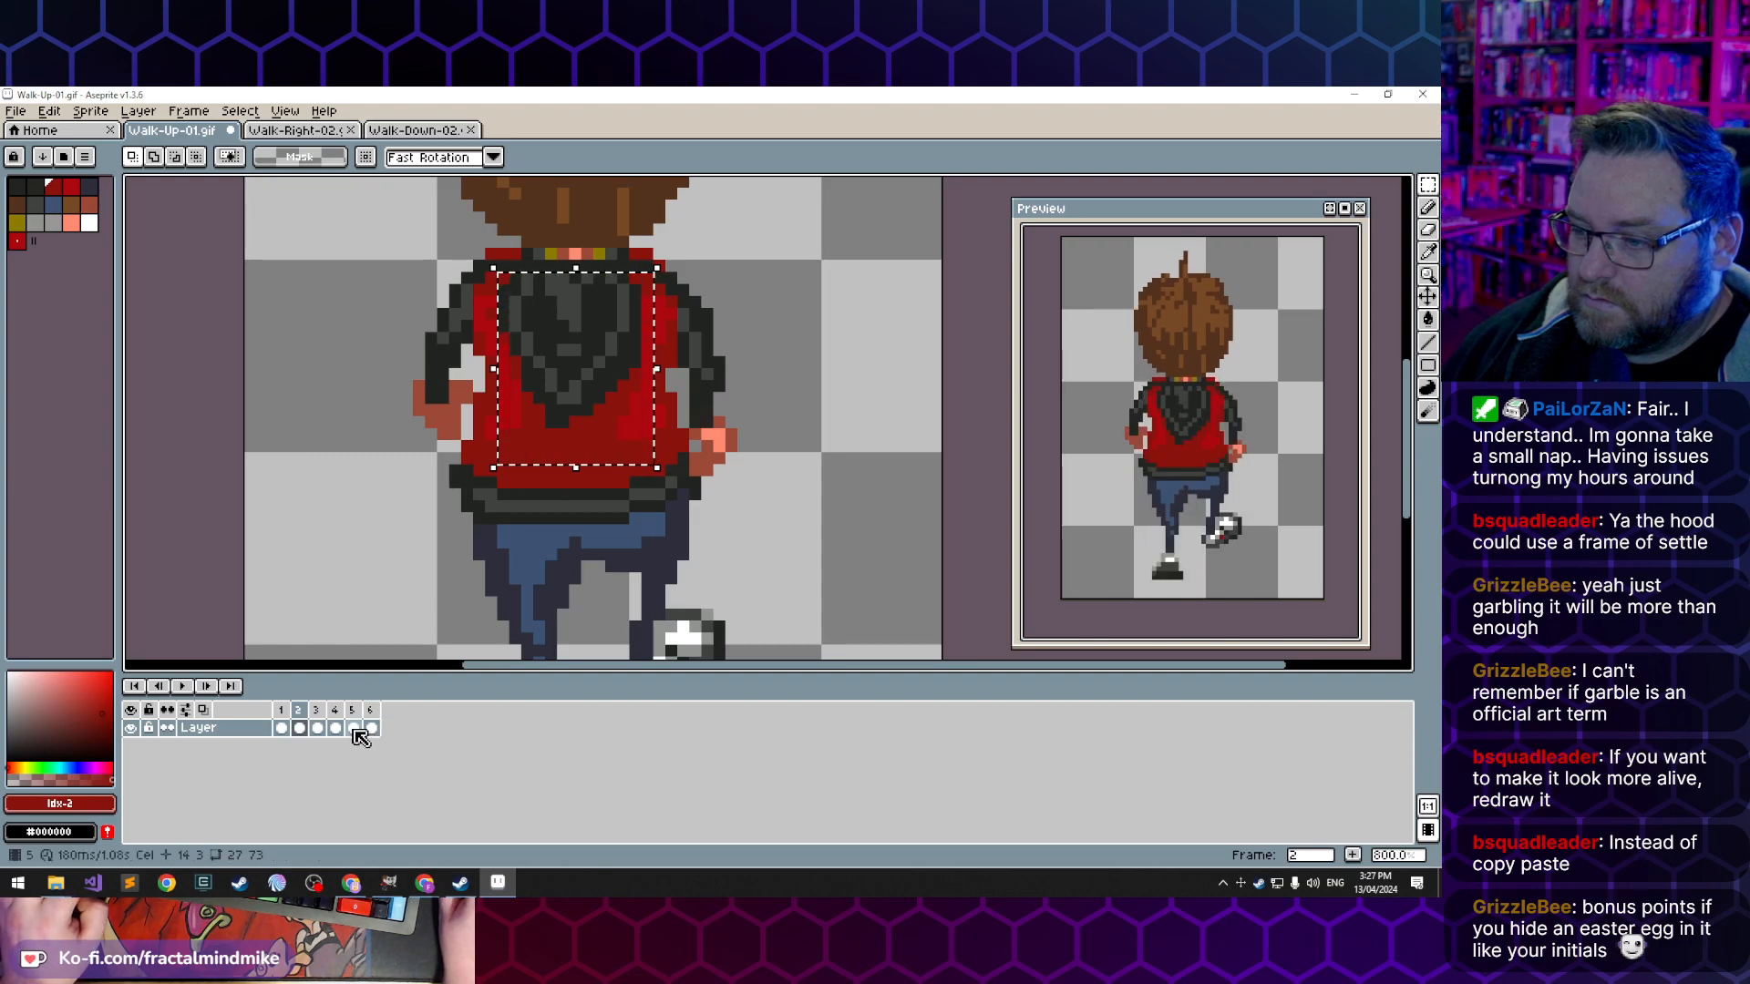
pyautogui.hotkey('ctrl', 'v')
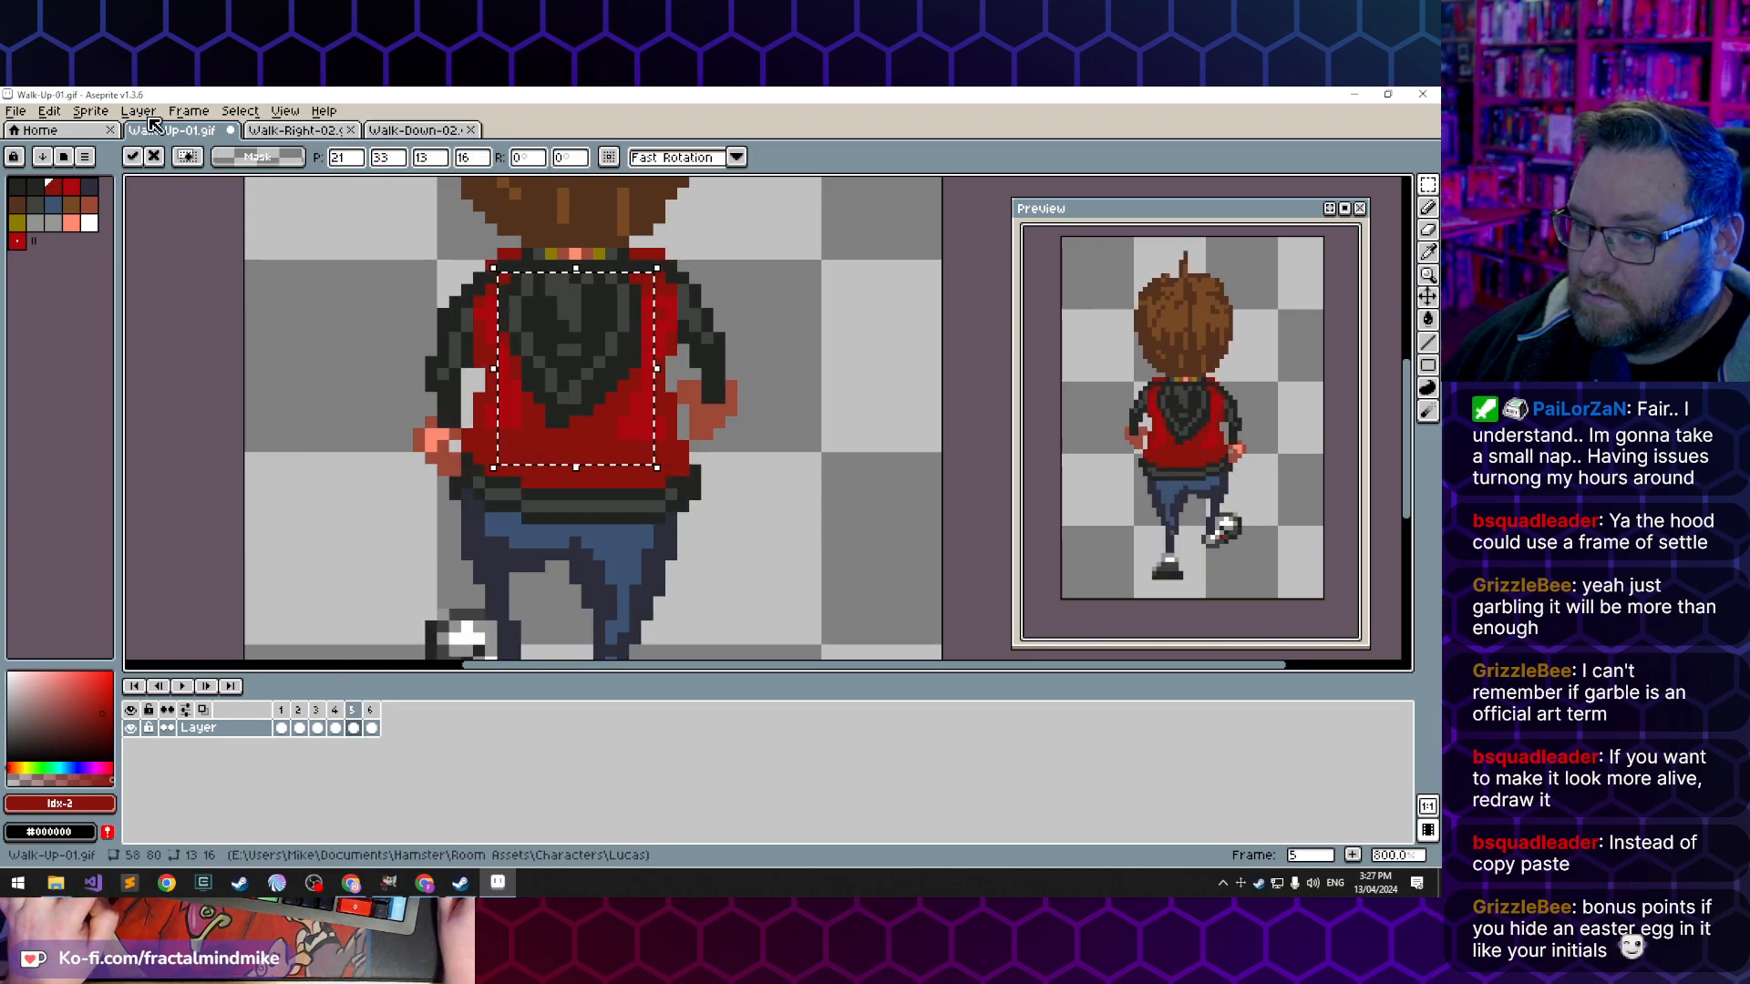
pyautogui.click(103, 111)
pyautogui.moveTo(49, 111)
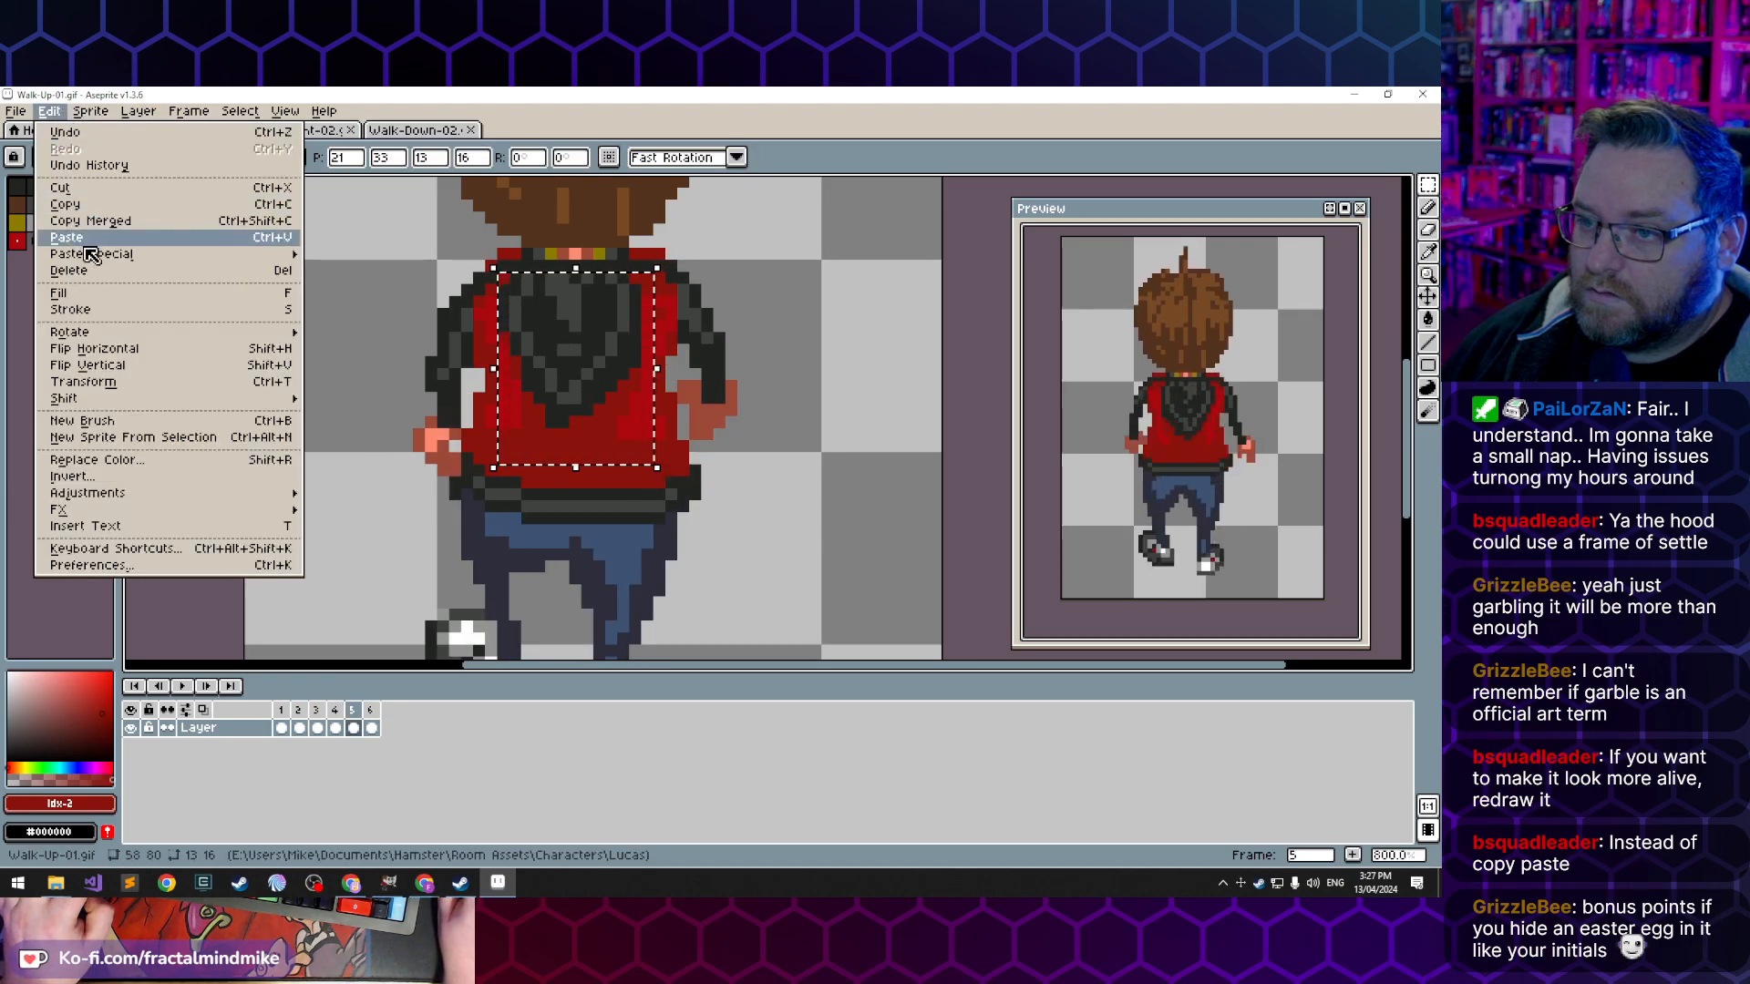
pyautogui.click(118, 348)
pyautogui.click(358, 518)
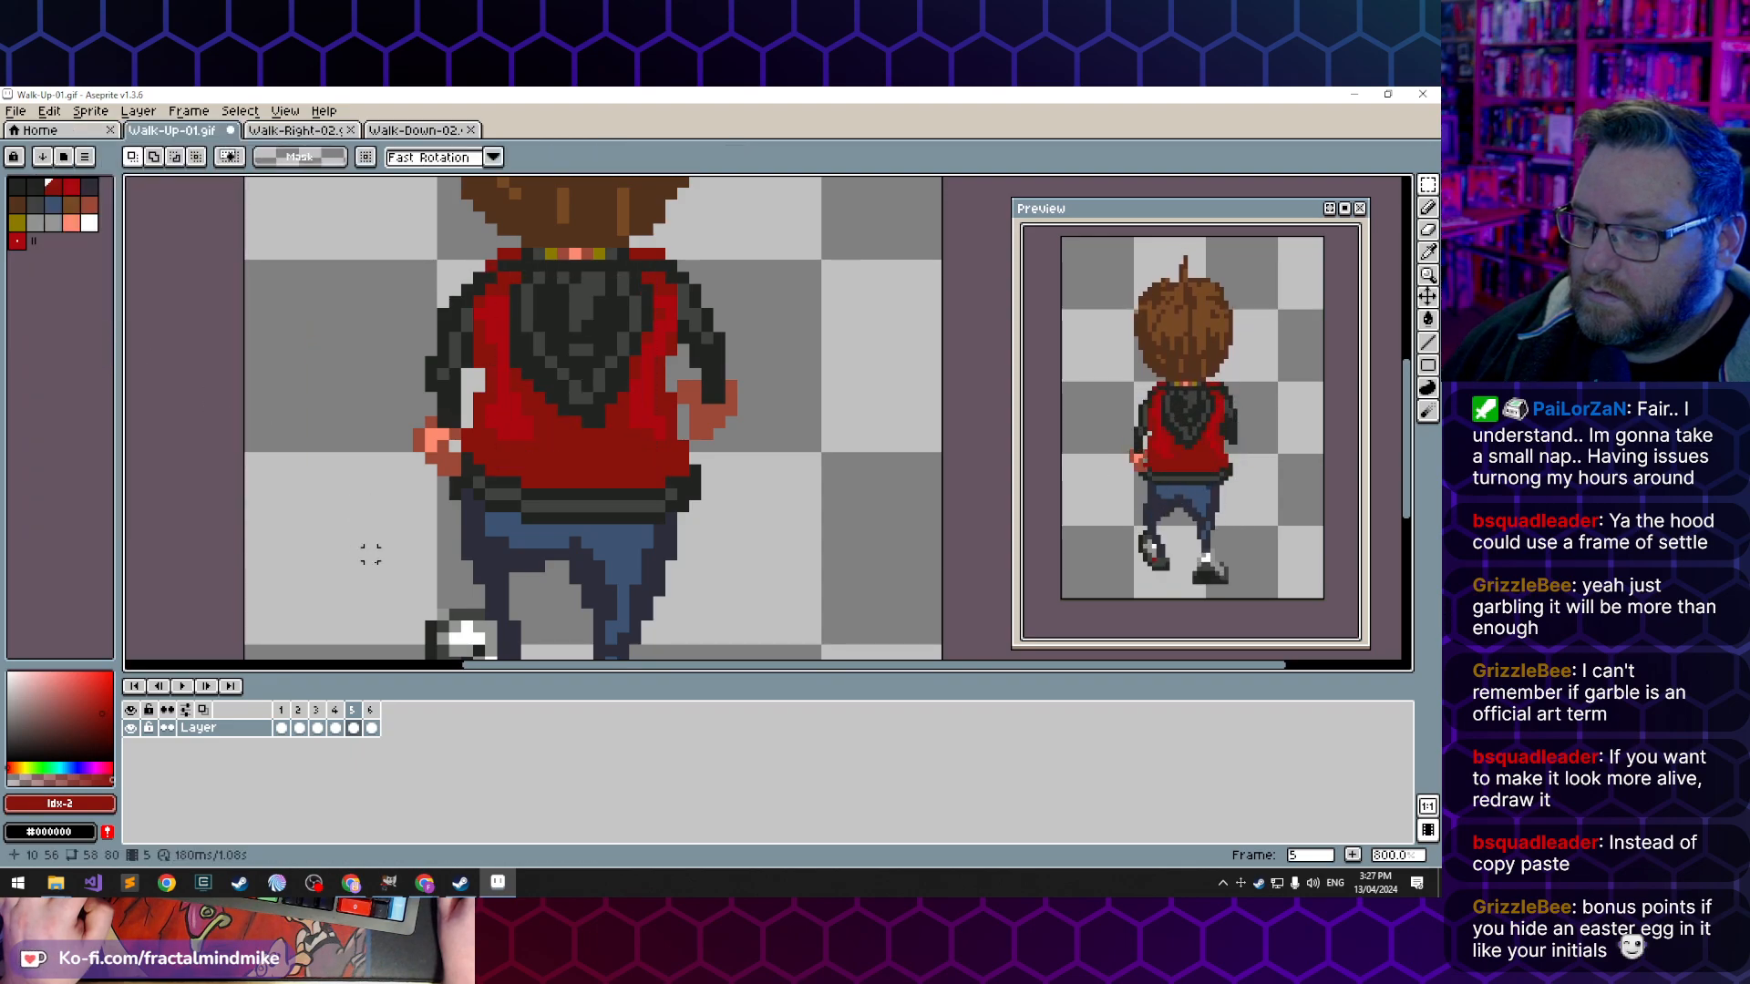
# - Copy the 15 by 18 pixel hood and jacket area from frame 3 into frame 6 and mirror it horizontally
pyautogui.click(283, 729)
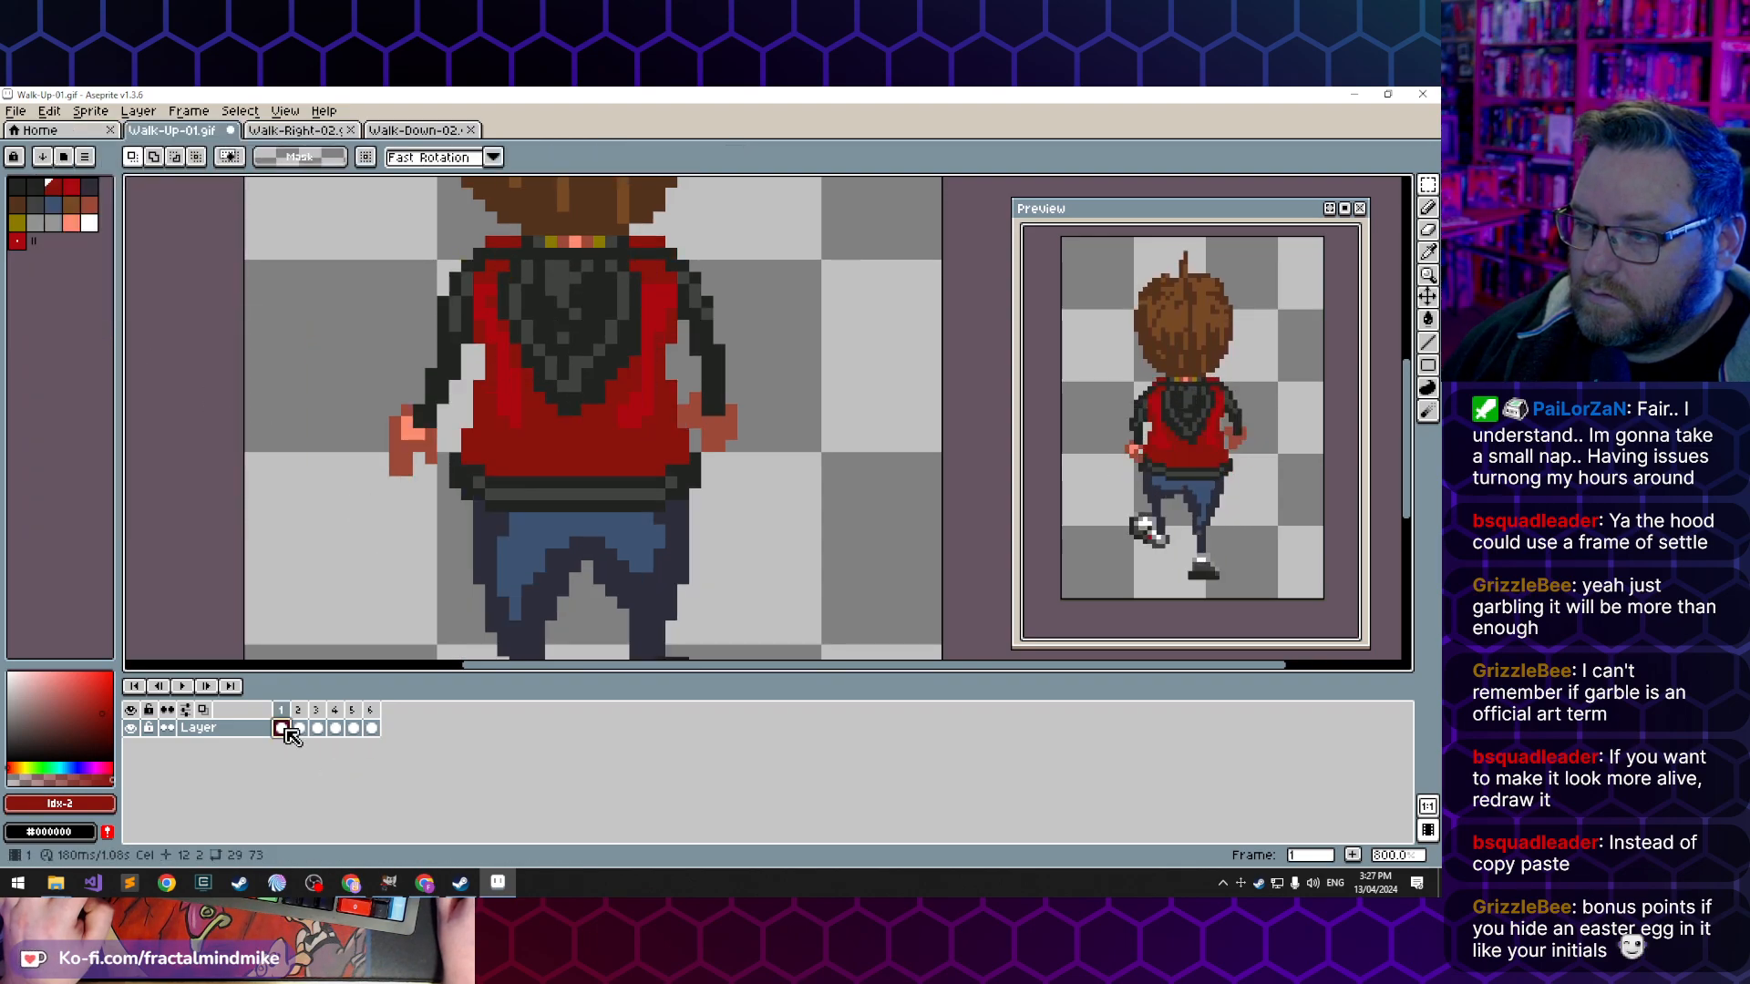
pyautogui.click(317, 729)
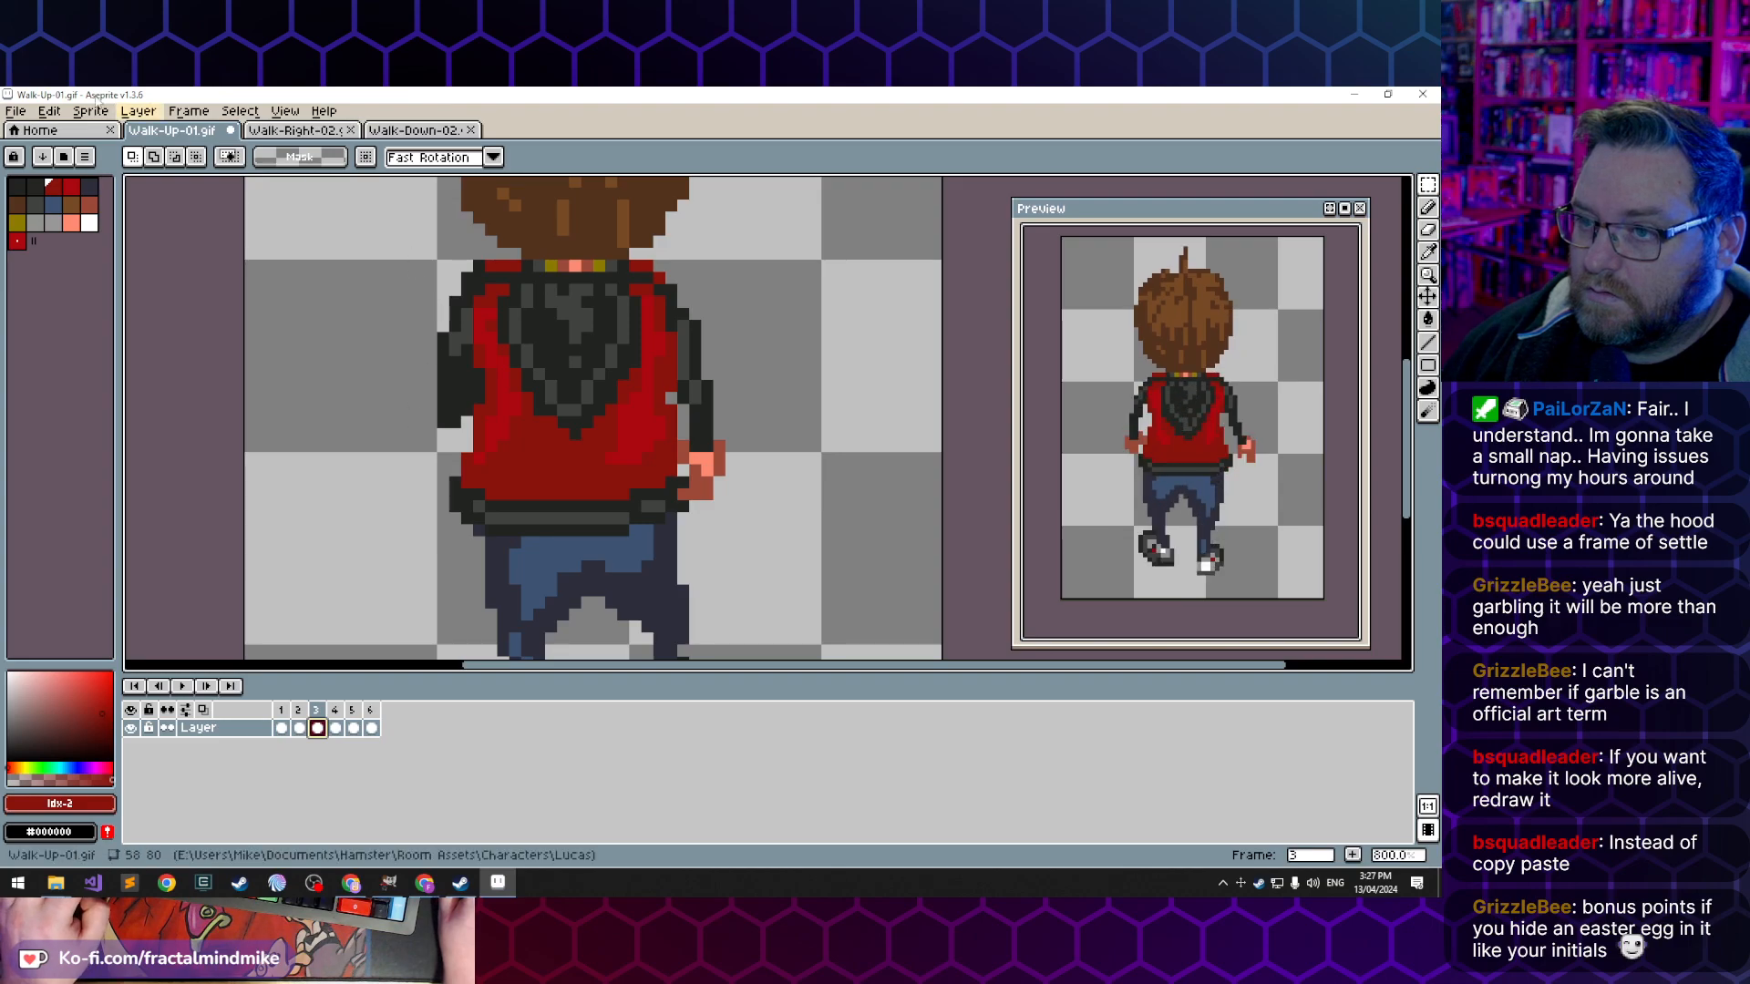
pyautogui.moveTo(489, 276); pyautogui.dragTo(658, 482)
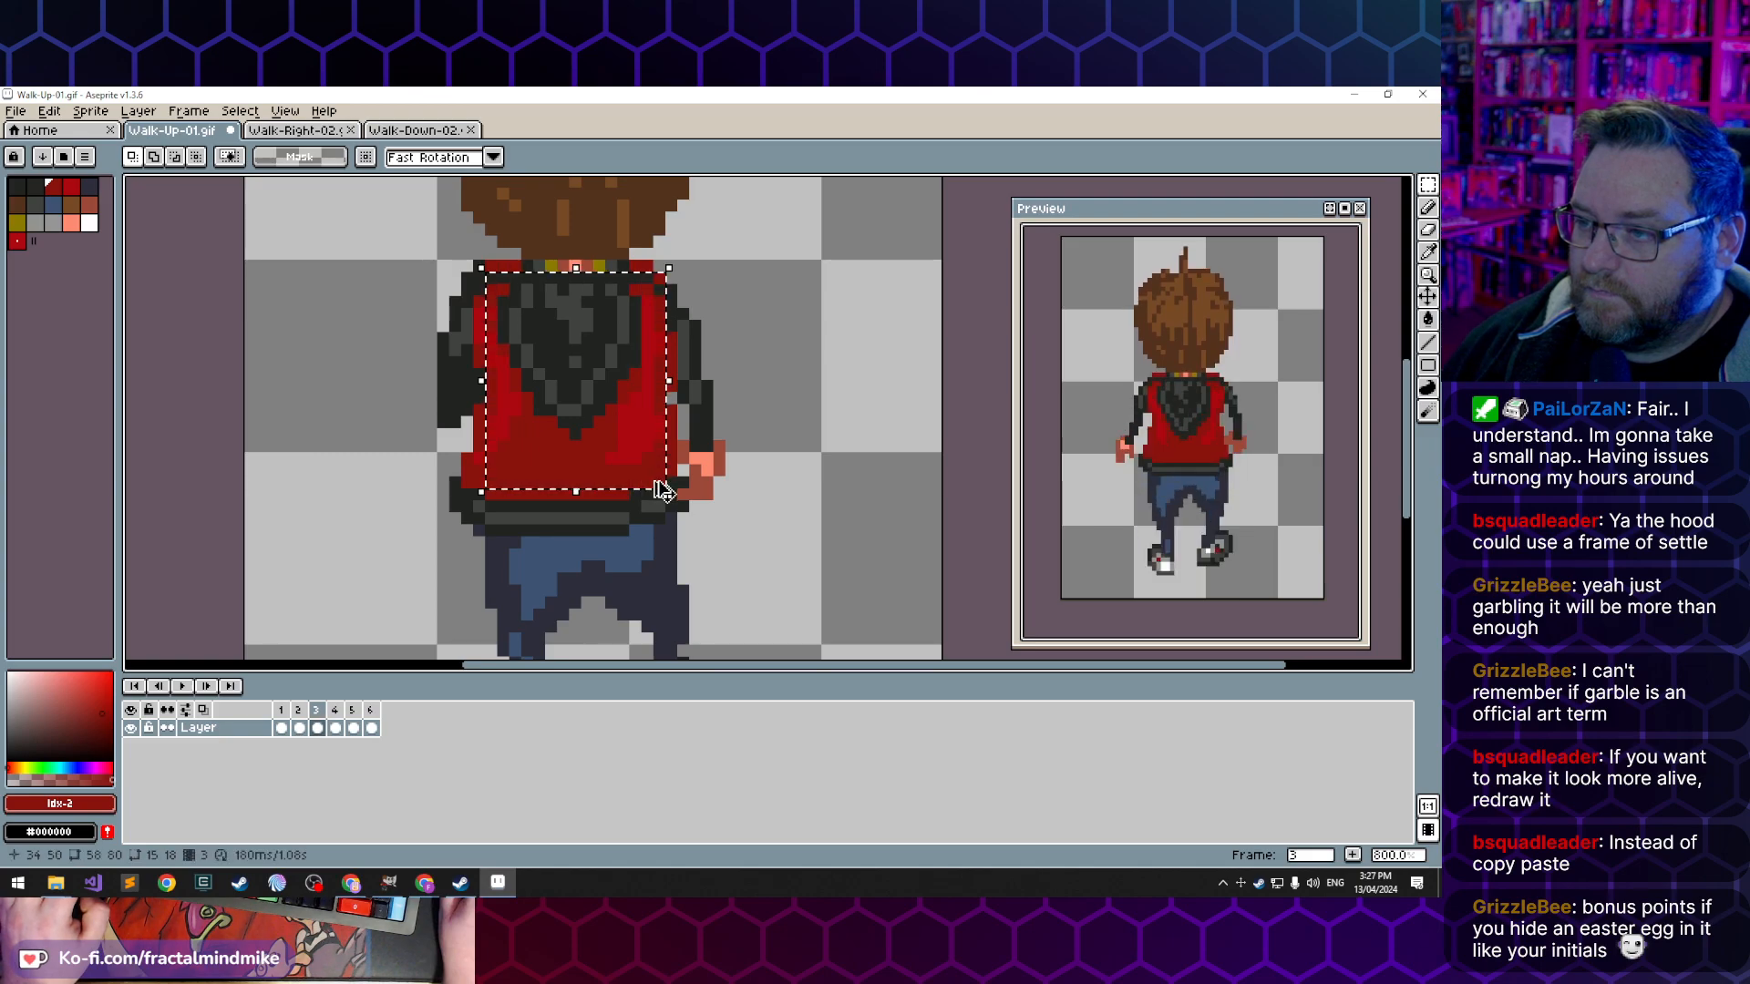
pyautogui.click(372, 729)
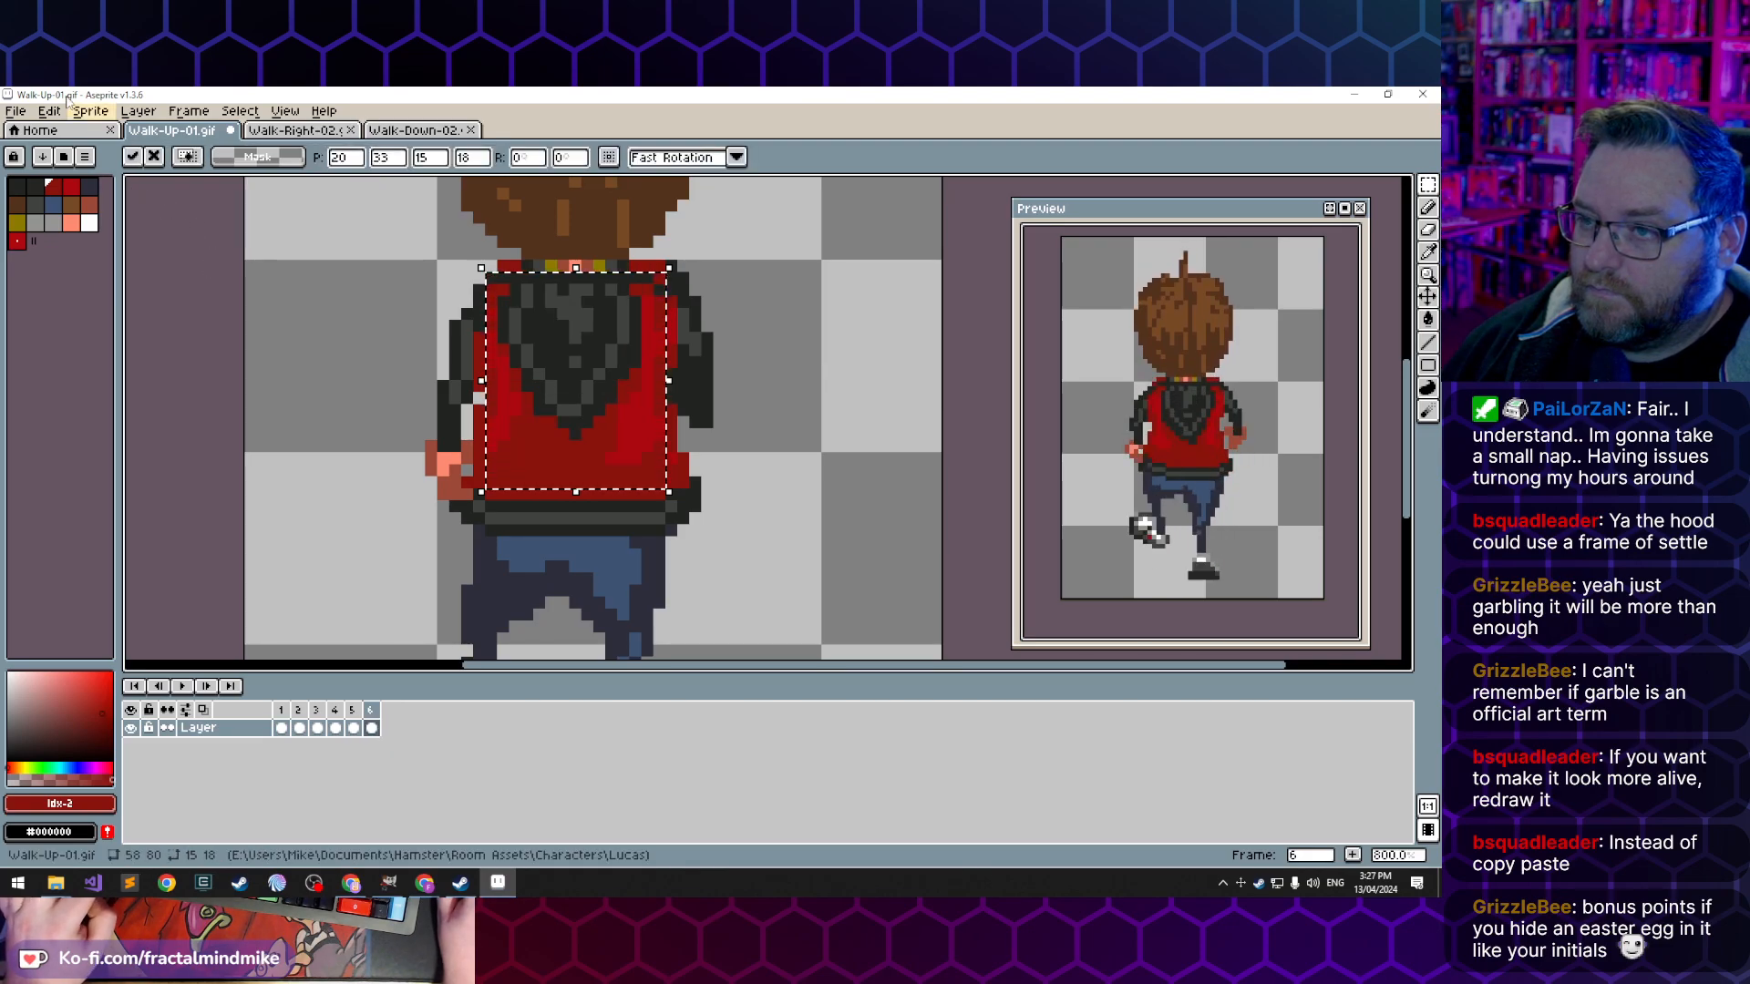
pyautogui.click(150, 113)
pyautogui.moveTo(49, 110)
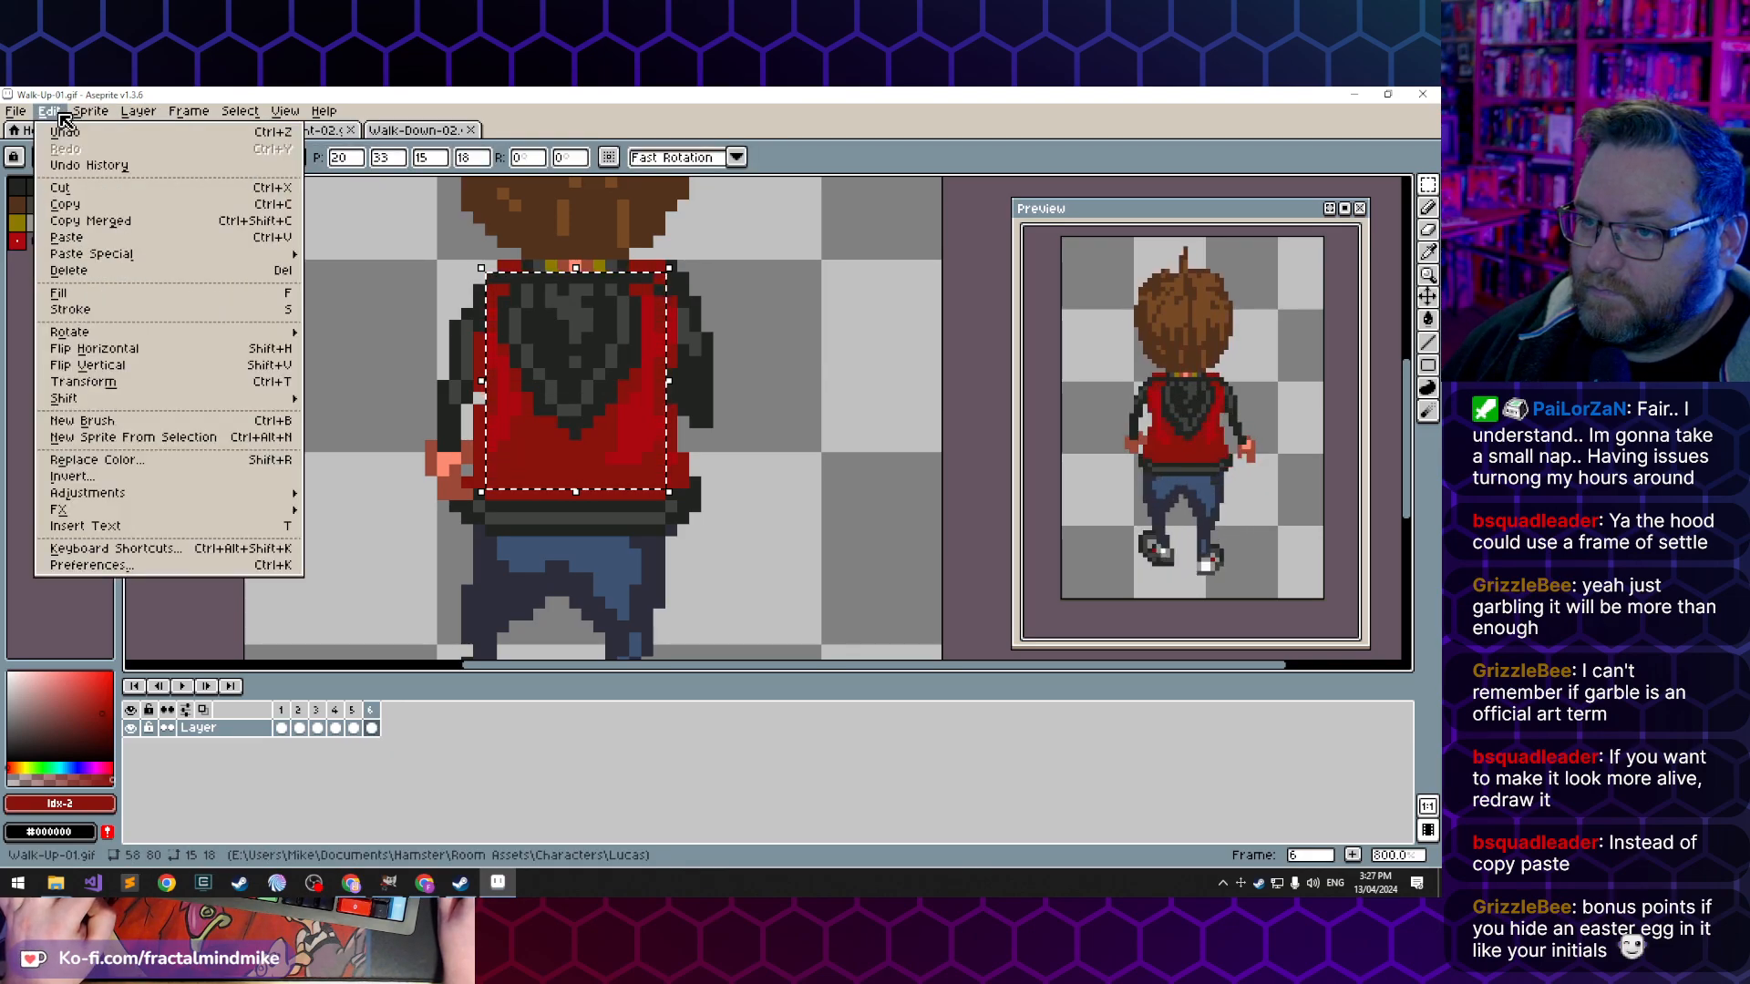
pyautogui.click(117, 350)
pyautogui.click(309, 363)
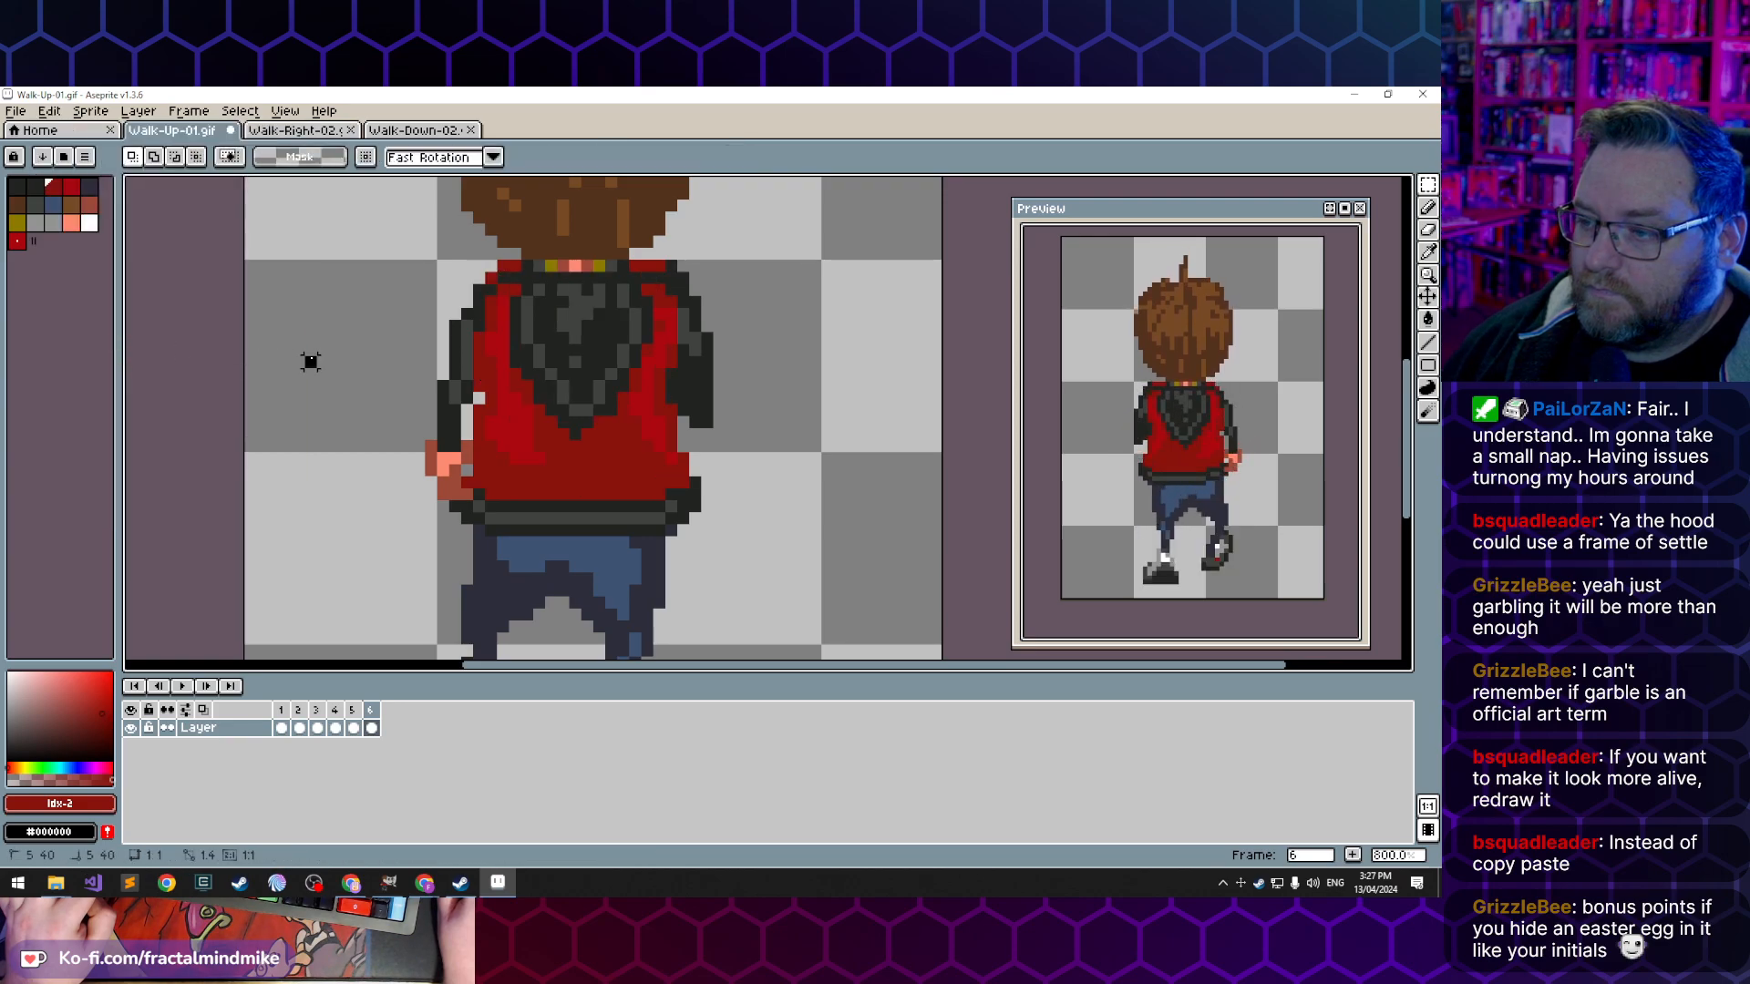
# - Go through frames 1 to 6 and examine the animated preview at different sizes to check the hood's movement
pyautogui.click(356, 710)
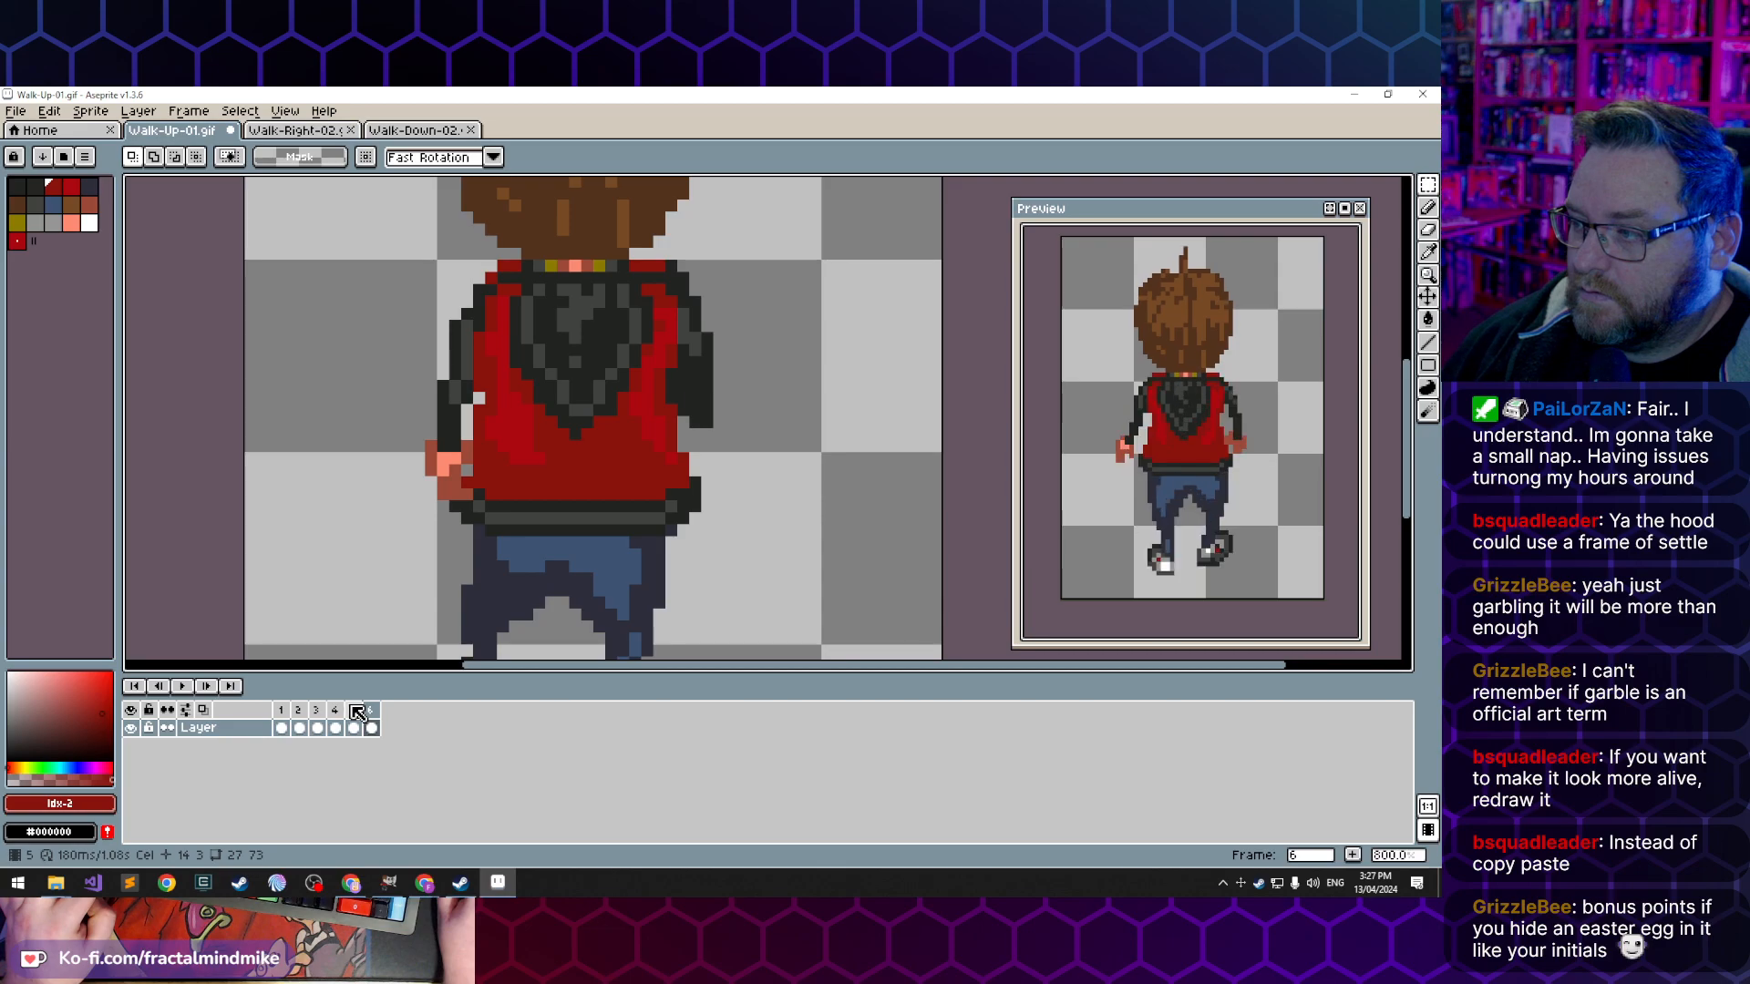
pyautogui.click(368, 712)
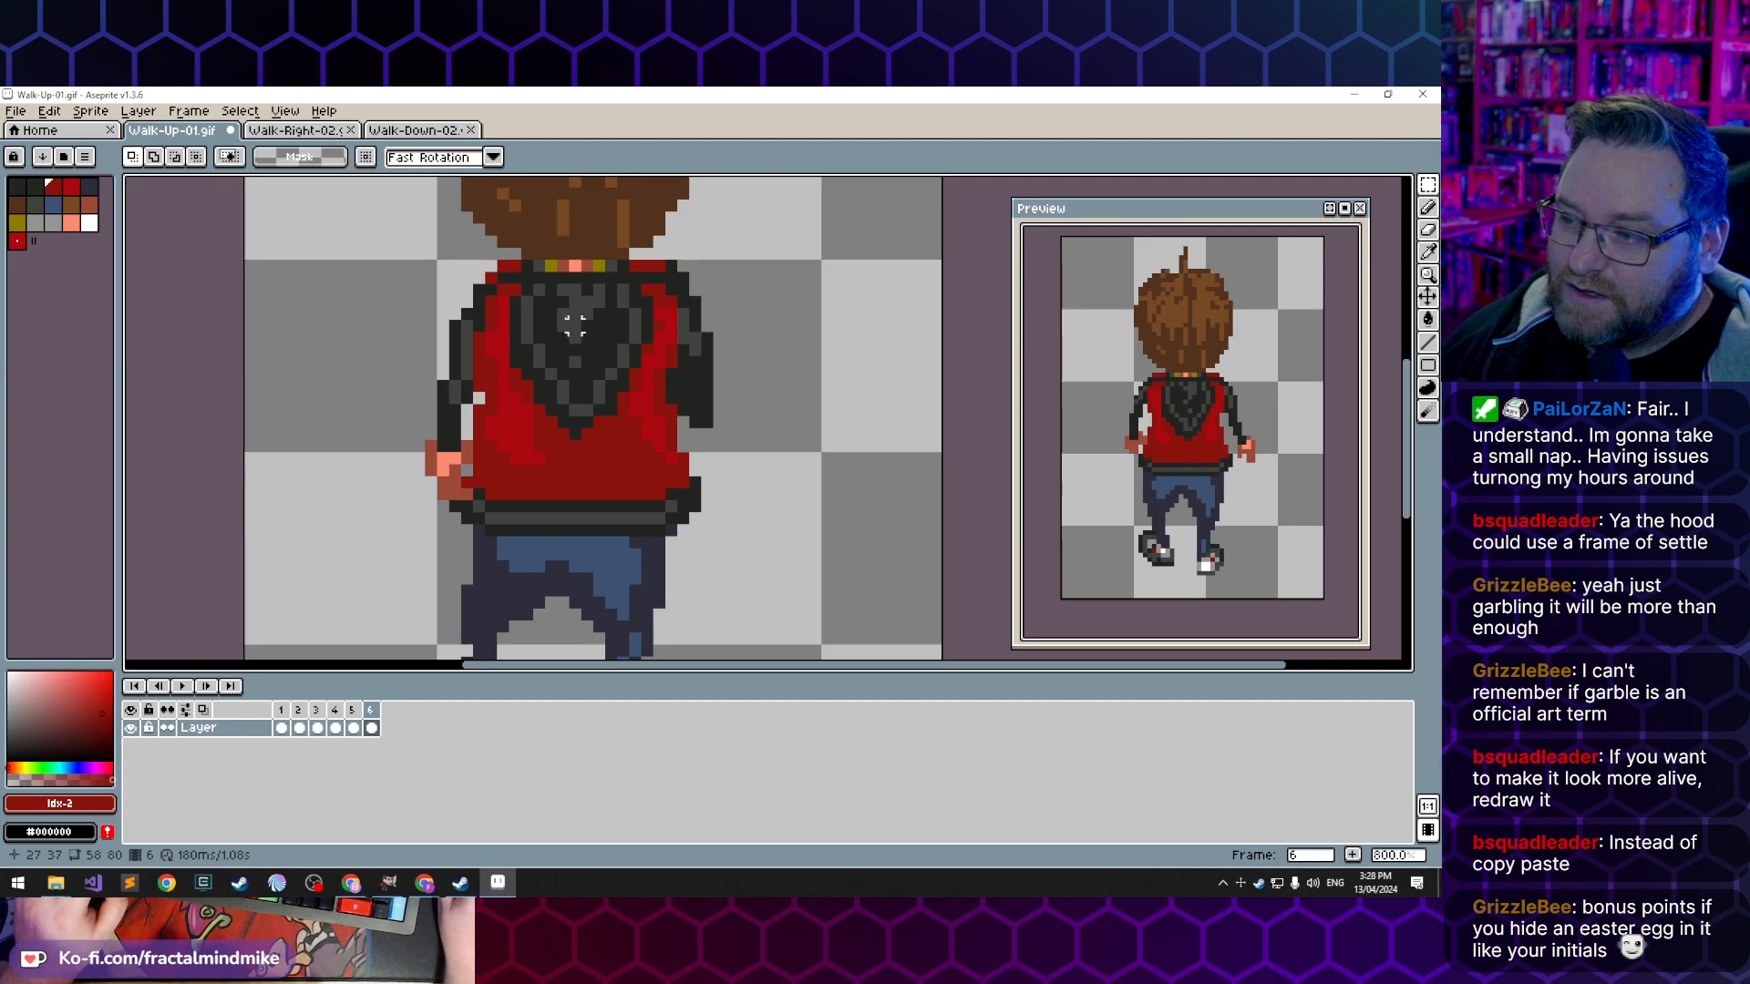
pyautogui.click(282, 728)
pyautogui.click(300, 728)
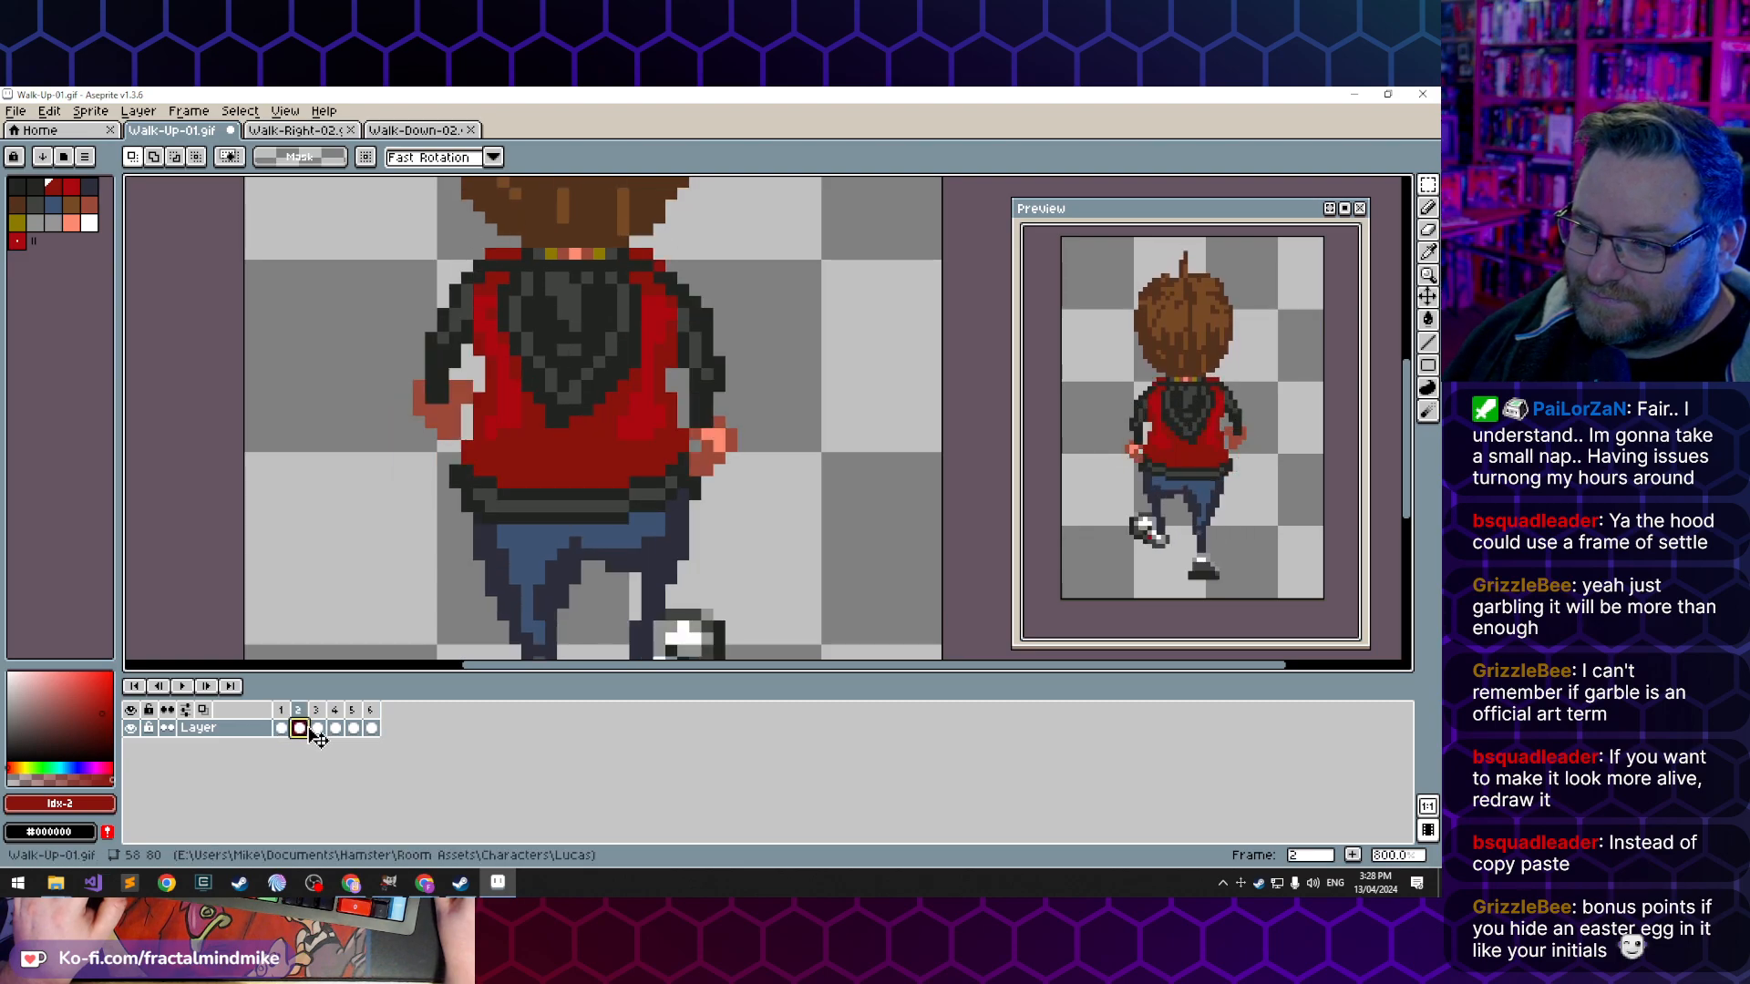
pyautogui.click(318, 728)
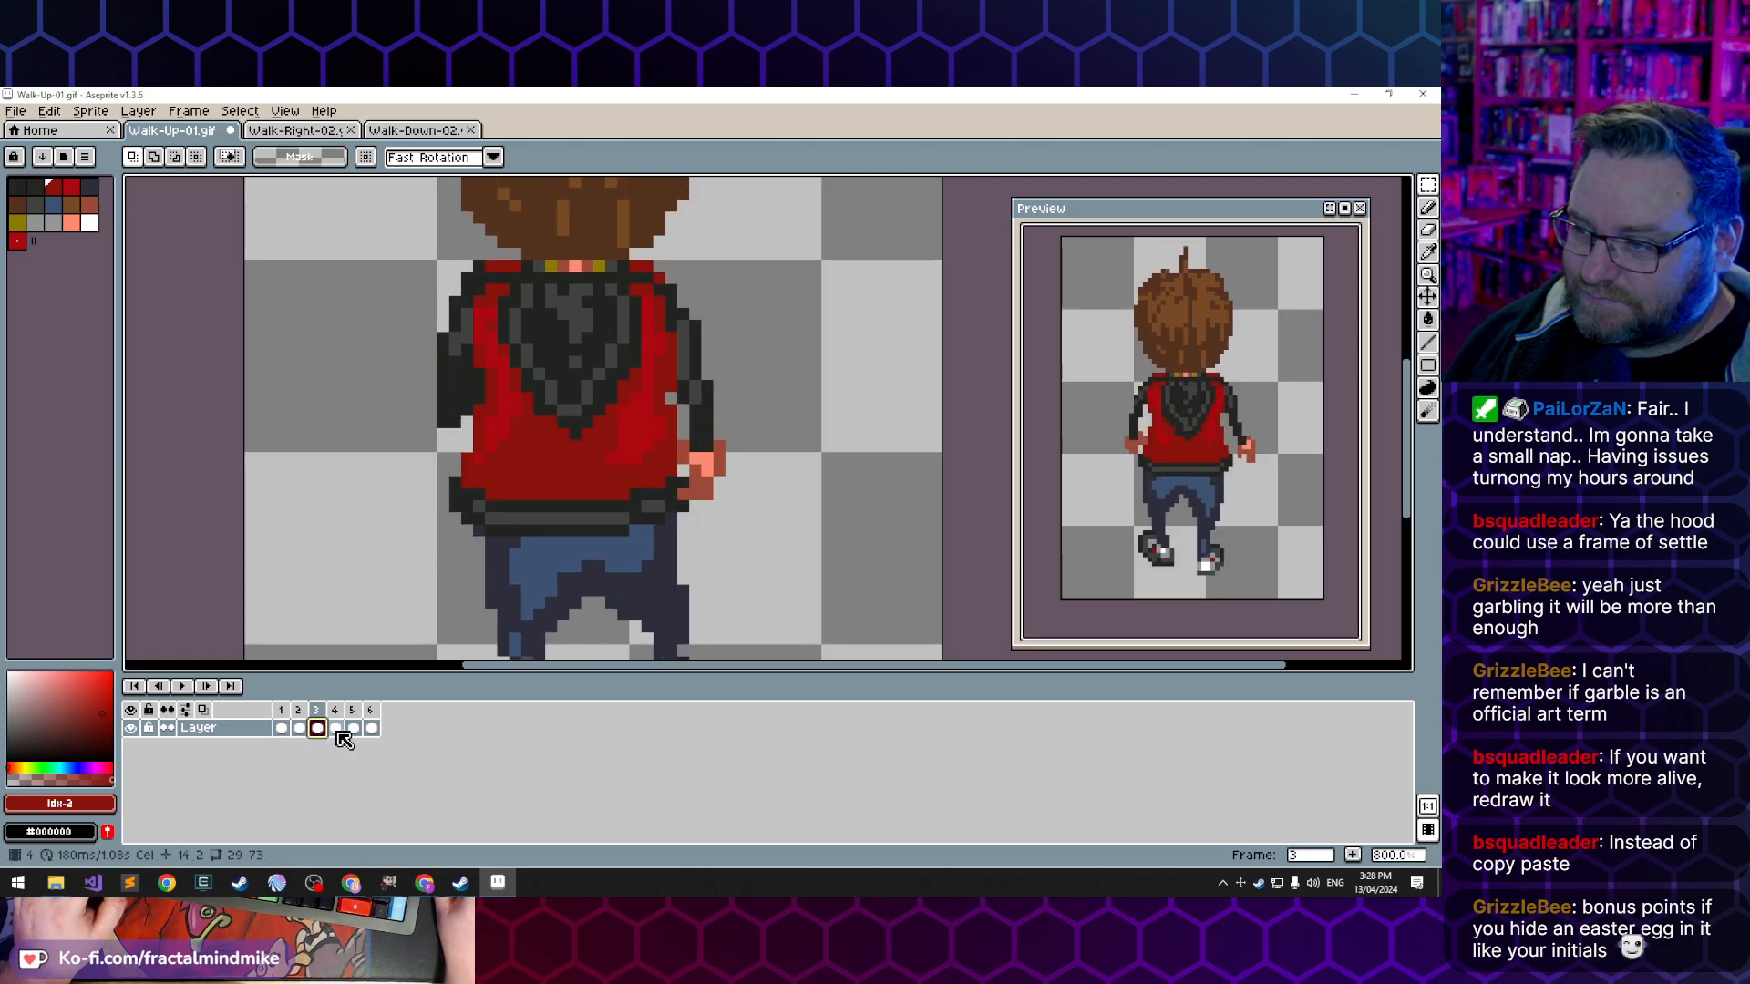
pyautogui.click(336, 728)
pyautogui.click(354, 728)
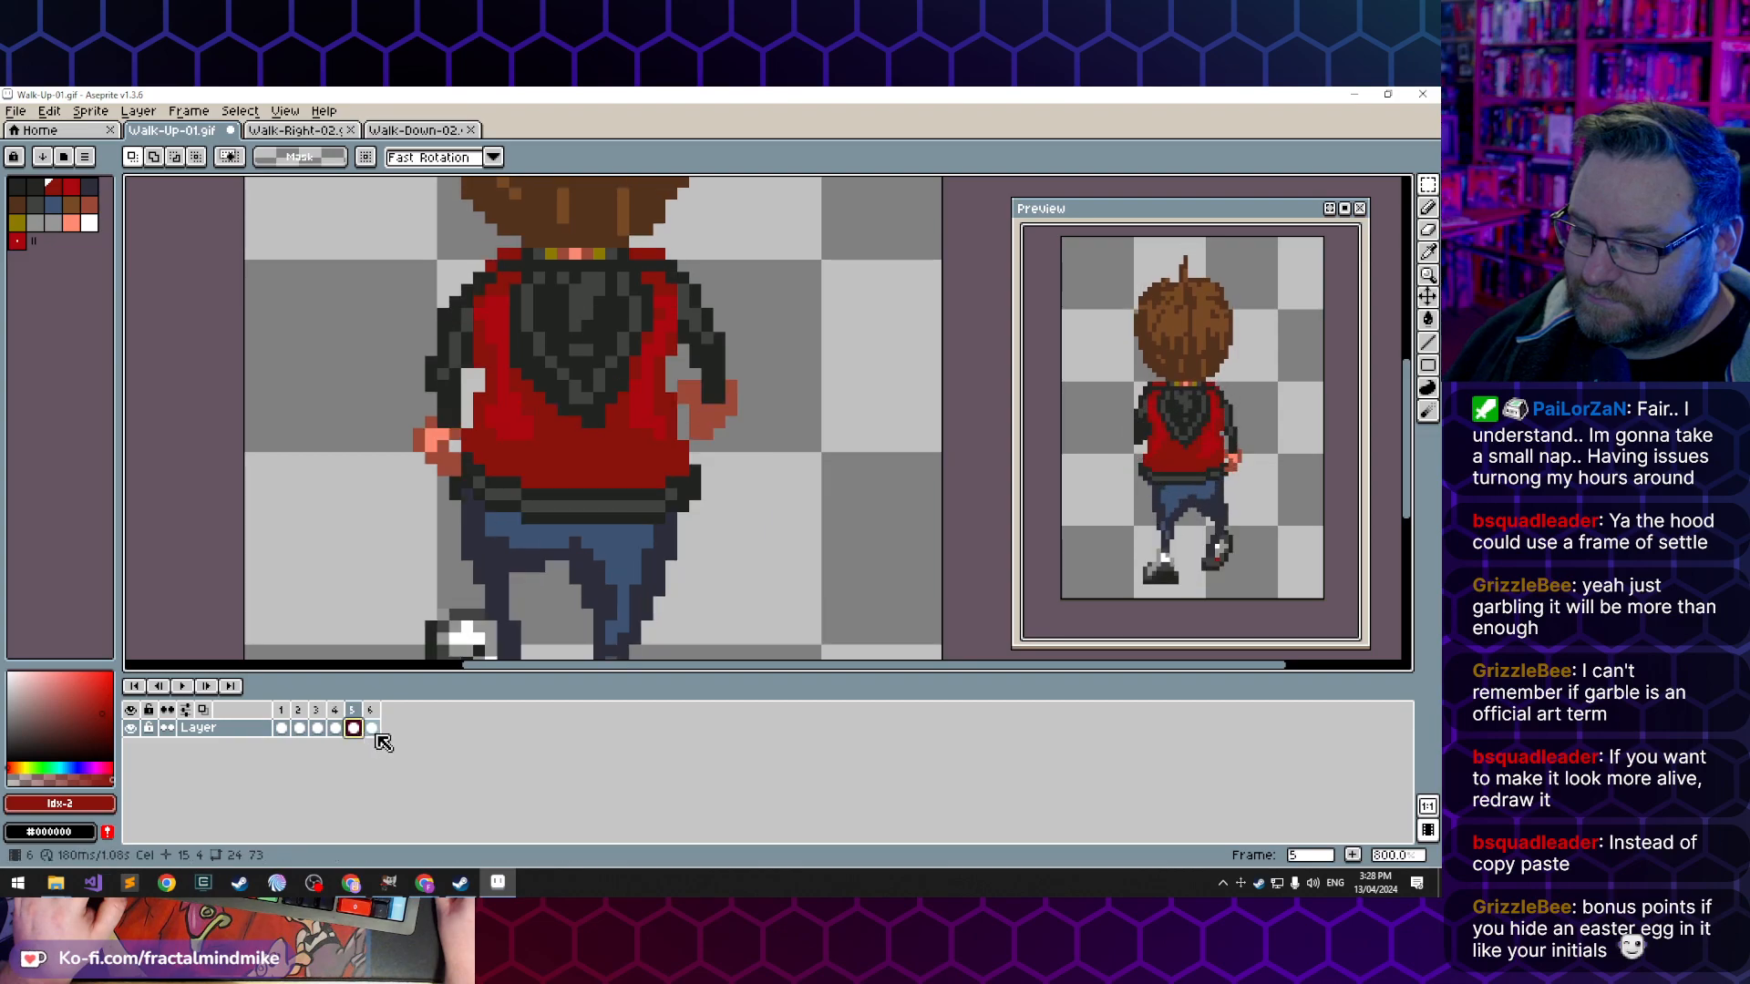
pyautogui.click(373, 729)
pyautogui.click(281, 728)
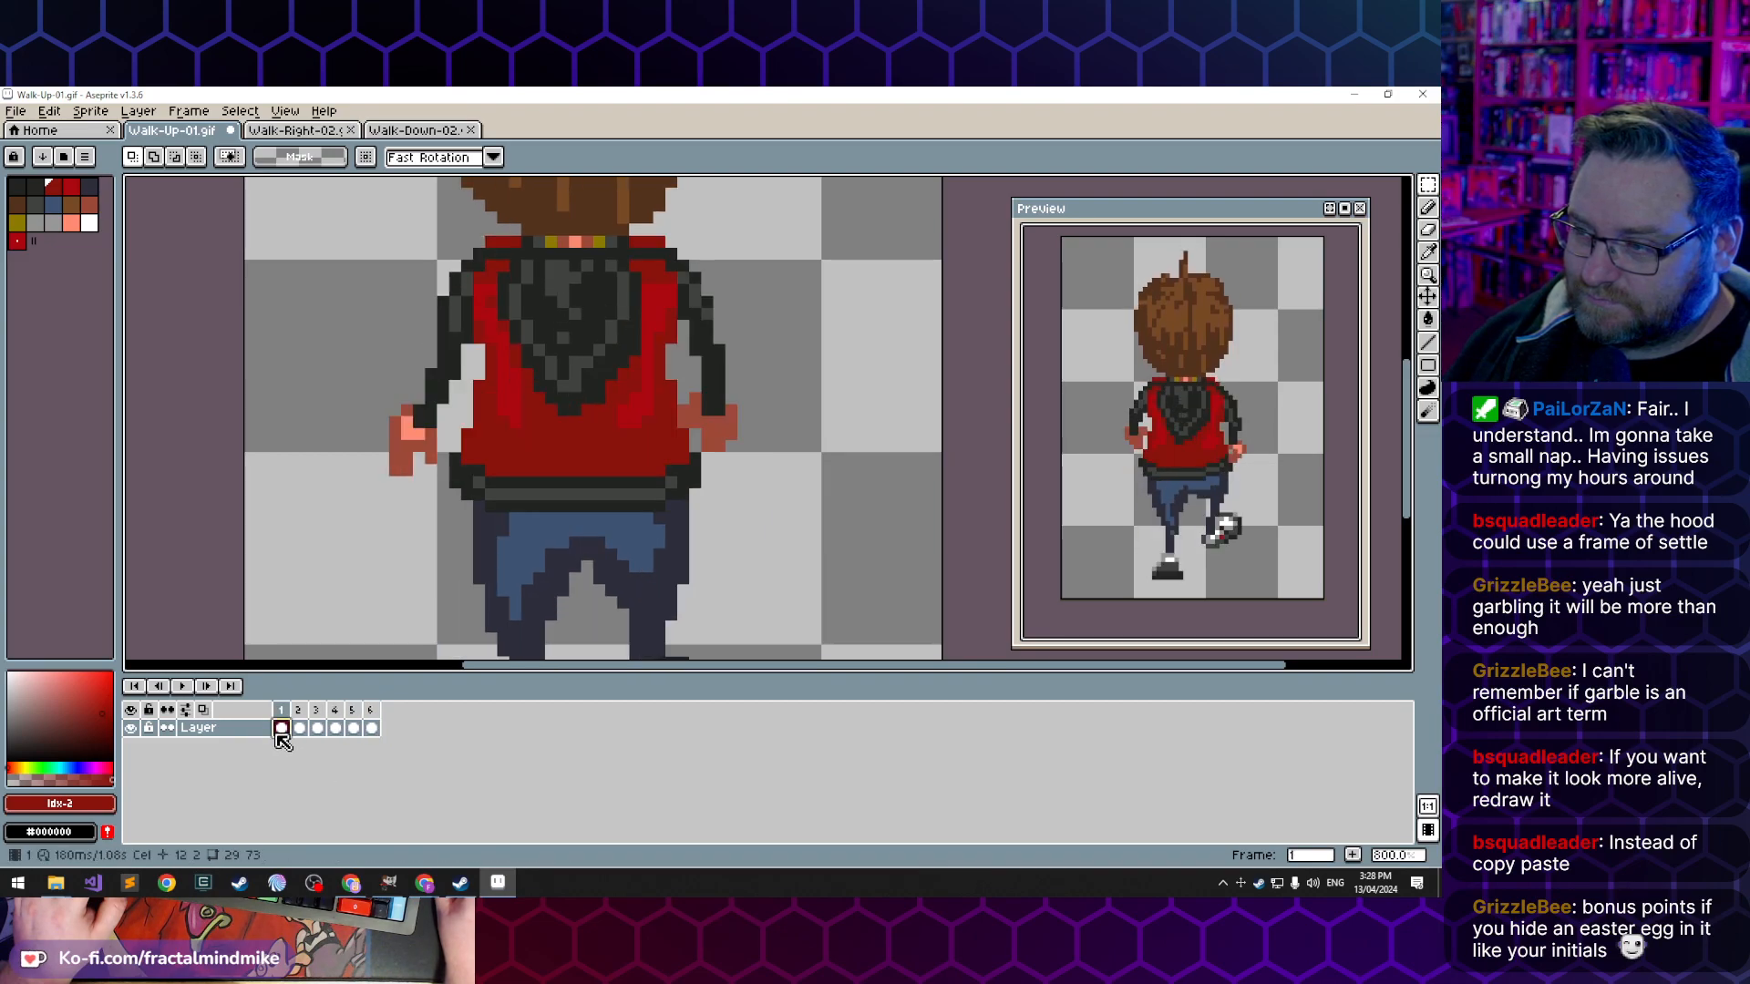
pyautogui.click(371, 728)
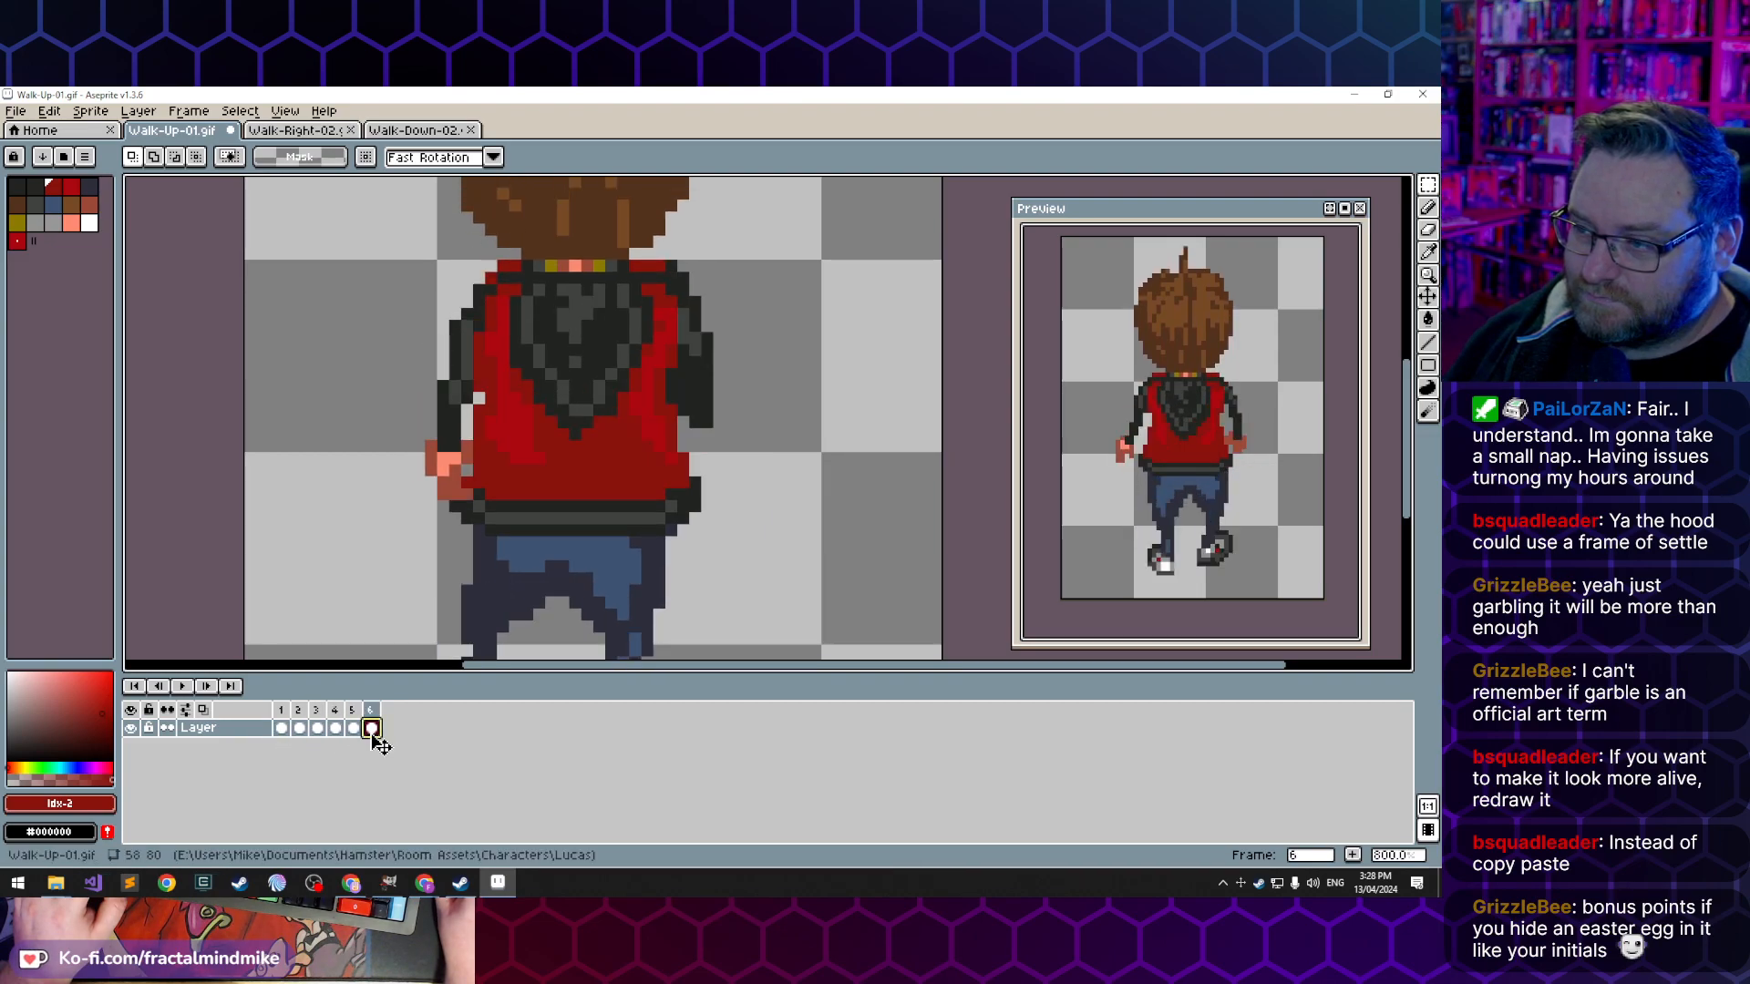
pyautogui.click(282, 729)
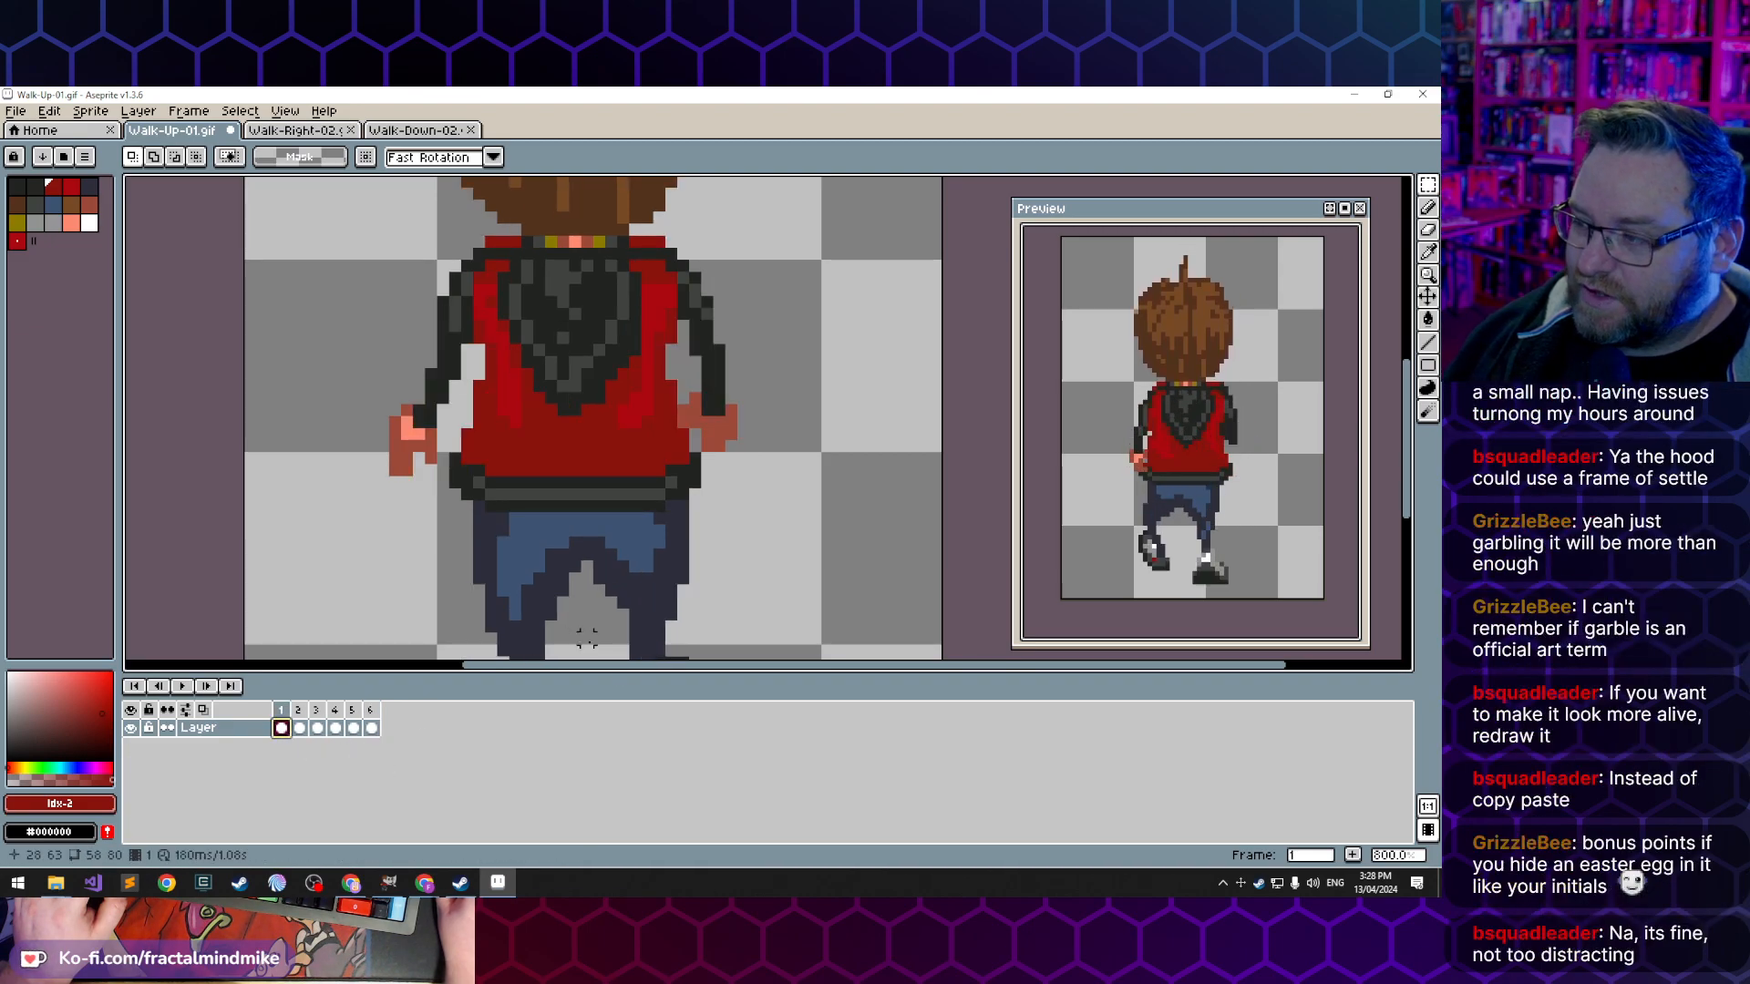
pyautogui.scroll(-5, 1260, 399)
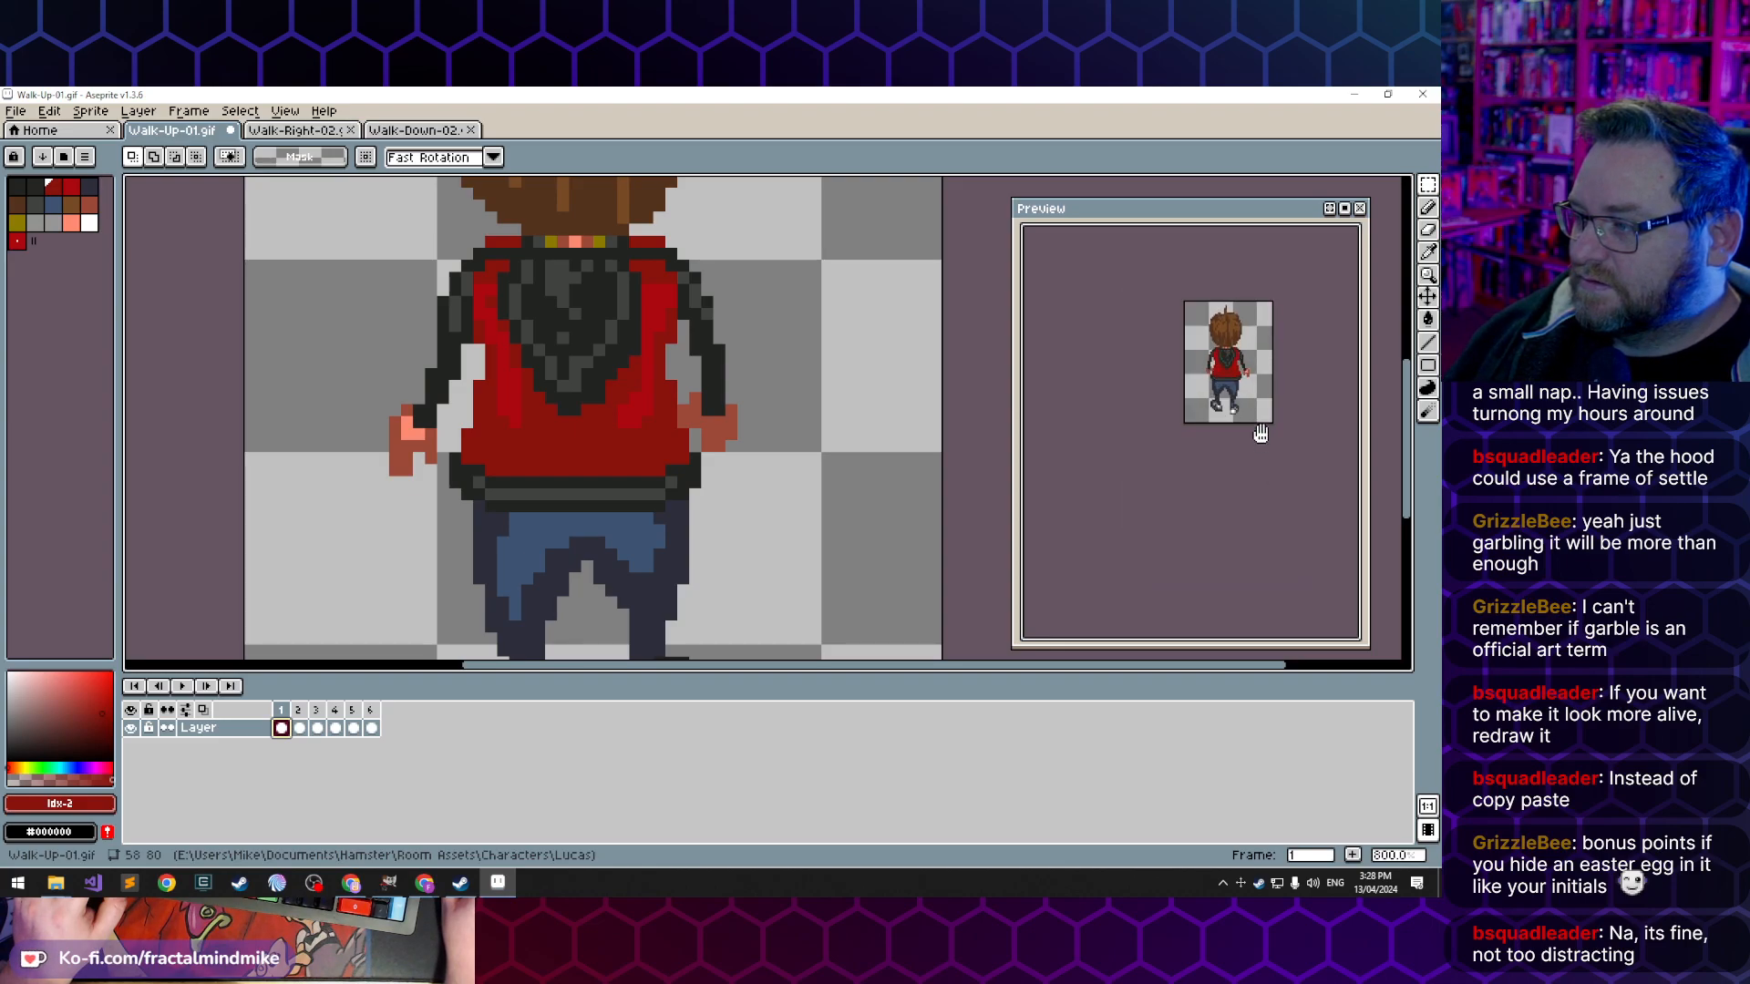
pyautogui.scroll(5, 1258, 429)
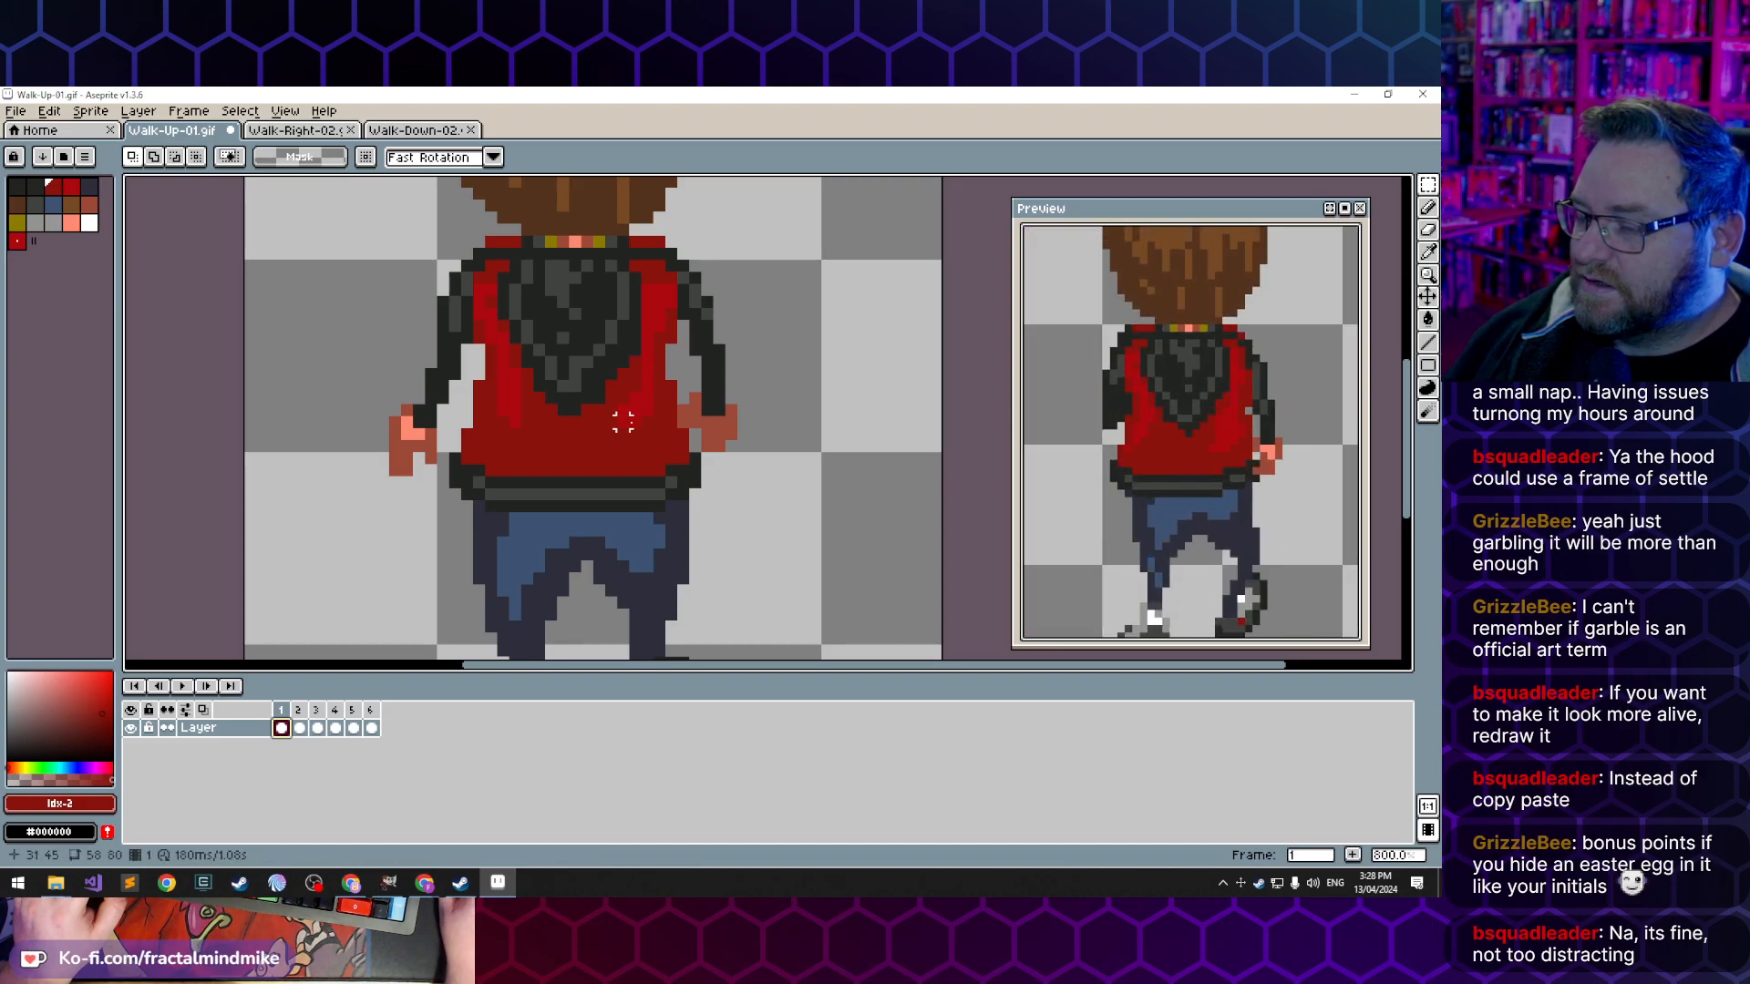
# - Erase the hair tuft on top of the head in frame 1 and redraw it shorter in dark and lighter brown
pyautogui.moveTo(610, 276); pyautogui.dragTo(559, 492)
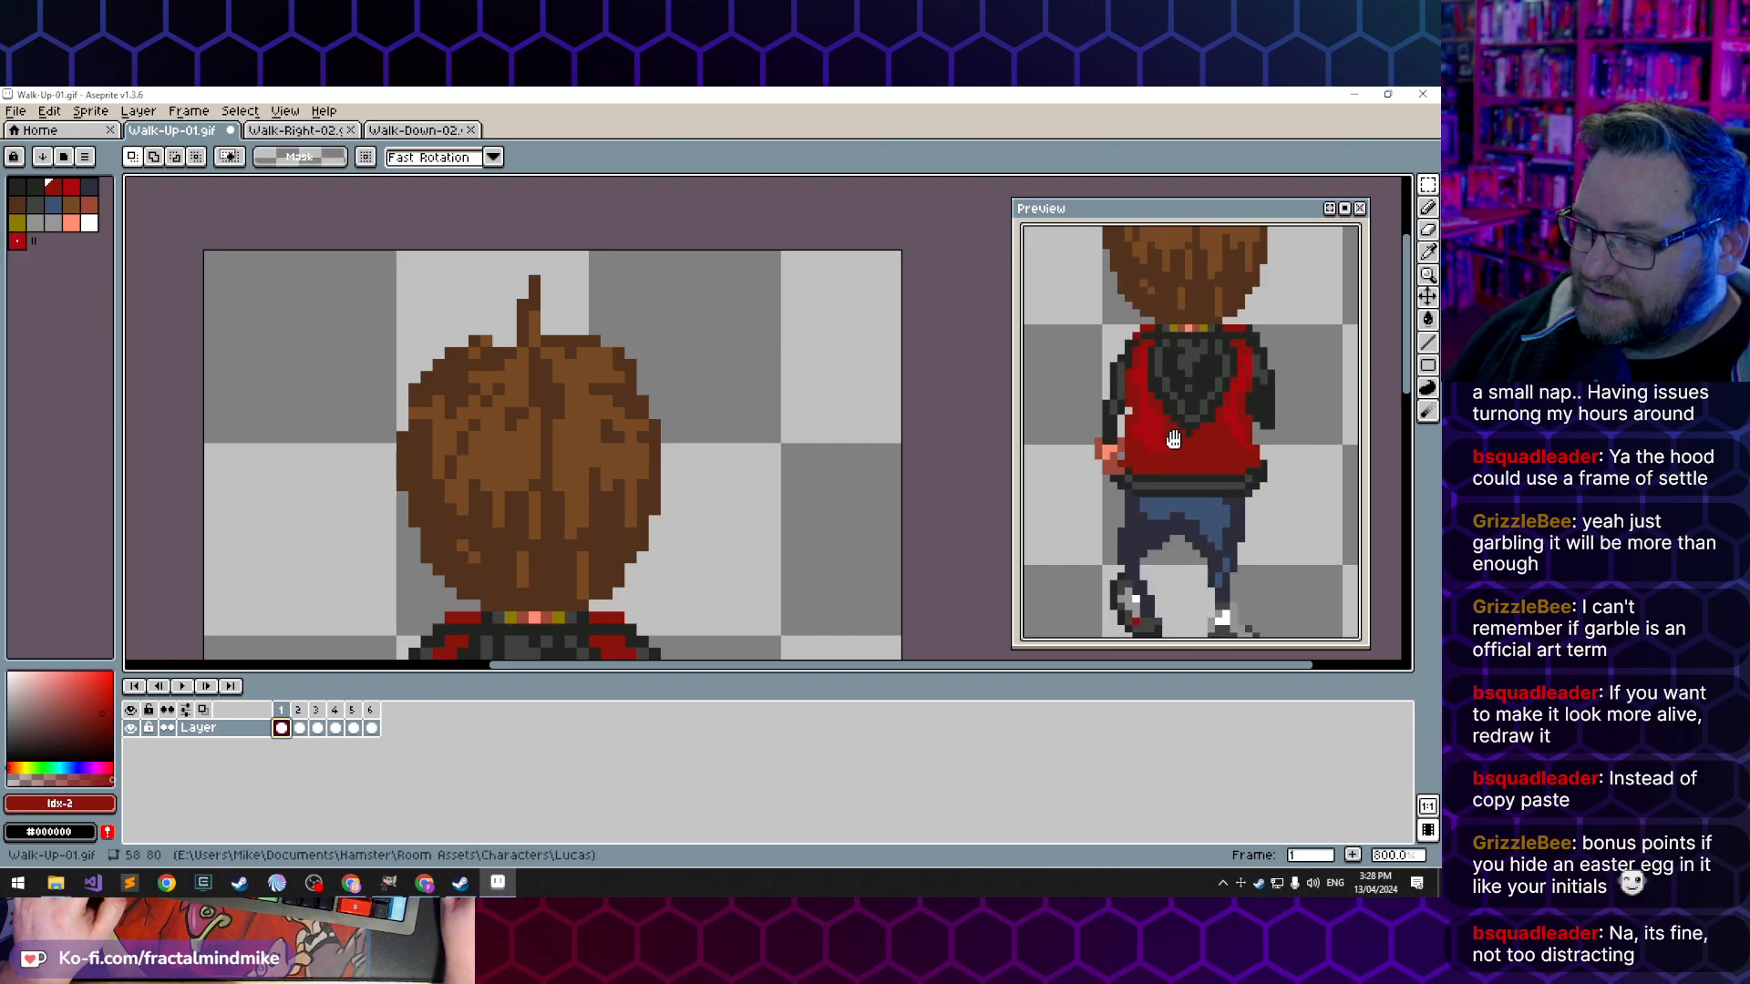
pyautogui.scroll(-3, 1204, 369)
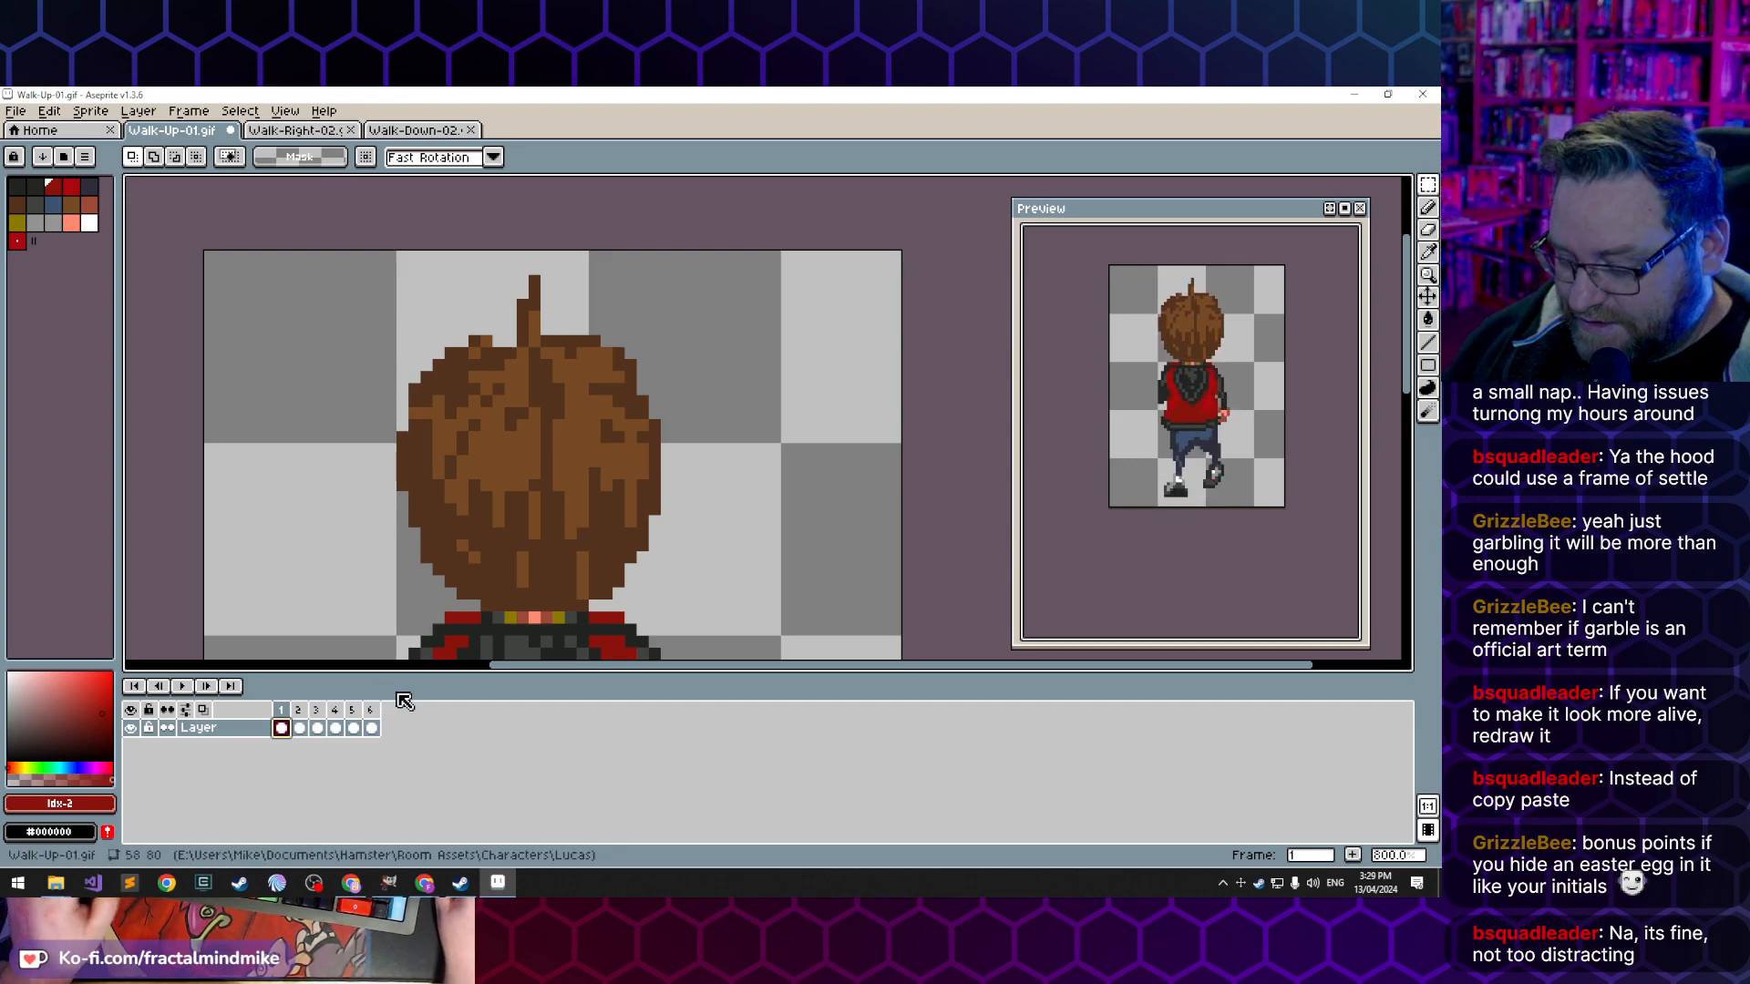
pyautogui.press('b')
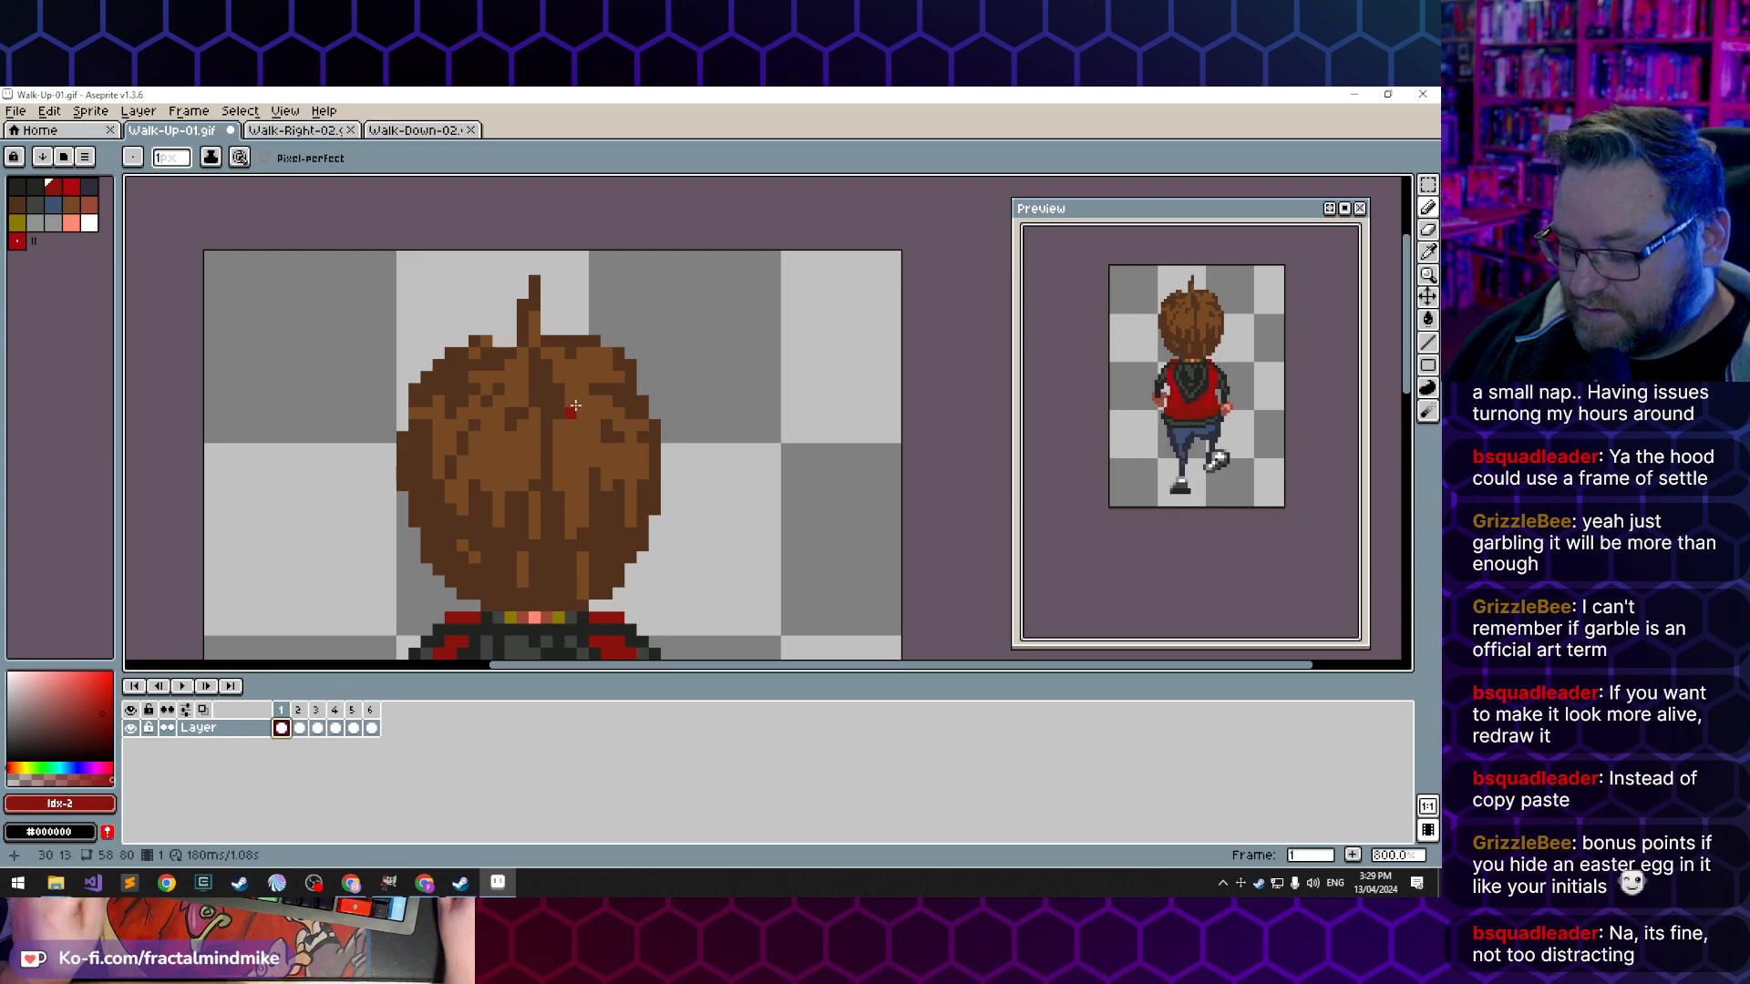
pyautogui.press('e')
pyautogui.moveTo(534, 280); pyautogui.dragTo(534, 293)
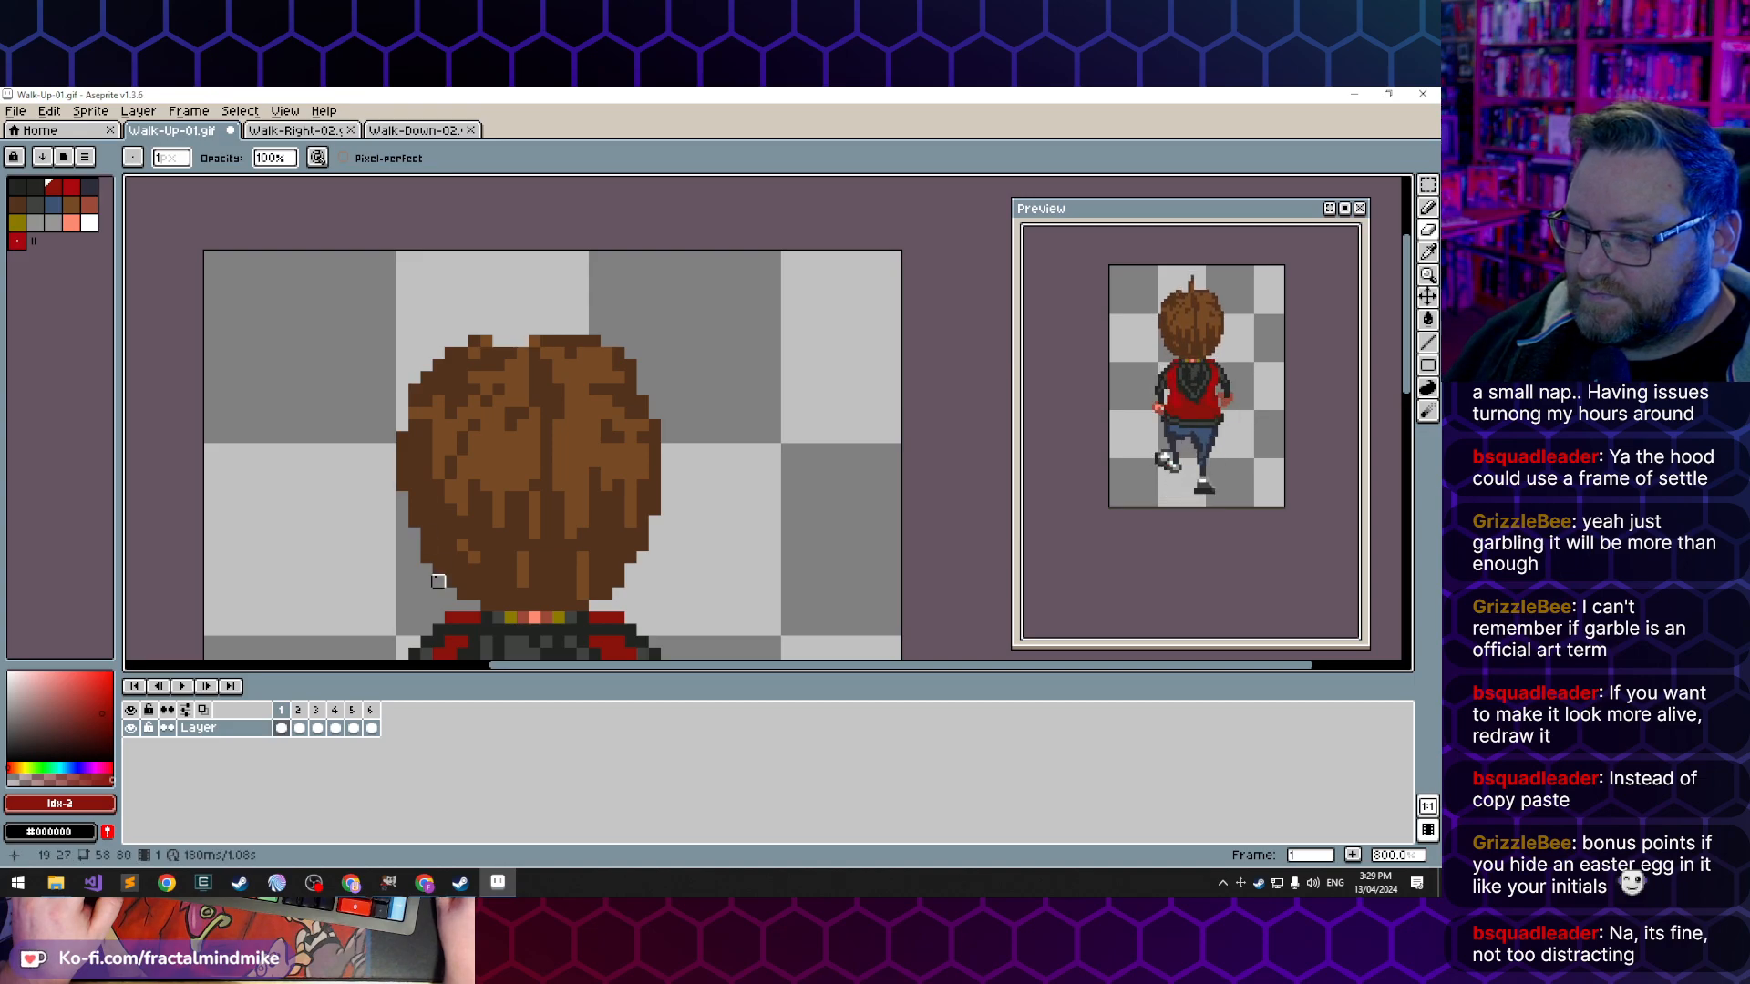
pyautogui.keyDown('alt'); pyautogui.click(523, 352); pyautogui.keyUp('alt')
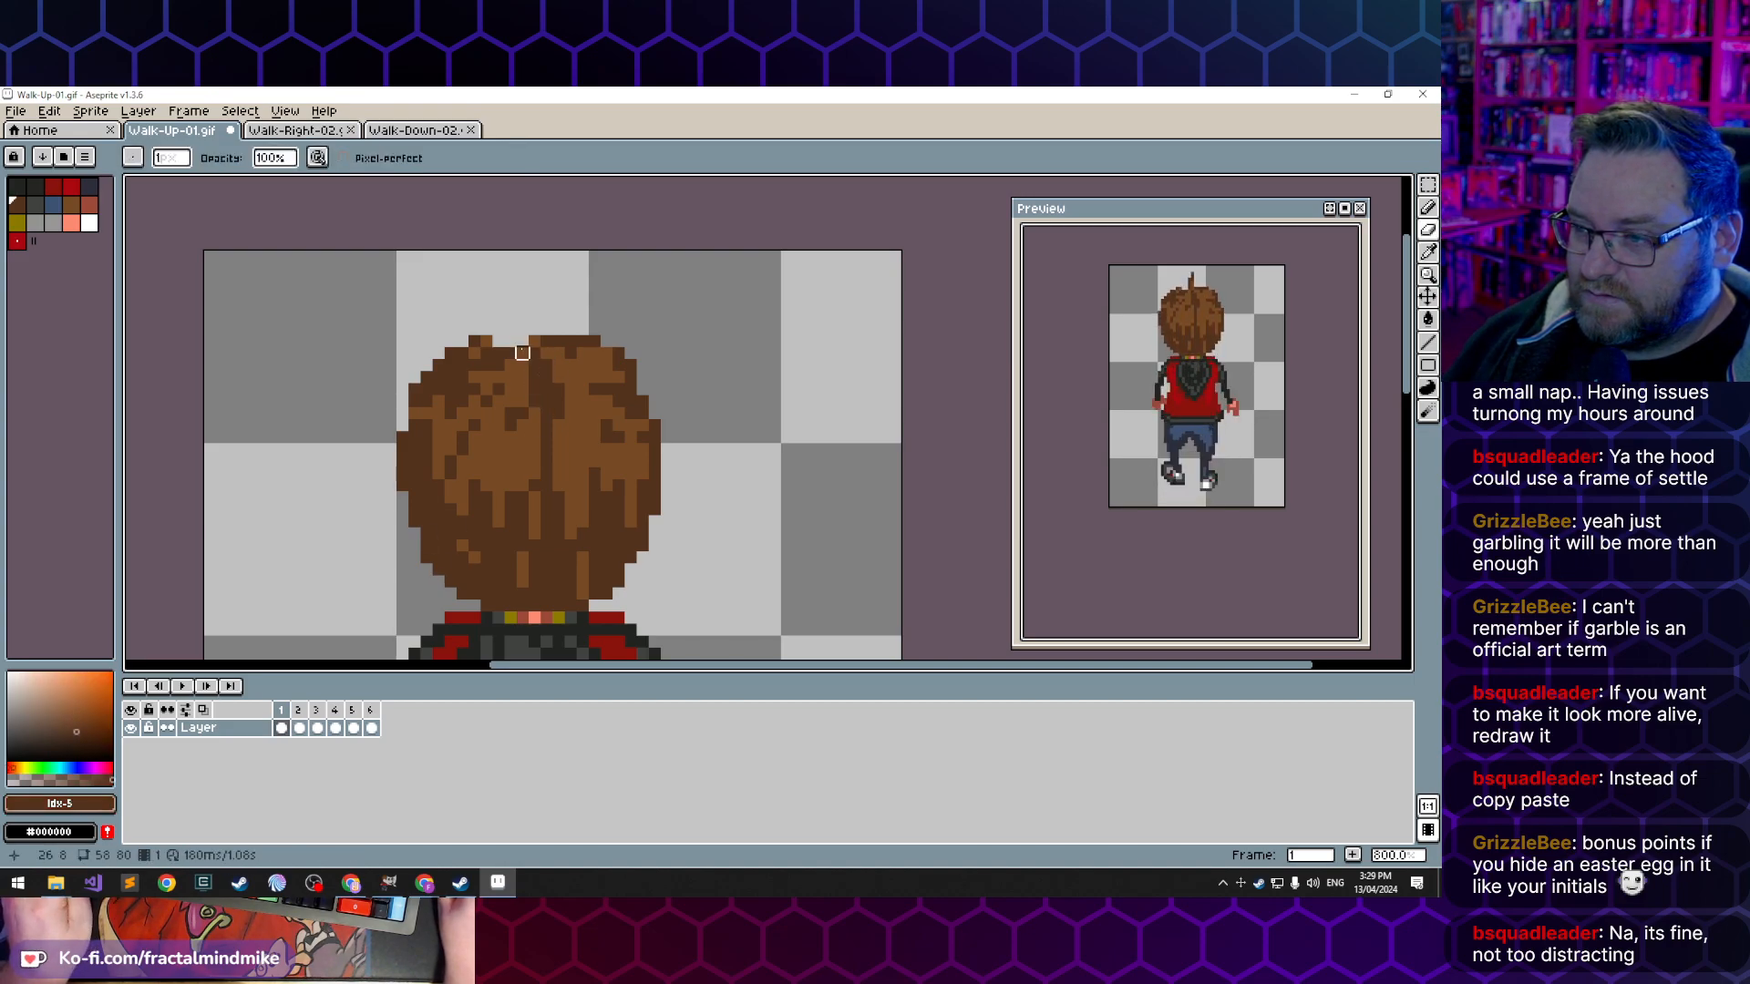
pyautogui.click(522, 376)
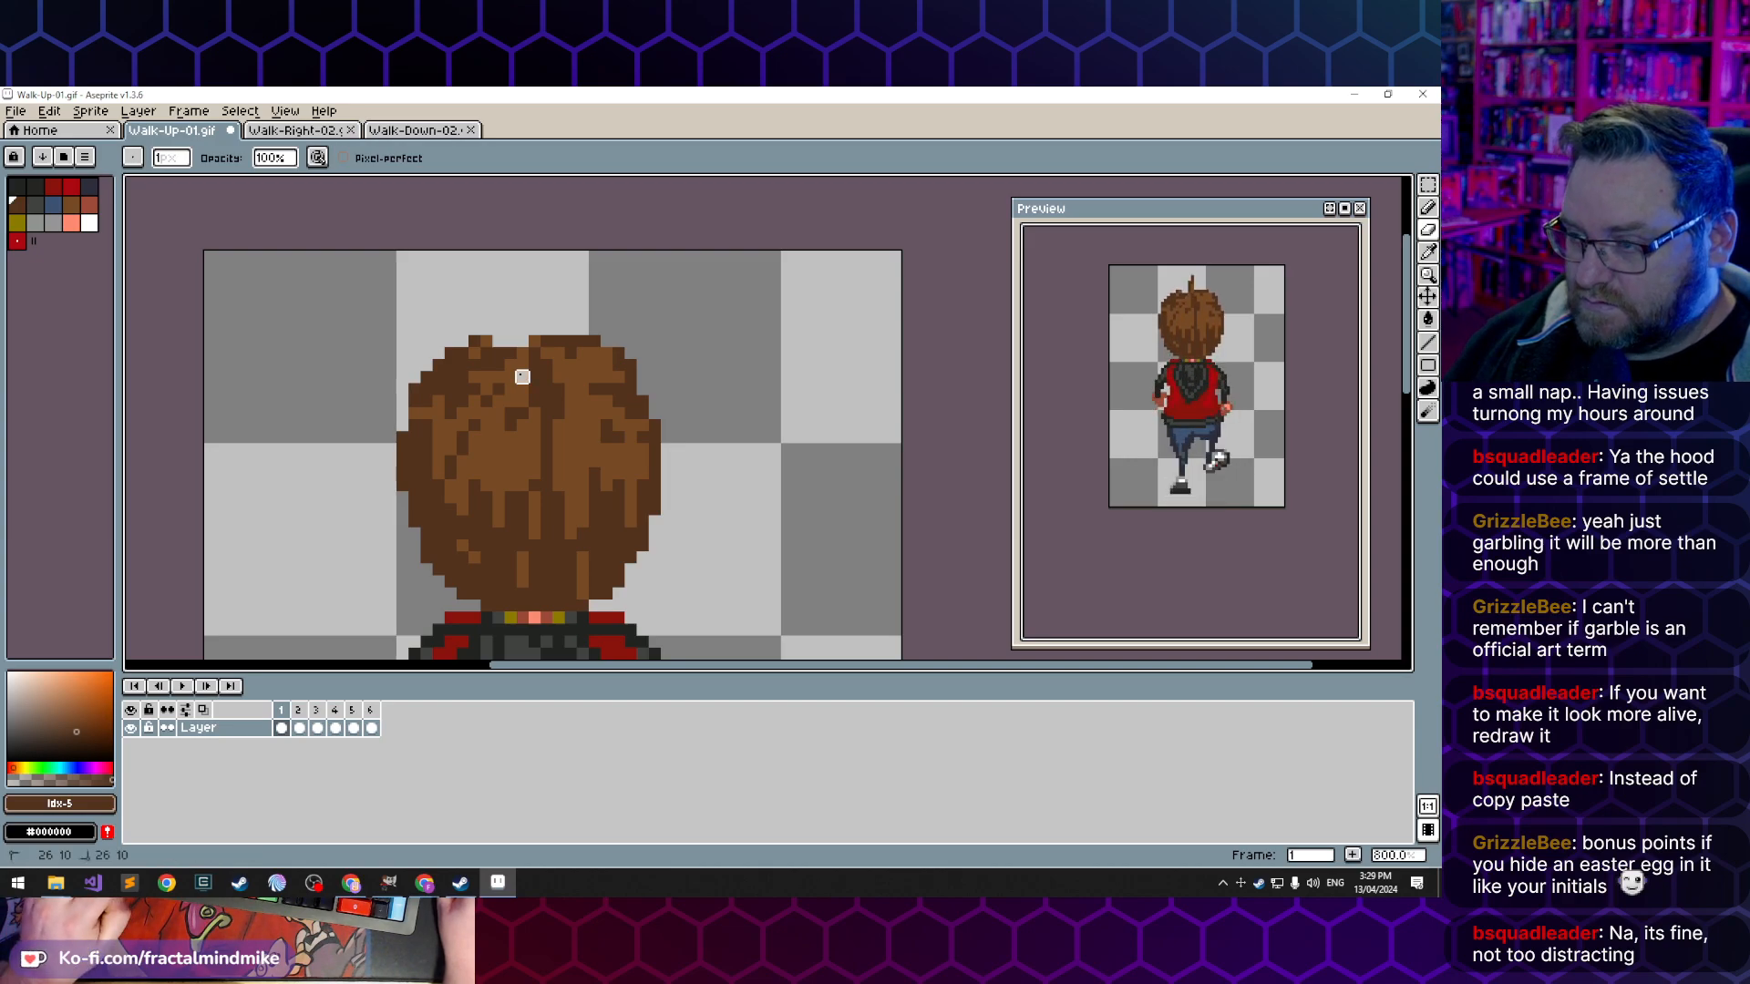
pyautogui.press('b')
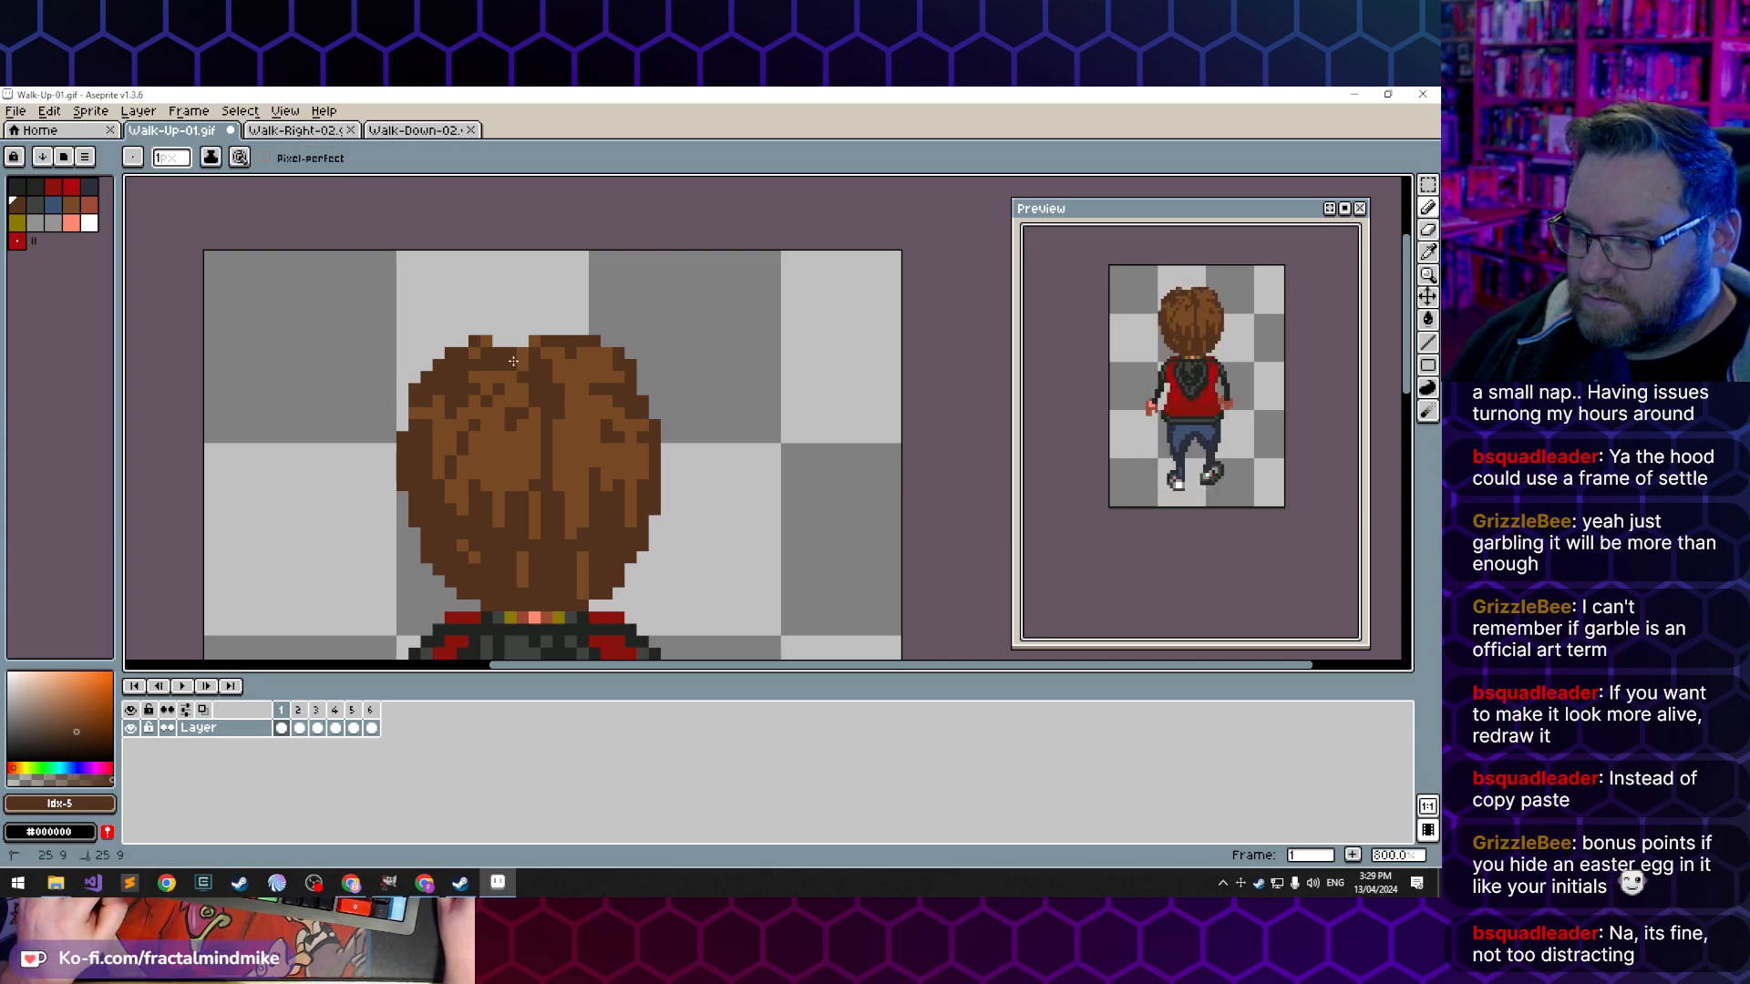
pyautogui.click(520, 328)
pyautogui.click(533, 306)
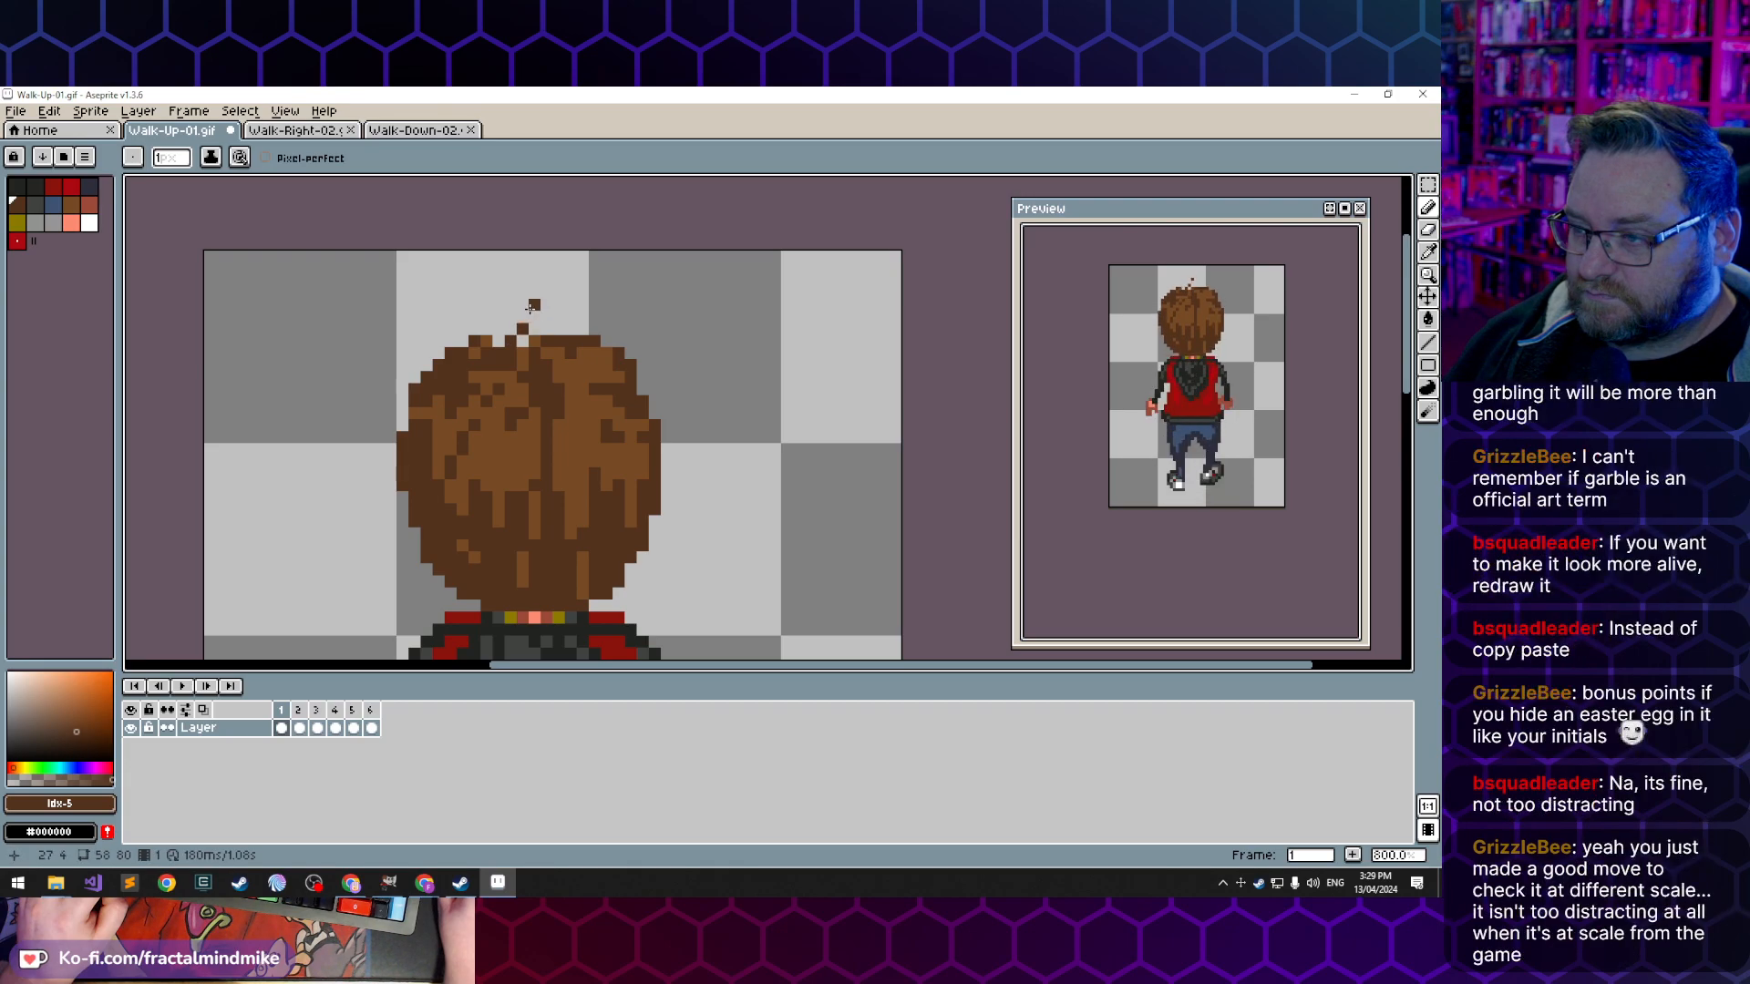
pyautogui.keyDown('alt'); pyautogui.click(534, 360); pyautogui.keyUp('alt')
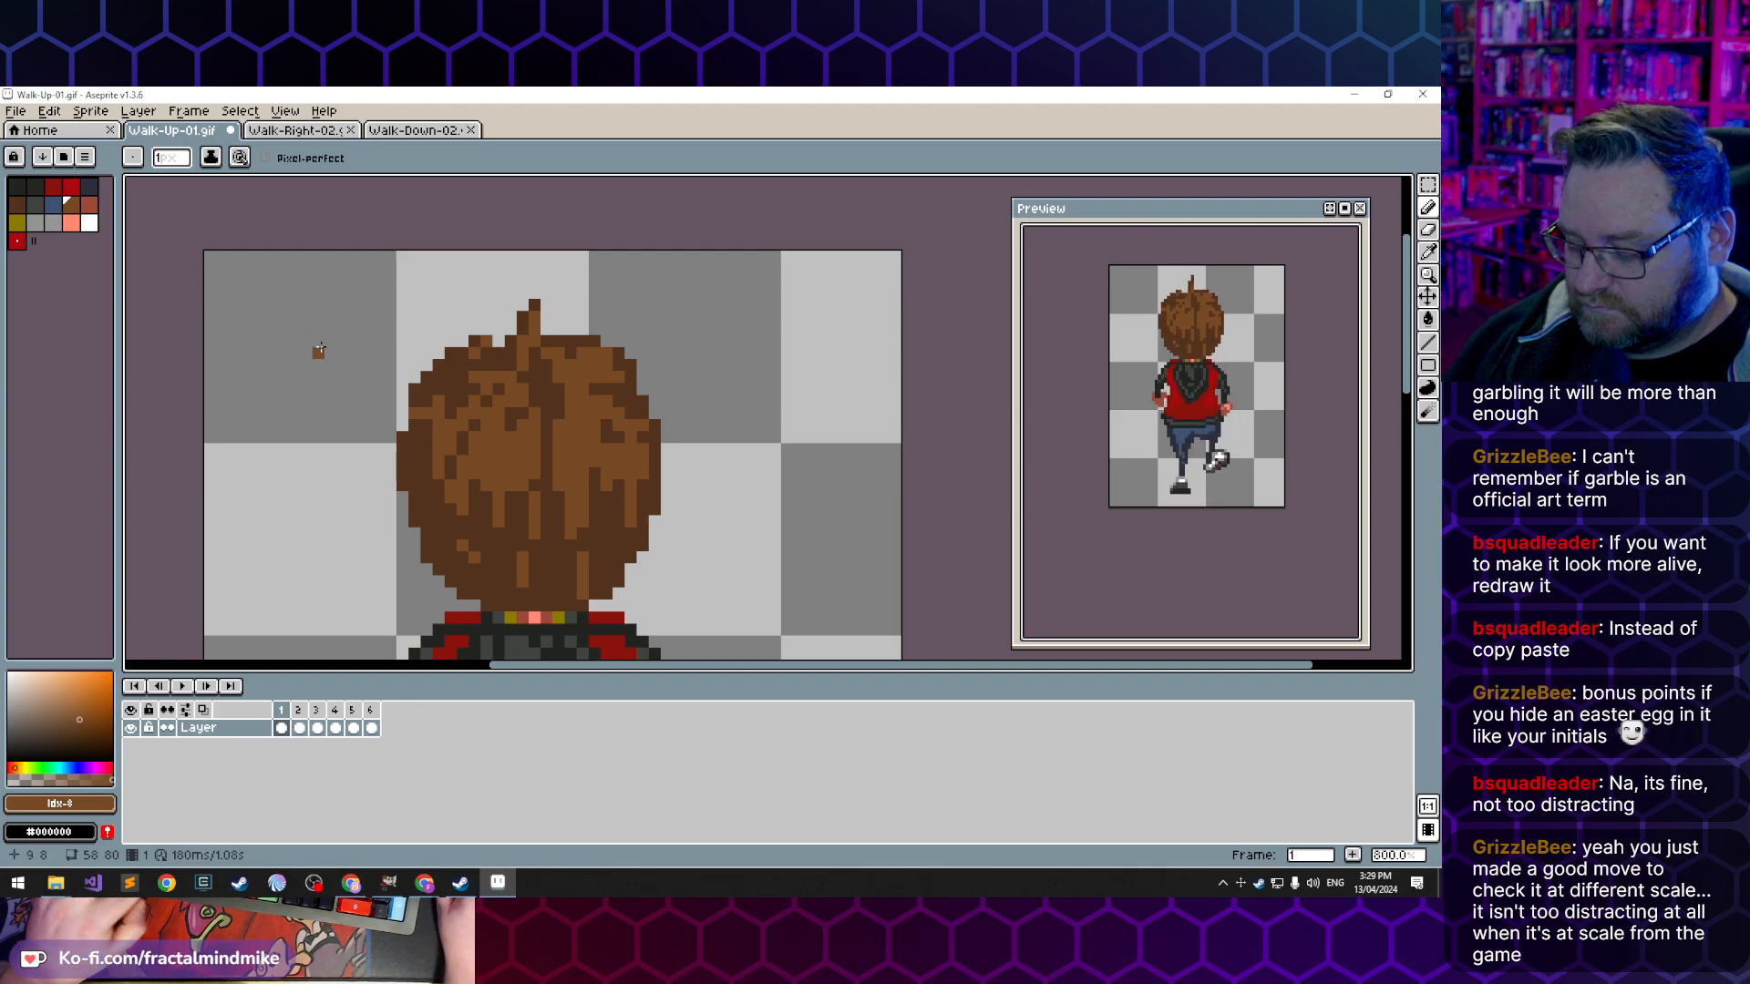
# - Copy the 7 by 12 pixel hair tuft area from frame 1 into frame 2, placed at 24, 3
pyautogui.press('m')
pyautogui.moveTo(493, 275); pyautogui.dragTo(570, 402)
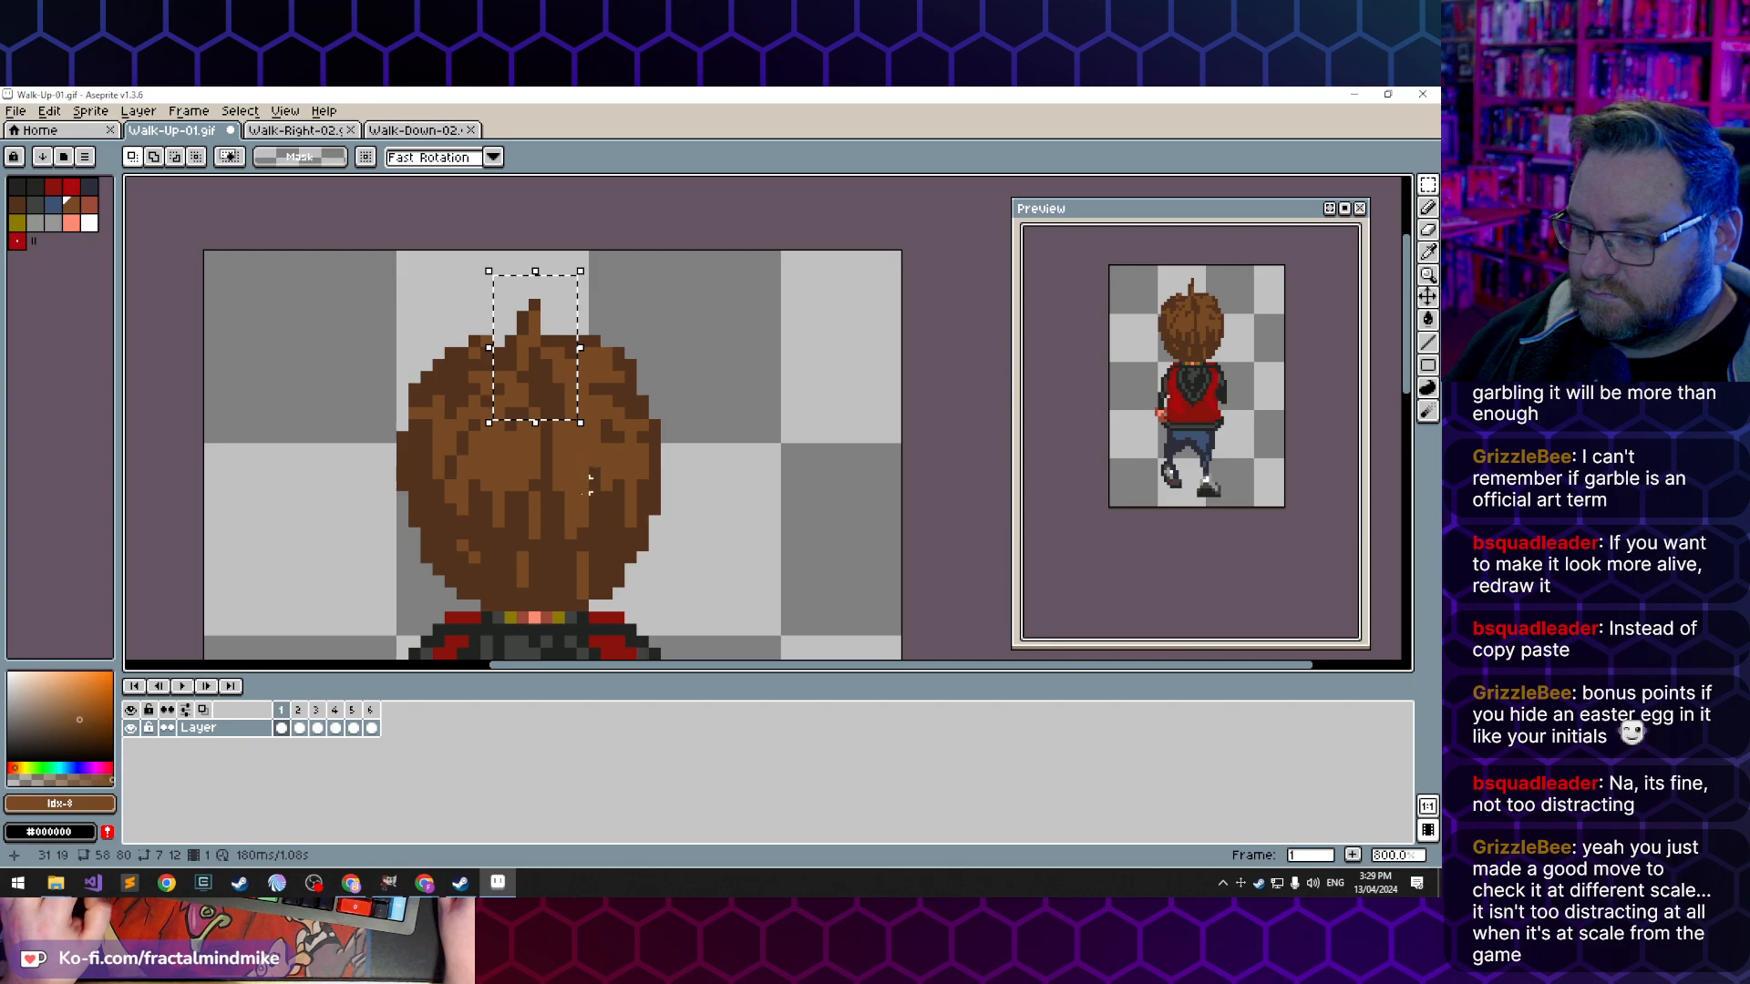
pyautogui.click(299, 727)
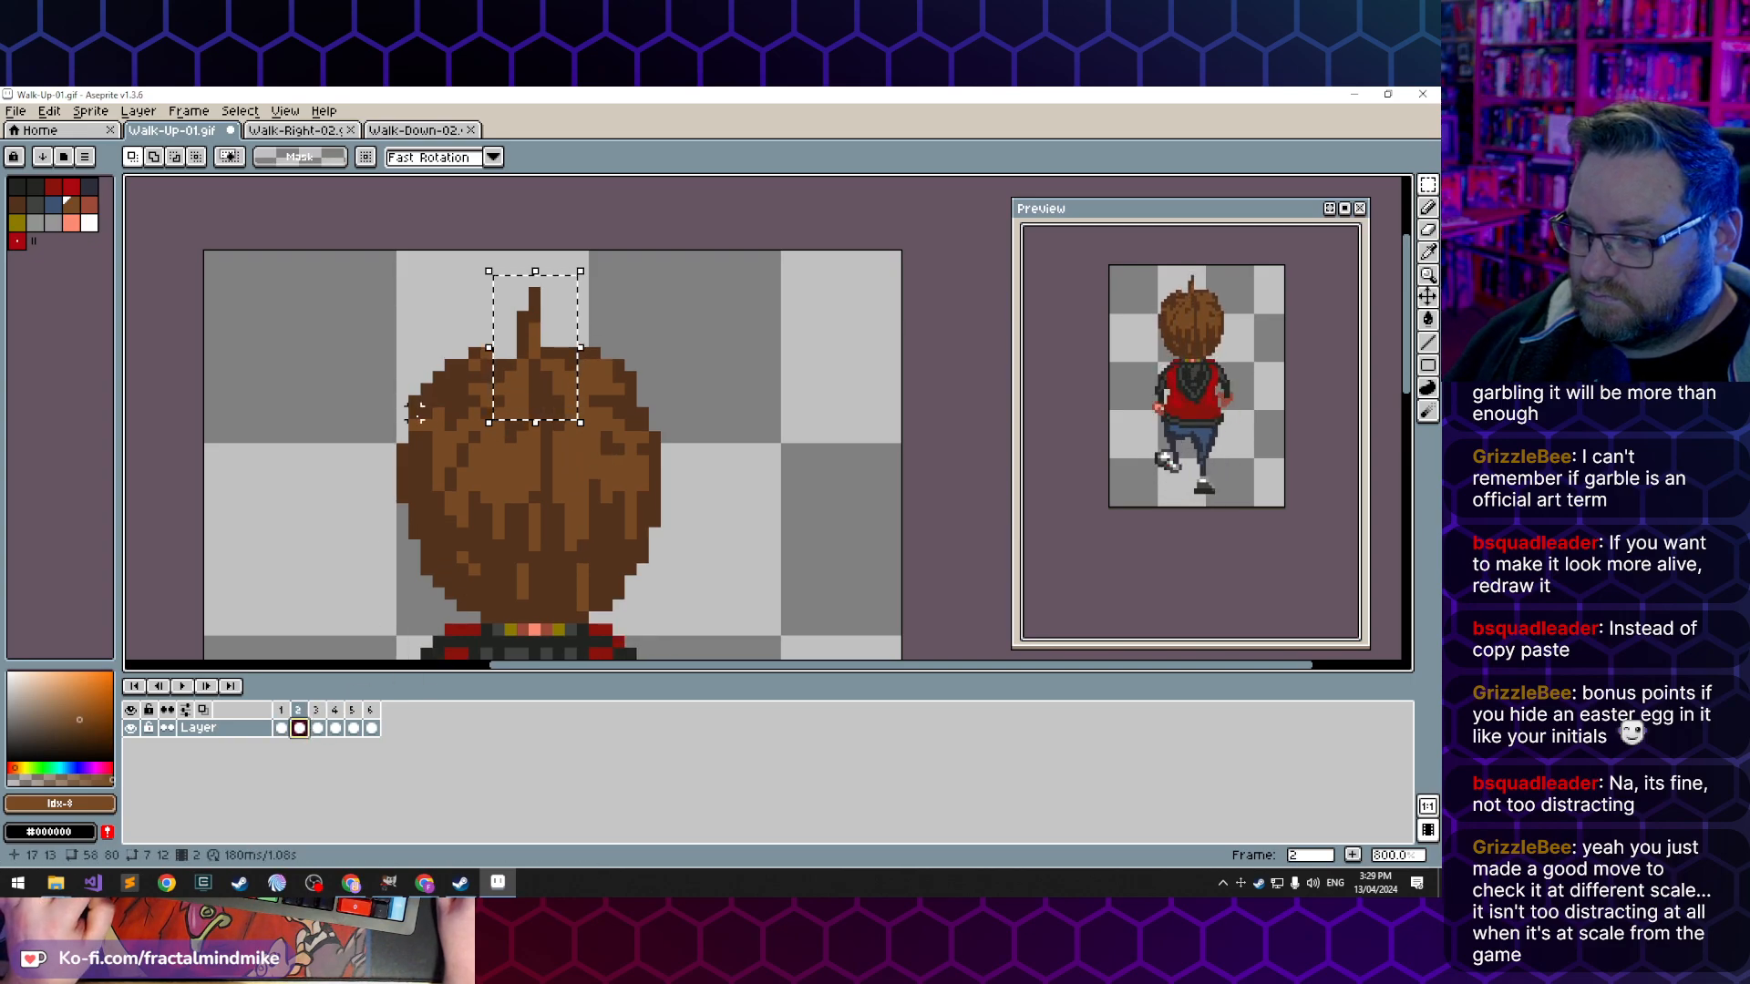
pyautogui.hotkey('ctrl', 'v')
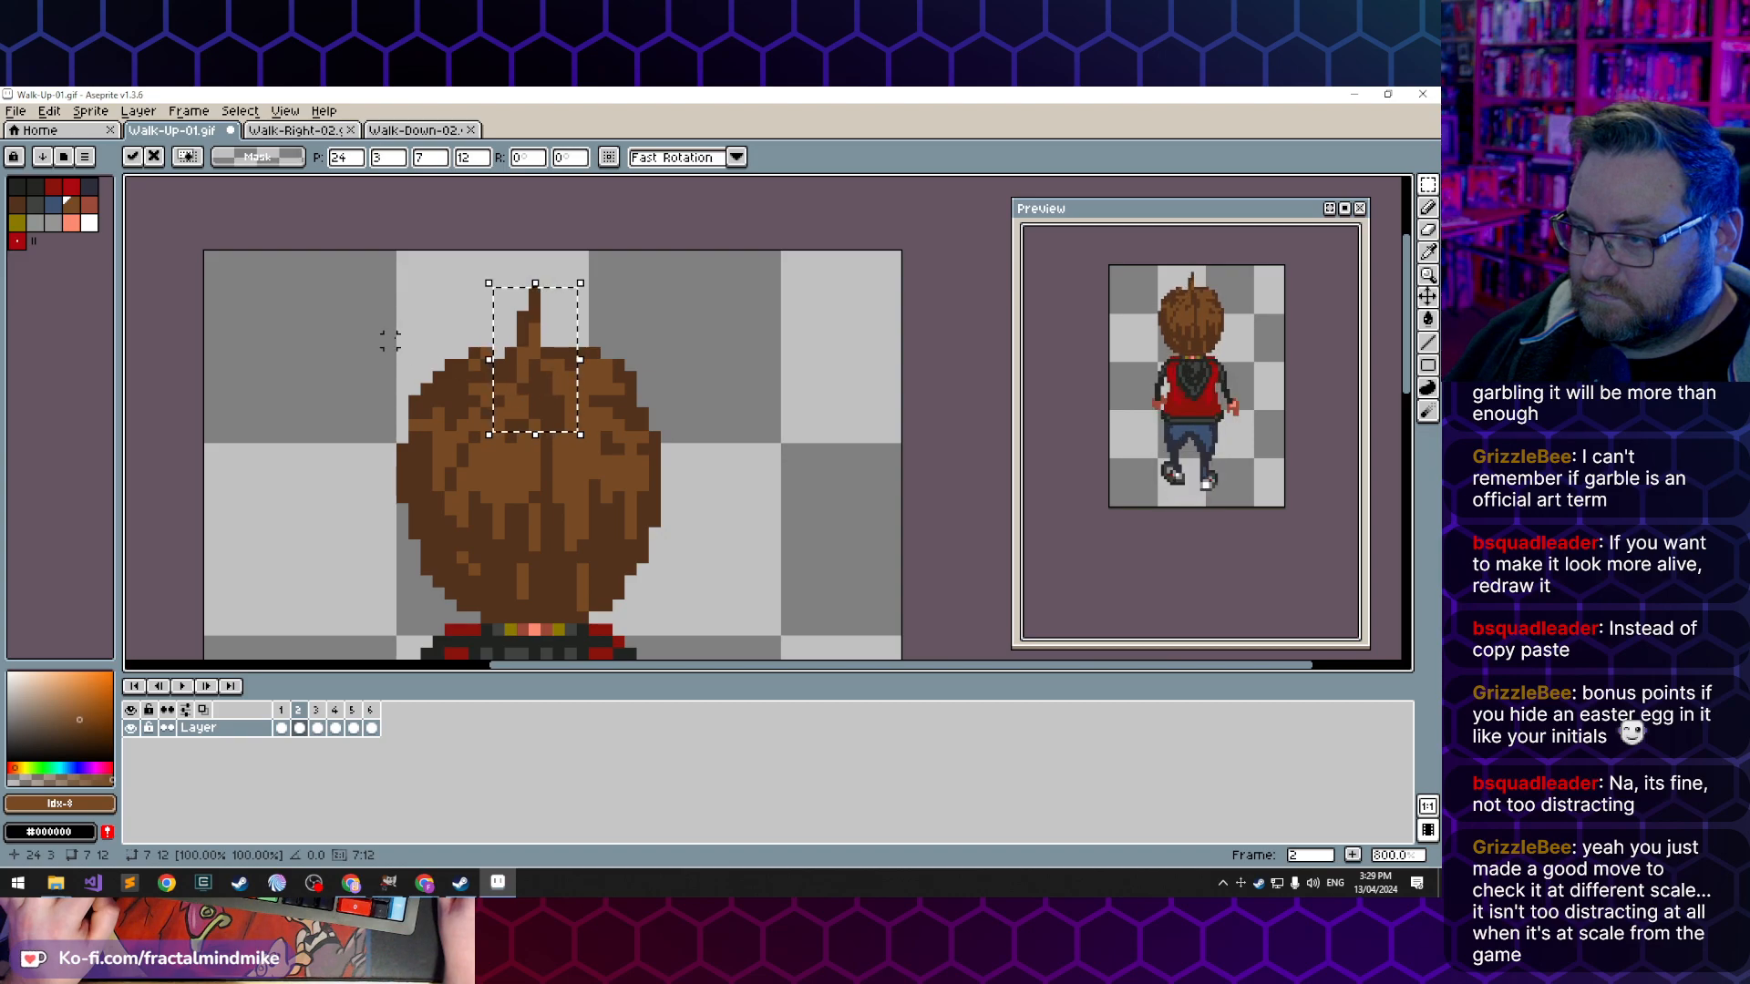
# - Go back and forth through frames 1 to 3 to compare the hair tuft's height and position
pyautogui.click(299, 729)
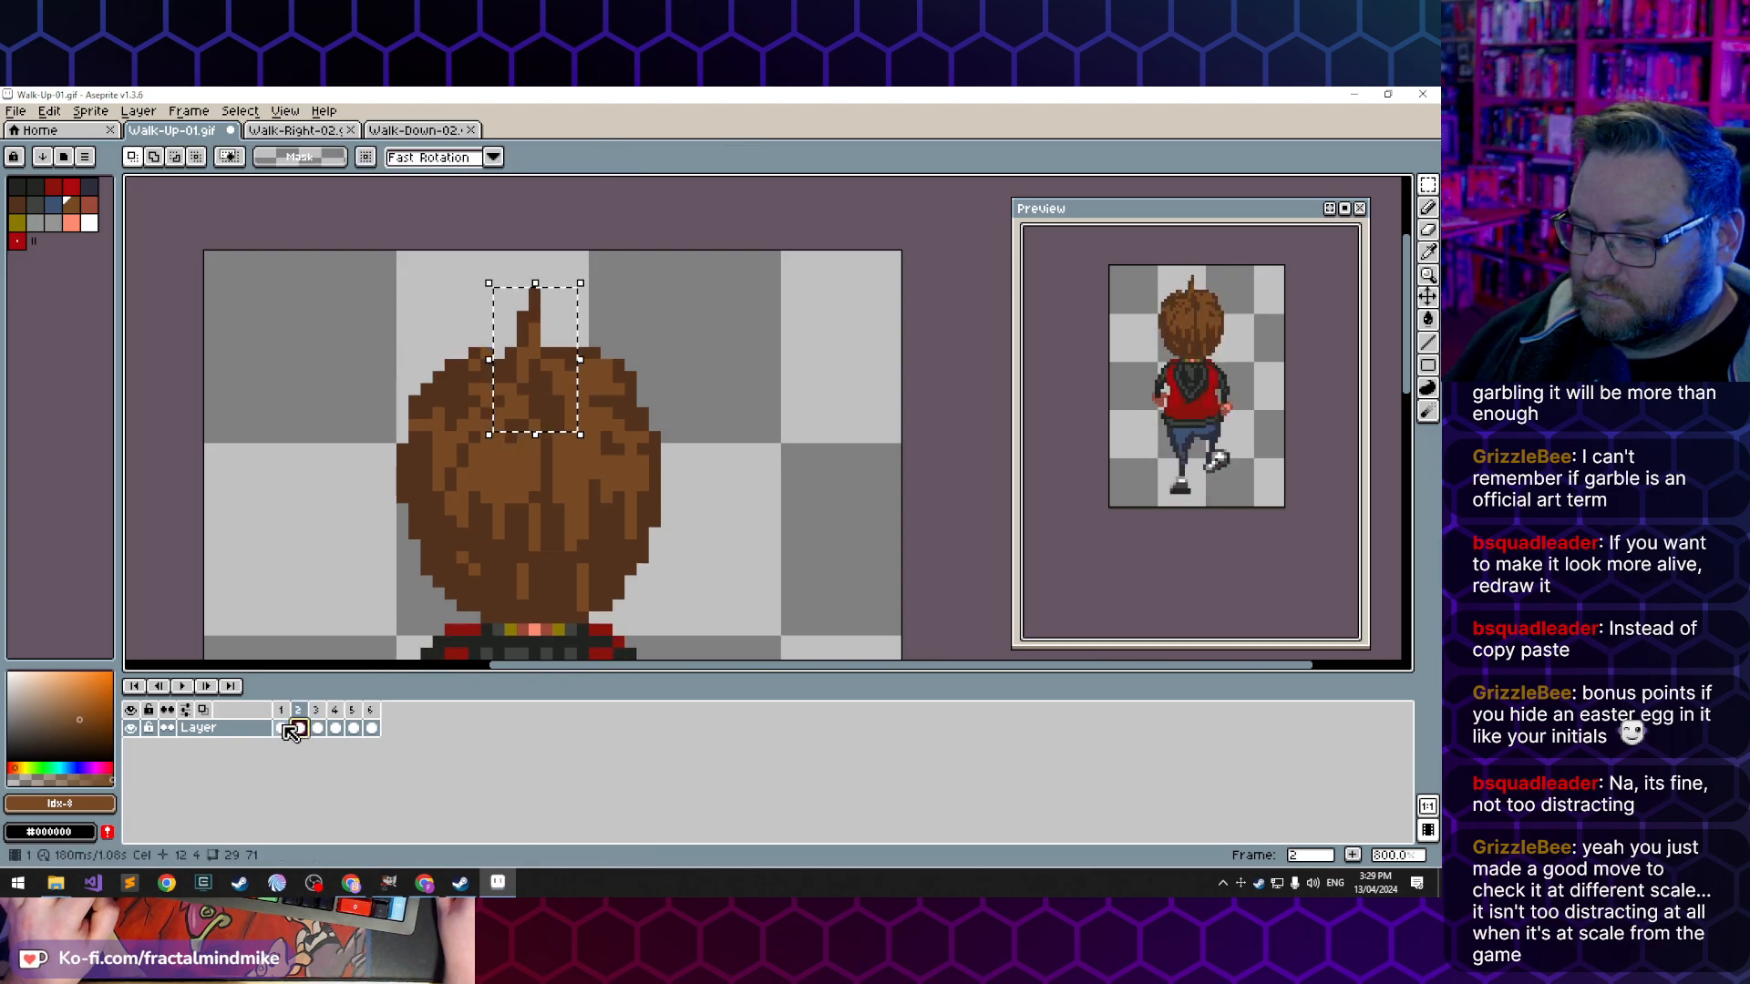
pyautogui.press('Left')
pyautogui.click(302, 730)
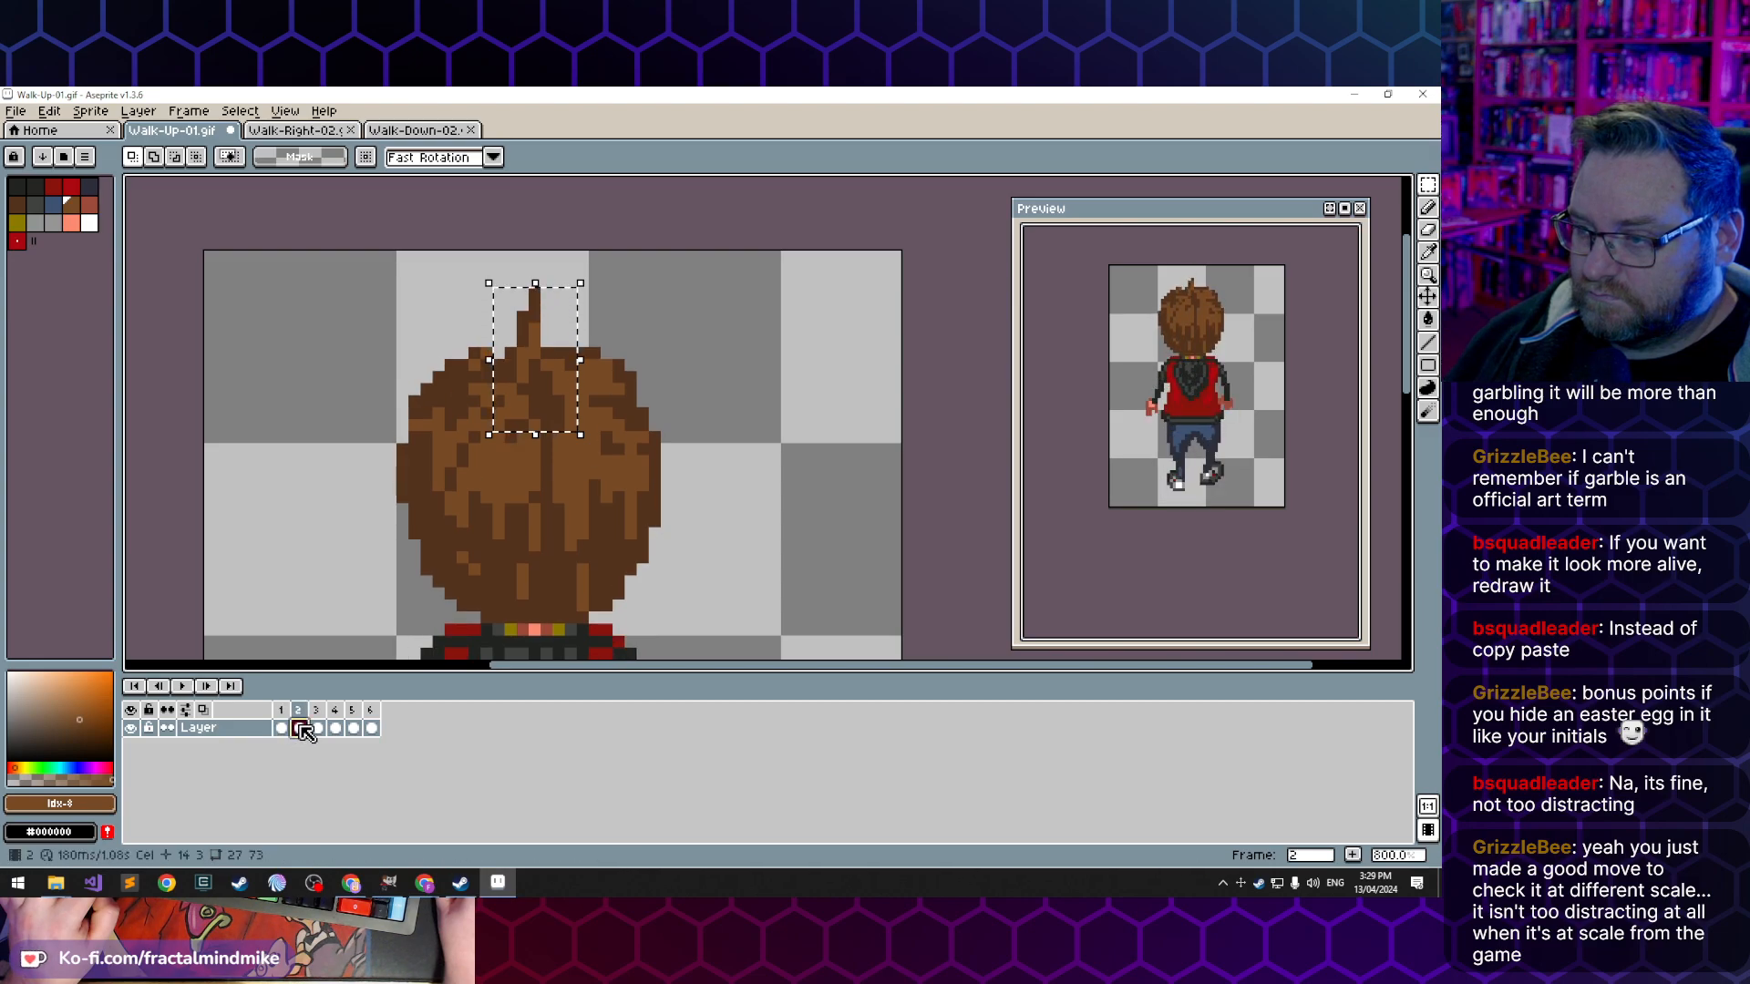
pyautogui.click(282, 729)
pyautogui.click(301, 729)
pyautogui.click(319, 729)
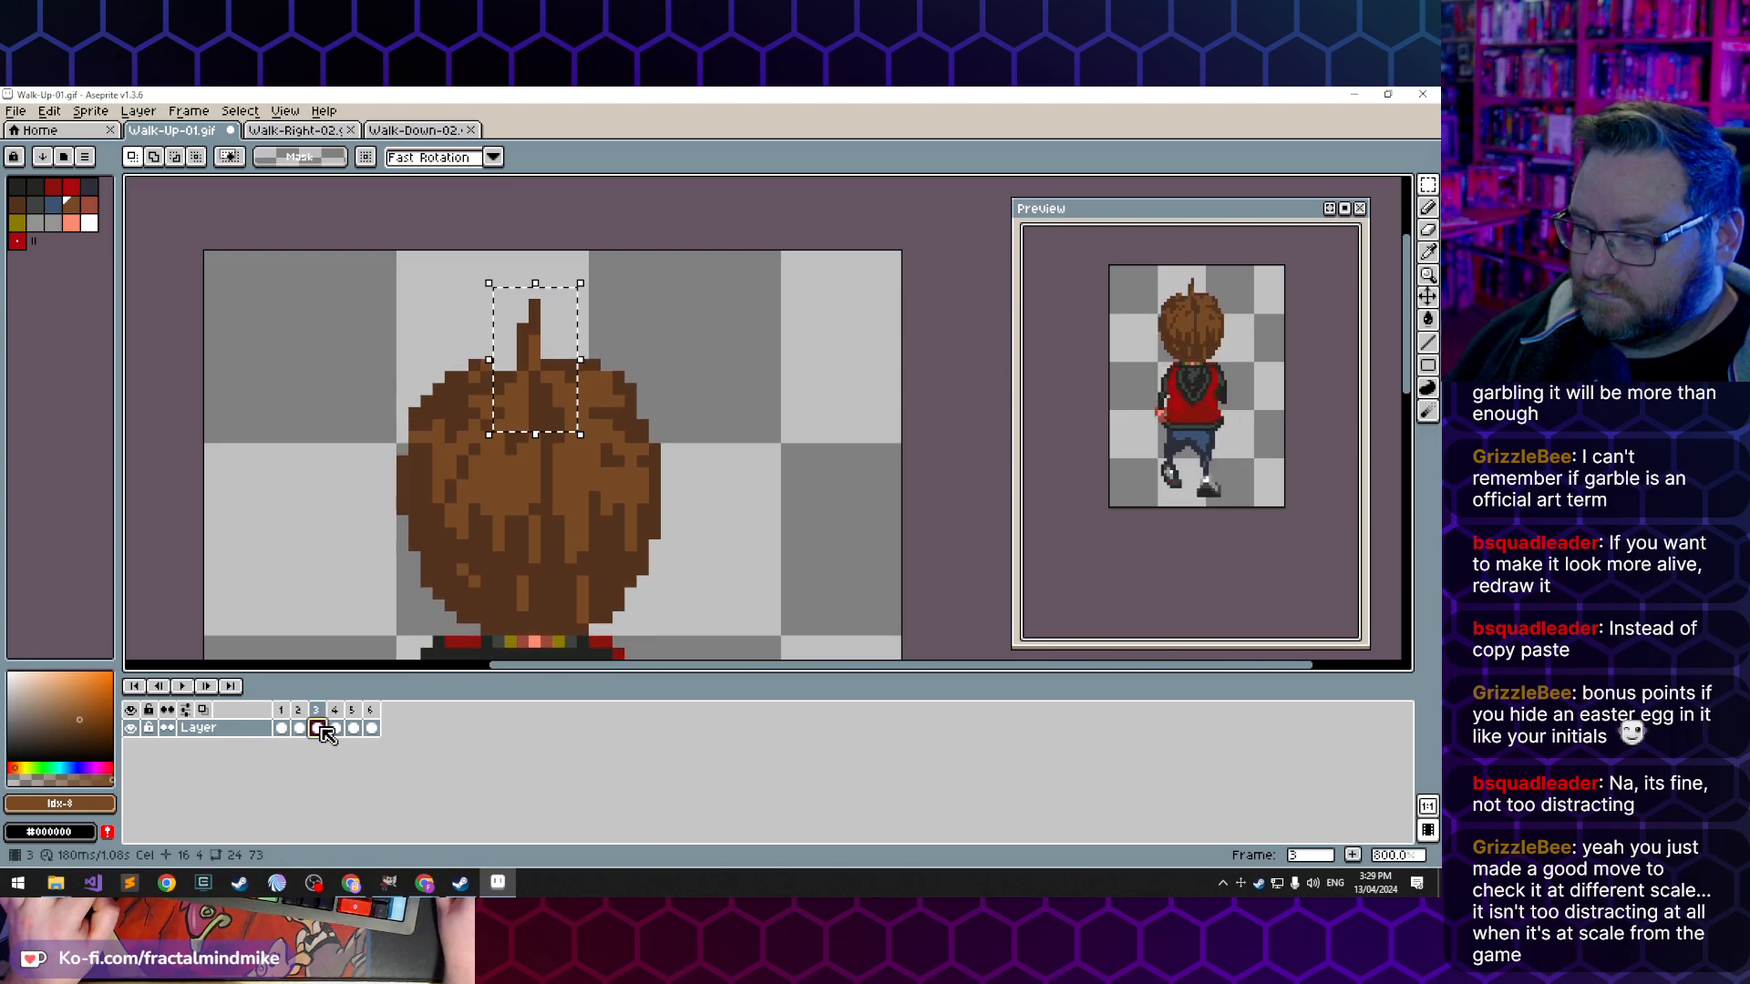
pyautogui.click(299, 729)
pyautogui.click(281, 730)
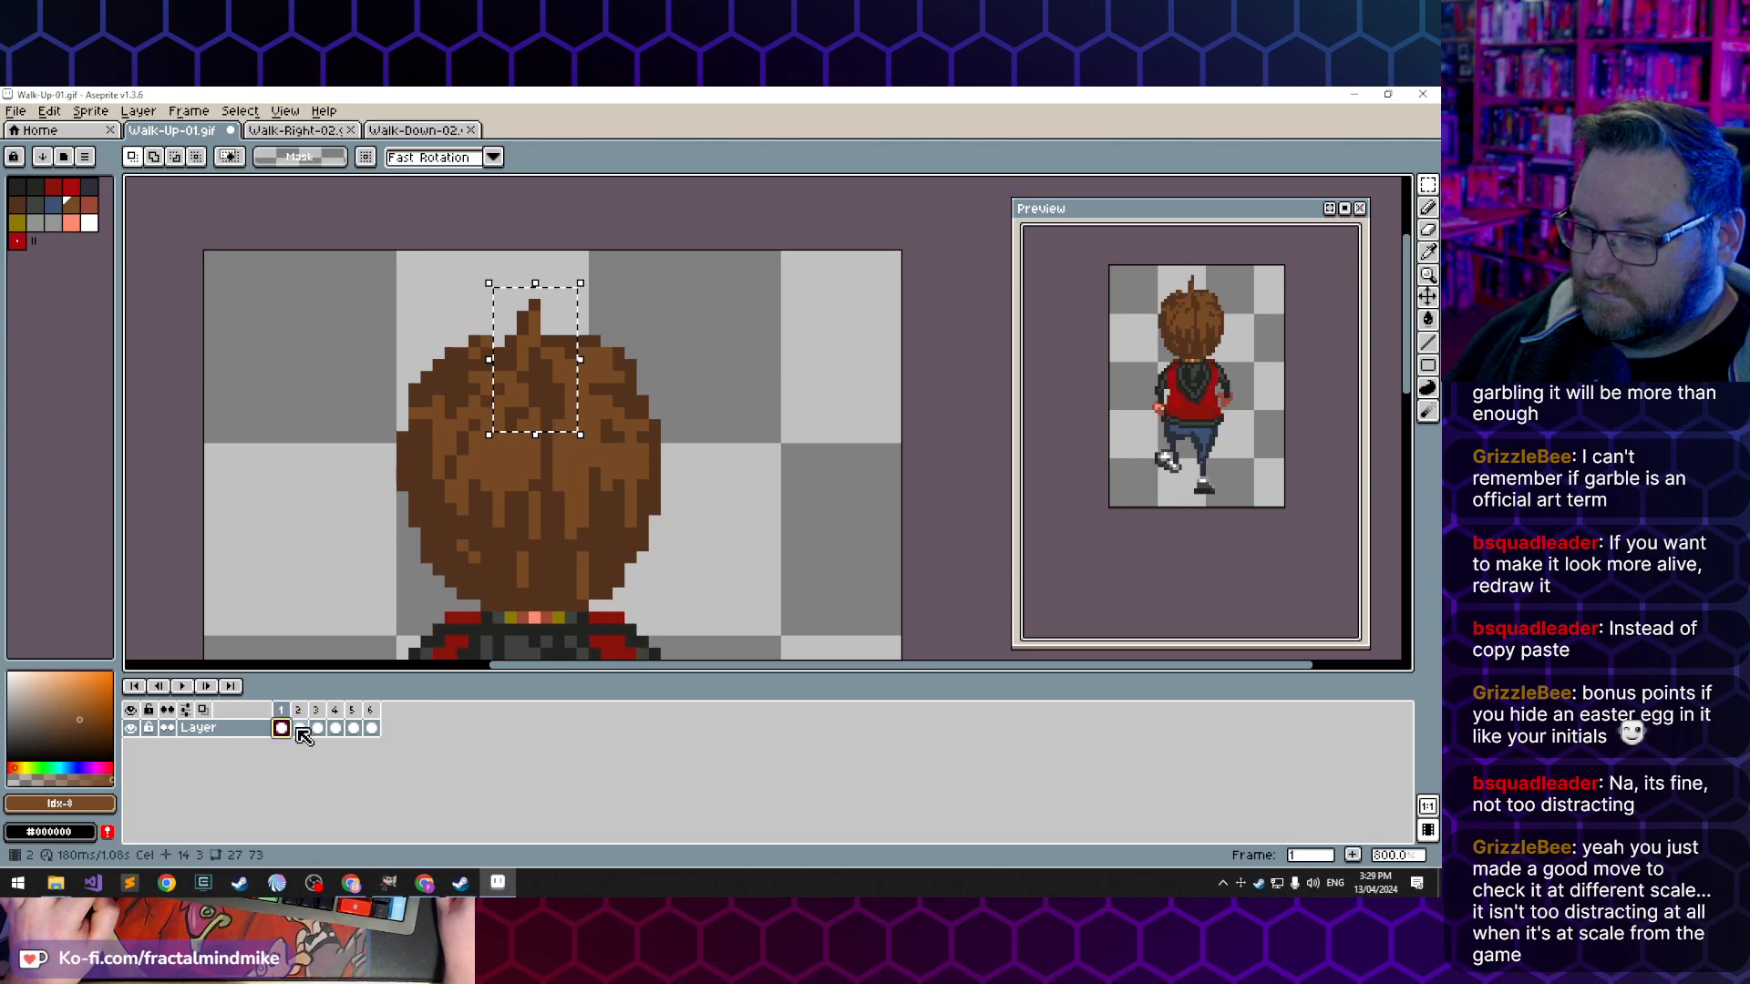
pyautogui.click(300, 729)
pyautogui.click(318, 732)
pyautogui.click(301, 730)
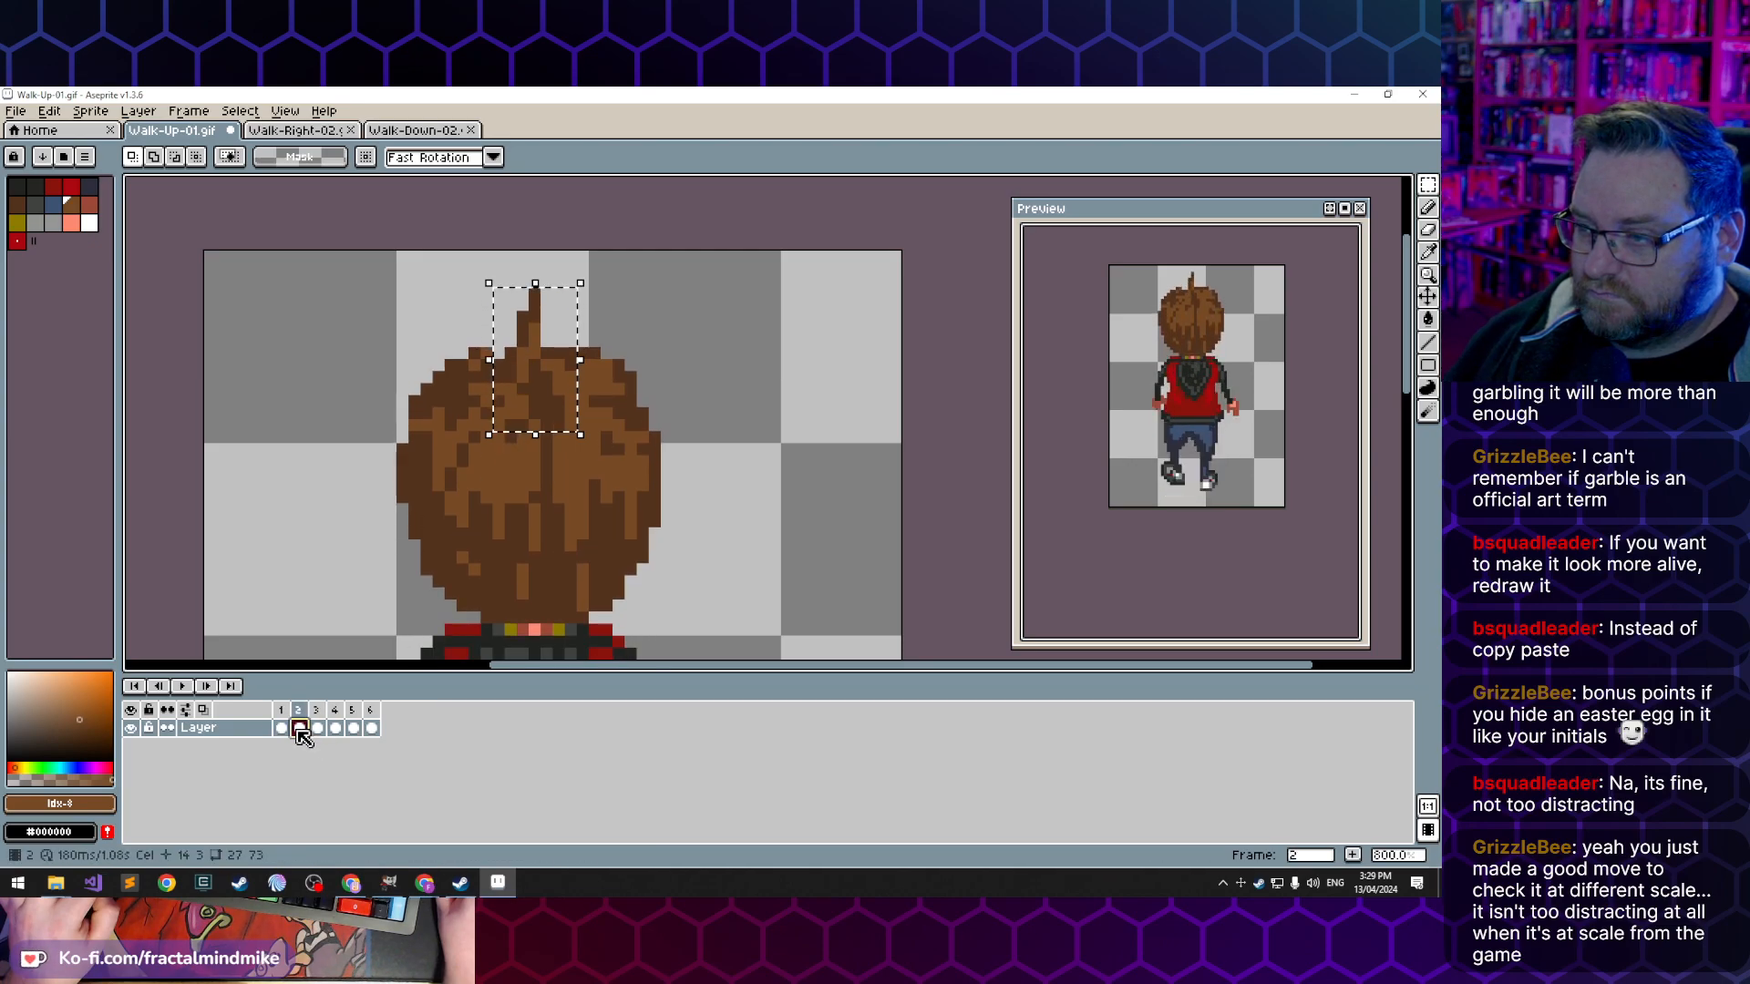
# - Clear the selection and shorten the hair tuft in frame 2 by erasing its top pixels, checking it against frame 1
pyautogui.hotkey('ctrl', 'd')
pyautogui.press('b')
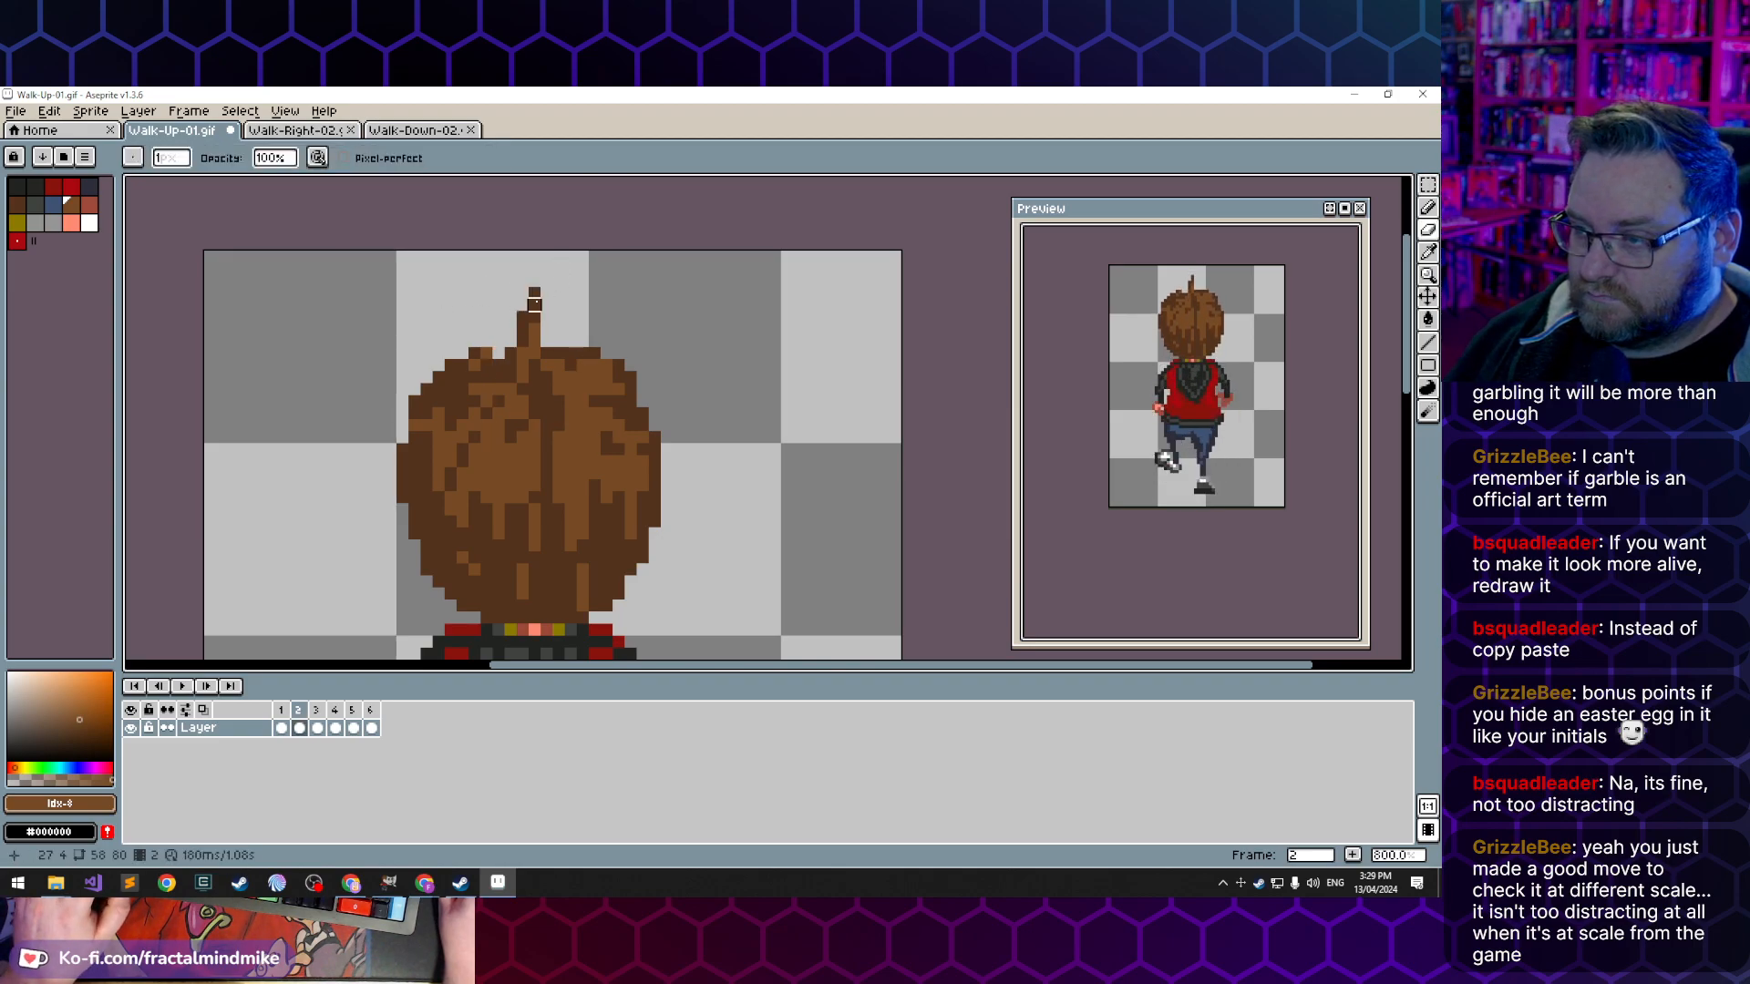
pyautogui.click(283, 730)
pyautogui.click(300, 730)
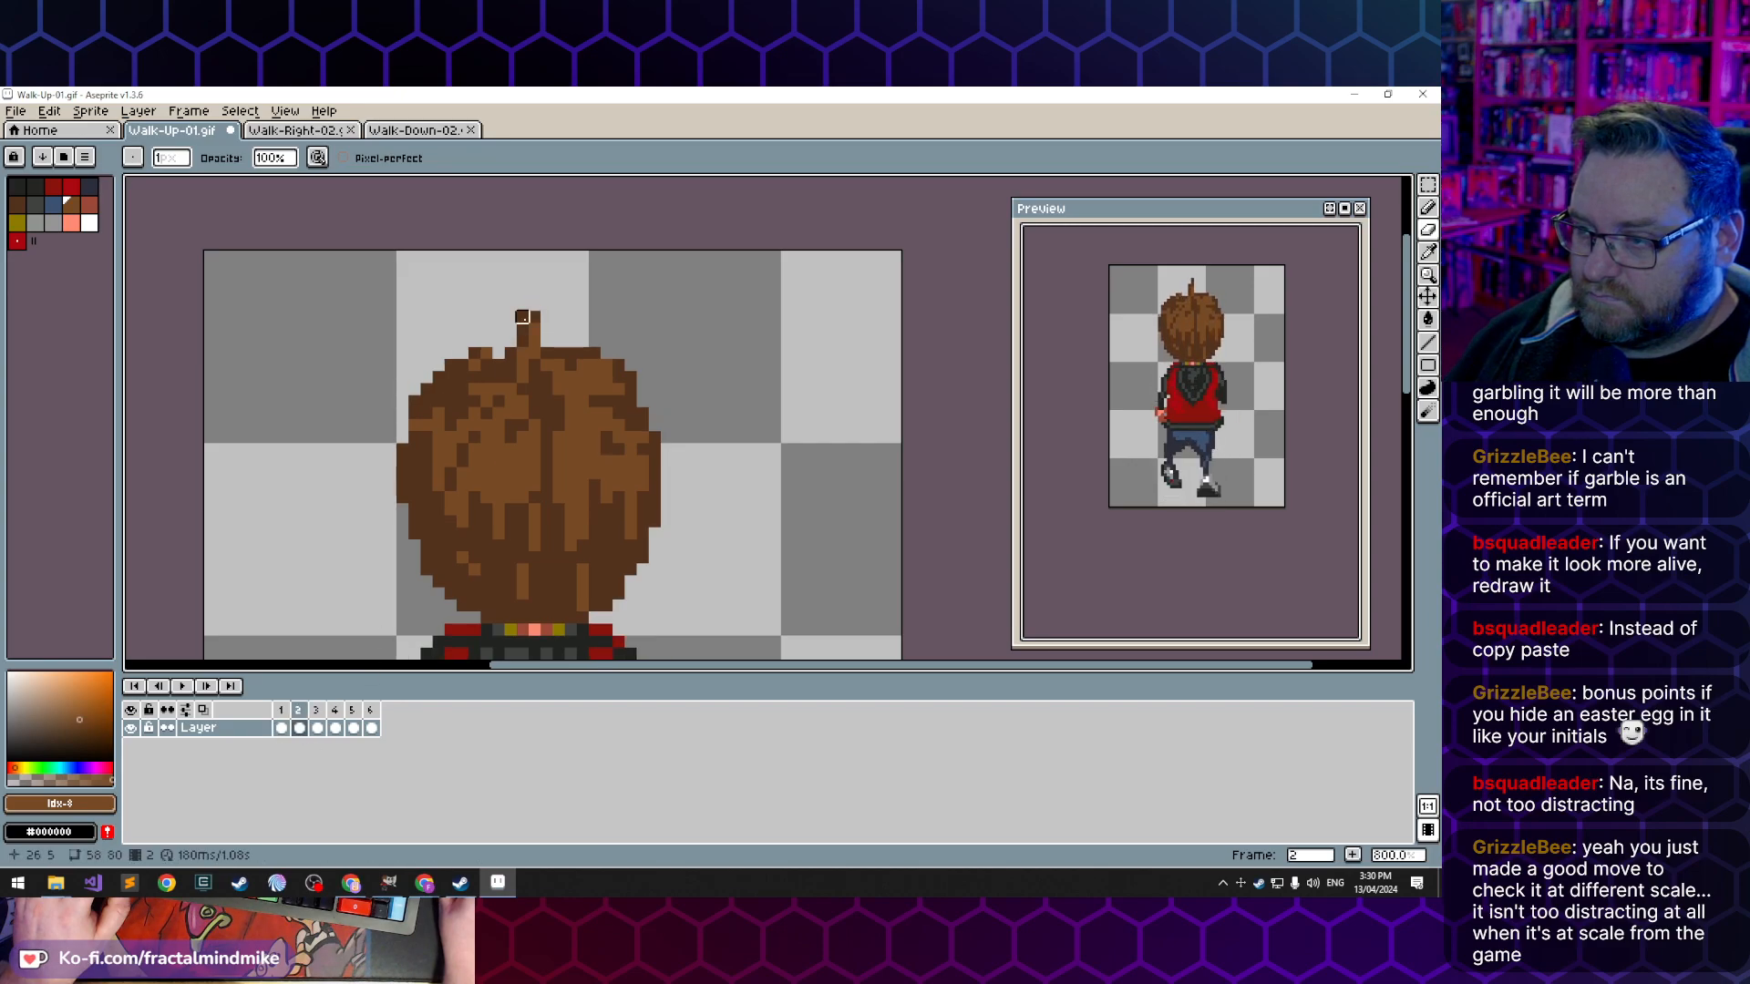
pyautogui.click(281, 730)
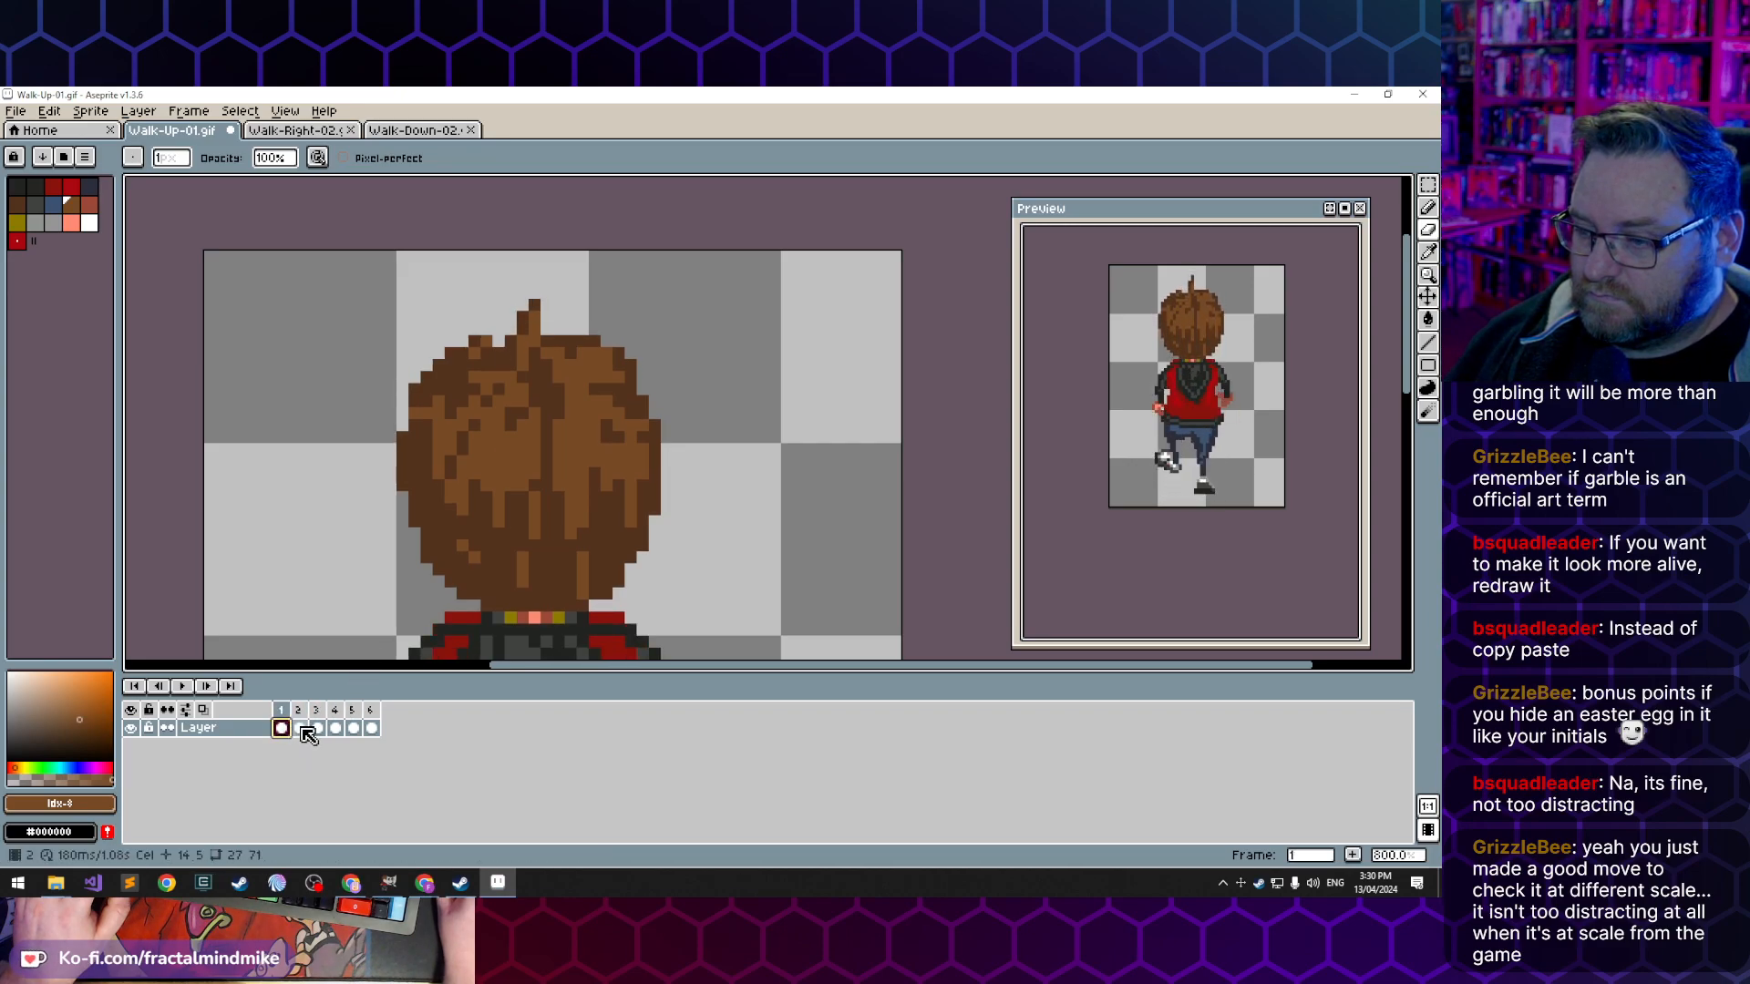
pyautogui.click(301, 730)
# - Shorten the hair tuft in frame 3 and repaint the pixels around its base in dark and lighter brown
pyautogui.click(318, 730)
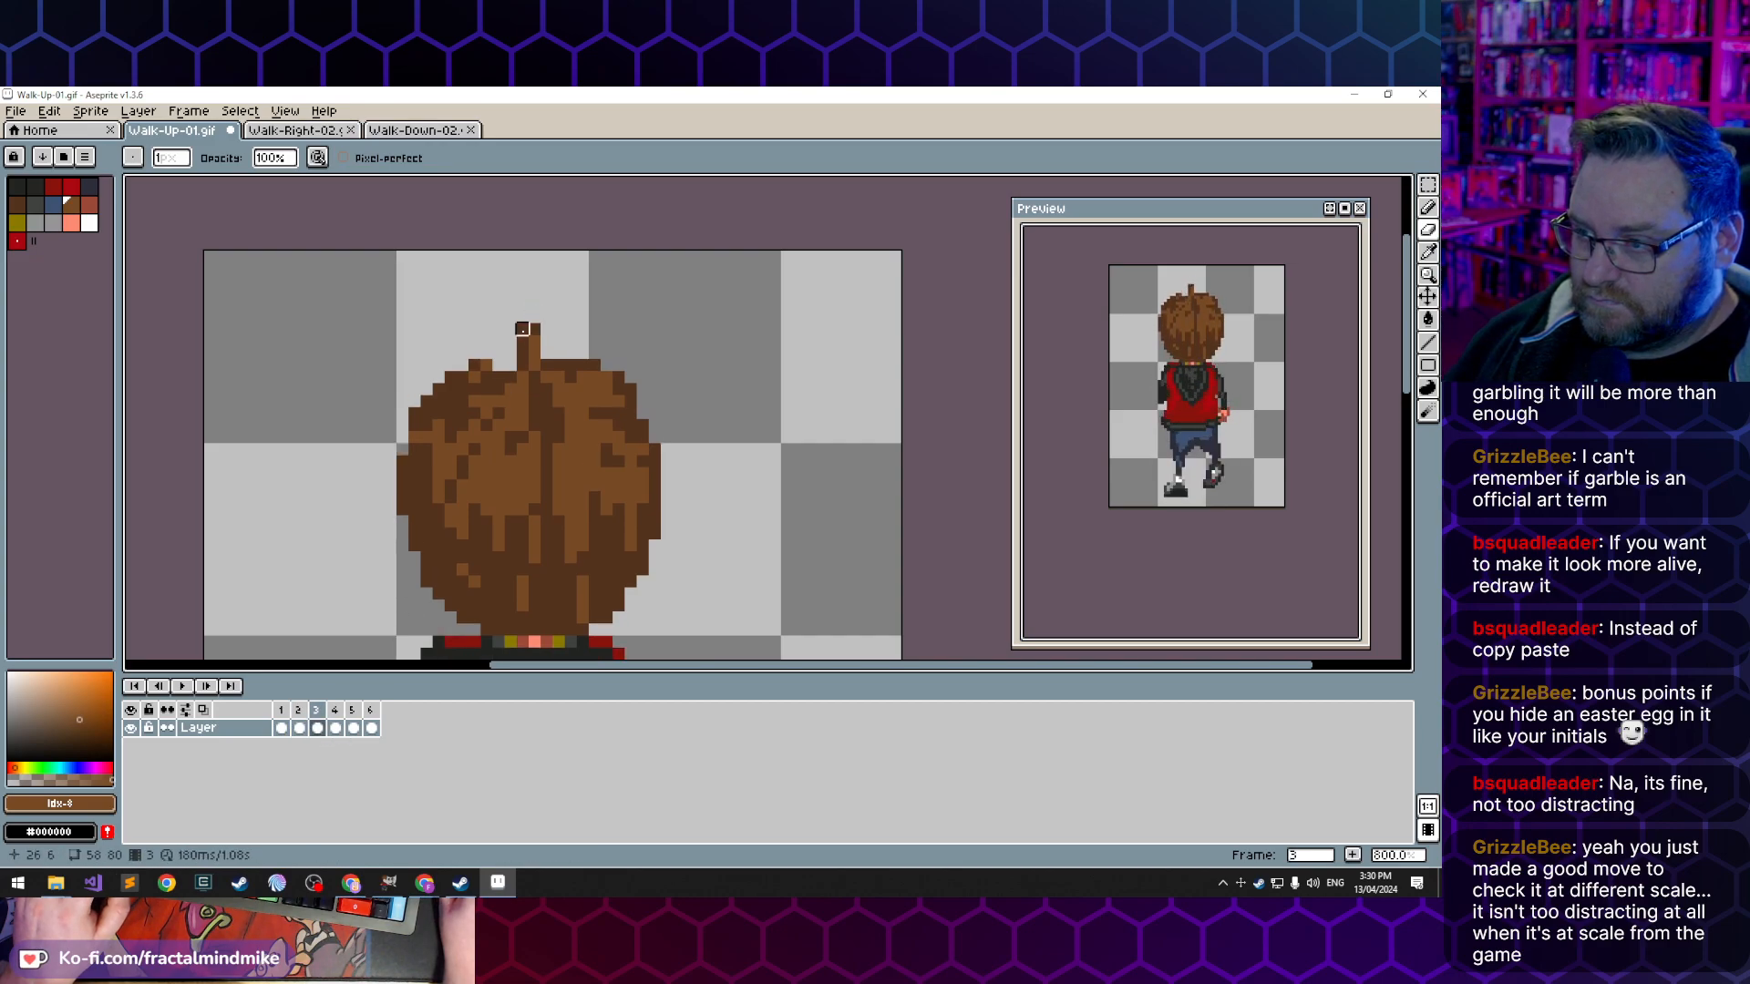
pyautogui.click(535, 376)
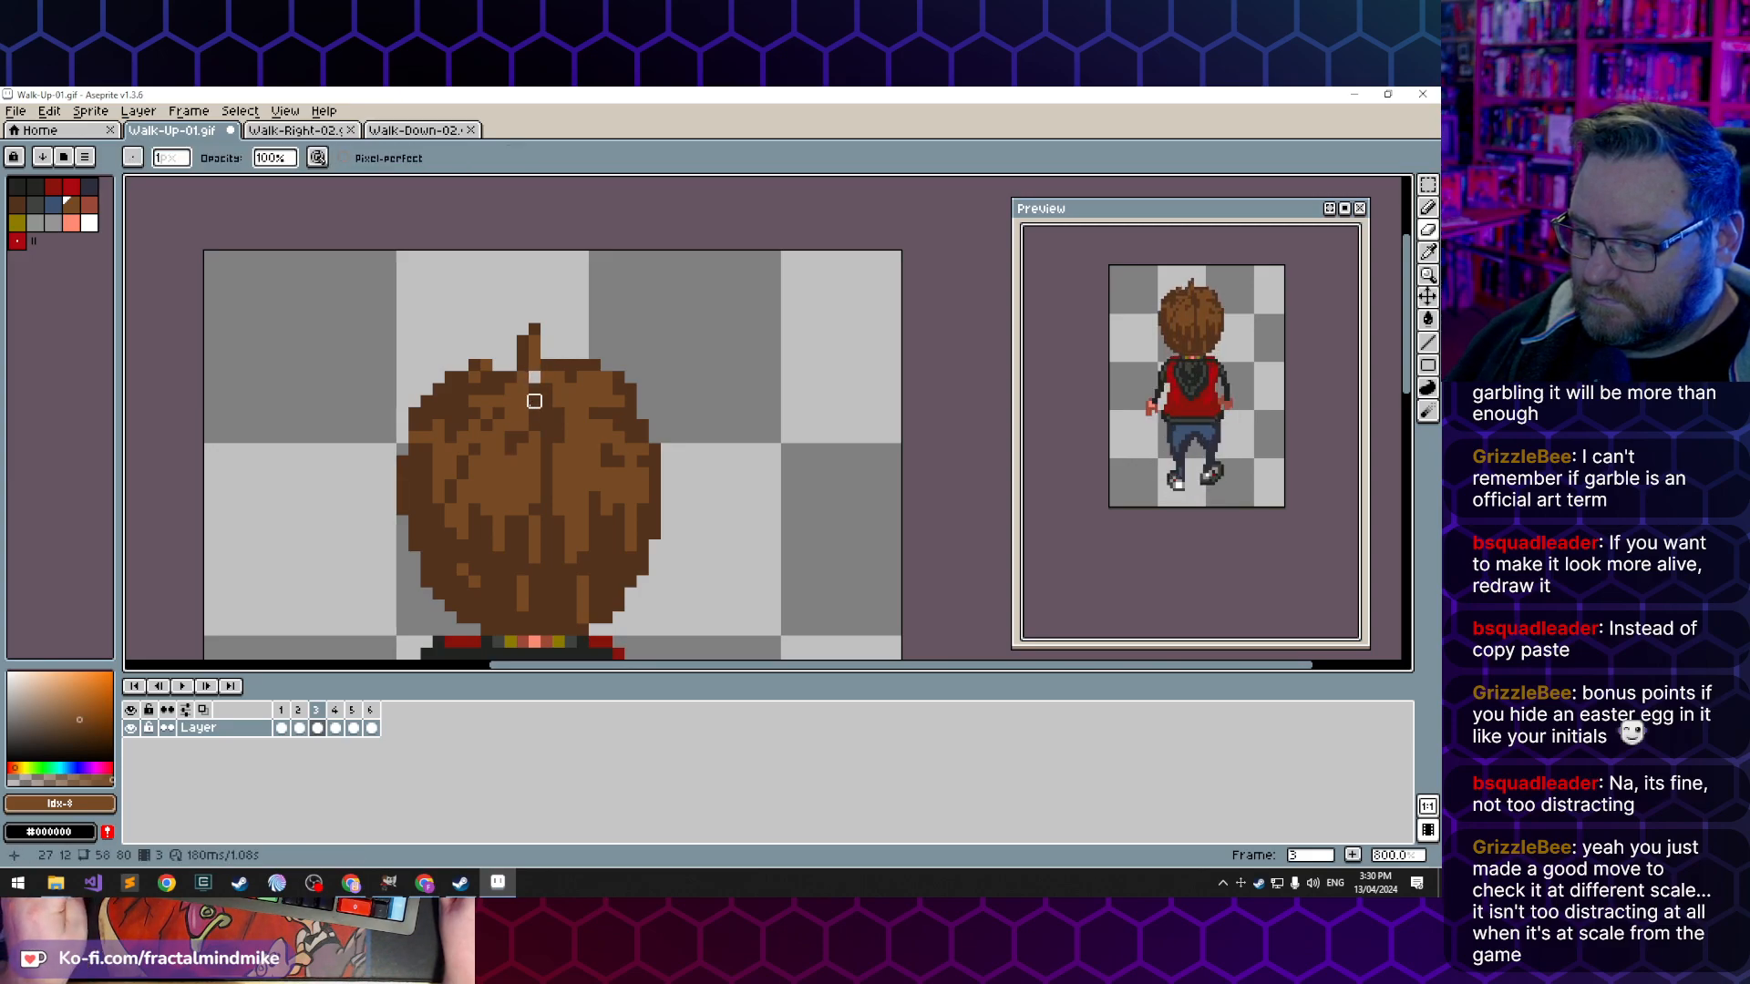
pyautogui.press('b')
pyautogui.keyDown('alt'); pyautogui.click(534, 365); pyautogui.keyUp('alt')
pyautogui.keyDown('alt'); pyautogui.click(523, 369); pyautogui.keyUp('alt')
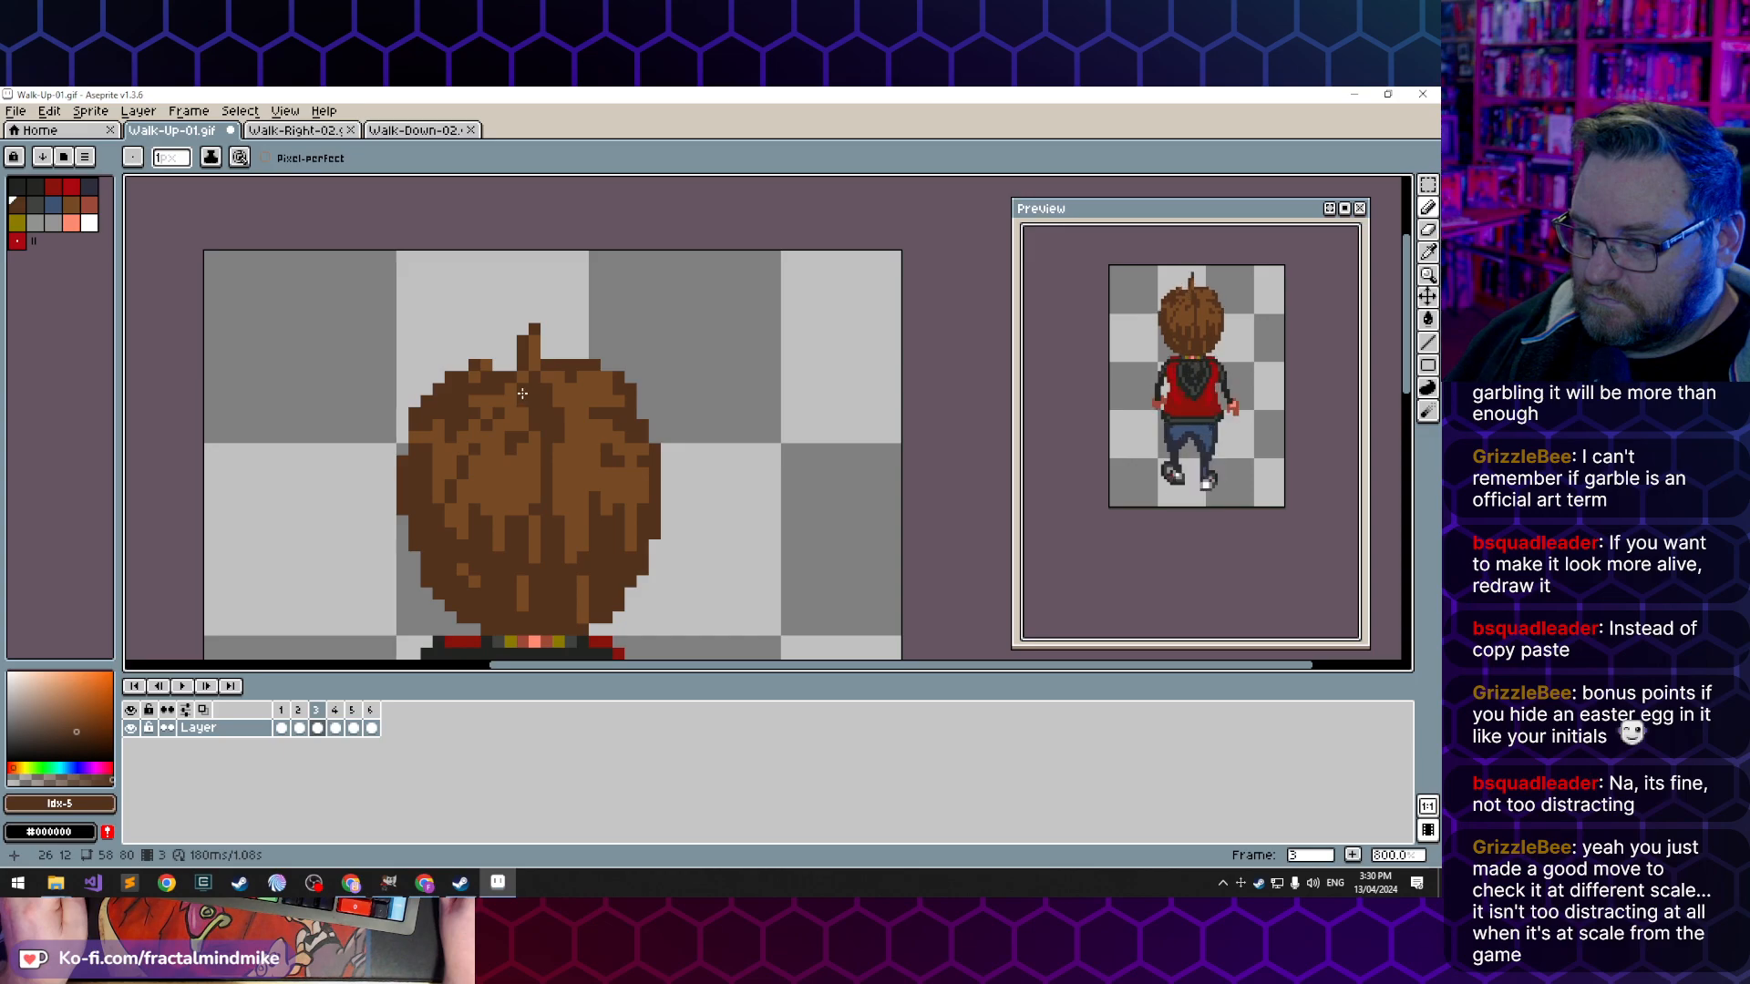
pyautogui.keyDown('alt'); pyautogui.click(531, 367); pyautogui.keyUp('alt')
pyautogui.click(524, 382)
pyautogui.keyDown('alt'); pyautogui.click(521, 397); pyautogui.keyUp('alt')
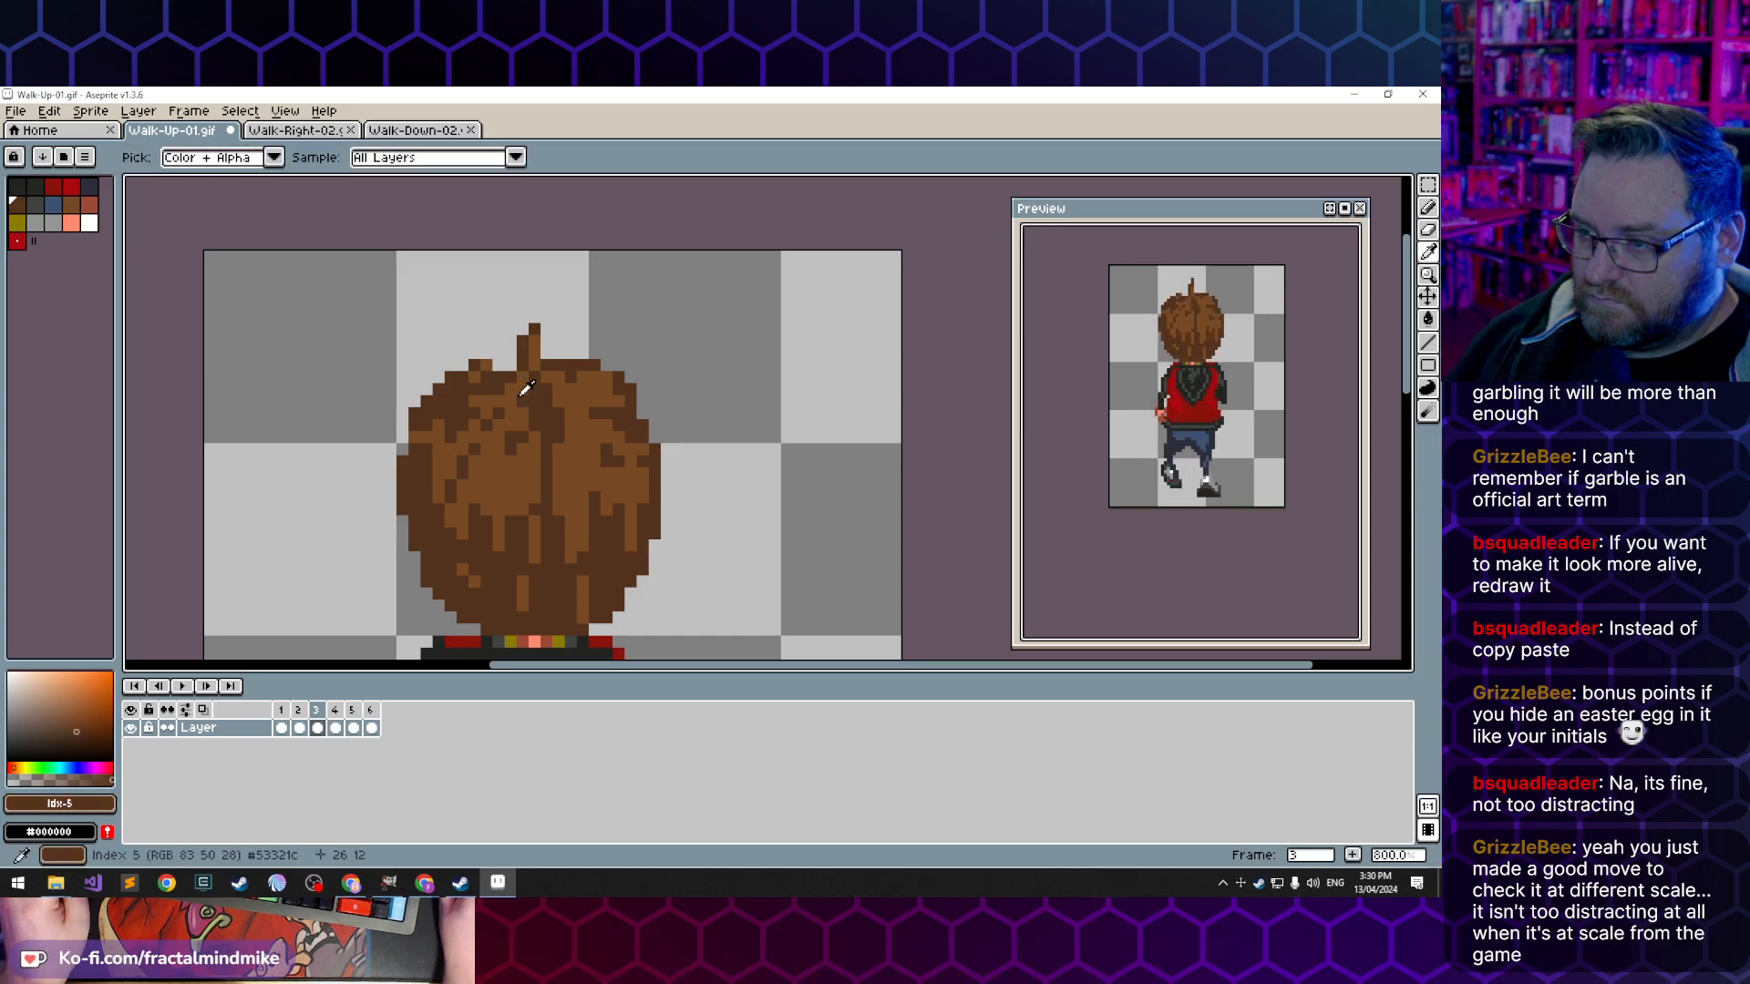
pyautogui.click(300, 730)
pyautogui.click(318, 729)
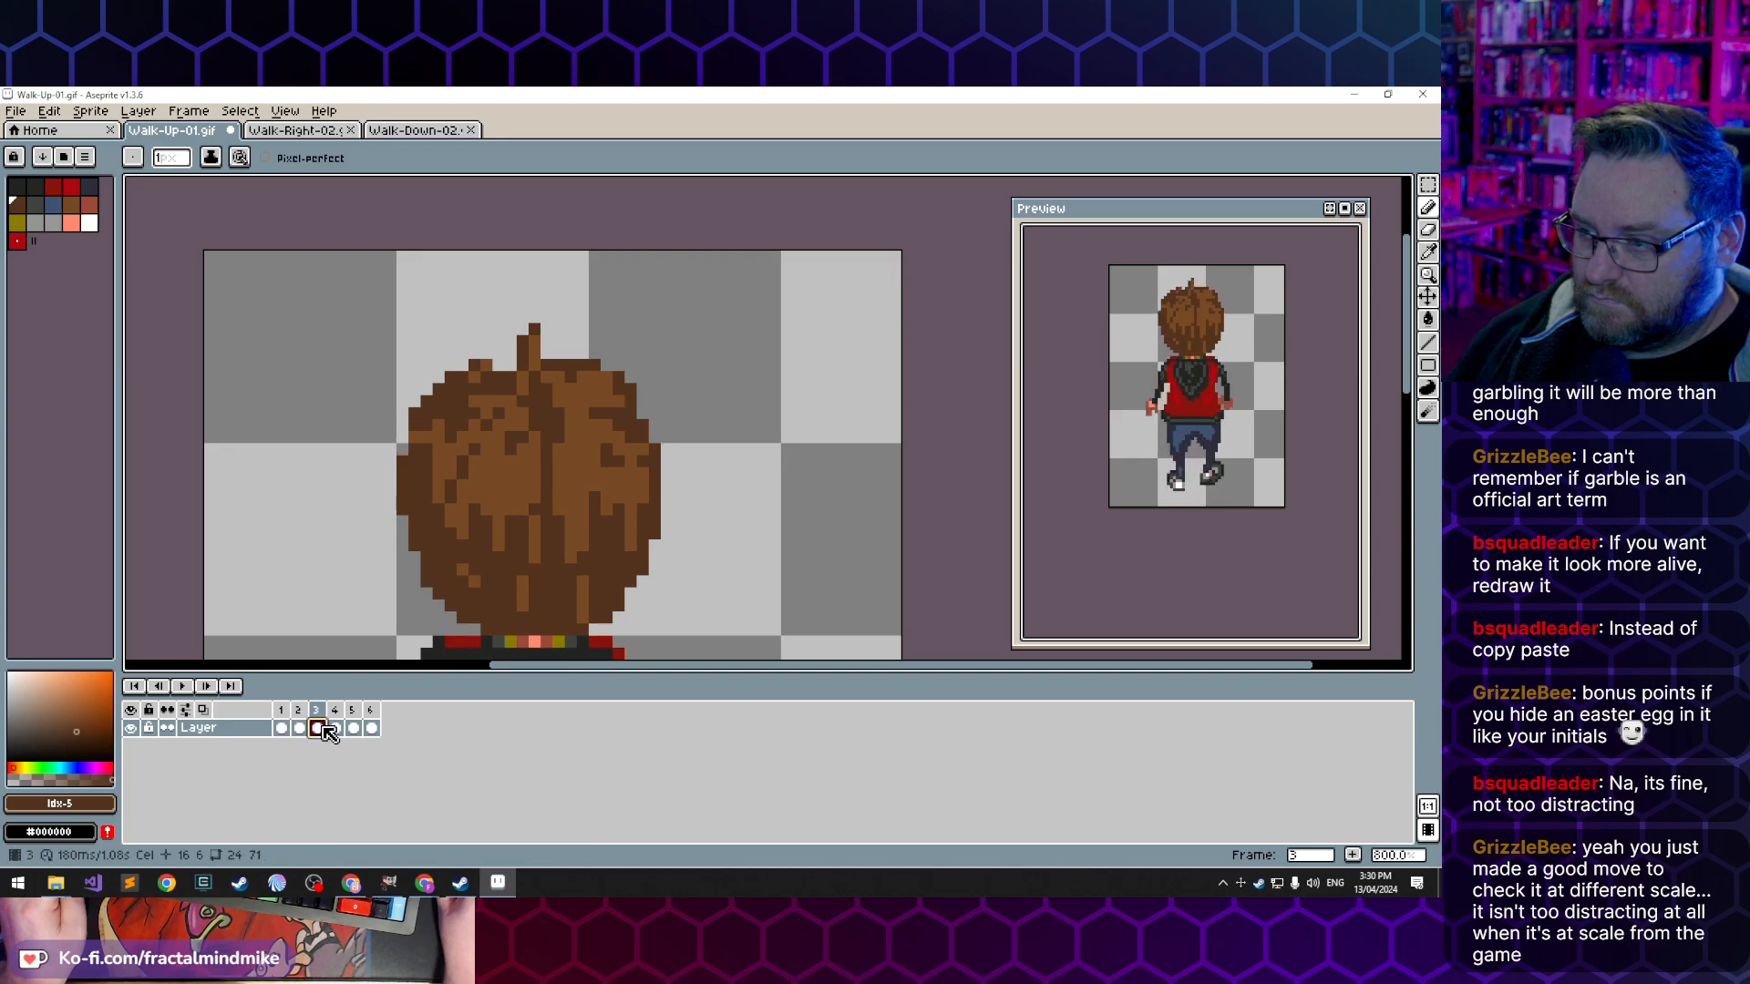
pyautogui.keyDown('alt'); pyautogui.click(523, 375); pyautogui.keyUp('alt')
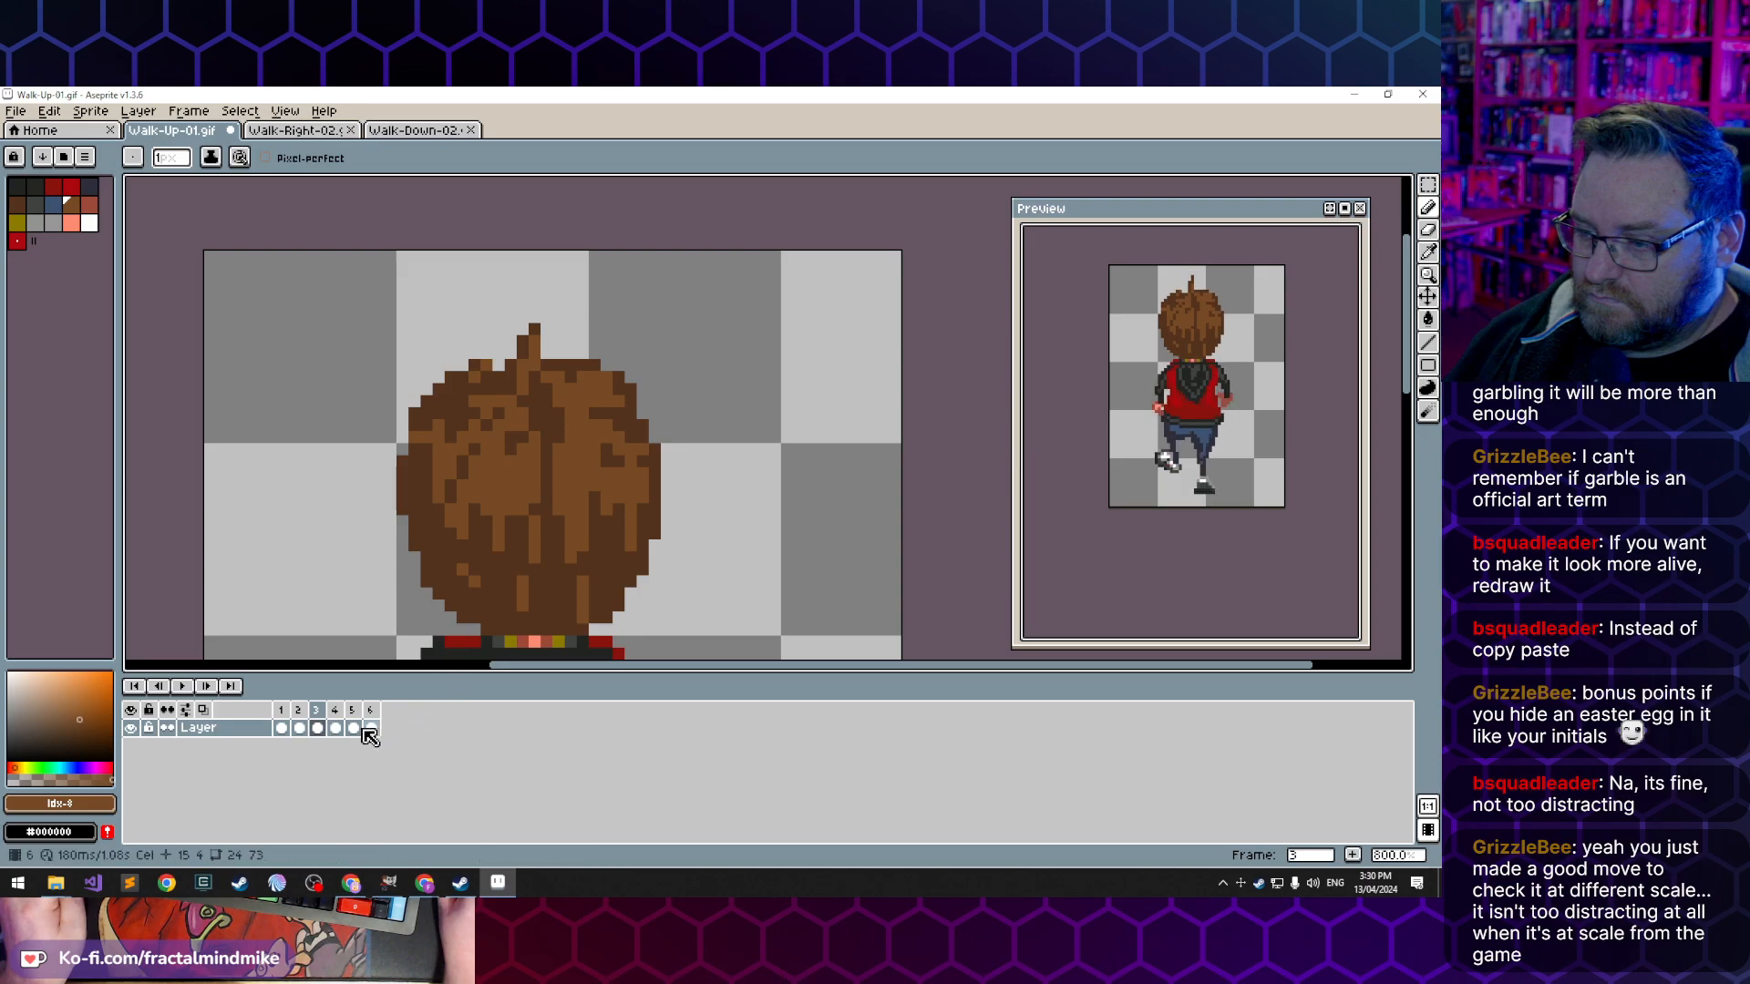
# - Shorten the hair tuft in frame 4 by erasing its upper pixels and repaint its left edge dark brown, comparing with frame 3
pyautogui.click(300, 729)
pyautogui.click(319, 729)
pyautogui.click(335, 728)
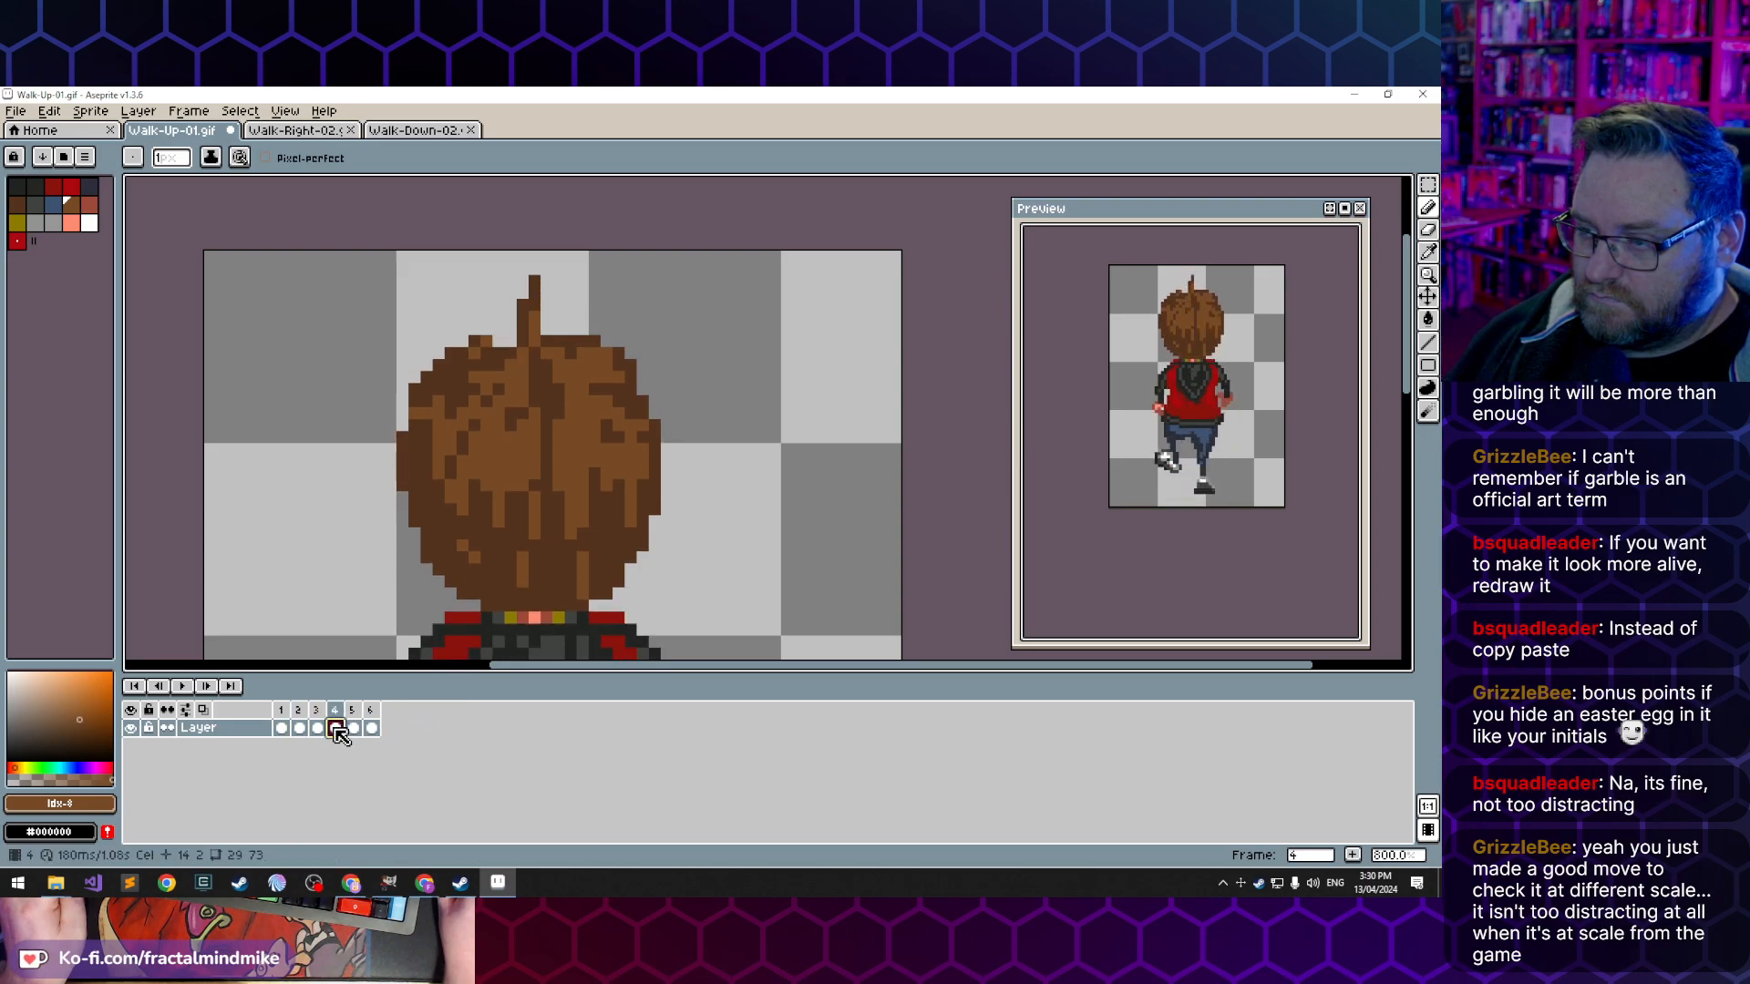
pyautogui.keyDown('alt'); pyautogui.click(512, 350); pyautogui.keyUp('alt')
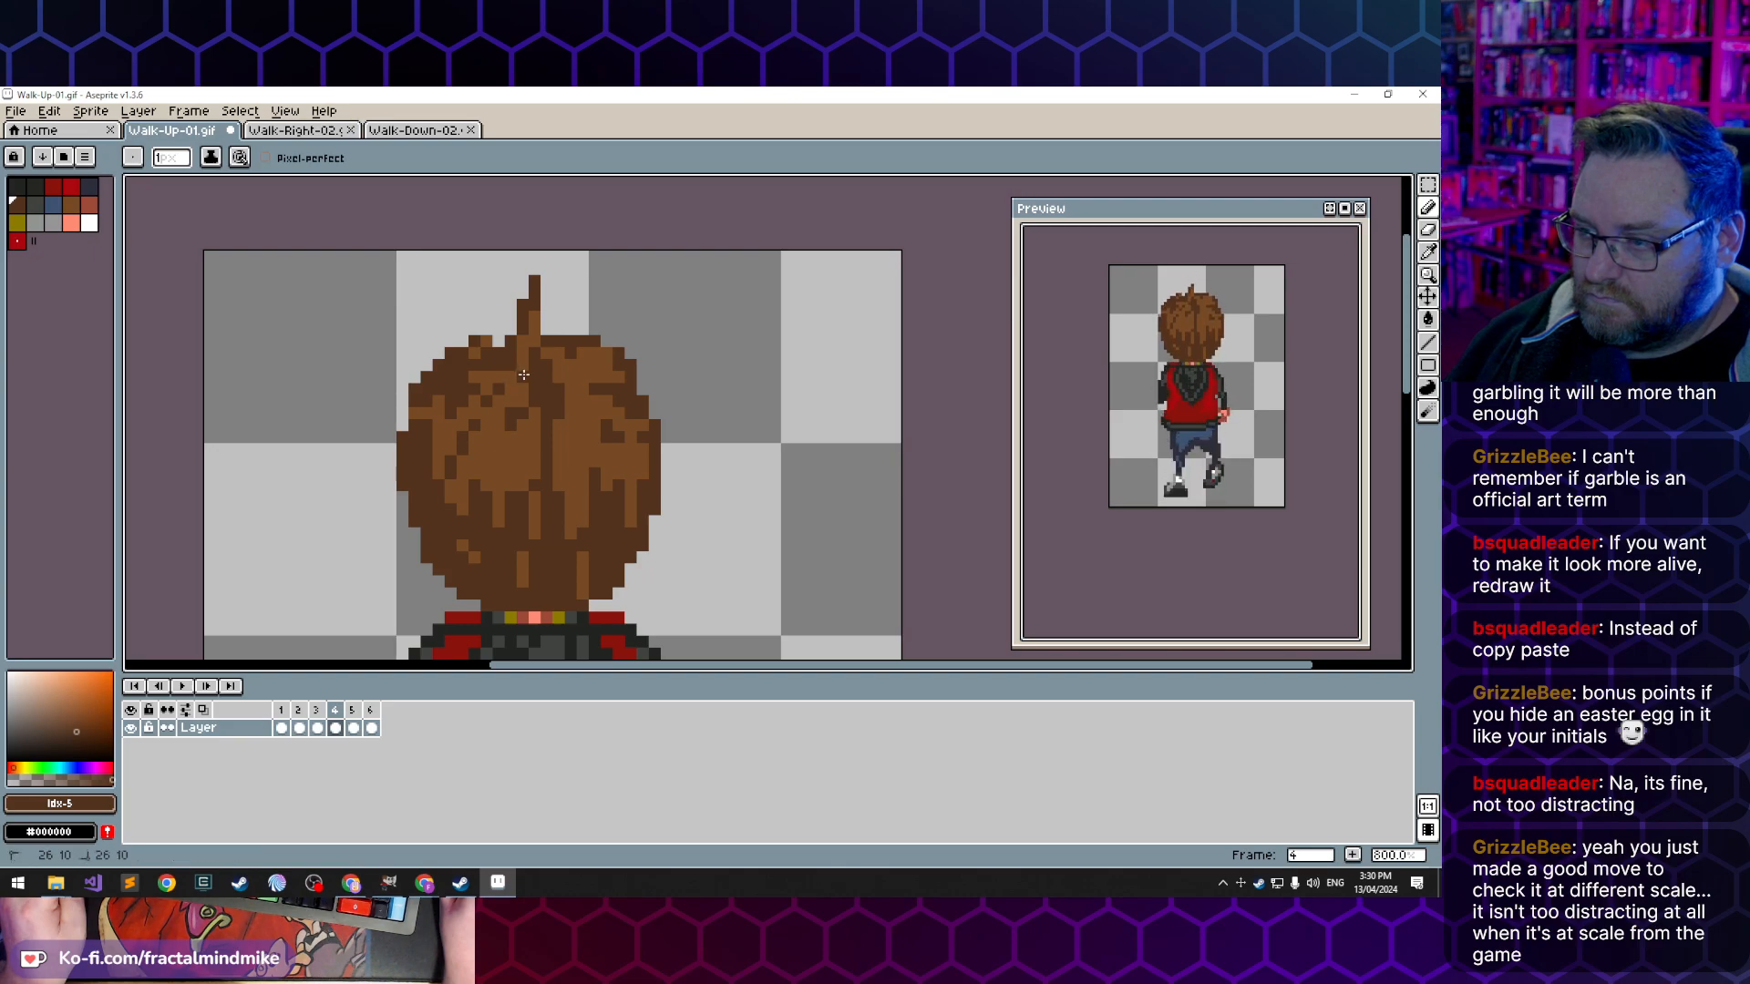
pyautogui.click(318, 729)
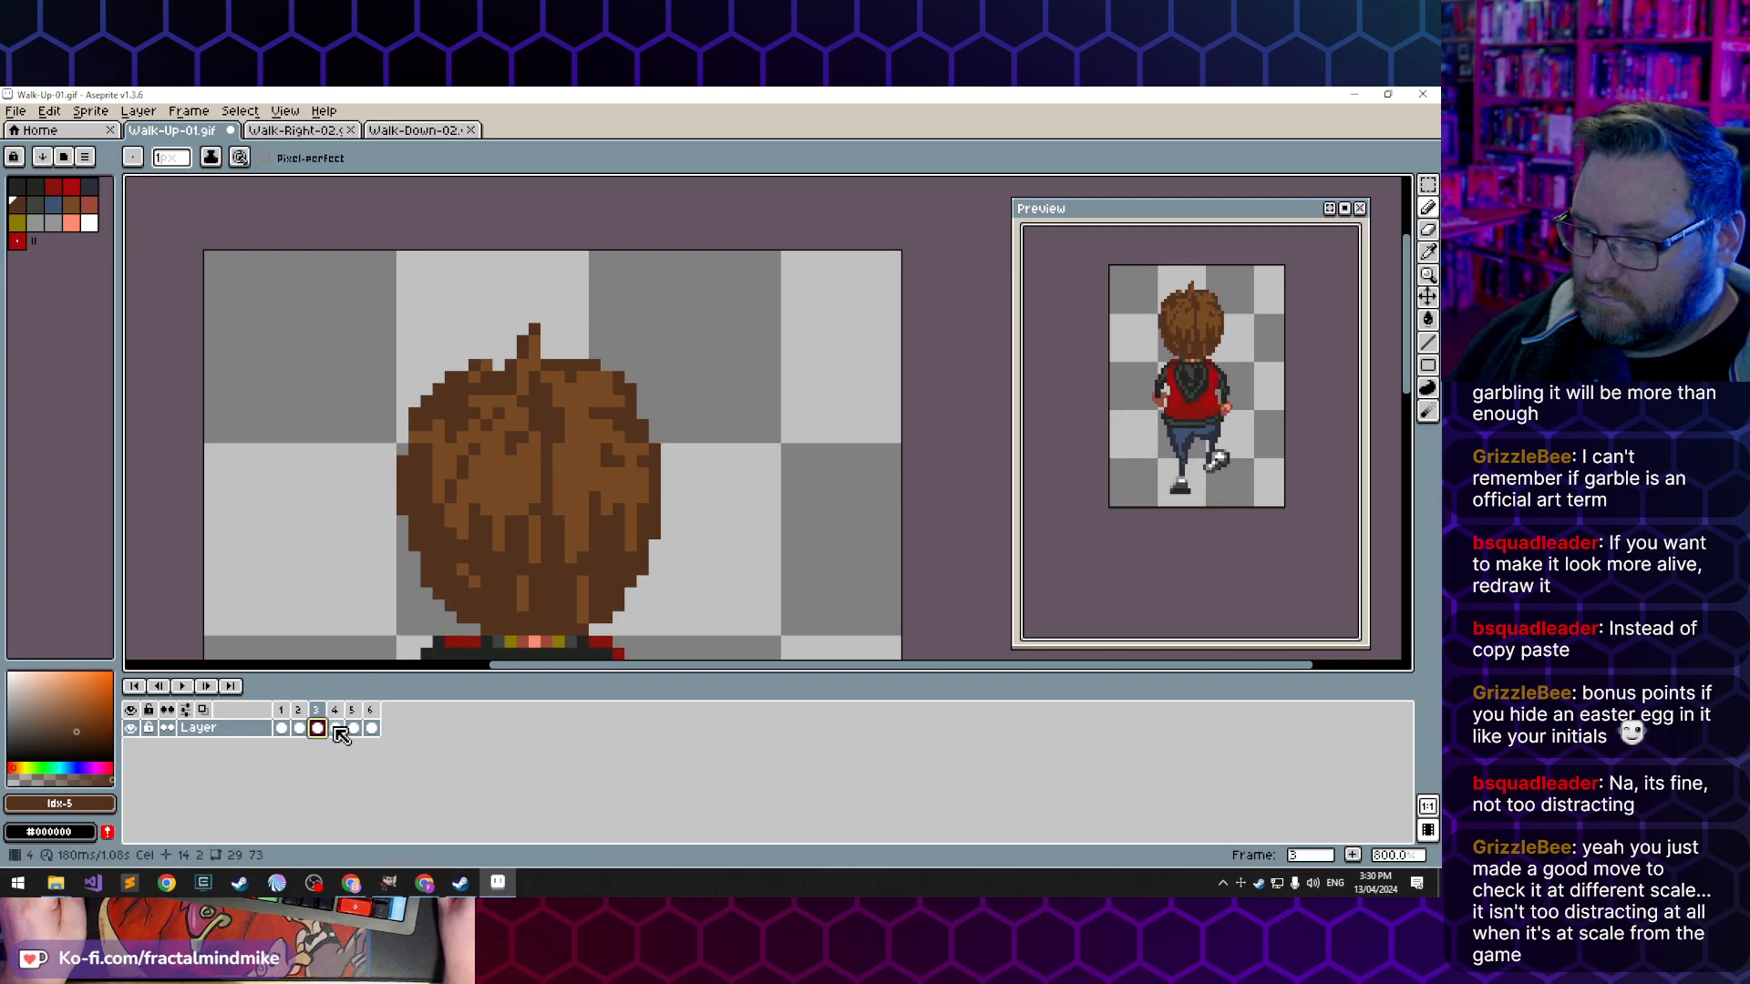
pyautogui.click(336, 728)
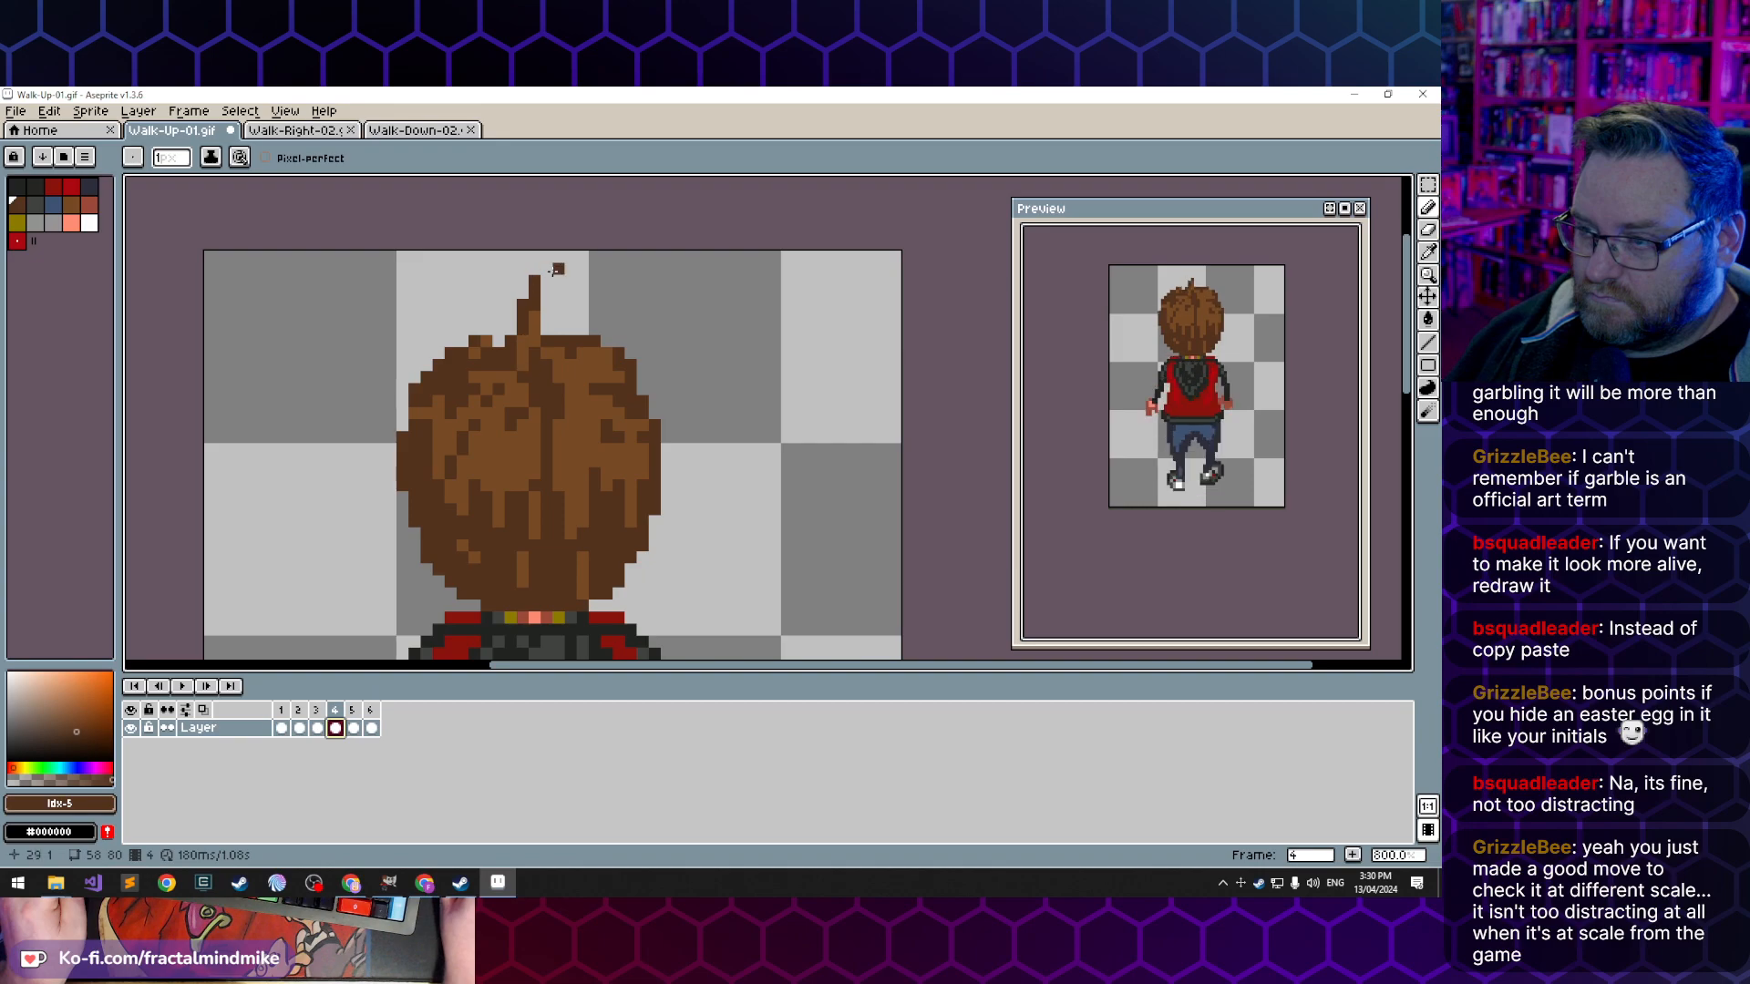
pyautogui.press('e')
pyautogui.click(534, 288)
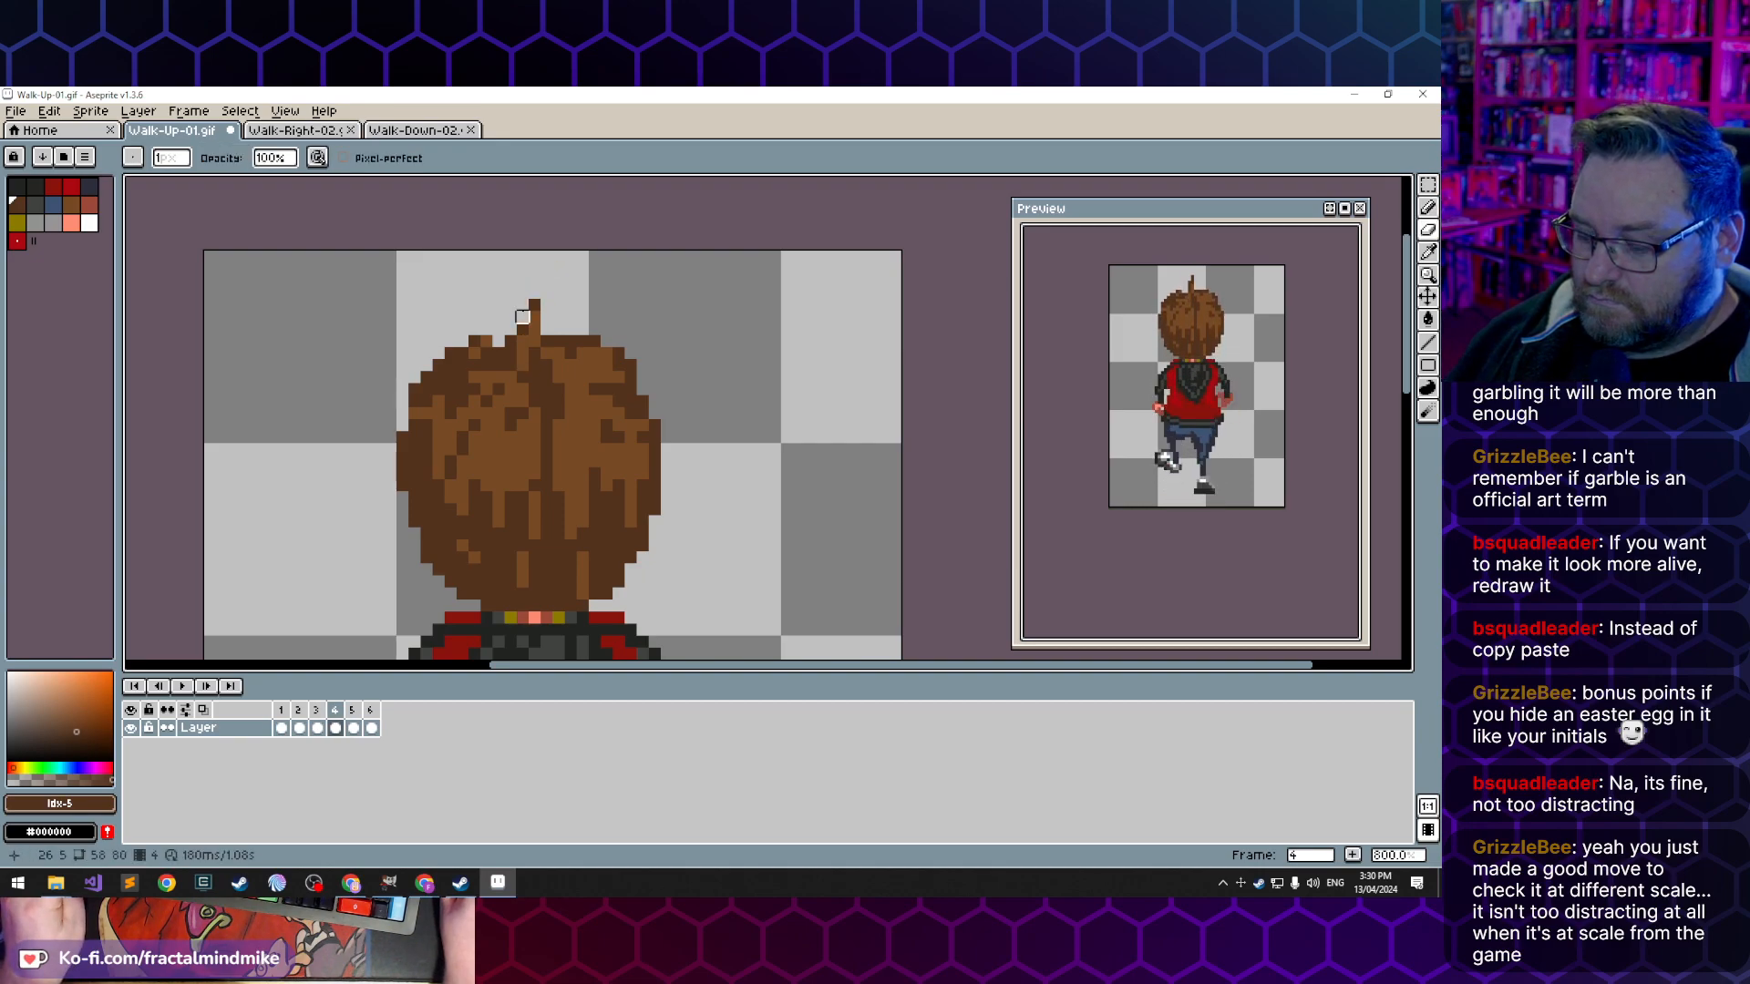
pyautogui.click(318, 728)
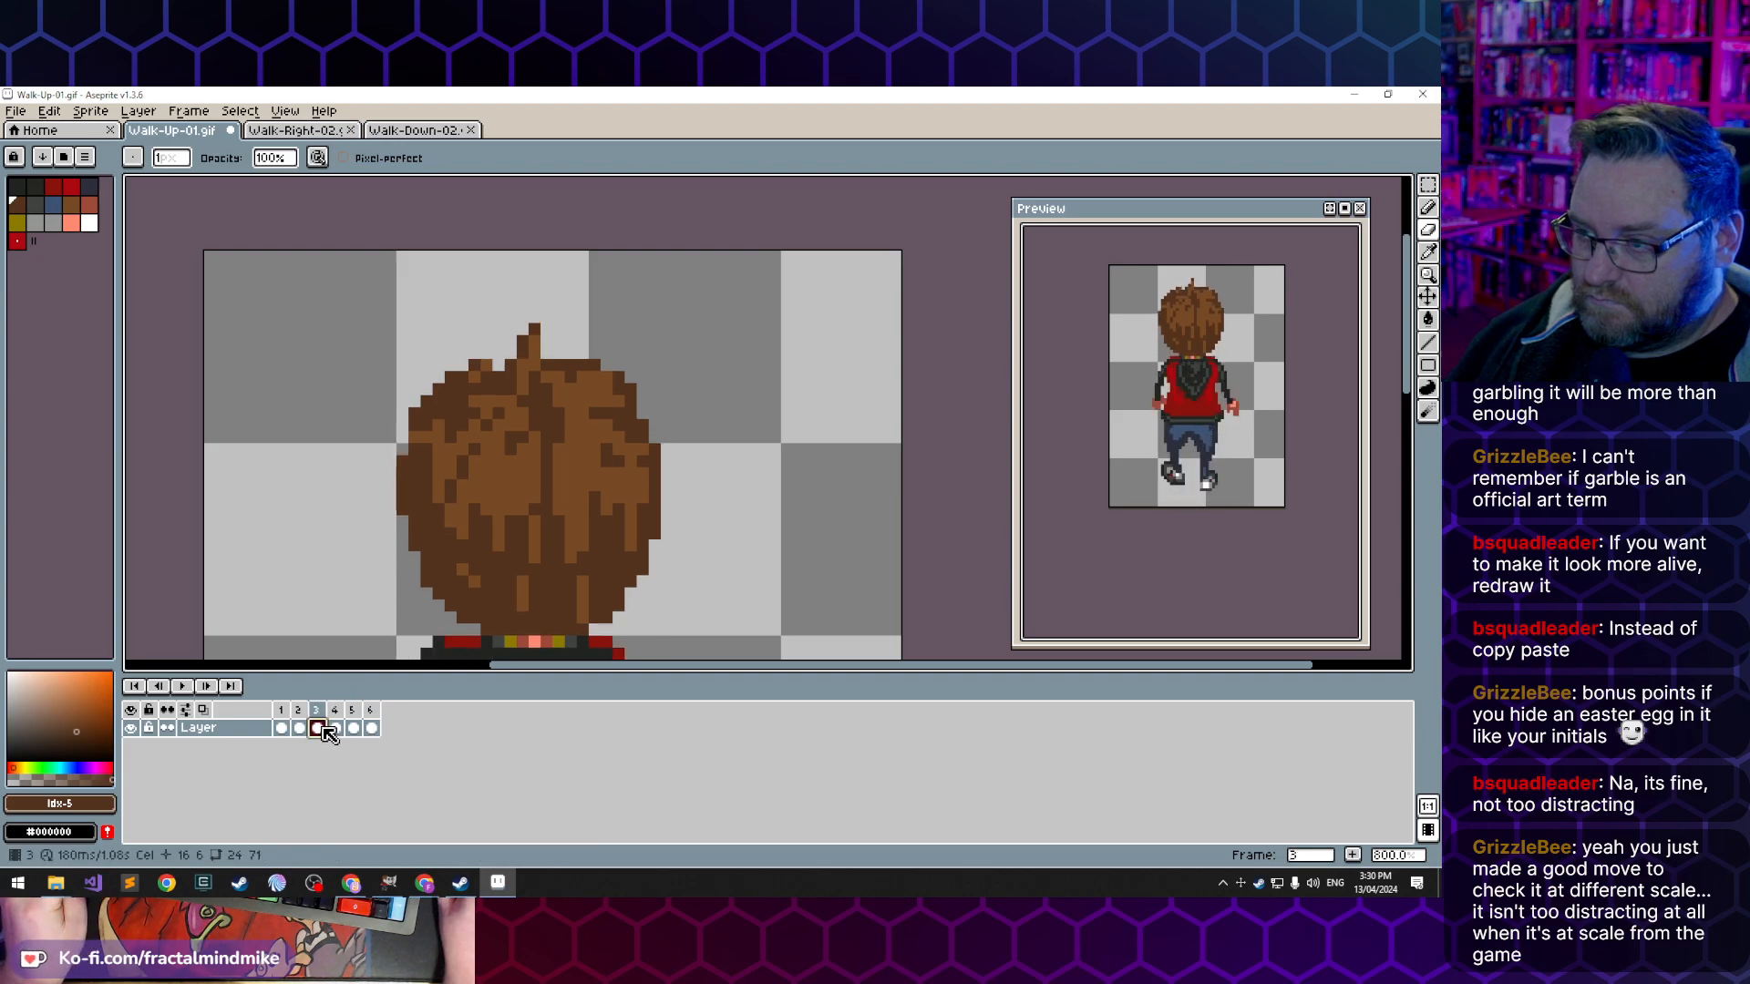
pyautogui.click(336, 728)
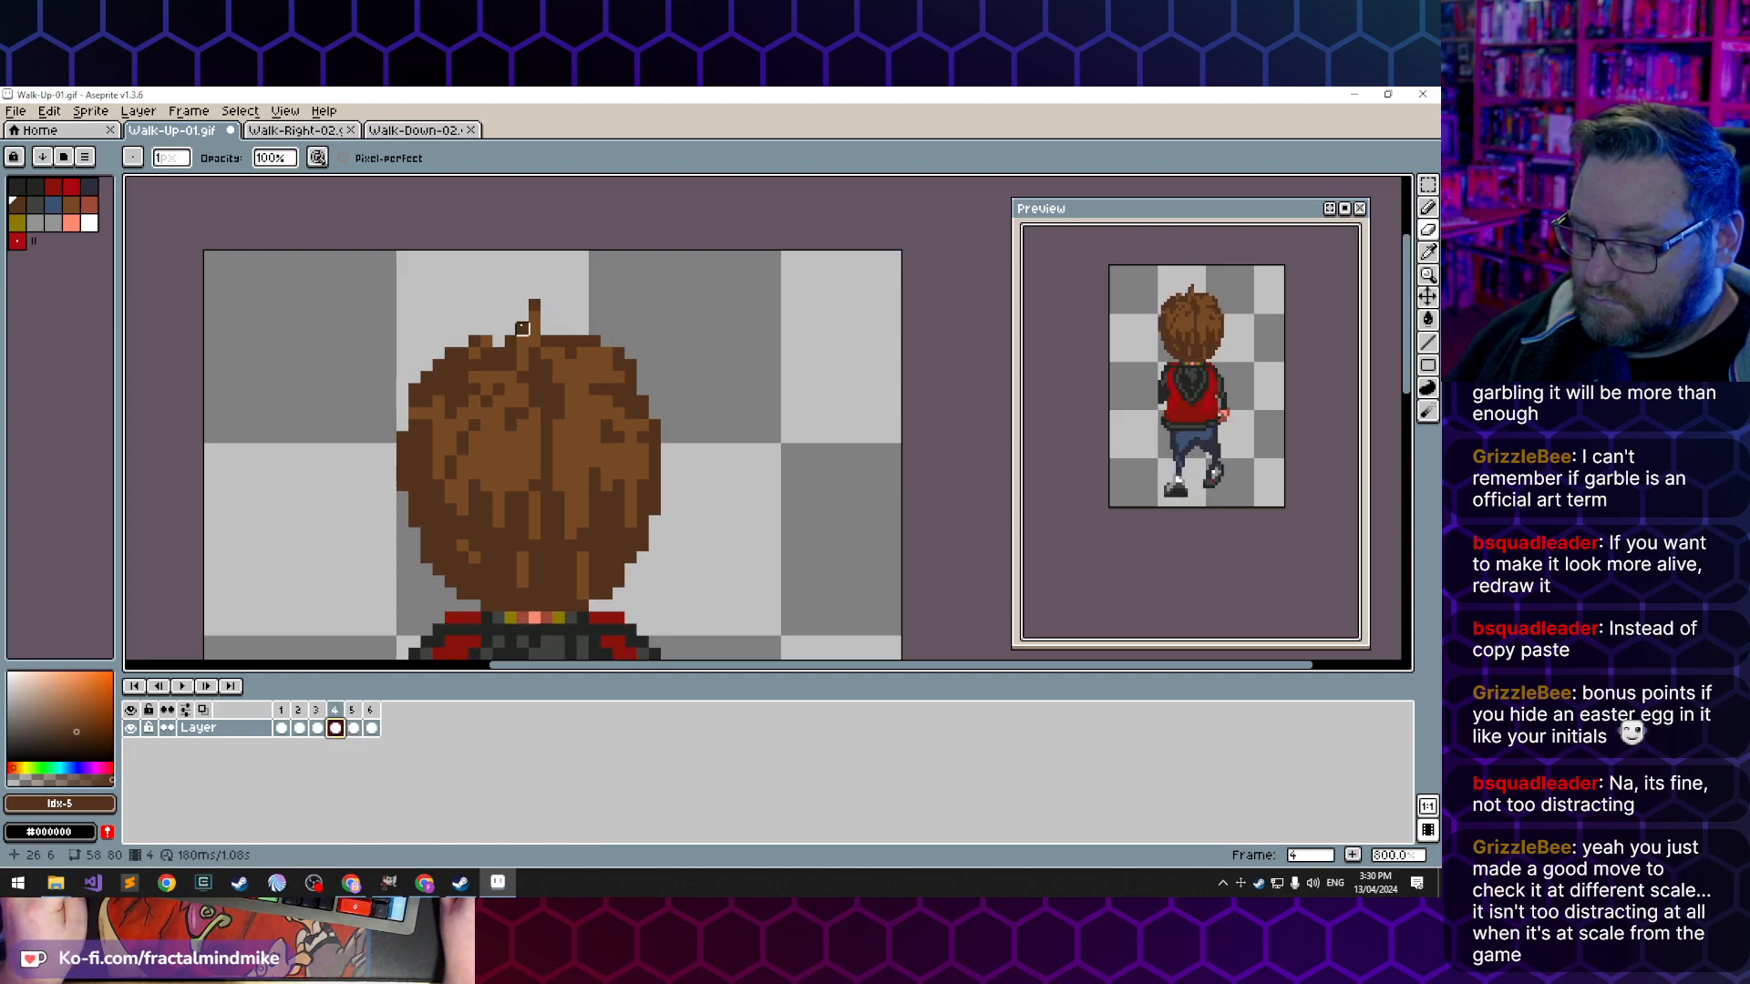
pyautogui.press('b')
pyautogui.click(523, 317)
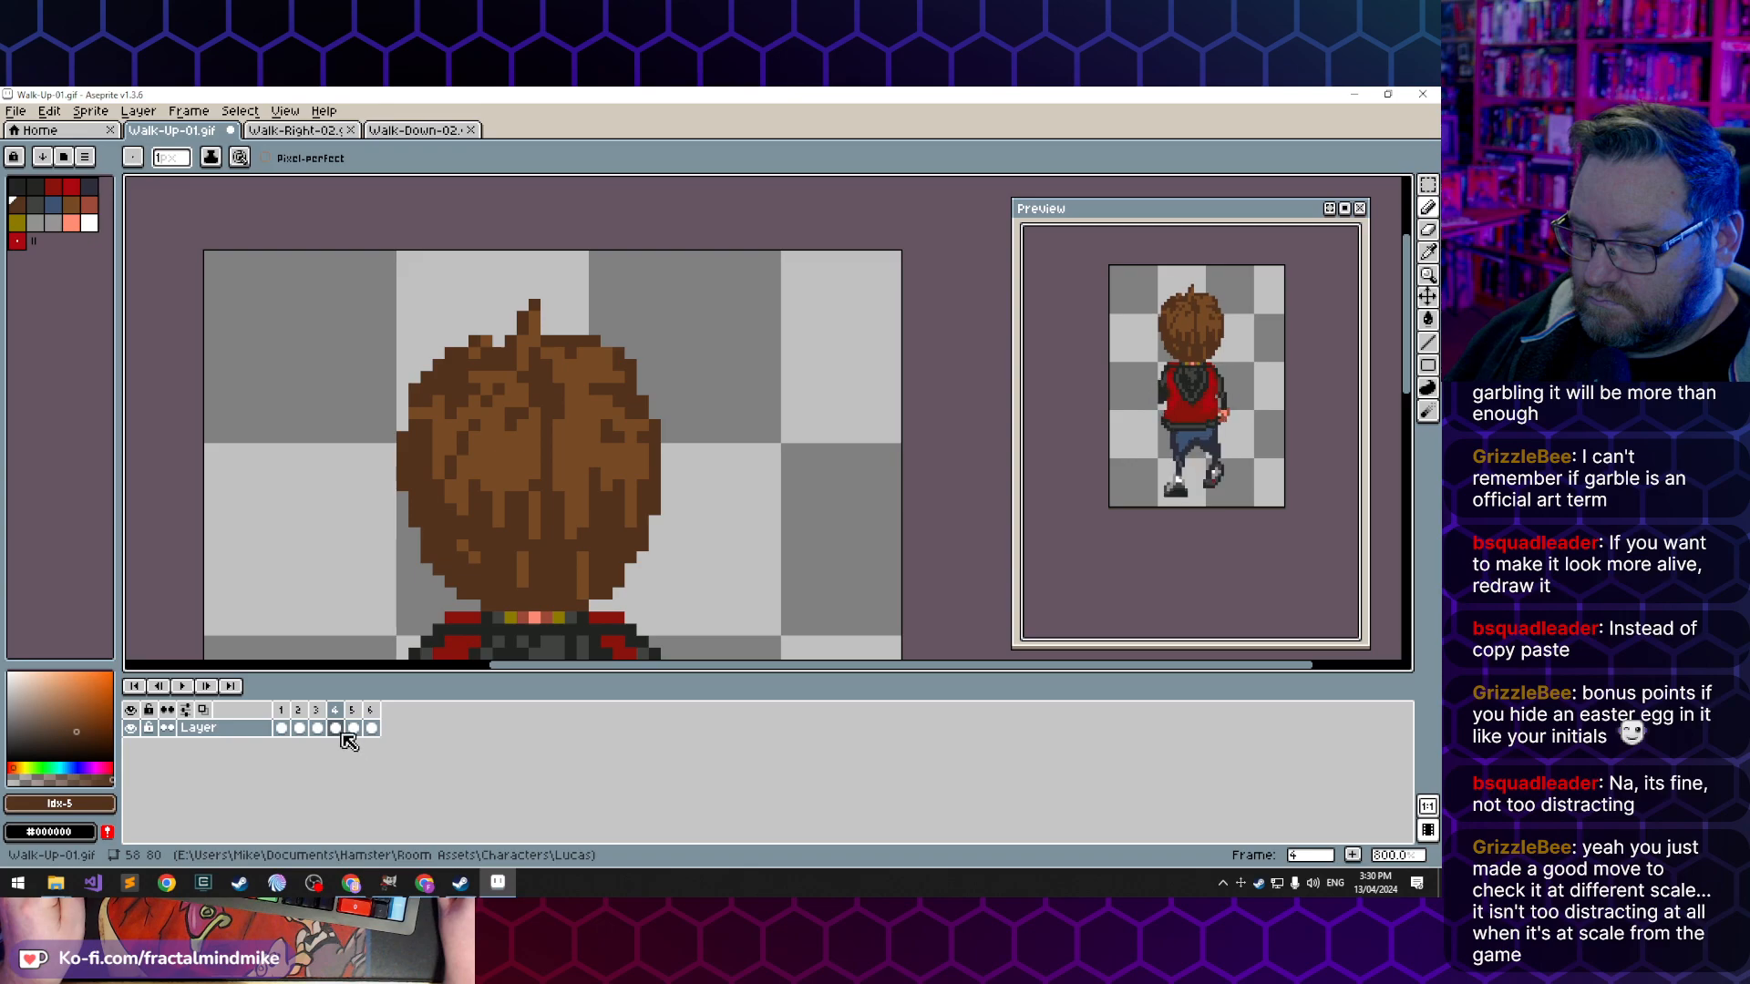
# - Repaint the pixels around the hair tuft's base in frame 5 in dark and lighter brown, comparing with frame 4
pyautogui.click(354, 728)
pyautogui.click(336, 728)
pyautogui.click(354, 728)
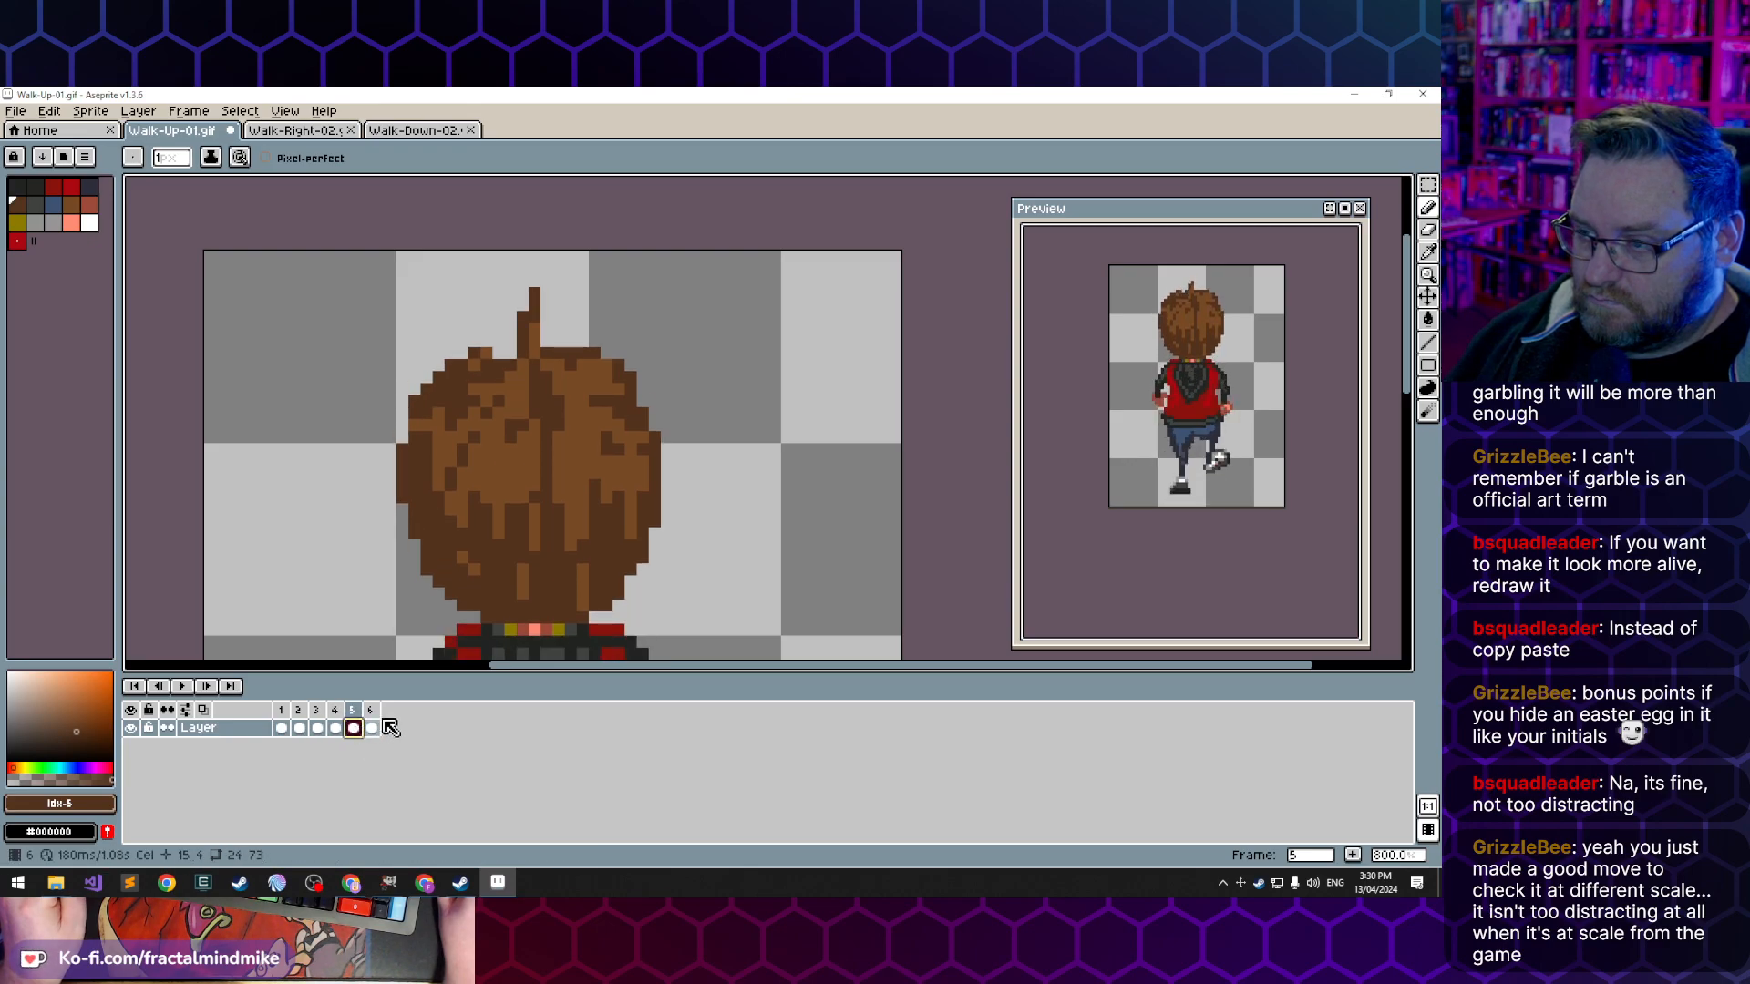
pyautogui.keyDown('alt'); pyautogui.click(523, 364); pyautogui.keyUp('alt')
pyautogui.click(522, 387)
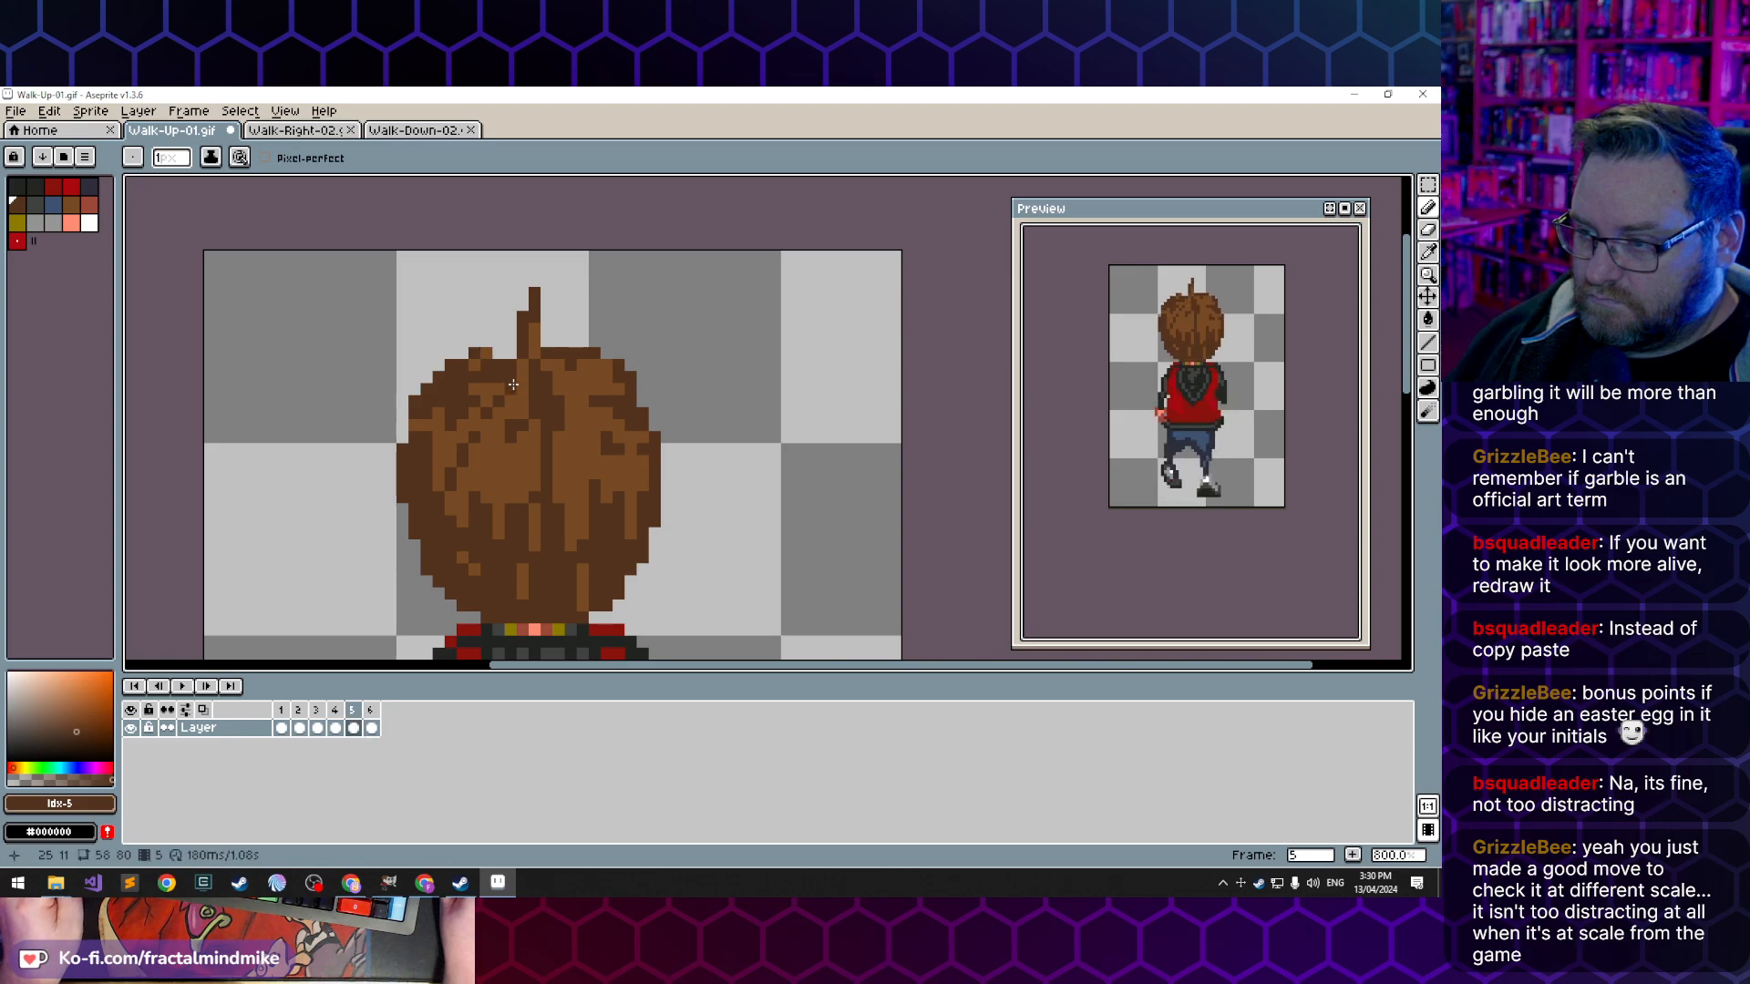
pyautogui.click(335, 728)
pyautogui.click(354, 729)
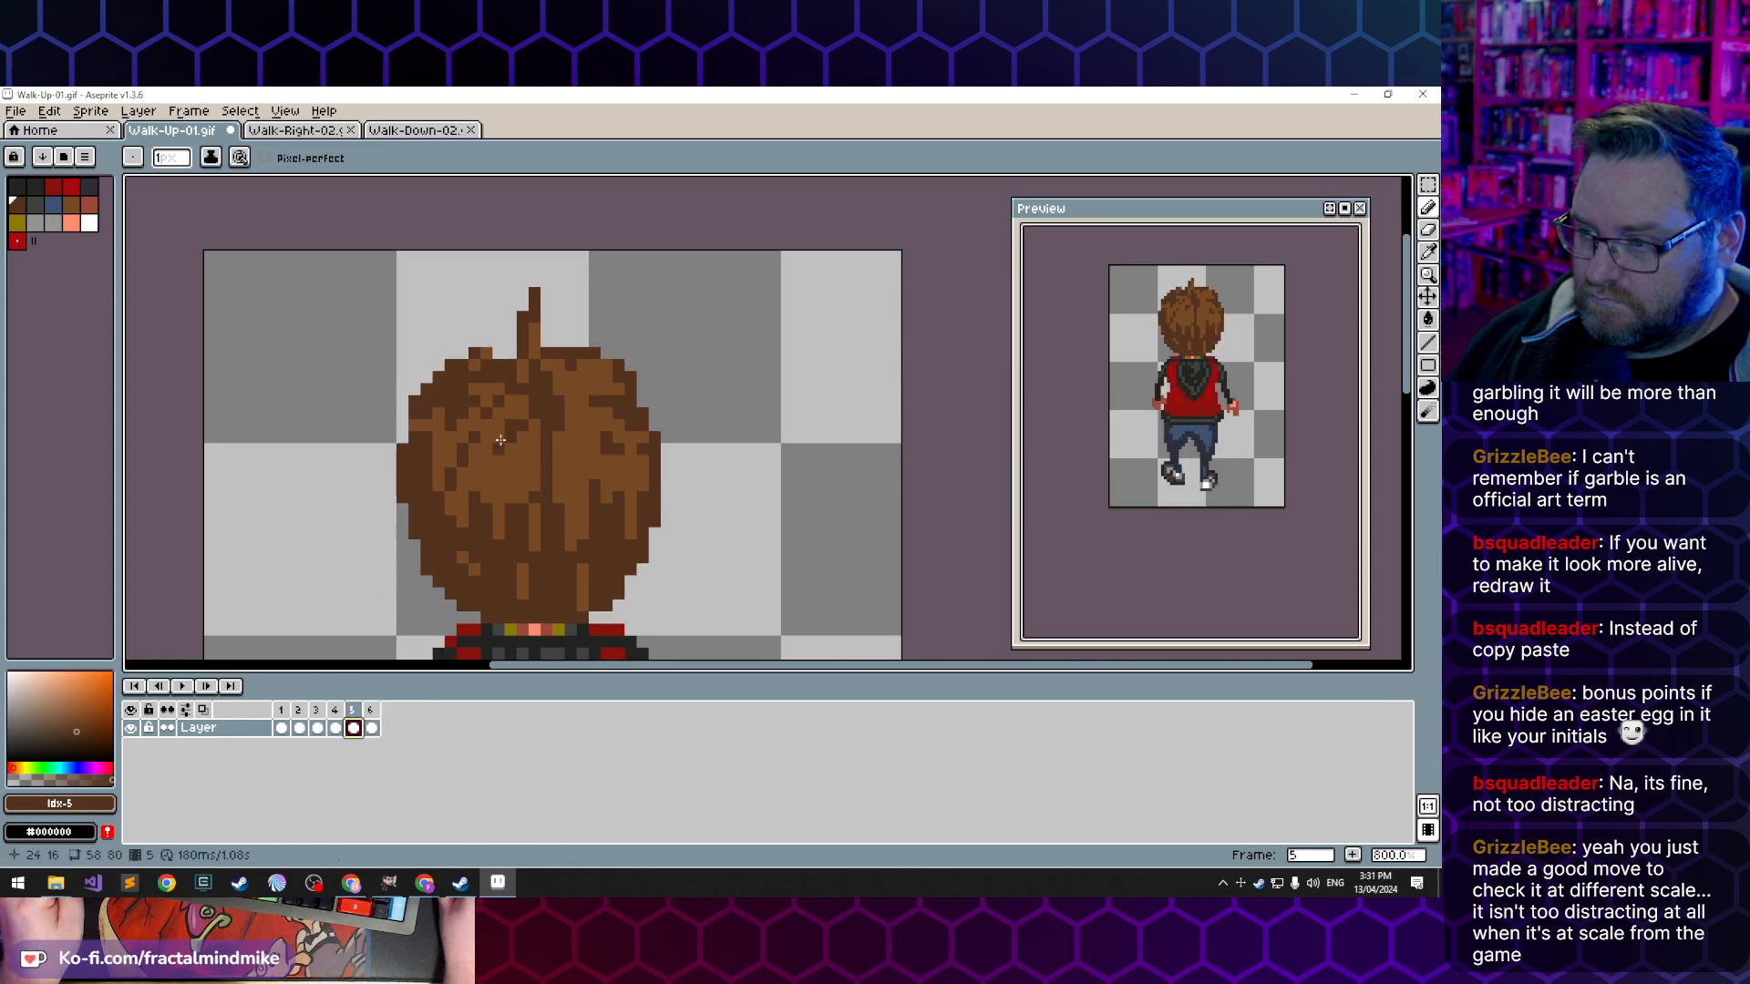
pyautogui.click(336, 728)
pyautogui.click(355, 729)
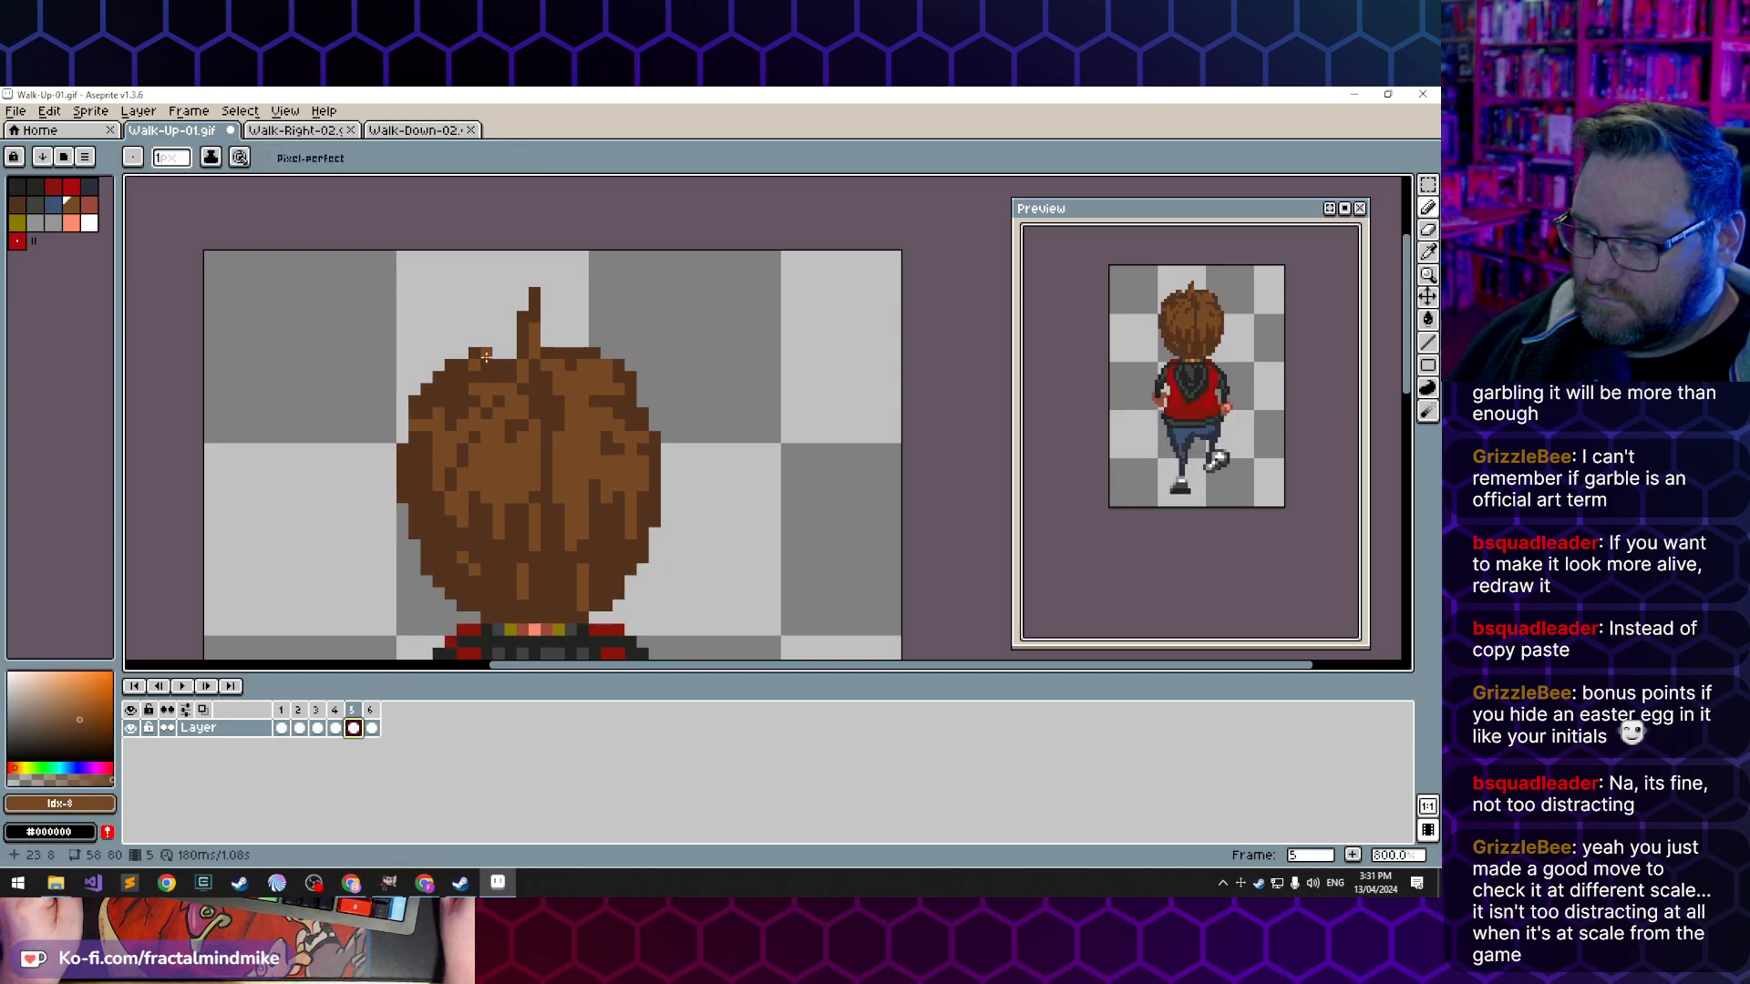
# - Shorten the hair tuft in frame 5 by erasing its upper pixels and add lighter brown beside its base, checking against frame 4
pyautogui.press('e')
pyautogui.click(535, 308)
pyautogui.click(522, 319)
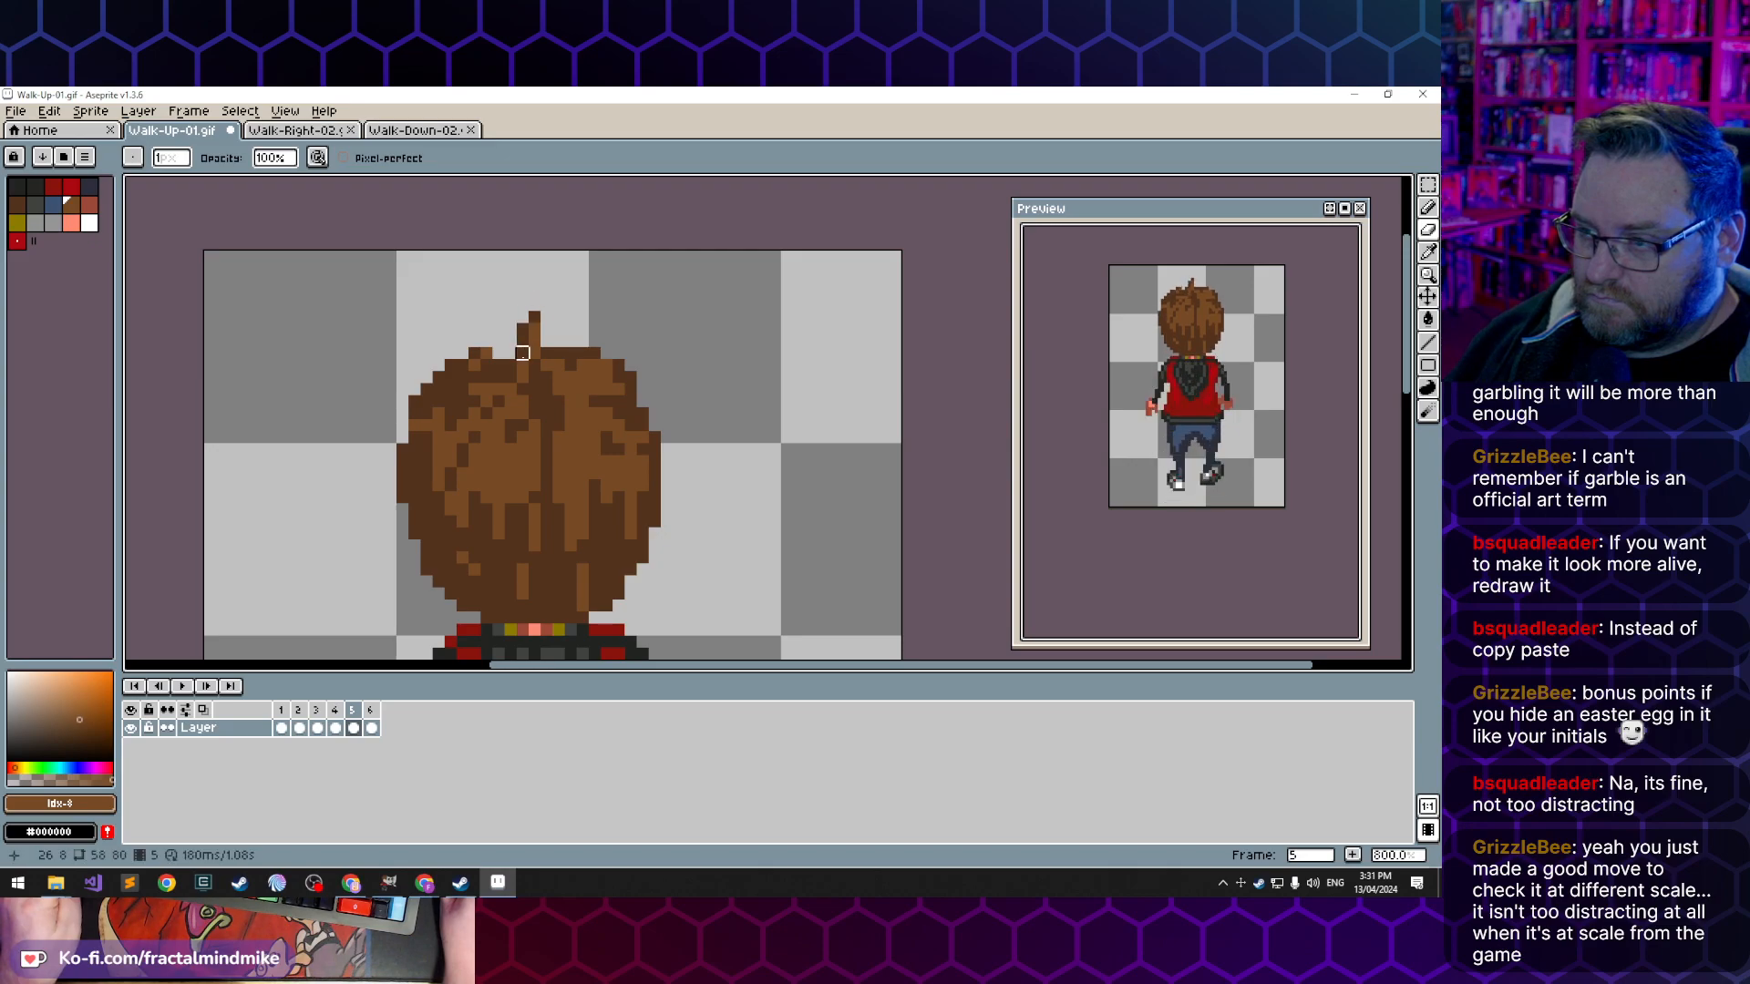
pyautogui.click(336, 728)
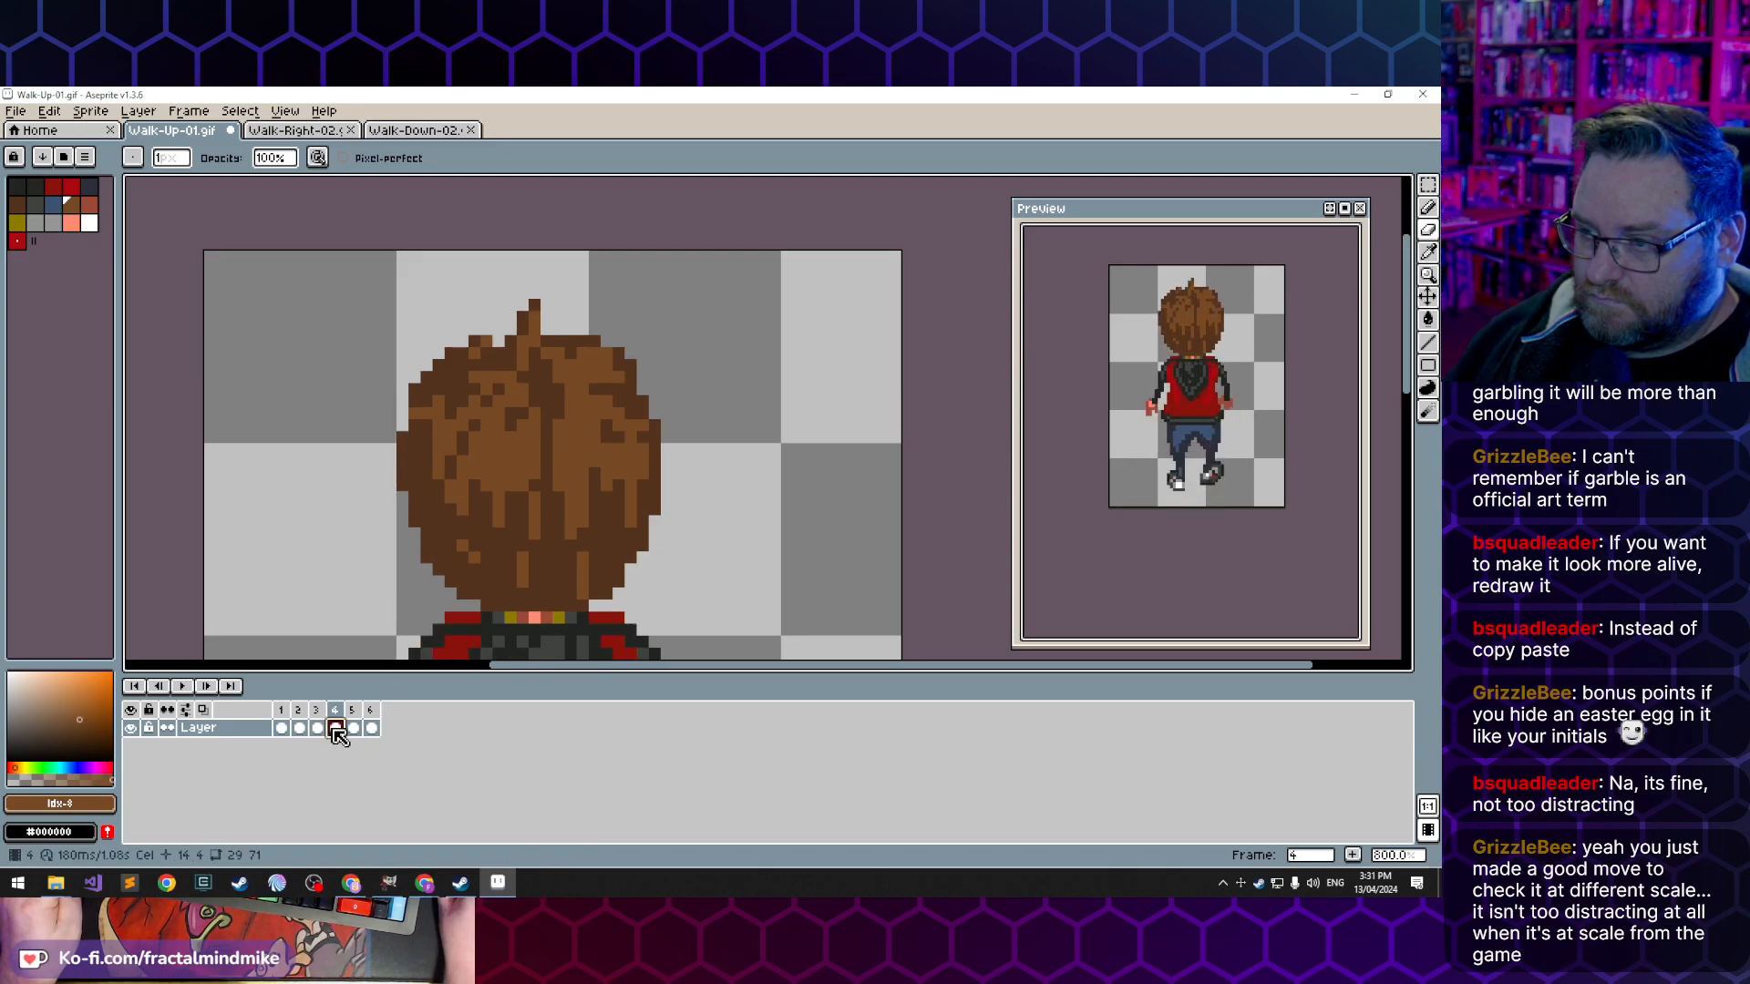
pyautogui.click(354, 728)
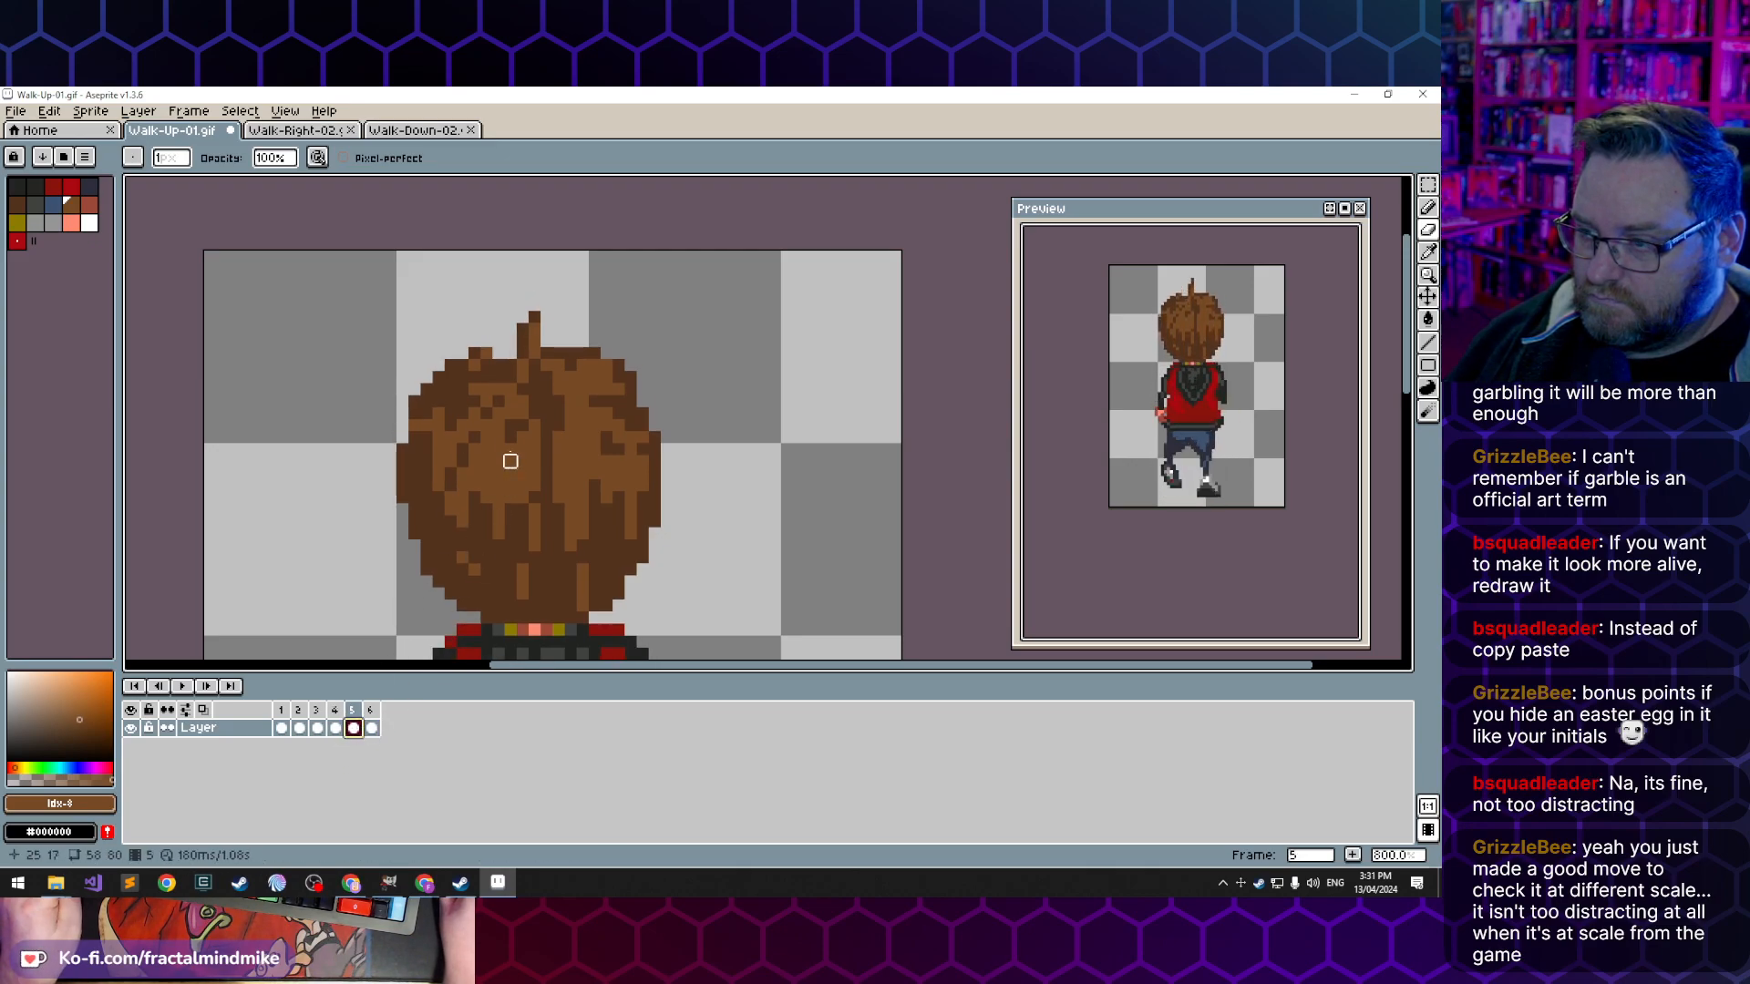
pyautogui.press('b')
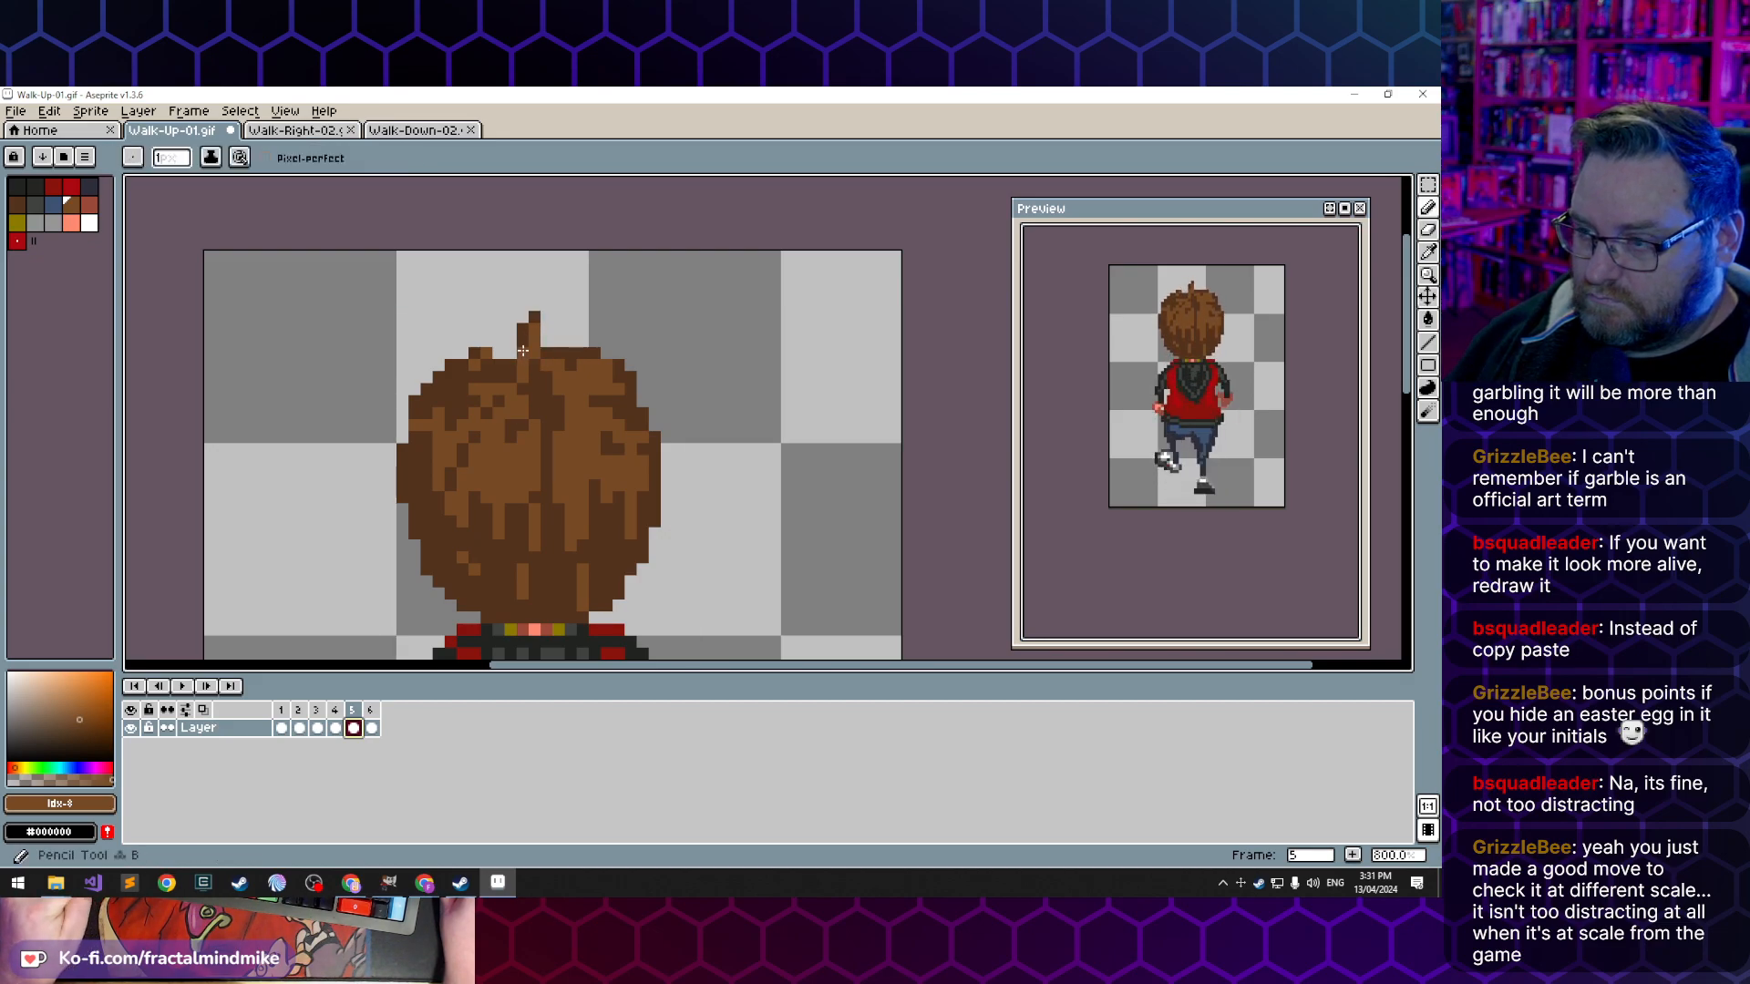
pyautogui.keyDown('alt'); pyautogui.click(508, 355); pyautogui.keyUp('alt')
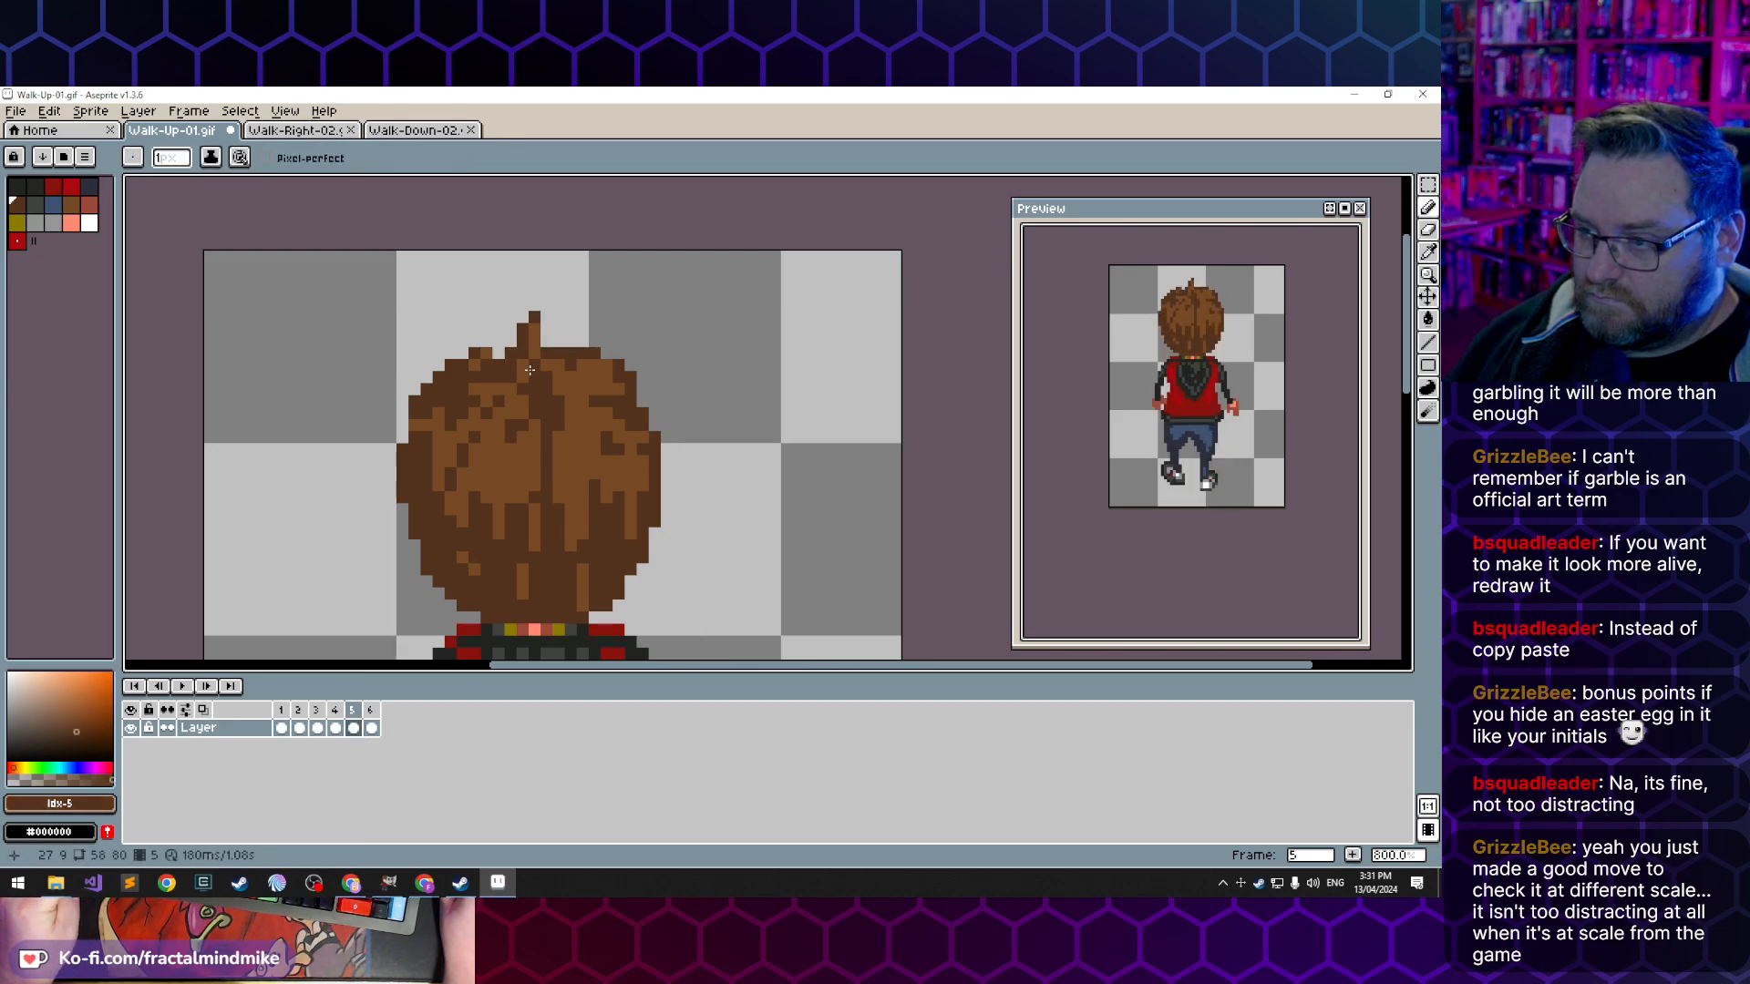
pyautogui.click(336, 728)
pyautogui.click(354, 729)
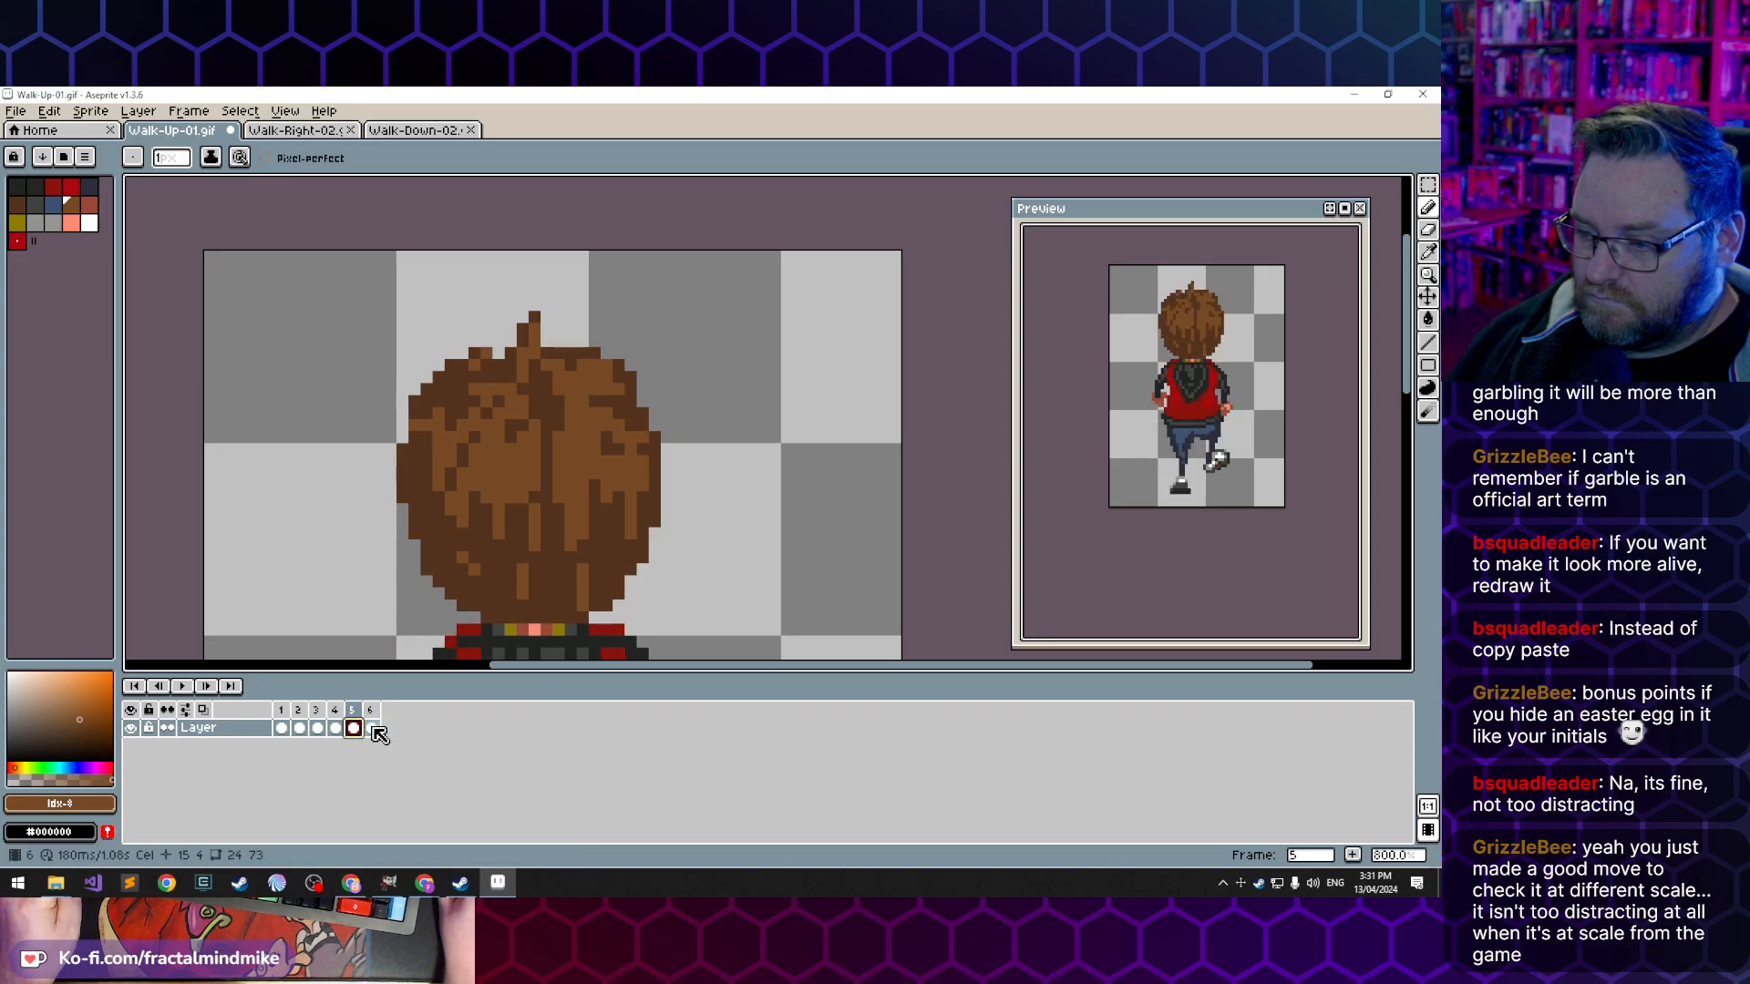
# - Shorten the hair tuft in frame 6 by erasing its upper pixels and add brown beside its base, comparing with frame 5
pyautogui.click(372, 729)
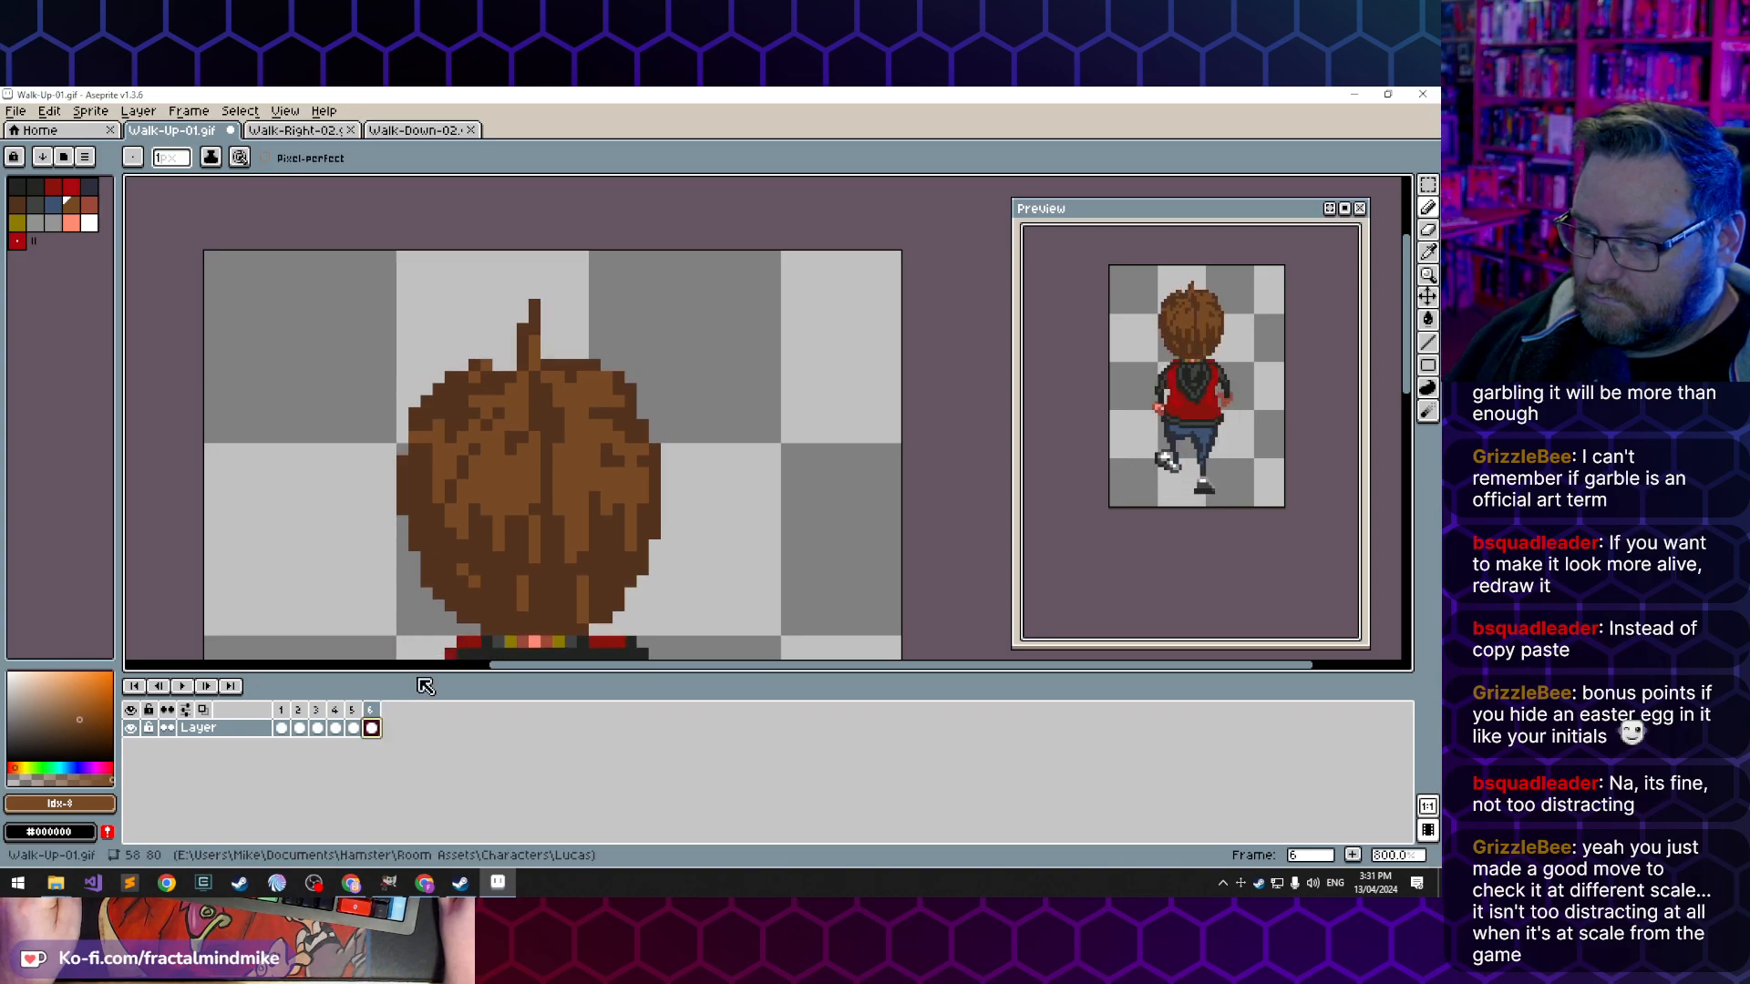
pyautogui.keyDown('alt'); pyautogui.click(505, 364); pyautogui.keyUp('alt')
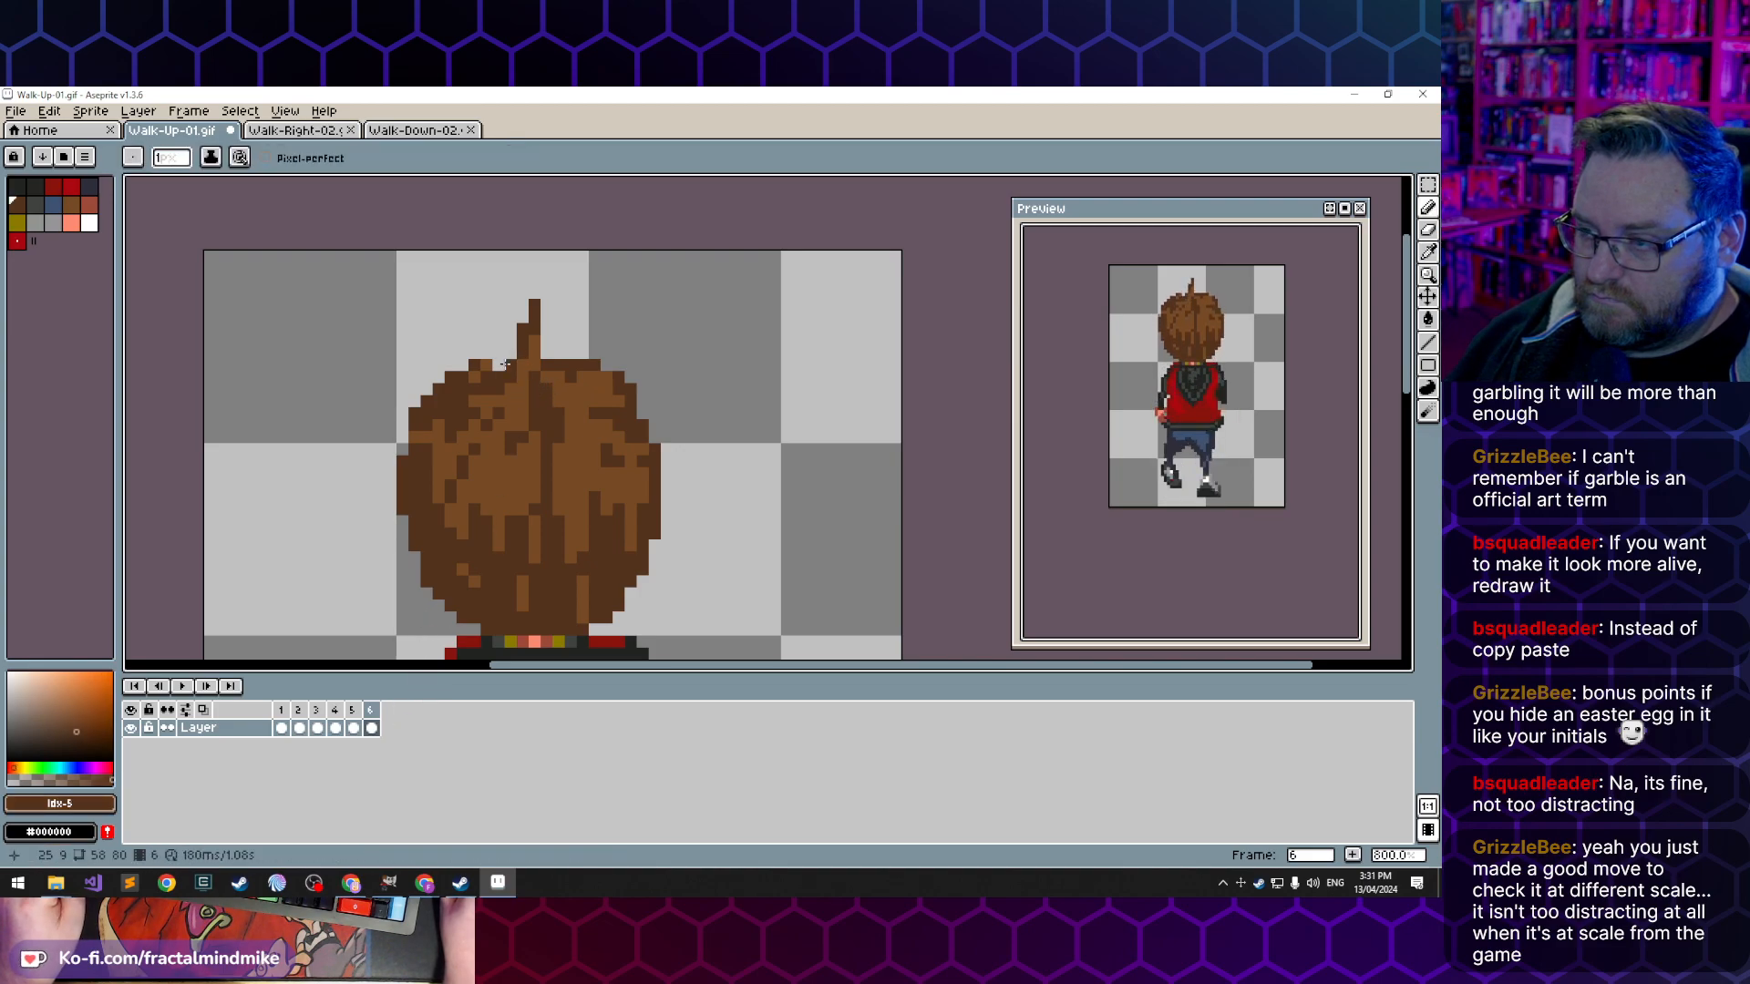
pyautogui.press('e')
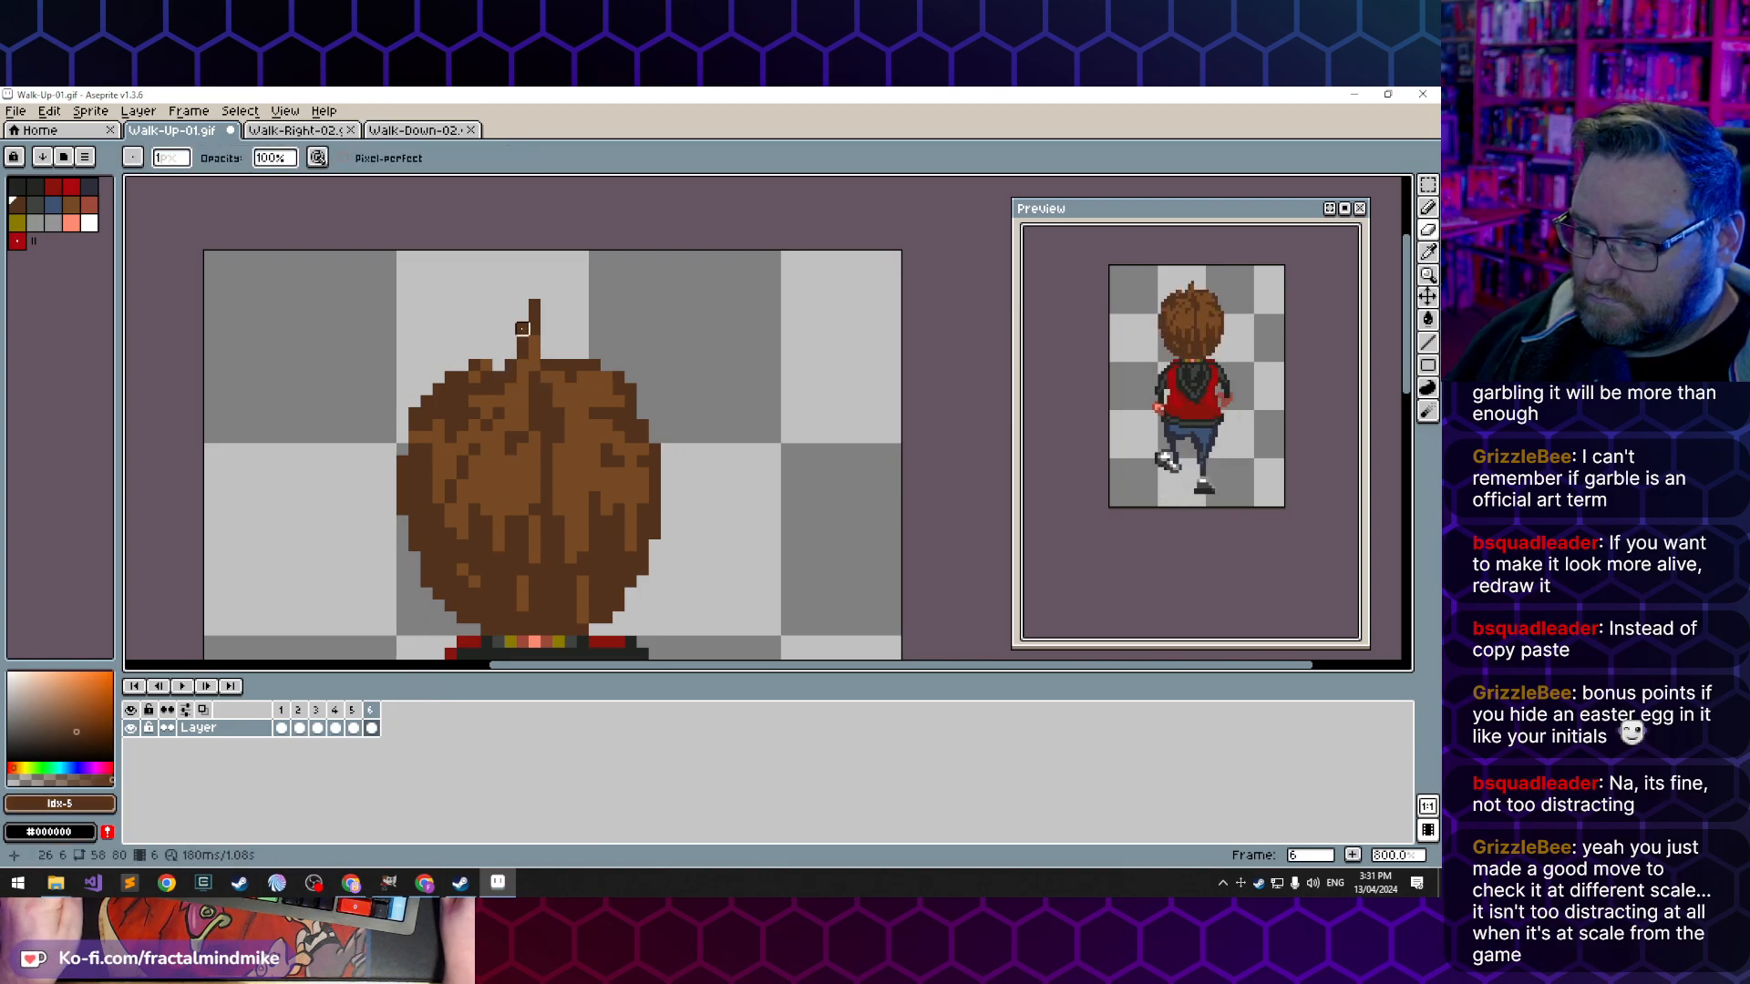
pyautogui.click(534, 305)
pyautogui.press('b')
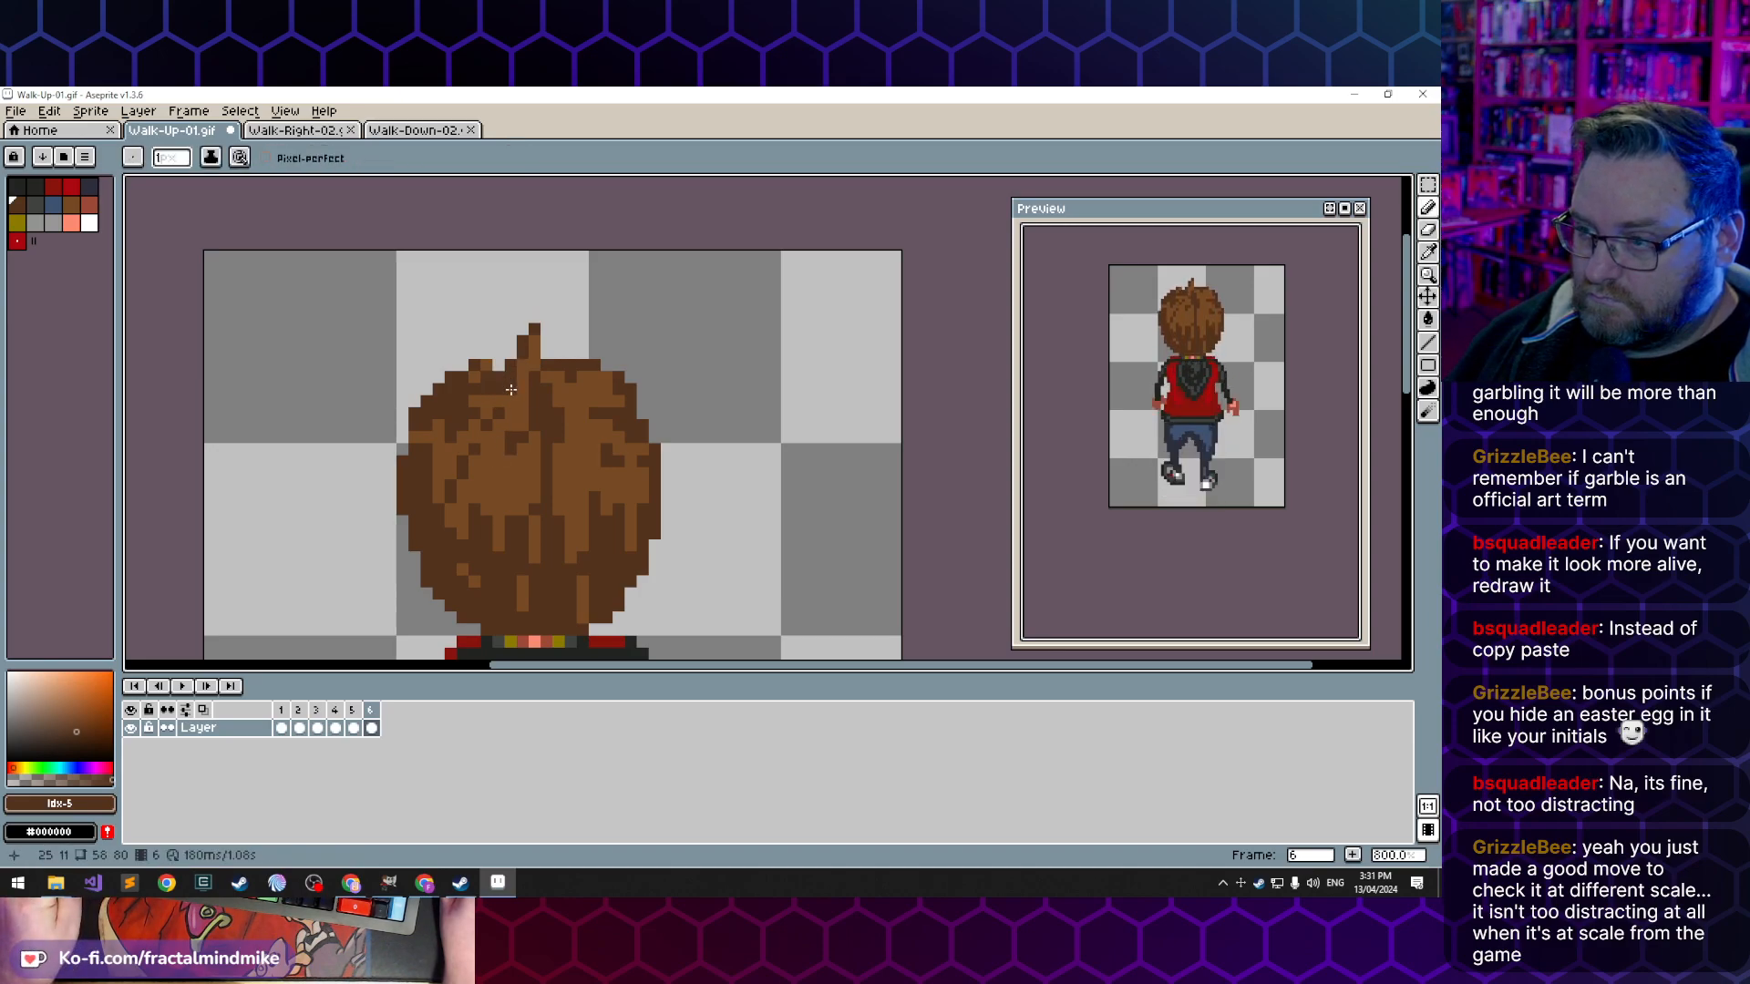
pyautogui.click(355, 730)
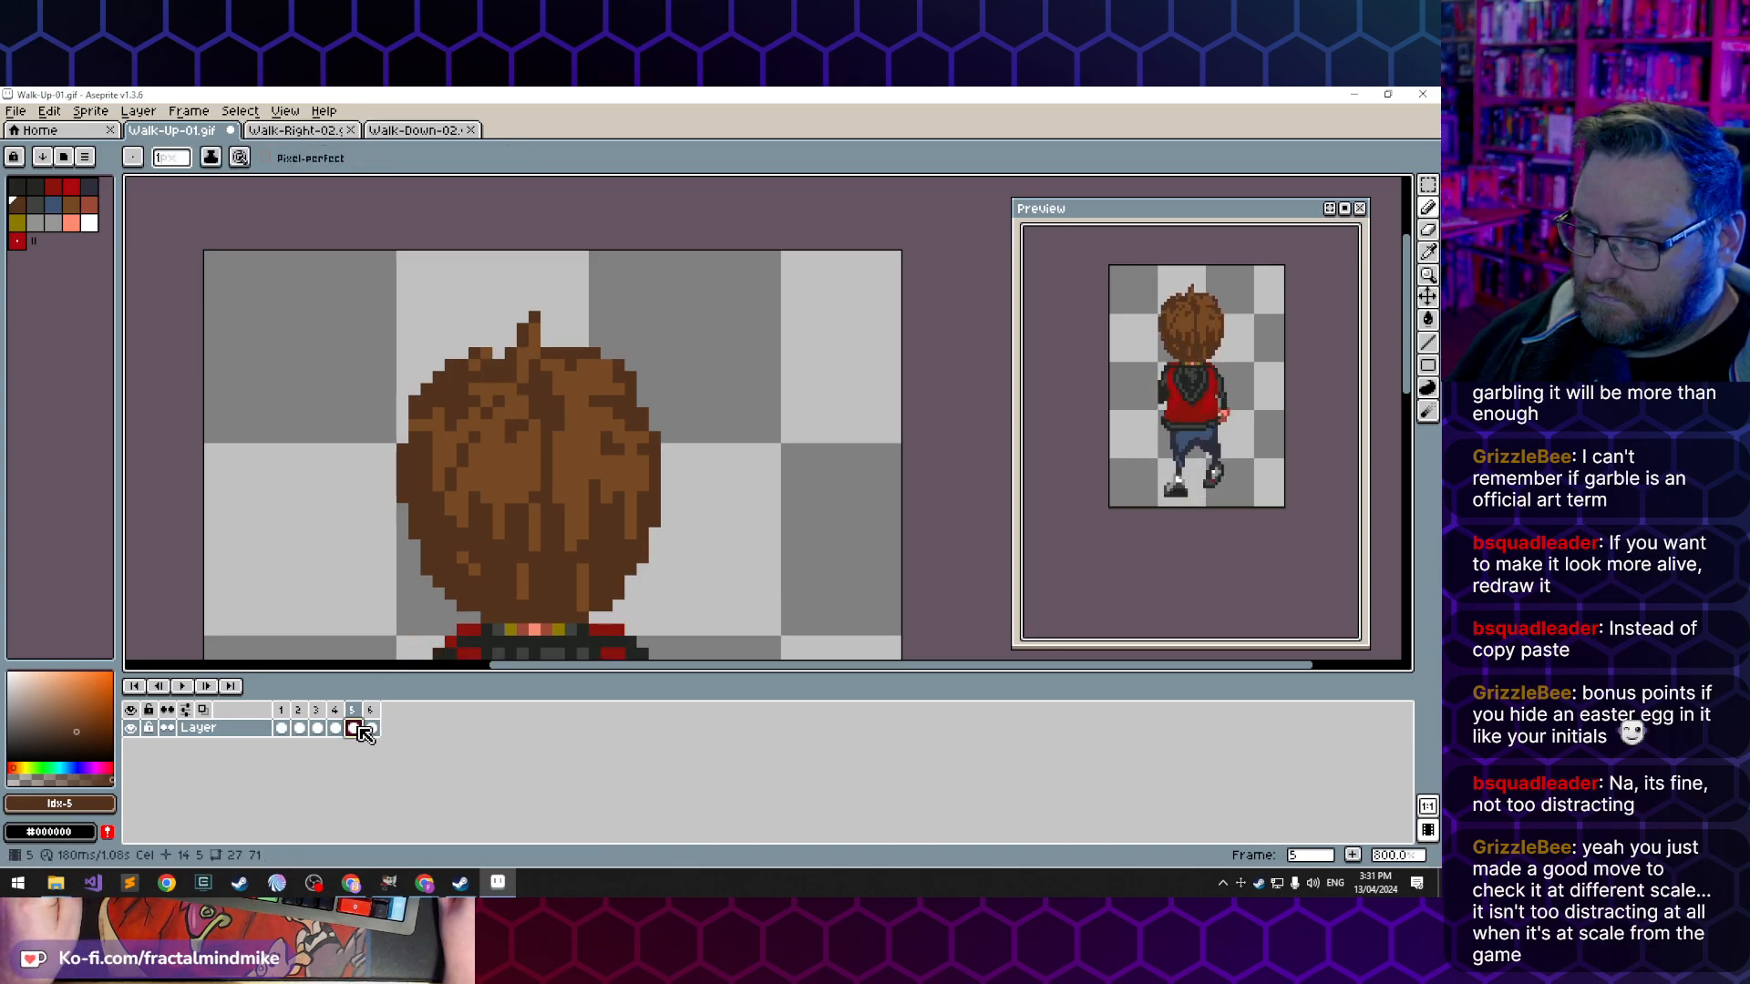
pyautogui.click(372, 729)
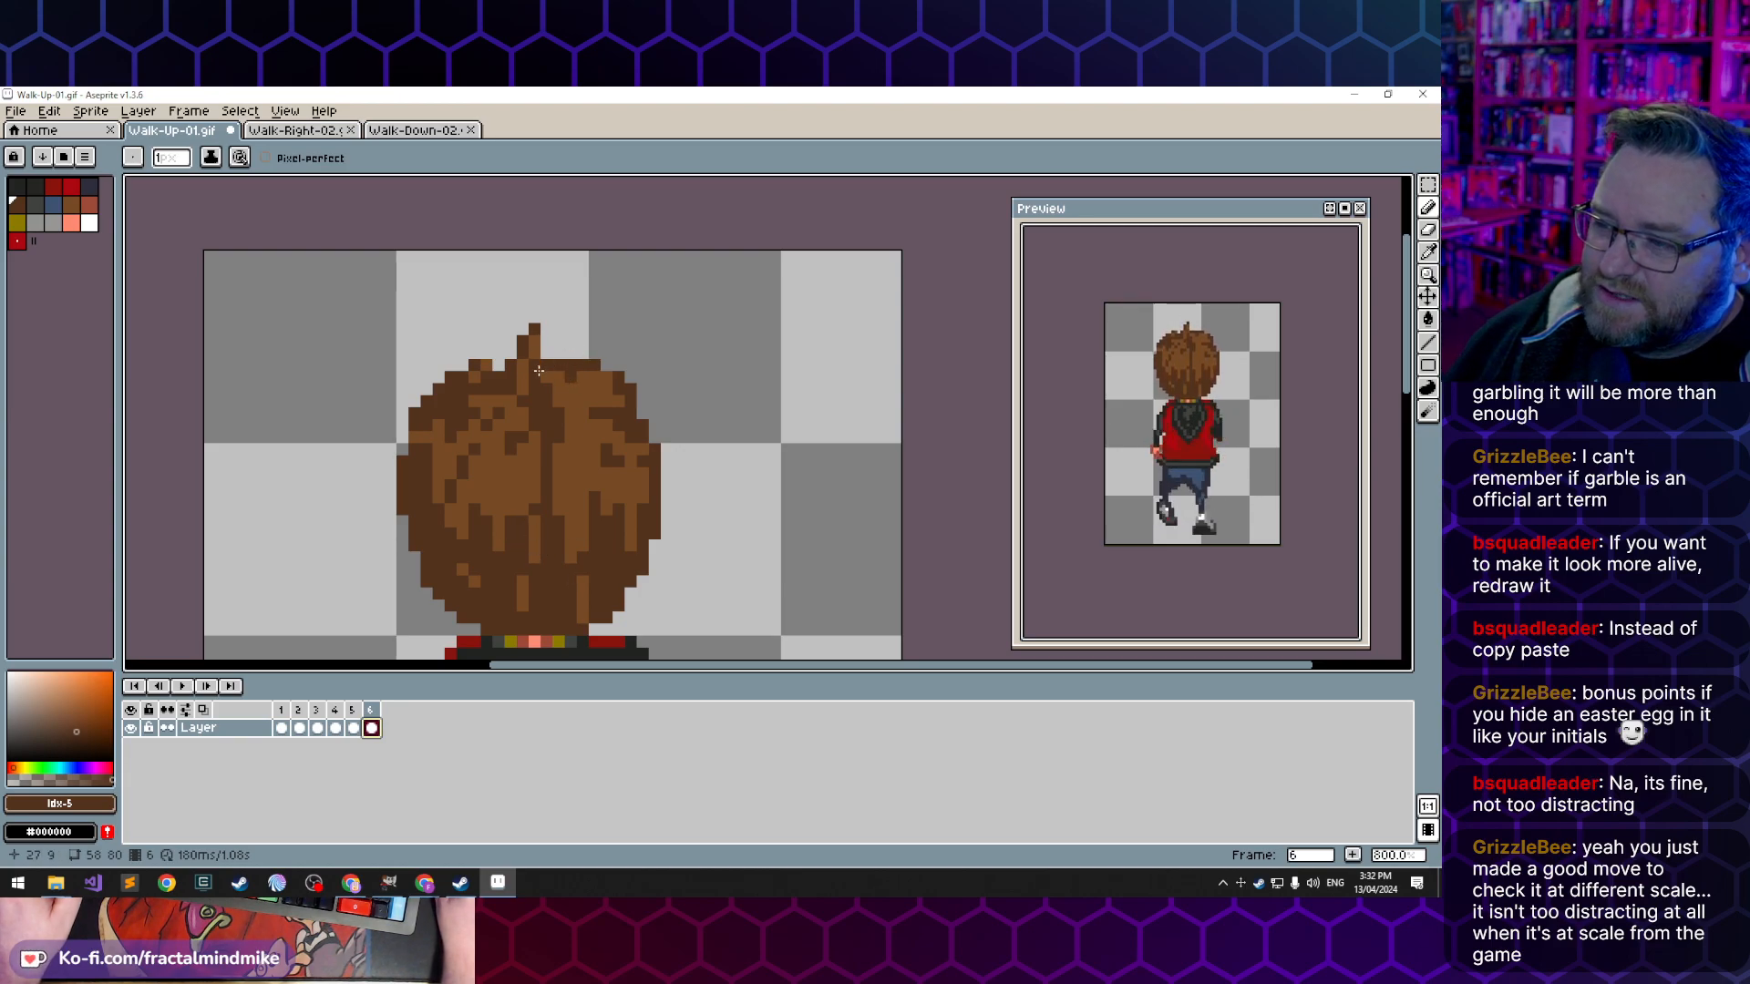
# - Redraw the hair tuft in frame 2 so it leans to the right, with a dark brown tip and lighter brown fill
pyautogui.click(280, 728)
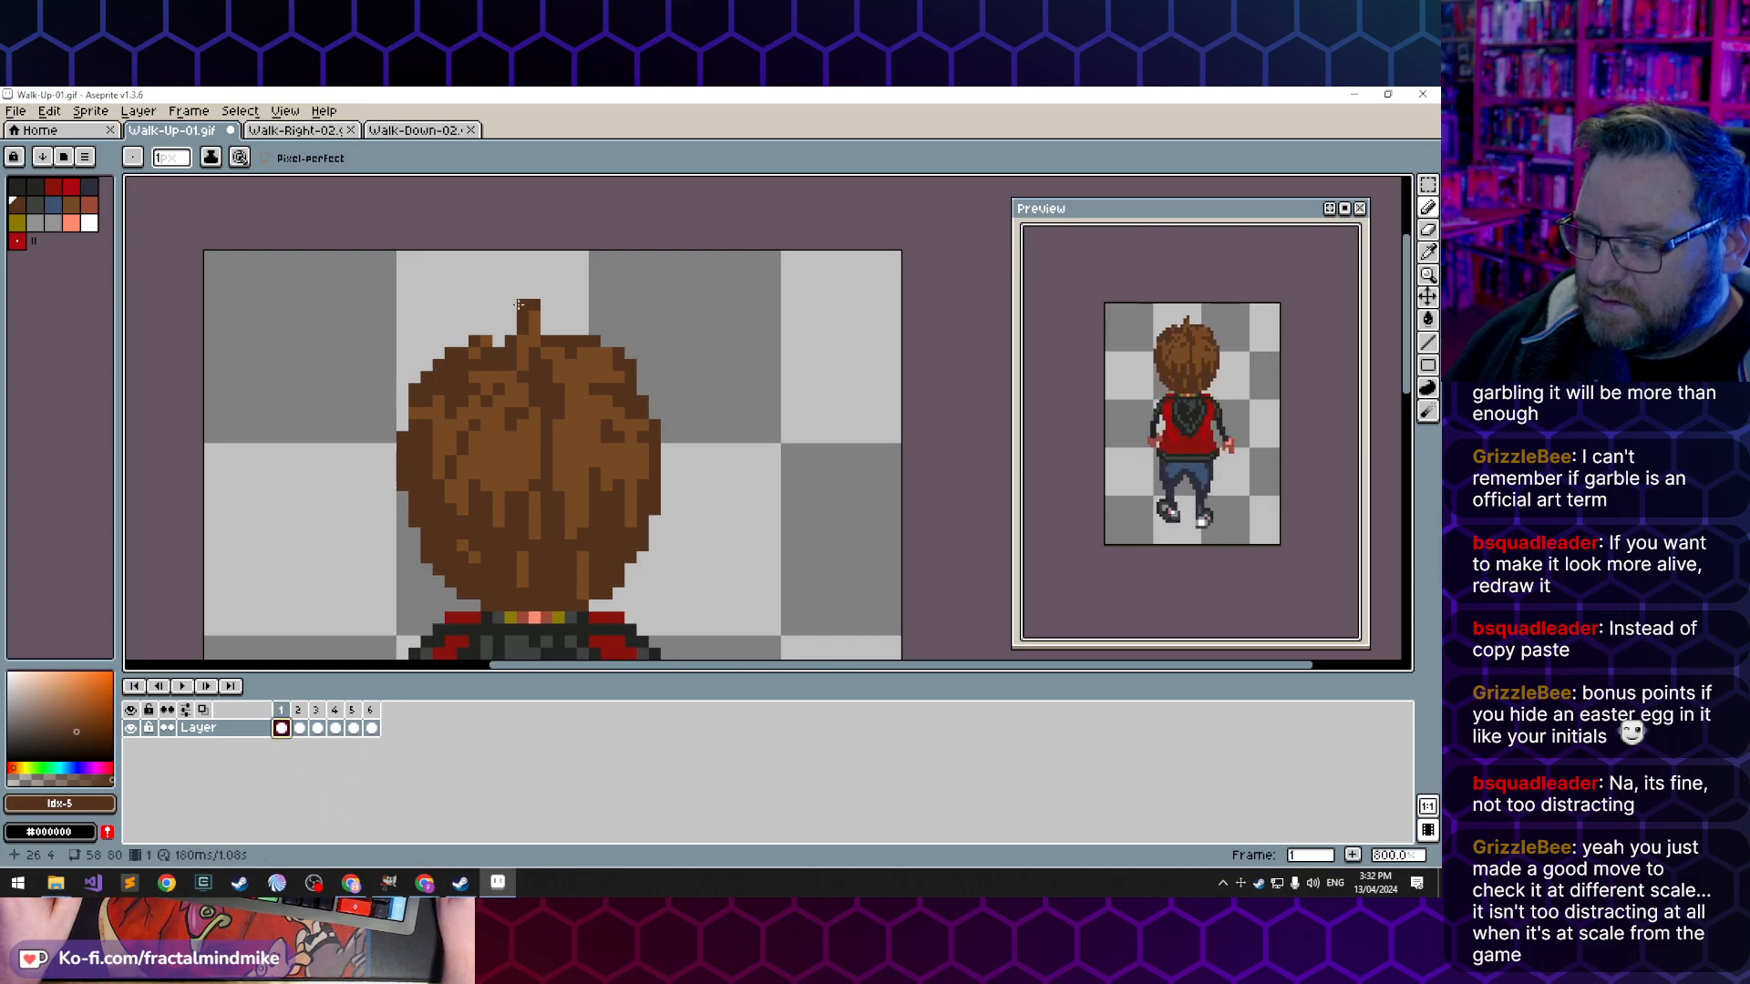
pyautogui.click(299, 728)
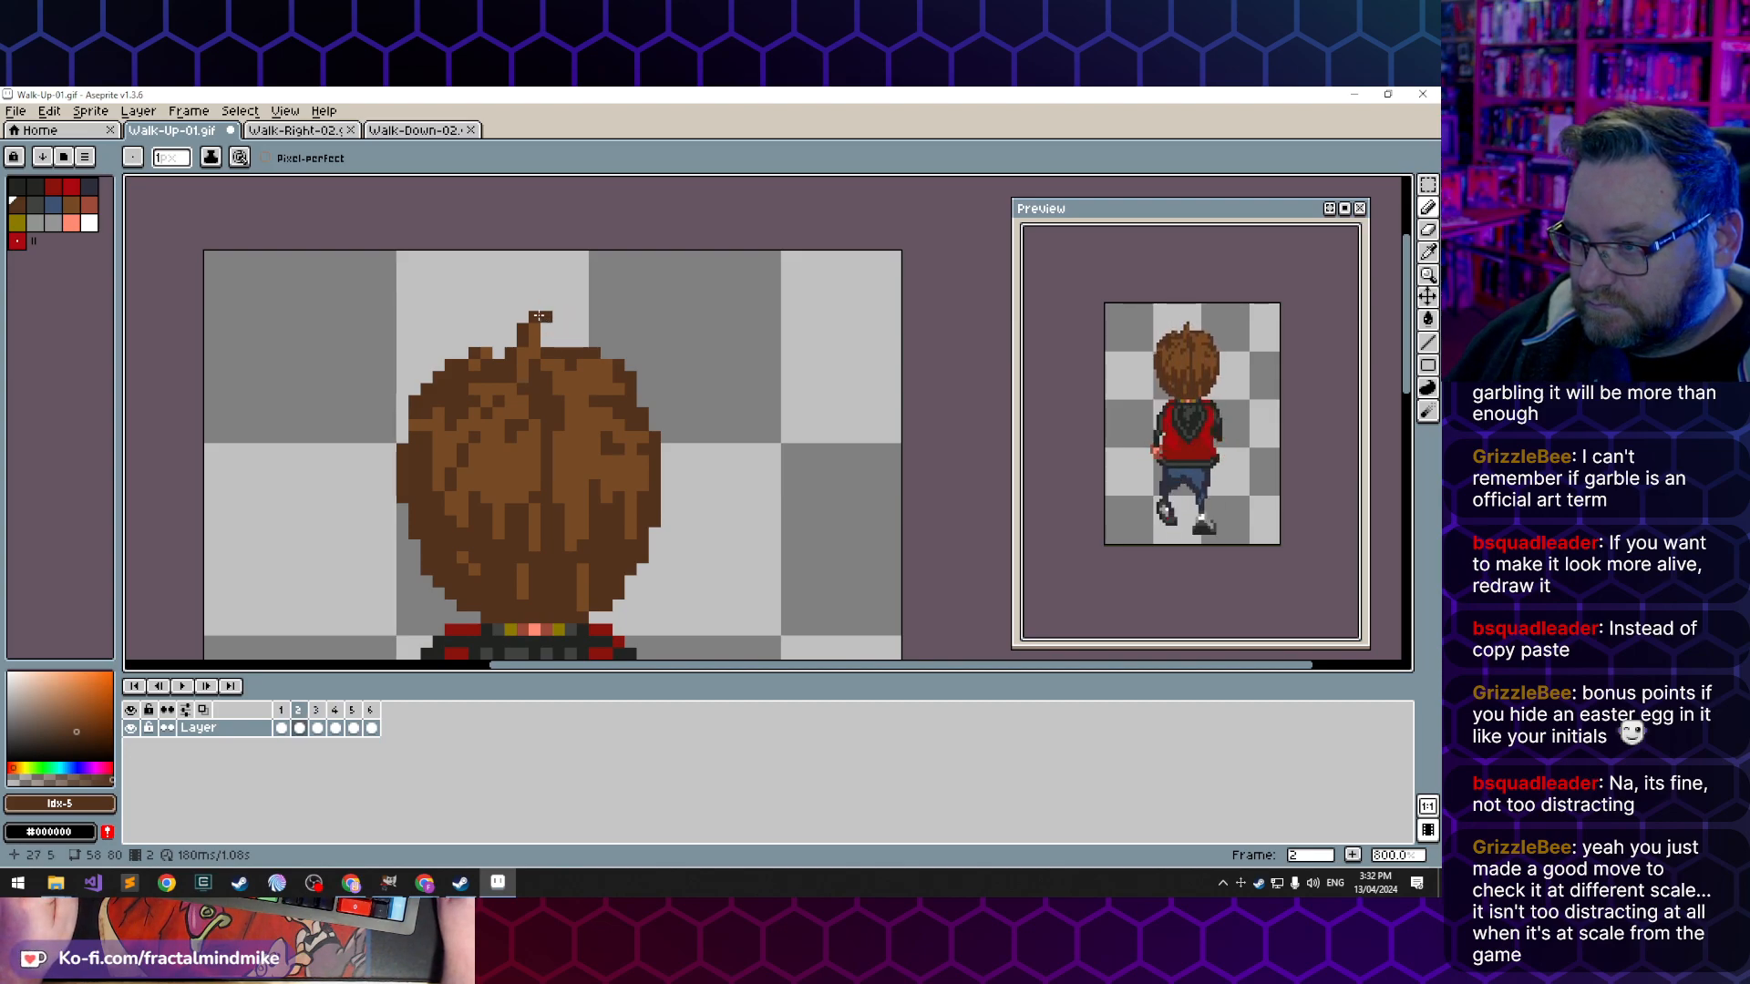
pyautogui.press('b')
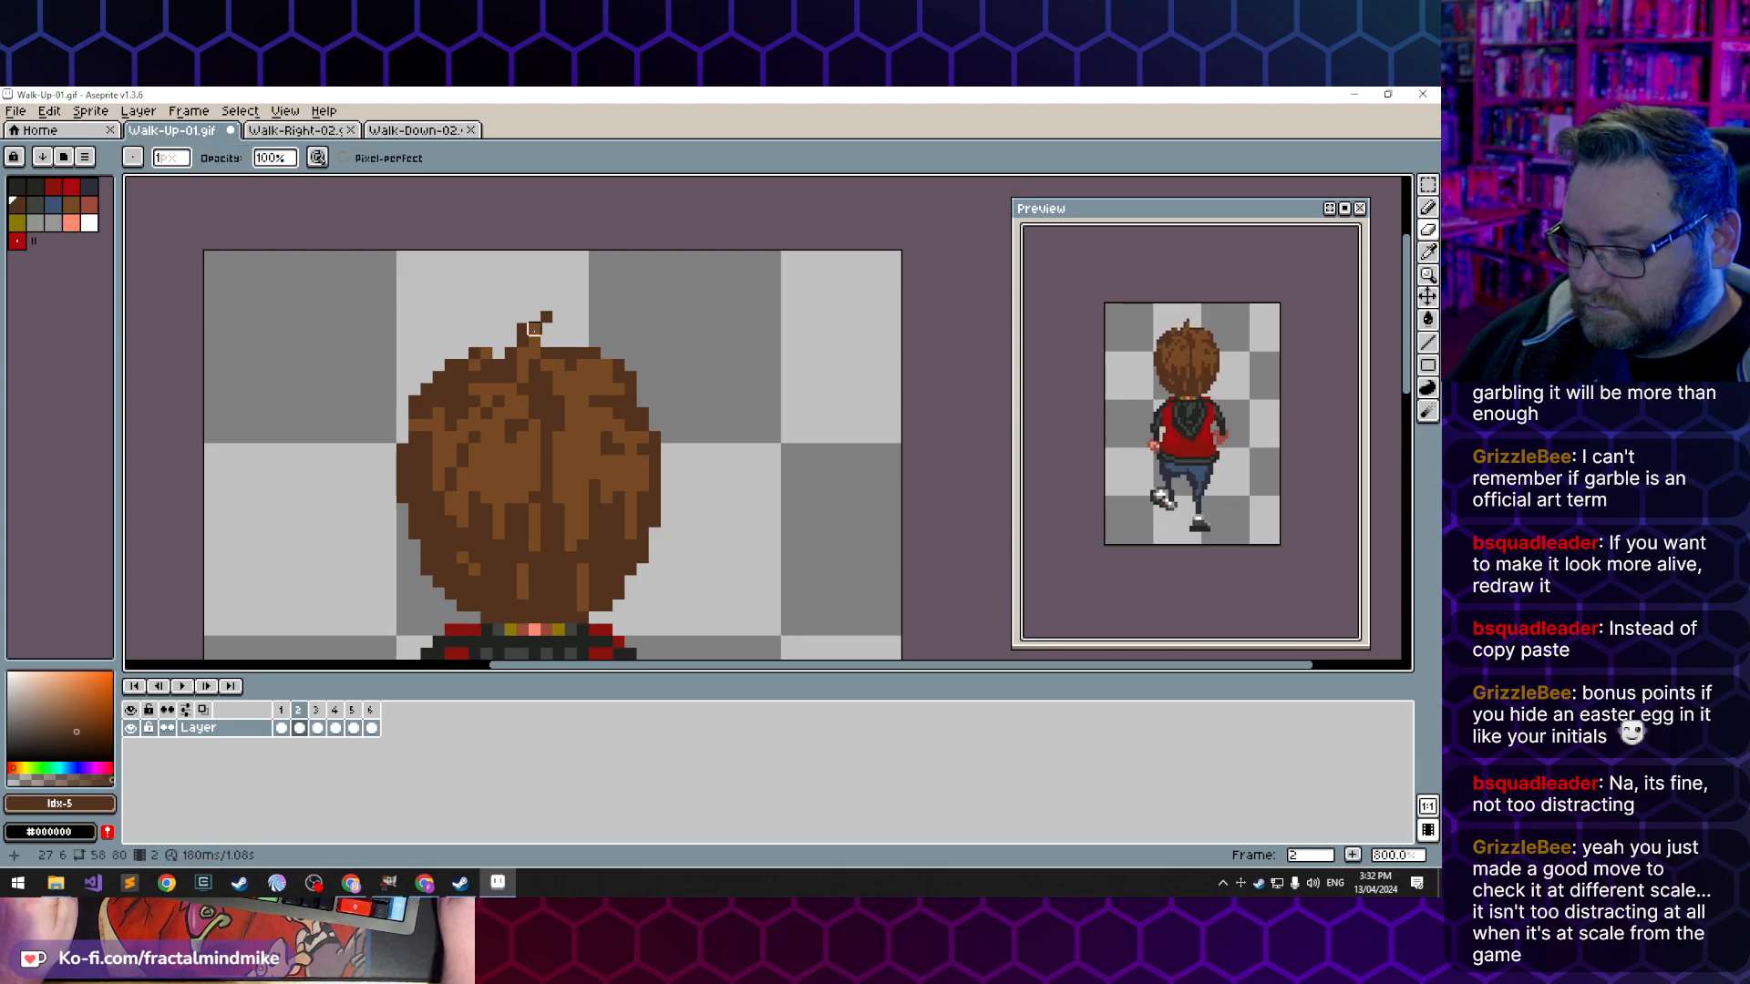
pyautogui.press('b')
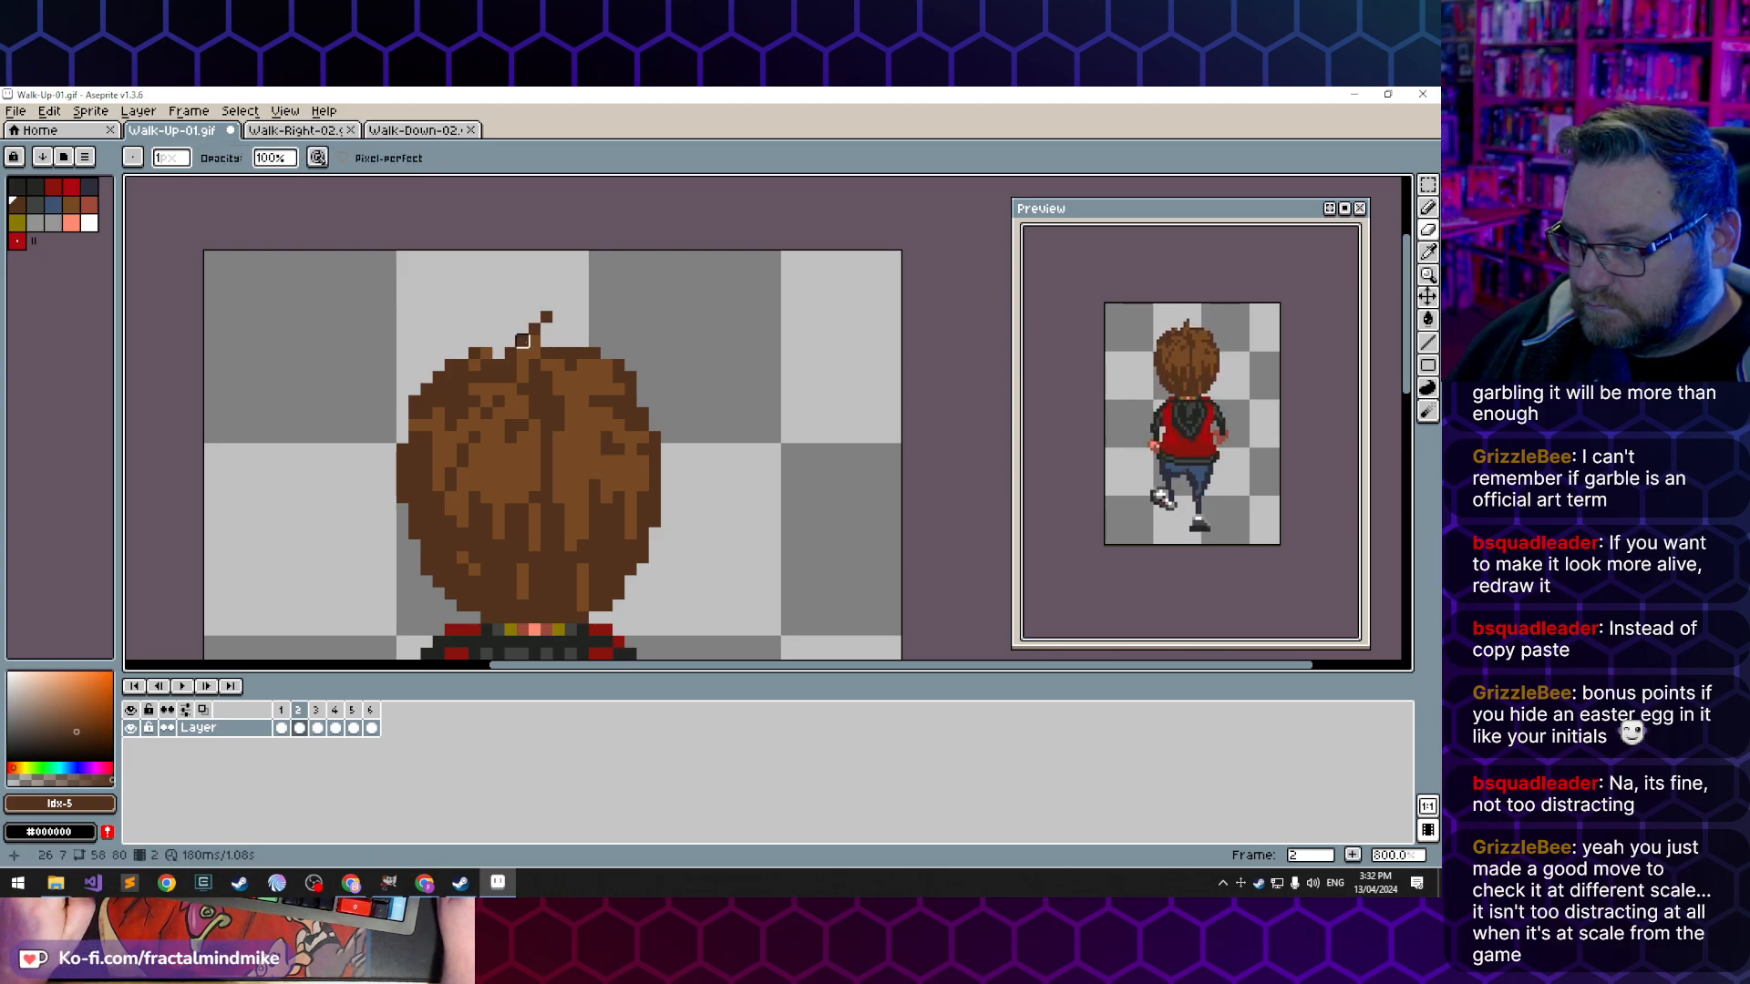
pyautogui.press('b')
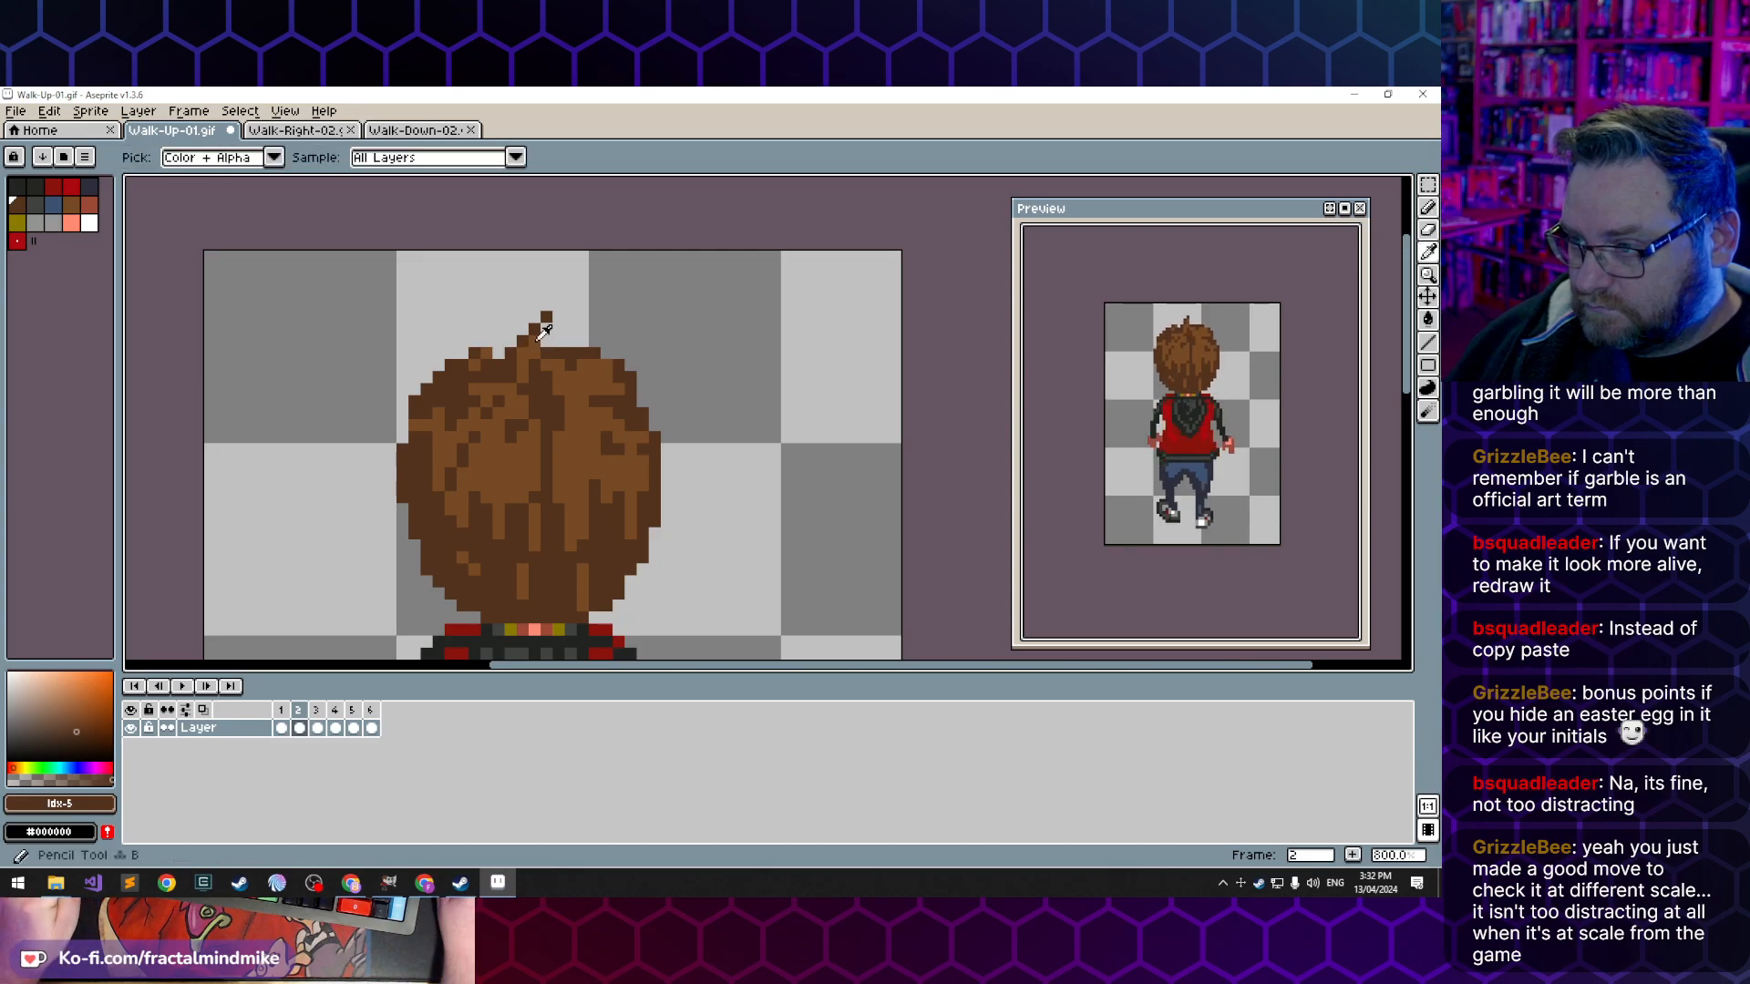
pyautogui.keyDown('alt'); pyautogui.click(535, 341); pyautogui.keyUp('alt')
pyautogui.click(546, 329)
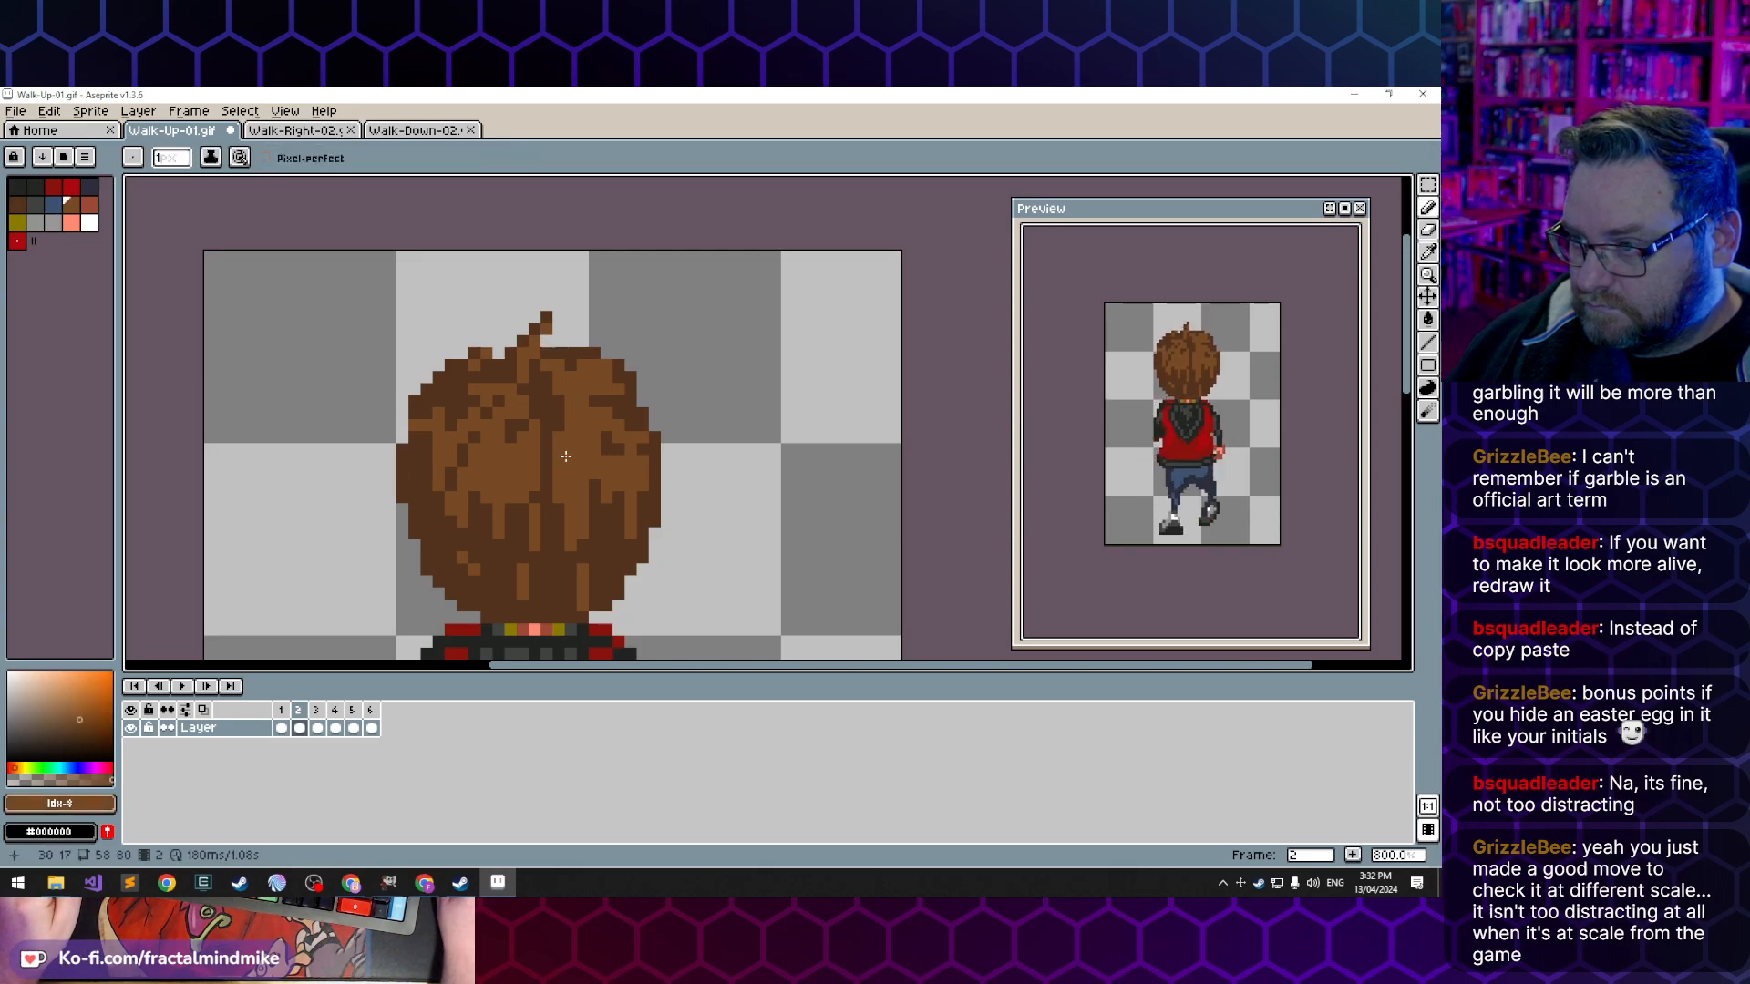
# - Widen the hair tuft in frame 3 toward the right with lighter brown fill and a dark brown outline
pyautogui.click(317, 728)
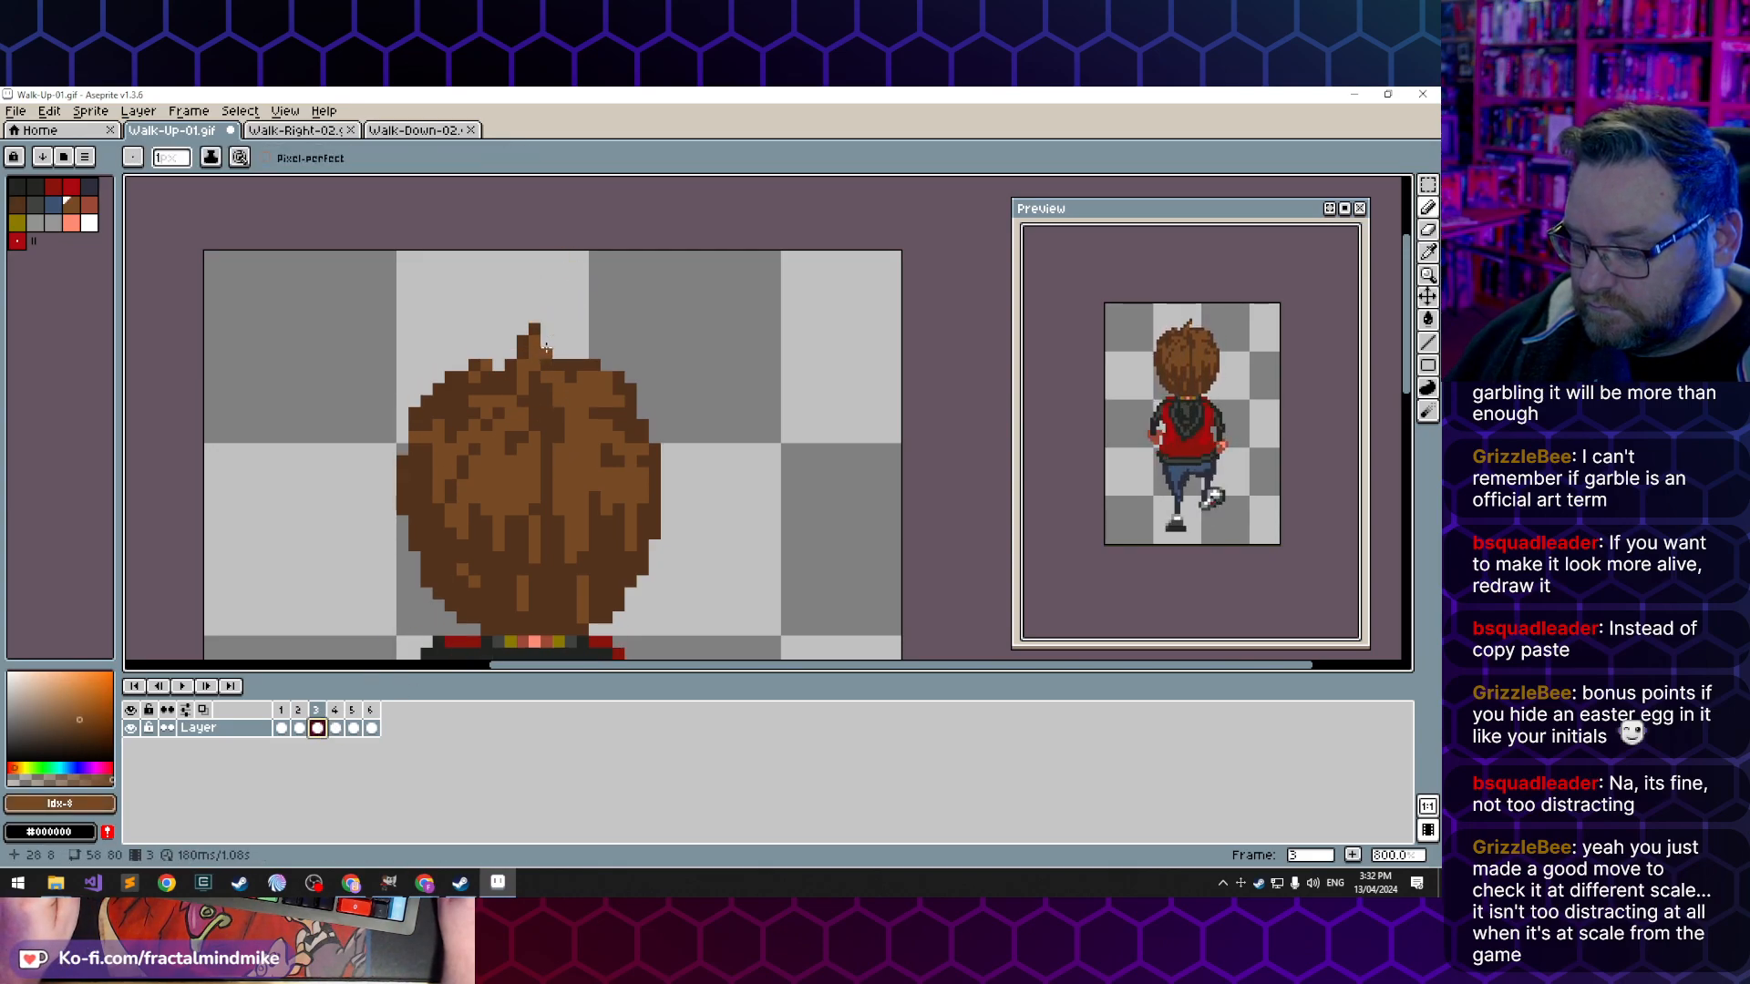
pyautogui.press('e')
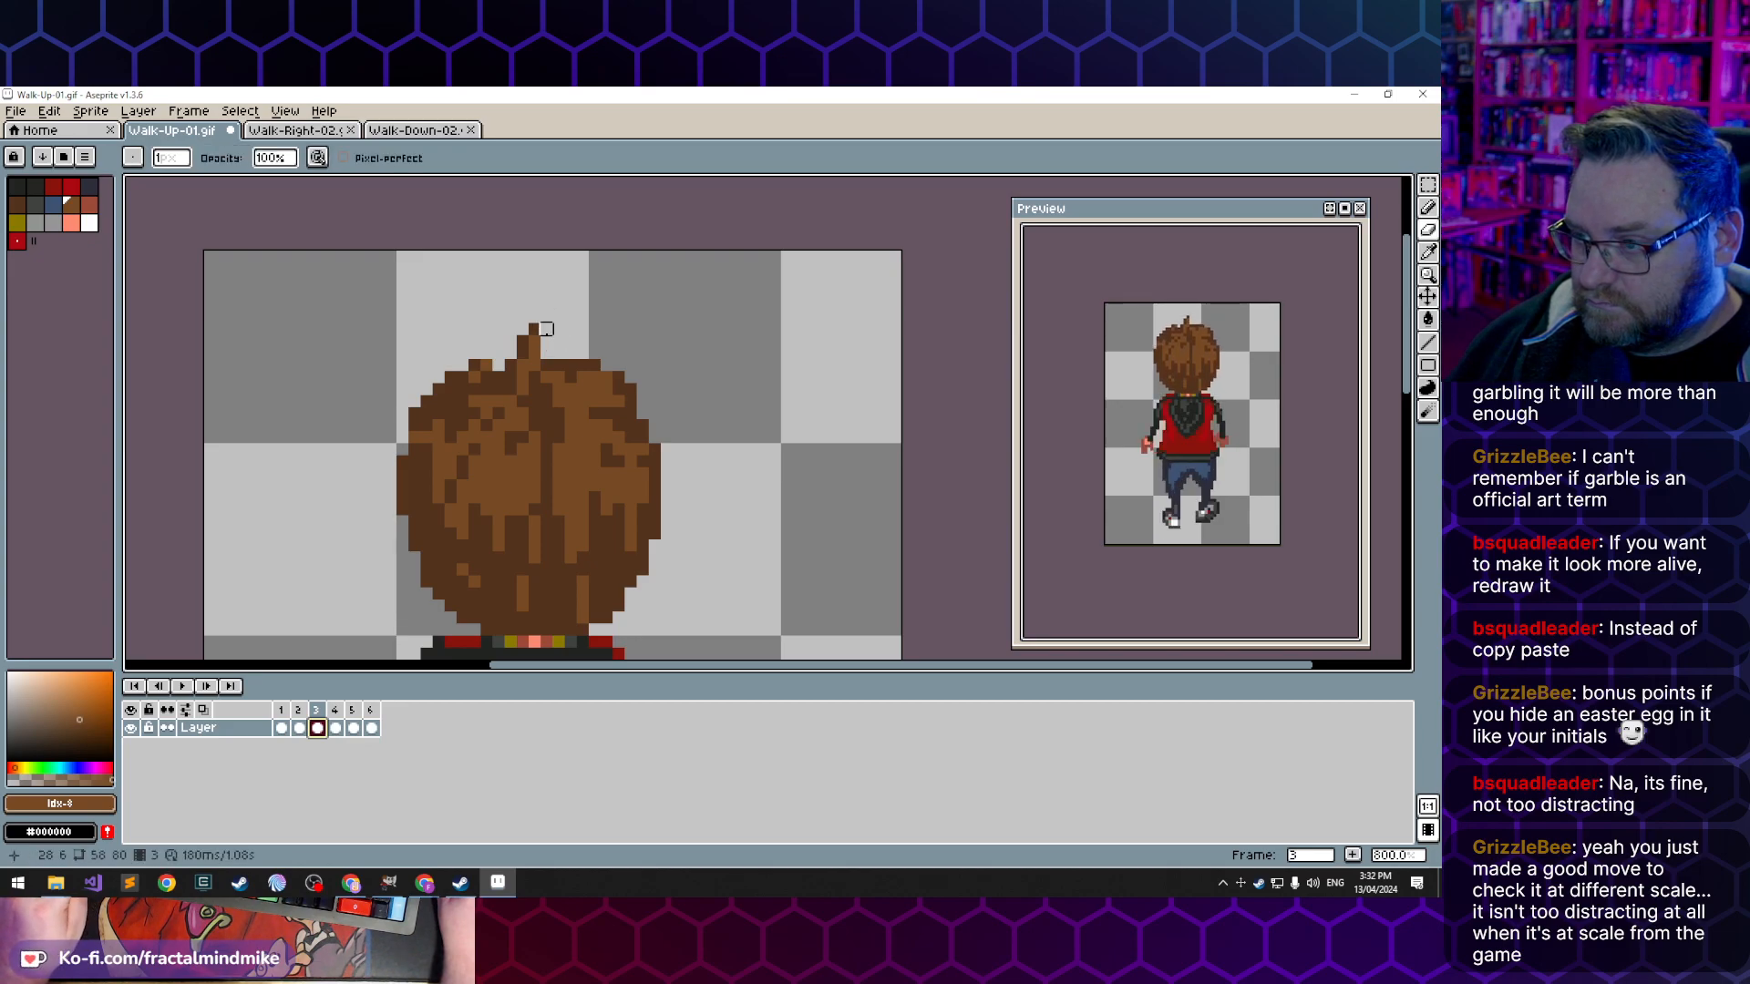
pyautogui.press('b')
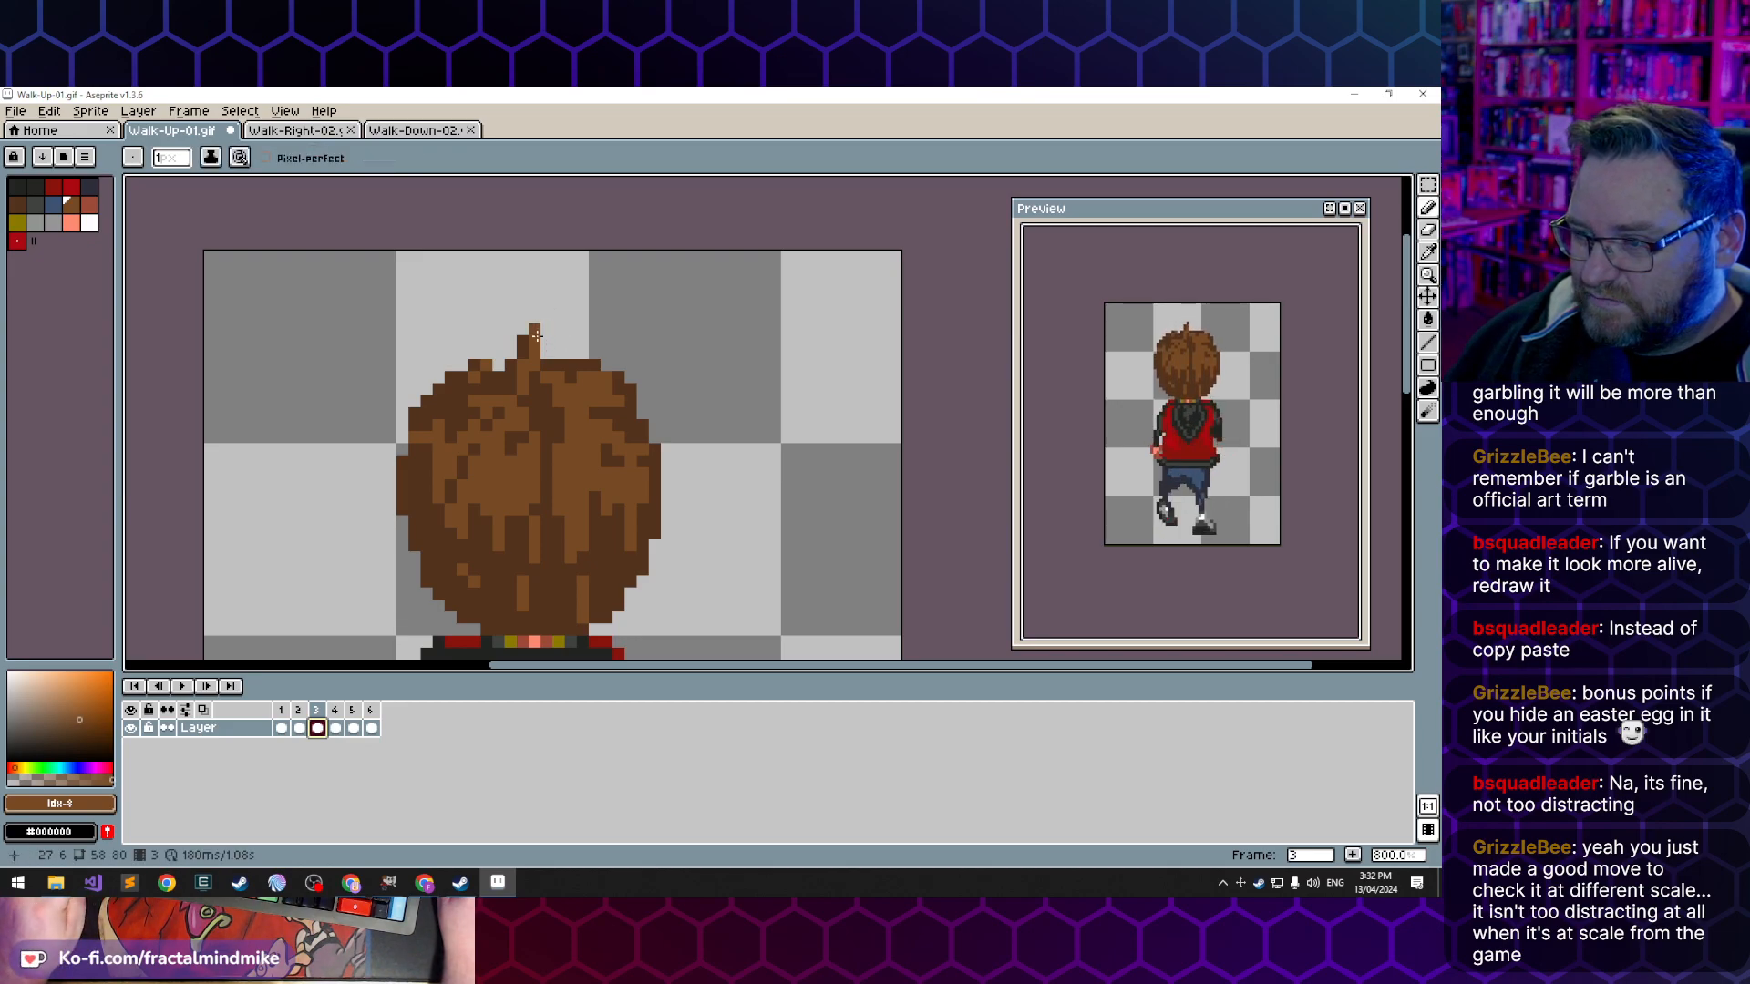
pyautogui.click(542, 330)
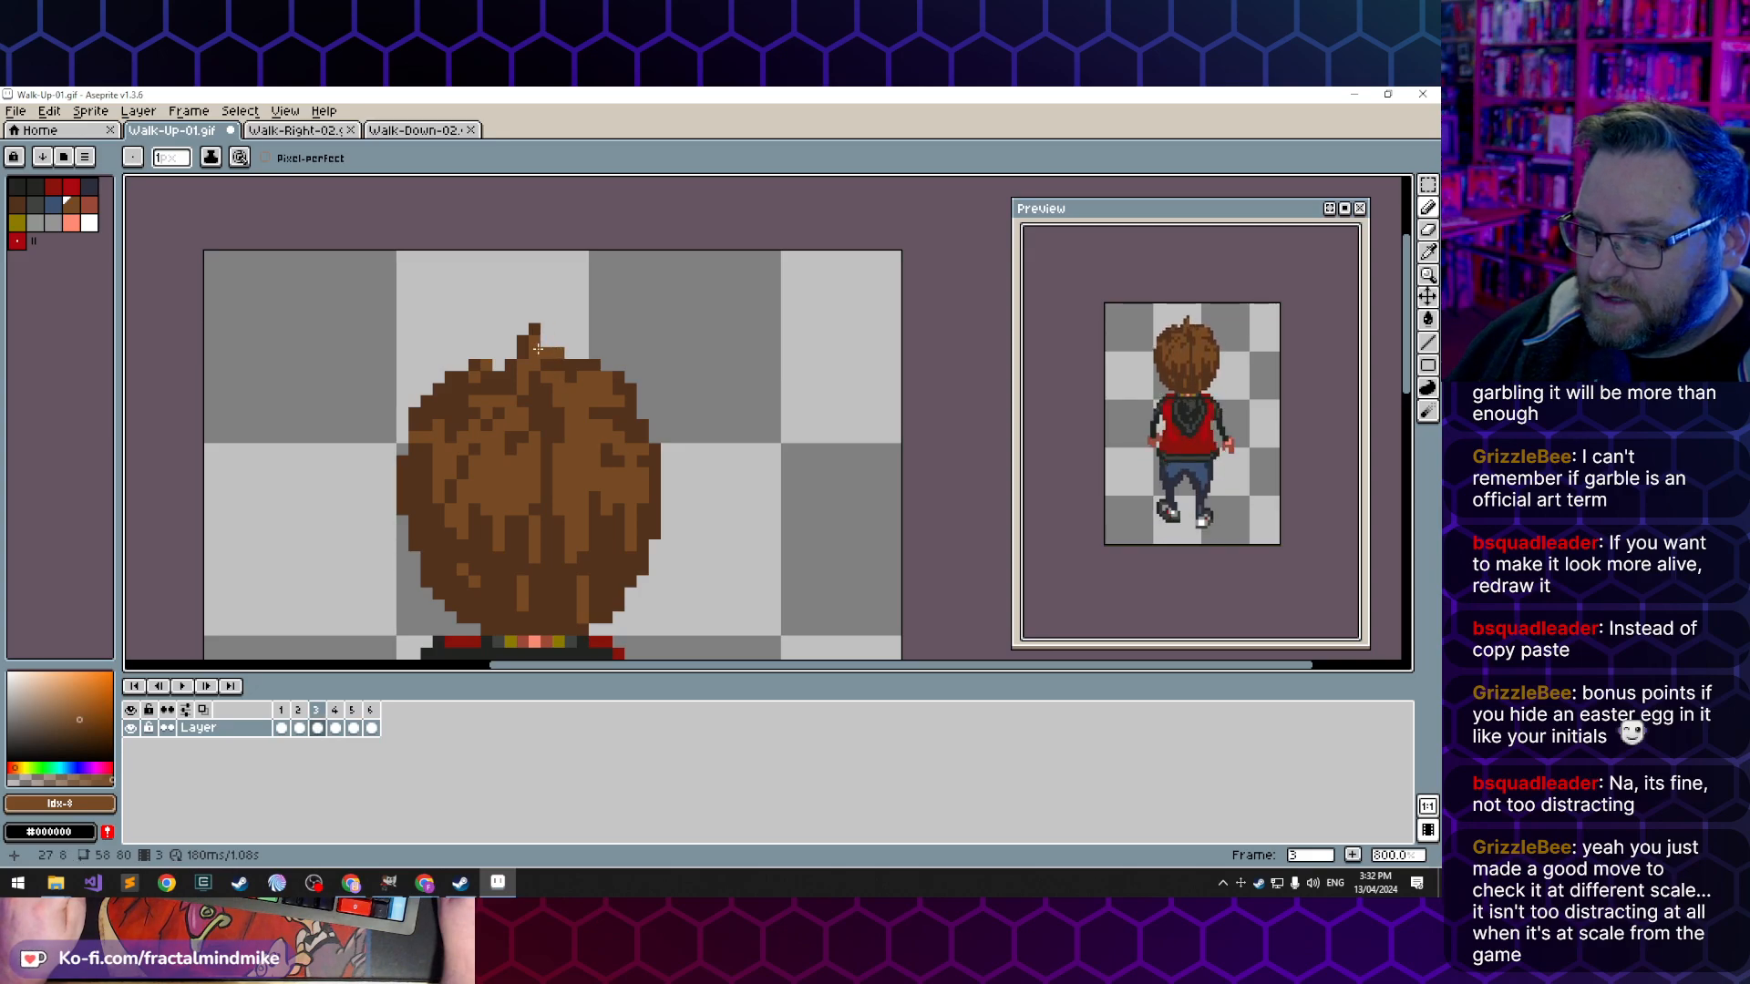
pyautogui.keyDown('alt'); pyautogui.click(535, 343); pyautogui.keyUp('alt')
pyautogui.click(546, 342)
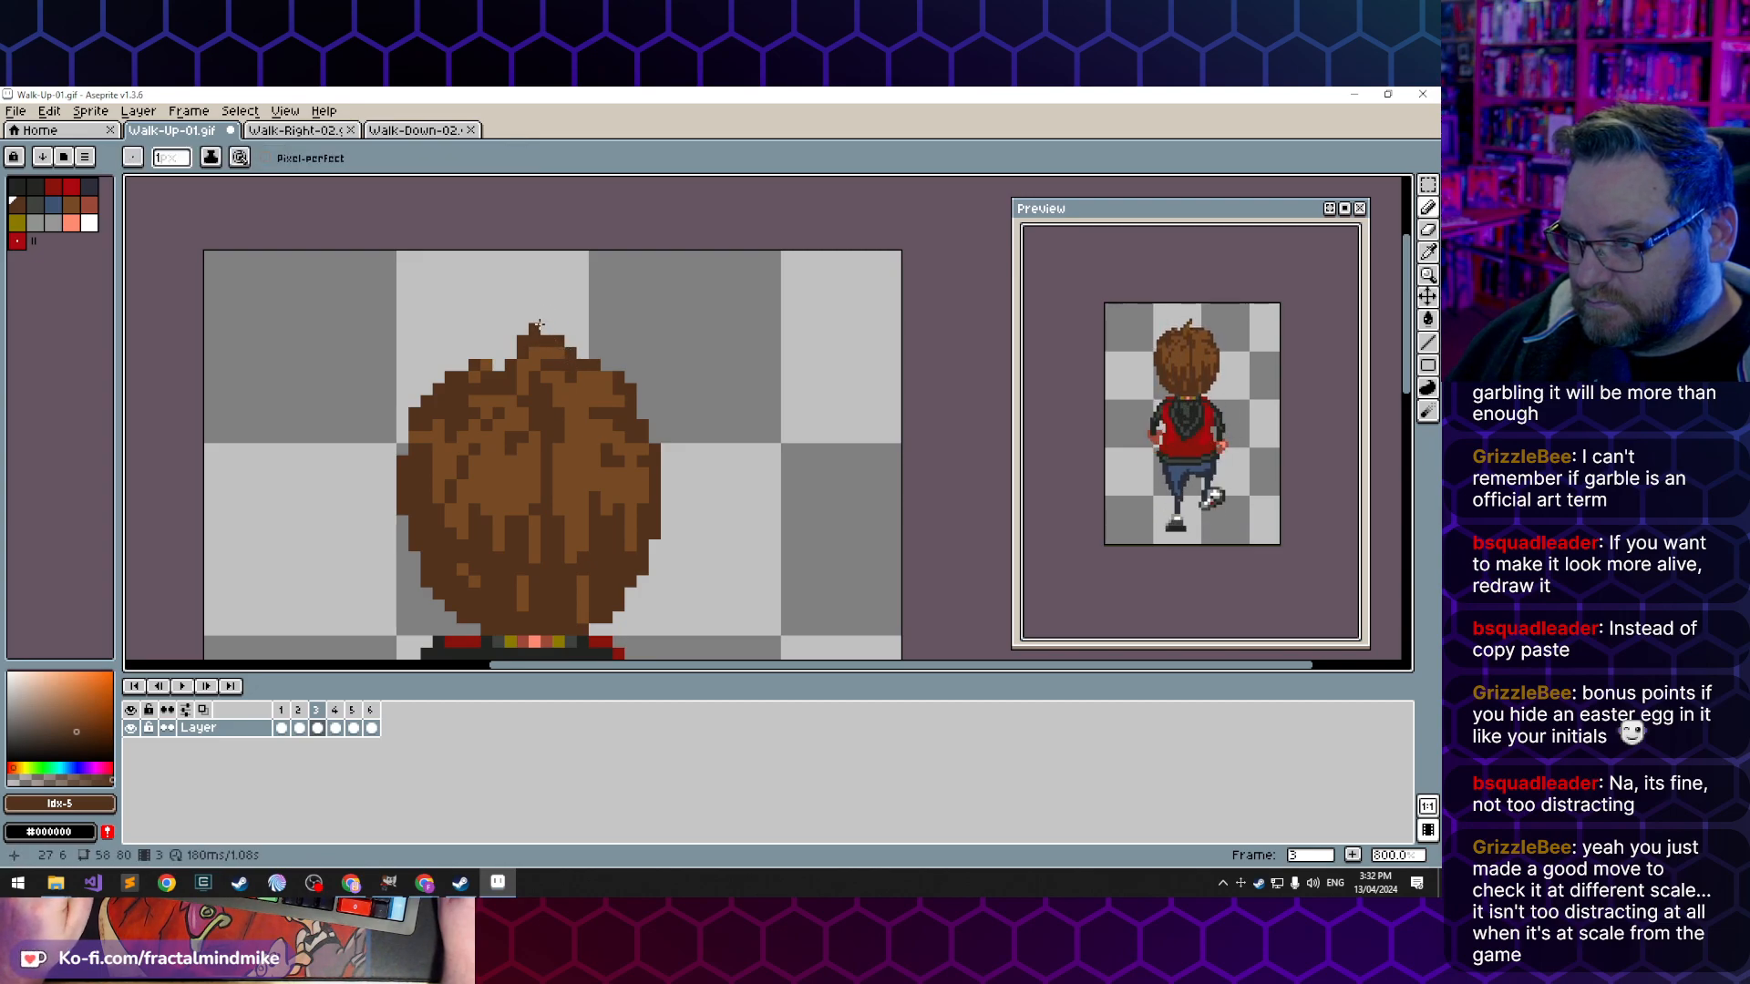
# - Erase the tip and upper left corner of the hair tuft in frame 3 to flatten it, then compare frames 1 to 3
pyautogui.press('e')
pyautogui.click(537, 328)
pyautogui.click(523, 341)
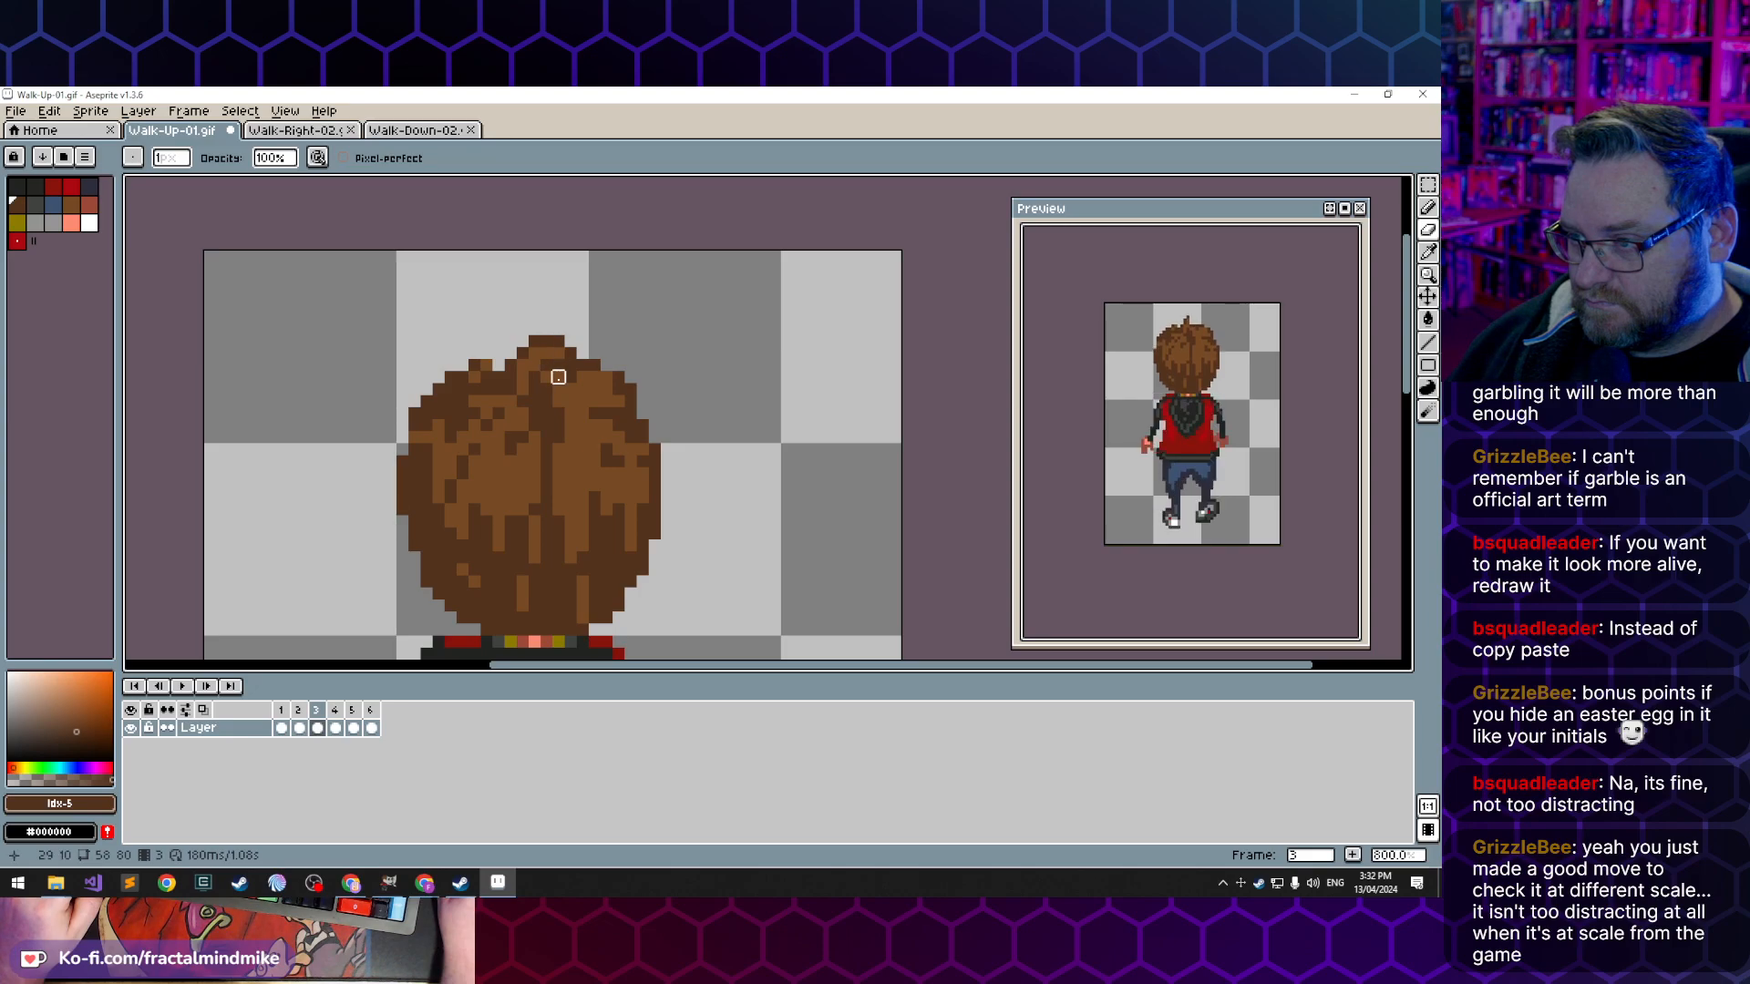
pyautogui.click(284, 729)
pyautogui.click(298, 729)
pyautogui.click(317, 729)
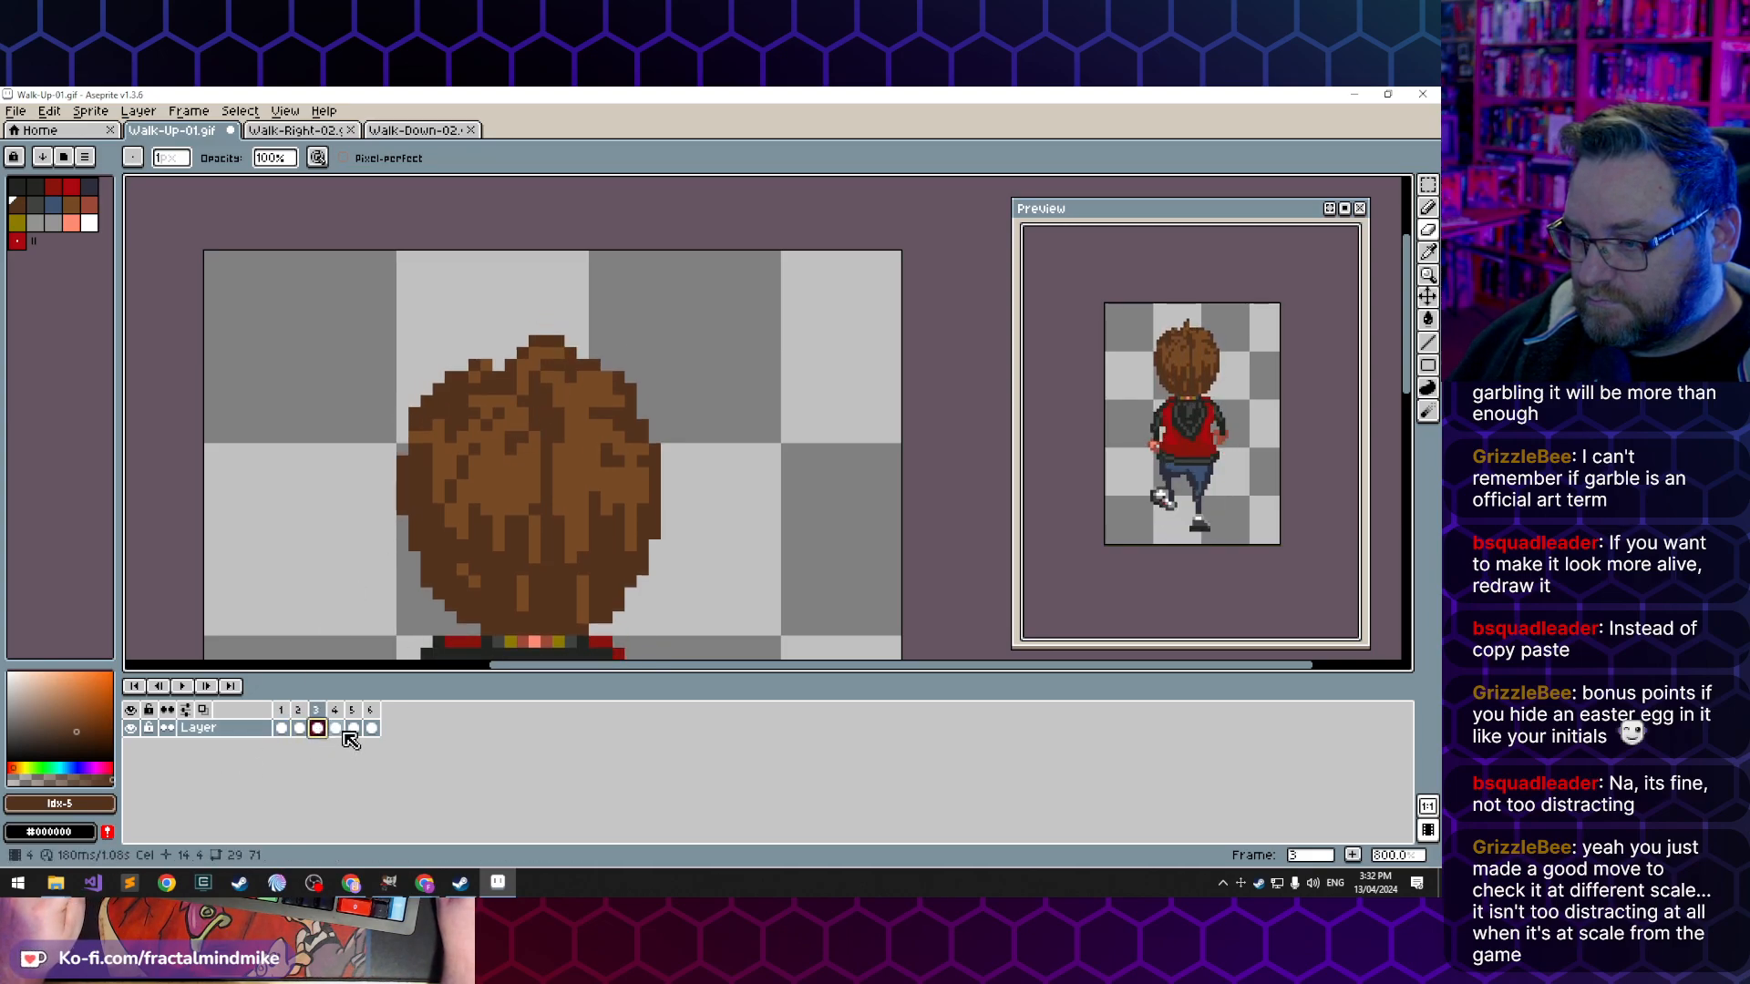
# - Erase the whole protruding hair tuft in frame 4 and repaint its base brown, comparing with frames 2 and 3
pyautogui.click(336, 729)
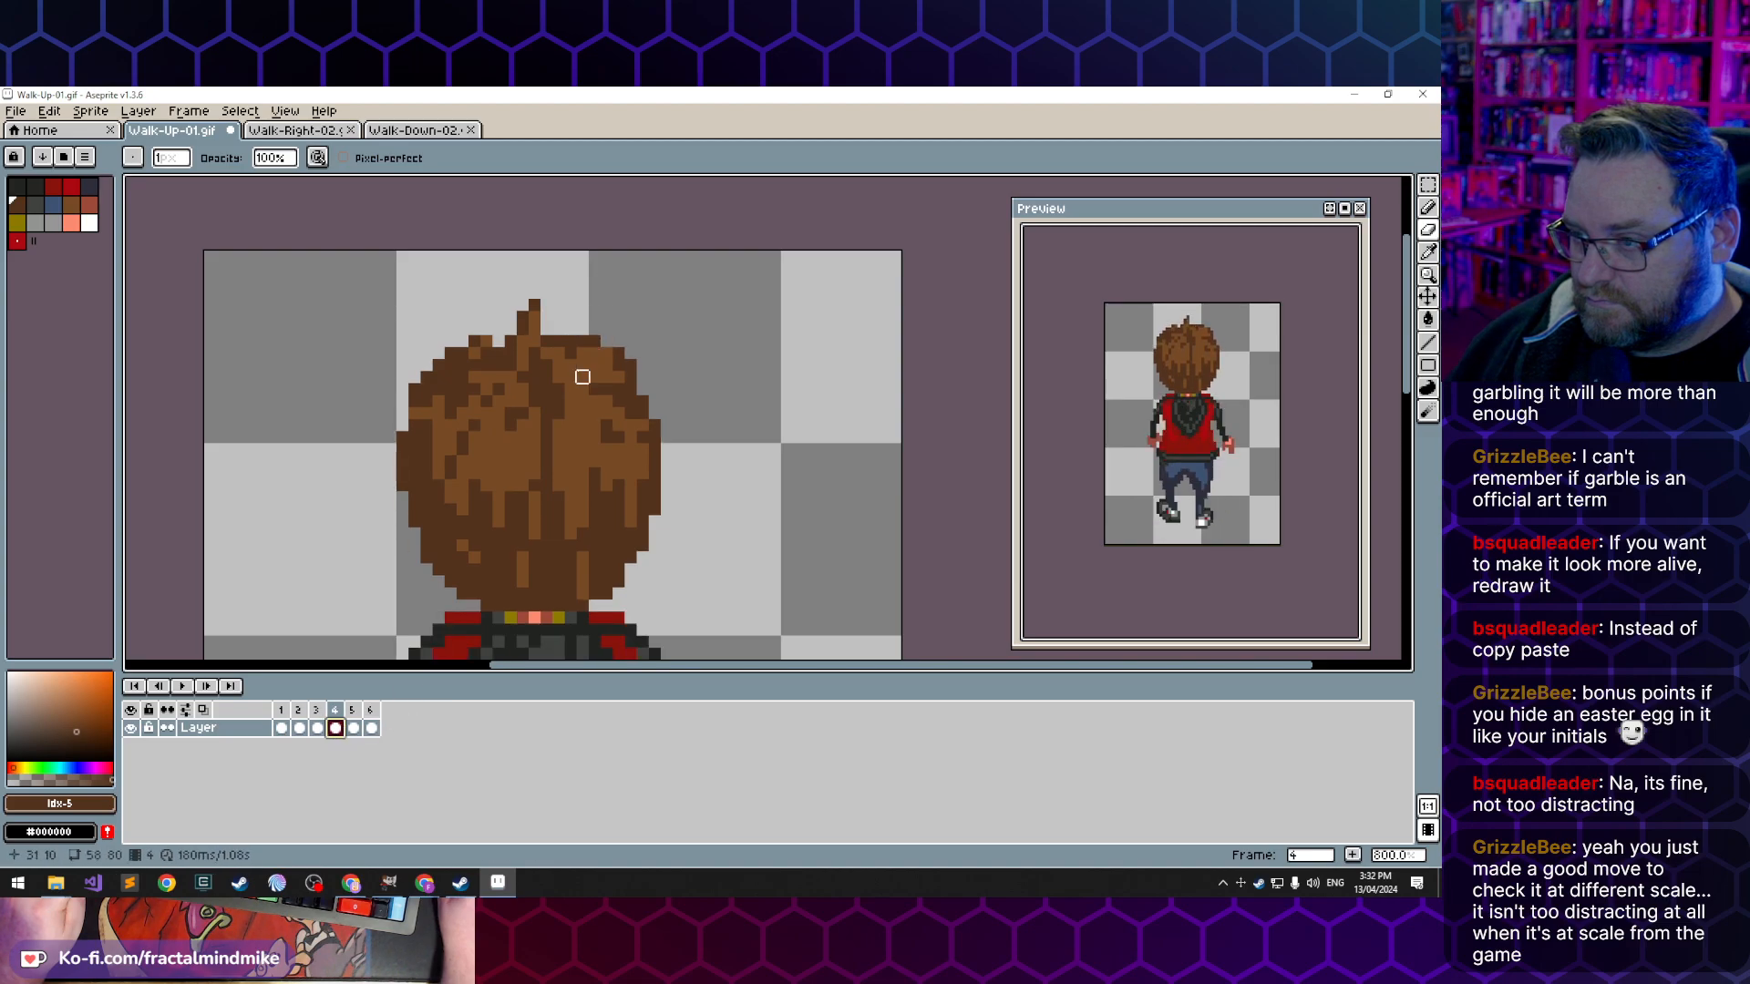
pyautogui.click(535, 305)
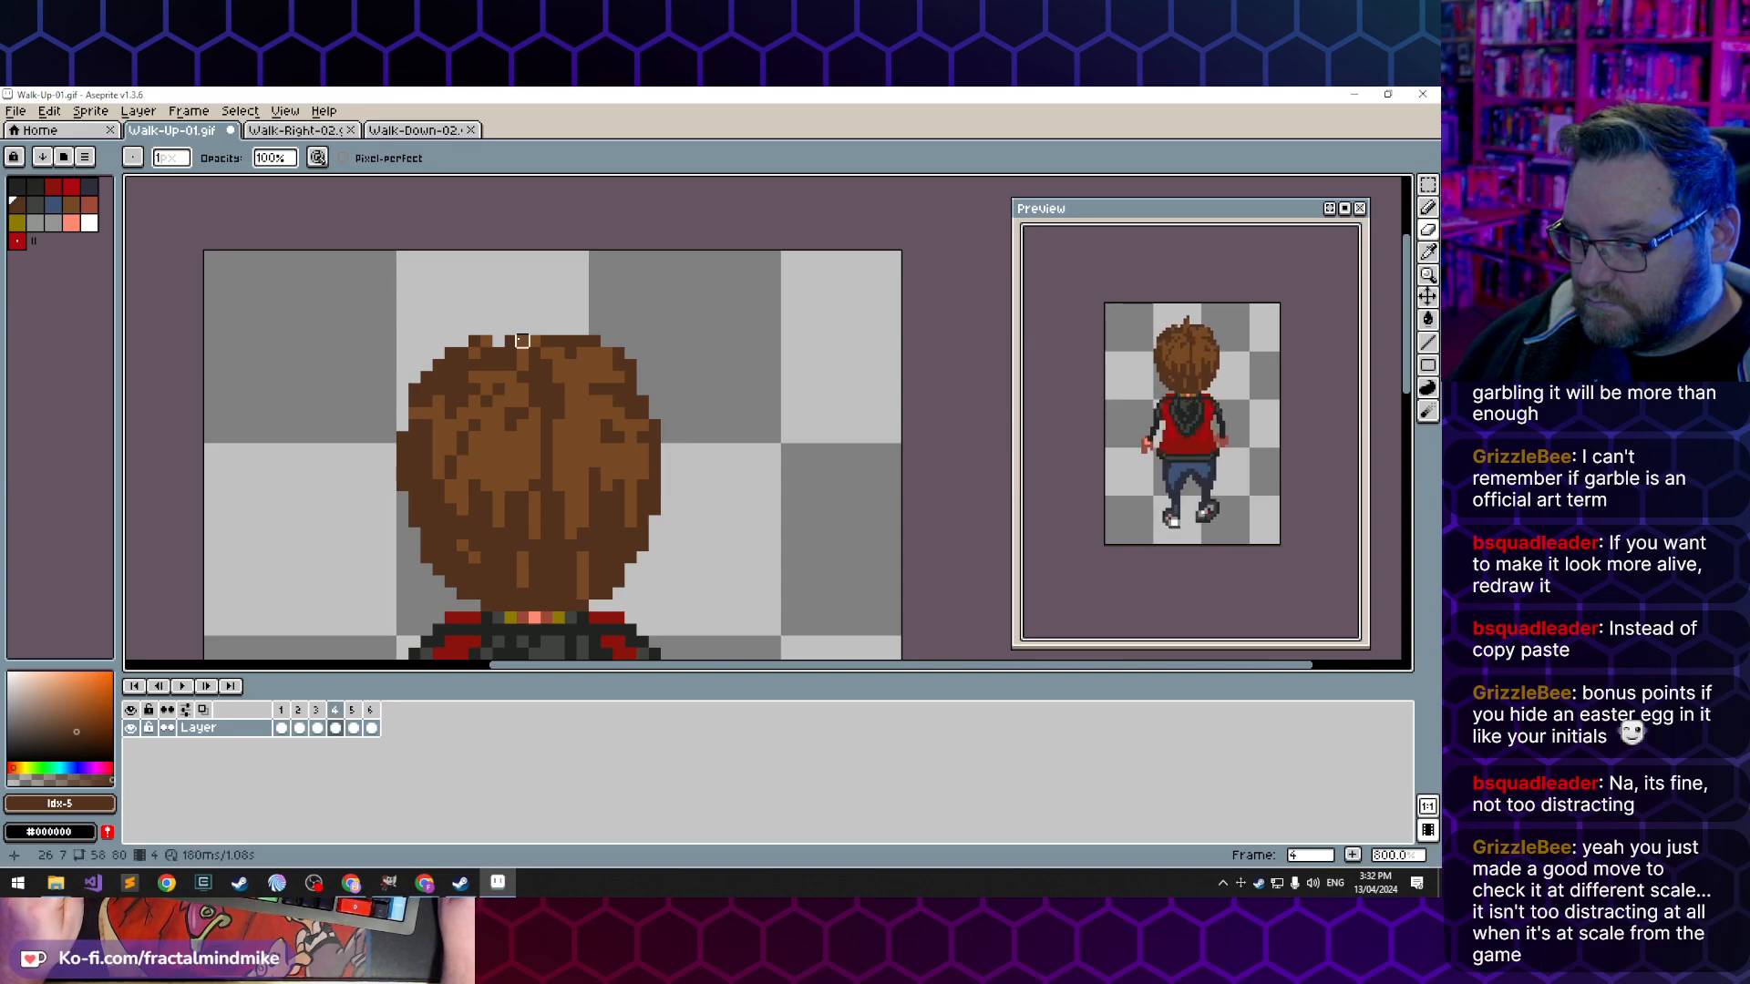
pyautogui.click(510, 340)
pyautogui.press('b')
pyautogui.press('i')
pyautogui.press('b')
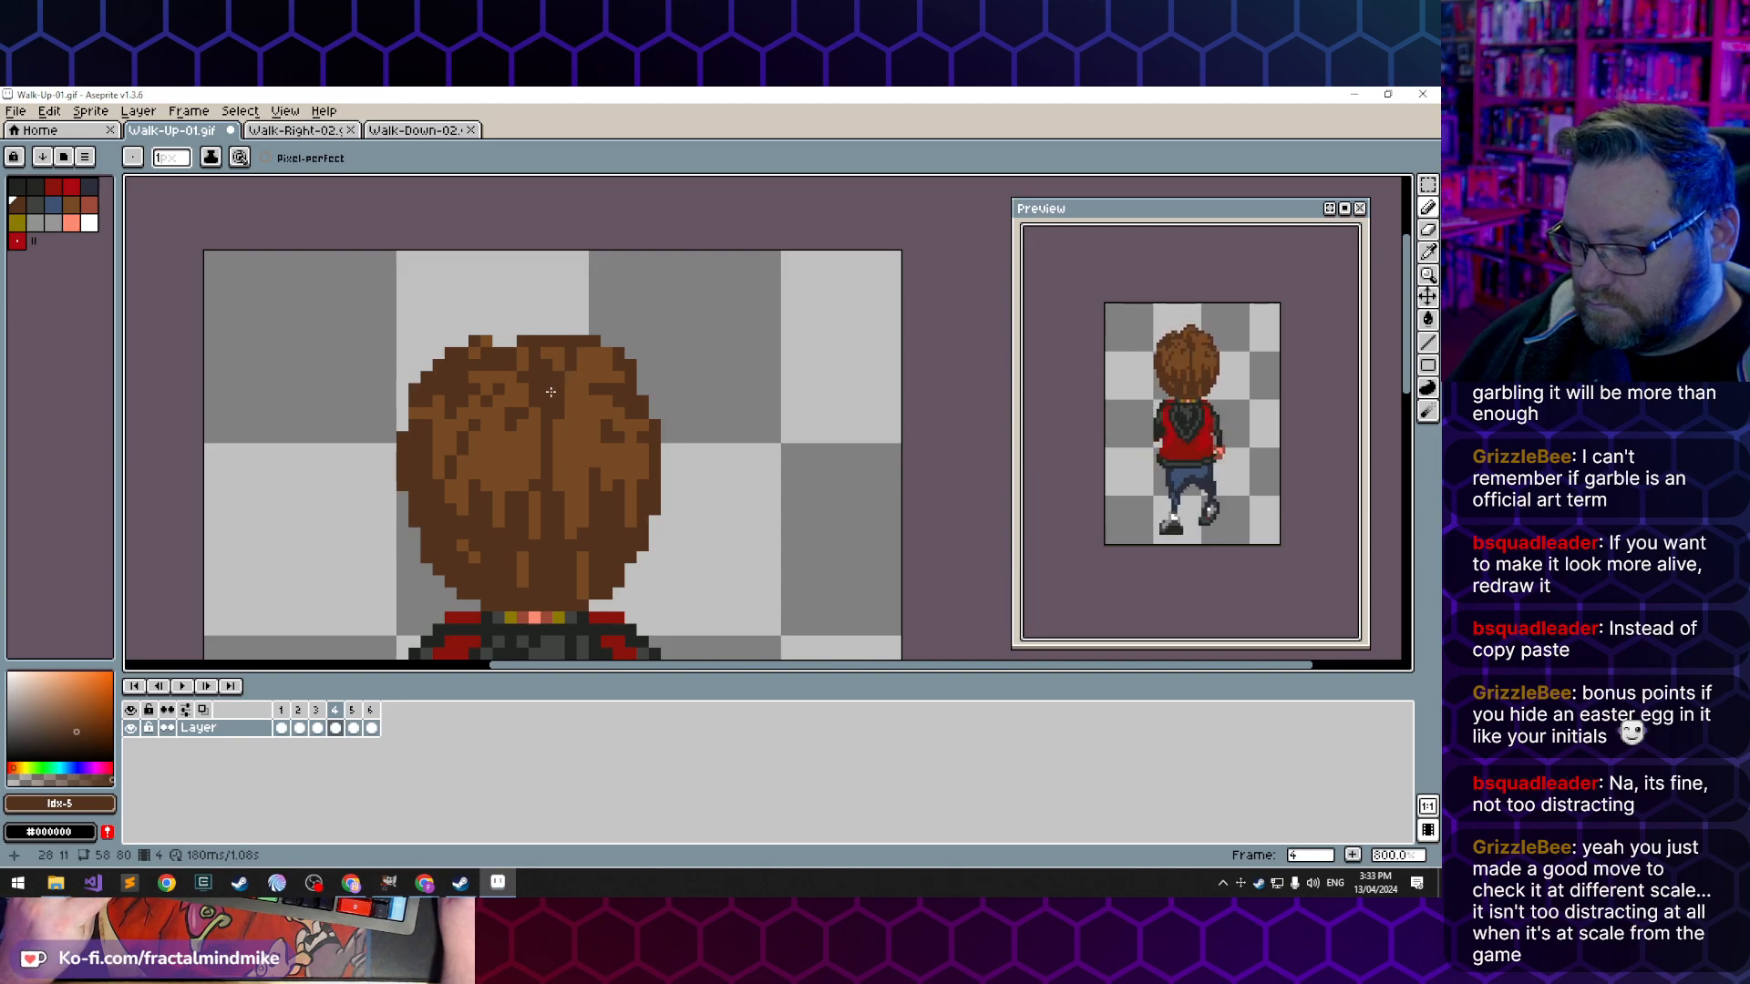
pyautogui.keyDown('alt'); pyautogui.click(533, 354); pyautogui.keyUp('alt')
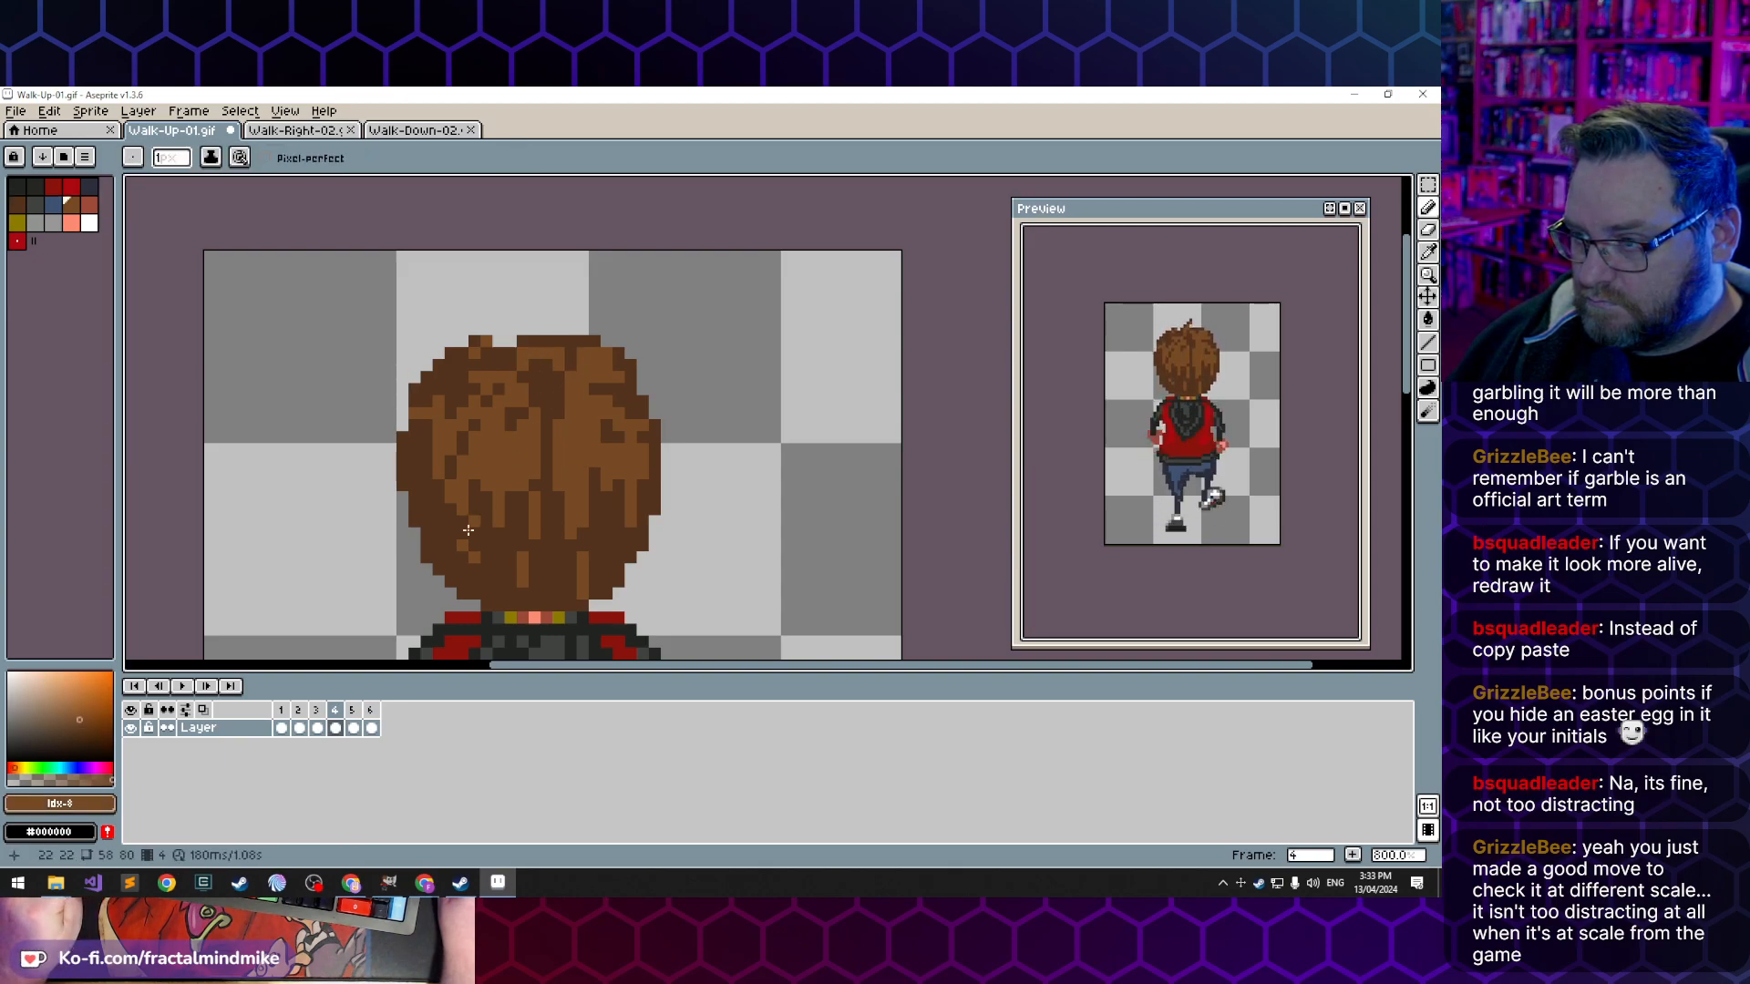
pyautogui.click(298, 730)
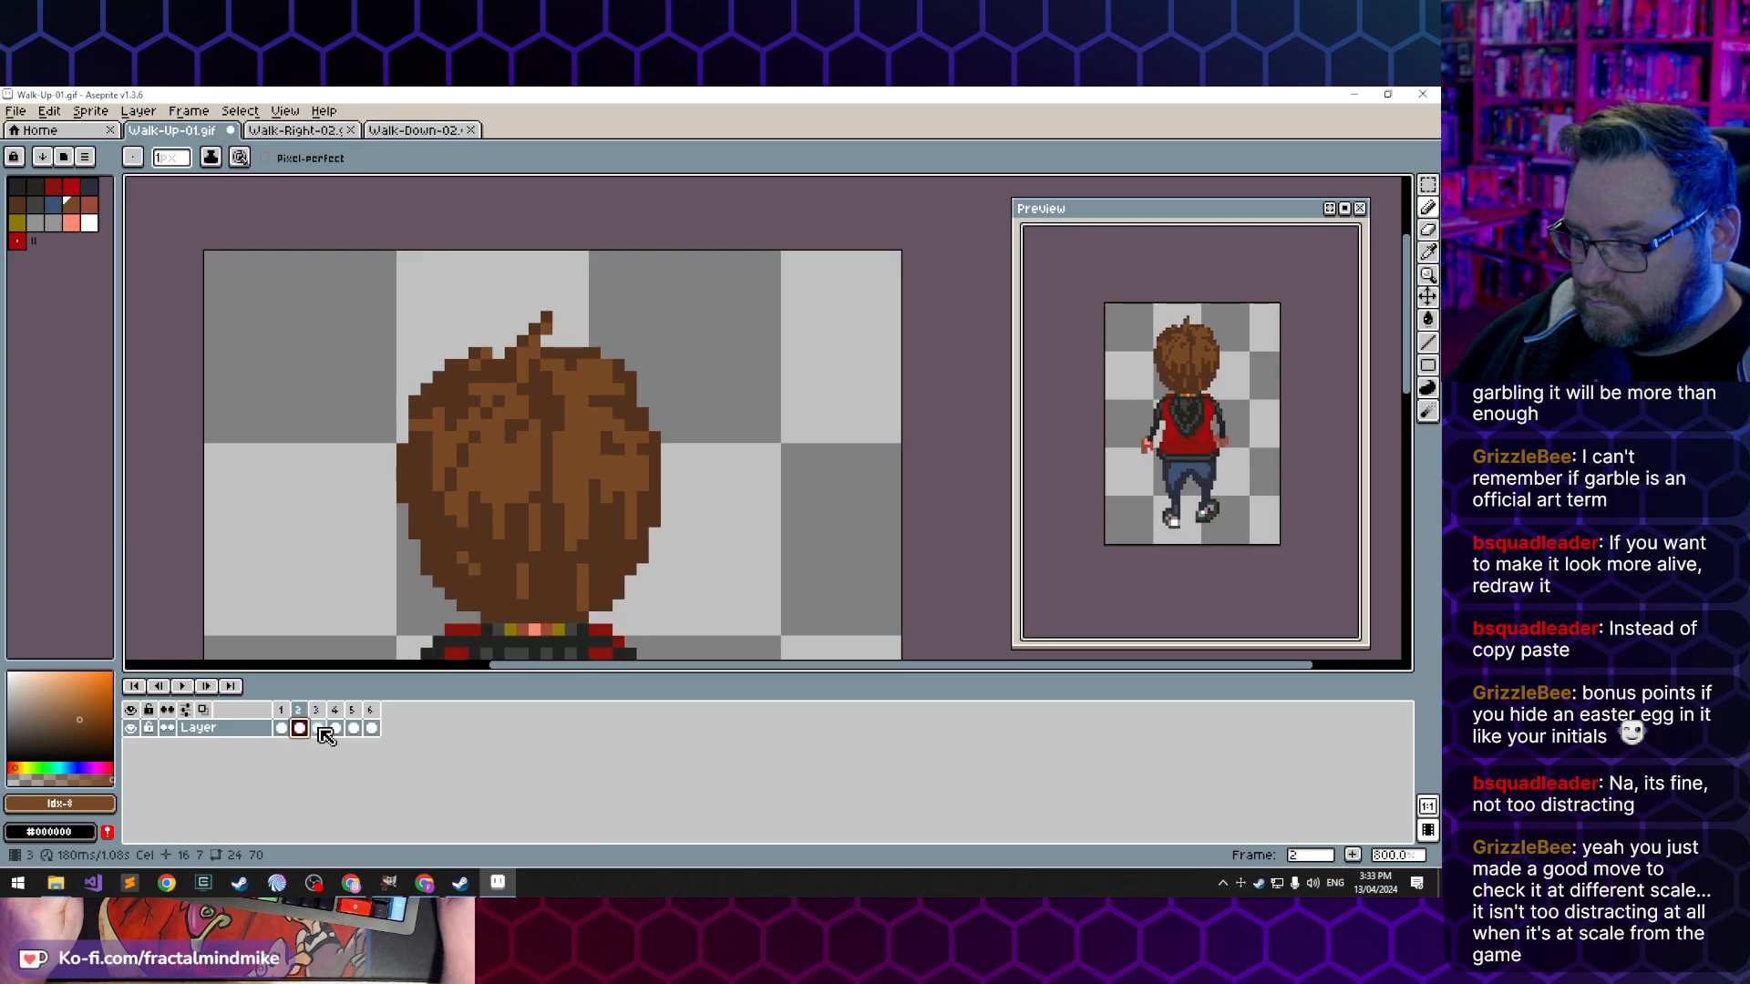
pyautogui.click(318, 730)
pyautogui.click(336, 729)
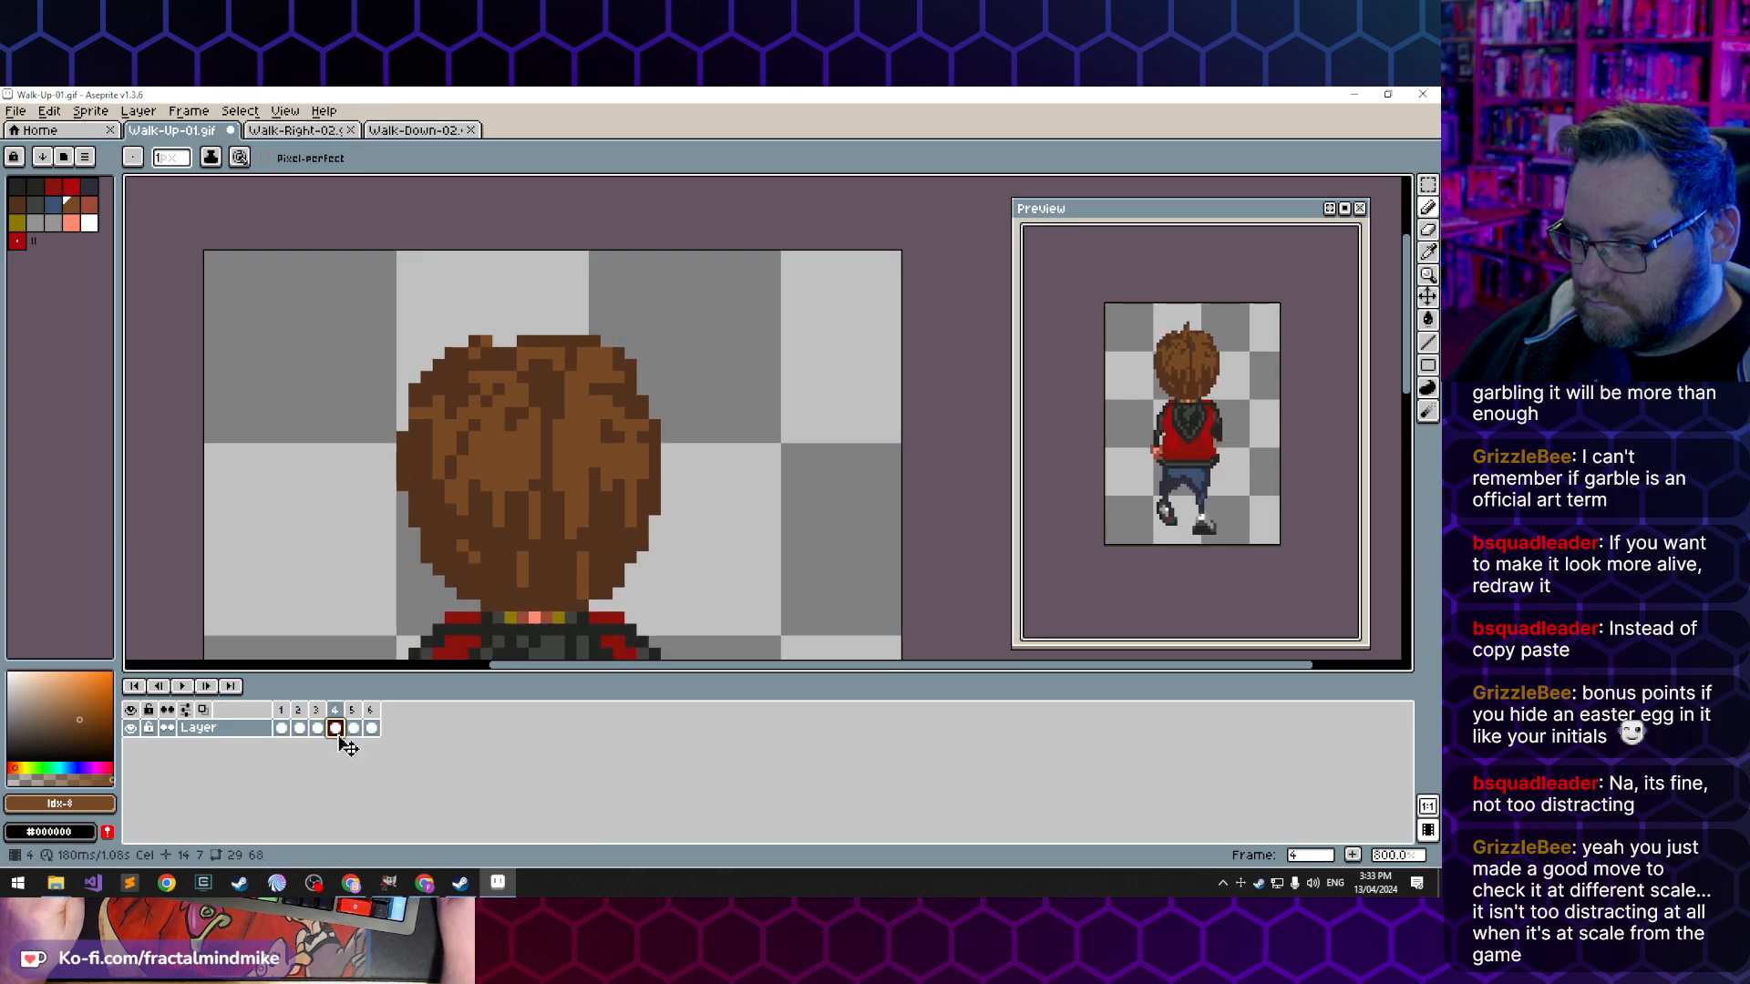
# - Erase the upper part of the hair tuft in frame 5 to shorten it, then compare frames 1 to 5
pyautogui.click(354, 730)
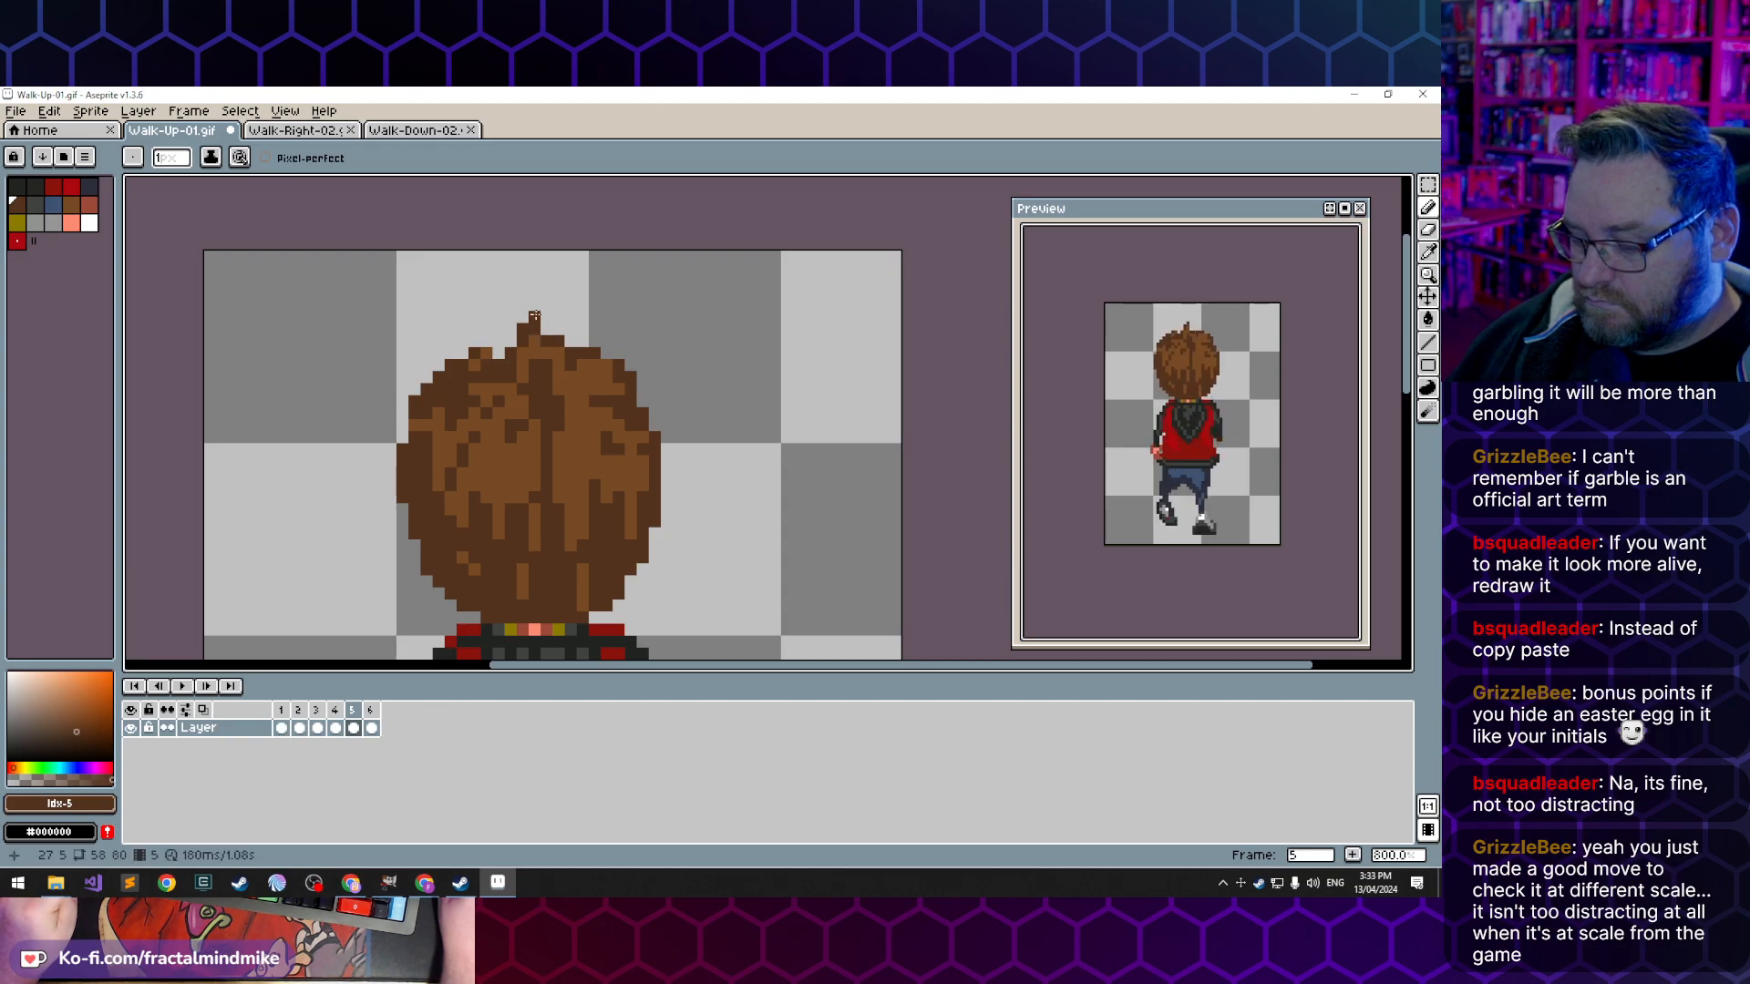
pyautogui.press('e')
pyautogui.click(522, 329)
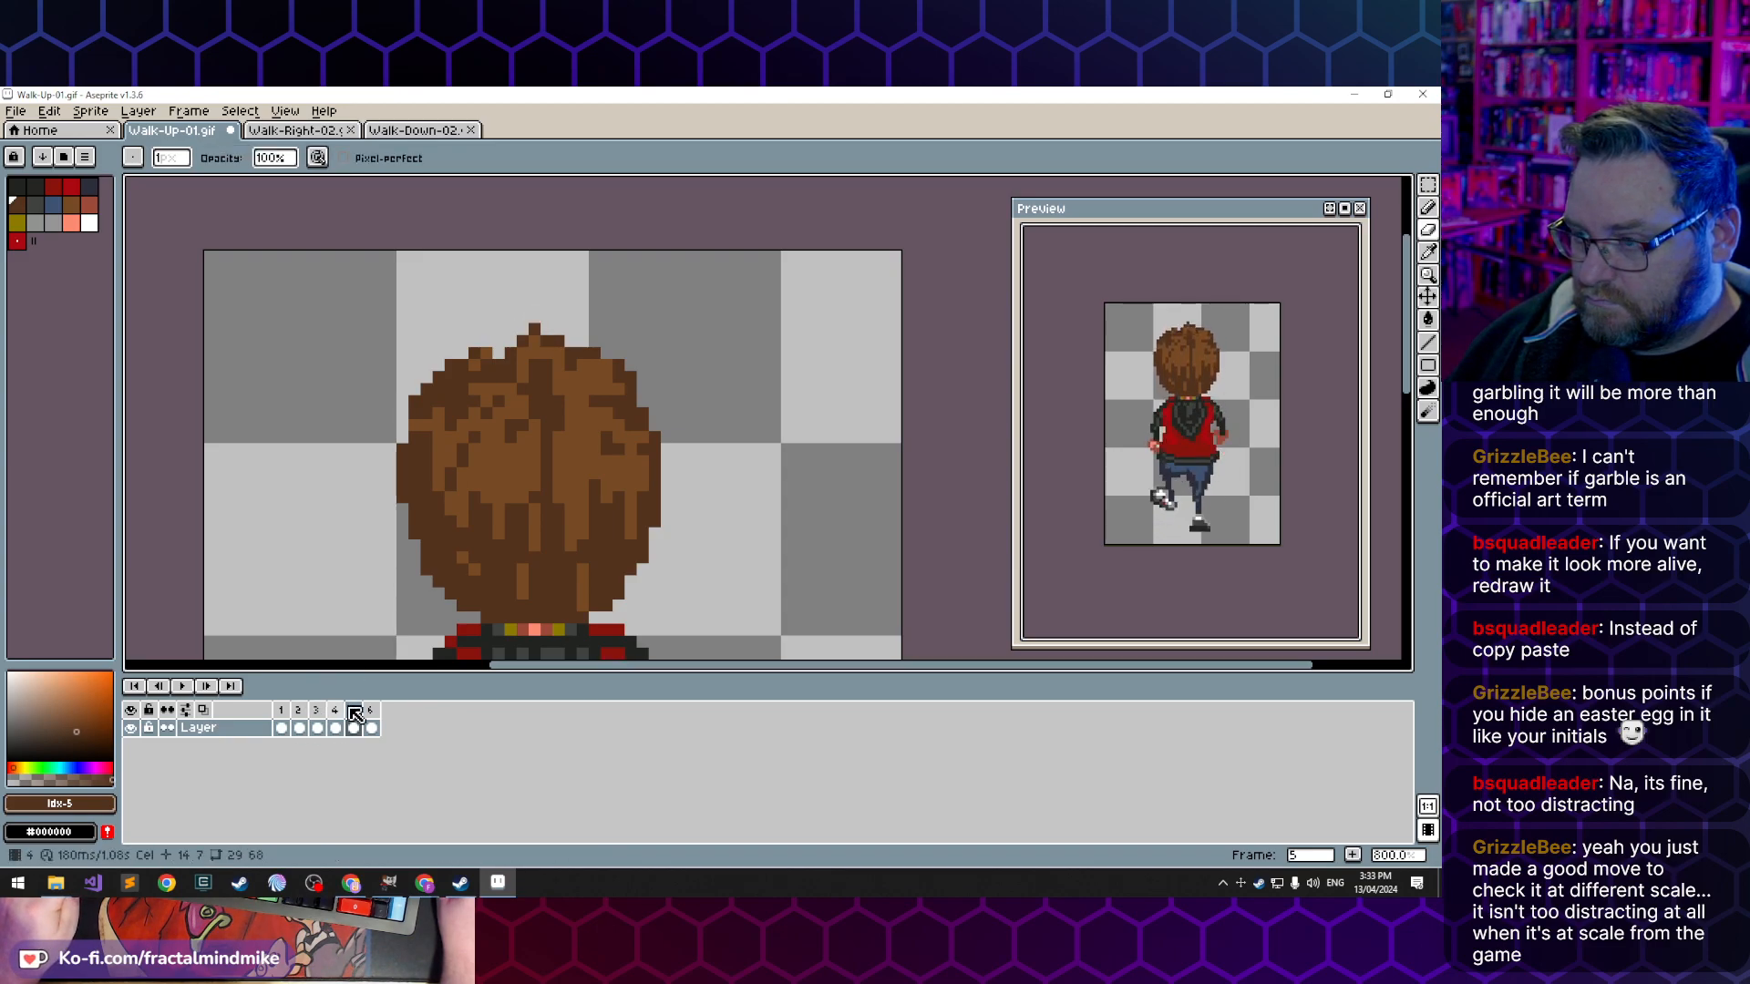
pyautogui.click(282, 728)
pyautogui.click(300, 728)
pyautogui.click(317, 728)
pyautogui.click(336, 729)
pyautogui.click(355, 729)
# - Extend the hair tuft in frame 6 to the right with a dark brown top and lighter brown pixels beneath
pyautogui.click(371, 728)
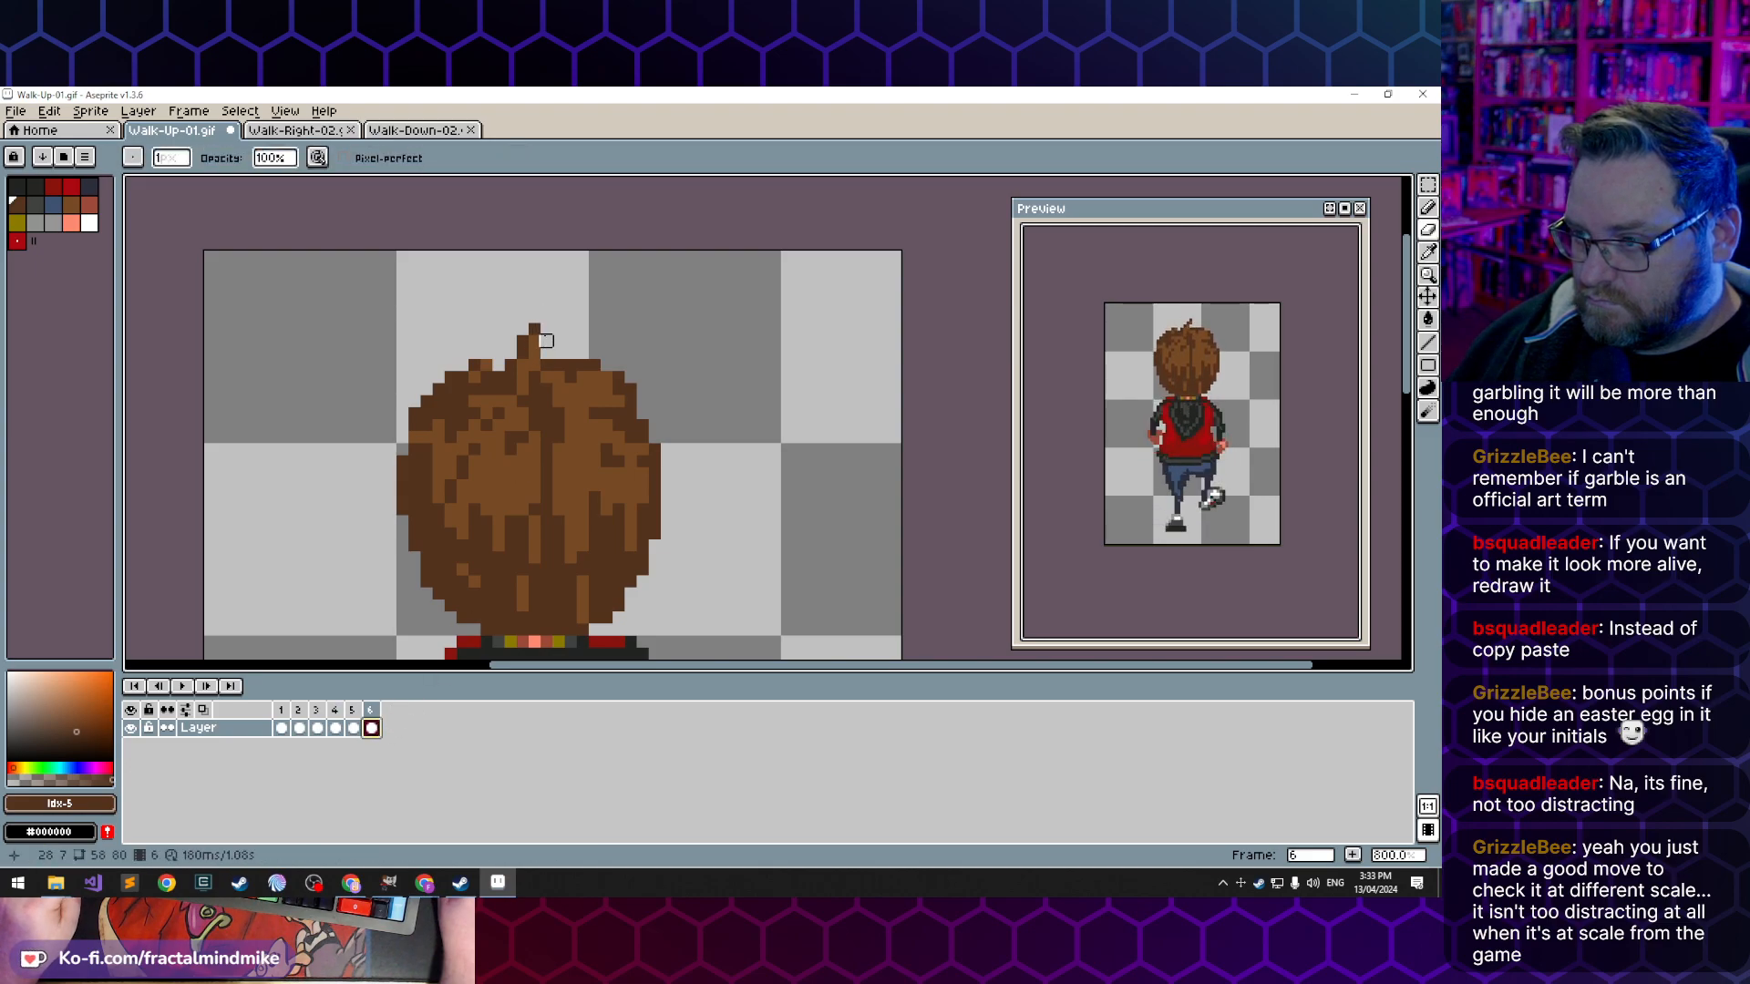
pyautogui.press('b')
pyautogui.click(547, 329)
pyautogui.press('i')
pyautogui.click(545, 348)
pyautogui.press('b')
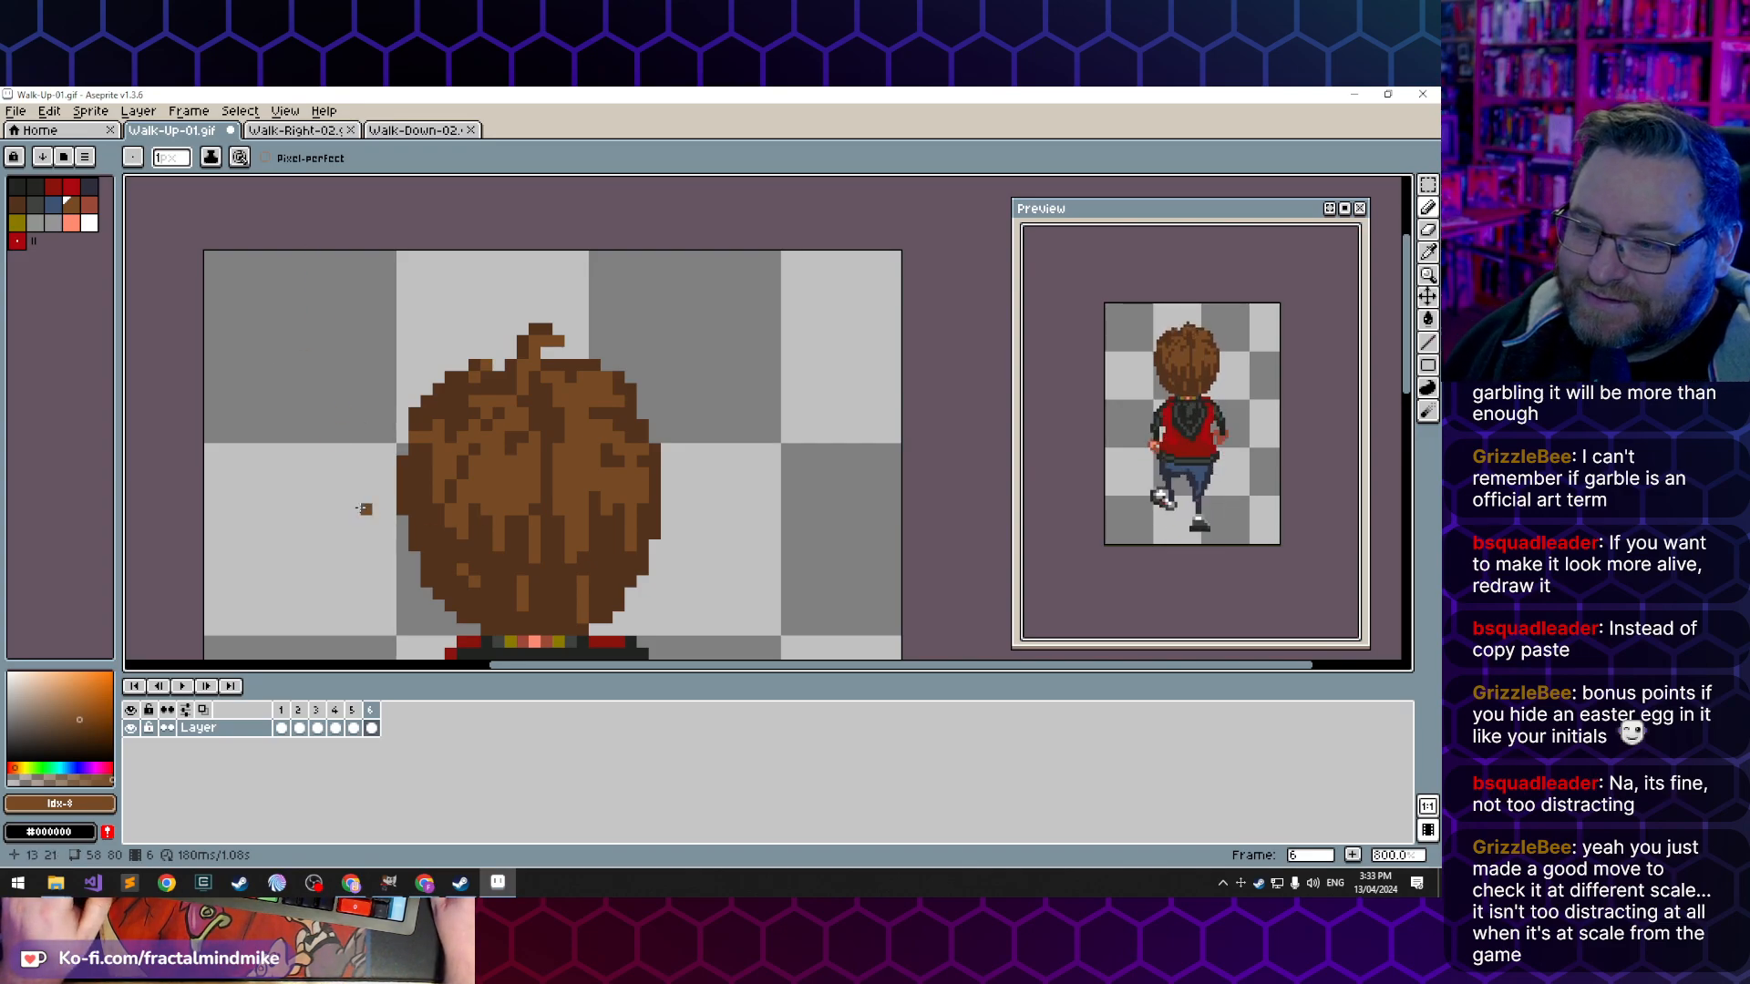
# - Check the Walk-Right-02 and Walk-Down-02 sprites, then return to Walk-Up-01
pyautogui.click(295, 130)
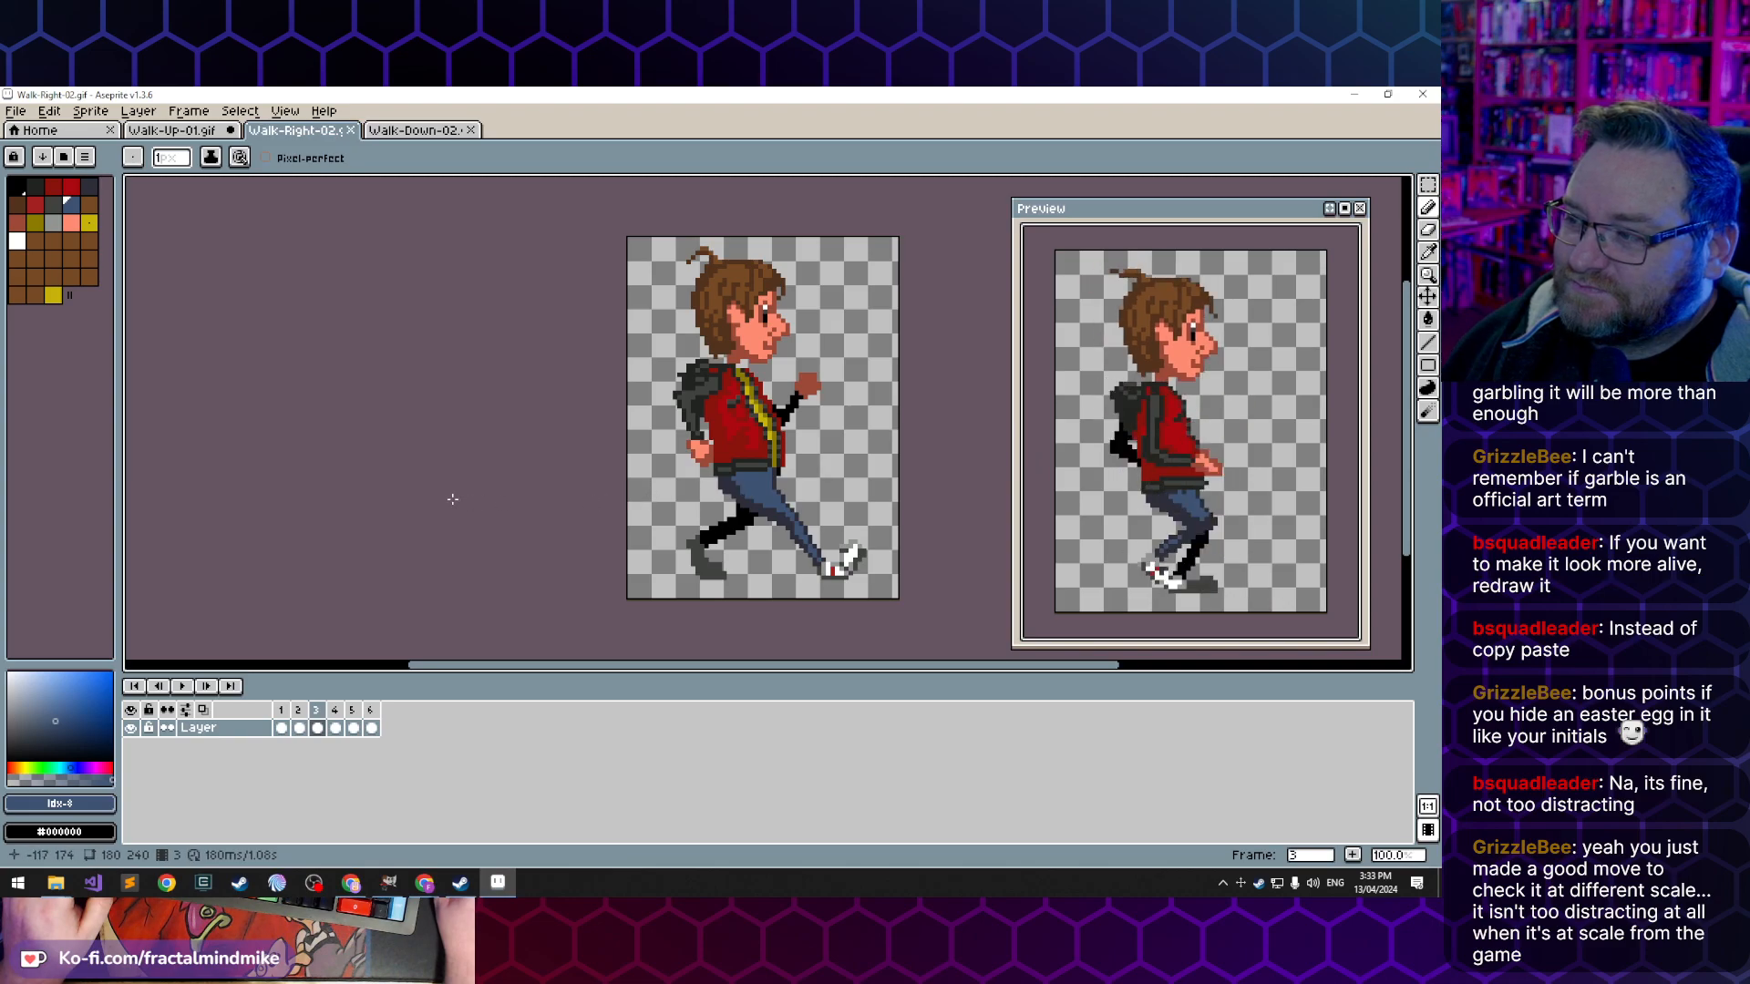
pyautogui.click(419, 130)
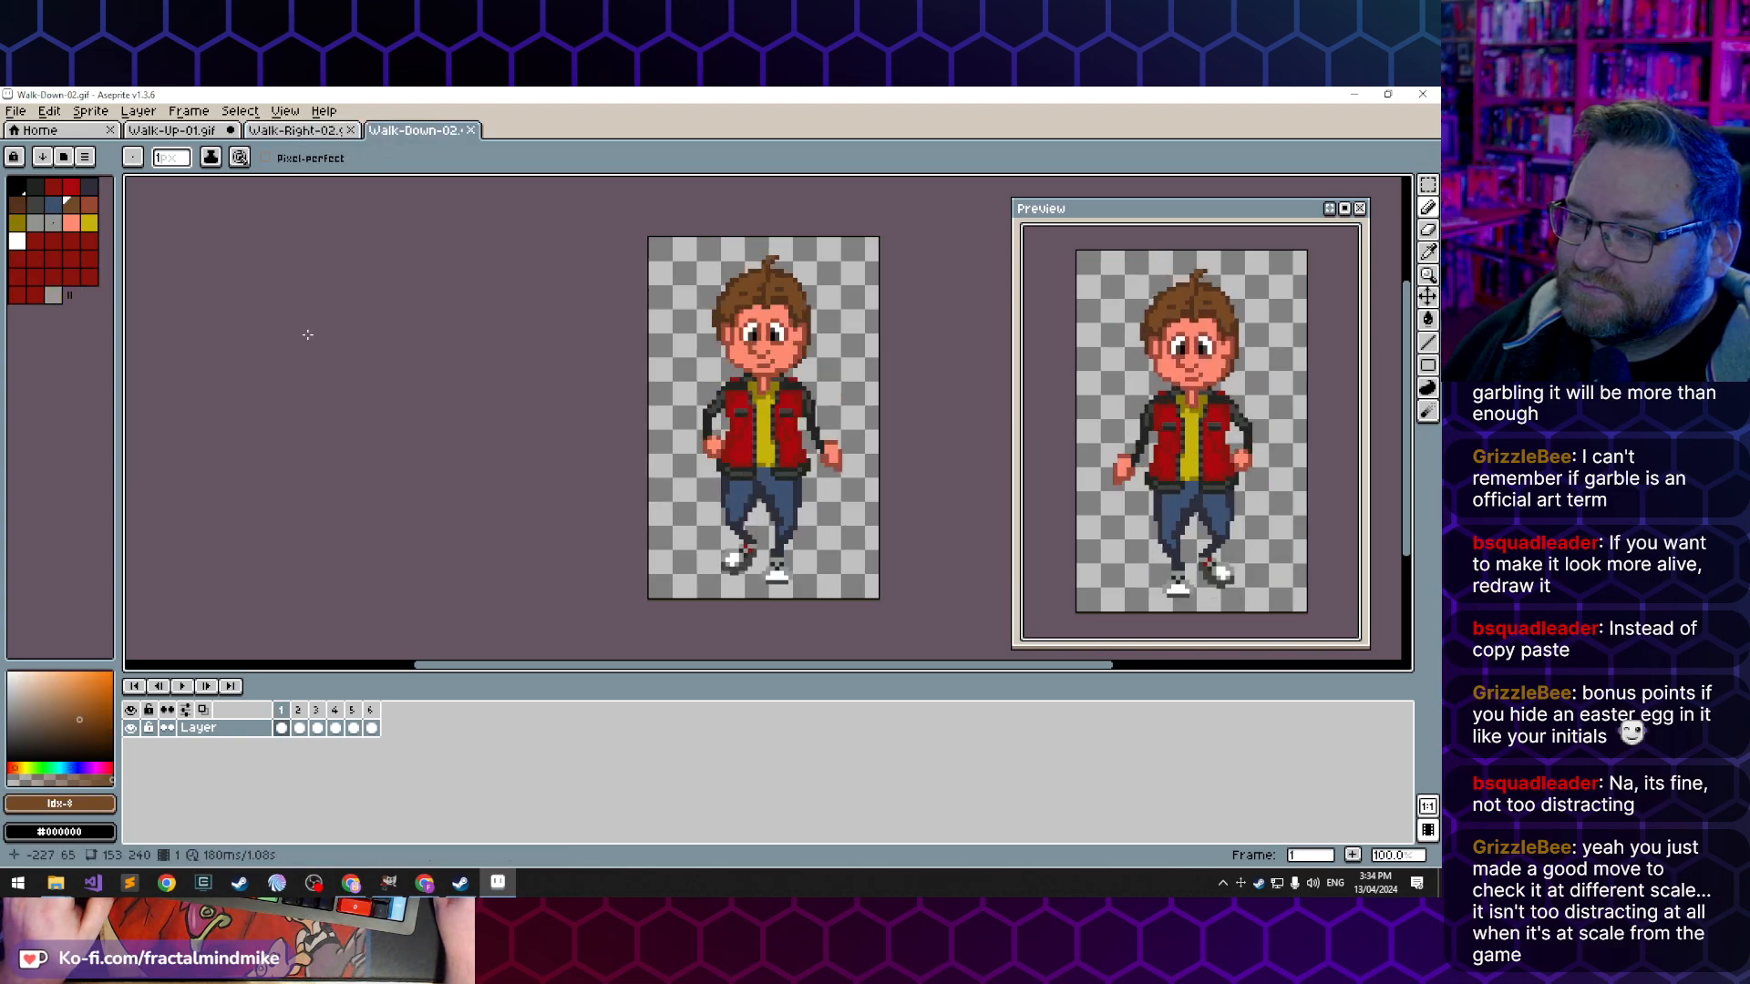
pyautogui.click(202, 134)
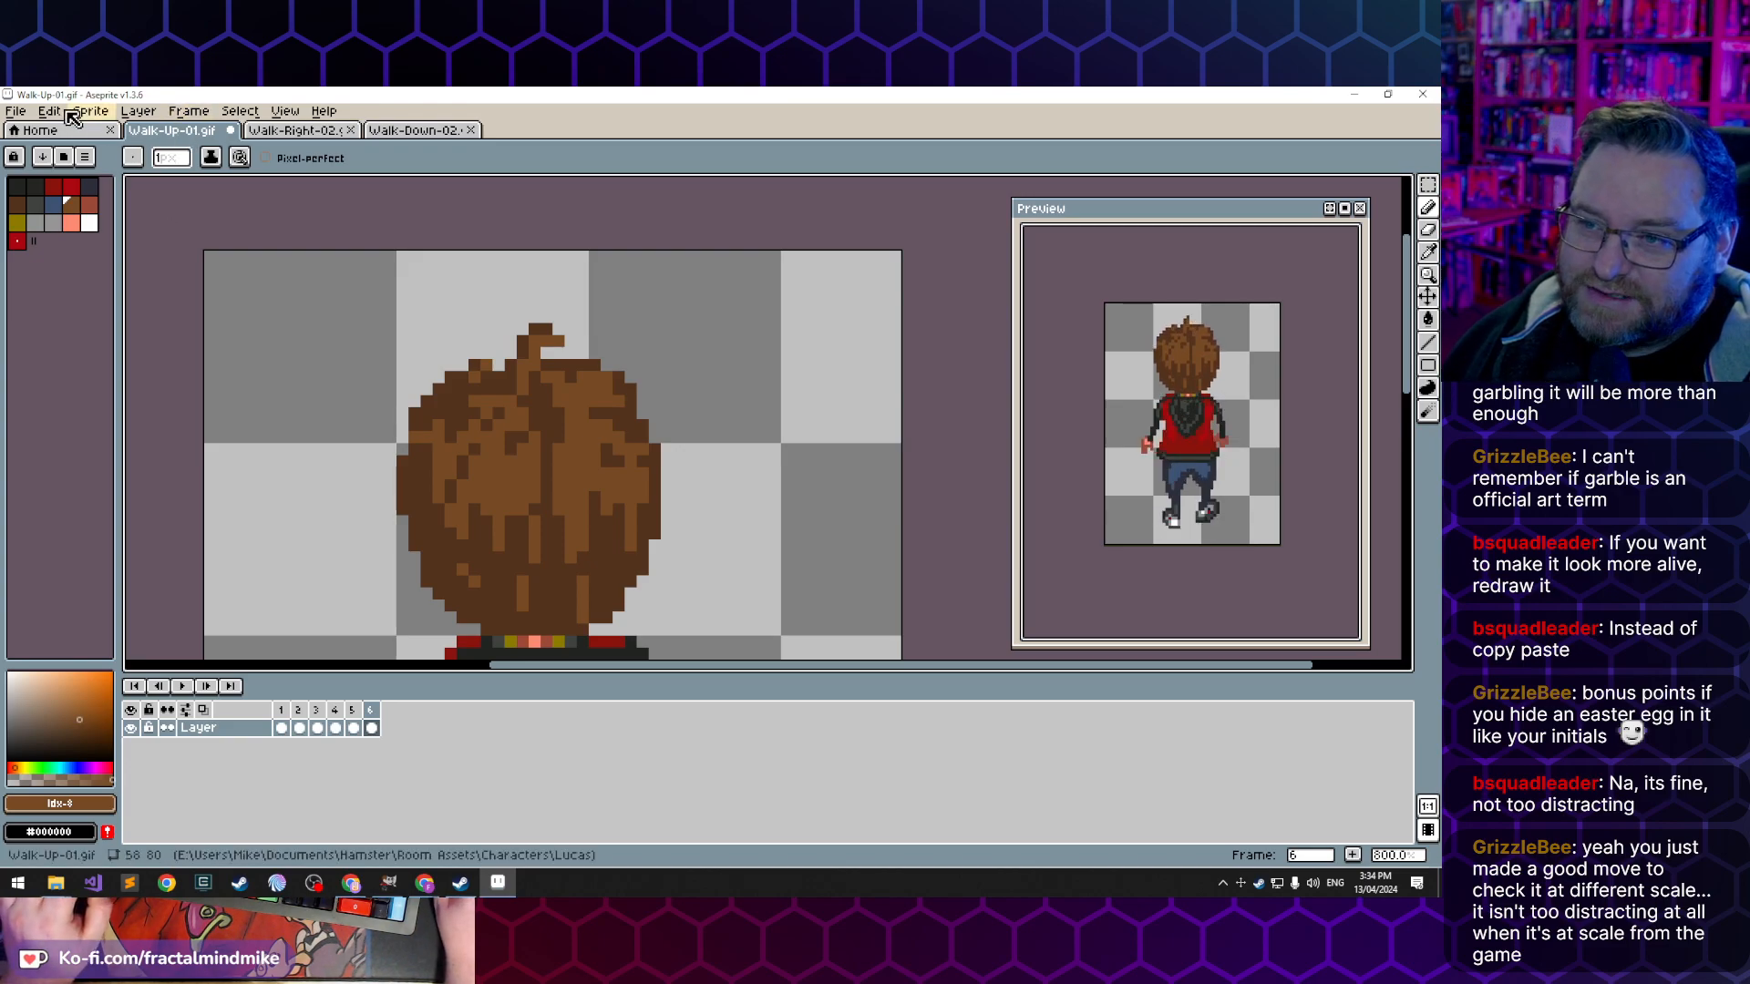
# - Save Walk-Up-01.gif with animation loop and preserved palette order enabled and interlacing off
pyautogui.click(16, 111)
pyautogui.click(58, 188)
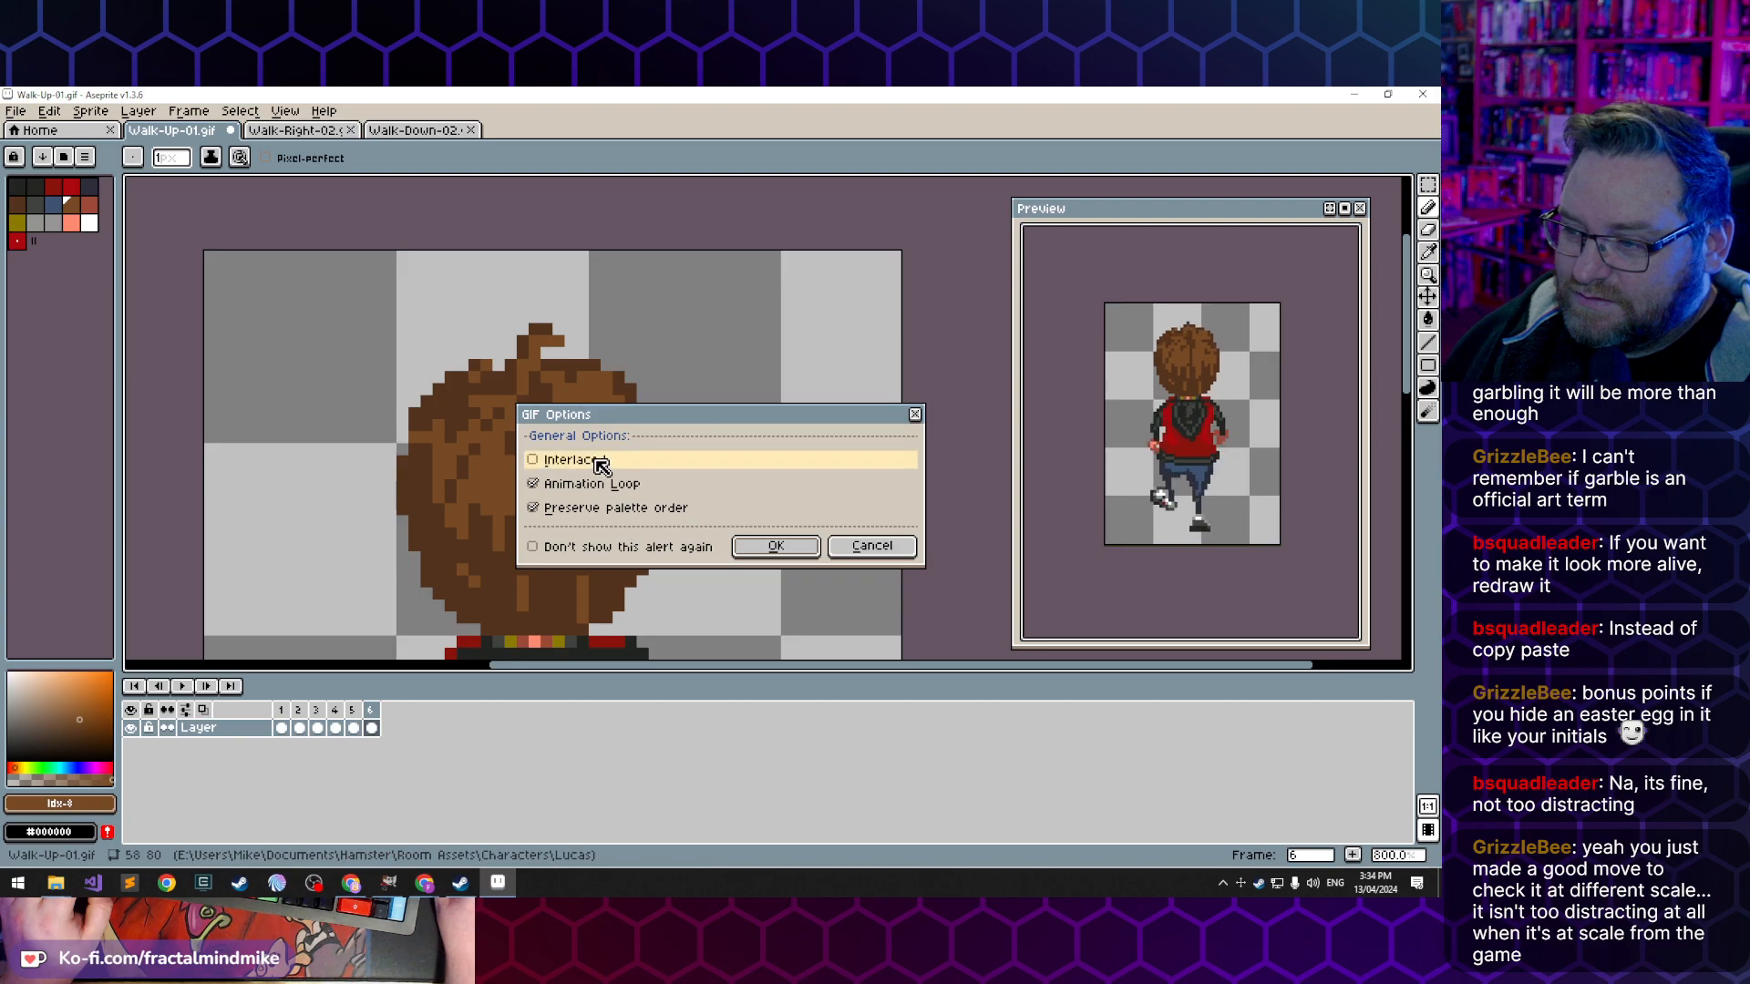
pyautogui.click(779, 548)
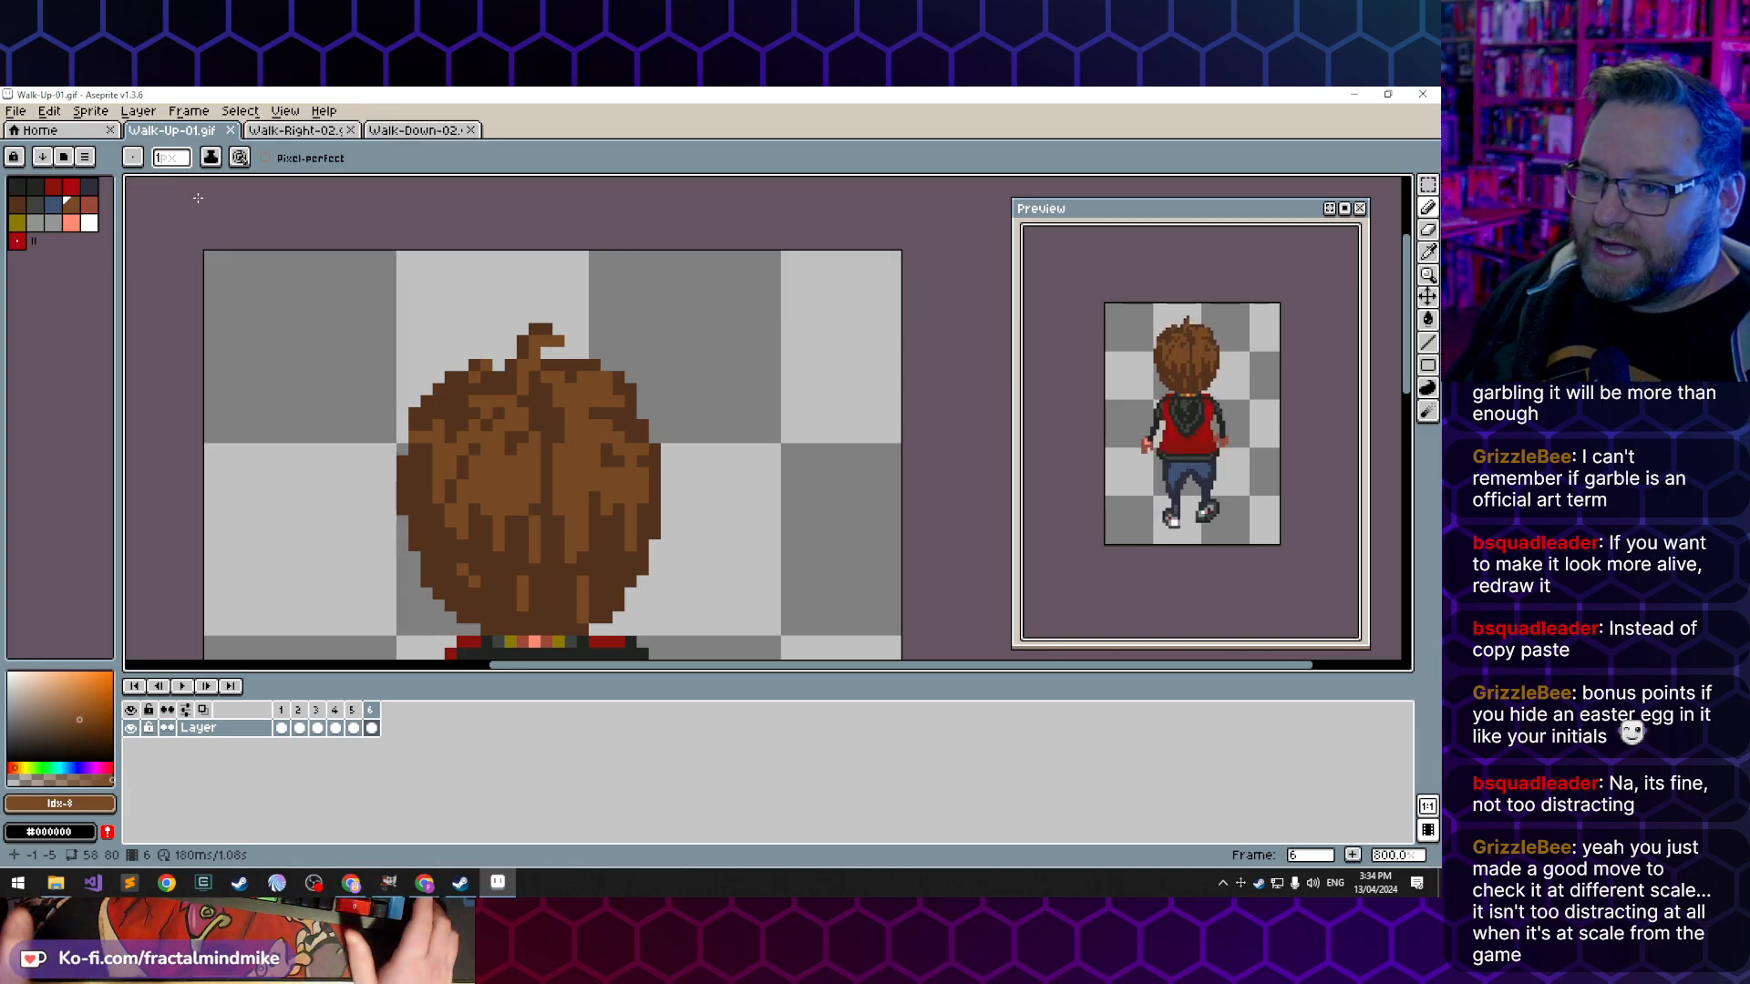
# - Start exporting the animation and create a folder named walk inside the Lucas folder as its destination
pyautogui.click(28, 110)
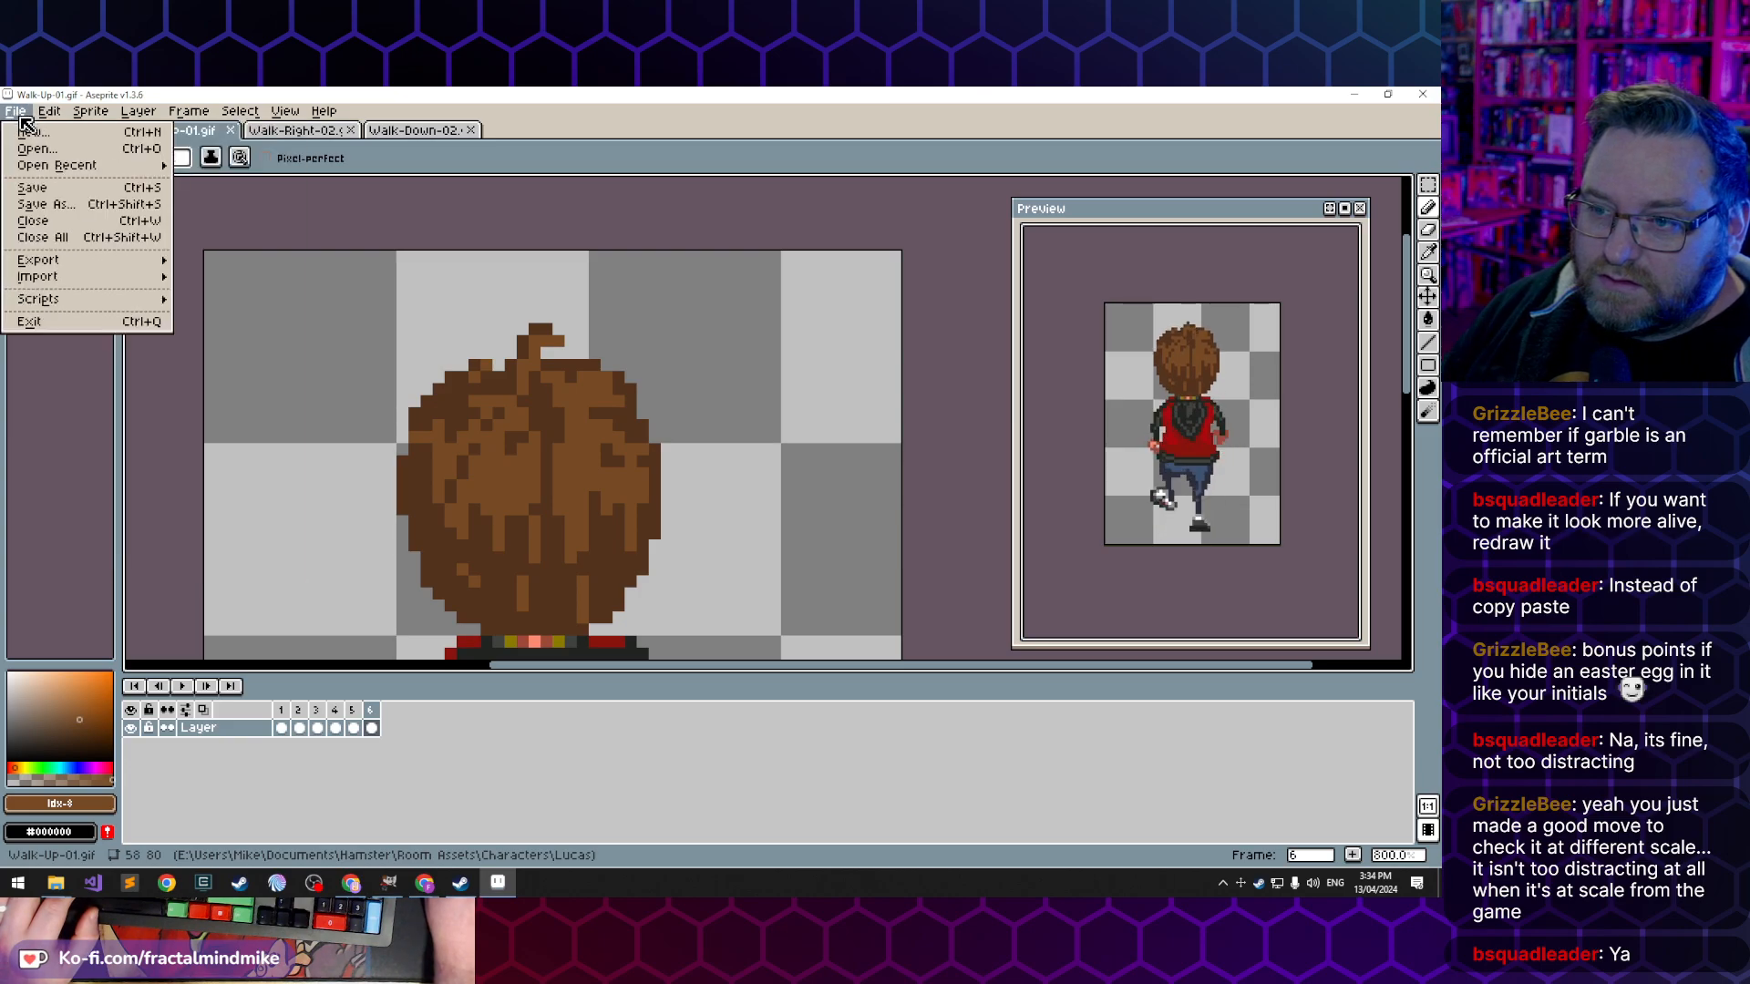
pyautogui.moveTo(96, 263)
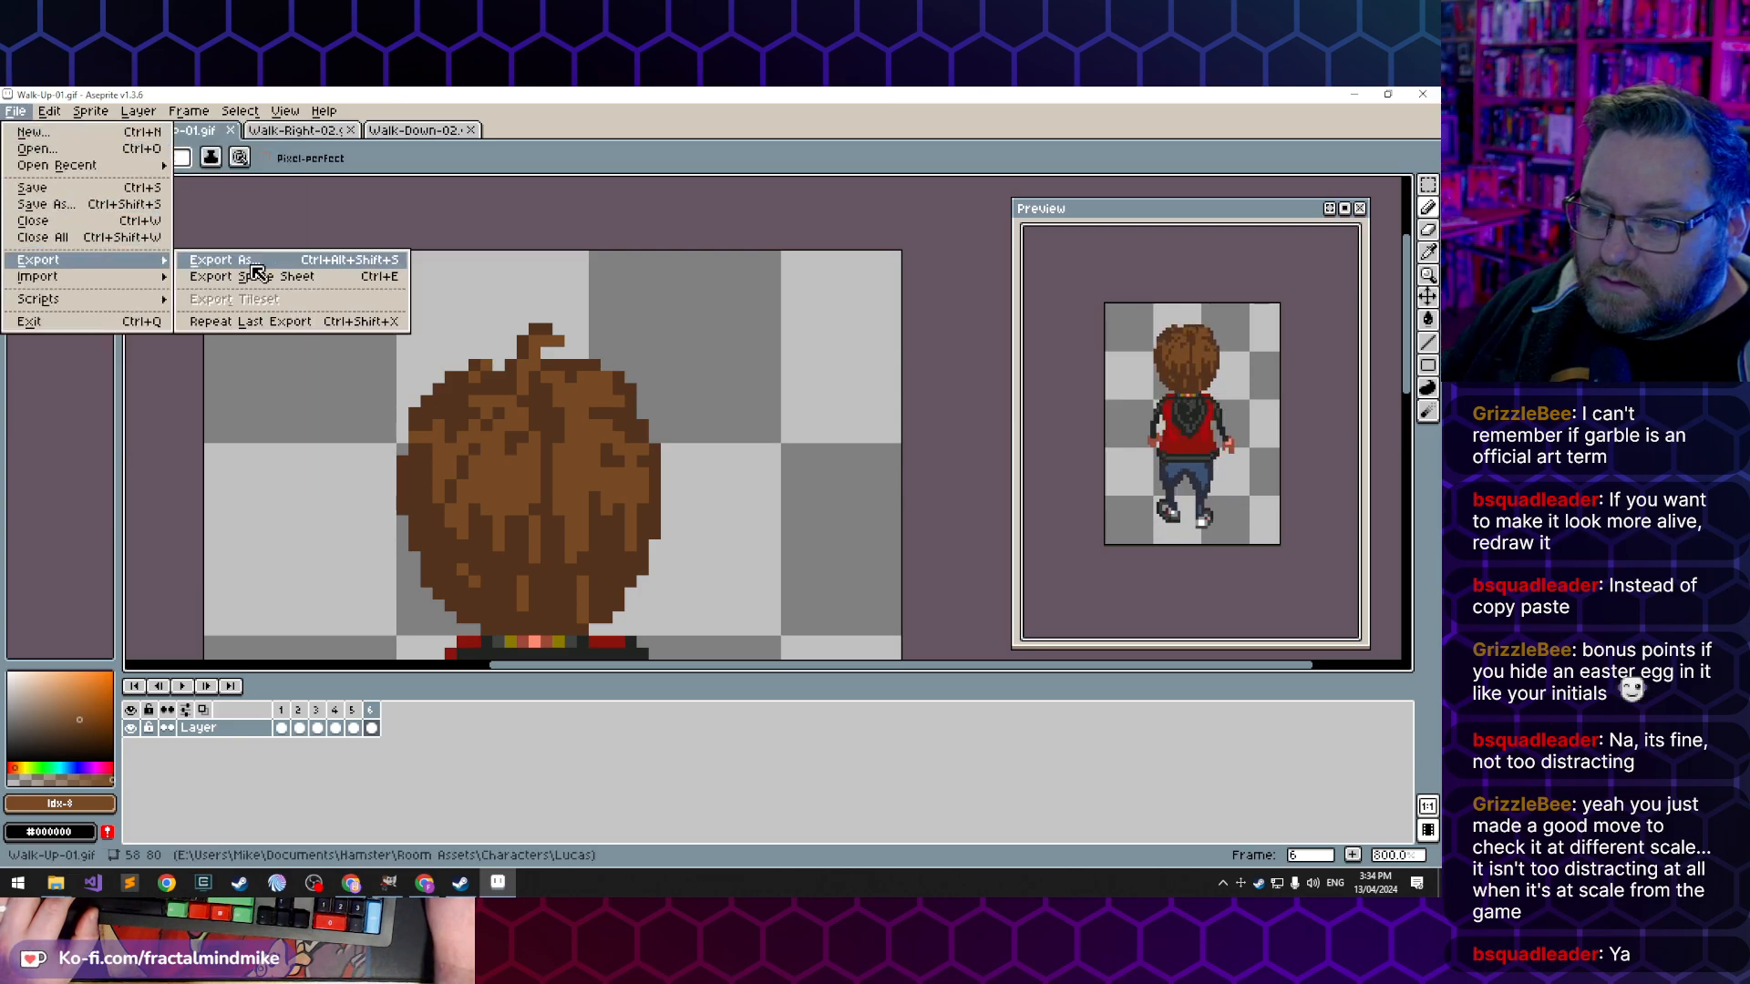
pyautogui.click(285, 267)
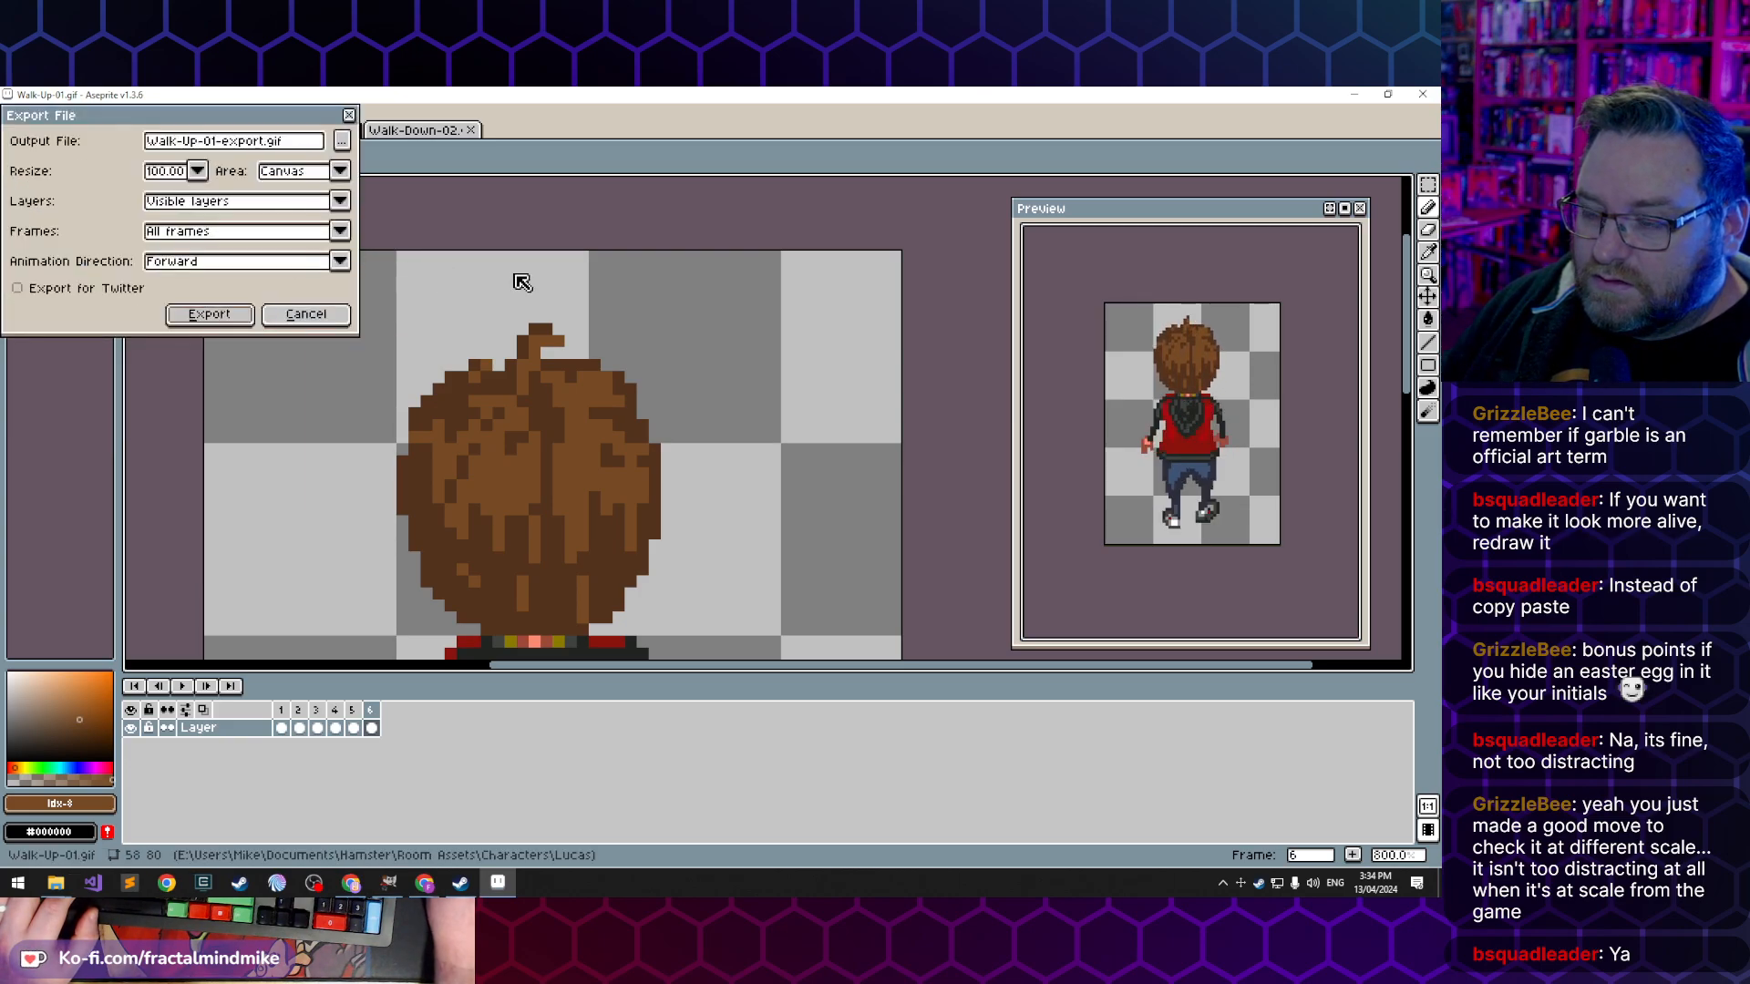
pyautogui.click(343, 141)
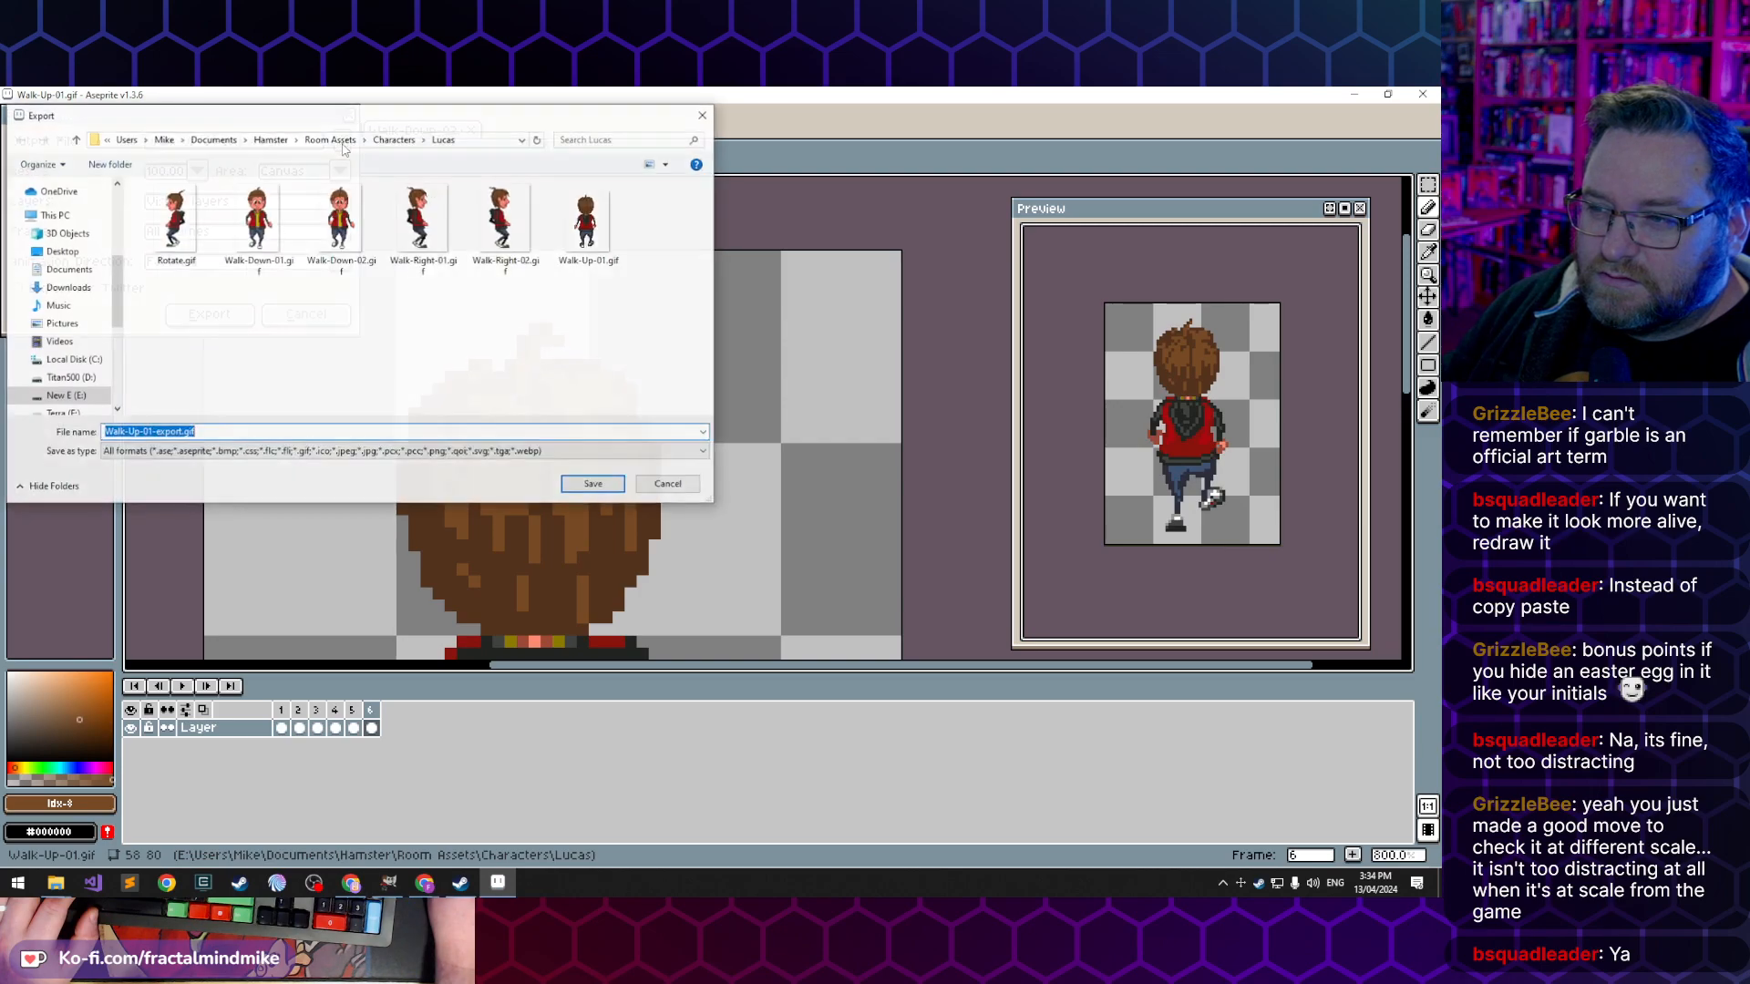
pyautogui.click(227, 433)
pyautogui.click(109, 164)
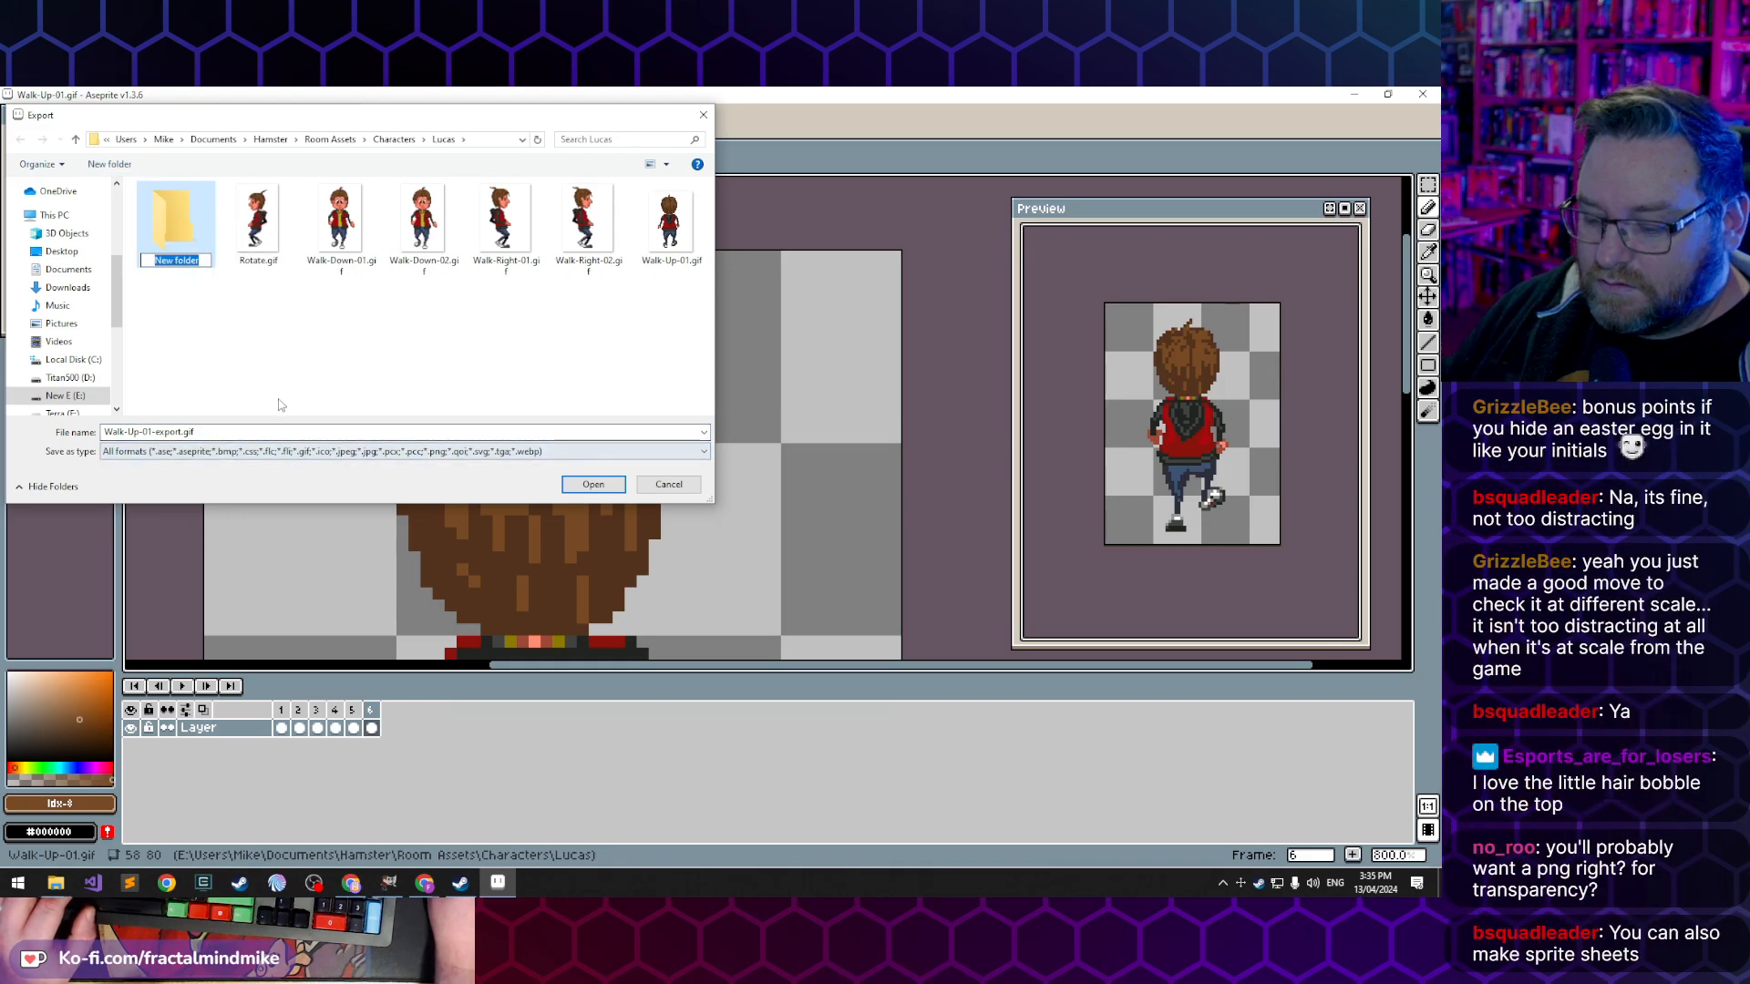
pyautogui.write('walk')
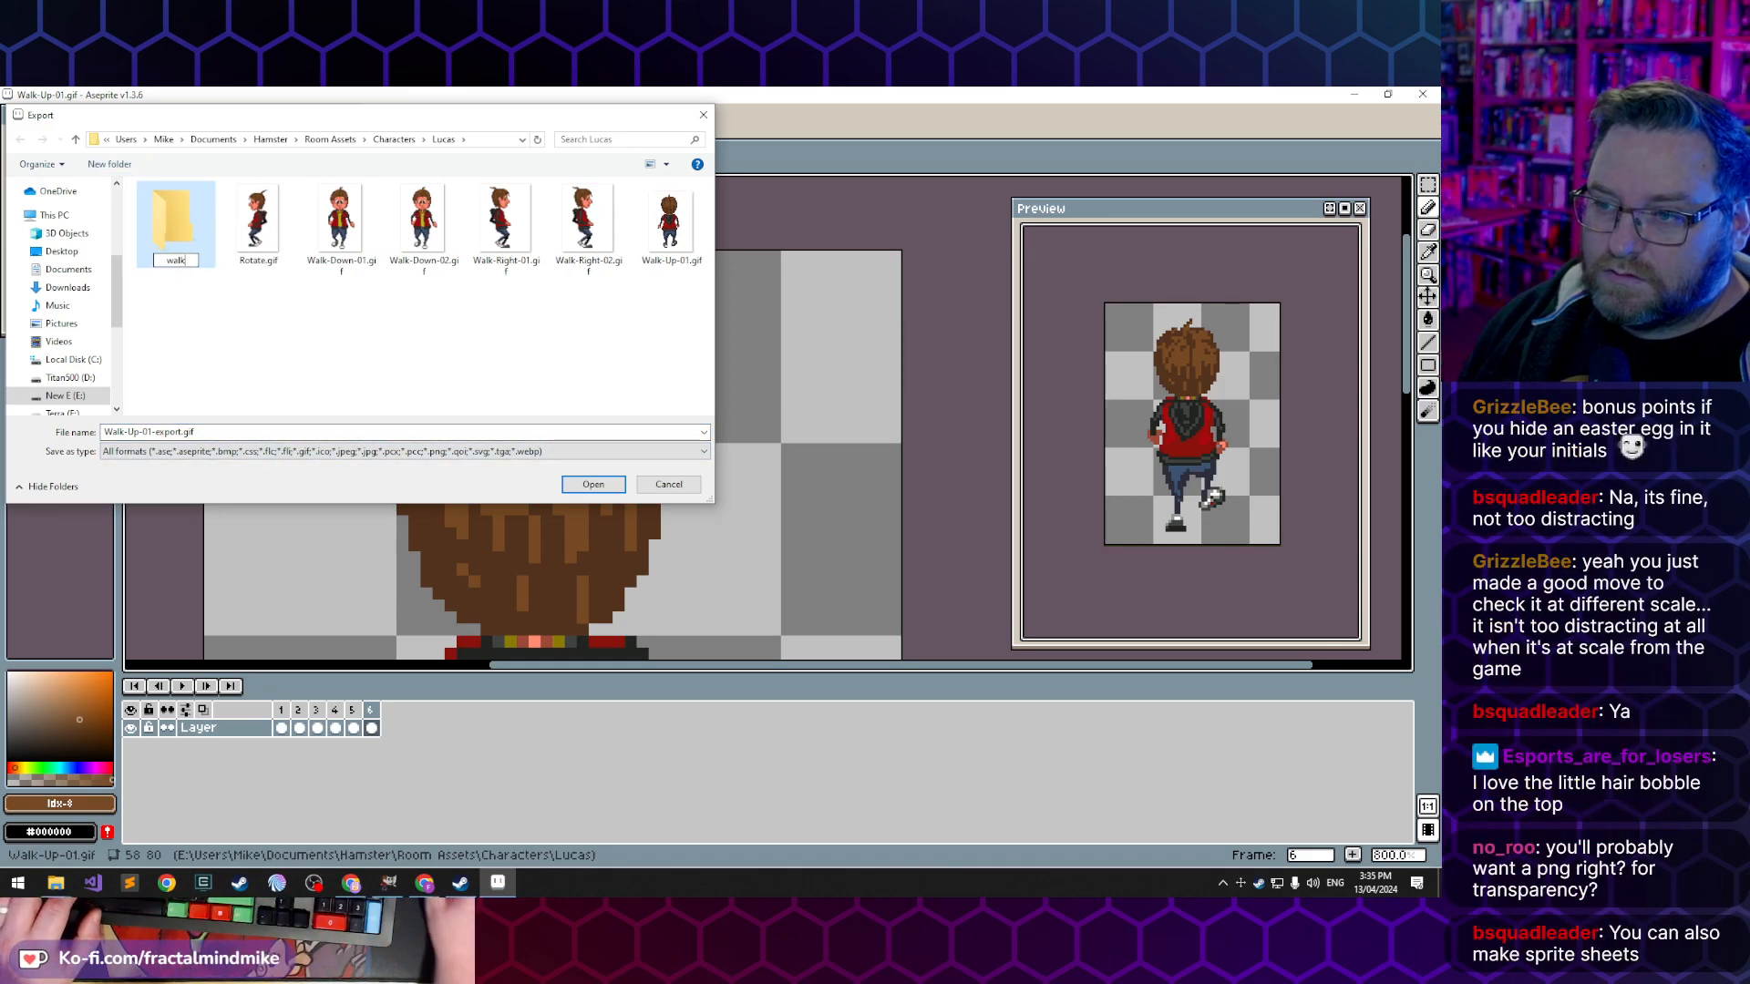
pyautogui.press('Return')
pyautogui.doubleClick(194, 238)
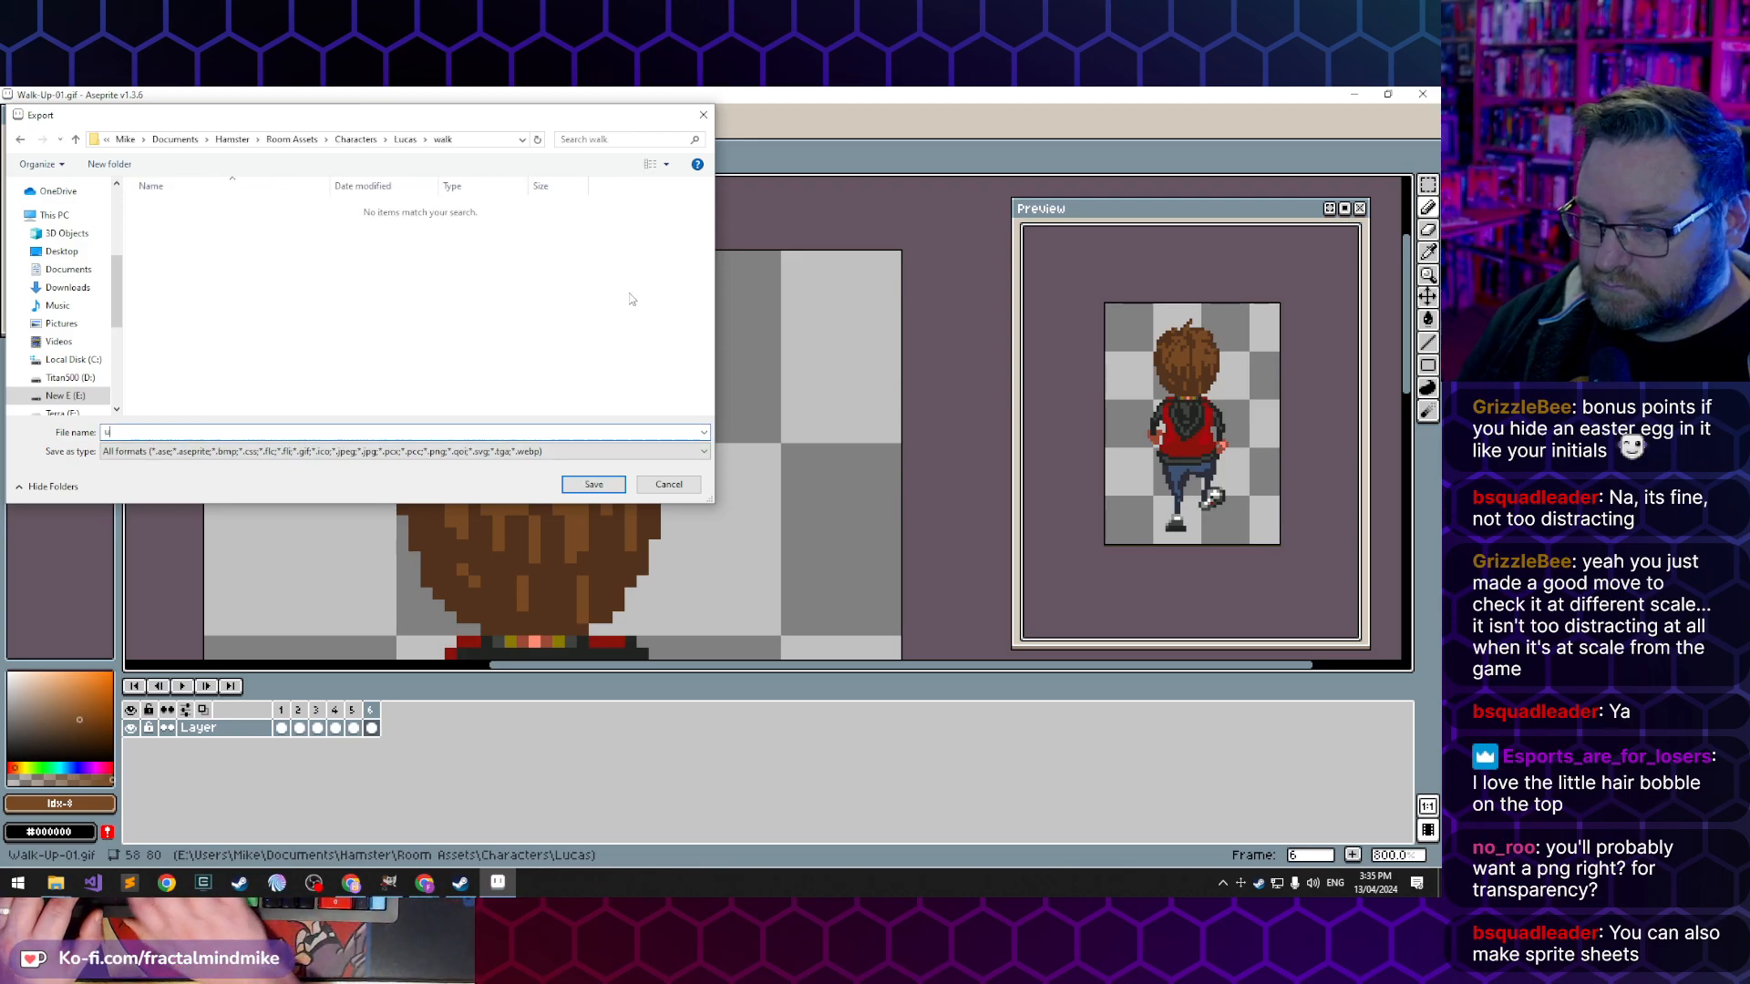
# - Name the exported file walk-up-01.bmp
pyautogui.write('up')
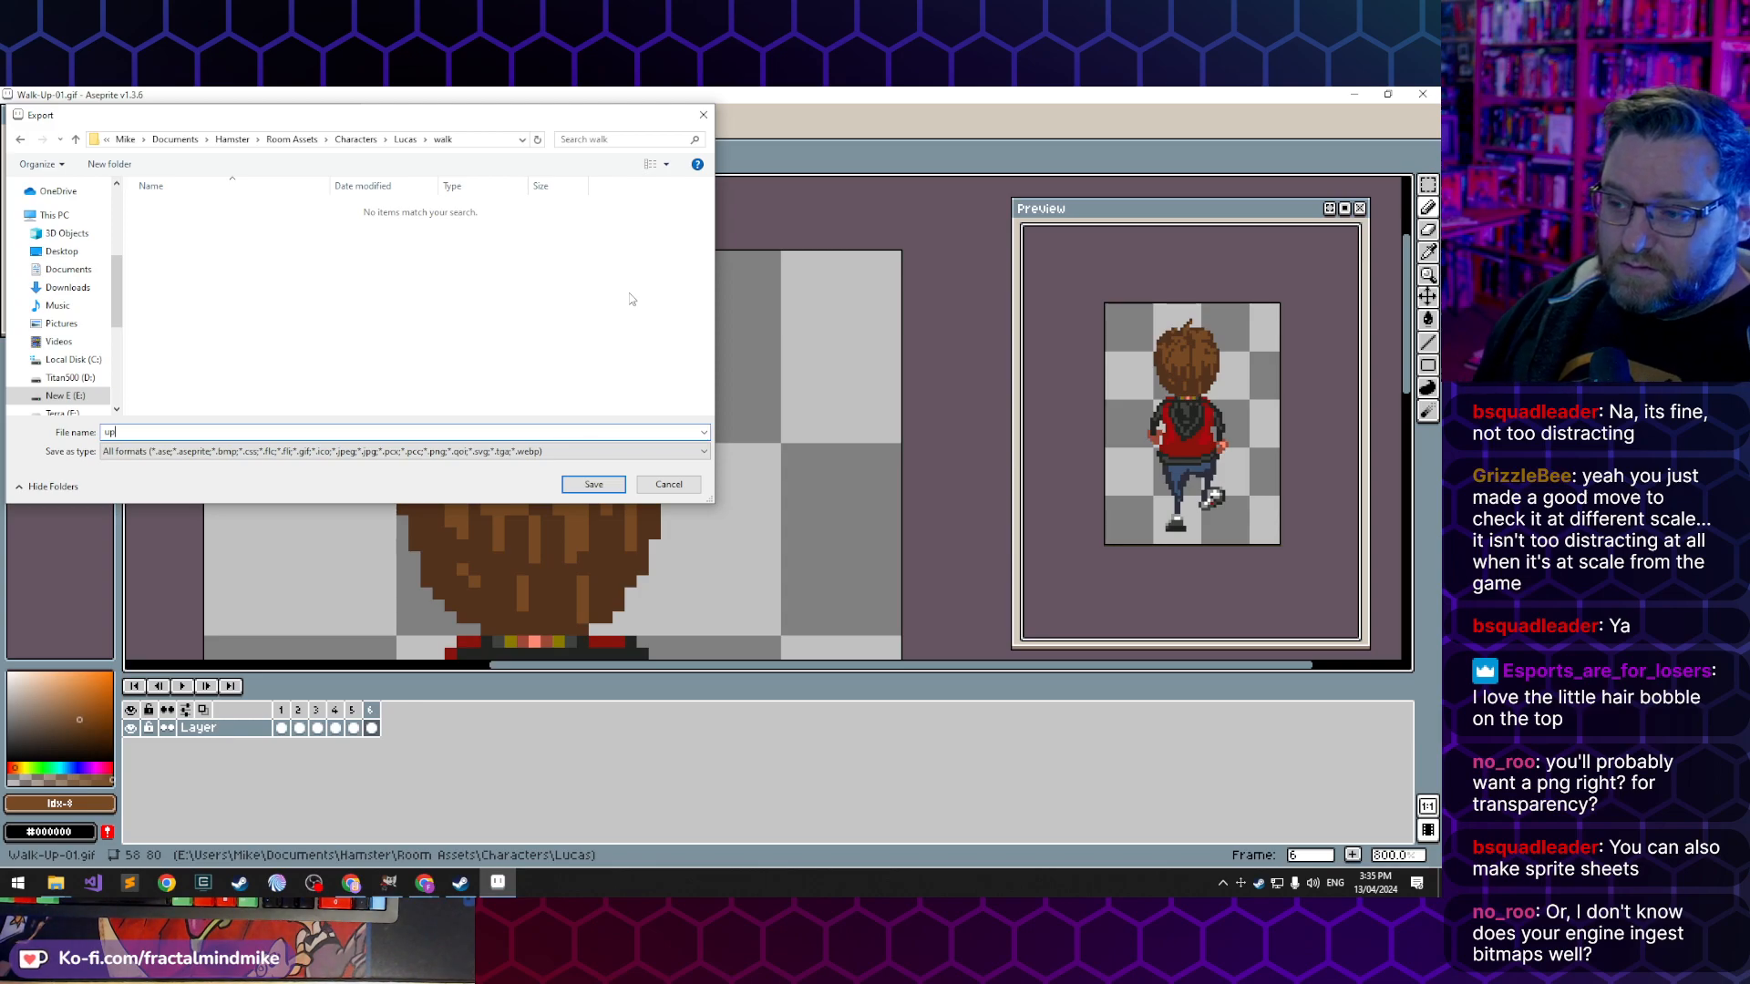
pyautogui.hotkey('ctrl', 'a')
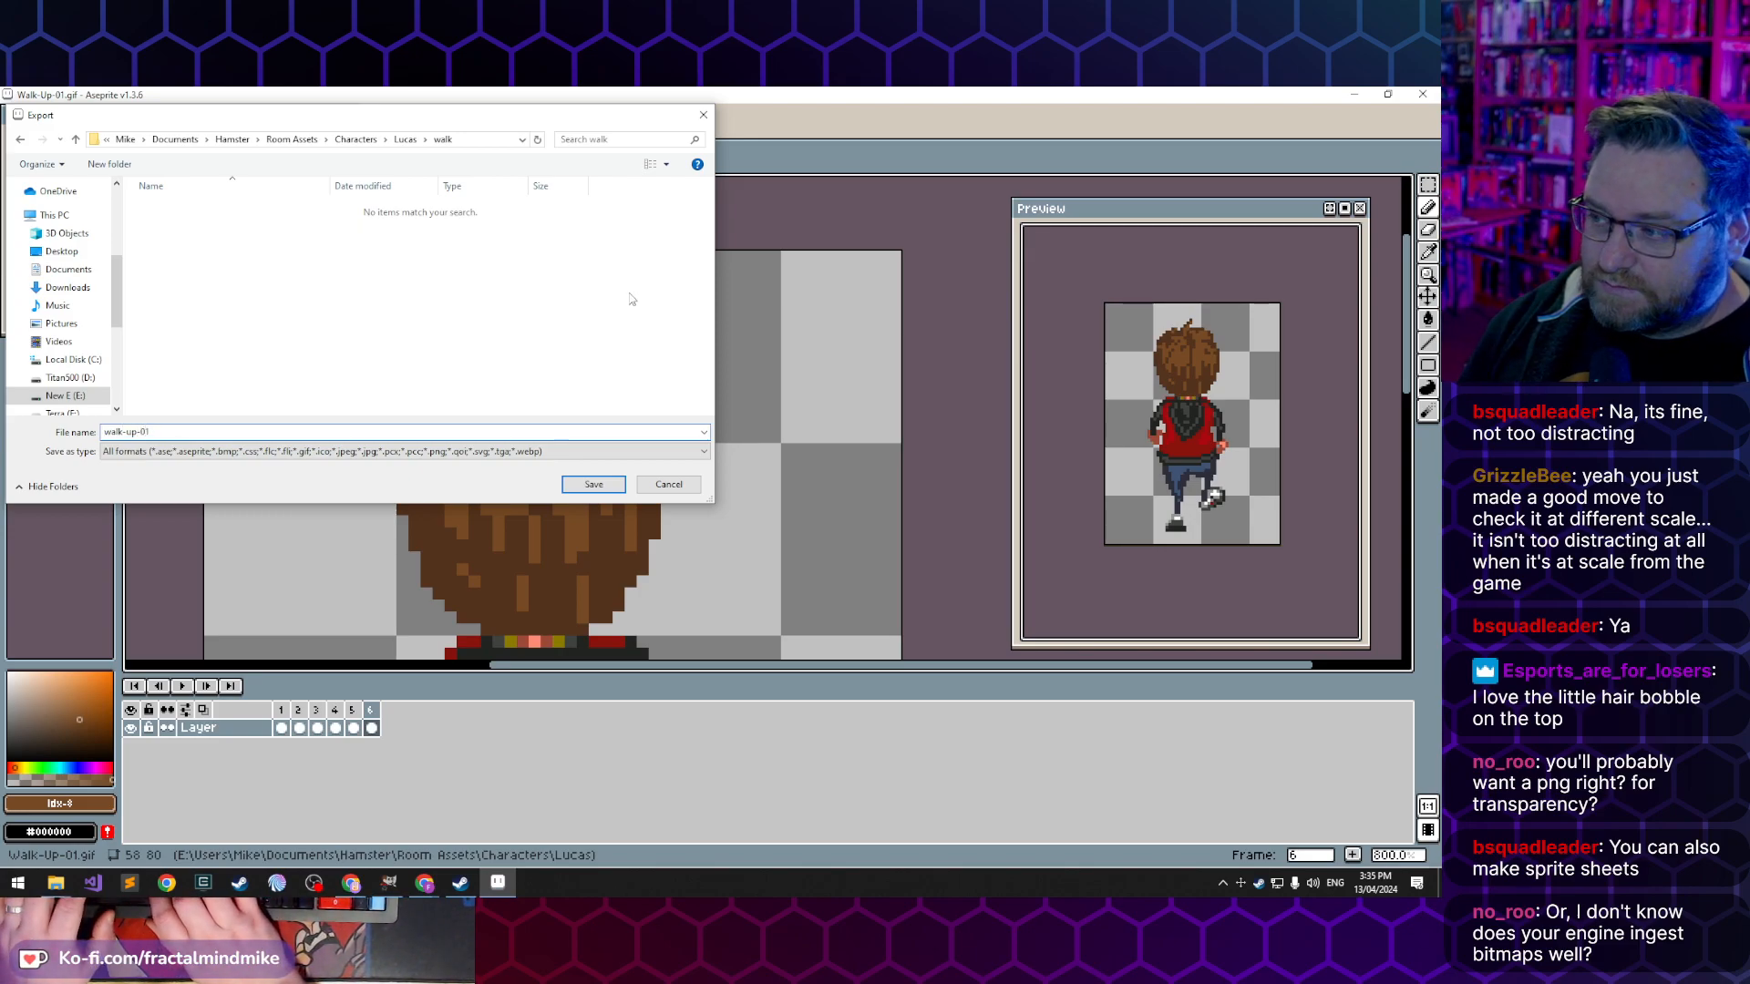
pyautogui.write('bmp')
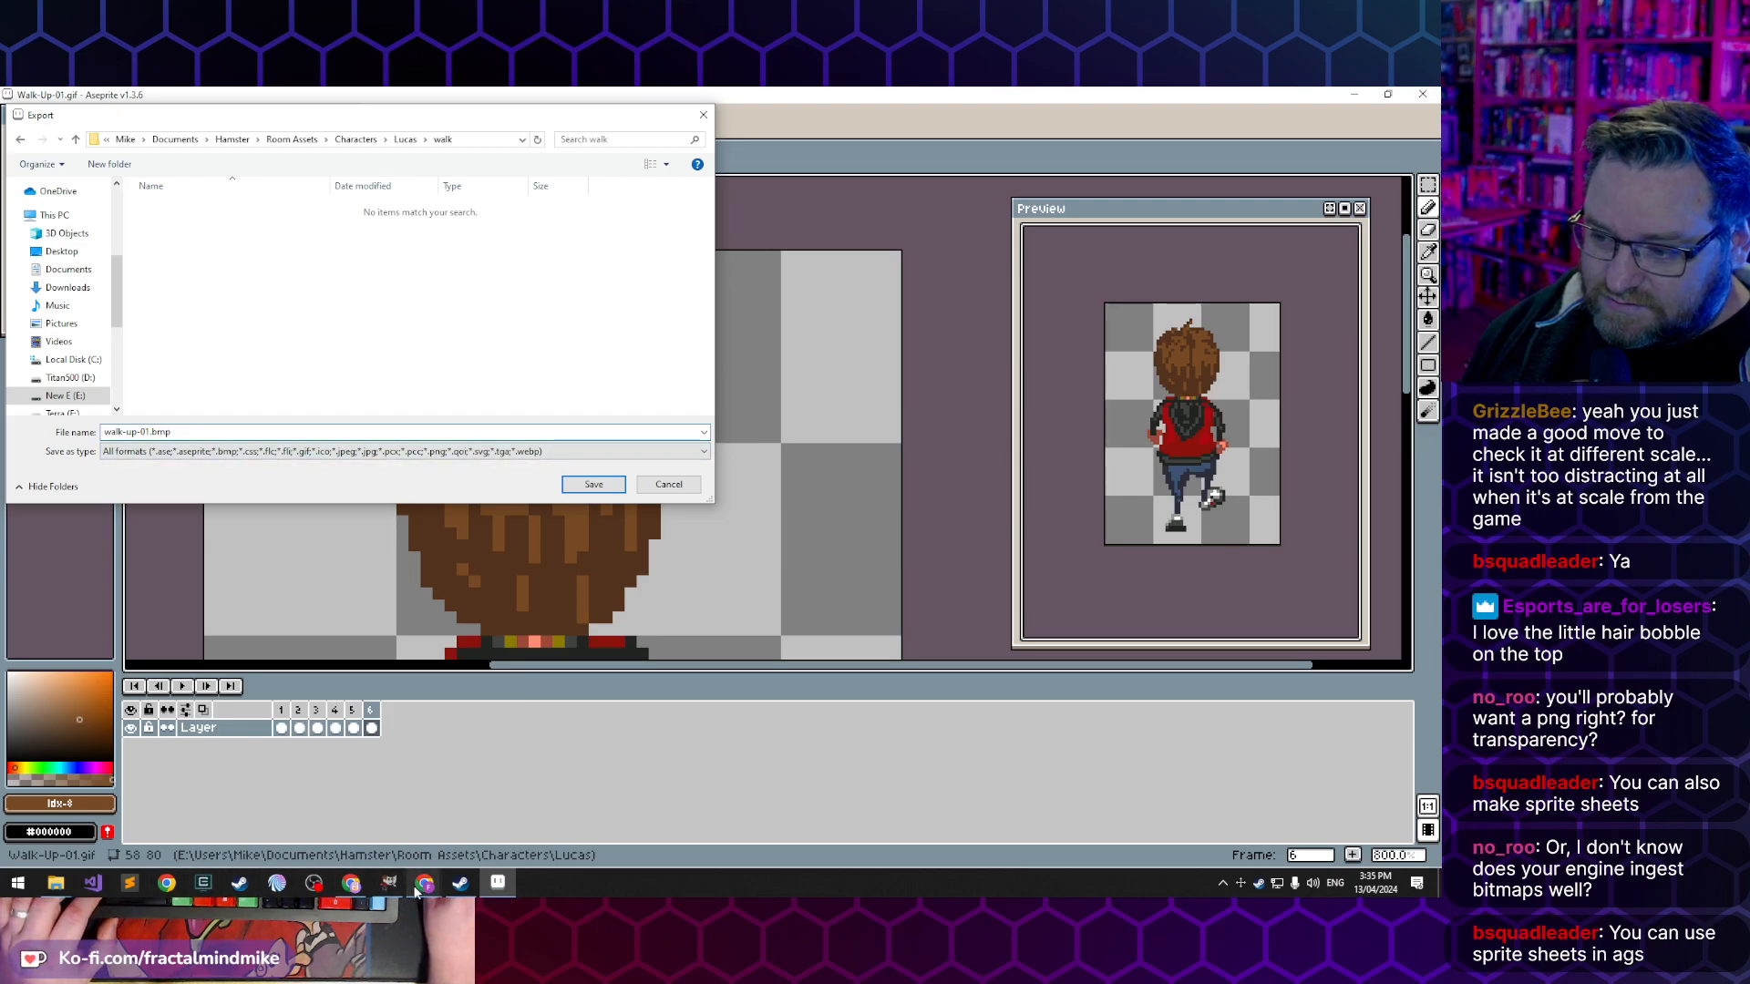
# - Open the Day of the Hamster project in the AGS Editor
pyautogui.click(19, 892)
pyautogui.click(18, 892)
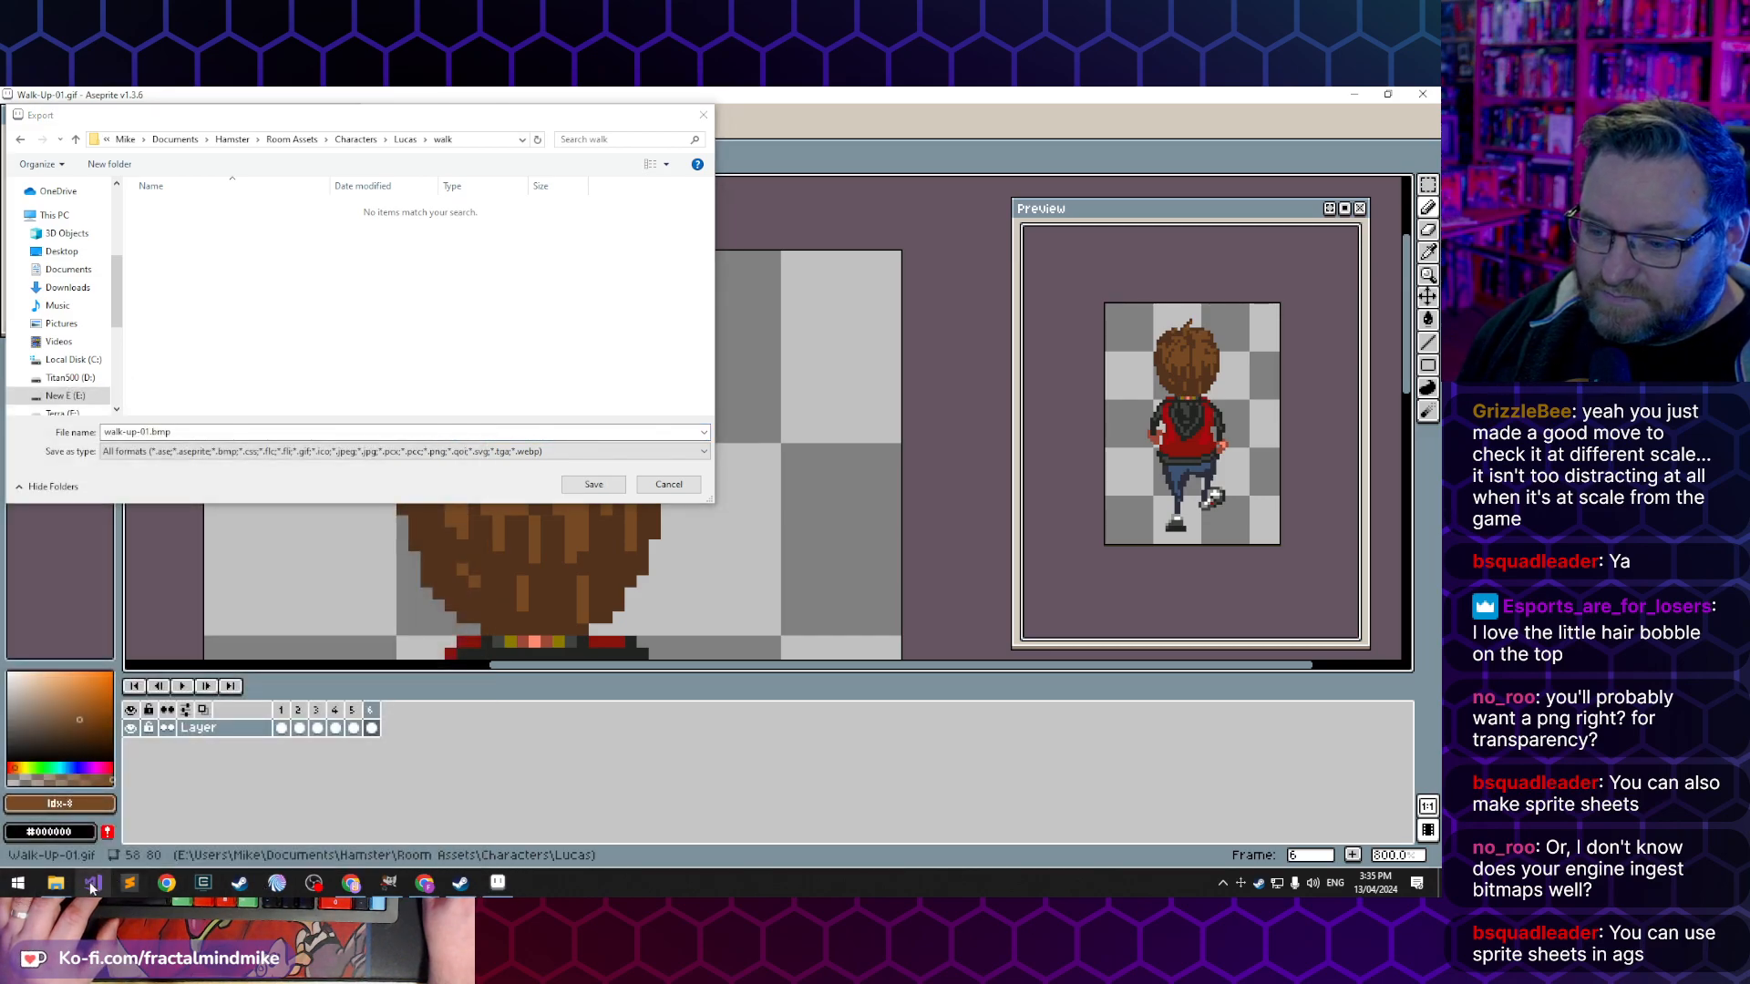
pyautogui.click(55, 884)
pyautogui.click(239, 816)
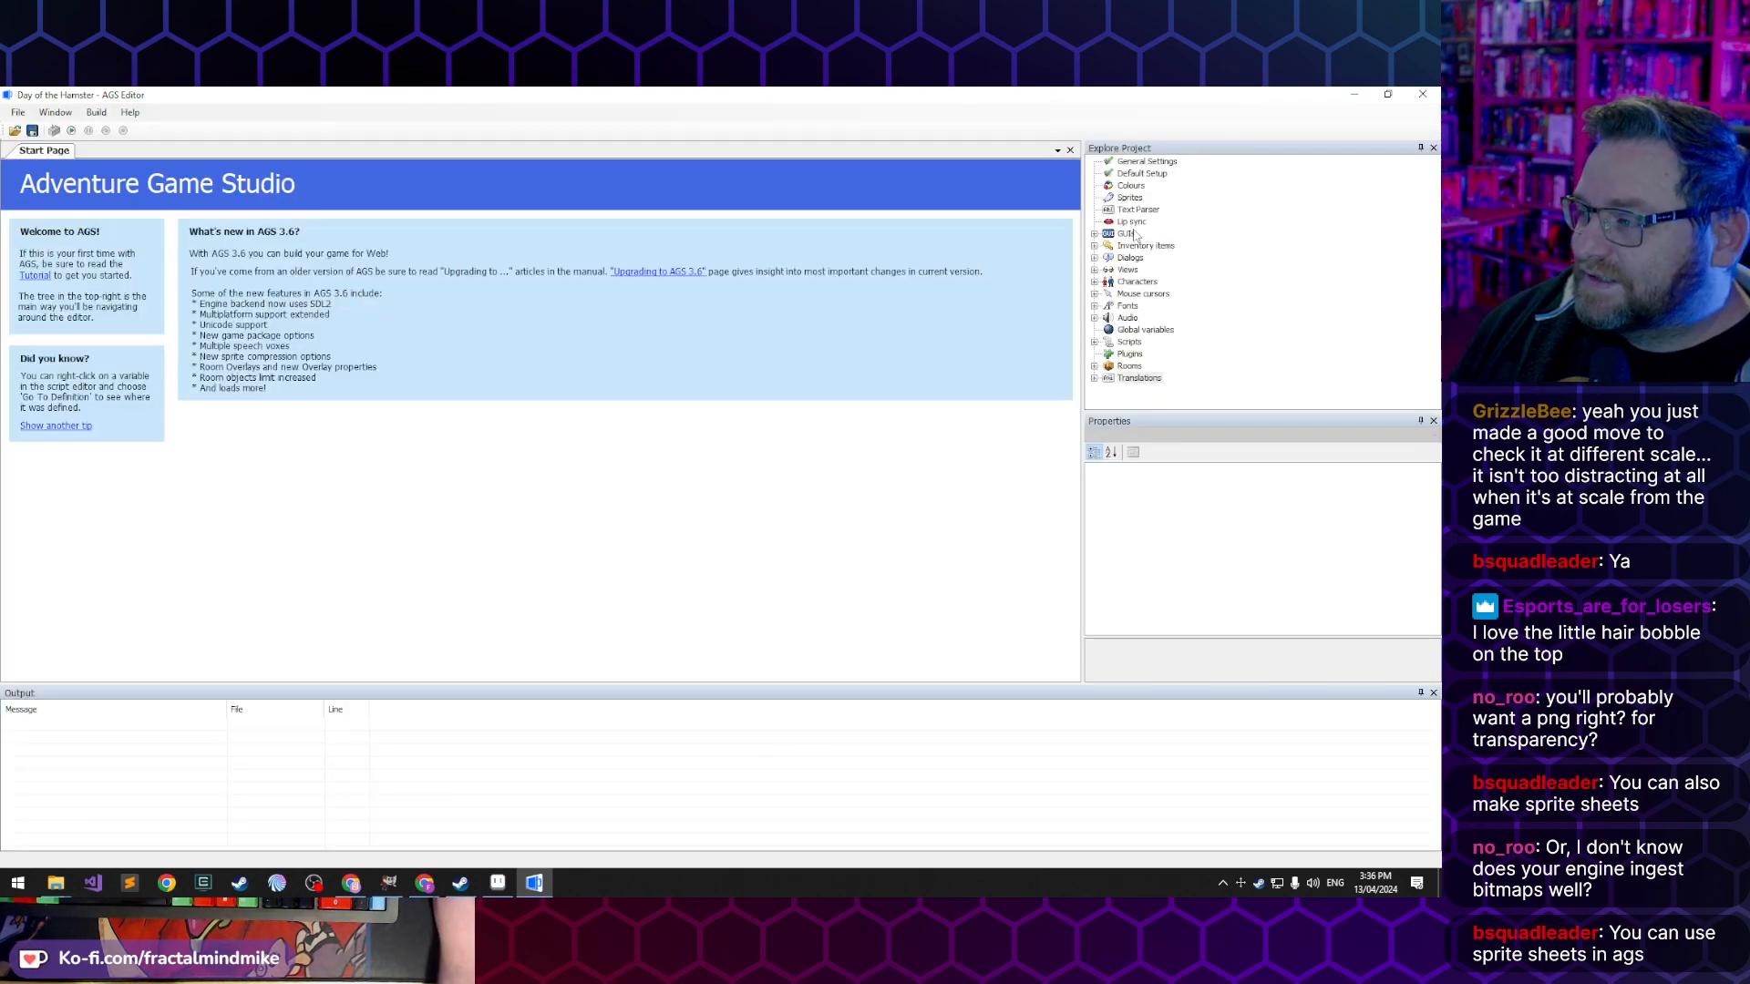
# - Examine how the guy character's walking sprites are organised into folders and which image types the sprite import accepts
pyautogui.doubleClick(1129, 198)
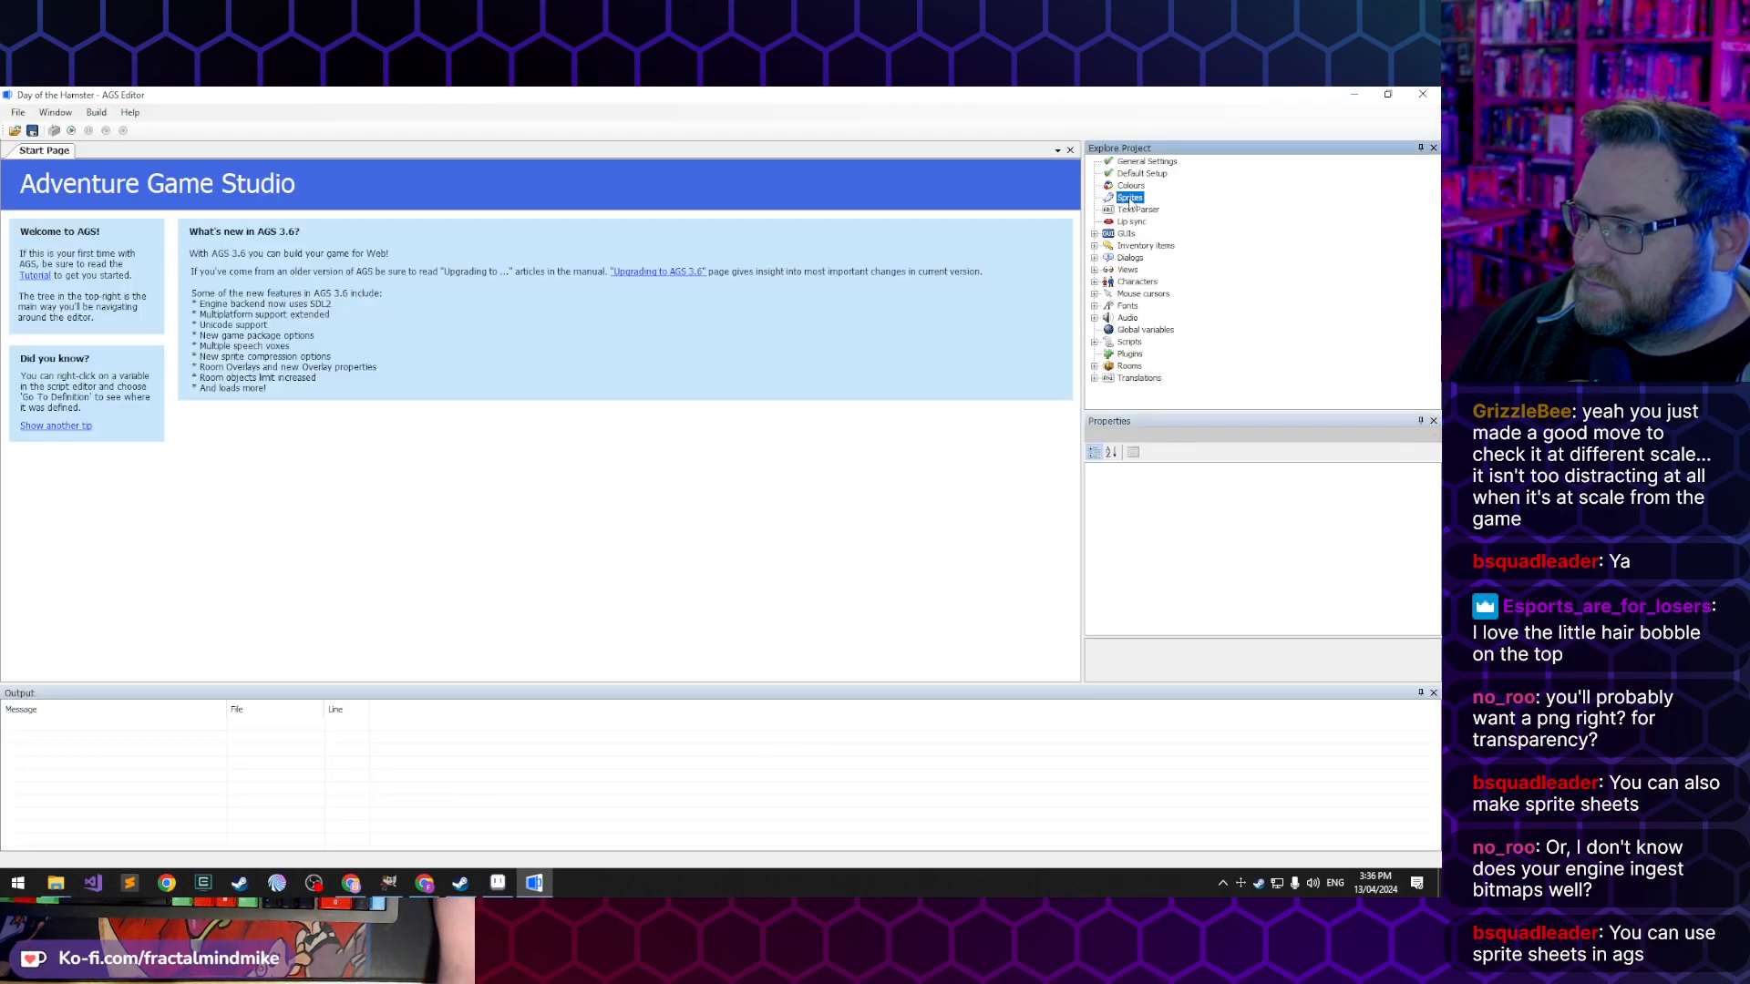
pyautogui.doubleClick(54, 240)
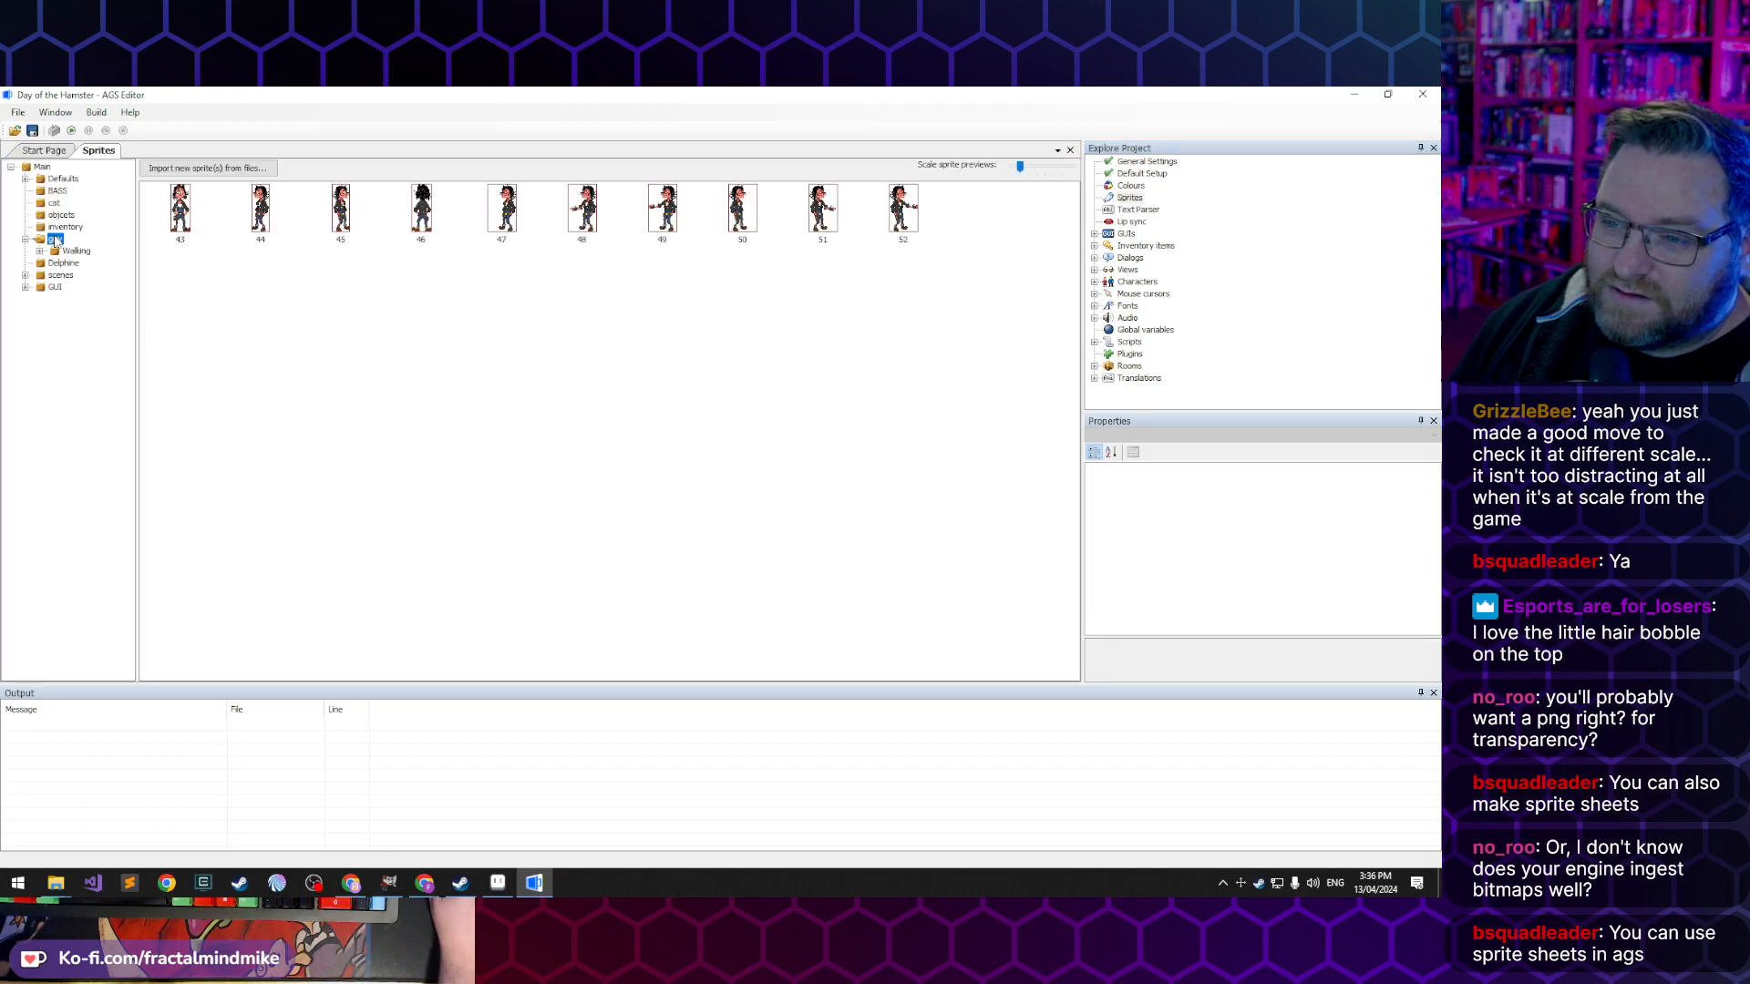
pyautogui.doubleClick(69, 251)
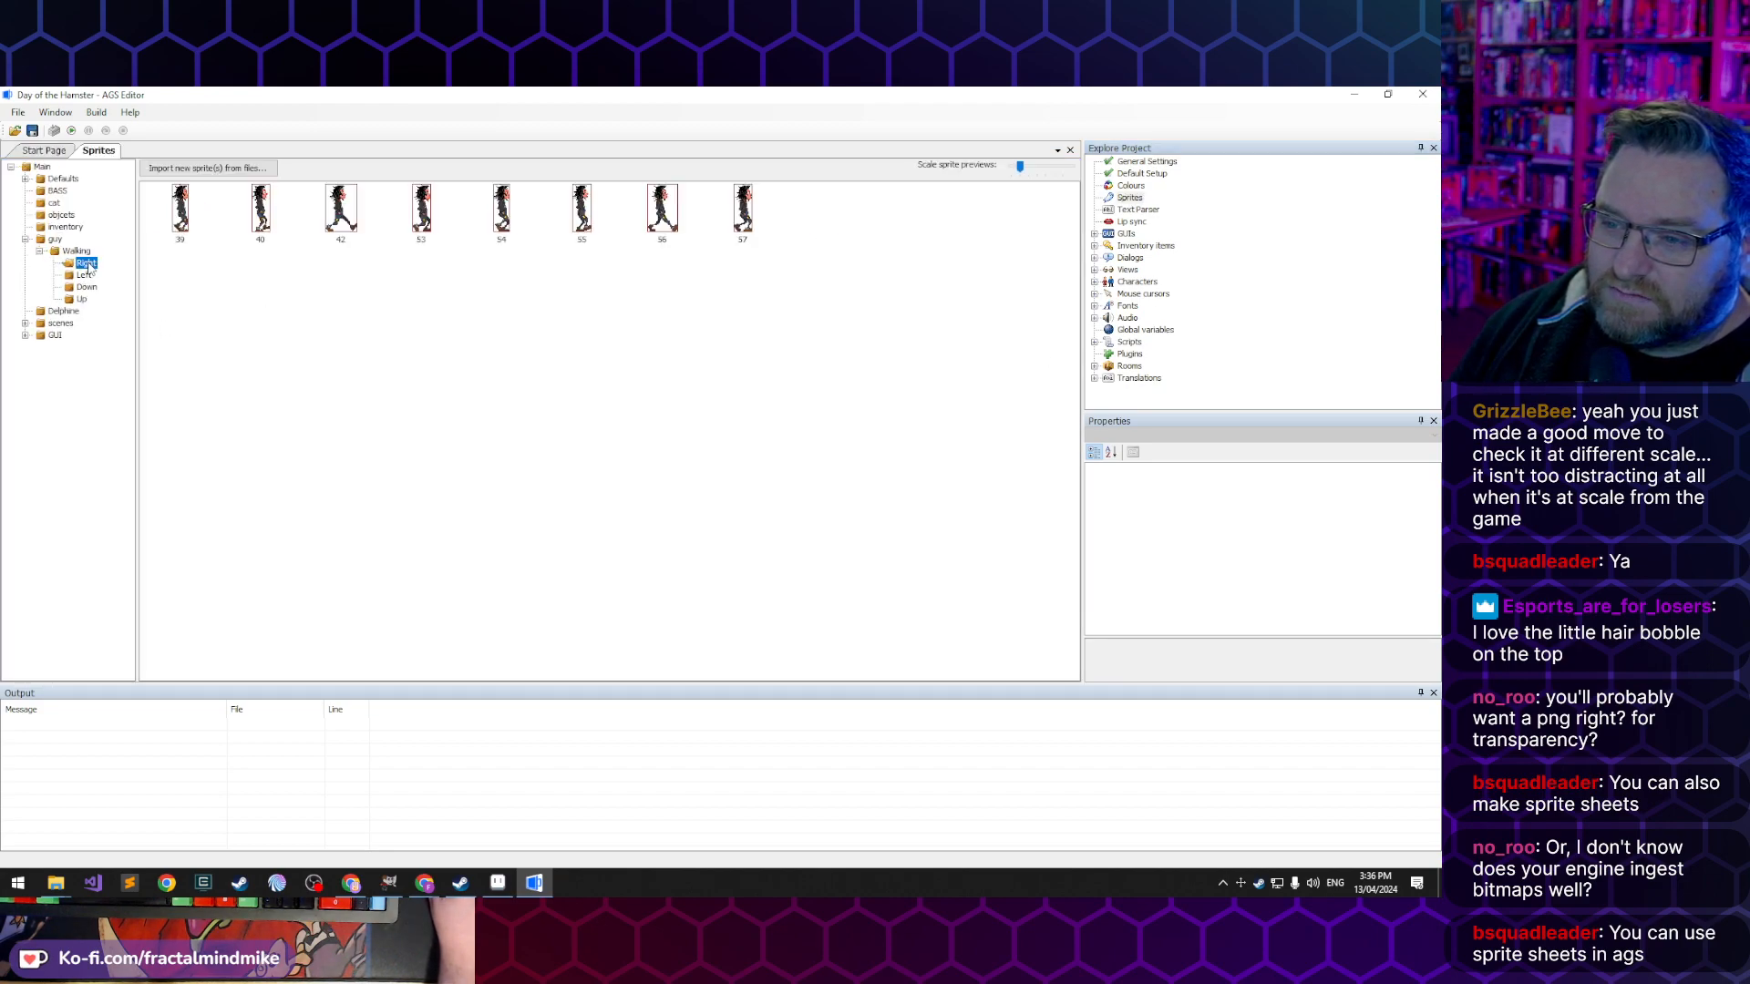
pyautogui.click(233, 169)
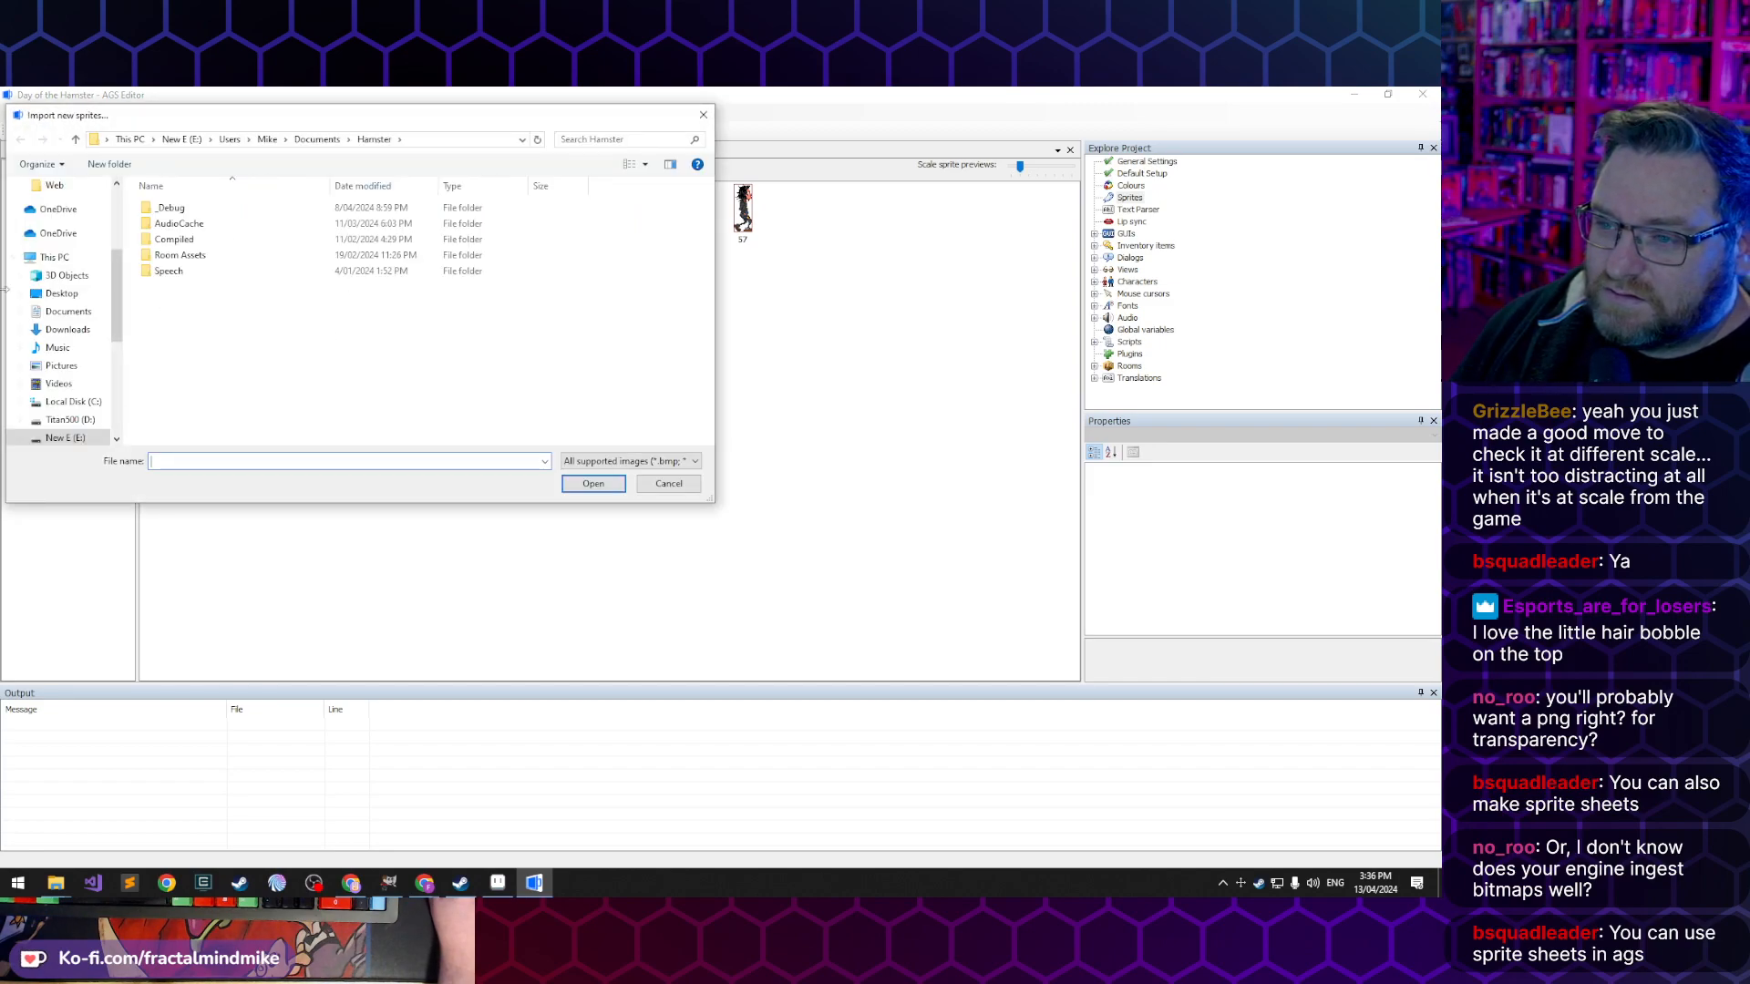
pyautogui.click(668, 483)
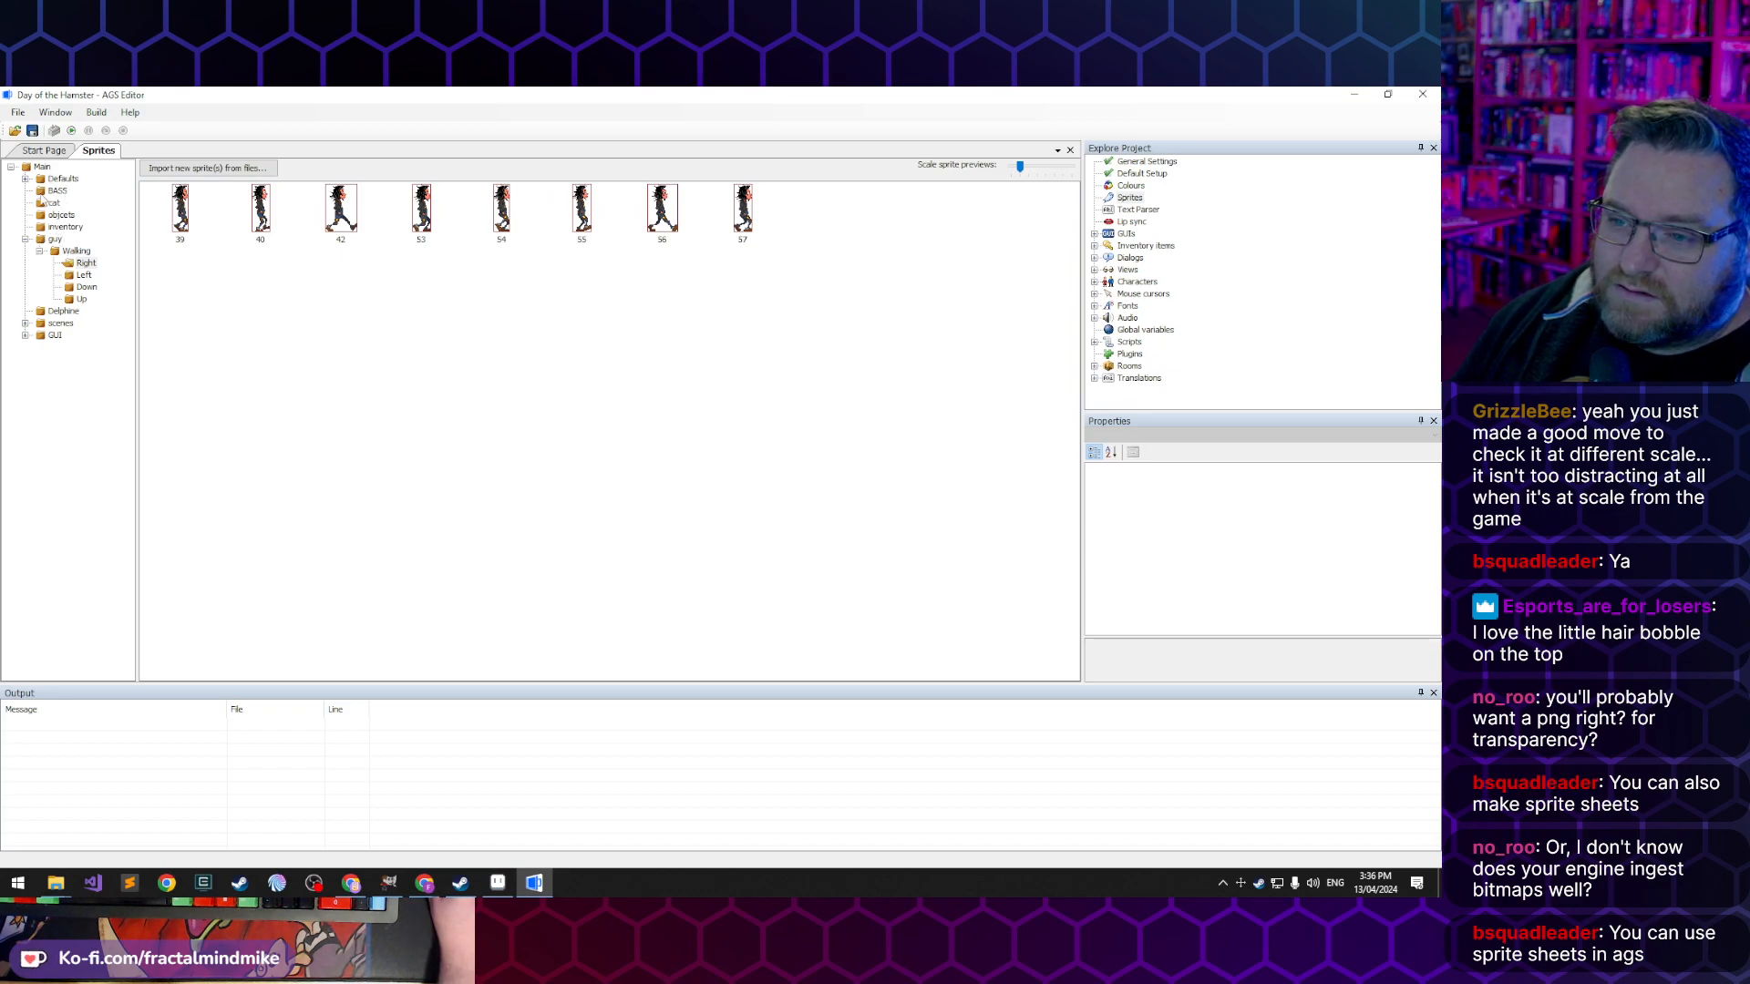
# - Create a sprite sub-folder named characters under Main
pyautogui.rightClick(42, 167)
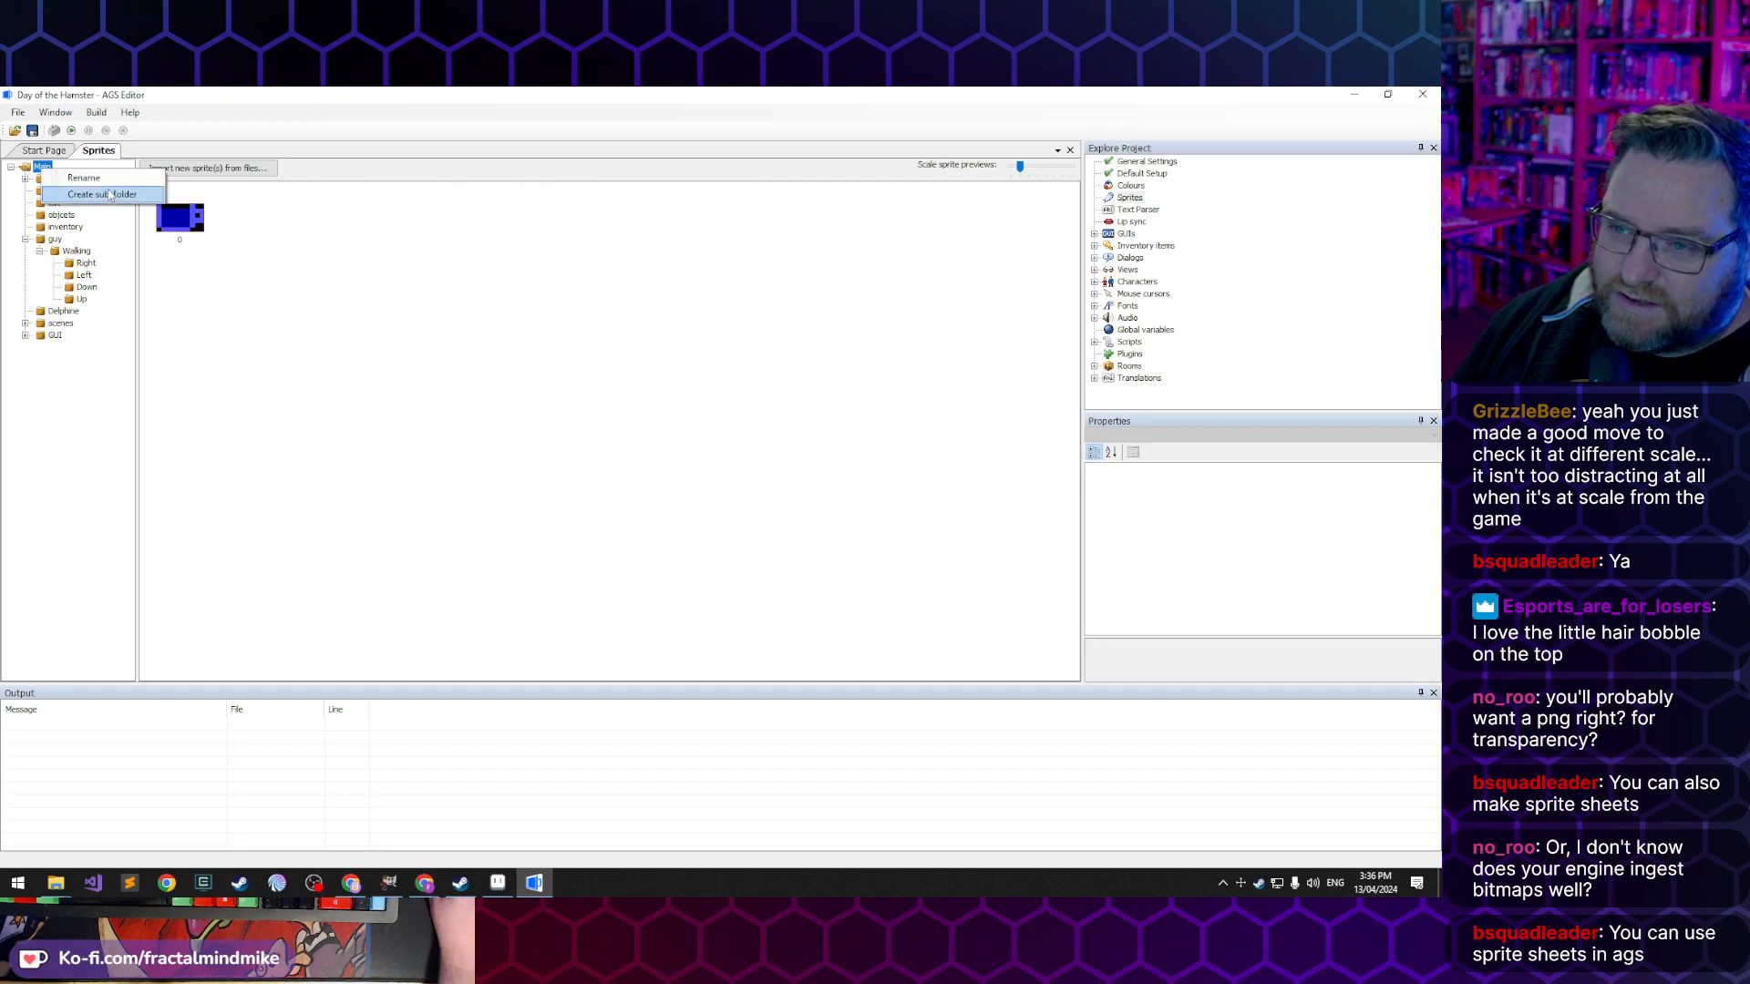
pyautogui.click(103, 194)
pyautogui.write('cha')
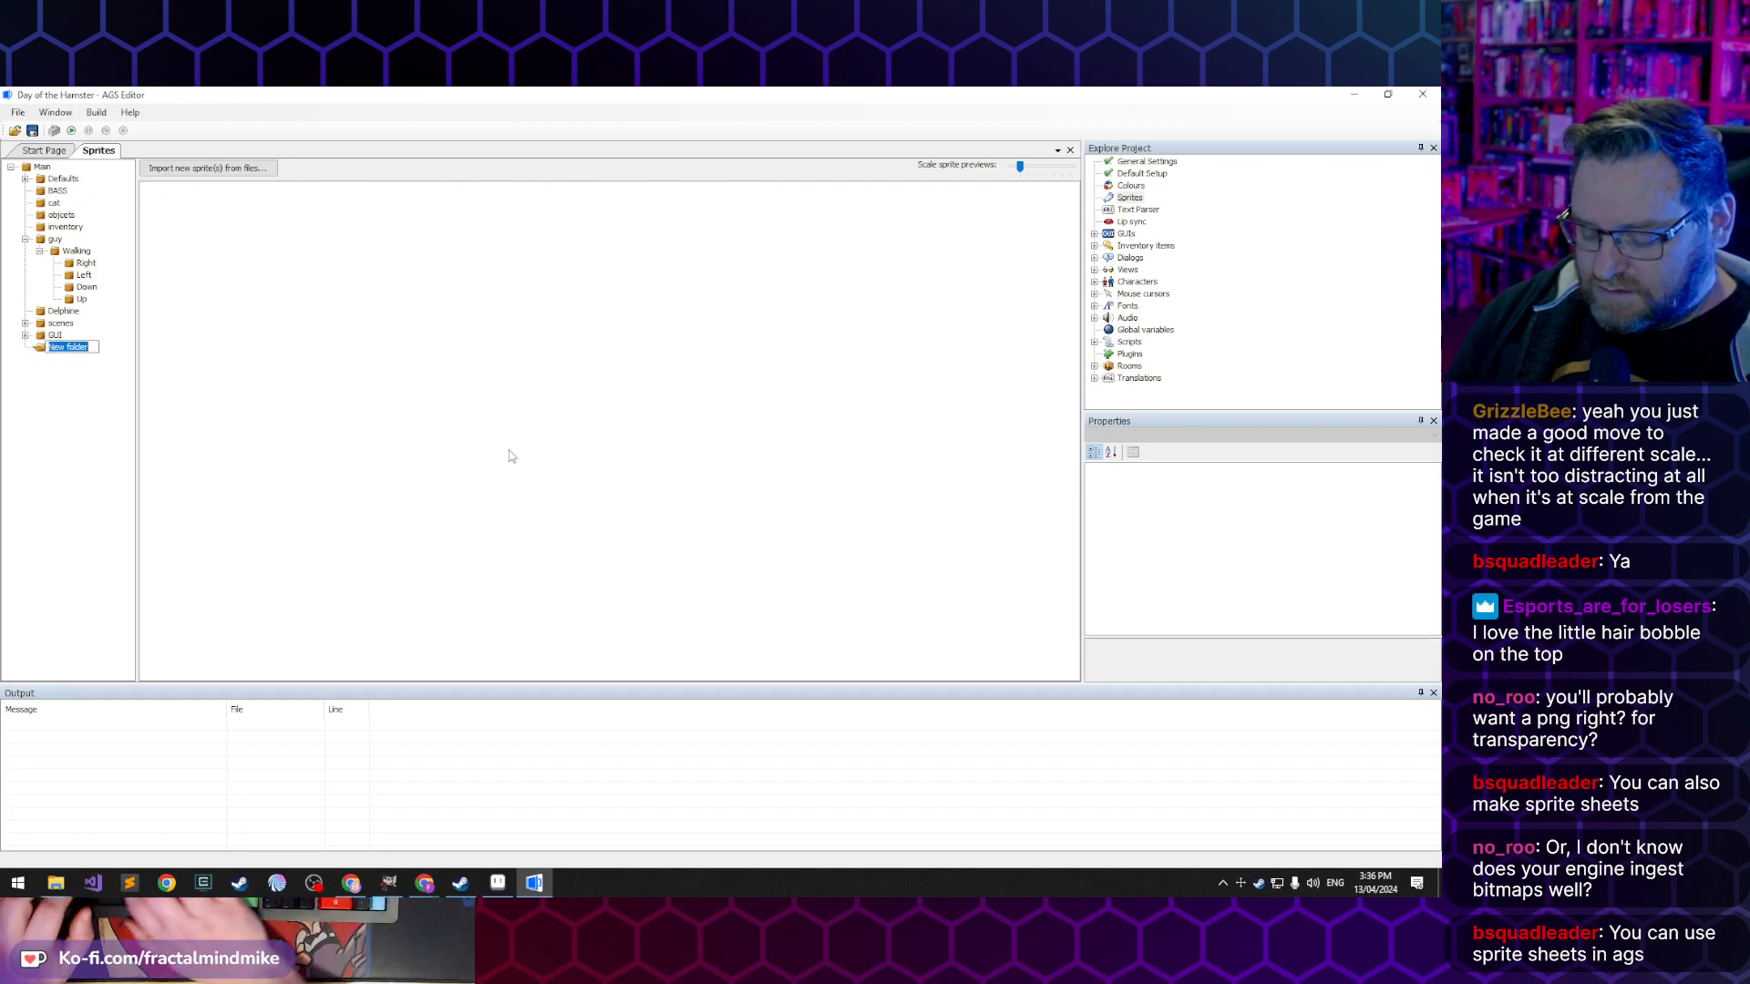
pyautogui.write('racters')
pyautogui.press('Return')
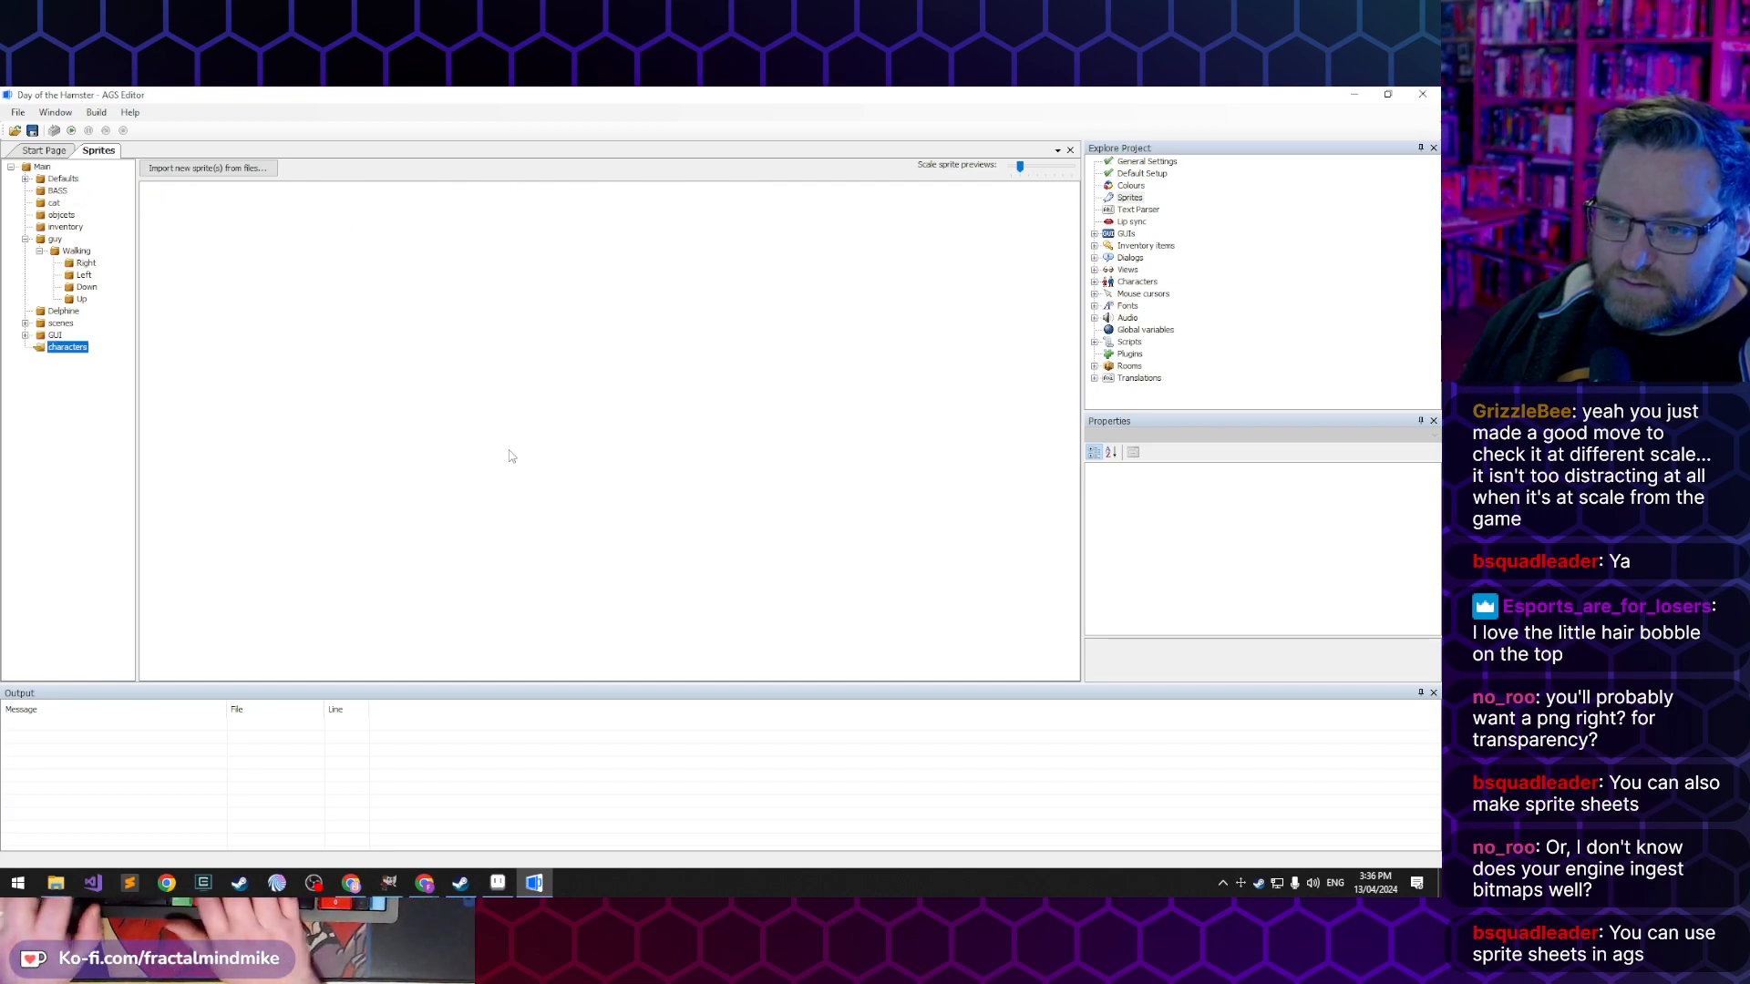
# - Create a sub-folder named lucas inside the characters sprite folder
pyautogui.rightClick(82, 352)
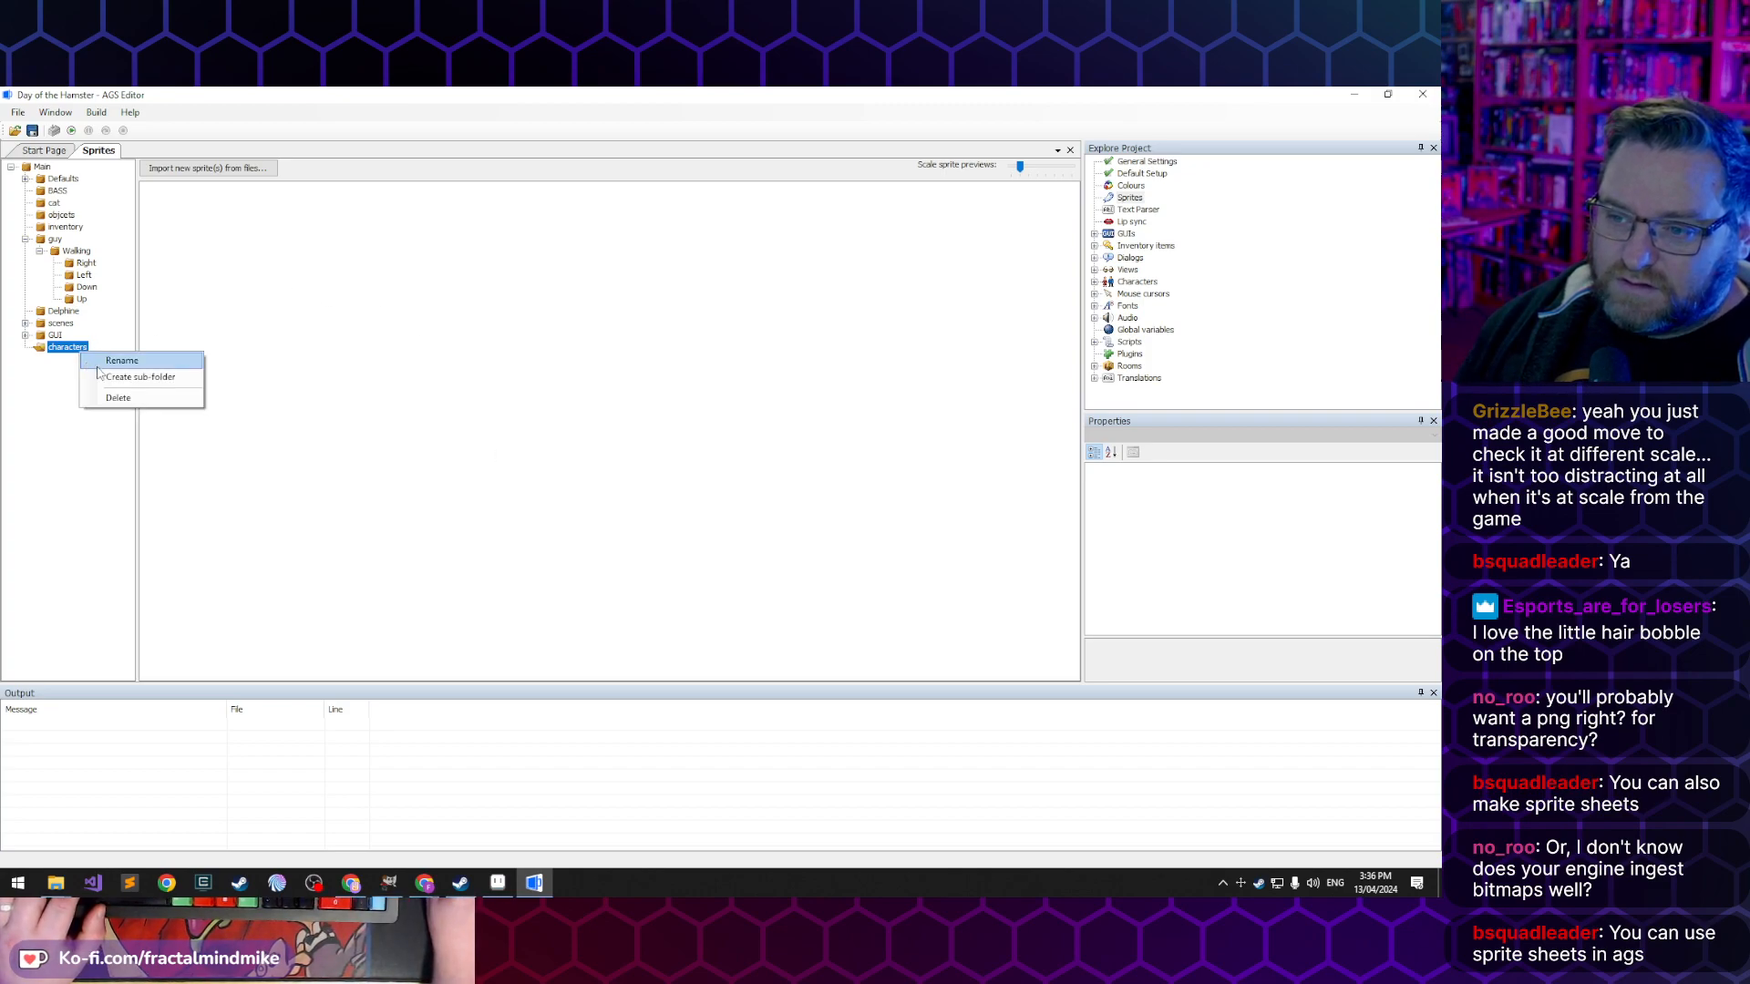
pyautogui.click(114, 374)
pyautogui.write('lucas')
pyautogui.press('Return')
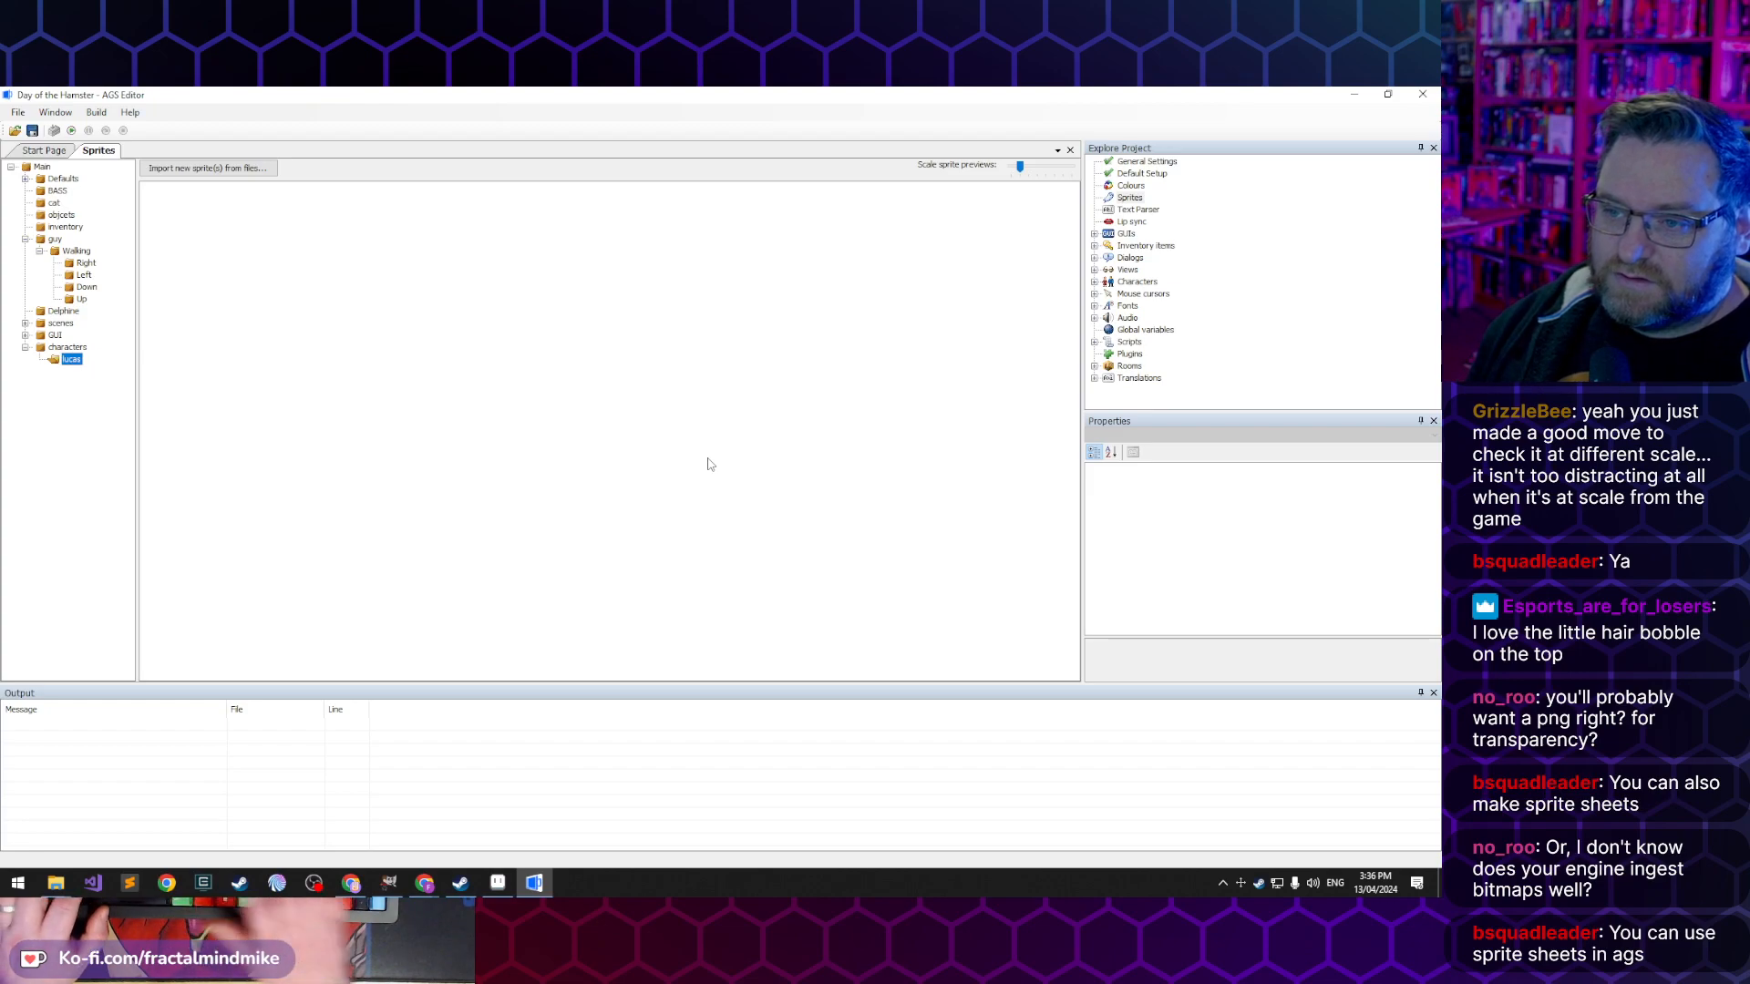
# - Create a sub-folder named walking inside the lucas sprite folder
pyautogui.rightClick(76, 365)
pyautogui.click(127, 388)
pyautogui.write('walking')
pyautogui.press('Return')
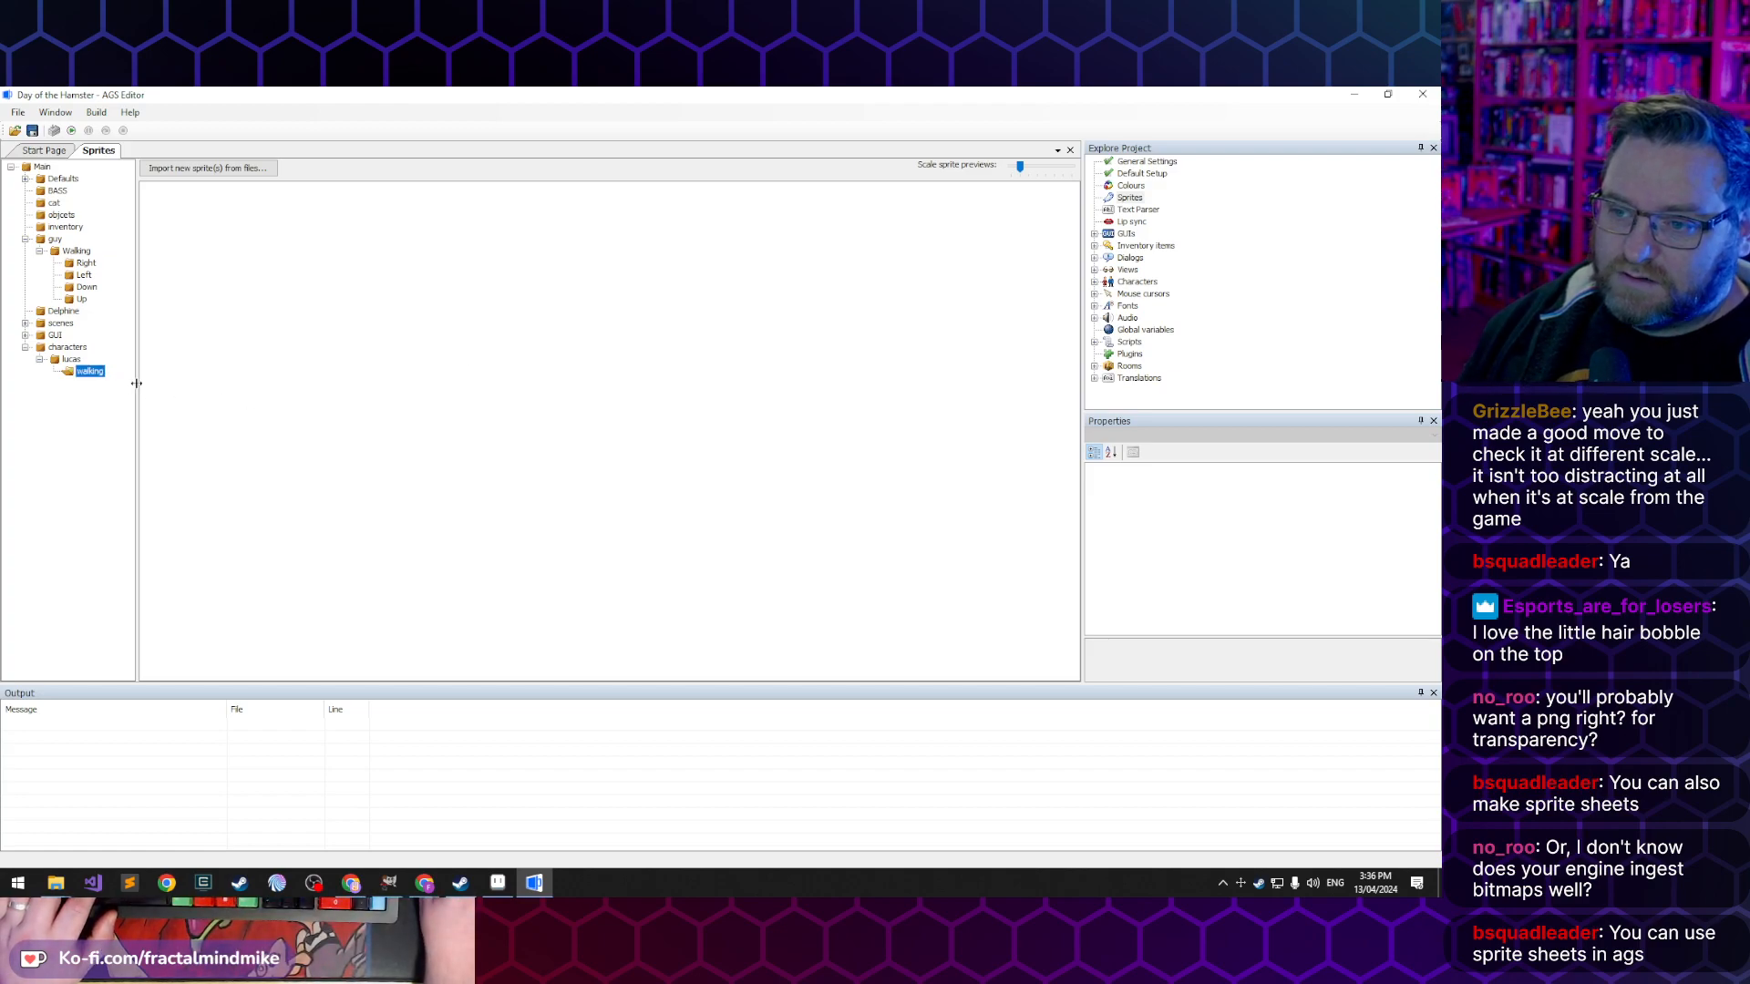
# - Create a sub-folder named up inside the lucas walking sprite folder
pyautogui.rightClick(100, 374)
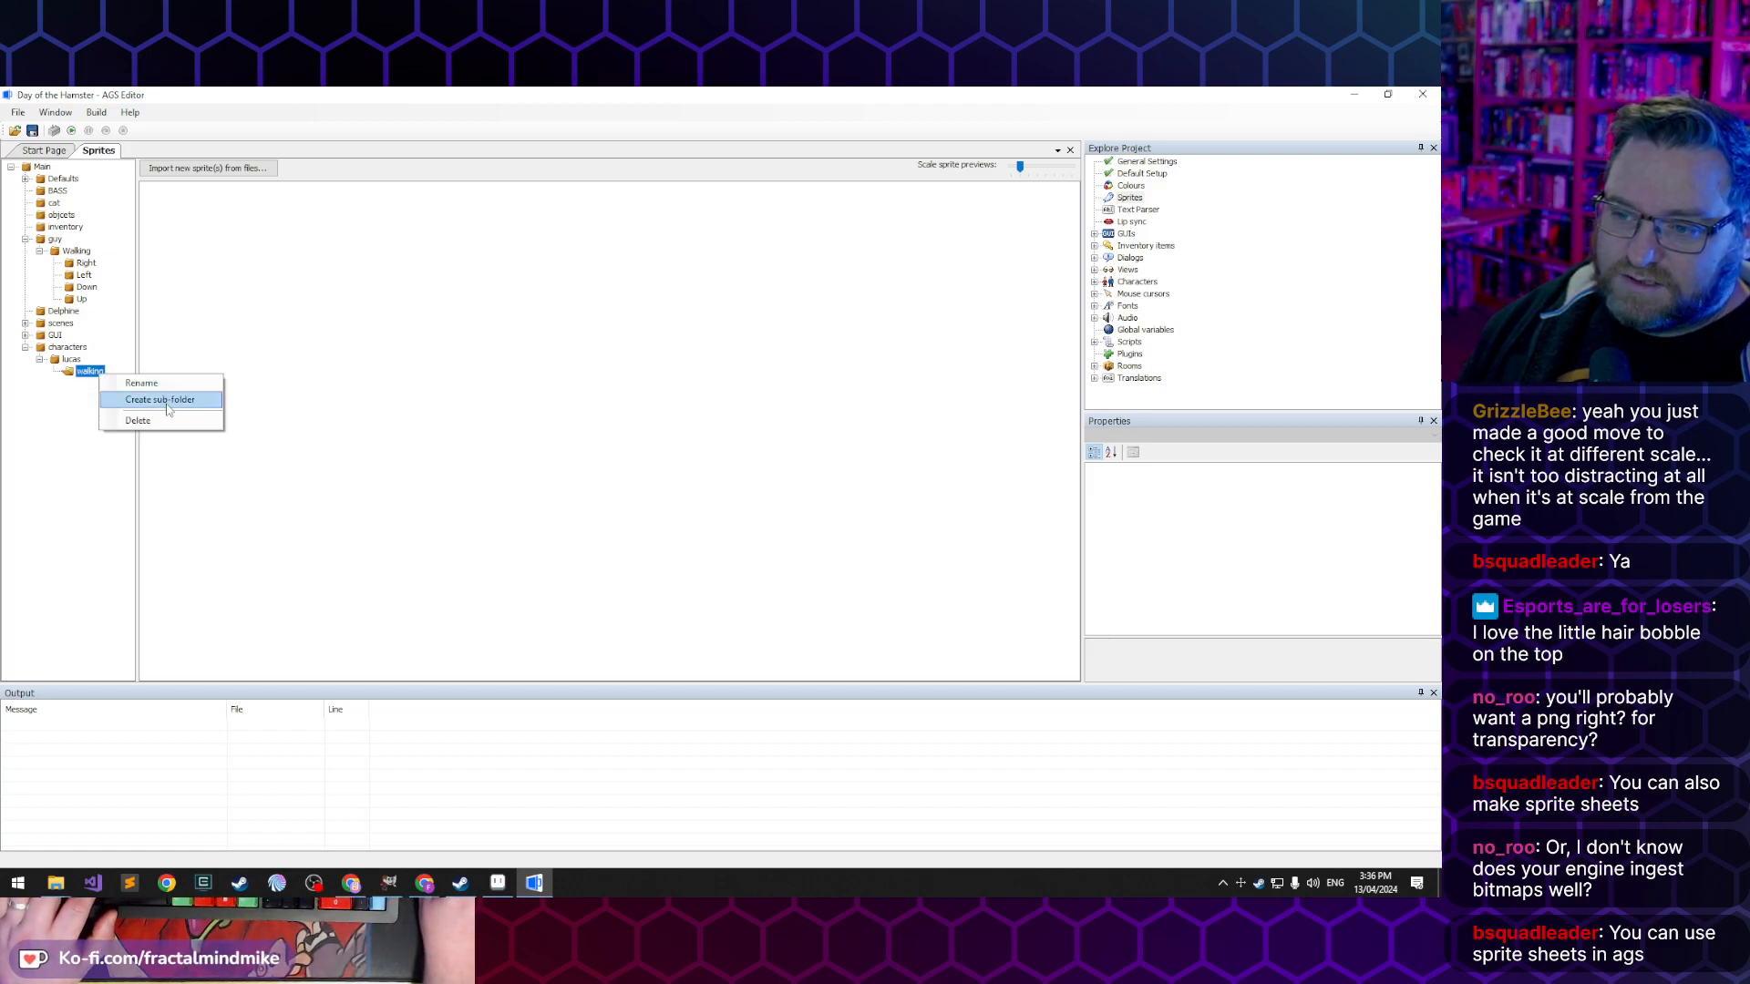
pyautogui.click(166, 407)
pyautogui.write('up')
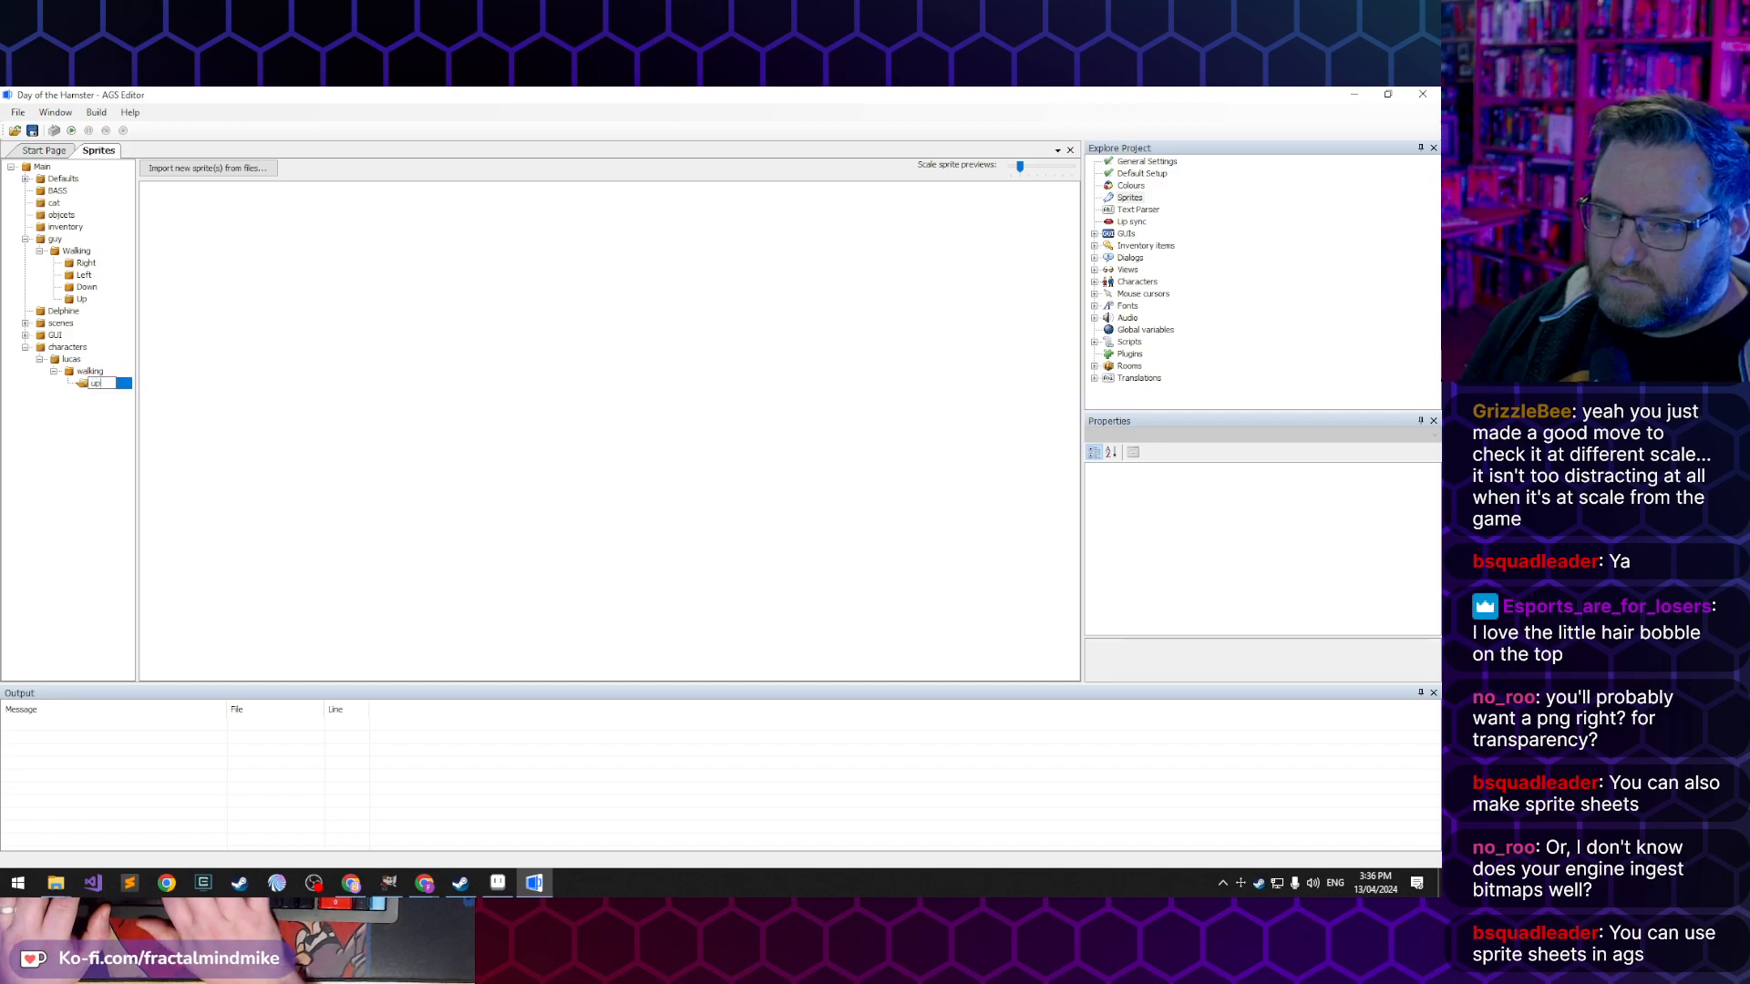
pyautogui.press('Return')
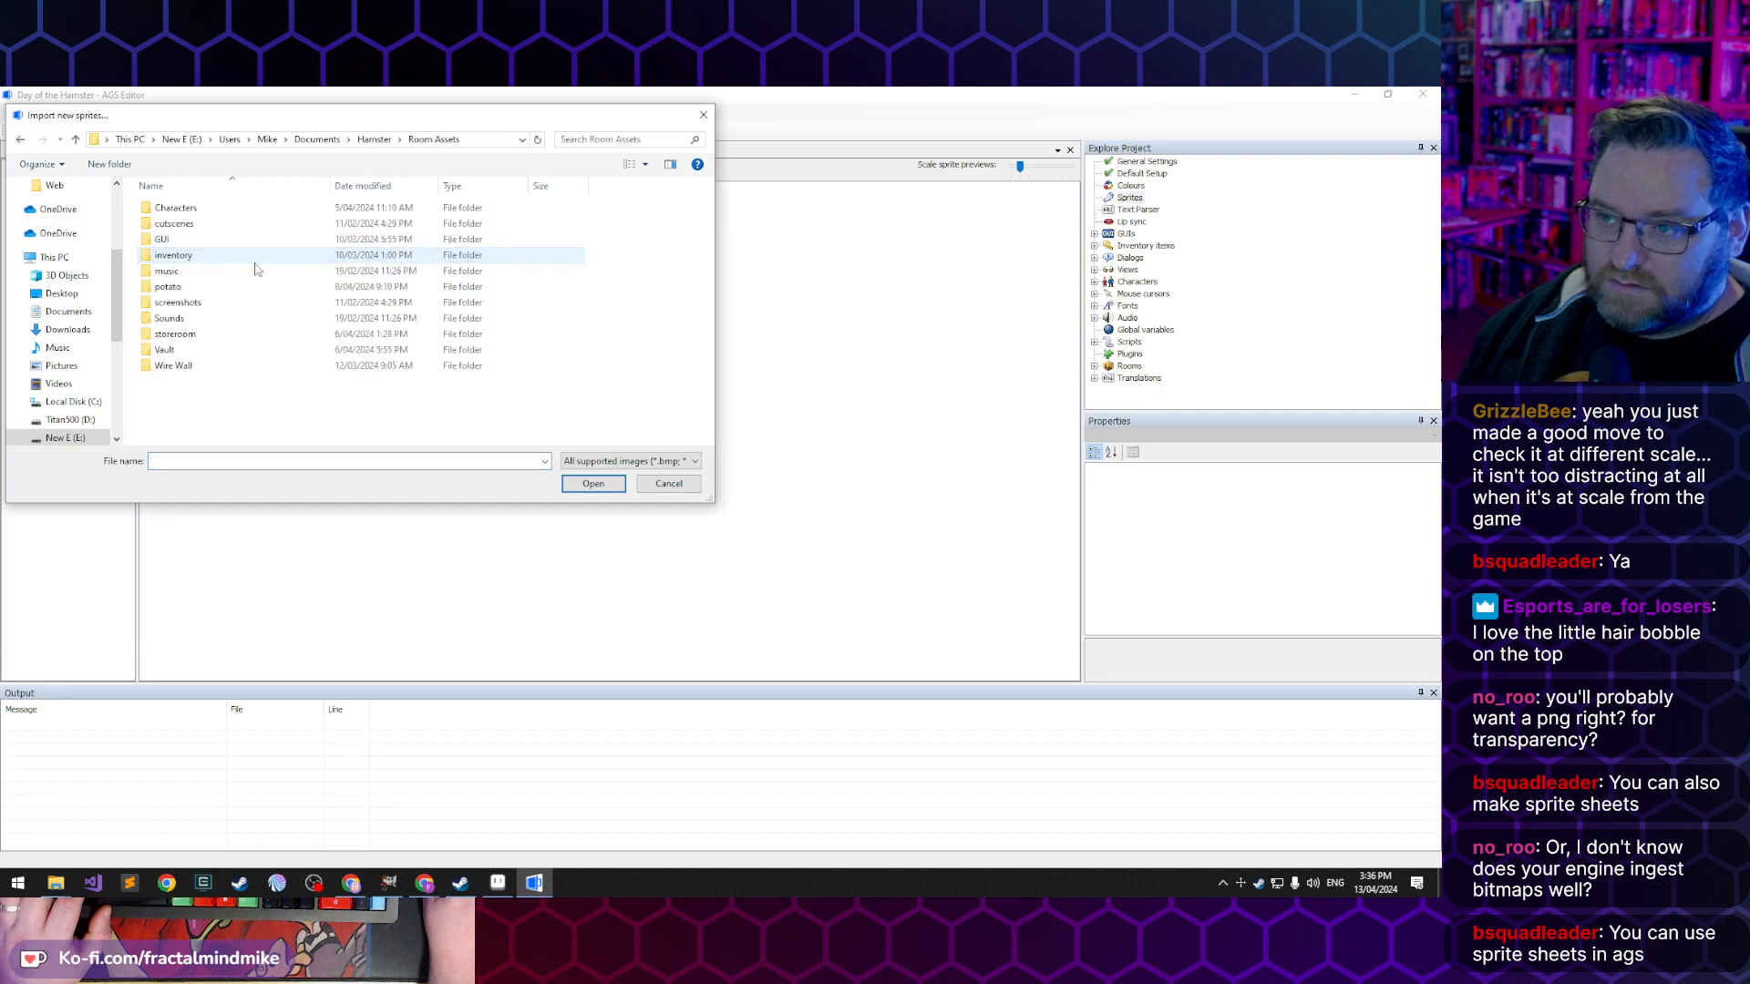
# - Import all frames of Walk-Up-01.gif from the Characters\Lucas assets folder into the up sprite folder
pyautogui.click(191, 208)
pyautogui.doubleClick(191, 208)
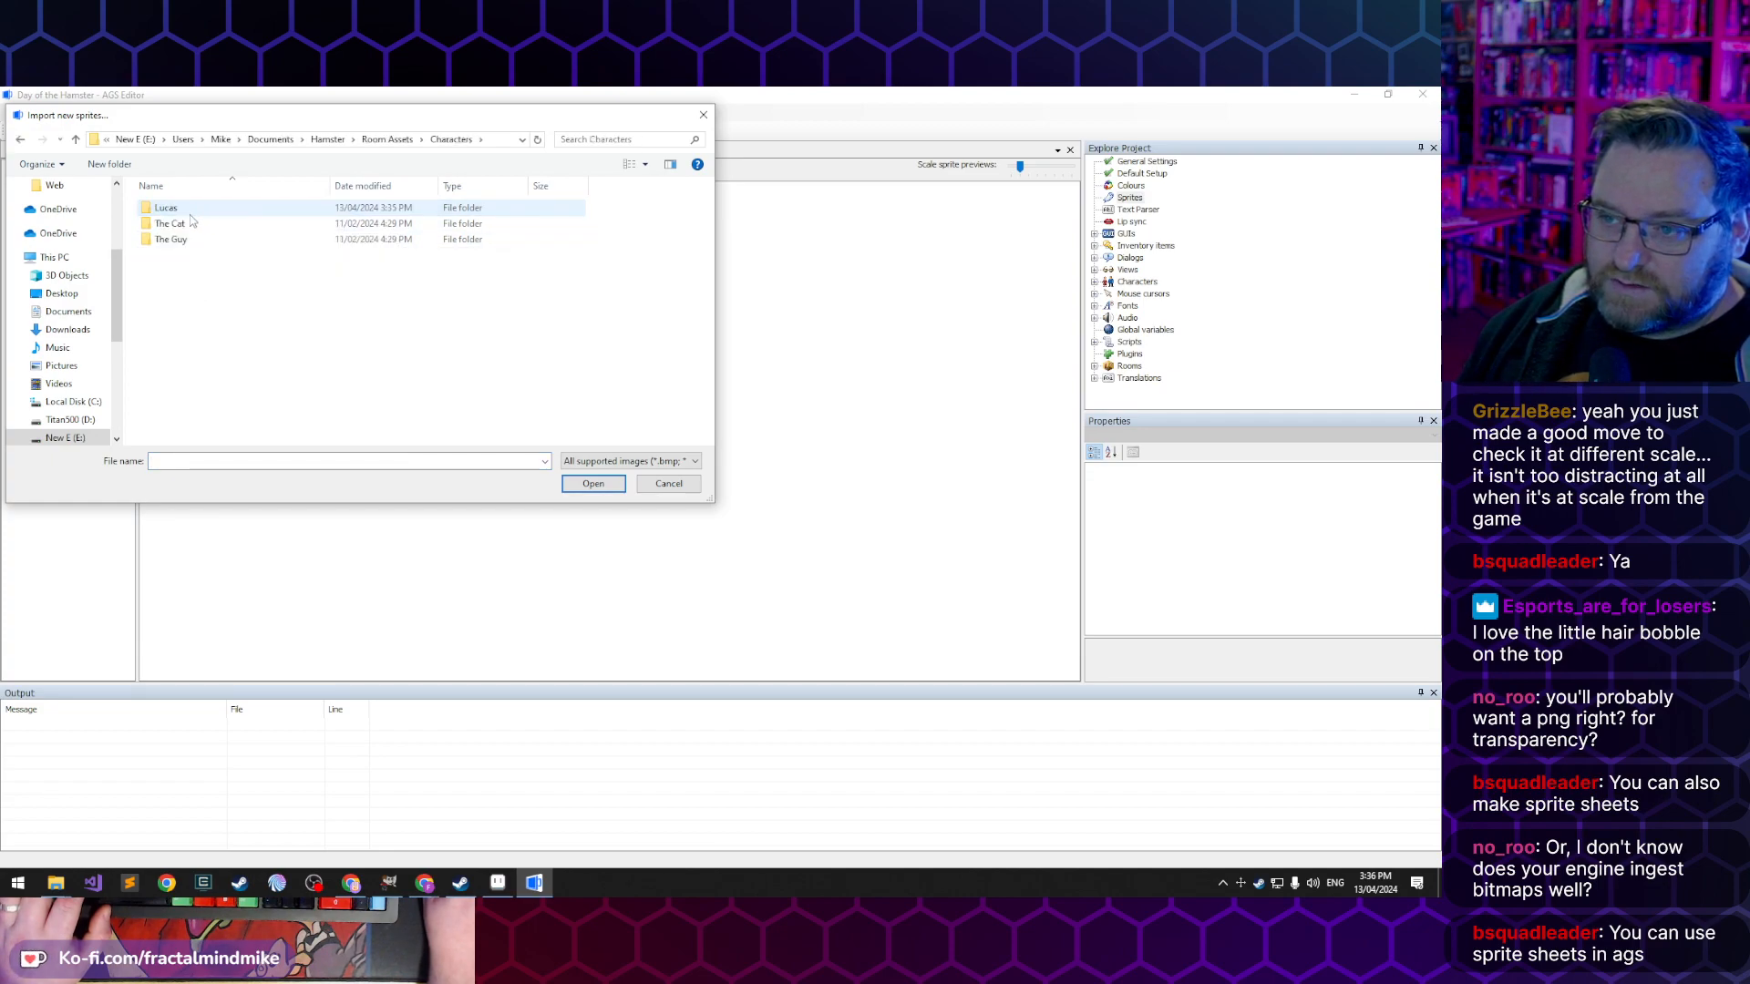
pyautogui.doubleClick(207, 241)
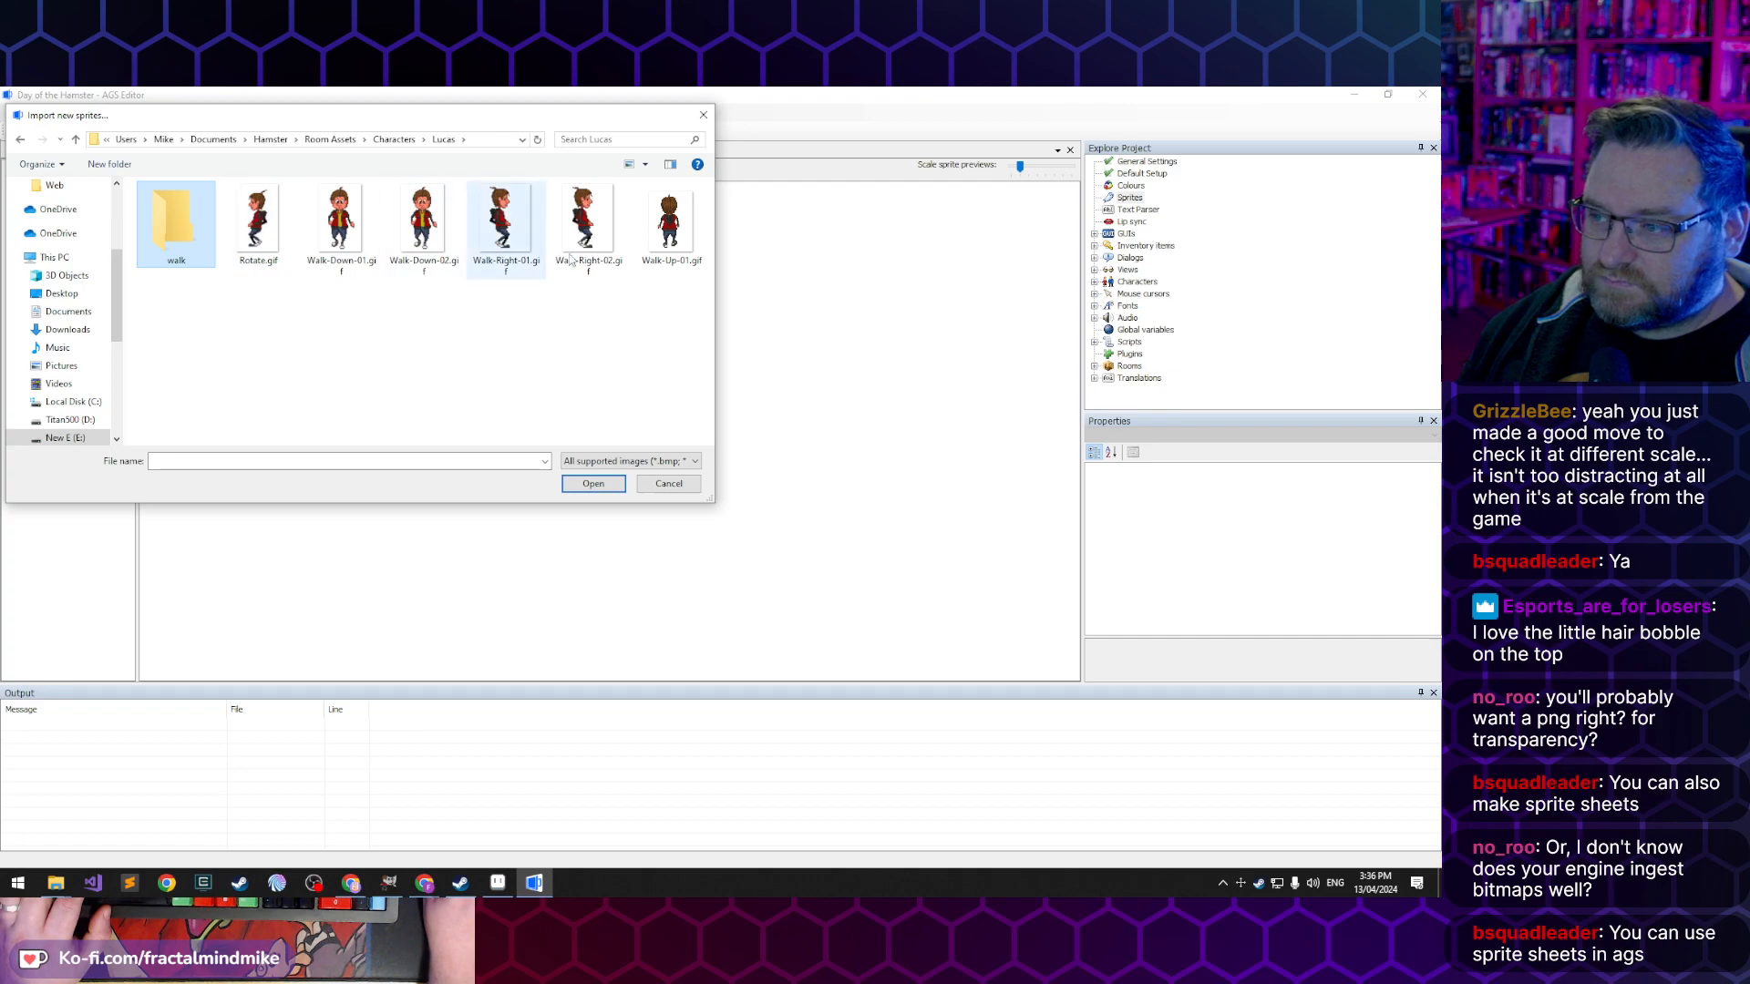
pyautogui.click(684, 263)
pyautogui.click(619, 491)
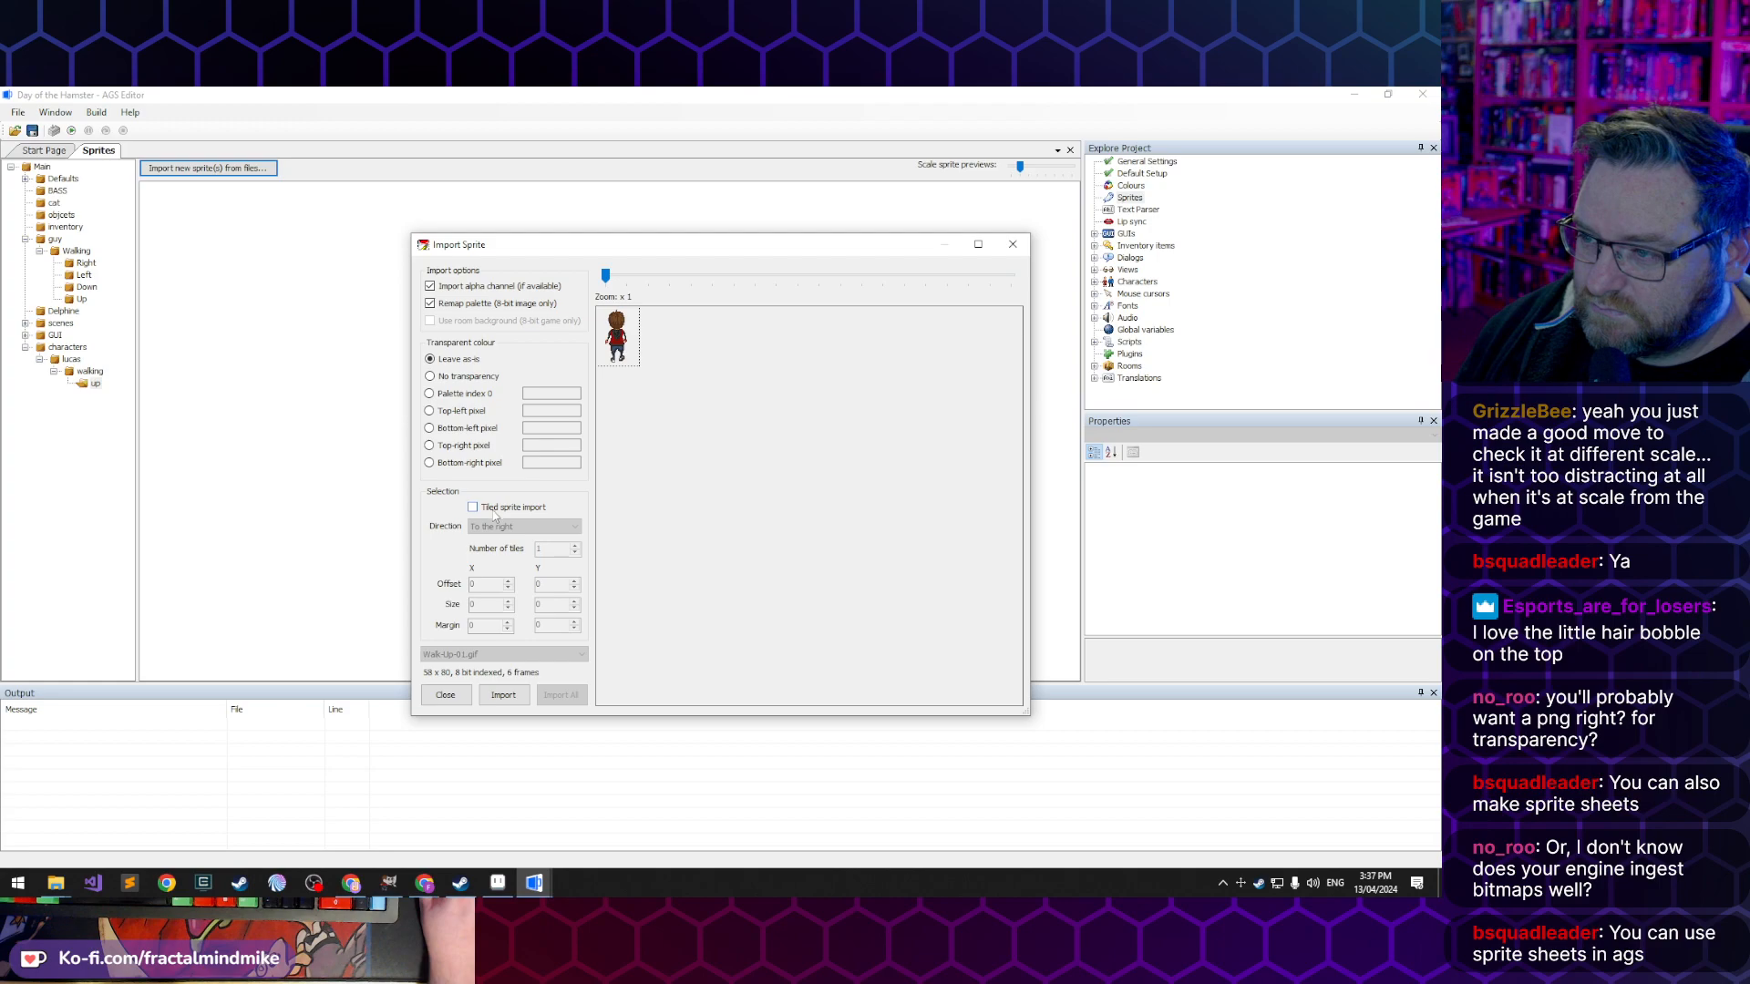
pyautogui.click(504, 694)
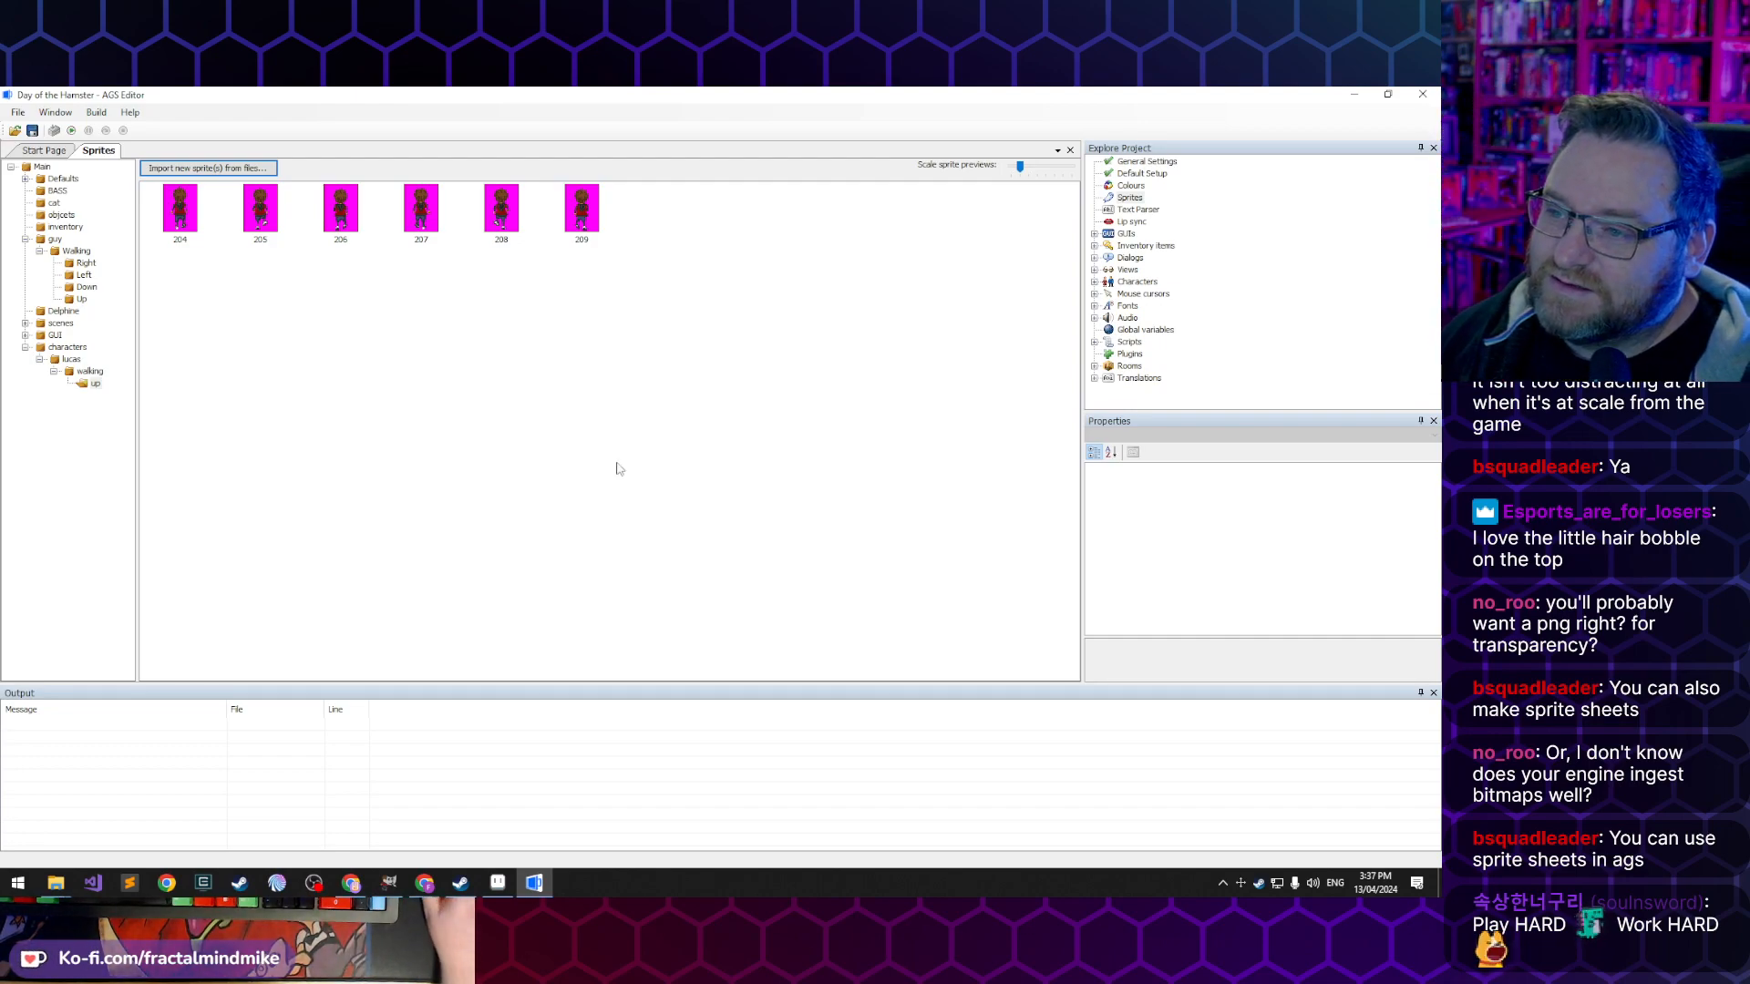
# - Create a sub-folder named right inside the lucas walking sprite folder
pyautogui.rightClick(82, 374)
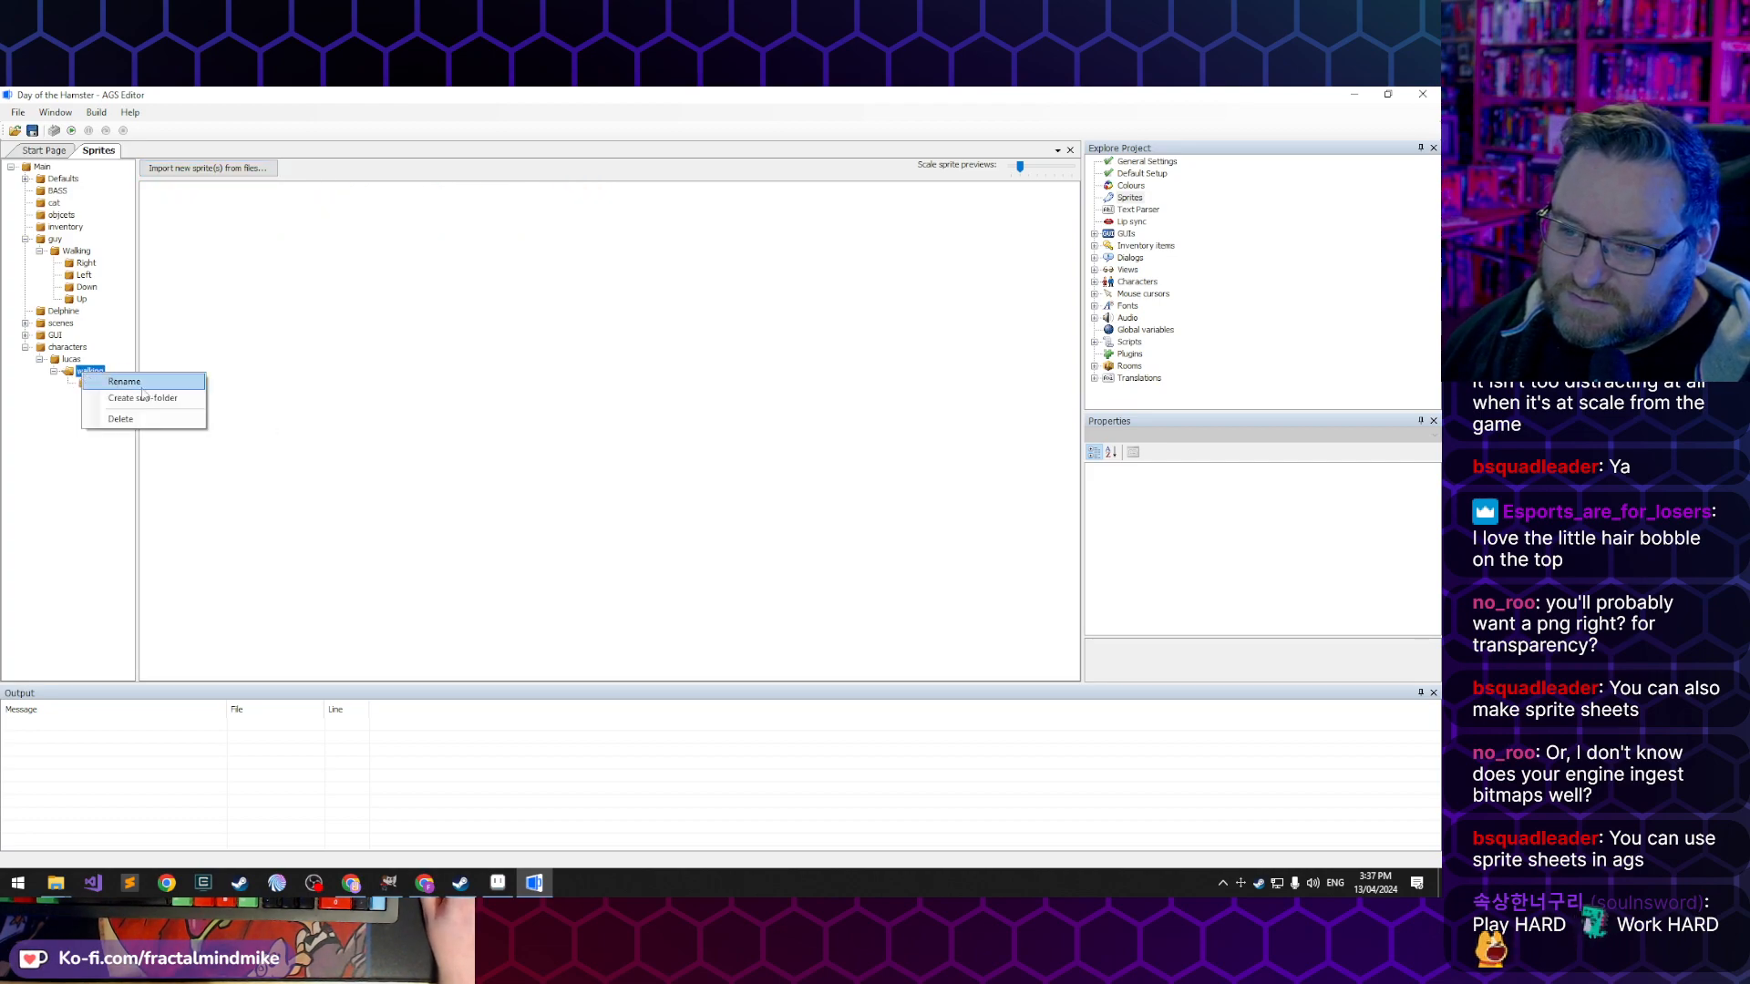
pyautogui.click(142, 398)
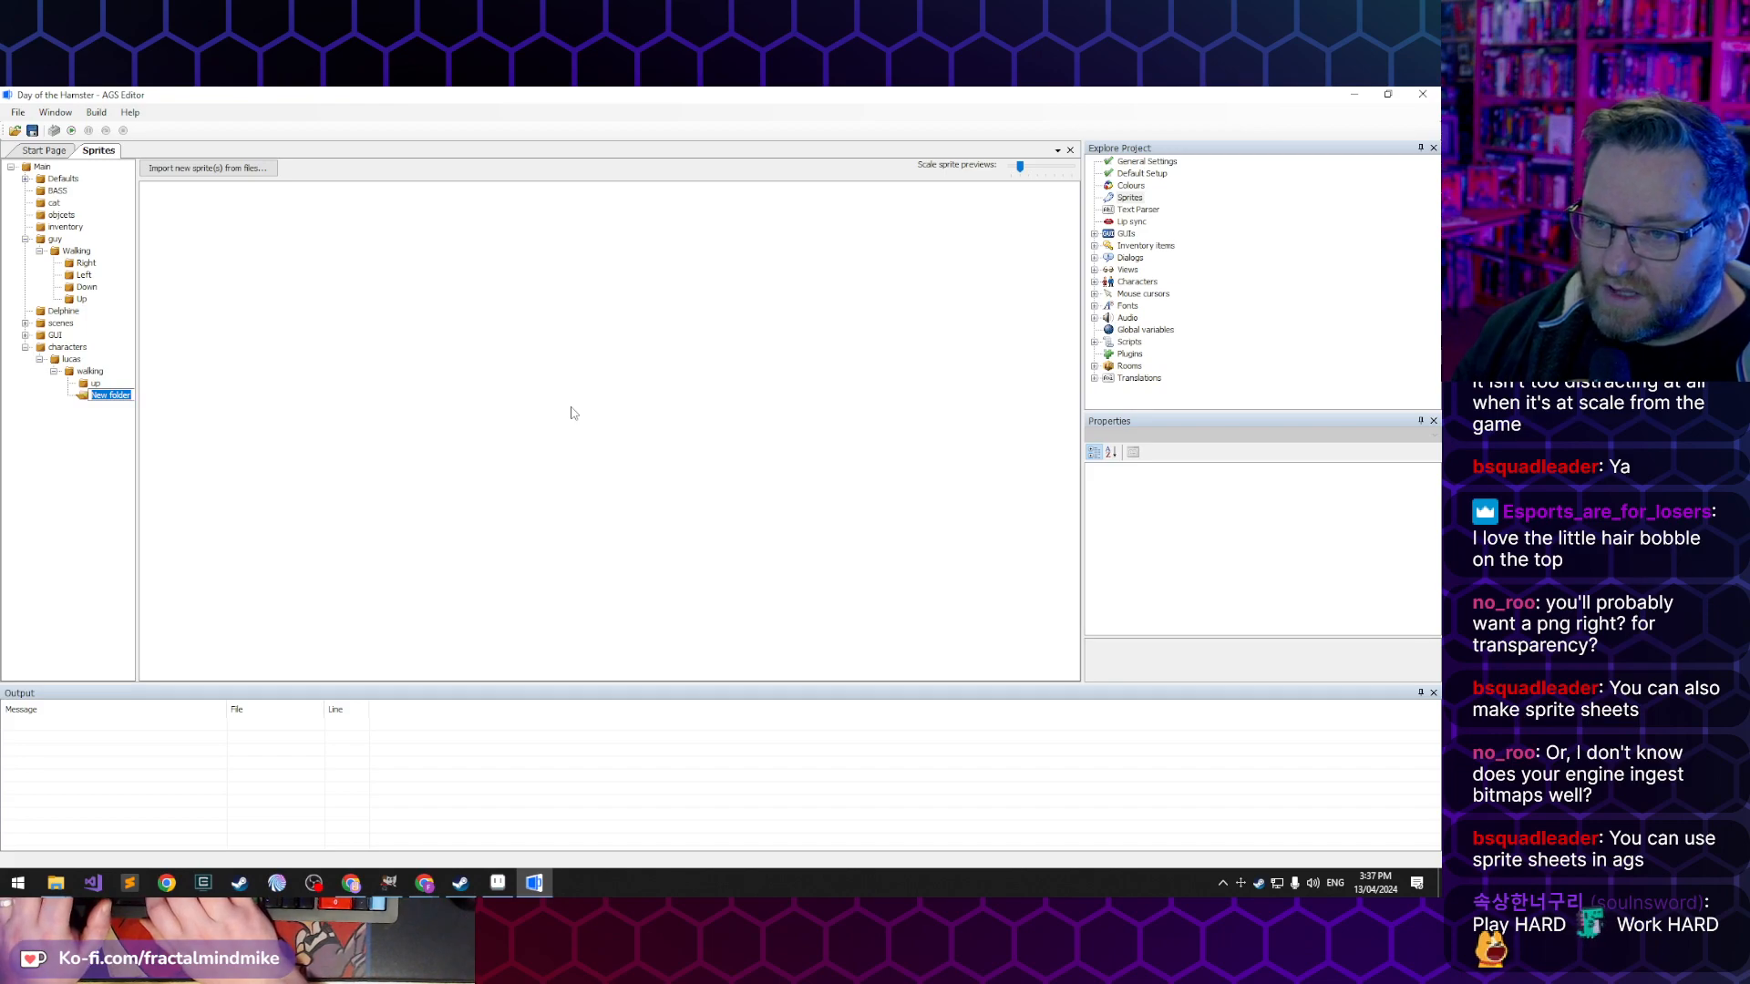
pyautogui.write('right')
pyautogui.press('Return')
# - Start a sprite import for the right folder and select Walk-Right-02.gif as the source file
pyautogui.rightClick(306, 228)
pyautogui.click(208, 168)
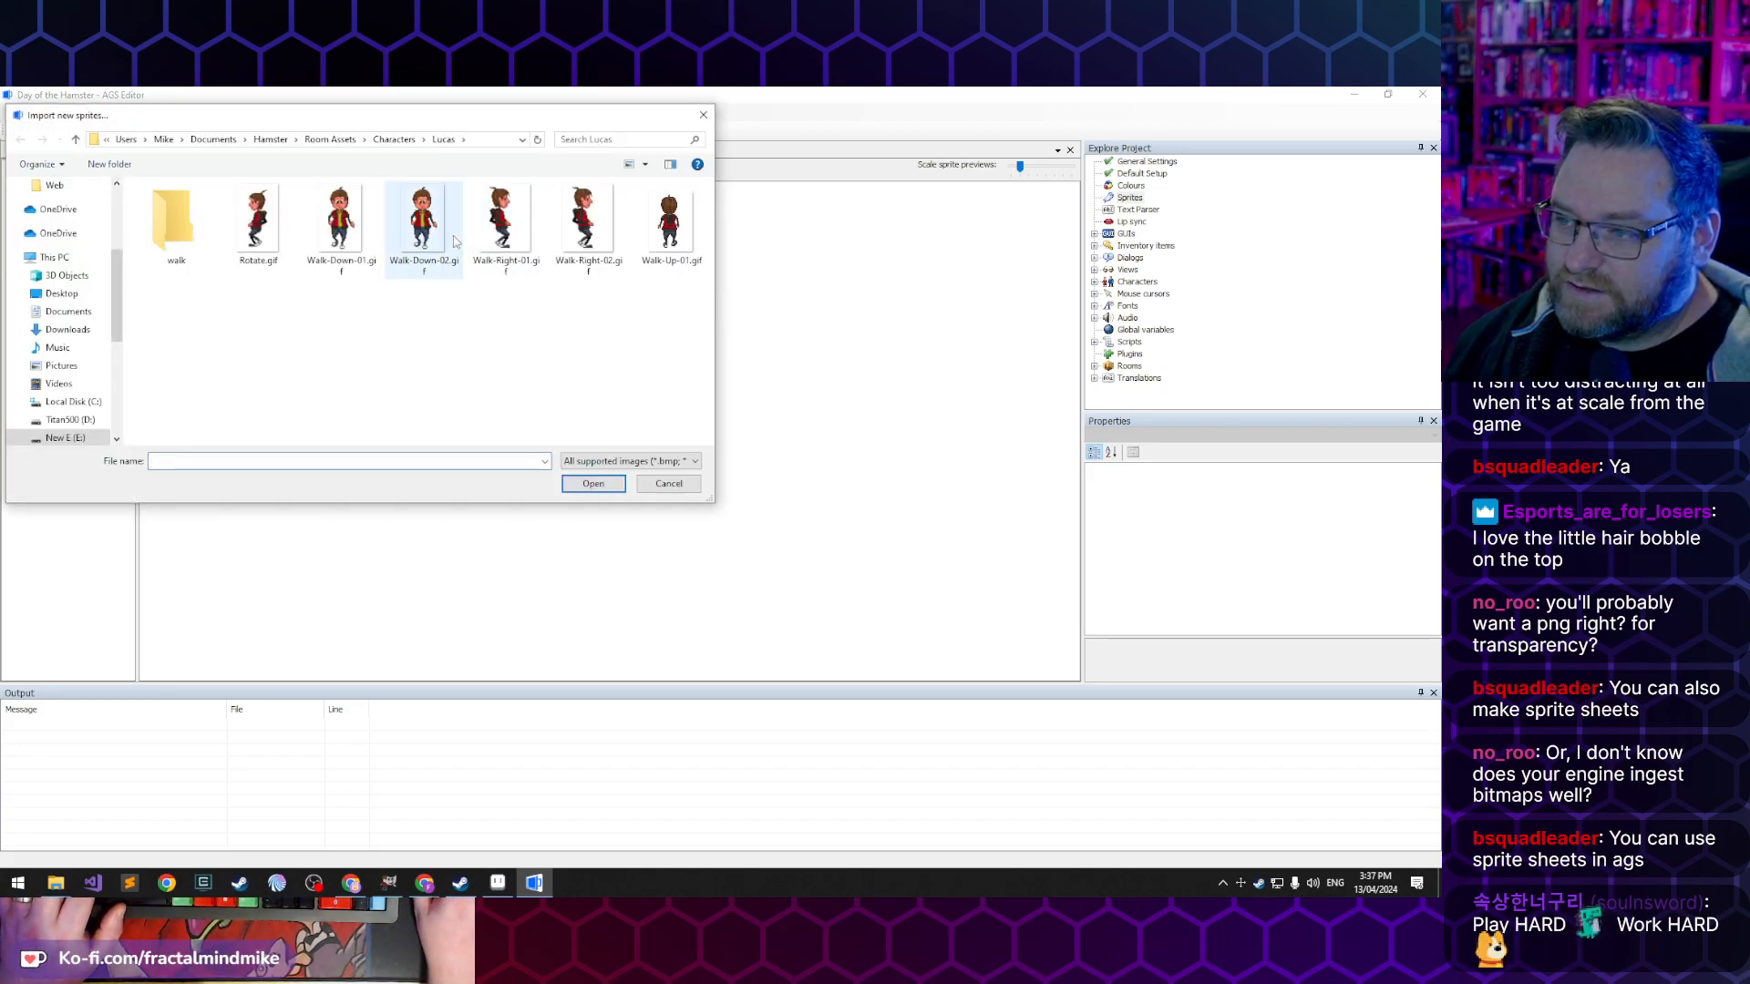
pyautogui.click(605, 227)
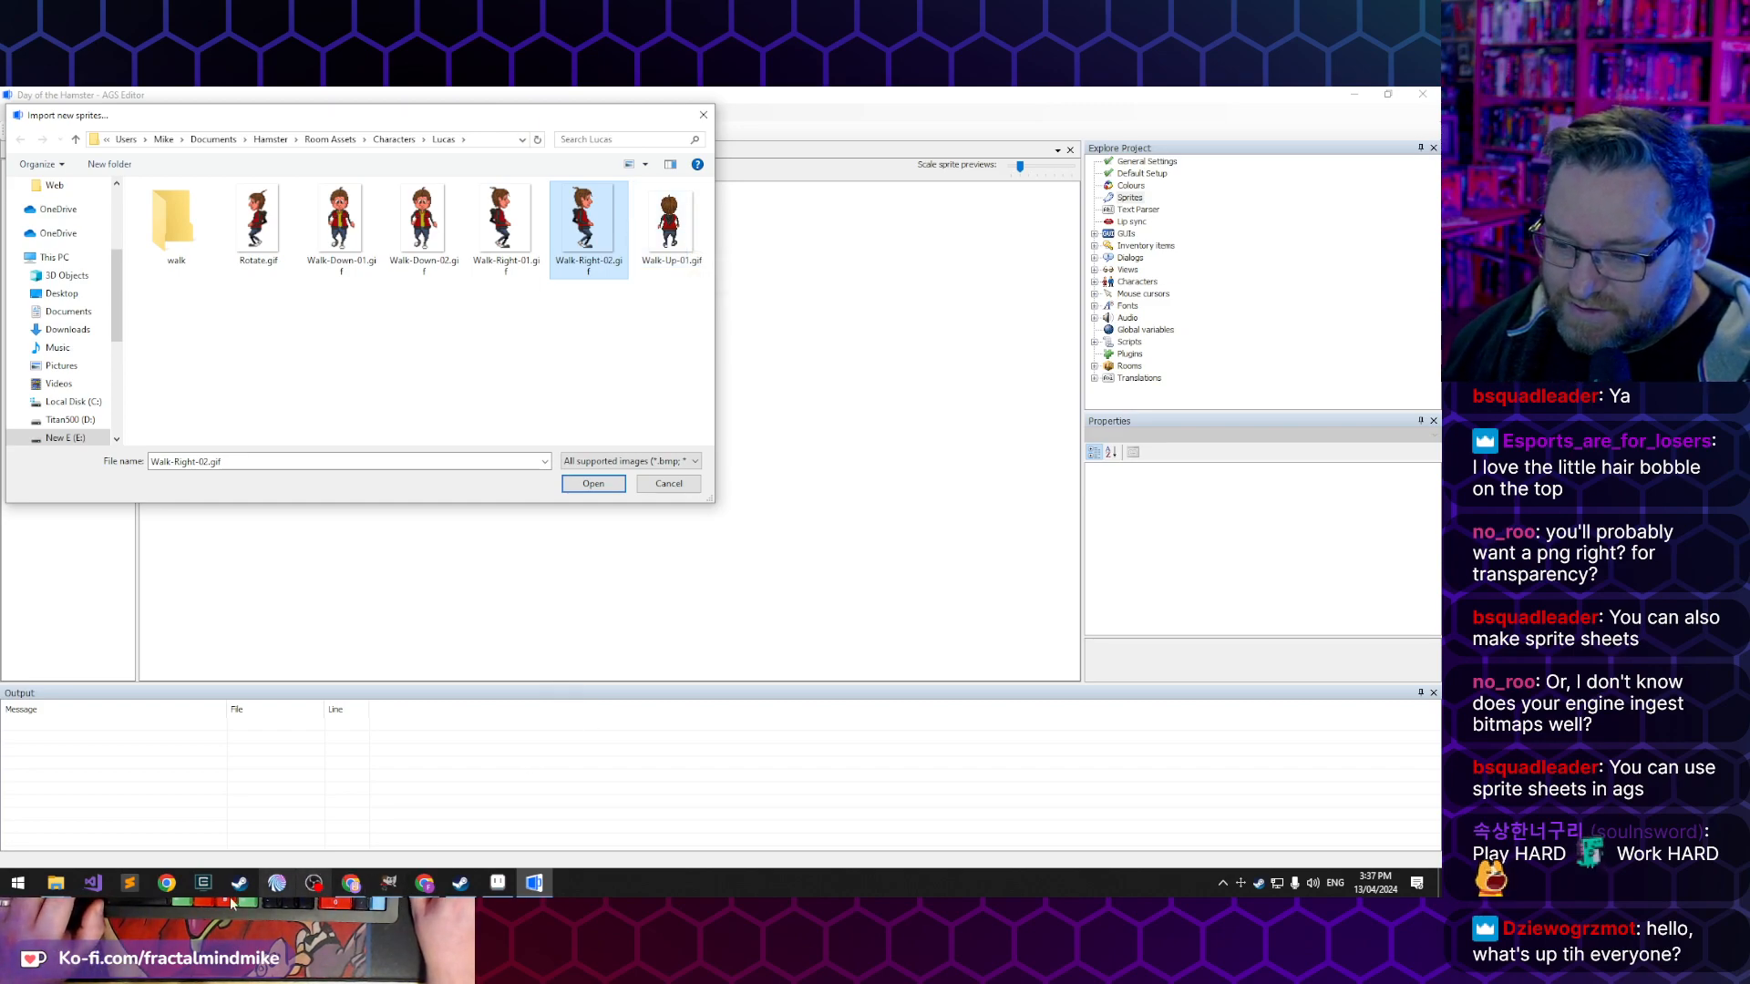
# - Check the pixel dimensions of Walk-Up-01.gif and Walk-Right-02.gif in the Lucas folder in File Explorer
pyautogui.moveTo(52, 888)
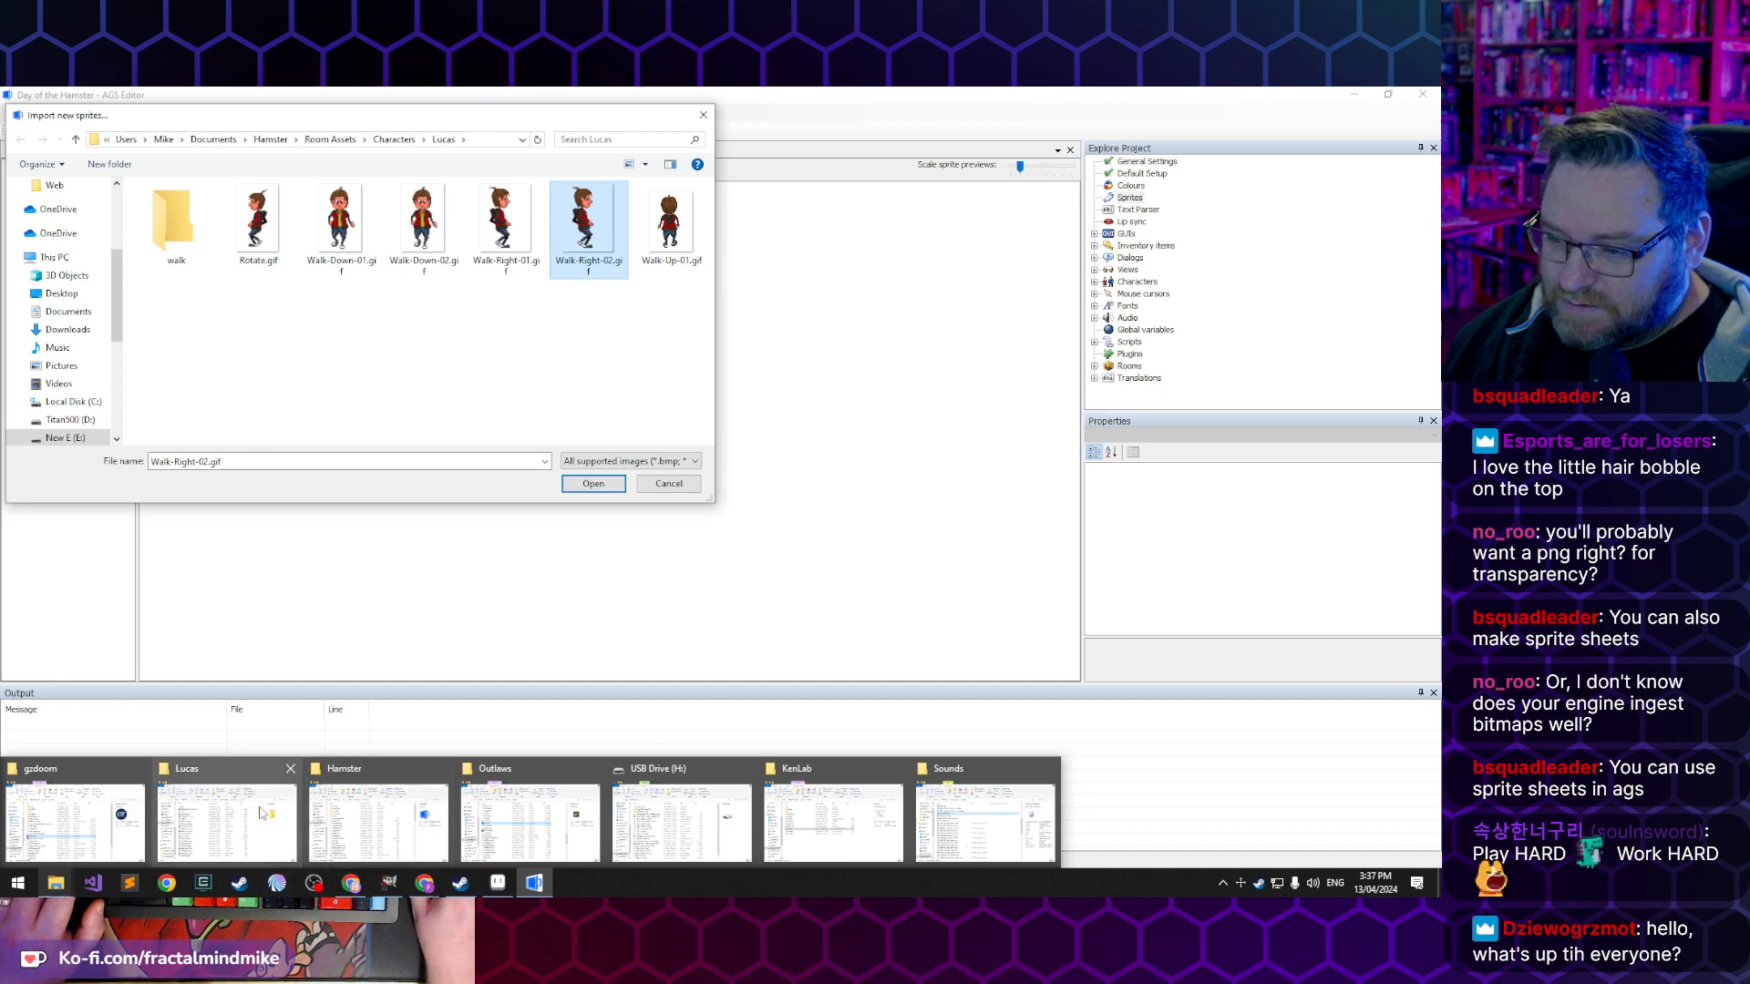
pyautogui.click(227, 820)
pyautogui.click(599, 680)
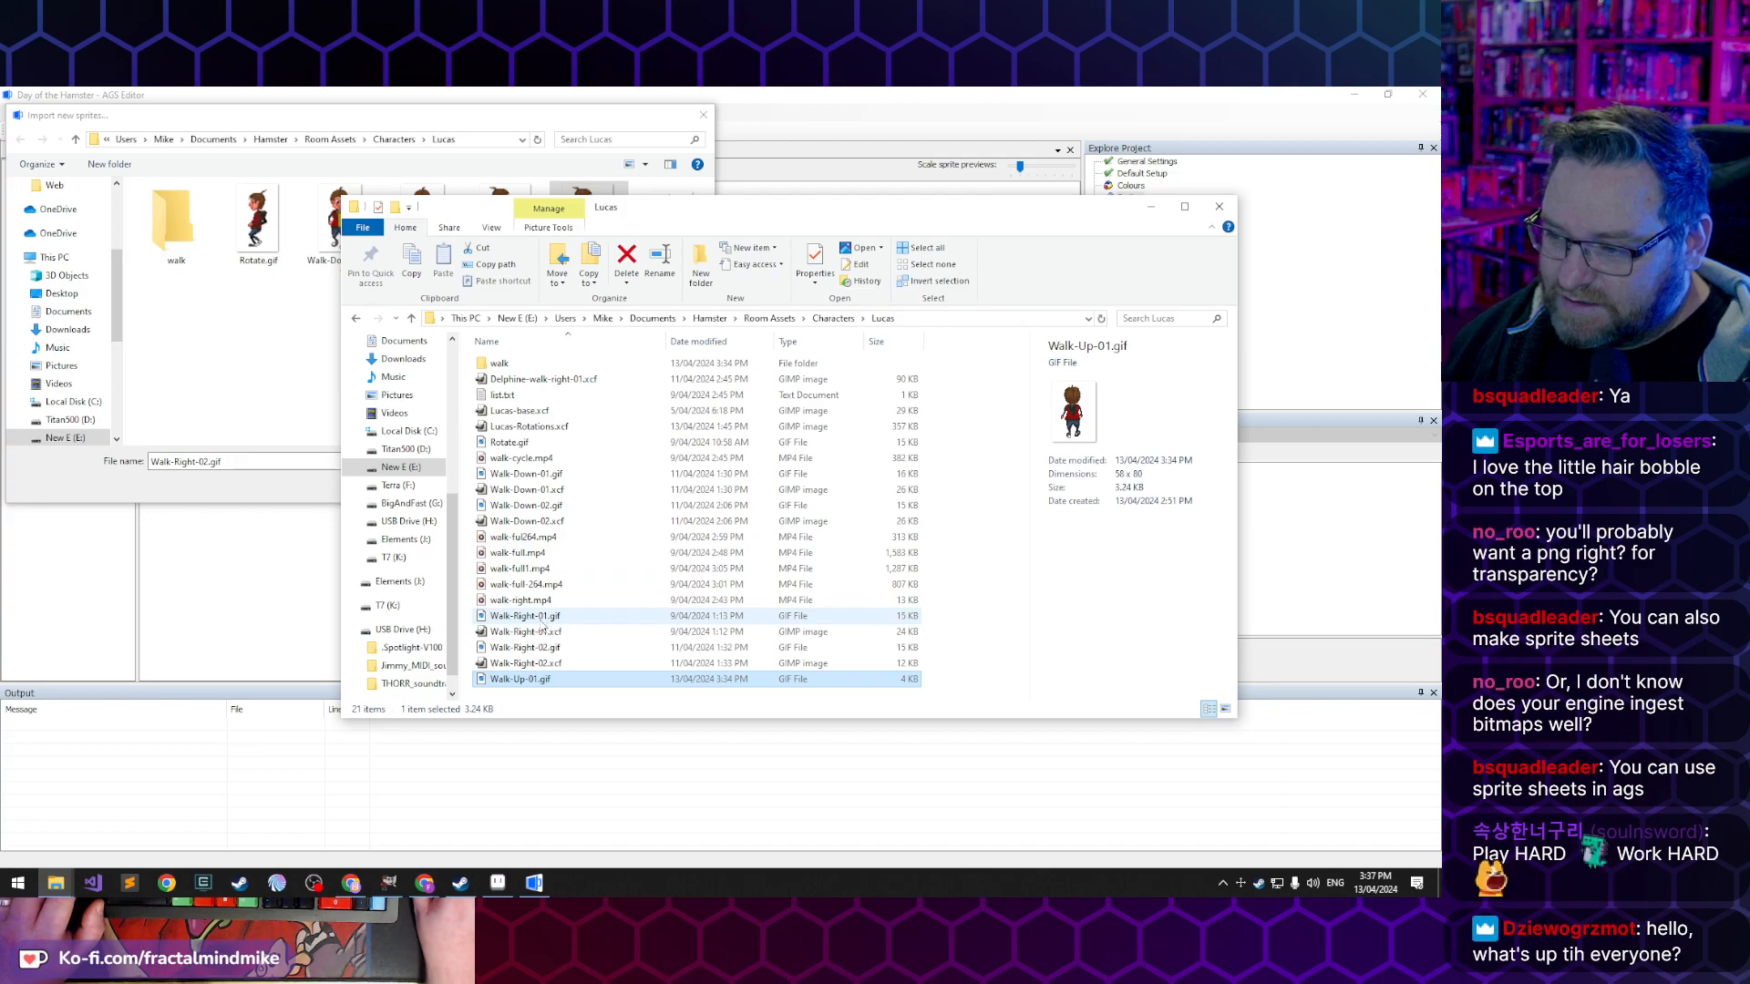
pyautogui.click(525, 647)
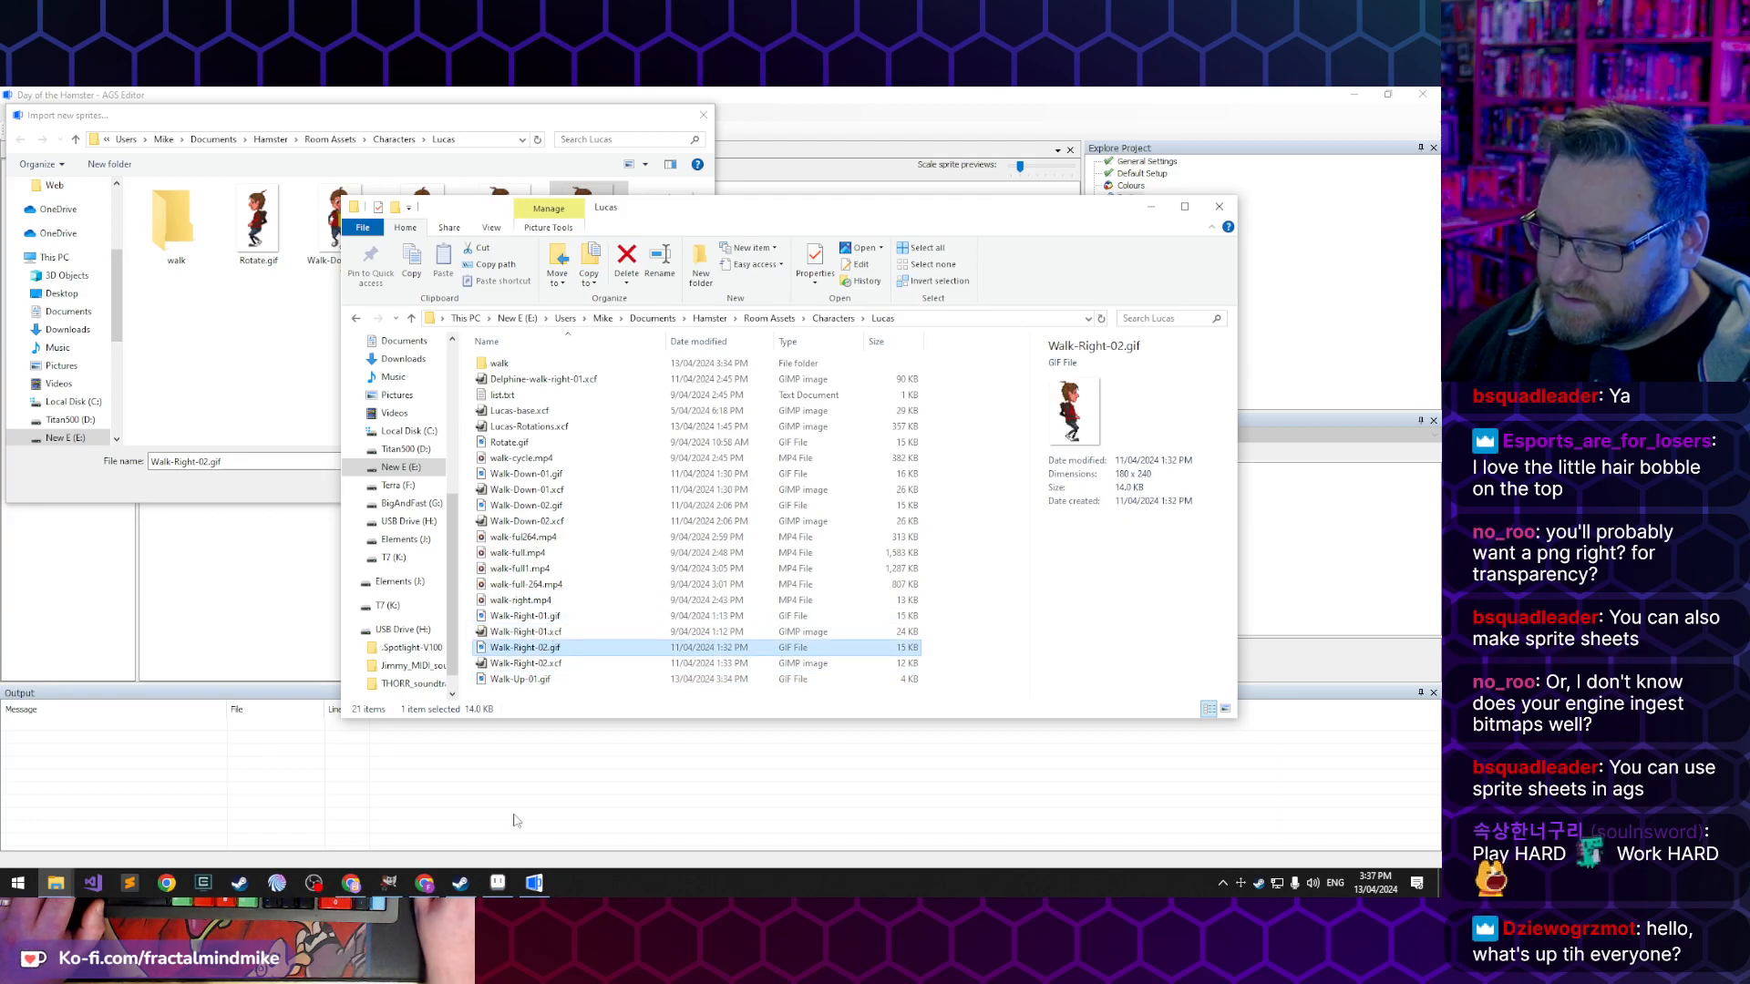
# - Switch to Aseprite, cancel the pending Walk-Up-01 export, and bring up the Walk-Right-02.gif sprite
pyautogui.click(390, 883)
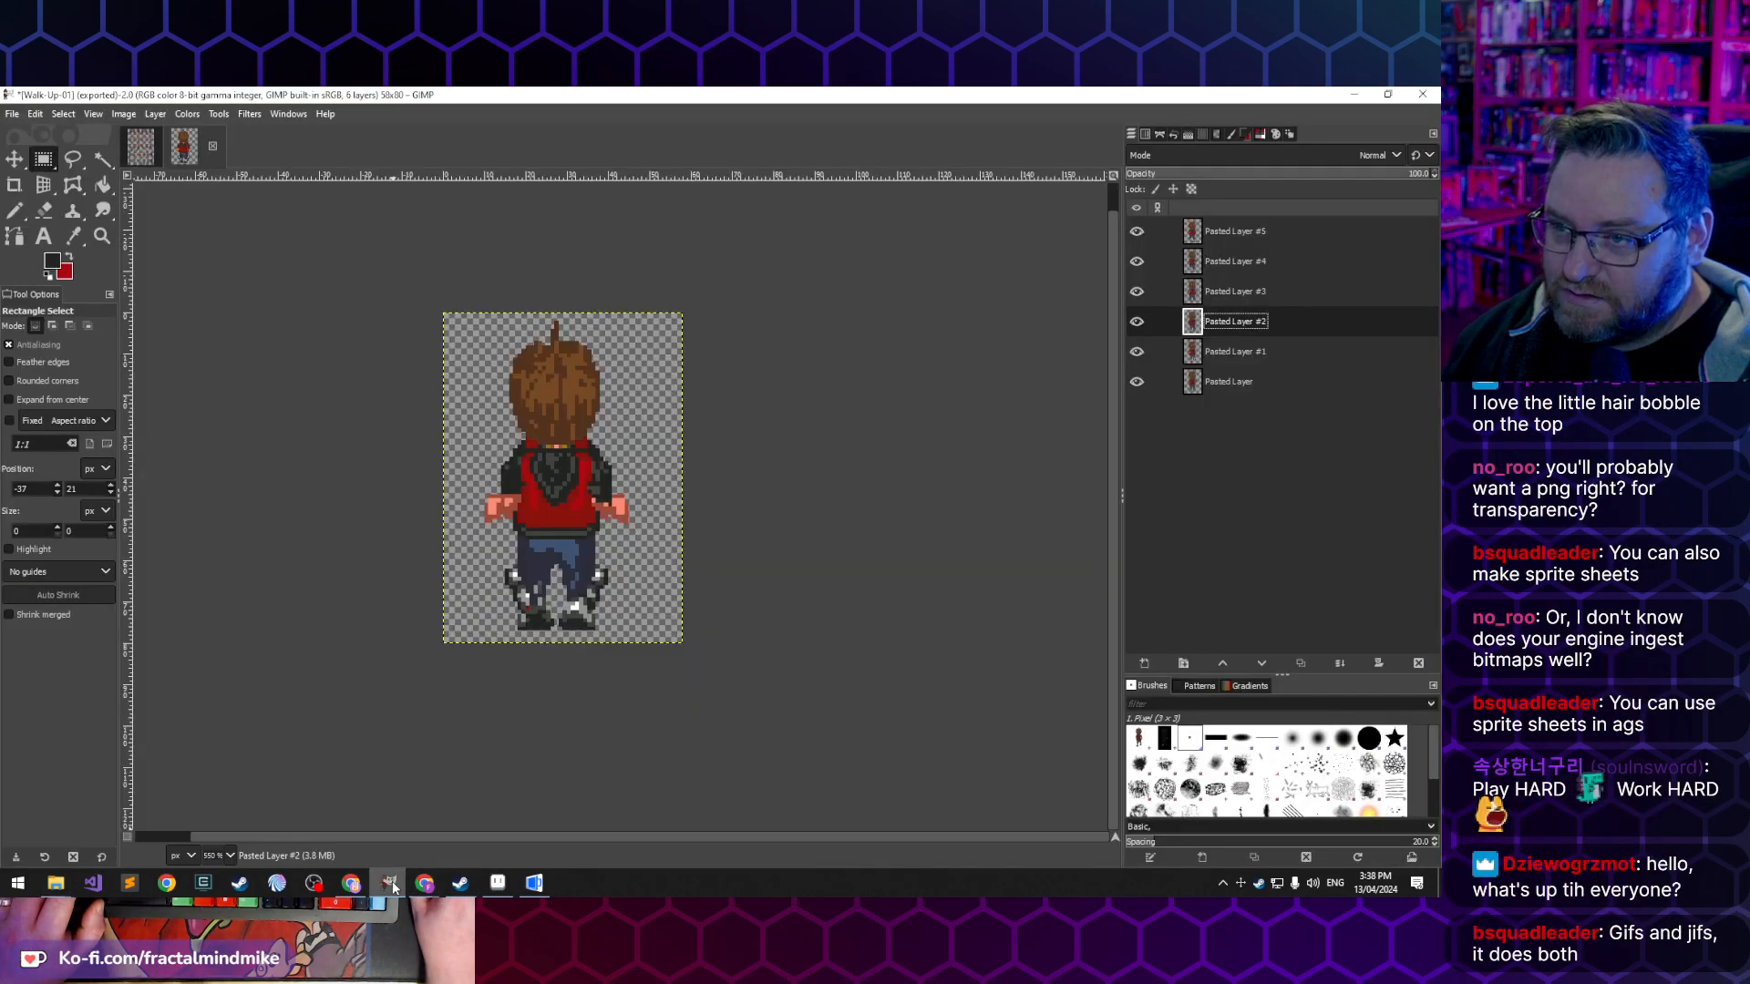
pyautogui.click(528, 889)
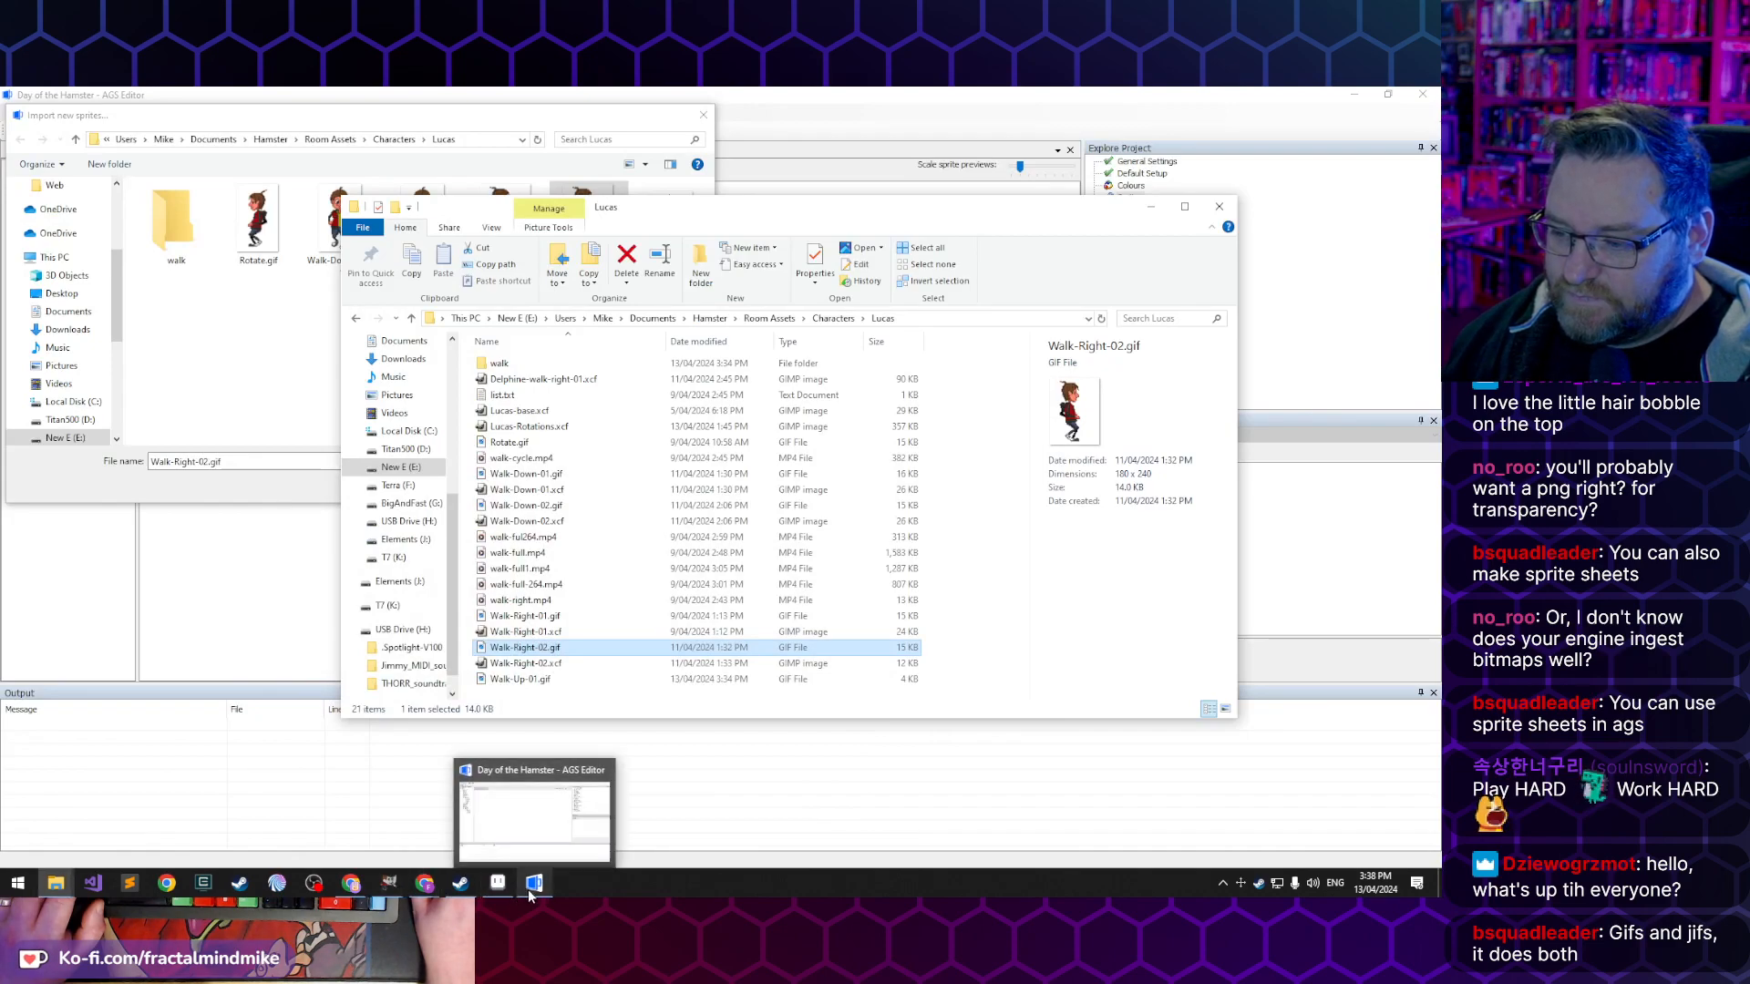
pyautogui.click(499, 884)
pyautogui.click(672, 485)
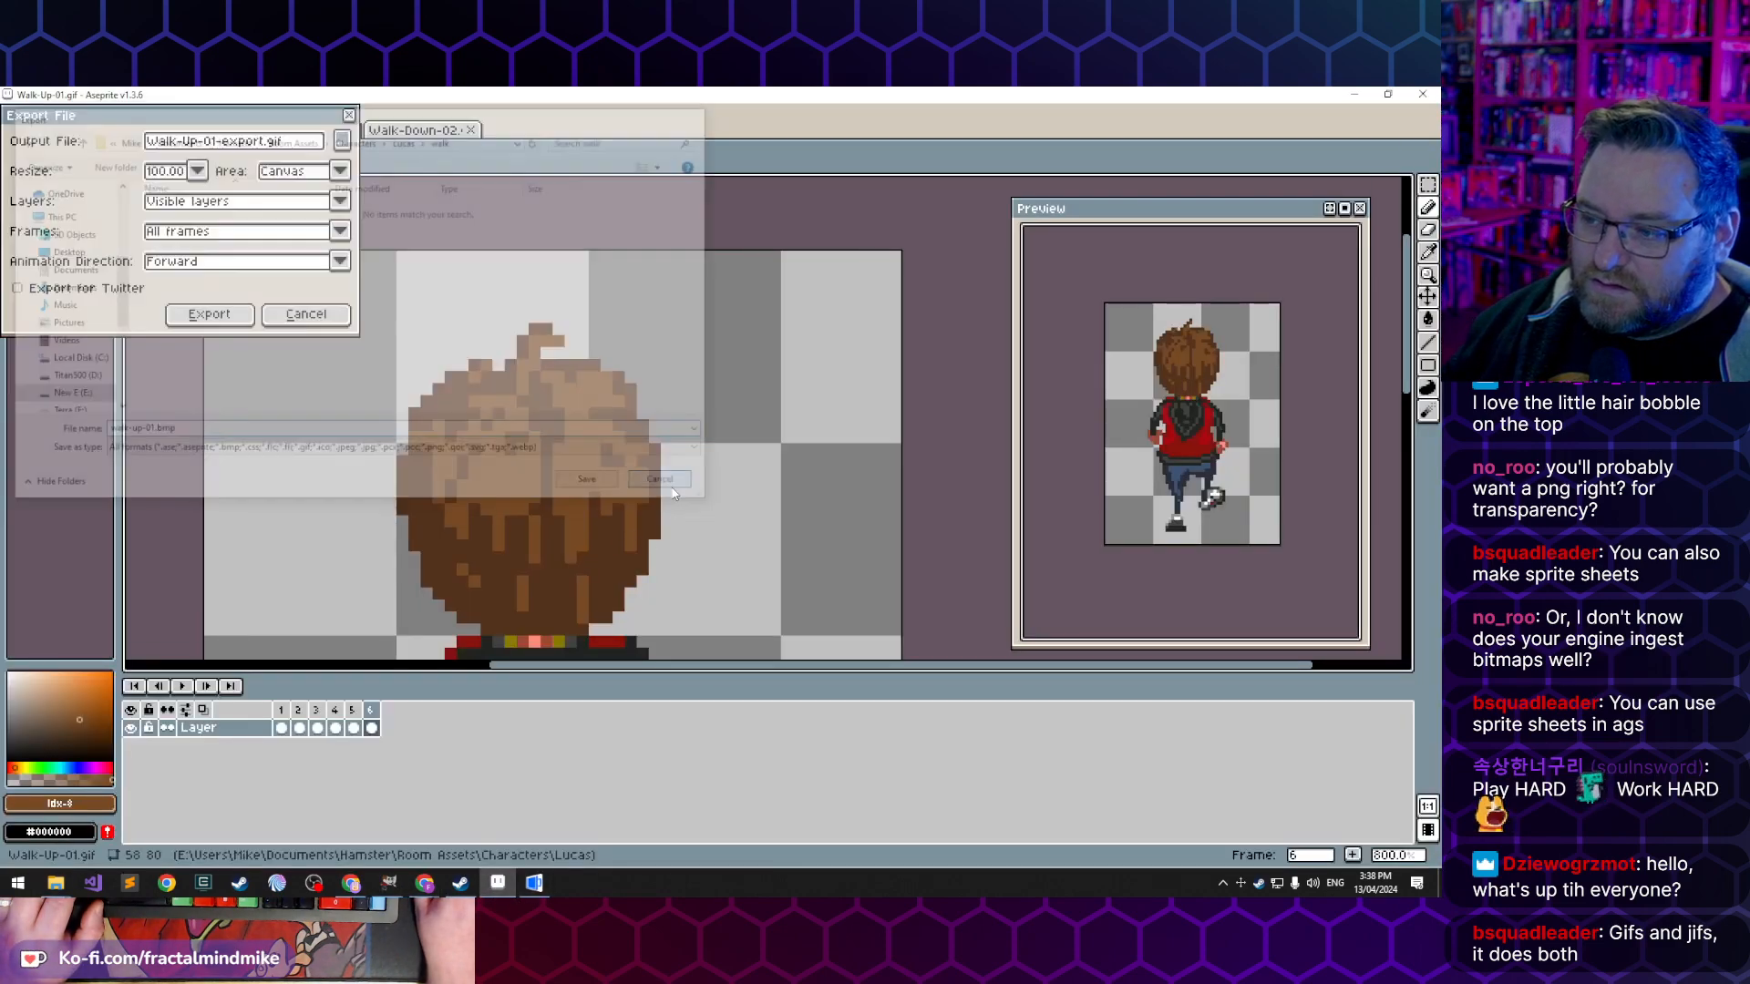
pyautogui.click(306, 314)
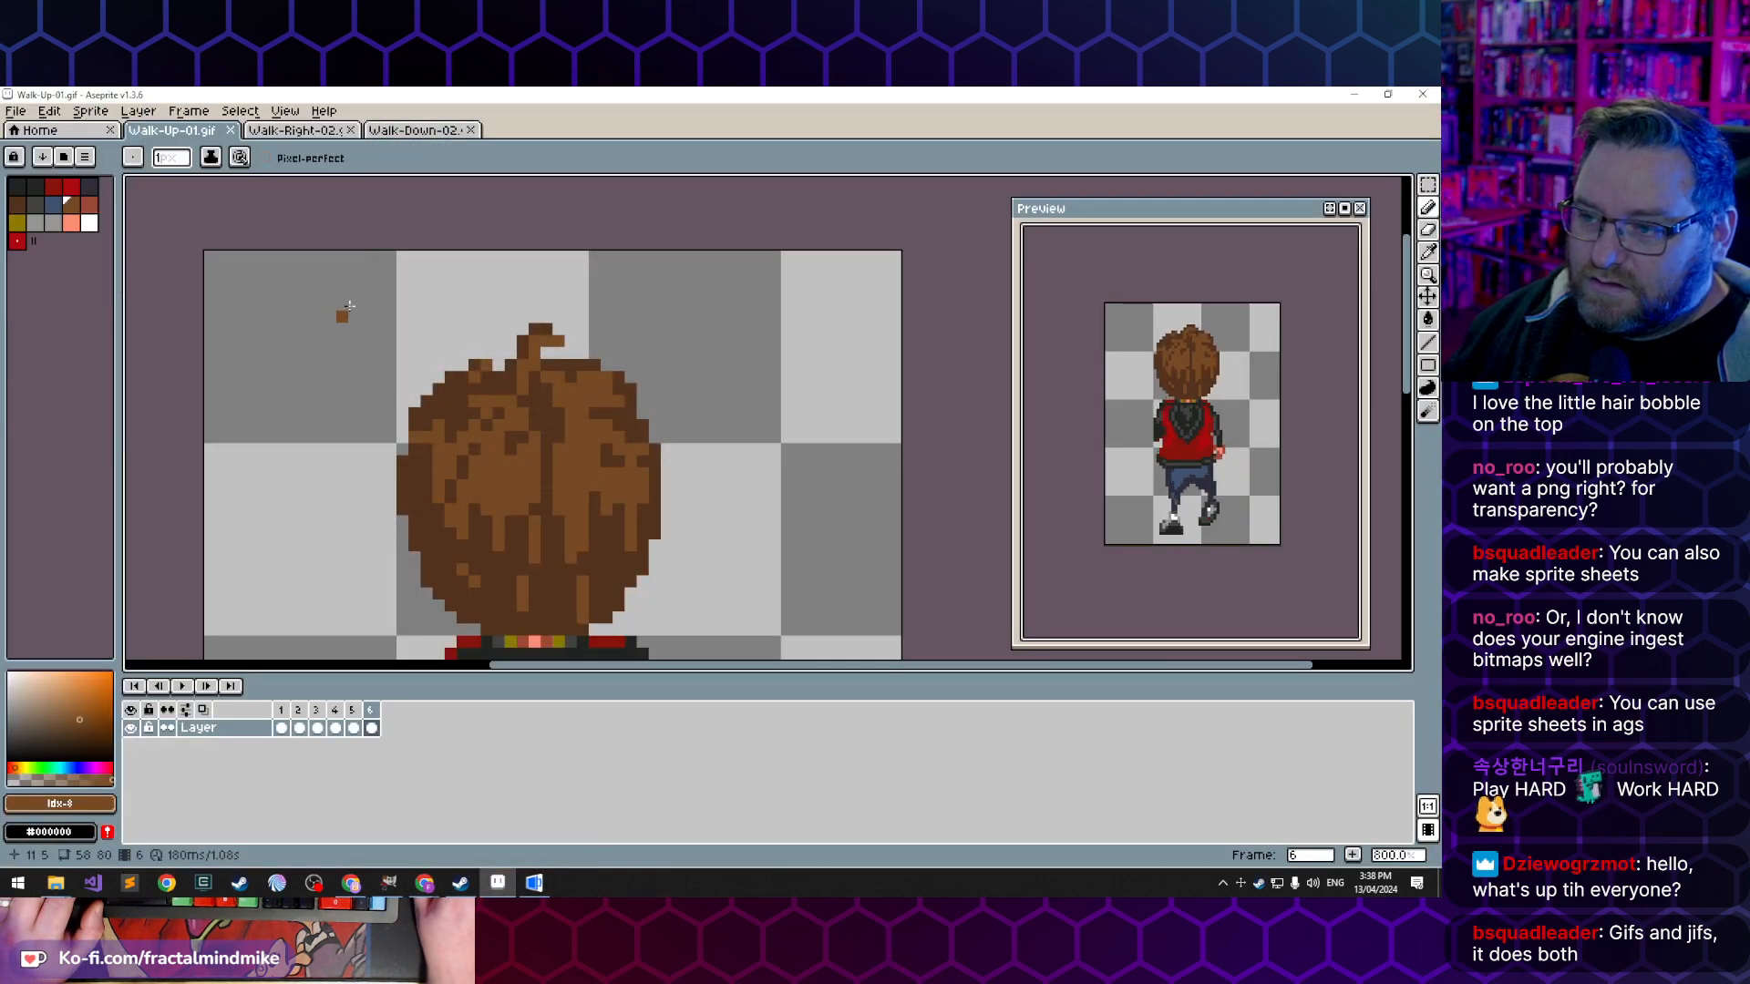
pyautogui.click(314, 130)
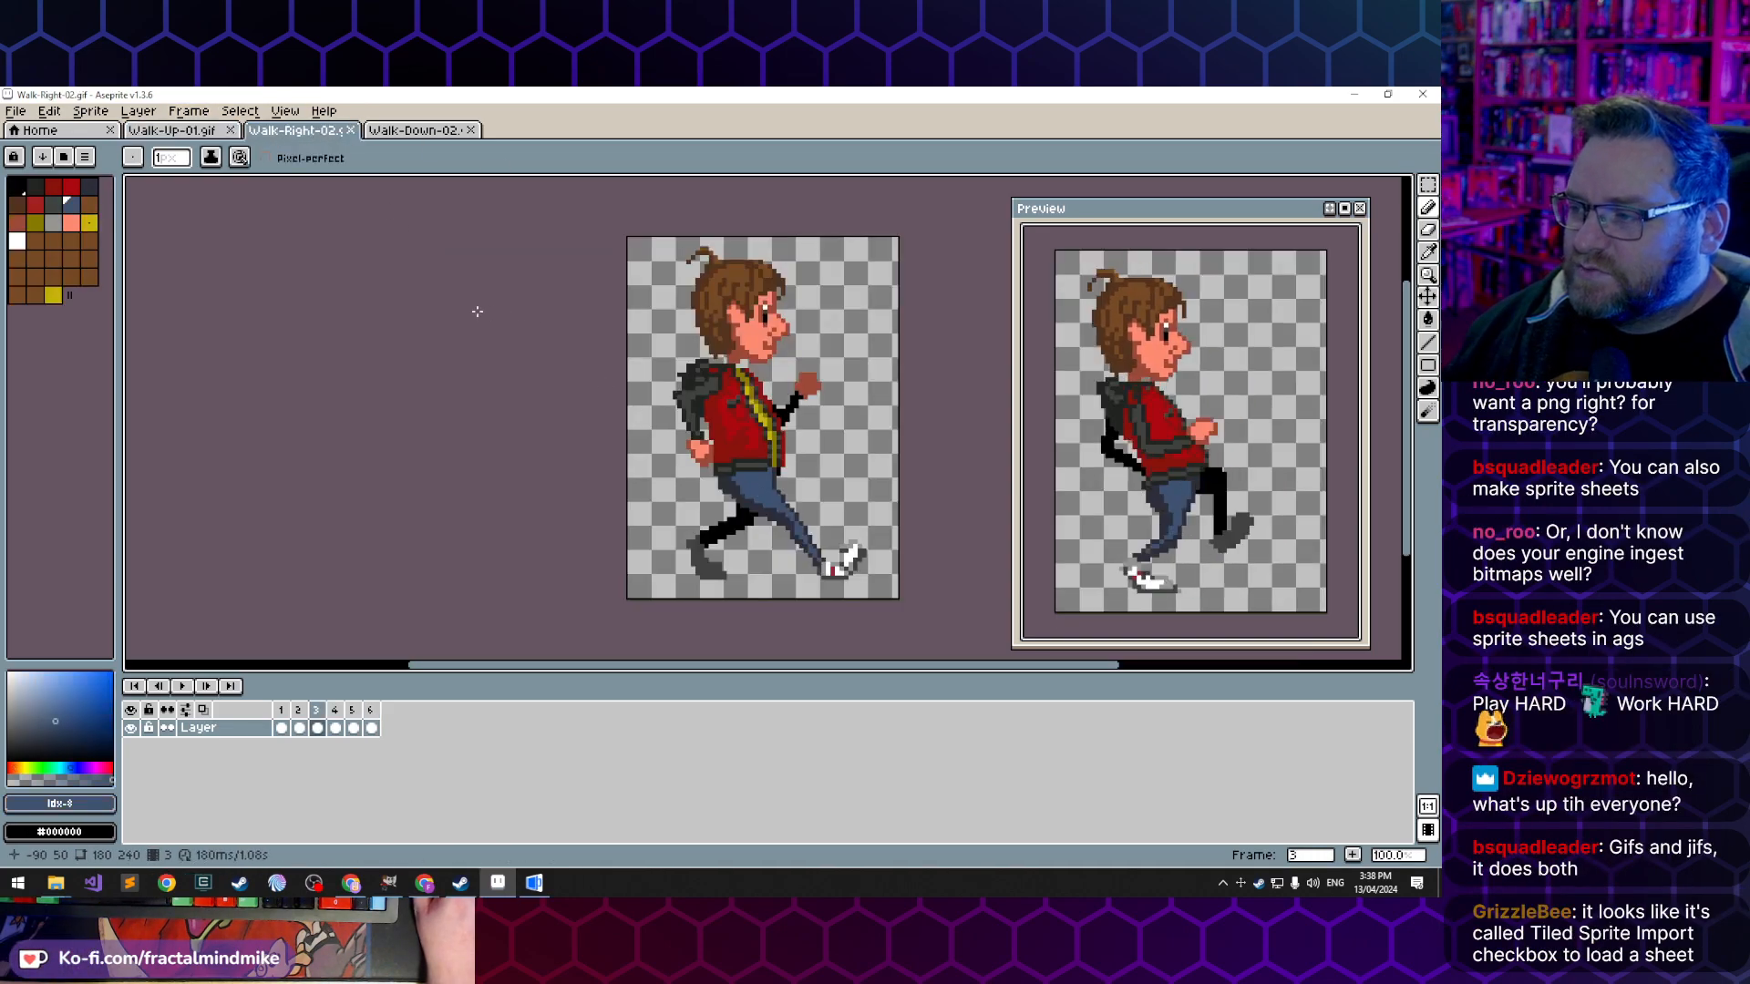
# - Try resizing the Walk-Right-02 sprite to a height of 80 px without locking the ratio, and undo it
pyautogui.click(202, 111)
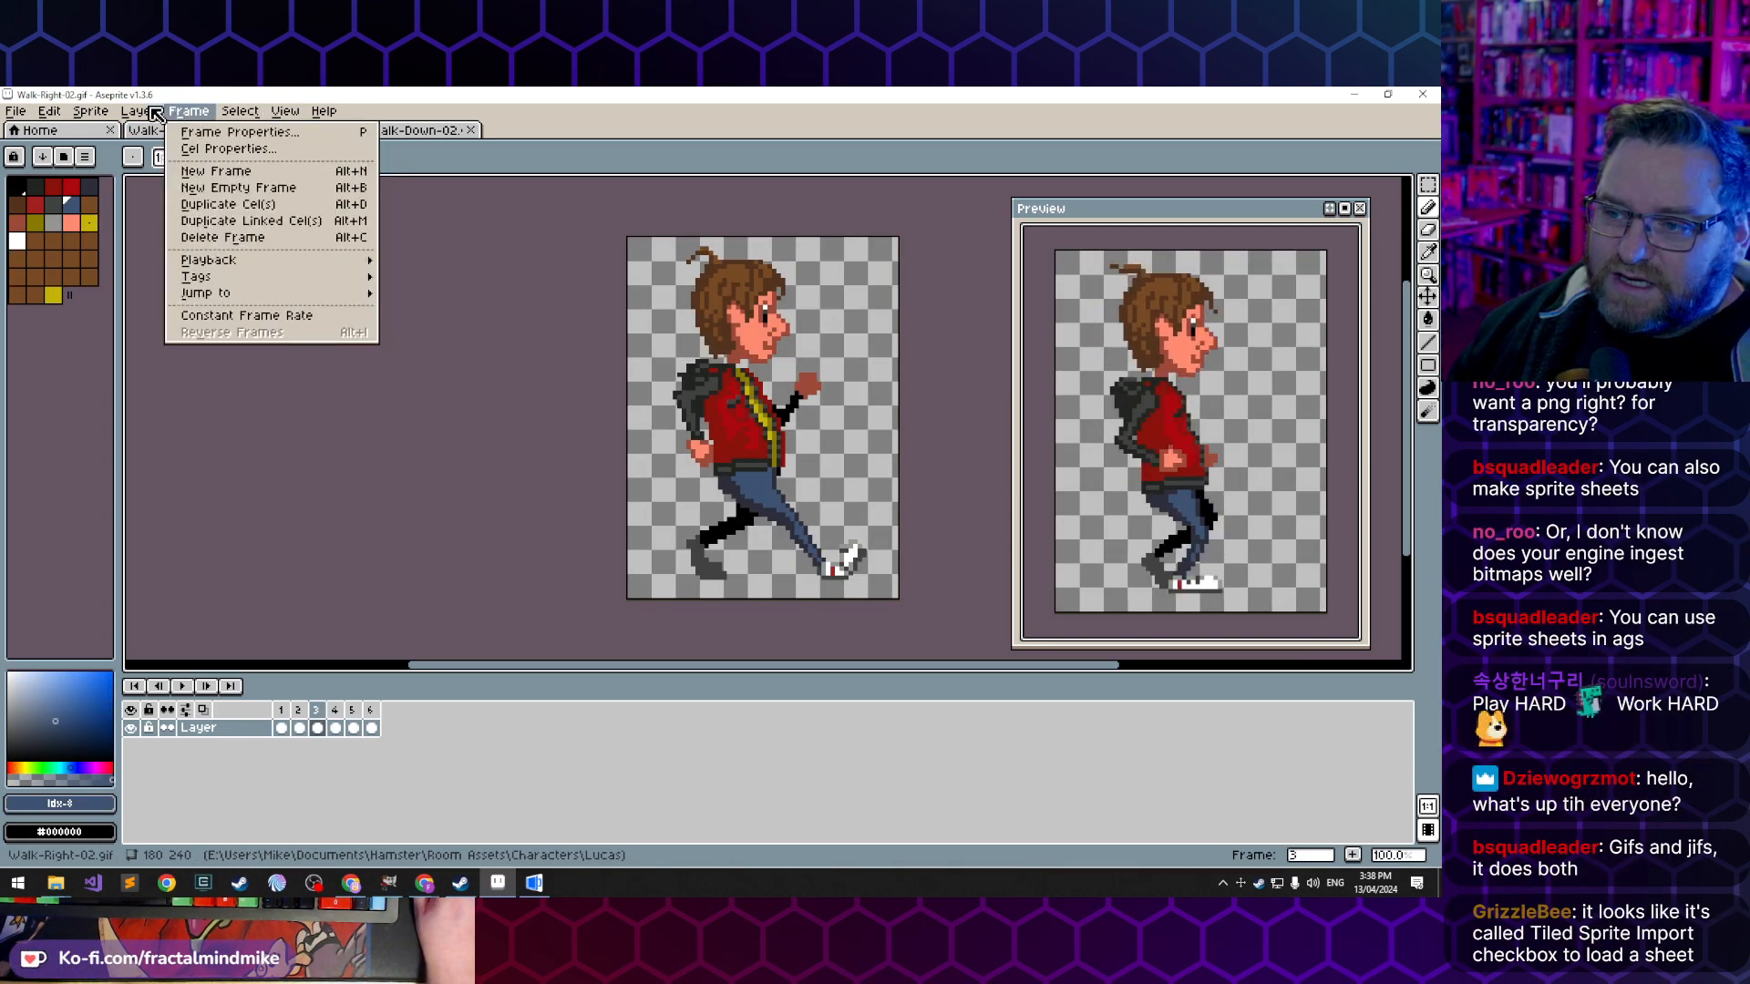
pyautogui.moveTo(114, 114)
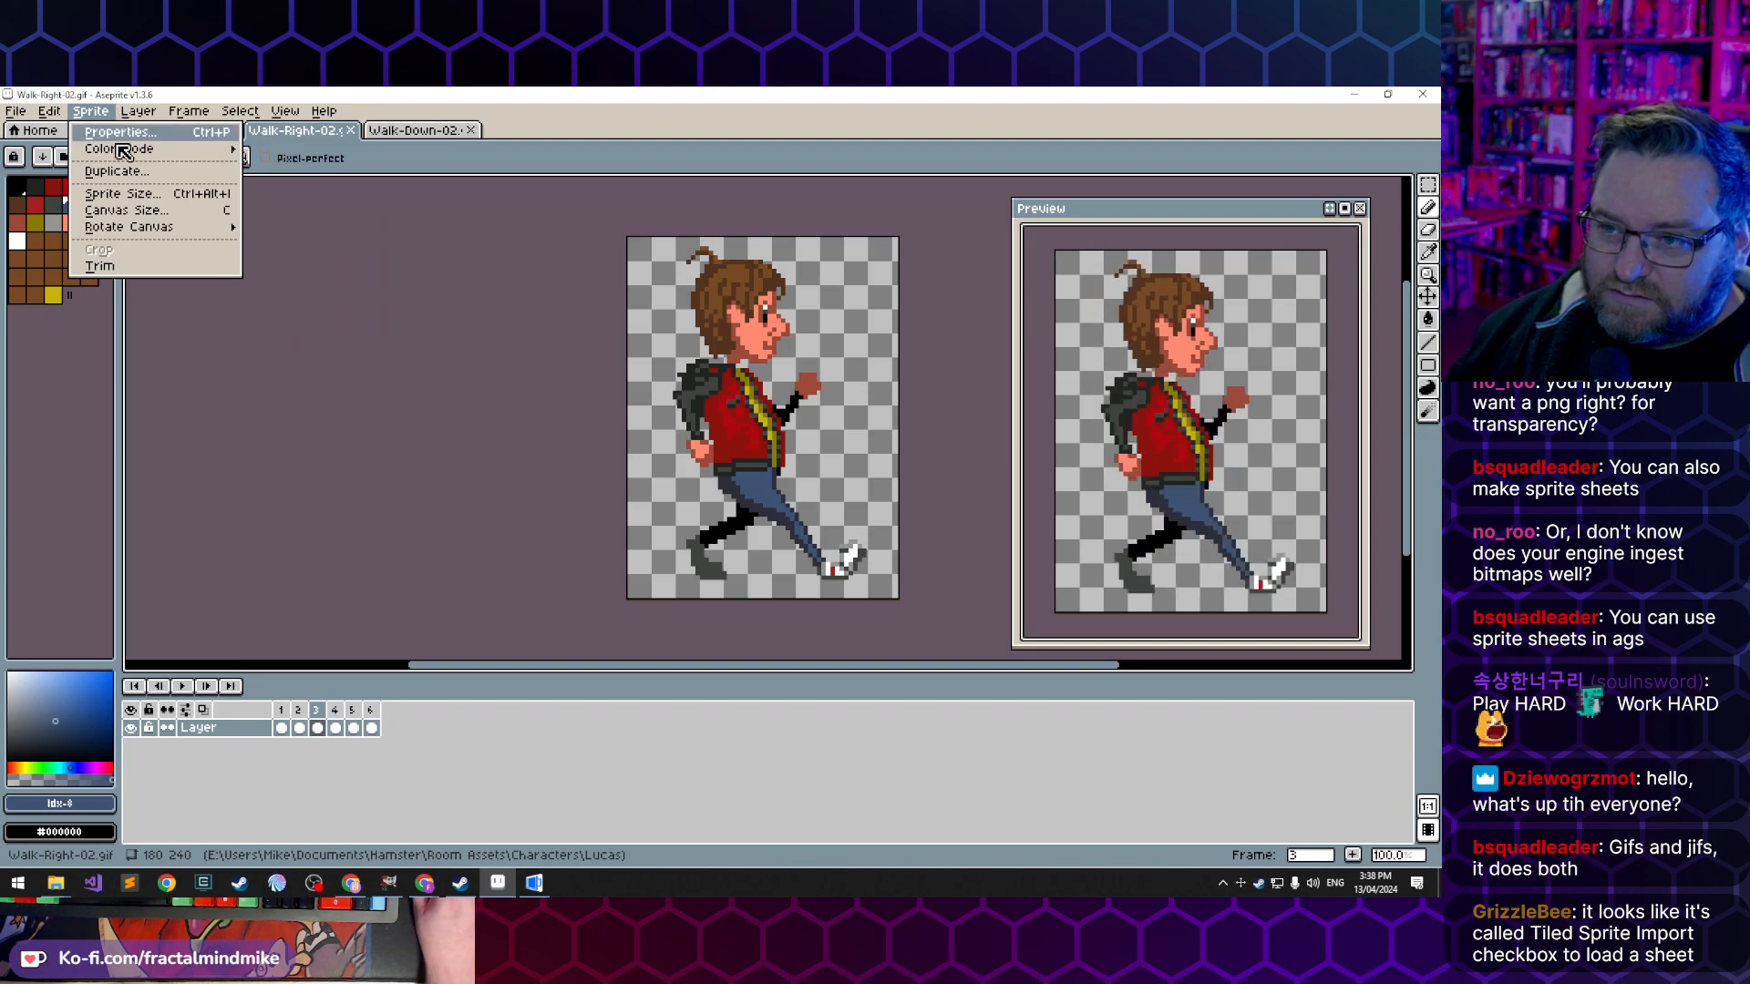
pyautogui.click(142, 194)
pyautogui.click(690, 441)
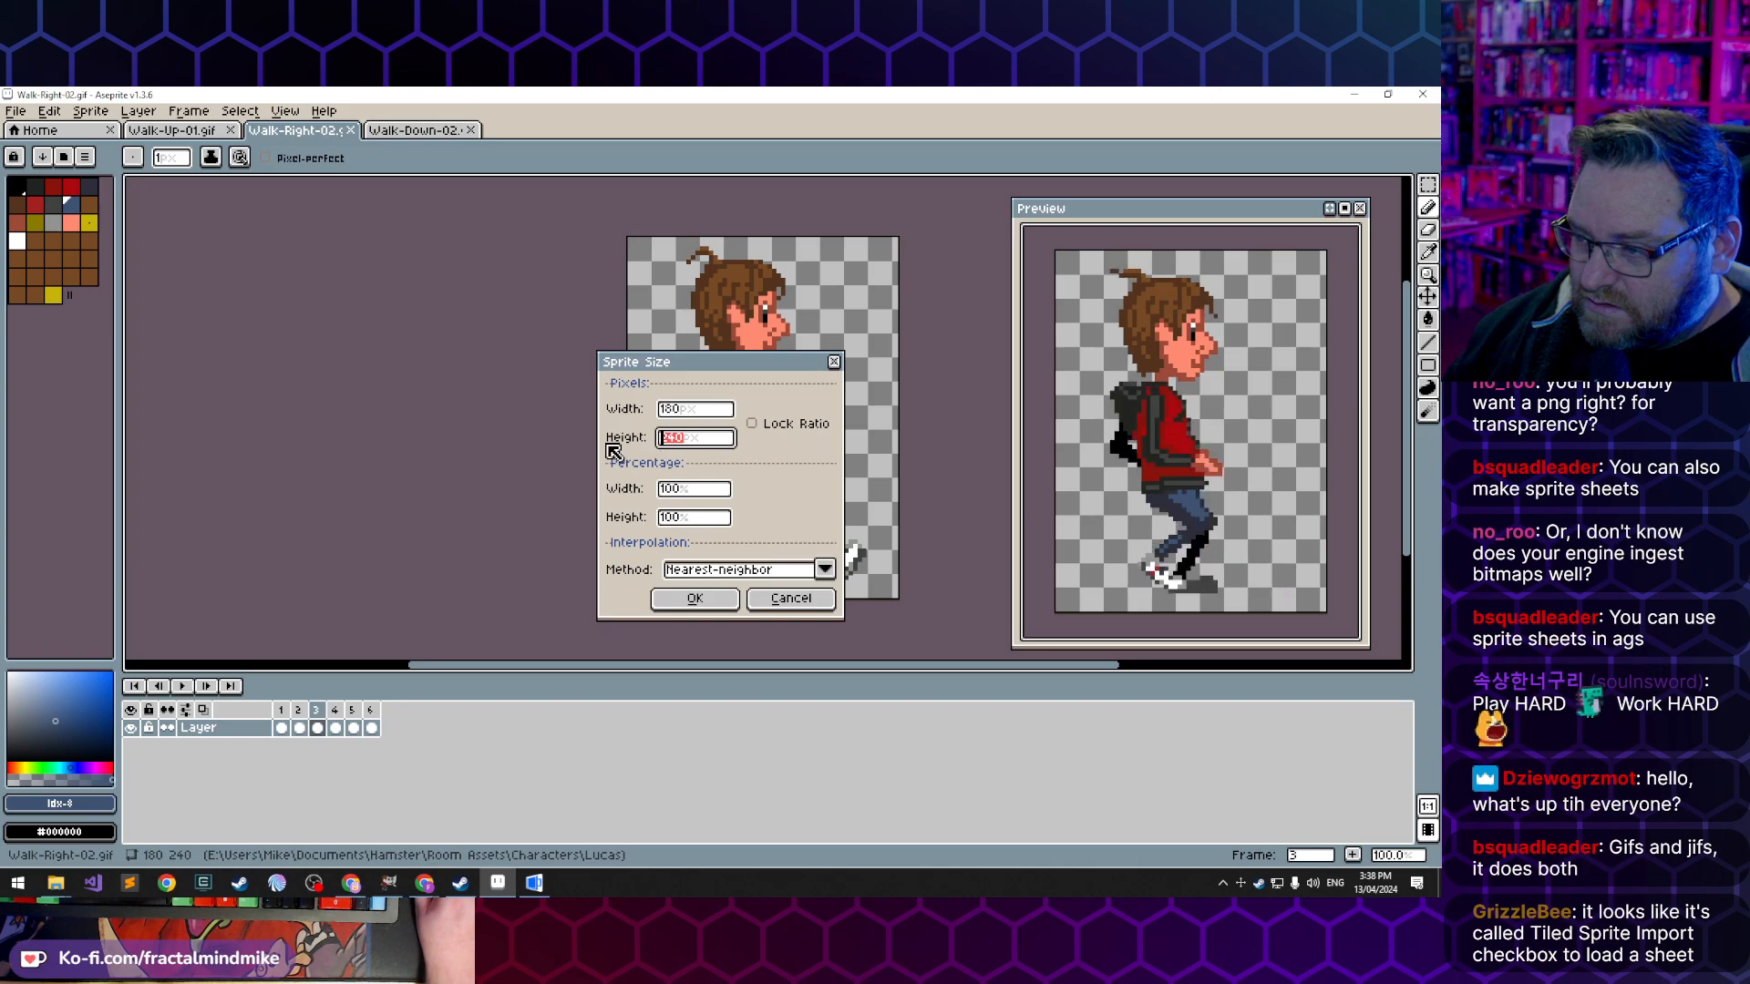
pyautogui.write('80')
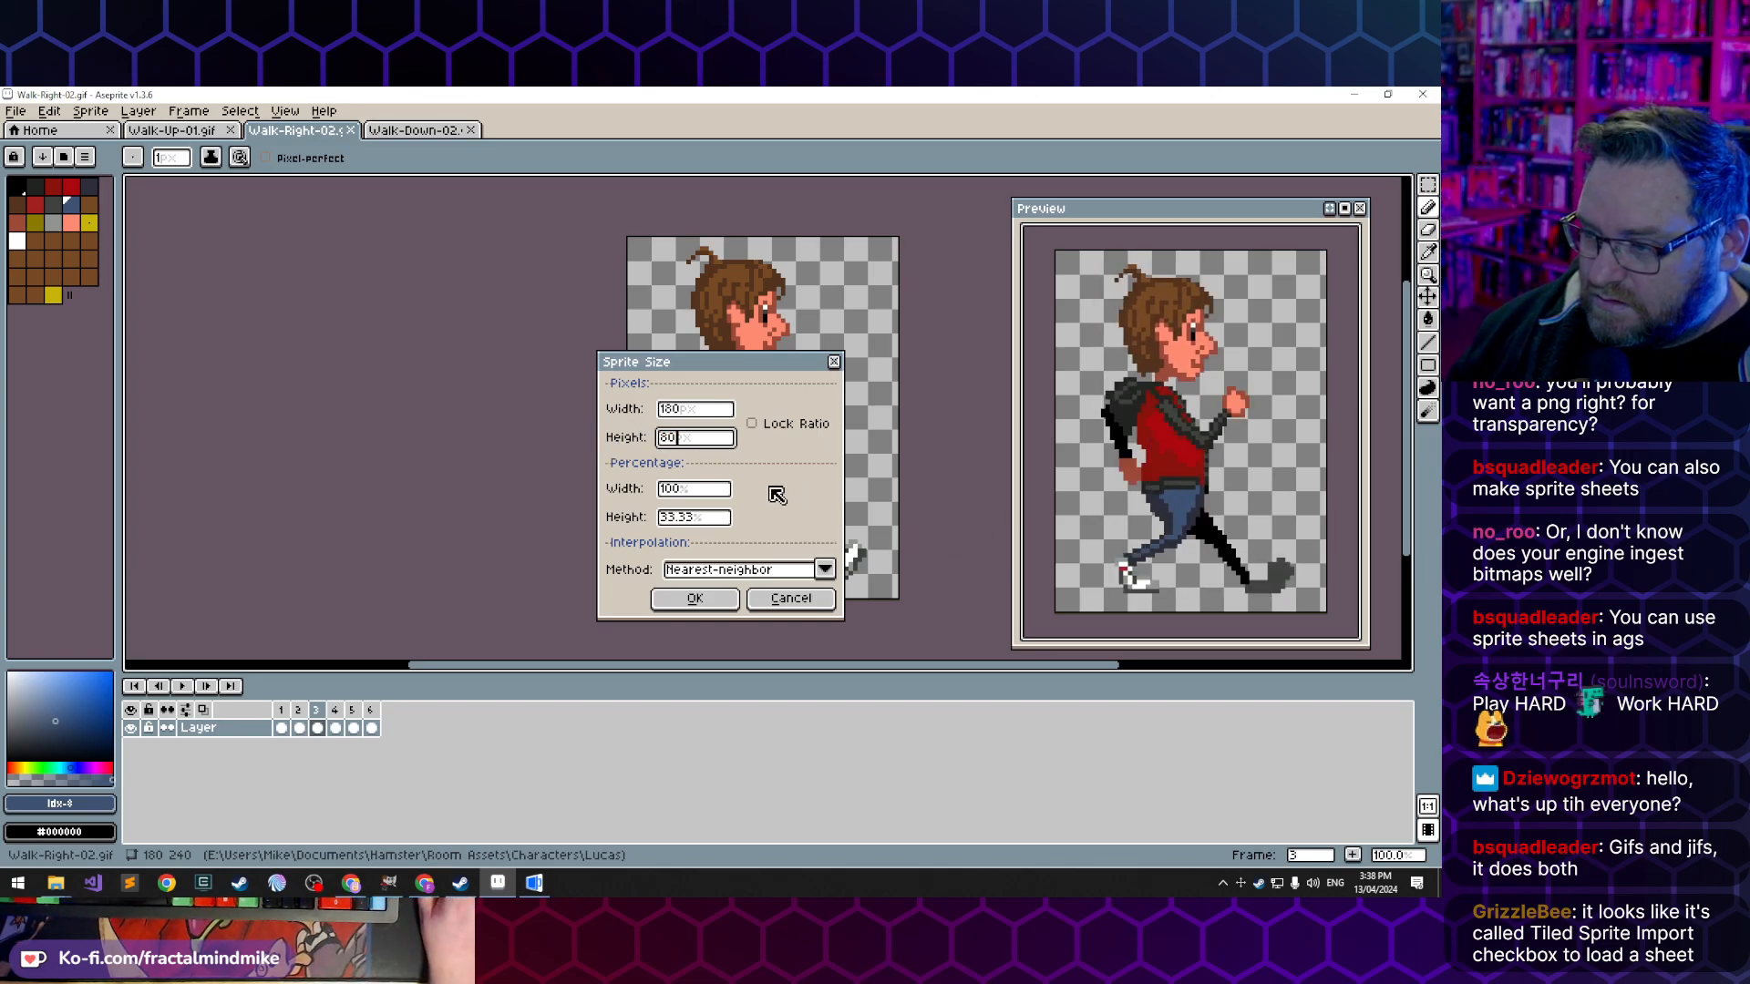
pyautogui.click(694, 599)
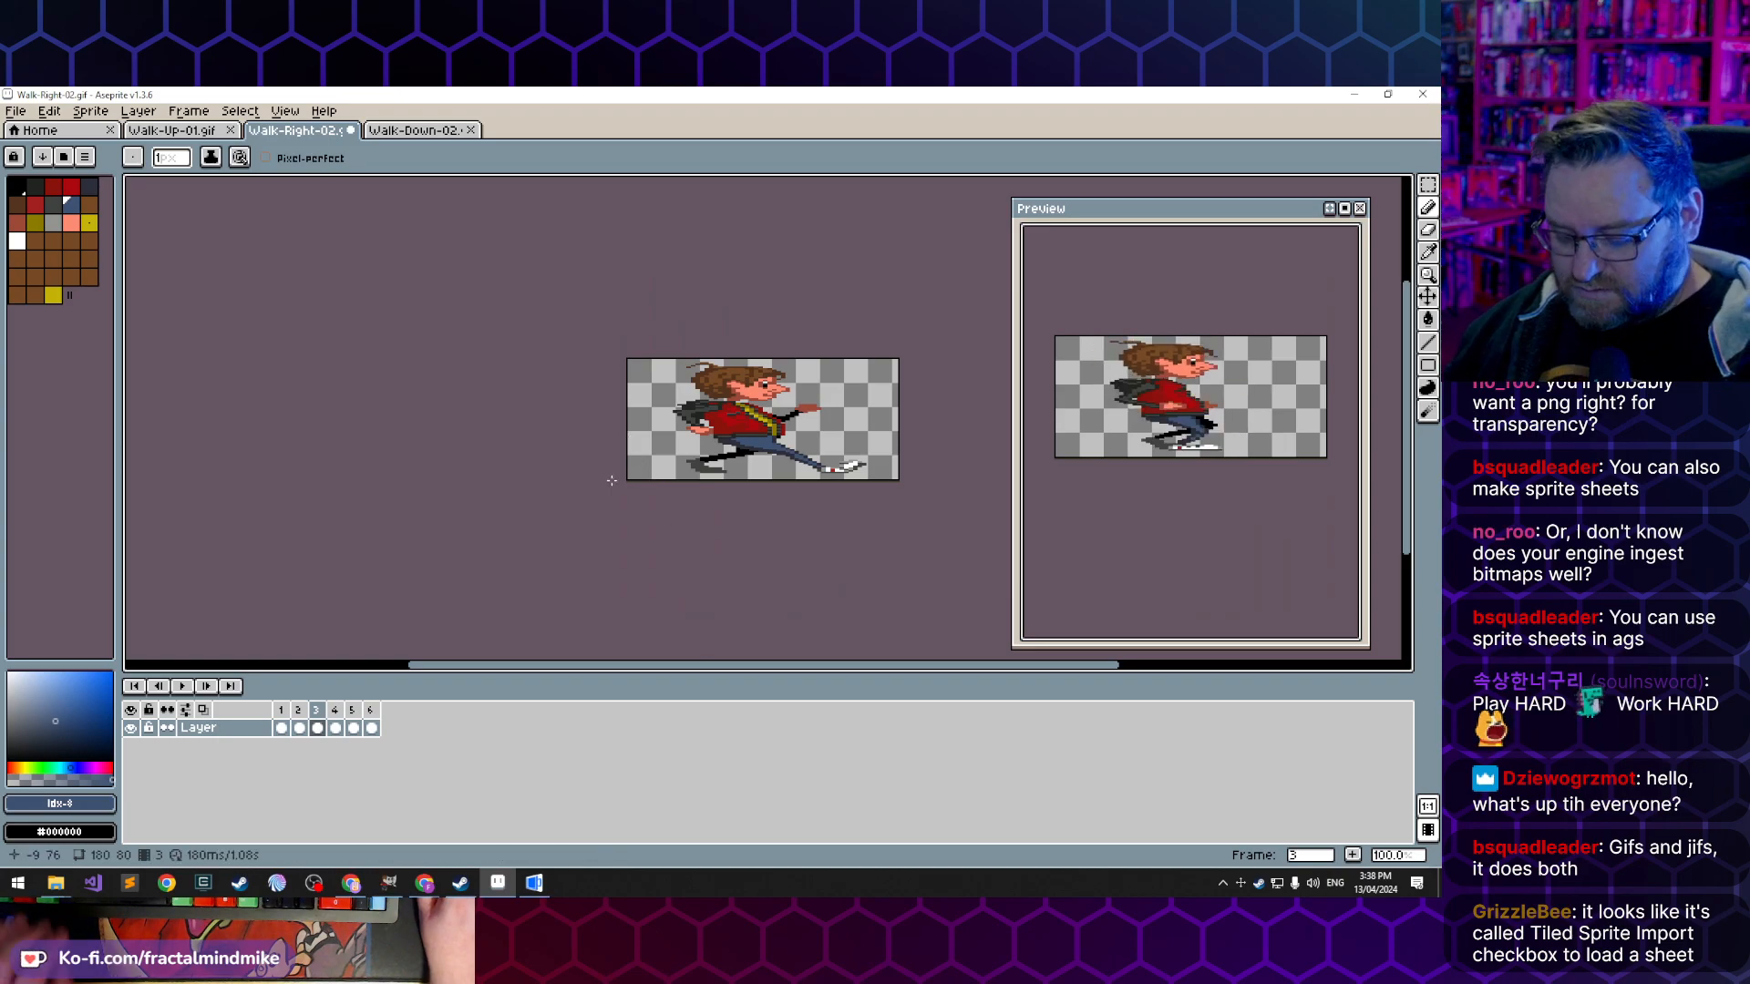
pyautogui.hotkey('ctrl', 'z')
# - Resize the Walk-Right-02 sprite to 60 × 80 px with the ratio locked and nearest-neighbor interpolation
pyautogui.click(90, 110)
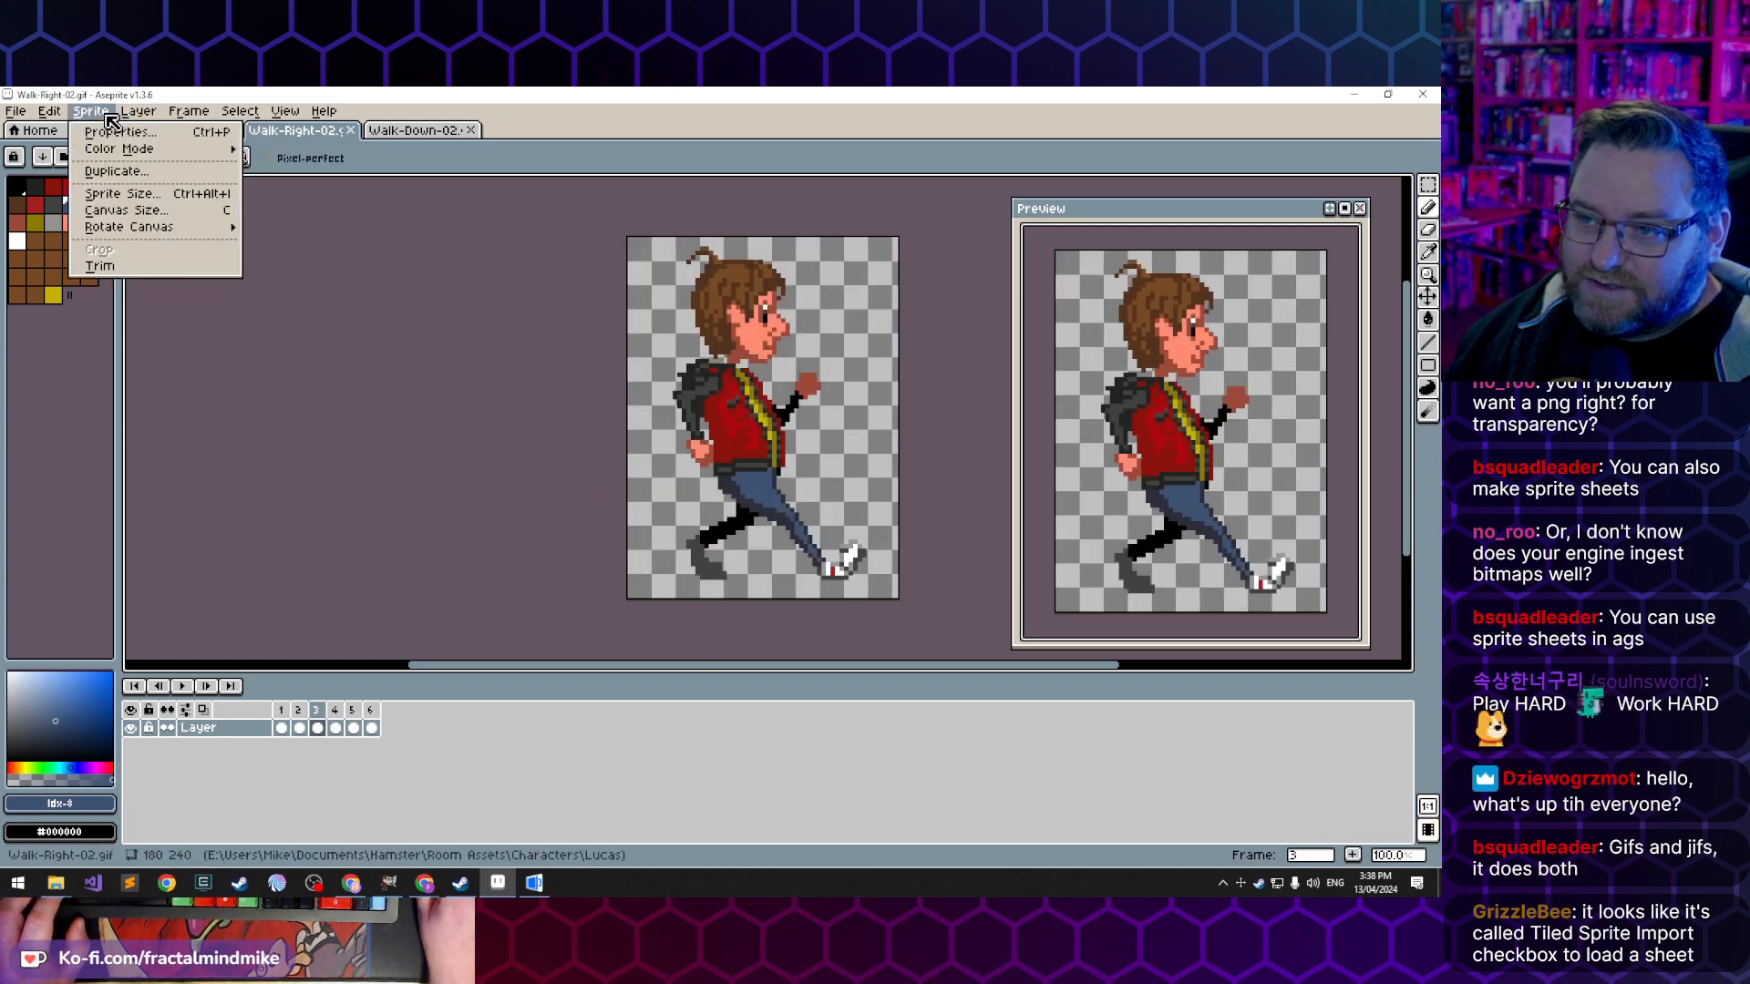
pyautogui.click(164, 197)
pyautogui.click(696, 441)
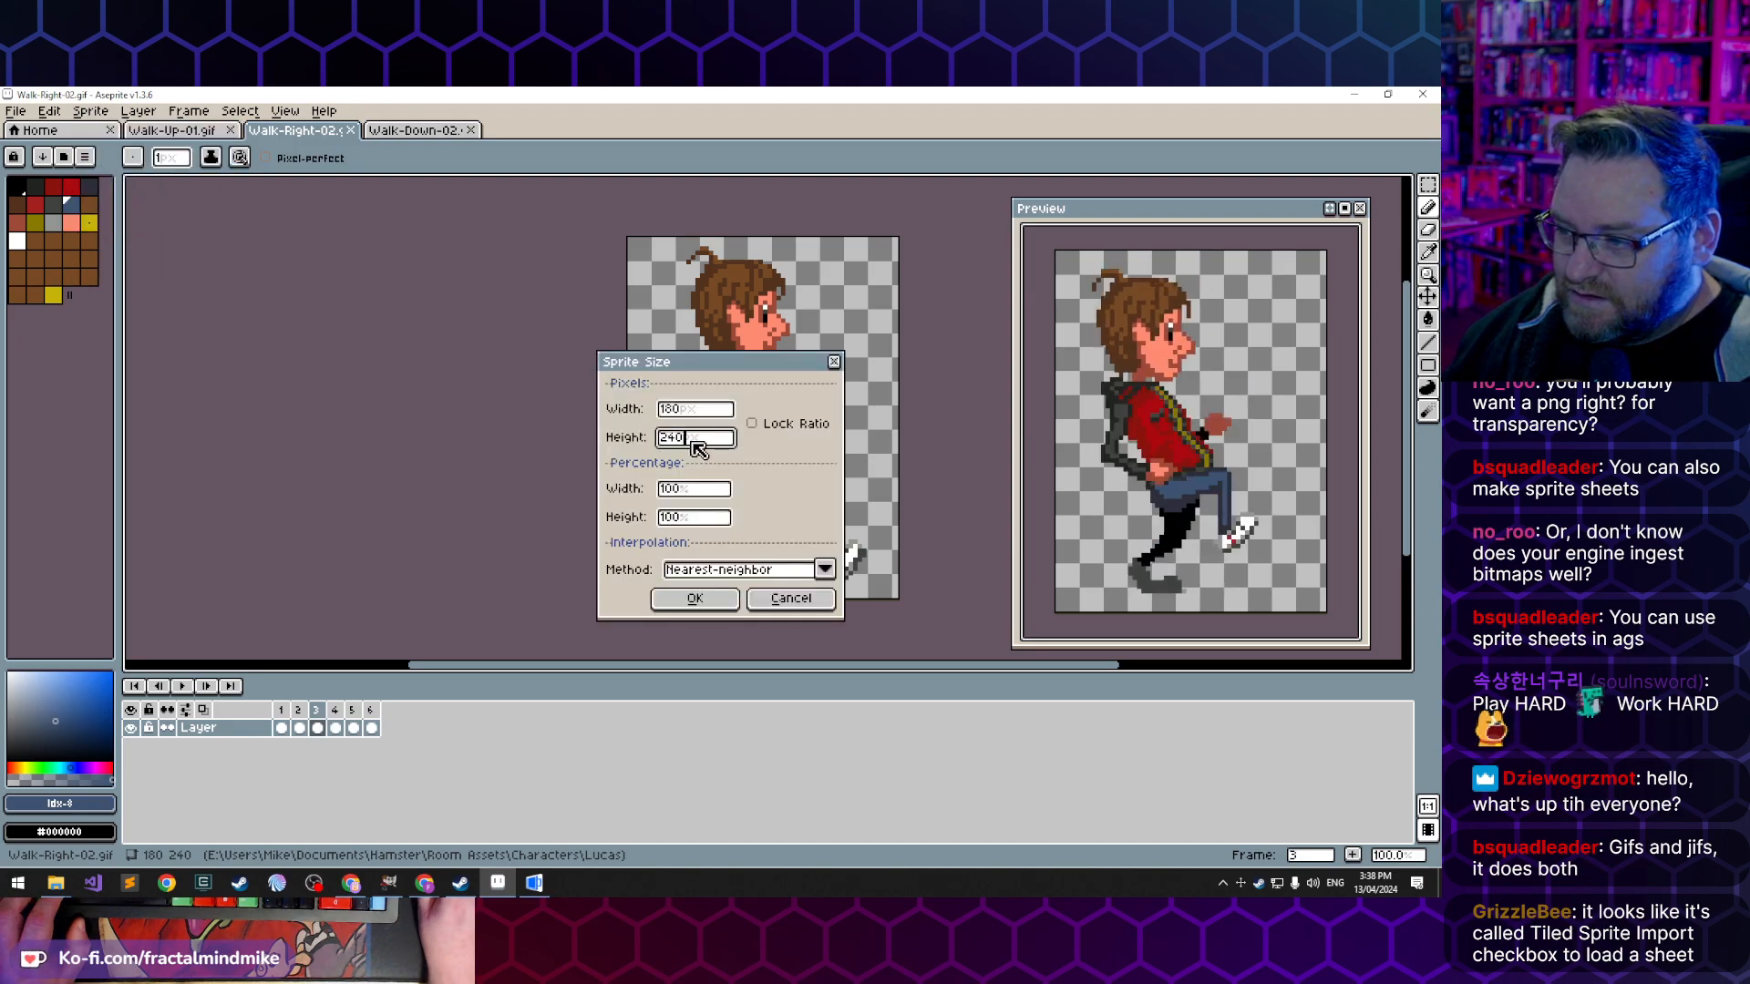
pyautogui.write('80')
pyautogui.press('Tab')
pyautogui.click(807, 426)
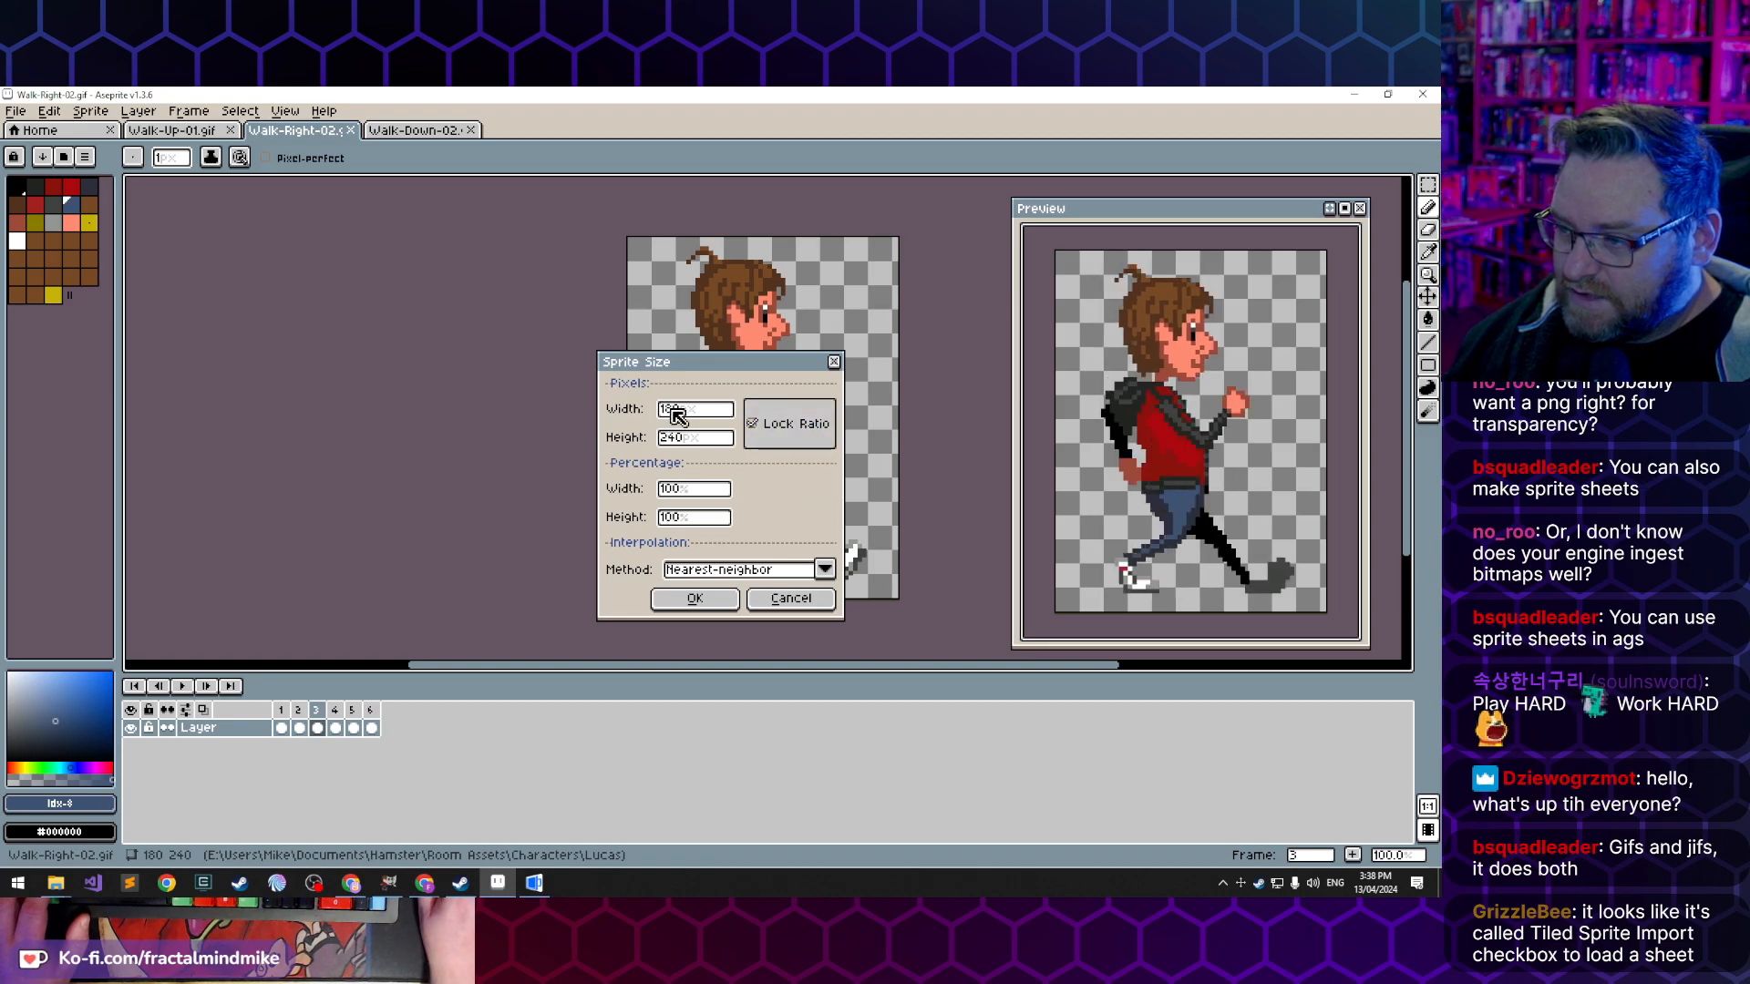
pyautogui.doubleClick(706, 442)
pyautogui.write('80')
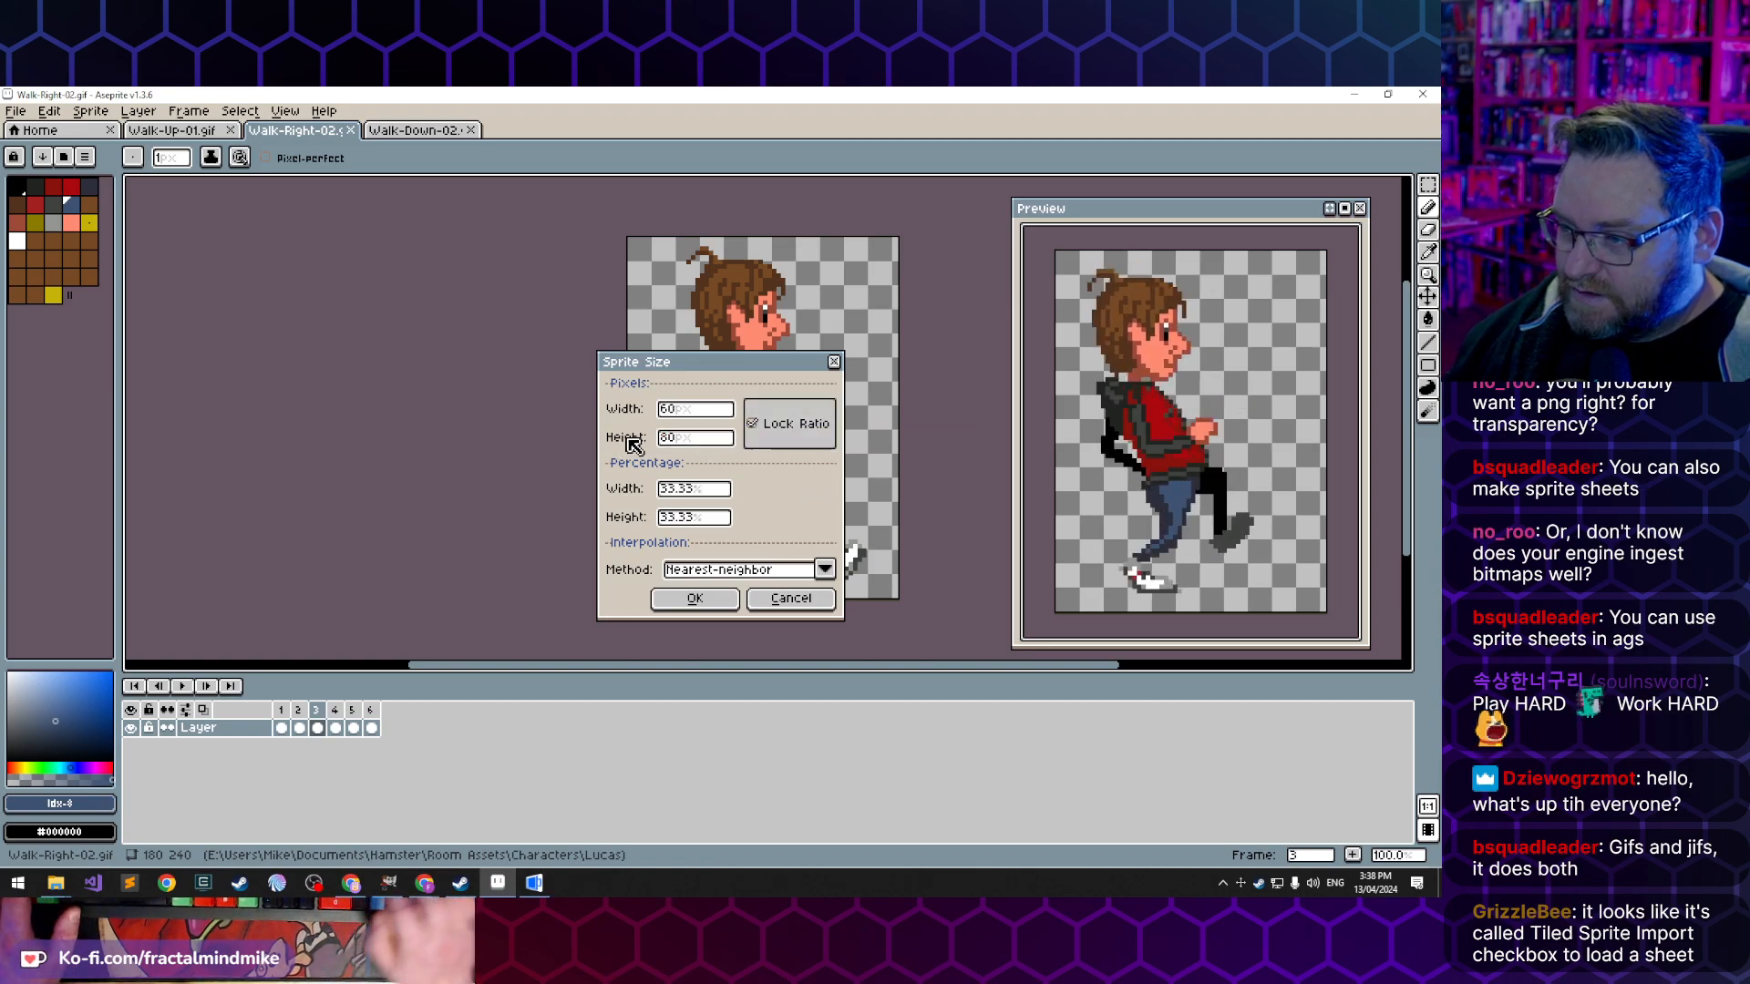
pyautogui.click(726, 607)
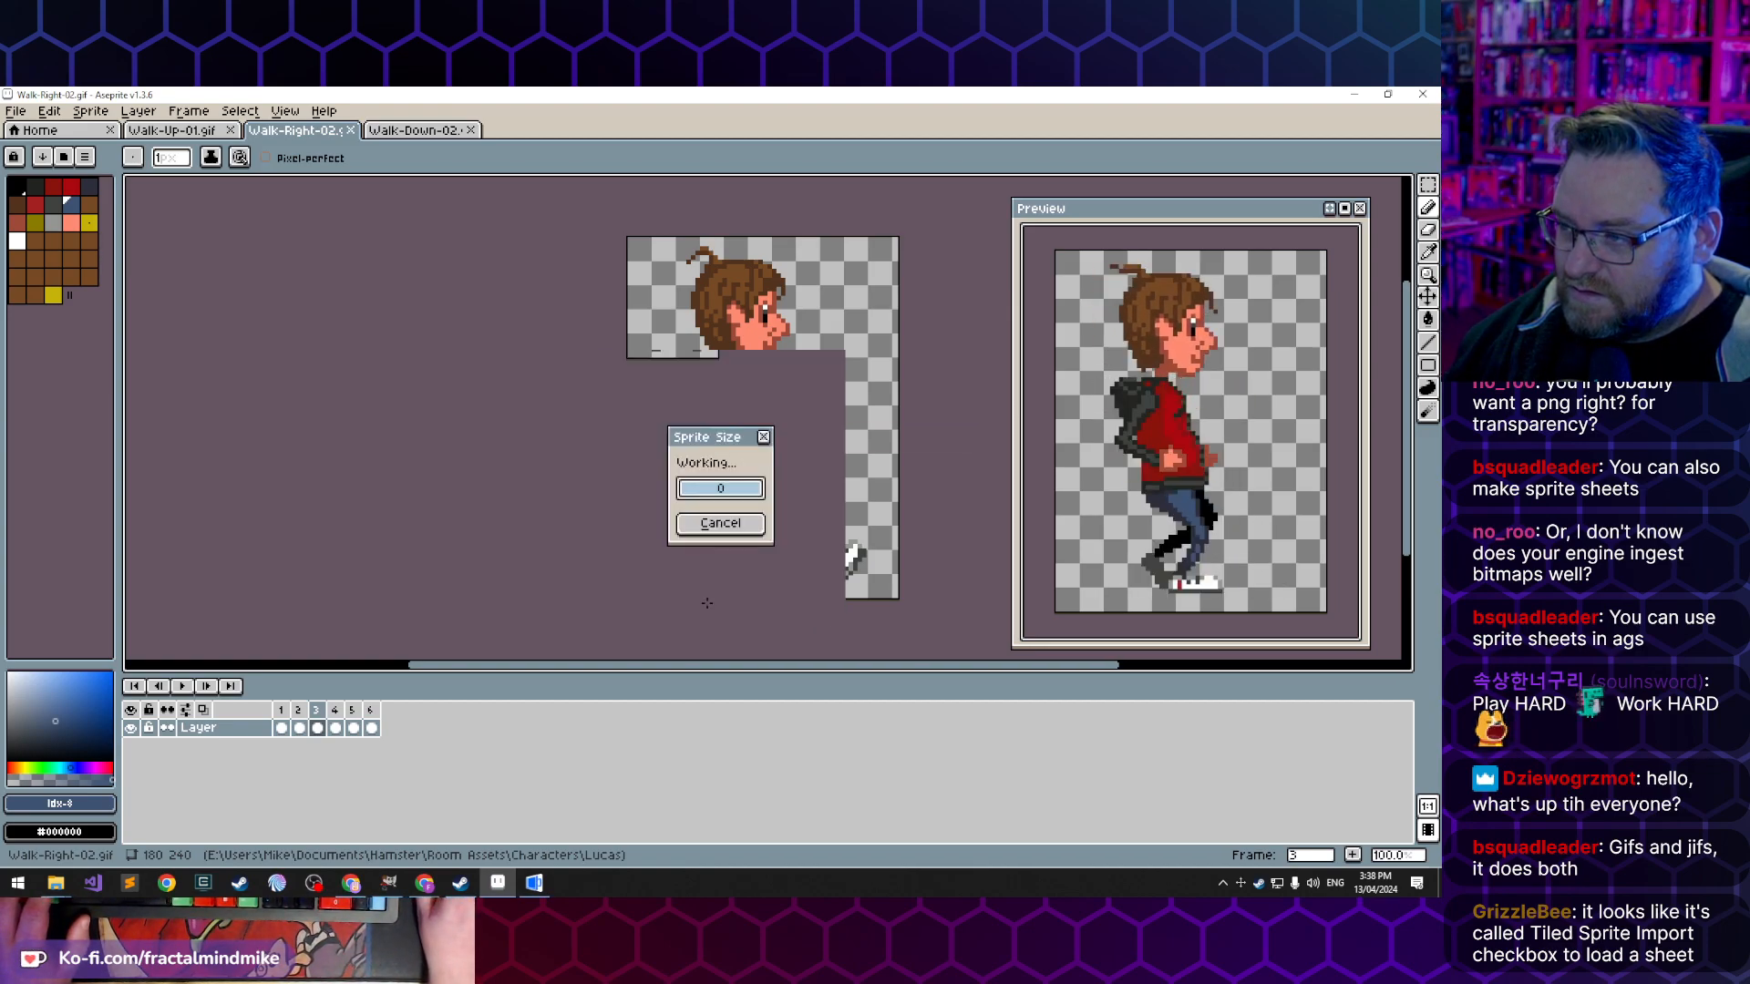
pyautogui.scroll(5, 888, 401)
pyautogui.scroll(-1, 847, 403)
pyautogui.scroll(3, 1151, 435)
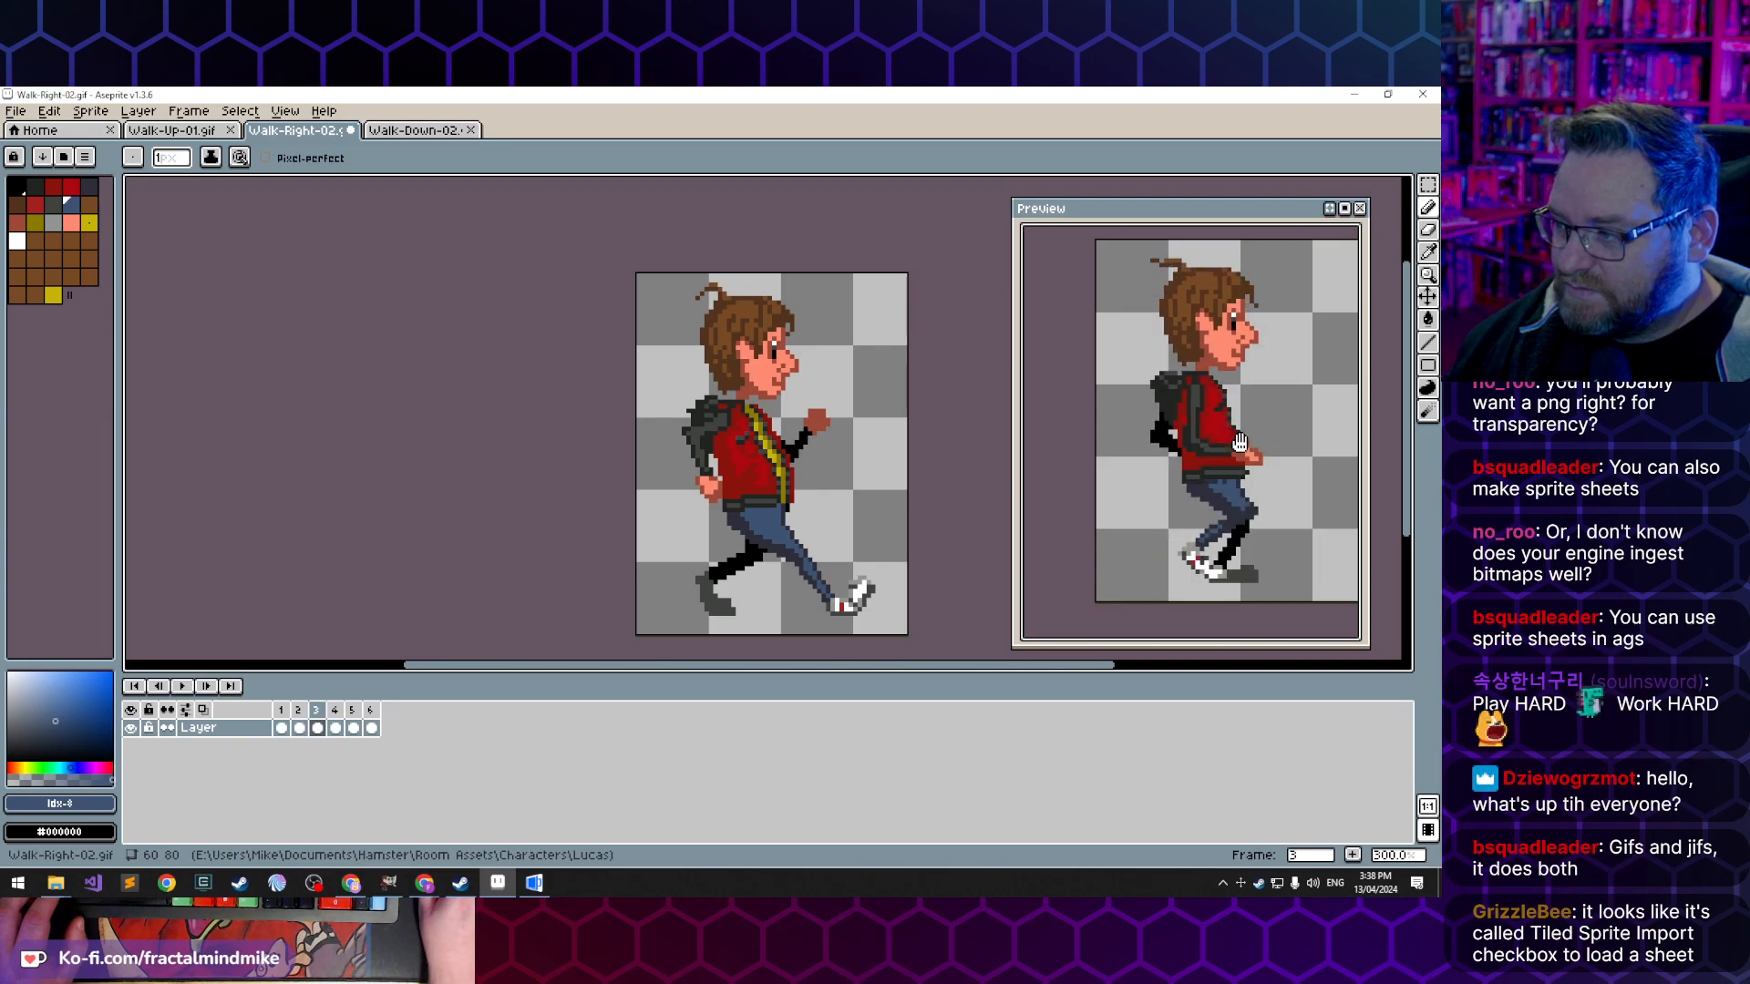
pyautogui.scroll(-2, 1240, 442)
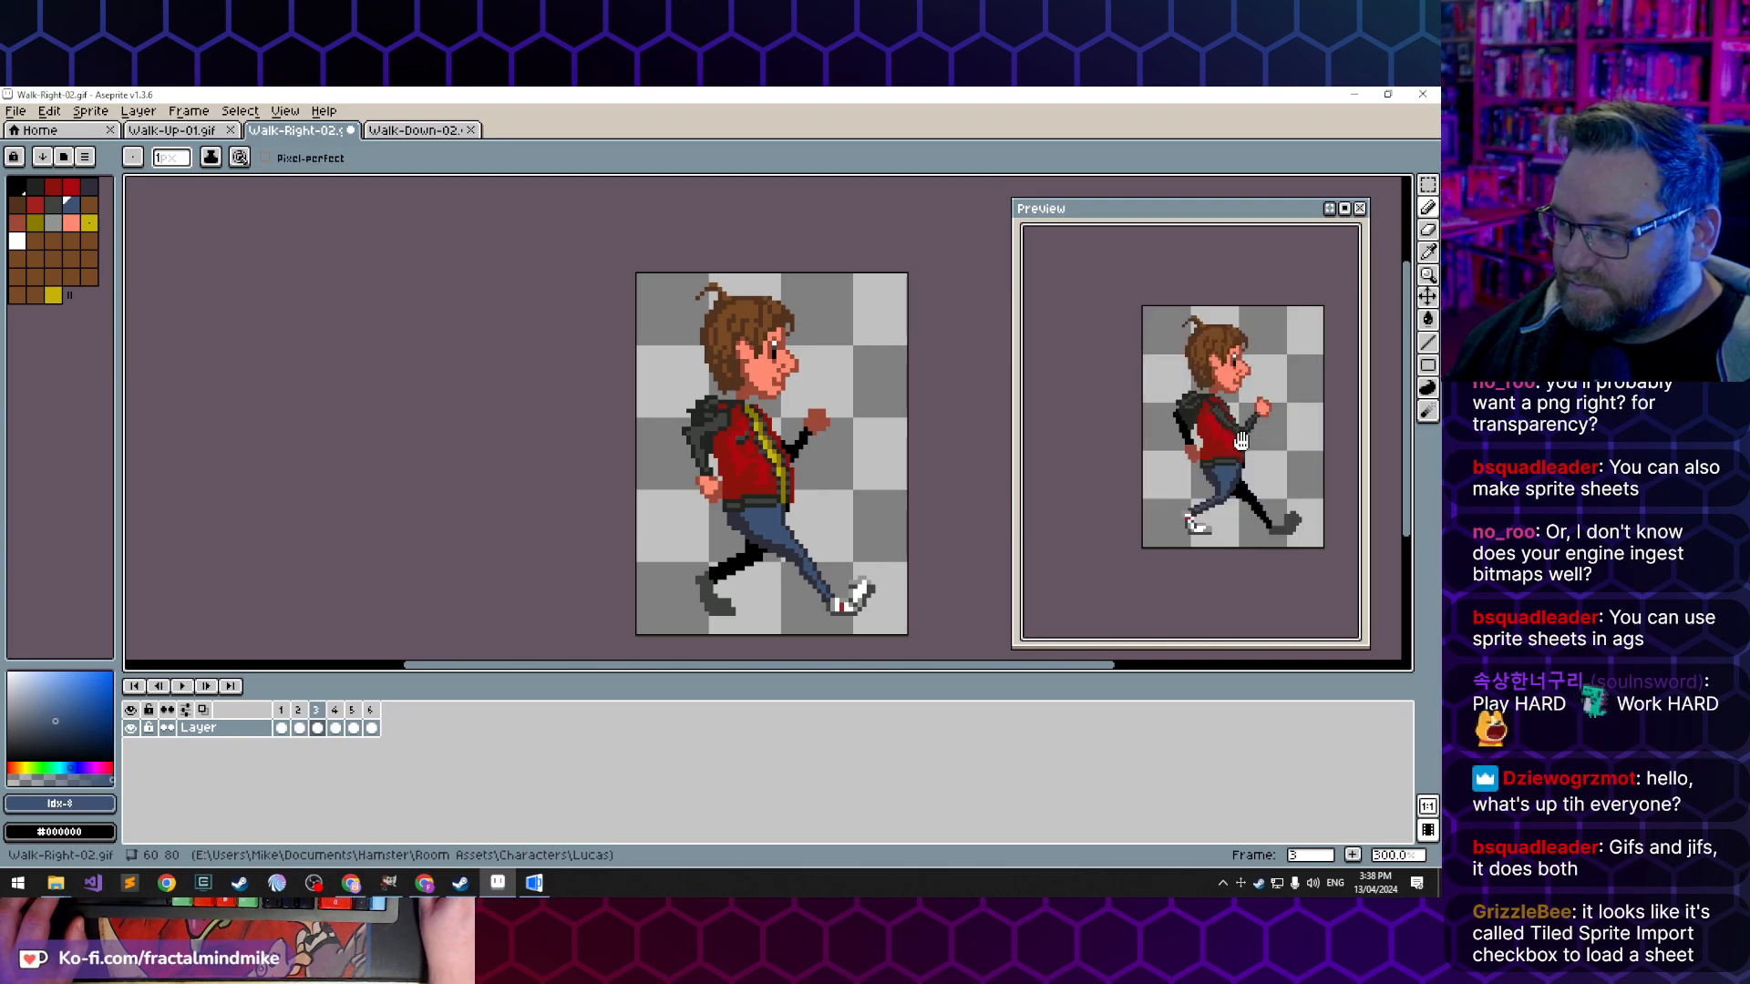
# - Save the resized Walk-Right-02.gif, accepting the GIF options with animation loop and preserved palette order
pyautogui.click(16, 111)
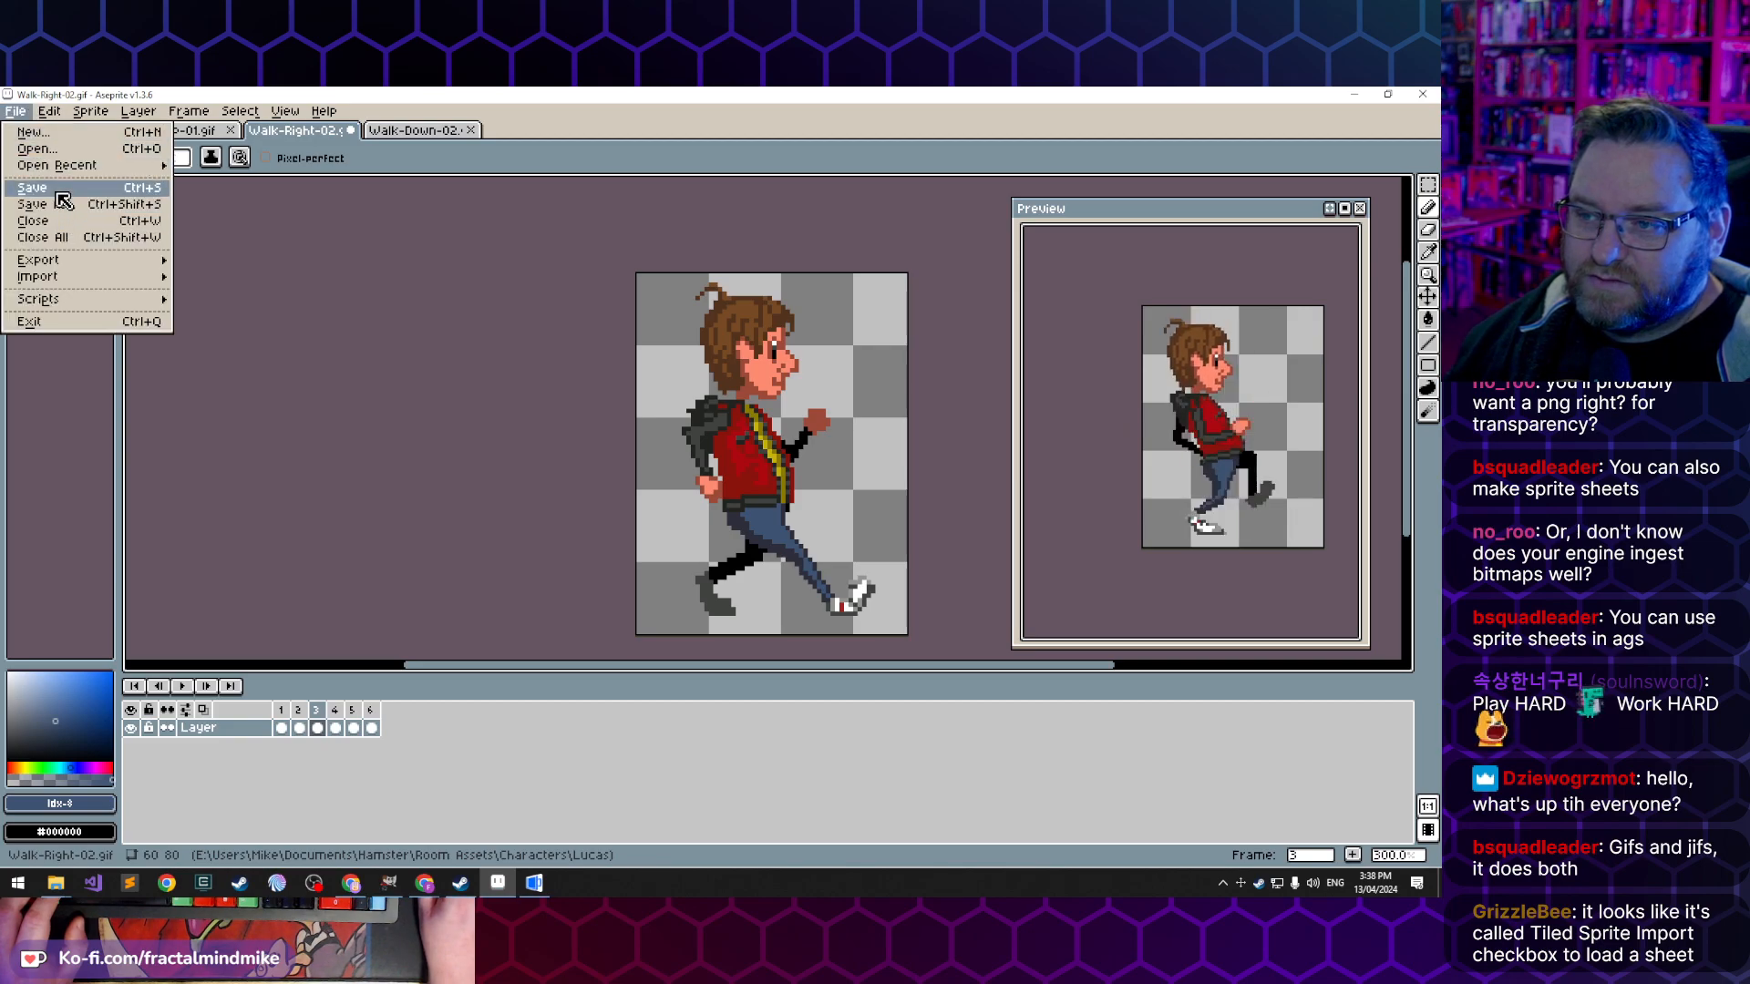
pyautogui.click(59, 192)
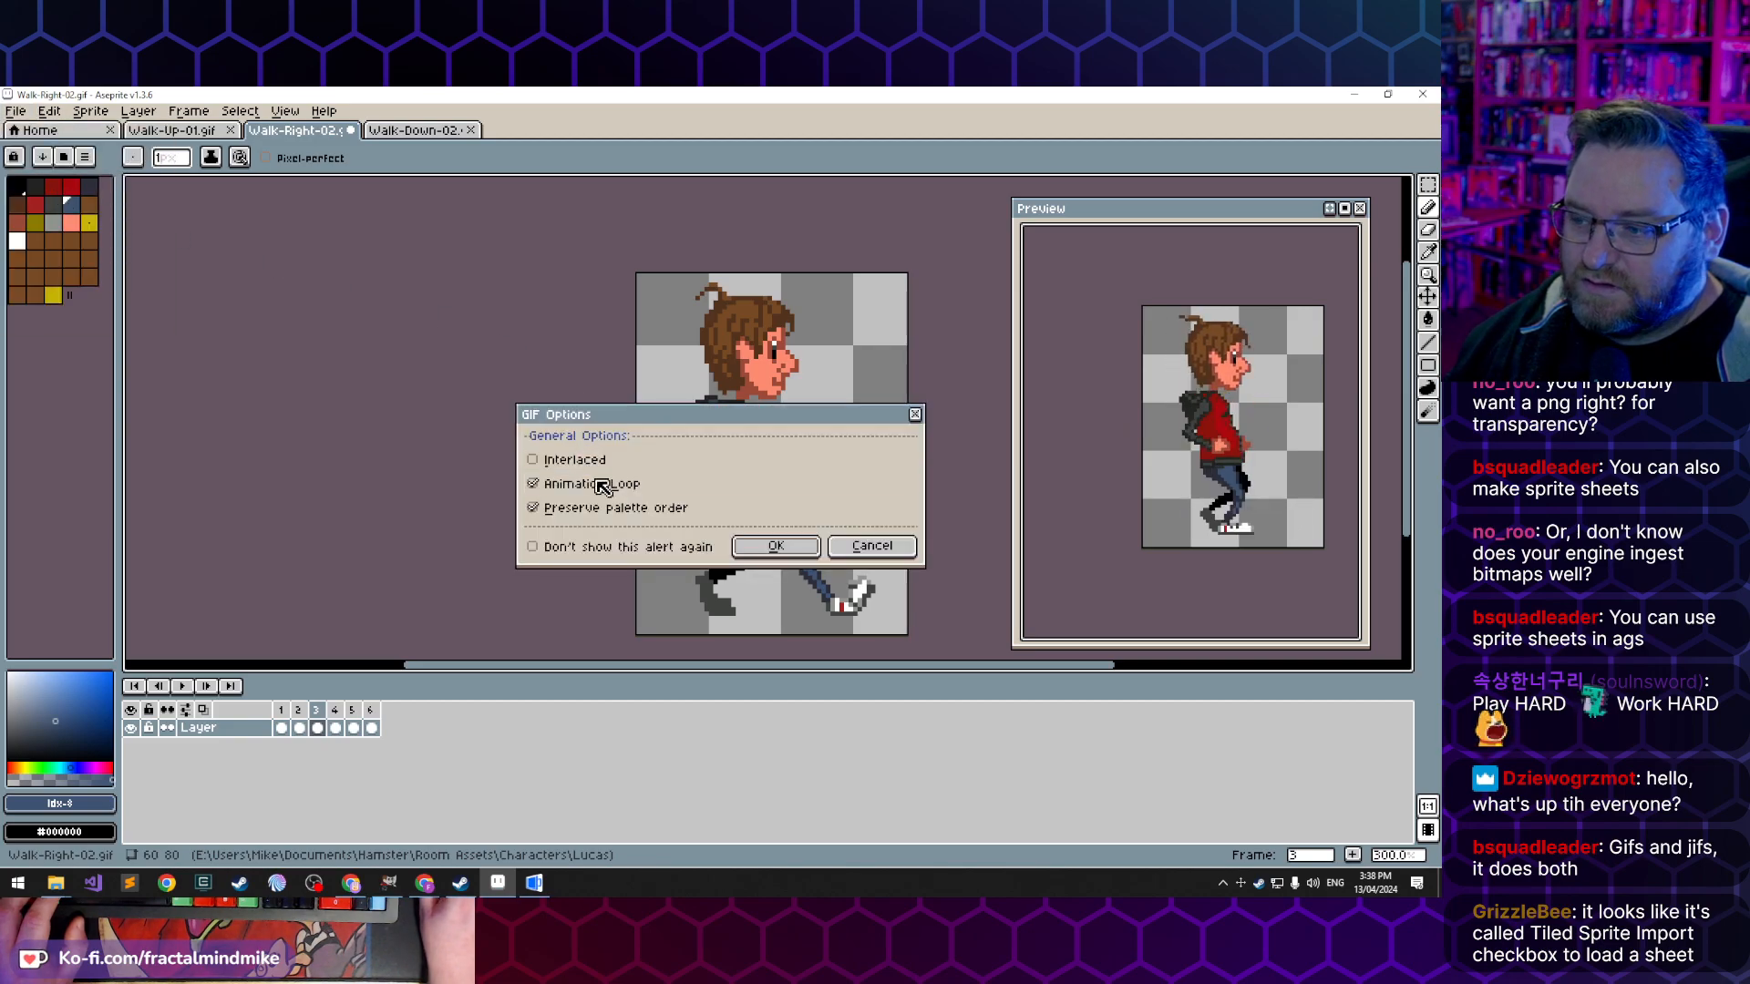
pyautogui.click(782, 550)
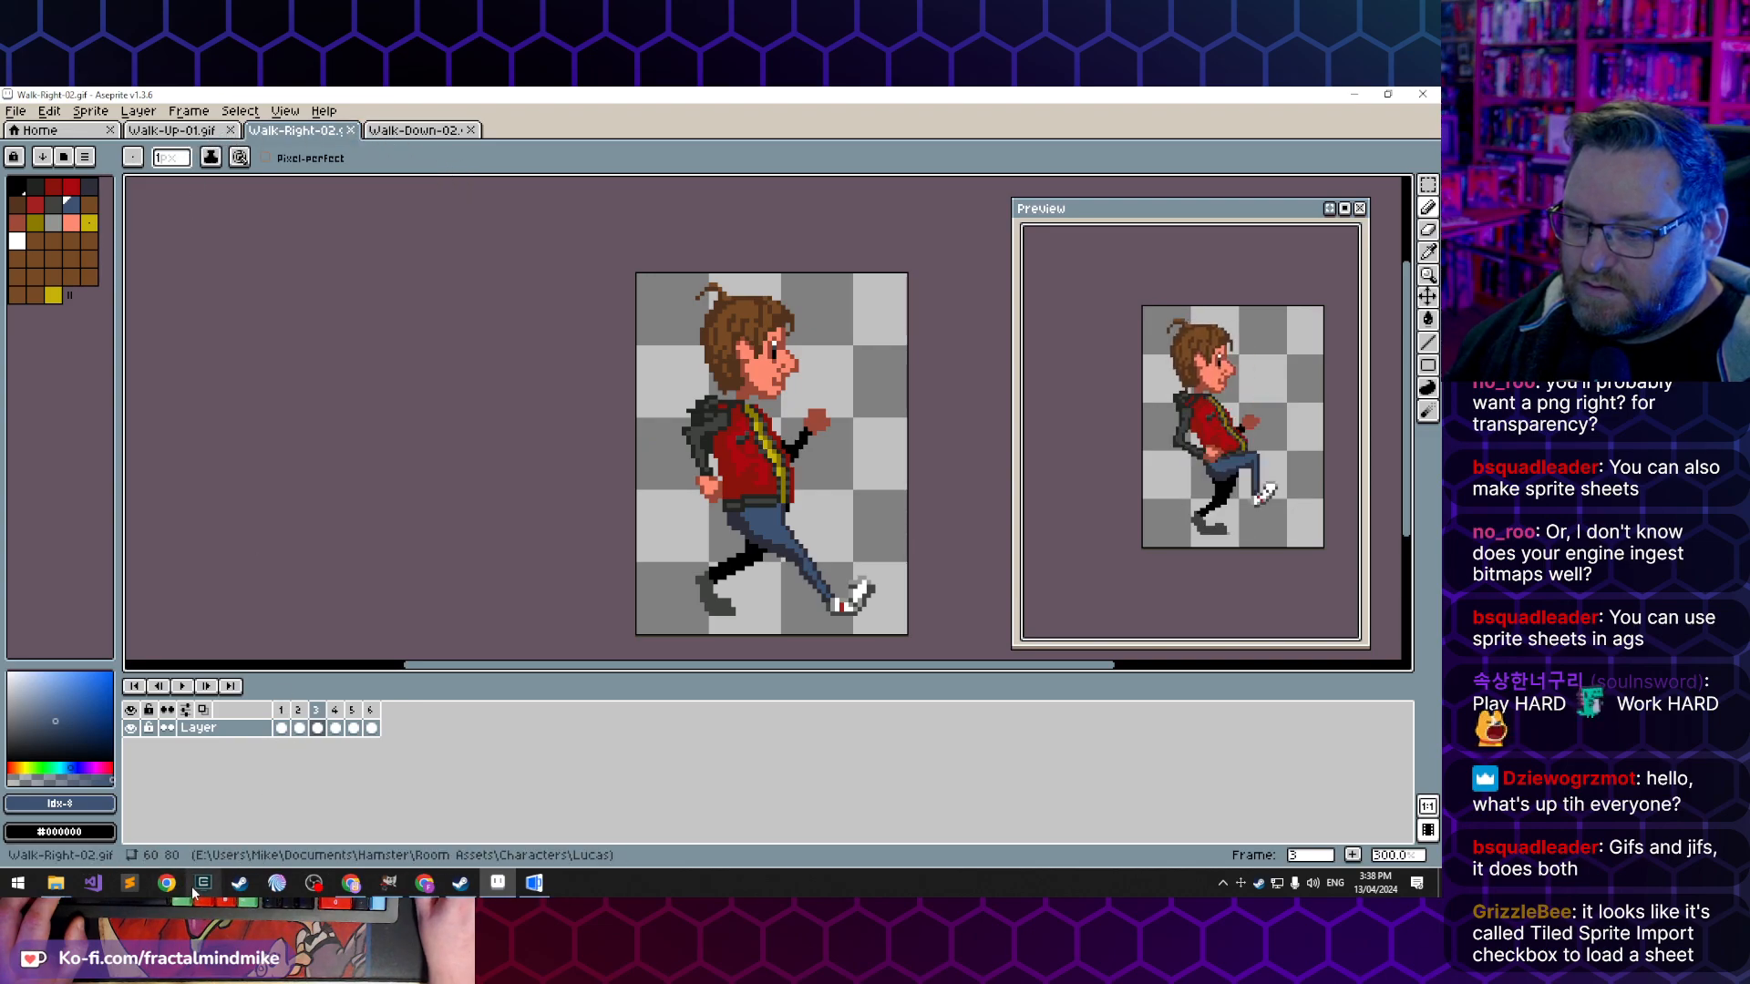
# - Resize the Walk-Down-02 sprite to 51 × 80 px with the ratio locked and nearest-neighbor interpolation
pyautogui.click(422, 130)
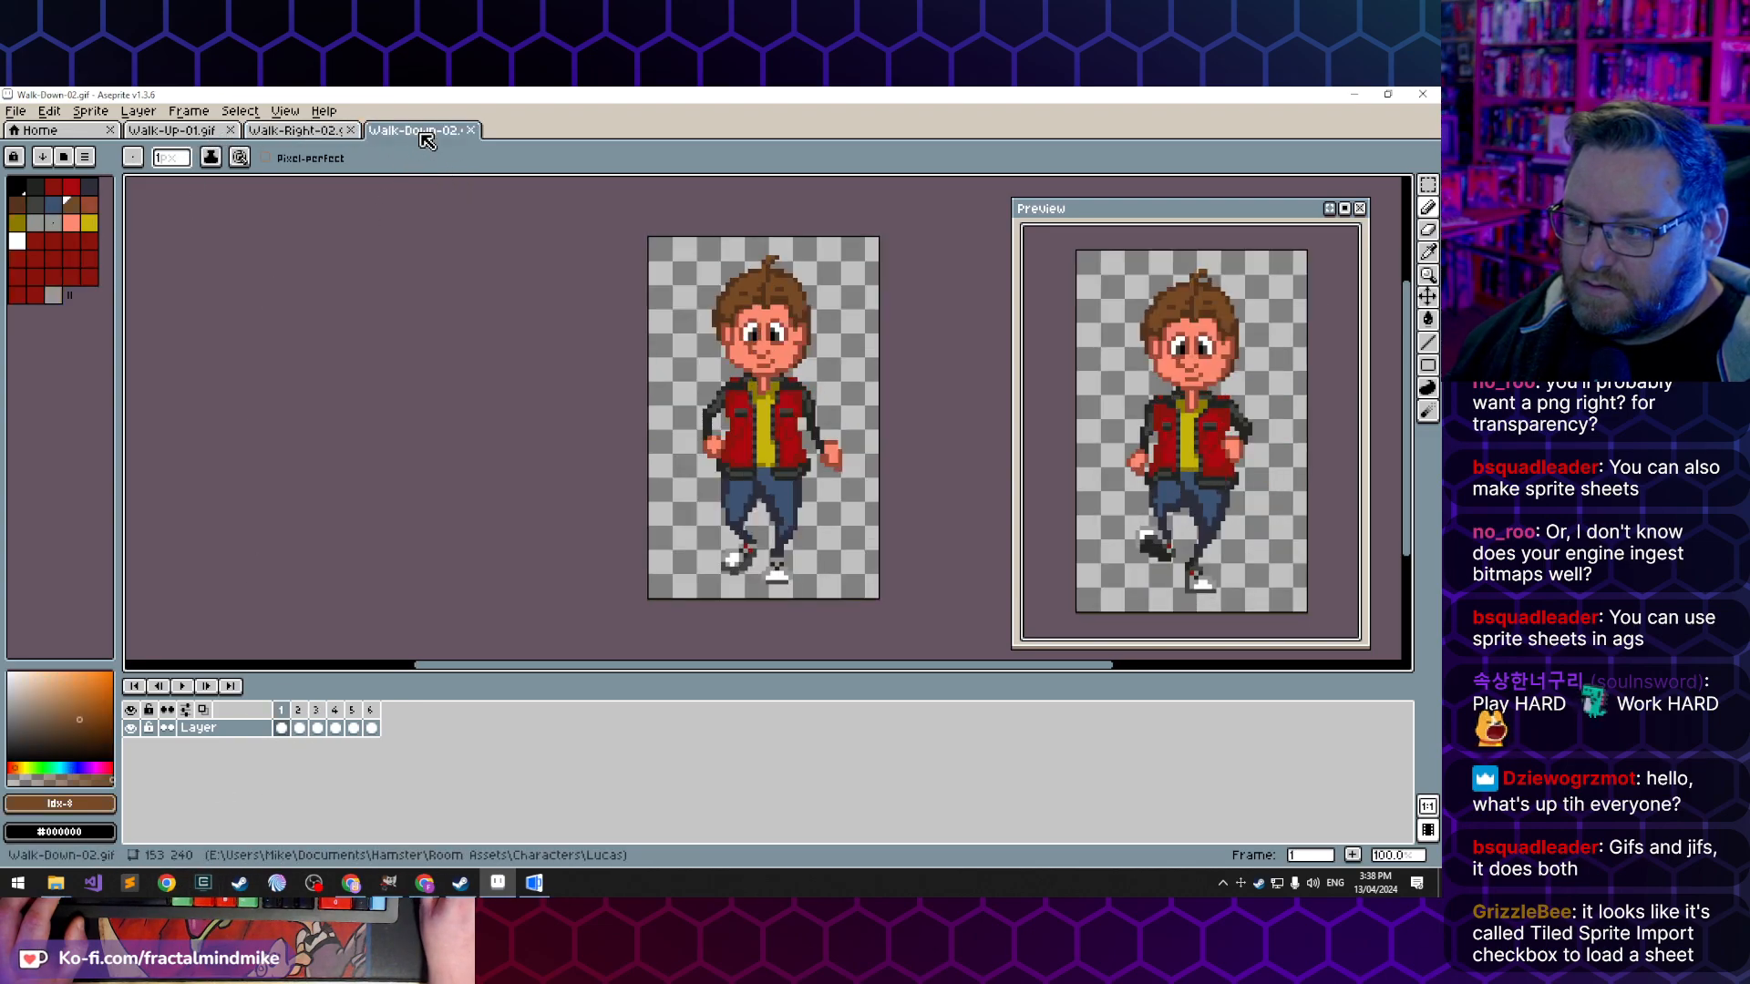
pyautogui.click(142, 113)
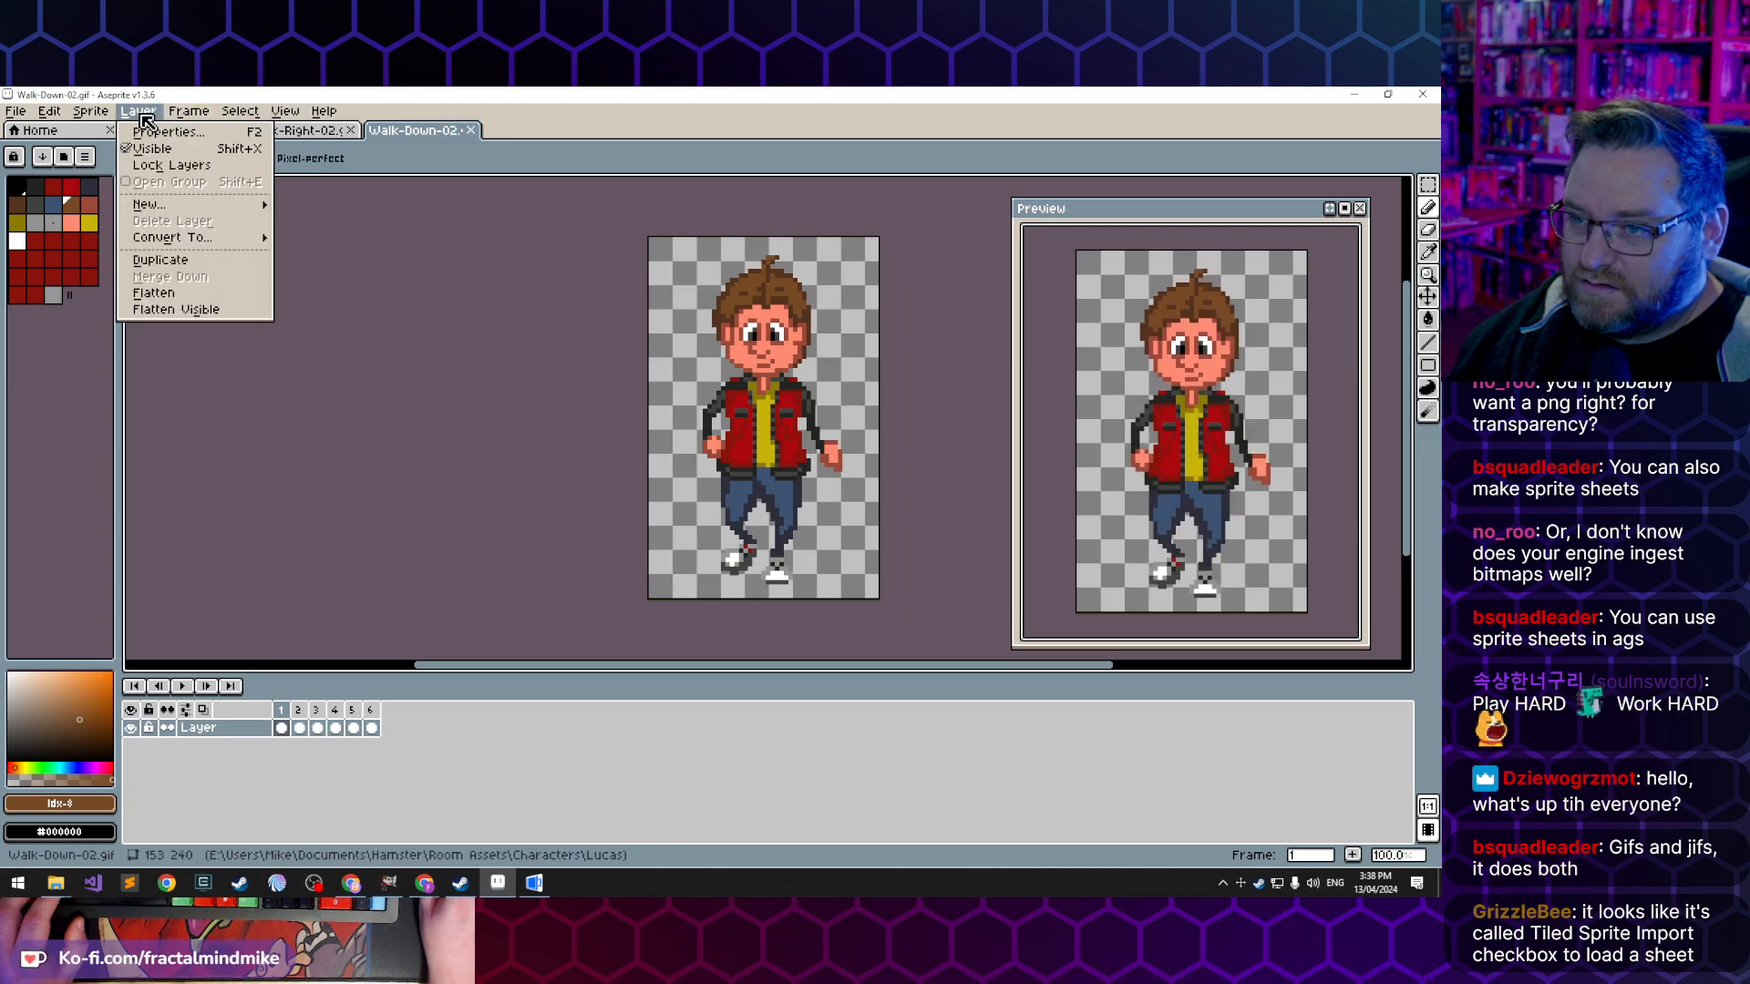
pyautogui.moveTo(114, 113)
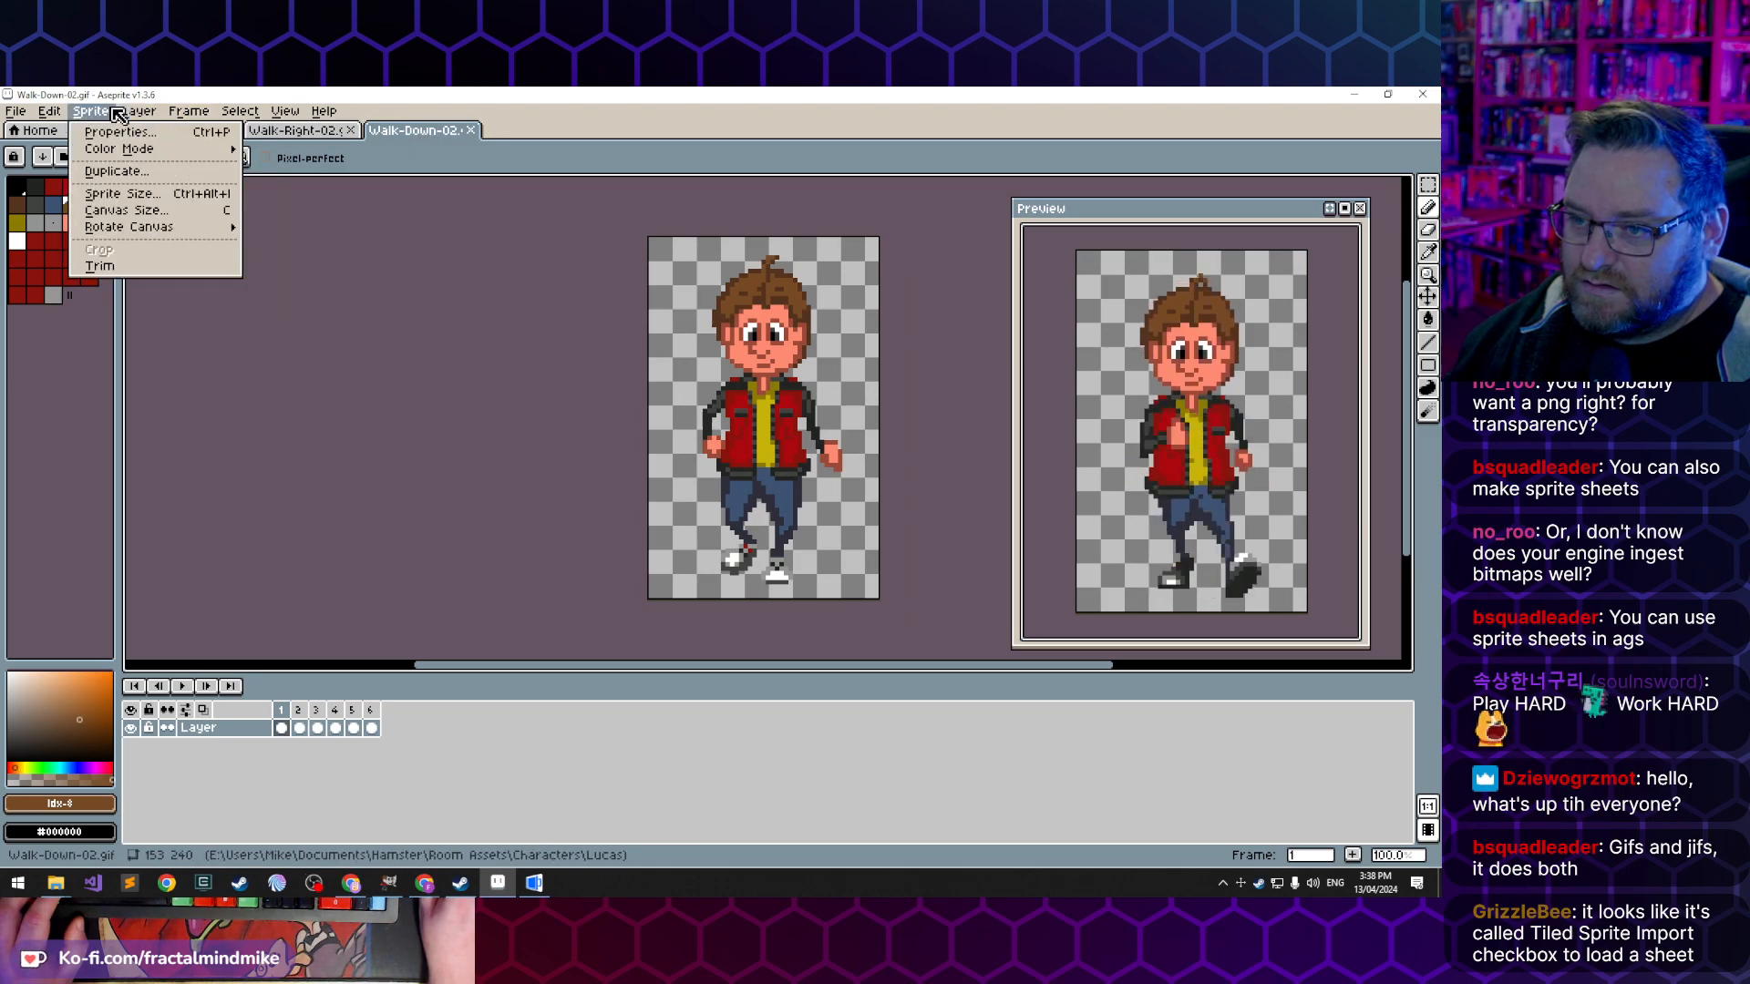
pyautogui.click(137, 194)
pyautogui.click(666, 435)
pyautogui.write('80')
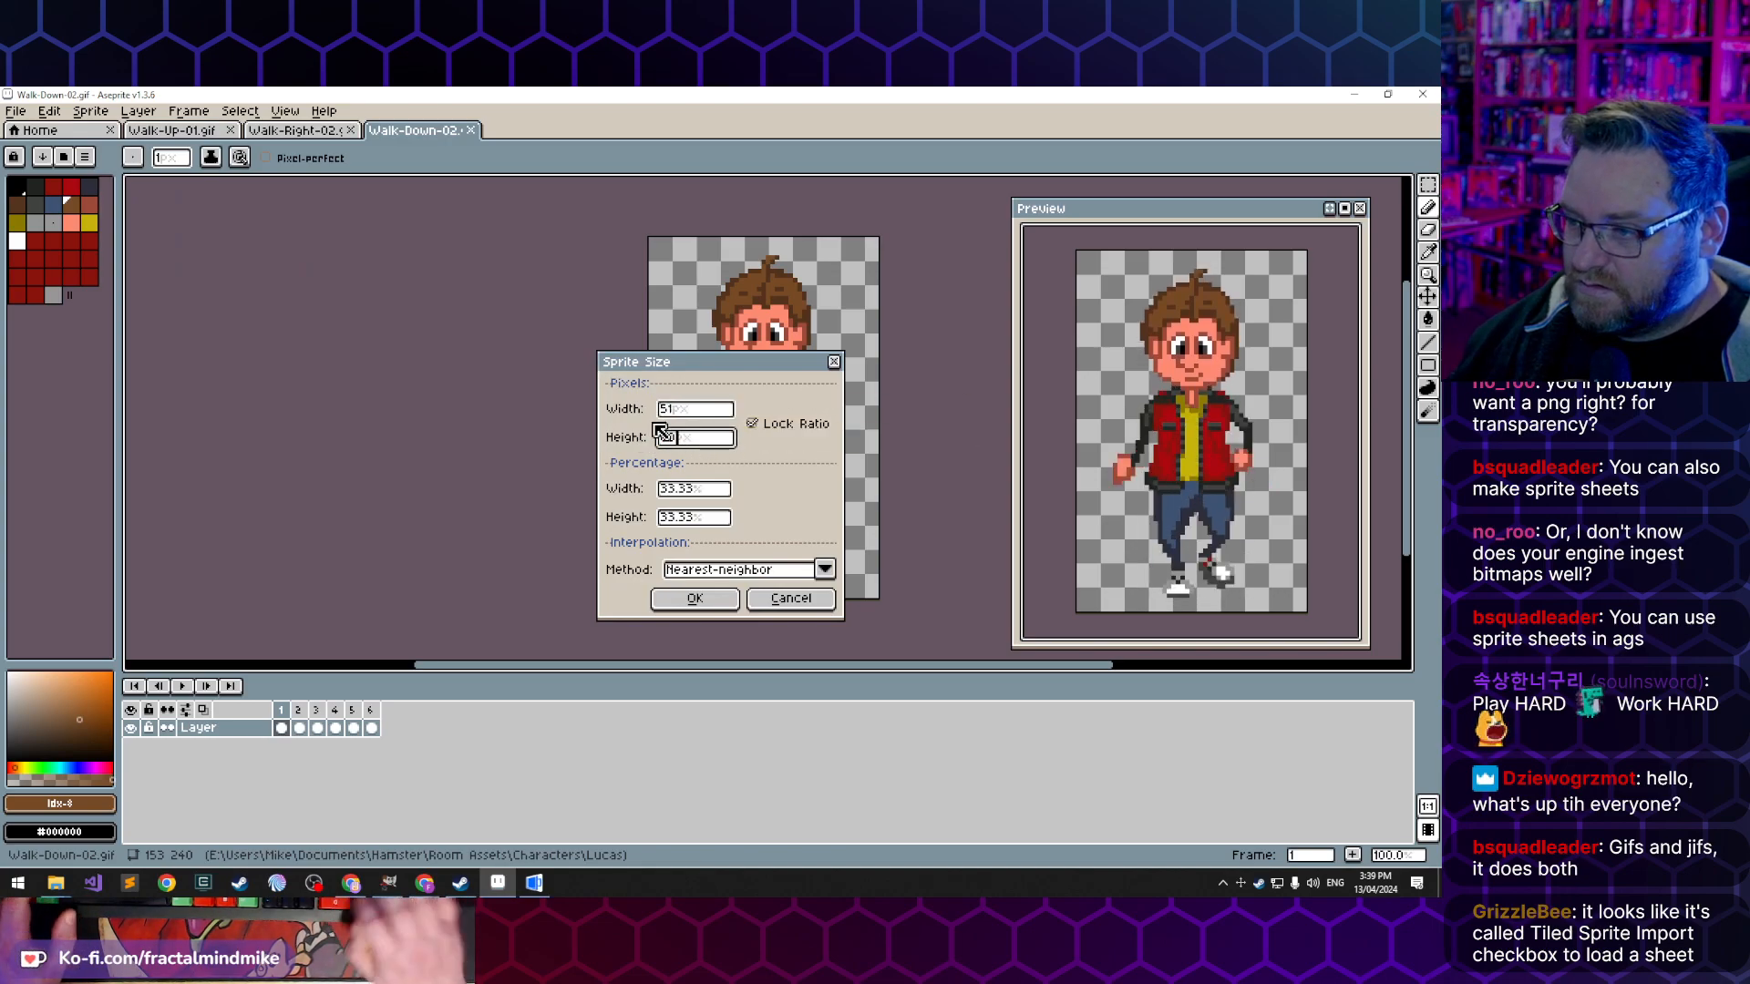
pyautogui.click(729, 603)
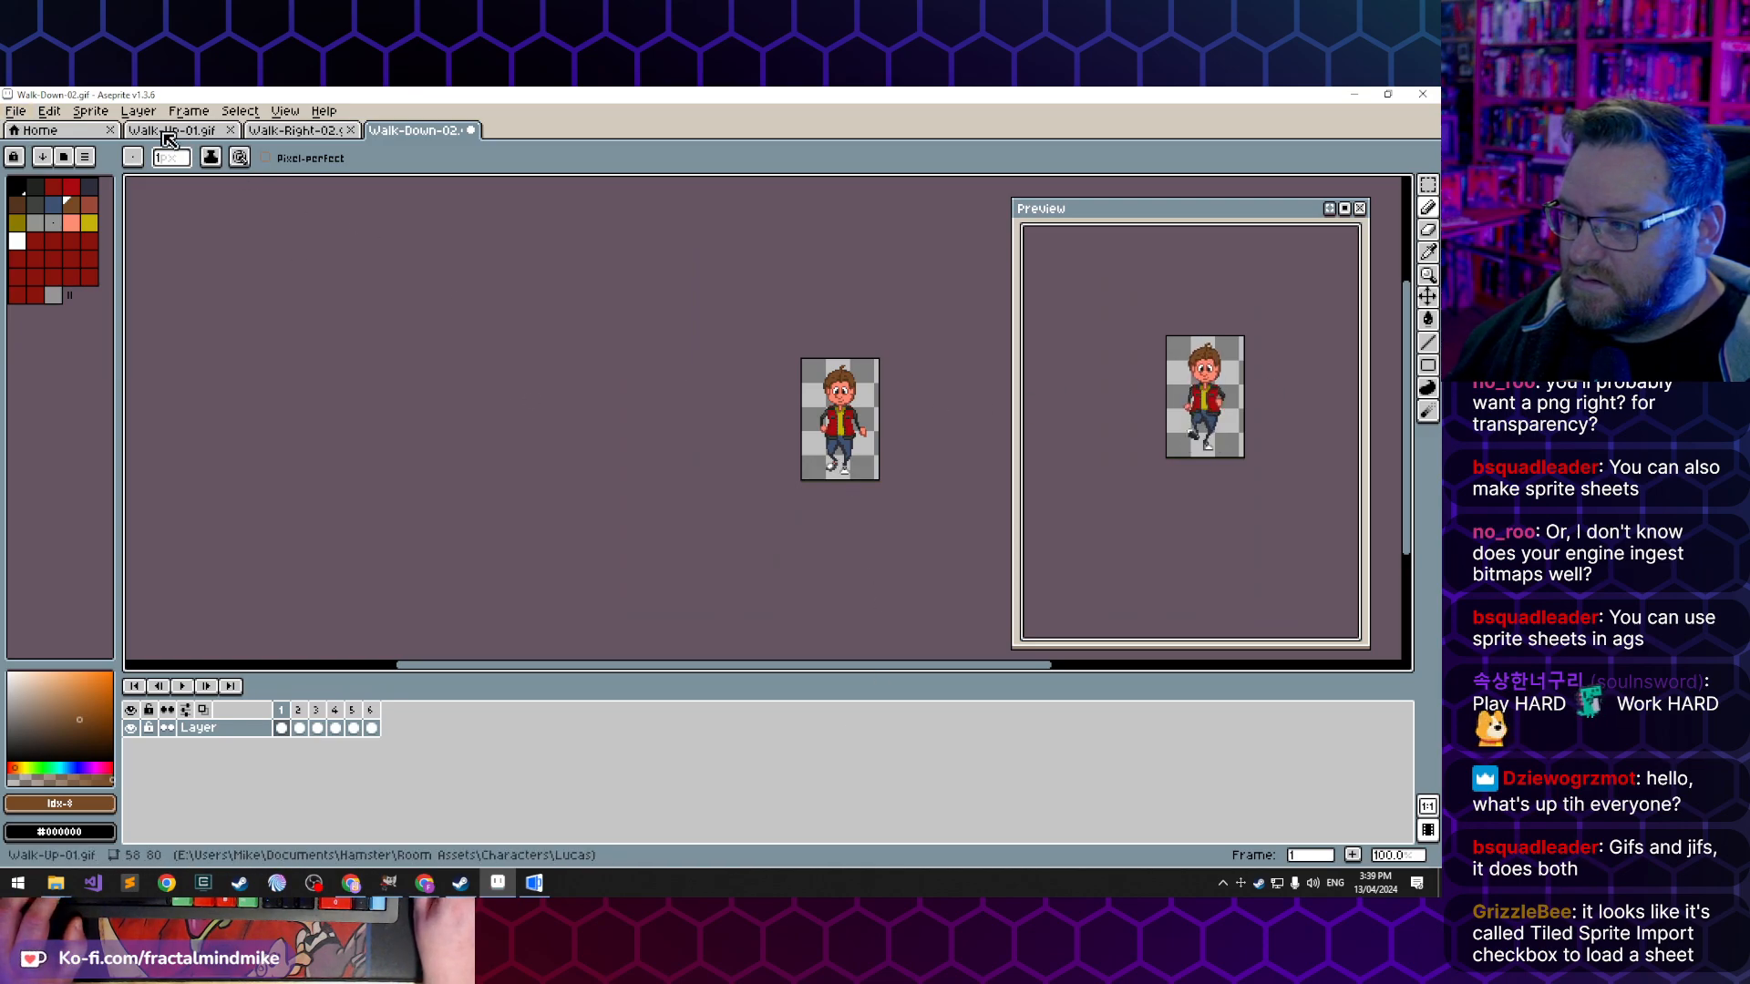
# - Save the resized Walk-Down-02.gif, accepting the GIF options with animation loop and preserved palette order
pyautogui.click(15, 111)
pyautogui.click(62, 187)
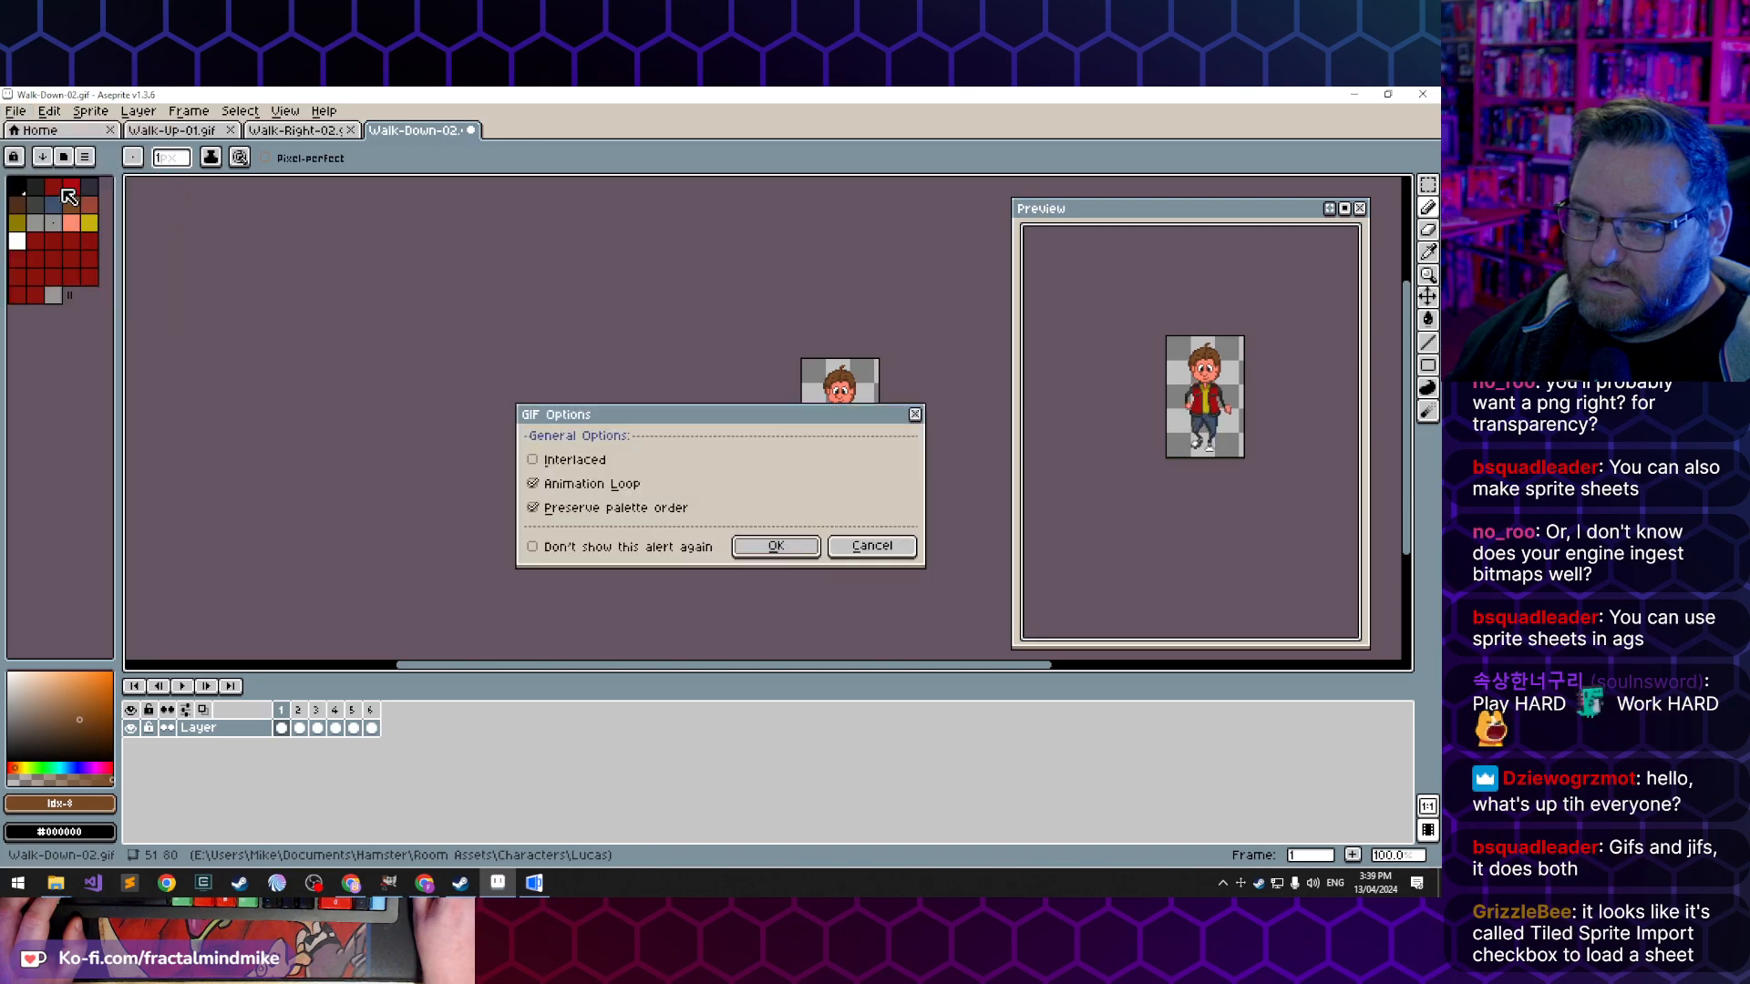
pyautogui.click(778, 553)
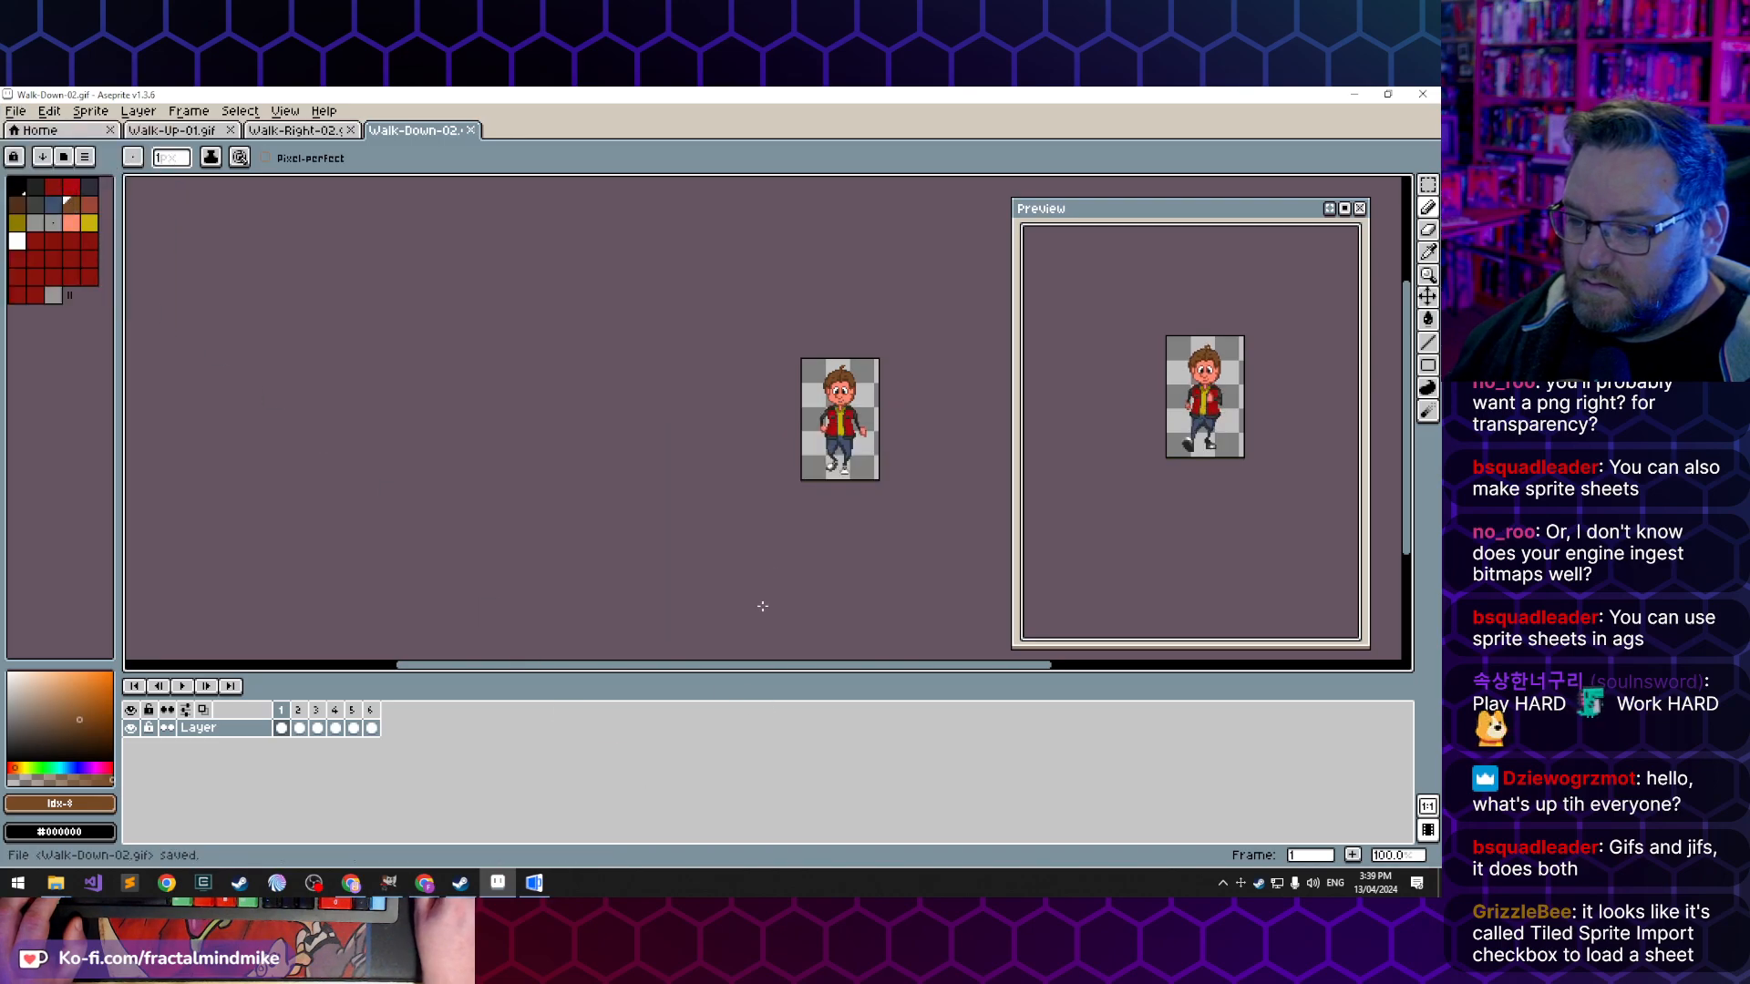
# - Switch to the AGS Editor and import the frames of Walk-Right-02.gif into the walking right sprite folder
pyautogui.click(544, 889)
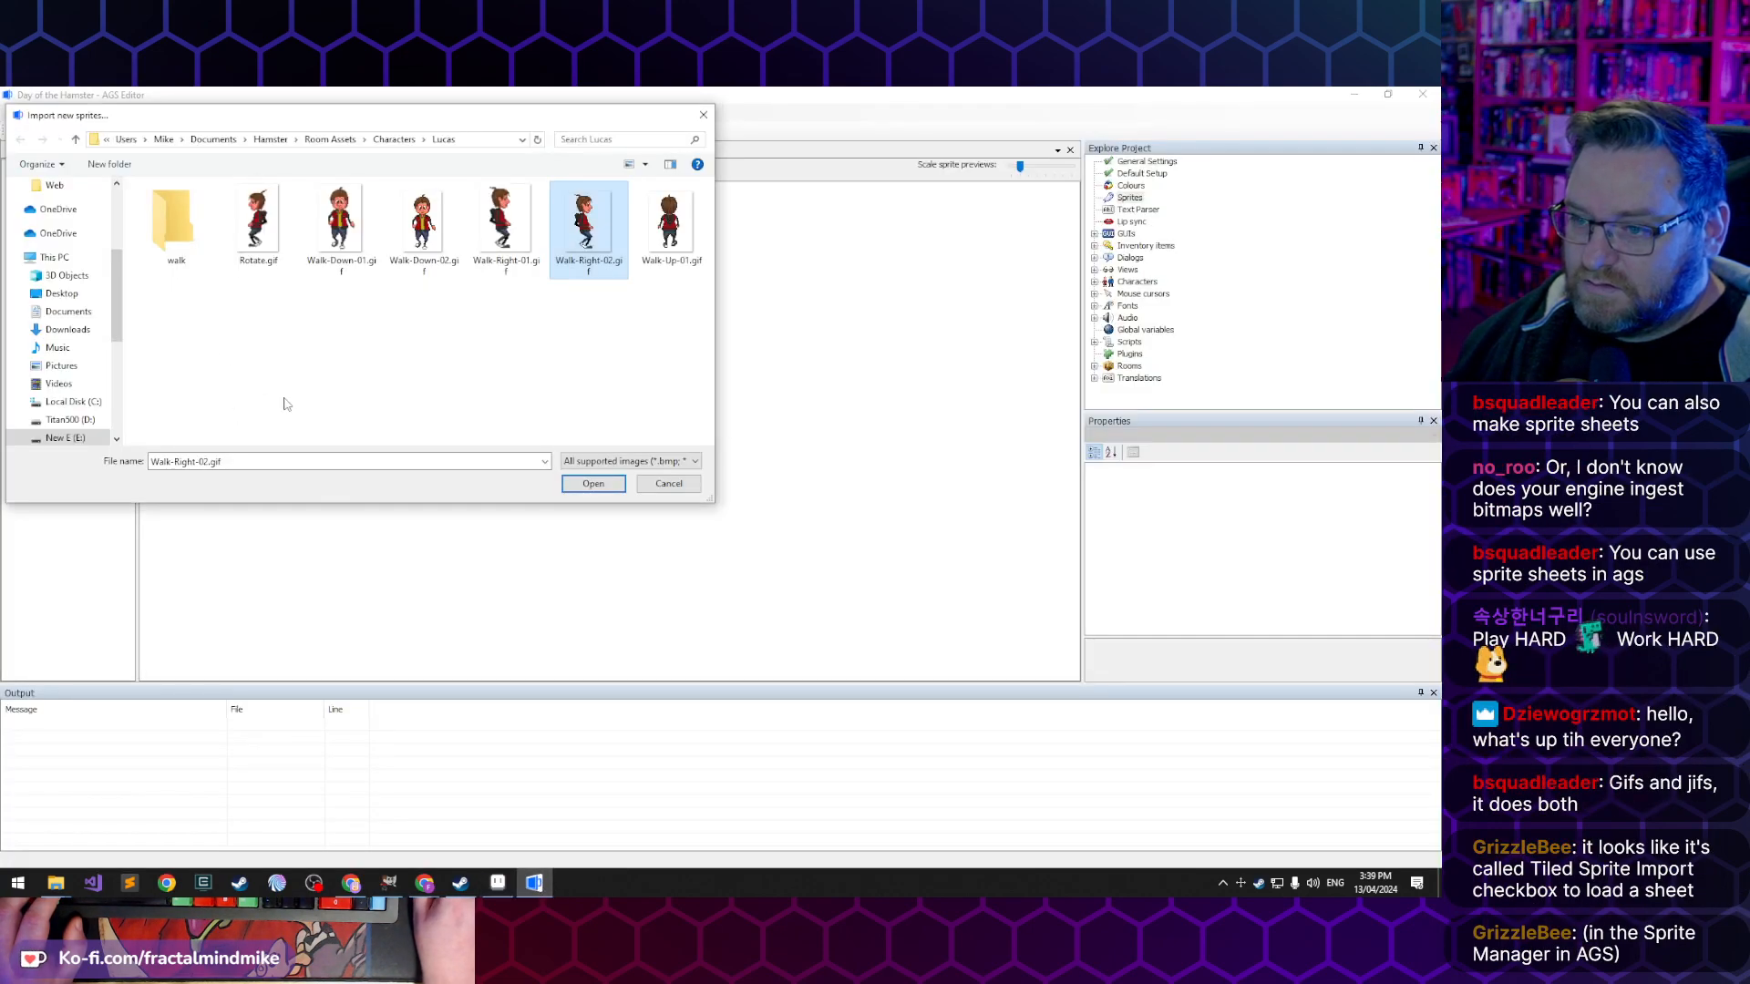
pyautogui.click(609, 489)
pyautogui.click(504, 696)
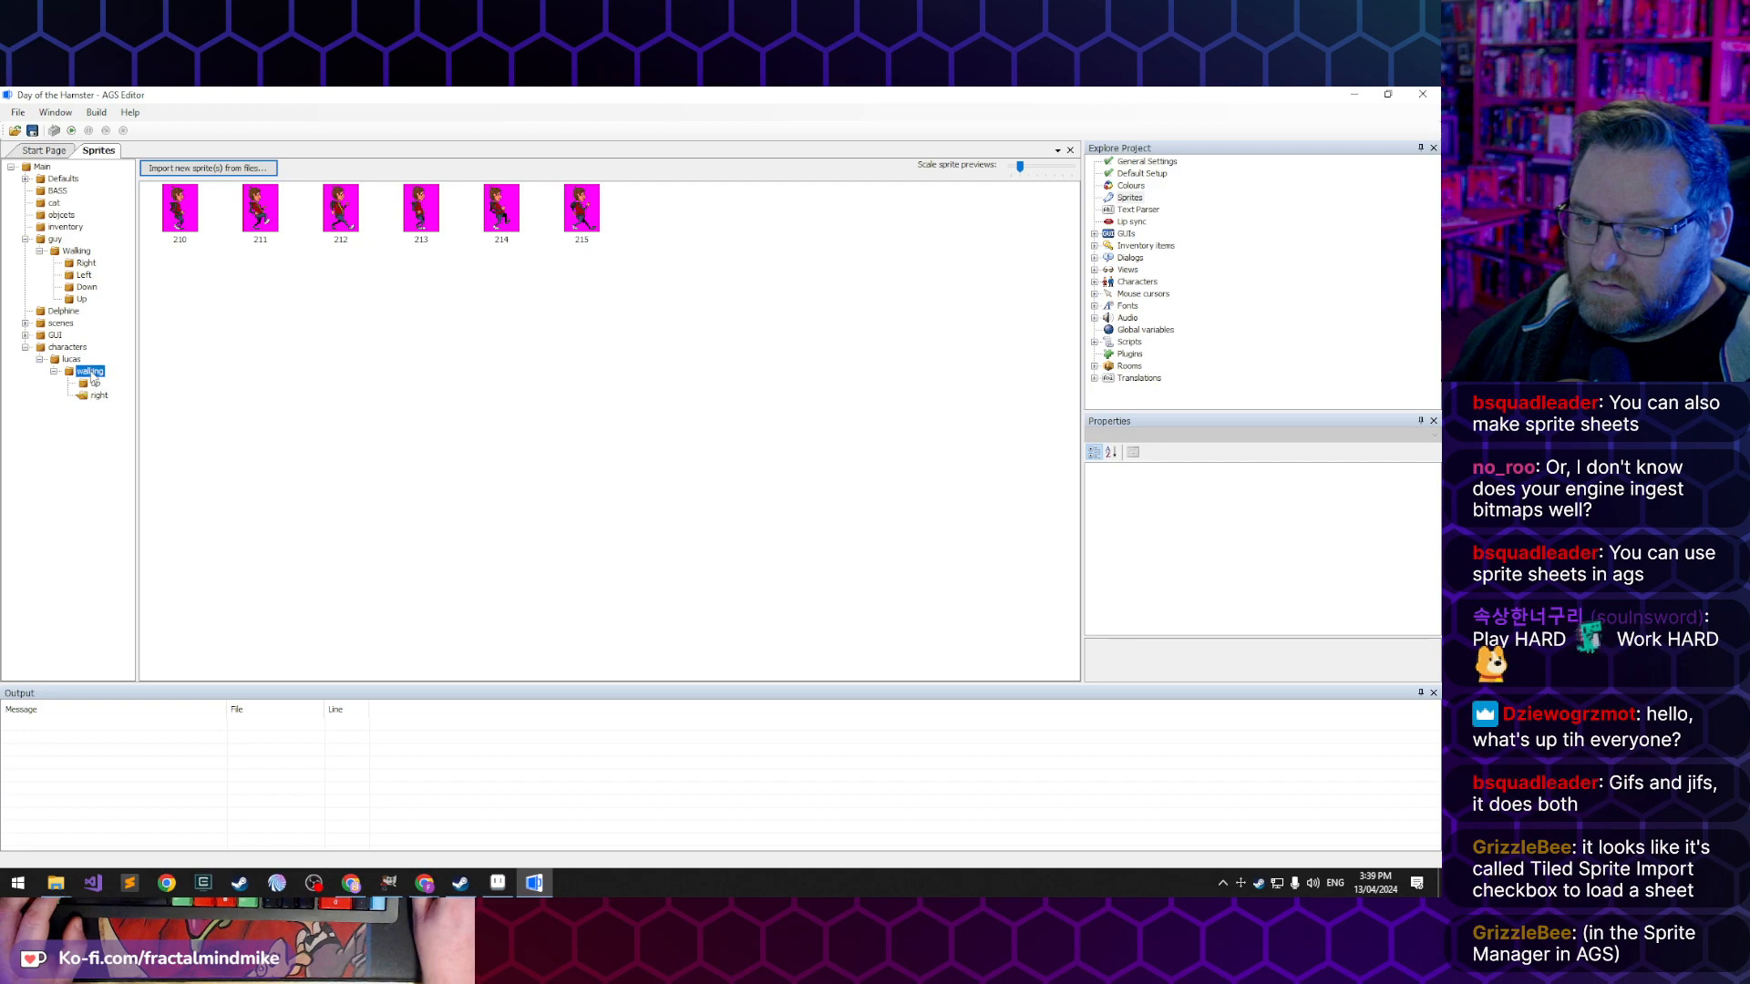
# - Create a sub-folder named "down" in the walking sprite folder
pyautogui.rightClick(91, 372)
pyautogui.click(154, 399)
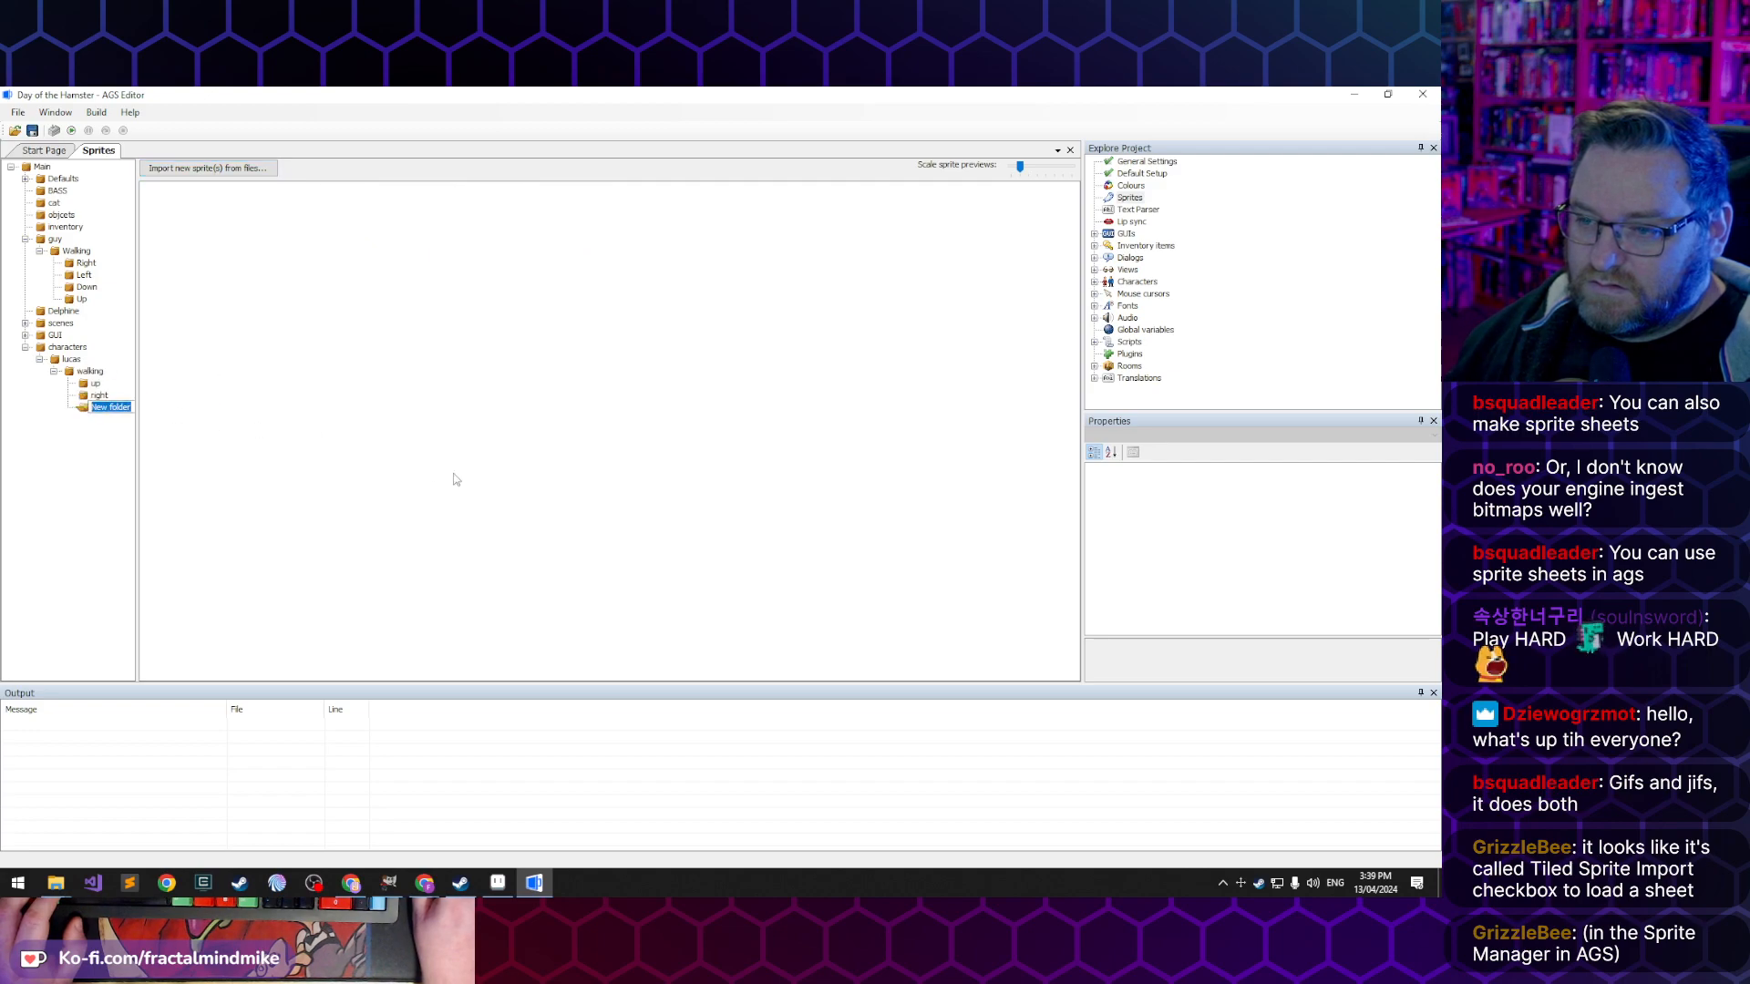
pyautogui.write('down')
pyautogui.press('Return')
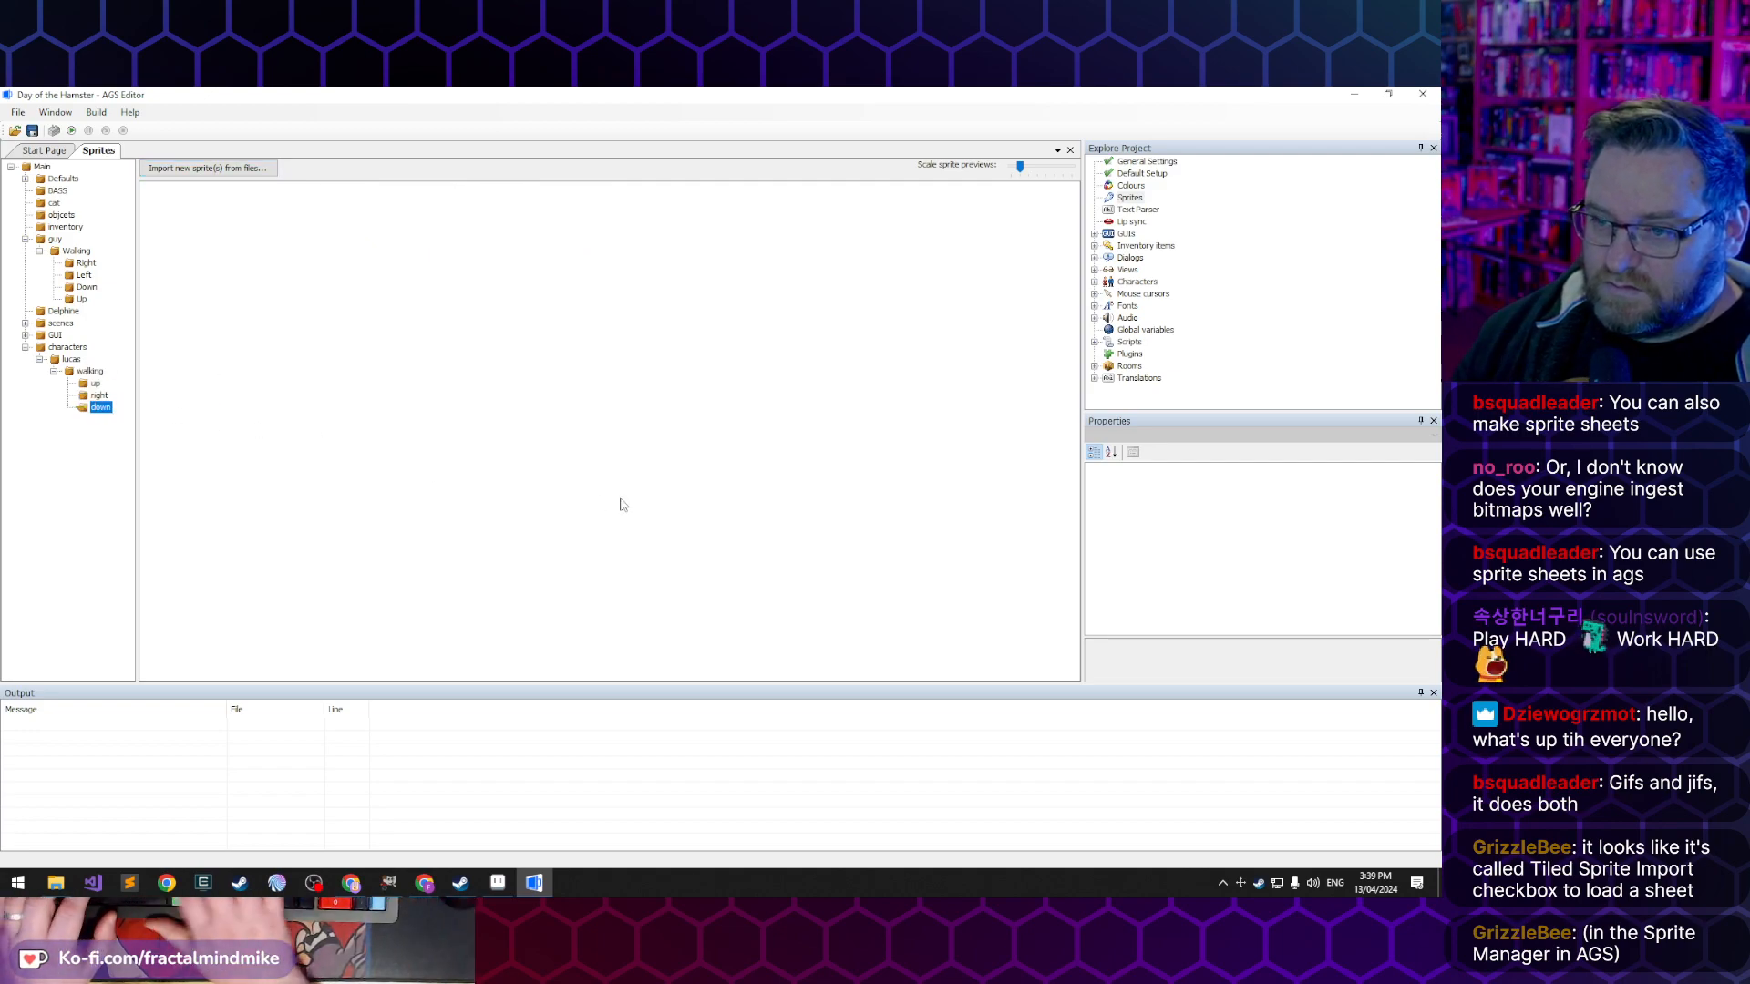
# - Import the frames of Walk-Down-02.gif into the down sprite folder
pyautogui.click(228, 208)
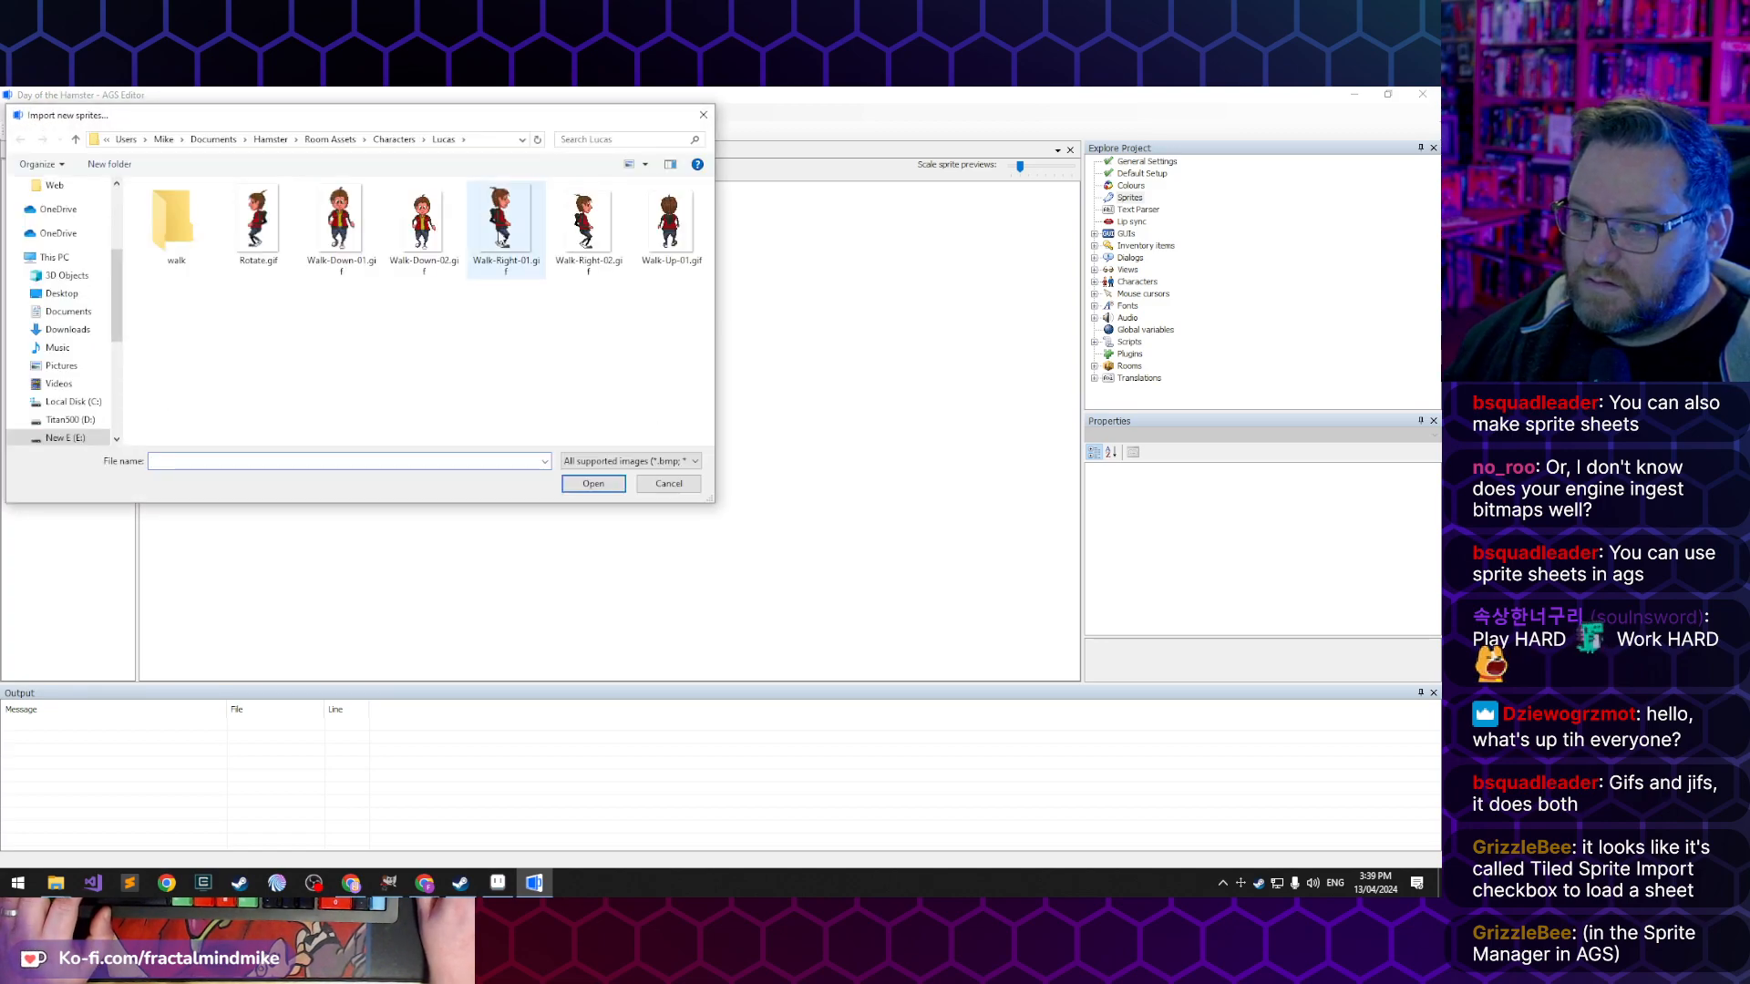
pyautogui.click(422, 224)
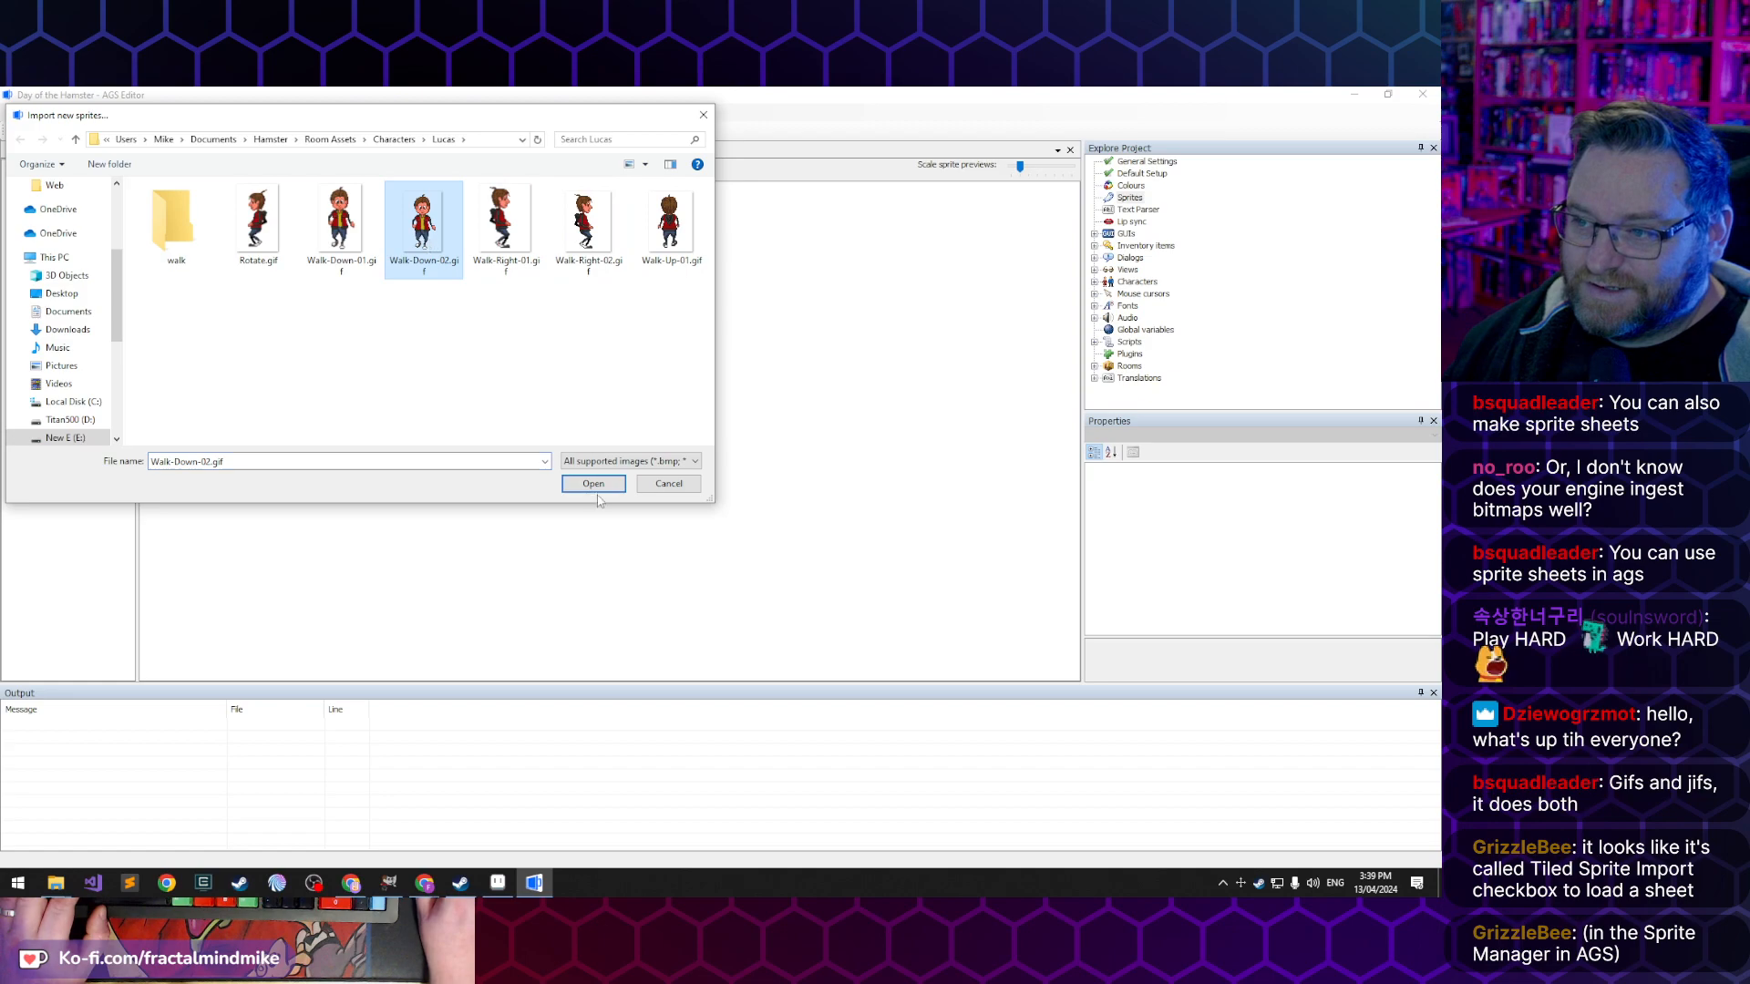
pyautogui.click(590, 486)
pyautogui.click(504, 695)
# - Create a sub-folder named "left" in the walking sprite folder
pyautogui.rightClick(94, 372)
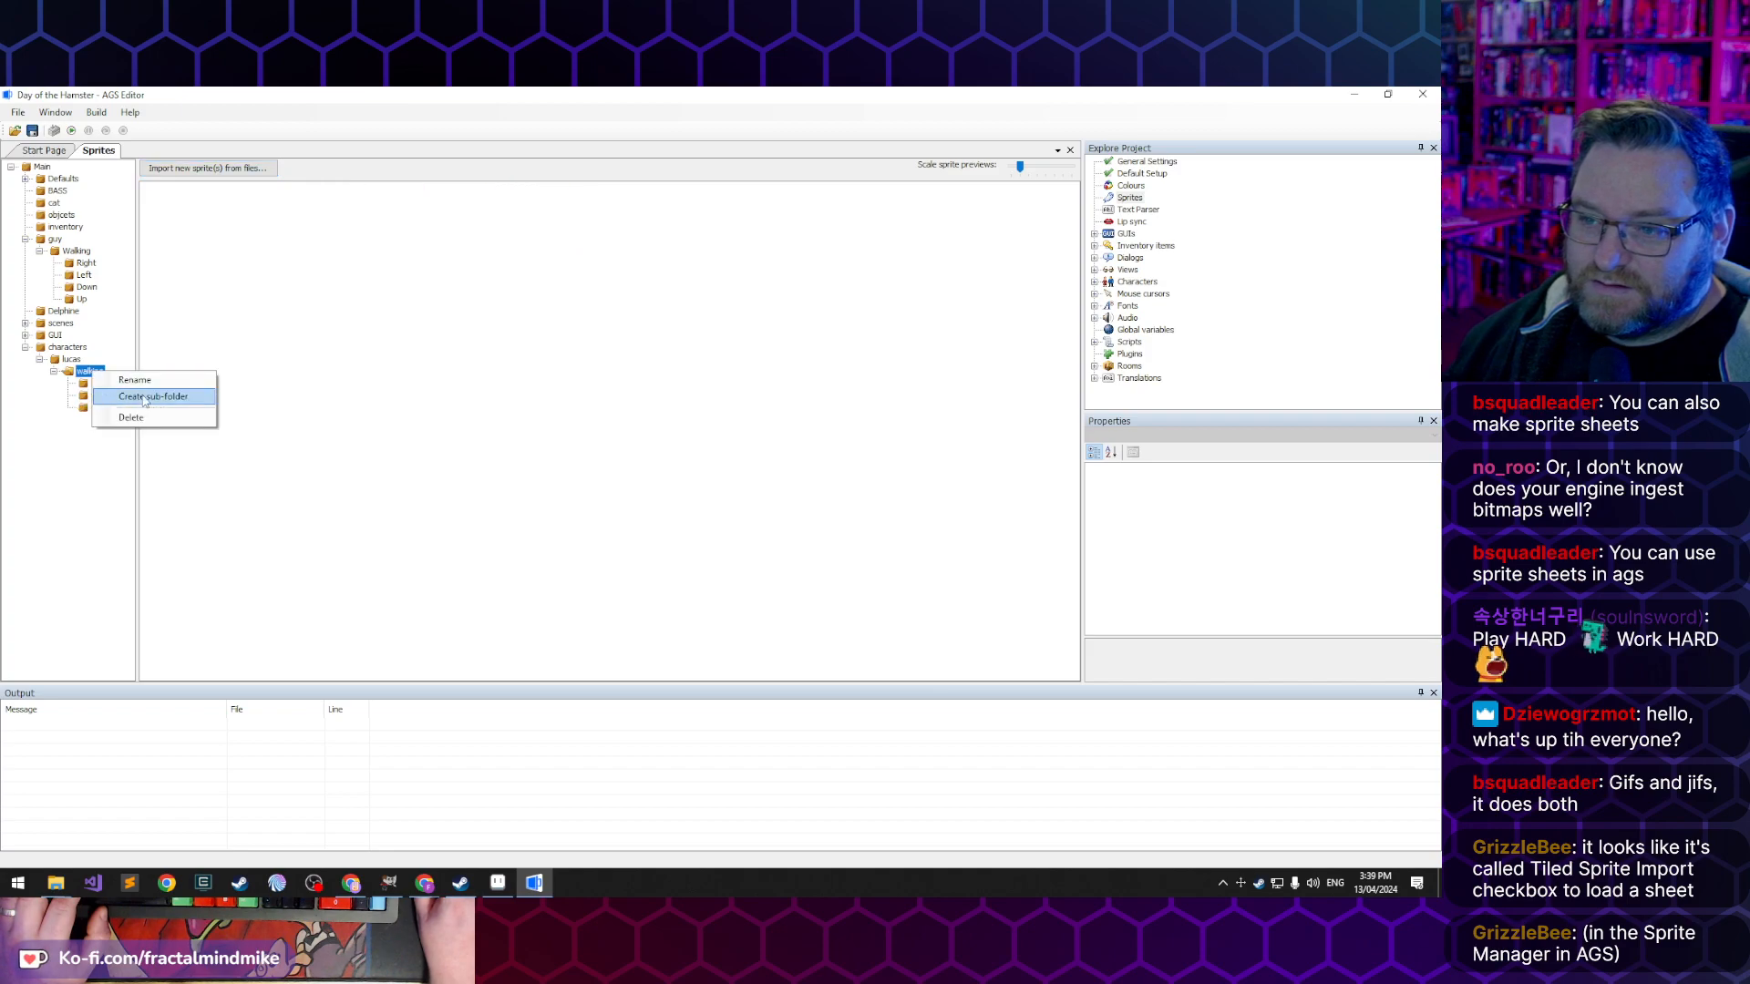
pyautogui.click(160, 394)
pyautogui.write('left')
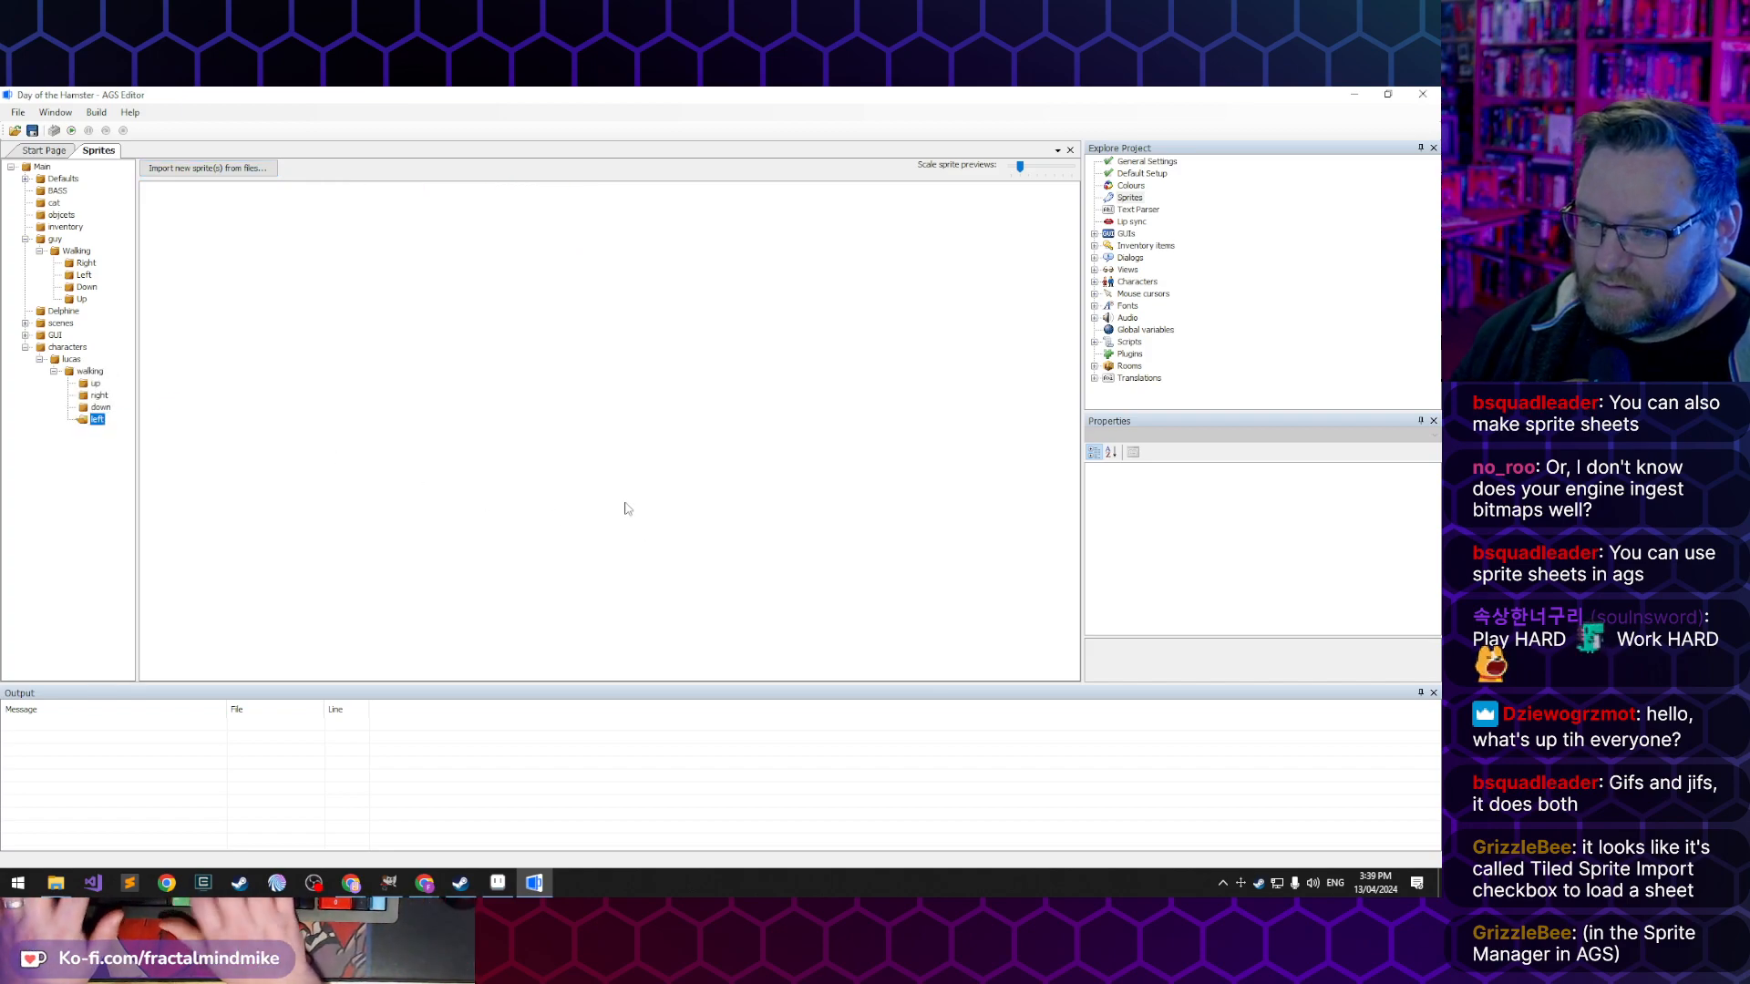
pyautogui.press('Return')
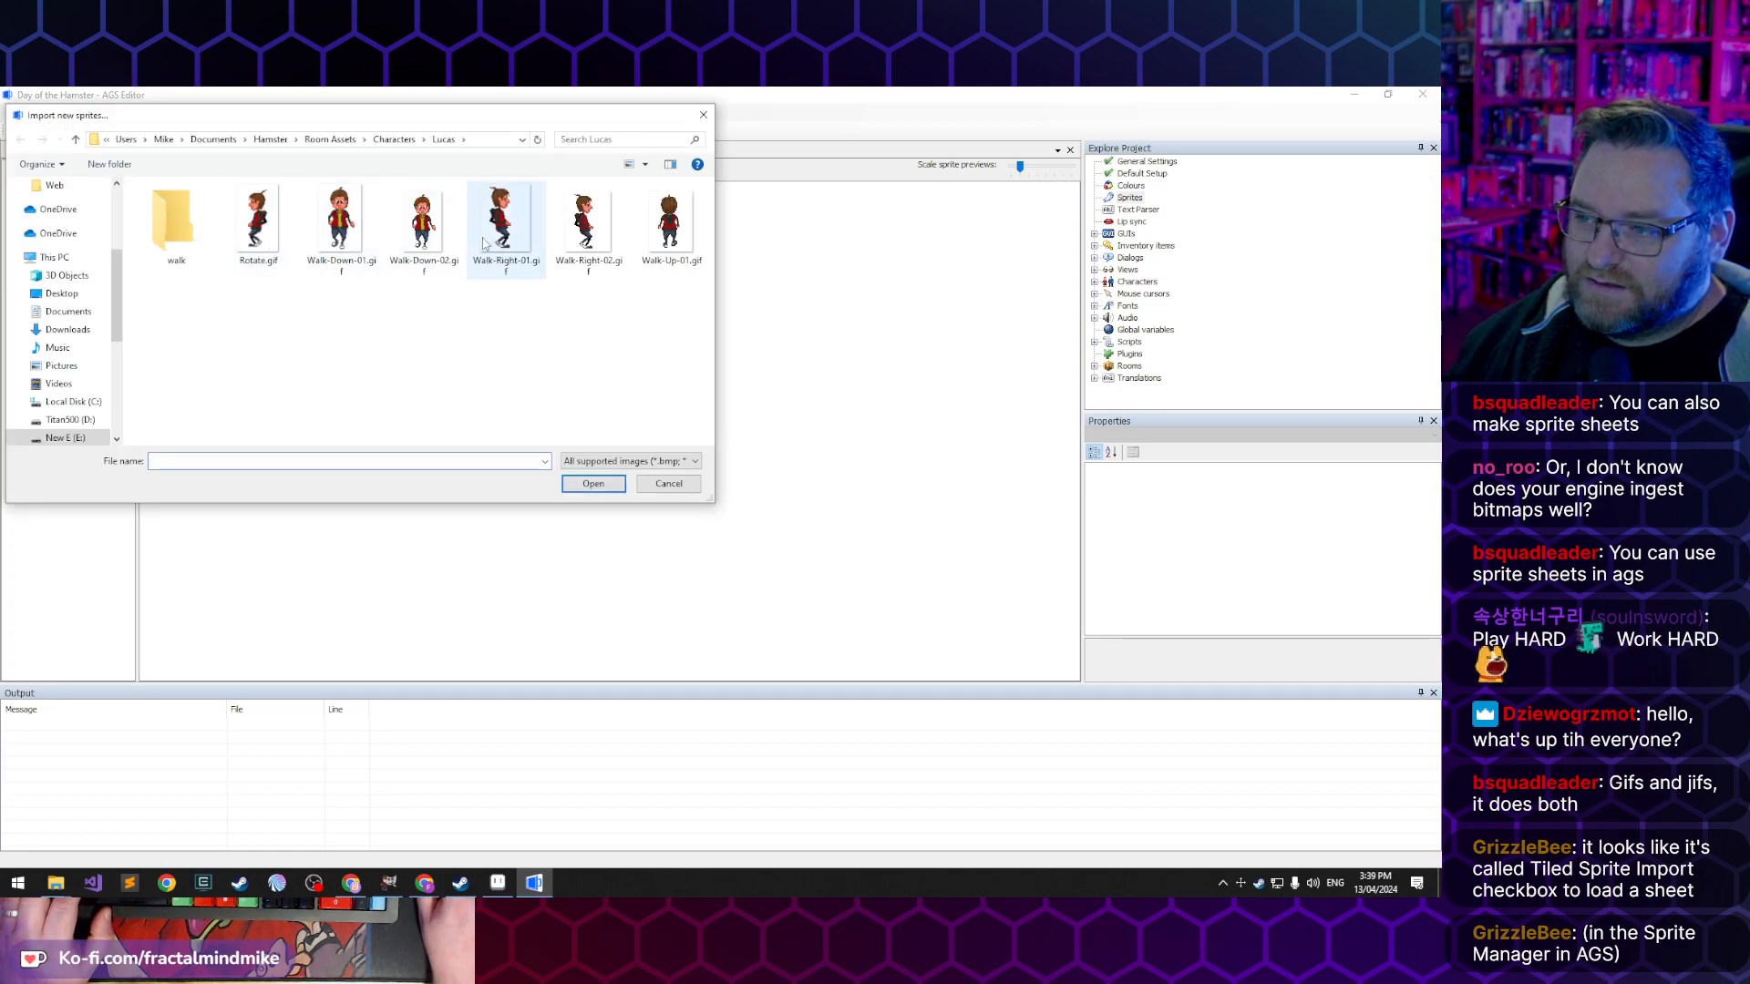
# - Import the frames of Walk-Right-02.gif into the left sprite folder
pyautogui.click(572, 235)
pyautogui.click(595, 490)
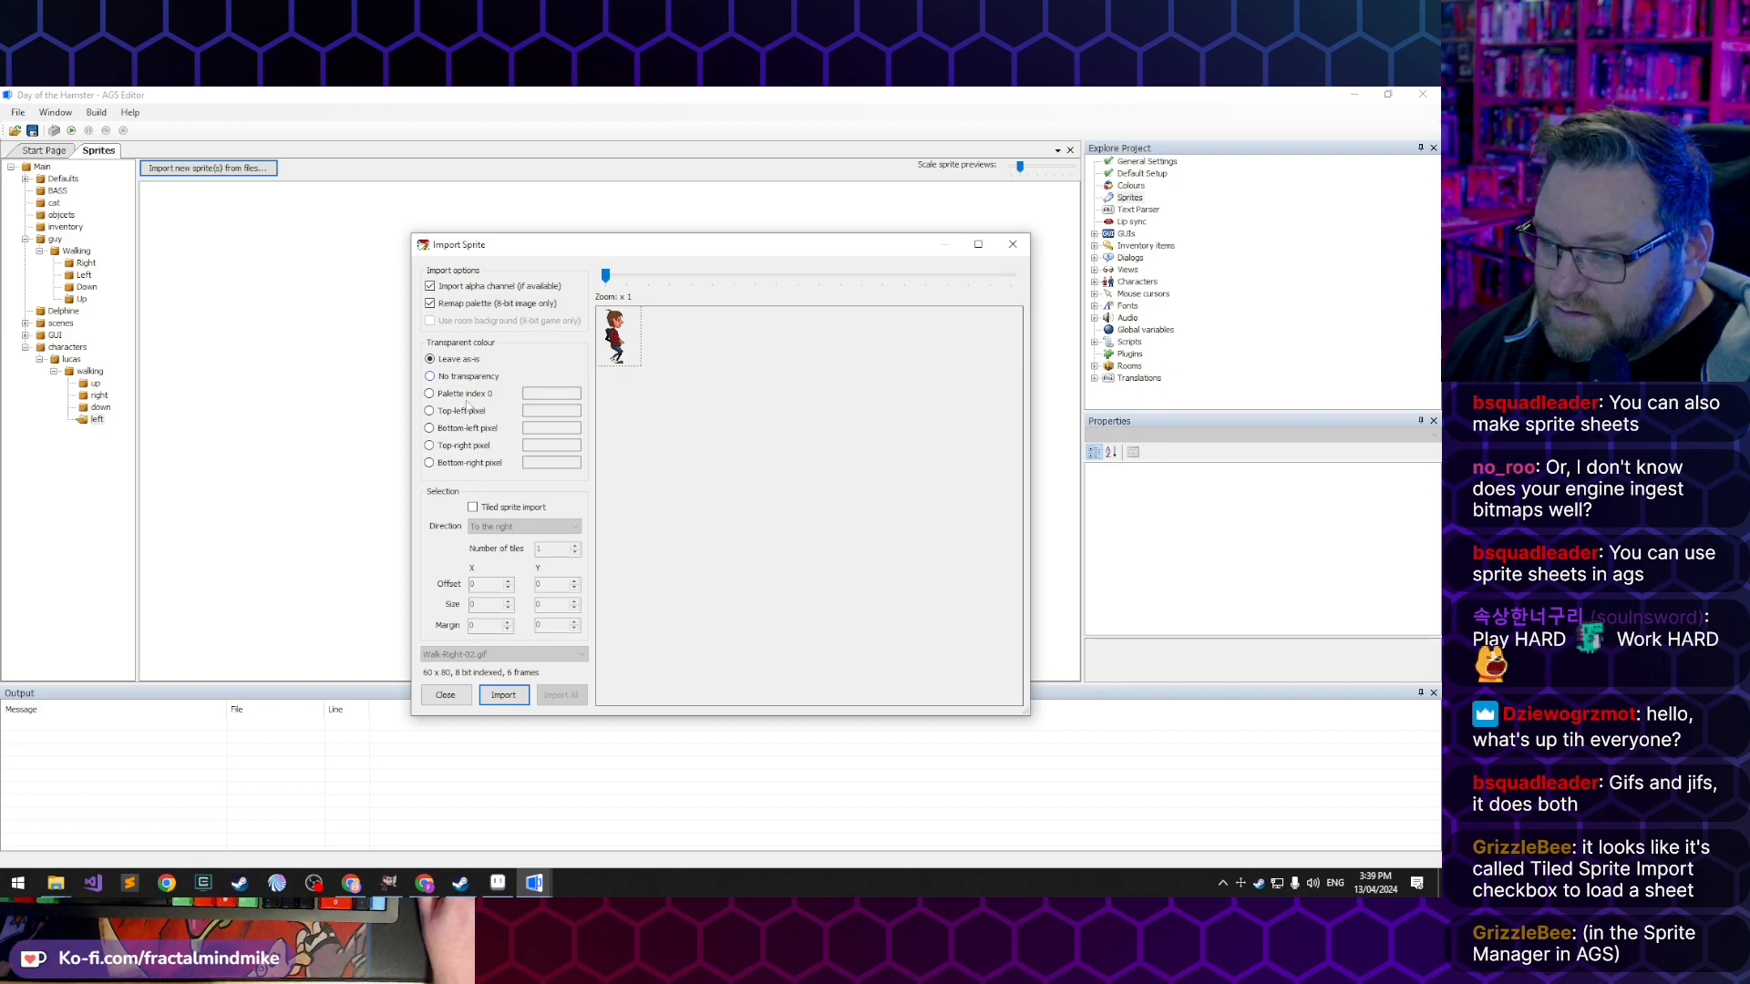
pyautogui.click(503, 696)
# - Check the commands available for the first imported sprite, and delete all six sprites from the left folder
pyautogui.click(179, 209)
pyautogui.rightClick(183, 219)
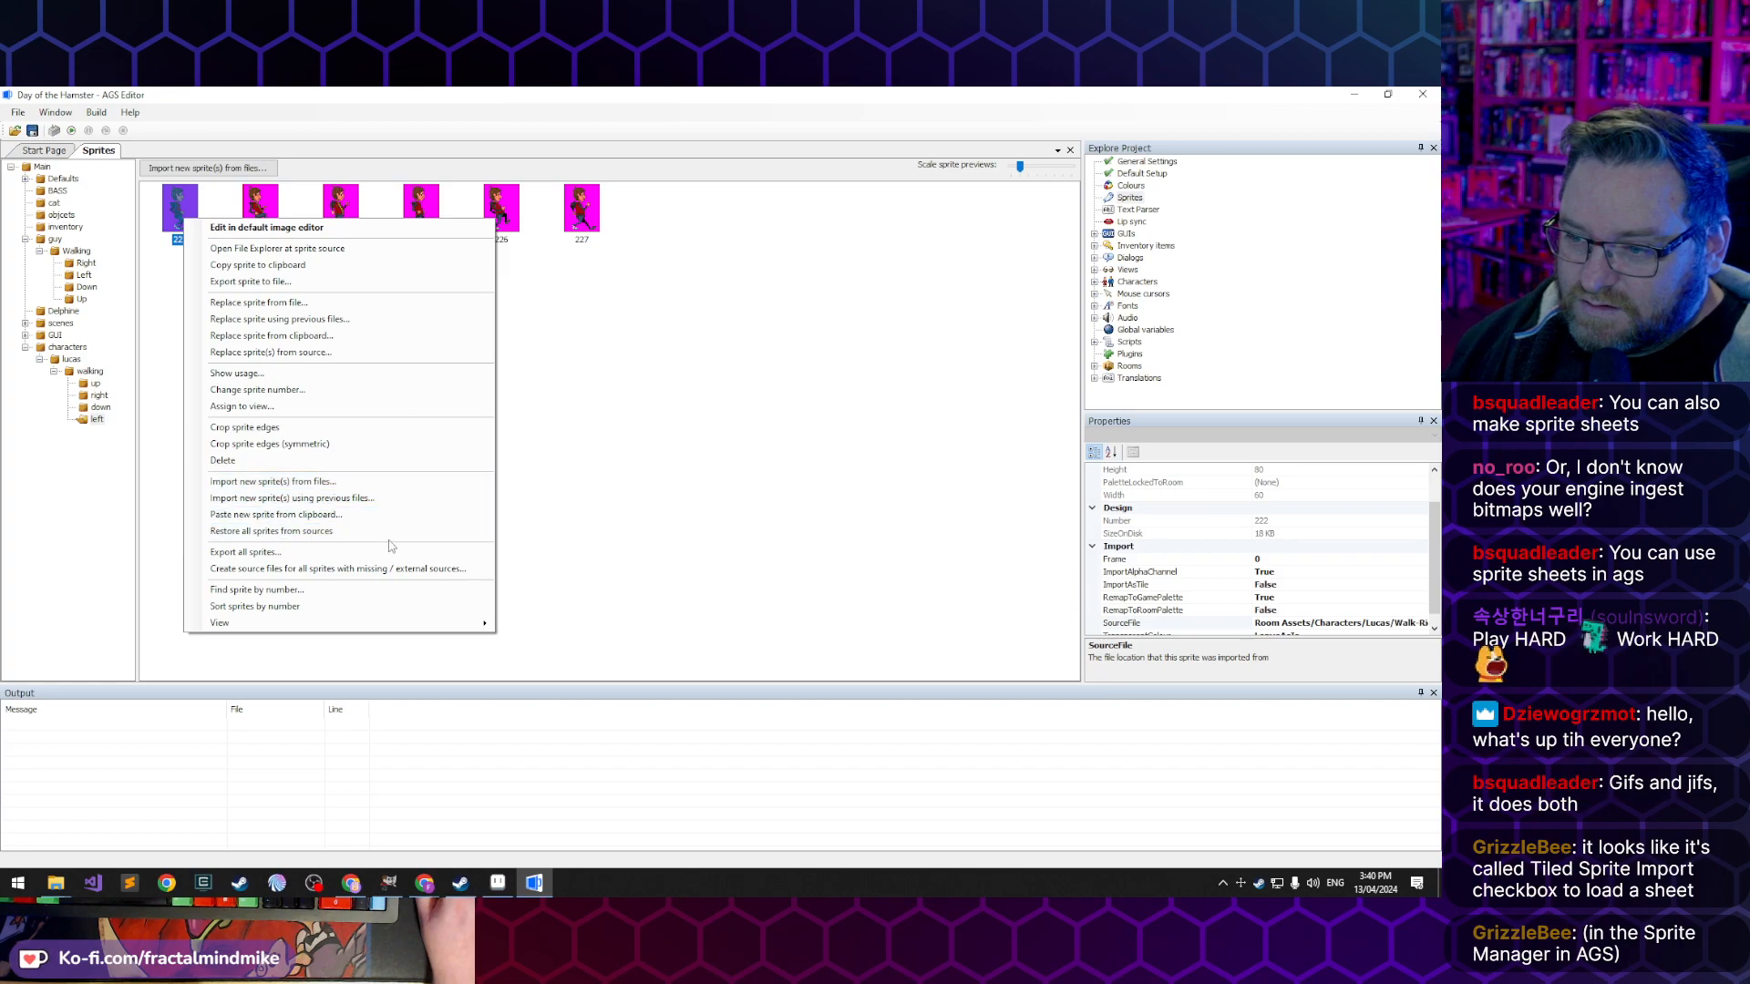
pyautogui.click(608, 532)
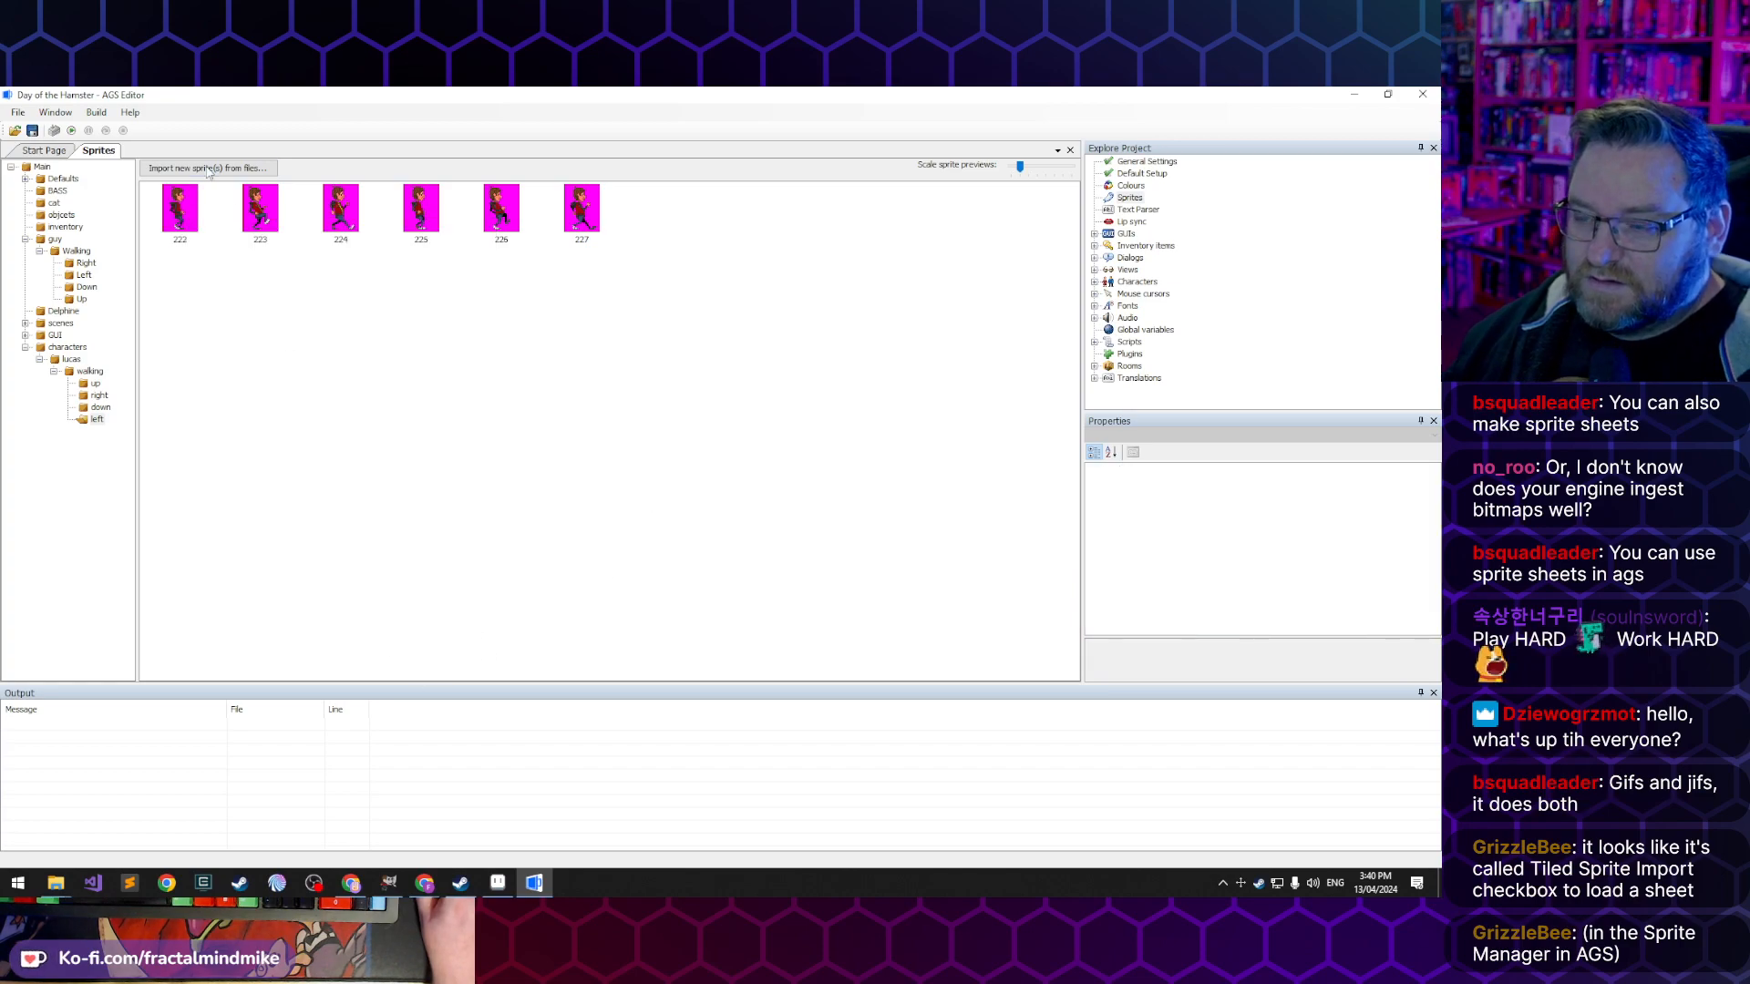
pyautogui.moveTo(667, 205); pyautogui.dragTo(196, 310)
pyautogui.press('Delete')
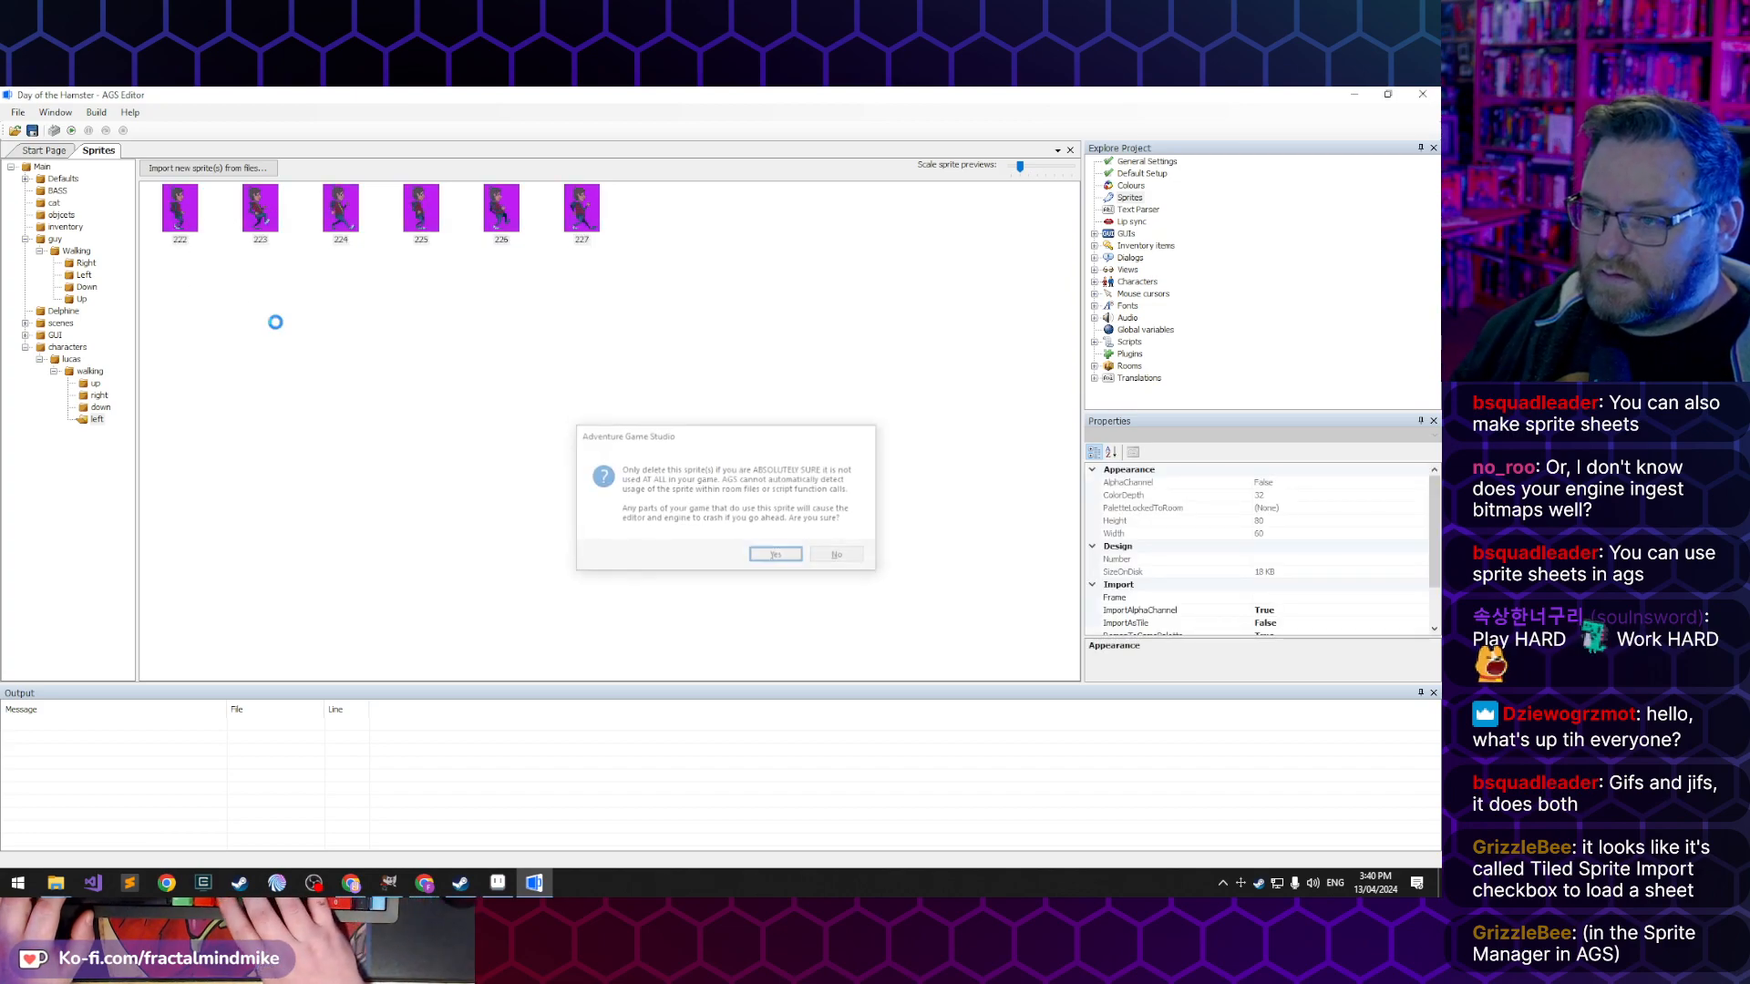
pyautogui.press('Return')
# - Switch to Aseprite and bring up the Walk-Right-02.gif sprite
pyautogui.click(497, 896)
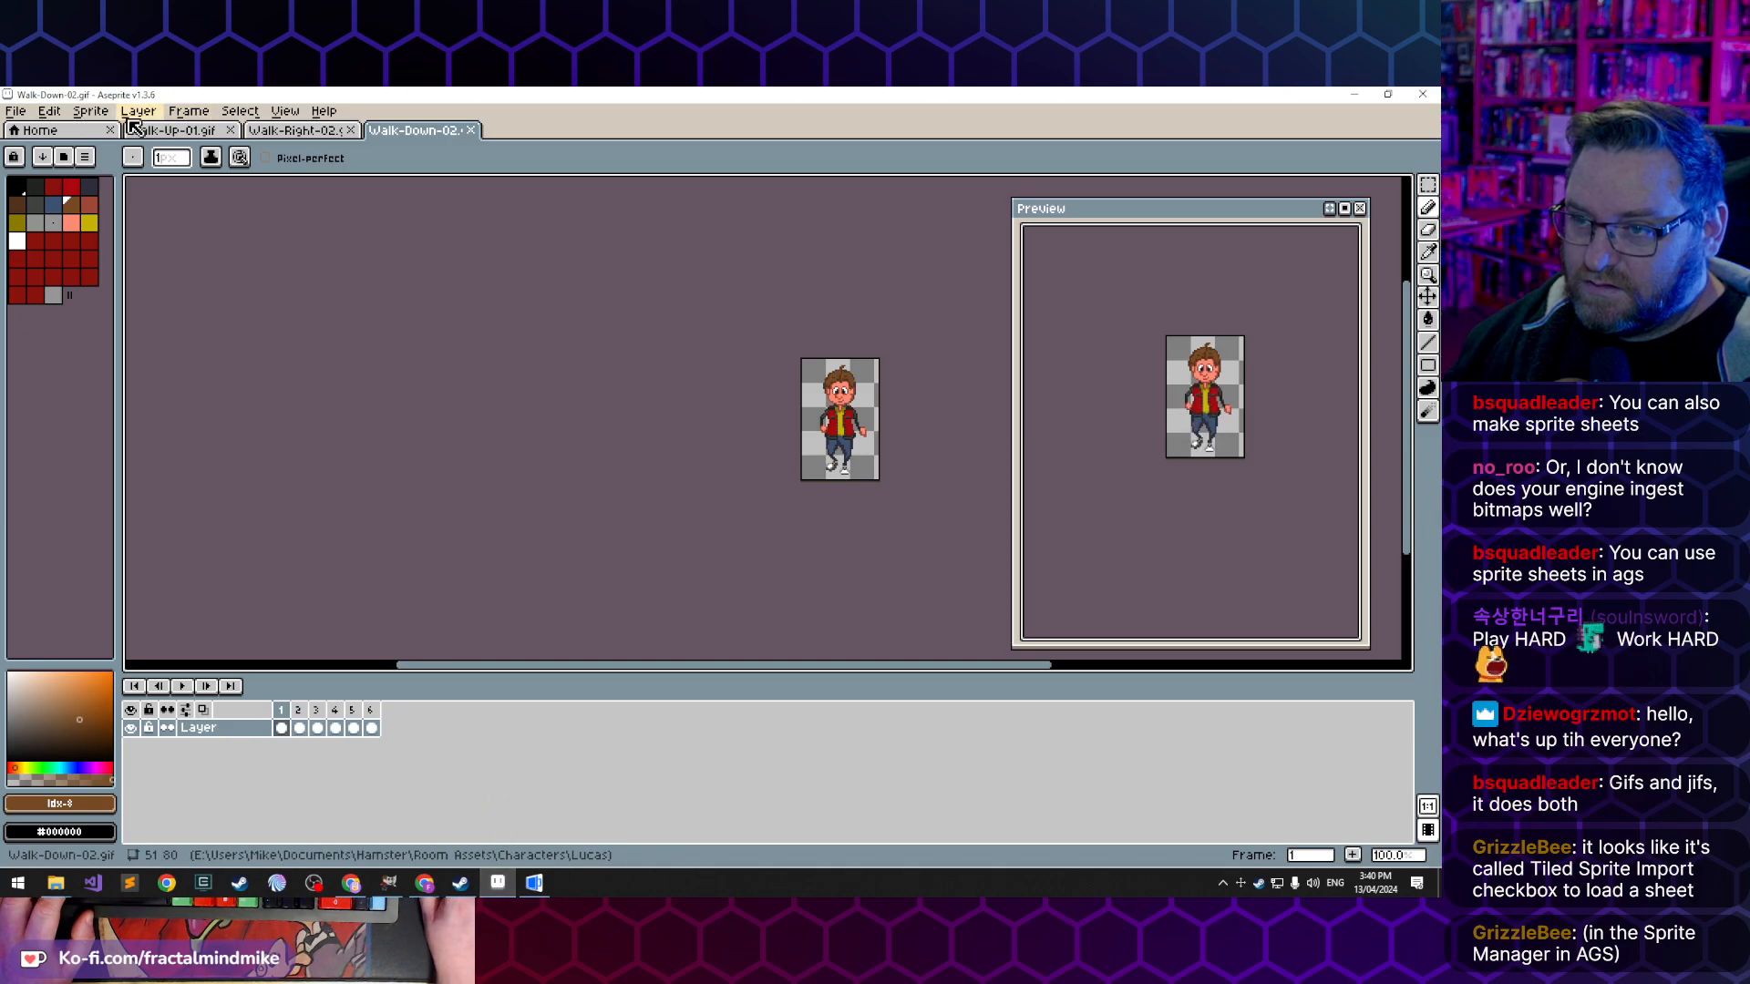
pyautogui.click(256, 132)
# - Try flipping only frame 3 of the Walk-Right-02 sprite horizontally, and undo it
pyautogui.click(53, 111)
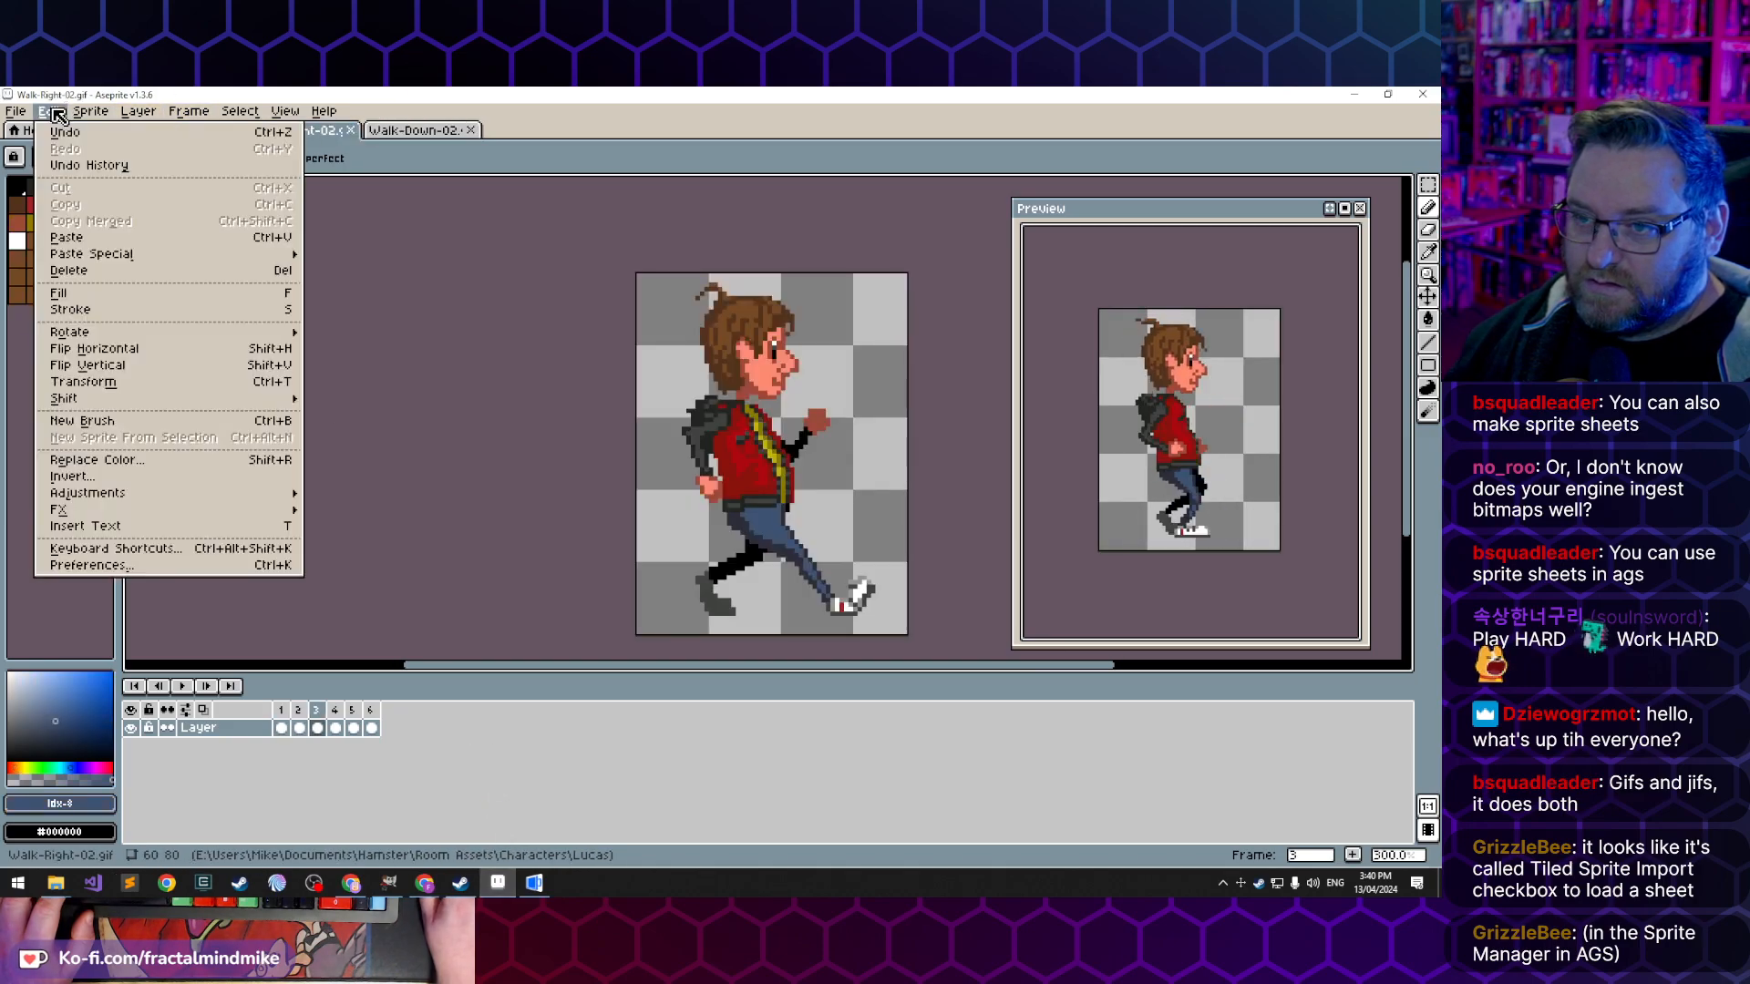
pyautogui.click(136, 346)
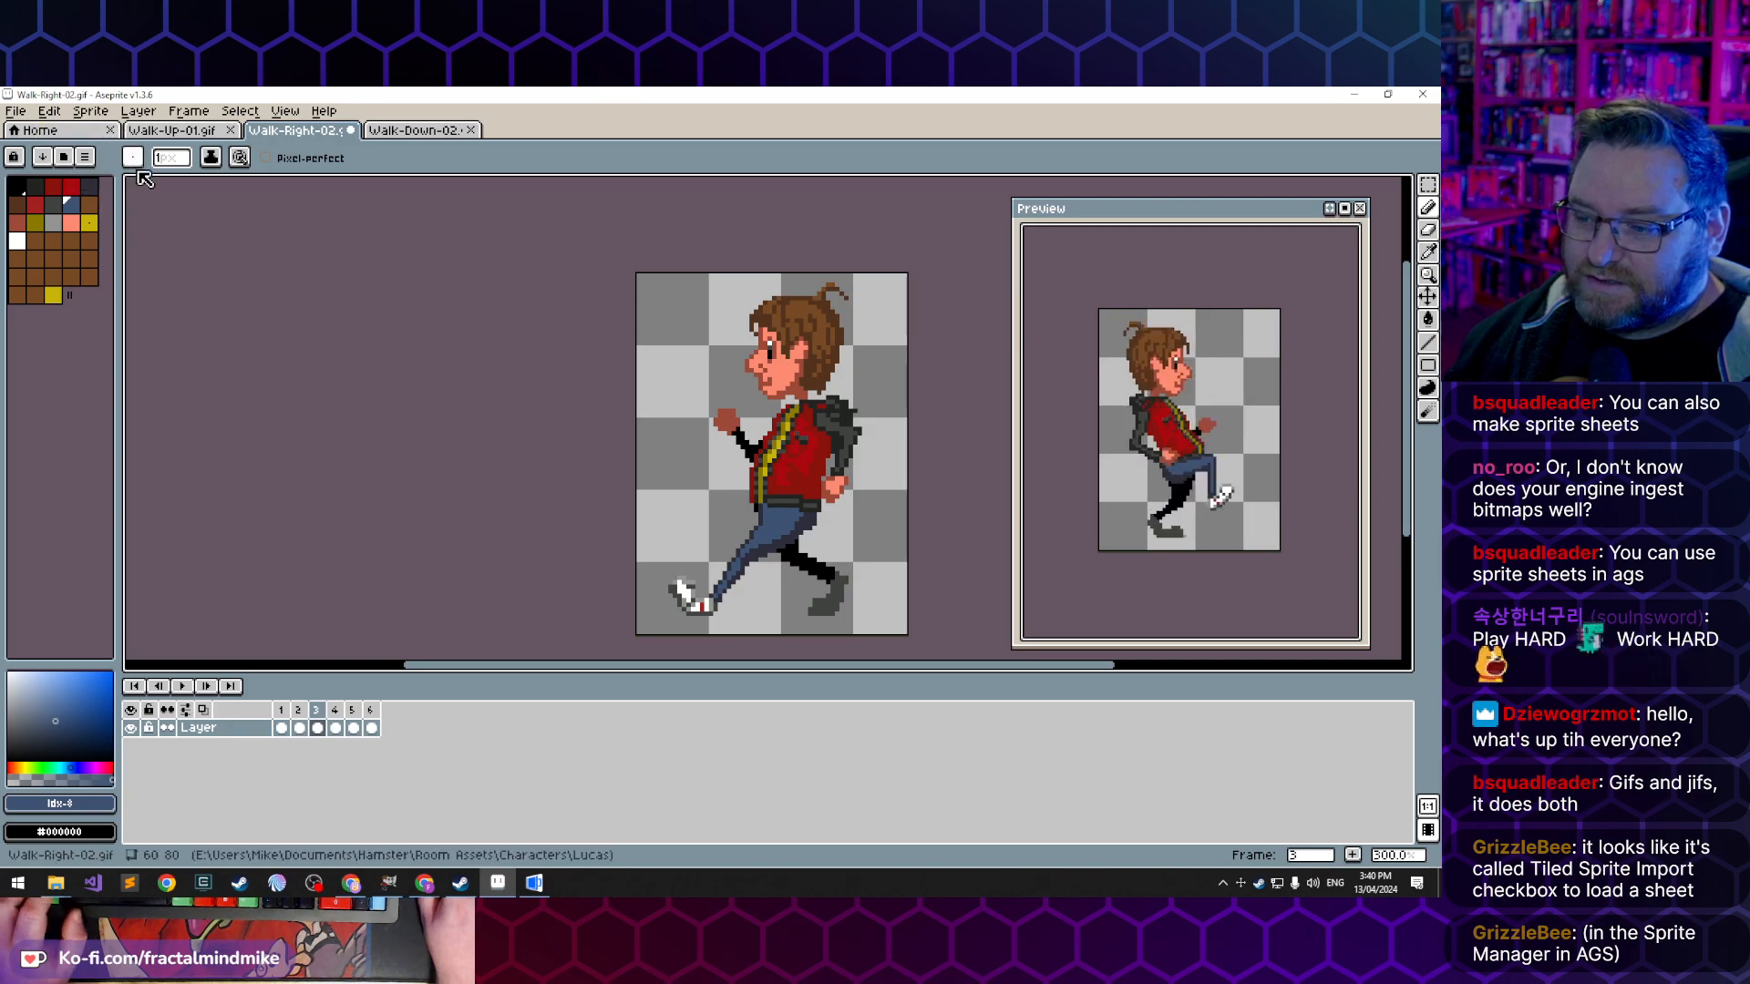
pyautogui.hotkey('ctrl', 'z')
# - Select frames 1 and 6 of the Walk-Right-02 sprite and flip them horizontally
pyautogui.click(282, 728)
pyautogui.keyDown('shift'); pyautogui.click(370, 728); pyautogui.keyUp('shift')
pyautogui.click(86, 112)
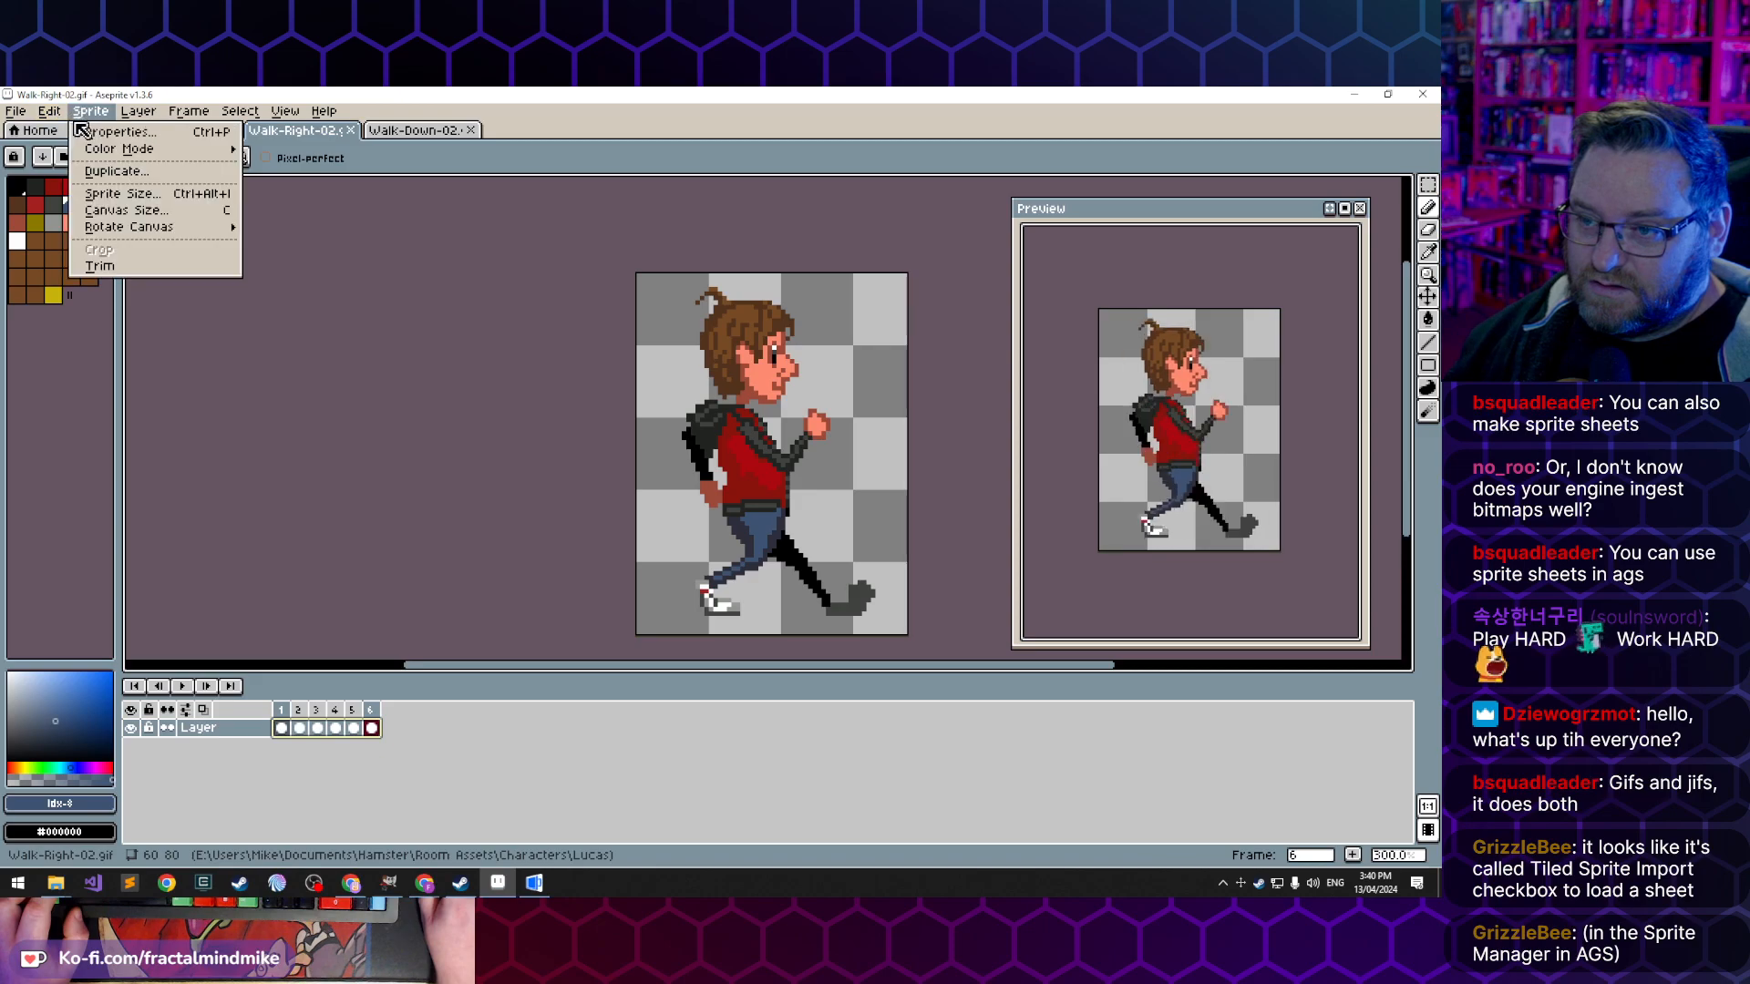
pyautogui.moveTo(49, 111)
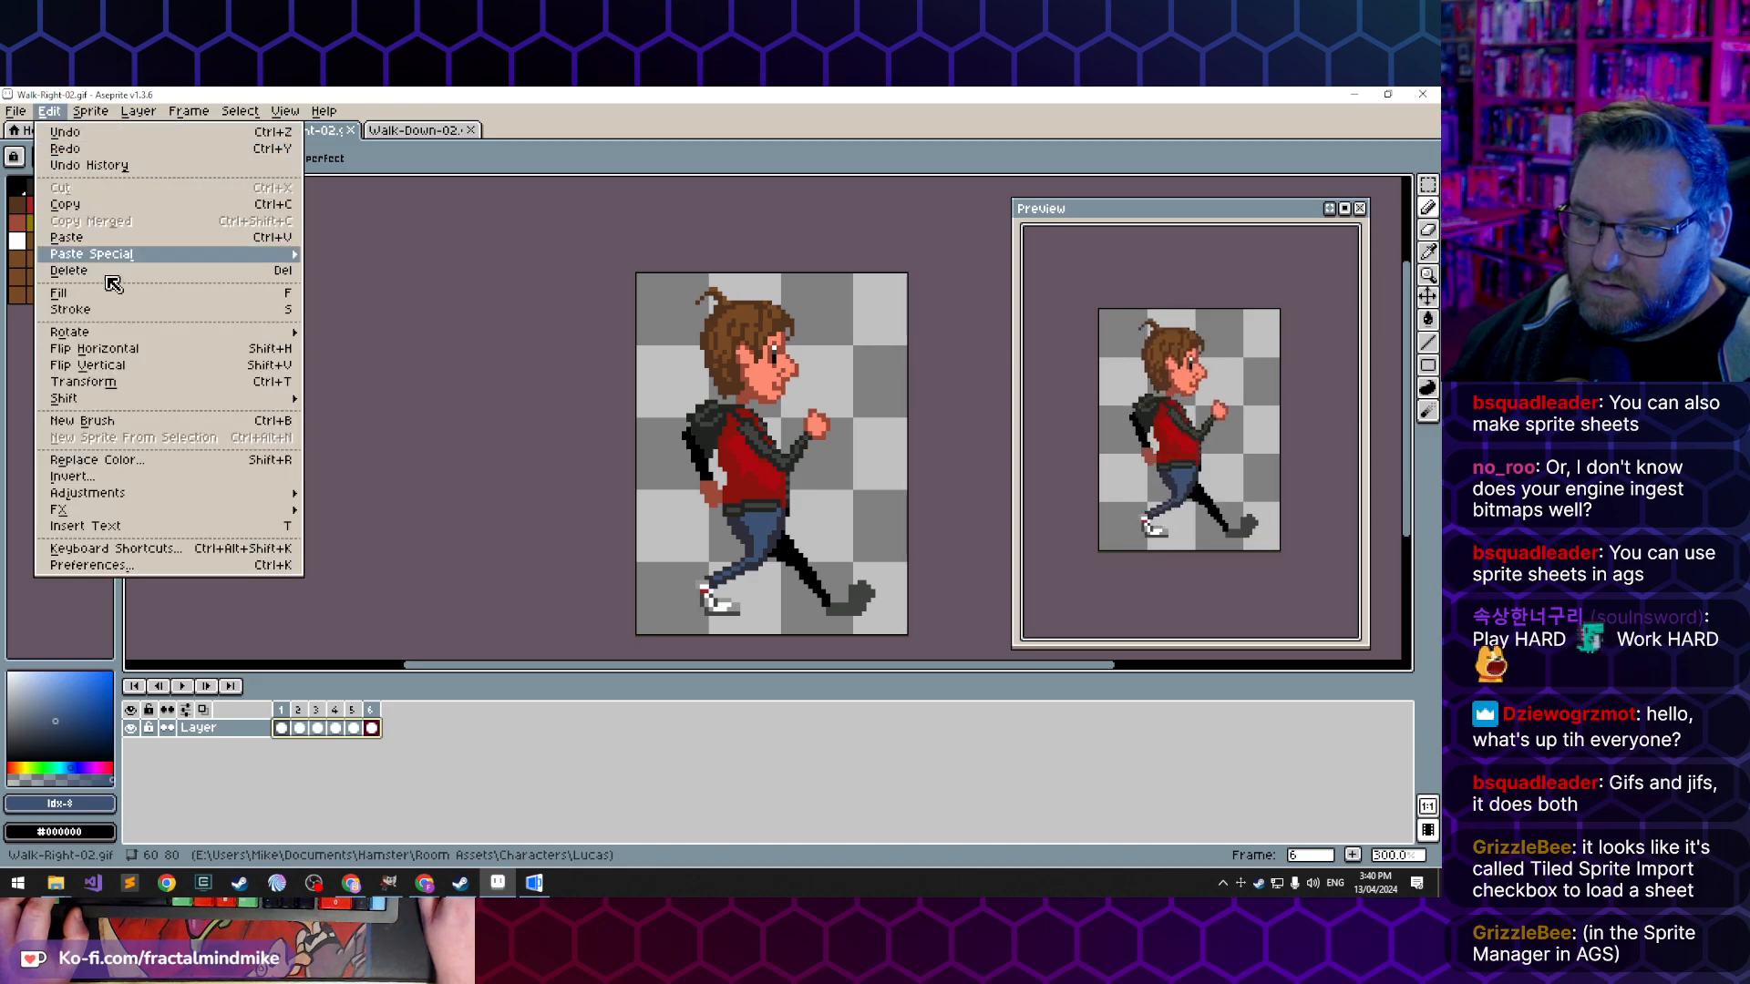
pyautogui.click(136, 347)
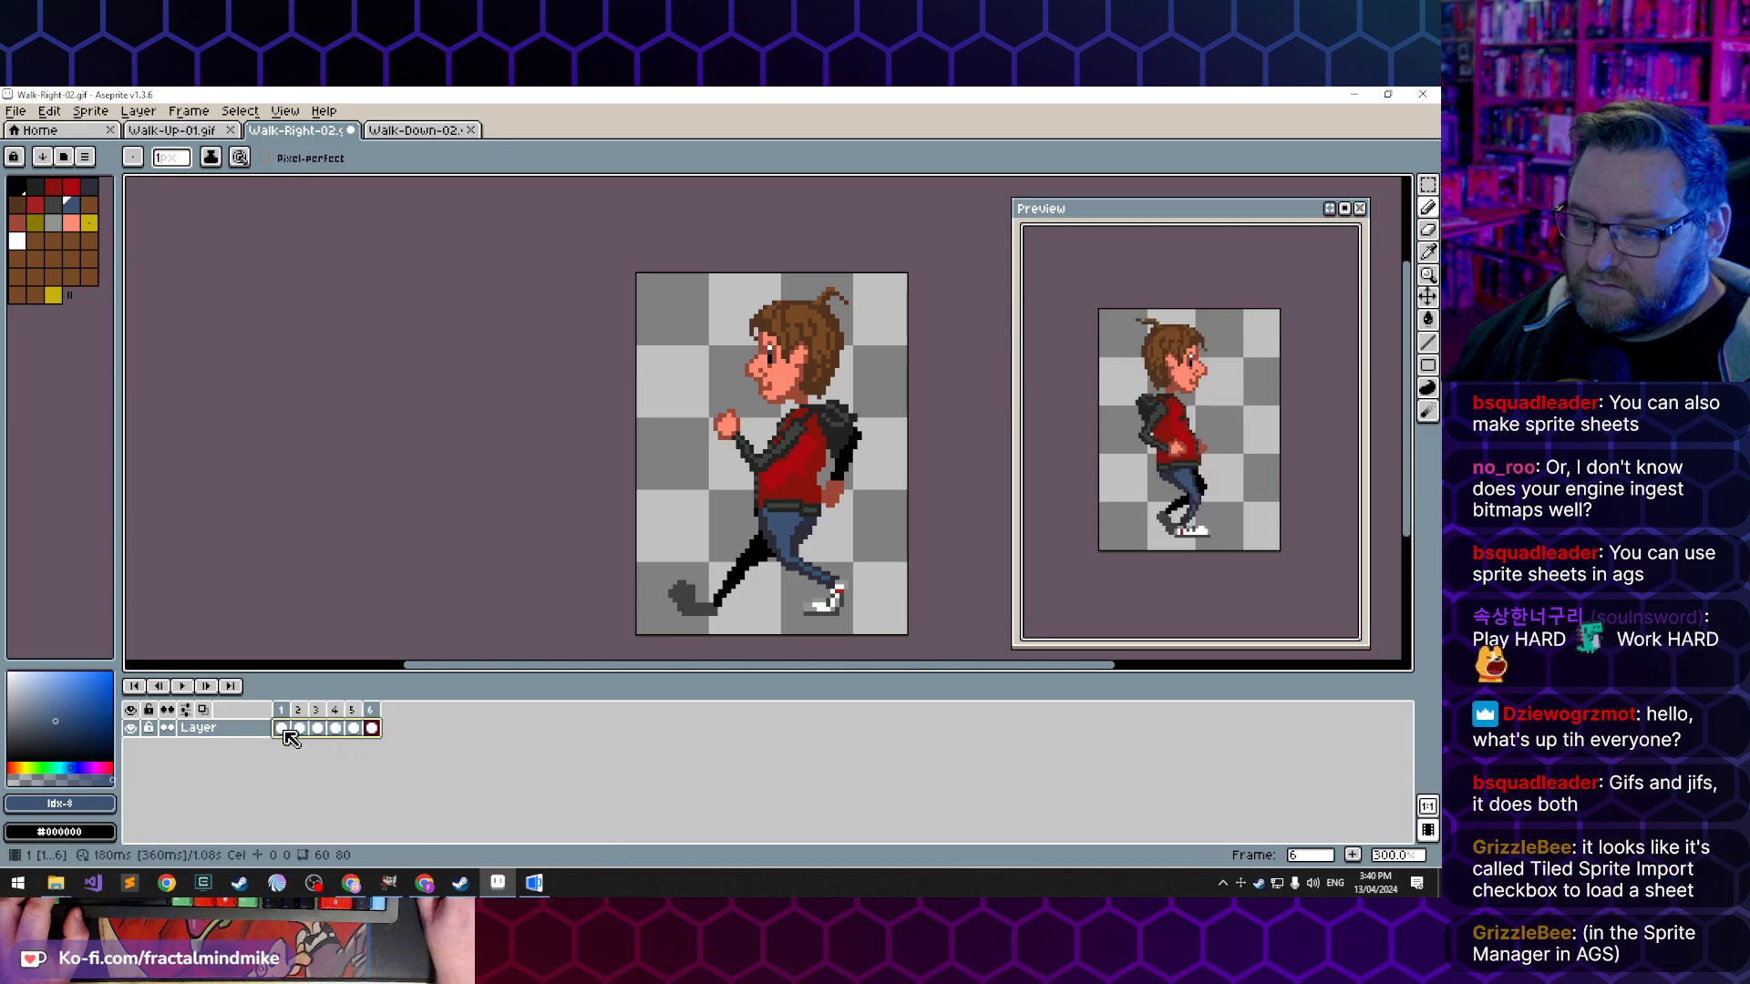
# - Check frame 1 of the Walk-Right-02 sprite, and flip frames 2 and 3 horizontally
pyautogui.click(283, 729)
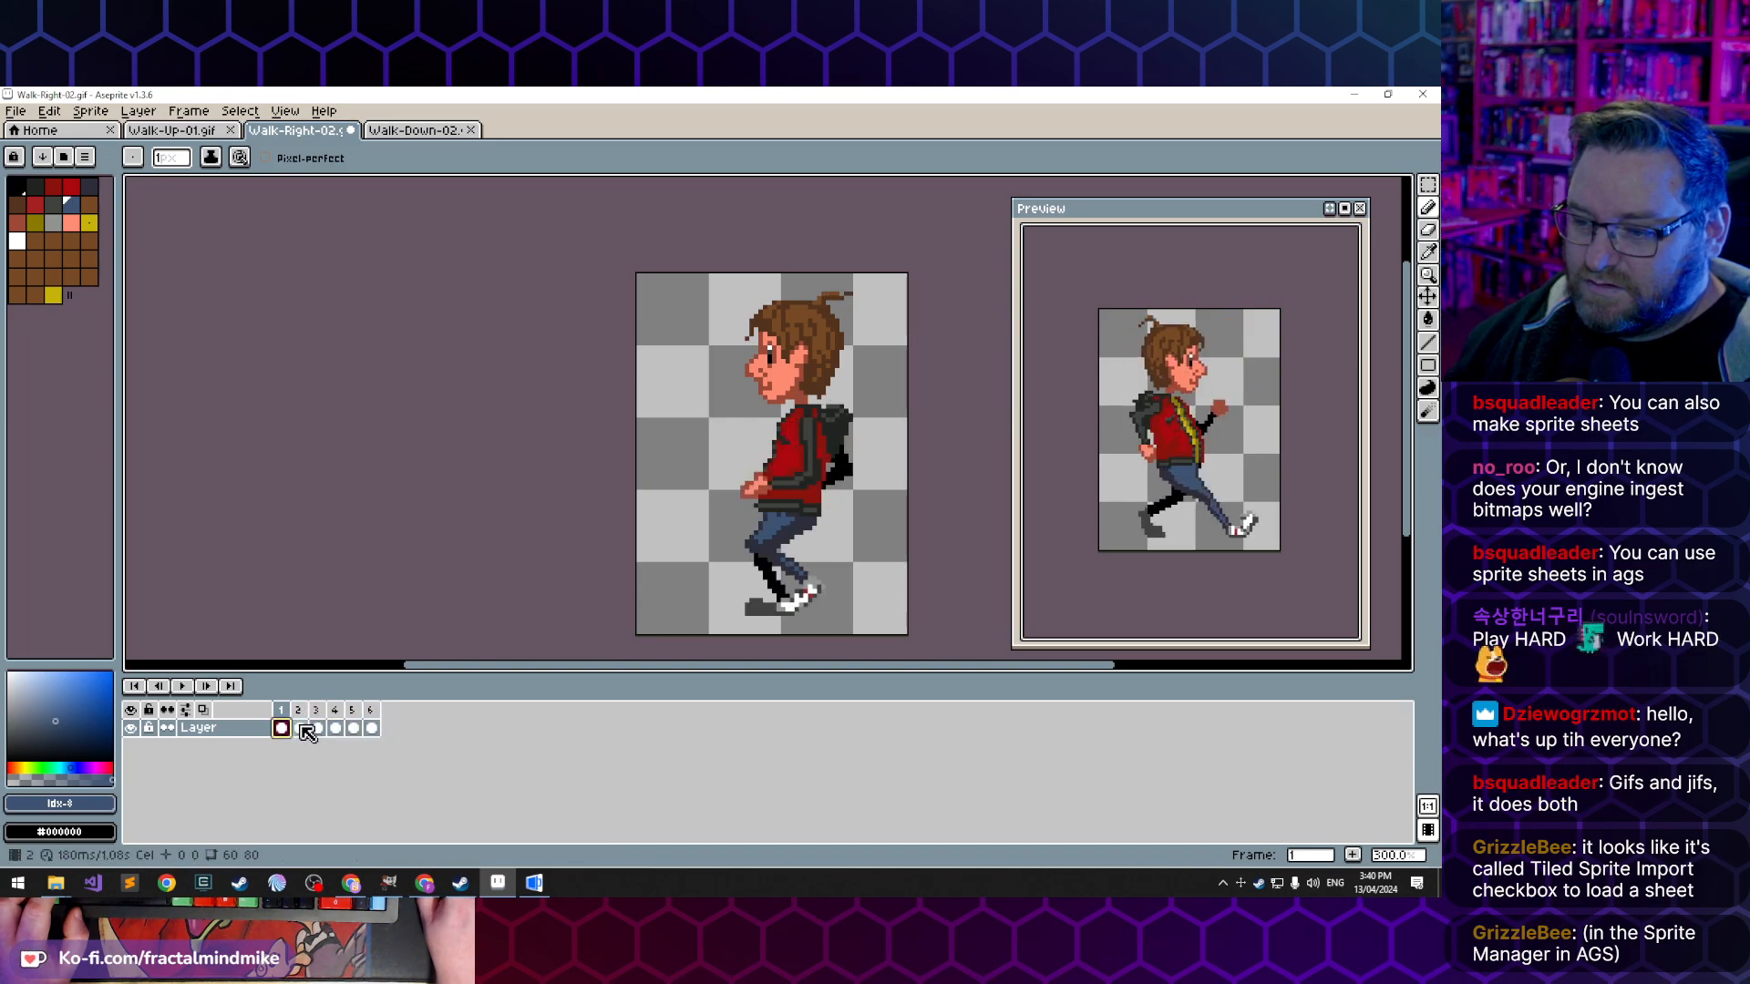
pyautogui.click(300, 729)
pyautogui.click(90, 110)
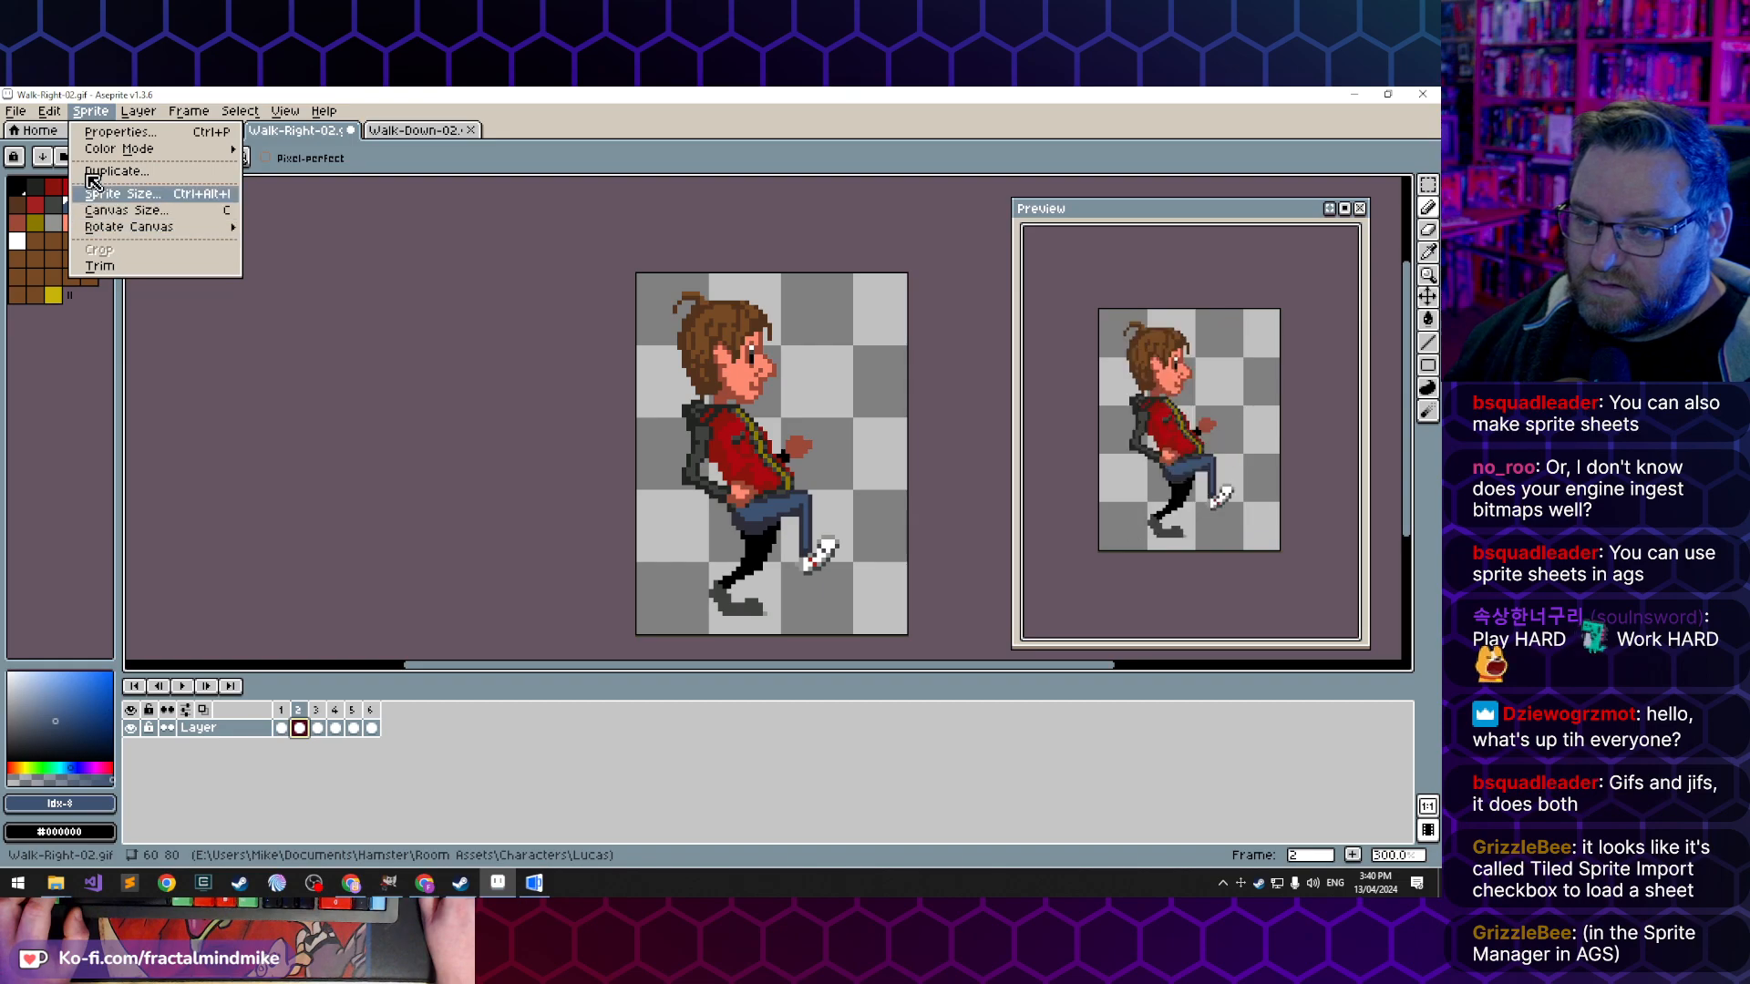
pyautogui.moveTo(49, 110)
pyautogui.click(148, 349)
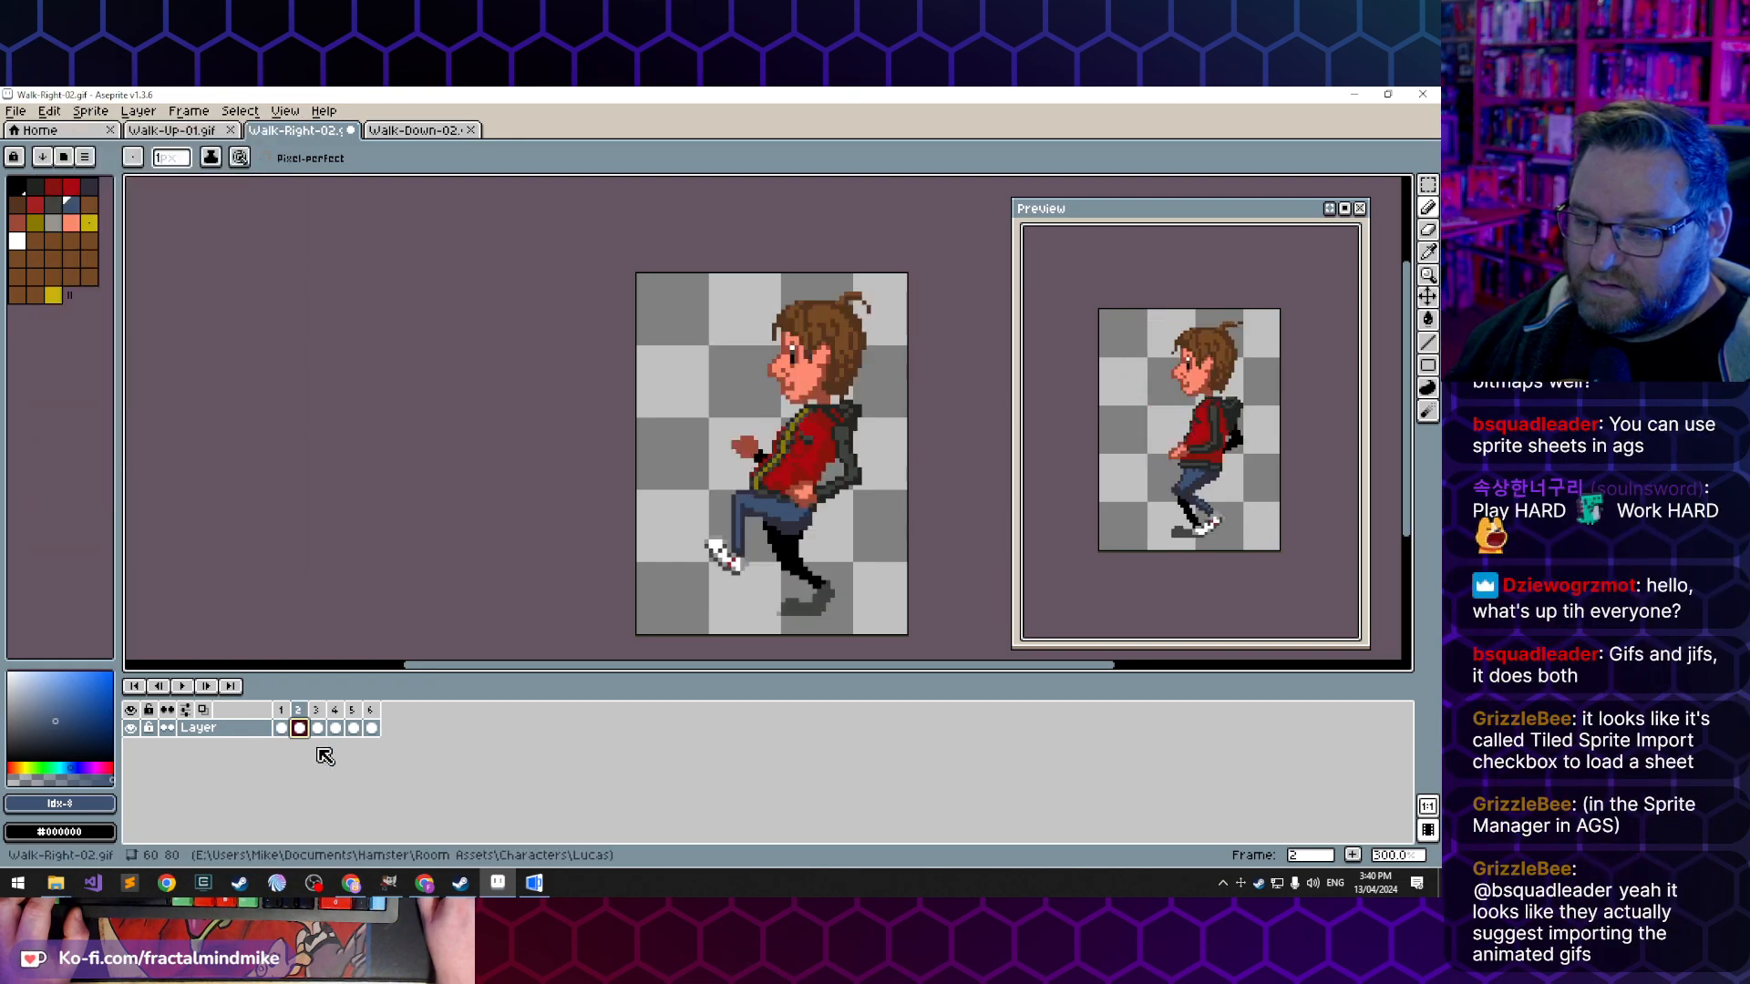
pyautogui.click(317, 729)
pyautogui.click(50, 110)
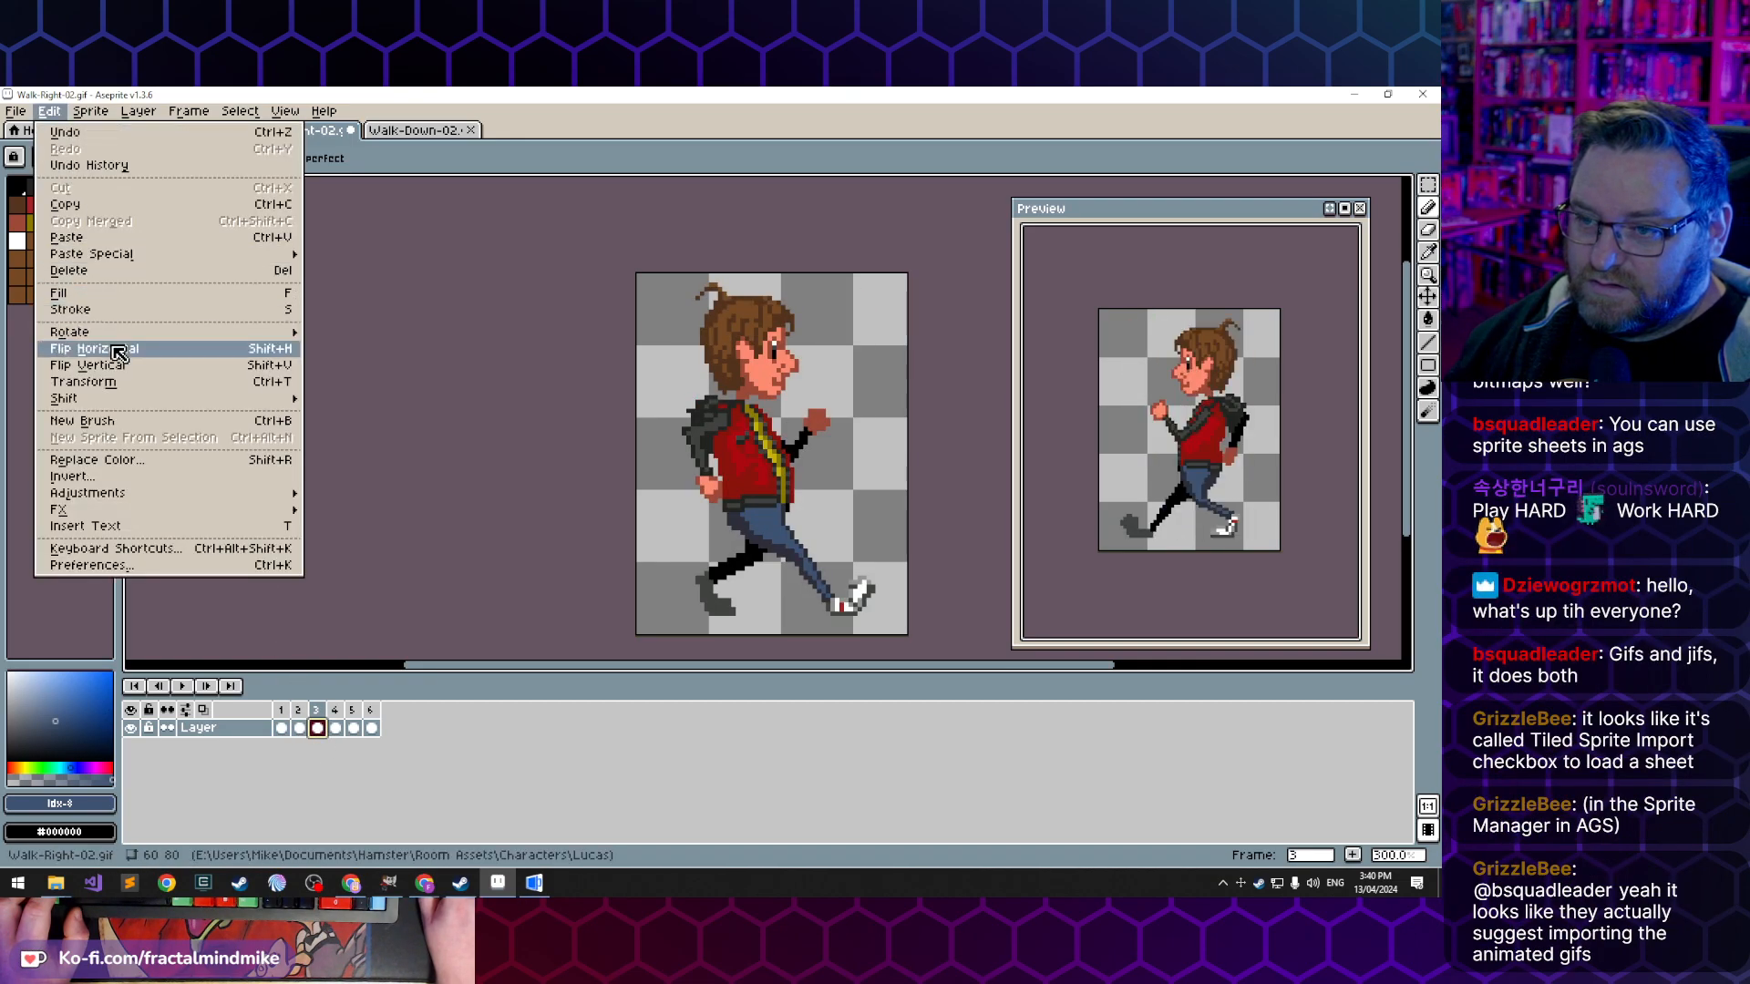
pyautogui.click(91, 349)
# - Flip frames 4 and 5 of the Walk-Right-02 sprite horizontally, and check frame 6
pyautogui.press('Right')
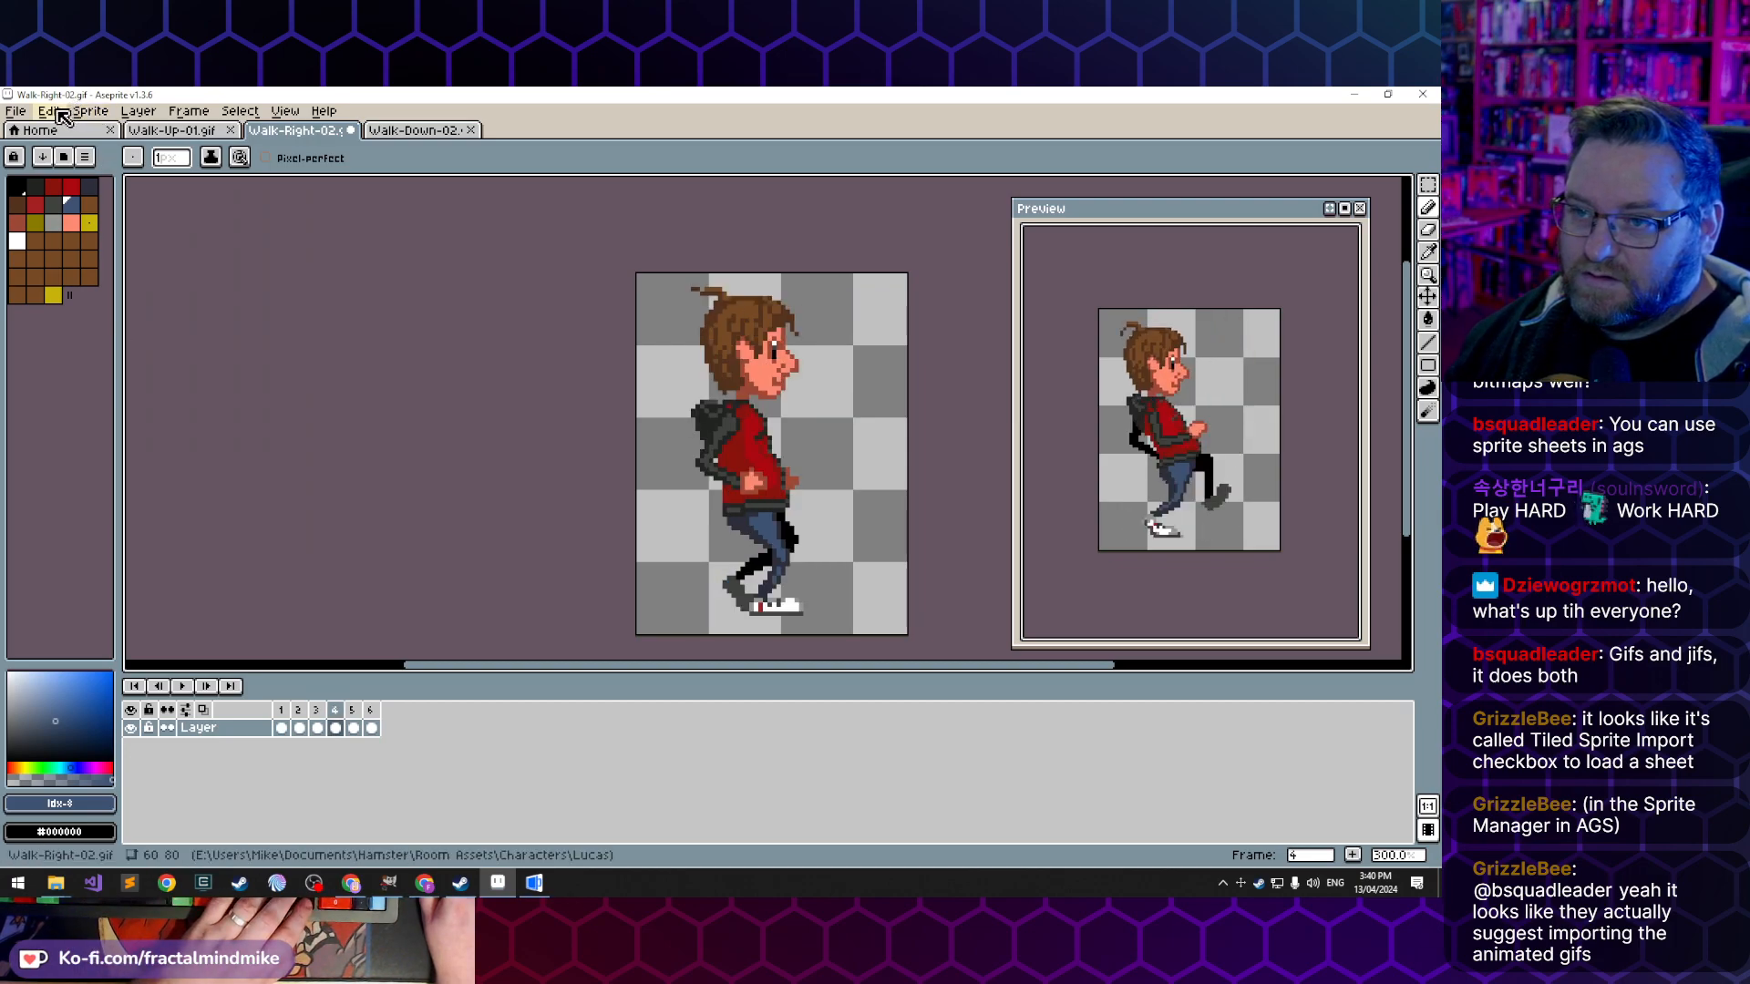
pyautogui.click(50, 110)
pyautogui.click(136, 351)
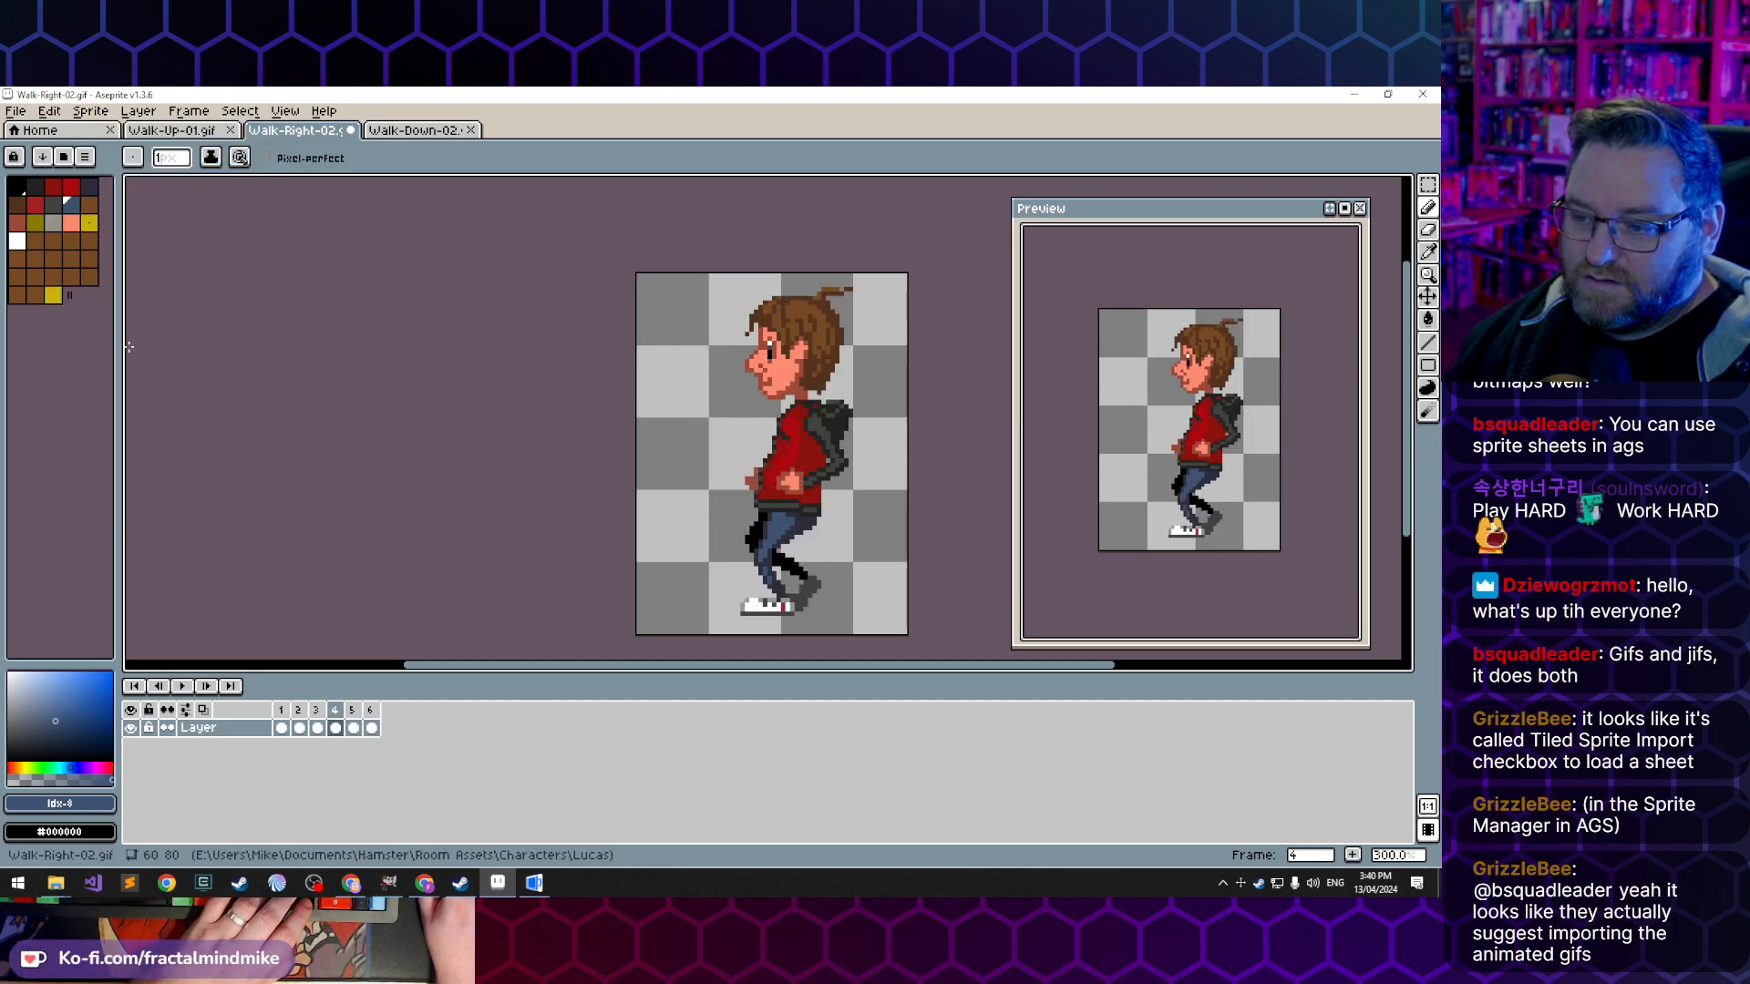
pyautogui.press('Right')
pyautogui.click(40, 110)
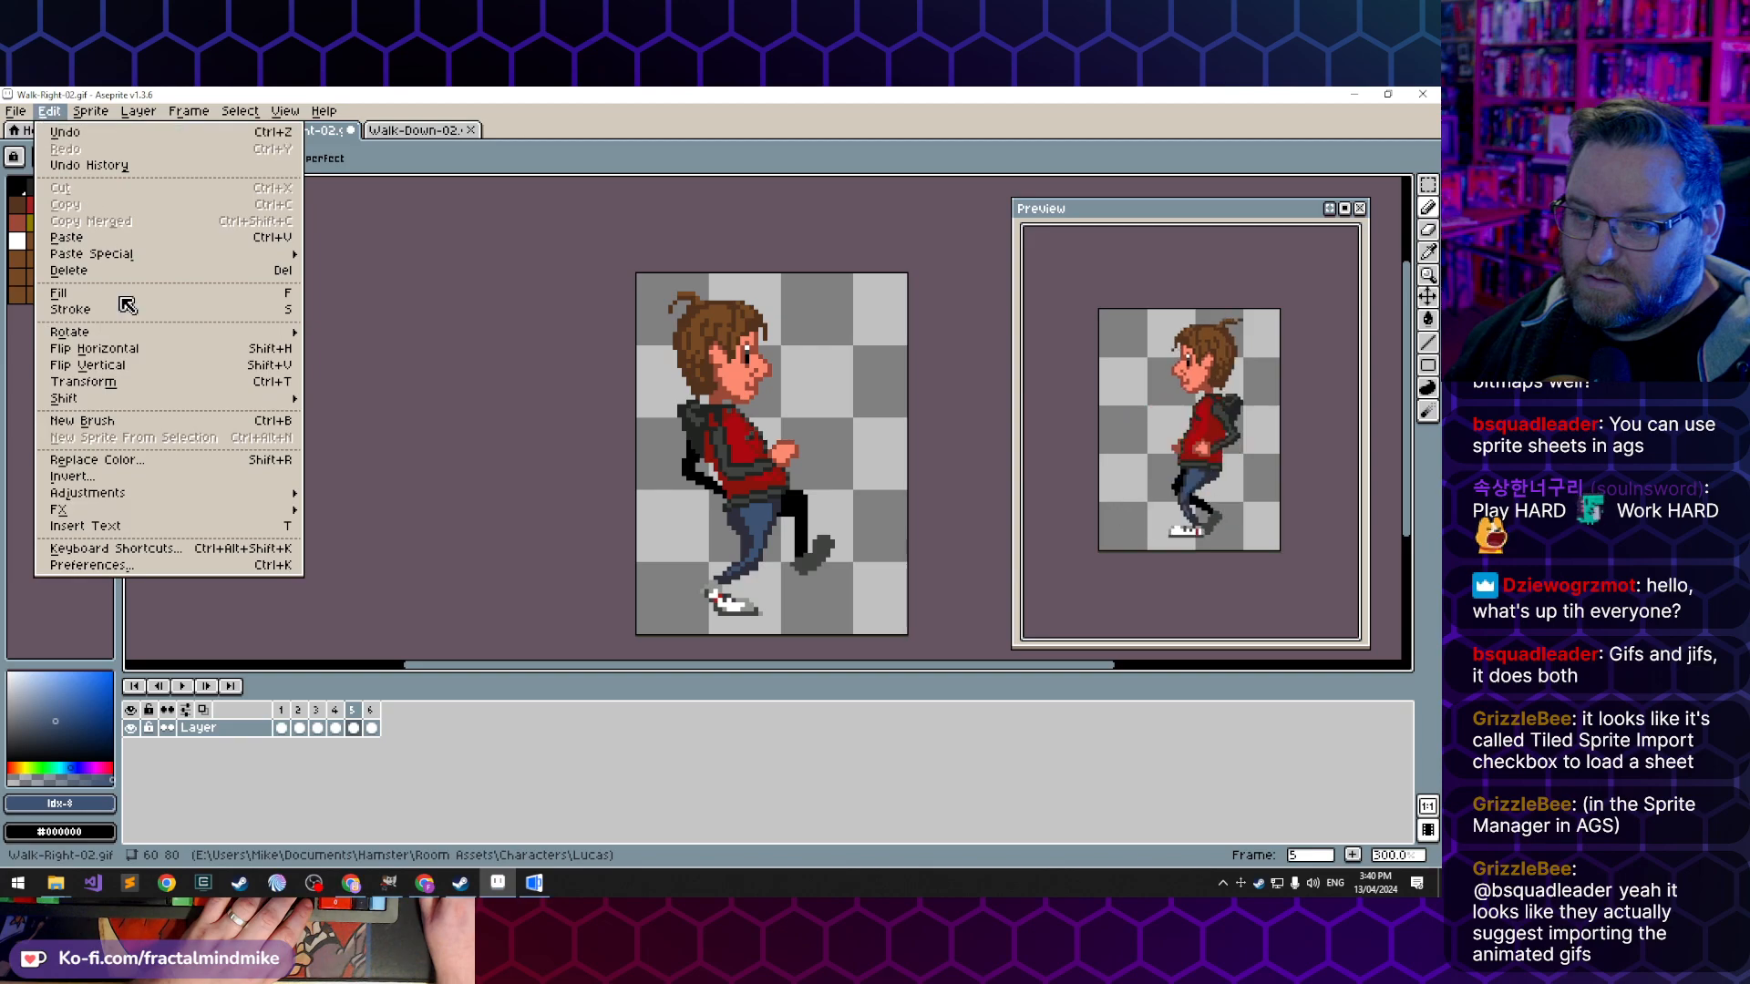
pyautogui.click(136, 352)
pyautogui.press('Right')
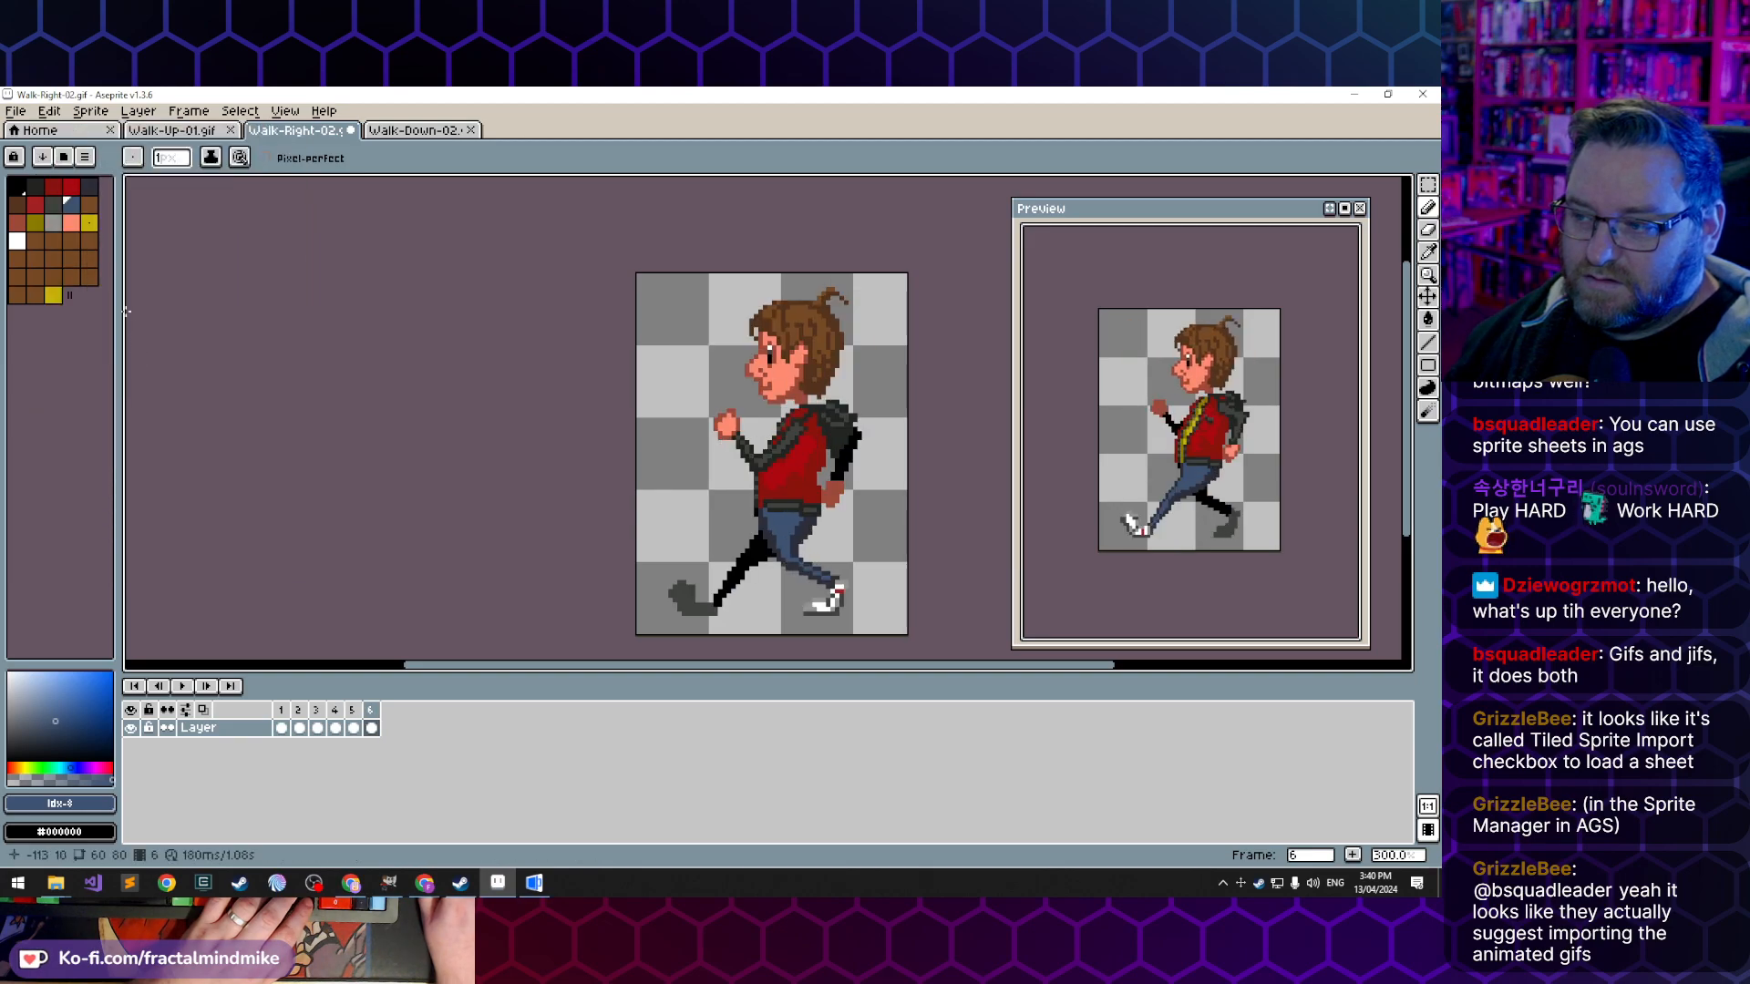
pyautogui.click(20, 110)
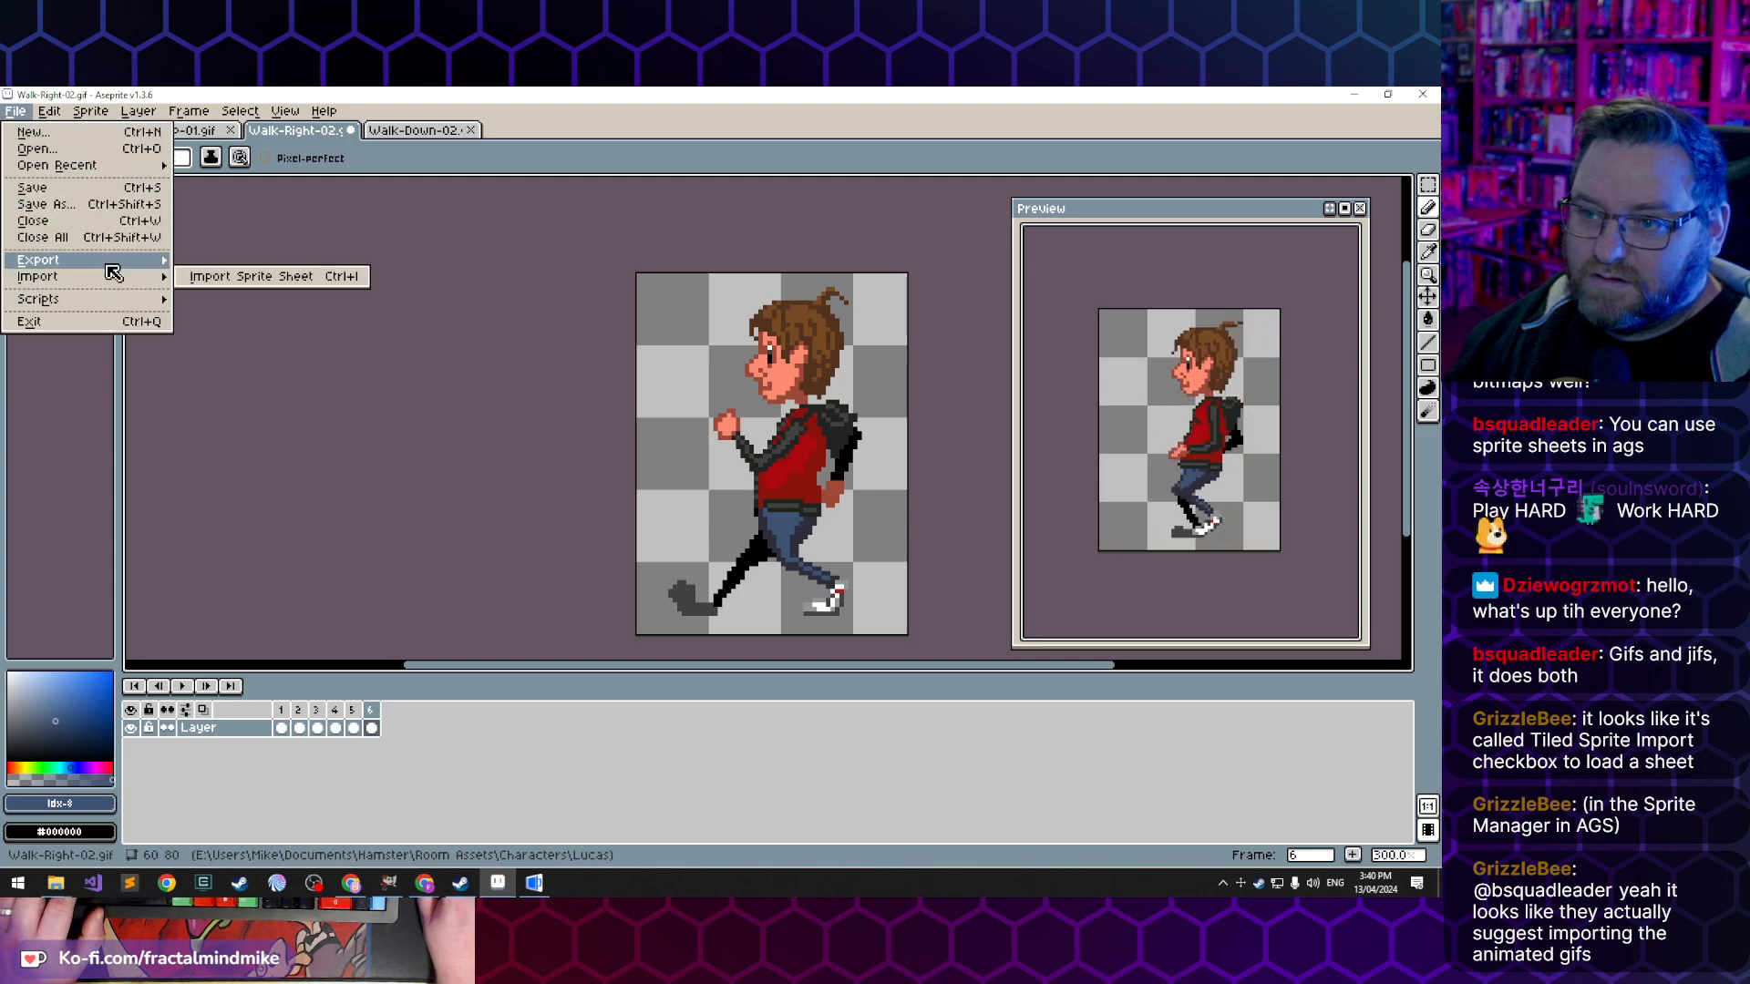
pyautogui.click(82, 190)
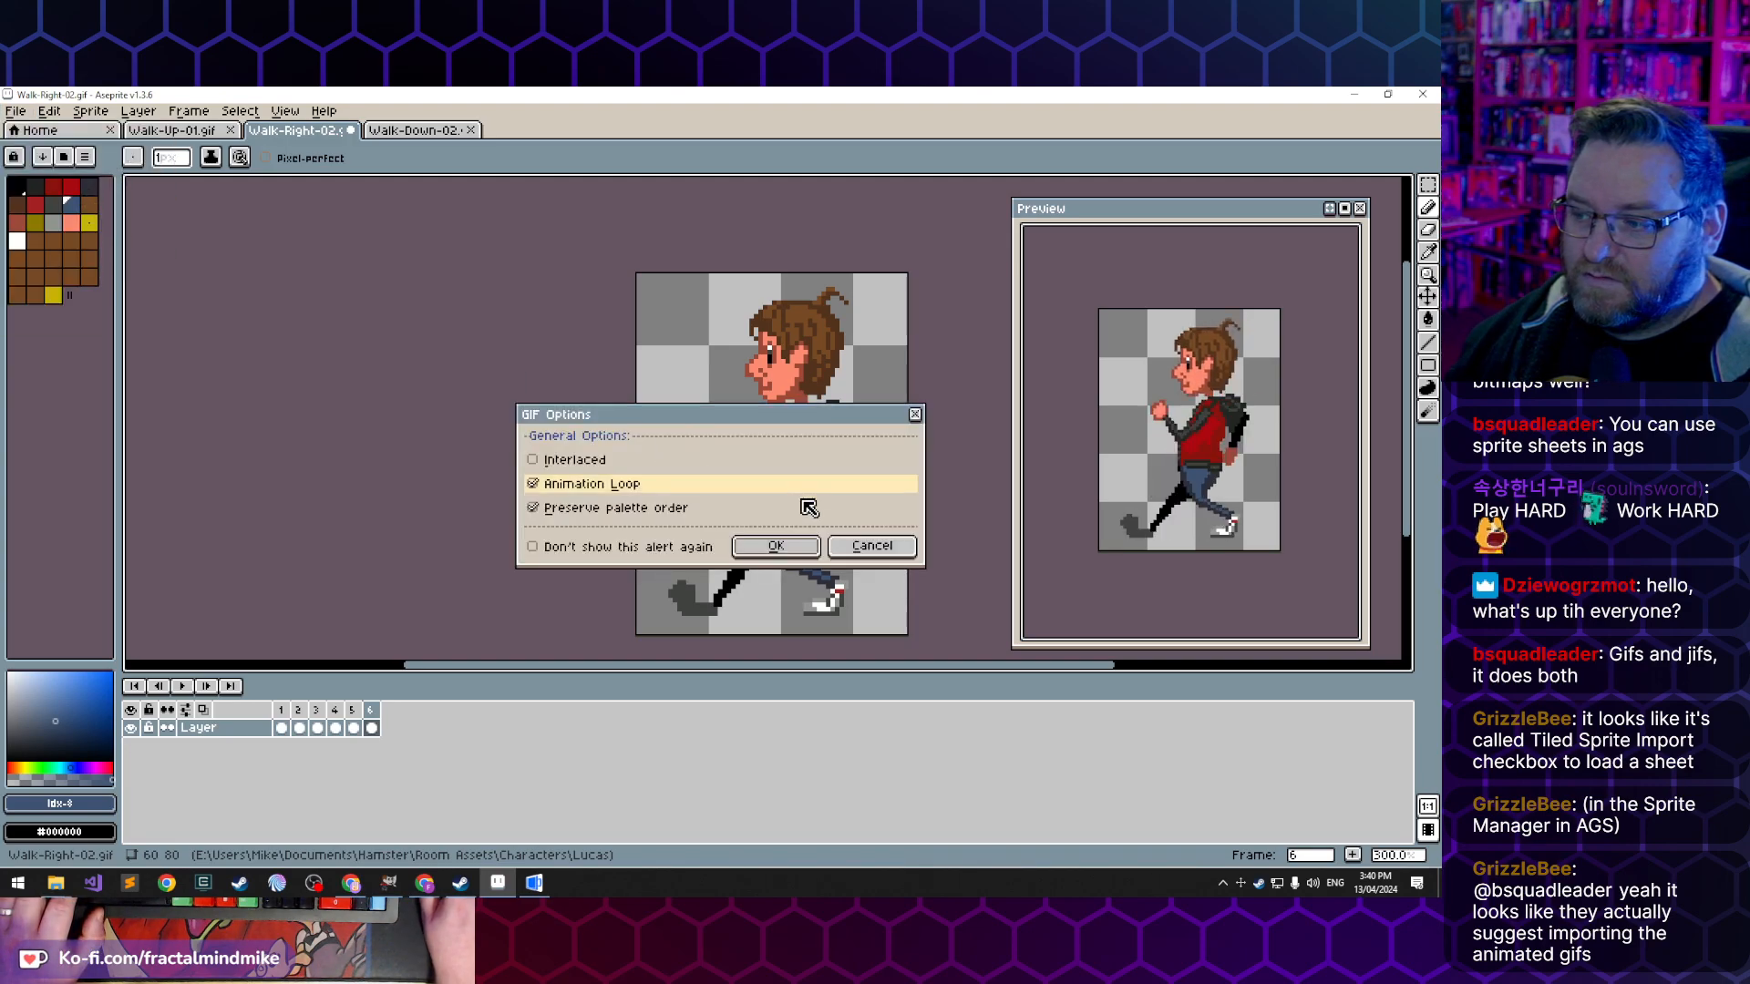
pyautogui.click(872, 547)
# - Save the flipped walk as a separate file named Walk-Left-02.gif, keeping animation loop and palette order preservation enabled
pyautogui.click(16, 111)
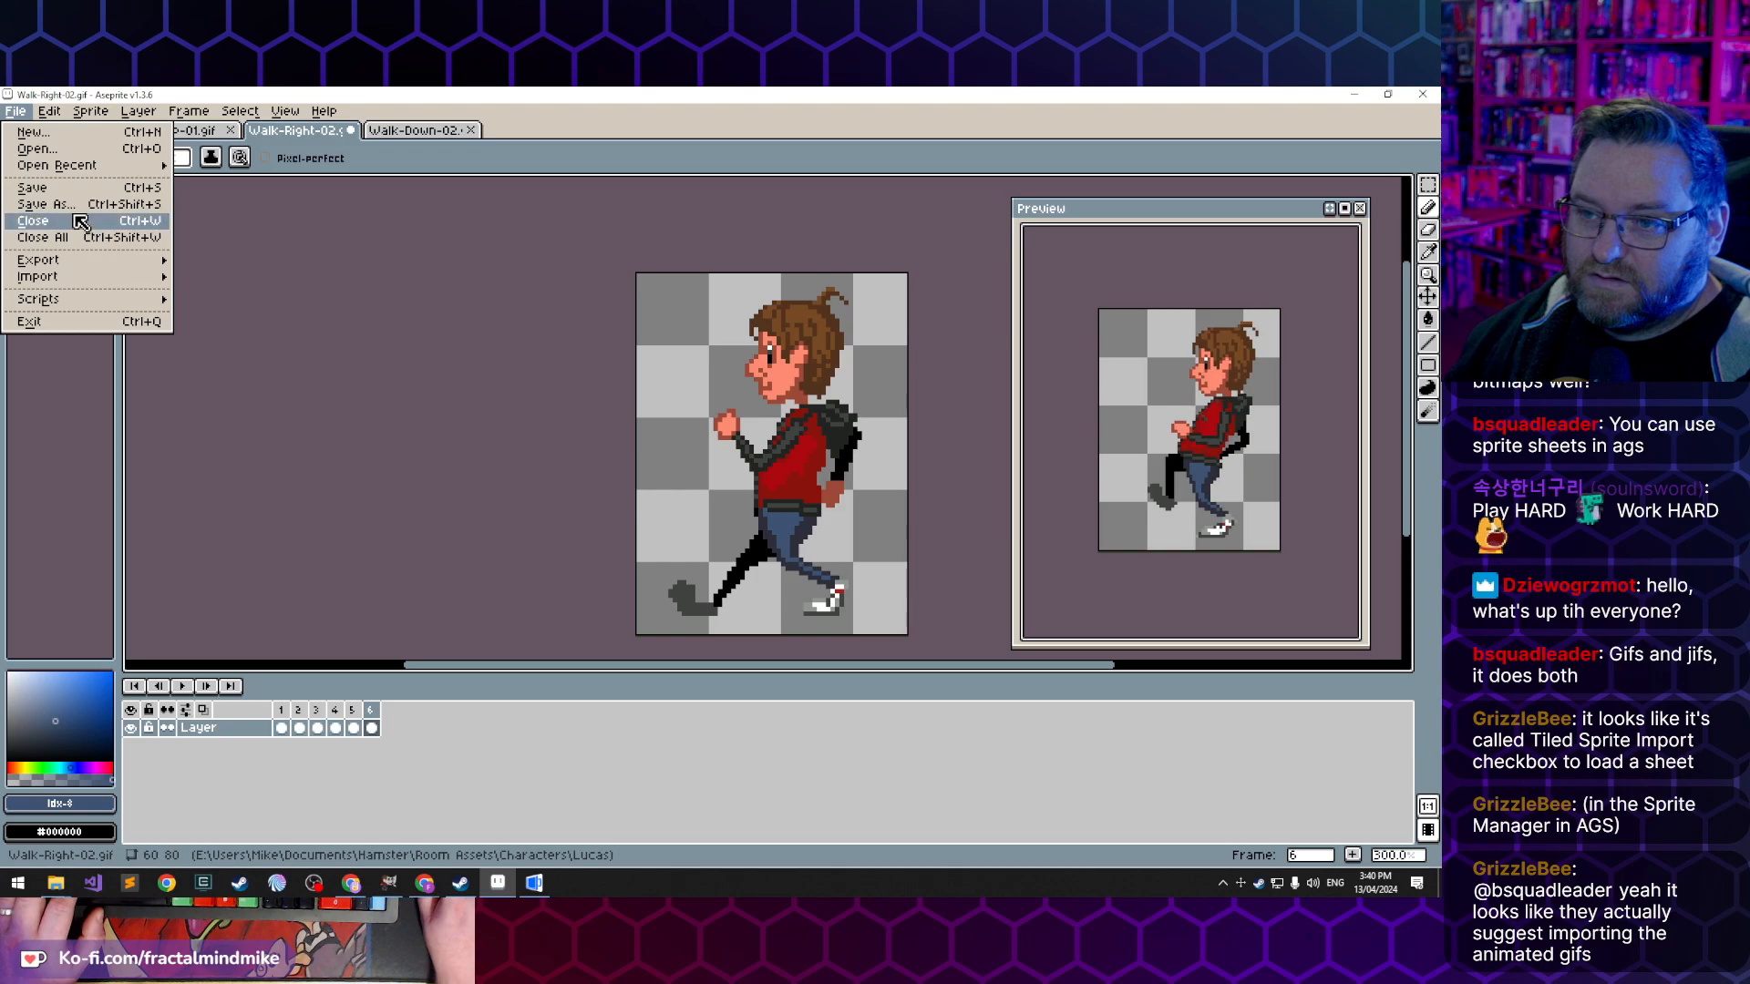
pyautogui.click(45, 204)
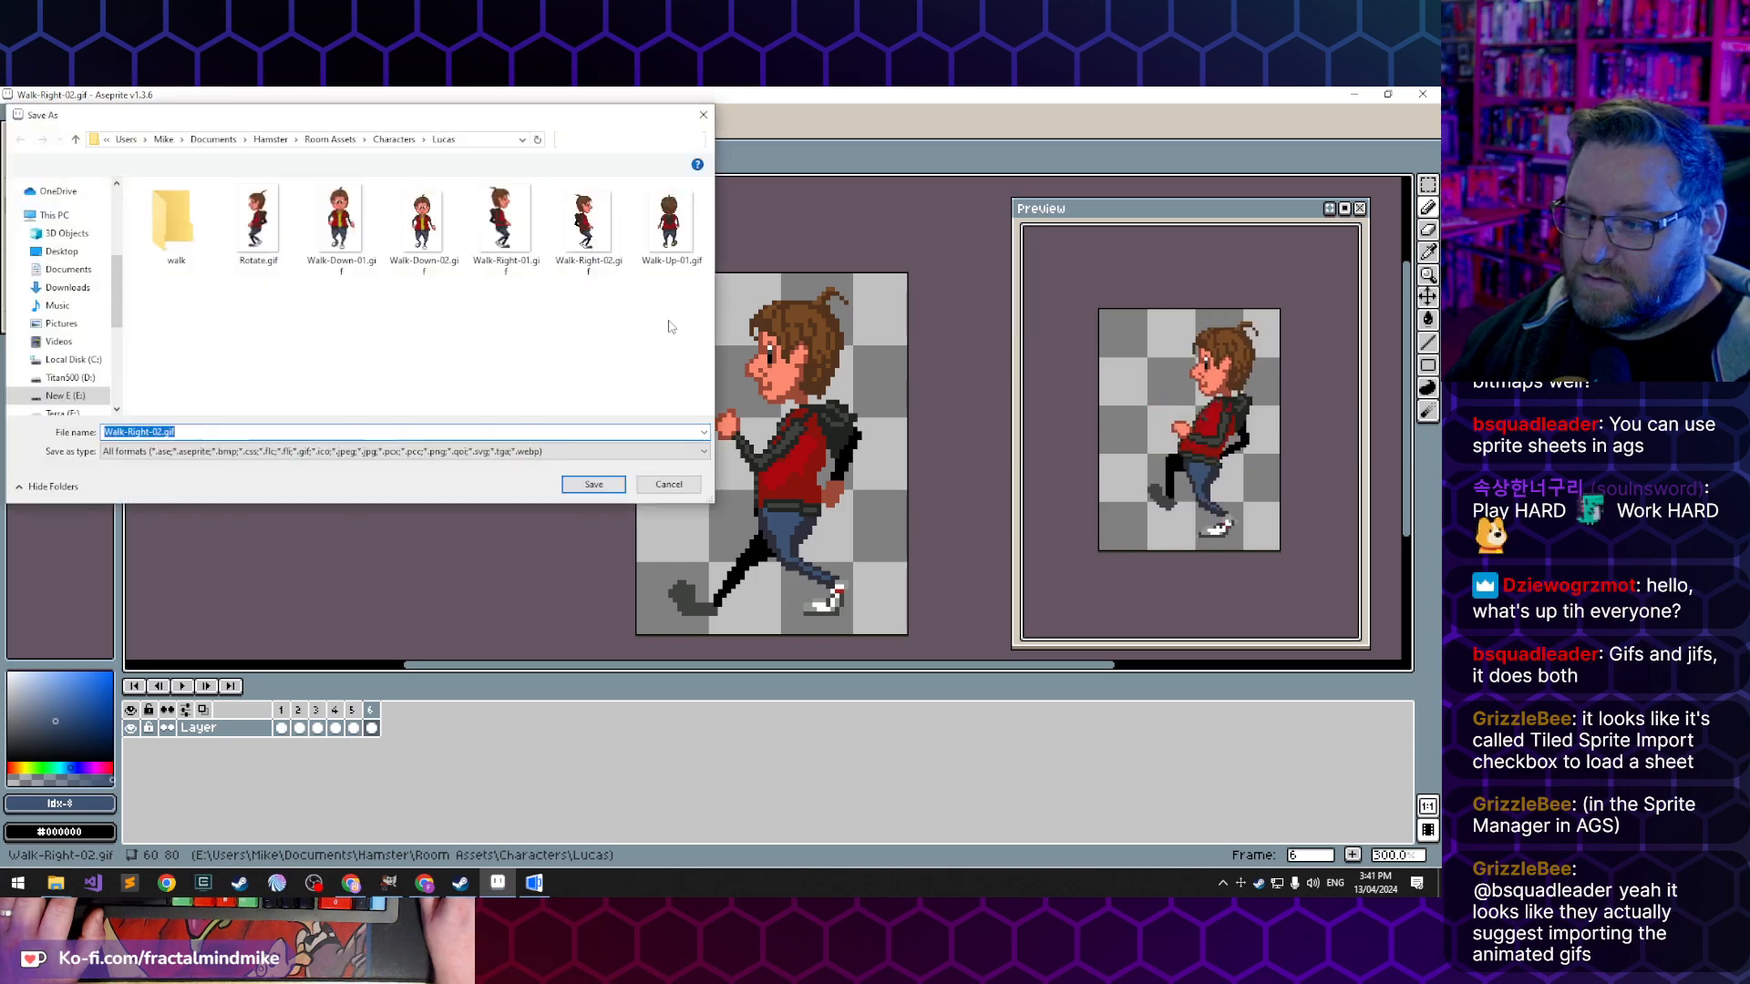
pyautogui.doubleClick(141, 435)
pyautogui.write('Lef')
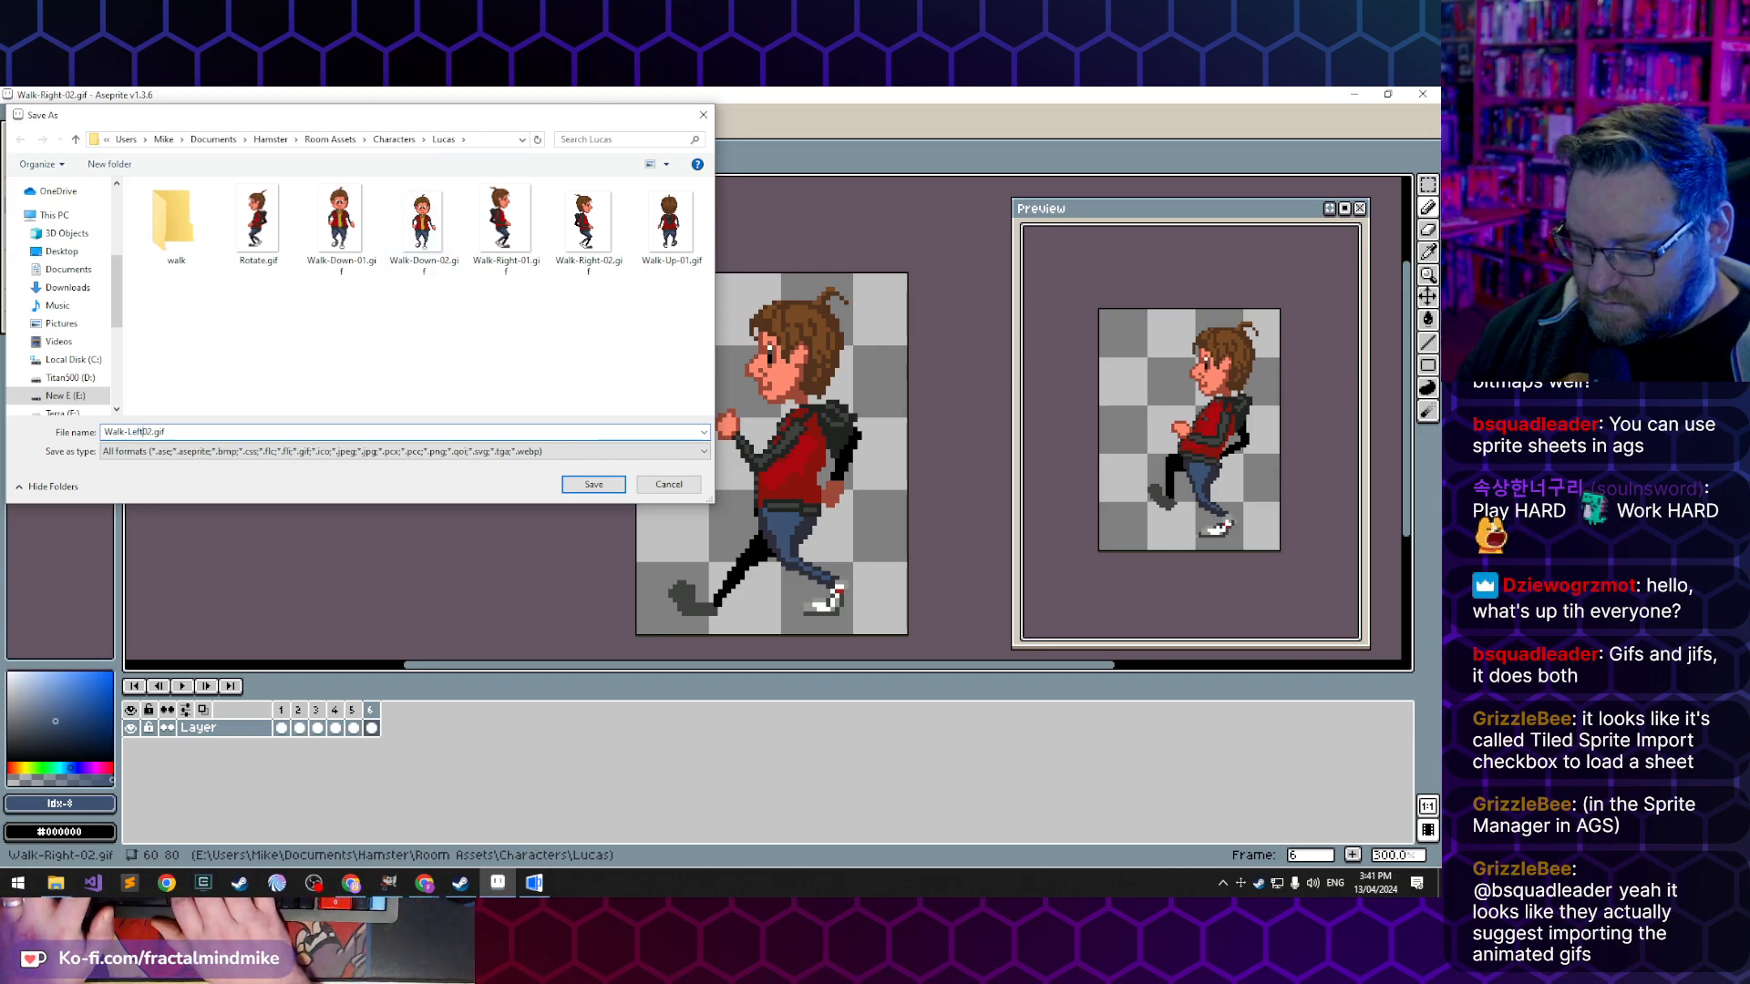
pyautogui.press('Return')
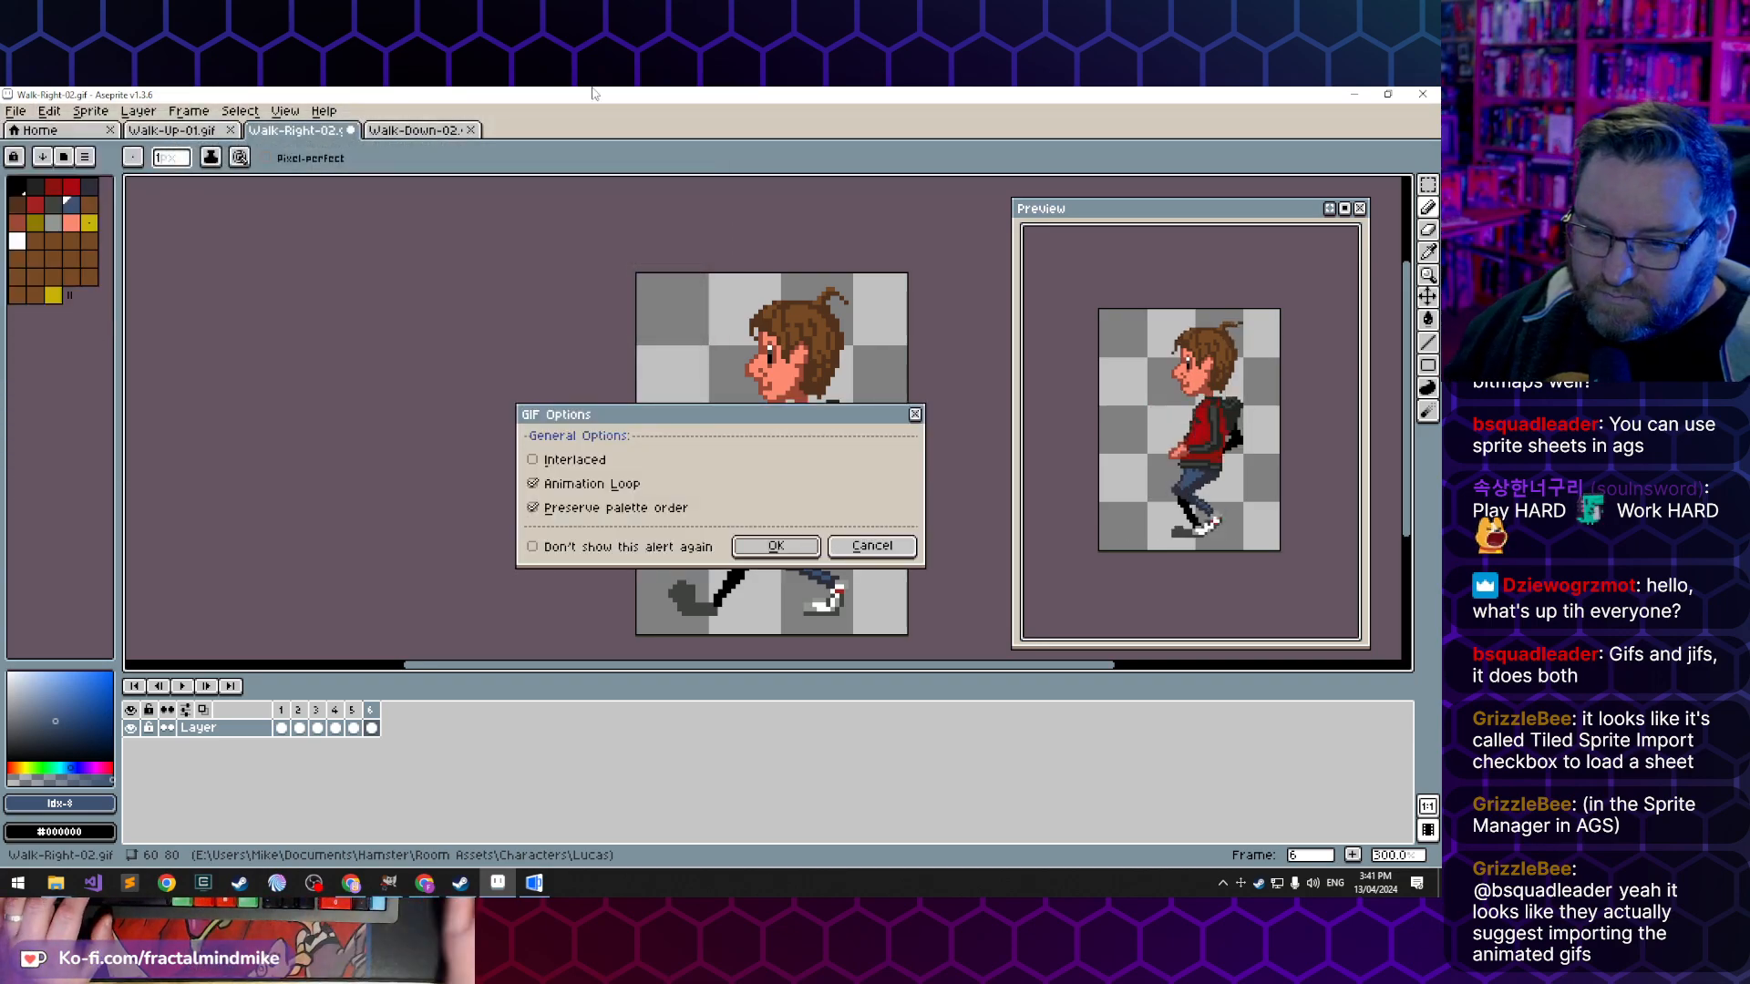
pyautogui.click(775, 546)
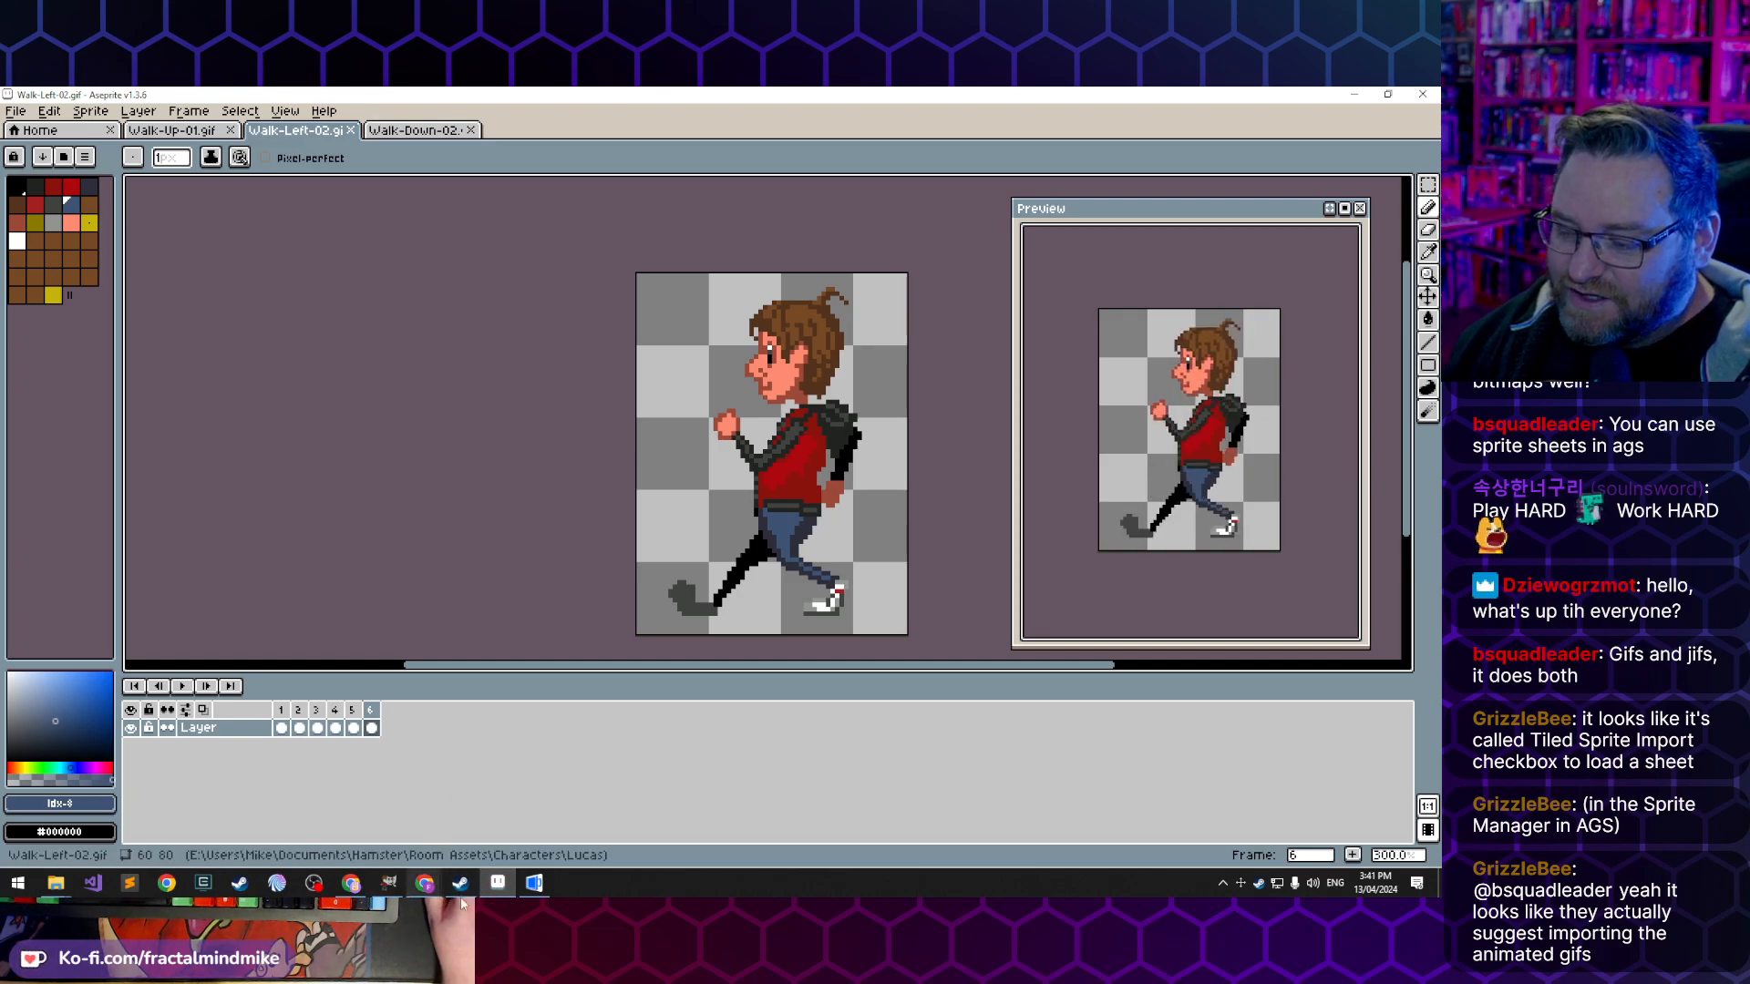
# - Switch to the AGS Editor and import all frames of Walk-Left-02.gif into the left folder under lucas walking
pyautogui.click(536, 893)
pyautogui.rightClick(271, 198)
pyautogui.click(299, 241)
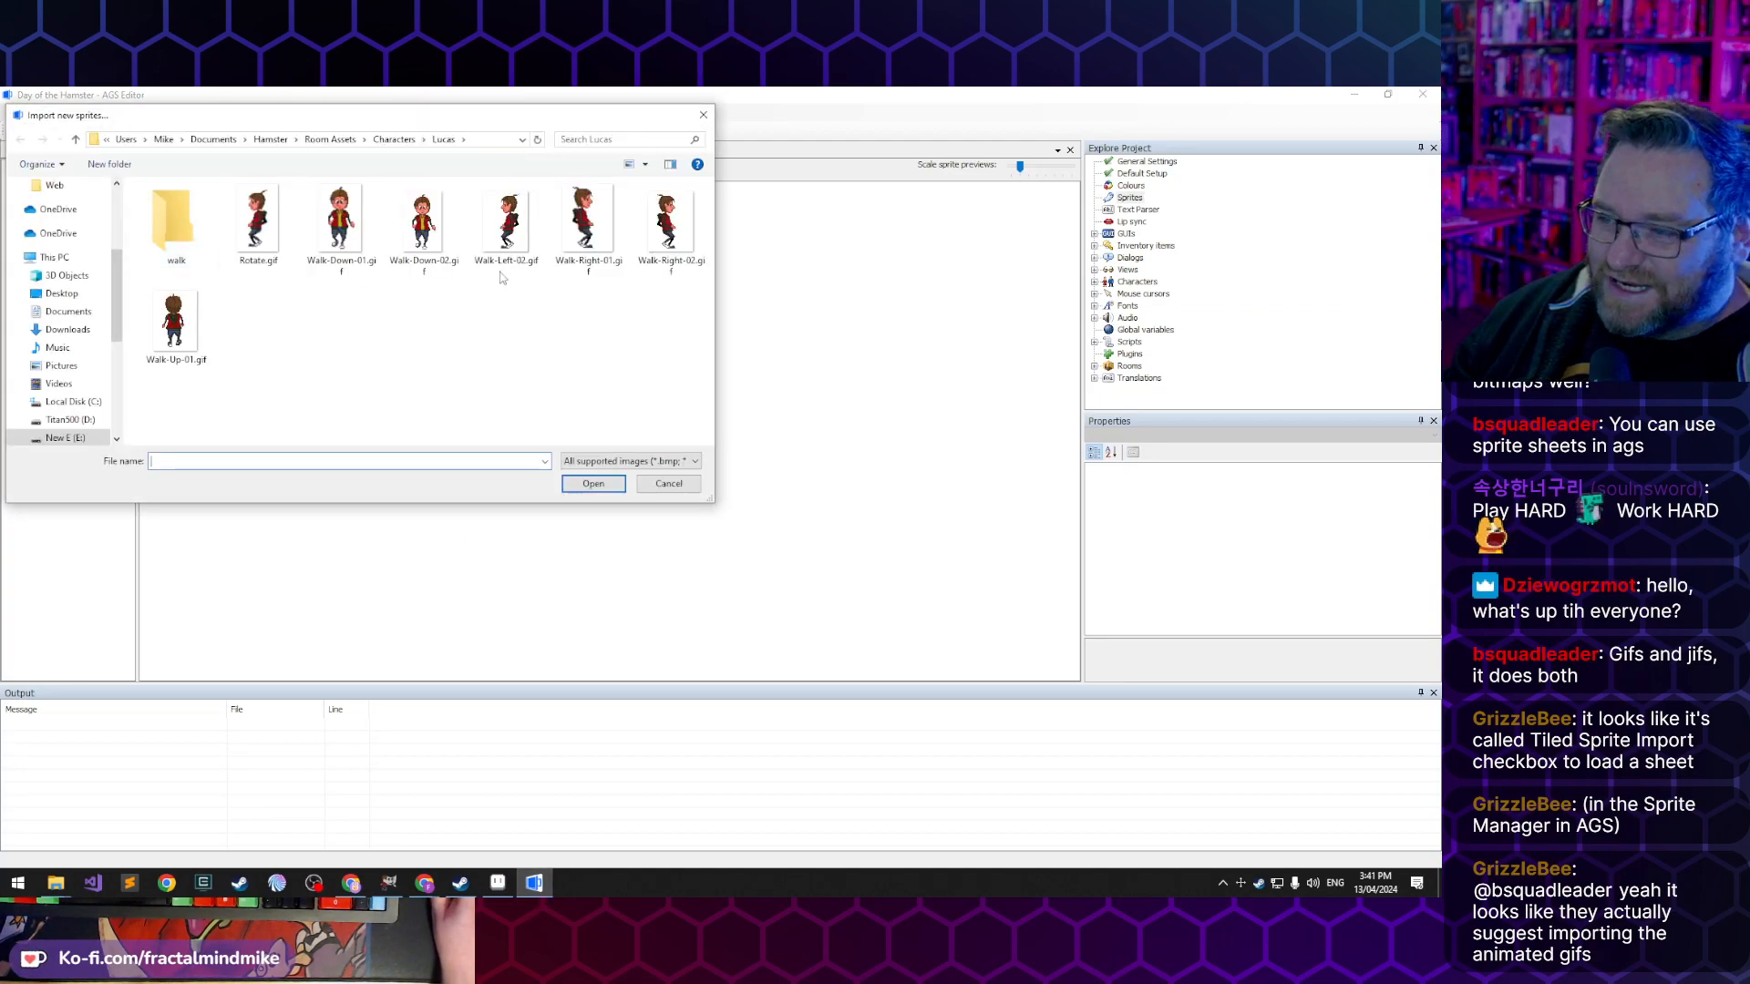
pyautogui.click(510, 220)
pyautogui.click(594, 483)
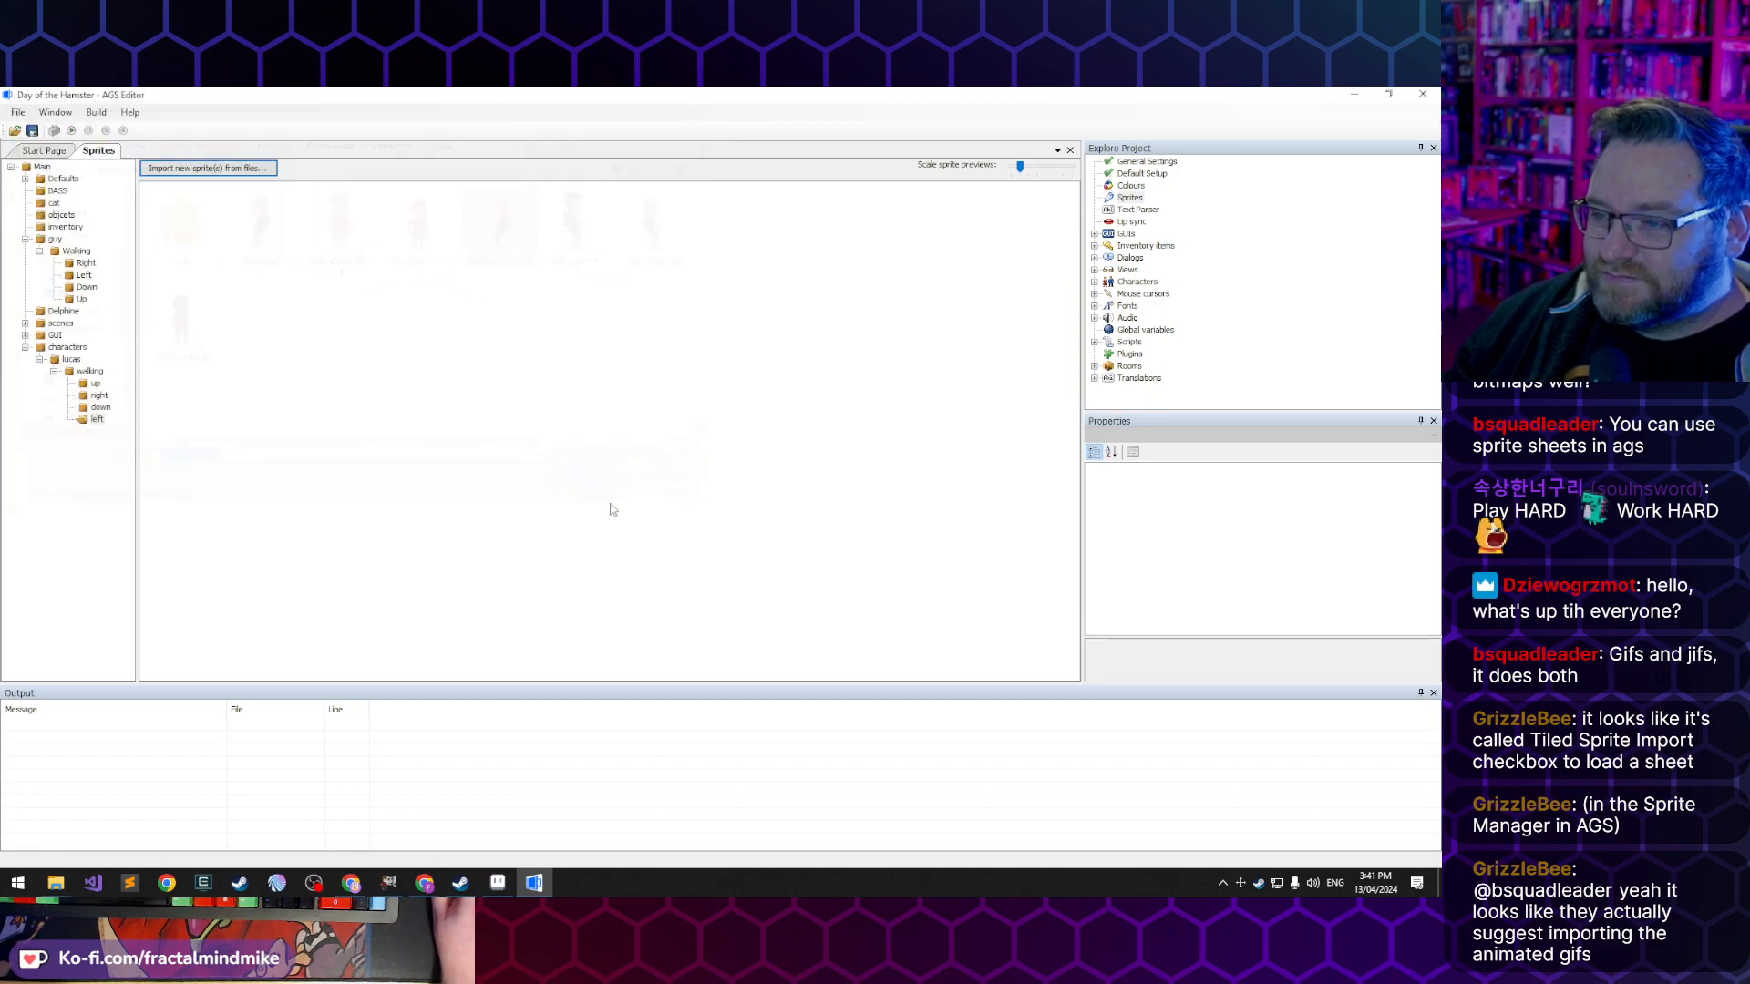
pyautogui.click(489, 698)
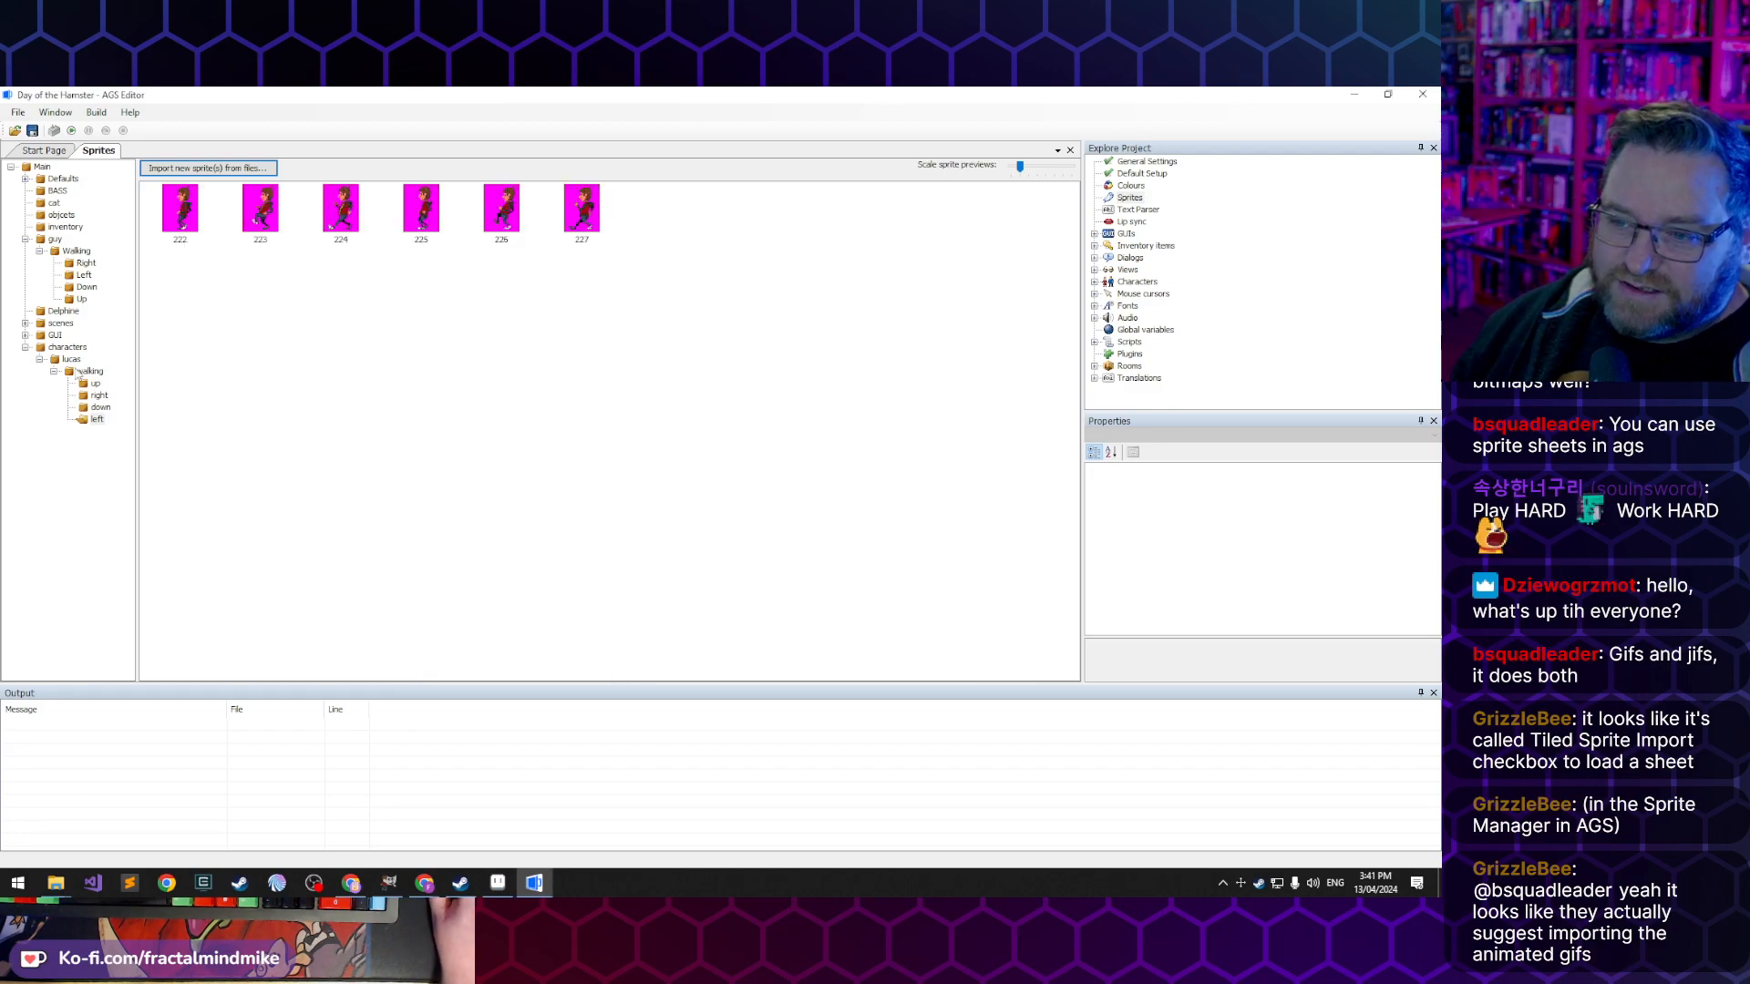
# - Review the sprites in the lucas walking up, right and down folders, and look at those in the guy folder
pyautogui.click(95, 384)
pyautogui.click(99, 395)
pyautogui.click(100, 407)
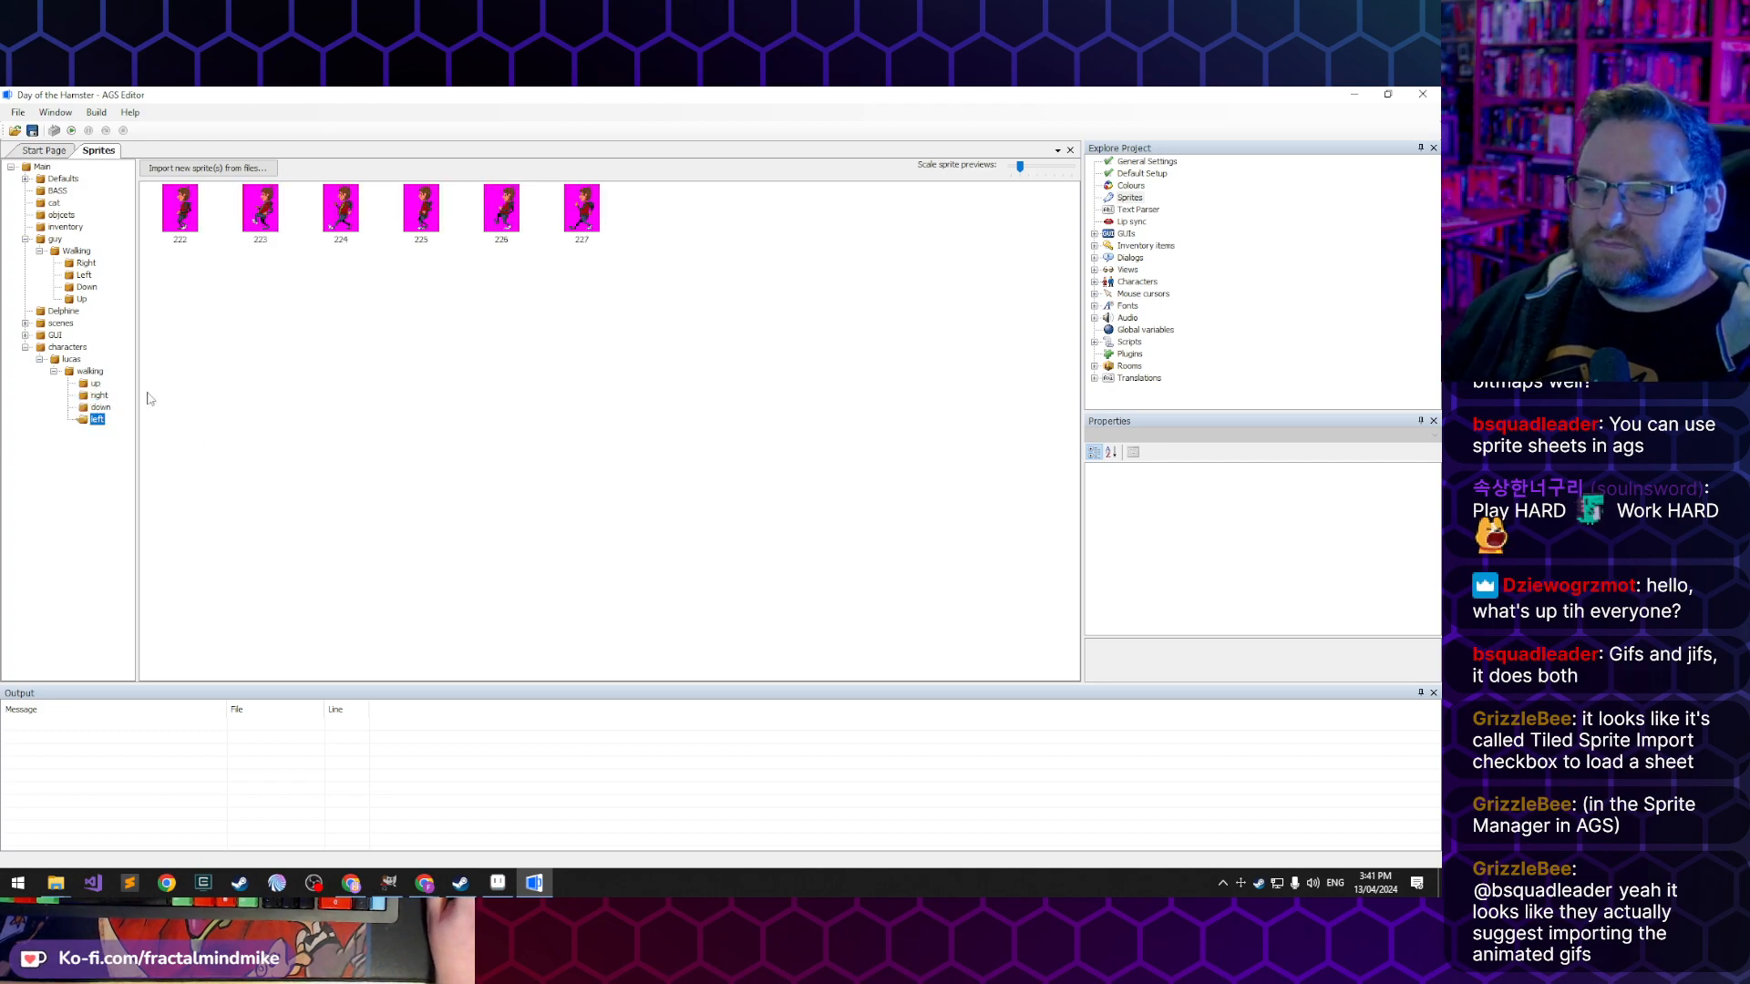
pyautogui.click(55, 239)
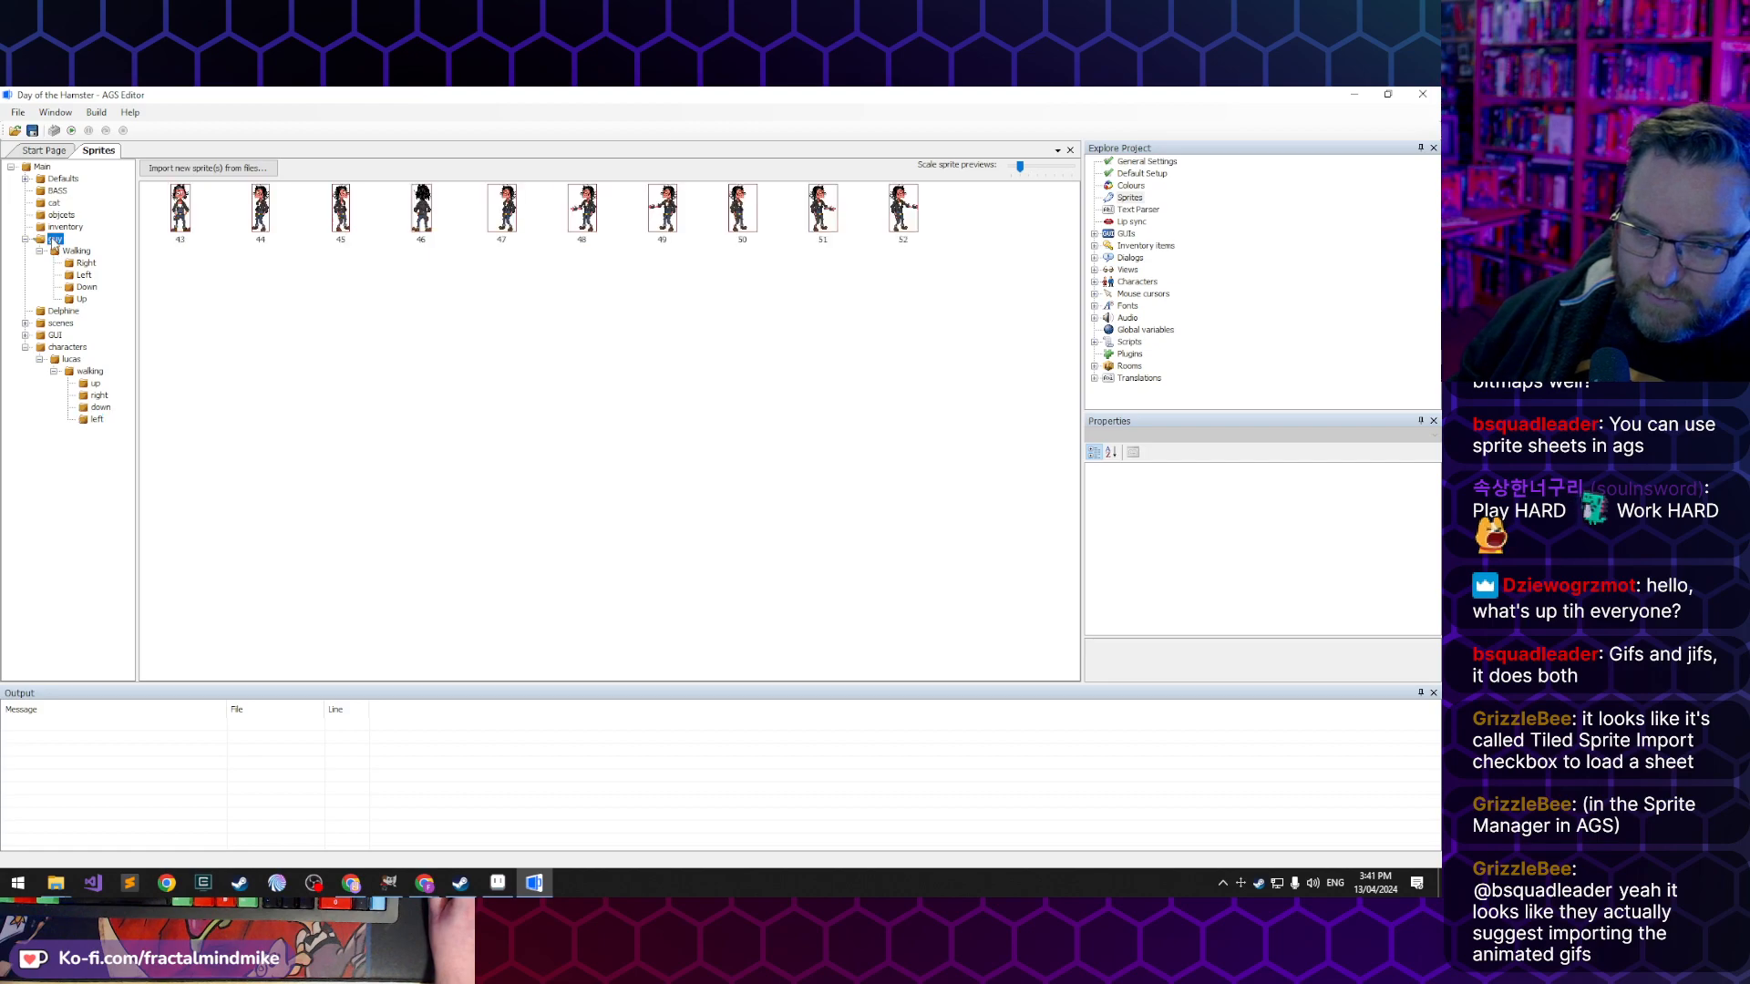
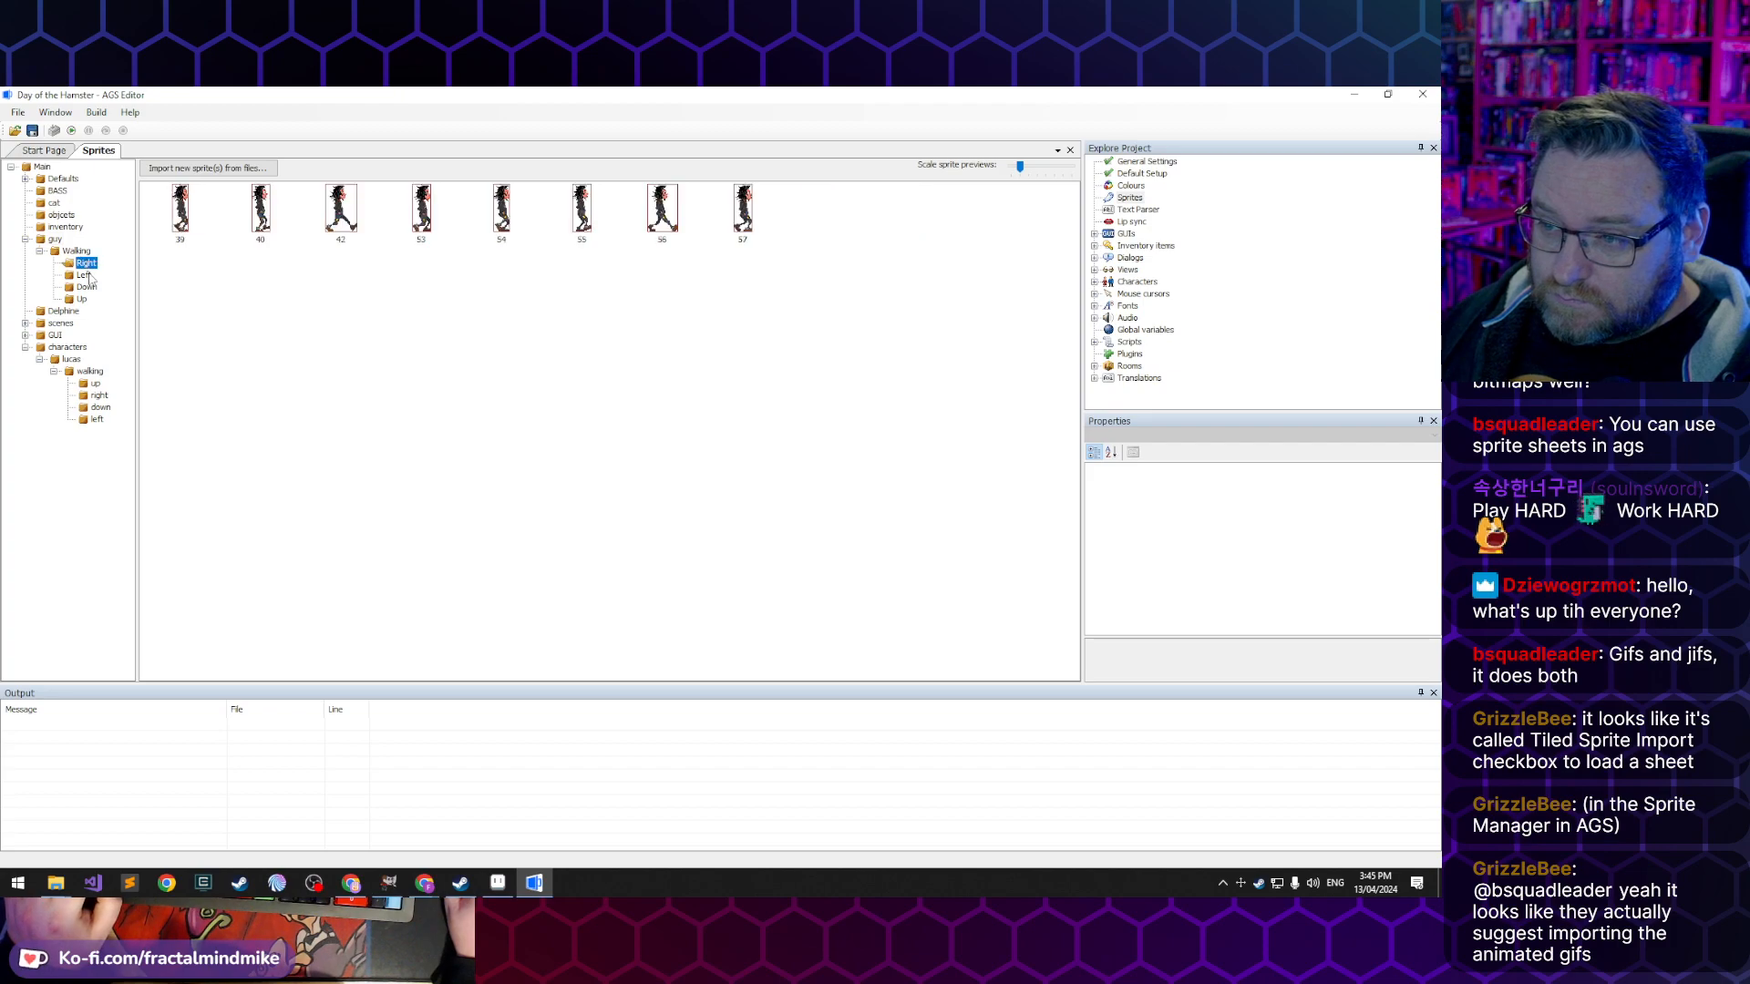
# - Compare the sprites in the guy Walking folders with those in the lucas walking up, right, down and left folders
pyautogui.click(84, 275)
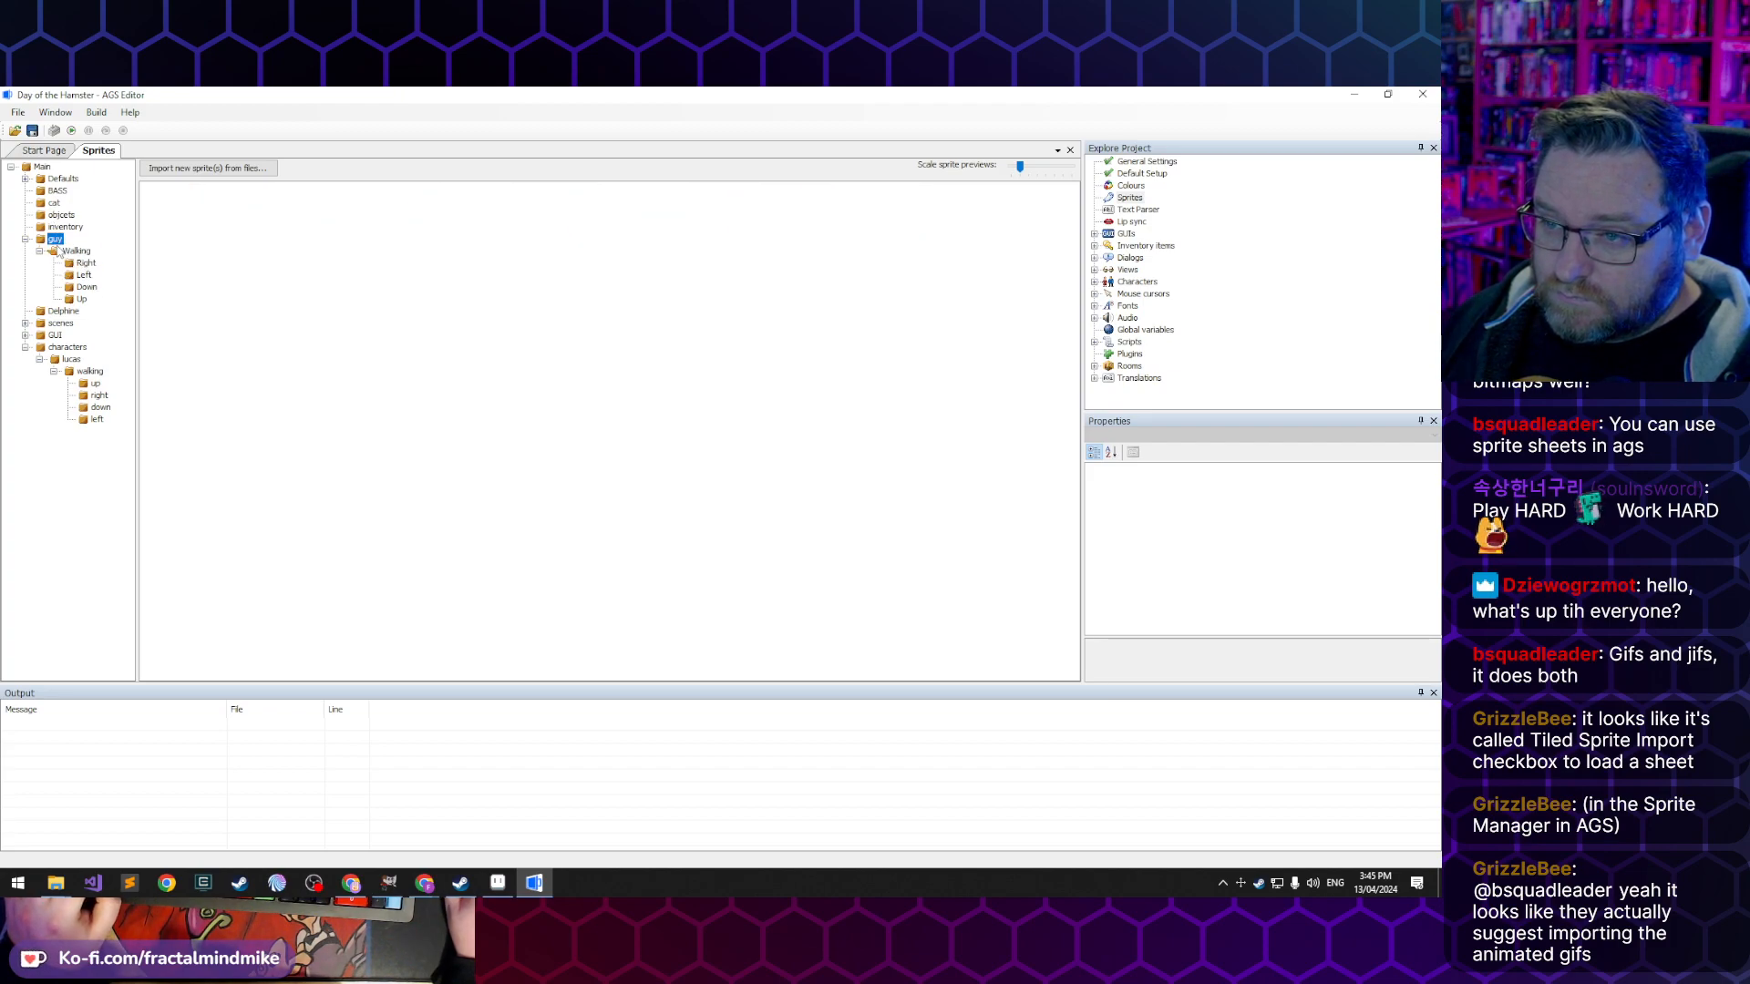
pyautogui.click(86, 265)
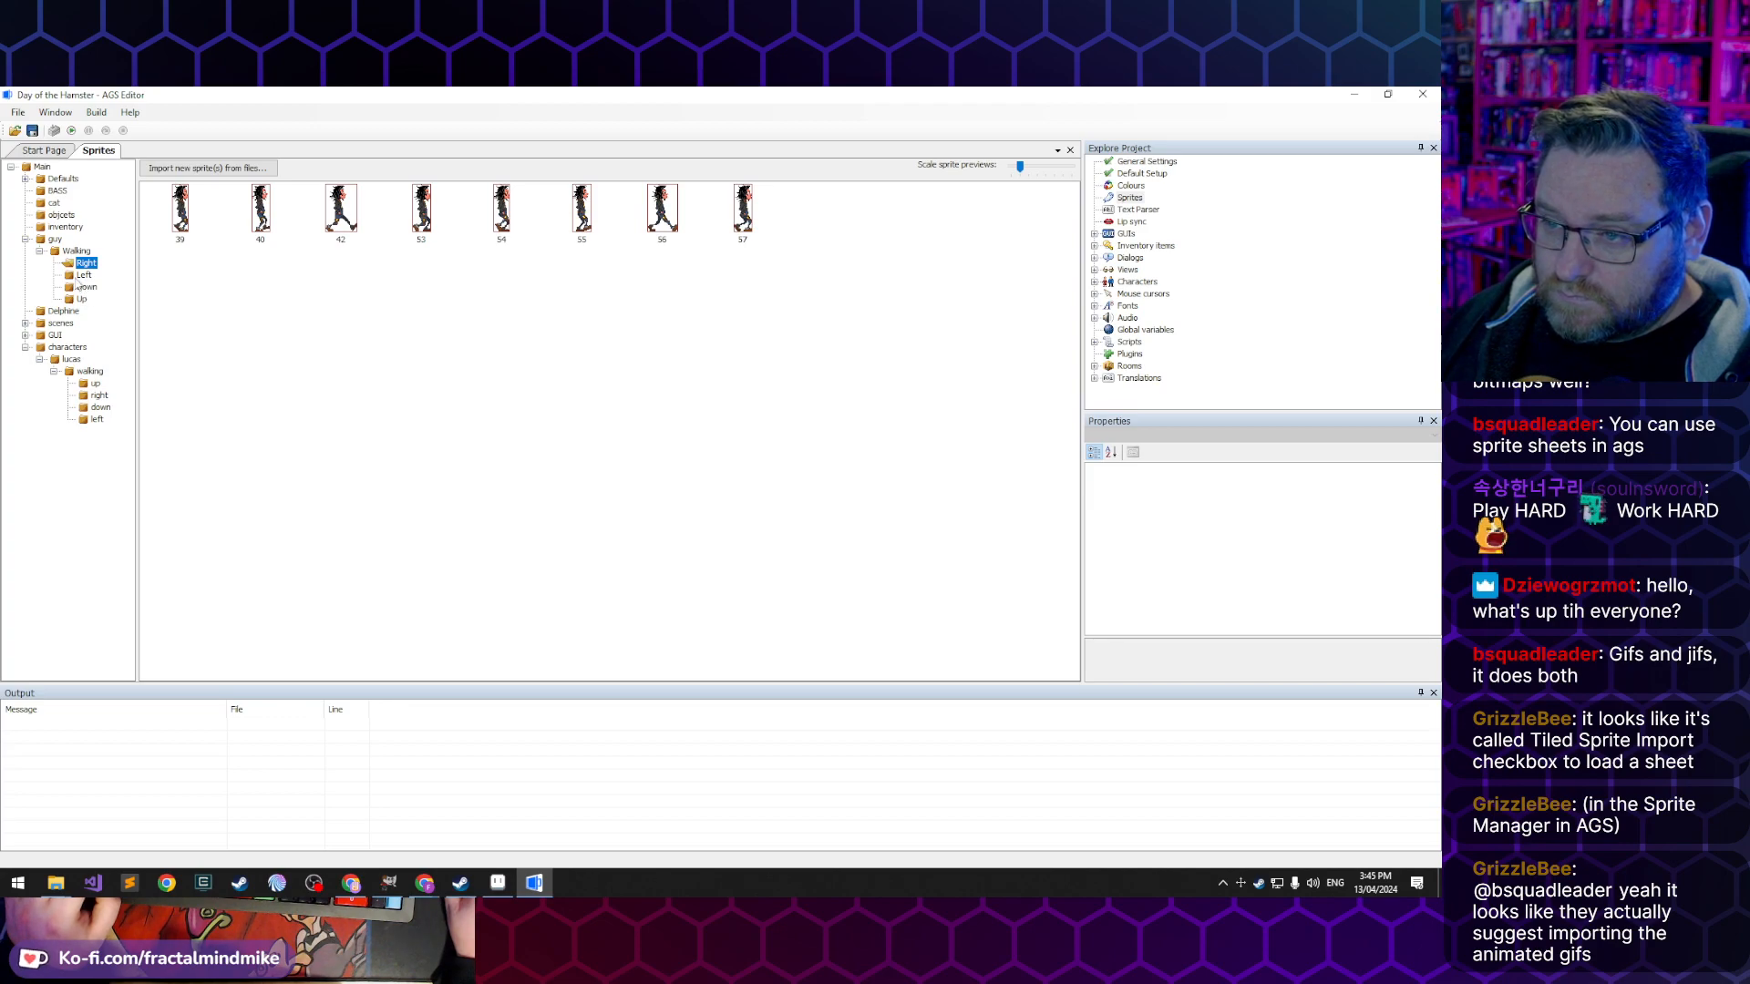
pyautogui.click(84, 287)
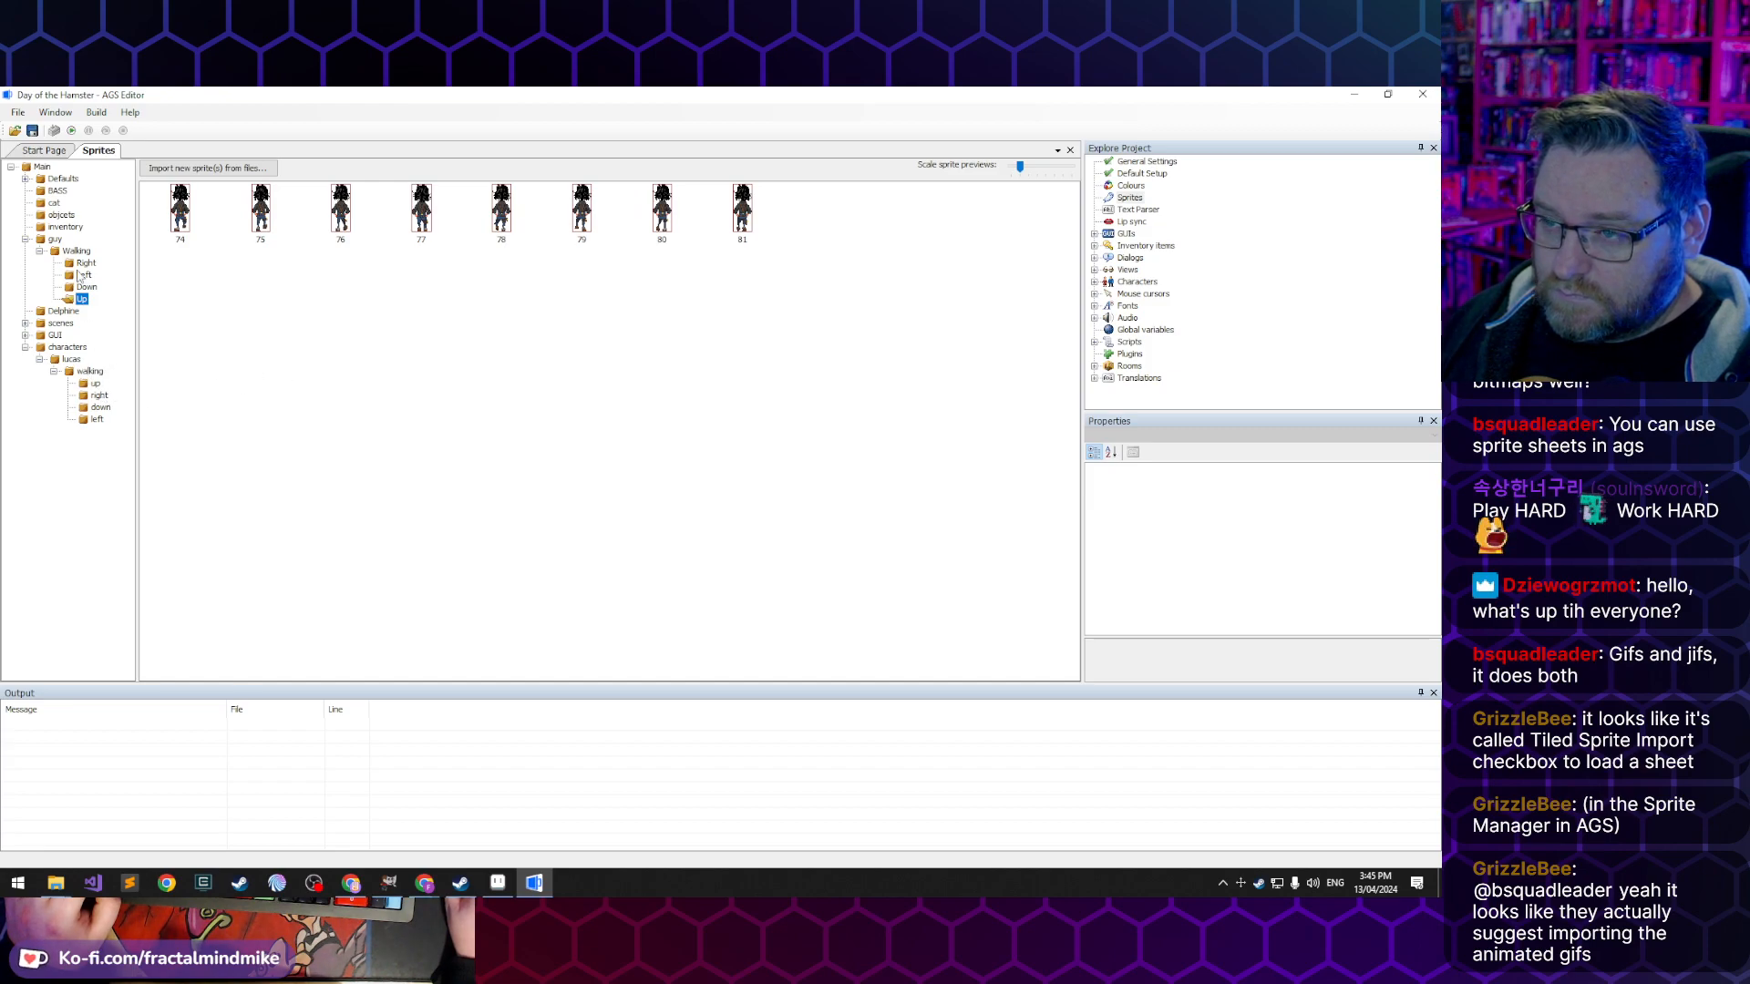
pyautogui.click(95, 383)
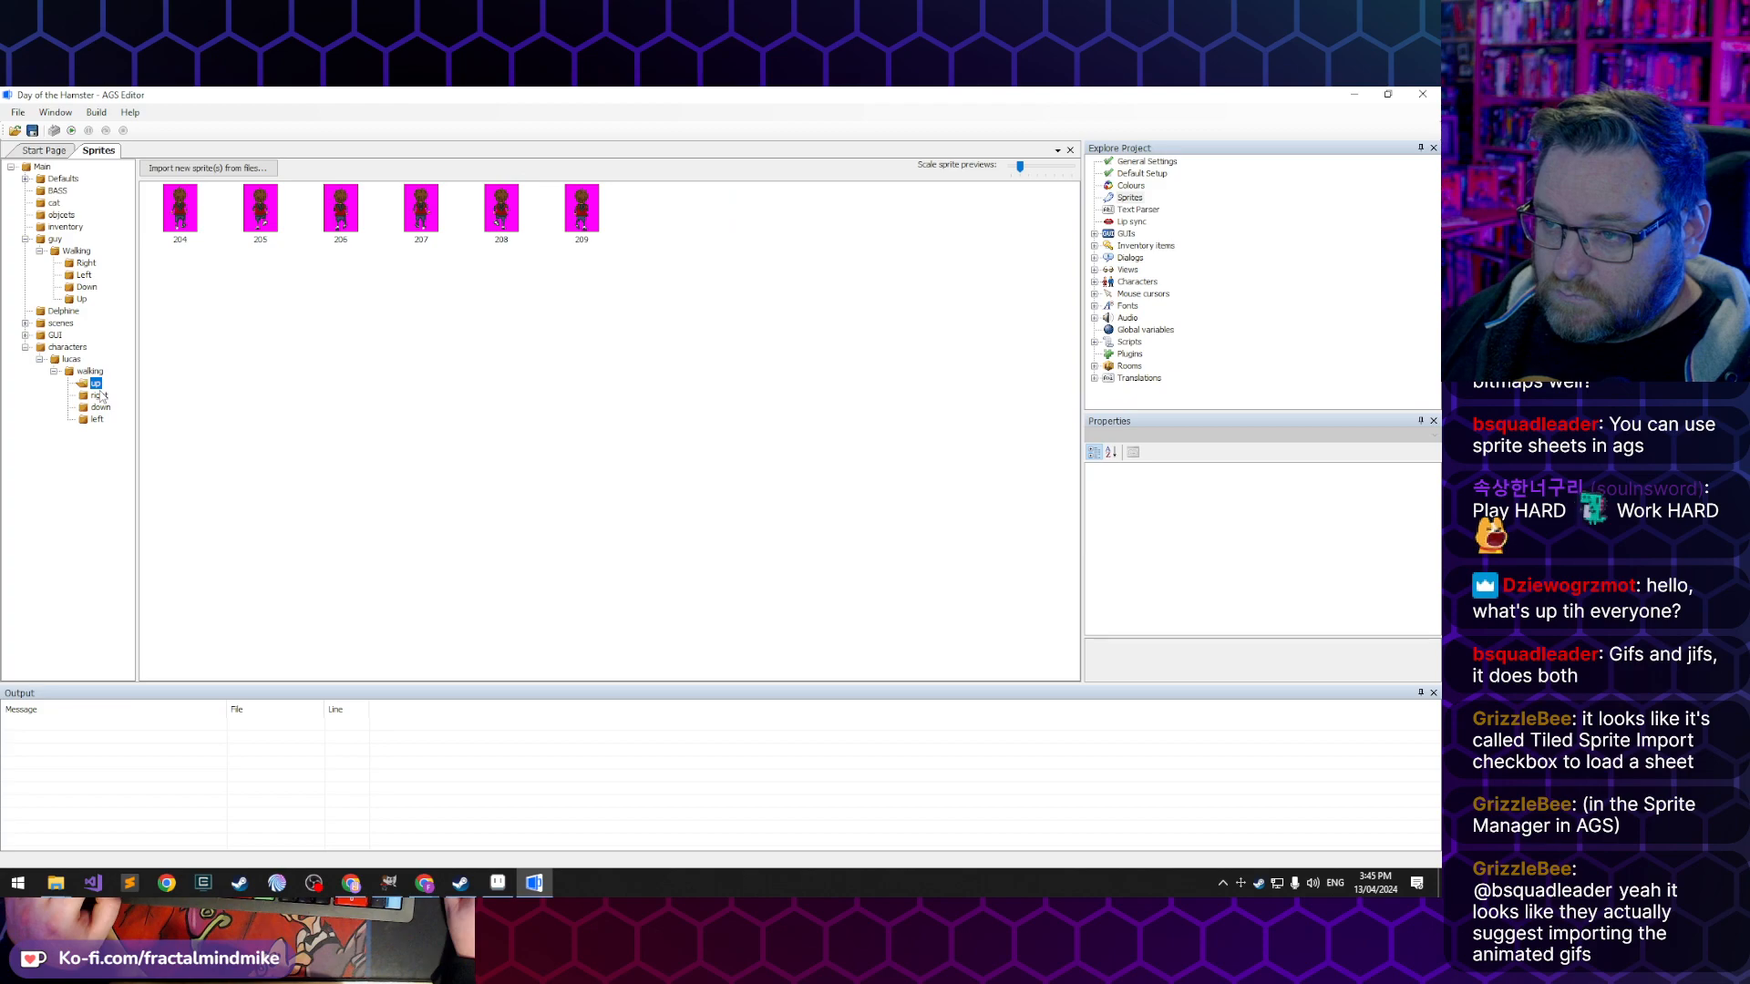
pyautogui.click(100, 396)
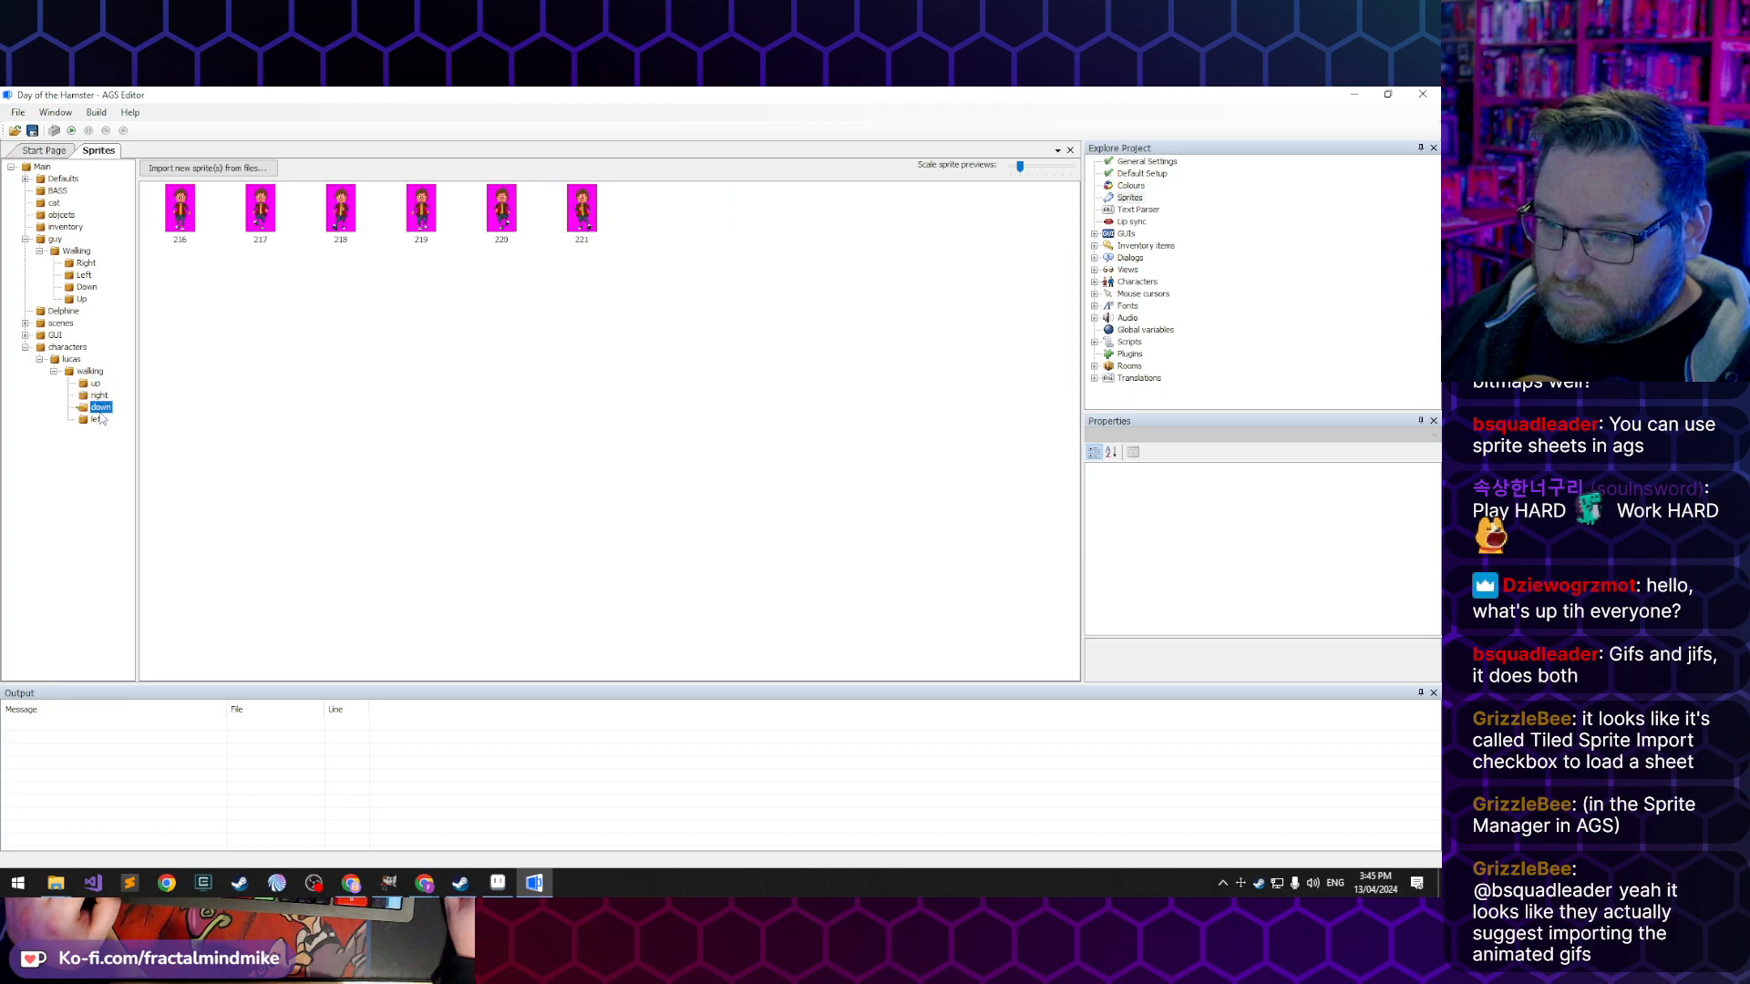
pyautogui.click(86, 262)
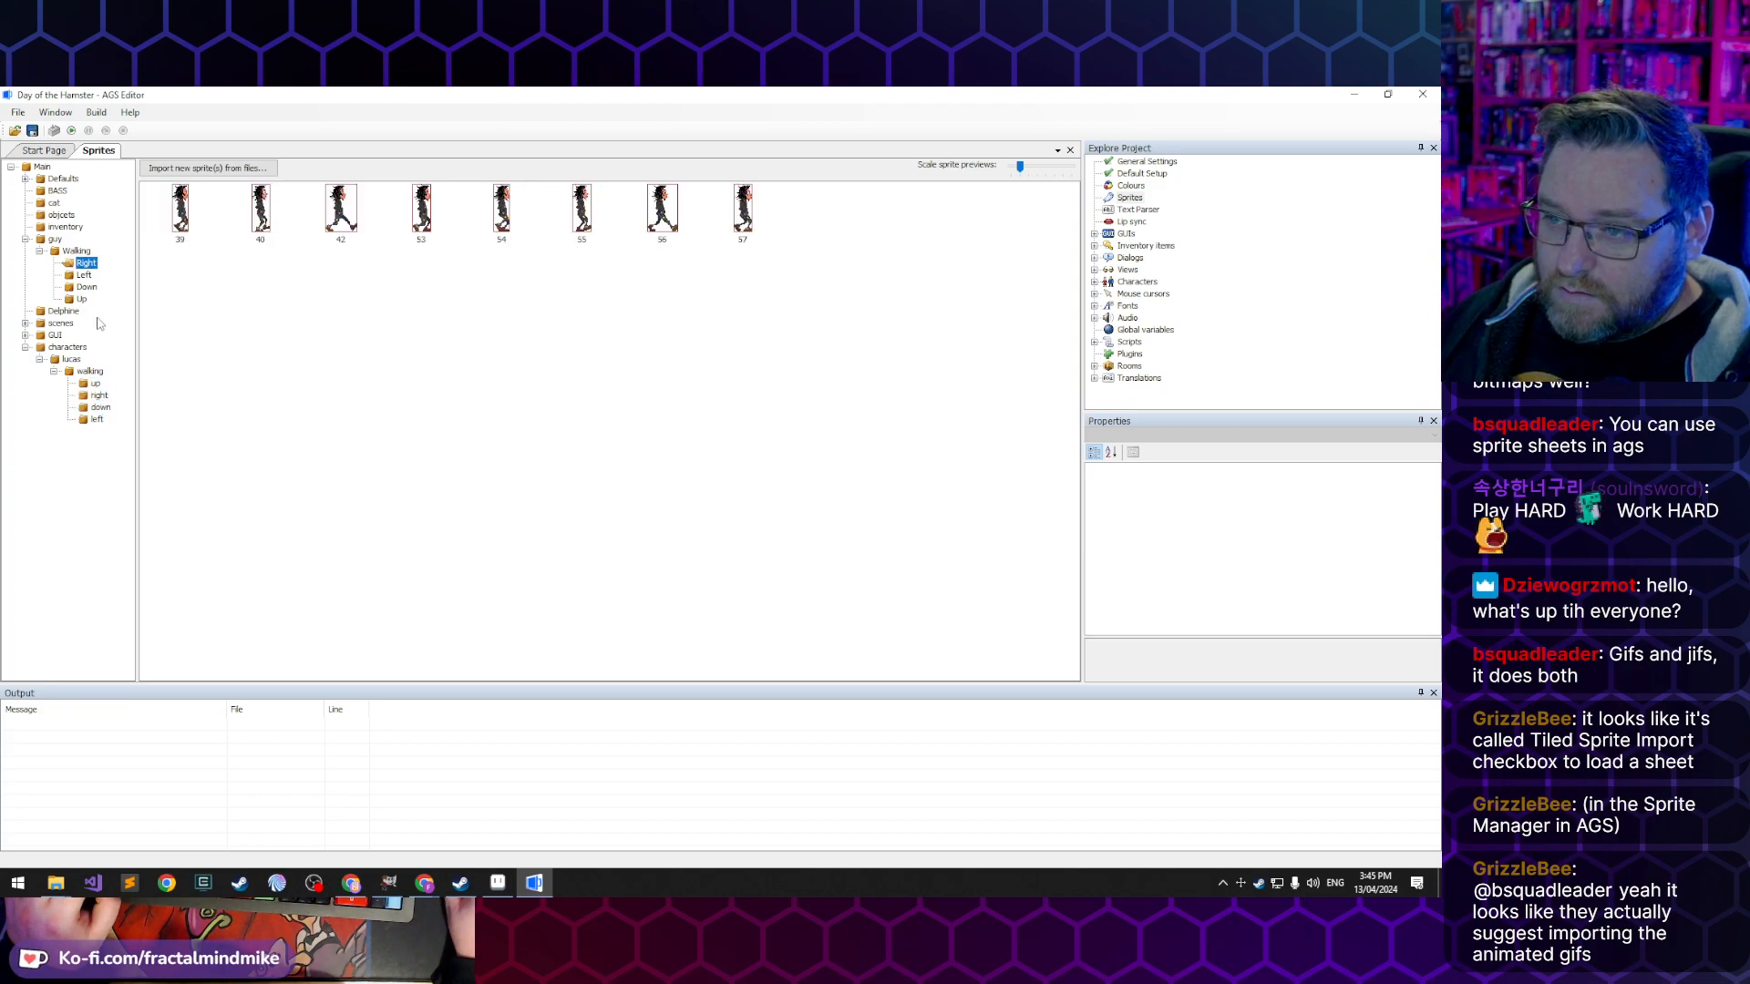
pyautogui.click(99, 396)
pyautogui.click(100, 408)
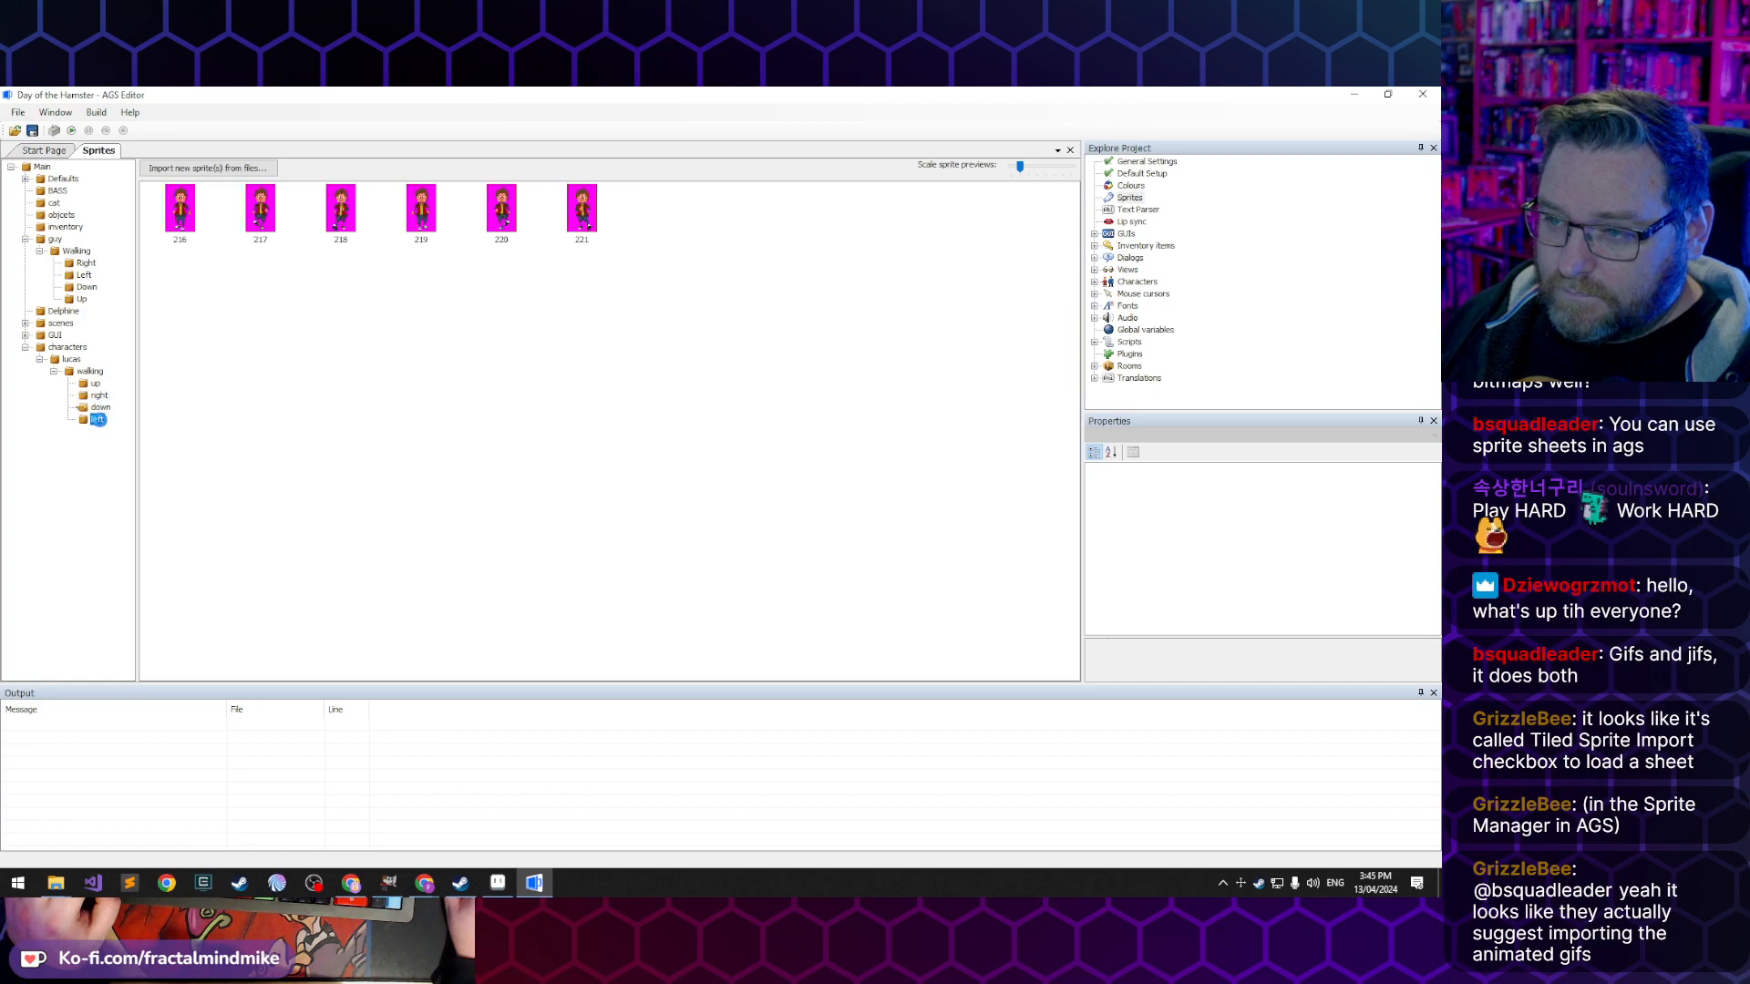
pyautogui.click(96, 384)
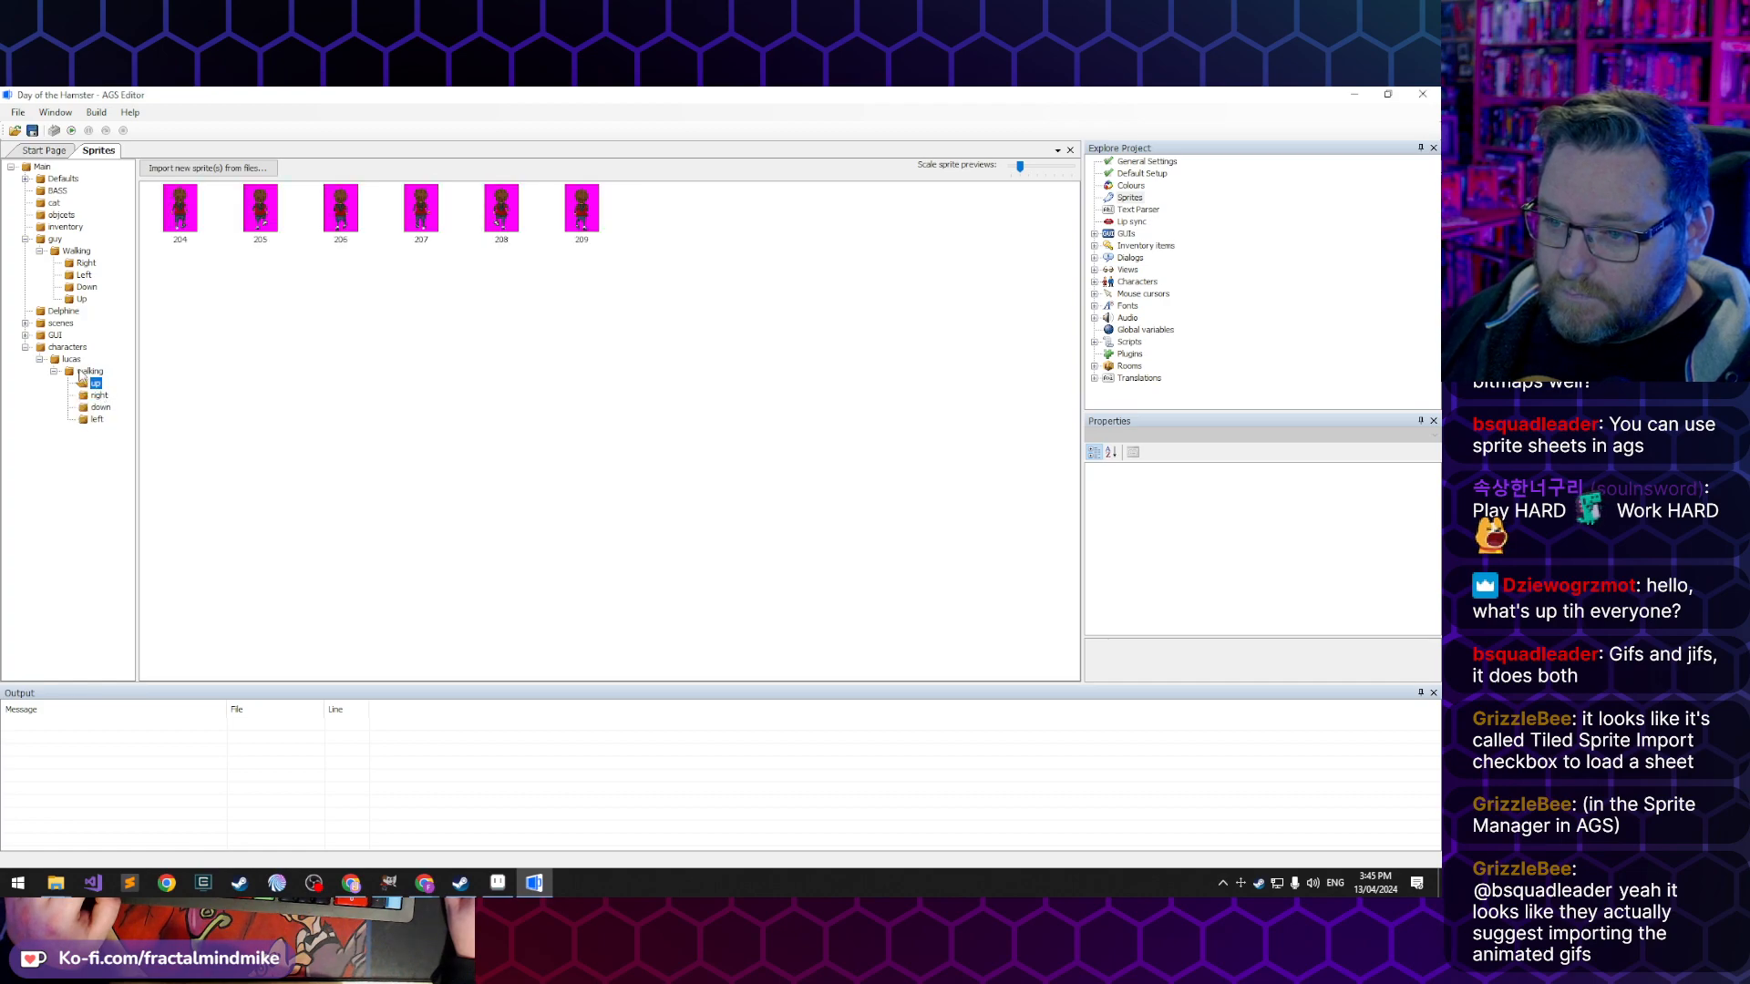
pyautogui.click(72, 360)
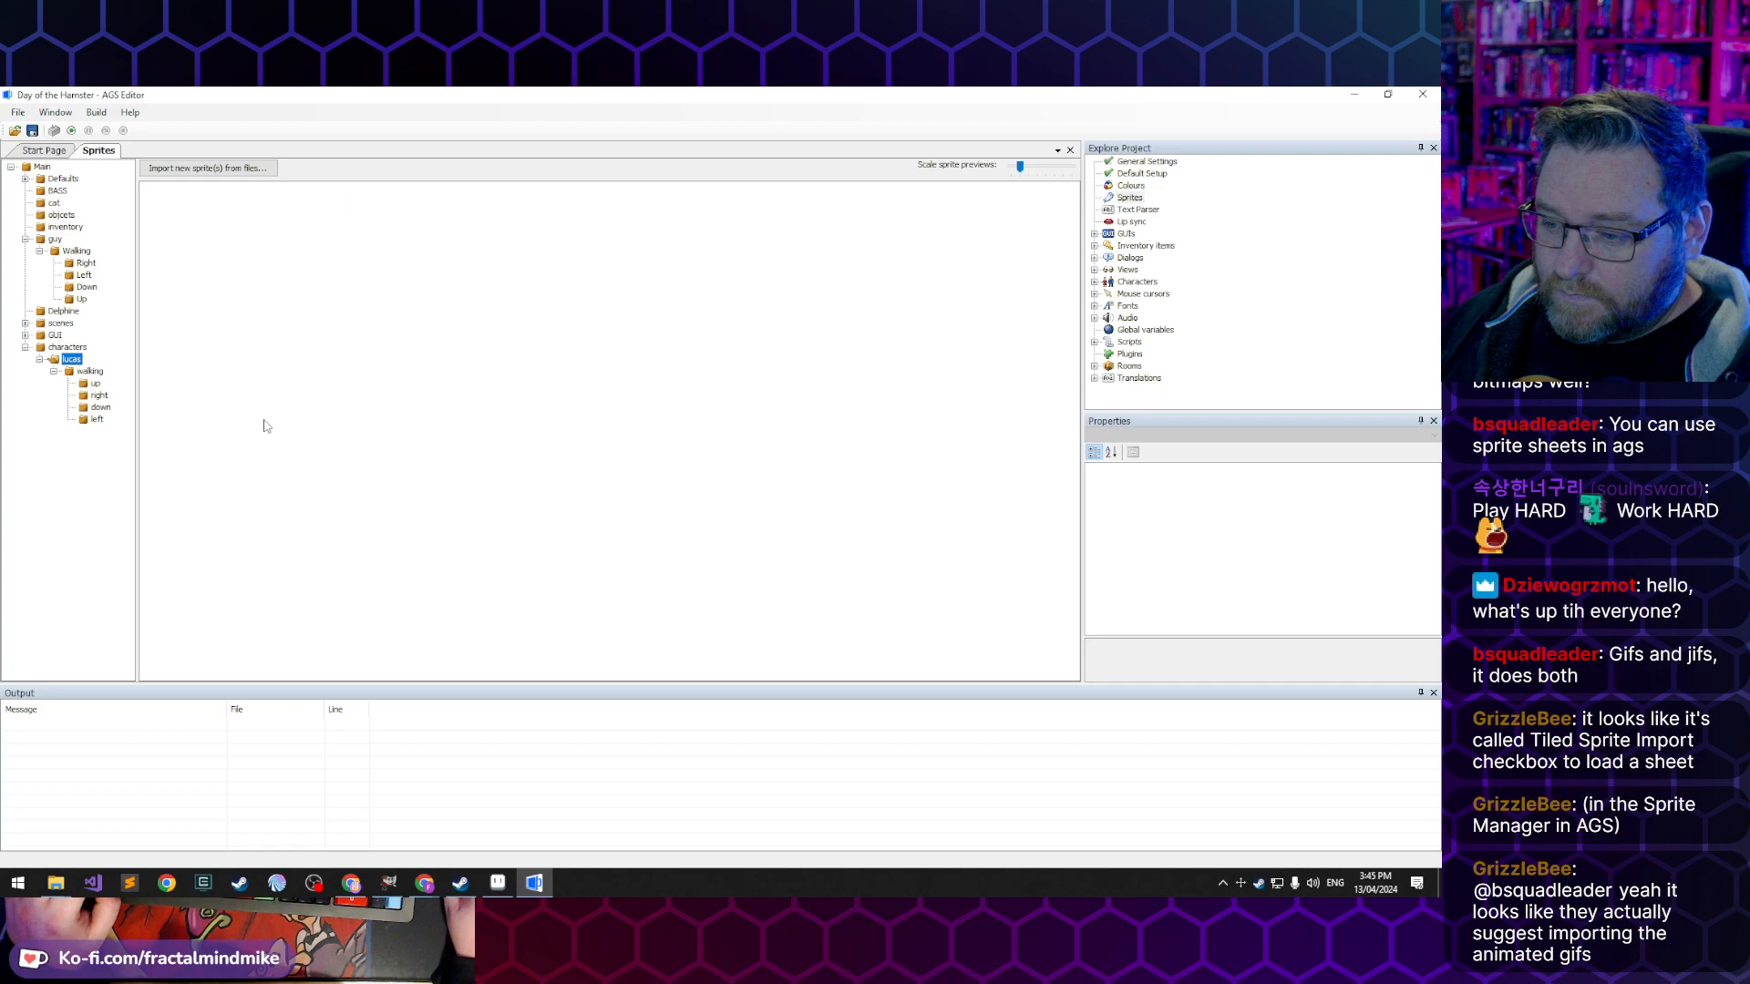
pyautogui.click(208, 168)
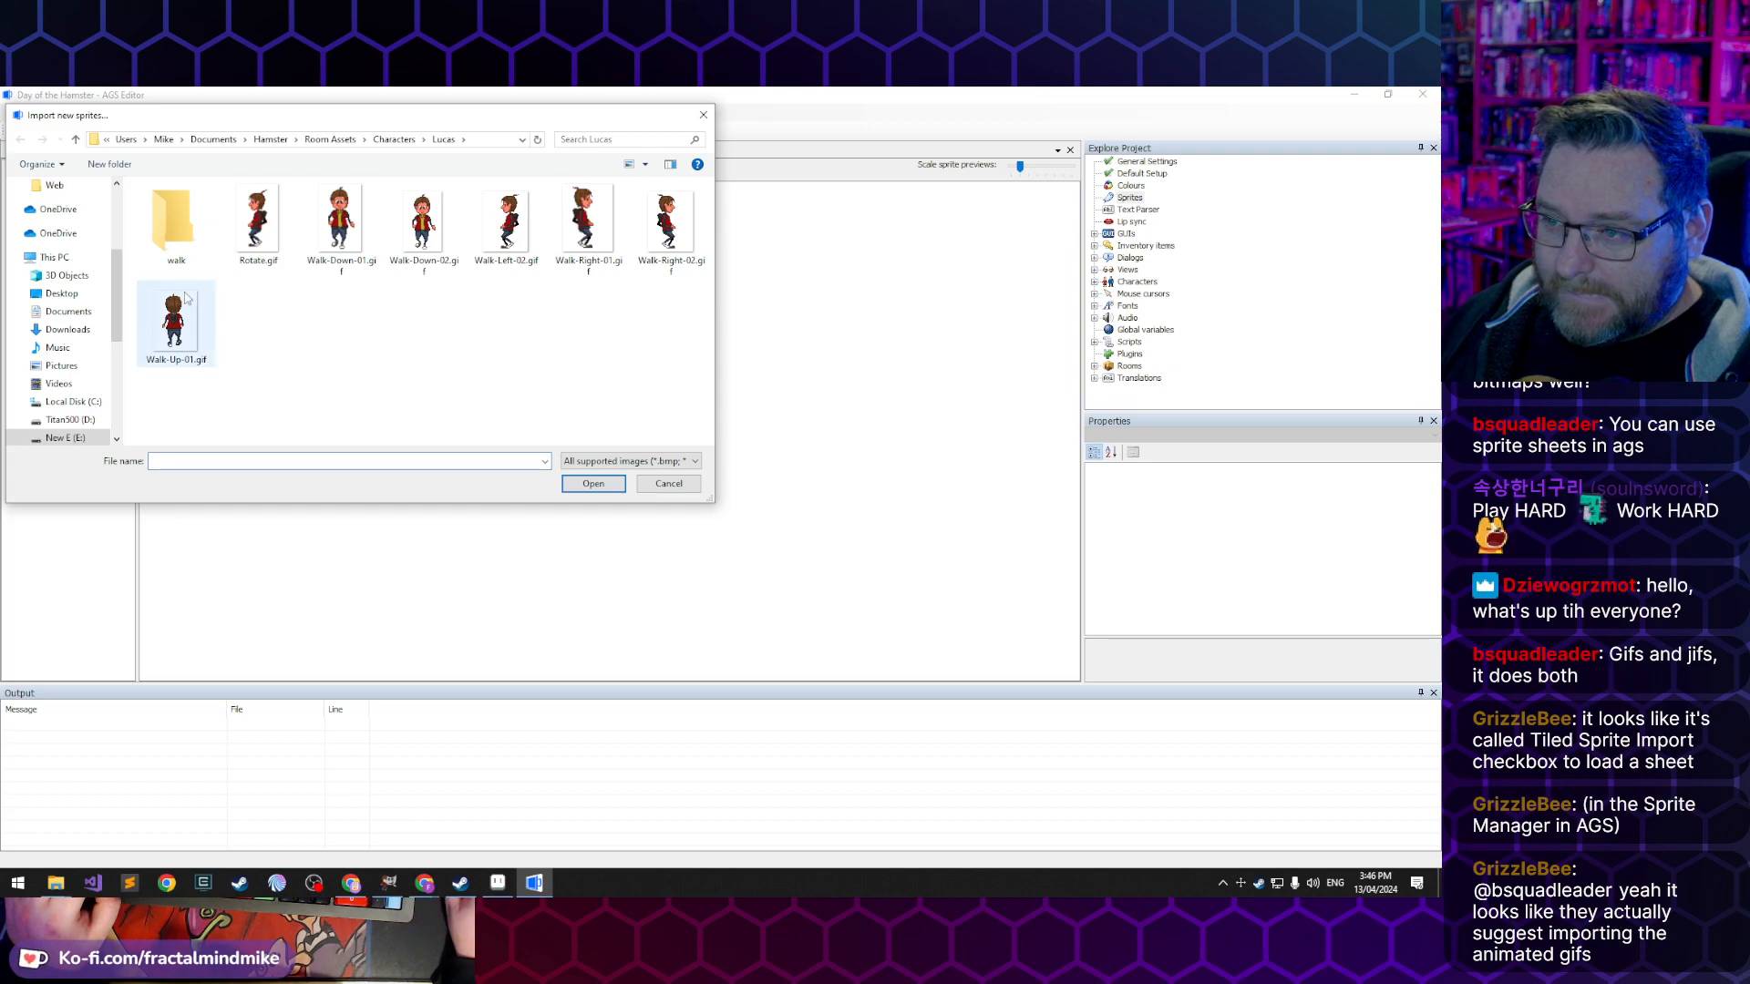
pyautogui.click(668, 484)
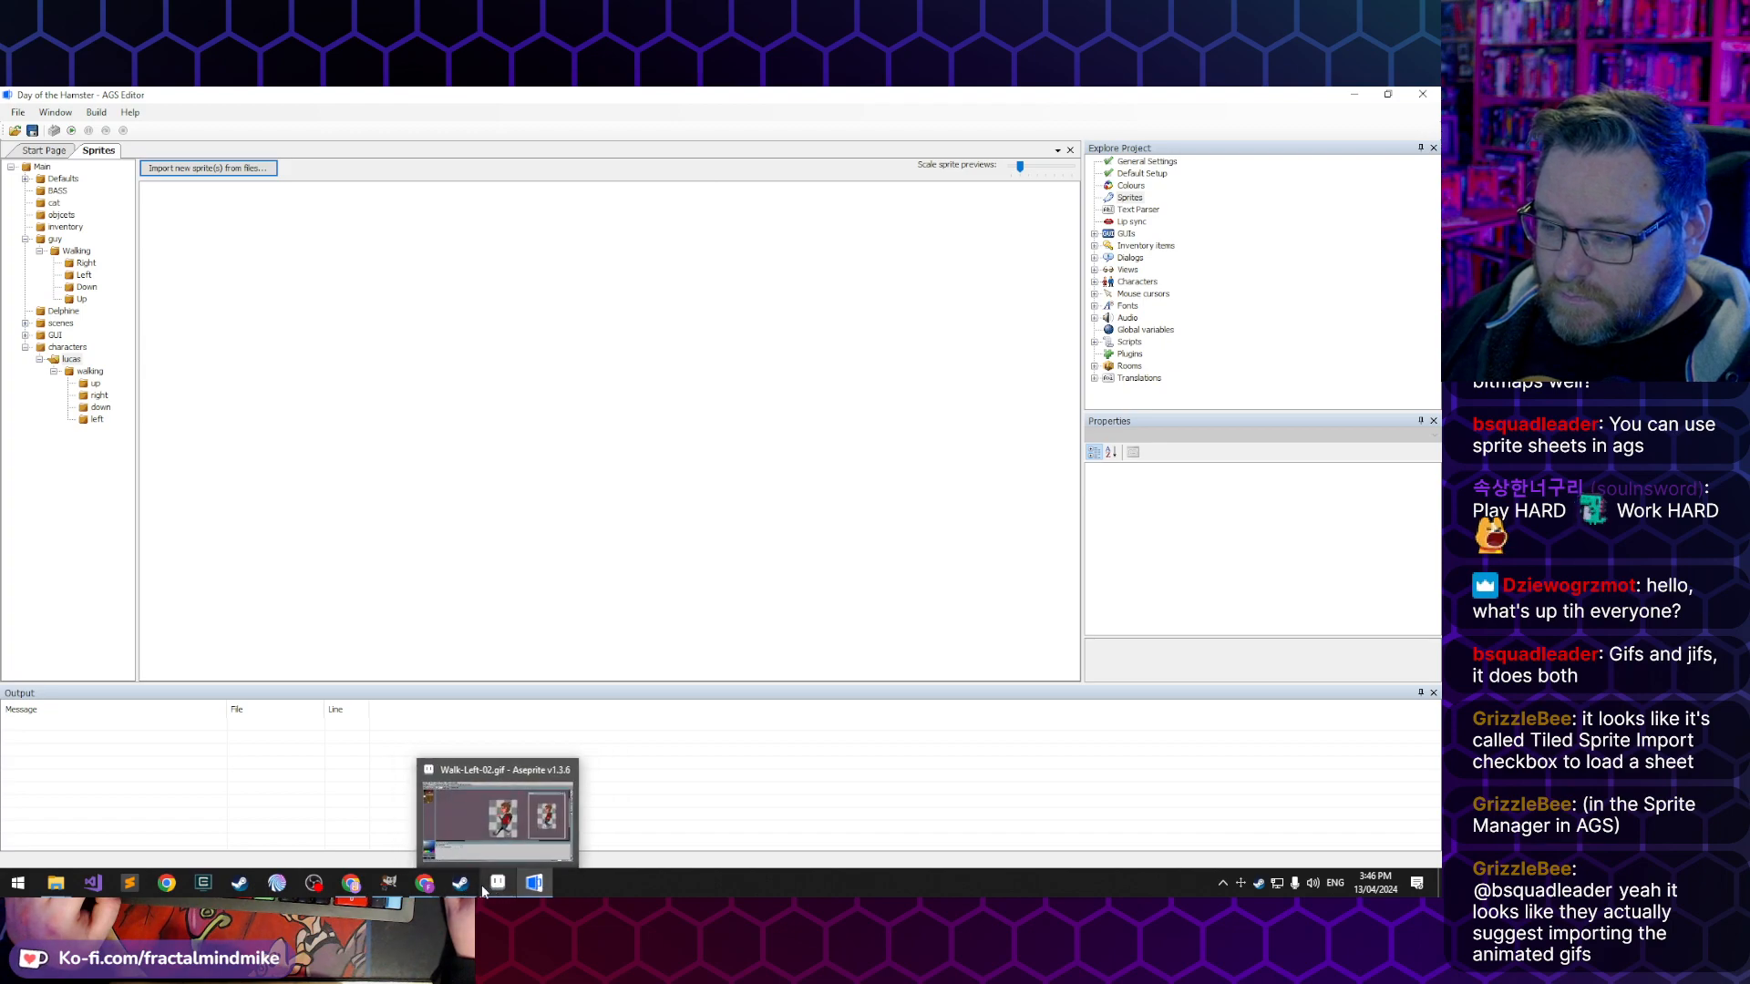
# - Switch to GIMP and, in the Lucas-Rotations image, select about 46 × 88 px around the second red-jacketed figure
pyautogui.click(390, 884)
pyautogui.click(153, 144)
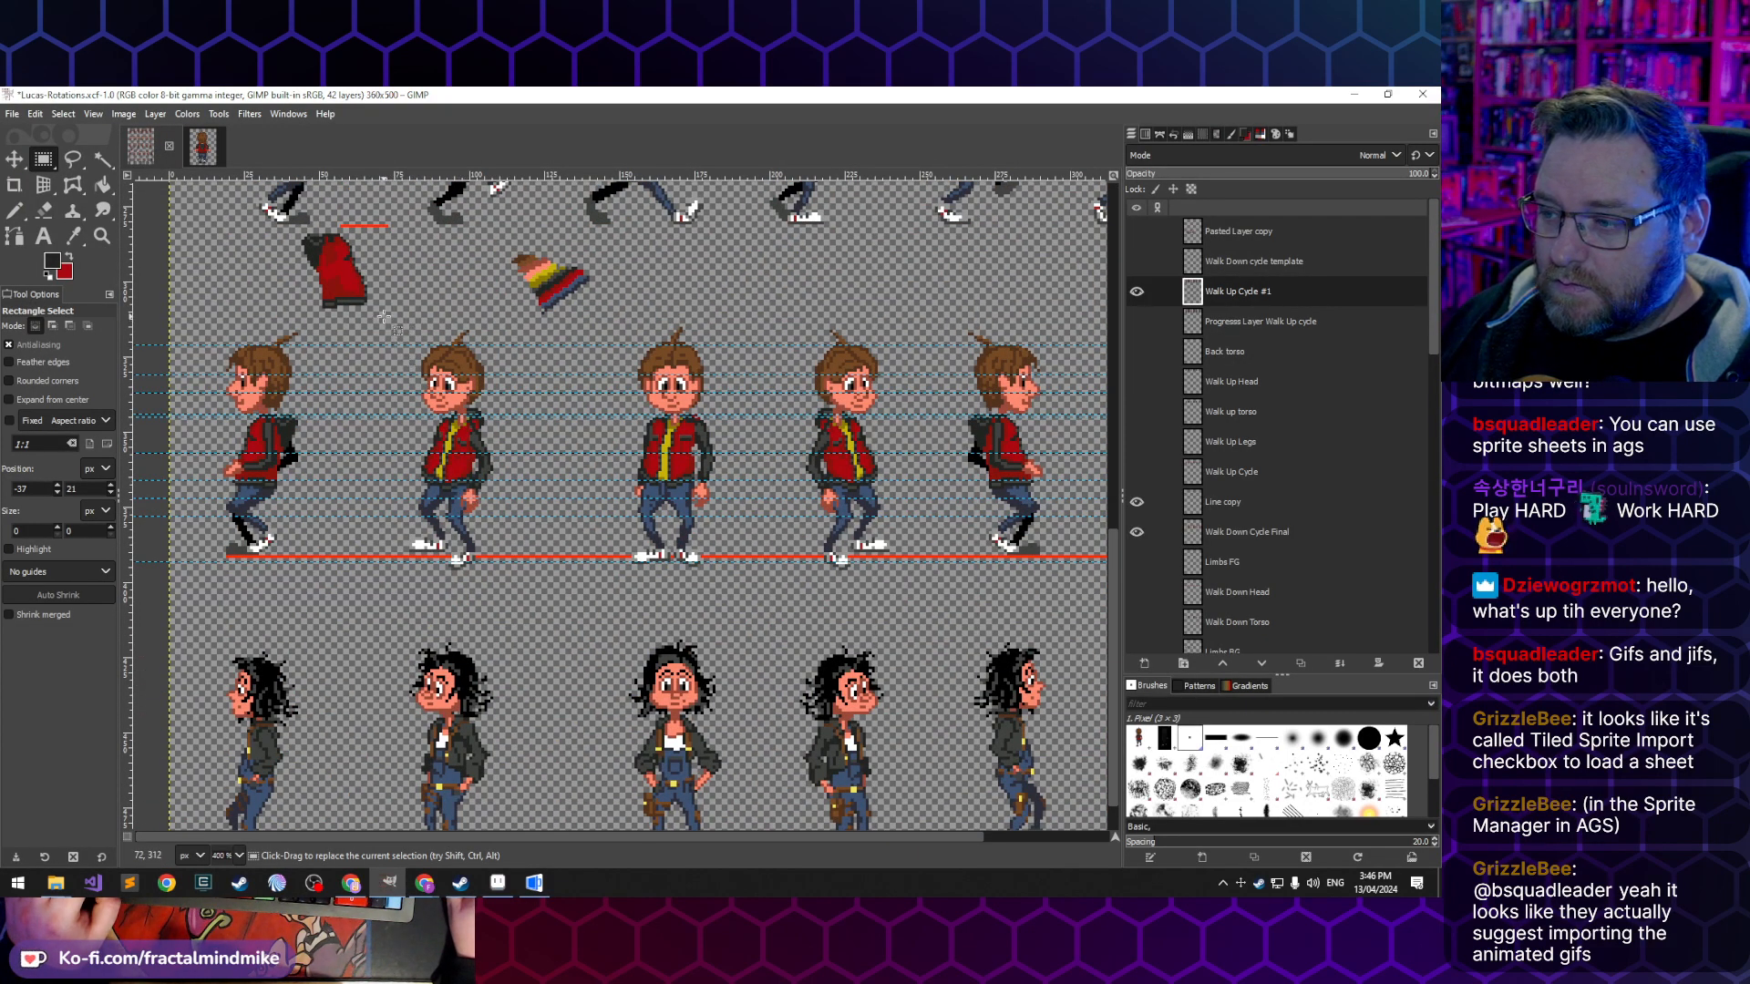
pyautogui.moveTo(384, 316); pyautogui.dragTo(519, 385)
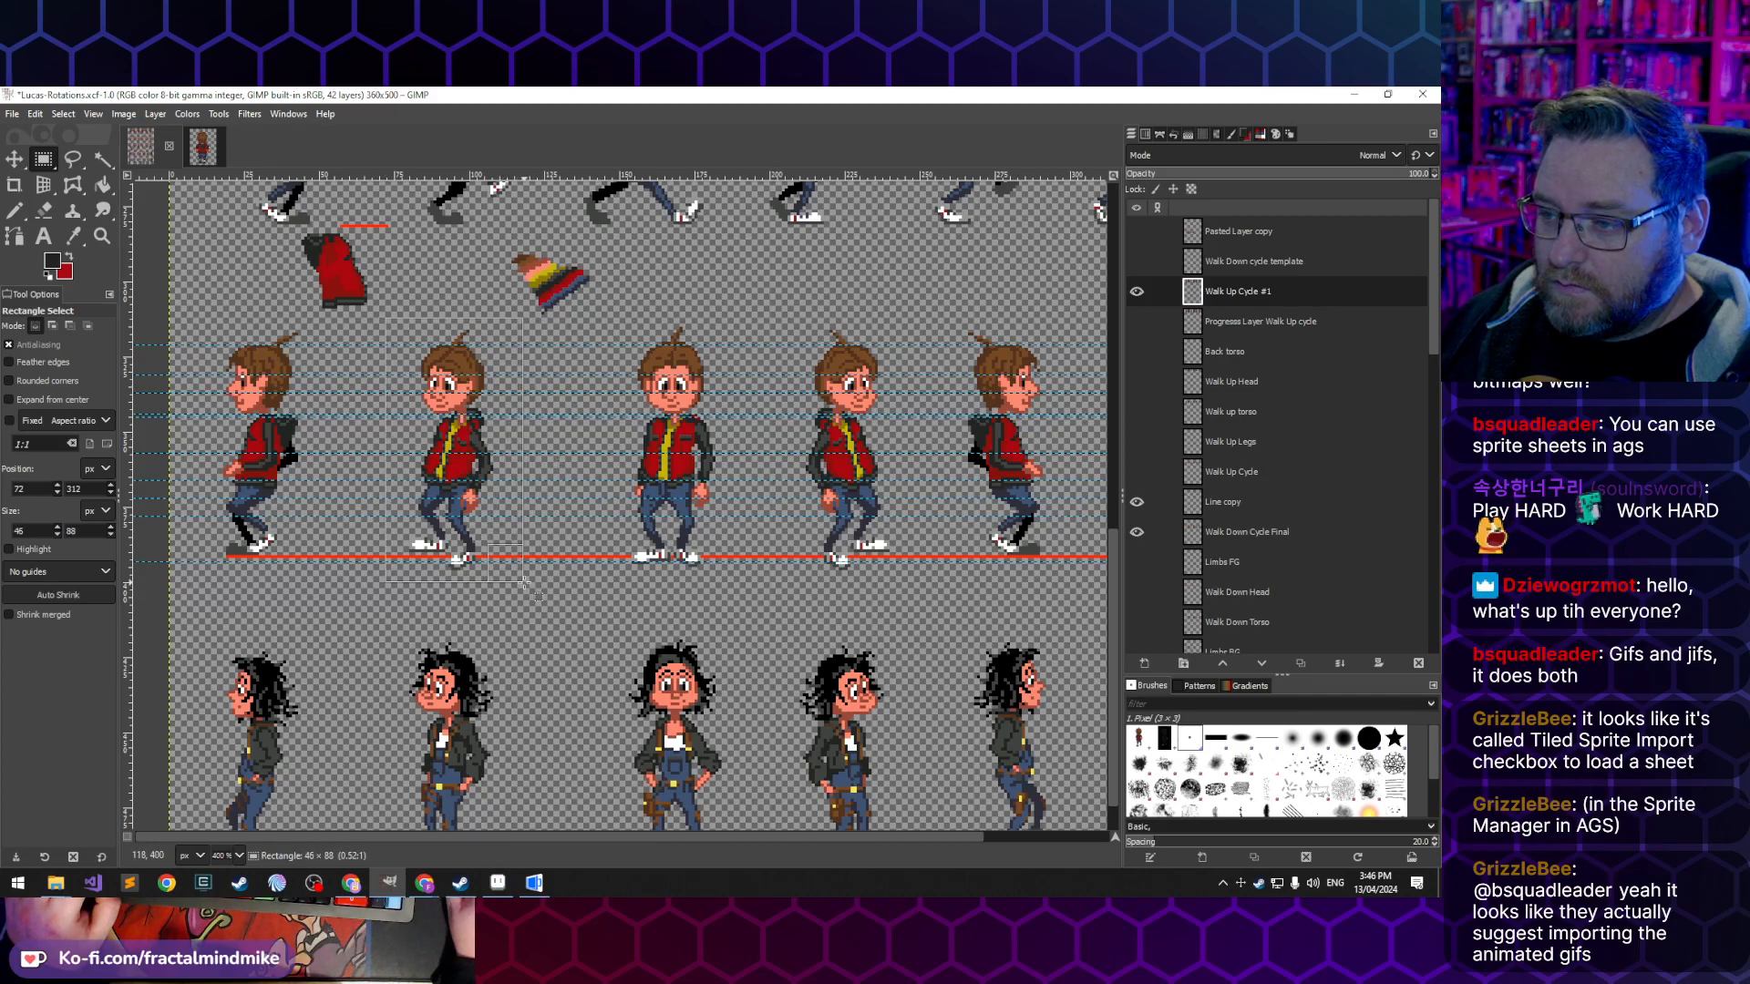
pyautogui.moveTo(525, 582); pyautogui.dragTo(525, 581)
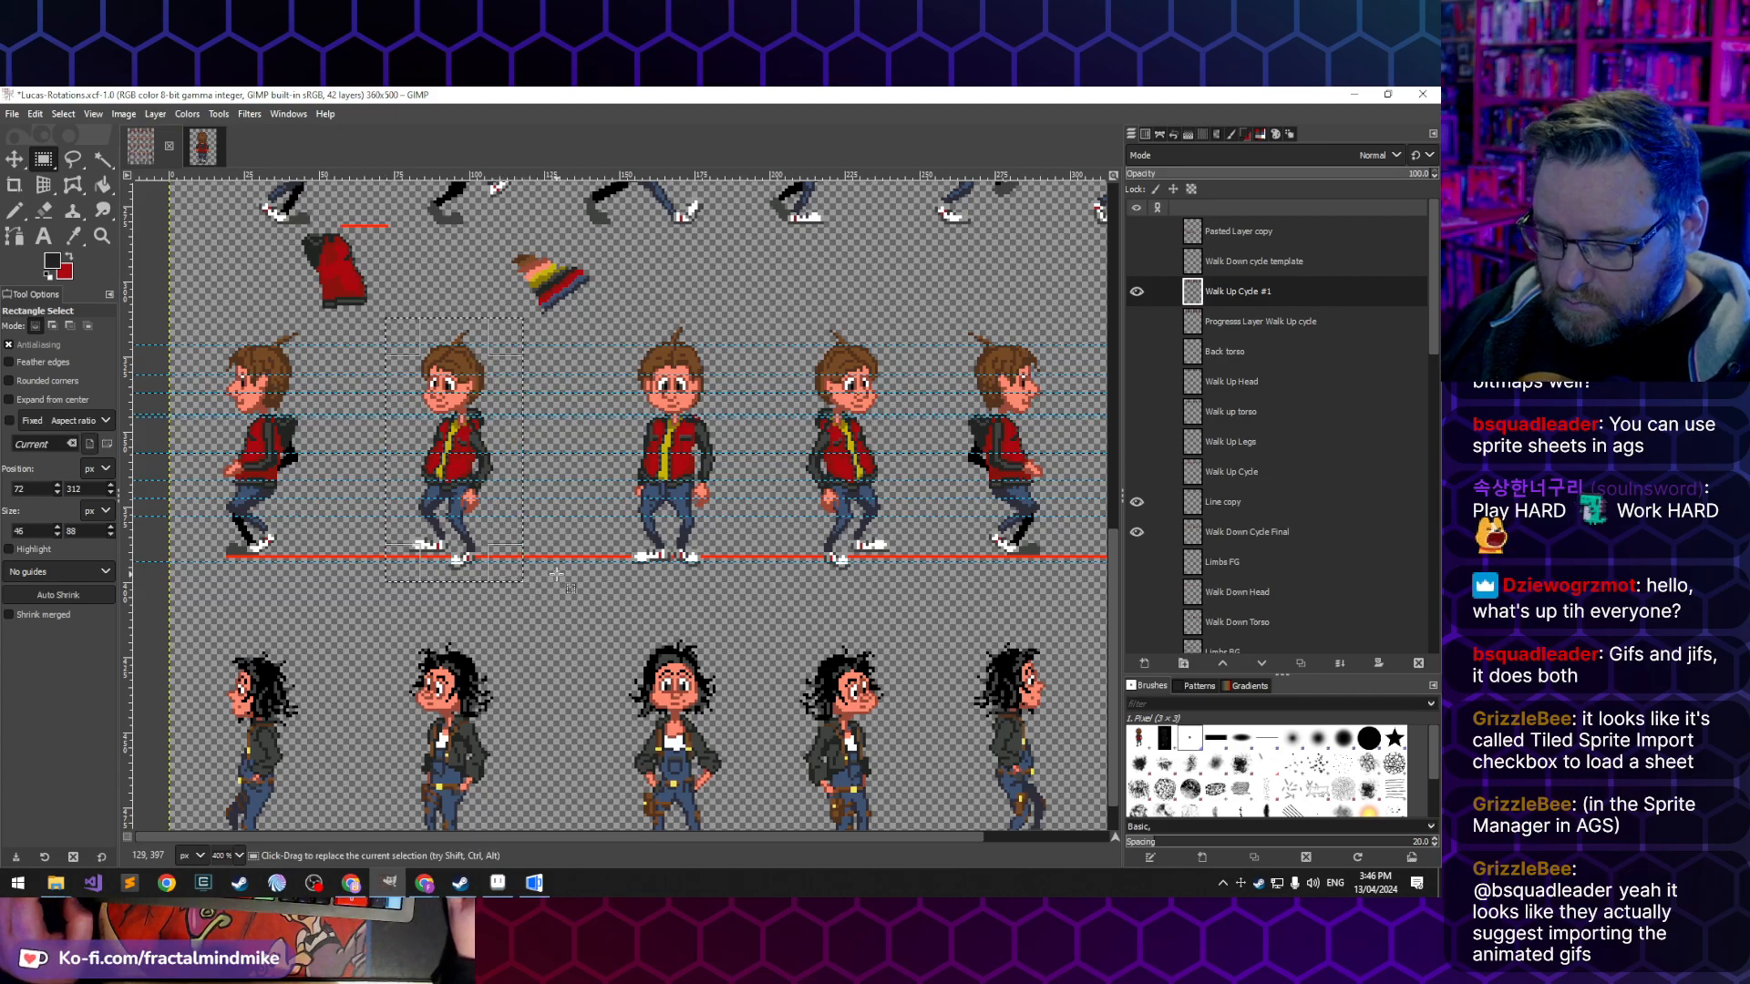
pyautogui.press('ctrl')
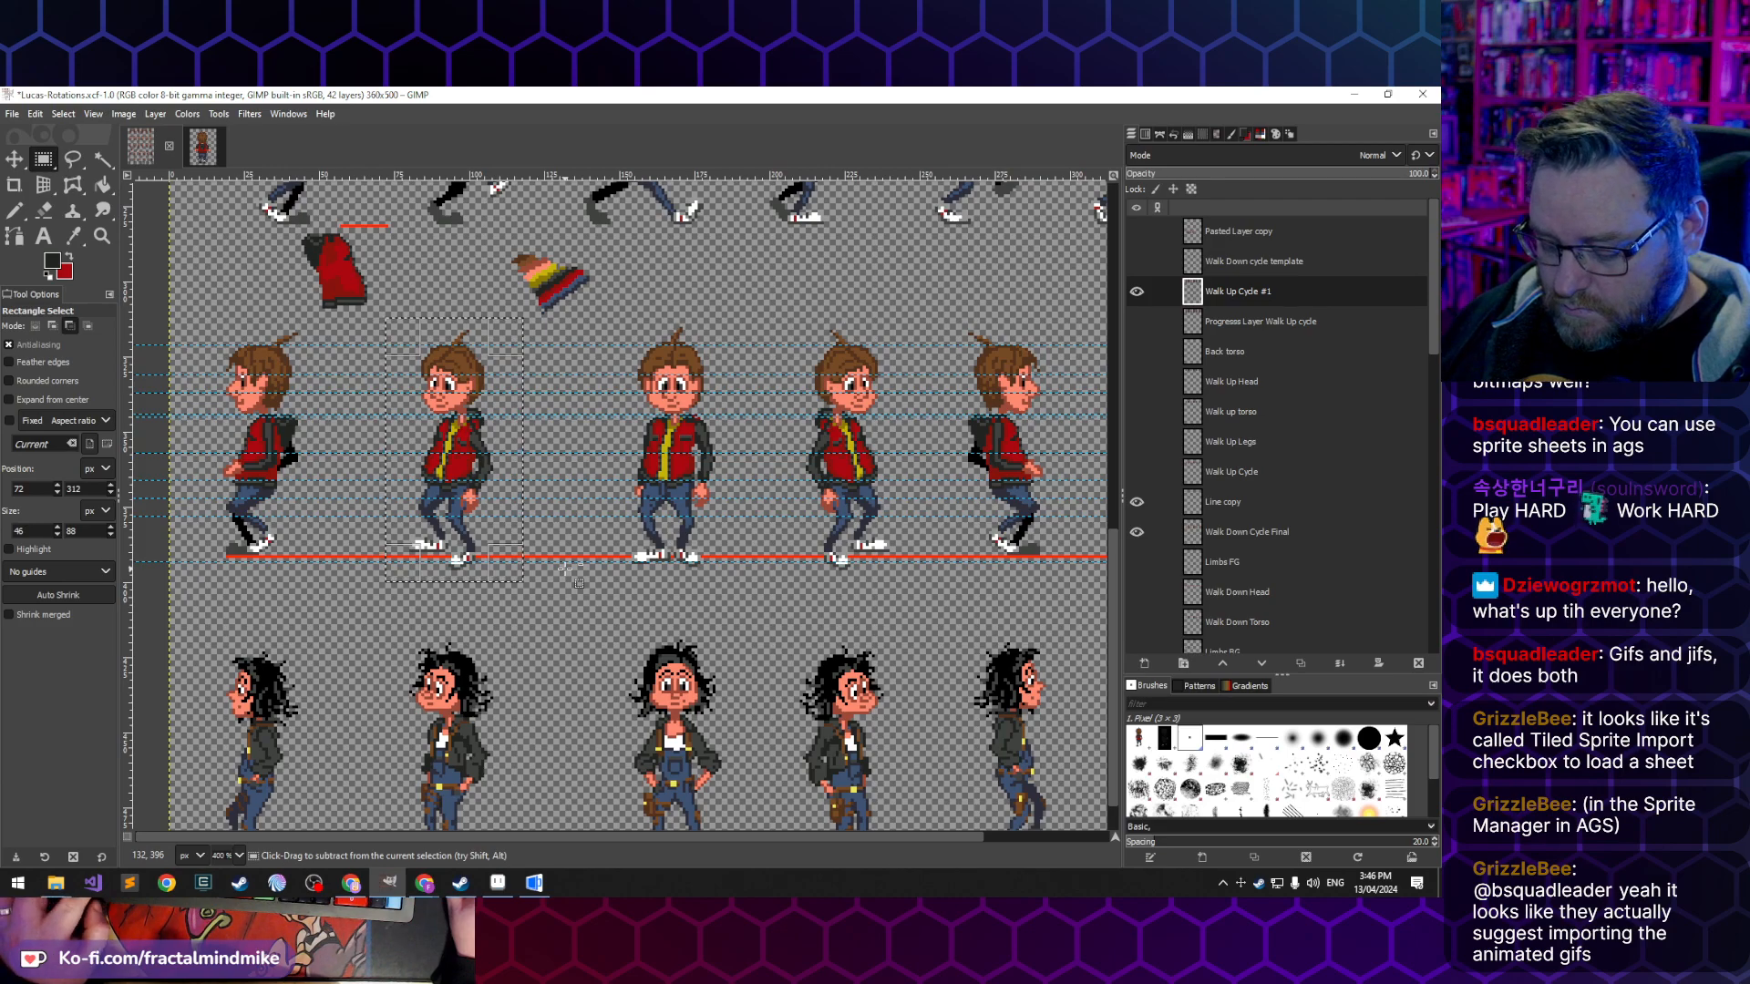
# - Toggle the visibility of individual layers down the stack to find the one holding the red ground line
pyautogui.scroll(-5, 1212, 556)
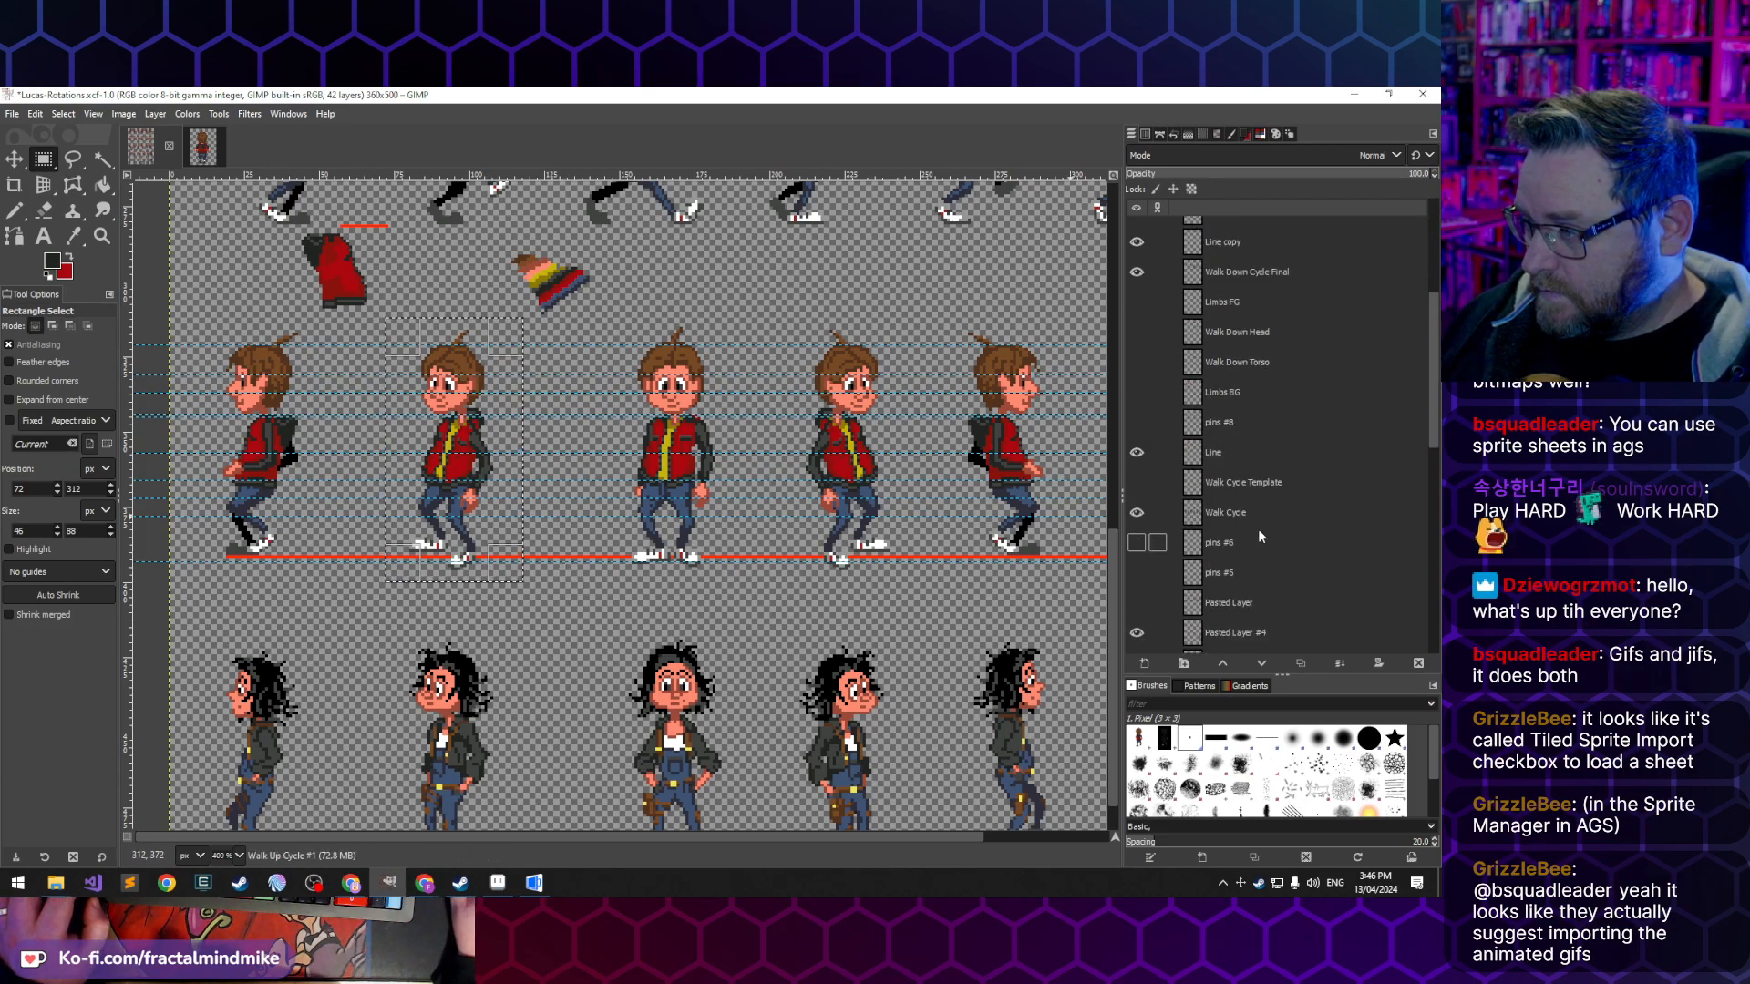
pyautogui.scroll(-1, 1272, 523)
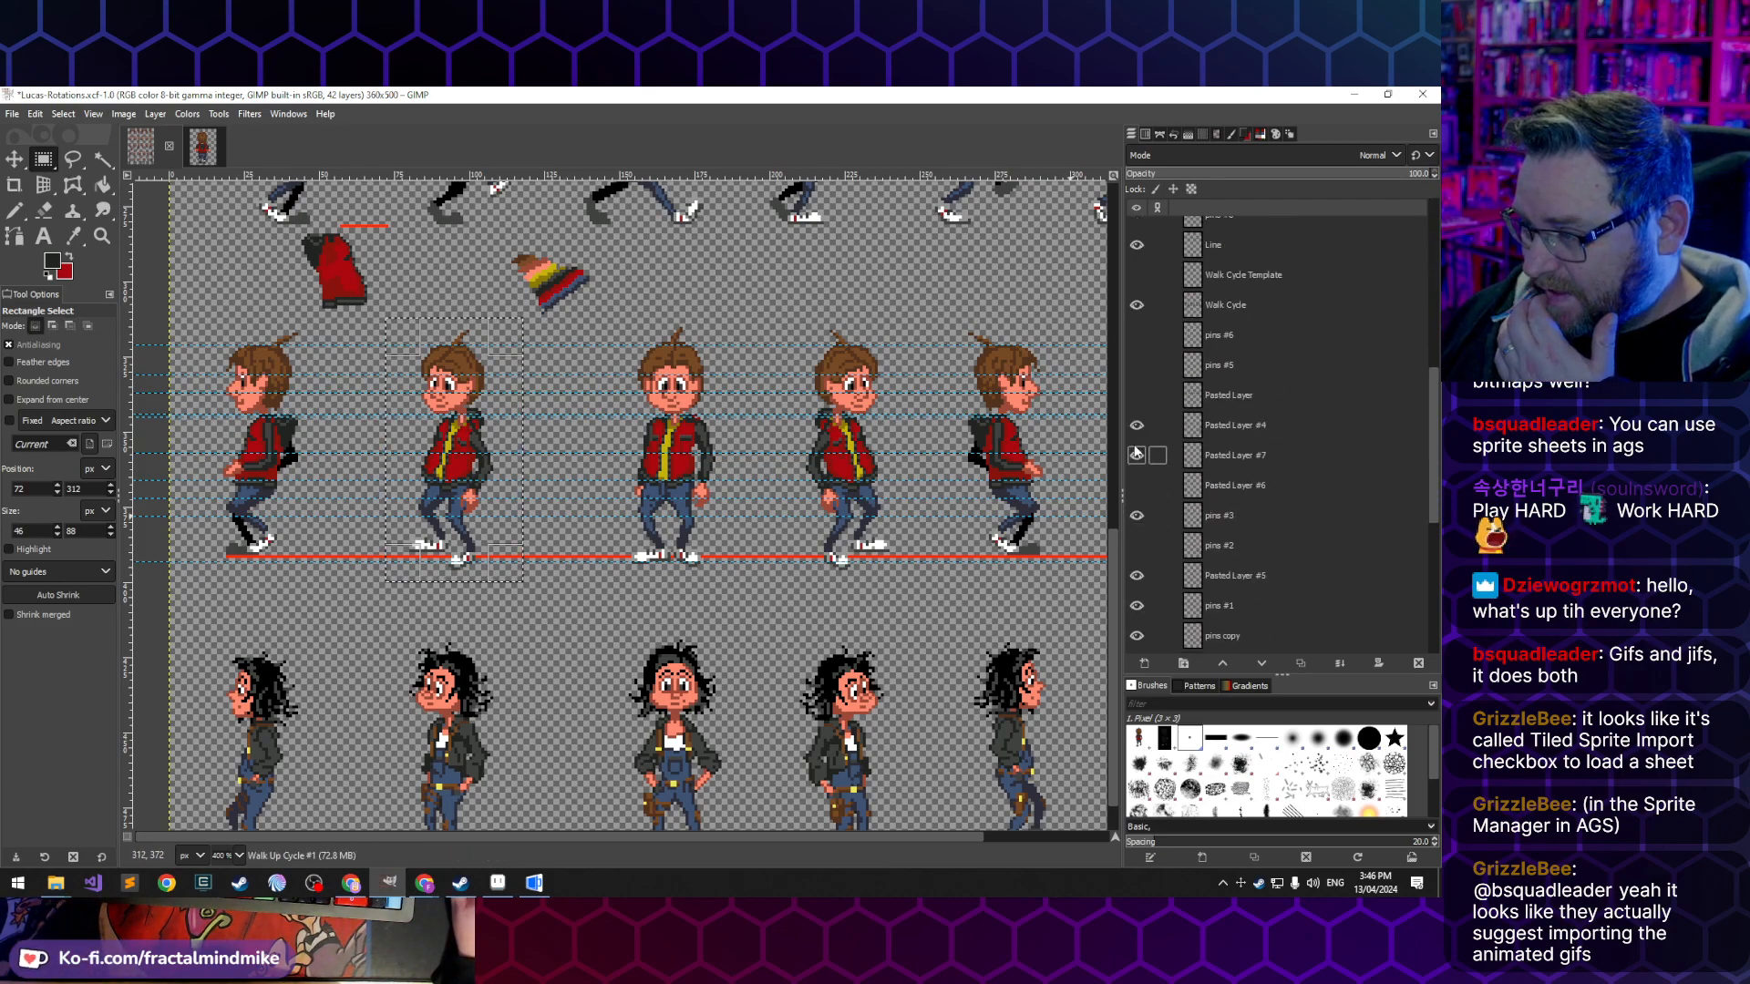
pyautogui.click(1136, 454)
pyautogui.click(1136, 455)
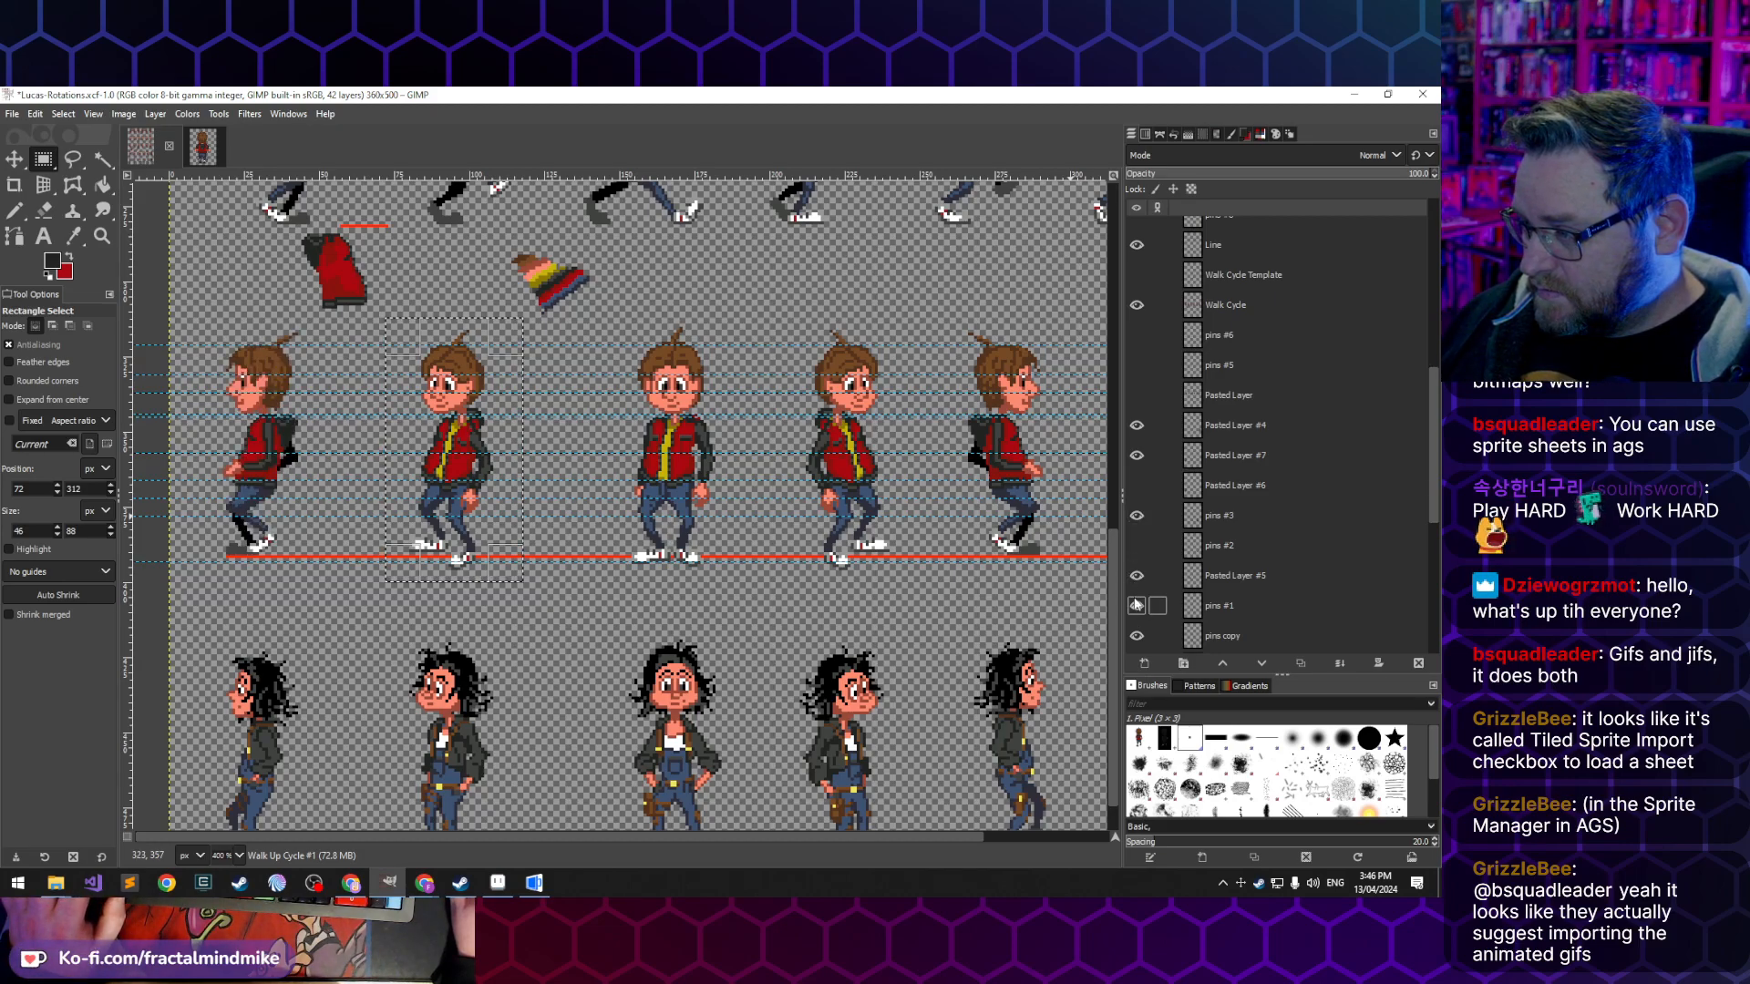
pyautogui.scroll(-1, 1132, 580)
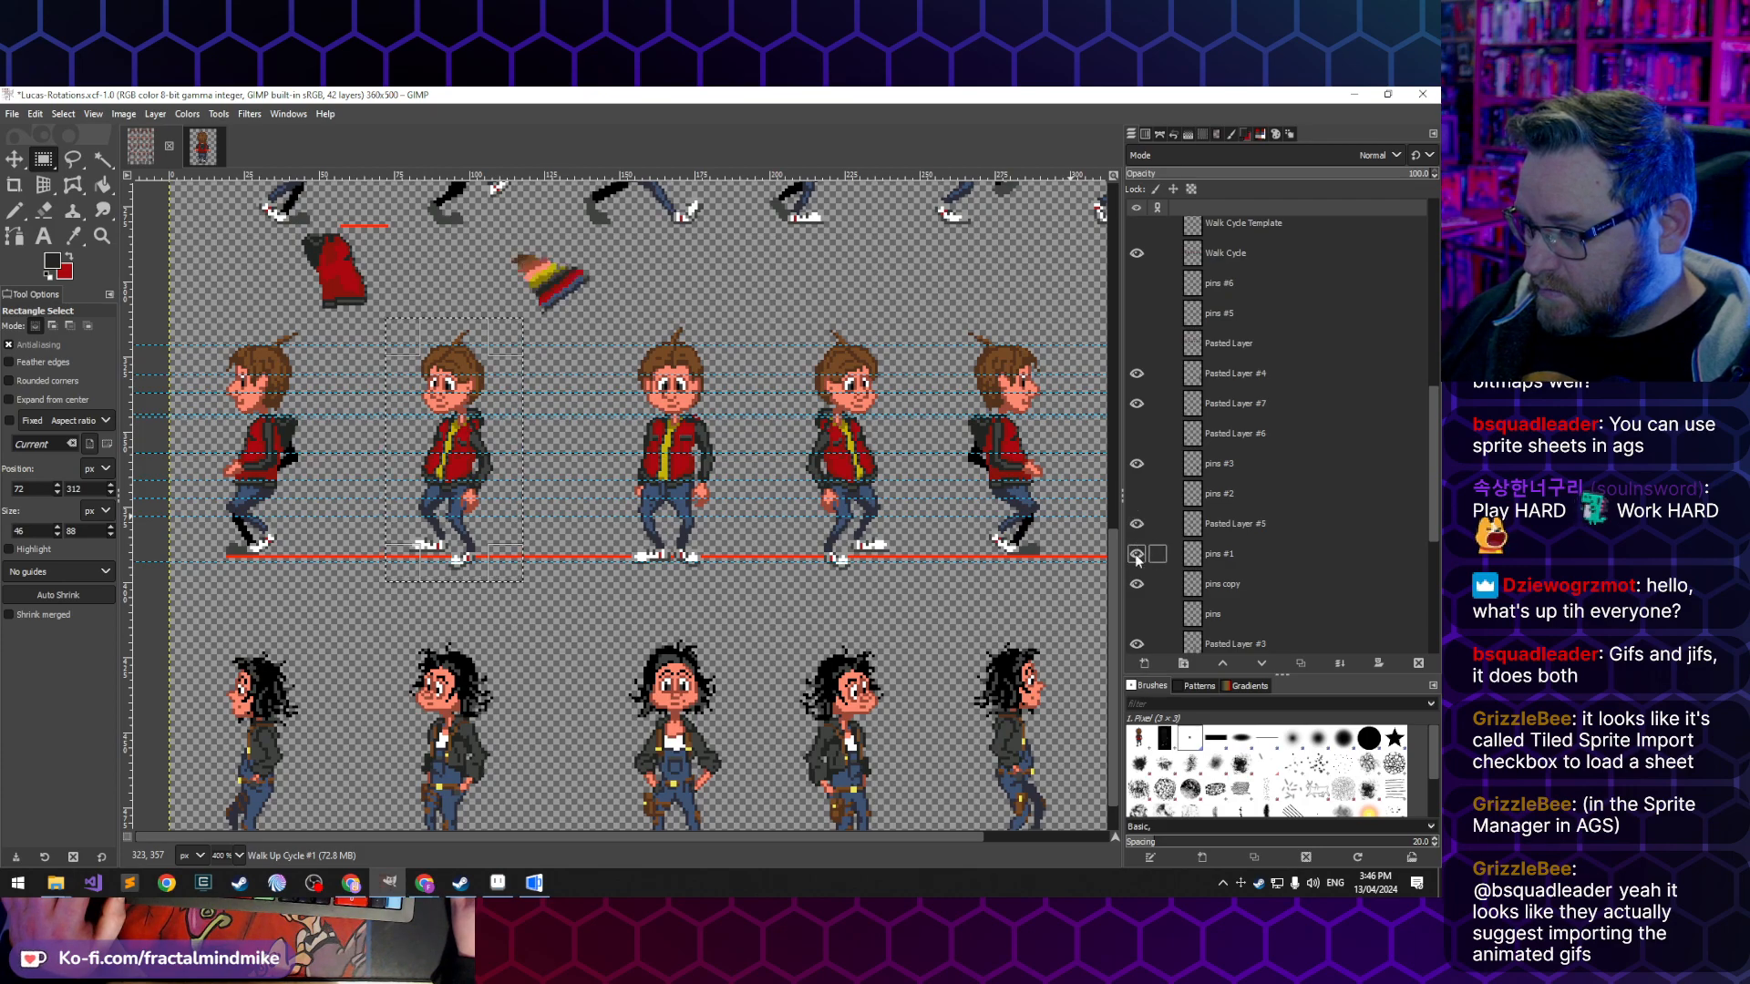
pyautogui.click(1136, 552)
pyautogui.click(1137, 552)
pyautogui.click(1135, 583)
pyautogui.click(1135, 583)
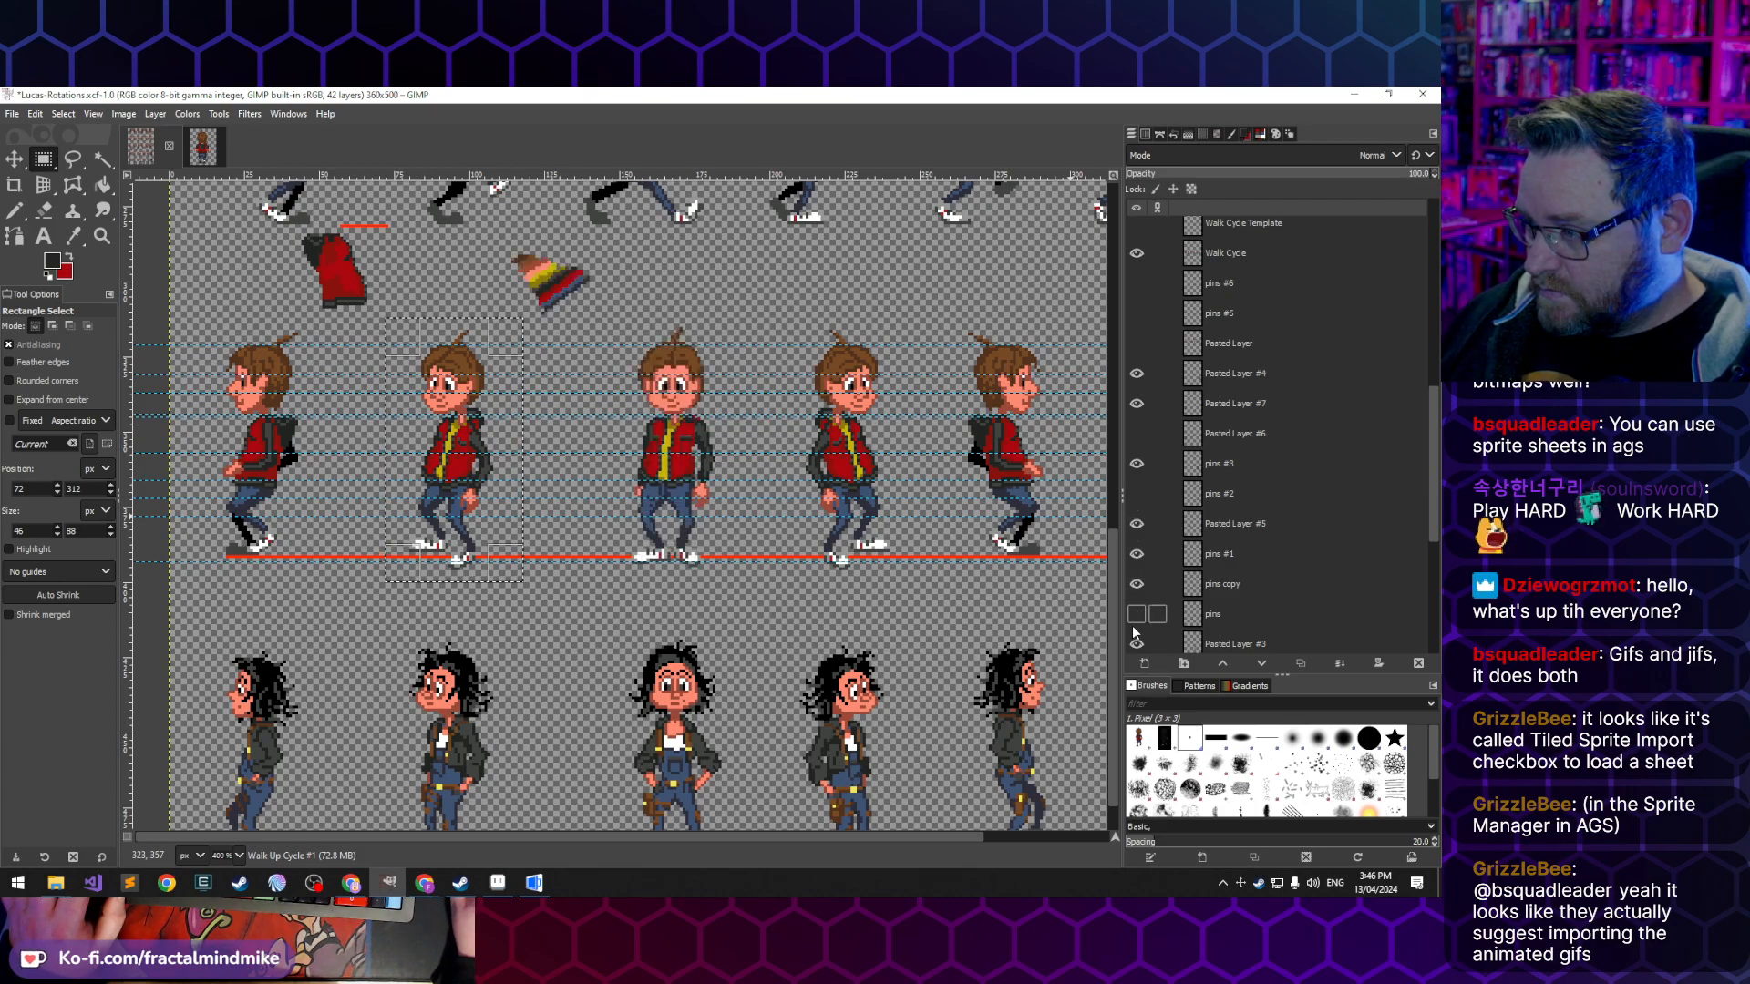
pyautogui.click(1136, 644)
pyautogui.click(1136, 643)
pyautogui.scroll(-1, 1134, 630)
pyautogui.scroll(-3, 1134, 631)
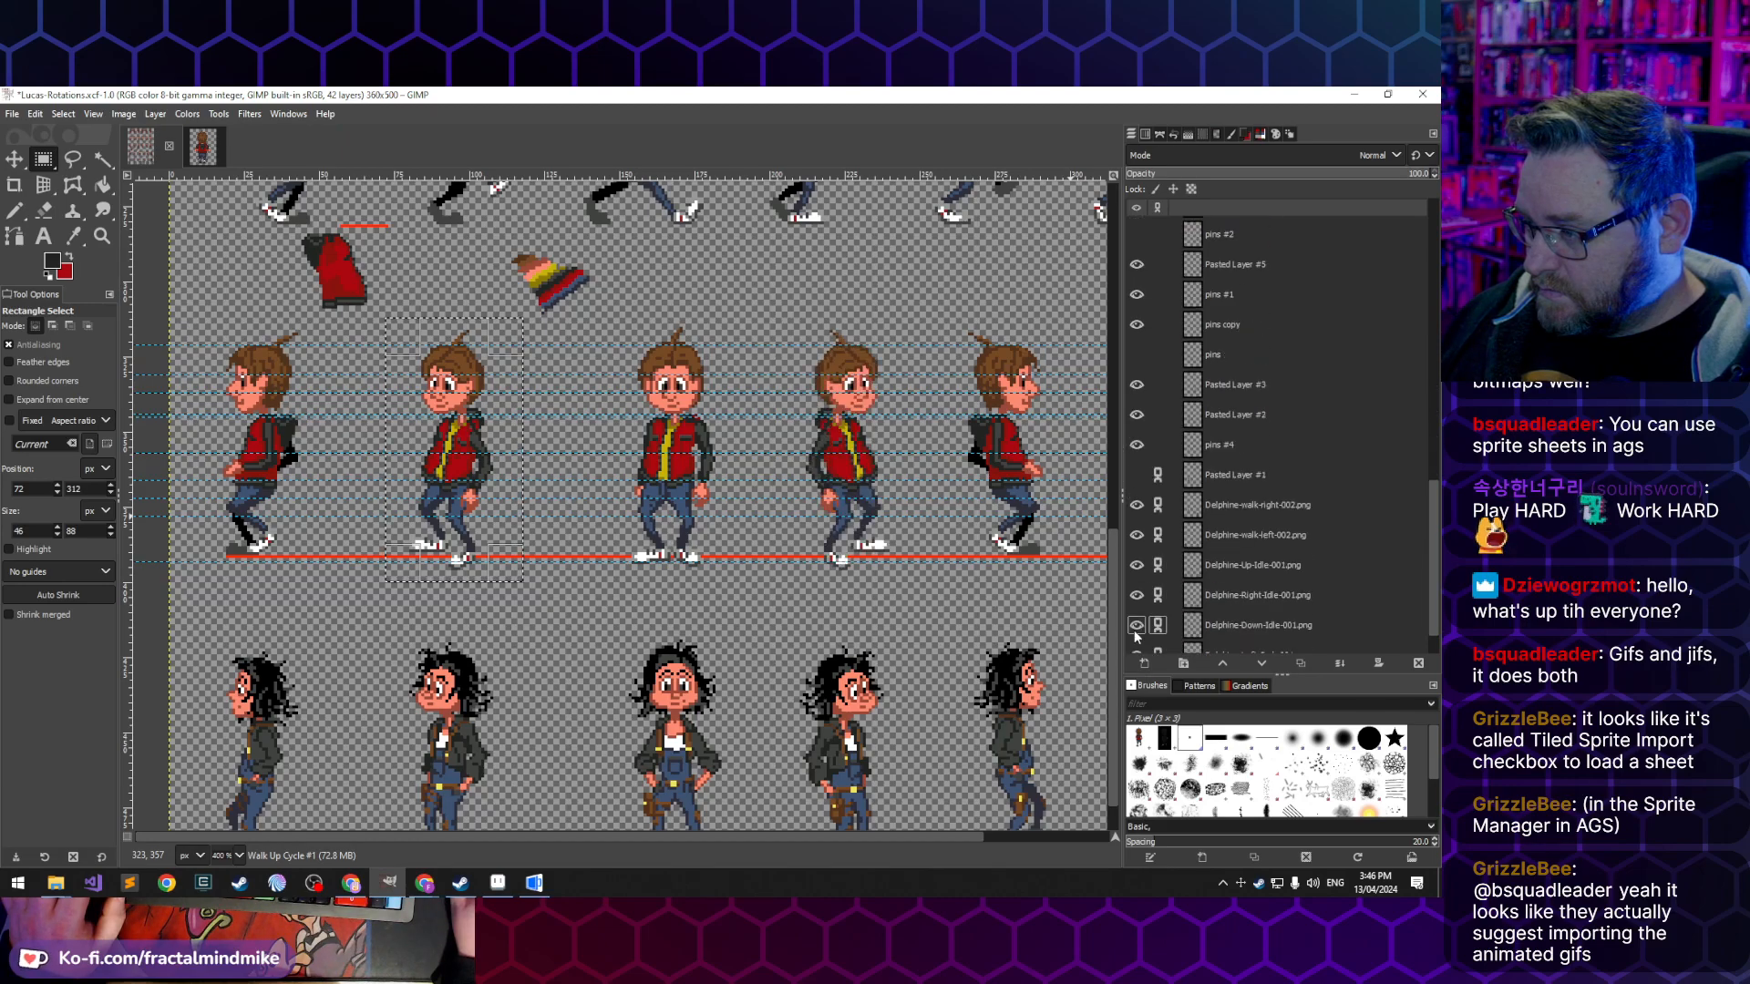
# - Hide the pins #4 layer with the red ground line and rename it Line #1
pyautogui.click(1138, 445)
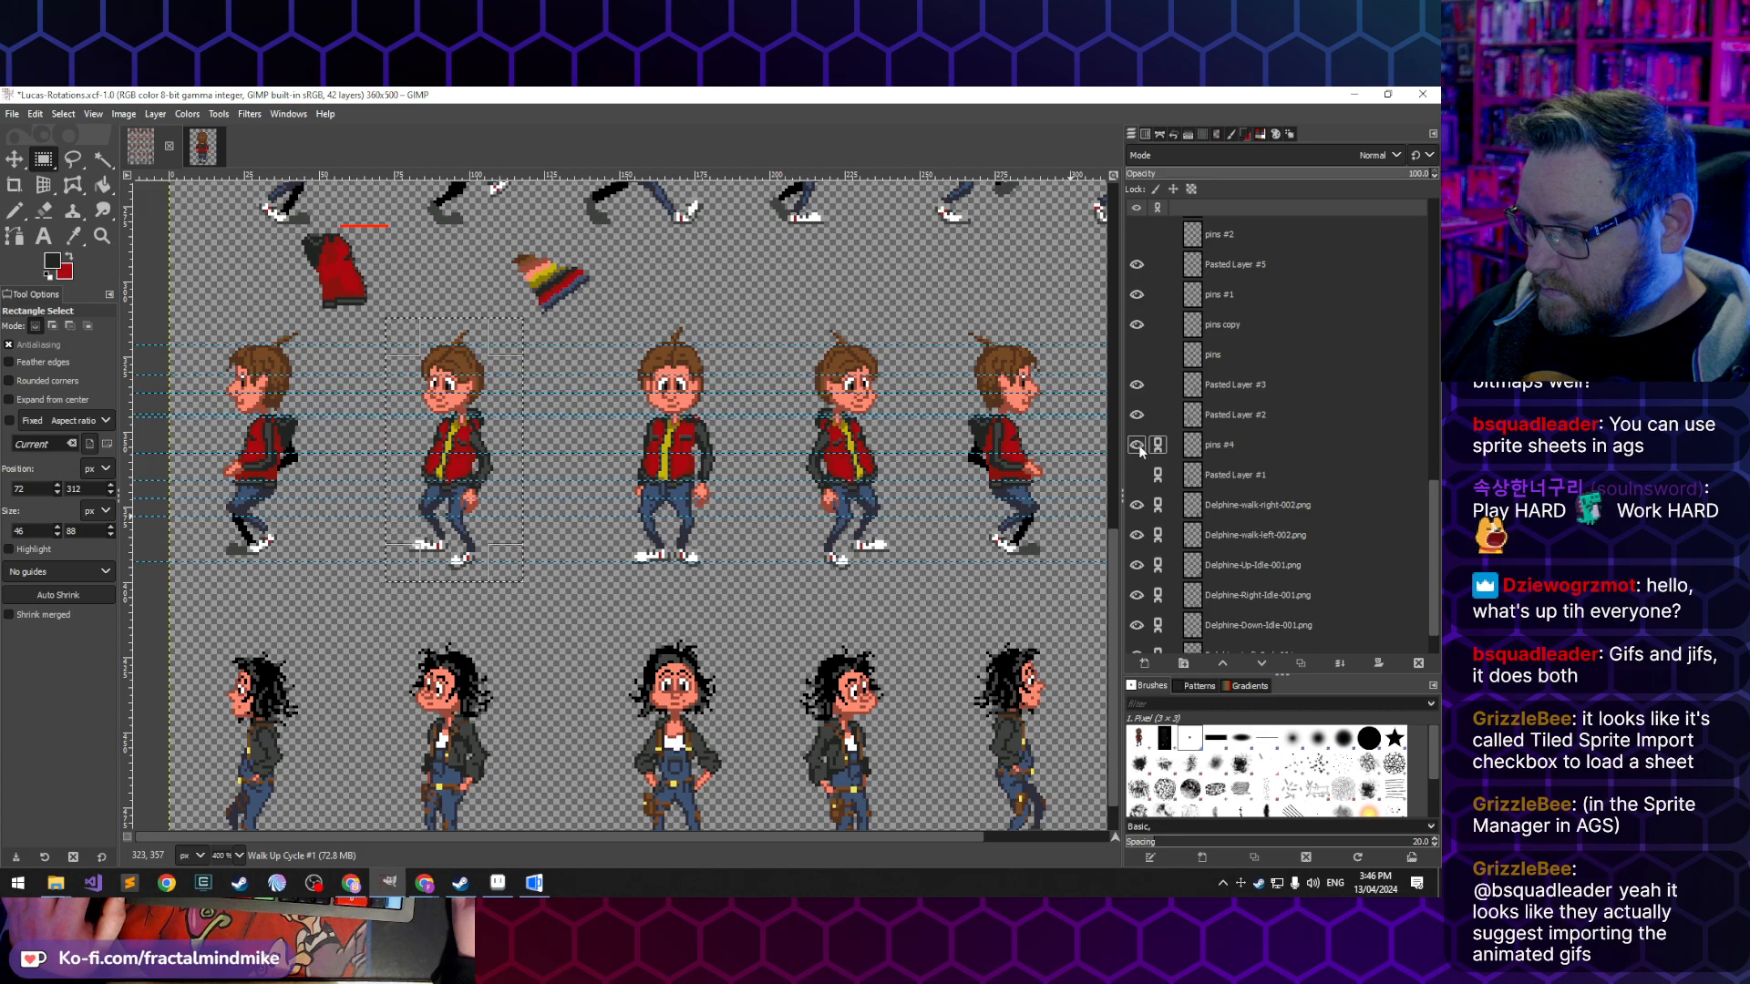
pyautogui.click(1137, 445)
pyautogui.click(1136, 445)
pyautogui.click(1234, 450)
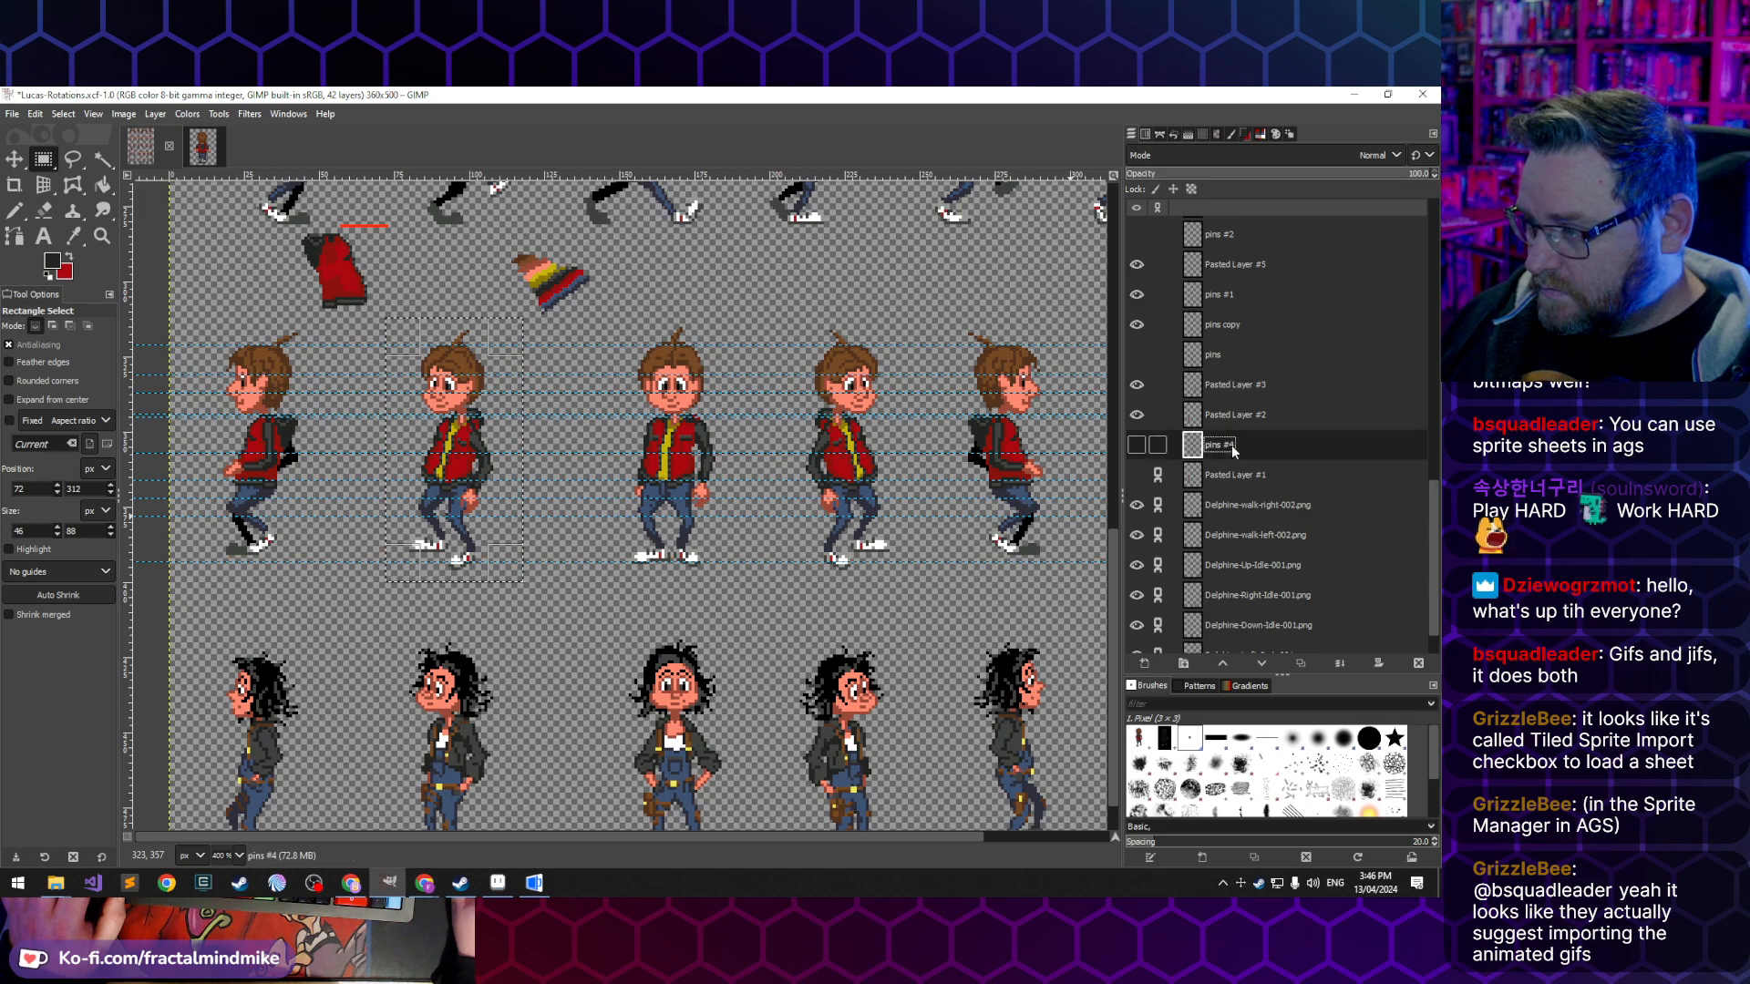
pyautogui.write('Line #1')
pyautogui.press('Return')
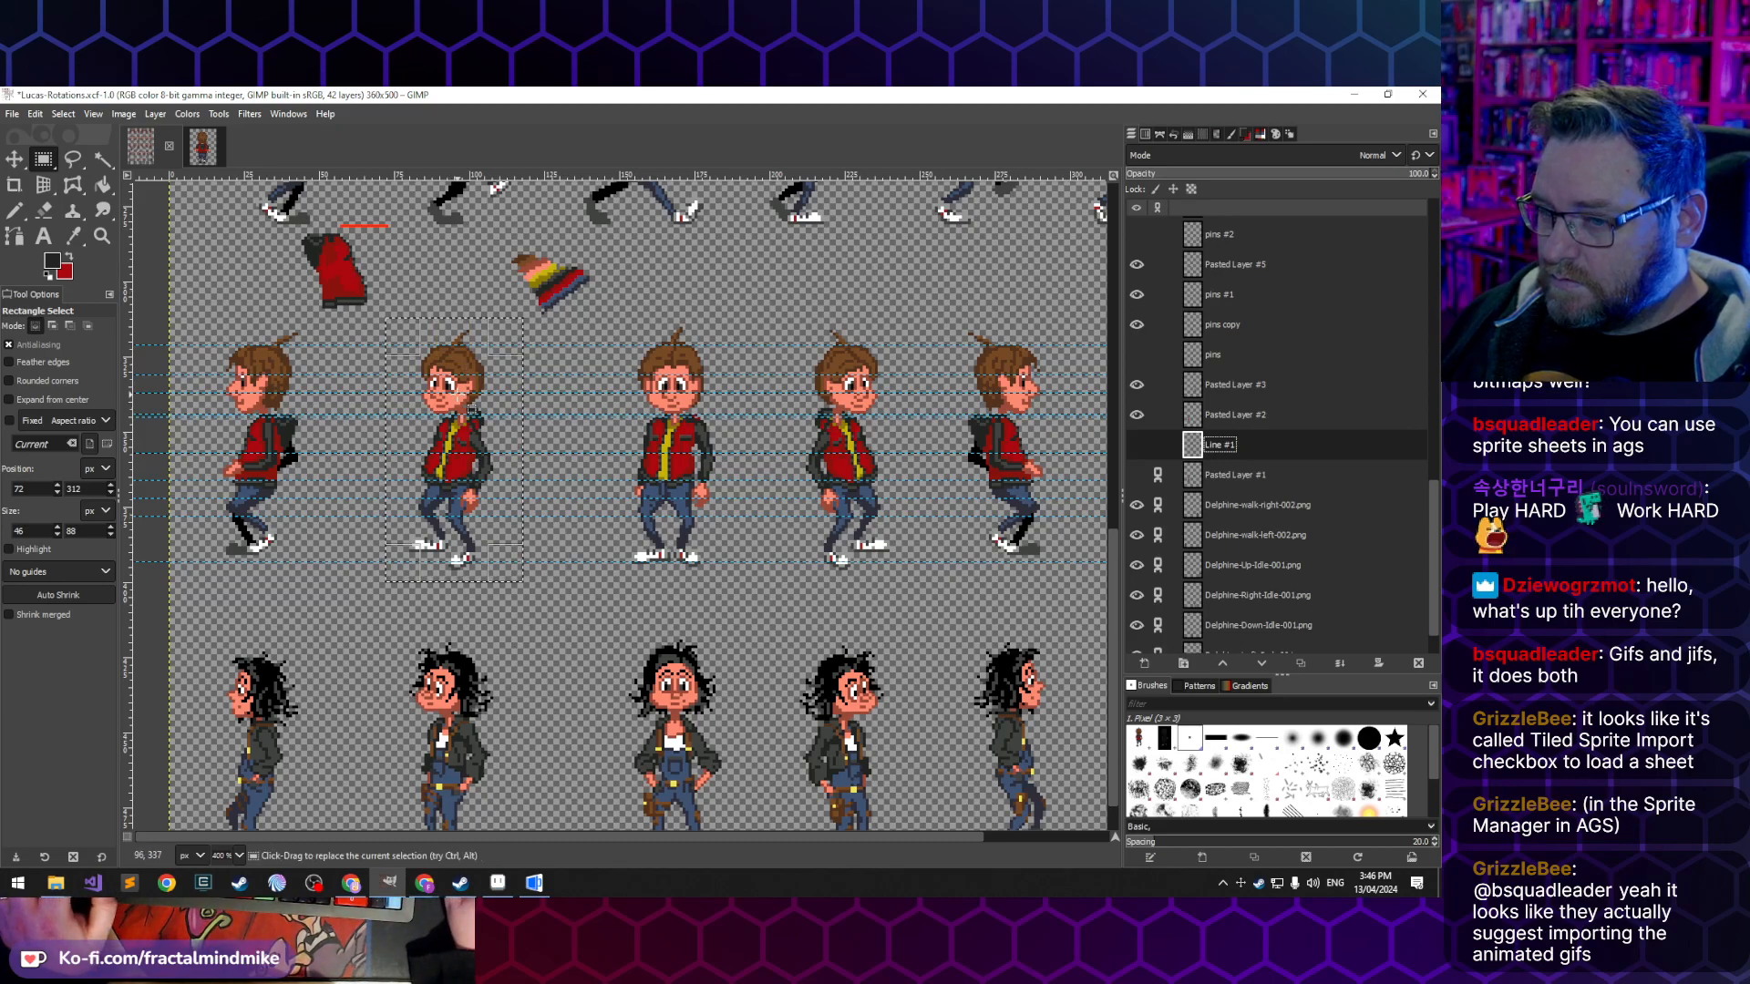
# - Select the last five poses of the red-jacketed row, about 290 × 86 px, and copy their visible pixels into a new image
pyautogui.hscroll(3, 458, 394)
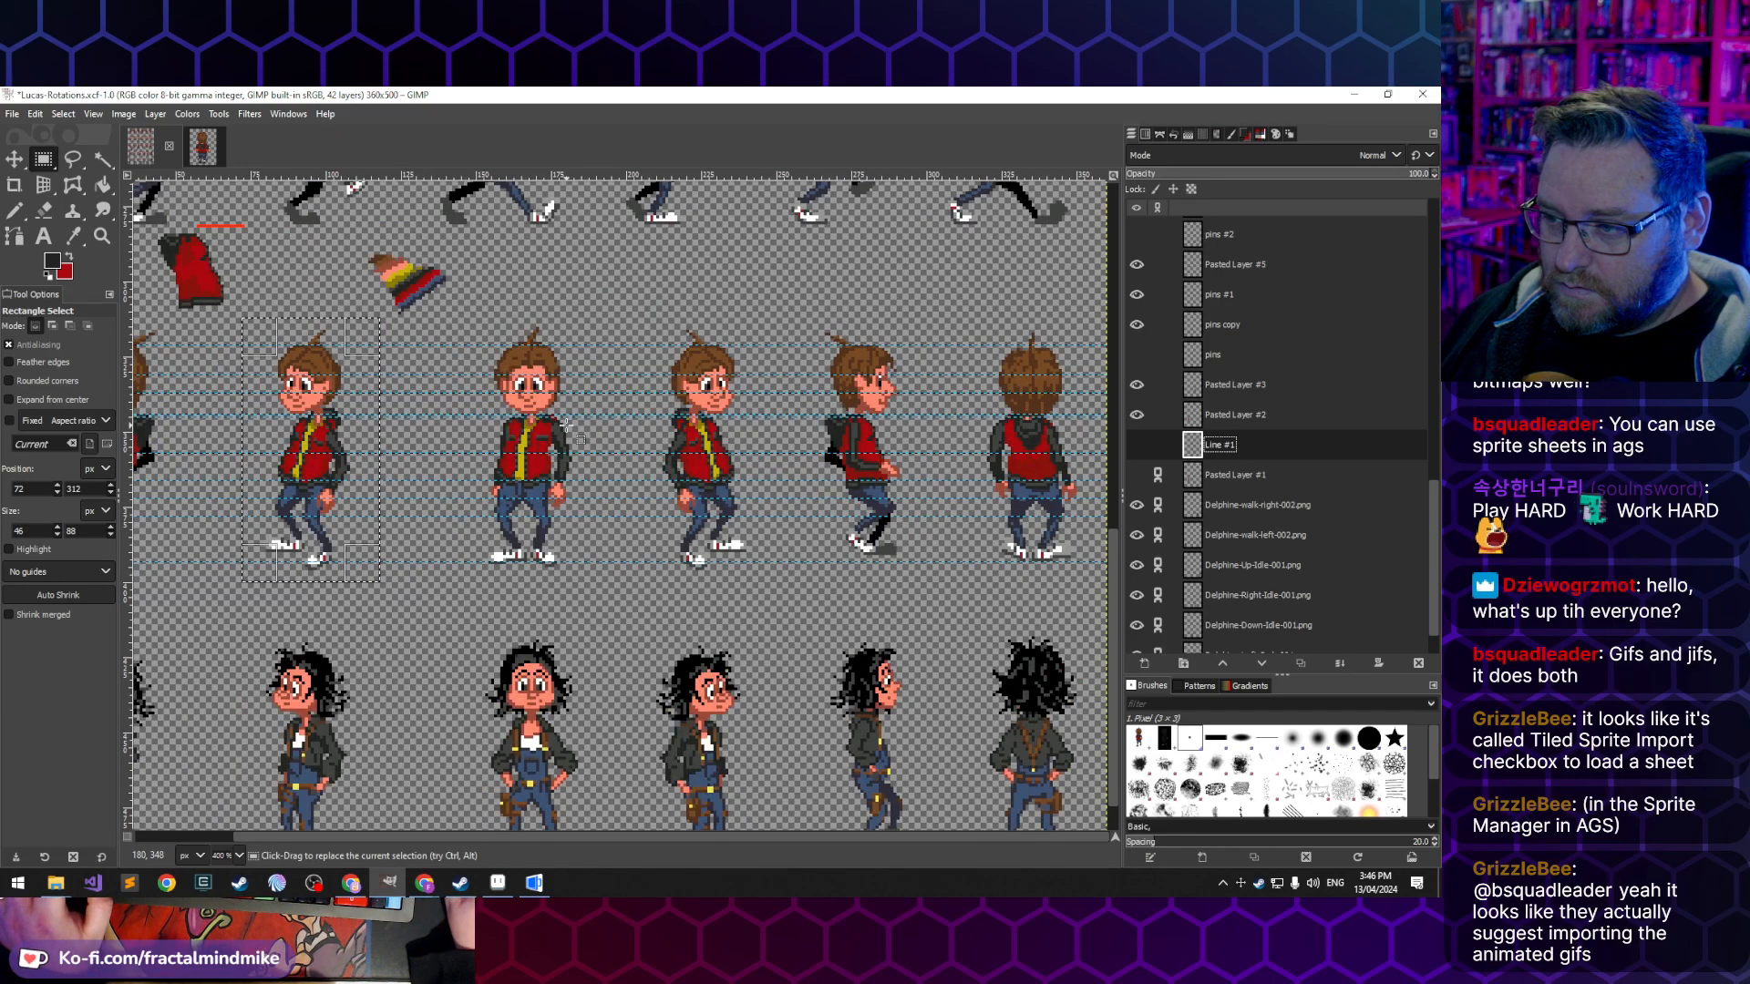
pyautogui.scroll(-1, 566, 424)
pyautogui.hscroll(-1, 566, 423)
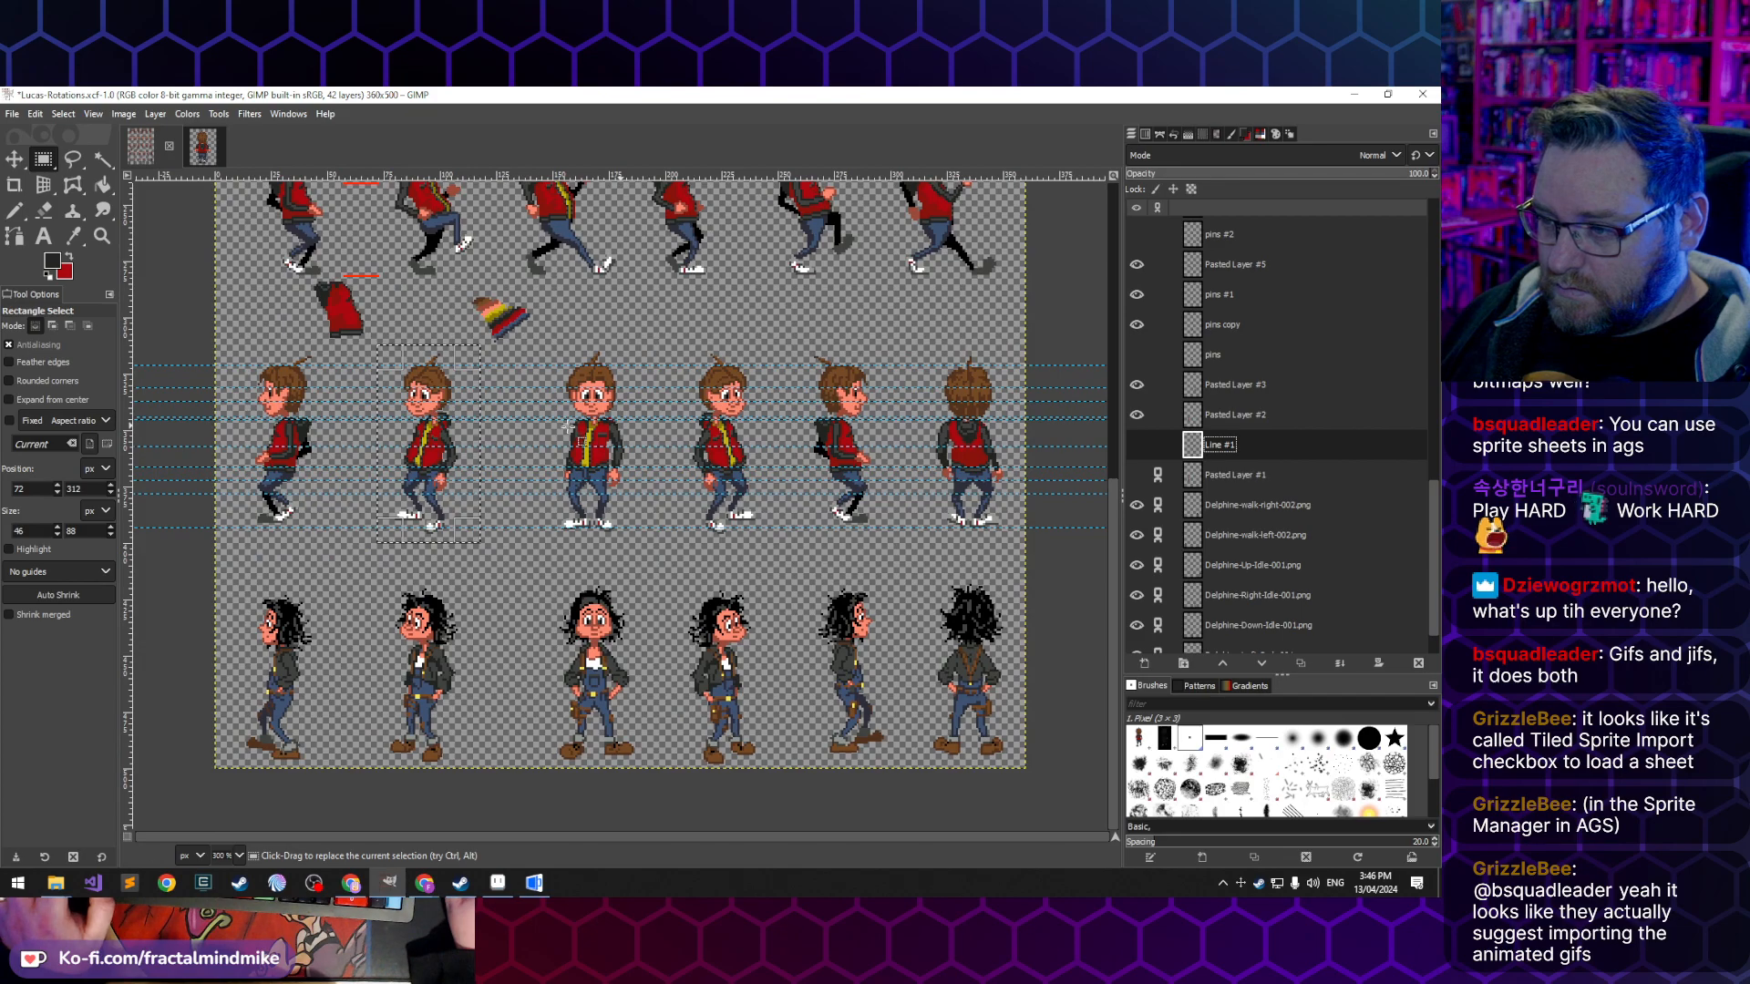
pyautogui.scroll(1, 568, 428)
pyautogui.hscroll(1, 580, 496)
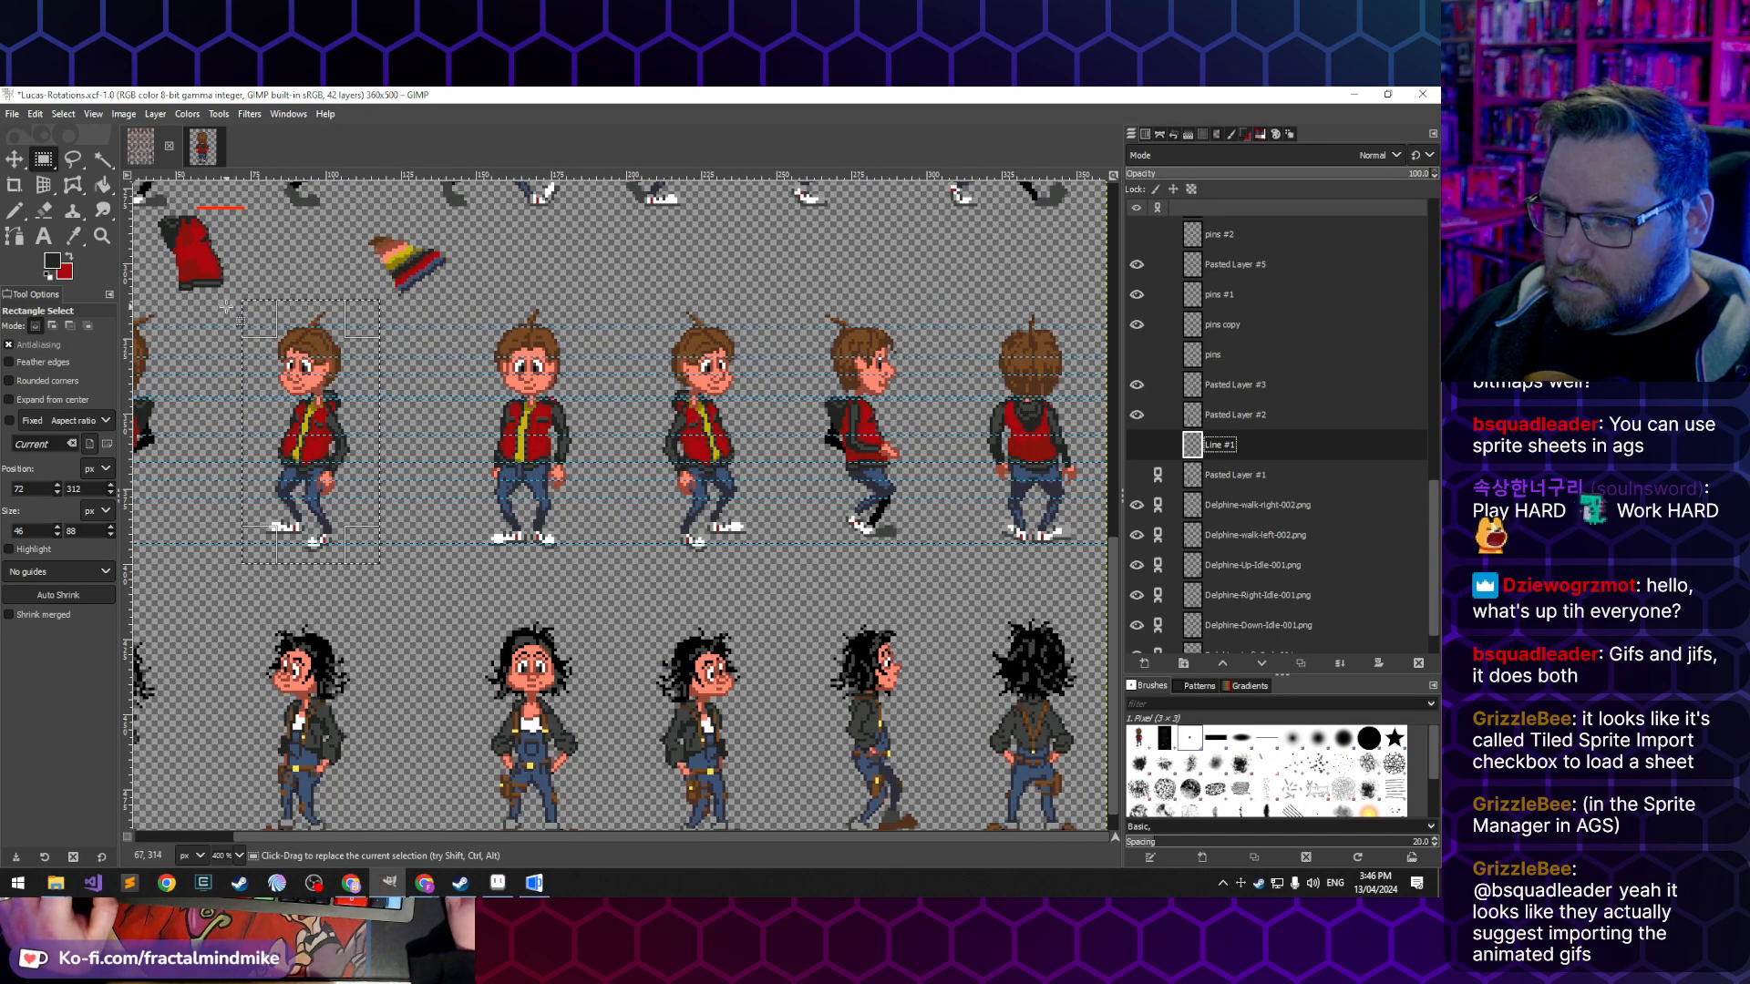
pyautogui.moveTo(227, 308); pyautogui.dragTo(783, 569)
pyautogui.moveTo(1116, 547); pyautogui.dragTo(1096, 565)
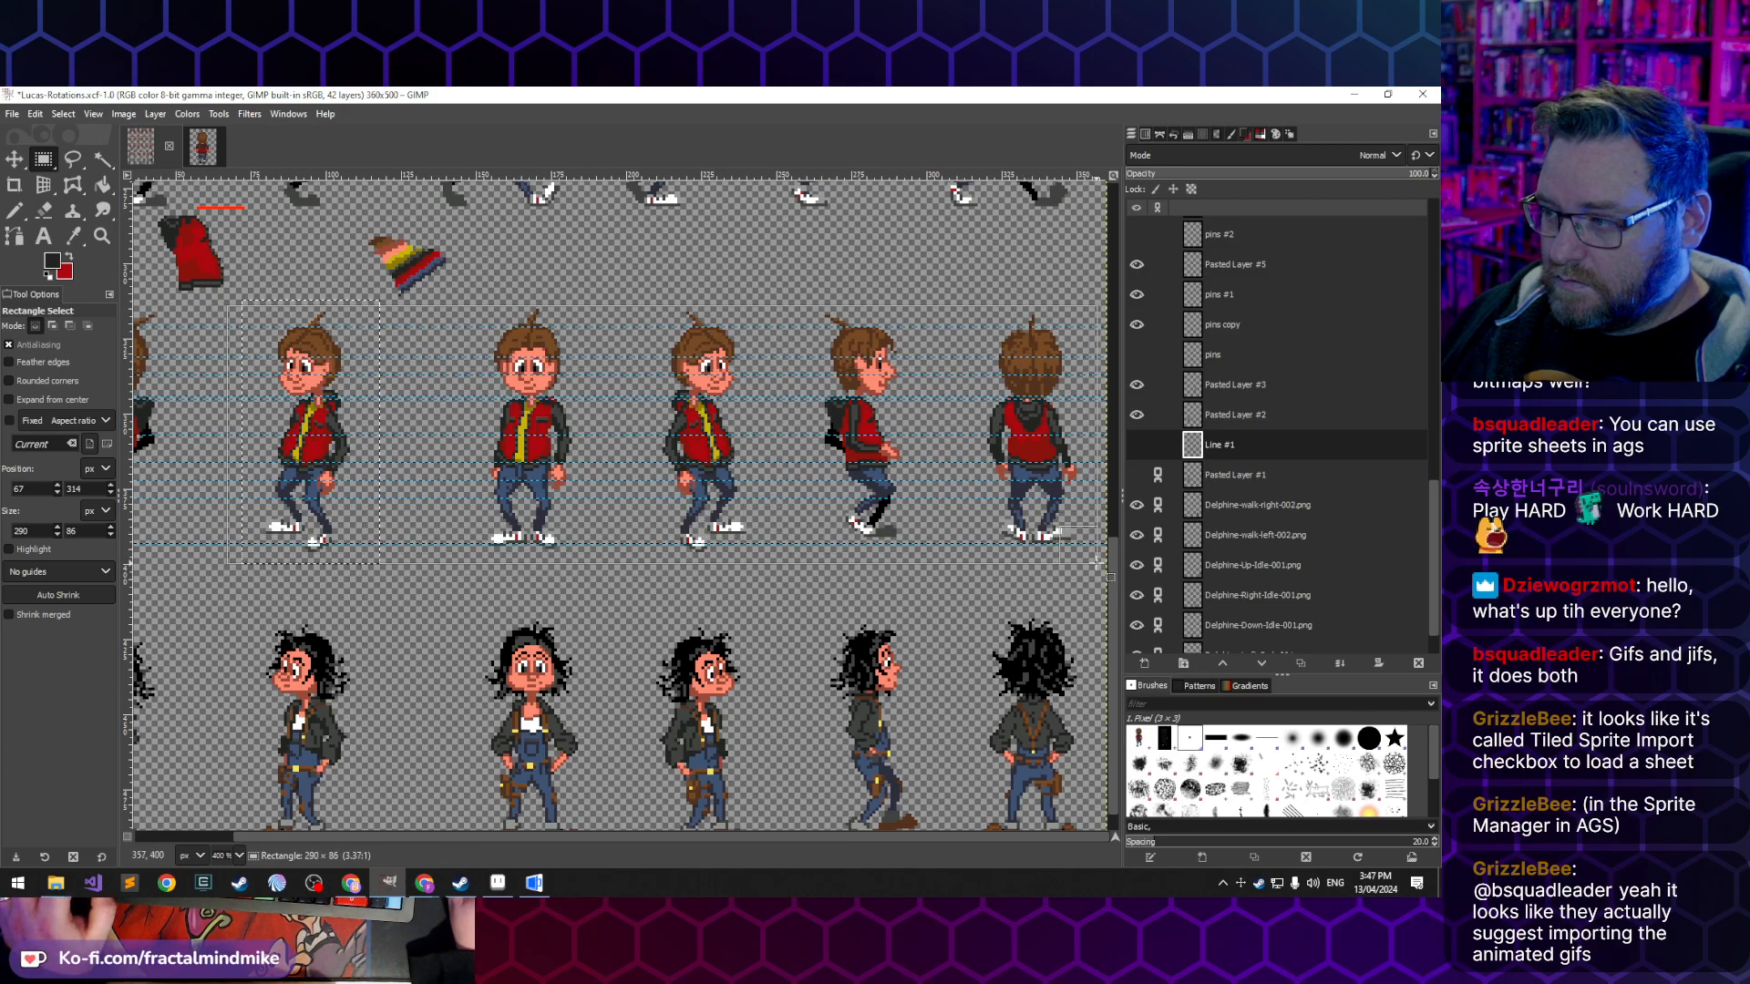
pyautogui.hotkey('ctrl', 'shift')
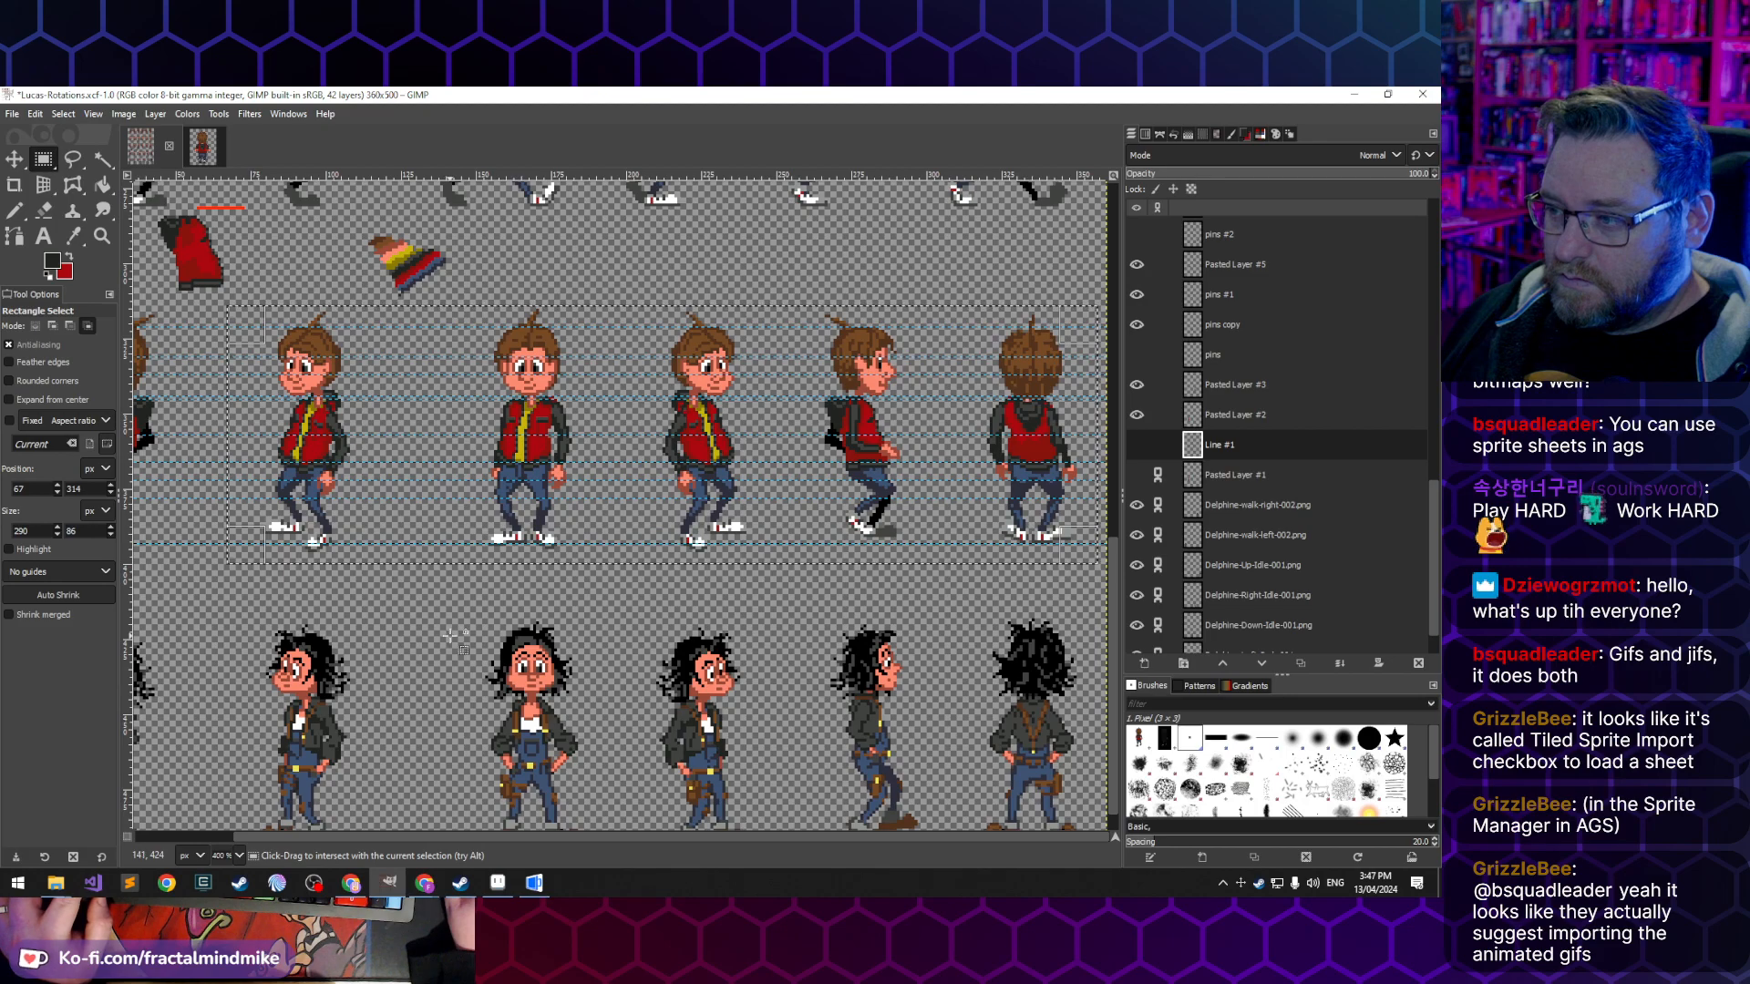
pyautogui.hotkey('ctrl', 'c')
pyautogui.hotkey('ctrl', 'shift', 'v')
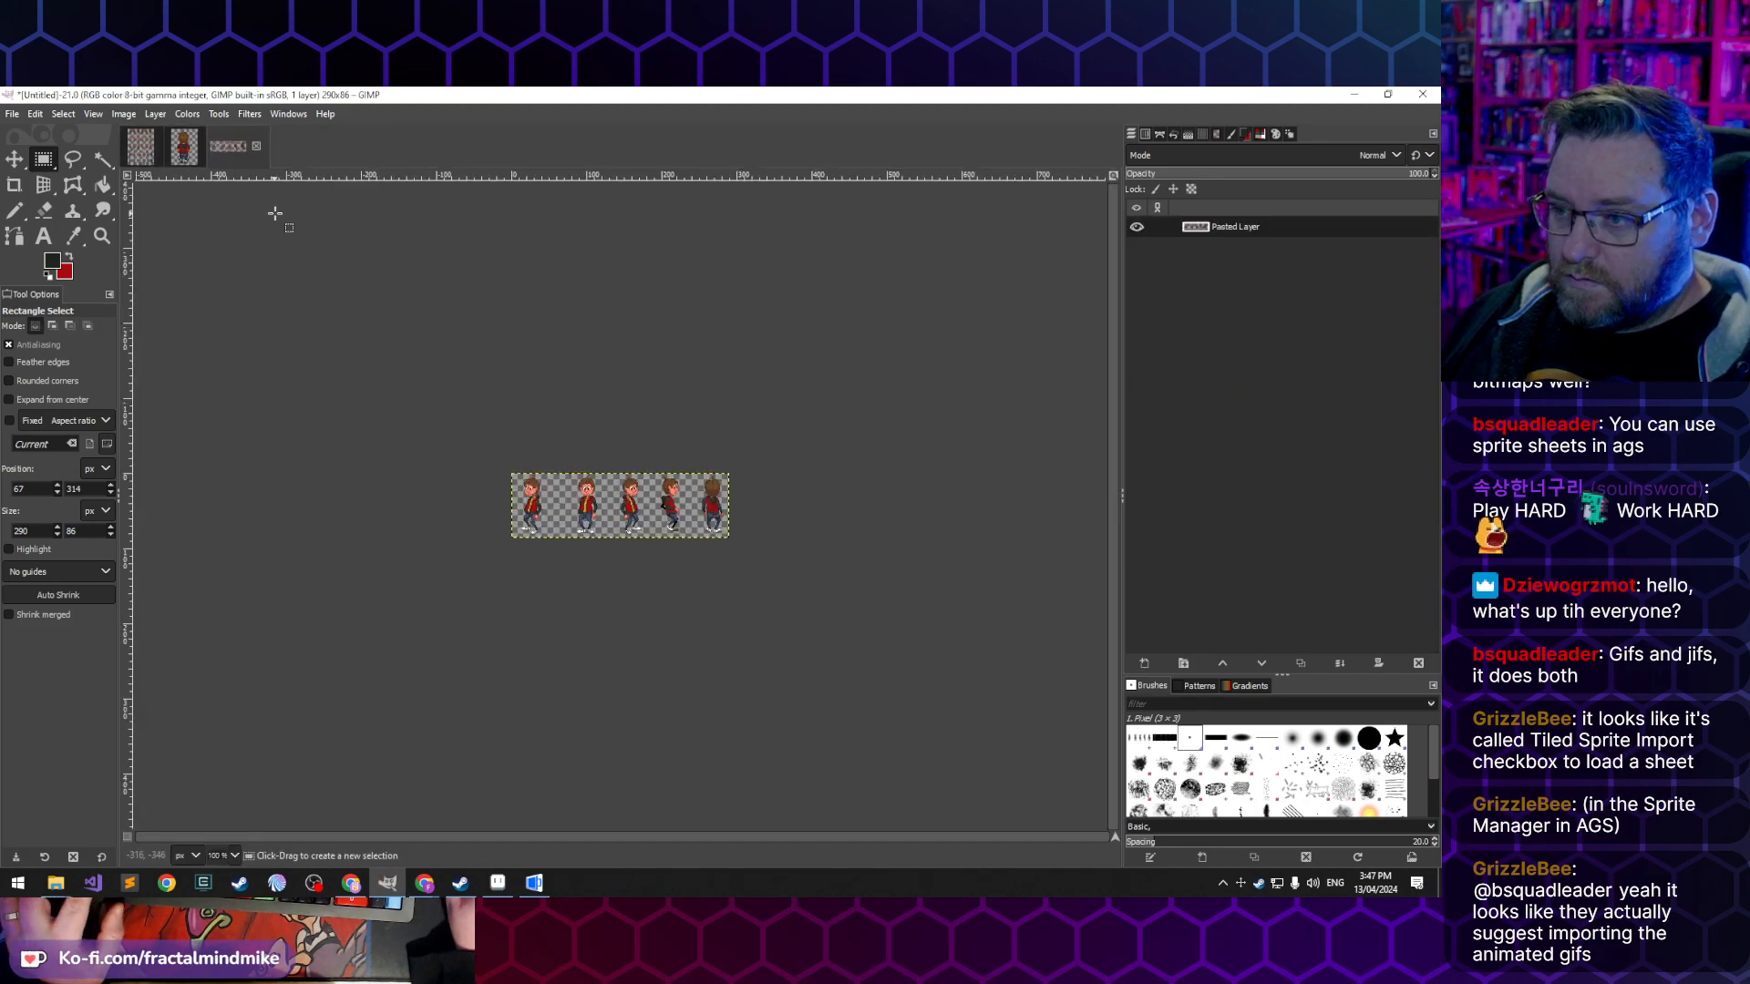
# - Delete the side-facing figure, fourth in the row, from the new image and clear the selection
pyautogui.scroll(5, 630, 507)
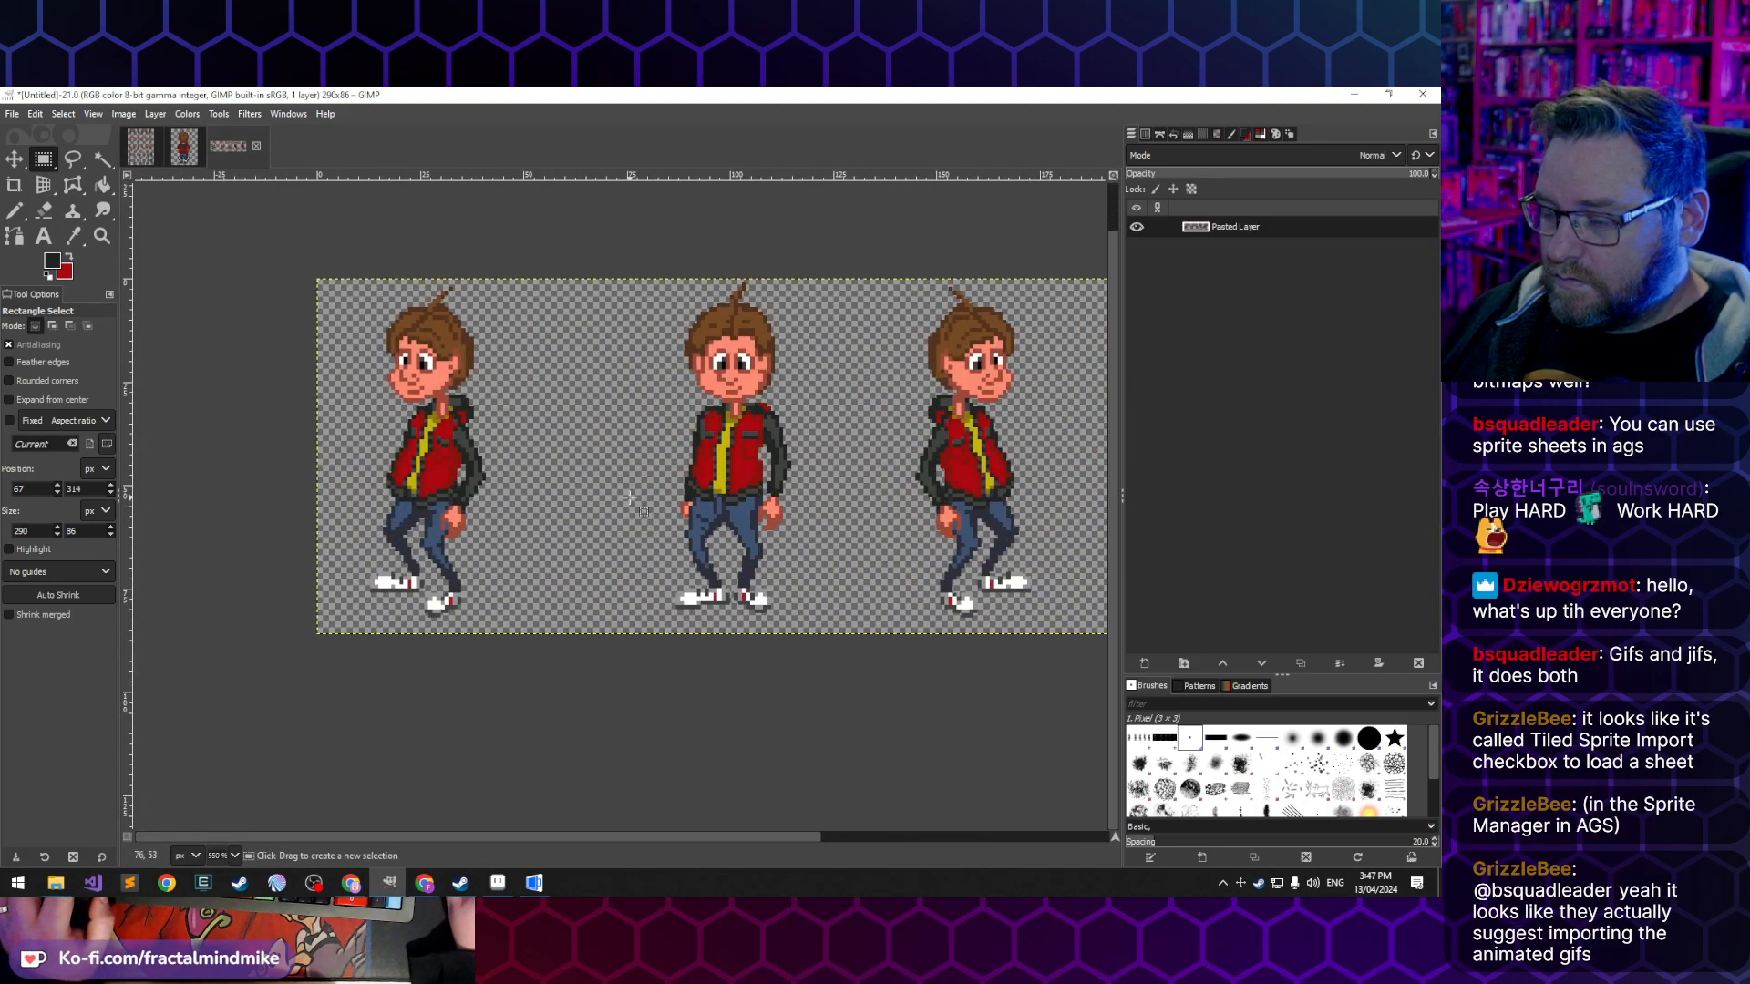
pyautogui.scroll(-1, 629, 498)
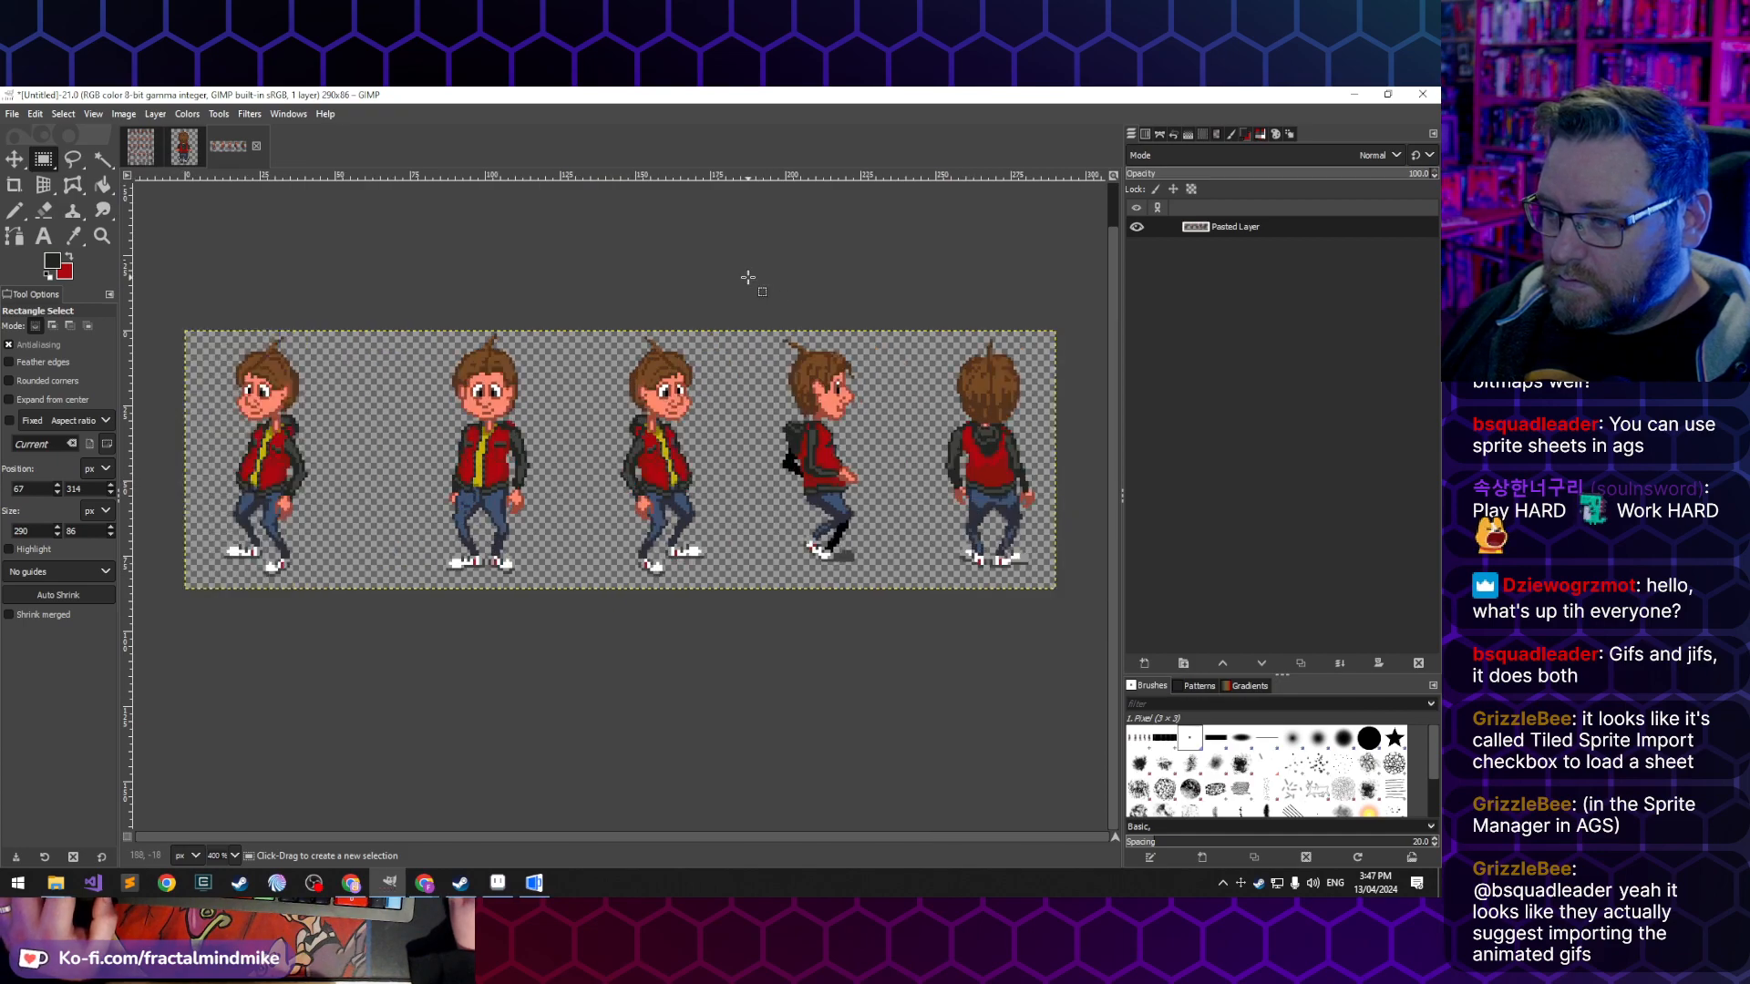
pyautogui.moveTo(758, 282); pyautogui.dragTo(905, 651)
pyautogui.press('Delete')
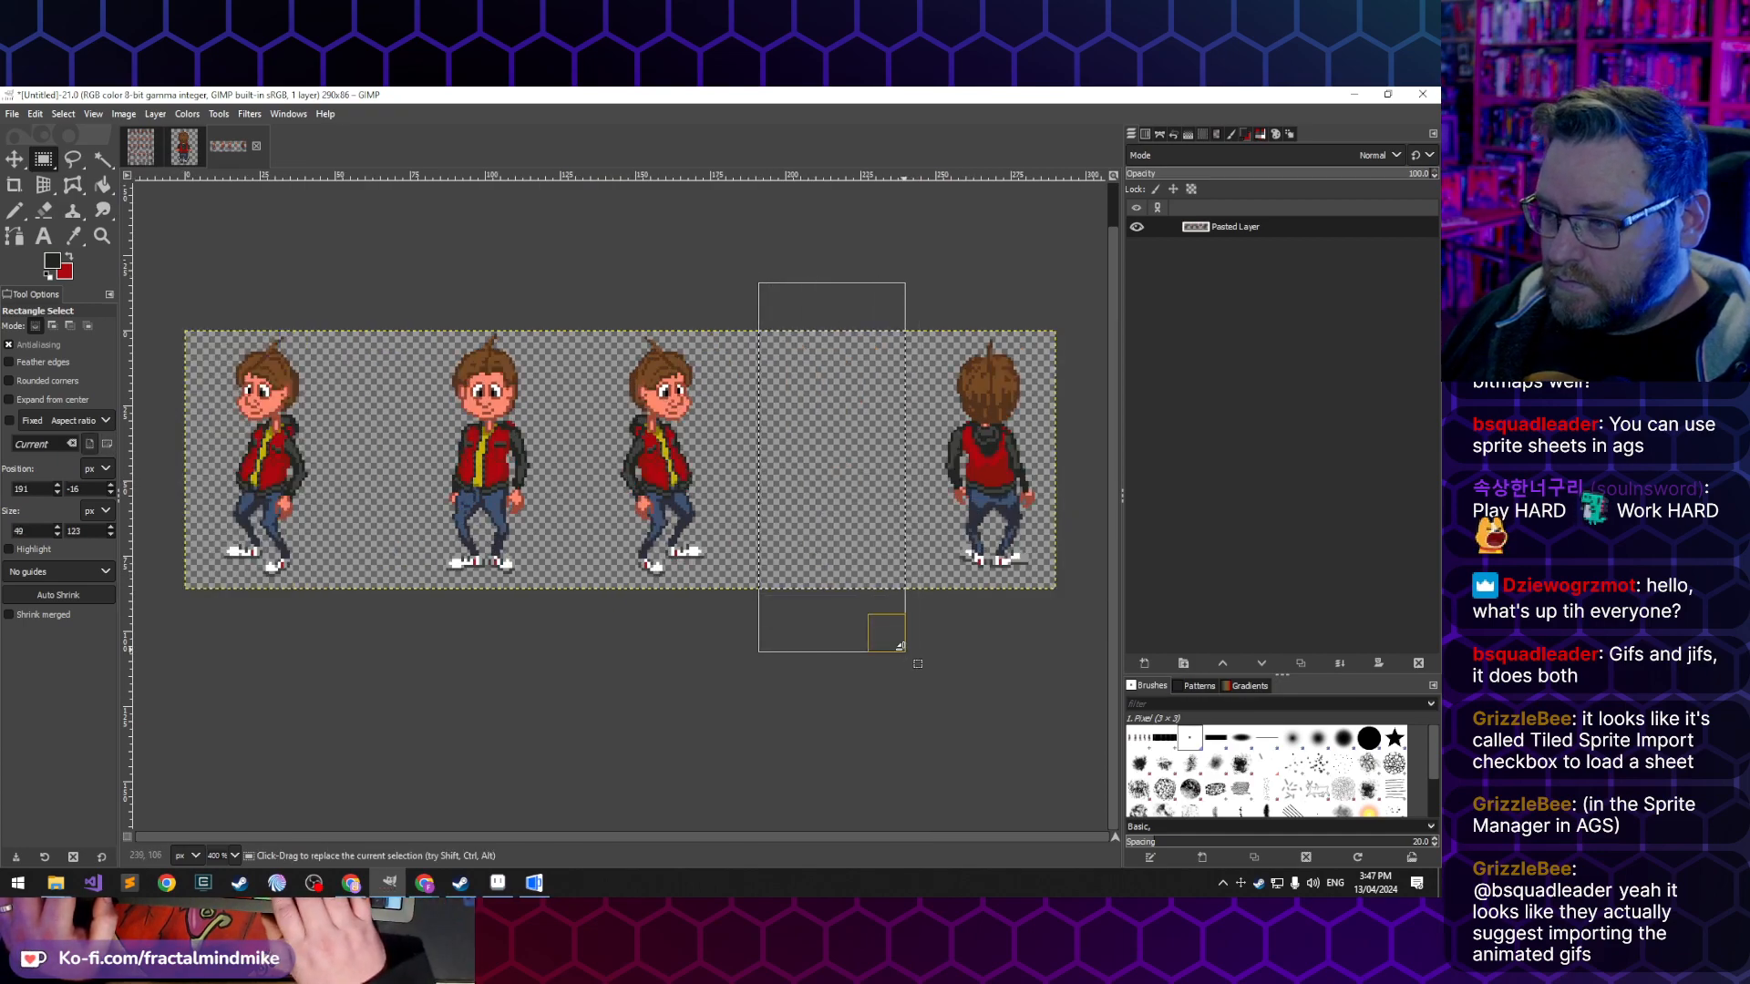
pyautogui.click(629, 759)
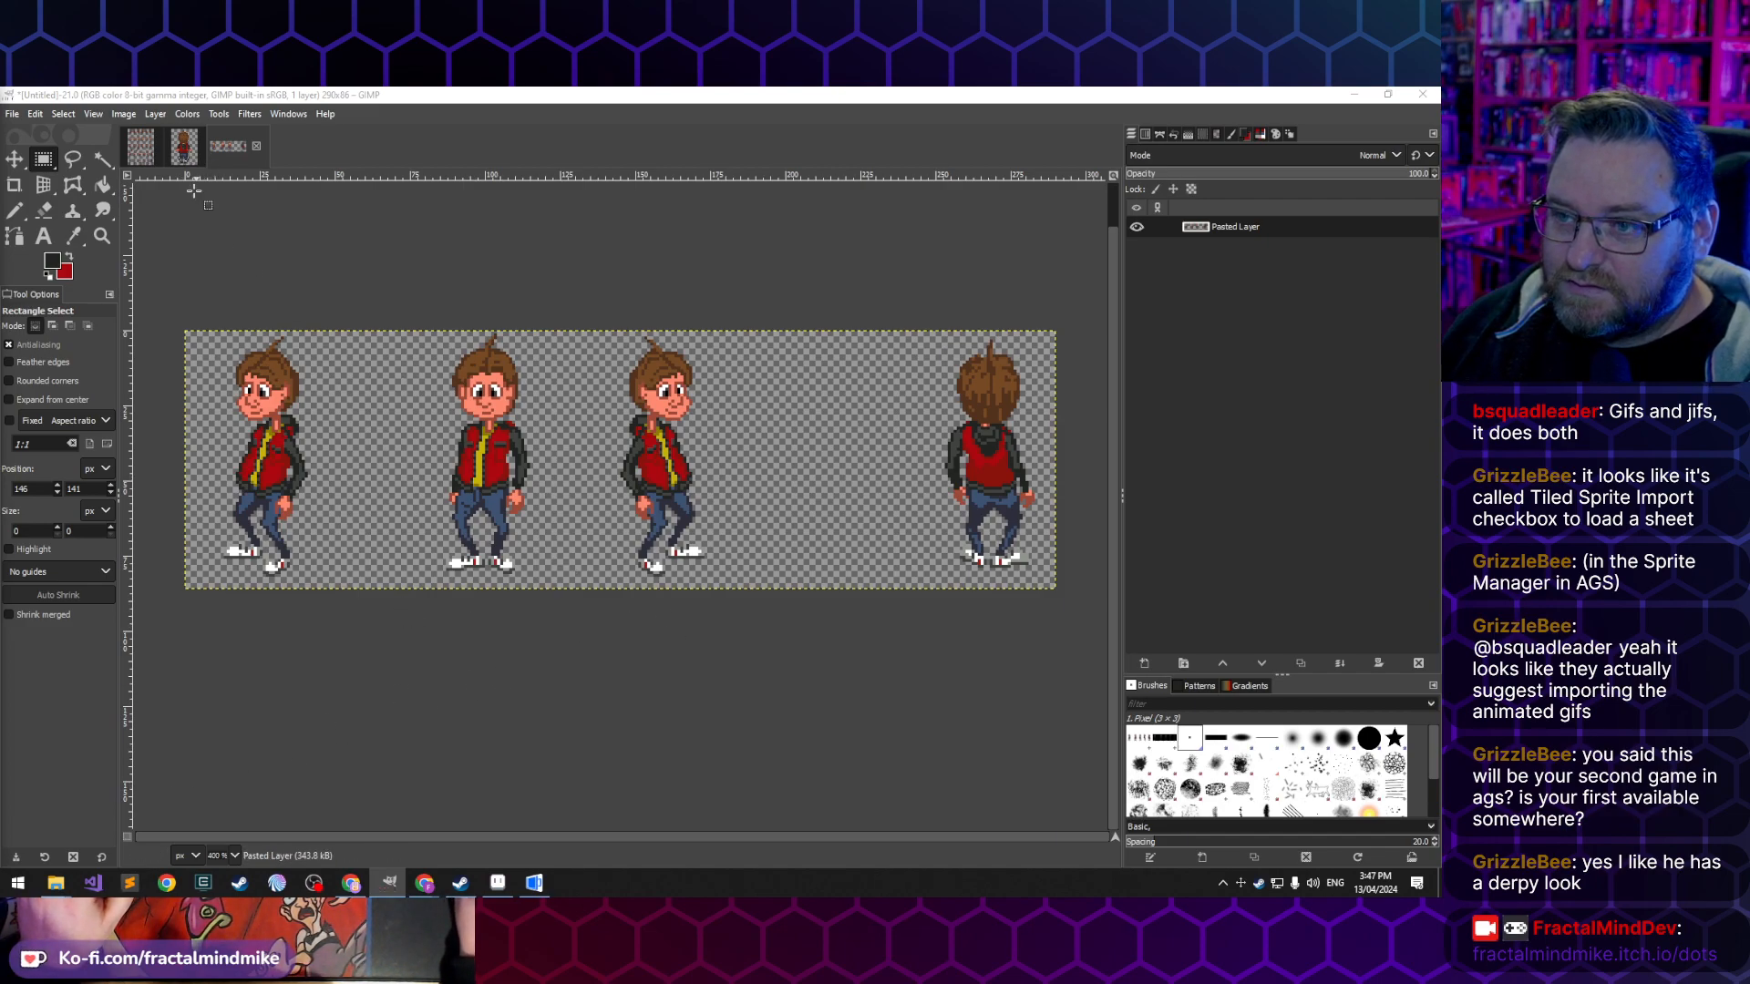
pyautogui.moveTo(179, 283); pyautogui.dragTo(358, 616)
pyautogui.click(467, 650)
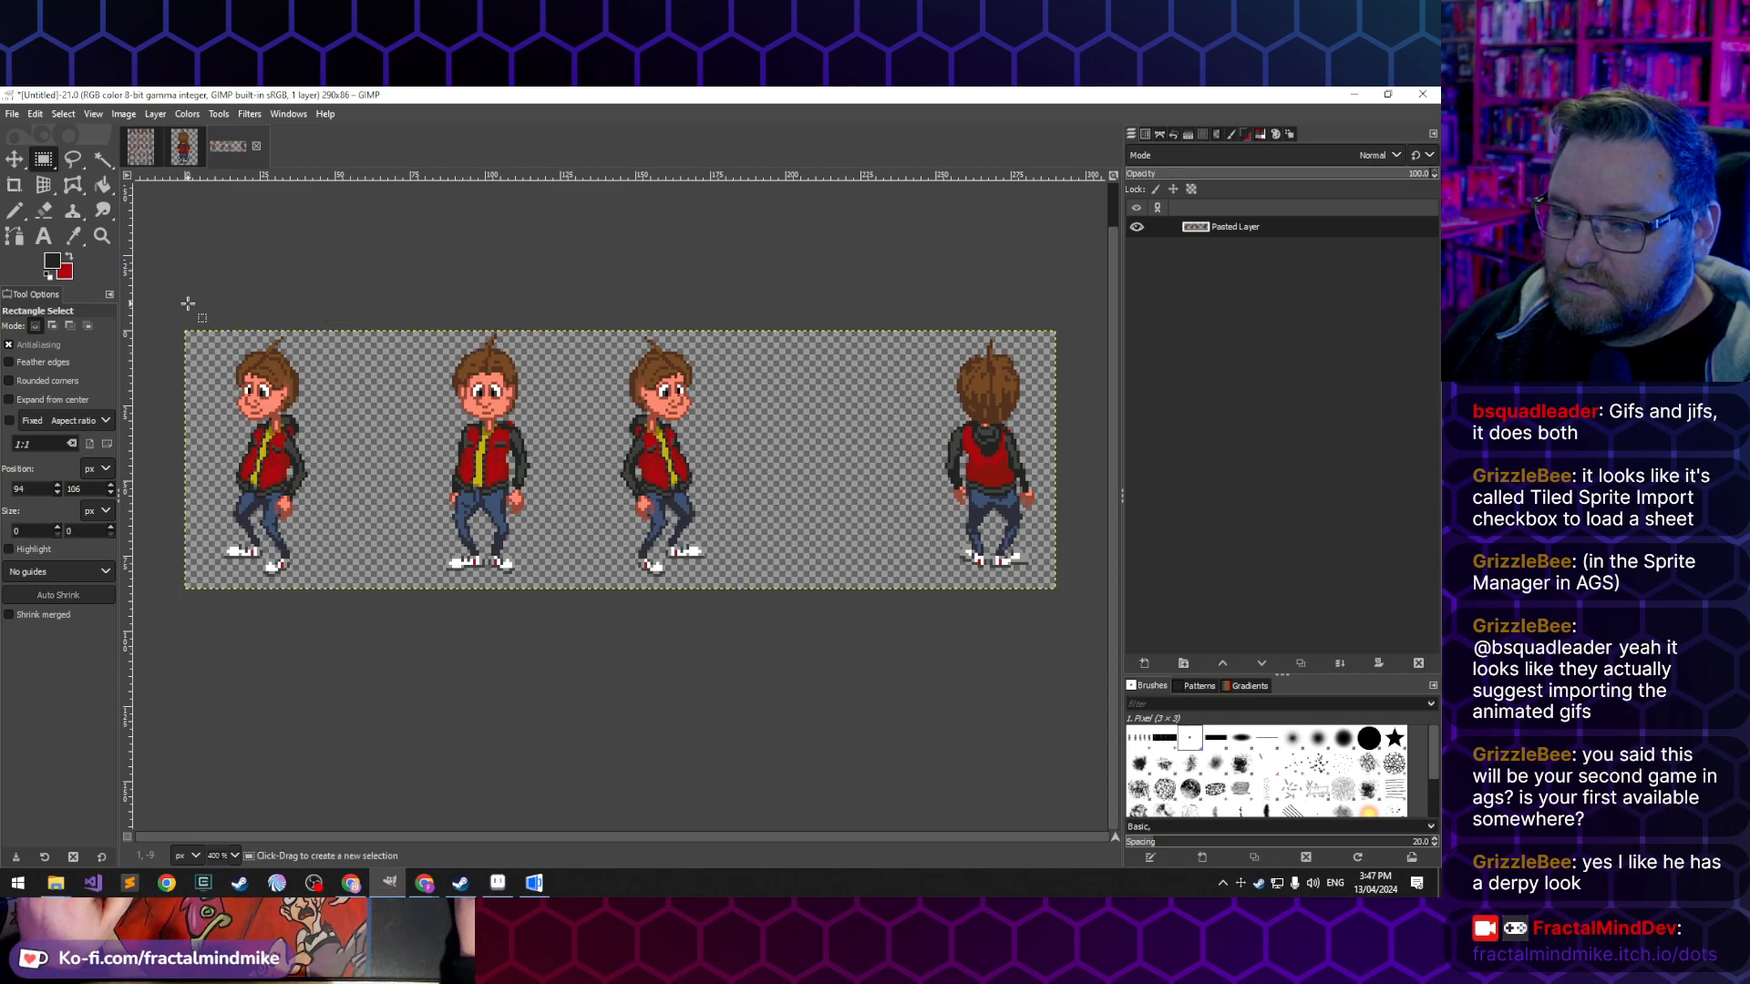
pyautogui.click(124, 113)
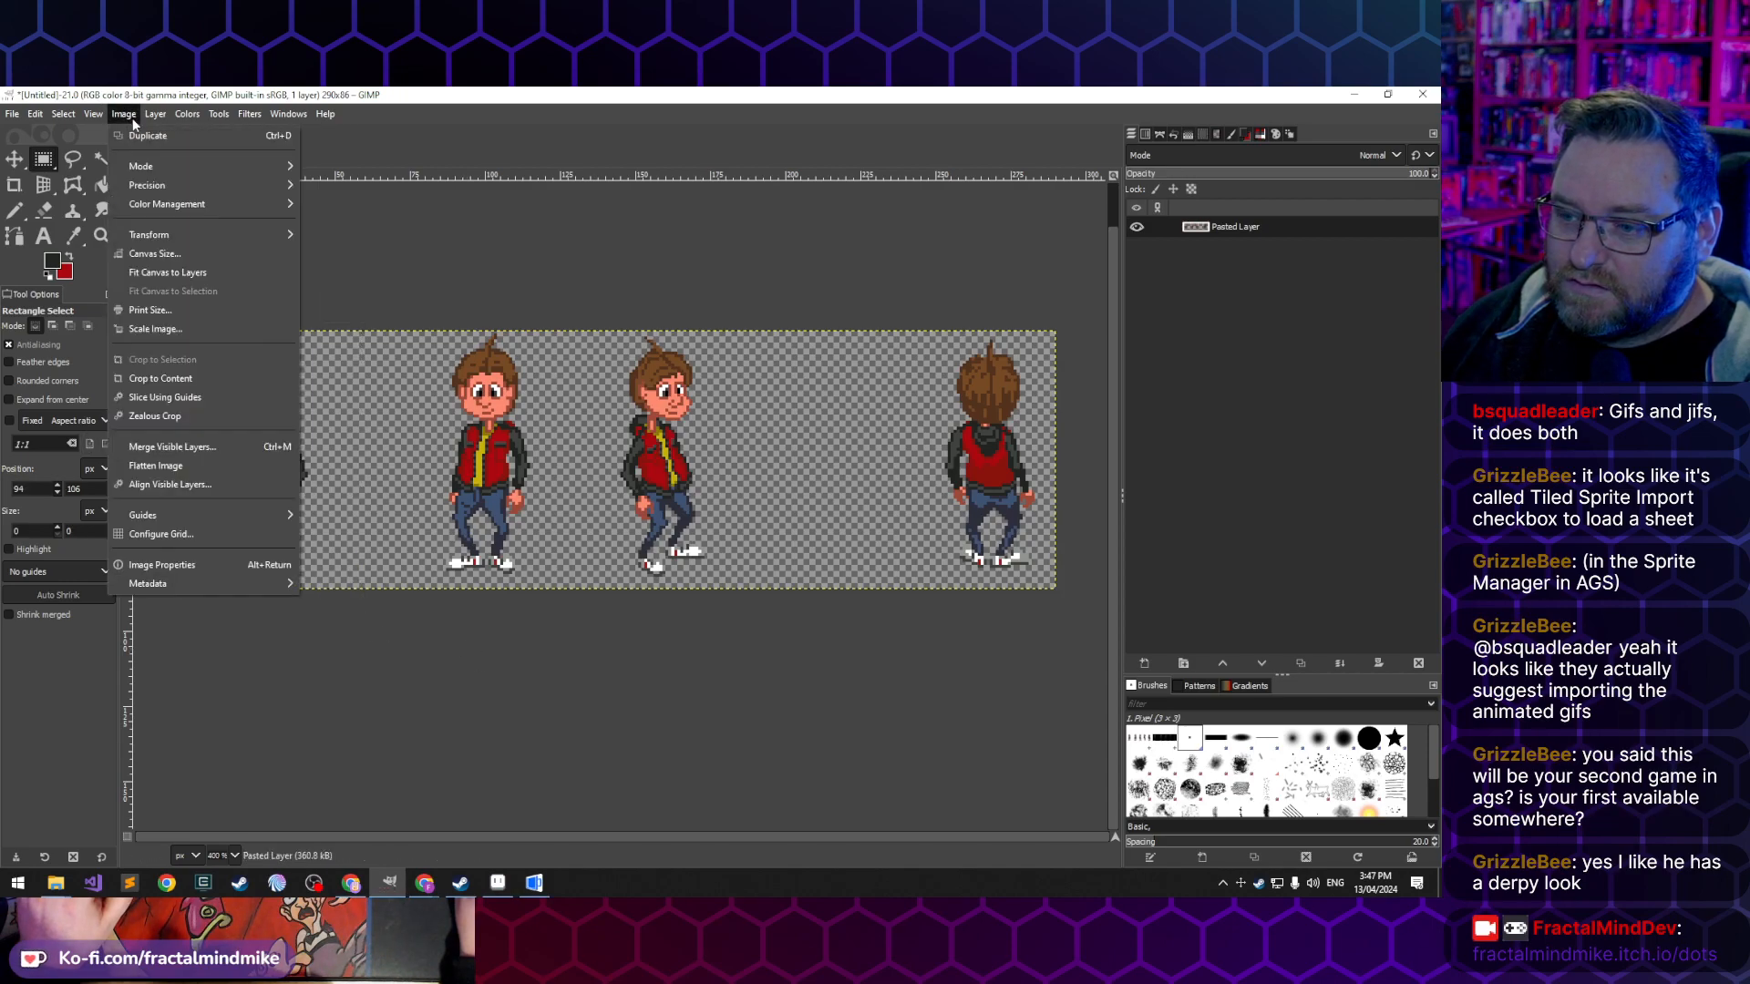
pyautogui.click(153, 253)
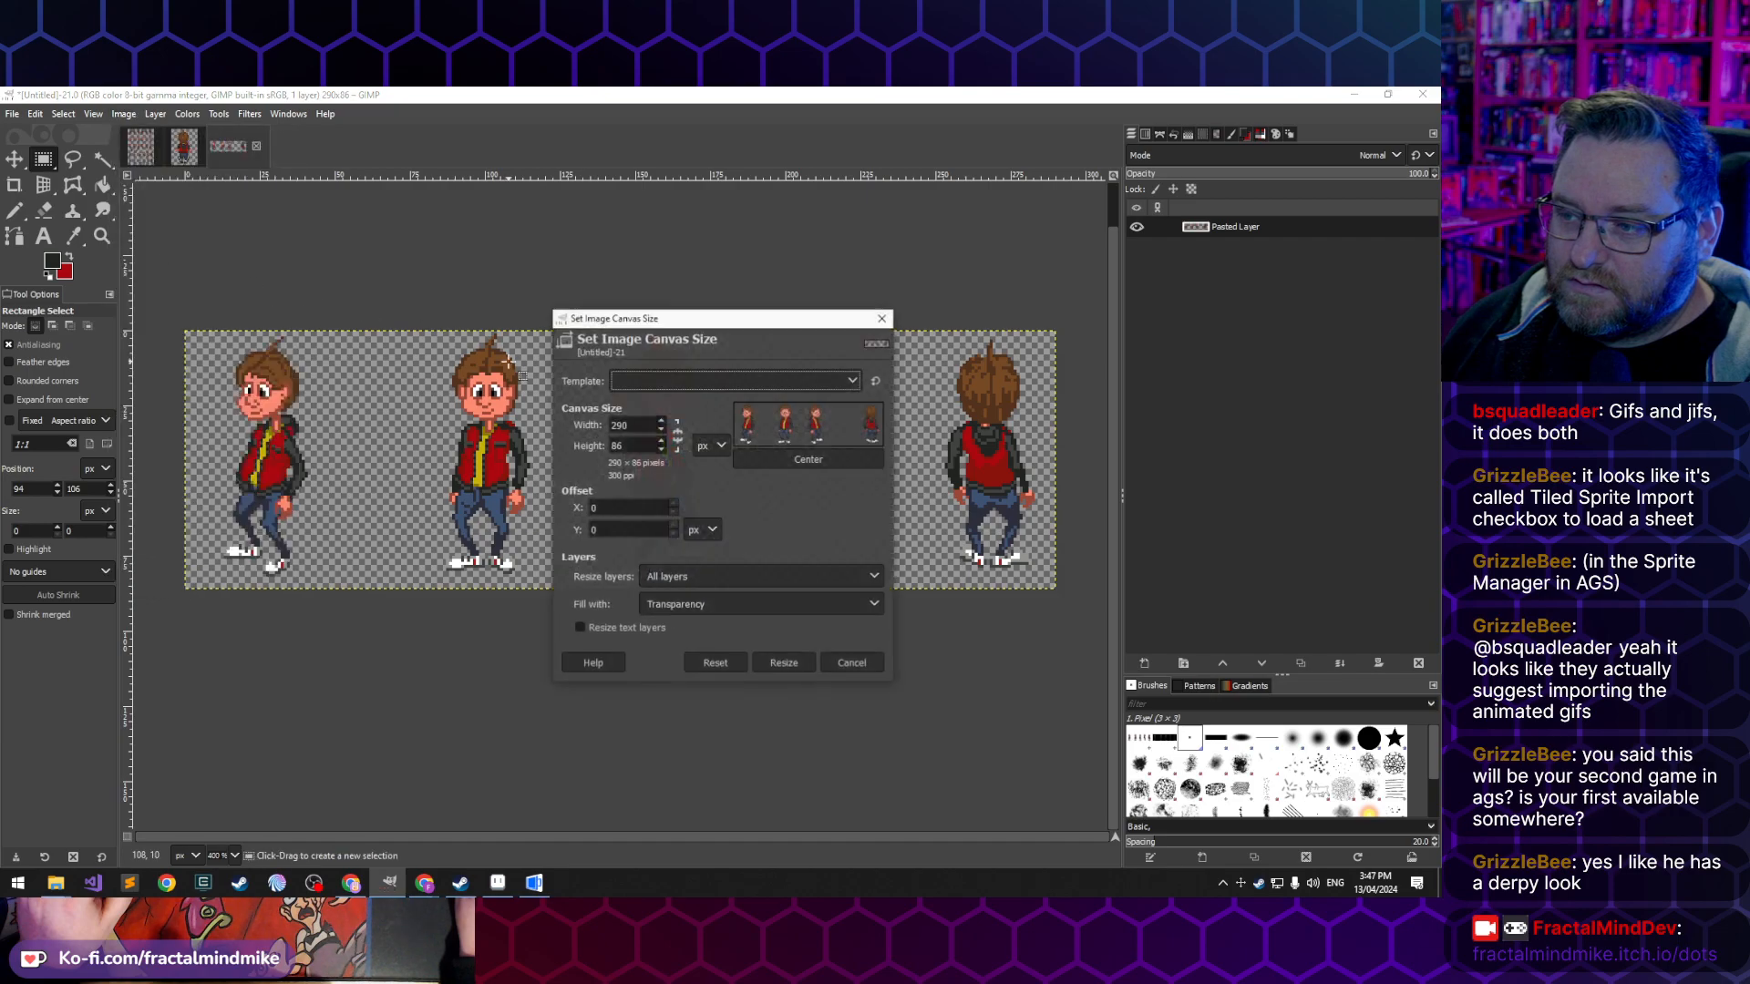
pyautogui.doubleClick(634, 445)
pyautogui.write('80')
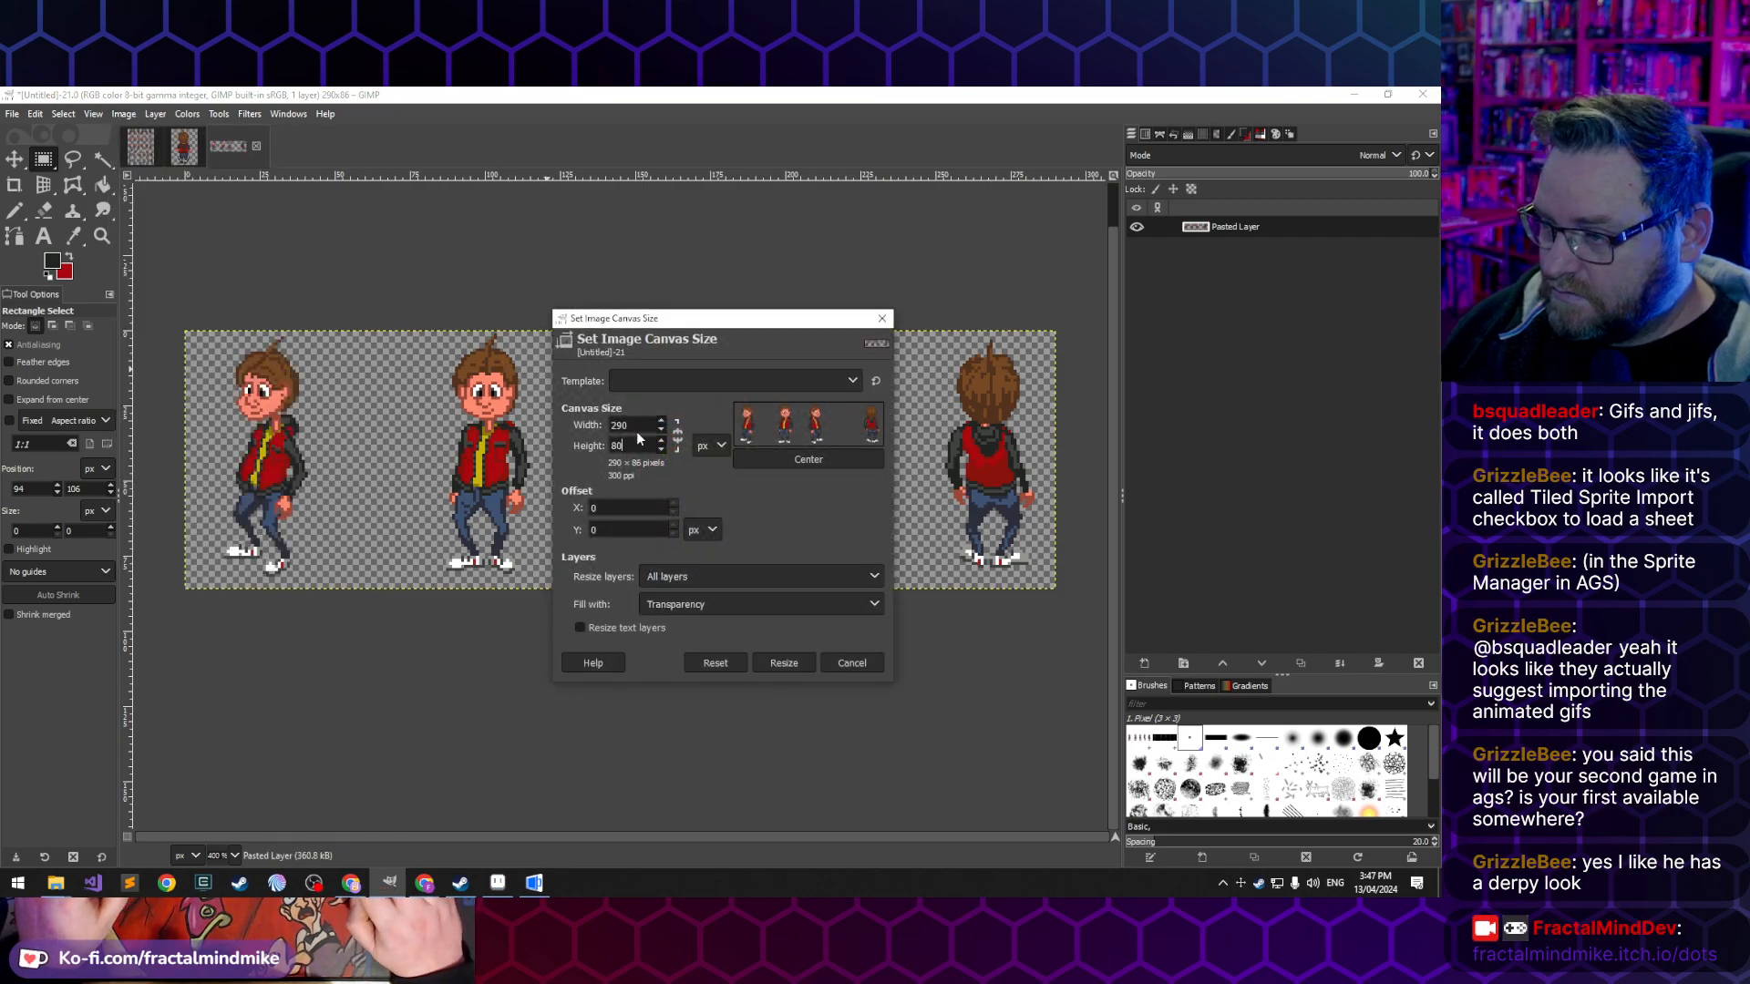
pyautogui.press('Tab')
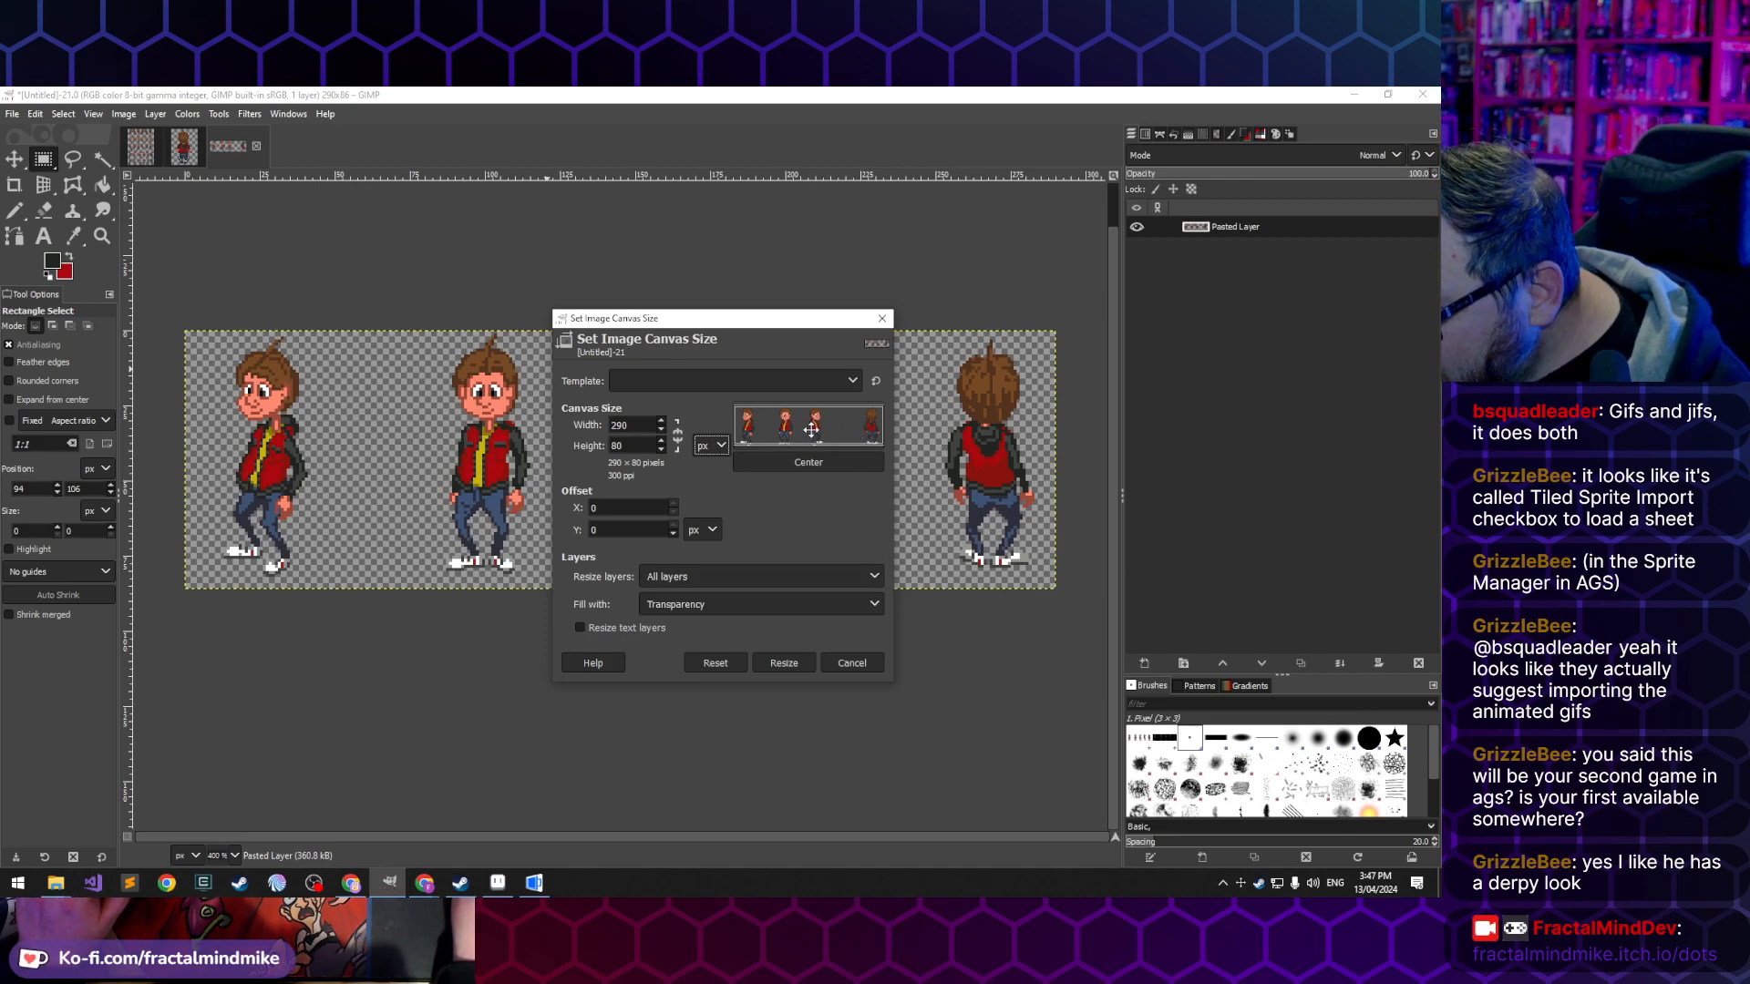
pyautogui.moveTo(811, 428); pyautogui.dragTo(815, 425)
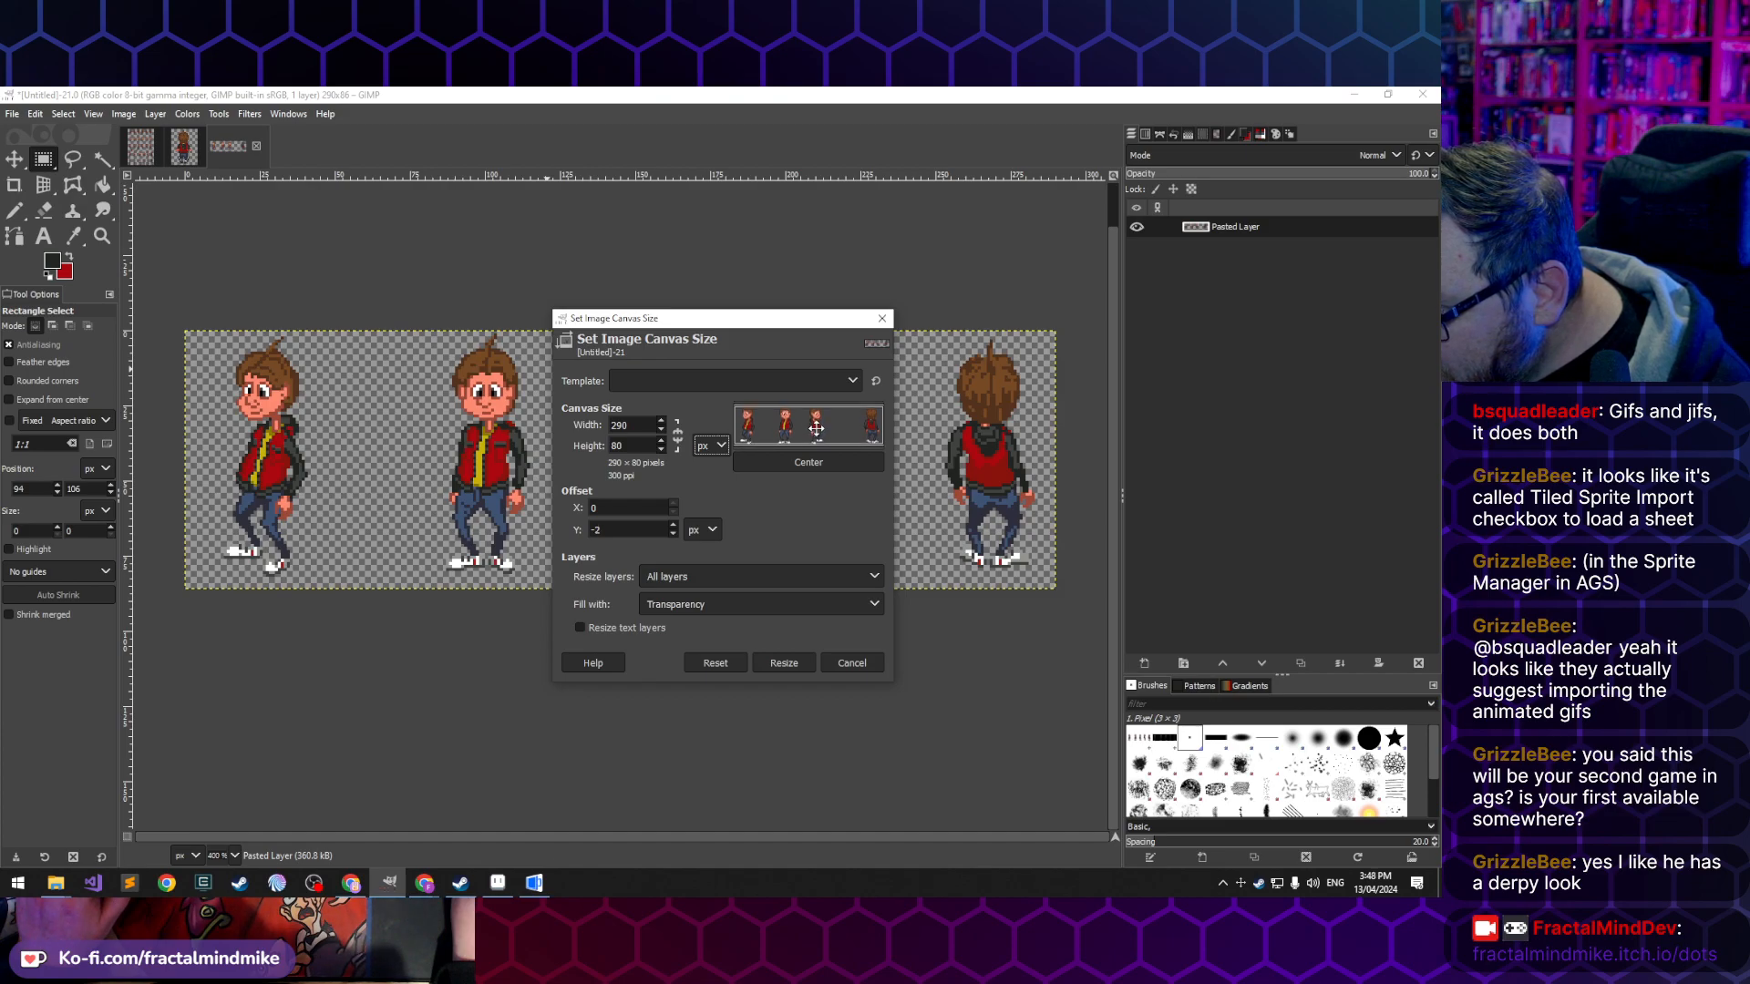
pyautogui.moveTo(814, 419); pyautogui.dragTo(816, 449)
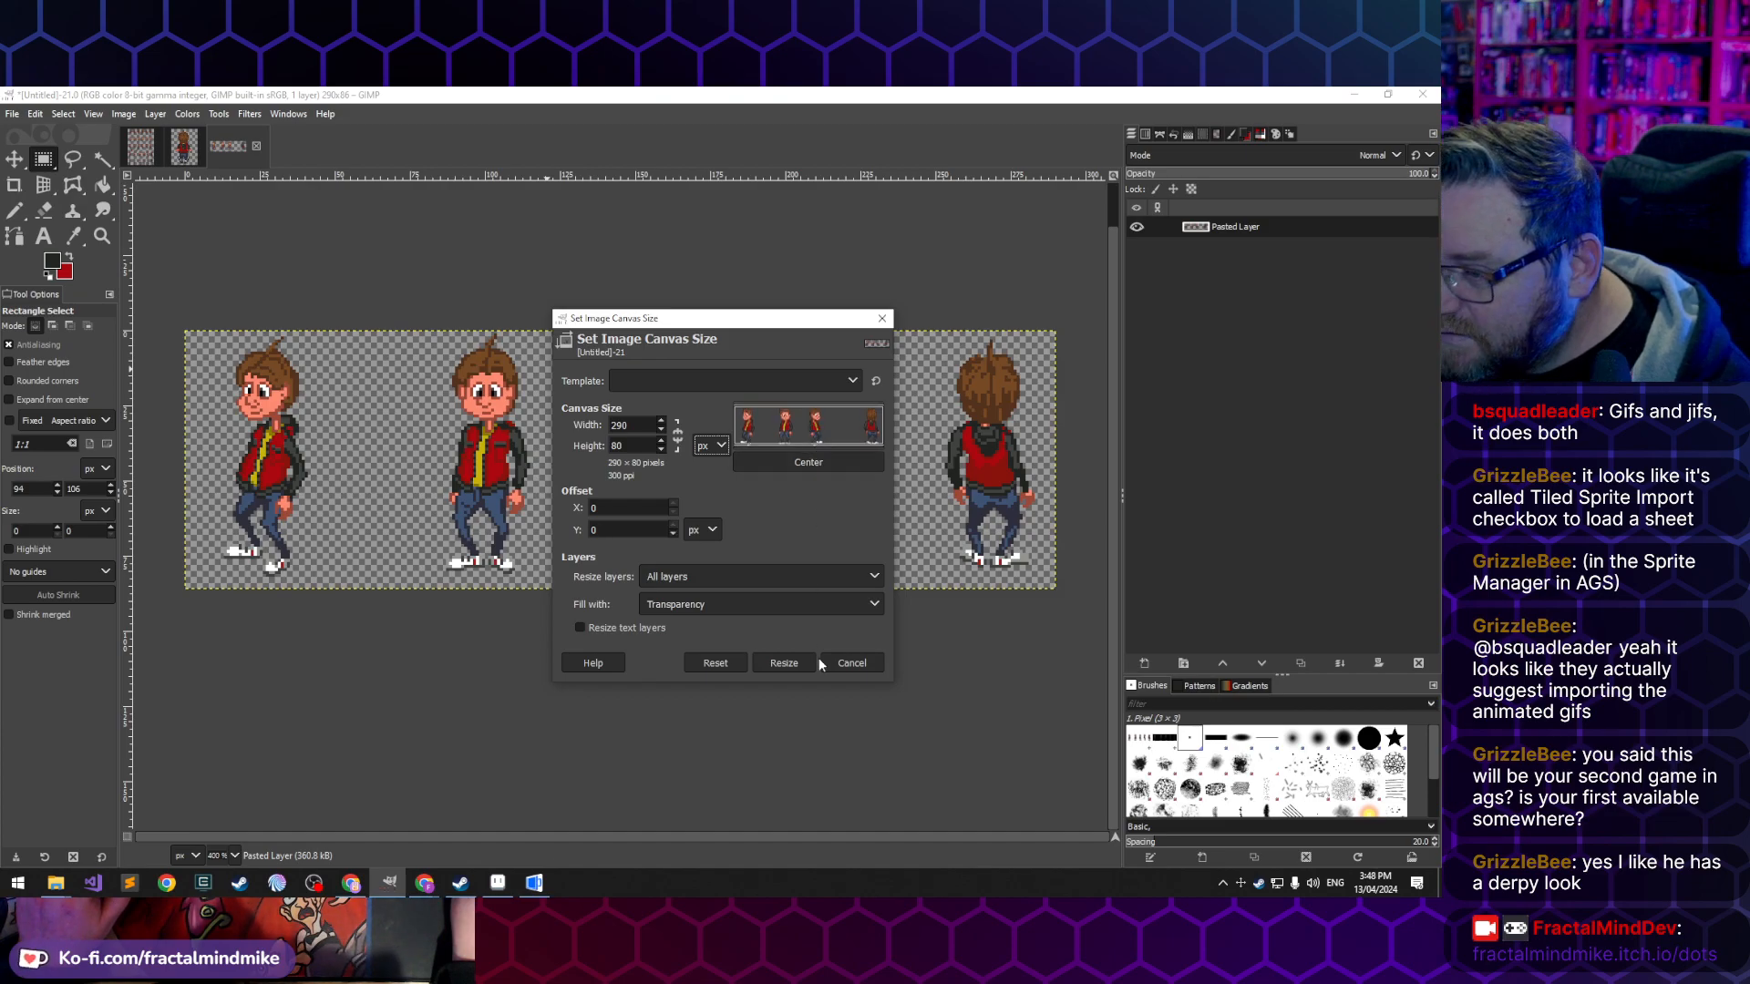
pyautogui.click(852, 662)
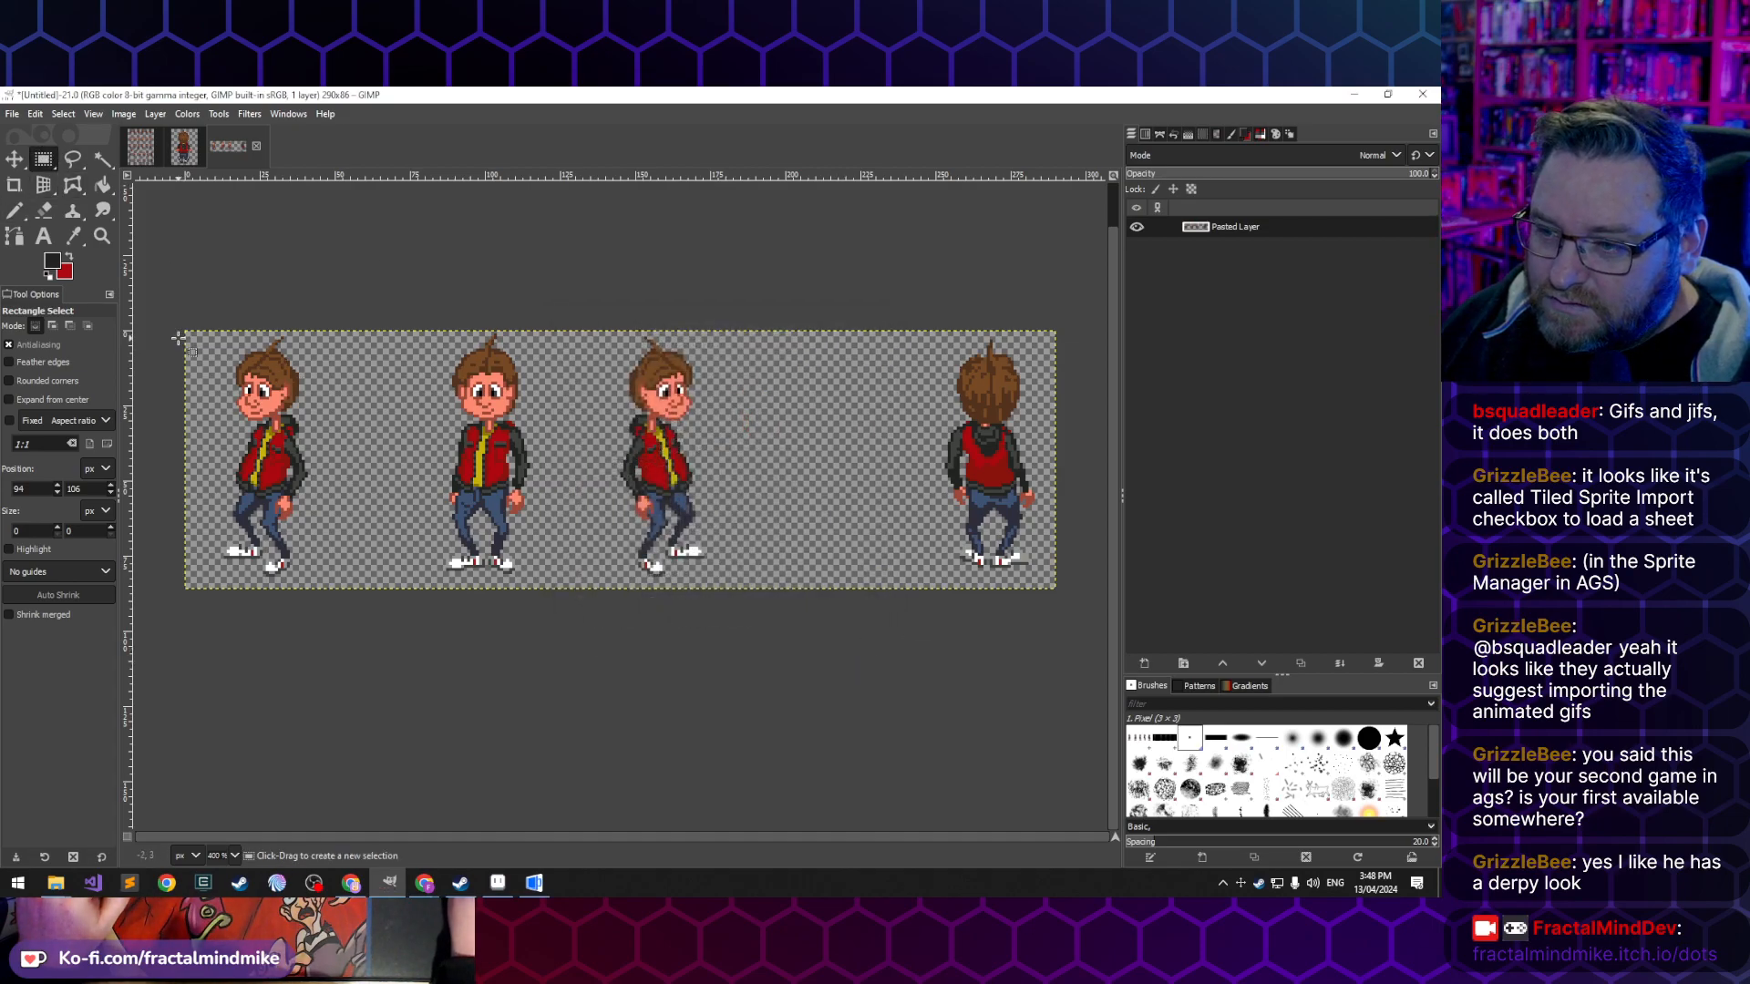
# - Crop the image of the four standing poses to its content
pyautogui.click(125, 116)
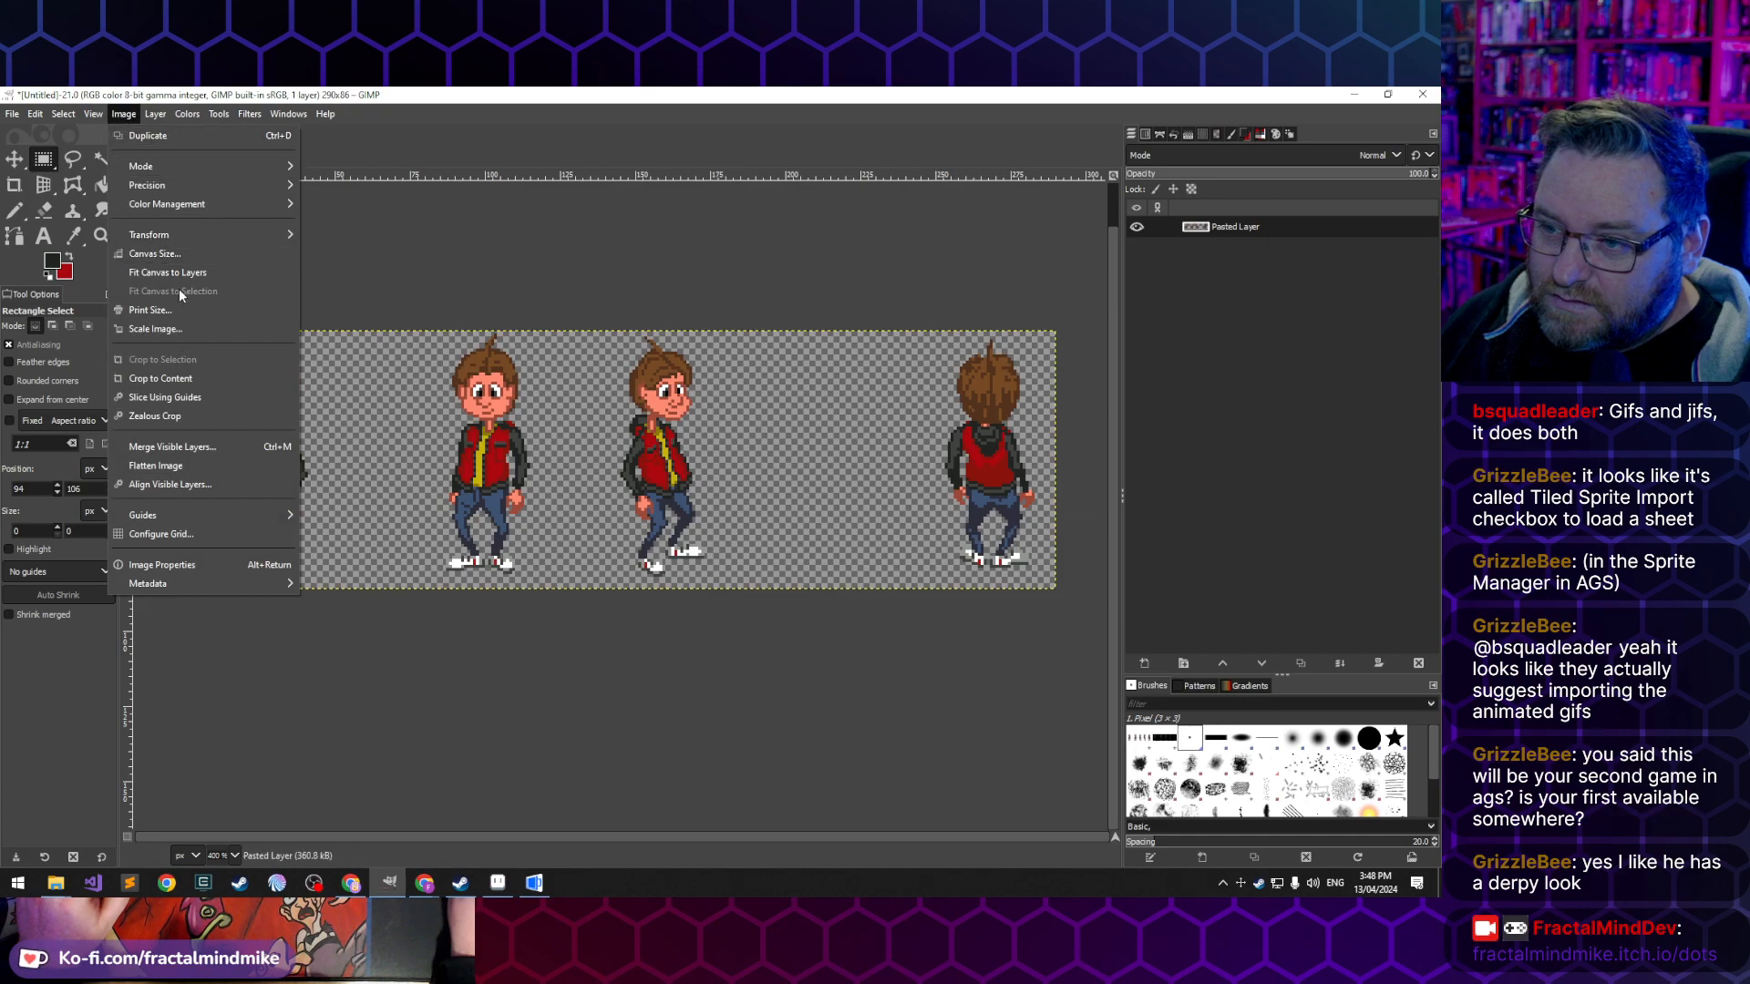
pyautogui.click(203, 385)
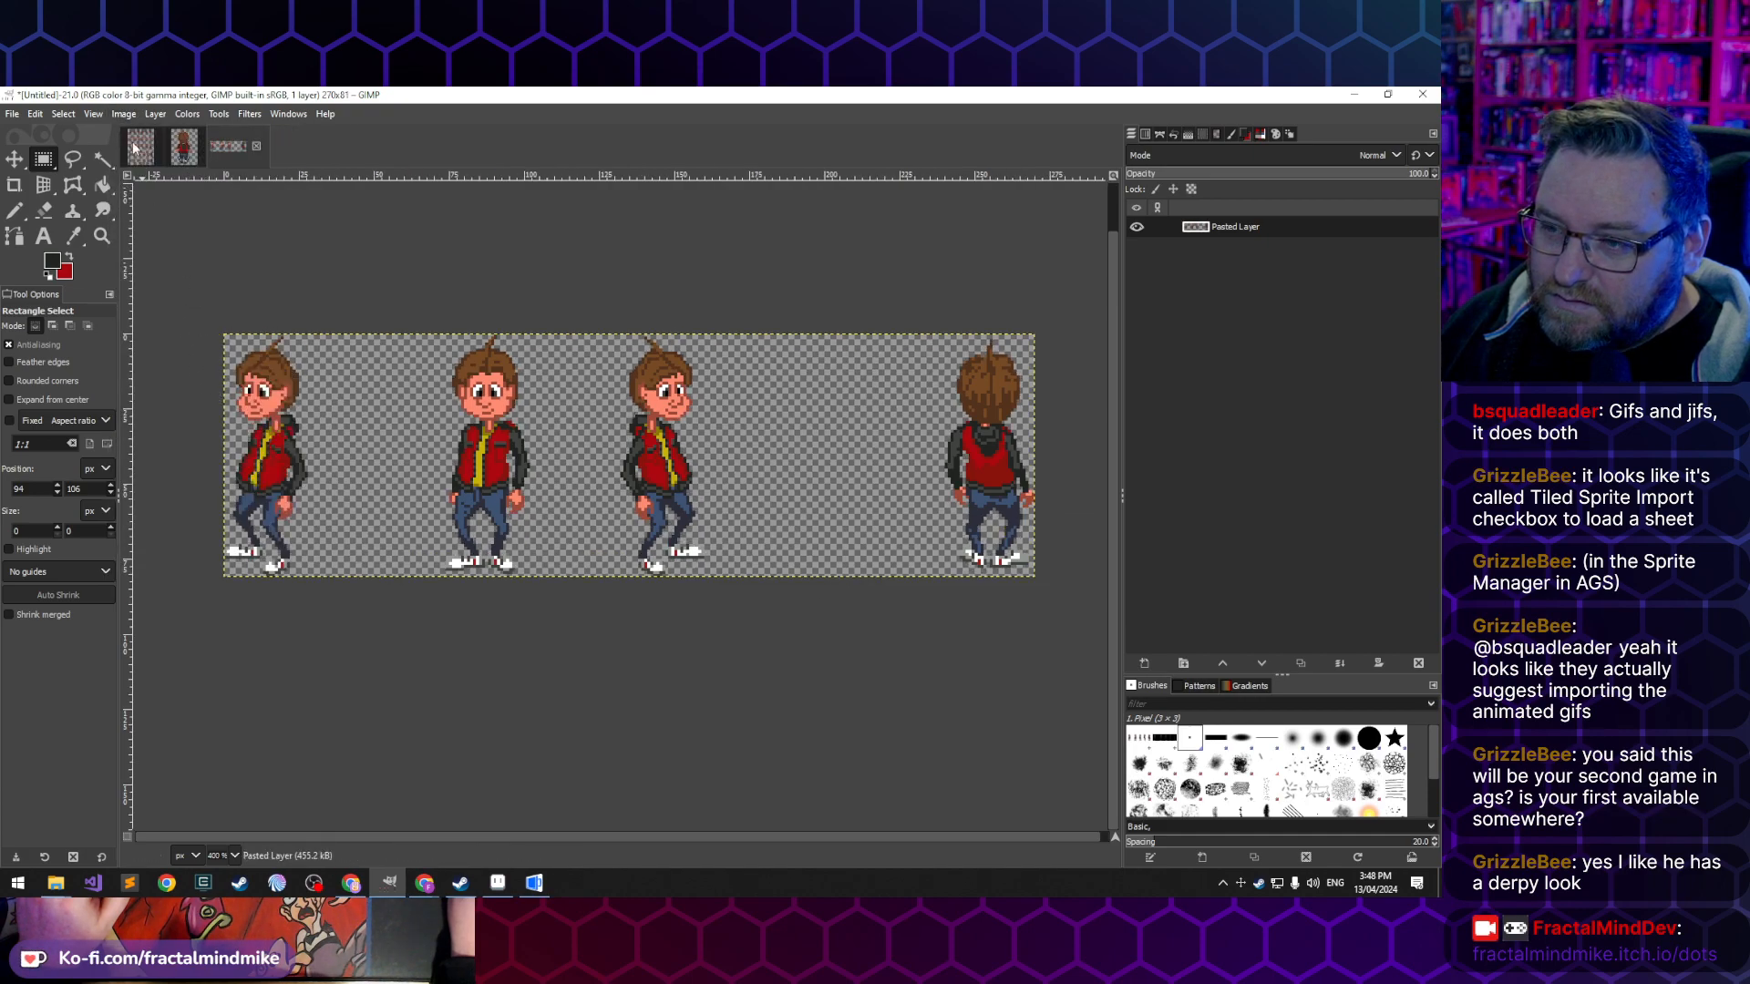
pyautogui.click(94, 115)
pyautogui.click(102, 114)
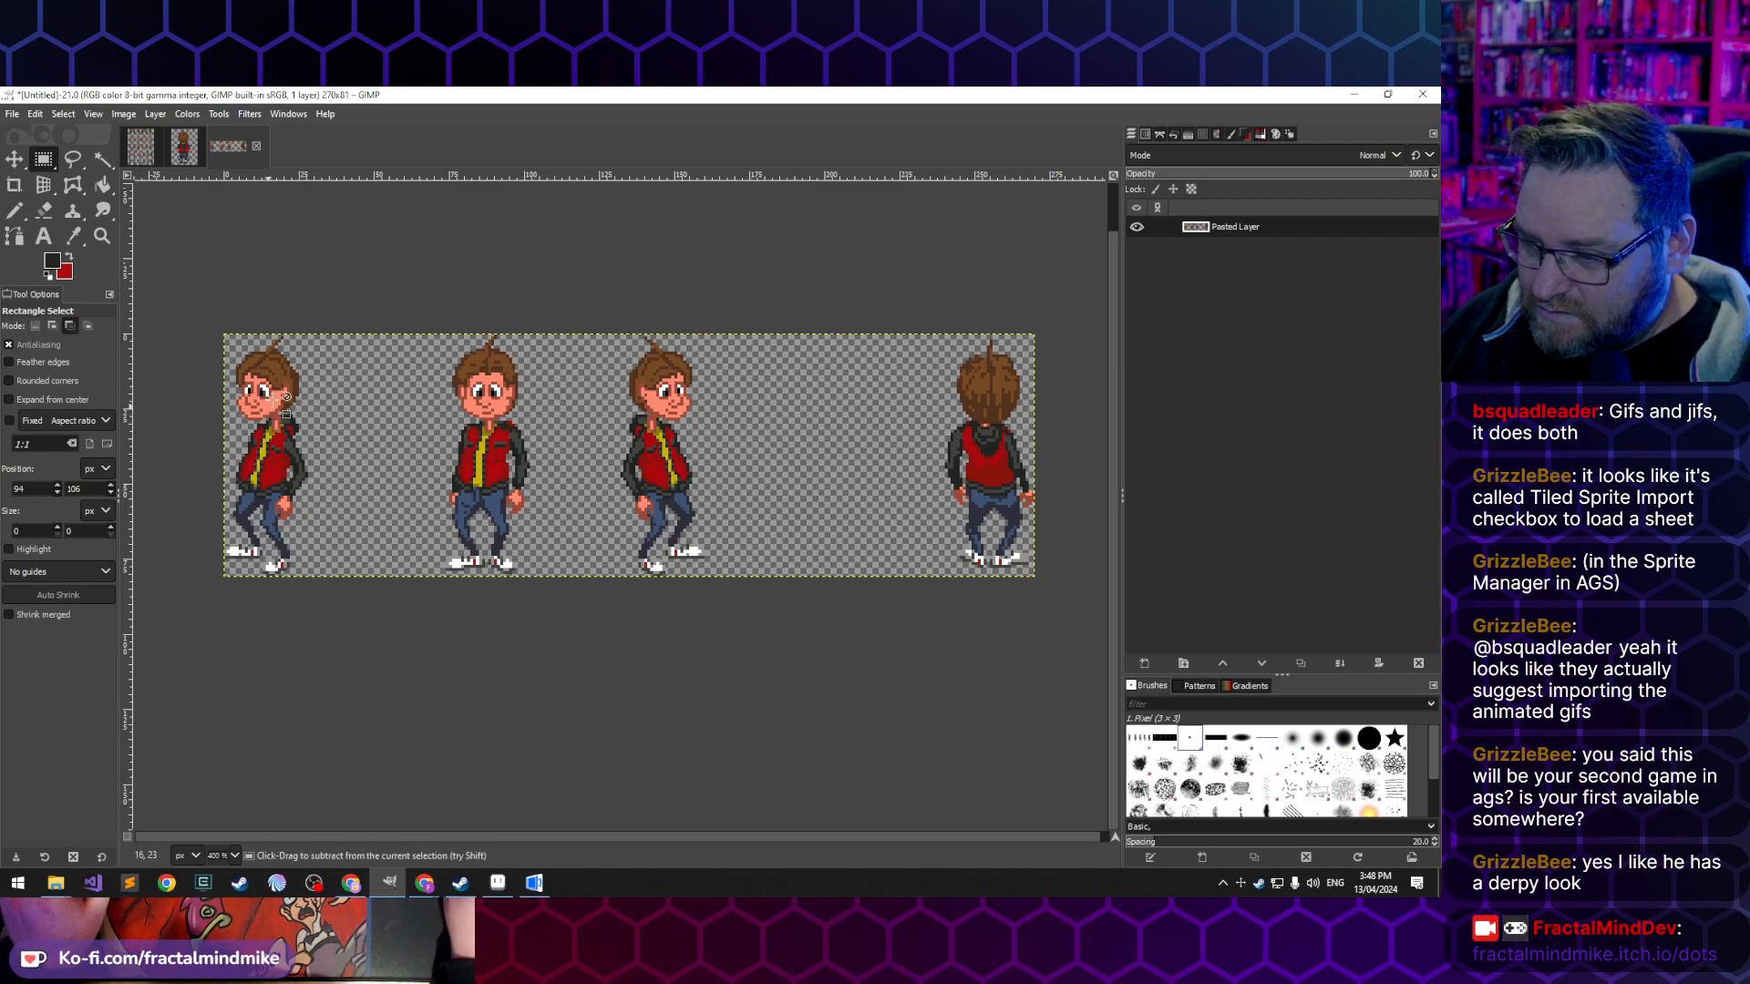
# - Delete the topmost pixels of the front-facing figure's hair tuft with a 5 px wide selection and crop the image to content again
pyautogui.scroll(2, 317, 342)
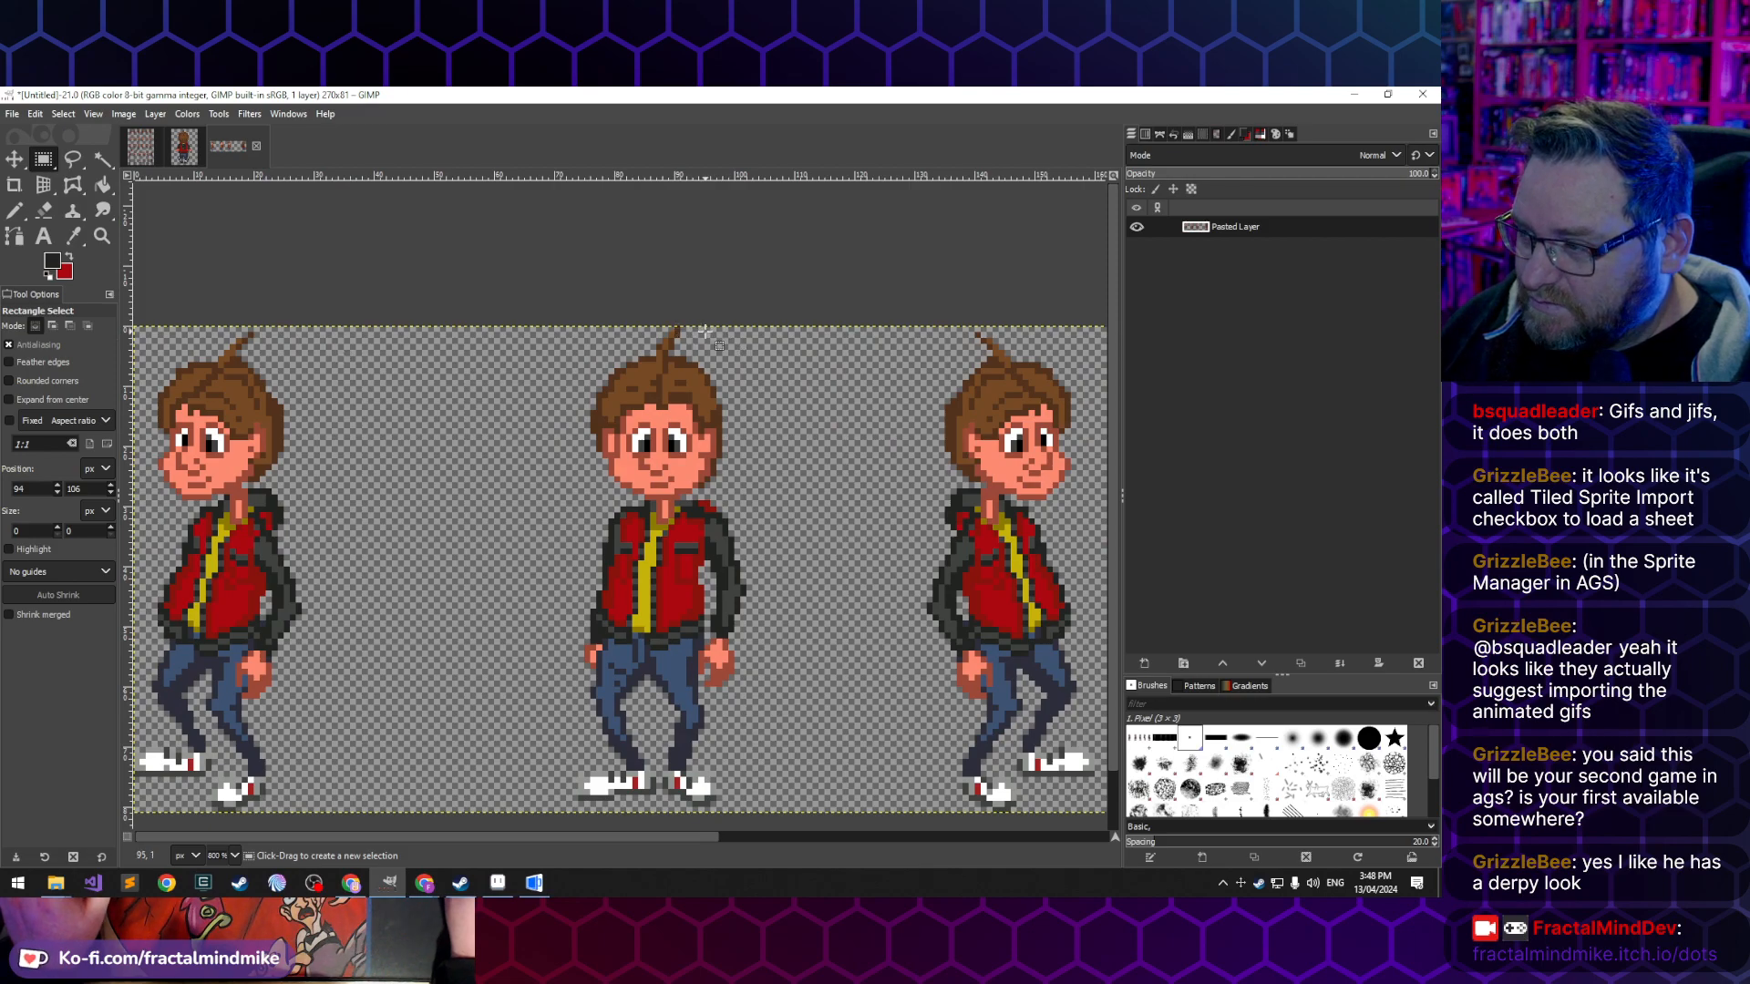
pyautogui.hscroll(8, 703, 329)
pyautogui.hscroll(-8, 703, 329)
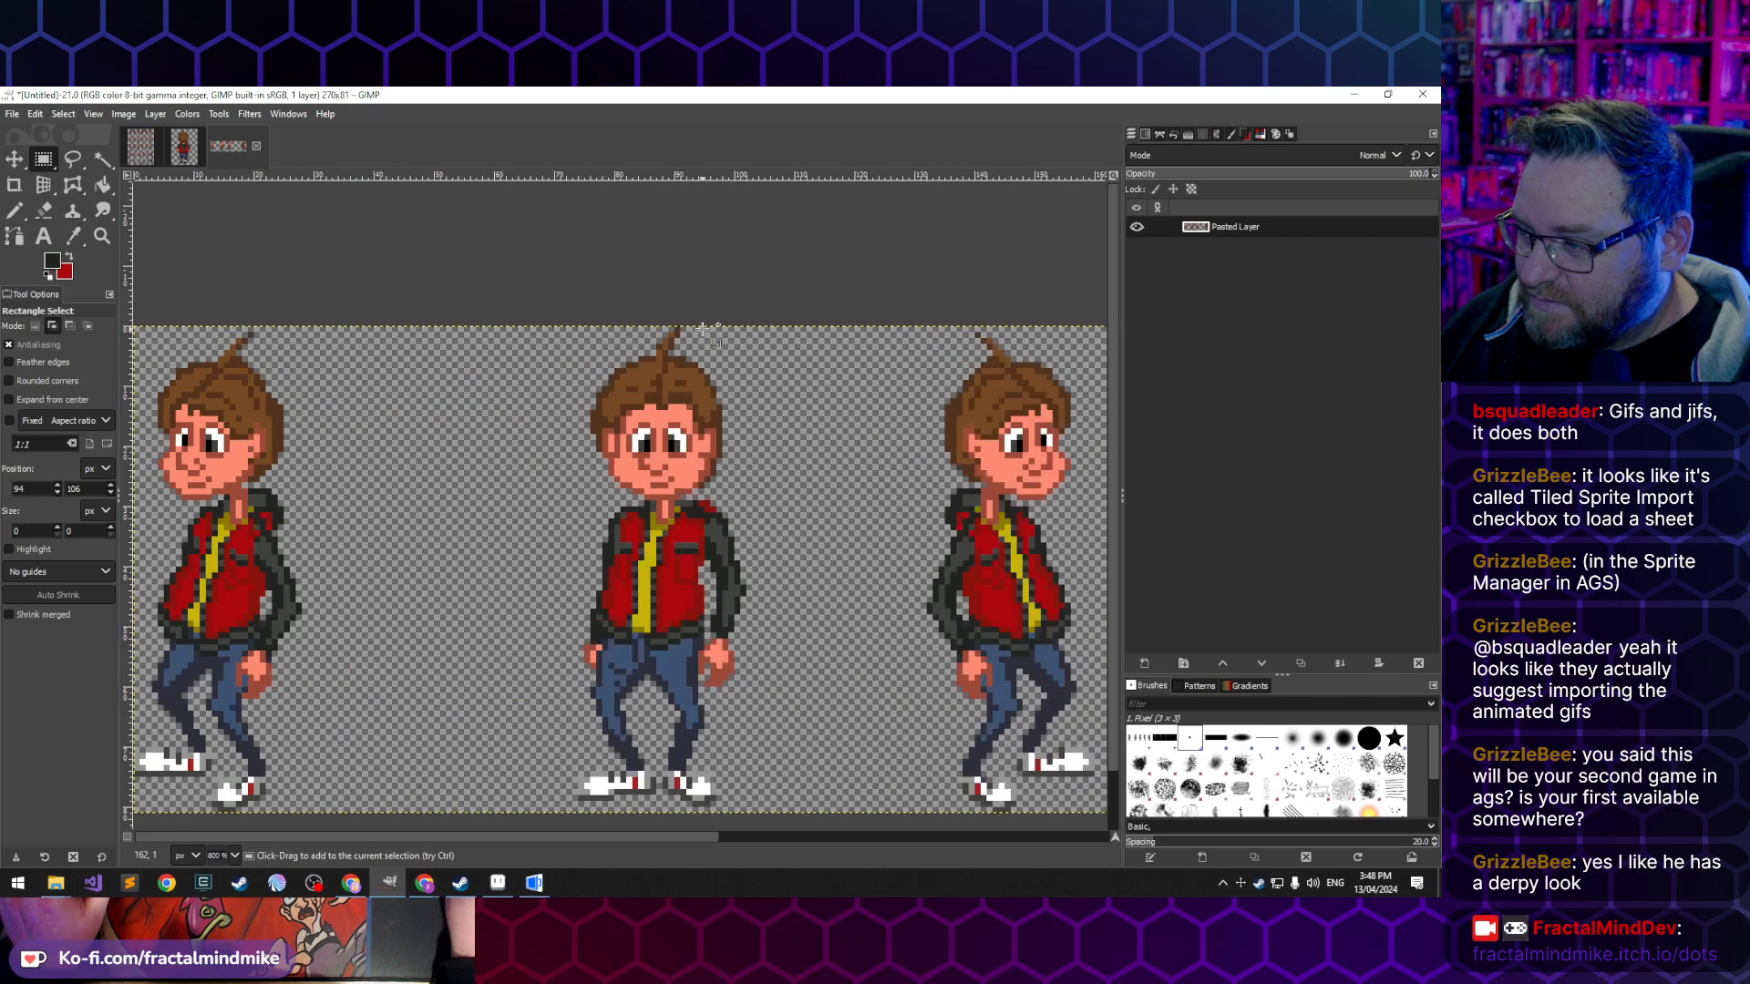
pyautogui.scroll(2, 698, 319)
pyautogui.moveTo(645, 325); pyautogui.dragTo(703, 351)
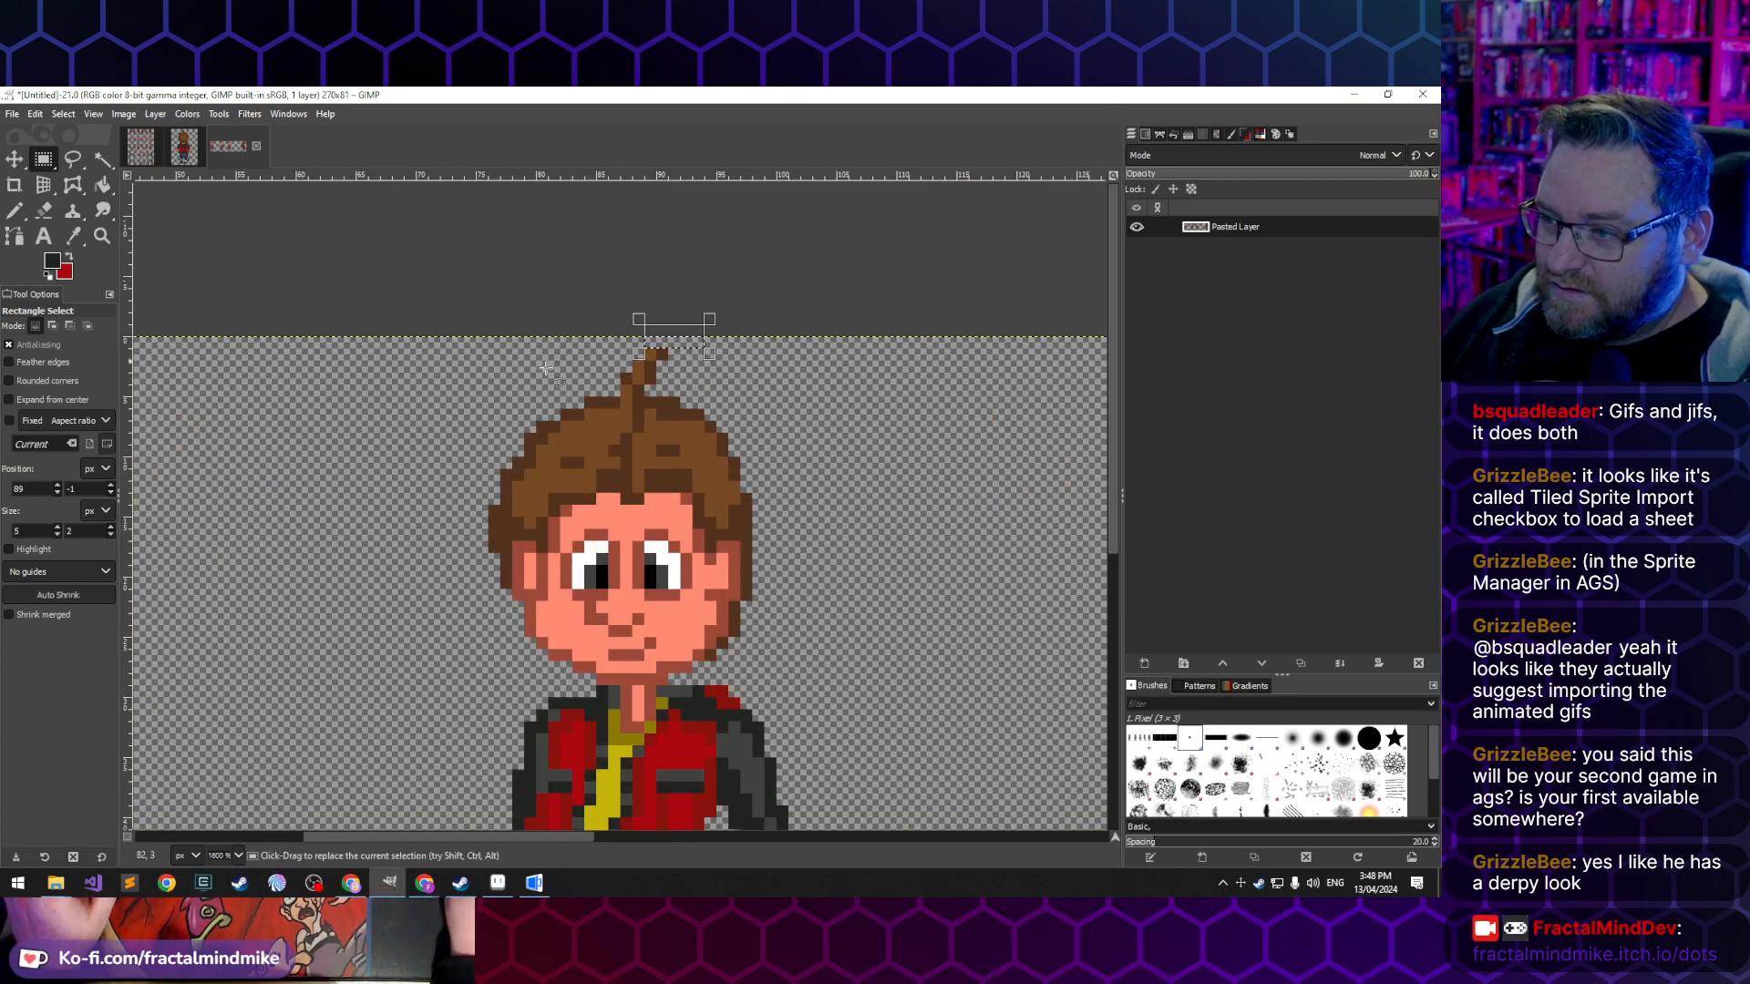
pyautogui.click(472, 370)
pyautogui.scroll(-5, 472, 373)
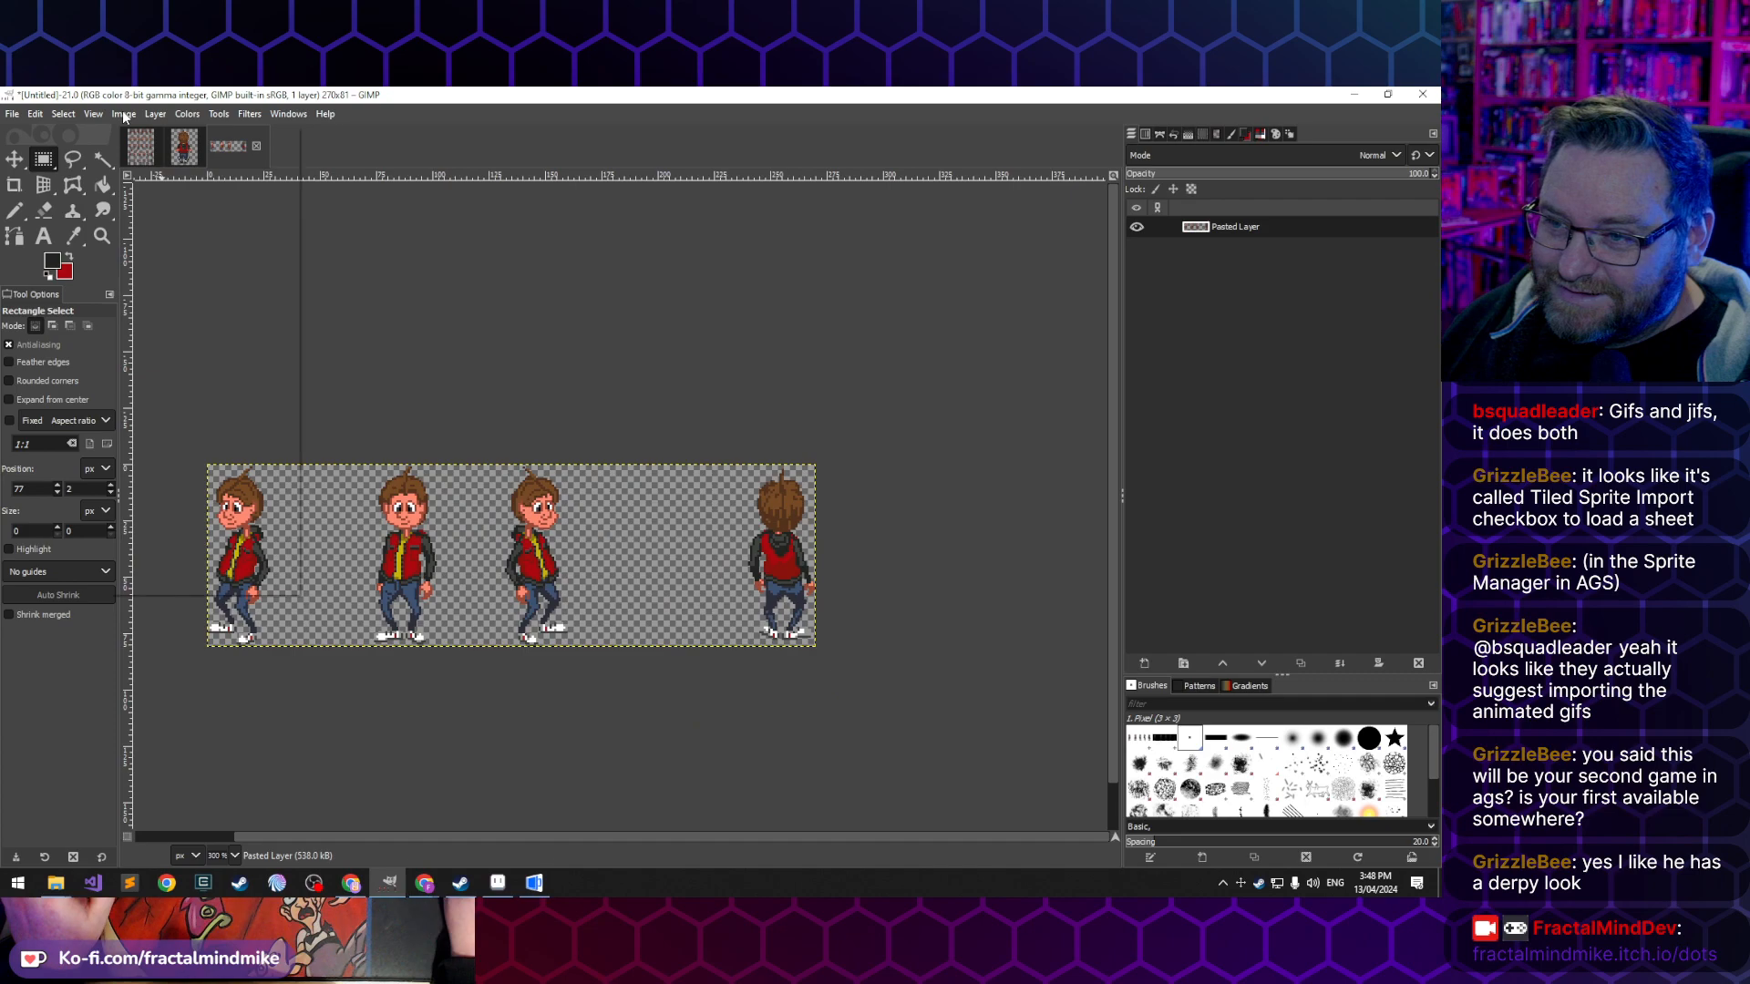
pyautogui.click(124, 117)
pyautogui.click(209, 385)
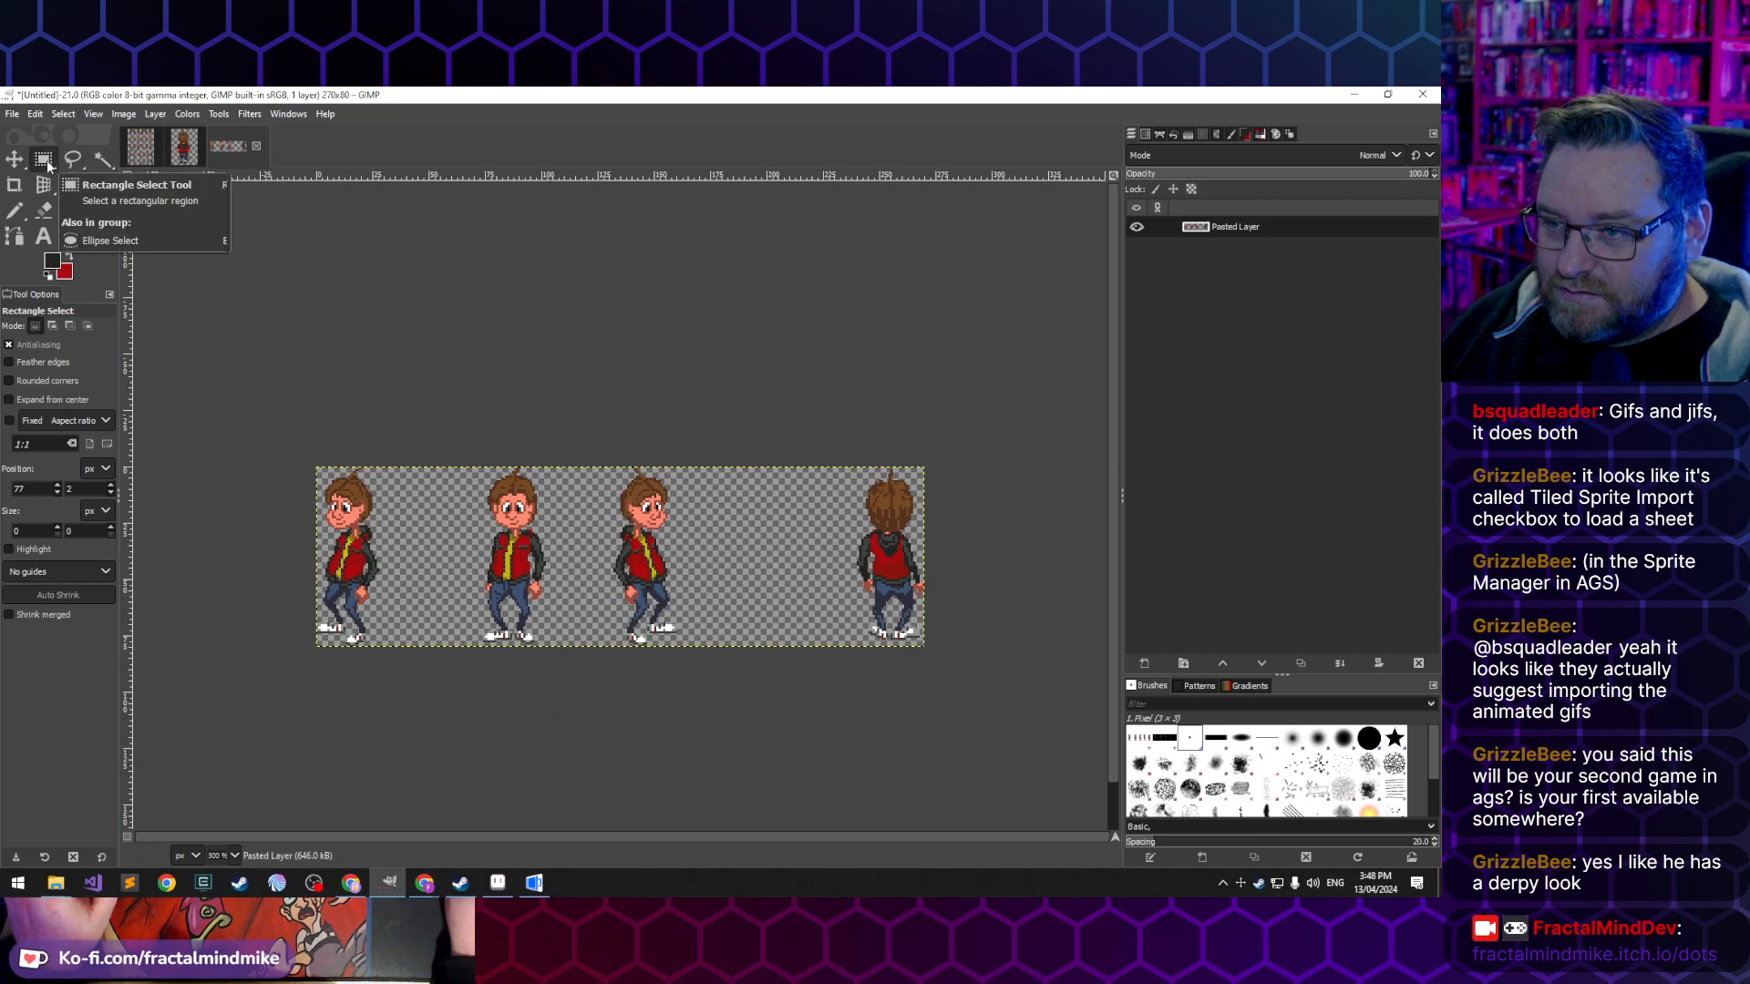
# - Select the entire cropped image and copy all four poses to the clipboard
pyautogui.moveTo(253, 374); pyautogui.dragTo(424, 701)
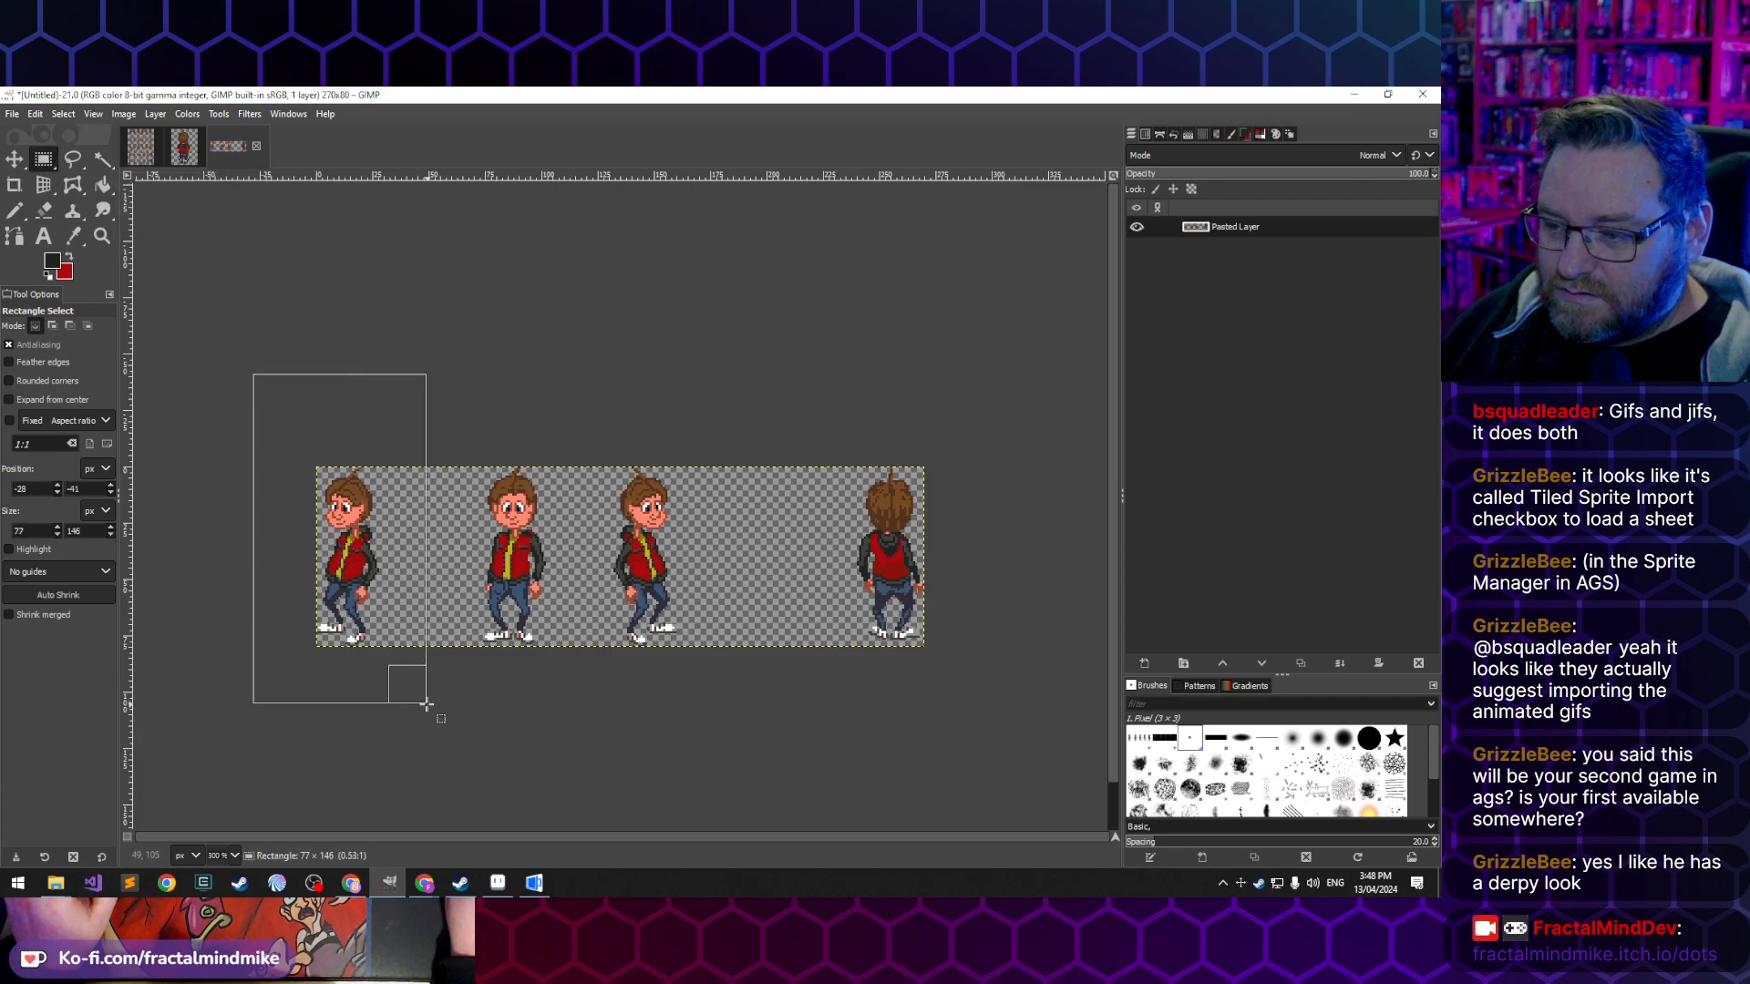
pyautogui.click(815, 304)
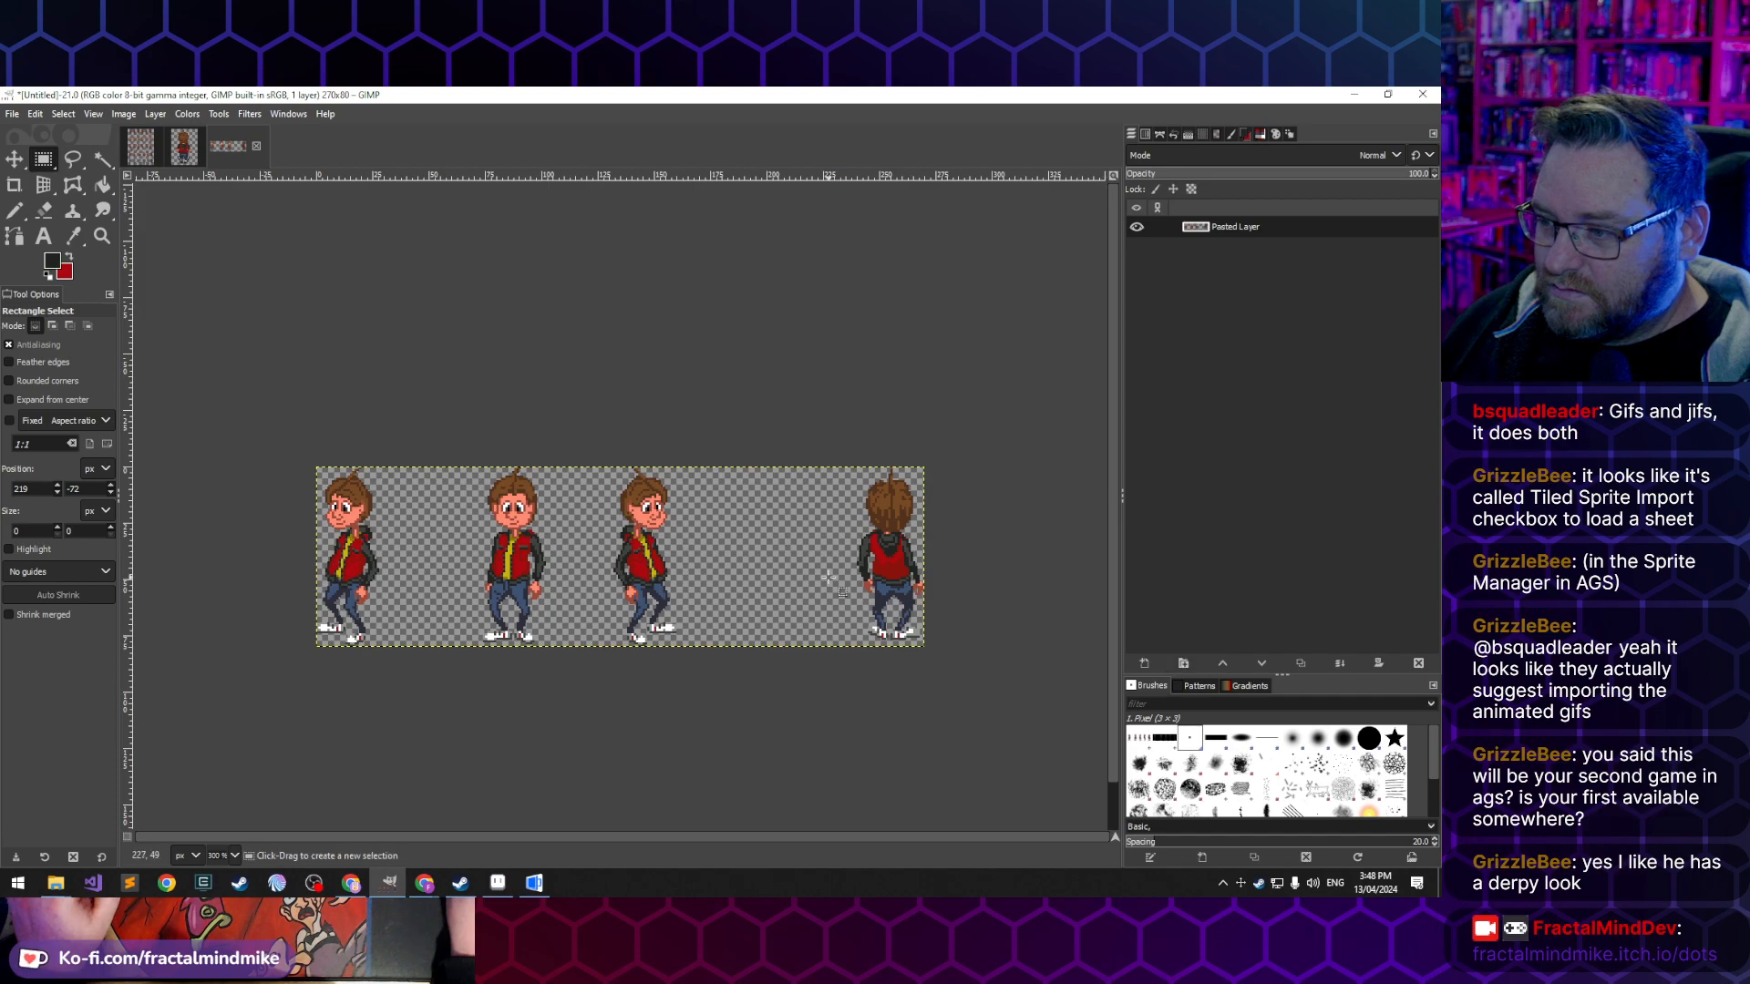
pyautogui.hotkey('ctrl', 'a')
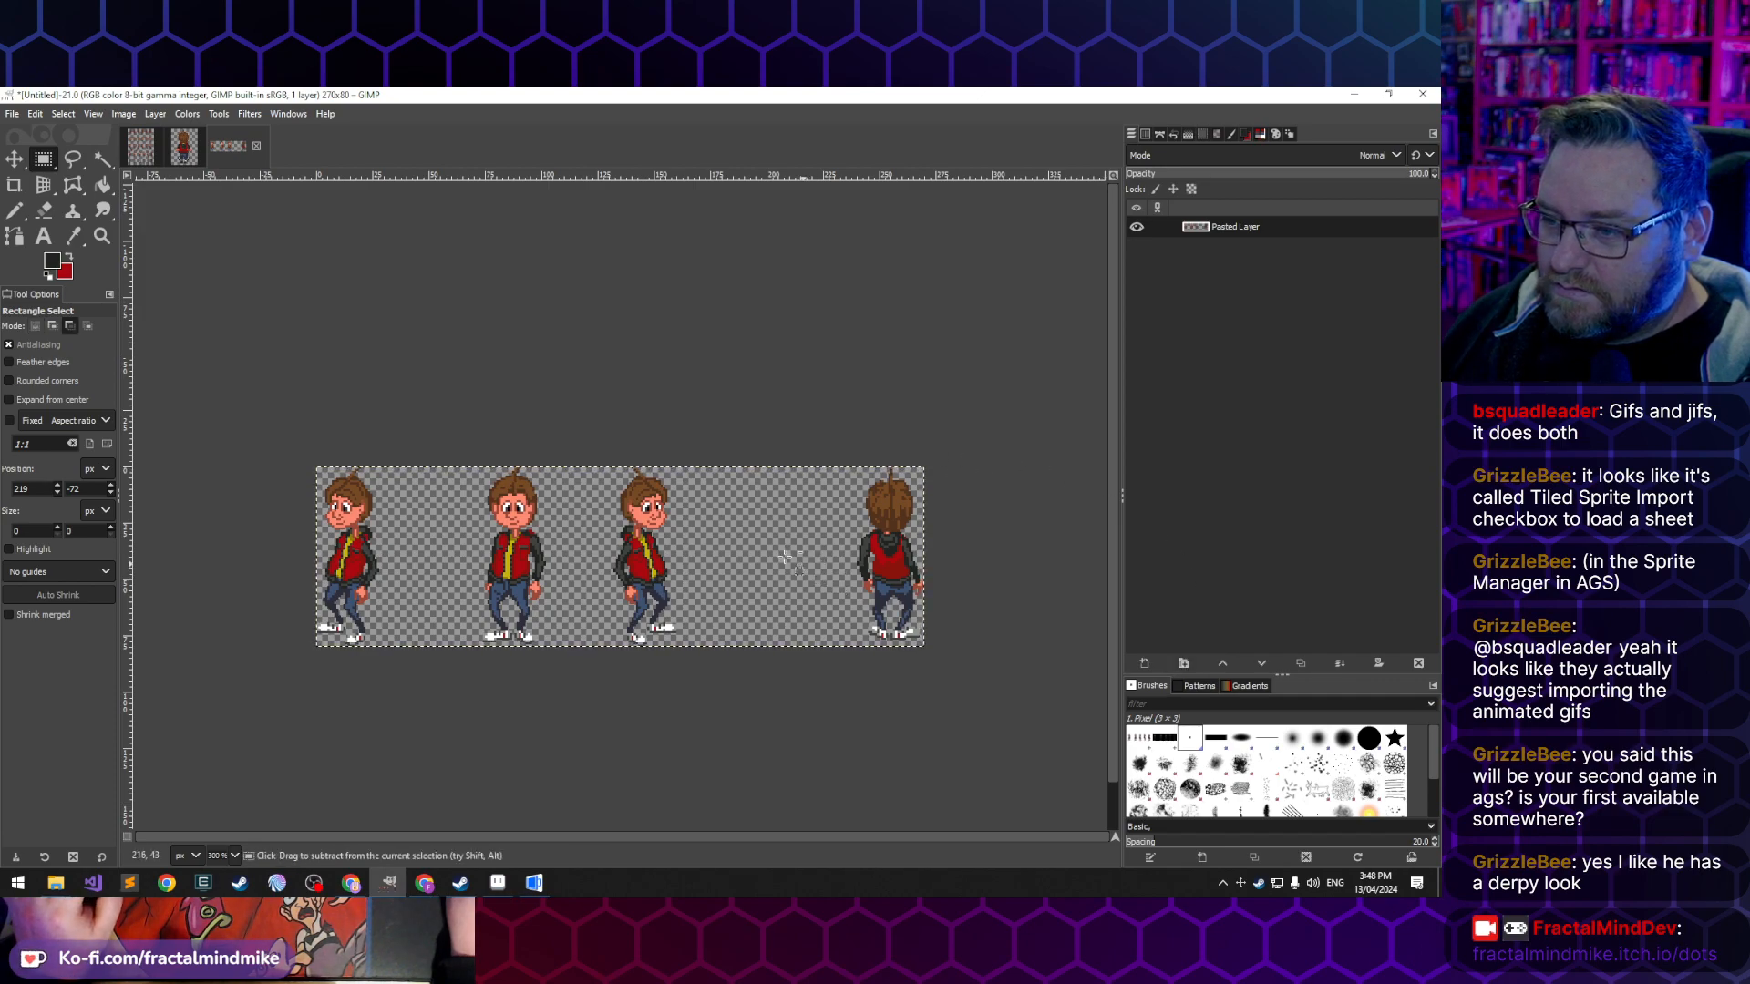
pyautogui.hotkey('ctrl', 'c')
pyautogui.click(124, 115)
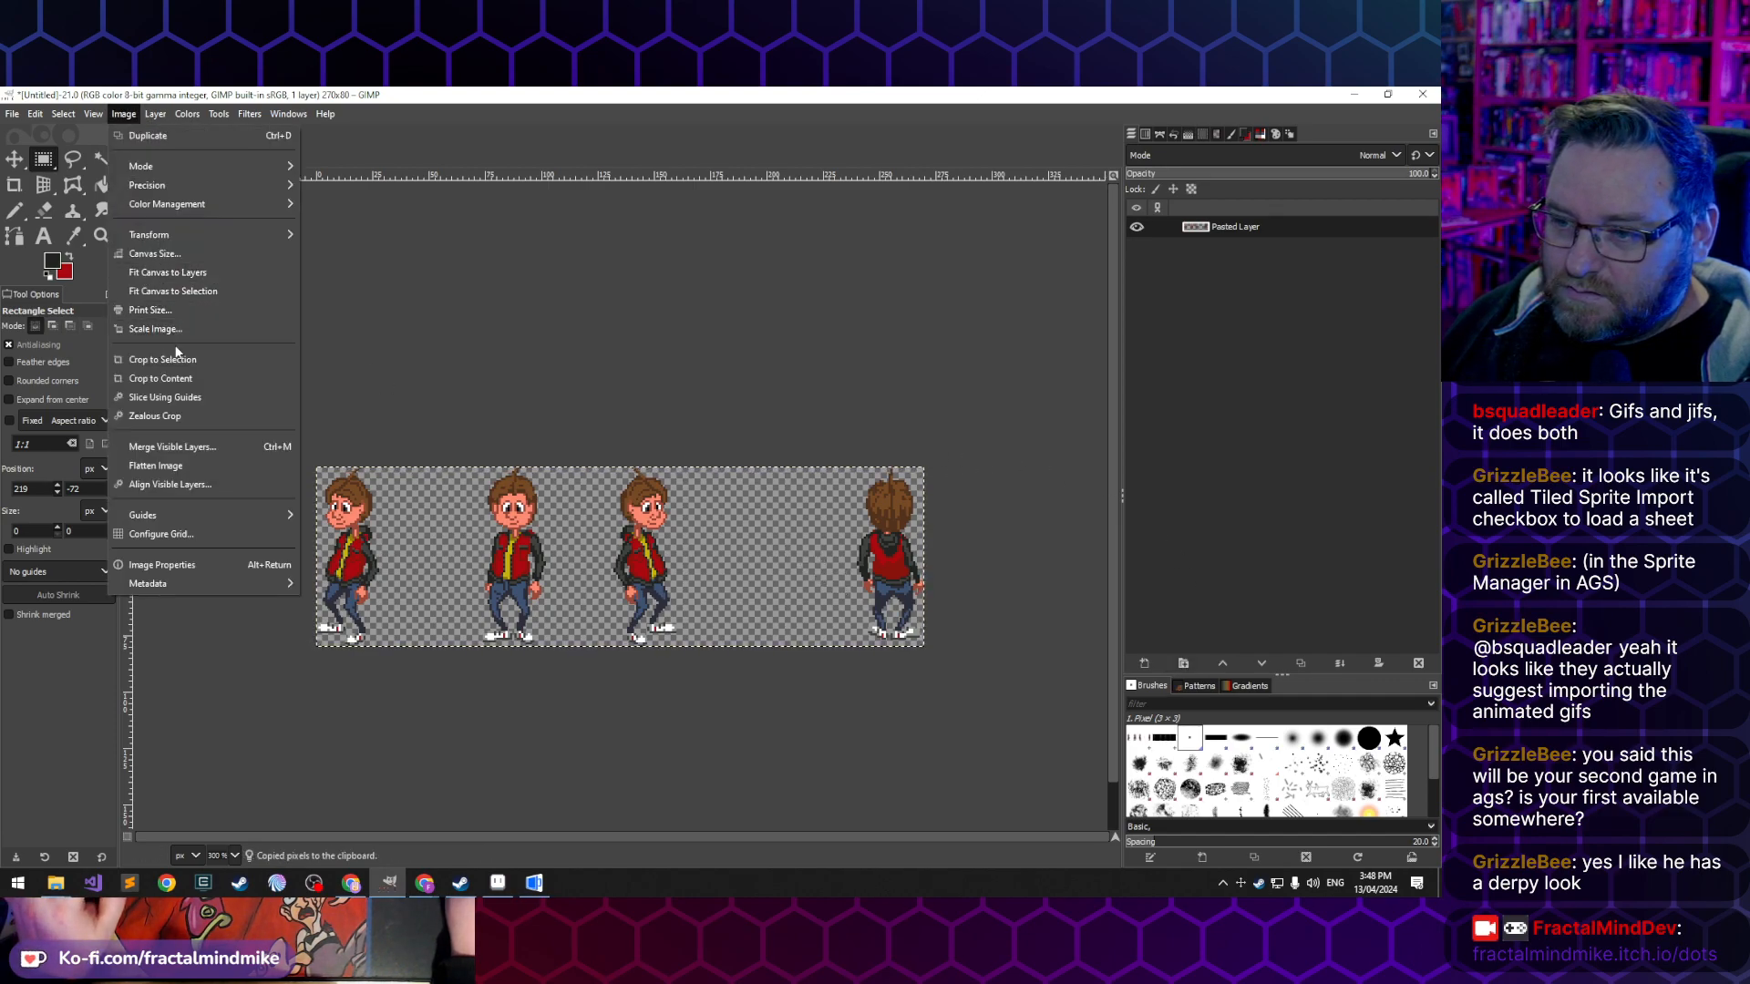
pyautogui.click(440, 274)
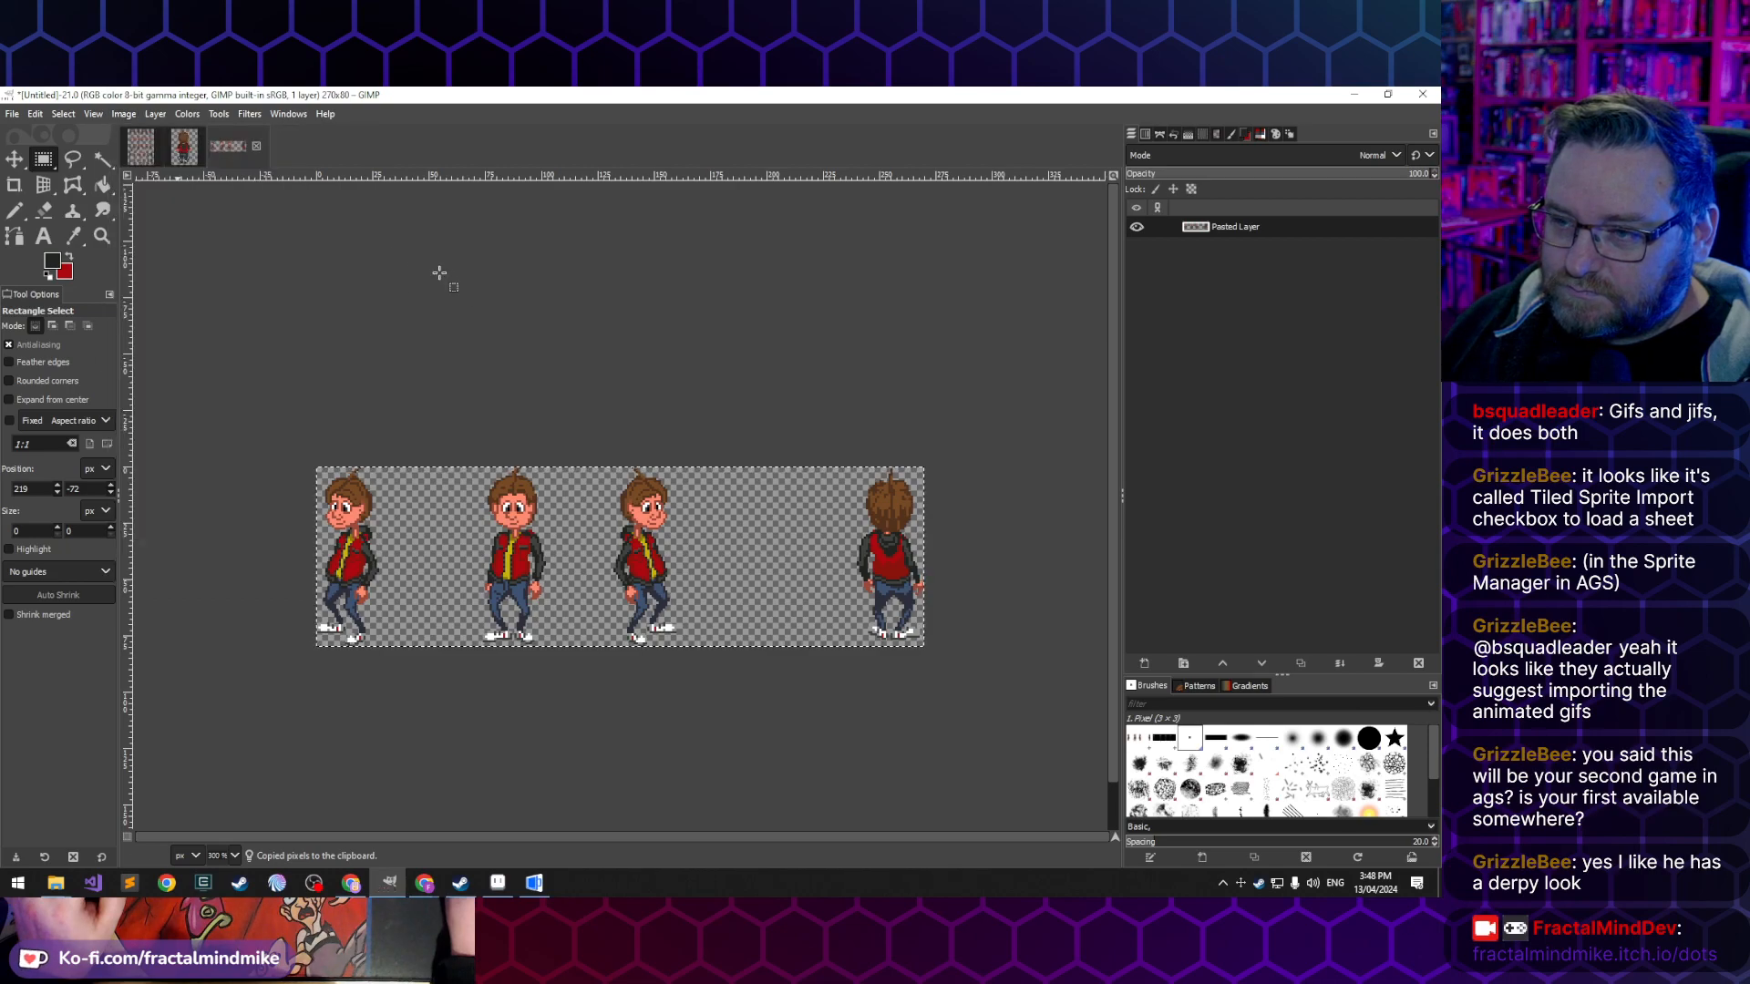
# - Resize the canvas and all layers to 50 × 80 px, keeping only the first figure, and clear the selection
pyautogui.click(124, 114)
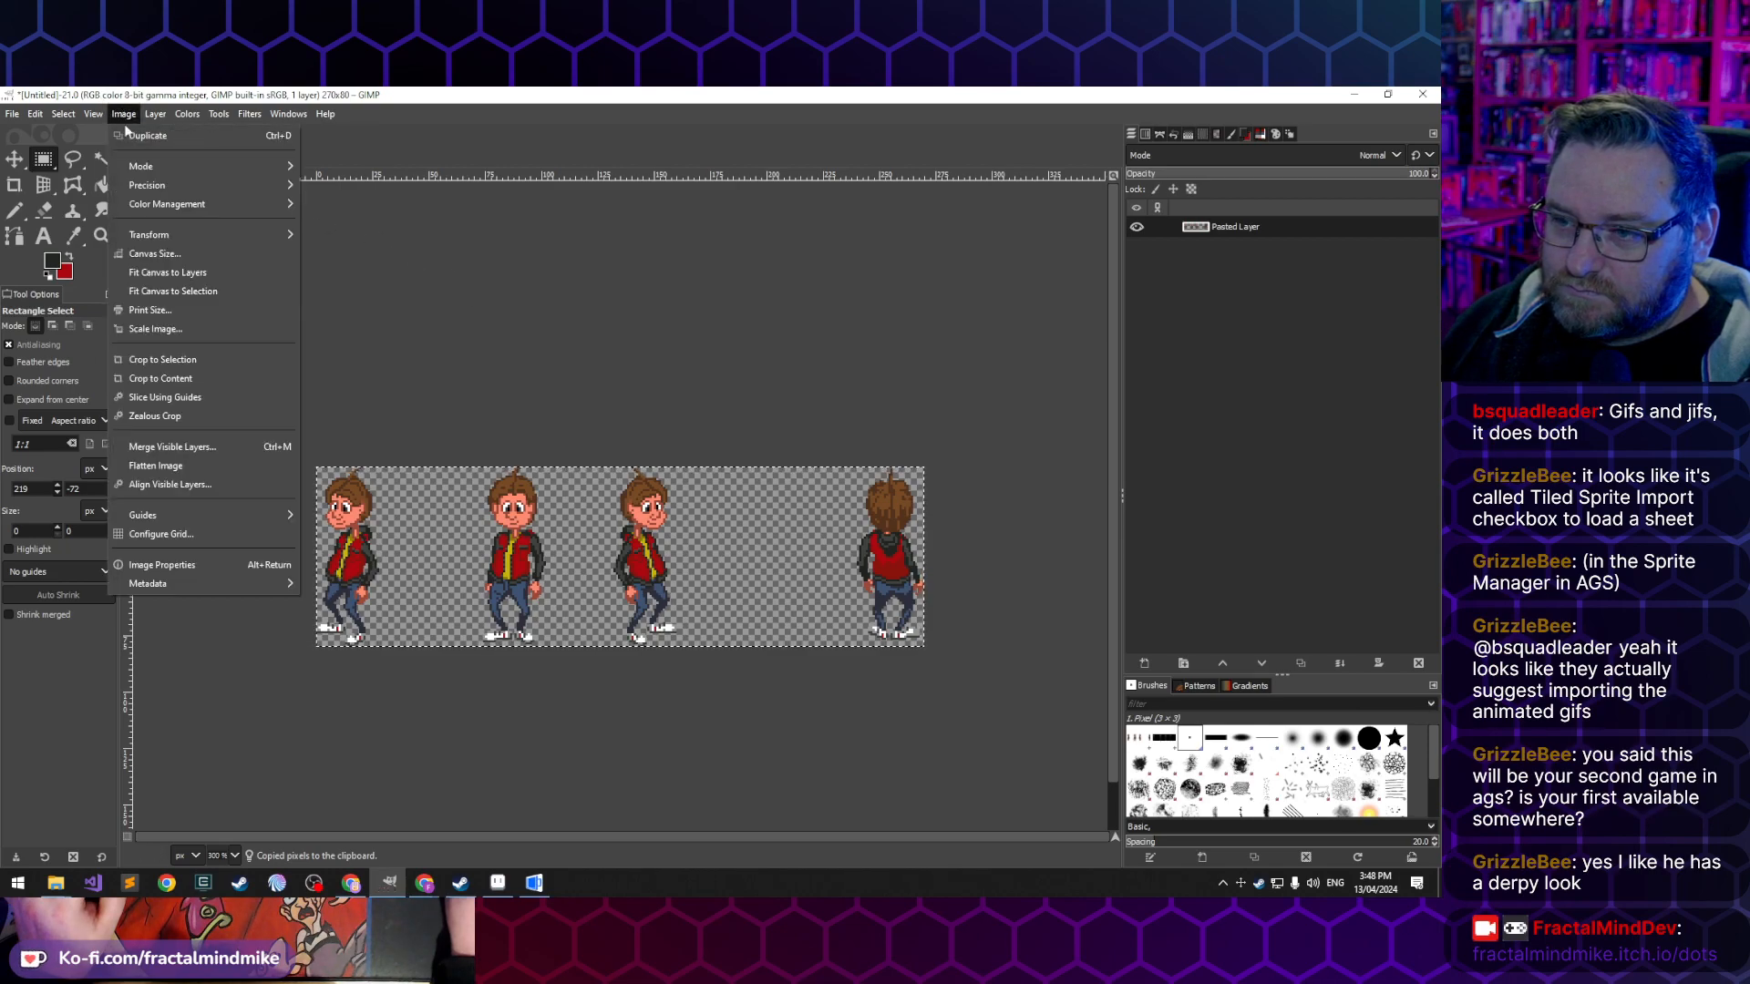
pyautogui.click(157, 253)
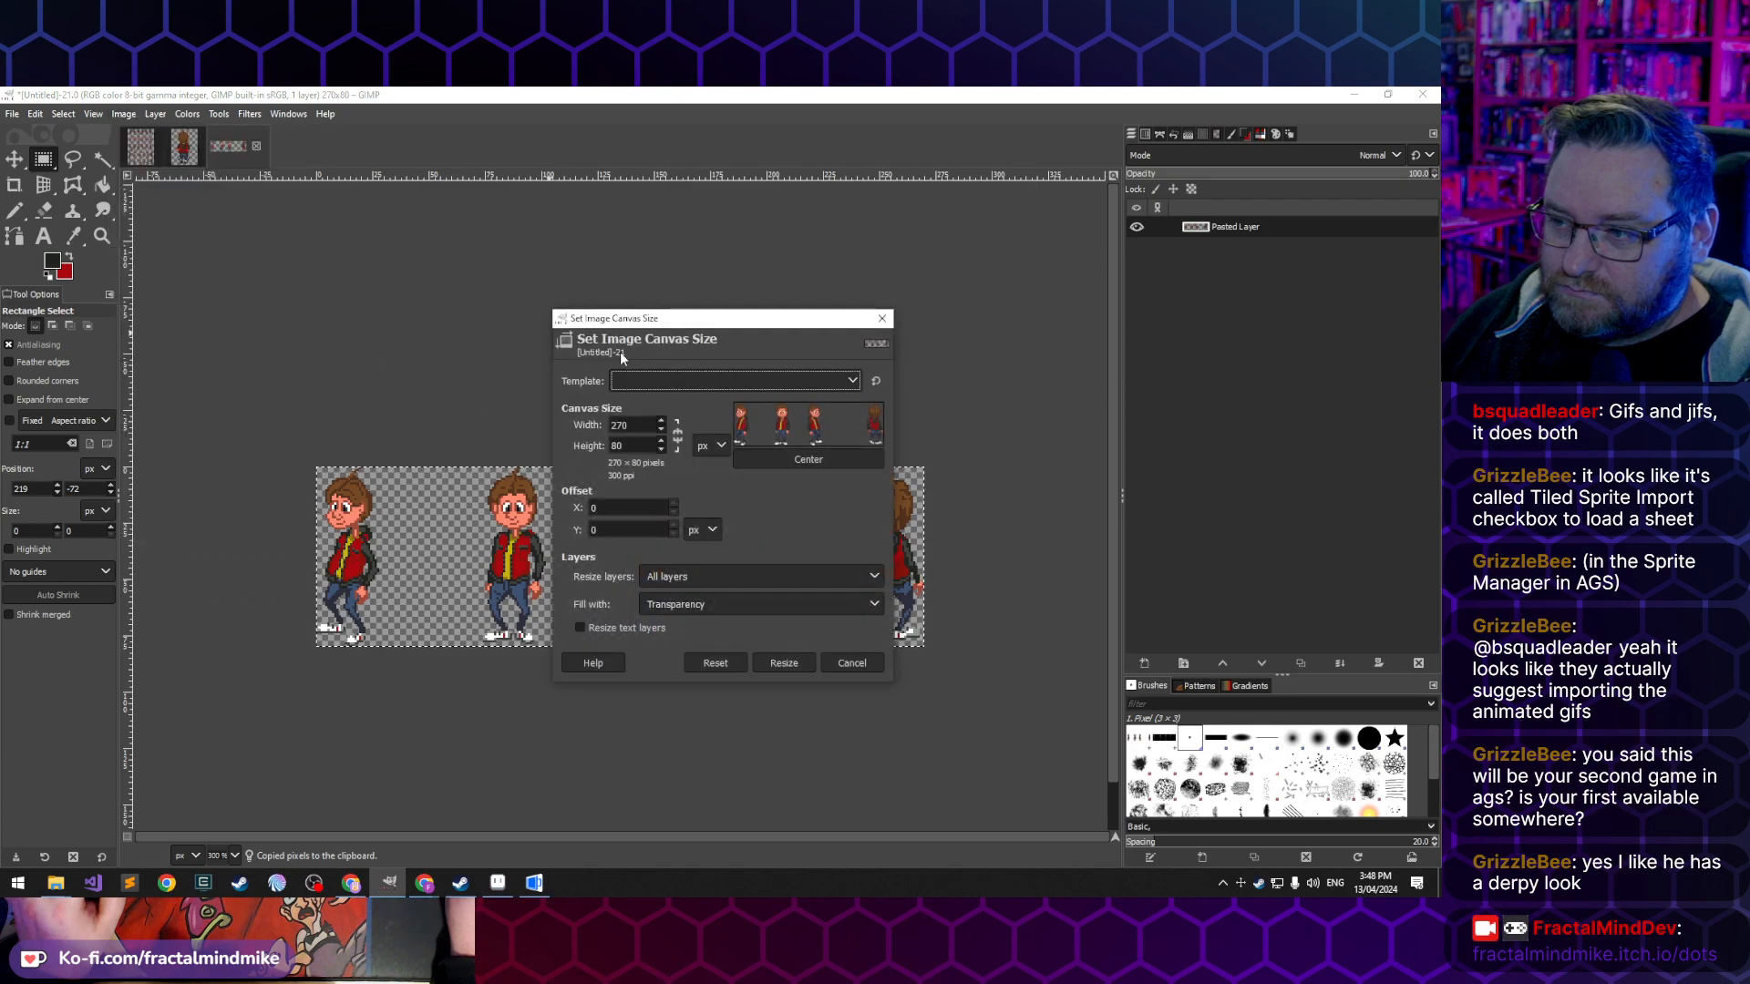
pyautogui.moveTo(632, 426); pyautogui.dragTo(584, 421)
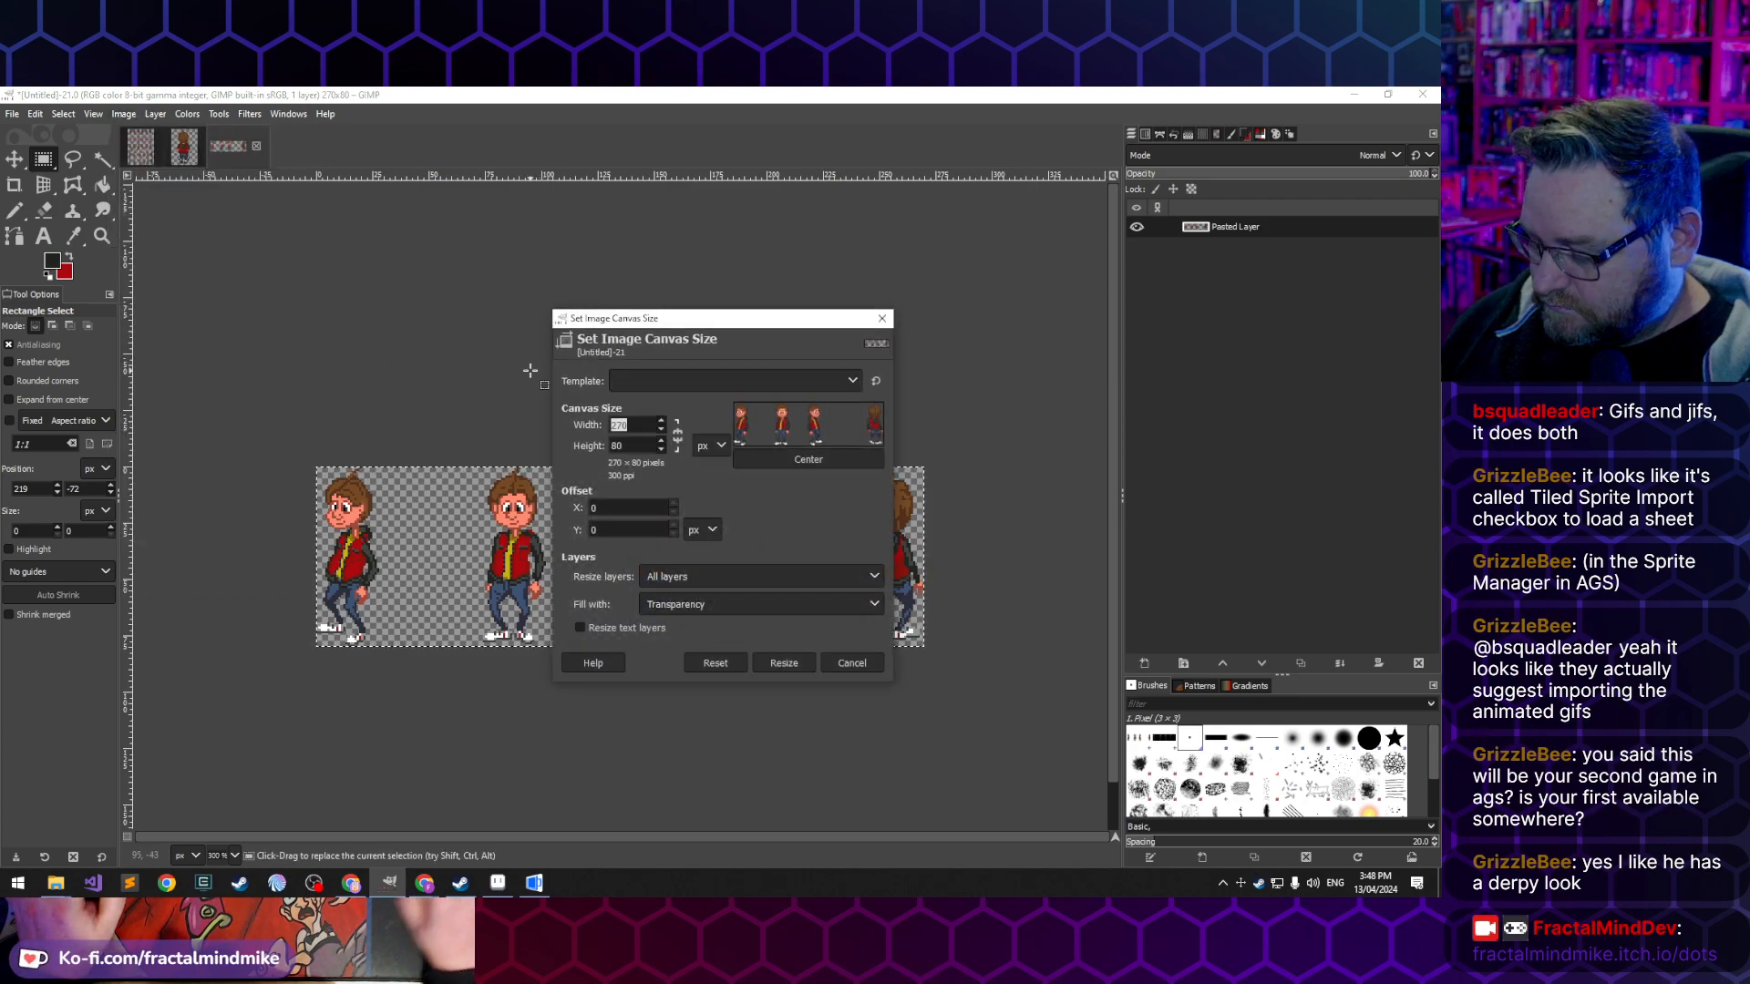
pyautogui.write('5')
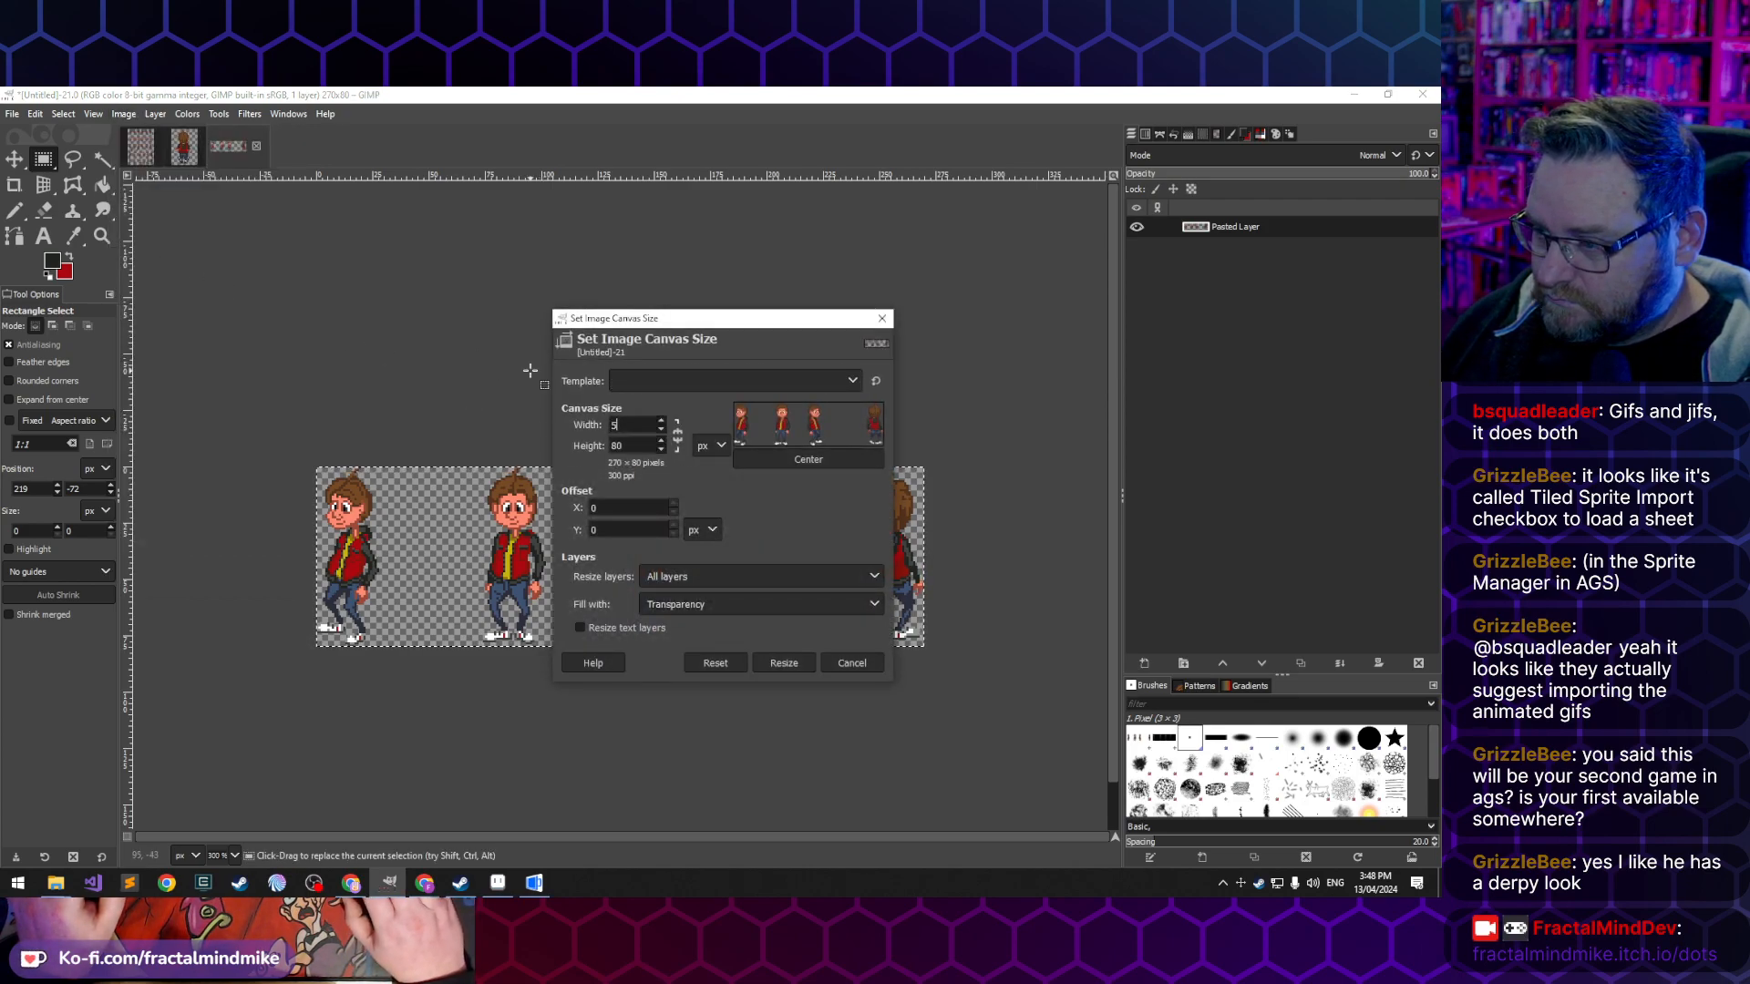
pyautogui.write('6')
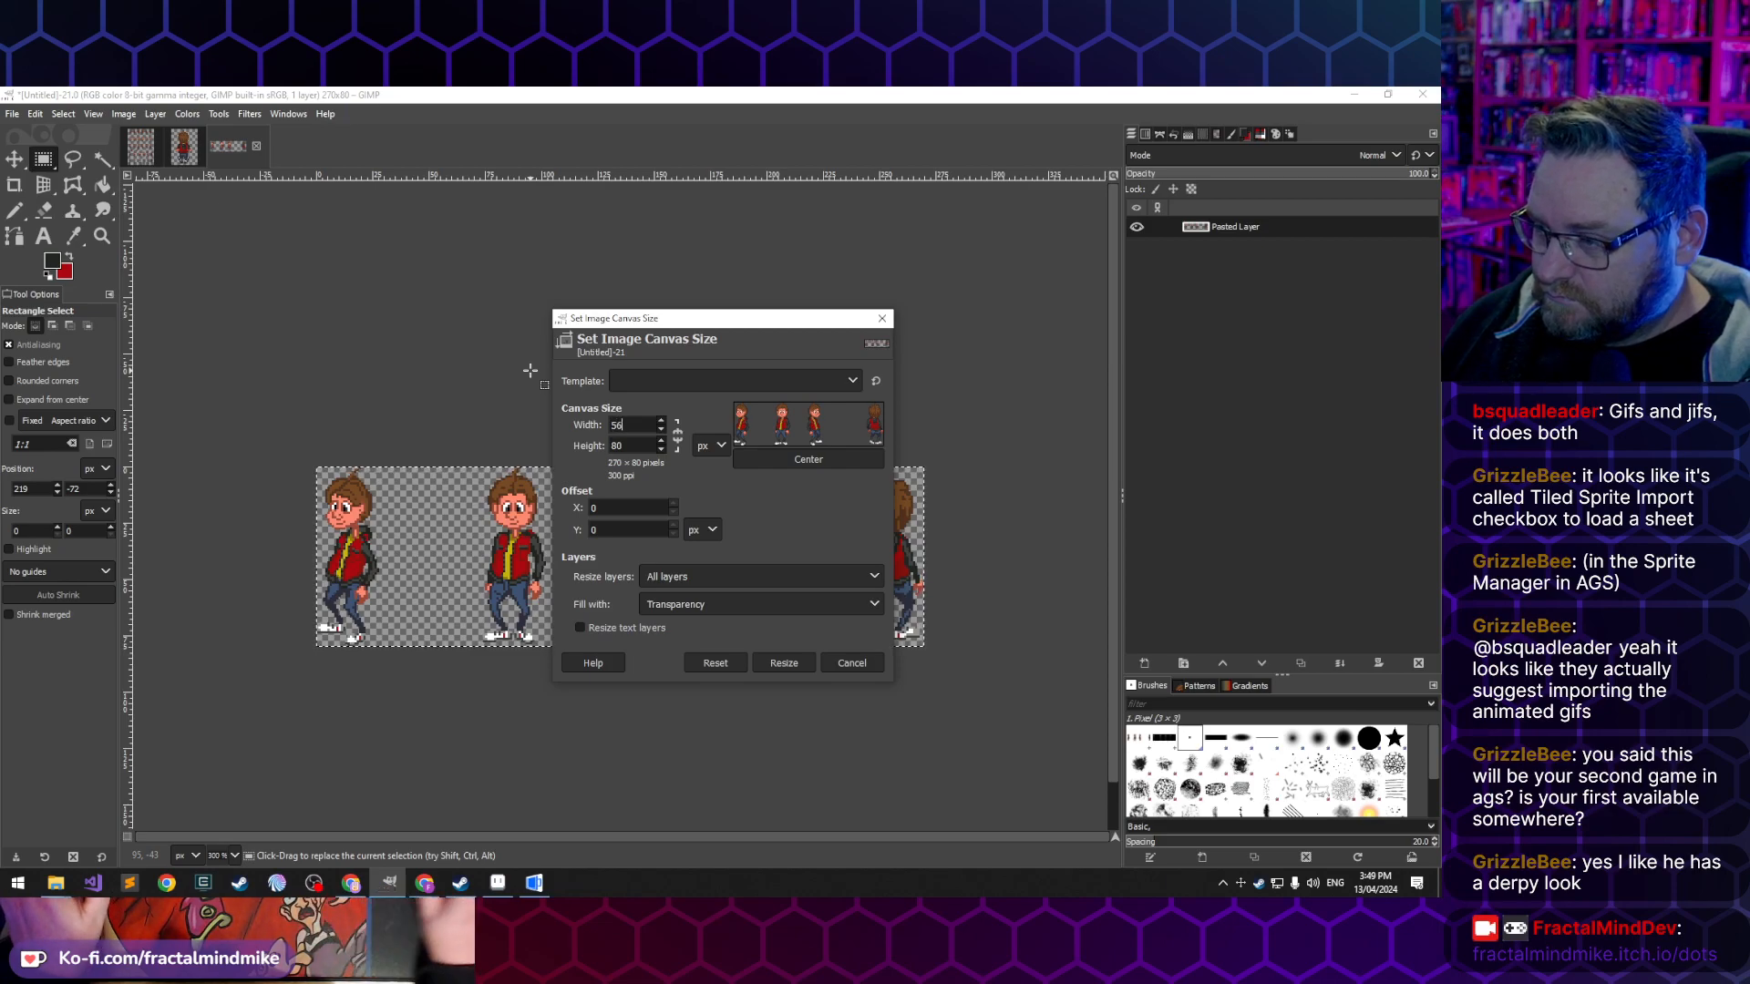
pyautogui.press('Tab')
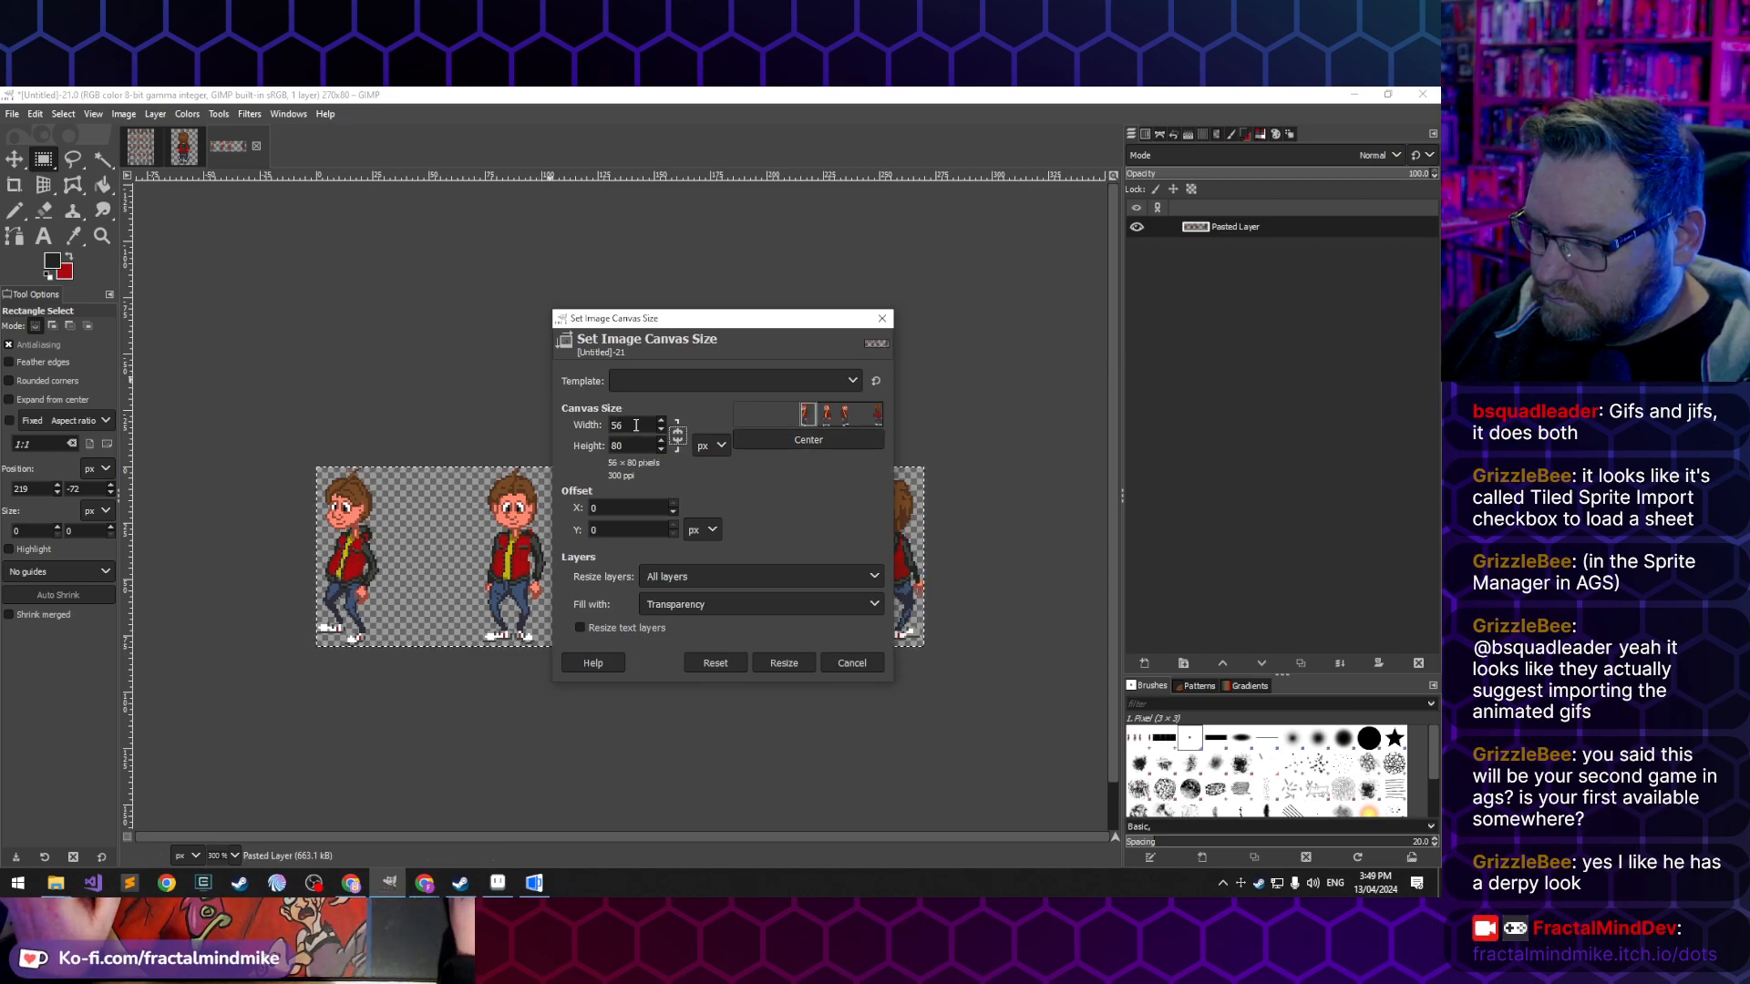
pyautogui.write('50')
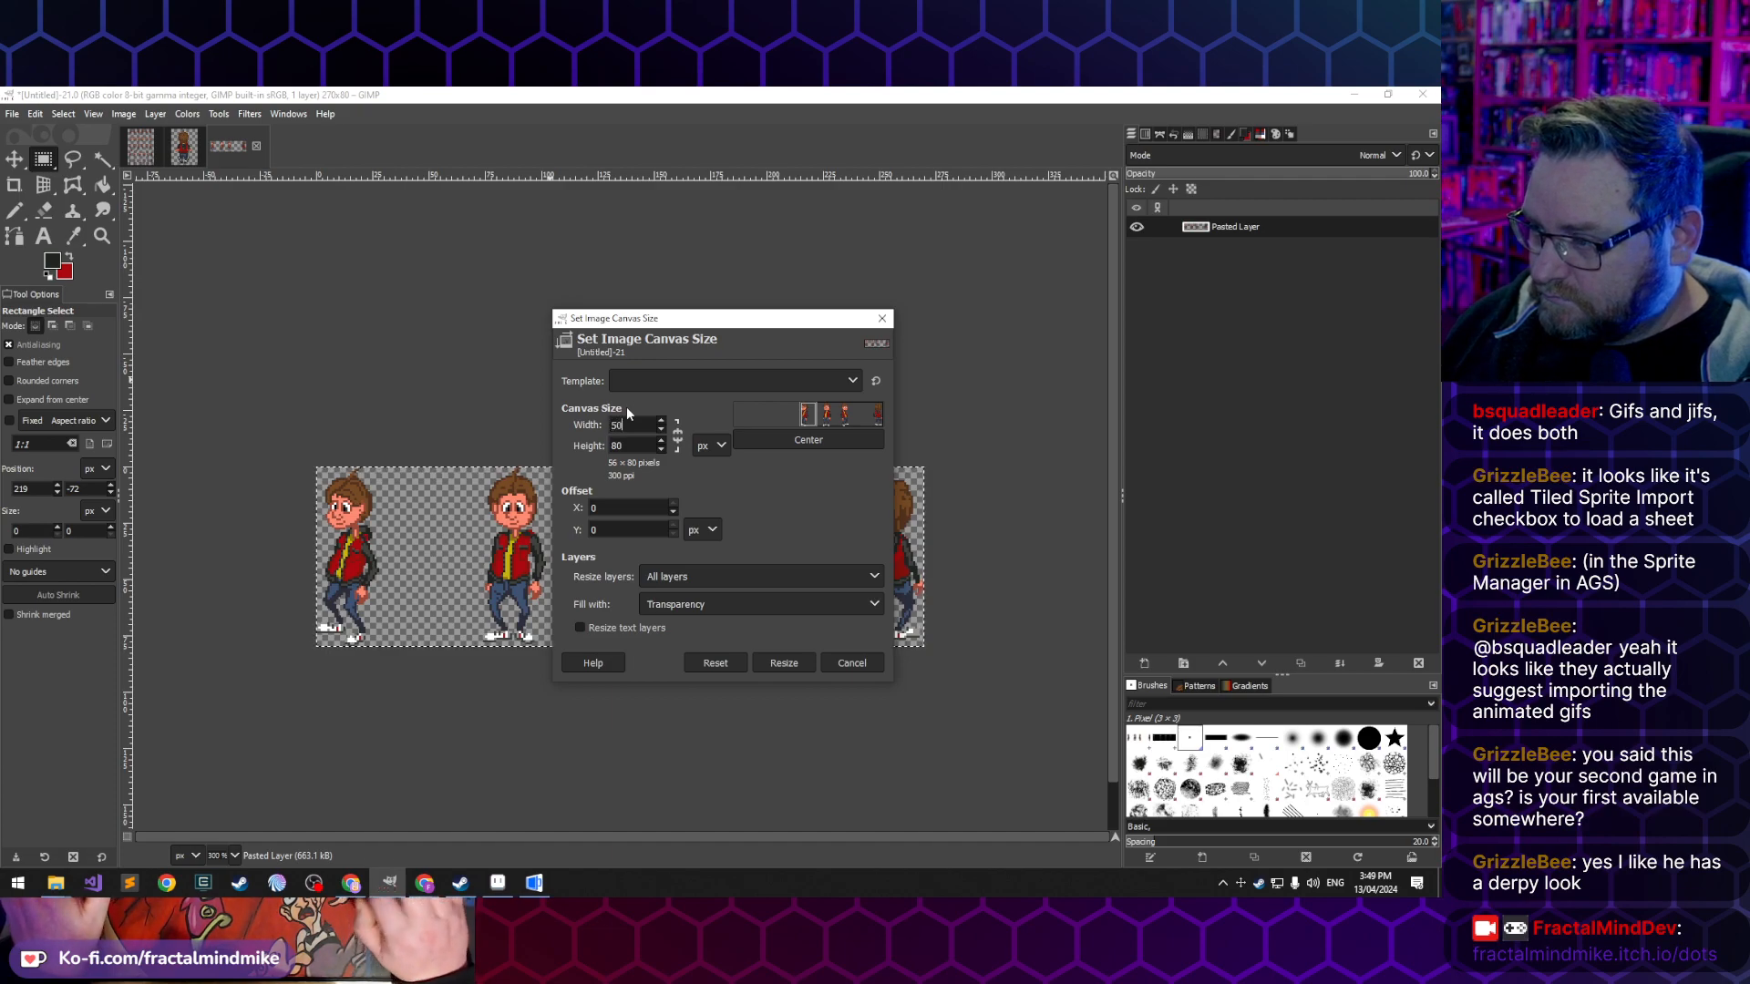
pyautogui.press('Tab')
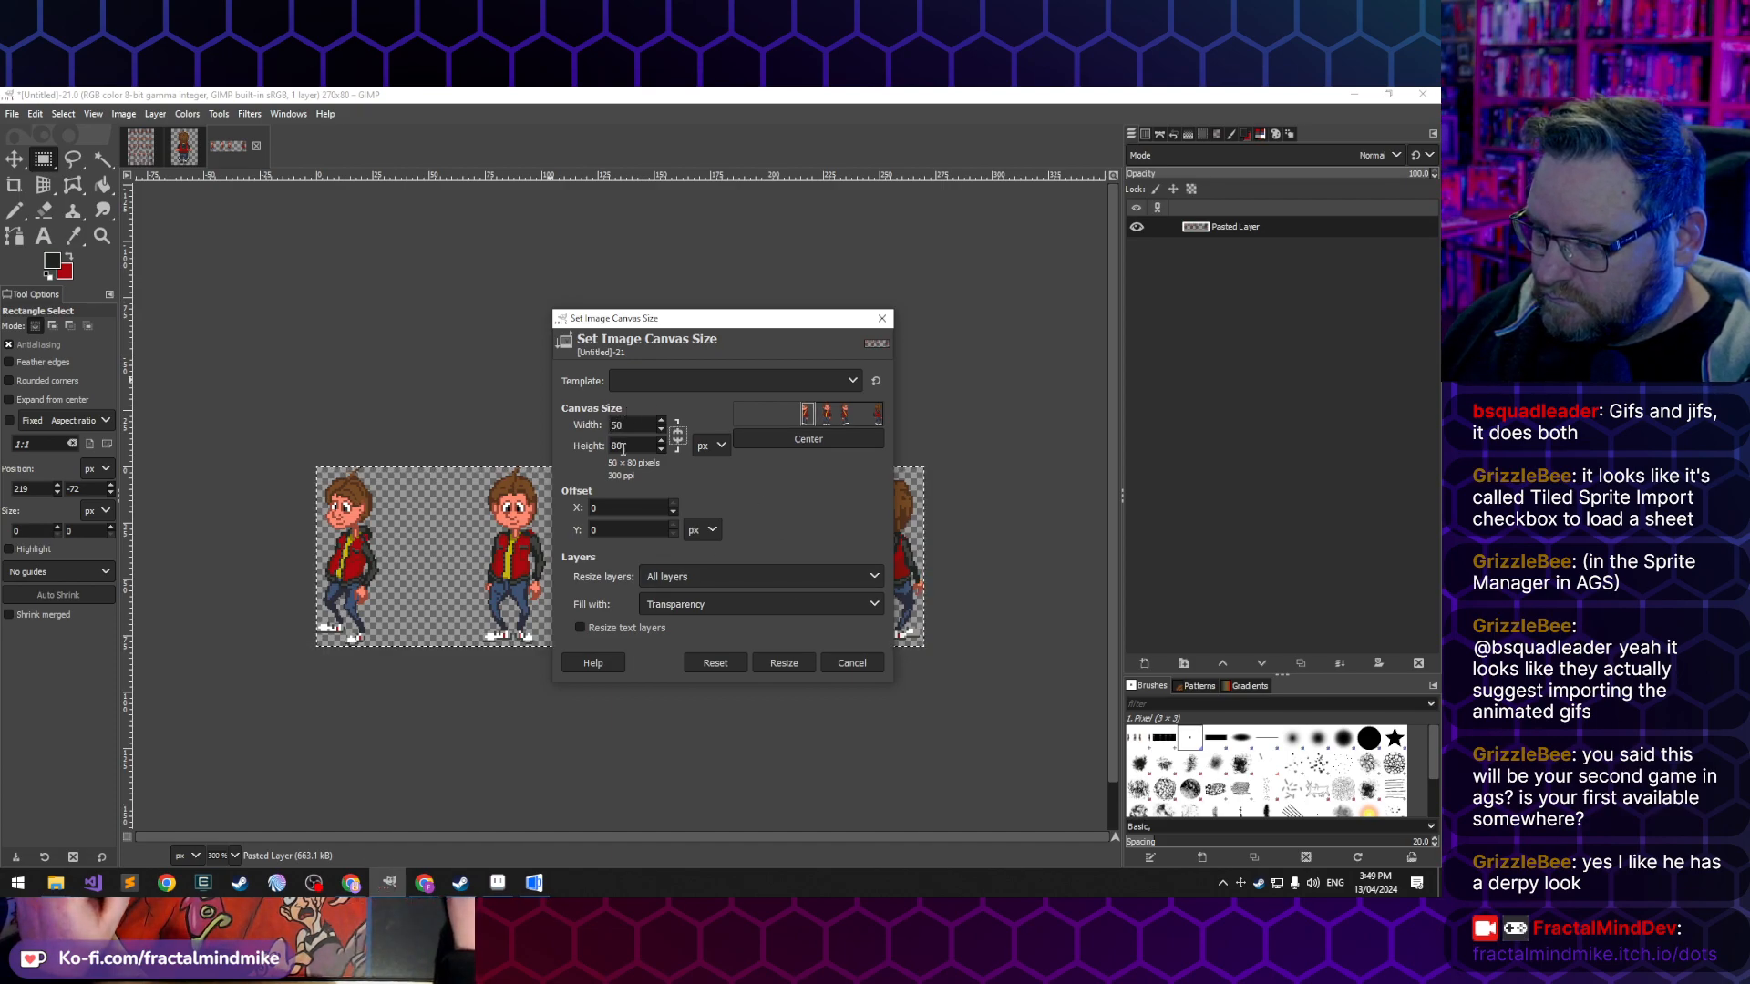
pyautogui.click(791, 665)
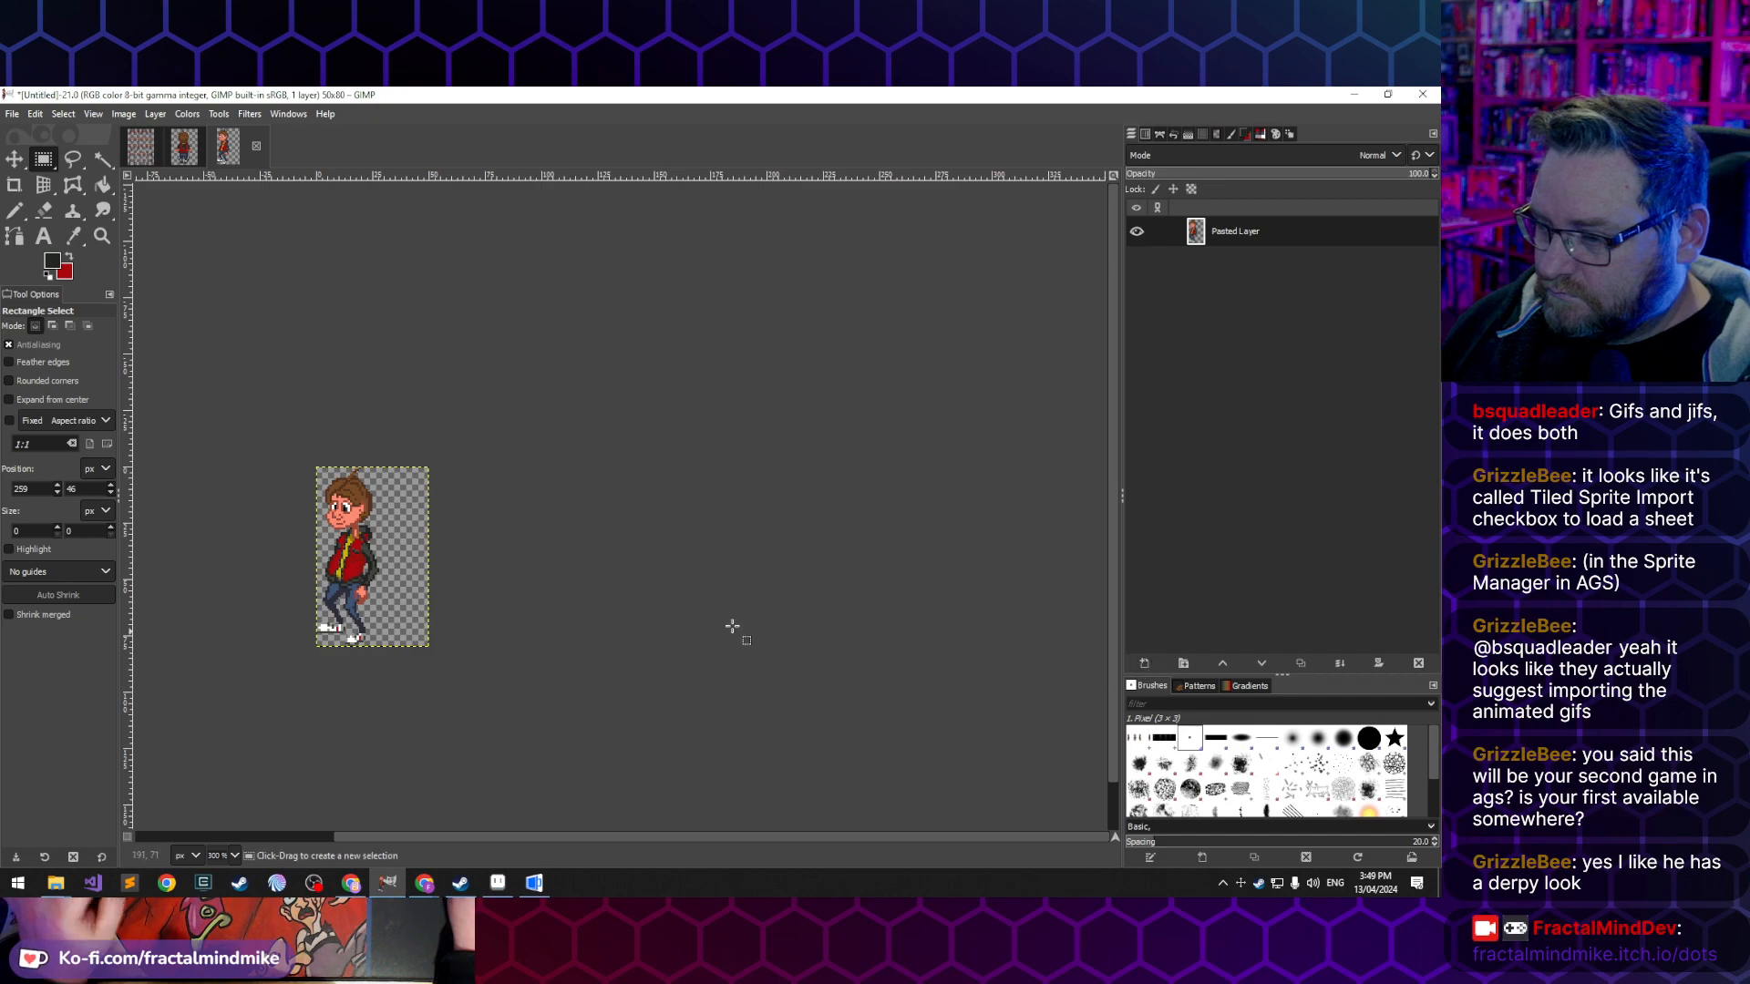
# - Paste the copied poses as a new layer, shifted so the first figure lies on the canvas beside the existing one
pyautogui.hotkey('ctrl', 'v')
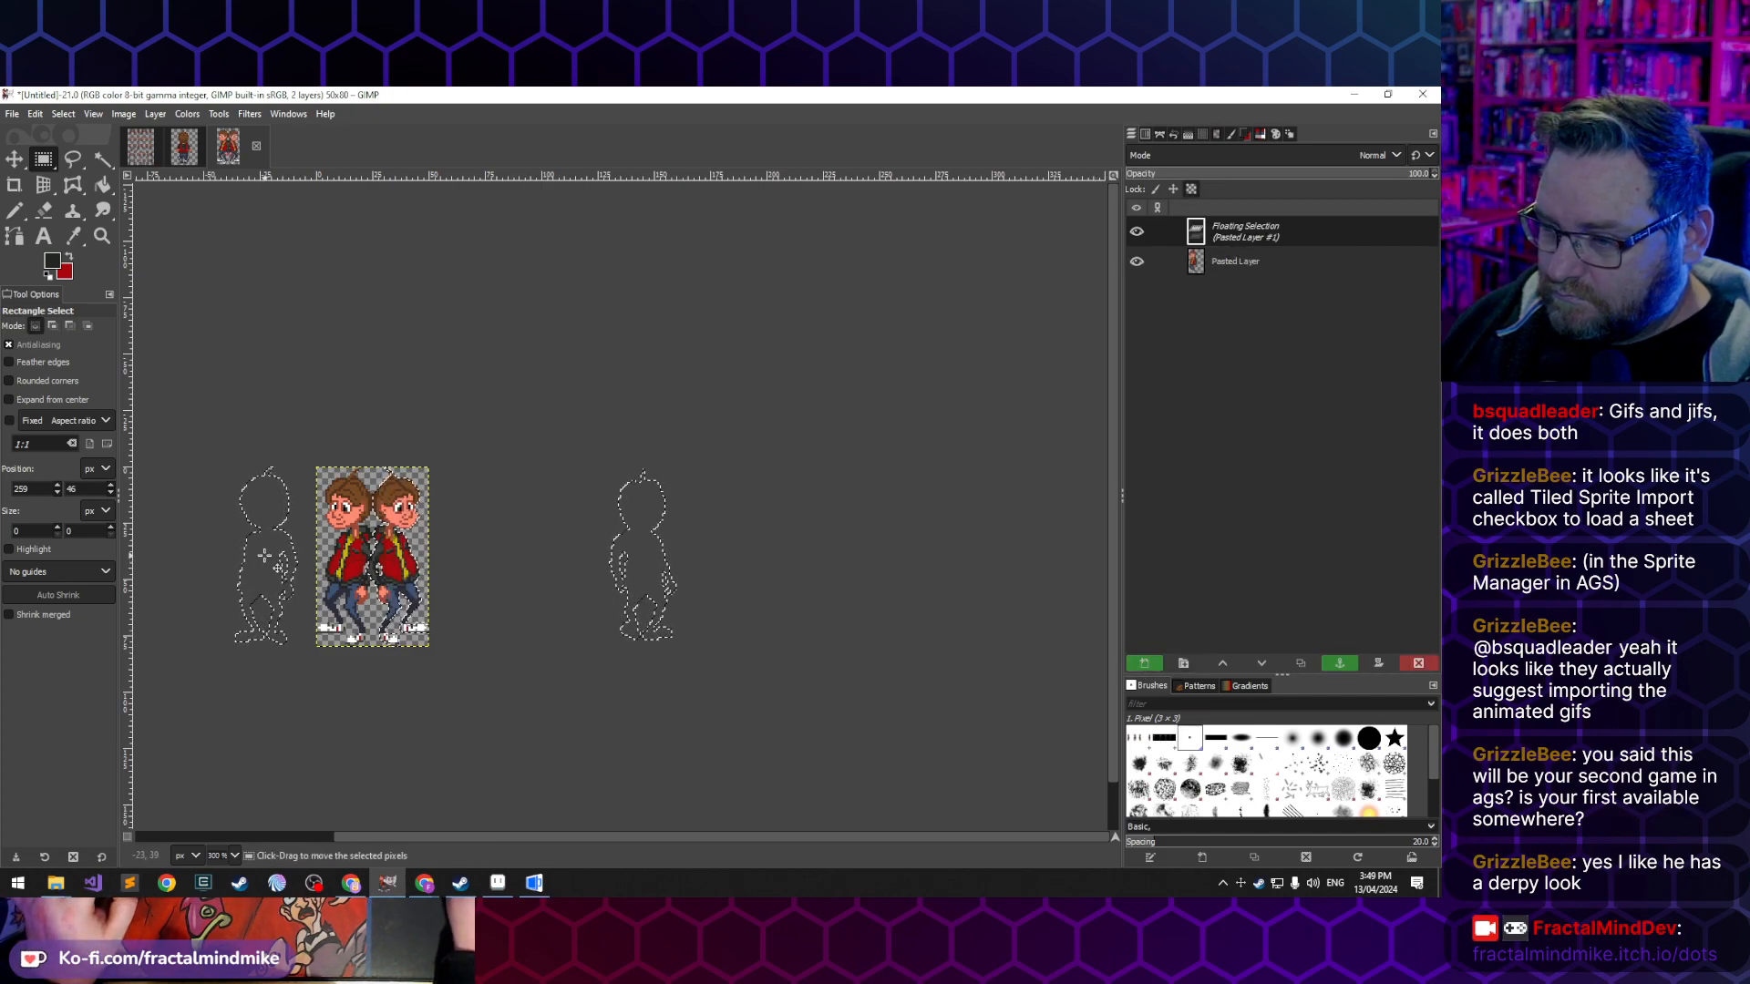
pyautogui.moveTo(264, 556); pyautogui.dragTo(544, 619)
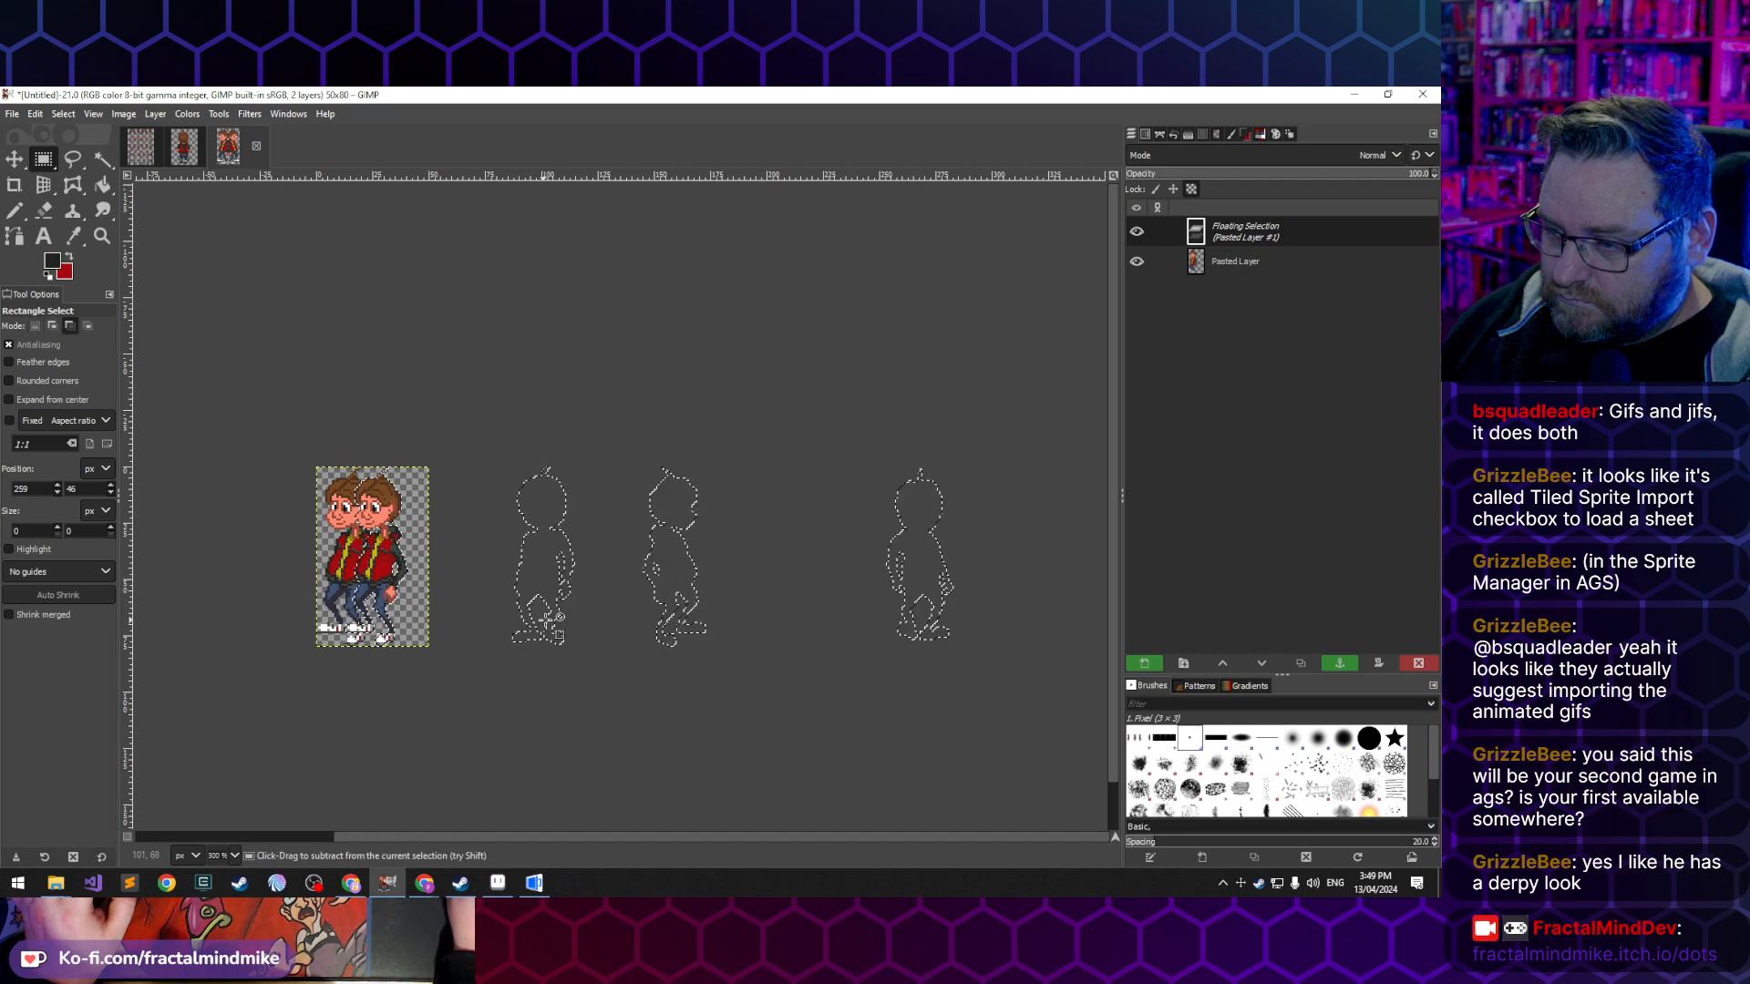
pyautogui.click(1155, 668)
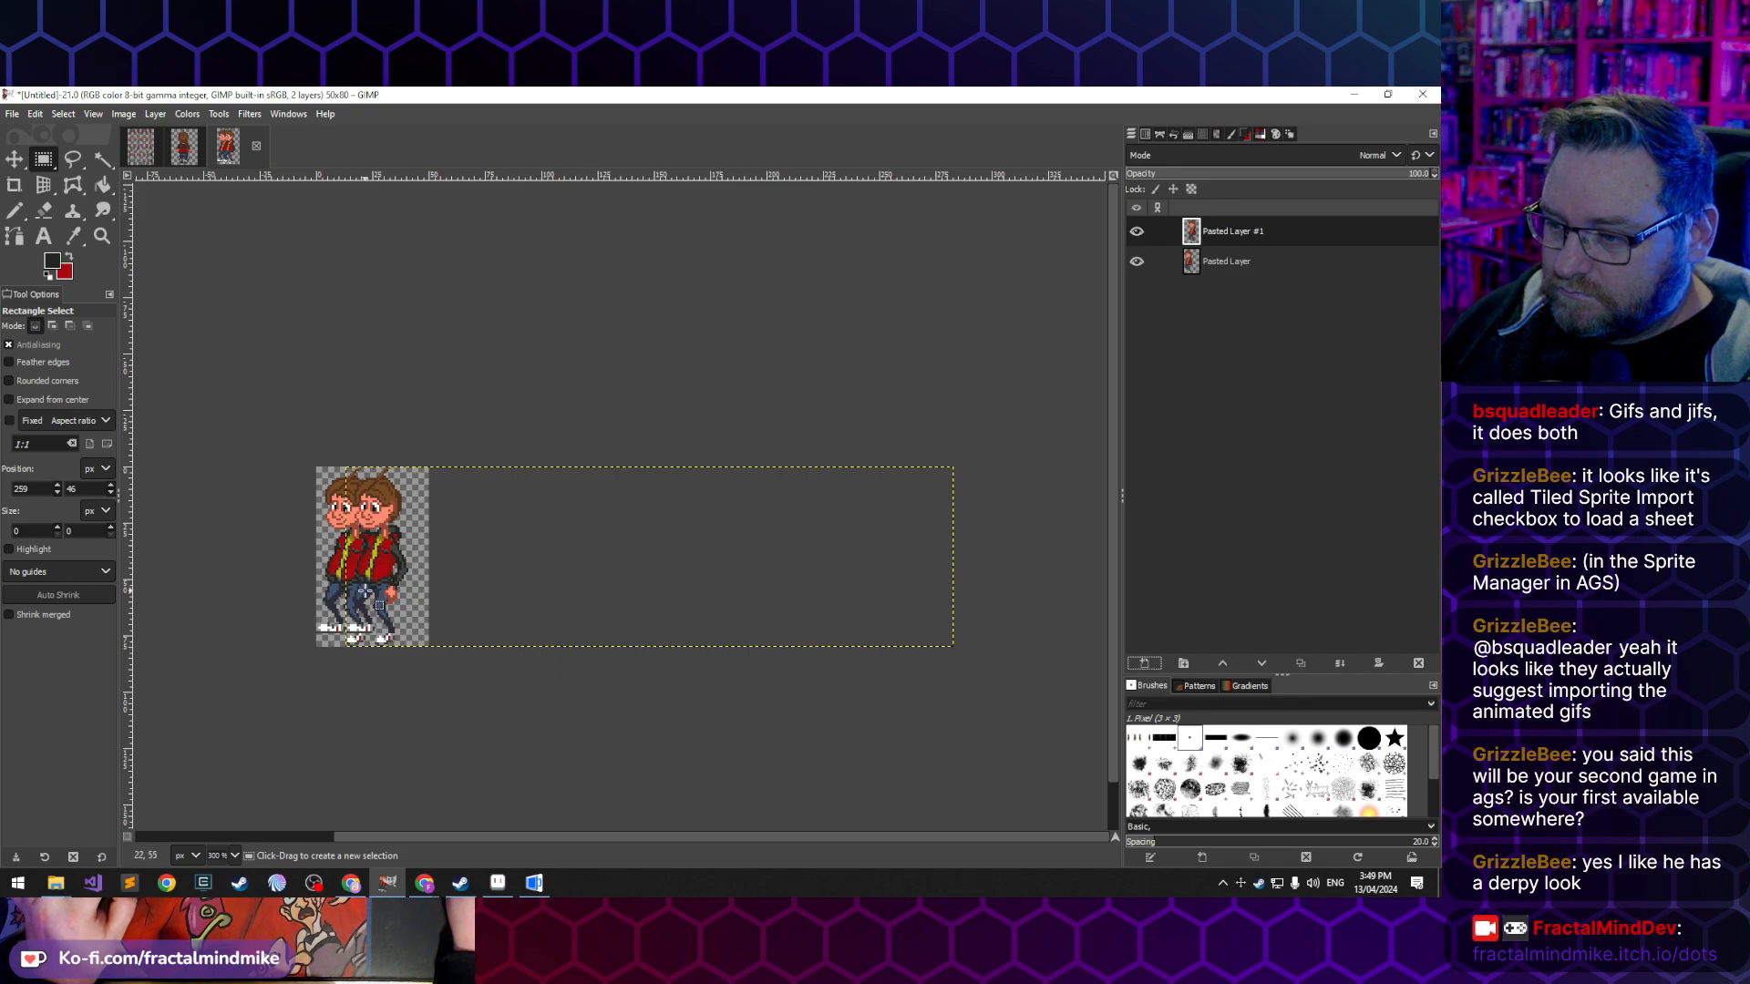
# - Paste the copied poses as a new layer, shifted 73 px so the front-facing figure lies over the first figure on the canvas
pyautogui.scroll(2, 377, 604)
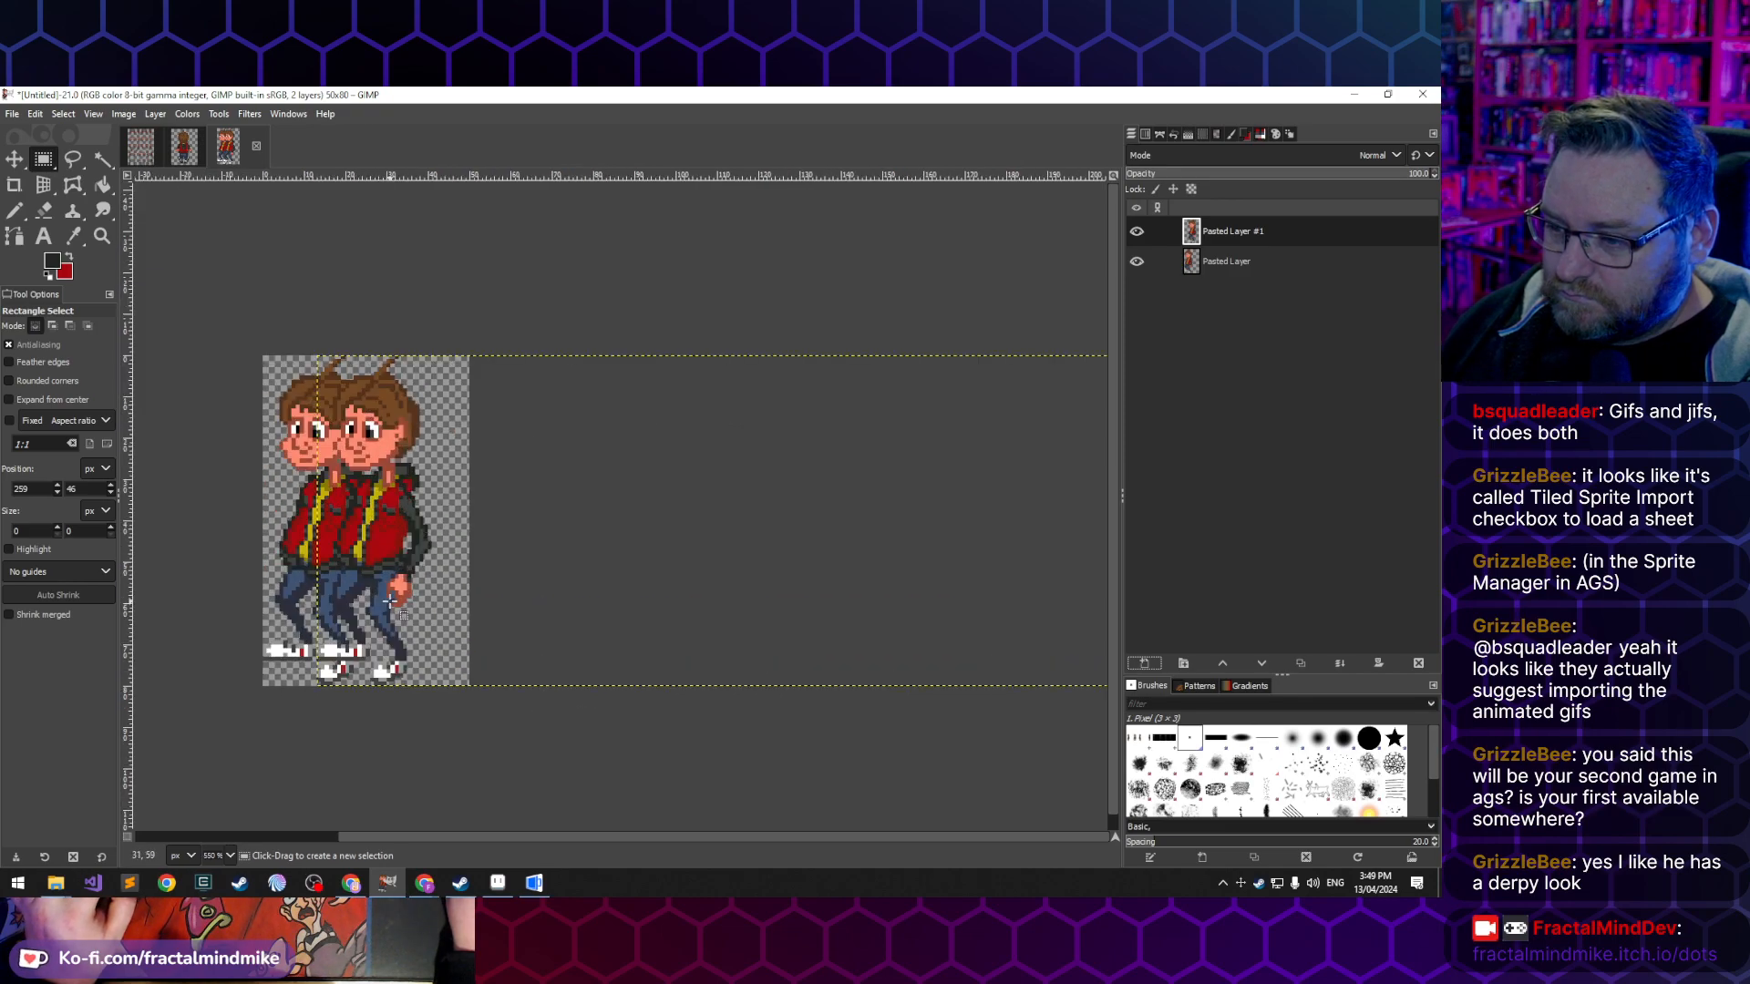
pyautogui.hotkey('ctrl', 'v')
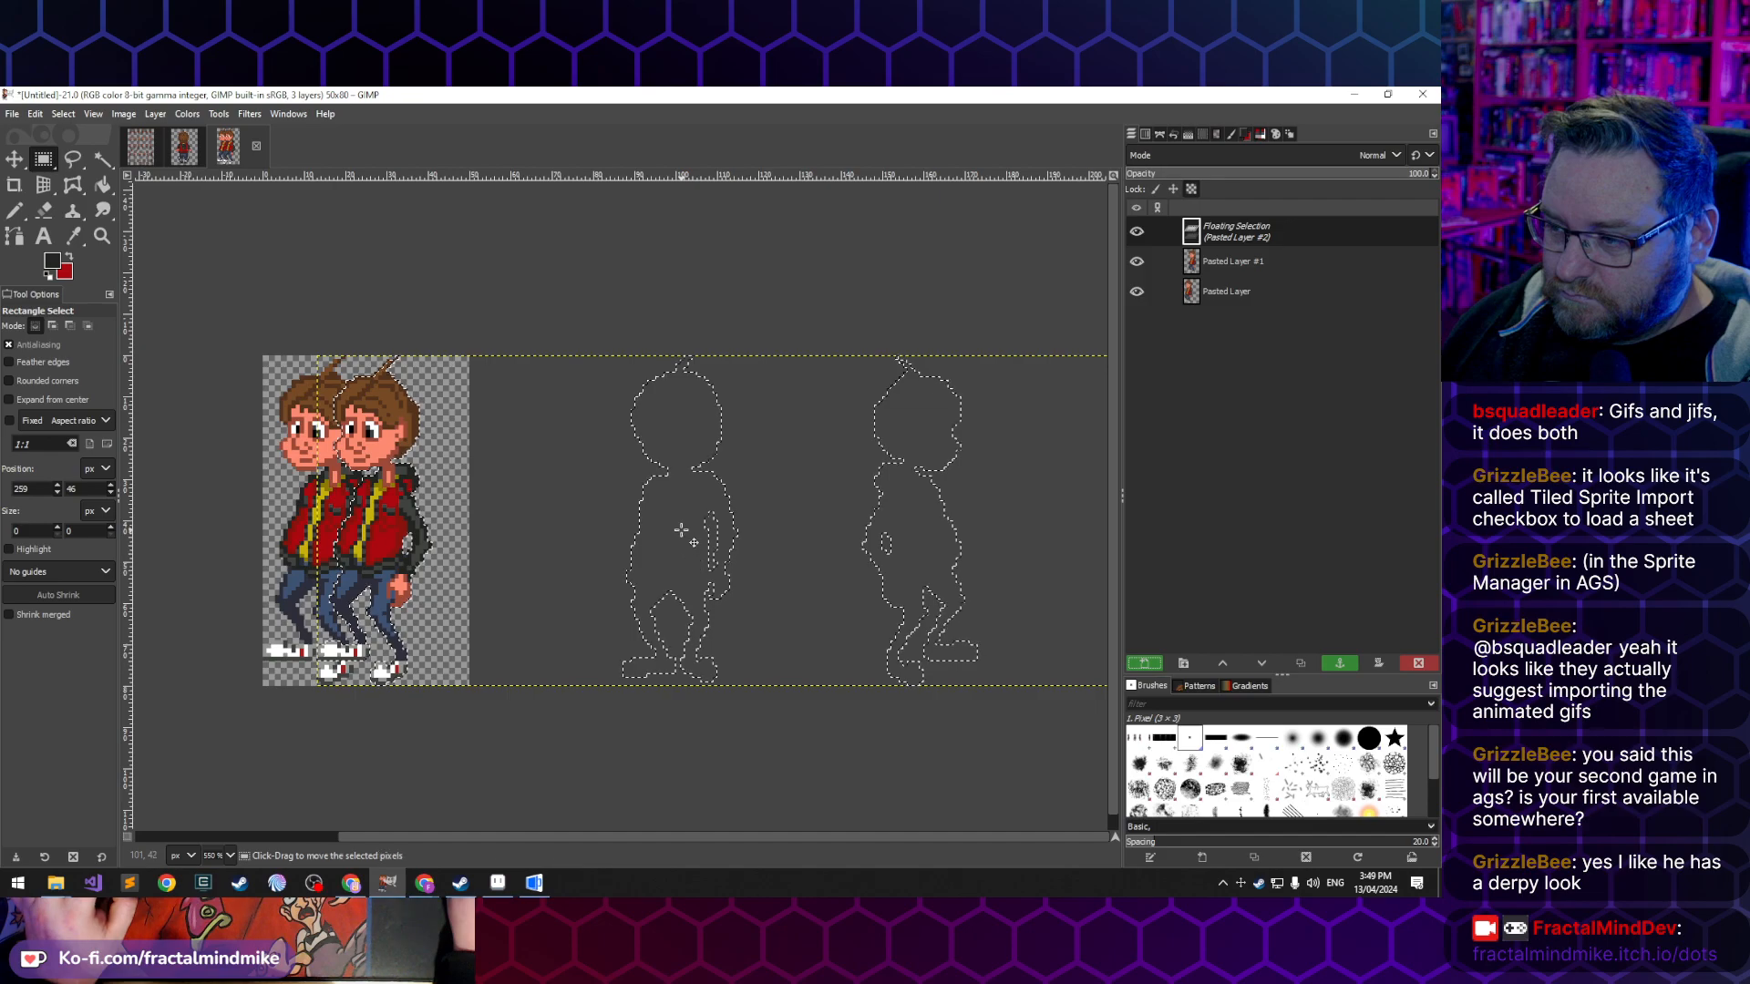
pyautogui.moveTo(692, 527); pyautogui.dragTo(388, 578)
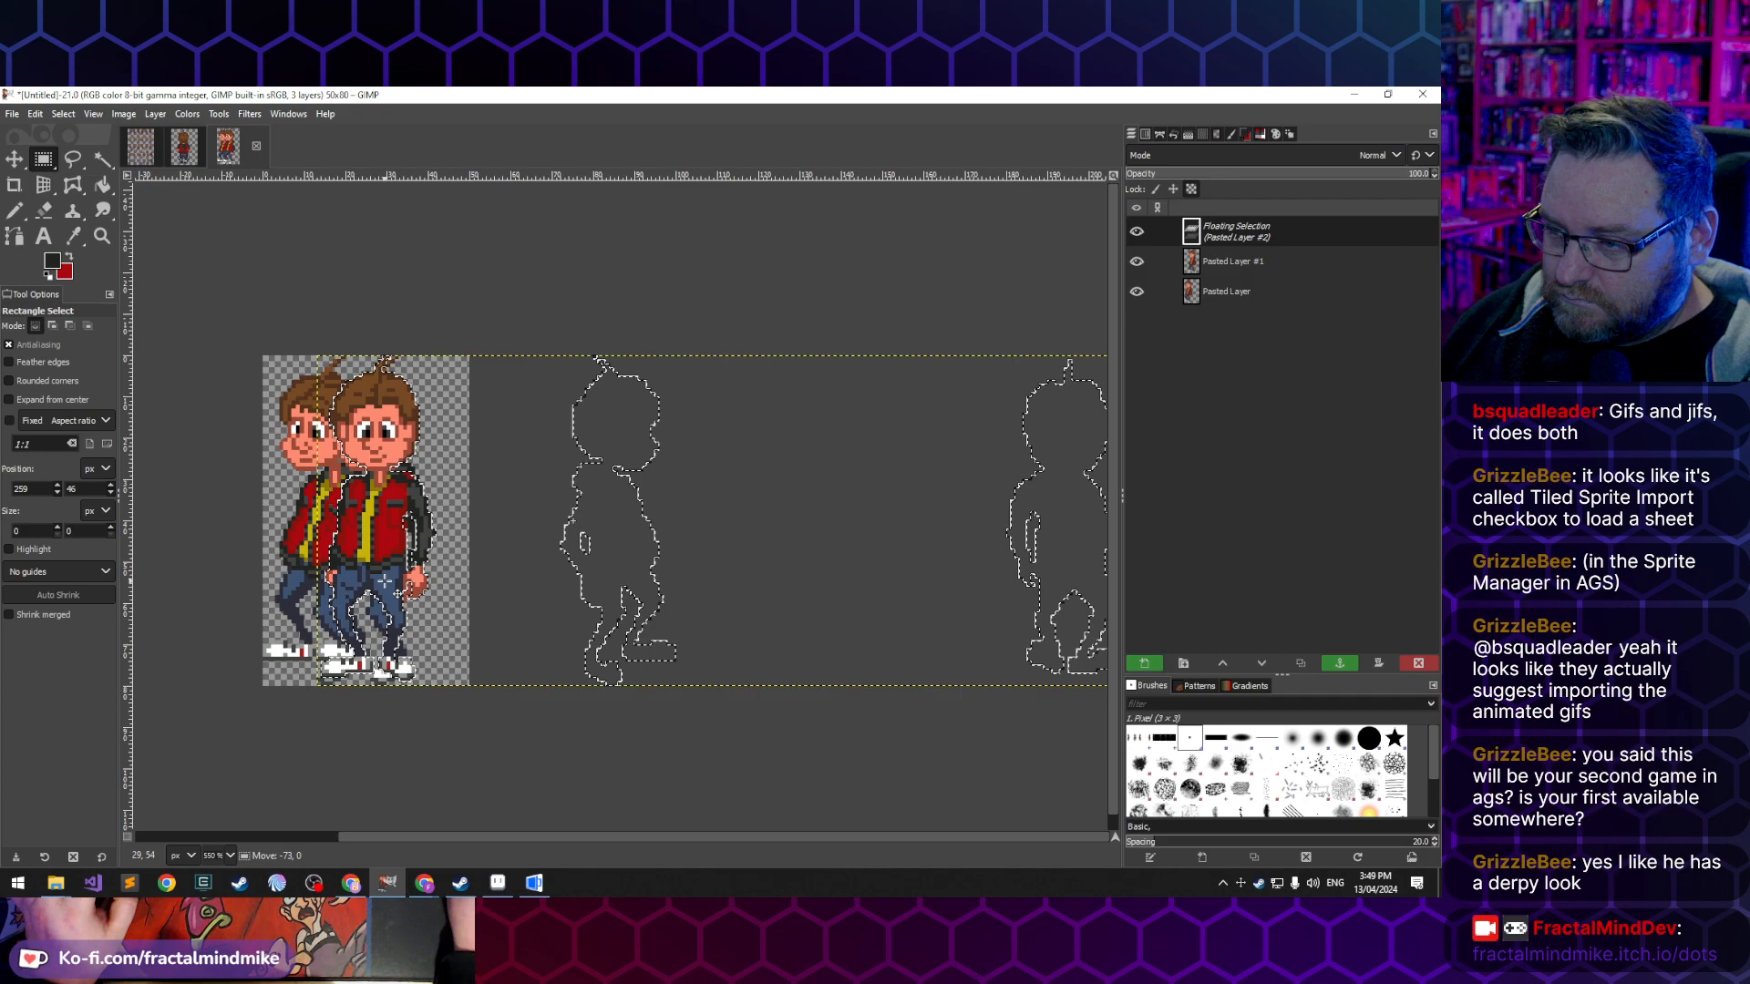
pyautogui.moveTo(385, 582); pyautogui.dragTo(385, 582)
pyautogui.click(1162, 668)
# - Paste the poses as another new layer, shifted 57 px so the right-facing figure lines up with the front-facing one
pyautogui.hotkey('ctrl', 'v')
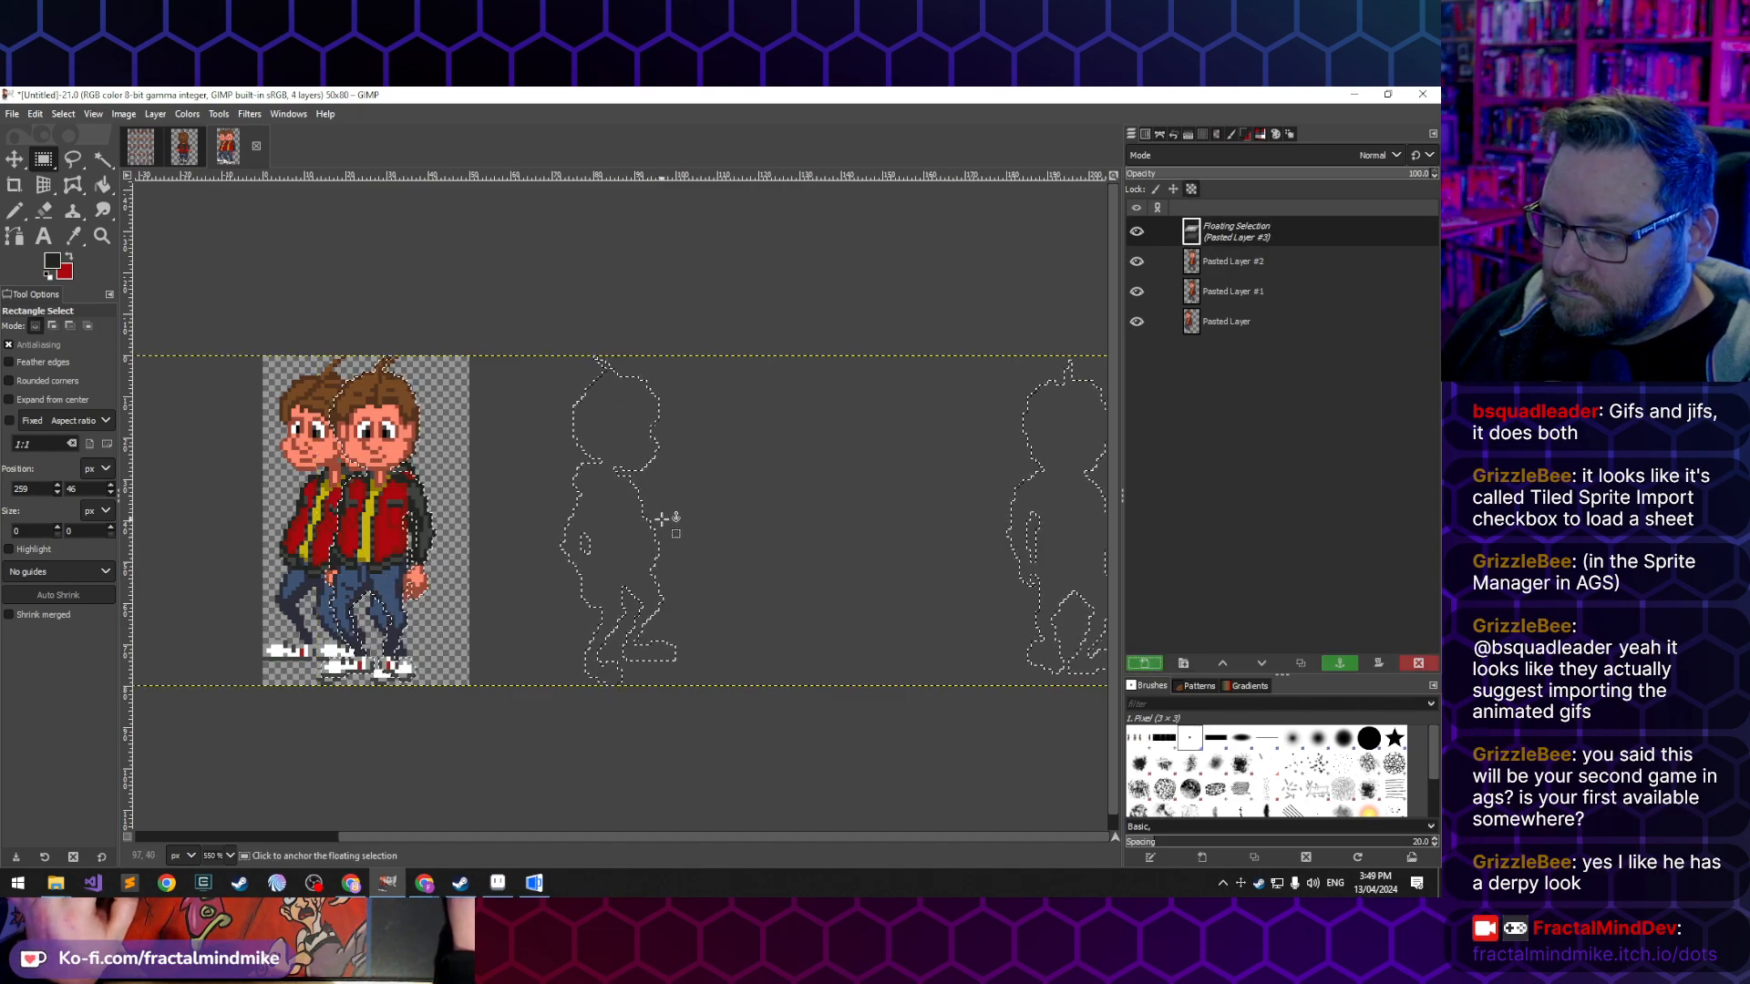
pyautogui.moveTo(625, 544); pyautogui.dragTo(398, 586)
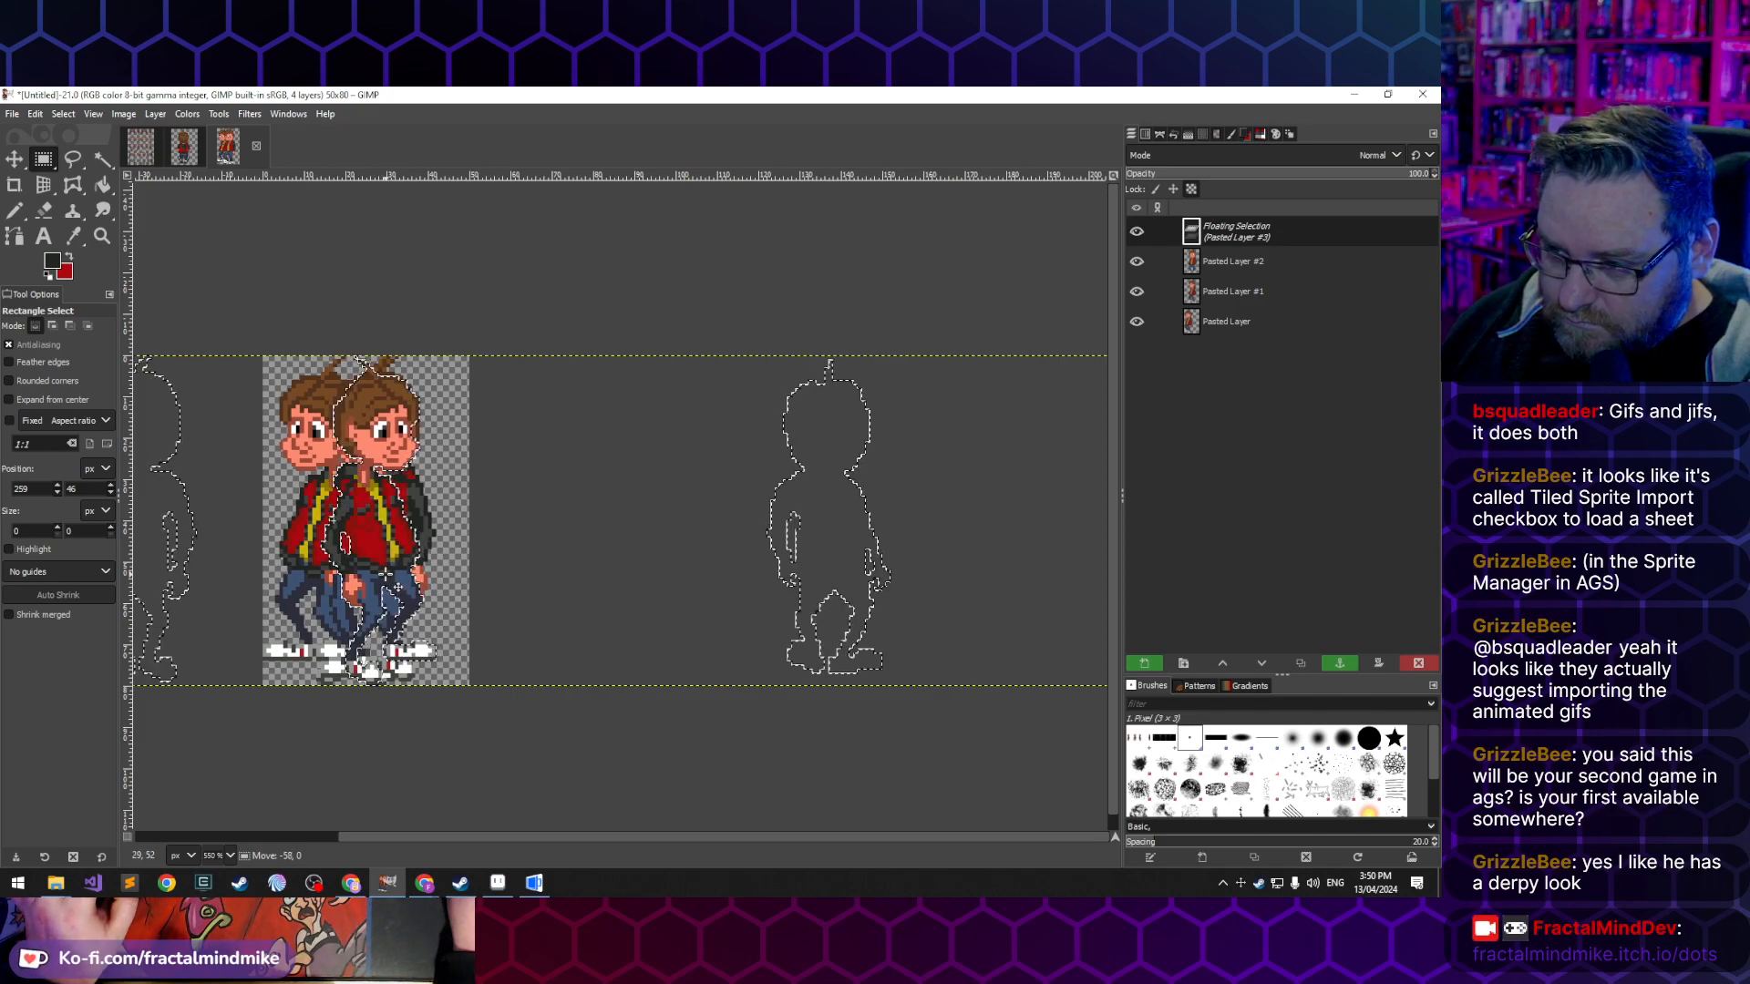
pyautogui.moveTo(398, 586); pyautogui.dragTo(400, 588)
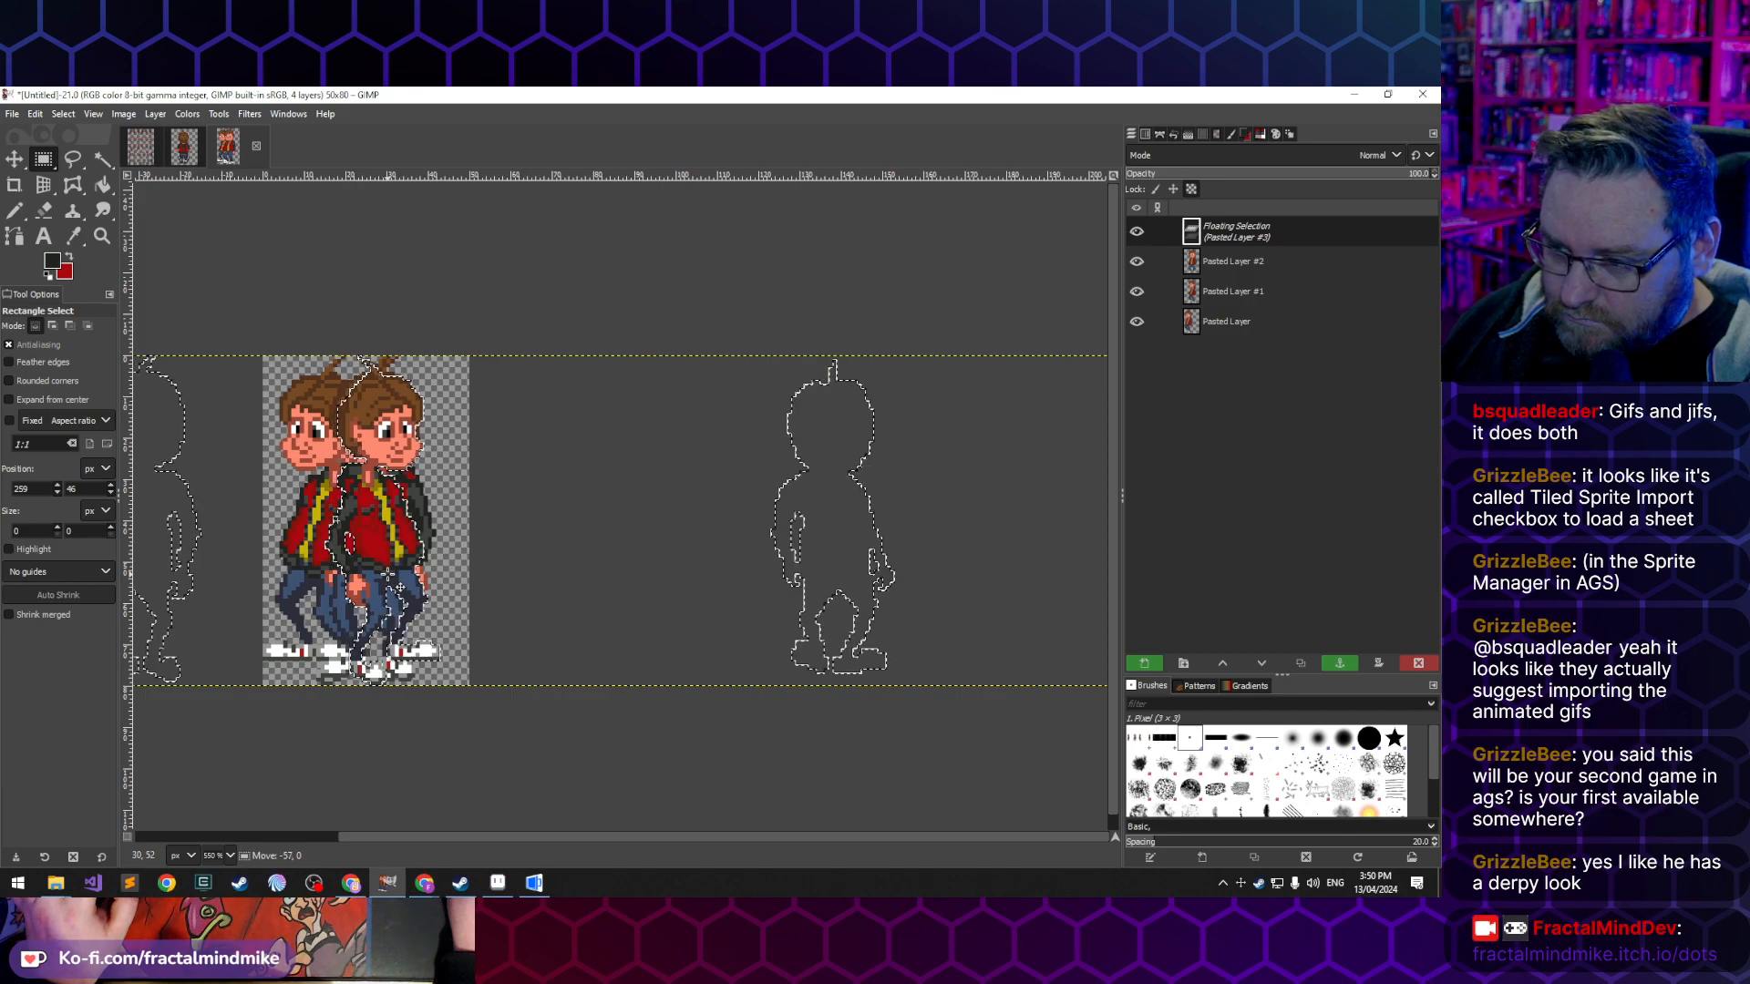
pyautogui.click(1136, 666)
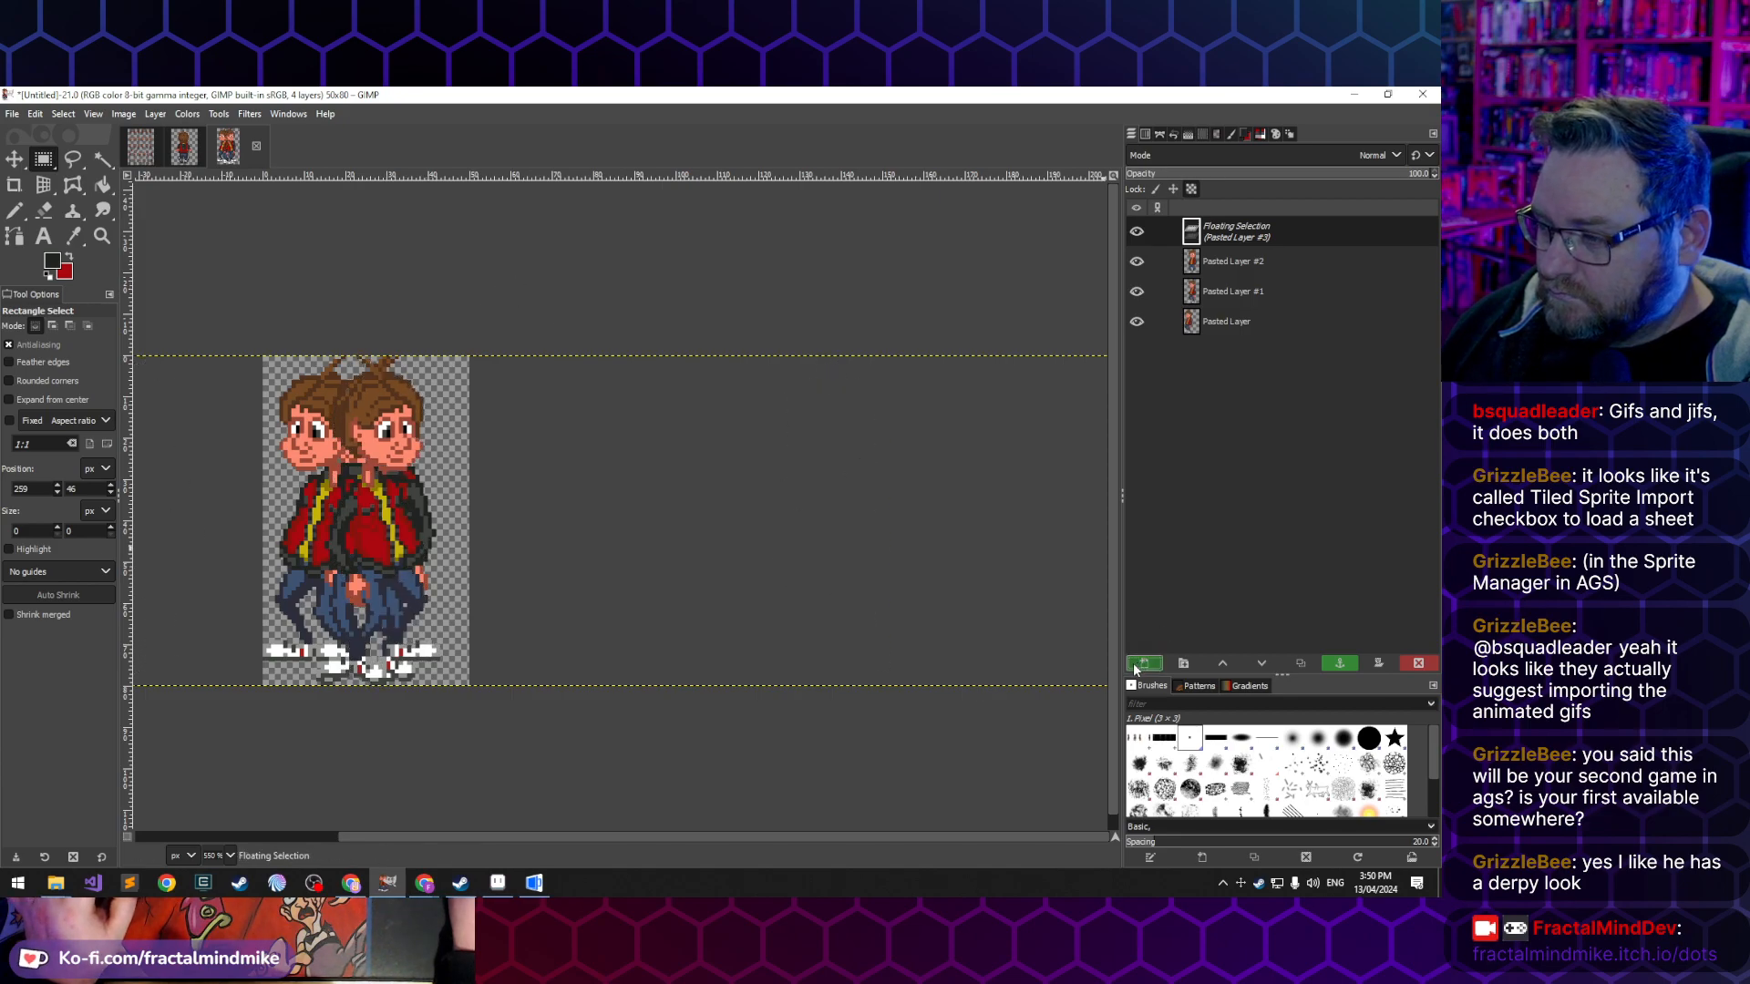
# - Paste the poses once more as a new layer, shifted so the back-facing figure lines up over the other poses
pyautogui.hotkey('ctrl', 'v')
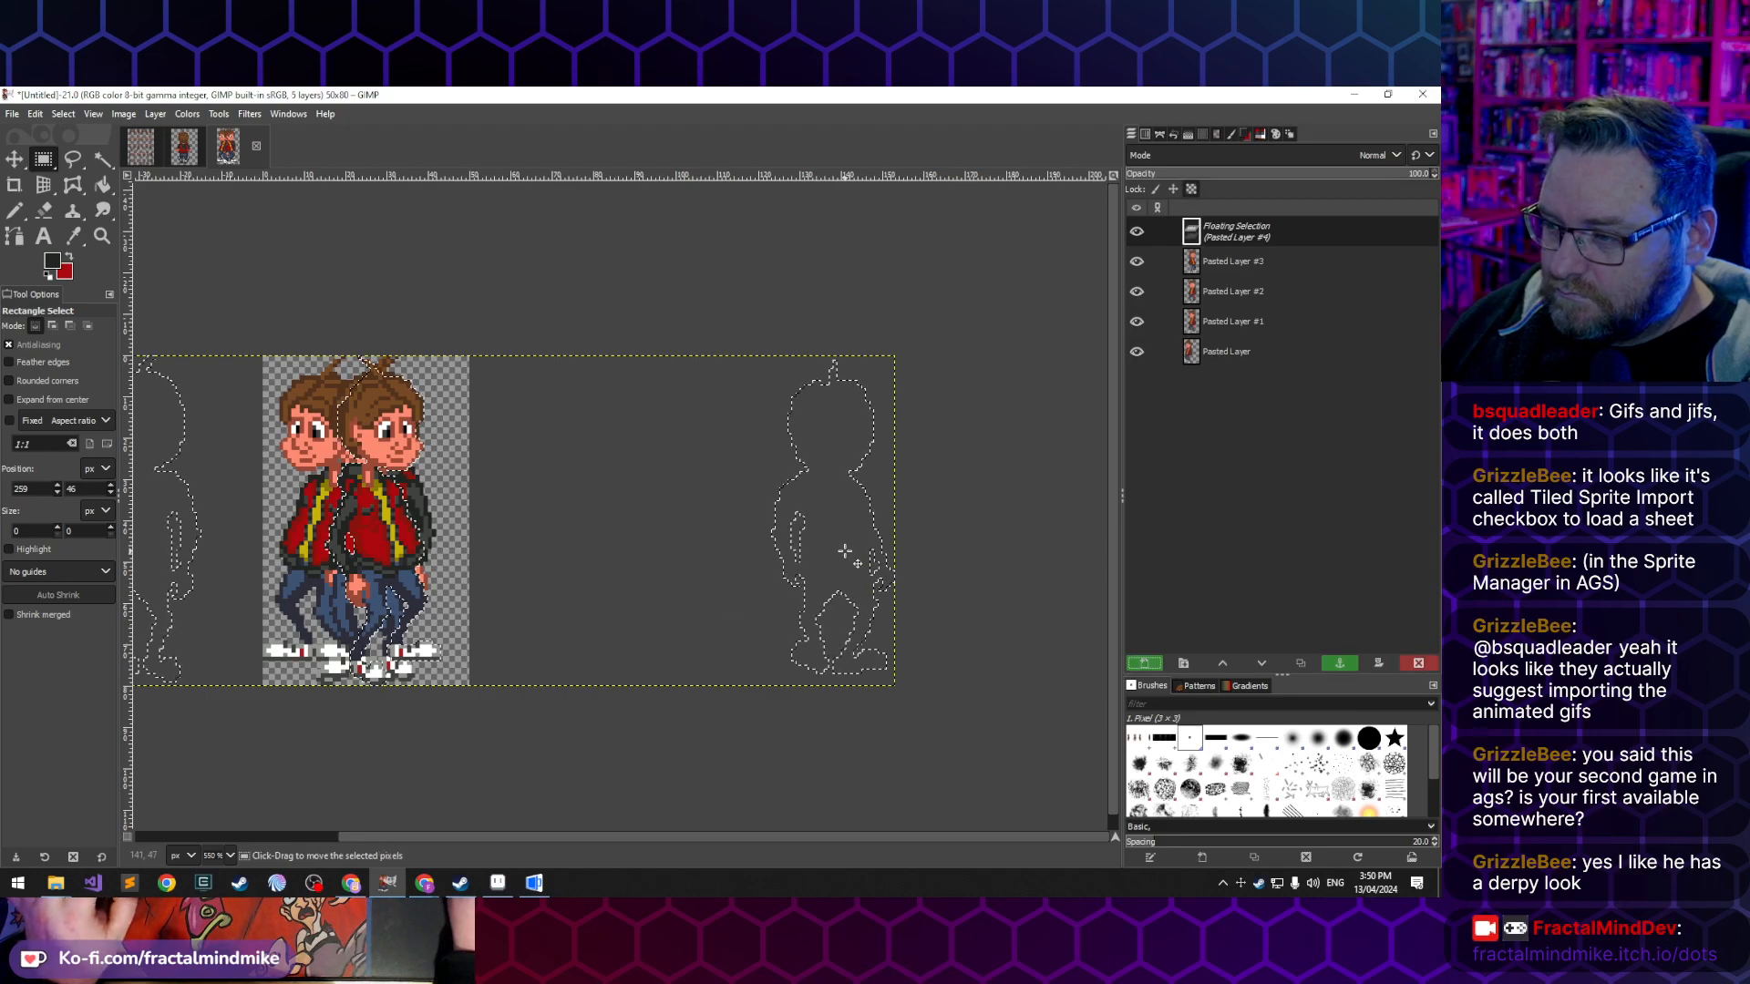
pyautogui.moveTo(845, 552); pyautogui.dragTo(403, 609)
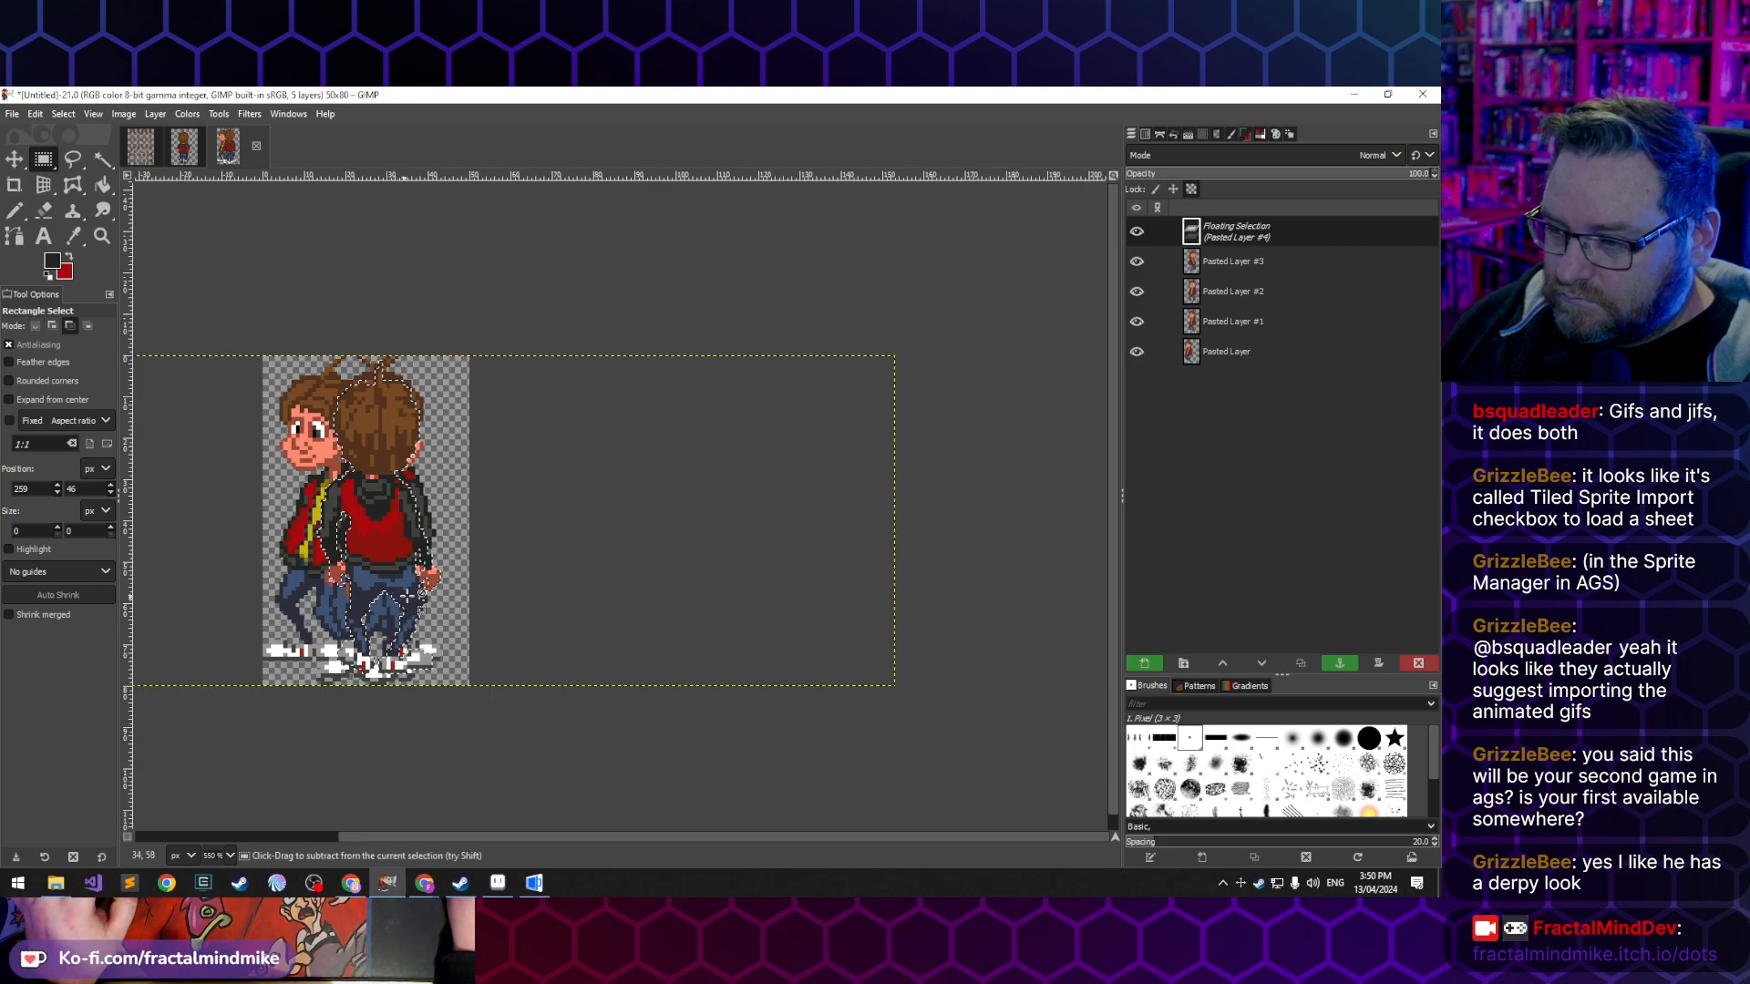
pyautogui.click(1144, 662)
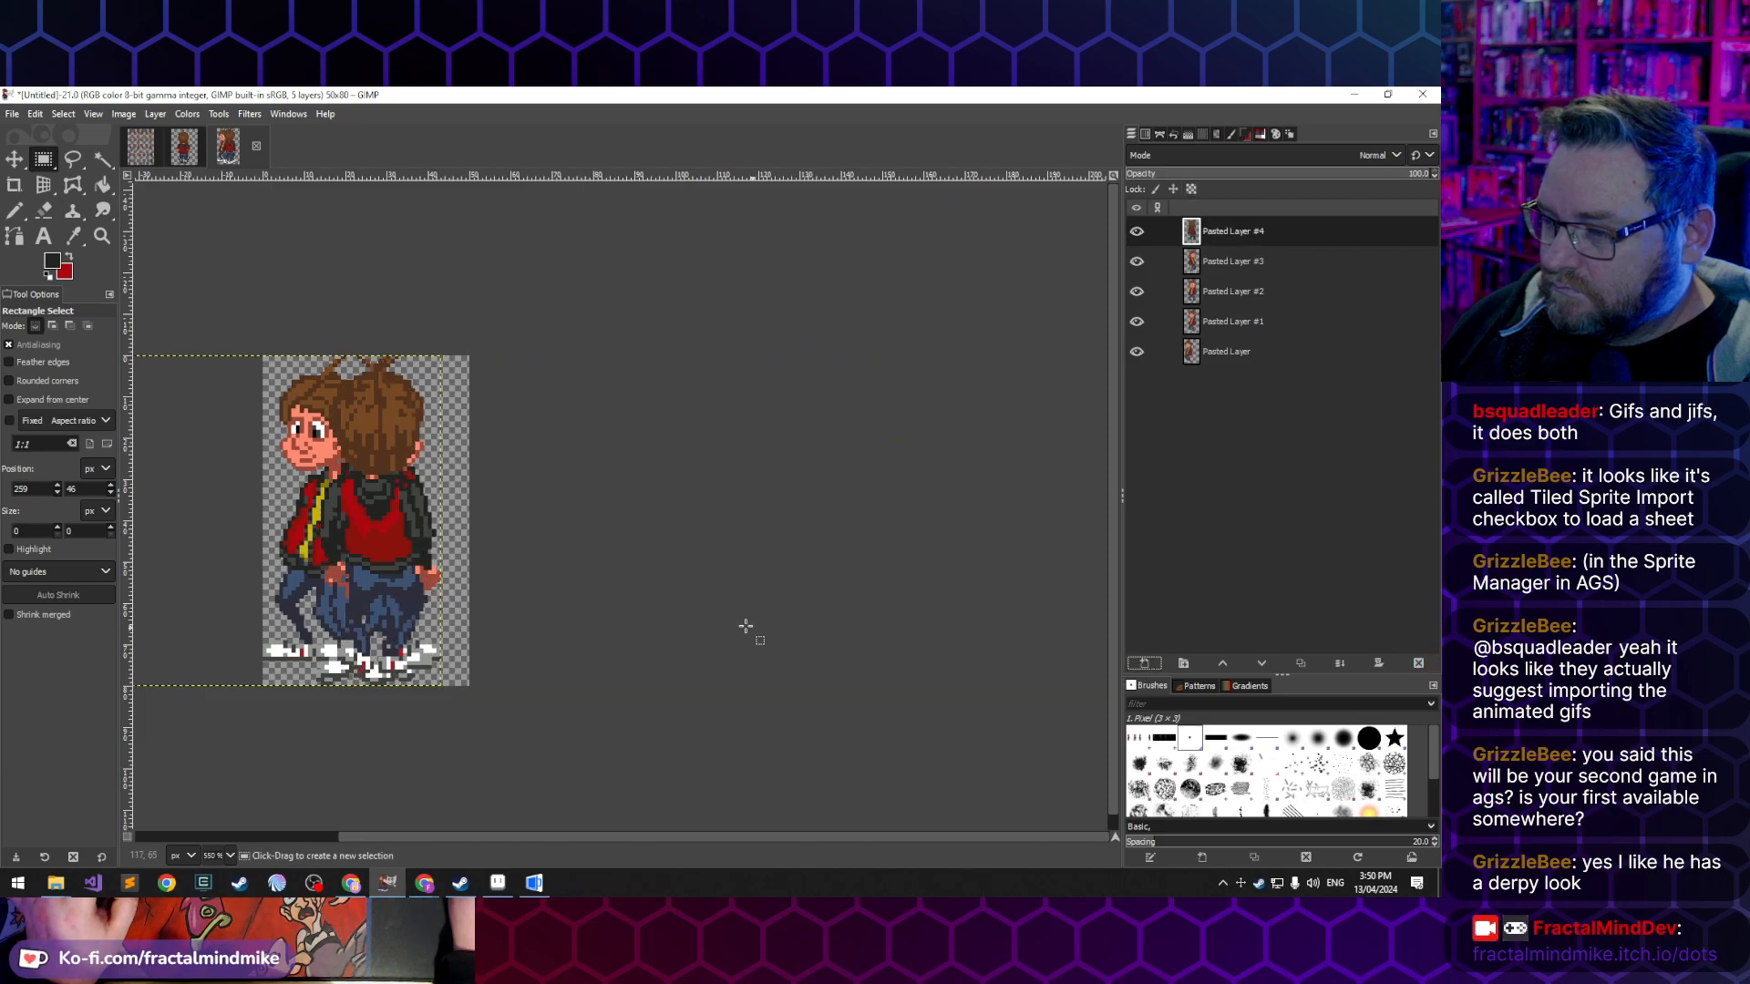
# - Hide and delete the original bottom Pasted Layer with the misplaced first figure
pyautogui.click(1137, 351)
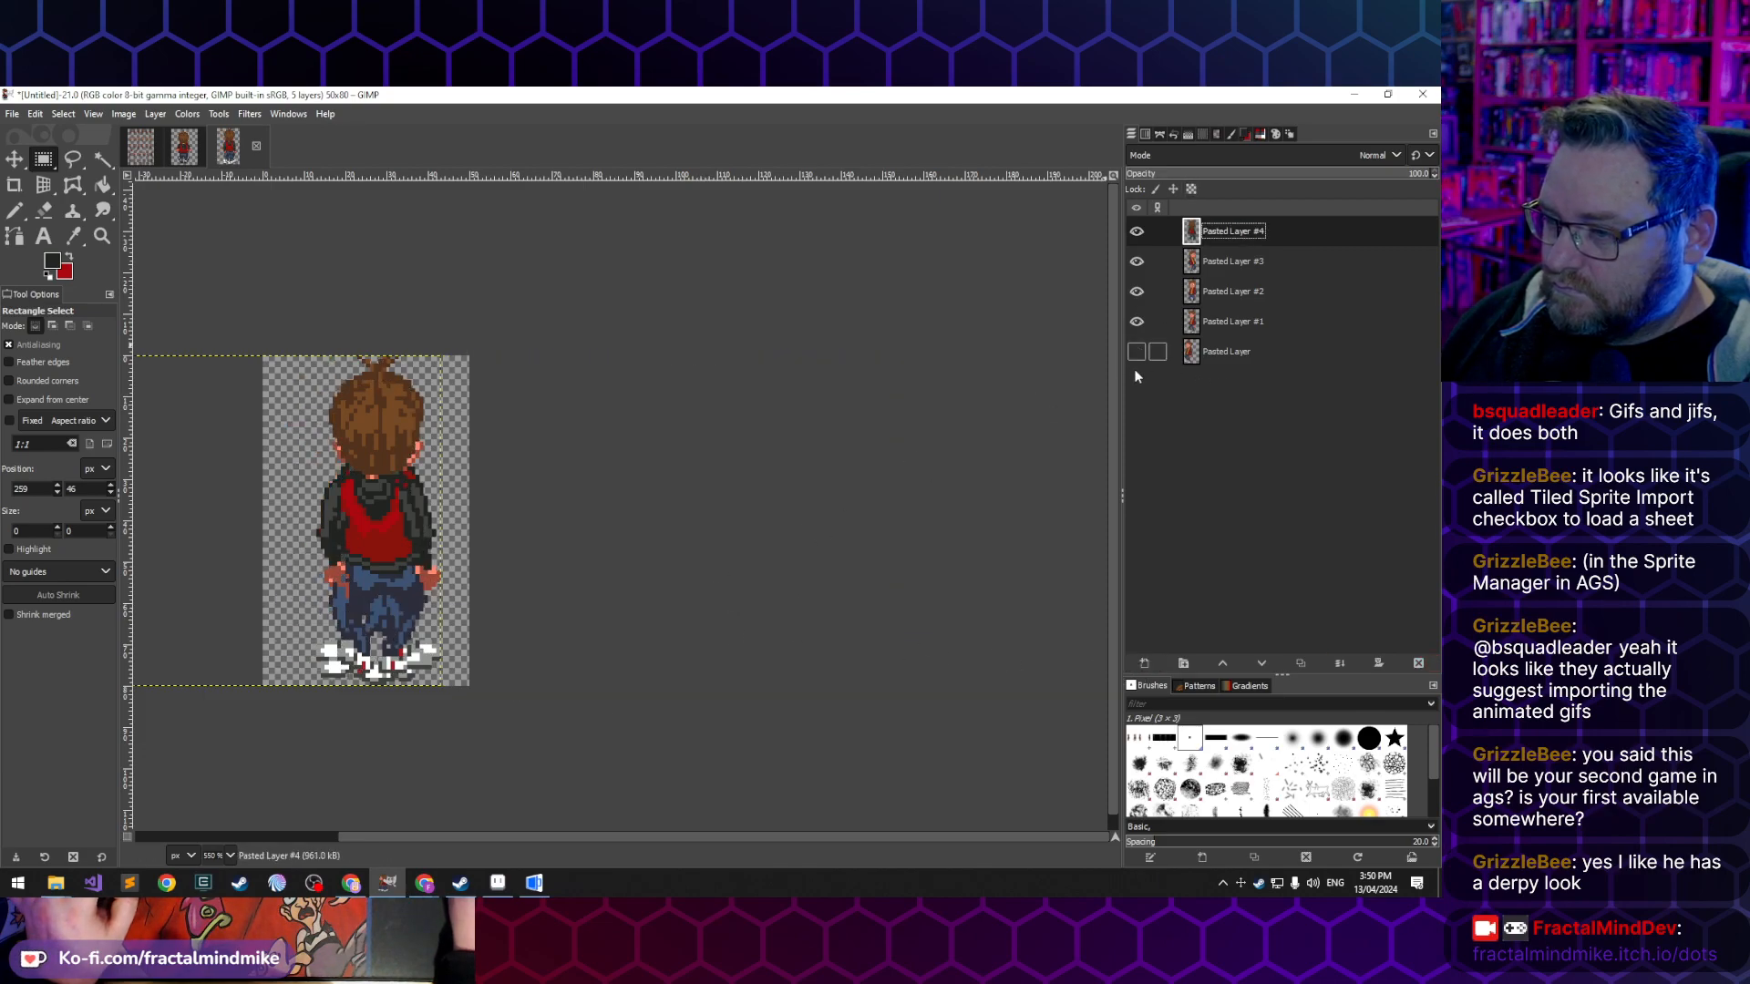
pyautogui.click(1232, 353)
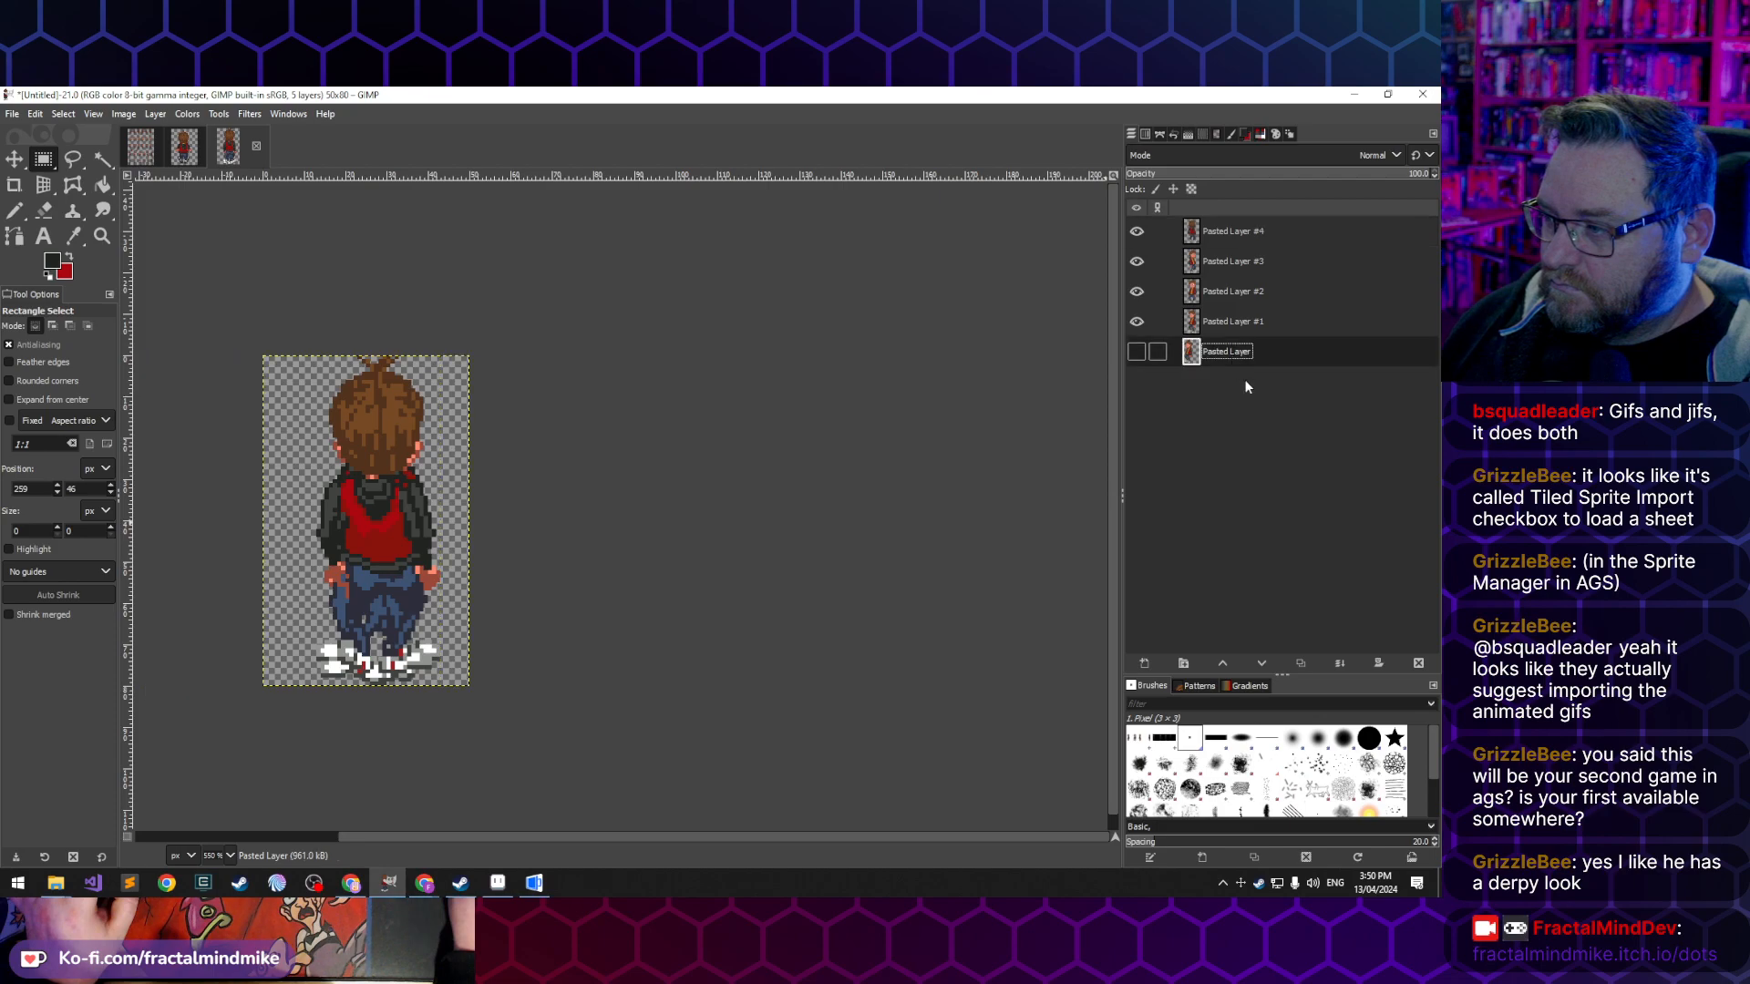
pyautogui.click(1417, 664)
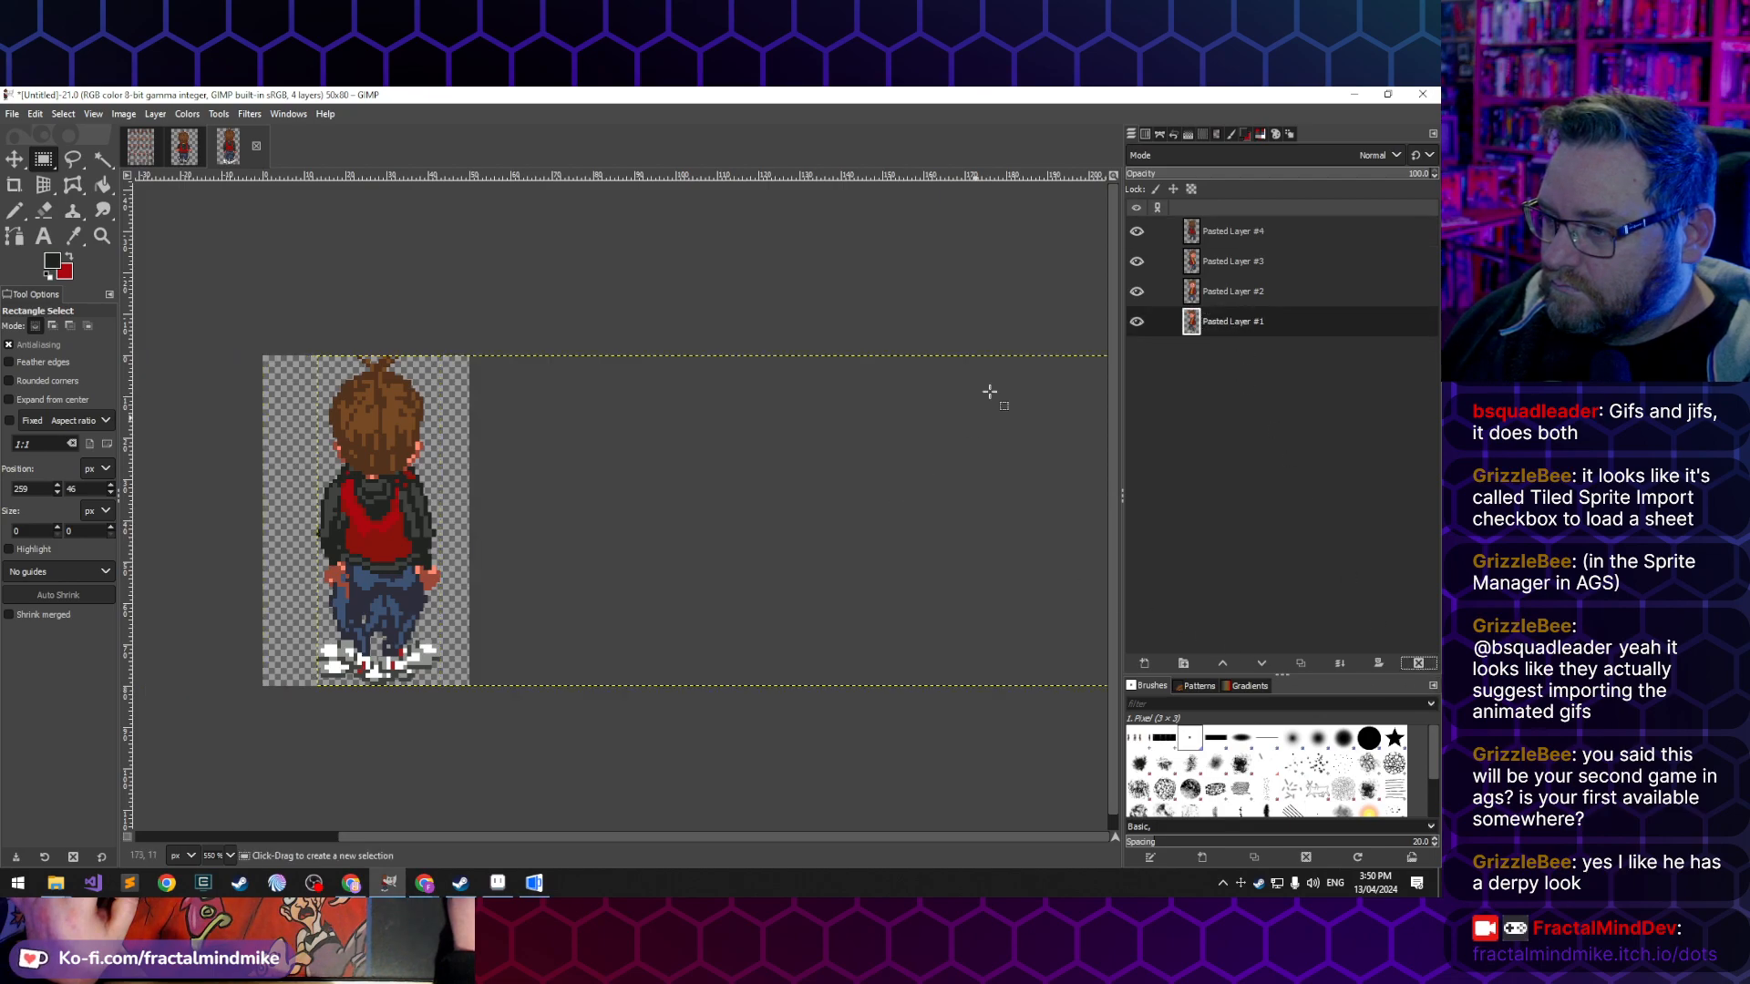
# - Show each of the four pose layers on its own in turn to check the figure's alignment on the canvas
pyautogui.click(1137, 232)
pyautogui.click(1137, 262)
pyautogui.click(1136, 292)
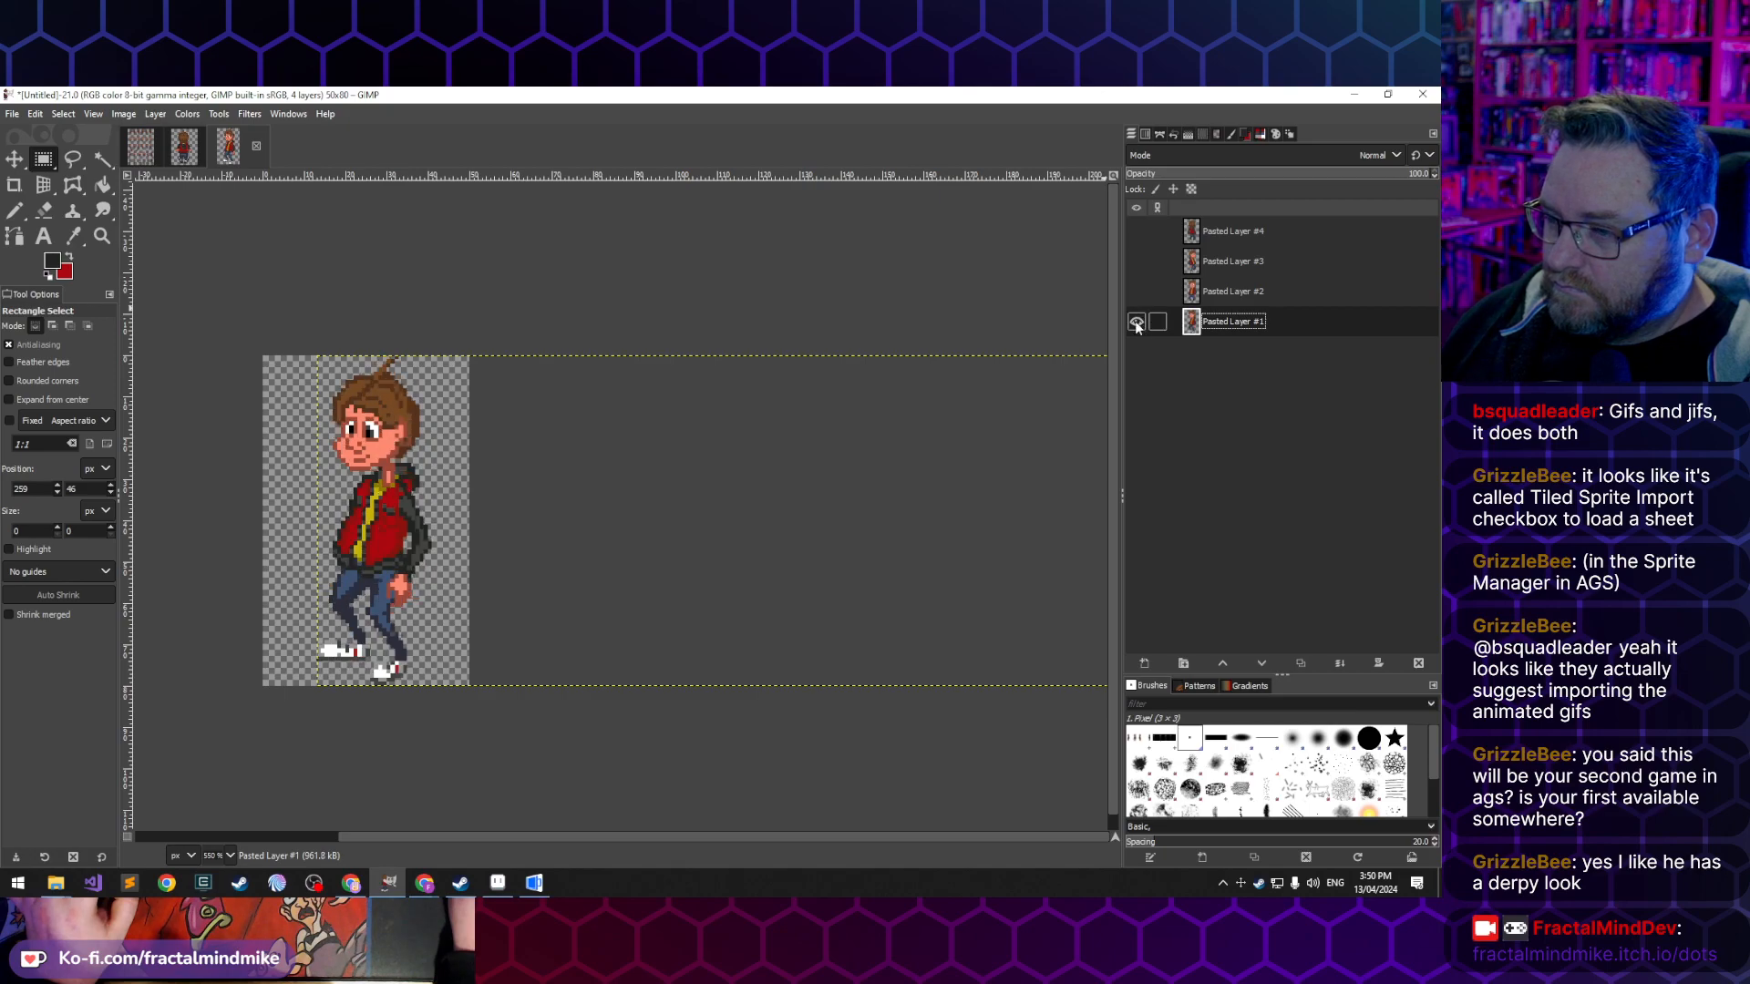
pyautogui.click(1138, 291)
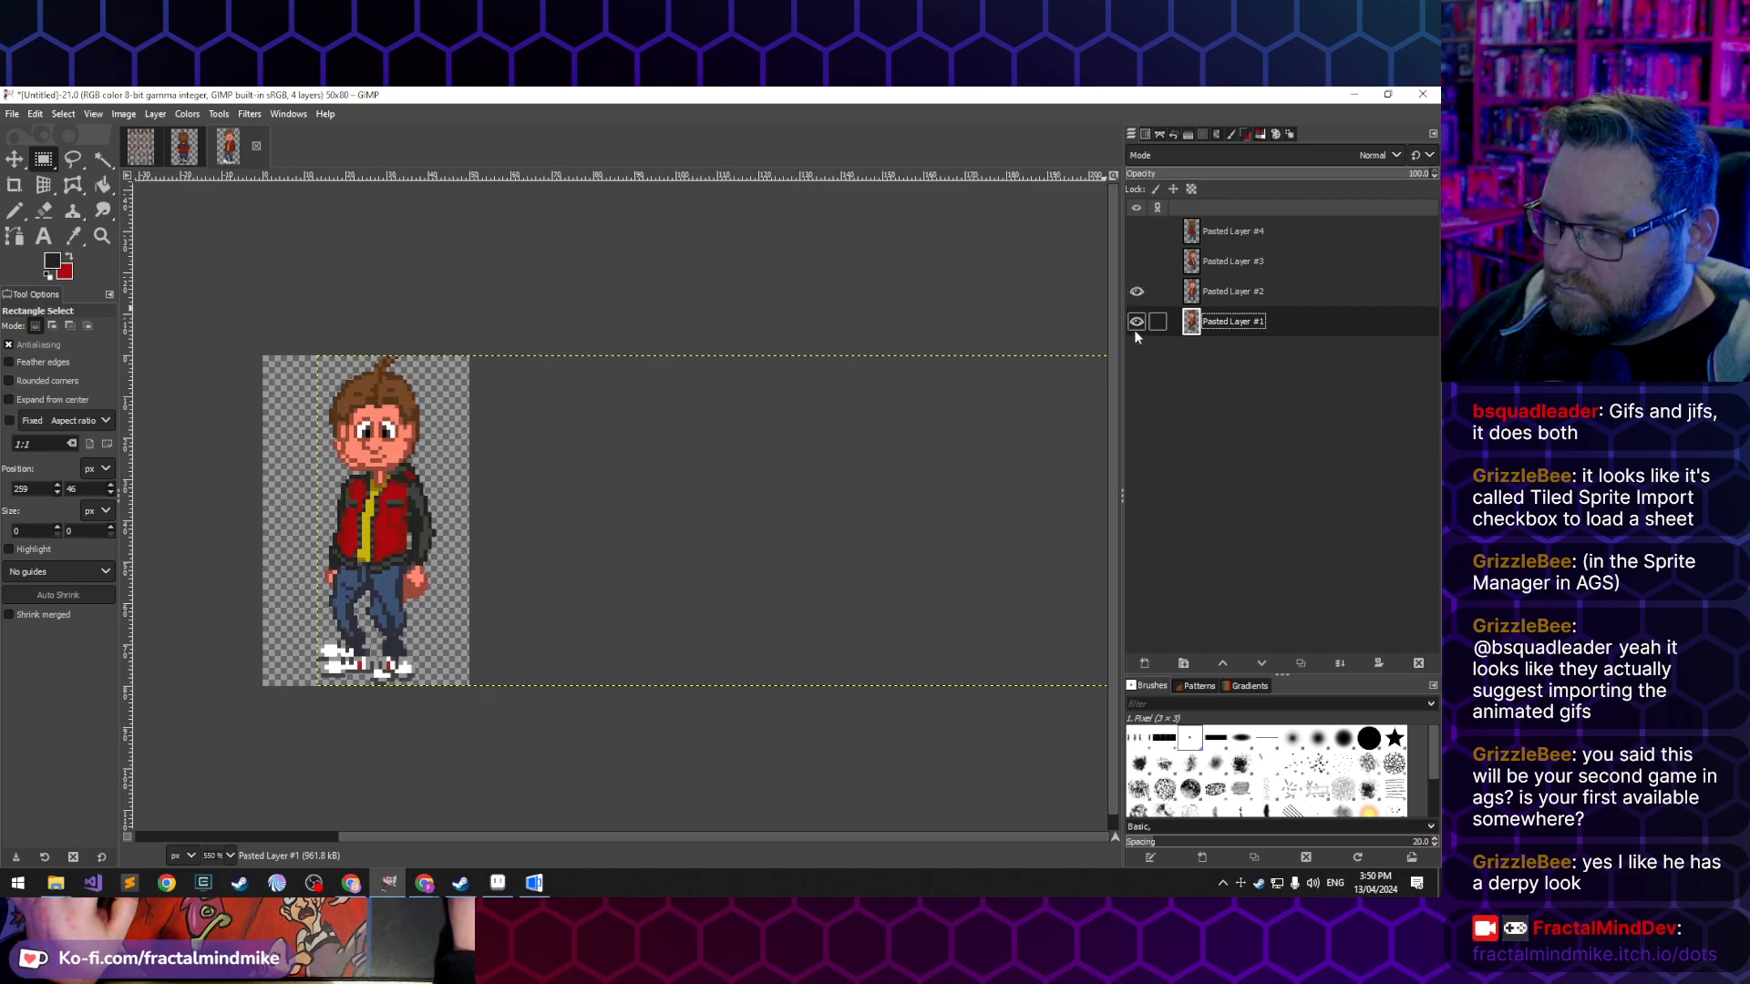
pyautogui.click(1137, 324)
pyautogui.click(1136, 264)
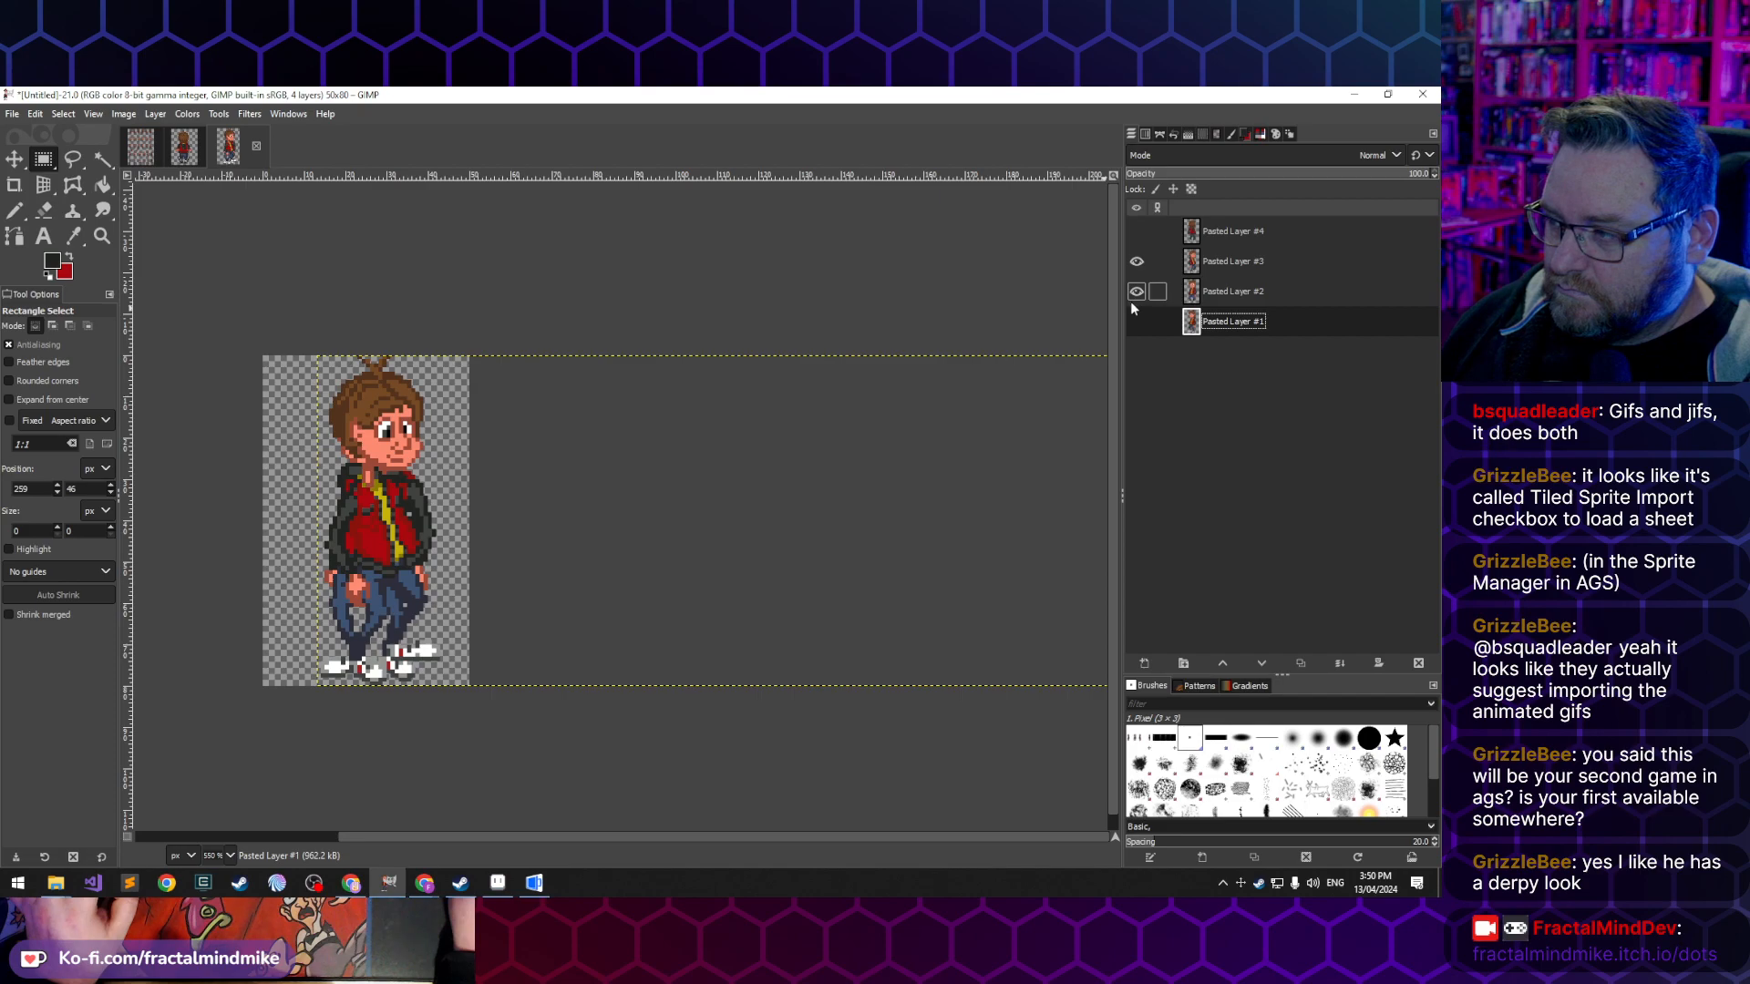
pyautogui.click(1136, 290)
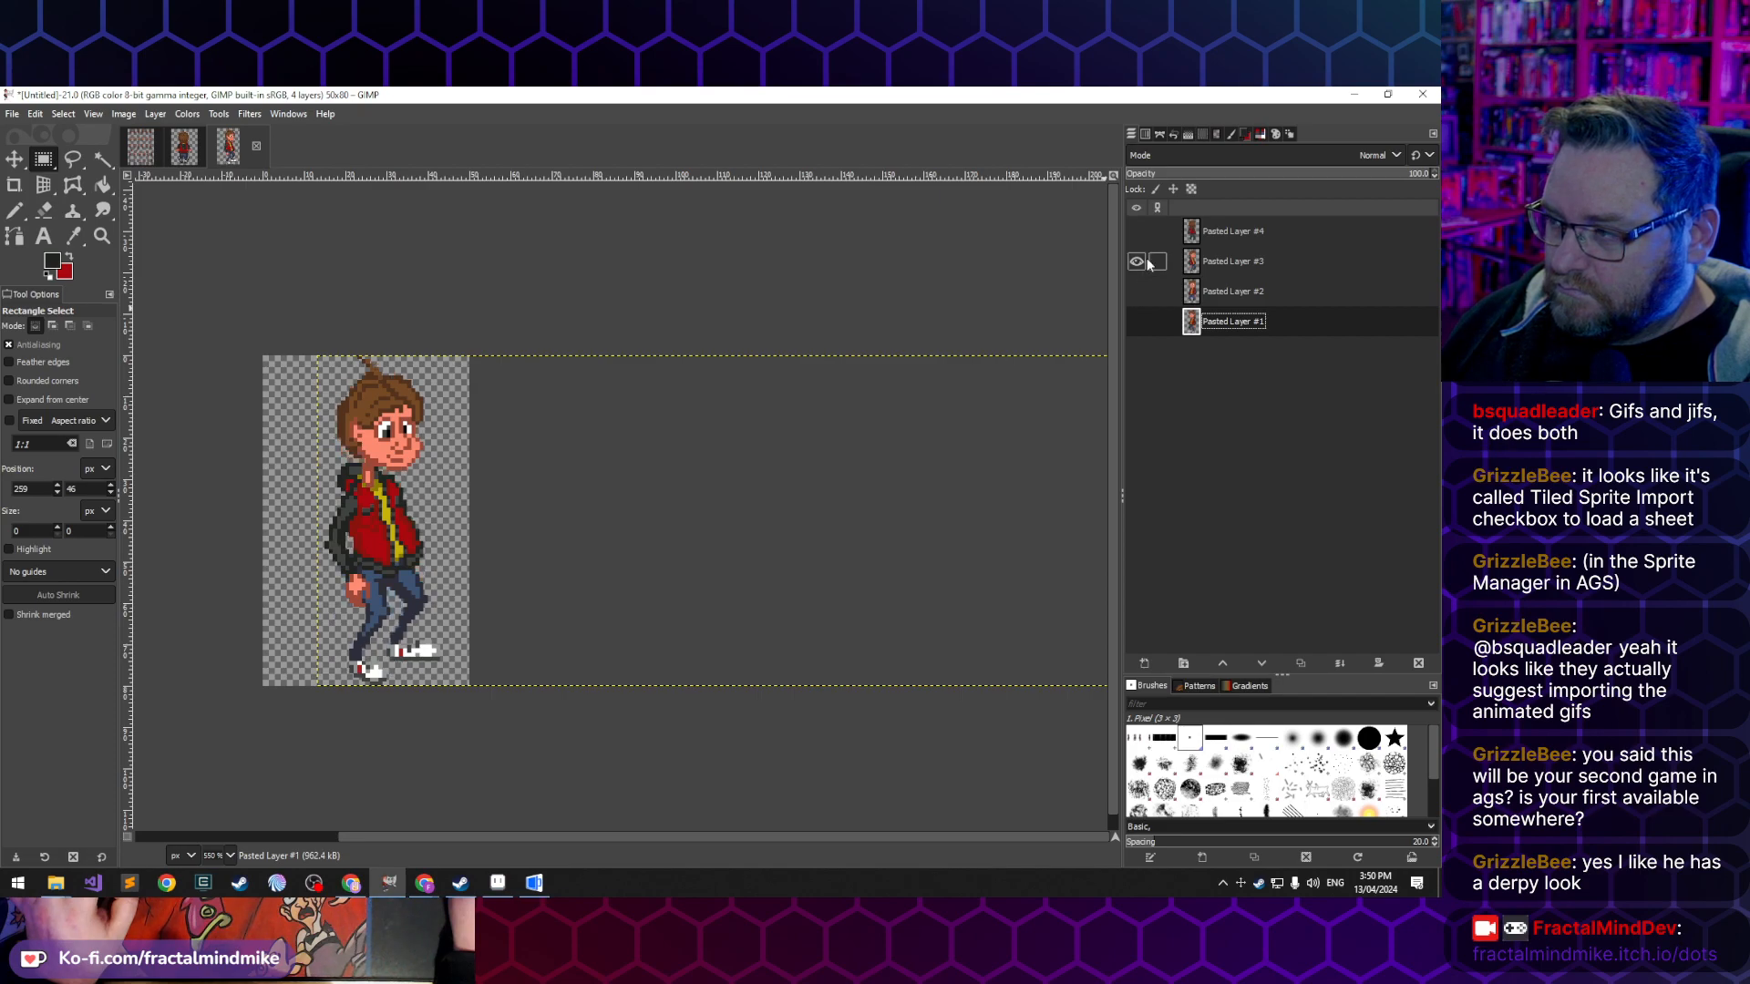
pyautogui.click(1137, 231)
pyautogui.click(1137, 261)
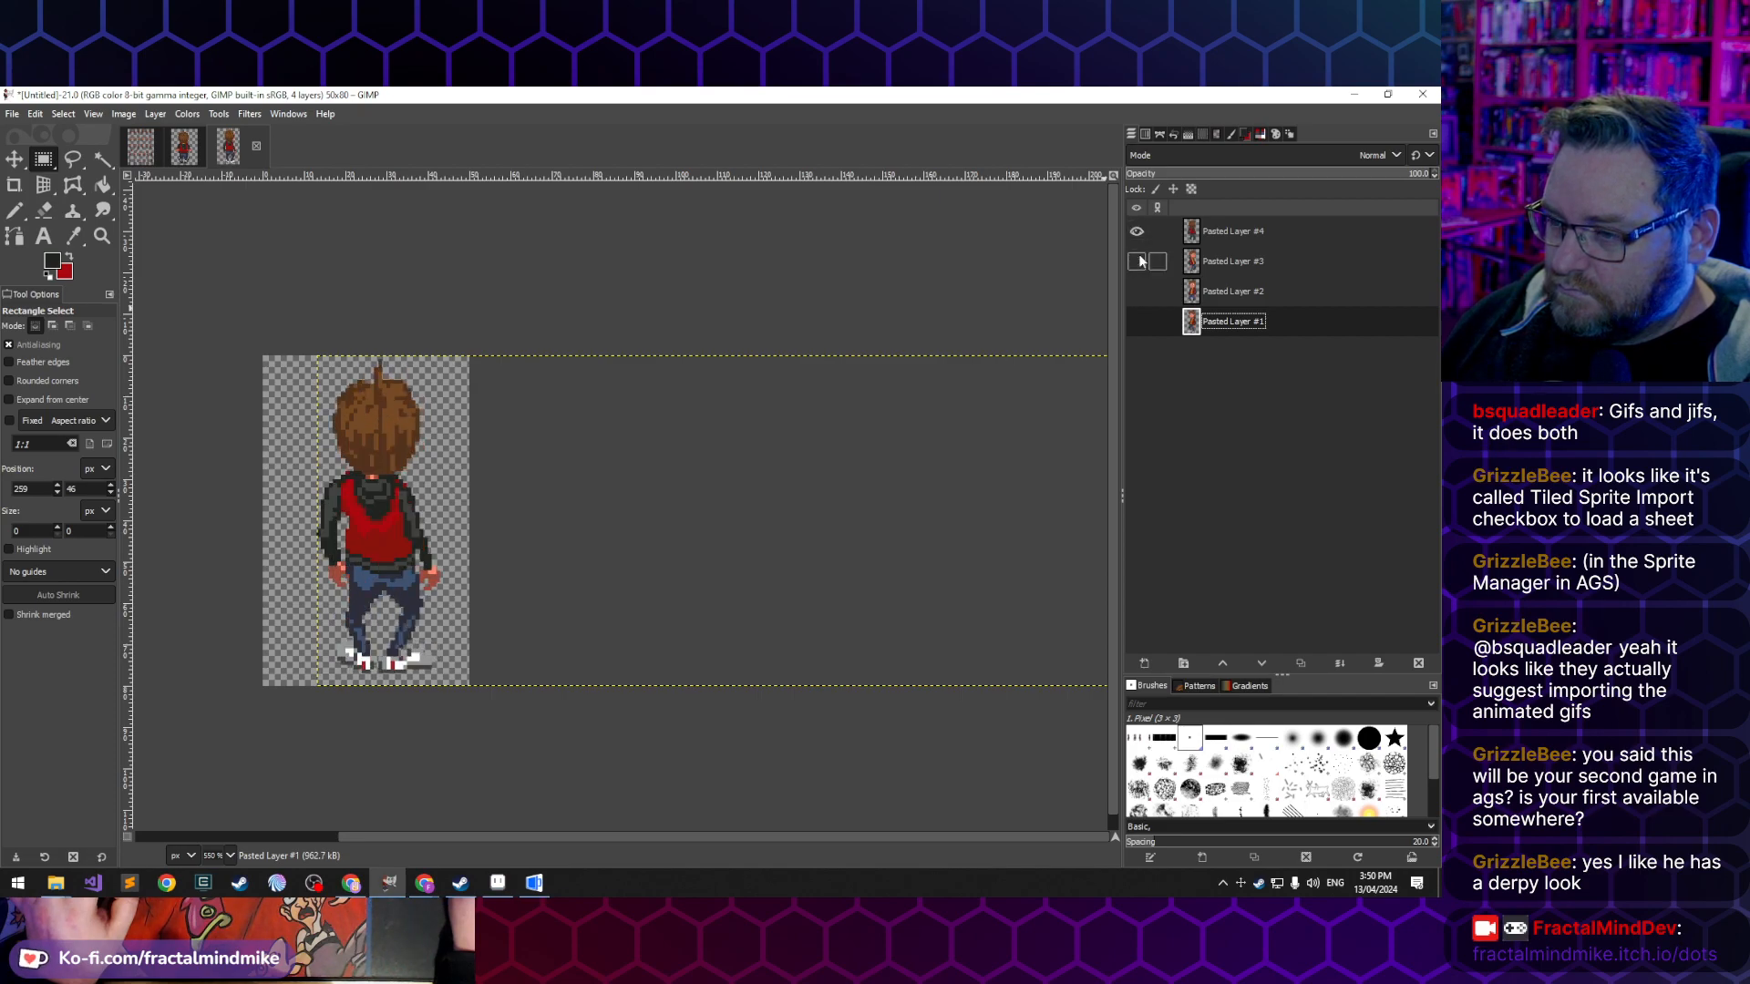
# - Toggle the back-facing layer's visibility against the right-facing and front-facing layers to compare how the figures line up
pyautogui.click(1138, 261)
pyautogui.click(1136, 232)
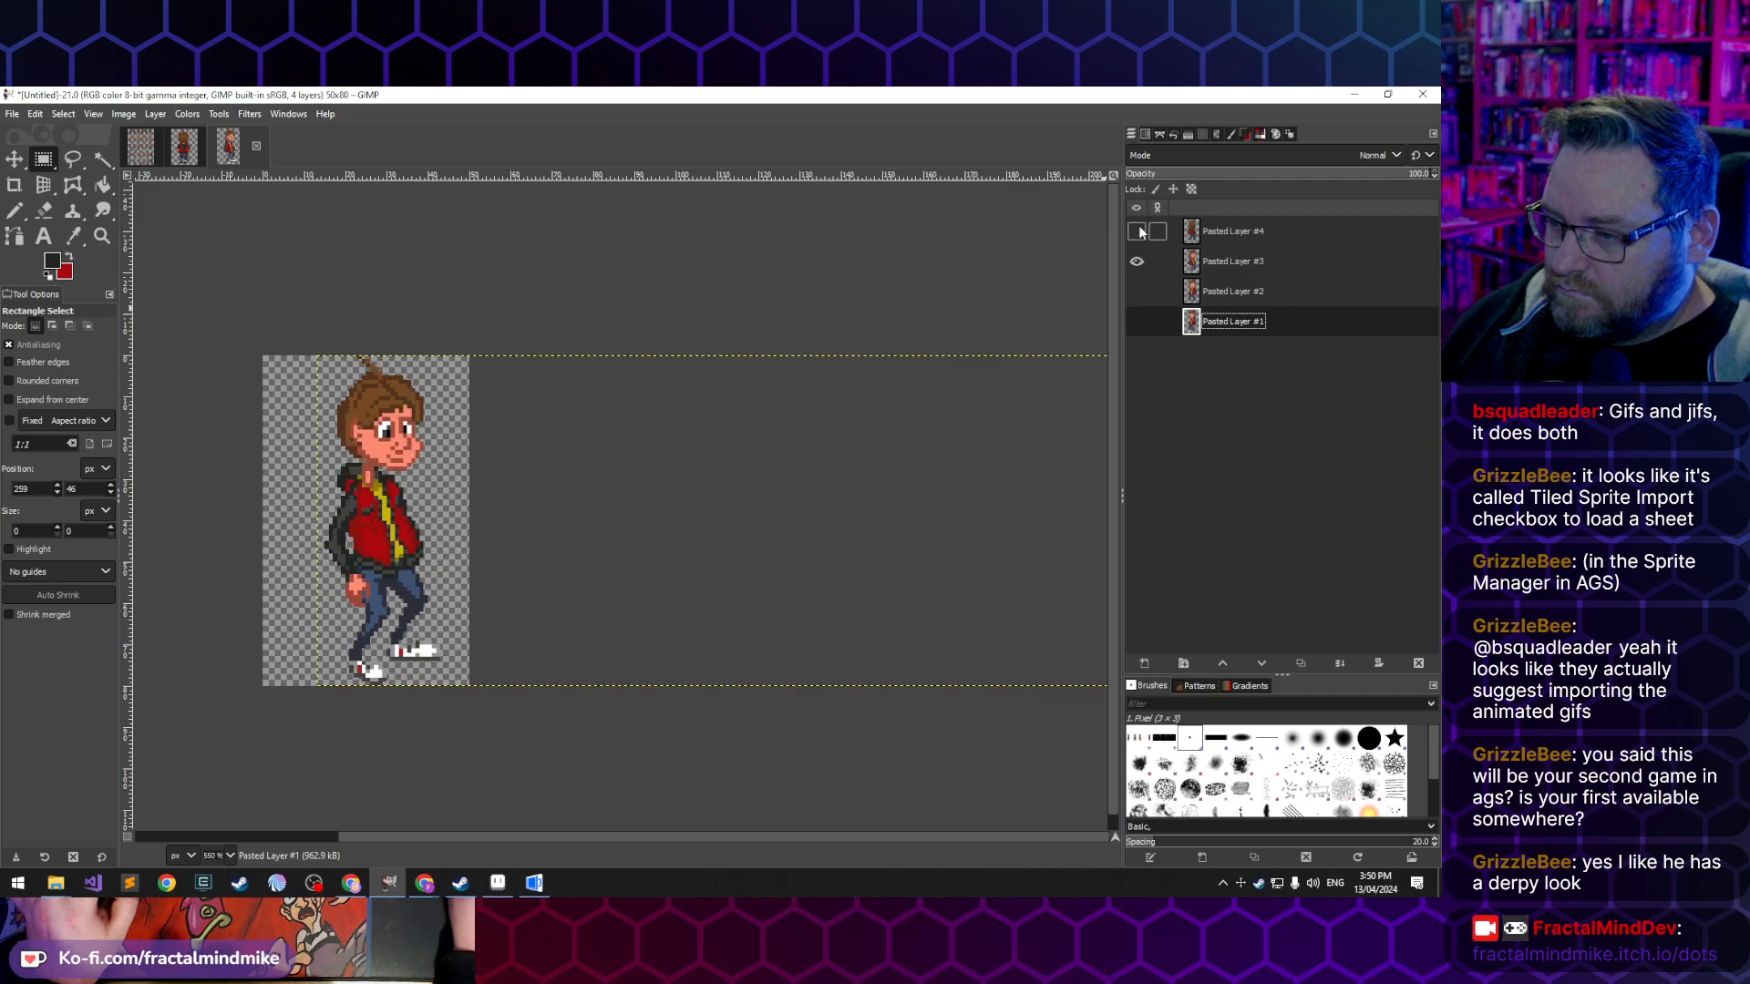
pyautogui.click(1137, 232)
pyautogui.click(1138, 261)
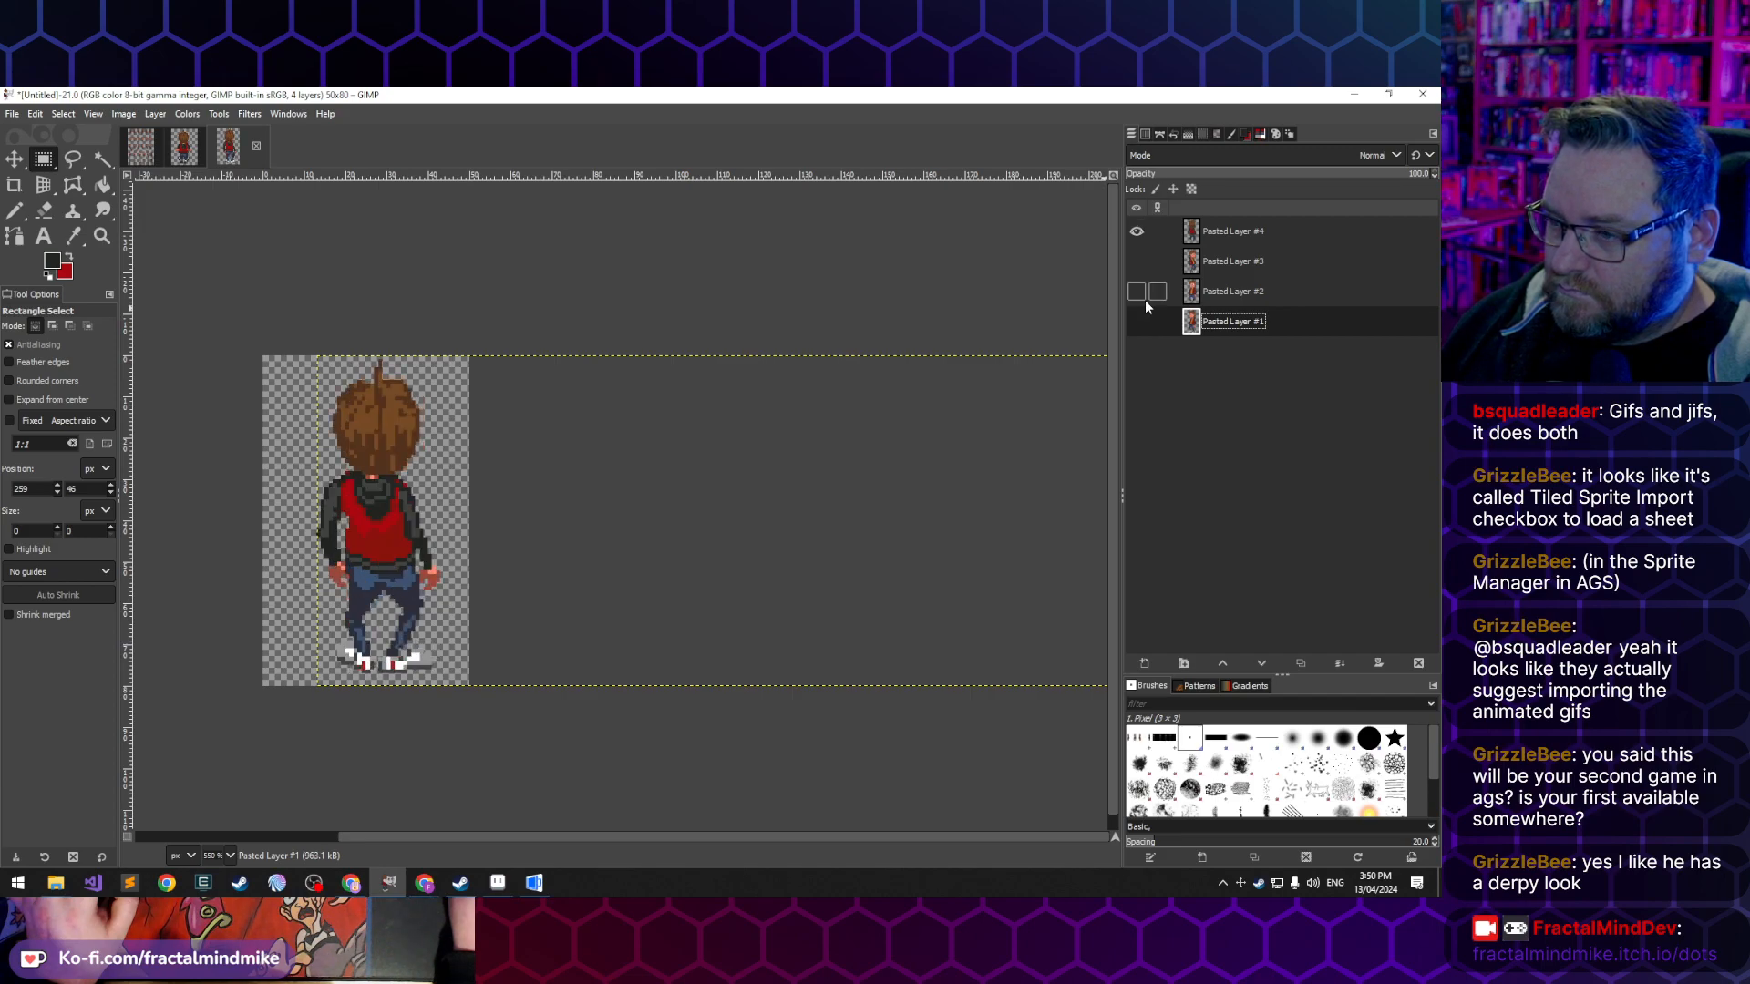
pyautogui.click(1144, 299)
pyautogui.click(1145, 299)
pyautogui.click(1145, 295)
pyautogui.click(1137, 233)
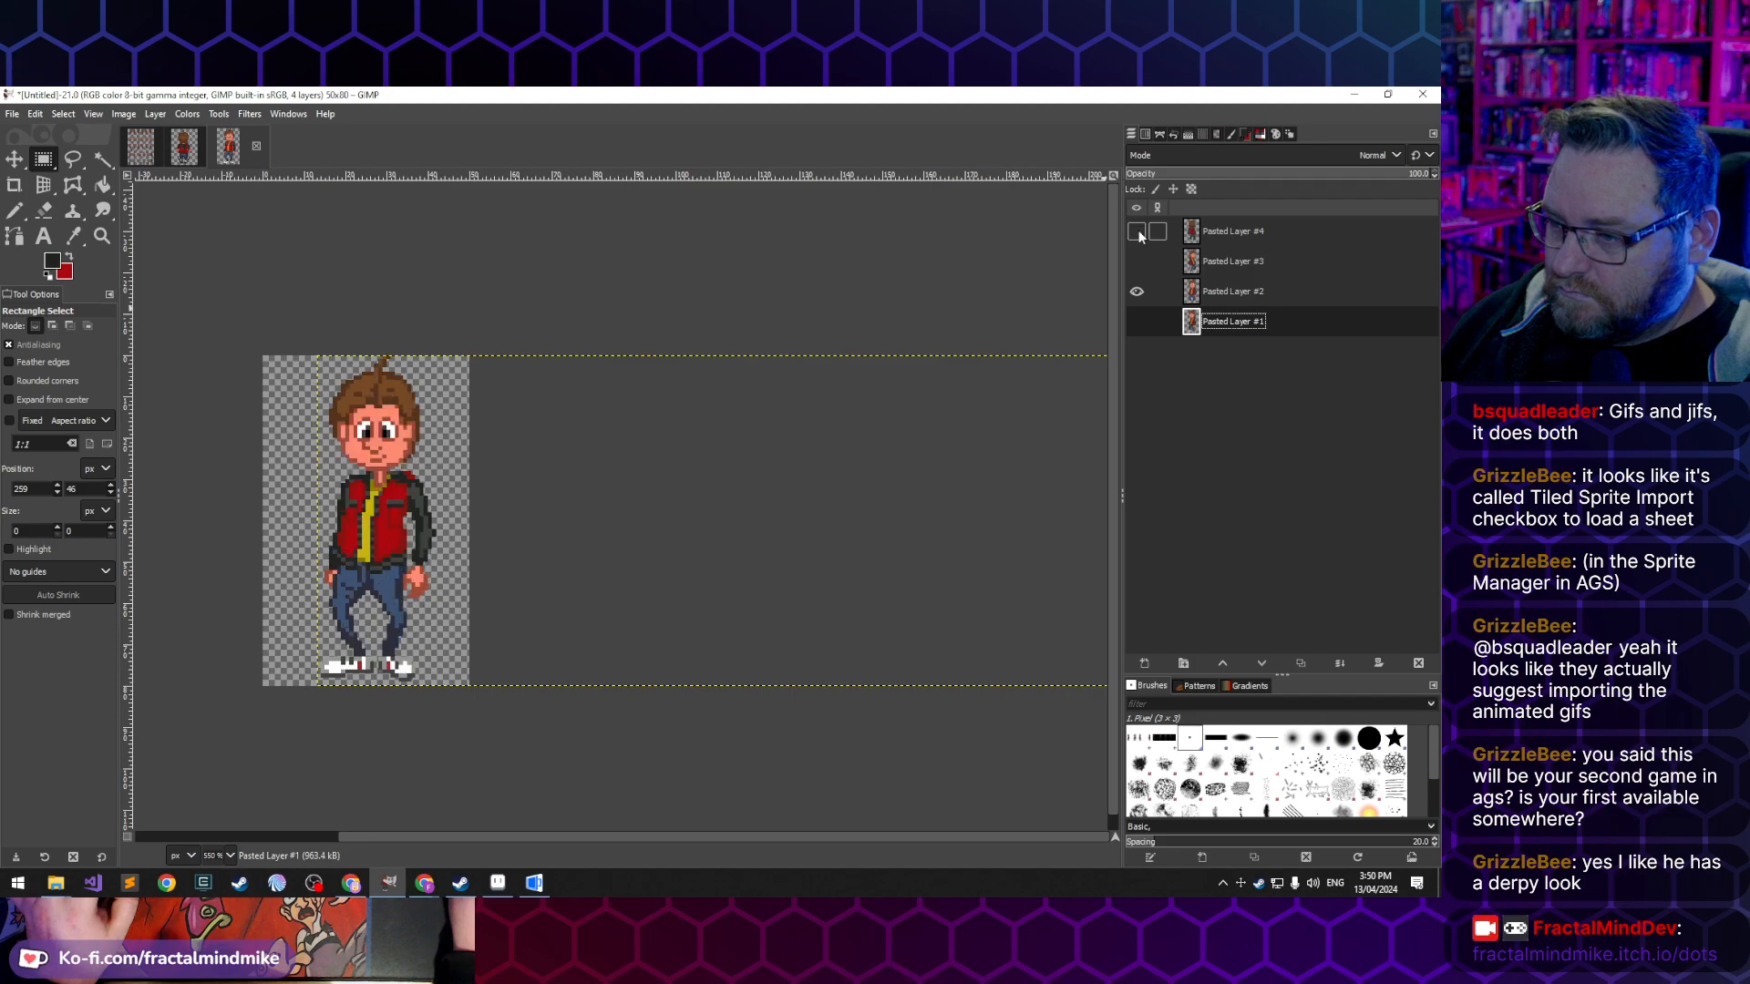
pyautogui.click(1137, 234)
pyautogui.click(1137, 234)
pyautogui.click(1138, 234)
pyautogui.click(1138, 233)
pyautogui.click(1137, 233)
pyautogui.click(1137, 234)
pyautogui.click(1137, 233)
pyautogui.click(1138, 233)
# - Make all four pose layers visible again
pyautogui.click(1136, 325)
pyautogui.click(1136, 267)
pyautogui.click(1137, 233)
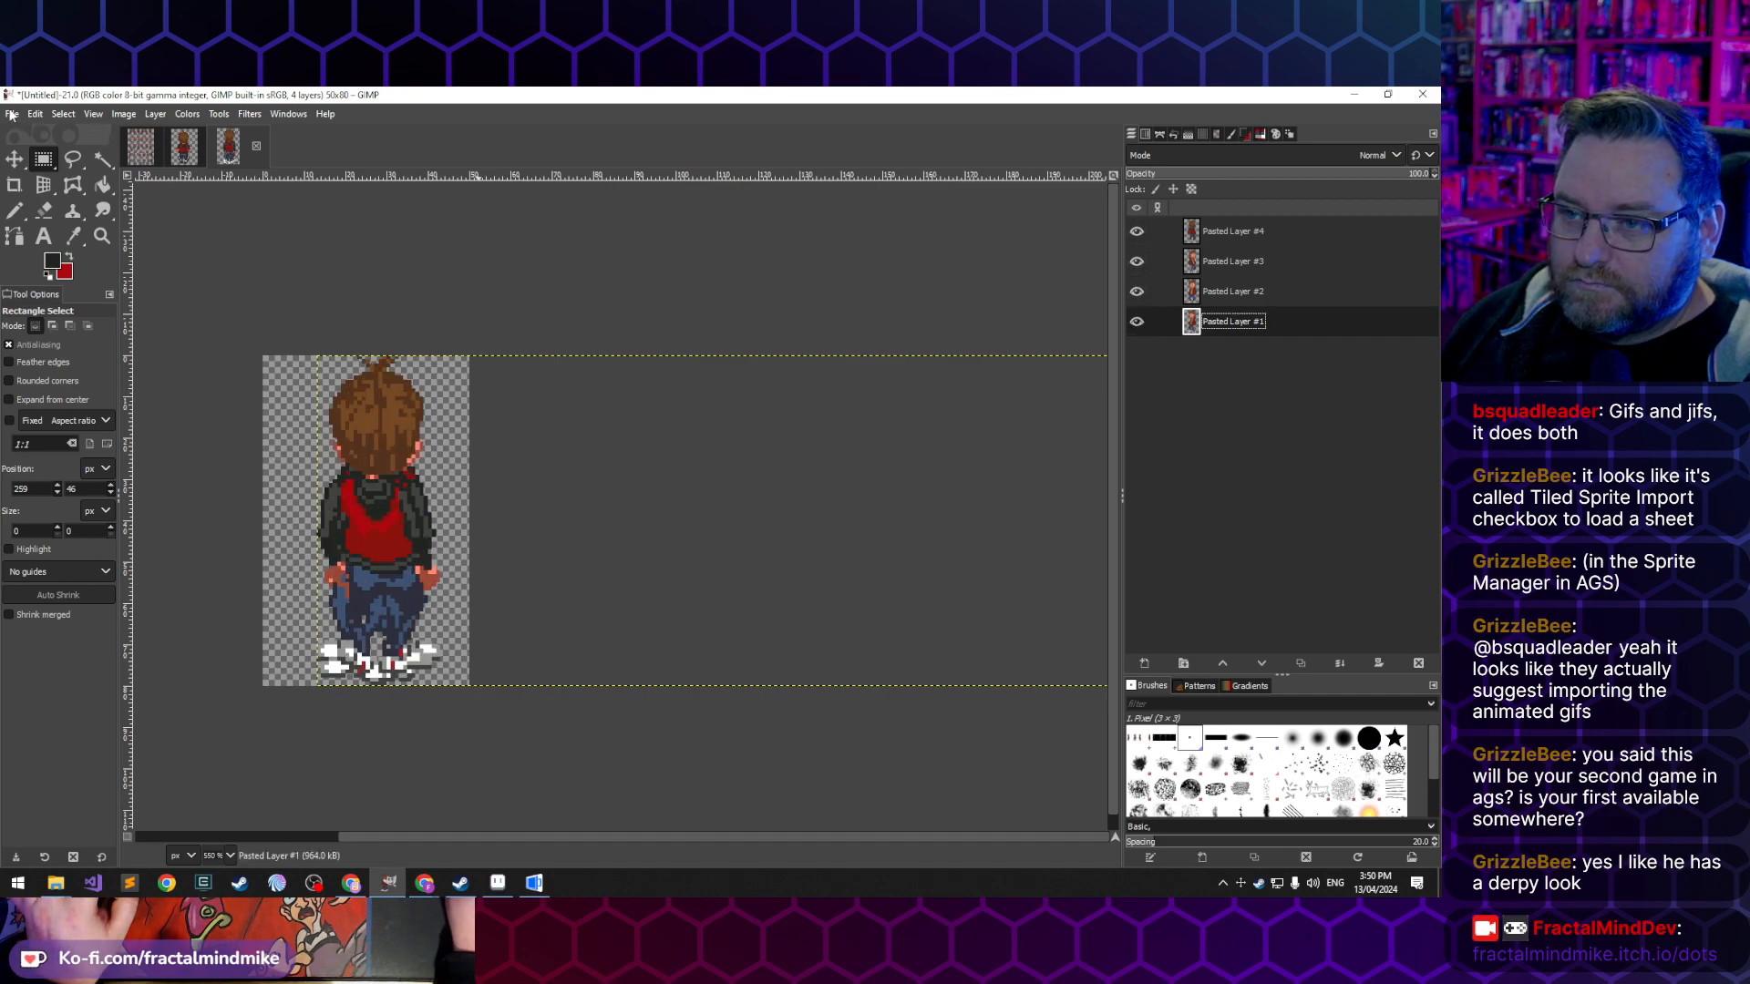
# - Export the image as the animated GIF Facing-Directions.gif in the Lucas folder, cropping the layers to the image borders
pyautogui.click(11, 116)
pyautogui.click(99, 374)
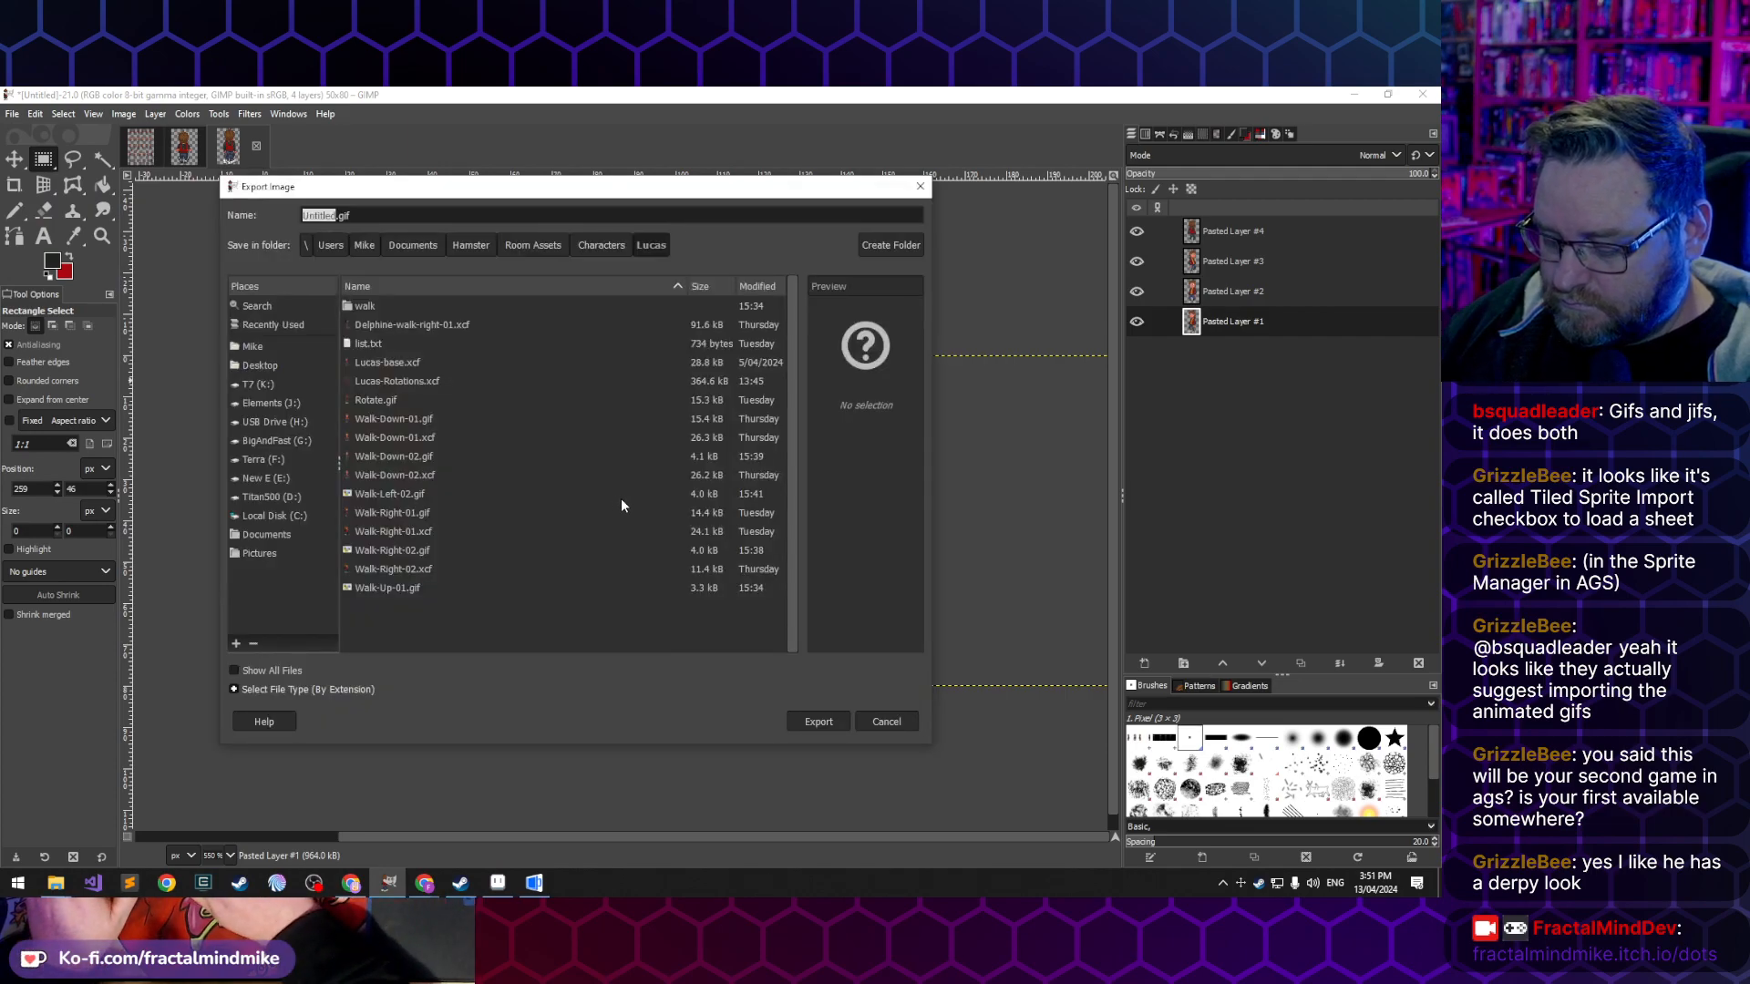
pyautogui.write('Facing-Direc')
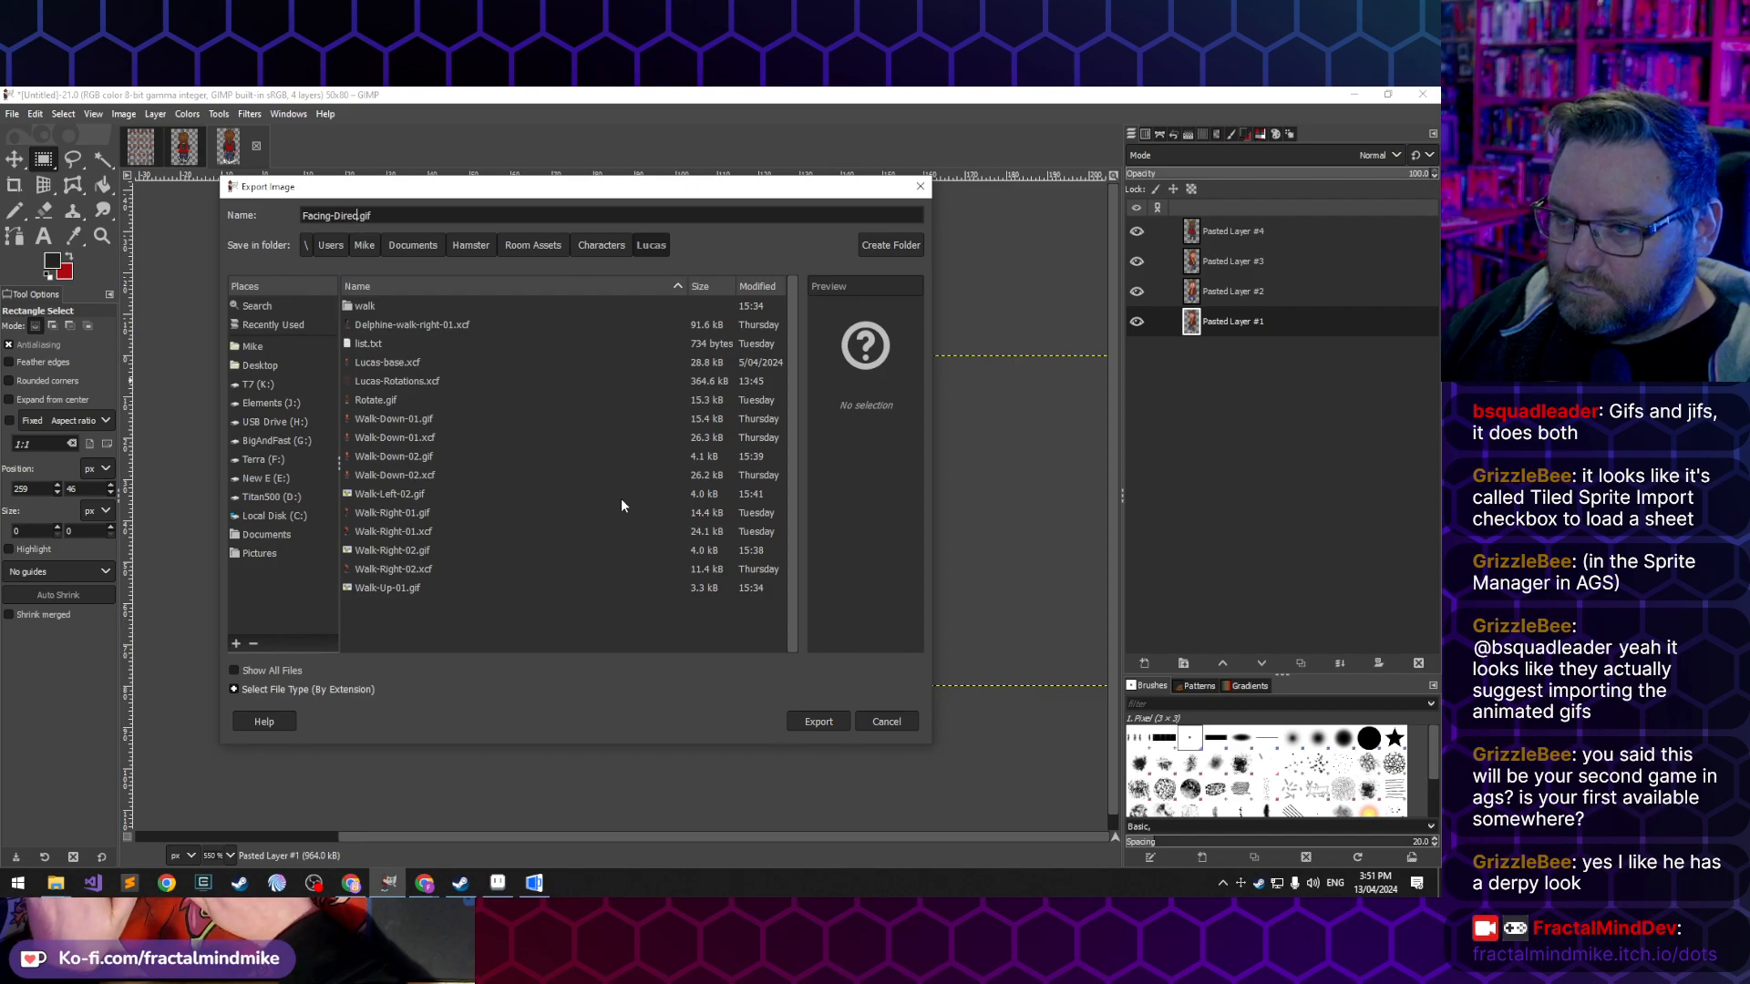
pyautogui.write('tions')
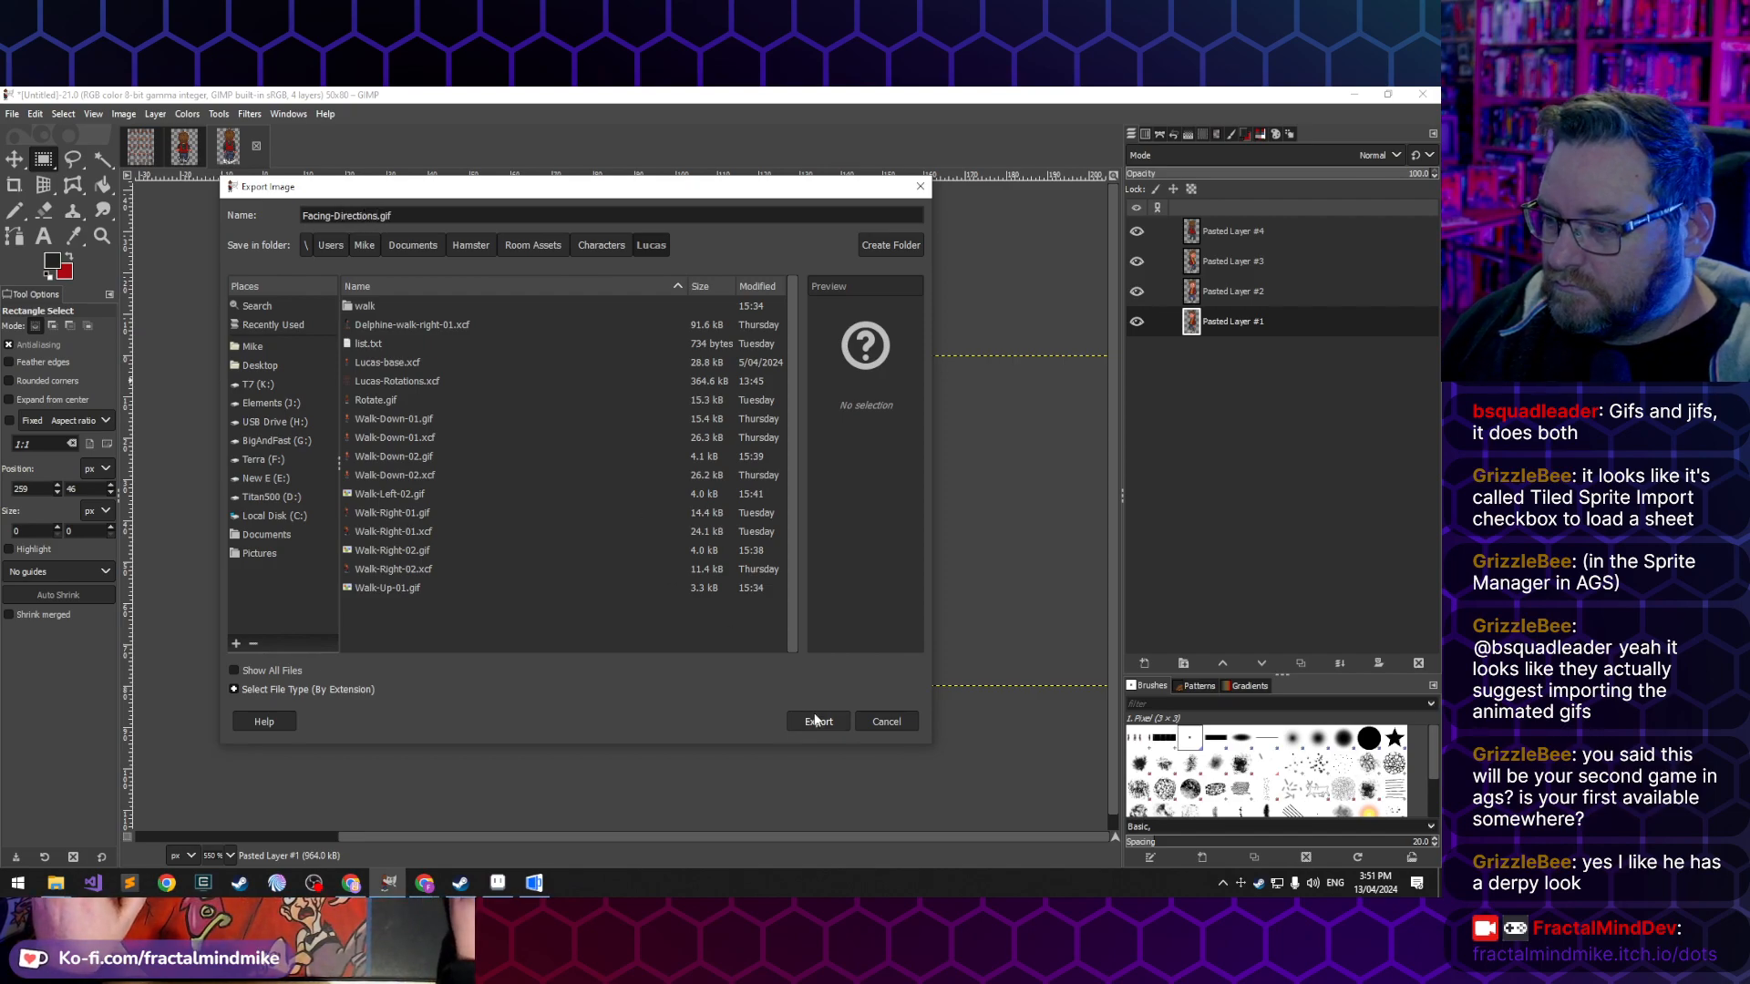
pyautogui.click(817, 723)
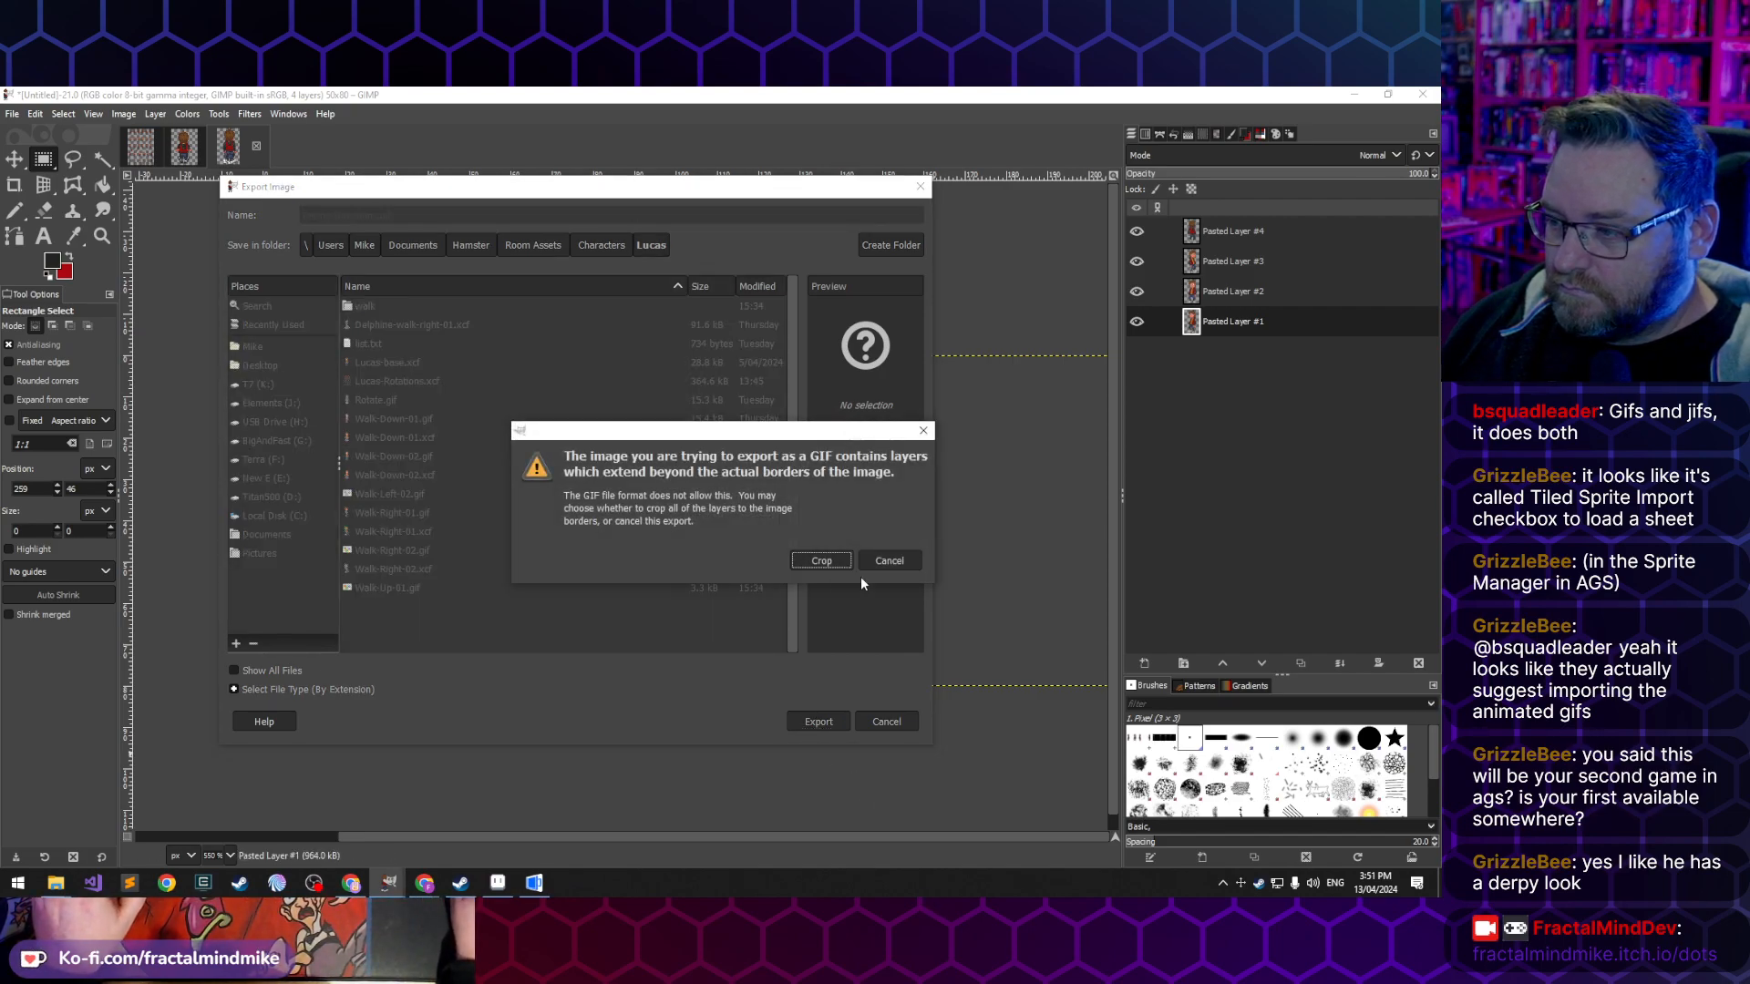
pyautogui.click(822, 560)
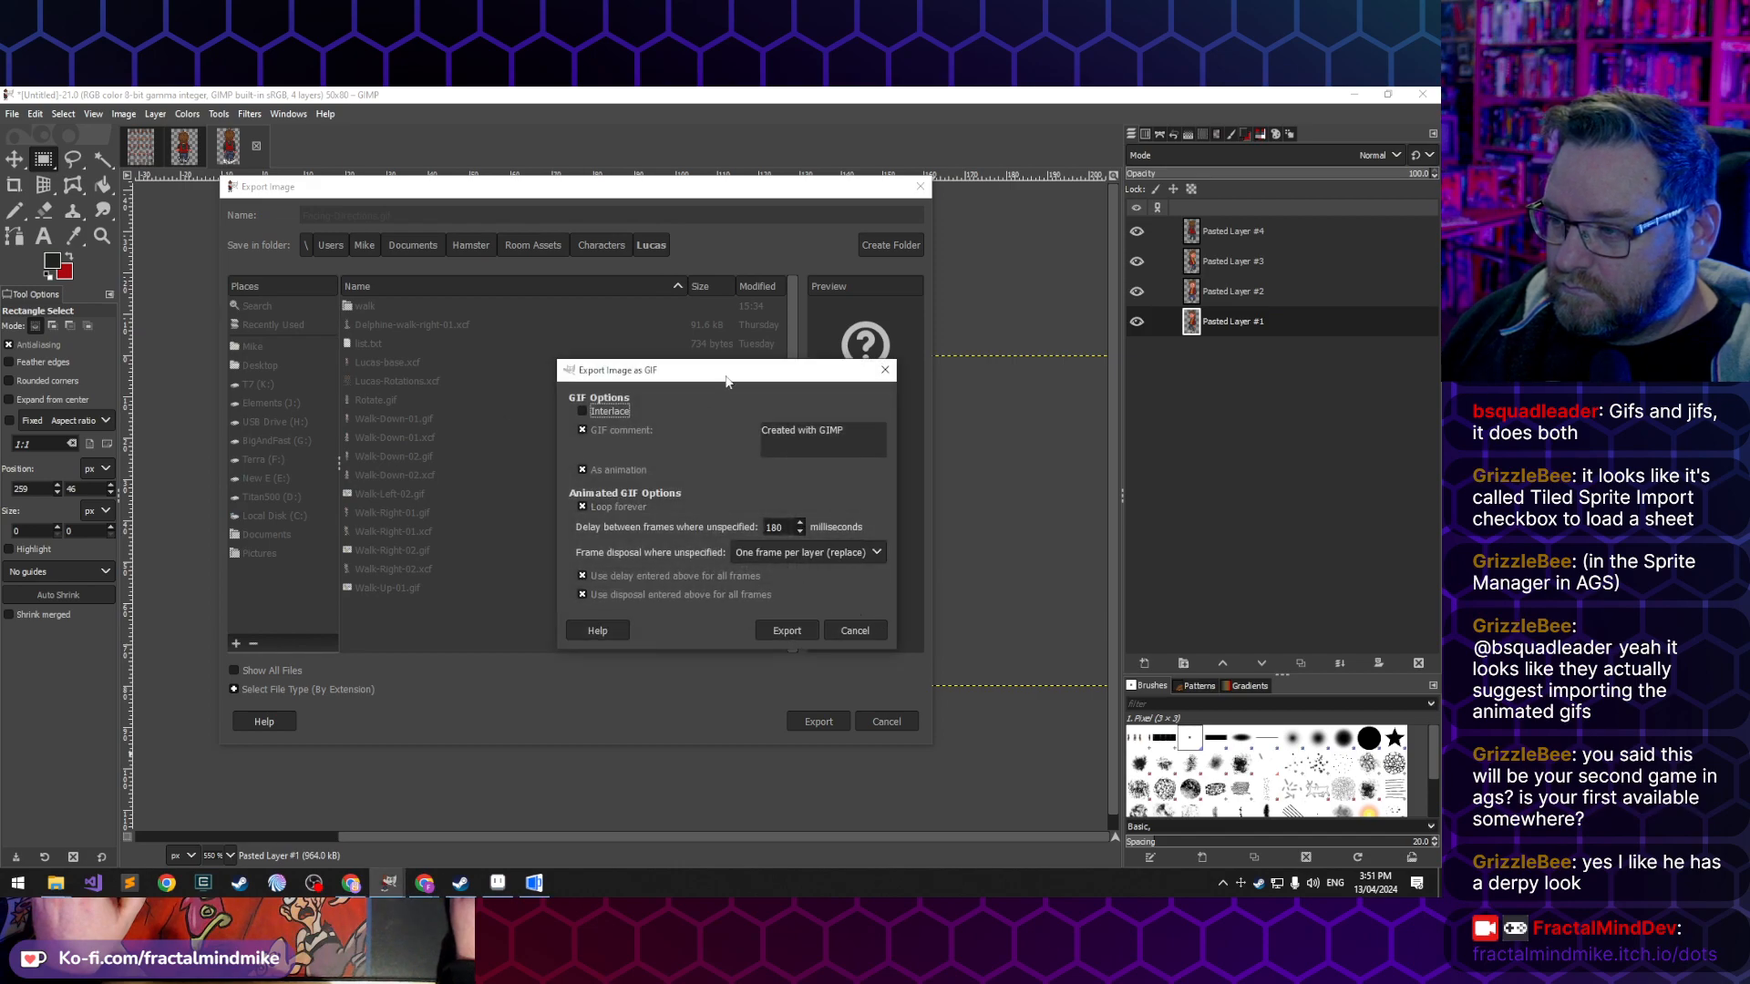
pyautogui.click(787, 631)
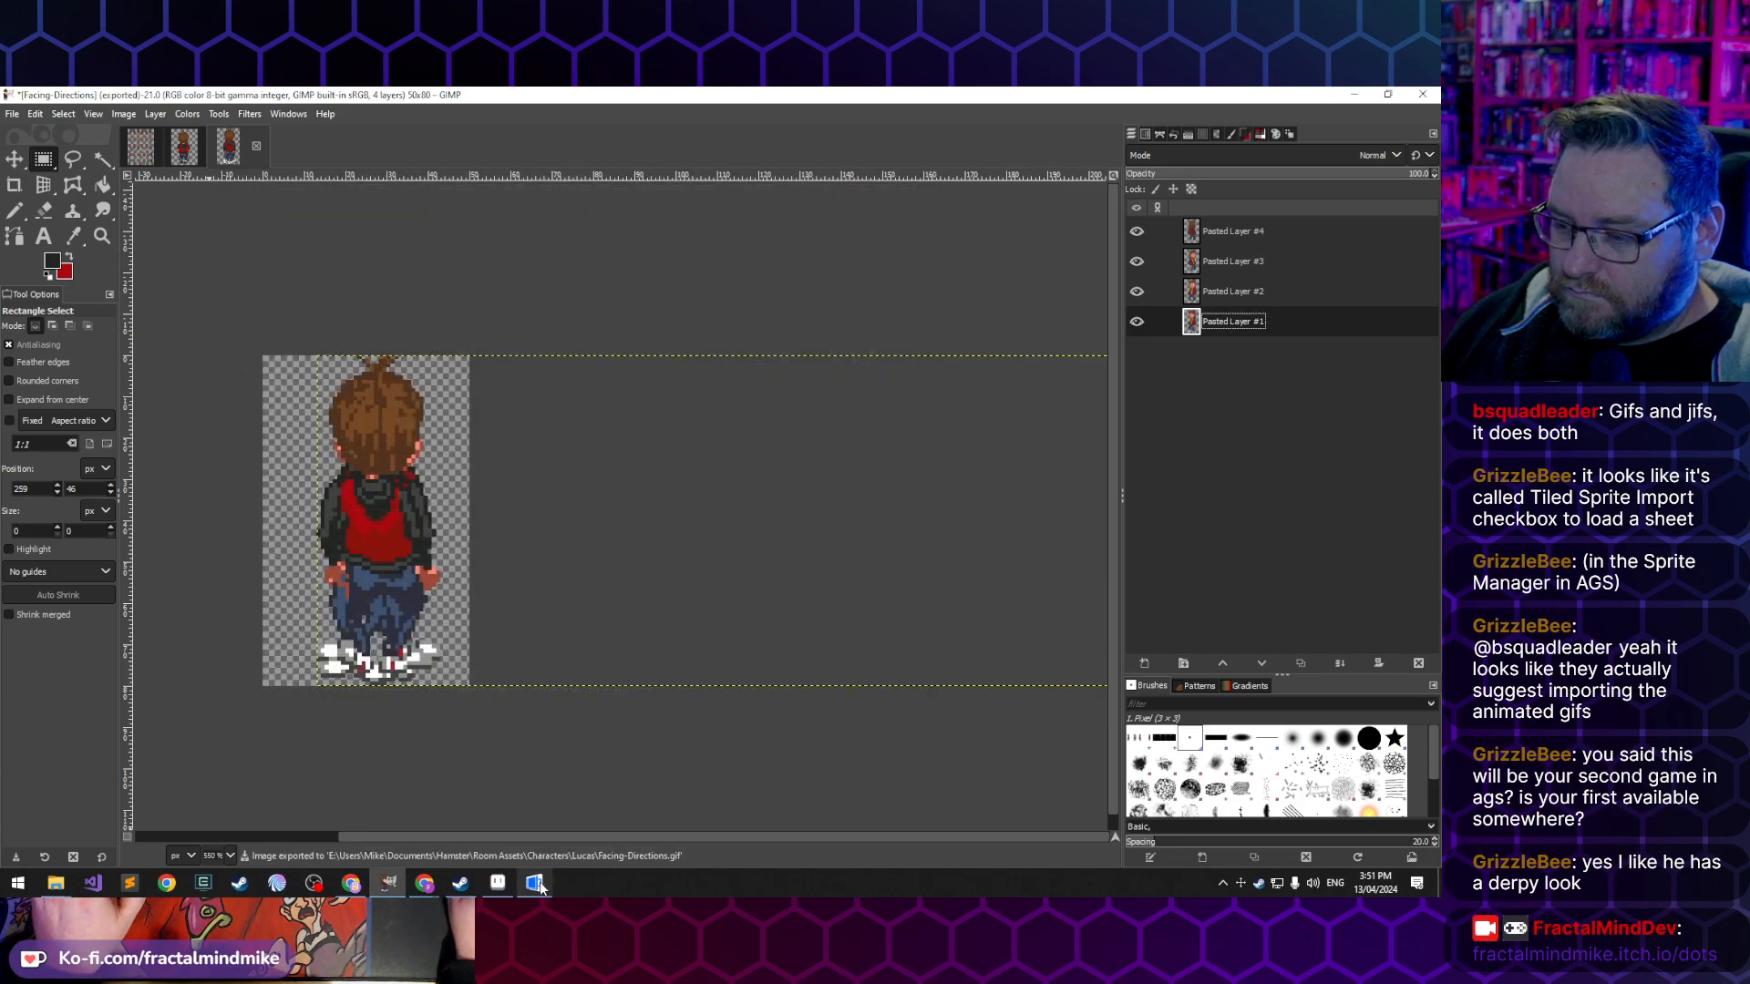
# - Switch to the AGS Editor and import the frames of Facing-Directions.gif as sprites into the character's sprite folder
pyautogui.click(536, 884)
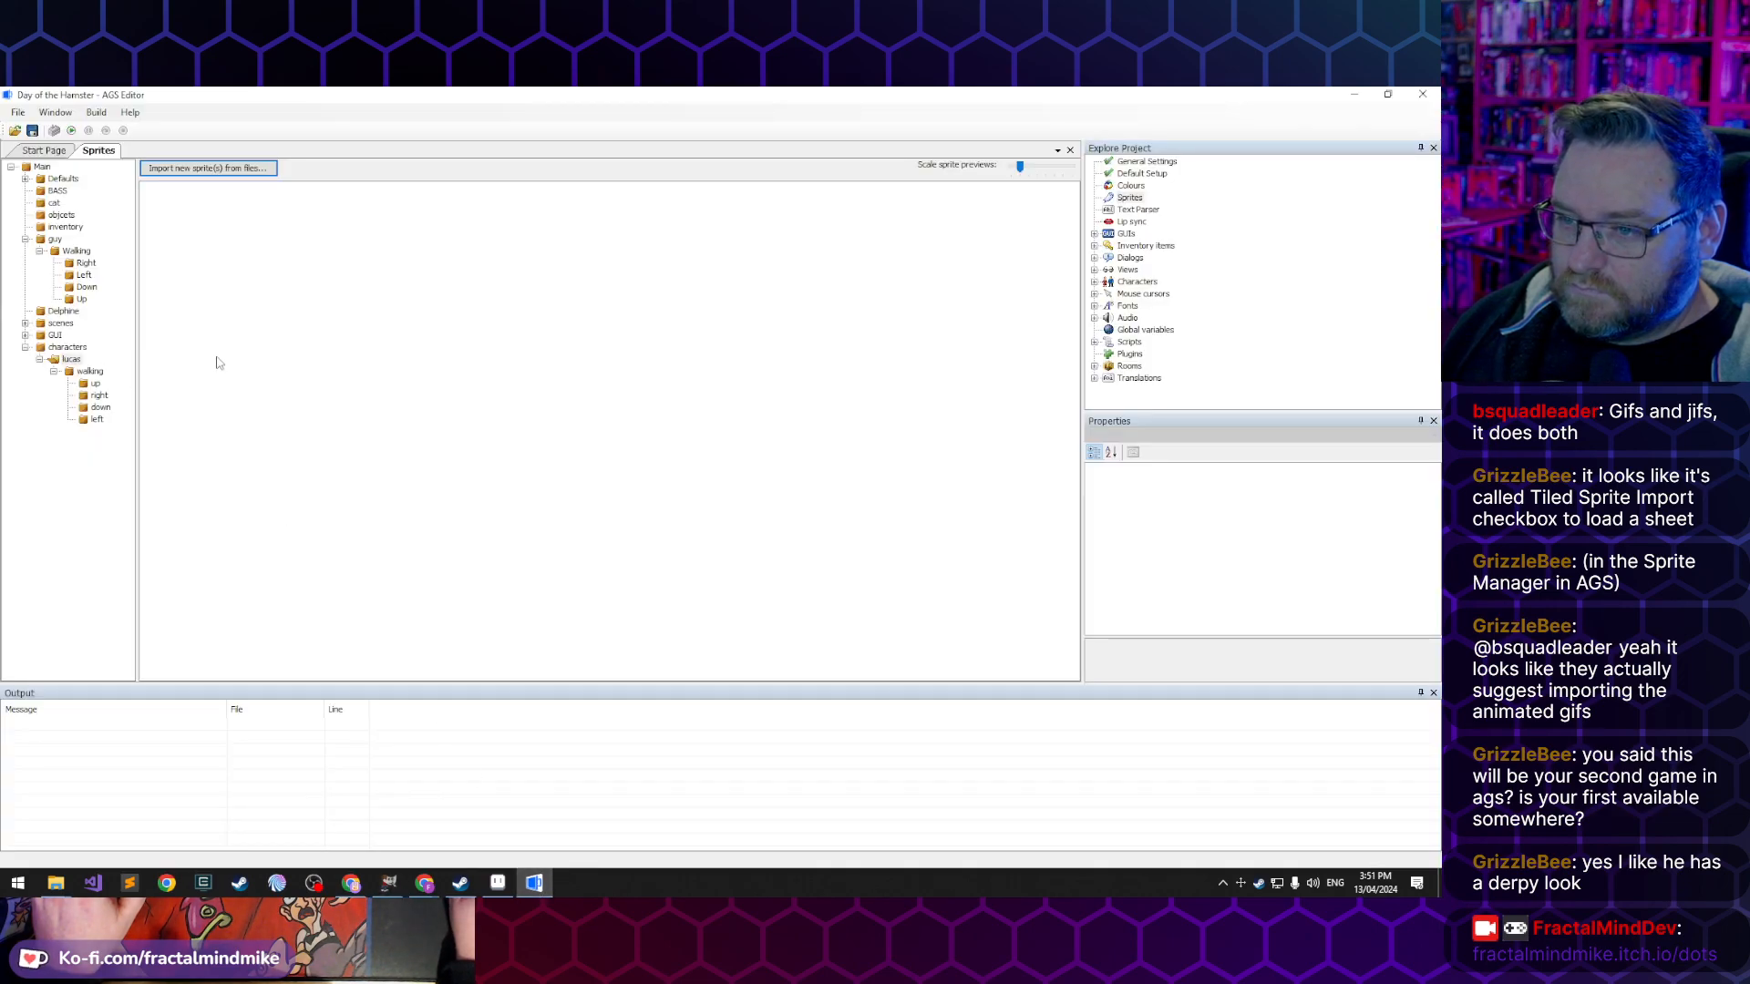
pyautogui.click(202, 169)
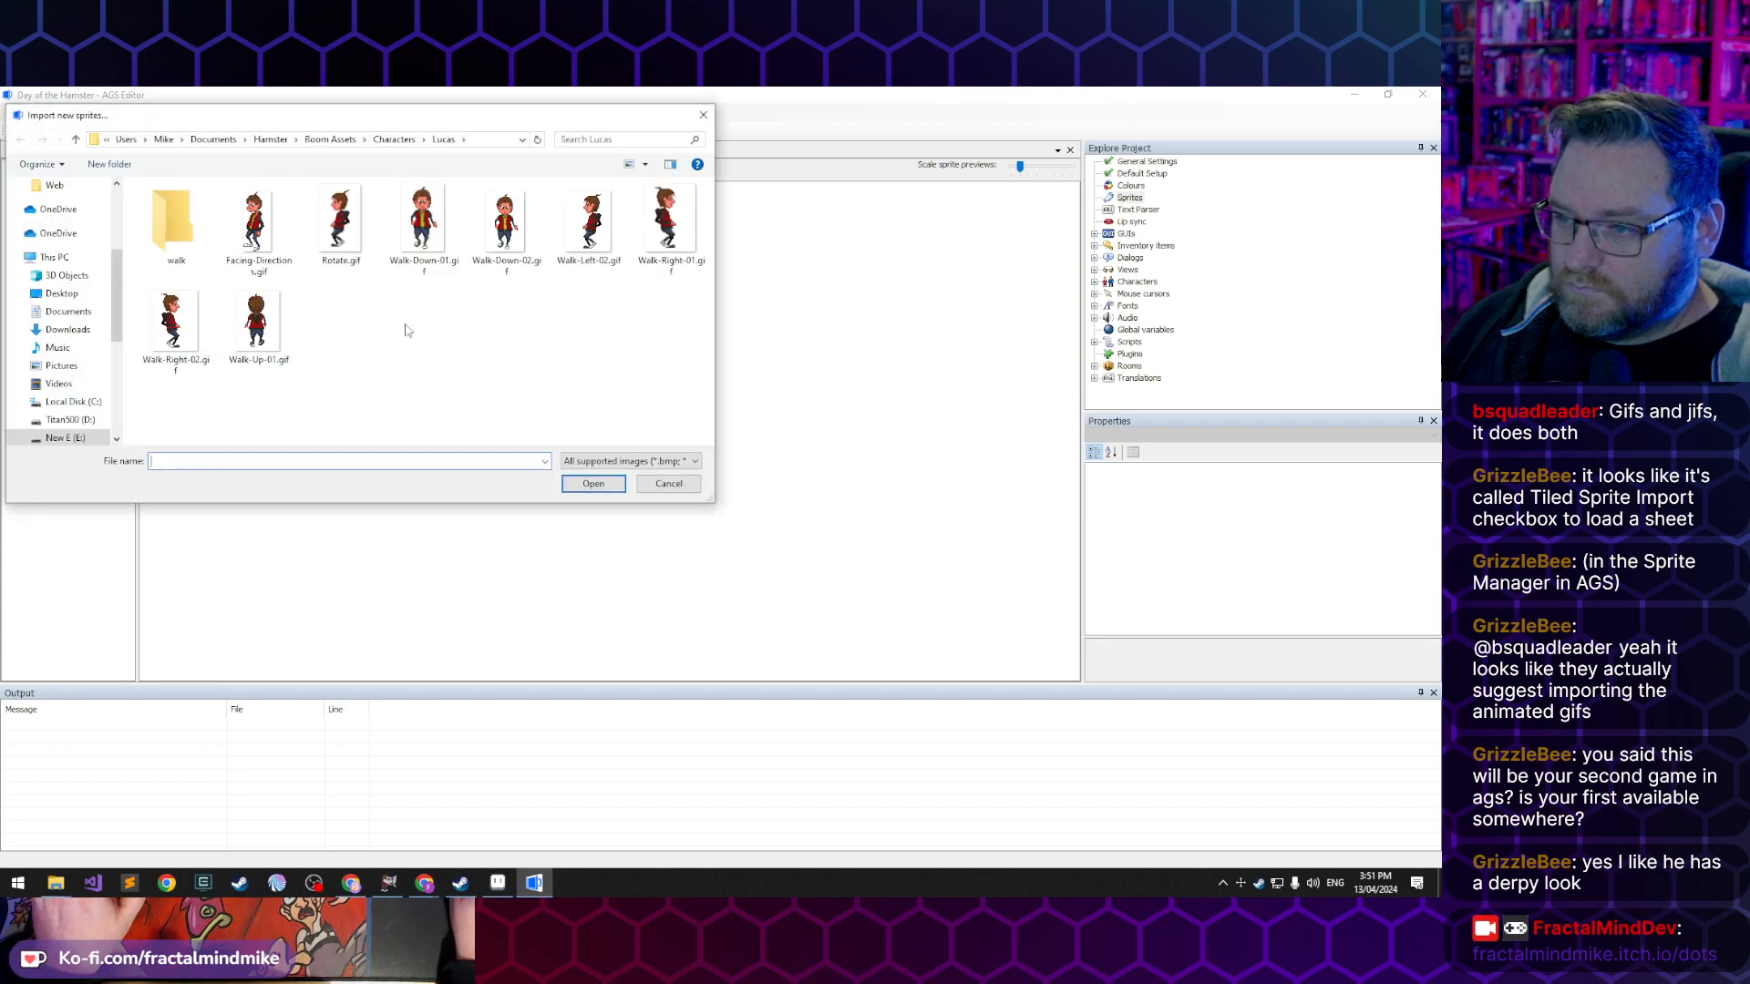
pyautogui.click(251, 244)
pyautogui.click(594, 483)
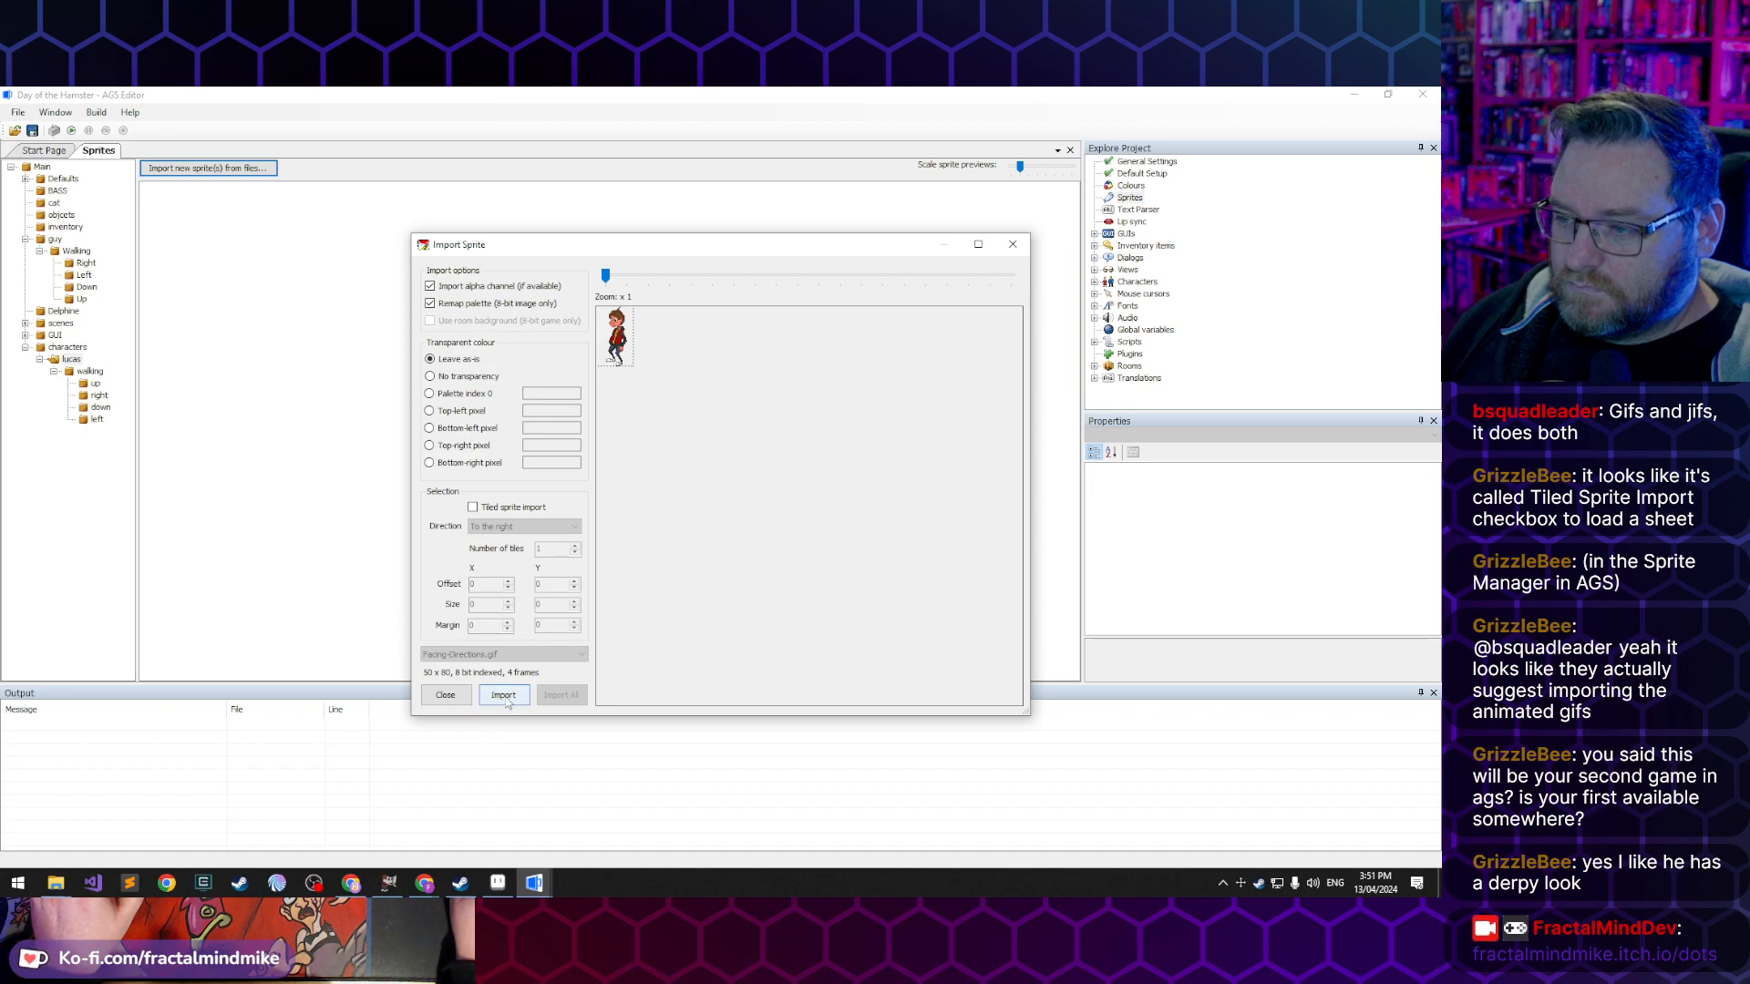
pyautogui.click(505, 698)
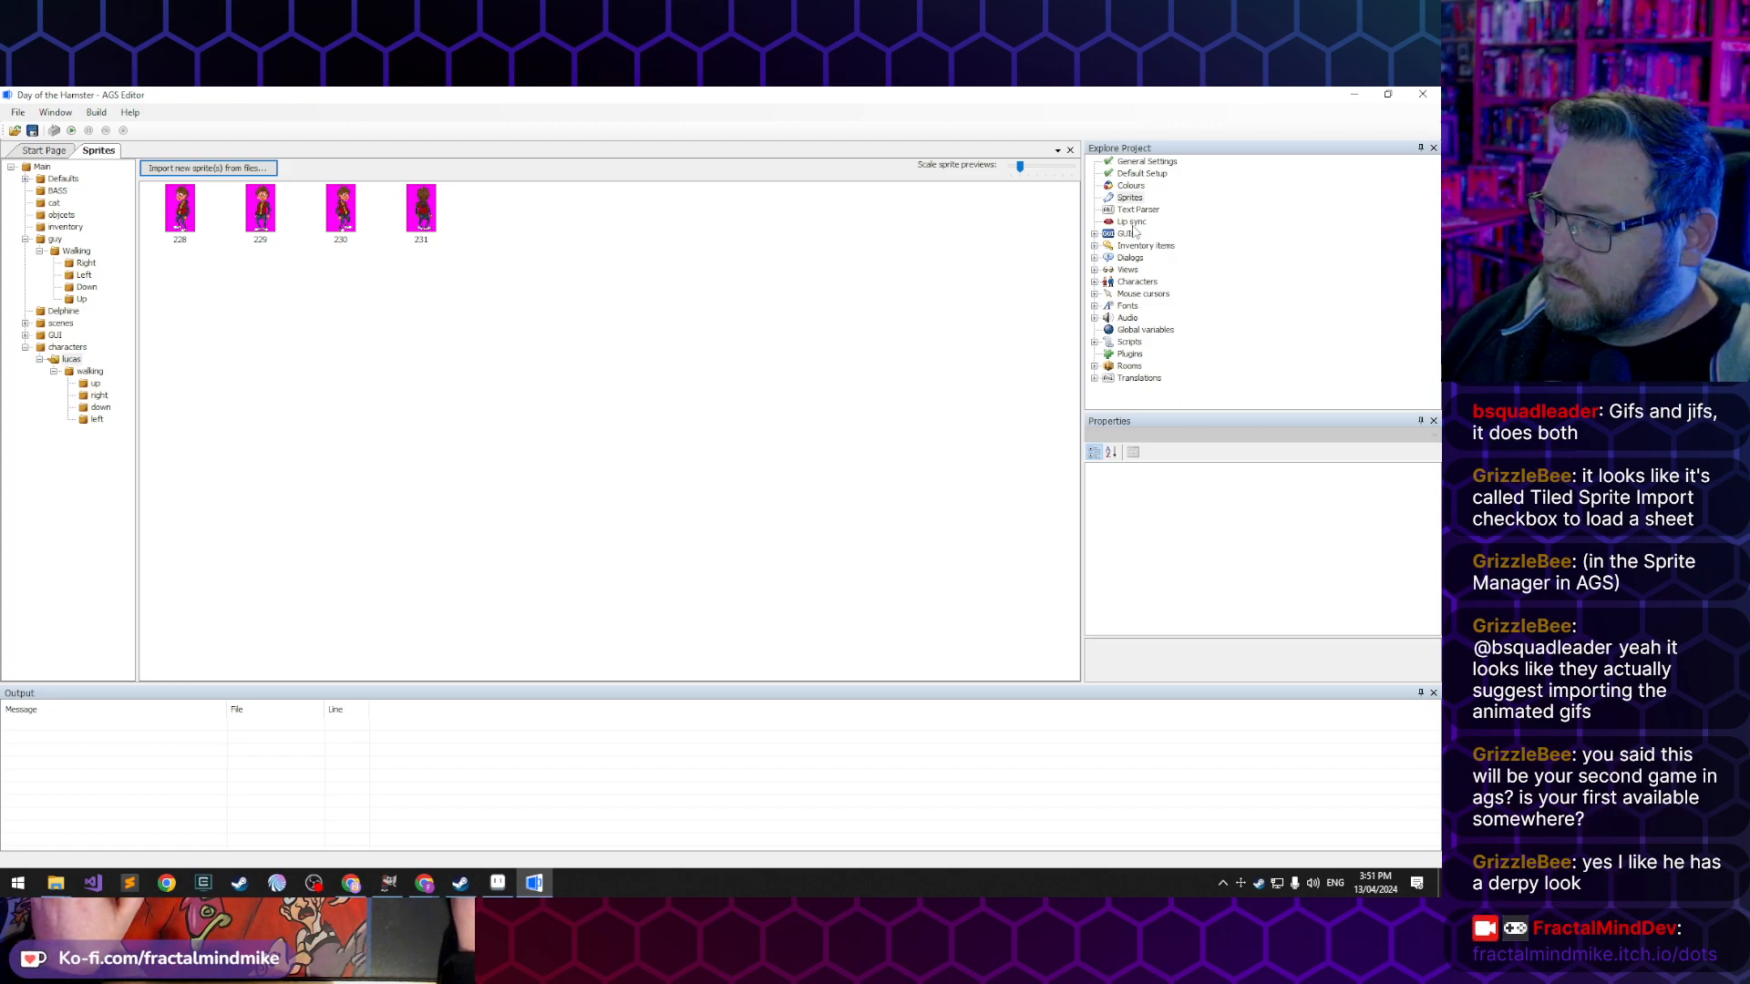
# - Open the settings of the cLucas character
pyautogui.doubleClick(1137, 283)
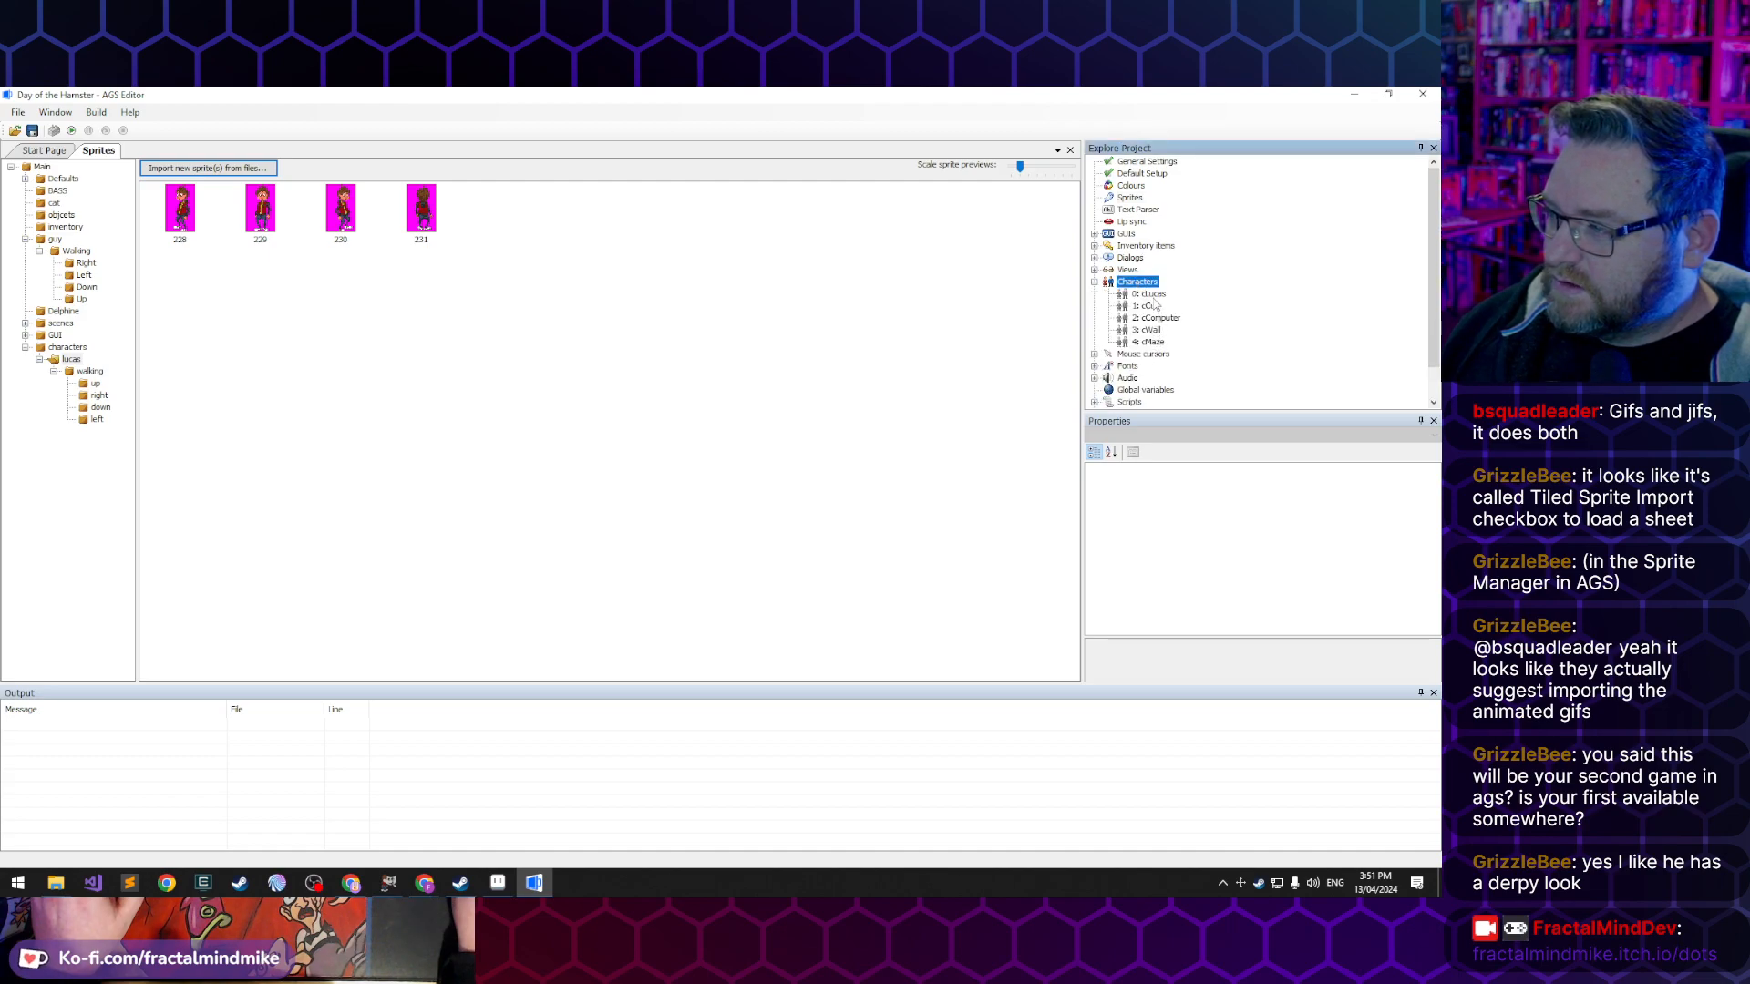
pyautogui.click(1152, 294)
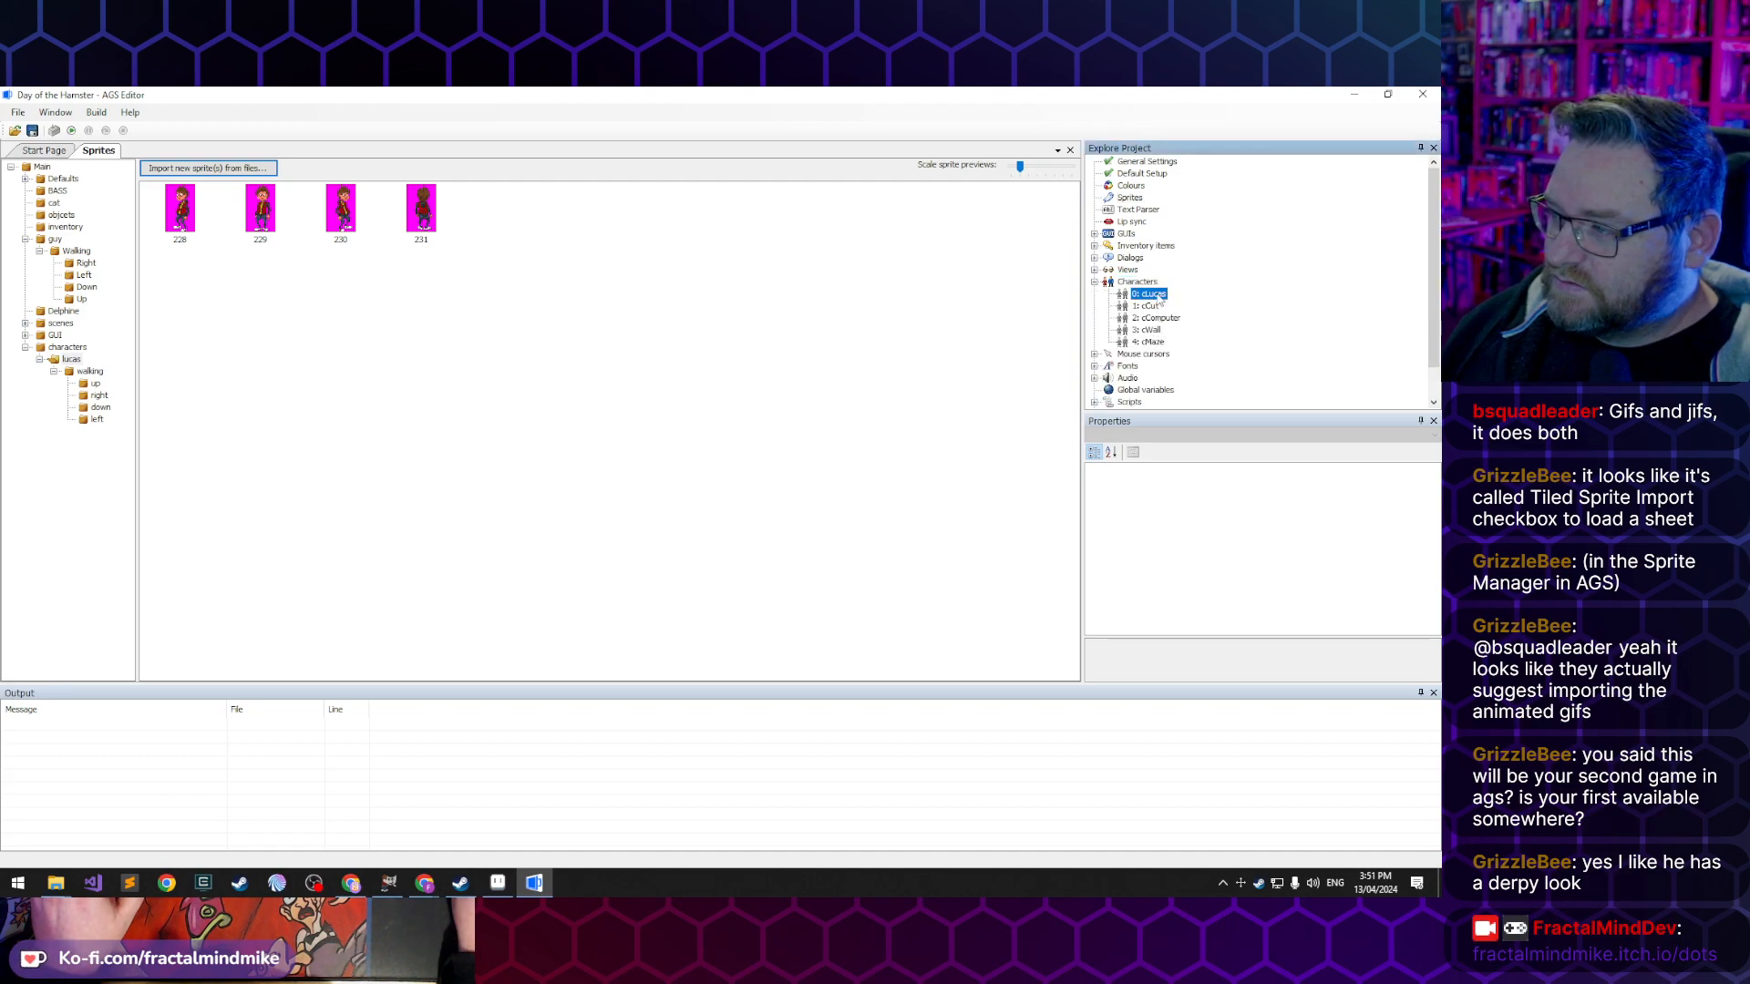
pyautogui.doubleClick(1154, 294)
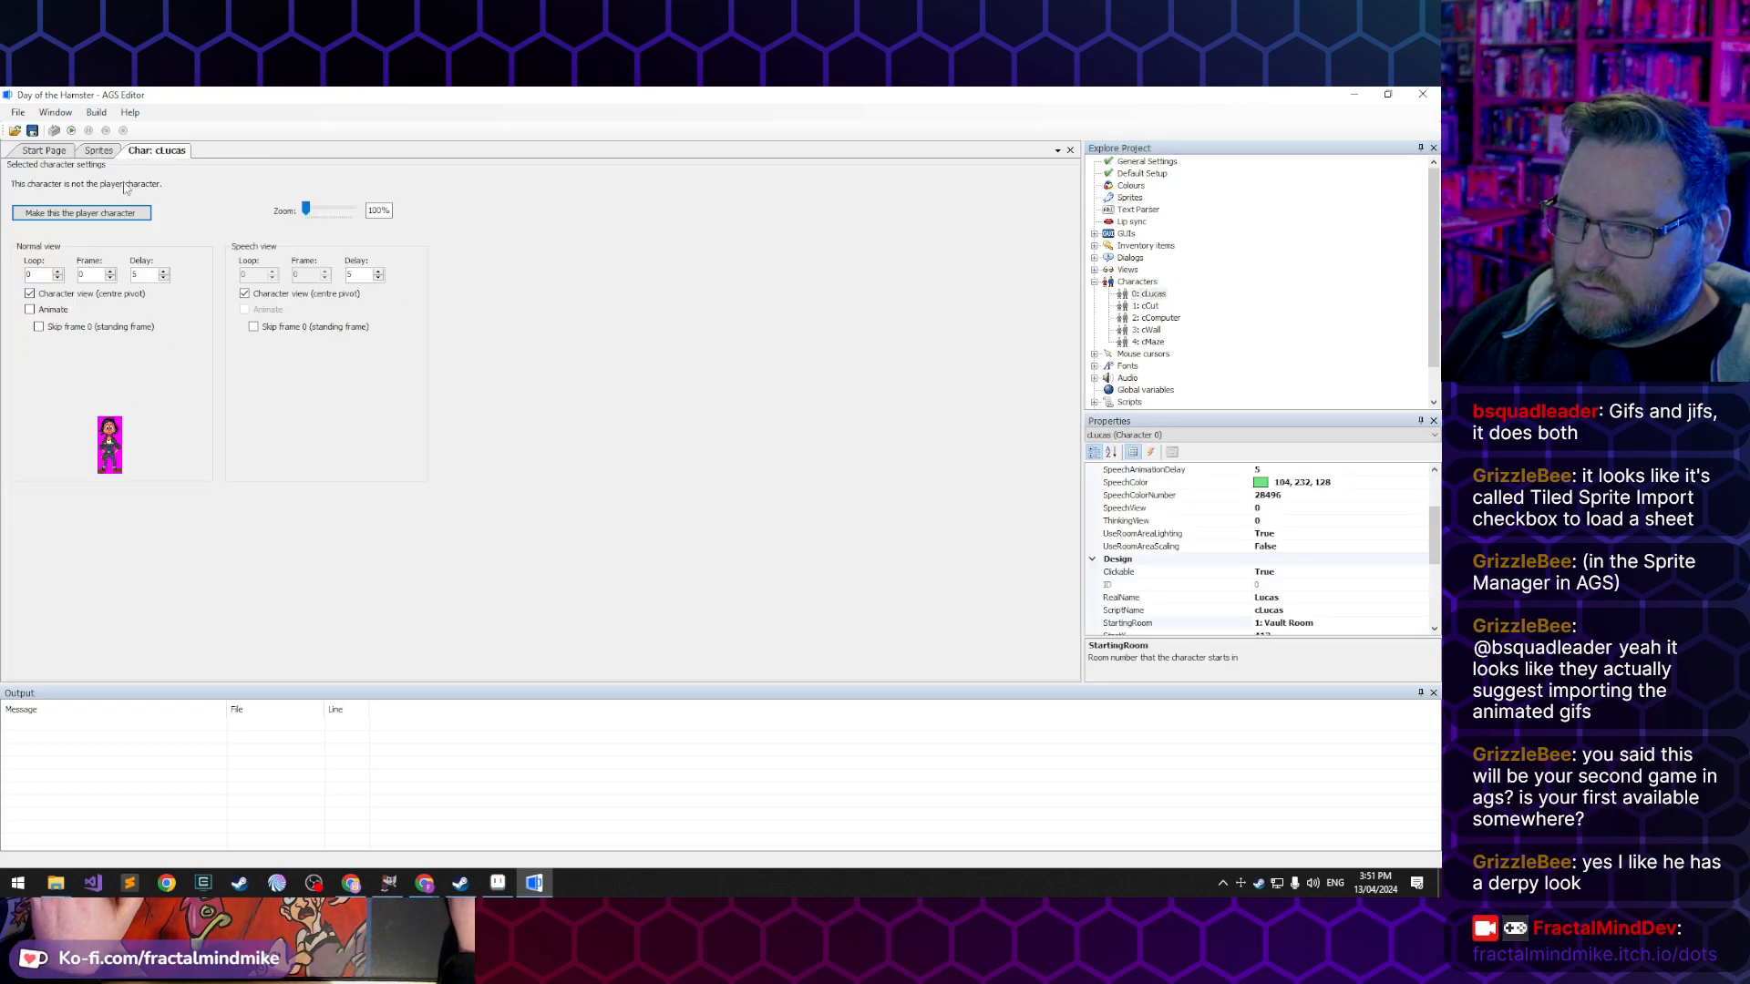
# - Look through the existing Delphine, GuyView and CutsceneGuy views to see how their loops are set up
pyautogui.doubleClick(1127, 273)
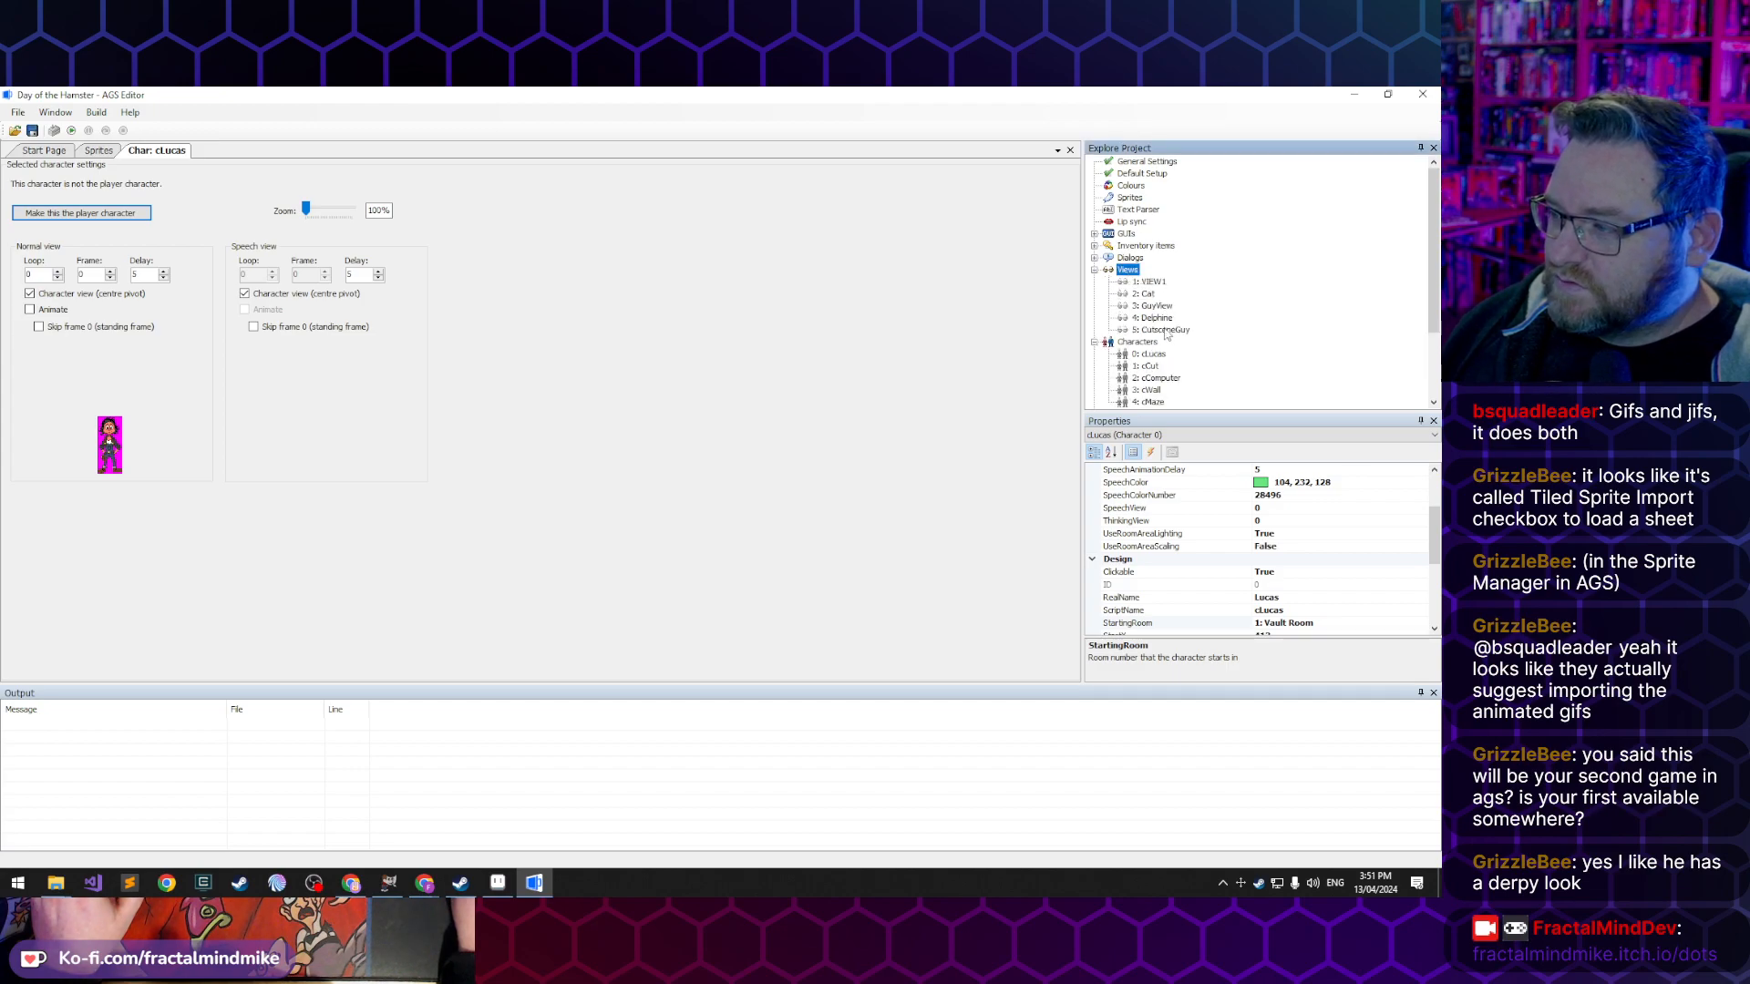
pyautogui.doubleClick(1155, 318)
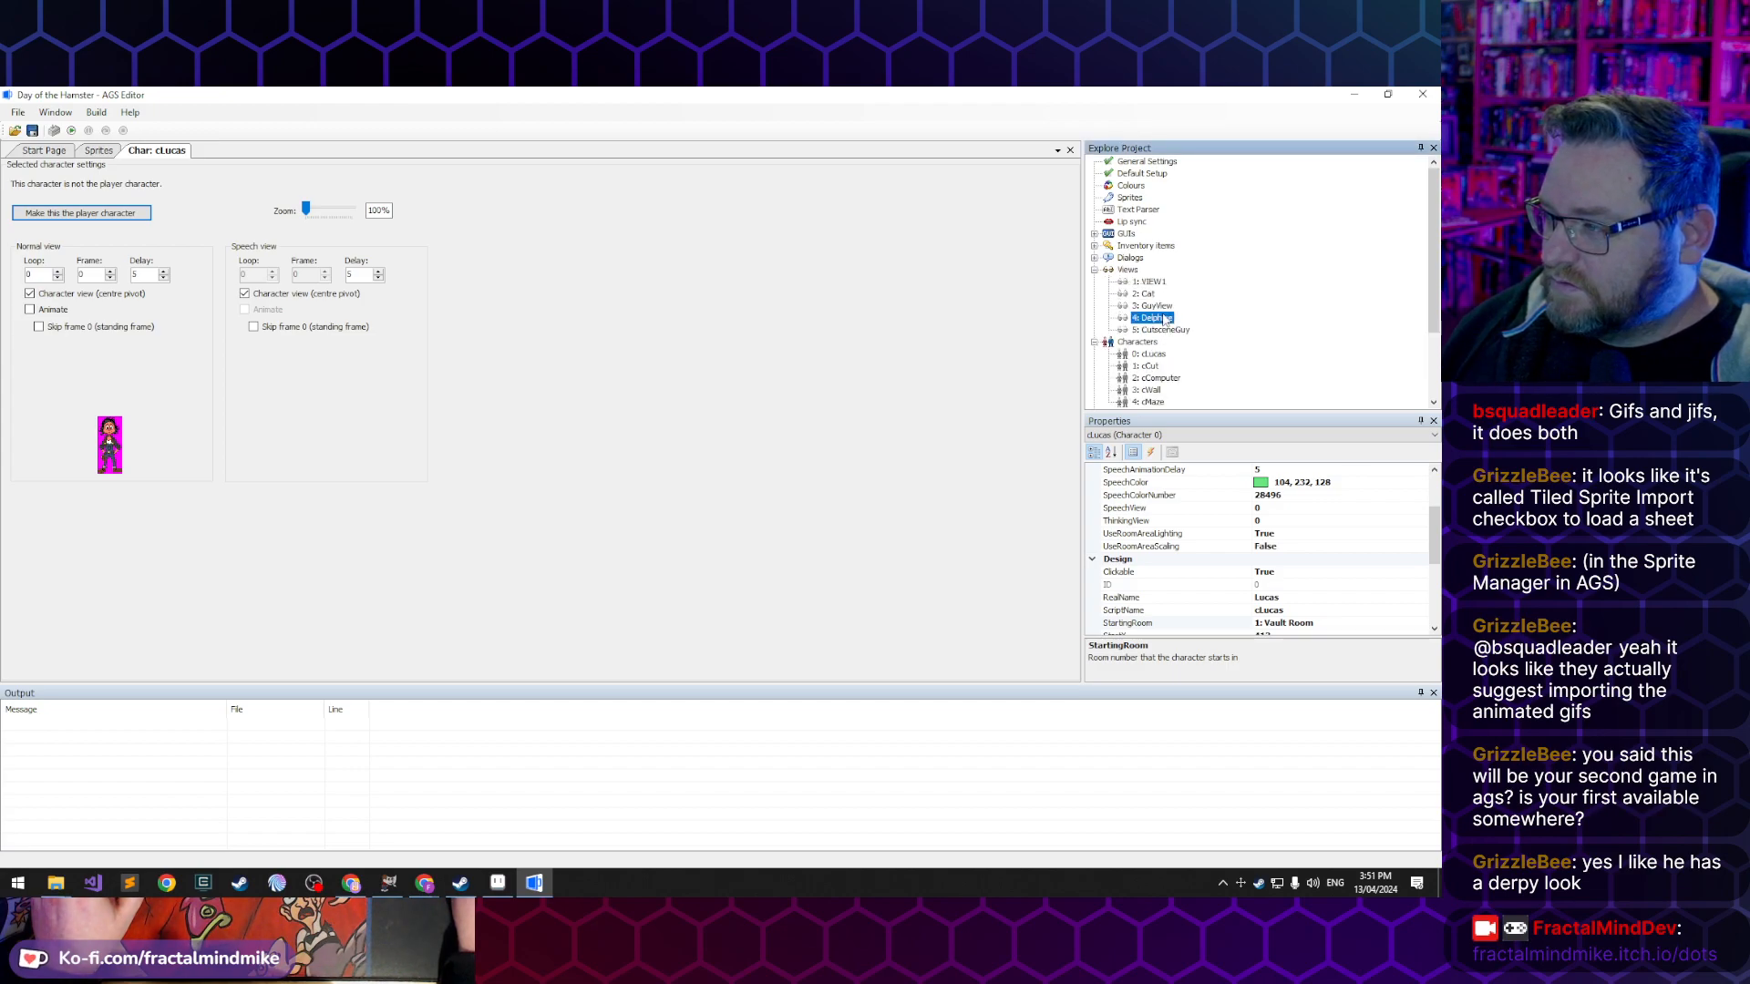
pyautogui.doubleClick(1162, 307)
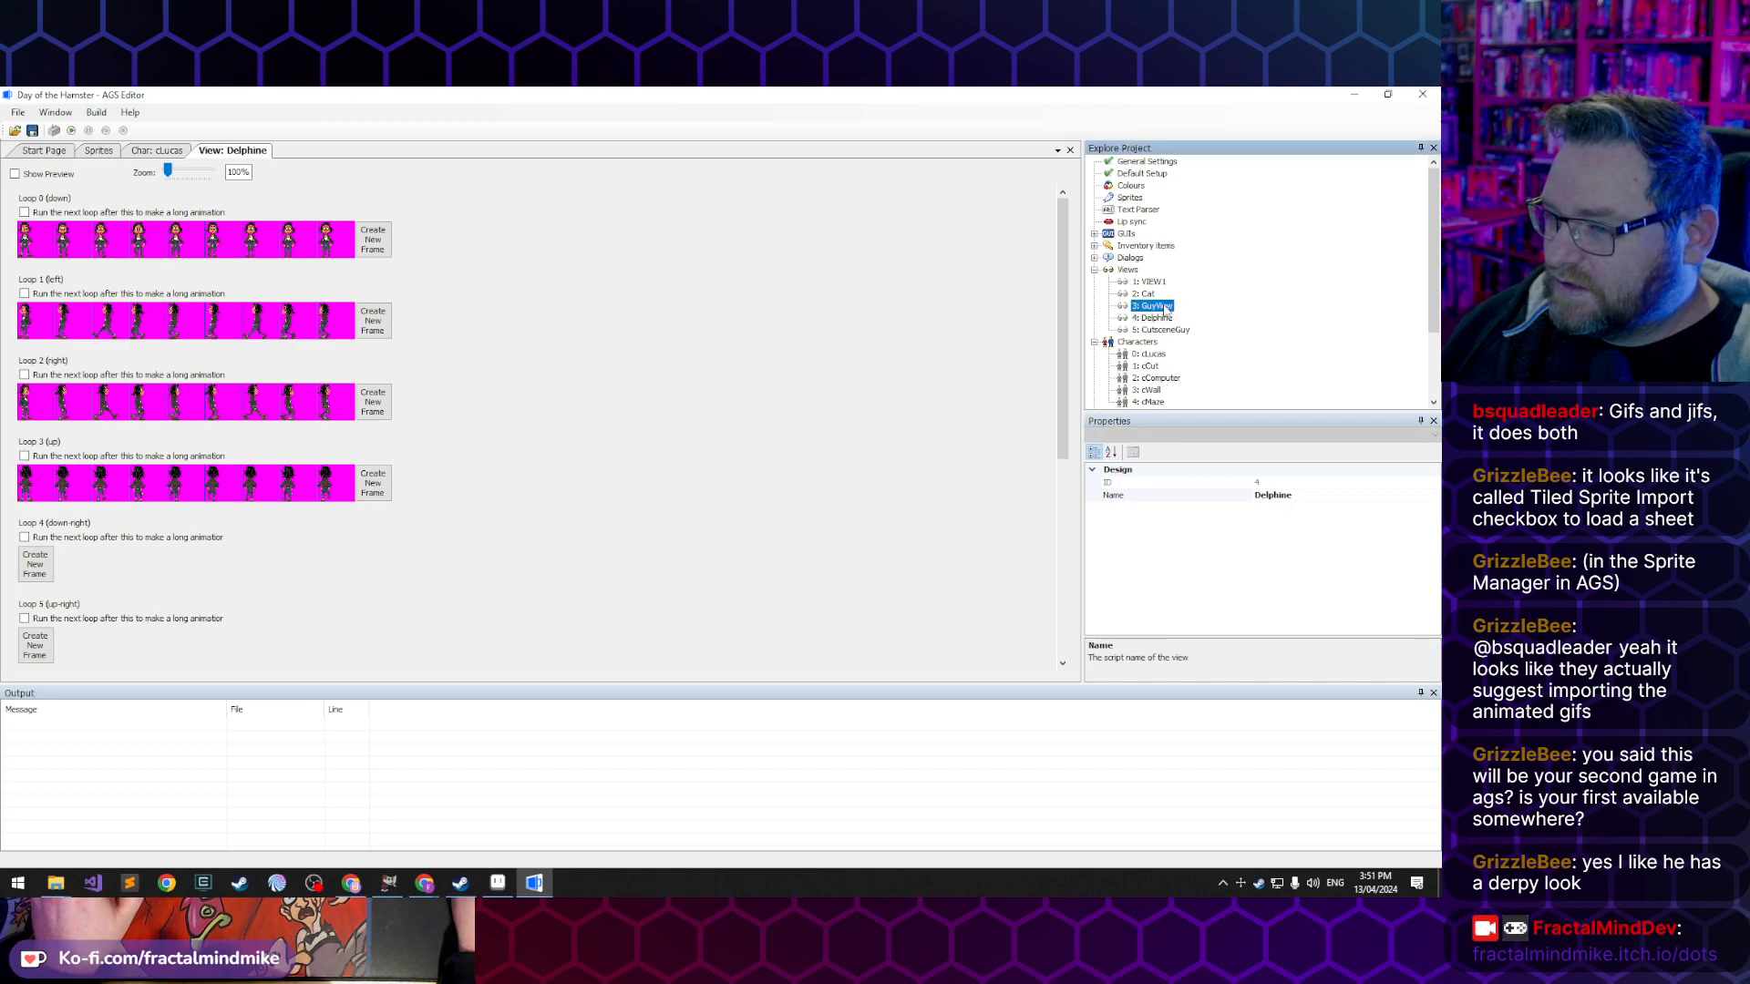
pyautogui.doubleClick(1165, 330)
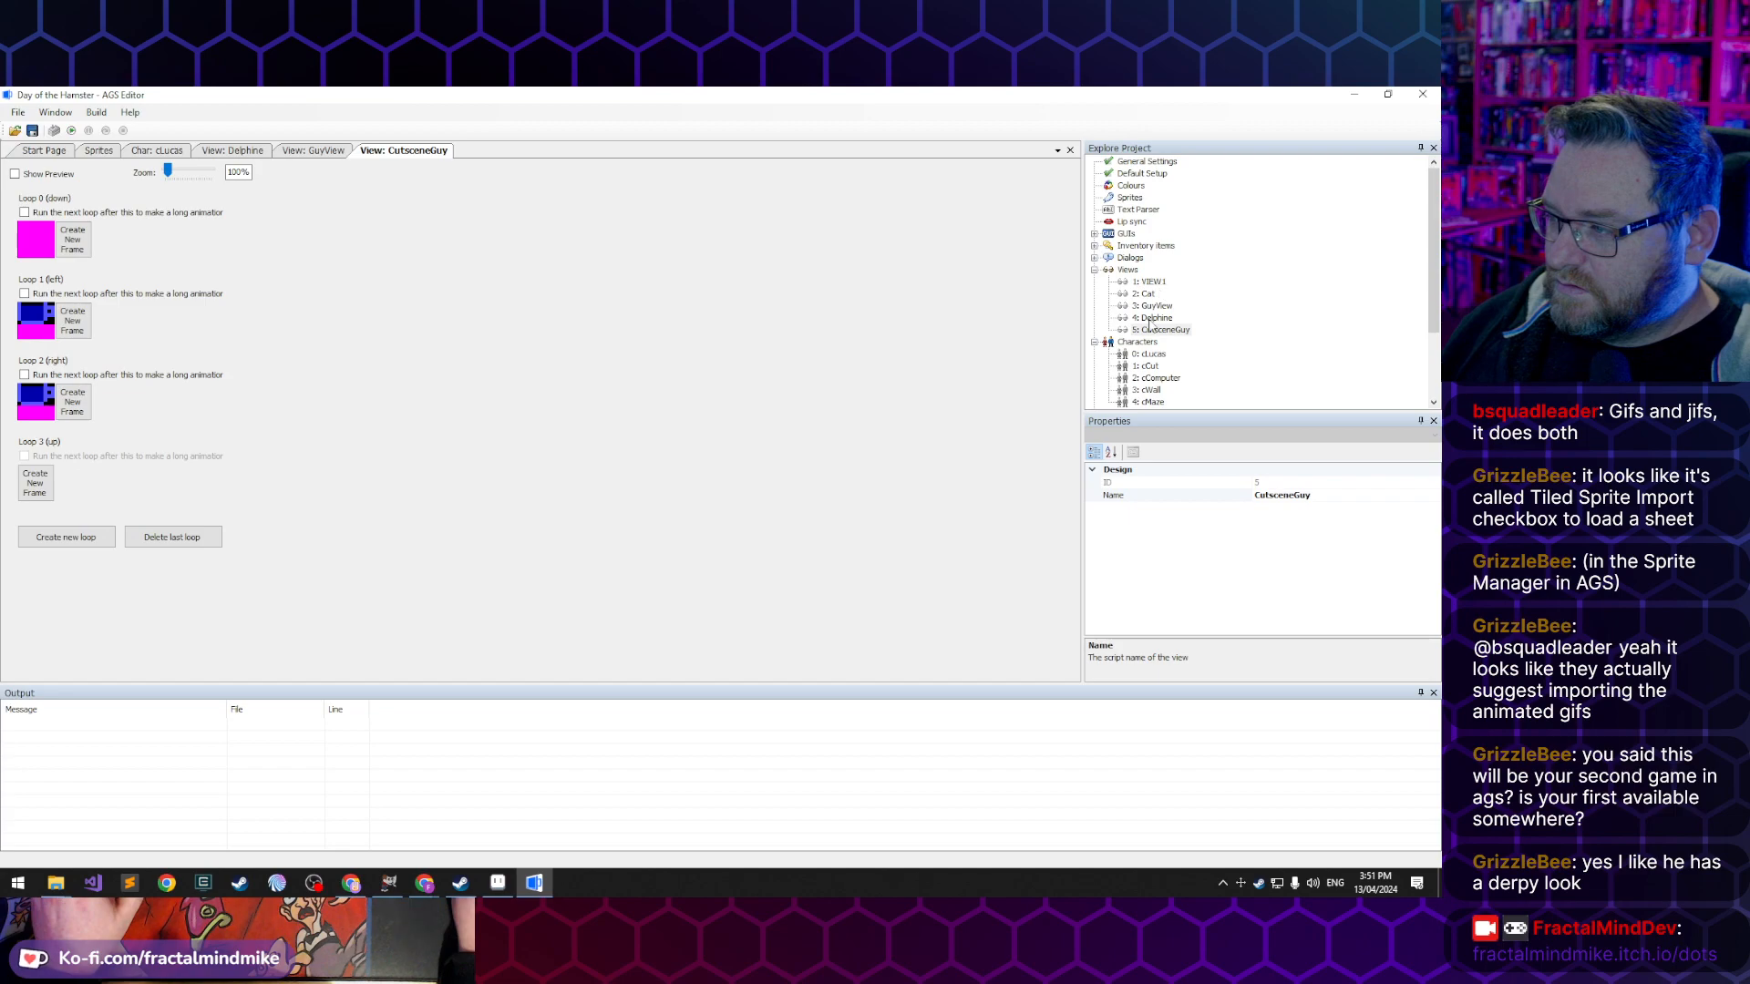
pyautogui.click(1151, 319)
pyautogui.doubleClick(1158, 319)
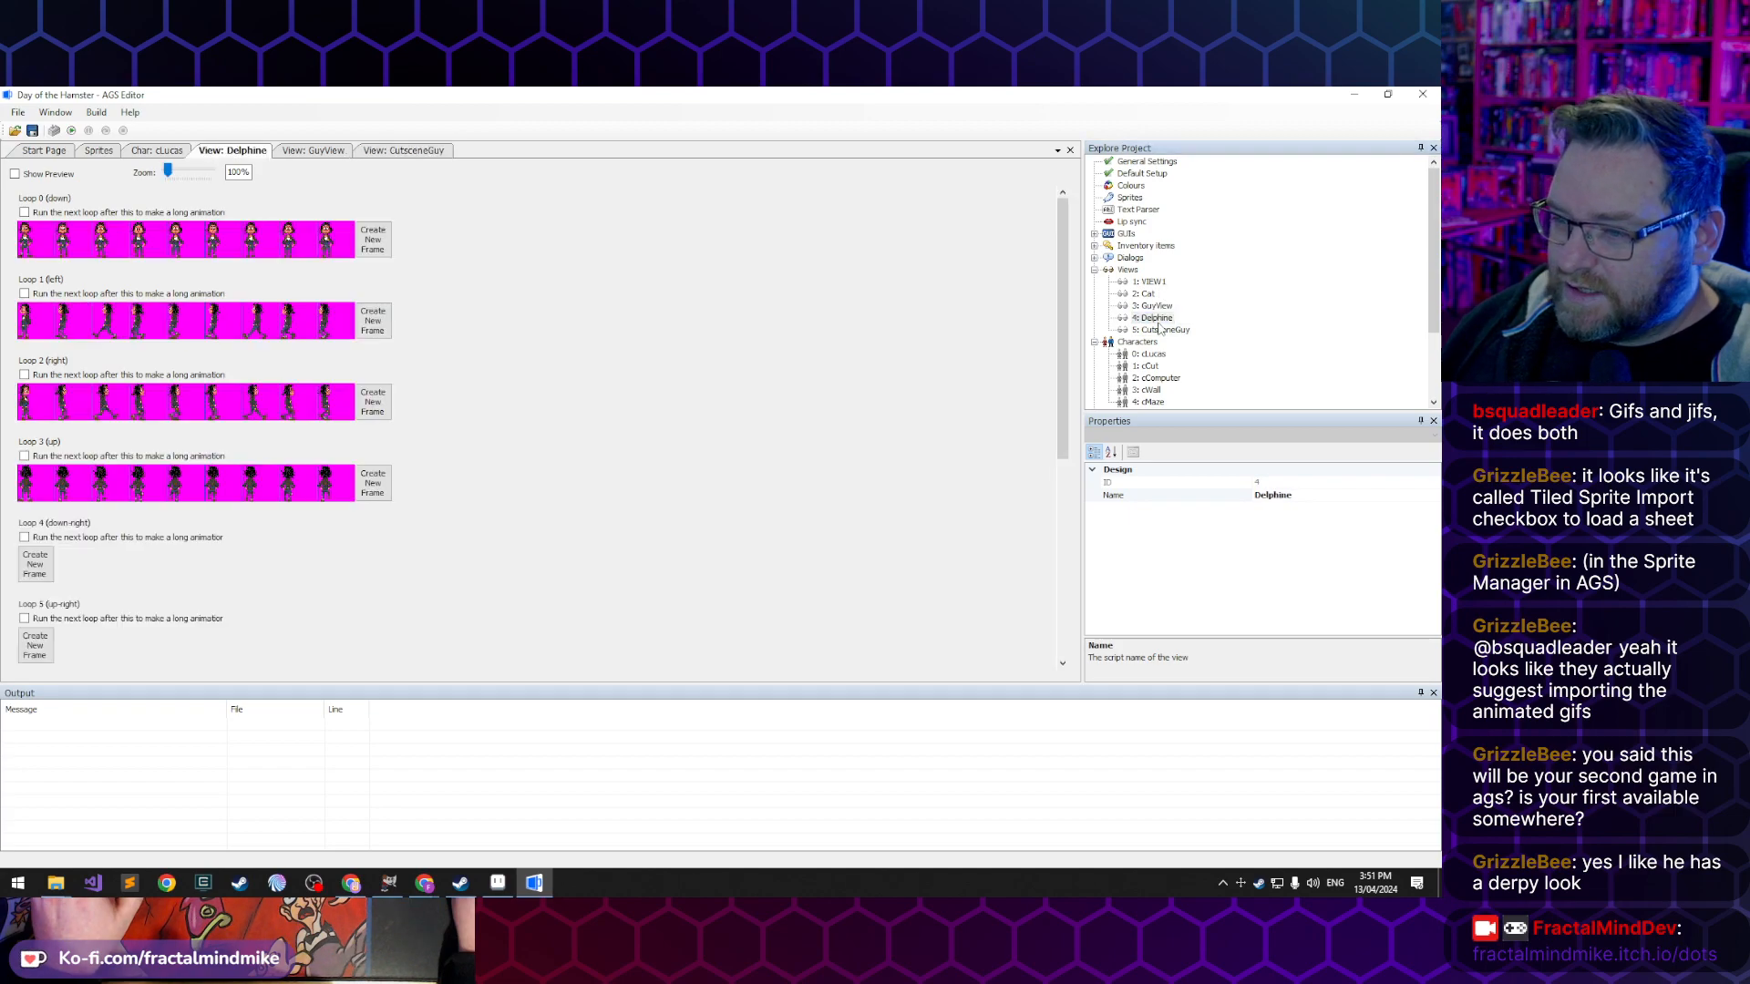
# - Create a new view and name it Lucass
pyautogui.click(1127, 273)
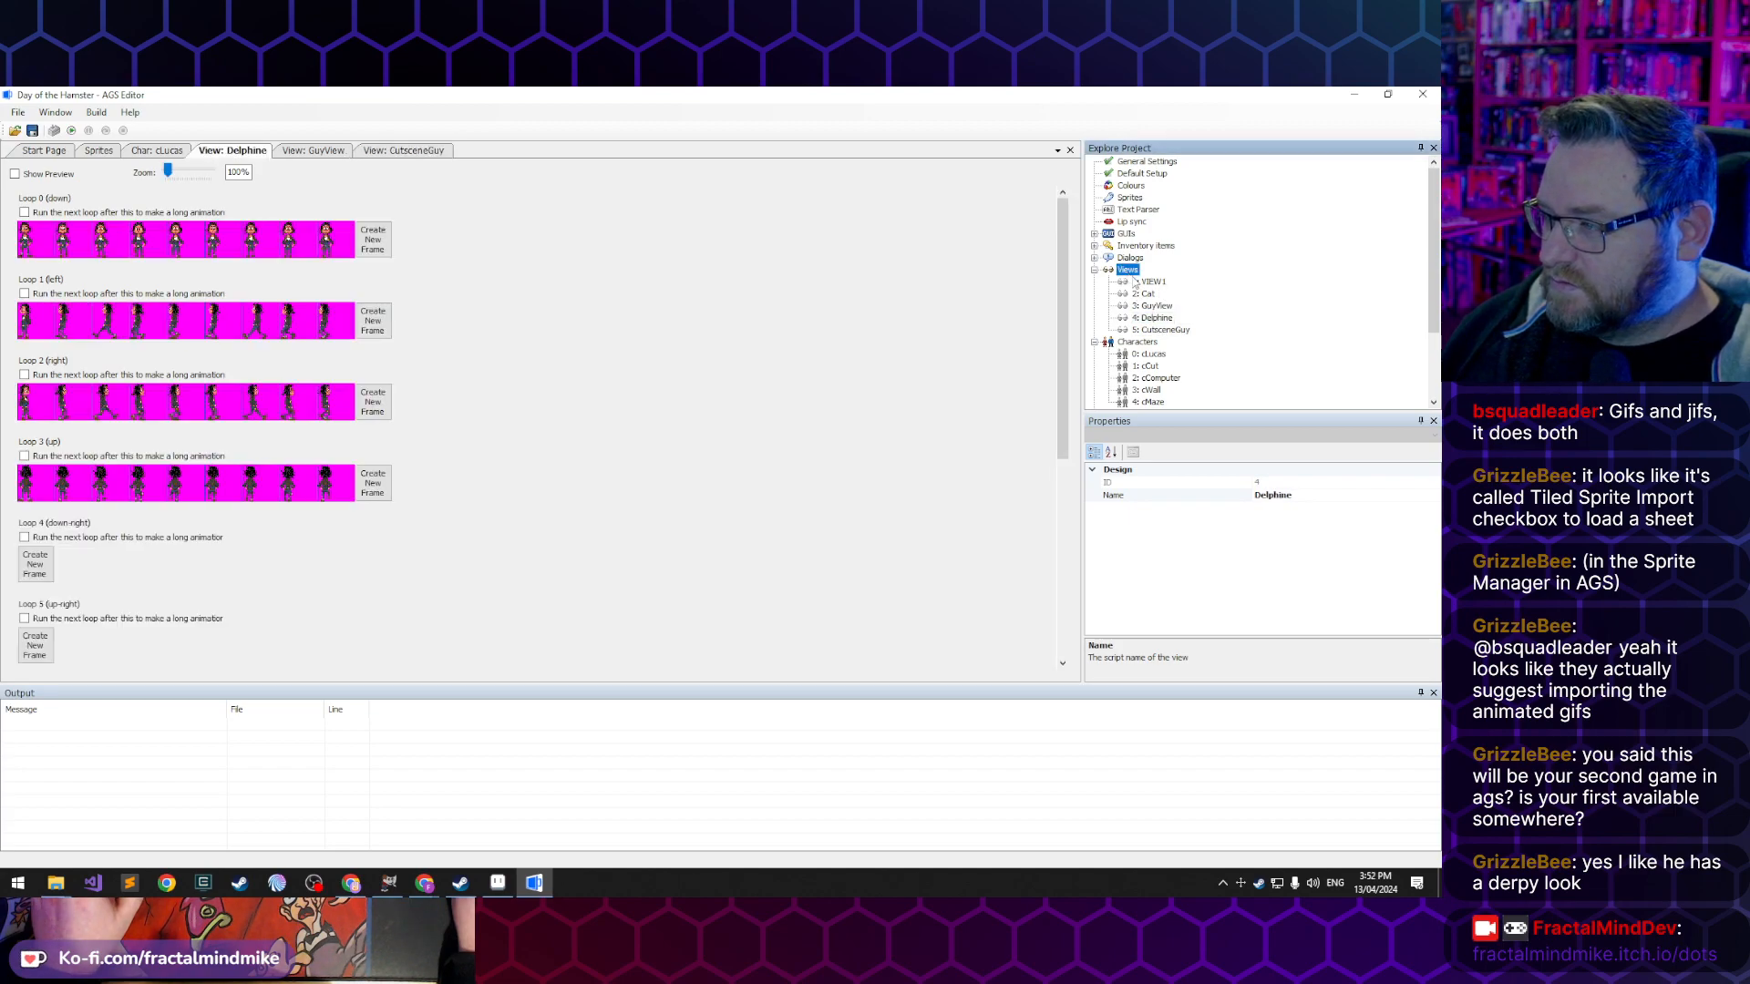
pyautogui.rightClick(1130, 278)
pyautogui.click(1153, 283)
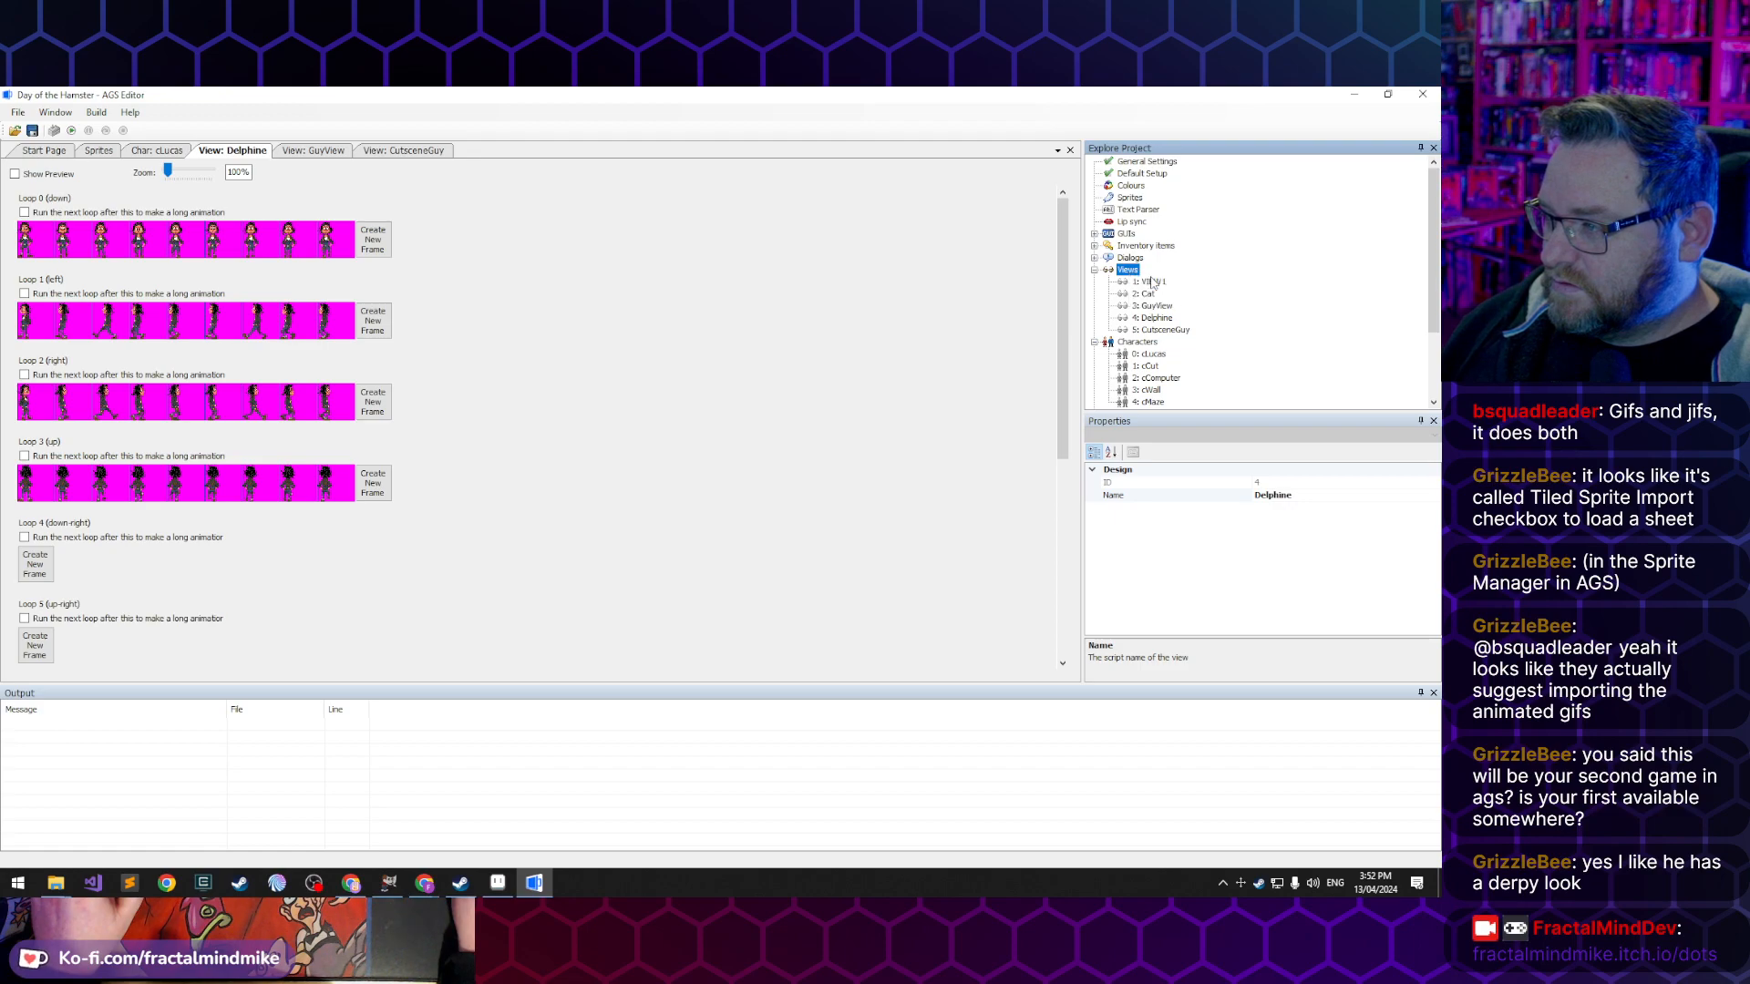
pyautogui.write('Lucass')
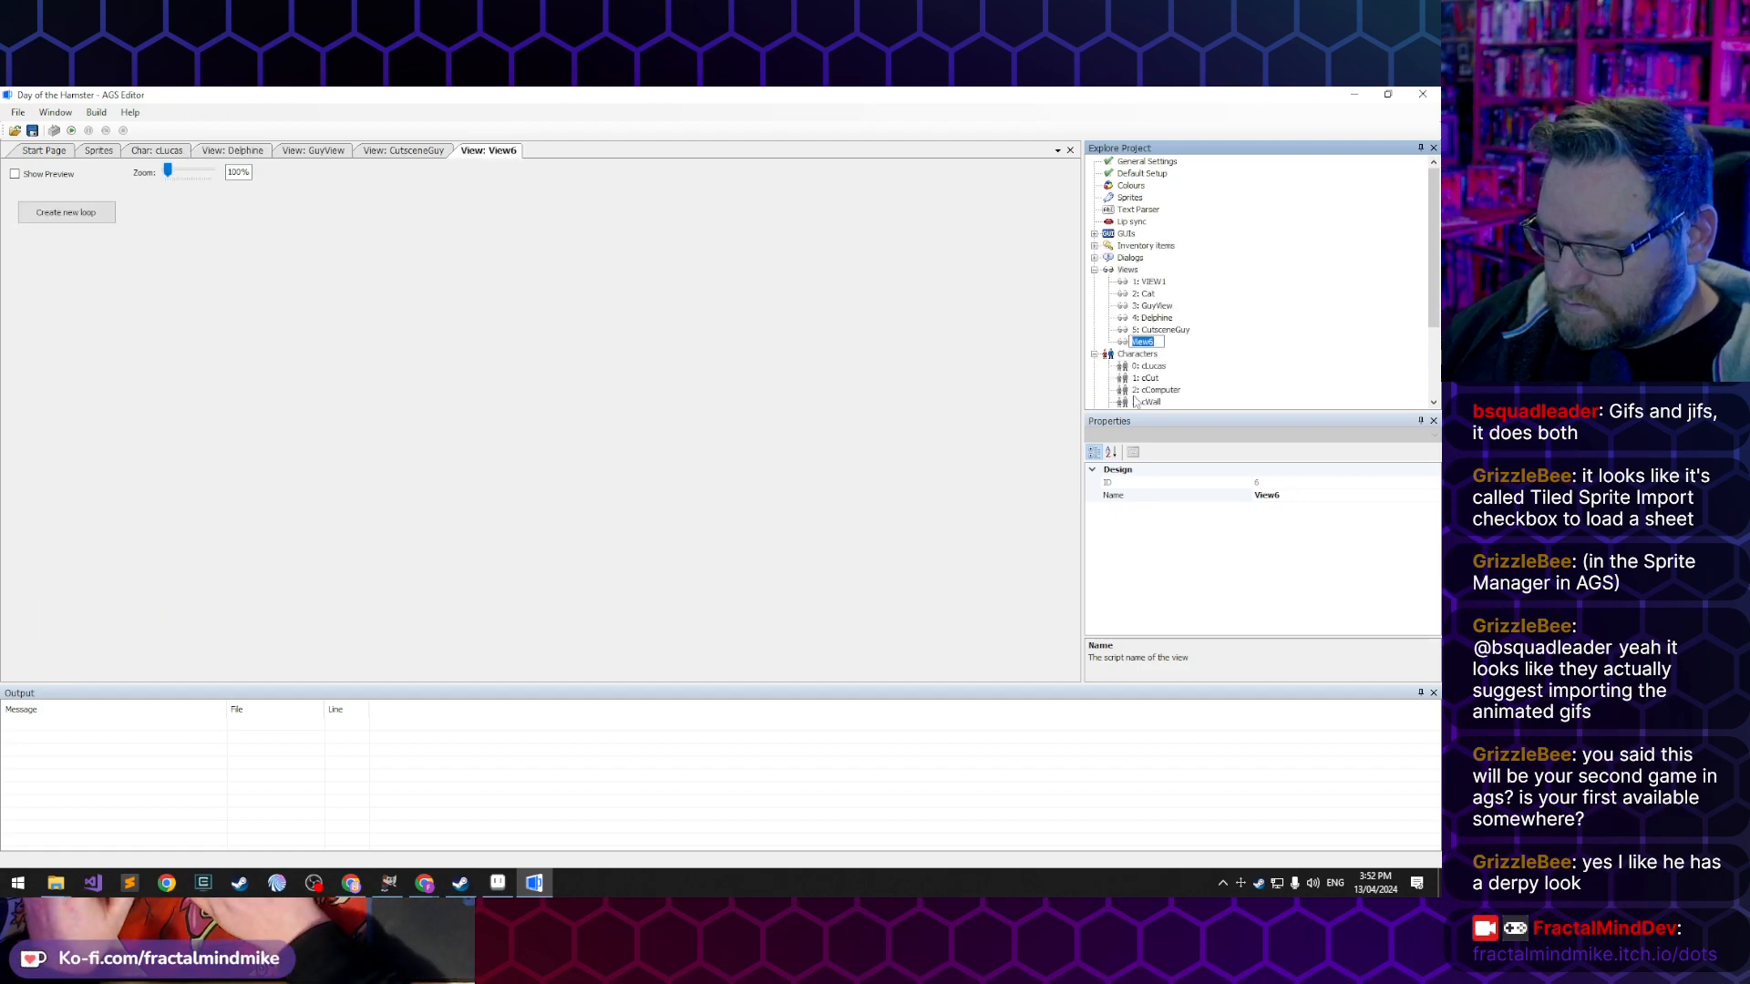
pyautogui.press('Return')
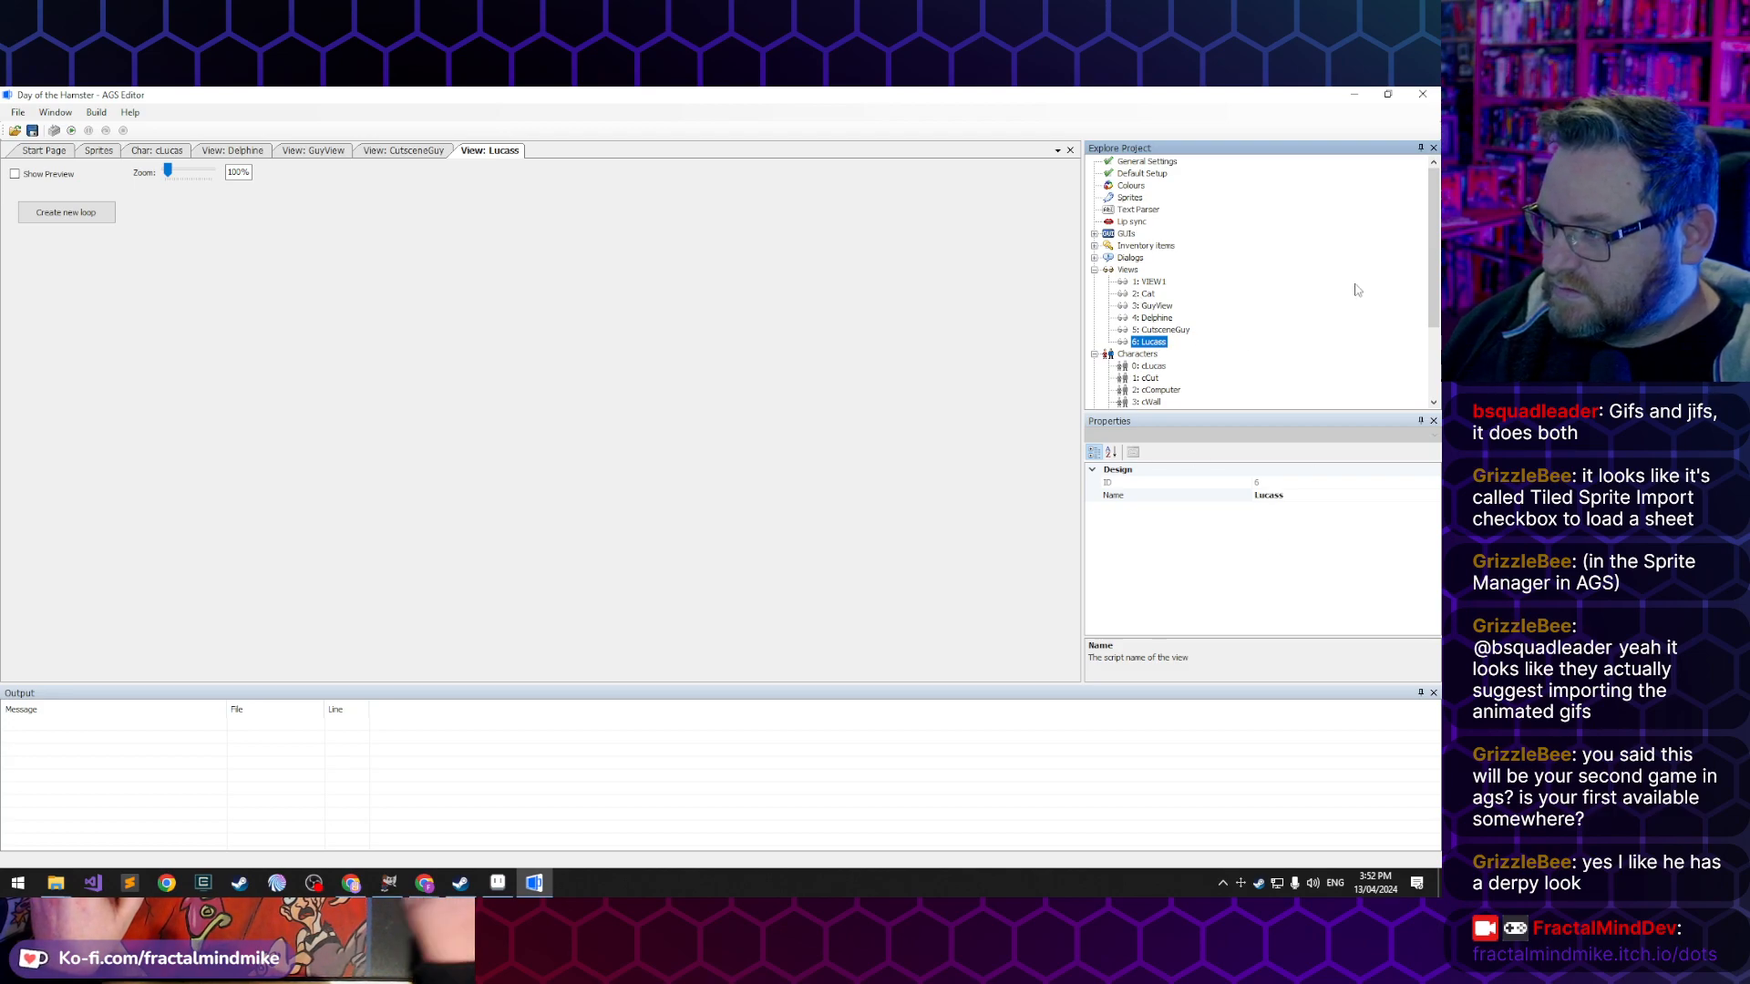
# - Correct the new view's name to LucasView
pyautogui.rightClick(1164, 346)
pyautogui.click(1312, 495)
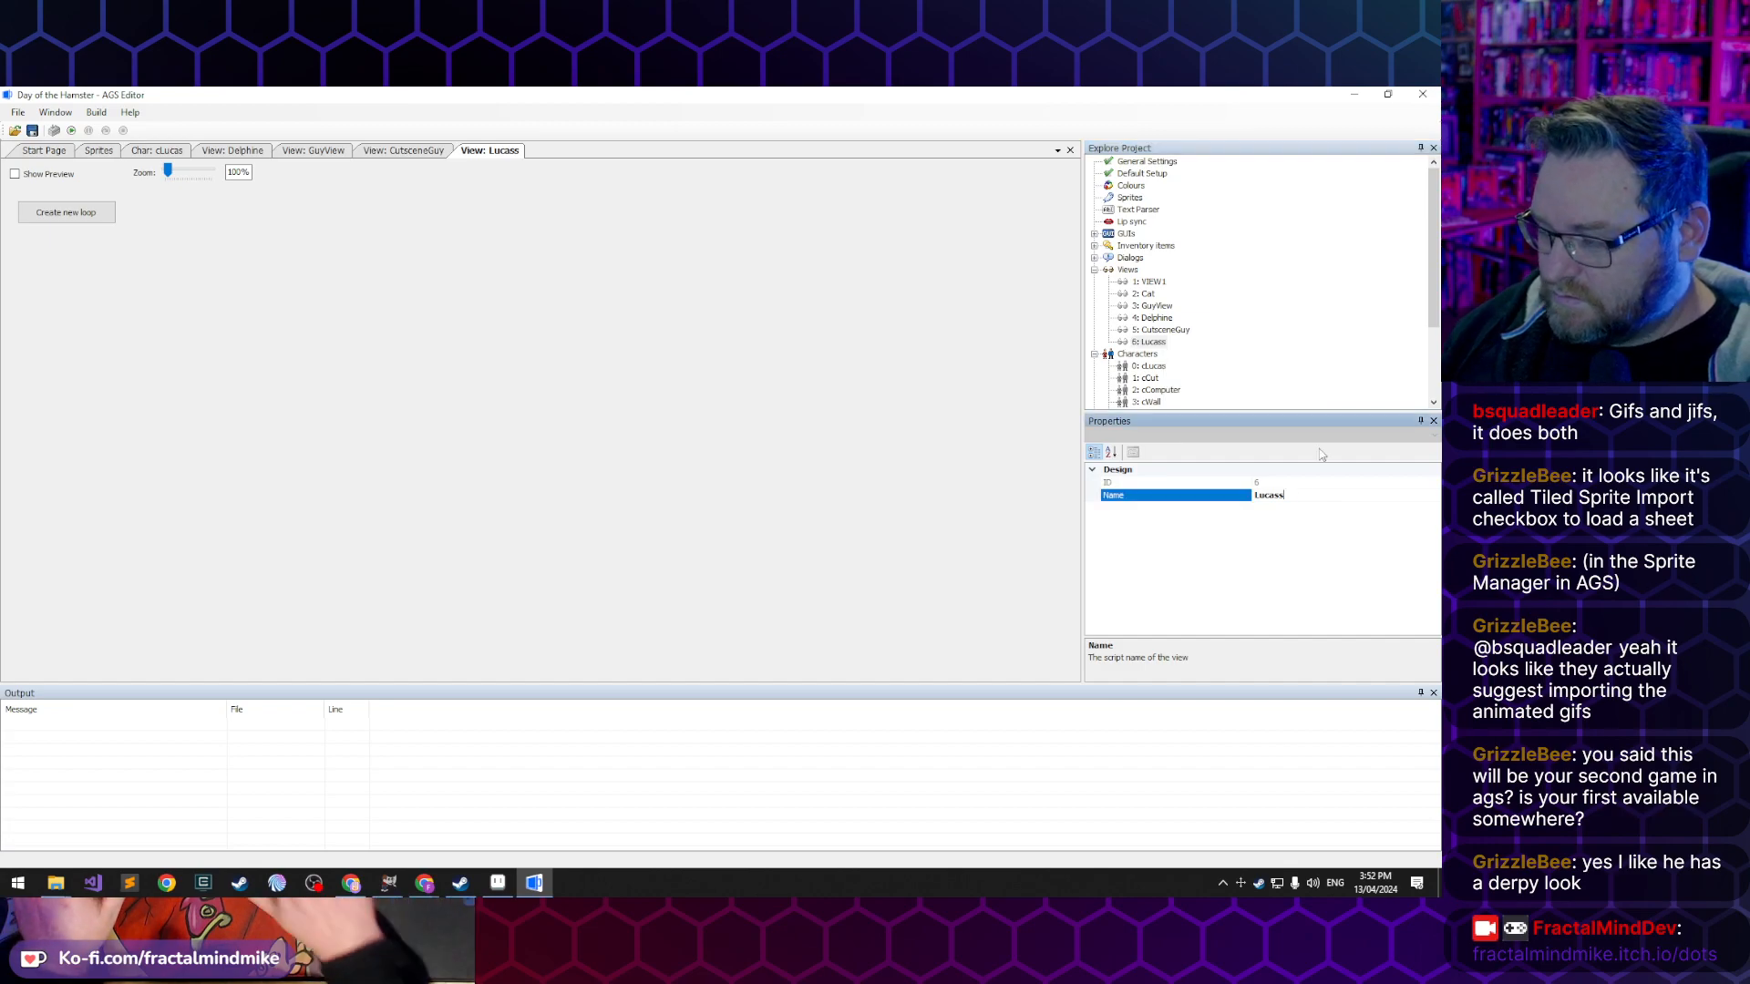
pyautogui.press('BackSpace')
pyautogui.press('Return')
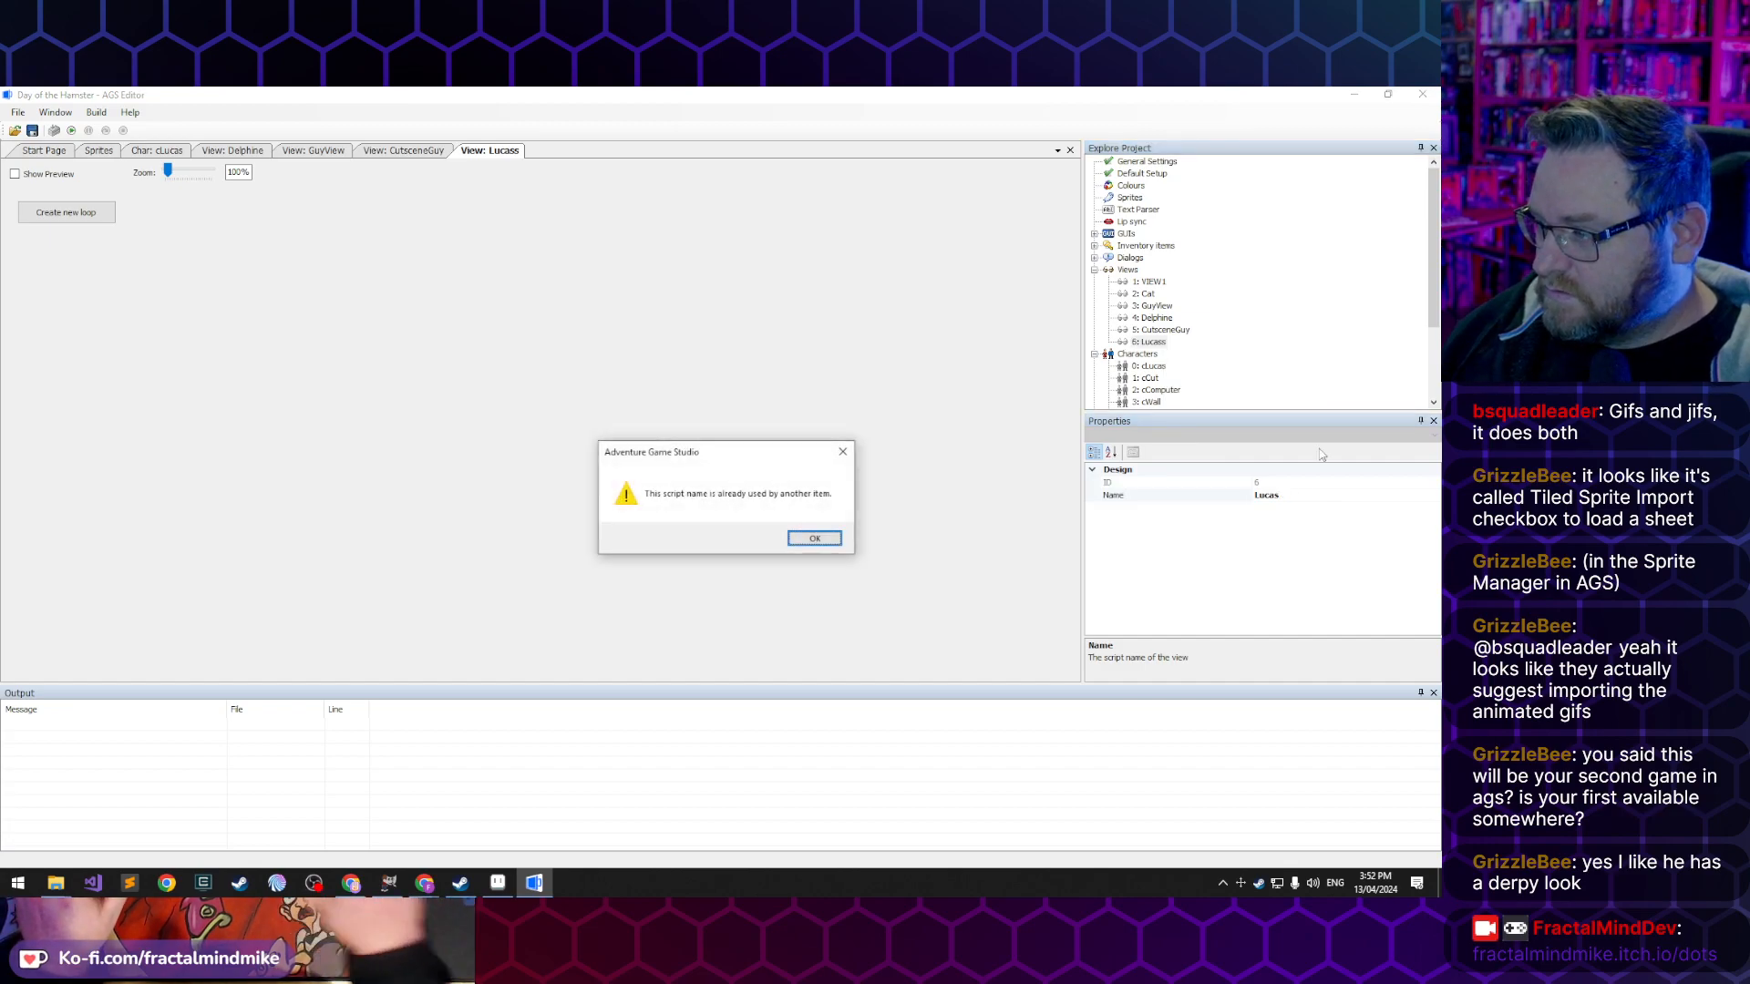
pyautogui.click(802, 541)
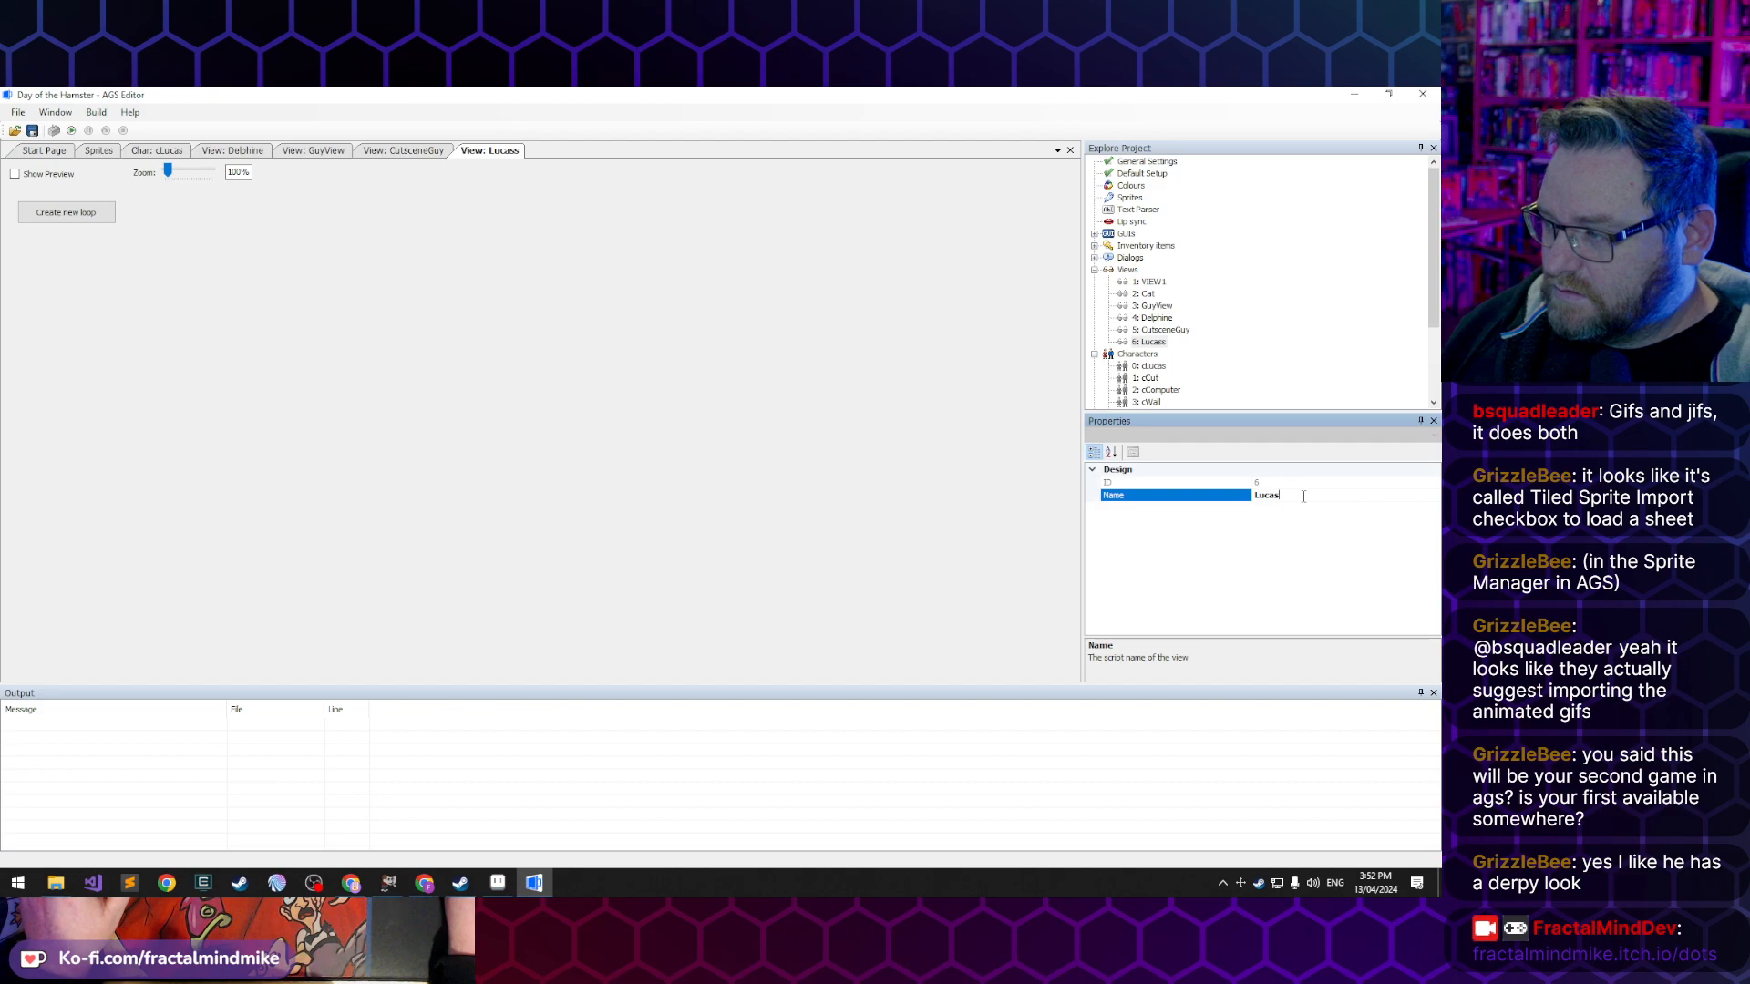
pyautogui.write('Vi')
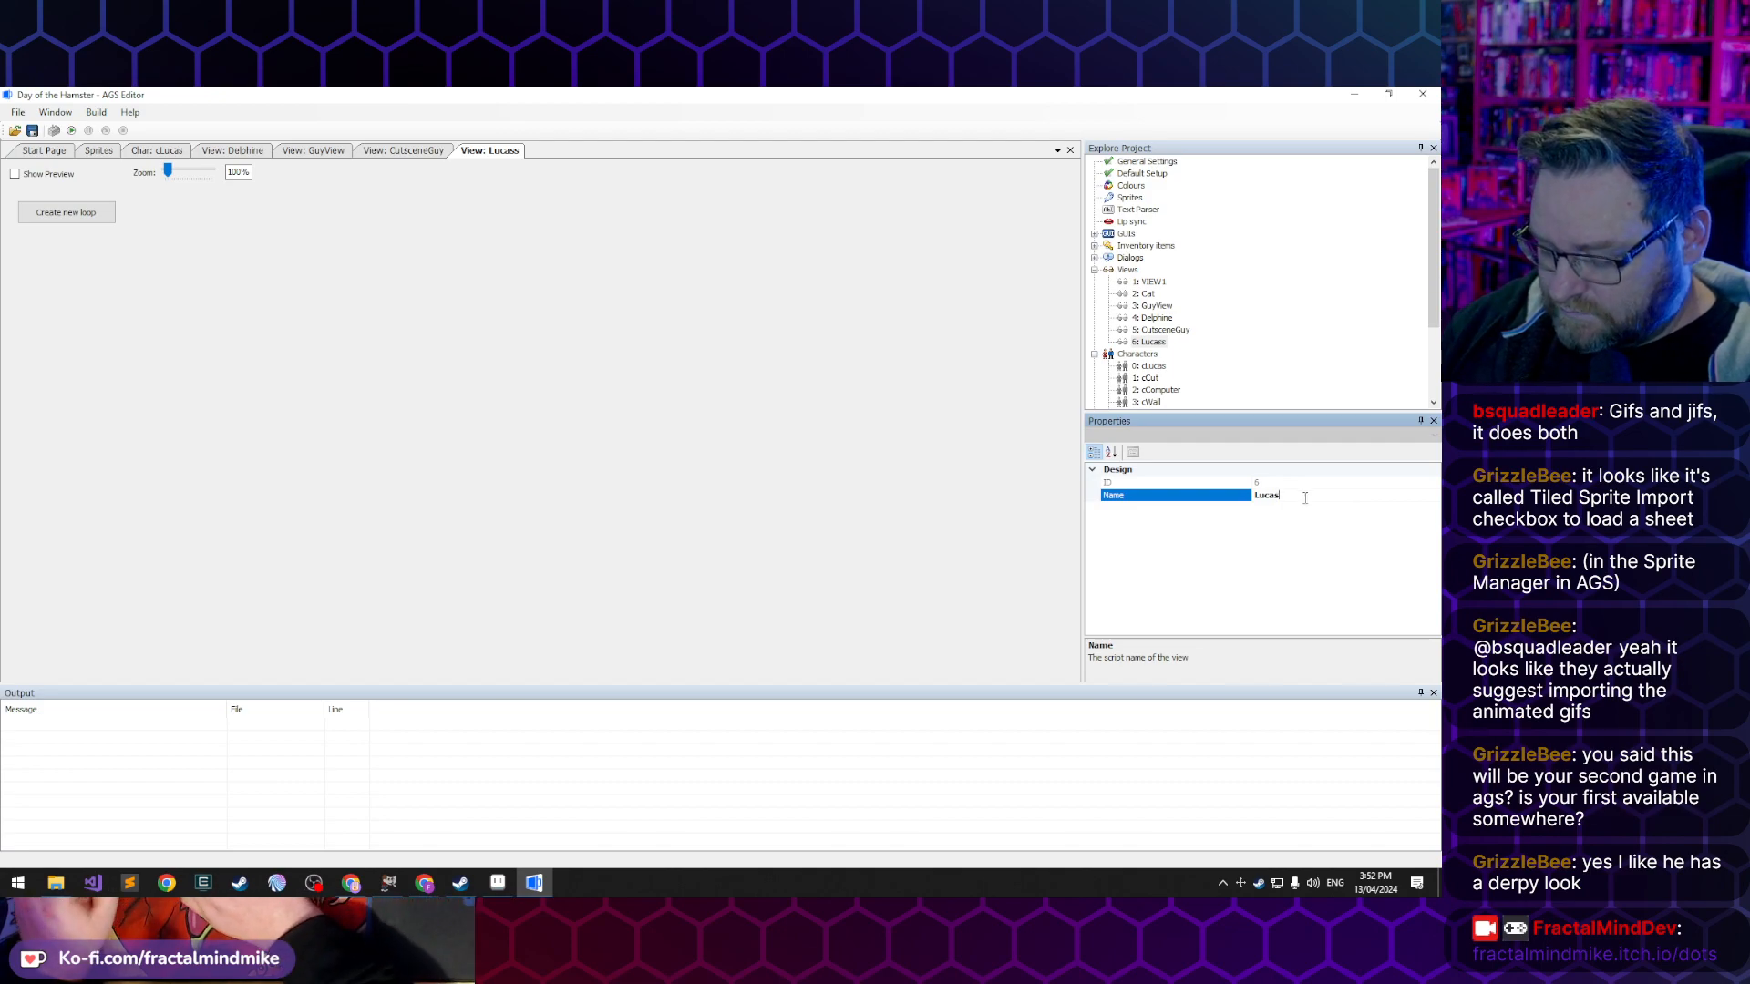
pyautogui.write('ew')
pyautogui.press('Return')
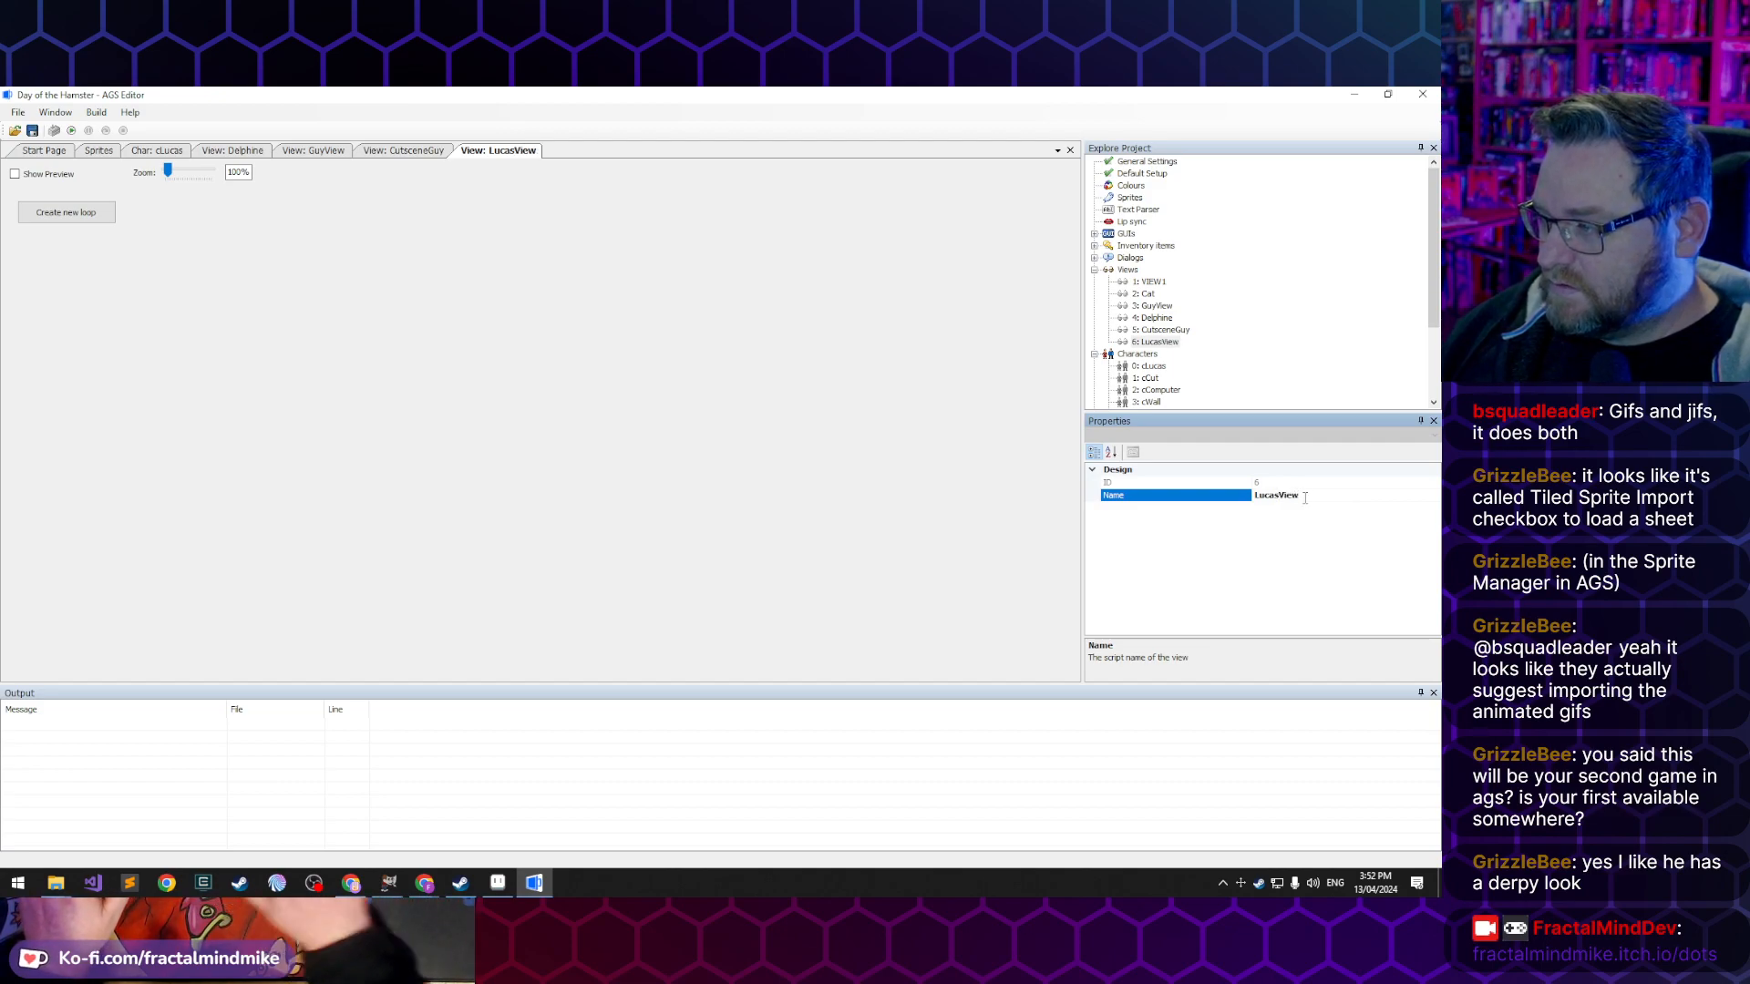
# - Examine the Delphine view's directional and special-purpose loops as a reference for the frame order
pyautogui.click(1155, 318)
pyautogui.doubleClick(1159, 319)
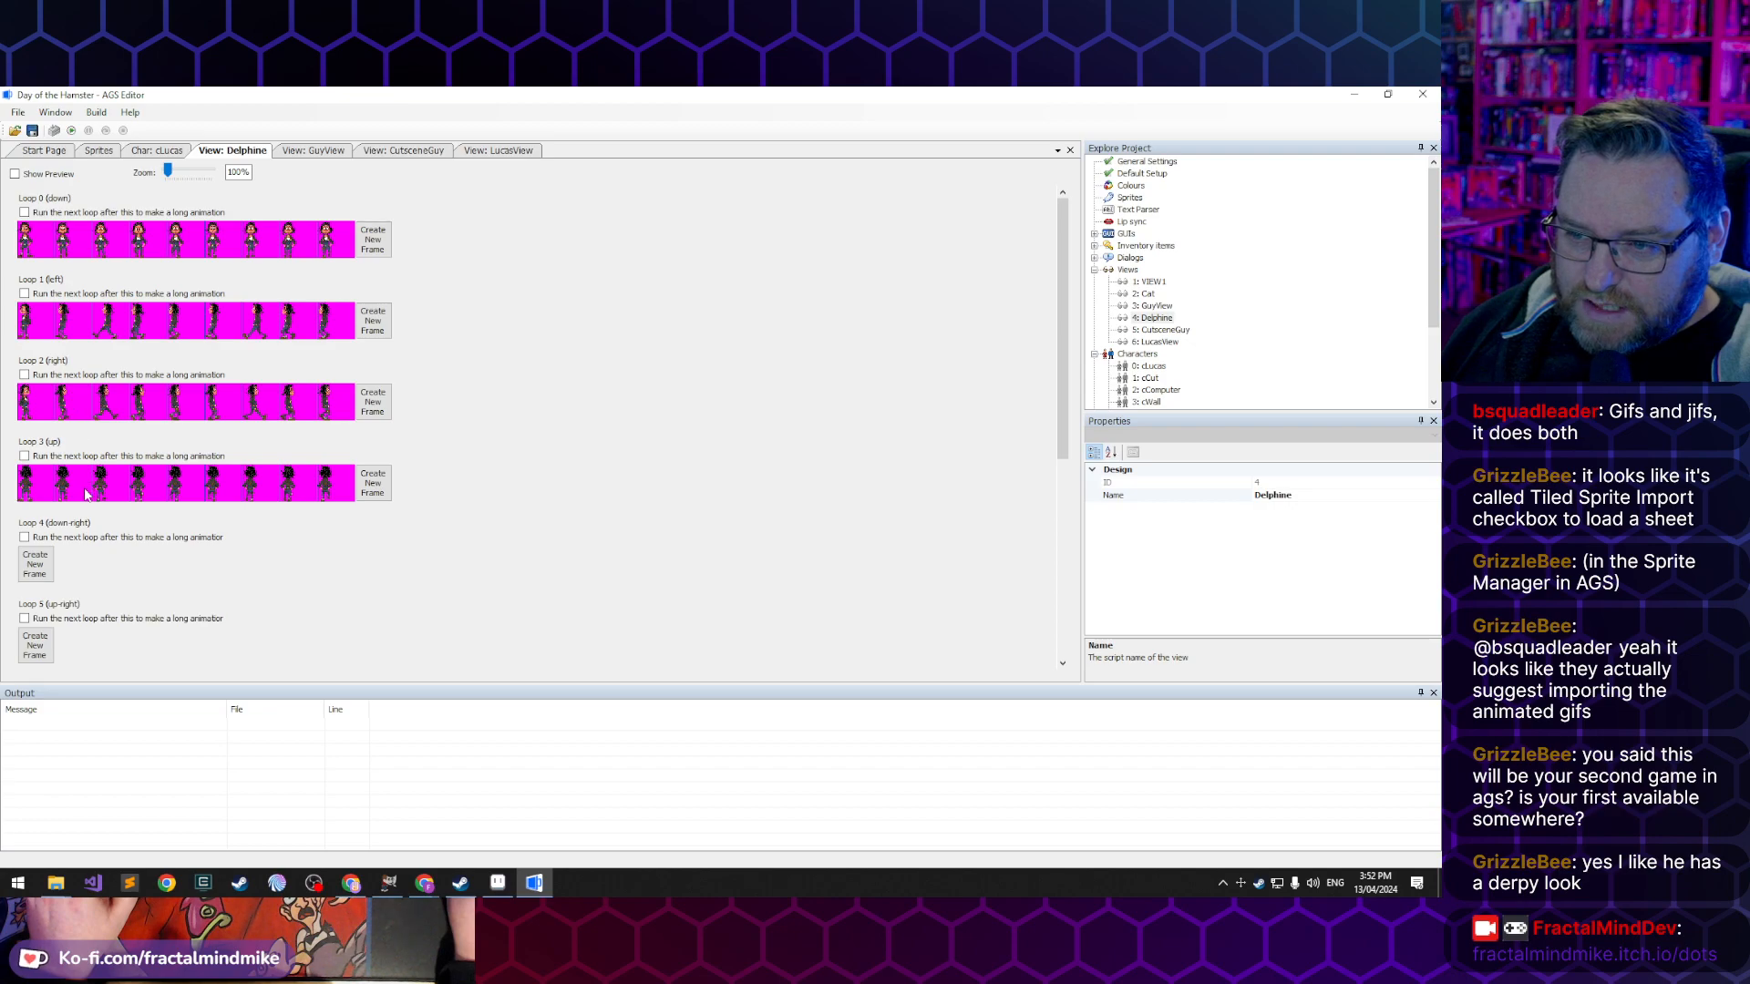
pyautogui.scroll(-5, 98, 594)
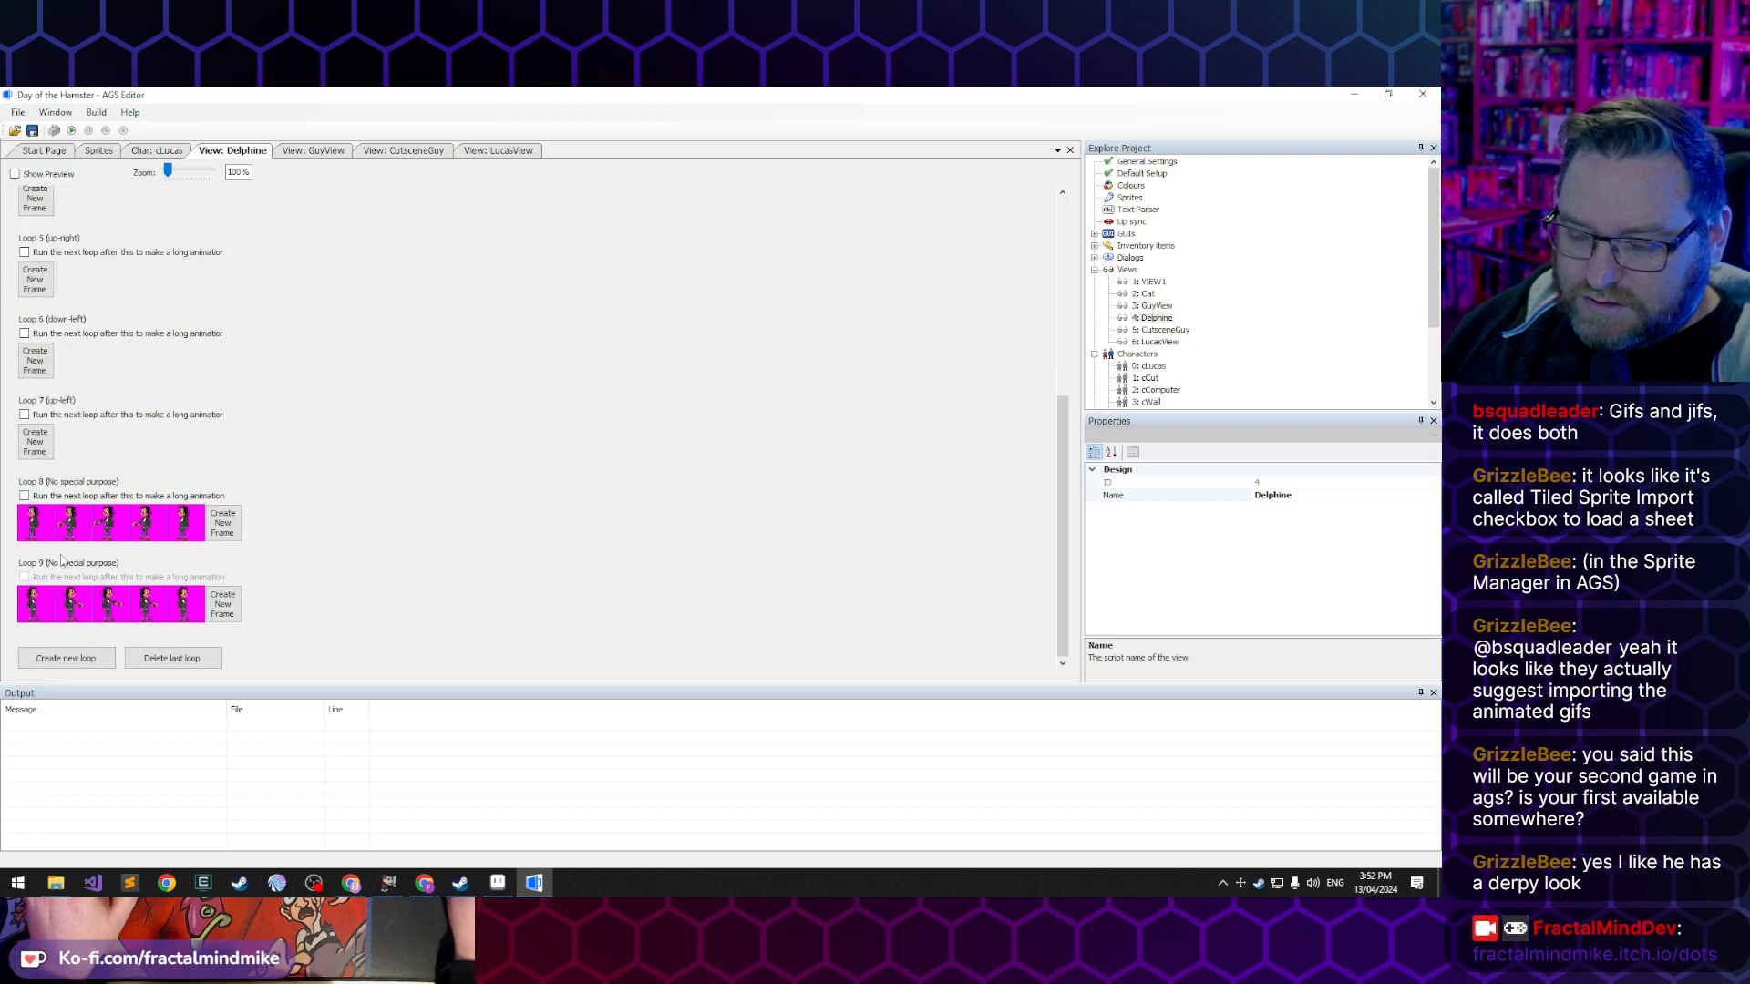
pyautogui.scroll(5, 250, 593)
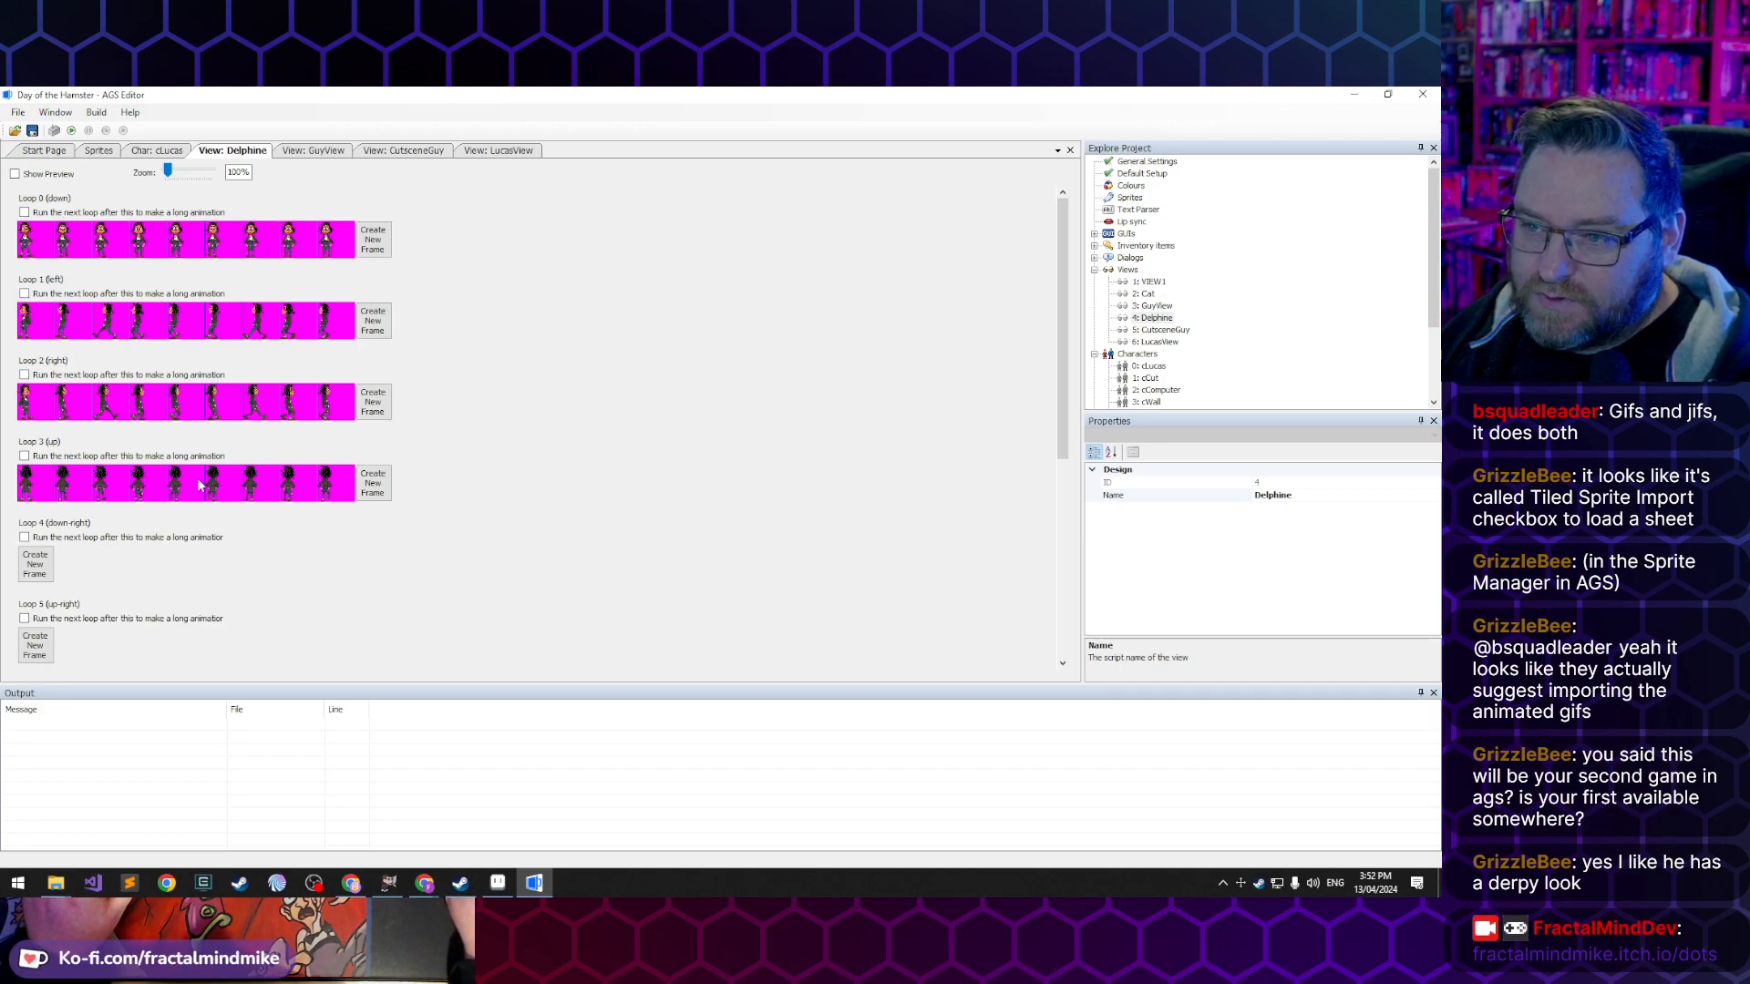
# - Create the first loop, facing down, in LucasView
pyautogui.click(1162, 342)
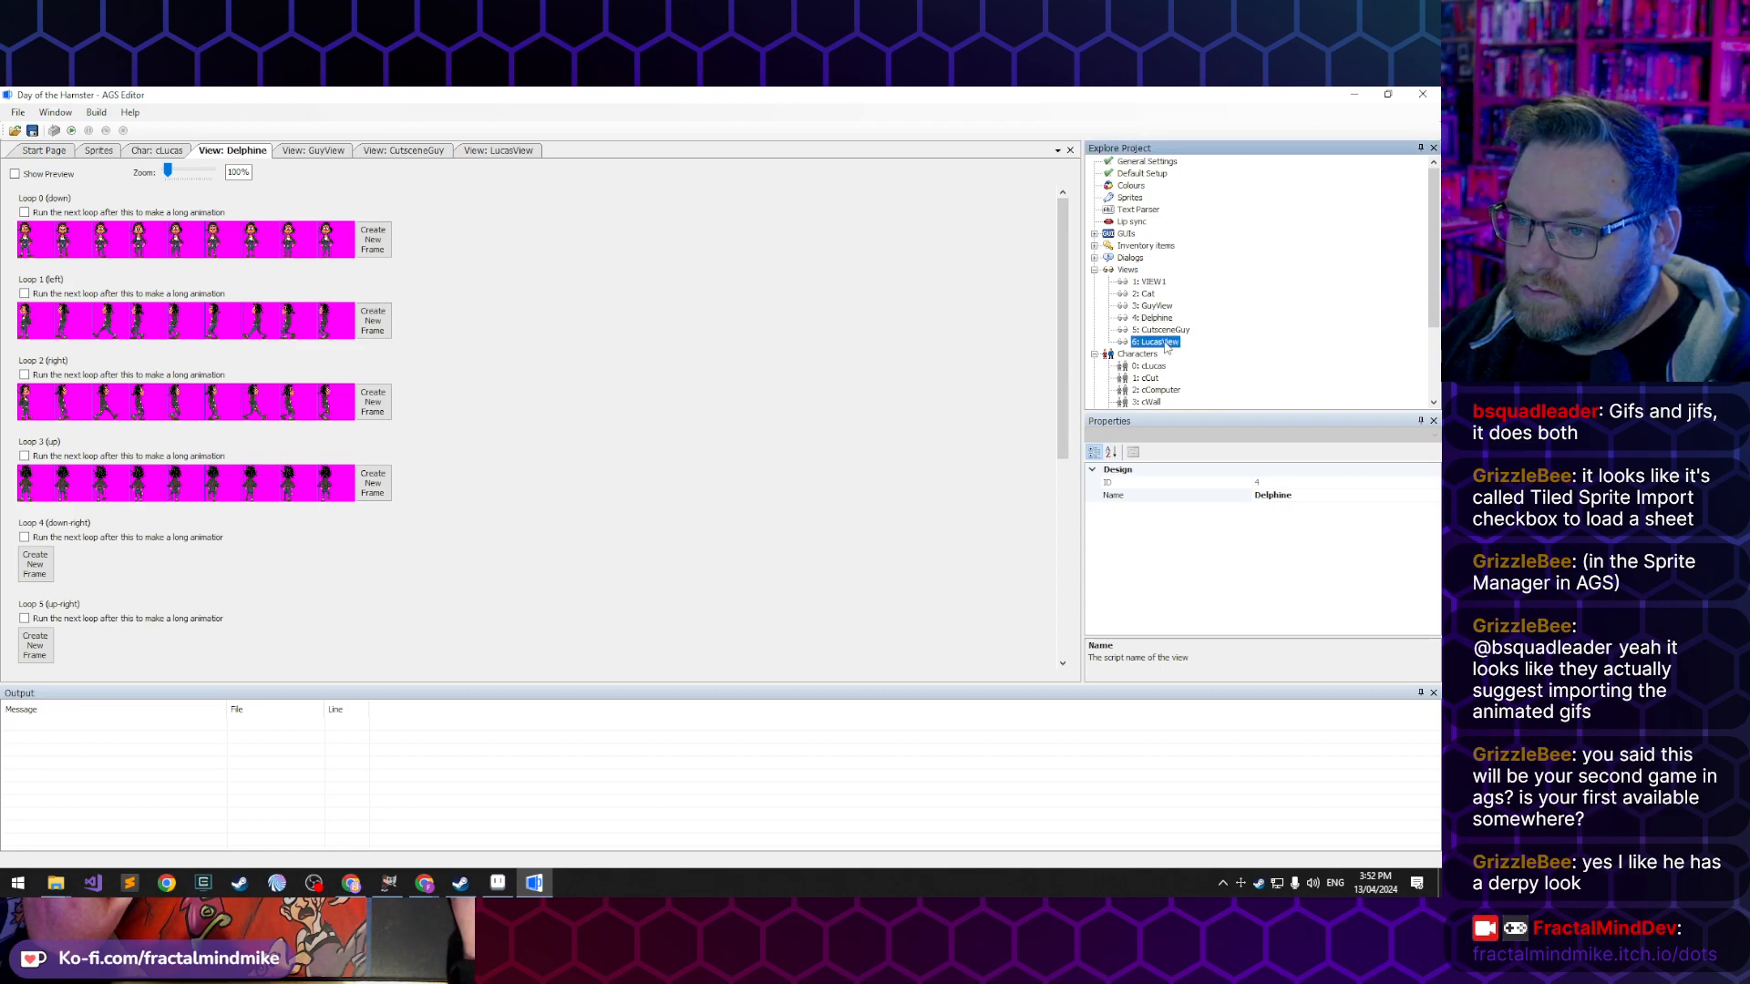
pyautogui.doubleClick(1162, 342)
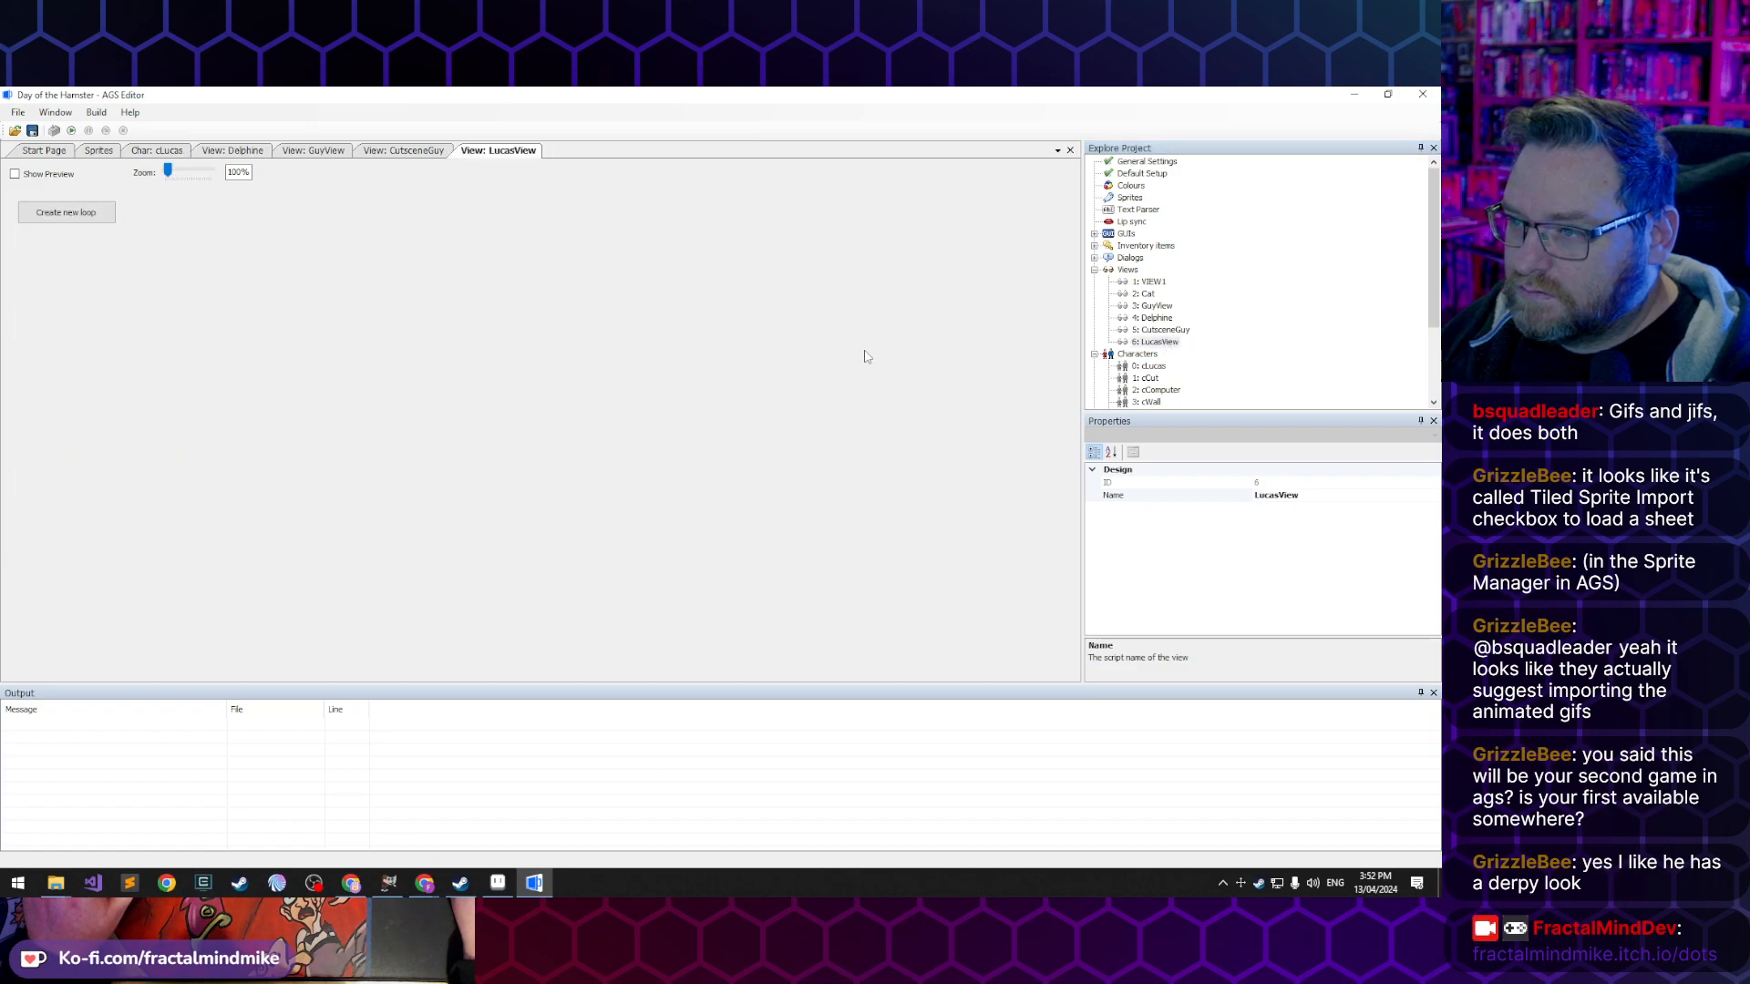
pyautogui.click(81, 217)
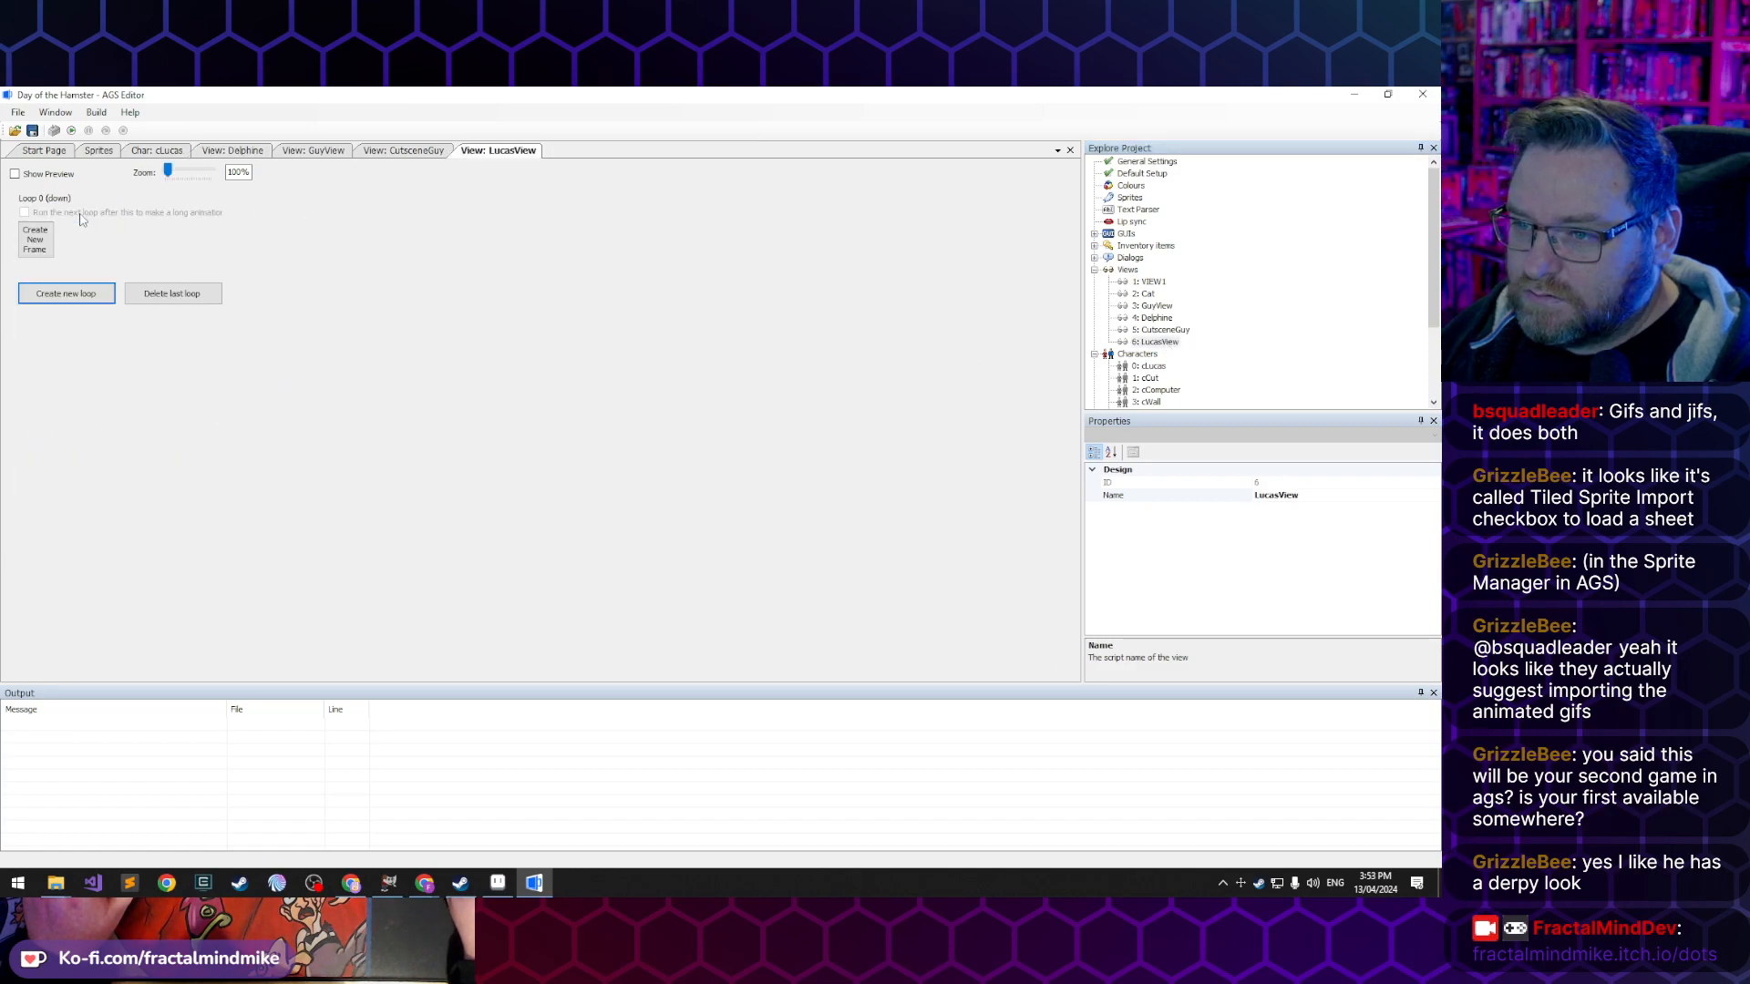
# - Add a frame to LucasView's down loop and assign it sprite 216 from Lucas's walking/down folder
pyautogui.click(41, 252)
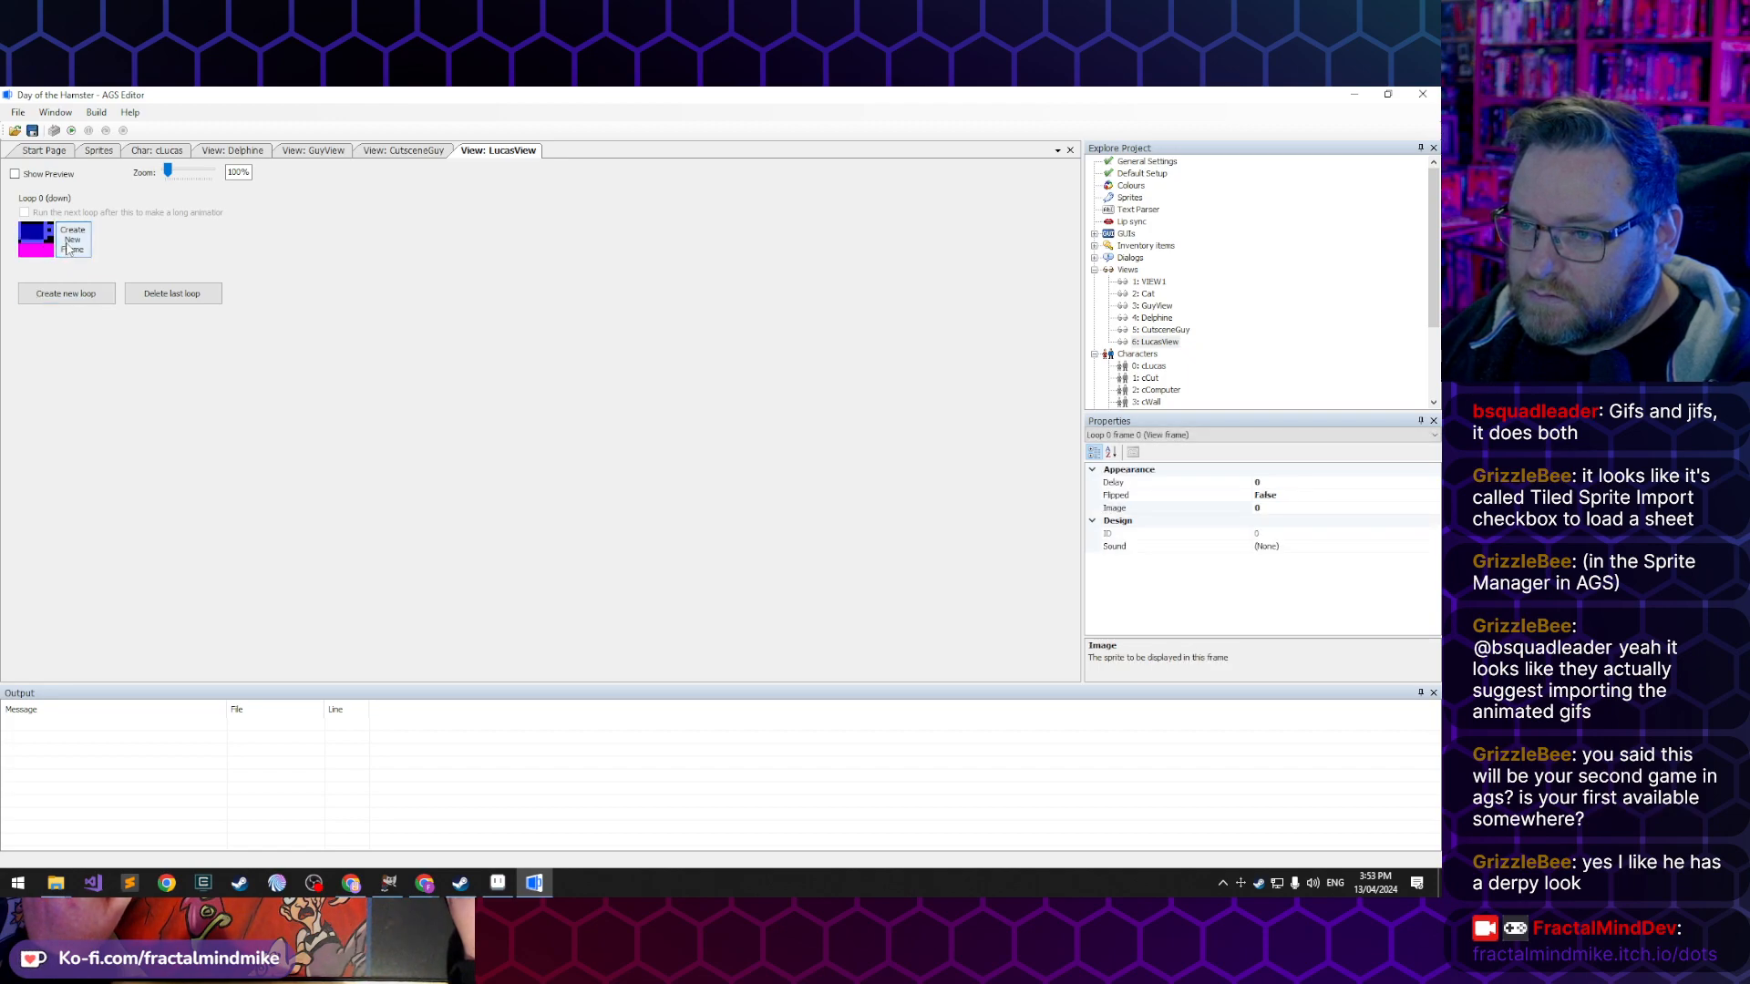
pyautogui.doubleClick(30, 244)
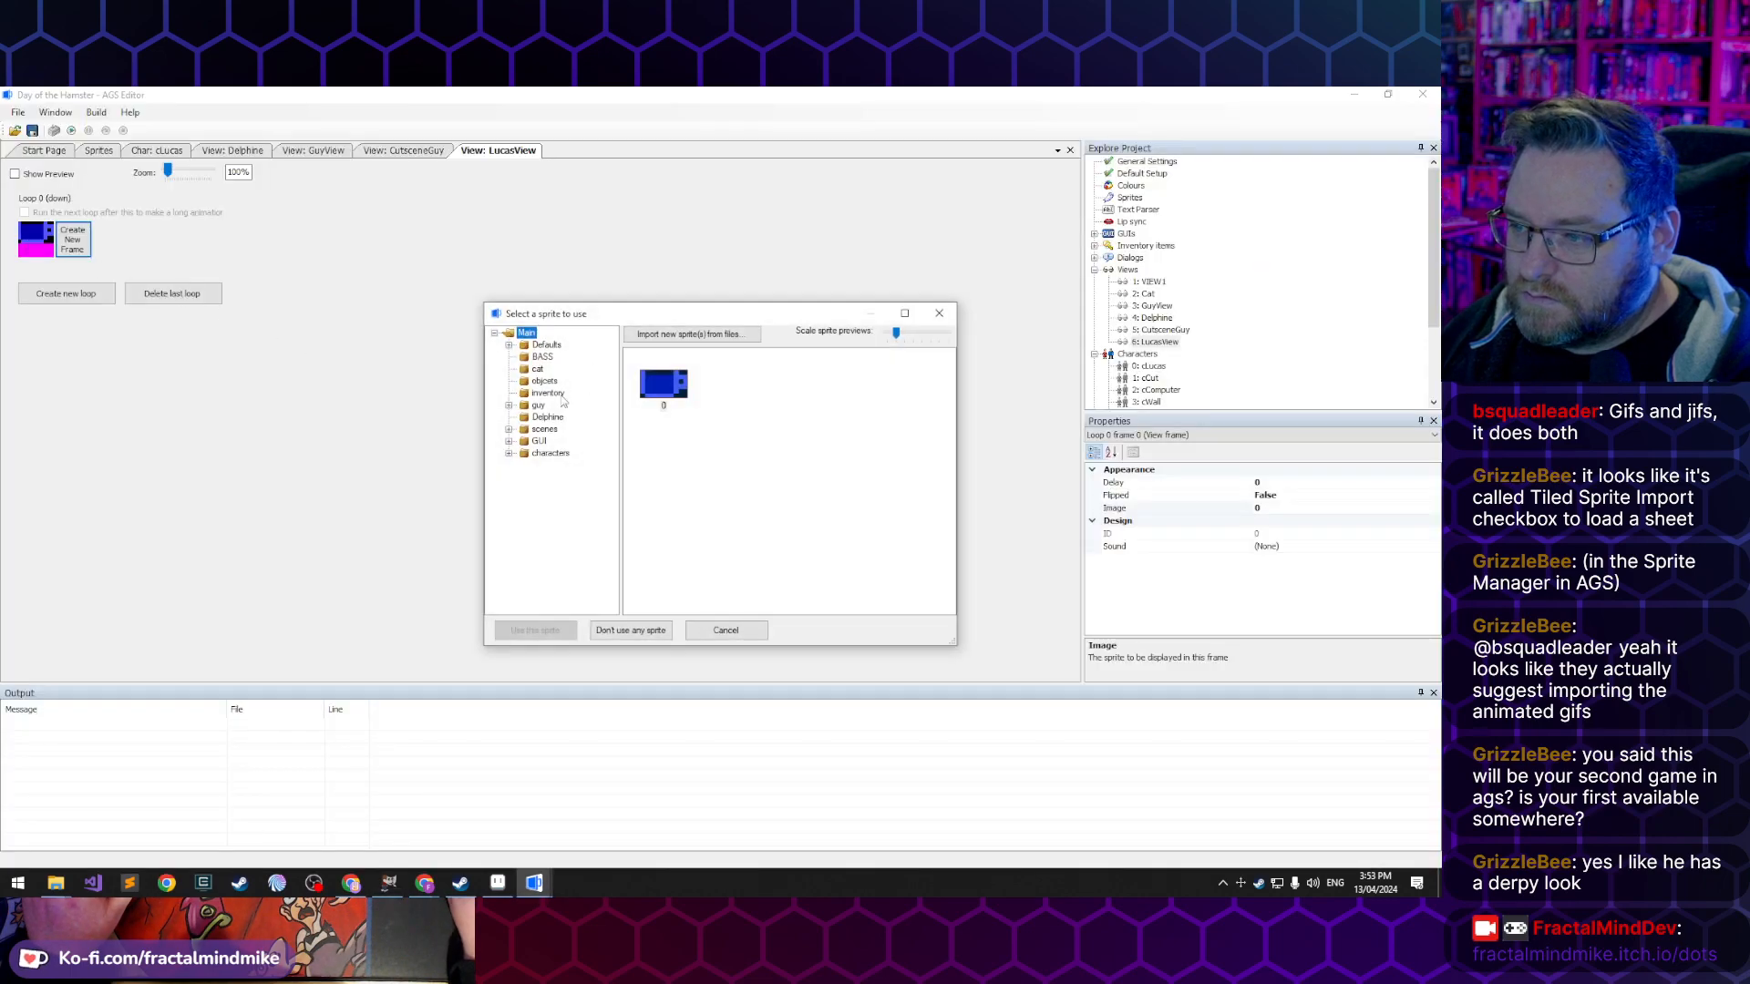
pyautogui.doubleClick(549, 453)
pyautogui.click(554, 466)
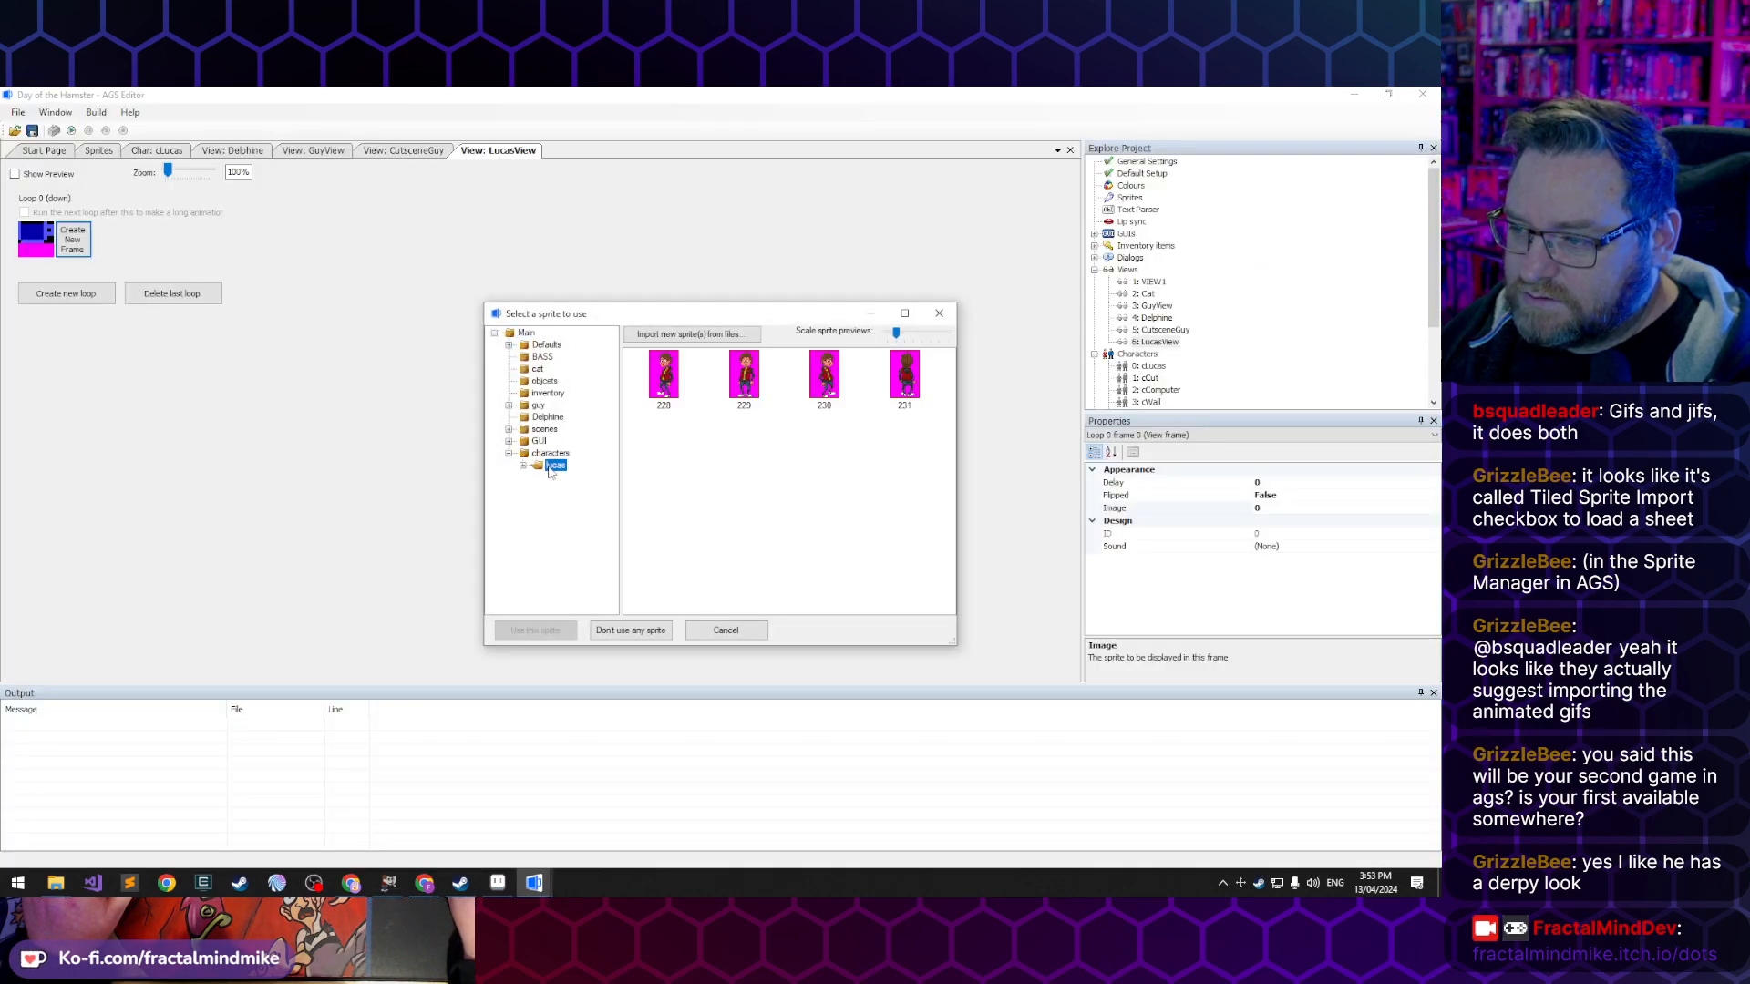
pyautogui.click(523, 466)
pyautogui.doubleClick(573, 477)
pyautogui.click(583, 514)
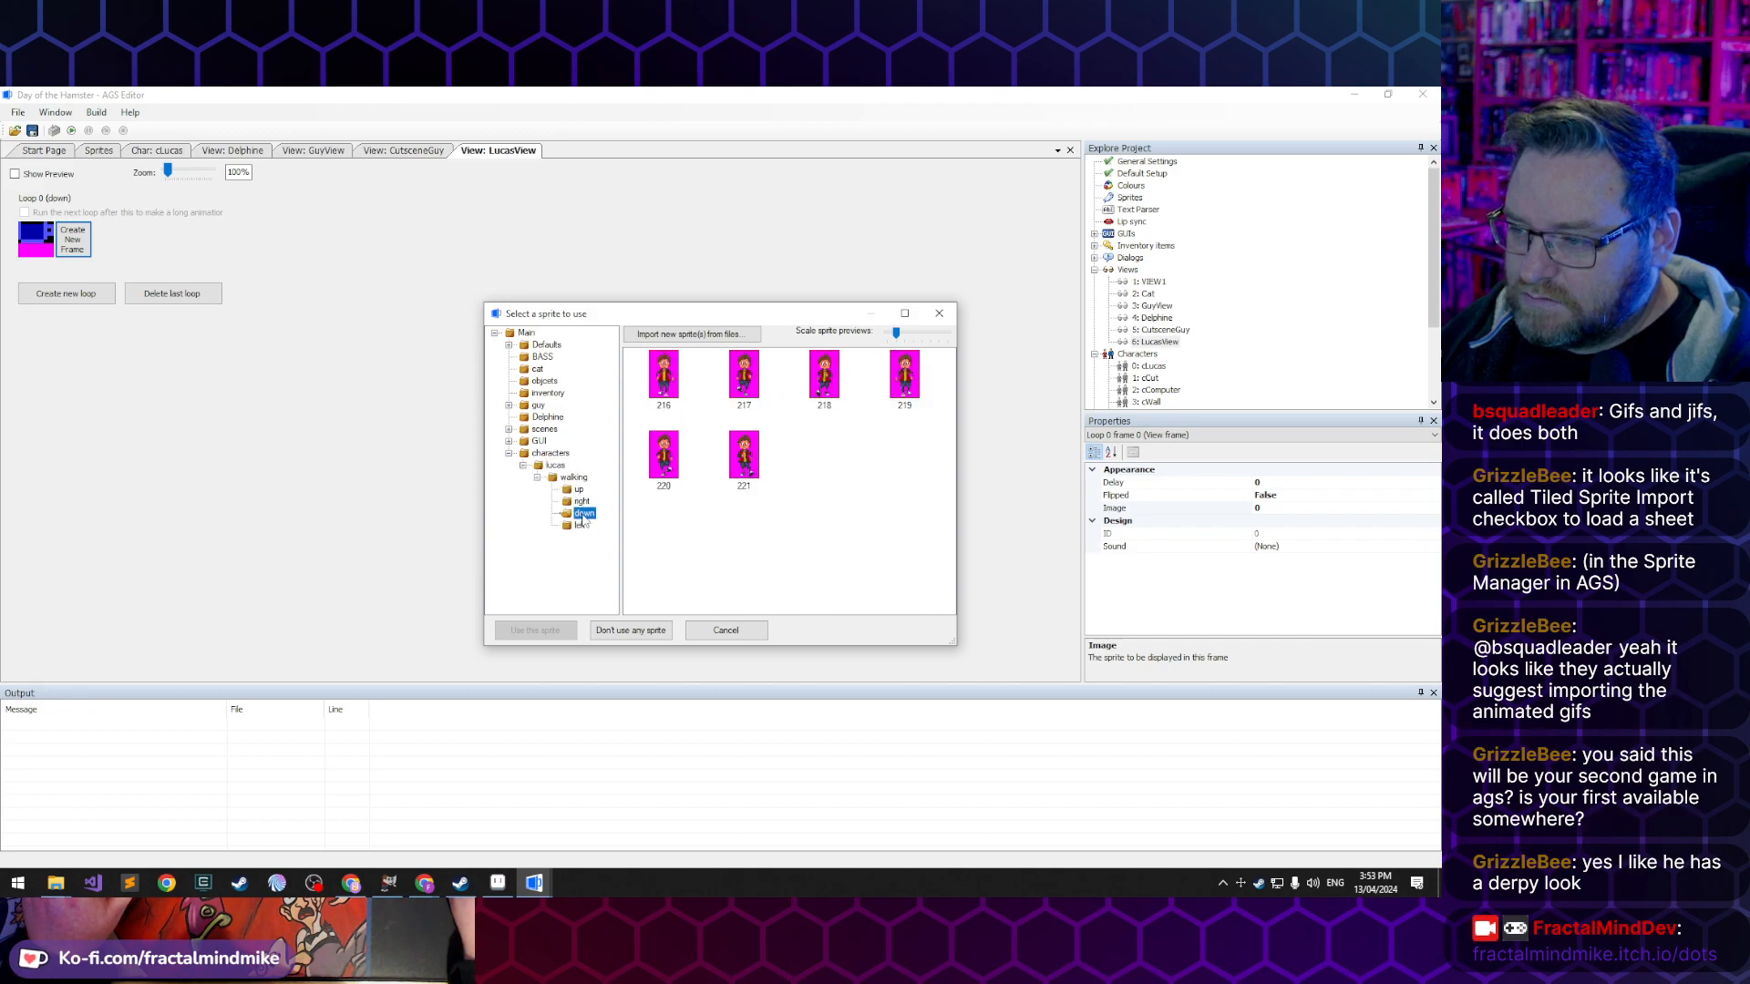
pyautogui.doubleClick(663, 385)
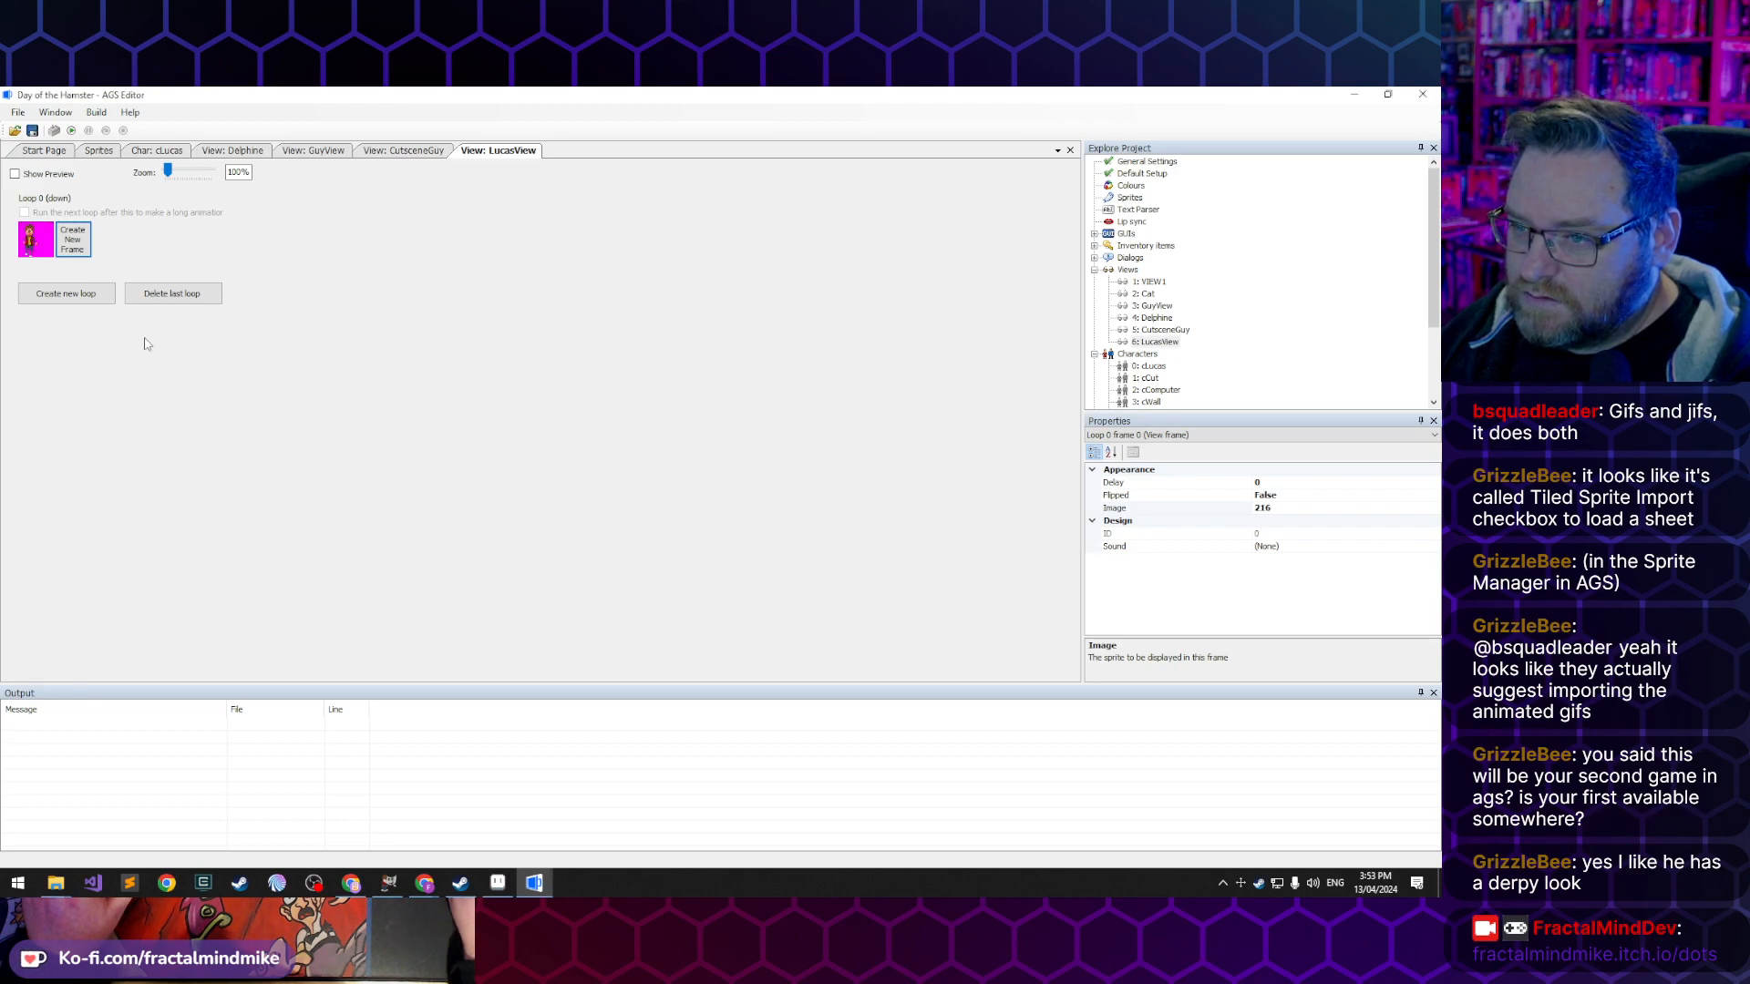
# - Add three more frames to the down loop, continuing with sprites up to 219
pyautogui.click(73, 238)
pyautogui.click(102, 242)
pyautogui.click(162, 249)
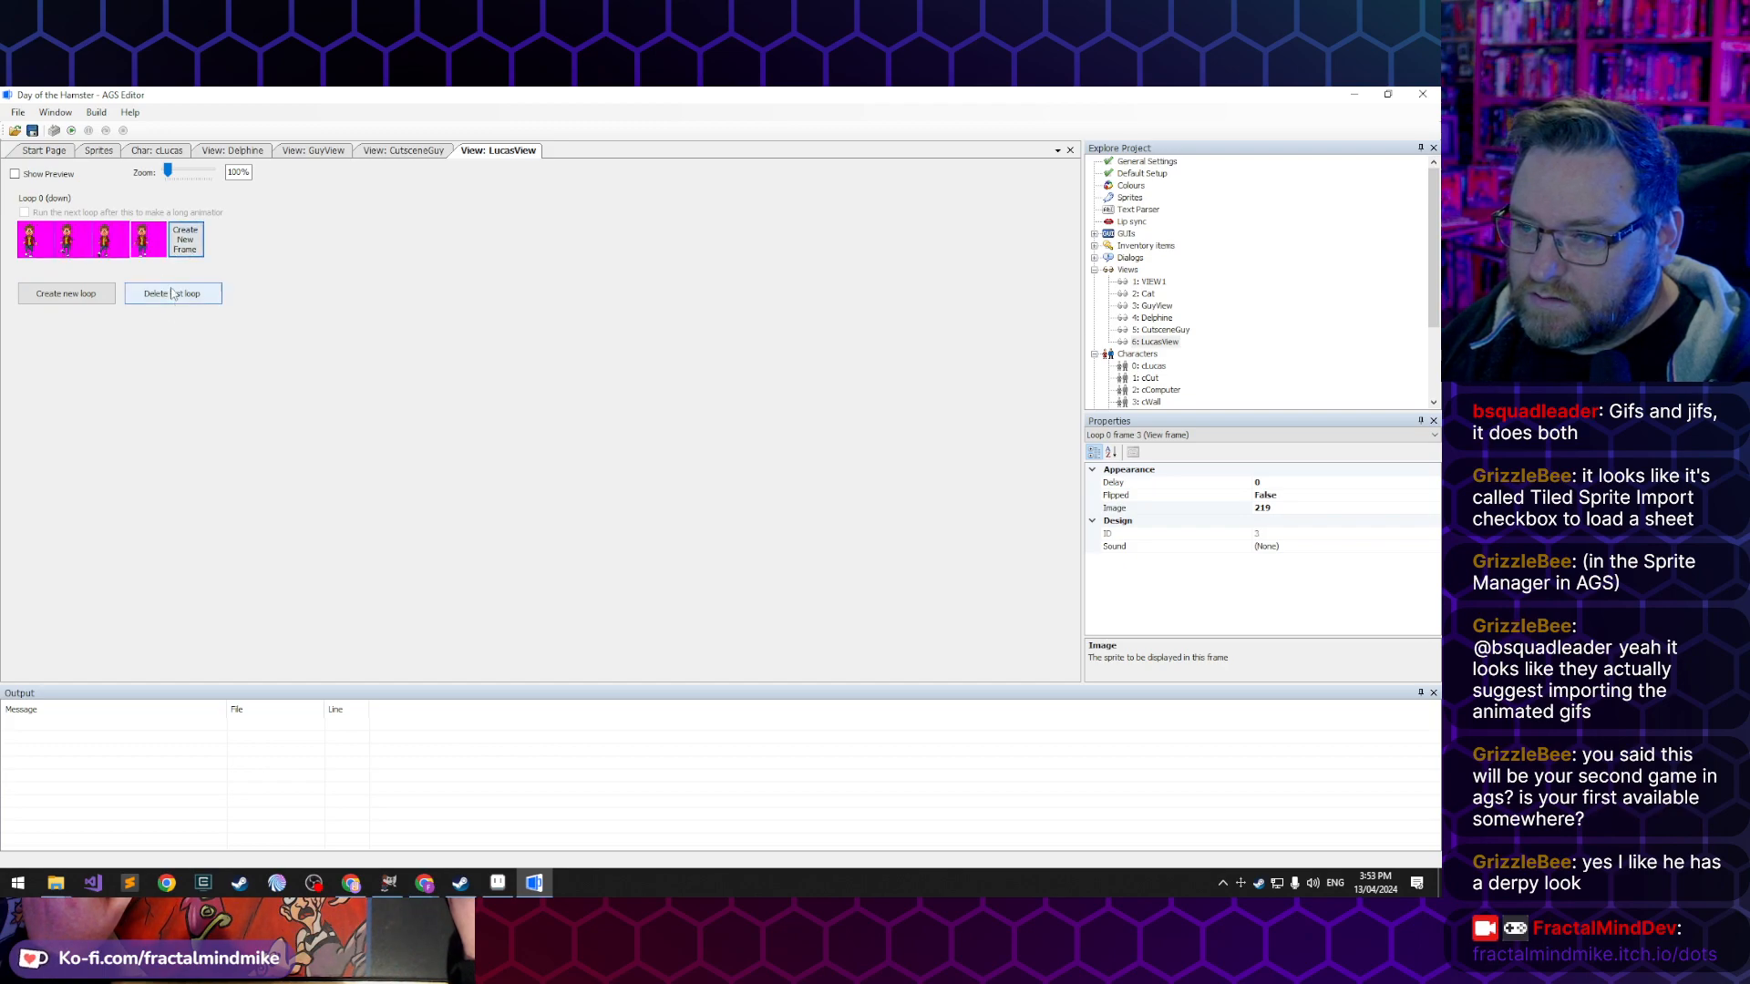
# - Delete all the frames from LucasView's down loop
pyautogui.press('Delete')
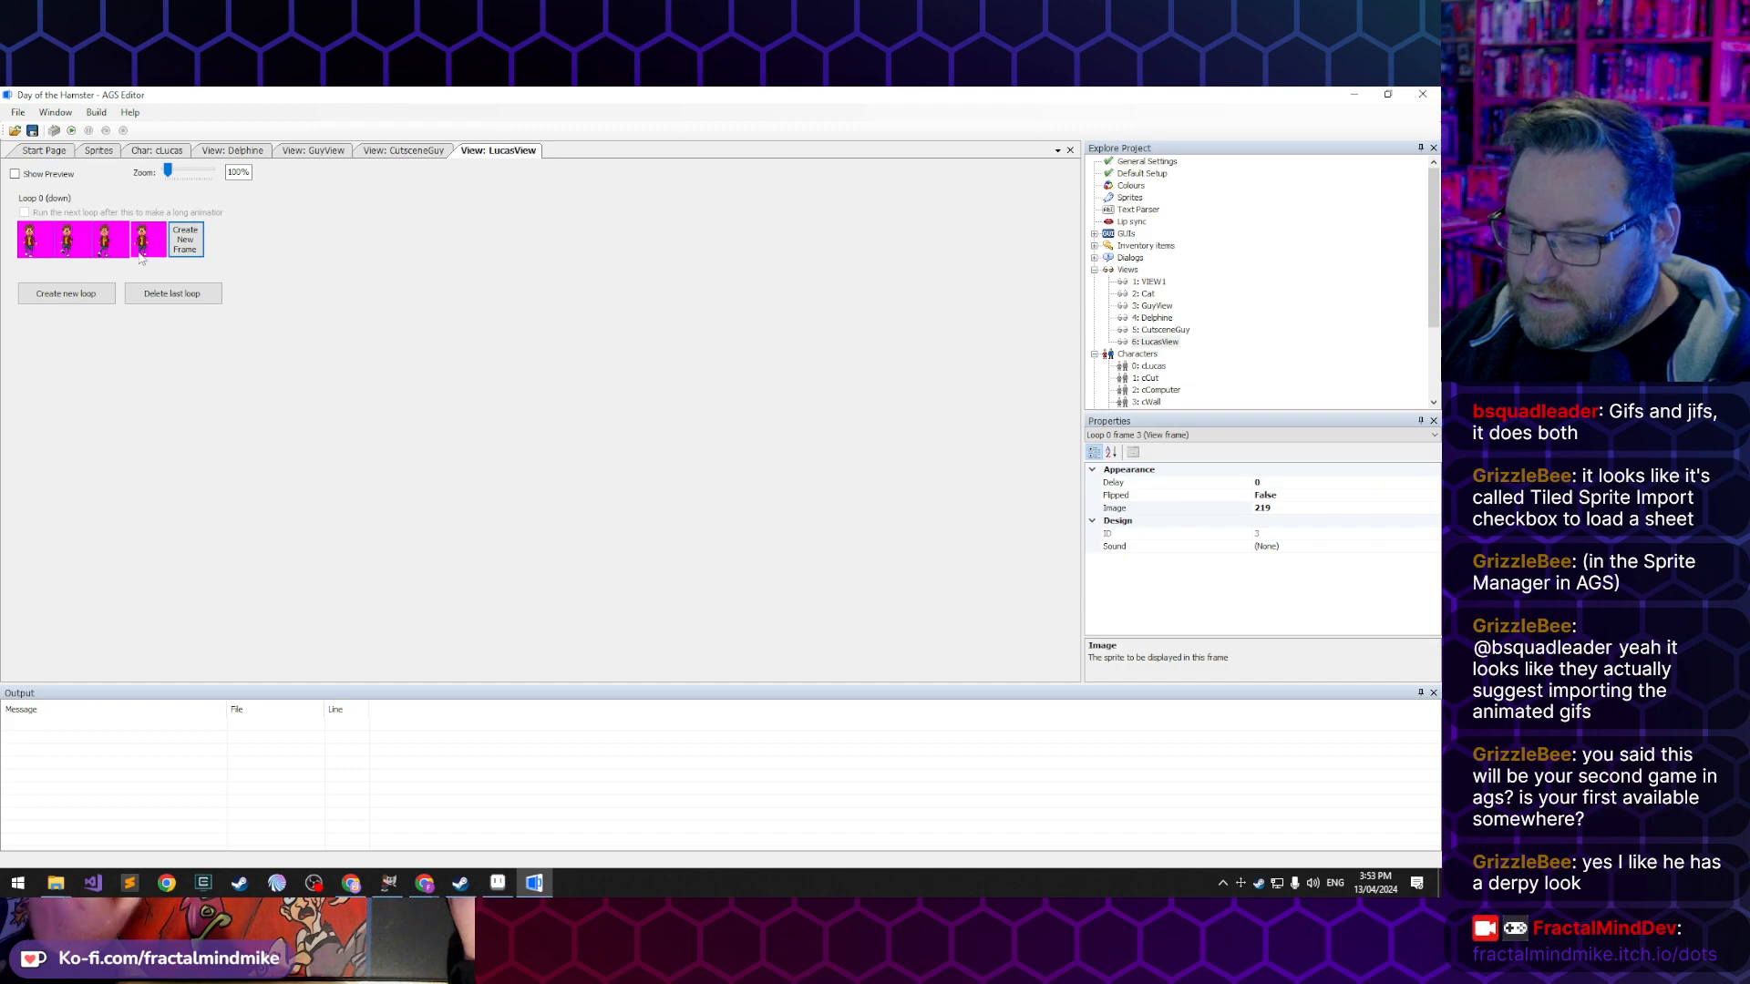
pyautogui.click(118, 249)
pyautogui.press('Delete')
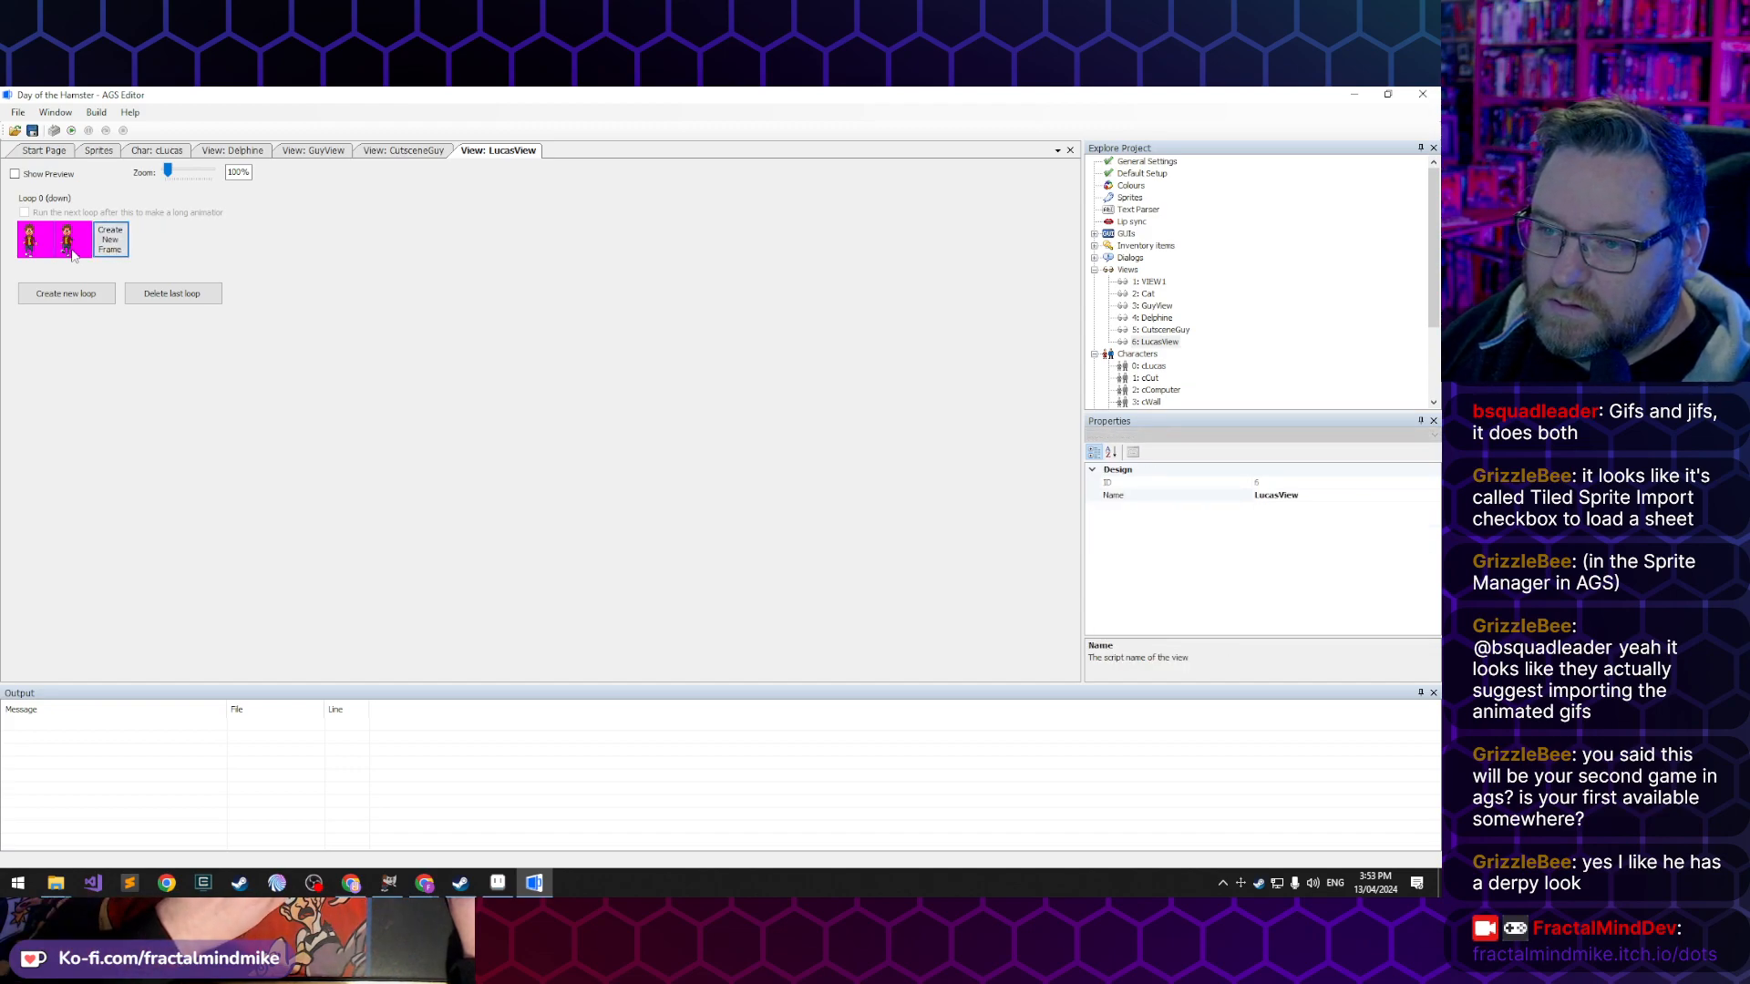
pyautogui.click(80, 247)
pyautogui.press('Delete')
pyautogui.click(45, 244)
pyautogui.press('Delete')
# - Add a first frame to LucasView's down loop and assign it standing sprite 229 from the lucas folder
pyautogui.click(46, 250)
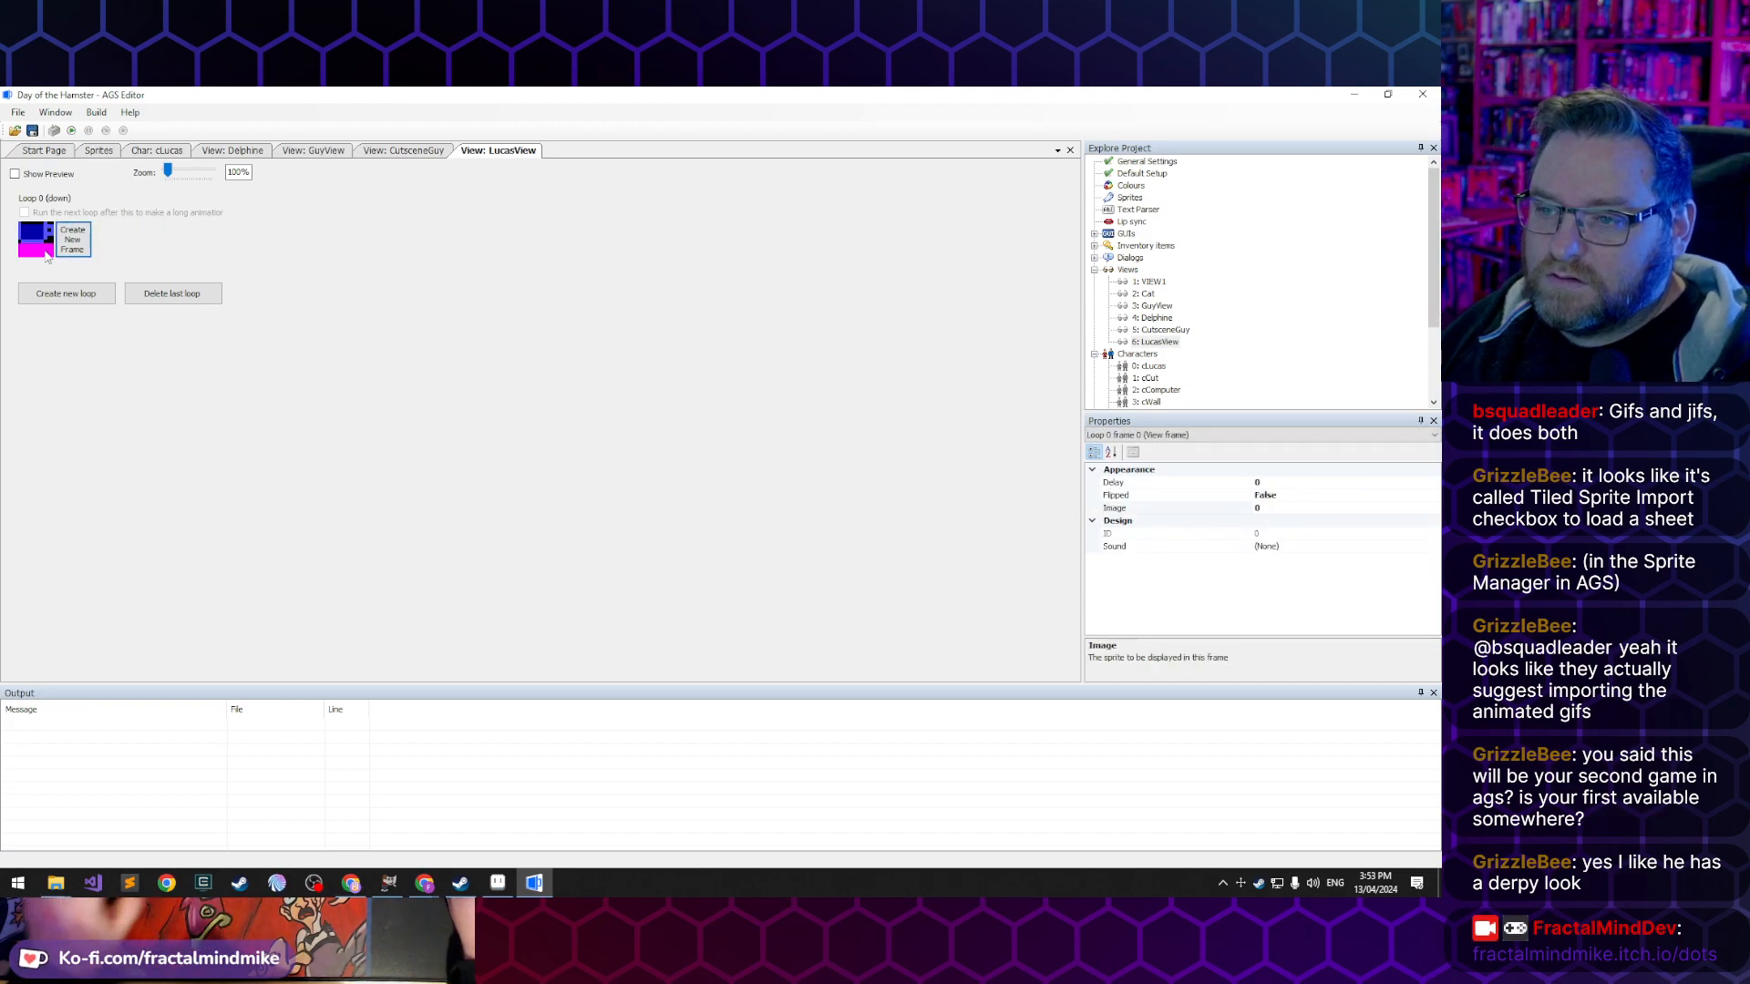
pyautogui.doubleClick(37, 239)
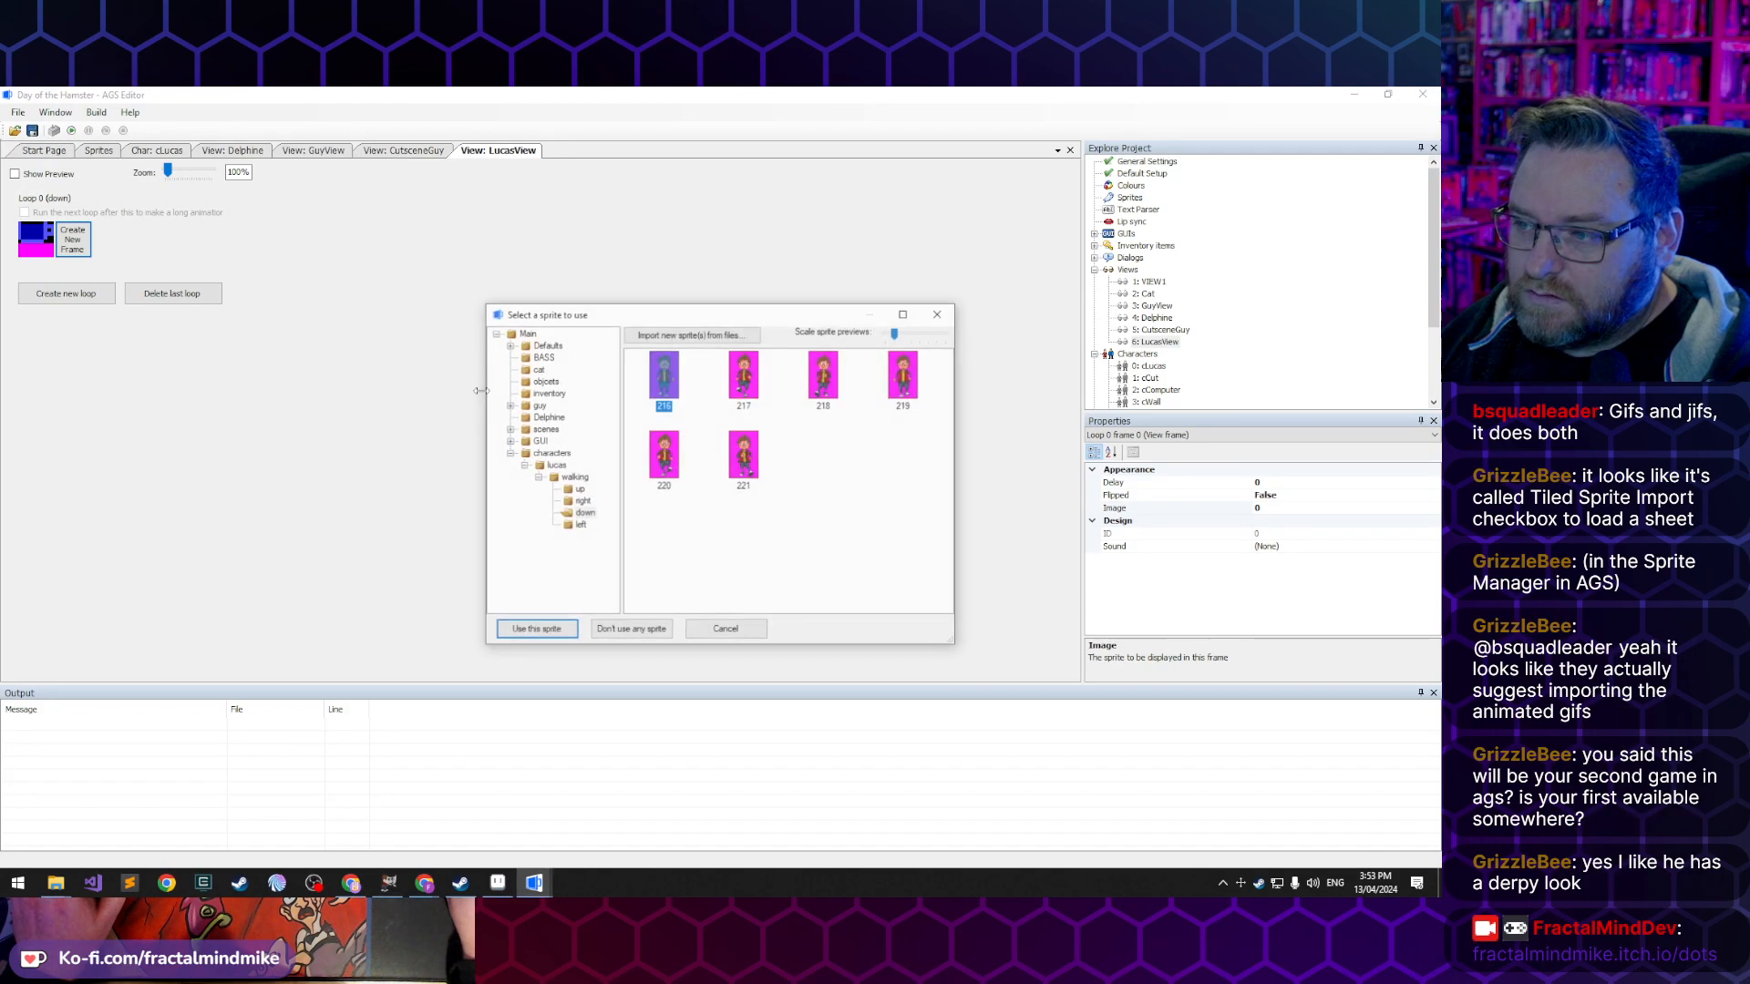
pyautogui.click(547, 466)
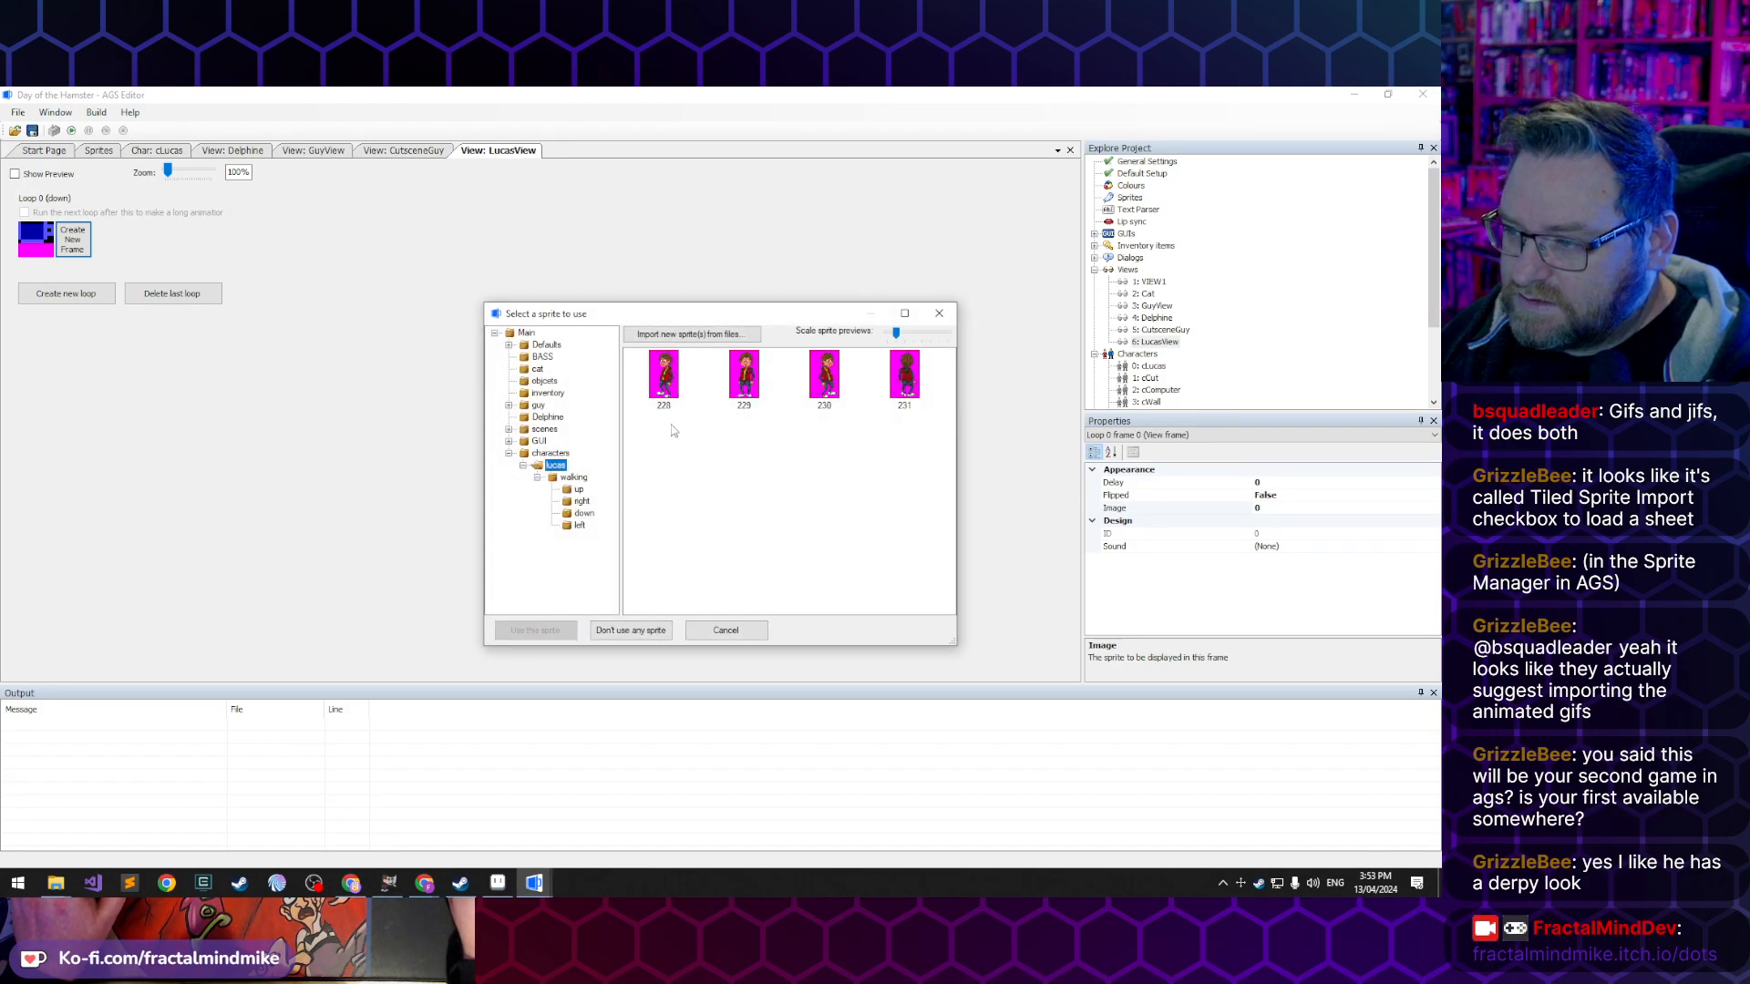
pyautogui.click(744, 375)
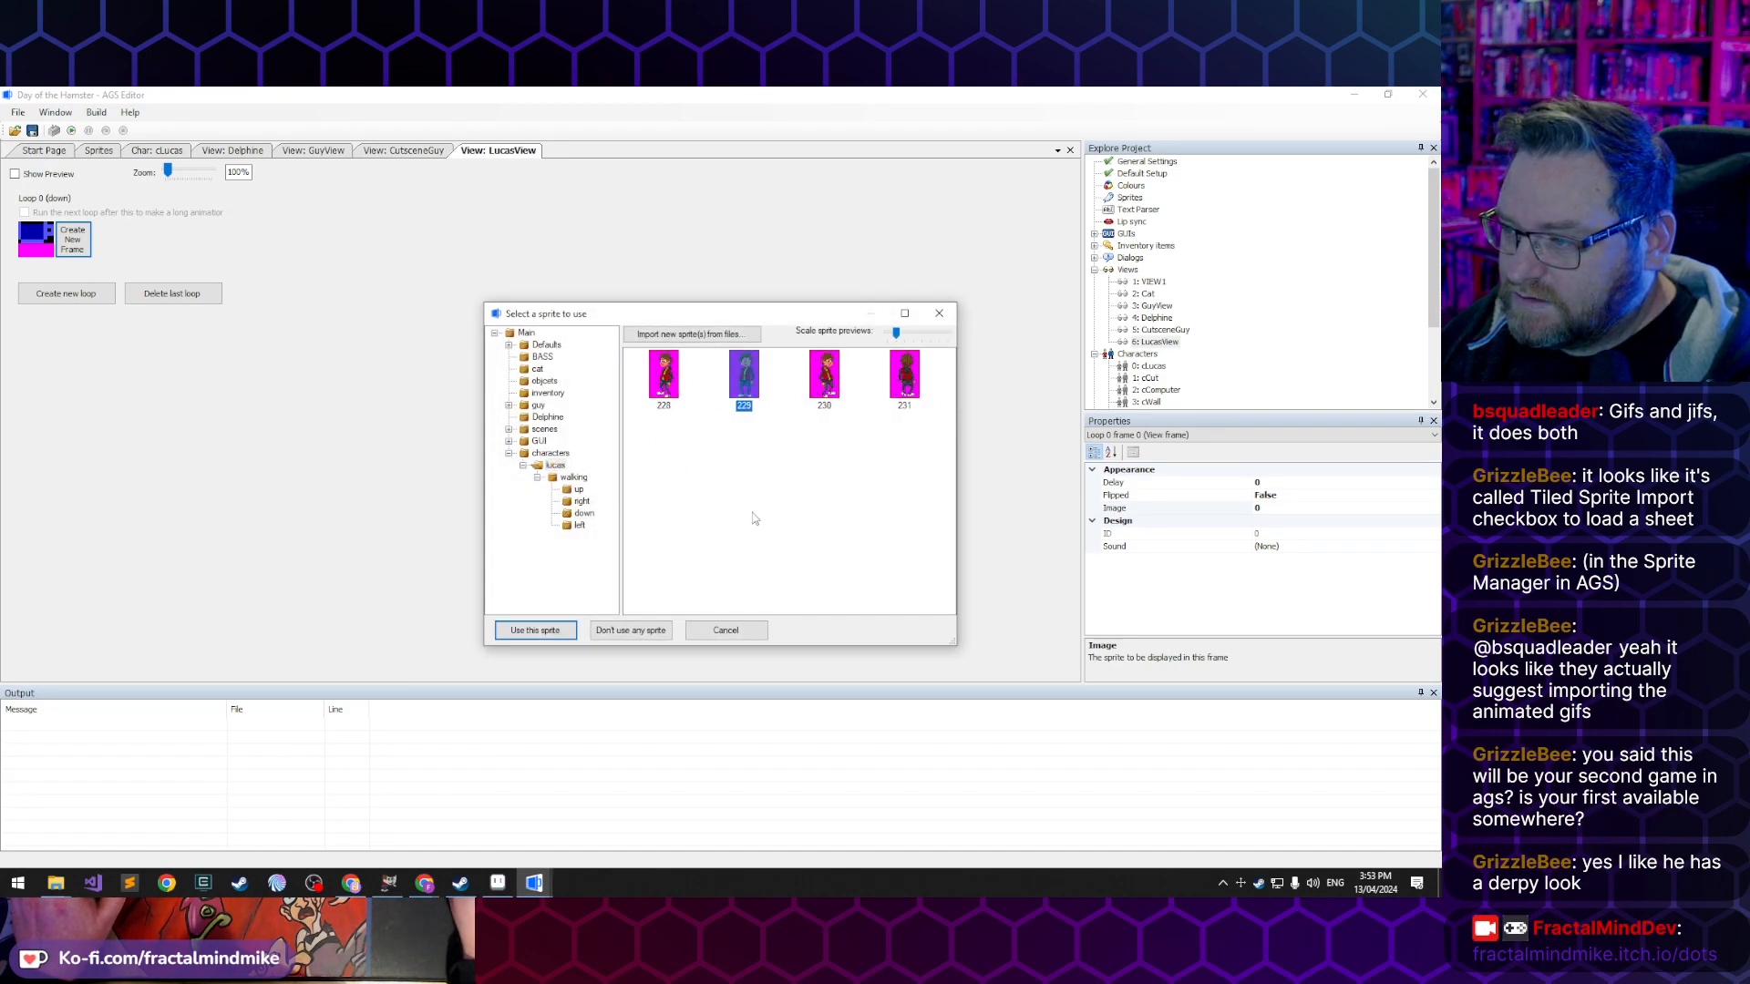
pyautogui.click(535, 630)
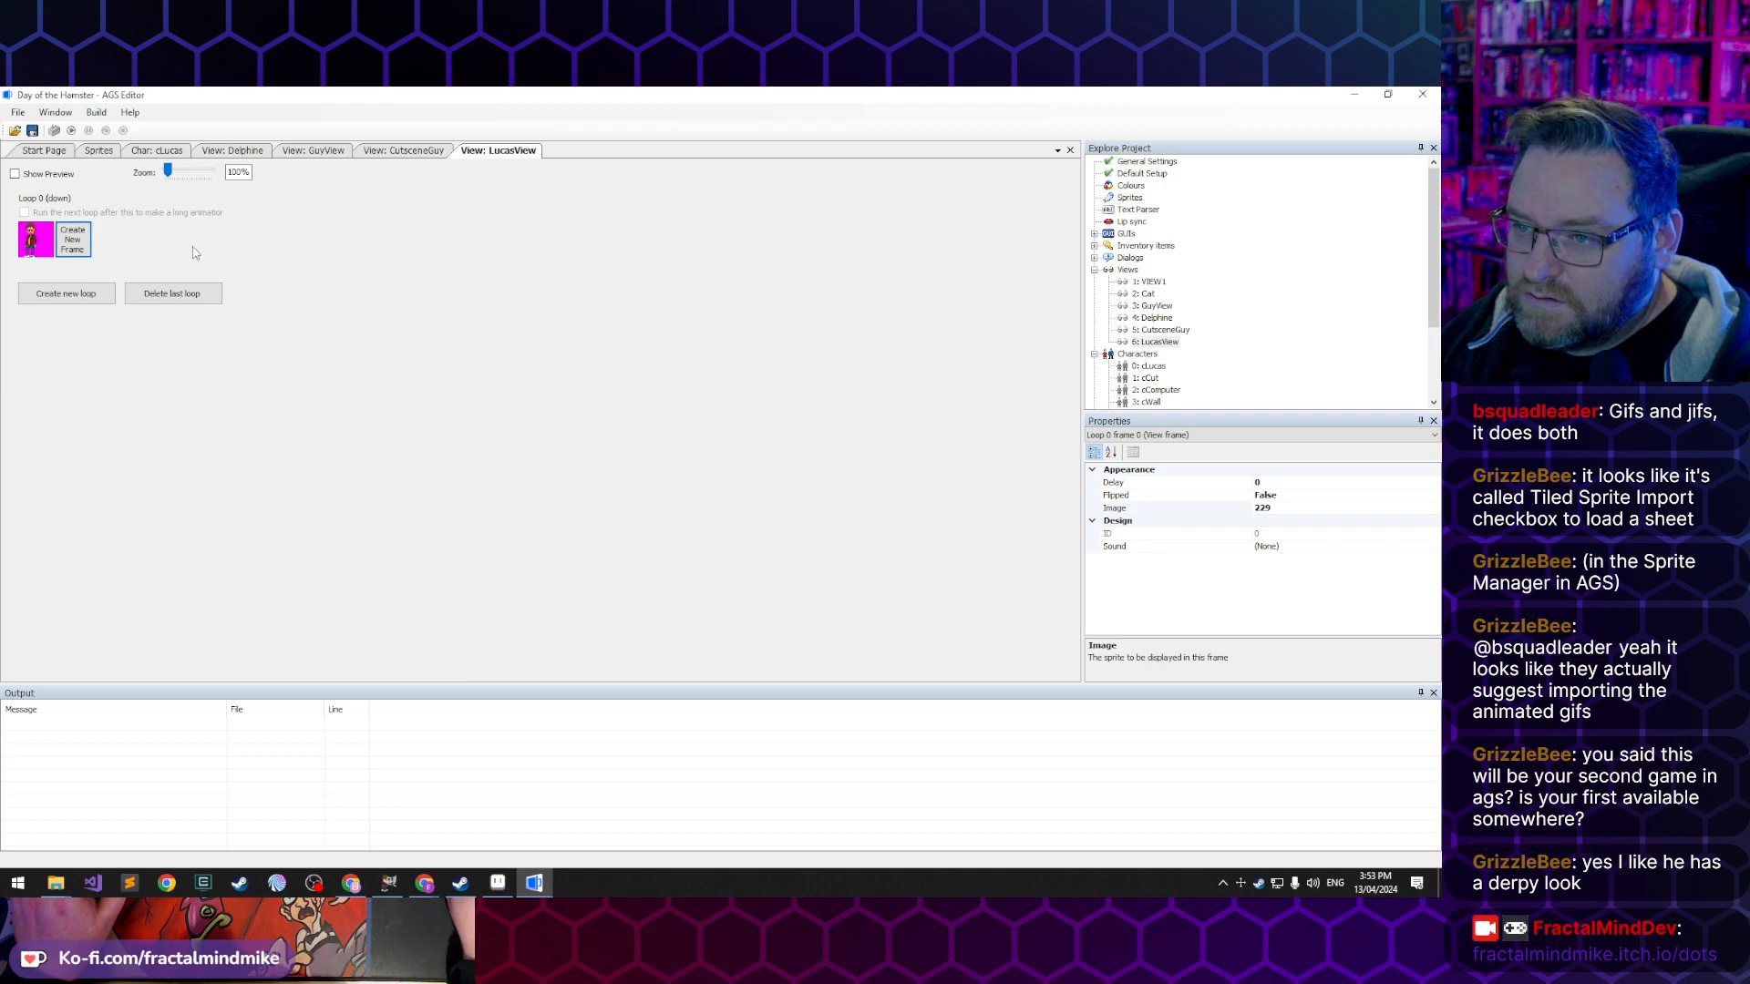
# - Add a second frame to the down loop and assign it sprite 216 from Lucas's walking/down folder
pyautogui.click(68, 248)
pyautogui.doubleClick(68, 246)
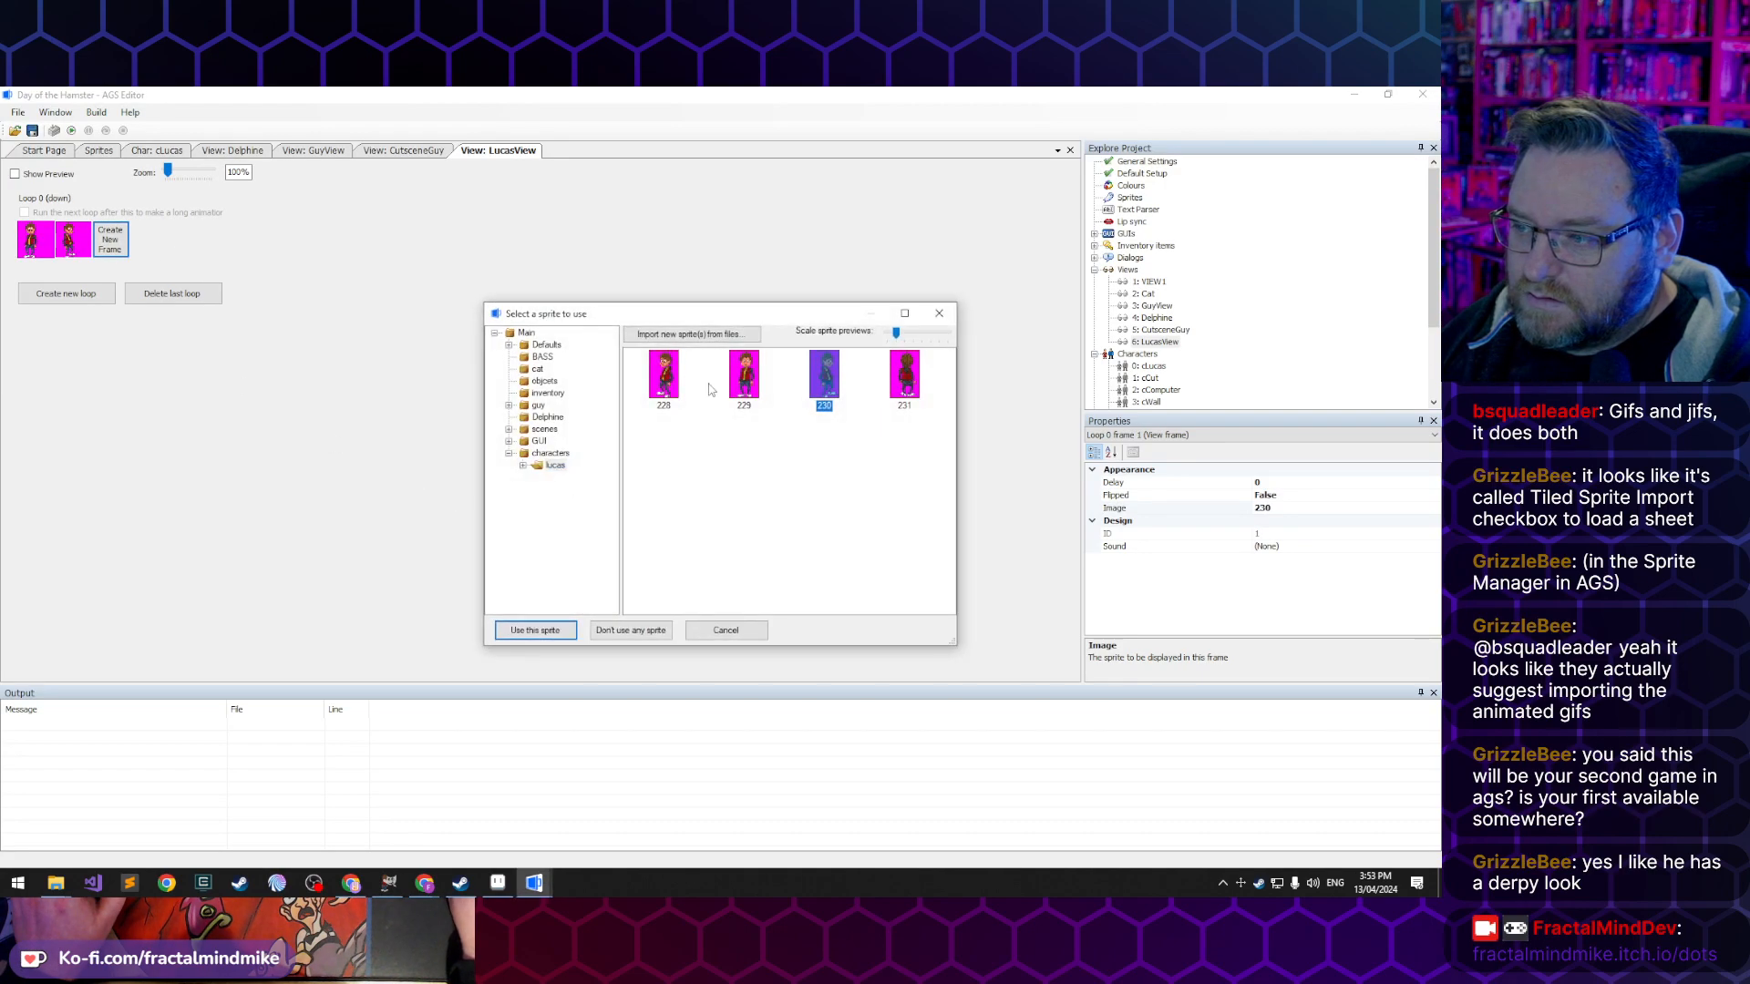
pyautogui.click(523, 465)
pyautogui.click(538, 477)
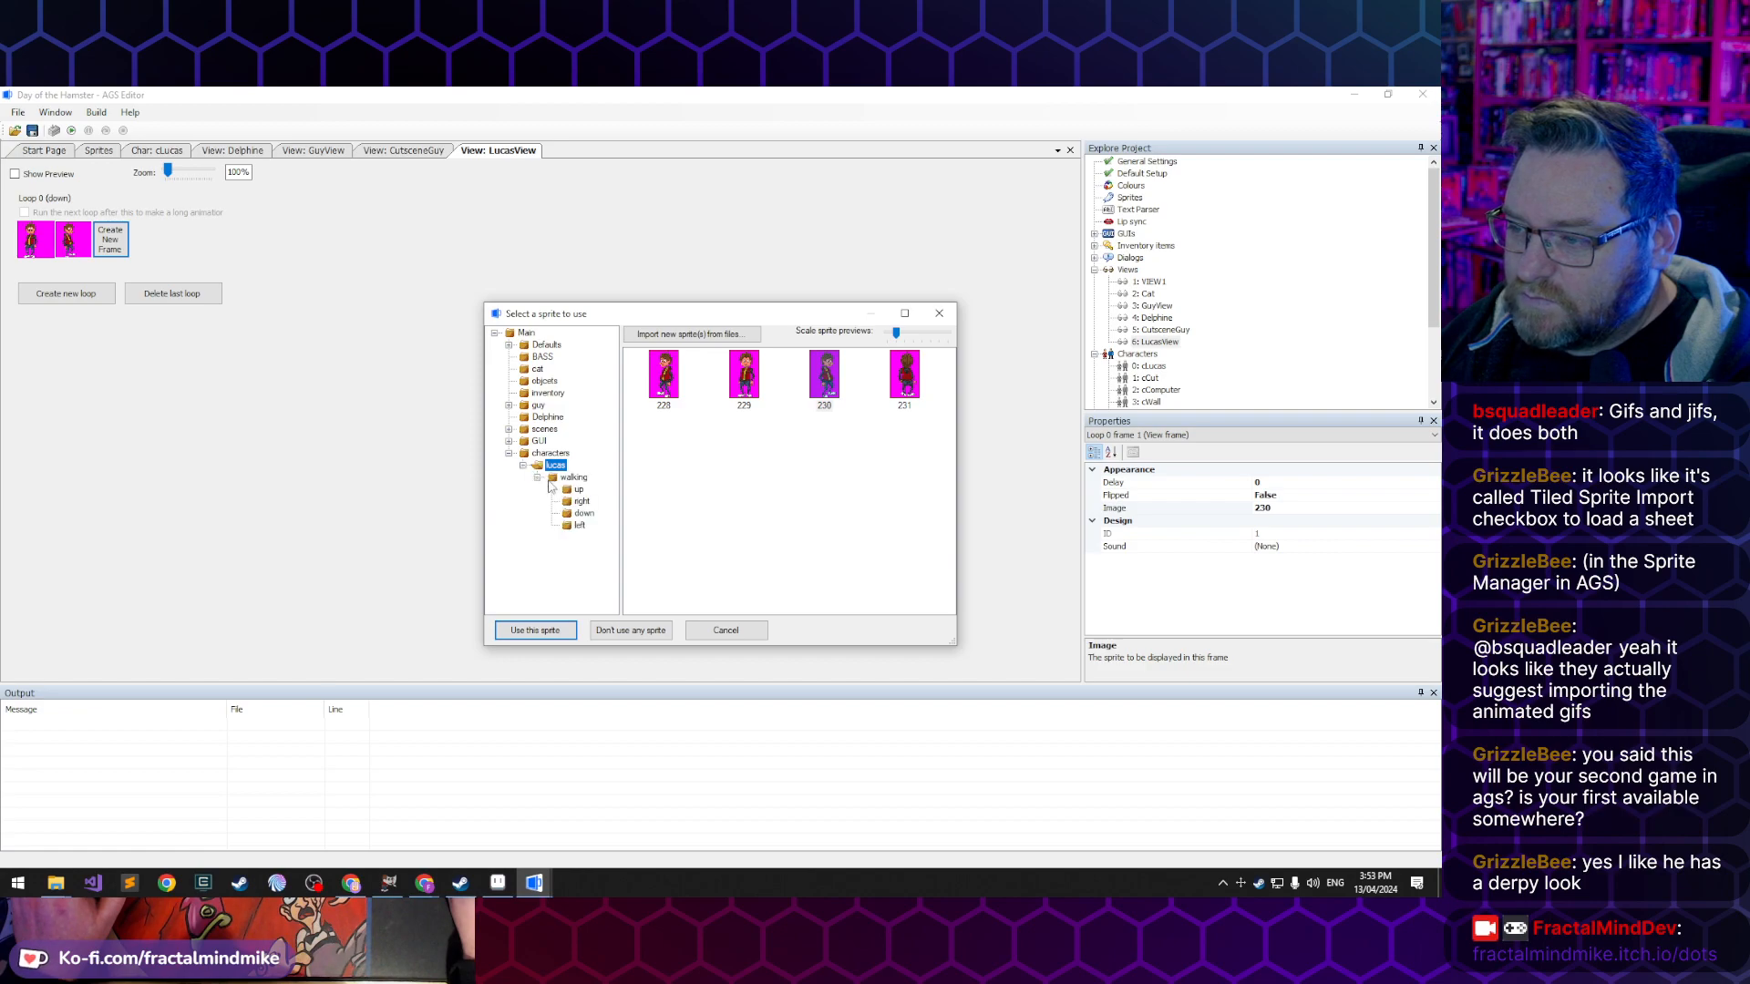
pyautogui.click(580, 514)
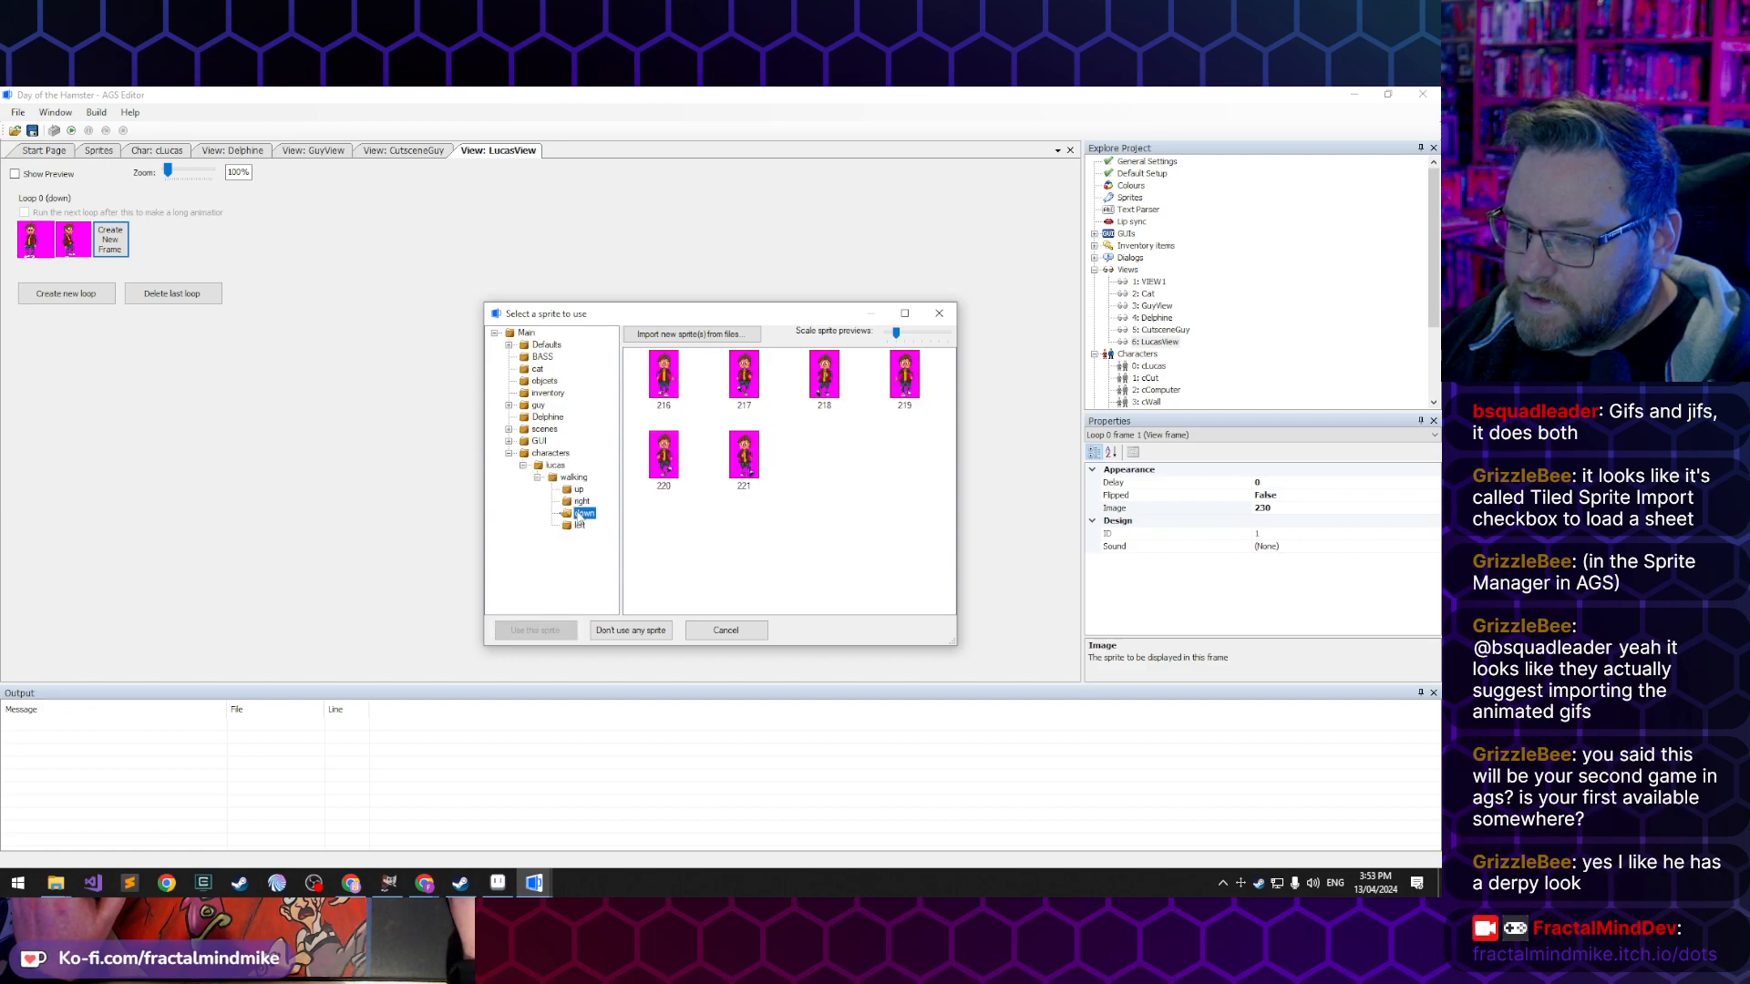
pyautogui.doubleClick(664, 392)
# - Add five more frames to the down loop, continuing with sprites 217 to 221
pyautogui.click(113, 246)
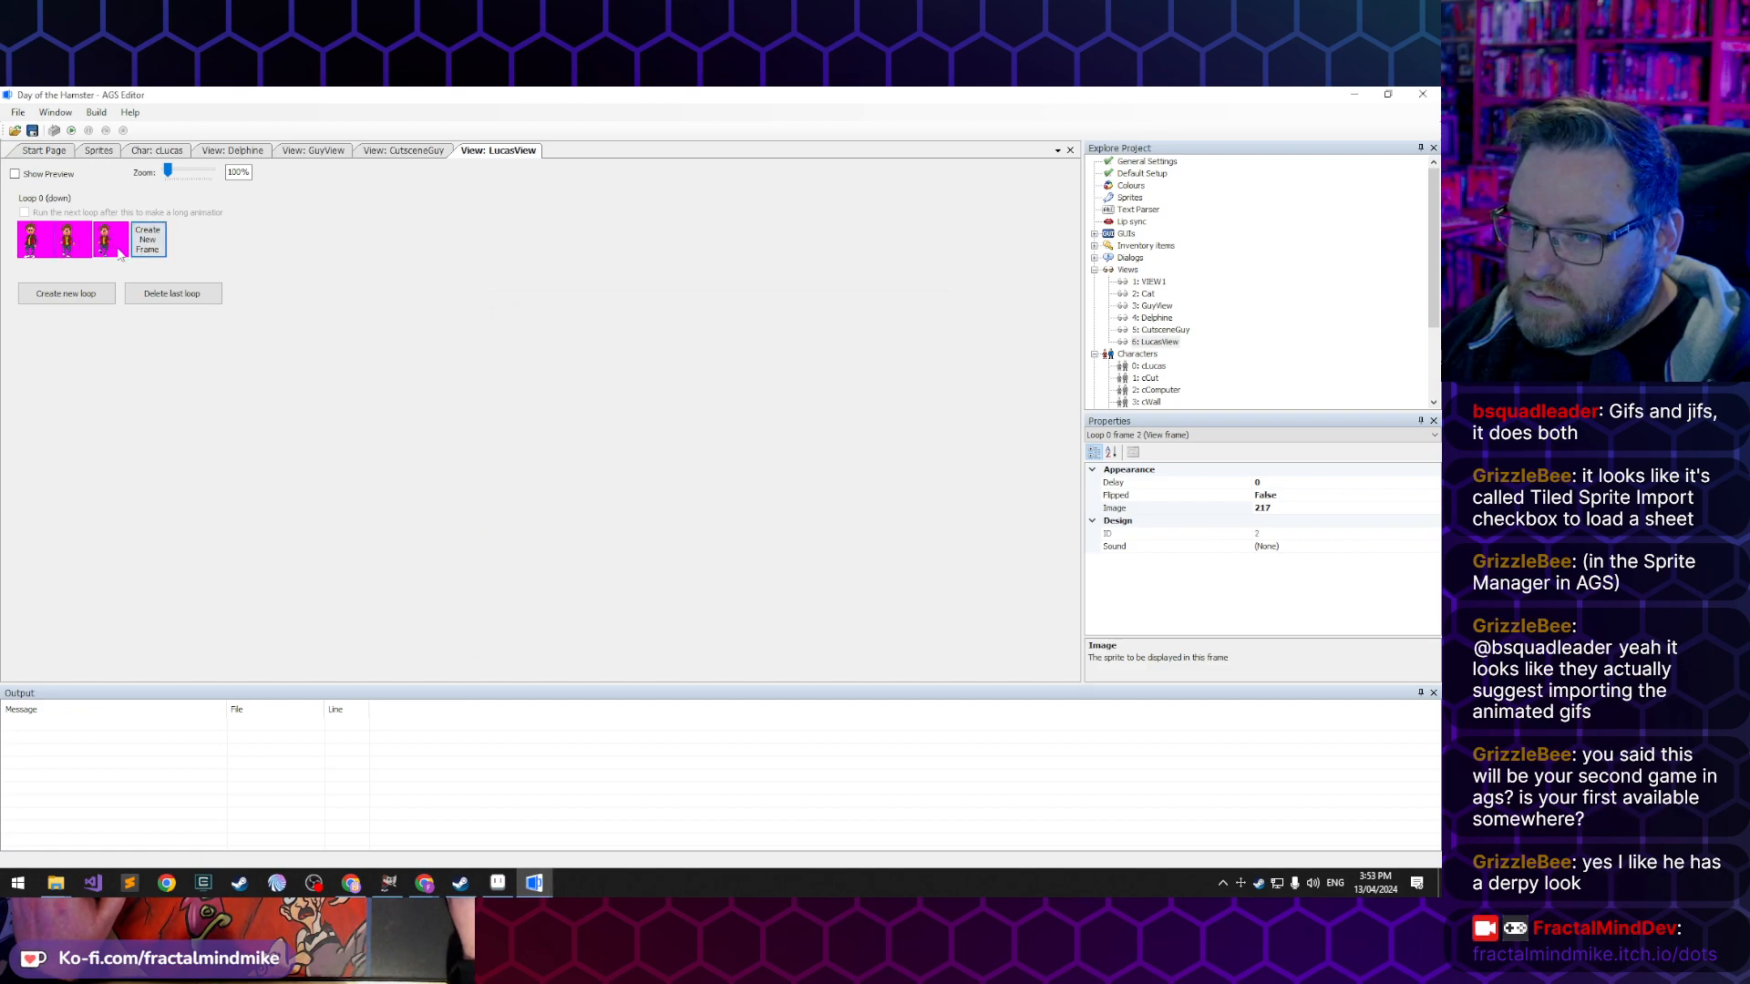
pyautogui.click(150, 245)
pyautogui.click(187, 244)
pyautogui.click(224, 245)
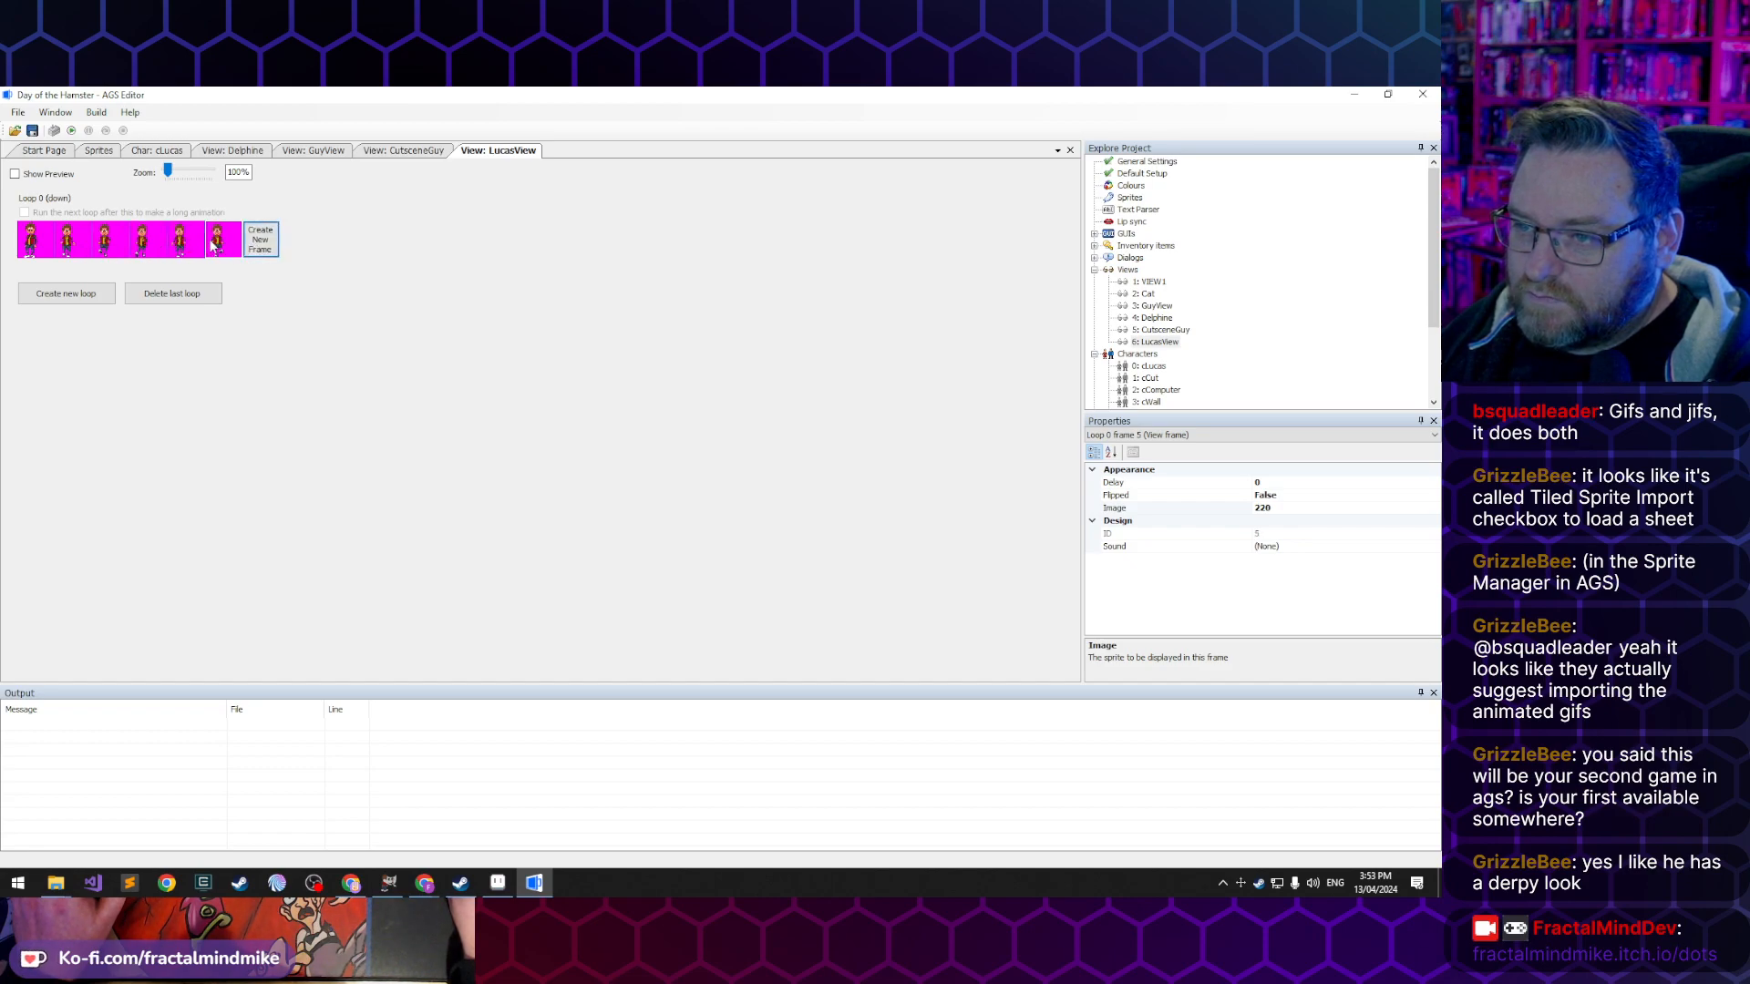
pyautogui.click(261, 241)
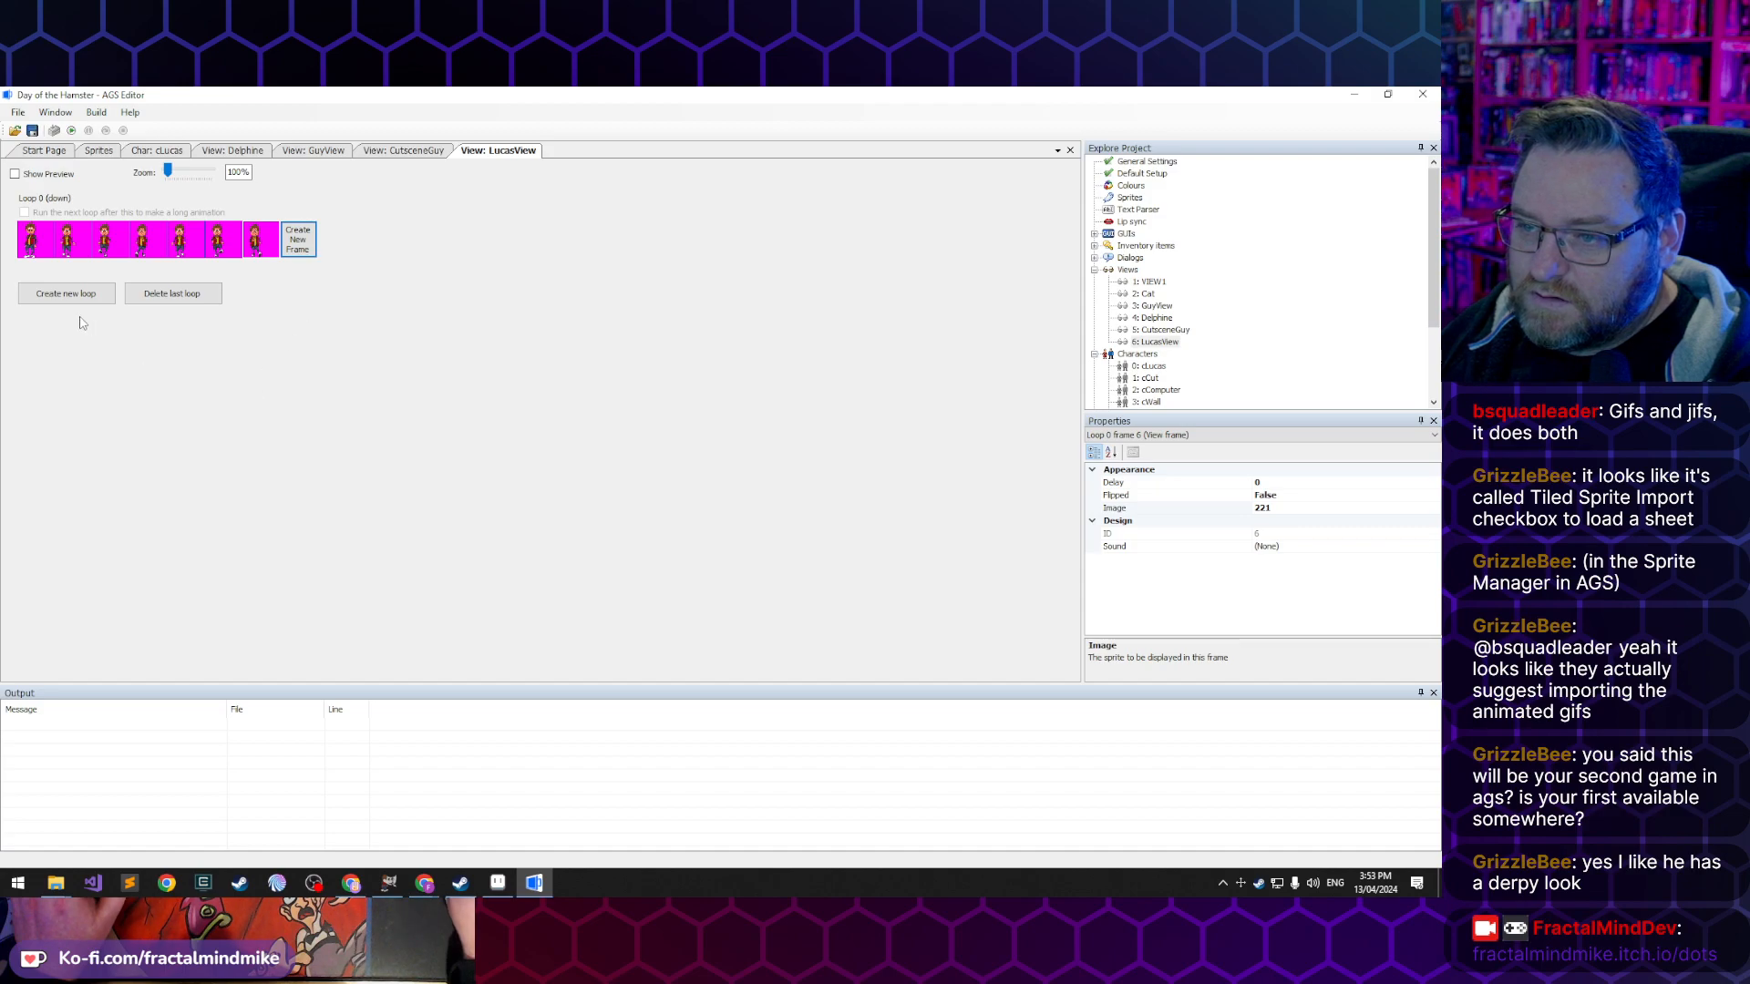
# - Create the left loop with two frames and assign standing sprite 228 from the lucas folder to its first frame
pyautogui.click(65, 293)
pyautogui.click(38, 325)
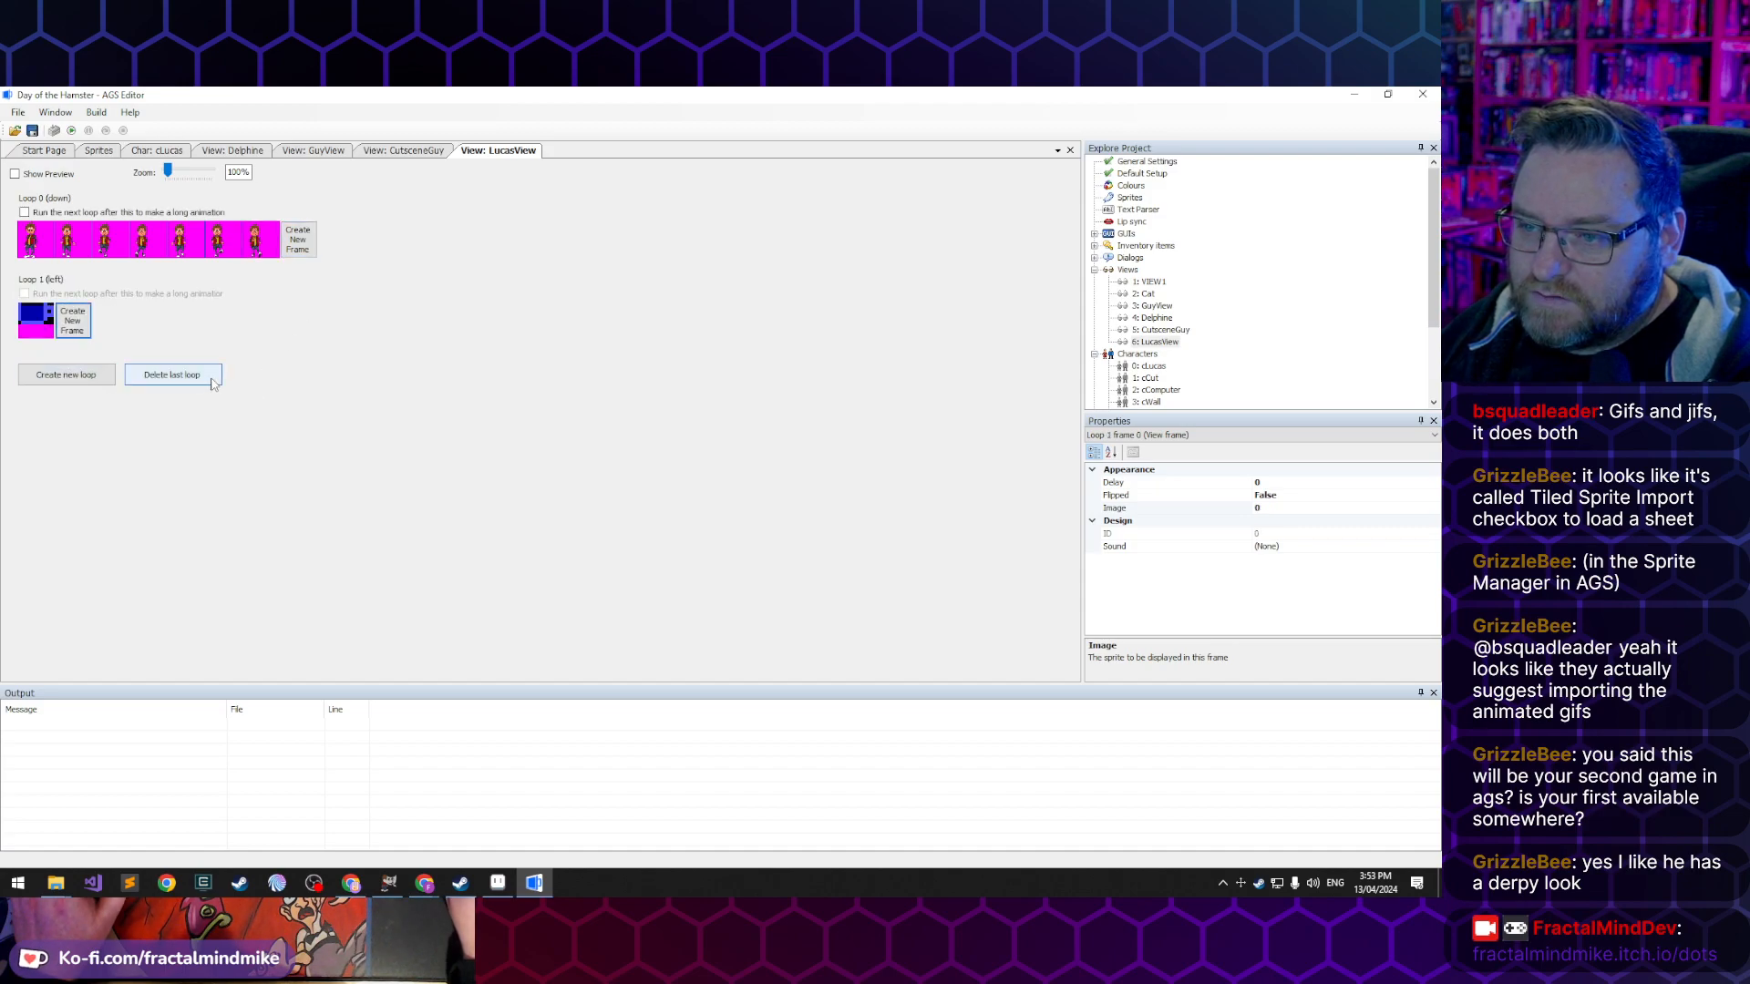
pyautogui.click(73, 323)
pyautogui.doubleClick(39, 317)
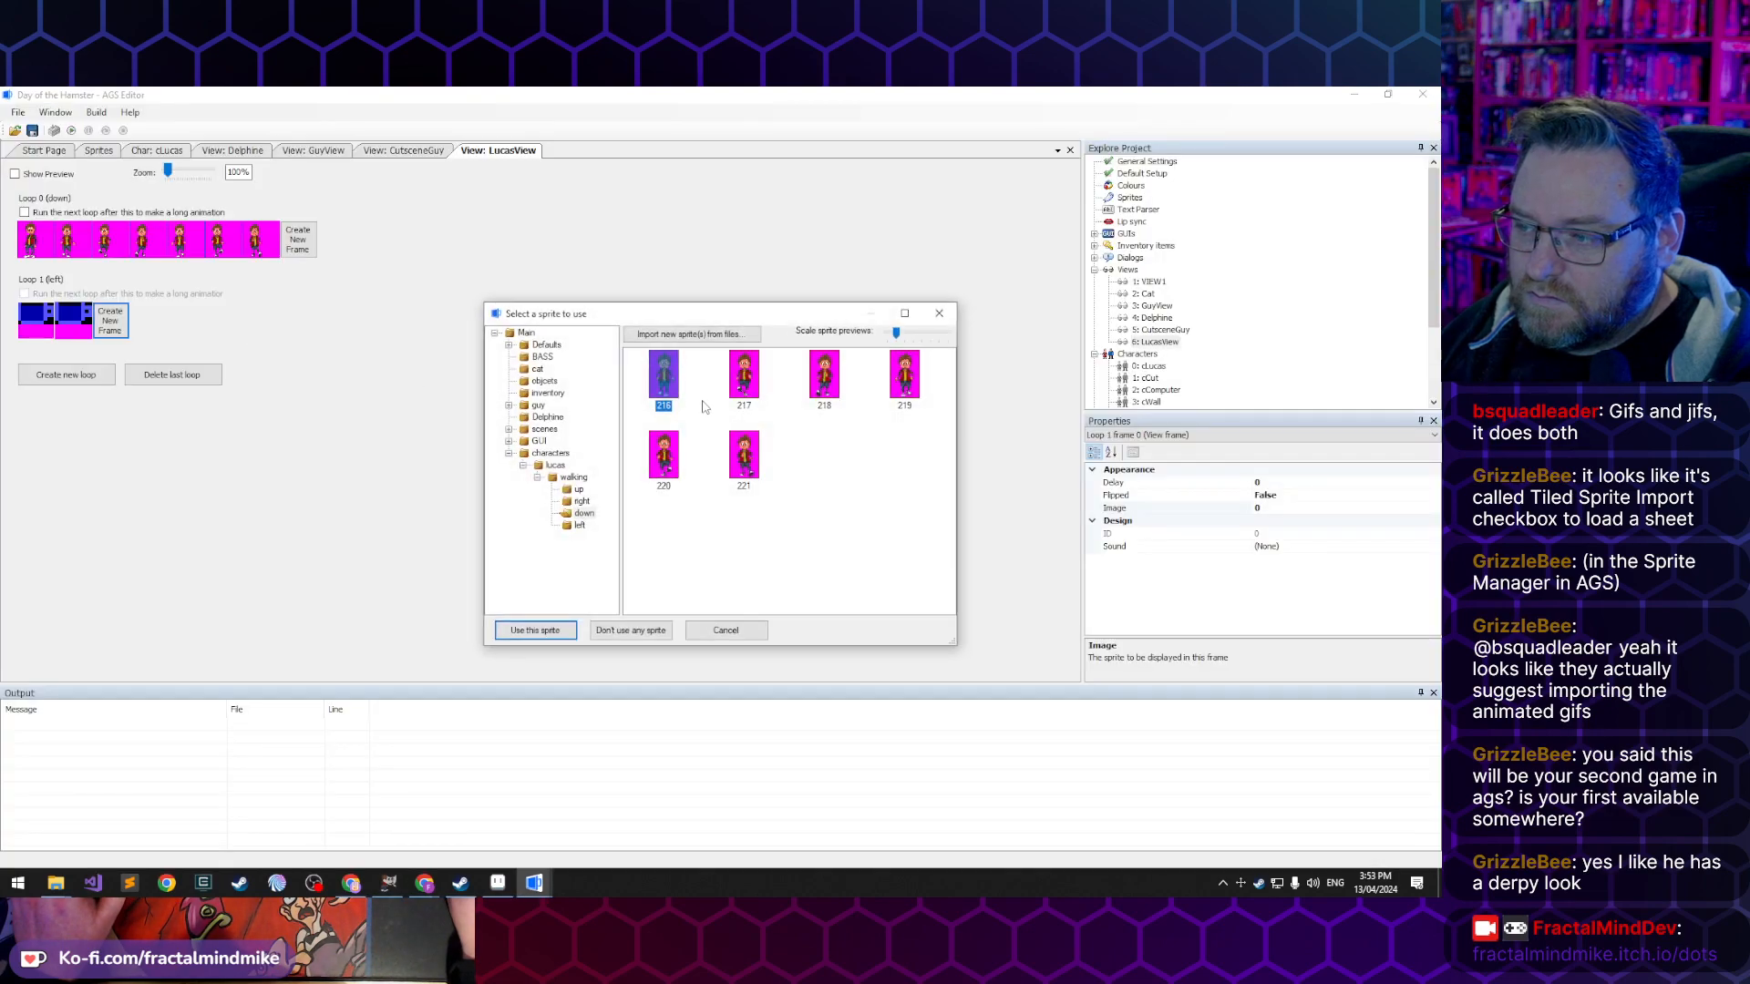
pyautogui.click(555, 466)
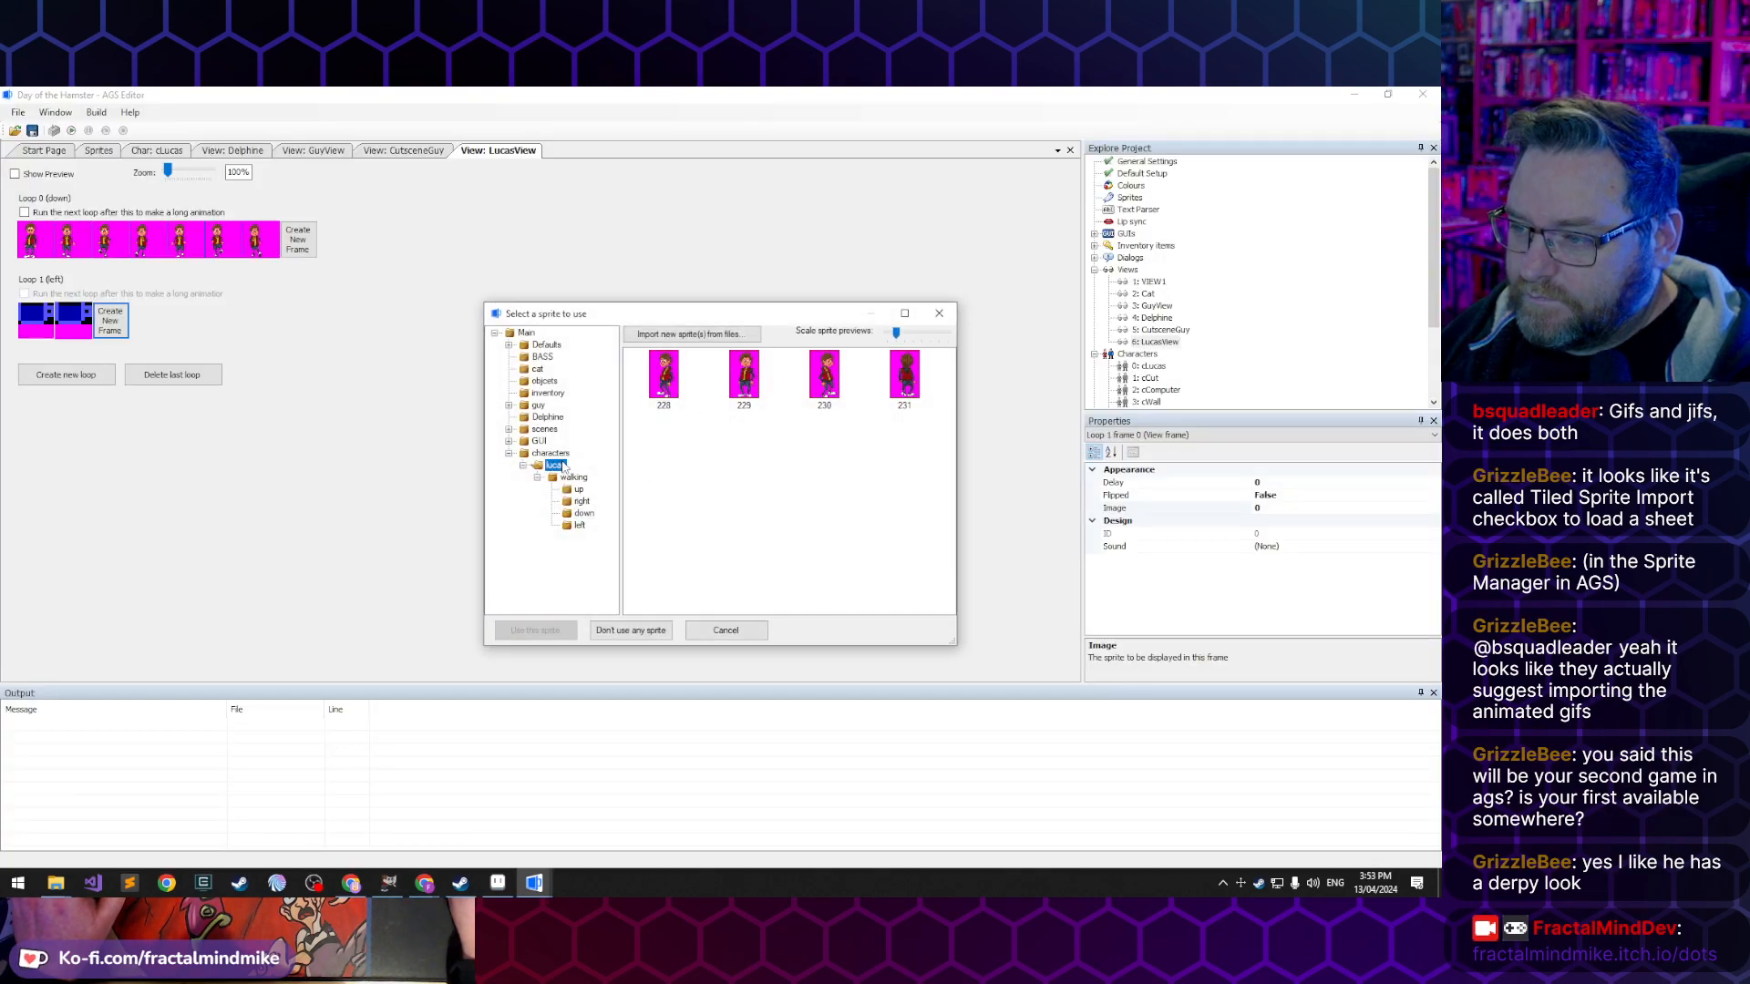
pyautogui.click(663, 375)
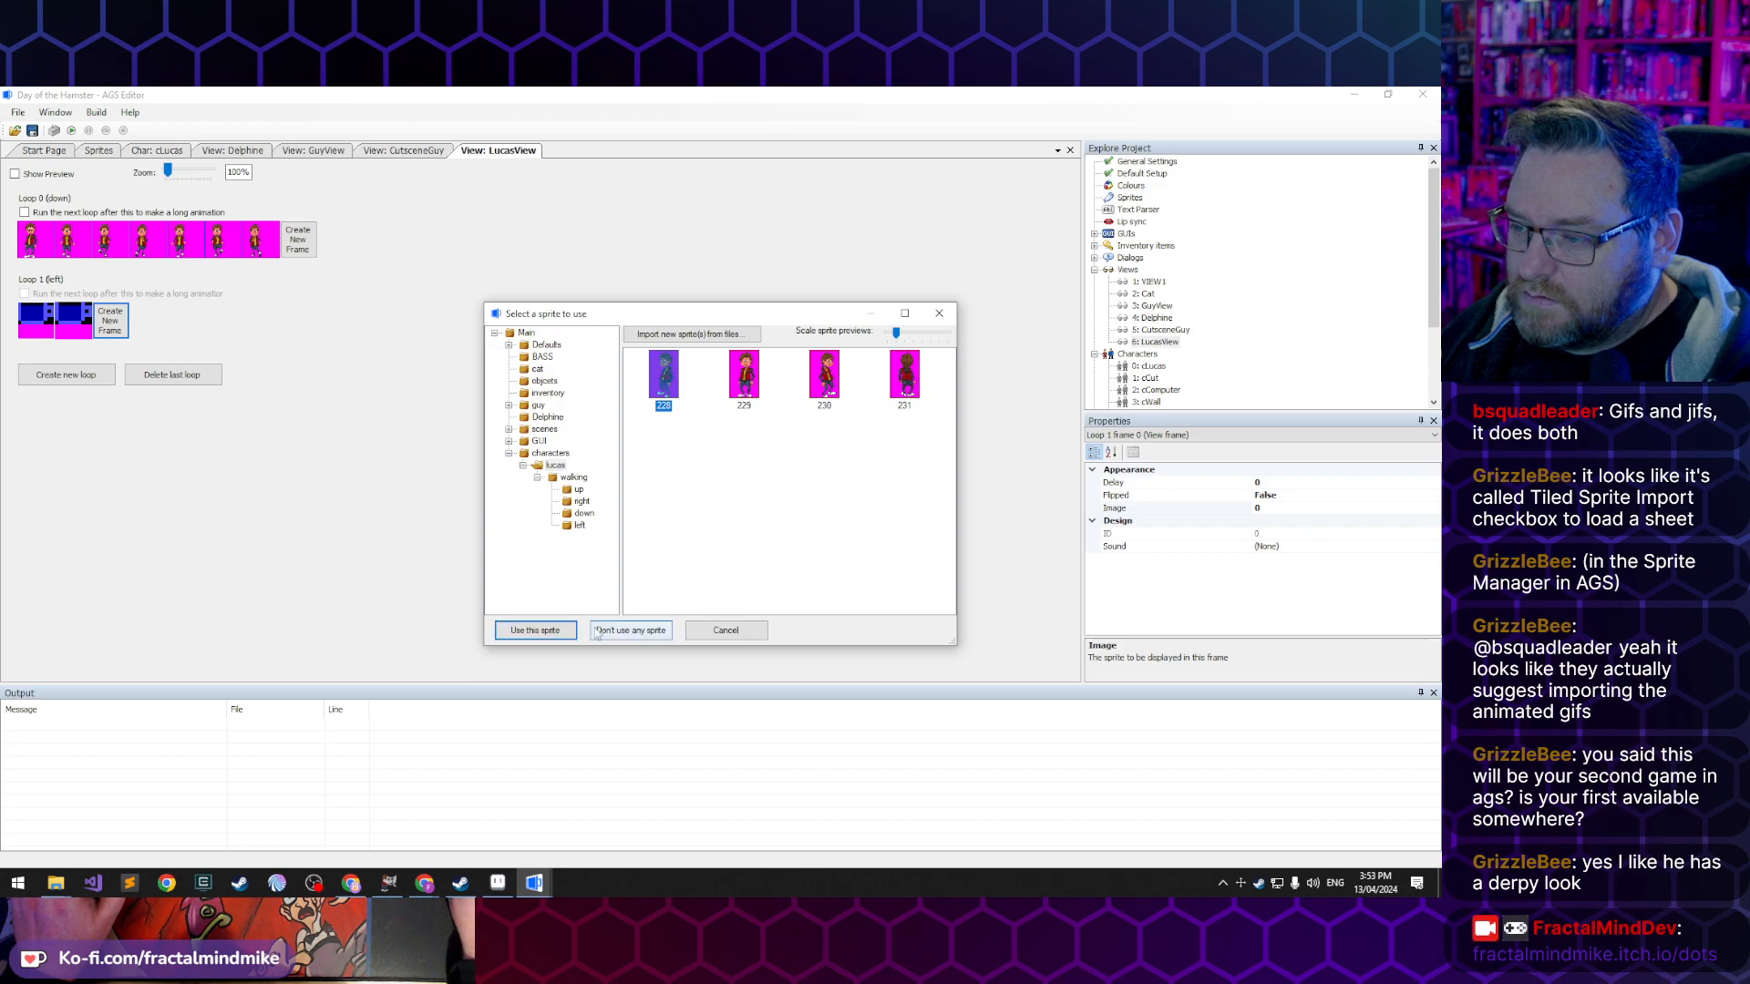
pyautogui.click(535, 630)
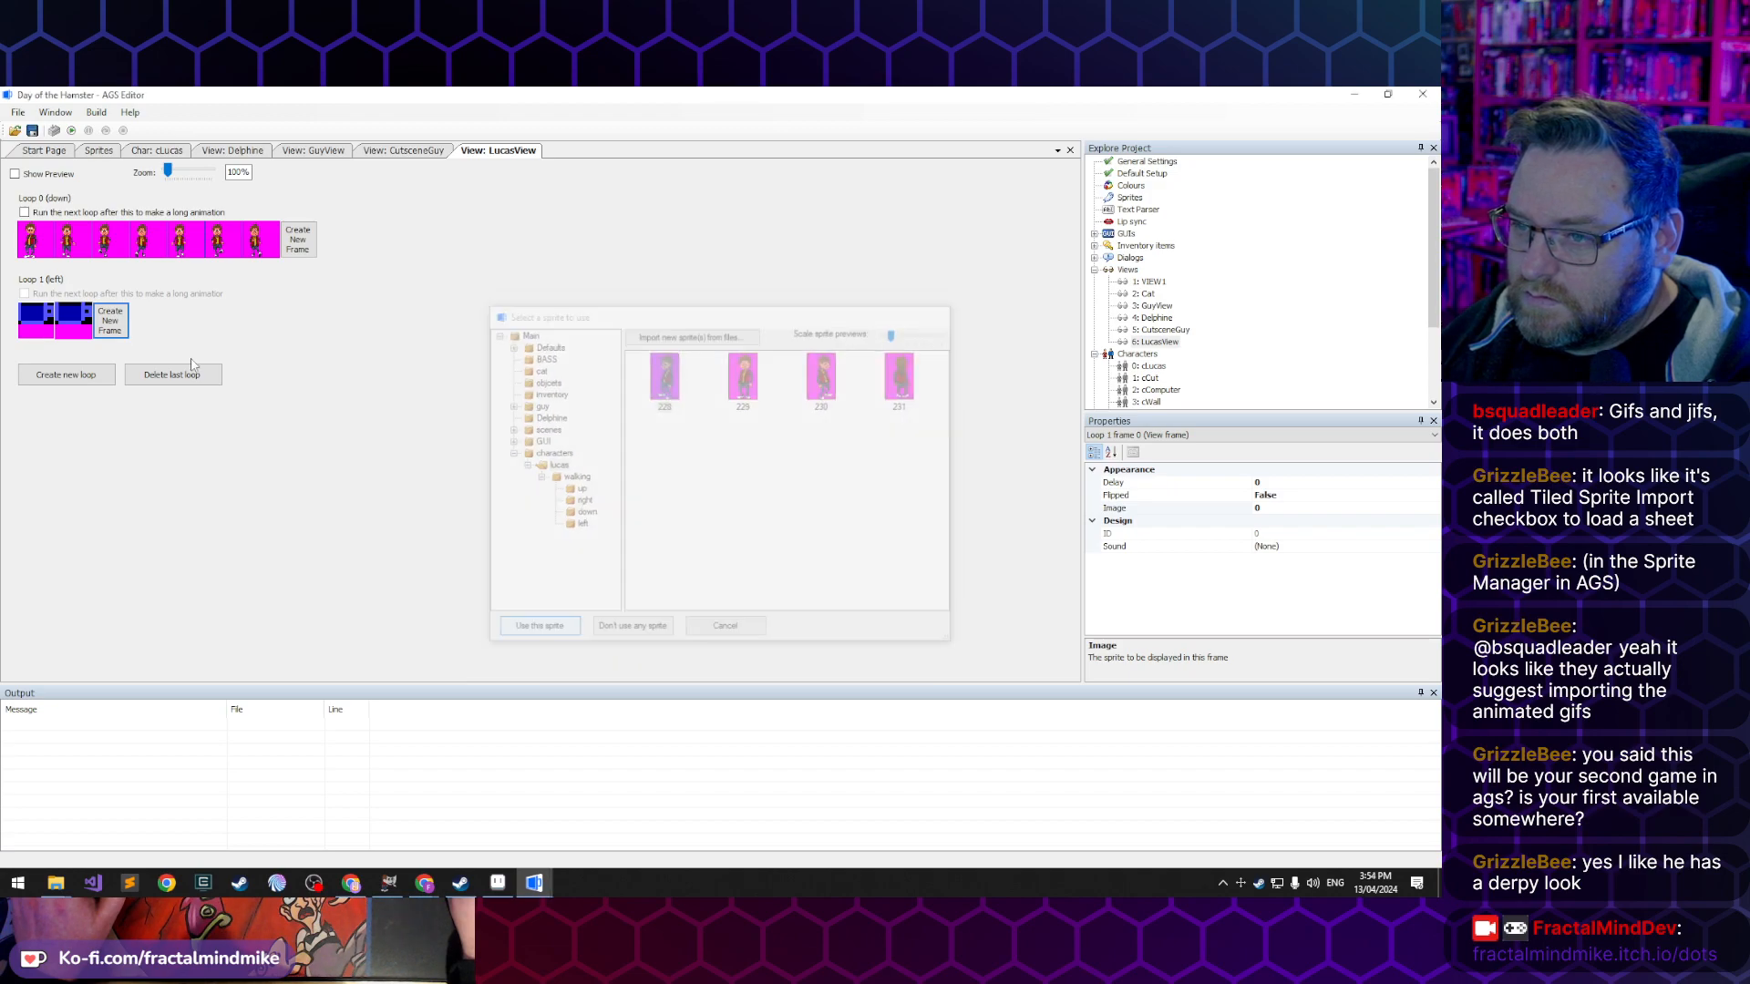
# - Assign sprite 222 from Lucas's walking/left folder to the left loop's second frame
pyautogui.doubleClick(73, 319)
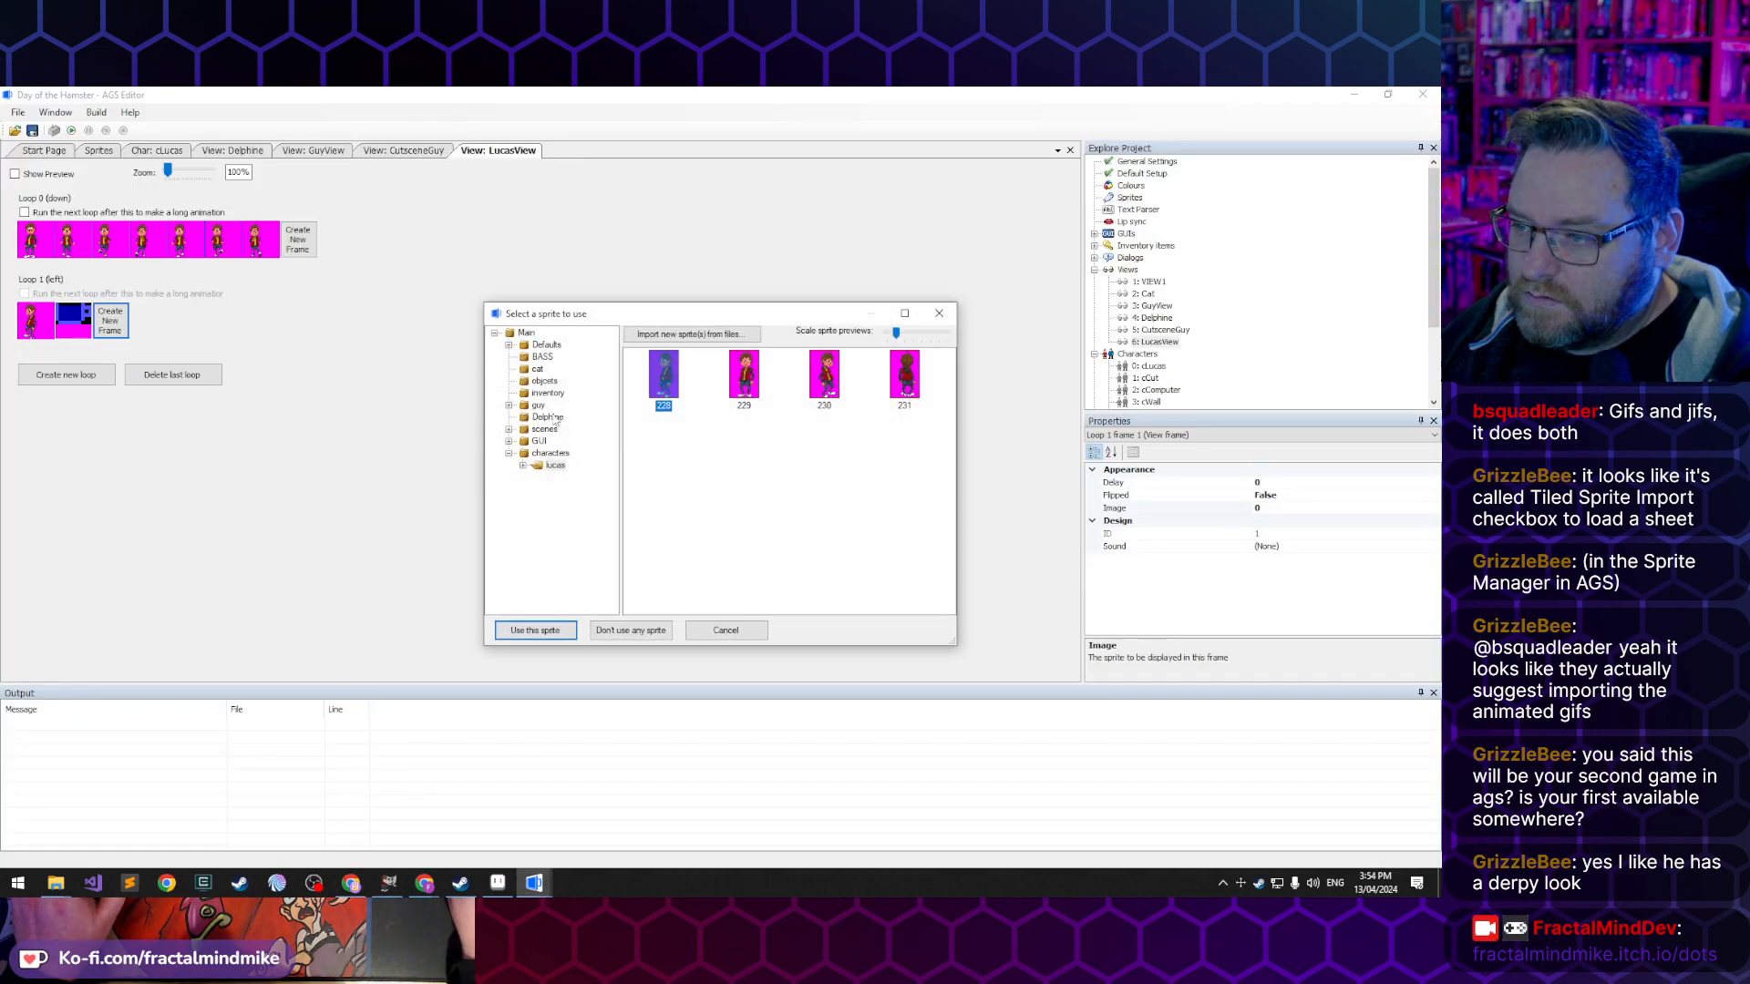
pyautogui.click(522, 464)
pyautogui.click(538, 476)
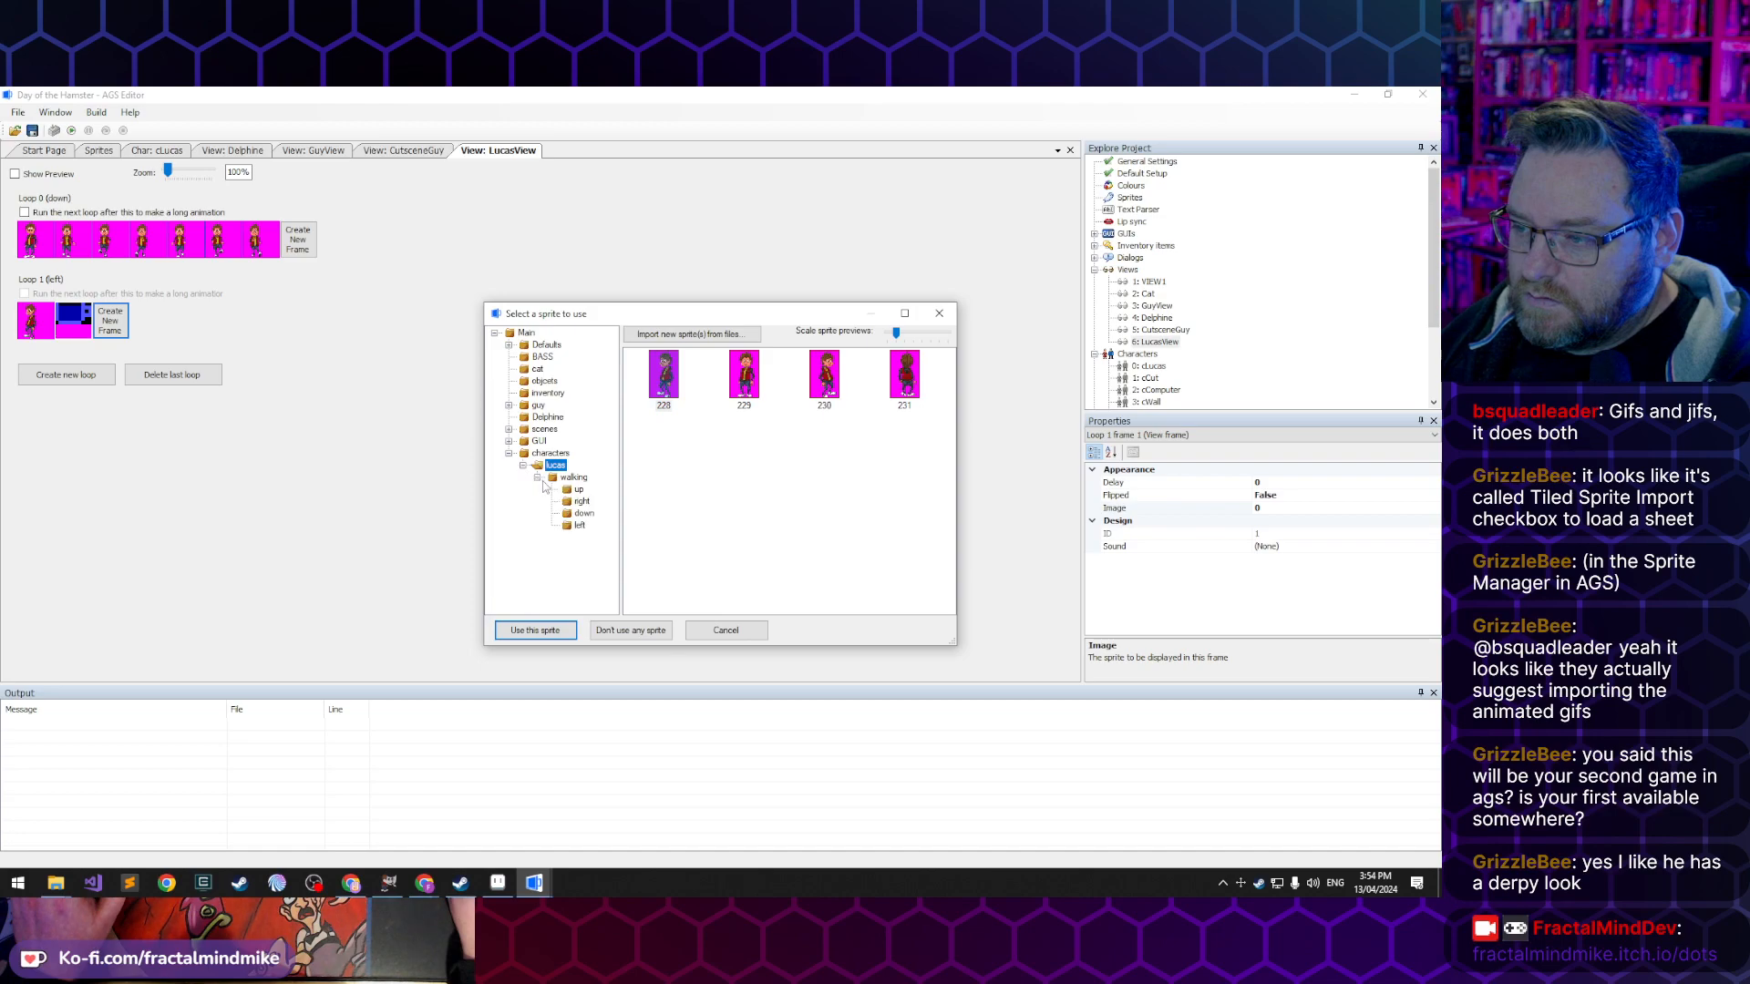
pyautogui.click(579, 526)
pyautogui.click(675, 374)
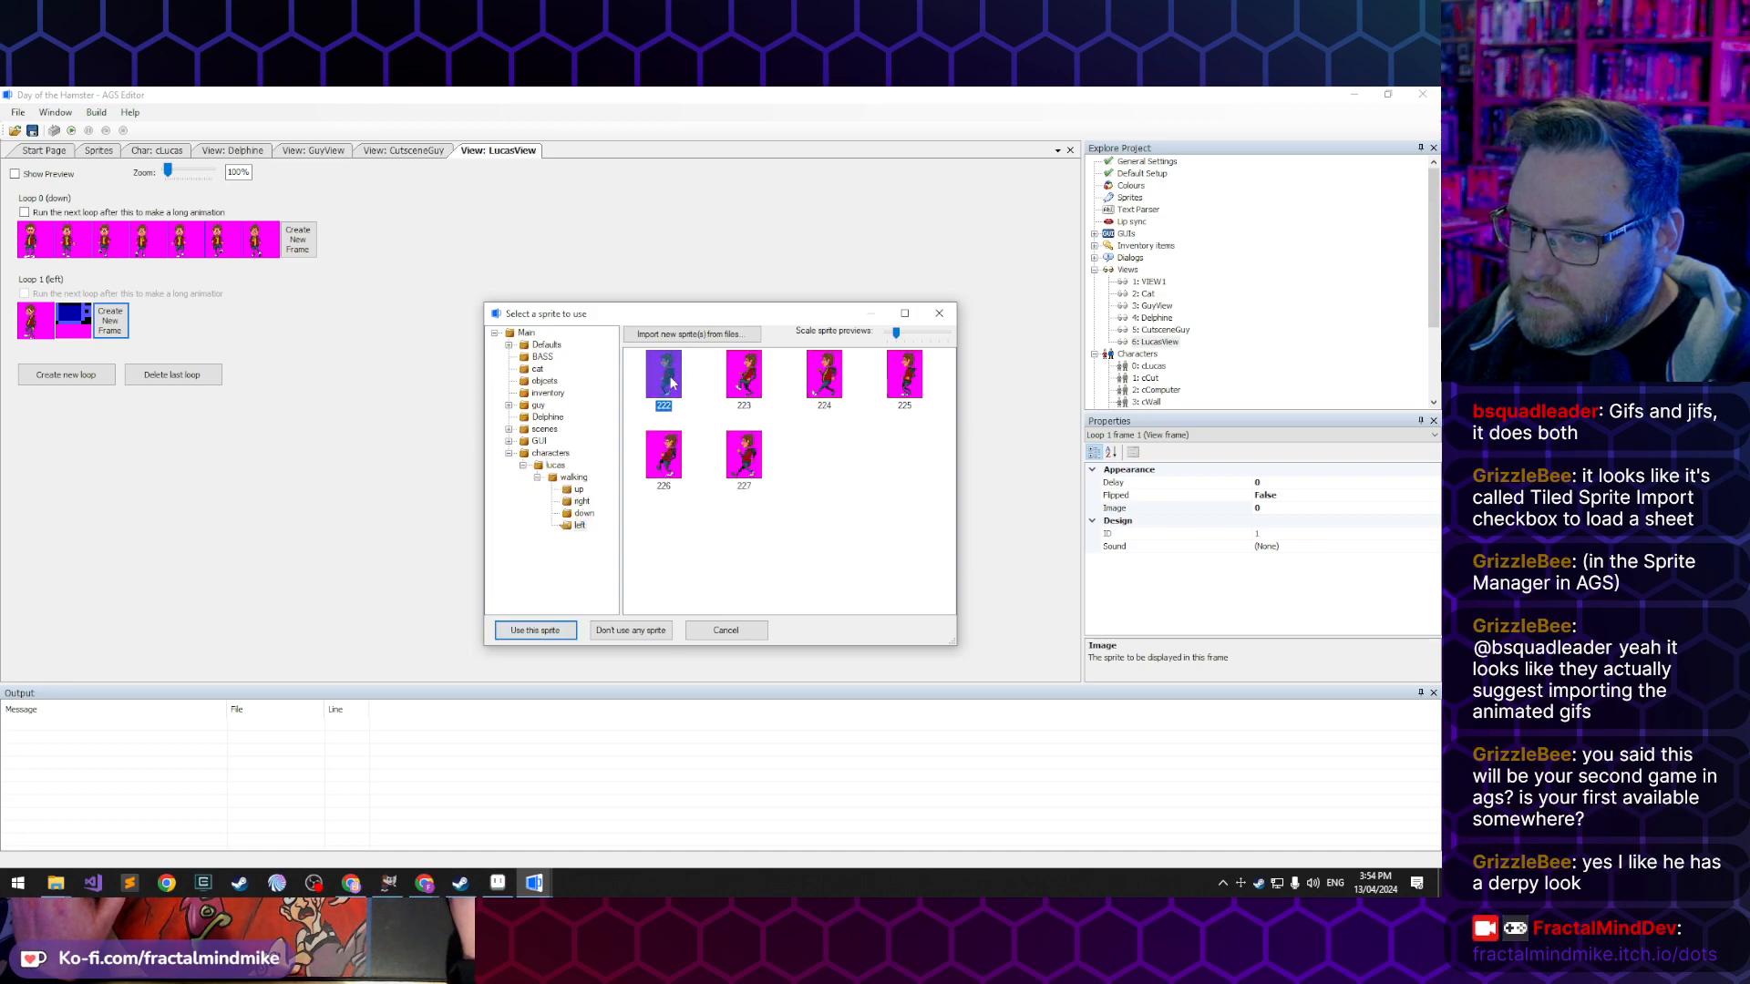
pyautogui.doubleClick(672, 382)
# - Add five more frames to the left loop, continuing with sprites 223 to 227
pyautogui.click(110, 321)
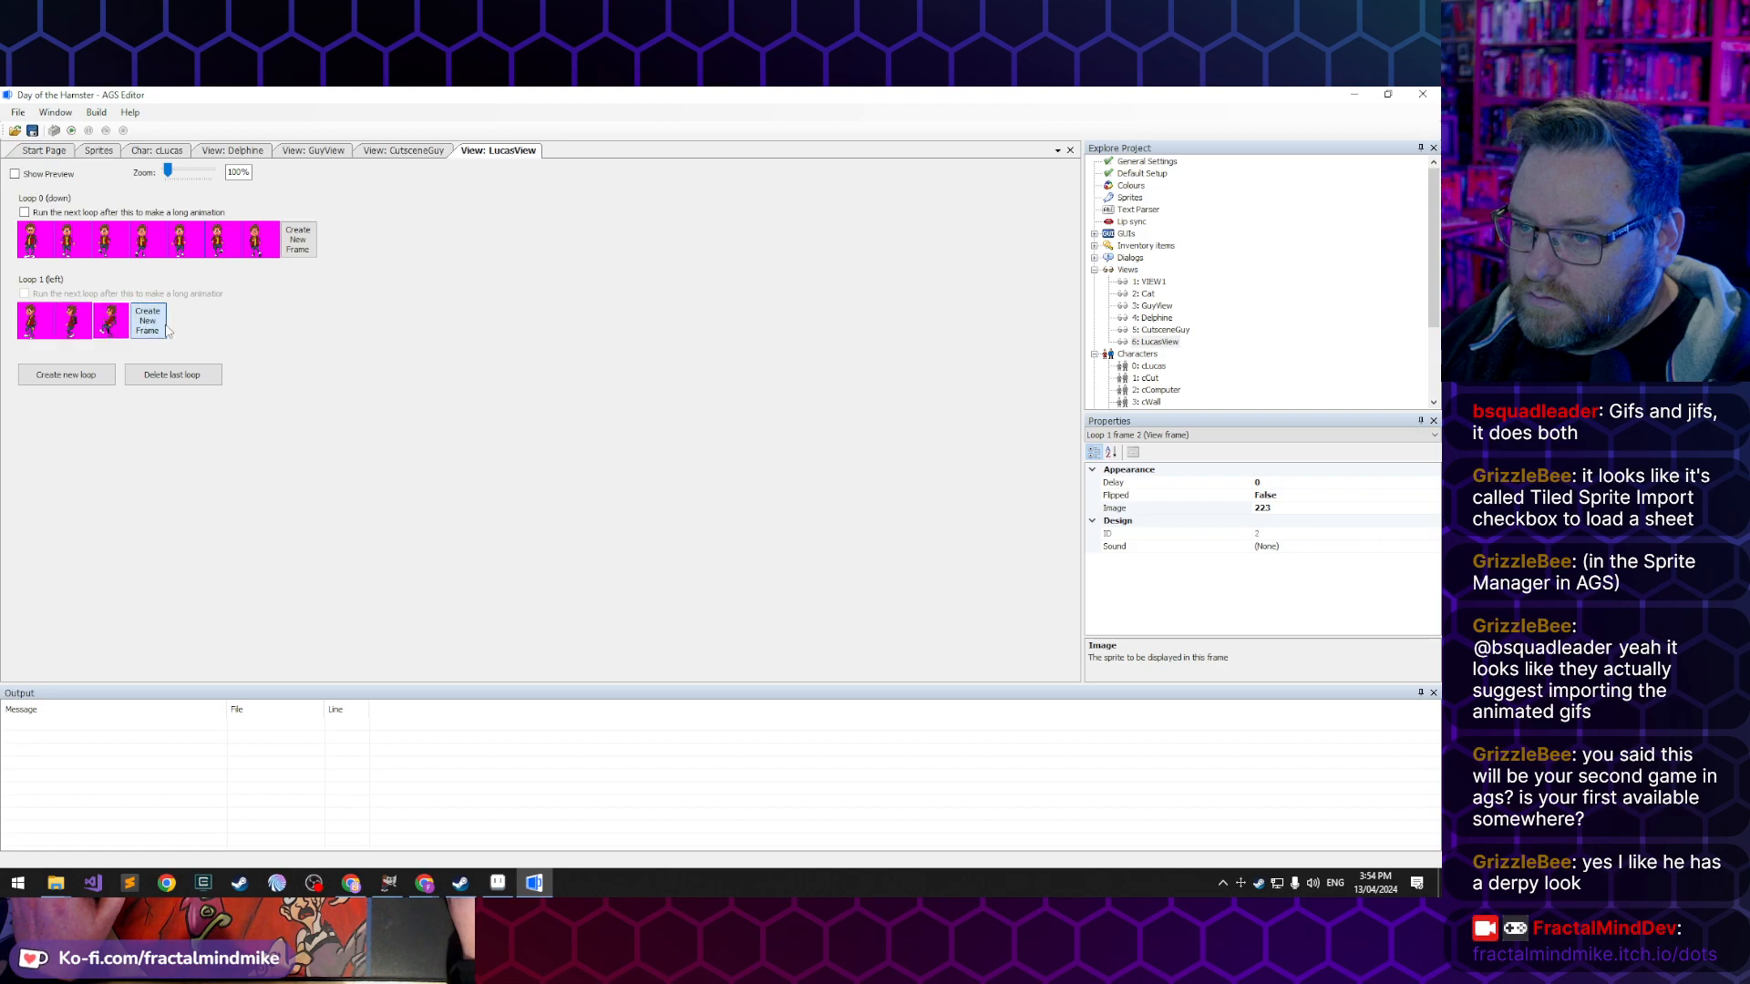
pyautogui.click(147, 321)
pyautogui.click(186, 320)
pyautogui.click(224, 321)
pyautogui.click(260, 321)
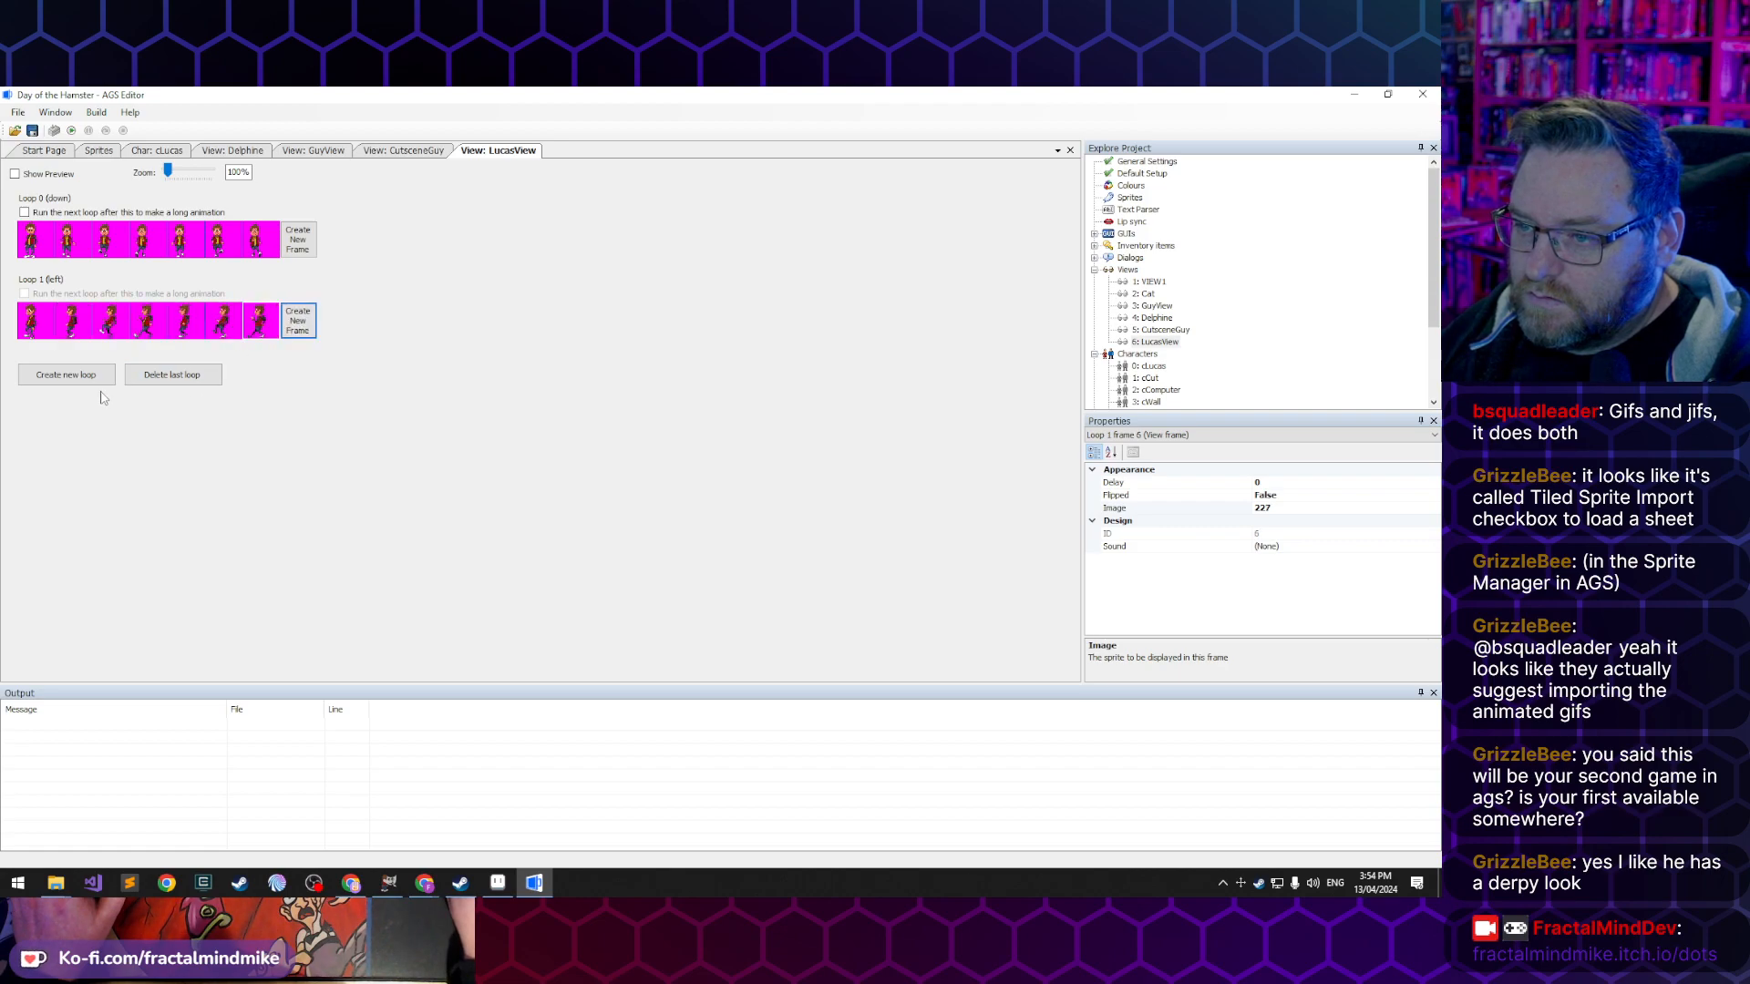
# - Create the right and up loops in LucasView with two empty frames each
pyautogui.click(64, 377)
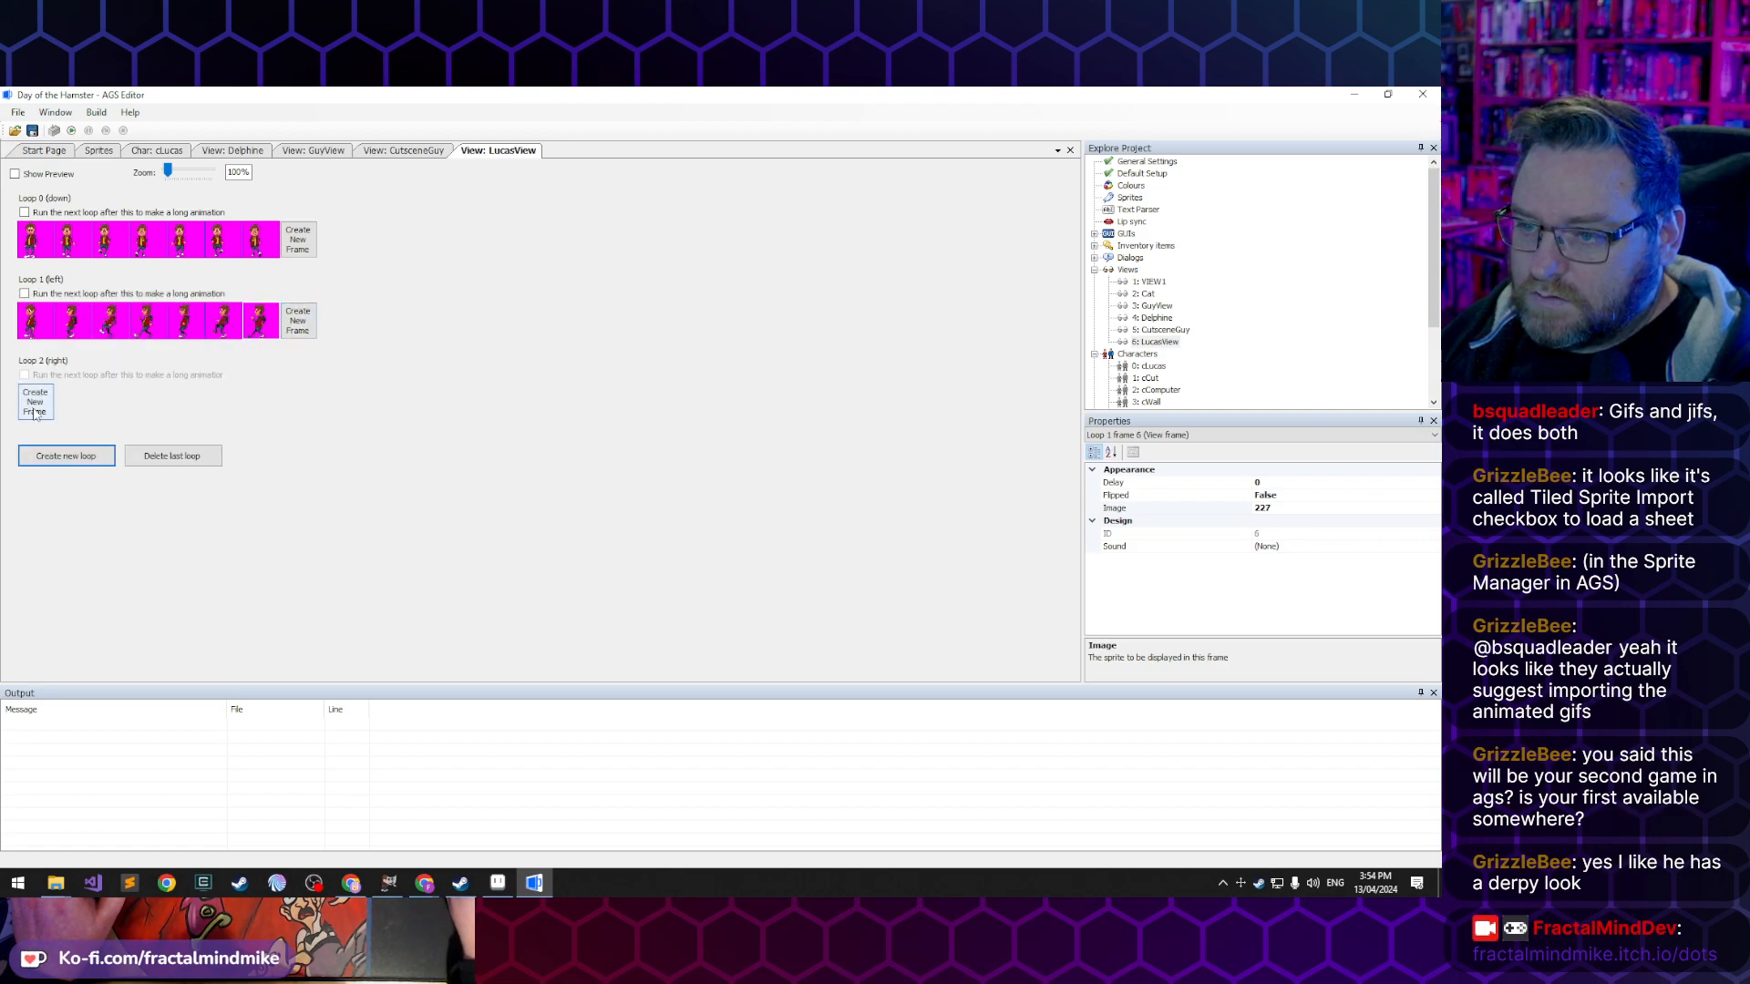
pyautogui.click(35, 405)
pyautogui.click(73, 406)
pyautogui.click(52, 458)
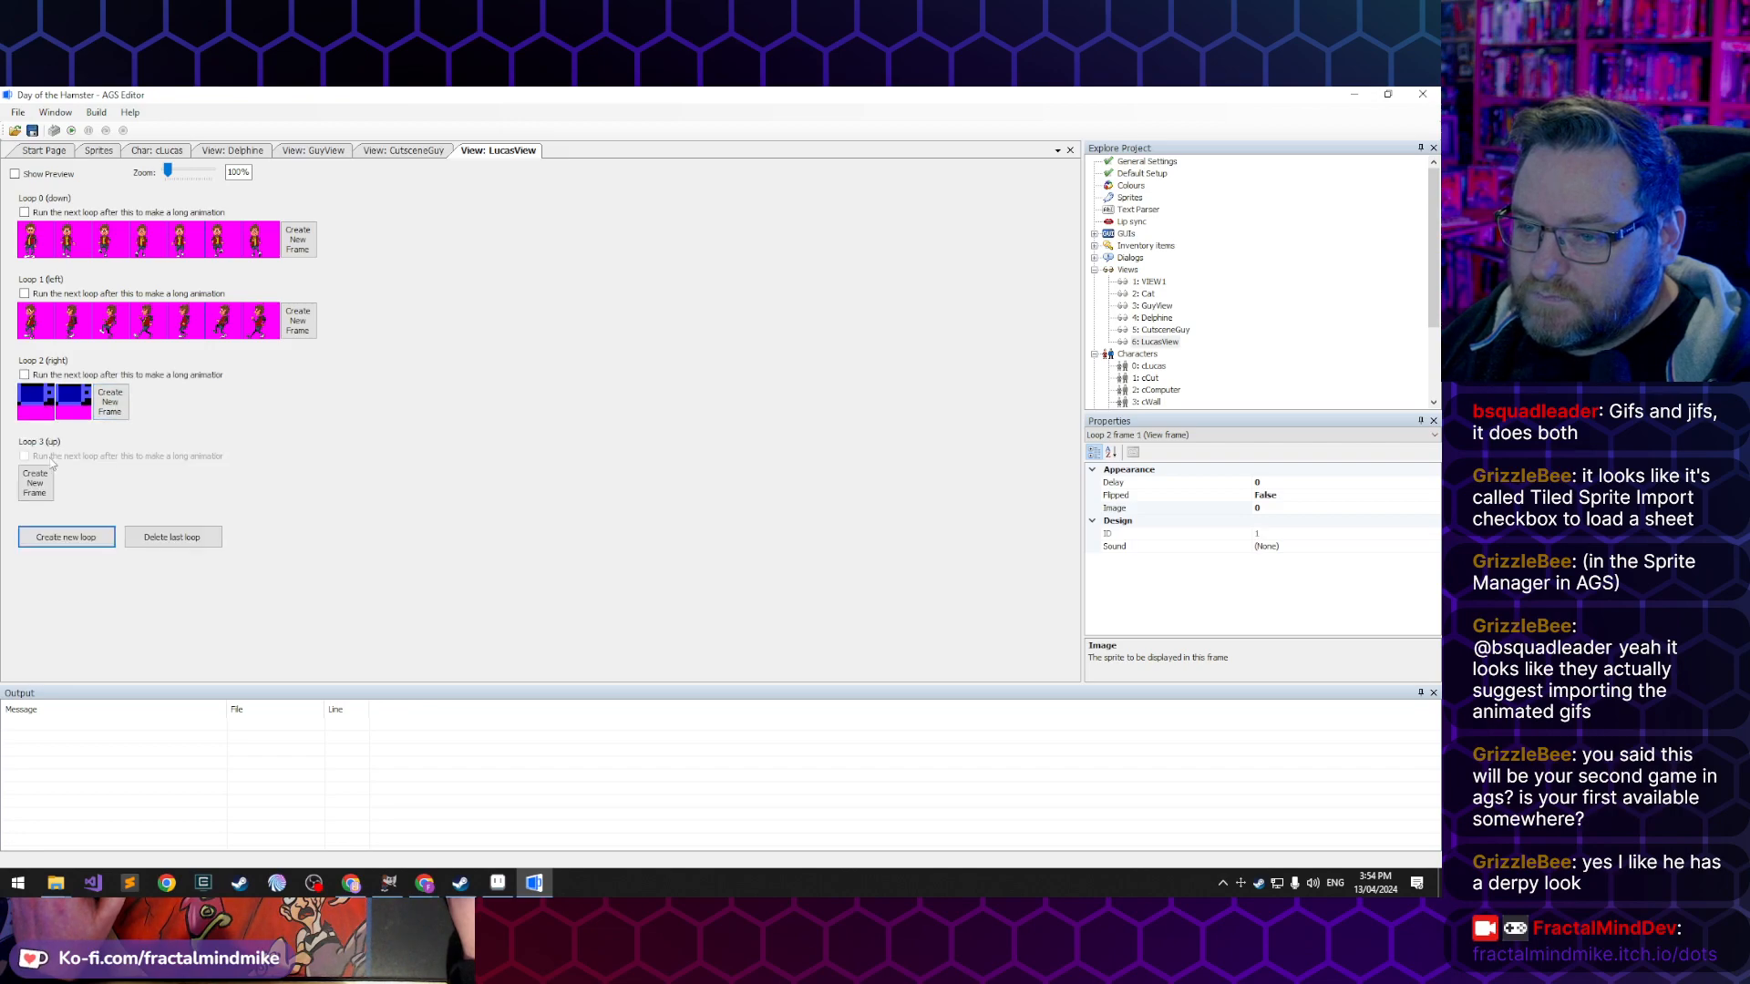
pyautogui.click(52, 492)
pyautogui.click(76, 485)
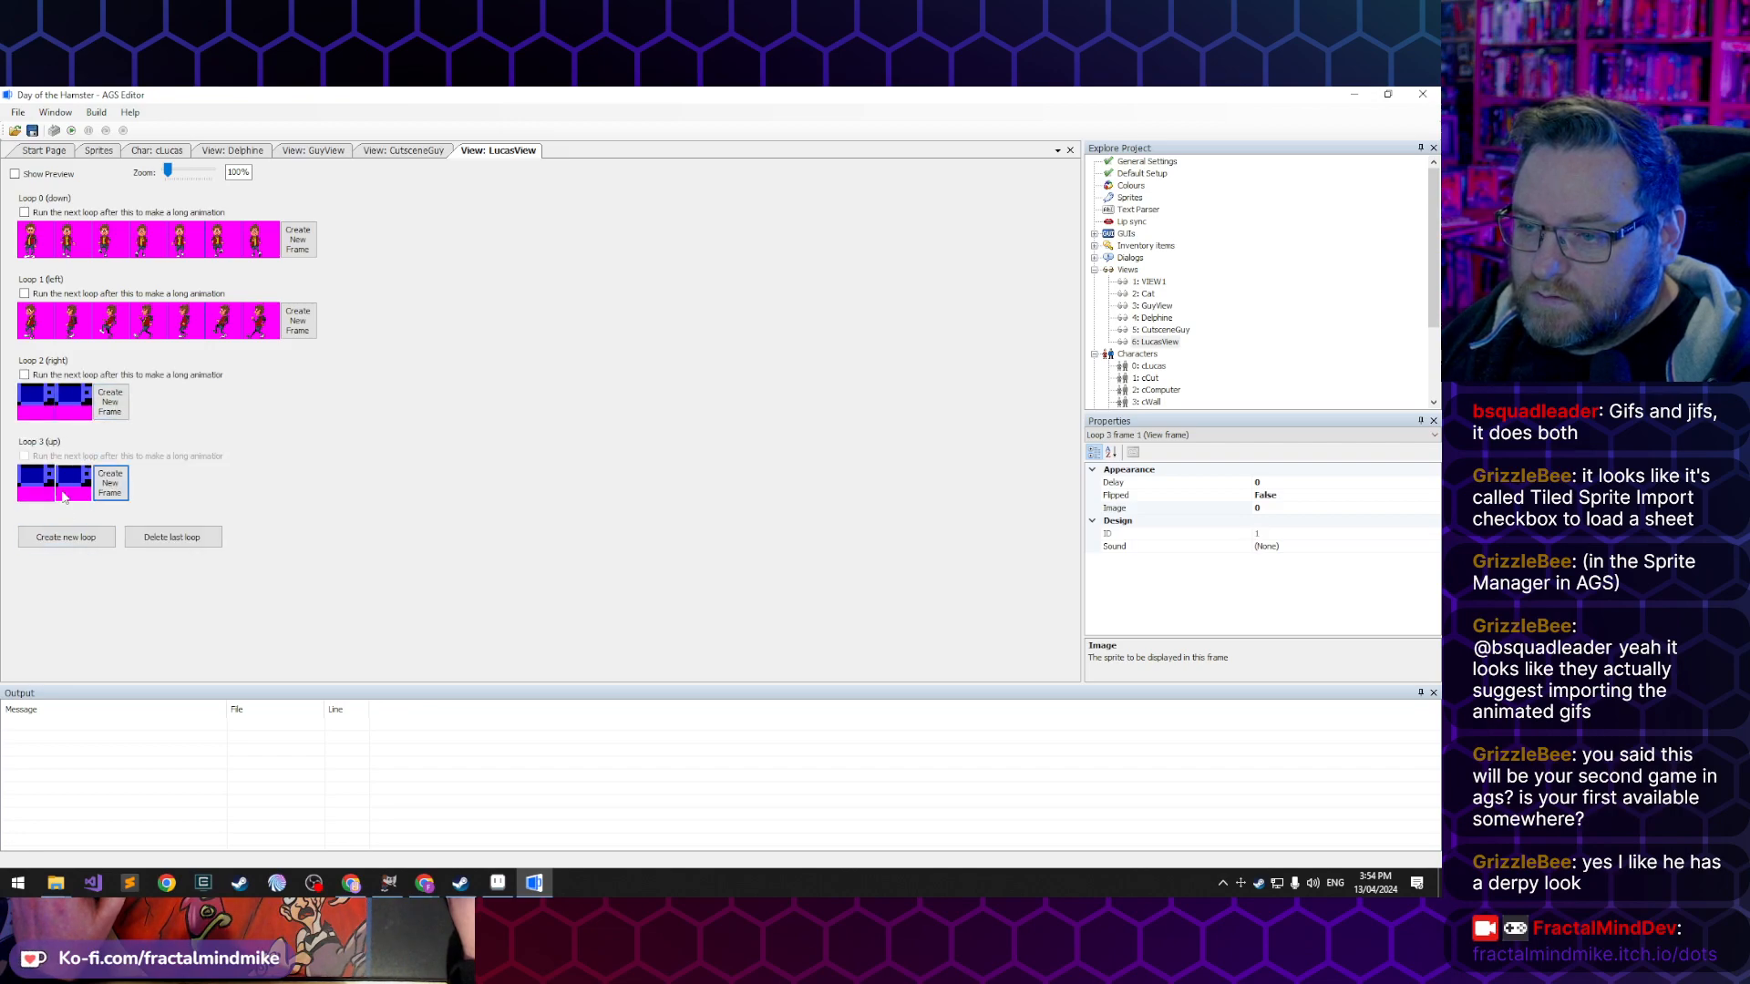
# - Assign standing sprite 230 from the lucas folder to the right loop's first frame
pyautogui.doubleClick(30, 397)
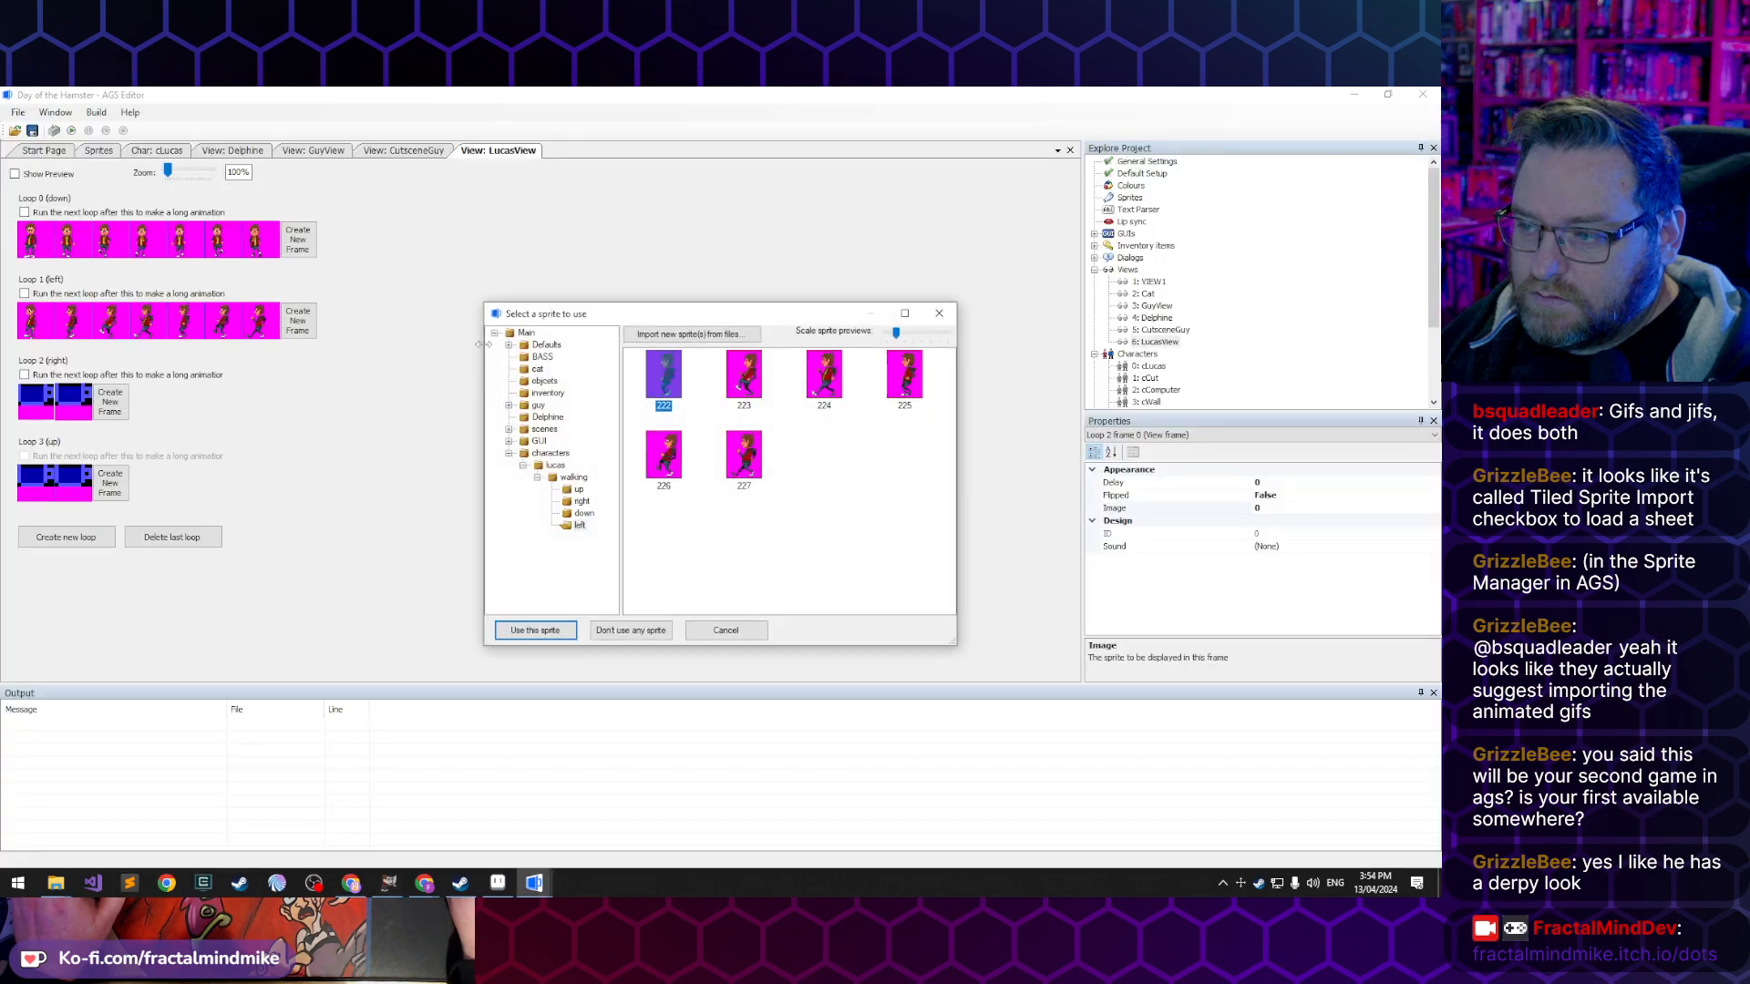
pyautogui.click(555, 464)
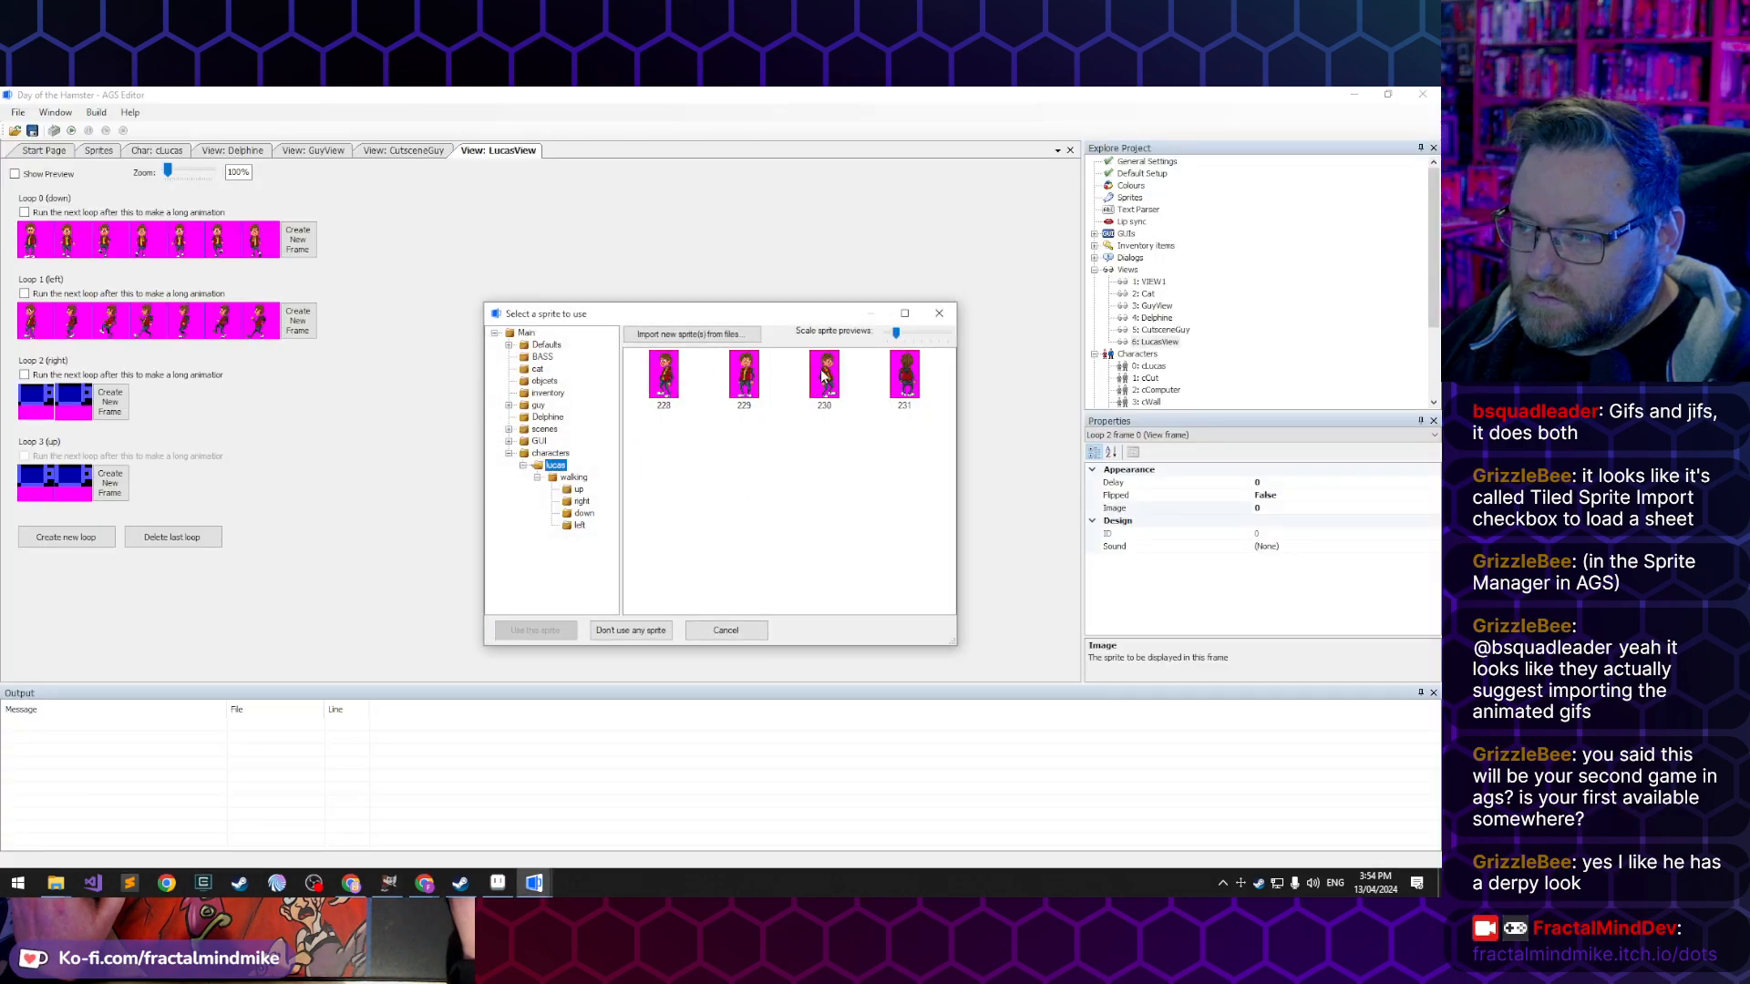
pyautogui.click(824, 374)
pyautogui.click(537, 631)
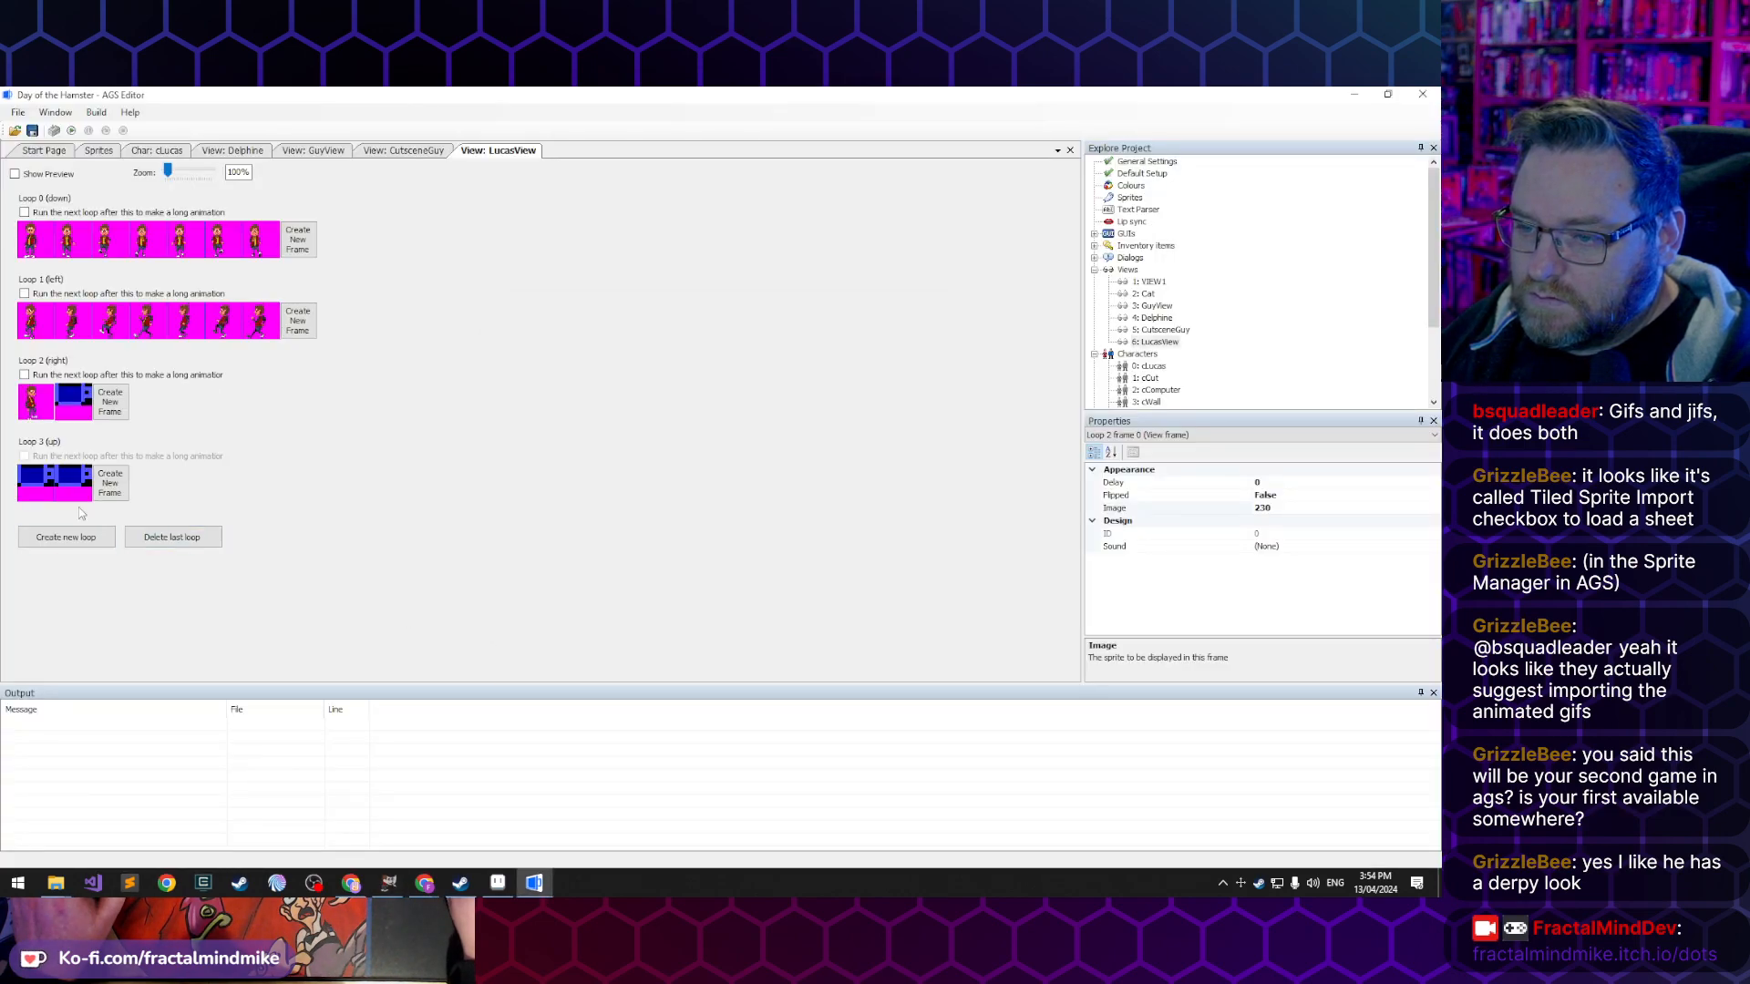
# - Assign standing sprite 231 to the up loop's first frame
pyautogui.click(43, 485)
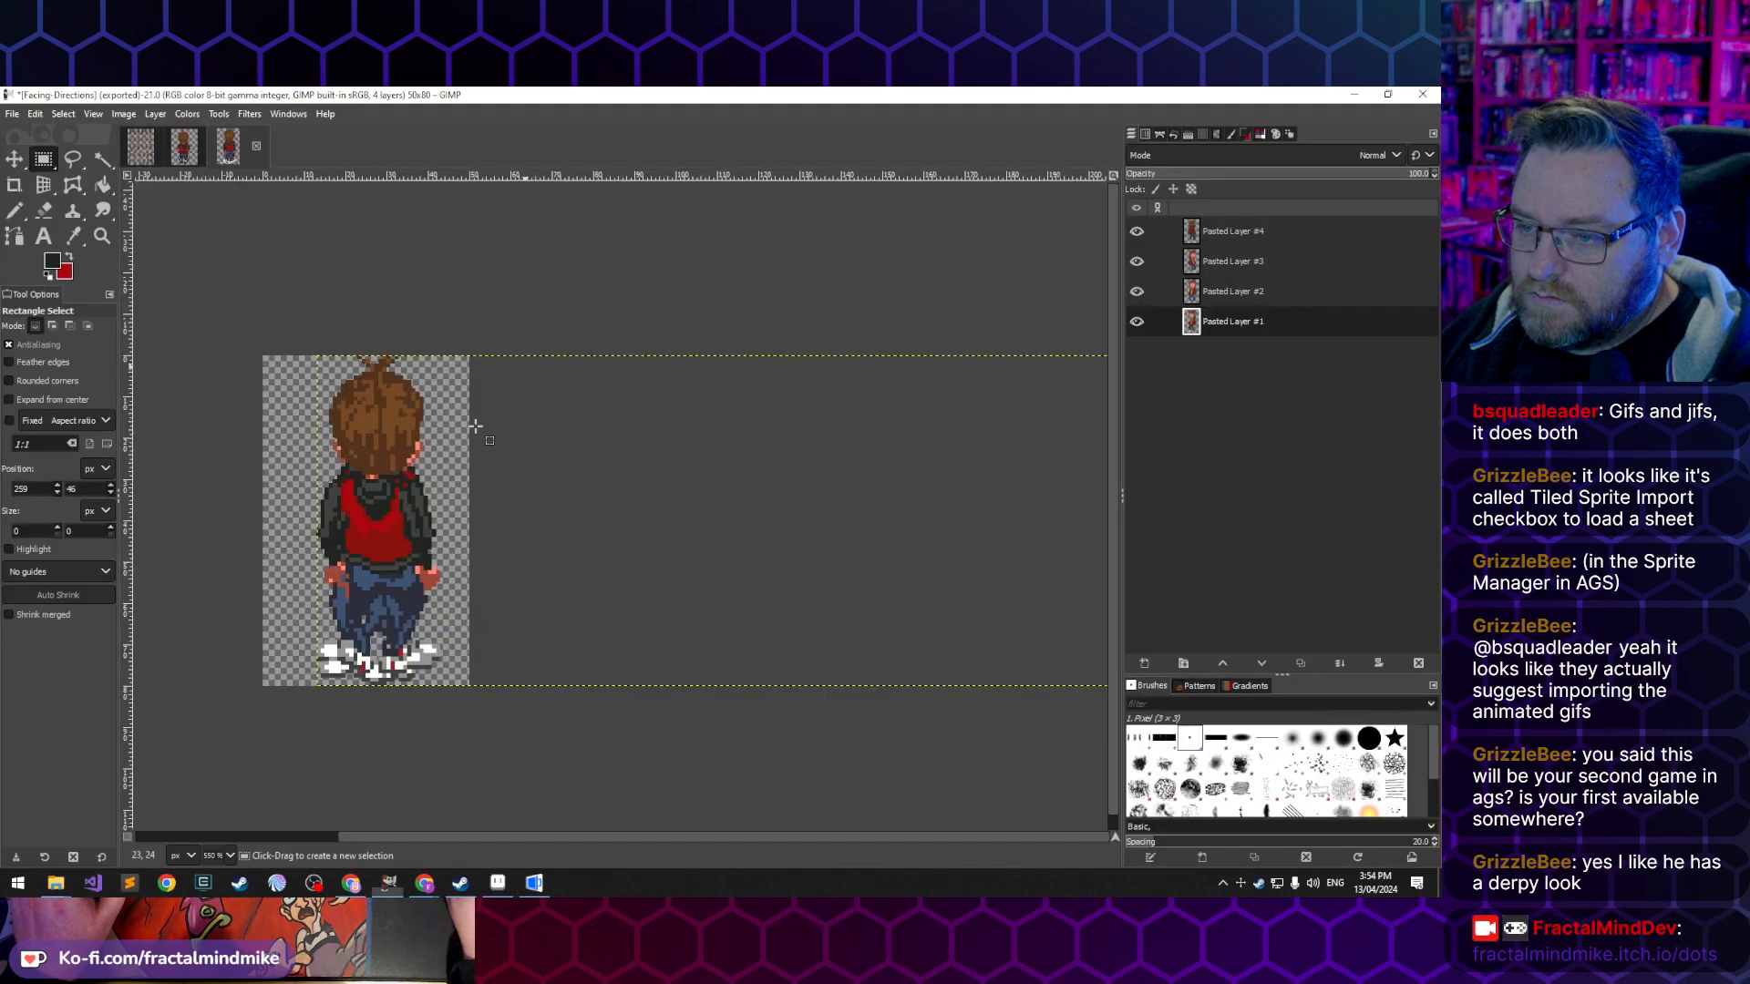
pyautogui.doubleClick(48, 488)
pyautogui.click(906, 371)
pyautogui.click(537, 631)
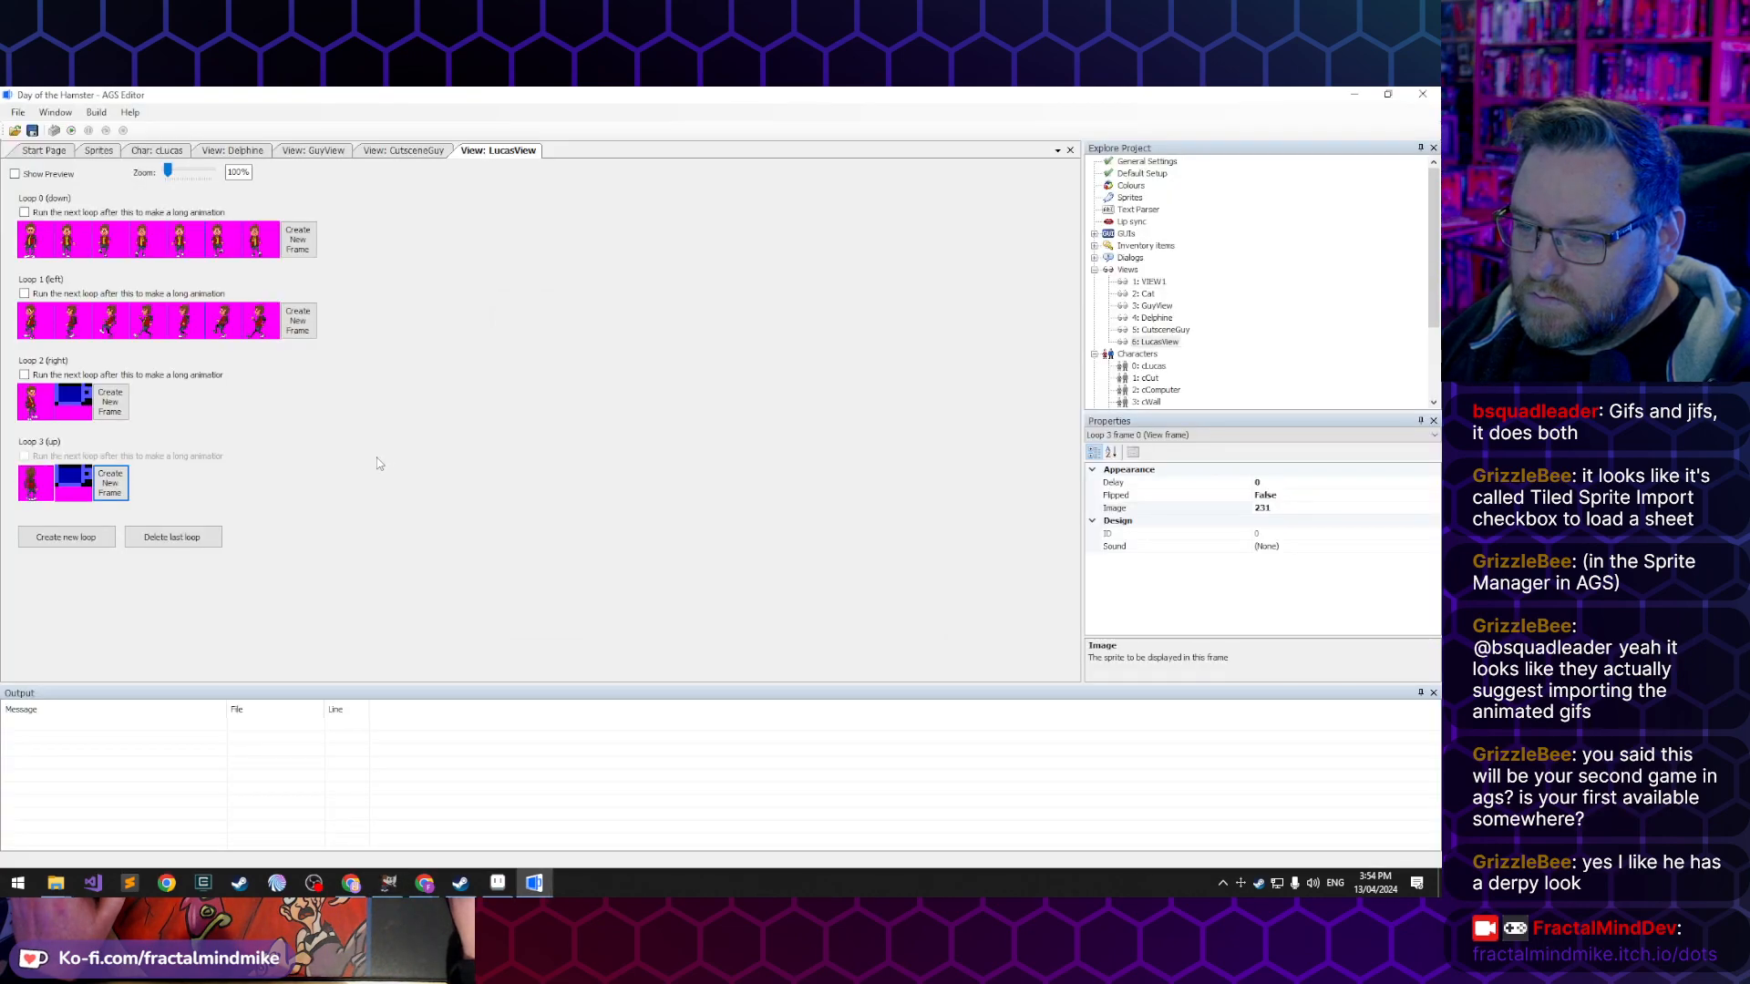
# - Assign sprite 210 from Lucas's walking/right folder to the right loop's second frame
pyautogui.click(73, 407)
pyautogui.doubleClick(73, 407)
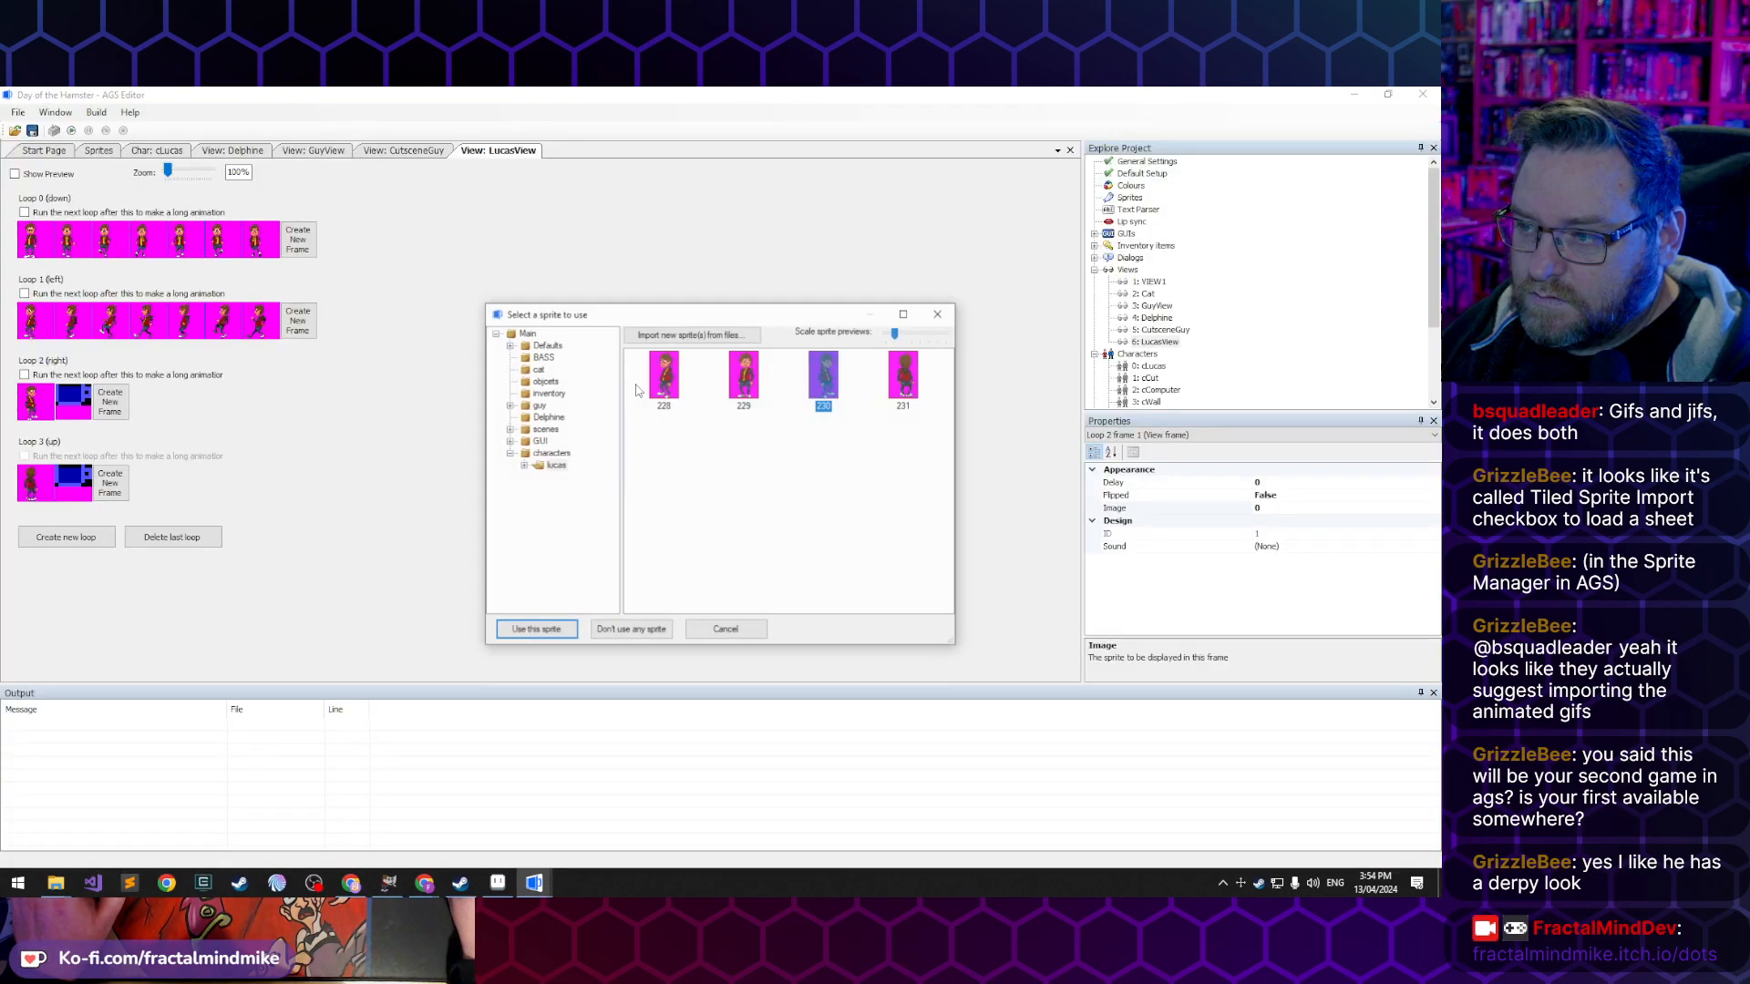
pyautogui.doubleClick(533, 466)
pyautogui.click(538, 478)
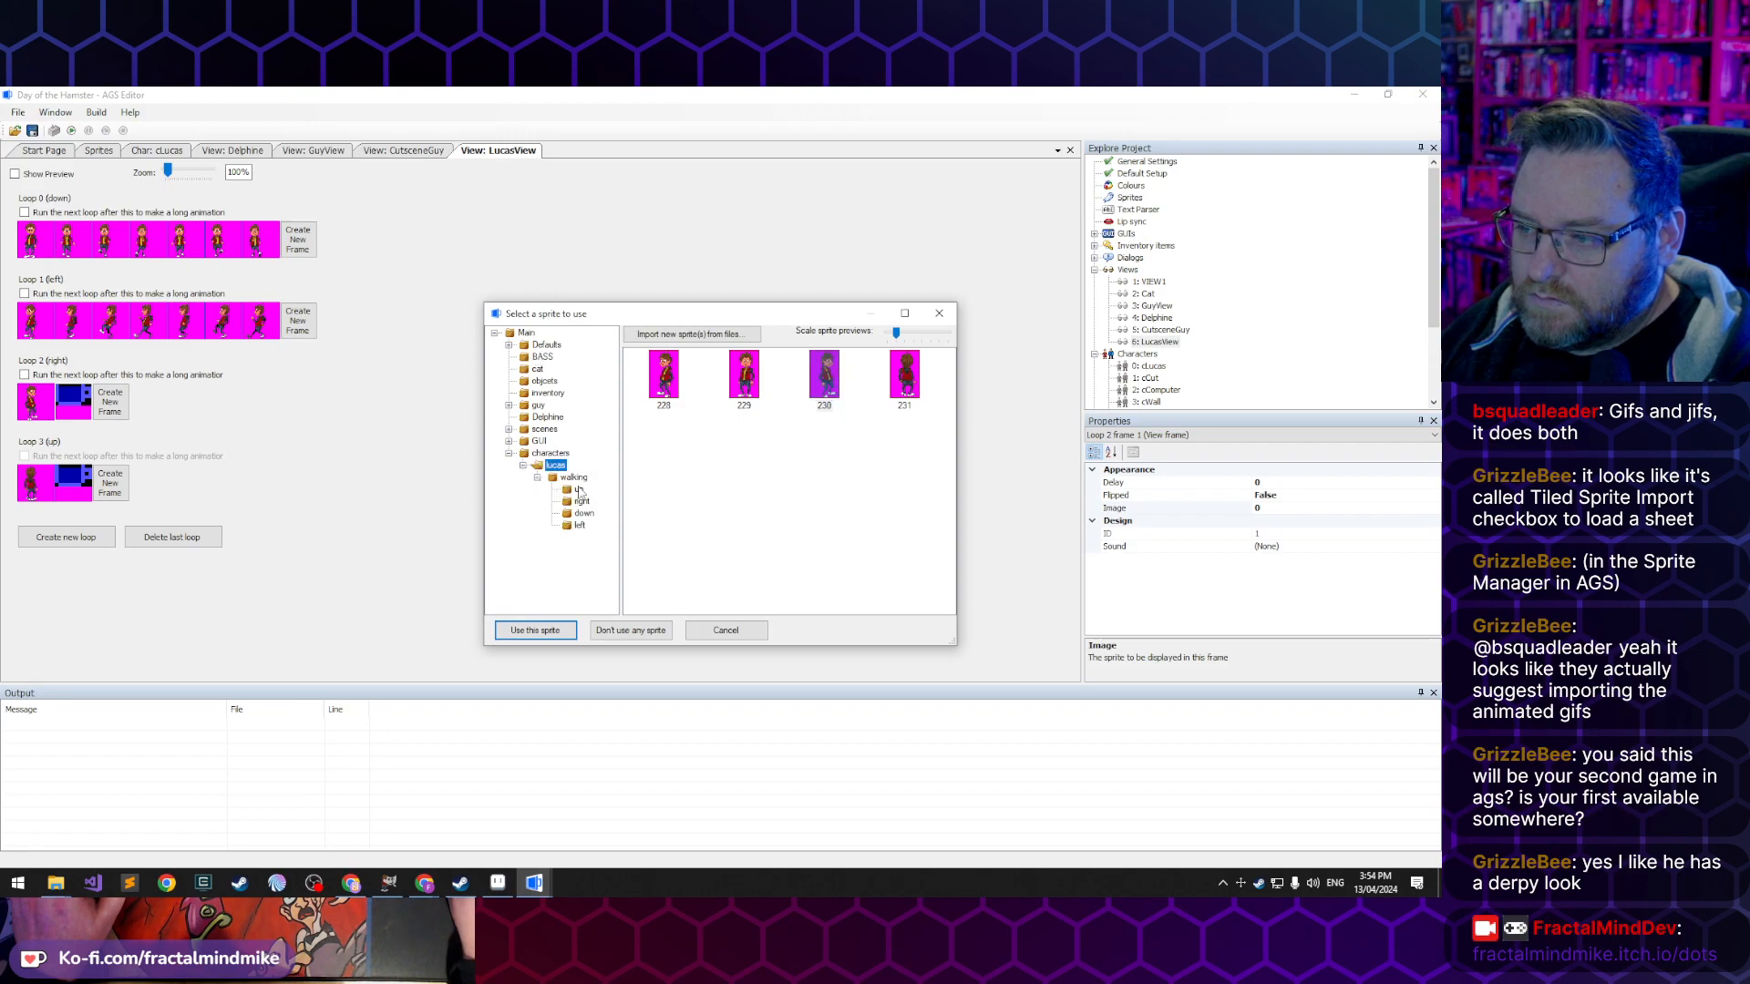
pyautogui.click(580, 528)
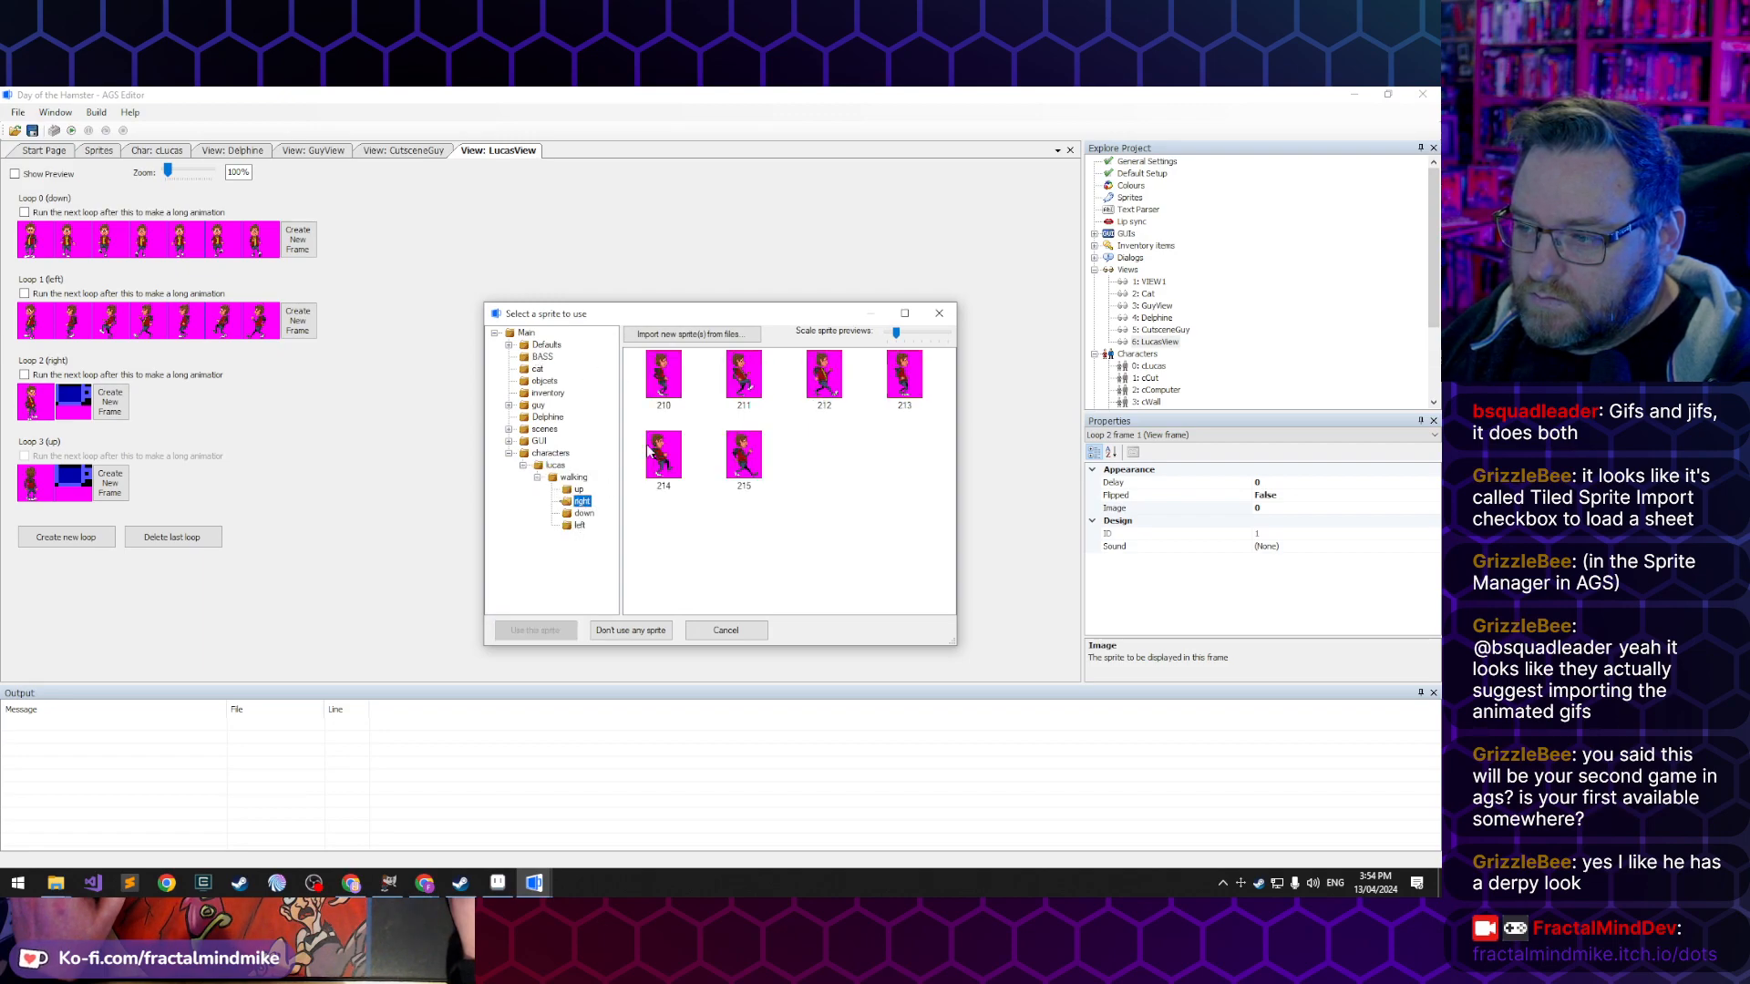
pyautogui.doubleClick(661, 374)
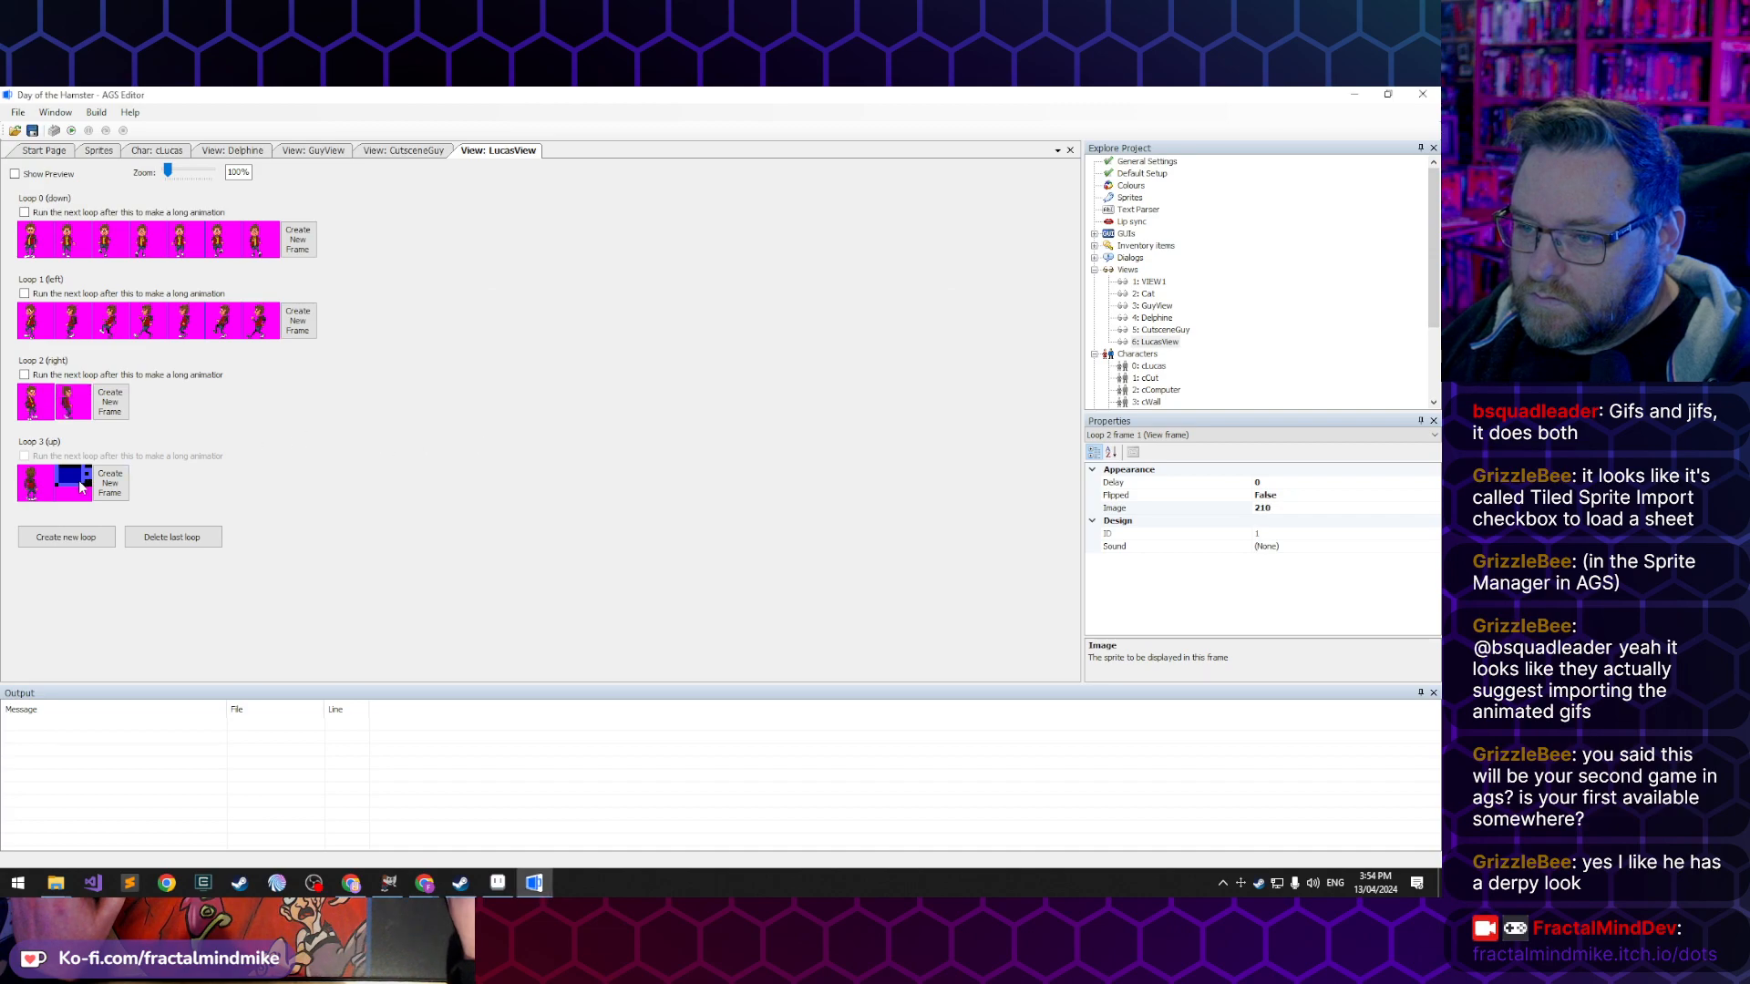
# - Assign sprite 204 from Lucas's walking/up folder to the up loop's second frame
pyautogui.click(82, 488)
pyautogui.doubleClick(76, 487)
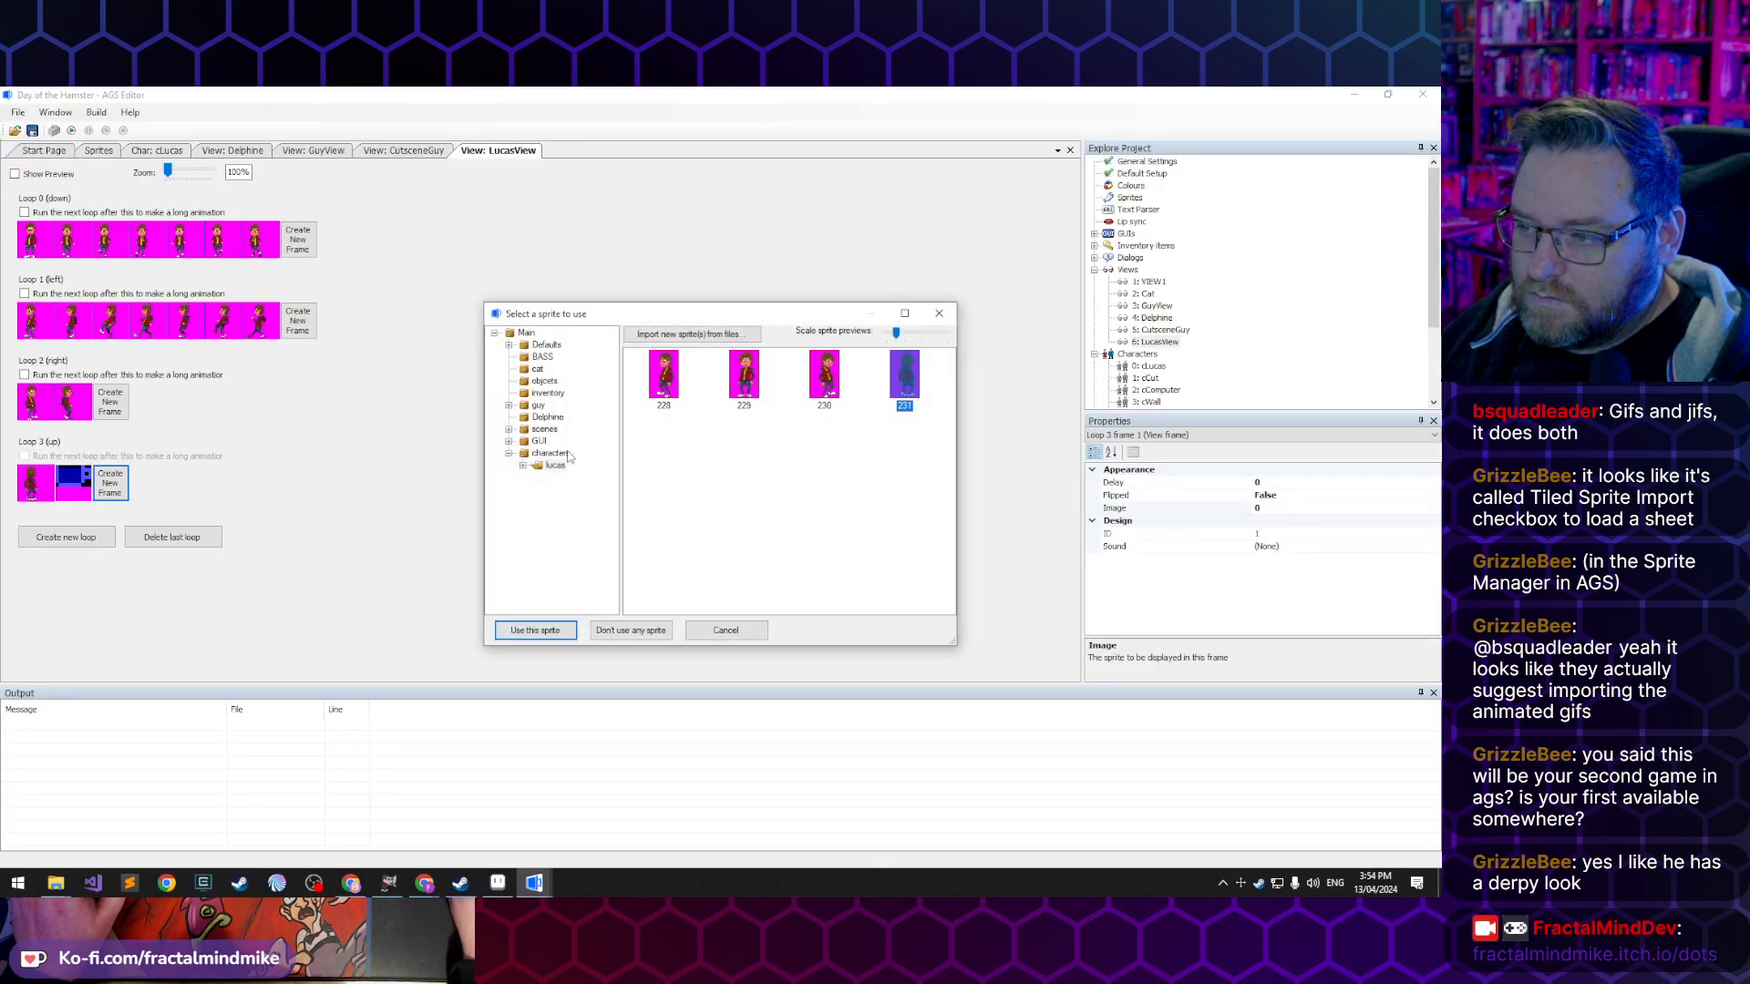
pyautogui.doubleClick(555, 465)
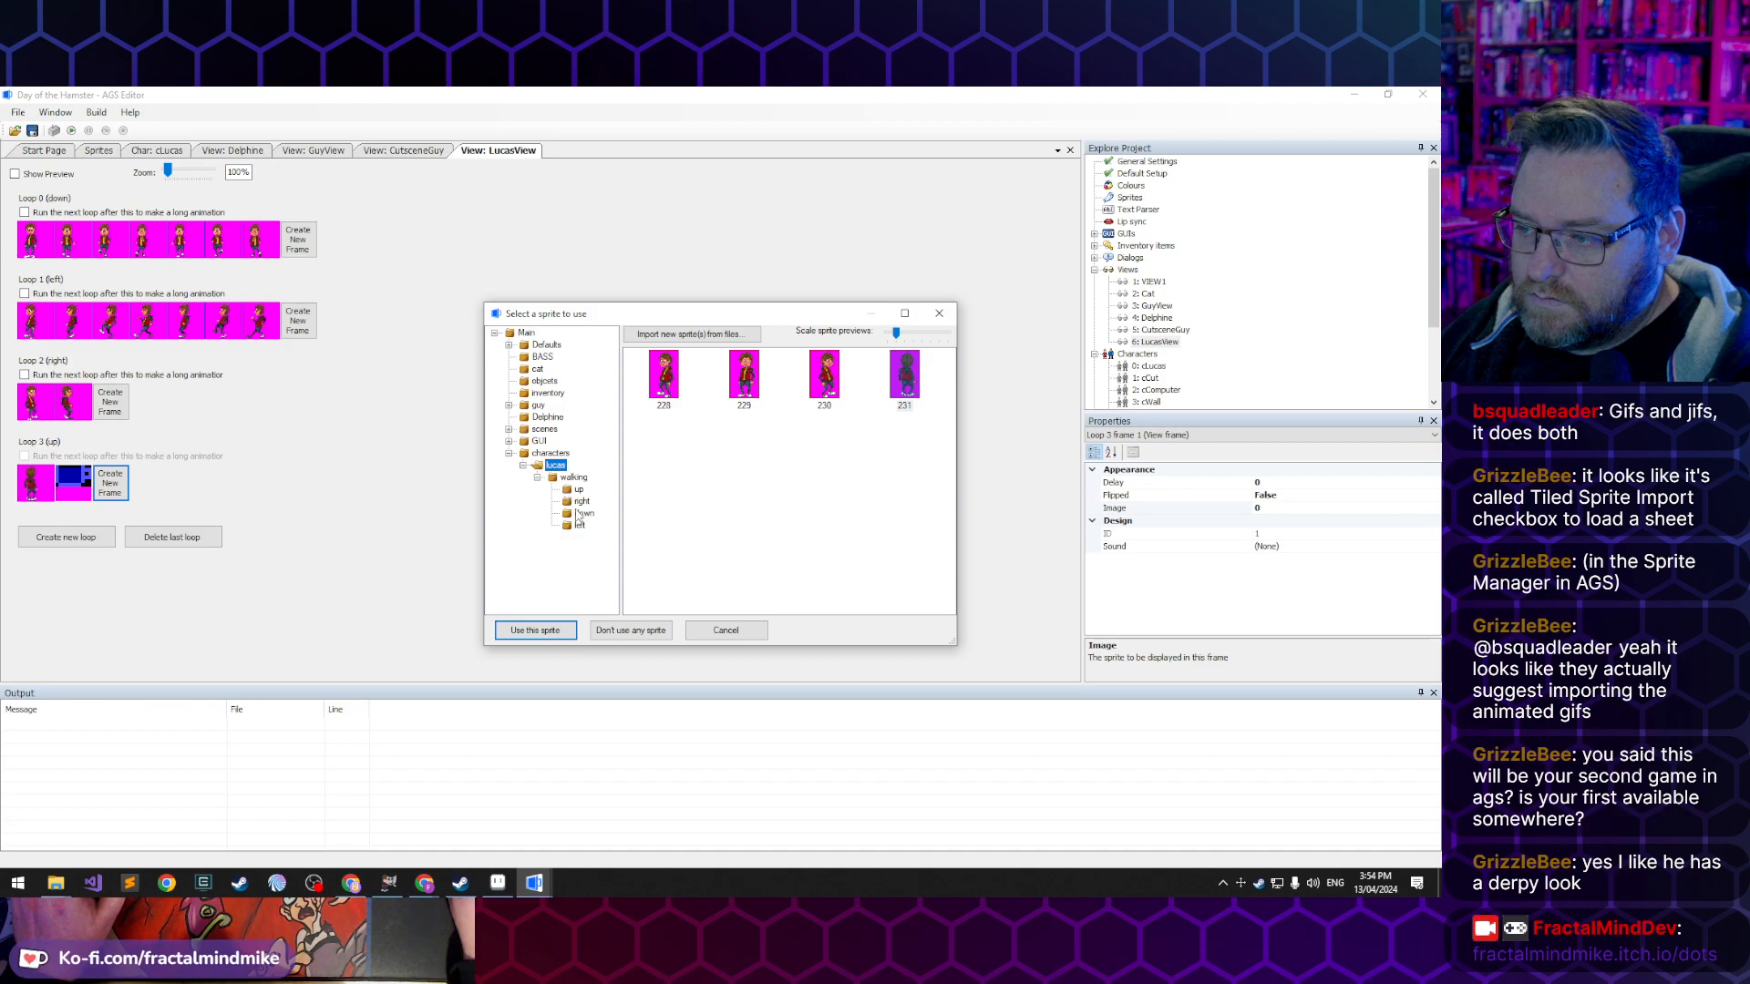
pyautogui.click(580, 490)
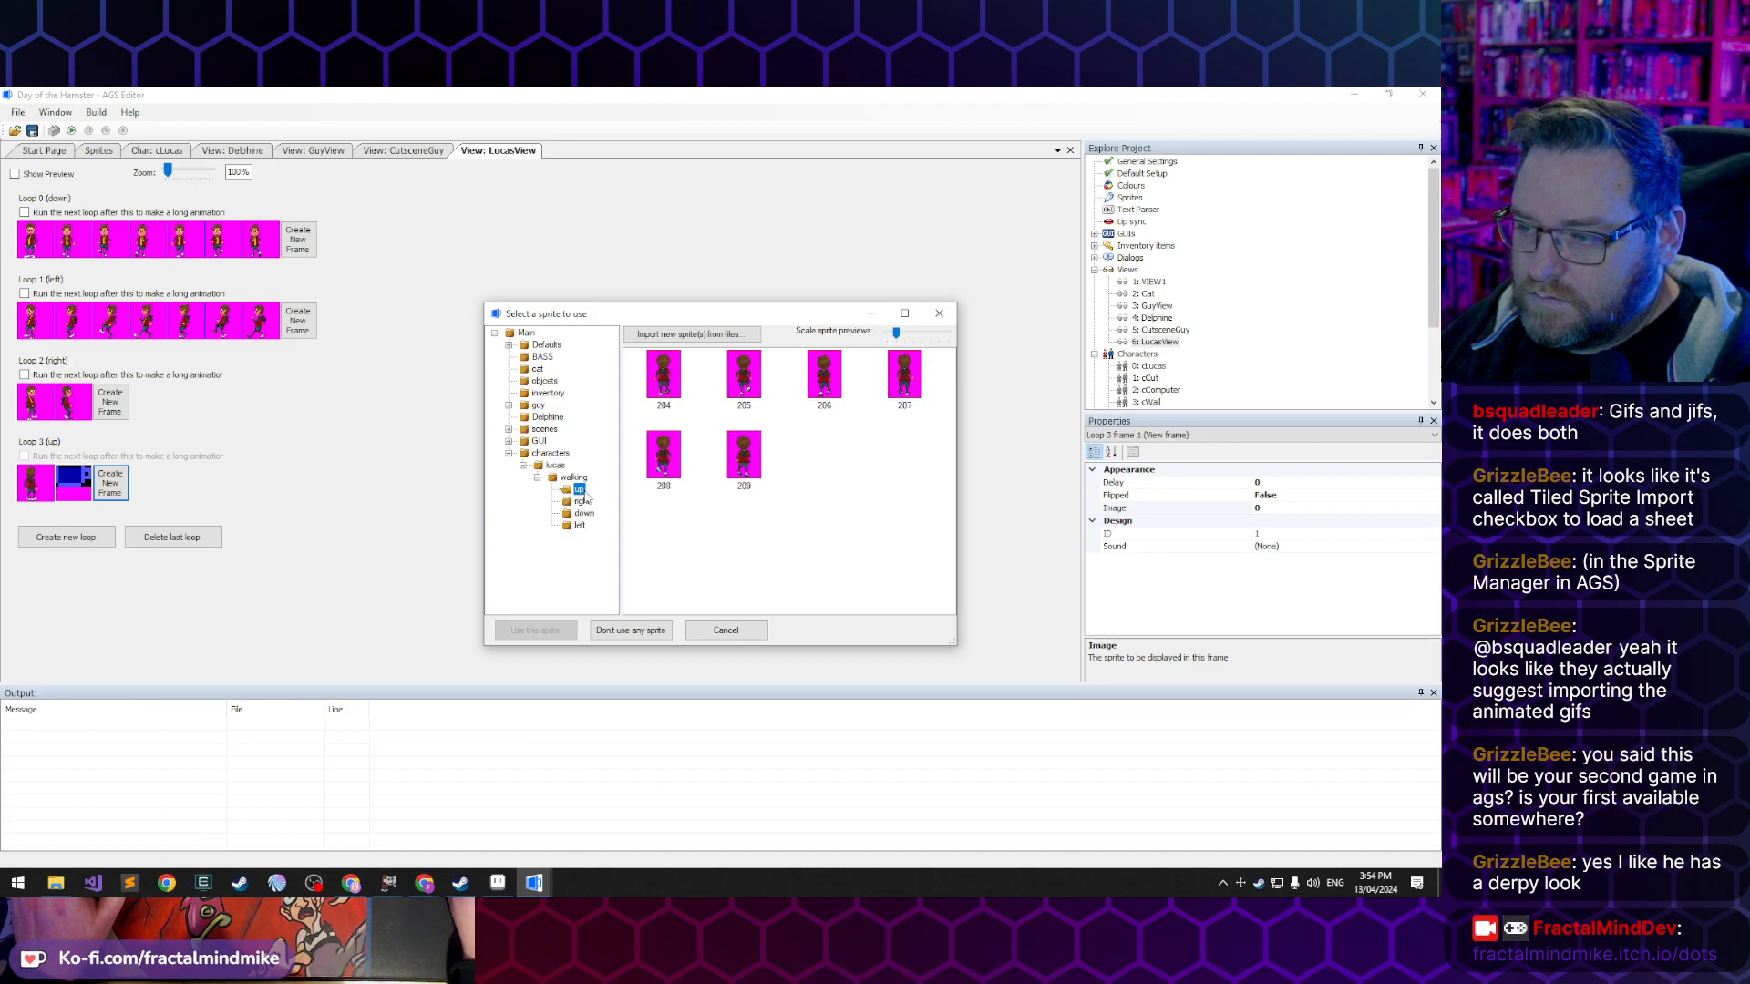
pyautogui.click(669, 378)
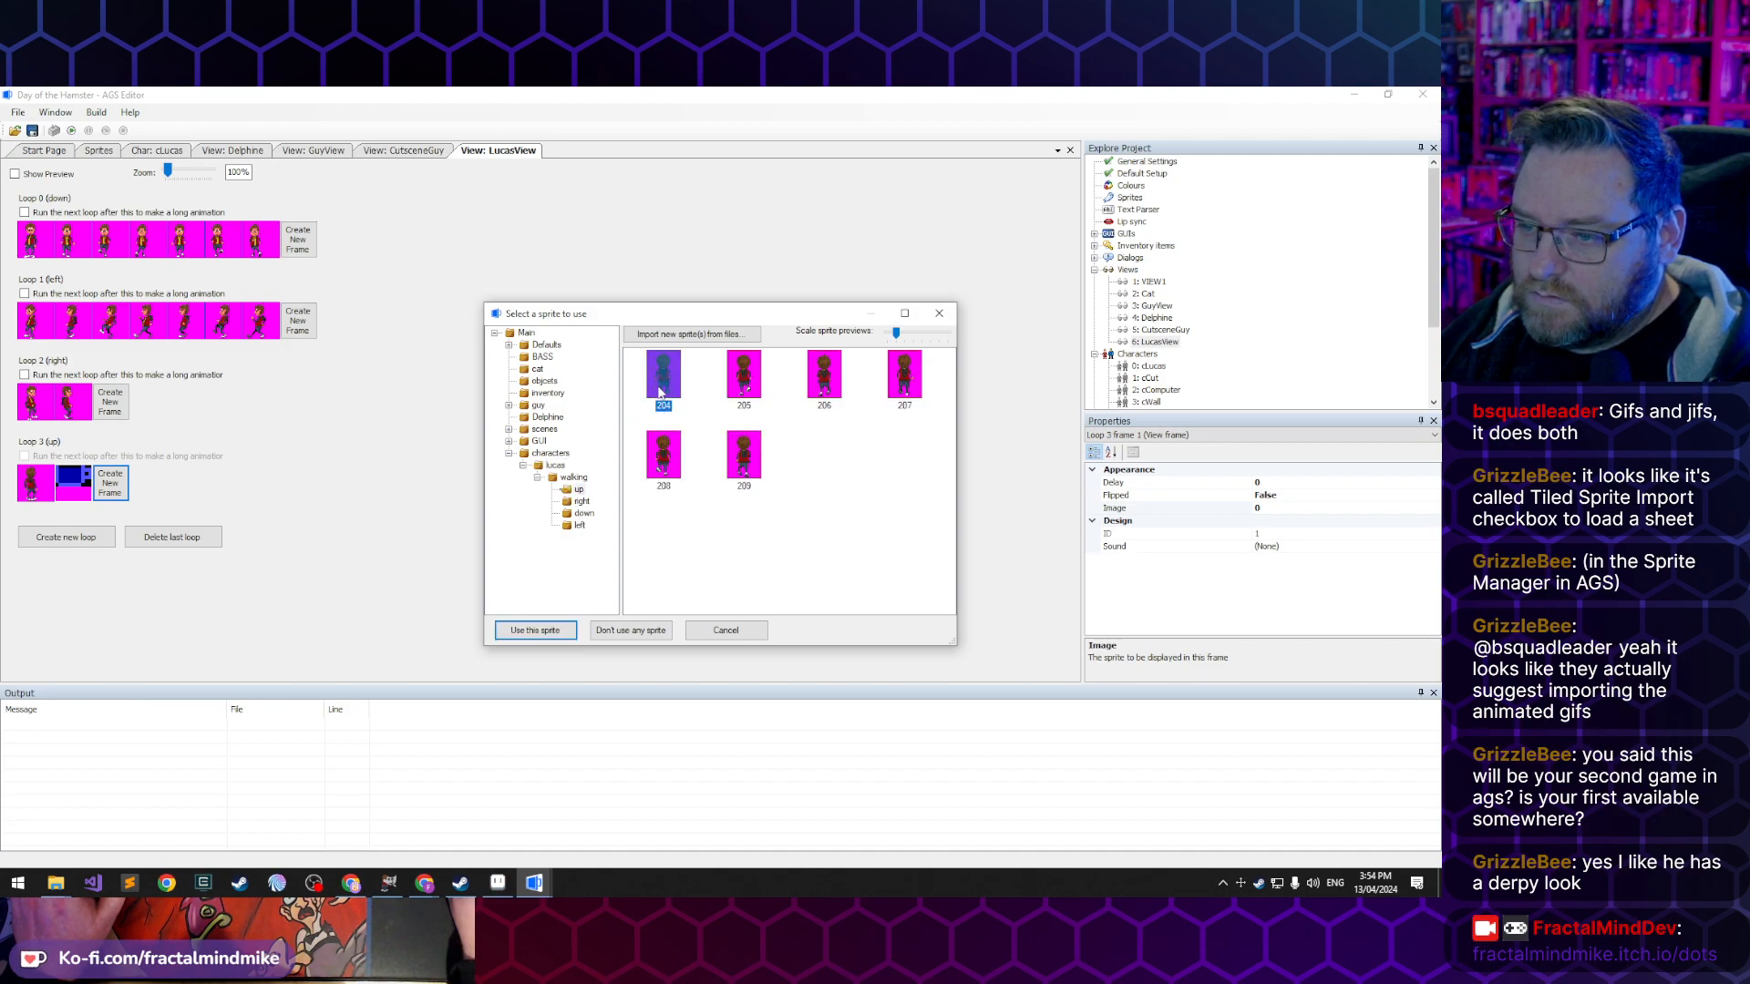
pyautogui.doubleClick(660, 392)
# - Add five more frames to LucasView's right loop, continuing the walking sprites from 211 to 215
pyautogui.click(109, 402)
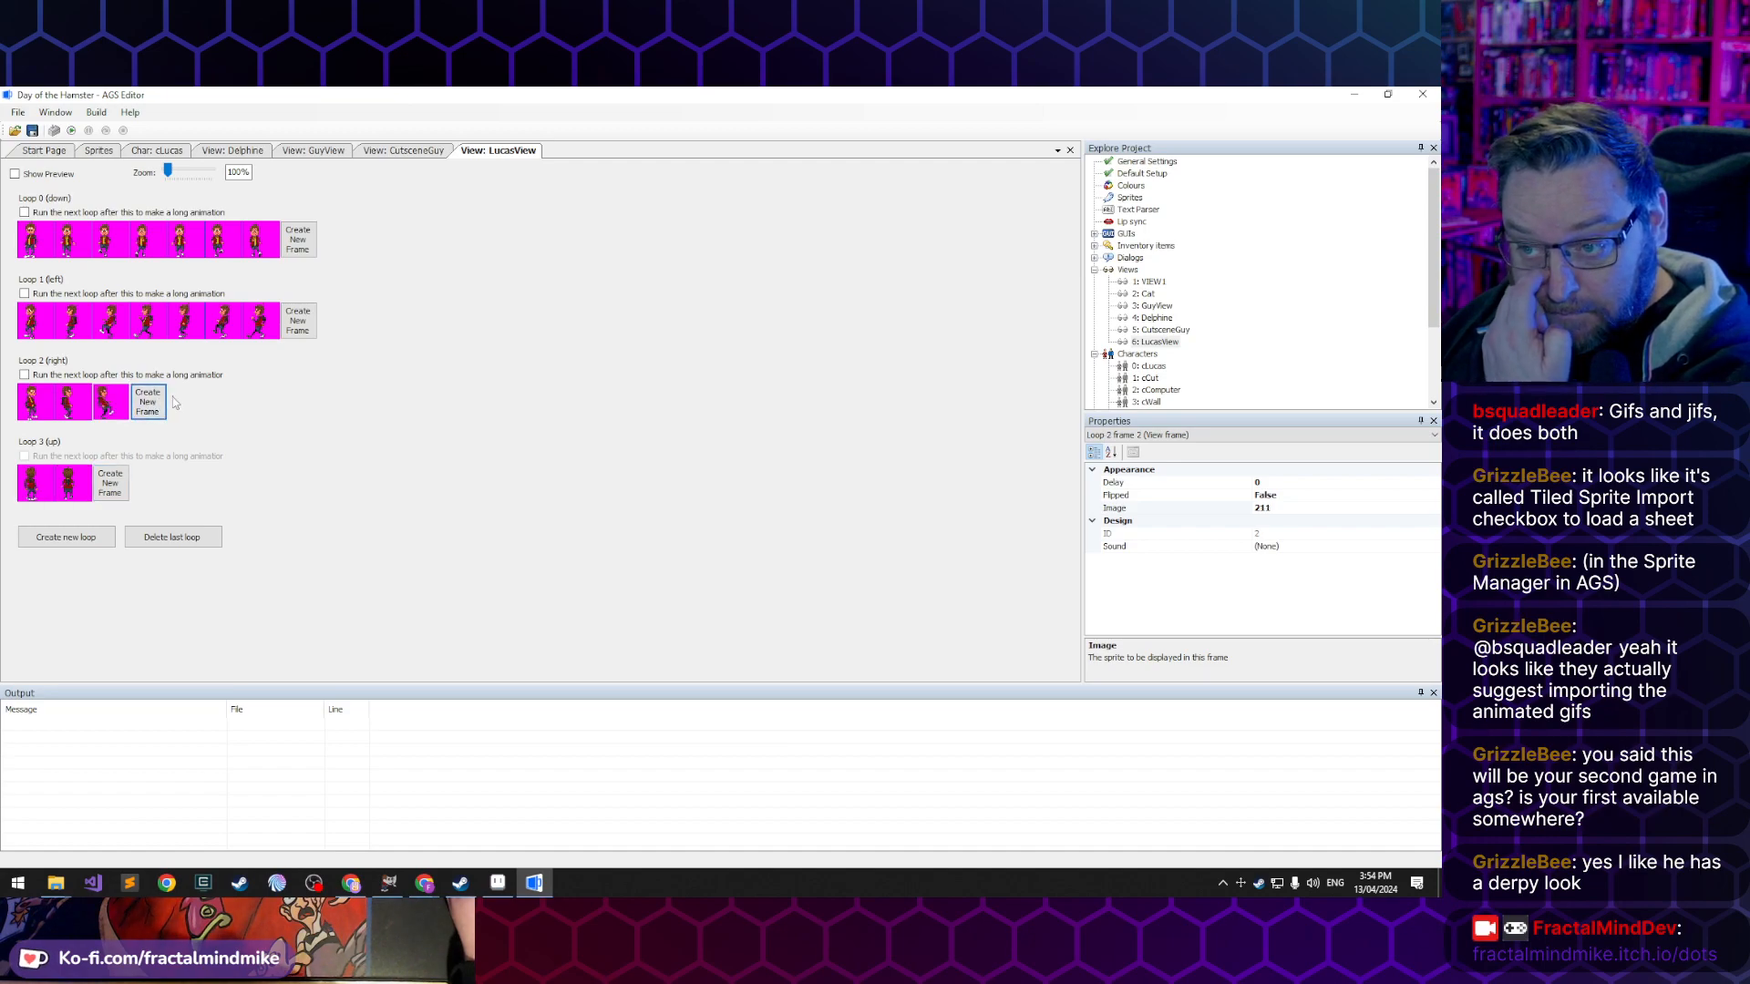
pyautogui.click(148, 402)
pyautogui.click(186, 402)
pyautogui.click(223, 402)
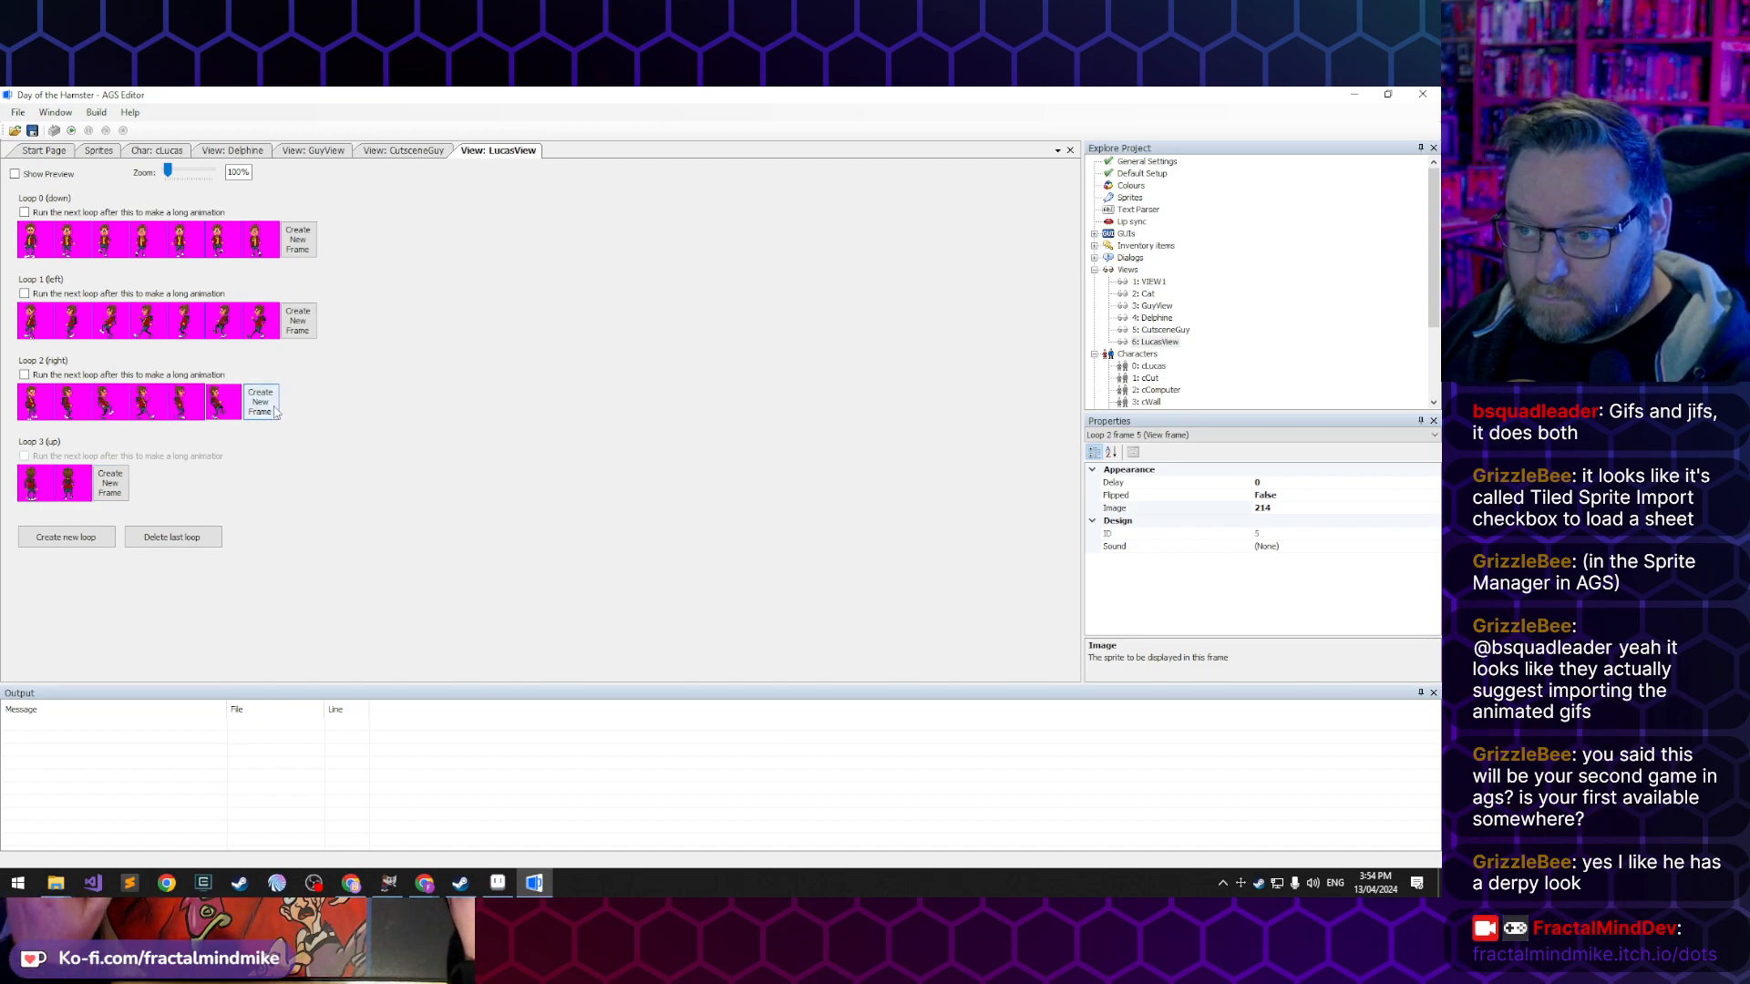
pyautogui.click(261, 402)
# - Add five more frames to LucasView's up loop, continuing the walking sprites from 205 to 209
pyautogui.click(110, 483)
pyautogui.click(149, 483)
pyautogui.click(186, 483)
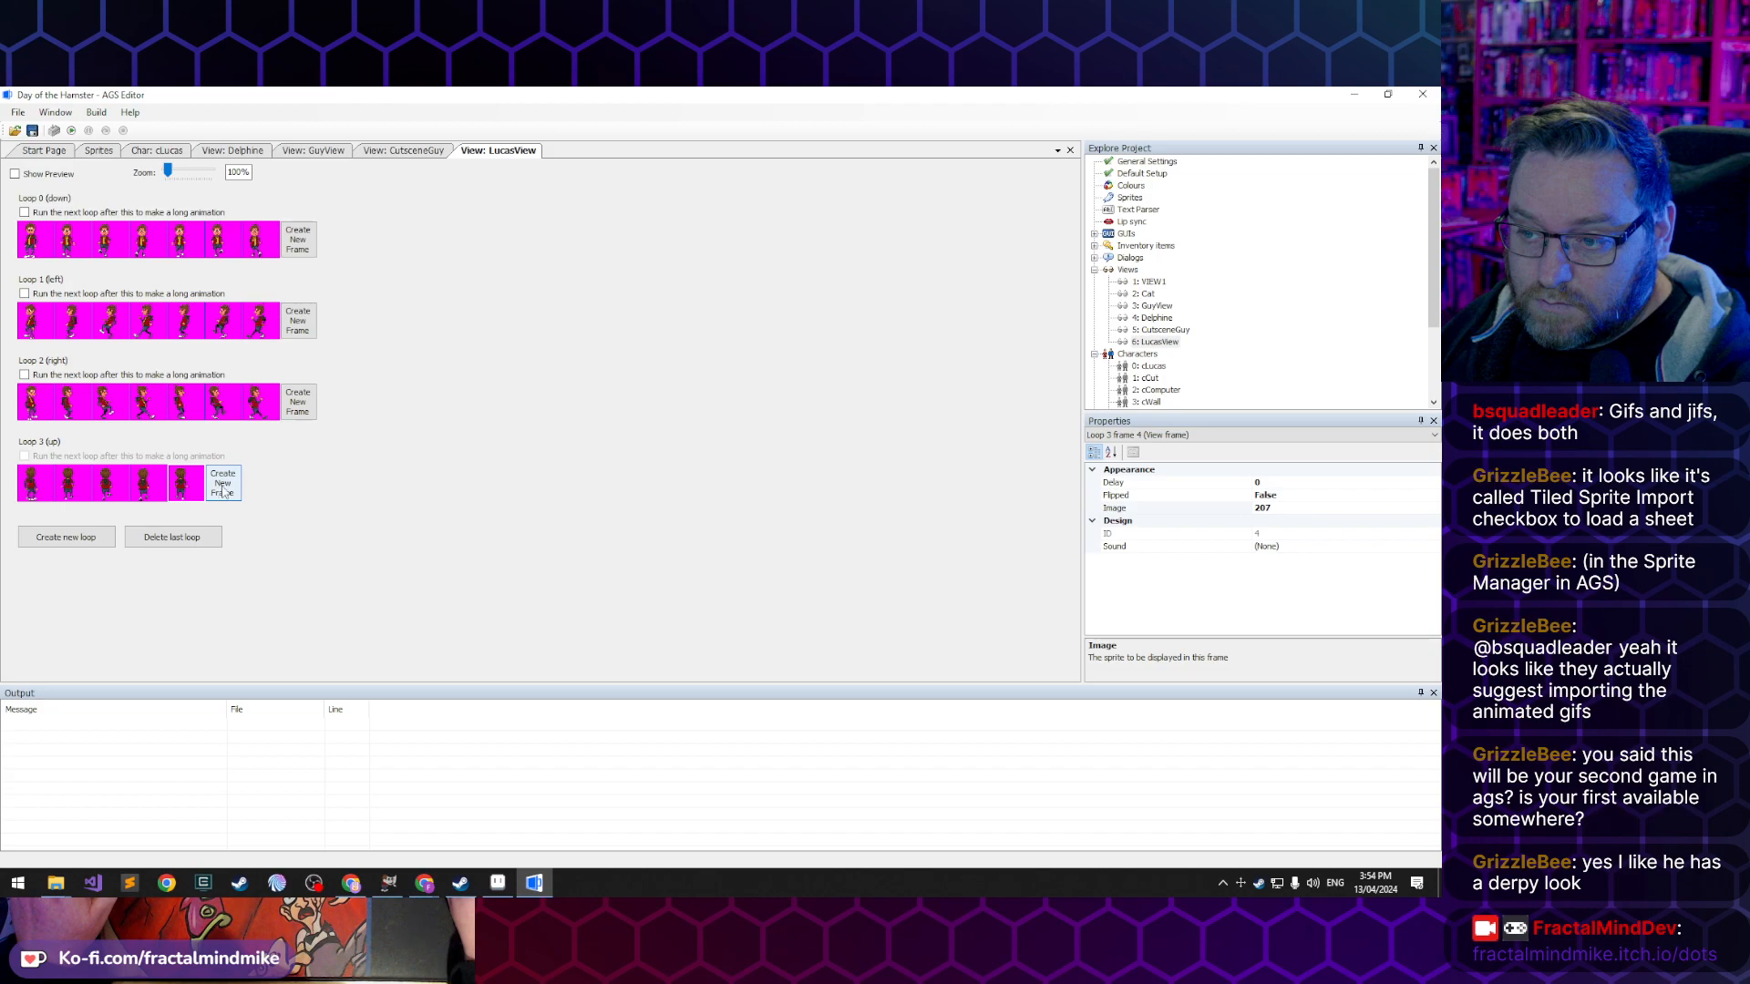
pyautogui.click(224, 483)
pyautogui.click(261, 483)
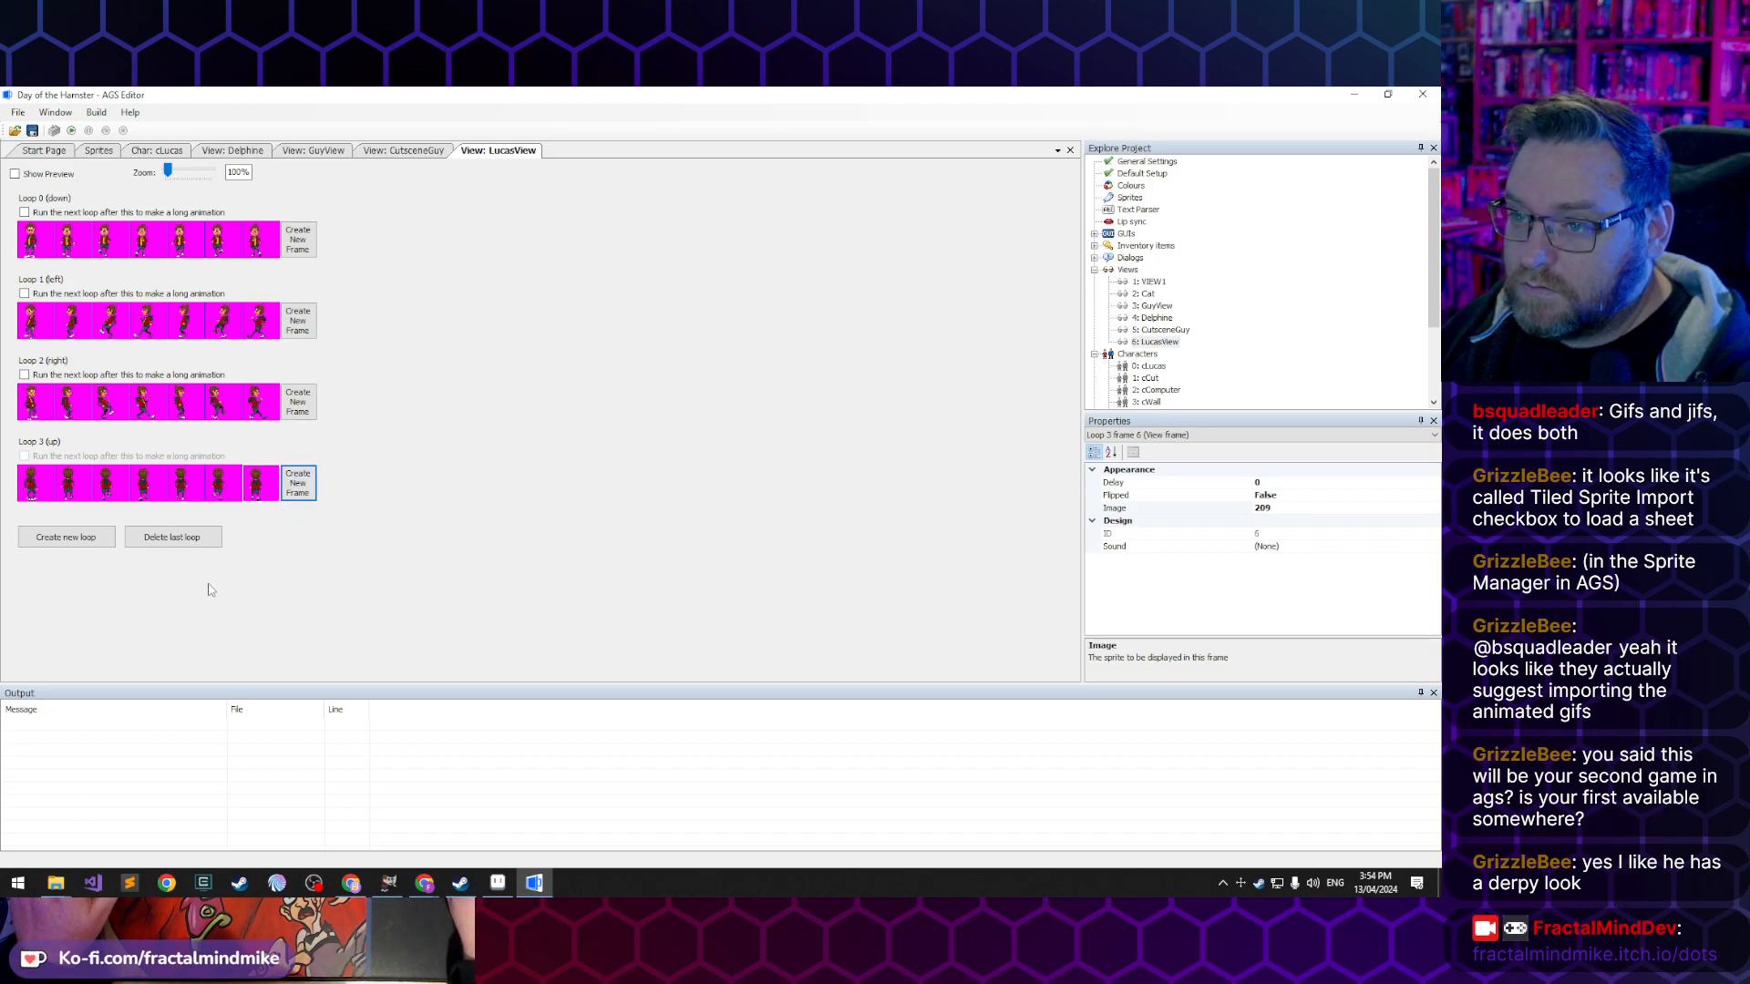
# - Examine the Delphine view's loops, from the directional ones down to special-purpose loops 8 and 9
pyautogui.doubleClick(229, 151)
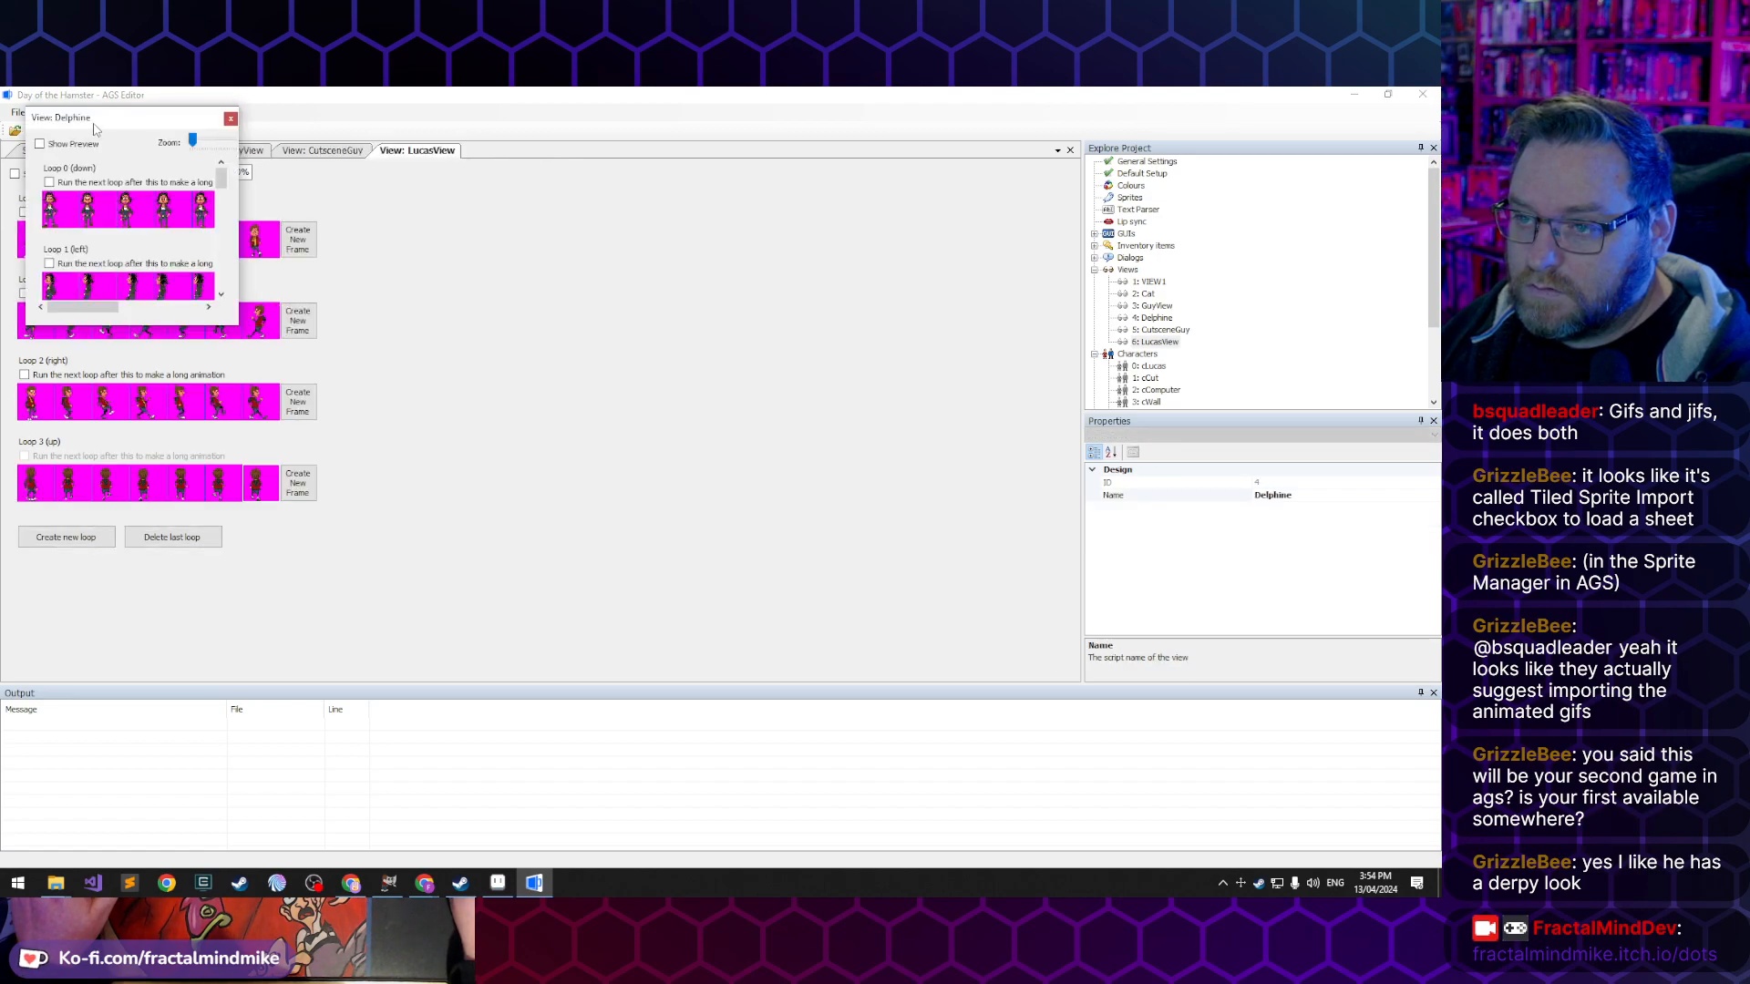
pyautogui.moveTo(94, 129); pyautogui.dragTo(538, 398)
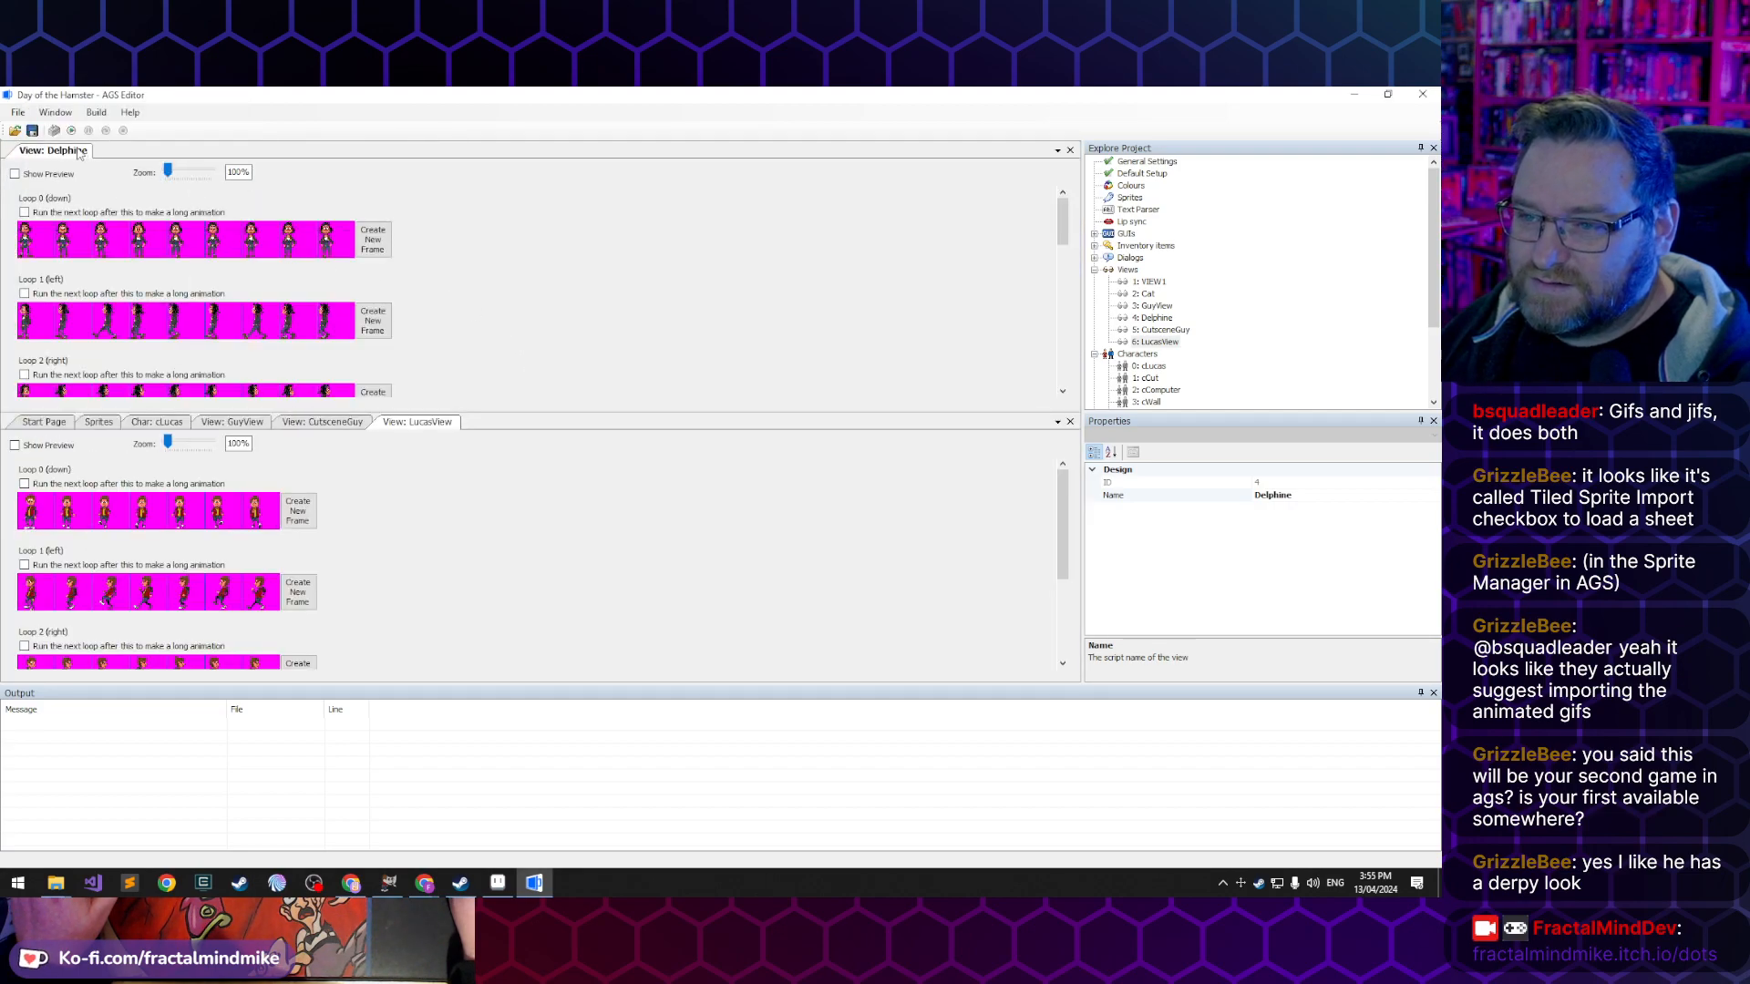
pyautogui.moveTo(417, 422); pyautogui.dragTo(543, 550)
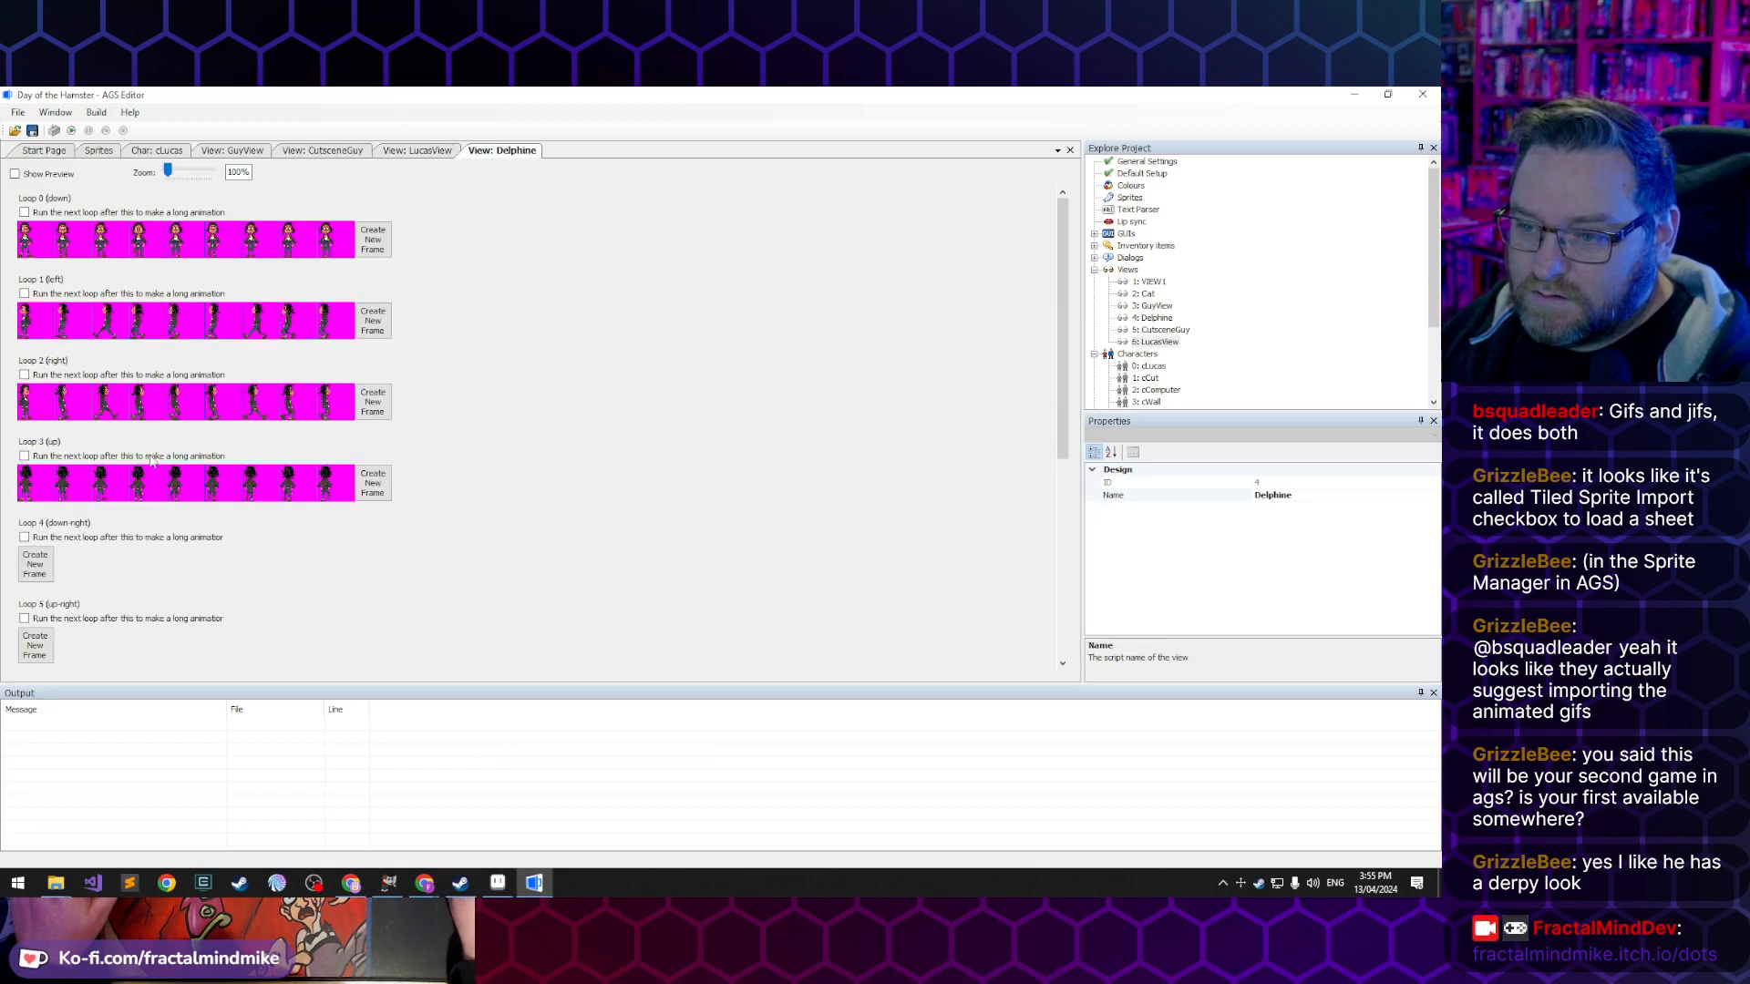
pyautogui.scroll(-5, 374, 596)
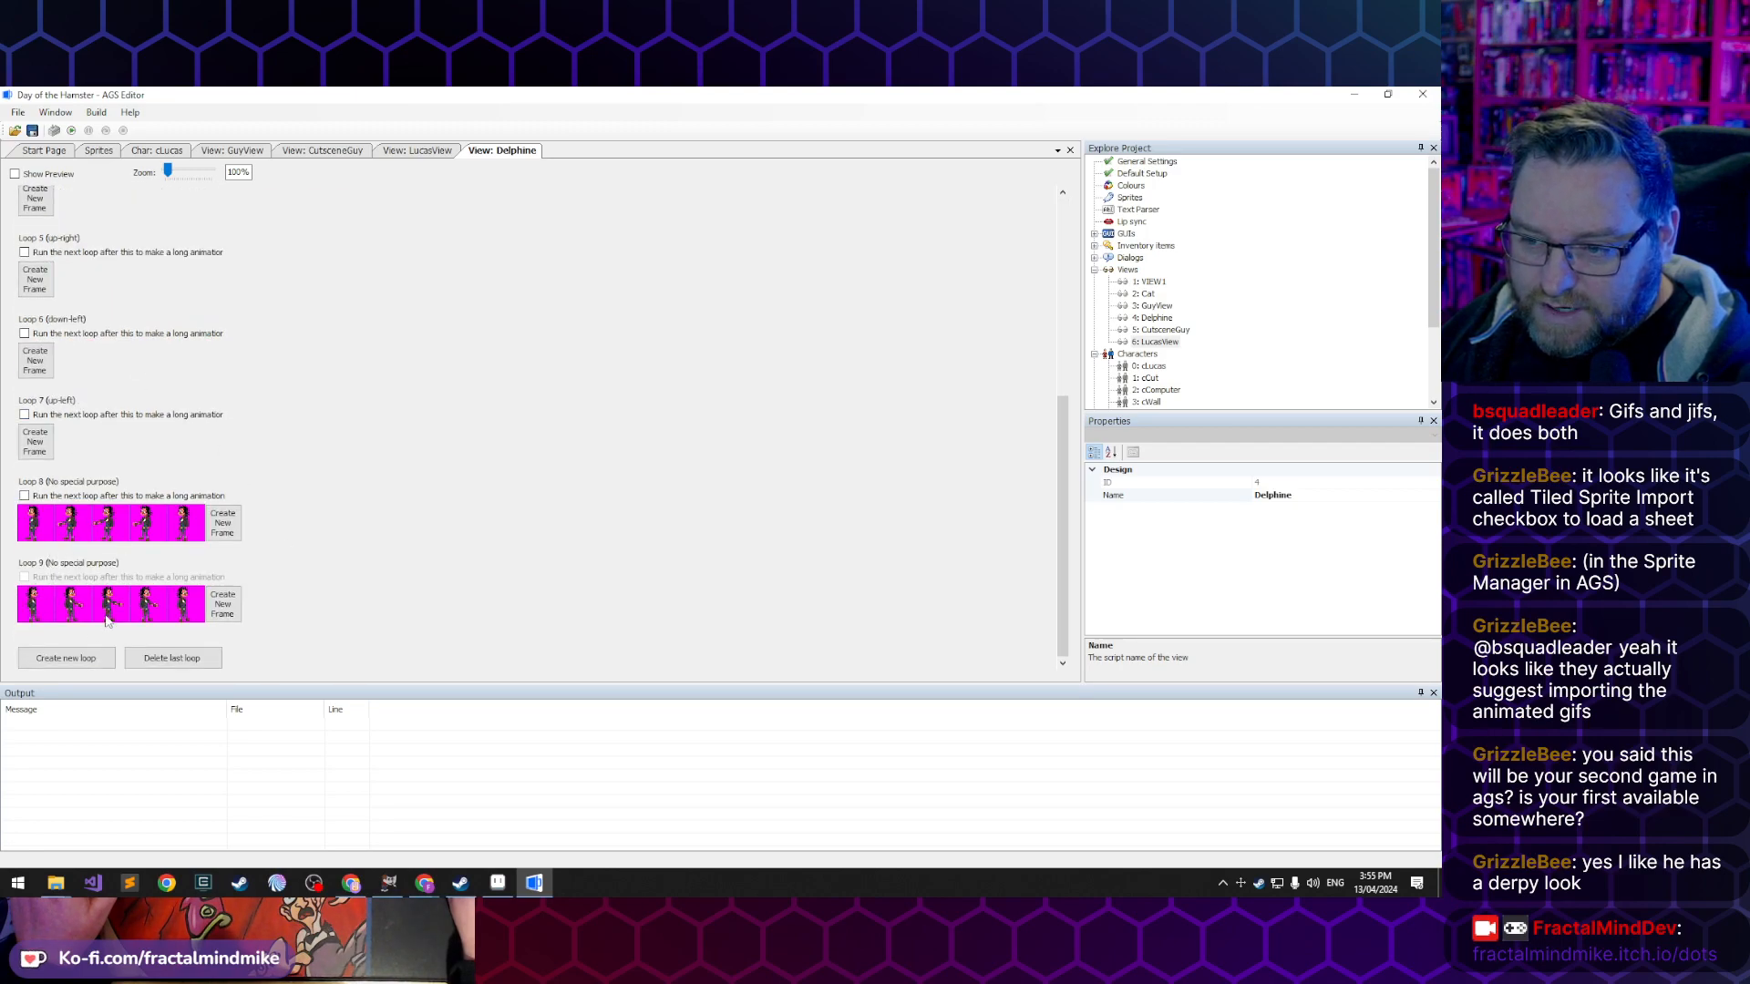
pyautogui.scroll(5, 419, 497)
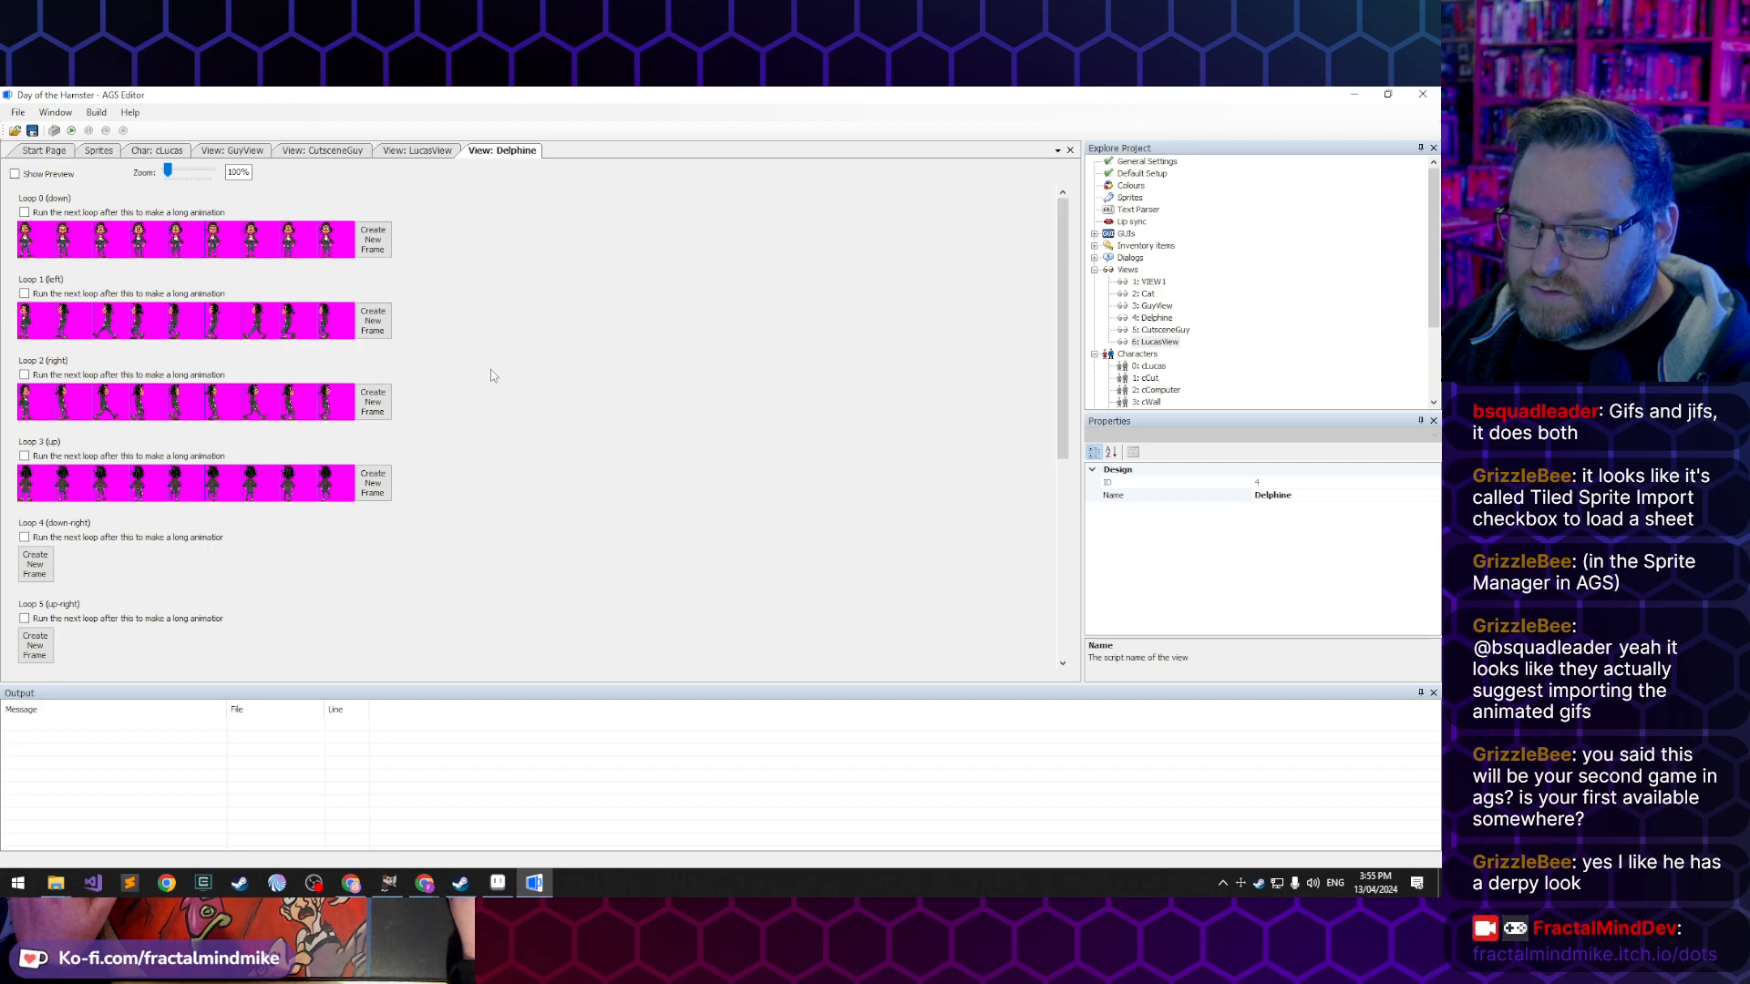
# - Create six more loops in LucasView so it has loops 4 through 9
pyautogui.click(412, 151)
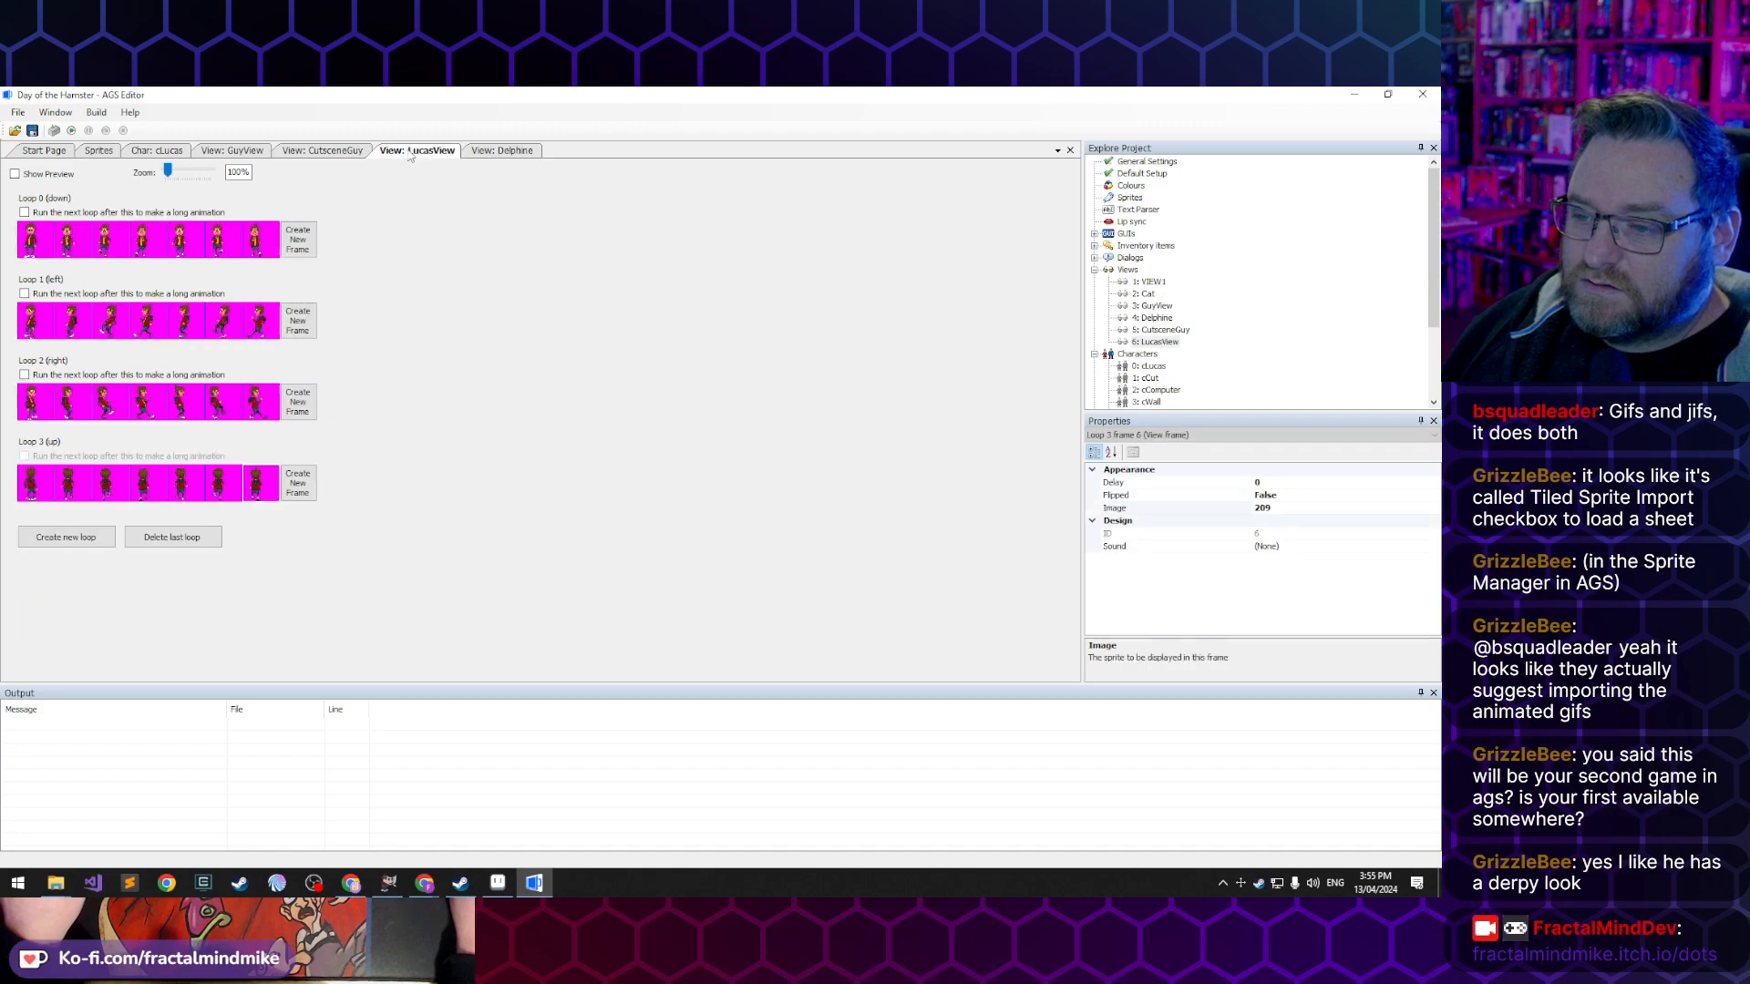
pyautogui.click(96, 545)
pyautogui.click(83, 616)
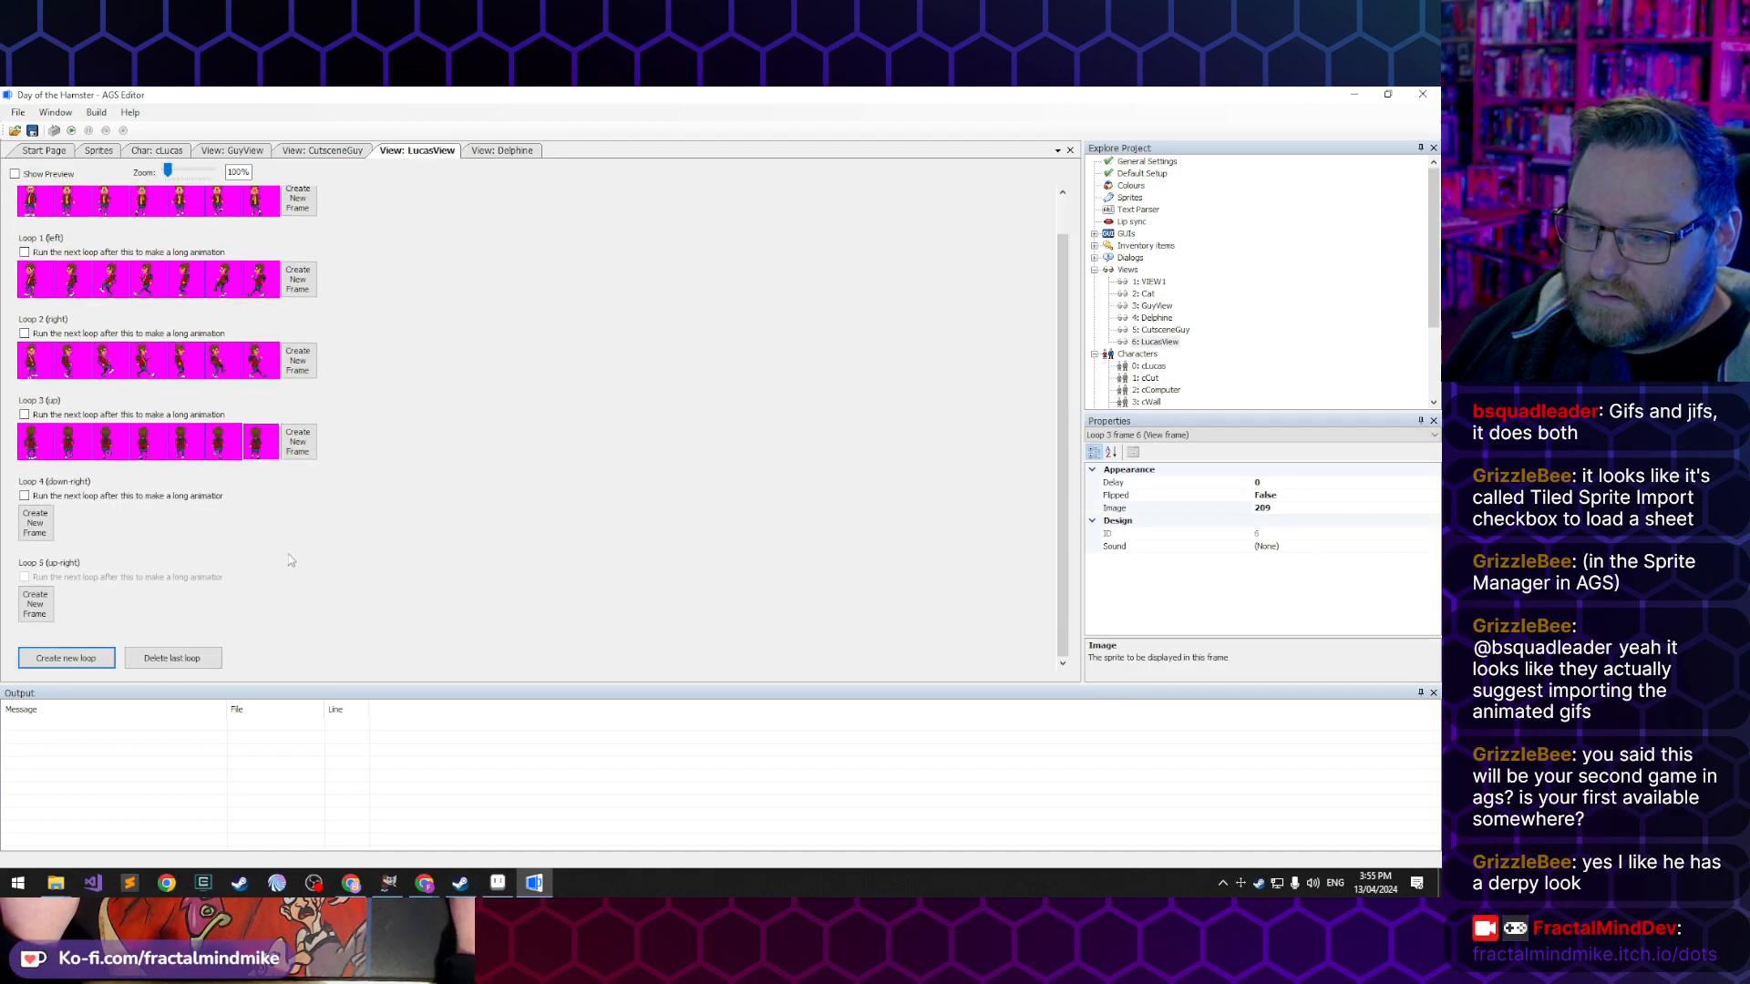
pyautogui.click(88, 658)
pyautogui.click(80, 658)
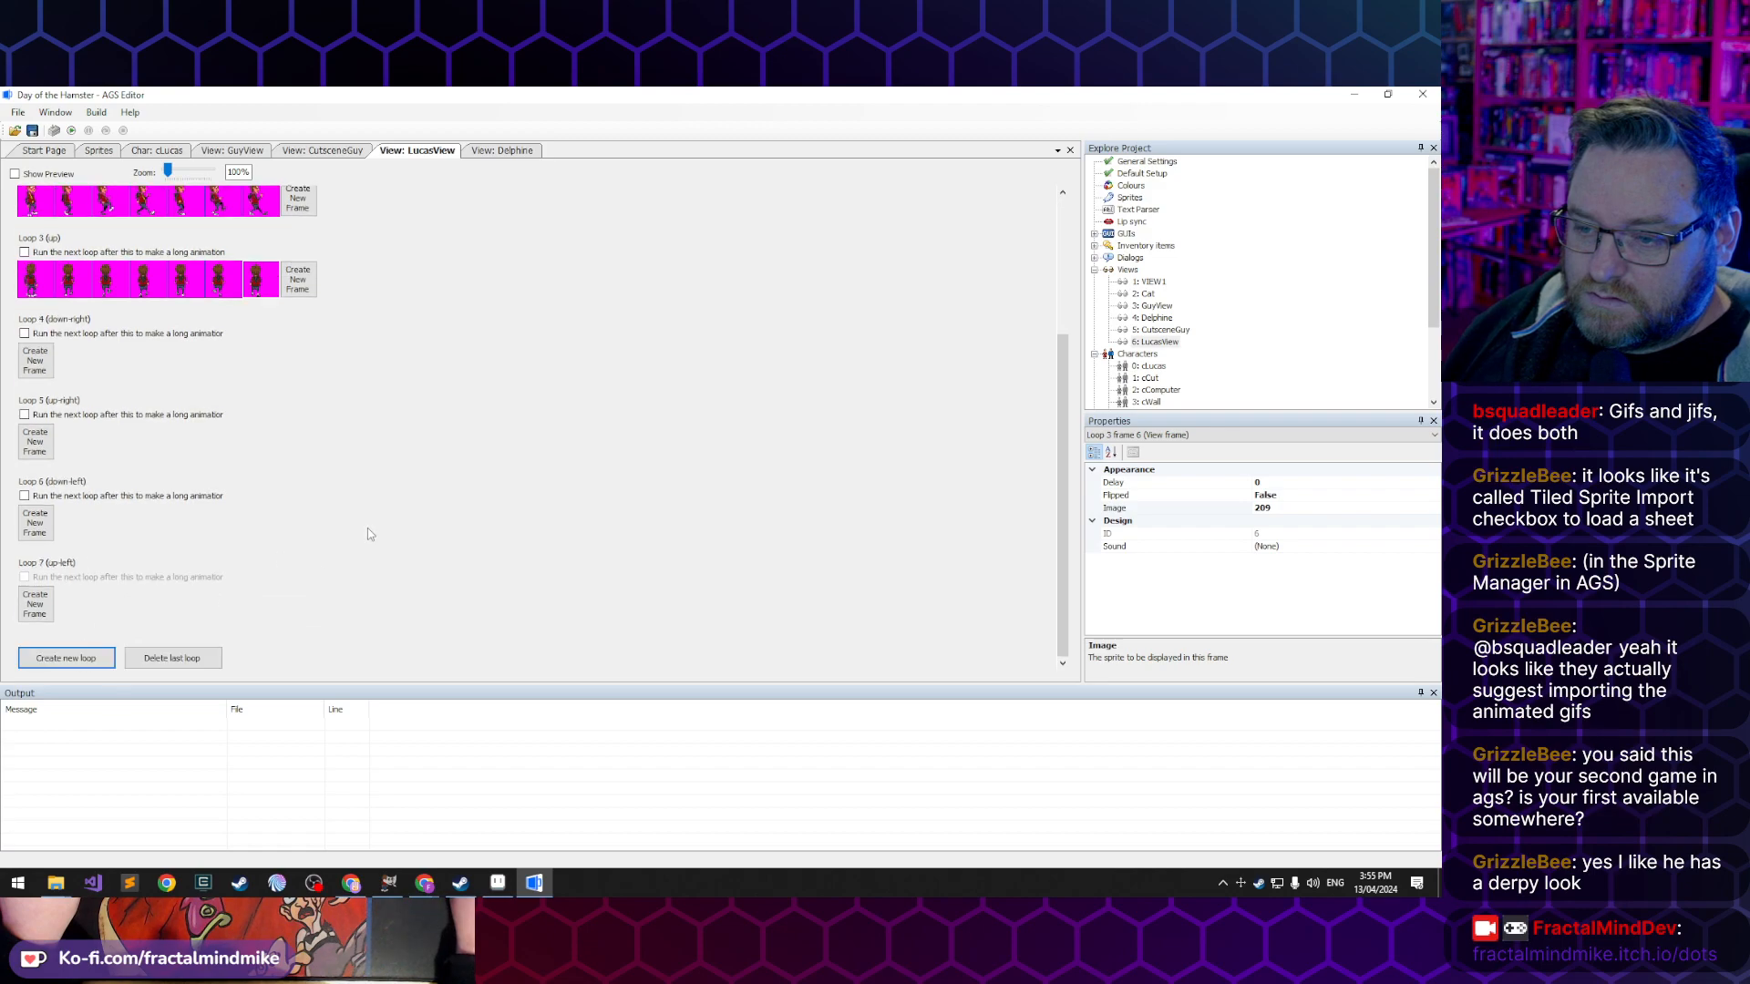
pyautogui.click(73, 662)
pyautogui.click(73, 654)
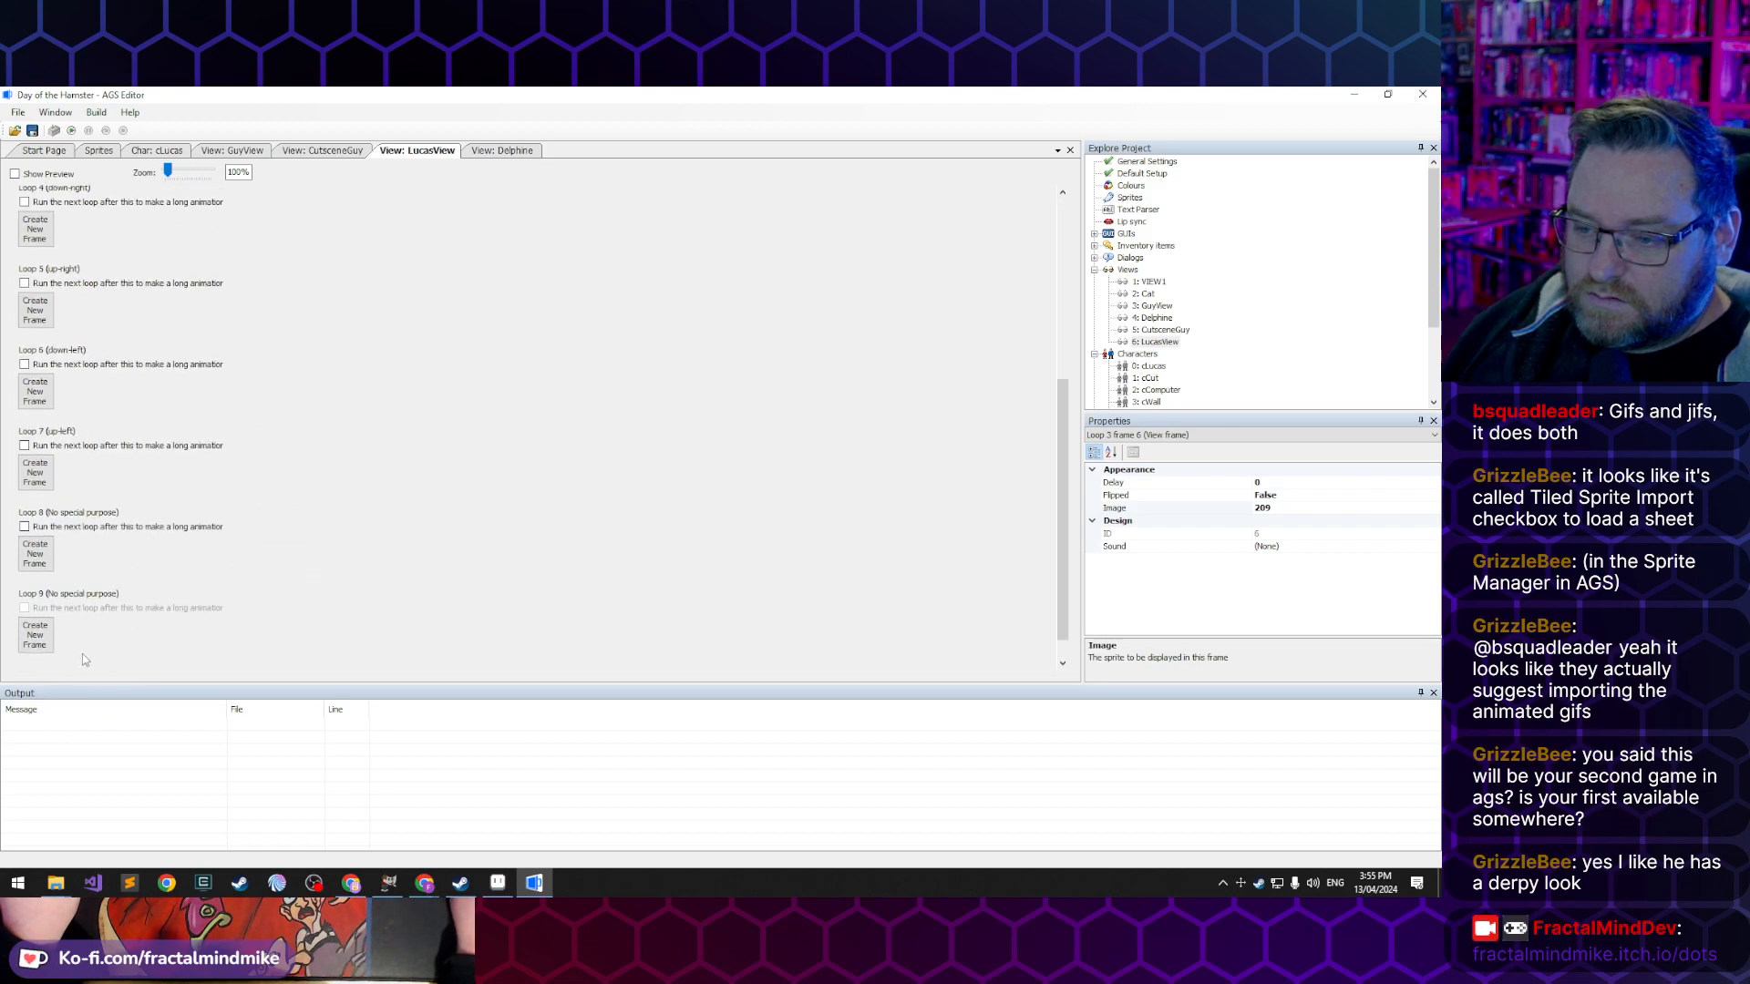
# - Create the first frame of LucasView's loop 8 and assign it sprite 47 from the guy folder
pyautogui.click(41, 533)
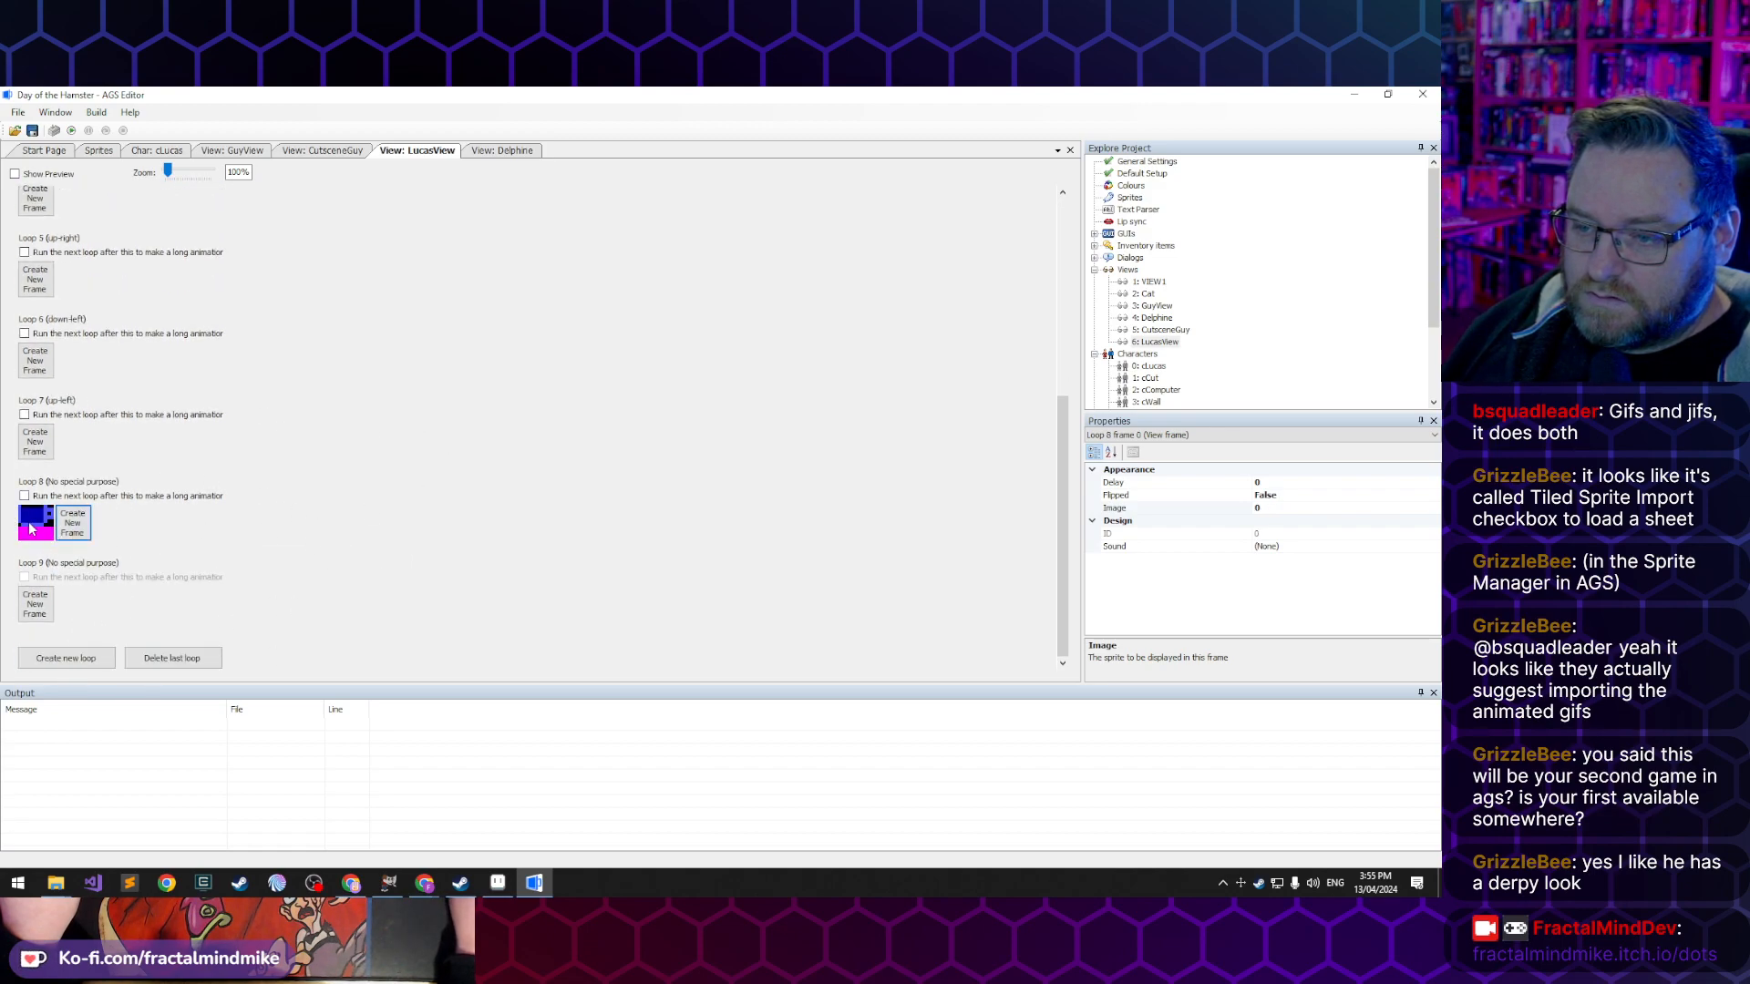
pyautogui.doubleClick(33, 528)
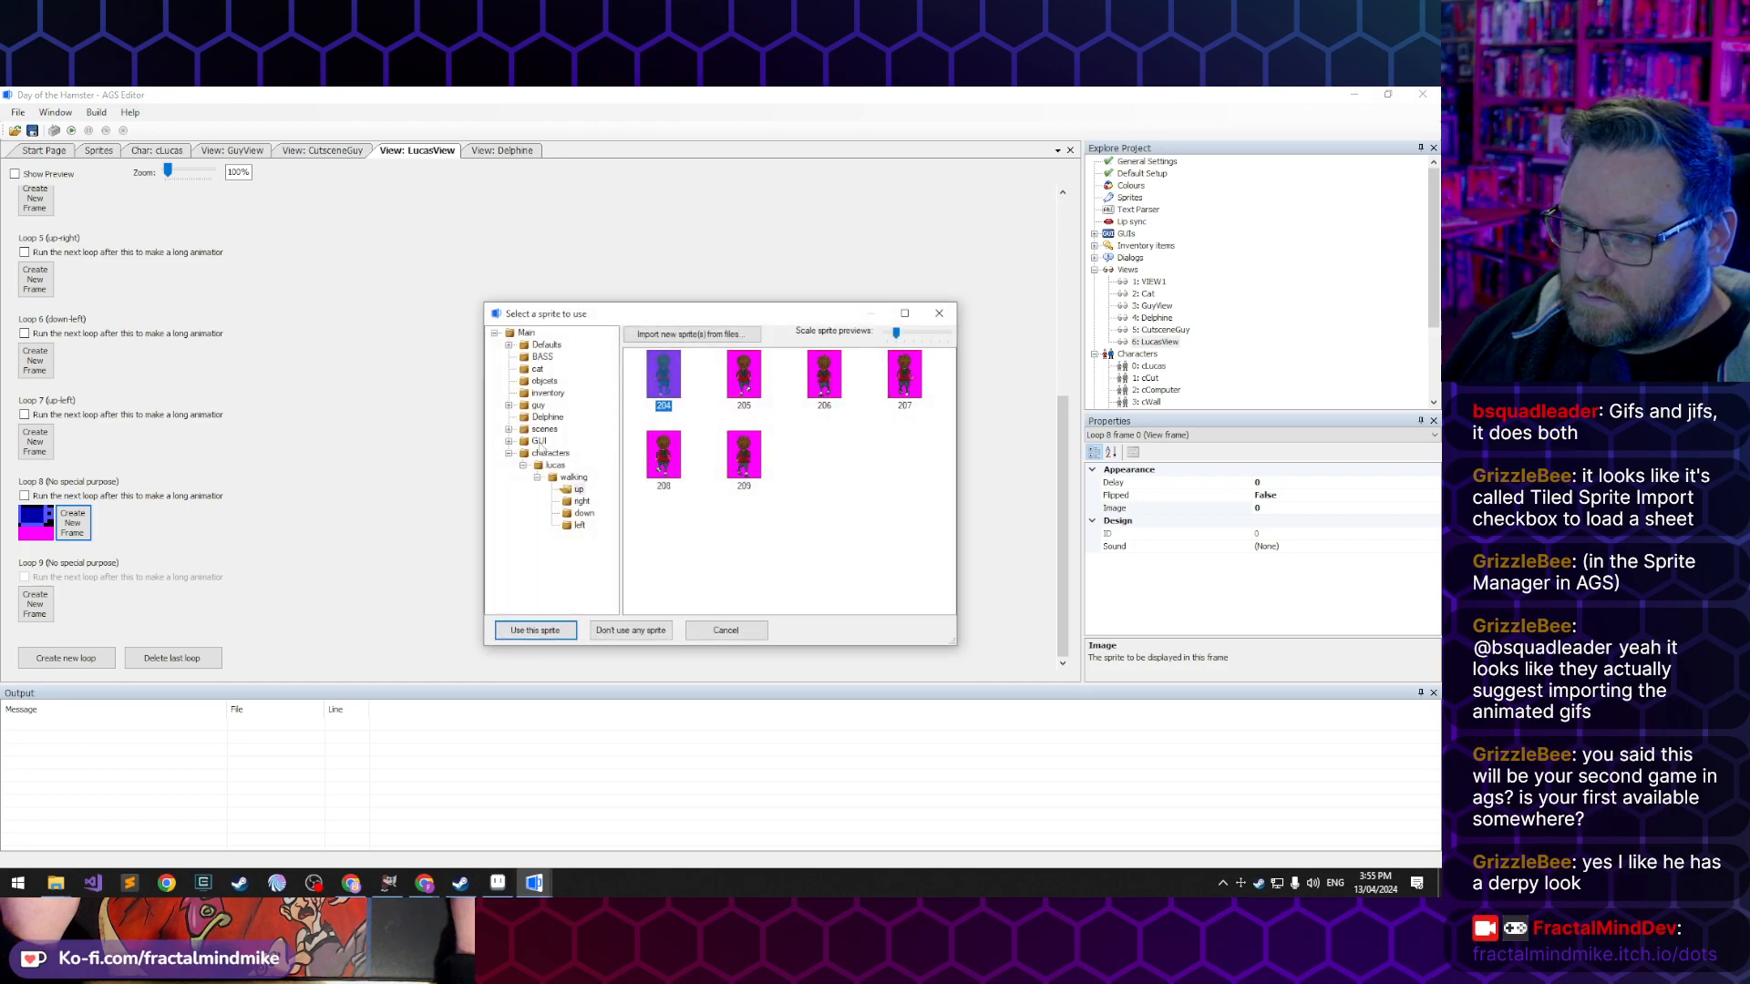
pyautogui.click(538, 406)
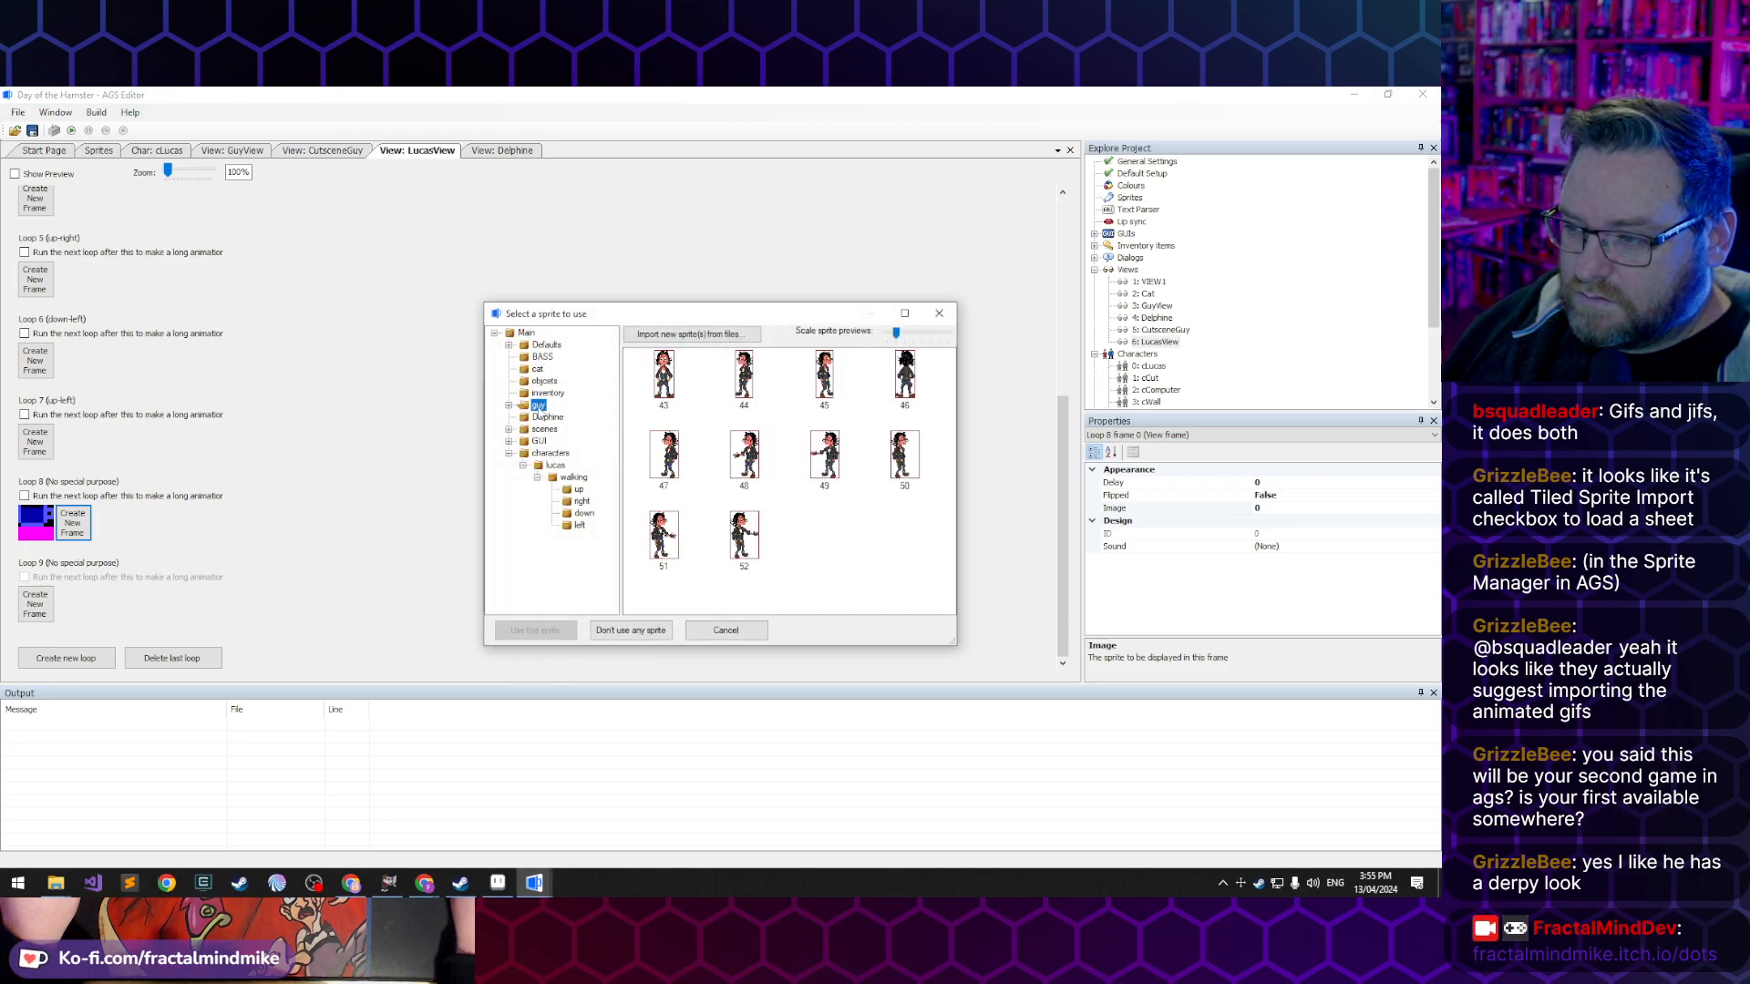
pyautogui.click(547, 418)
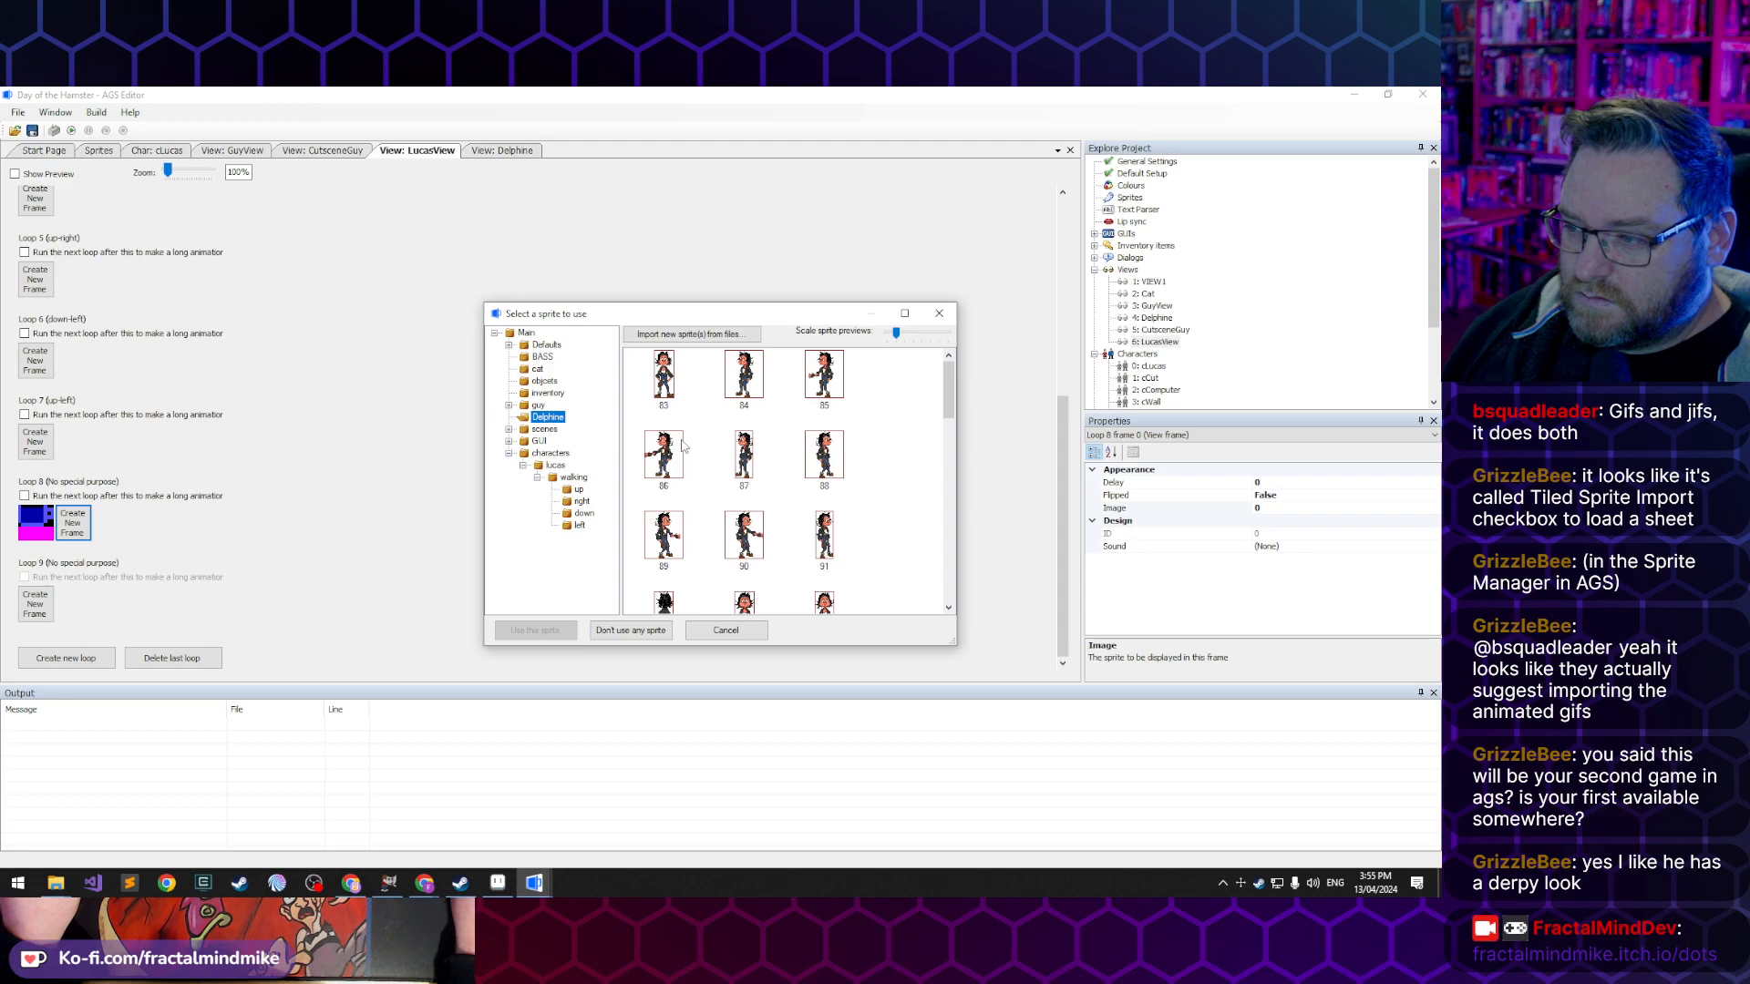
pyautogui.click(510, 406)
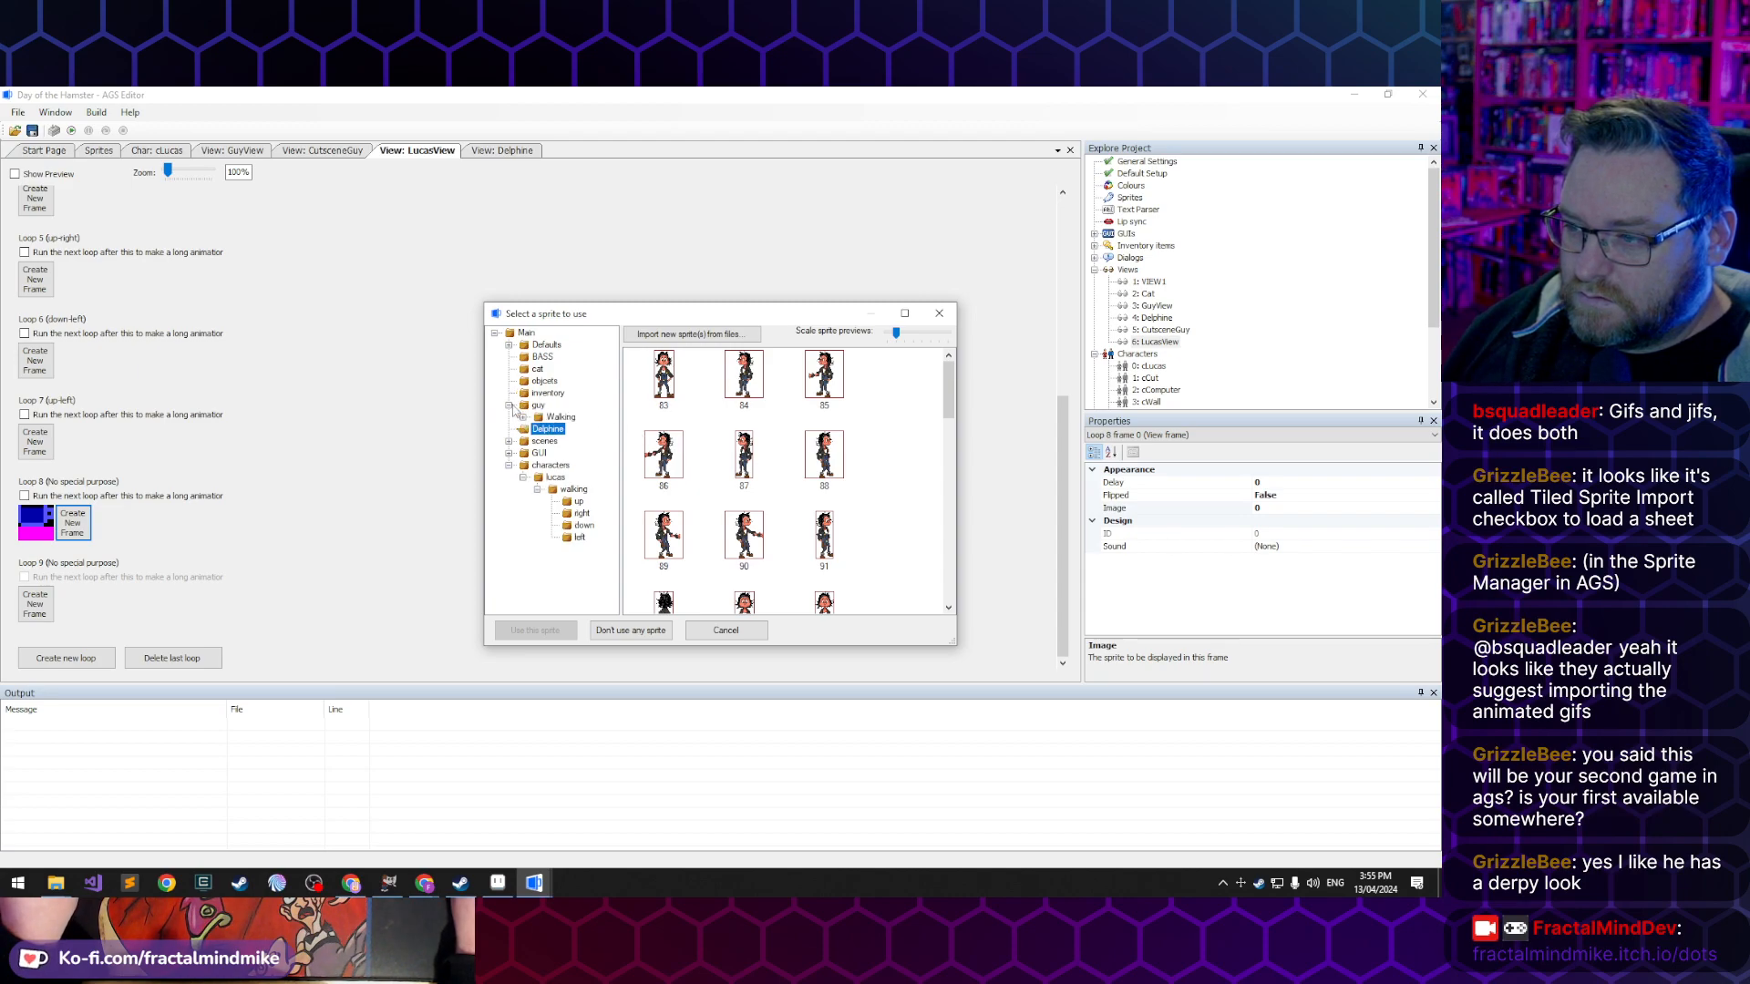
pyautogui.click(537, 406)
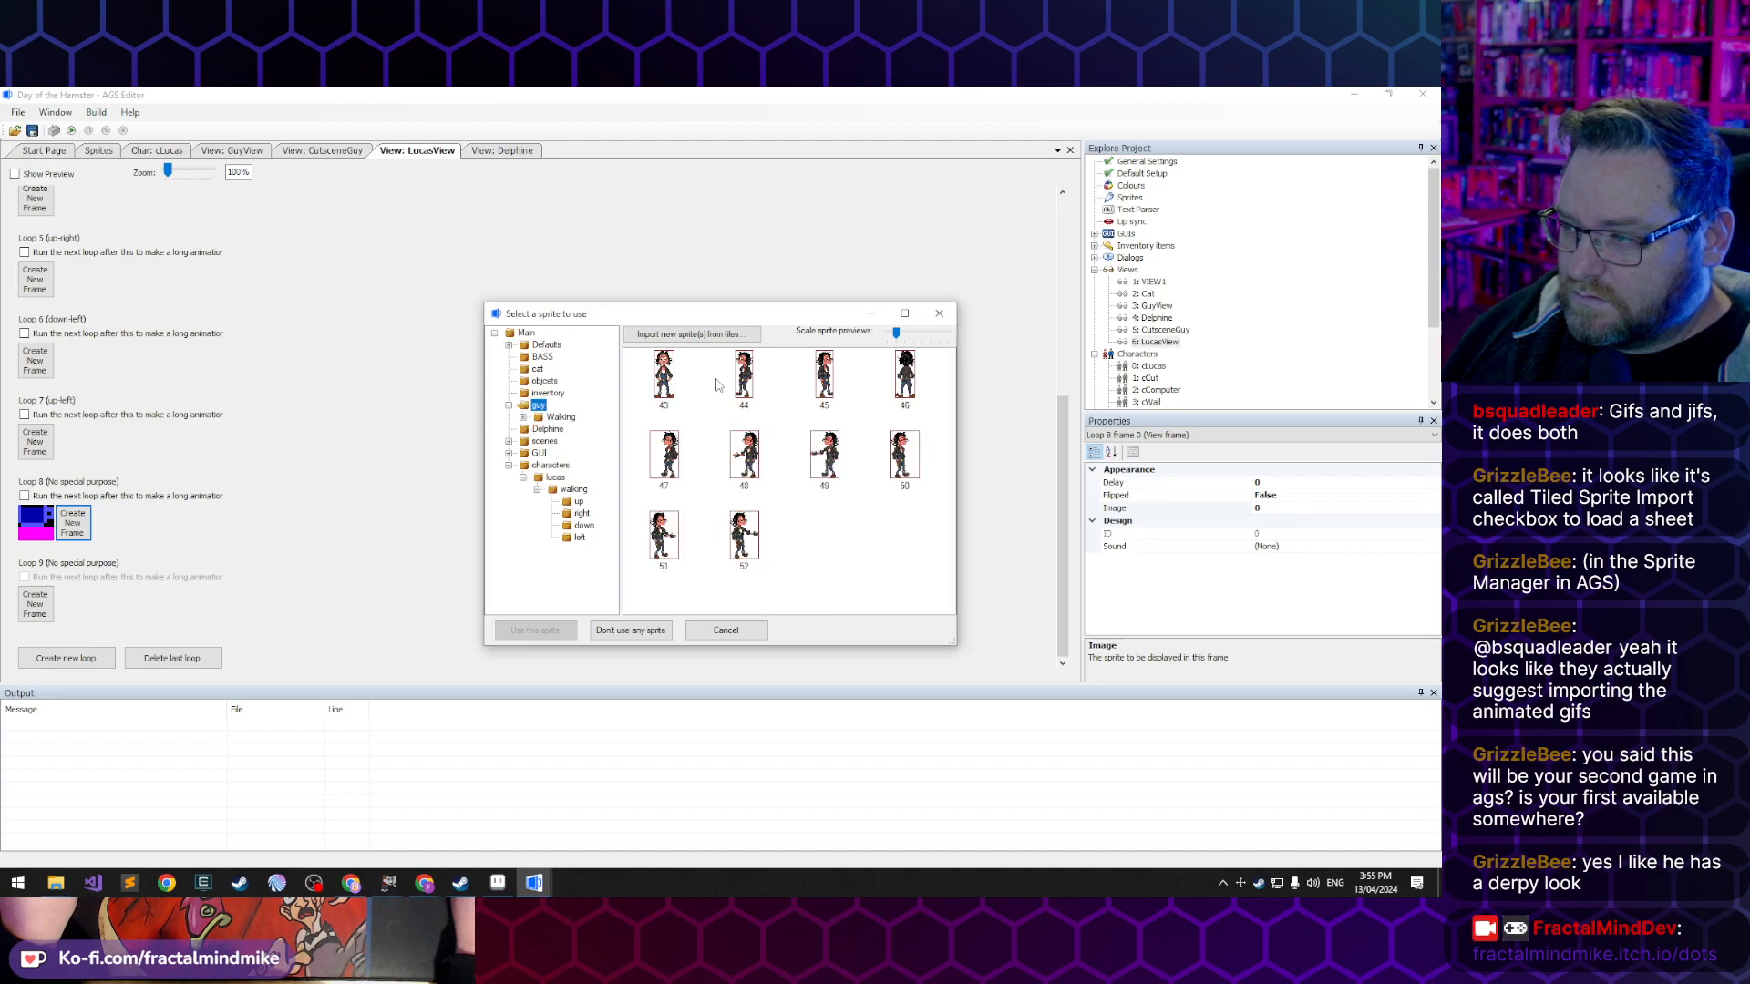
pyautogui.click(674, 465)
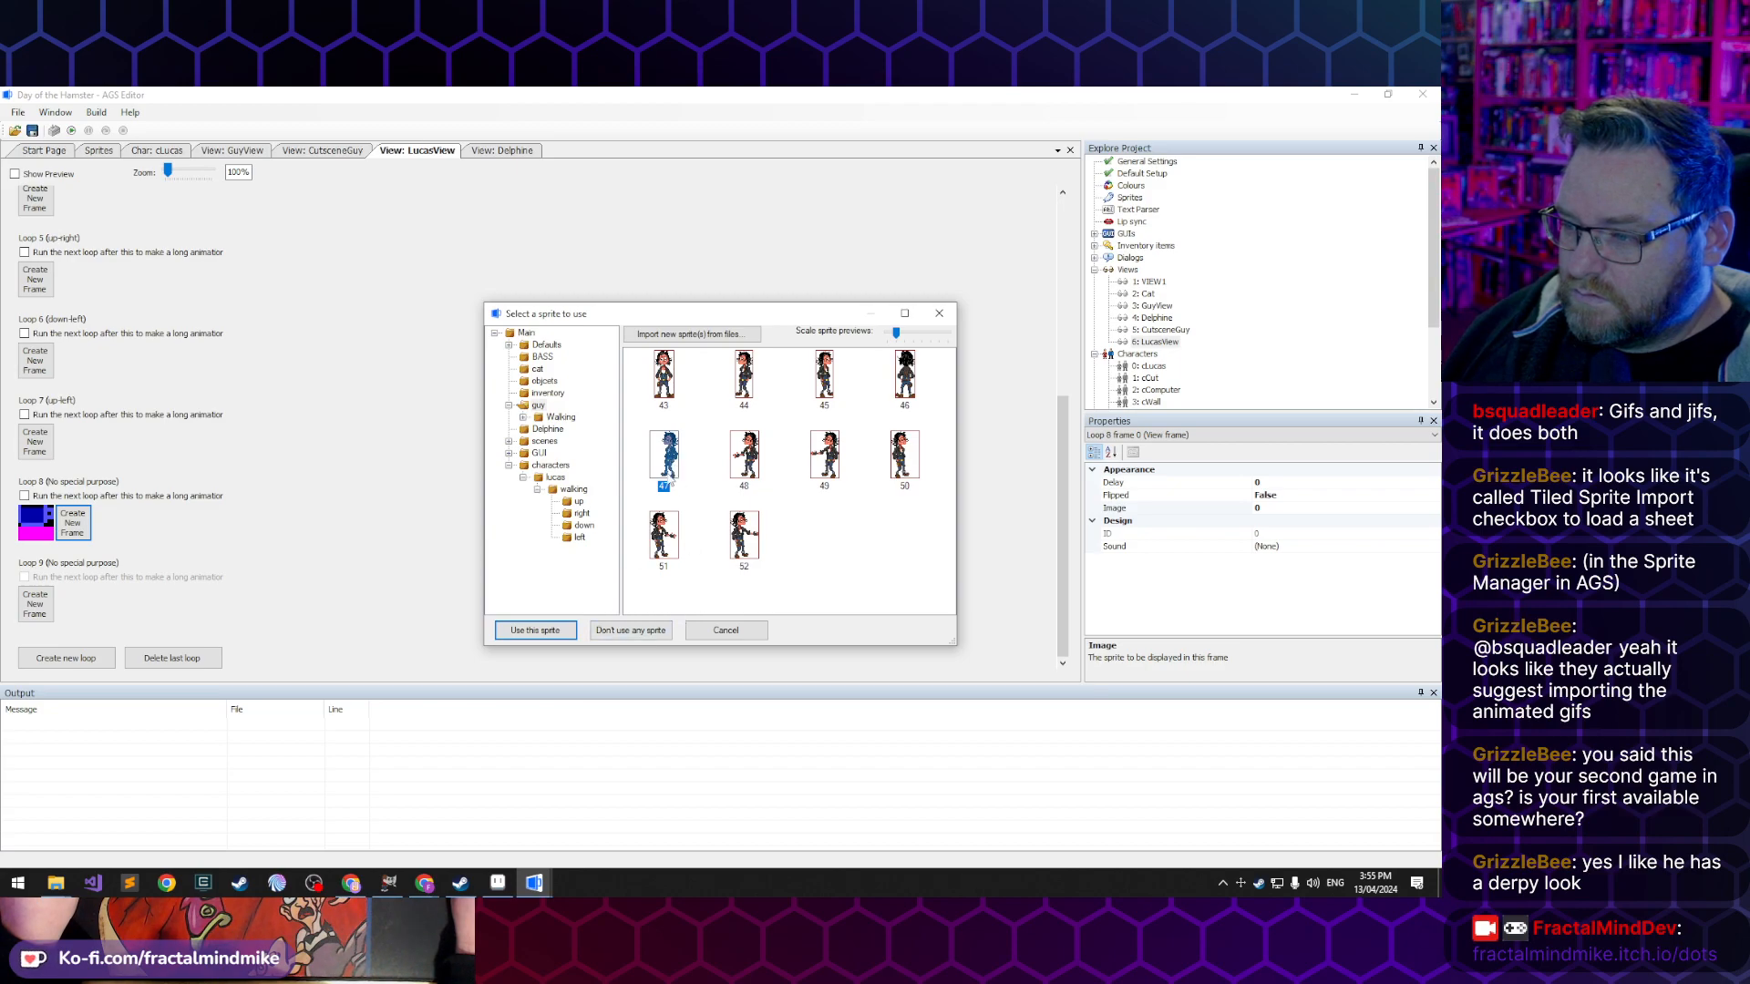
pyautogui.click(535, 629)
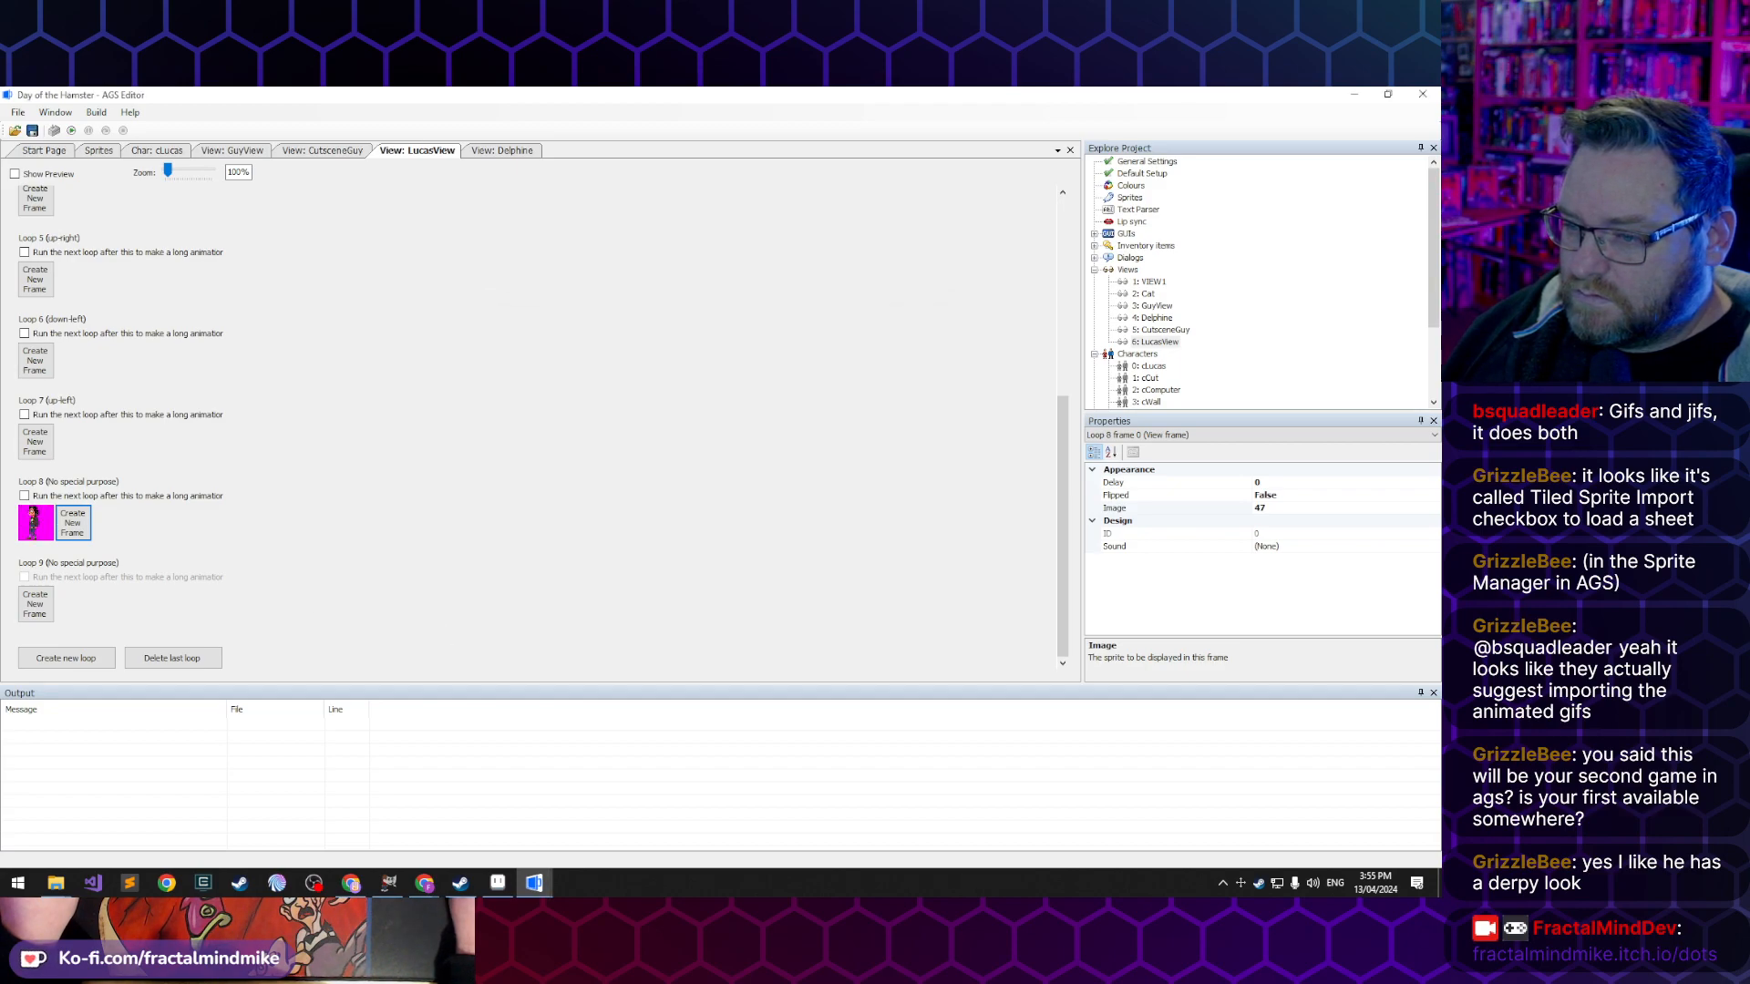
# - Add three frames to loop 8 with sprites 48, 49 and 50, and delete the last of them
pyautogui.click(80, 536)
pyautogui.click(111, 531)
pyautogui.click(148, 533)
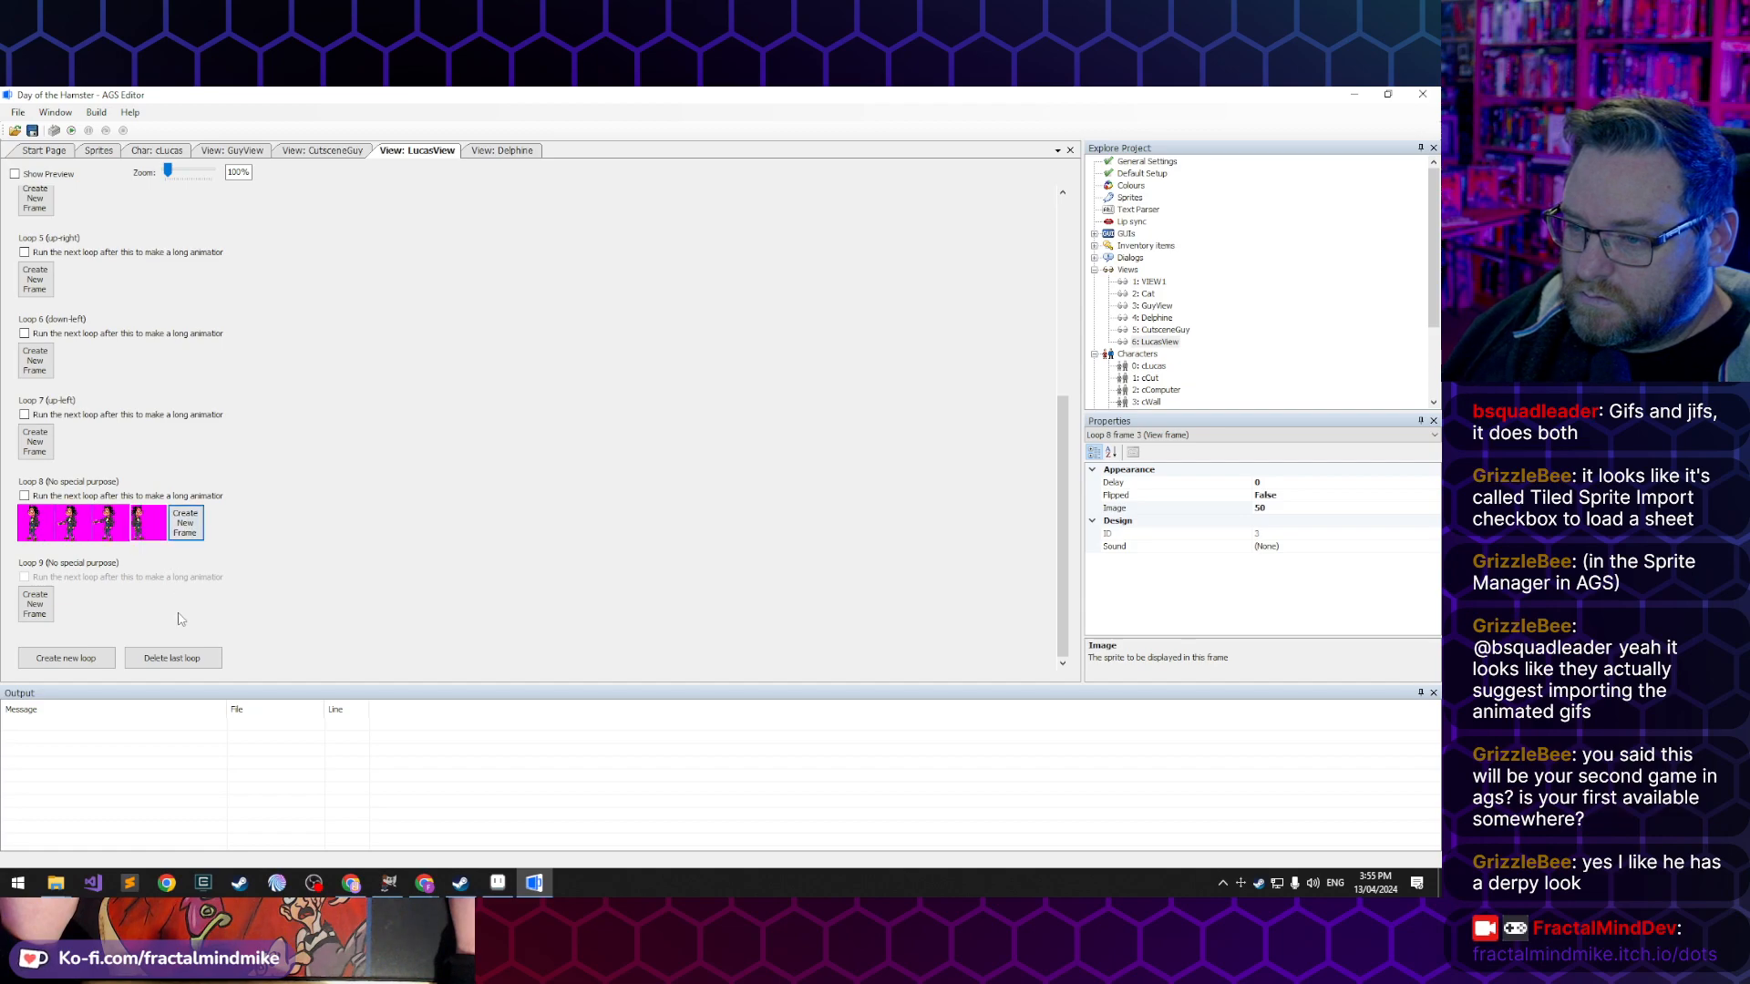
pyautogui.press('Delete')
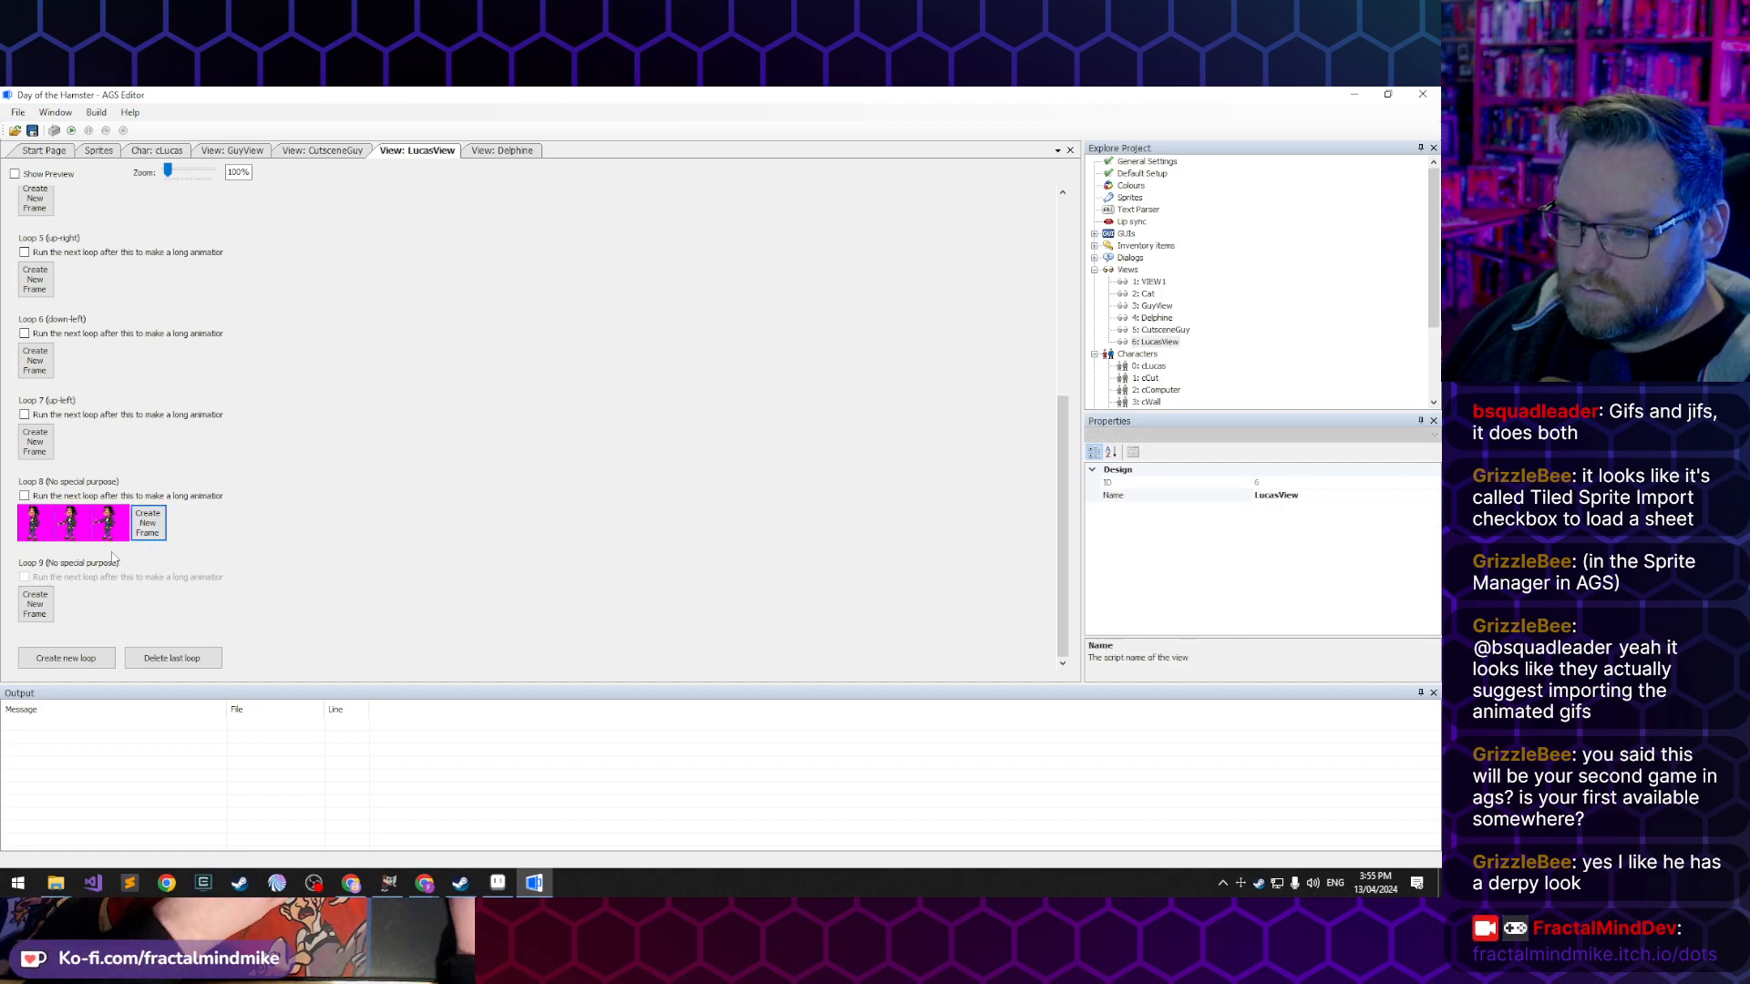
# - Check Delphine's loop 8 for reference and add a fourth frame using sprite 49 to LucasView's loop 8
pyautogui.click(513, 152)
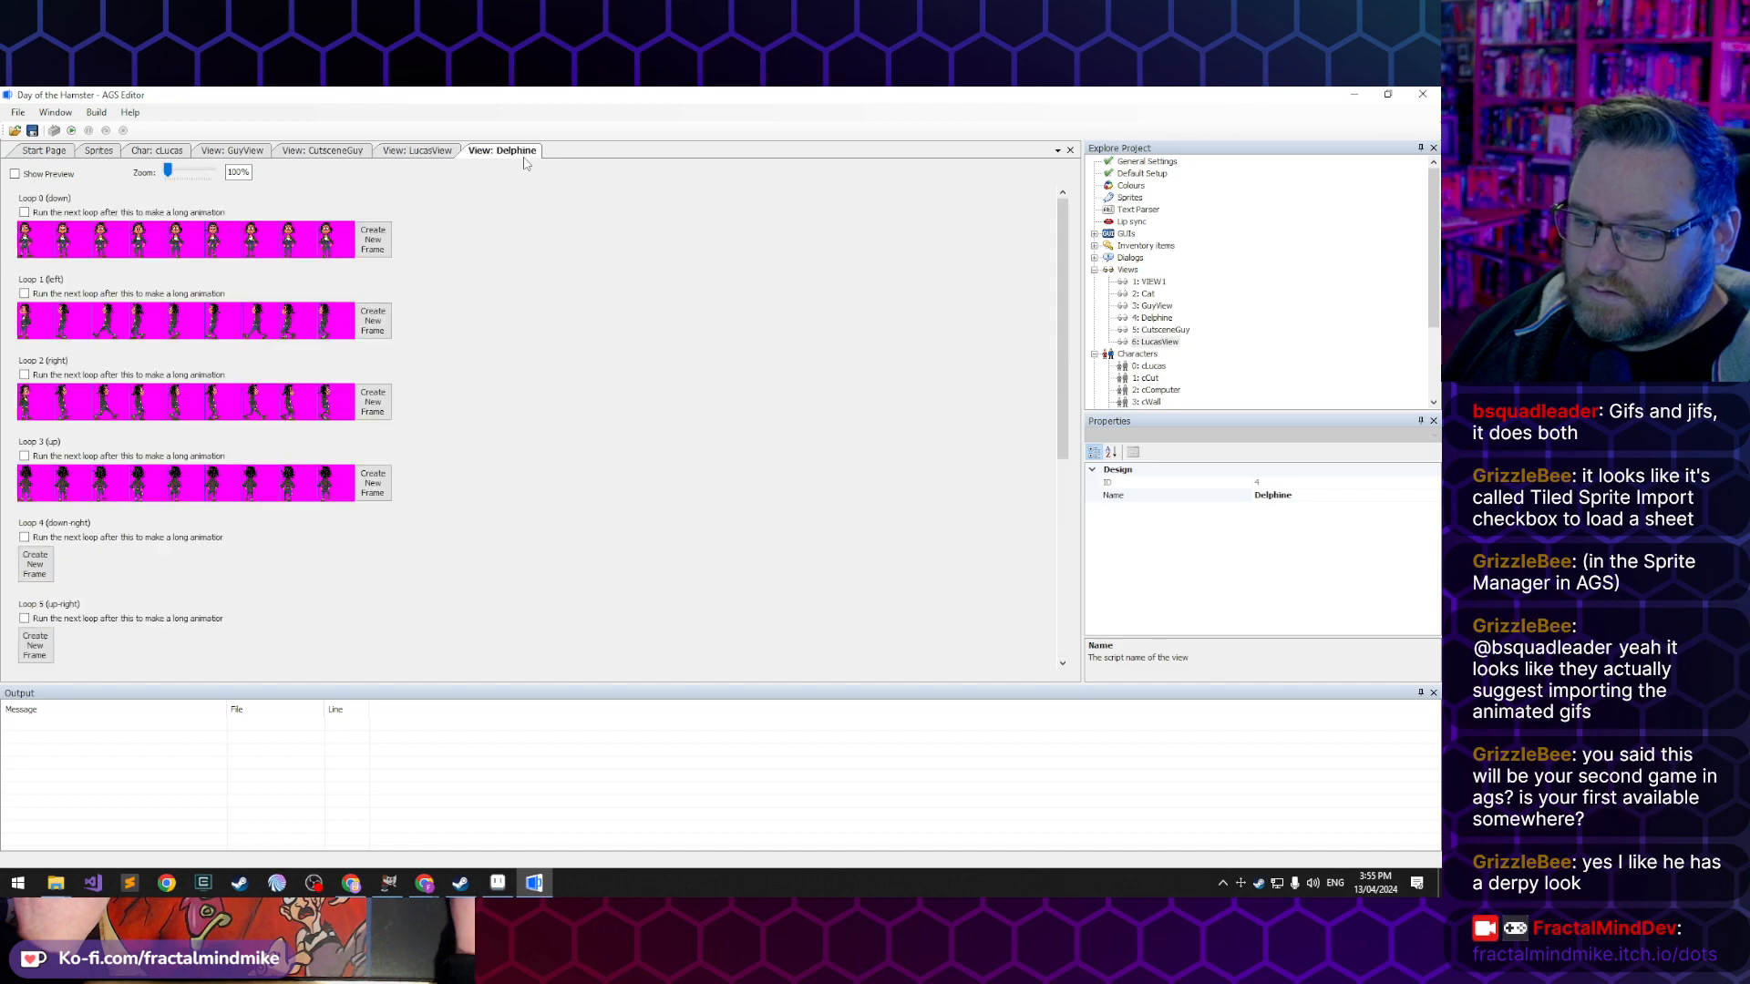
pyautogui.scroll(-4, 478, 476)
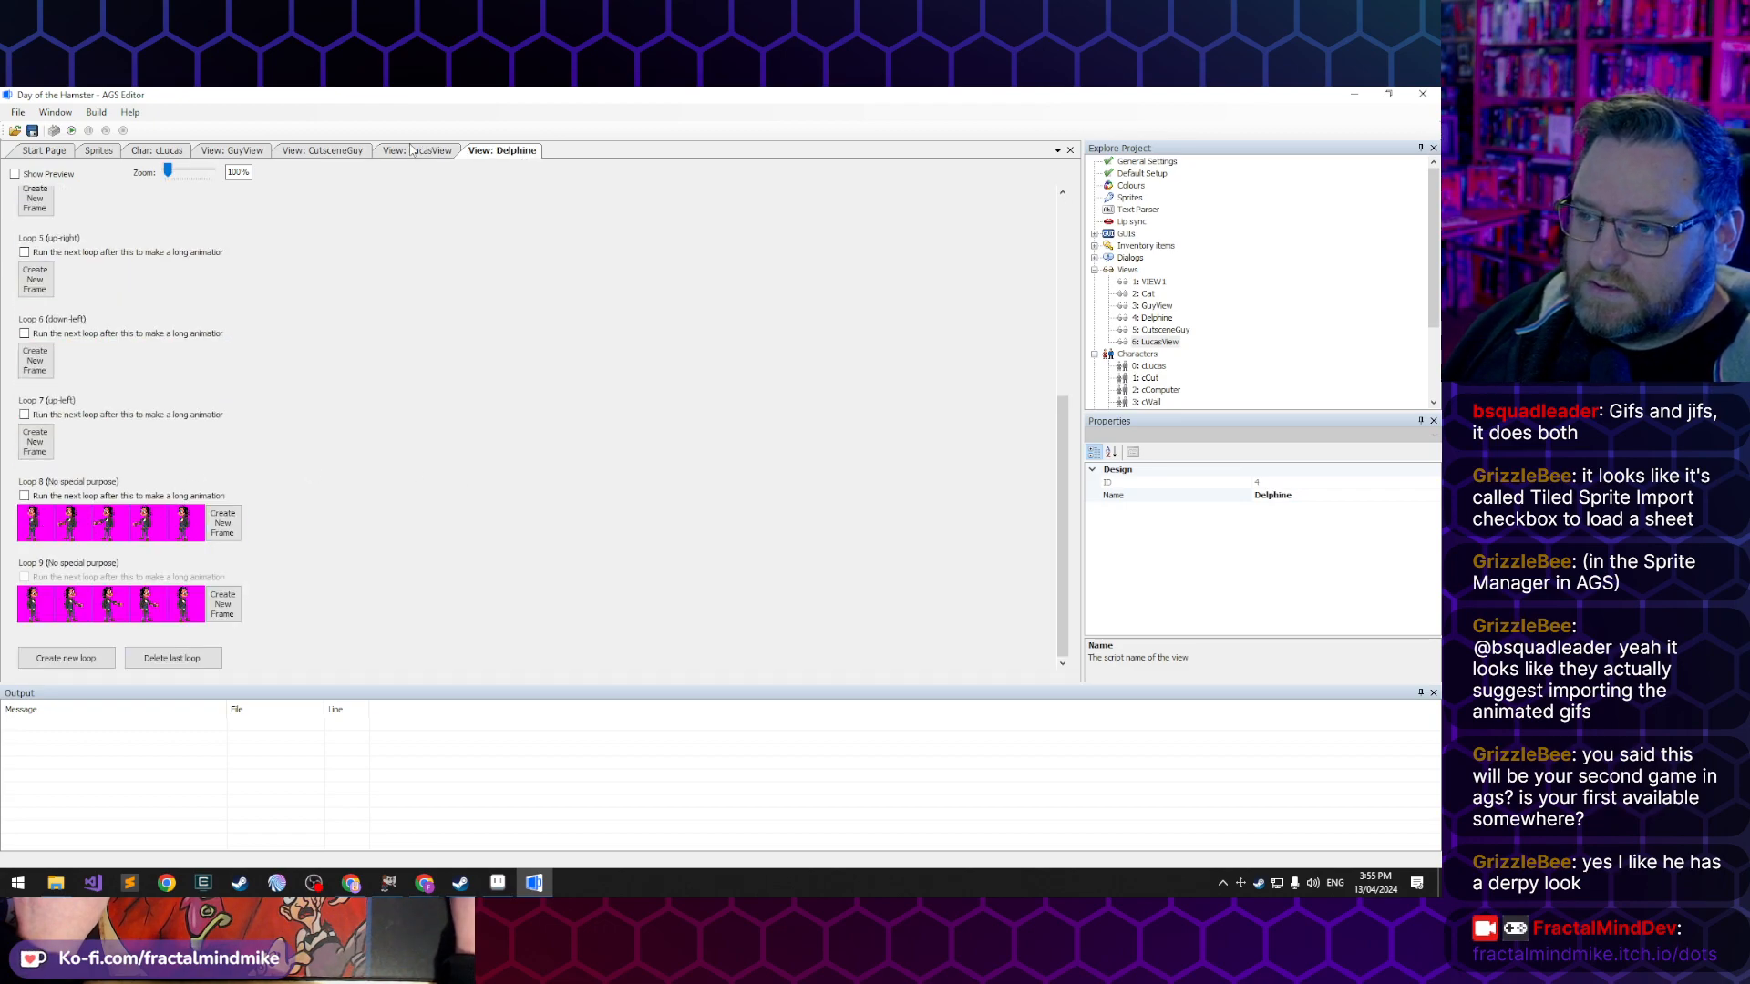
pyautogui.hotkey('ctrl', 'Tab')
pyautogui.click(147, 533)
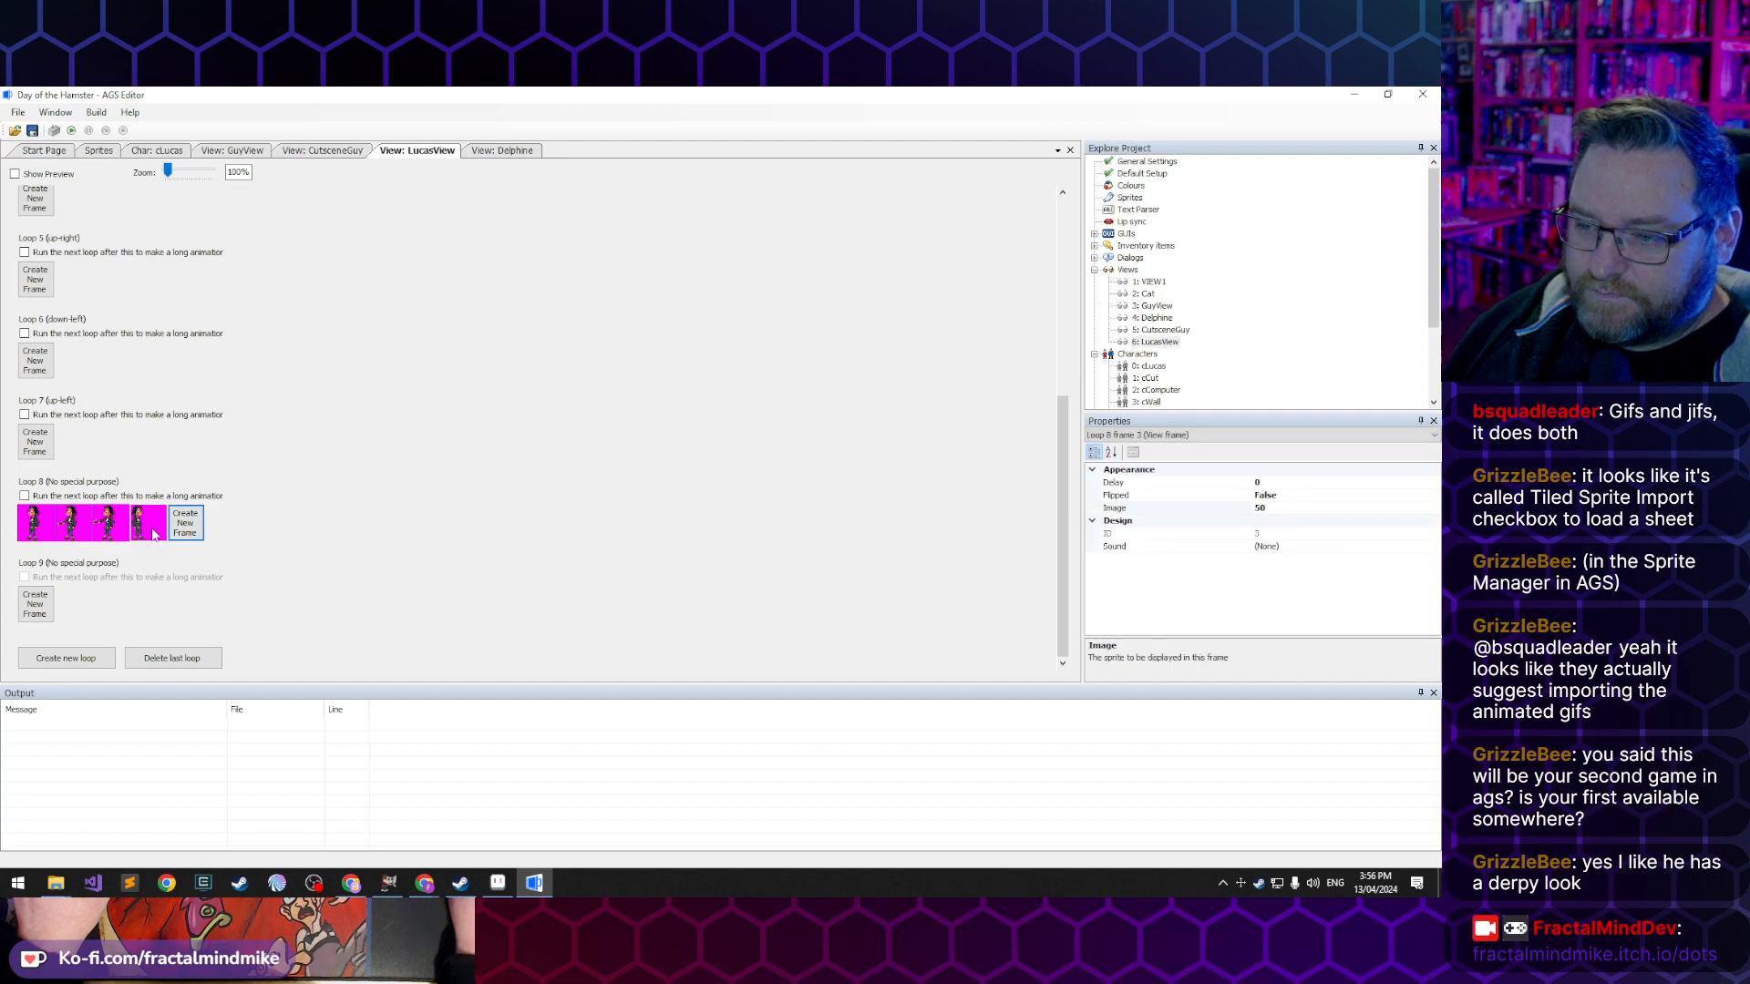
pyautogui.doubleClick(153, 534)
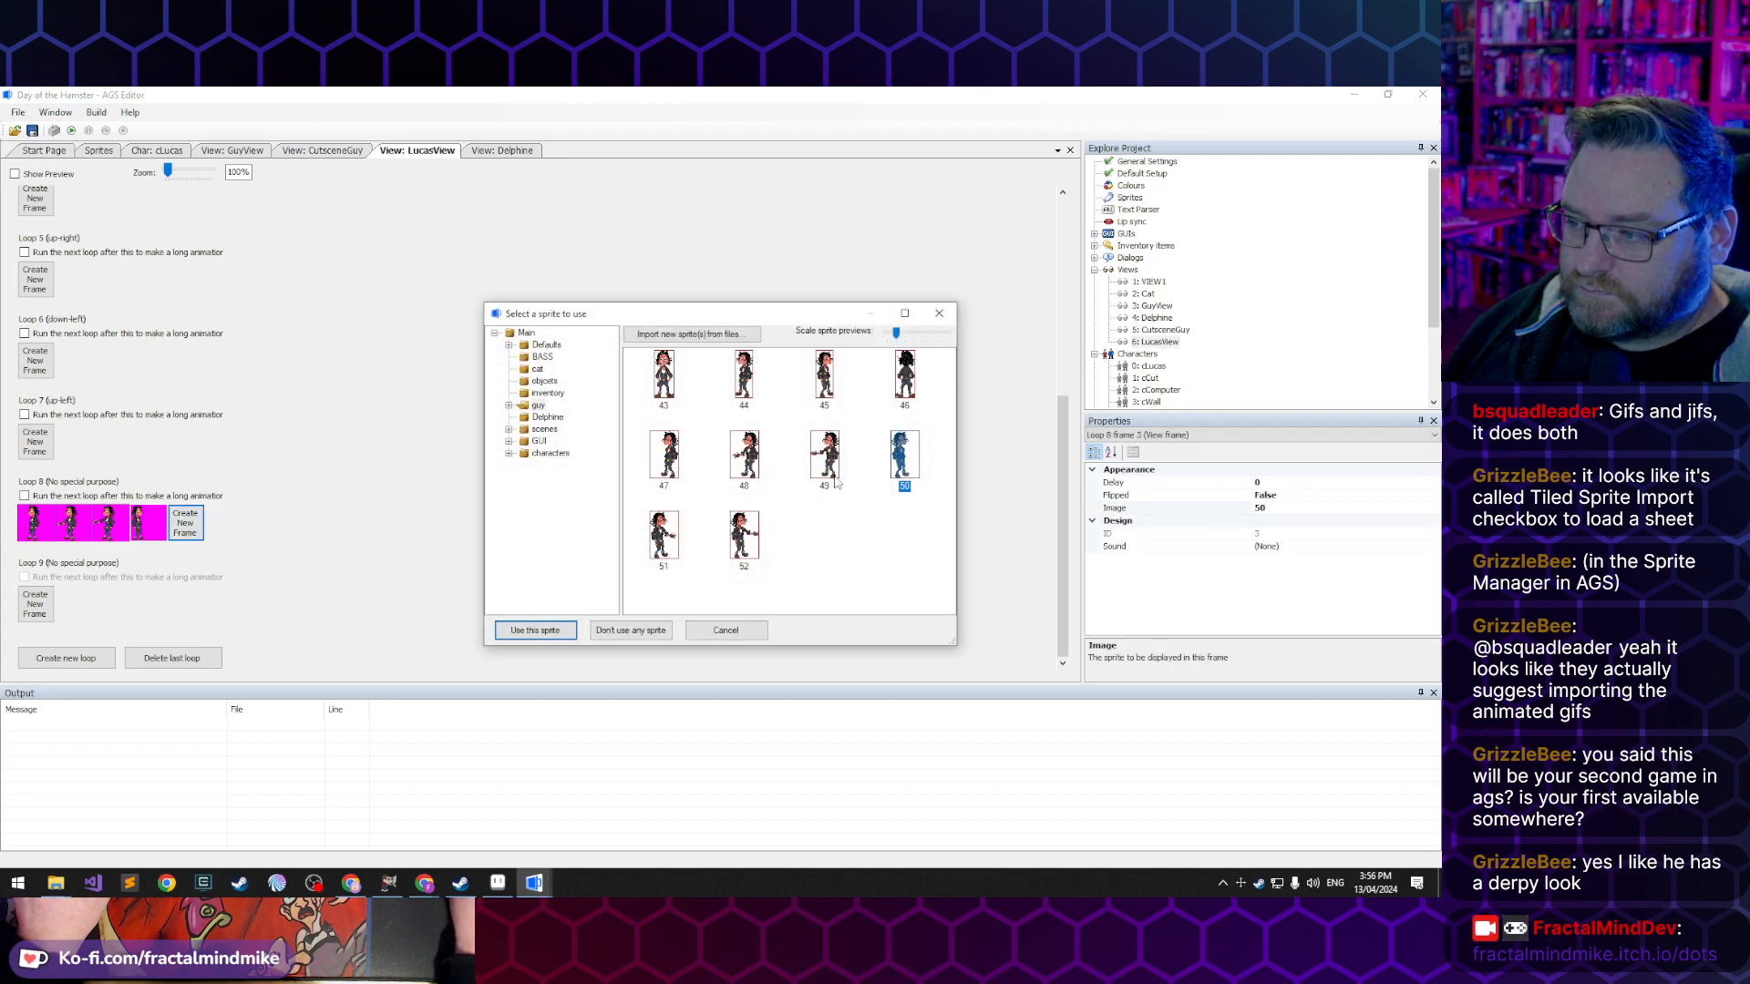
pyautogui.doubleClick(904, 454)
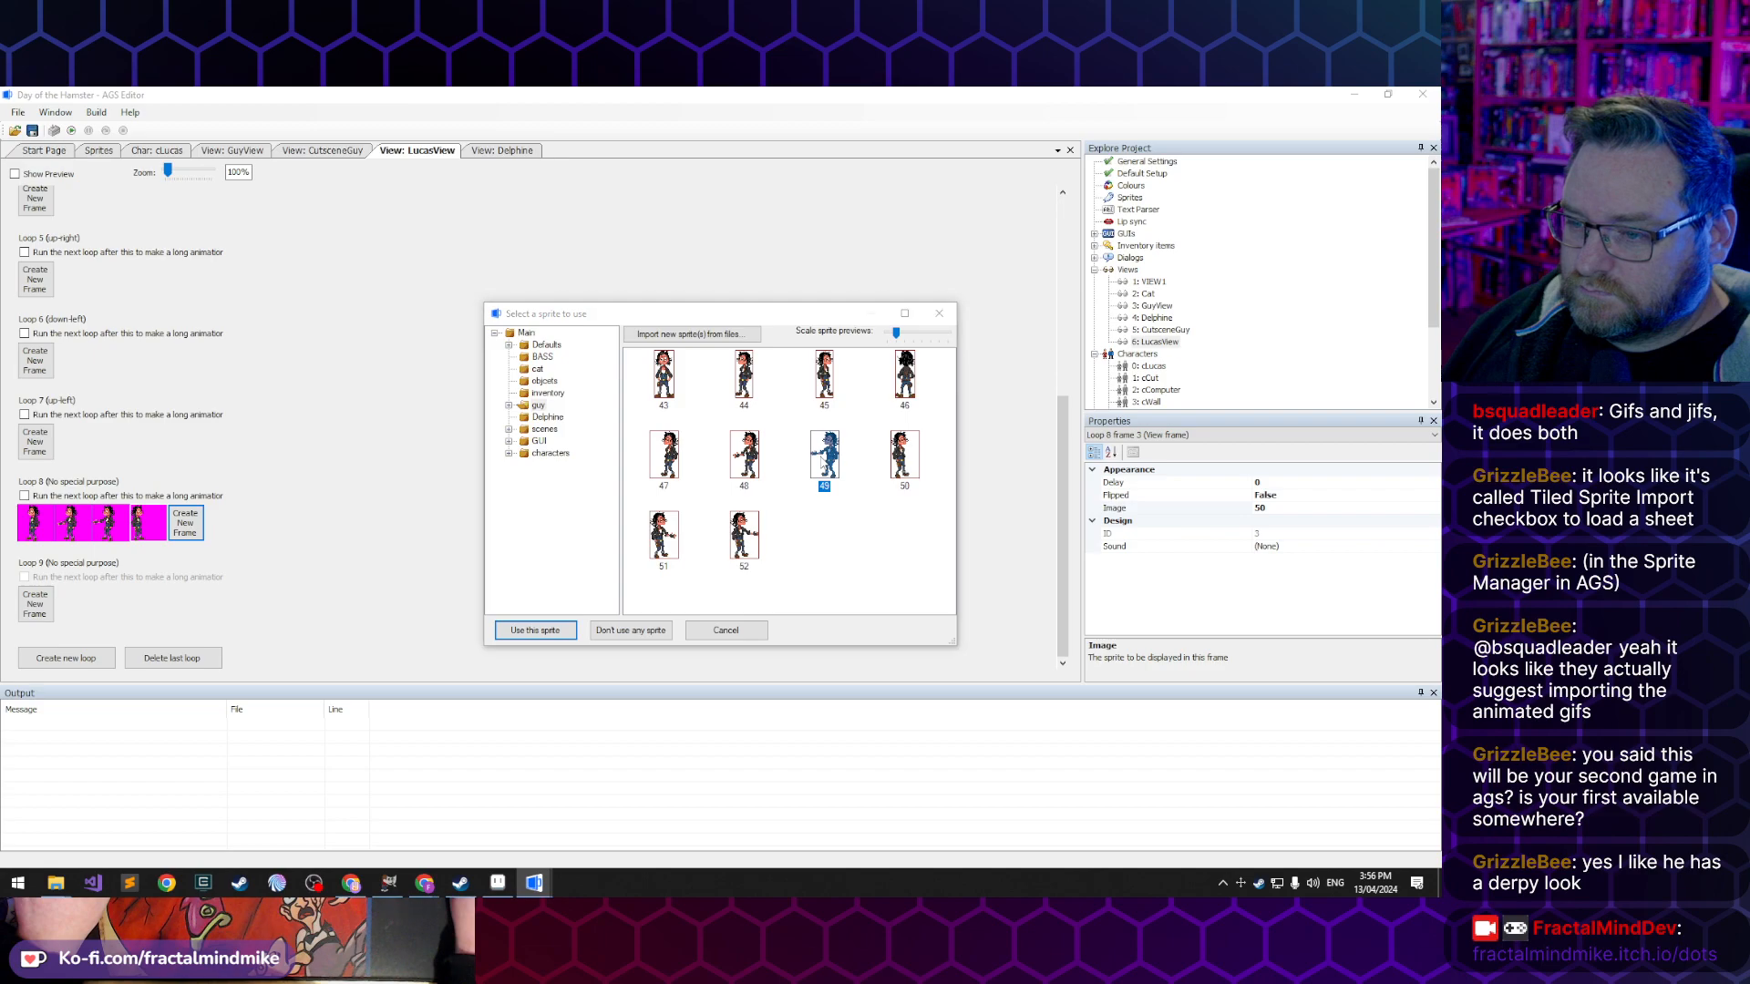
# - Add a fifth frame with sprite 48 and a sixth frame with sprite 47 to LucasView's loop 8
pyautogui.click(185, 524)
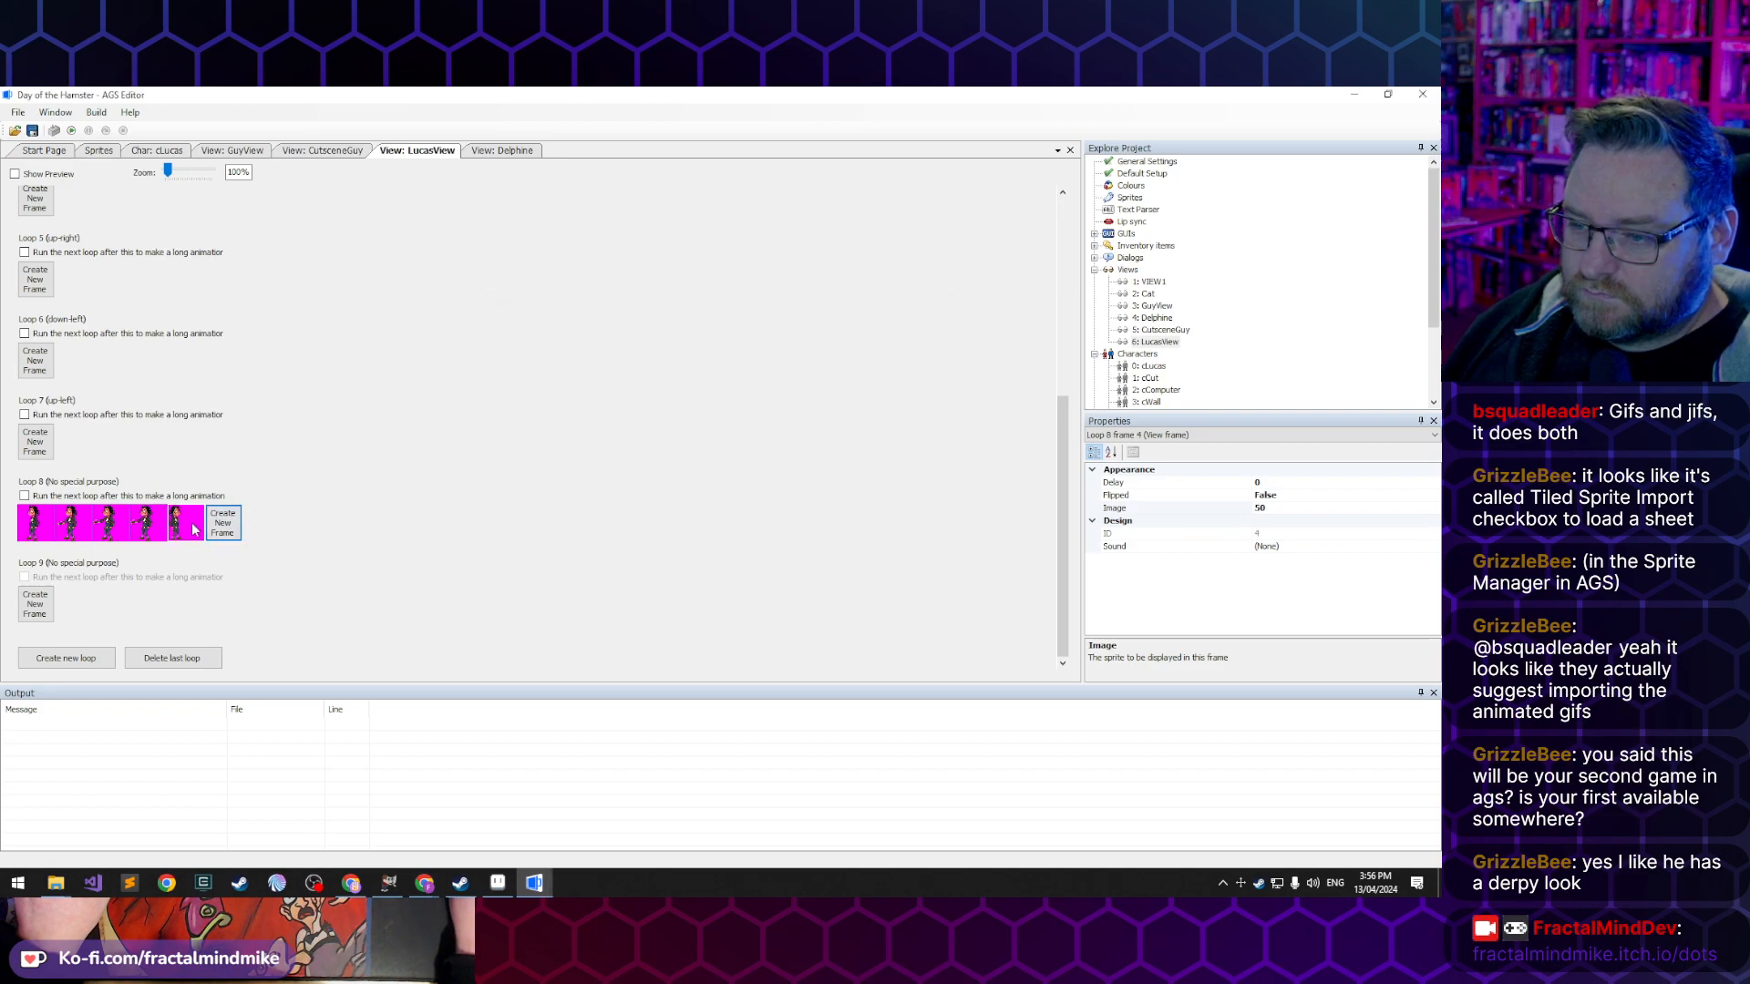
pyautogui.doubleClick(196, 531)
pyautogui.doubleClick(824, 454)
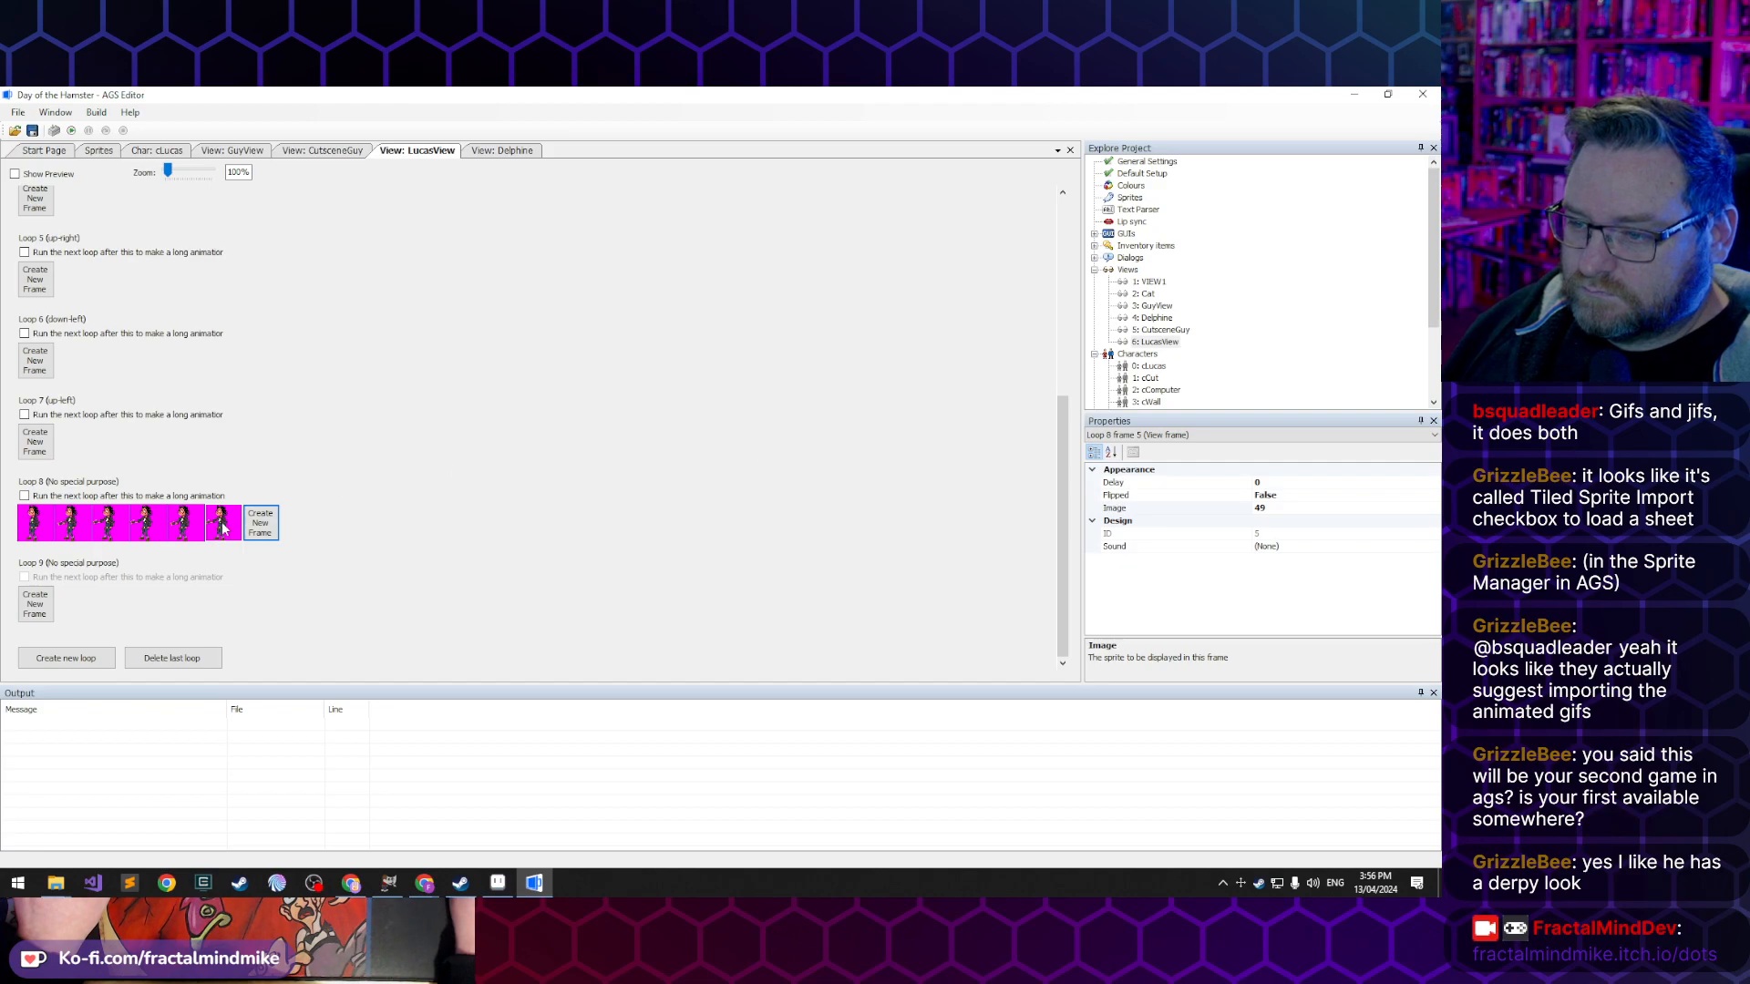
pyautogui.doubleClick(224, 529)
pyautogui.doubleClick(663, 461)
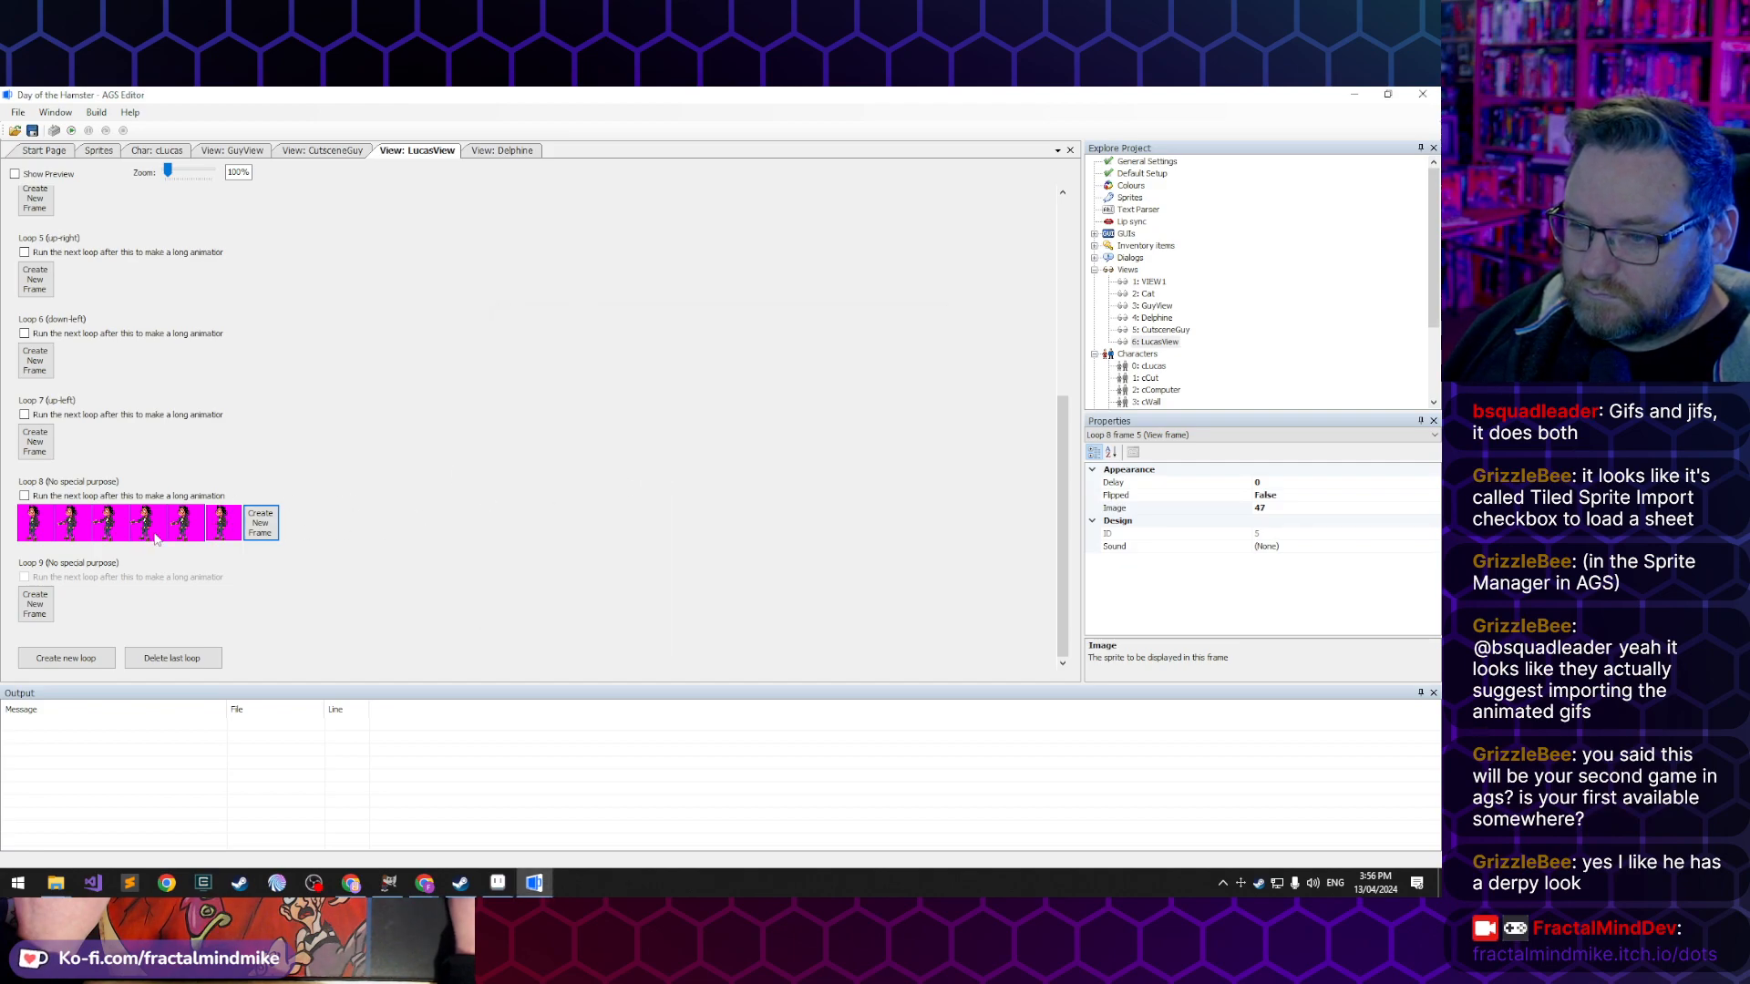
# - Create the first three frames of LucasView's loop 9 using sprites 50, 51 and 52
pyautogui.click(36, 611)
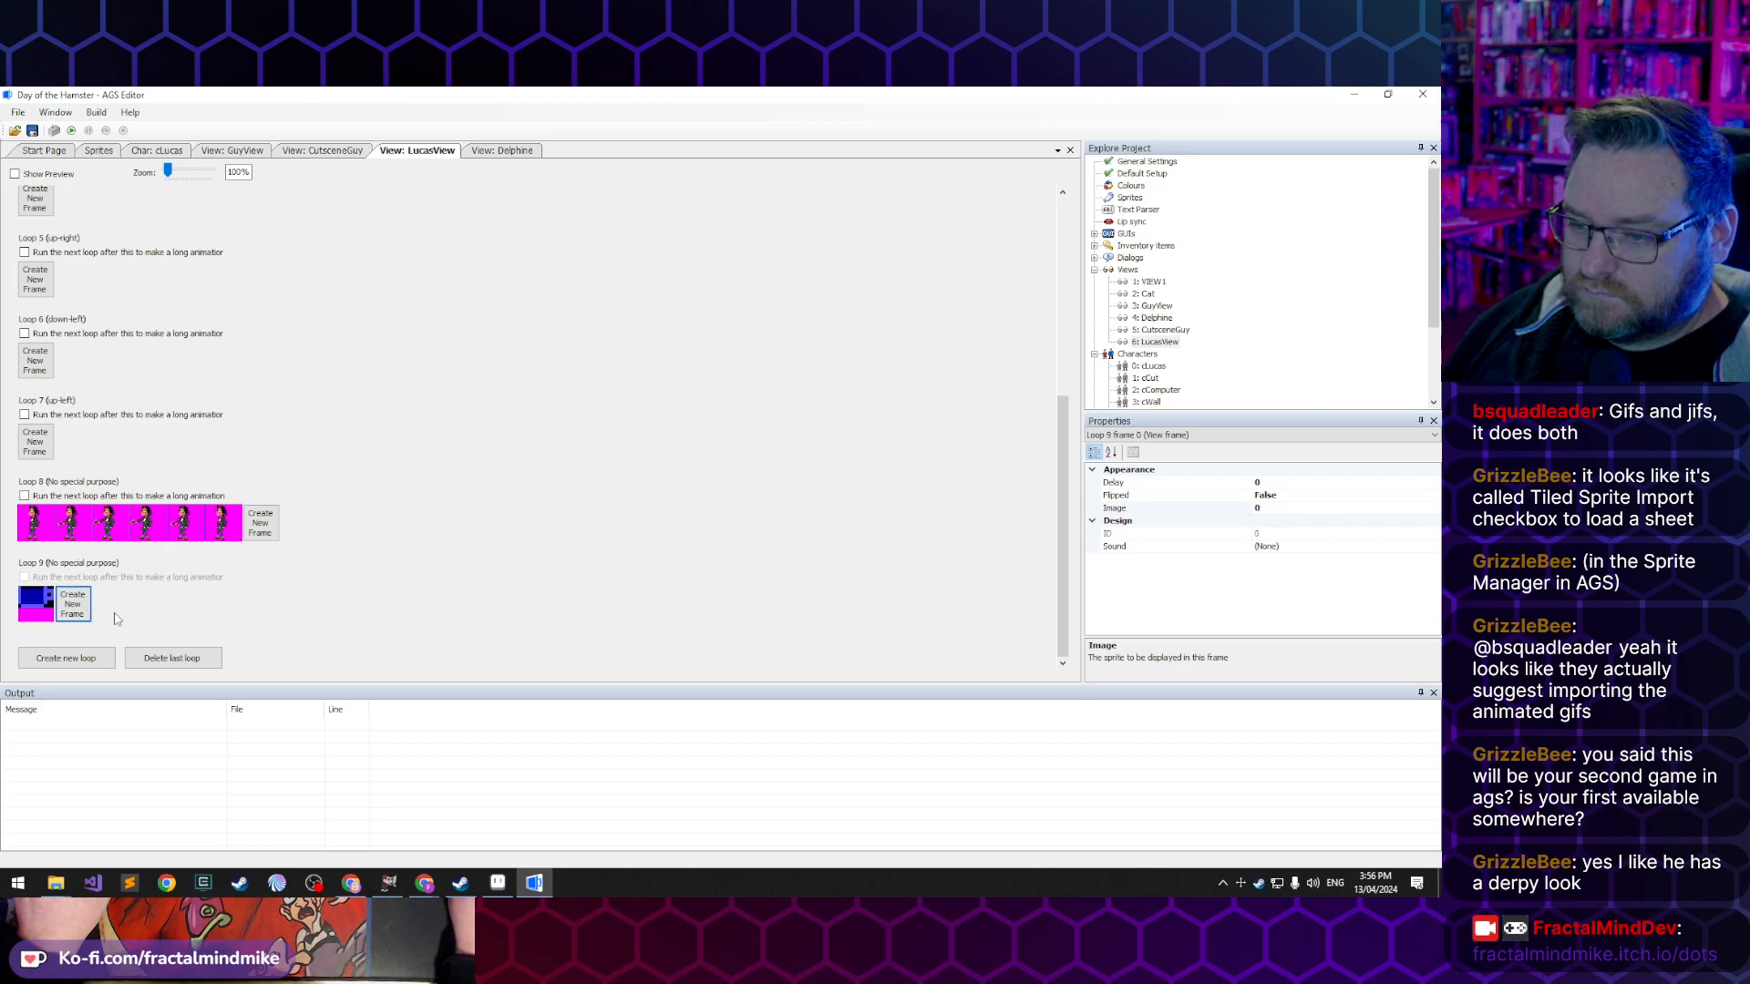
pyautogui.doubleClick(39, 609)
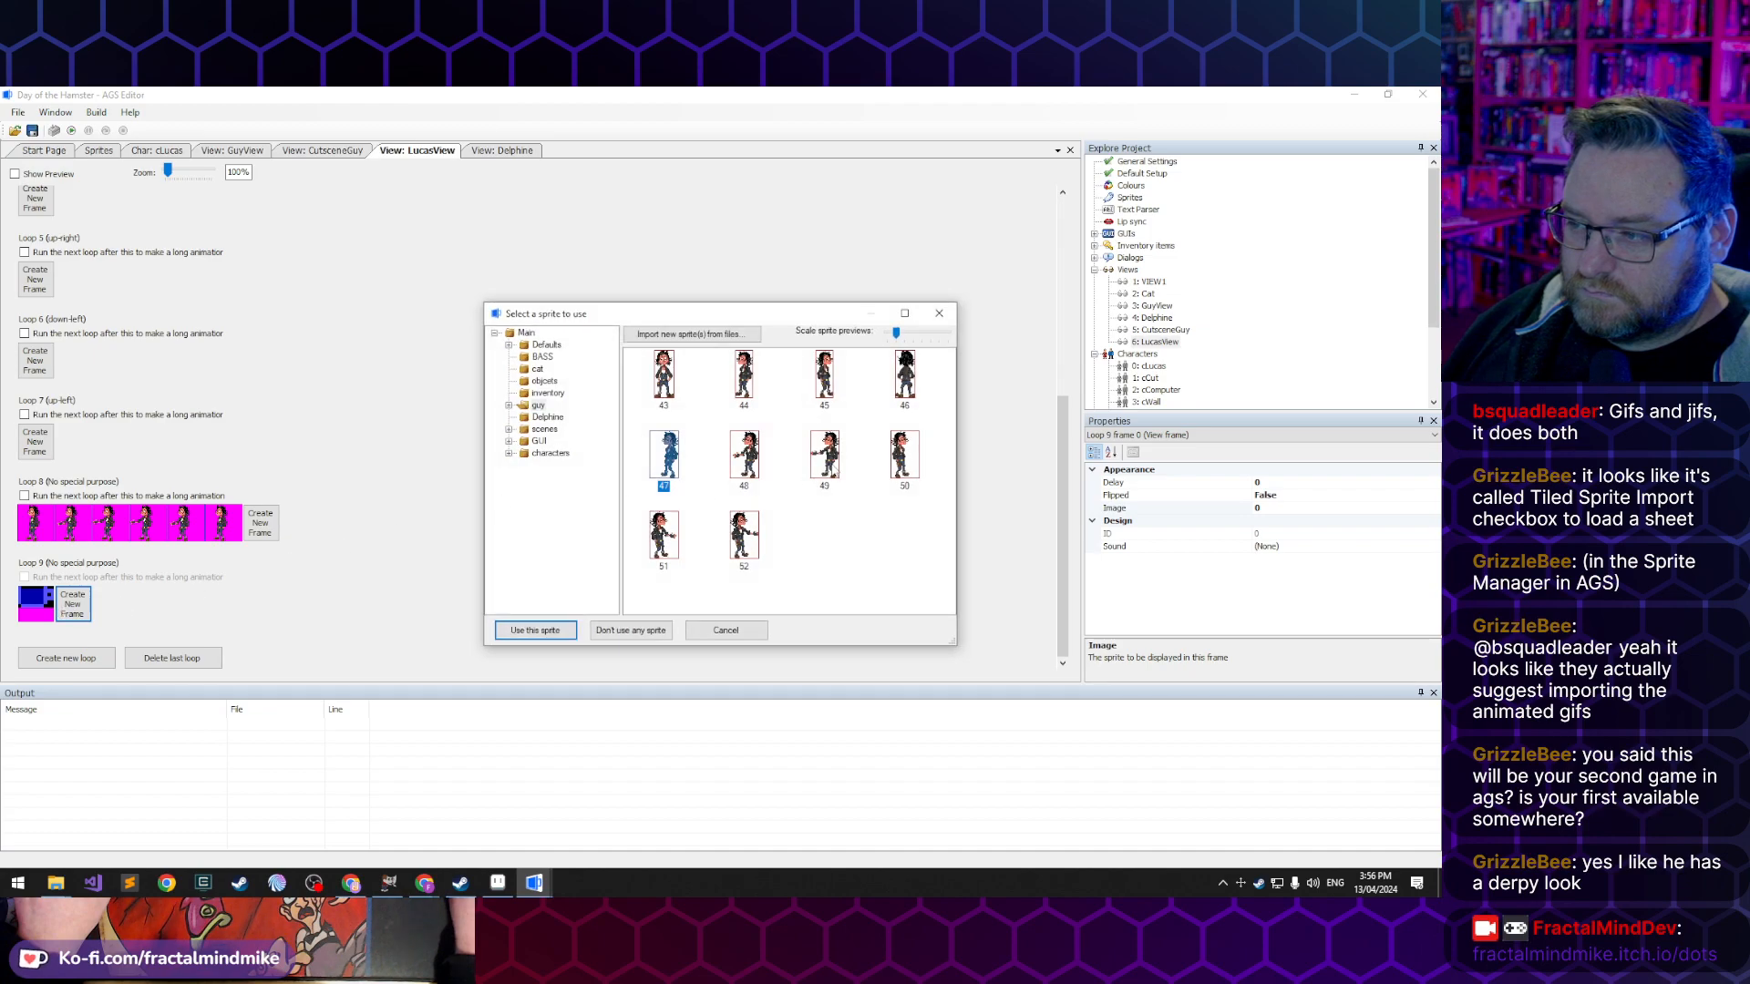
pyautogui.doubleClick(904, 455)
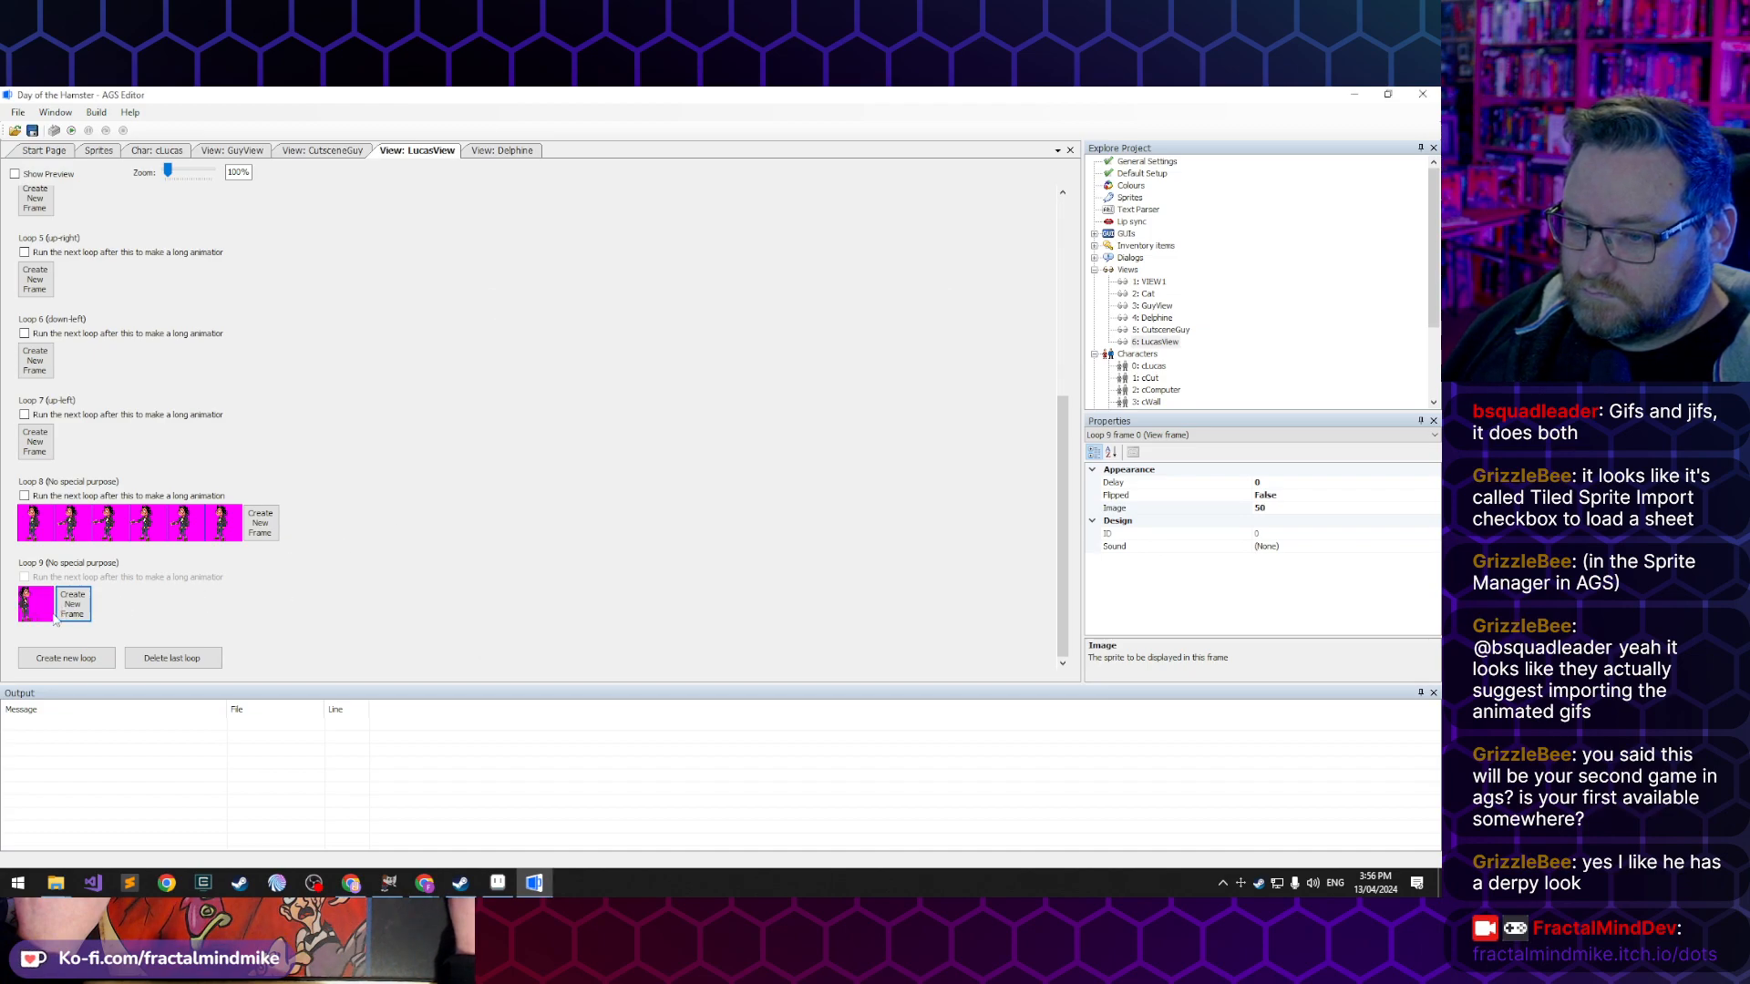
pyautogui.click(73, 604)
pyautogui.click(137, 608)
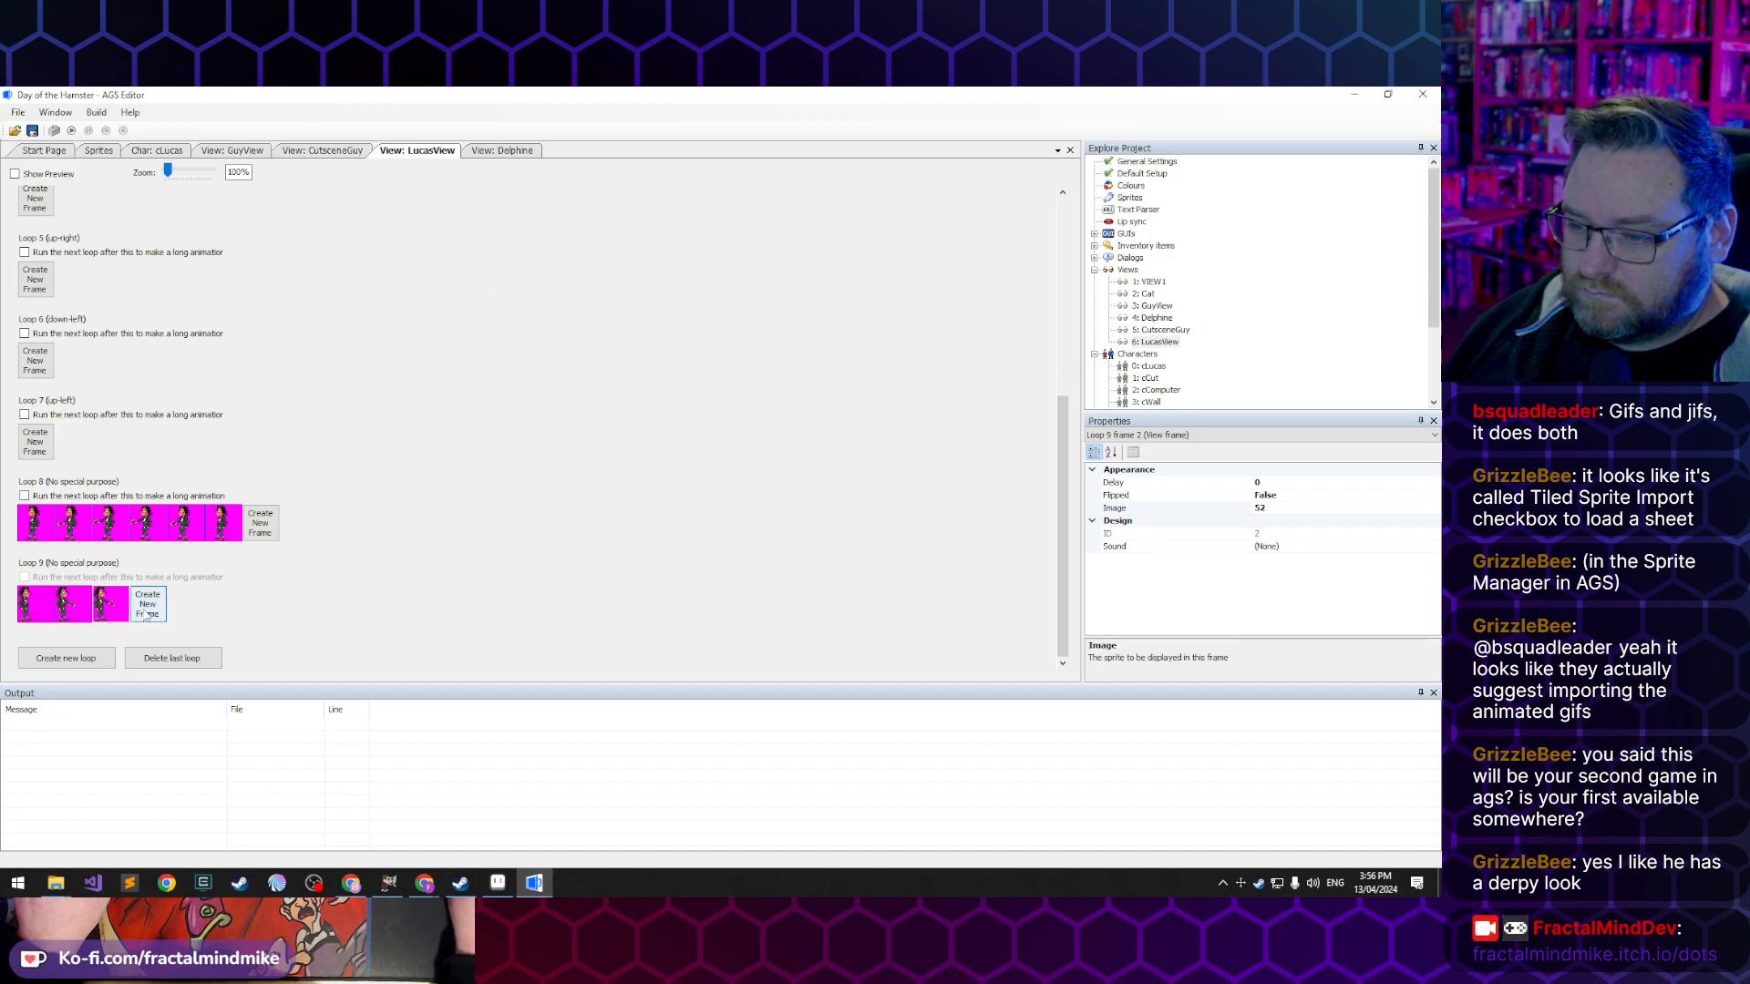
# - Add three more frames to LucasView's loop 9 and assign them sprites 52, 51 and 50 in that order
pyautogui.click(147, 614)
pyautogui.click(186, 612)
pyautogui.click(226, 612)
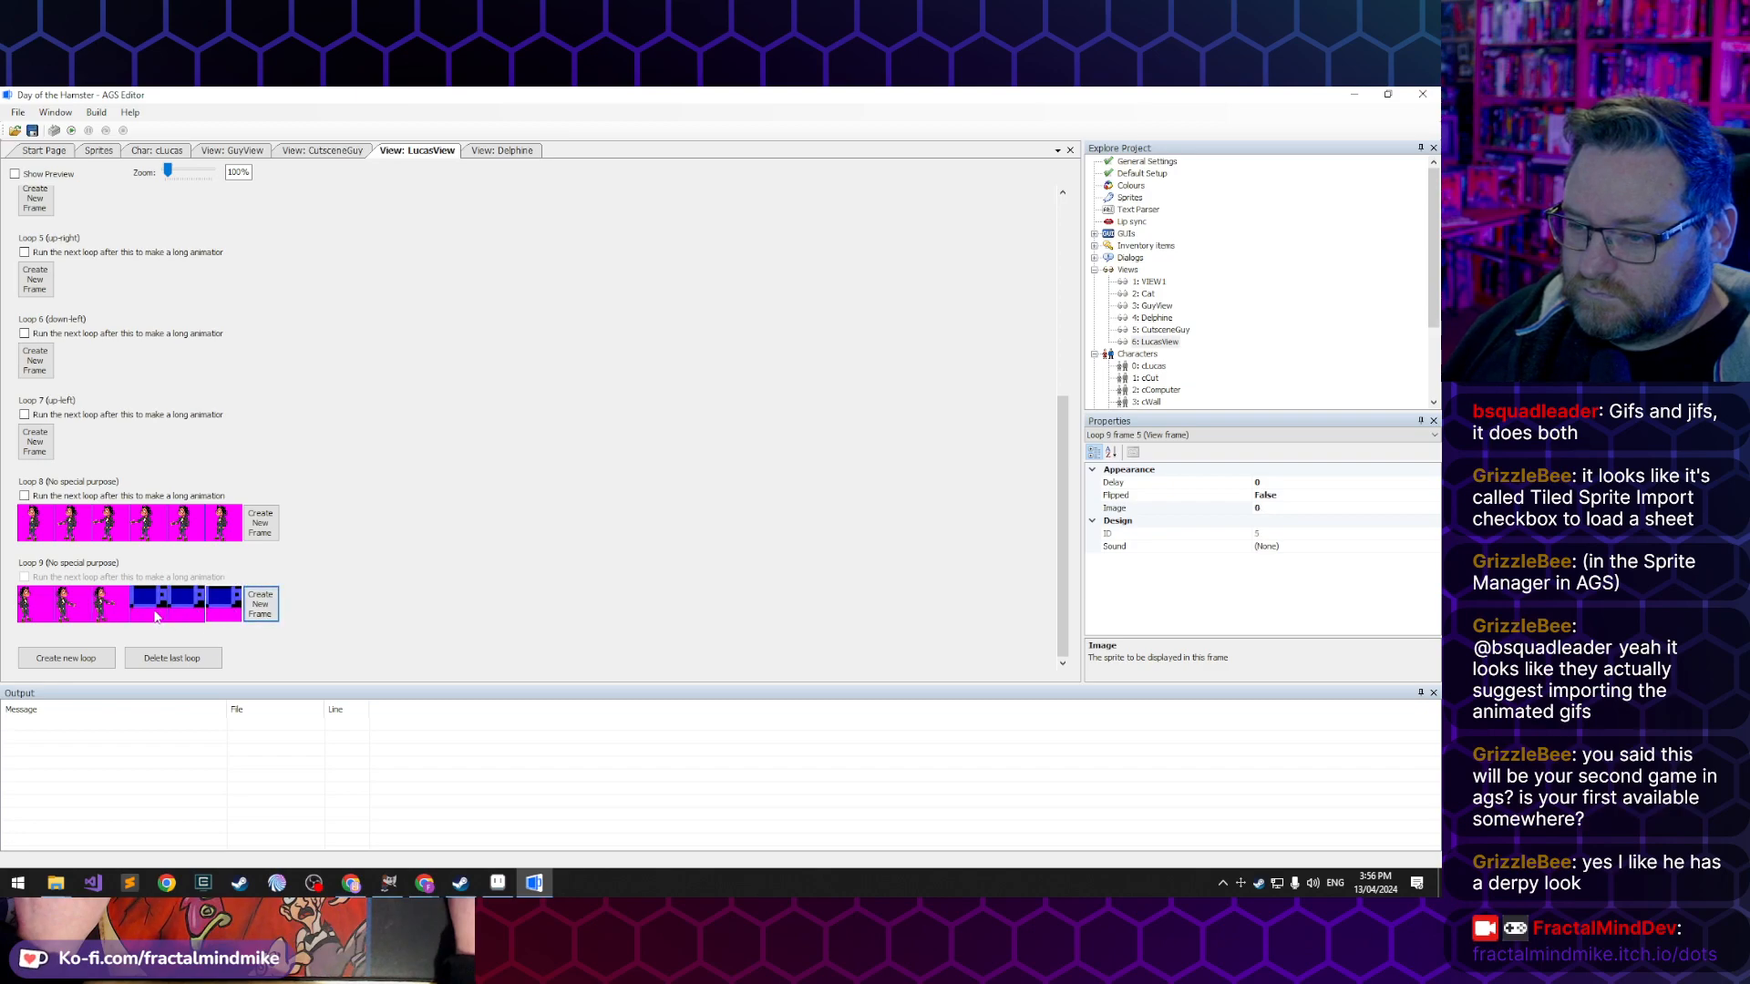
pyautogui.doubleClick(164, 618)
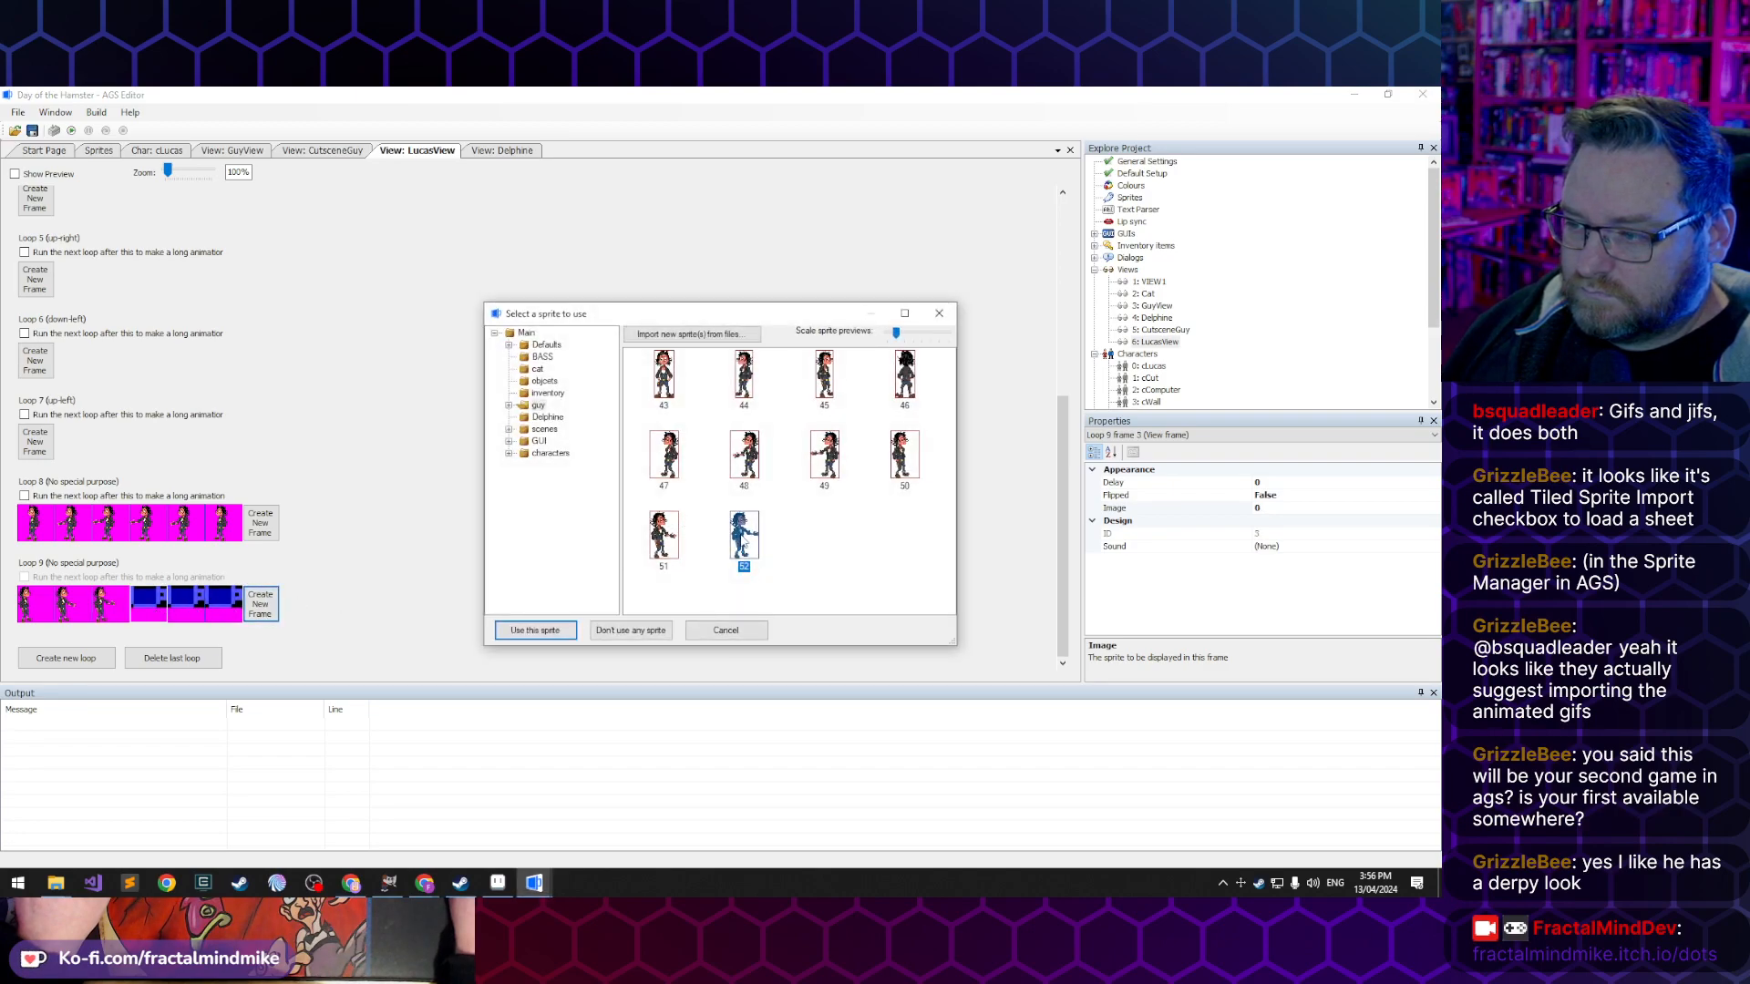
pyautogui.doubleClick(744, 542)
pyautogui.doubleClick(185, 608)
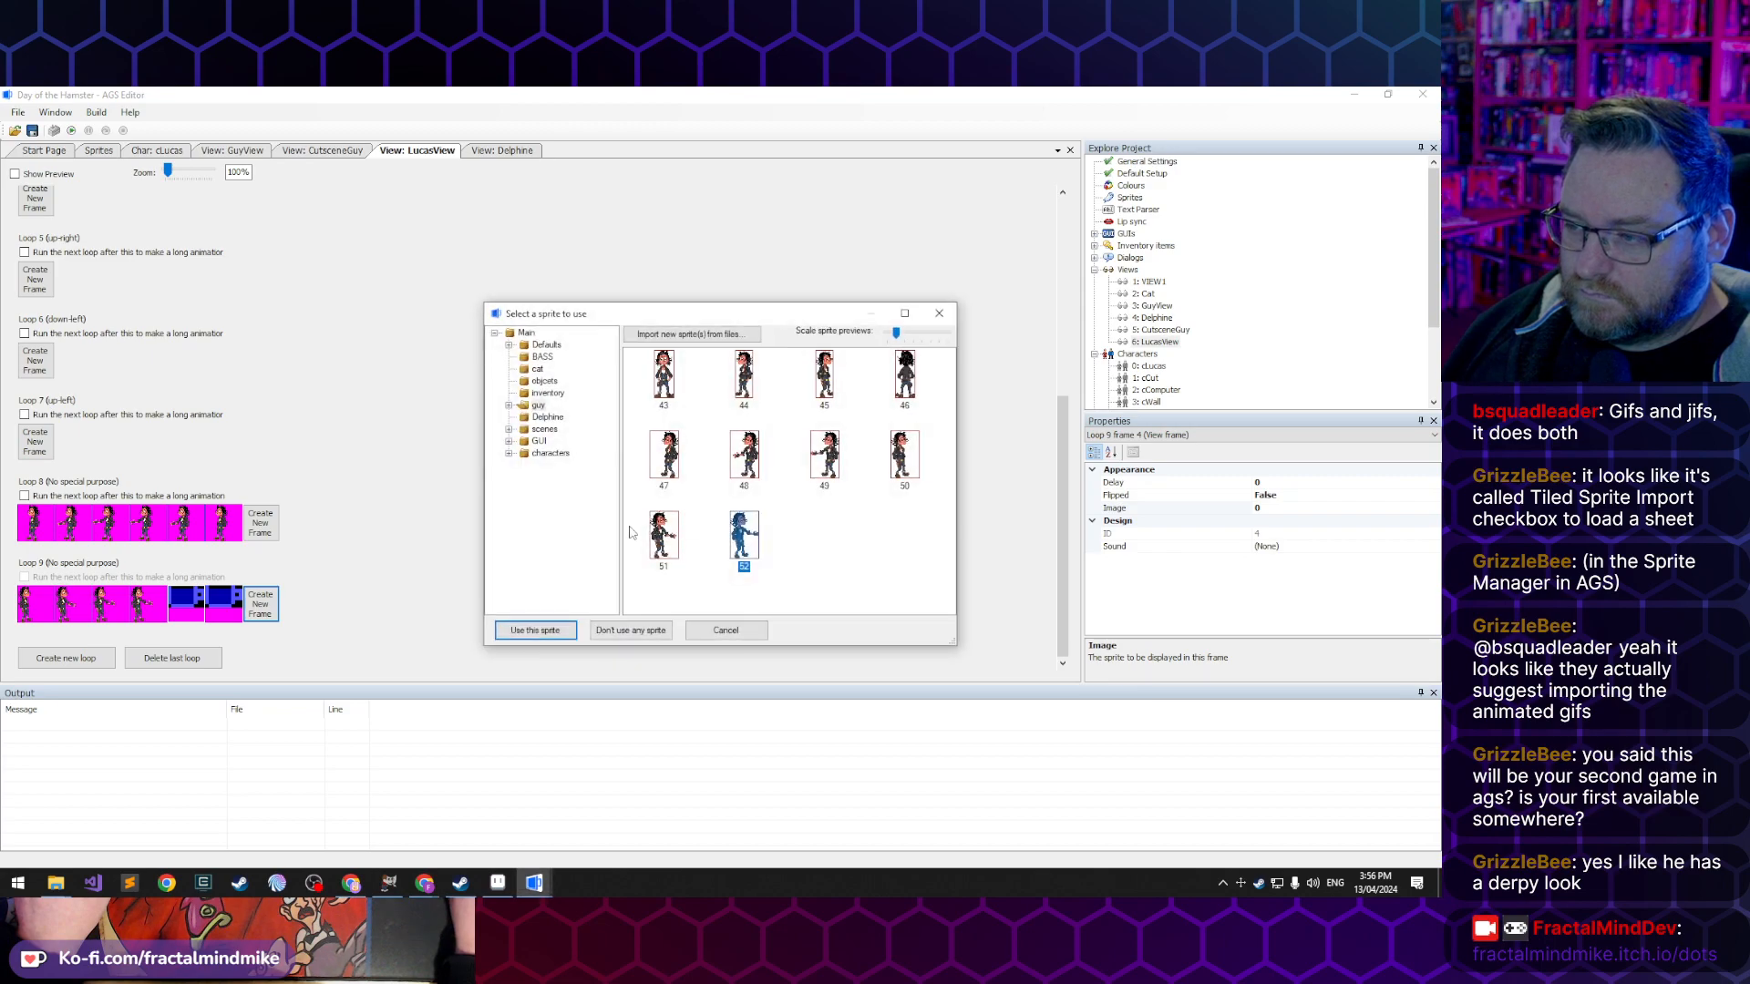
pyautogui.doubleClick(664, 541)
pyautogui.doubleClick(230, 616)
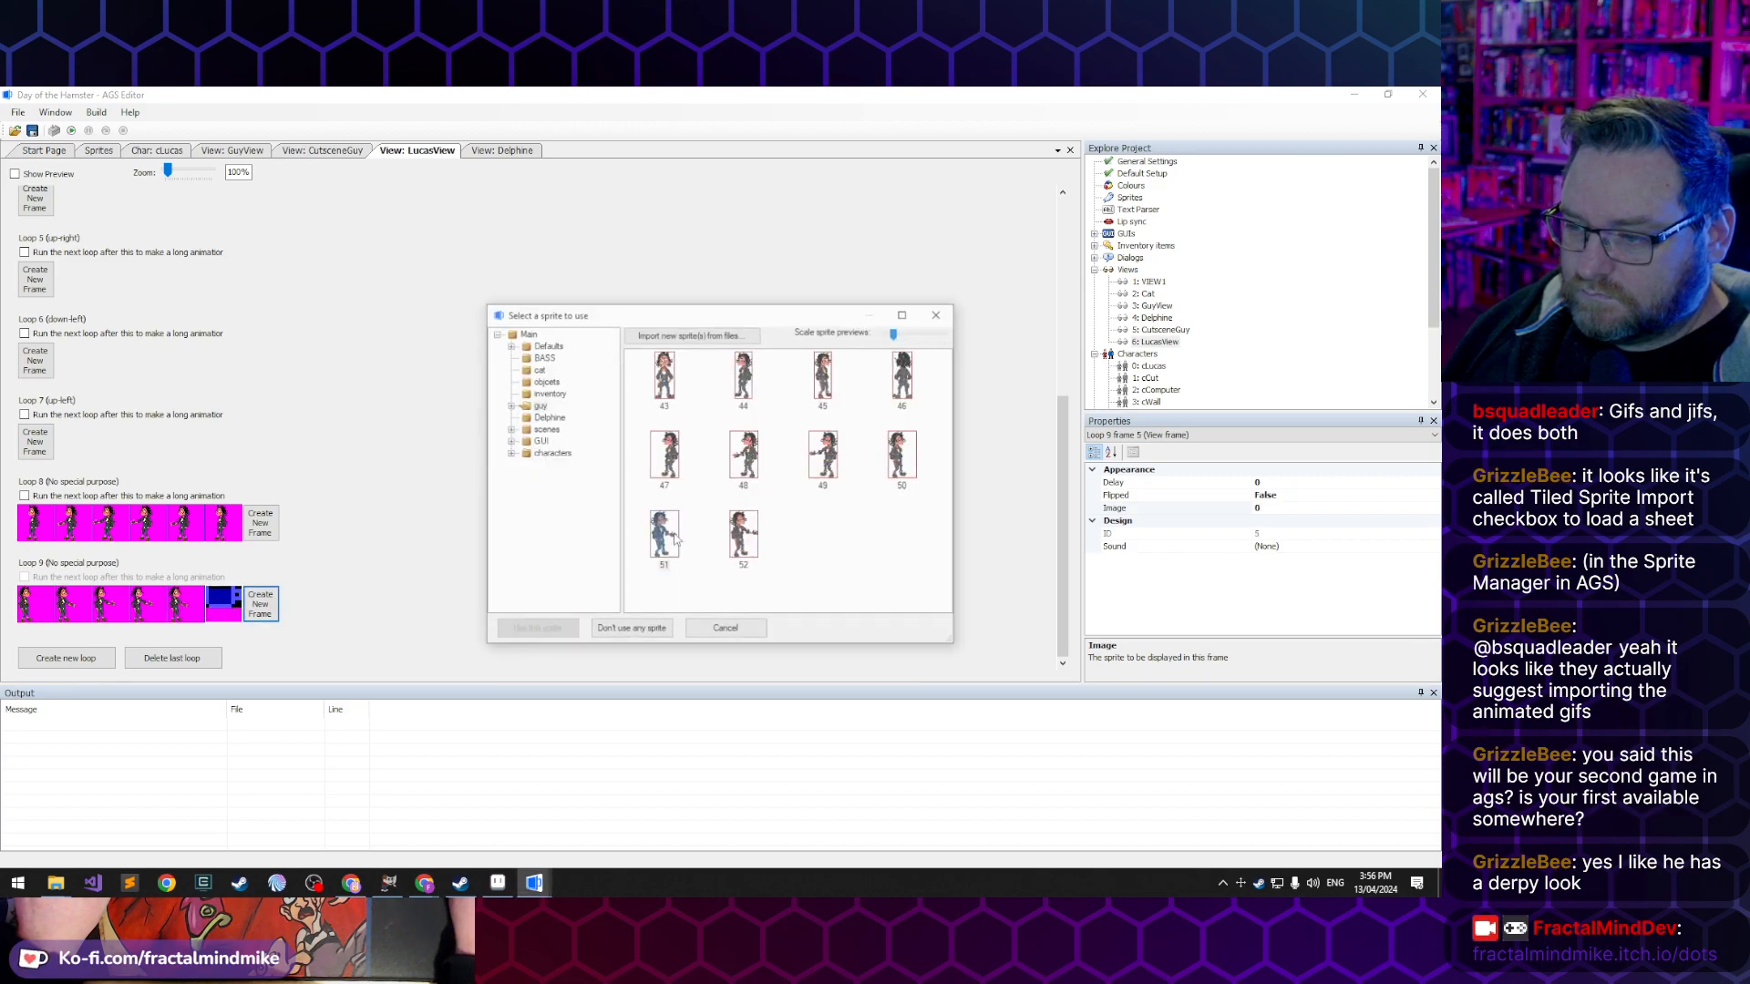
pyautogui.click(508, 628)
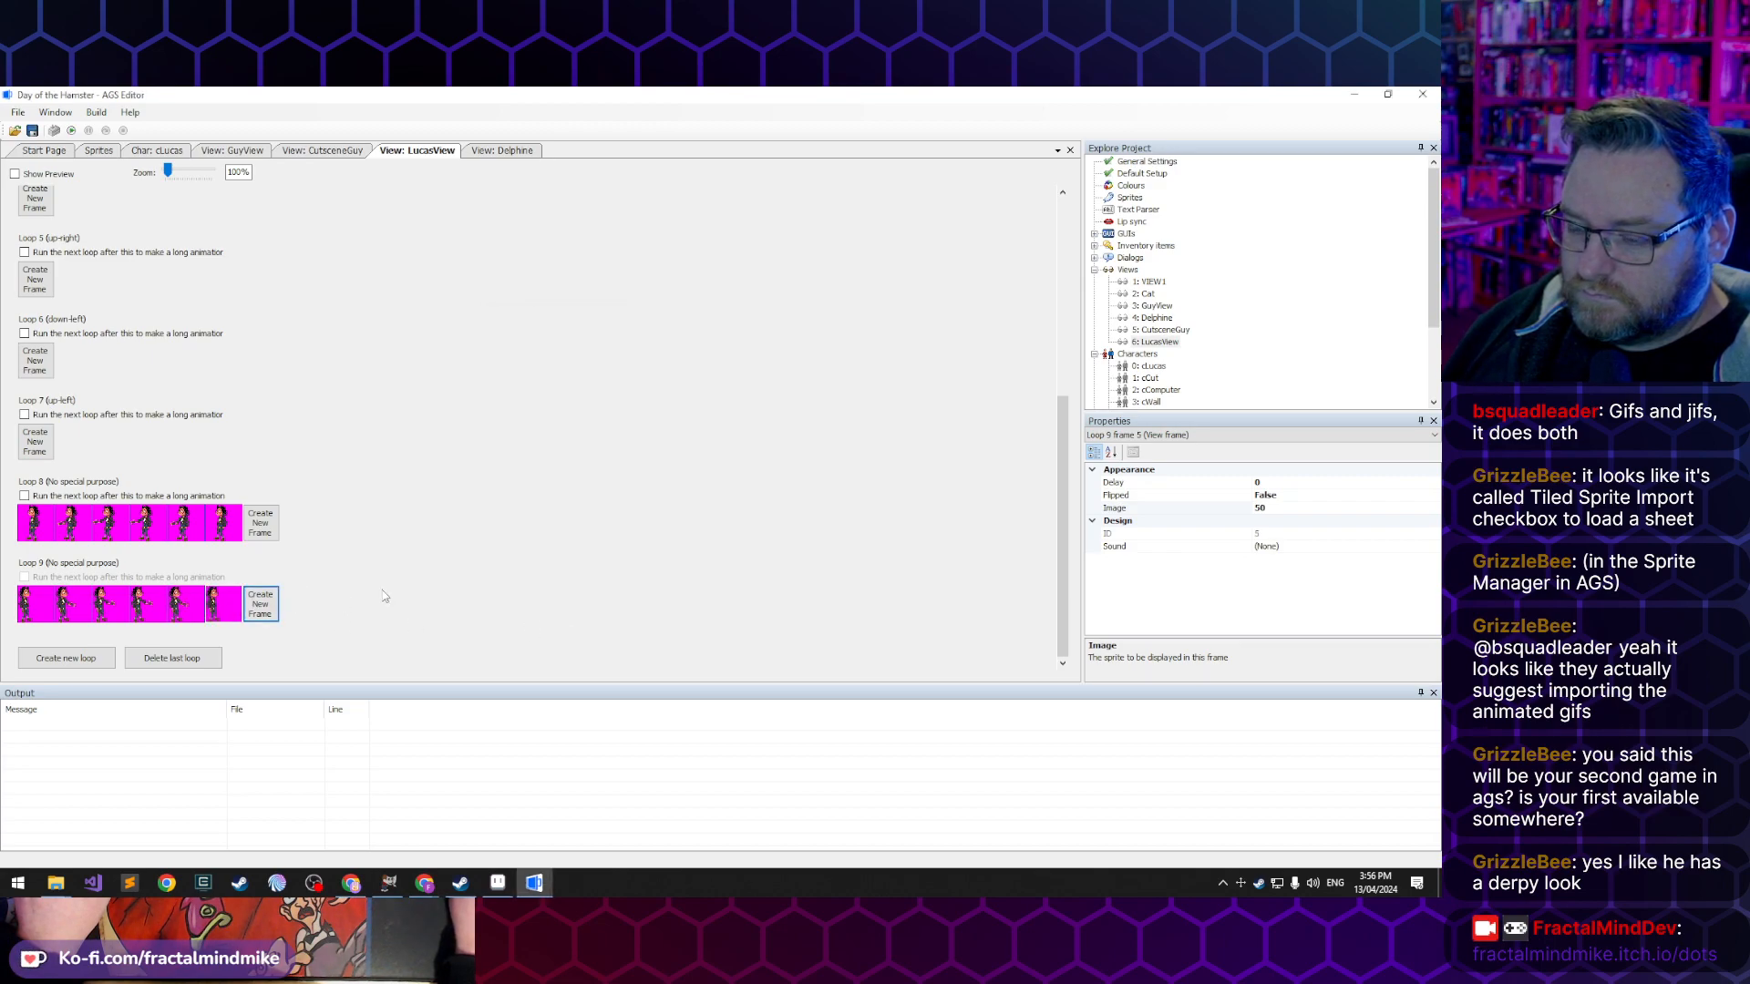
pyautogui.scroll(5, 382, 592)
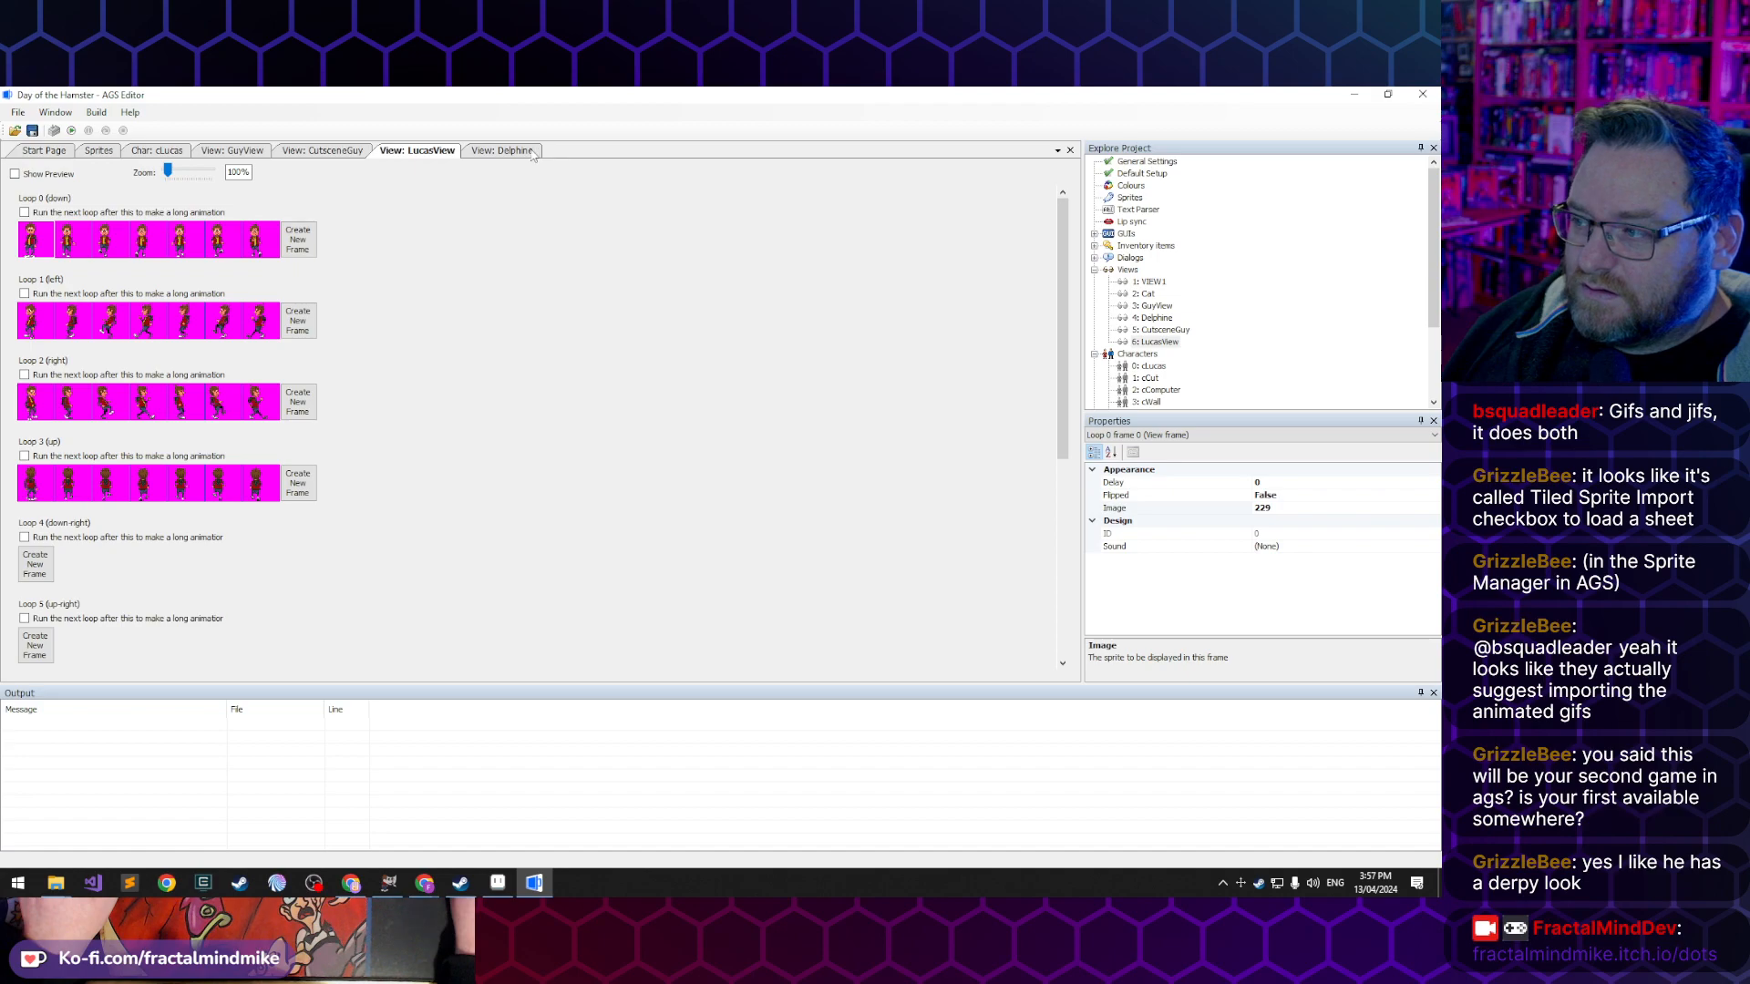
# - Open the cLucas character and set its NormalView to view 6, LucasView
pyautogui.scroll(-1, 1162, 349)
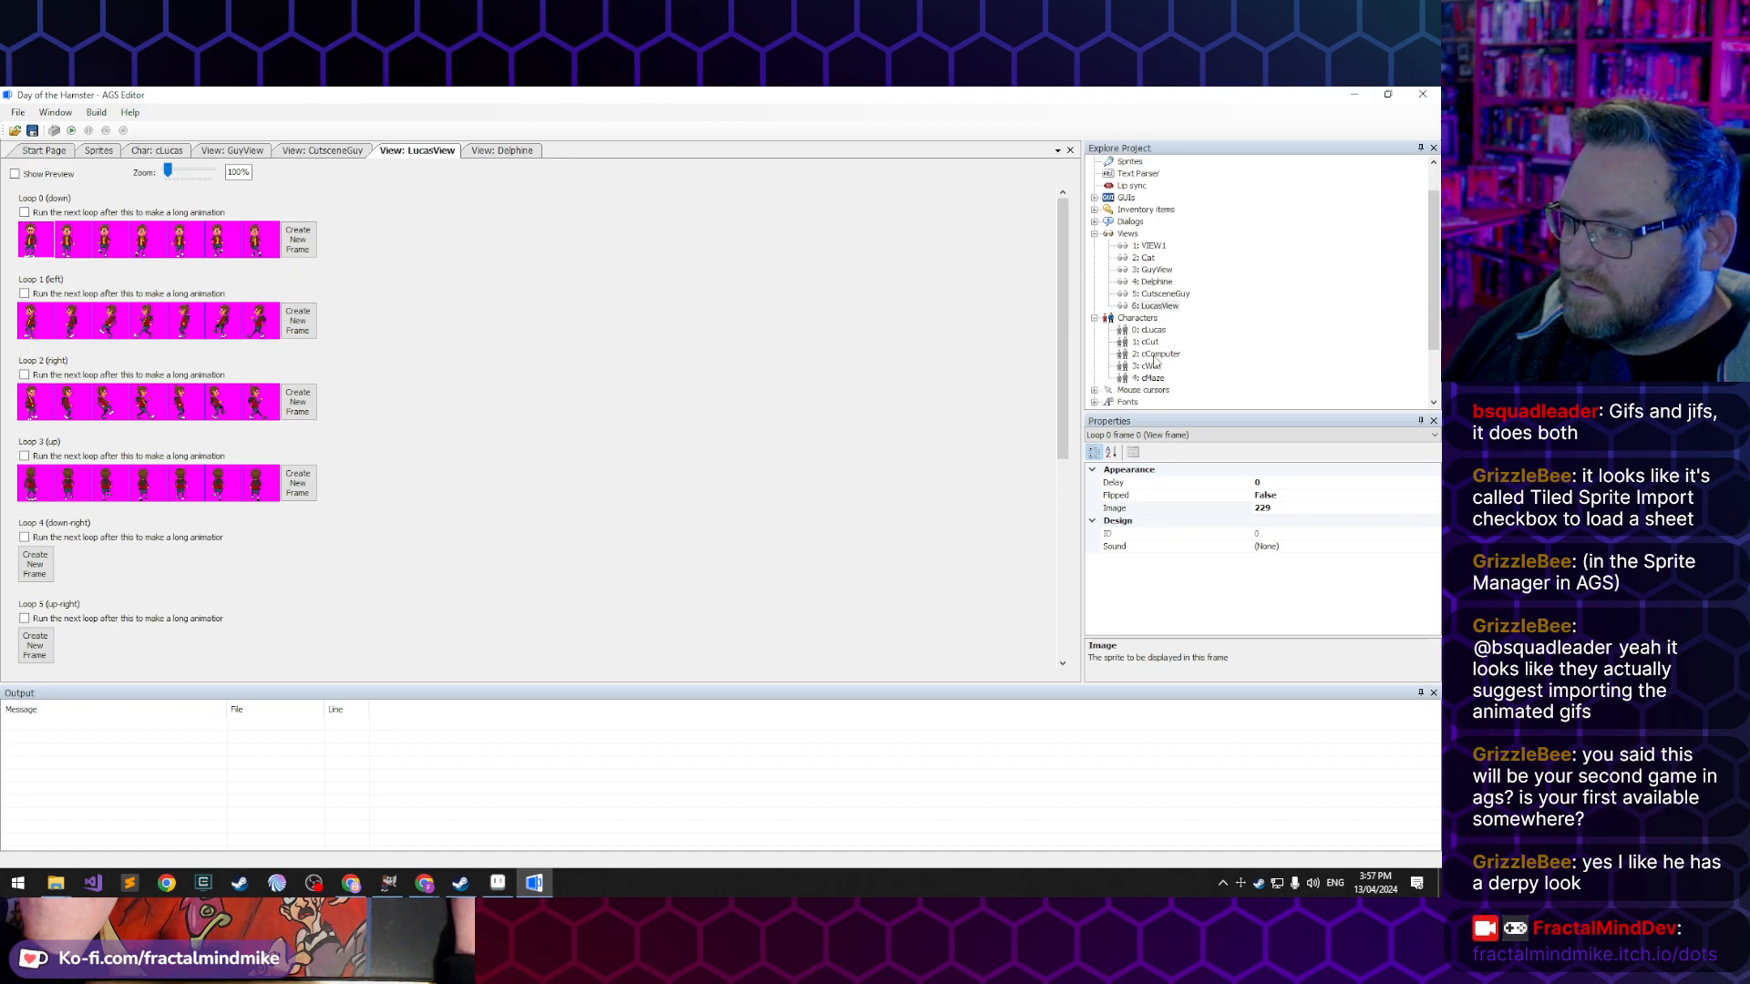
pyautogui.doubleClick(1155, 330)
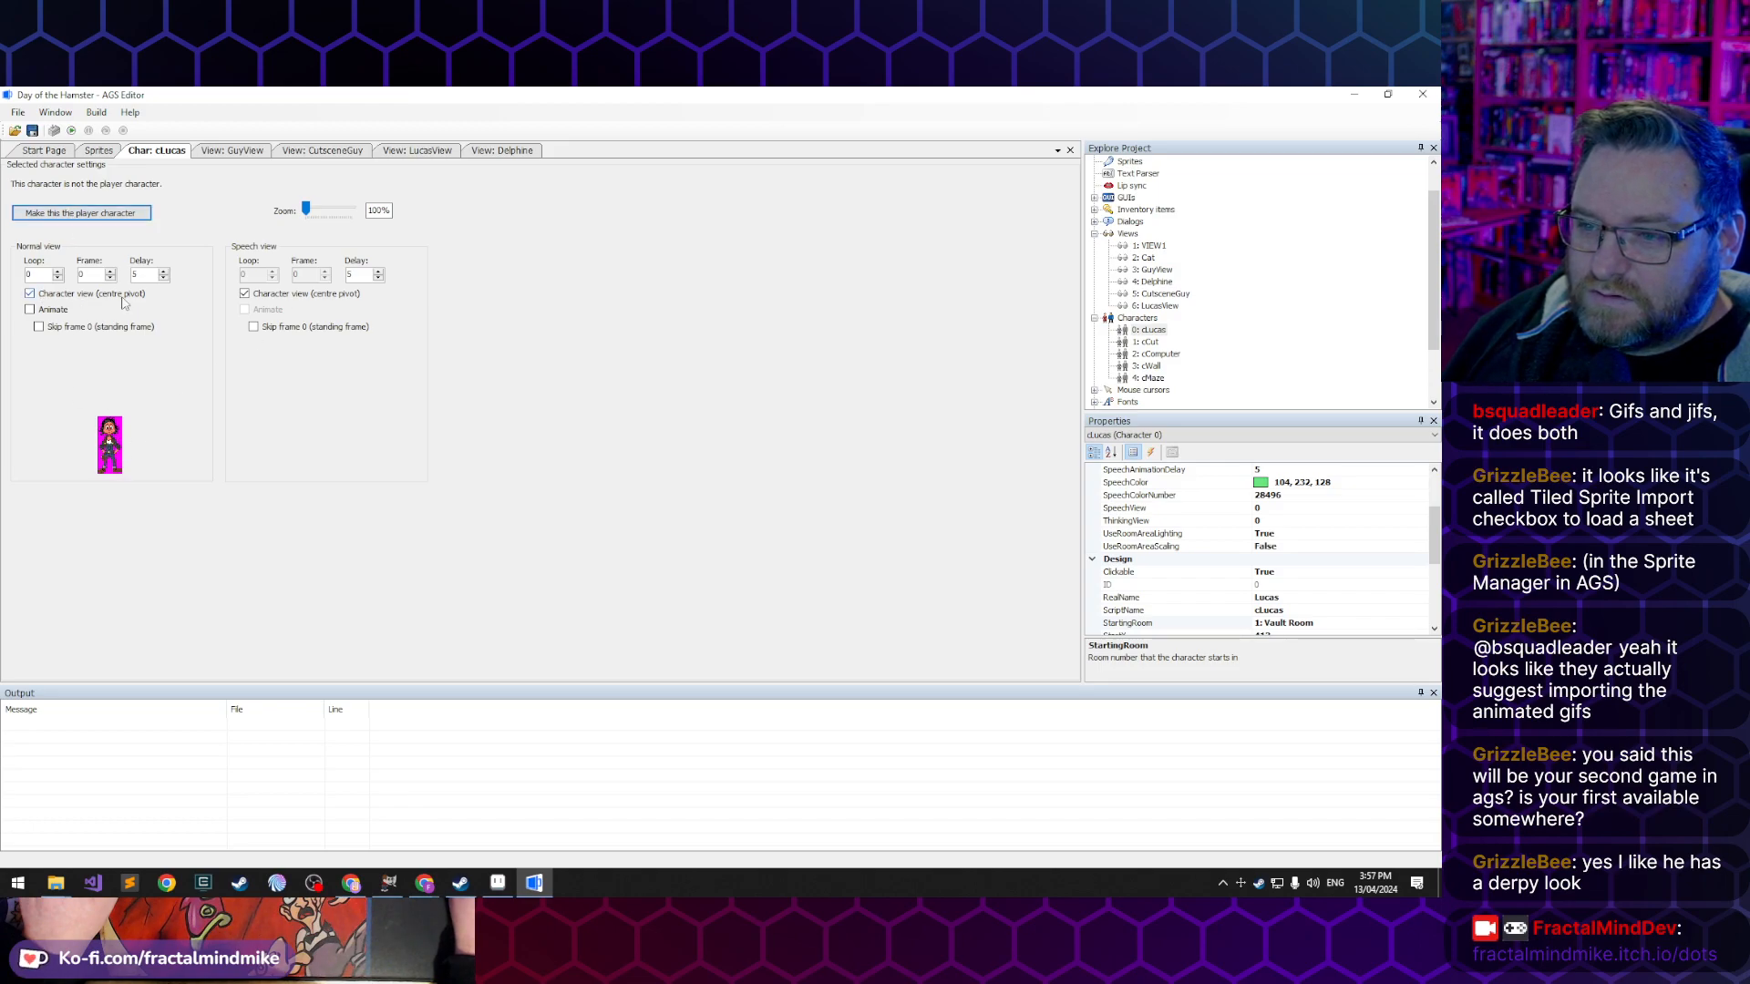
pyautogui.click(1183, 497)
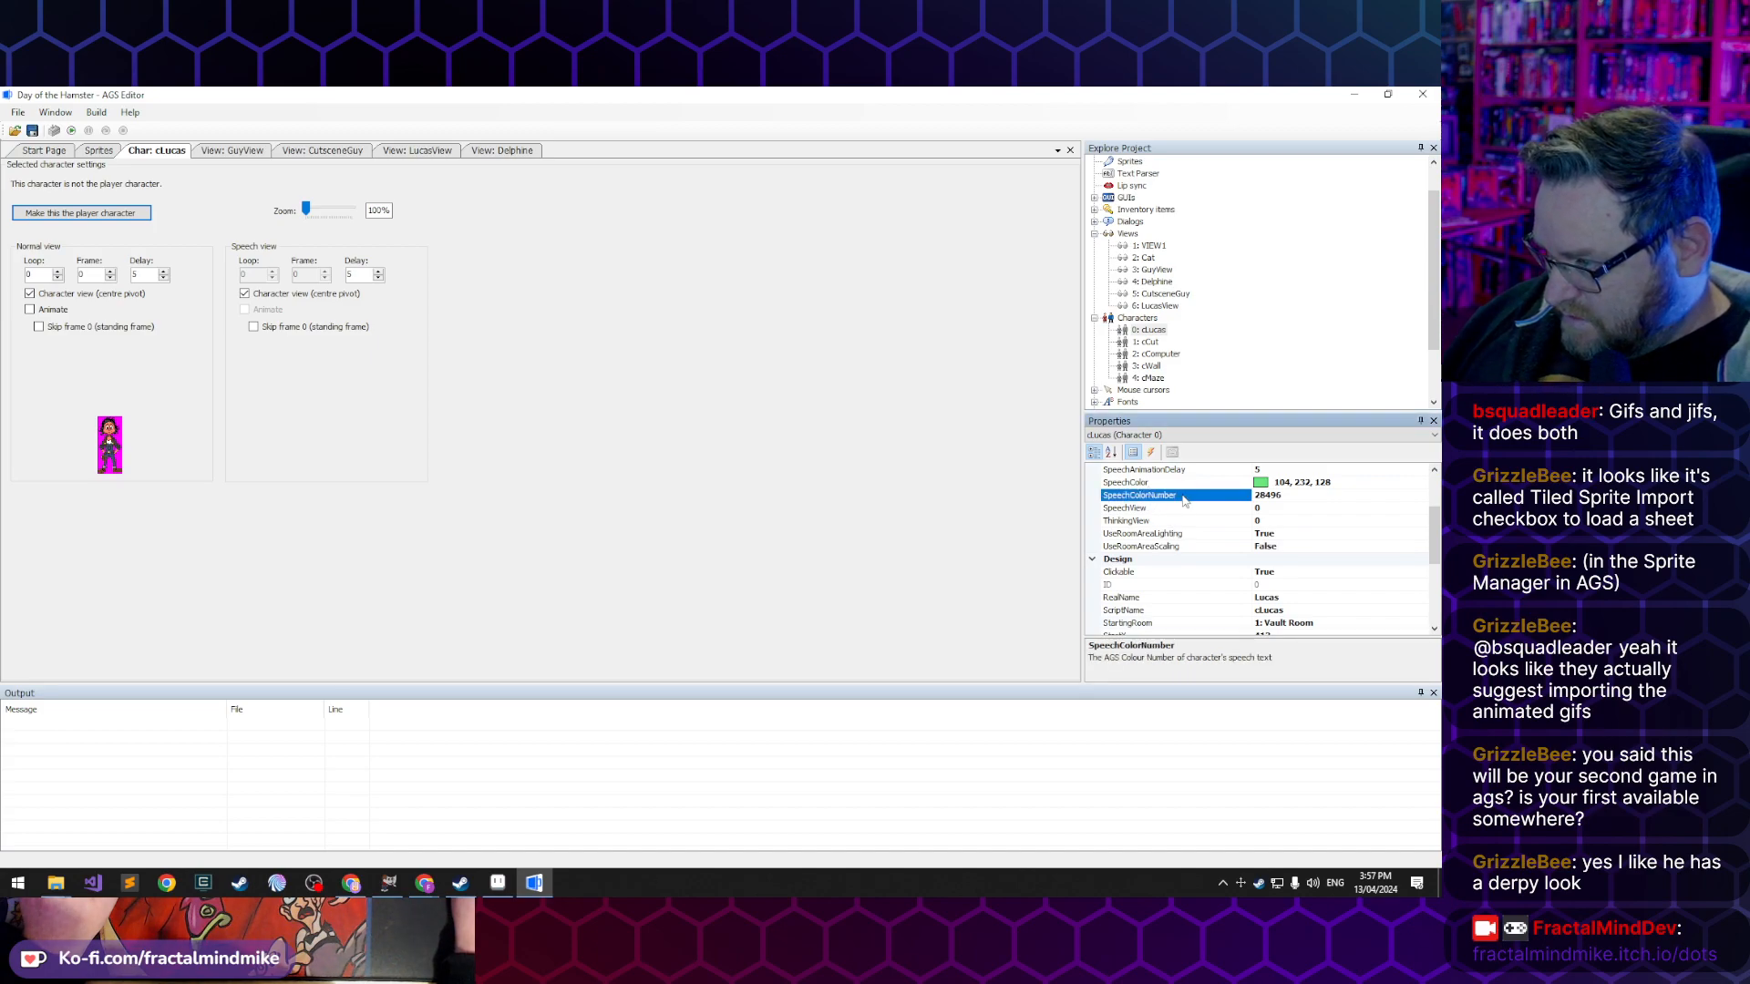
pyautogui.scroll(2, 1168, 523)
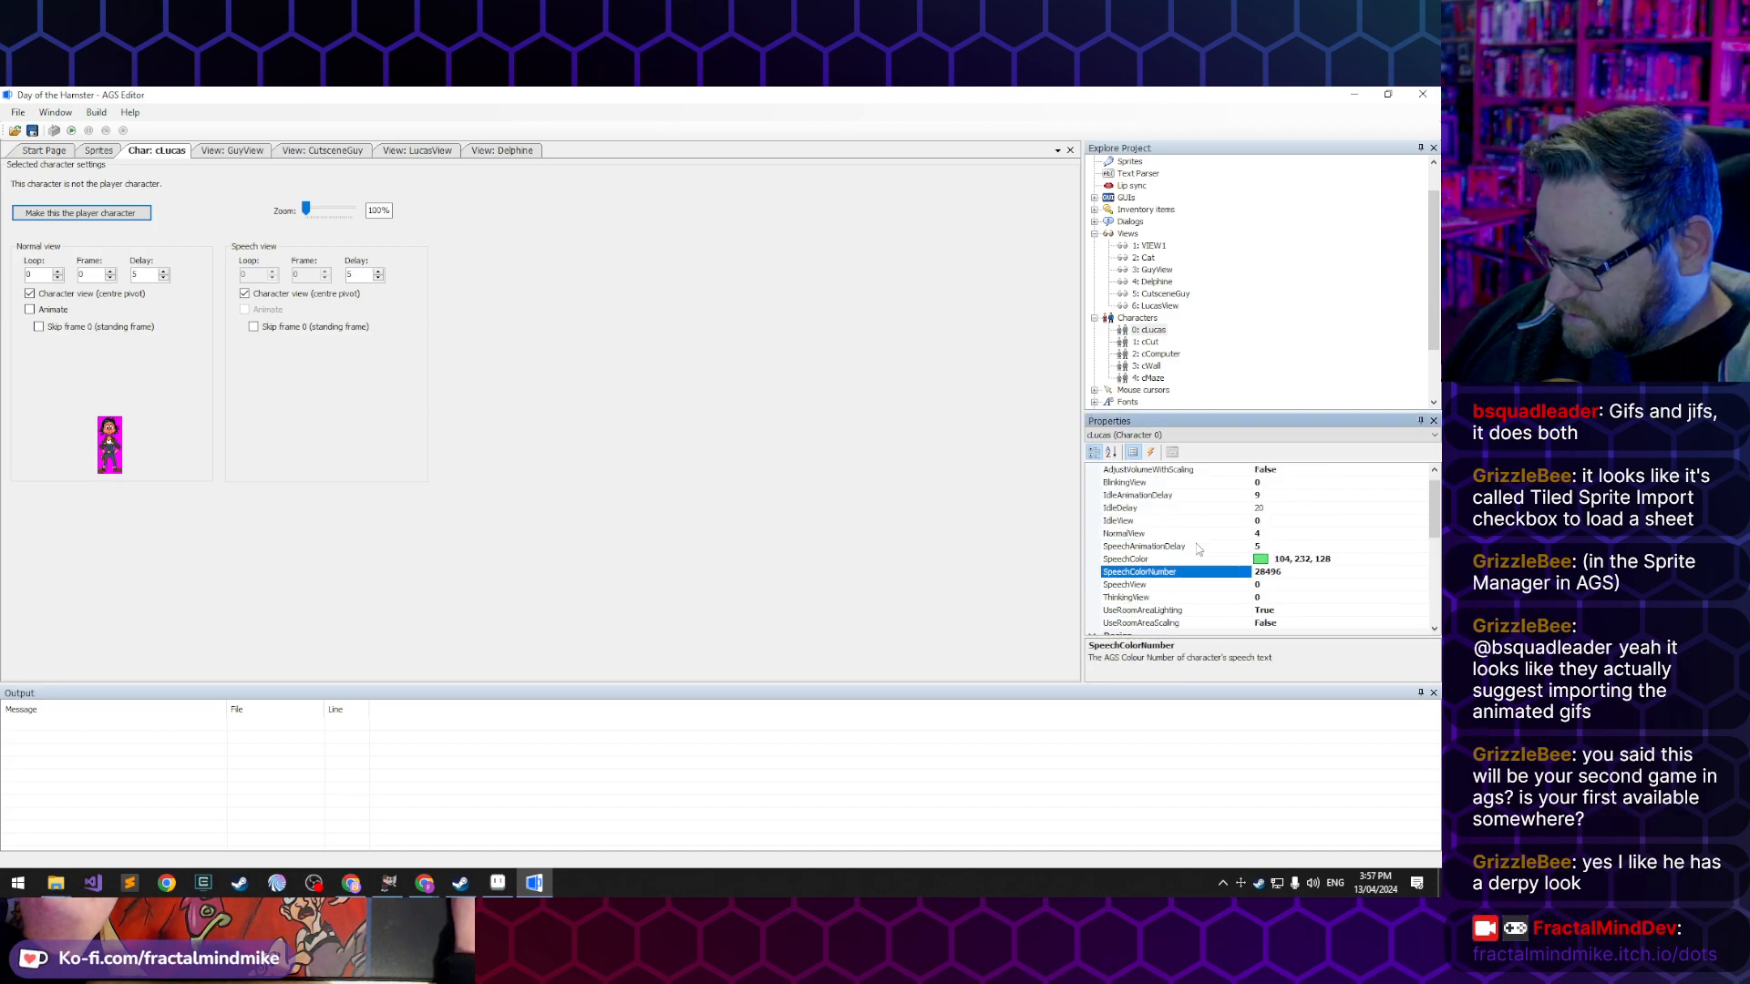
pyautogui.click(1154, 534)
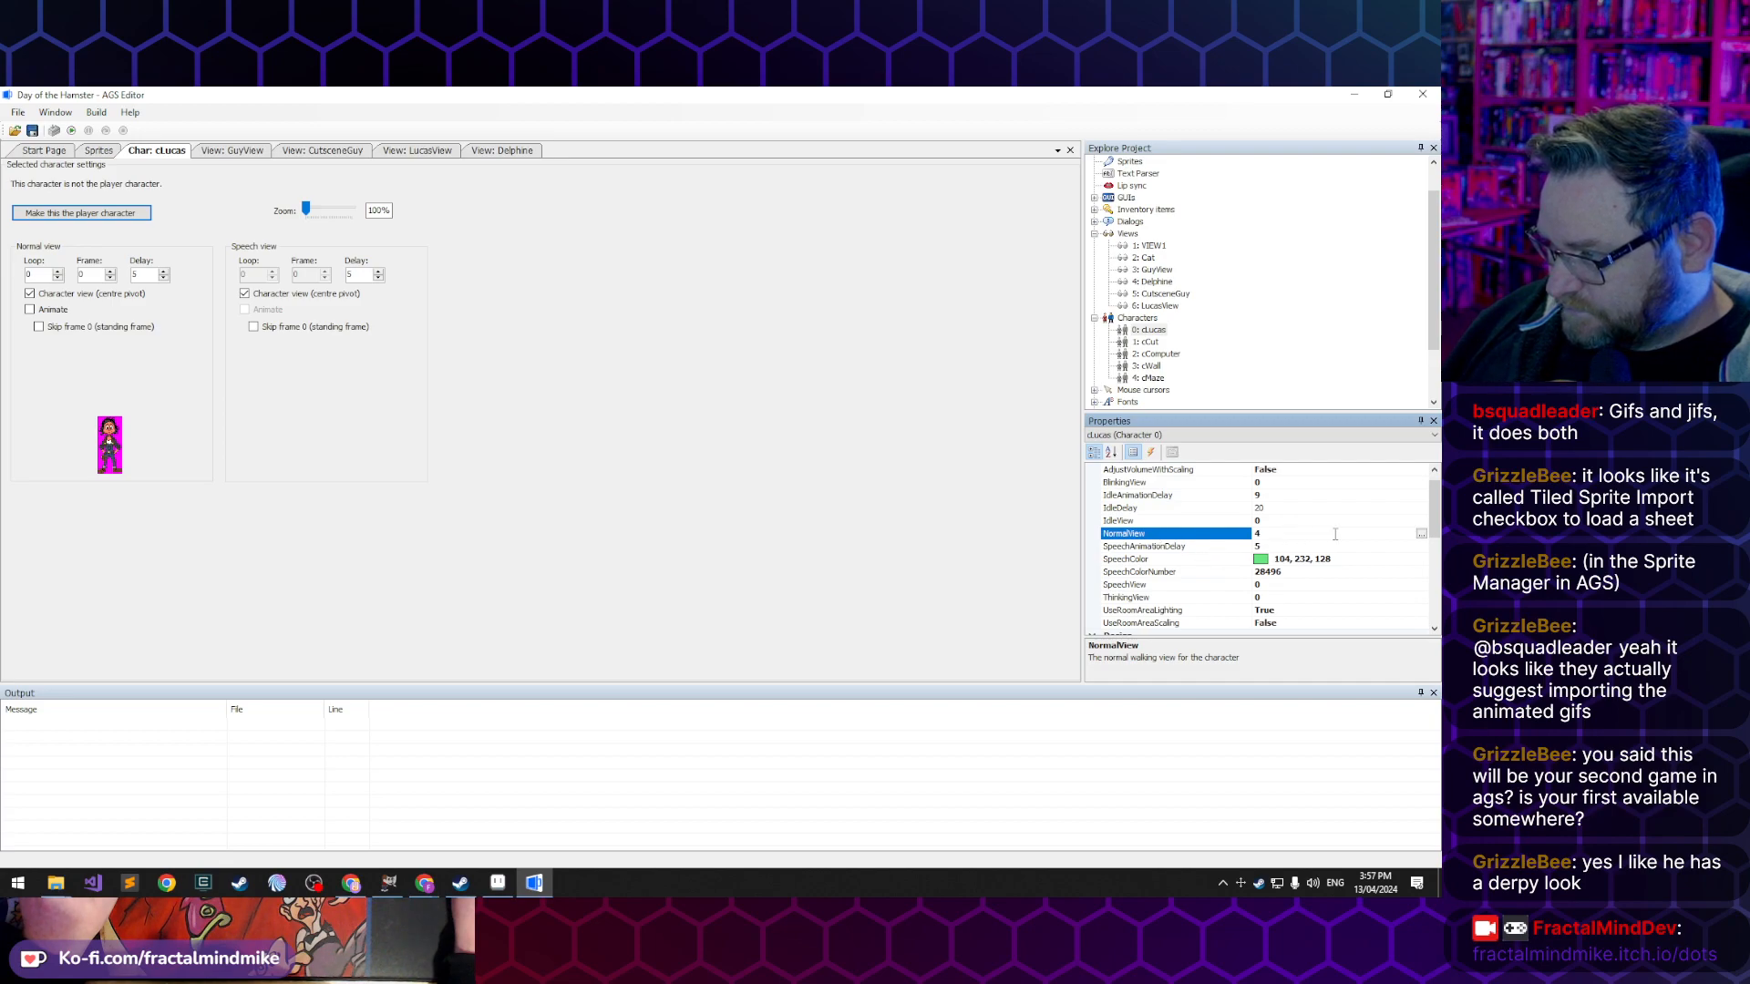
pyautogui.click(1421, 535)
pyautogui.click(594, 422)
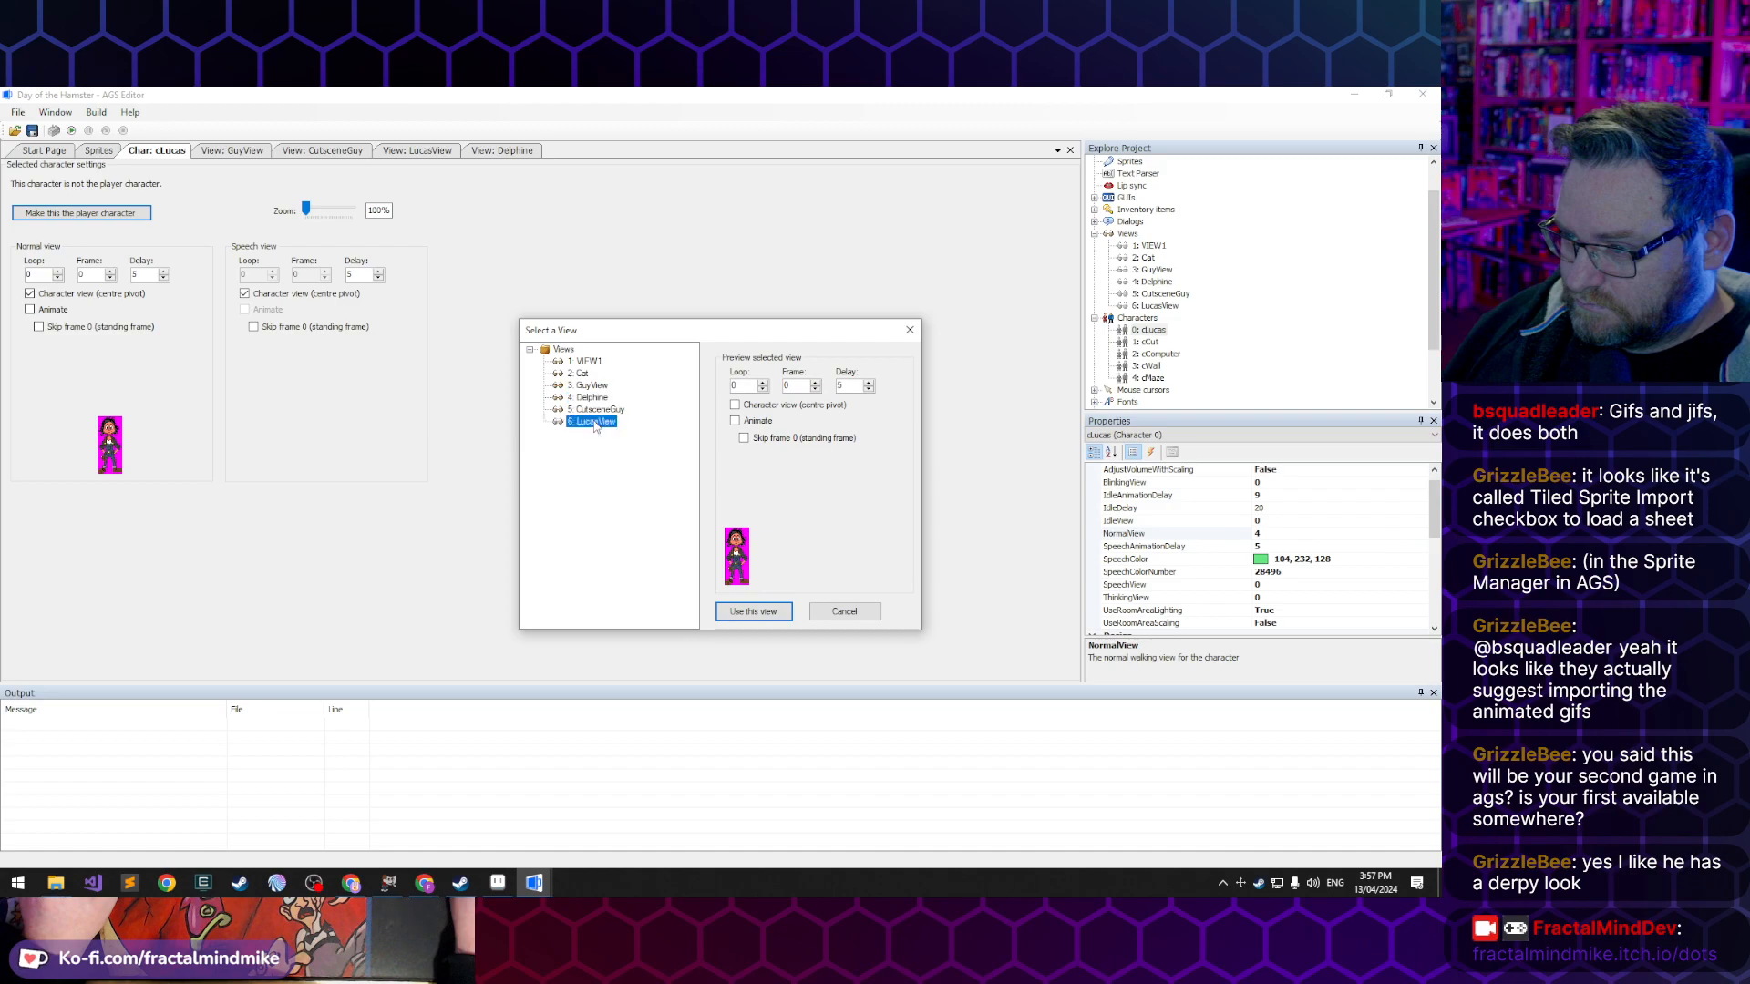
pyautogui.click(753, 611)
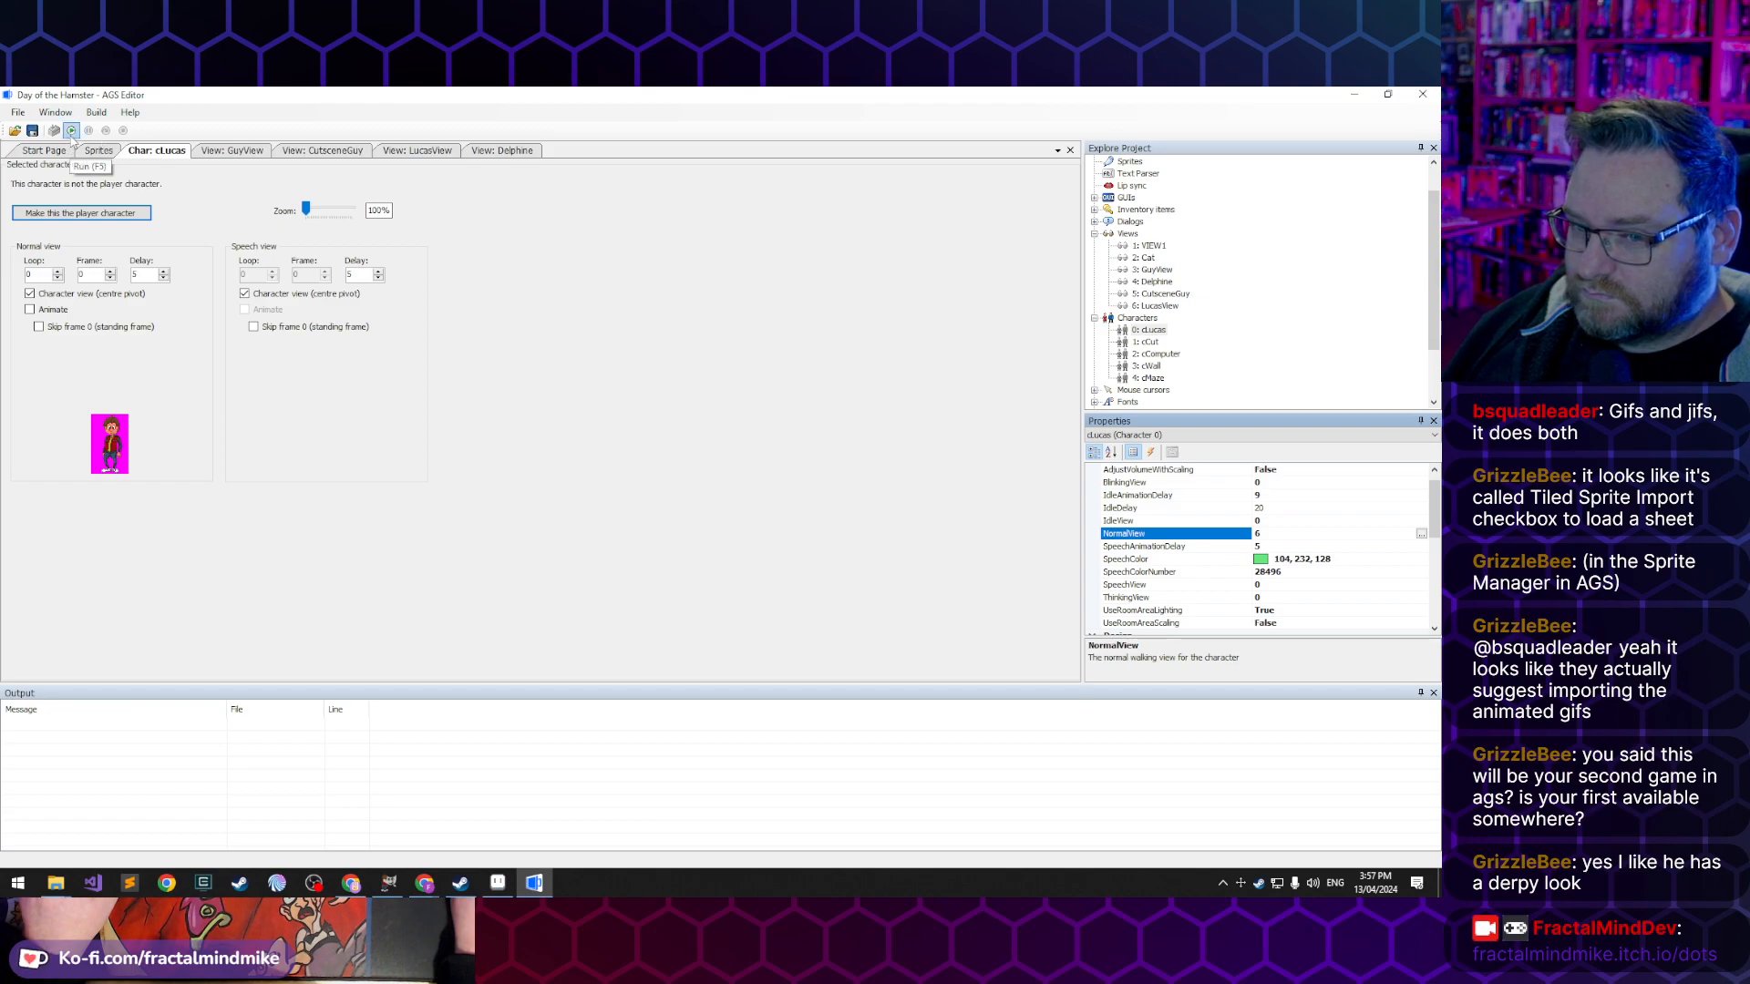
# - Run the game and walk Lucas around the hamster maze room to test his walking animations, leaving through the grey door
pyautogui.click(71, 130)
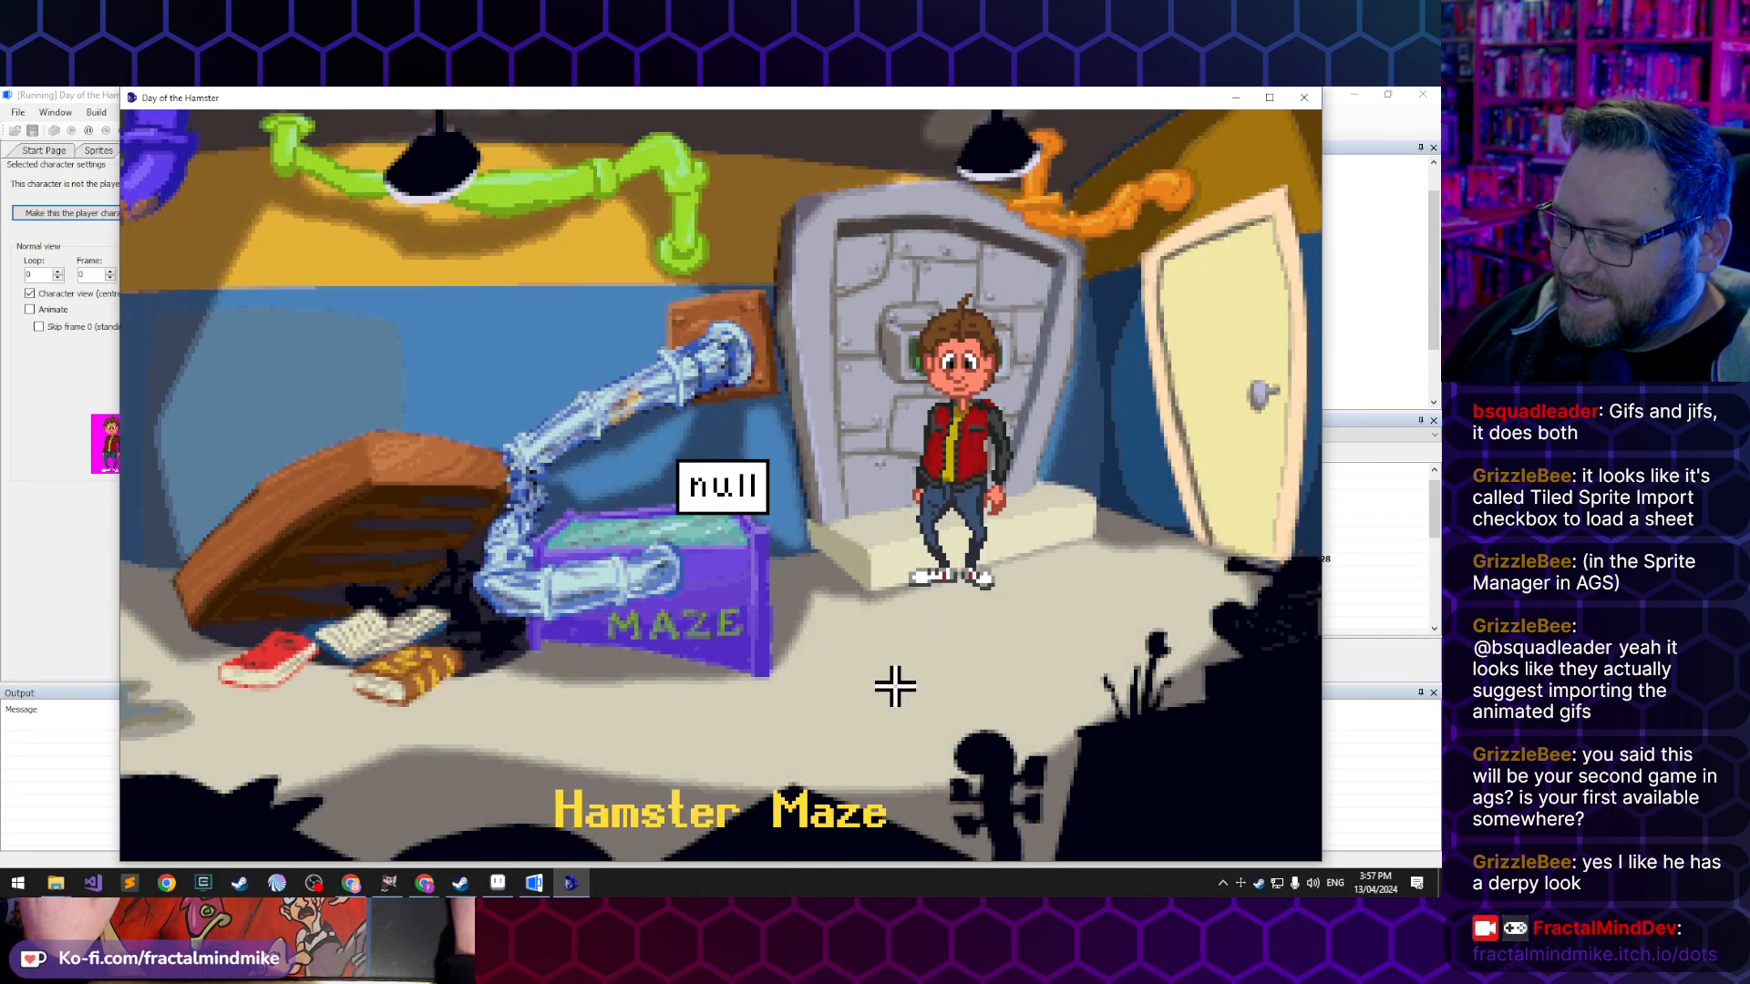
pyautogui.click(876, 734)
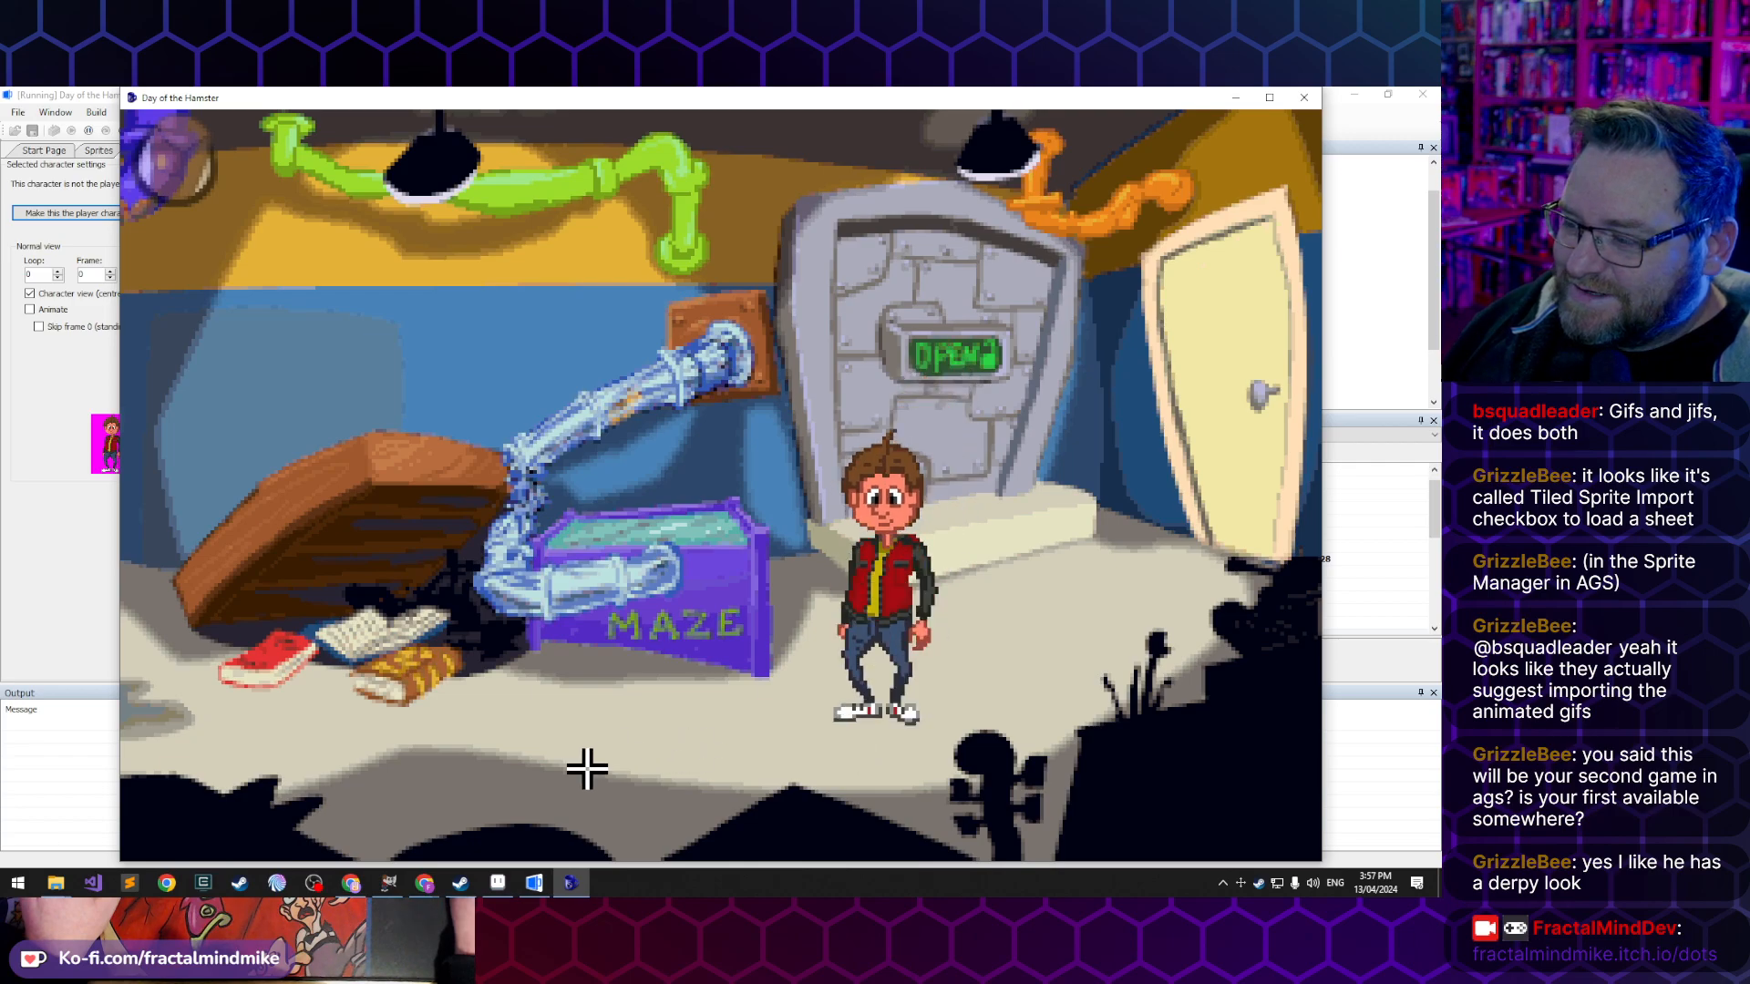
pyautogui.click(608, 807)
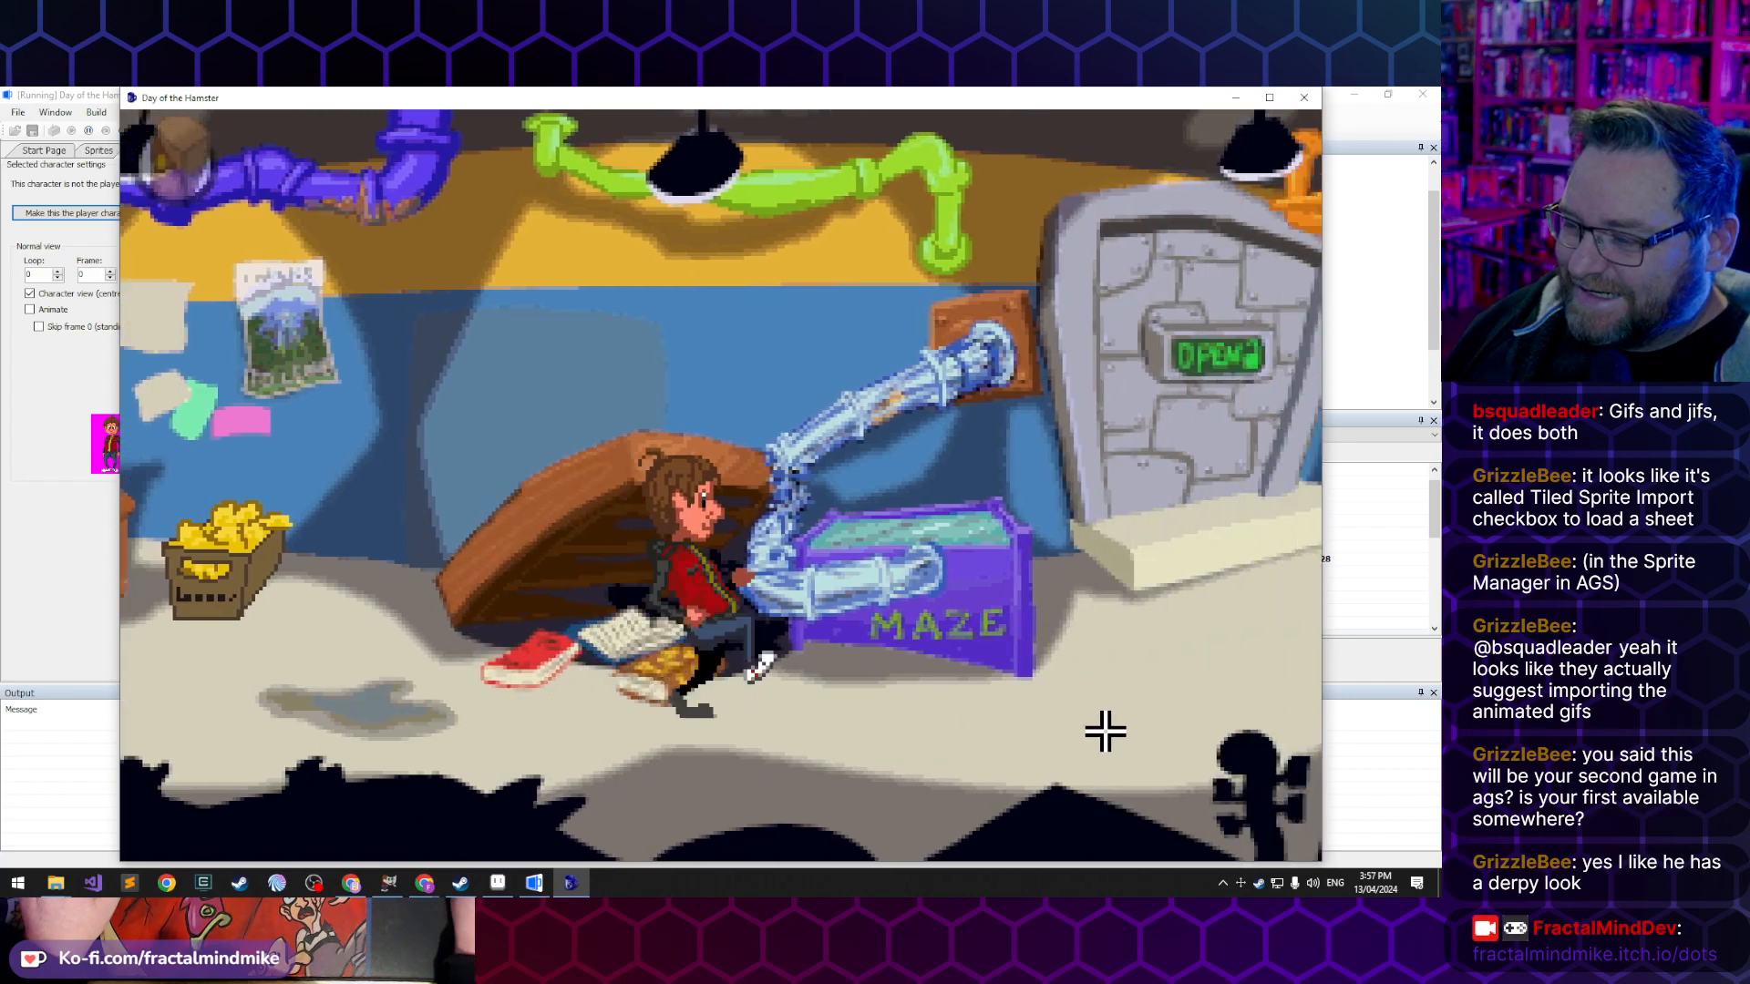
pyautogui.click(812, 807)
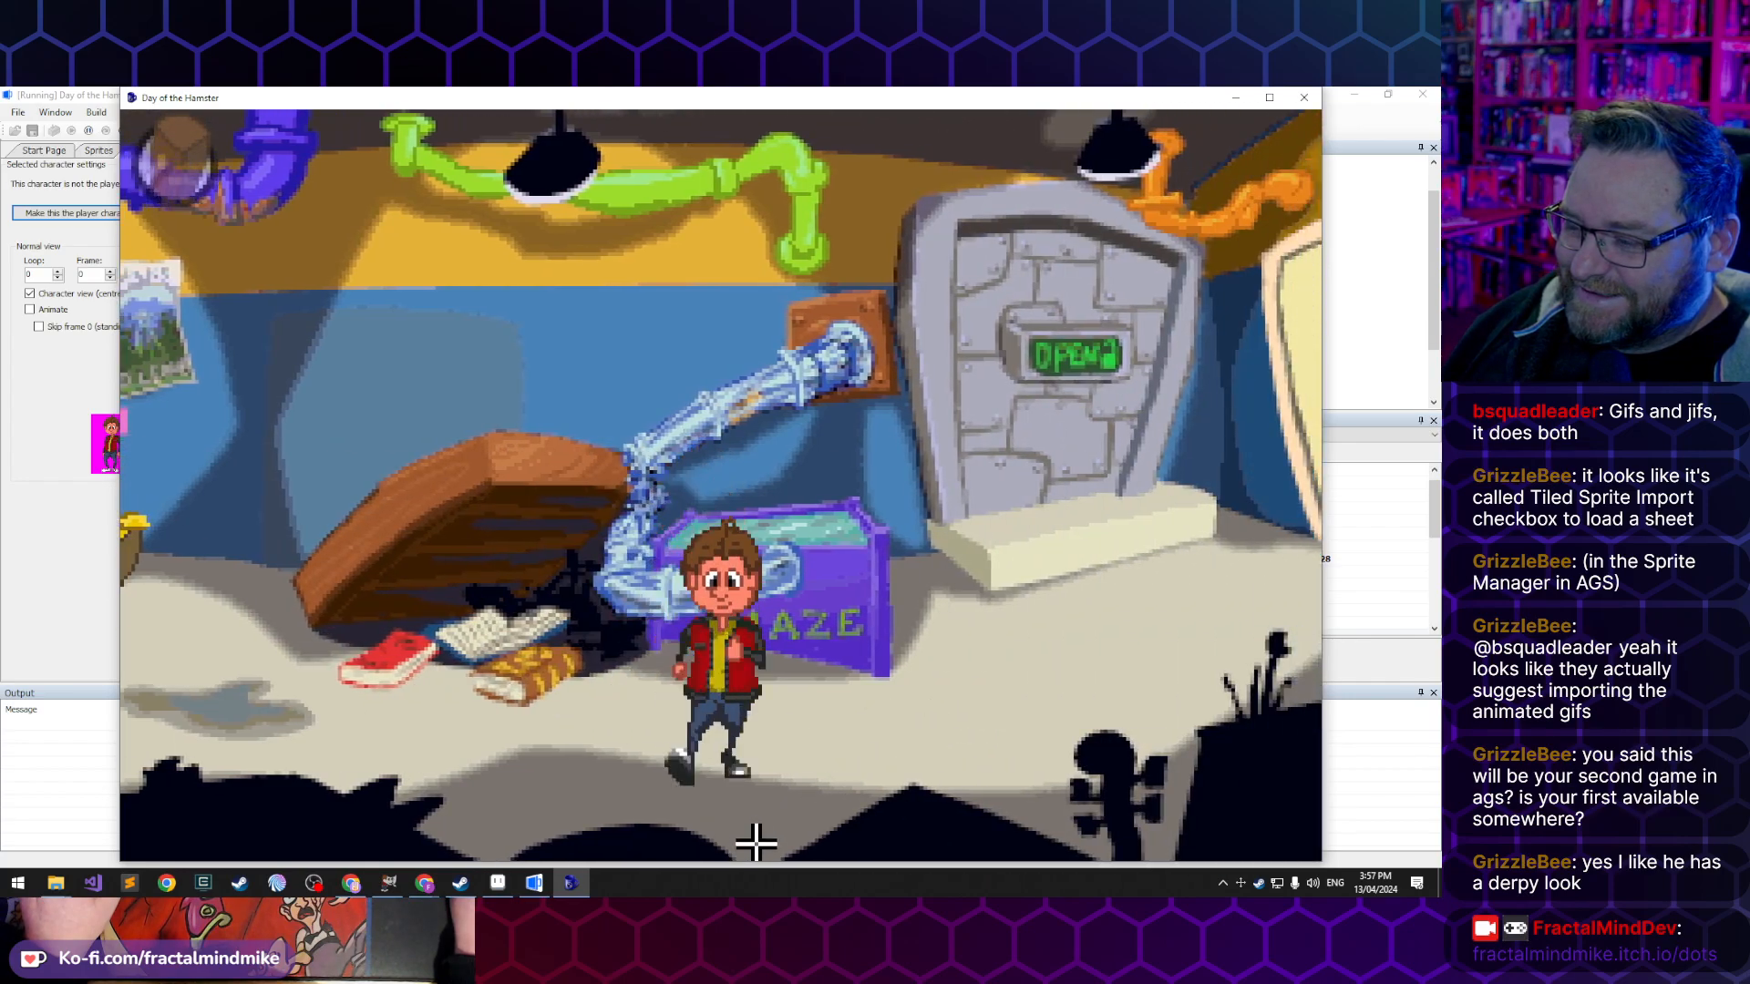
pyautogui.click(350, 798)
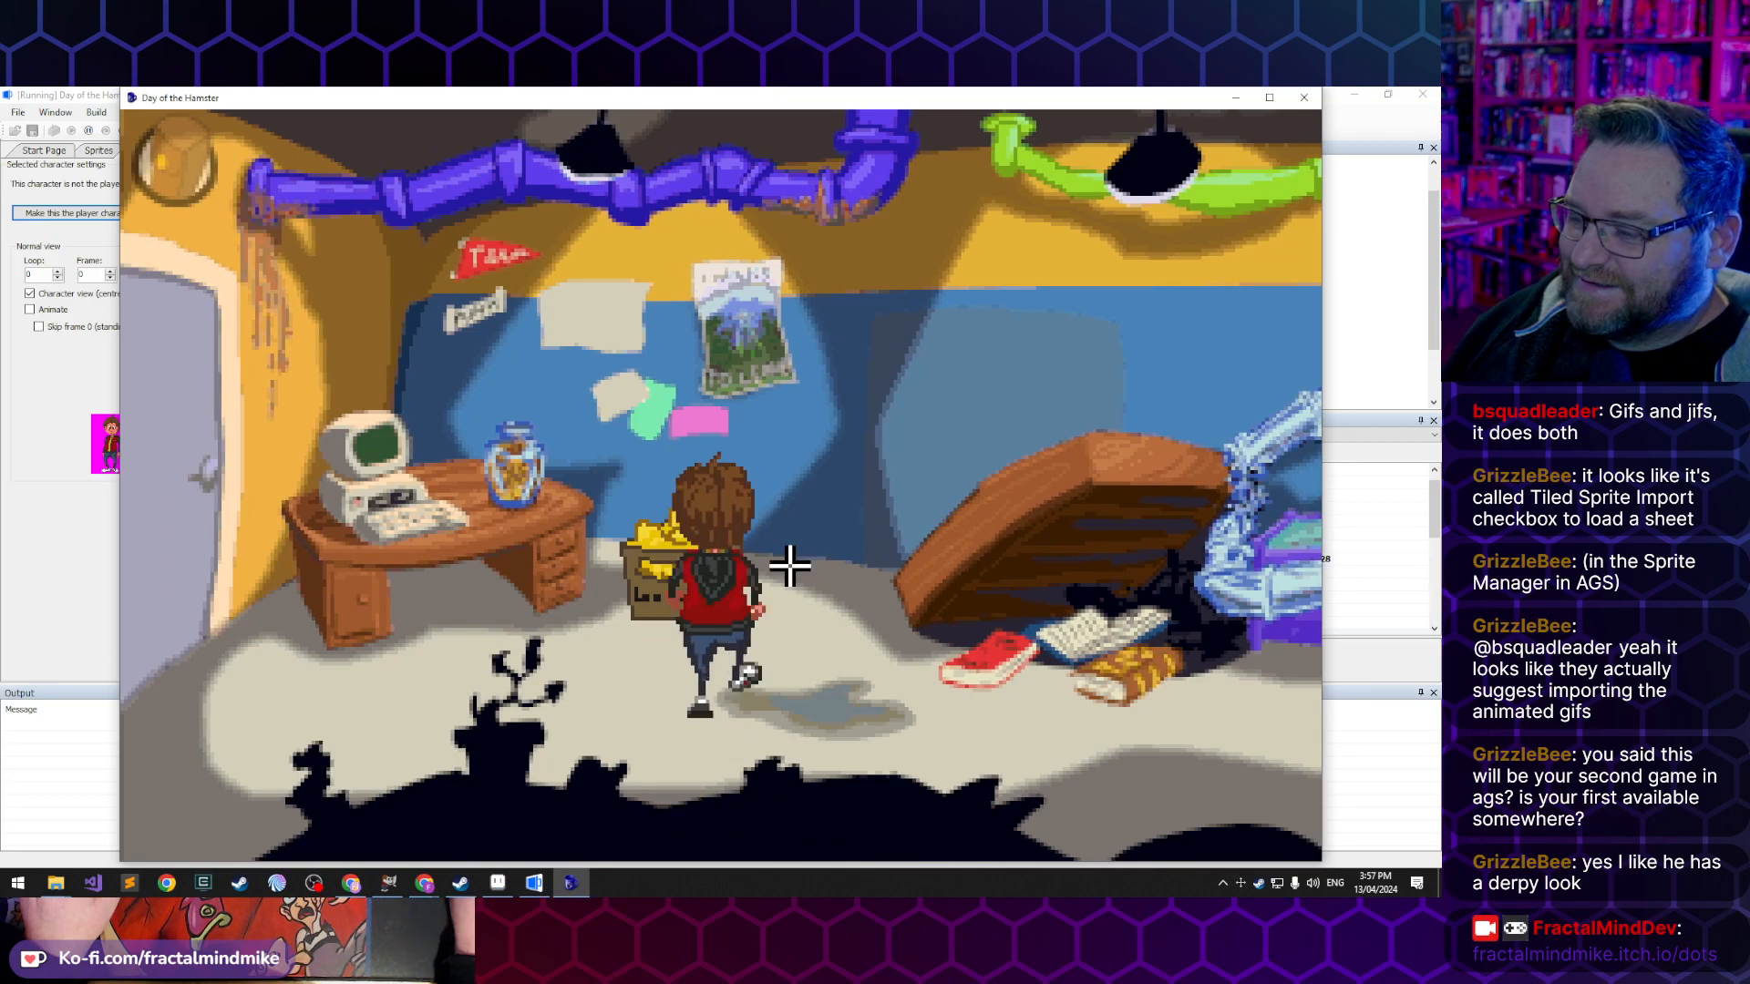
pyautogui.click(749, 729)
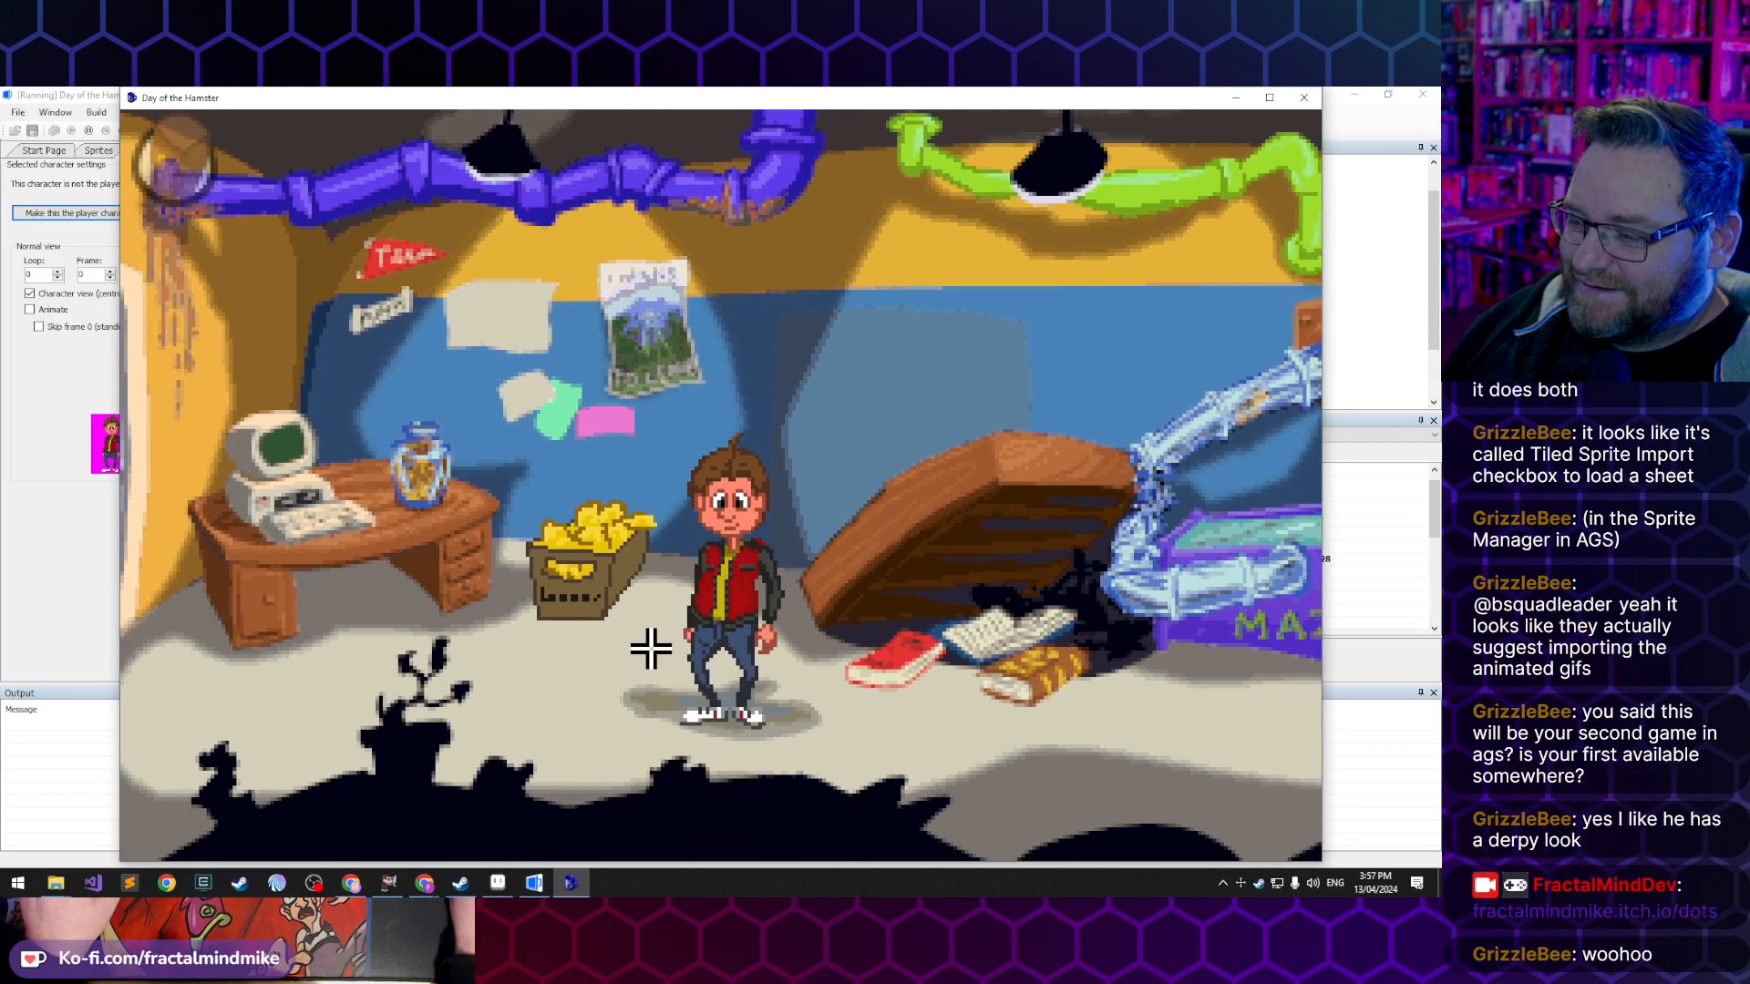
pyautogui.click(632, 203)
pyautogui.click(730, 719)
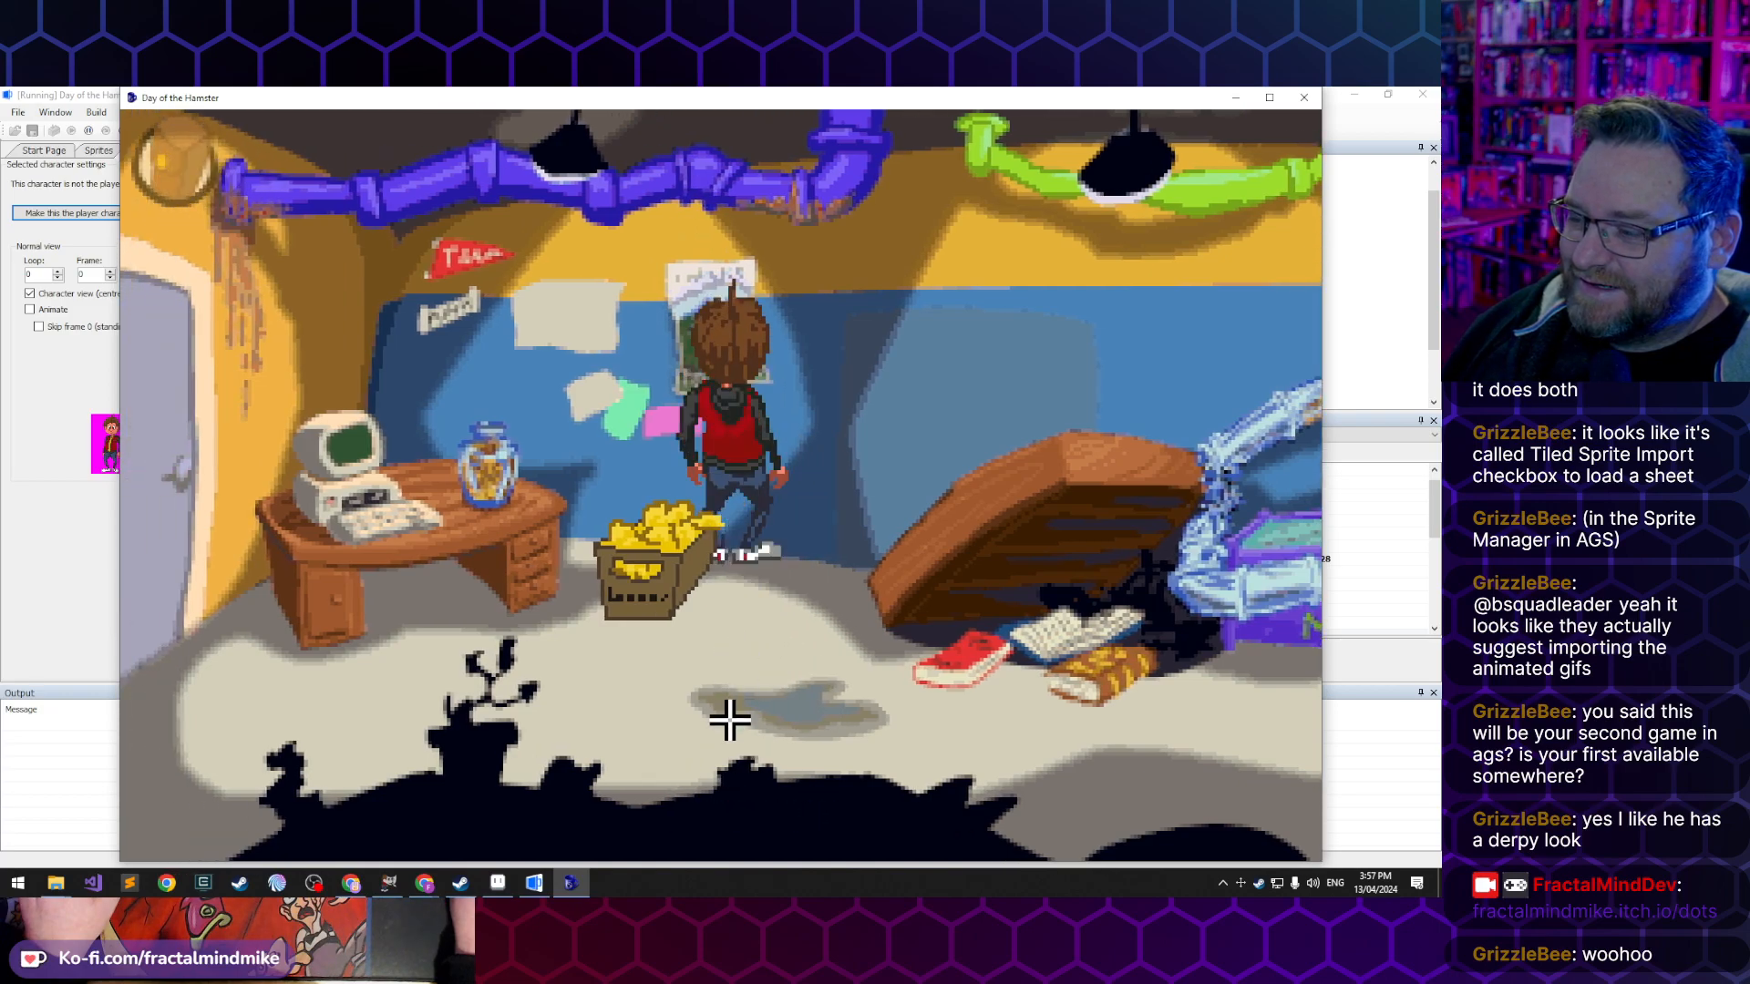
pyautogui.click(313, 728)
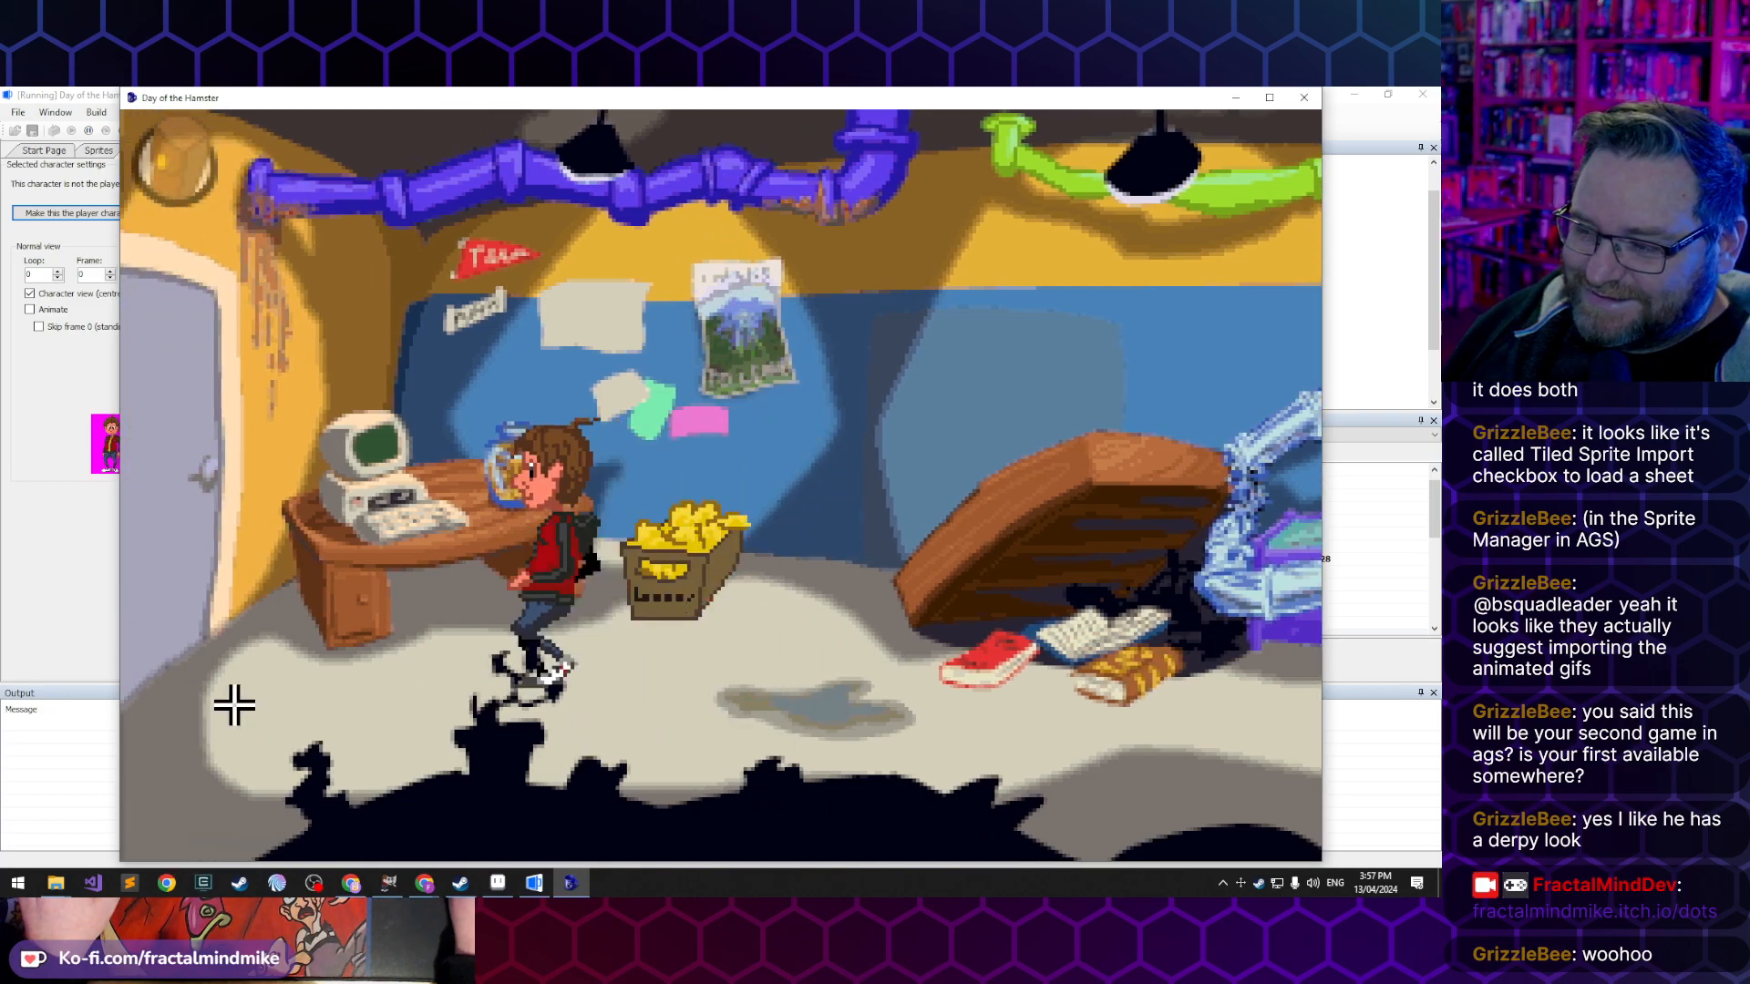
pyautogui.click(164, 598)
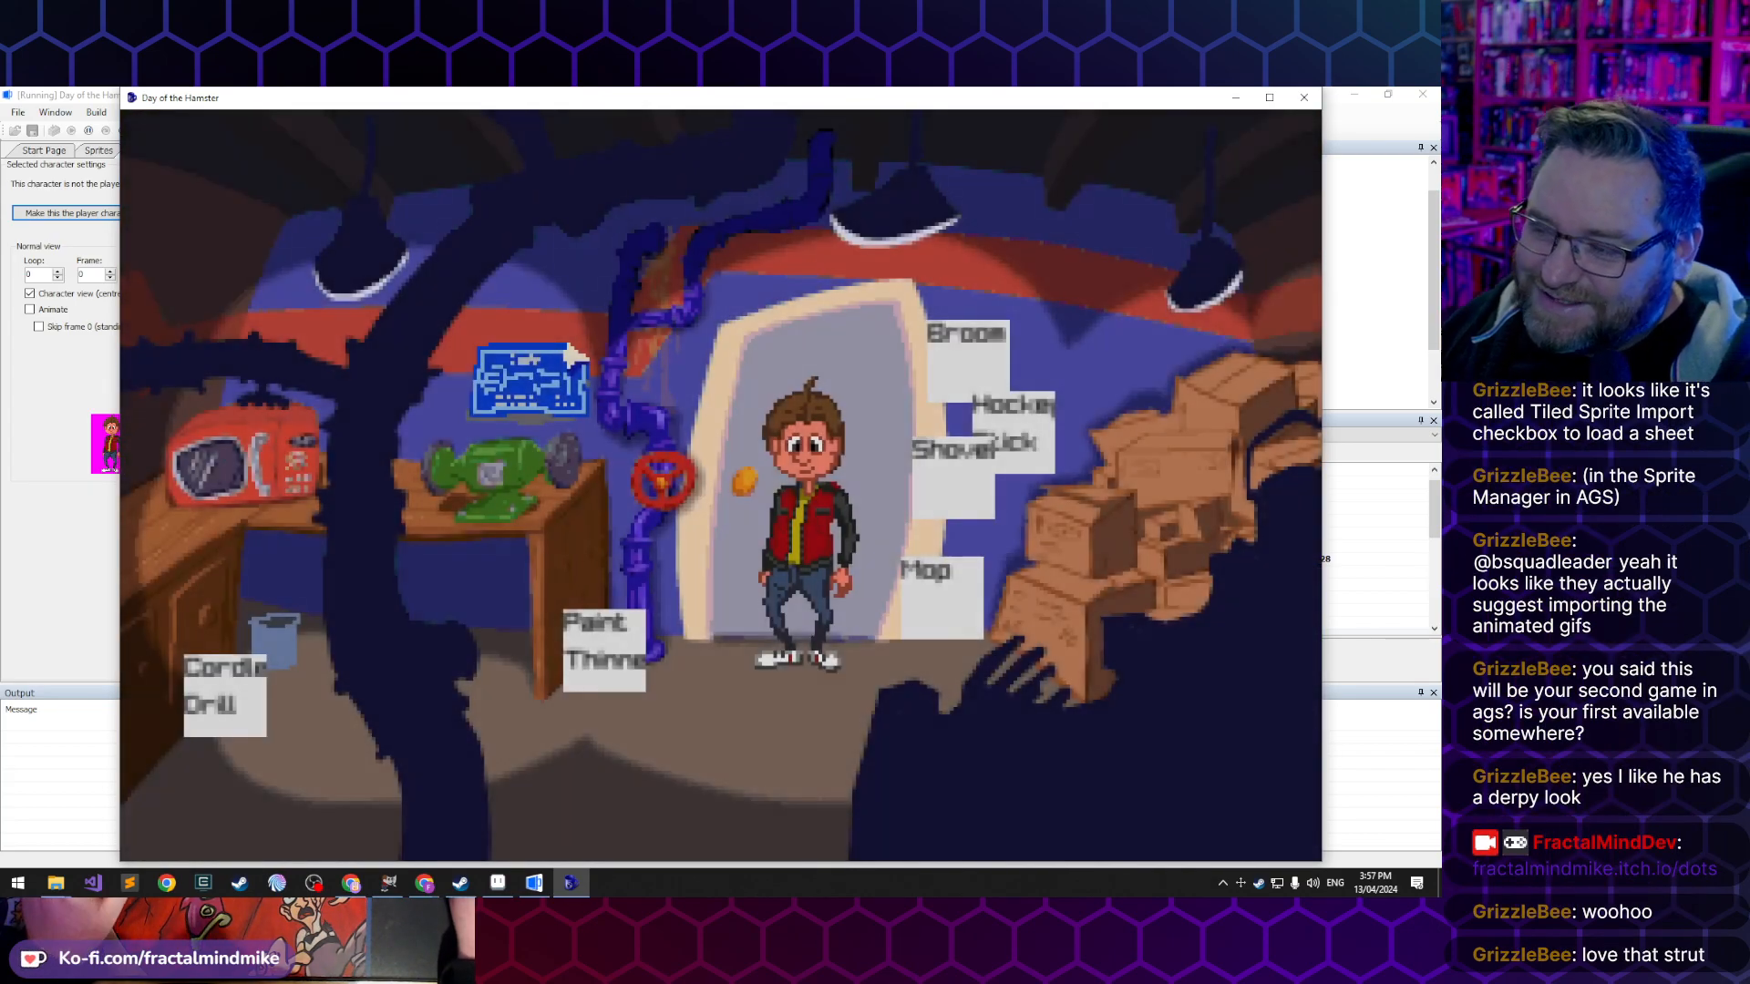
# - Walk Lucas back and forth across the tool room's floor to check his left, right and downward walking animations
pyautogui.click(726, 797)
pyautogui.click(494, 797)
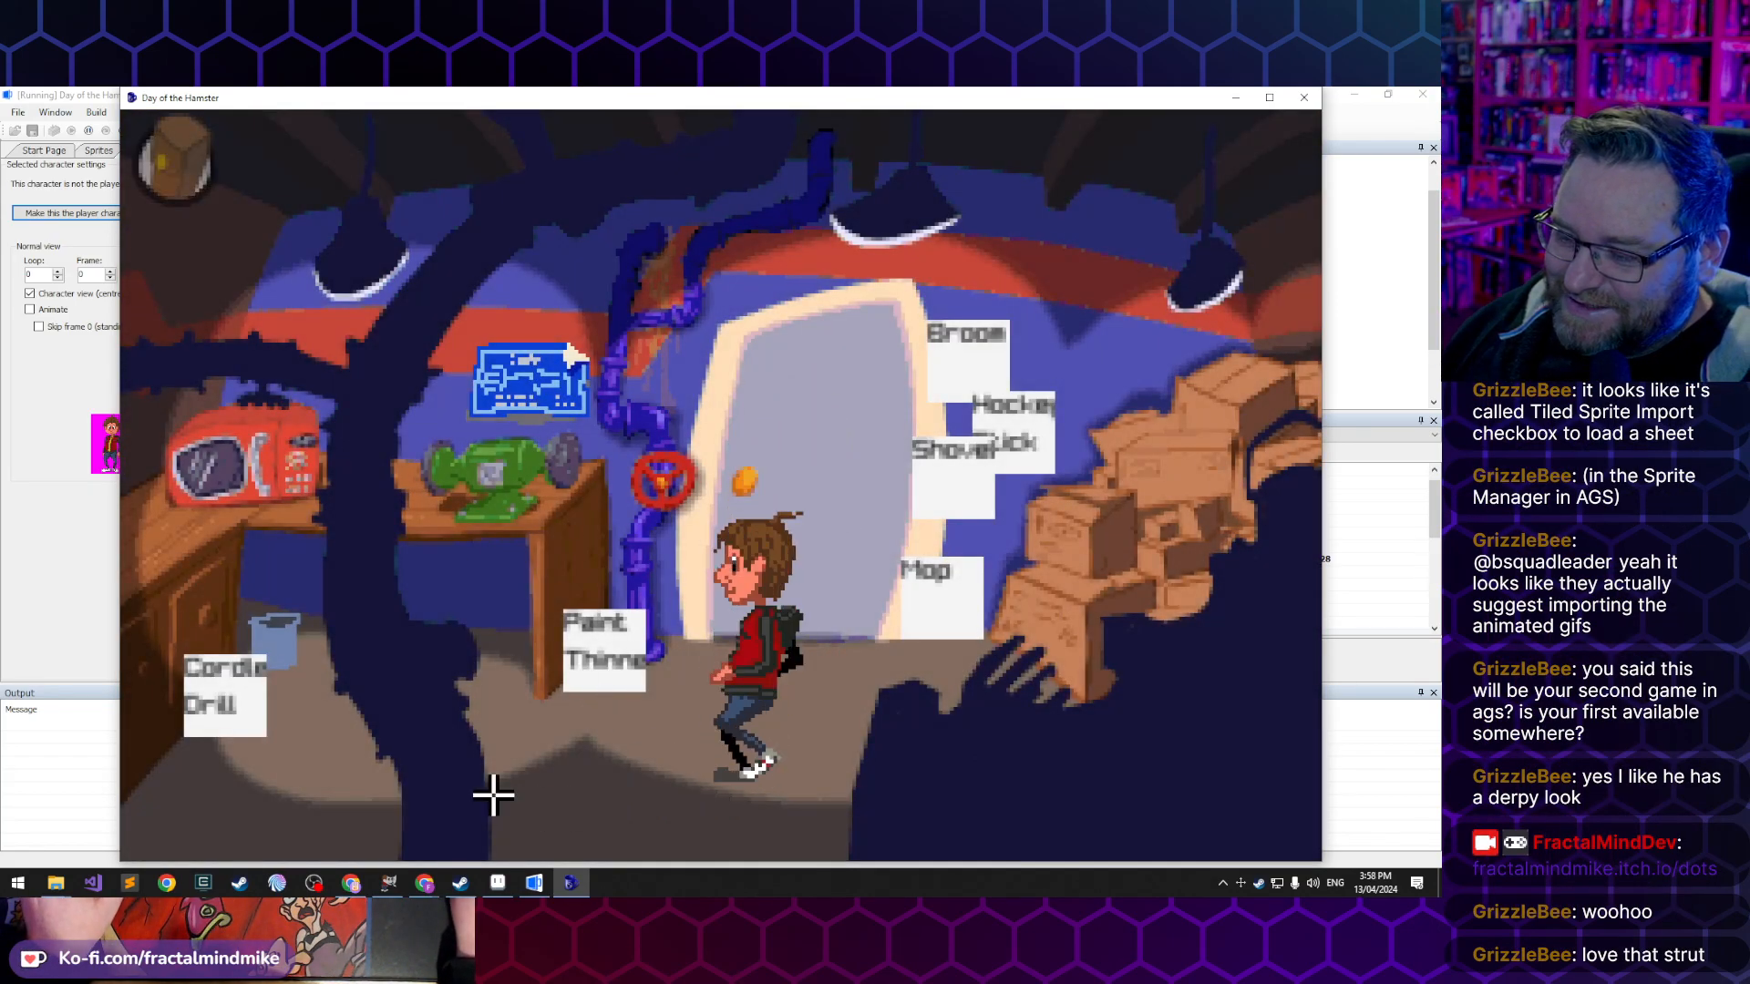
pyautogui.click(321, 785)
pyautogui.click(643, 755)
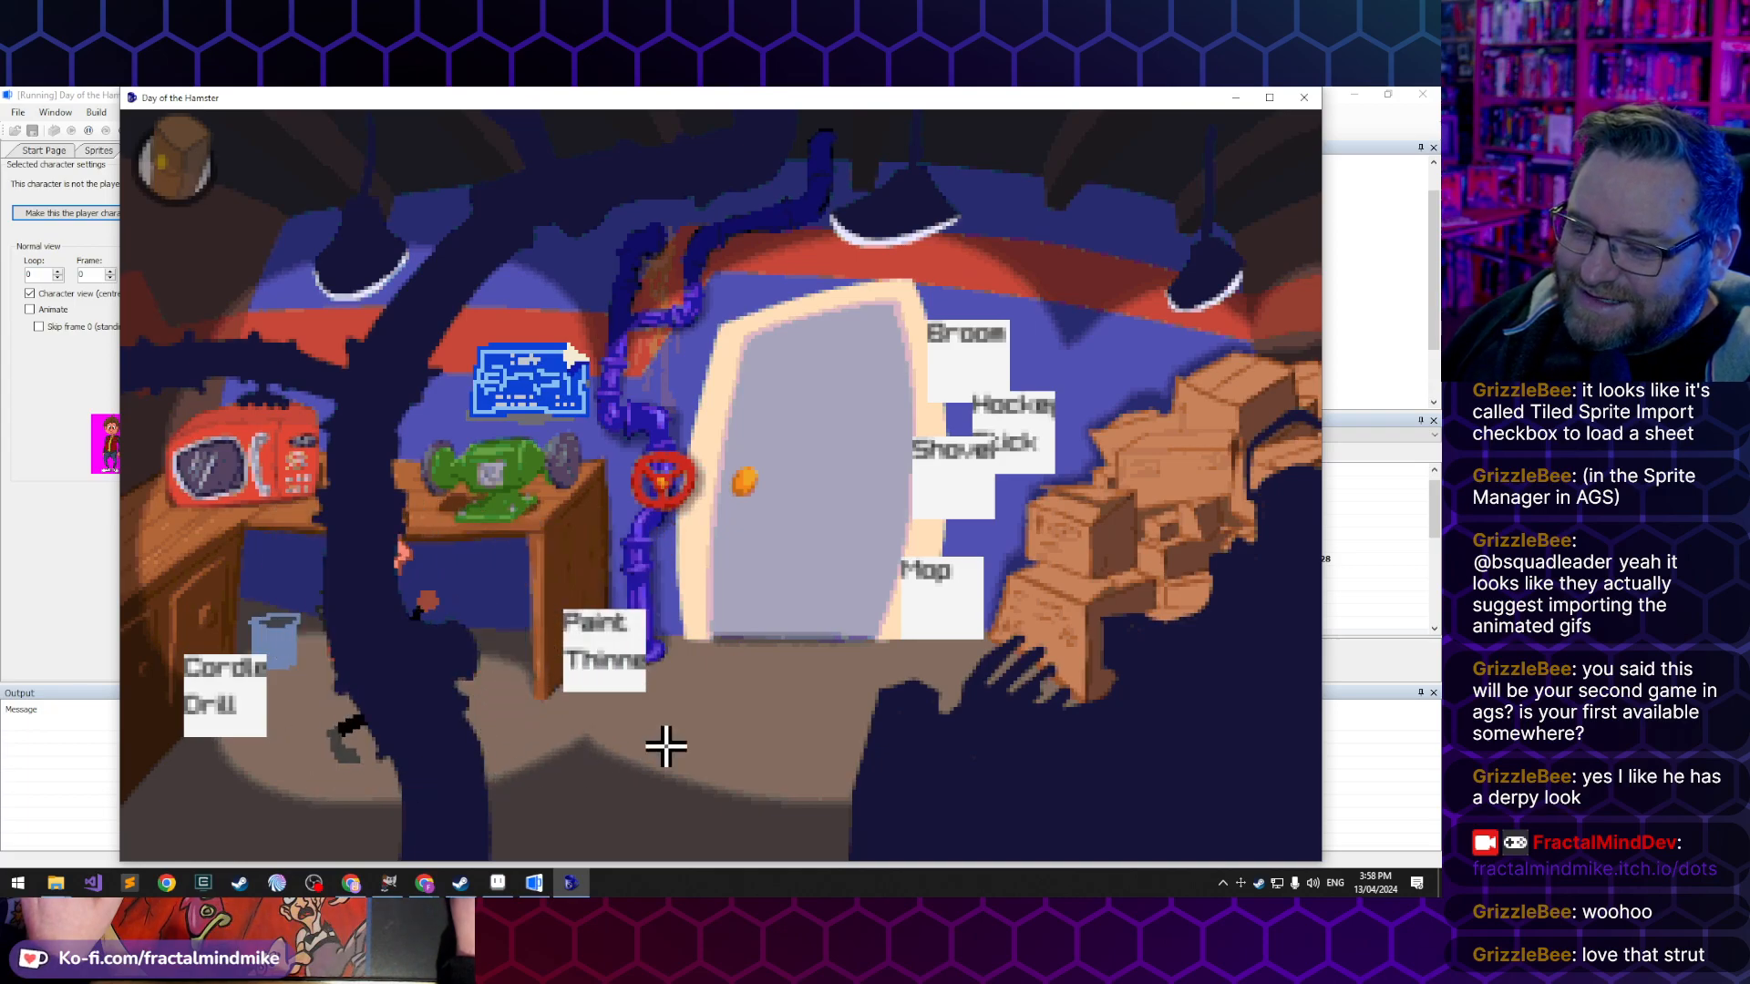
pyautogui.click(898, 719)
pyautogui.click(1003, 745)
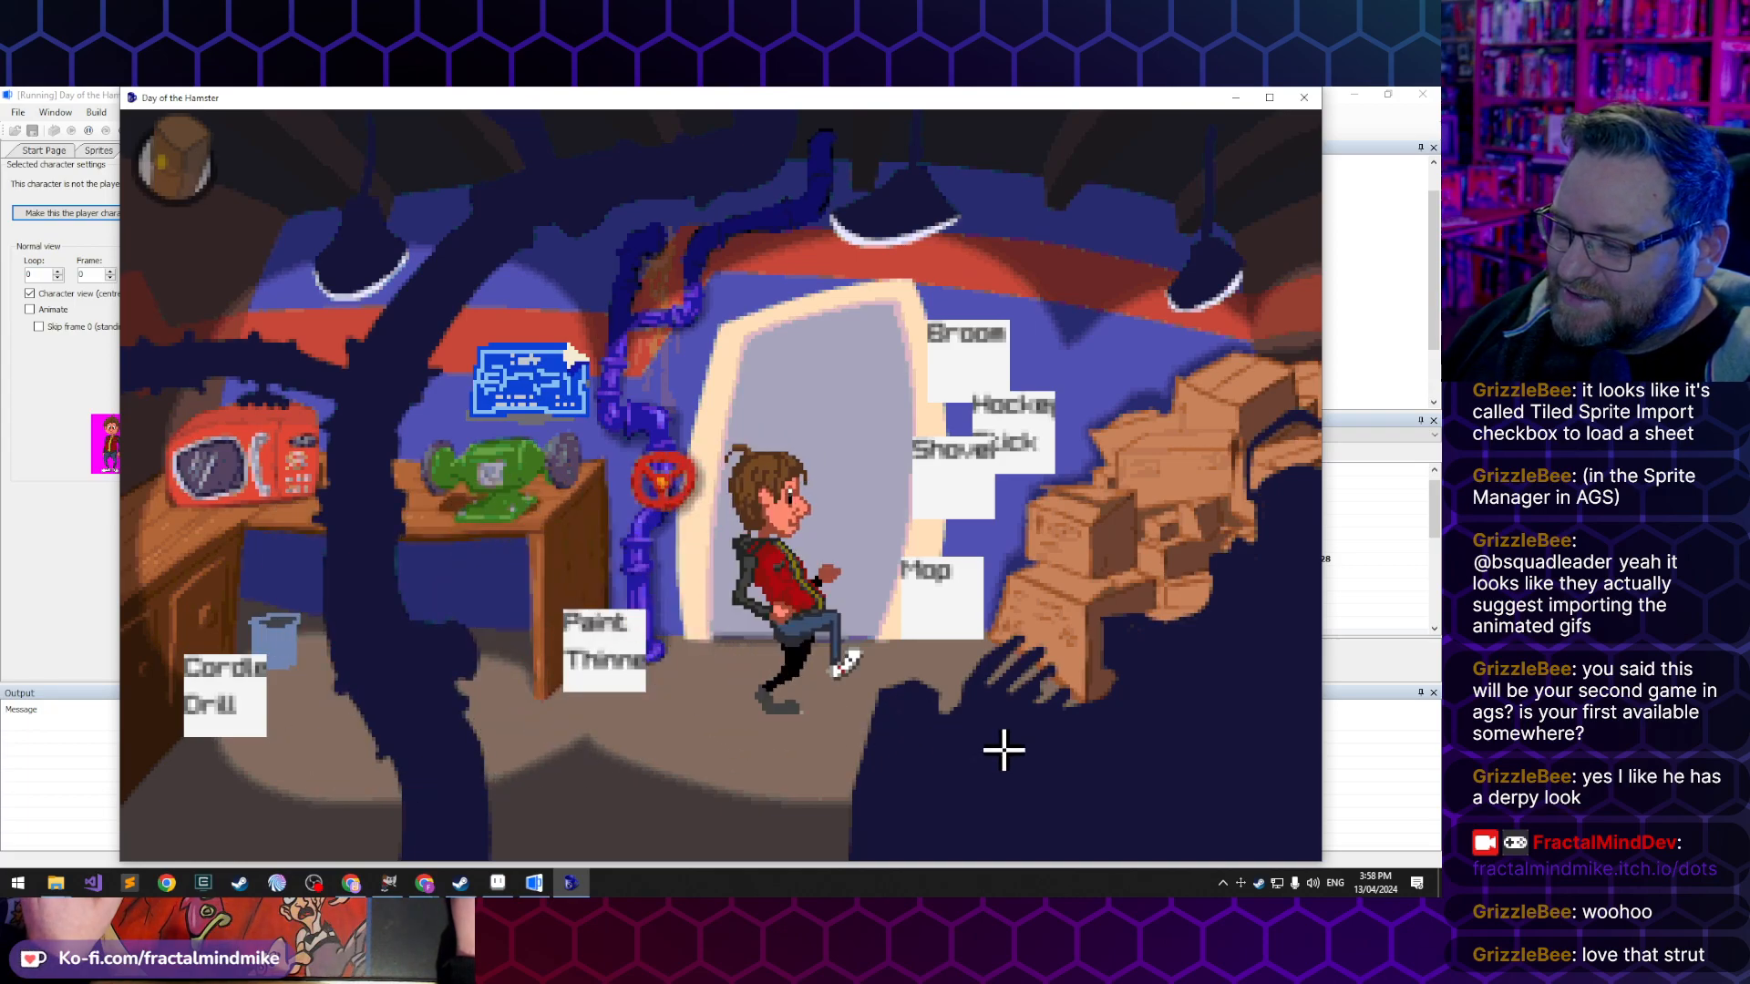
pyautogui.click(824, 759)
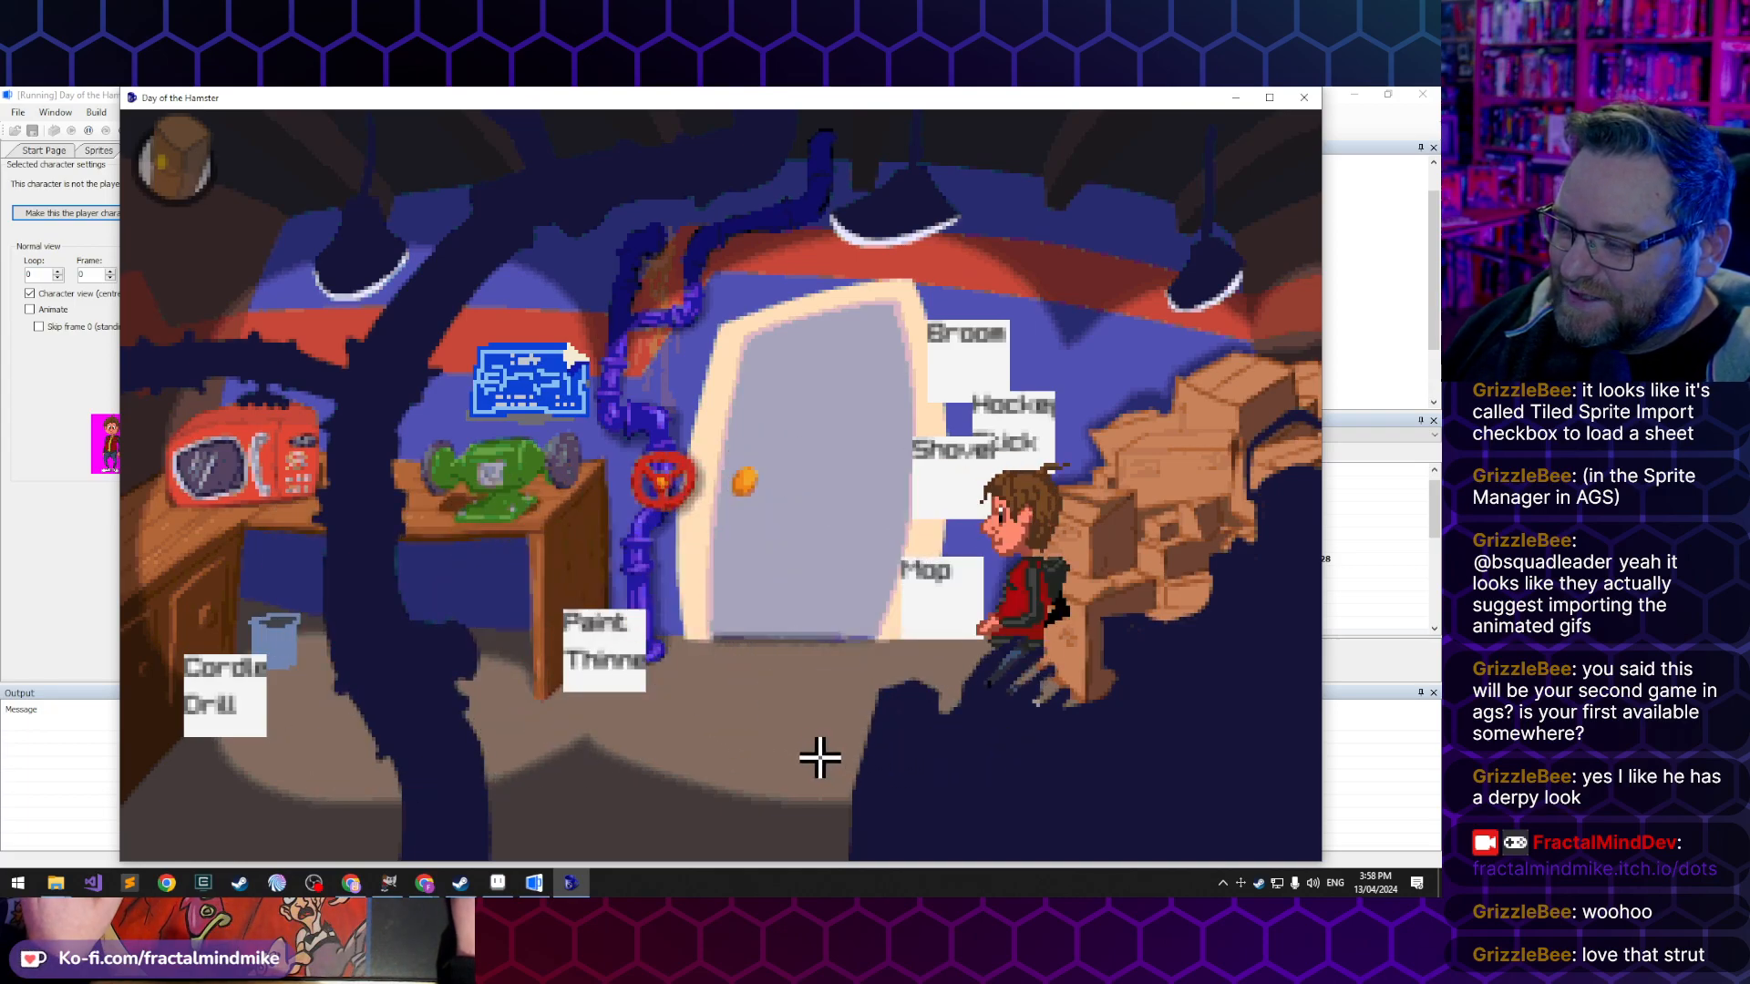
pyautogui.click(595, 807)
pyautogui.click(888, 791)
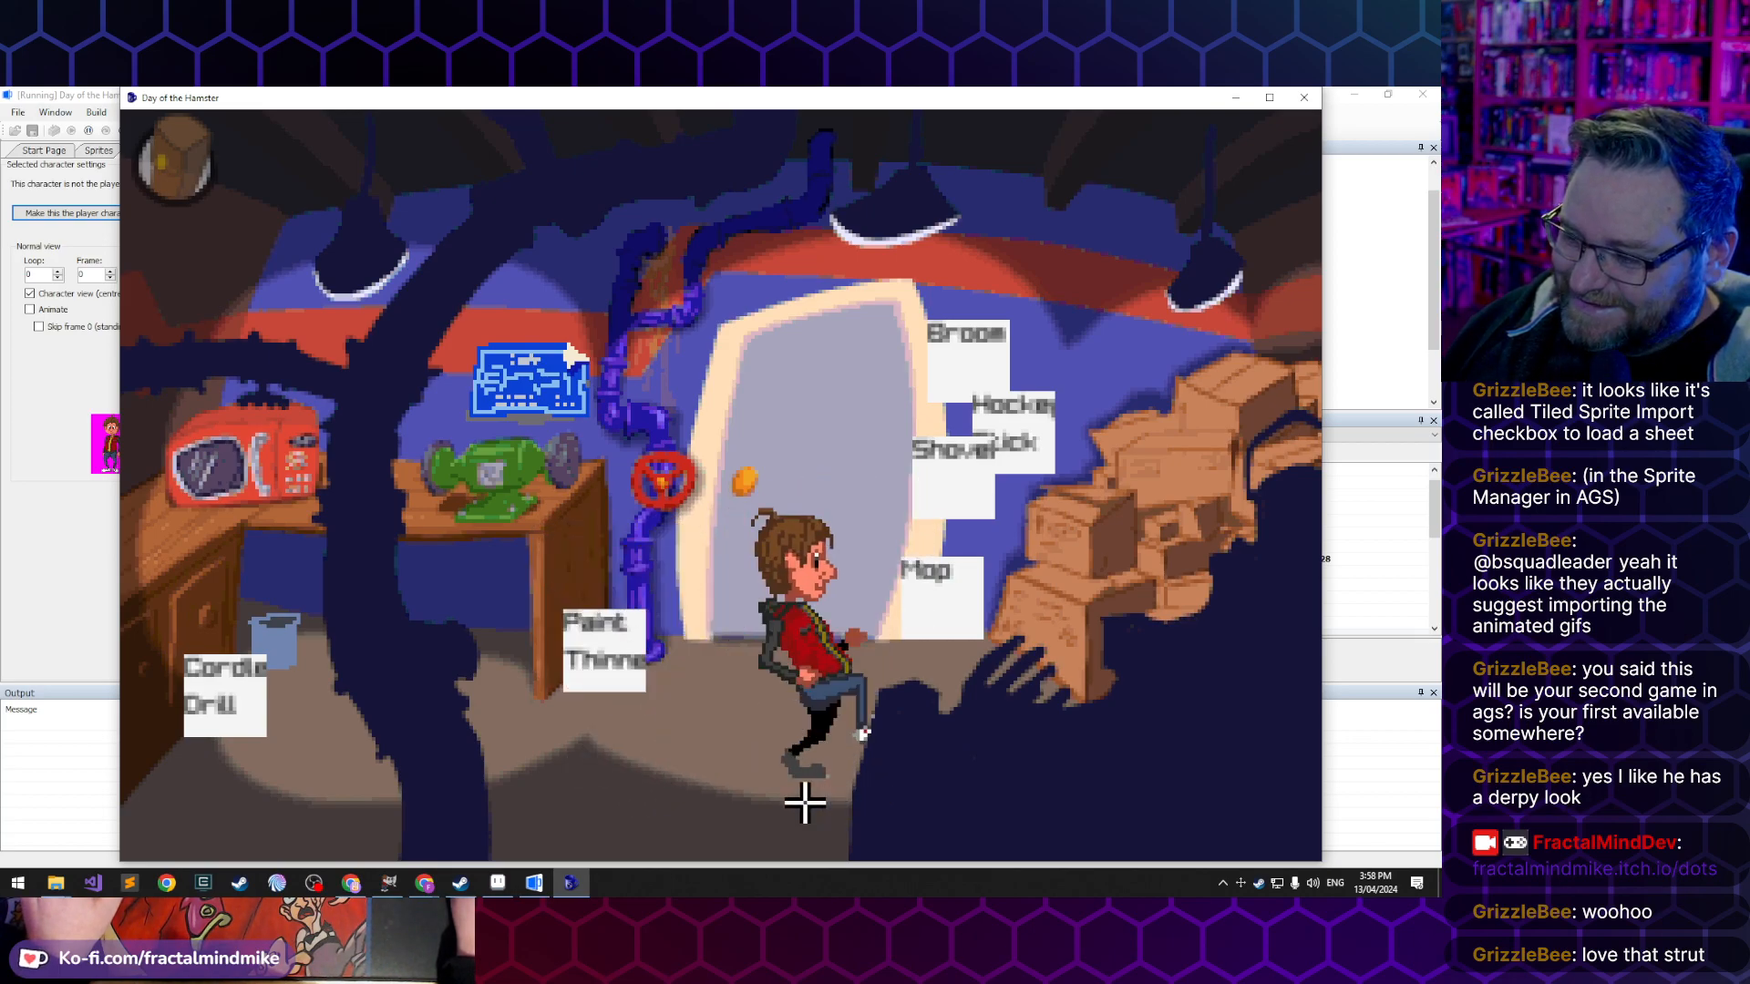
pyautogui.click(621, 805)
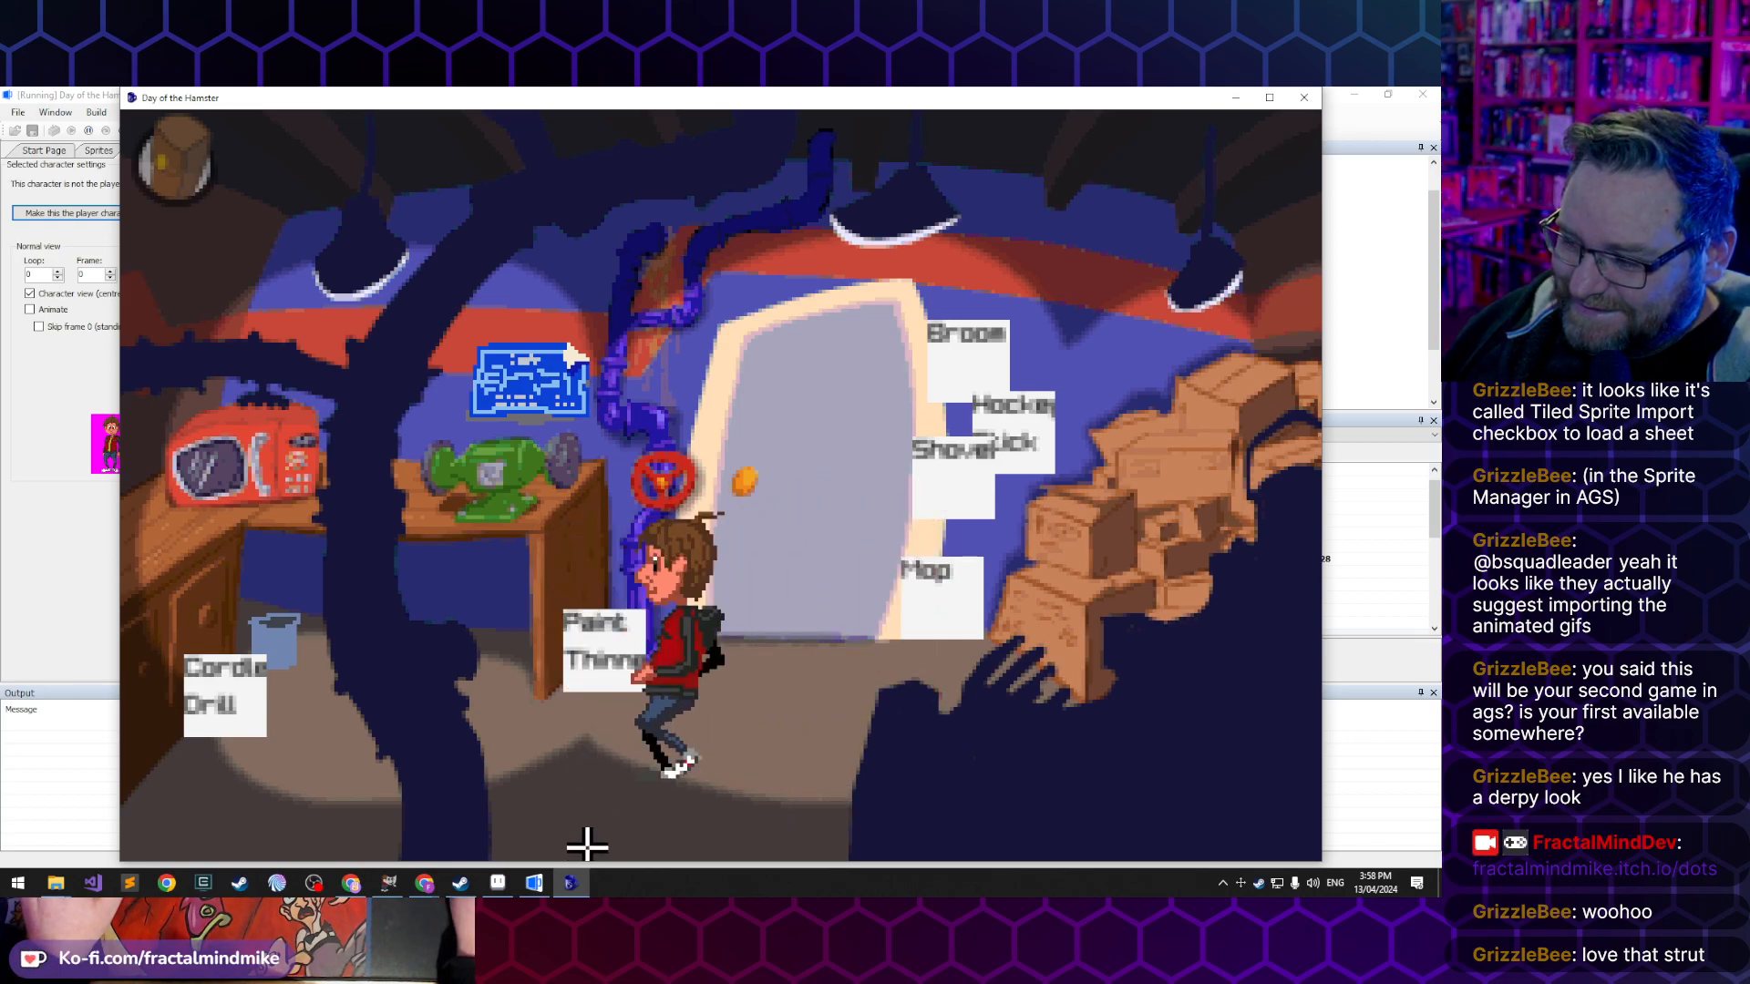
pyautogui.click(729, 817)
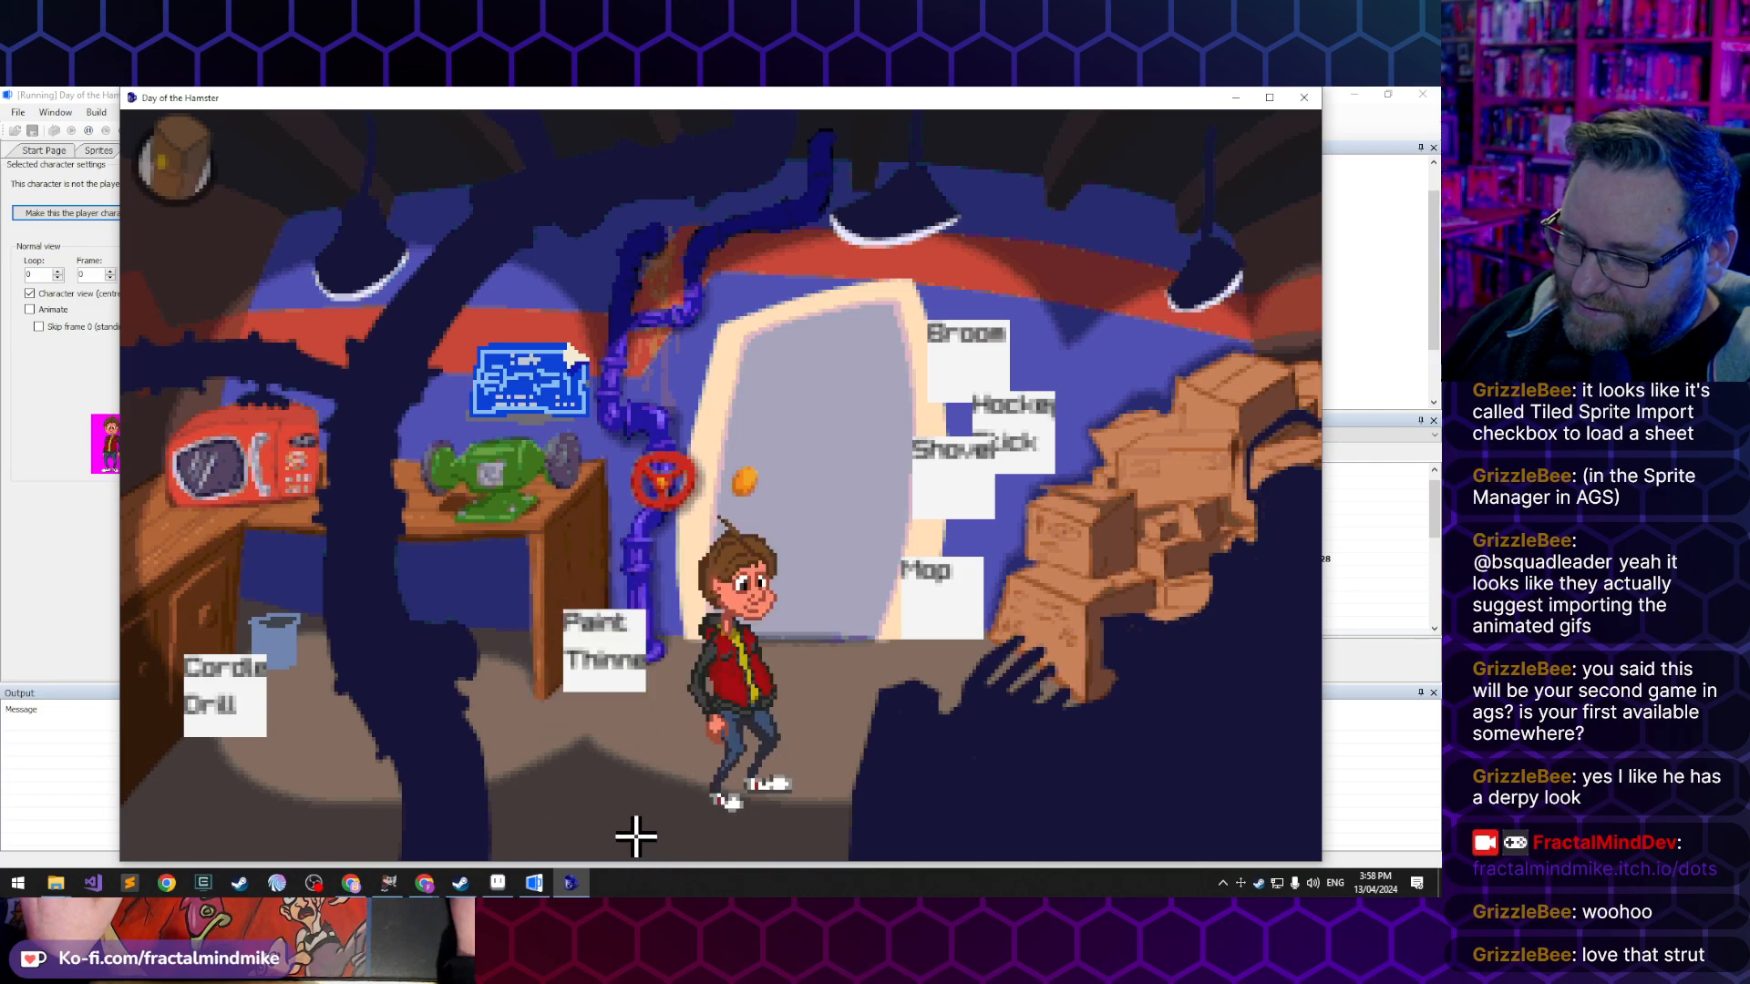
pyautogui.click(563, 797)
pyautogui.click(770, 773)
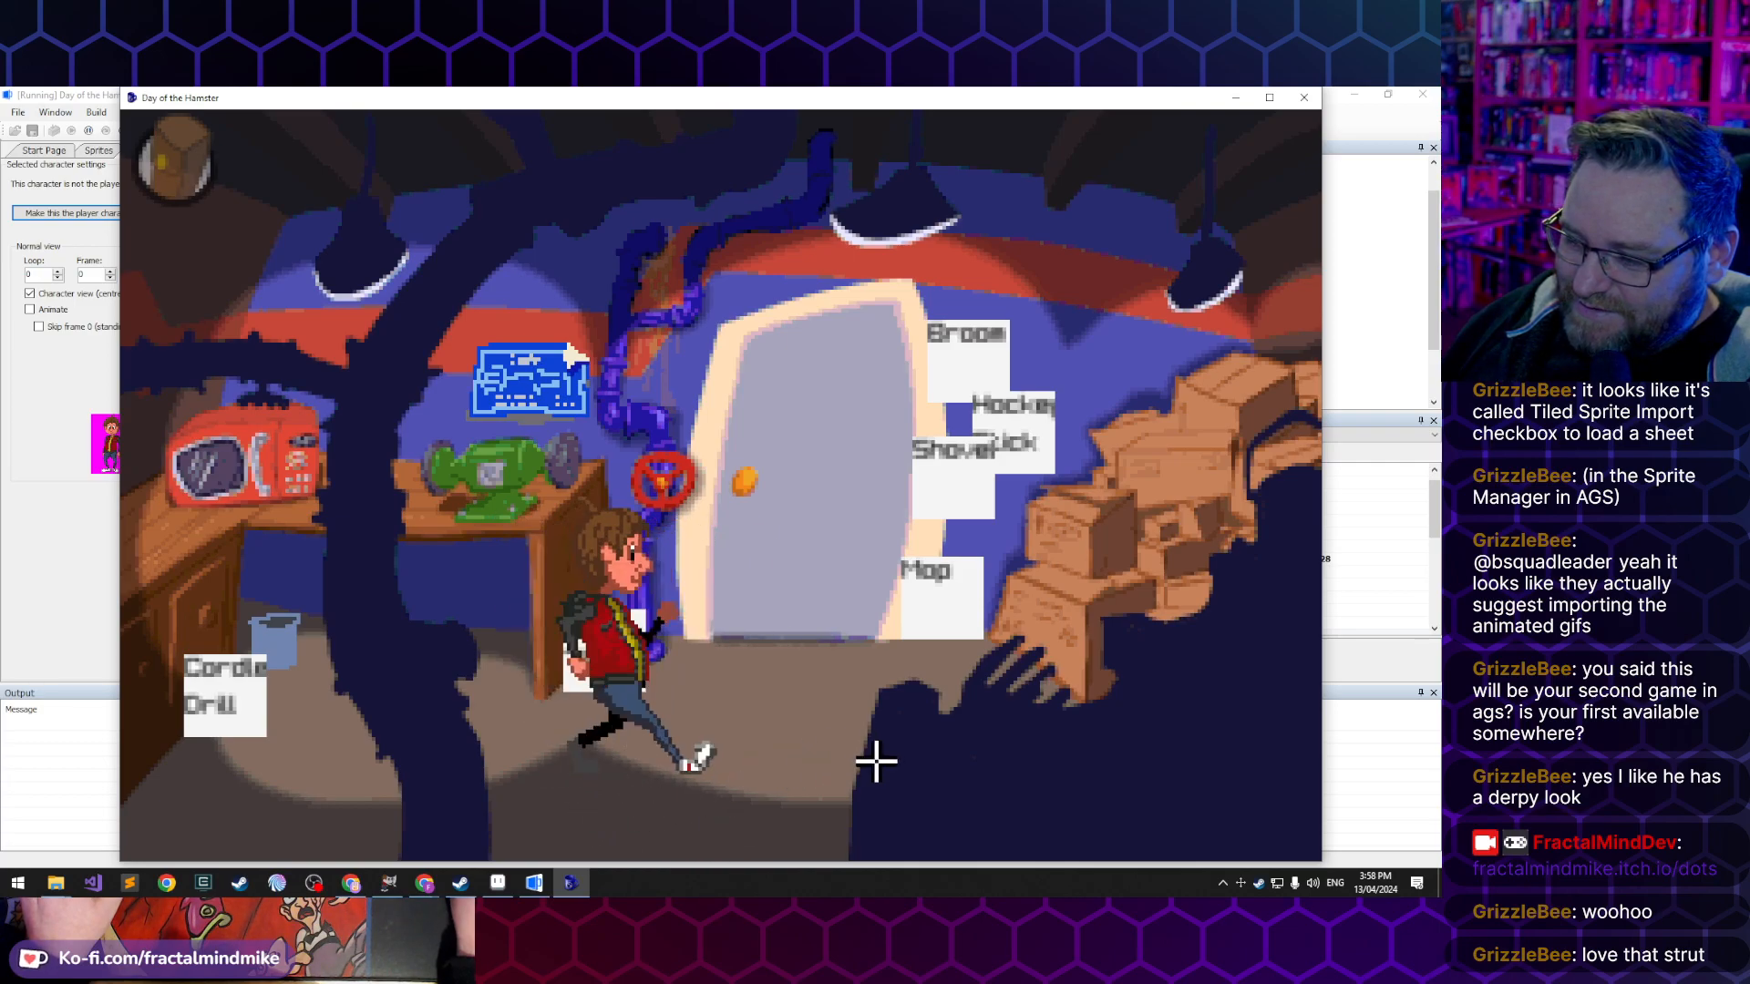
pyautogui.click(542, 725)
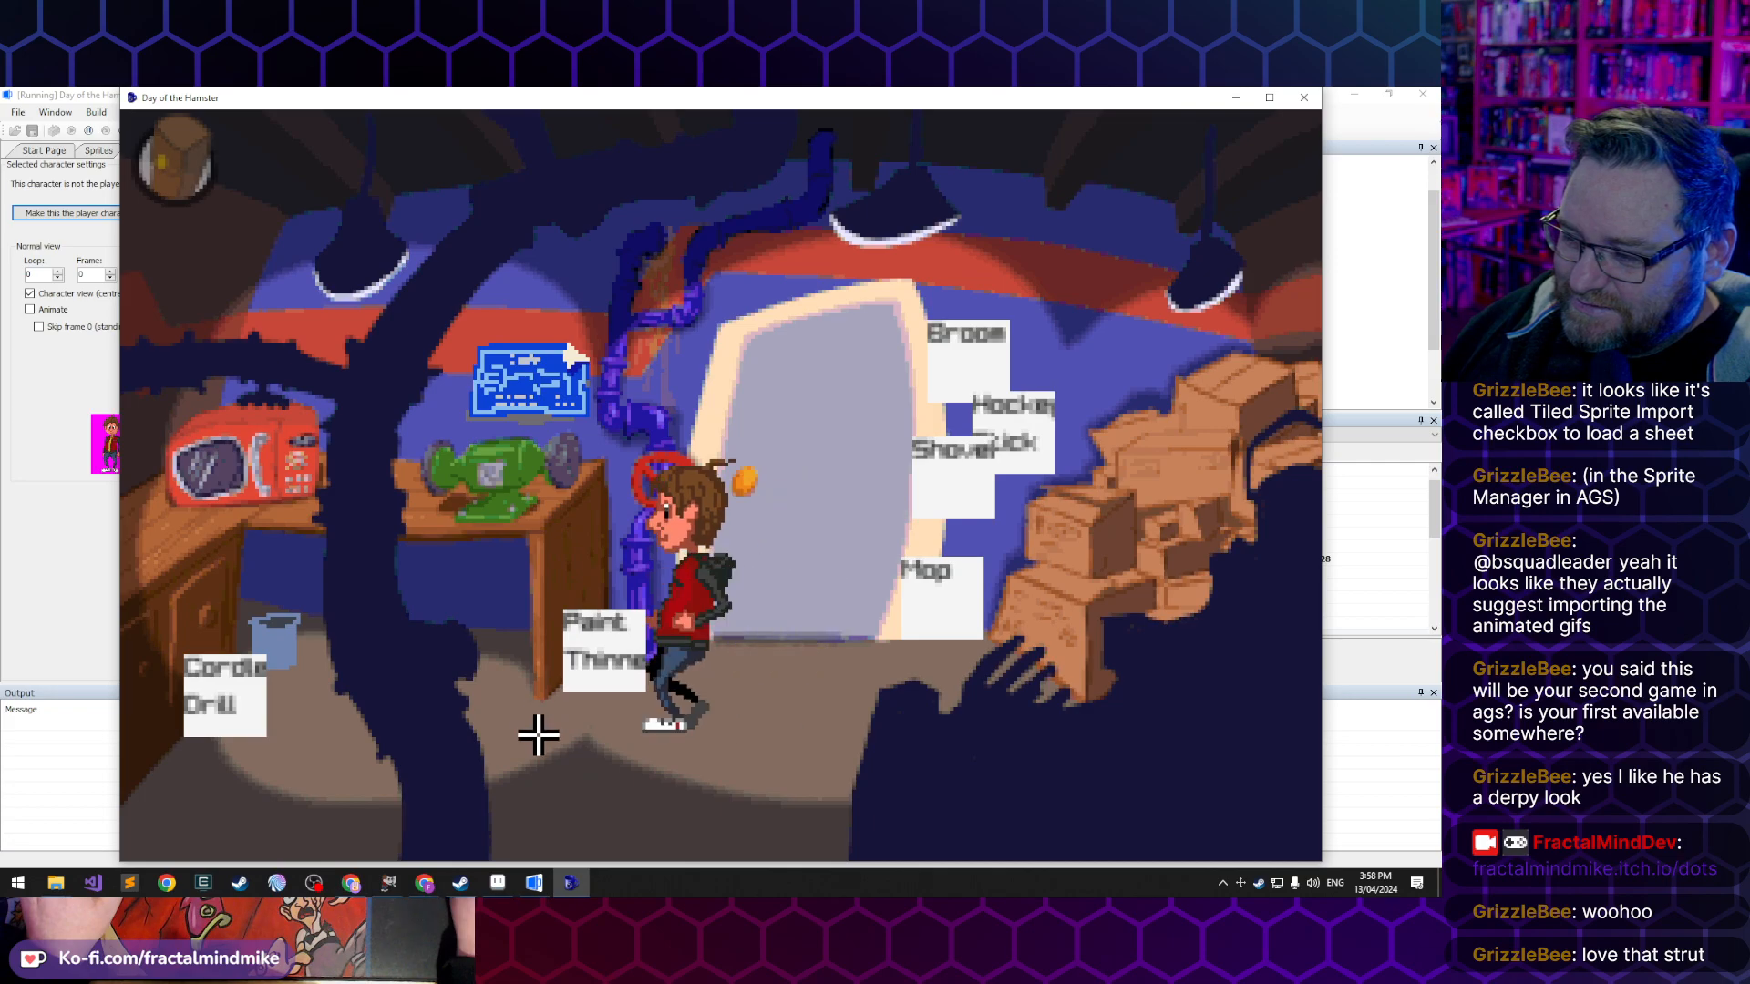
# - Walk Lucas between the workbench and the boxes, and towards and away from the door, to check his walk cycles
pyautogui.click(901, 728)
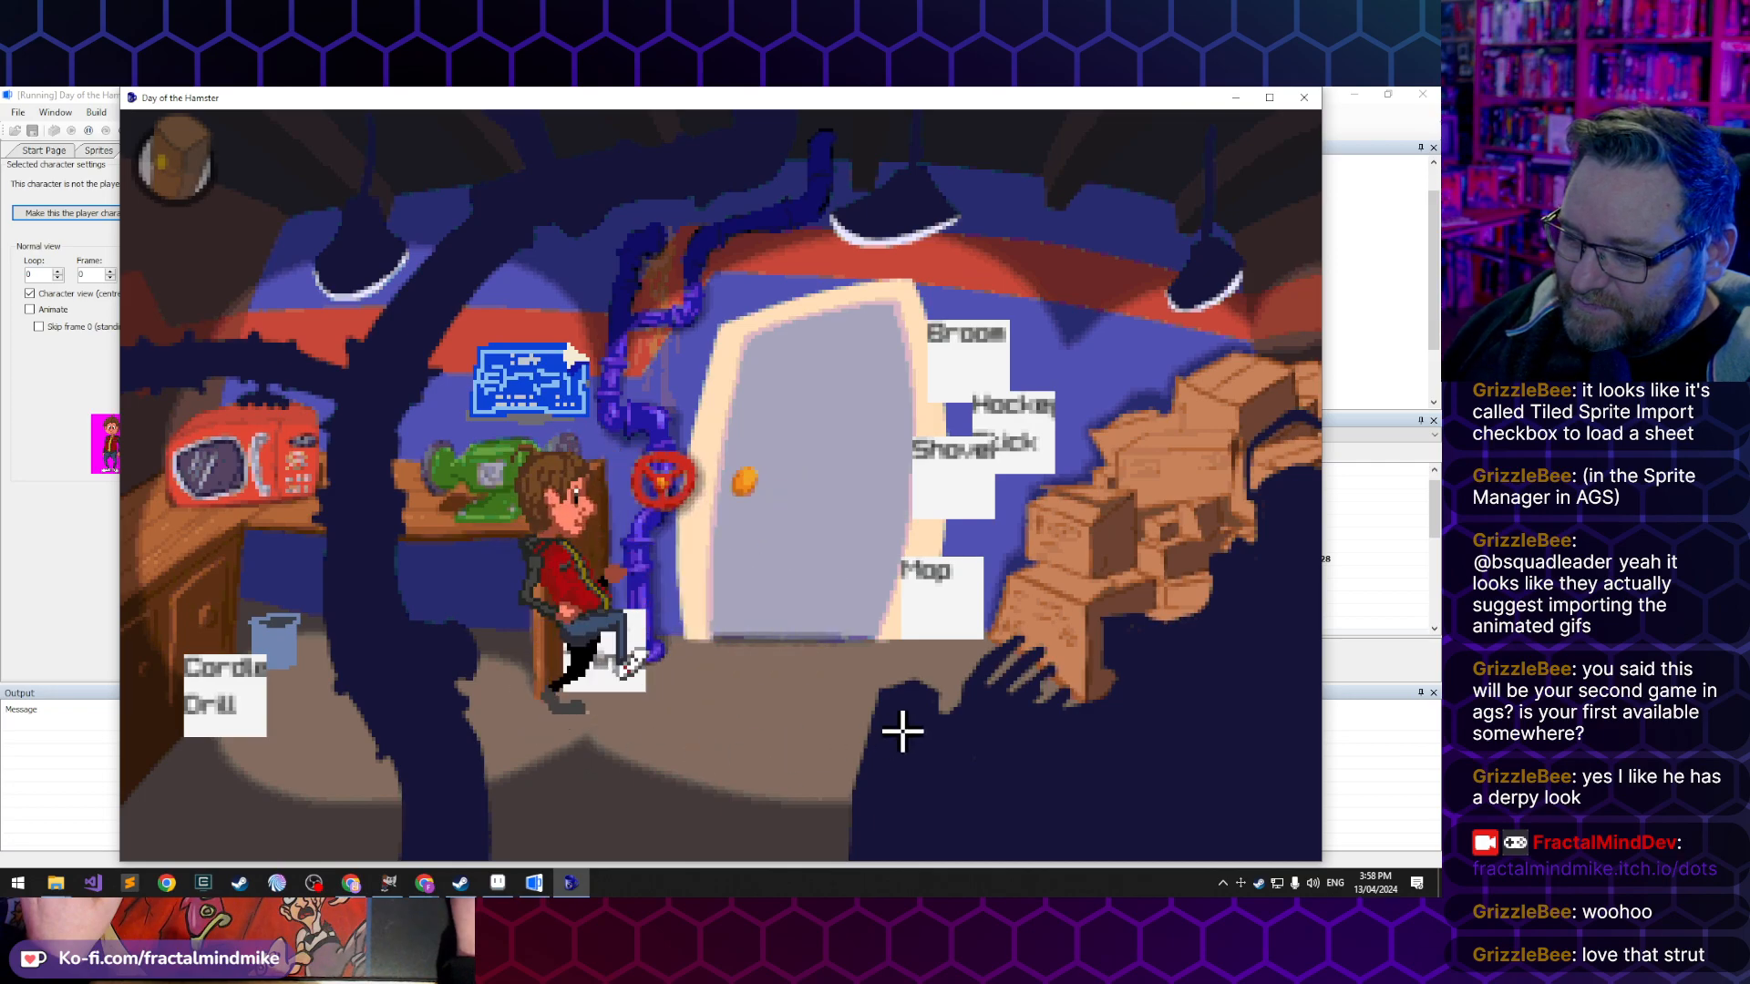
pyautogui.click(583, 738)
pyautogui.click(817, 742)
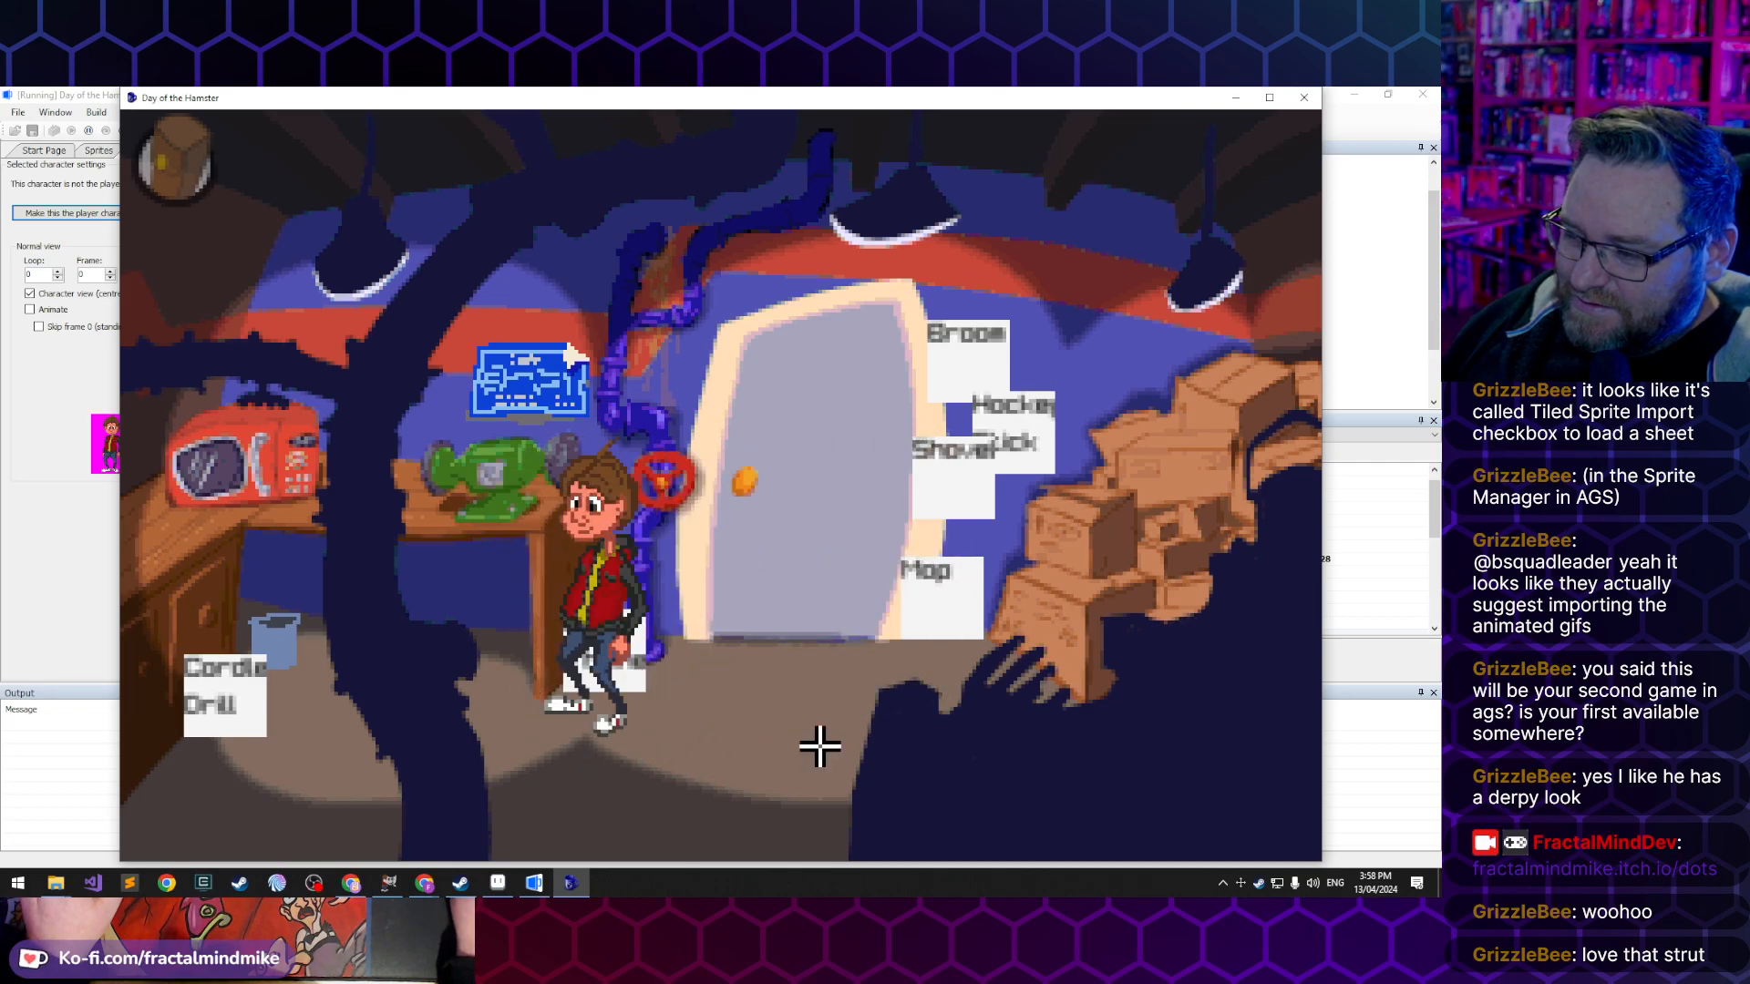
pyautogui.click(561, 743)
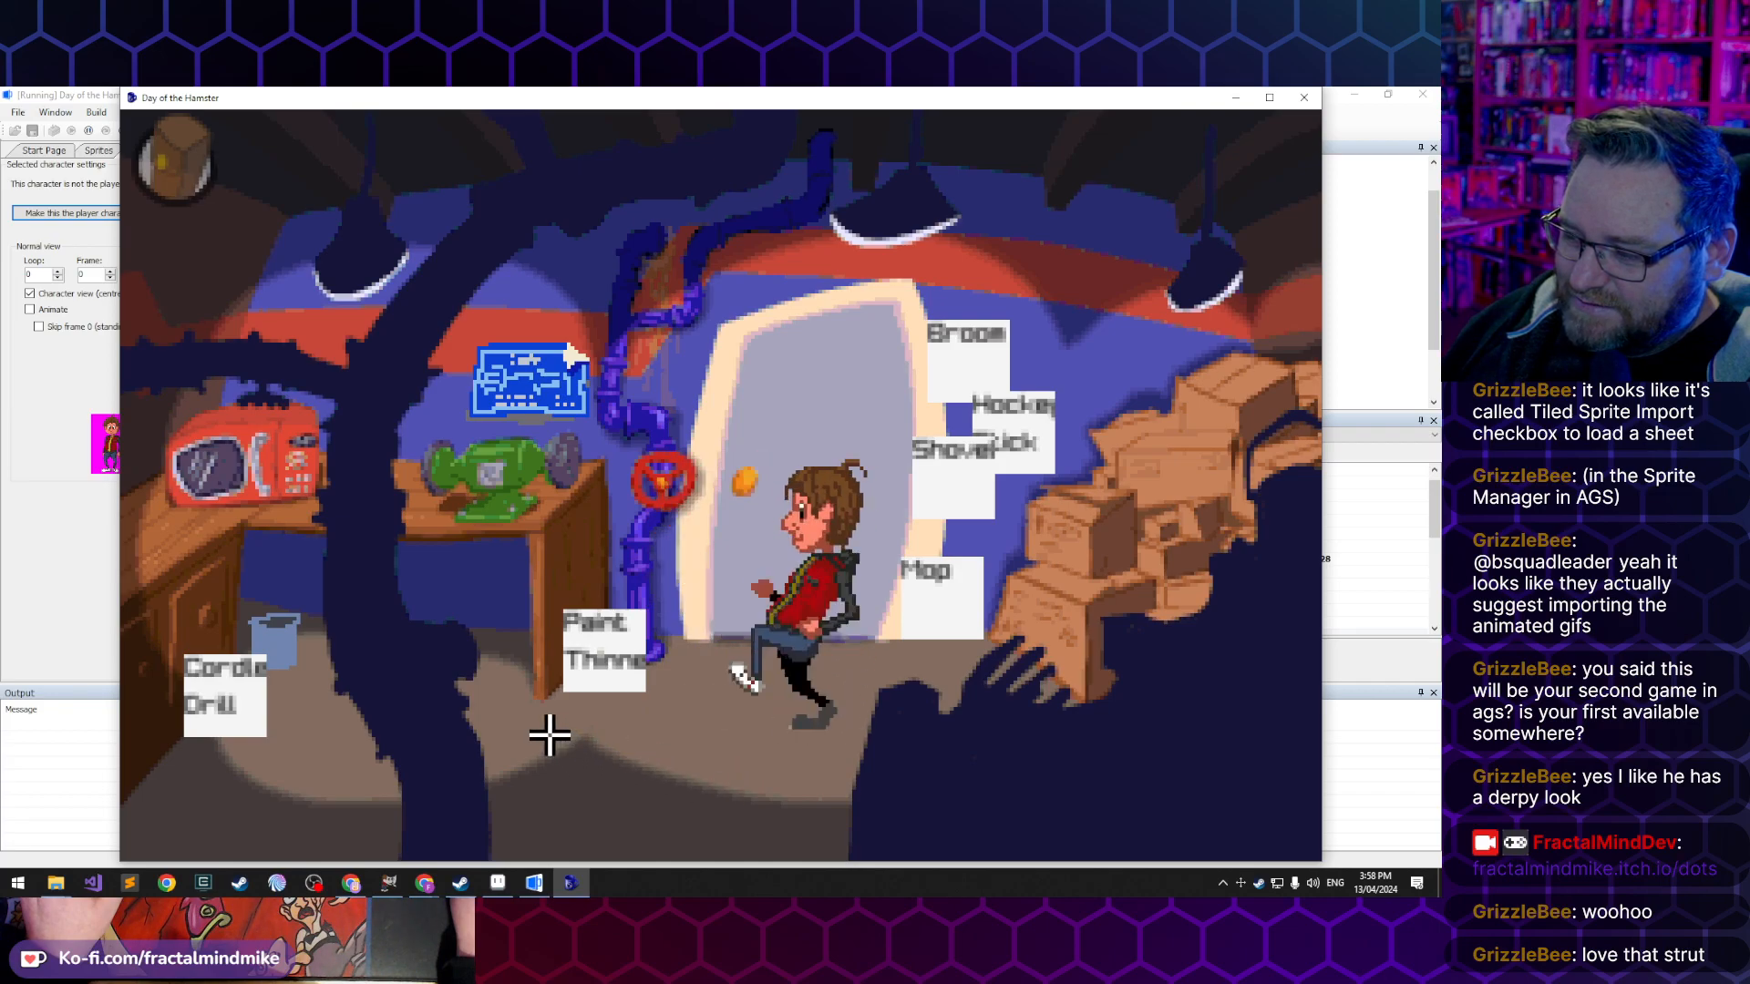
pyautogui.click(857, 732)
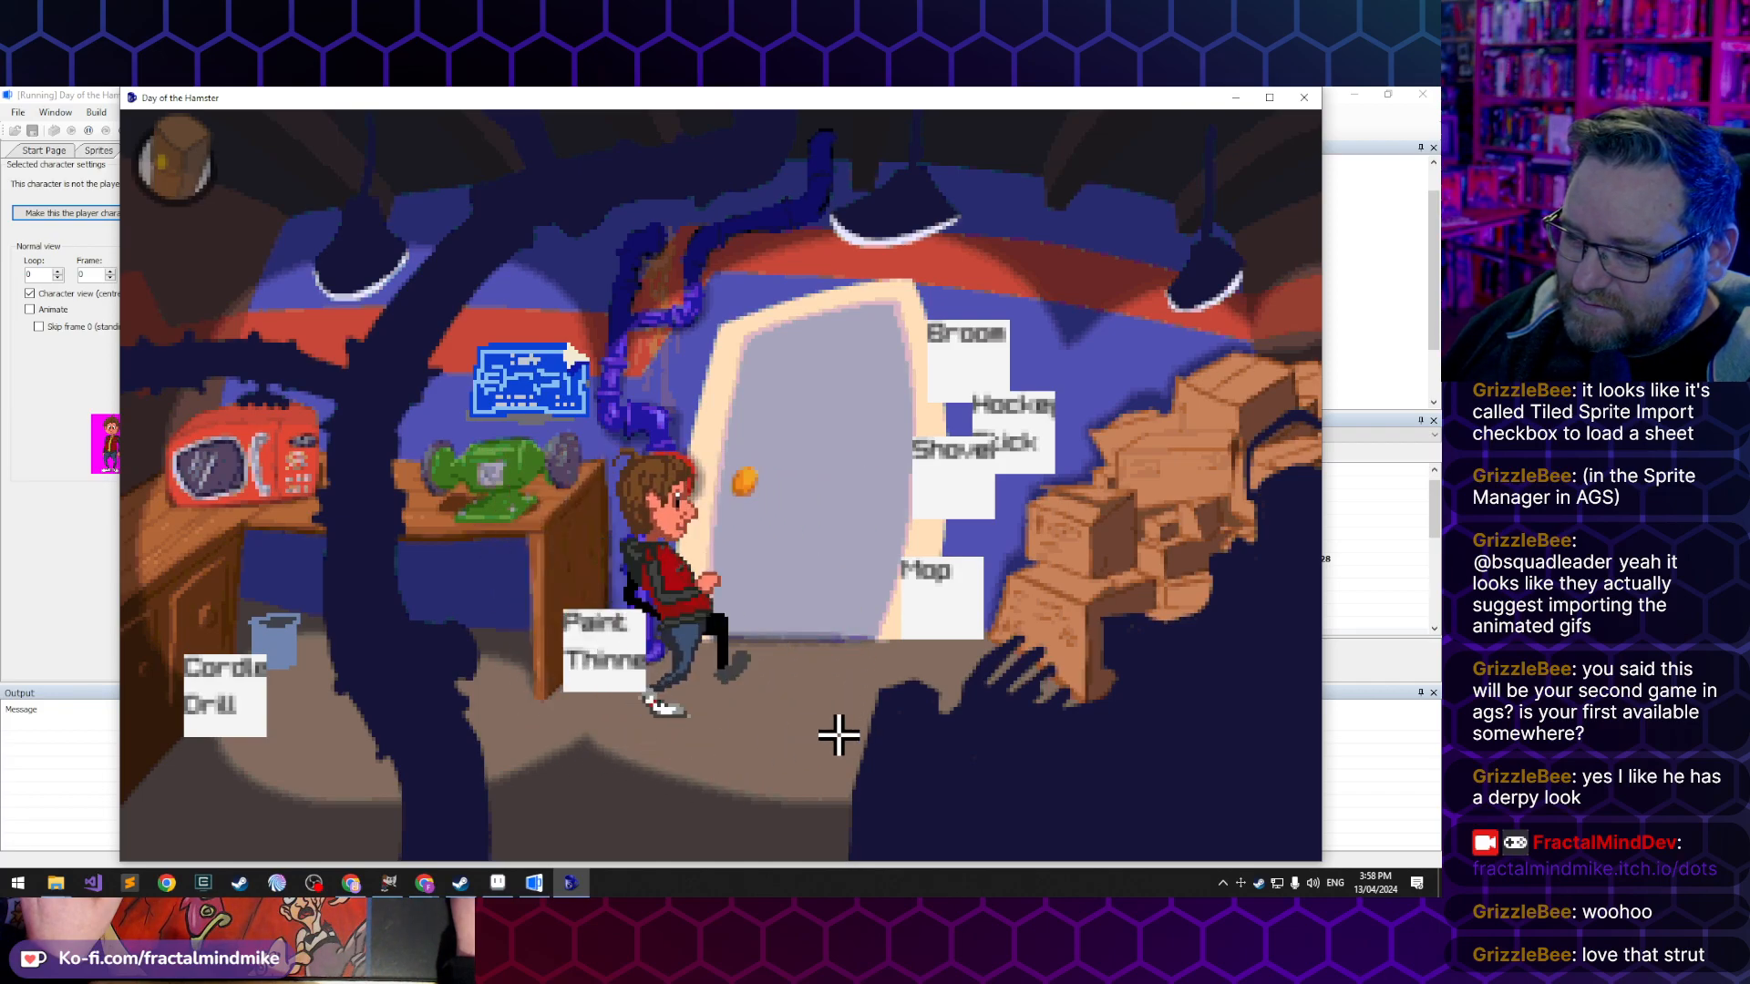
pyautogui.click(554, 750)
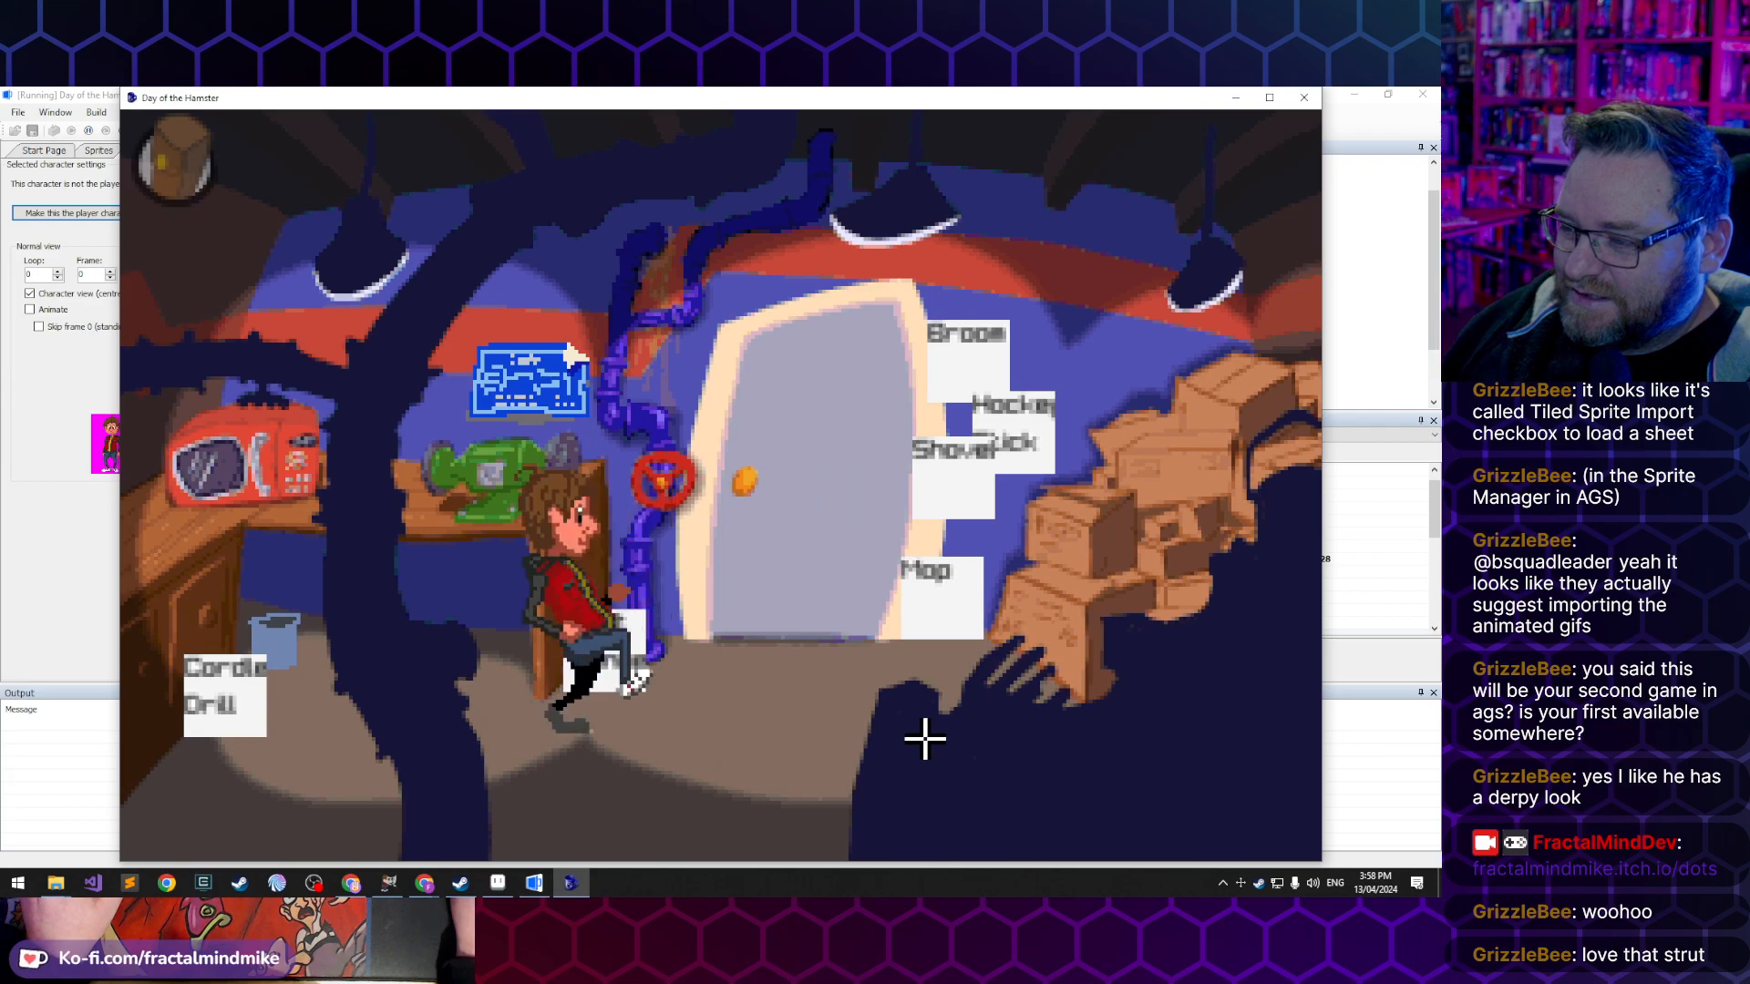
pyautogui.click(923, 738)
pyautogui.click(735, 791)
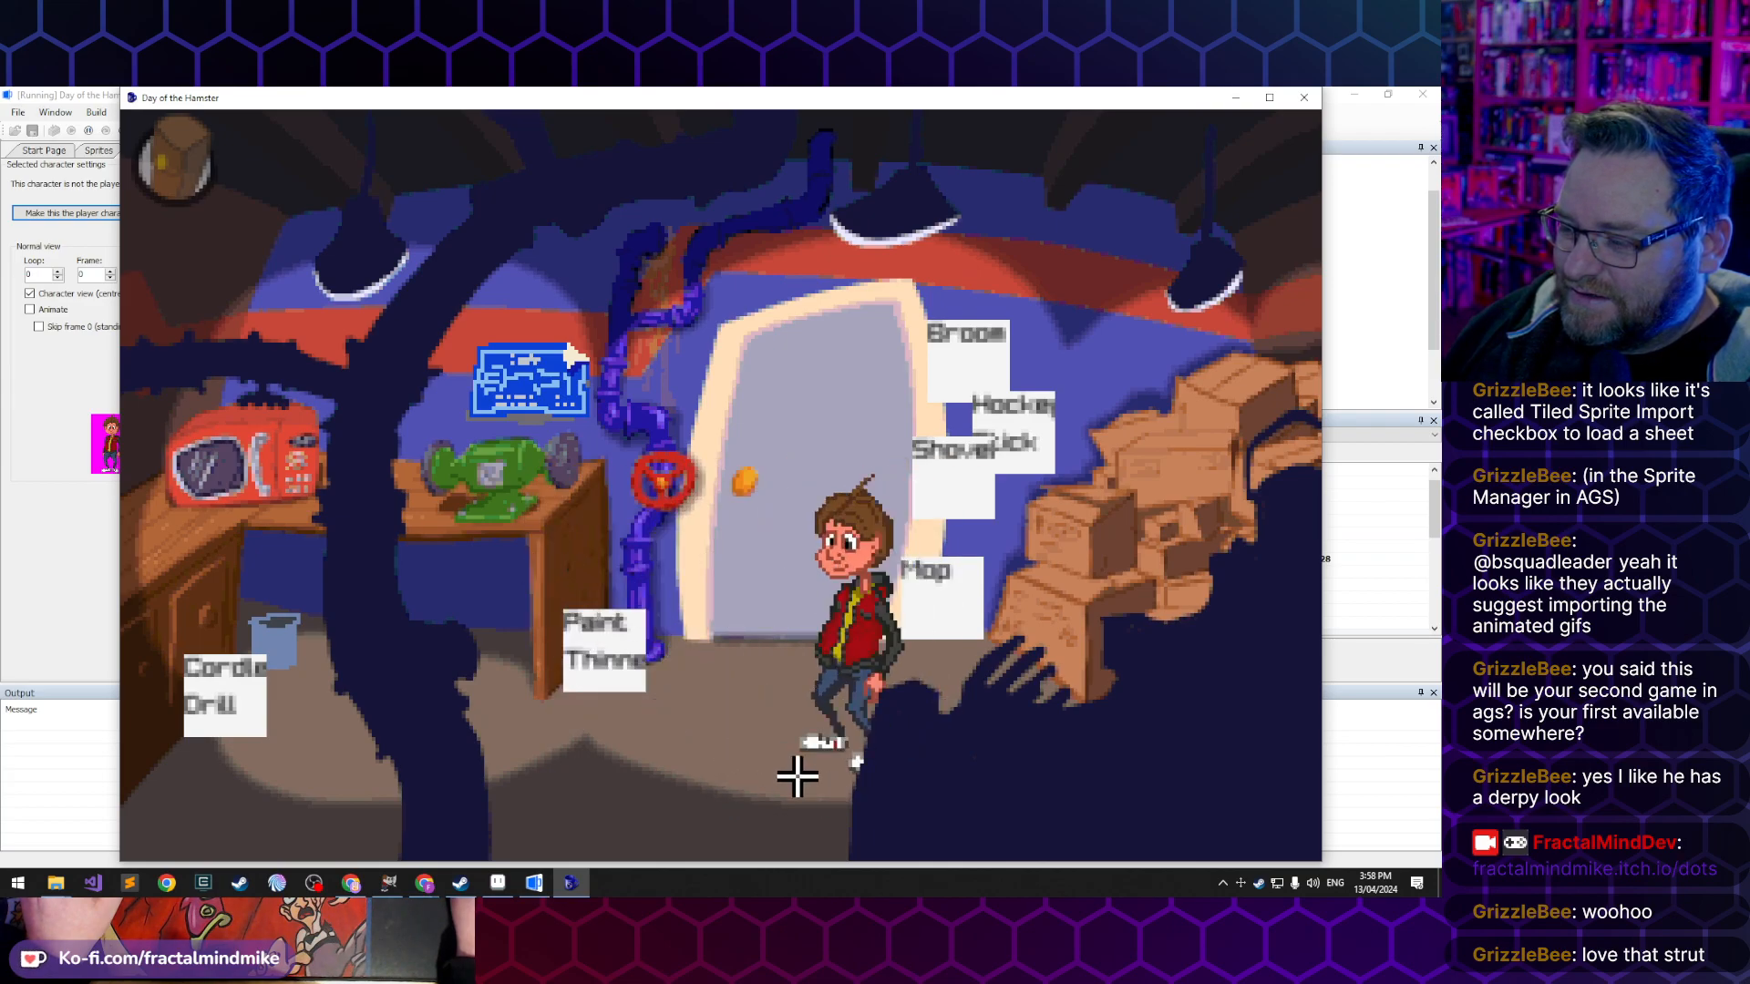
pyautogui.click(770, 691)
pyautogui.click(716, 796)
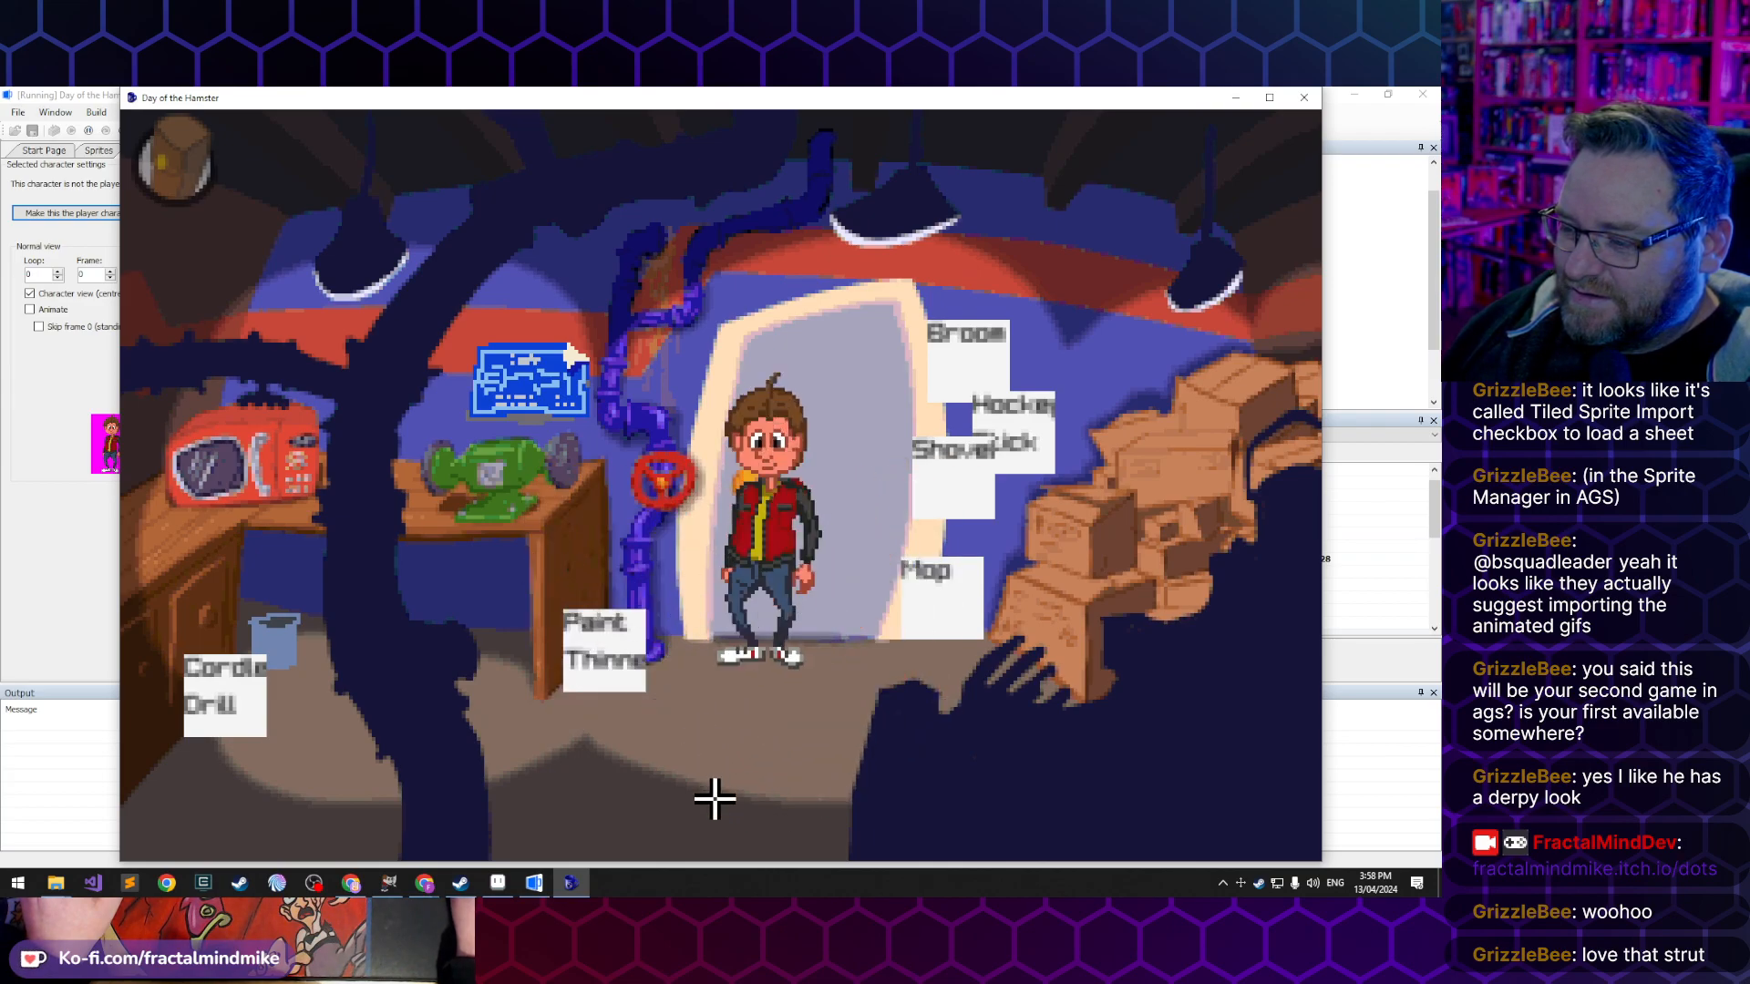
# - Walk Lucas diagonally across the tool room and behind the dark foreground pipe to check his turns and layering
pyautogui.click(531, 773)
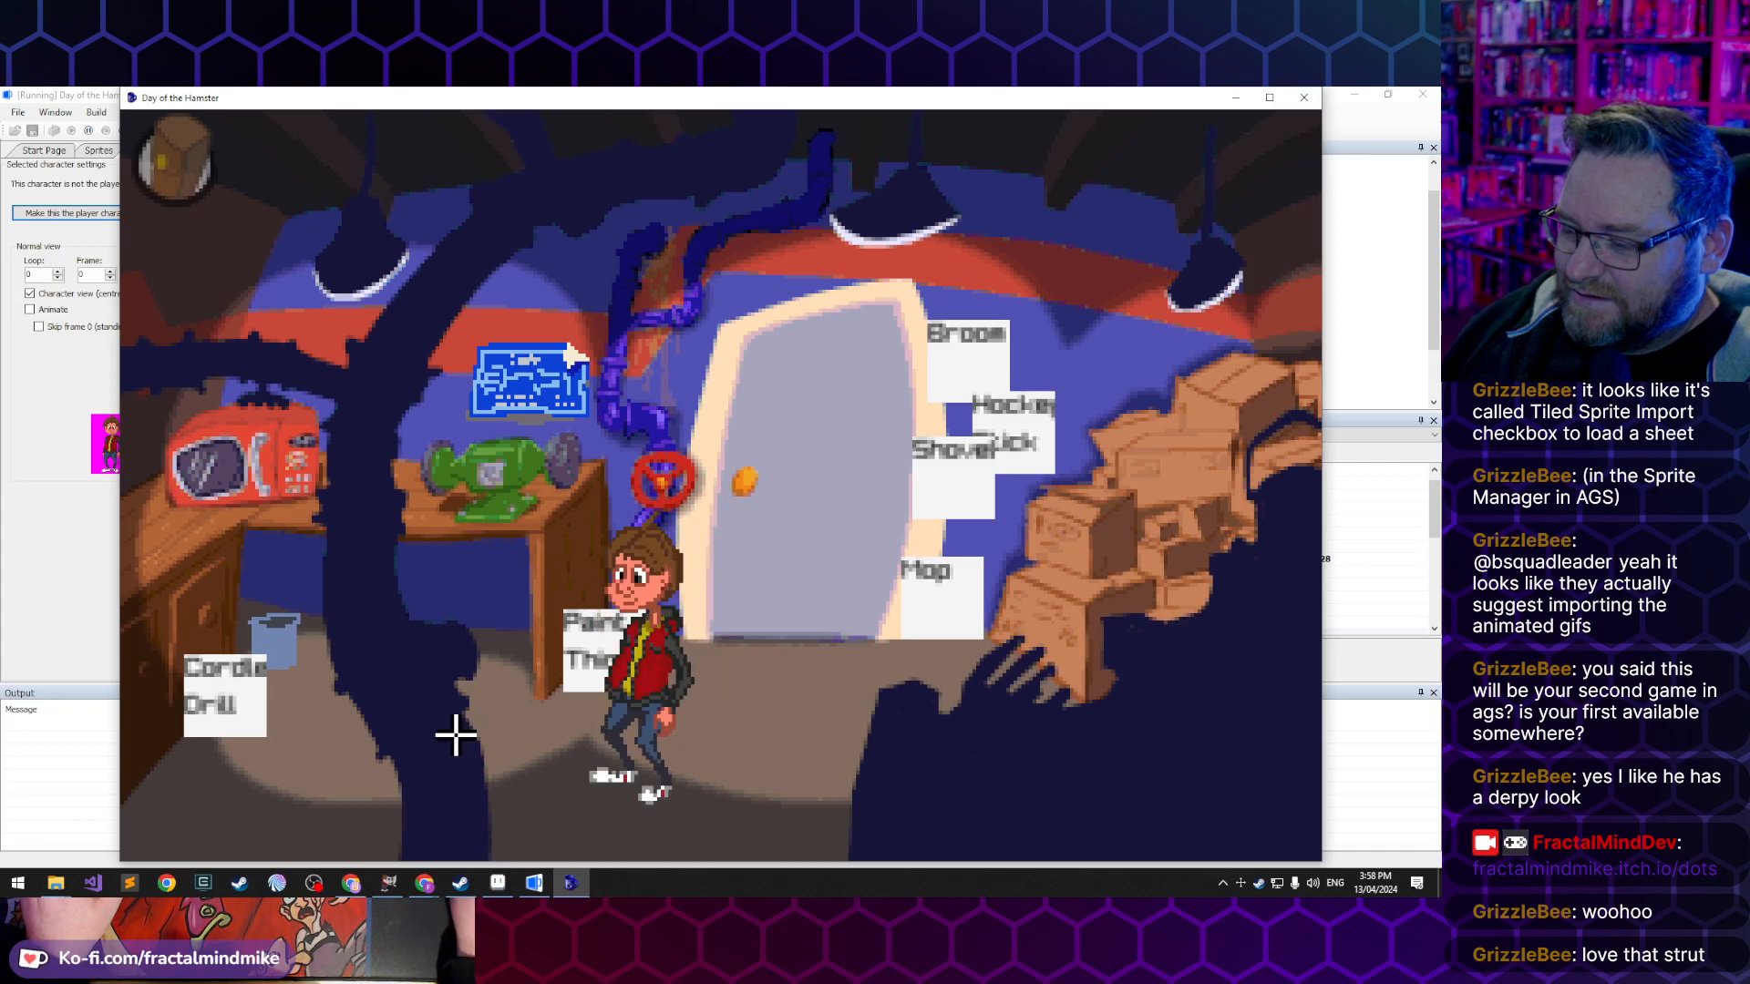
pyautogui.click(343, 762)
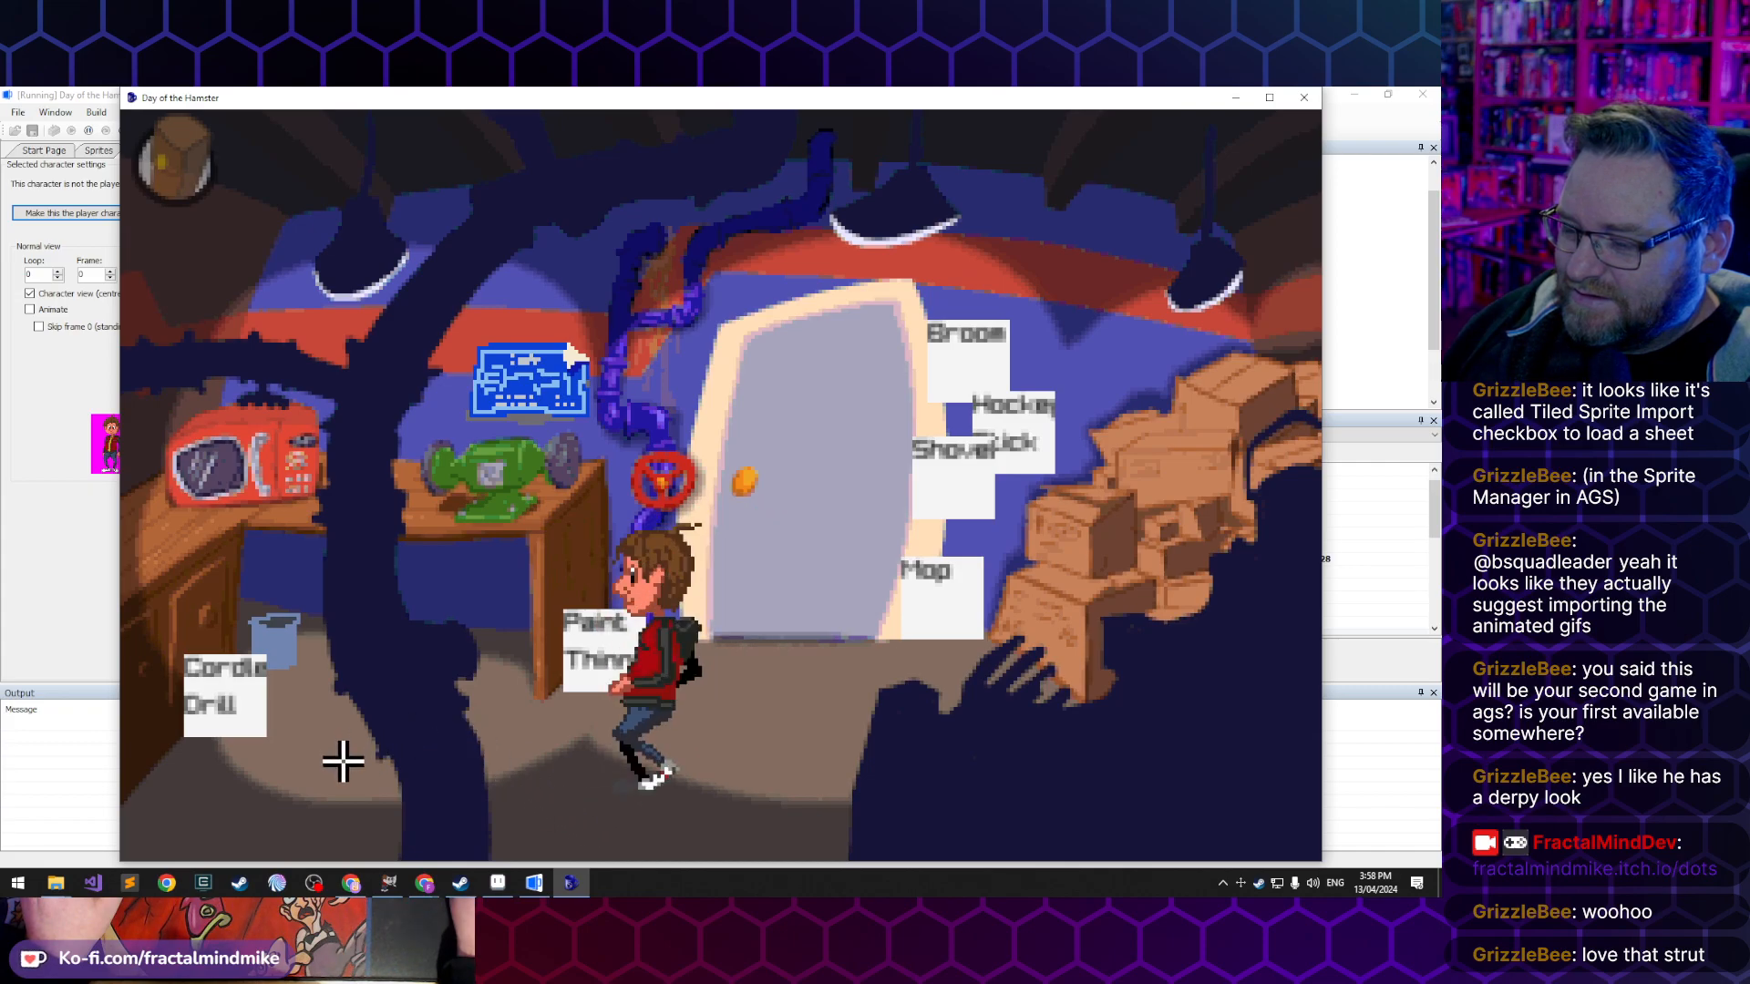
pyautogui.click(774, 726)
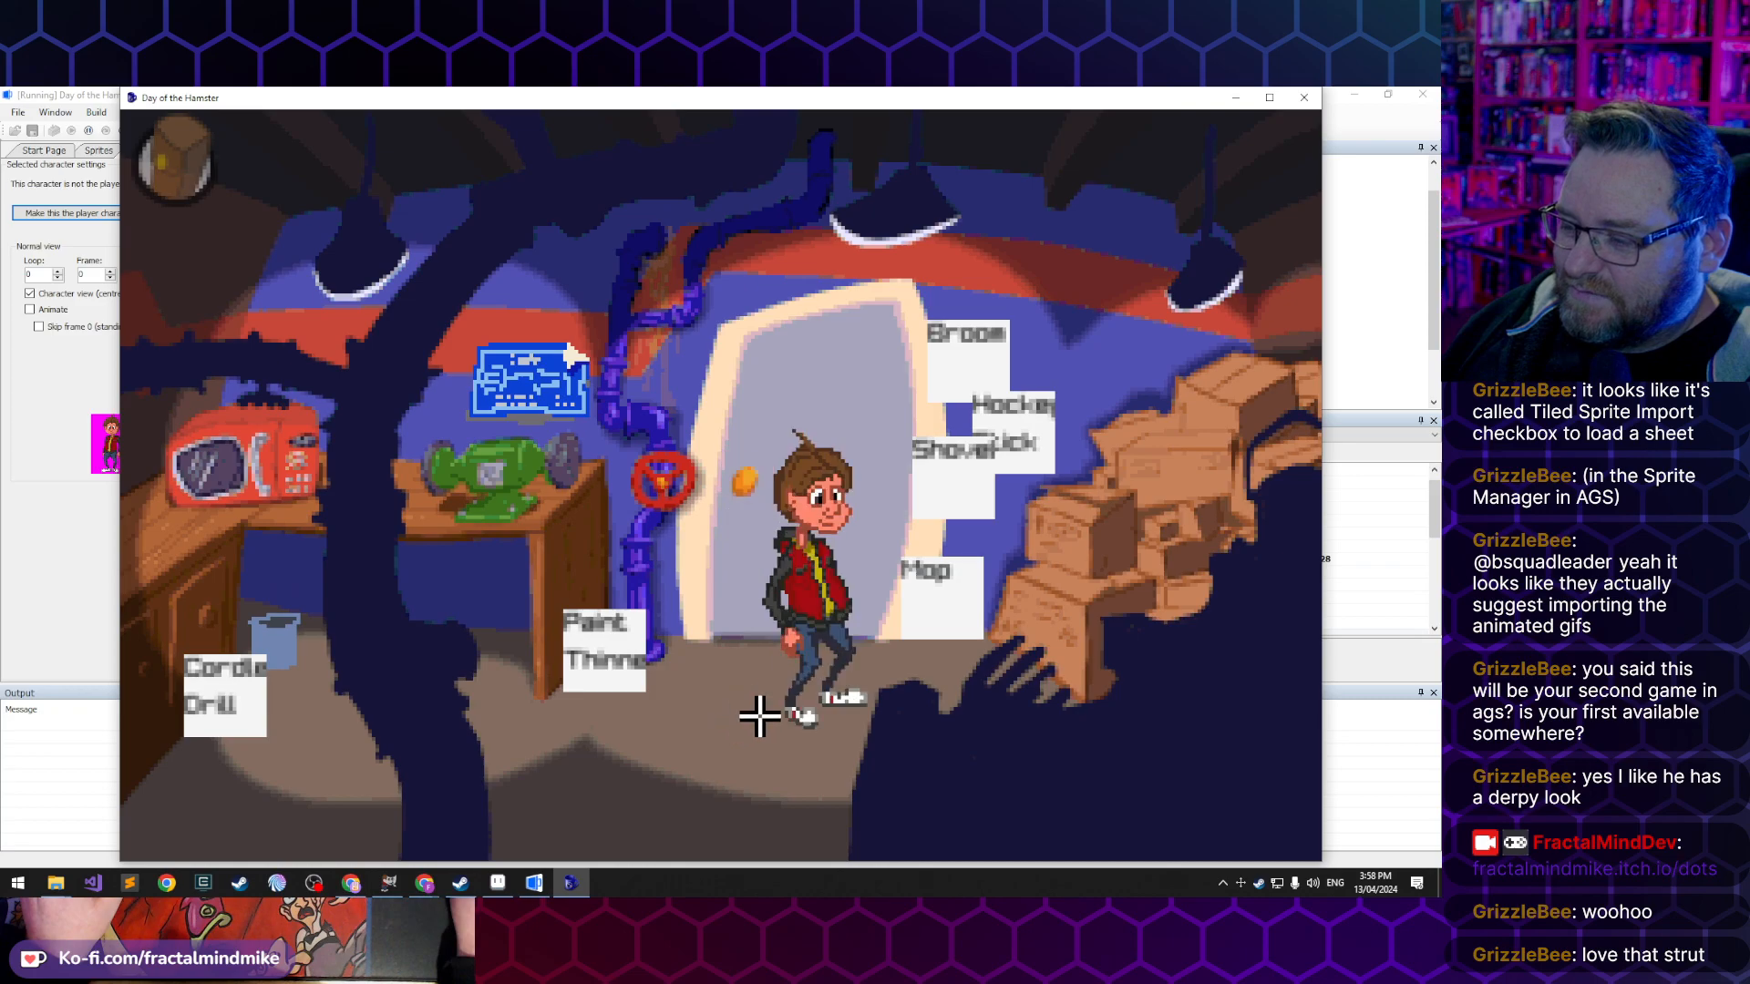
pyautogui.click(556, 724)
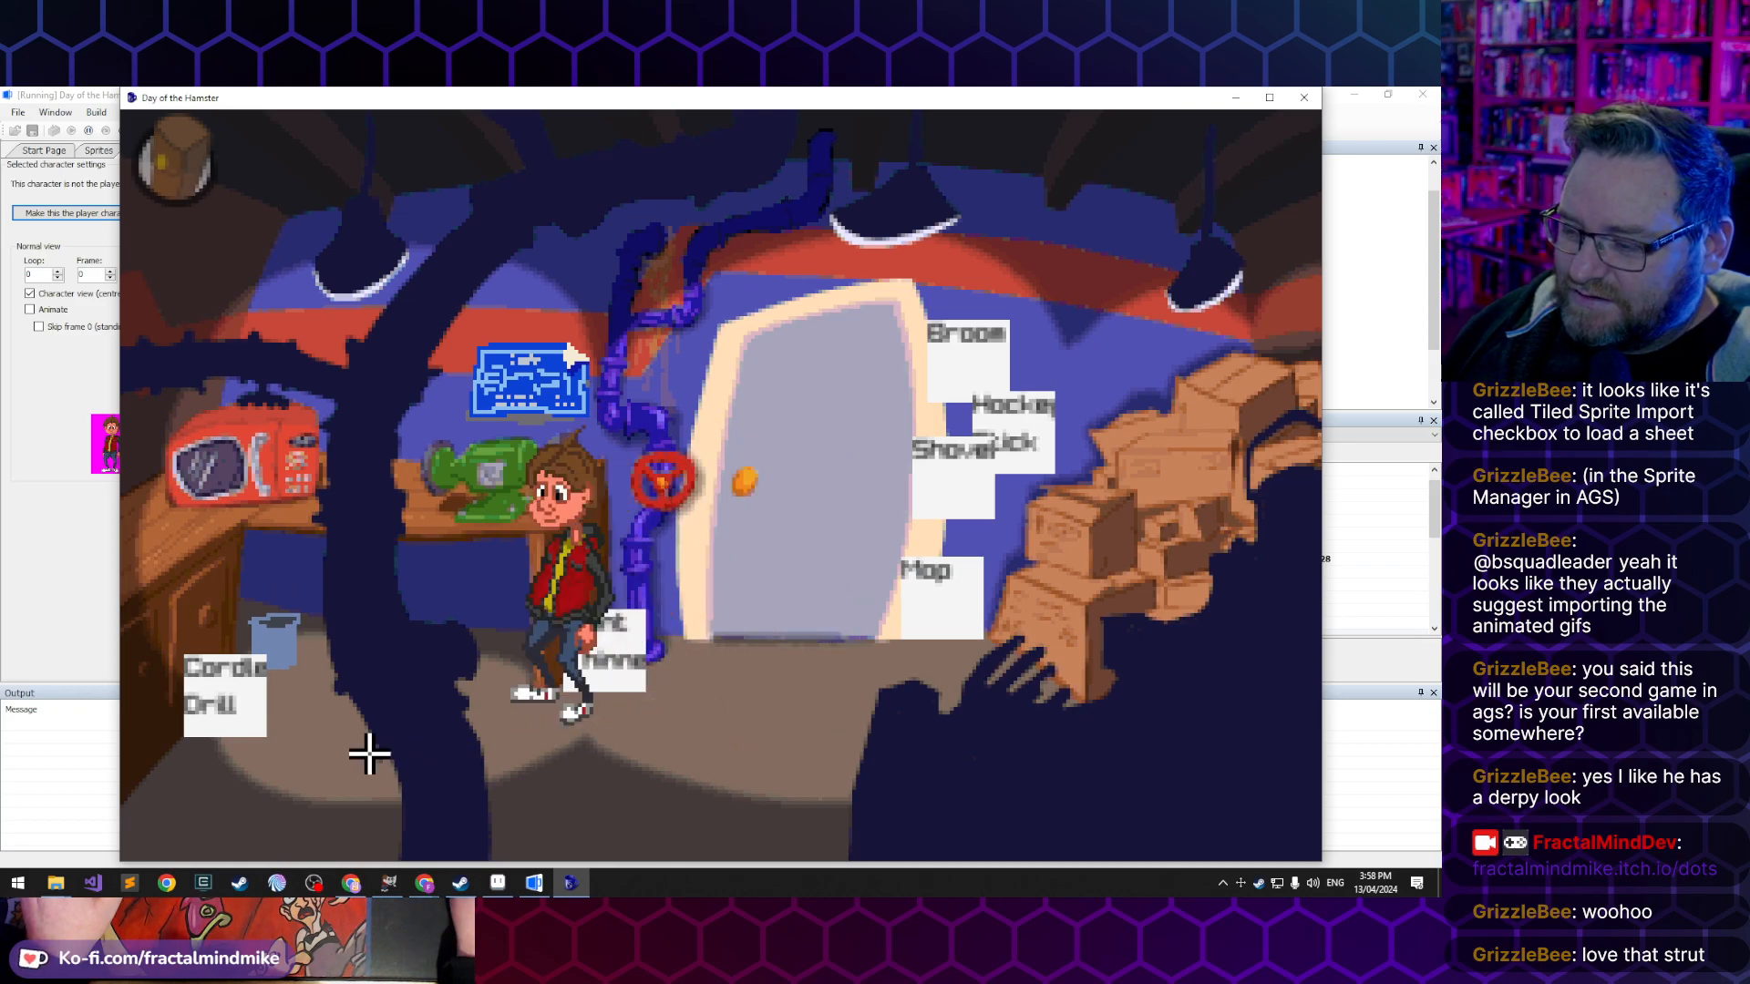
pyautogui.click(321, 766)
pyautogui.click(780, 744)
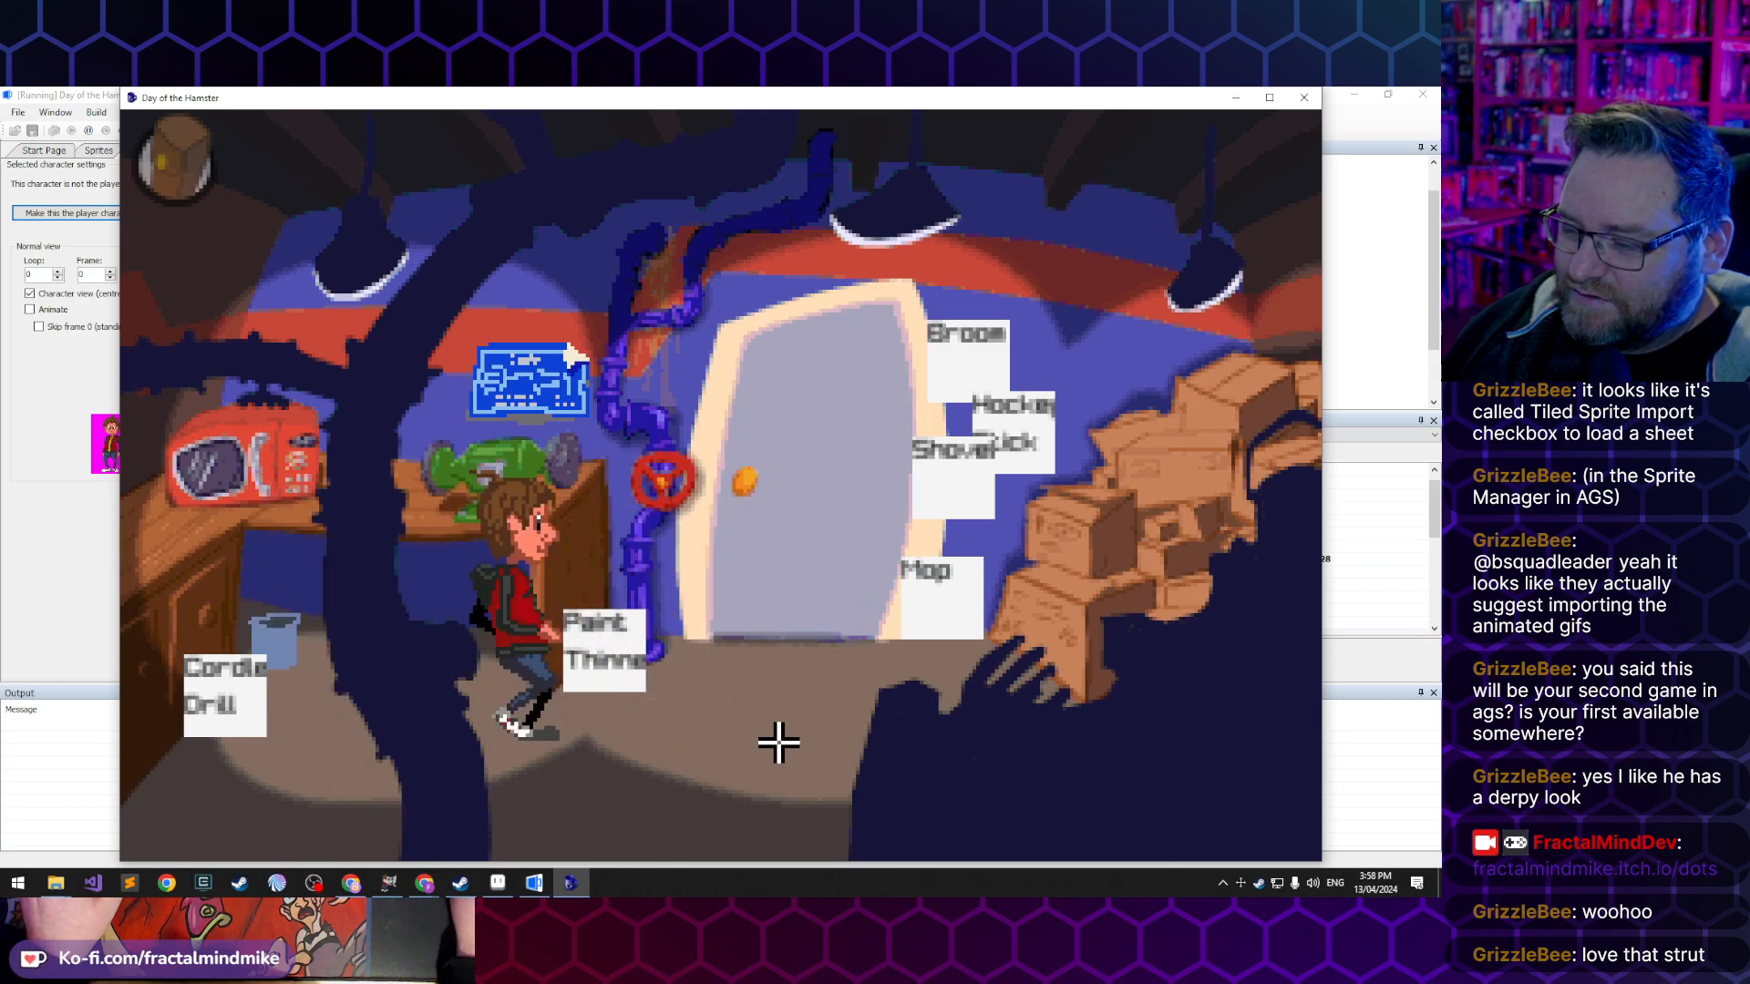
pyautogui.click(594, 761)
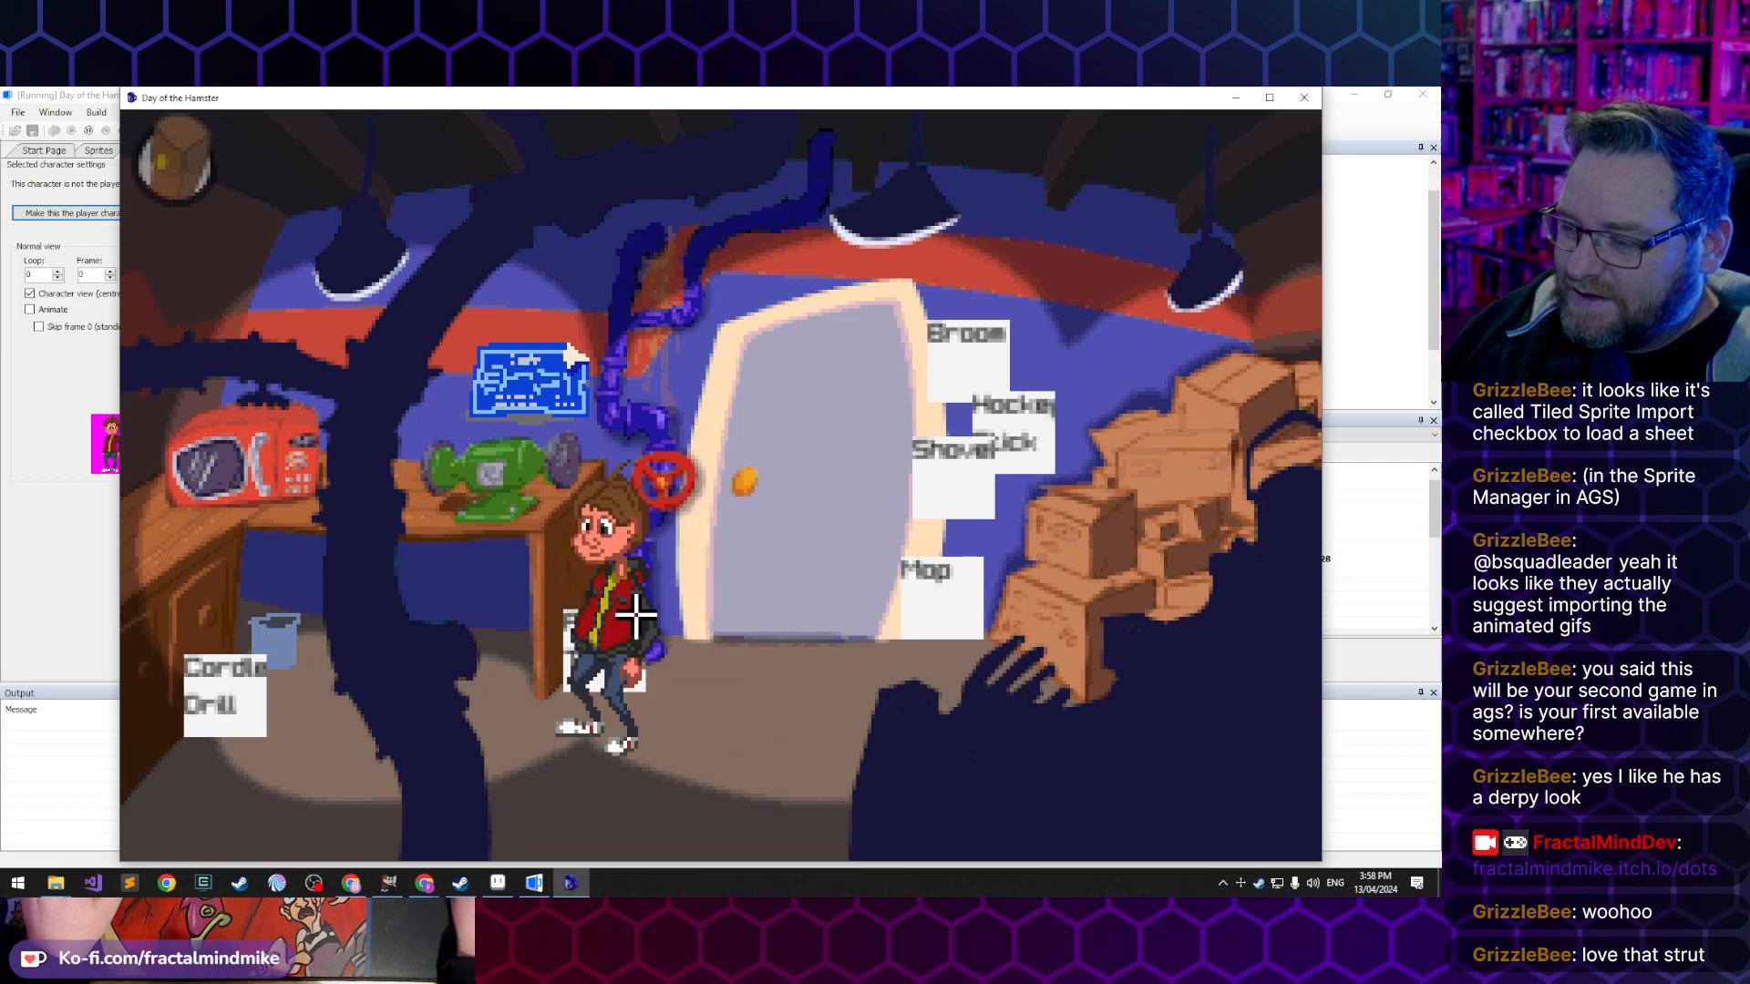
pyautogui.click(793, 785)
pyautogui.click(625, 762)
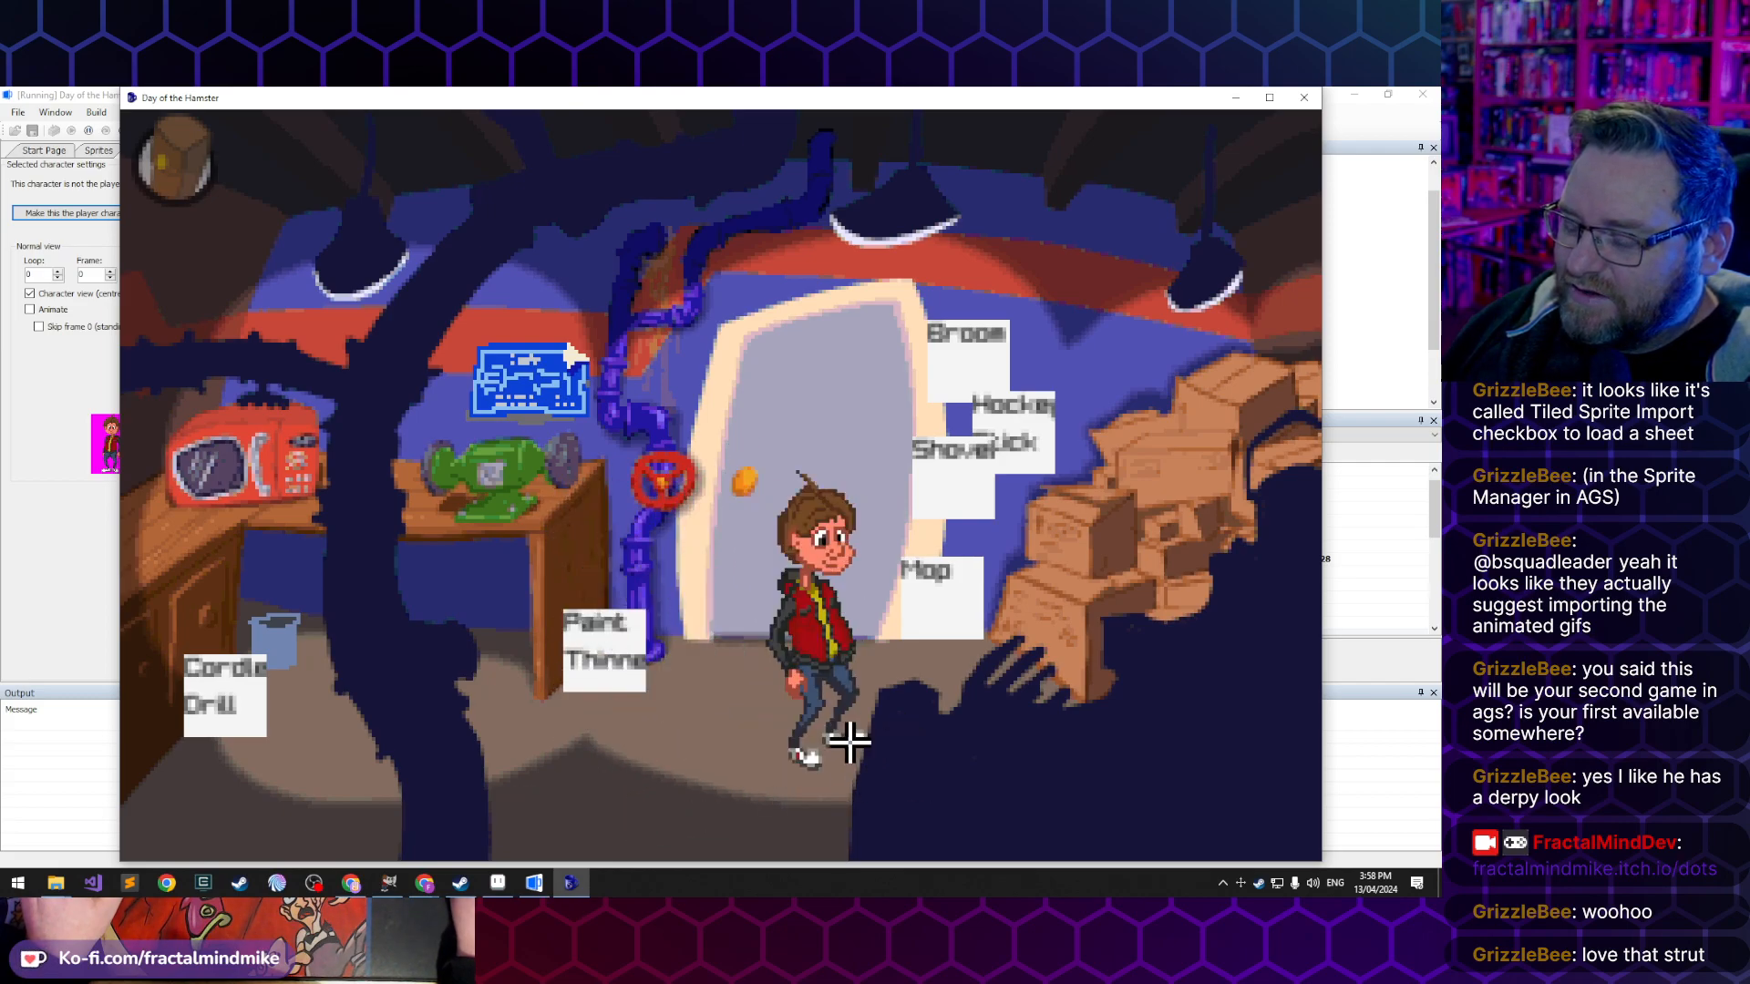
pyautogui.click(440, 763)
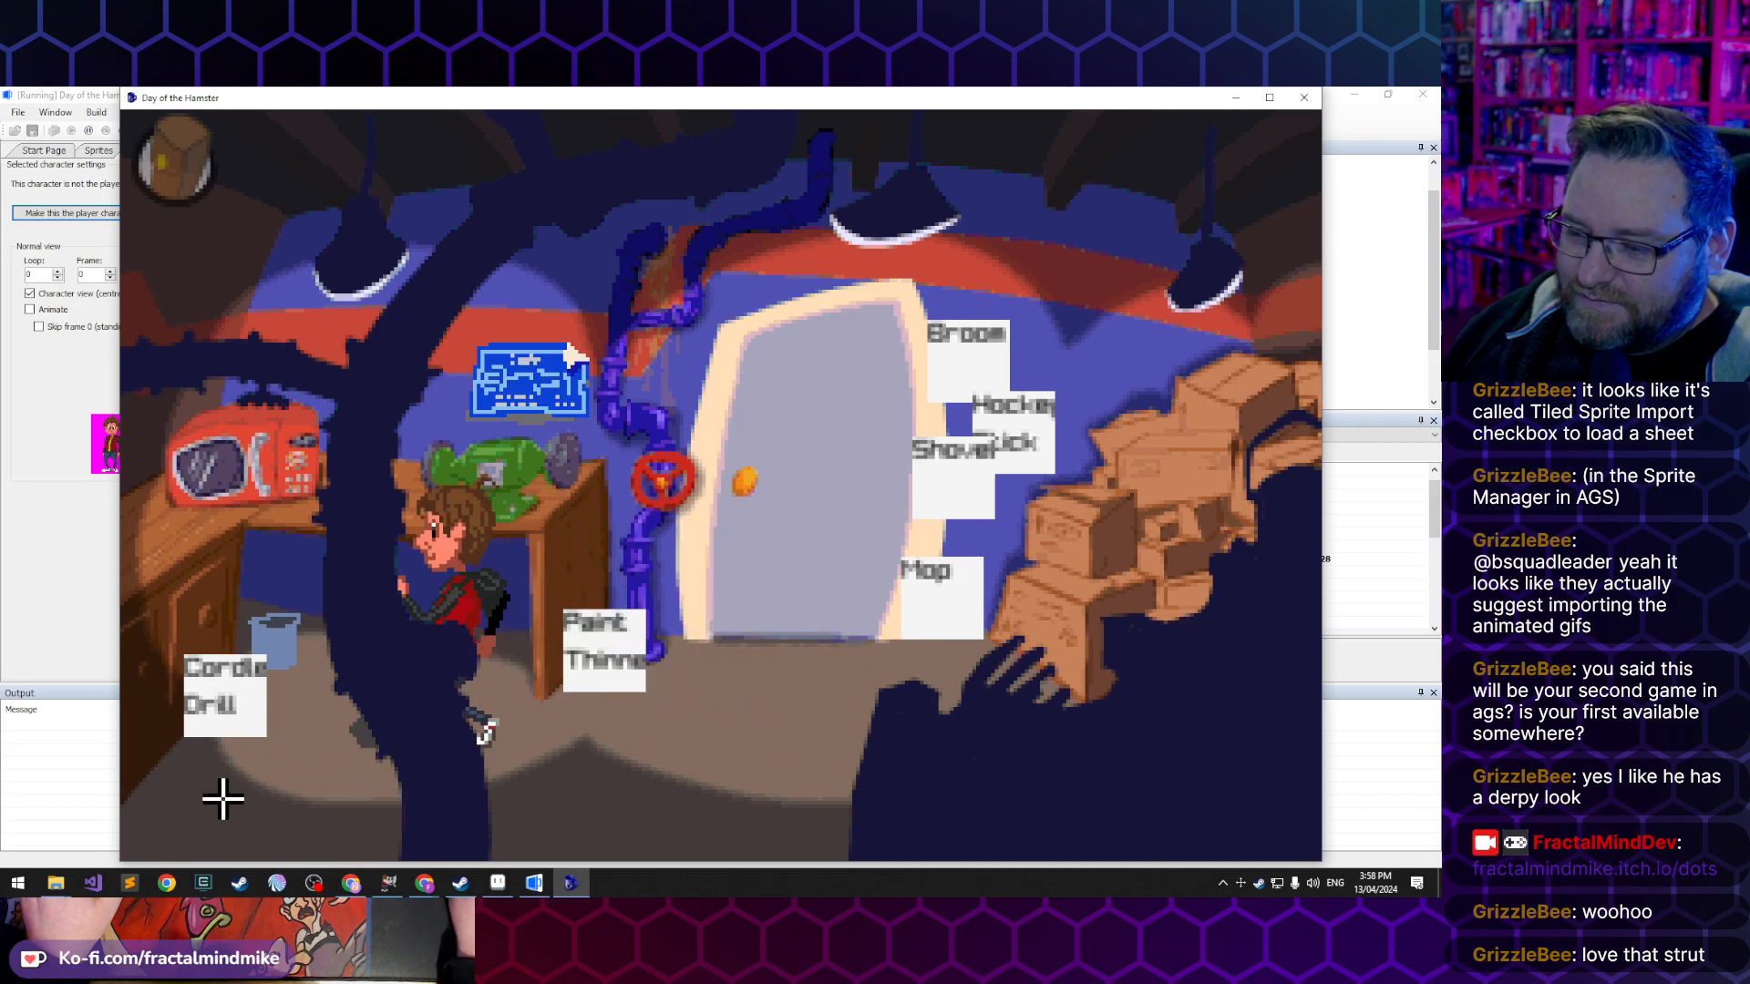
# - Walk Lucas along the front edge of the tool room's floor and leave through the grey door
pyautogui.click(685, 727)
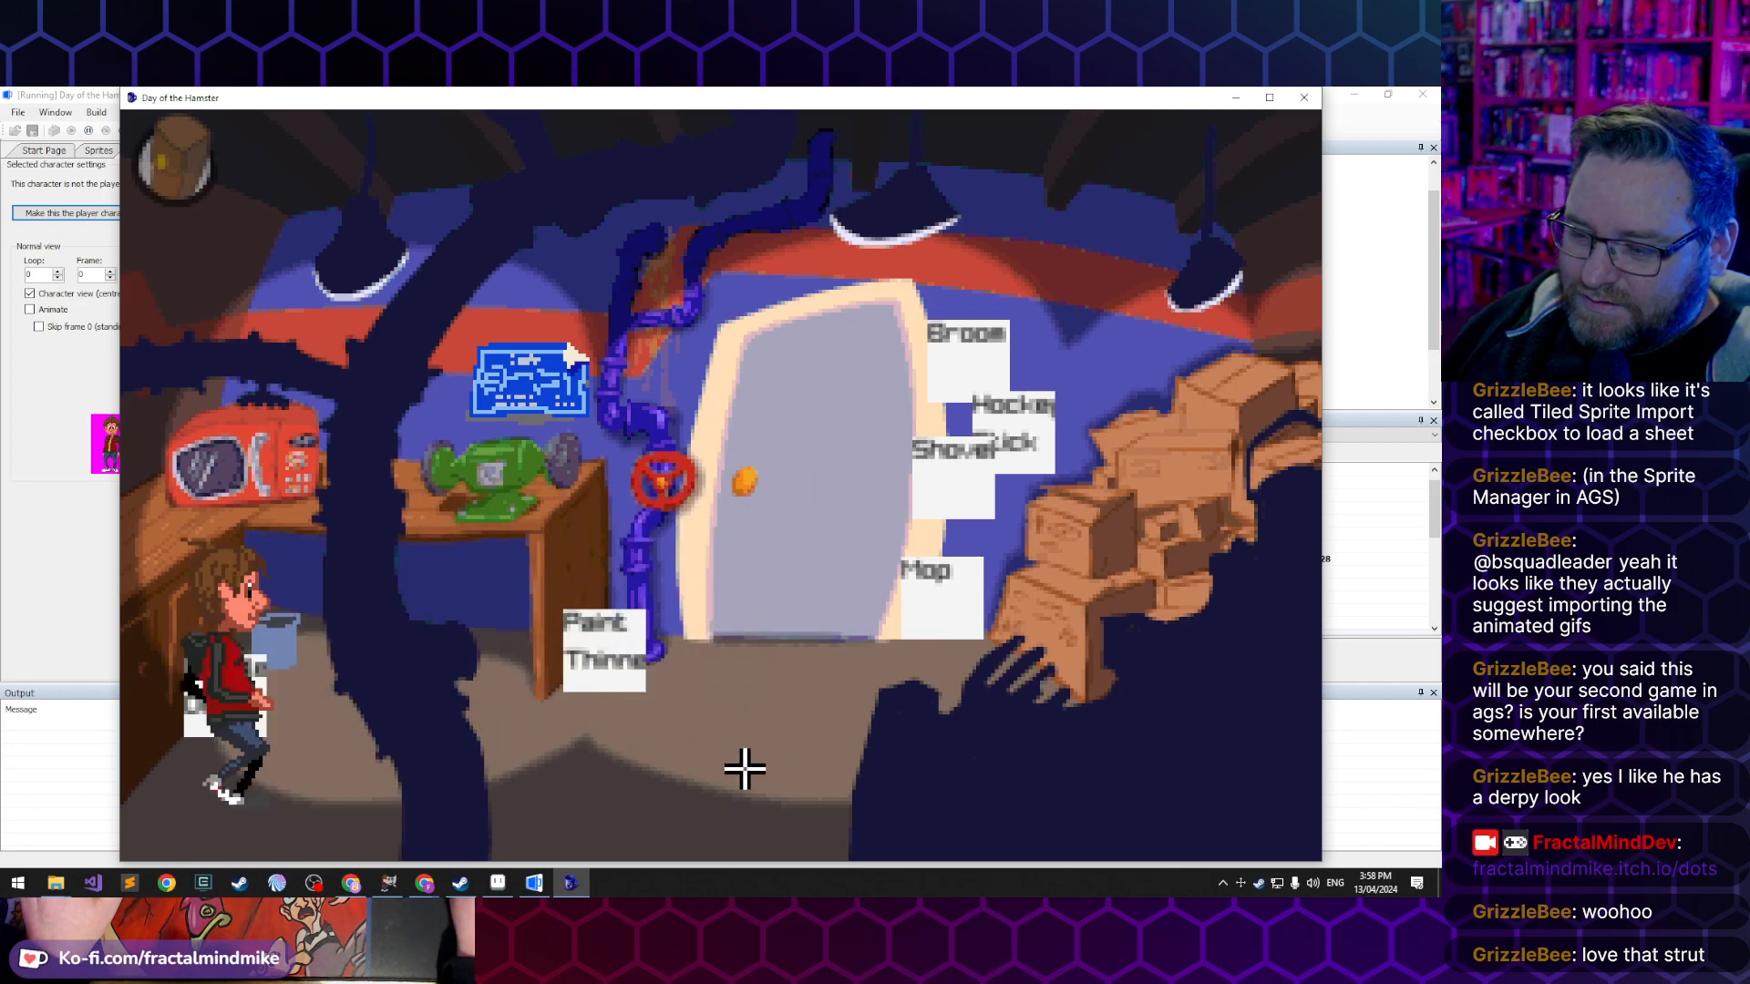
pyautogui.click(558, 826)
pyautogui.click(723, 836)
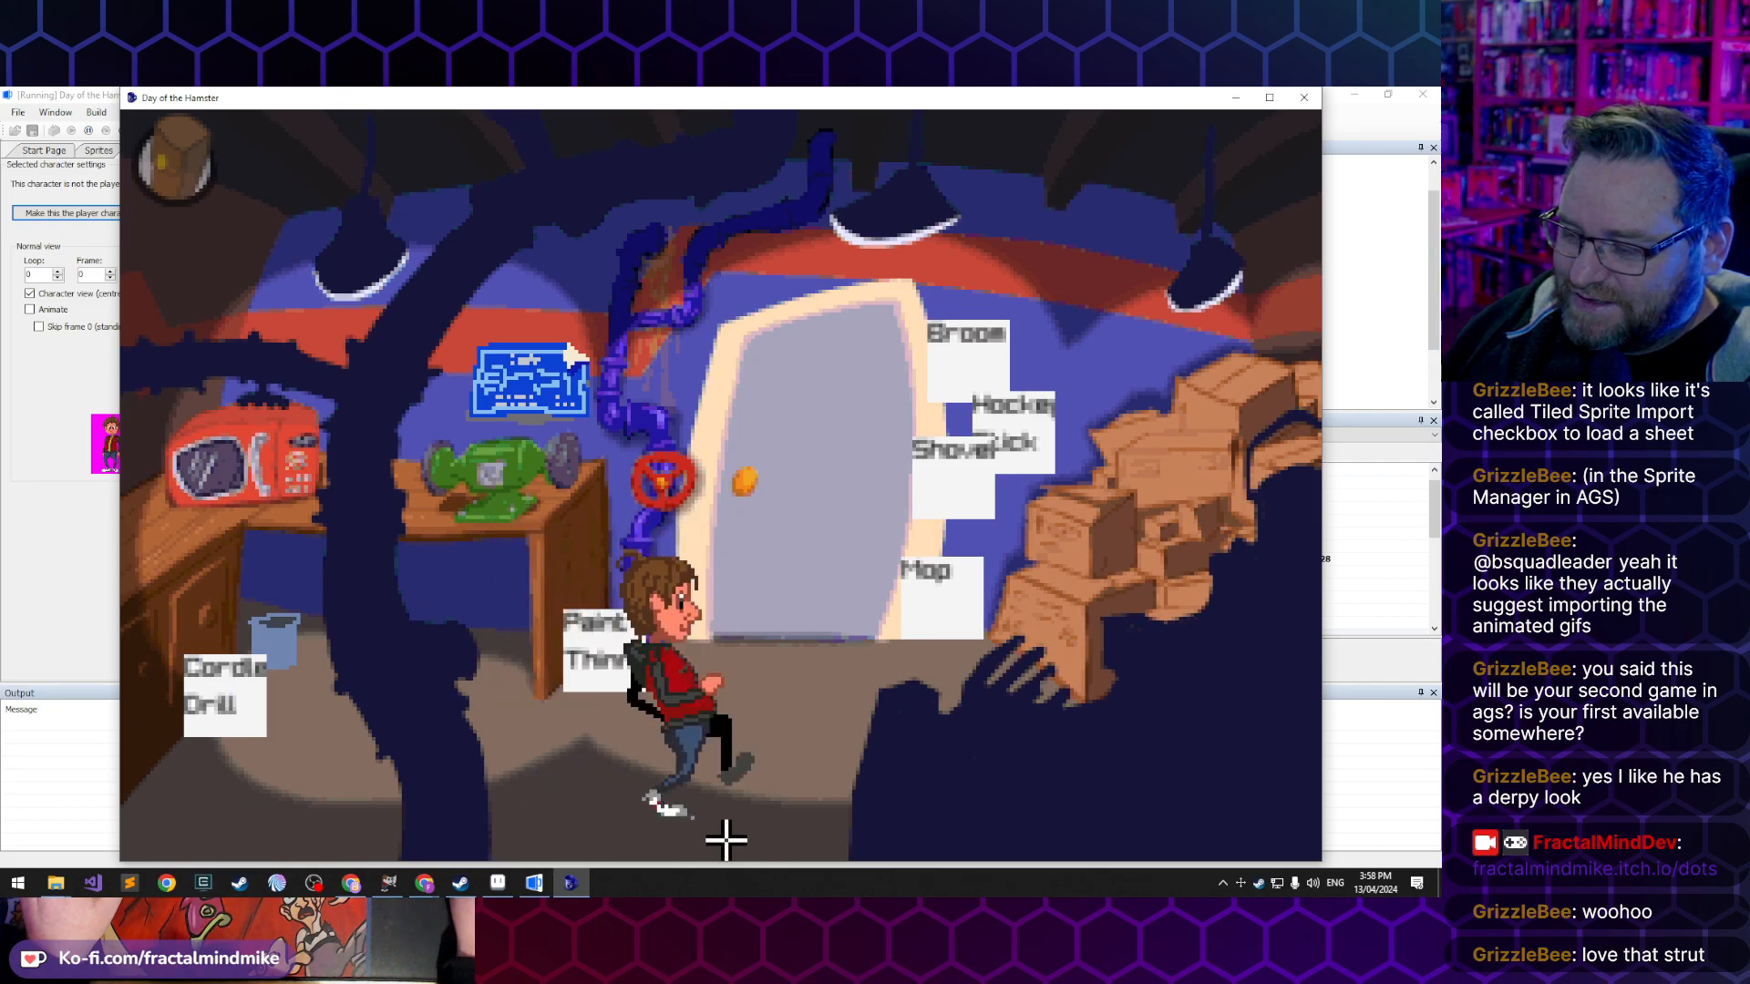
pyautogui.click(515, 839)
pyautogui.click(261, 834)
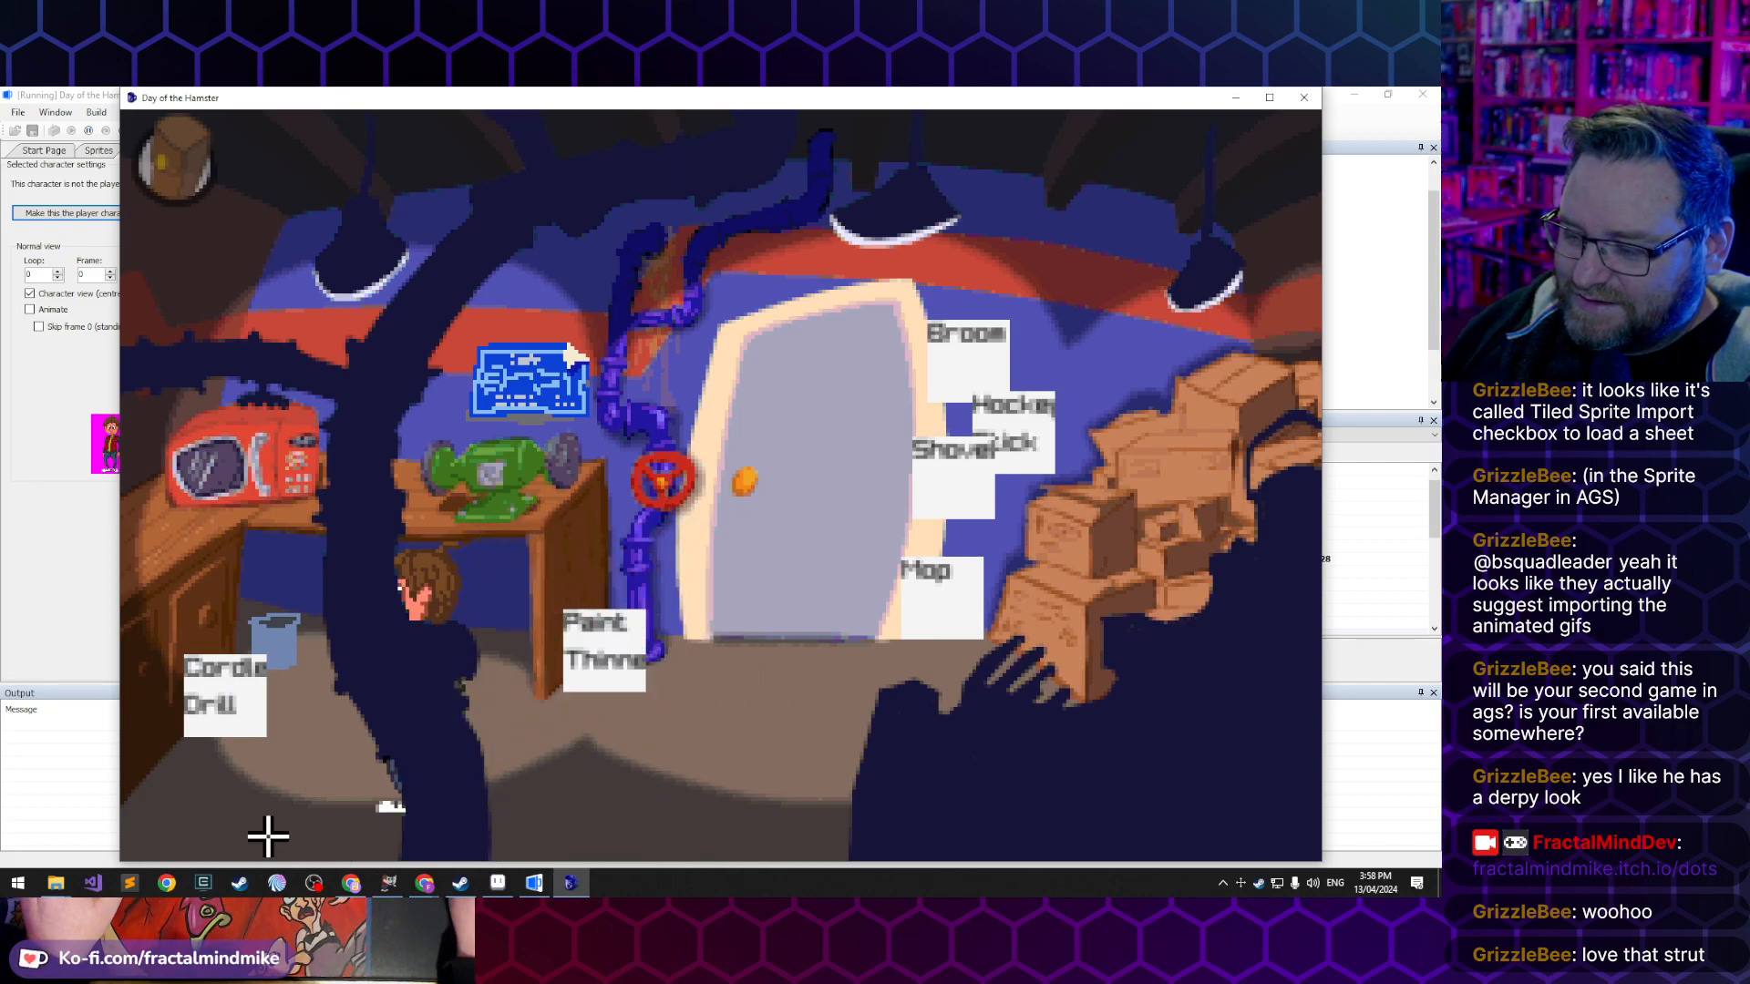
pyautogui.click(742, 696)
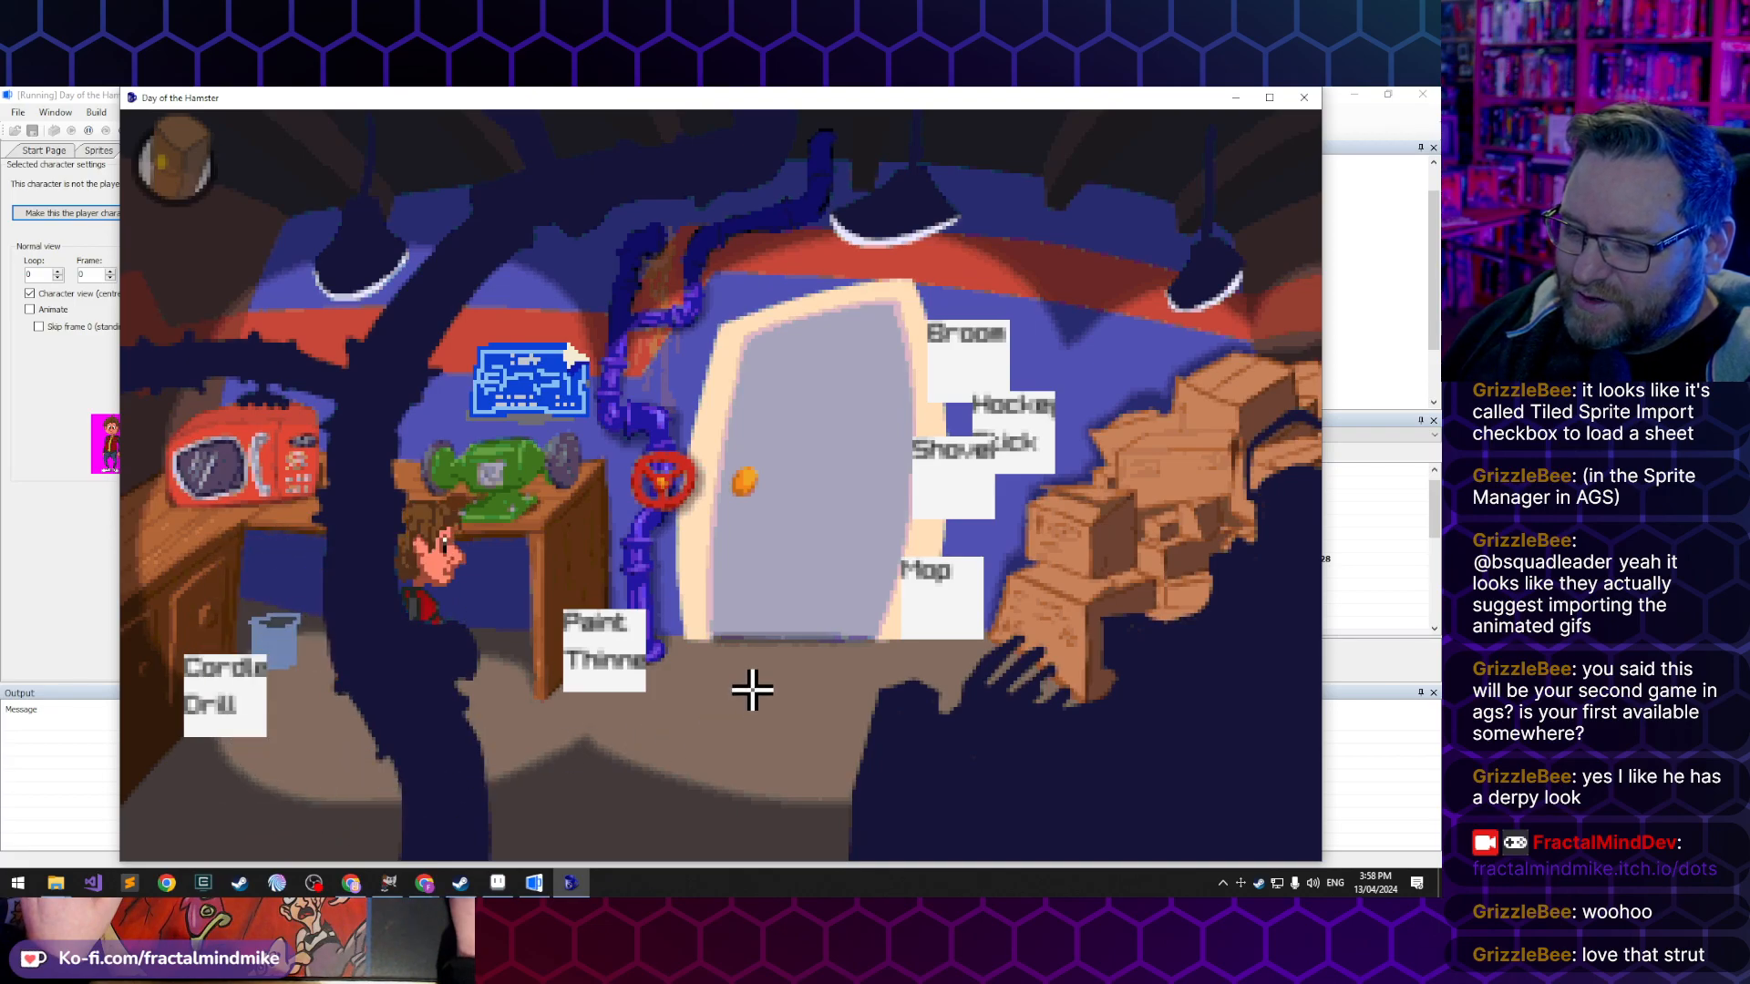
pyautogui.click(810, 407)
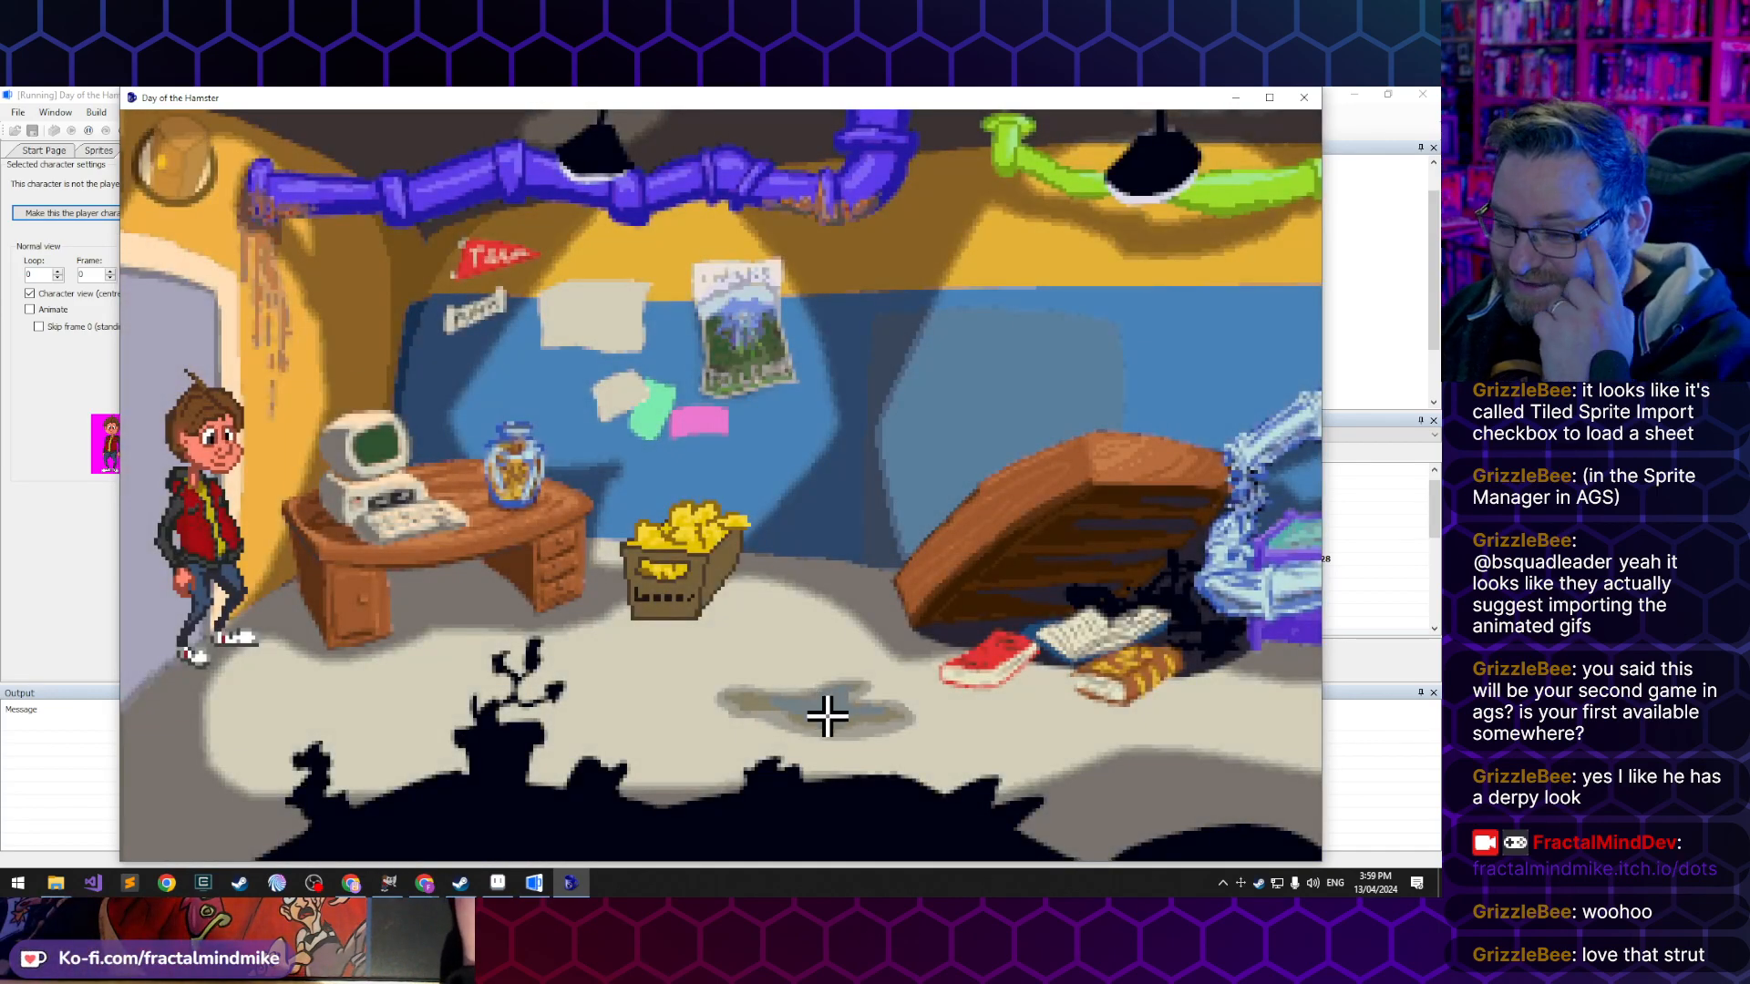
# - Walk Lucas across the hamster maze room towards the yellow door and around the stone door's steps, and close the running game
pyautogui.click(693, 717)
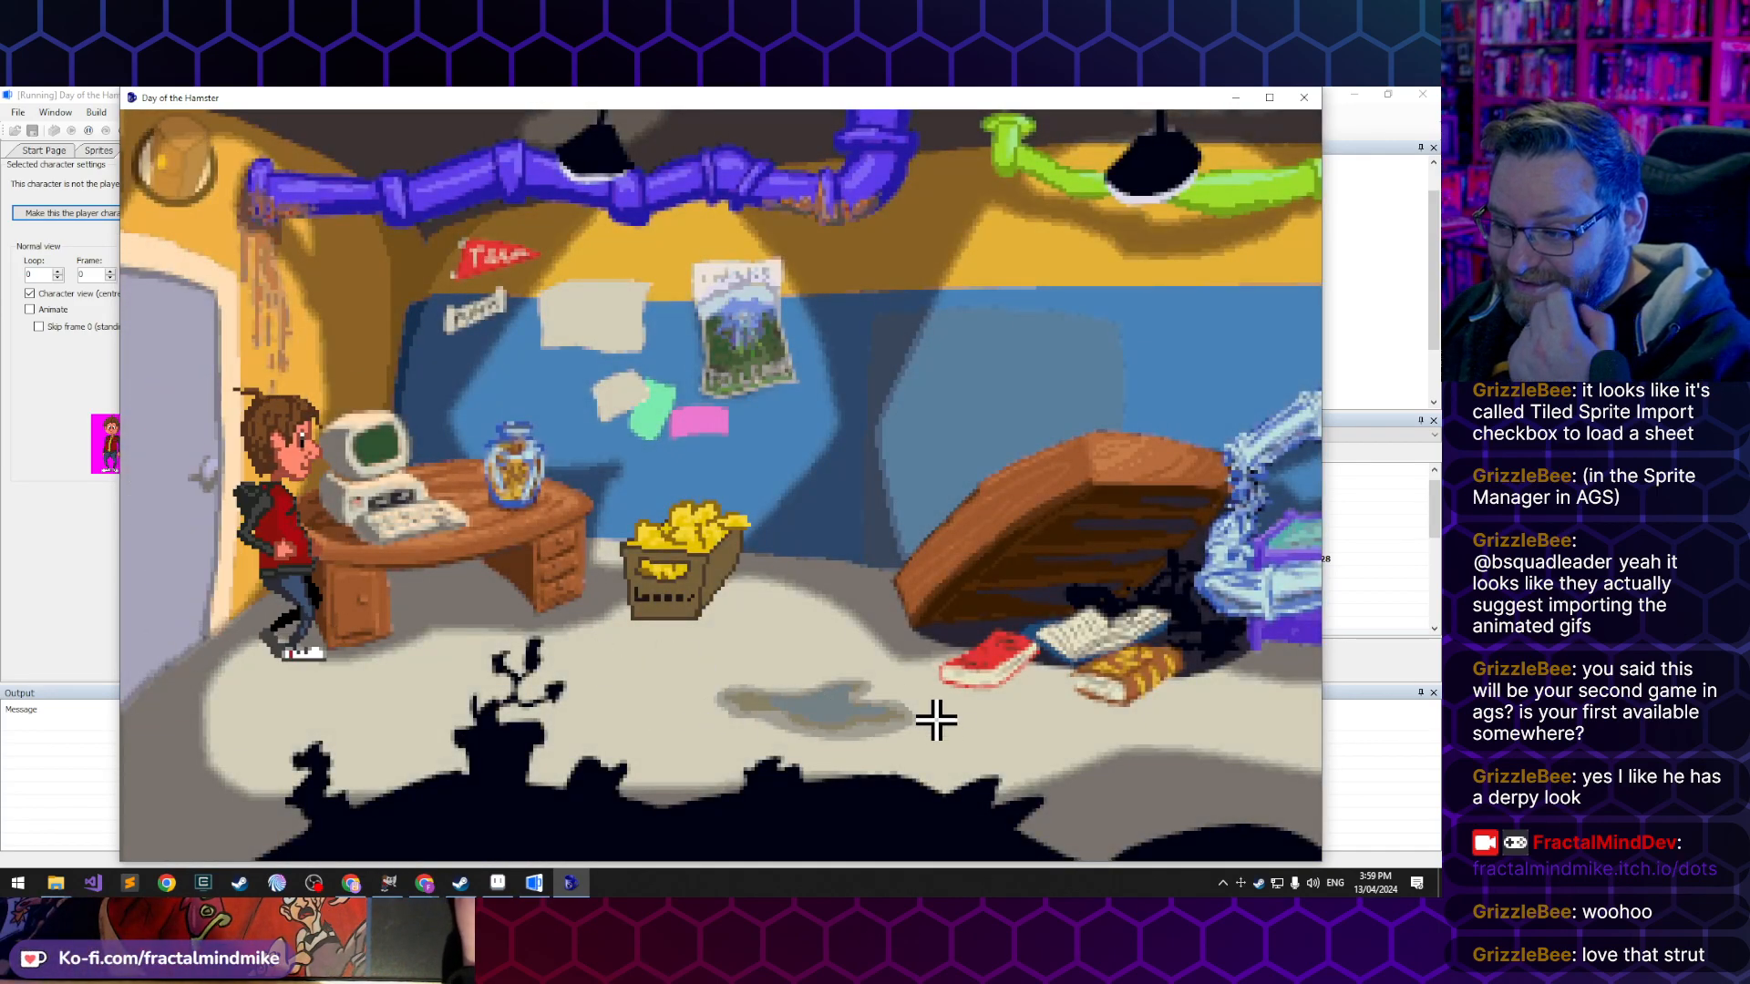
pyautogui.click(1008, 719)
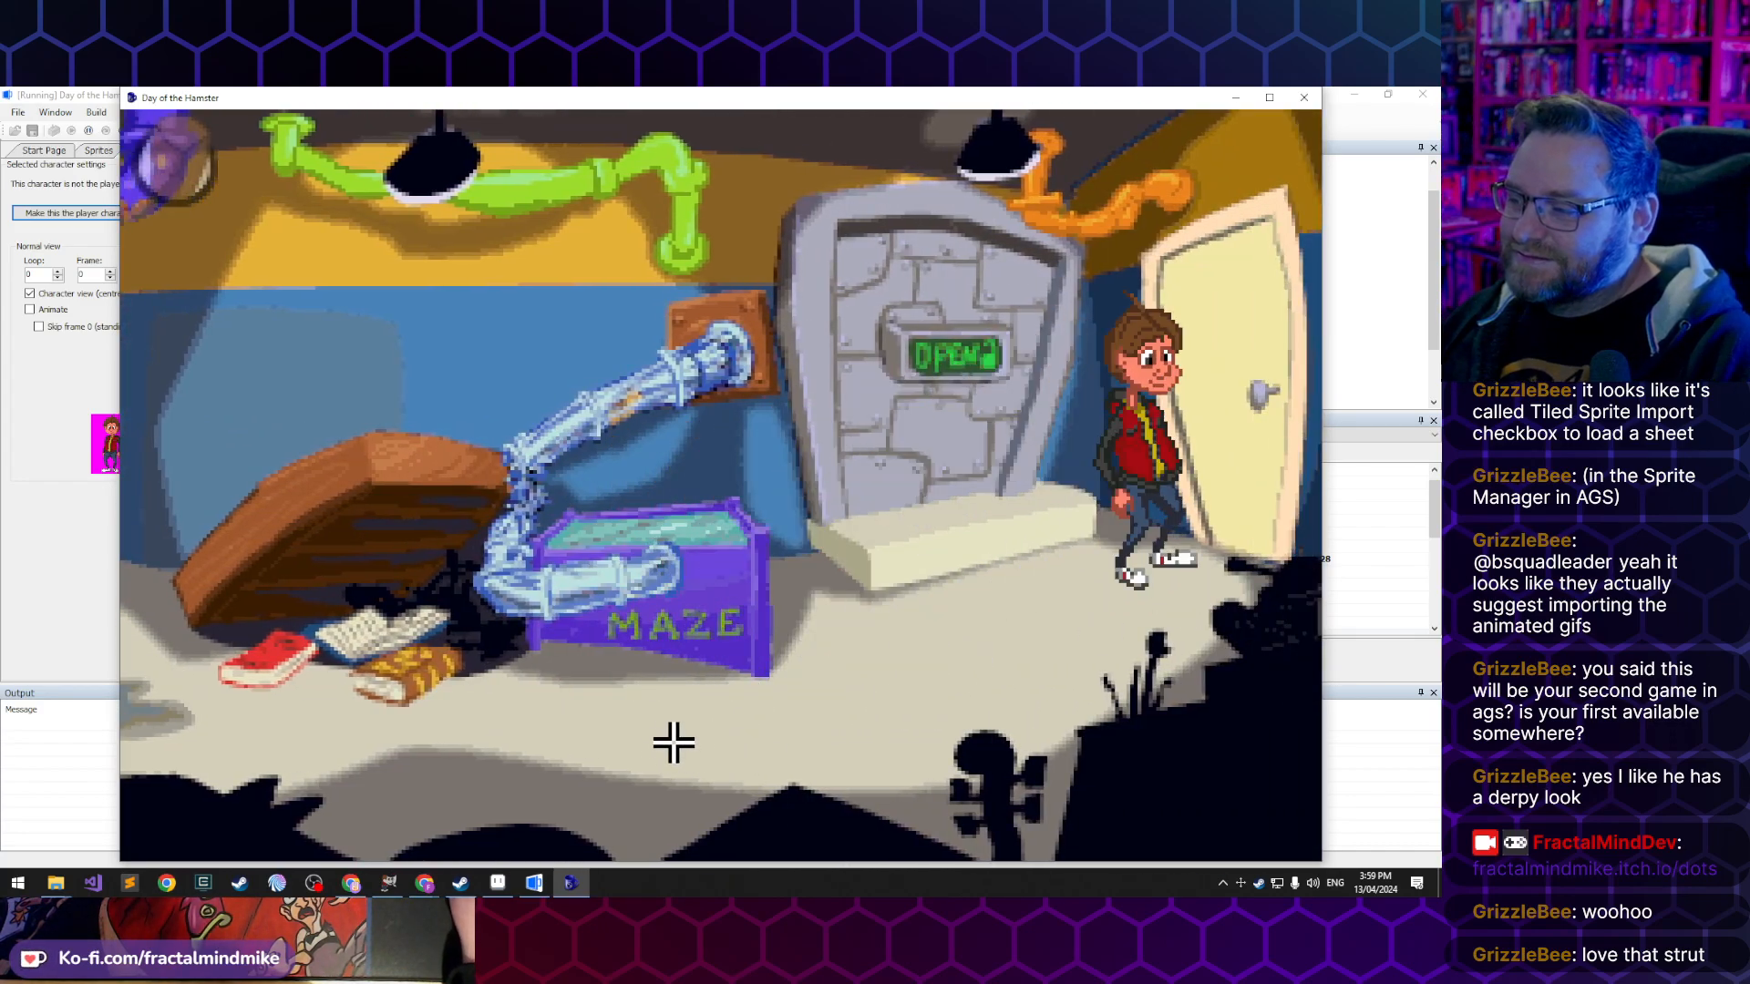
pyautogui.click(658, 772)
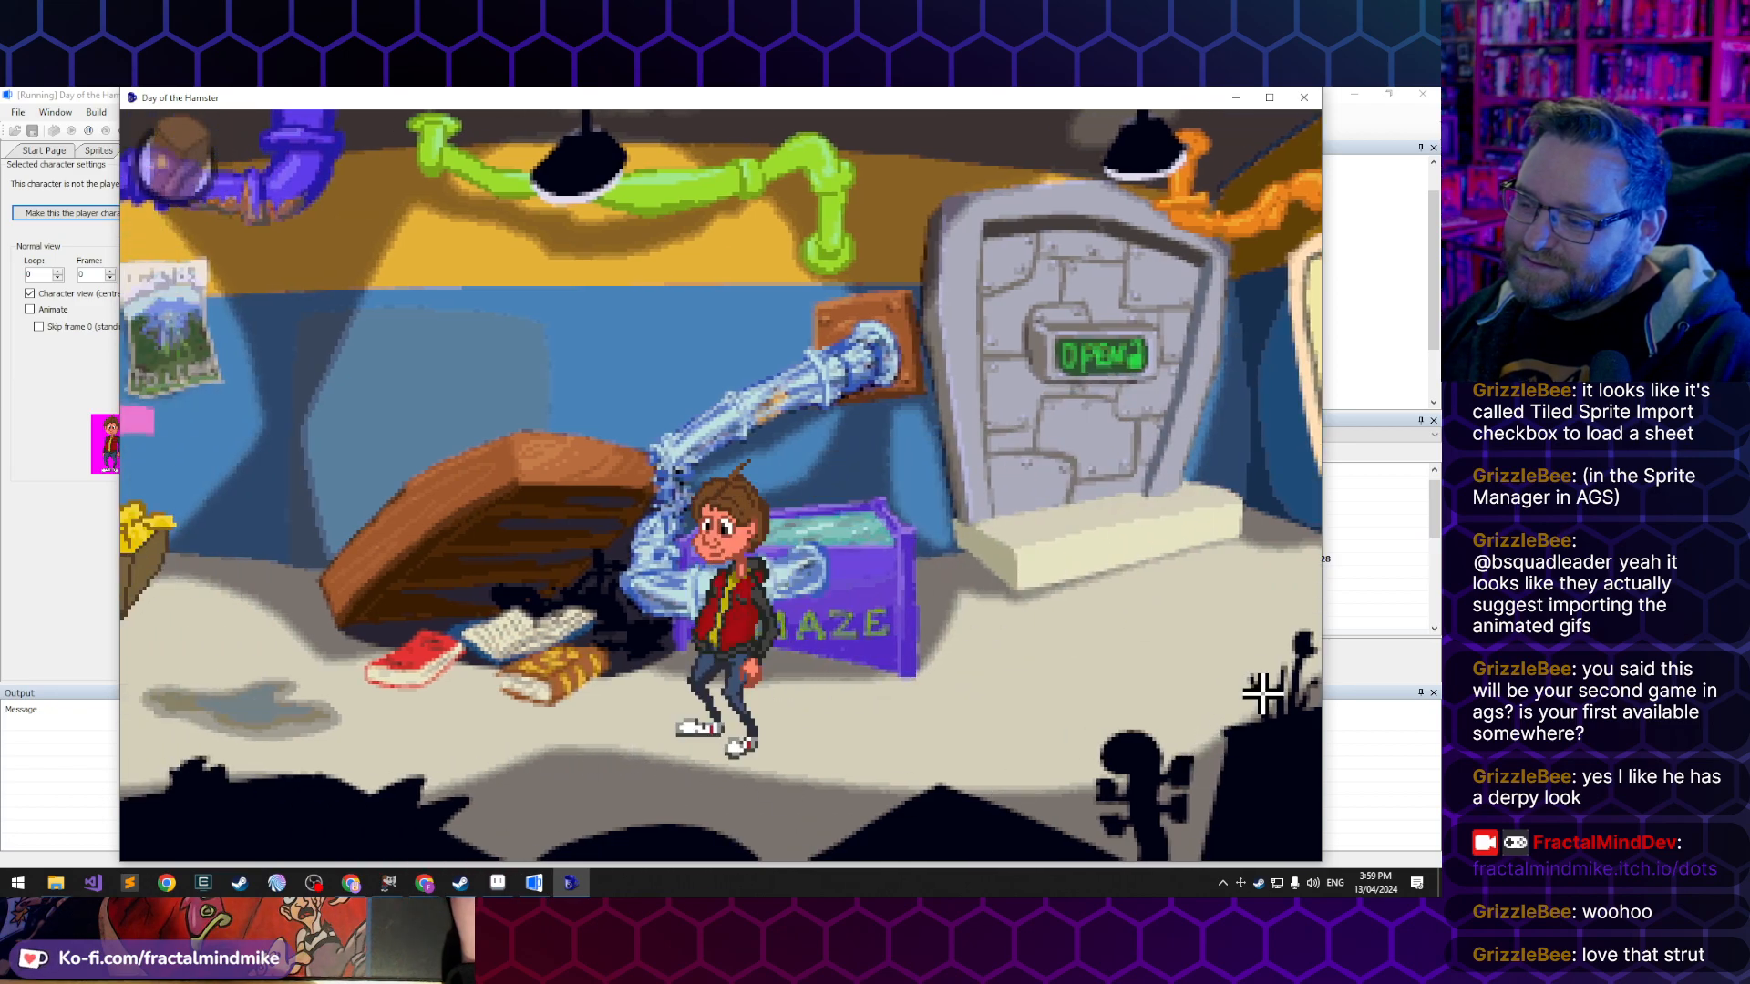
pyautogui.click(1218, 619)
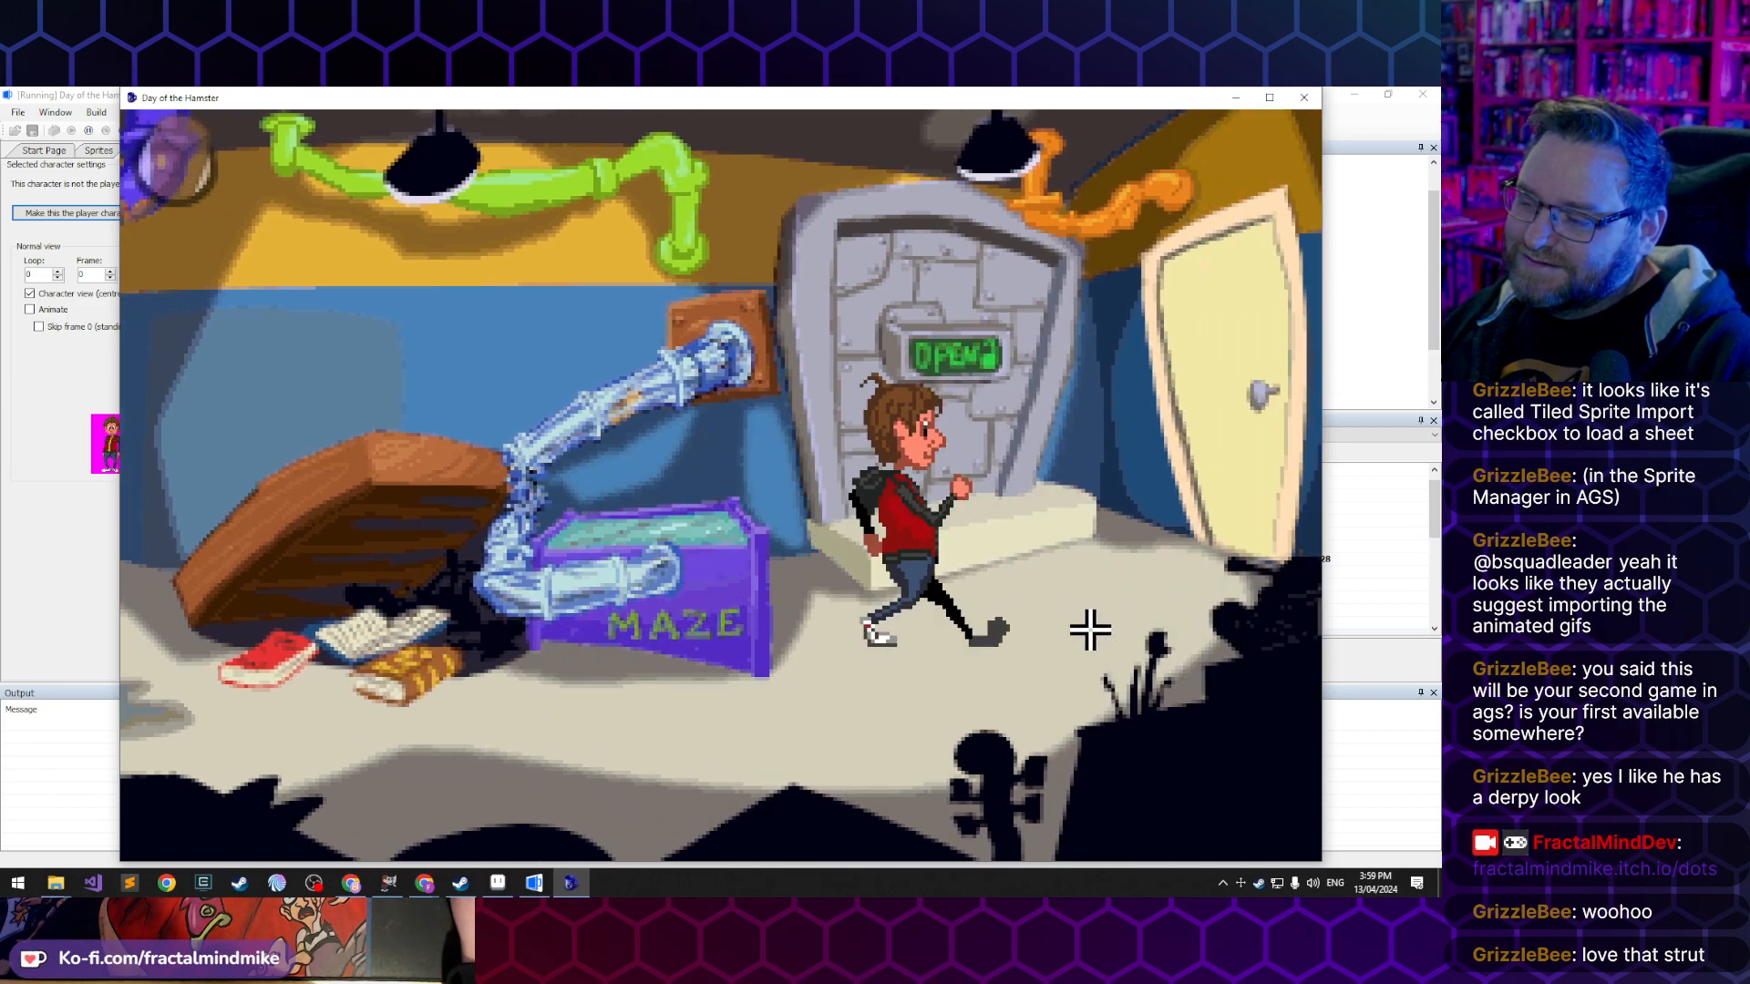
pyautogui.click(937, 719)
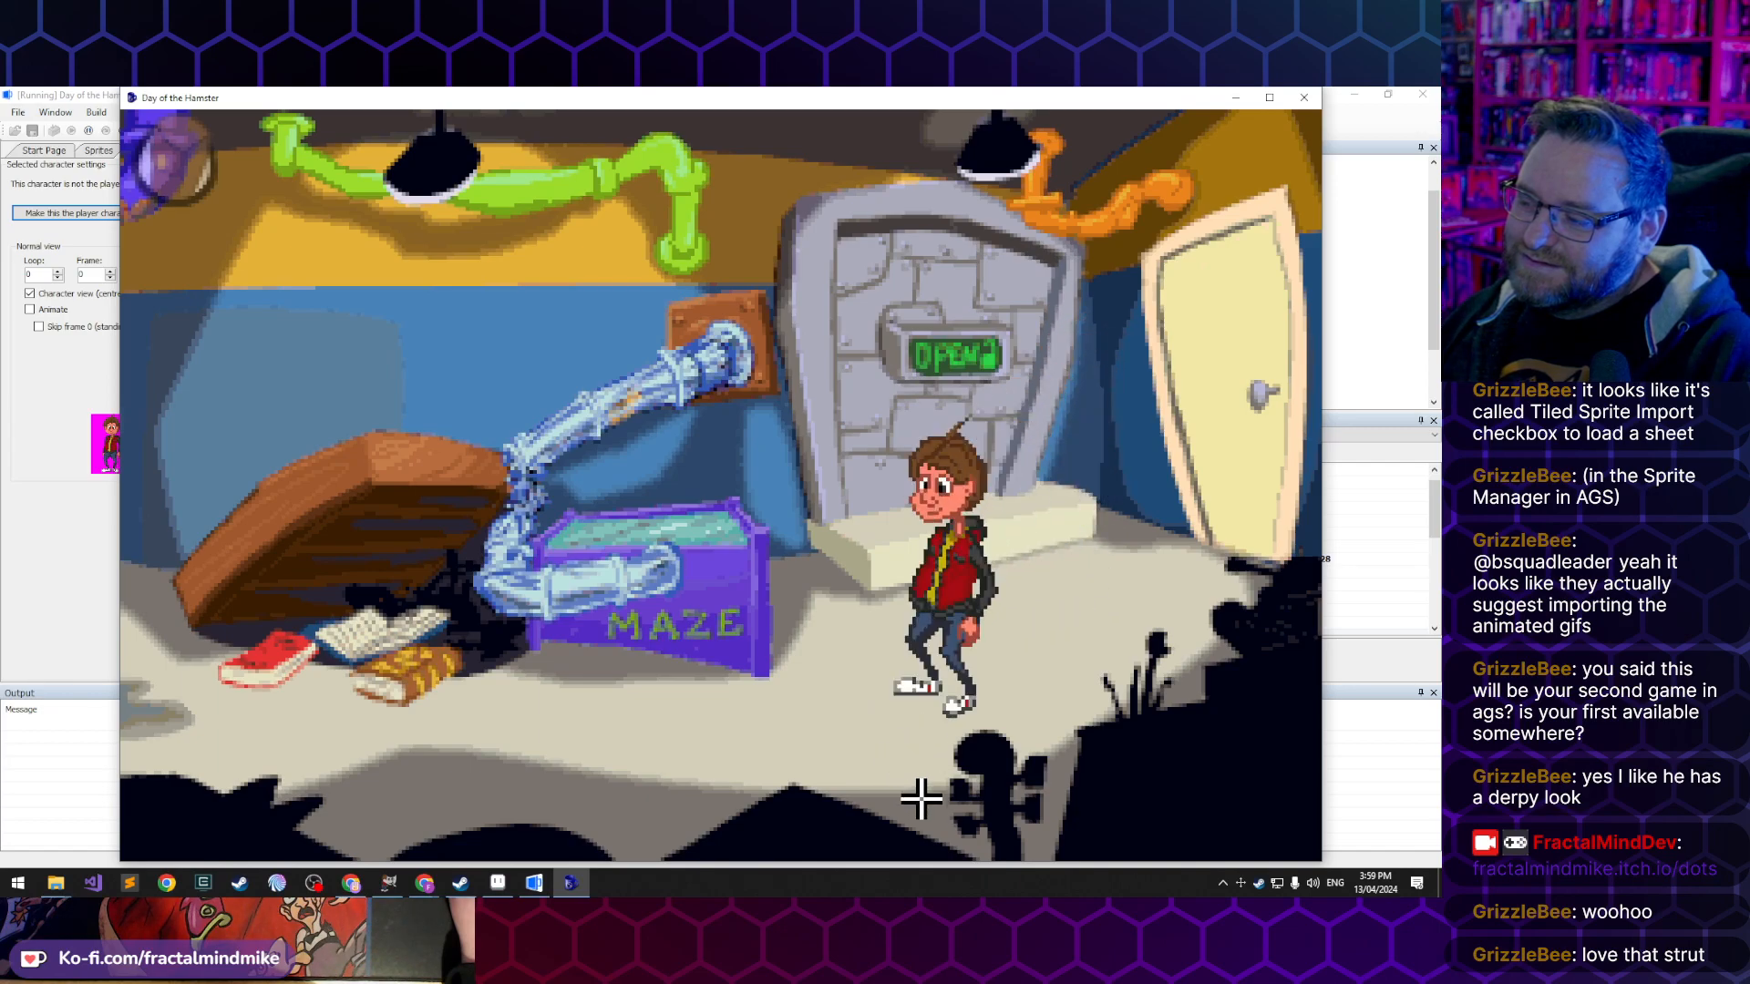
pyautogui.click(853, 611)
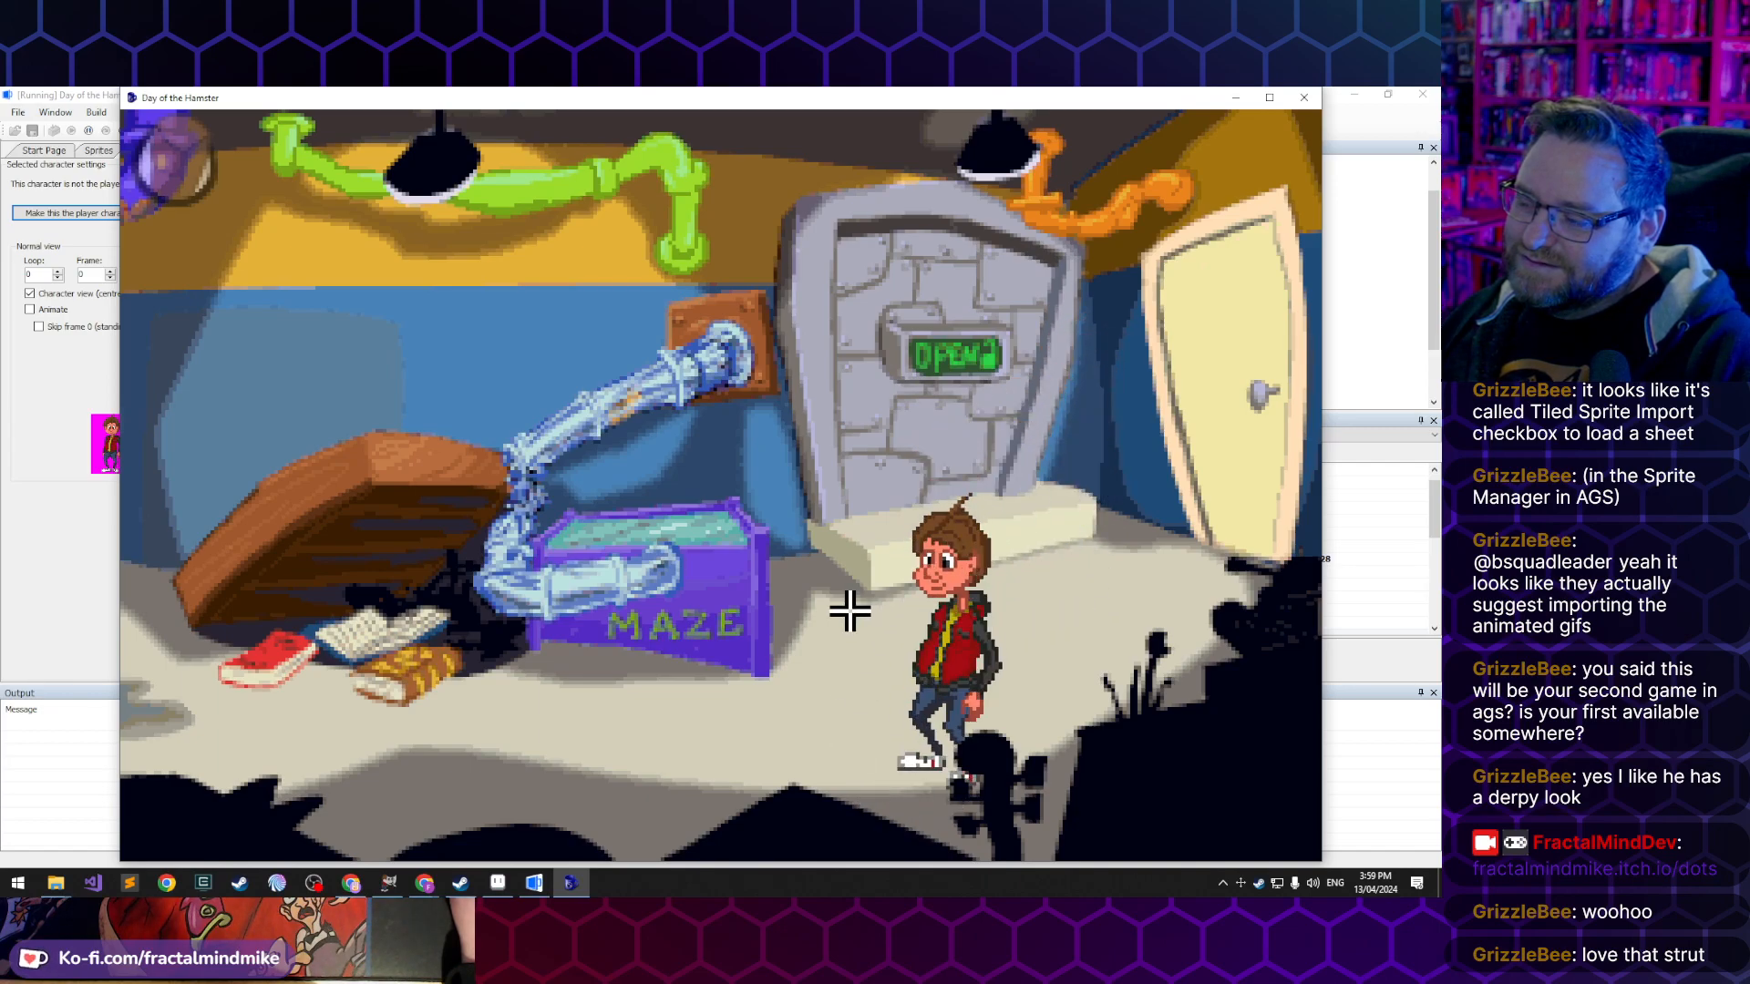
pyautogui.click(921, 742)
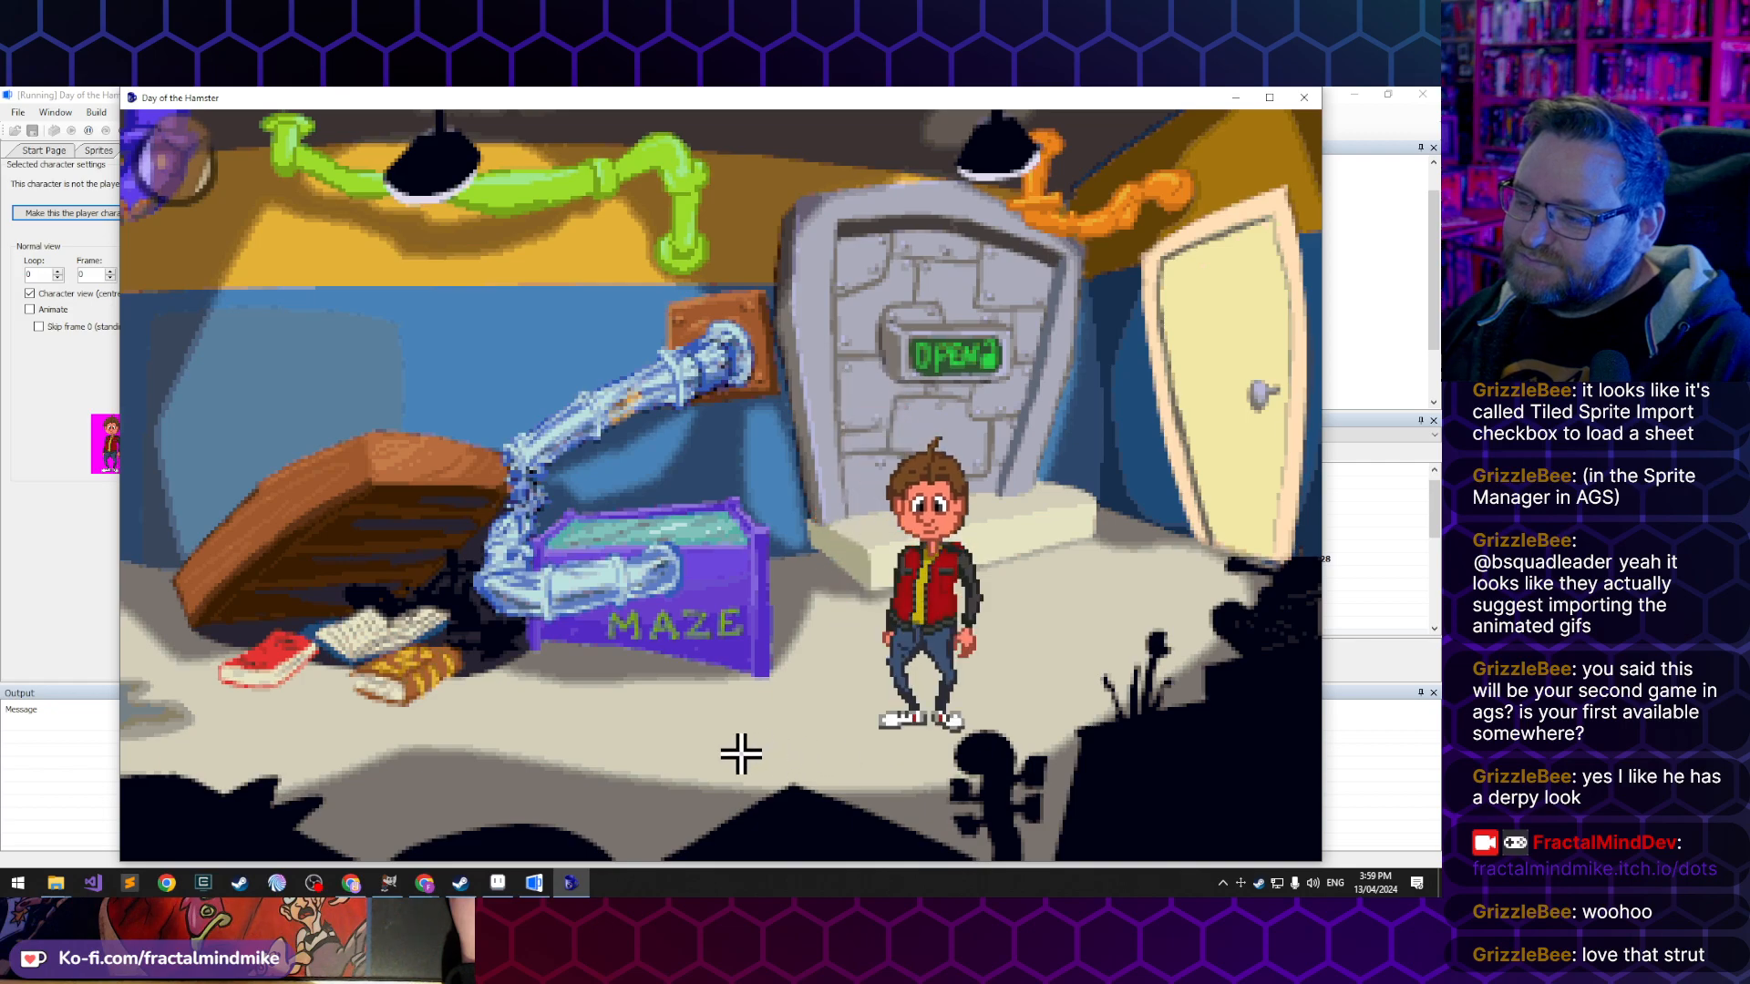
pyautogui.click(665, 760)
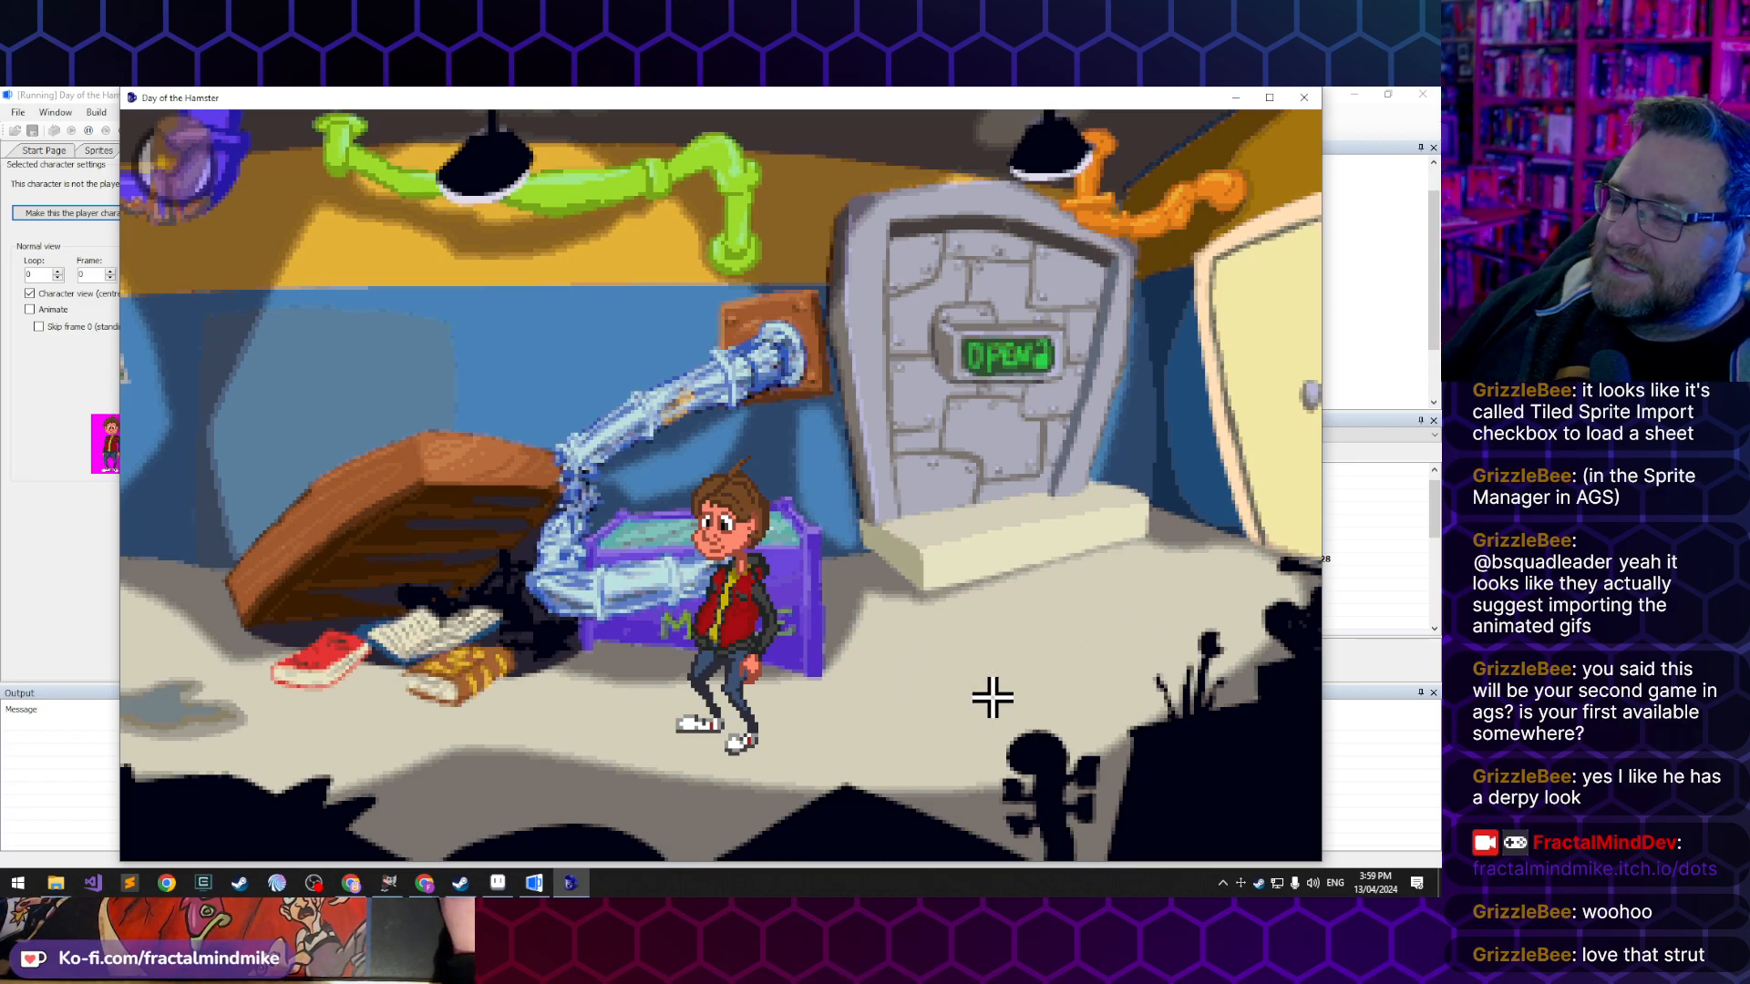
pyautogui.click(1305, 98)
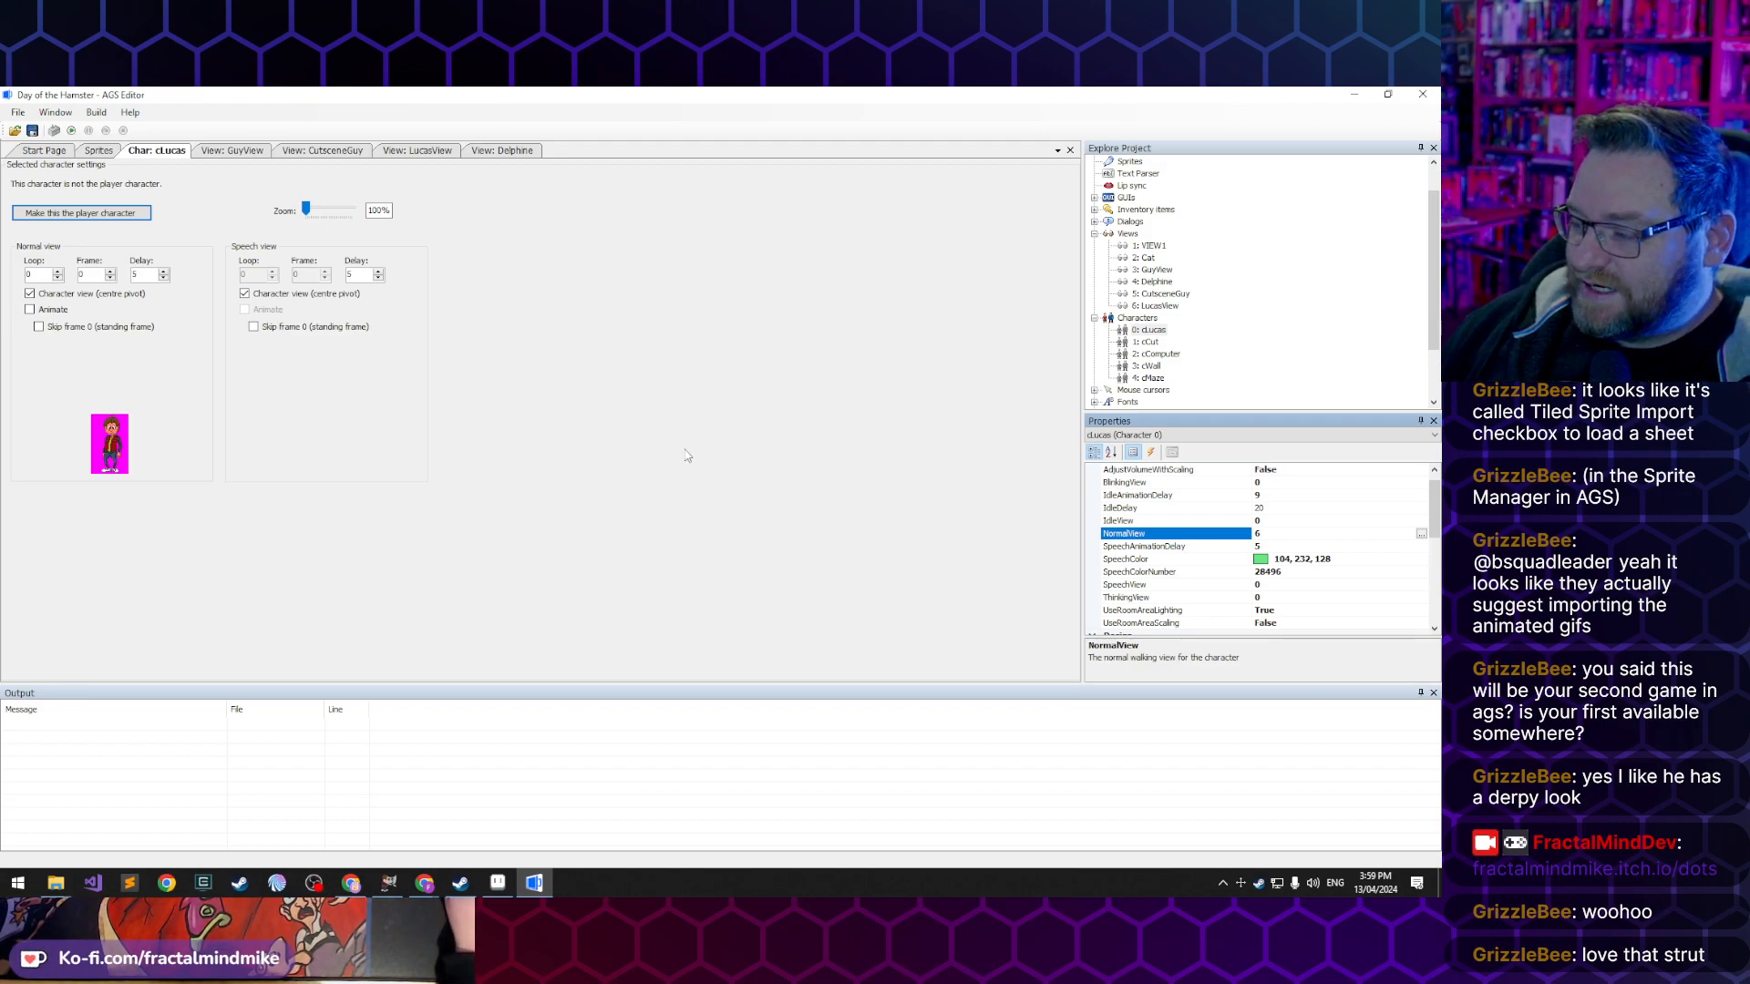
# - Switch to Aseprite and examine the Walk-Up-01.gif animation of Lucas walking away
pyautogui.click(492, 886)
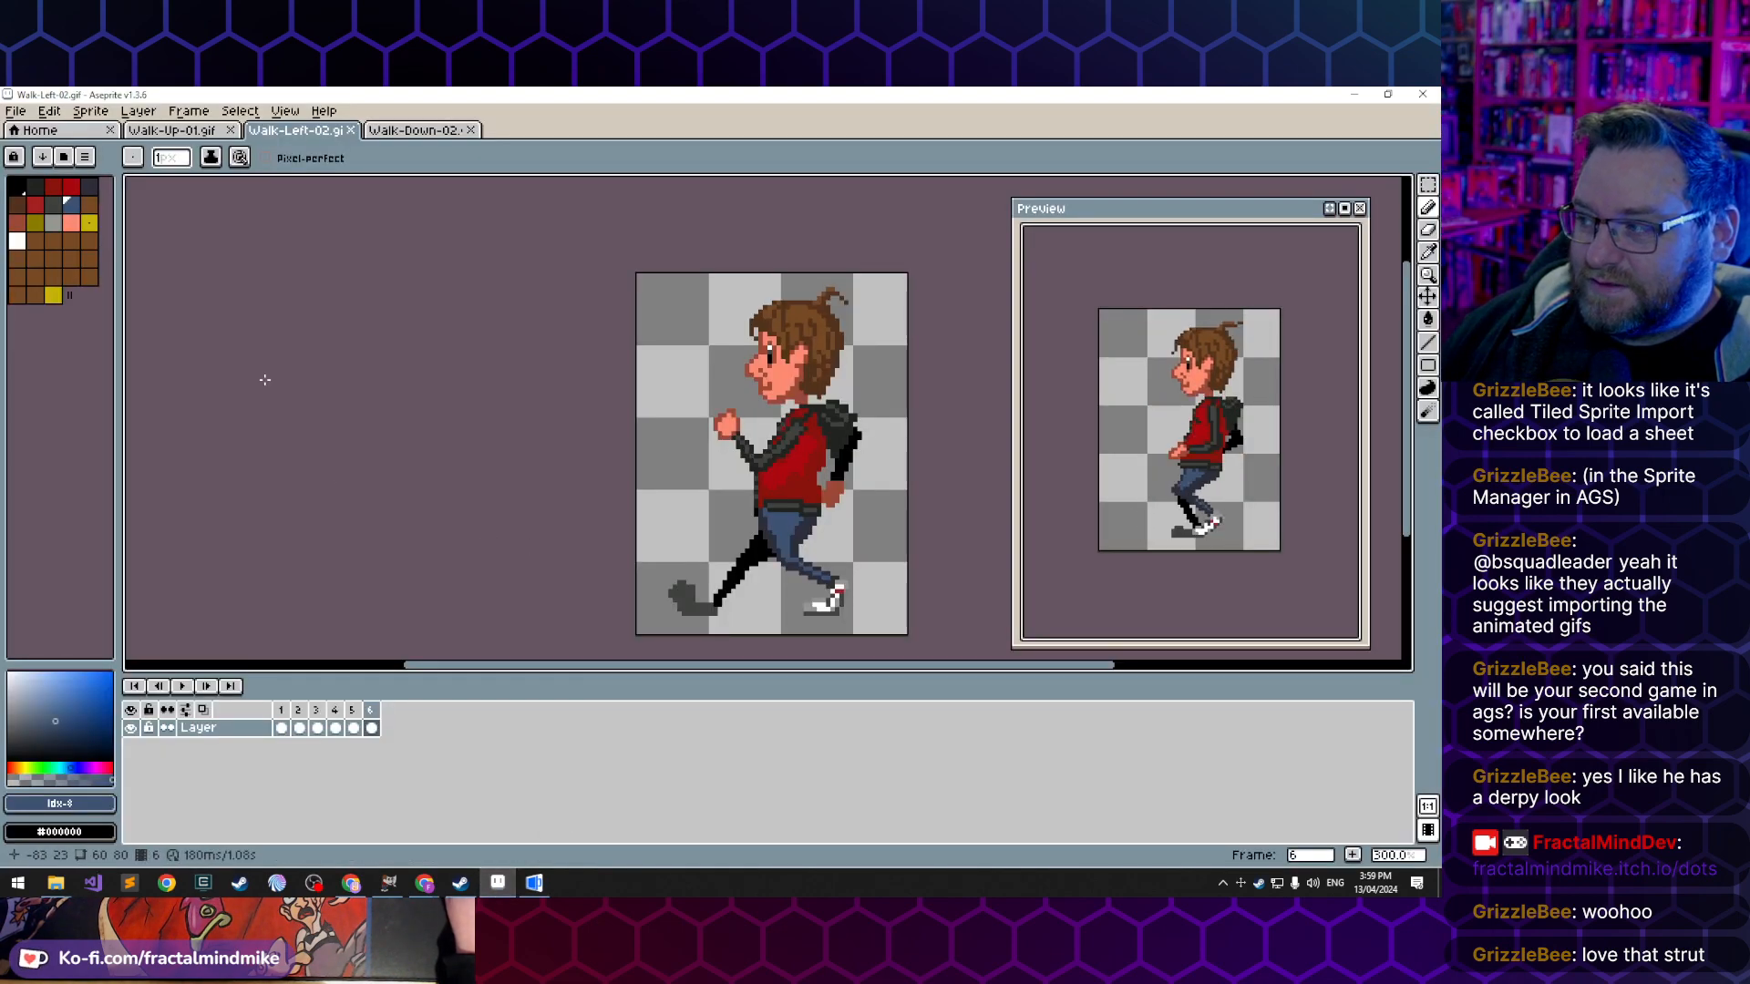
pyautogui.click(173, 130)
pyautogui.scroll(-6, 538, 529)
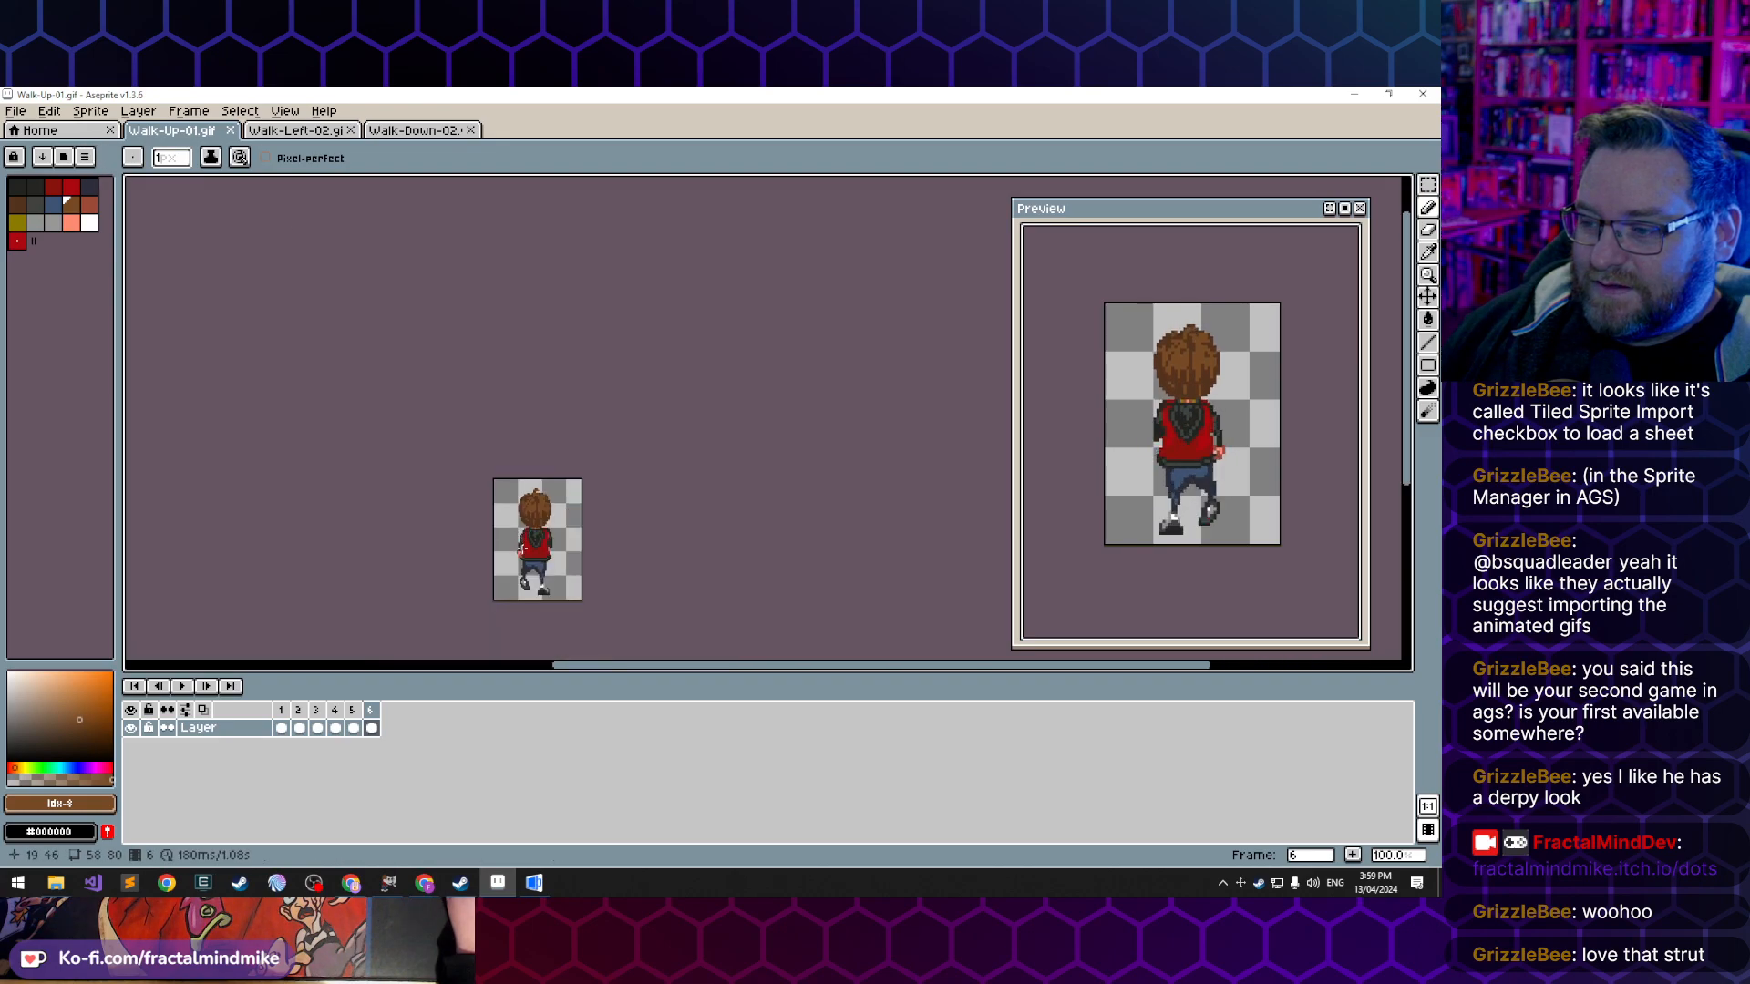
pyautogui.scroll(4, 536, 530)
pyautogui.scroll(-1, 533, 532)
pyautogui.moveTo(529, 533); pyautogui.dragTo(518, 457)
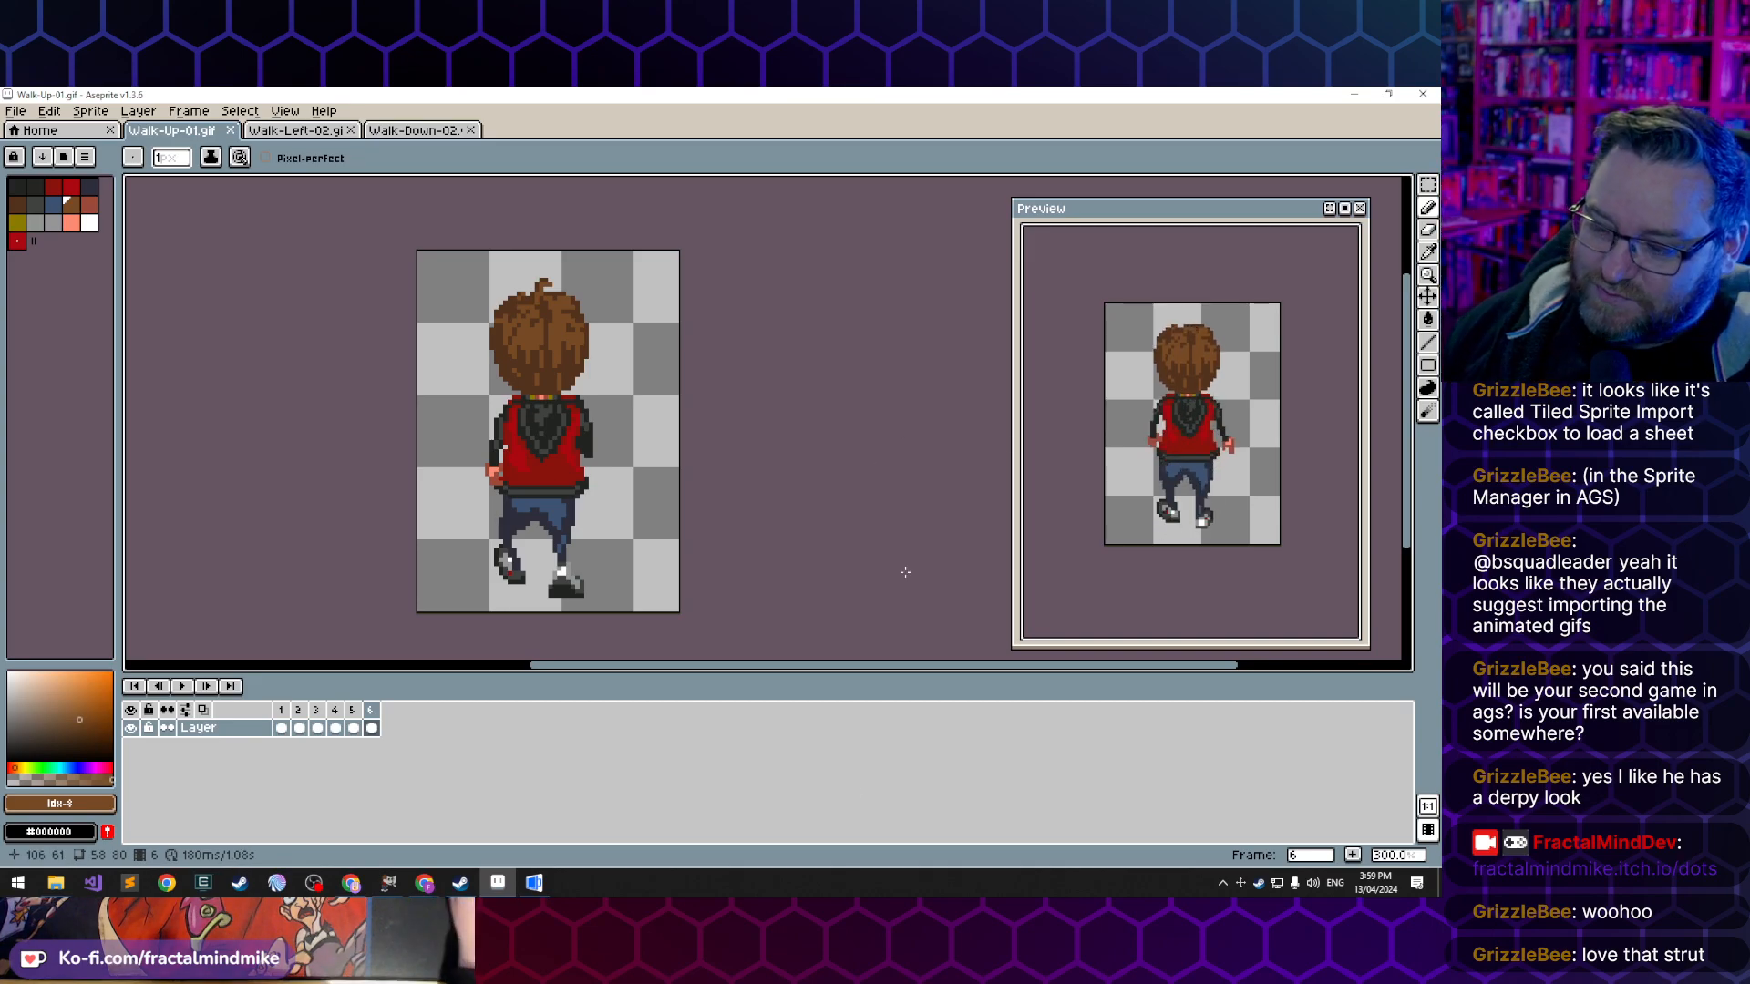
# - Switch back to the AGS Editor and open the Delphine view
pyautogui.click(545, 893)
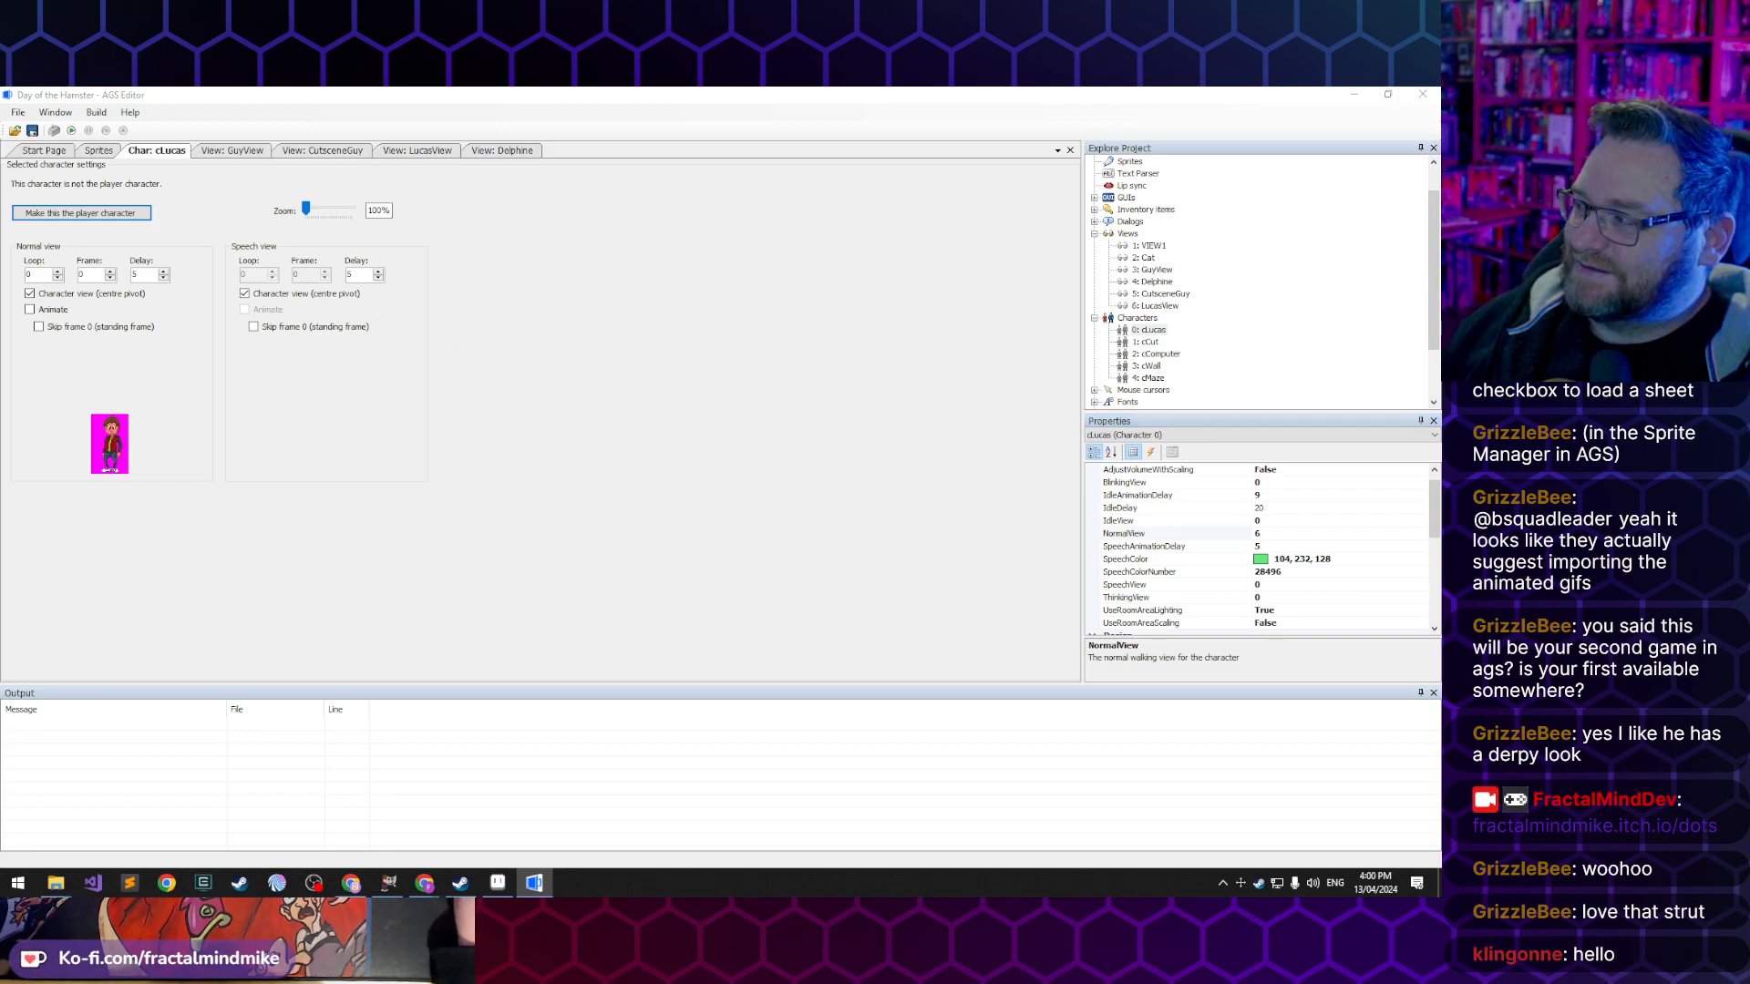
pyautogui.click(776, 365)
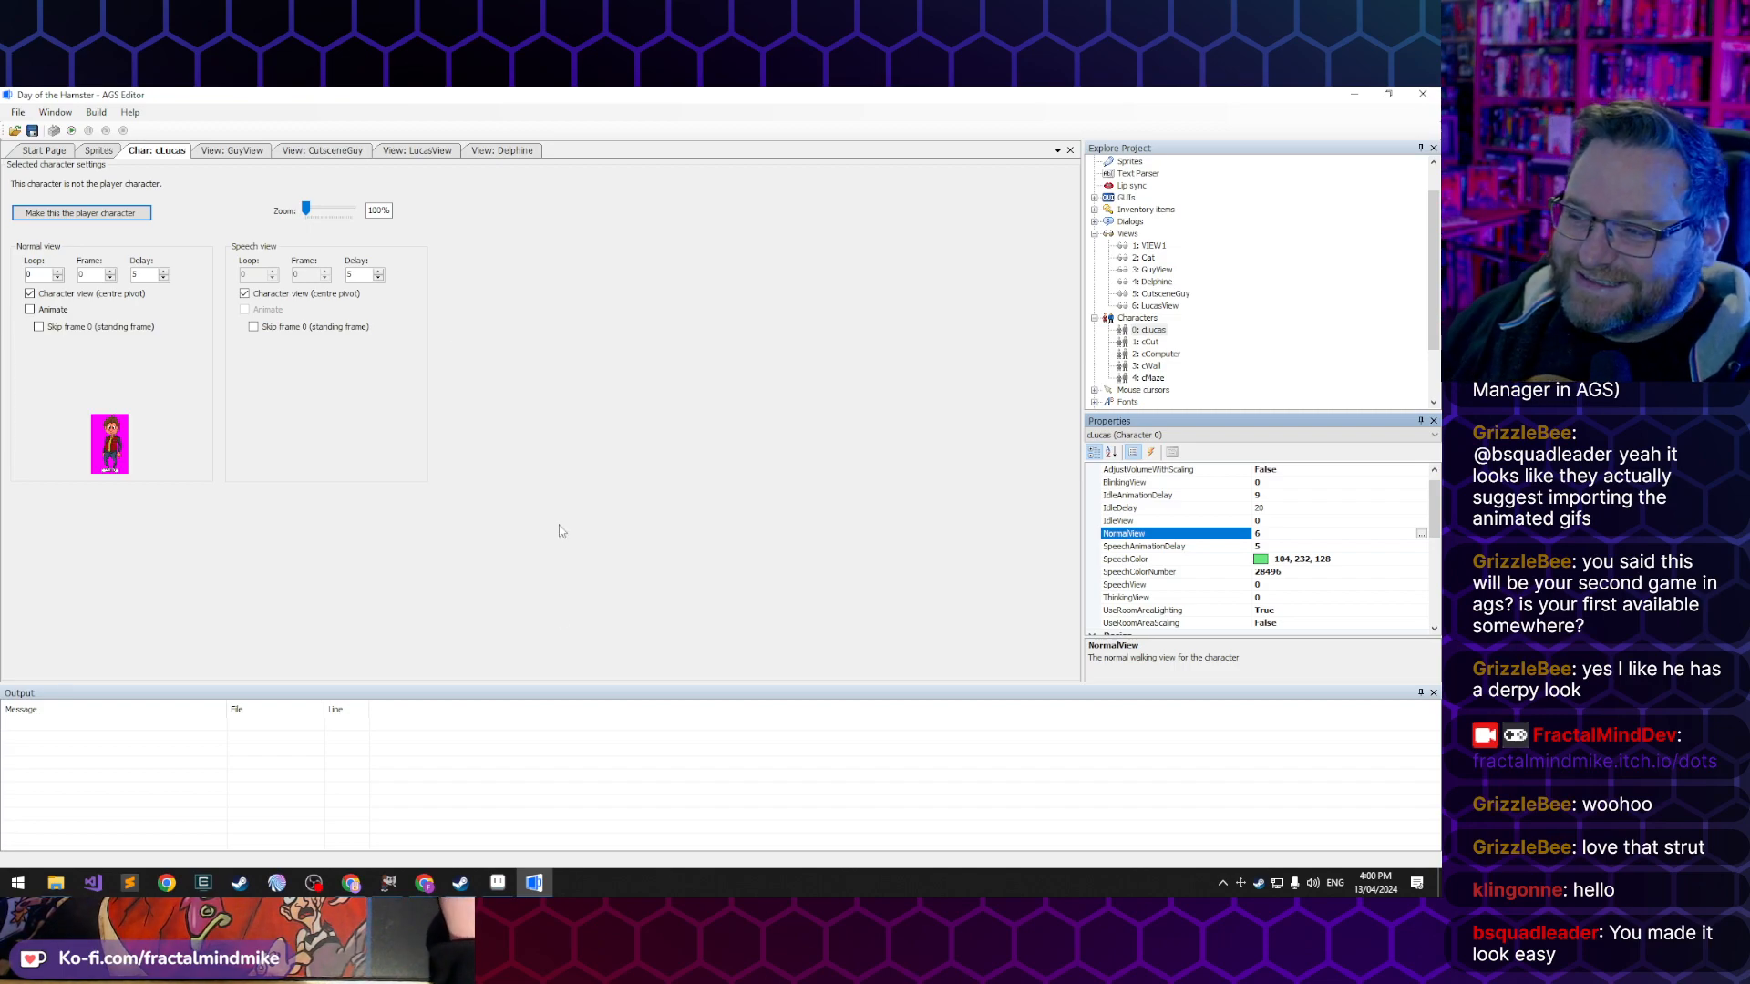
pyautogui.click(494, 155)
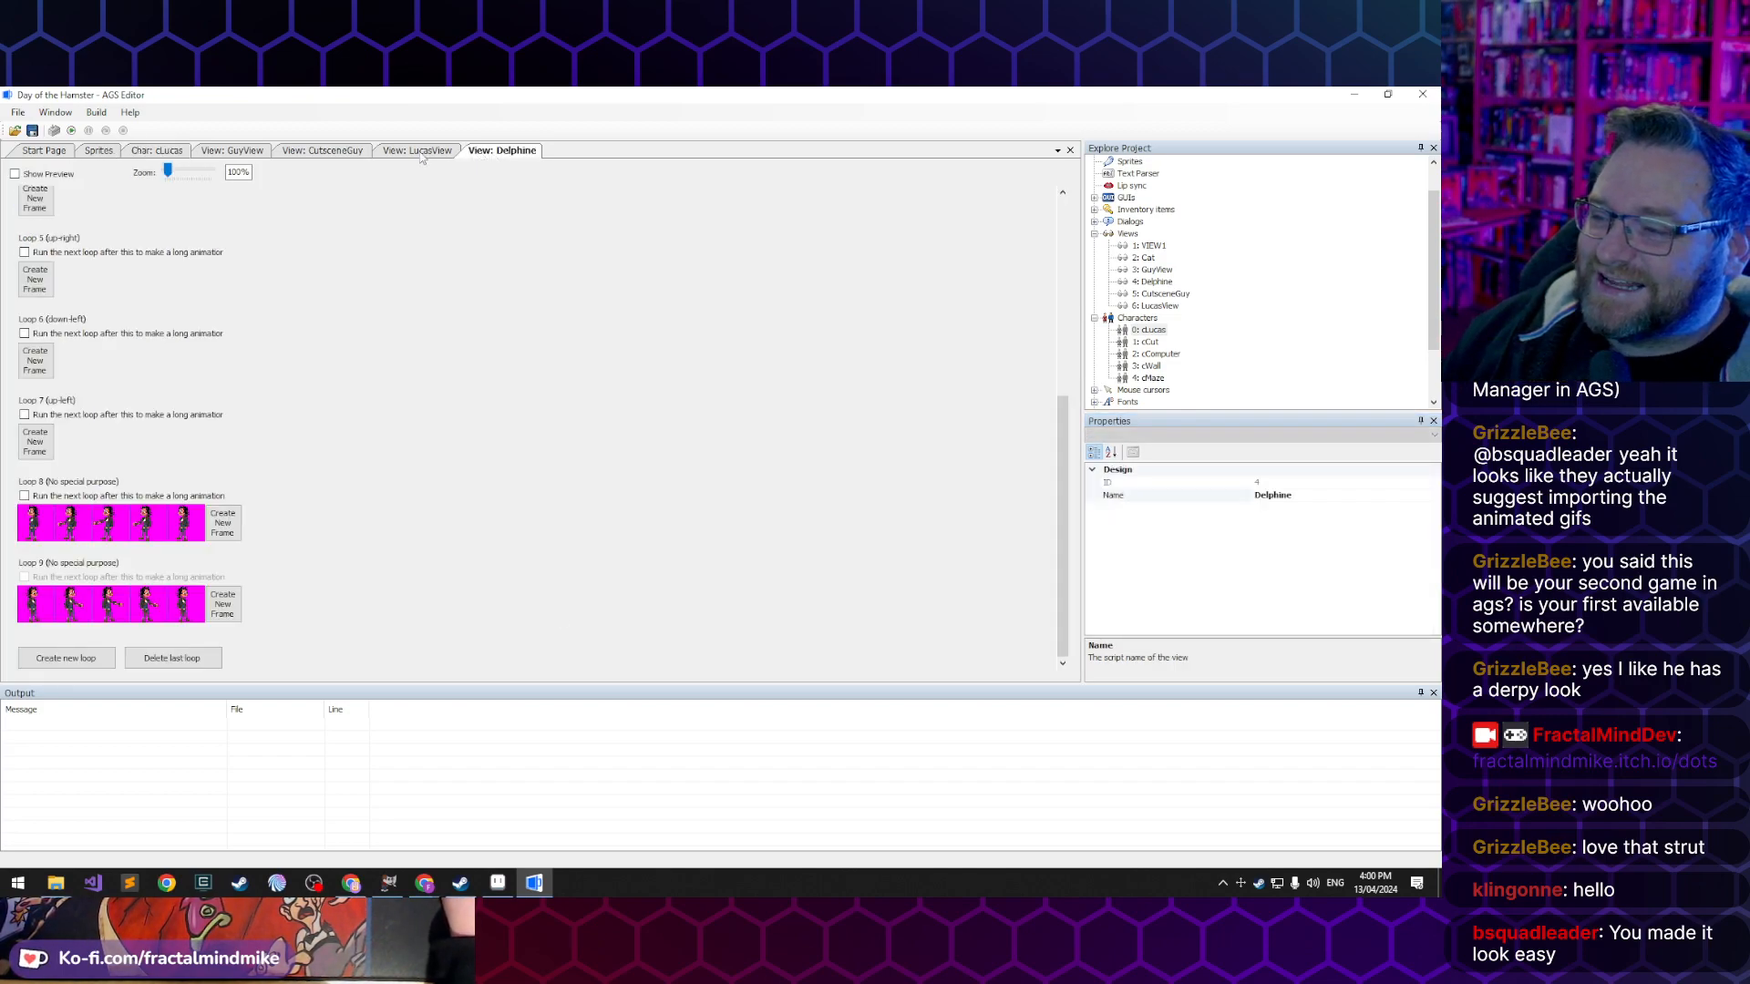
# - Open LucasView and examine its walking loops 0 to 3, the empty diagonal loops, and loops 8 and 9
pyautogui.click(420, 156)
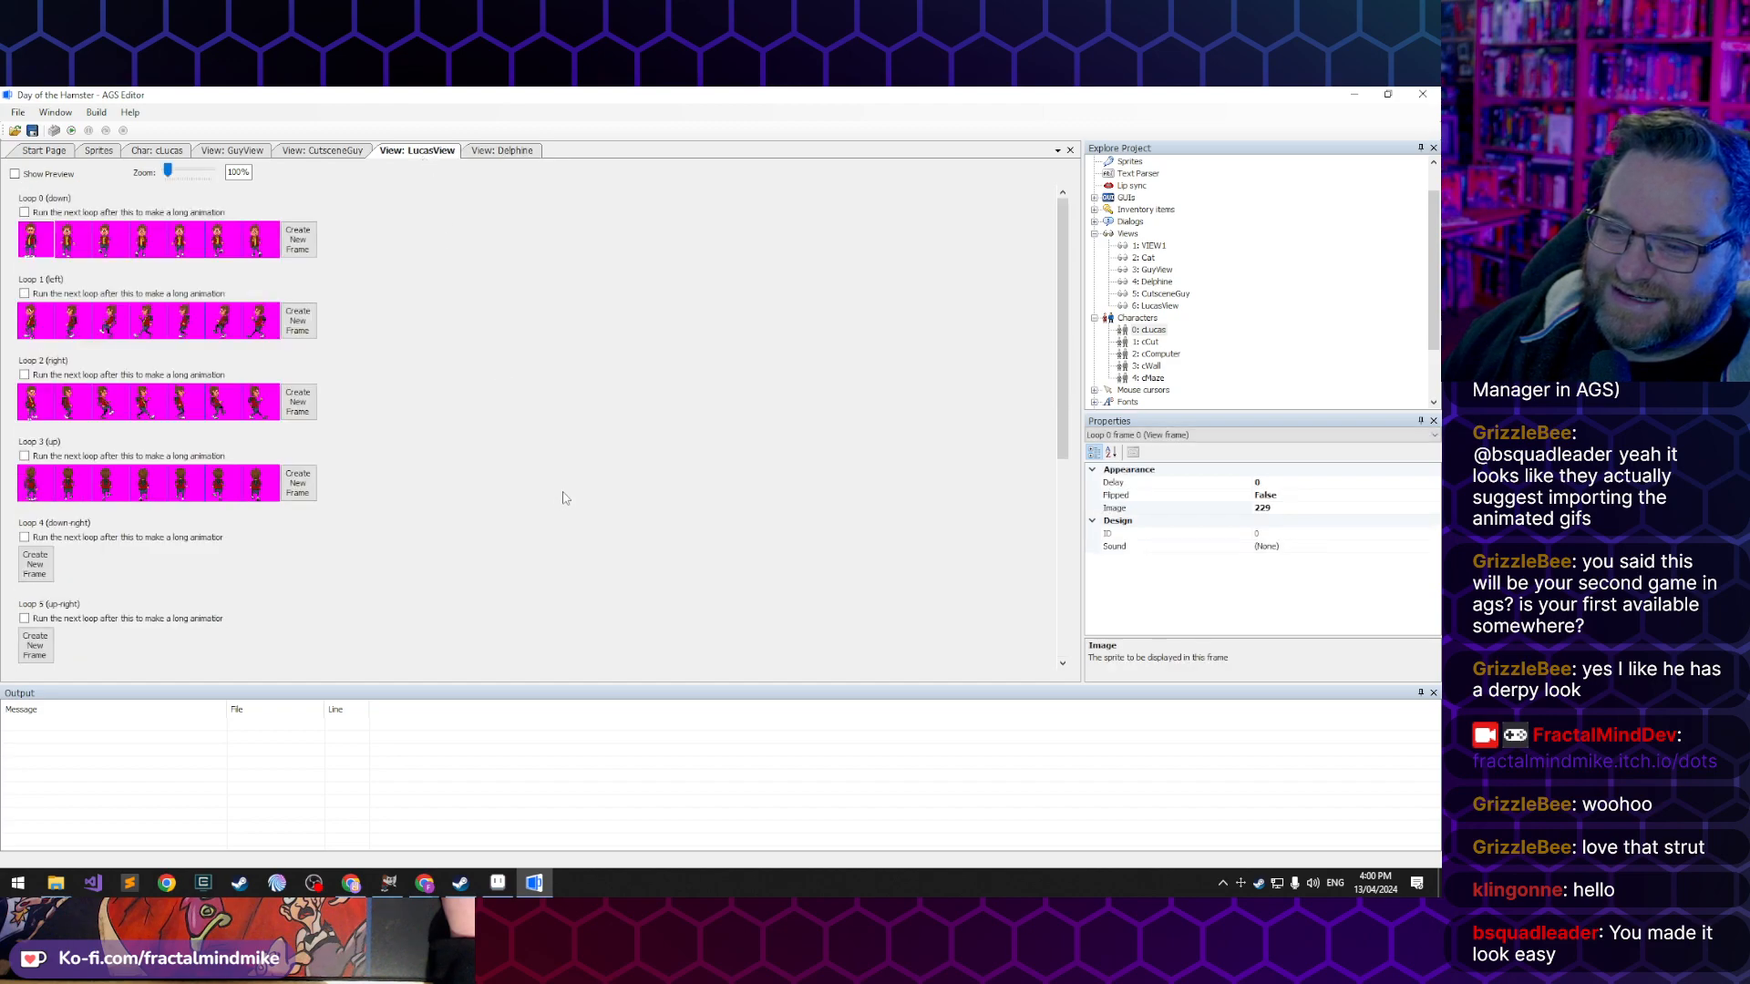
pyautogui.scroll(-5, 431, 548)
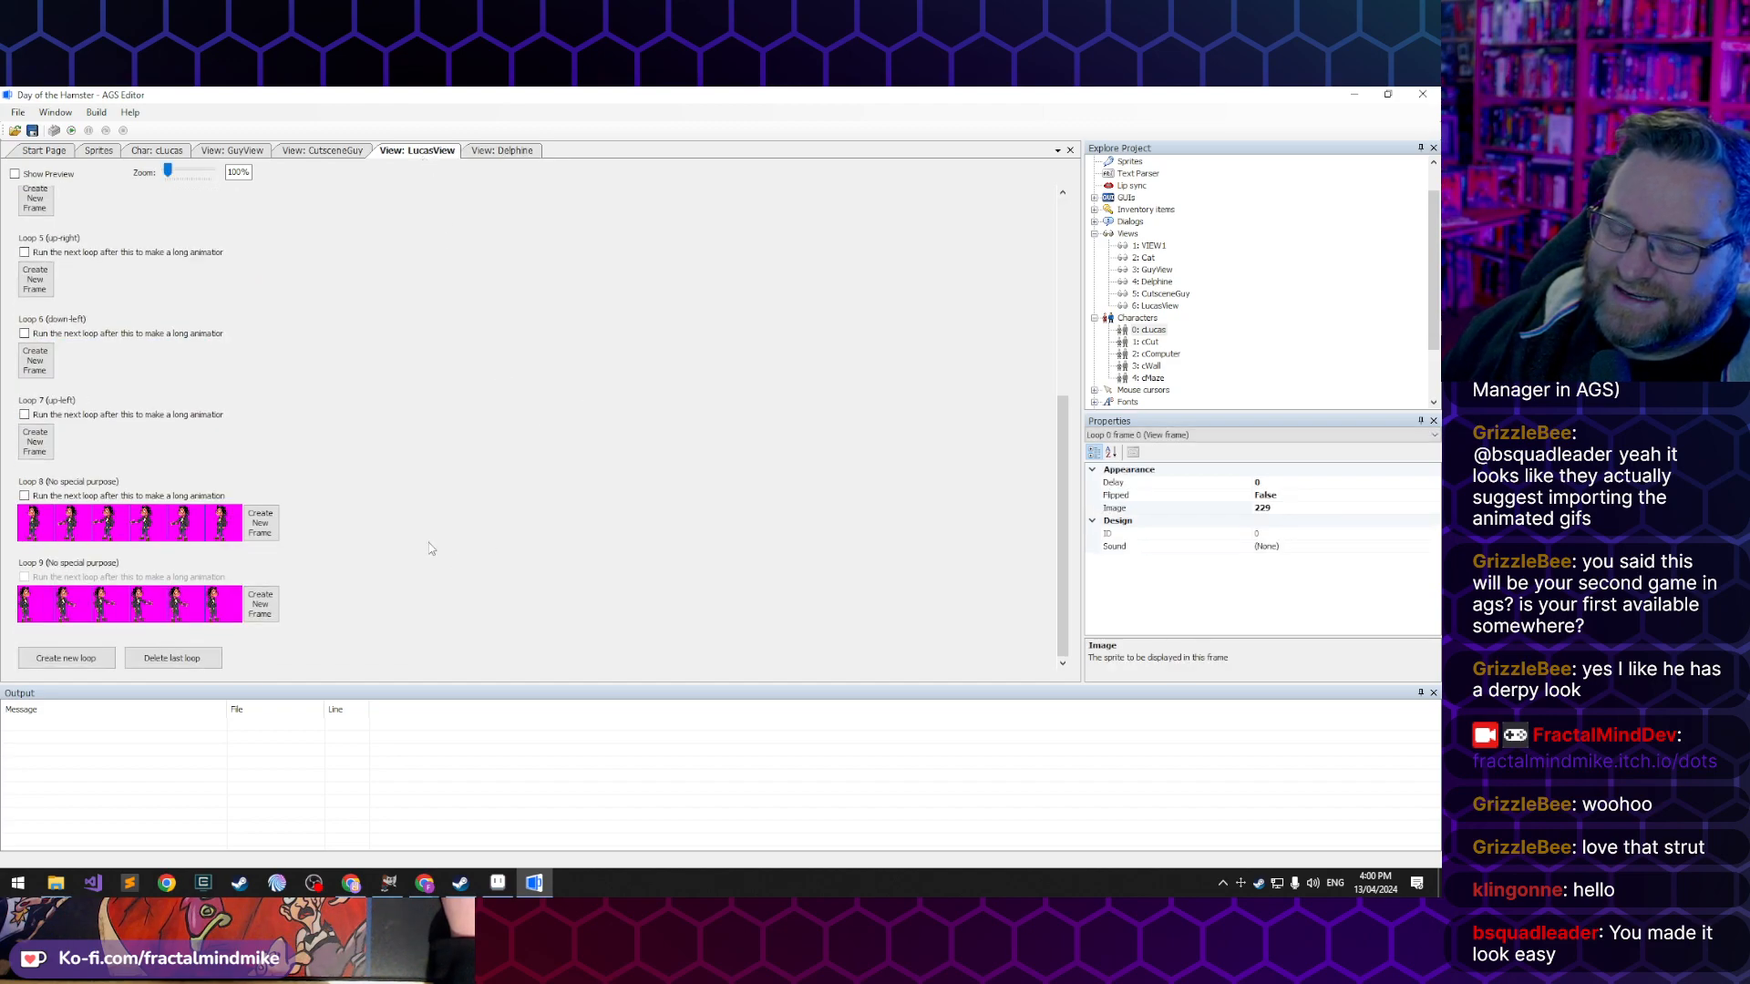
pyautogui.scroll(5, 391, 586)
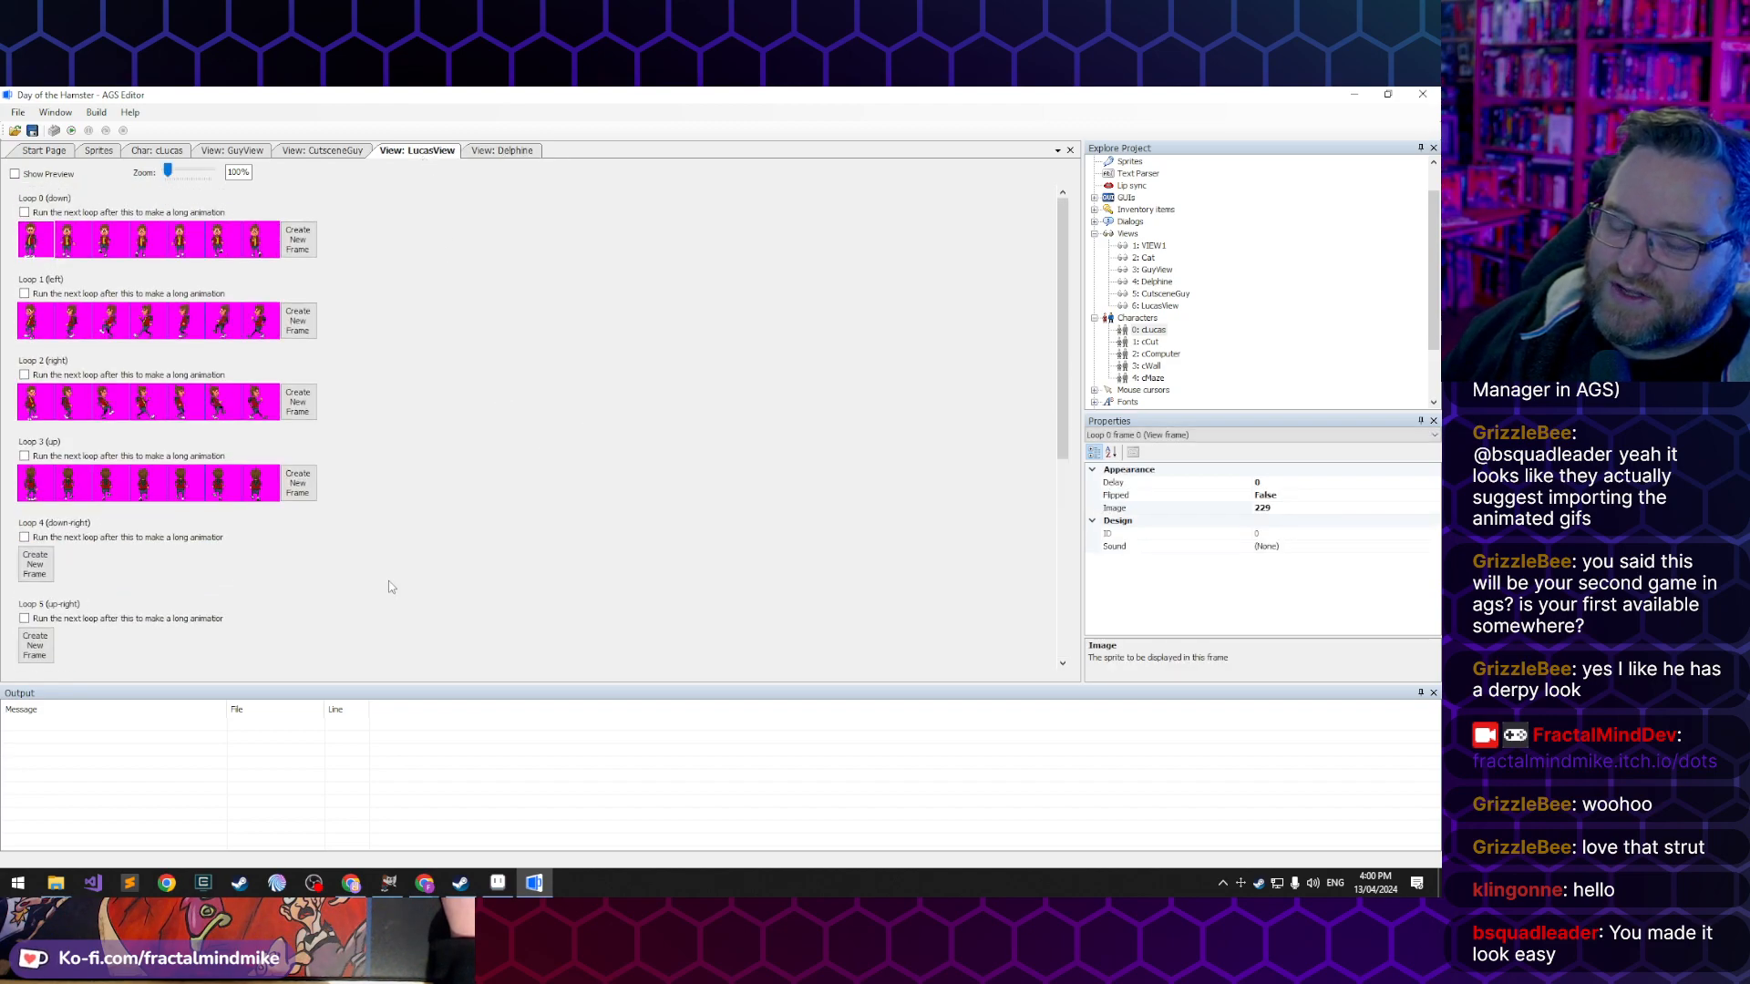
pyautogui.scroll(-2, 388, 579)
pyautogui.scroll(-2, 383, 571)
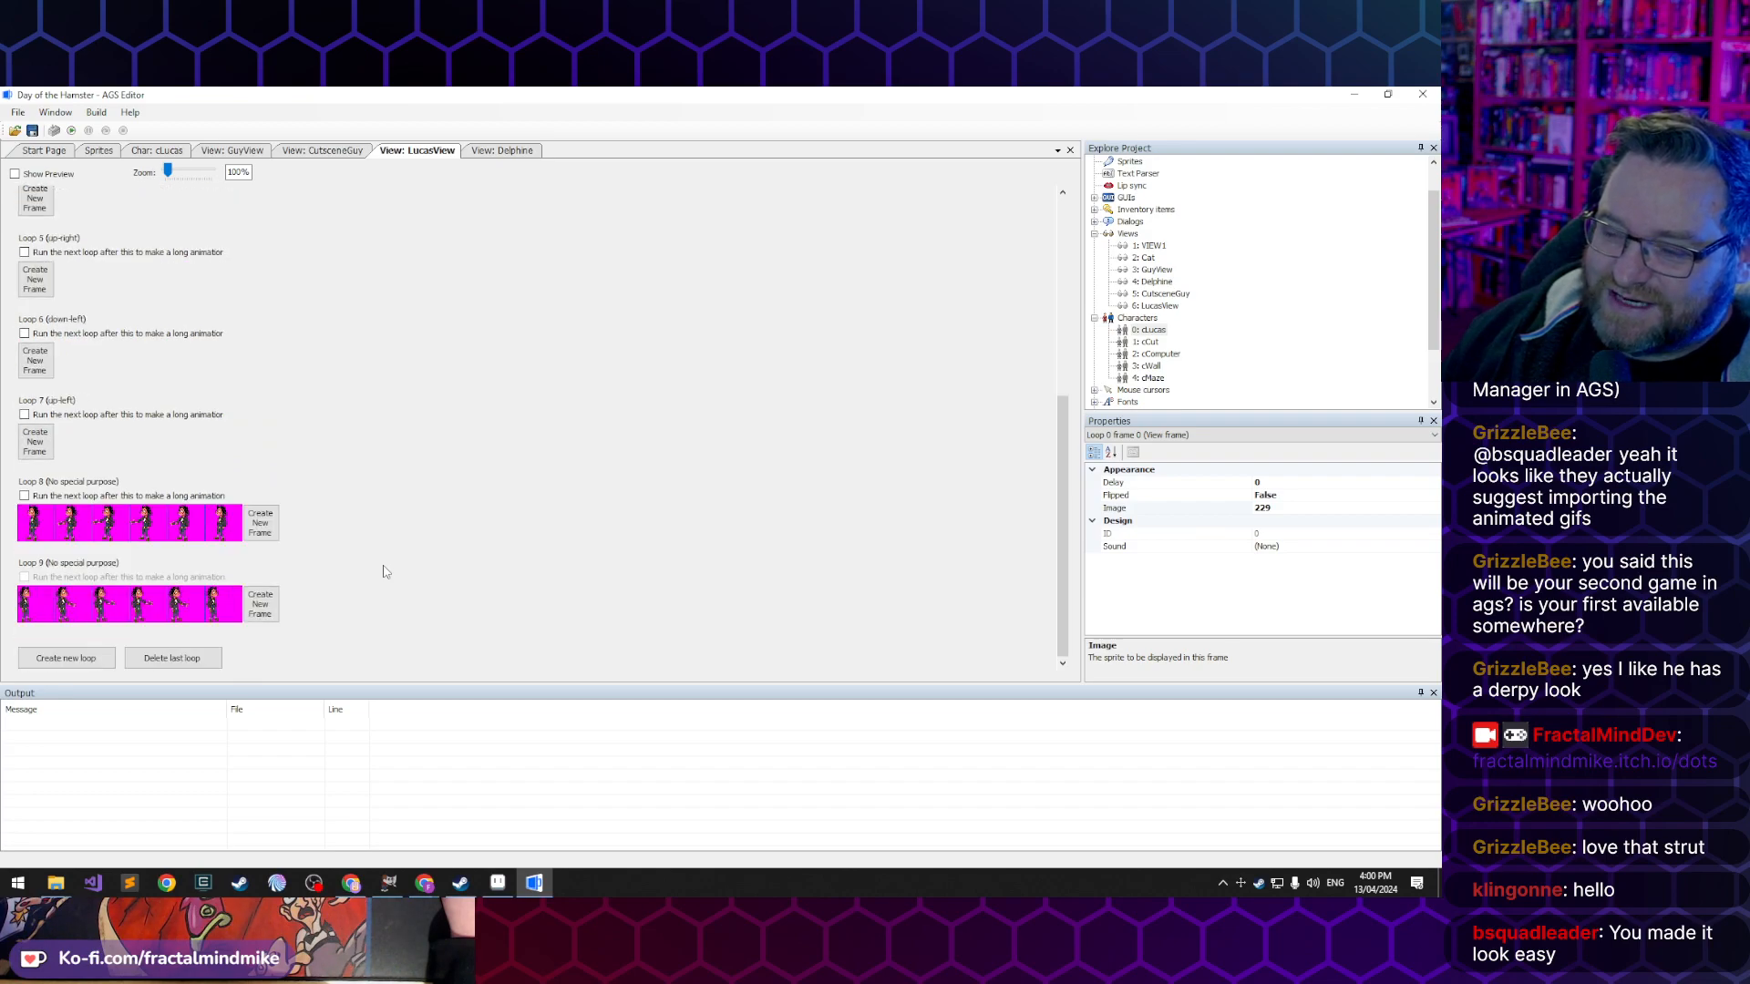
pyautogui.scroll(4, 422, 500)
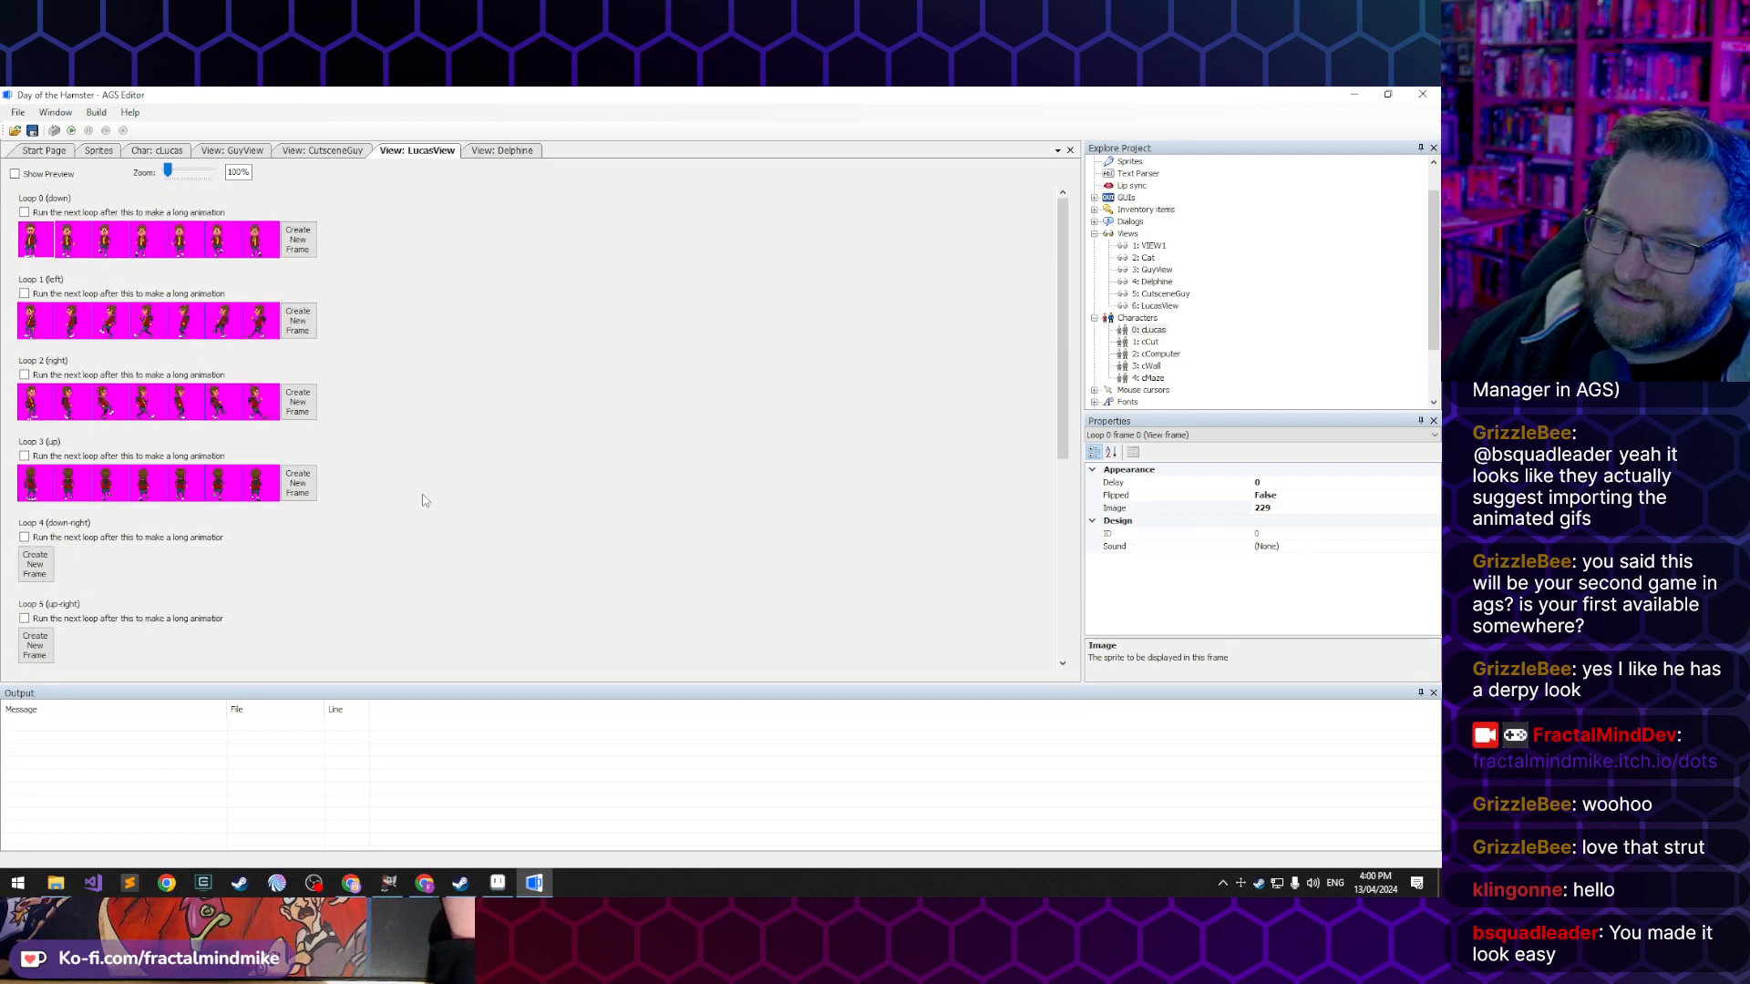
pyautogui.scroll(-1, 423, 502)
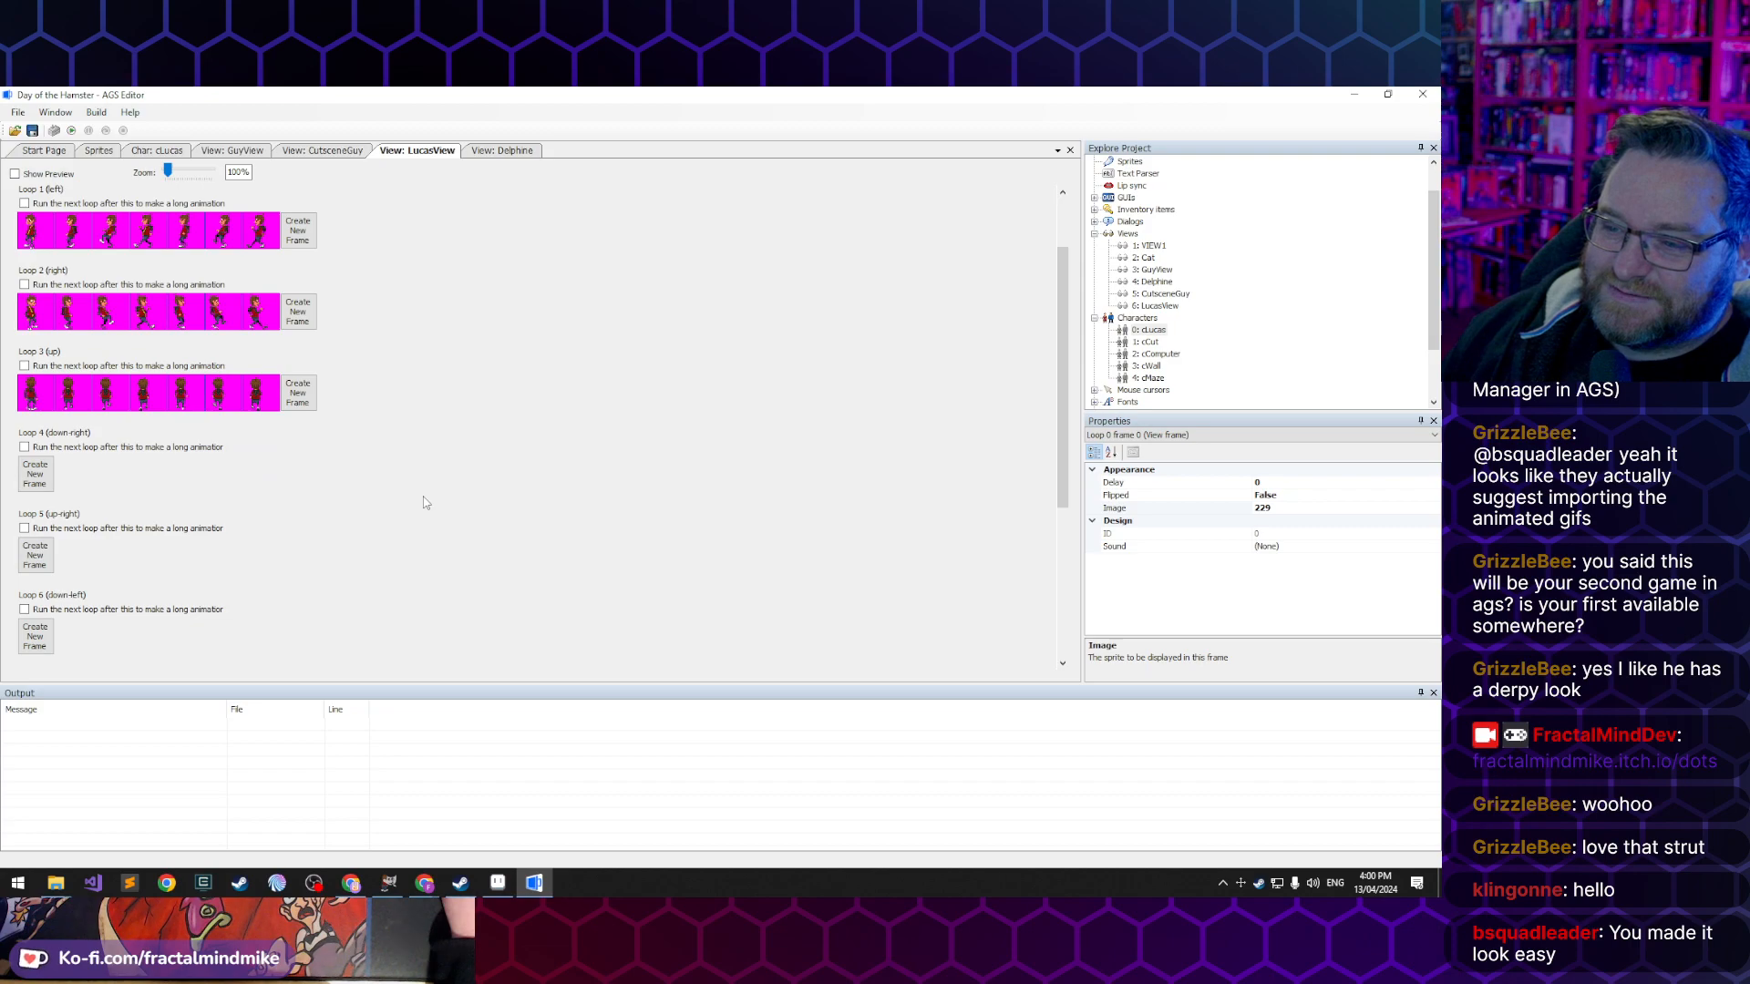
pyautogui.scroll(-3, 423, 502)
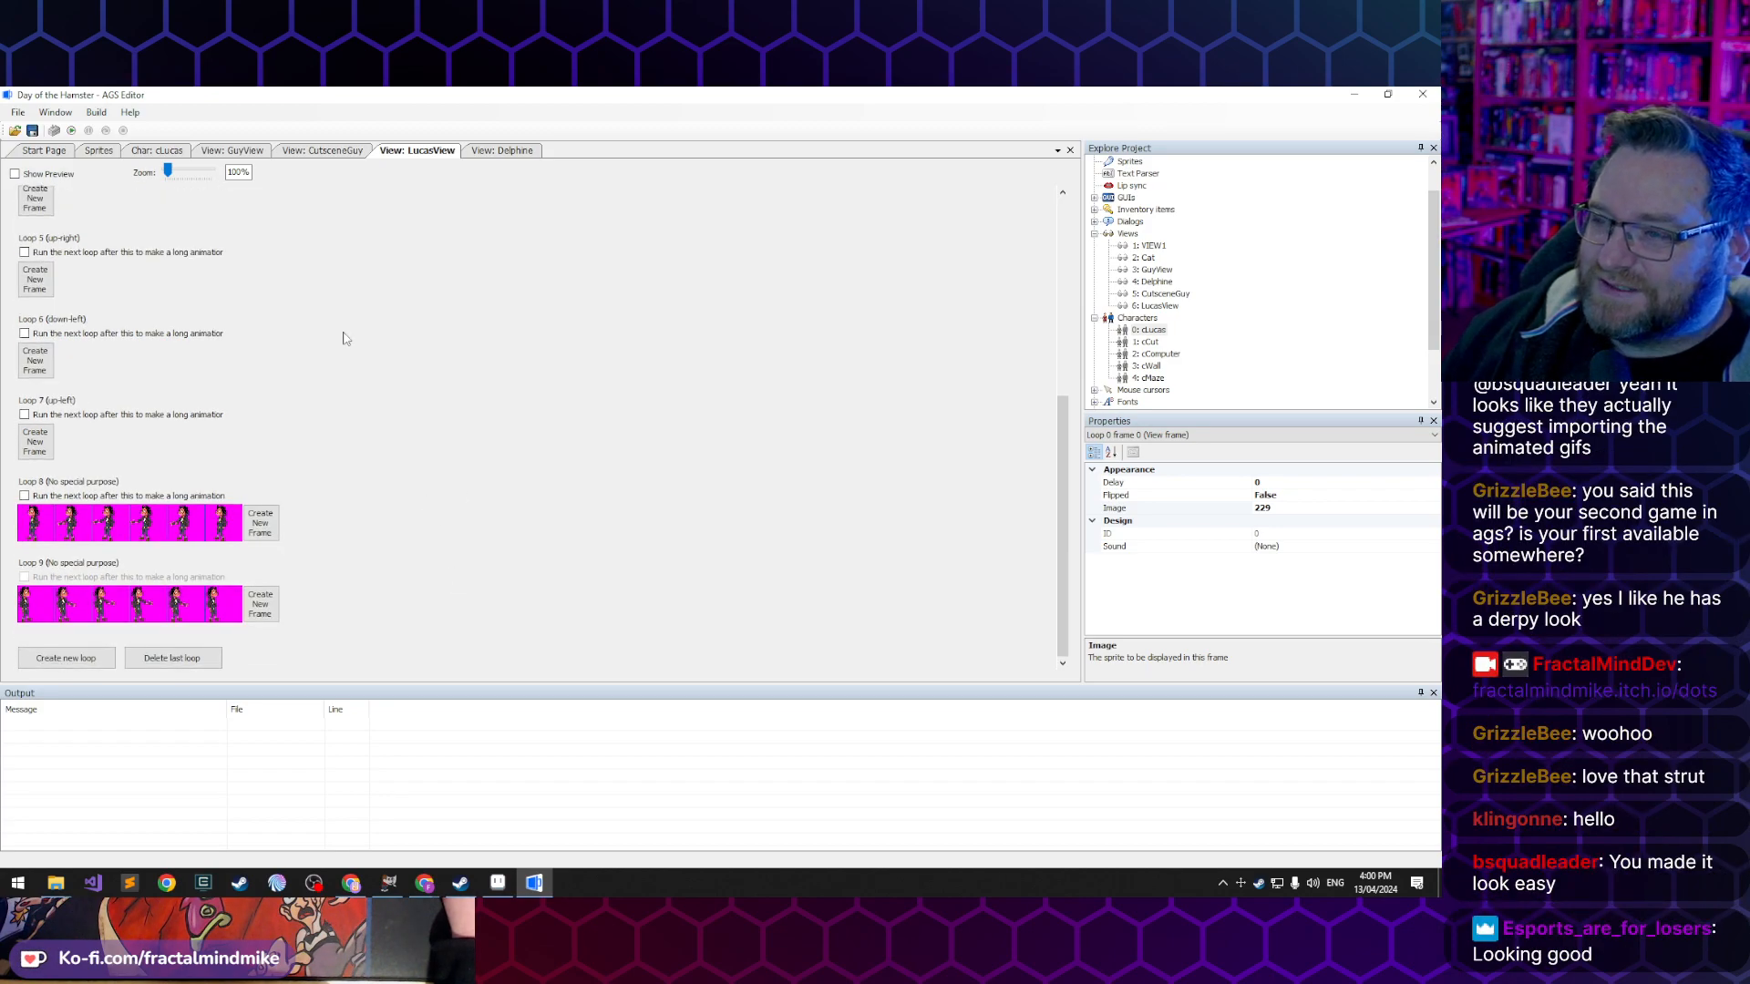
# - Run the Day of the Hamster game again to test Lucas in-game
pyautogui.click(71, 131)
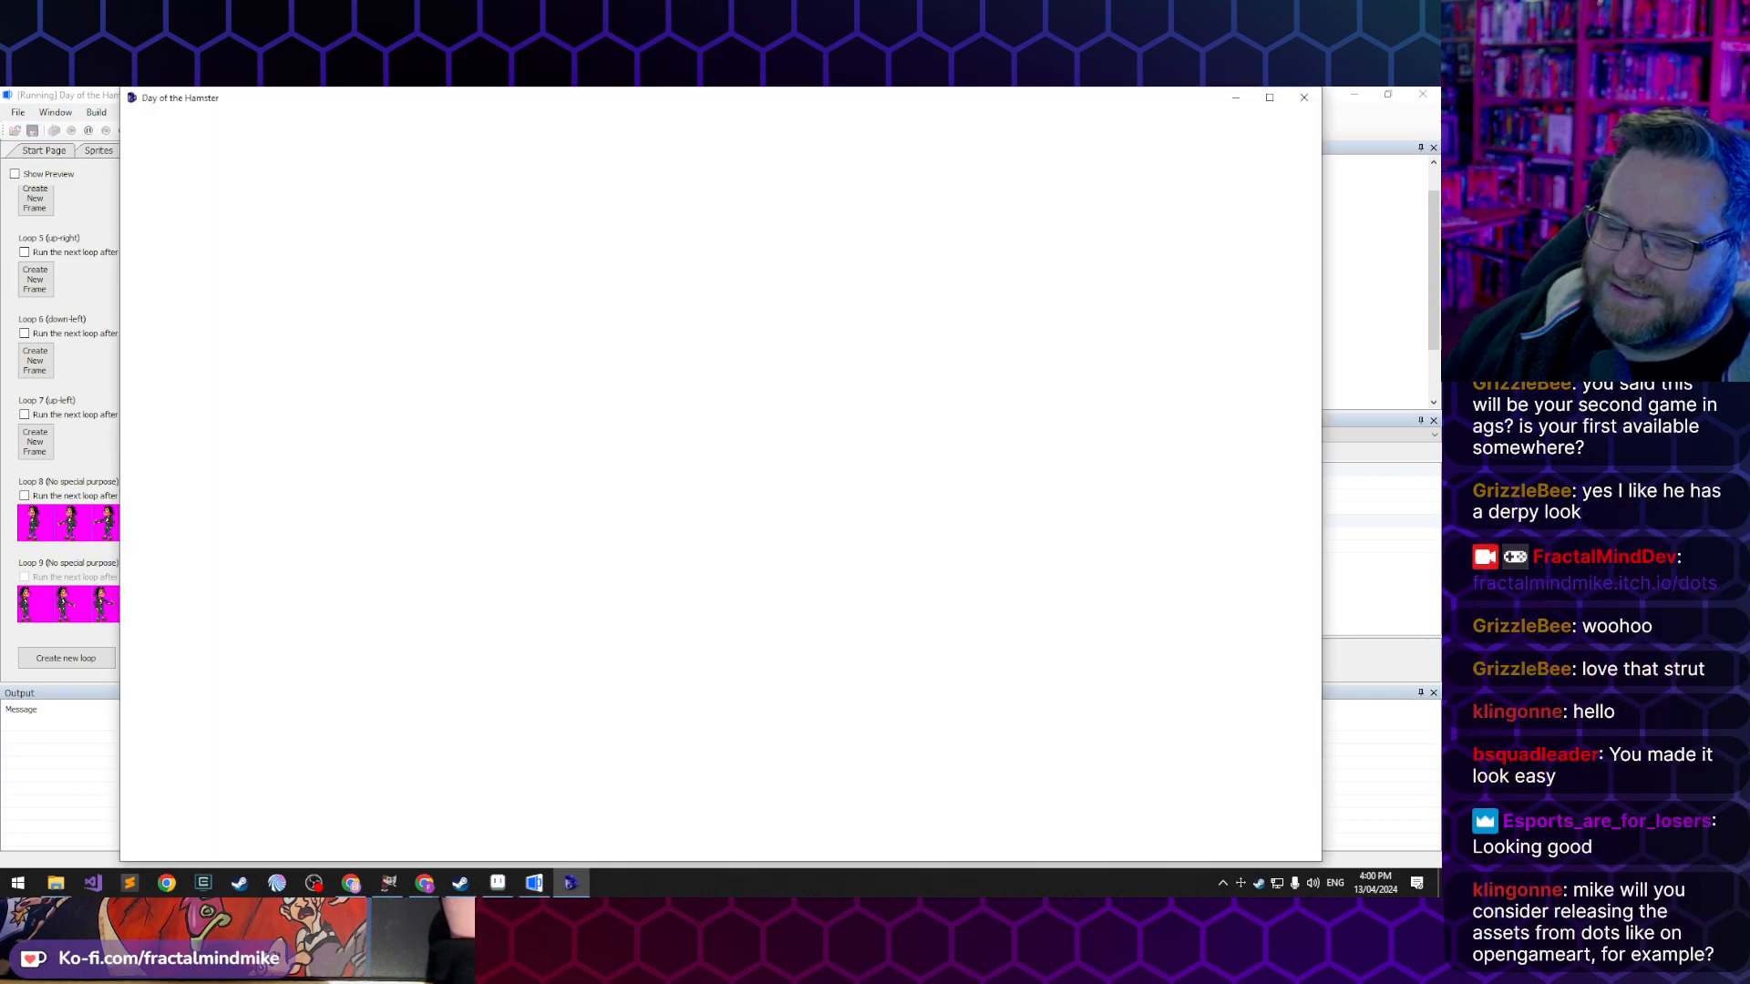
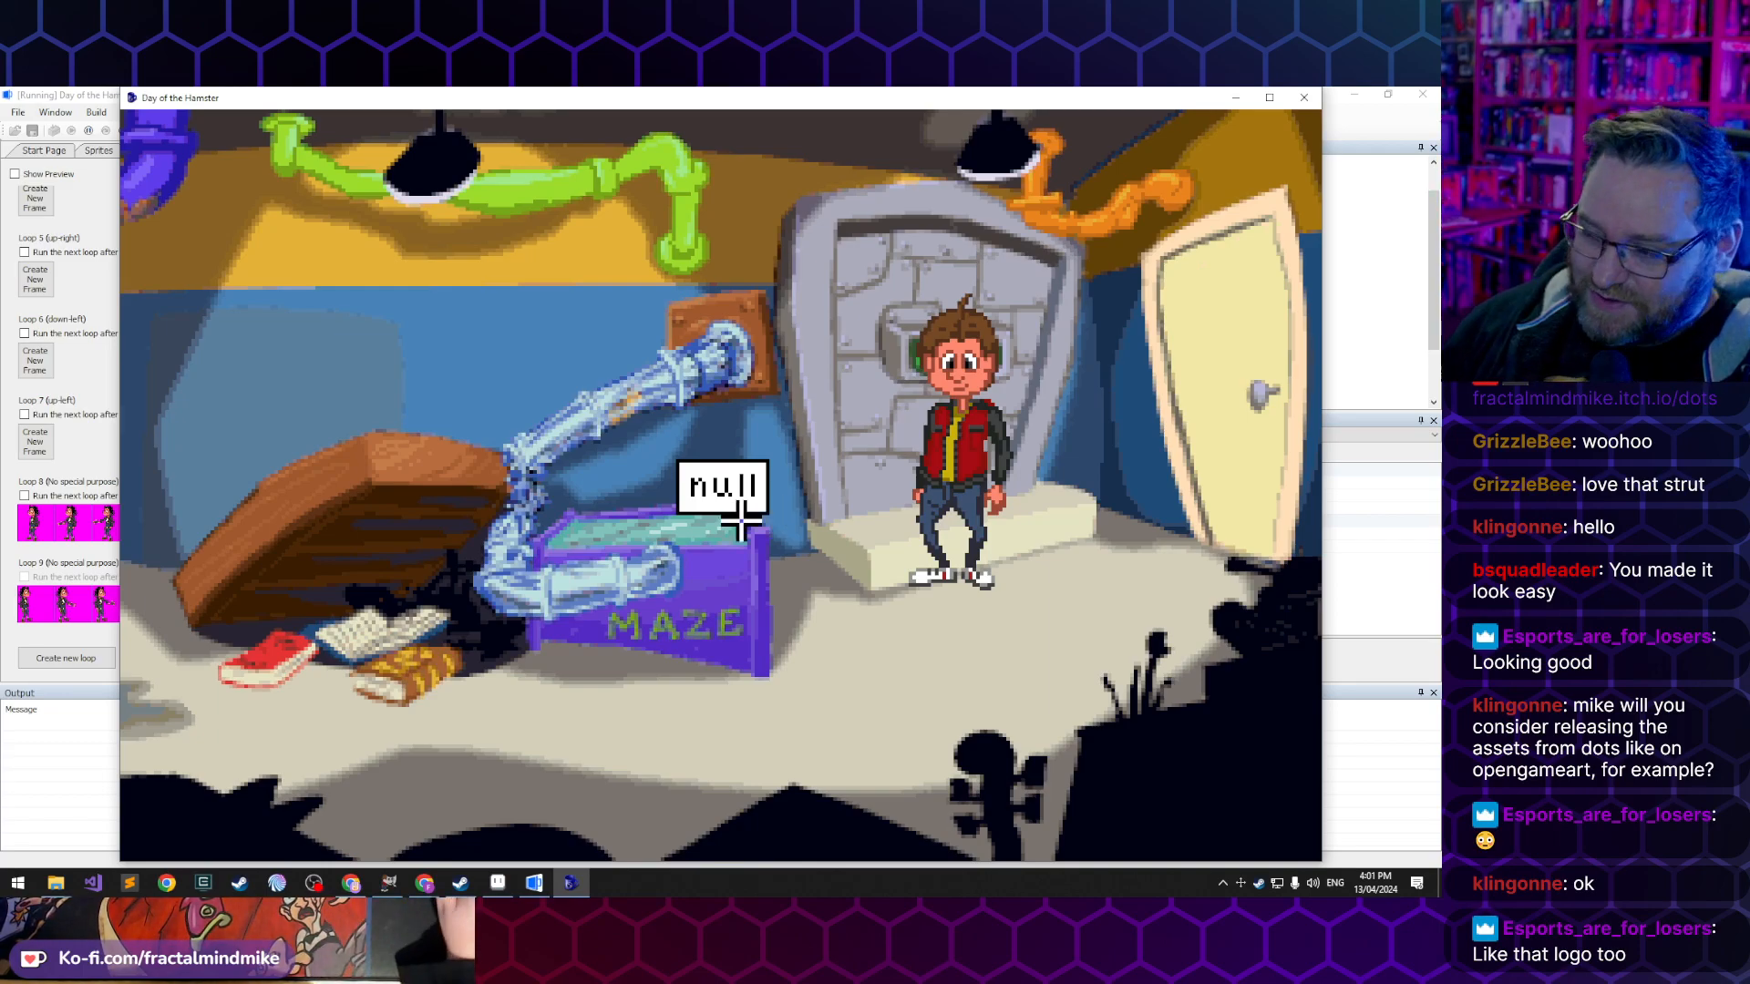
# - Walk Lucas back and forth between the vault door and the desk to test his left and right walking loops
pyautogui.click(572, 781)
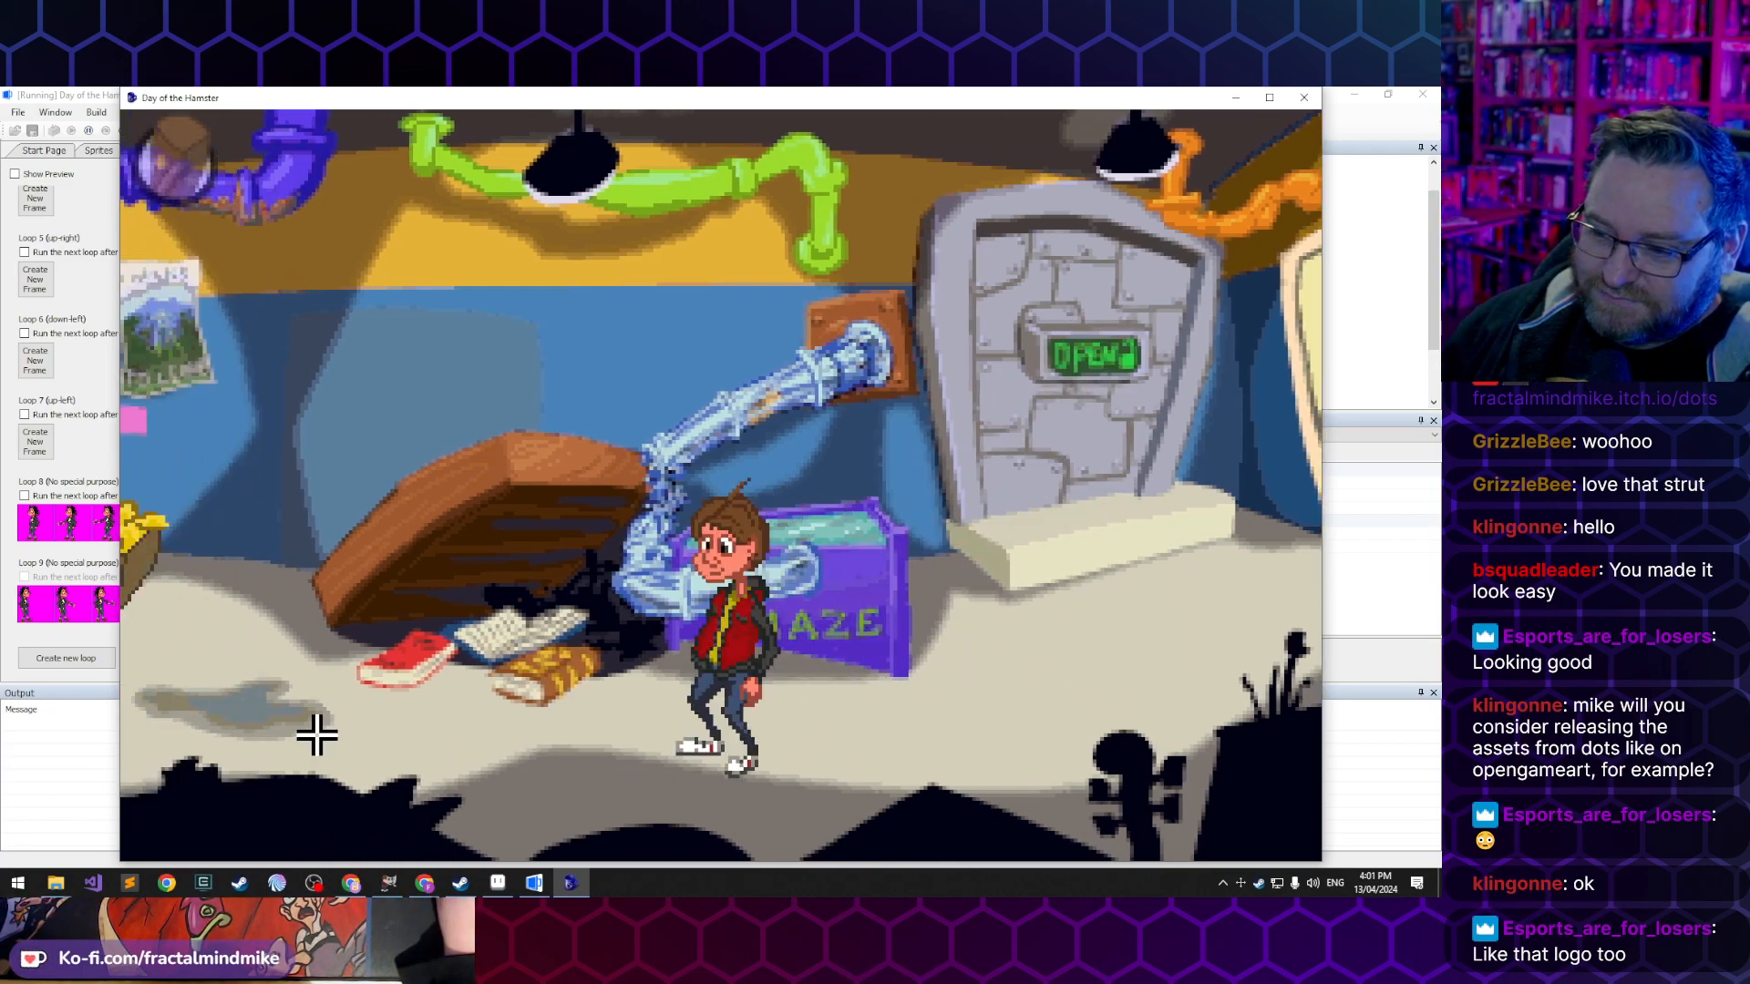
pyautogui.click(319, 736)
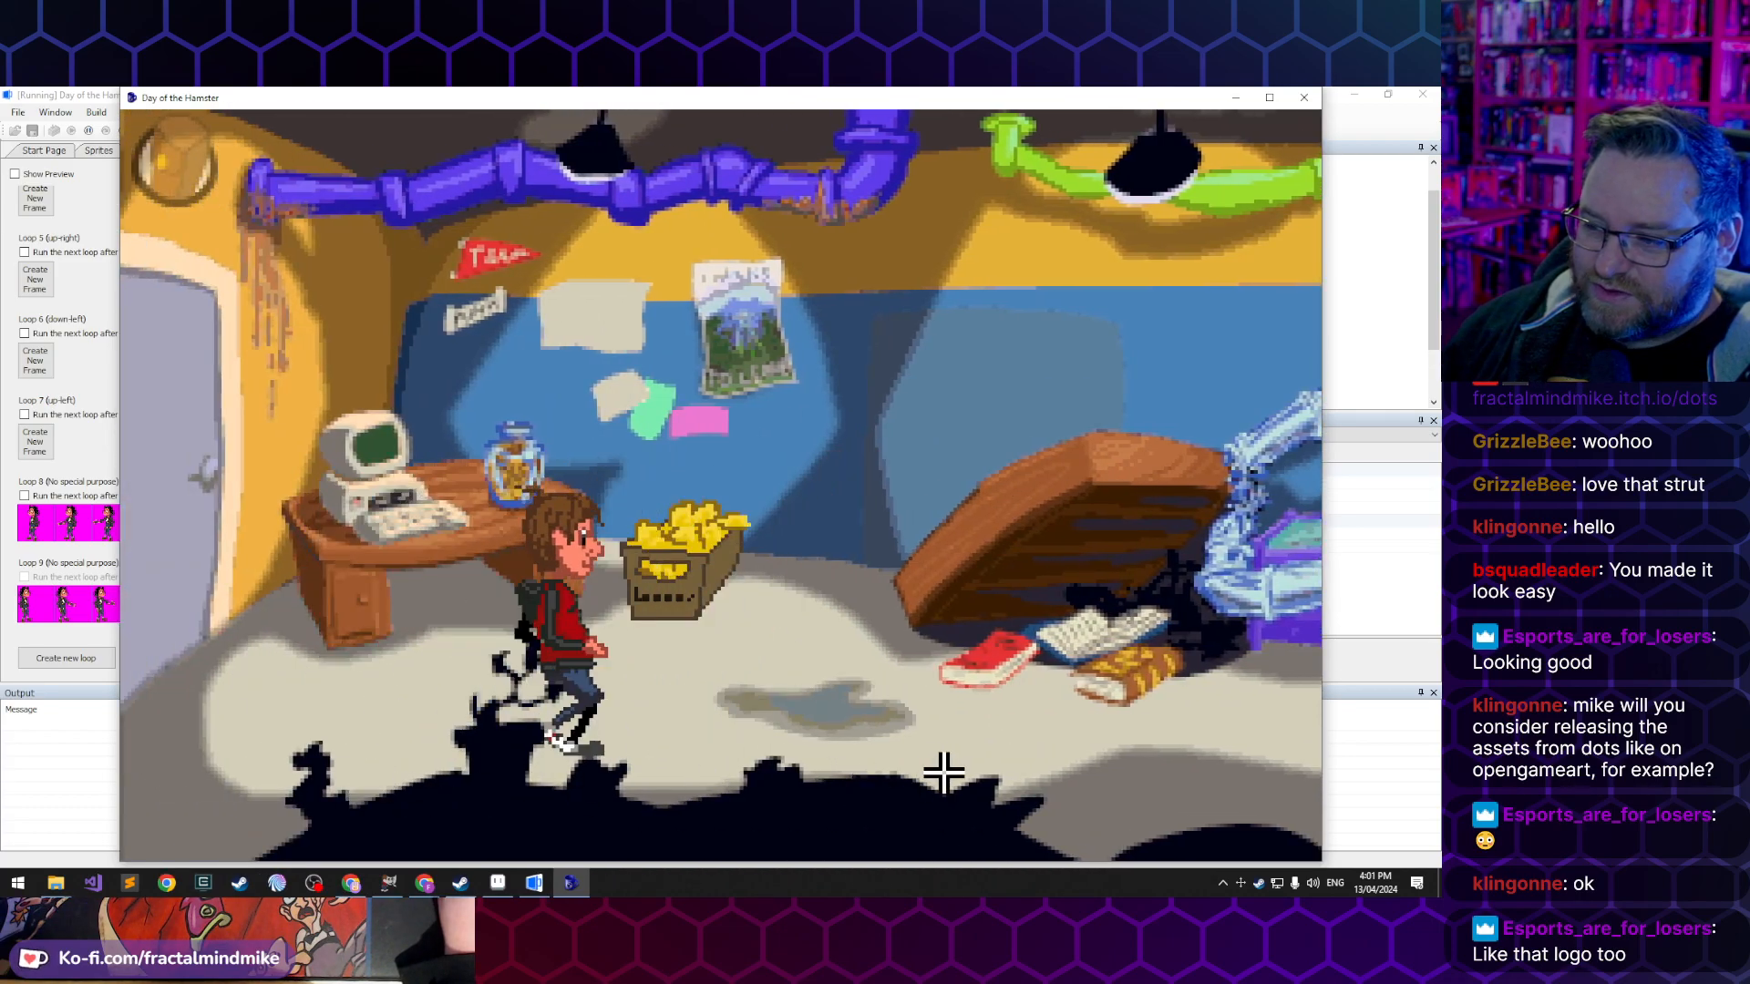
pyautogui.click(1090, 743)
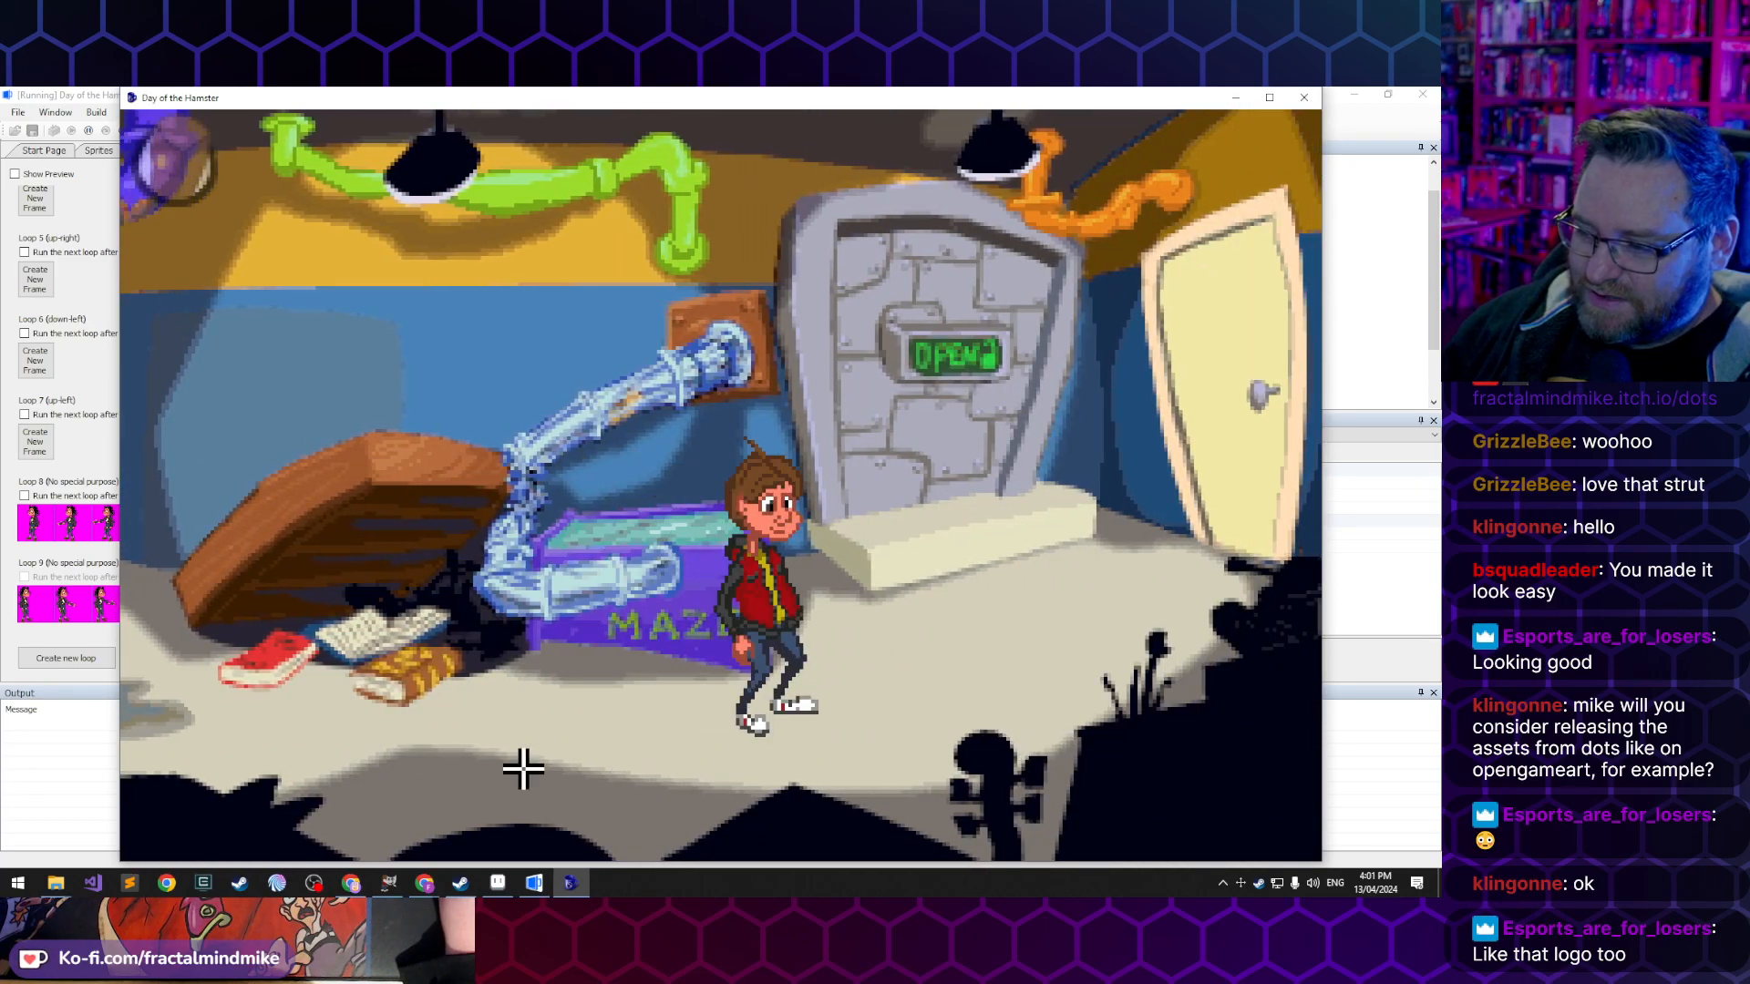
pyautogui.click(383, 716)
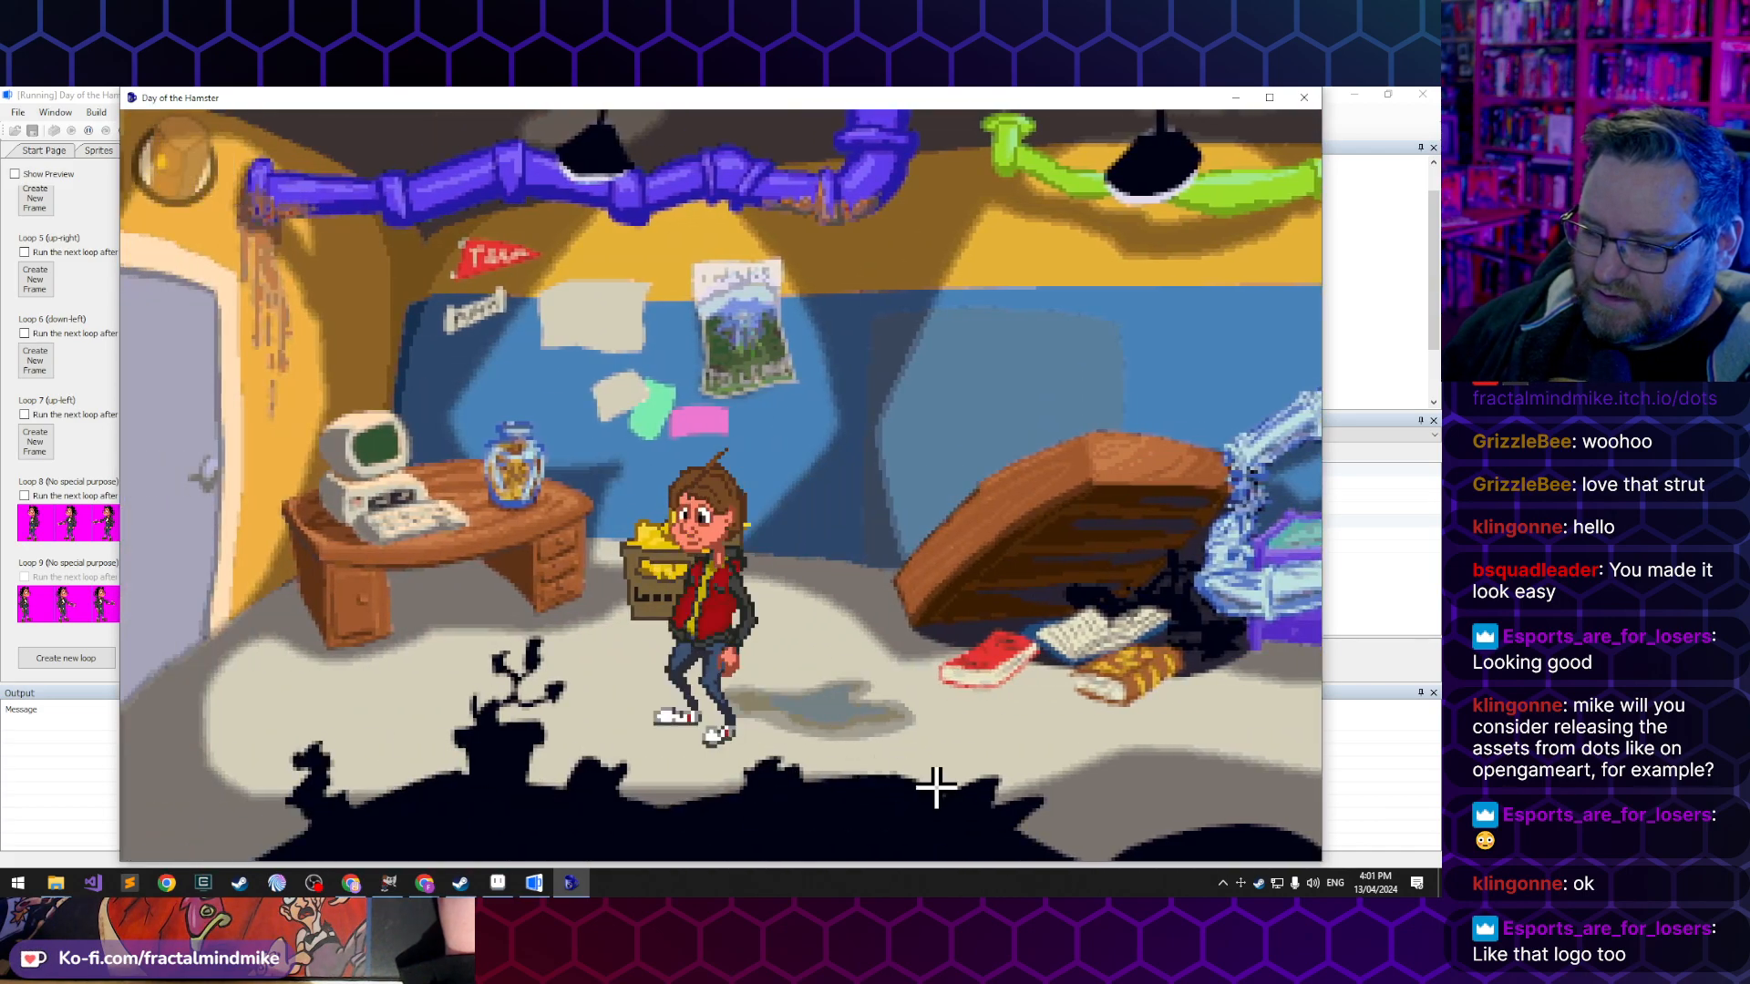
pyautogui.click(1087, 765)
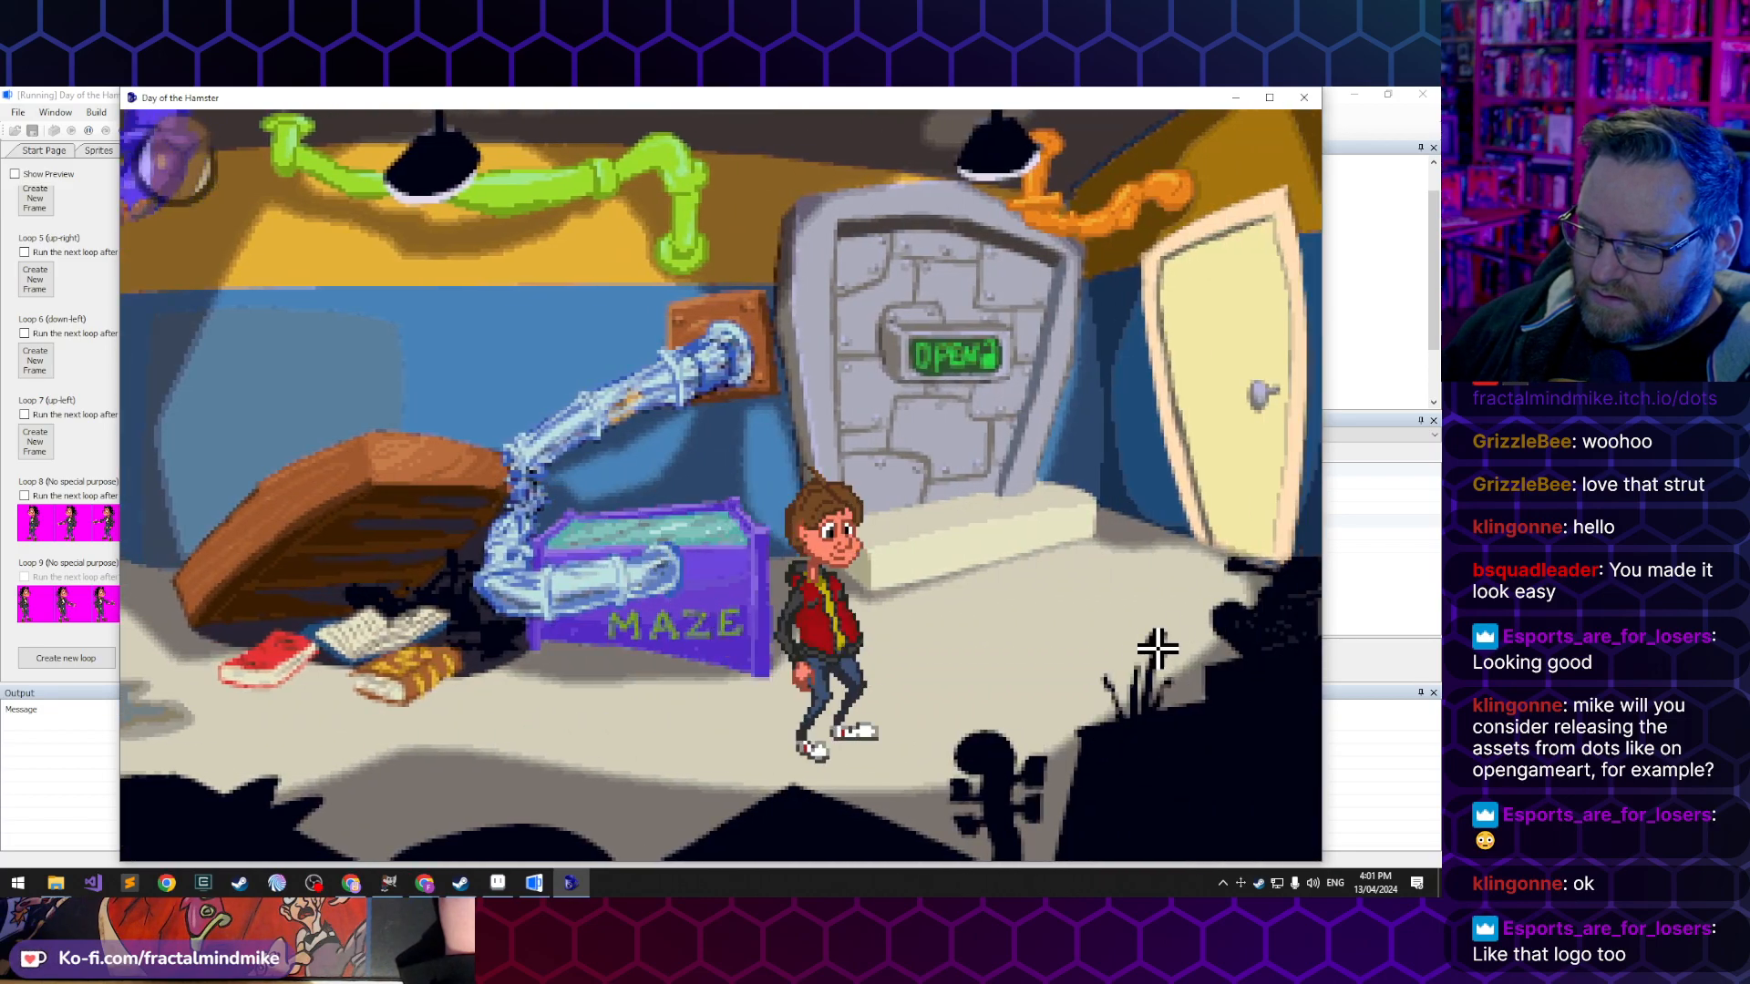
# - Walk Lucas to the cream door and back to the floor in front of the vault to check his turns
pyautogui.click(1185, 626)
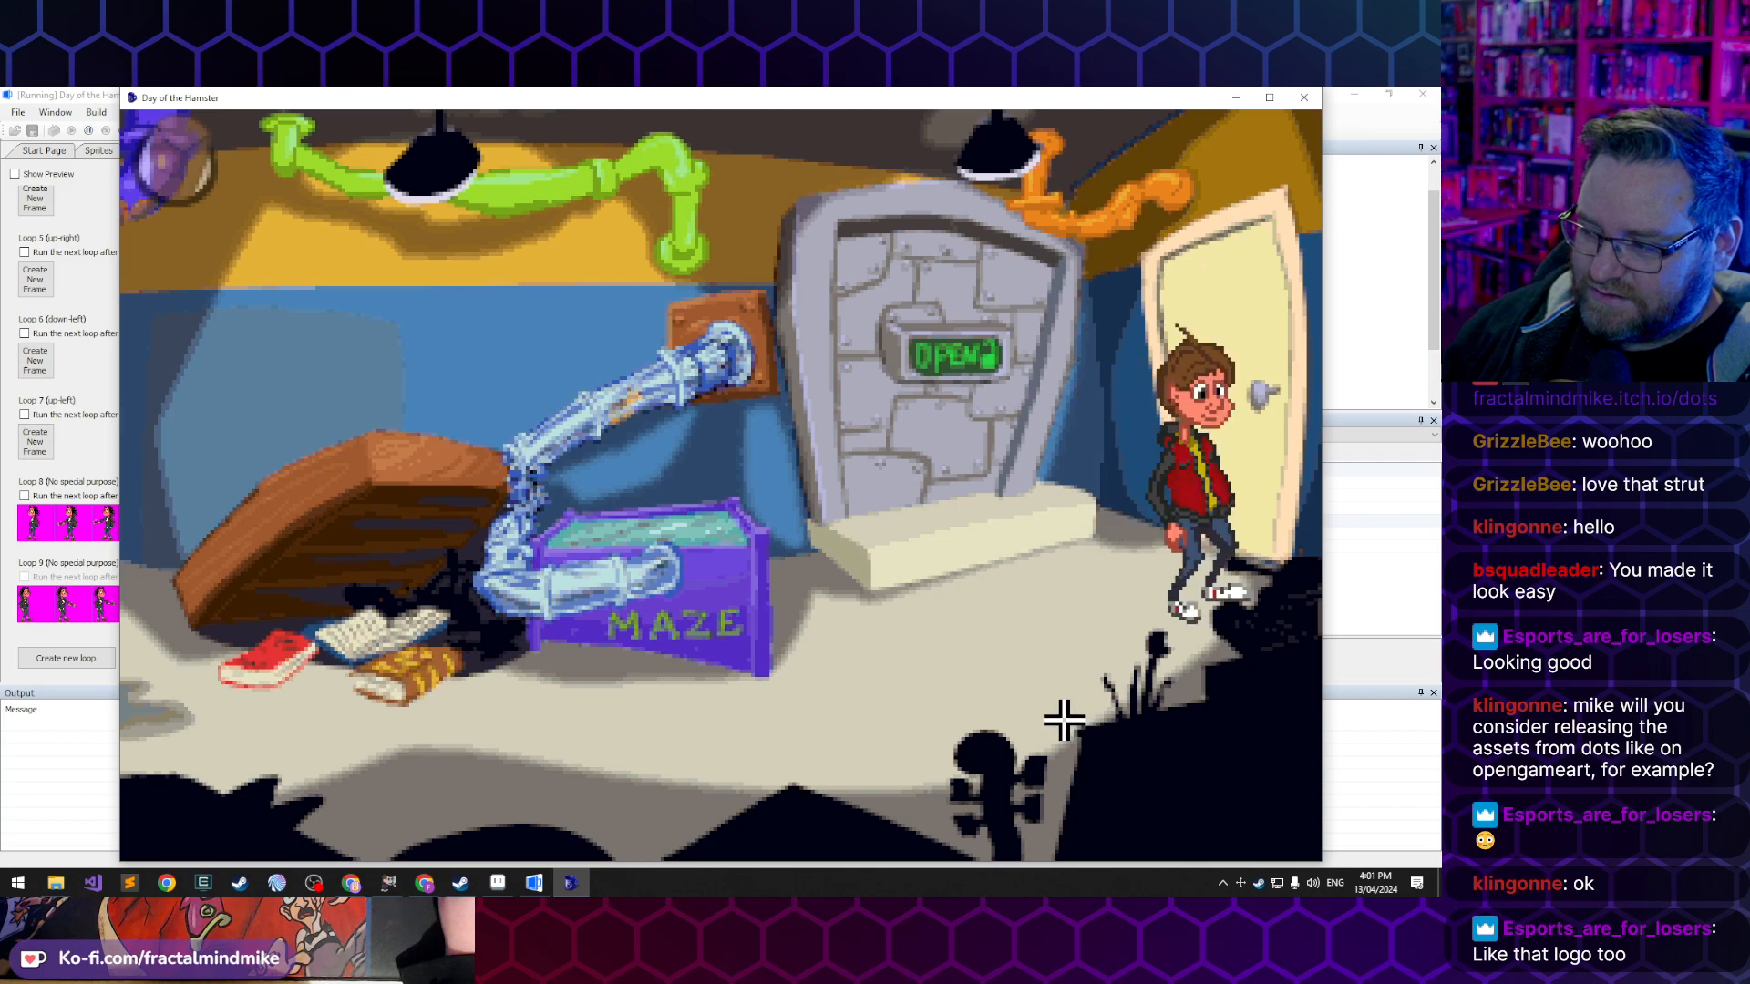
pyautogui.click(725, 764)
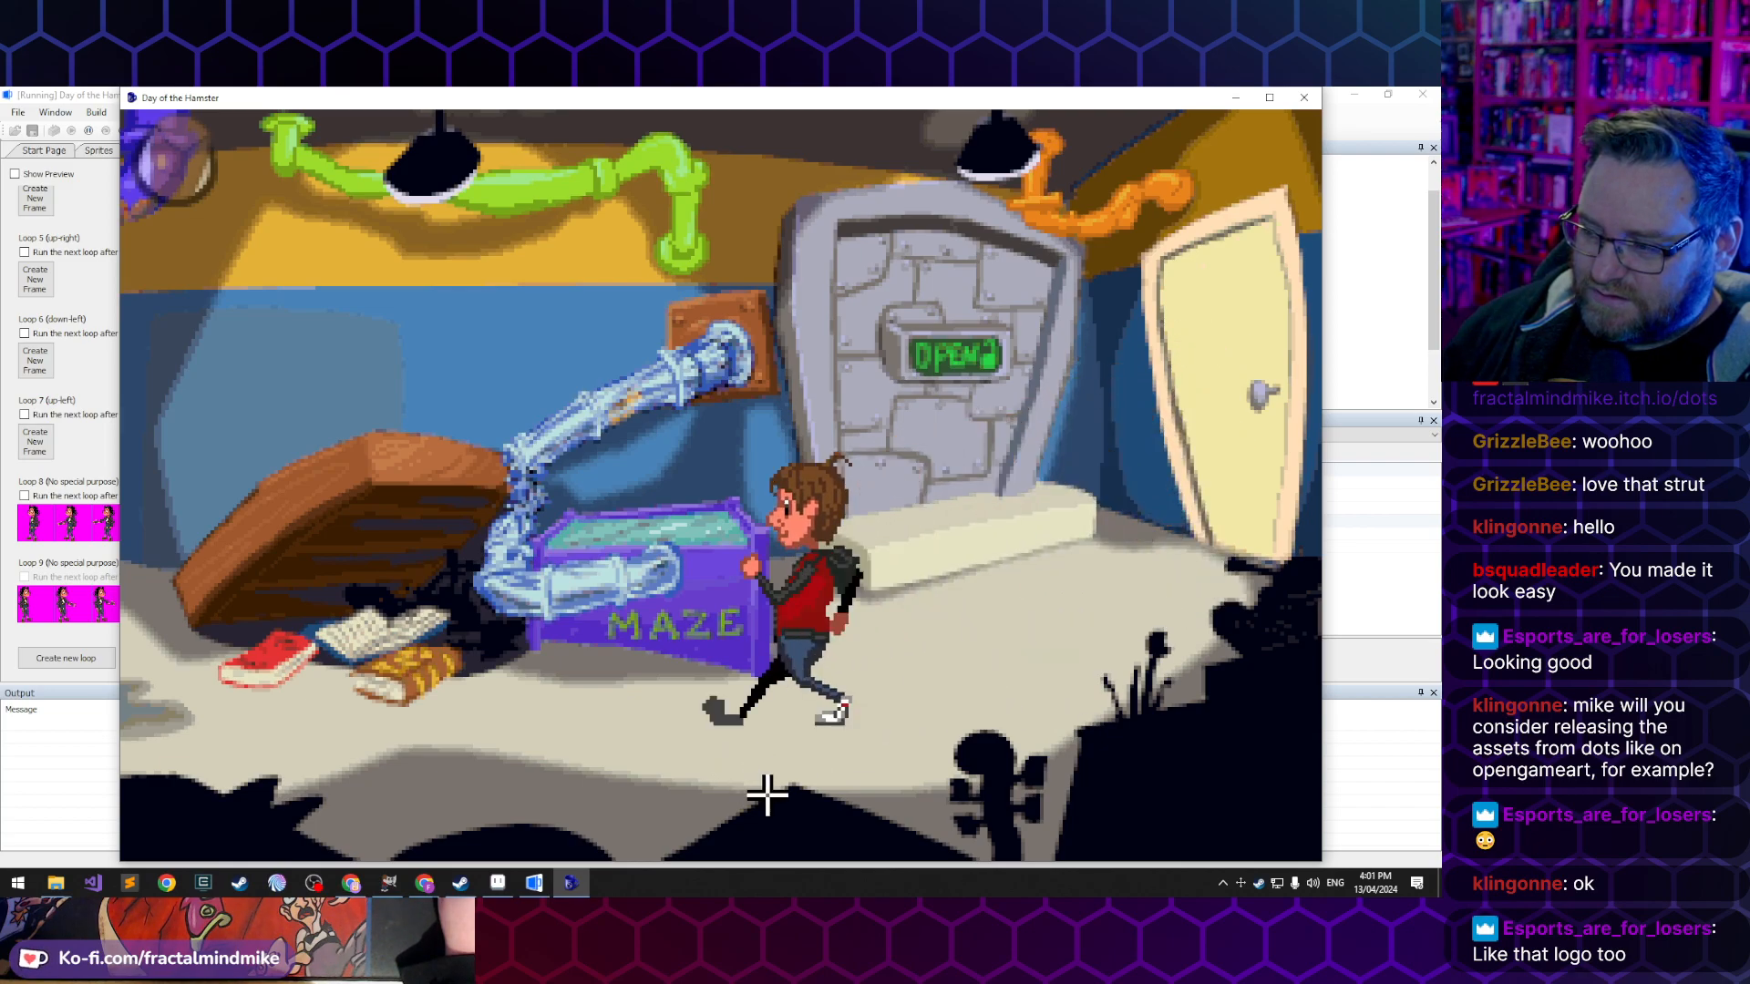
pyautogui.click(827, 725)
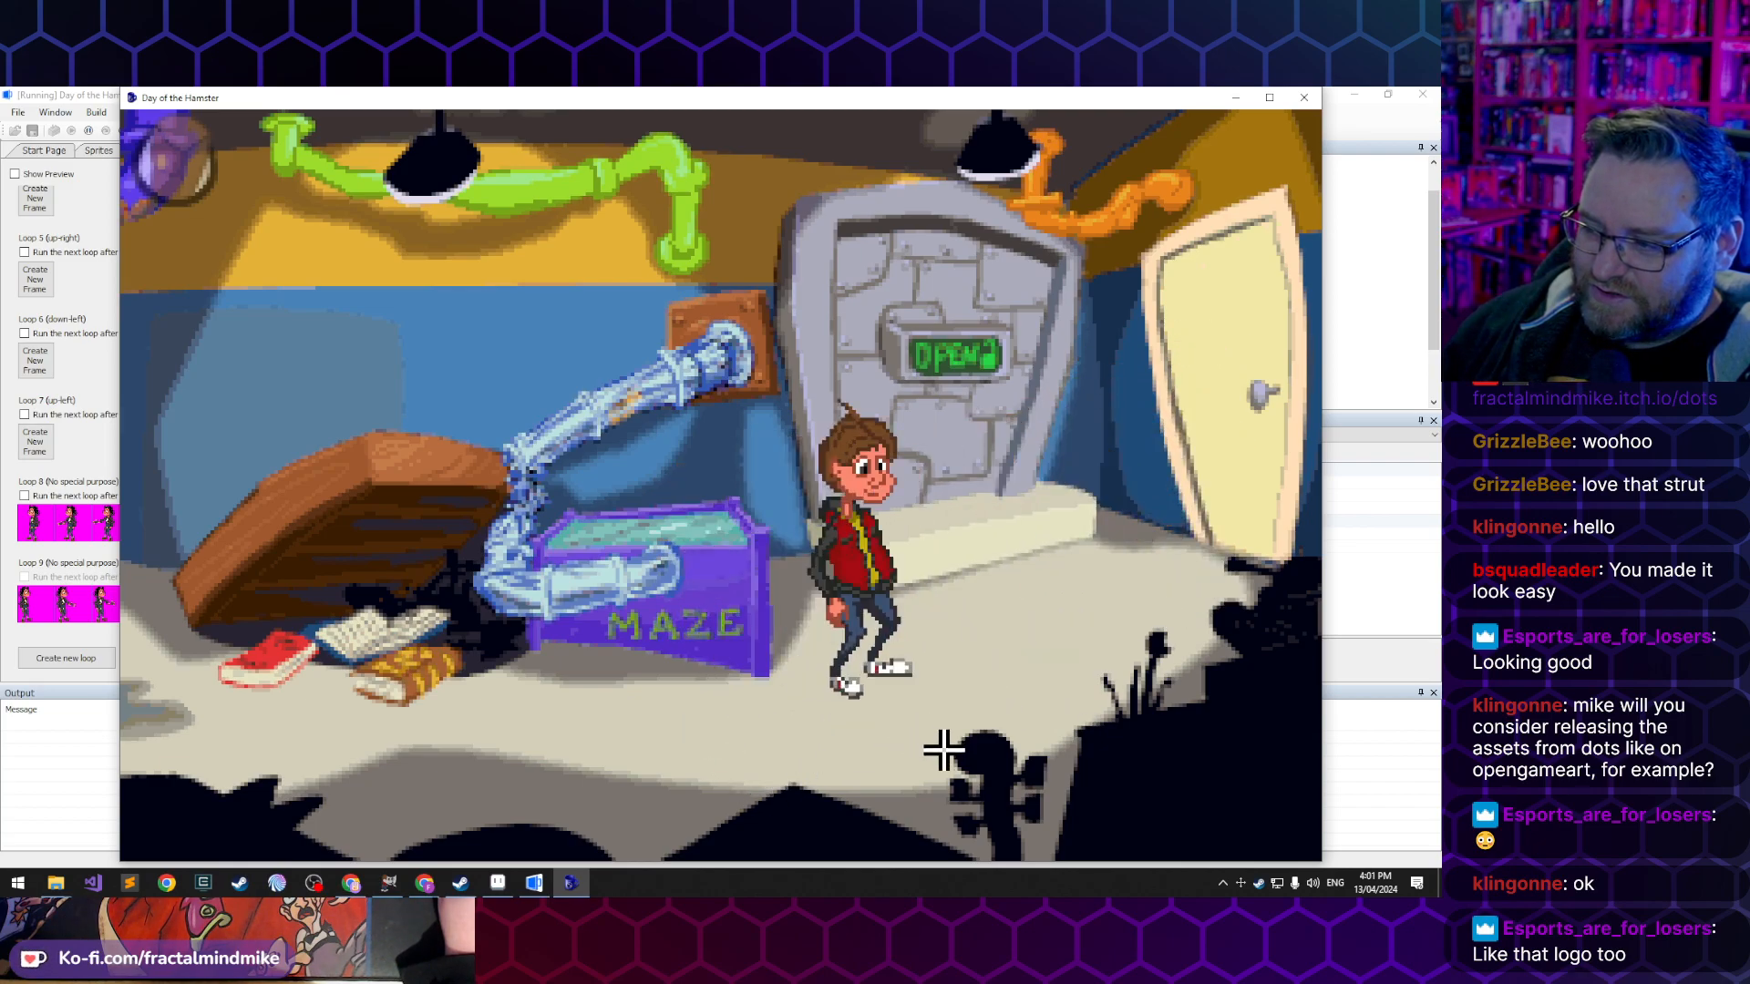
pyautogui.click(859, 738)
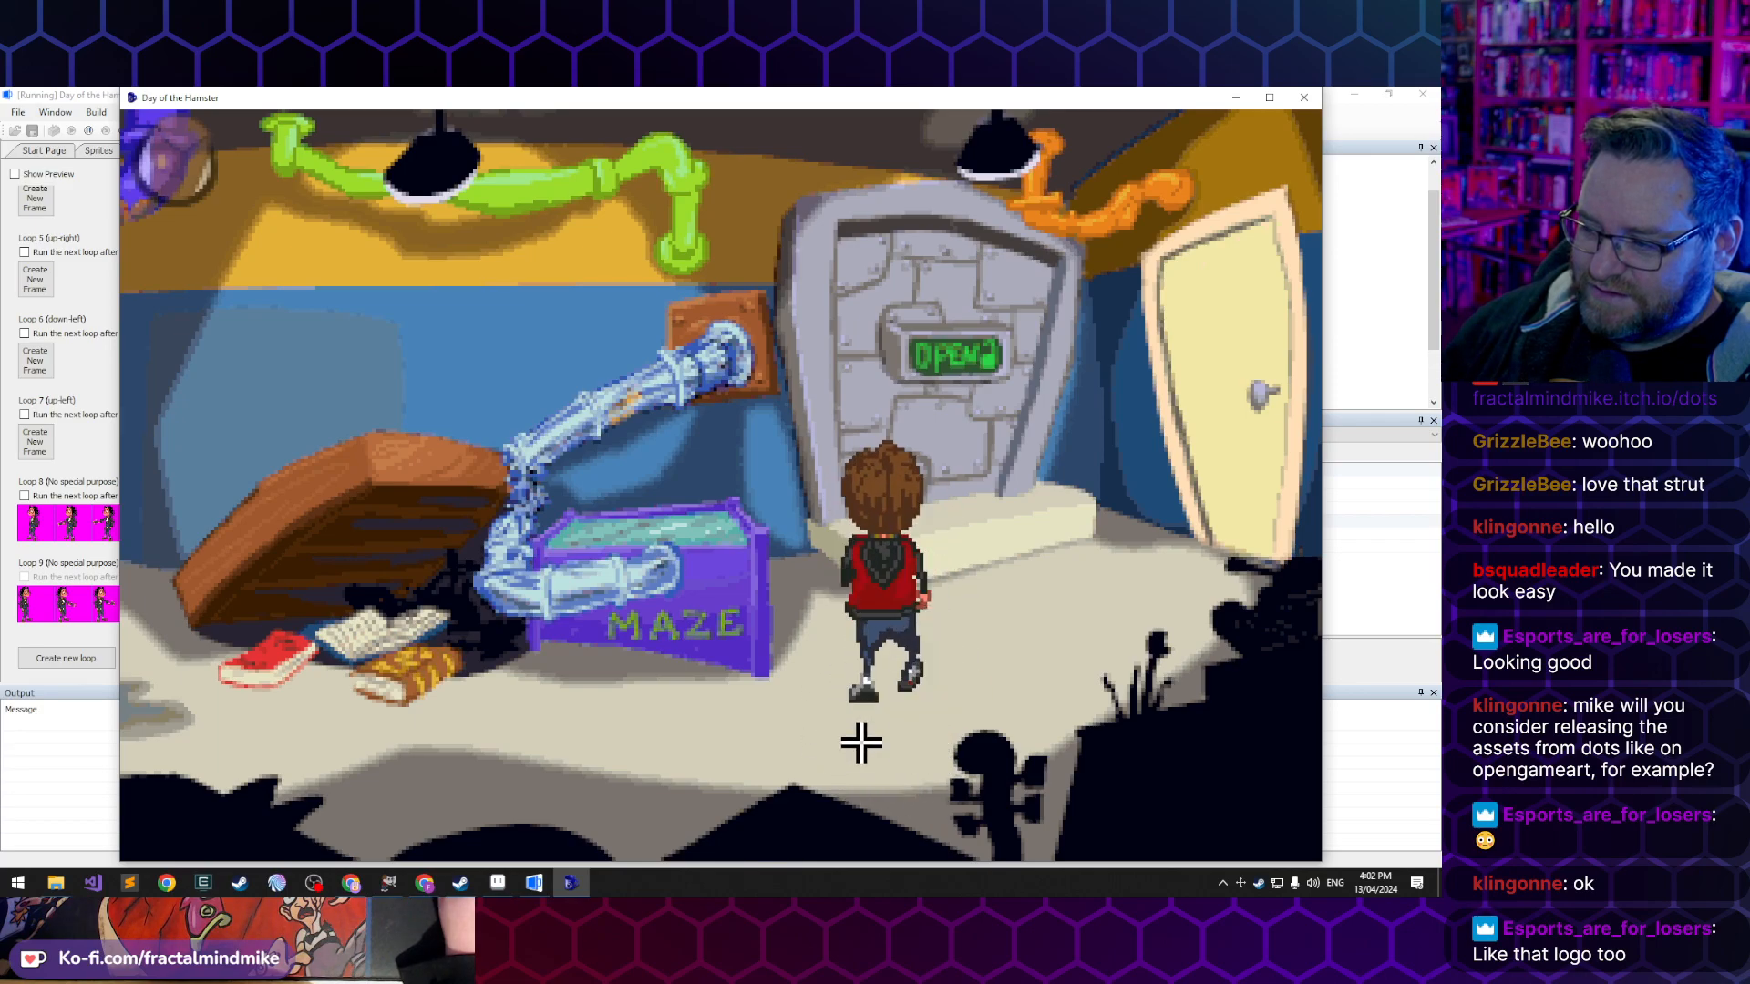
# - Walk Lucas repeatedly towards and away from the vault door to test his up and down walking loops
pyautogui.click(817, 614)
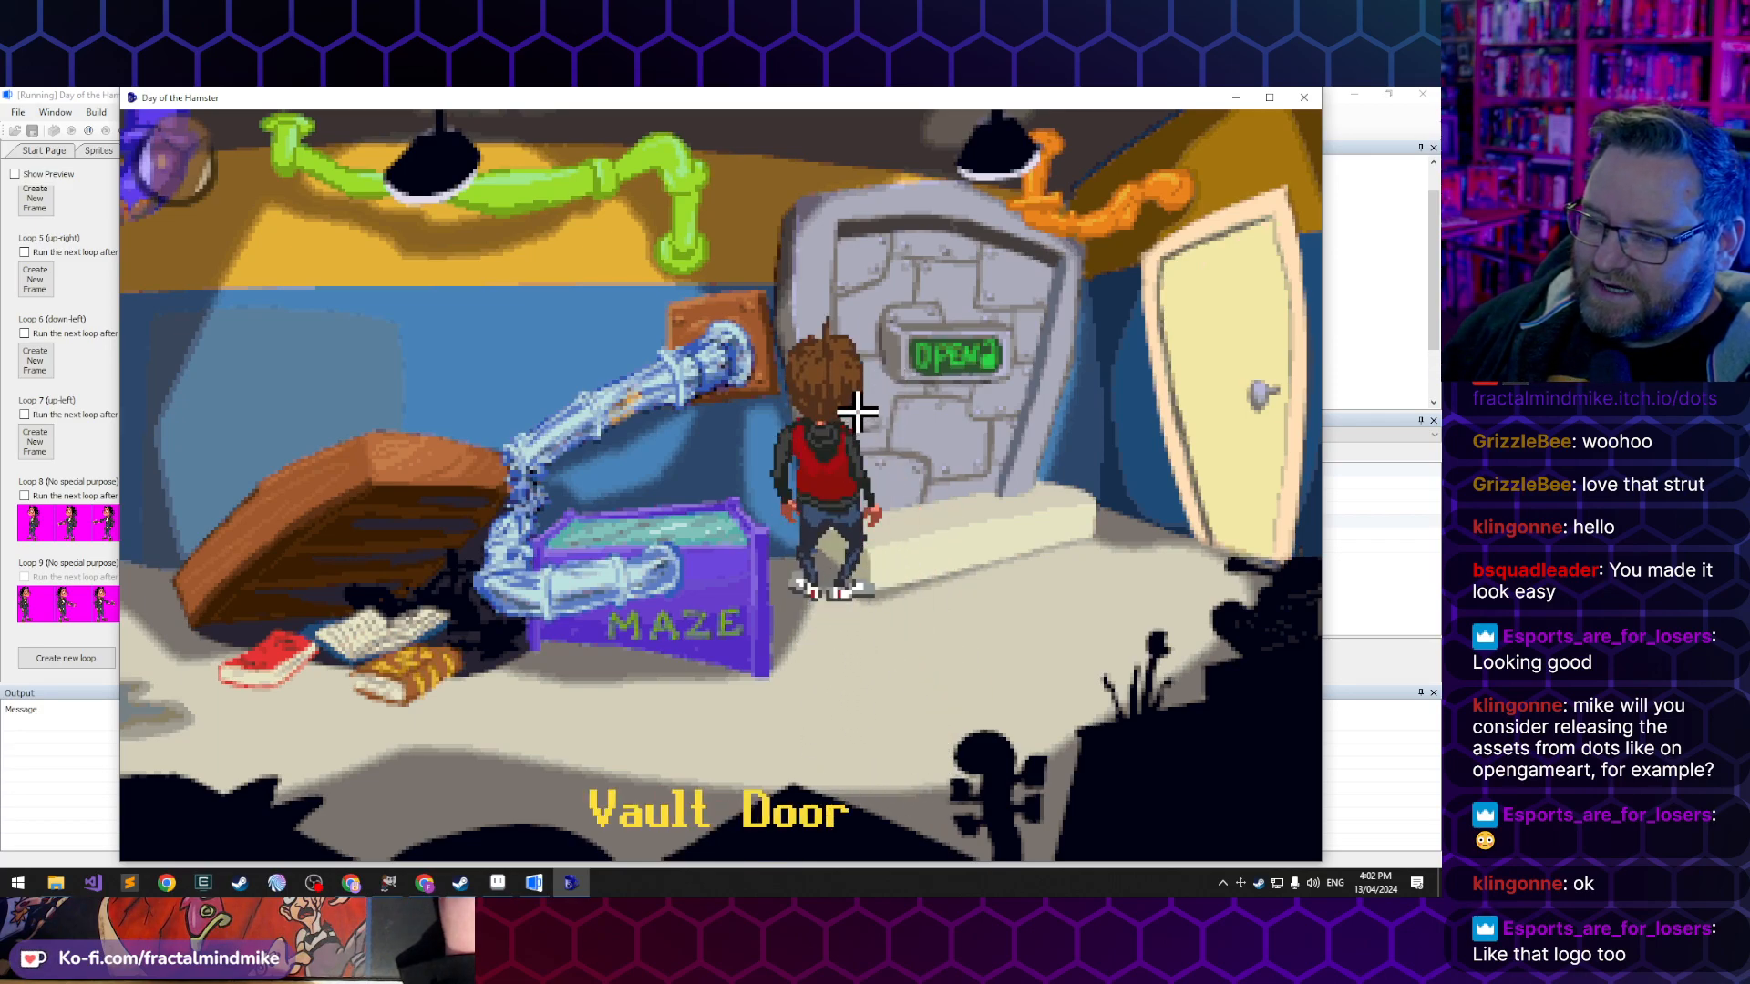
pyautogui.click(848, 708)
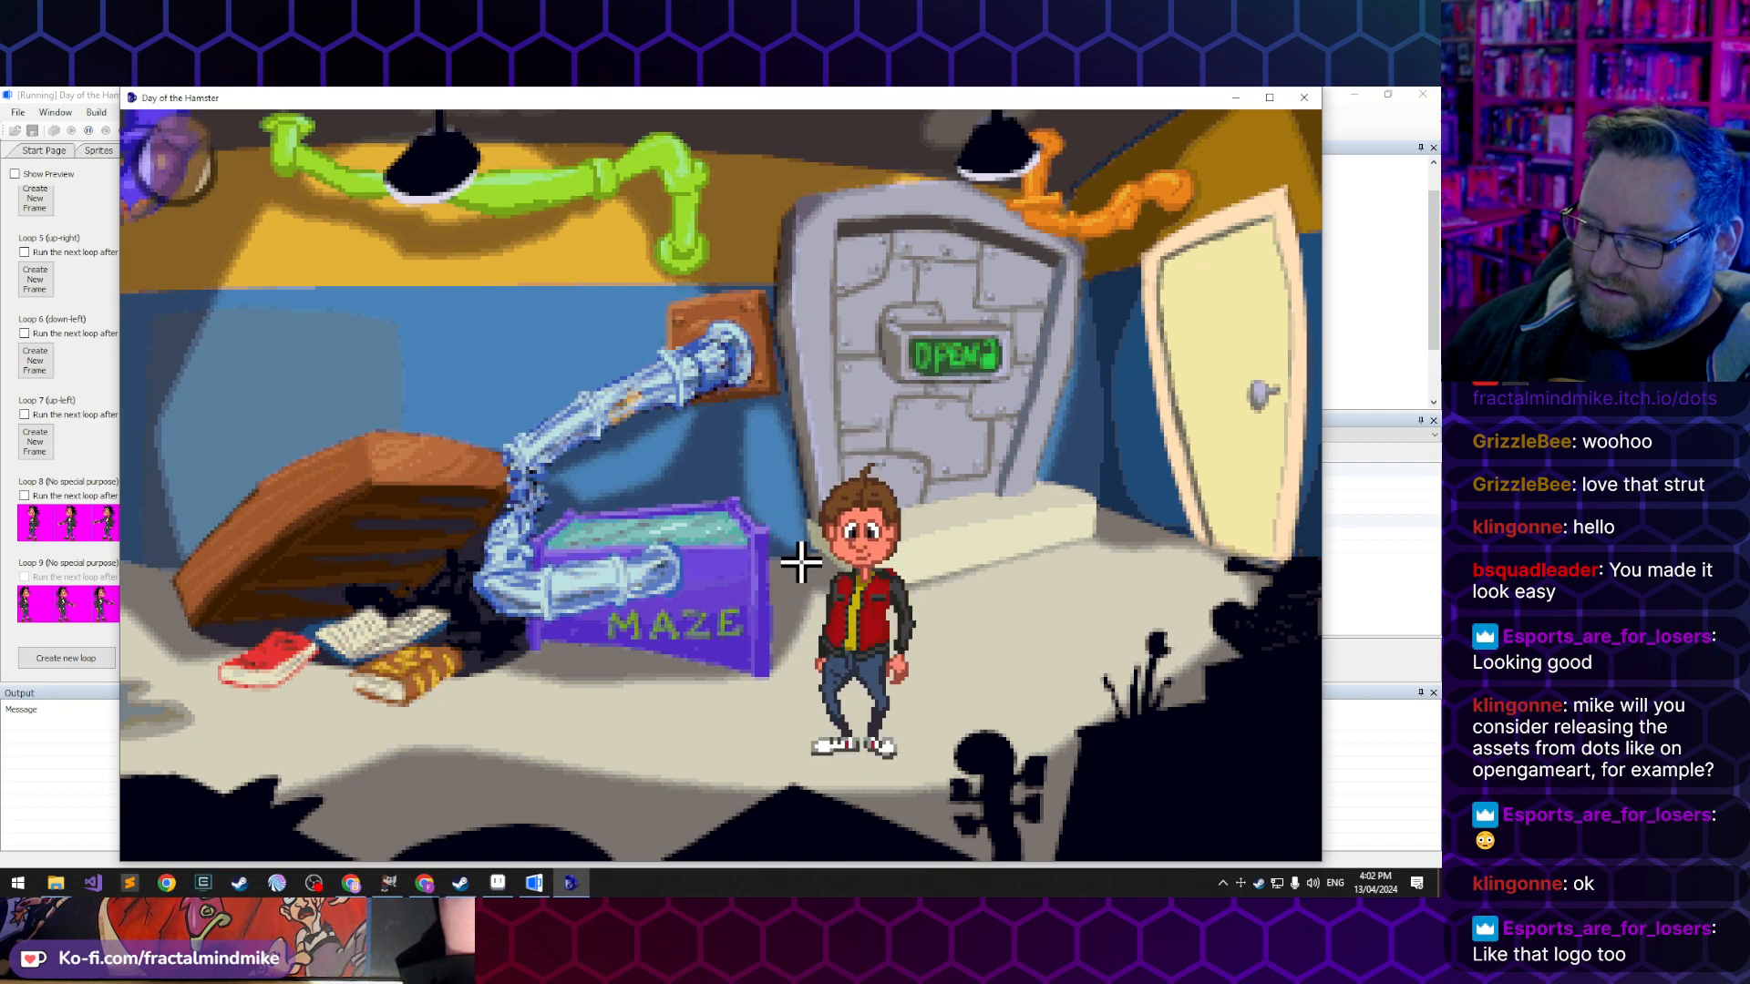
pyautogui.click(800, 562)
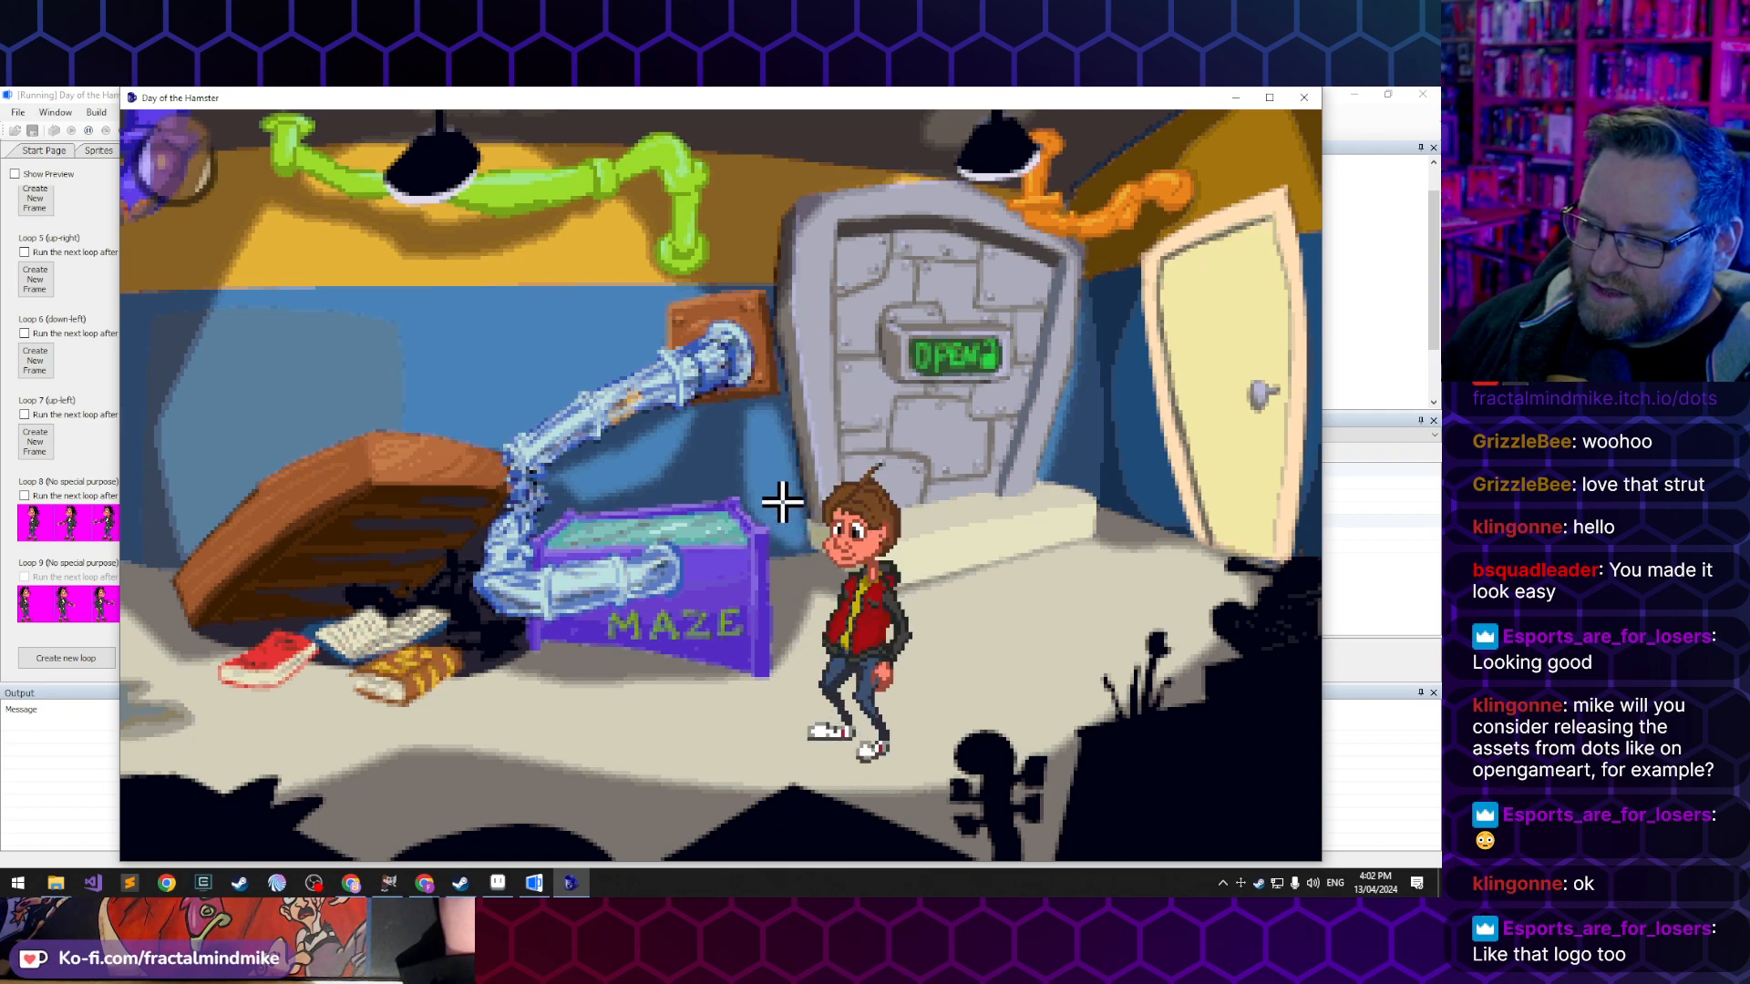
pyautogui.click(832, 790)
pyautogui.click(775, 524)
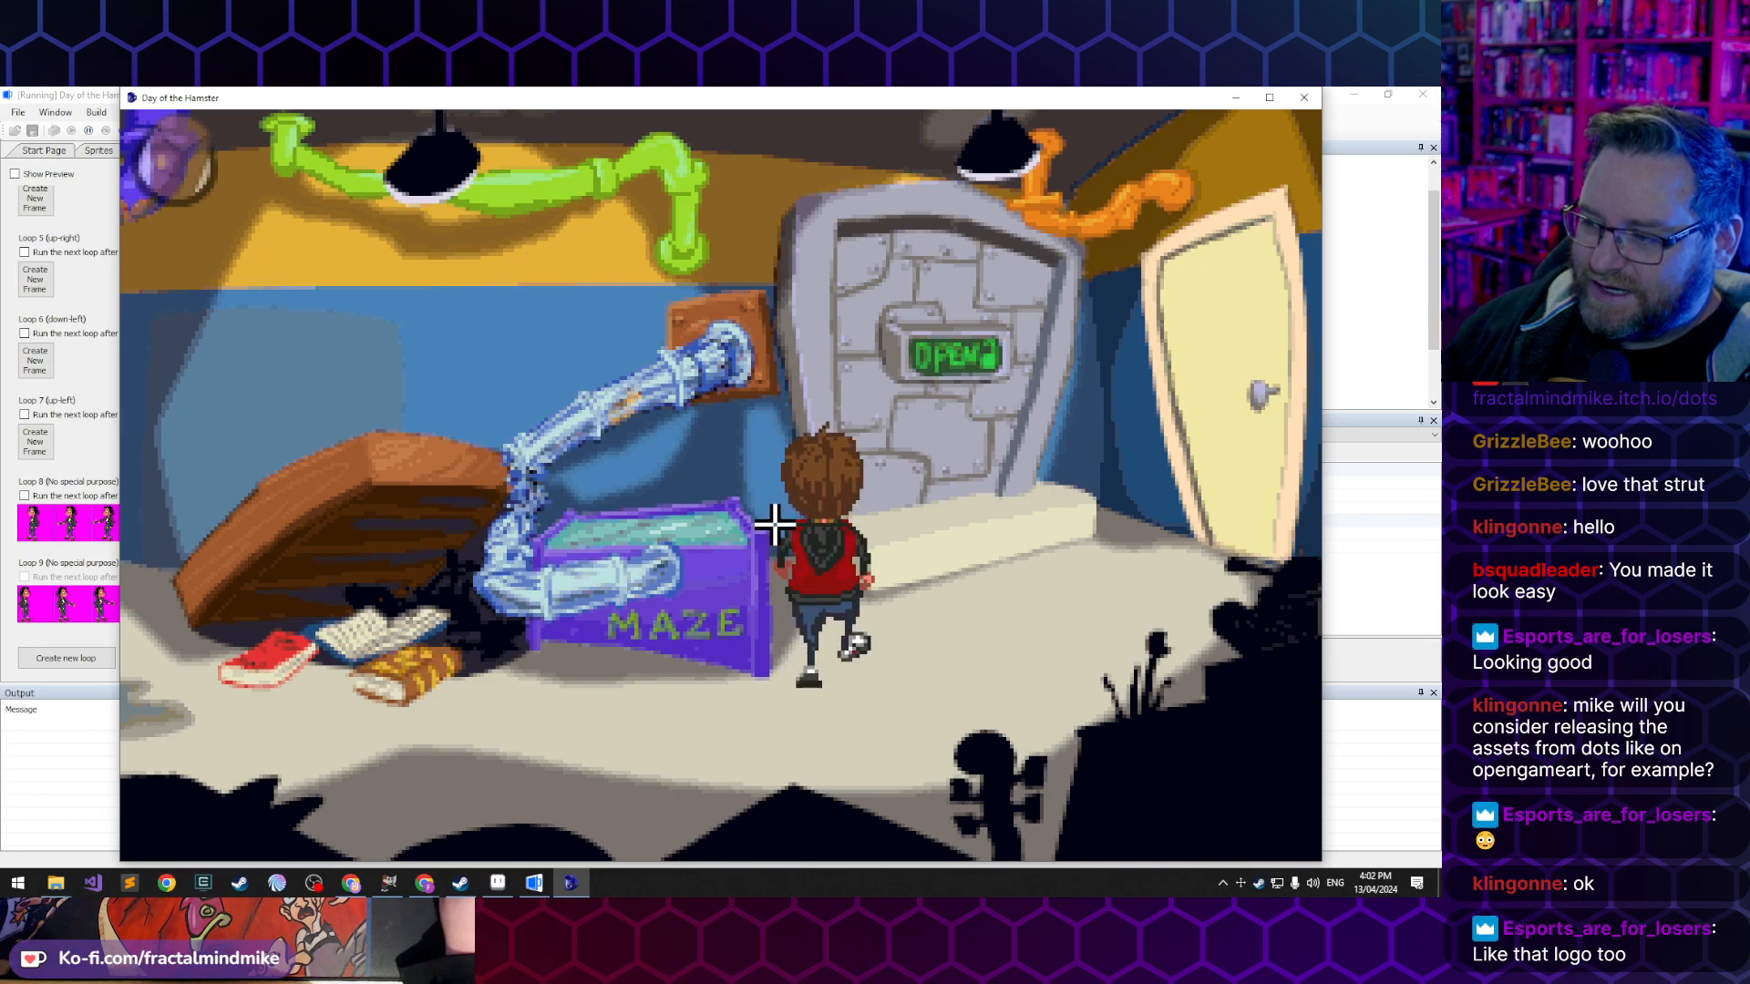
pyautogui.click(939, 796)
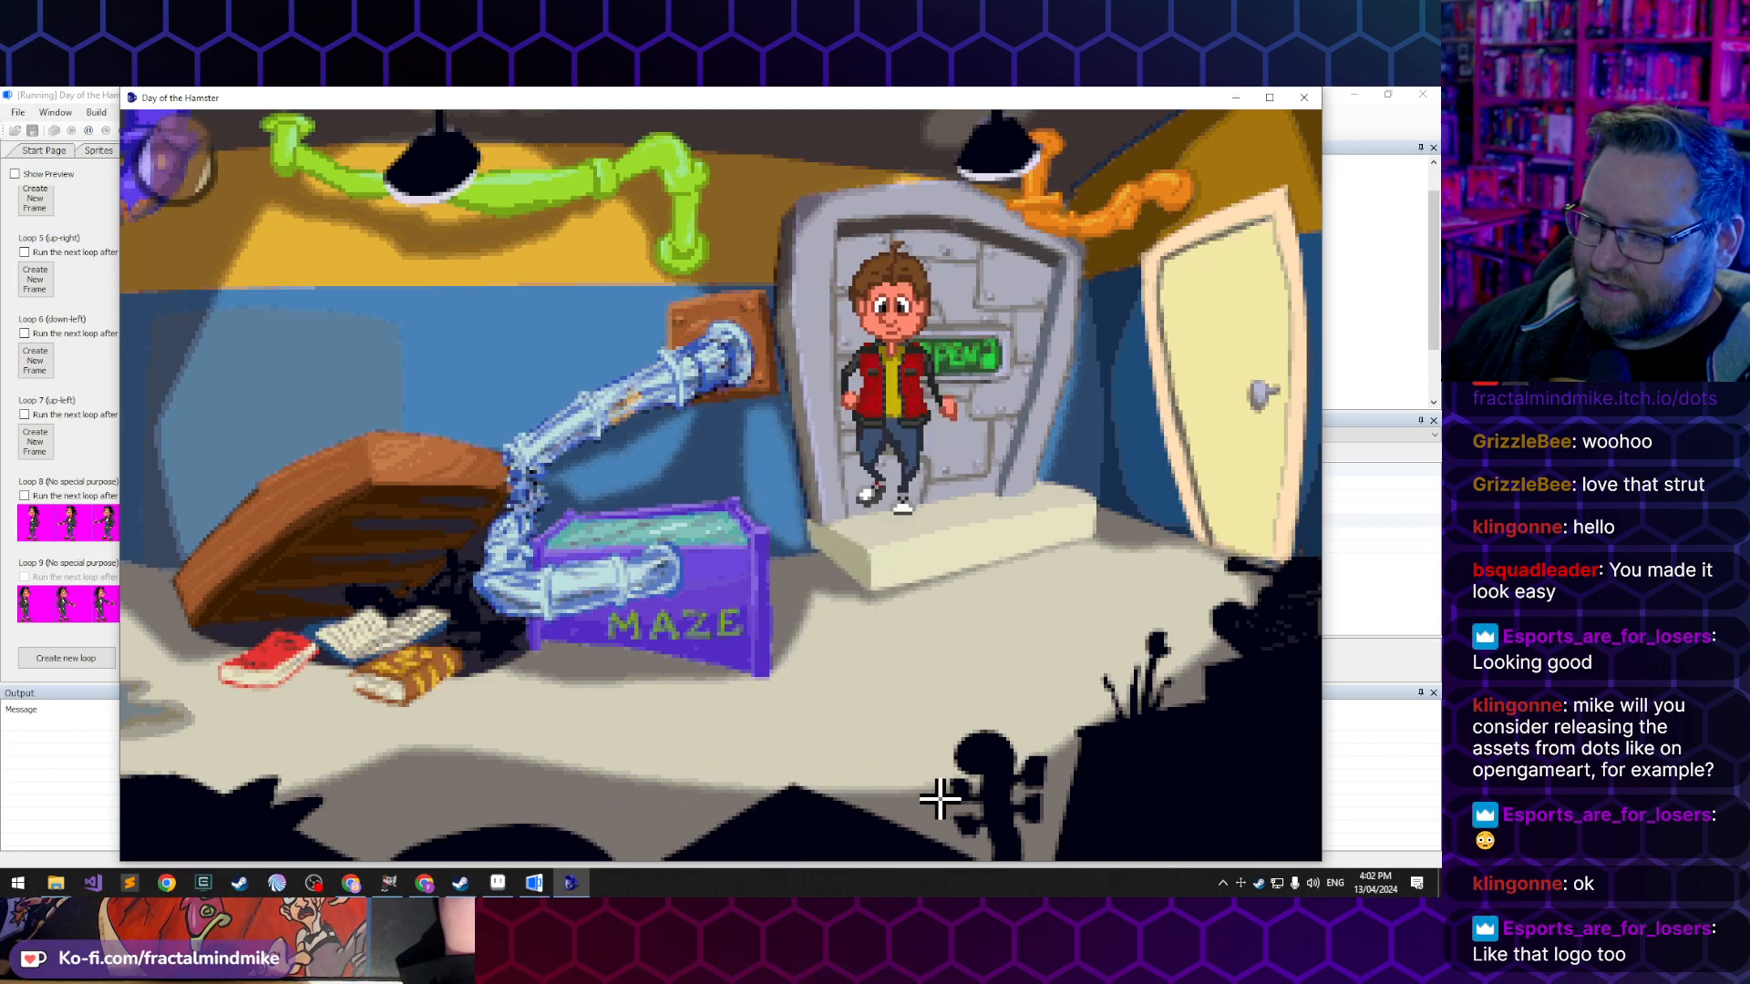
pyautogui.click(752, 469)
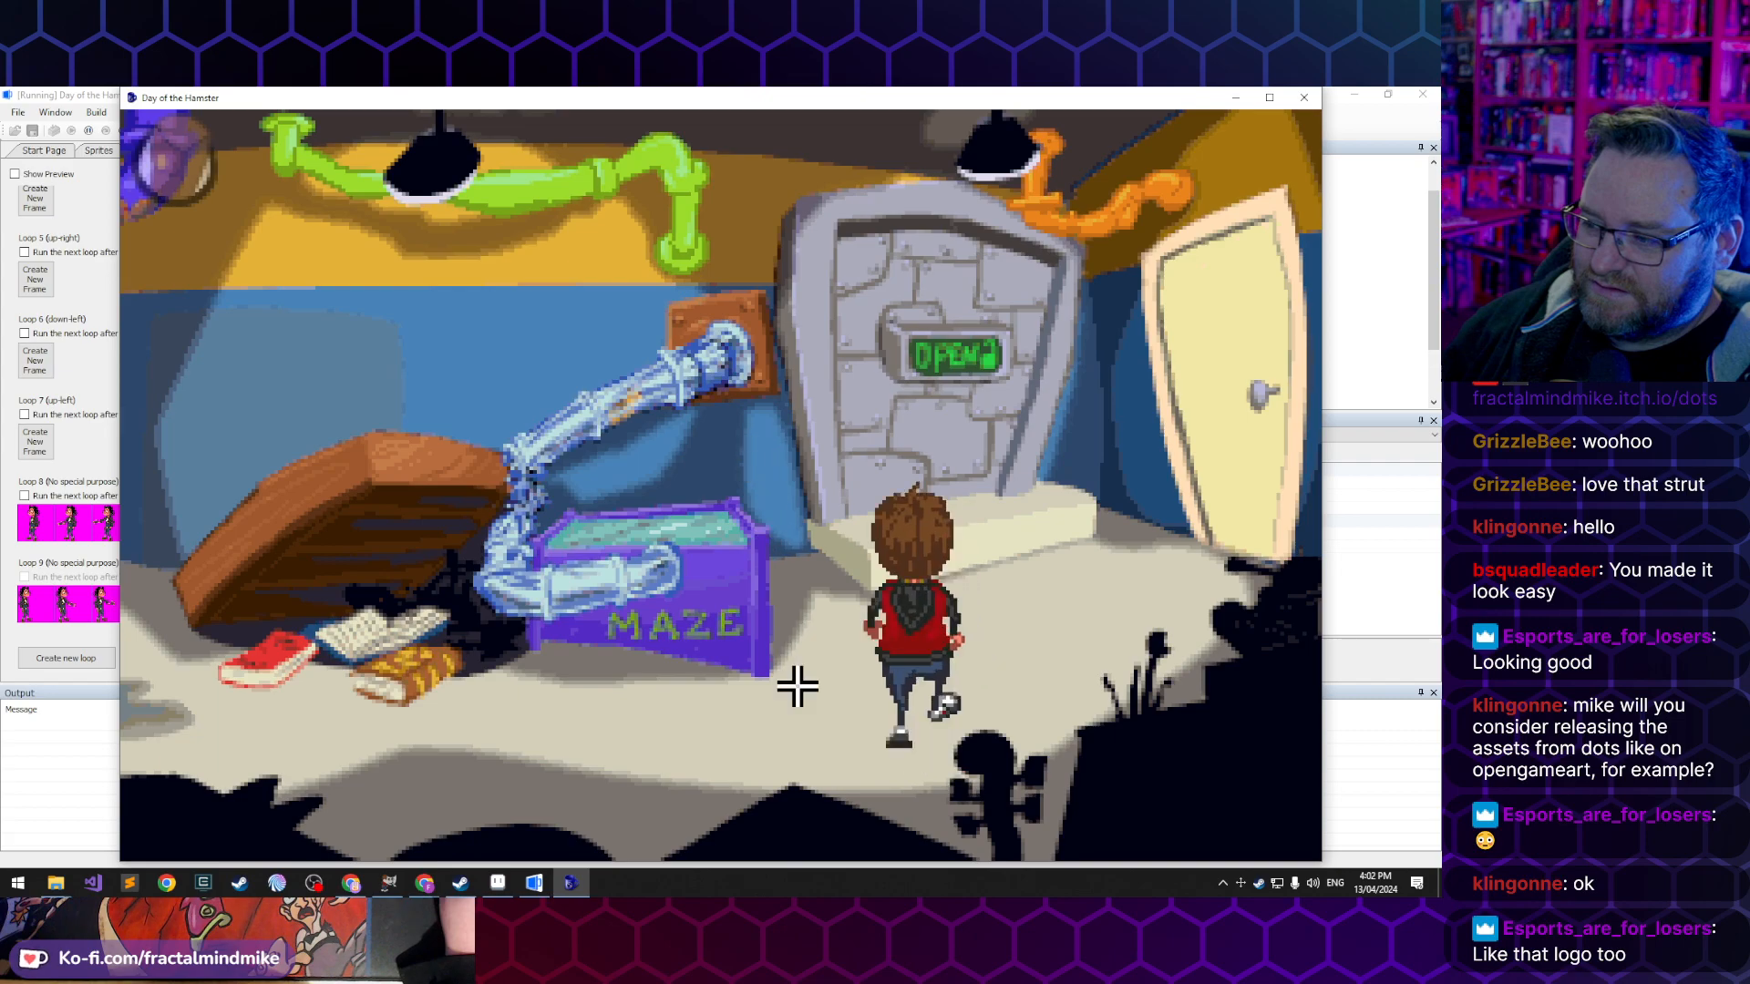
pyautogui.click(891, 792)
# - Walk Lucas from the vault to the desk, back to the vault and again to the desk to check his side strides
pyautogui.click(527, 793)
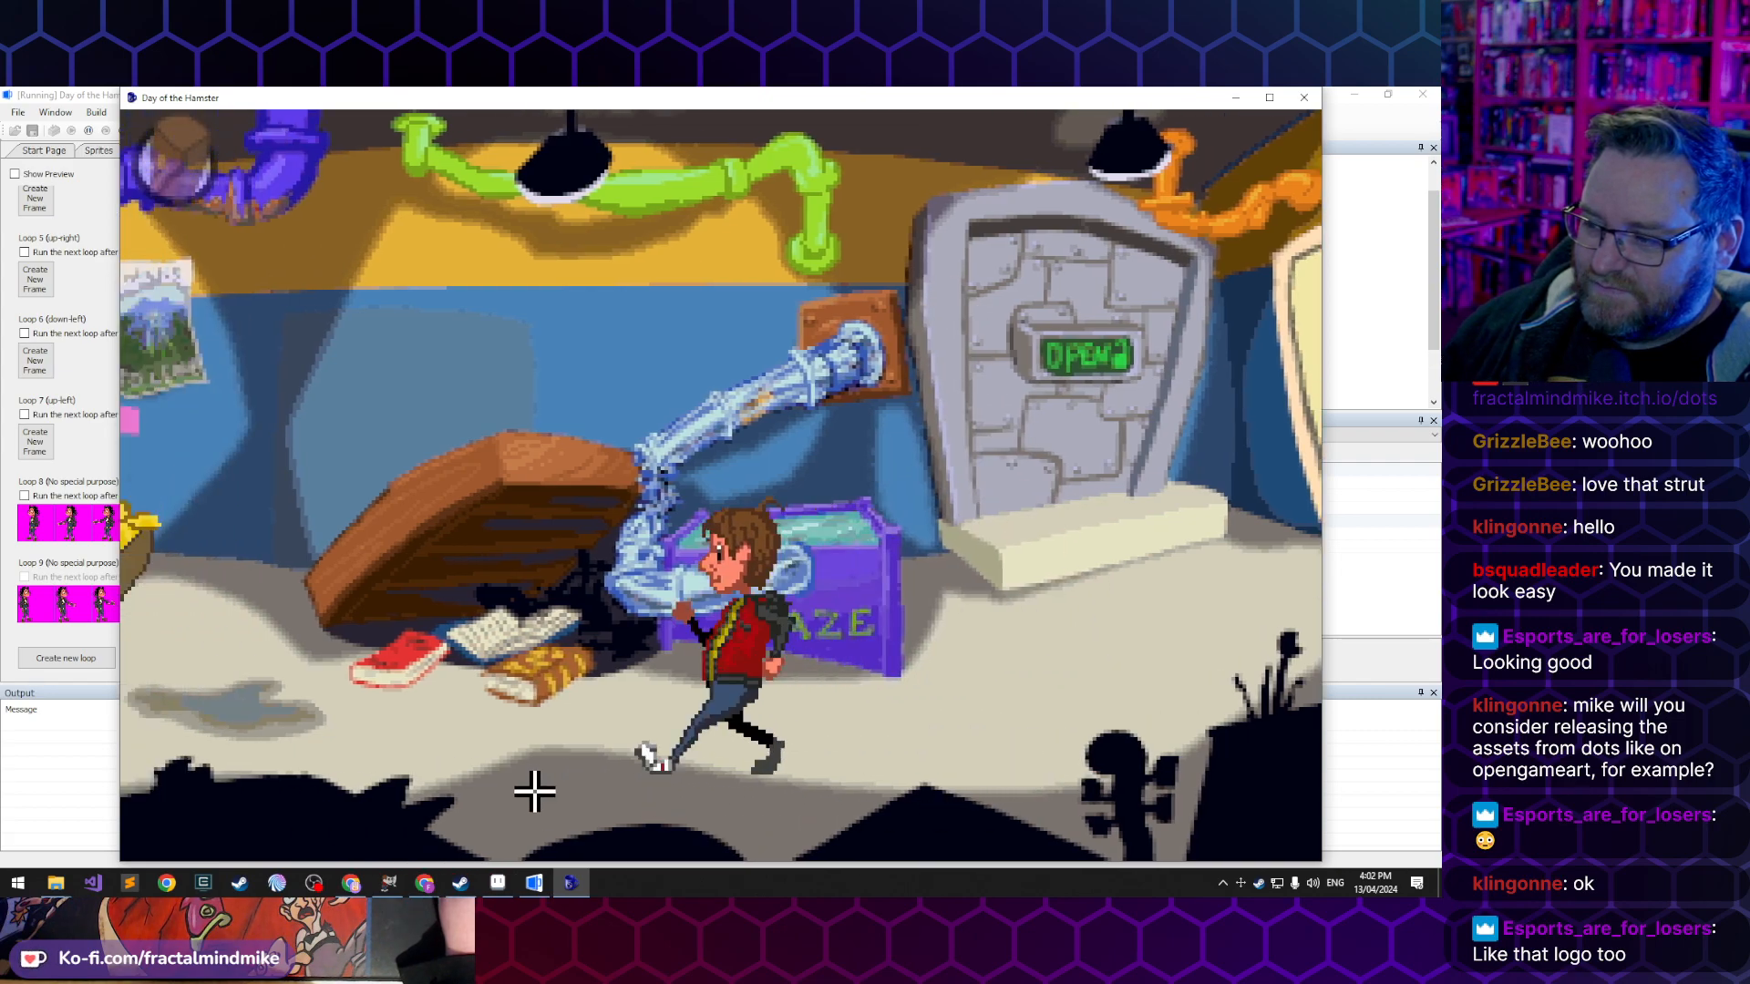
pyautogui.click(330, 725)
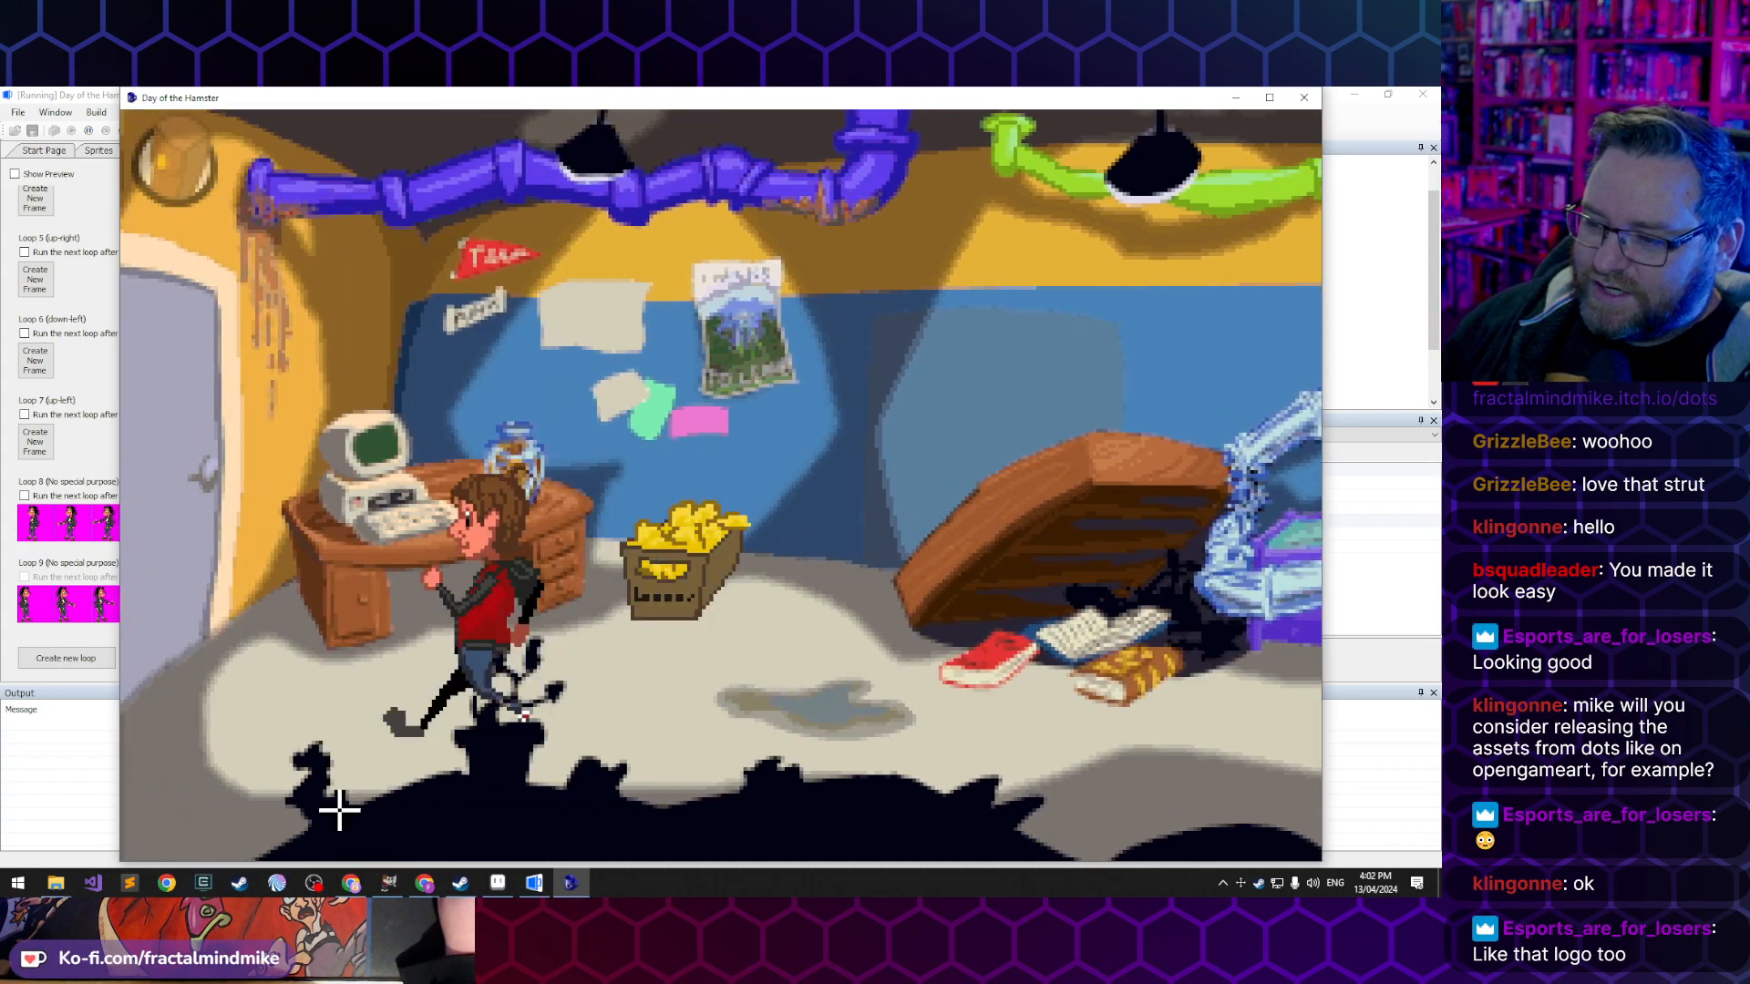
pyautogui.click(809, 756)
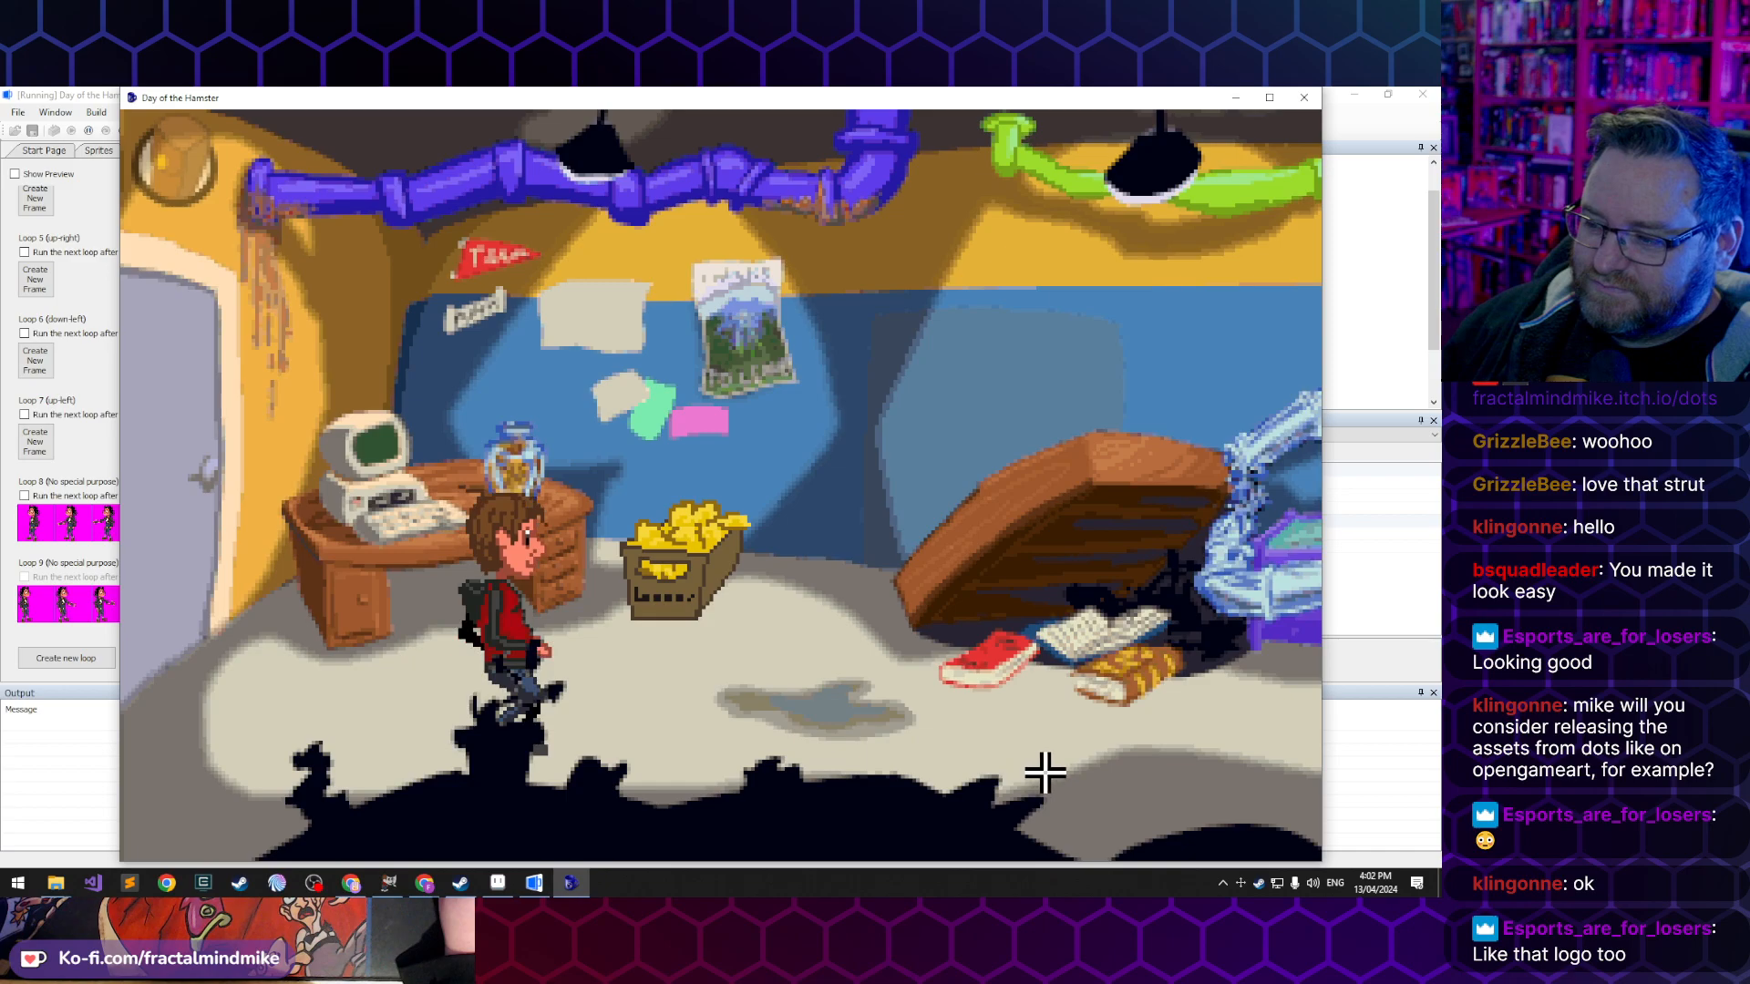
pyautogui.click(1112, 772)
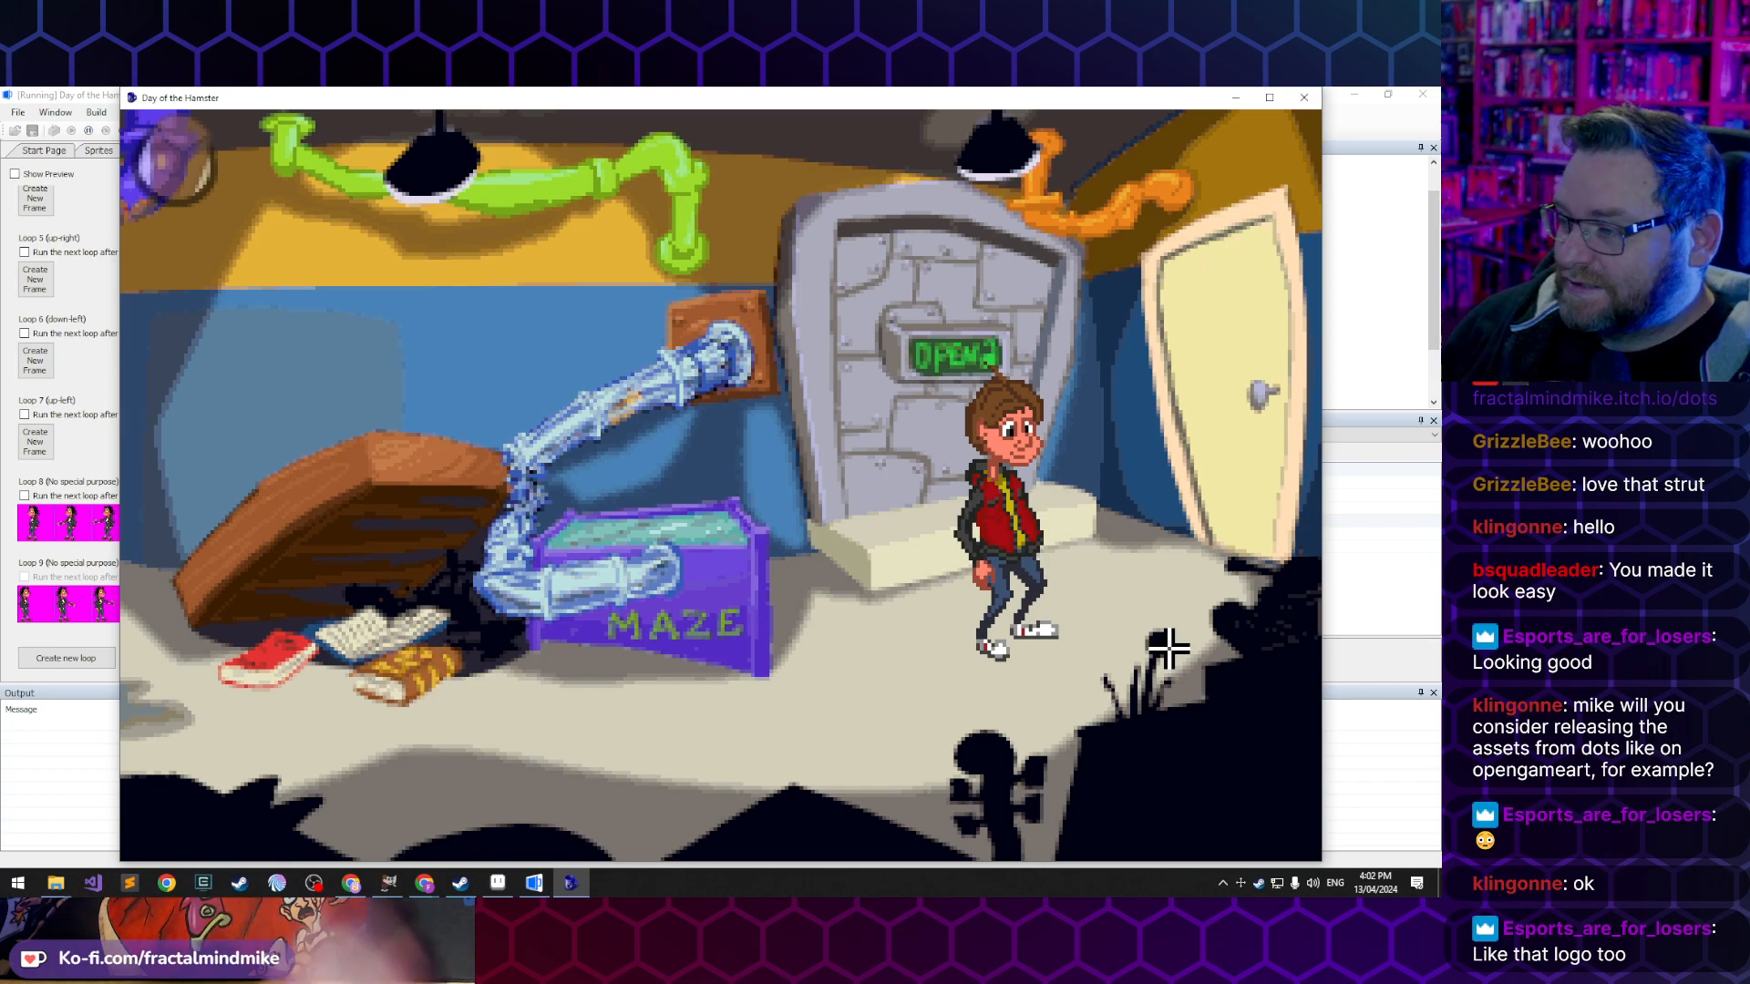
pyautogui.click(859, 762)
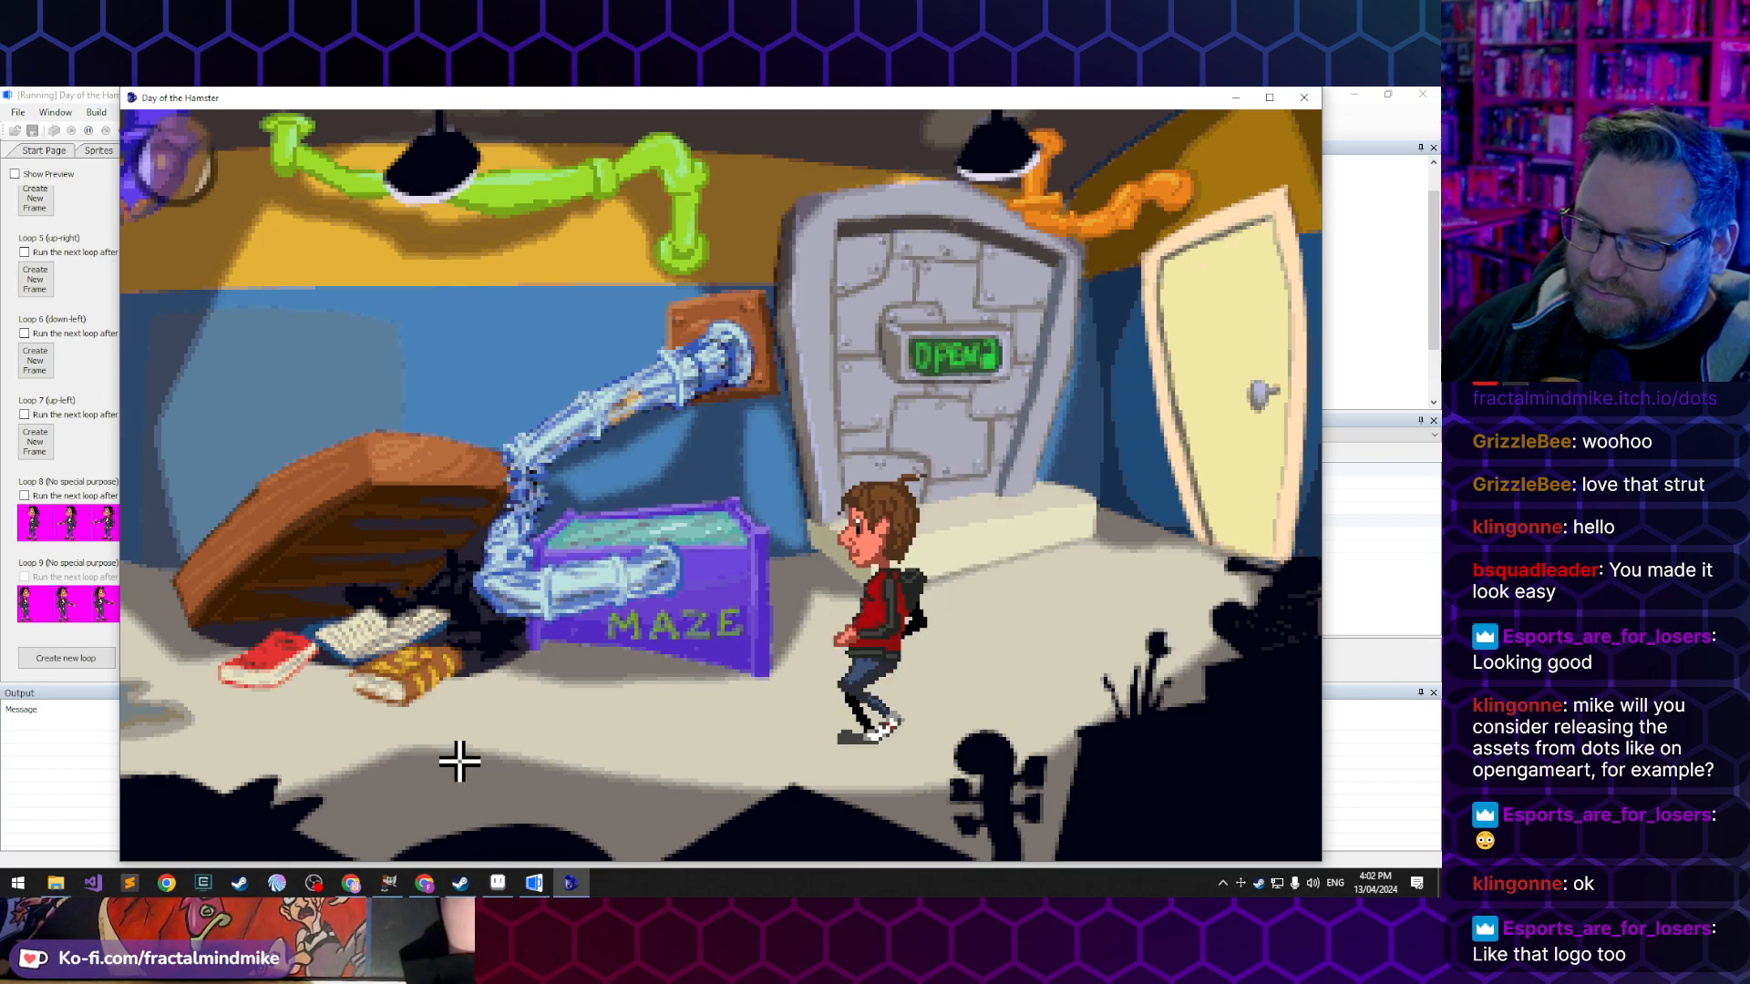
pyautogui.click(242, 751)
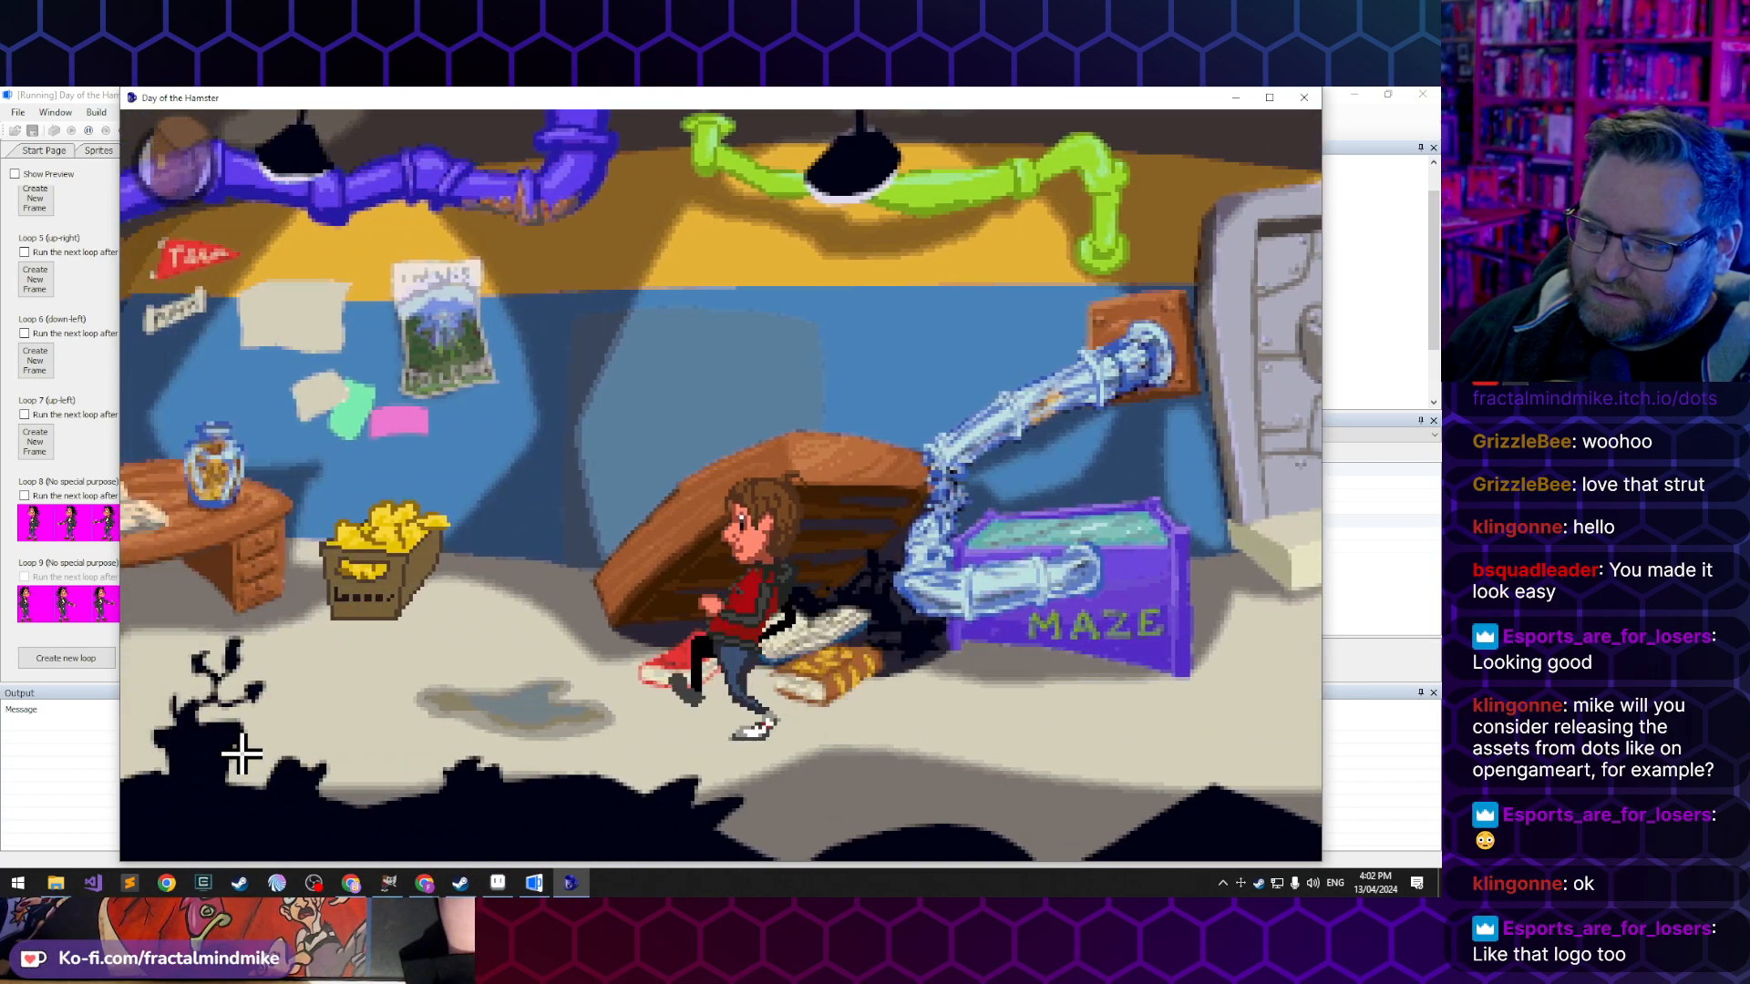
pyautogui.click(344, 785)
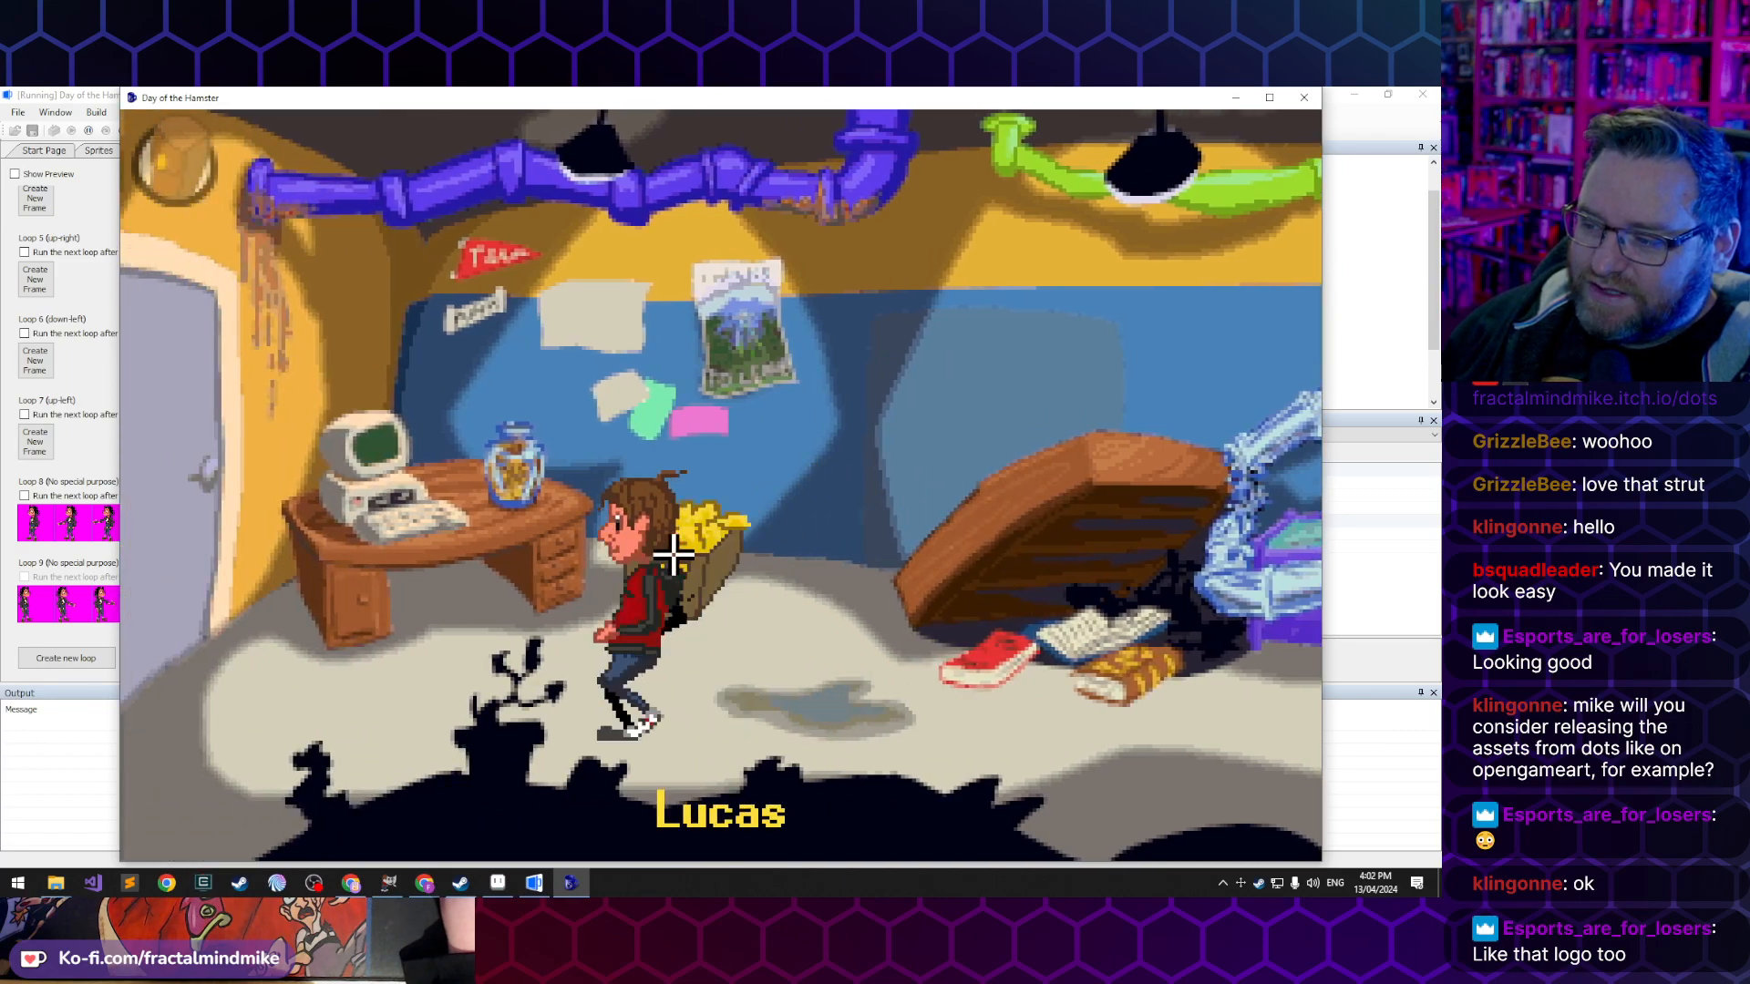
# - Walk Lucas around the banana crate and across the room and back to recheck his walk cycles, and close the game
pyautogui.click(819, 750)
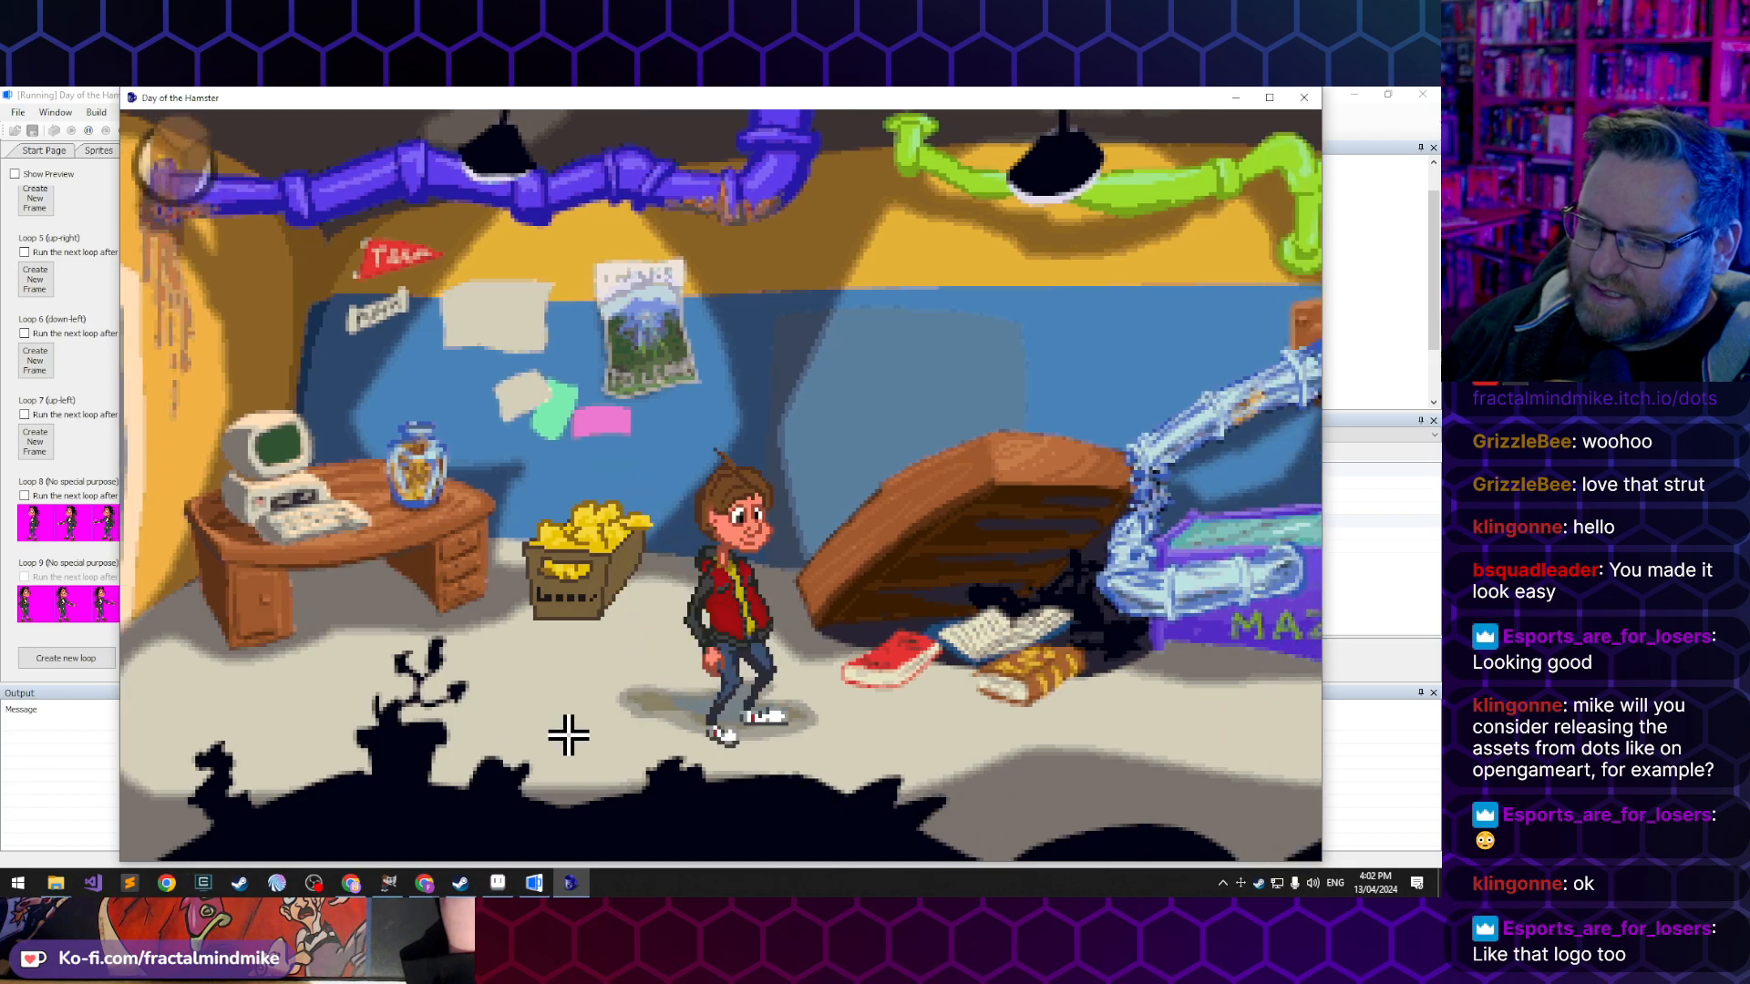
pyautogui.click(500, 757)
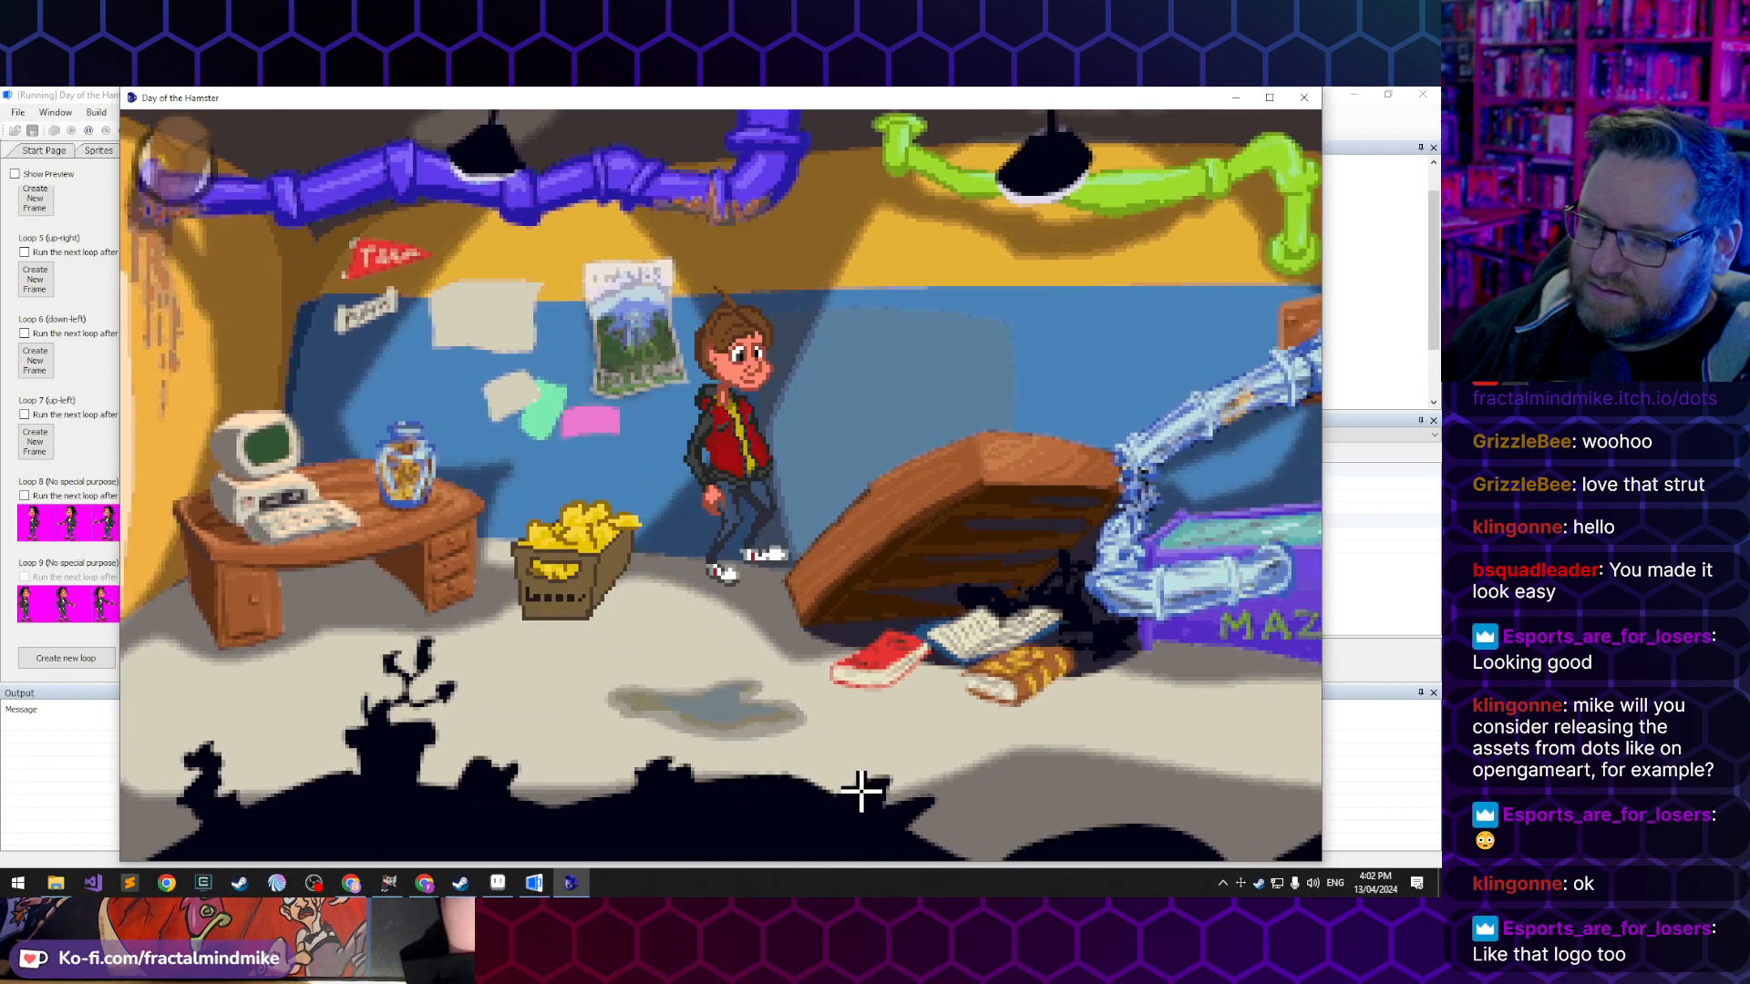
pyautogui.click(862, 791)
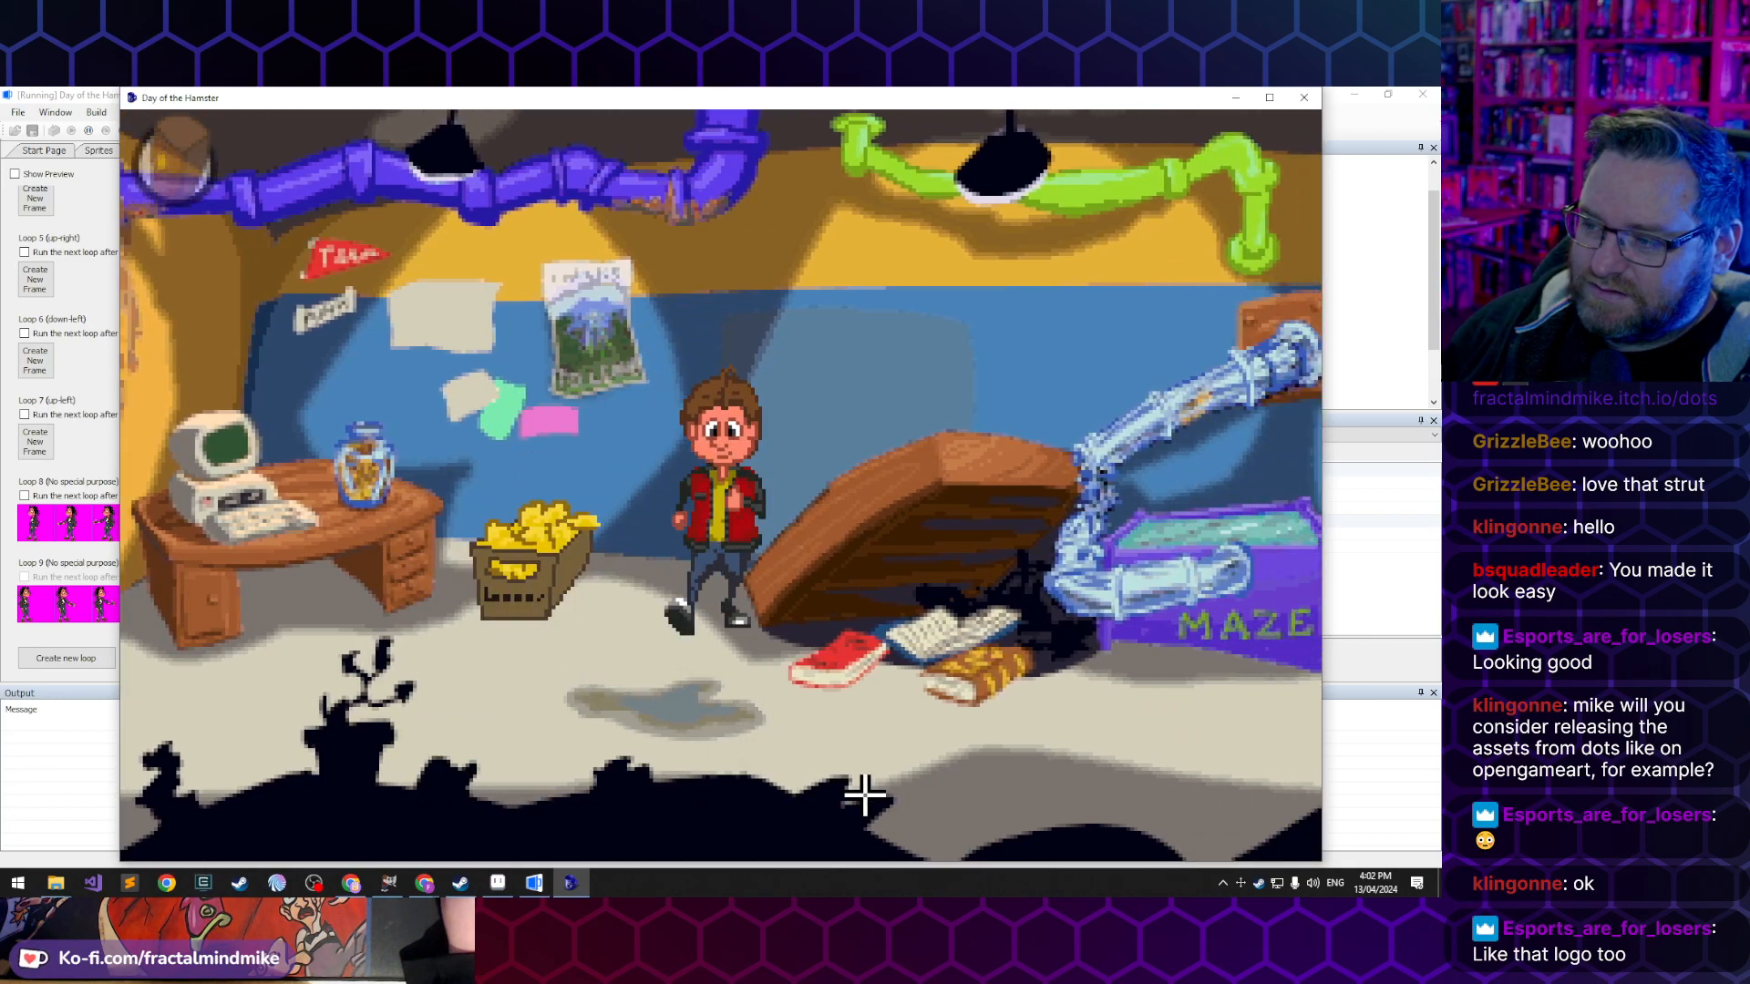
pyautogui.click(1037, 761)
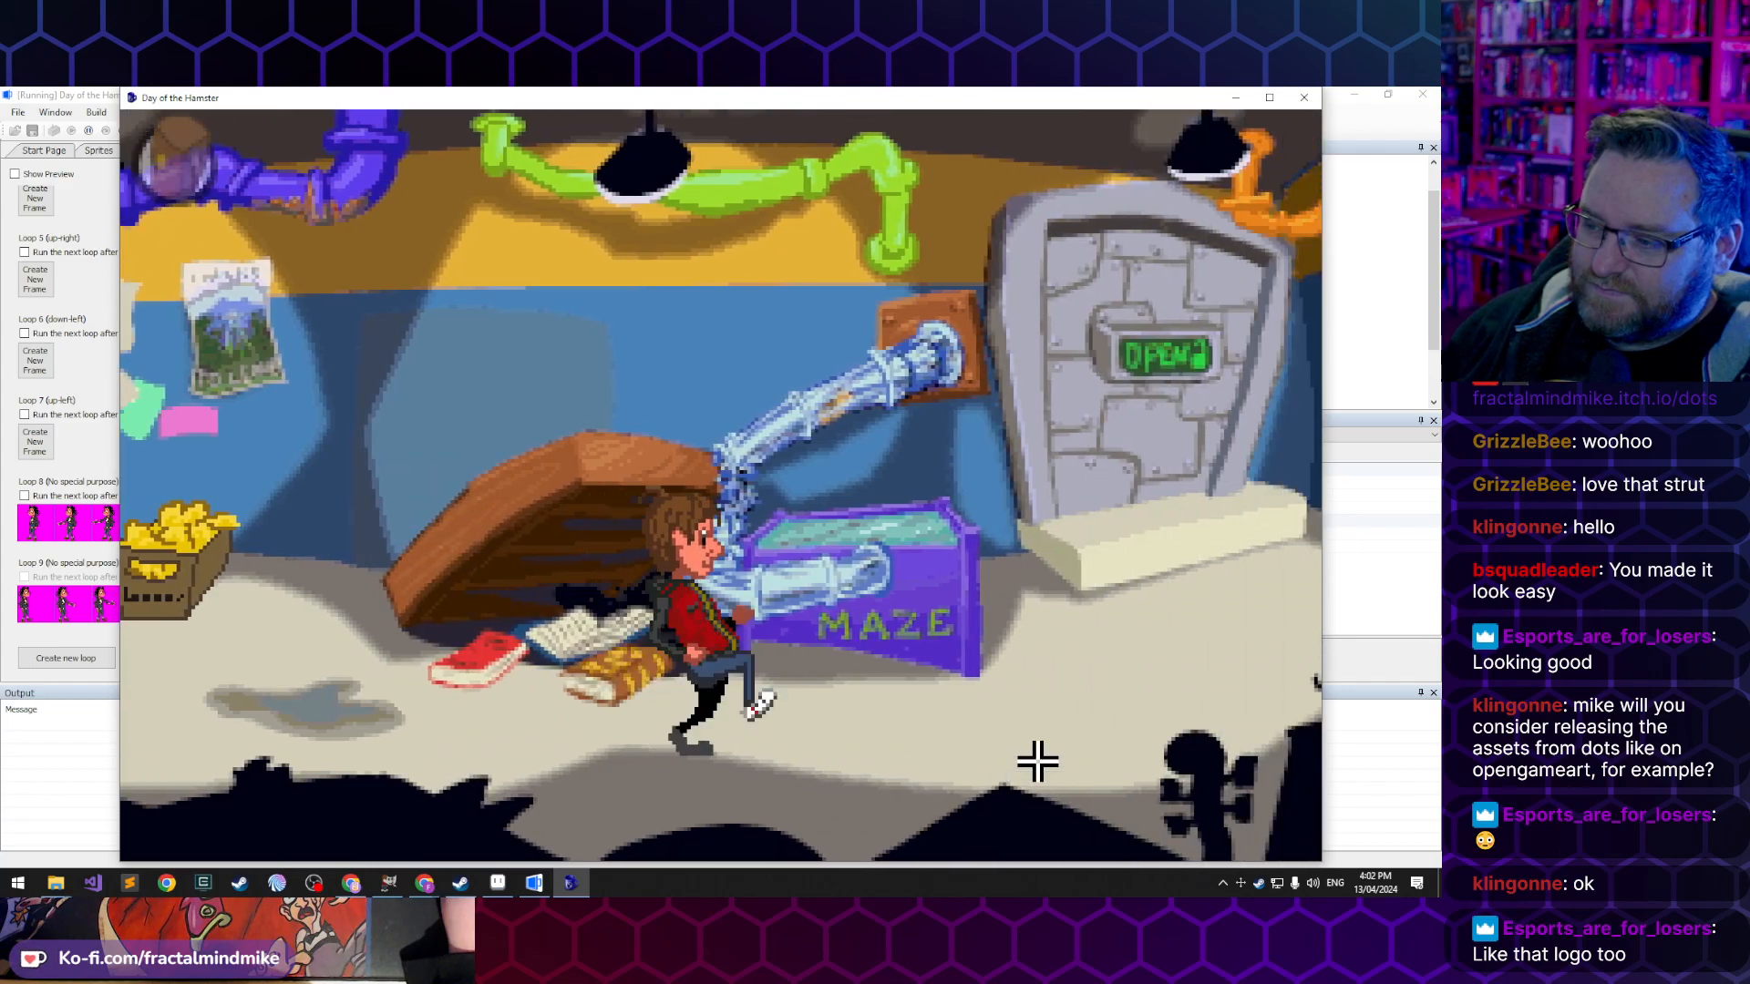
pyautogui.click(1131, 730)
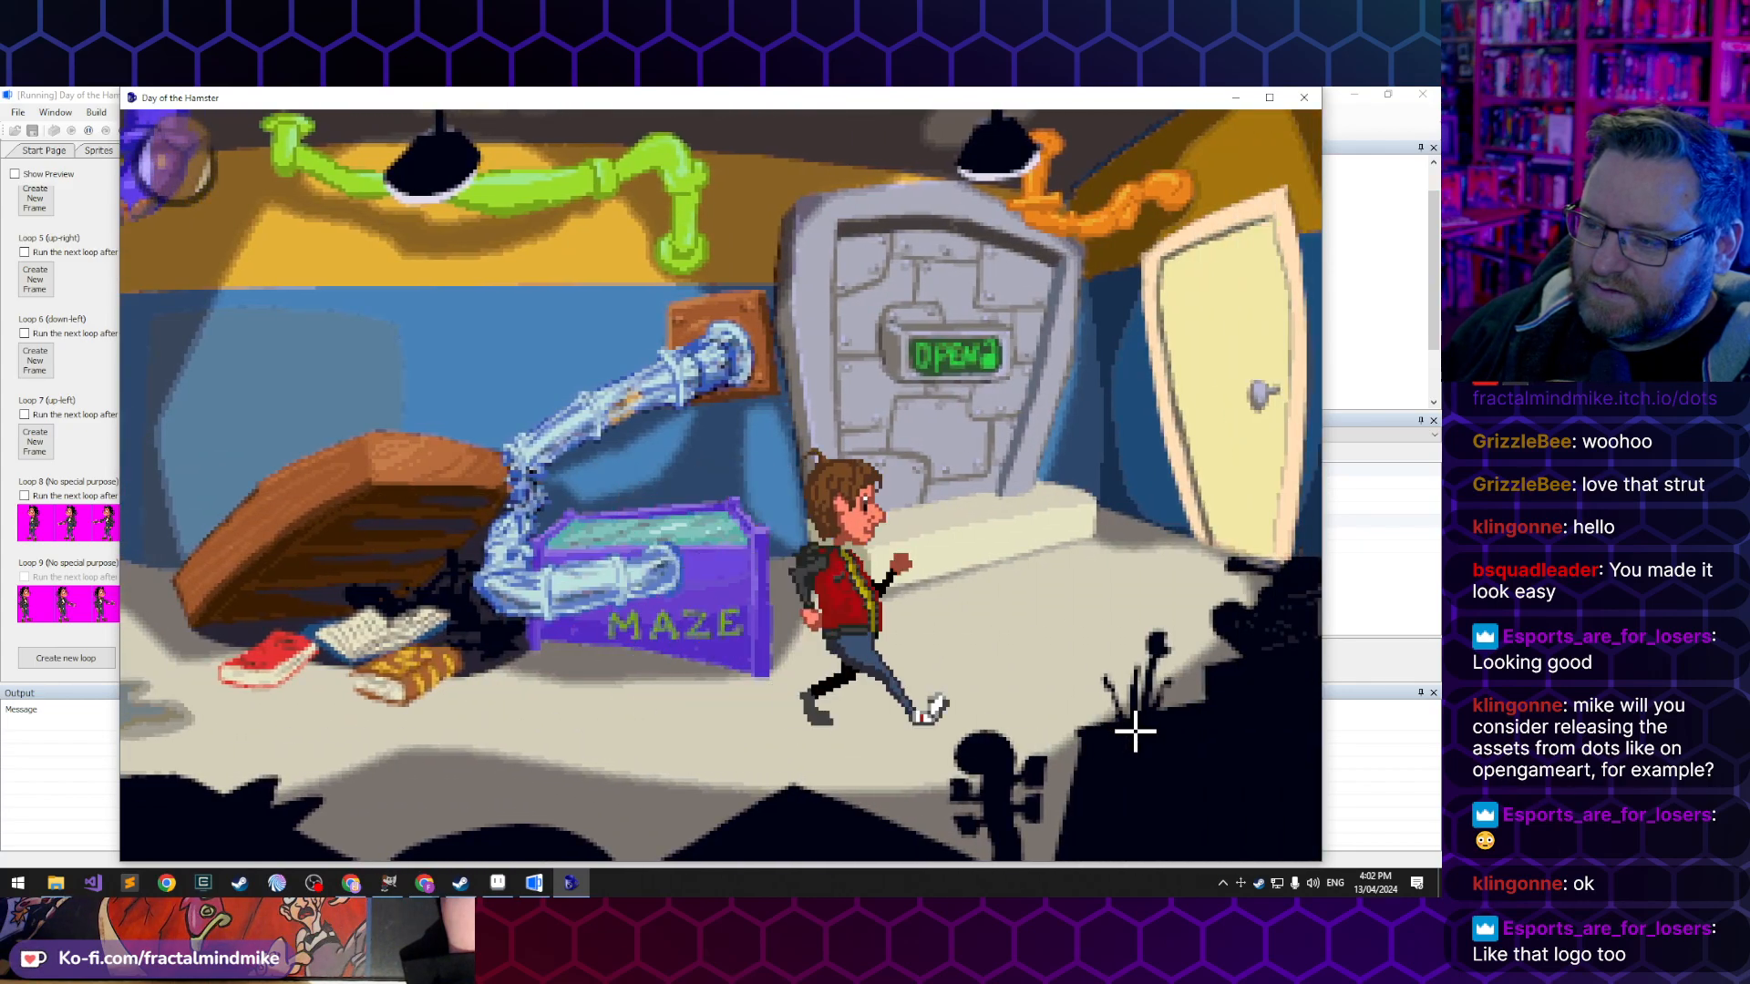
pyautogui.click(583, 773)
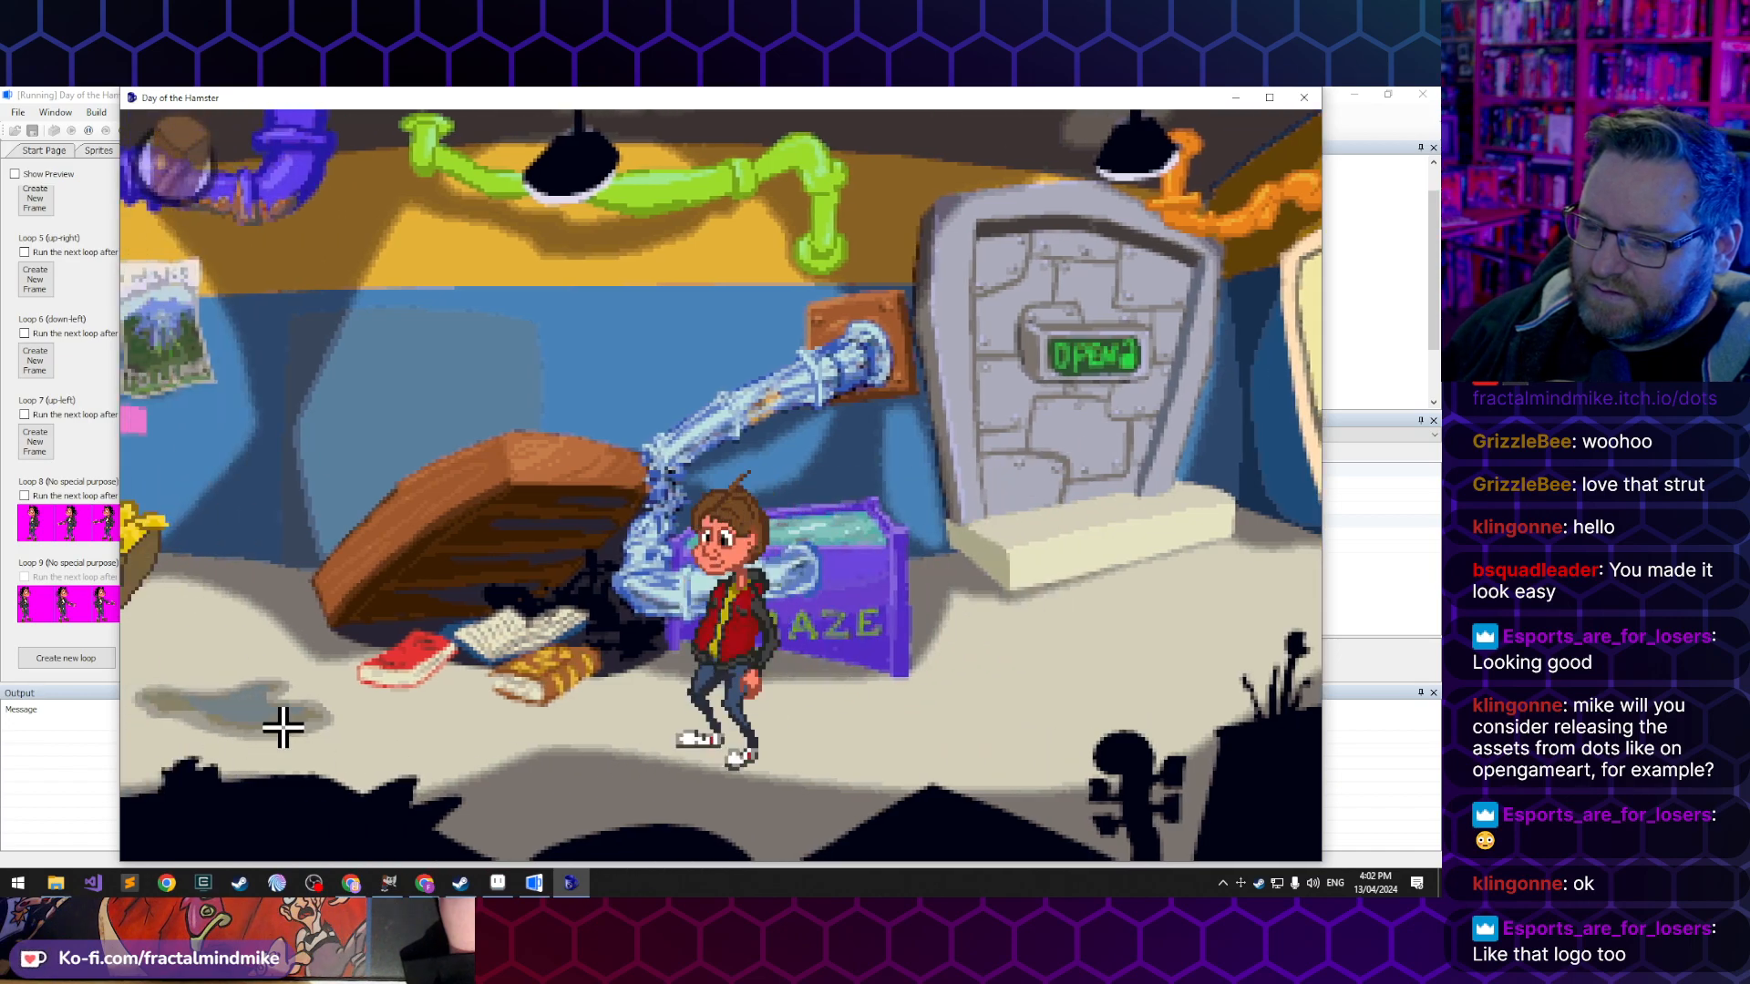
pyautogui.click(272, 740)
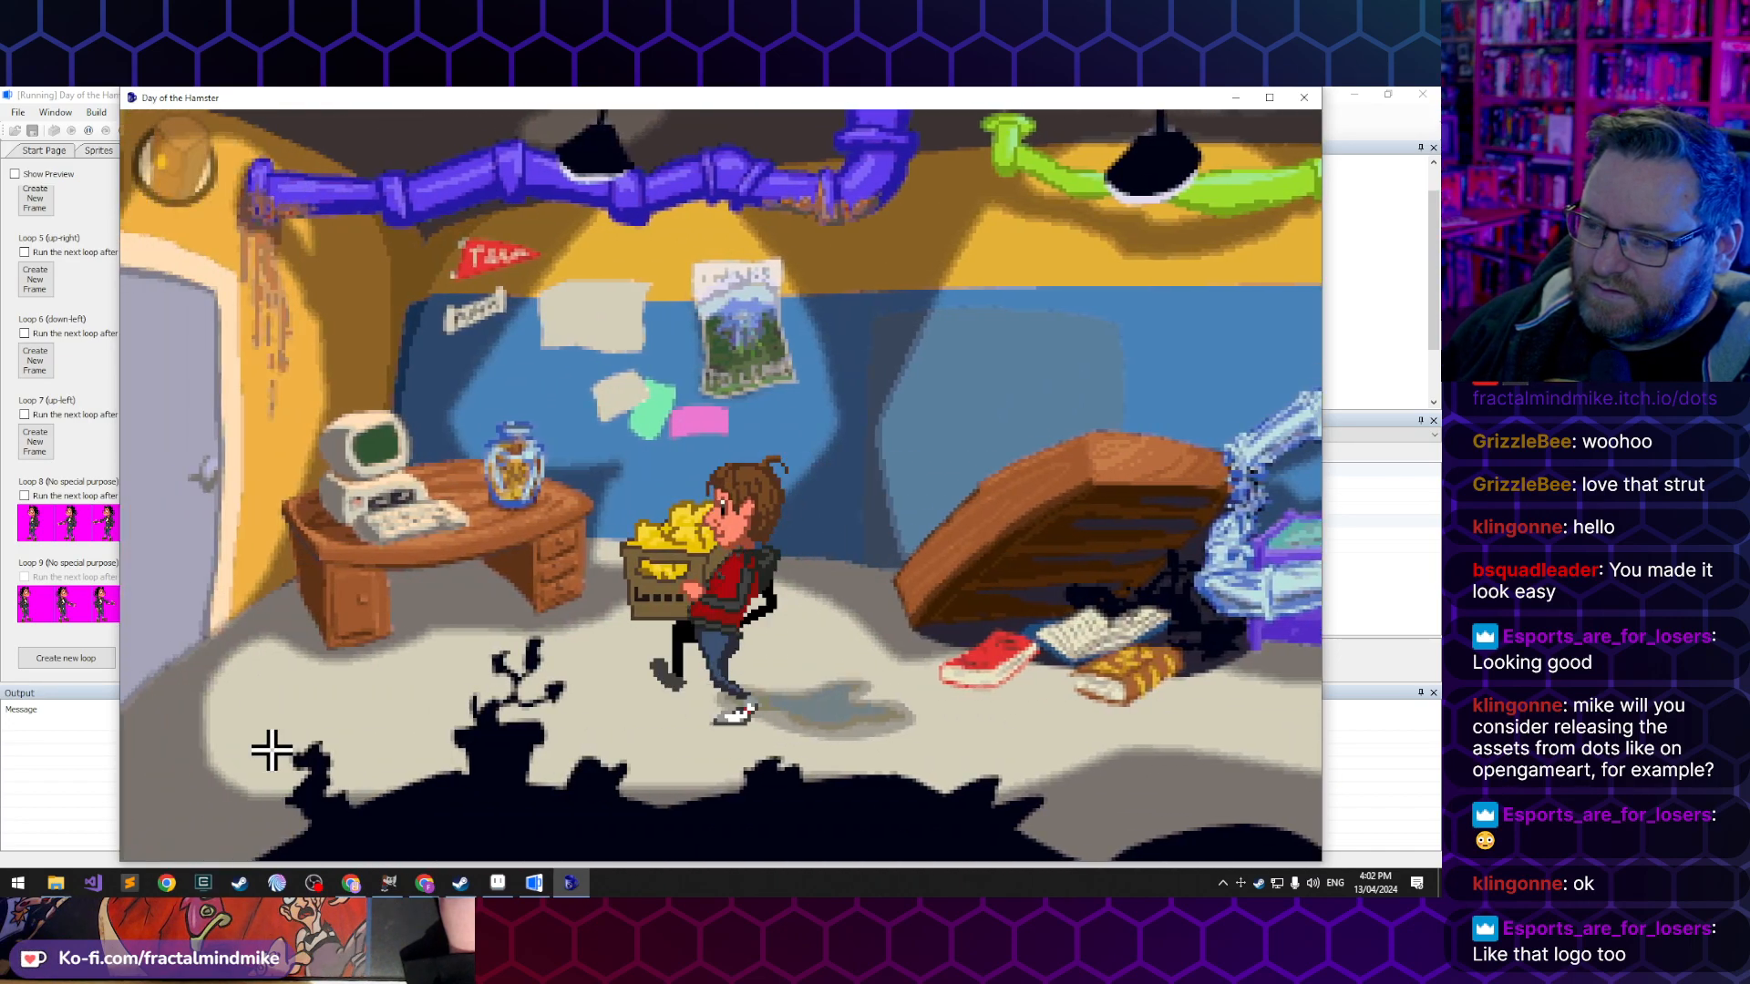
pyautogui.click(889, 767)
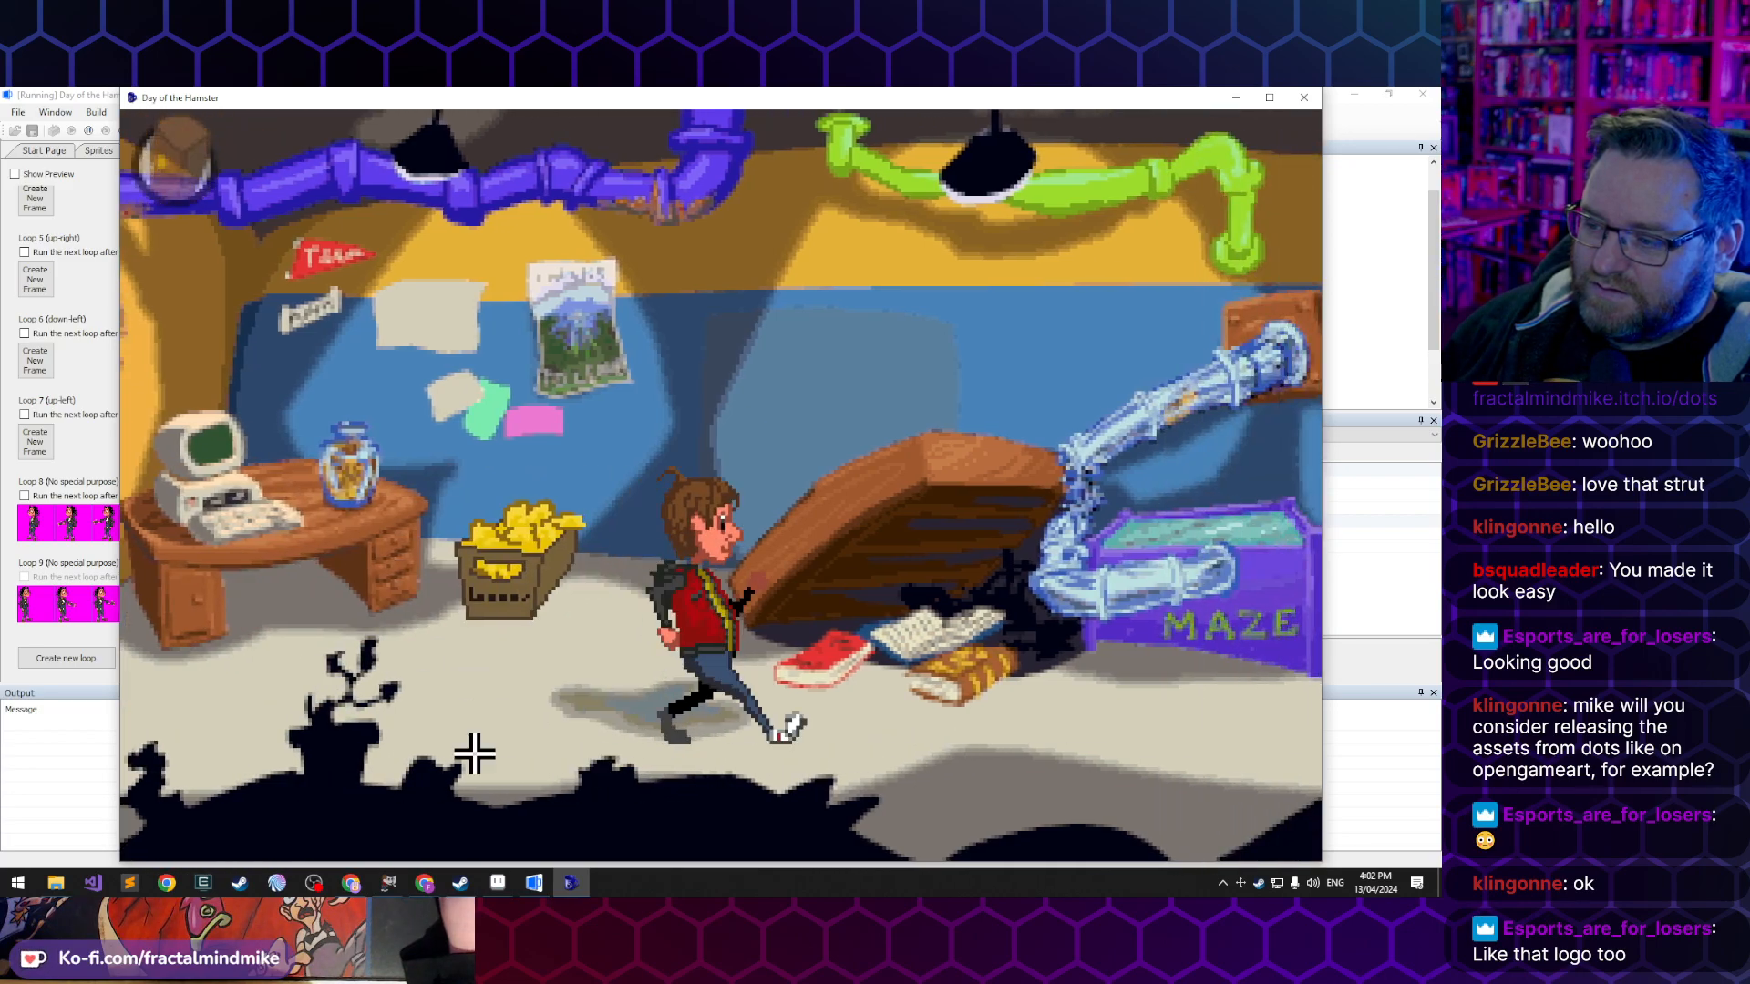
pyautogui.click(379, 735)
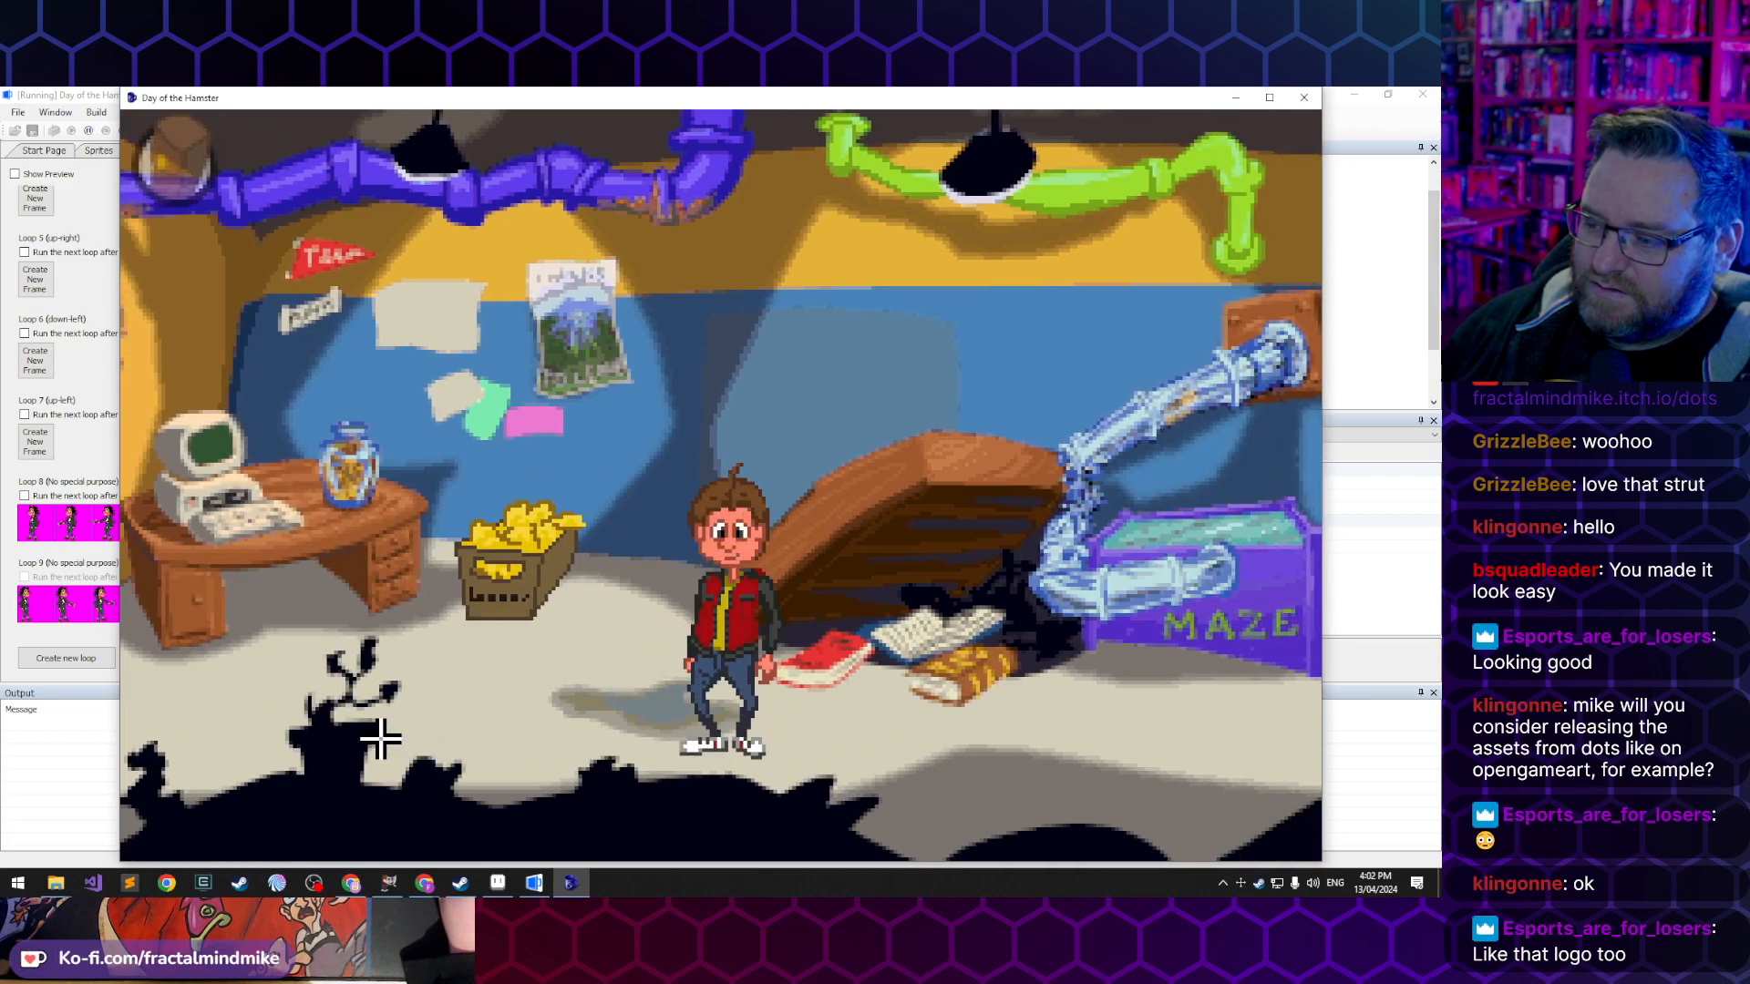
pyautogui.click(1304, 97)
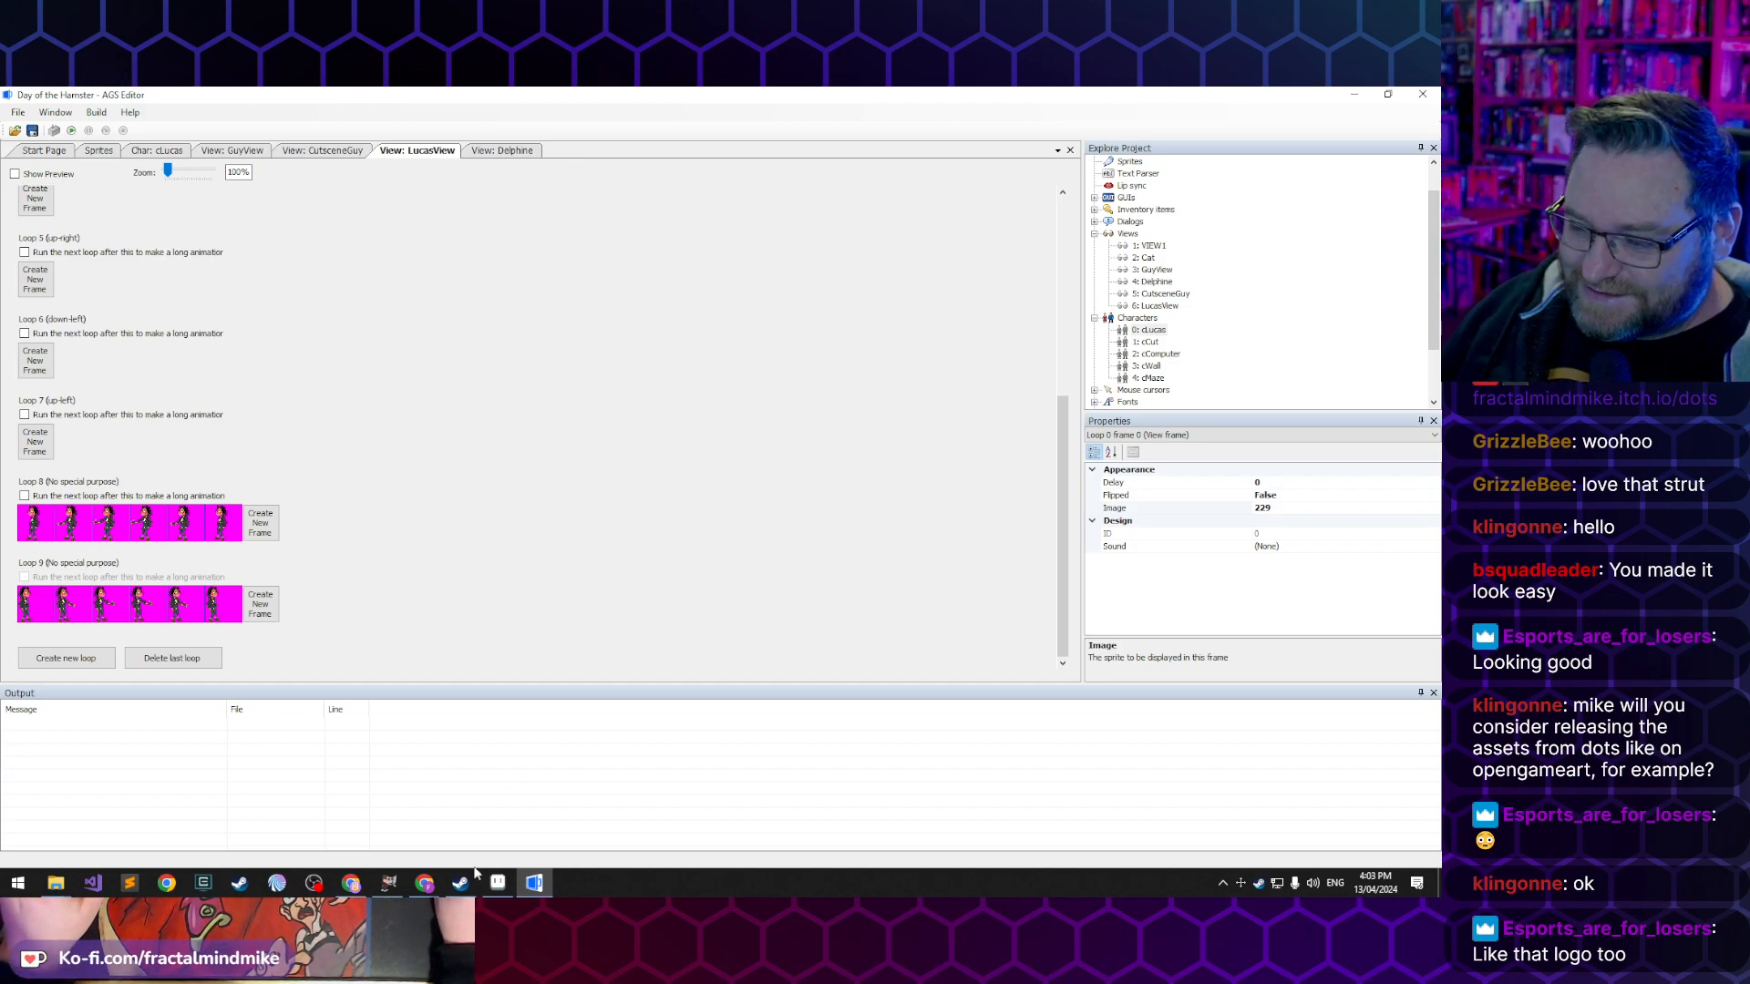
# - Switch to Aseprite and open Facing-Directions.gif from the Lucas characters folder
pyautogui.click(392, 884)
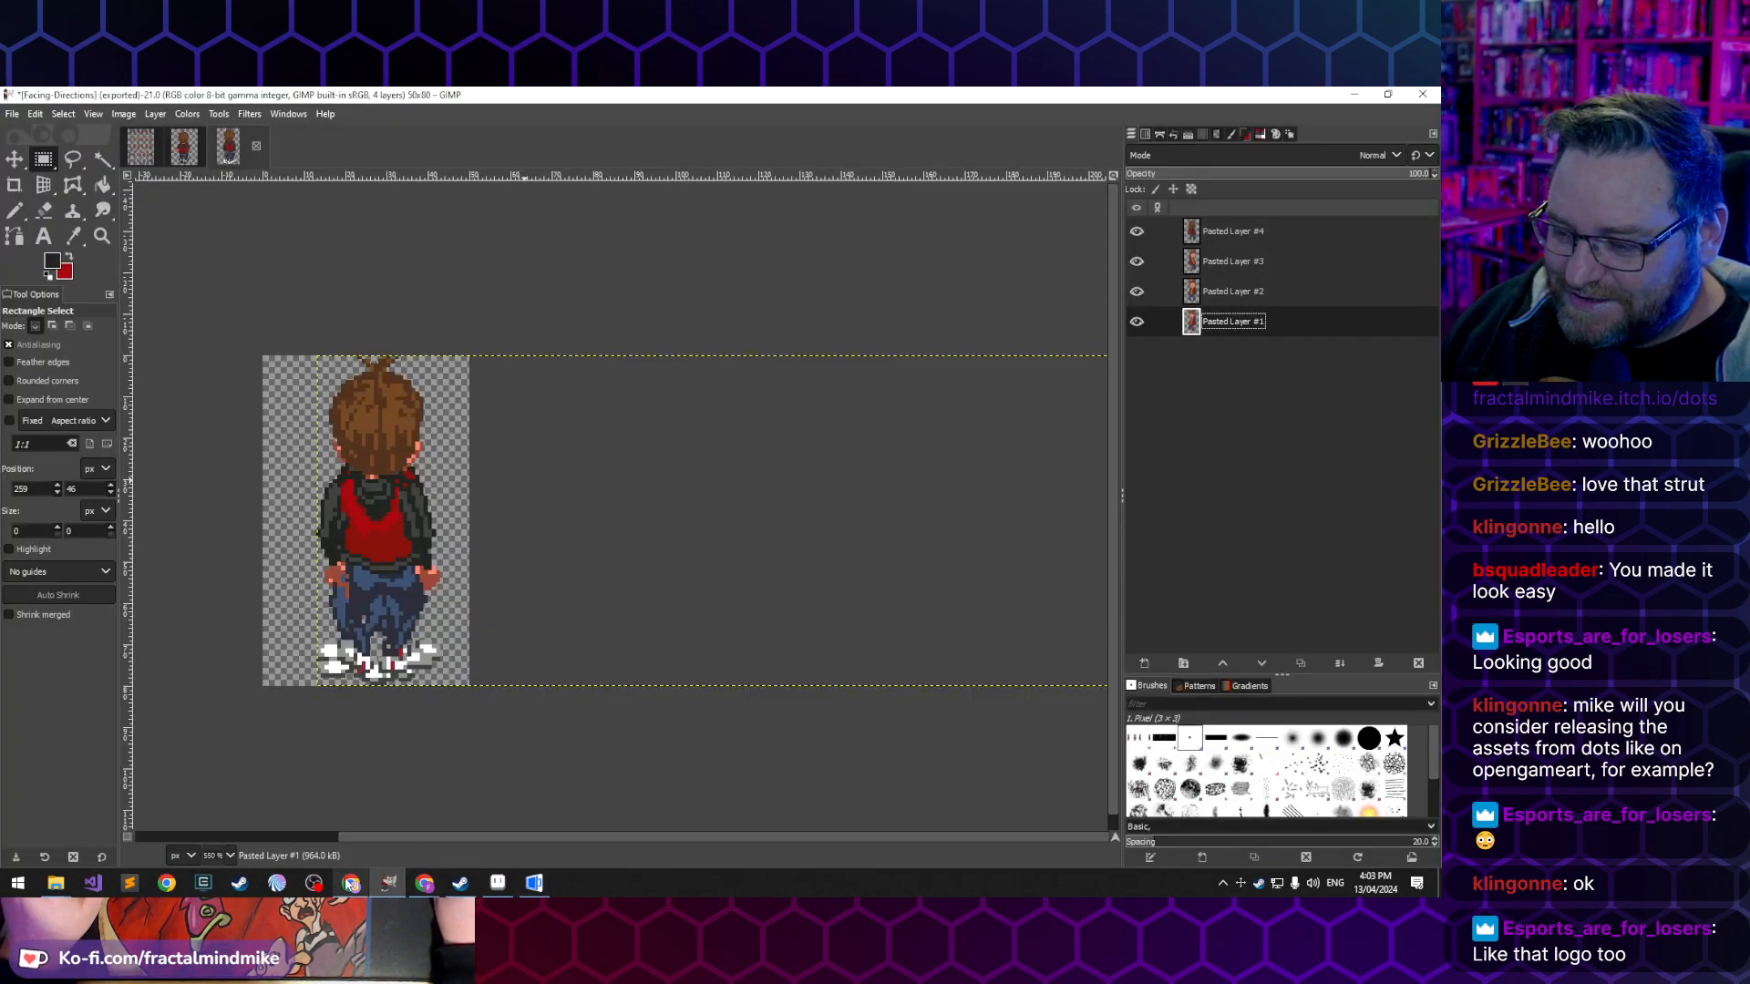
pyautogui.click(496, 888)
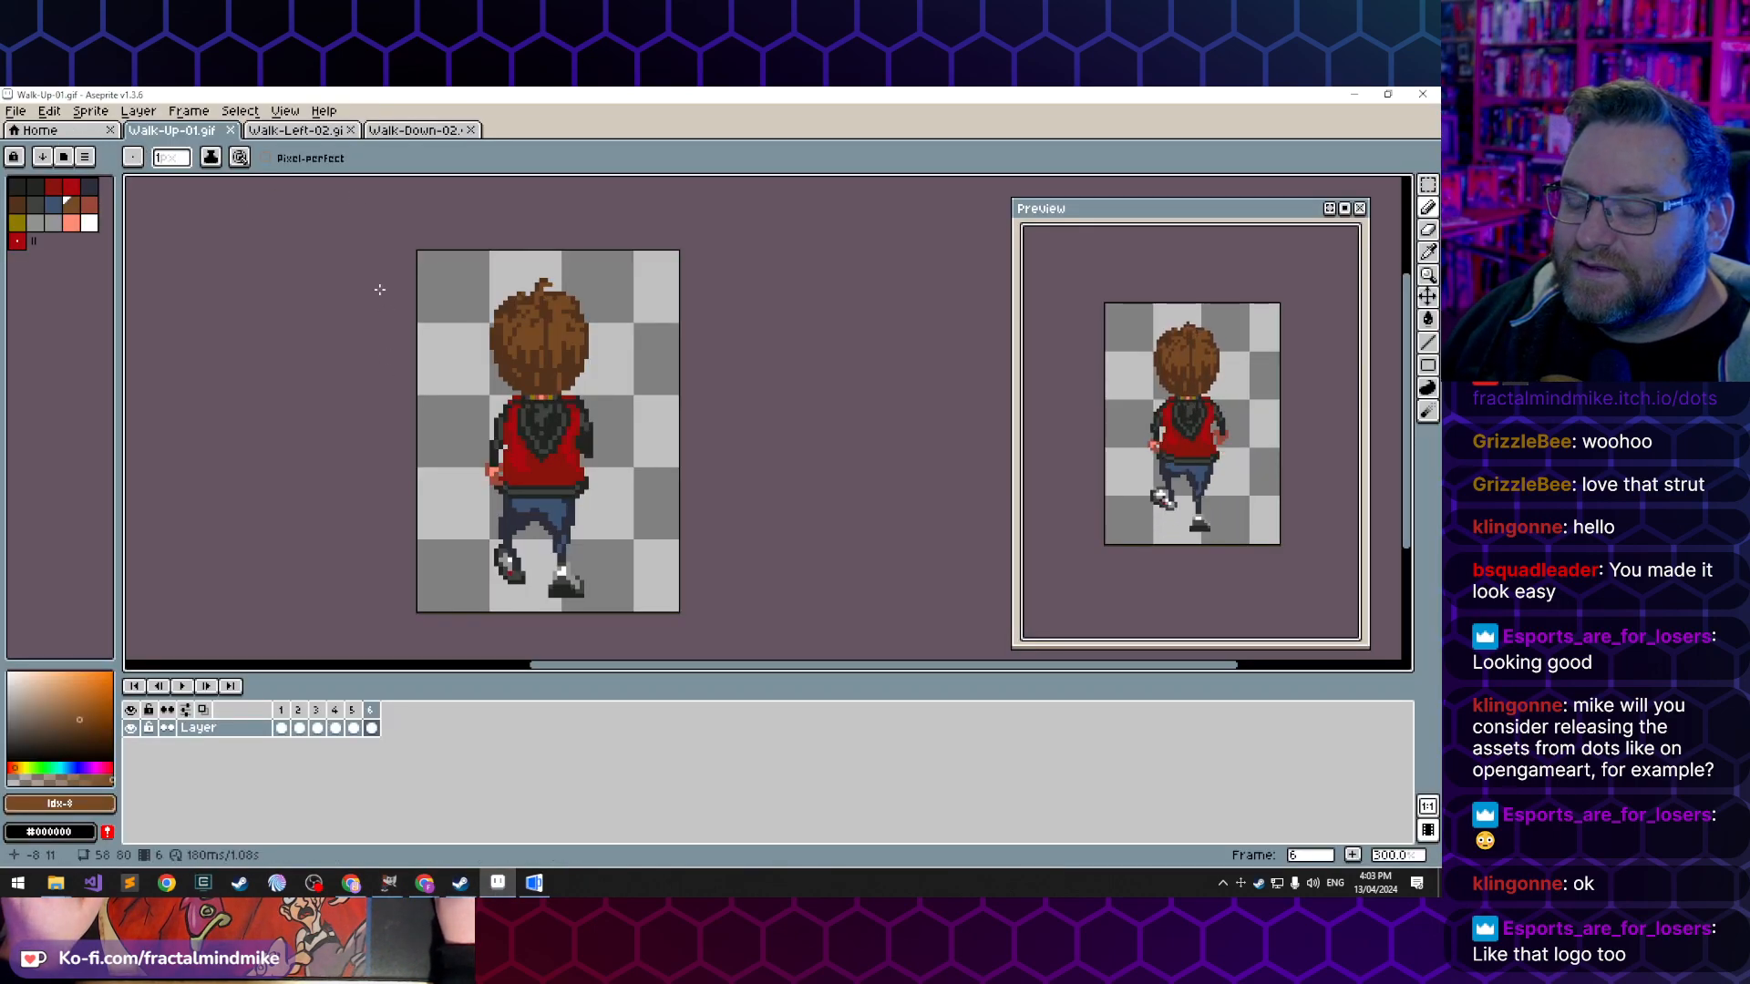
pyautogui.click(19, 112)
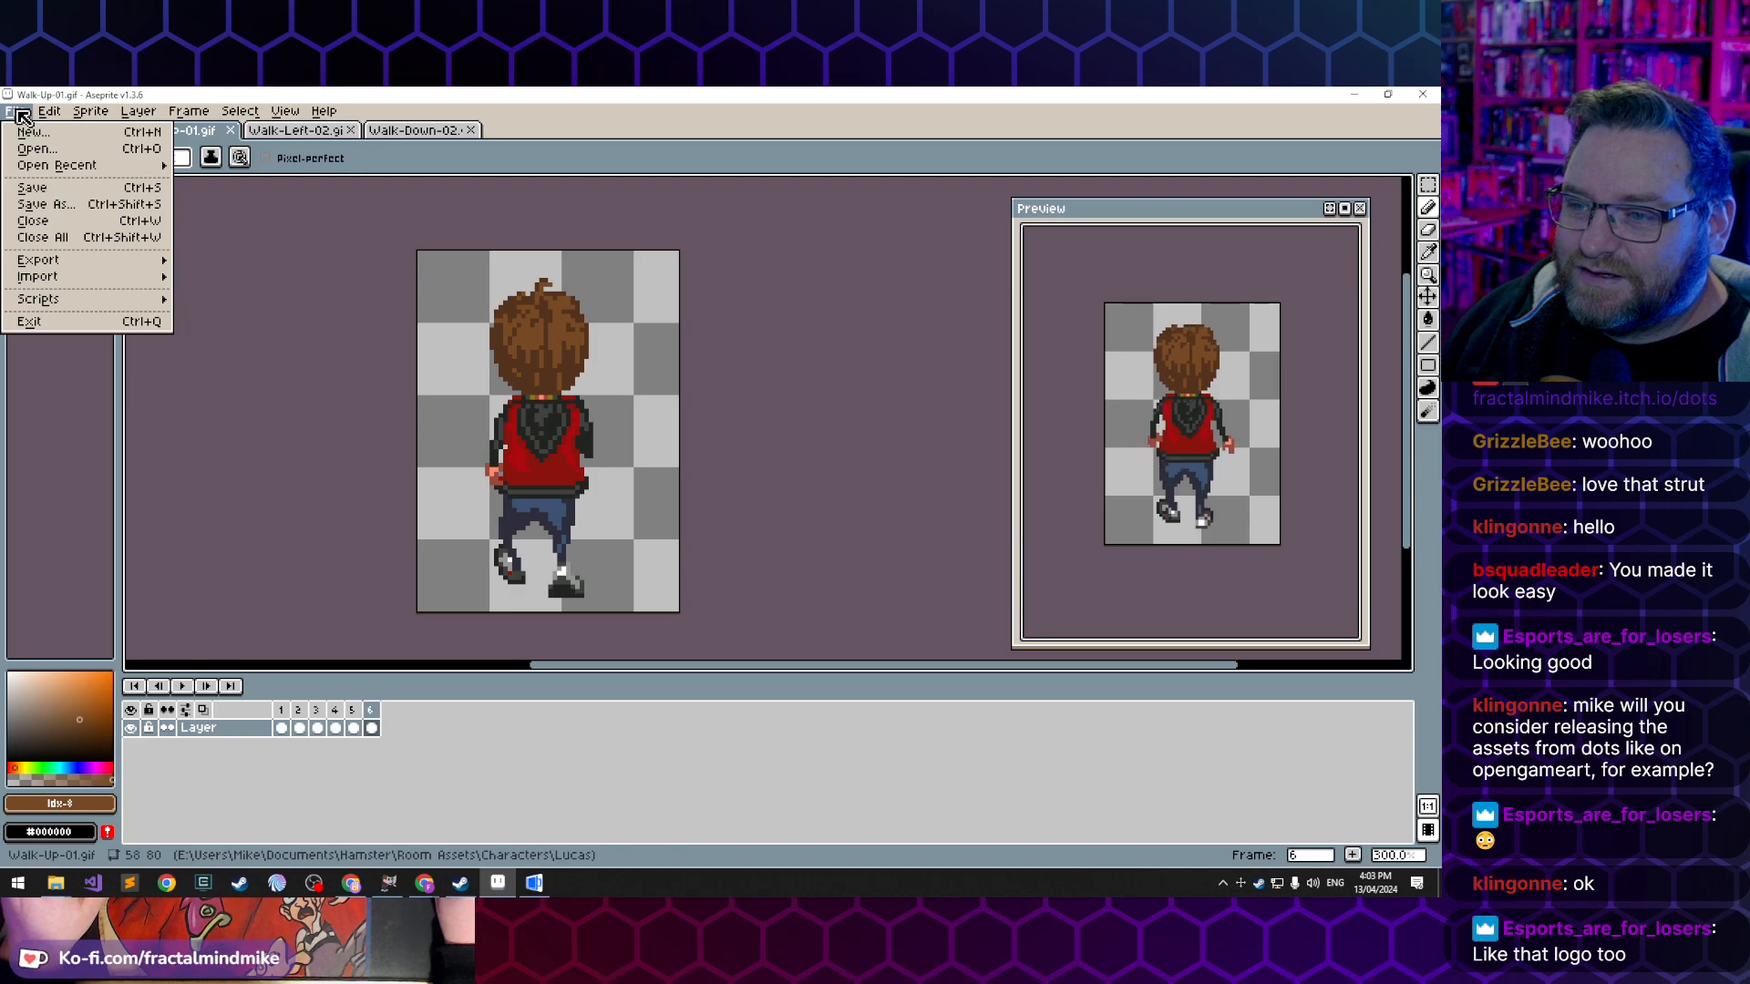
pyautogui.click(18, 111)
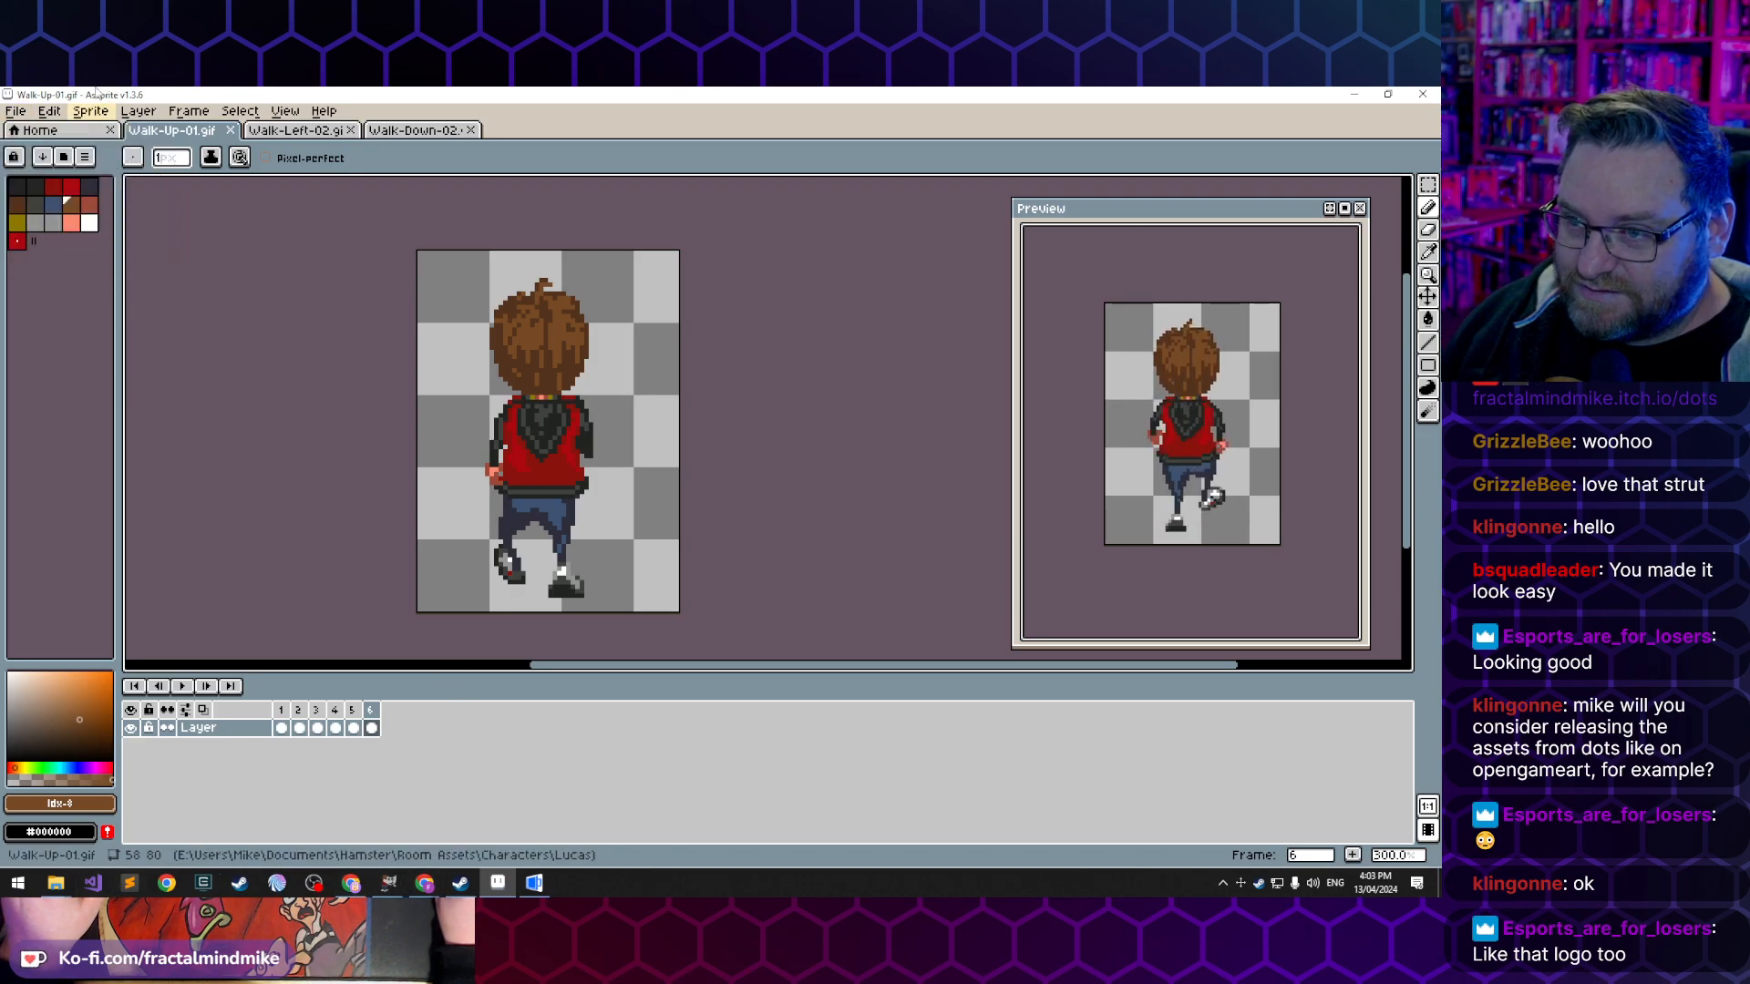
pyautogui.click(20, 114)
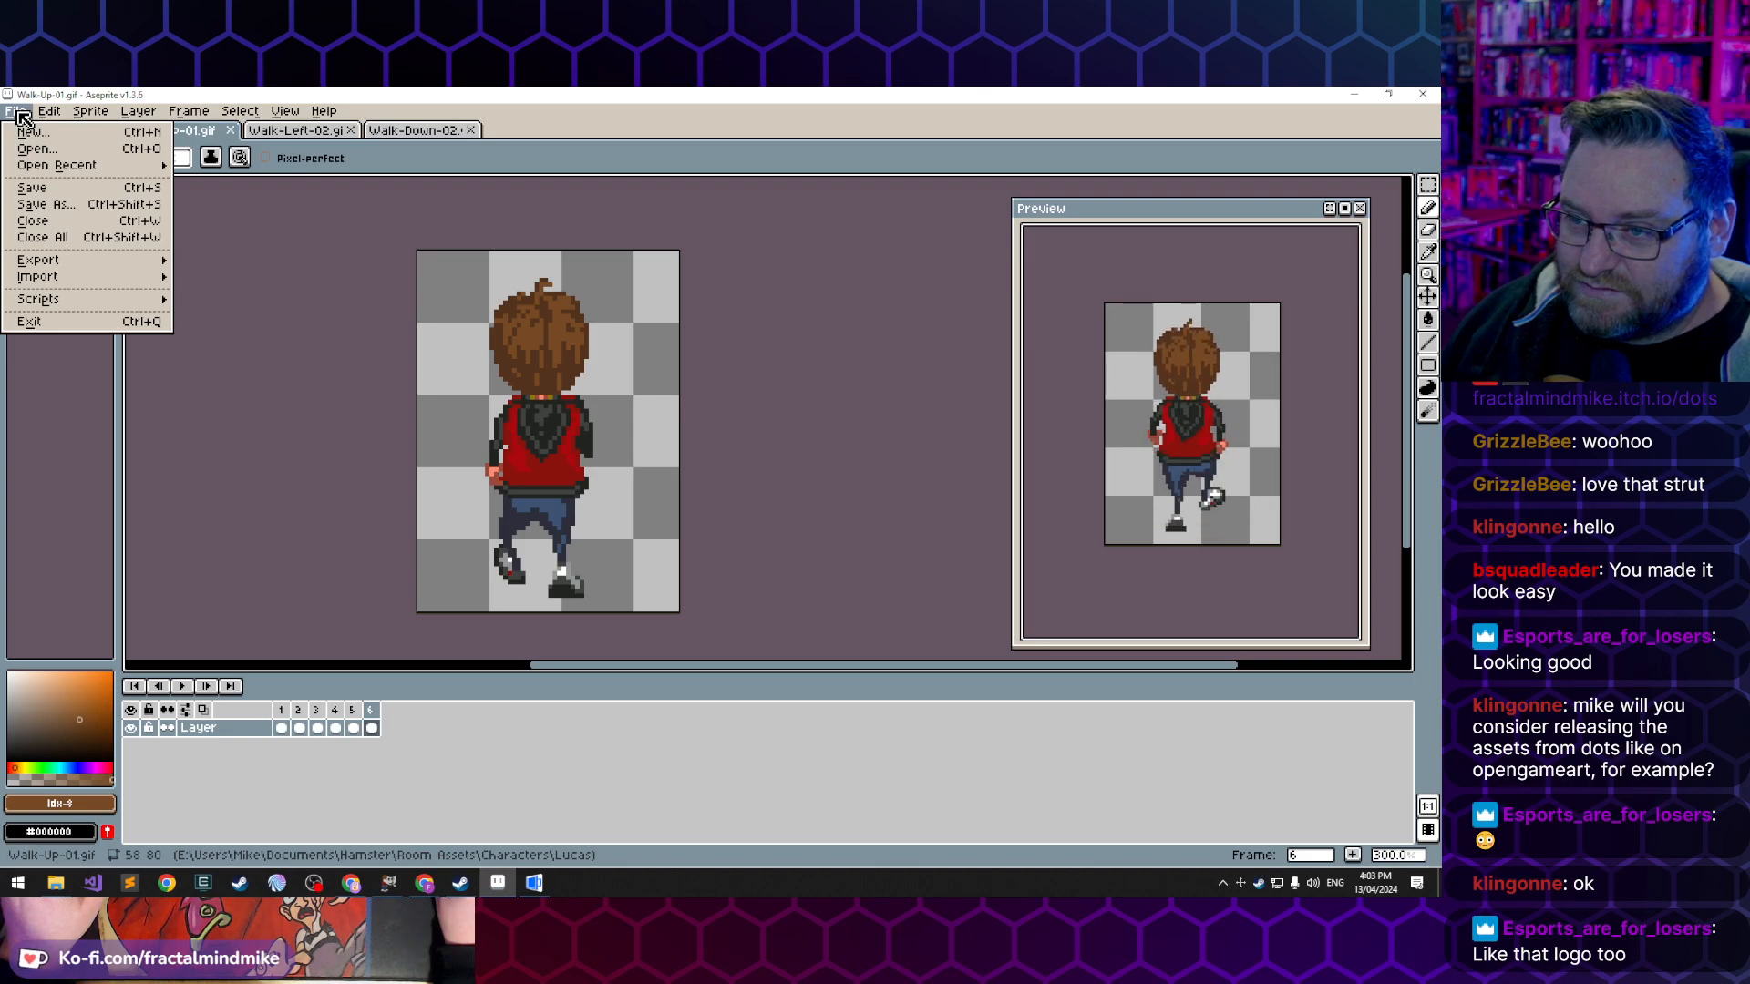
pyautogui.click(20, 115)
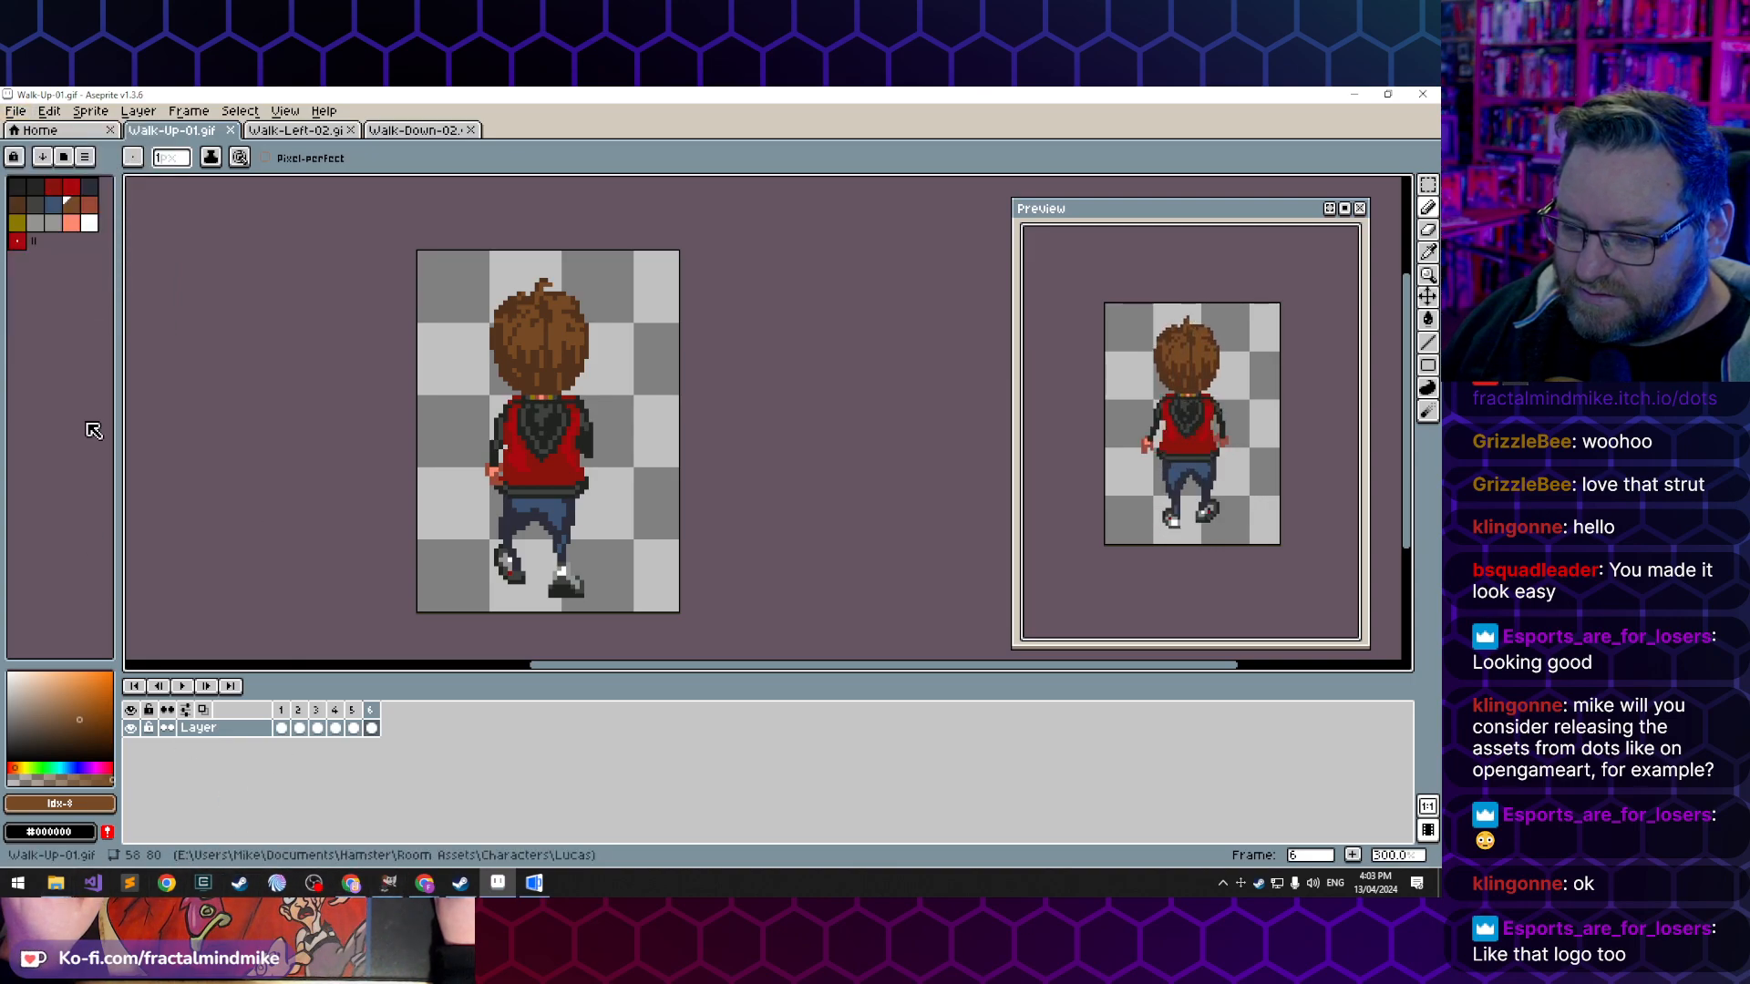
pyautogui.click(16, 111)
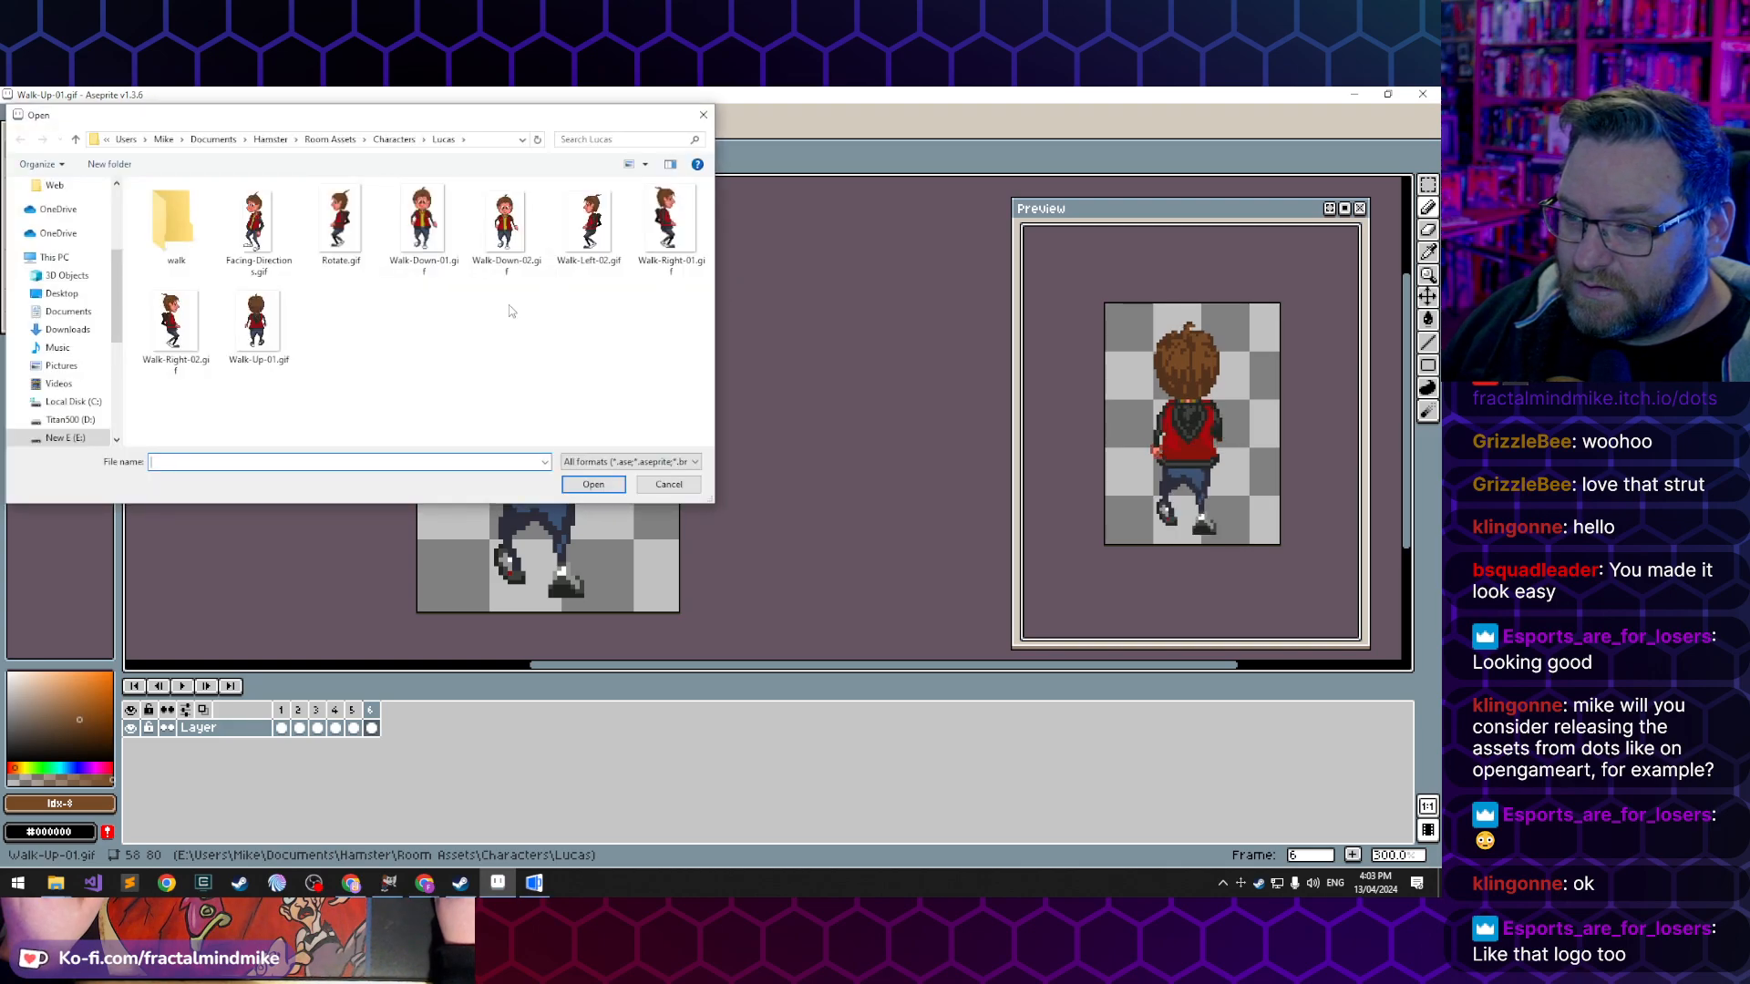
pyautogui.click(246, 228)
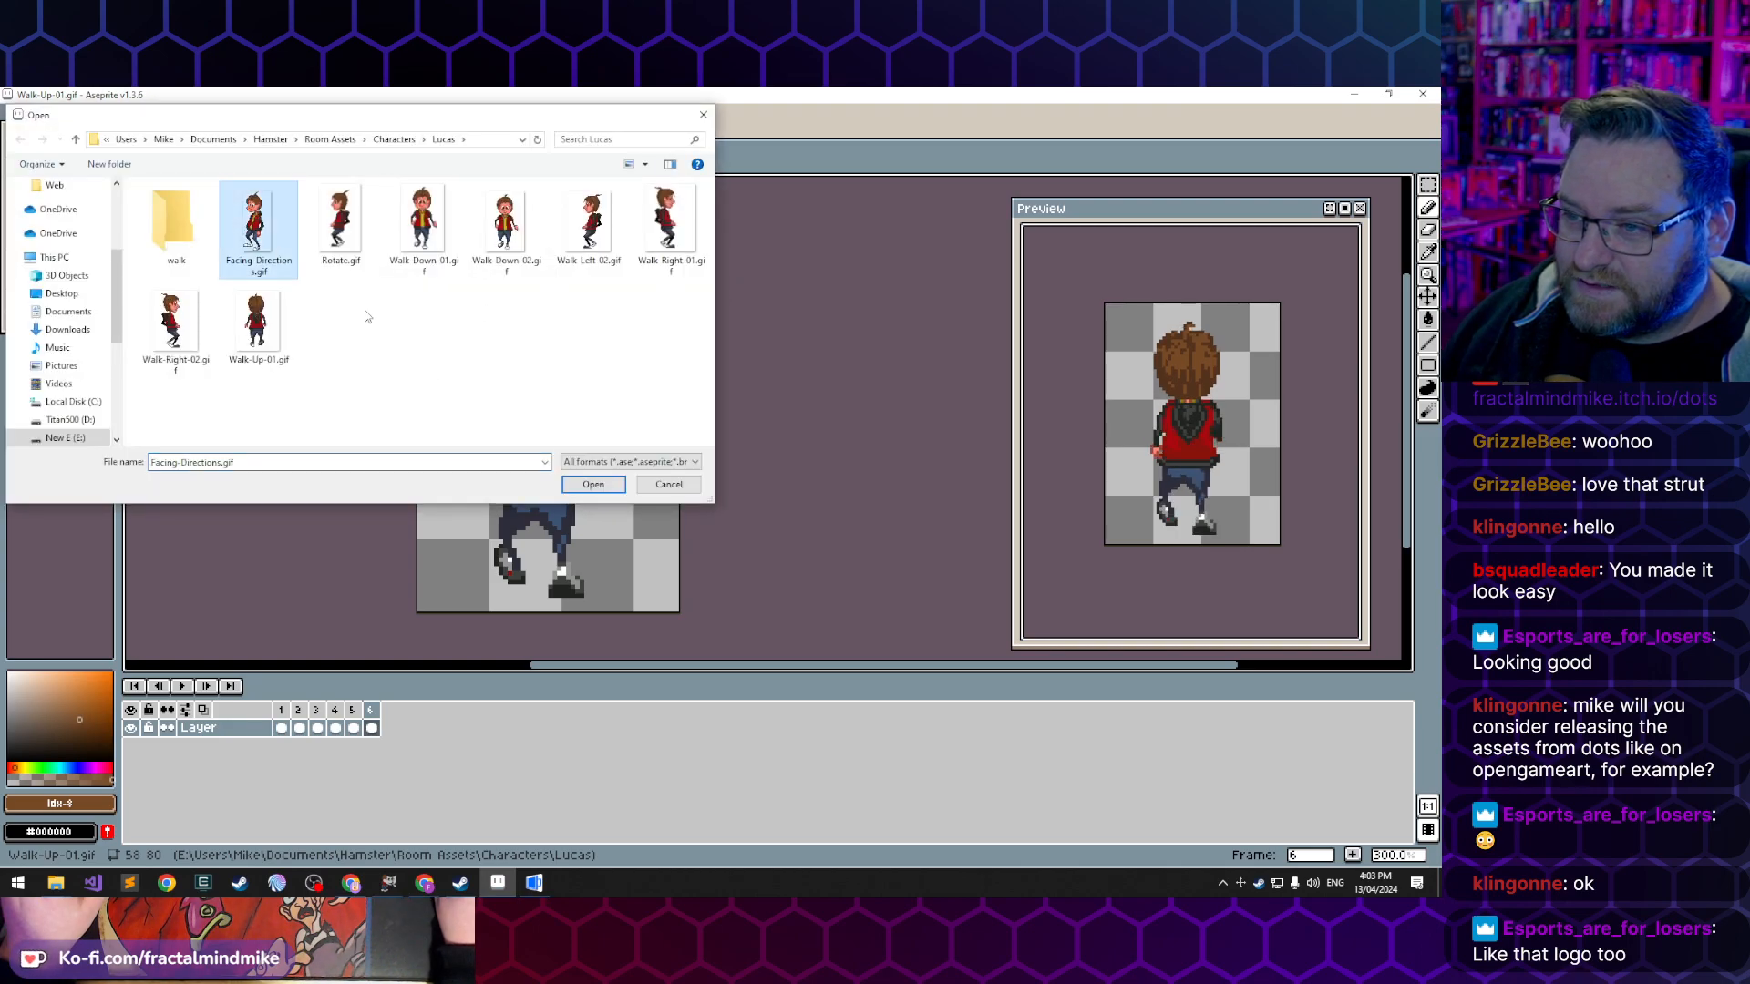
pyautogui.click(593, 485)
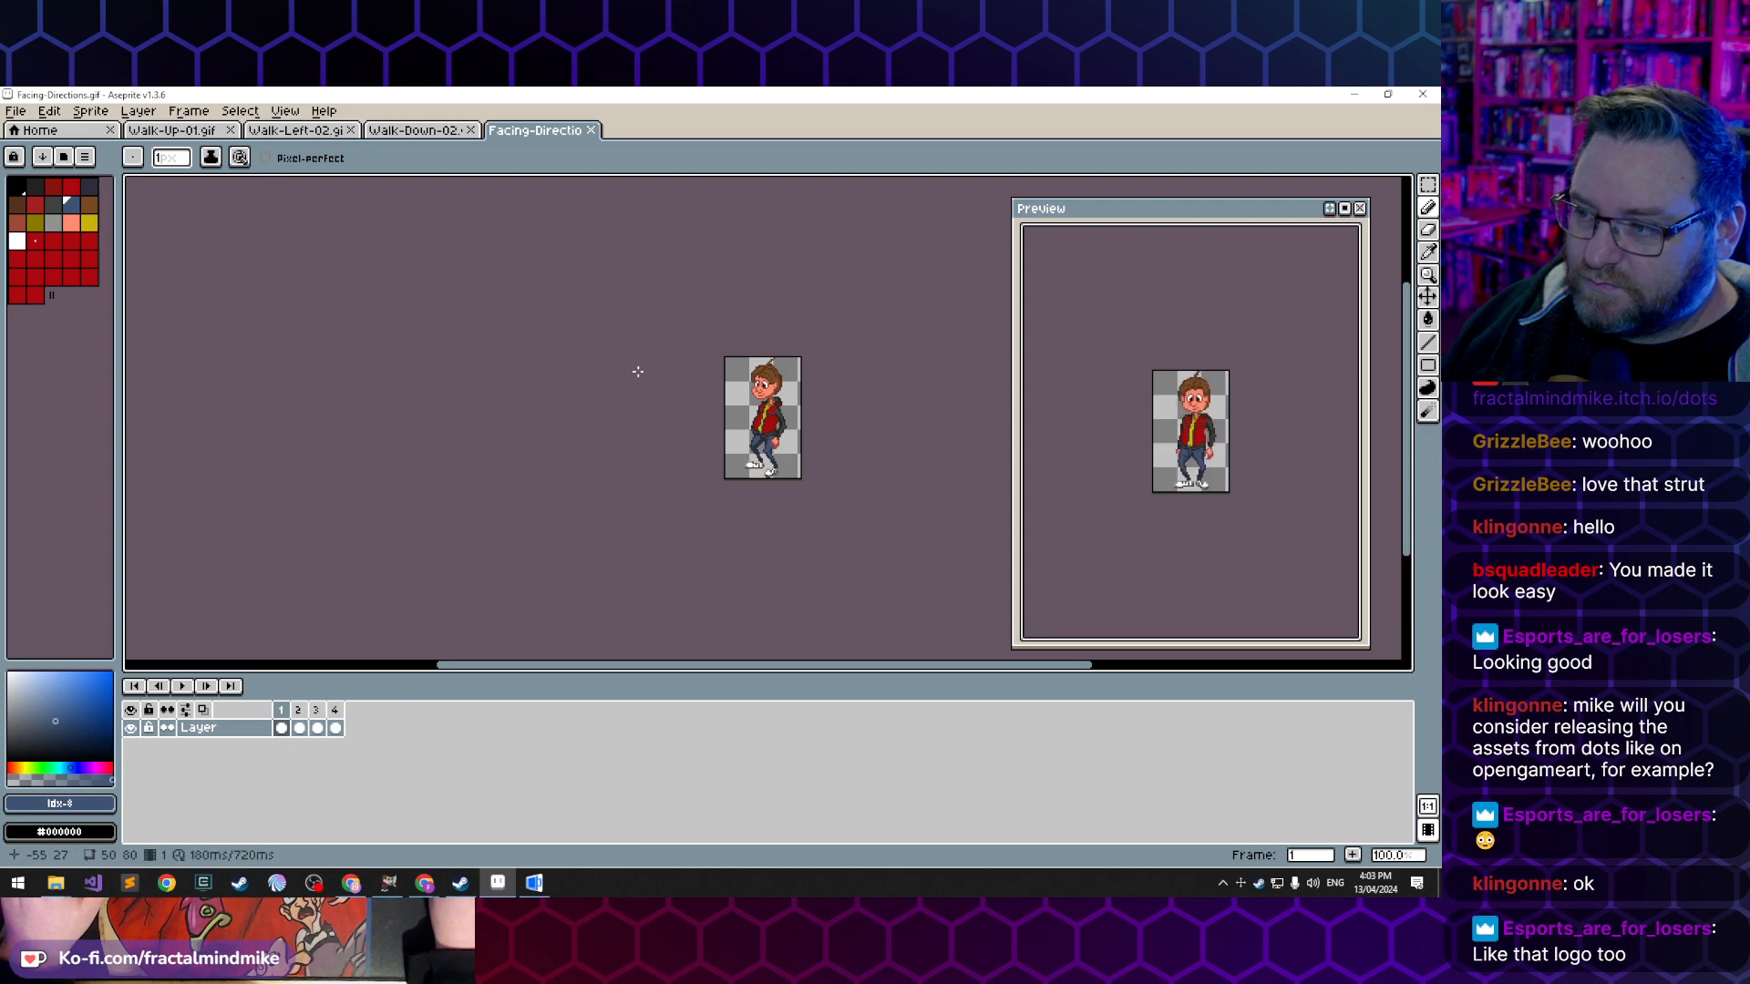
# - Copy the entire side-facing sprite from frame 1 and clear the cel in frame 2
pyautogui.hotkey('ctrl', 'a')
pyautogui.hotkey('ctrl', 'c')
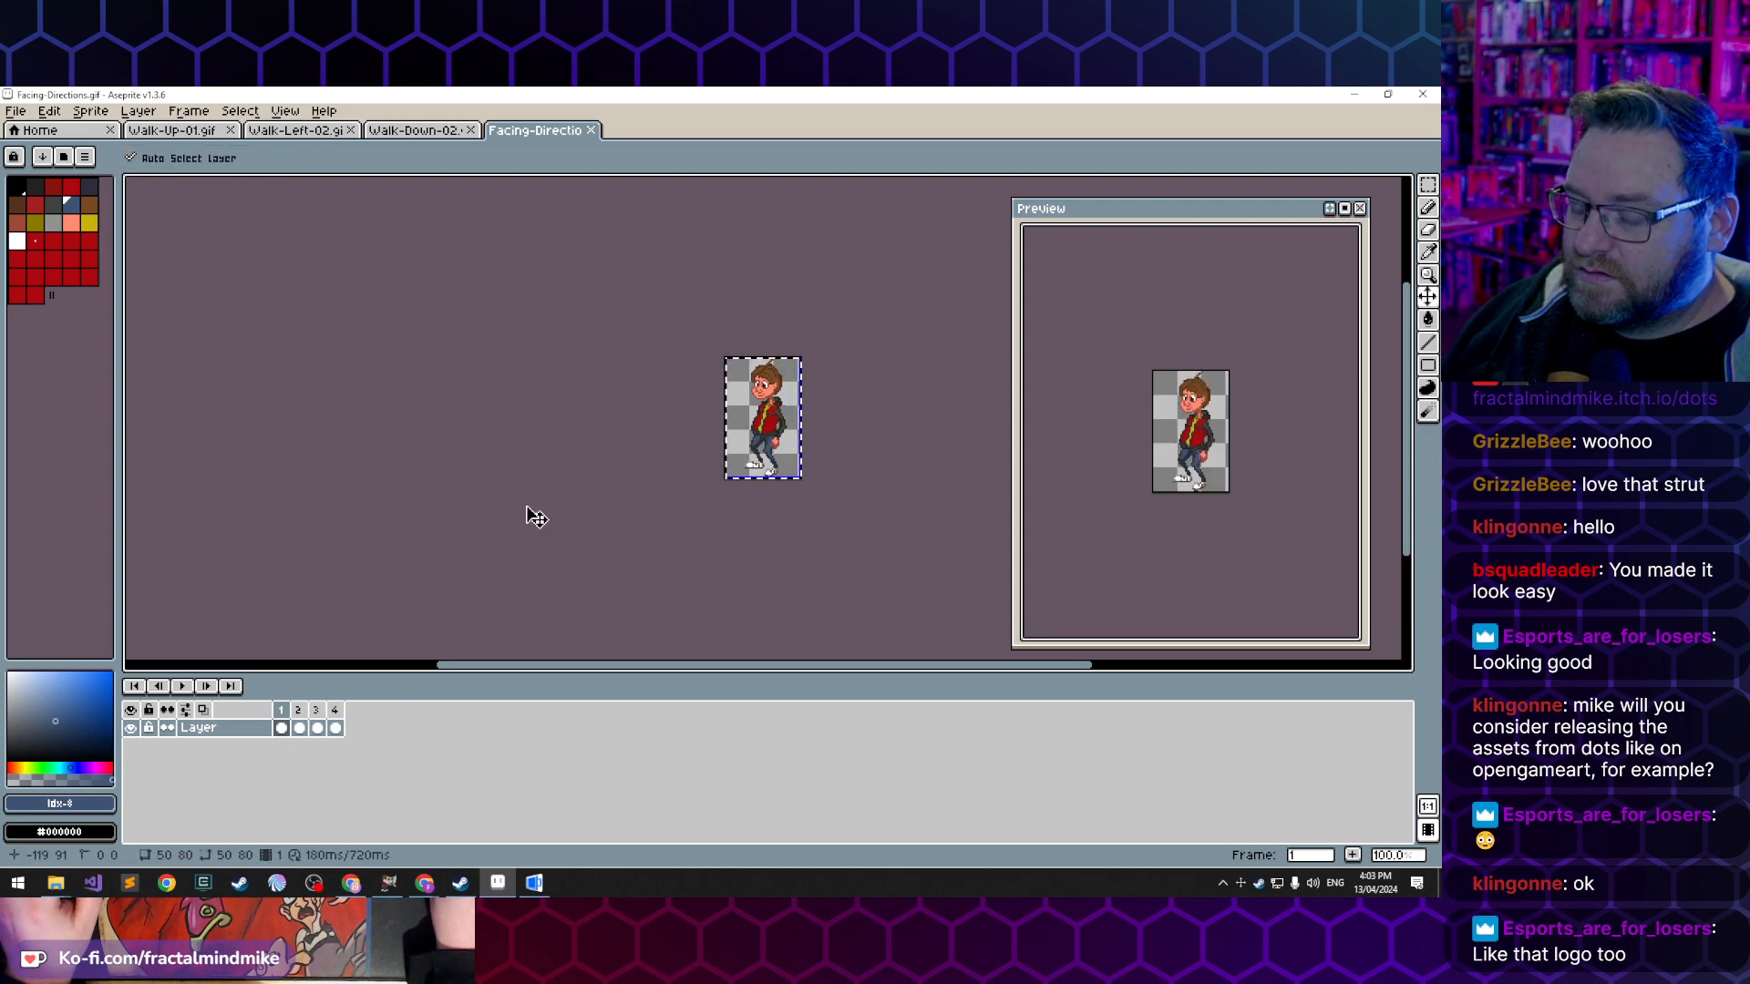
pyautogui.click(303, 731)
pyautogui.press('Delete')
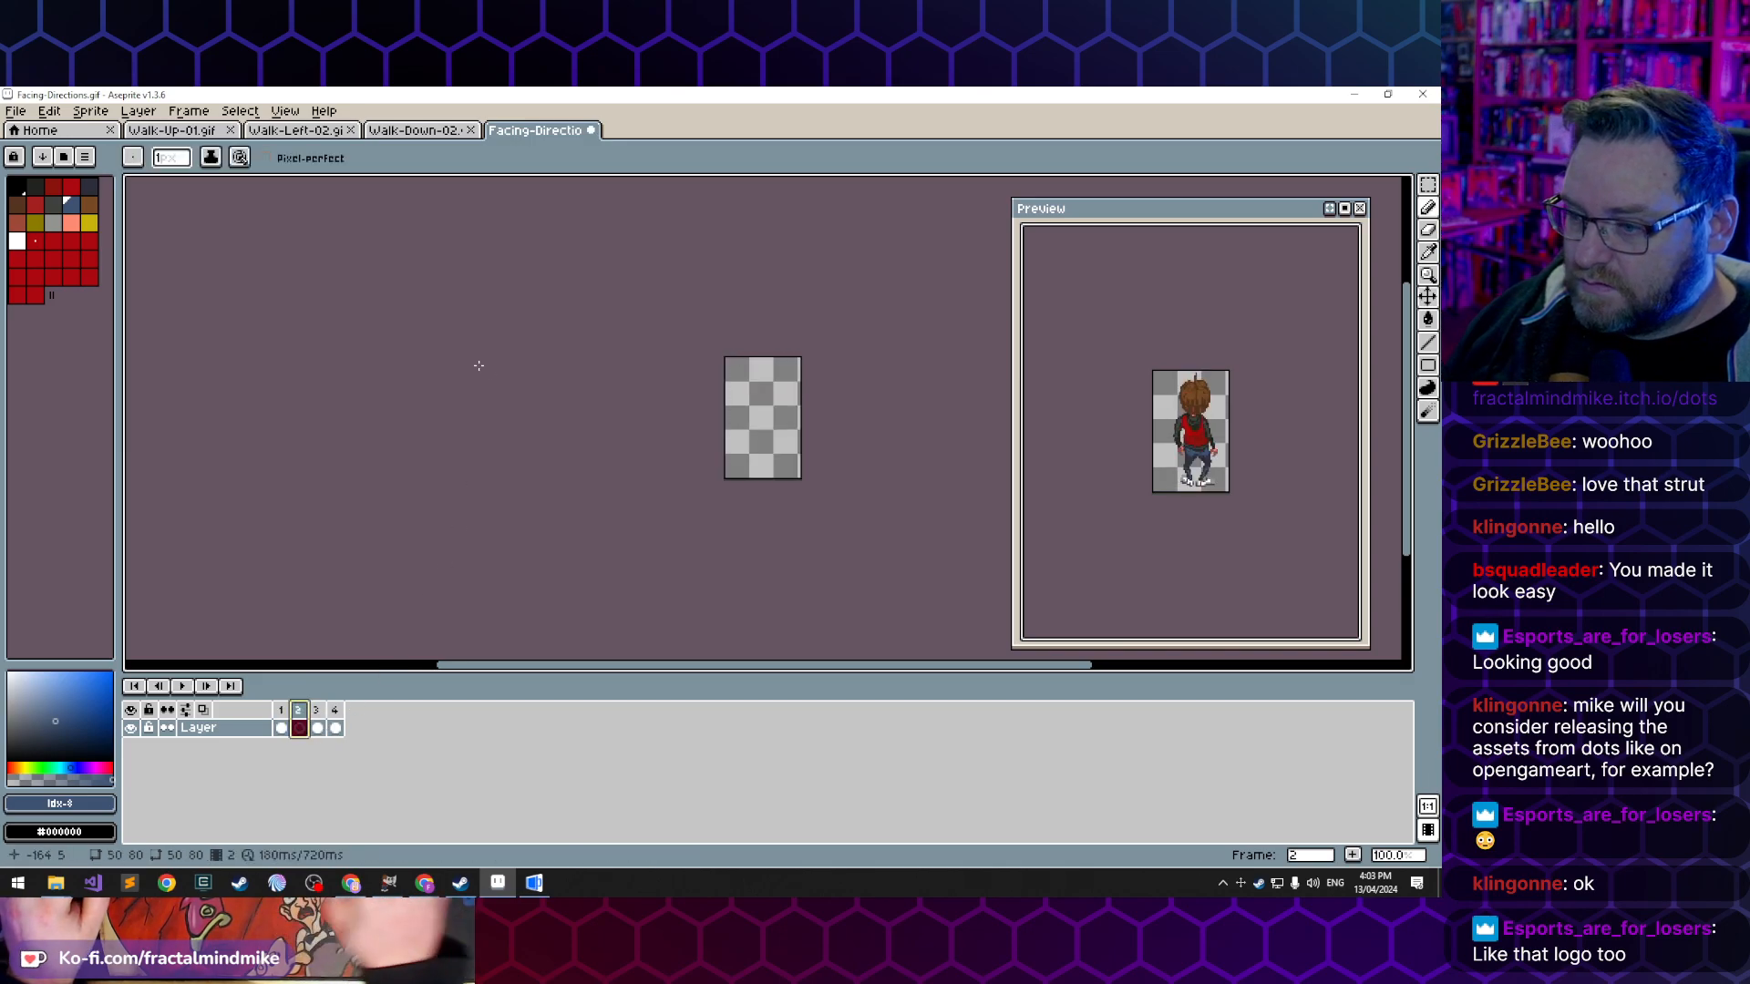
# - Remove frames 3 and 4 from the Facing-Directions animation
pyautogui.click(317, 728)
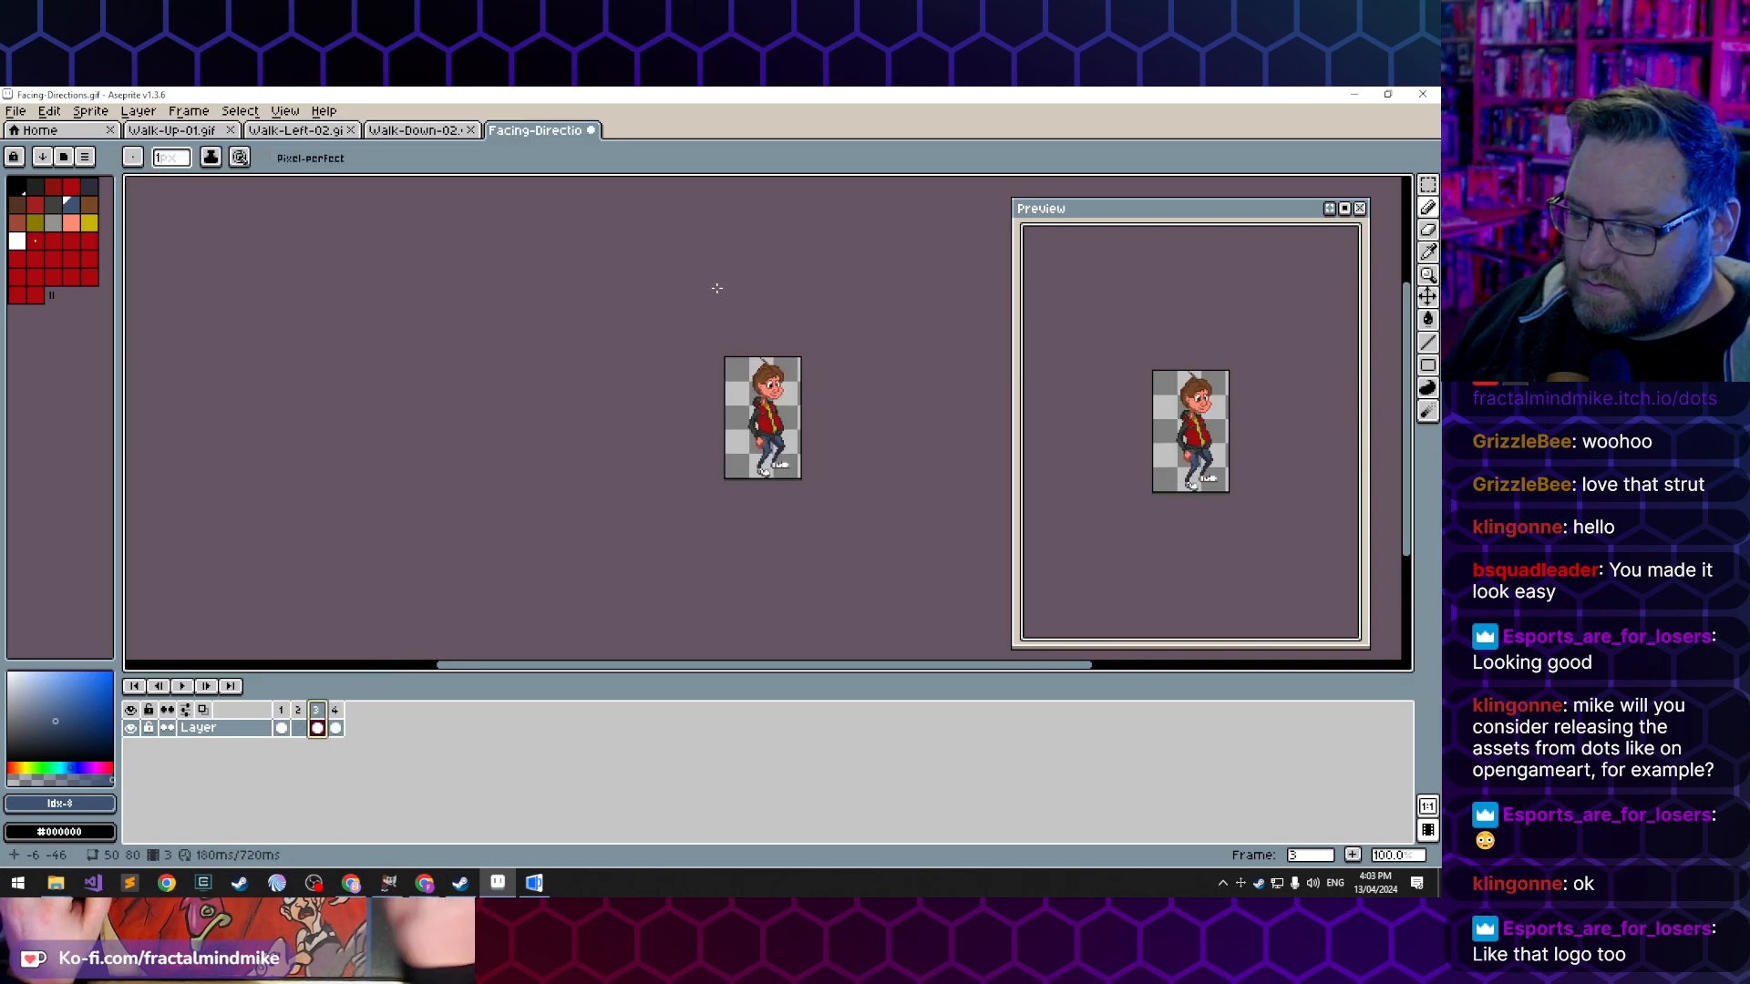
pyautogui.hotkey('alt', 'c')
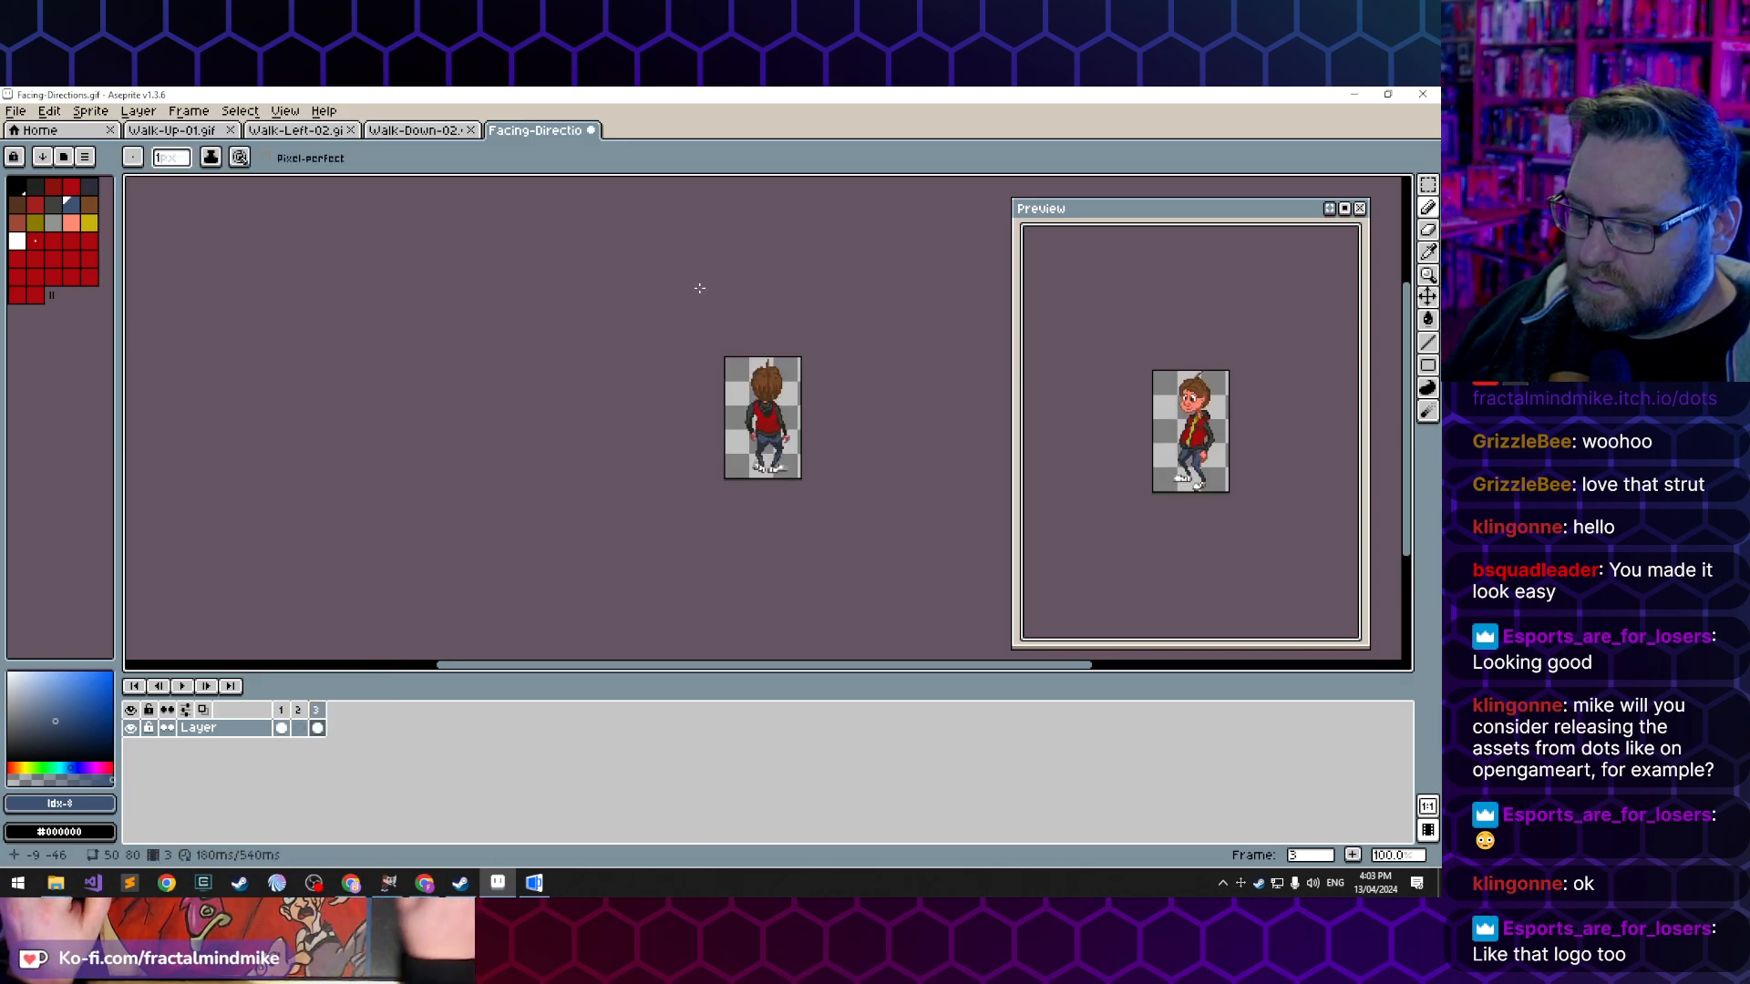
pyautogui.click(317, 712)
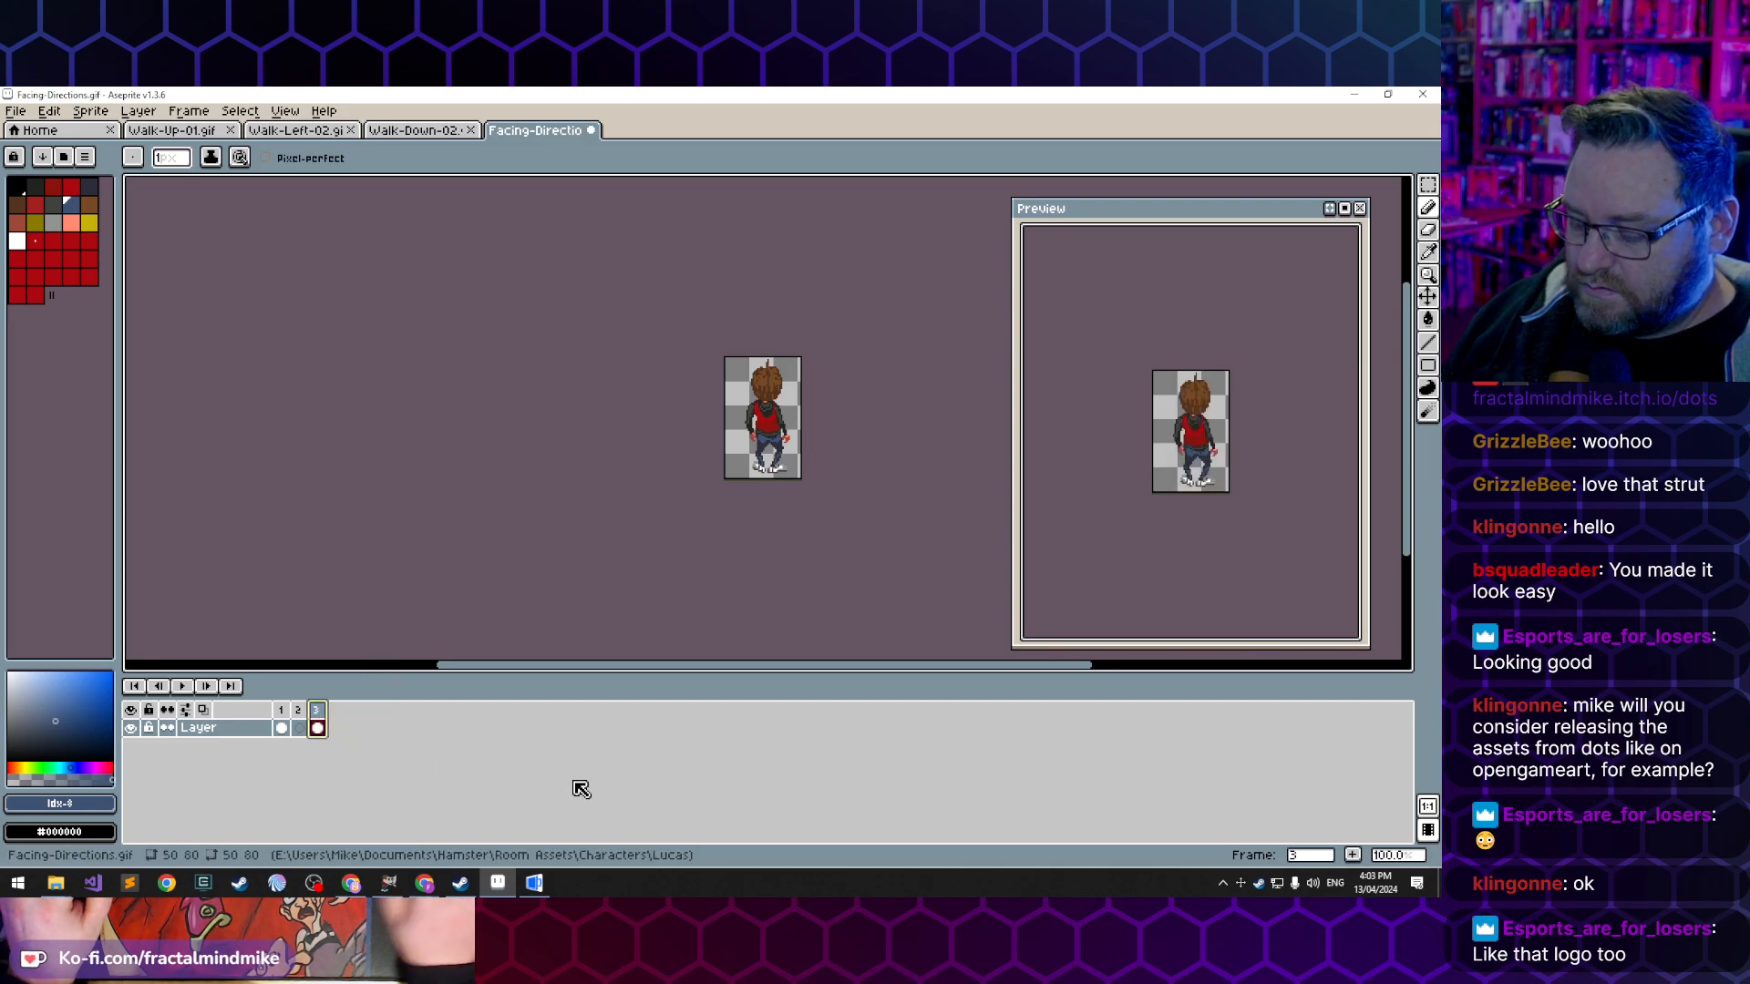
pyautogui.hotkey('alt', 'c')
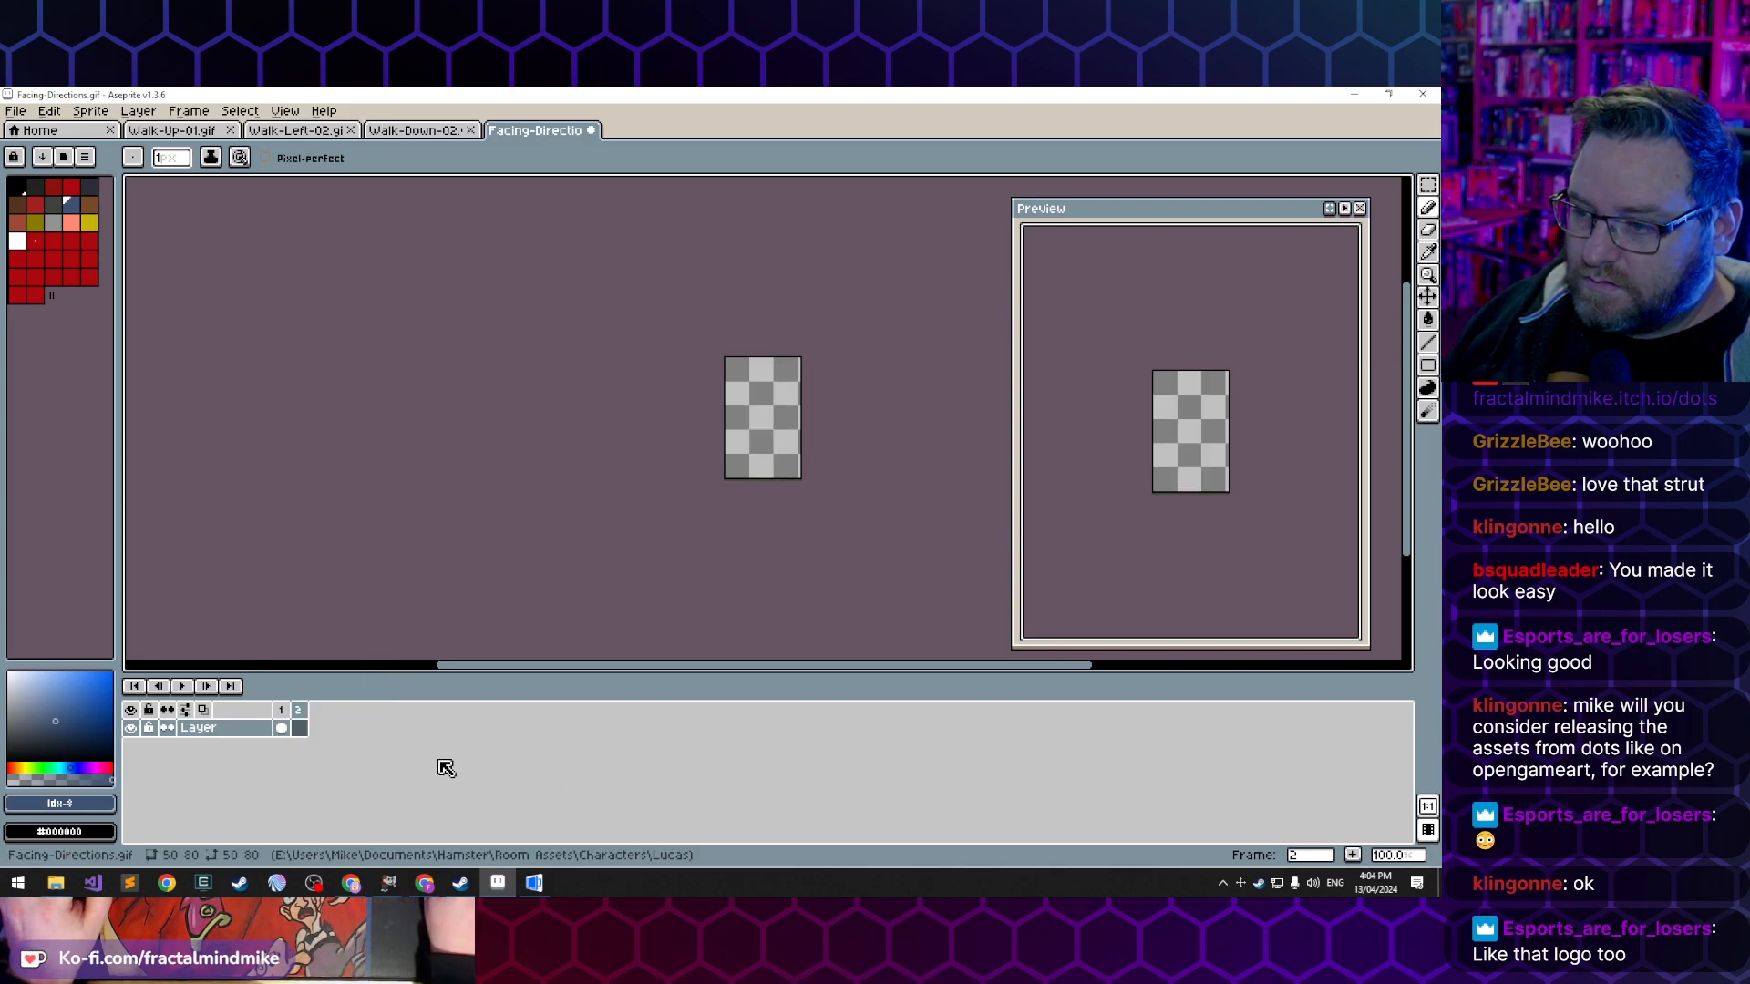
# - Paste the copied side-facing sprite into frame 2 and add a third frame duplicating it
pyautogui.hotkey('ctrl', 'v')
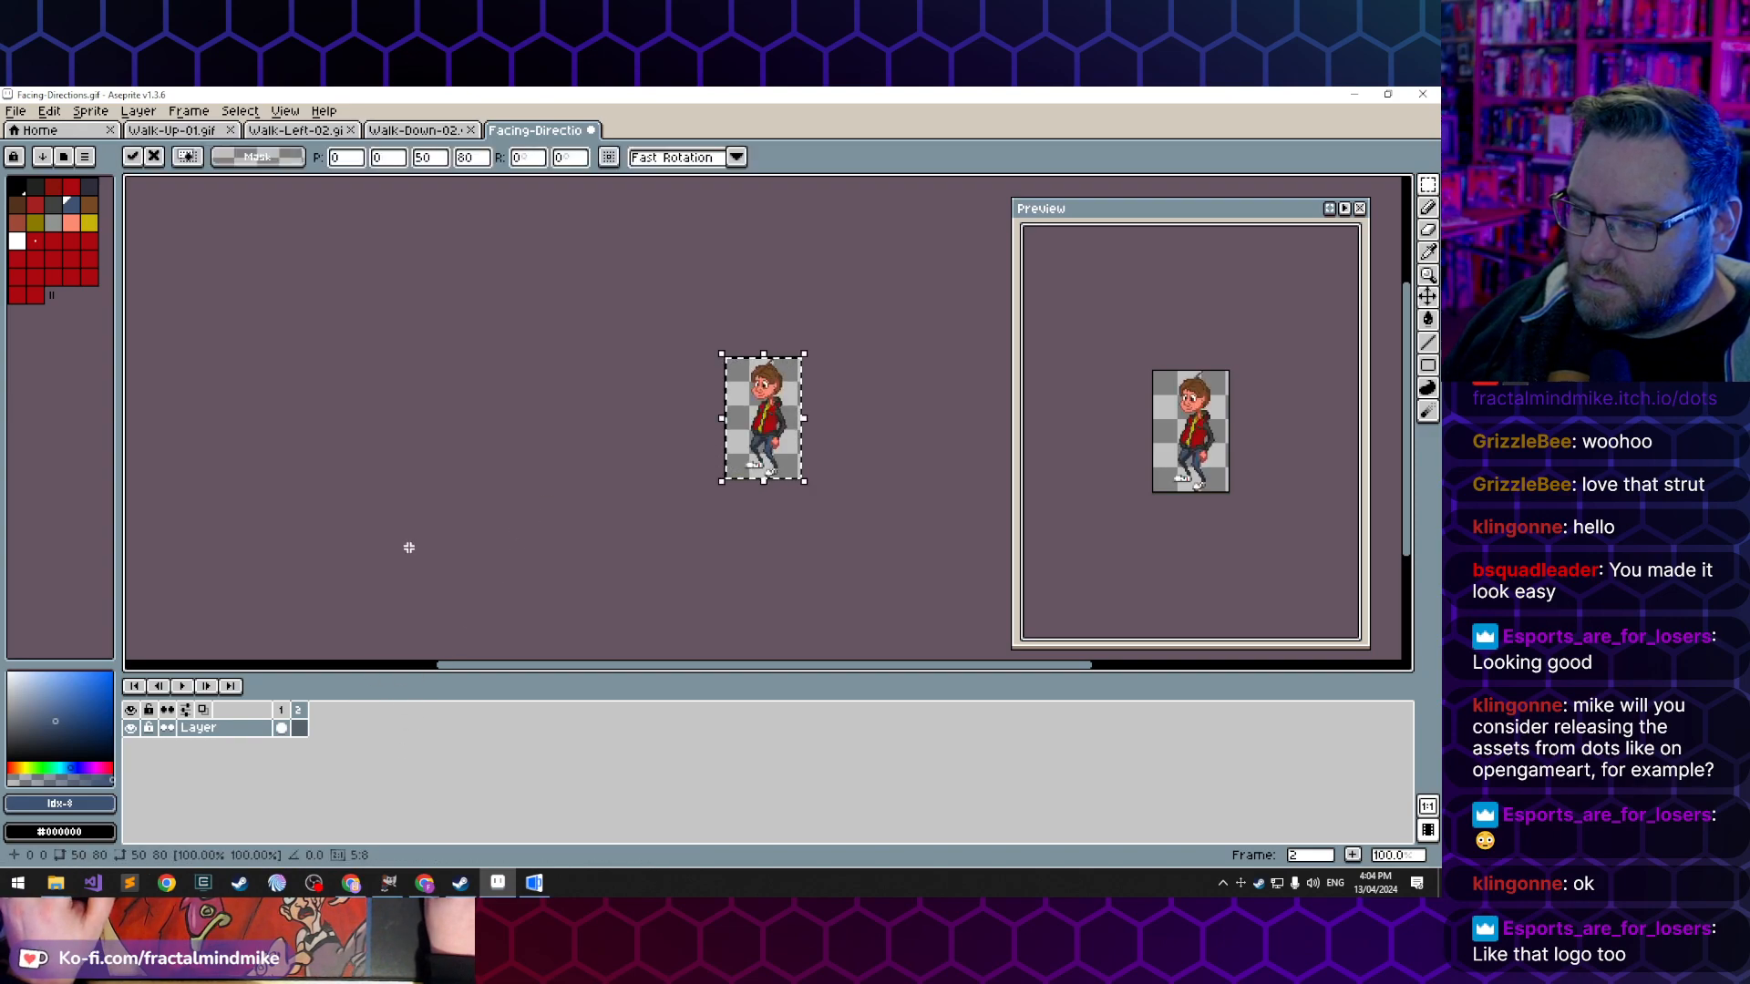
pyautogui.click(406, 543)
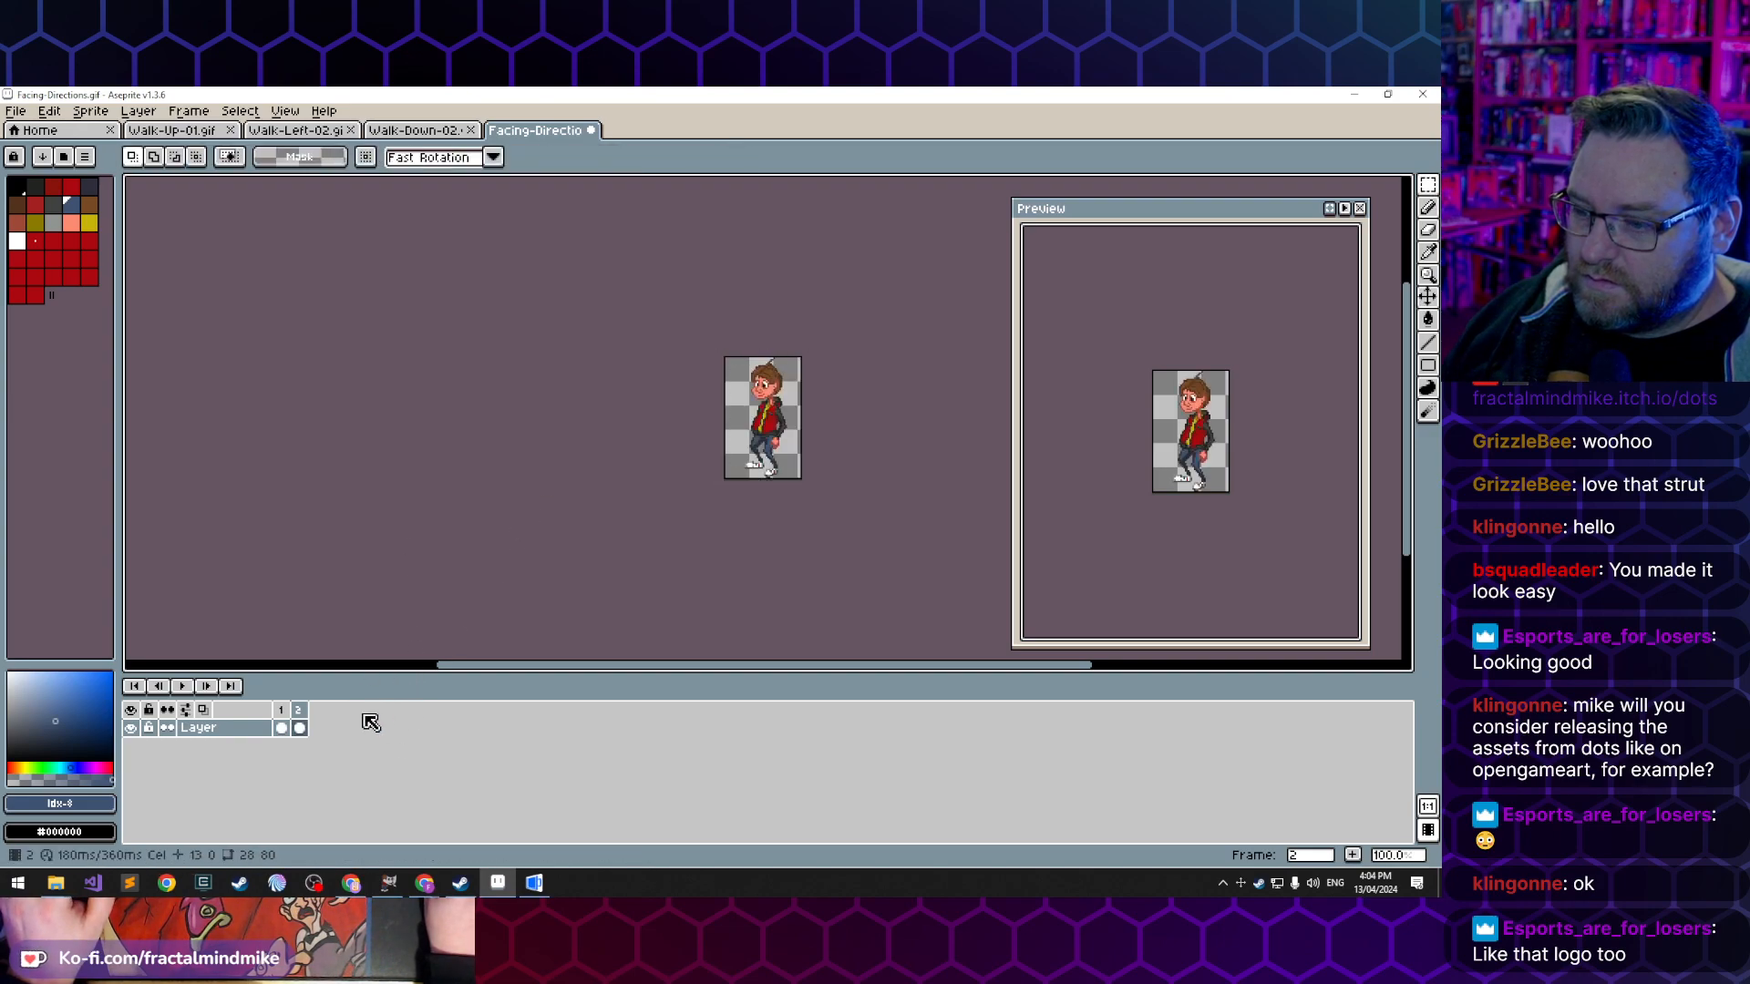
pyautogui.click(1355, 856)
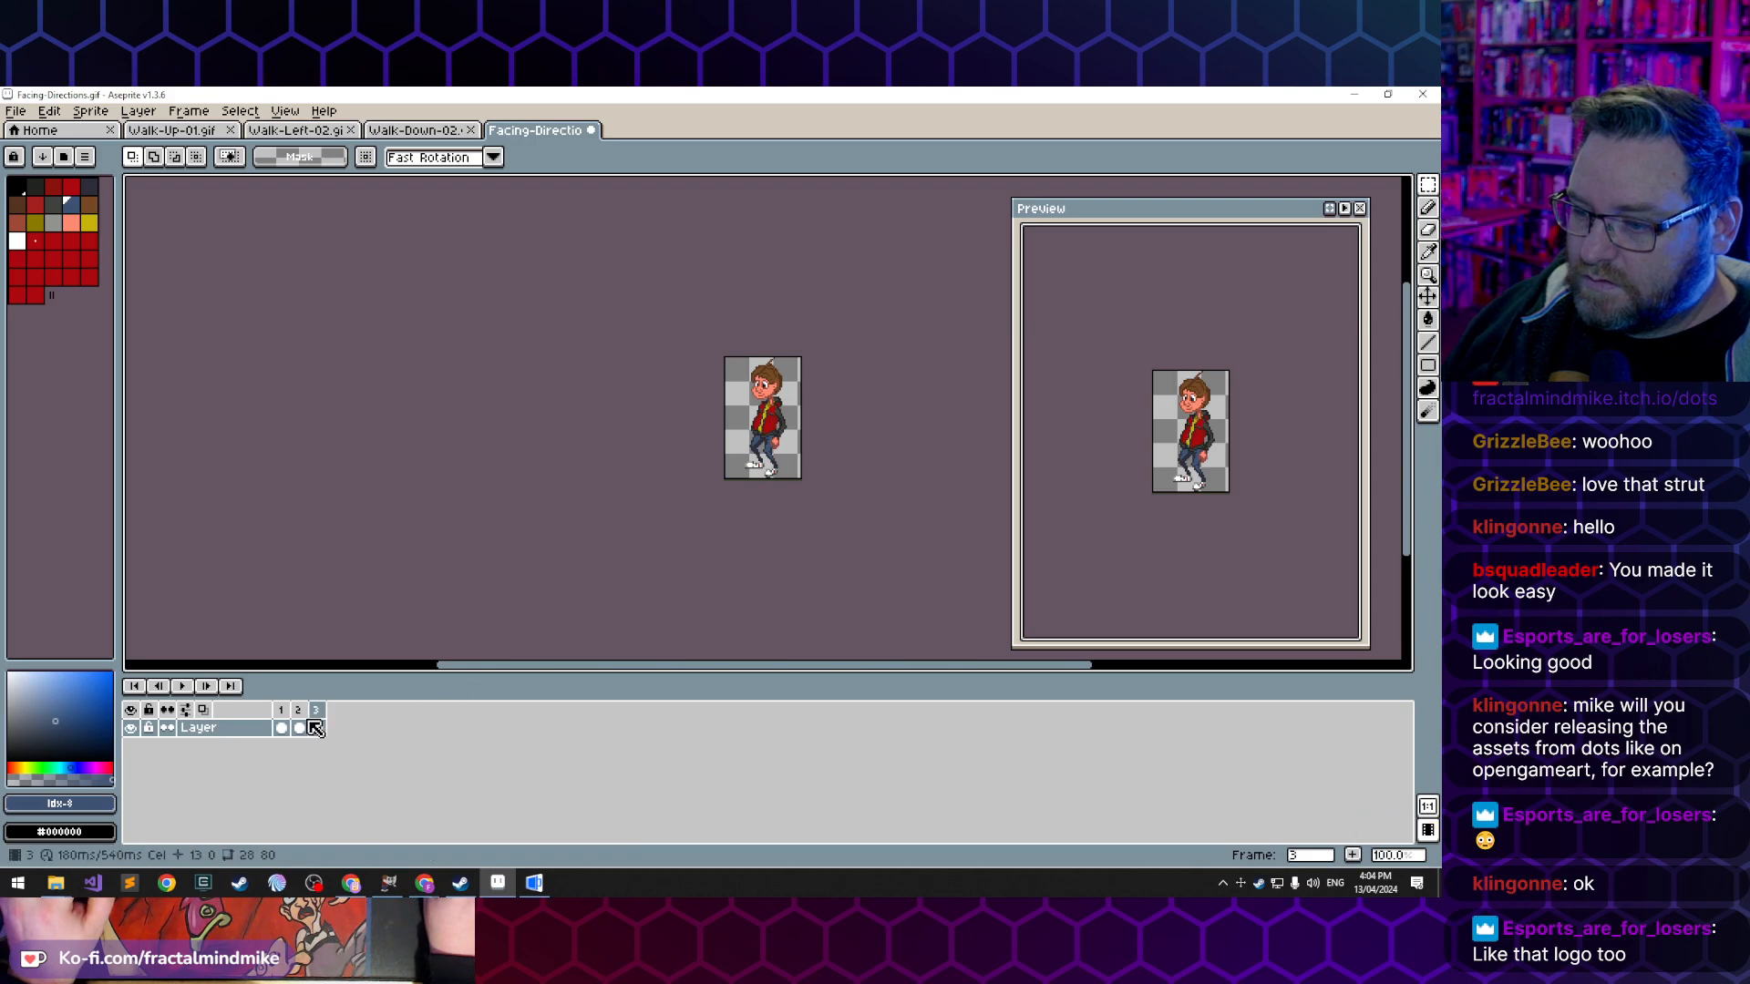
pyautogui.click(282, 728)
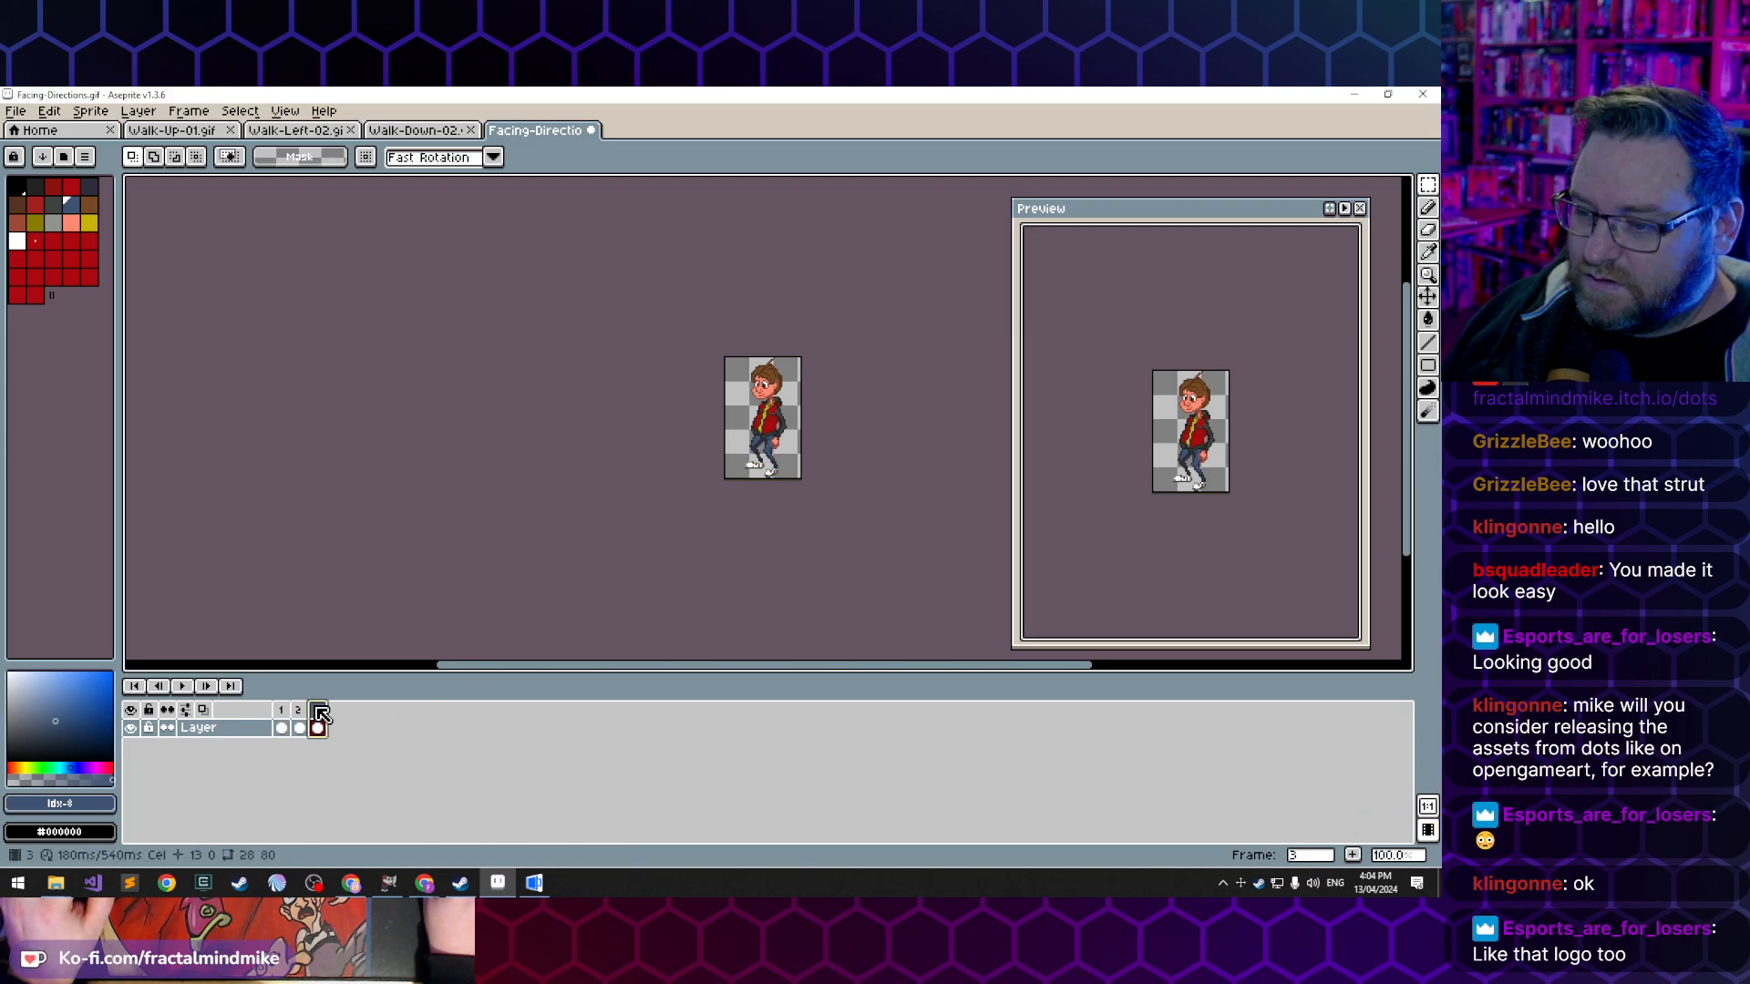
pyautogui.scroll(3, 784, 425)
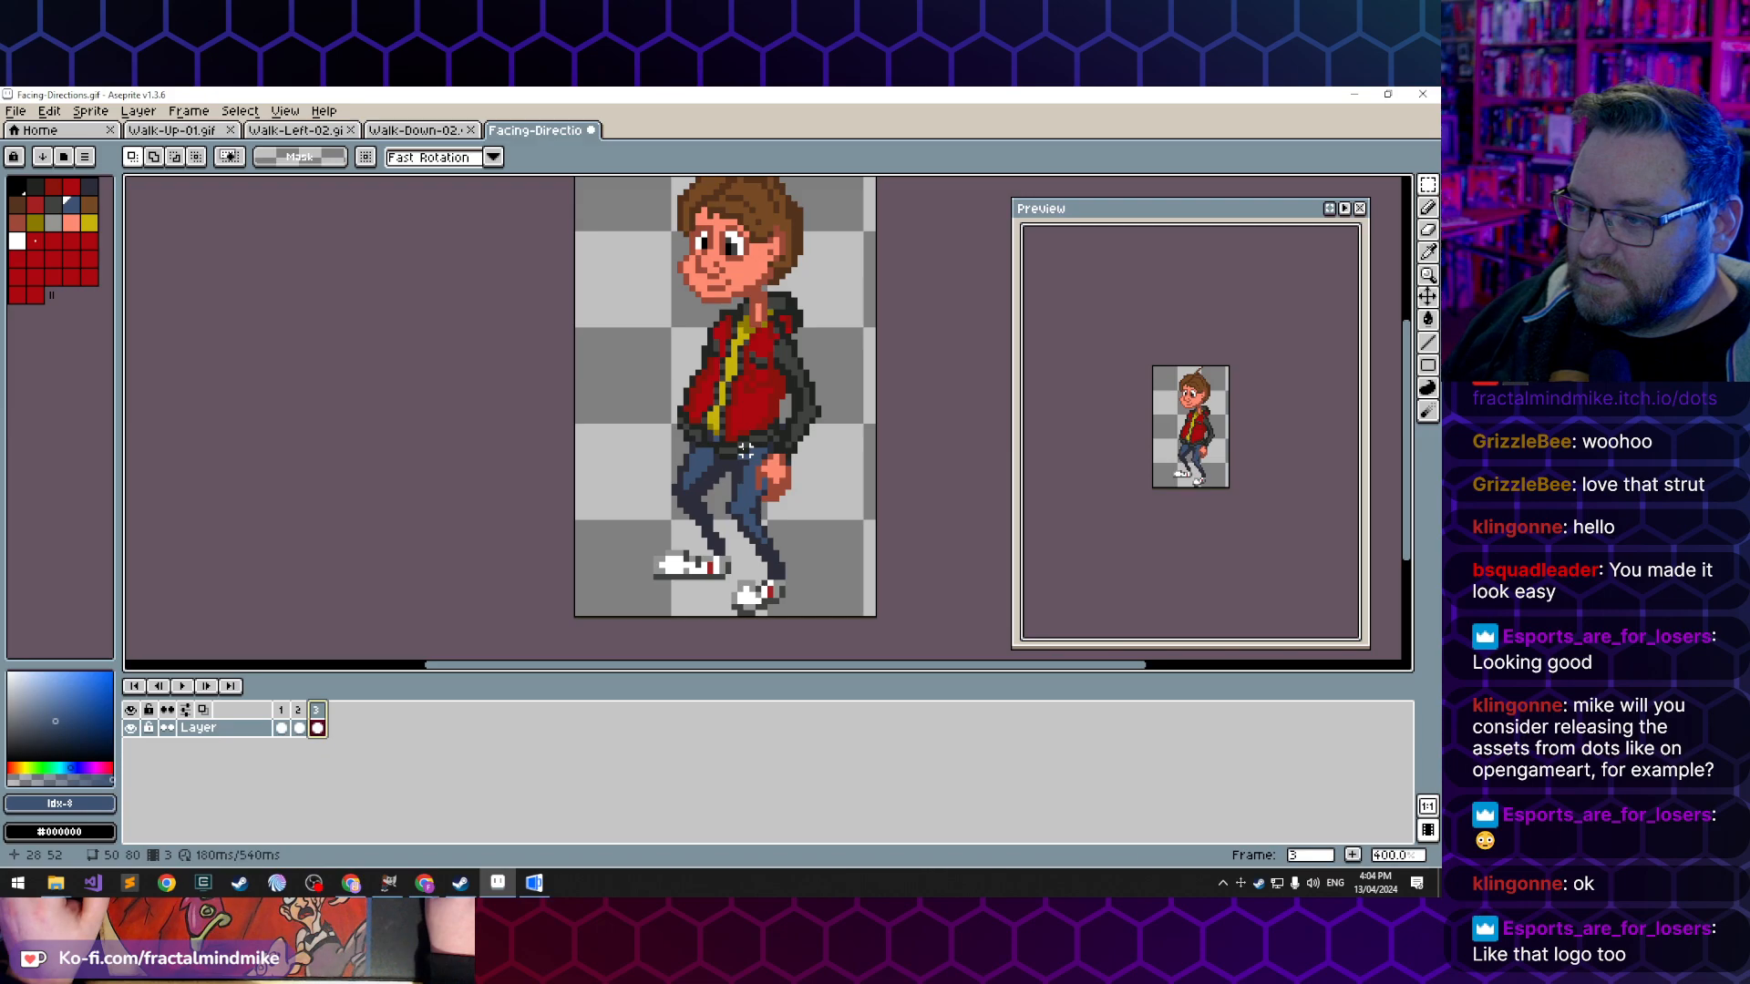
pyautogui.scroll(3, 745, 450)
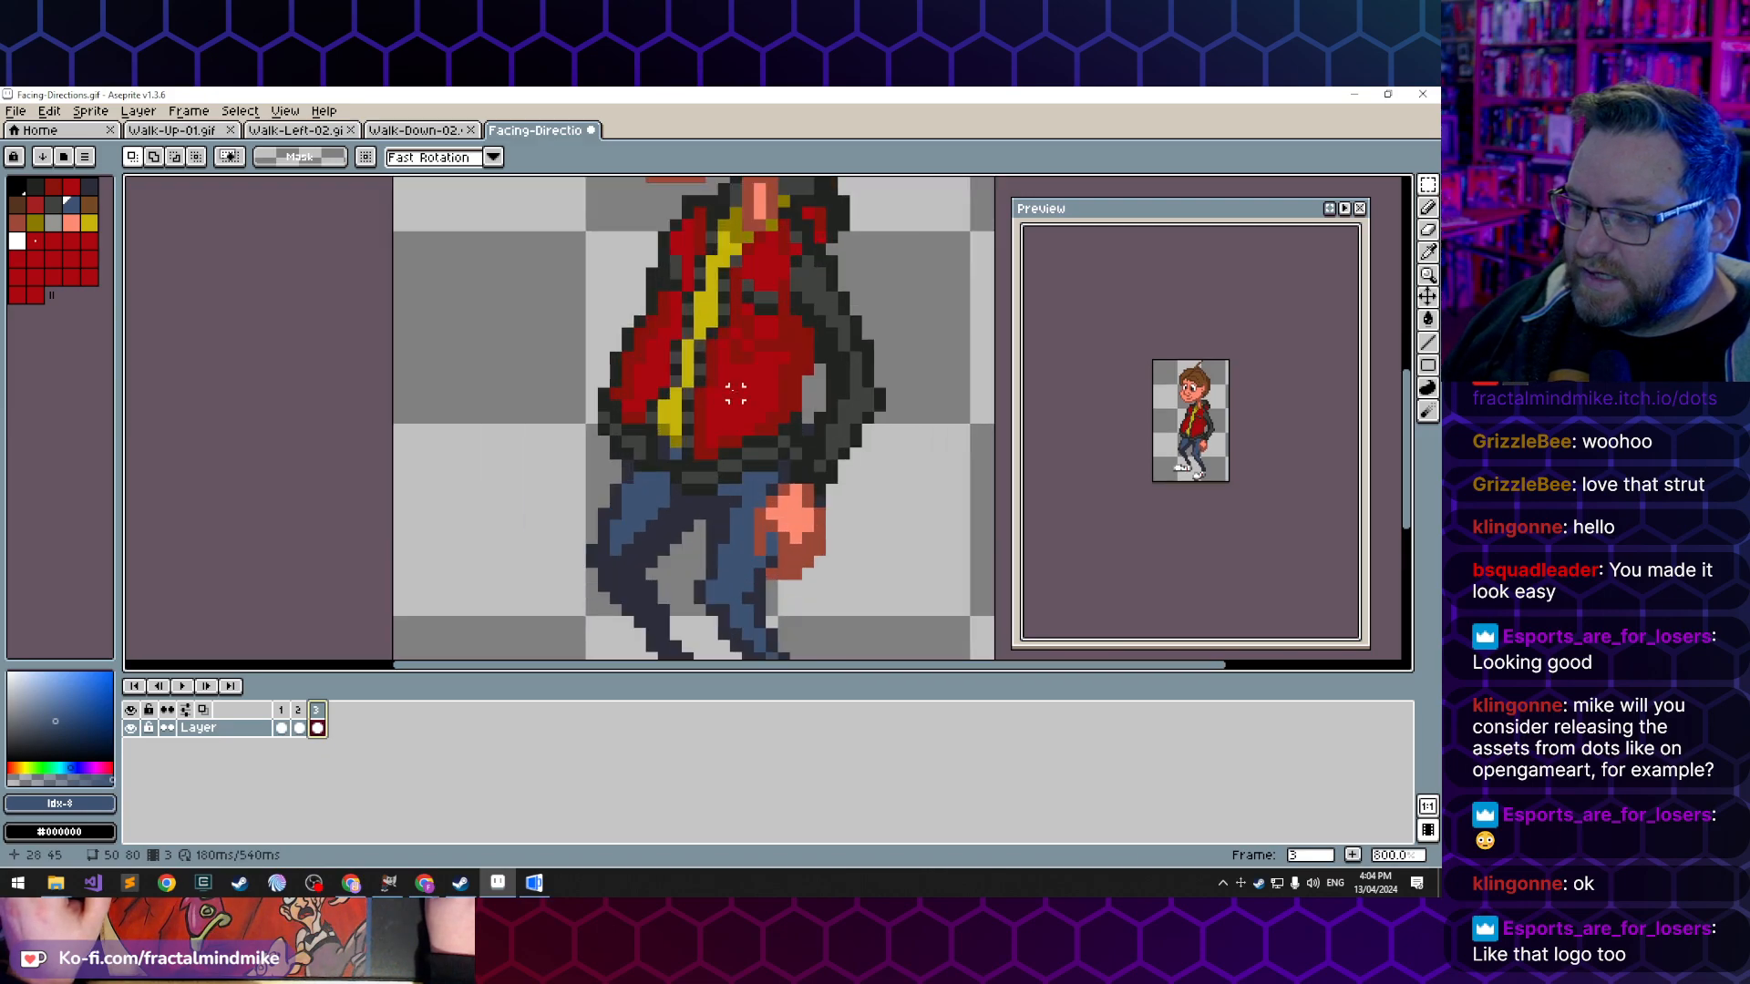
pyautogui.moveTo(716, 385); pyautogui.dragTo(732, 497)
pyautogui.moveTo(721, 325); pyautogui.dragTo(649, 375)
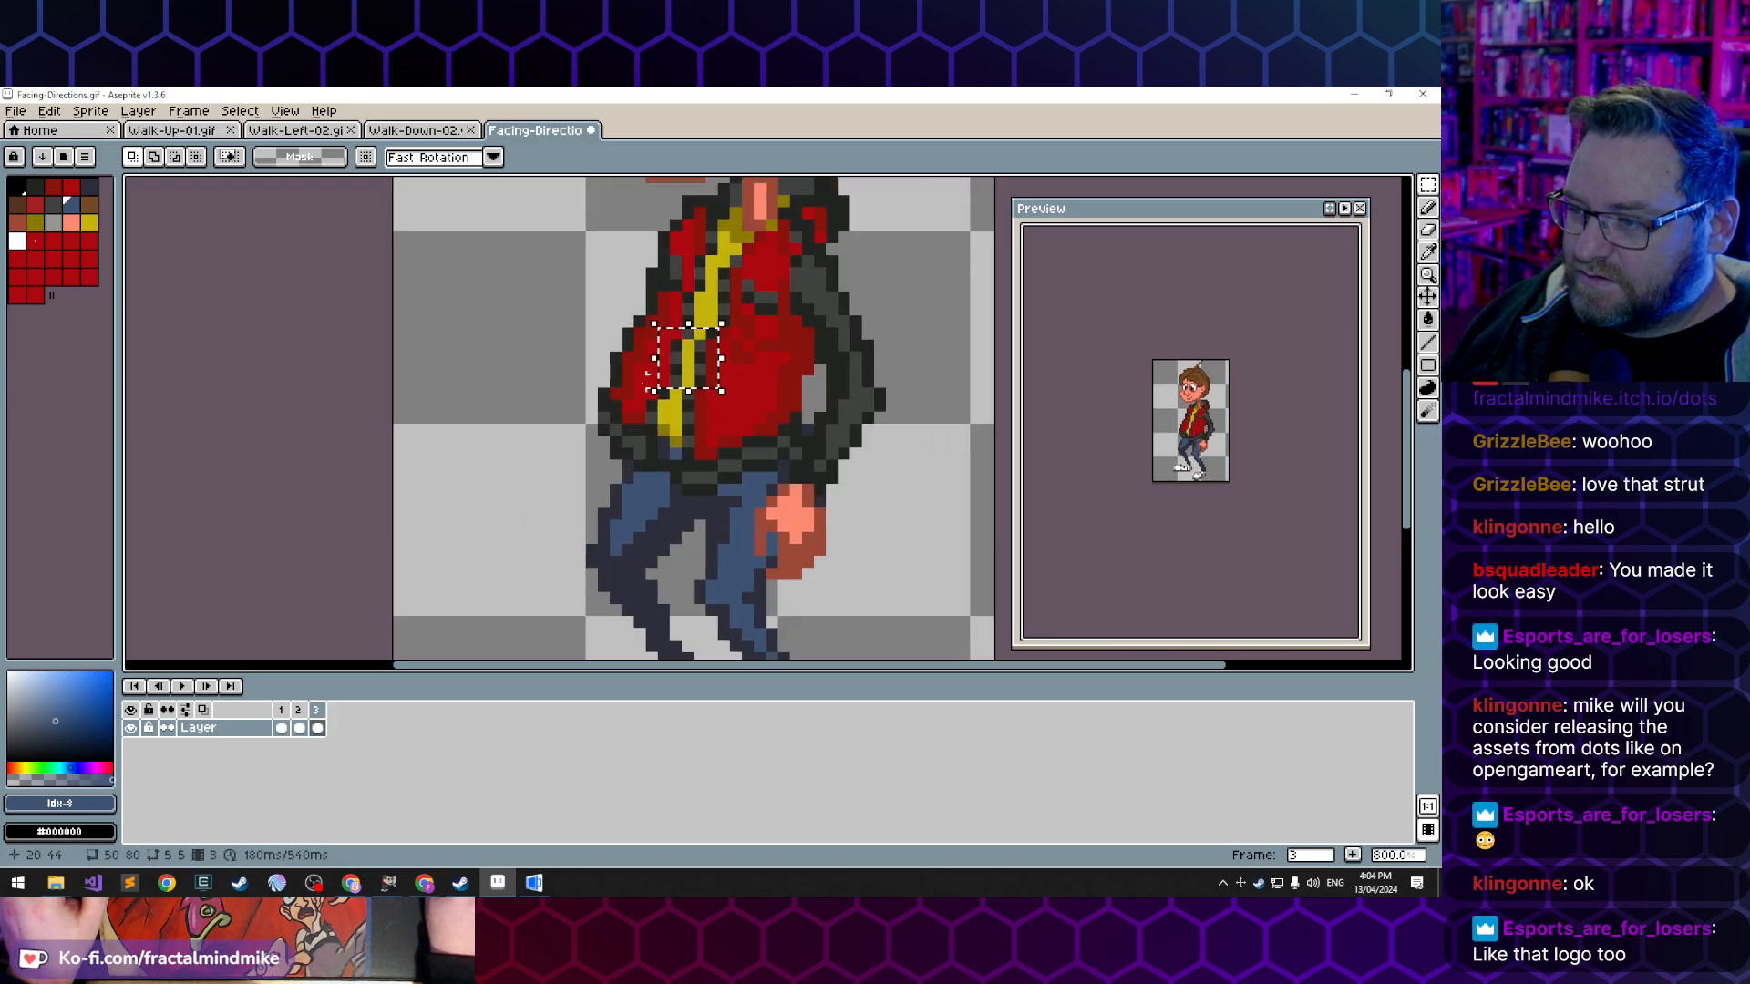
pyautogui.click(597, 373)
pyautogui.press('b')
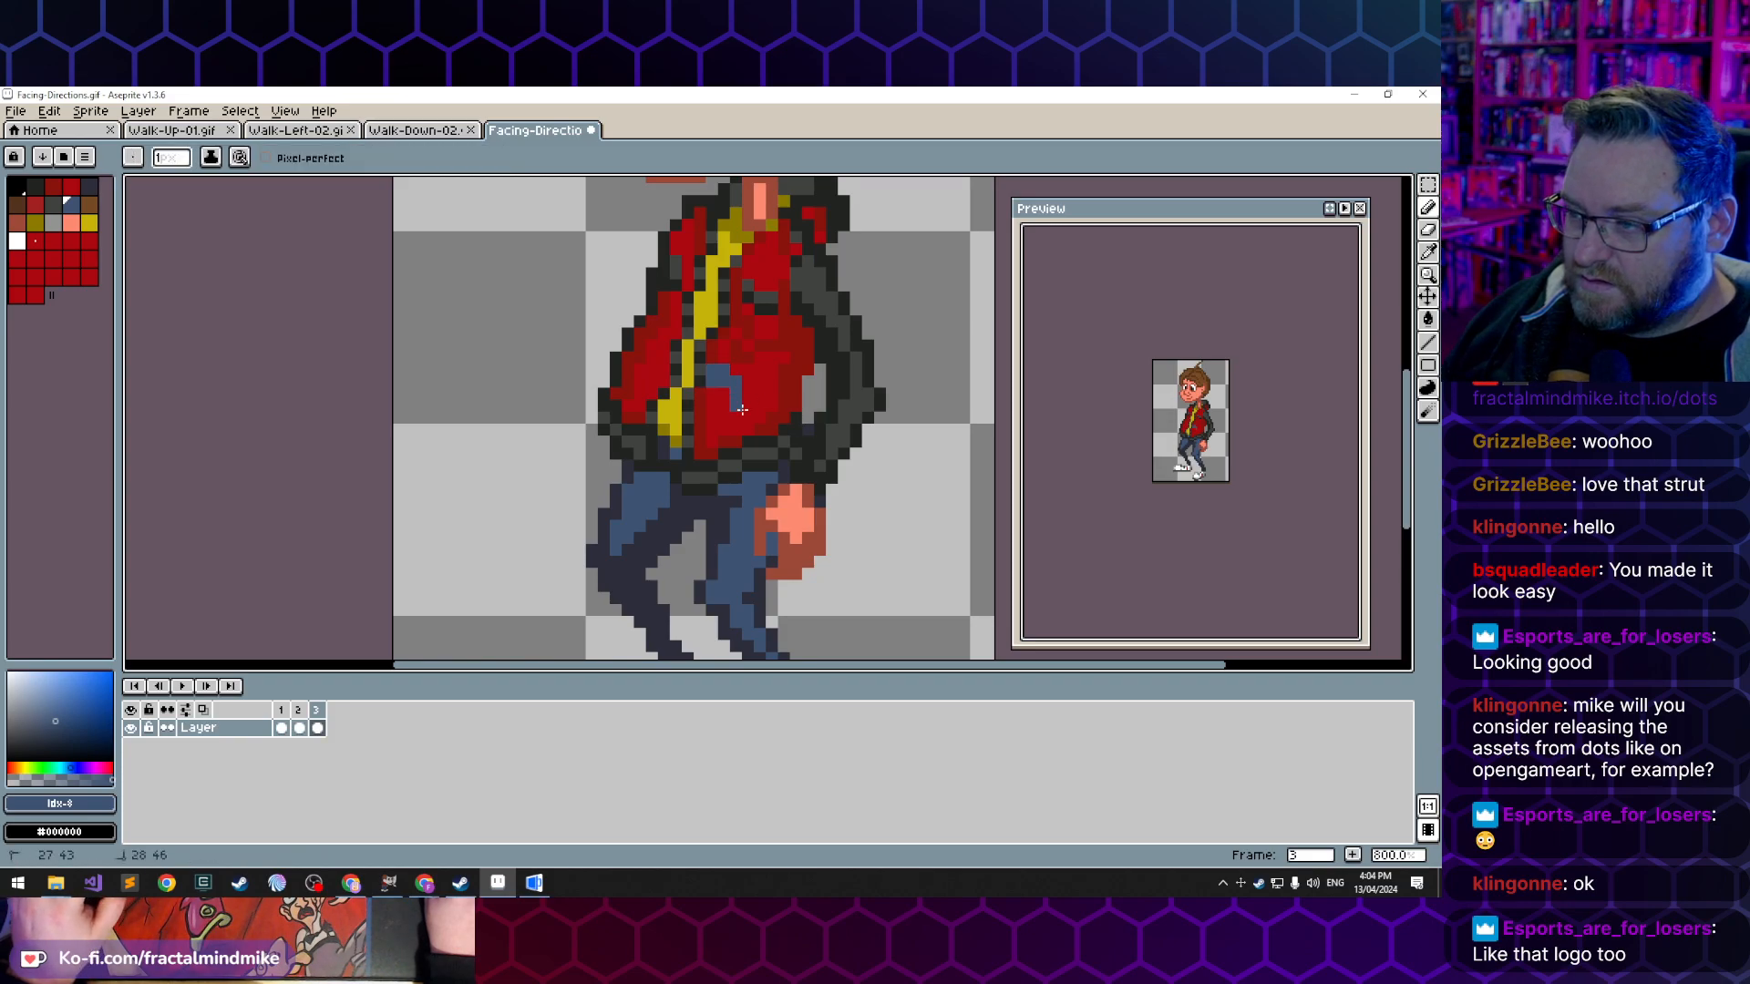
pyautogui.hotkey('ctrl', 'z')
# - Examine Lucas's side-facing pose in frame 3, both as a whole figure and around the jacket
pyautogui.scroll(-2, 755, 393)
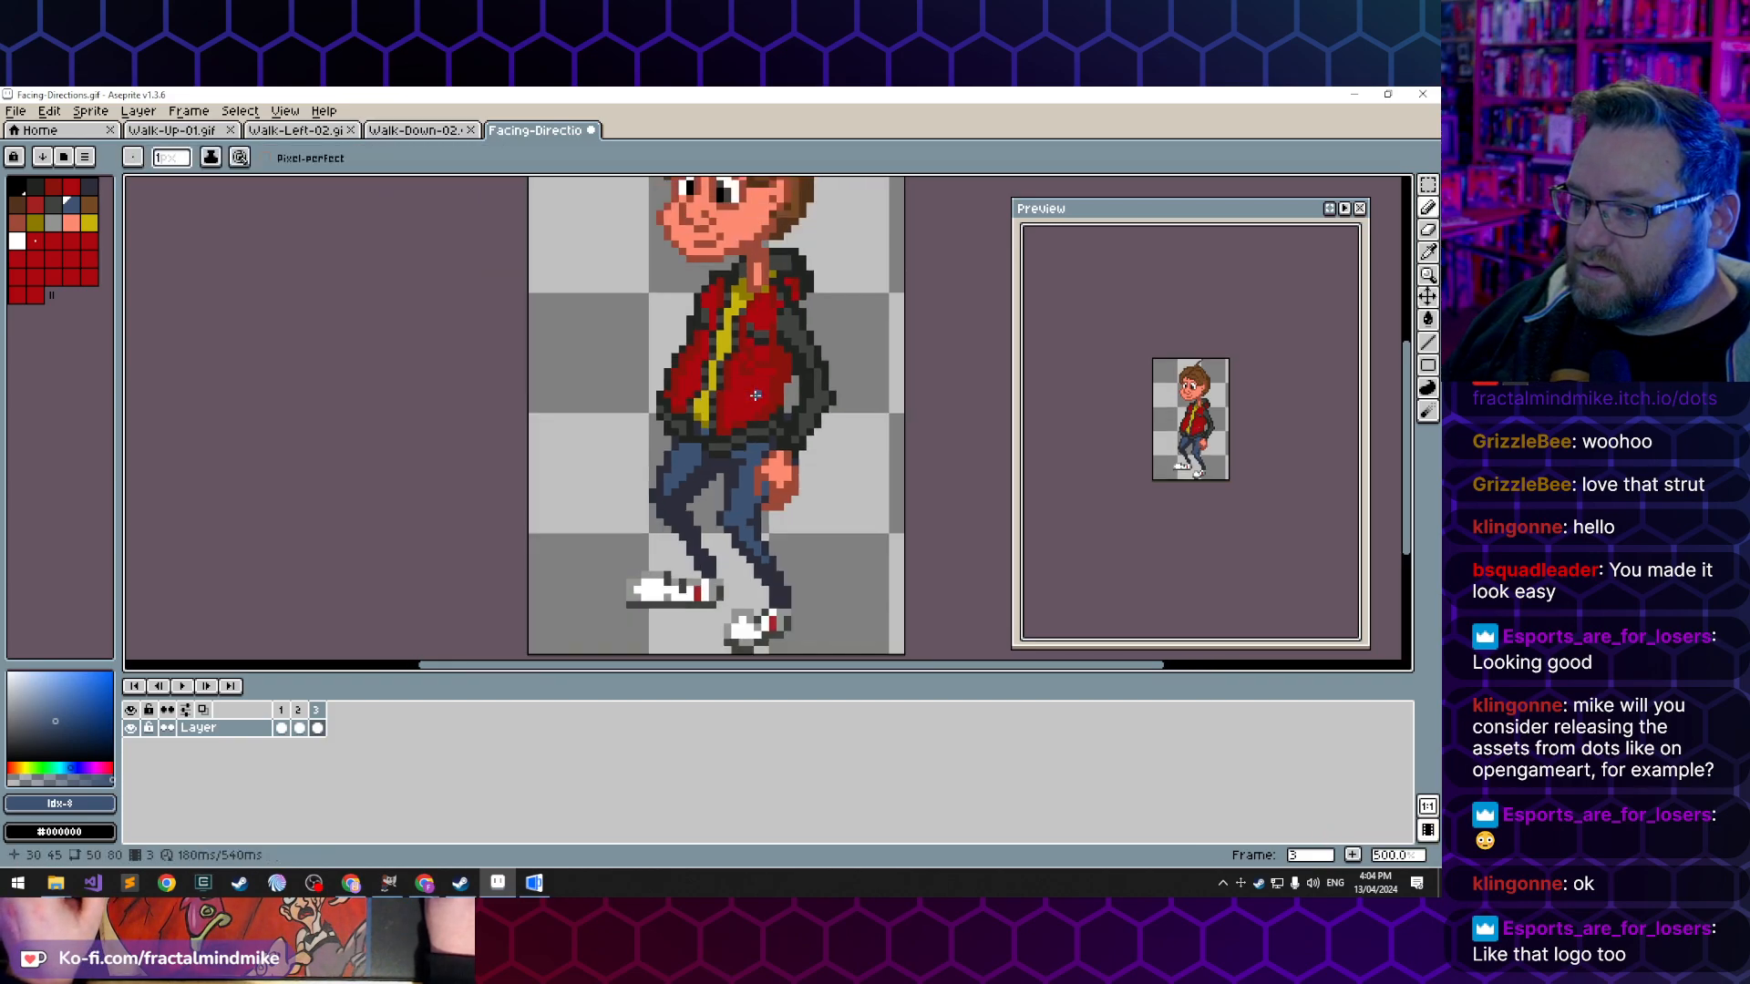
pyautogui.scroll(-2, 640, 372)
pyautogui.scroll(2, 645, 383)
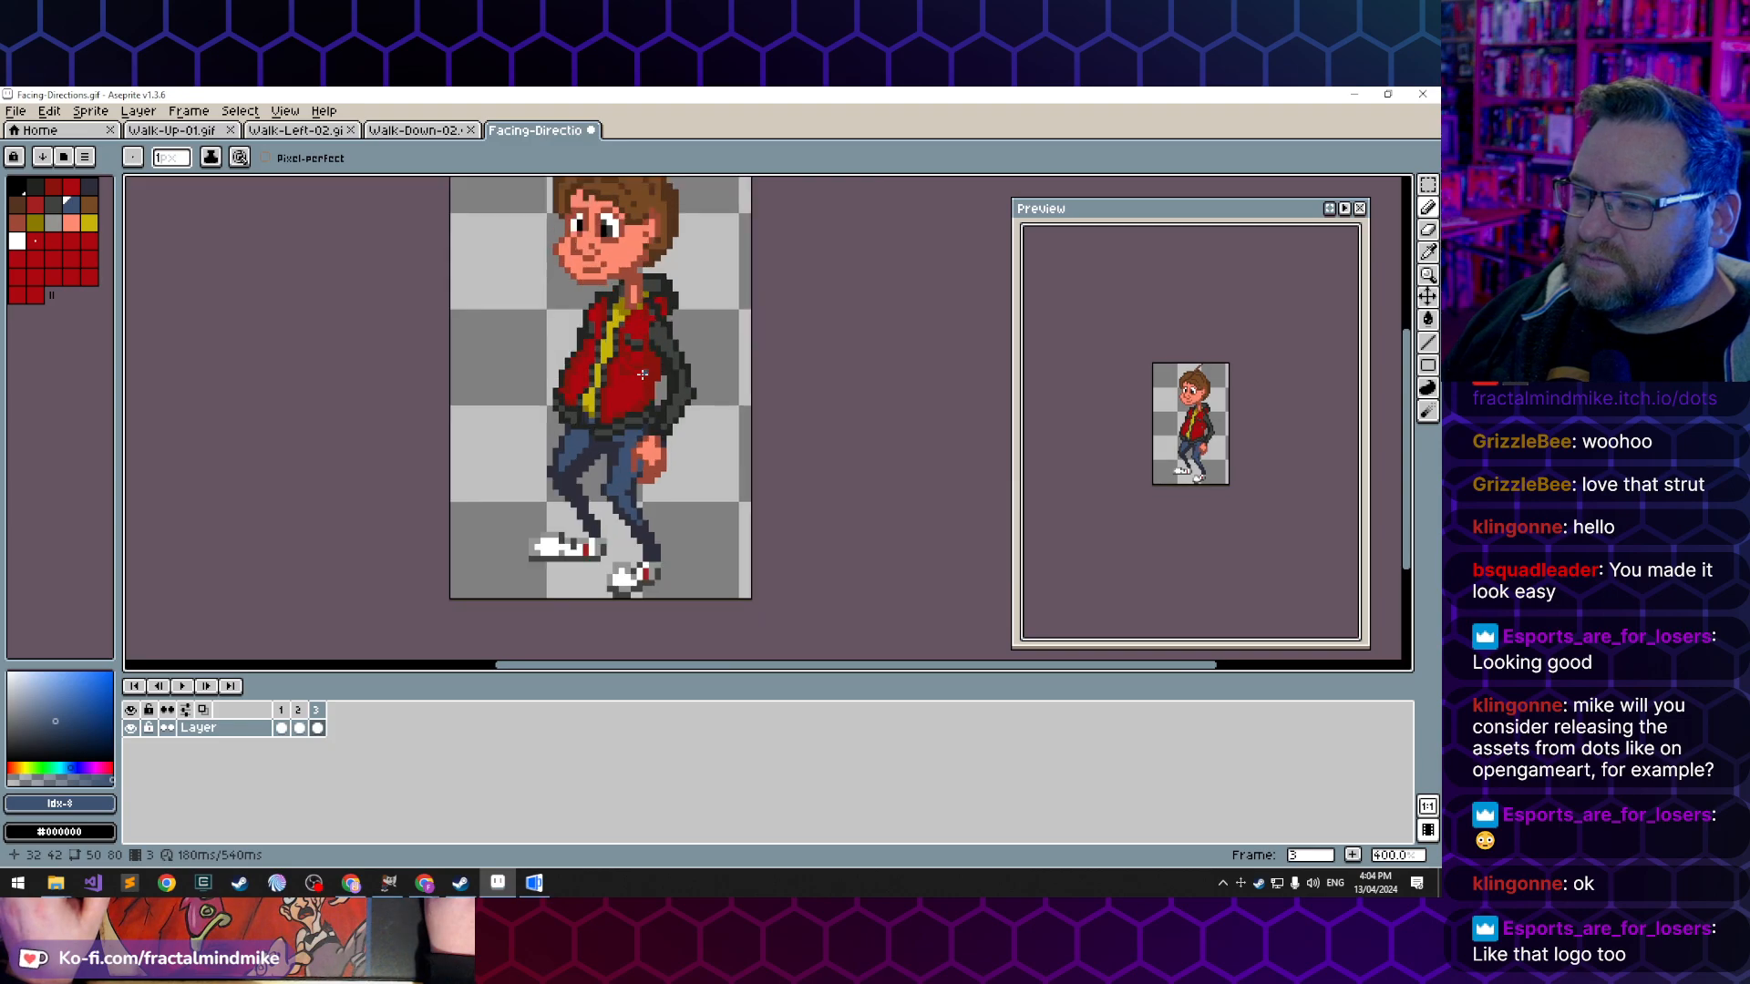
pyautogui.scroll(-1, 650, 393)
pyautogui.moveTo(650, 333); pyautogui.dragTo(685, 387)
pyautogui.scroll(-1, 689, 380)
pyautogui.scroll(1, 695, 374)
pyautogui.scroll(-1, 690, 383)
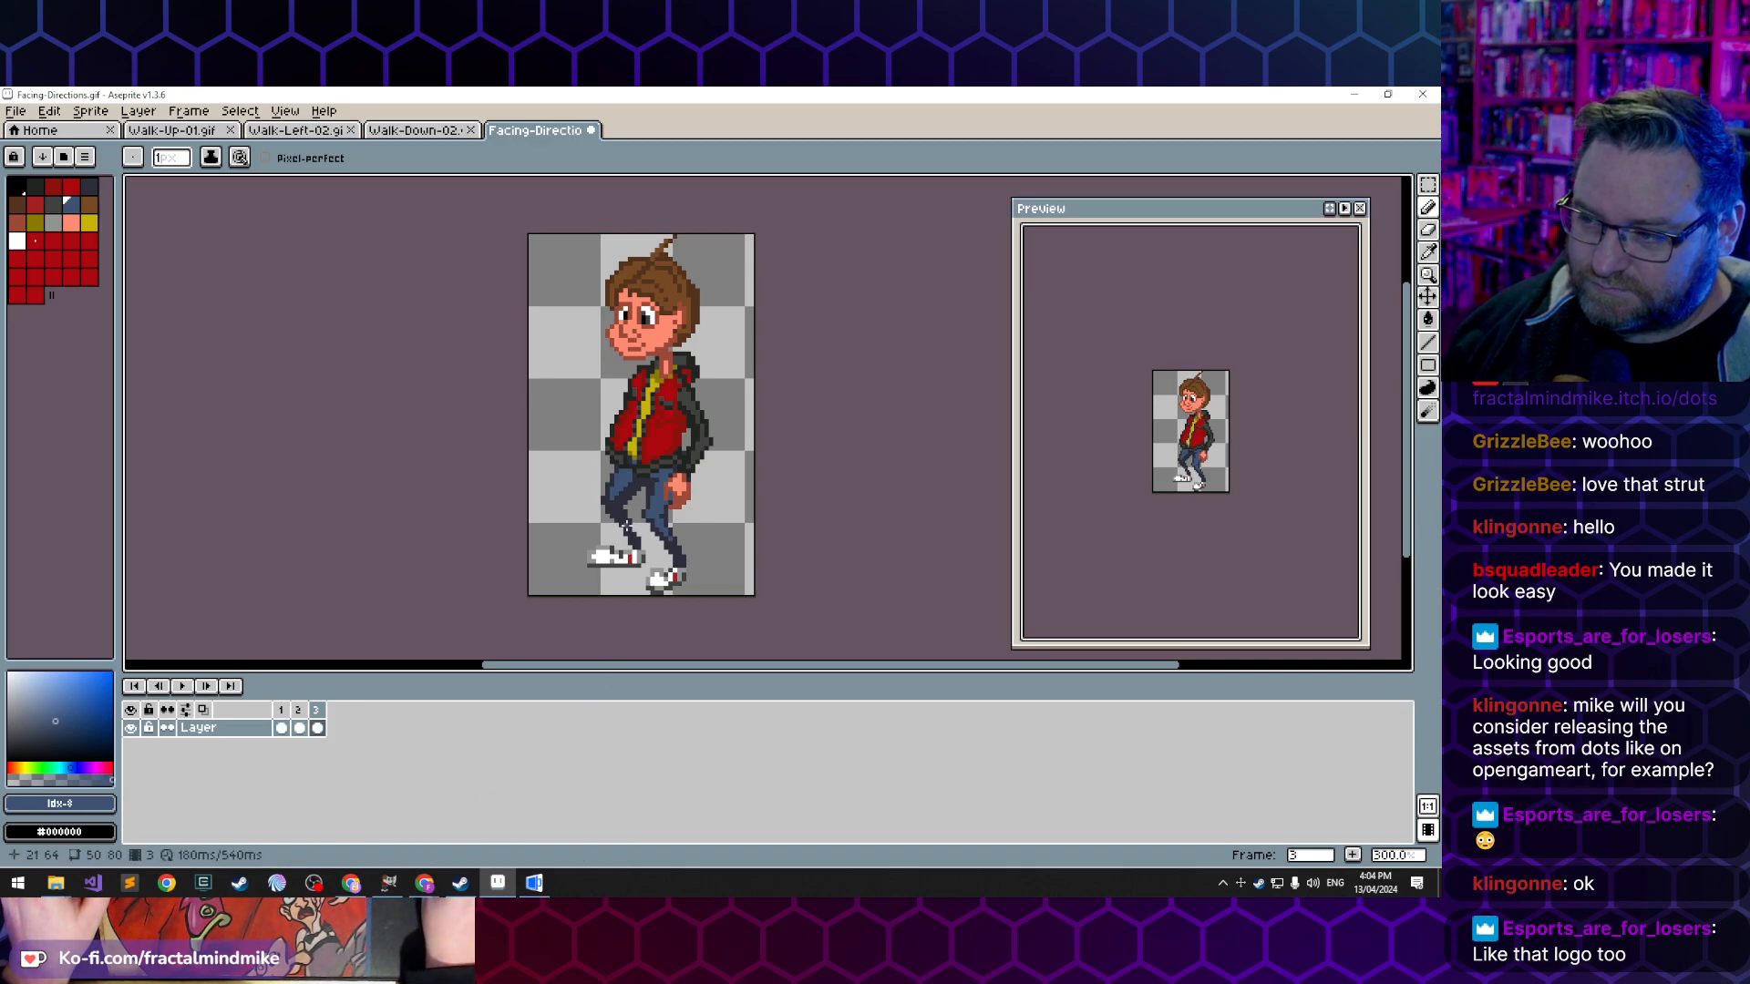
pyautogui.scroll(1, 645, 398)
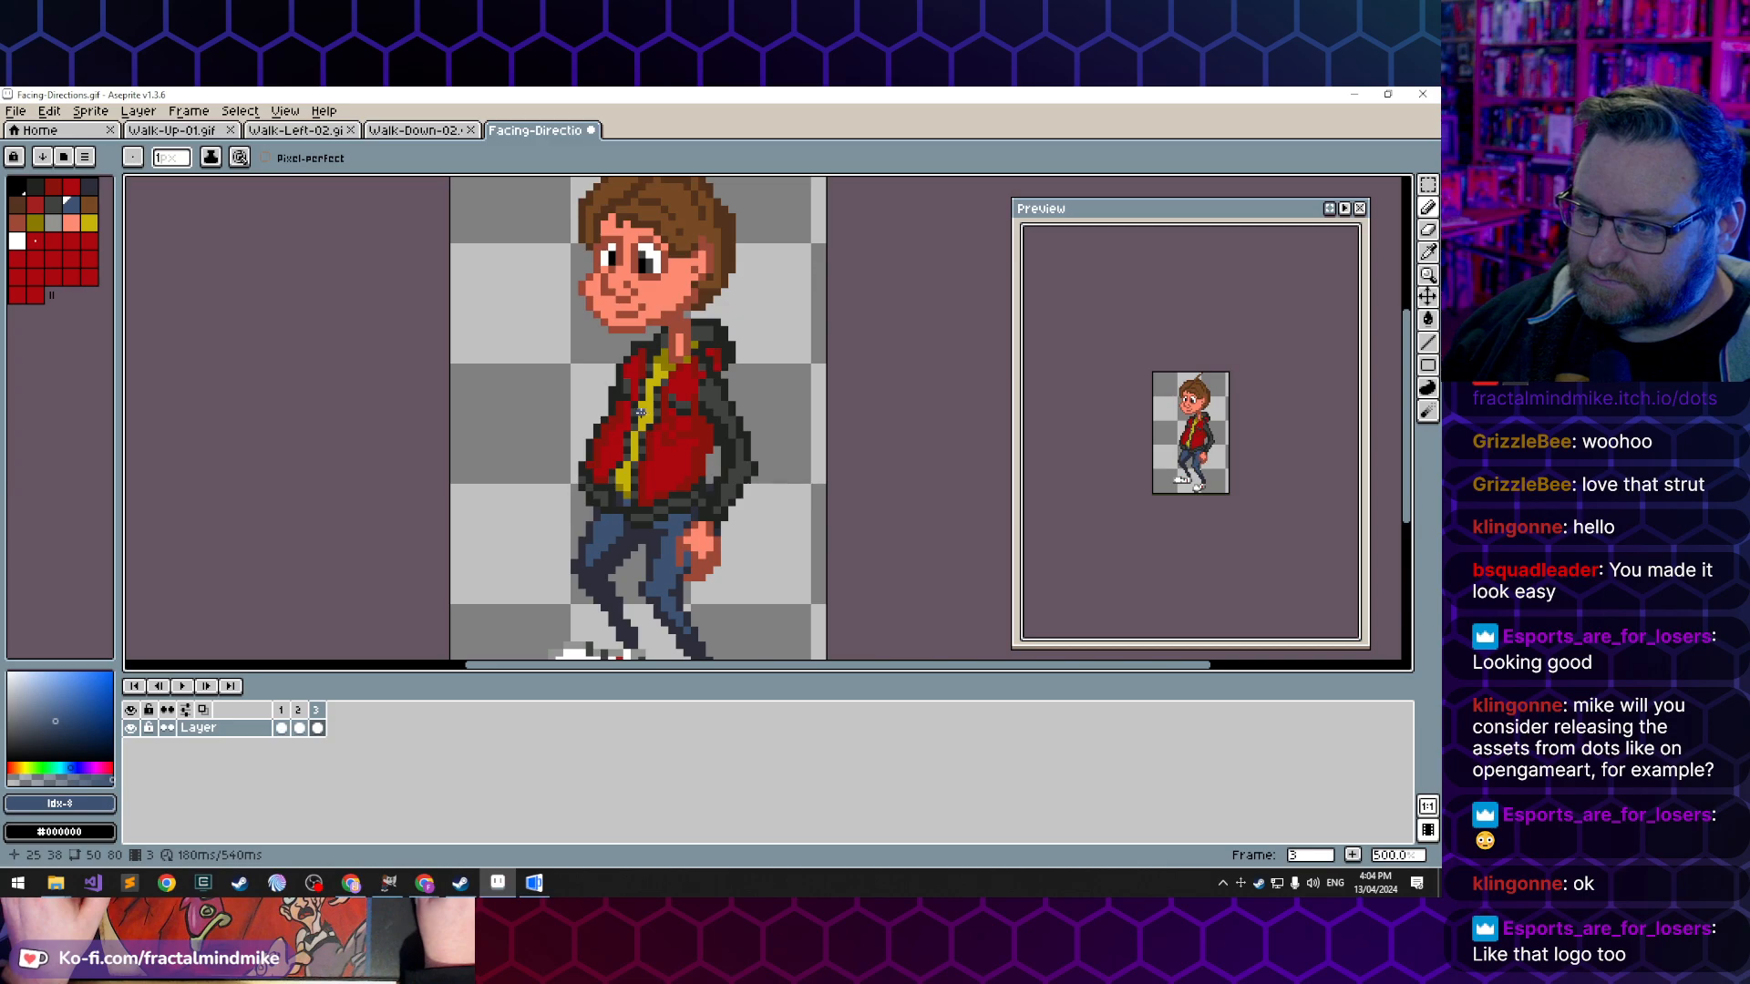
# - In frame 2, repaint the dark sleeve pixels along the jacket's front edge using reds sampled from the jacket
pyautogui.click(280, 728)
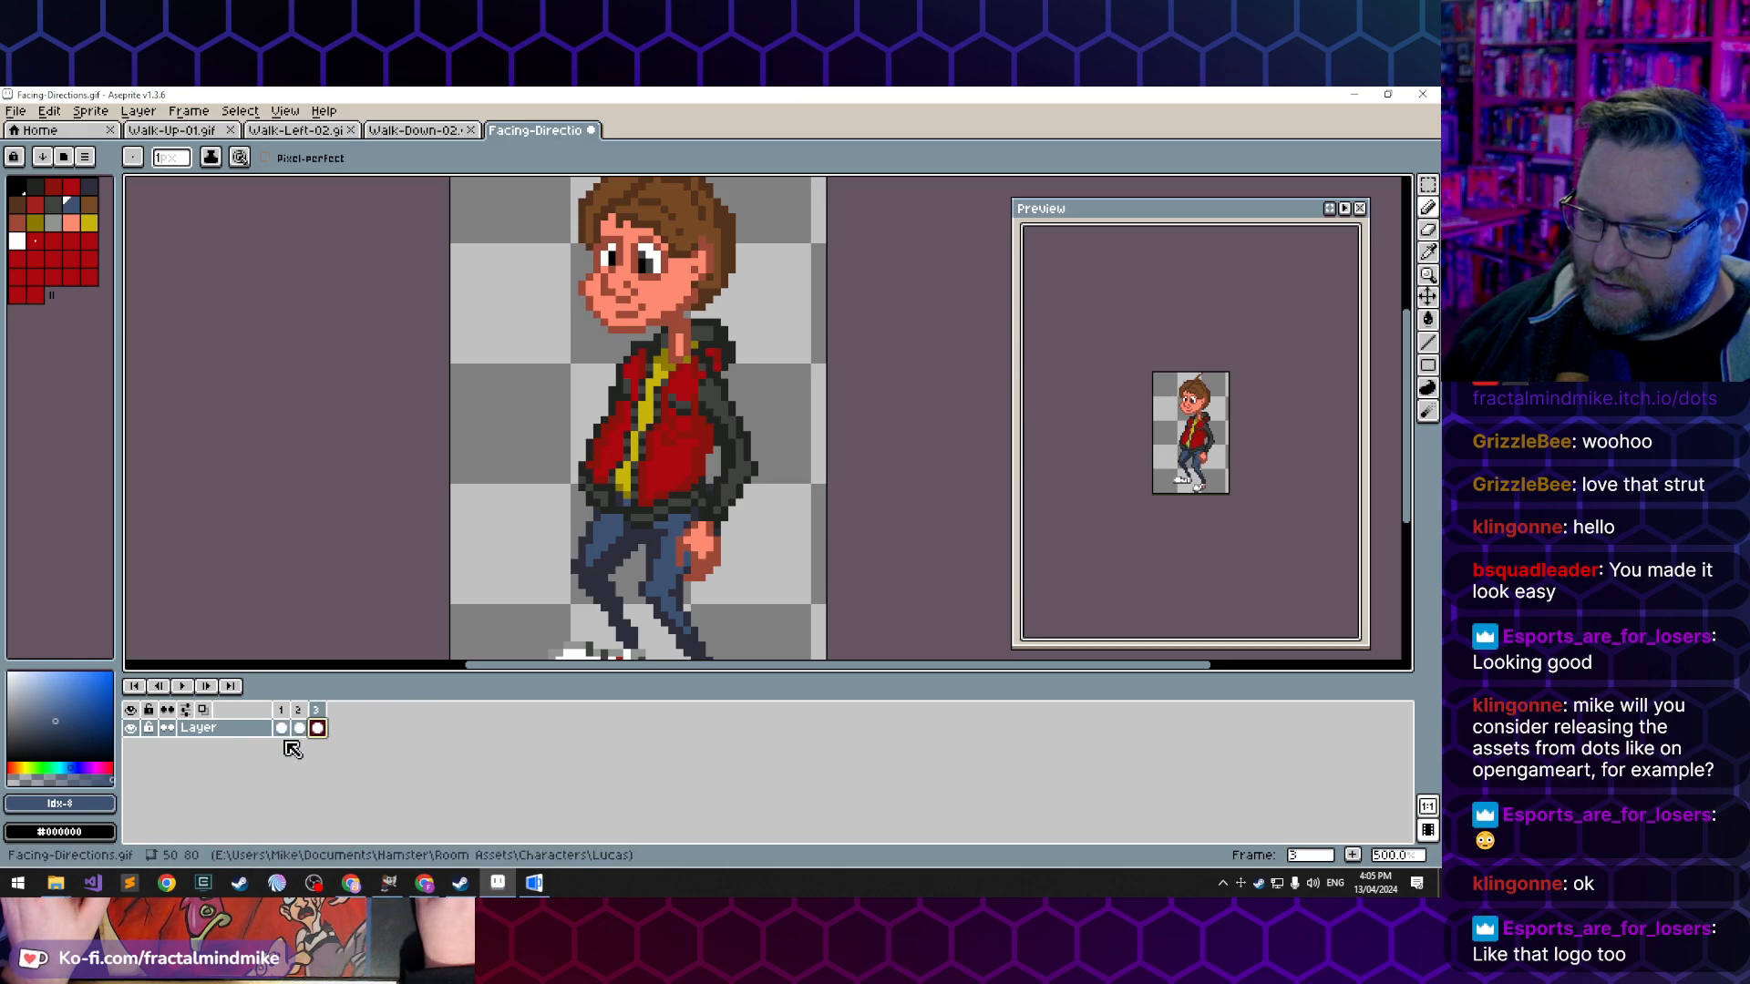
pyautogui.click(319, 729)
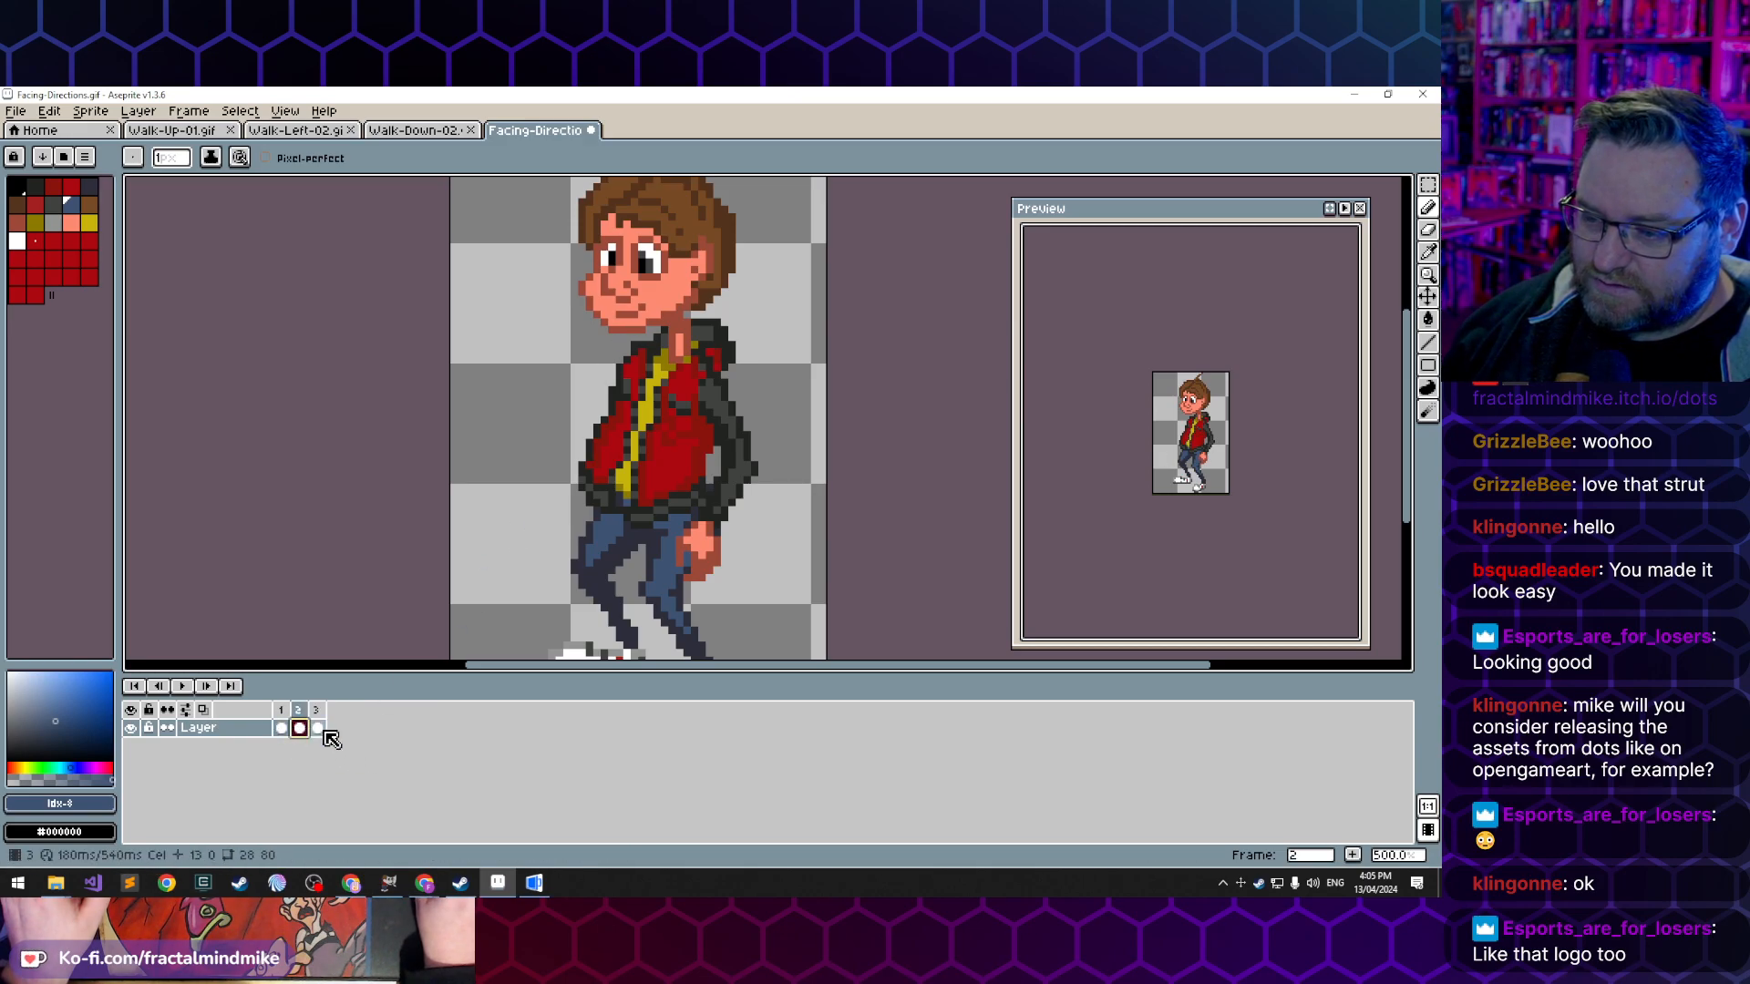
pyautogui.click(302, 729)
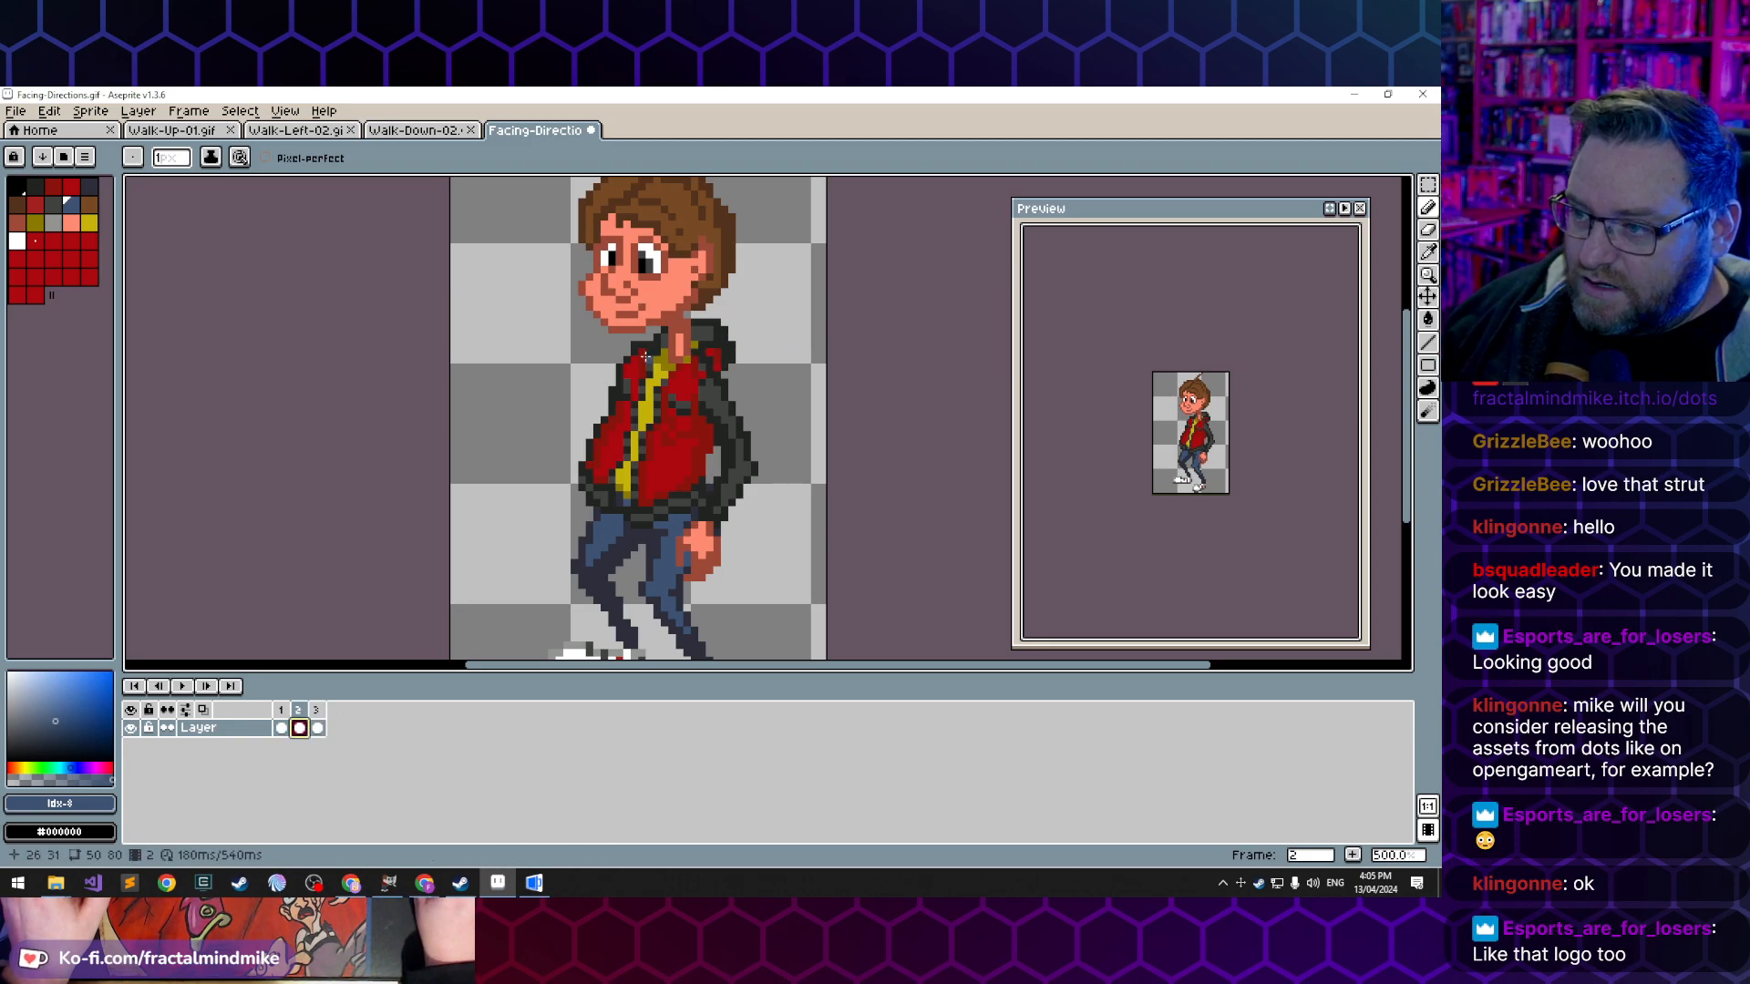
pyautogui.keyDown('alt'); pyautogui.click(613, 366); pyautogui.keyUp('alt')
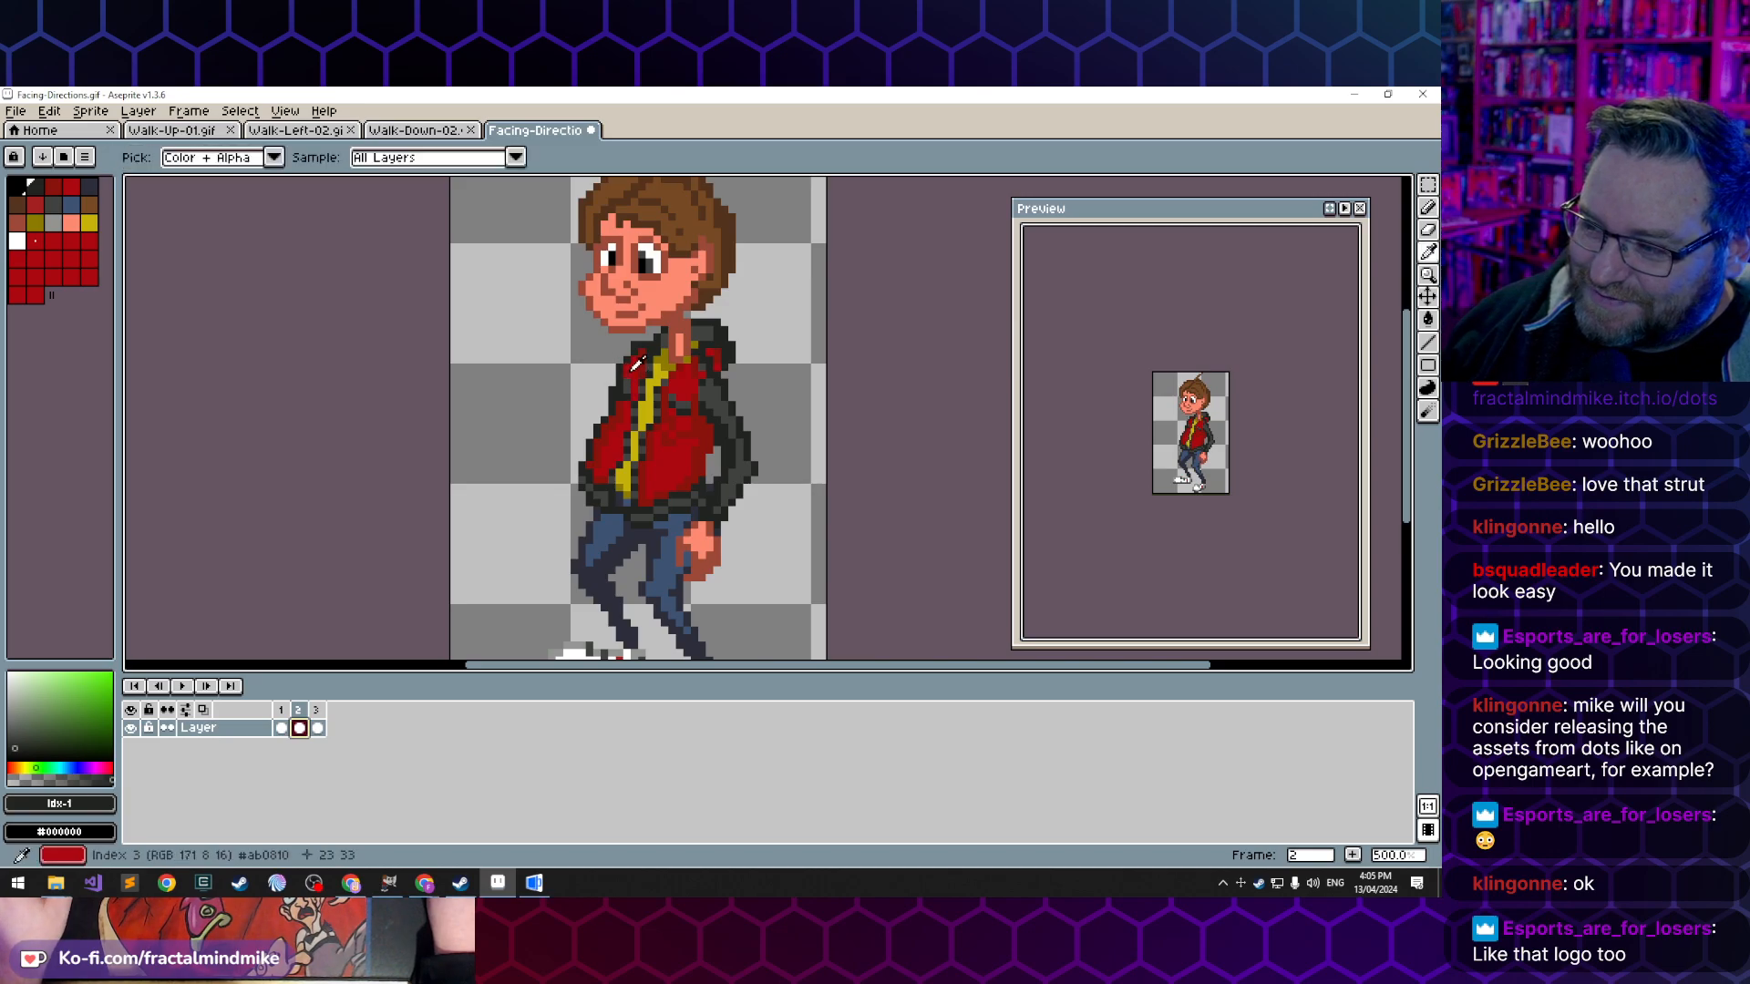
pyautogui.keyDown('alt'); pyautogui.click(627, 377); pyautogui.keyUp('alt')
pyautogui.scroll(3, 631, 382)
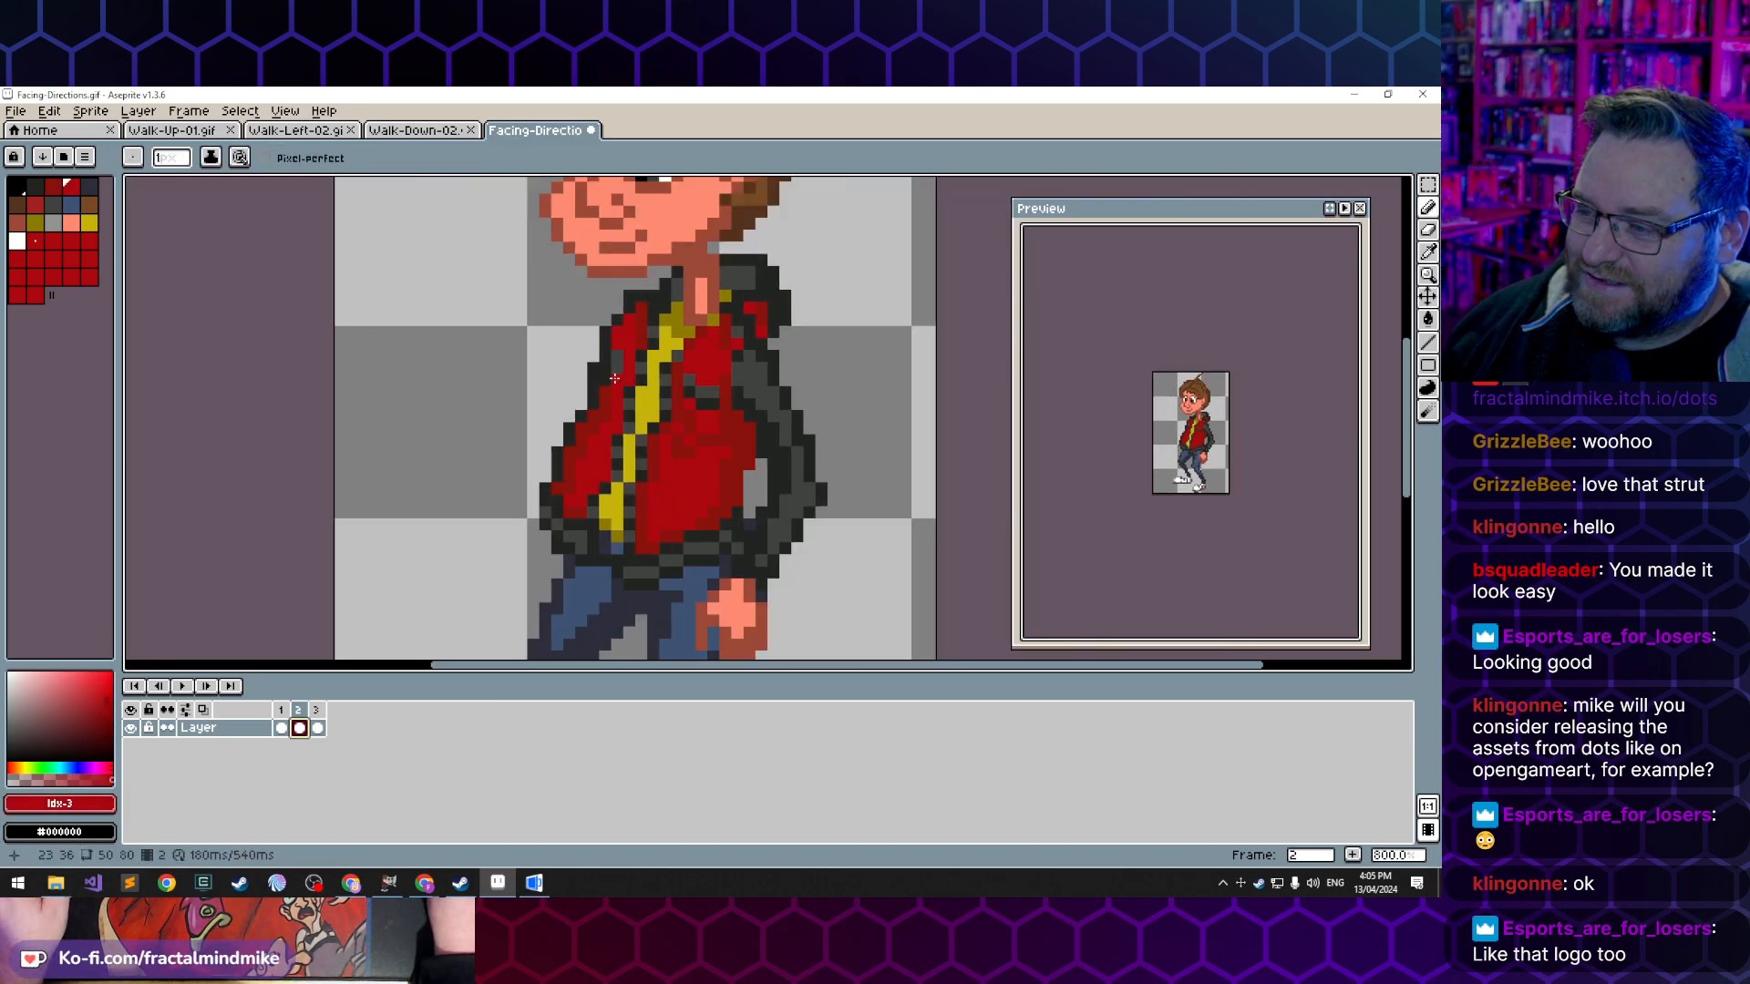
pyautogui.keyDown('alt'); pyautogui.click(606, 383); pyautogui.keyUp('alt')
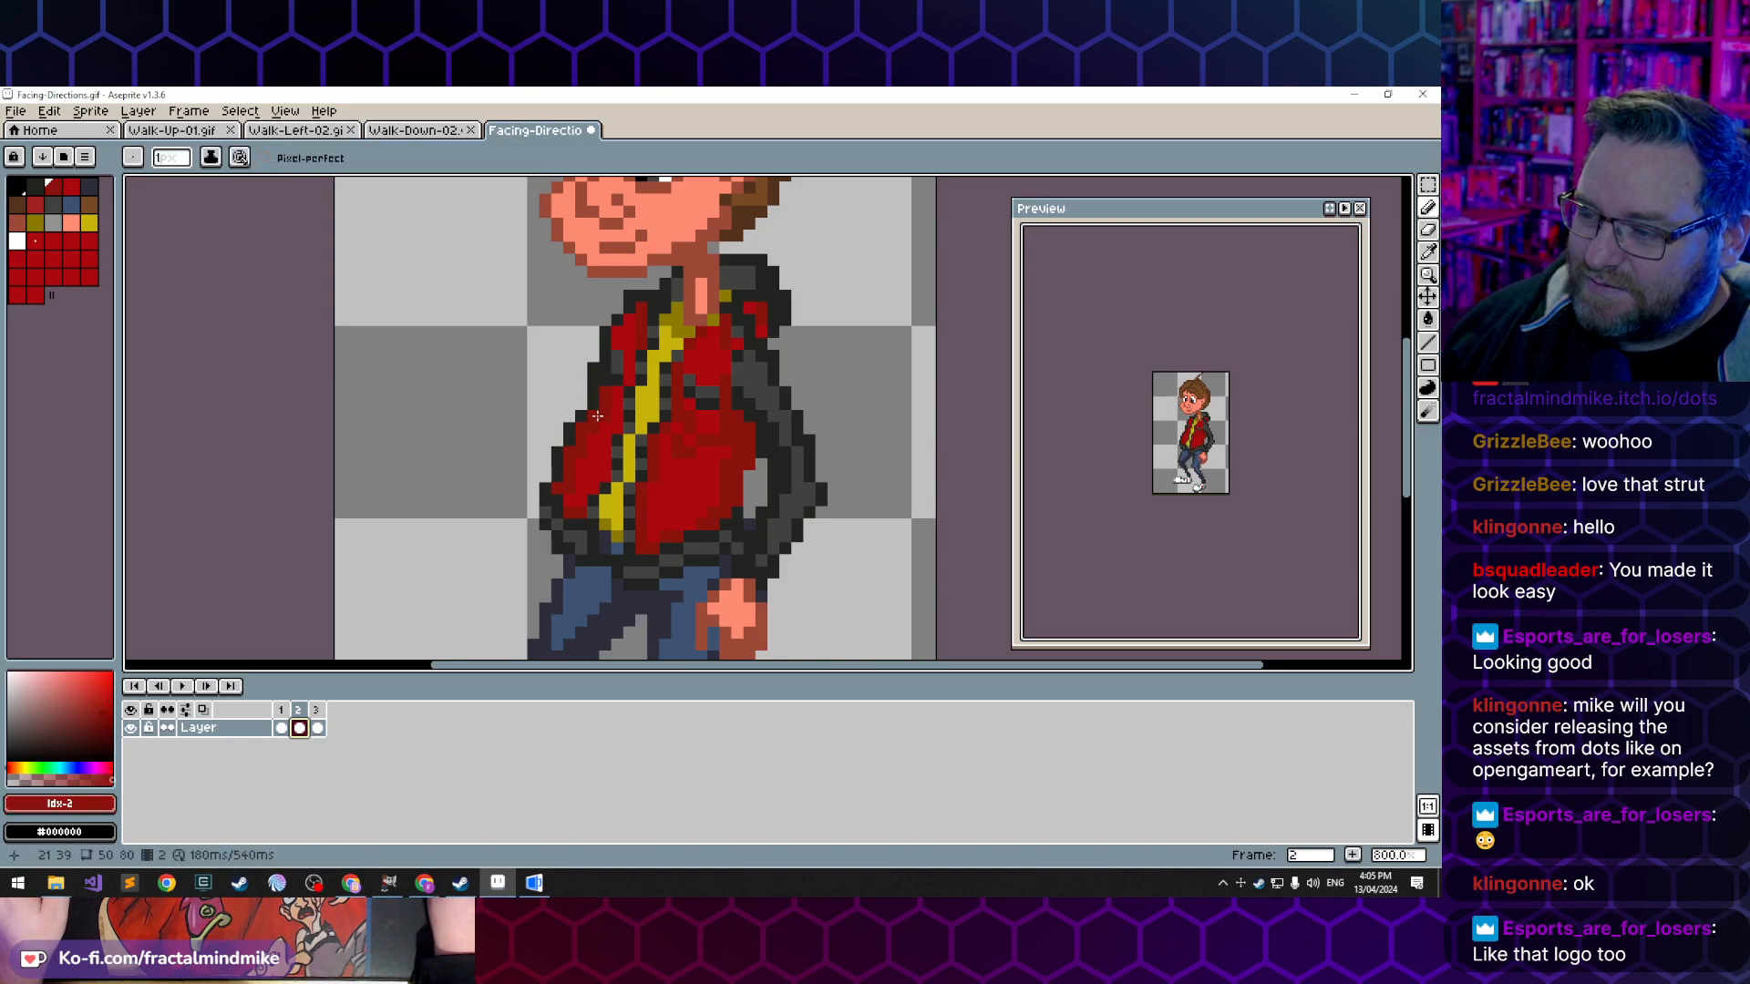
pyautogui.hotkey('ctrl', 'z')
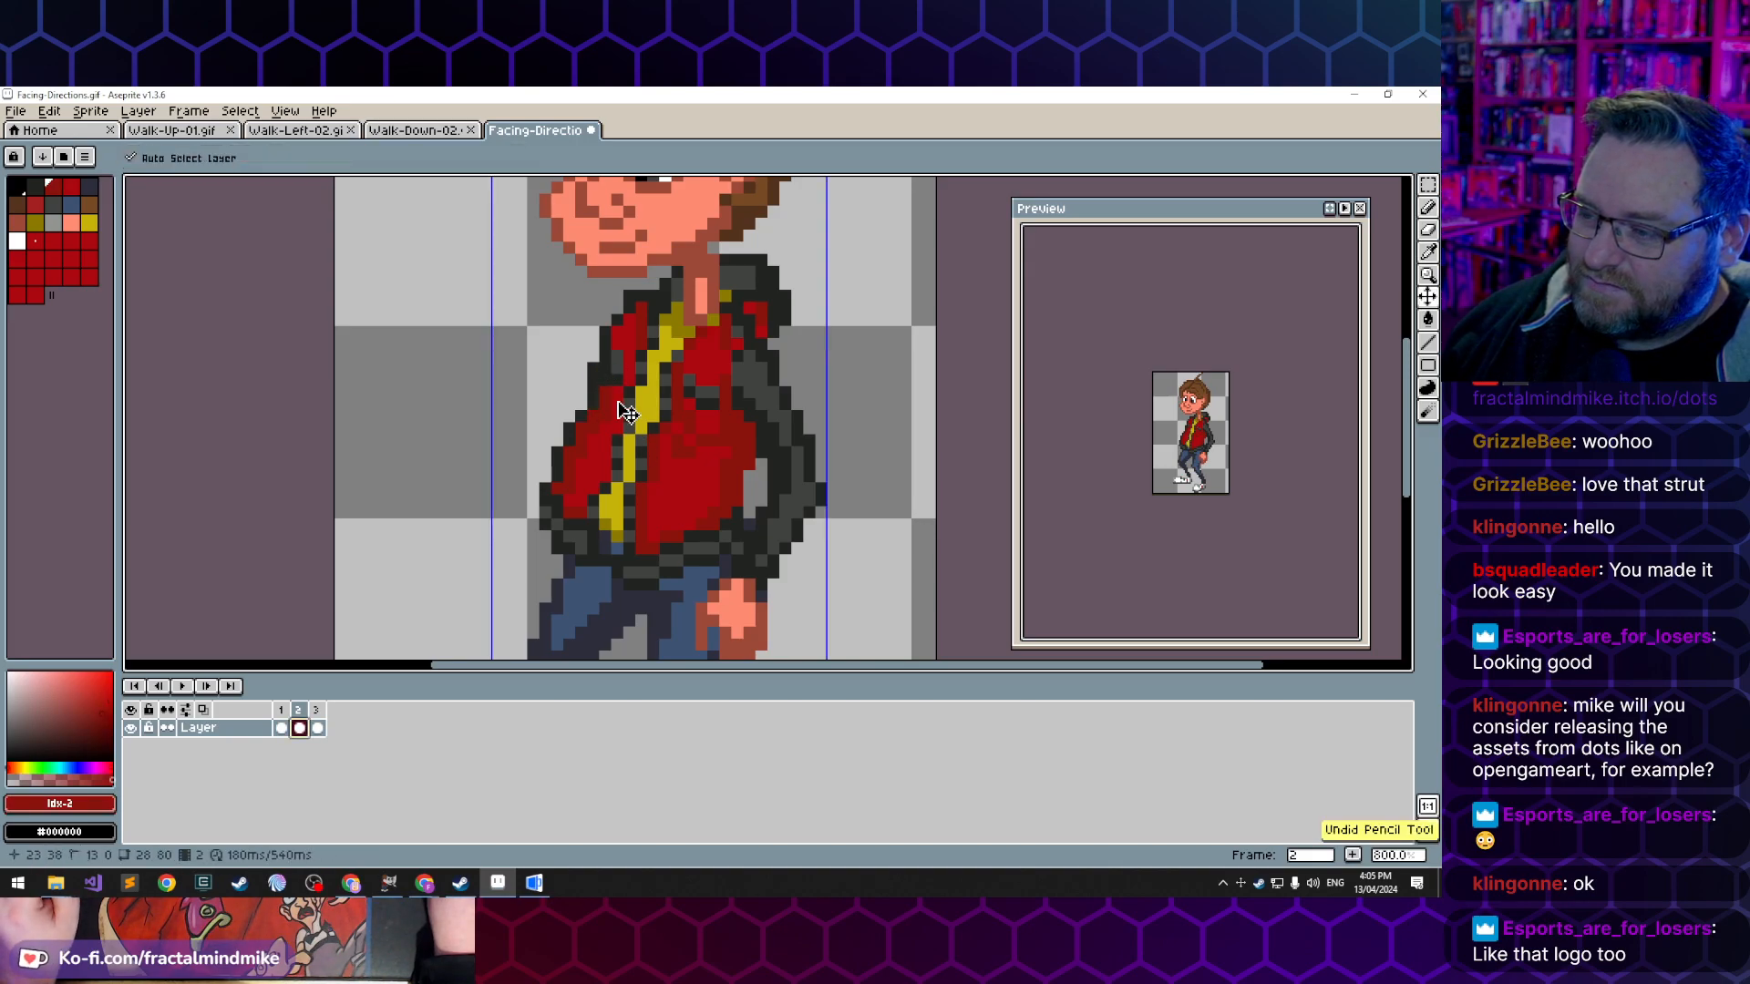
pyautogui.click(598, 392)
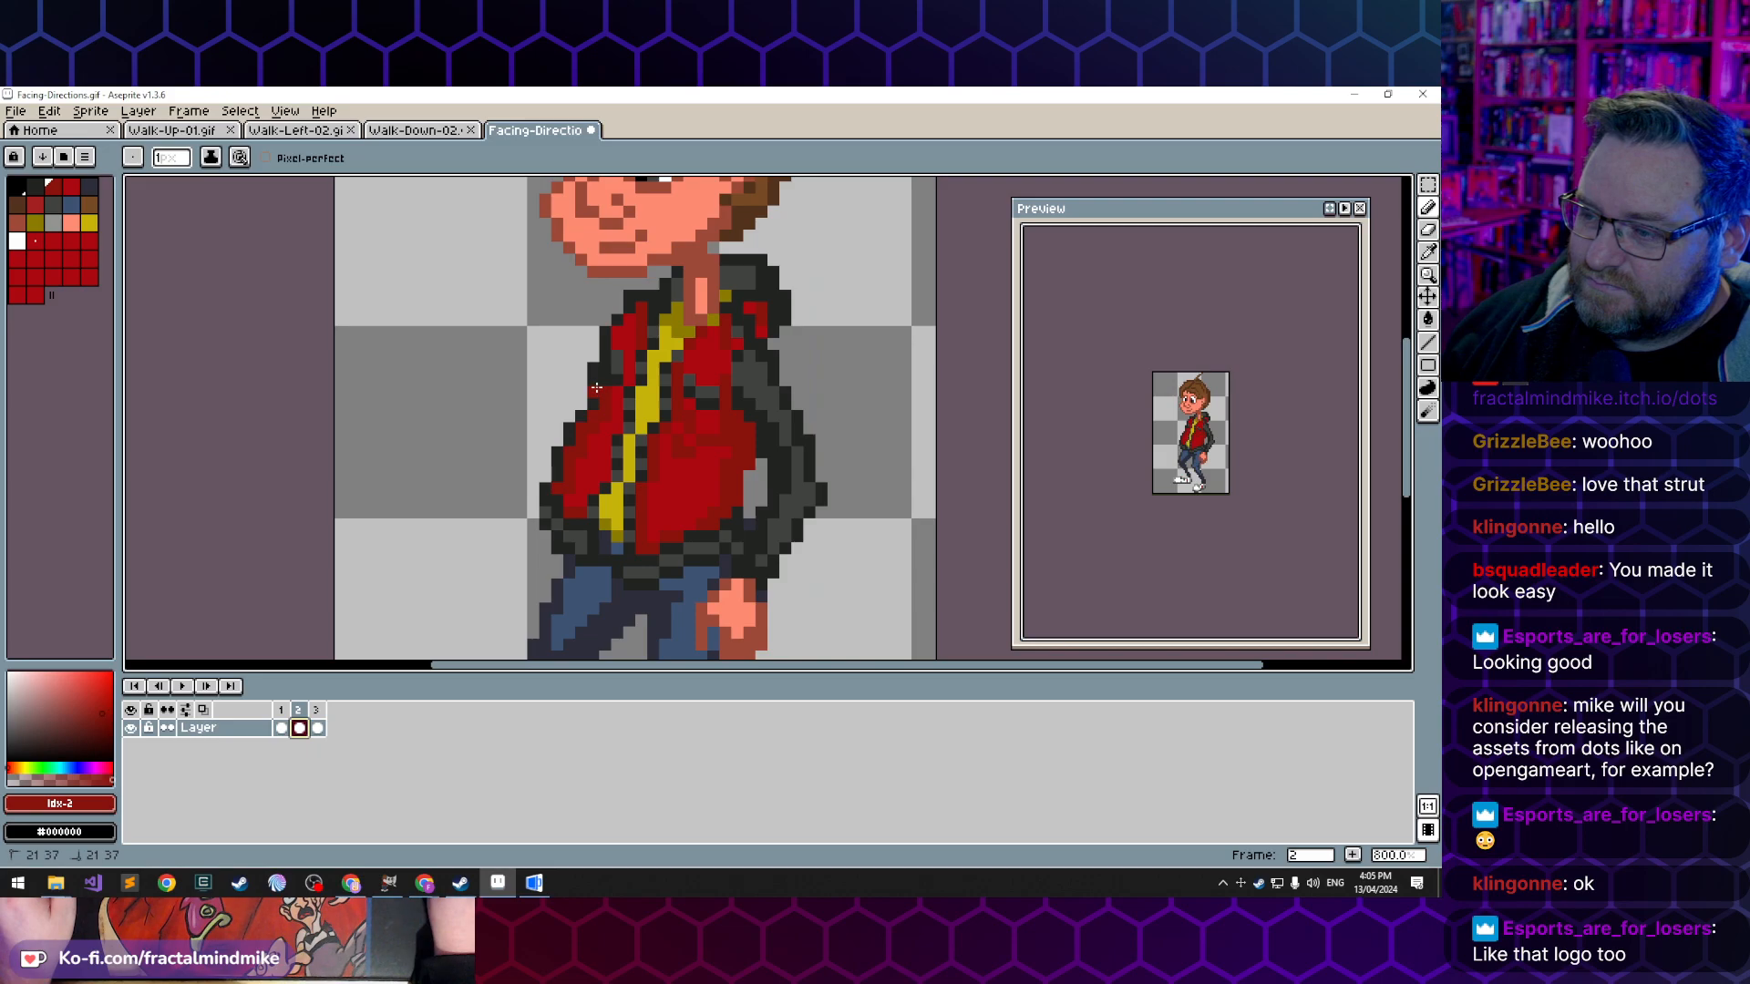
pyautogui.hotkey('ctrl', 'z')
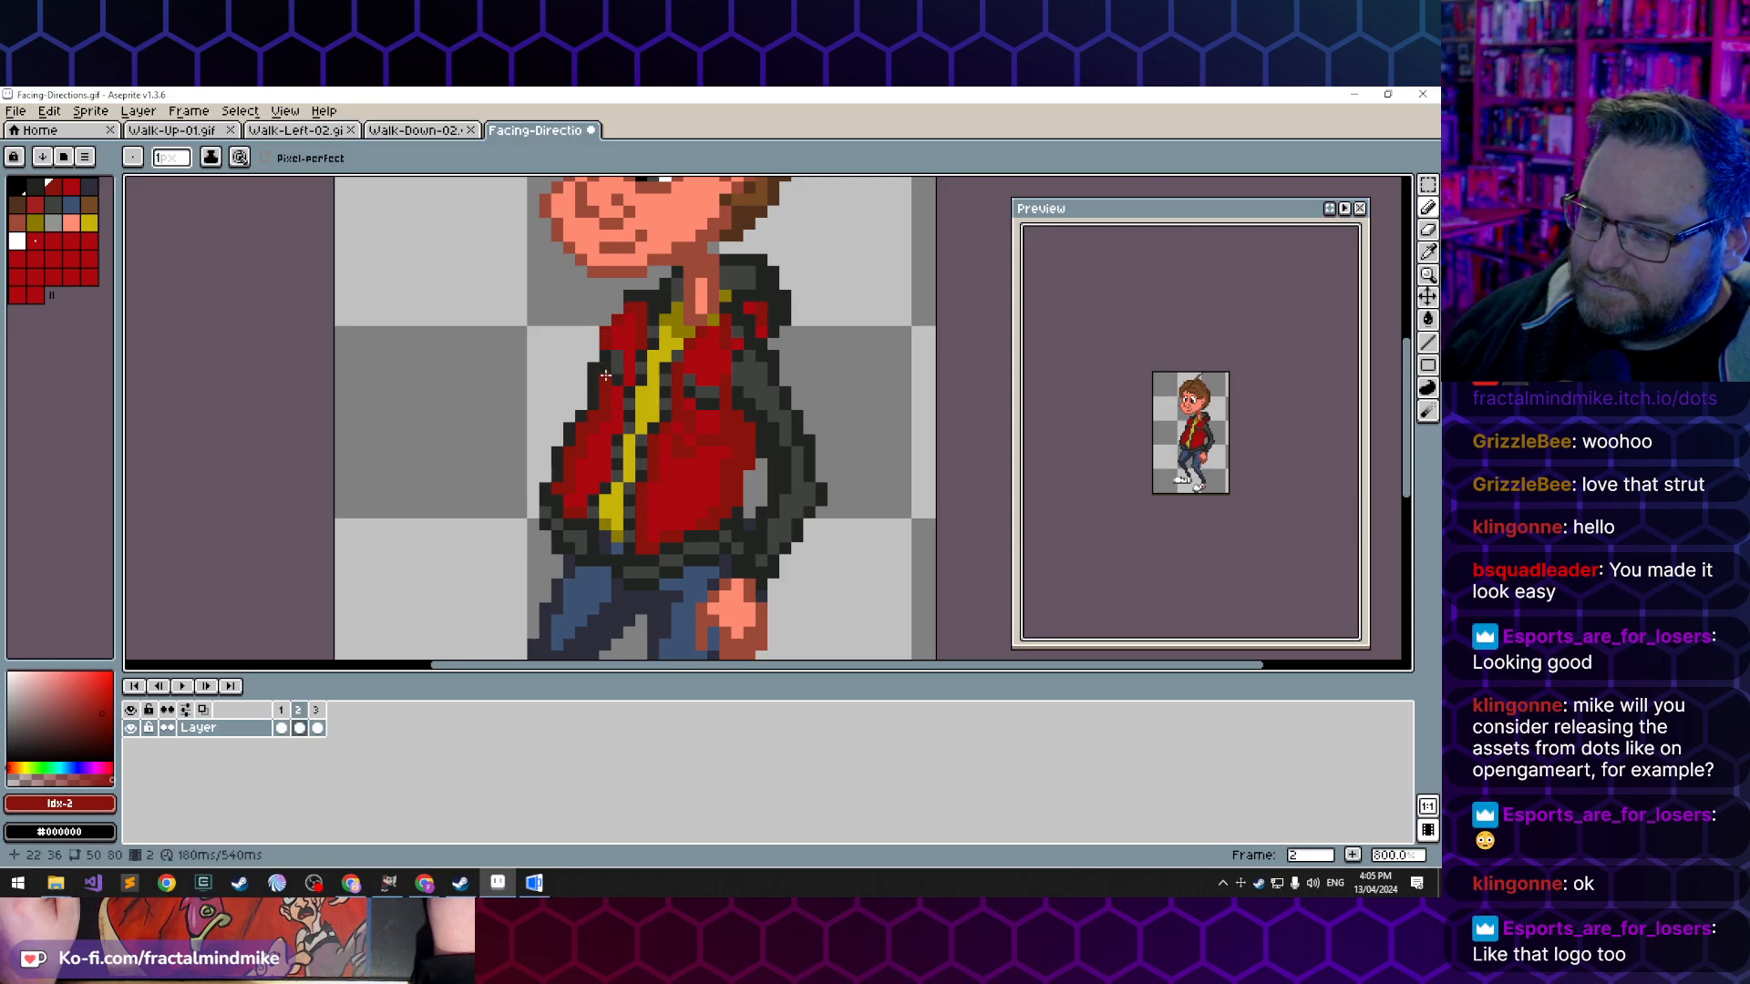
# - Sample the dark outline colour and redraw the jacket's front outline up toward the chest
pyautogui.press('i')
pyautogui.keyDown('alt'); pyautogui.click(581, 418); pyautogui.keyUp('alt')
pyautogui.moveTo(582, 405); pyautogui.dragTo(582, 380)
pyautogui.click(587, 355)
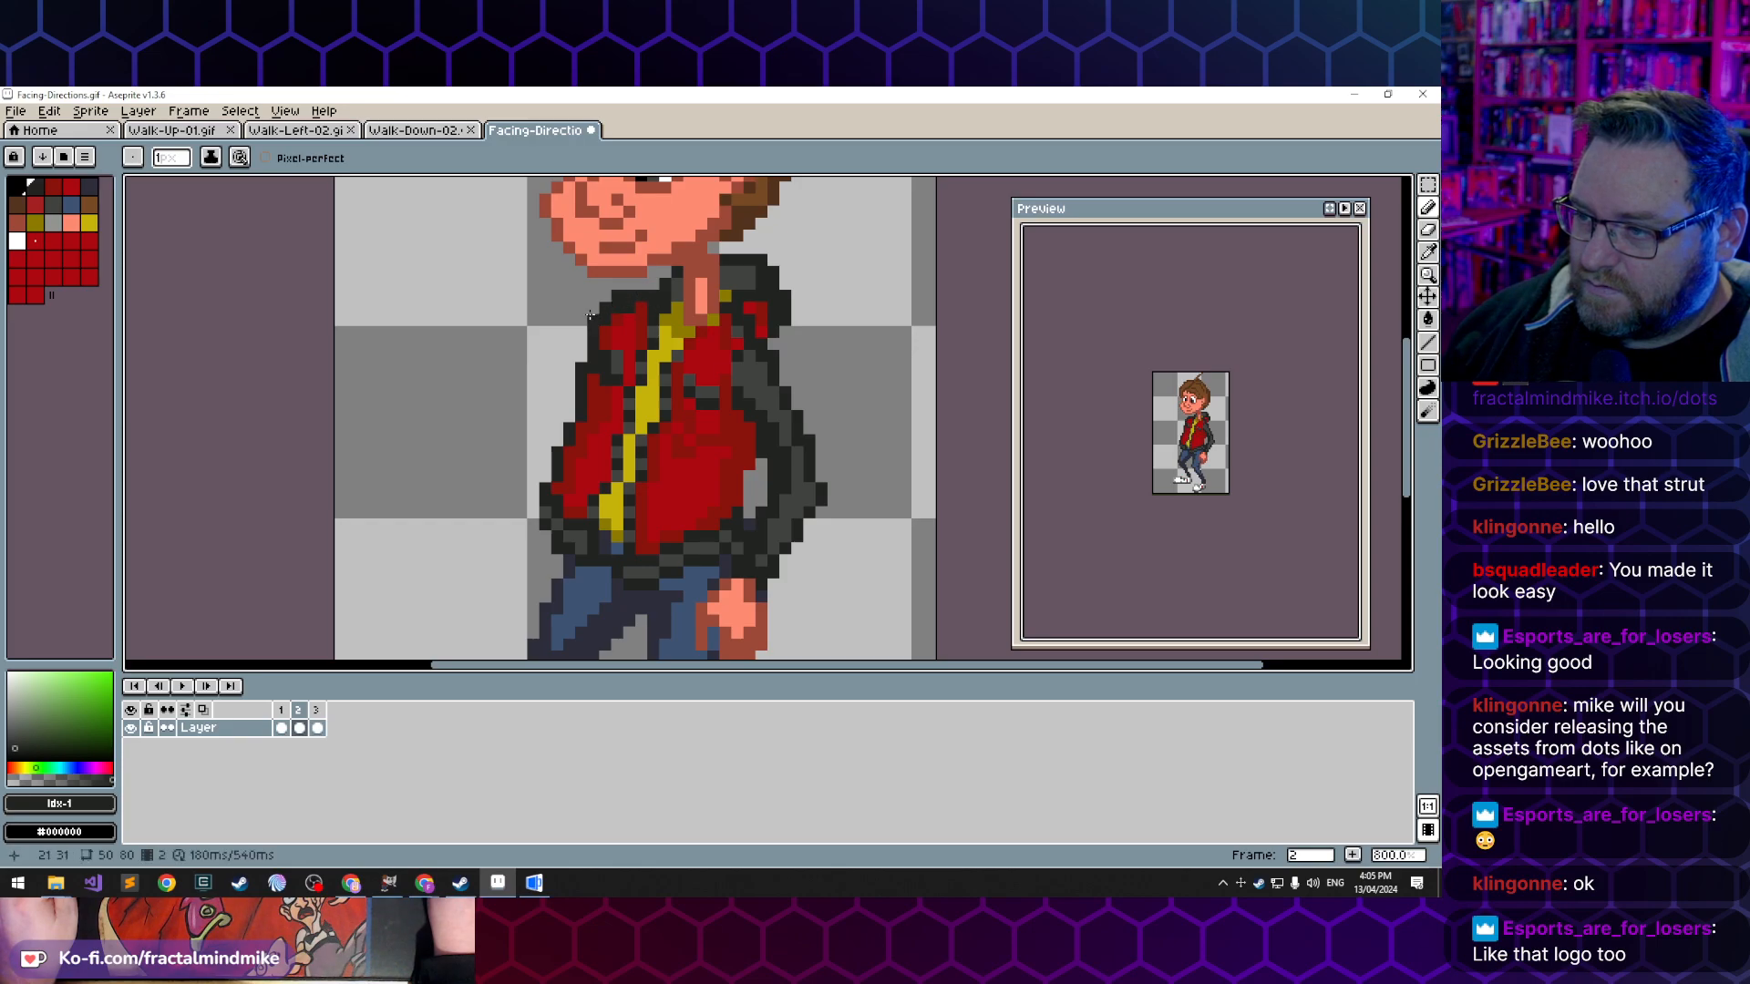
# - Reshape the front shoulder of the jacket with red fill pixels and a dark outline
pyautogui.keyDown('alt'); pyautogui.click(602, 316); pyautogui.keyUp('alt')
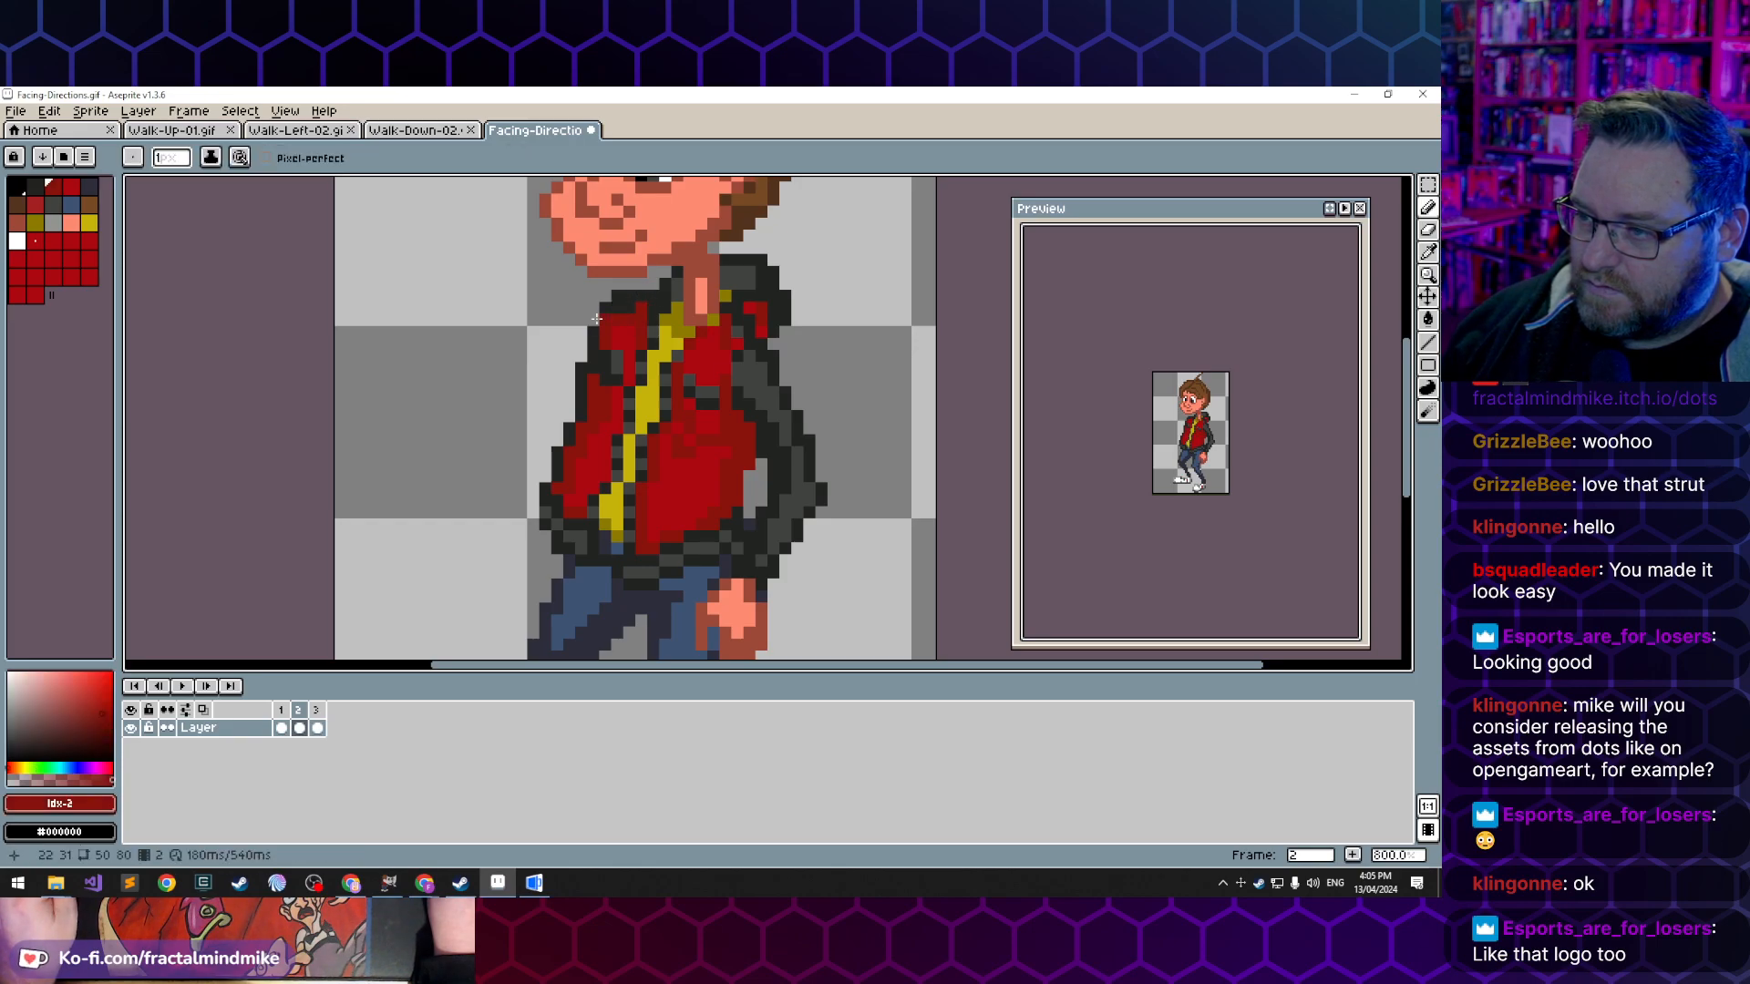
pyautogui.click(594, 309)
pyautogui.hotkey('ctrl', 'z')
pyautogui.keyDown('alt'); pyautogui.click(600, 315); pyautogui.keyUp('alt')
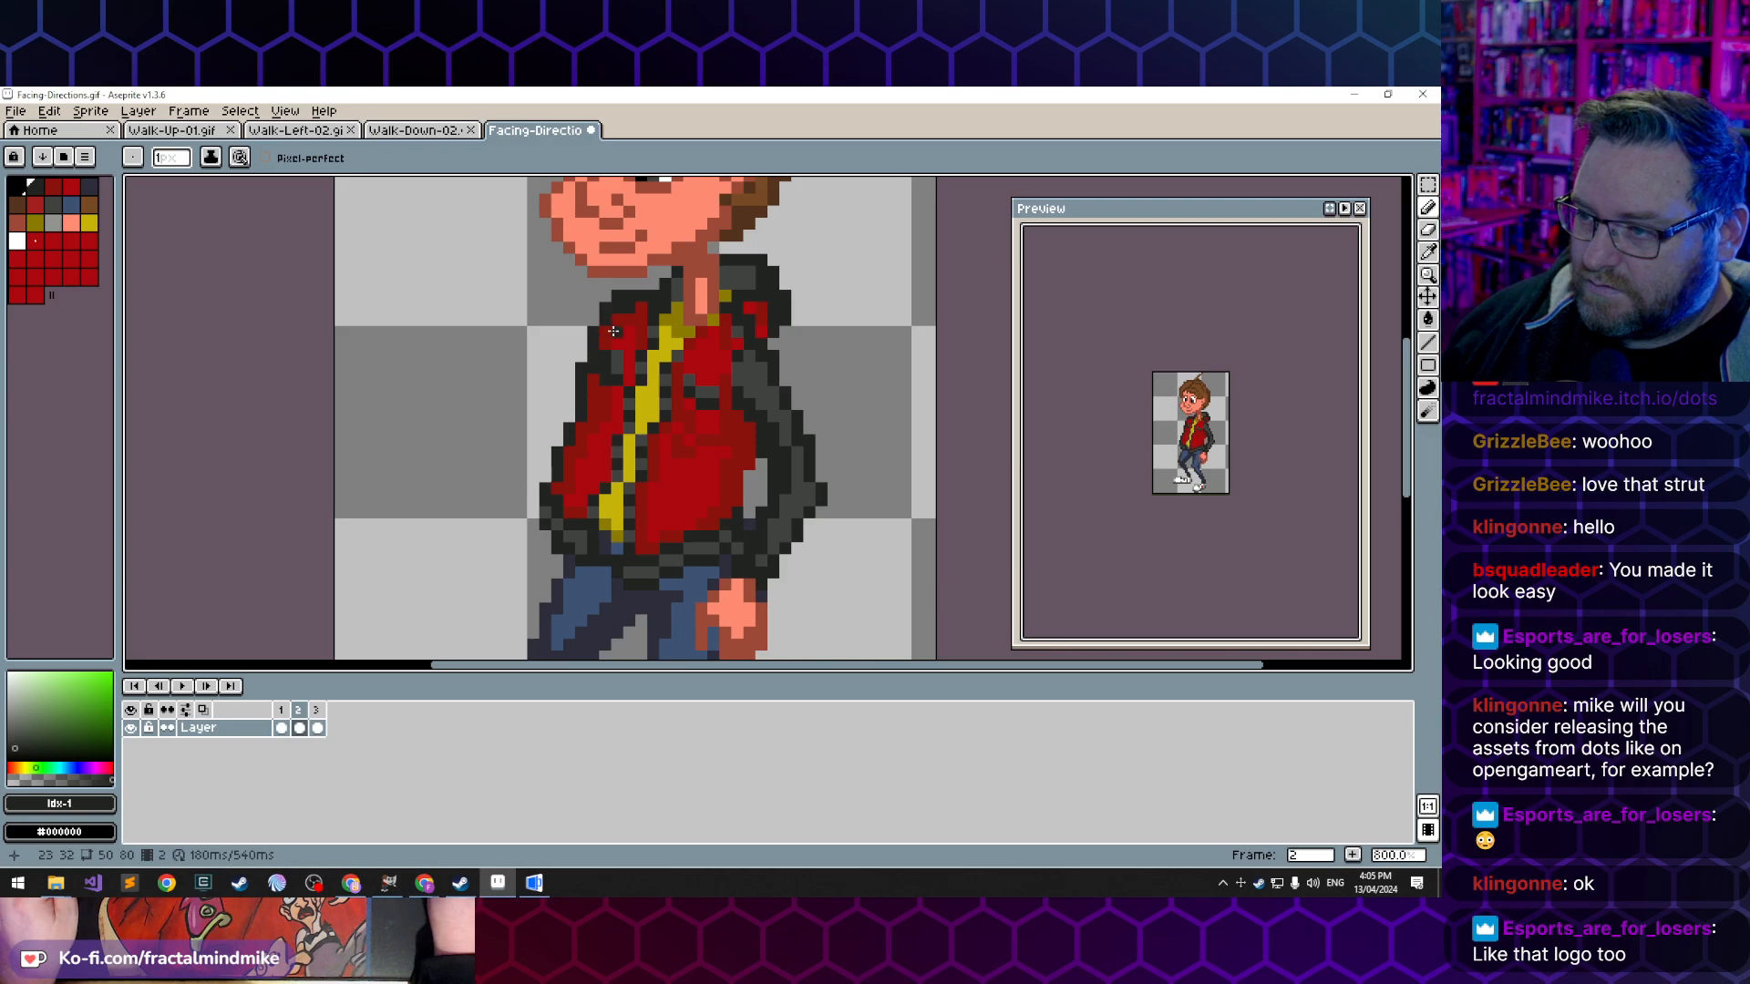
pyautogui.keyDown('alt'); pyautogui.click(636, 320); pyautogui.keyUp('alt')
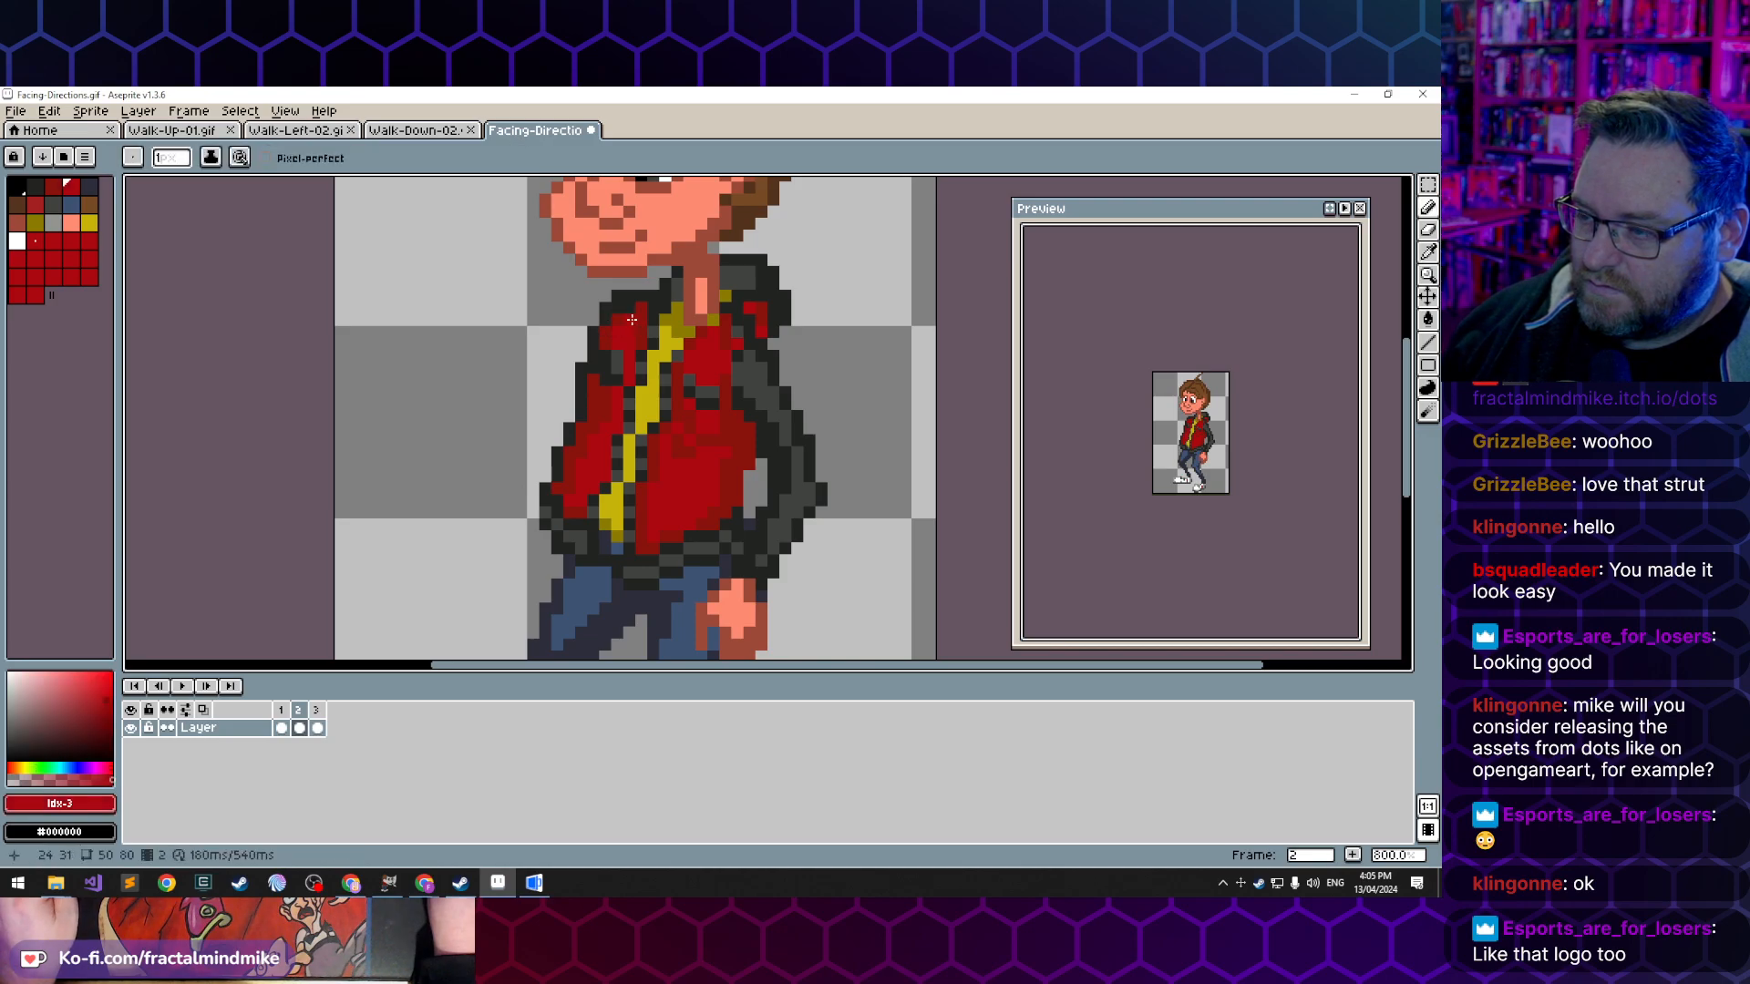
pyautogui.keyDown('alt'); pyautogui.click(614, 297); pyautogui.keyUp('alt')
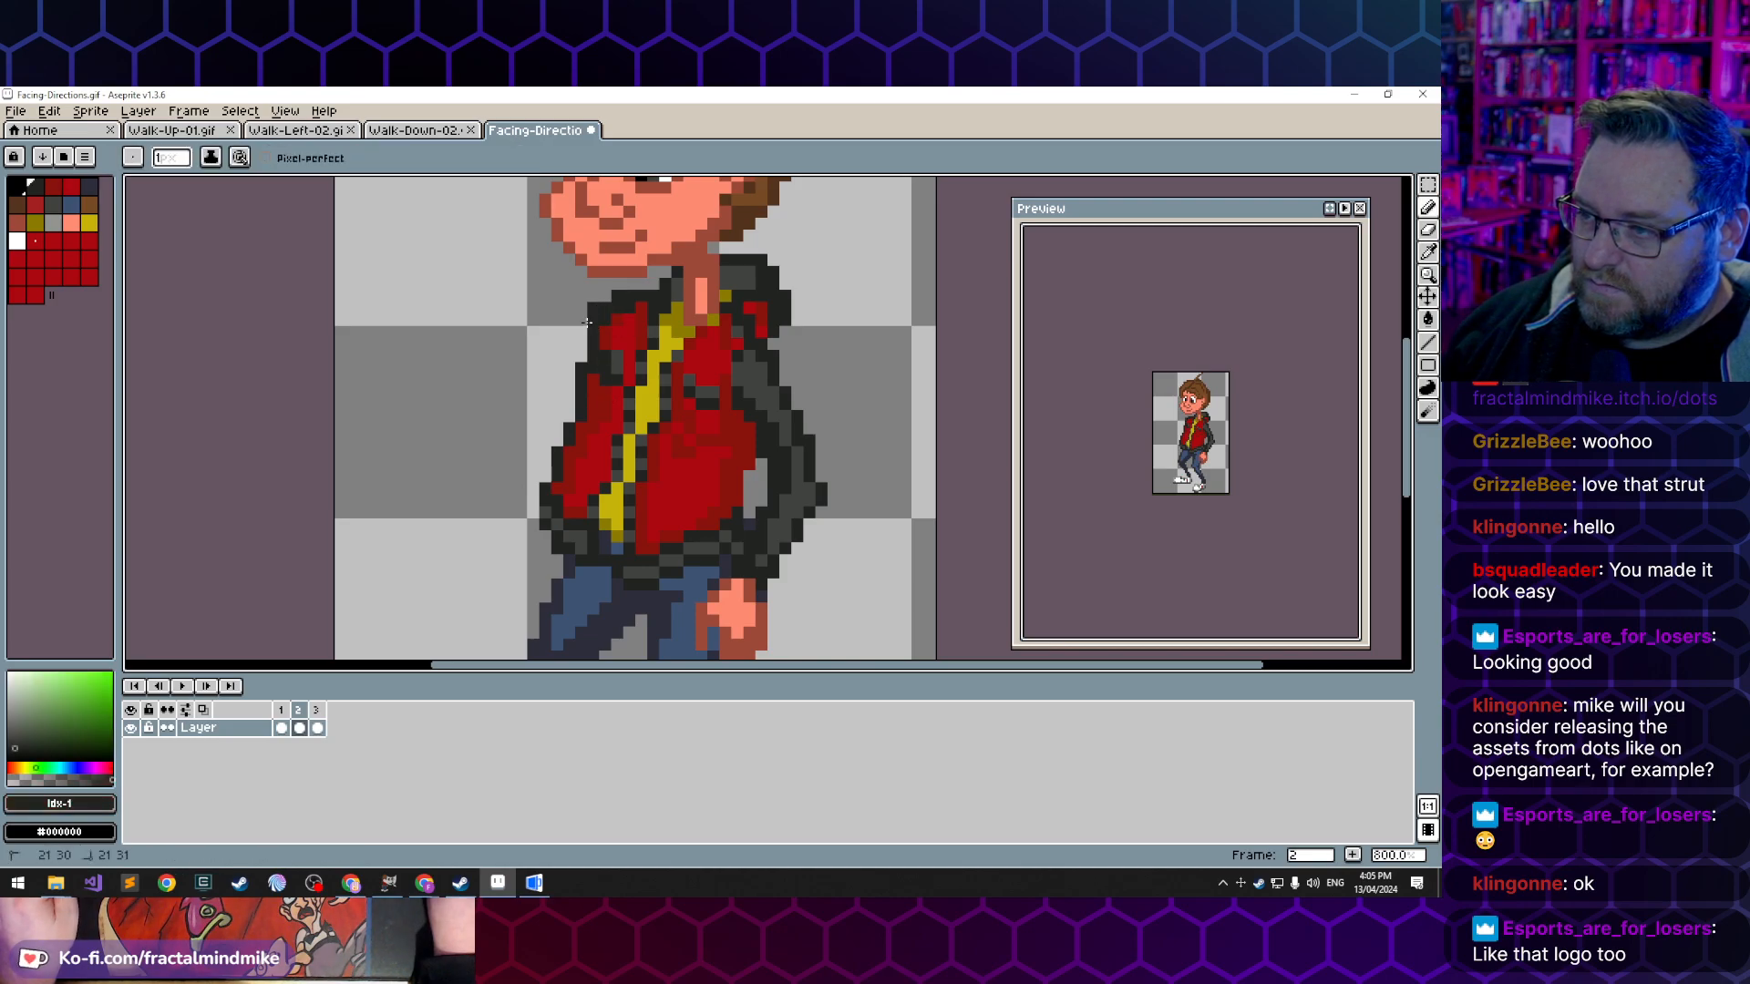
# - Draw a dark sleeve reaching forward from the front shoulder, bent at the elbow with the forearm angled slightly upward
pyautogui.click(574, 330)
pyautogui.click(558, 344)
pyautogui.click(580, 344)
pyautogui.moveTo(569, 368)
pyautogui.mouseDown()
pyautogui.moveTo(521, 413)
pyautogui.moveTo(560, 356)
pyautogui.moveTo(530, 409)
pyautogui.moveTo(540, 384)
pyautogui.moveTo(490, 400)
pyautogui.moveTo(540, 387)
pyautogui.moveTo(496, 427)
pyautogui.mouseUp()
pyautogui.click(533, 392)
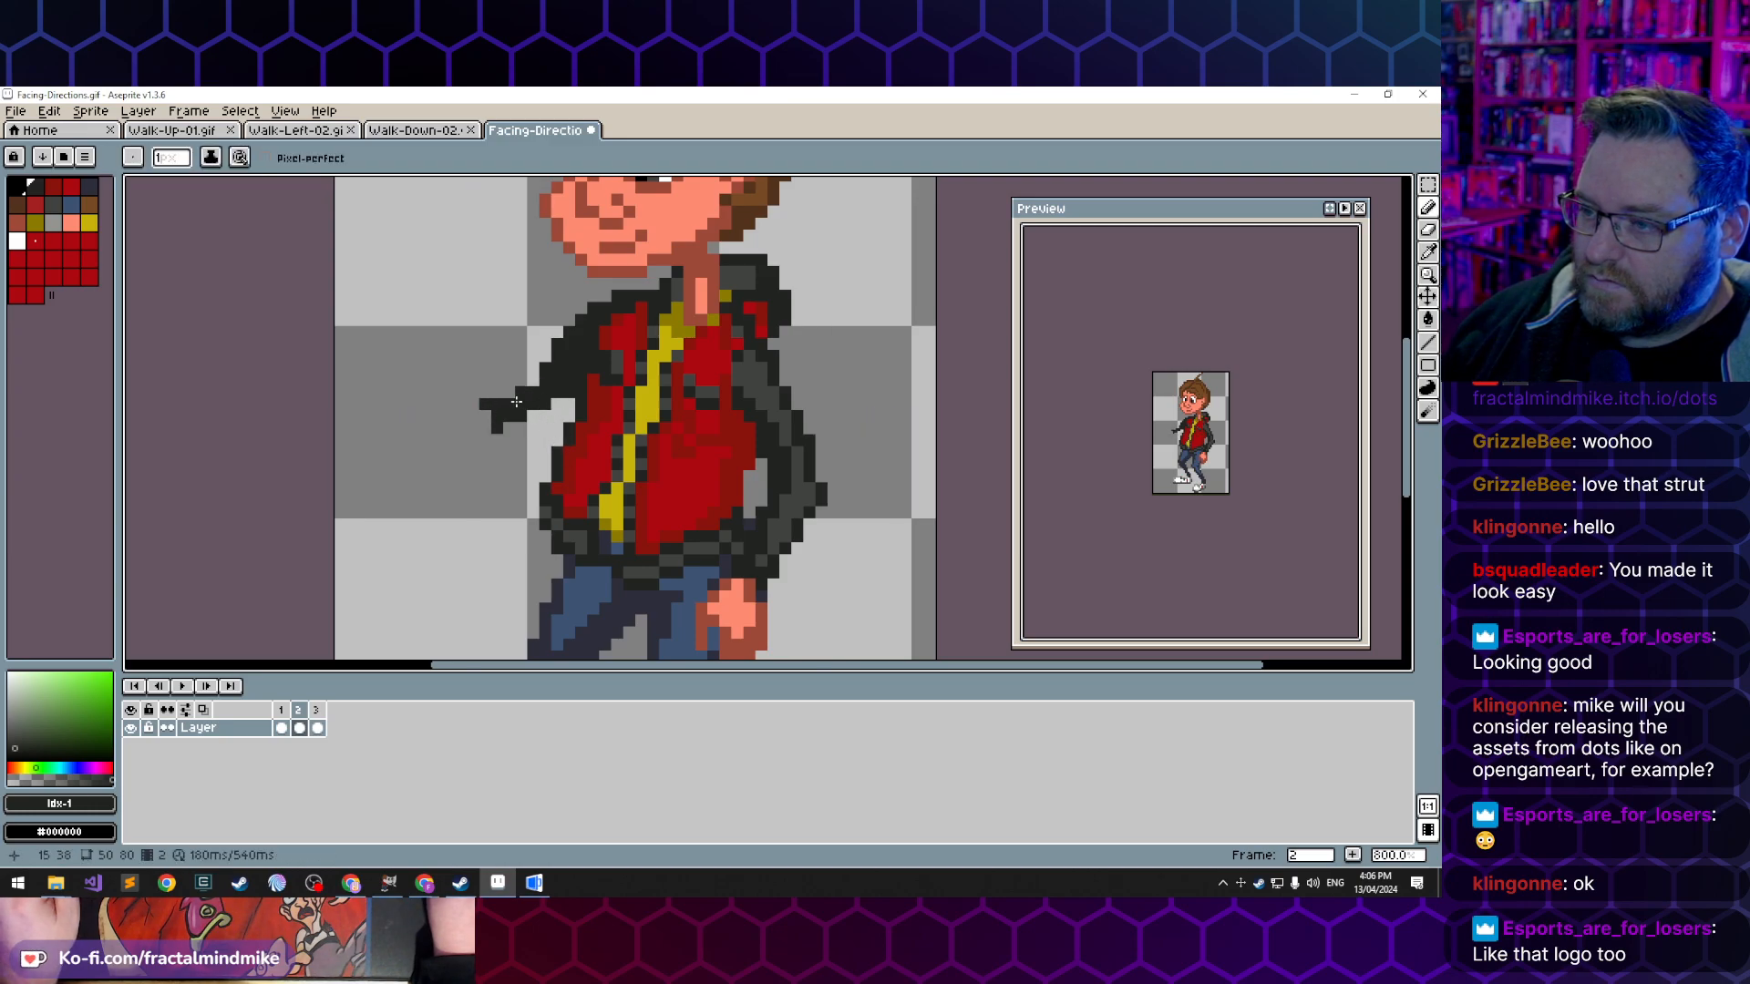
pyautogui.moveTo(527, 379)
pyautogui.mouseDown()
pyautogui.moveTo(467, 379)
pyautogui.moveTo(494, 394)
pyautogui.mouseUp()
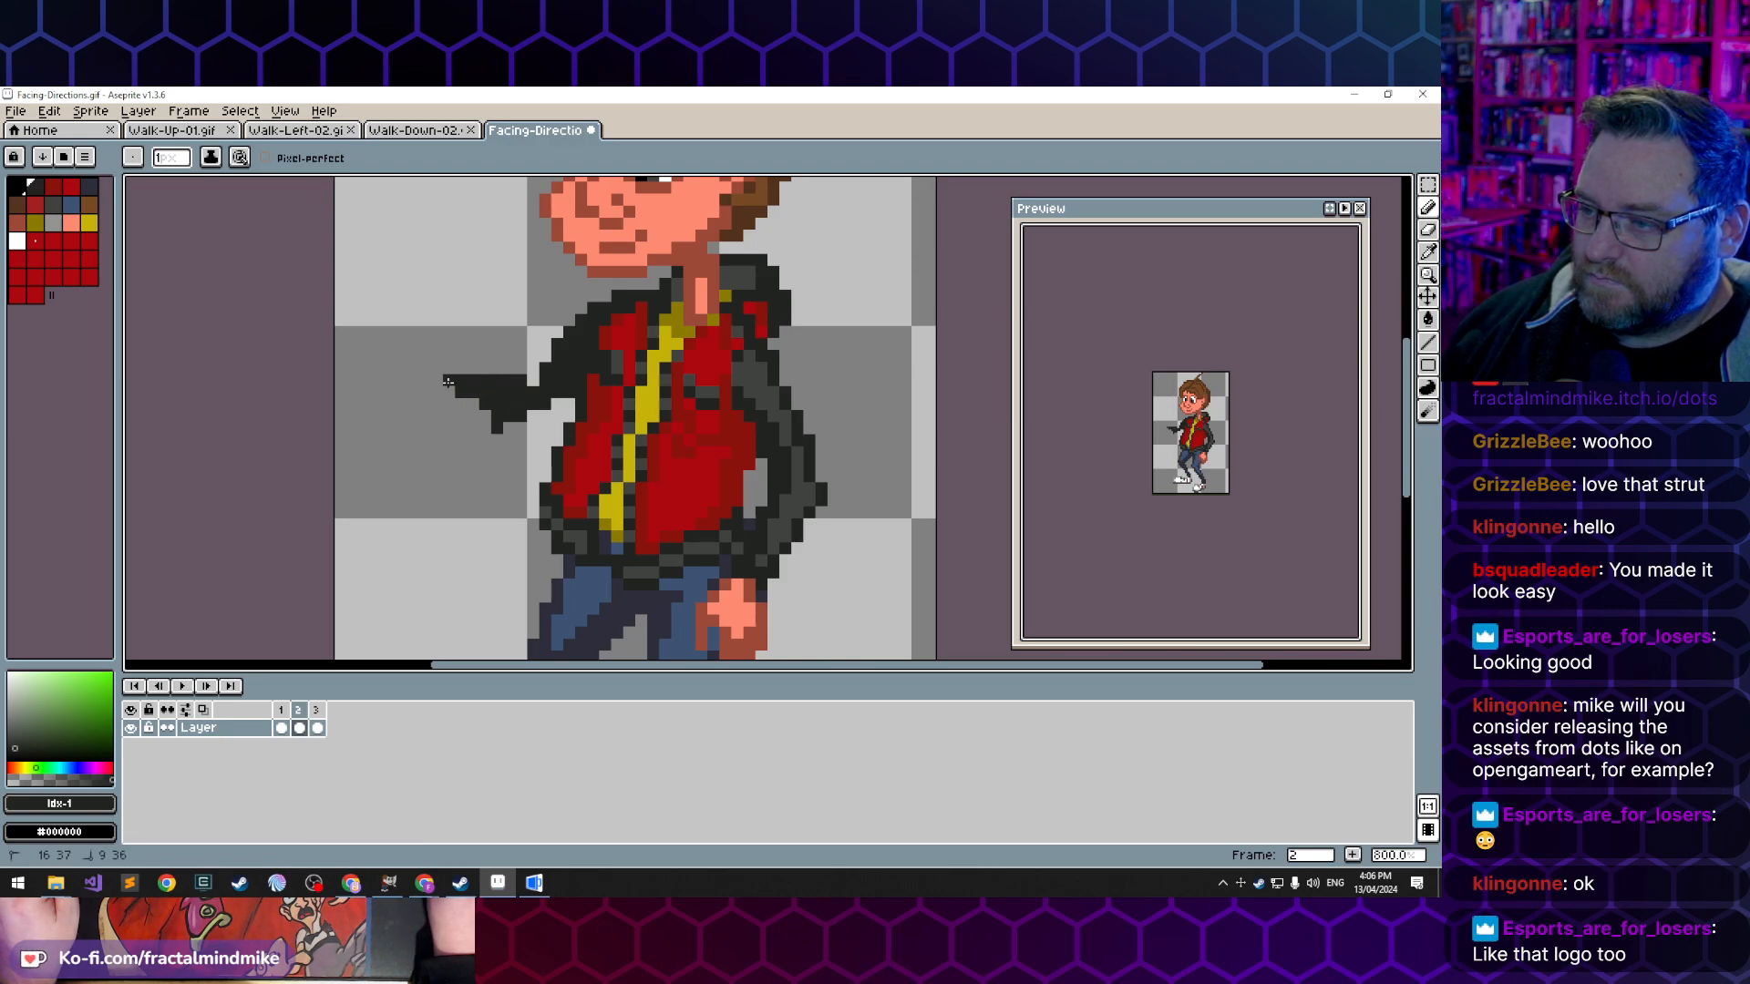
pyautogui.moveTo(476, 368); pyautogui.dragTo(462, 369)
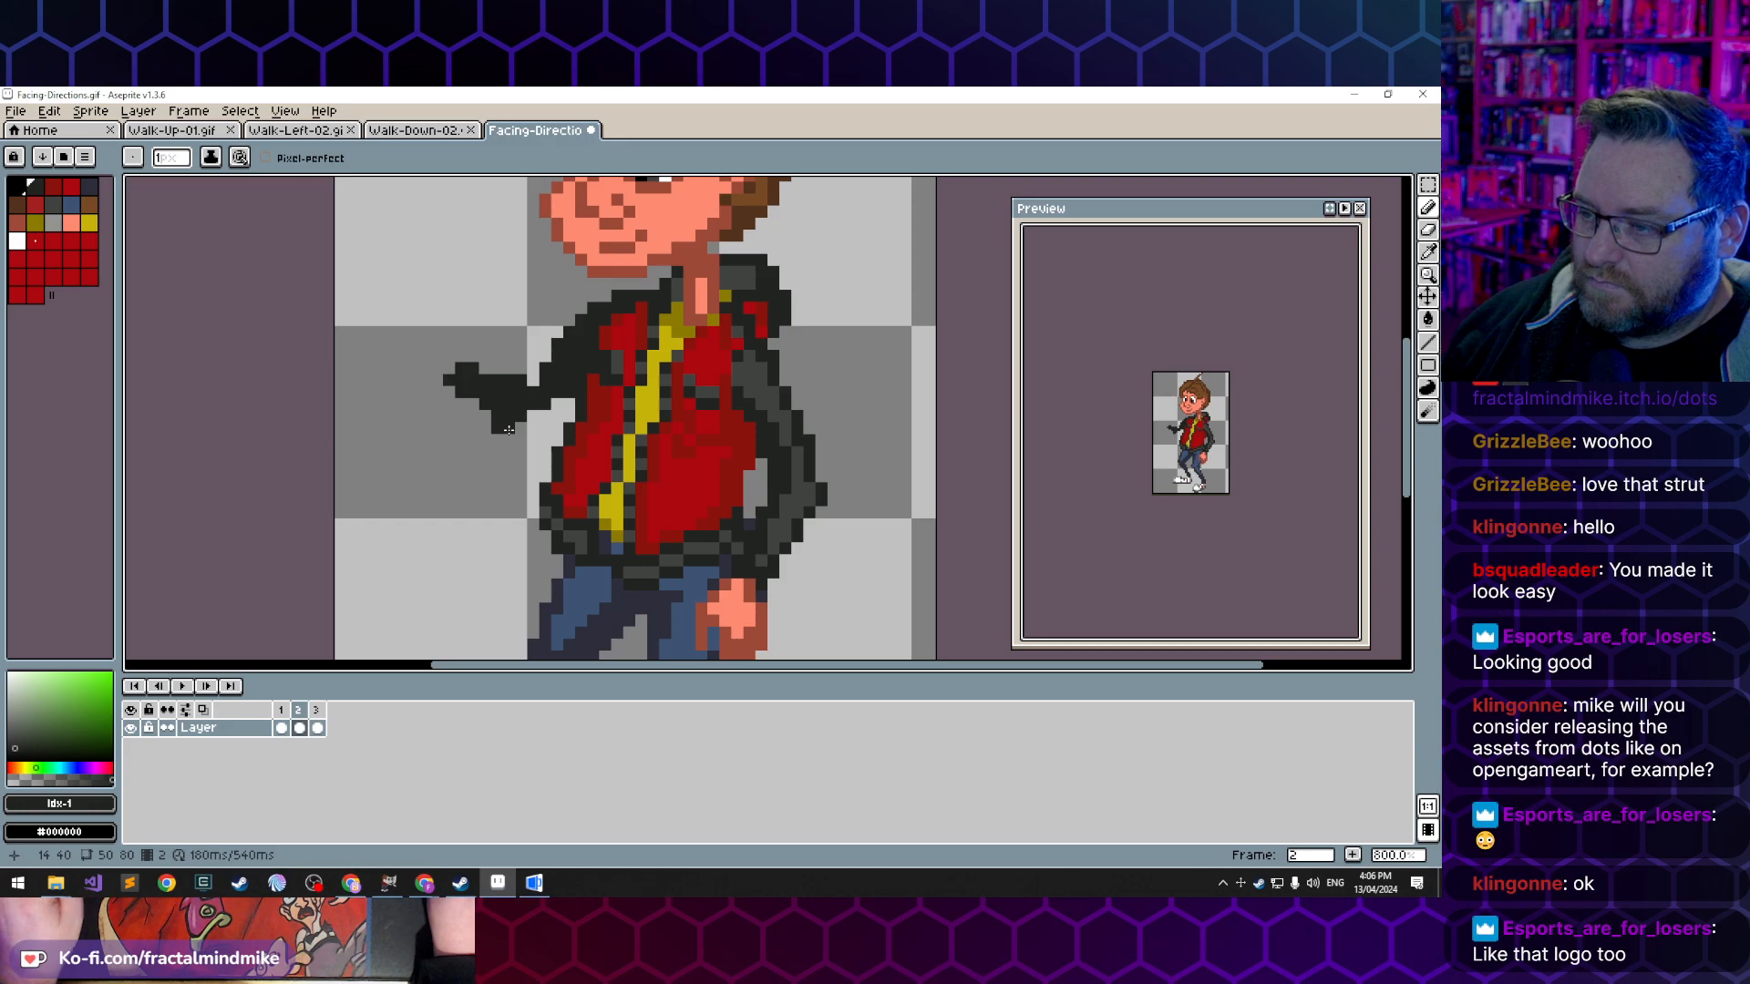
# - Erase the stray pixels below the elbow and at the tip of the extended forearm
pyautogui.press('e')
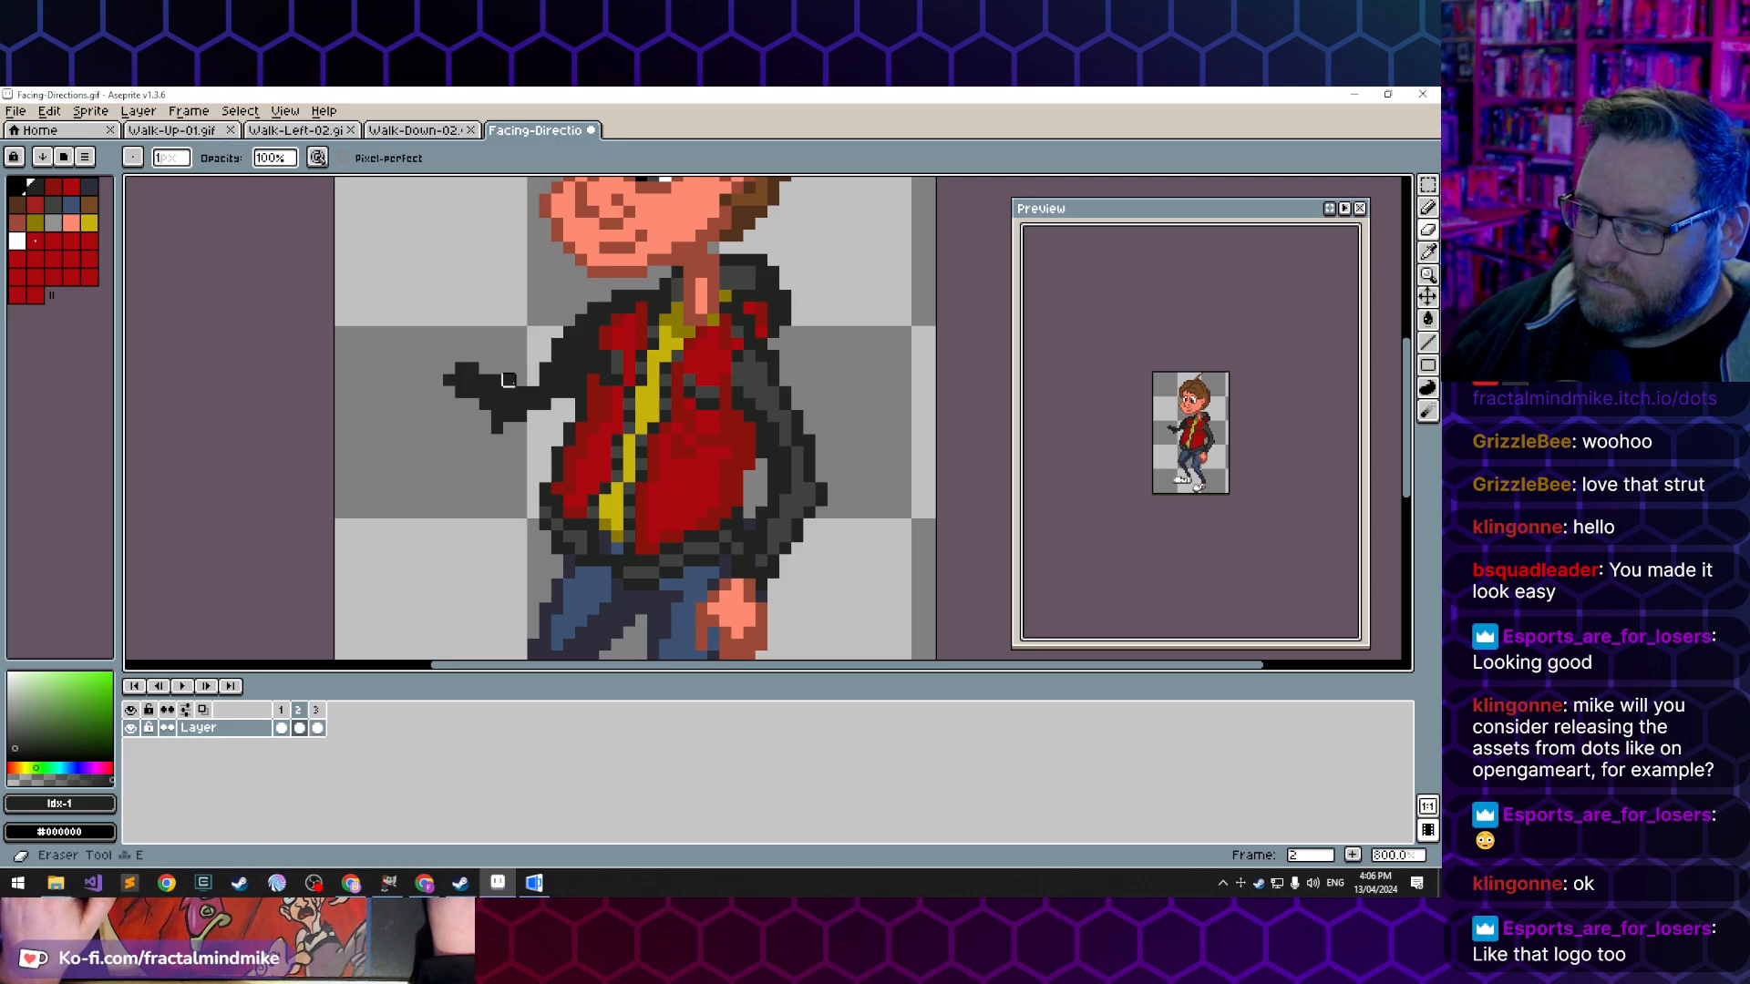
pyautogui.click(497, 415)
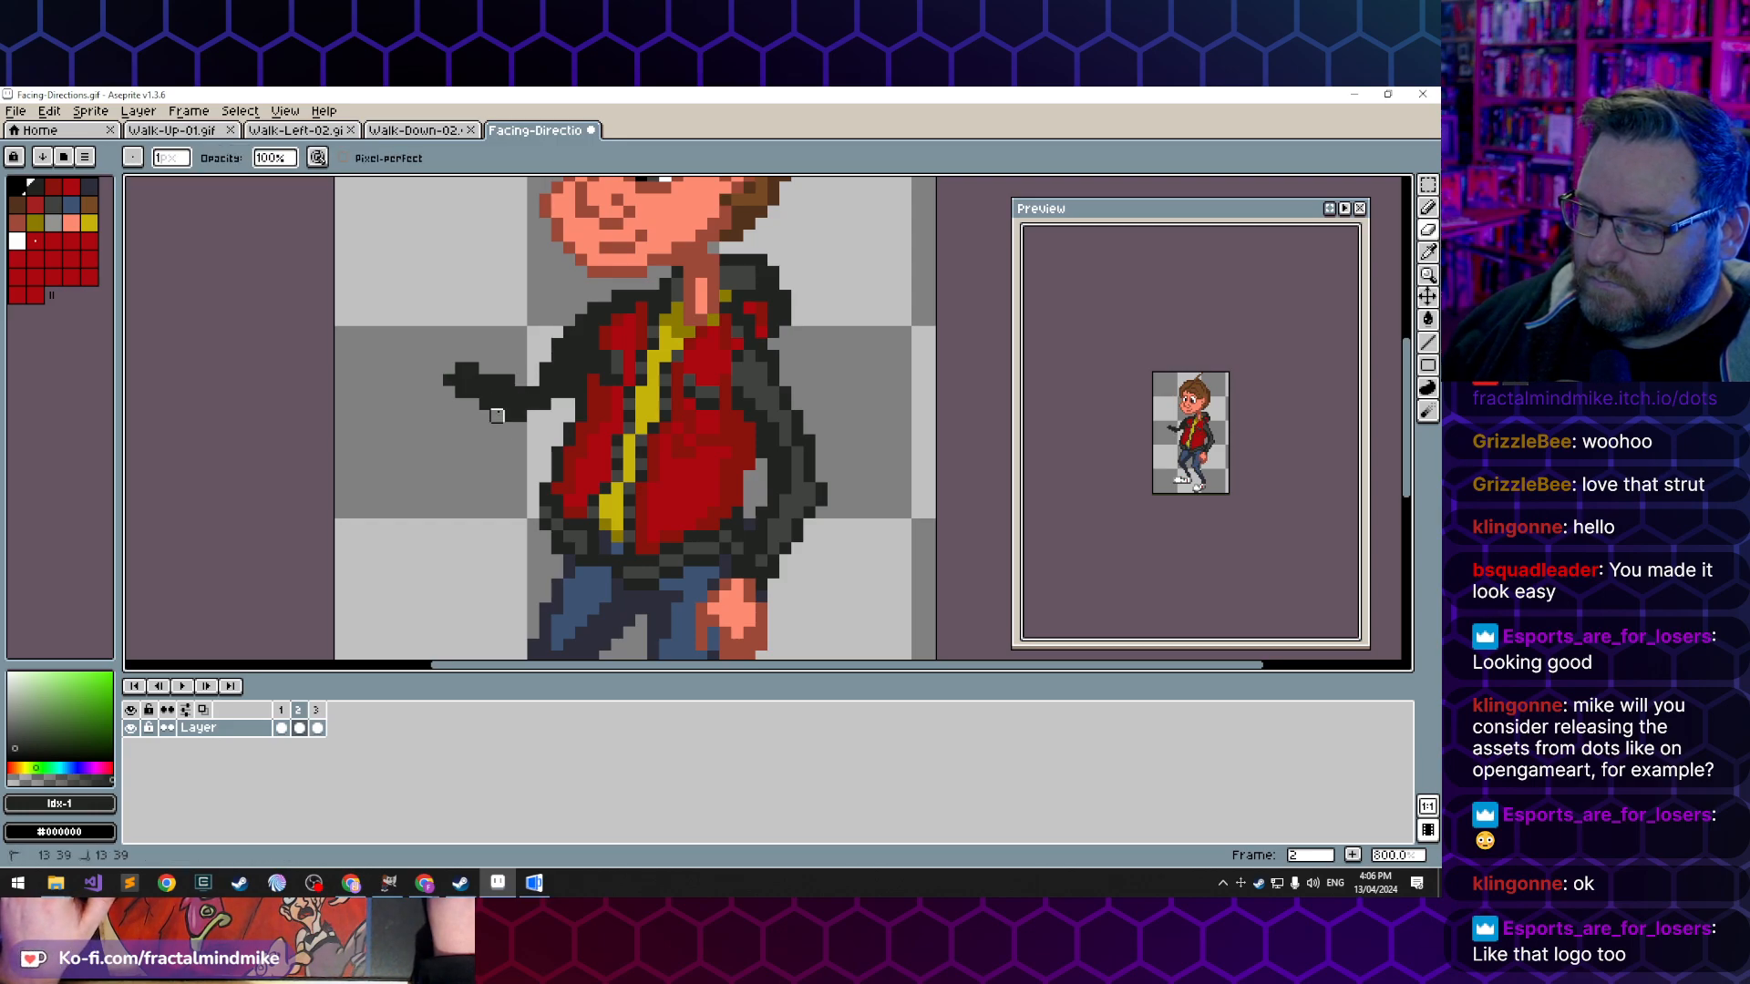
pyautogui.click(449, 381)
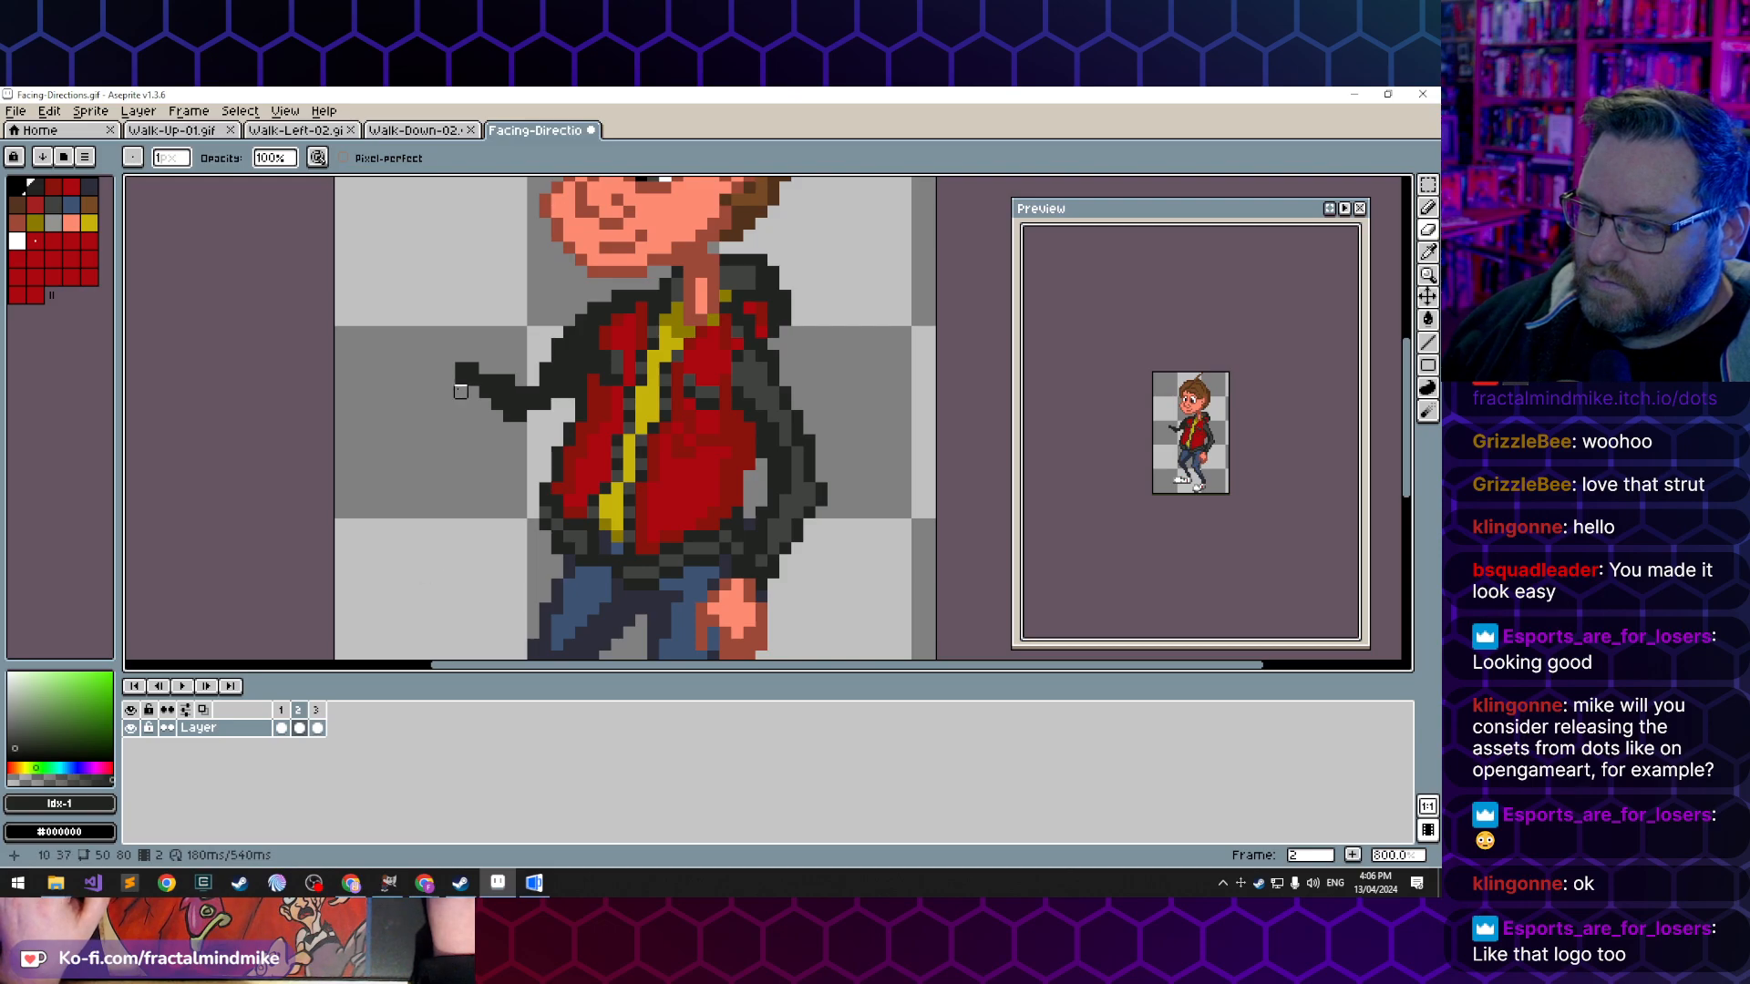
pyautogui.moveTo(460, 380); pyautogui.dragTo(473, 380)
pyautogui.moveTo(485, 380); pyautogui.dragTo(549, 392)
pyautogui.hotkey('ctrl', 'z')
pyautogui.hotkey('ctrl', 'z')
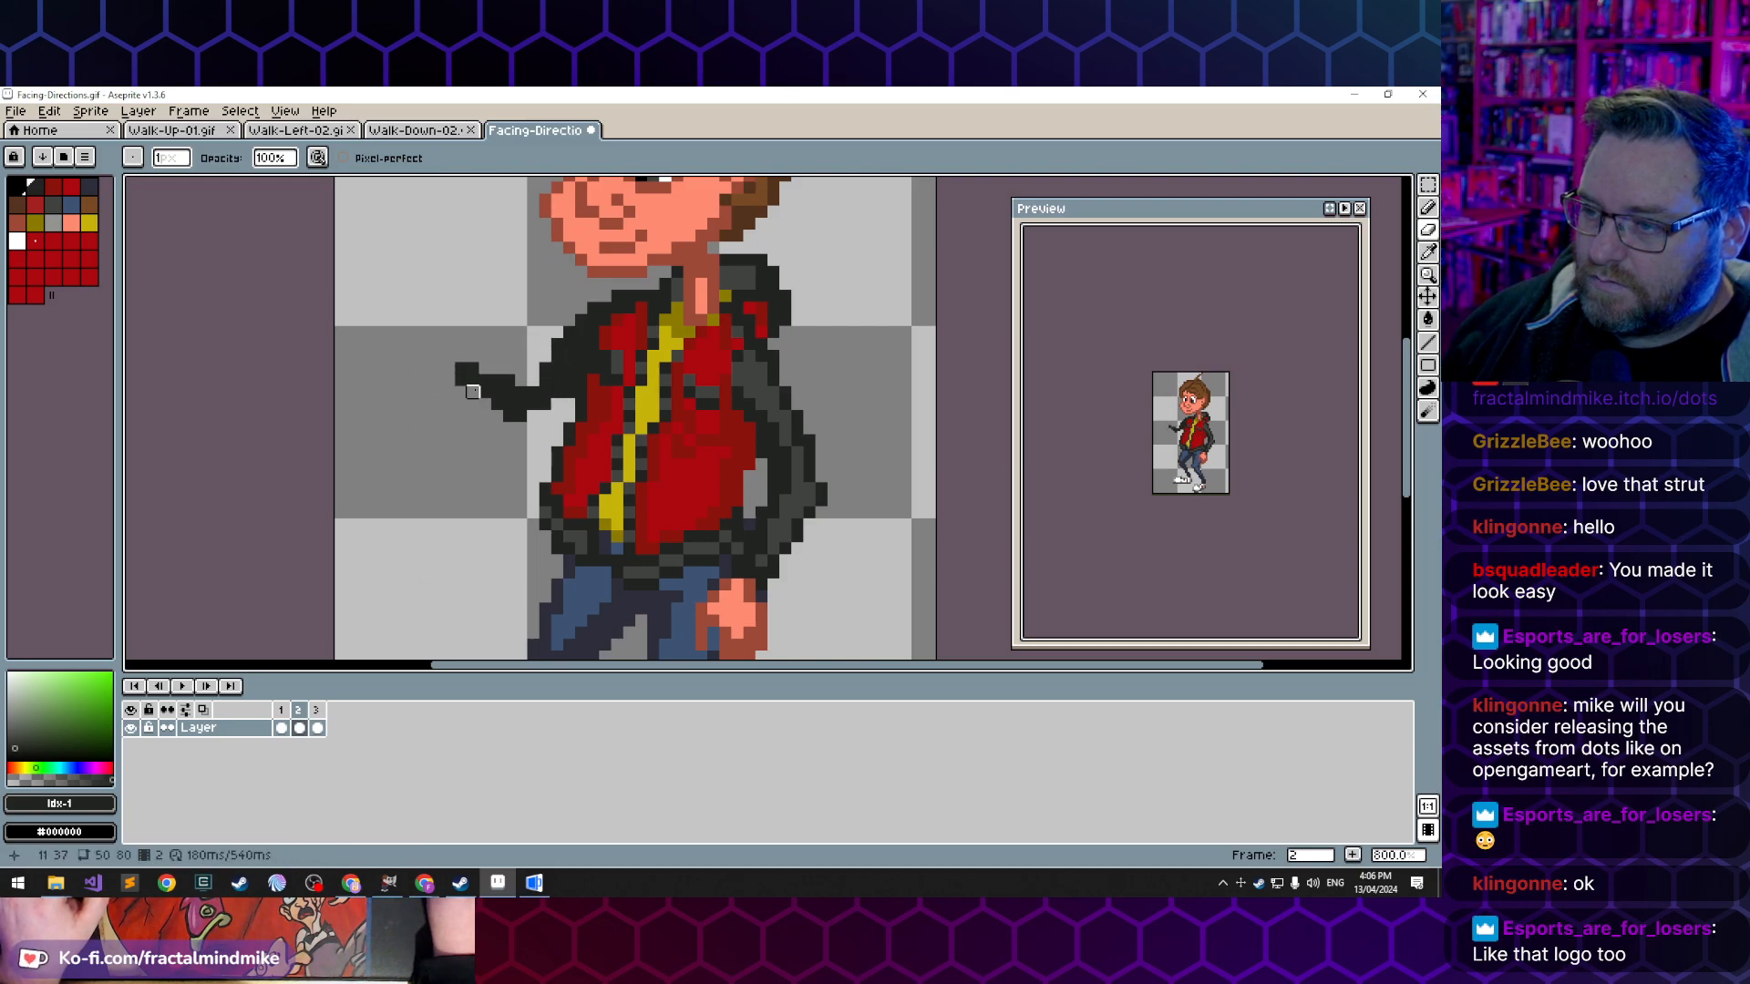
# - Refine the contour of the extended forearm and elbow with dark pixels, trimming the excess
pyautogui.press('b')
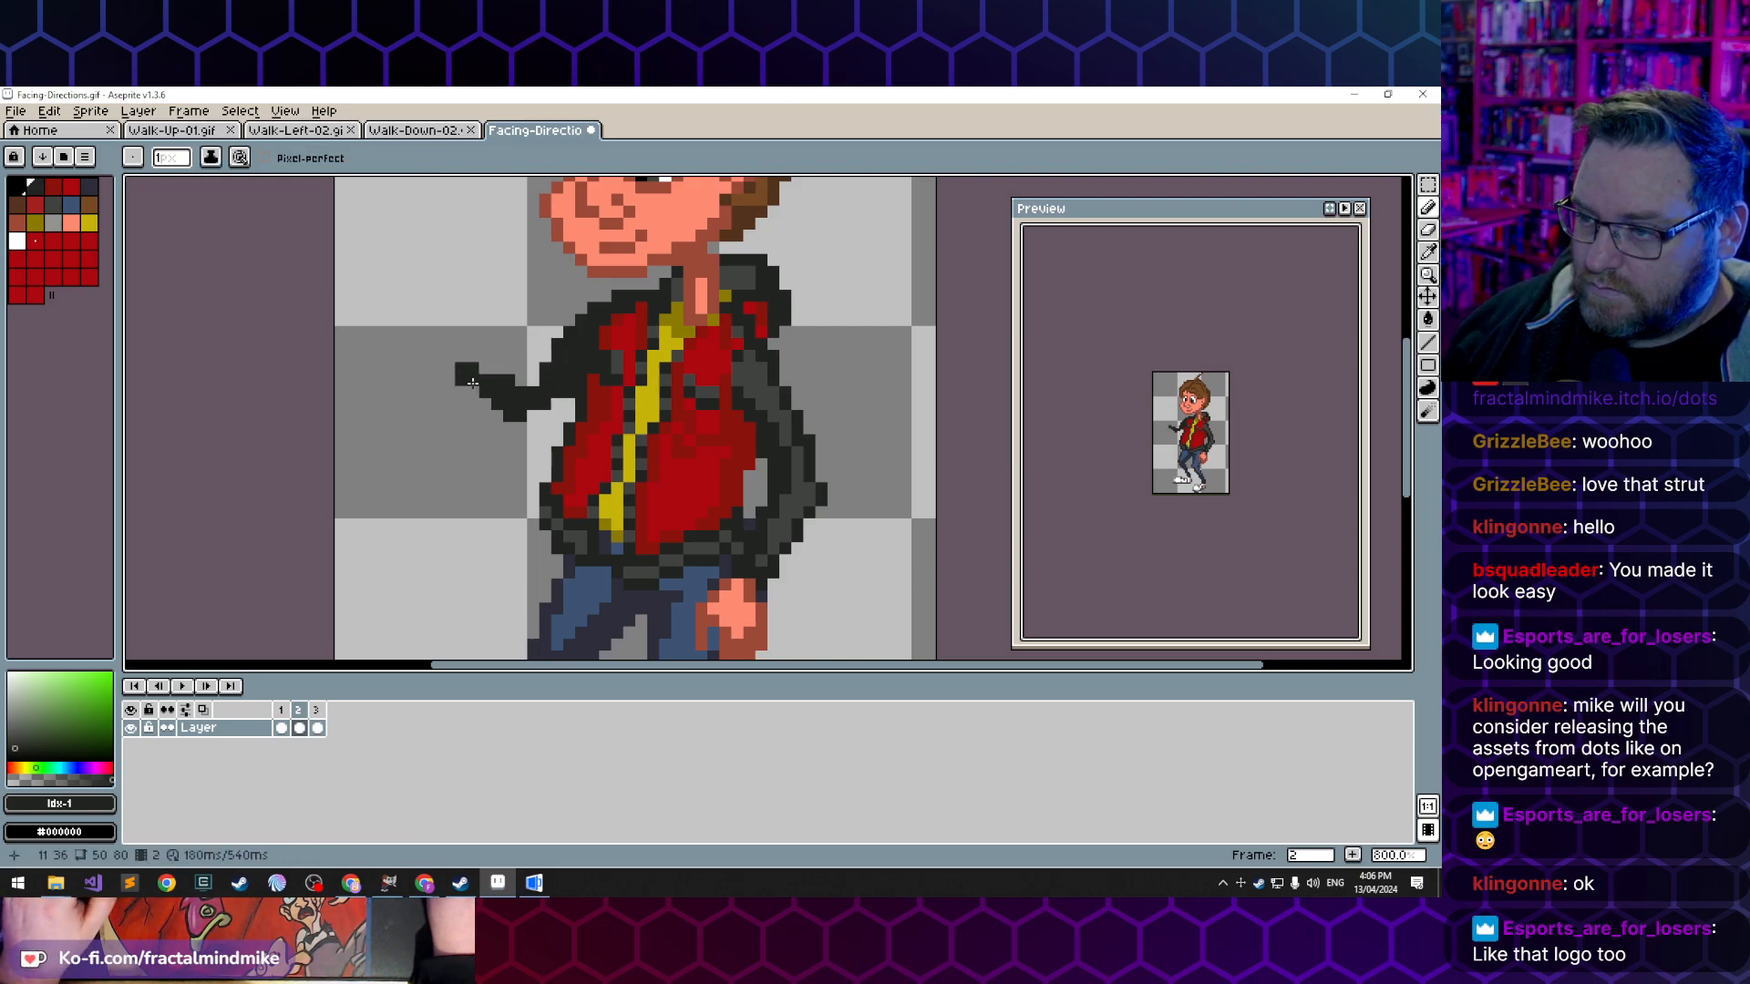
pyautogui.click(472, 382)
pyautogui.click(513, 381)
pyautogui.press('e')
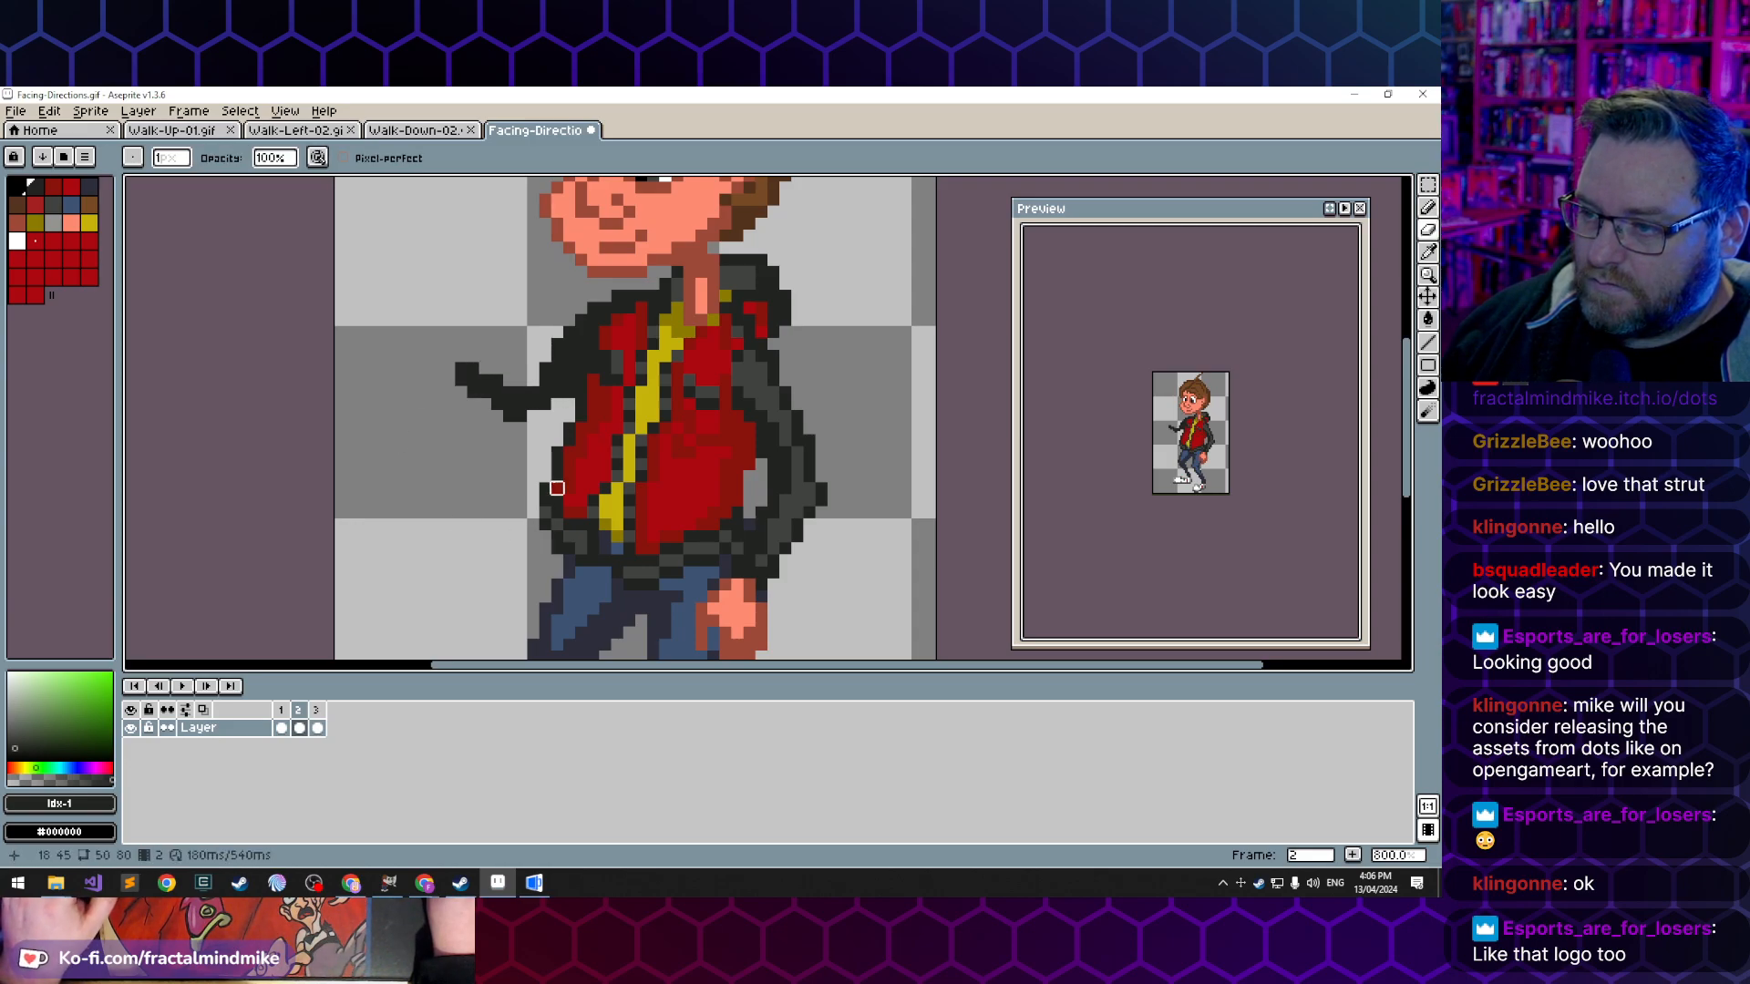
pyautogui.press('b')
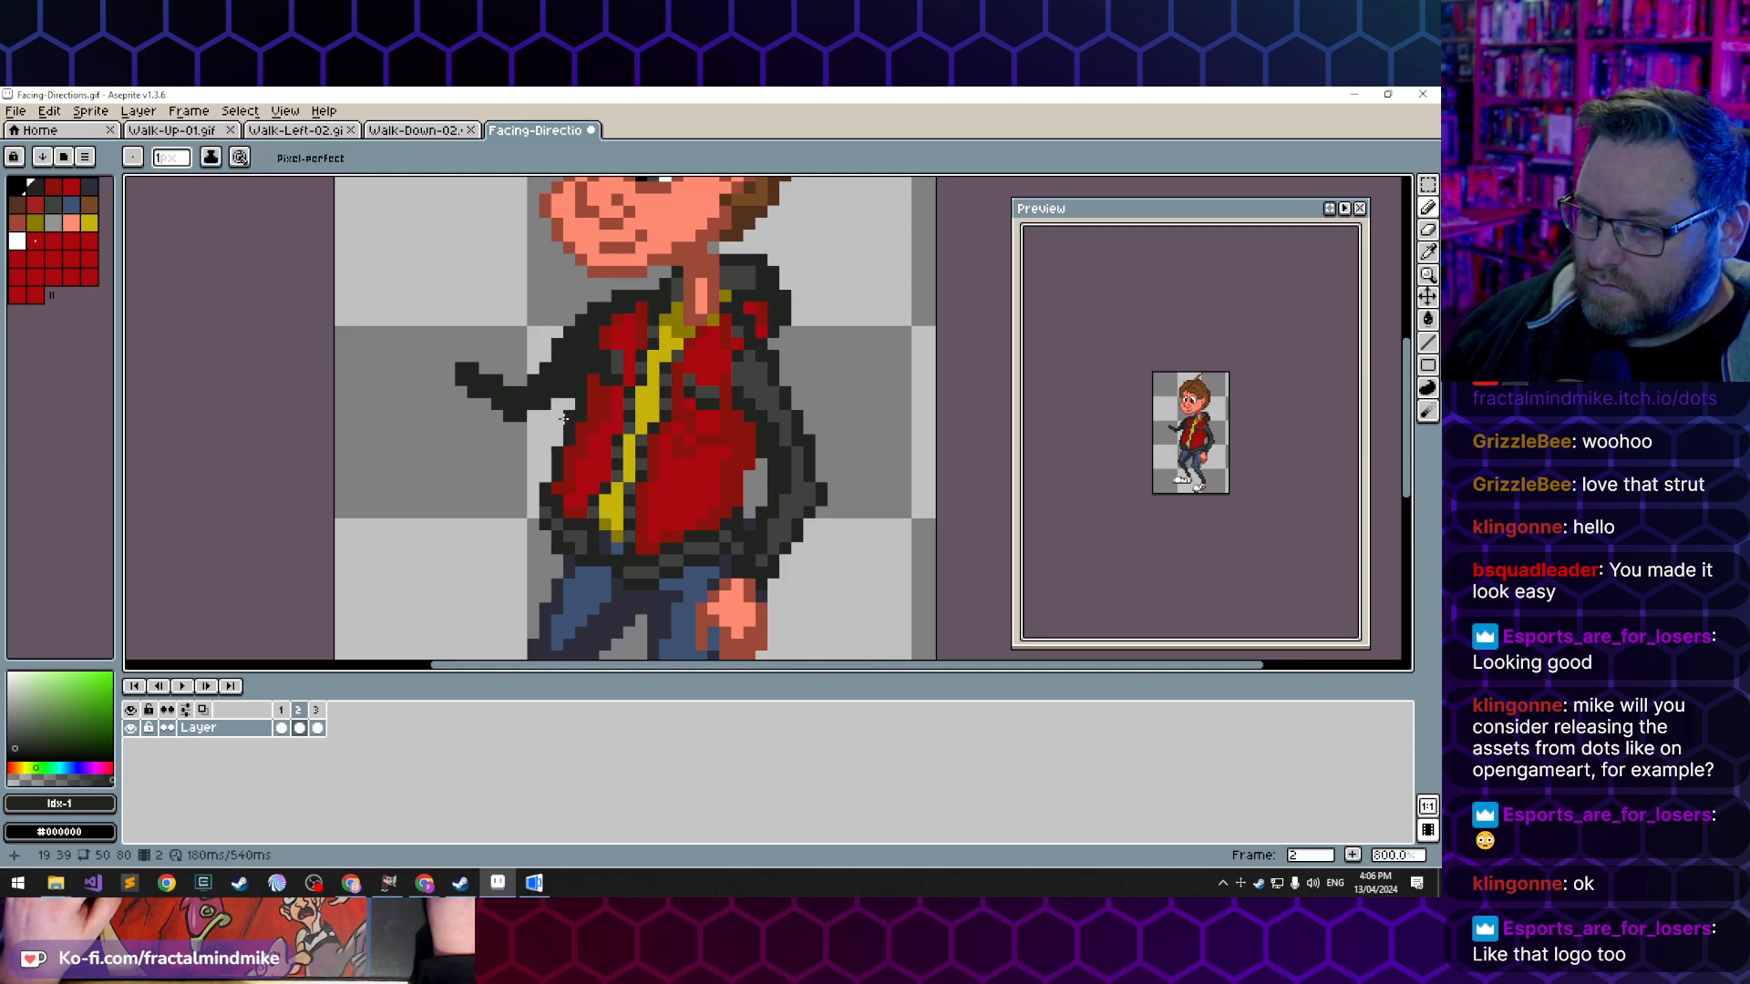
pyautogui.press('e')
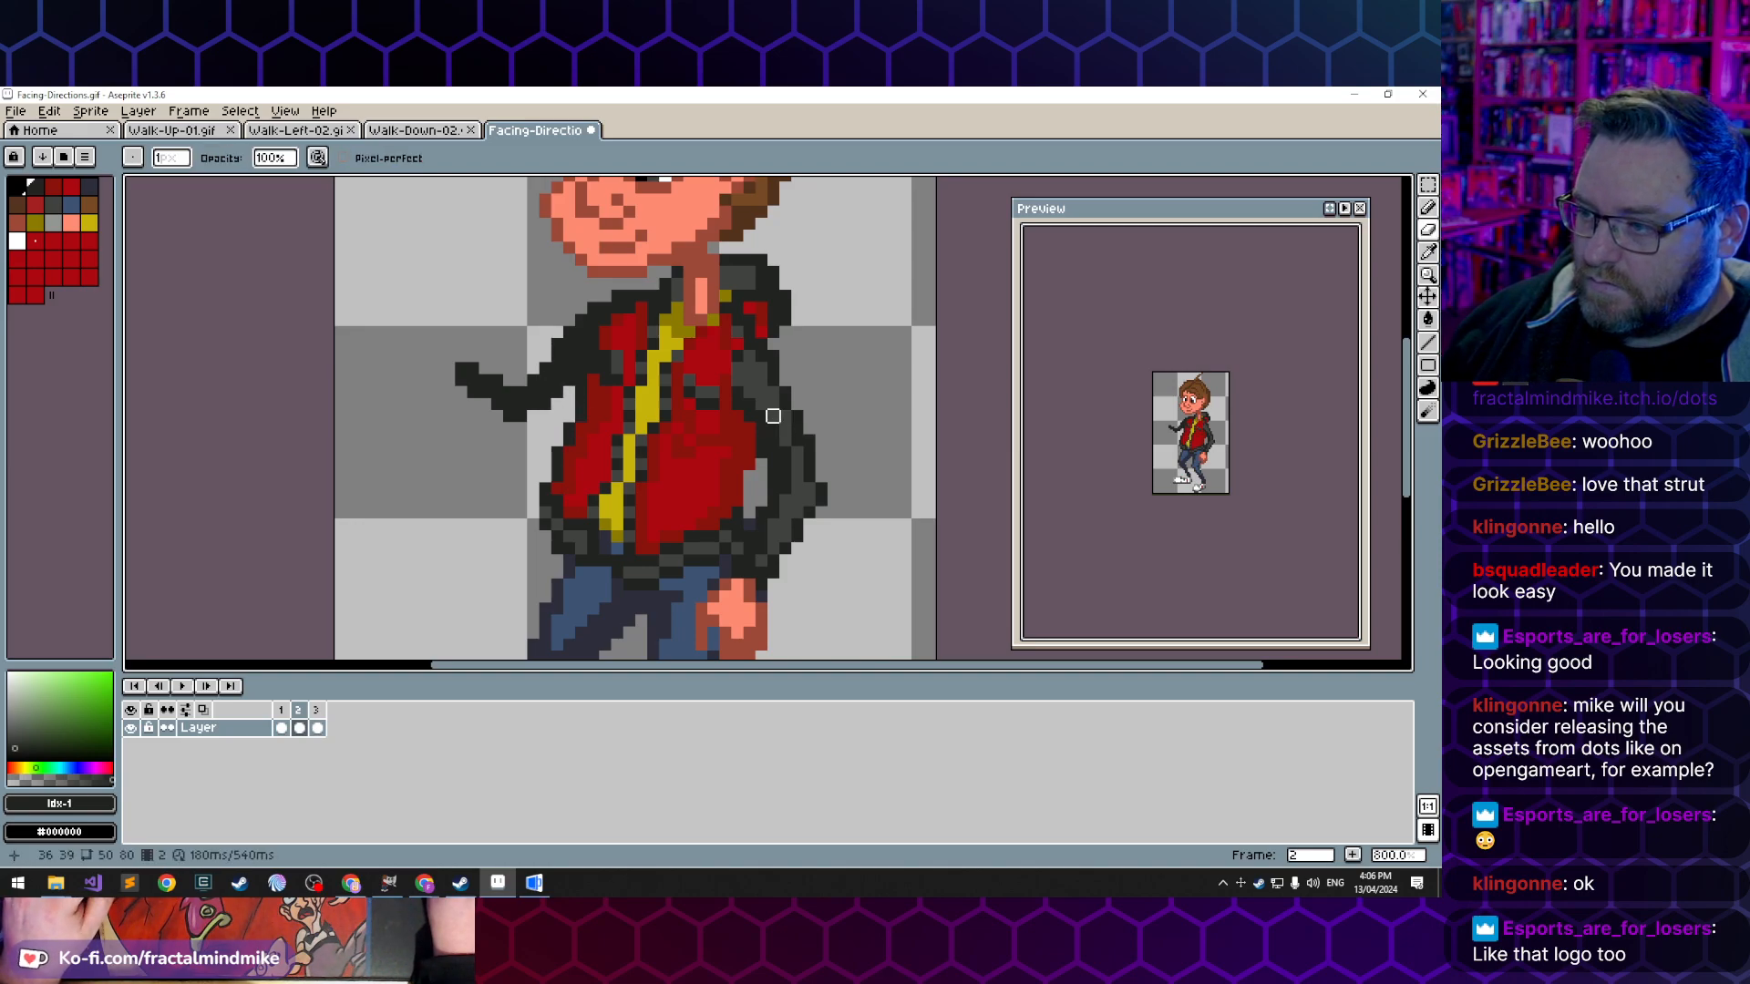
# - Shade the inside of the extended sleeve with the lighter jacket grey and restore its dark outline at the elbow
pyautogui.press('b')
pyautogui.press('e')
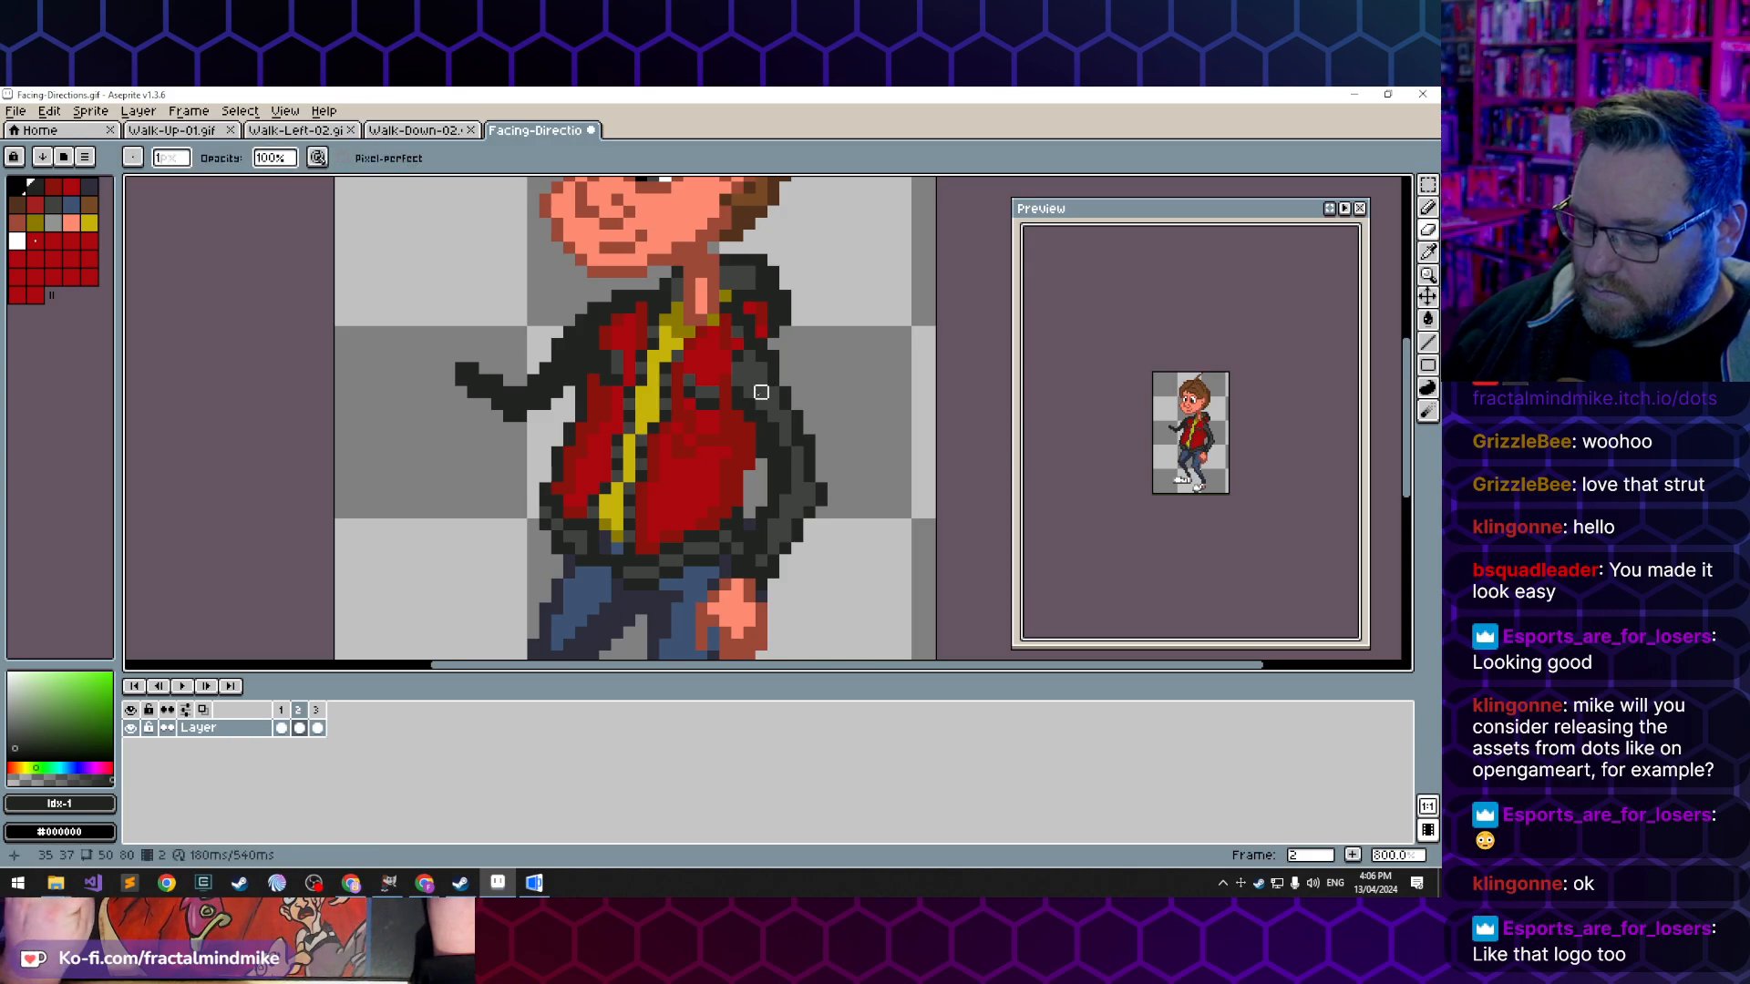
pyautogui.press('b')
pyautogui.keyDown('alt'); pyautogui.click(574, 359); pyautogui.keyUp('alt')
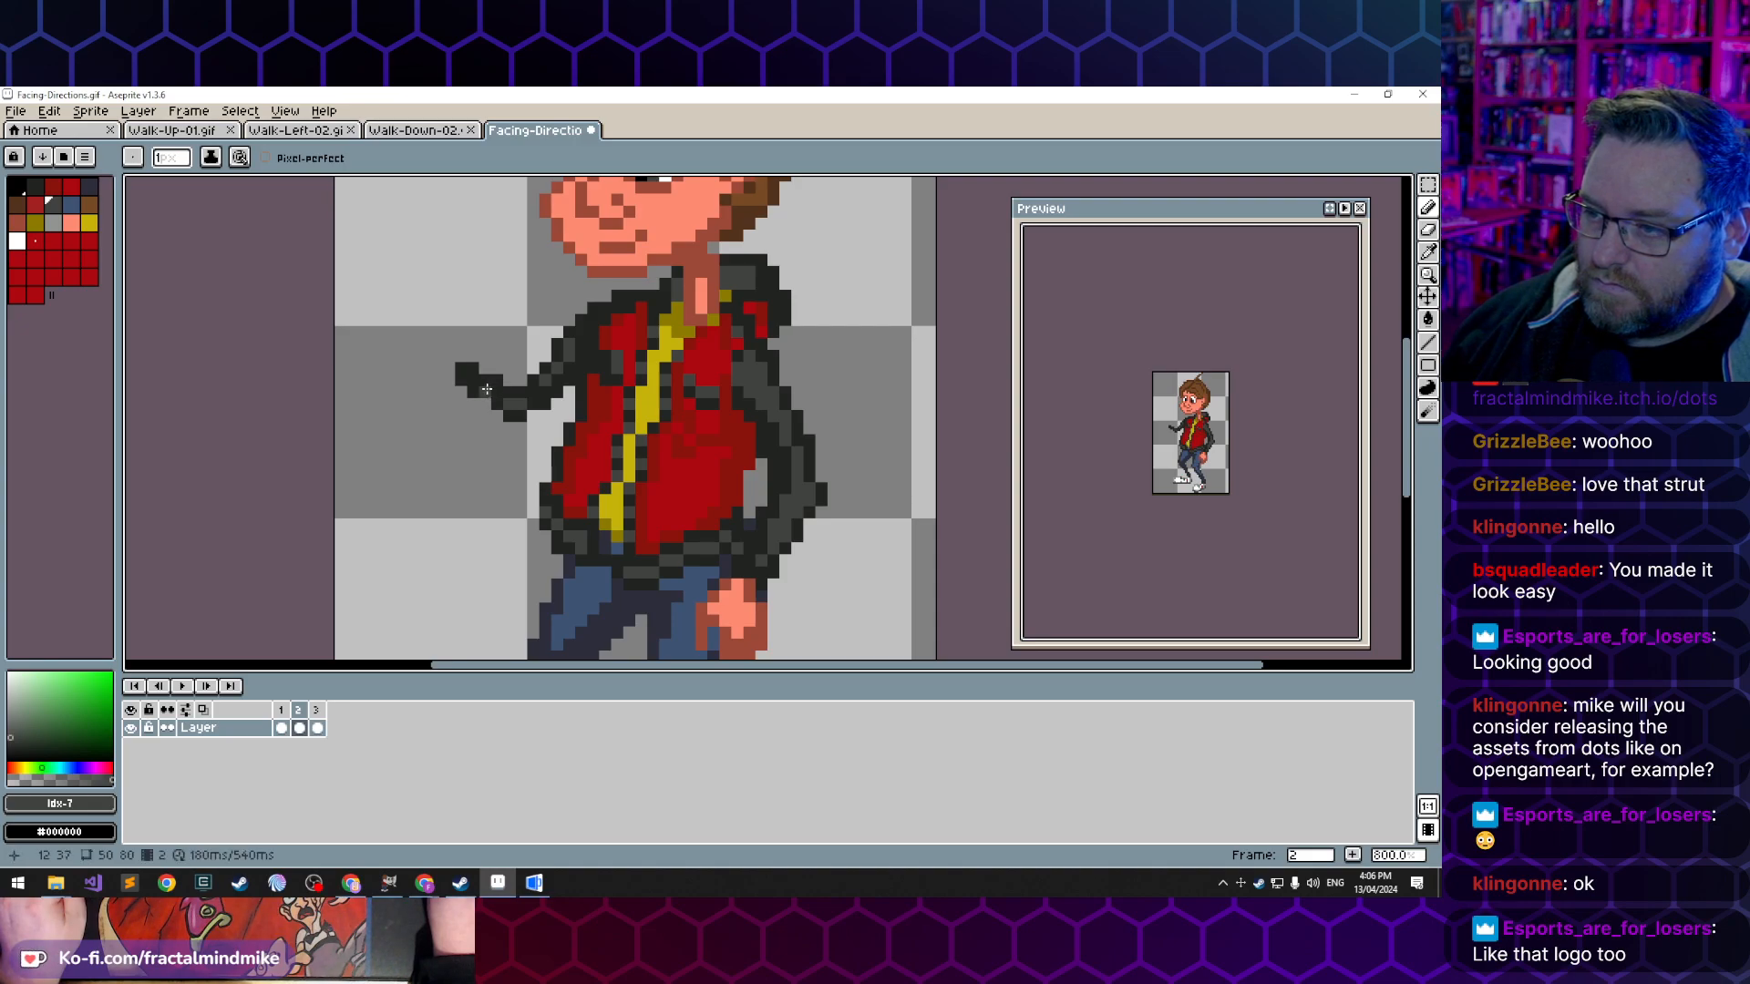
pyautogui.keyDown('alt'); pyautogui.click(533, 401); pyautogui.keyUp('alt')
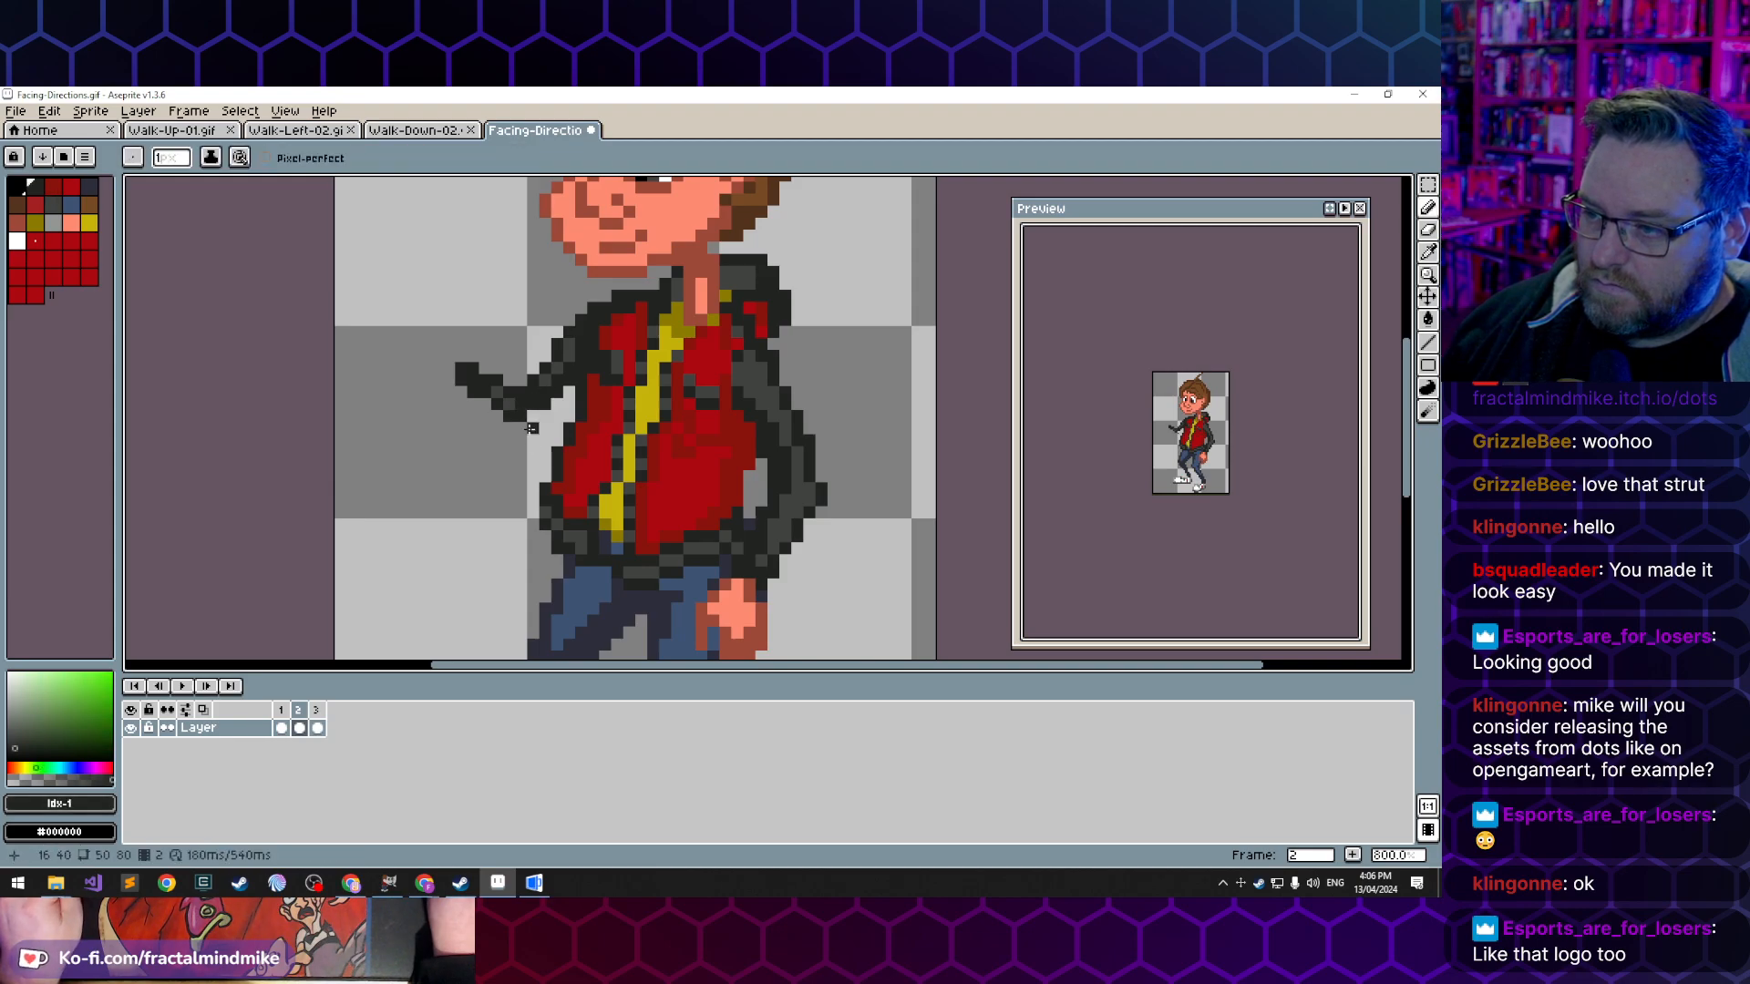
# - Draw a raised thumb from the extended sleeve's wrist in the dark skin tone
pyautogui.keyDown('alt'); pyautogui.click(364, 427); pyautogui.keyUp('alt')
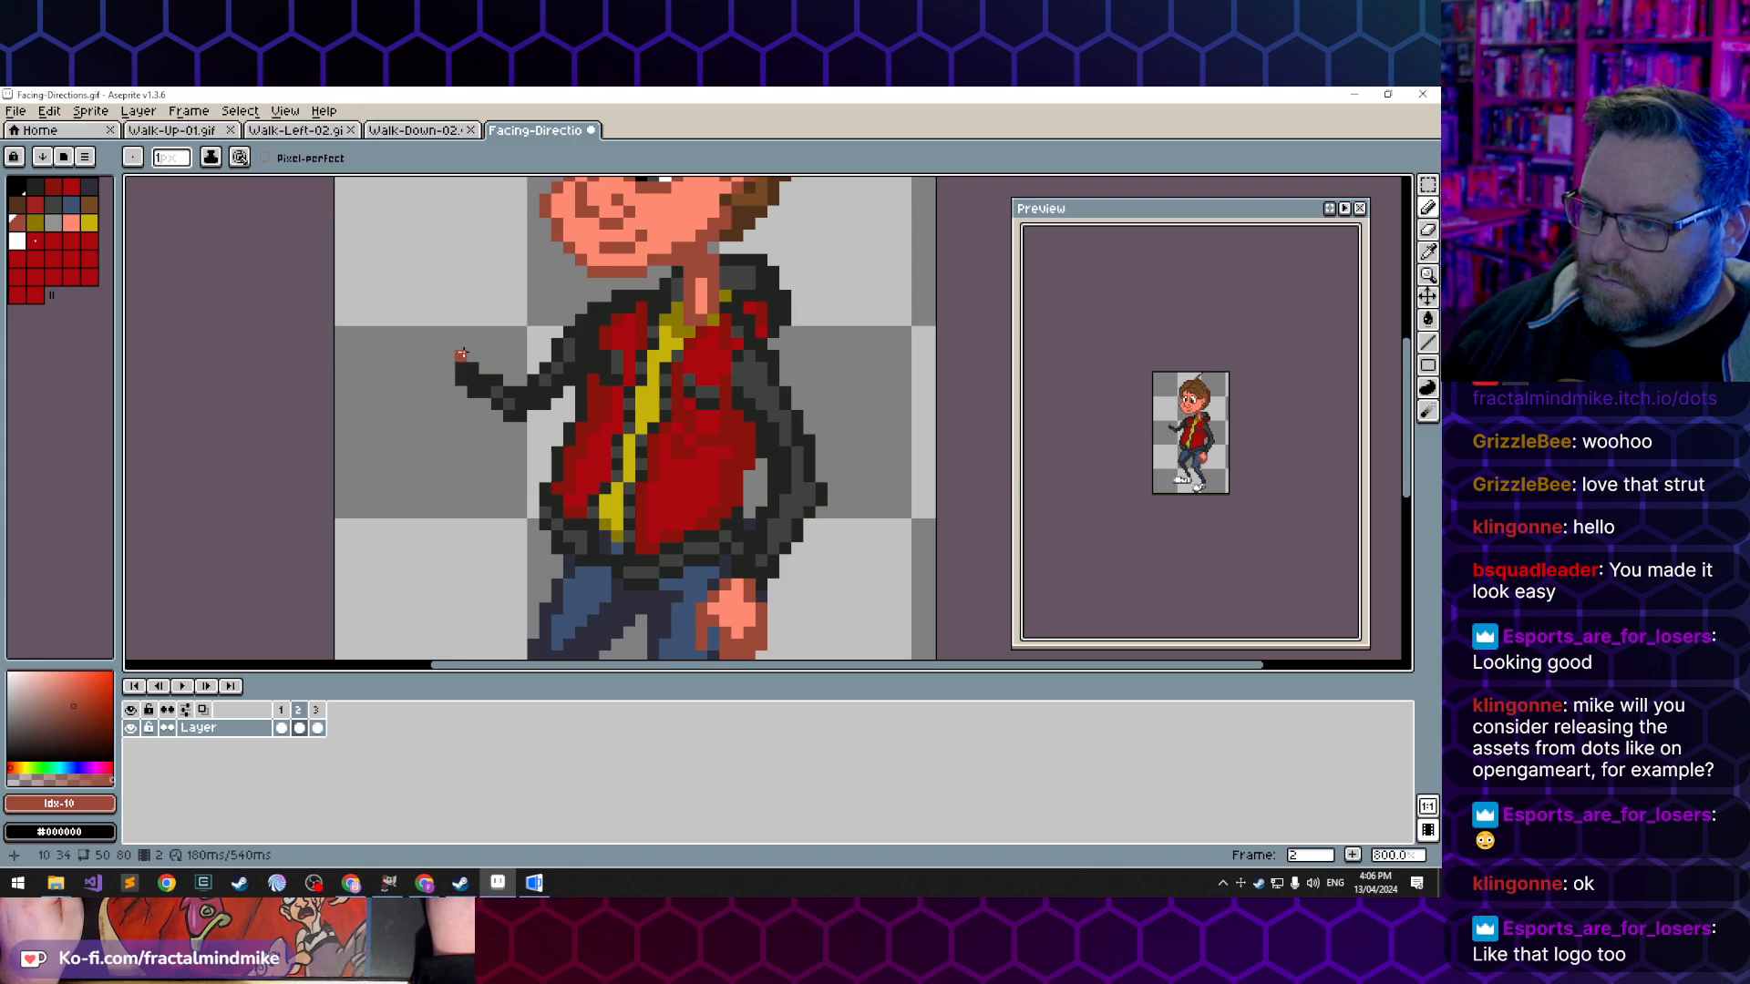
pyautogui.moveTo(461, 356); pyautogui.dragTo(454, 344)
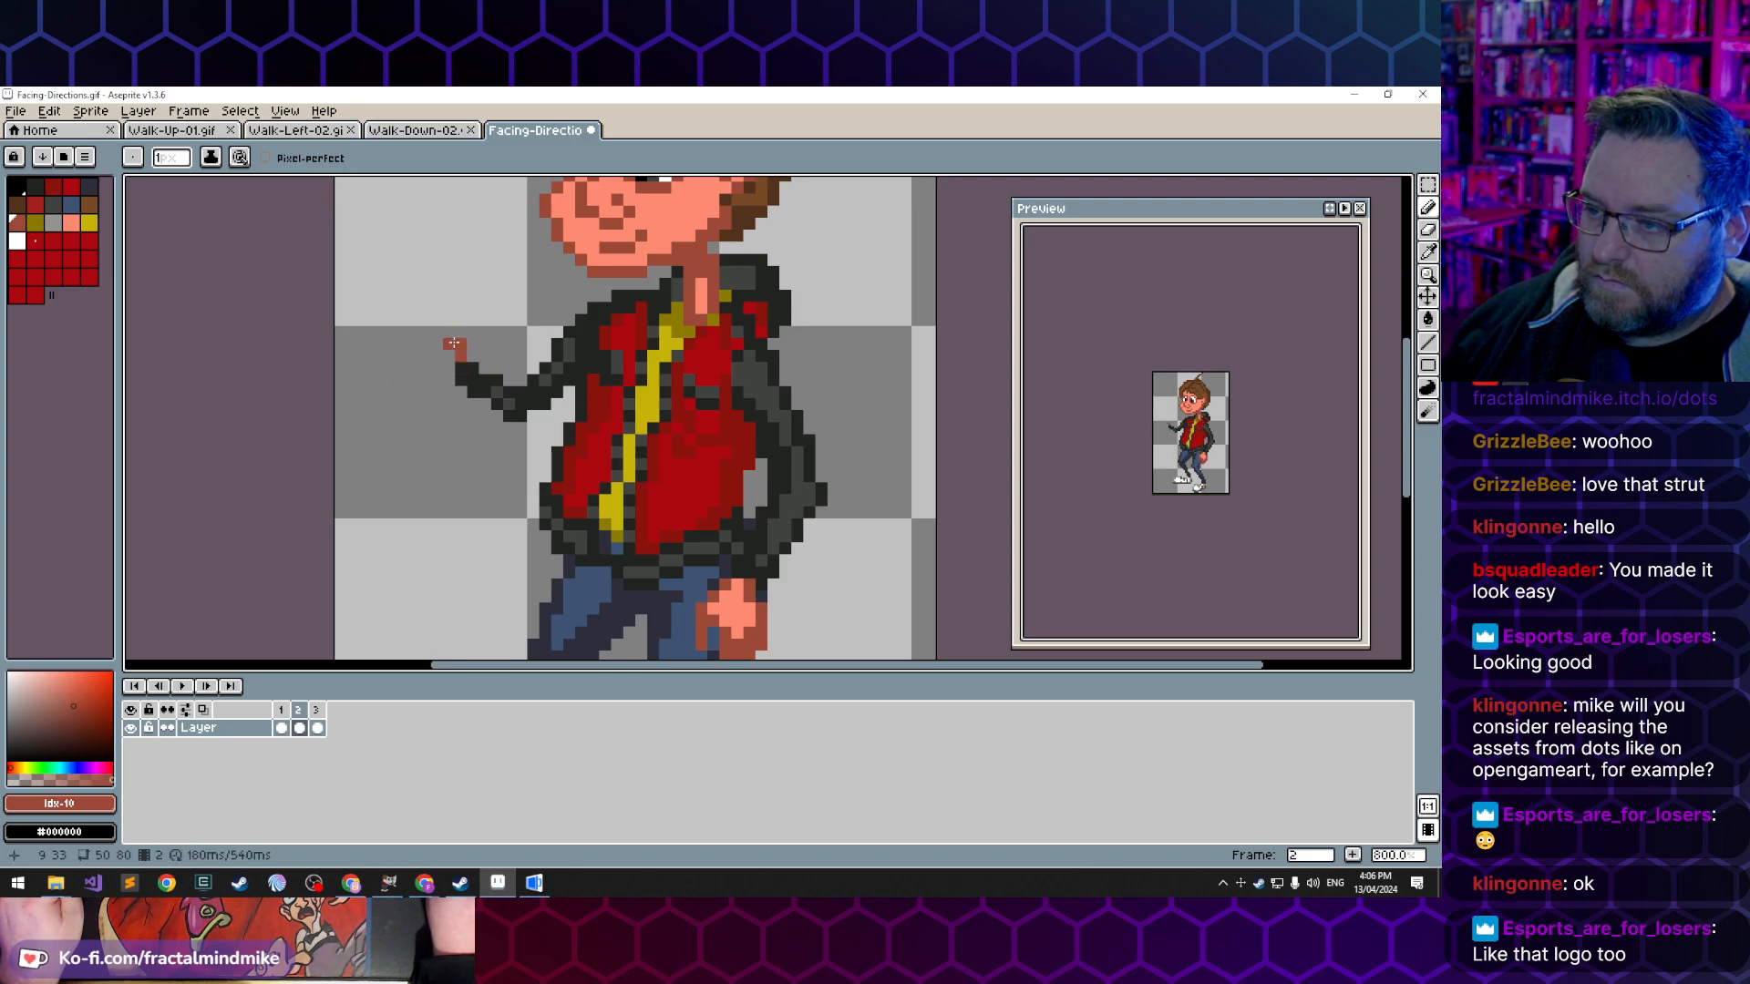
pyautogui.click(450, 340)
pyautogui.click(438, 333)
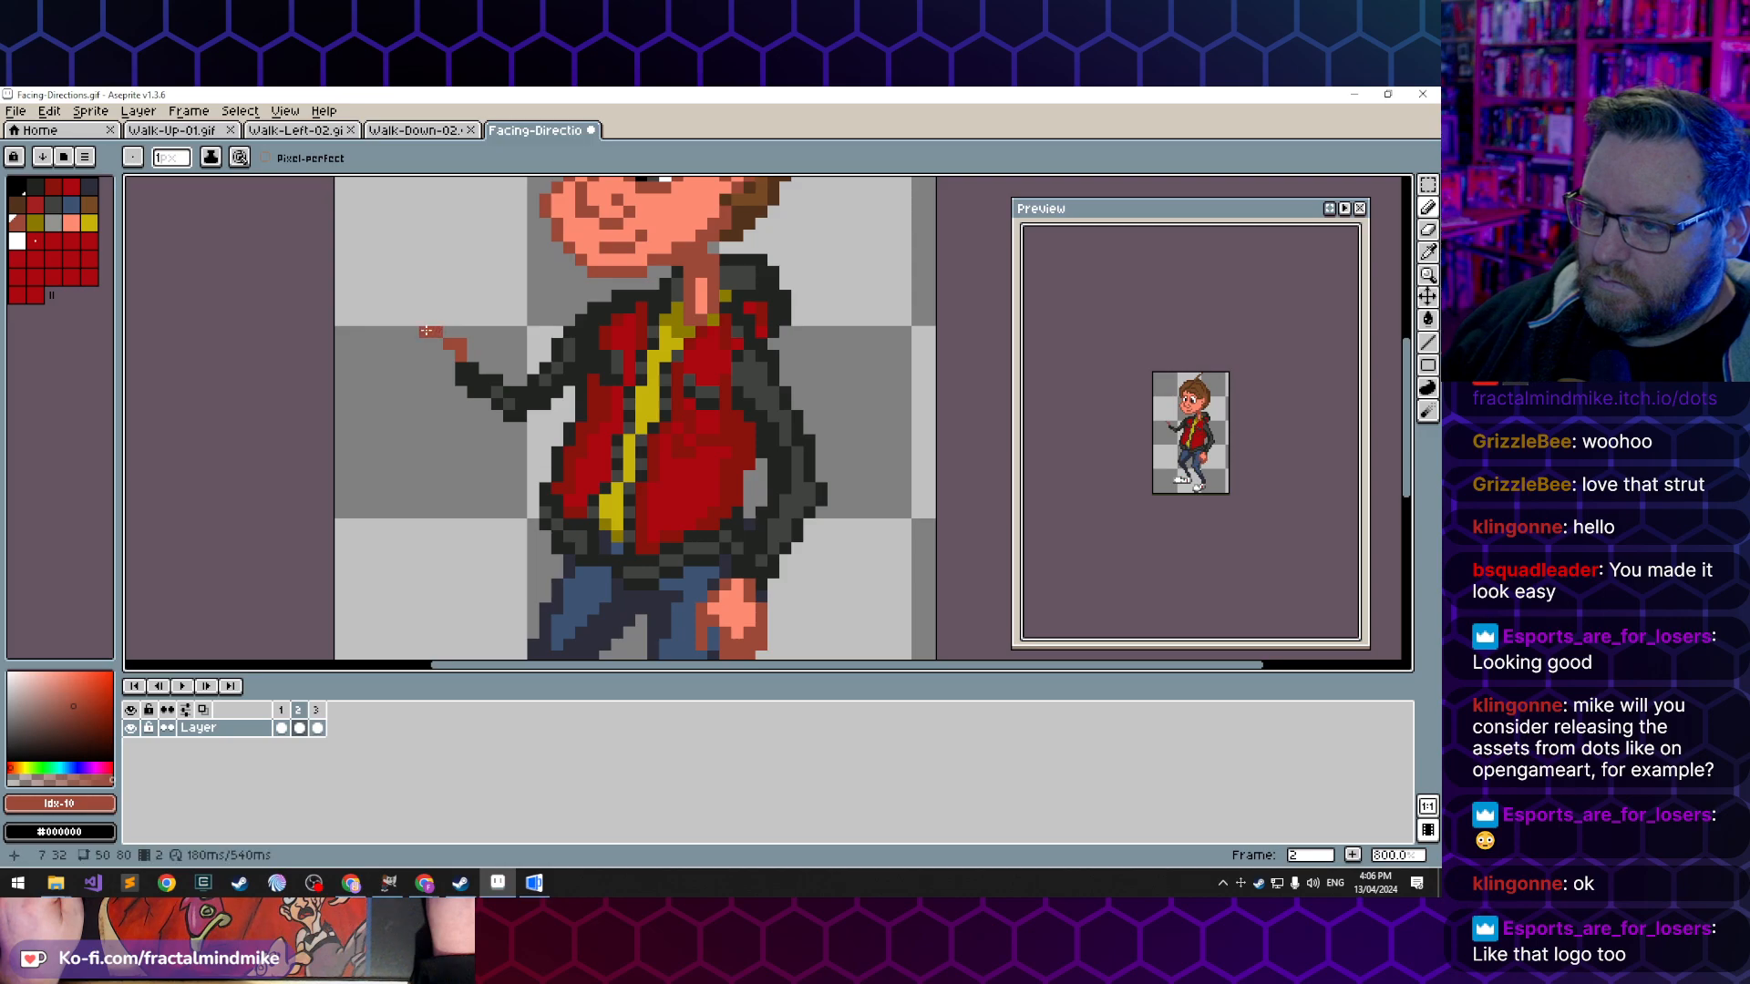
pyautogui.click(425, 334)
# - Draw the upper edge of the open hand forward from the wrist, with an upturned fingertip, in the dark skin tone
pyautogui.click(445, 359)
pyautogui.click(436, 356)
pyautogui.click(413, 356)
pyautogui.click(390, 347)
pyautogui.hotkey('ctrl', 'z')
pyautogui.click(401, 355)
pyautogui.click(390, 367)
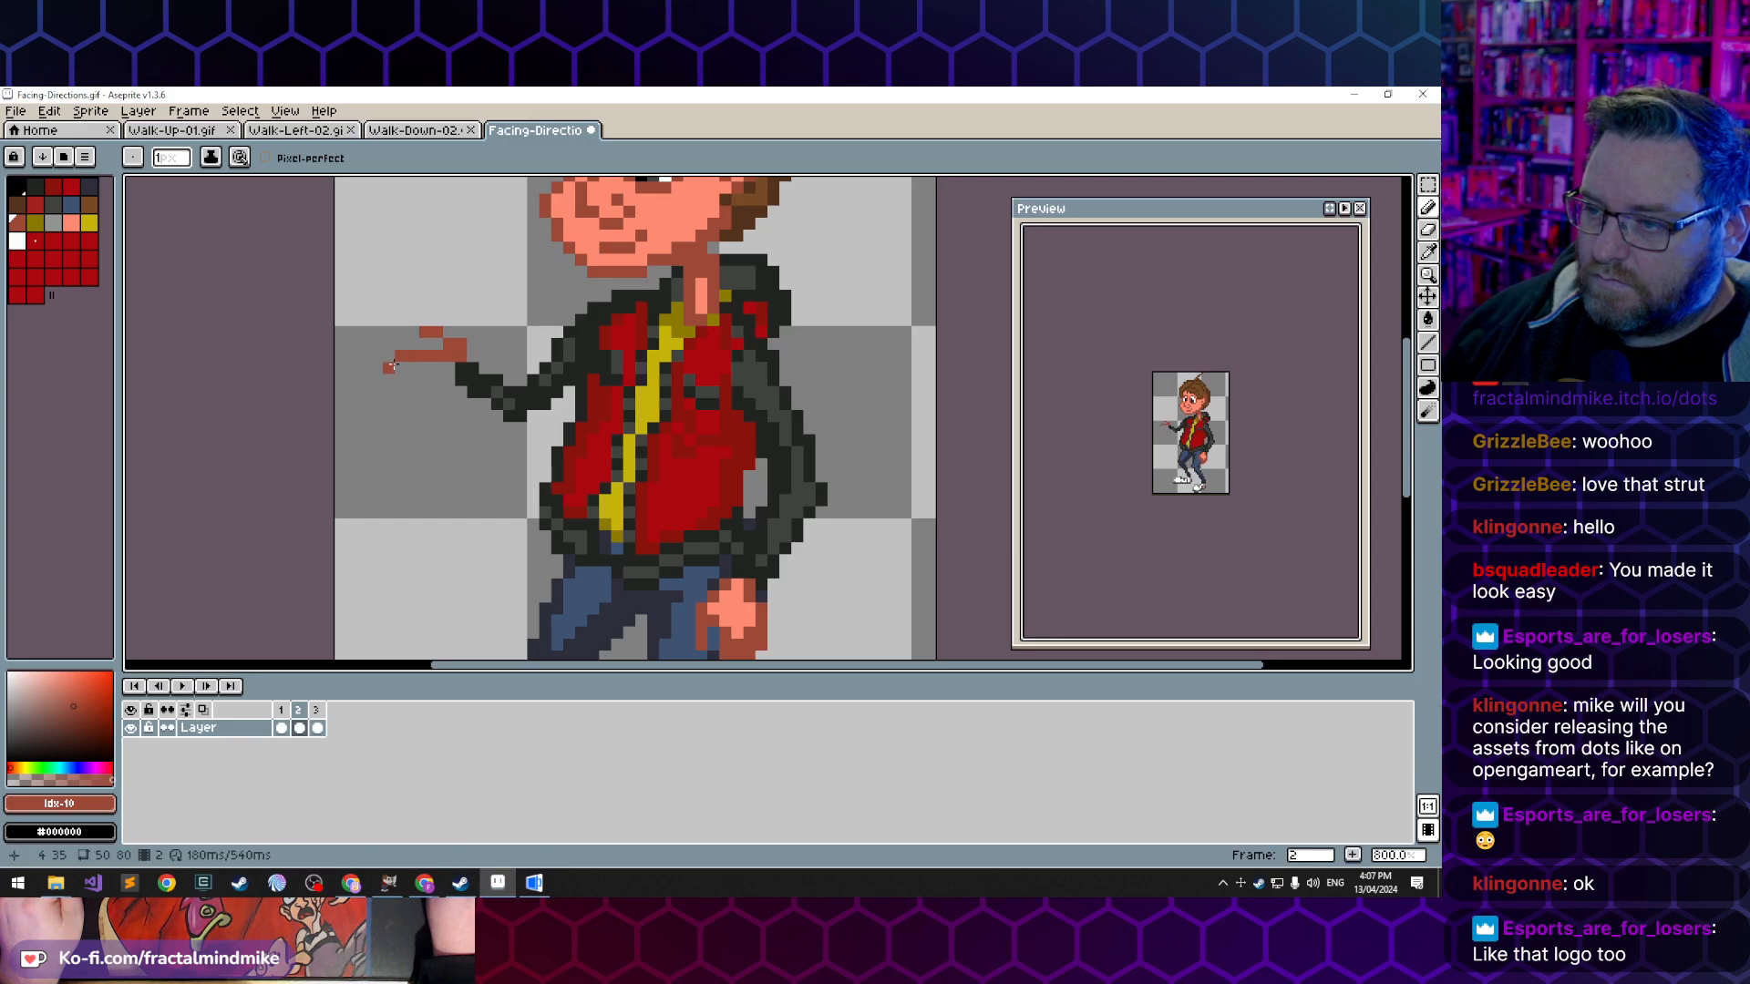
pyautogui.click(389, 347)
# - Draw the heel and underside of the extended open hand and fill its palm with the dark skin tone
pyautogui.click(446, 367)
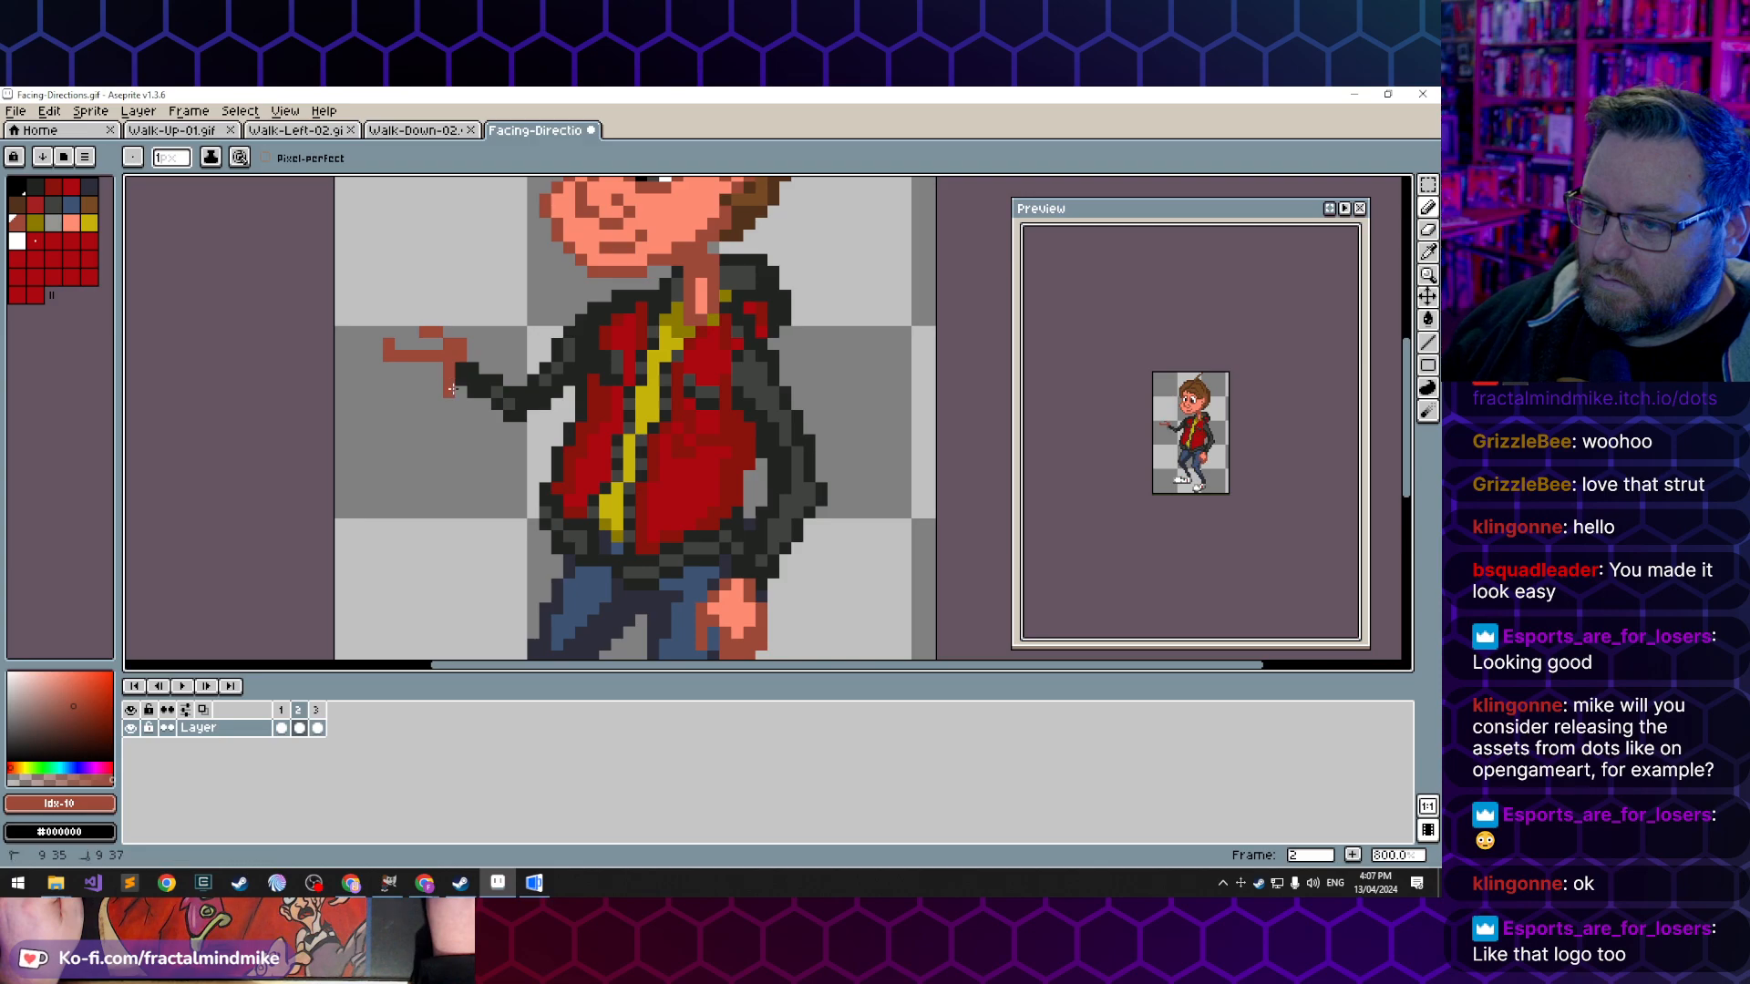
pyautogui.click(436, 390)
pyautogui.moveTo(403, 381)
pyautogui.mouseDown()
pyautogui.moveTo(426, 392)
pyautogui.moveTo(429, 369)
pyautogui.mouseUp()
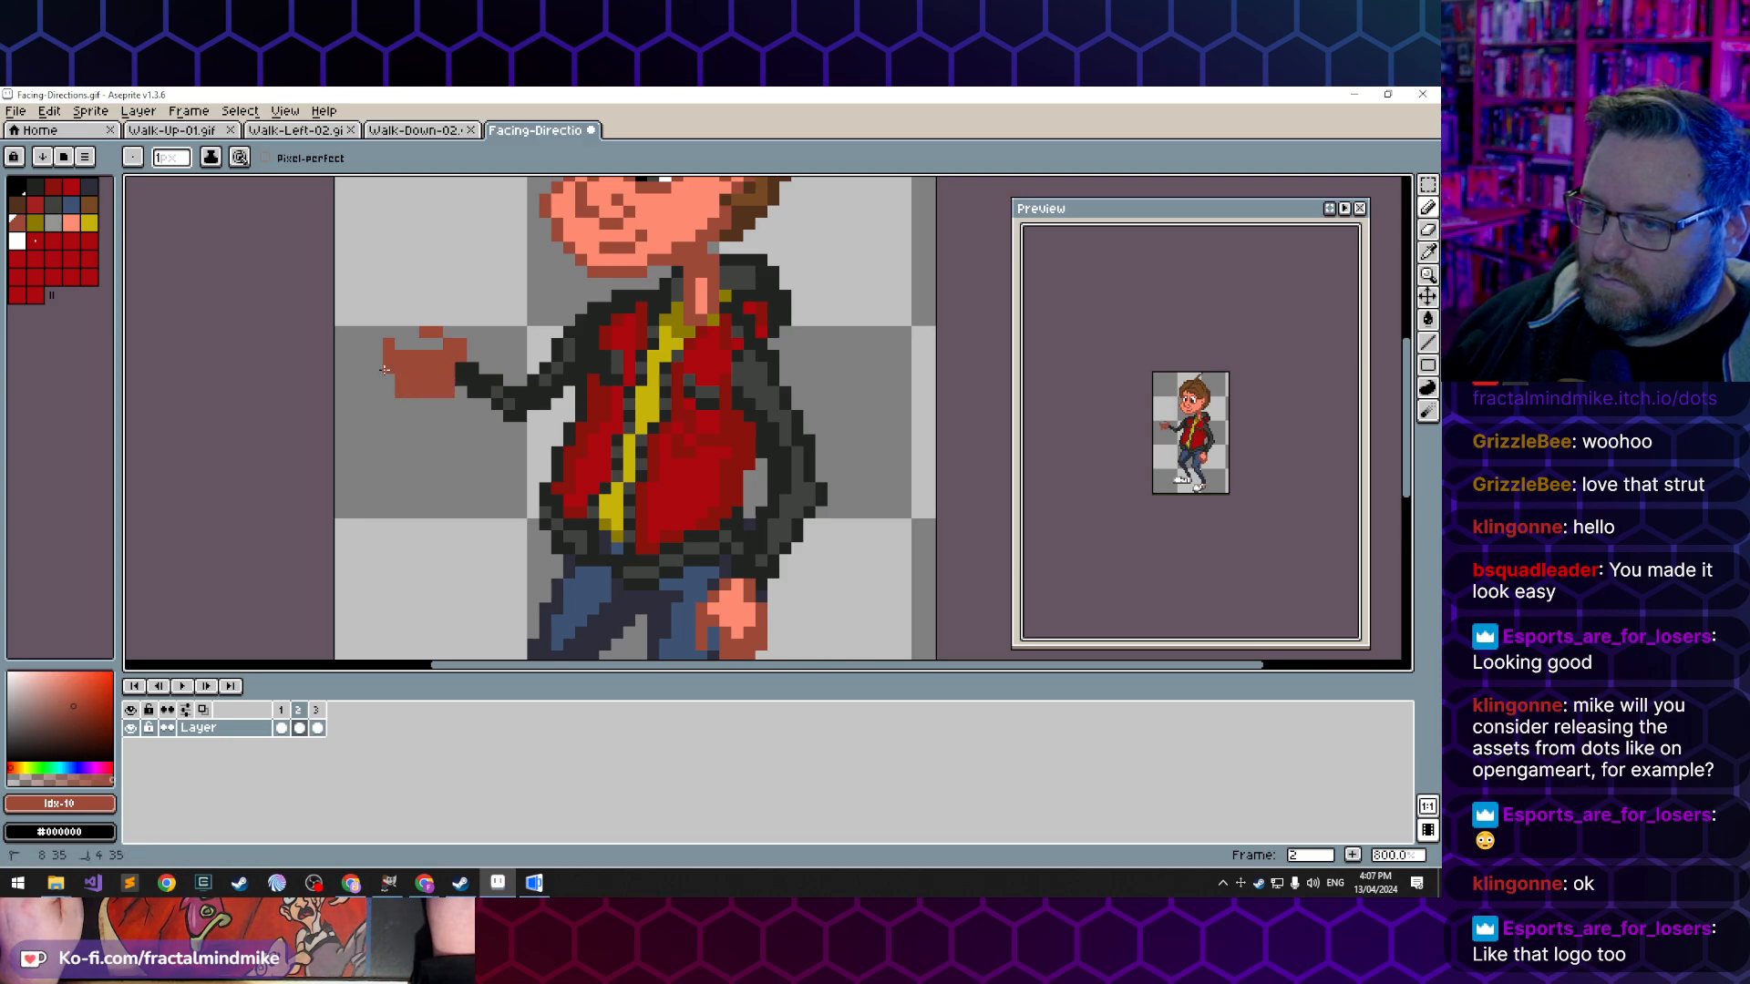
# - Fill the palm of the extended hand with the light skin tone and trim the corners of its lower edge
pyautogui.press('e')
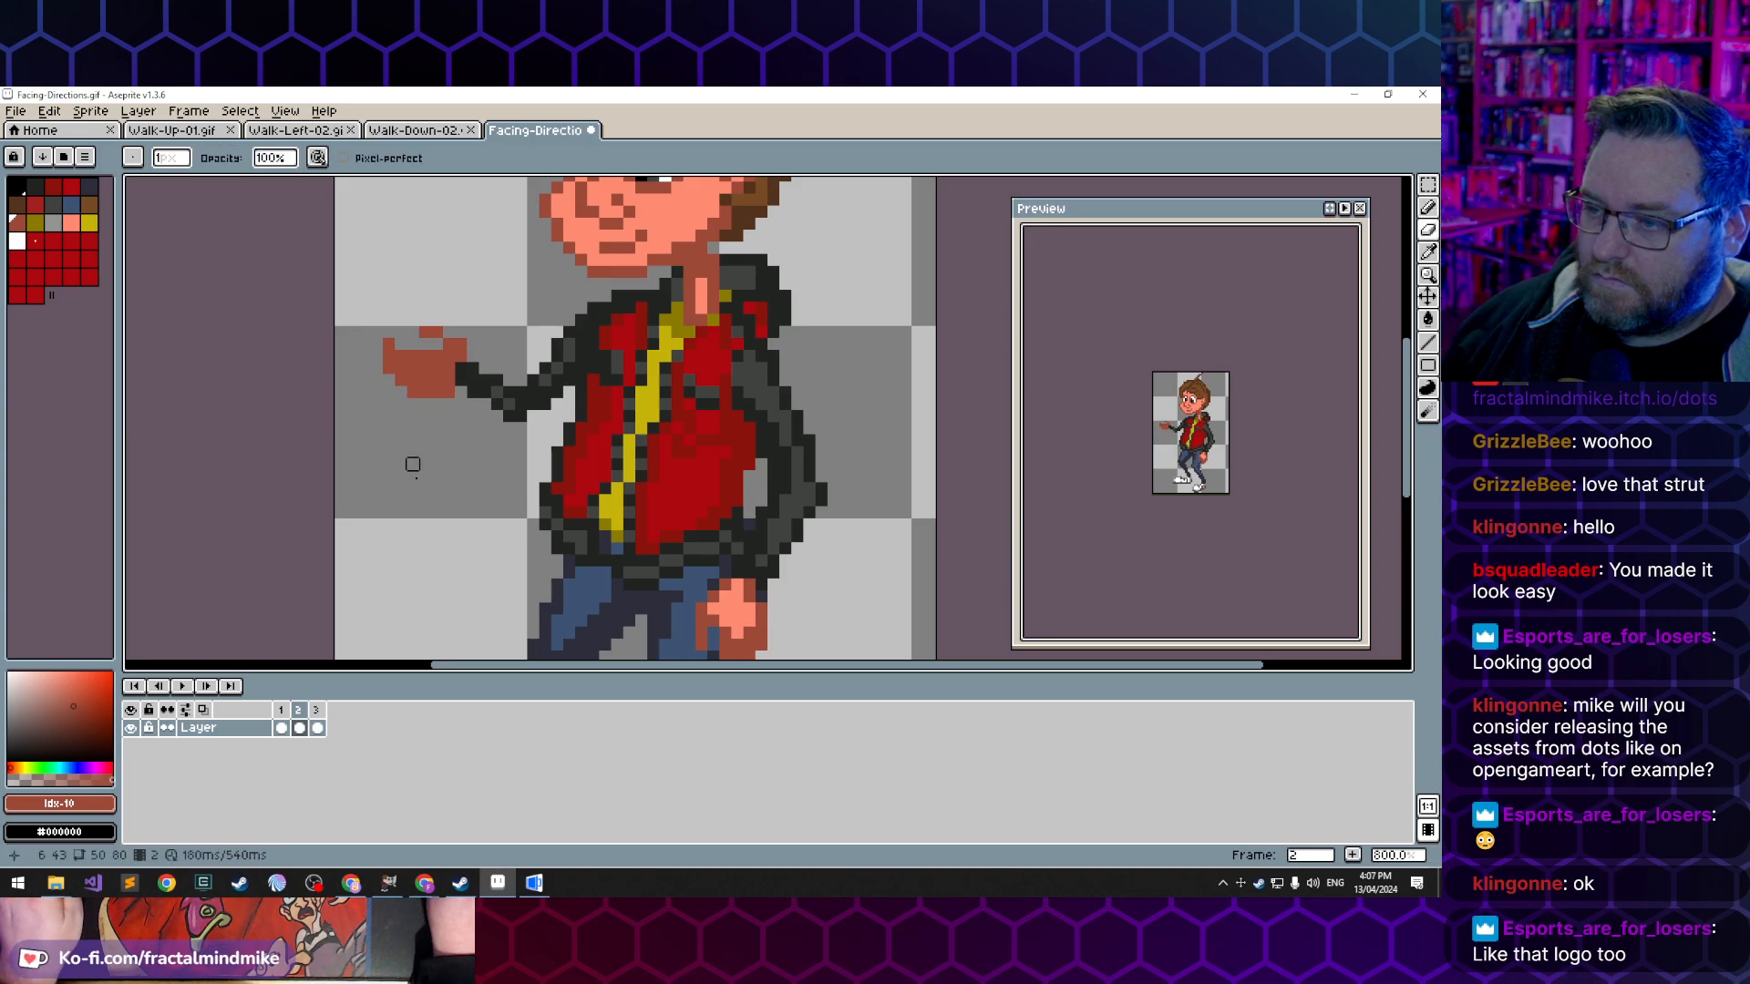
pyautogui.keyDown('alt'); pyautogui.click(743, 621); pyautogui.keyUp('alt')
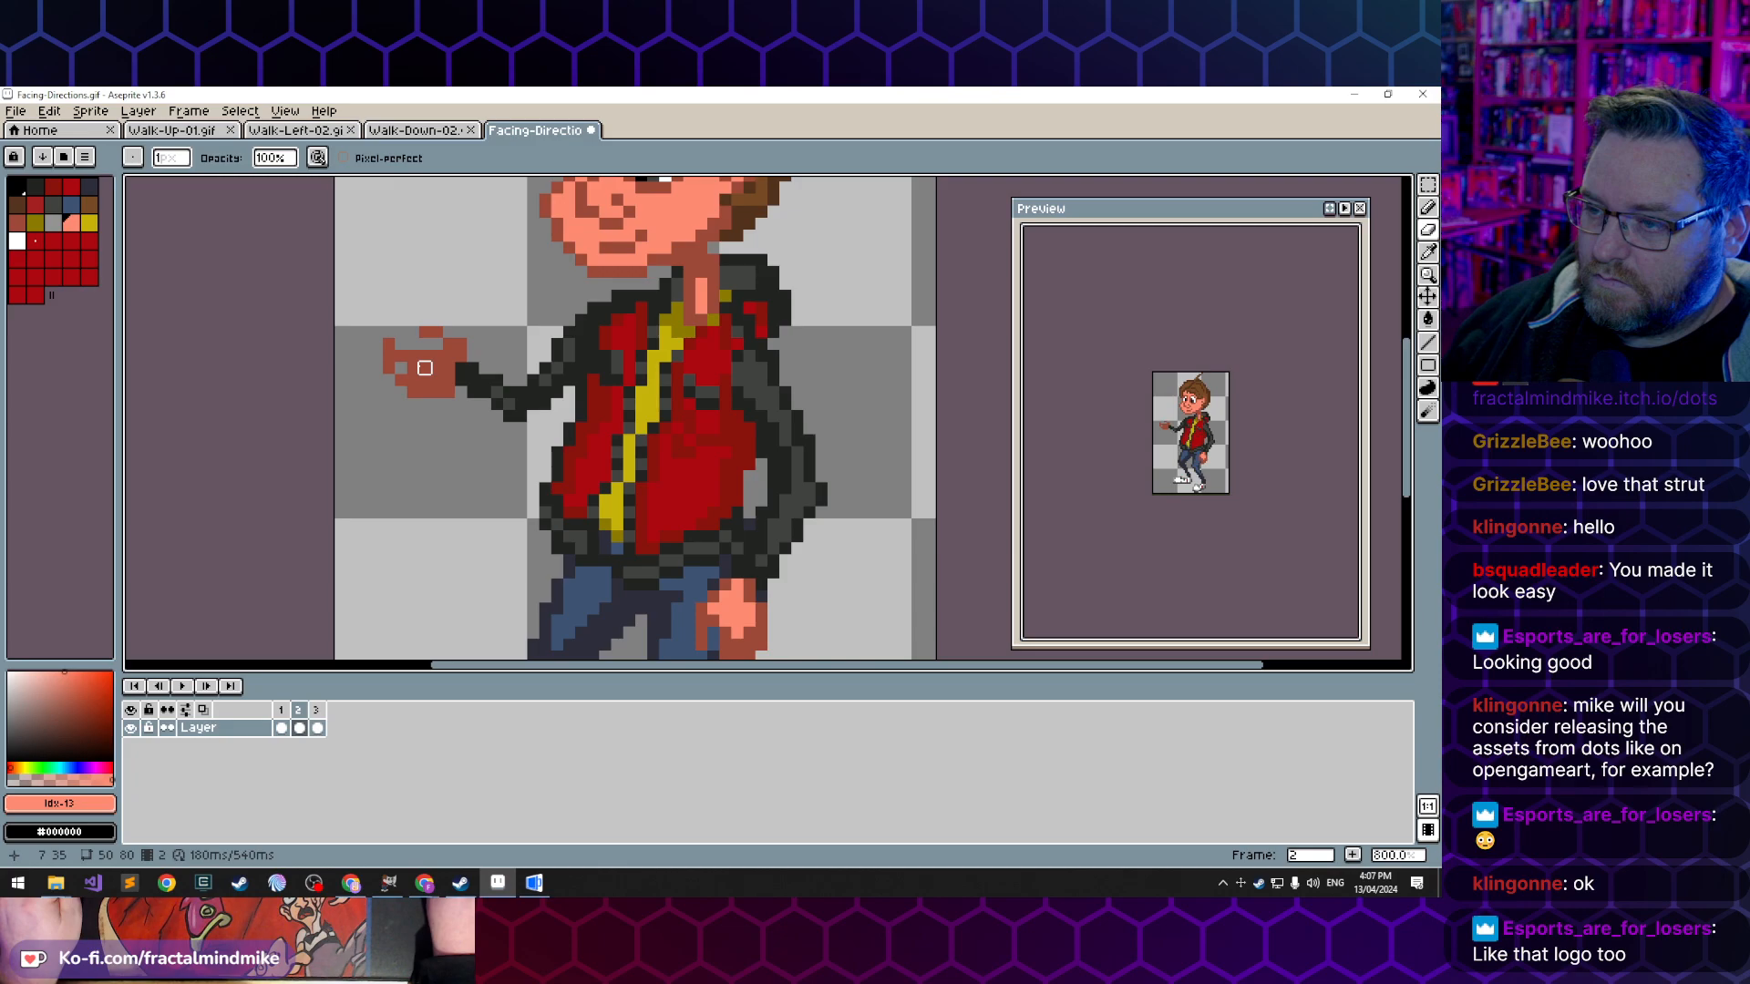
pyautogui.hotkey('ctrl', 'z')
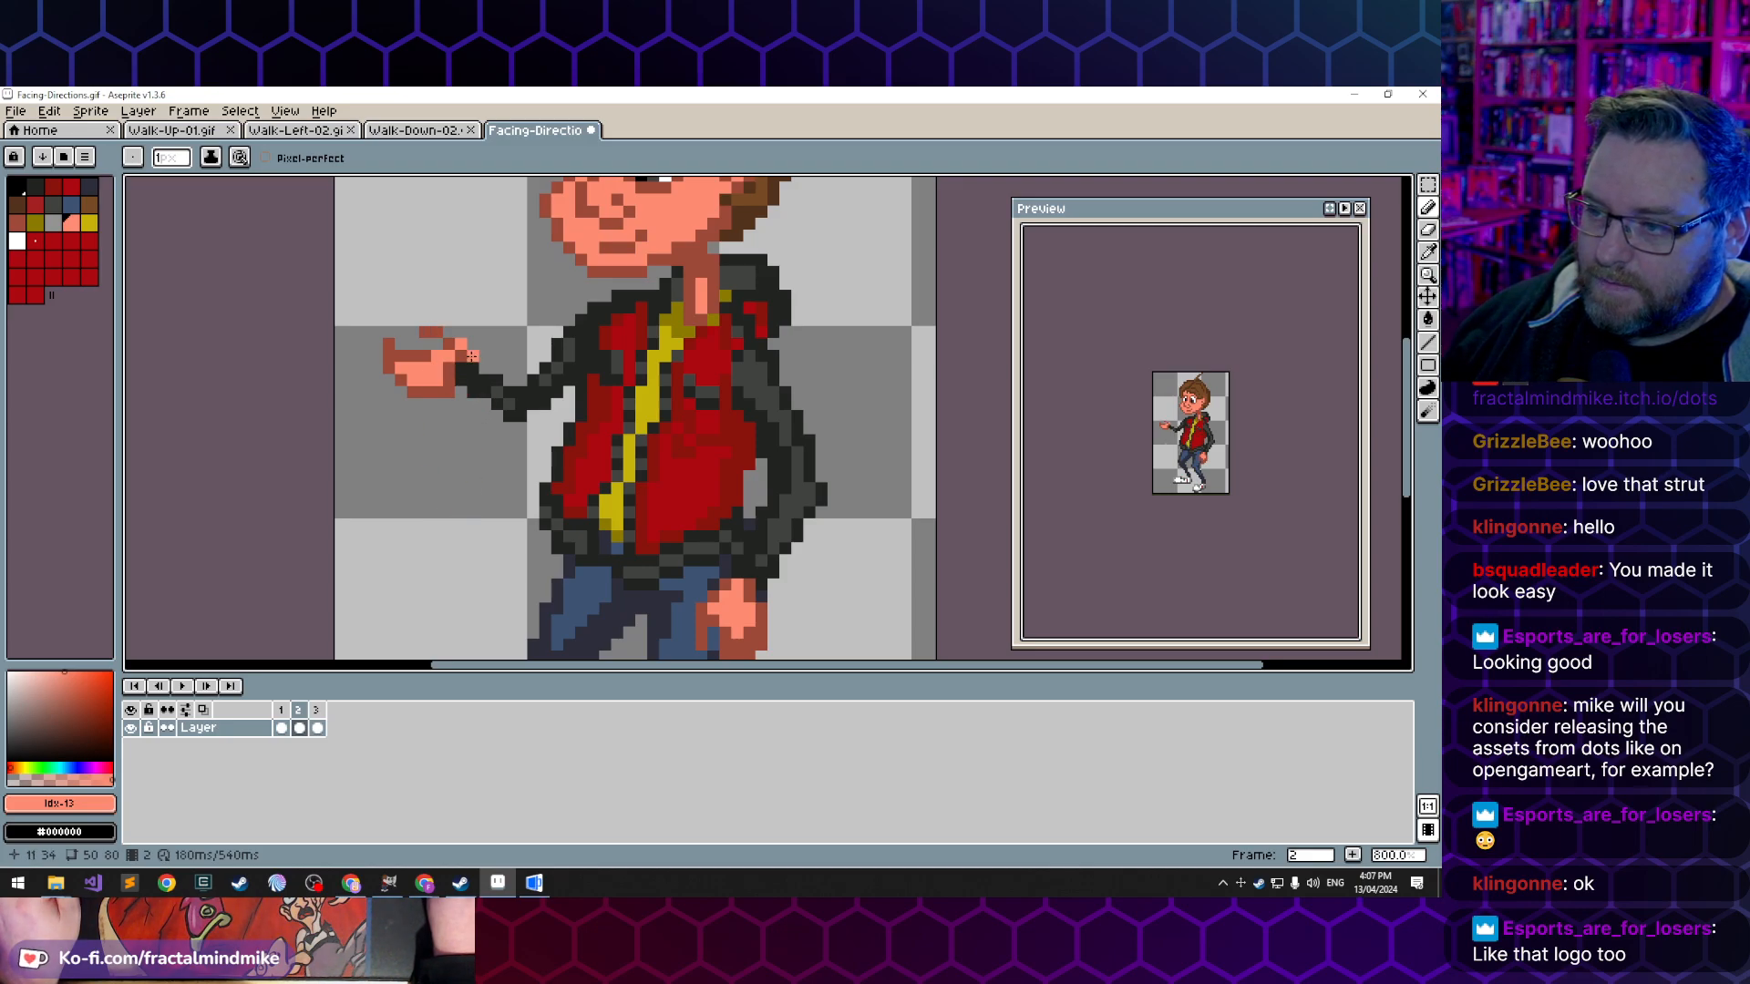
pyautogui.press('e')
pyautogui.click(448, 392)
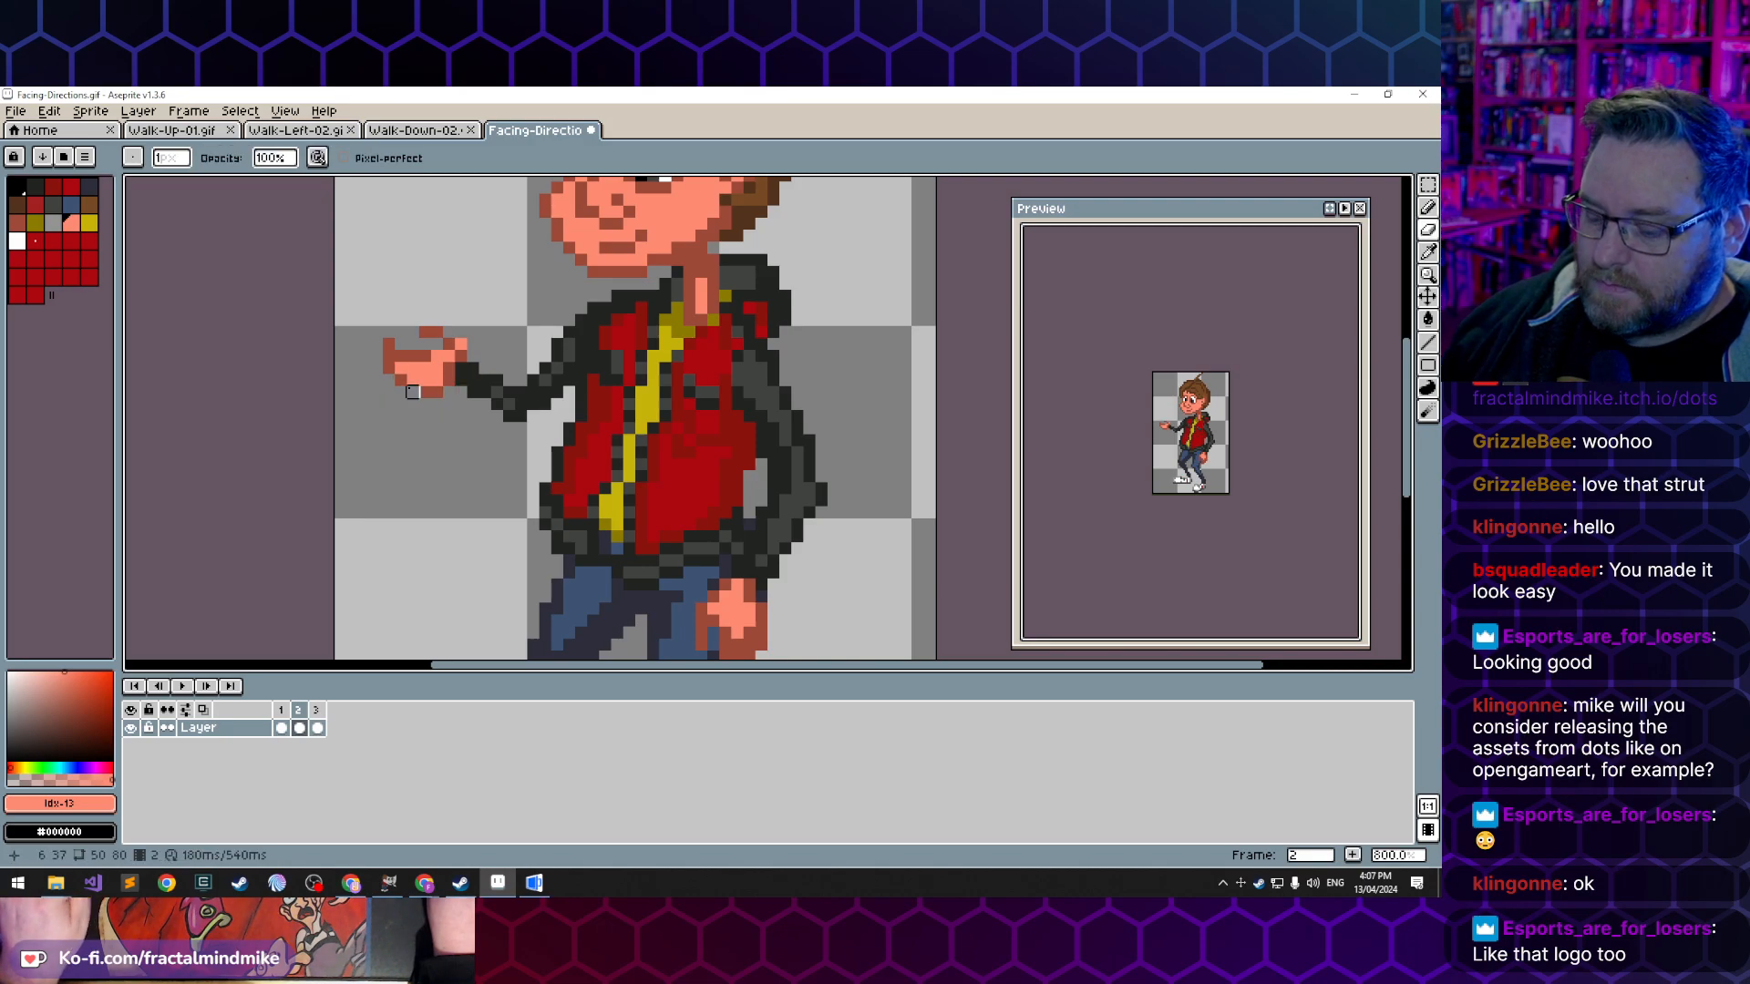
pyautogui.press('b')
pyautogui.keyDown('alt'); pyautogui.click(416, 381); pyautogui.keyUp('alt')
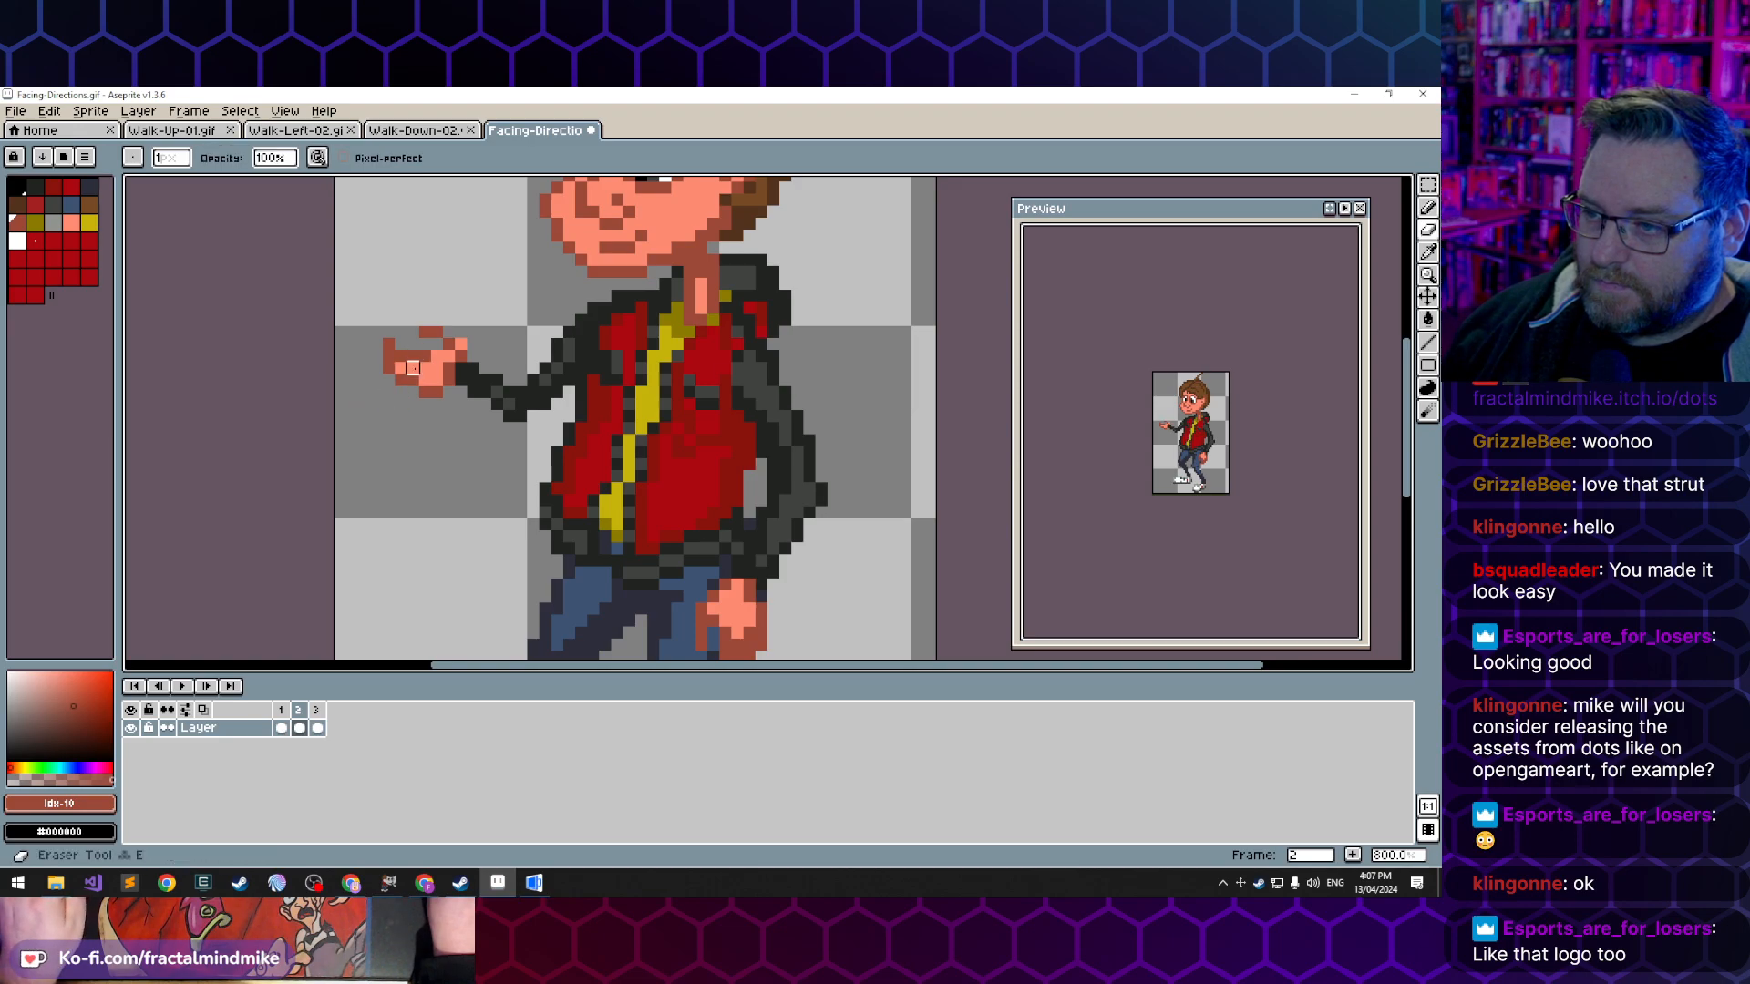
# - Refine the fingers and thumb outline with light and dark skin pixels, erasing the excess pixel behind the thumb
pyautogui.press('e')
pyautogui.press('b')
pyautogui.keyDown('alt'); pyautogui.click(400, 358); pyautogui.keyUp('alt')
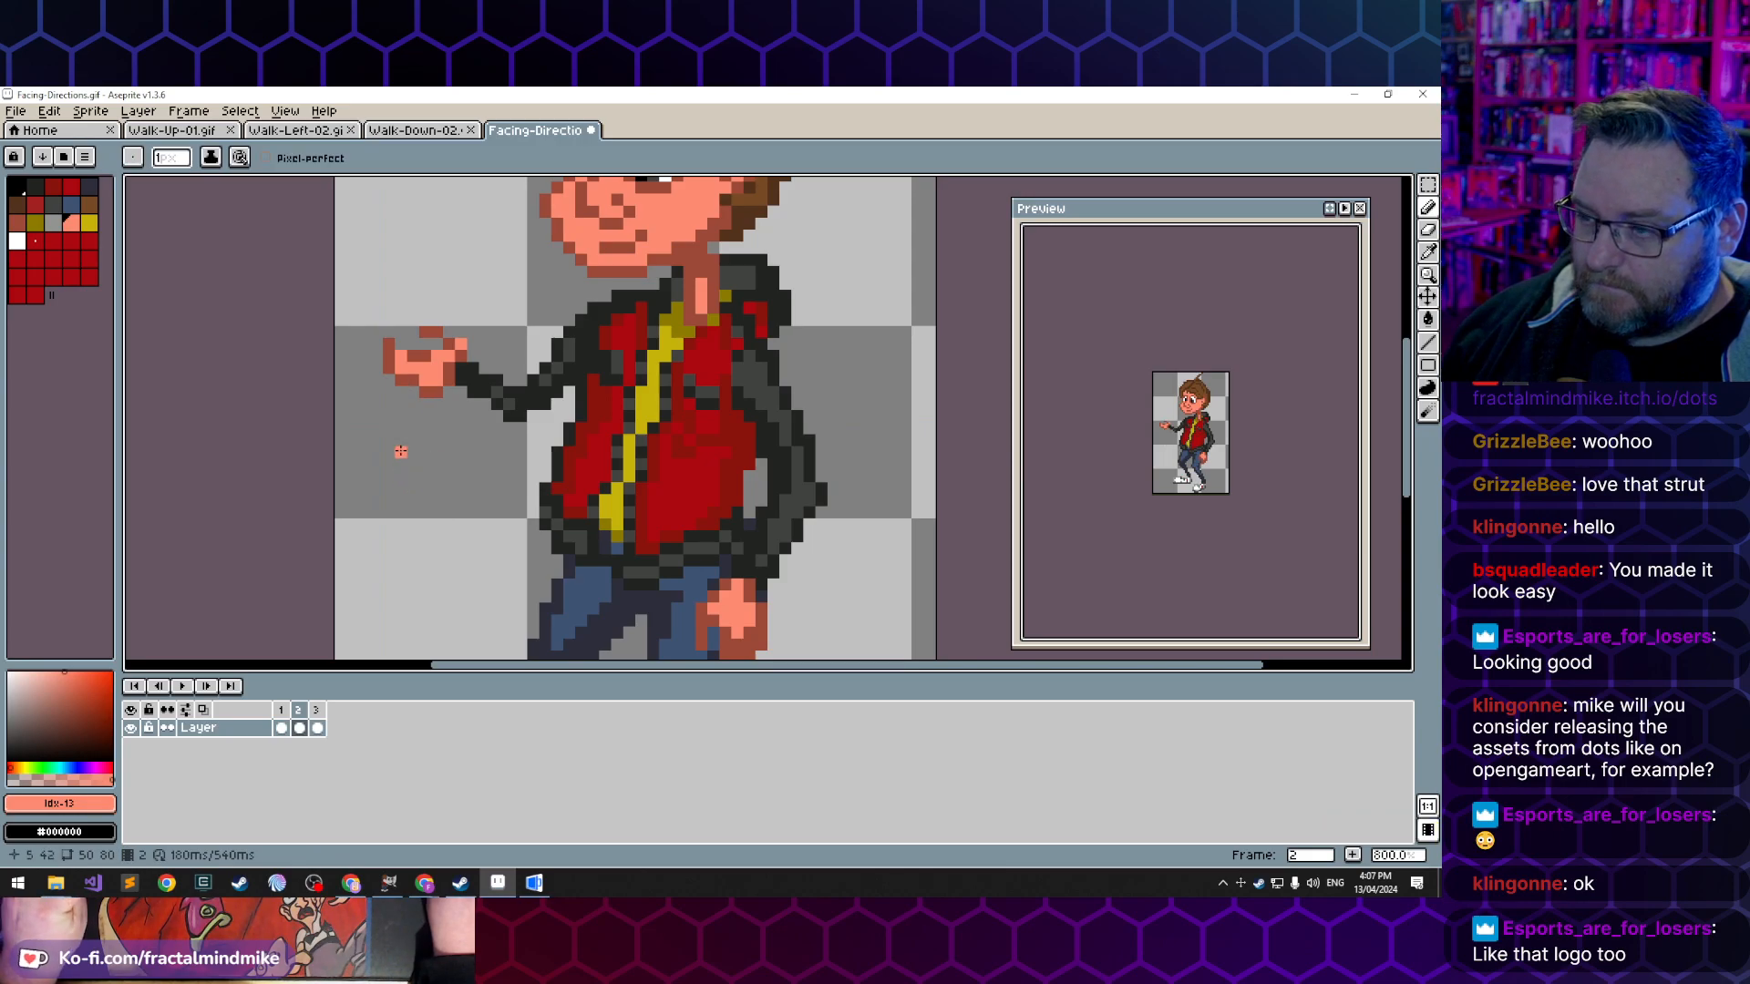
pyautogui.keyDown('alt'); pyautogui.click(408, 341); pyautogui.keyUp('alt')
pyautogui.click(446, 399)
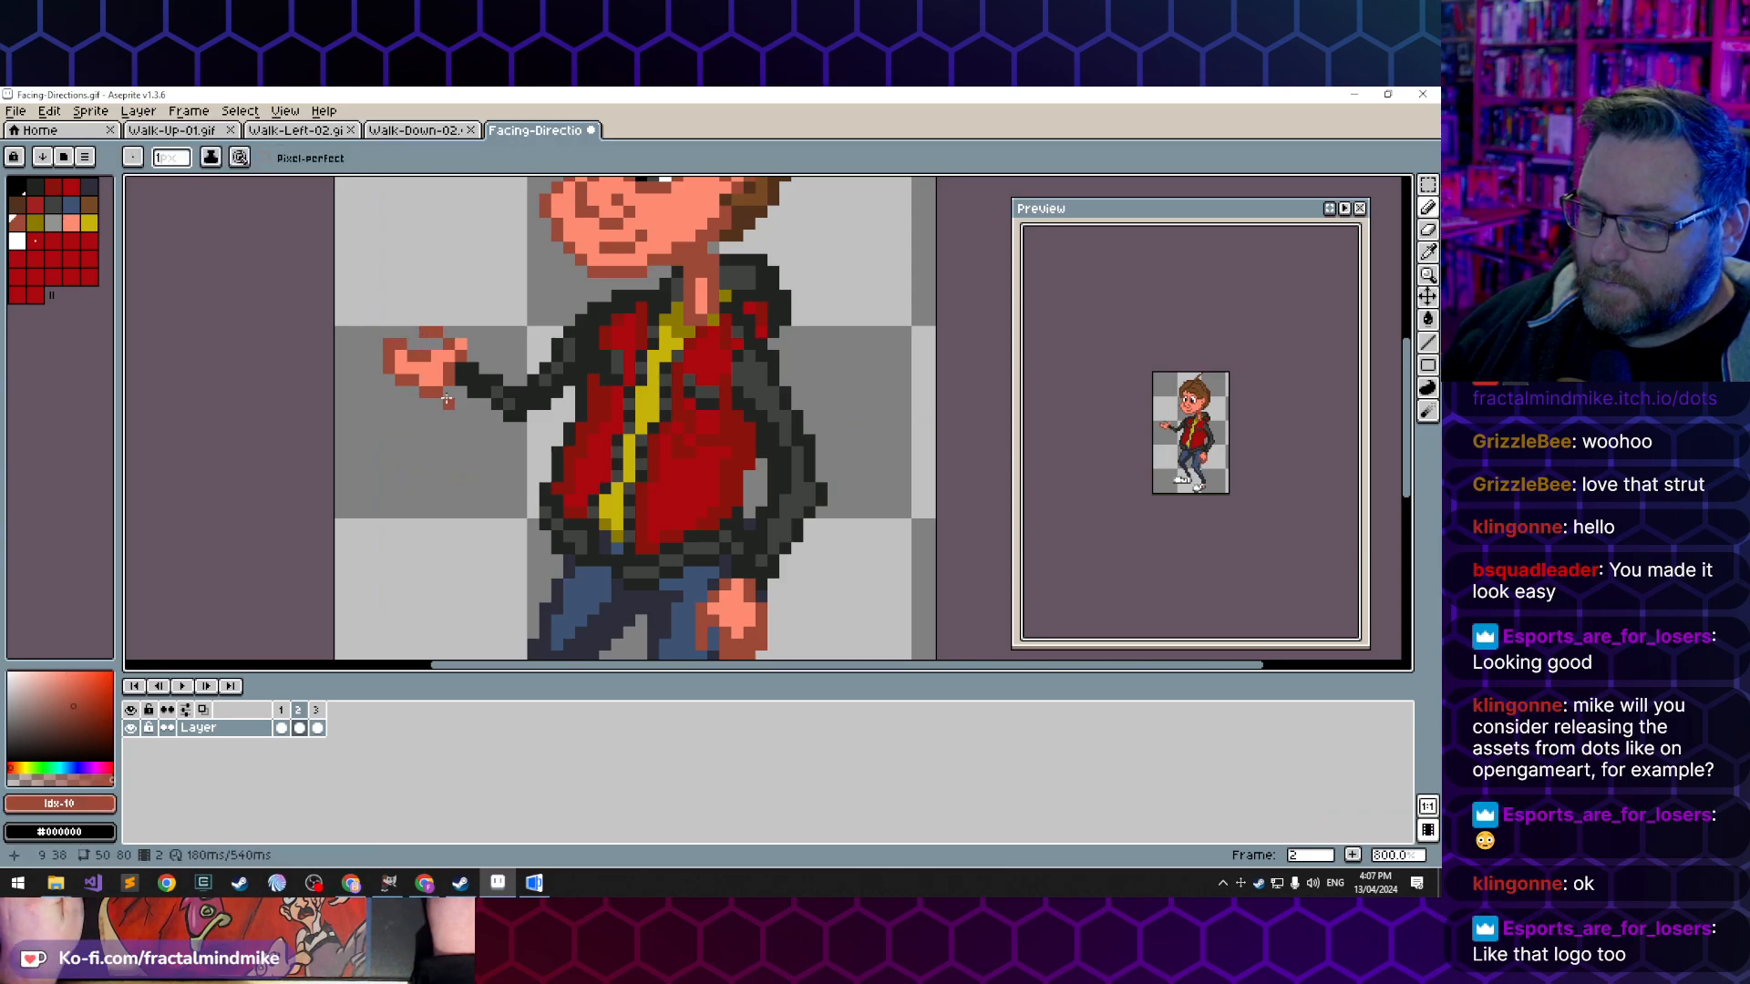
pyautogui.click(454, 334)
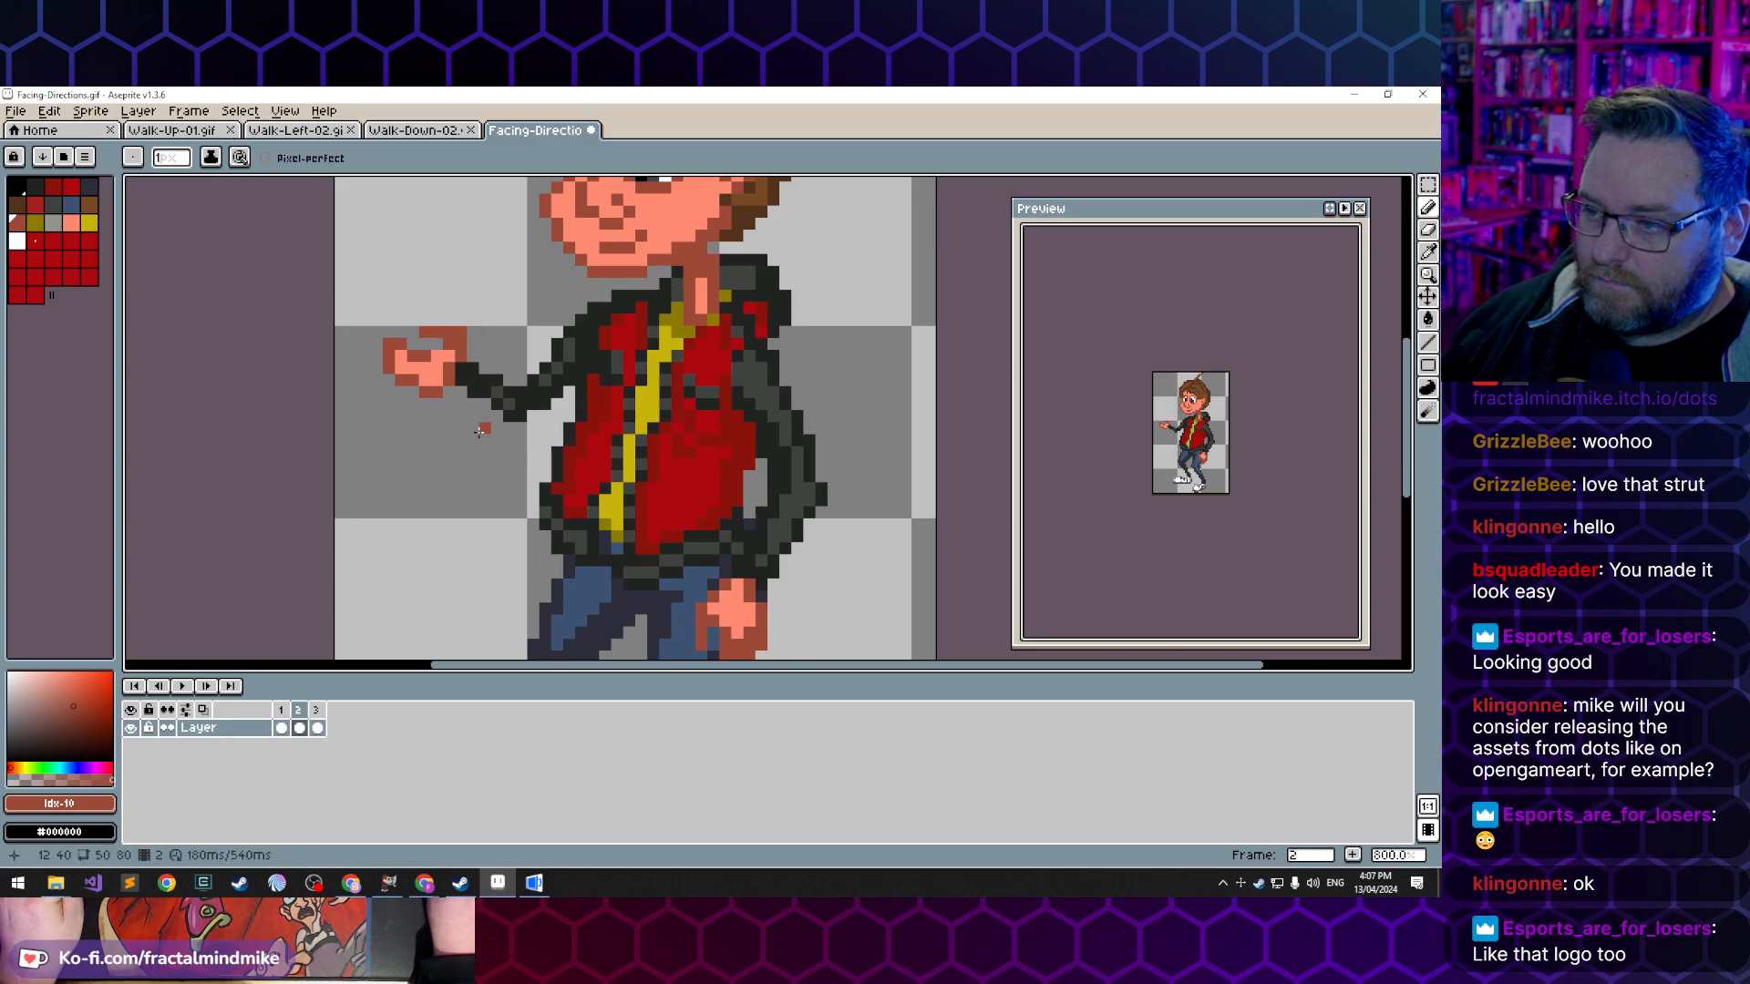
pyautogui.press('e')
pyautogui.click(460, 332)
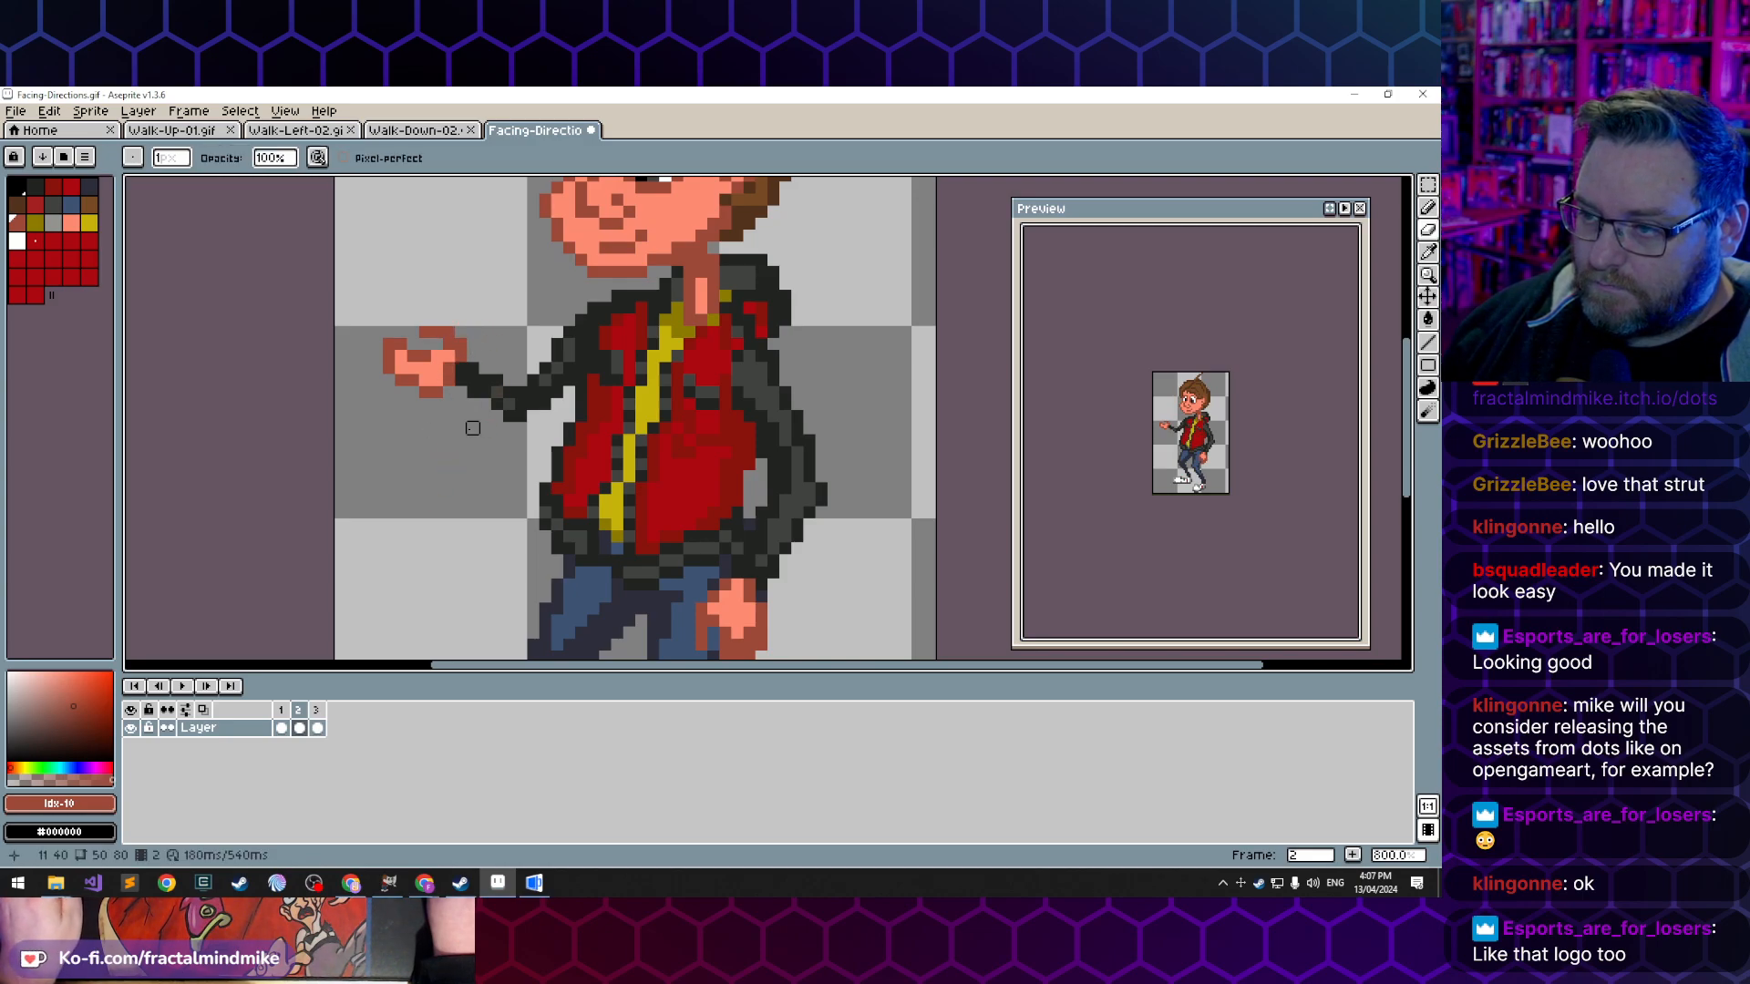
# - Fill the base of the thumb with the light skin tone and touch up its wrist side in the dark tone
pyautogui.press('b')
pyautogui.keyDown('alt'); pyautogui.click(448, 356); pyautogui.keyUp('alt')
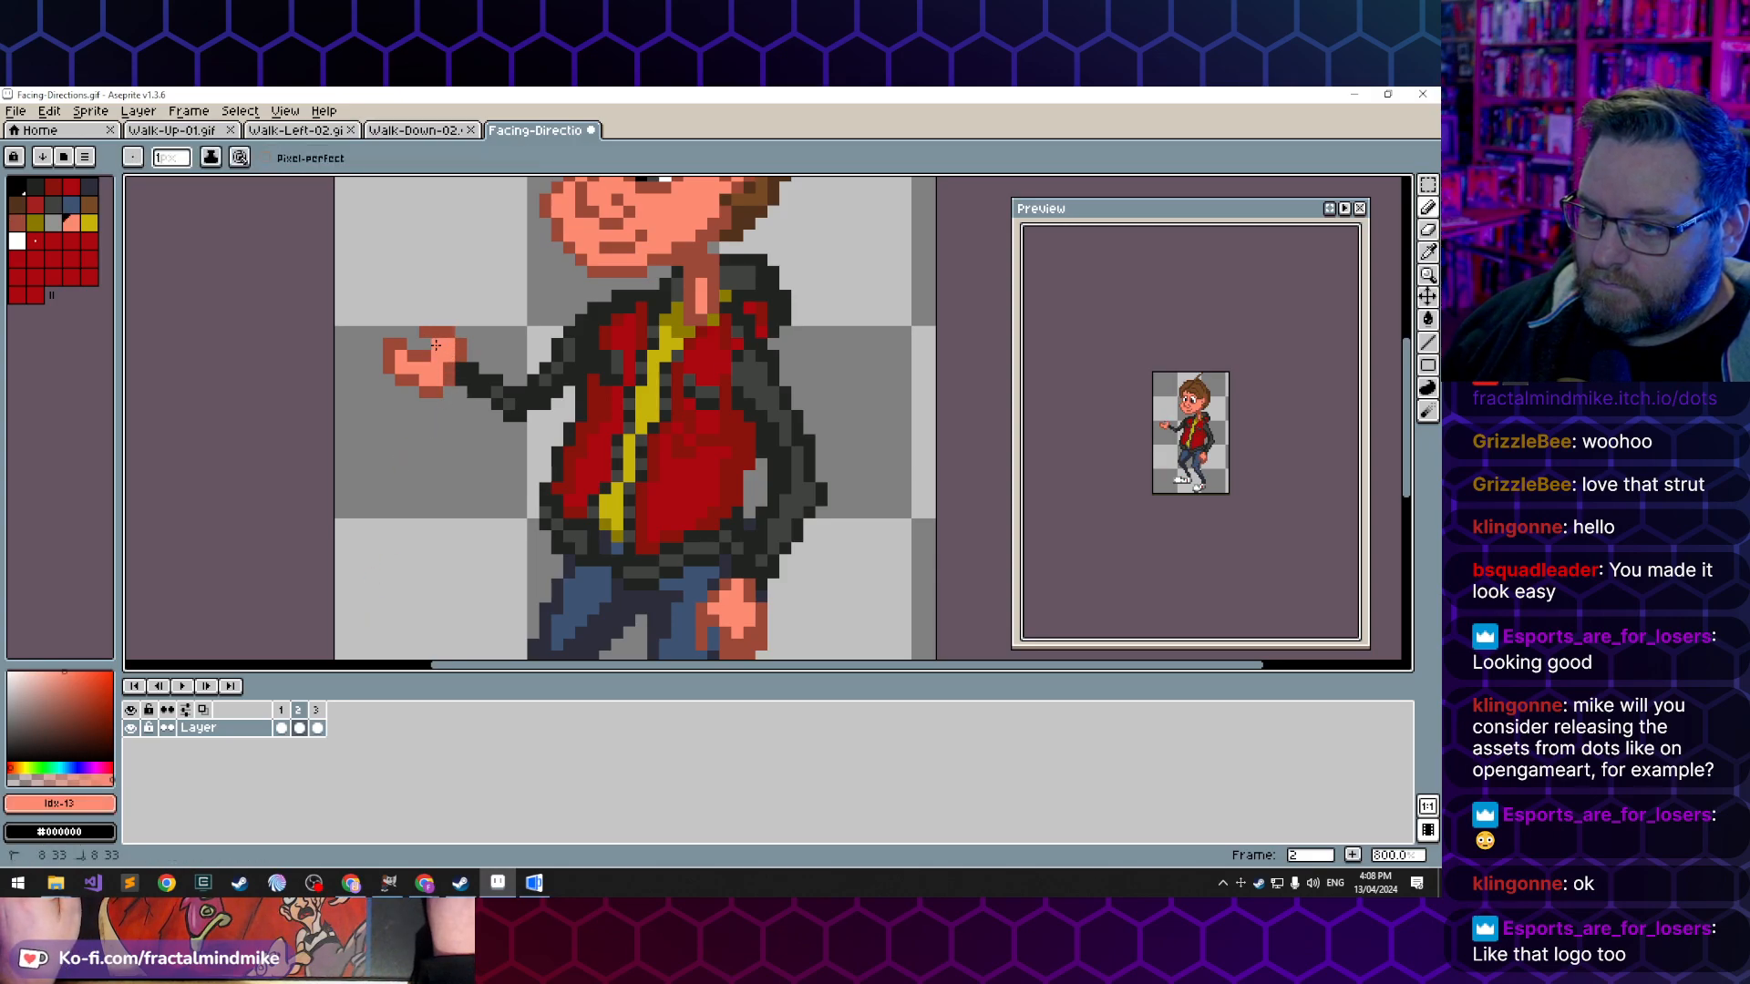
pyautogui.keyDown('alt'); pyautogui.click(461, 357); pyautogui.keyUp('alt')
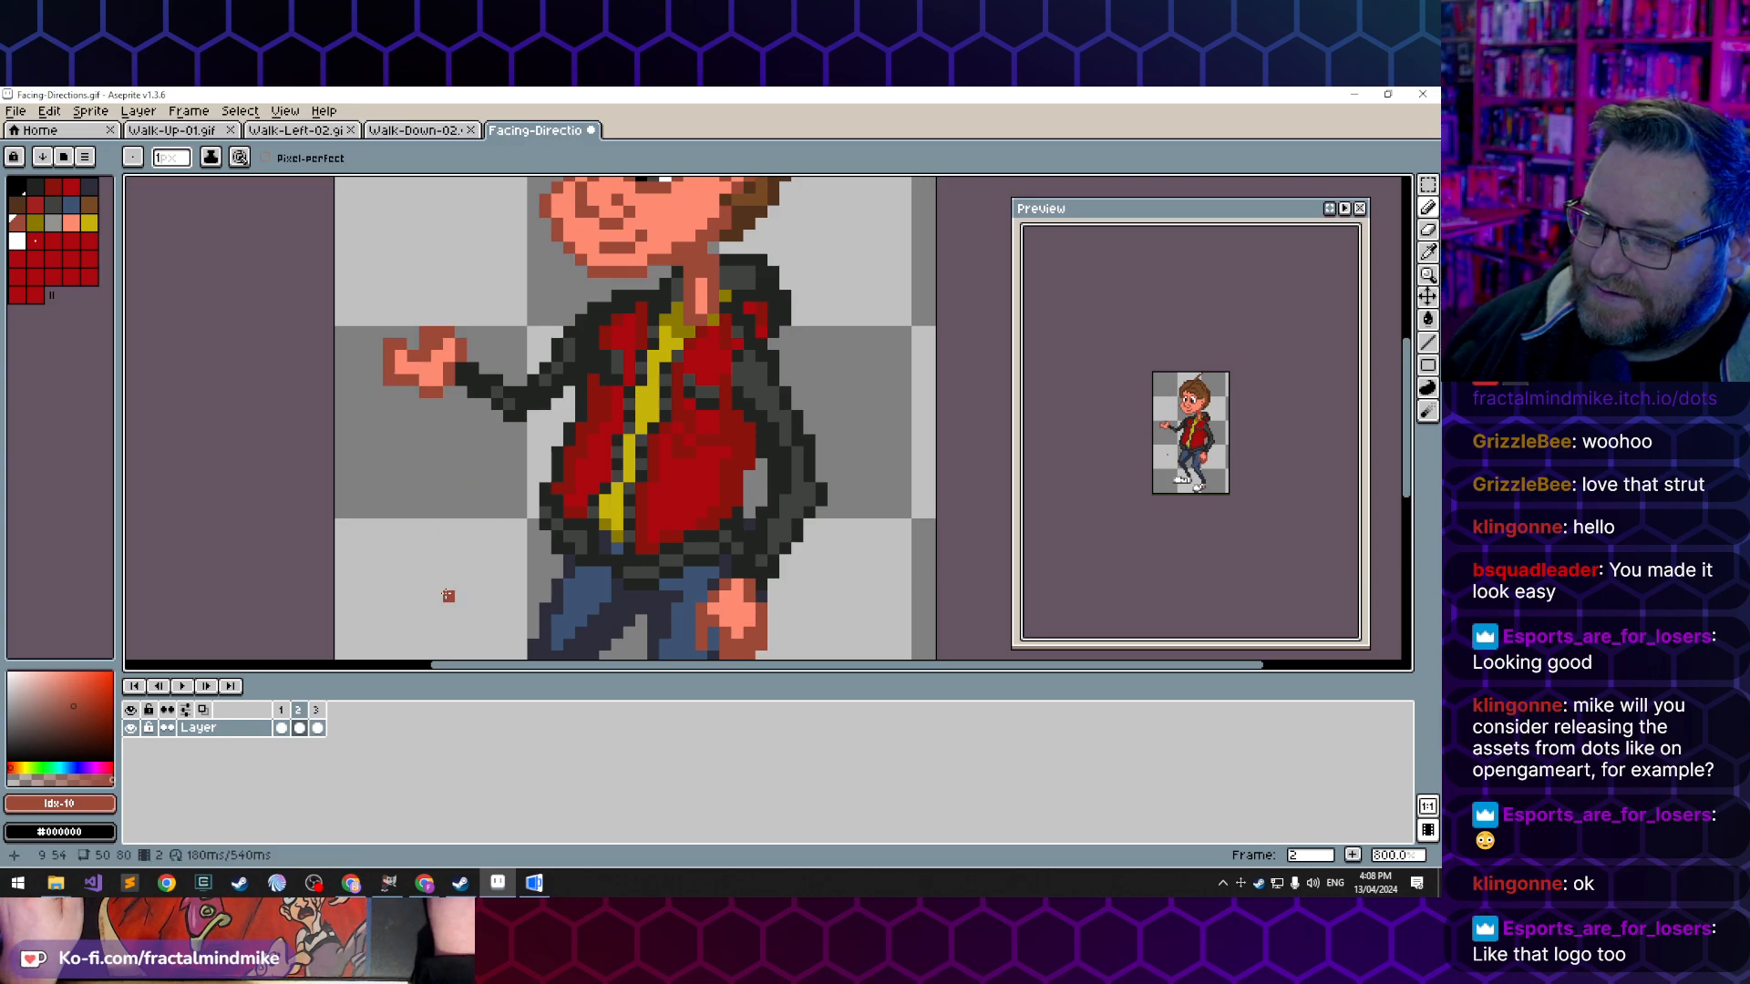
pyautogui.keyDown('alt'); pyautogui.click(439, 348); pyautogui.keyUp('alt')
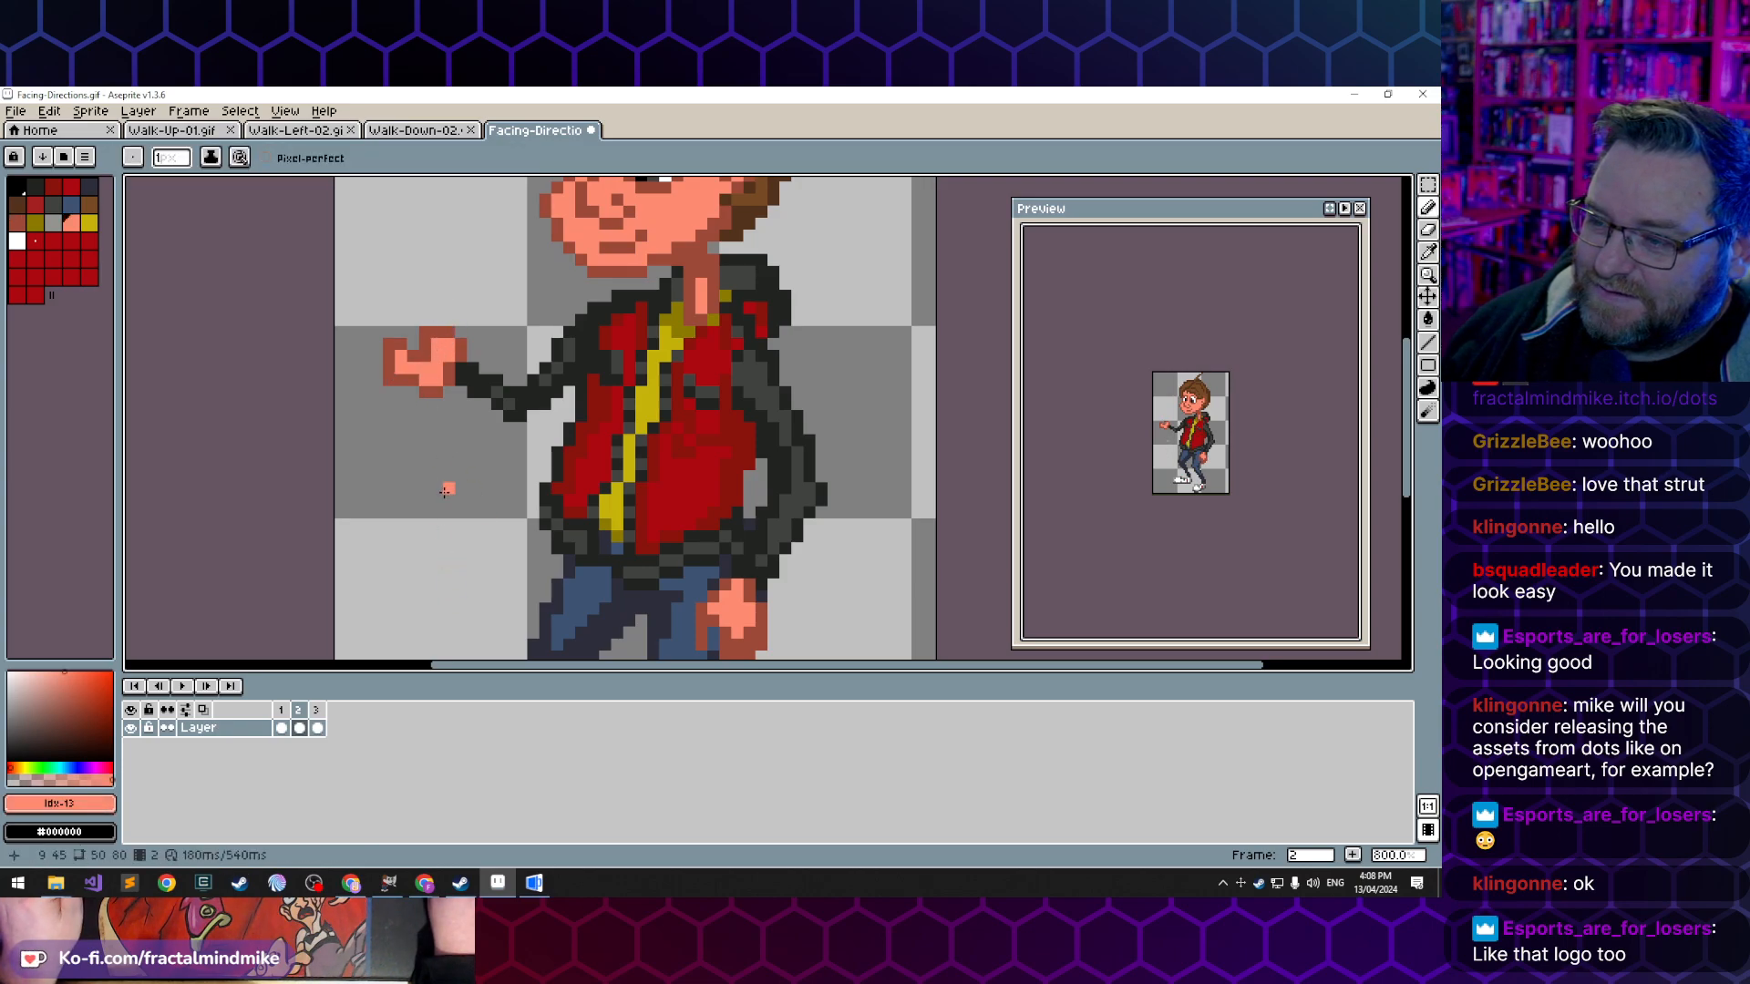
pyautogui.keyDown('alt'); pyautogui.click(461, 356); pyautogui.keyUp('alt')
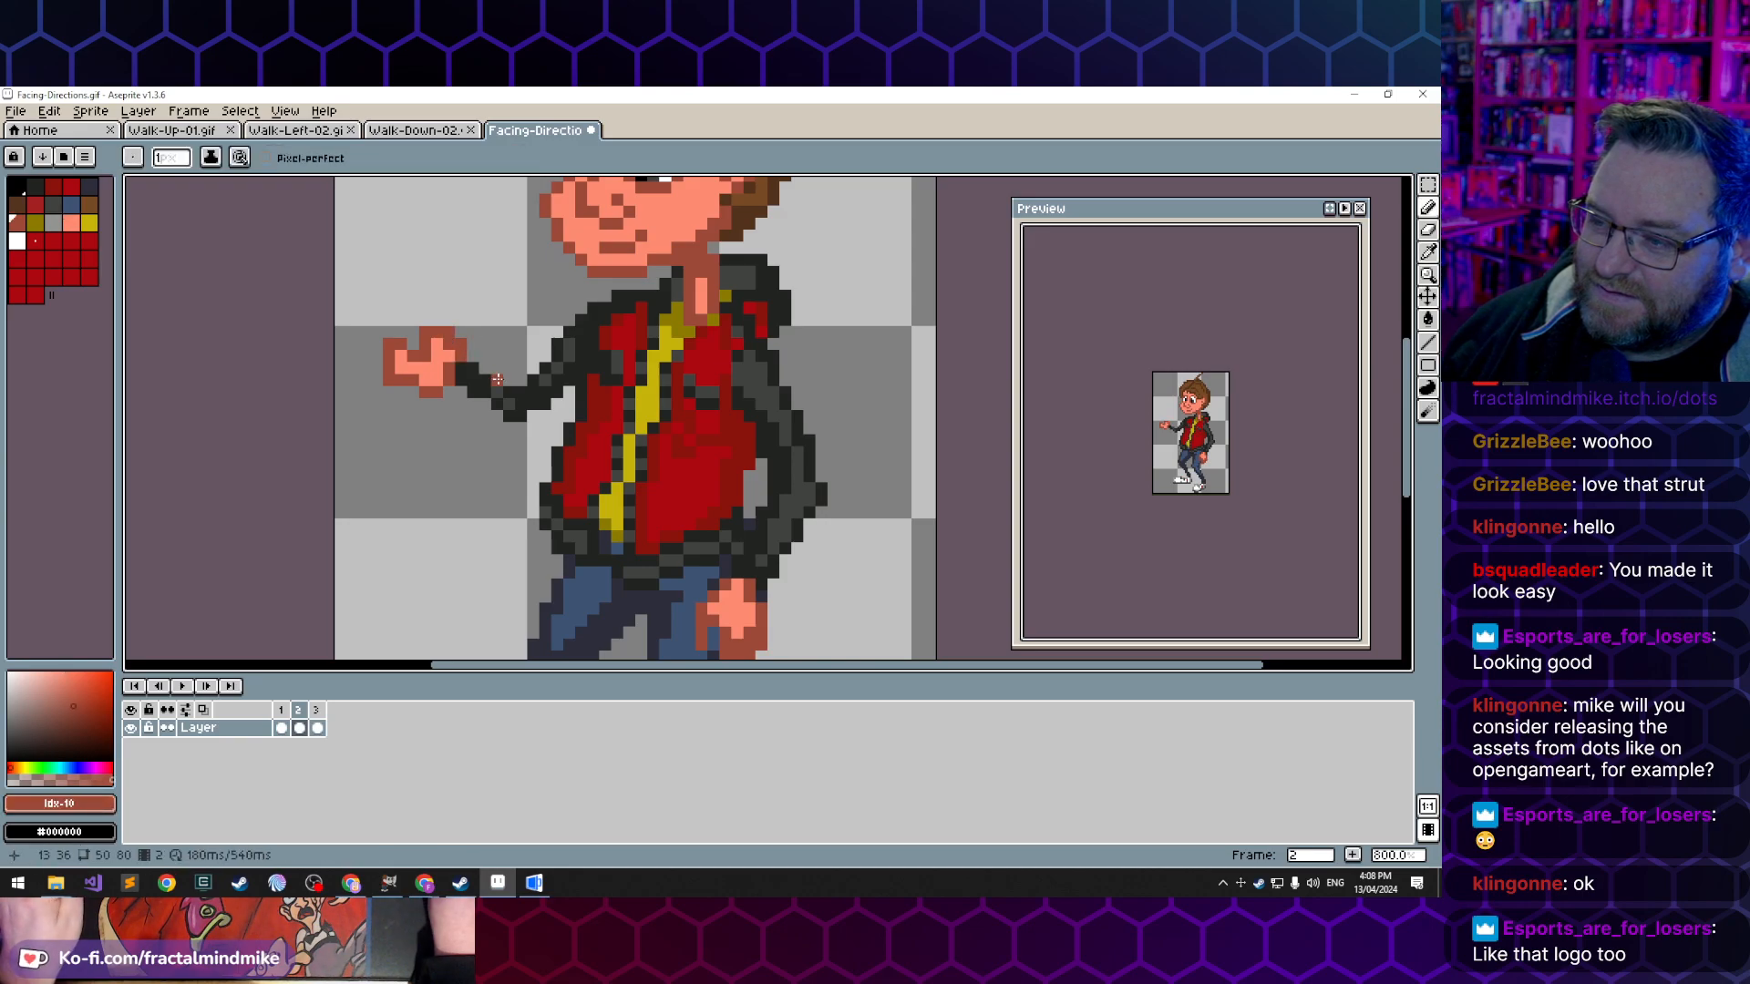
# - Reshape the thumb of the extended hand with a higher, forward-pointing tip in the dark skin tone
pyautogui.press('e')
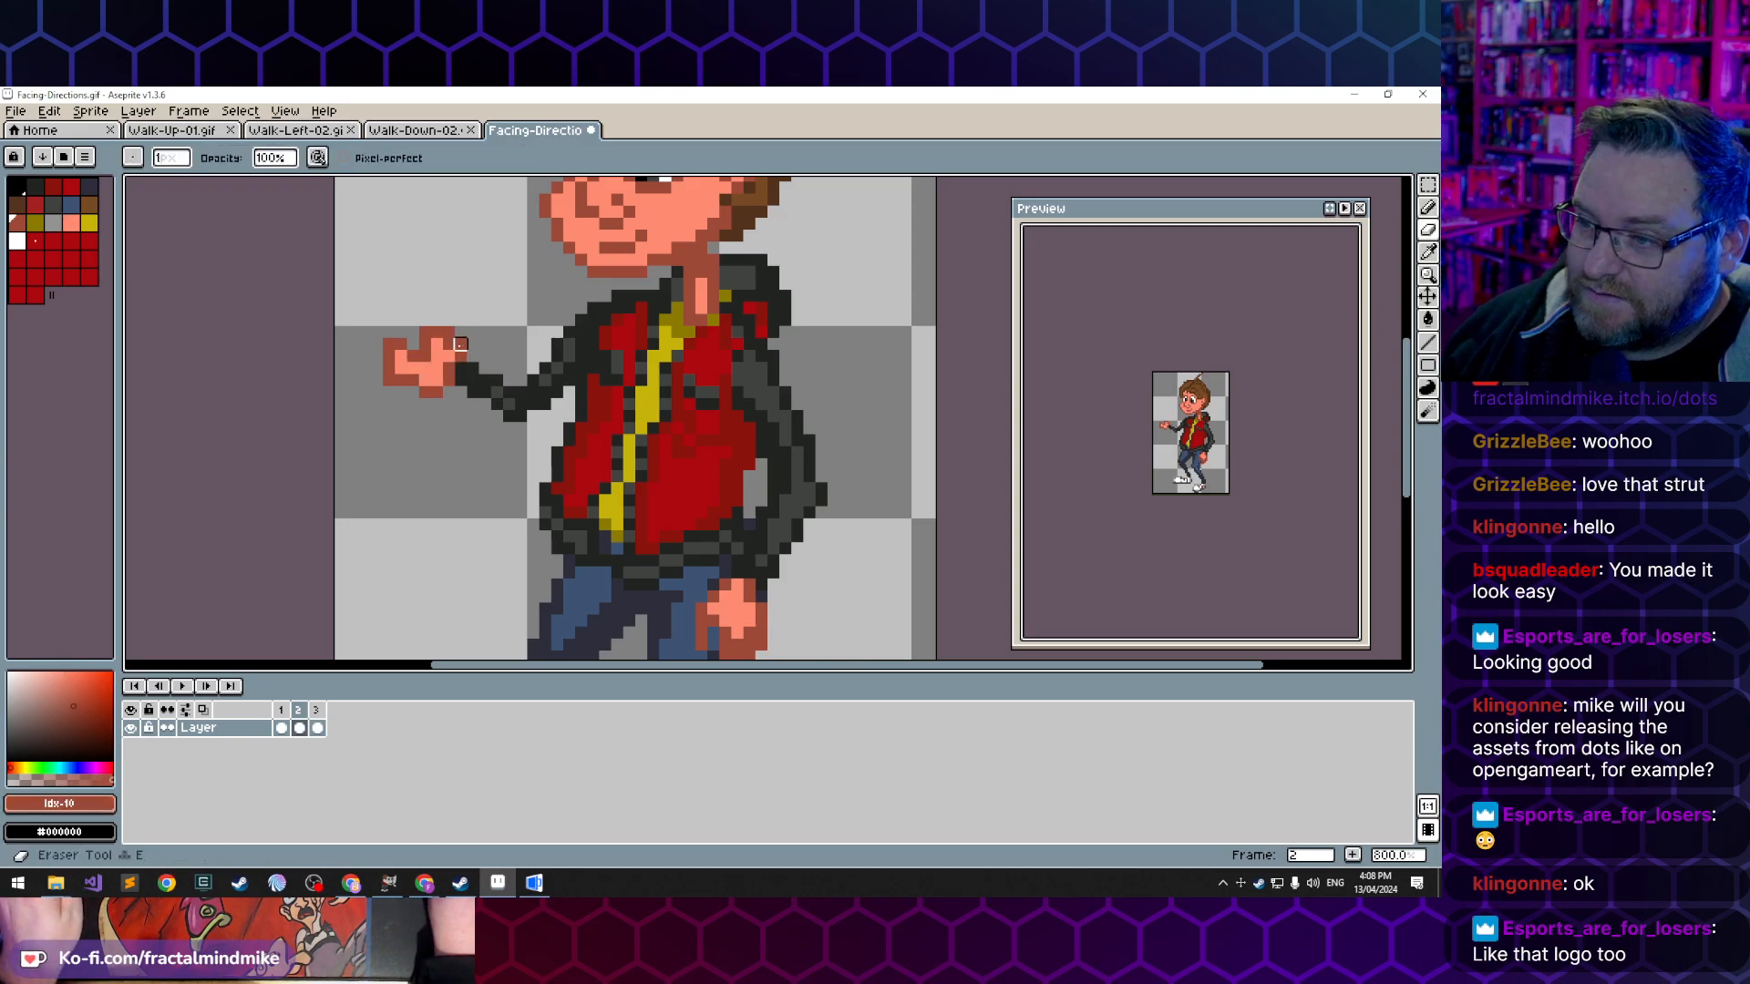
pyautogui.keyDown('alt'); pyautogui.click(434, 331); pyautogui.keyUp('alt')
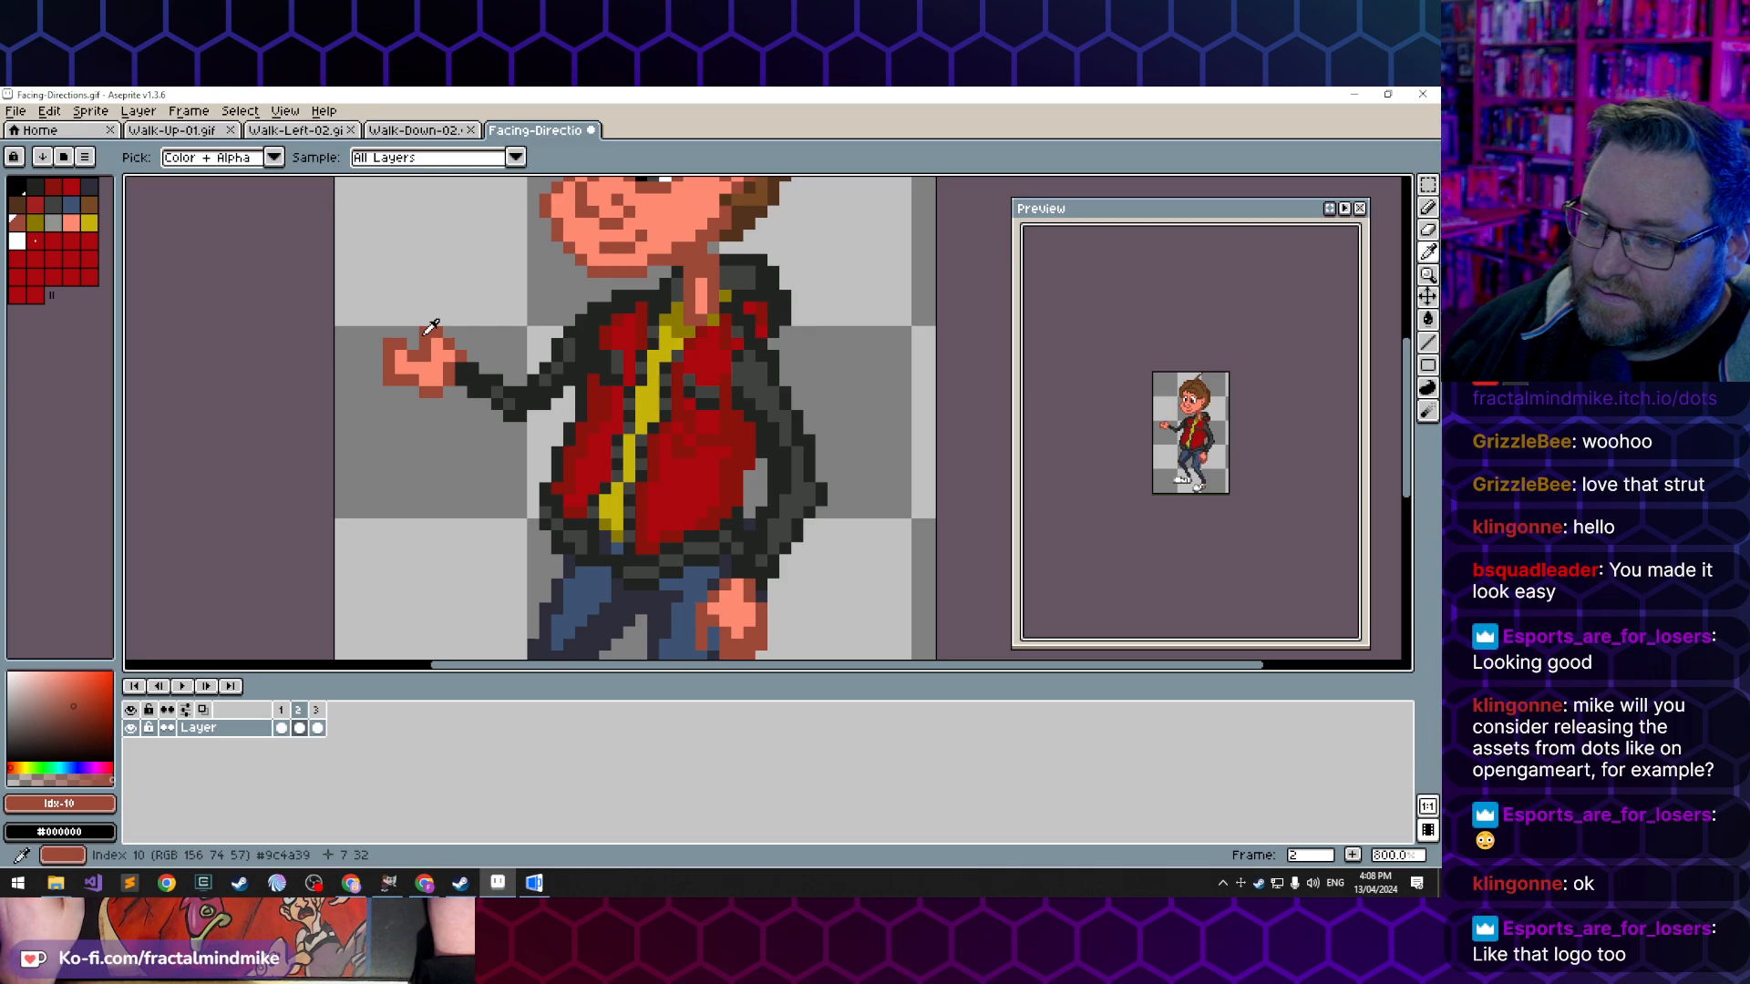
pyautogui.press('b')
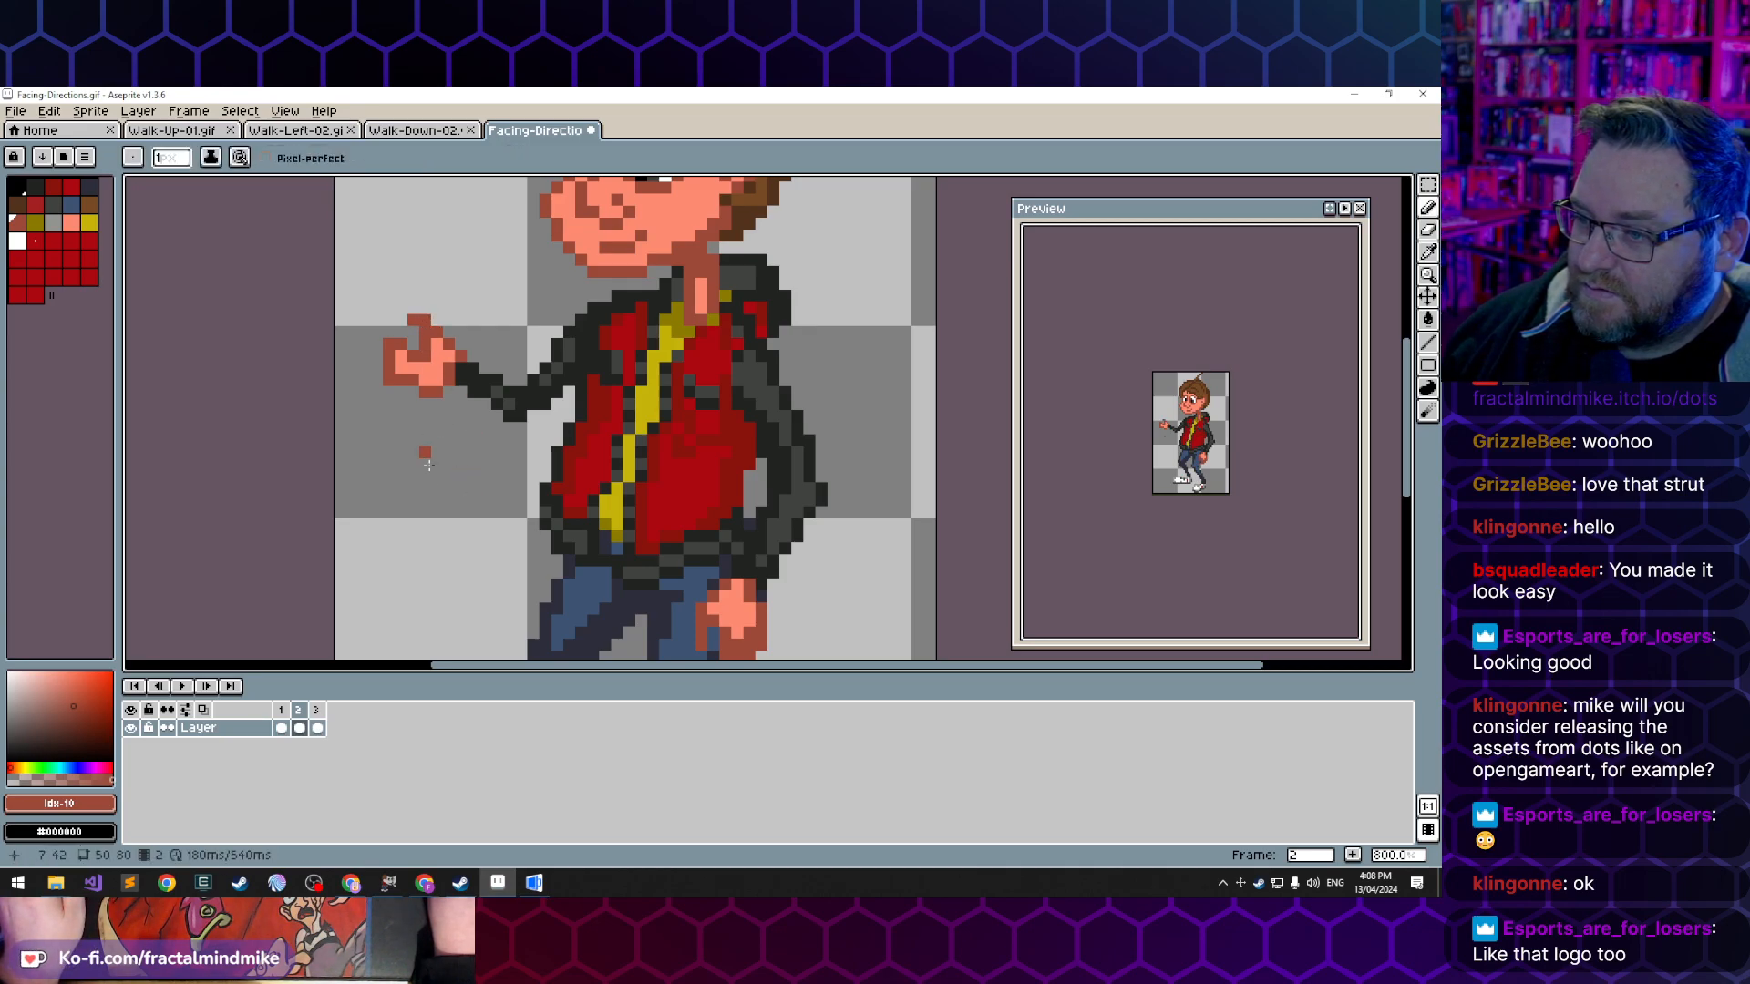
pyautogui.keyDown('alt'); pyautogui.click(413, 358); pyautogui.keyUp('alt')
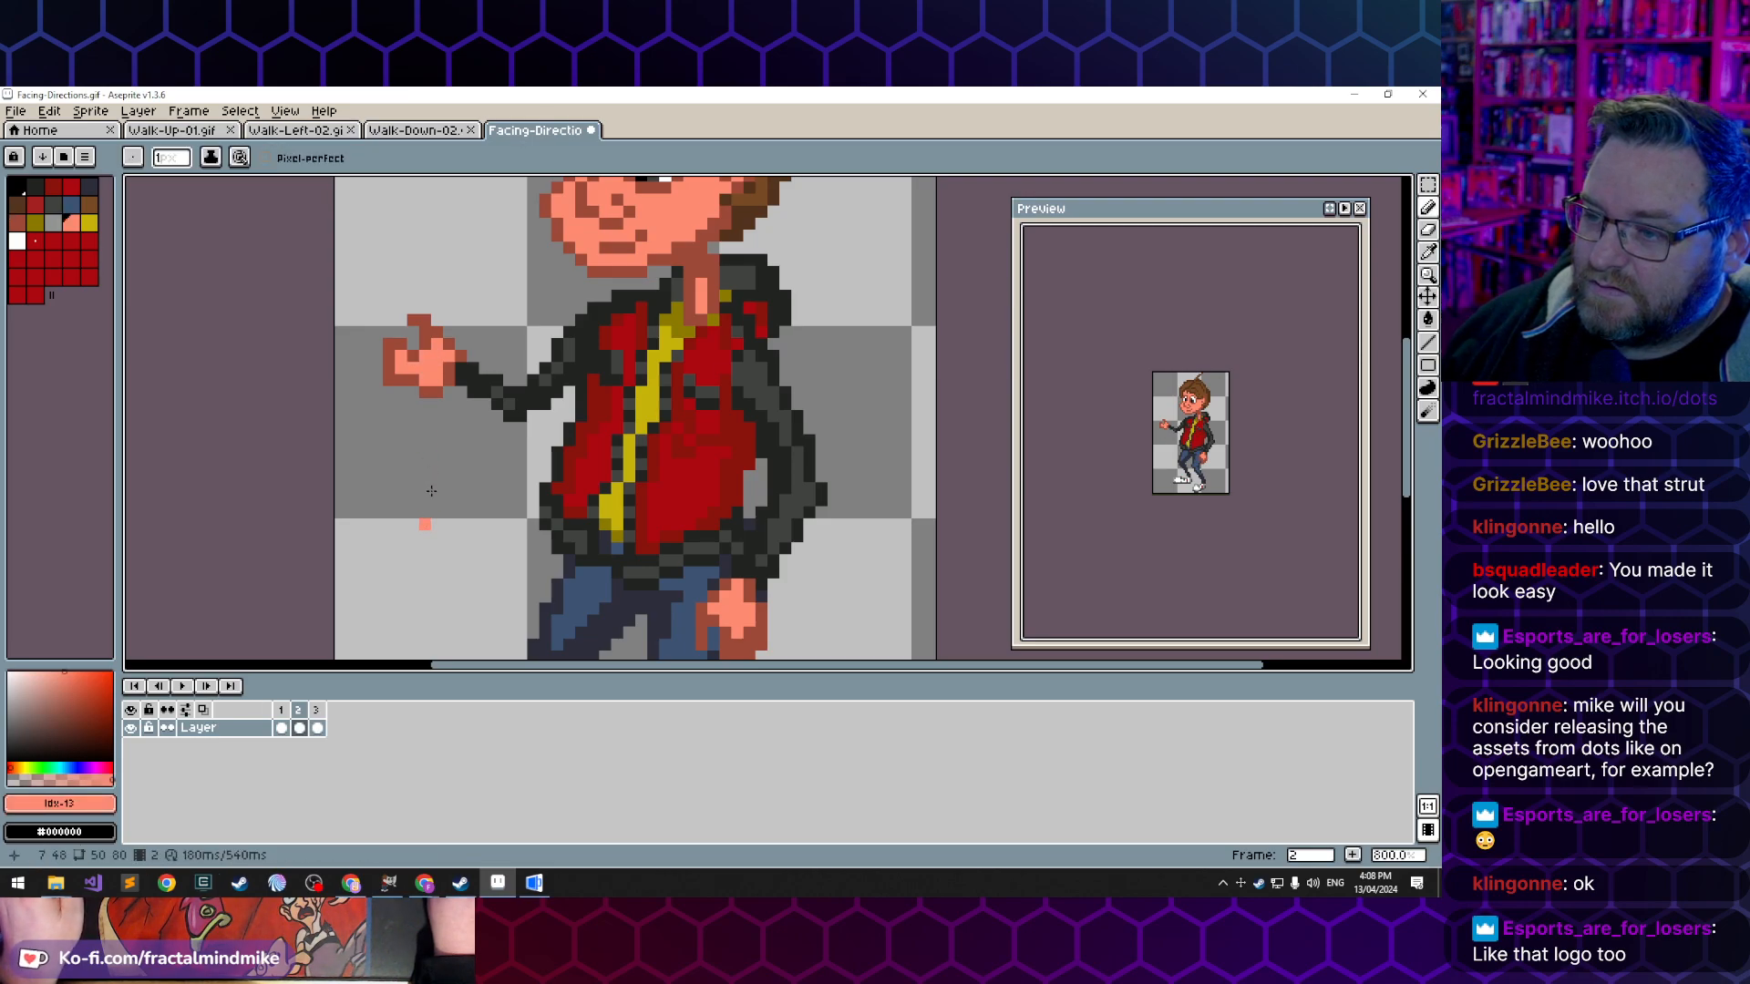
pyautogui.keyDown('alt'); pyautogui.click(435, 392); pyautogui.keyUp('alt')
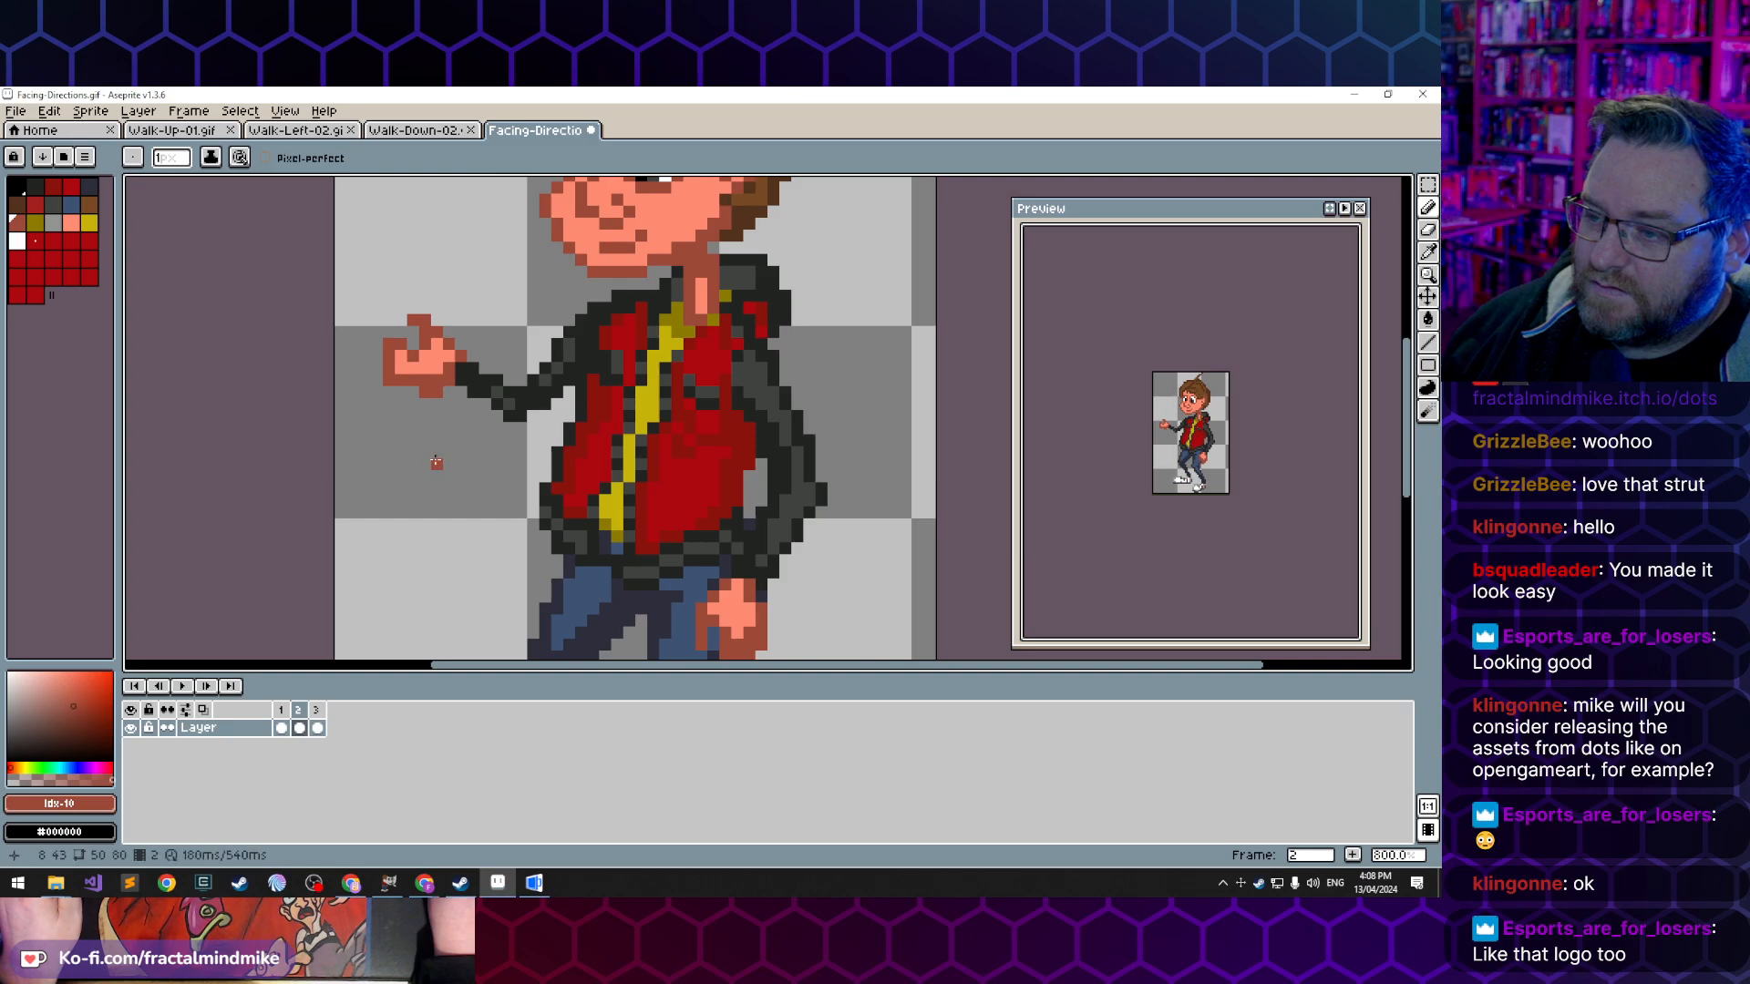
pyautogui.press('e')
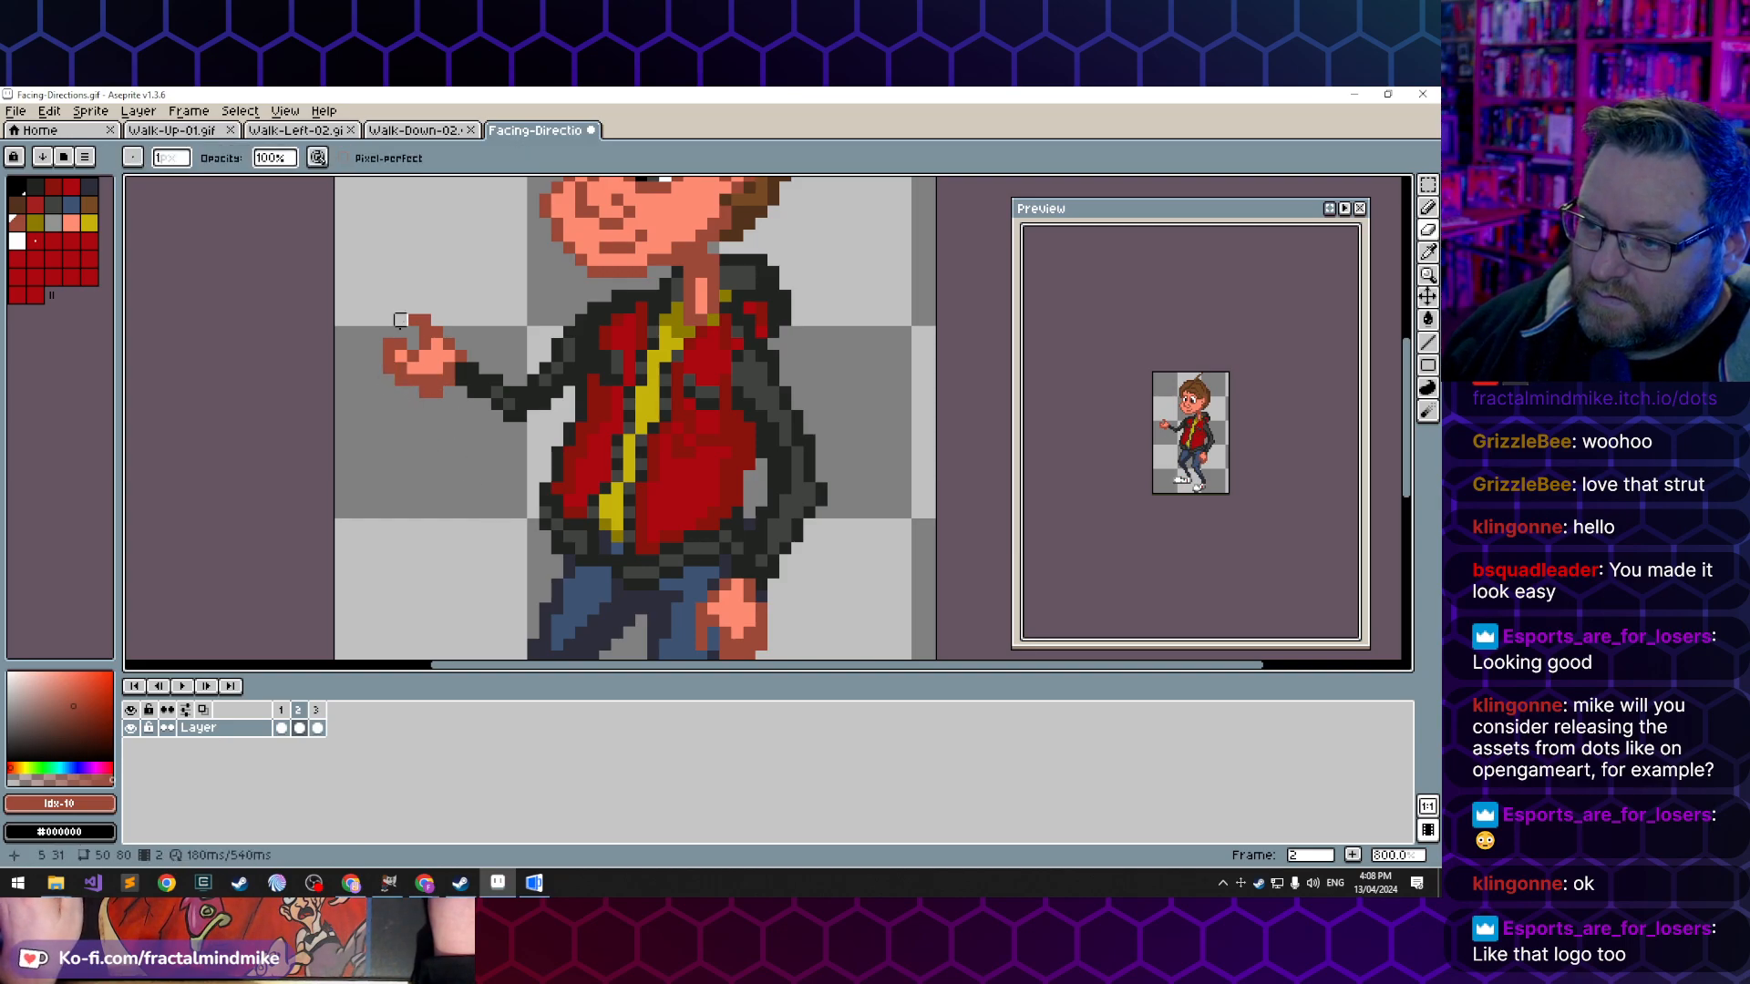
# - Trim the upturned fingertip and fill the gap between thumb and fingers with skin-tone pixels
pyautogui.keyDown('alt'); pyautogui.click(439, 360); pyautogui.keyUp('alt')
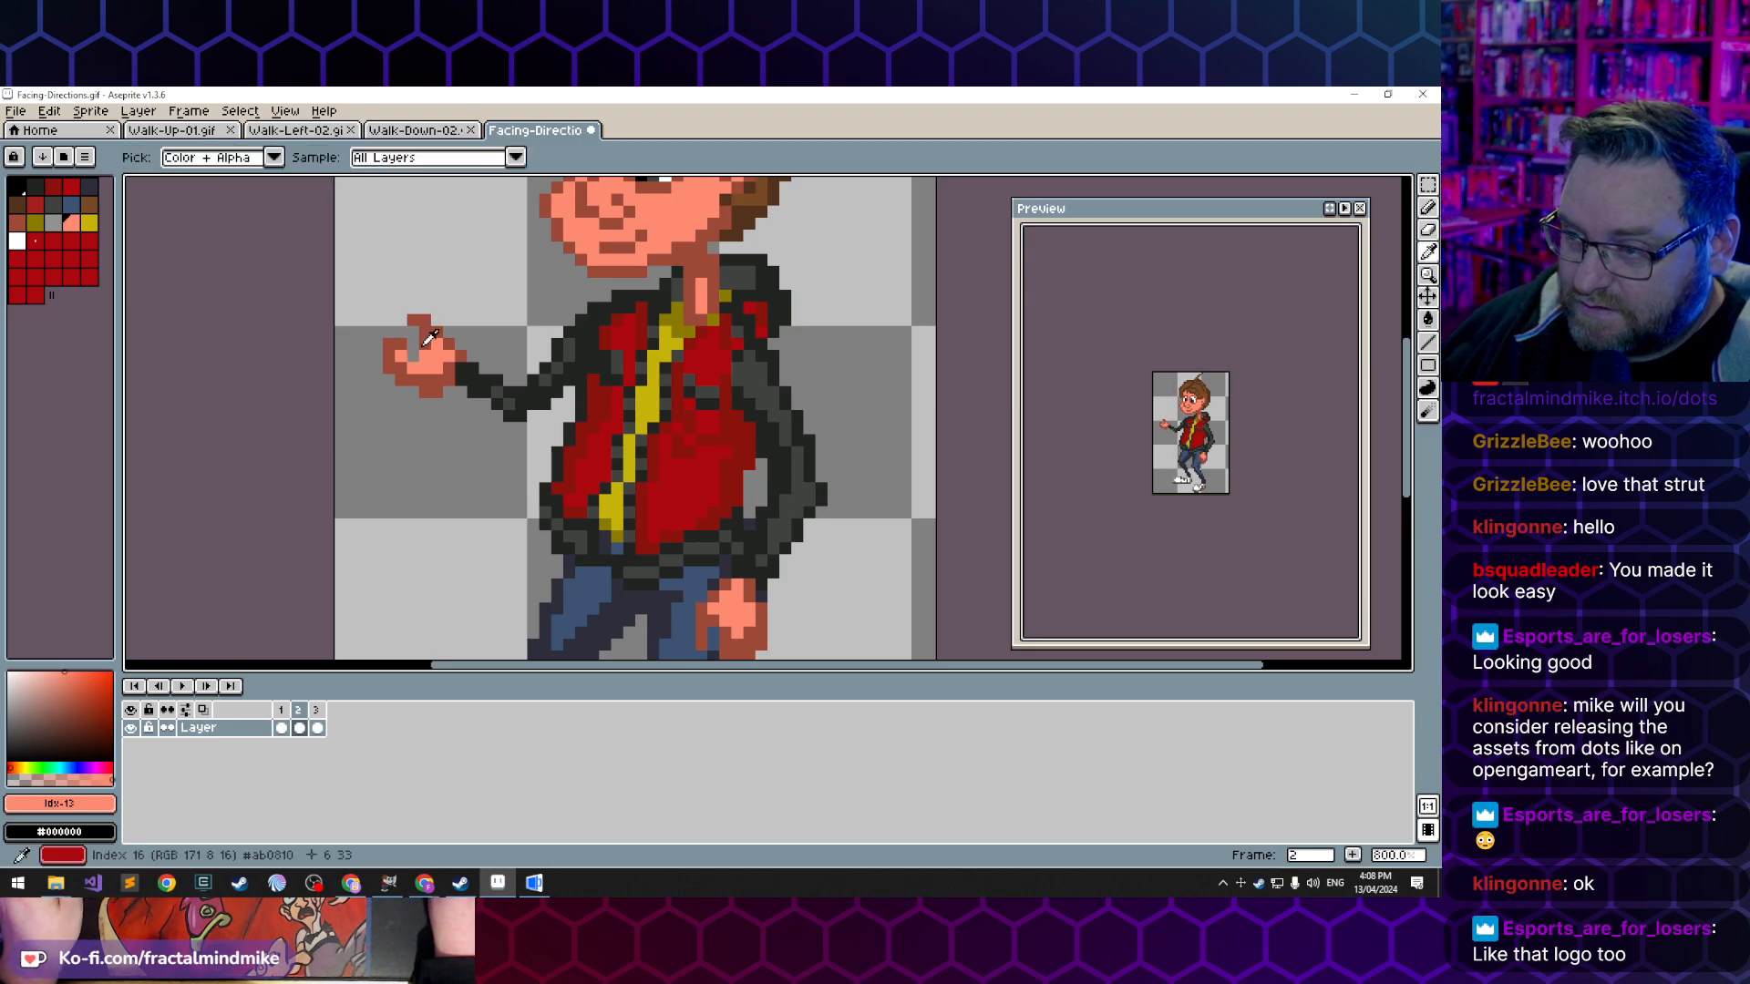
pyautogui.keyDown('alt'); pyautogui.click(401, 346); pyautogui.keyUp('alt')
pyautogui.click(413, 346)
pyautogui.keyDown('alt'); pyautogui.click(424, 365); pyautogui.keyUp('alt')
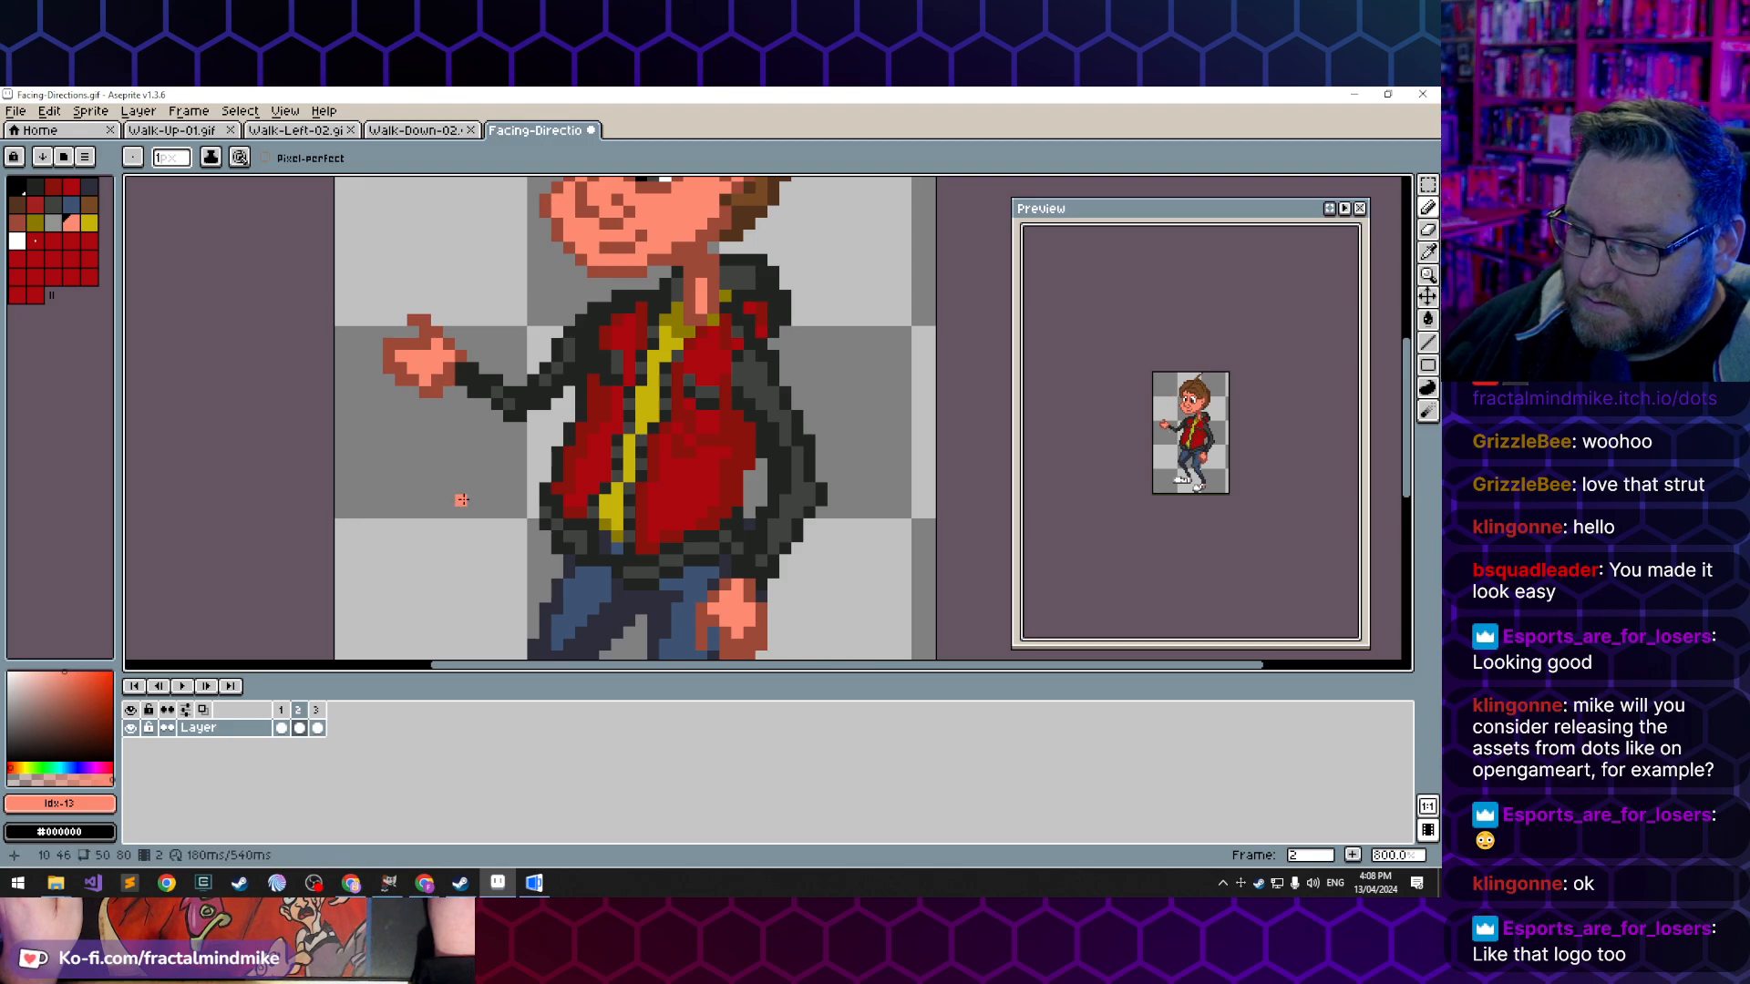
# - Redraw the underside of the hand one pixel row higher in the dark skin tone, erasing the old bottom row
pyautogui.keyDown('alt'); pyautogui.click(423, 379); pyautogui.keyUp('alt')
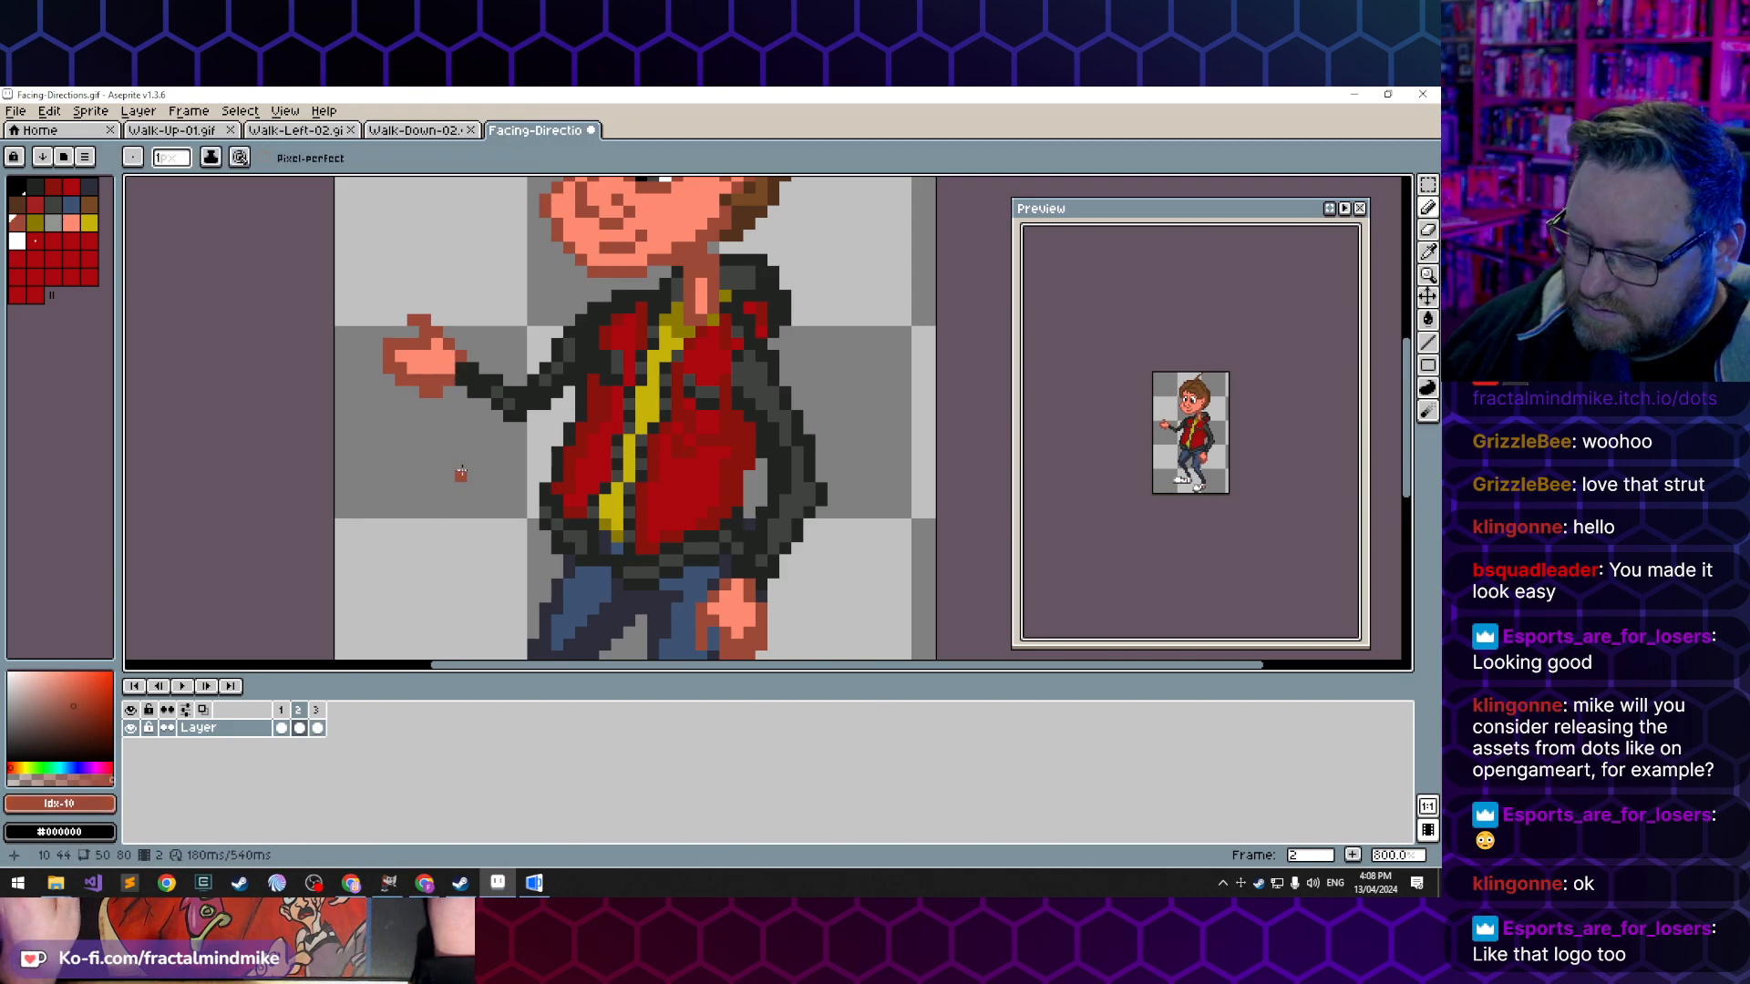
pyautogui.moveTo(443, 384); pyautogui.dragTo(418, 384)
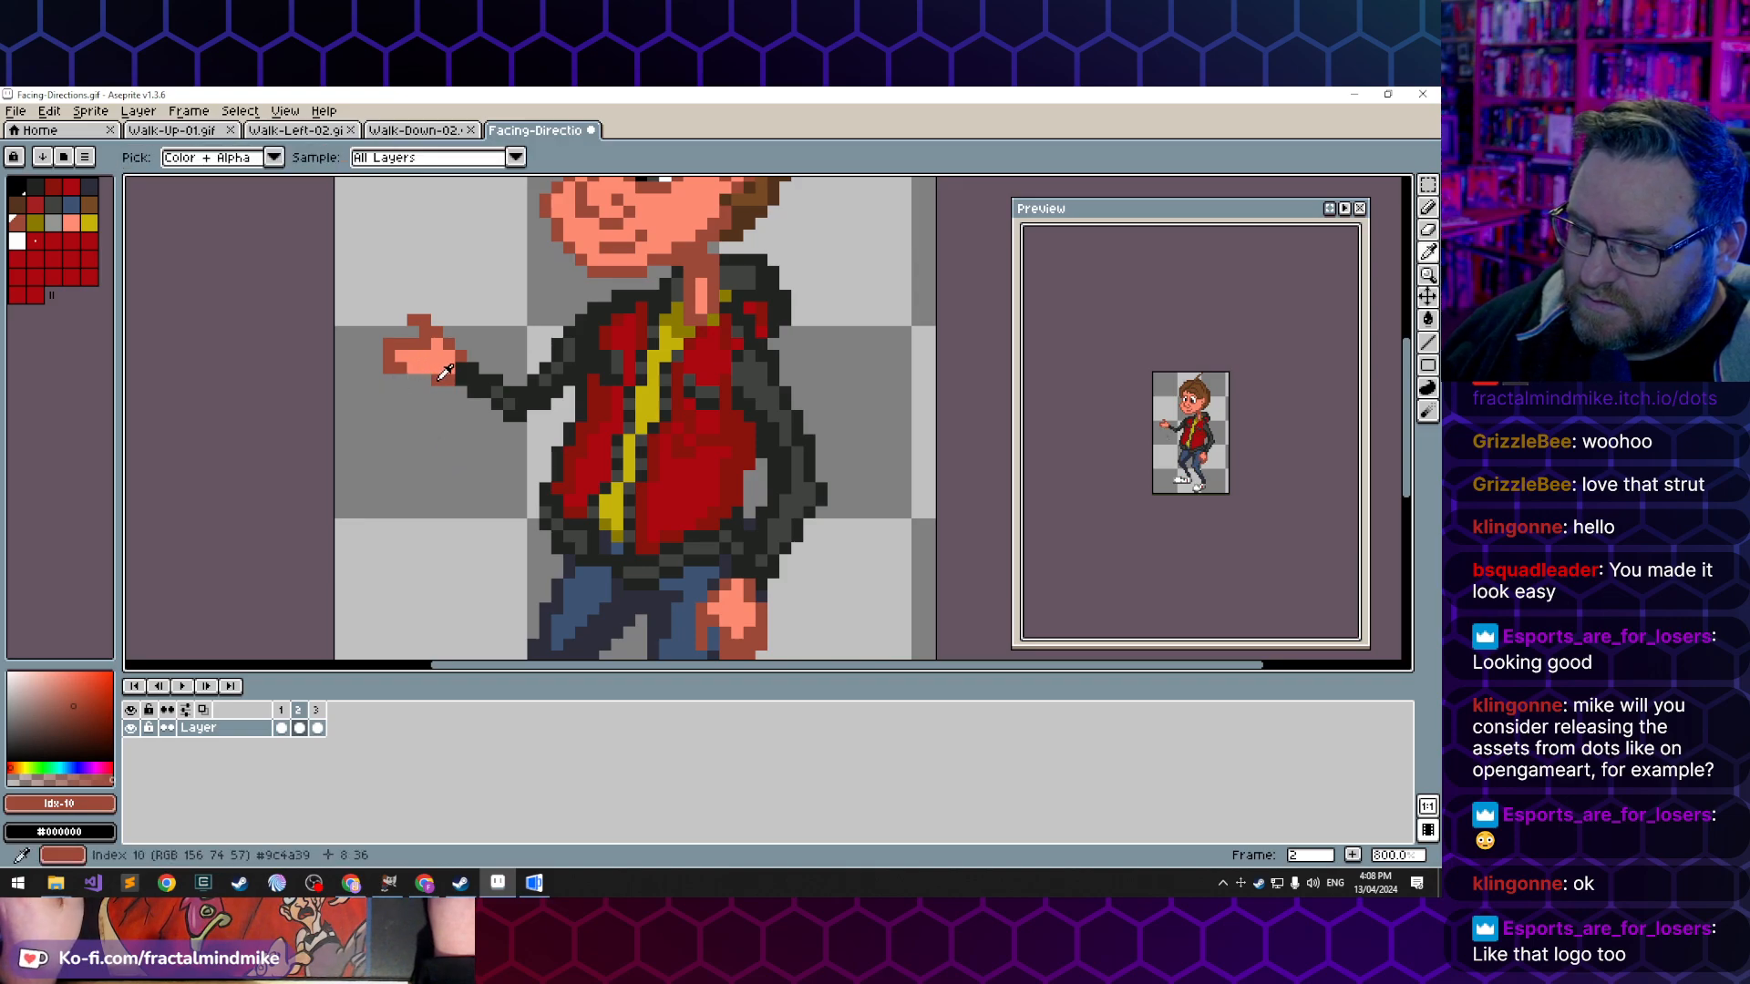
pyautogui.keyDown('alt'); pyautogui.click(441, 379); pyautogui.keyUp('alt')
pyautogui.press('b')
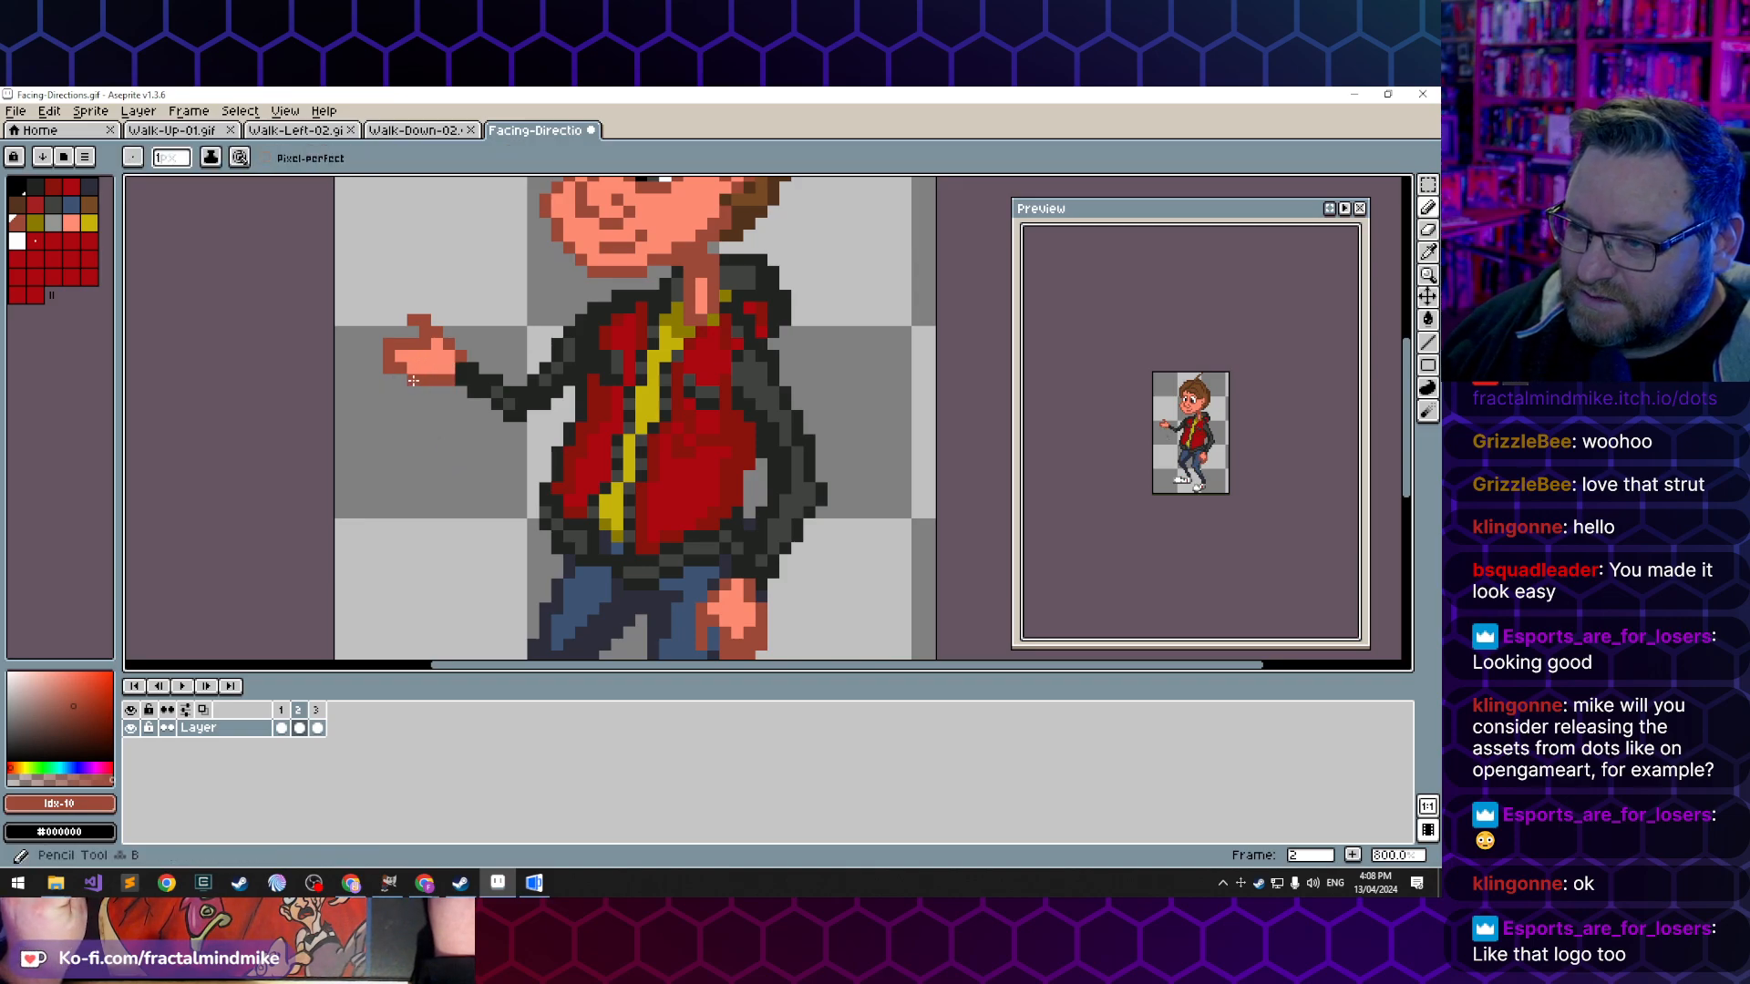
pyautogui.scroll(-5, 509, 475)
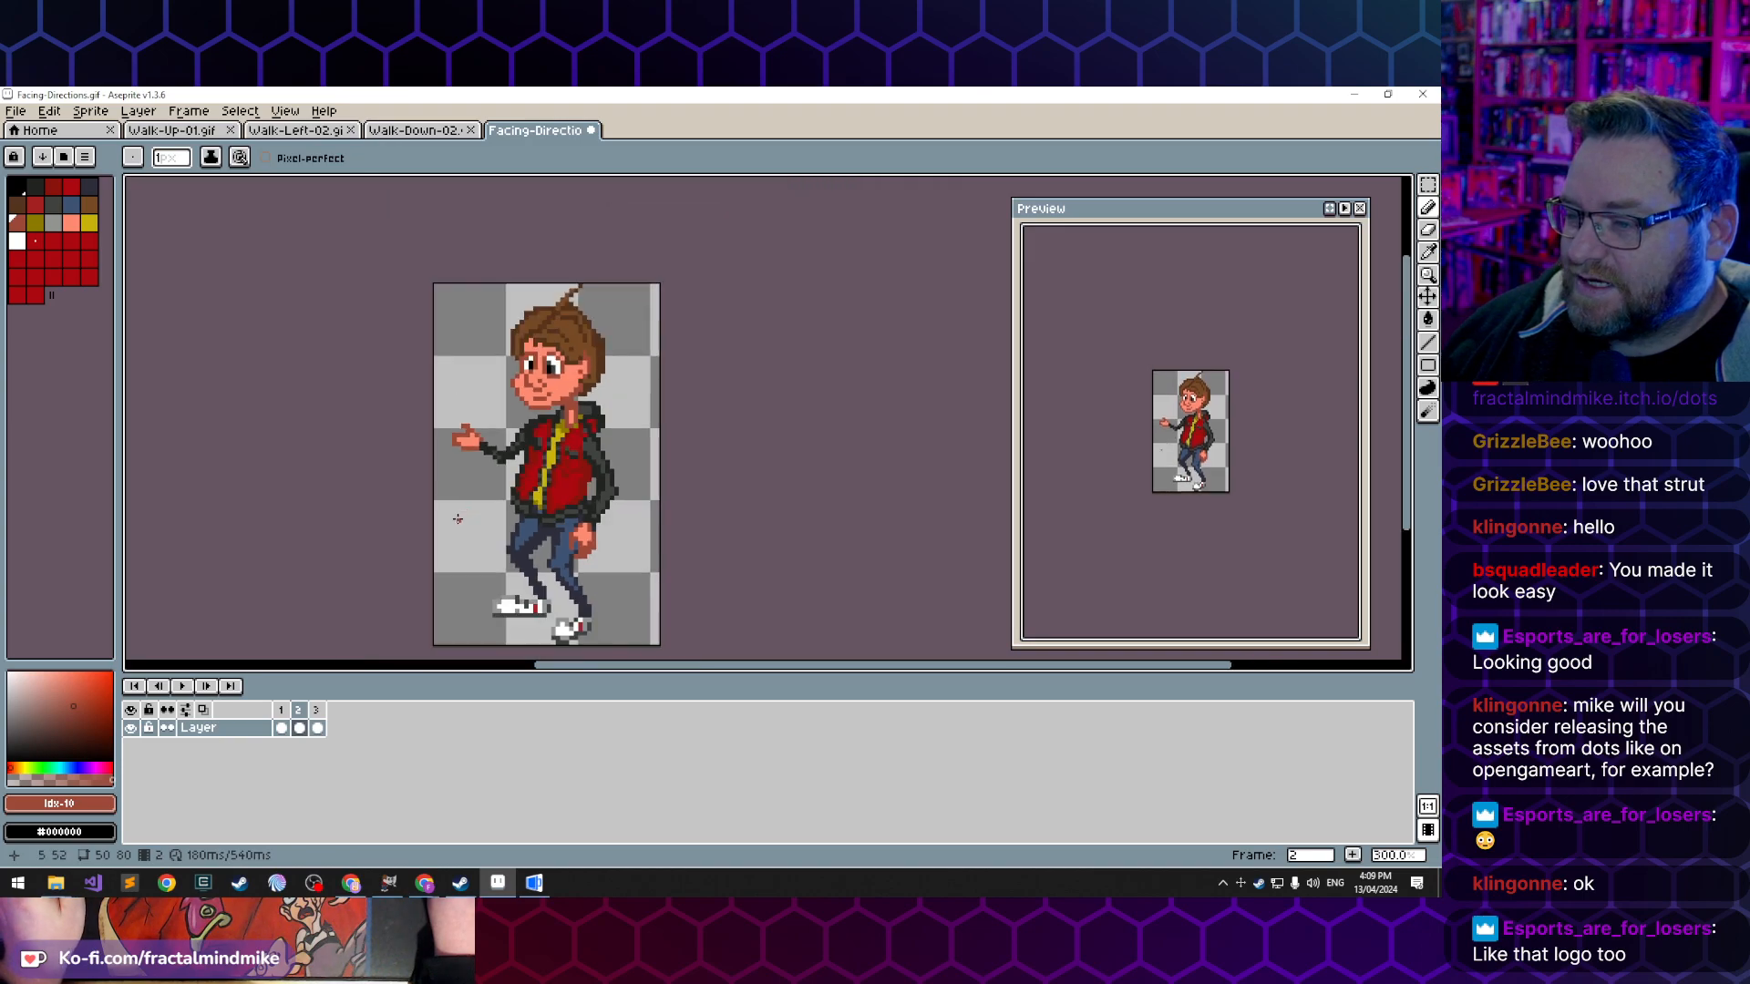
# - Add an upturned fingertip to the extended hand in the dark skin tone and lighten the inside of the finger
pyautogui.scroll(7, 448, 440)
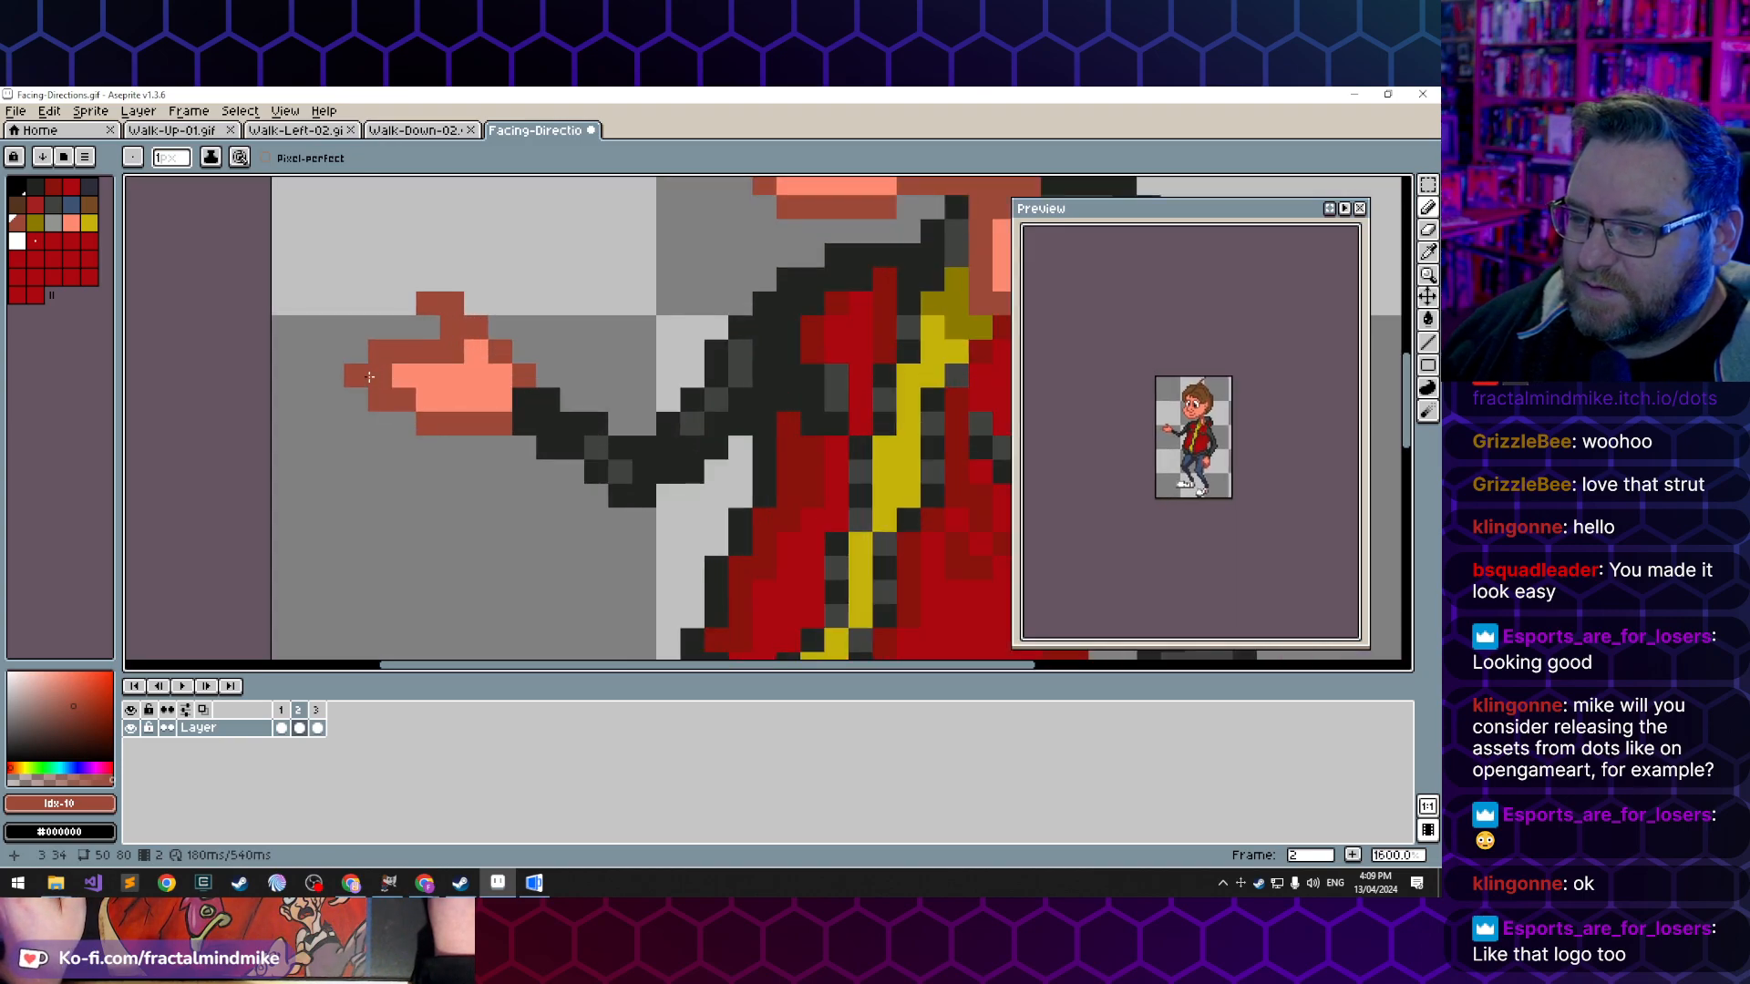
pyautogui.click(356, 327)
pyautogui.click(356, 351)
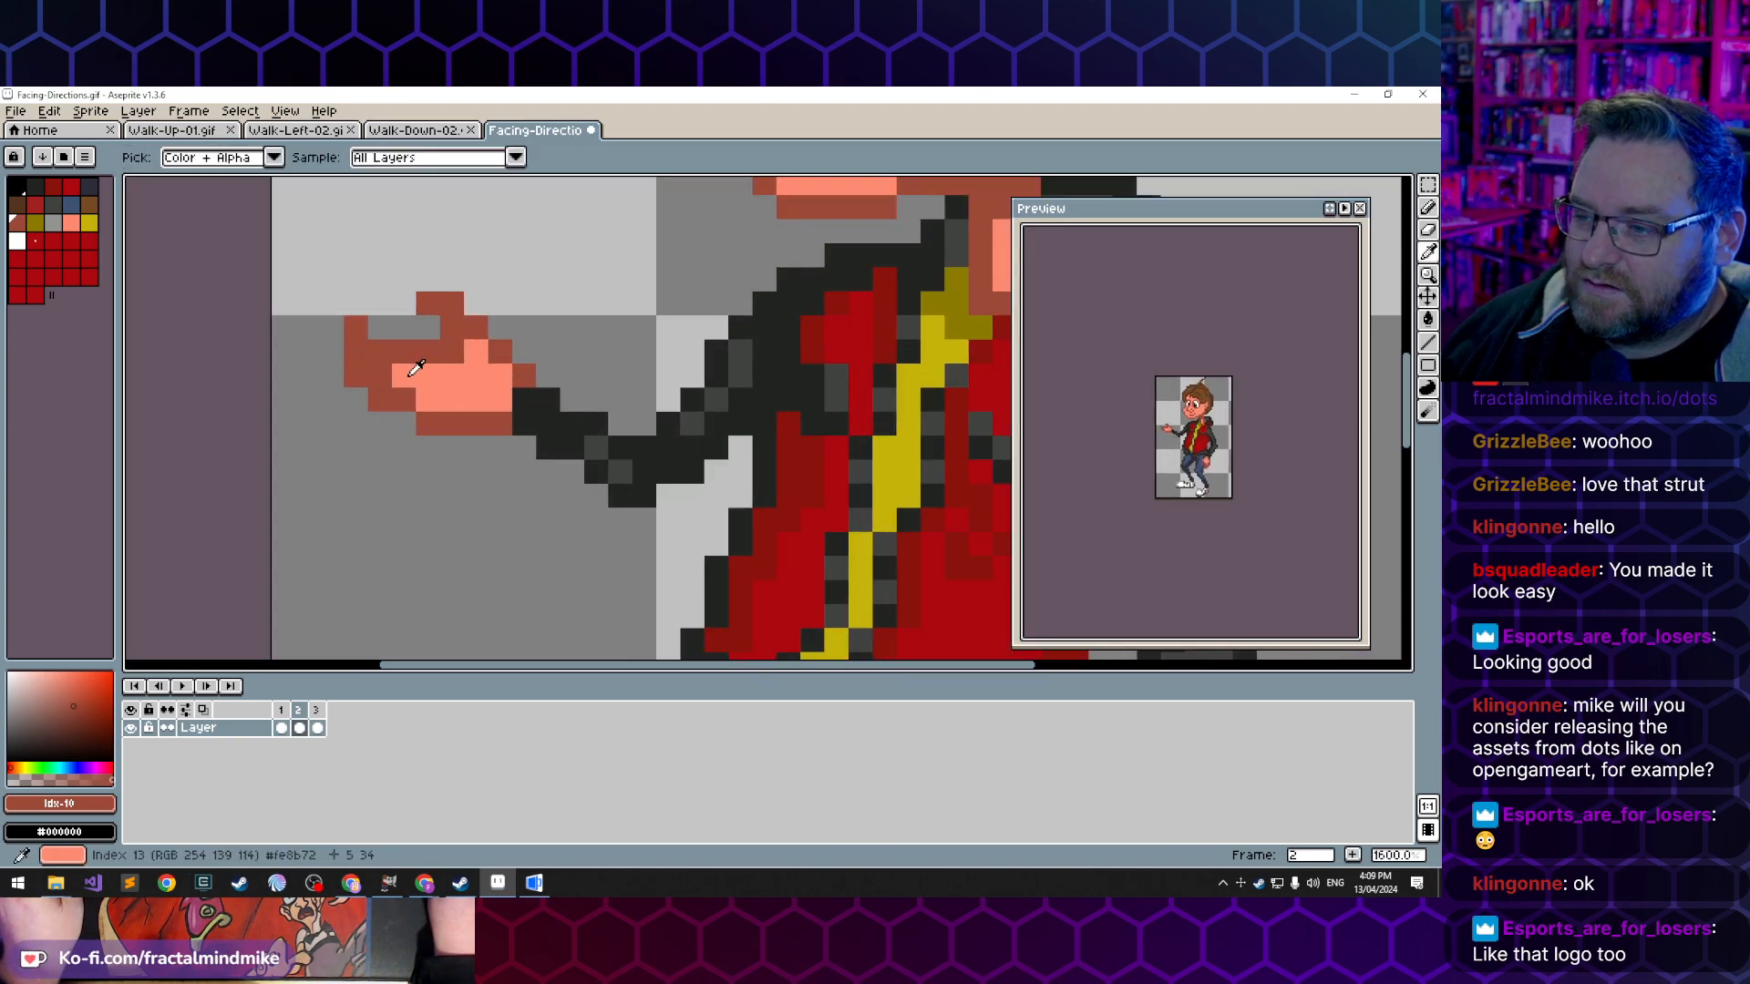
pyautogui.keyDown('alt'); pyautogui.click(404, 375); pyautogui.keyUp('alt')
pyautogui.click(380, 352)
pyautogui.scroll(-7, 430, 555)
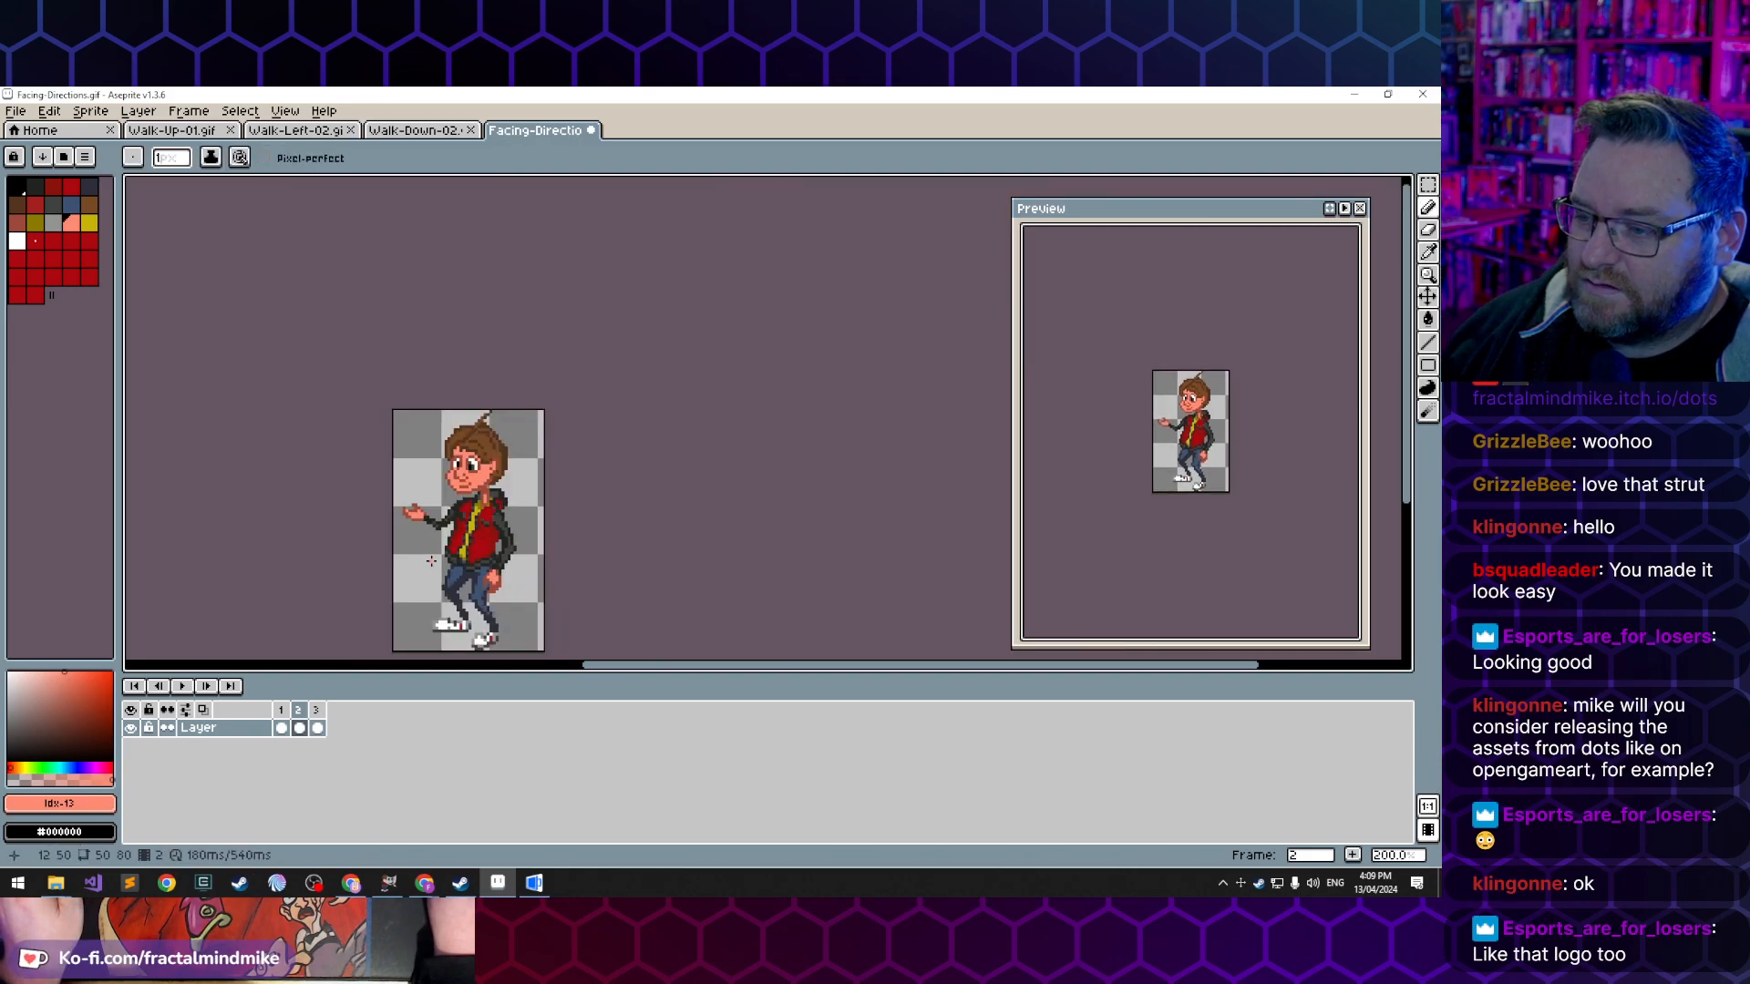
# - Highlight the tip of the raised thumb with the light skin tone, then resample the dark skin tone
pyautogui.scroll(6, 431, 561)
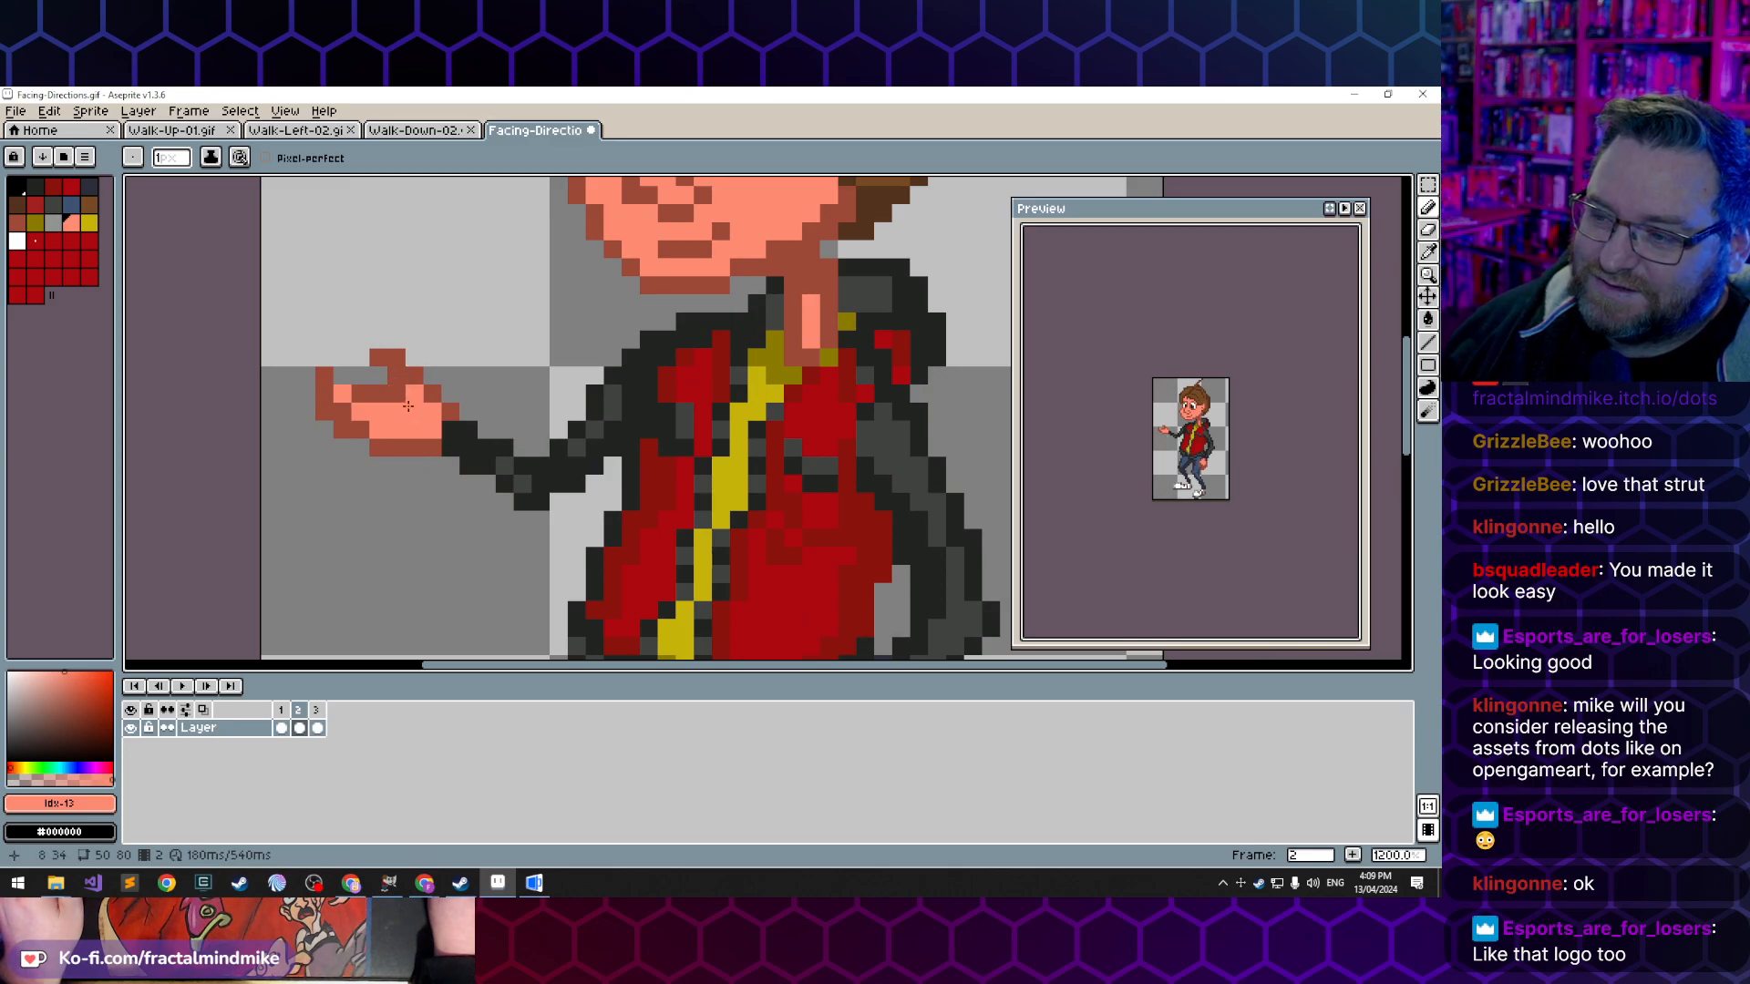
pyautogui.click(378, 357)
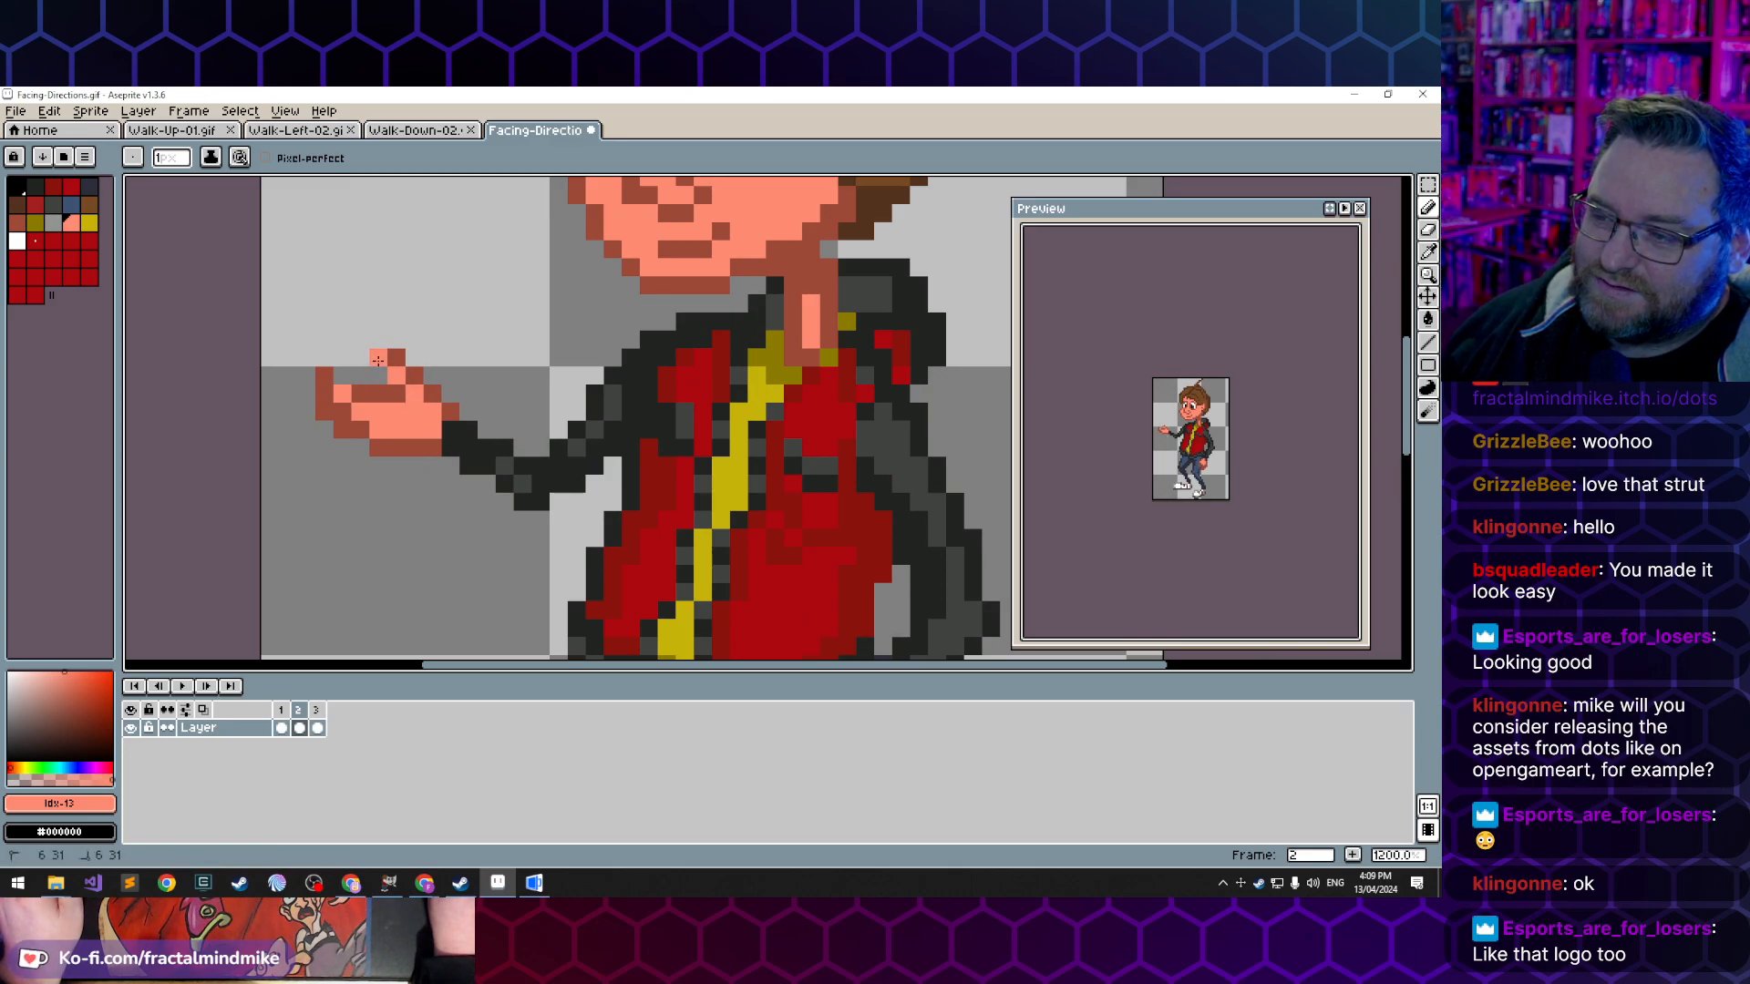
pyautogui.scroll(-4, 360, 570)
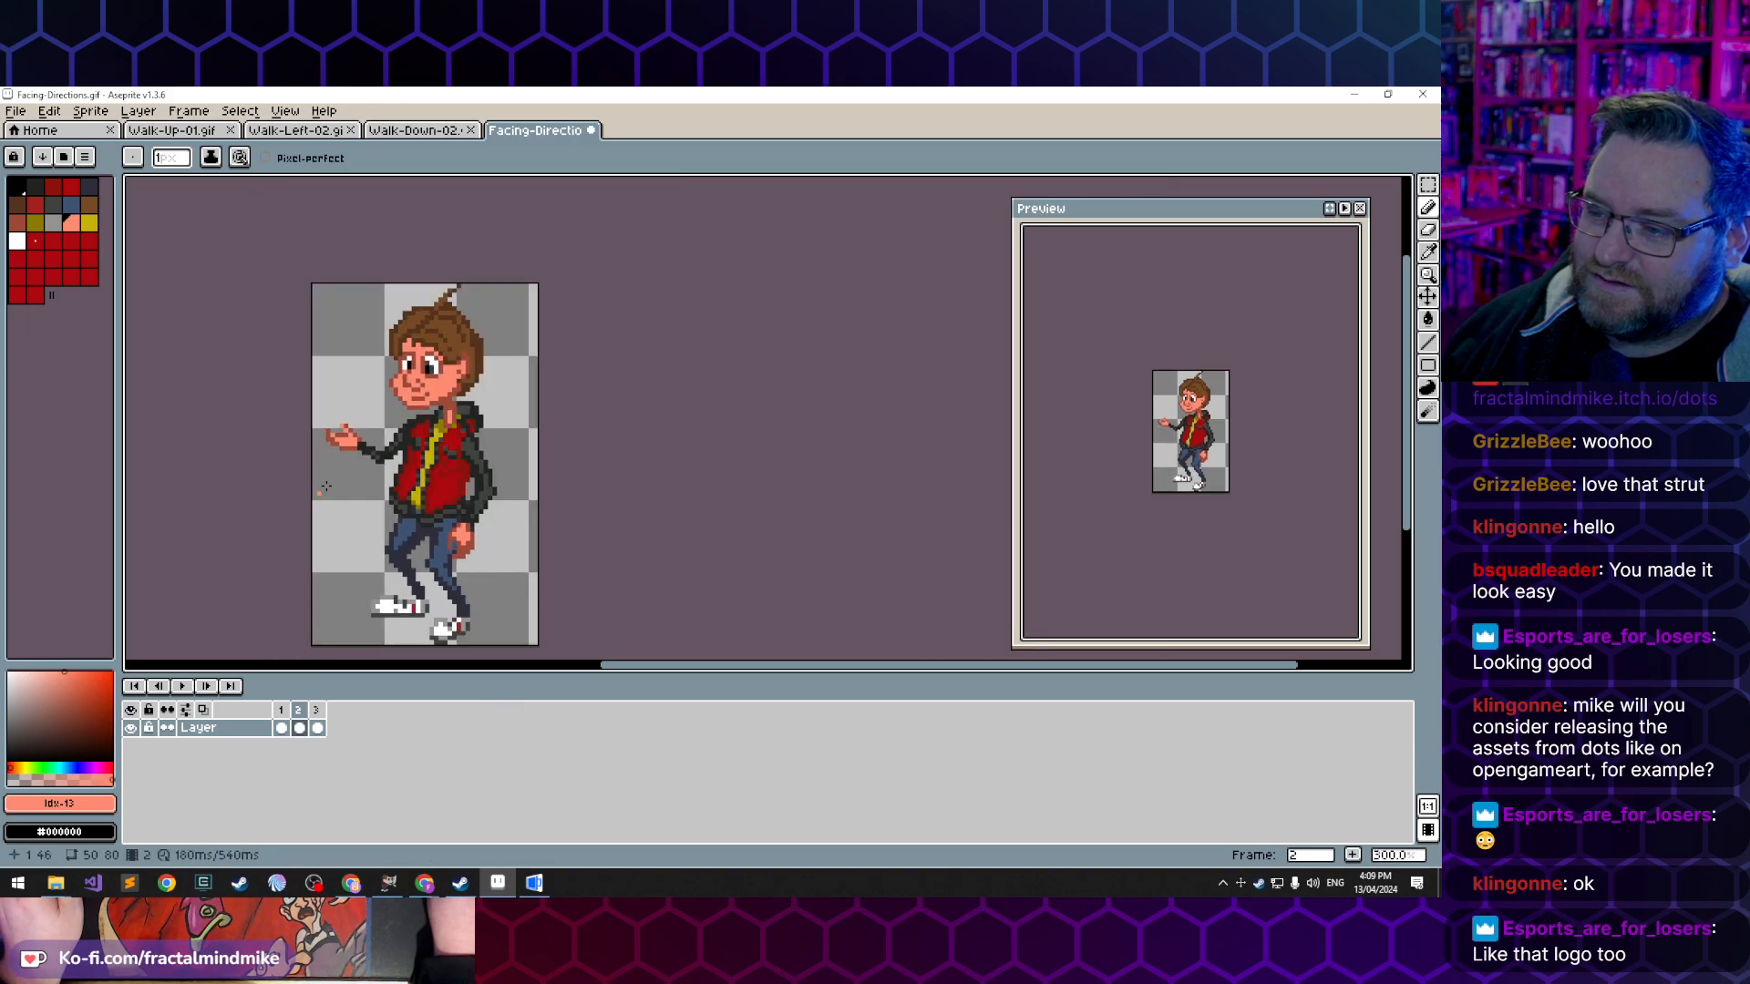
pyautogui.scroll(4, 346, 441)
pyautogui.keyDown('alt'); pyautogui.click(347, 440); pyautogui.keyUp('alt')
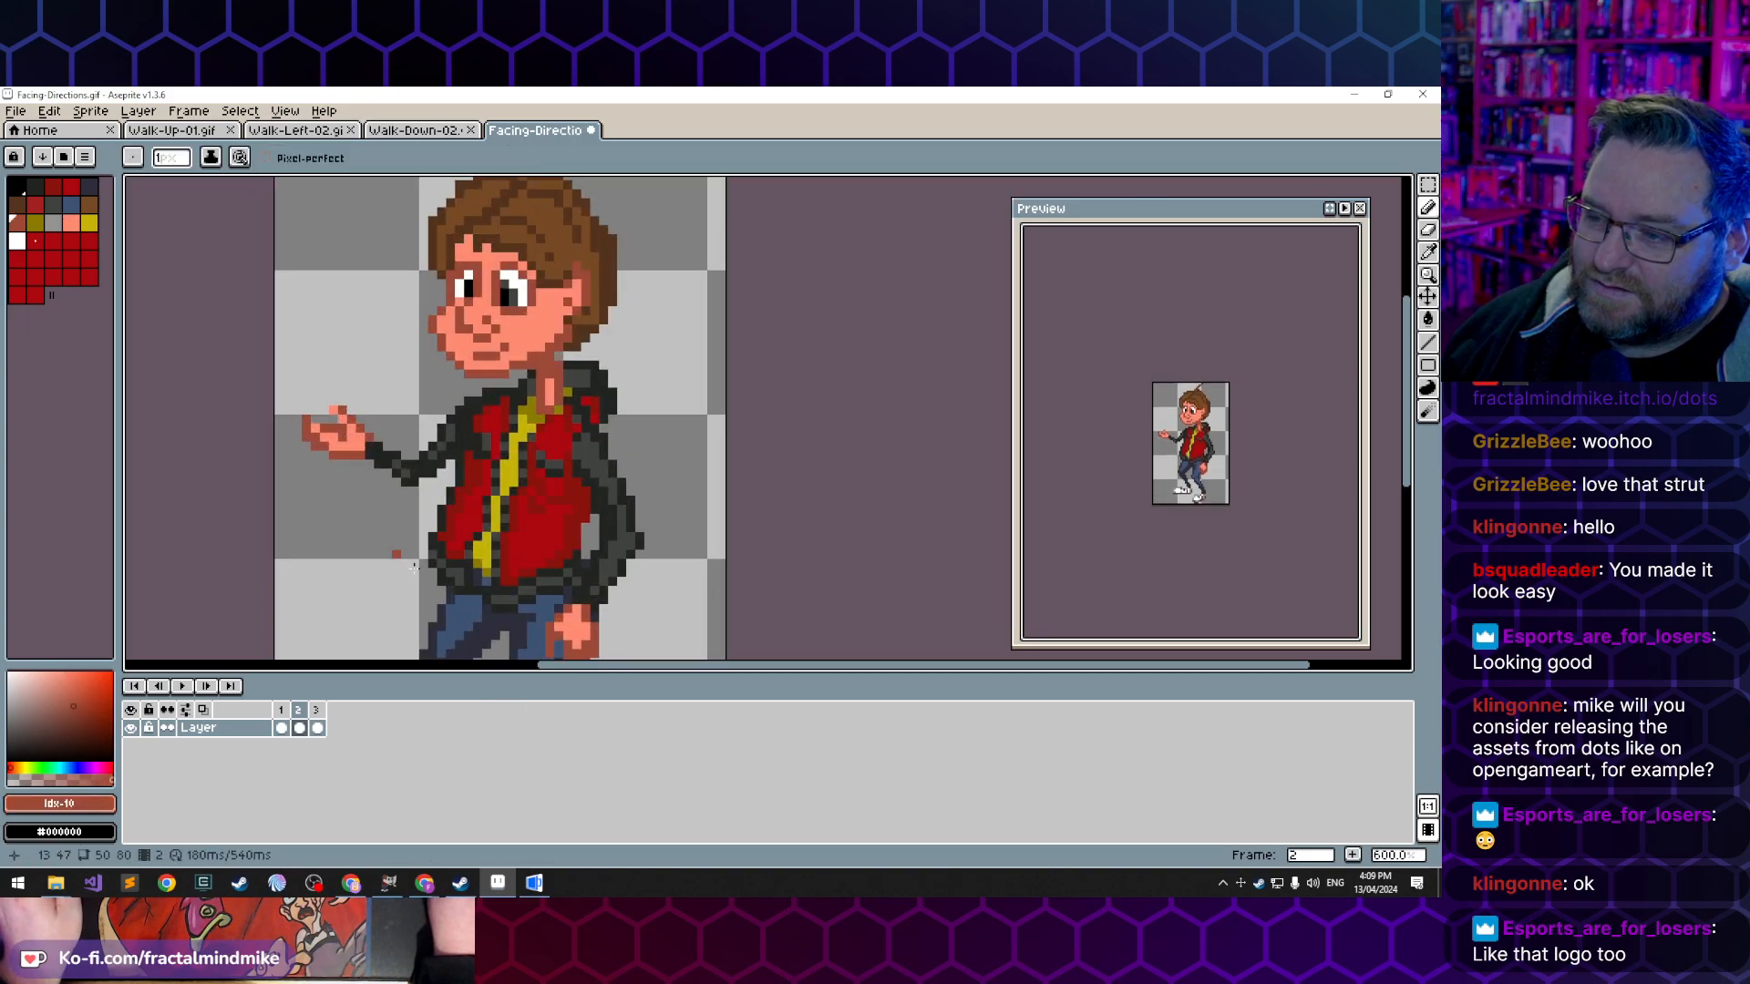
pyautogui.scroll(-8, 389, 563)
pyautogui.scroll(4, 389, 565)
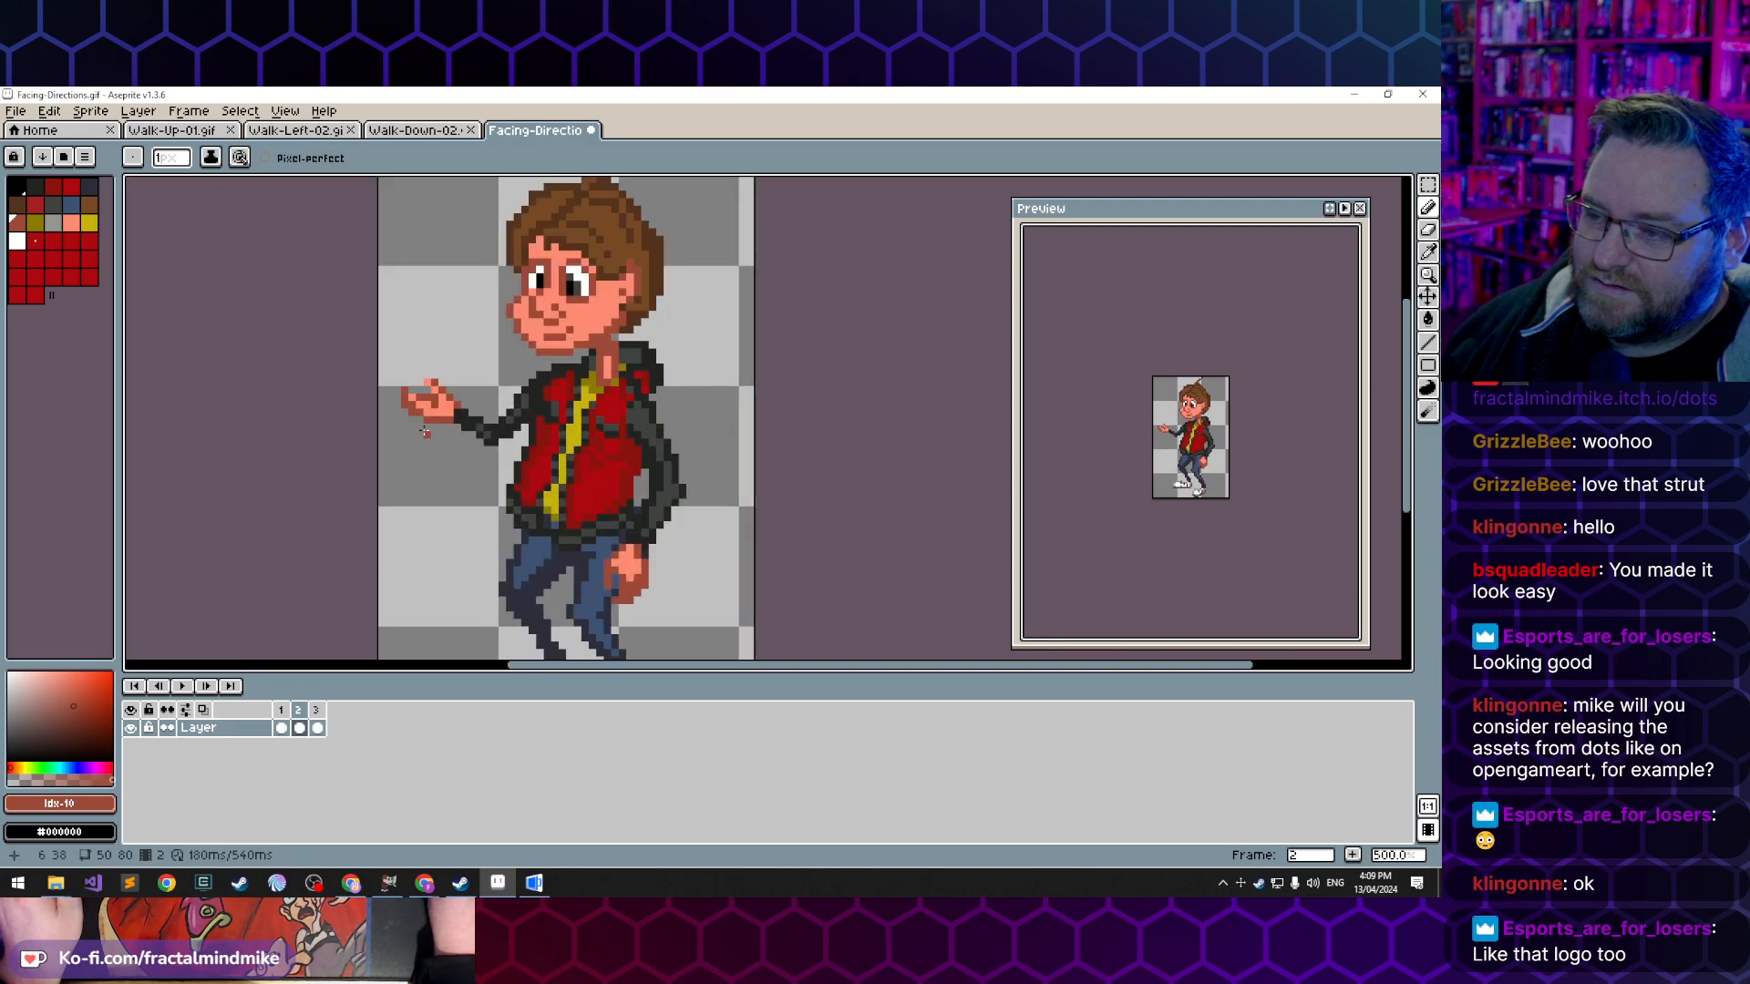
# - Erase the upturned fingertip of the extended hand and redraw the fingers drooping downward in the dark skin tone
pyautogui.scroll(1, 413, 415)
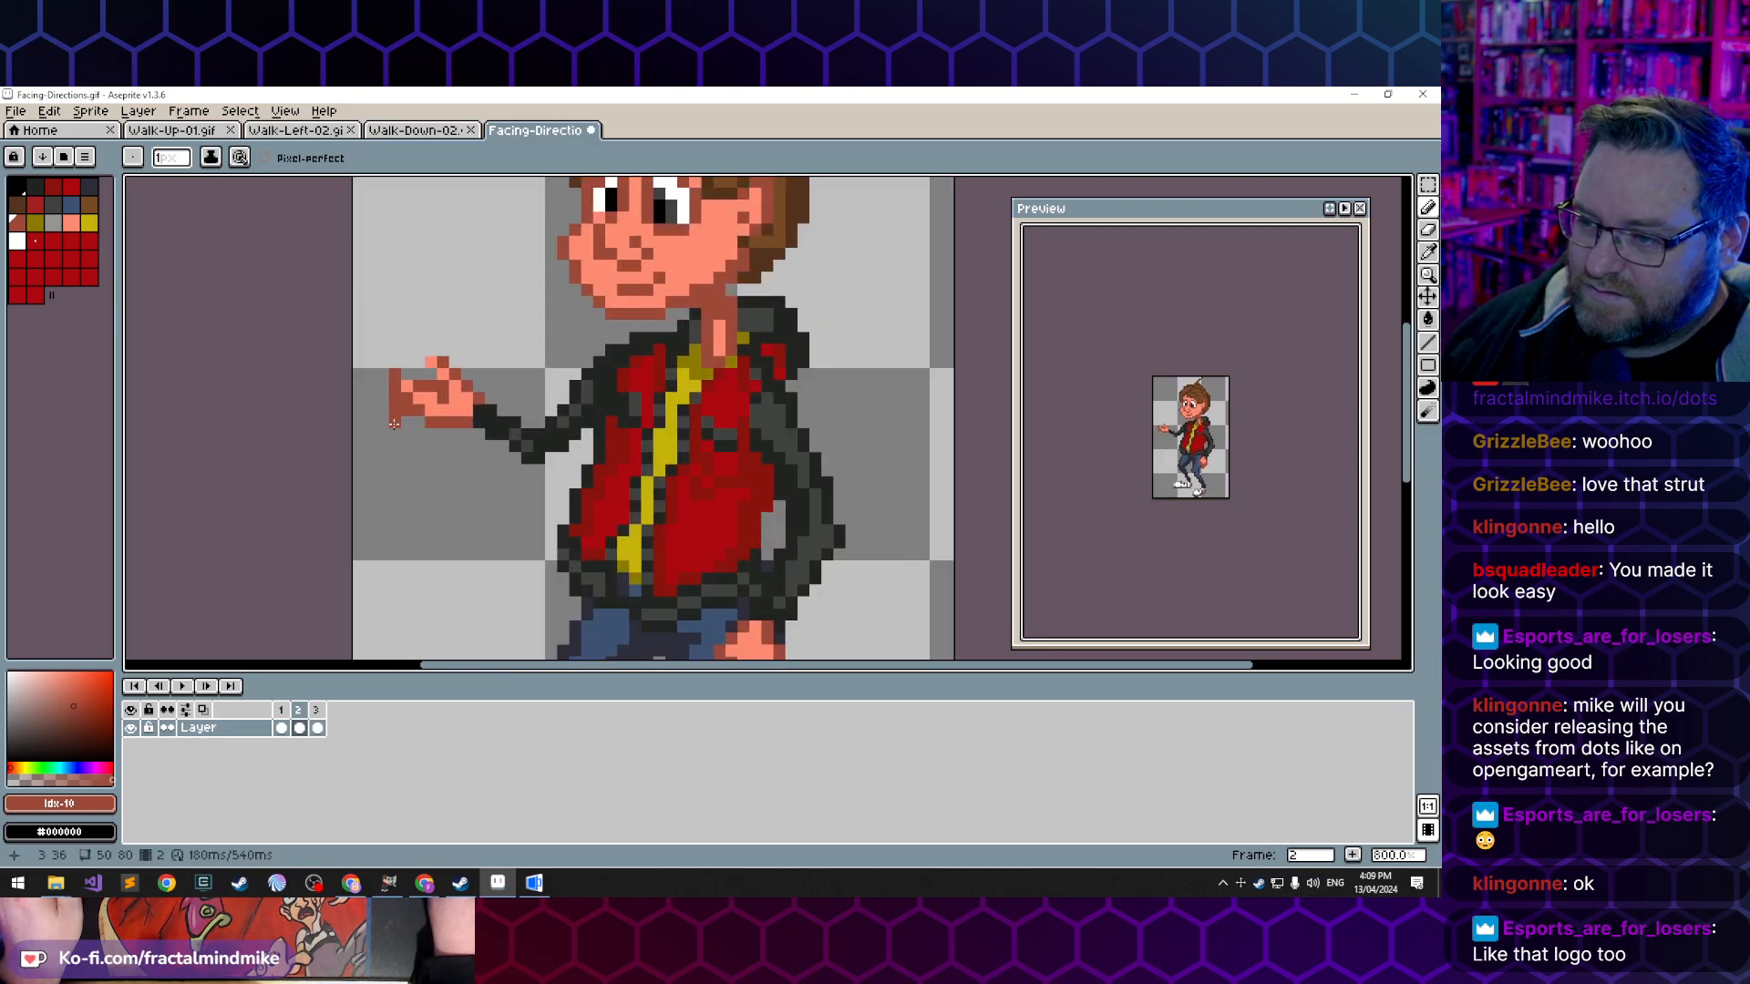
pyautogui.press('e')
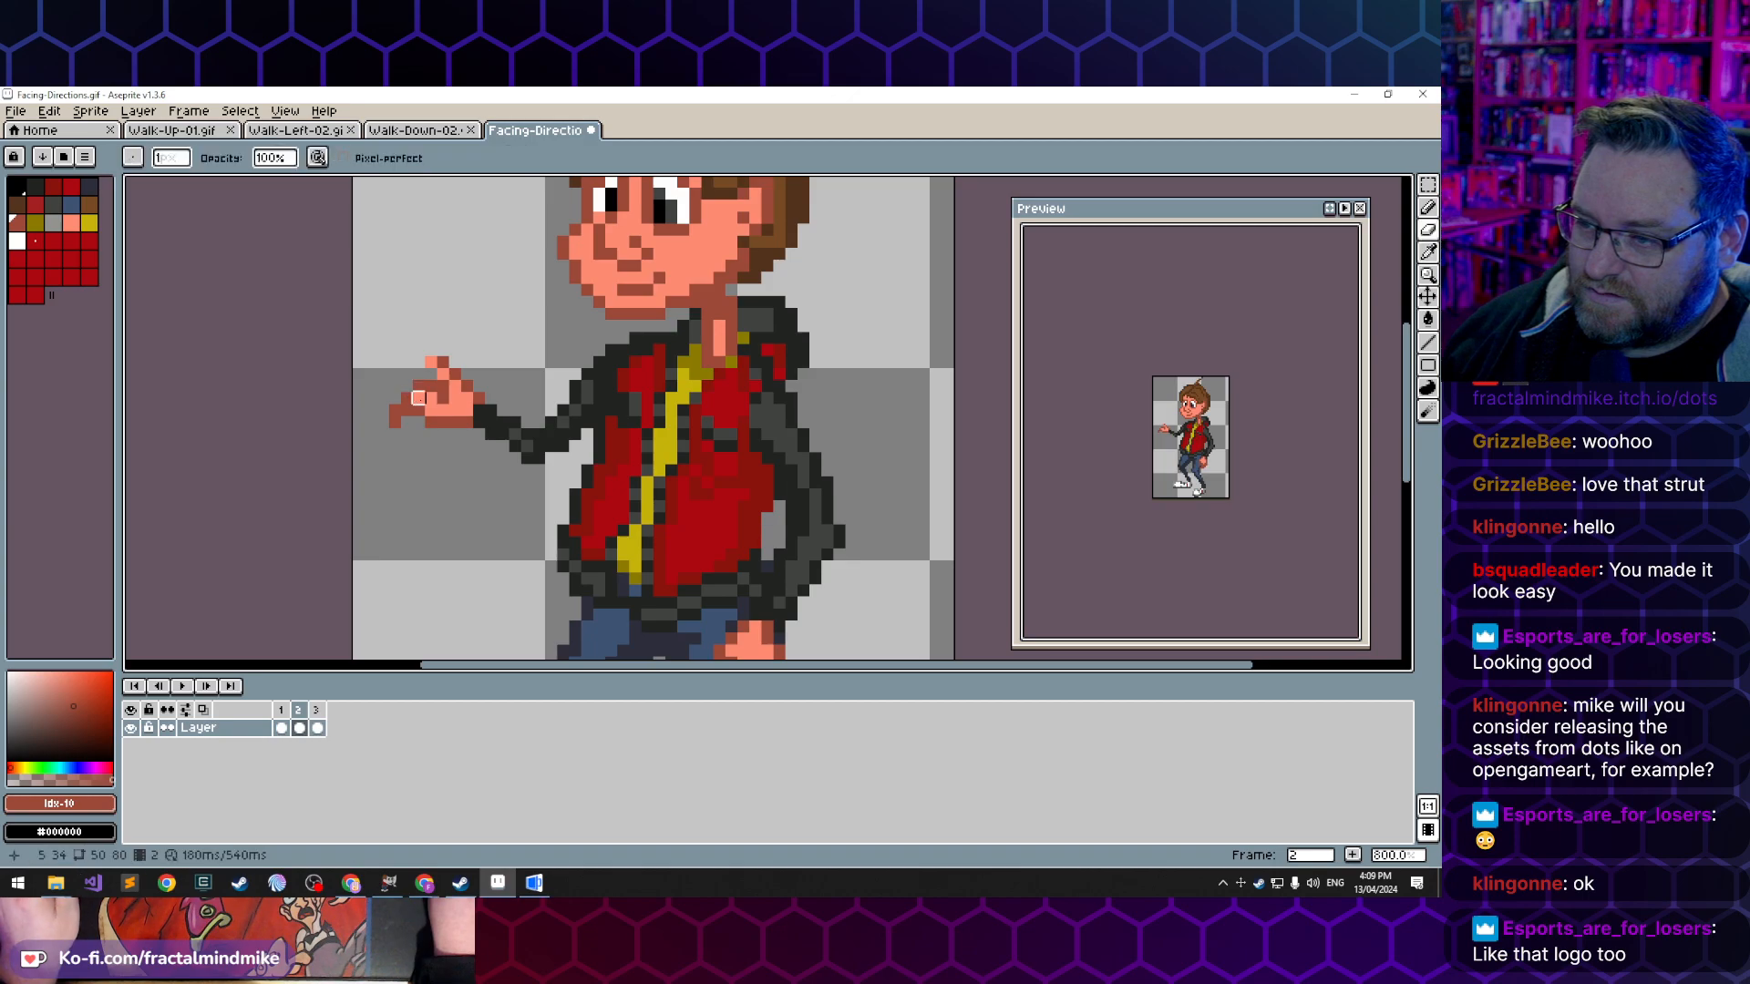
pyautogui.press('i')
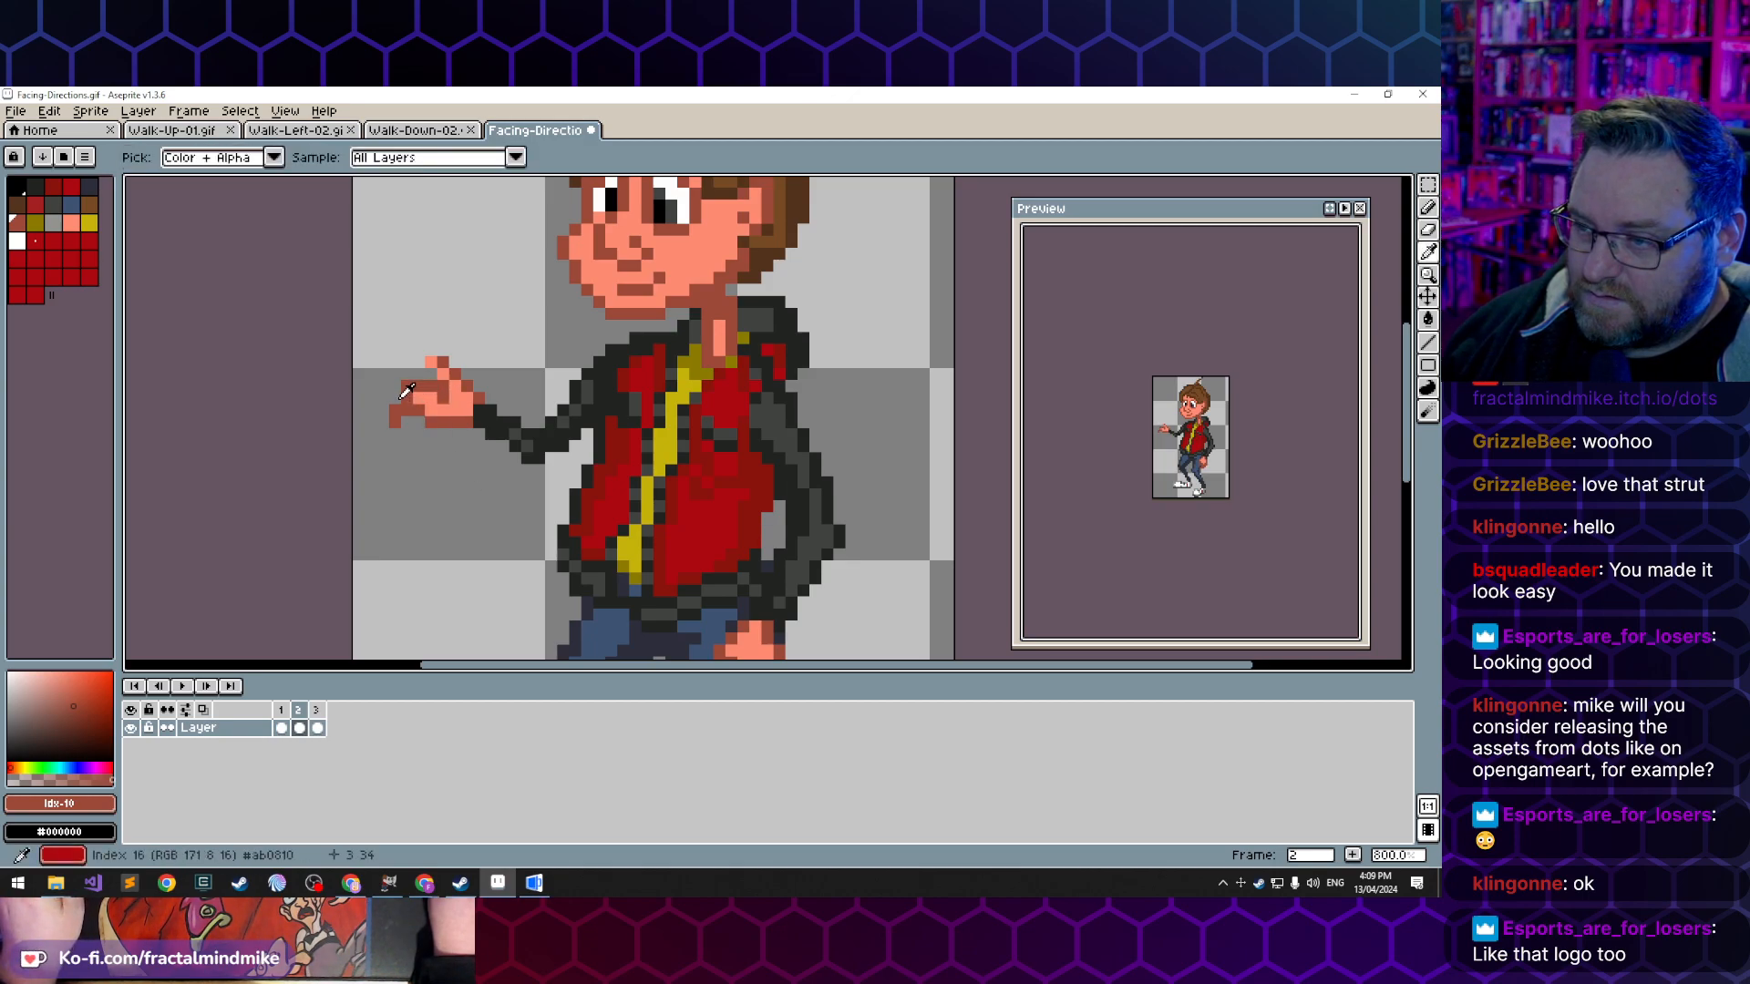
pyautogui.press('b')
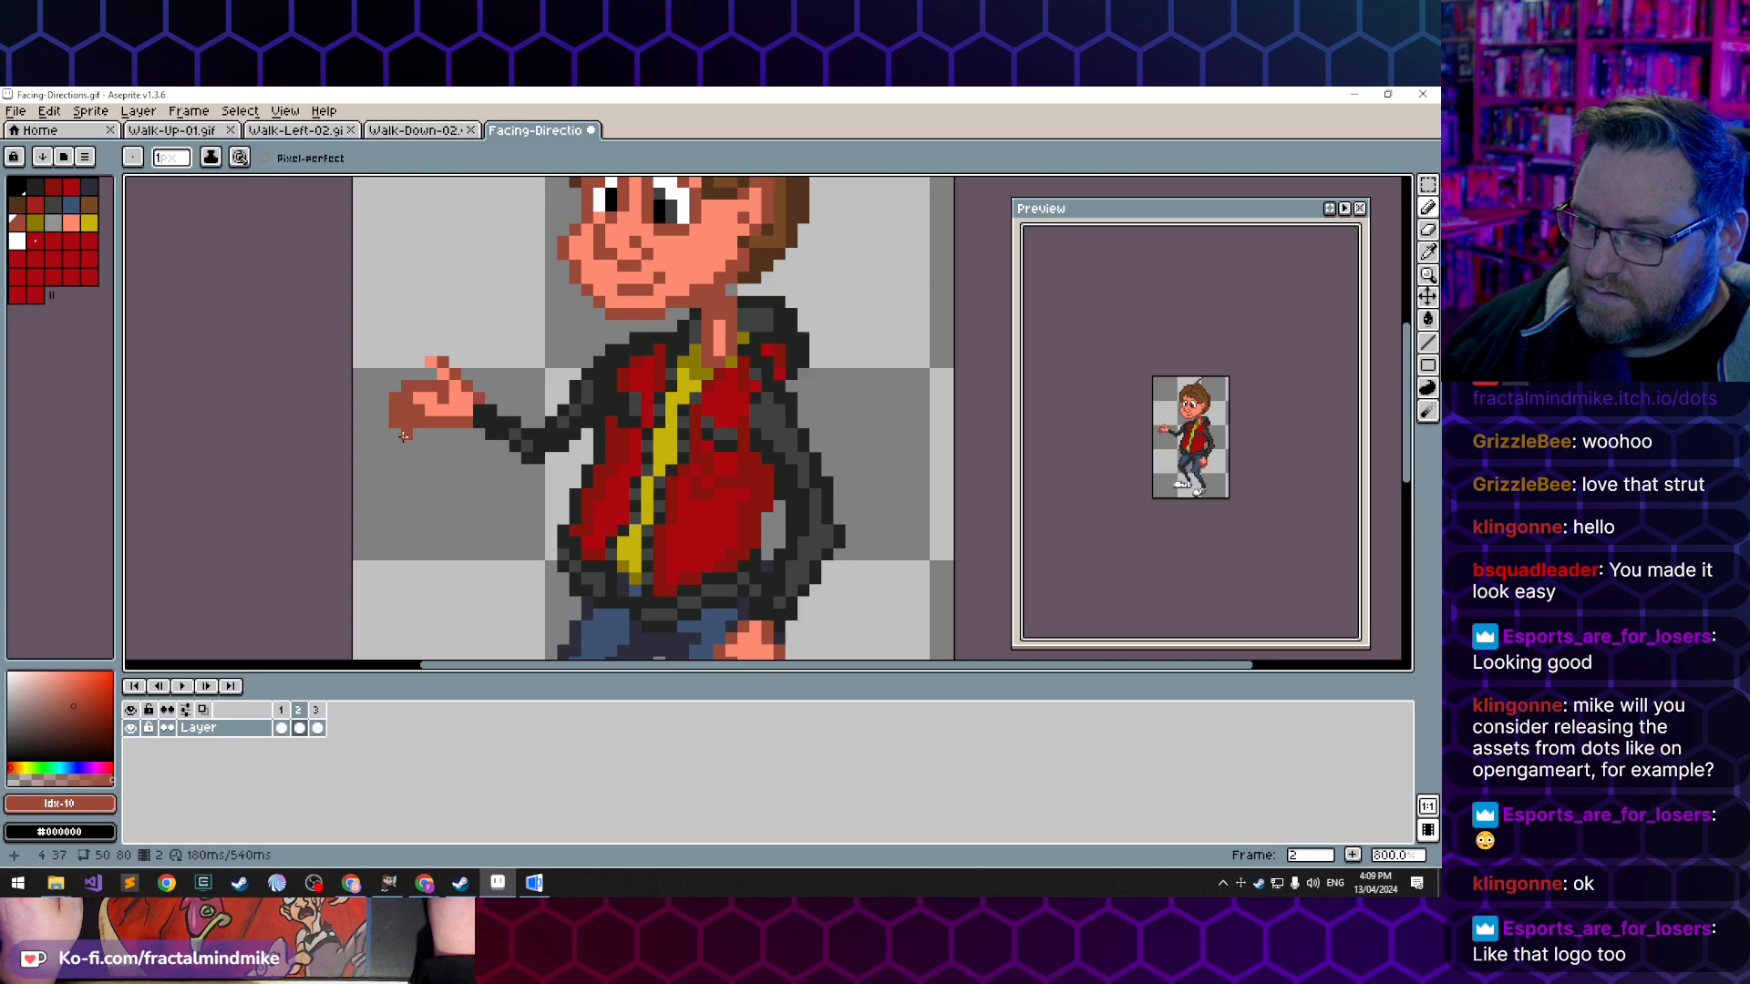
pyautogui.press('i')
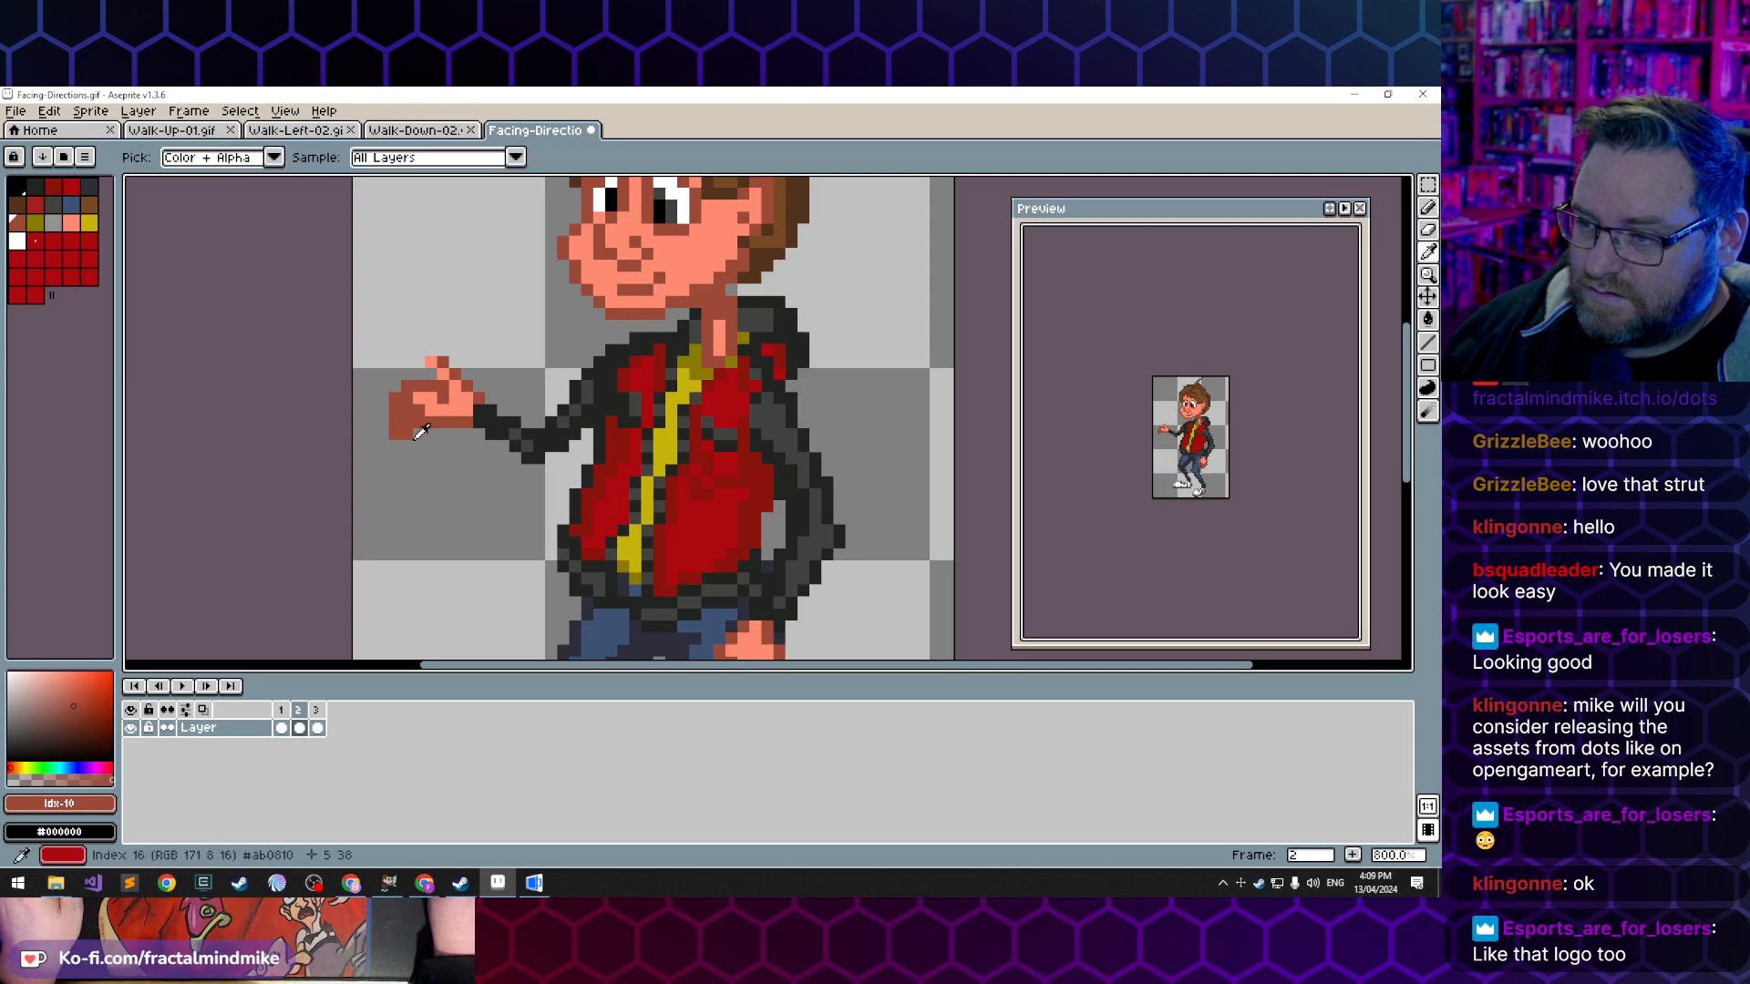
pyautogui.press('b')
pyautogui.press('e')
pyautogui.click(406, 434)
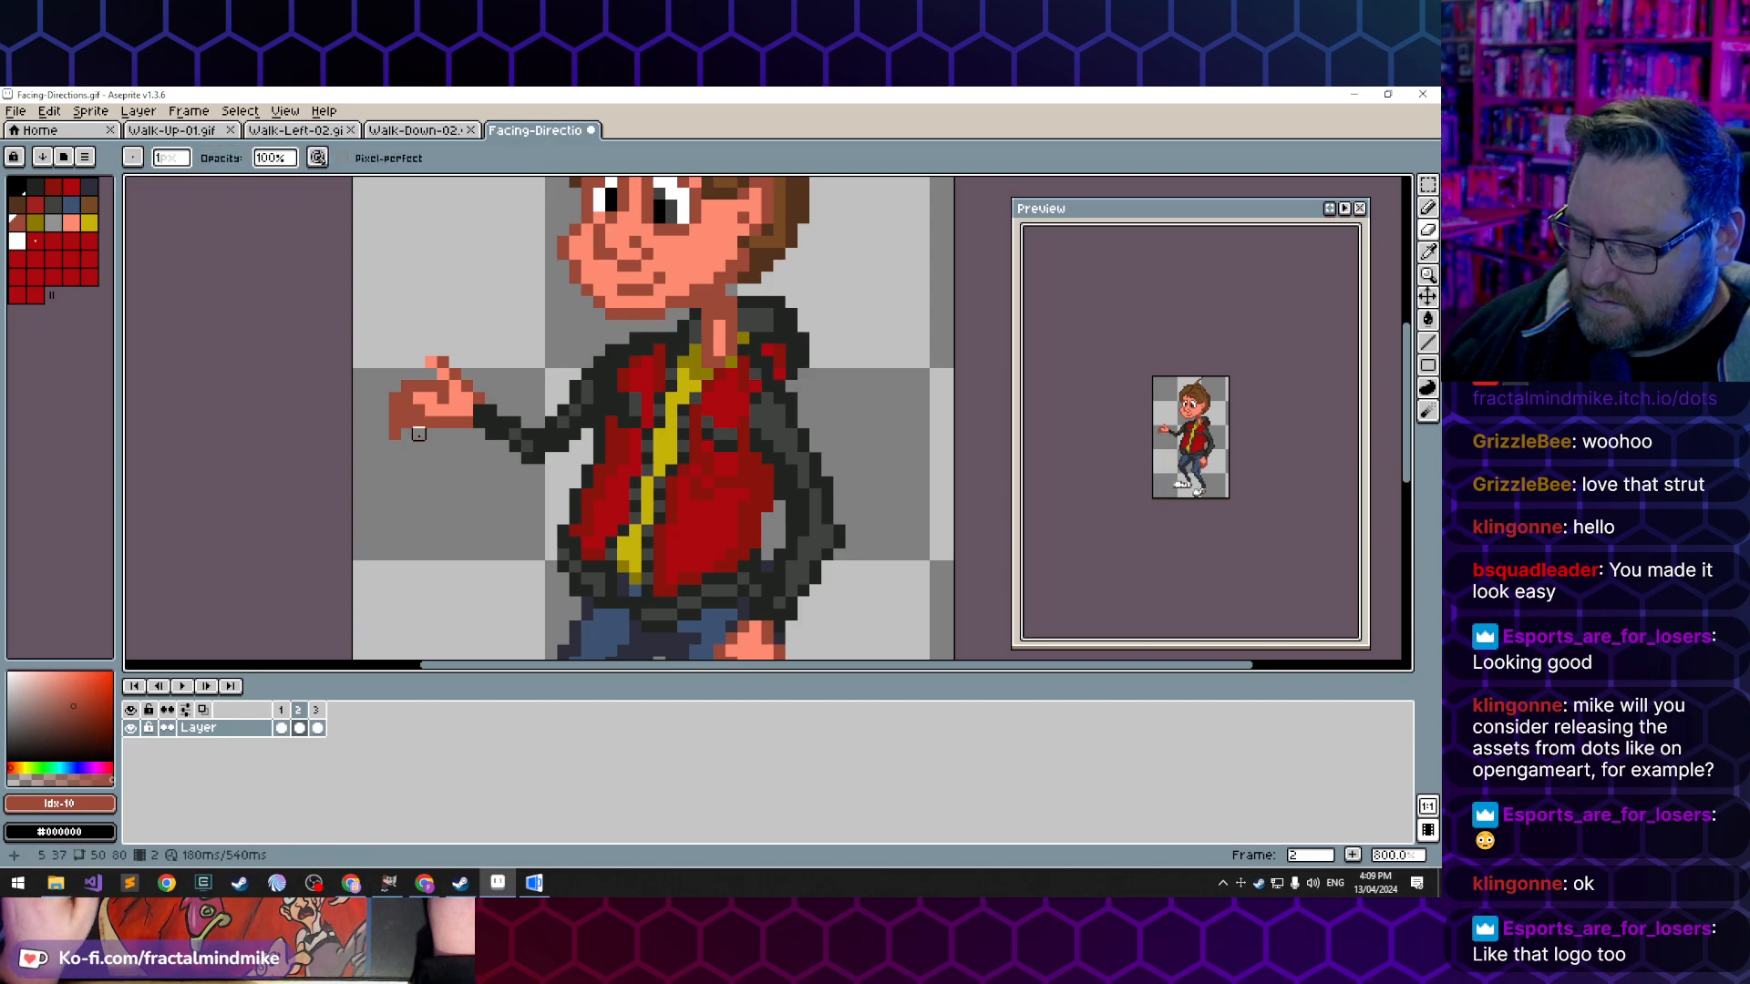
# - Rework the gap between the raised thumb and the fingers by erasing and redrawing pixels, and sample the light skin tone
pyautogui.press('b')
pyautogui.press('e')
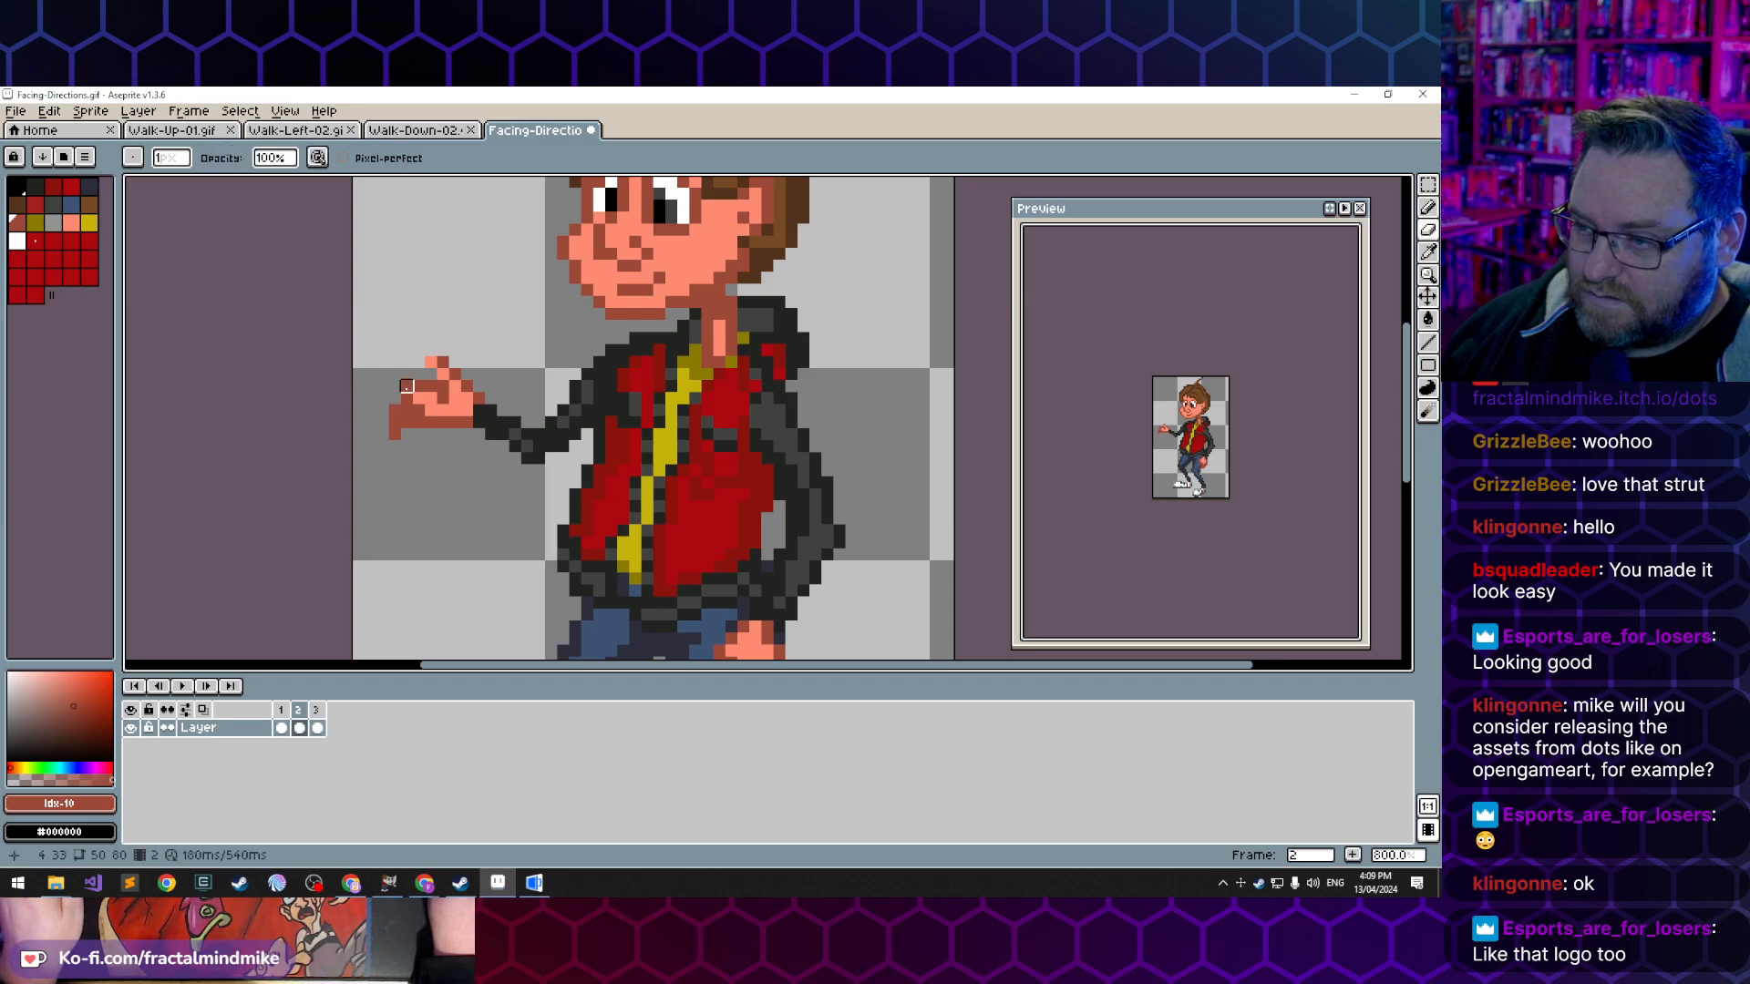
pyautogui.press('b')
pyautogui.click(406, 388)
pyautogui.press('e')
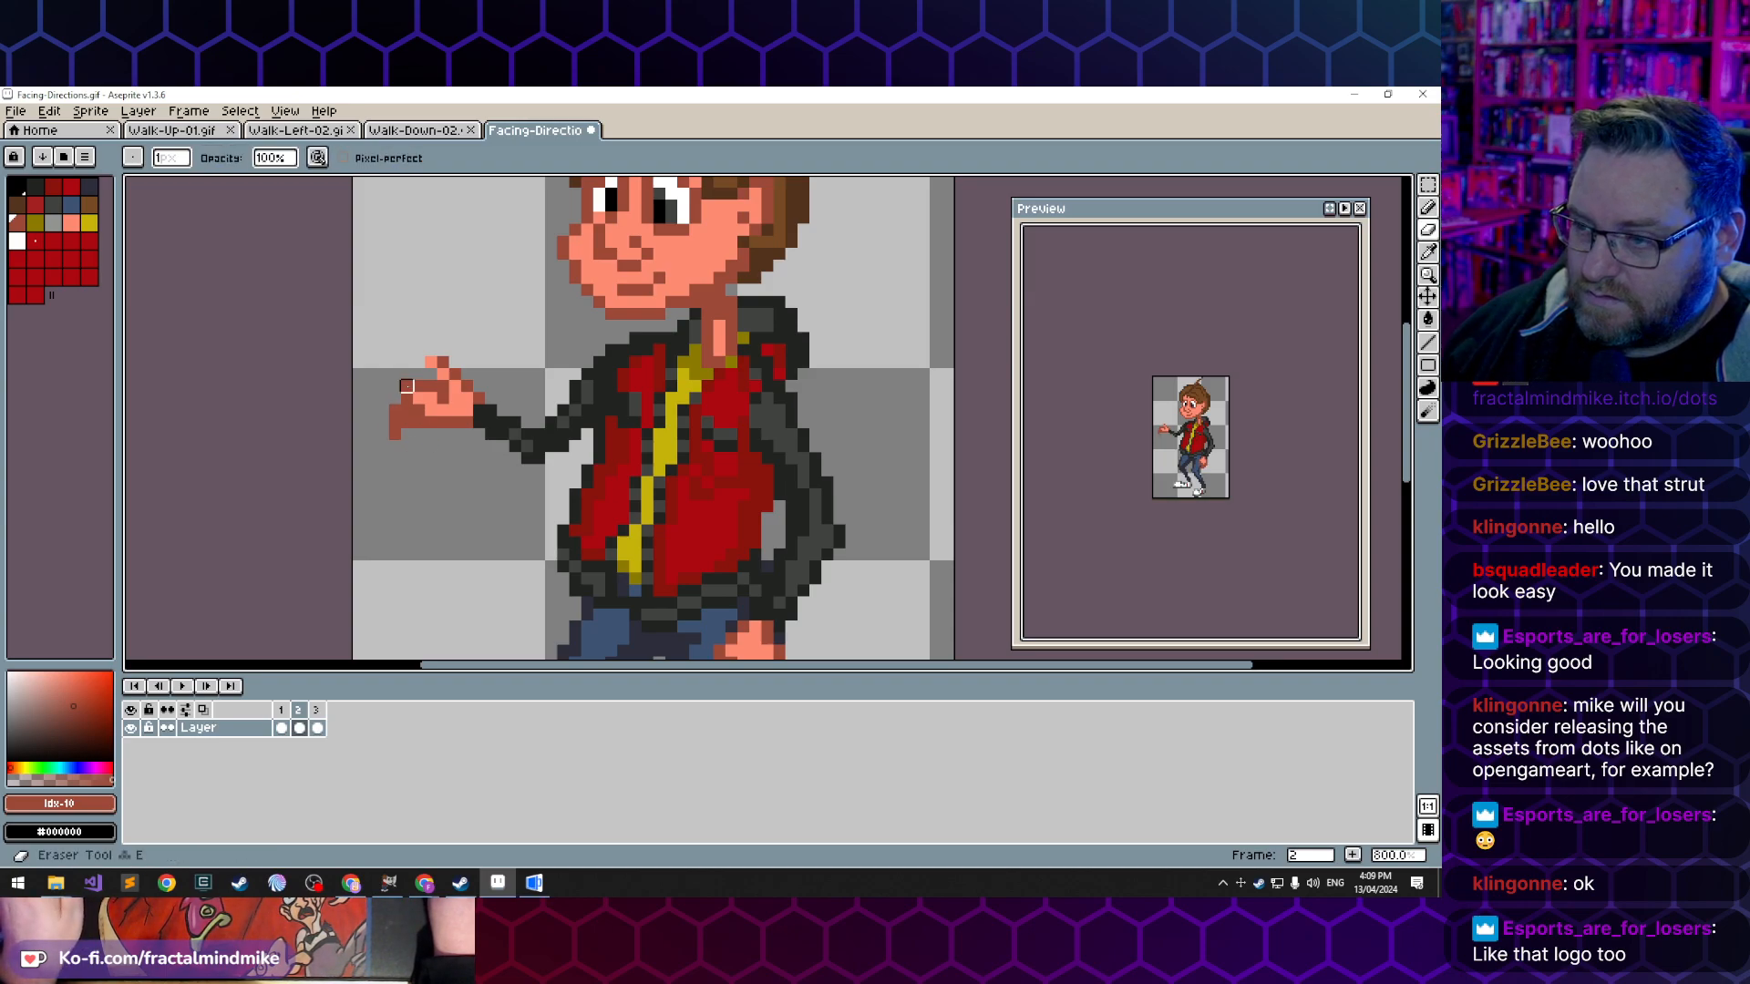
pyautogui.click(405, 388)
pyautogui.press('b')
pyautogui.keyDown('alt'); pyautogui.click(427, 401); pyautogui.keyUp('alt')
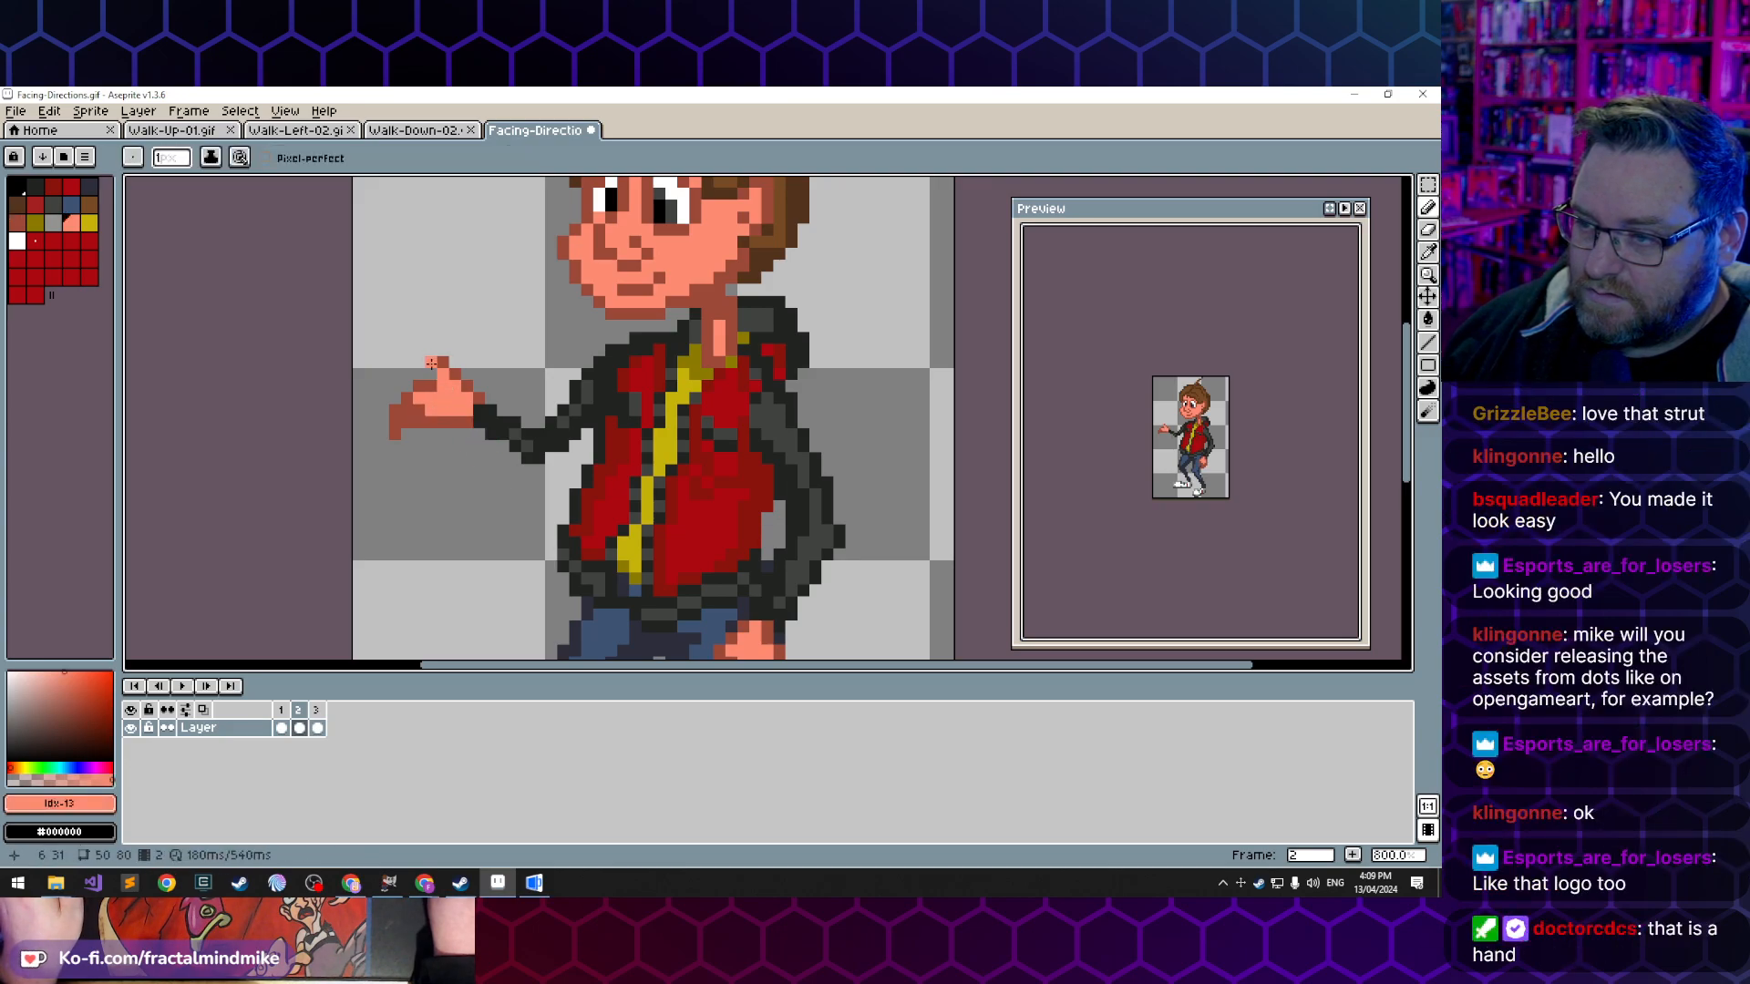
# - Try to extend the raised thumb's tip outward with a dark skin-tone pixel, then undo it
pyautogui.keyDown('alt'); pyautogui.click(454, 375); pyautogui.keyUp('alt')
pyautogui.click(443, 362)
pyautogui.click(419, 362)
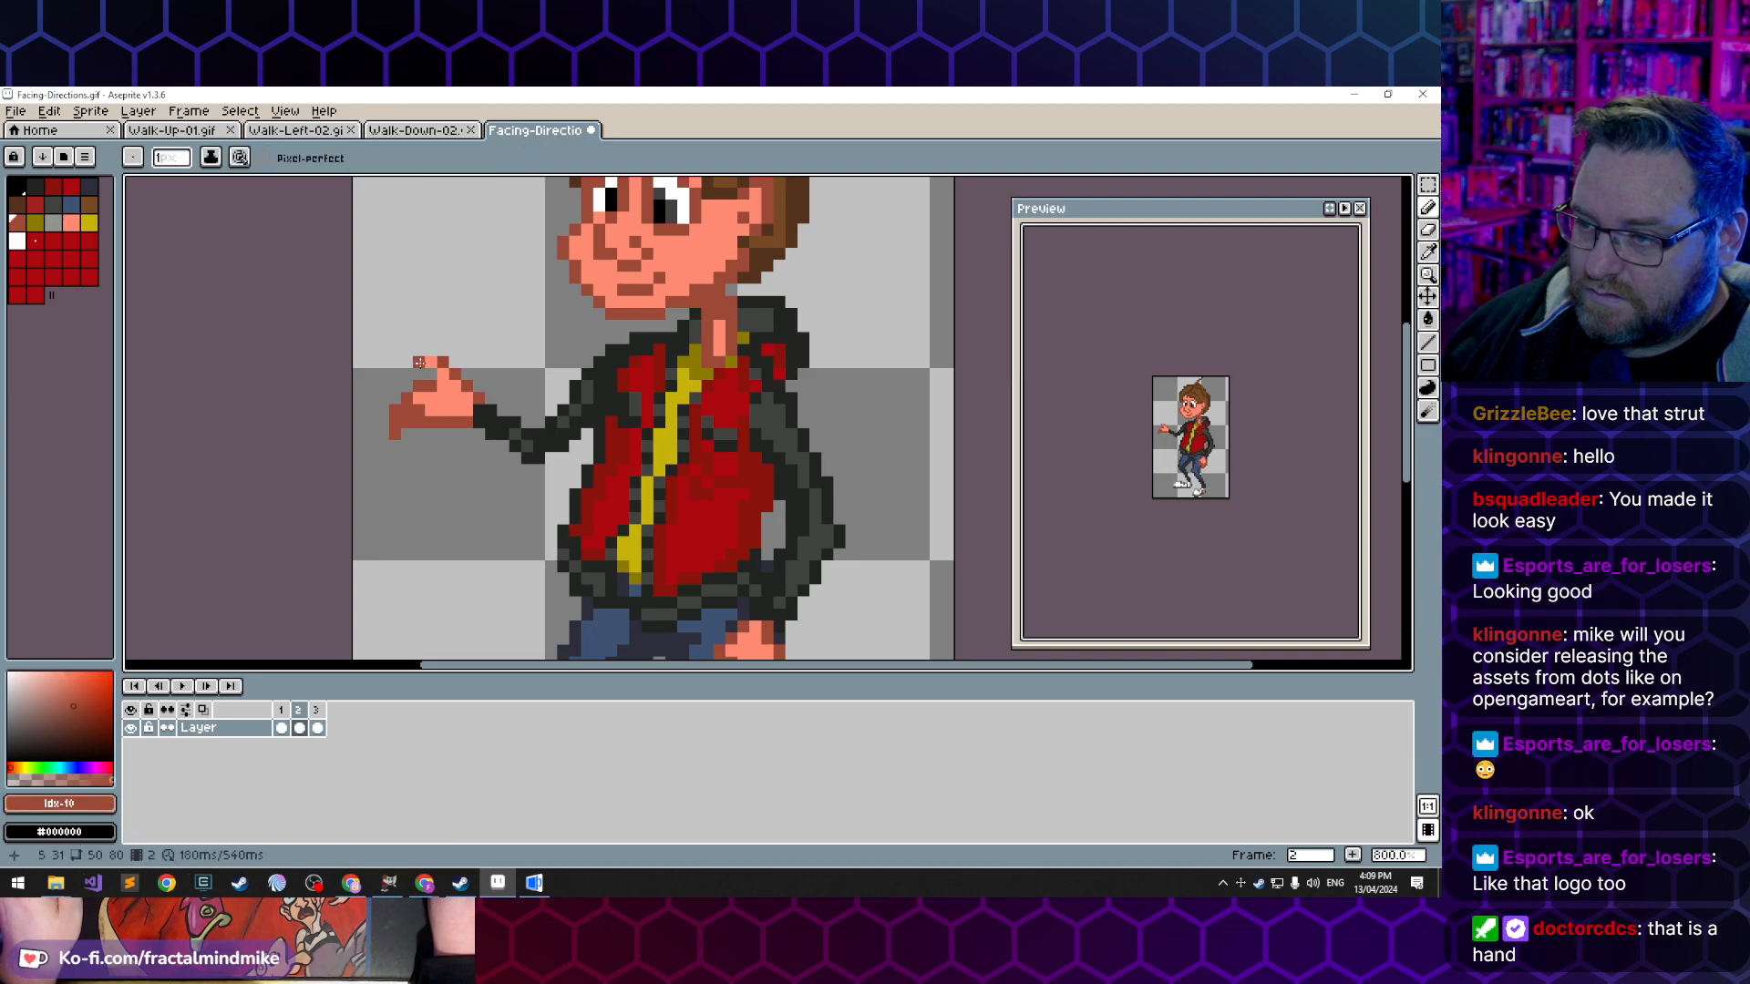
pyautogui.hotkey('ctrl', 'z')
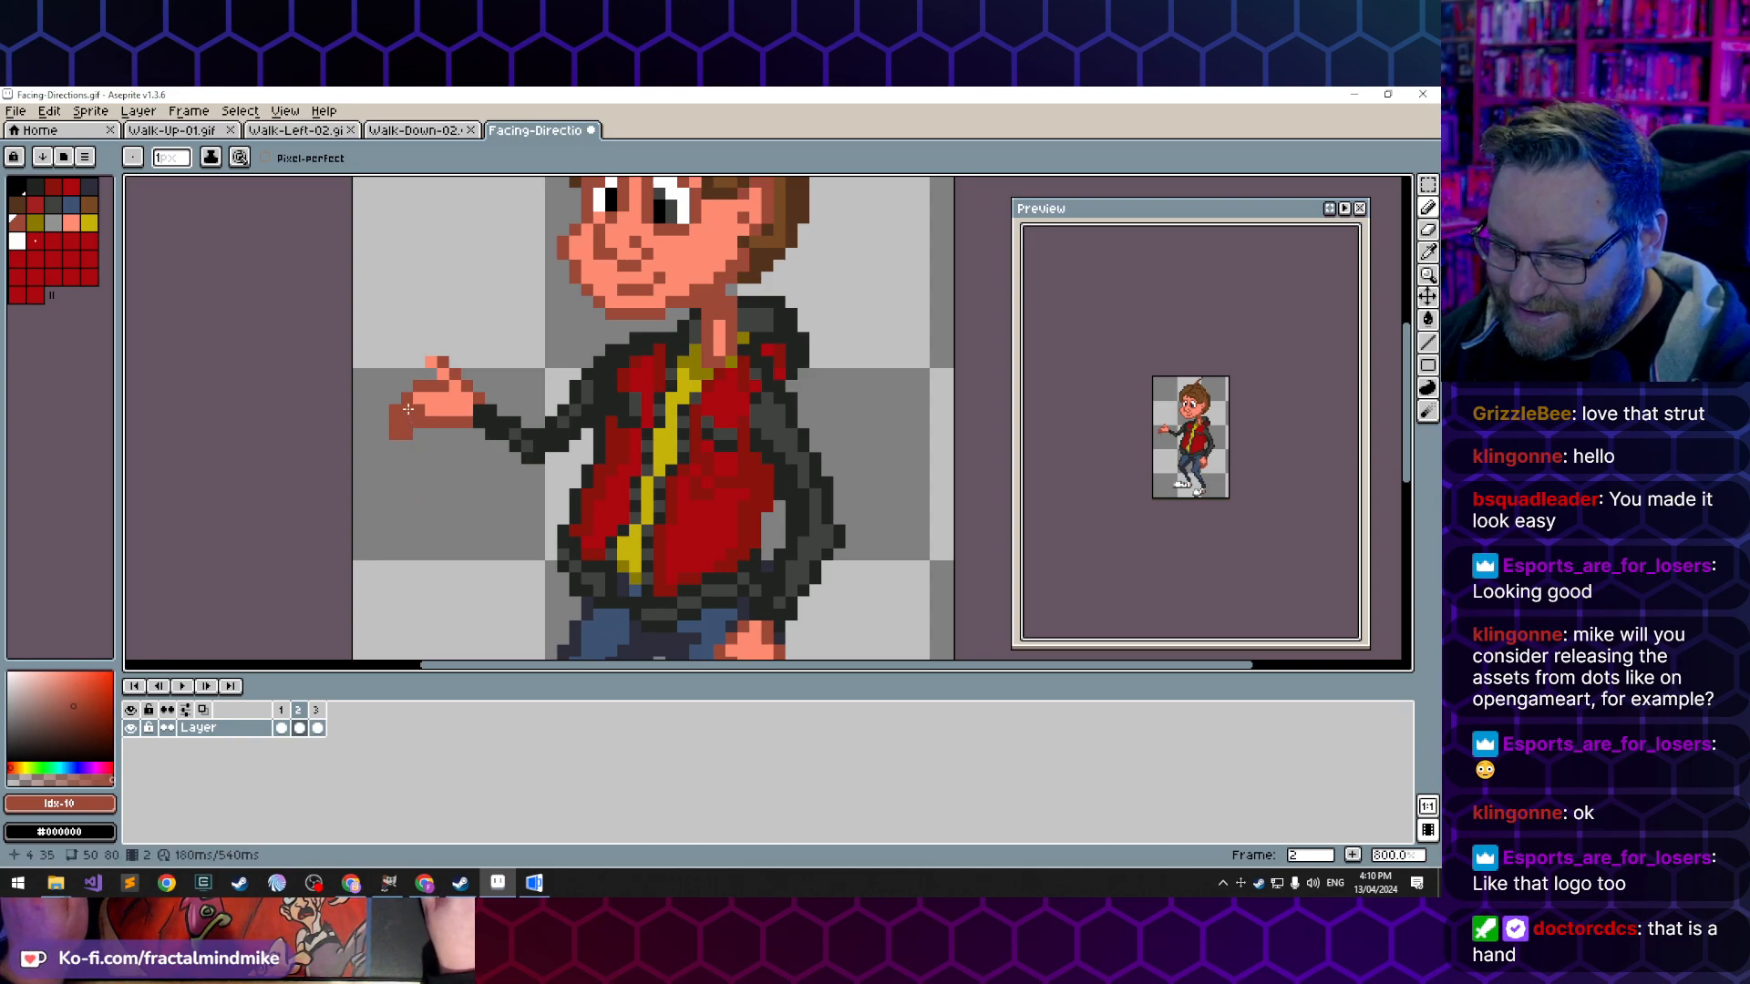
# - Lighten the palm, redraw the hand's underside in the dark skin tone, and erase the stray pixel beneath the wrist
pyautogui.press('b')
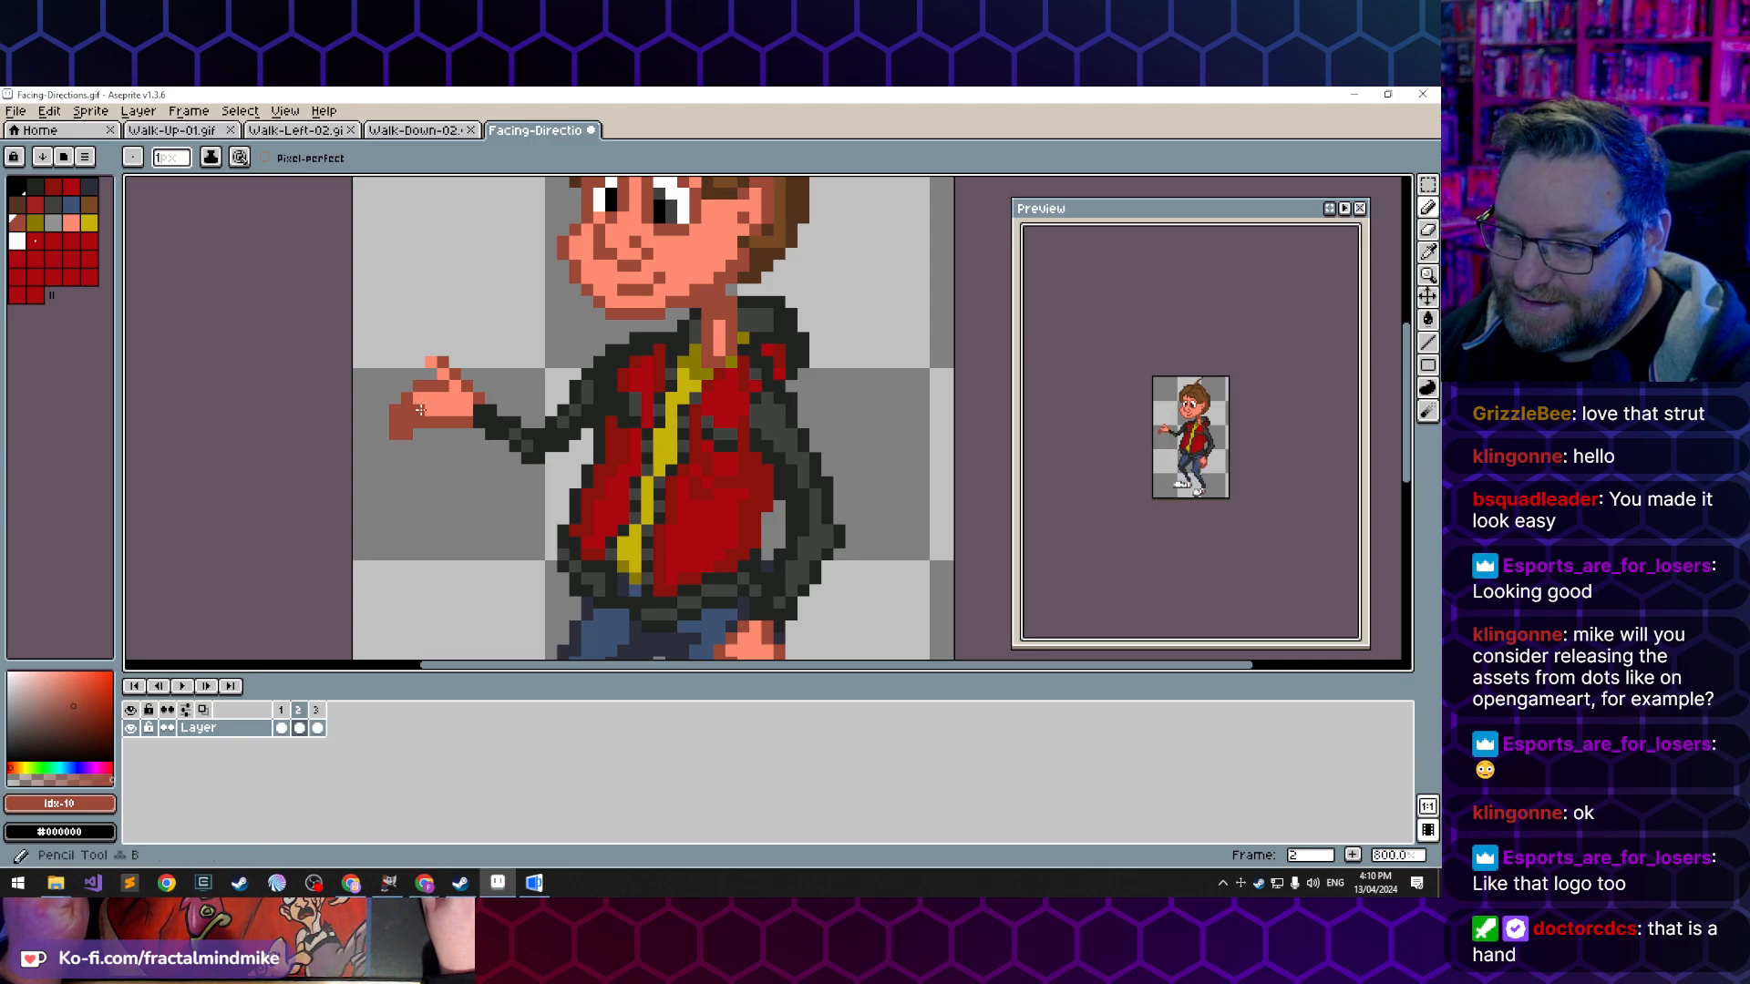
pyautogui.keyDown('alt'); pyautogui.click(435, 394); pyautogui.keyUp('alt')
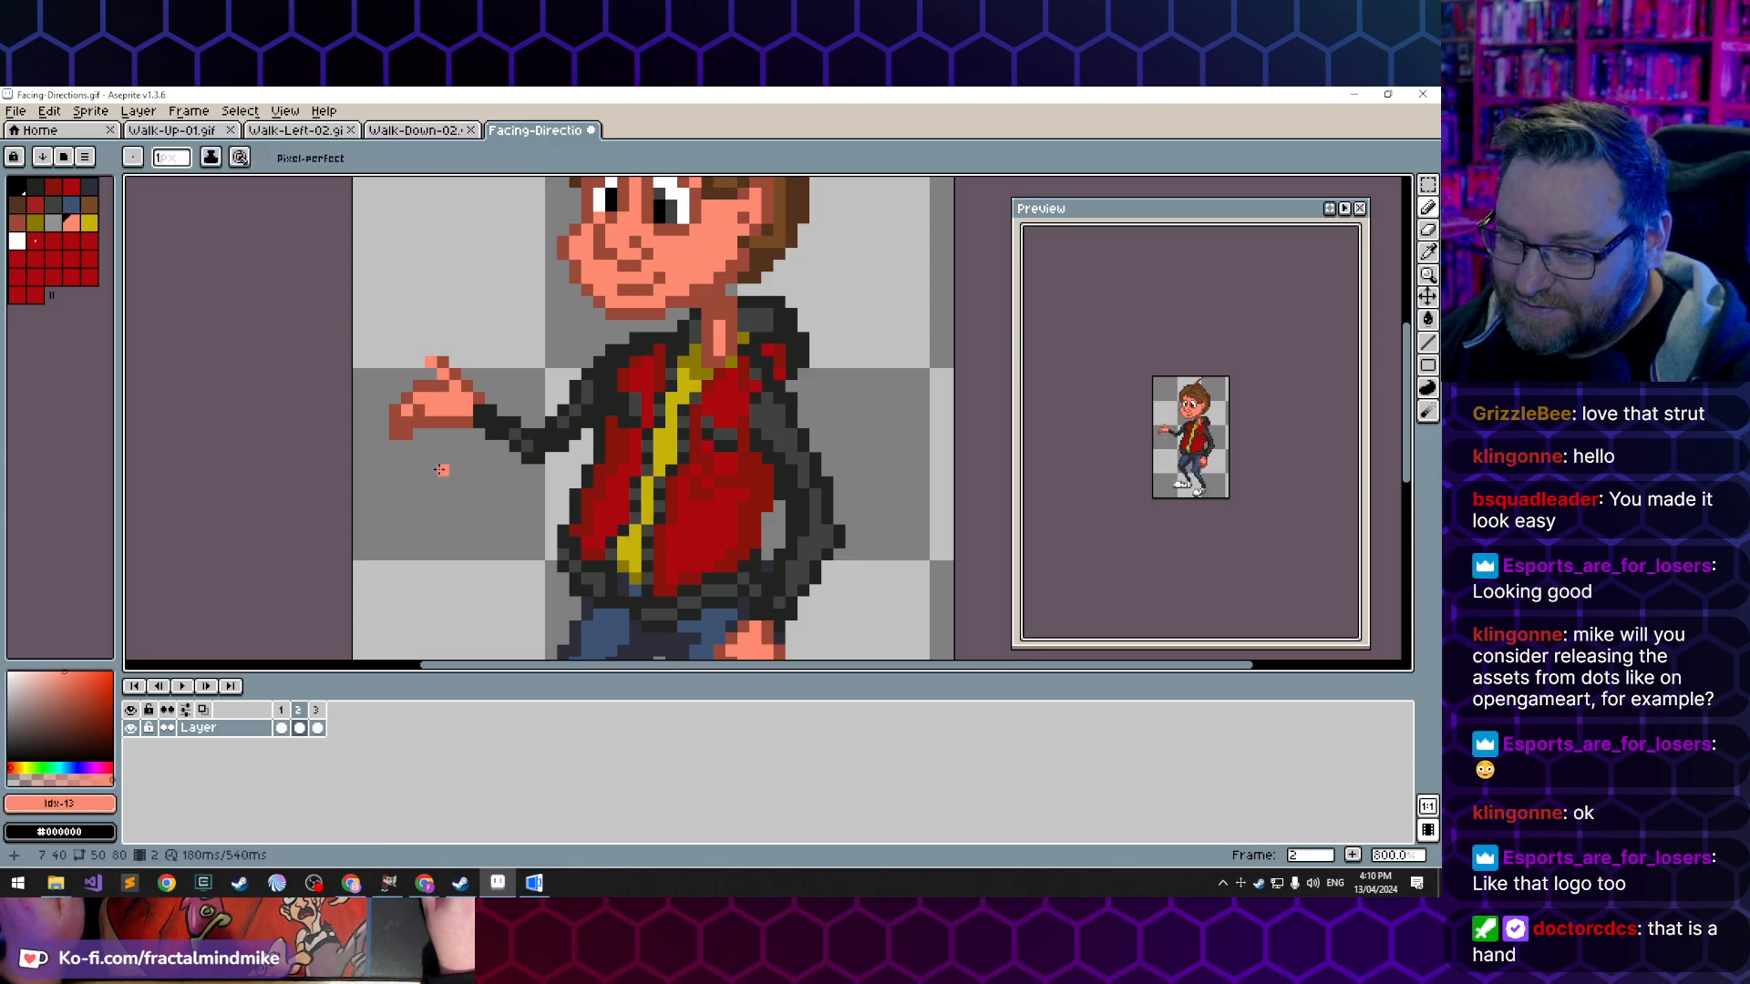
pyautogui.press('e')
pyautogui.click(430, 422)
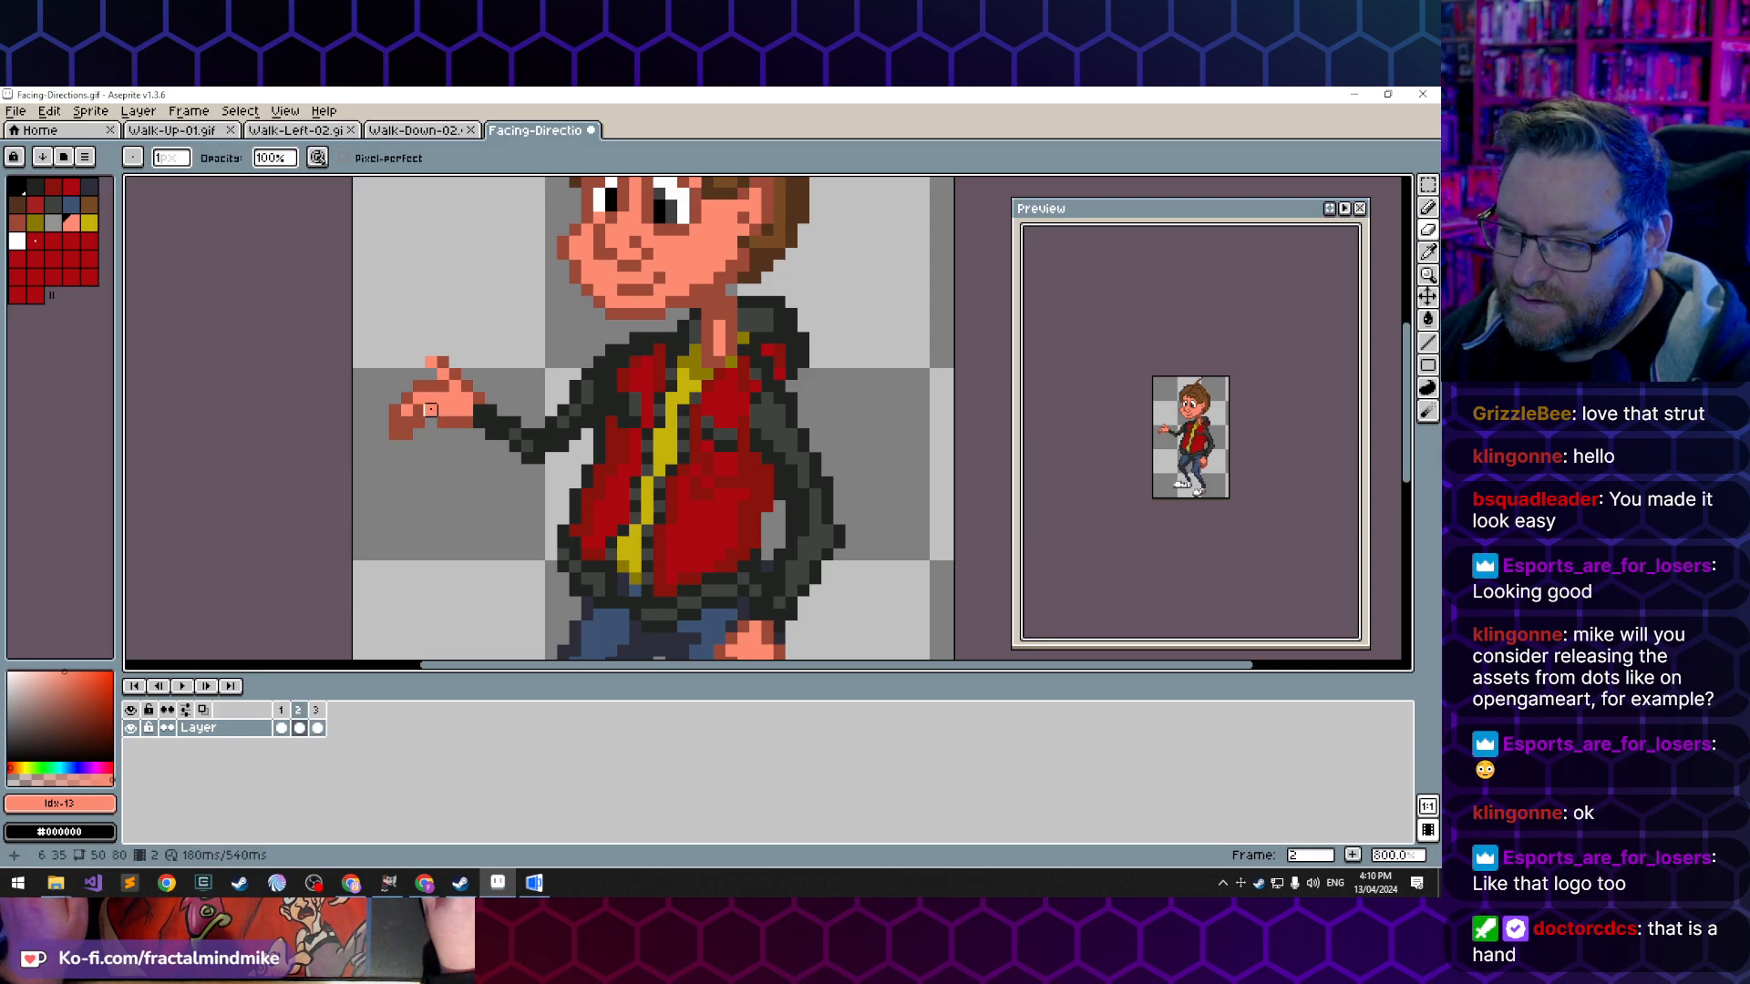
pyautogui.press('b')
pyautogui.keyDown('alt'); pyautogui.click(432, 422); pyautogui.keyUp('alt')
pyautogui.keyDown('alt'); pyautogui.click(441, 422); pyautogui.keyUp('alt')
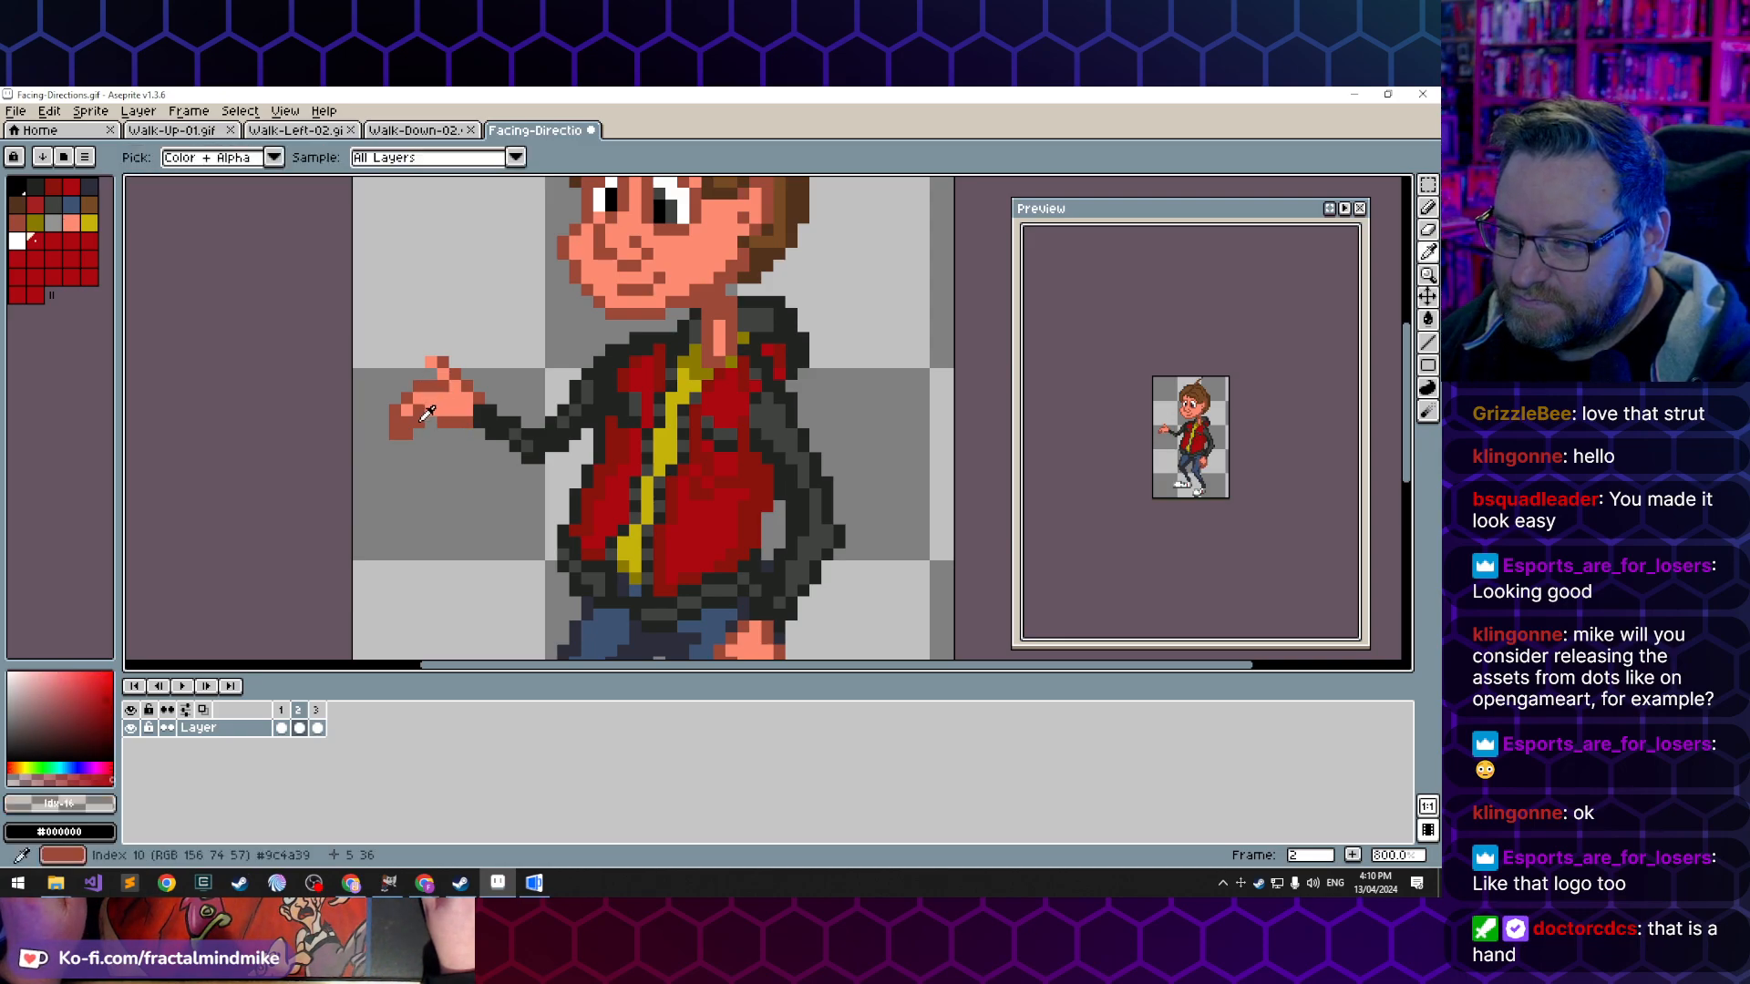
pyautogui.click(435, 419)
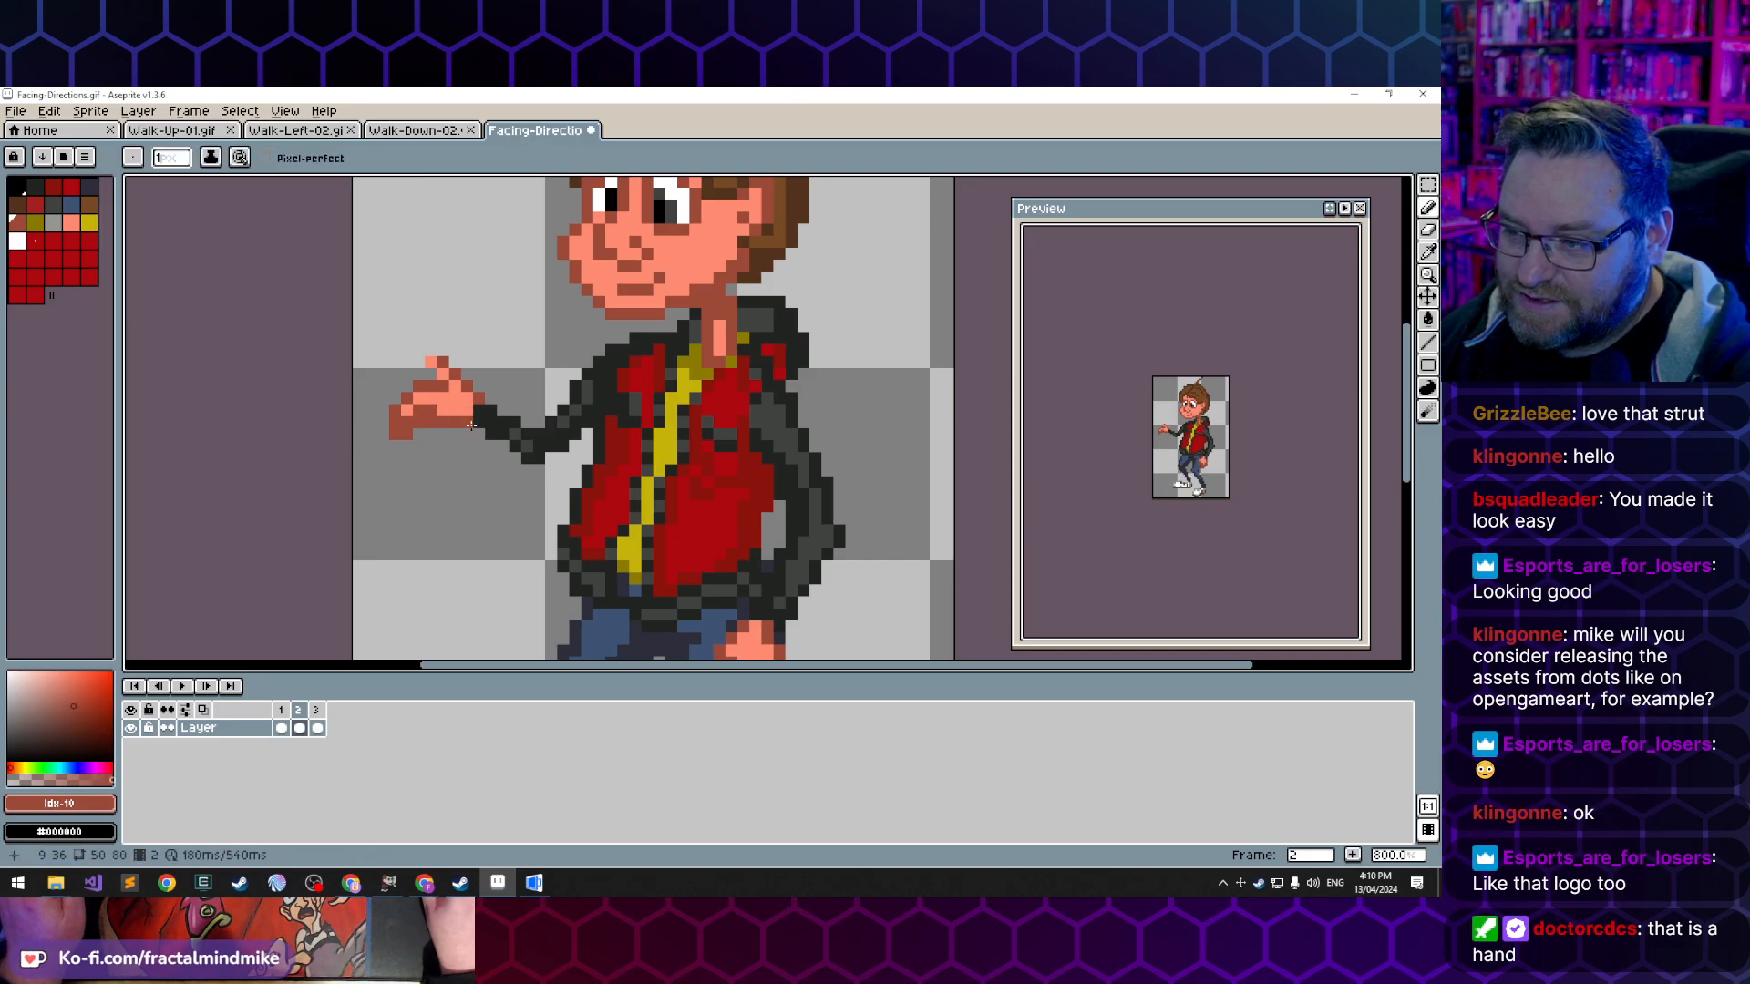
pyautogui.press('e')
pyautogui.click(468, 423)
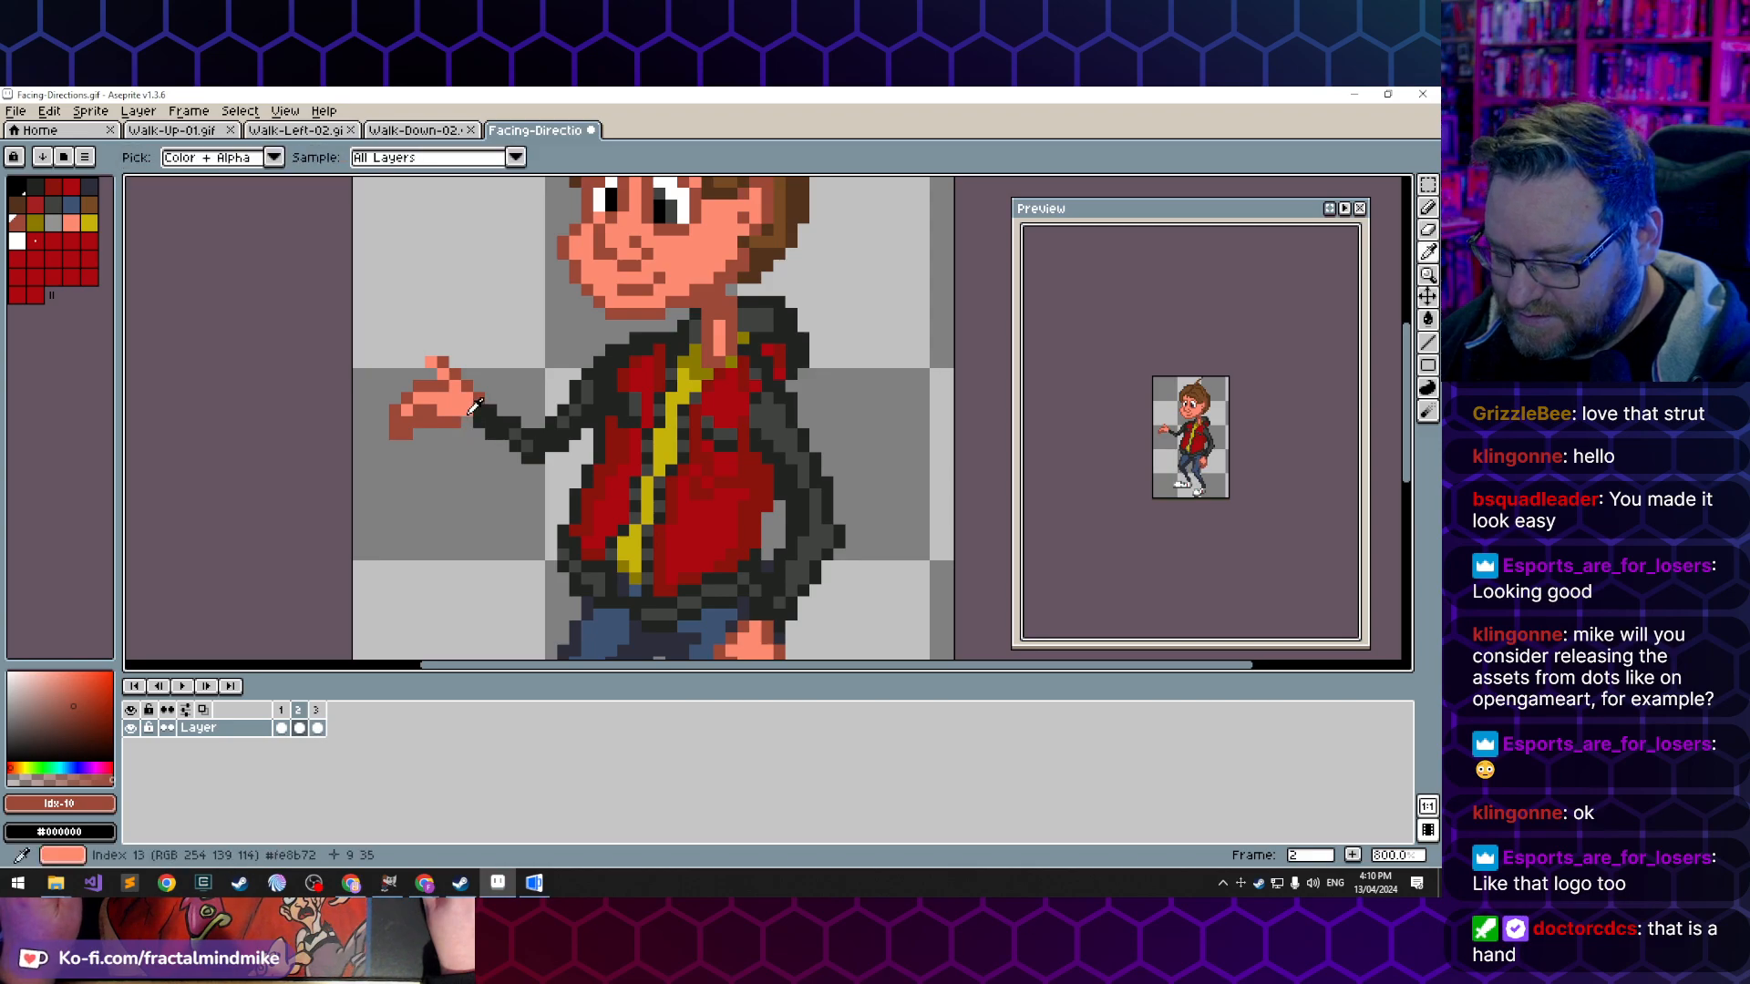
# - Redraw the curled fingers with light skin pixels and a lower dark outline, and darken the thumb's tip
pyautogui.press('b')
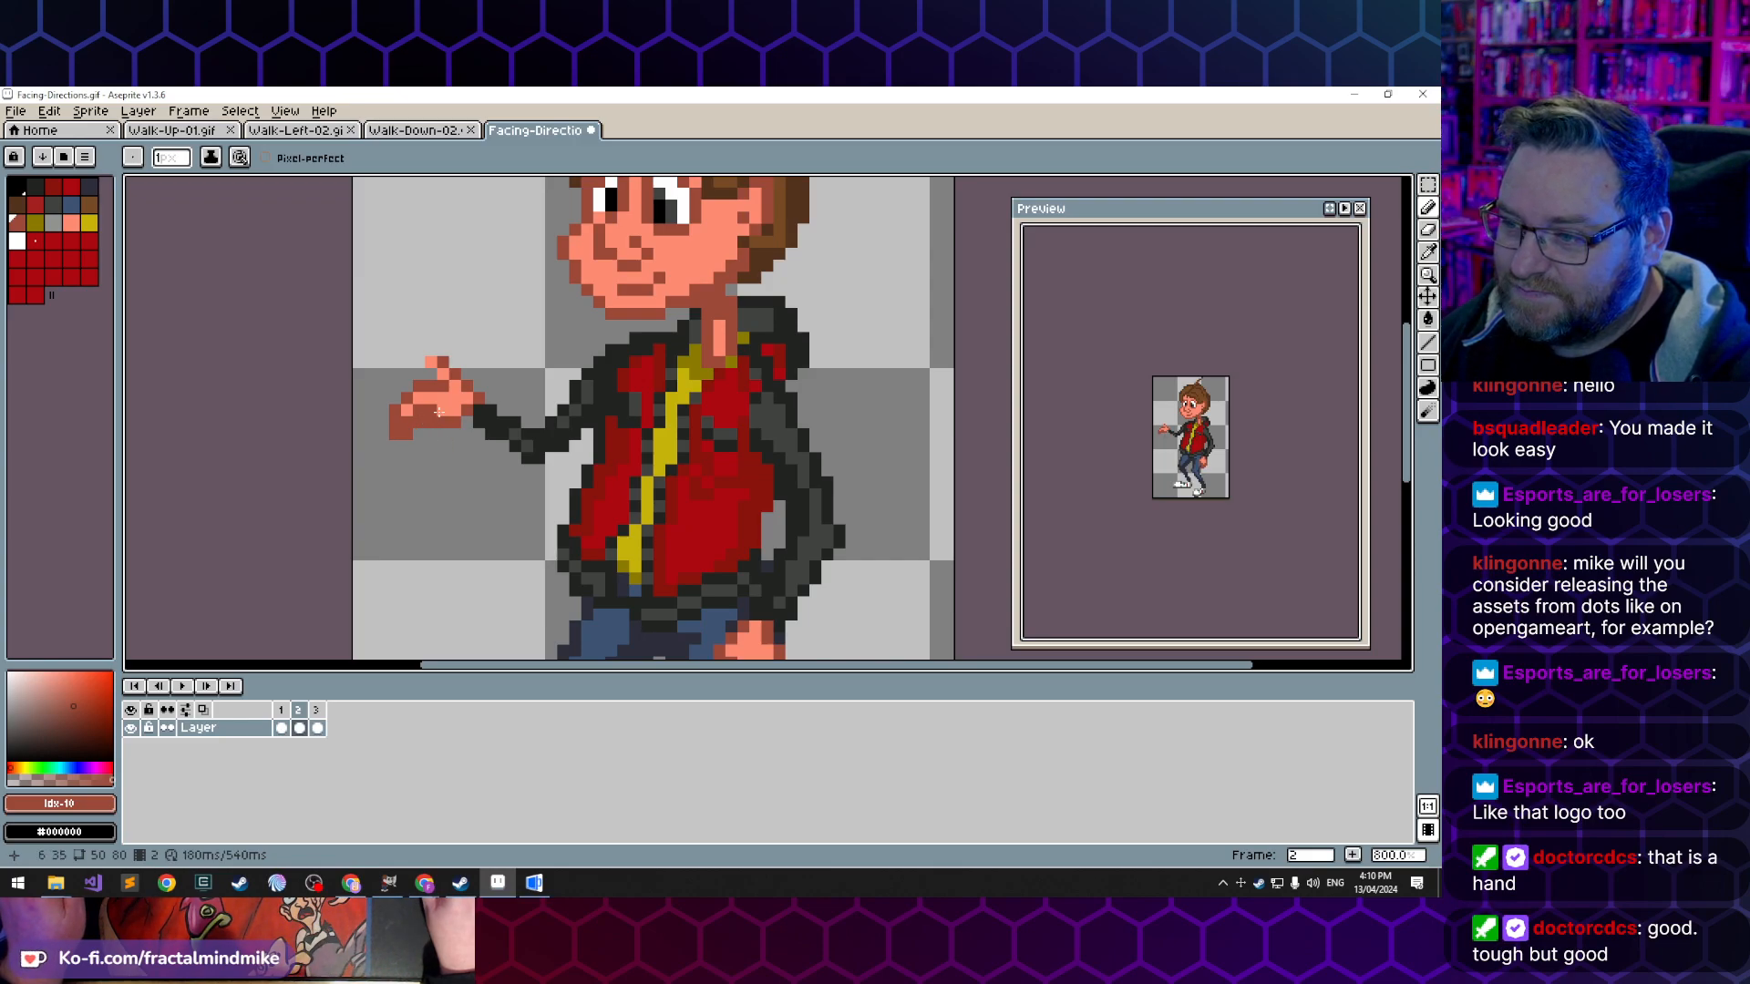
pyautogui.press('e')
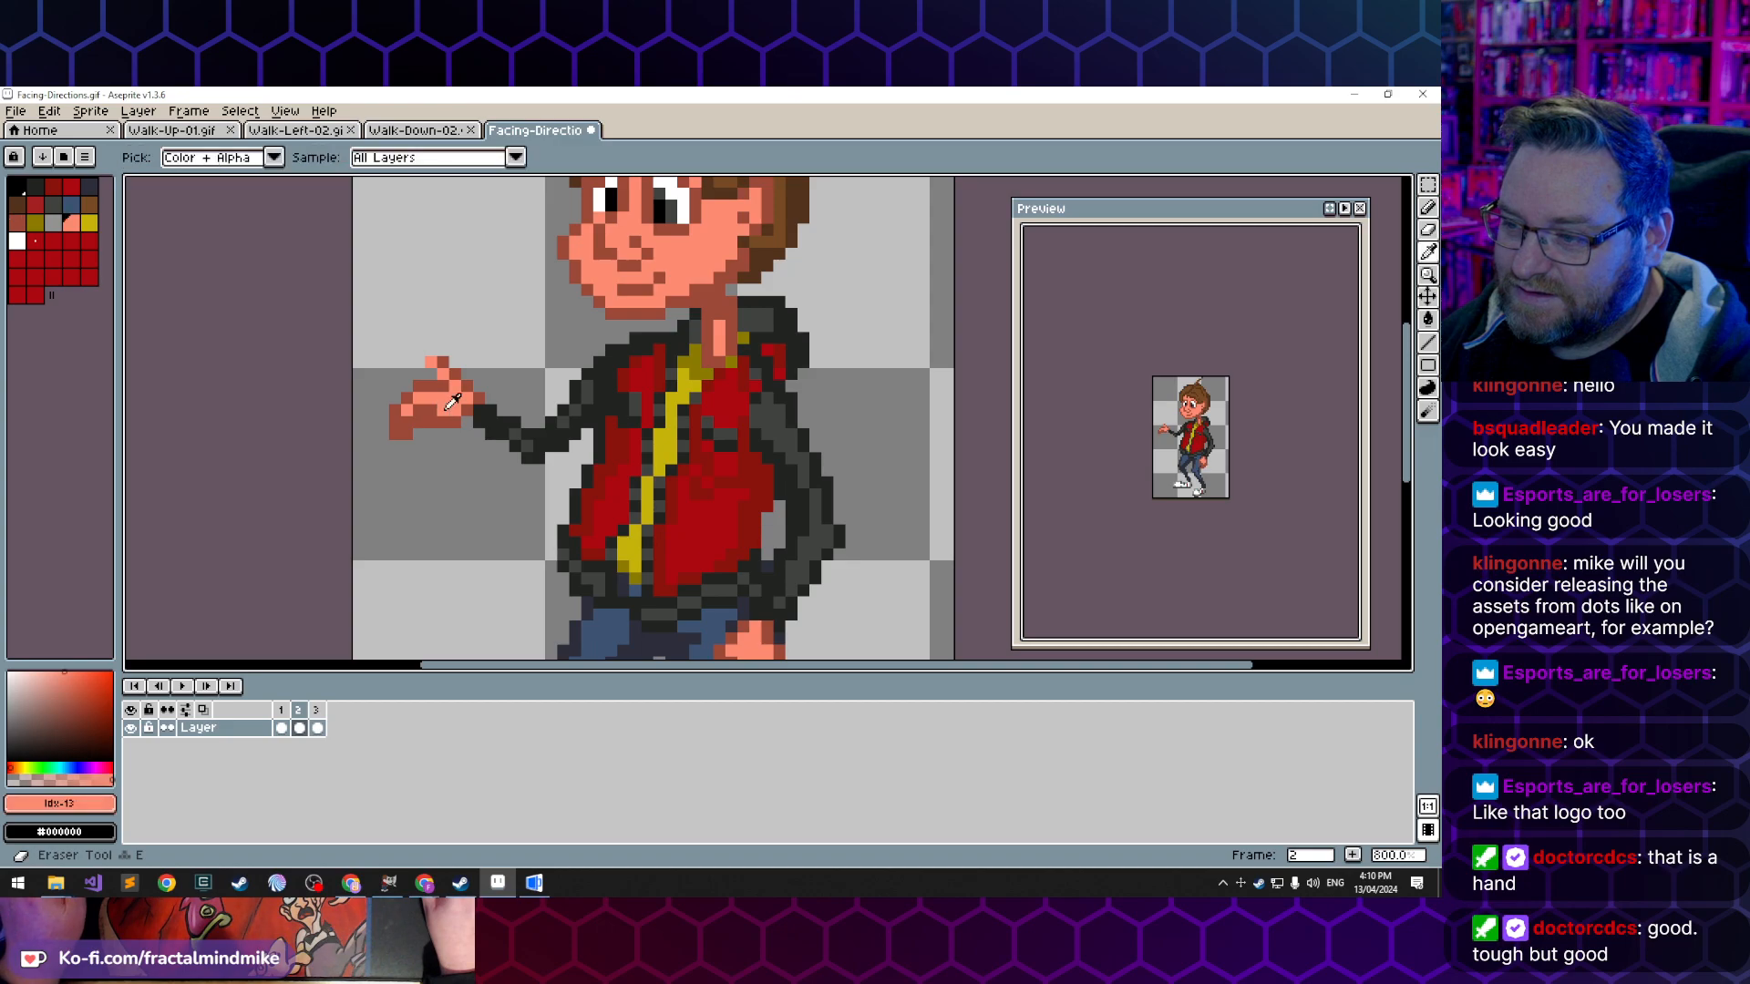
pyautogui.keyDown('alt'); pyautogui.click(442, 411); pyautogui.keyUp('alt')
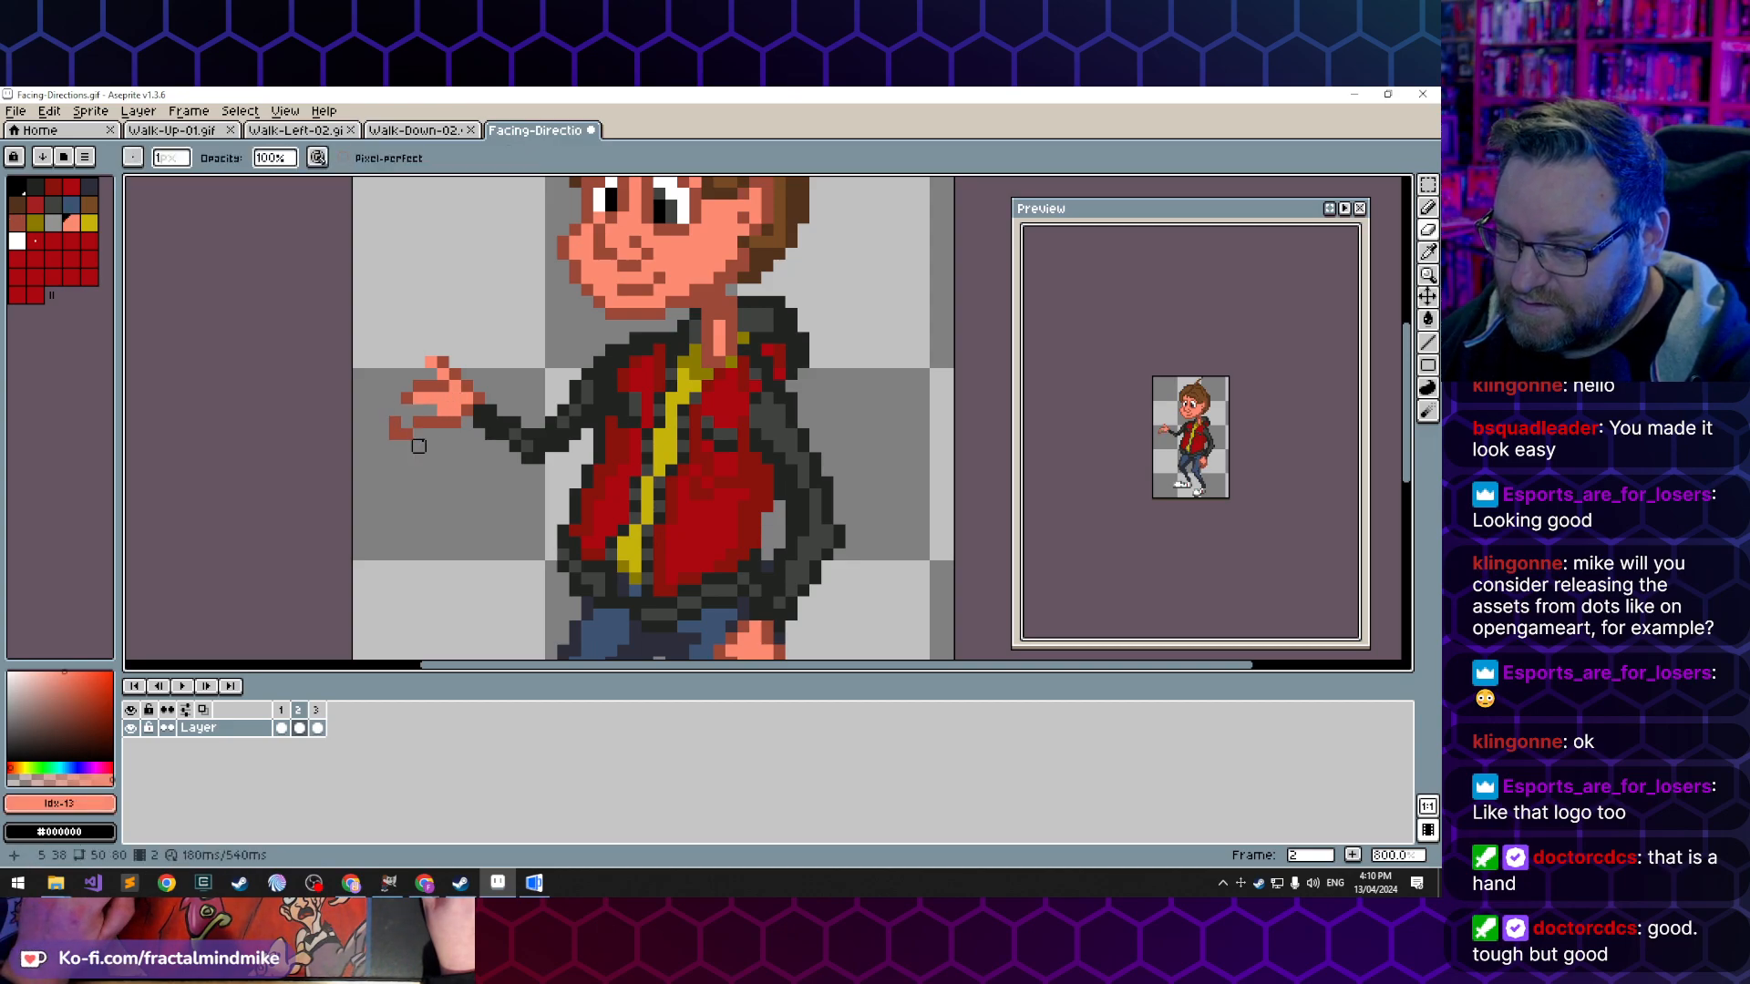
pyautogui.press('b')
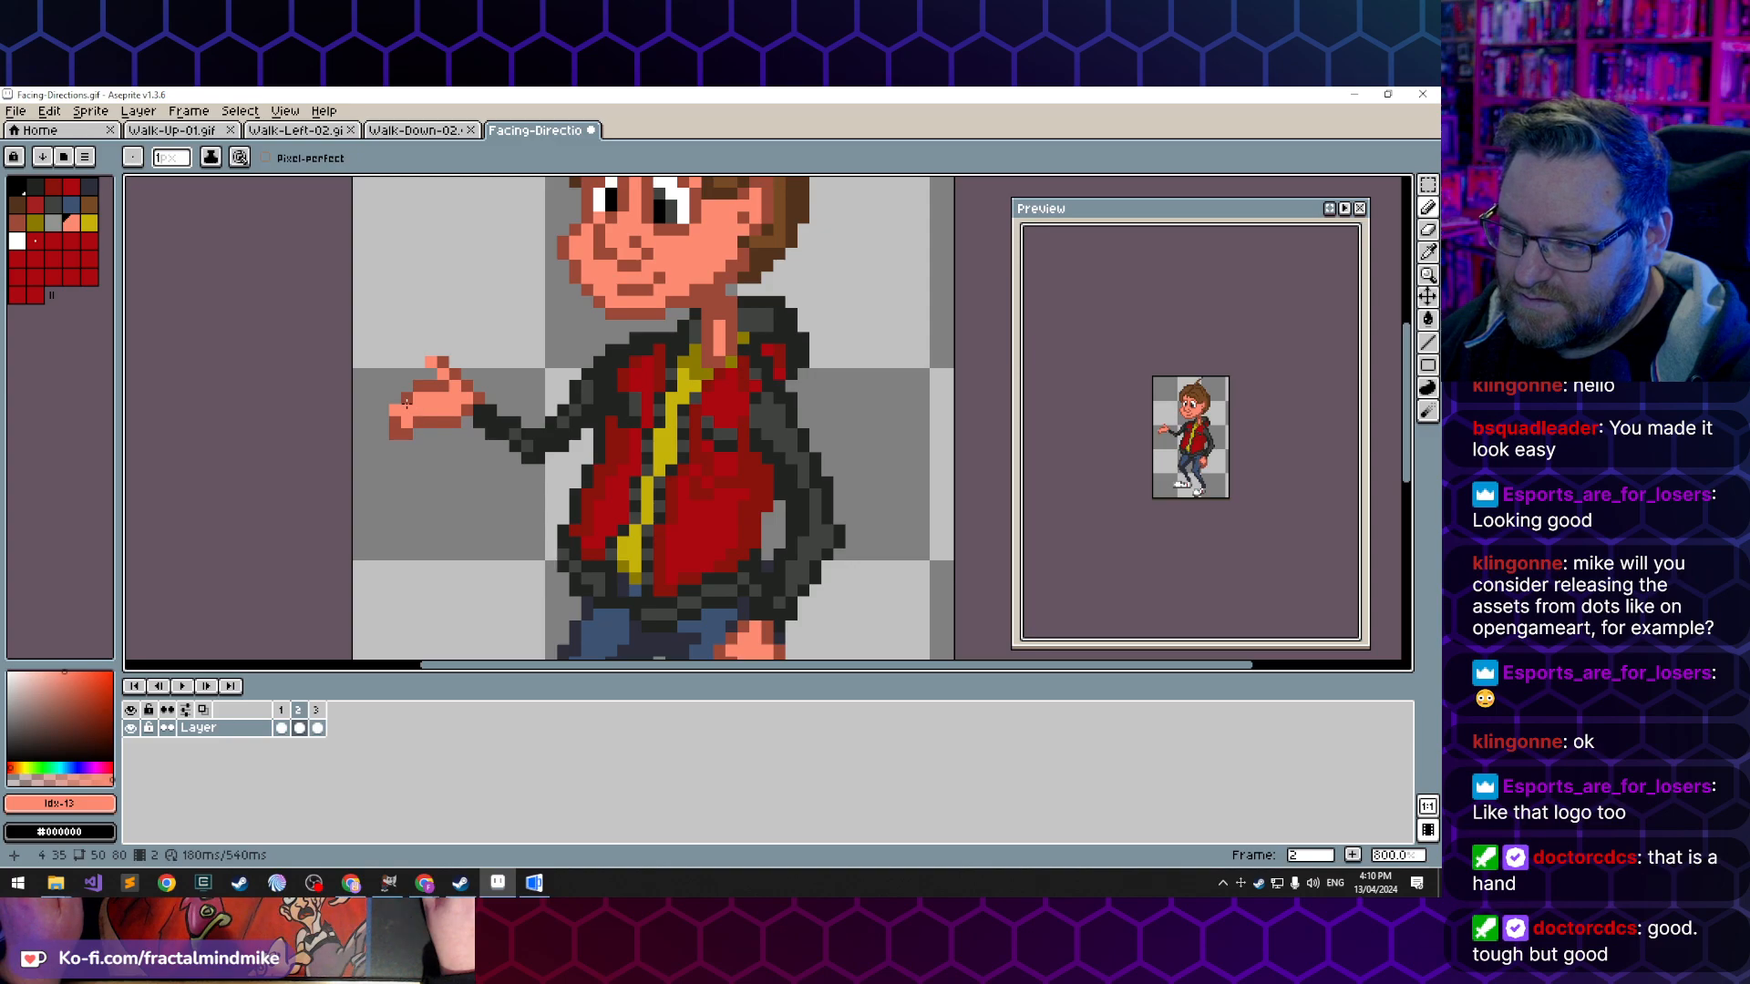
pyautogui.keyDown('alt'); pyautogui.click(401, 424); pyautogui.keyUp('alt')
pyautogui.click(398, 408)
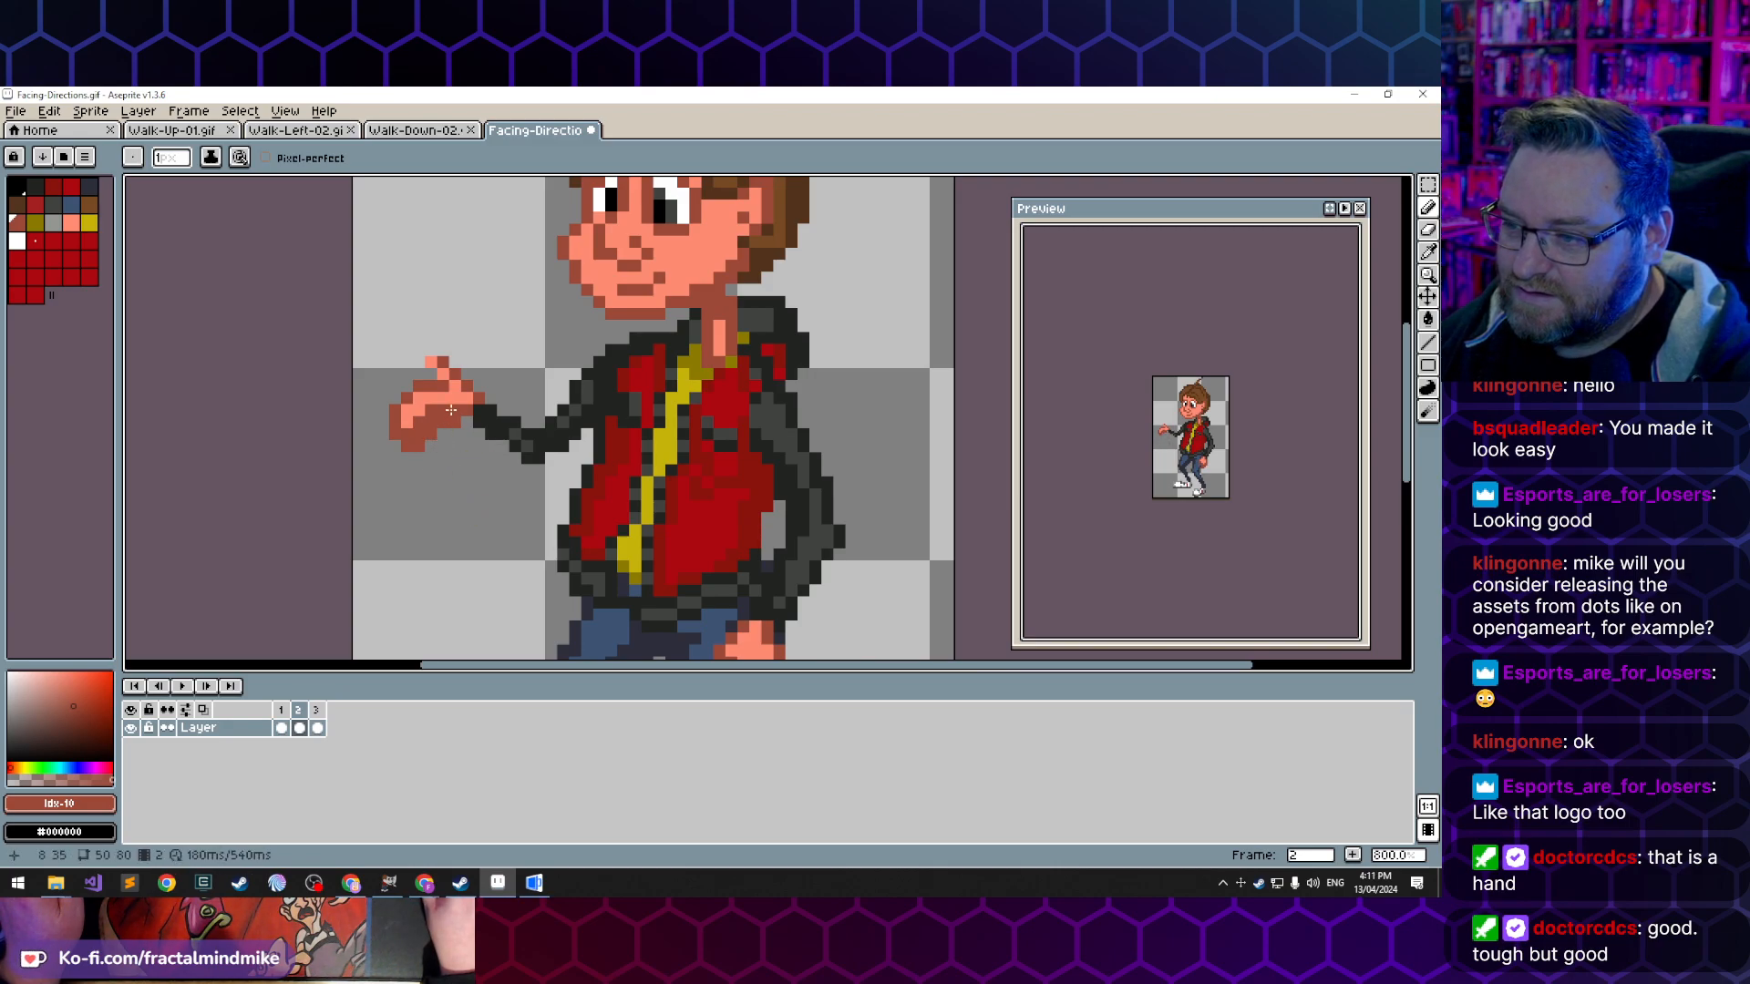
pyautogui.click(435, 362)
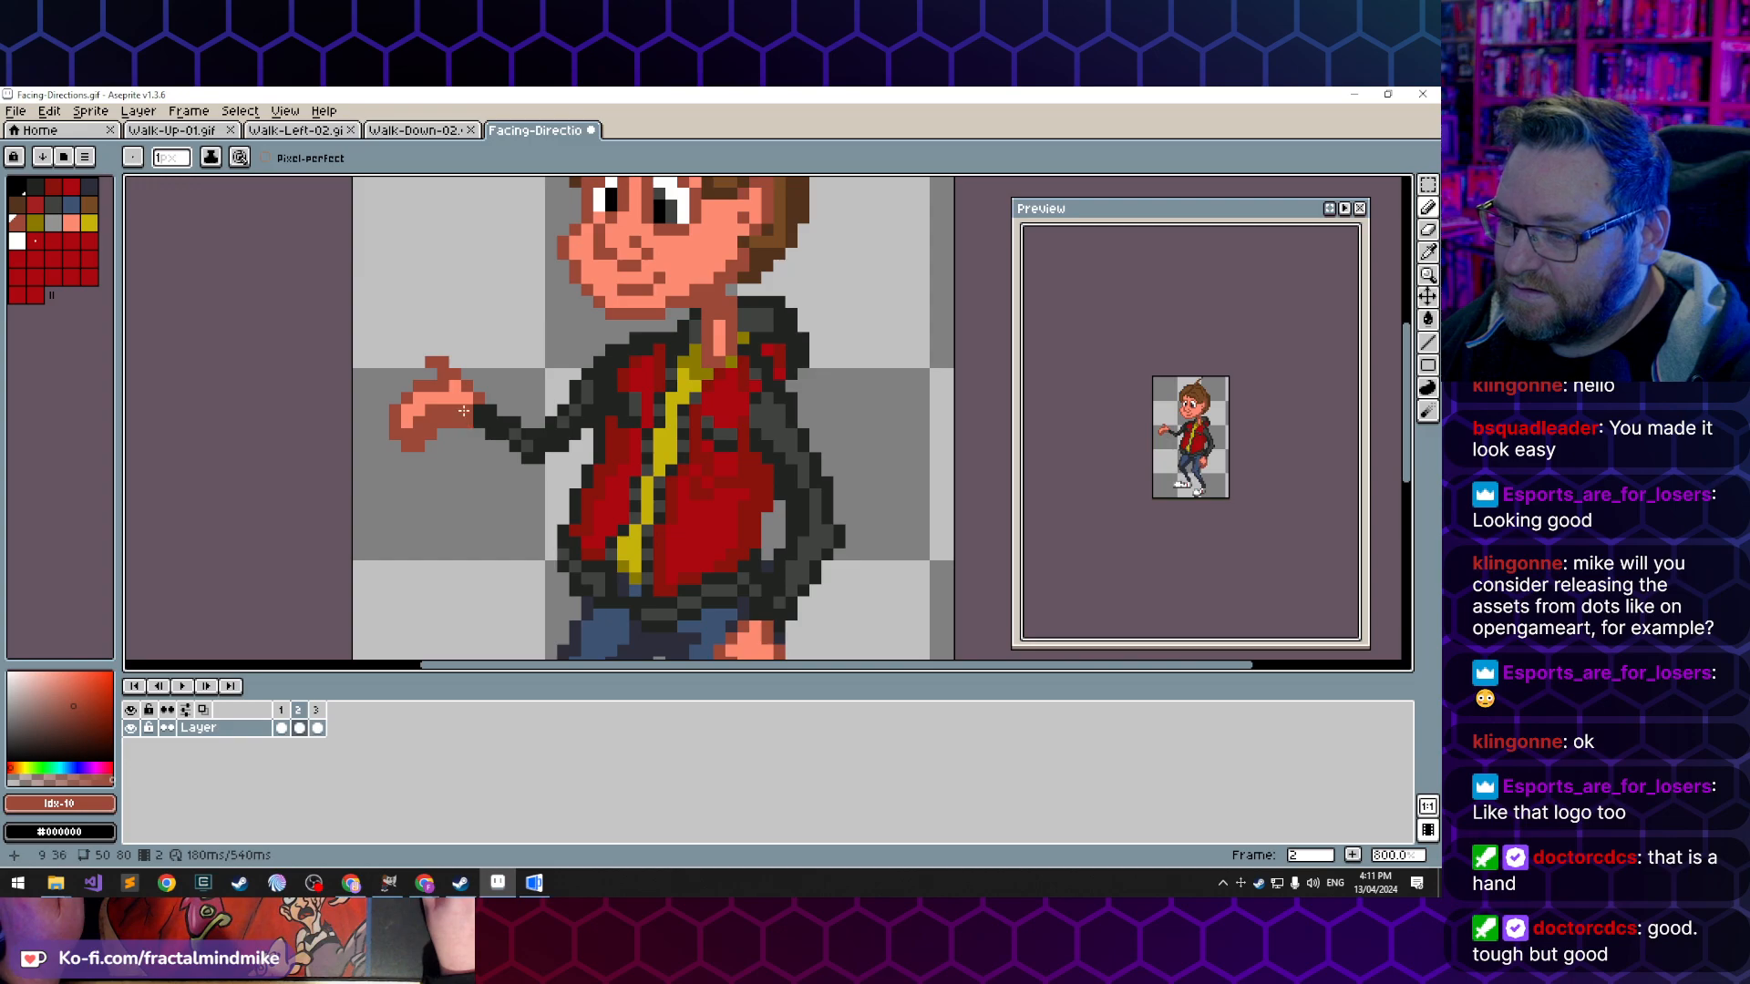
# - Try light skin-tone highlights on the thumb's tip, undo them, and check the hand in an enlarged preview
pyautogui.press('alt')
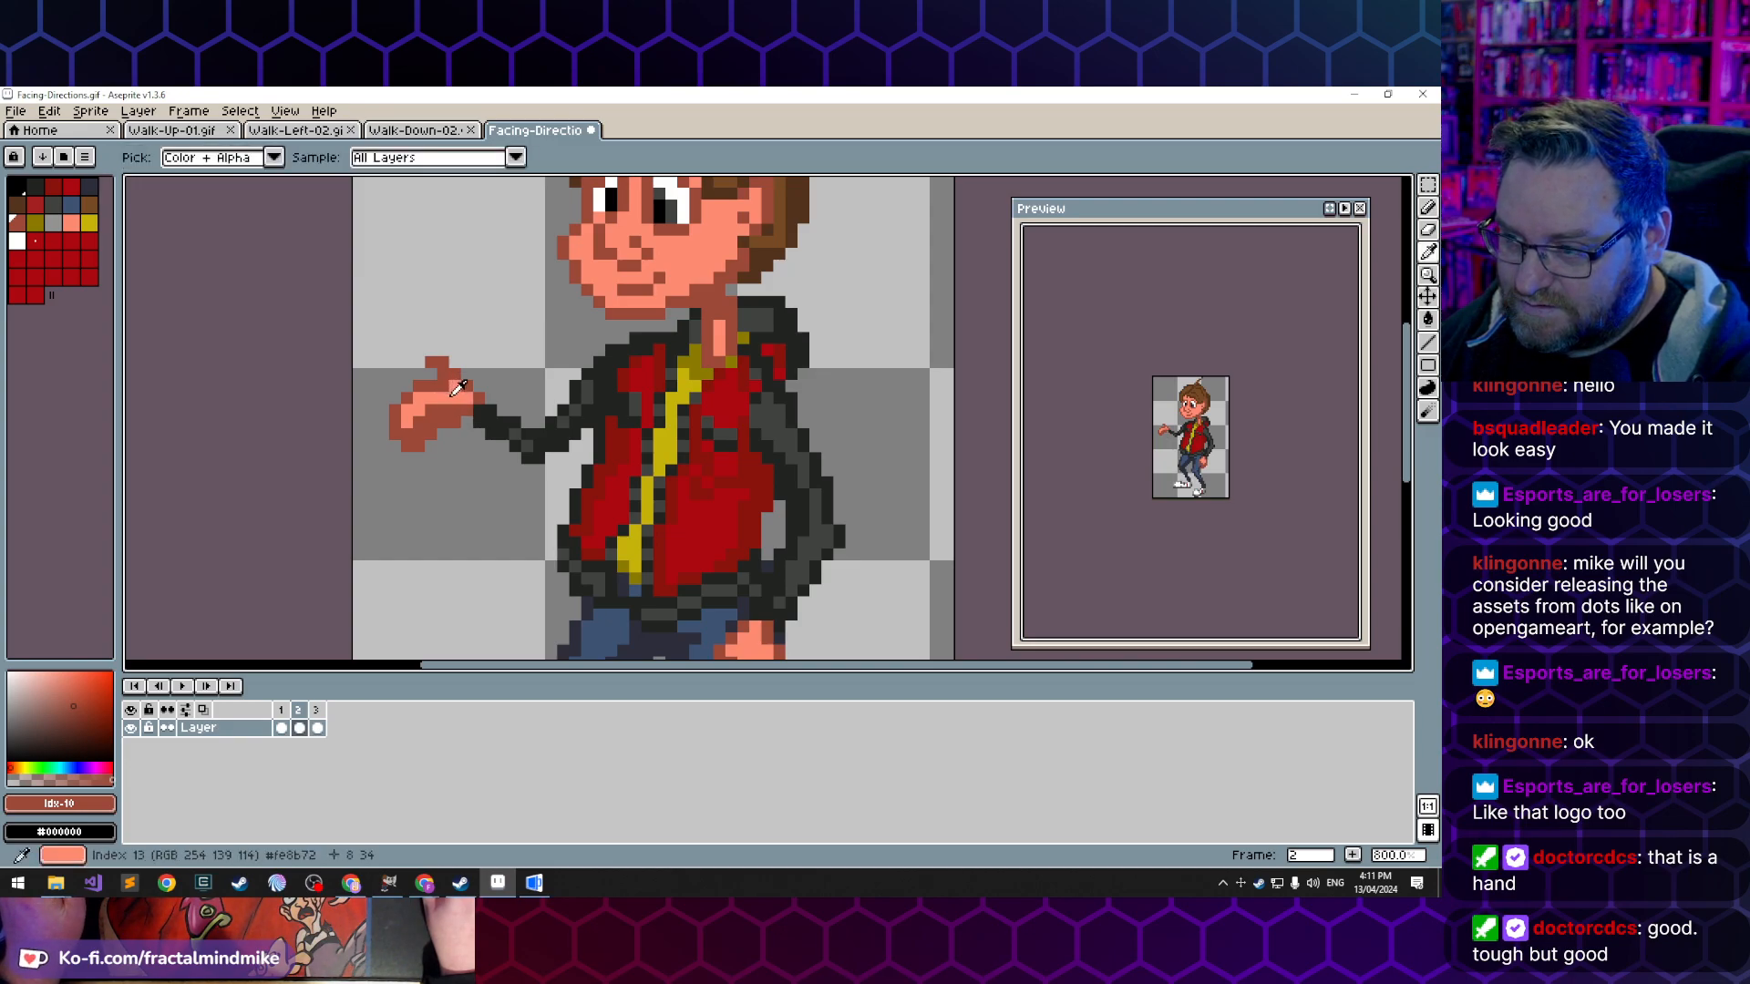
pyautogui.keyDown('alt'); pyautogui.click(457, 387); pyautogui.keyUp('alt')
pyautogui.click(445, 362)
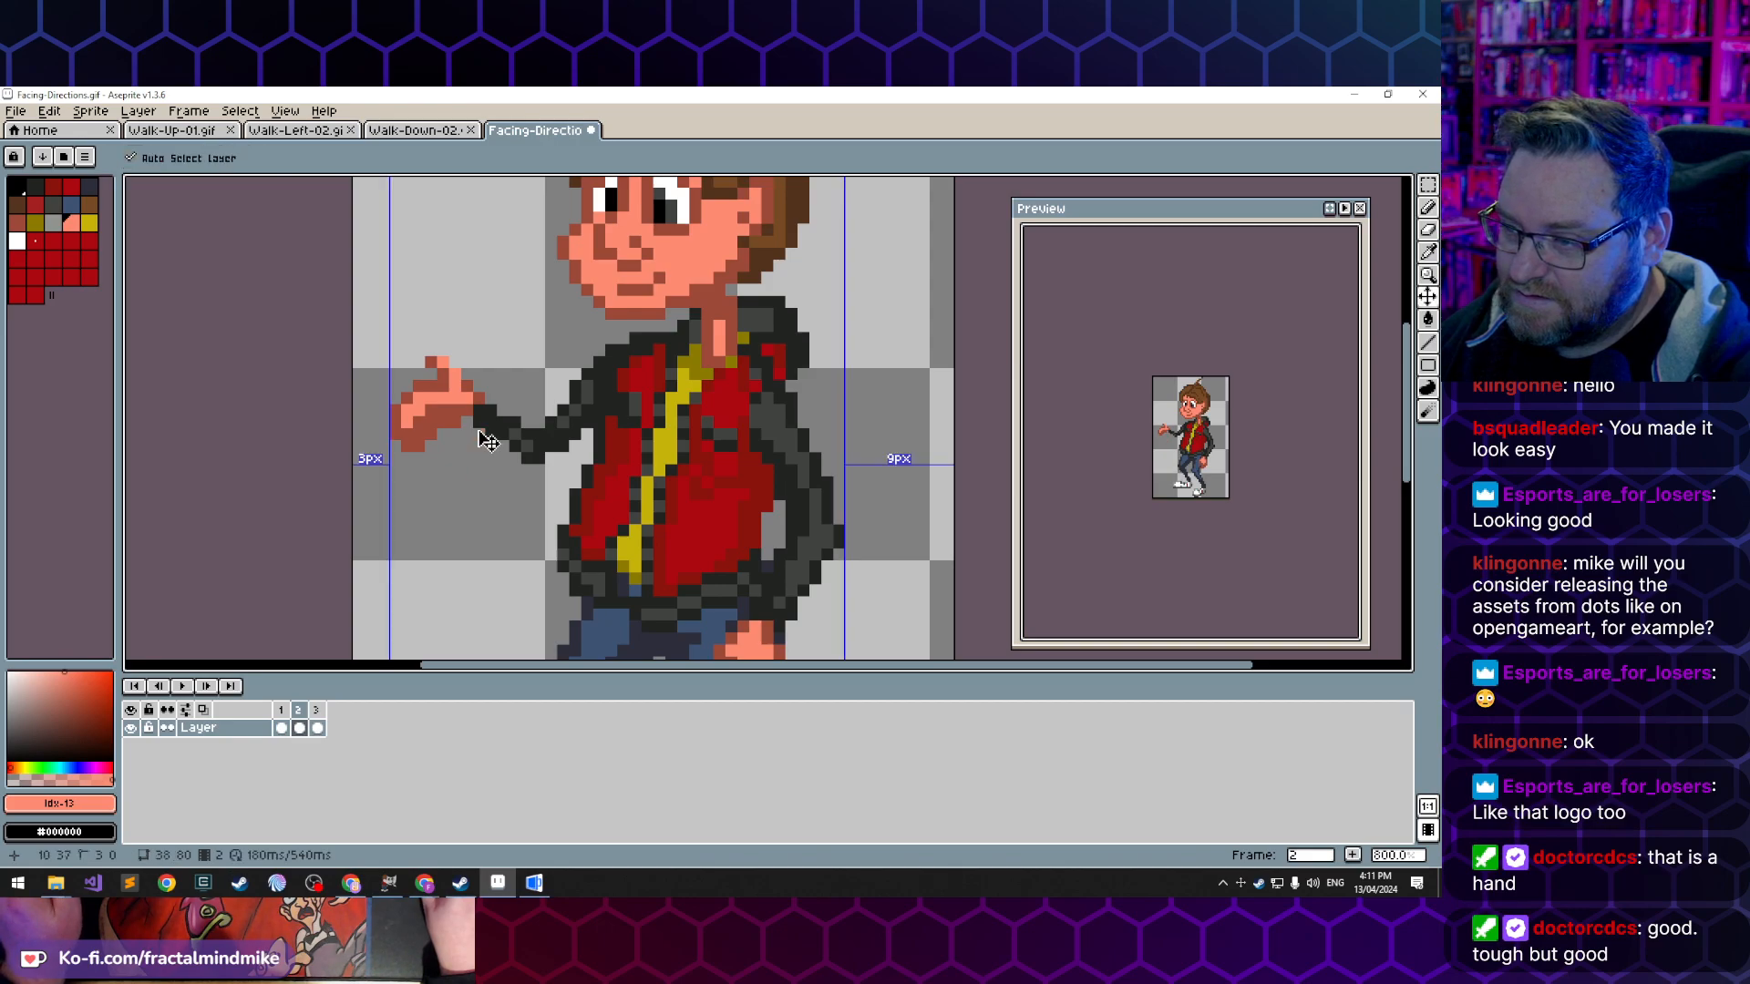
pyautogui.hotkey('ctrl', 'z')
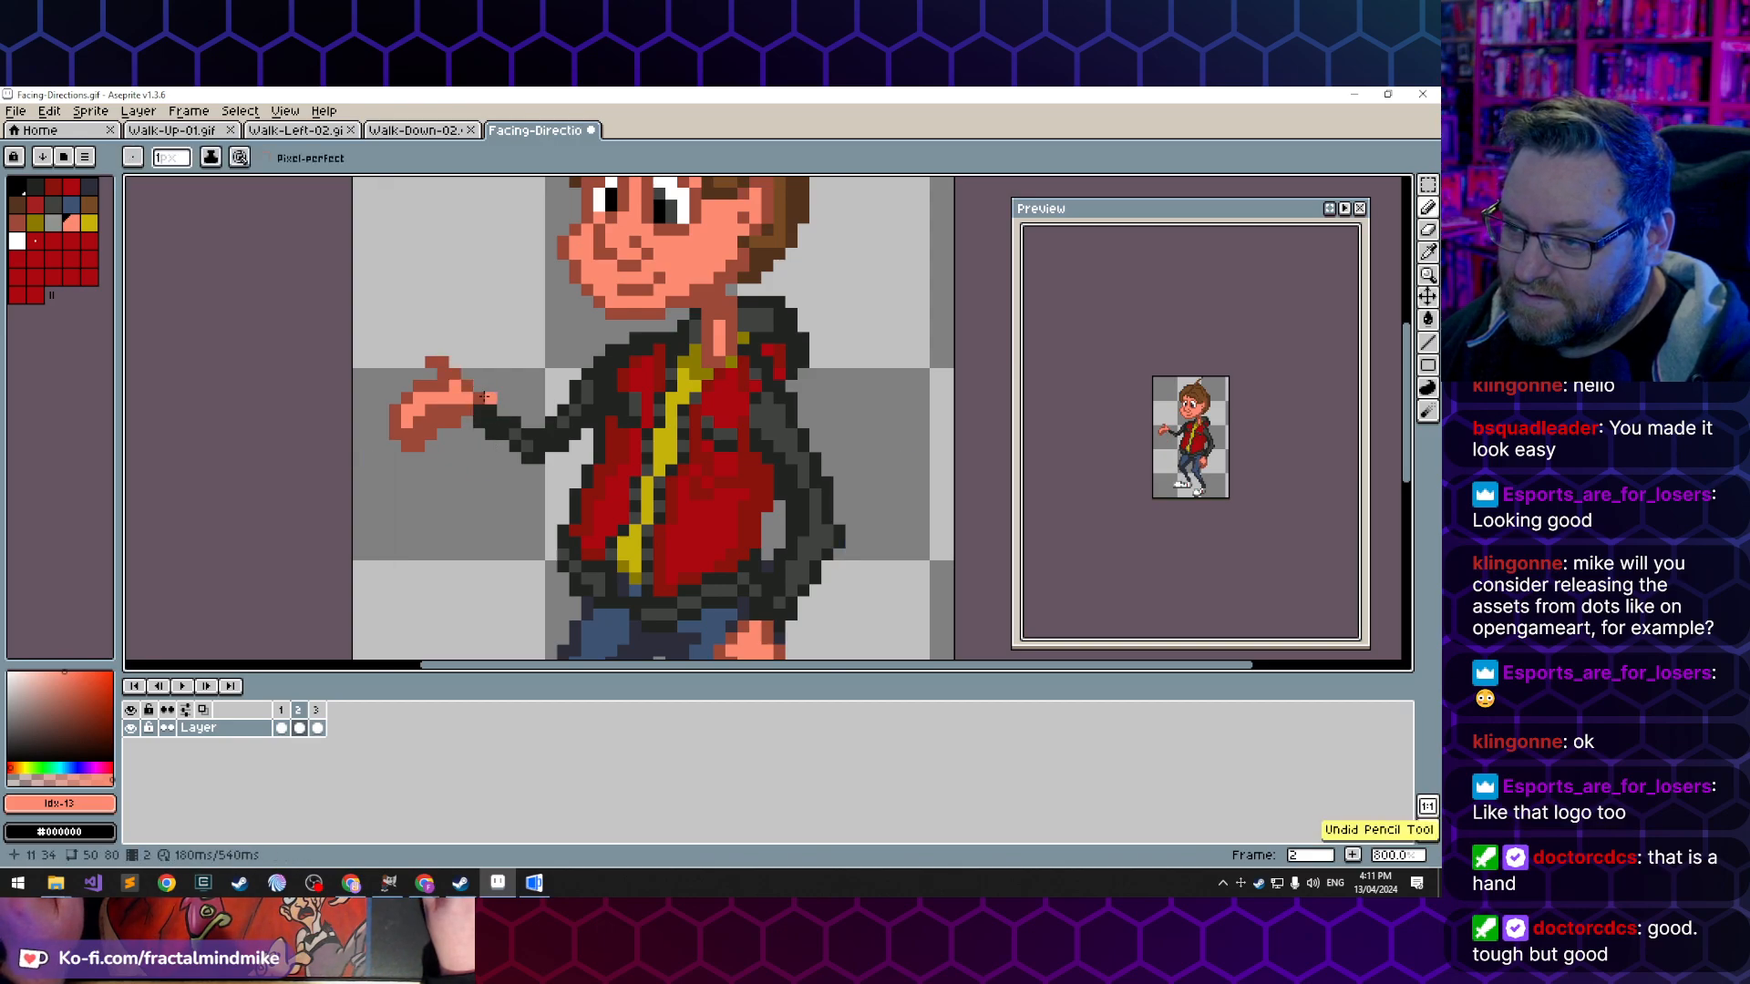
pyautogui.click(437, 362)
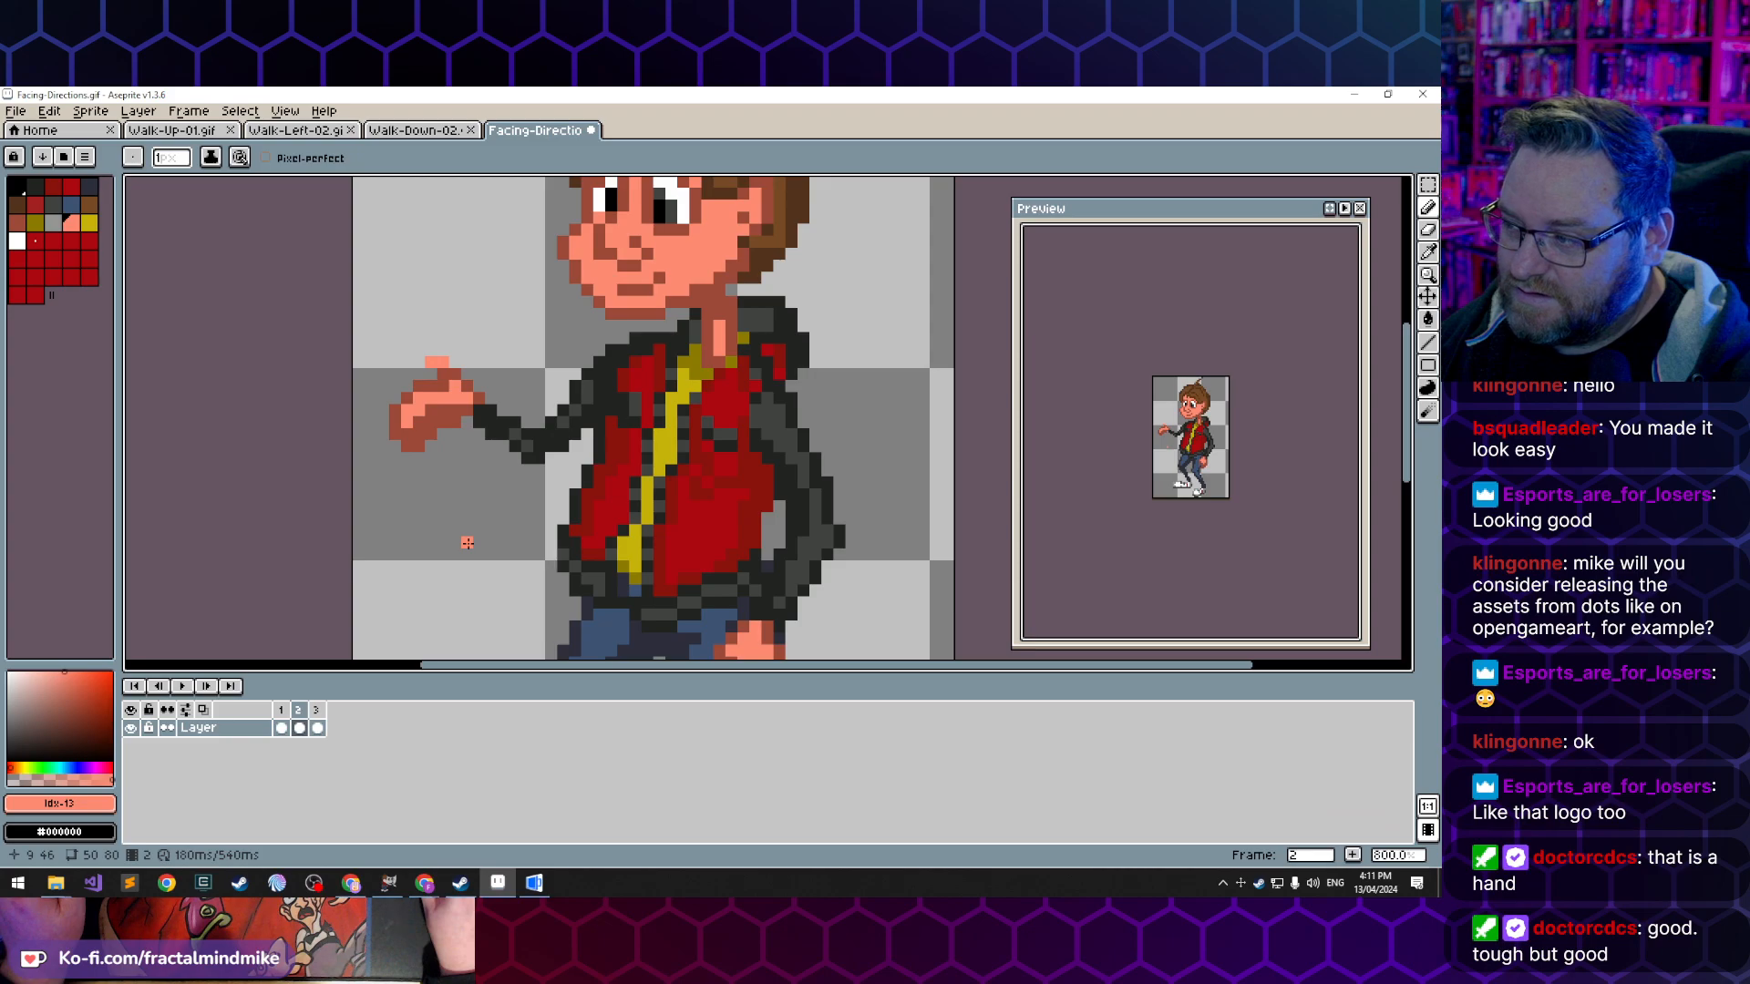
pyautogui.hotkey('ctrl', 'z')
pyautogui.scroll(4, 1130, 446)
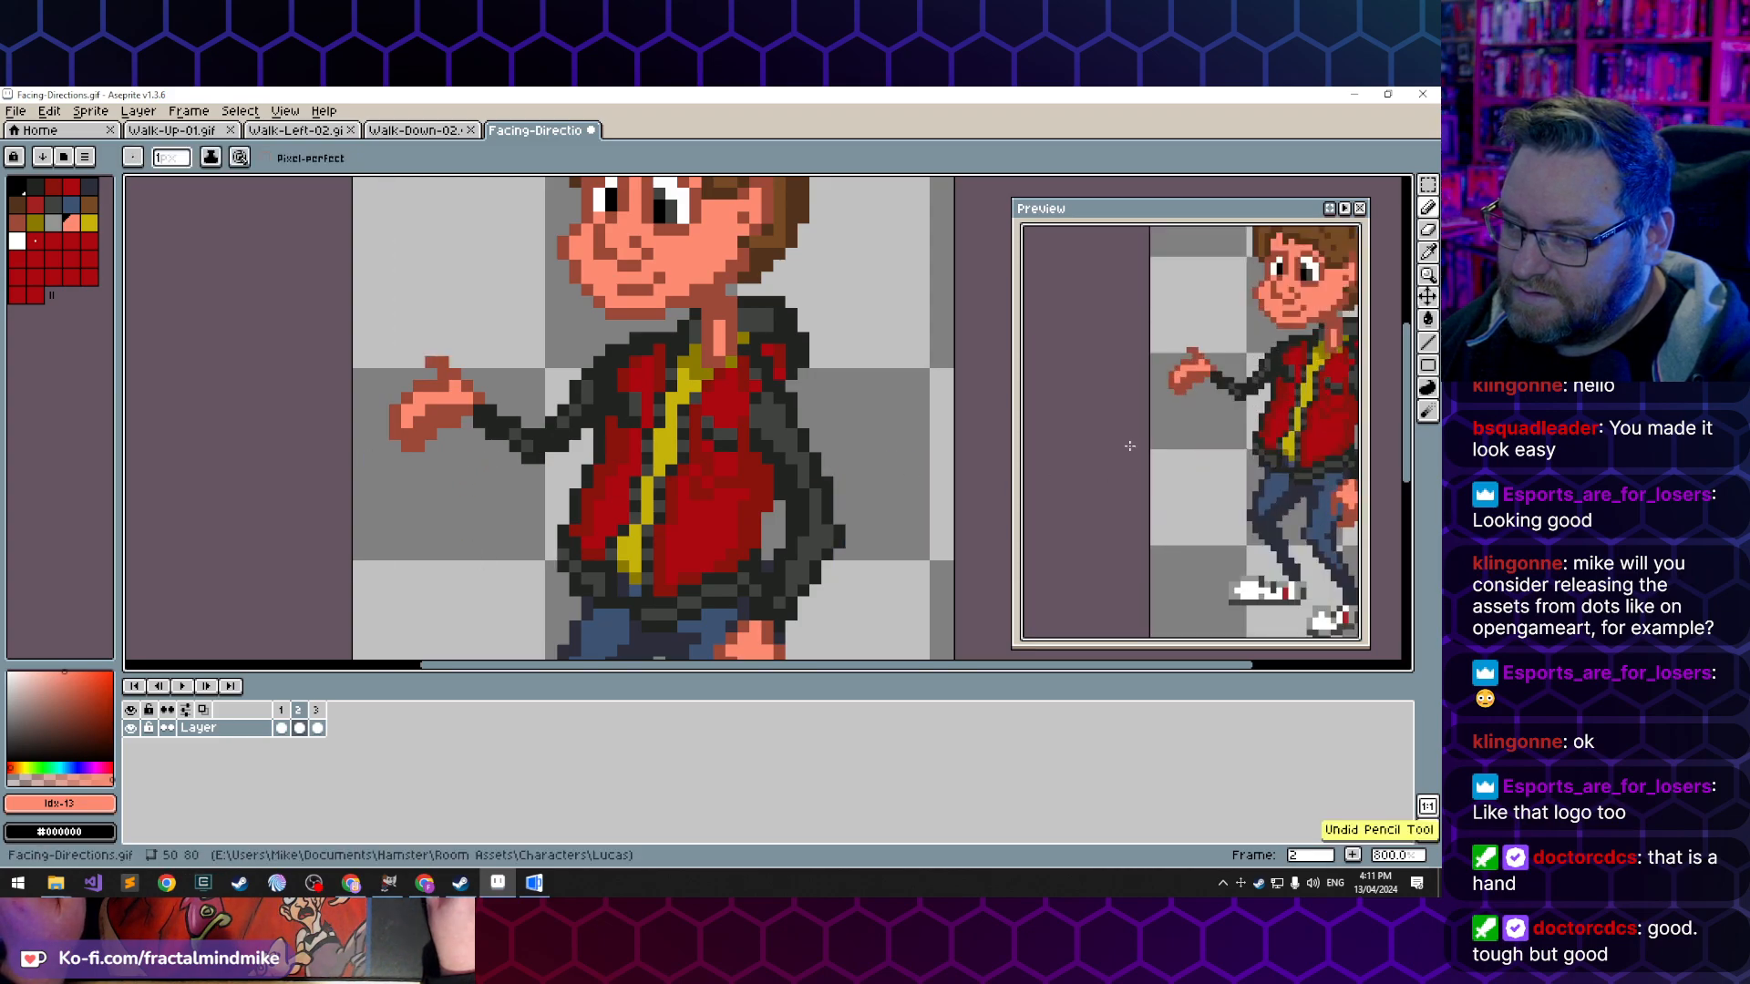
pyautogui.scroll(-2, 1130, 446)
pyautogui.scroll(-1, 1143, 420)
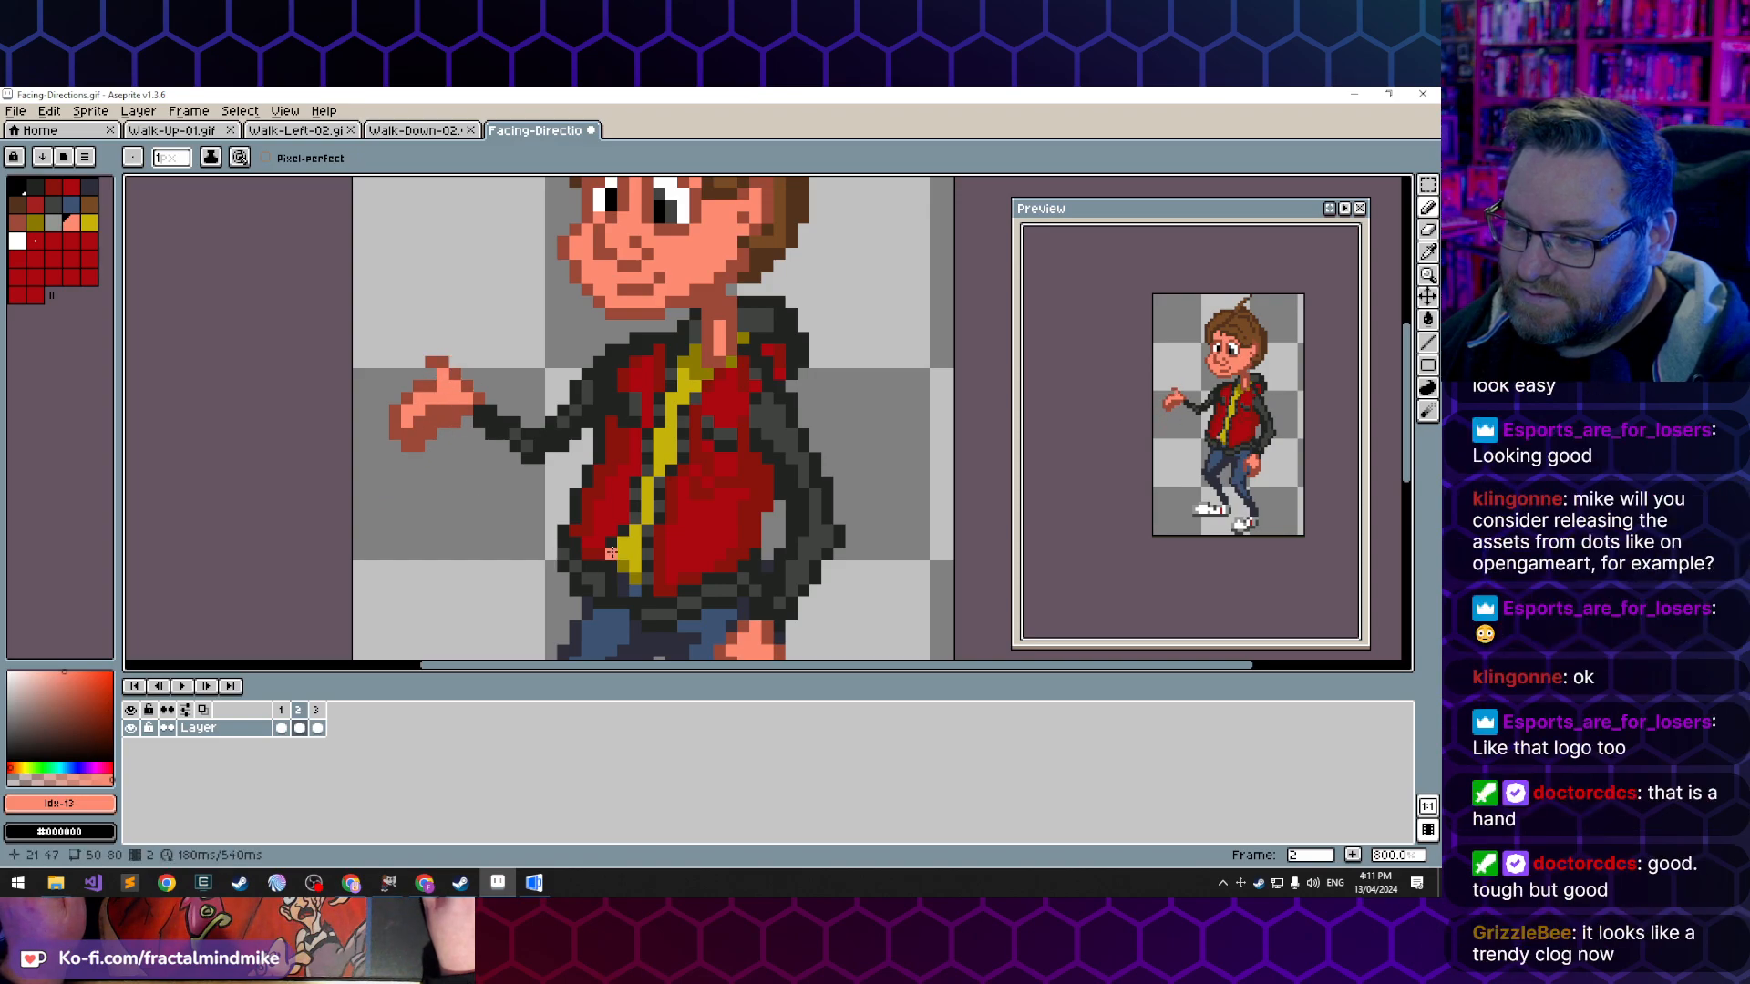
pyautogui.hotkey('ctrl', 'z')
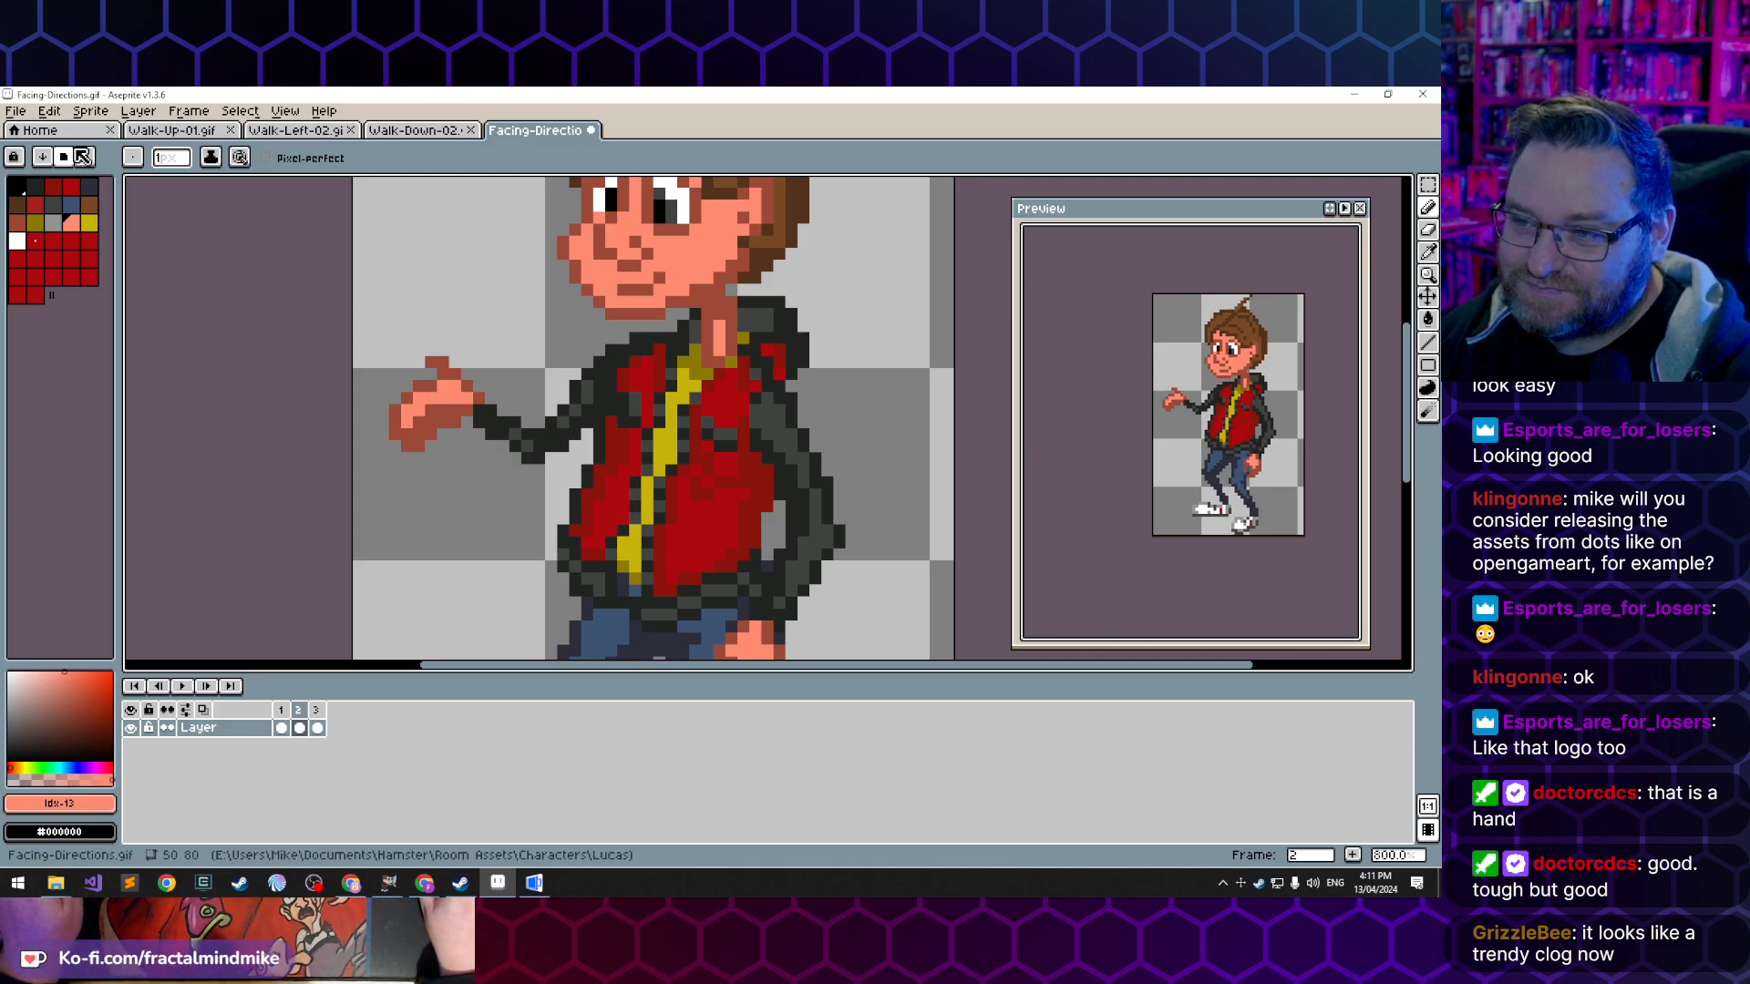
# - Cut the extended hand out with a rectangular selection and place it one pixel lower on the wrist
pyautogui.press('m')
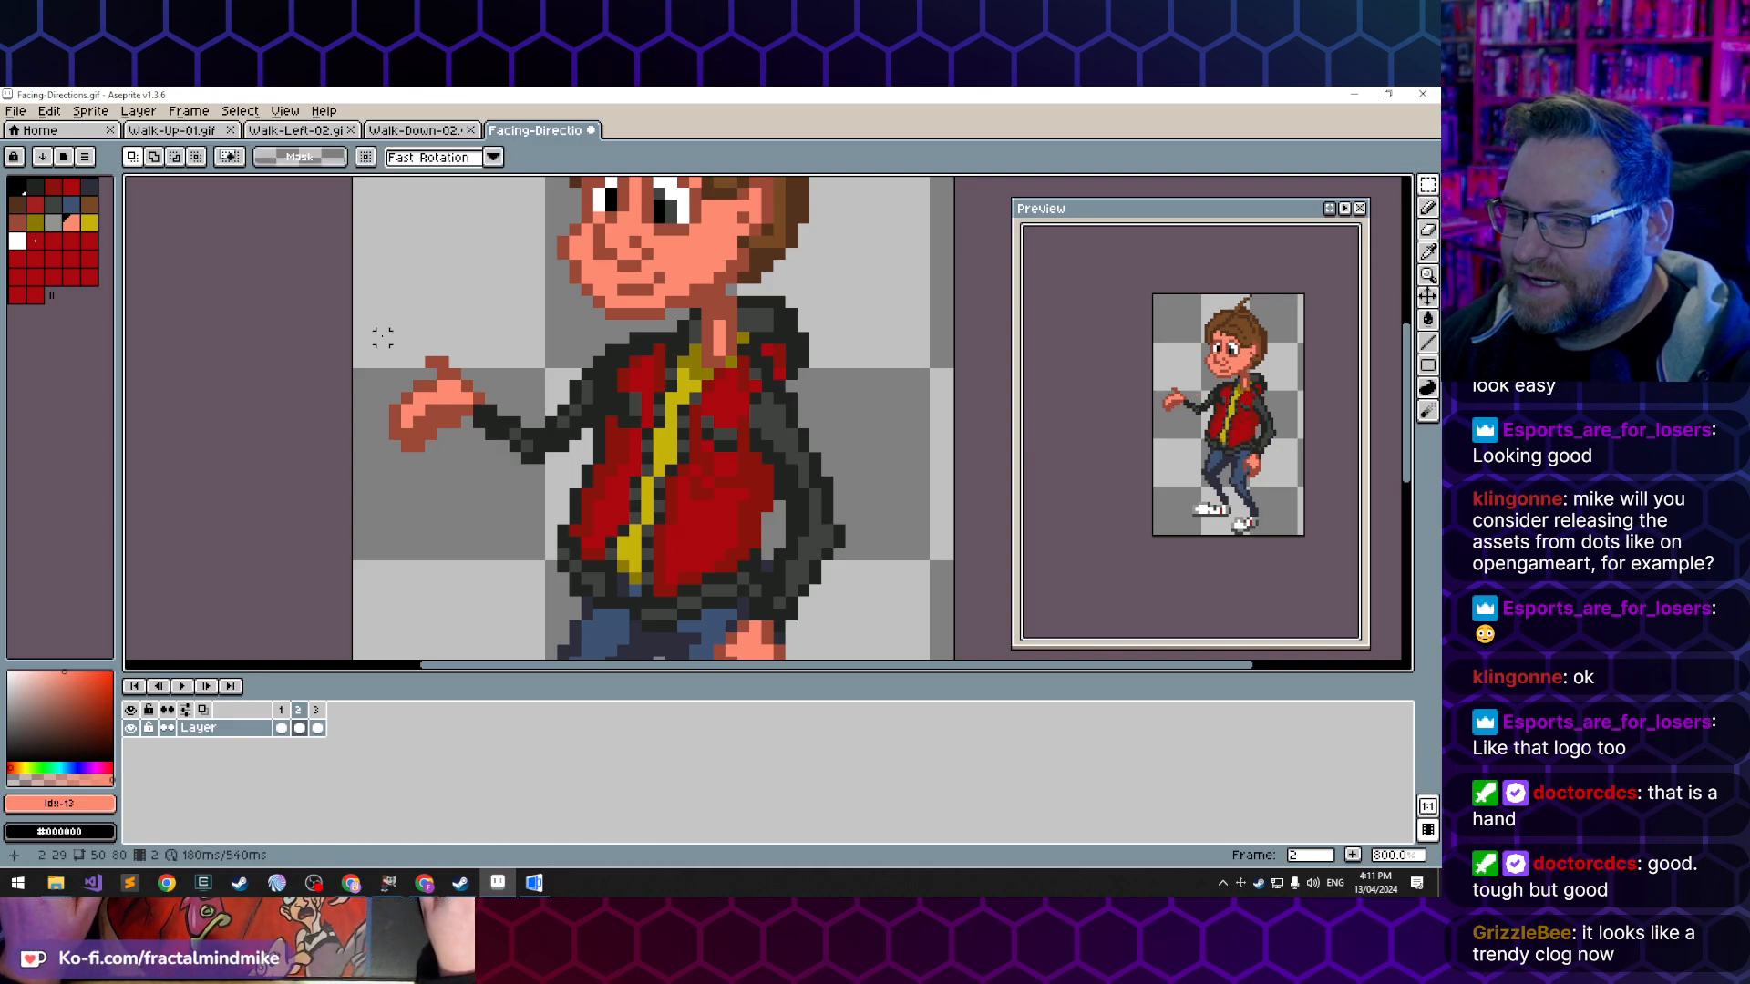
pyautogui.moveTo(382, 337); pyautogui.dragTo(477, 468)
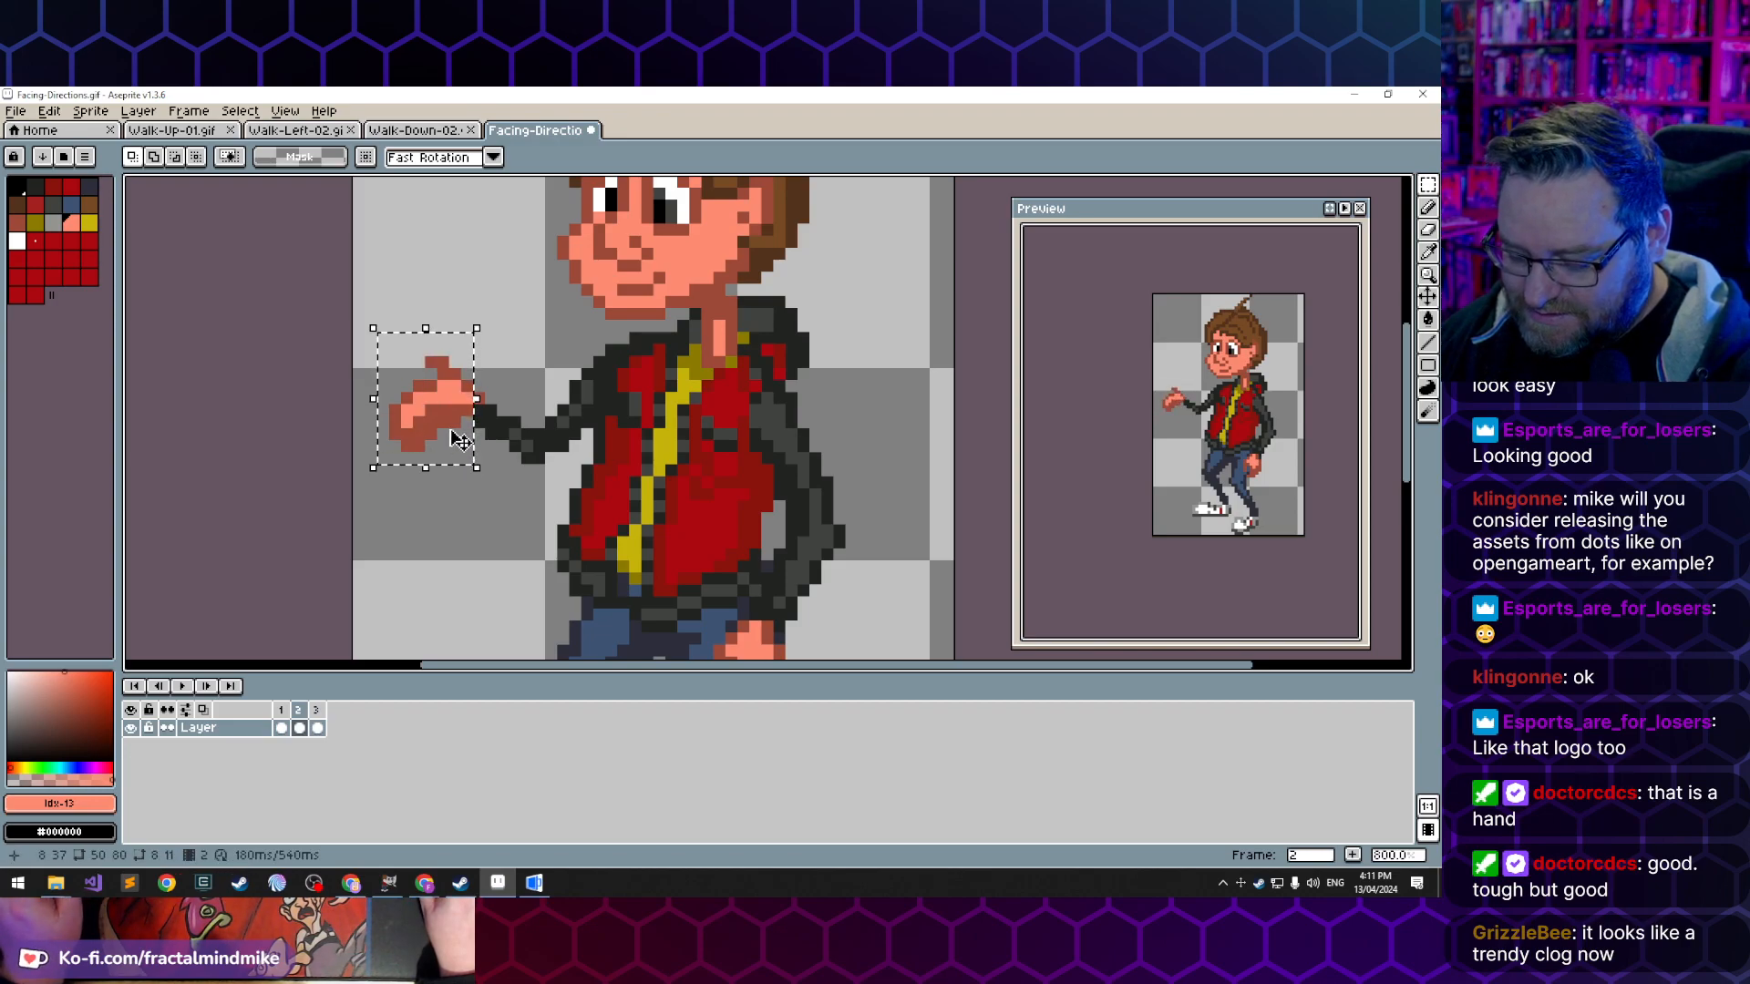
pyautogui.hotkey('ctrl', 'x')
pyautogui.hotkey('ctrl', 'v')
pyautogui.moveTo(438, 396); pyautogui.dragTo(437, 405)
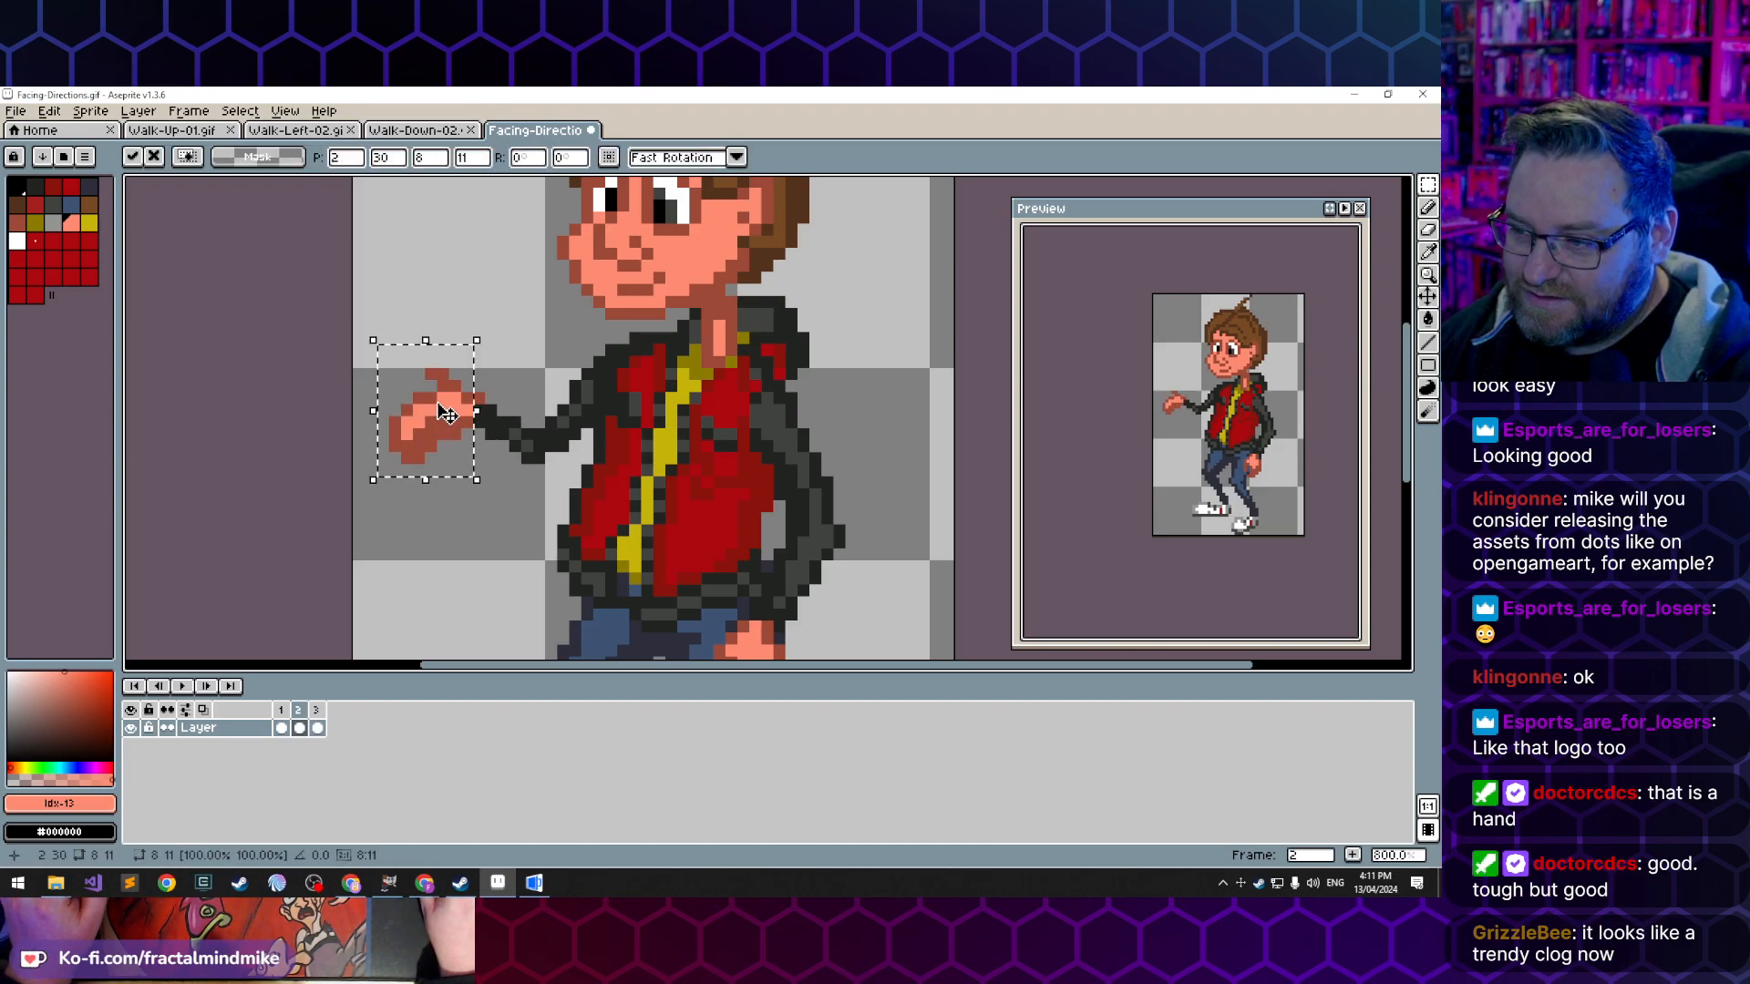
pyautogui.click(441, 493)
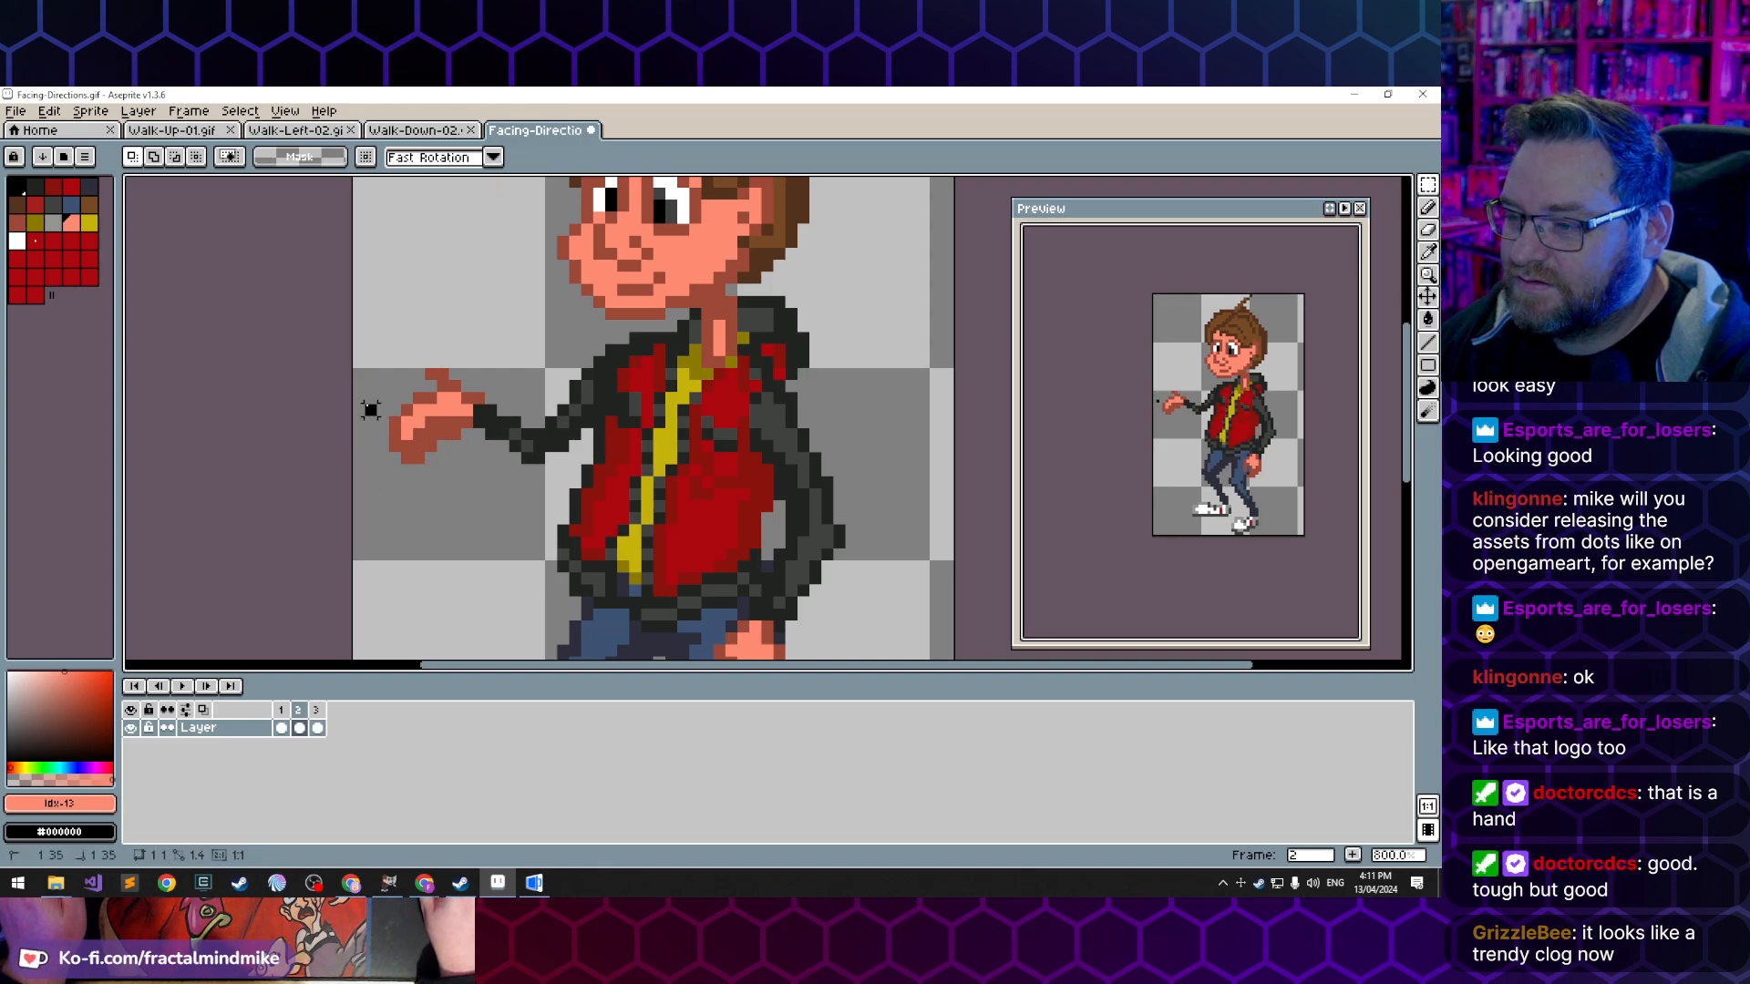
# - Cut the fingertips of frame 2's extended hand with a rectangular selection and place them one pixel closer to the wrist
pyautogui.moveTo(361, 401); pyautogui.dragTo(407, 443)
pyautogui.hotkey('ctrl', 'x')
pyautogui.hotkey('ctrl', 'v')
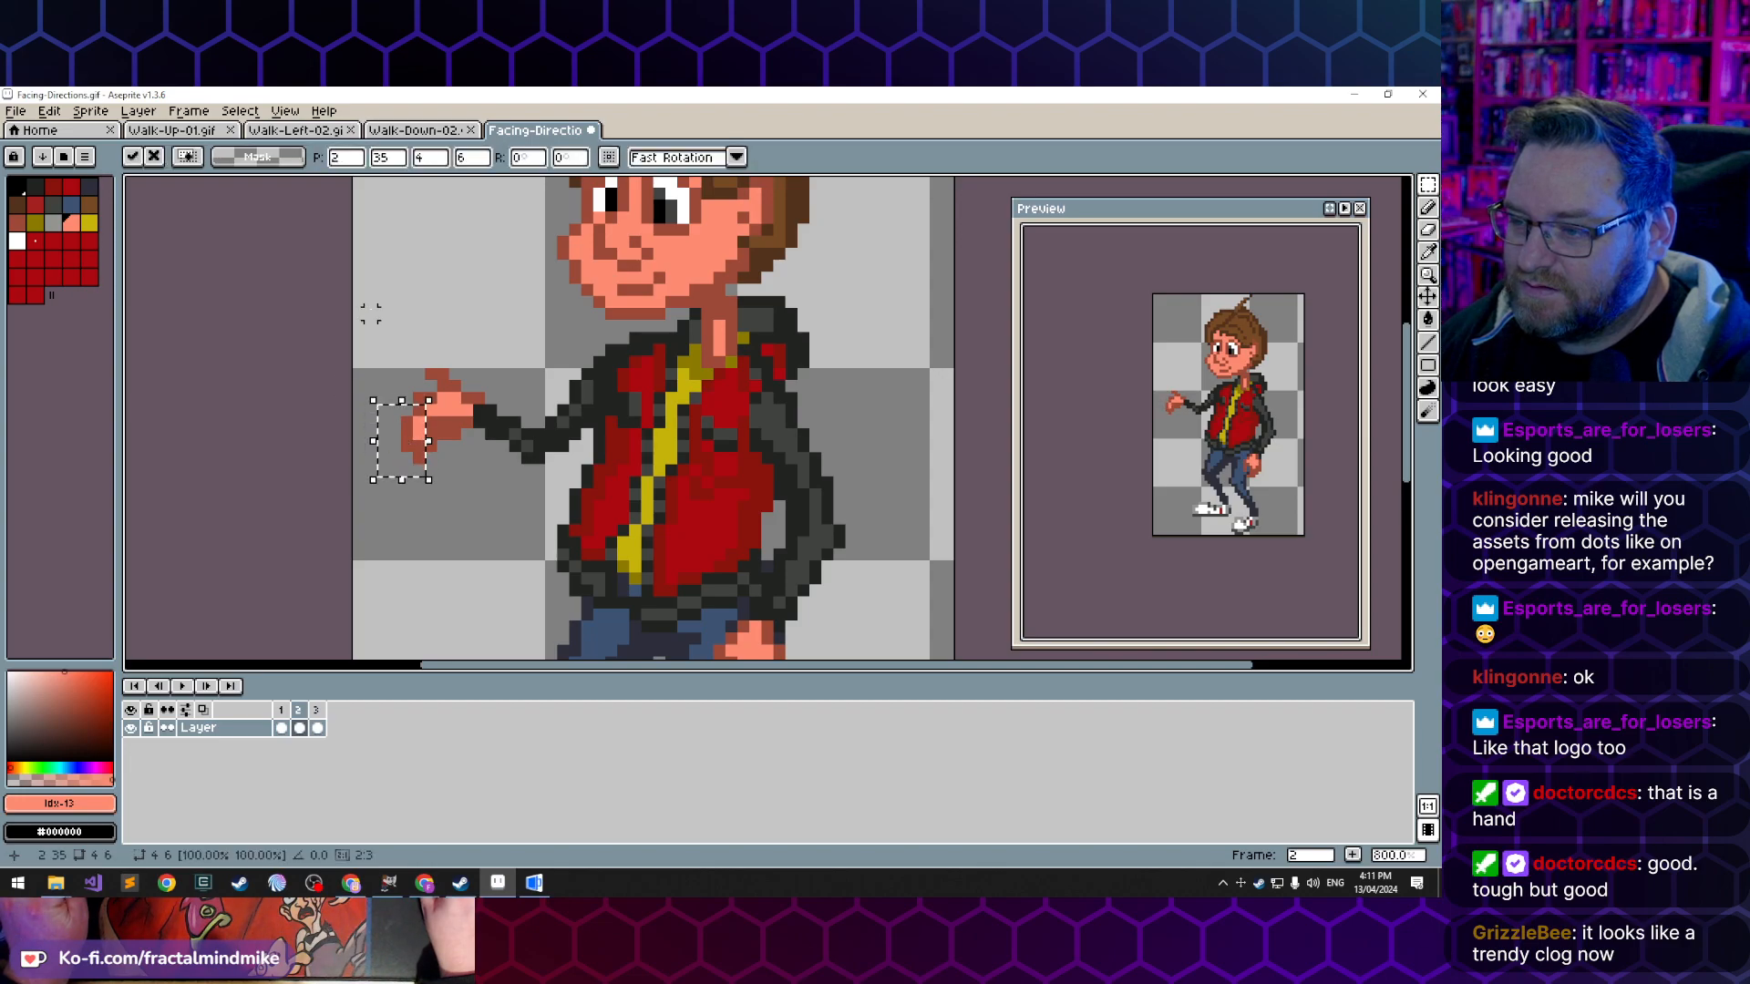
pyautogui.click(406, 482)
# - Cut the raised pixels along the top of the hand and place them one pixel lower
pyautogui.moveTo(406, 338); pyautogui.dragTo(456, 376)
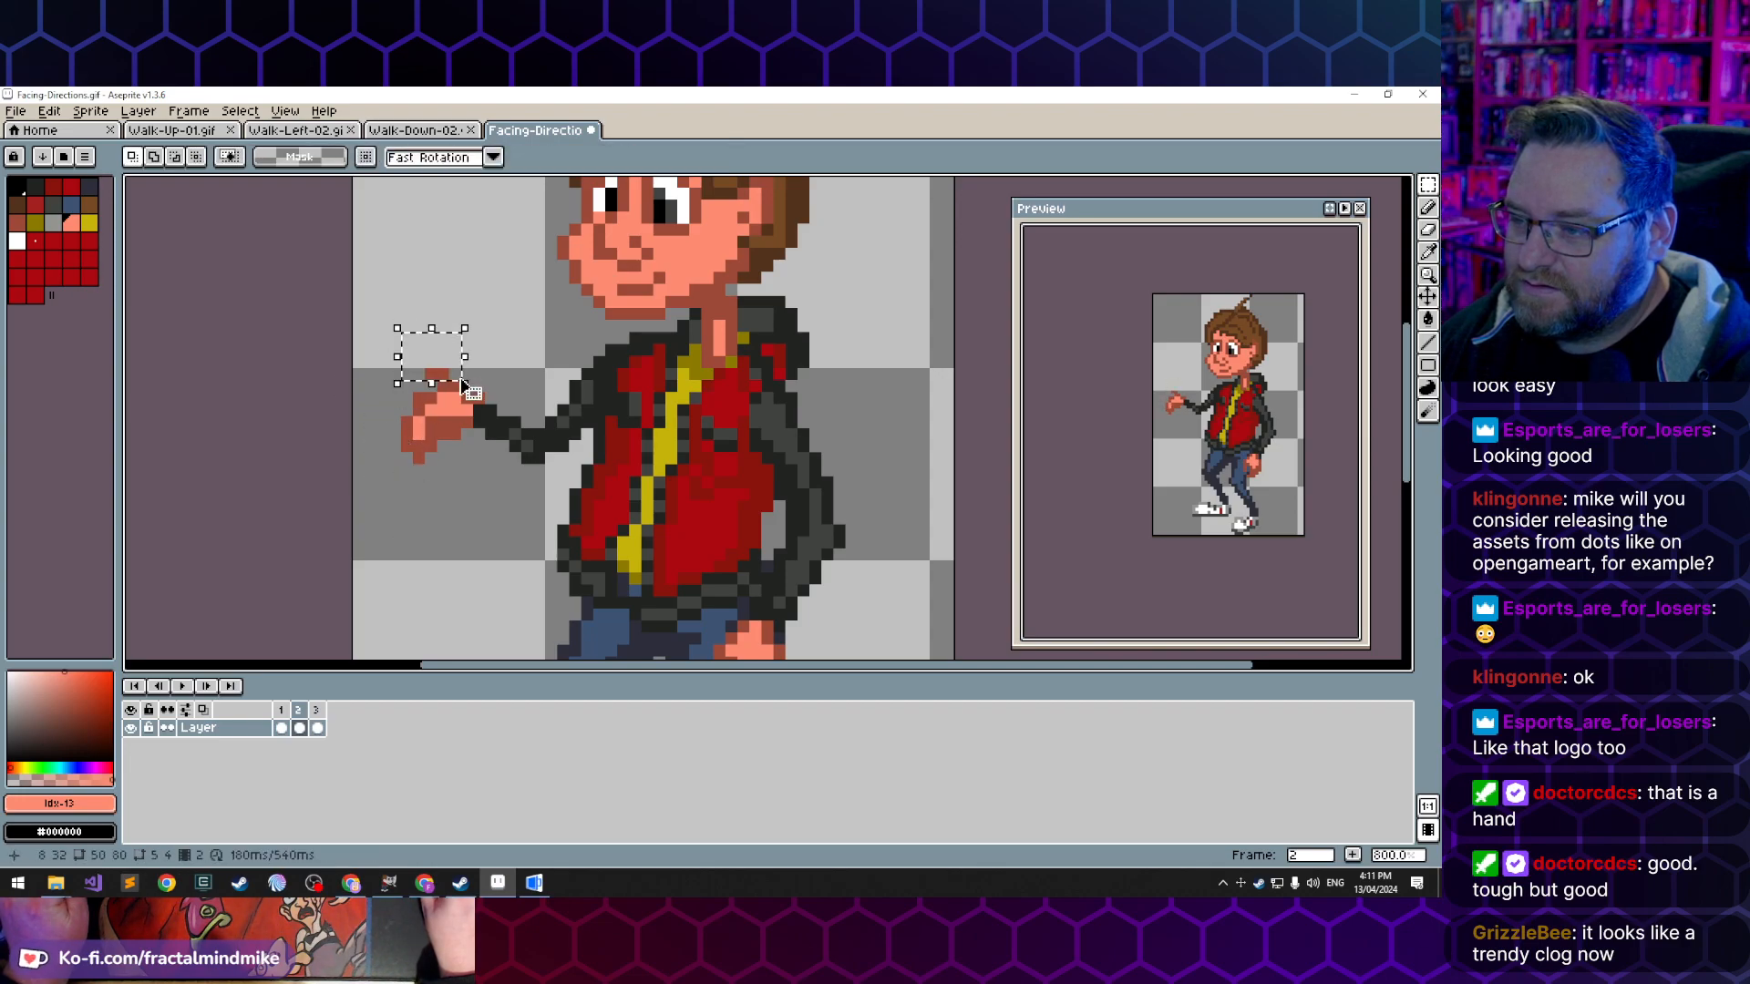
pyautogui.press('Delete')
pyautogui.hotkey('ctrl', 'v')
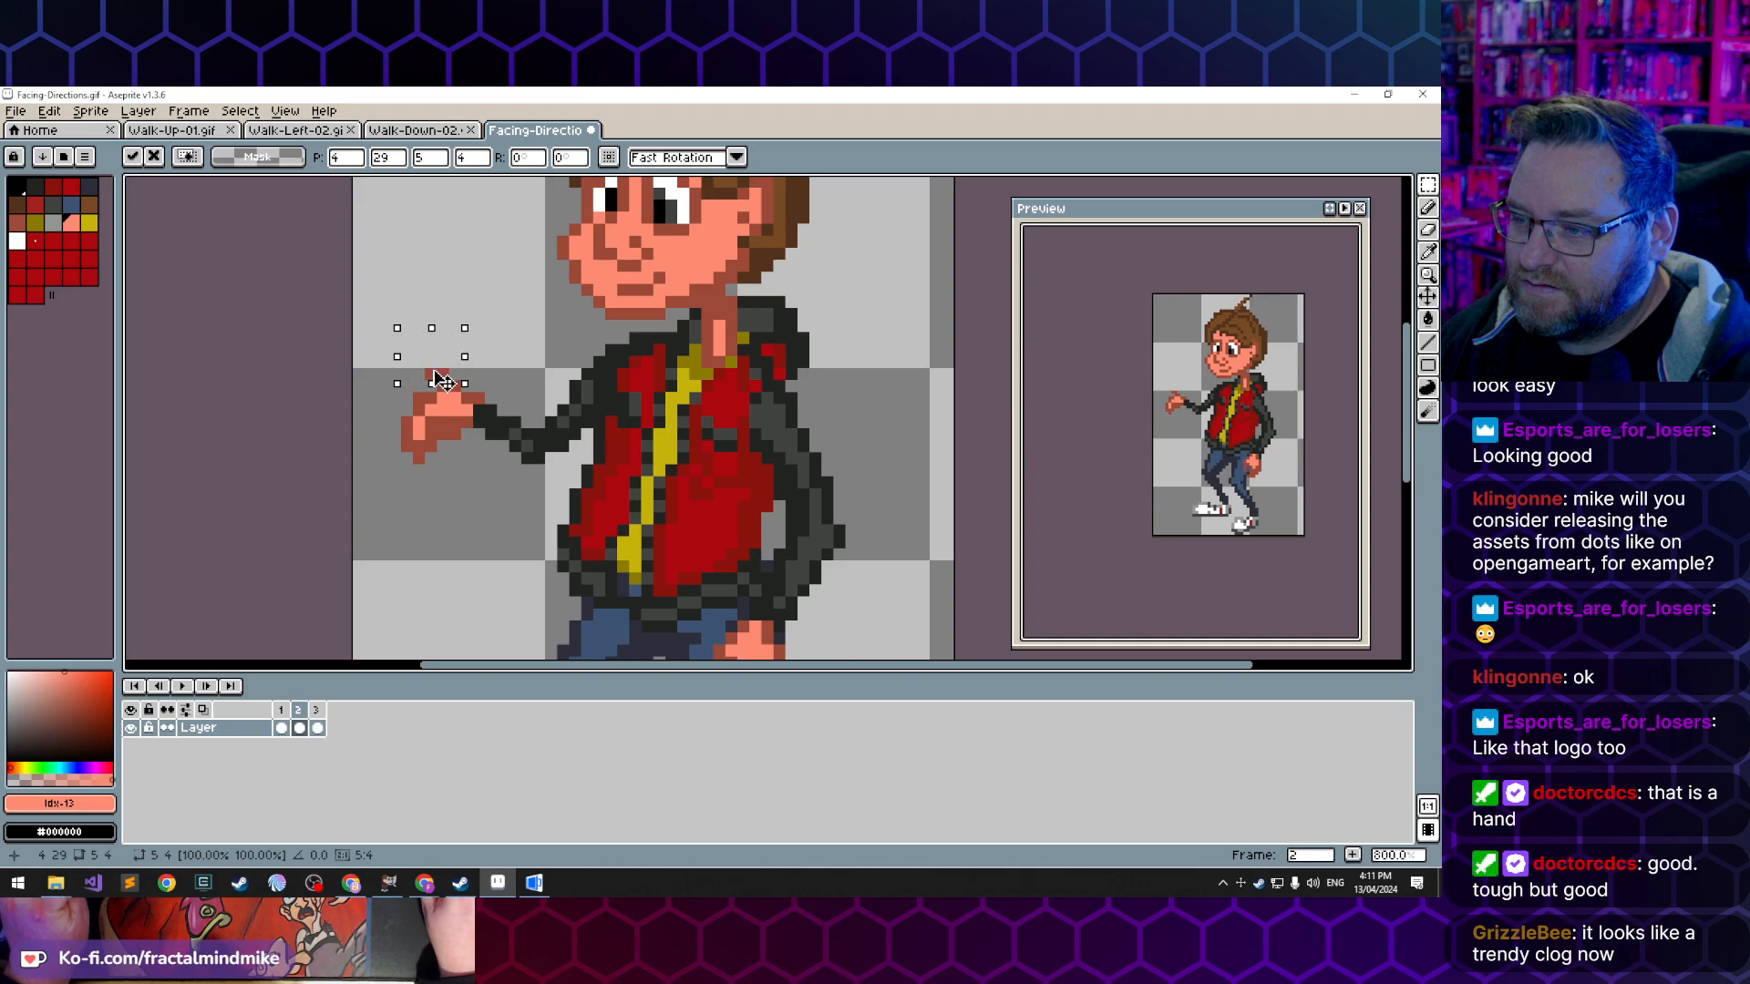
pyautogui.click(440, 288)
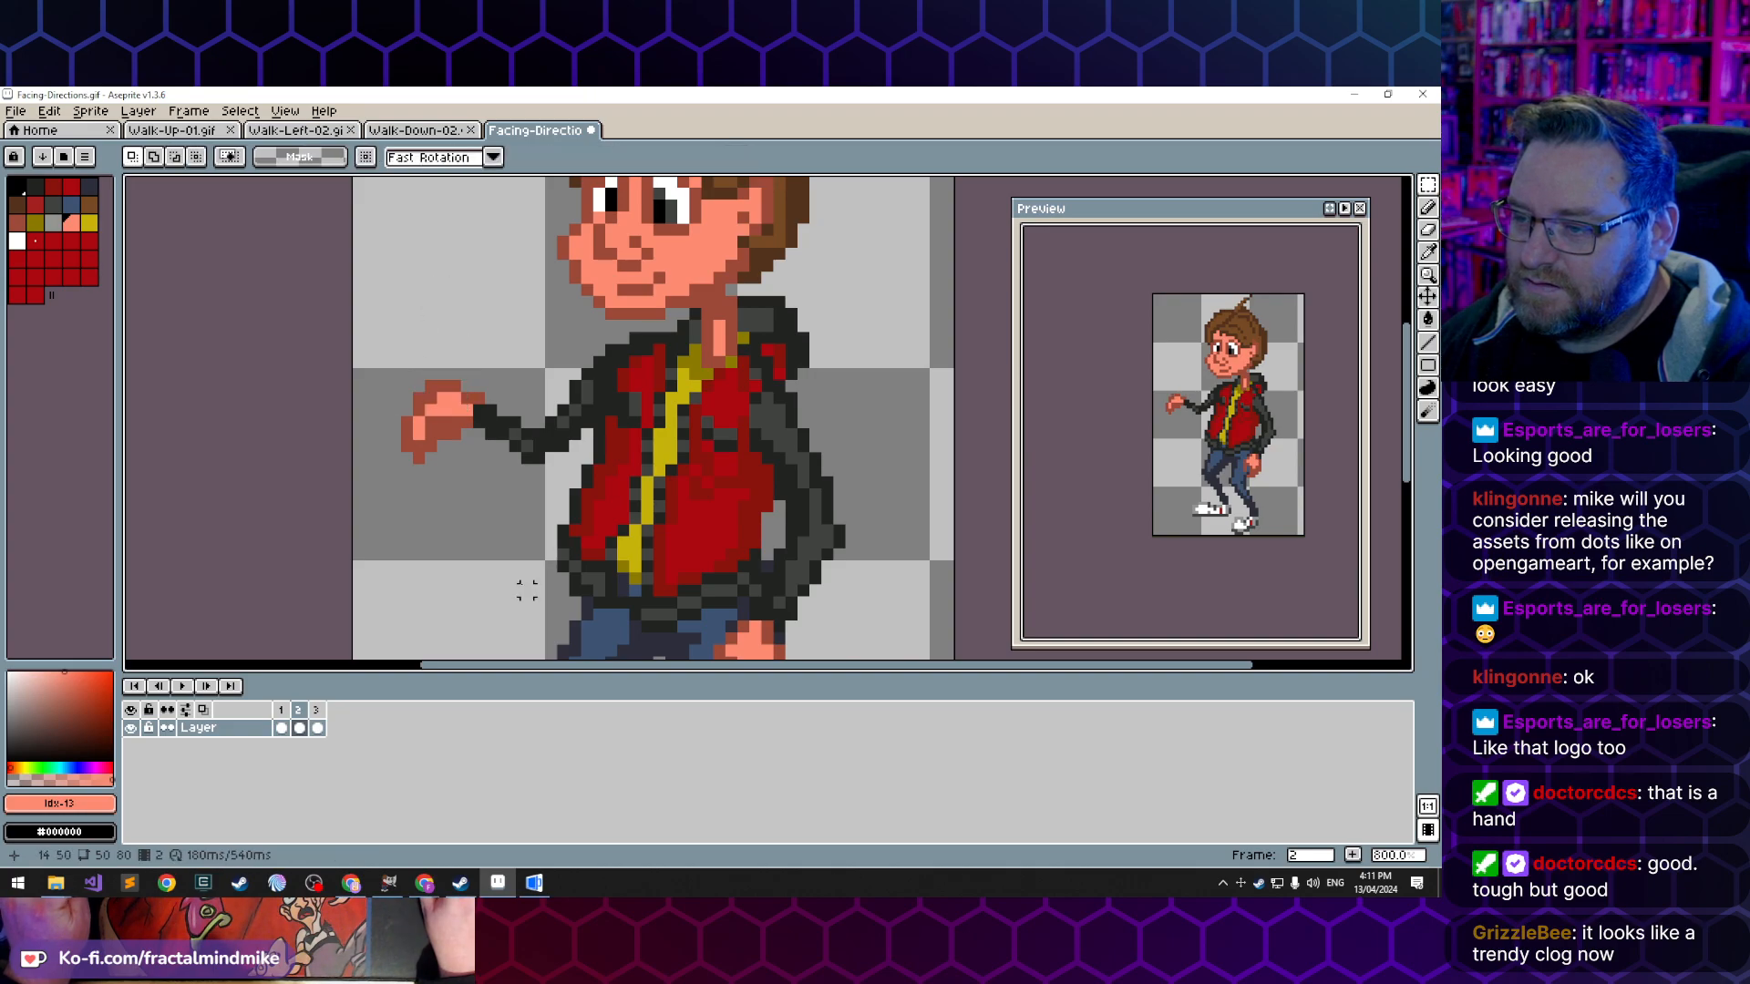
# - Reshade the back of the hand and knuckles with pixels in the sampled dark and light skin tones
pyautogui.press('b')
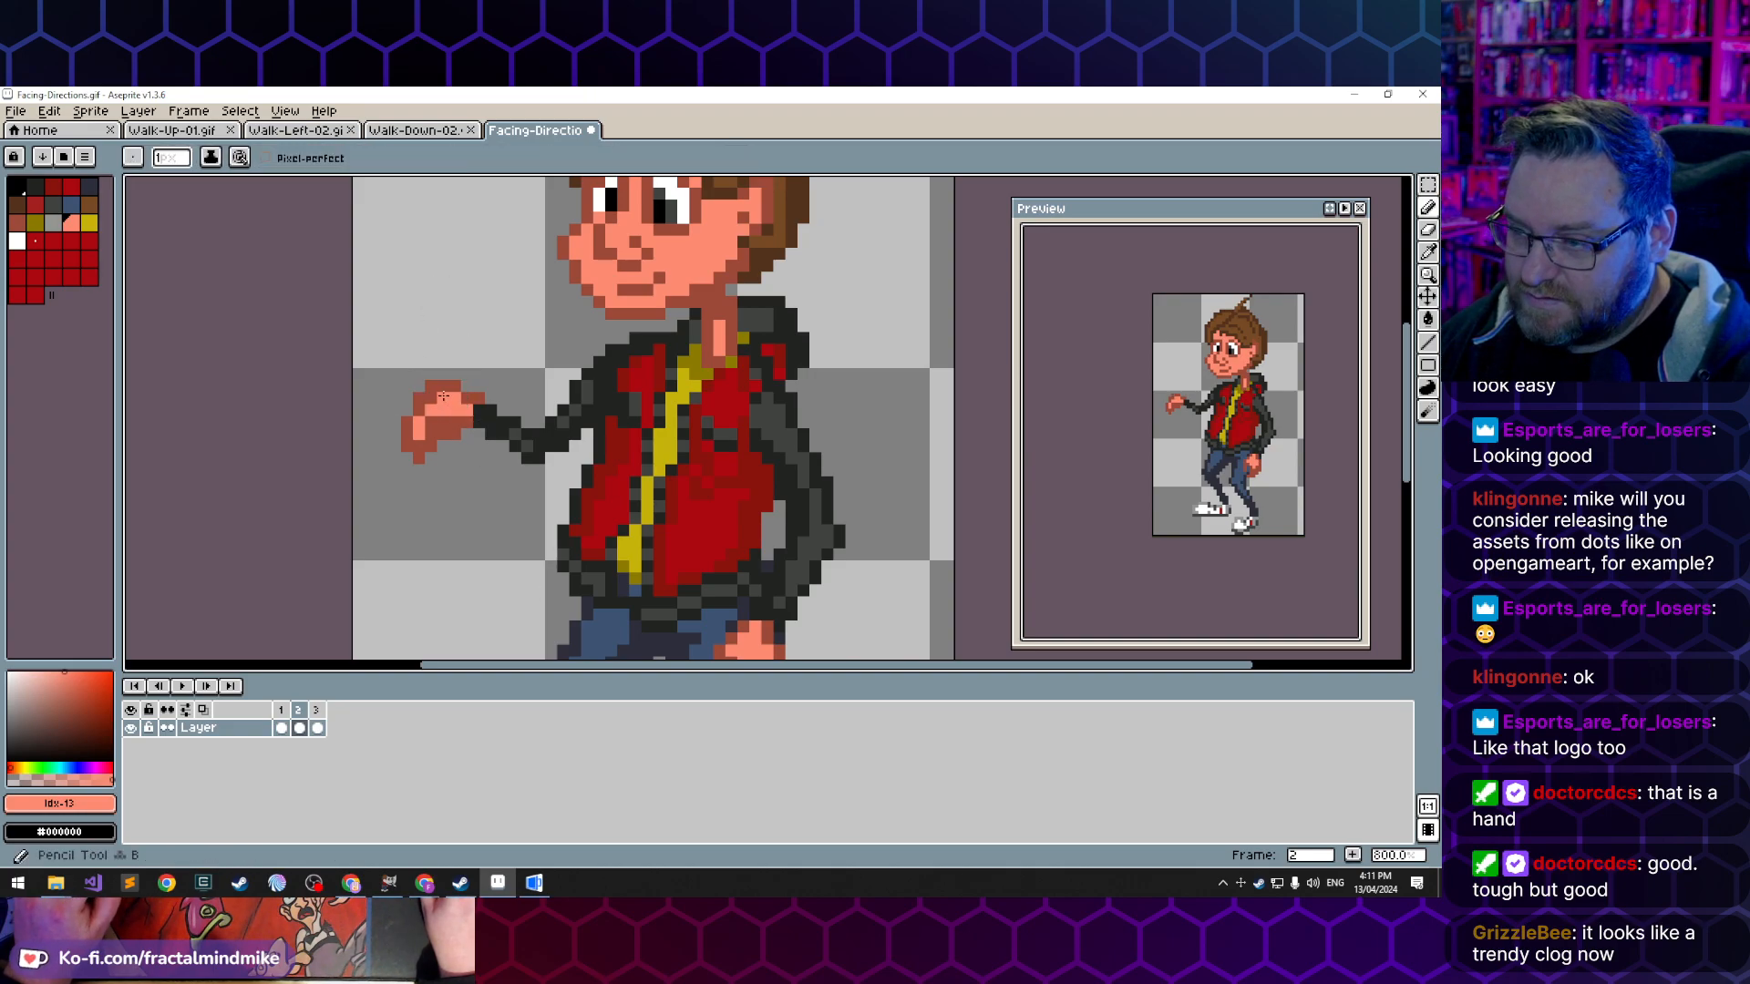
pyautogui.keyDown('alt'); pyautogui.click(444, 424); pyautogui.keyUp('alt')
pyautogui.click(466, 422)
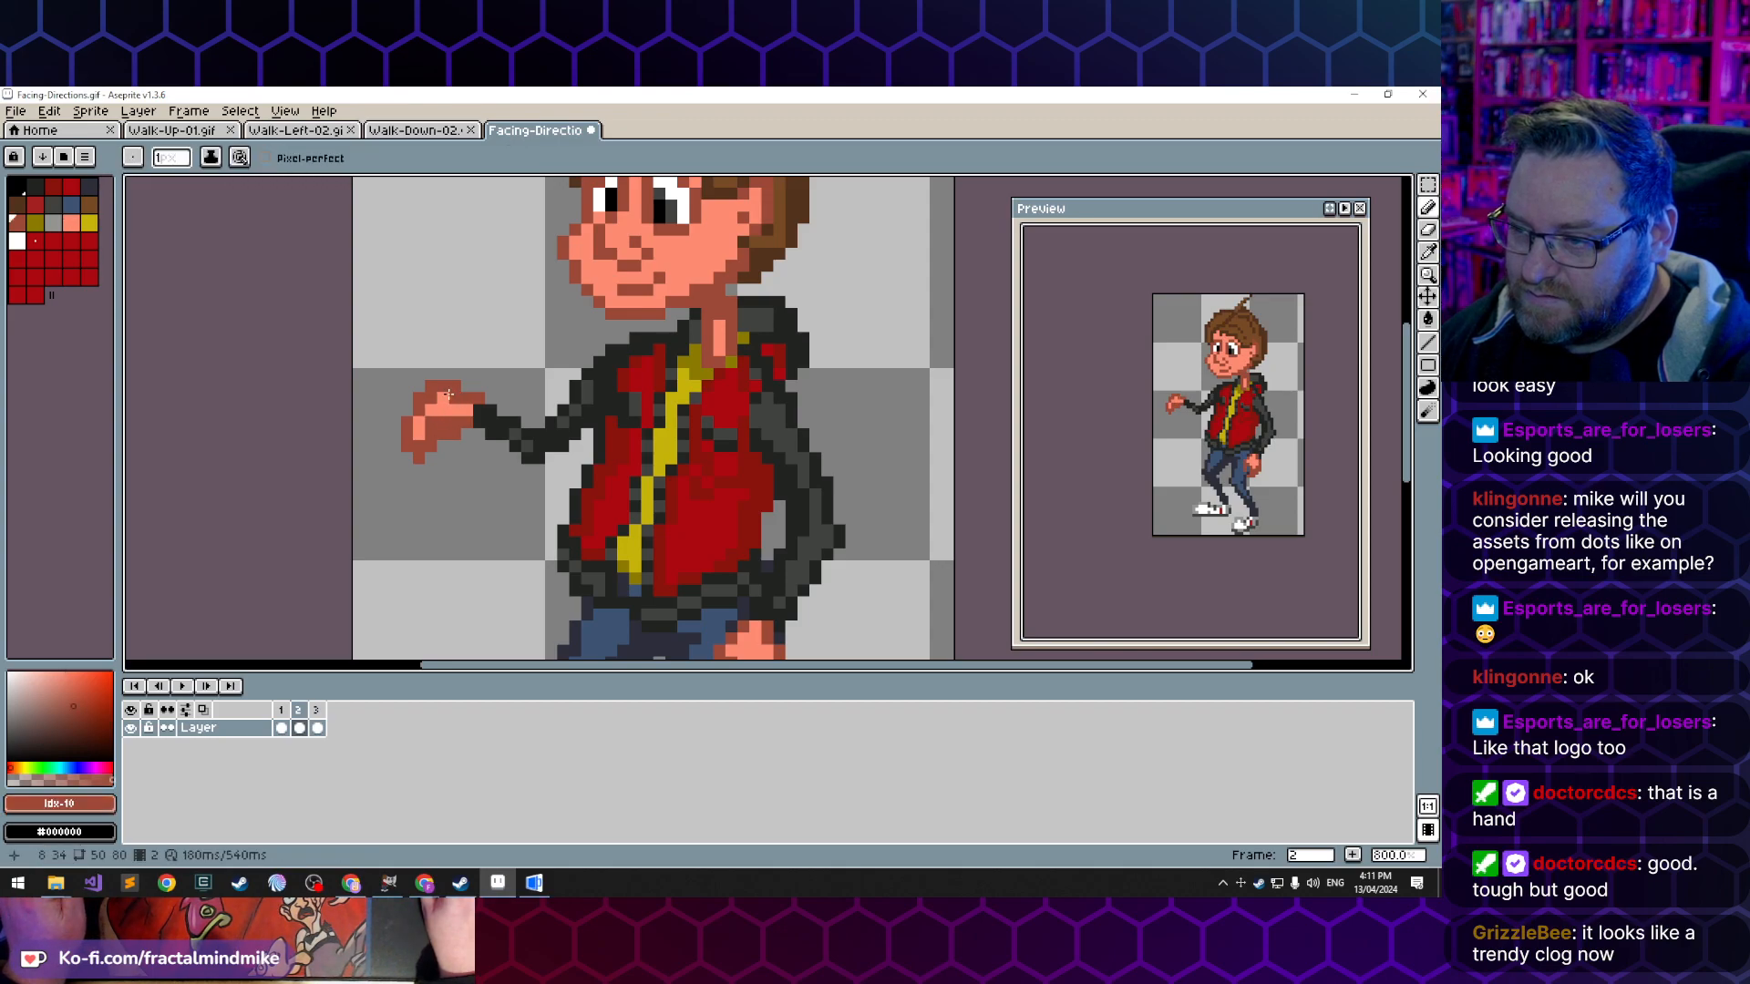
pyautogui.click(443, 399)
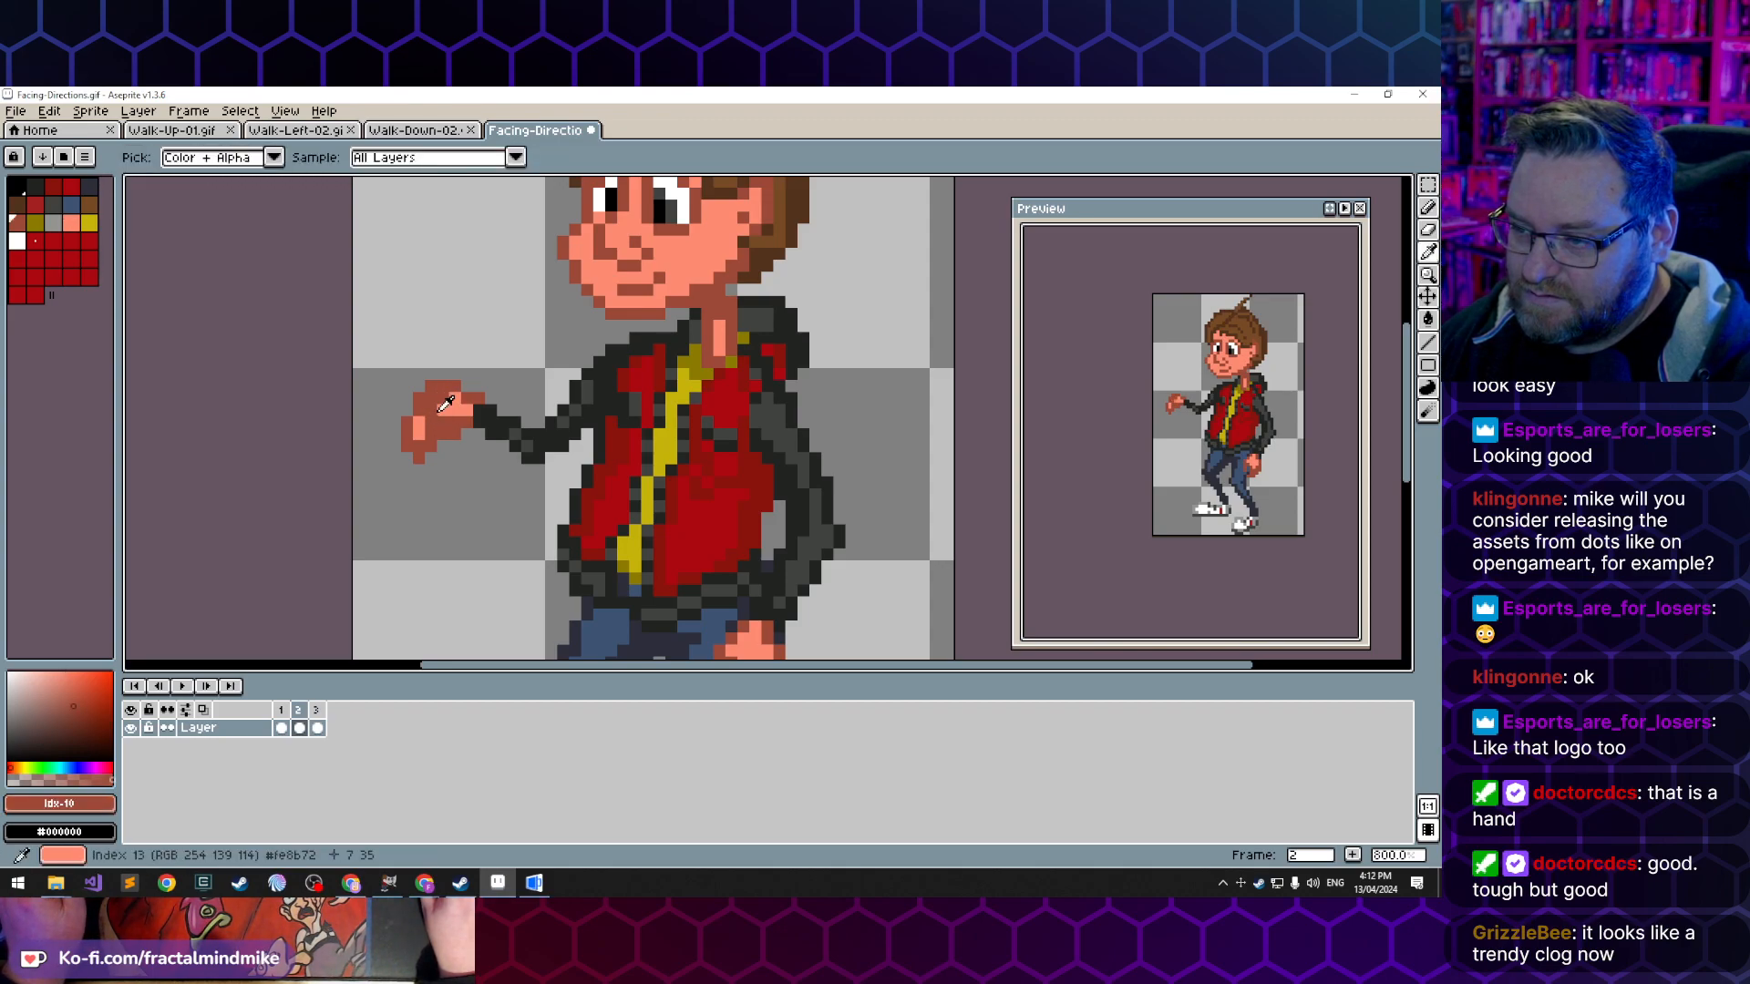
pyautogui.keyDown('alt'); pyautogui.click(443, 411); pyautogui.keyUp('alt')
pyautogui.moveTo(432, 411); pyautogui.dragTo(431, 423)
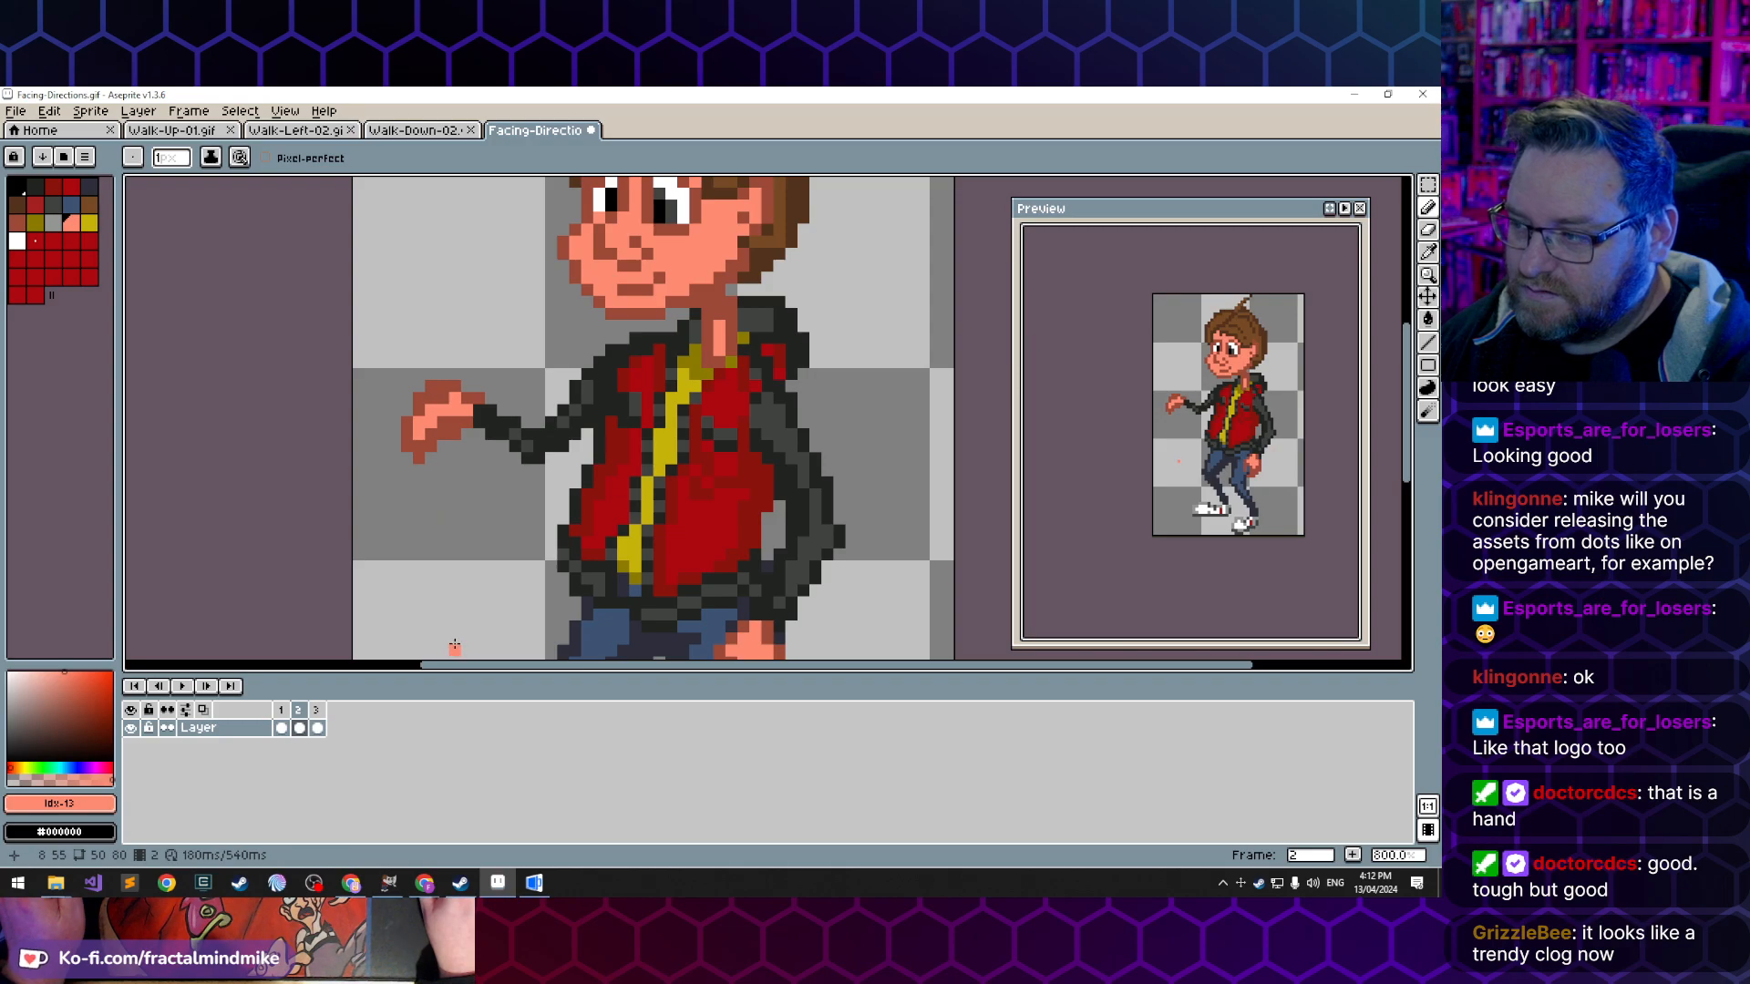
pyautogui.press('ctrl')
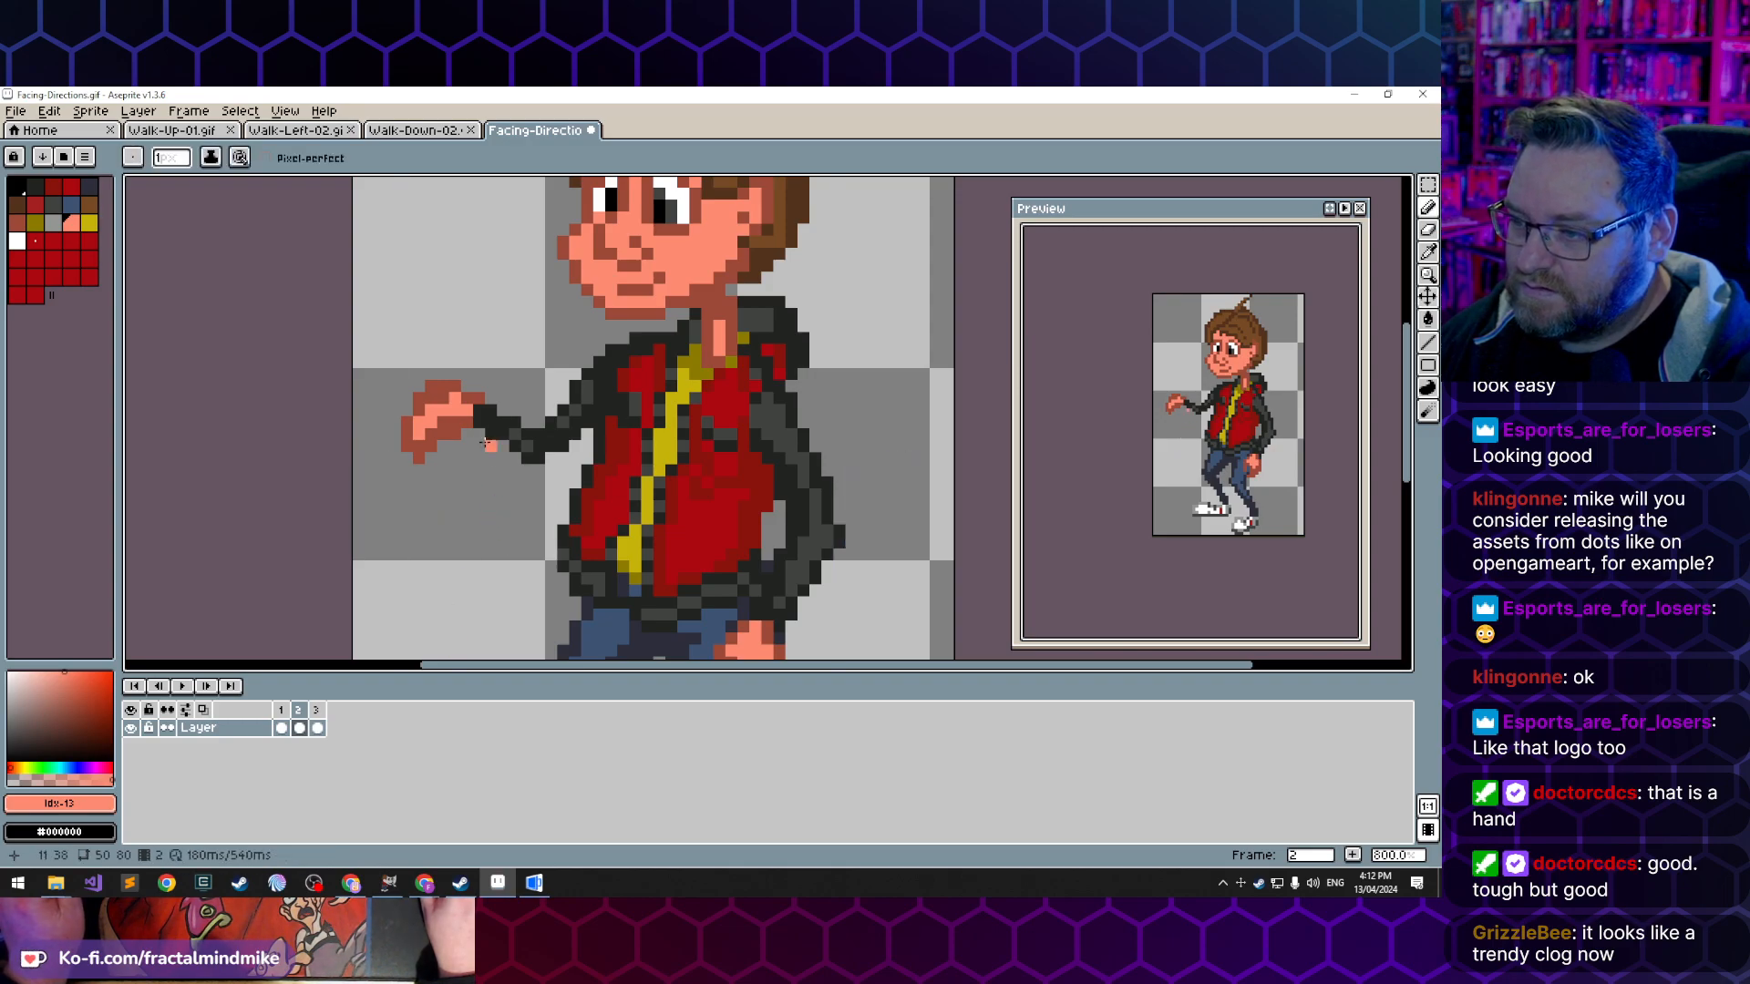
# - Touch up the curled fingers with dark and light skin-tone pixels and undo the stray pencil mark
pyautogui.keyDown('alt'); pyautogui.click(446, 441); pyautogui.keyUp('alt')
pyautogui.click(442, 447)
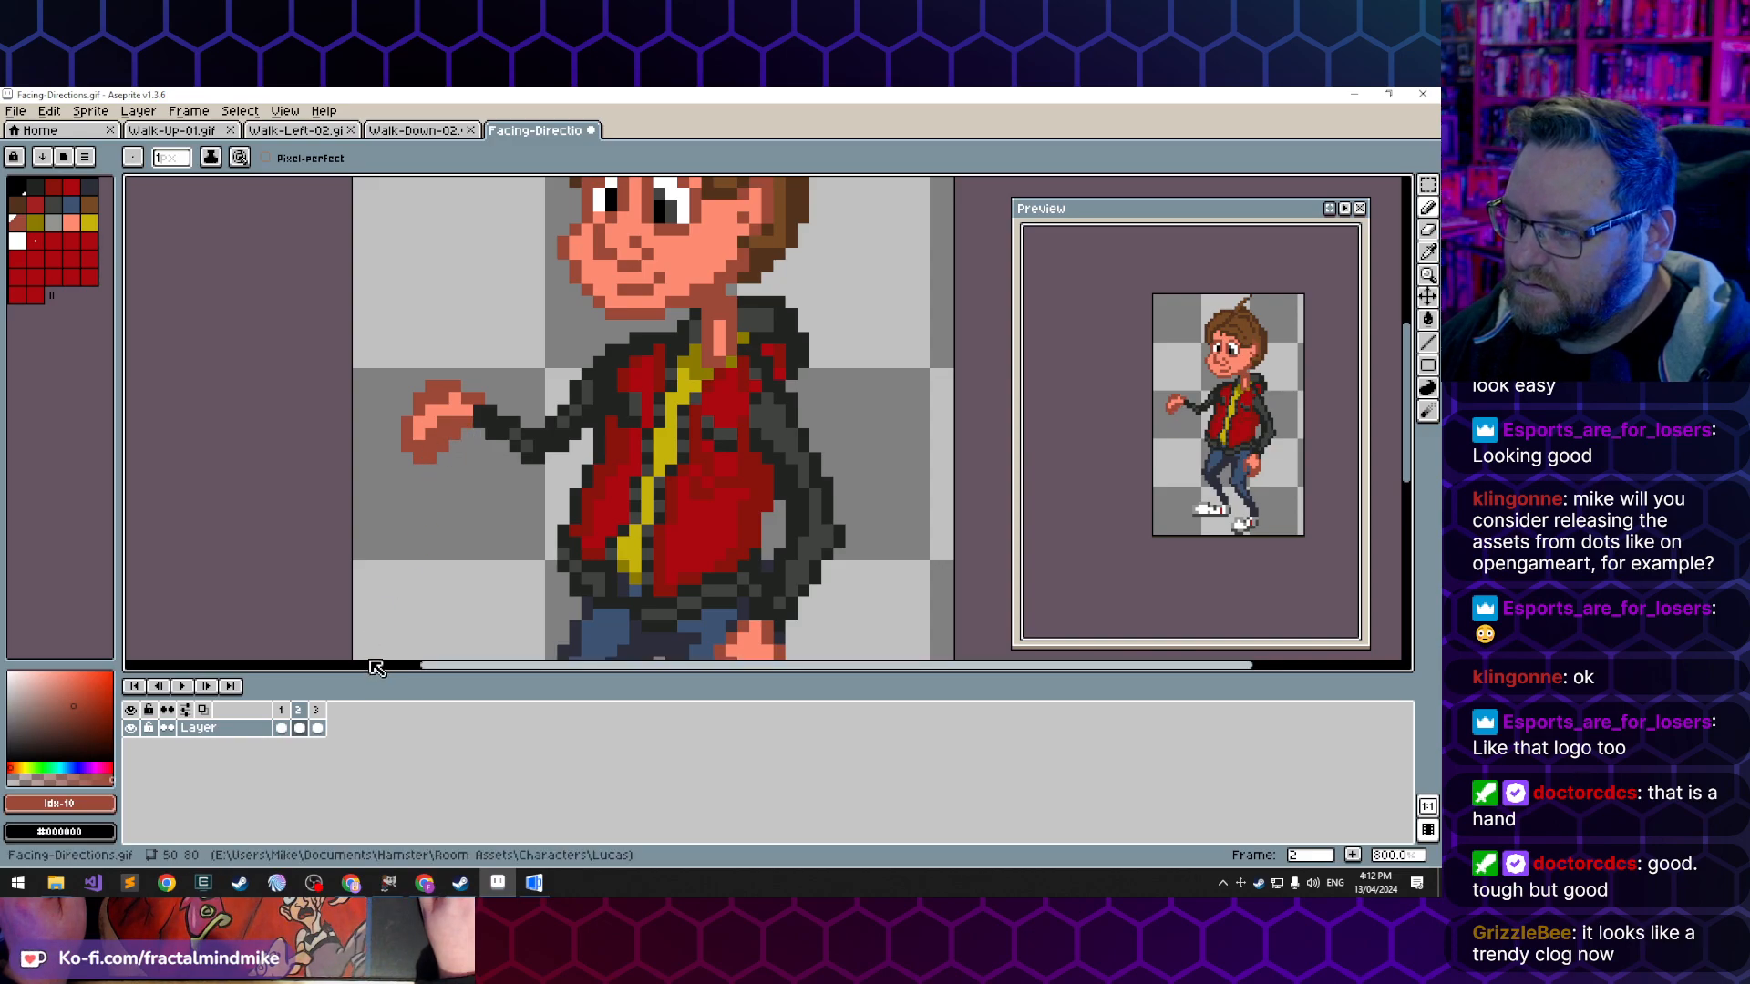
pyautogui.click(393, 541)
pyautogui.hotkey('ctrl', 'z')
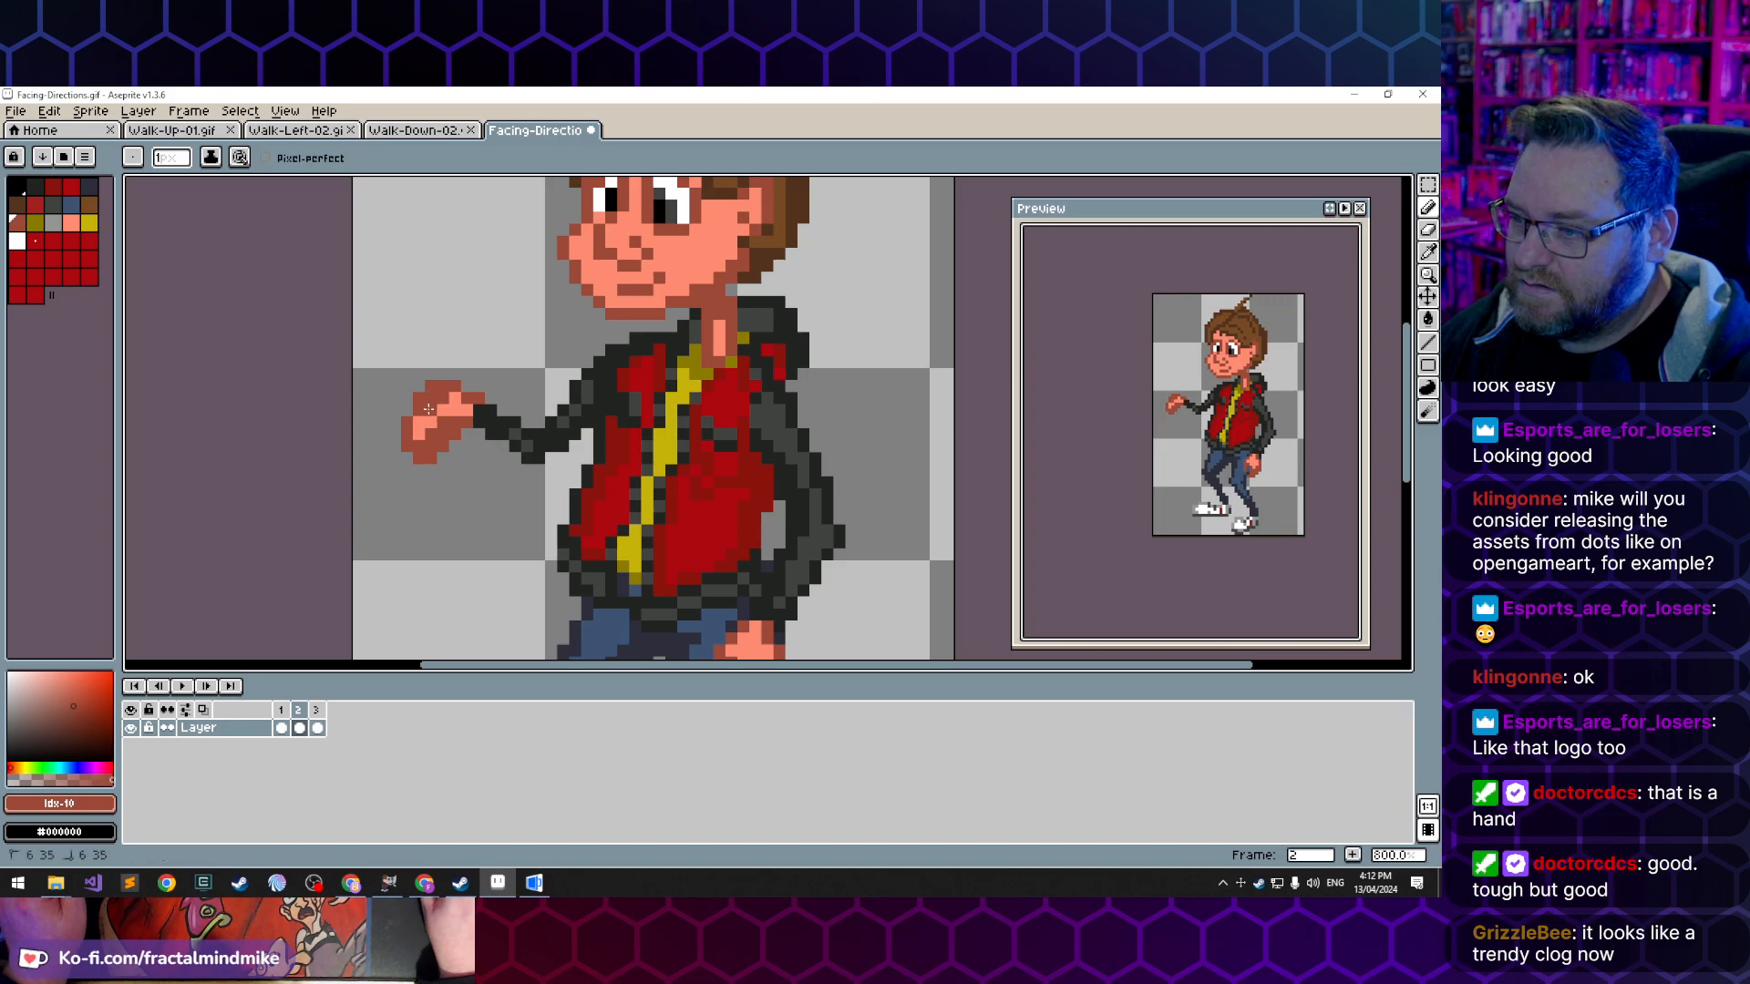
pyautogui.press('alt')
pyautogui.keyDown('alt'); pyautogui.click(452, 401); pyautogui.keyUp('alt')
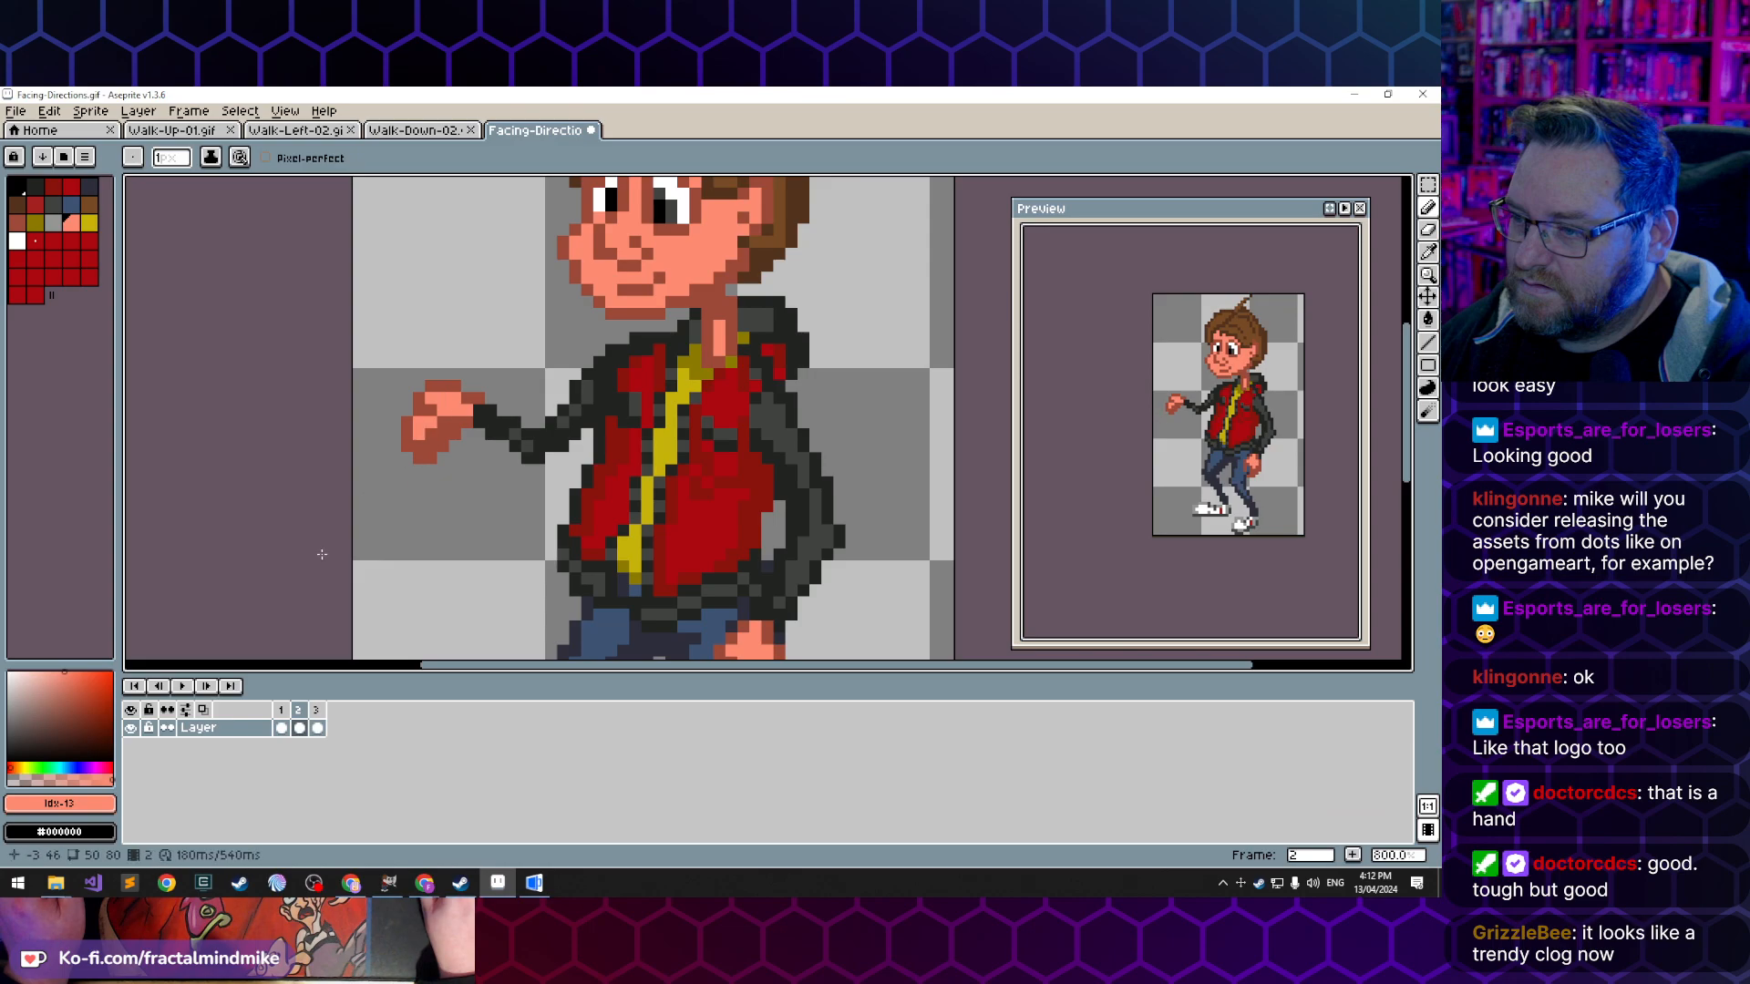
pyautogui.keyDown('alt'); pyautogui.click(433, 397); pyautogui.keyUp('alt')
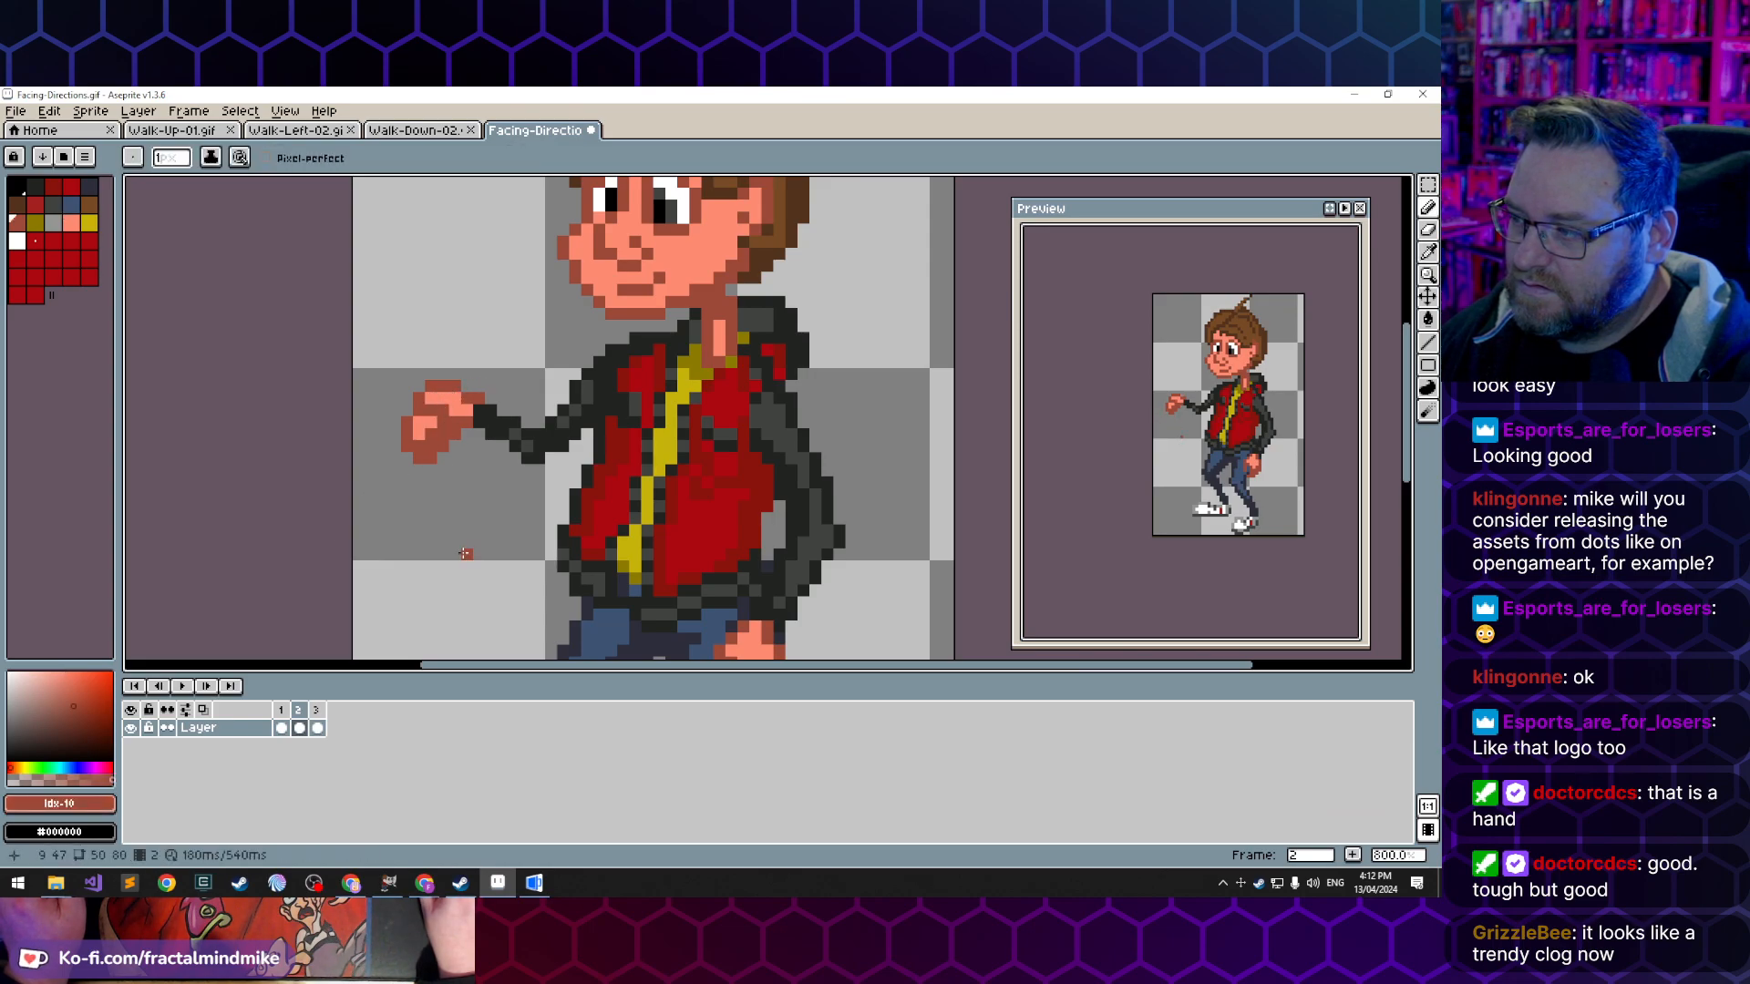
# - Examine the extended hand at several zoom levels and undo the last pencil stroke
pyautogui.scroll(-4, 468, 544)
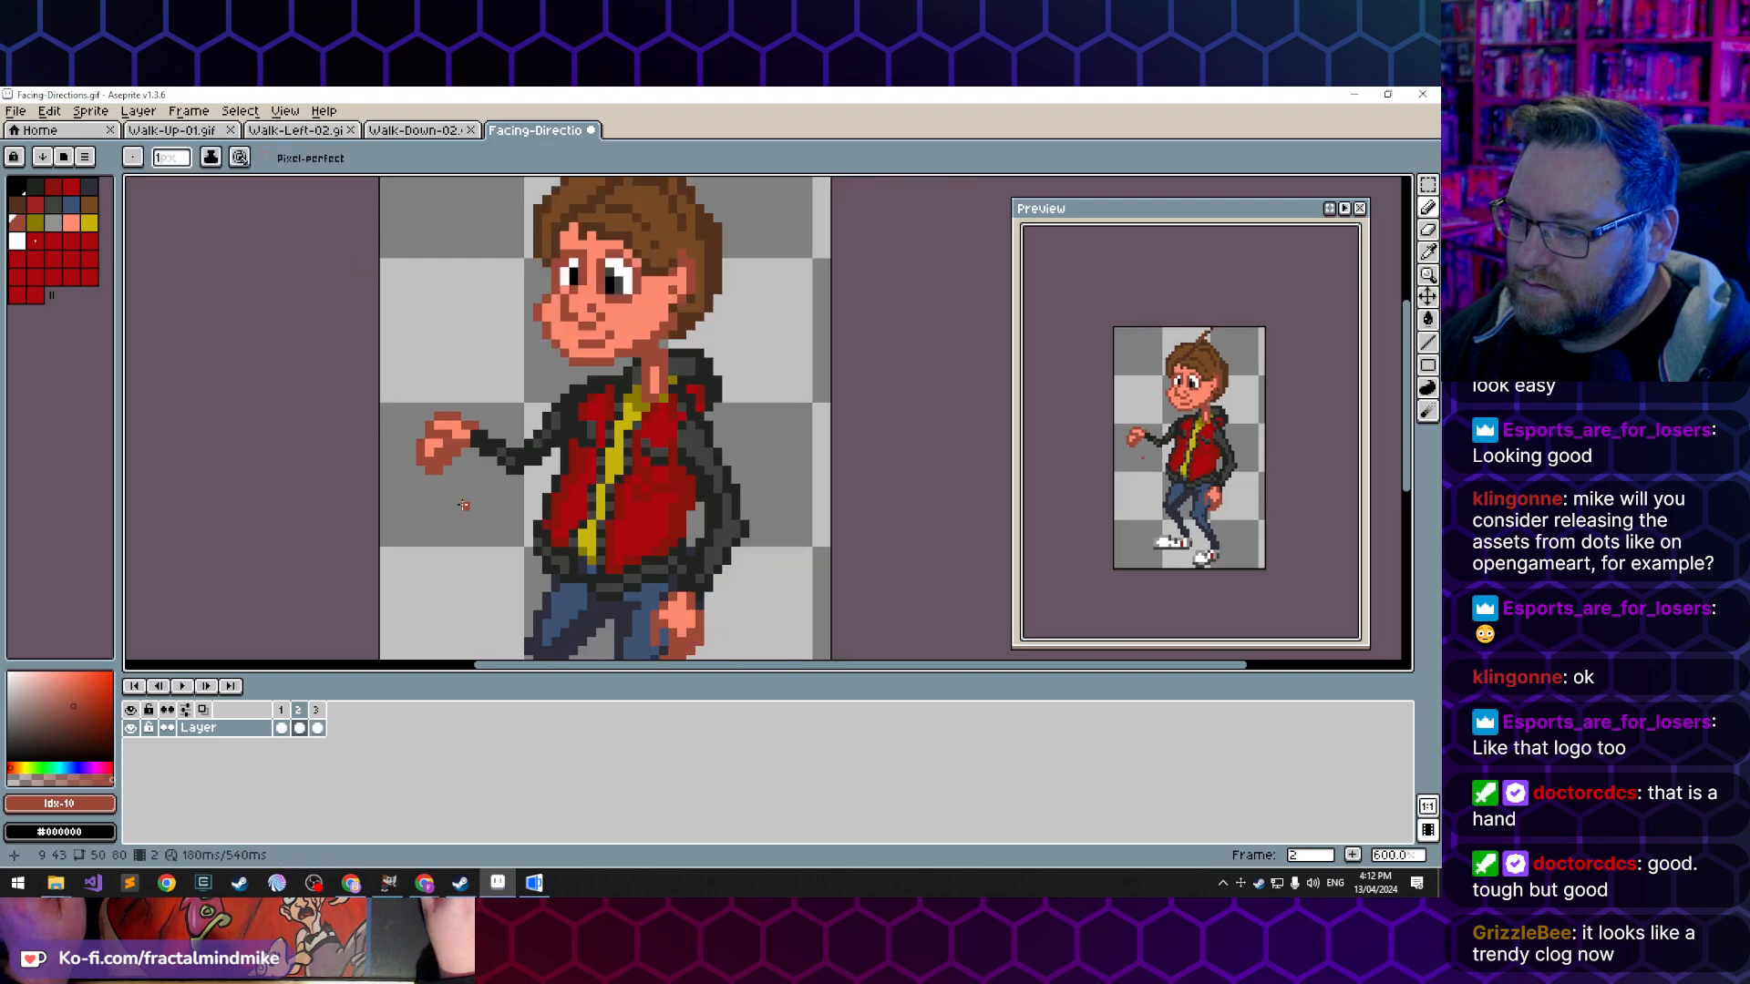
pyautogui.scroll(-2, 463, 557)
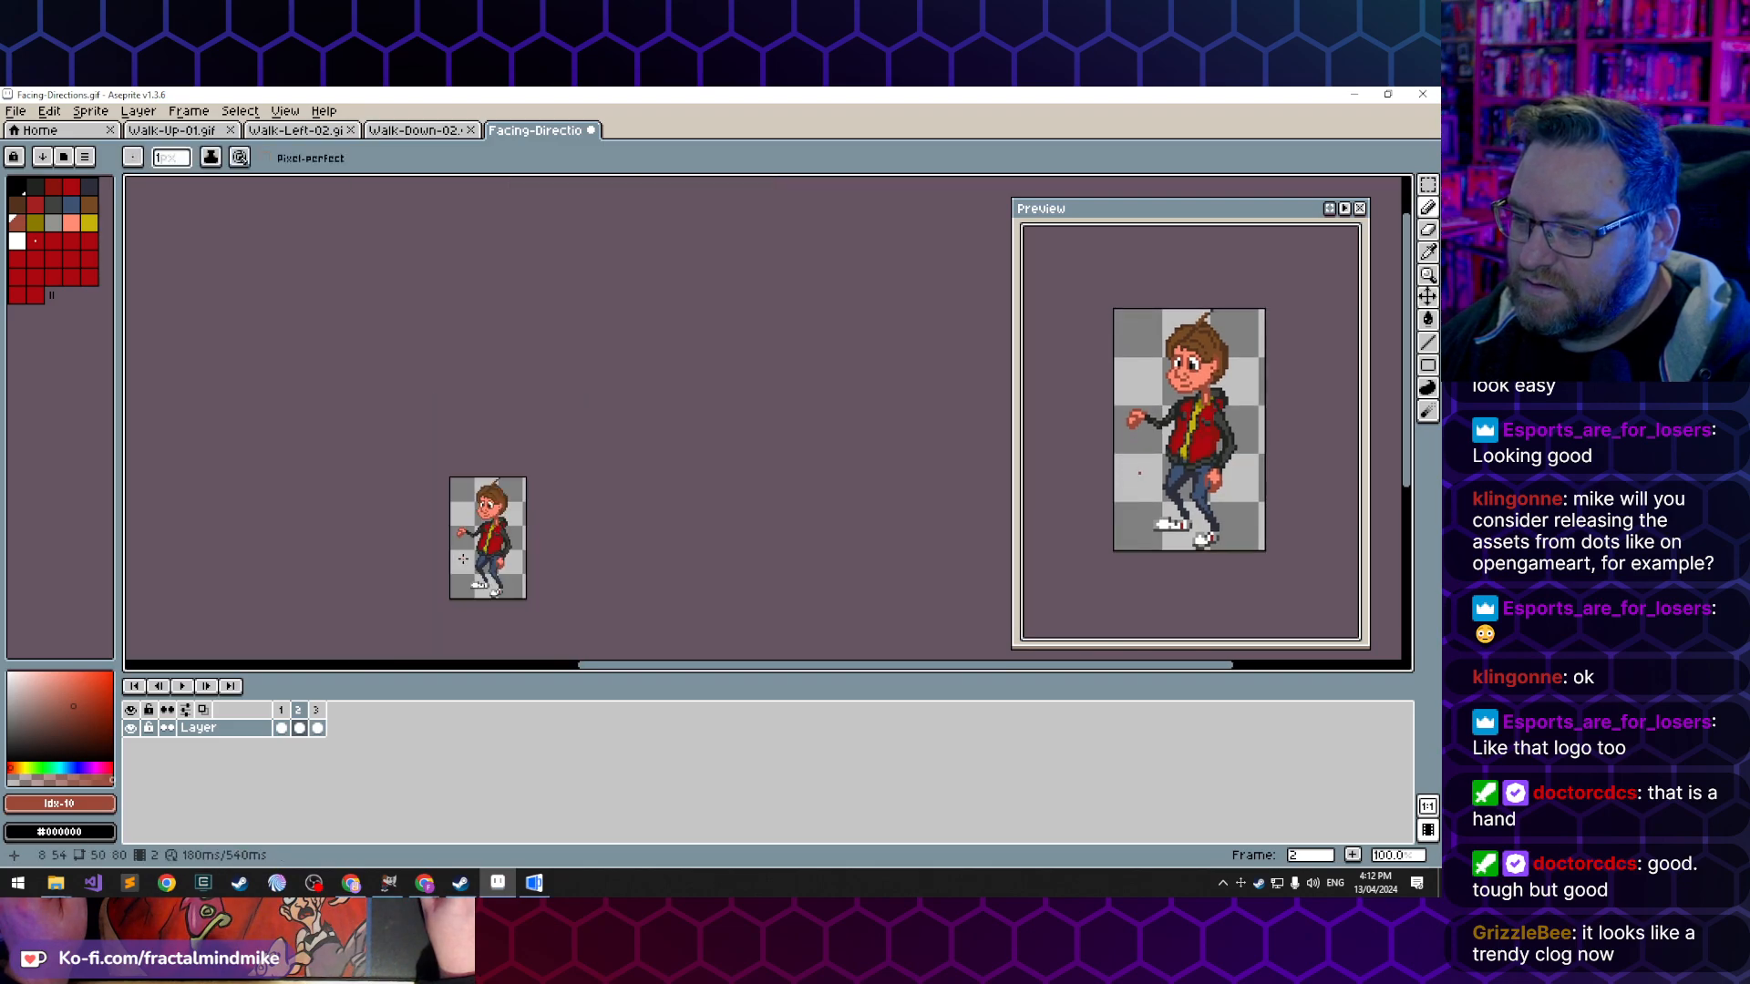
pyautogui.scroll(1, 463, 558)
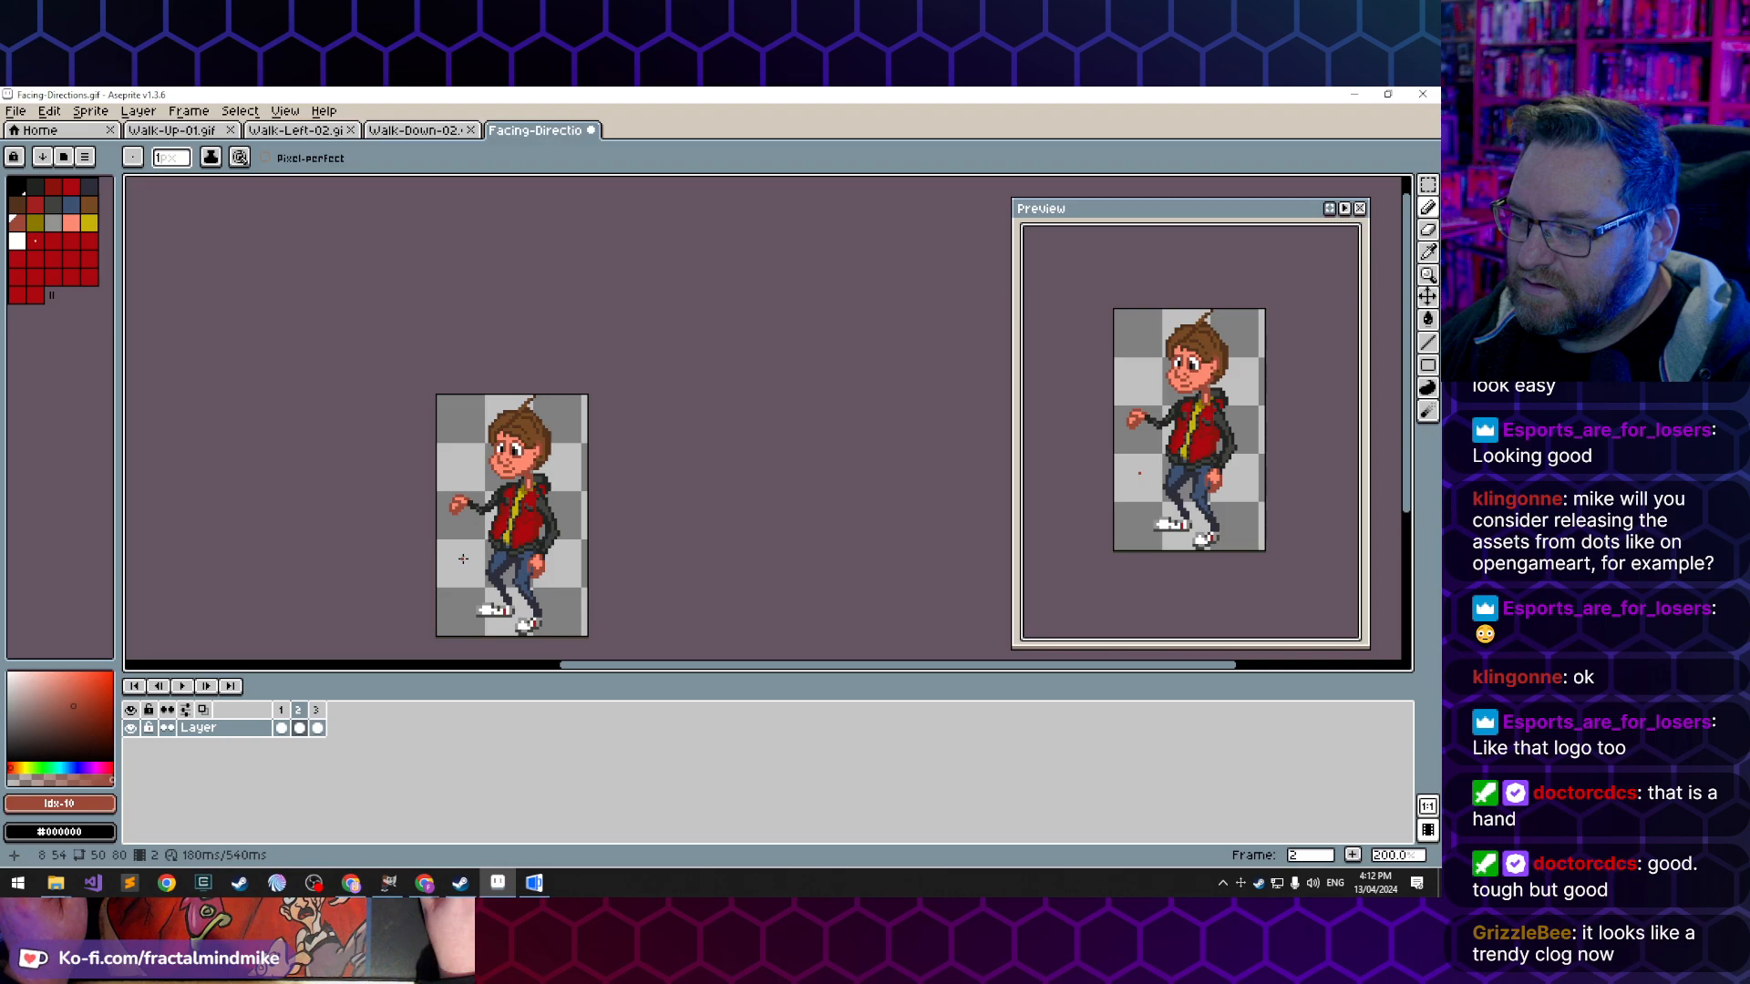
pyautogui.scroll(4, 463, 557)
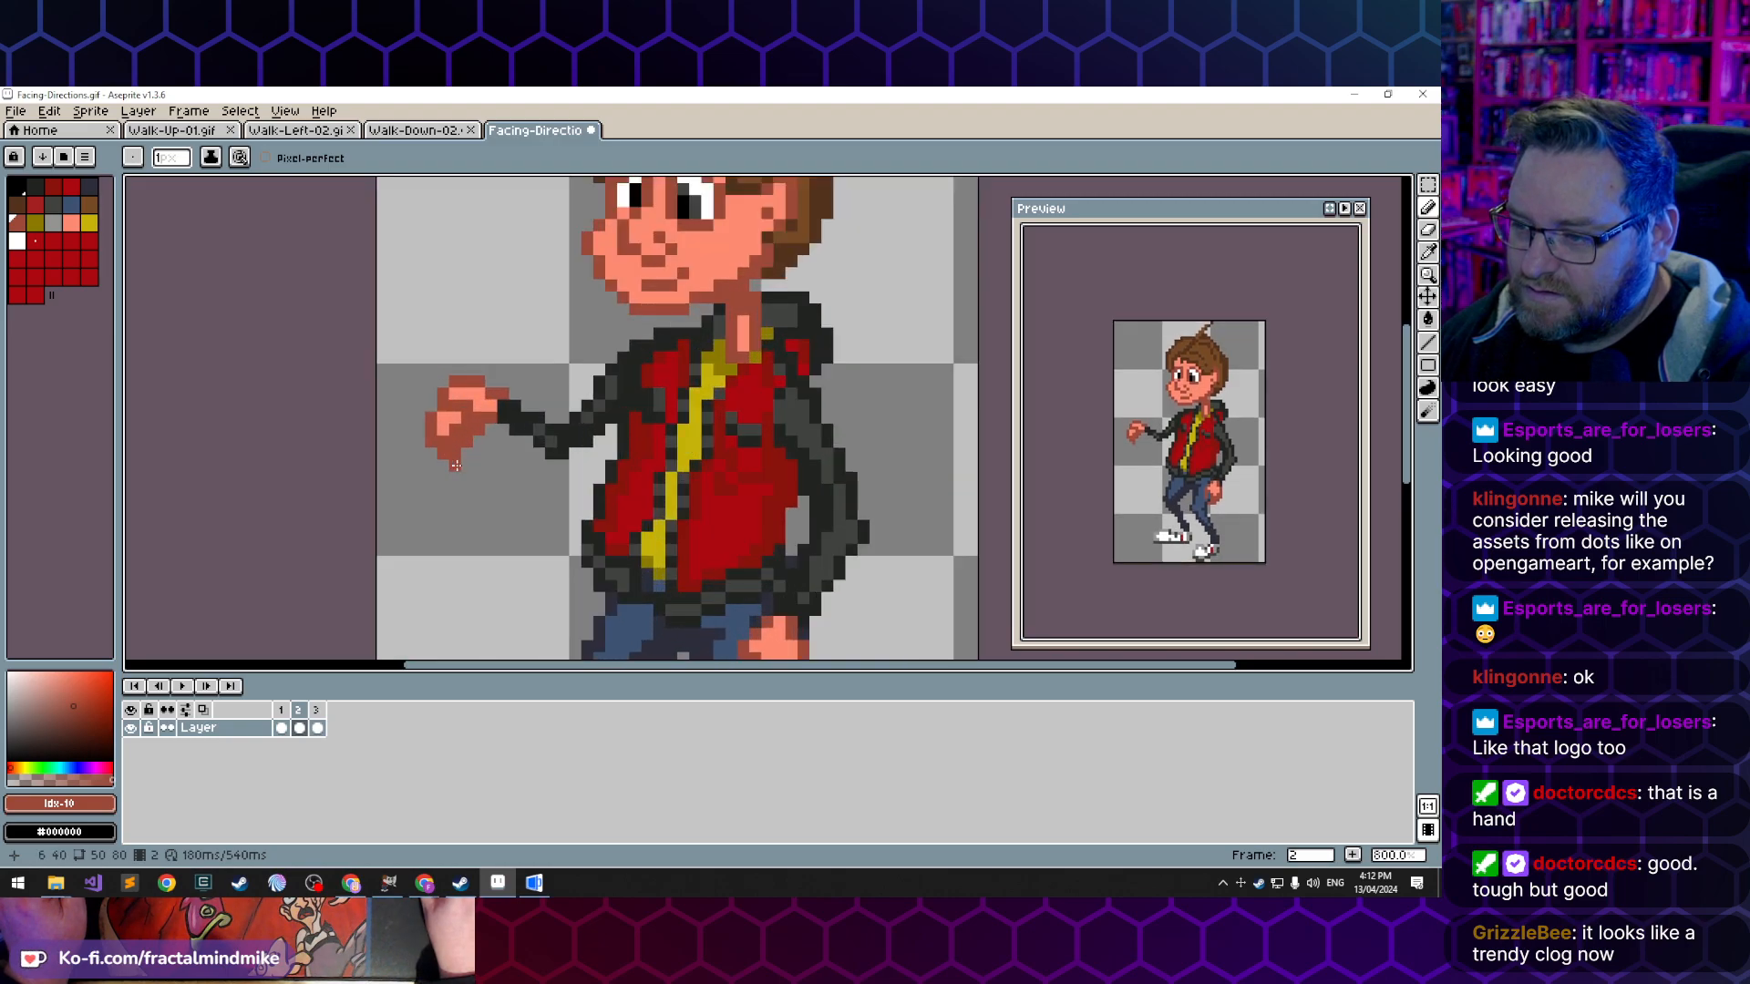
pyautogui.scroll(-2, 454, 522)
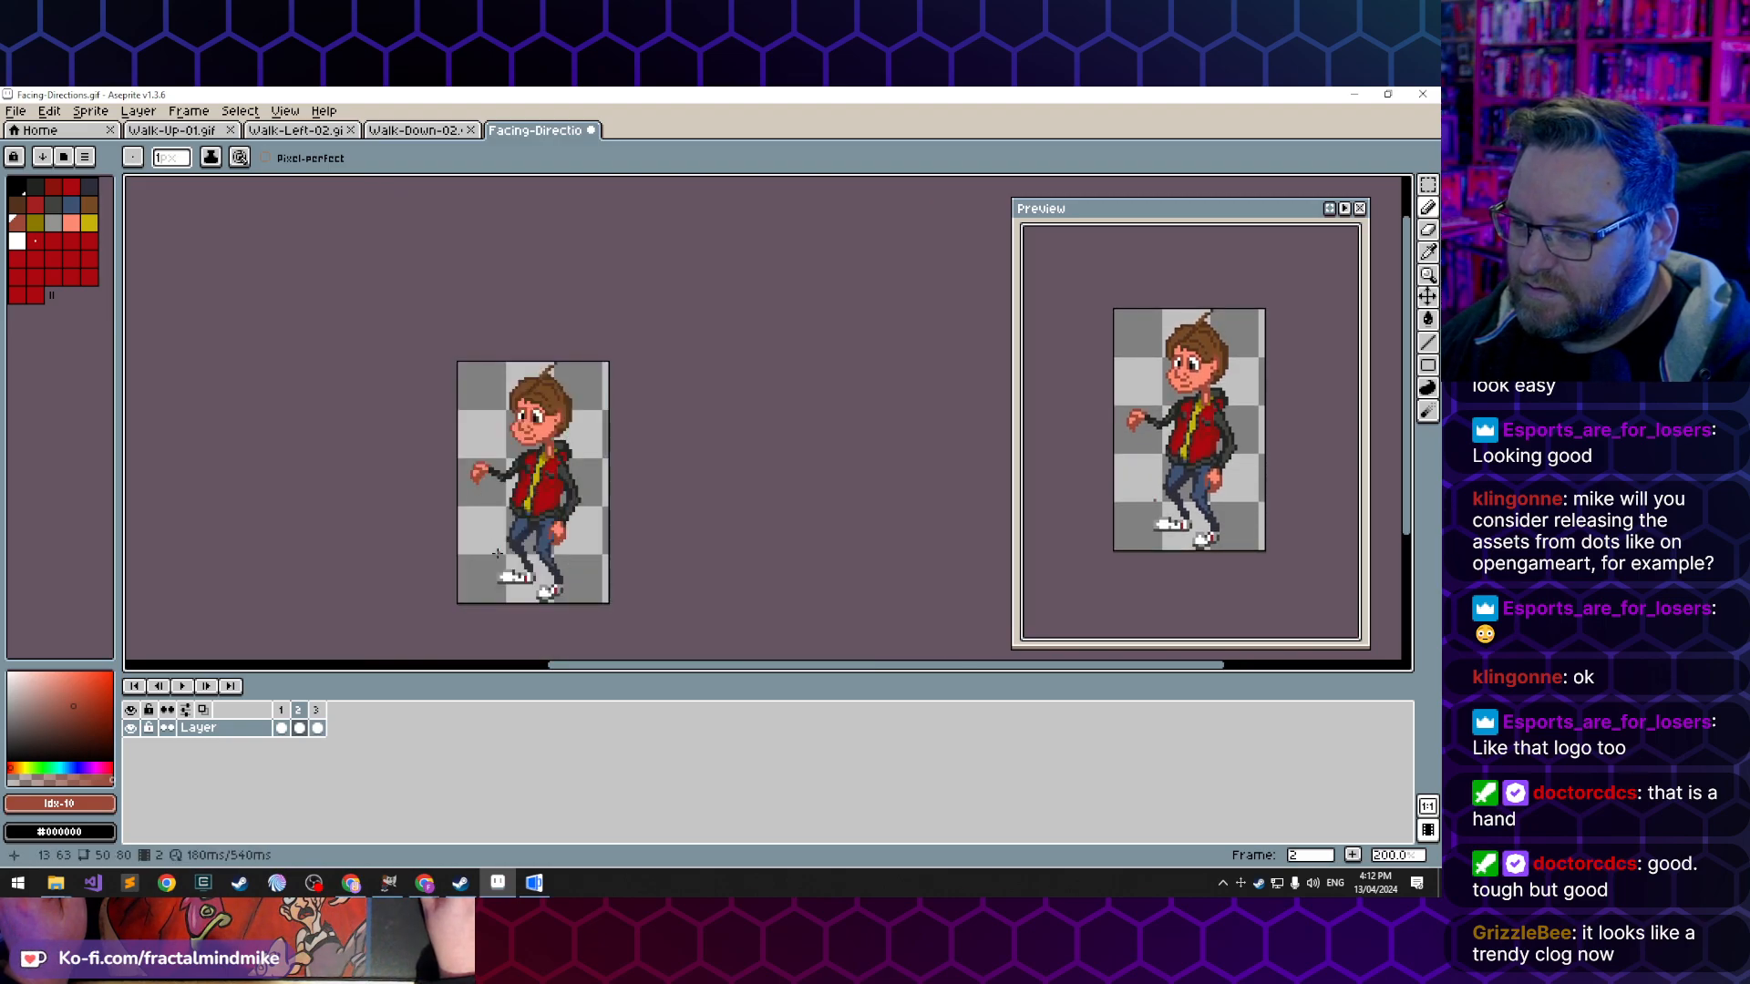
pyautogui.scroll(1, 483, 492)
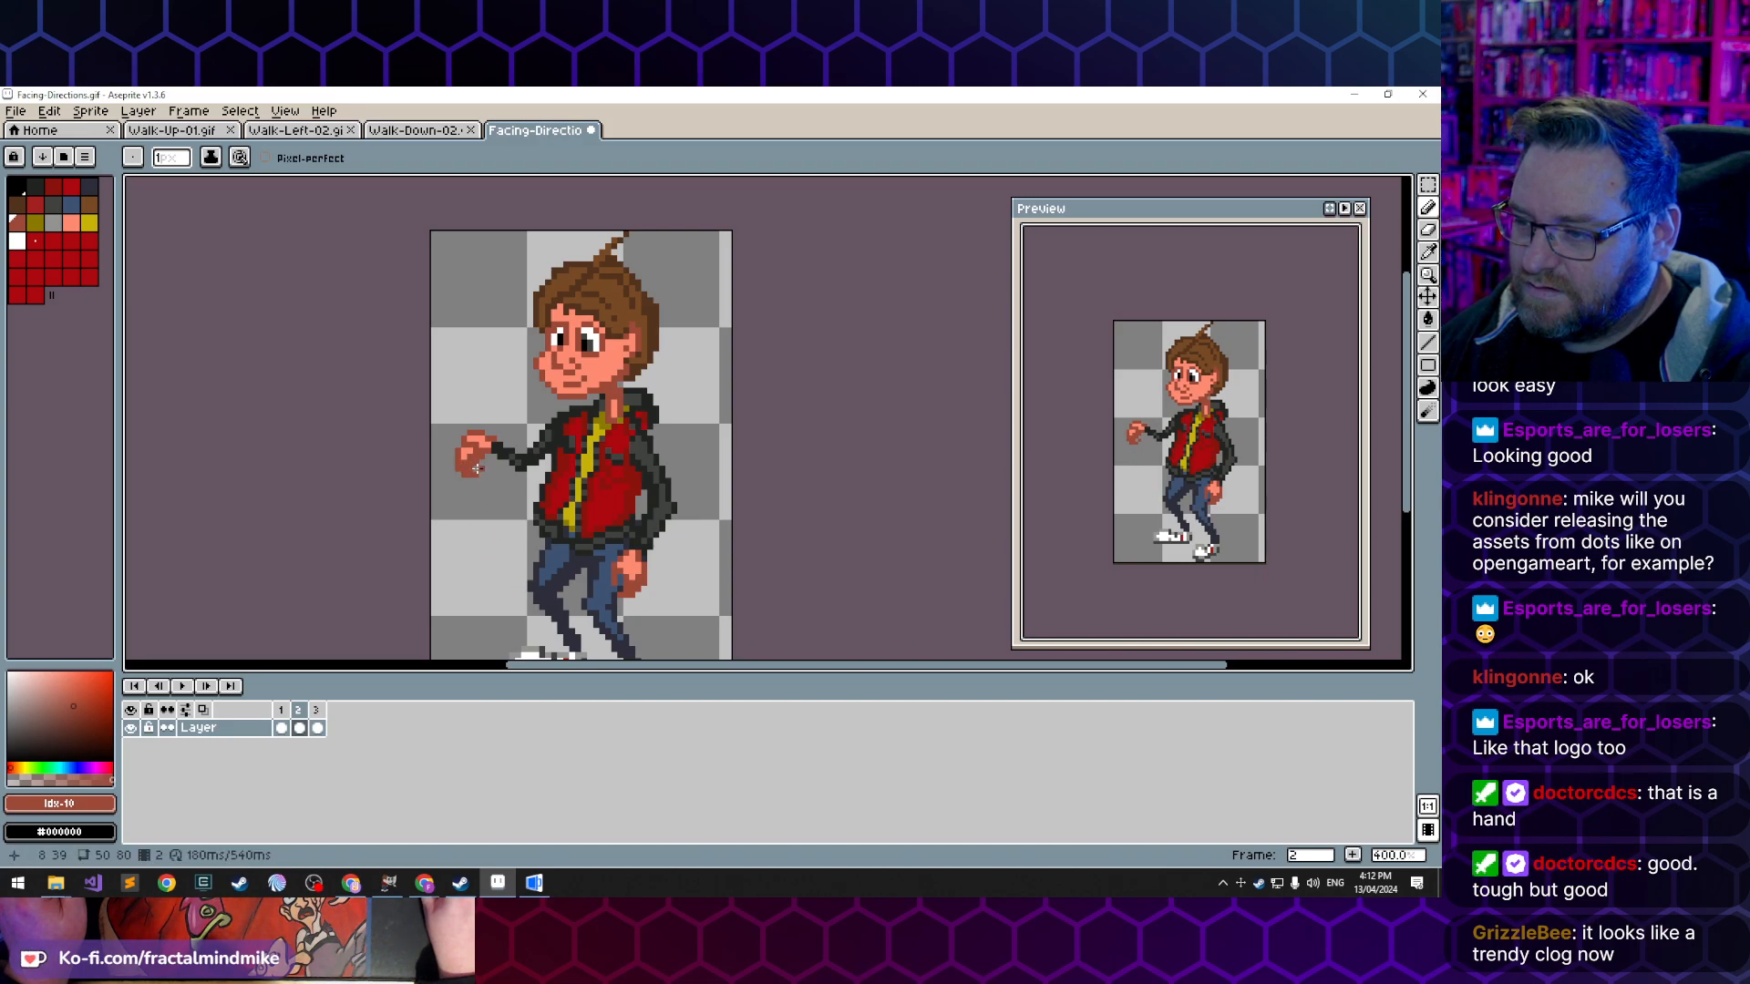
pyautogui.hotkey('ctrl', 'z')
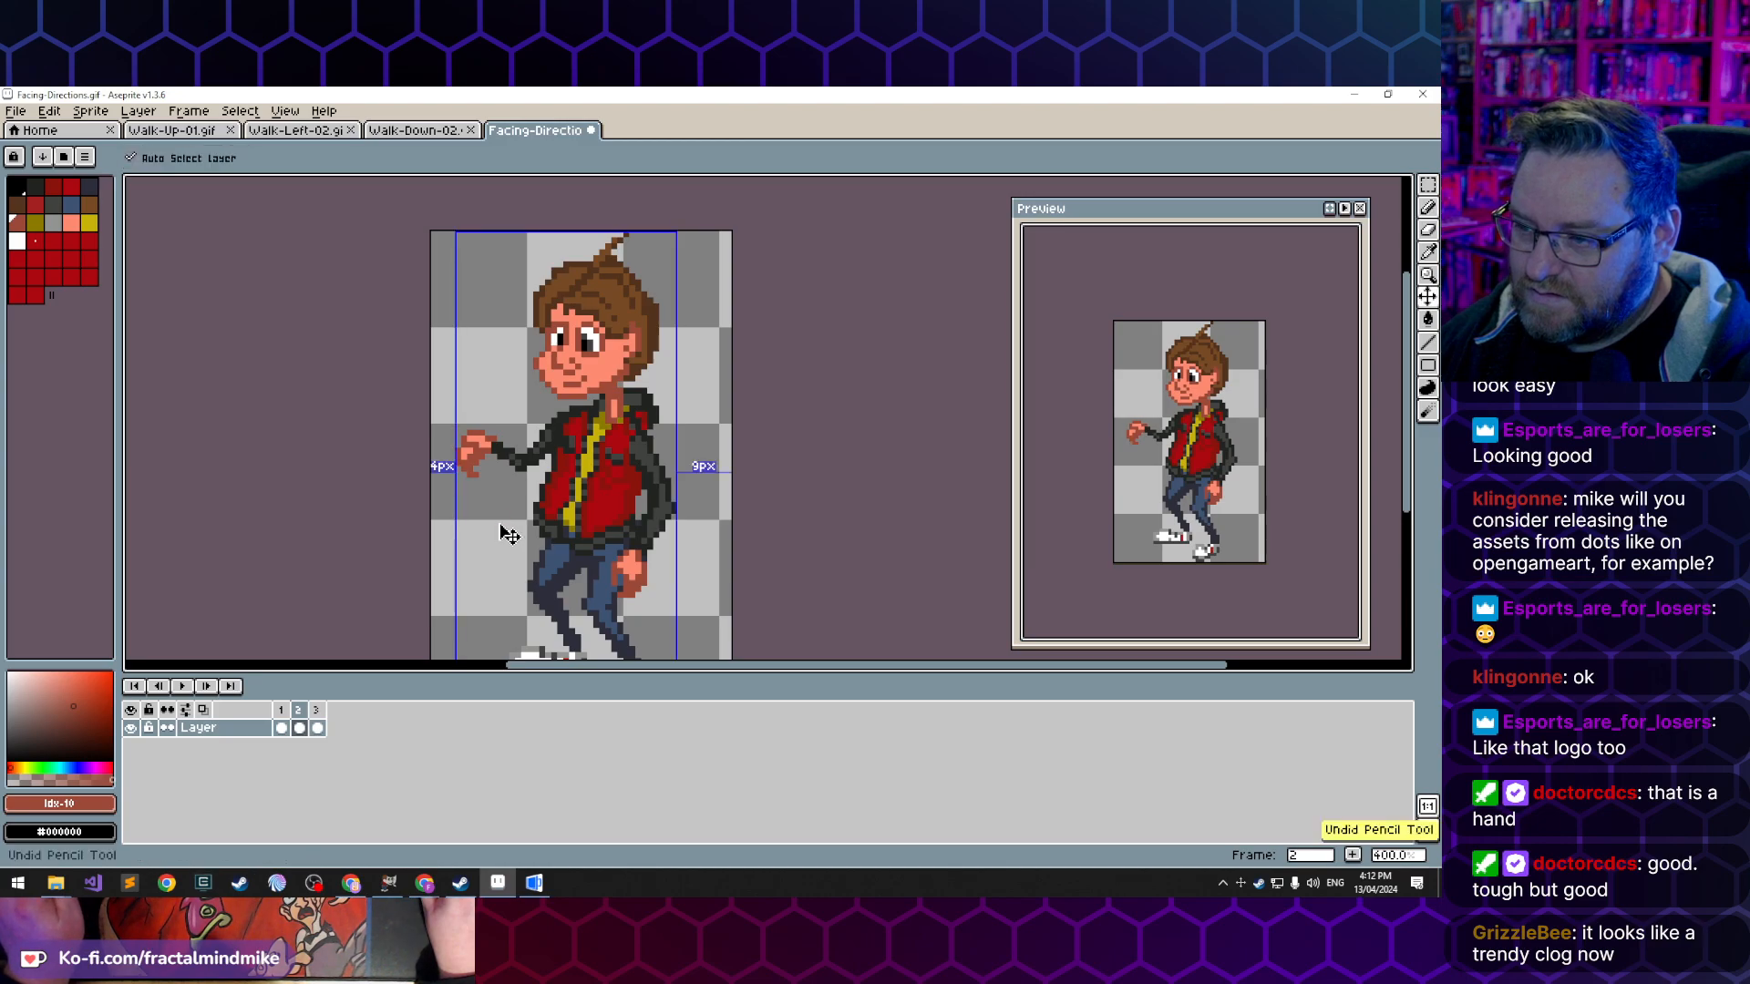
pyautogui.scroll(-3, 469, 557)
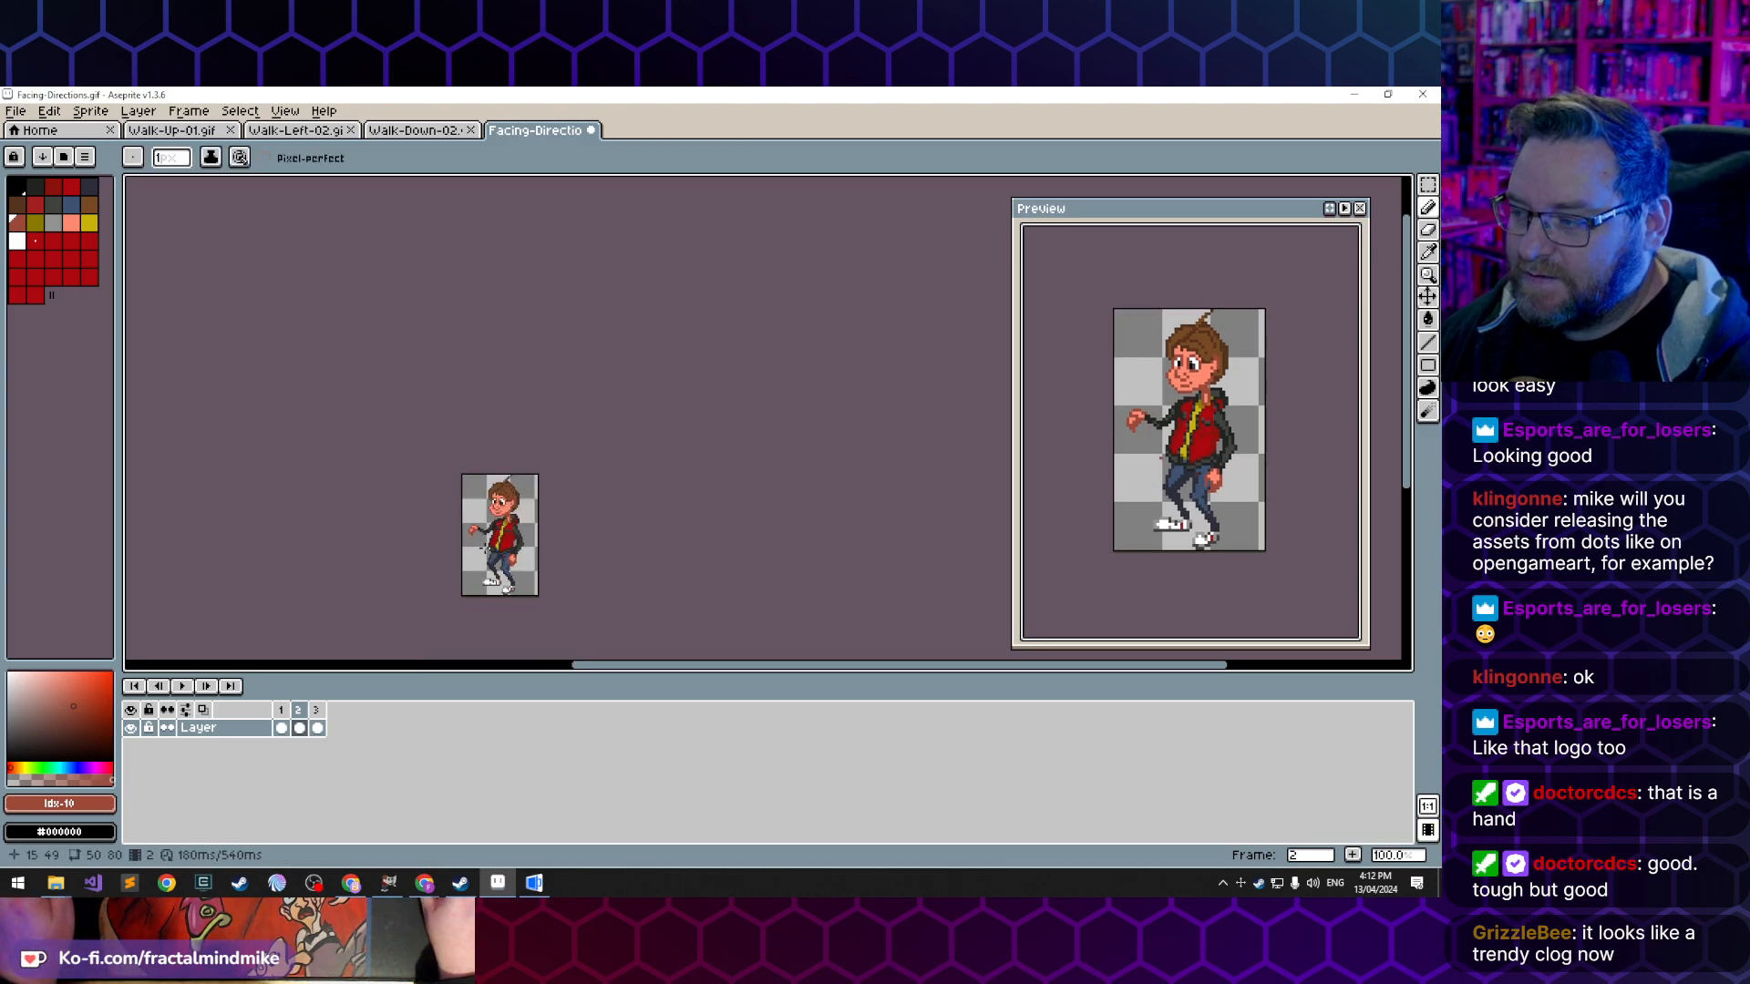
pyautogui.scroll(2, 486, 549)
pyautogui.scroll(2, 477, 541)
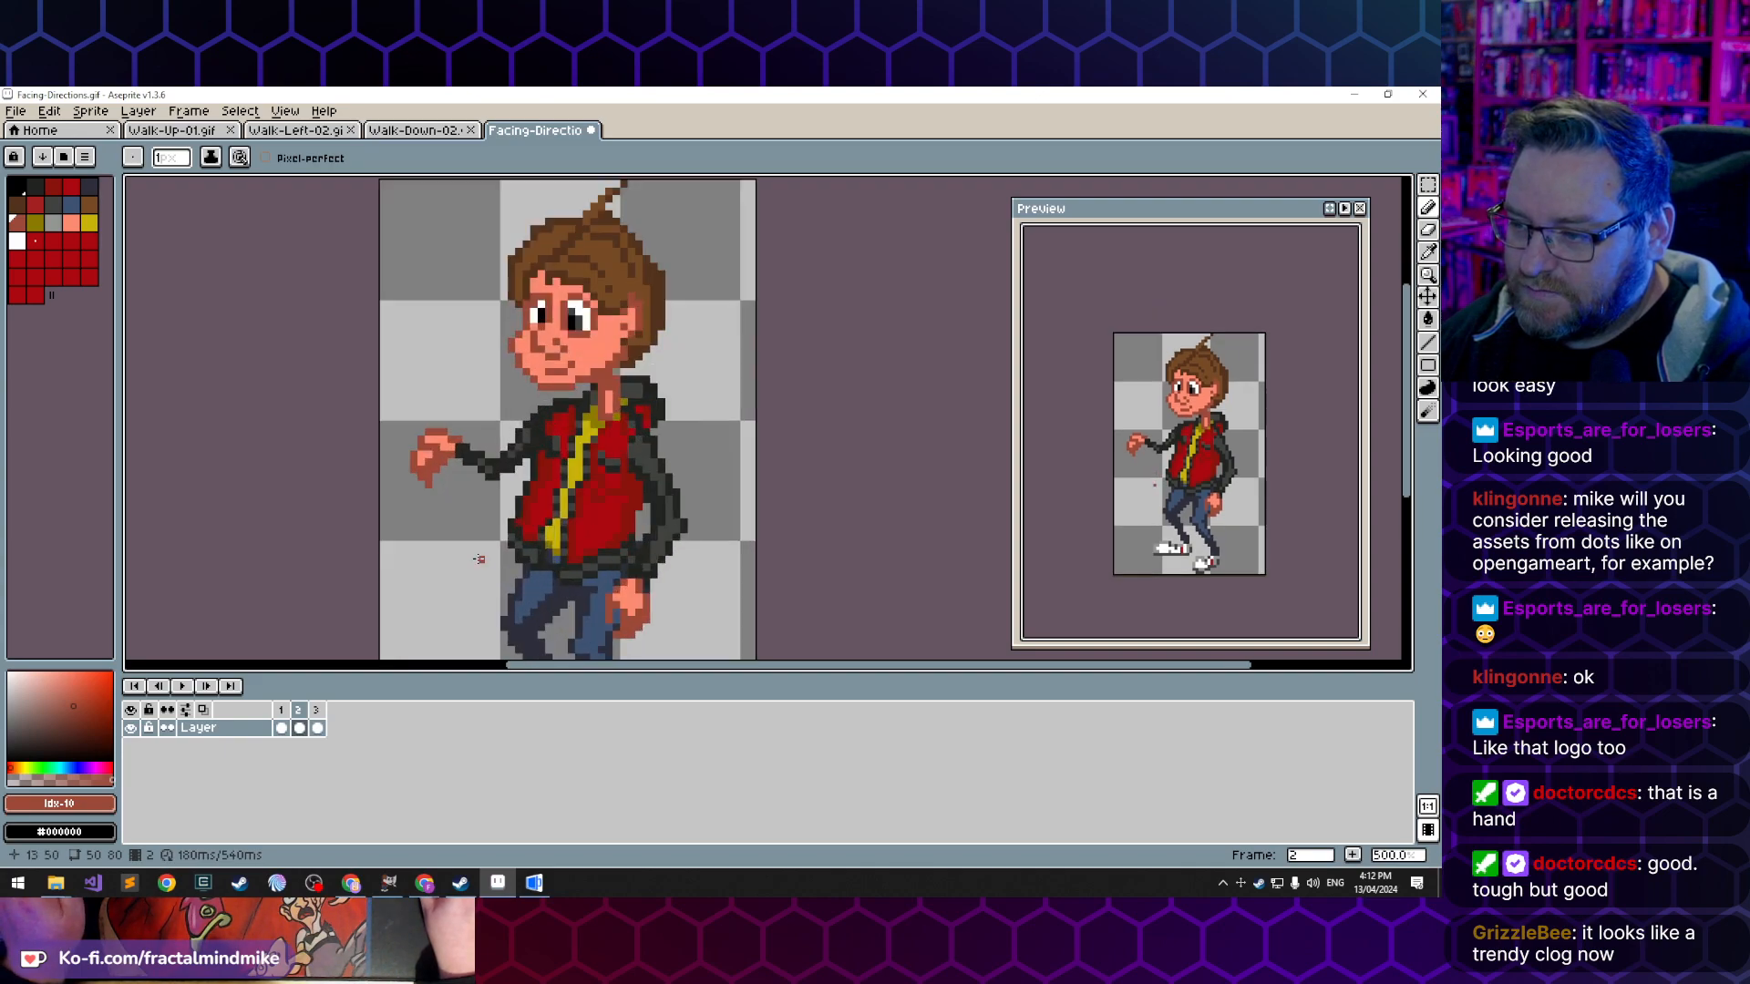
pyautogui.scroll(1, 453, 505)
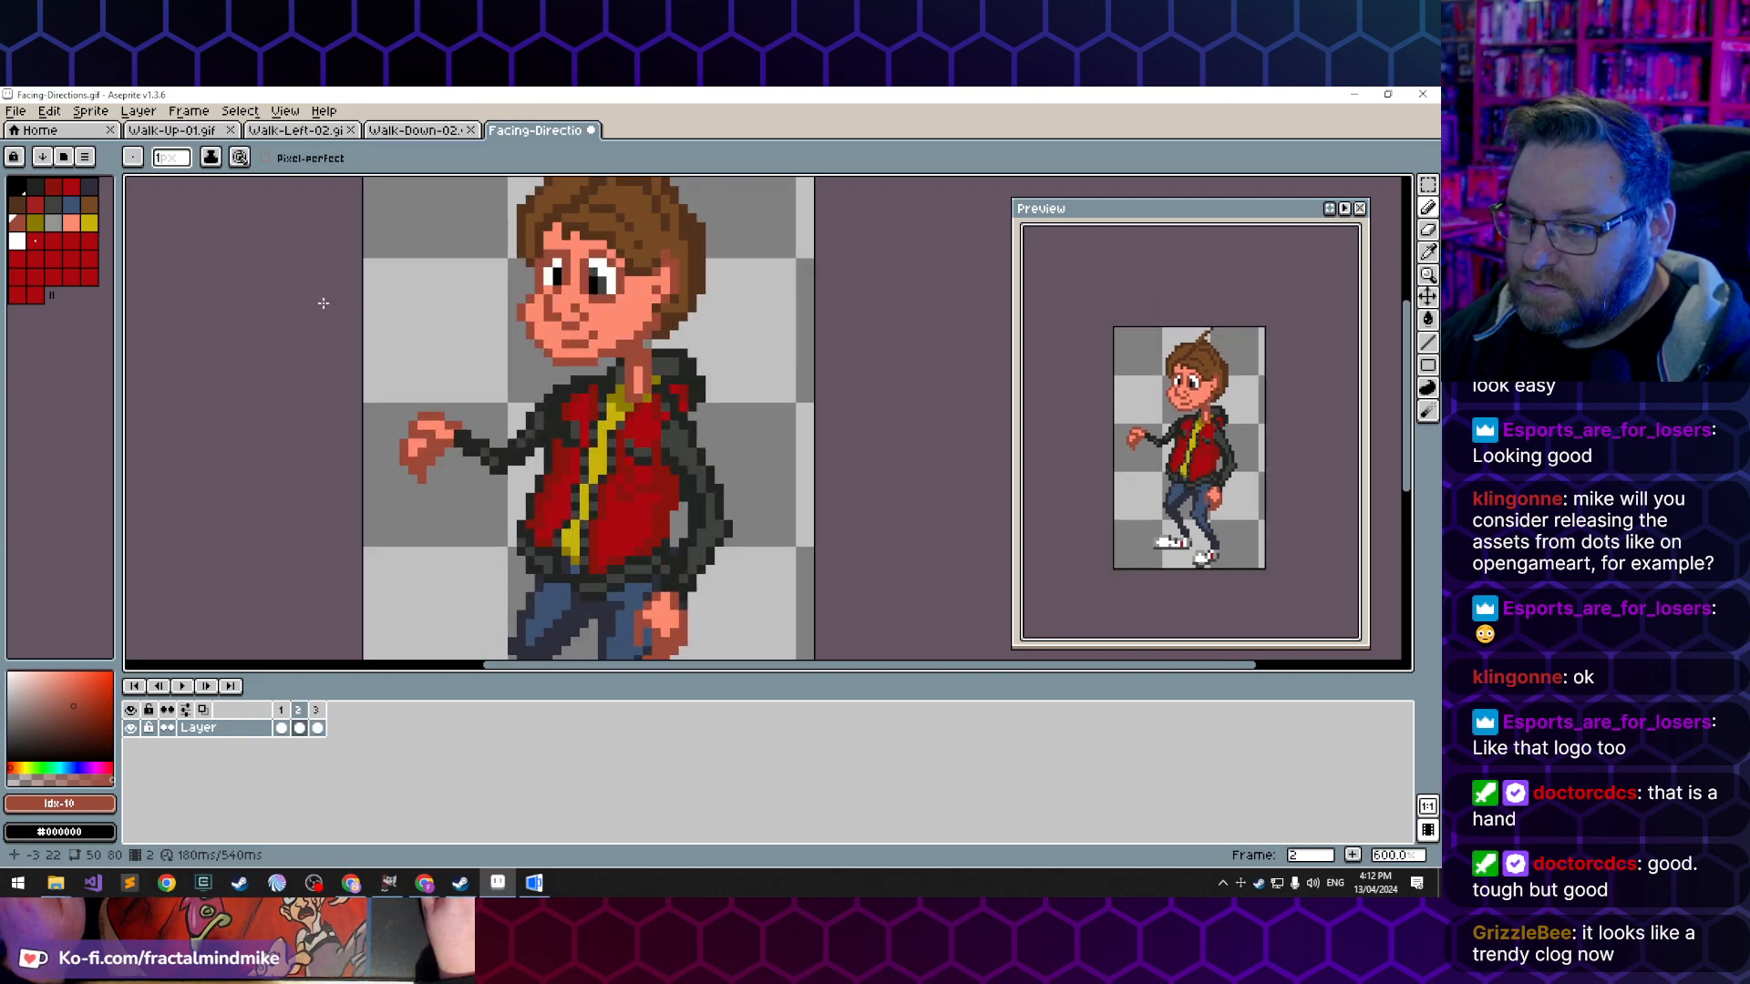
# - Cut out the extended hand and forearm and place them one pixel closer to the body and one pixel lower
pyautogui.press('m')
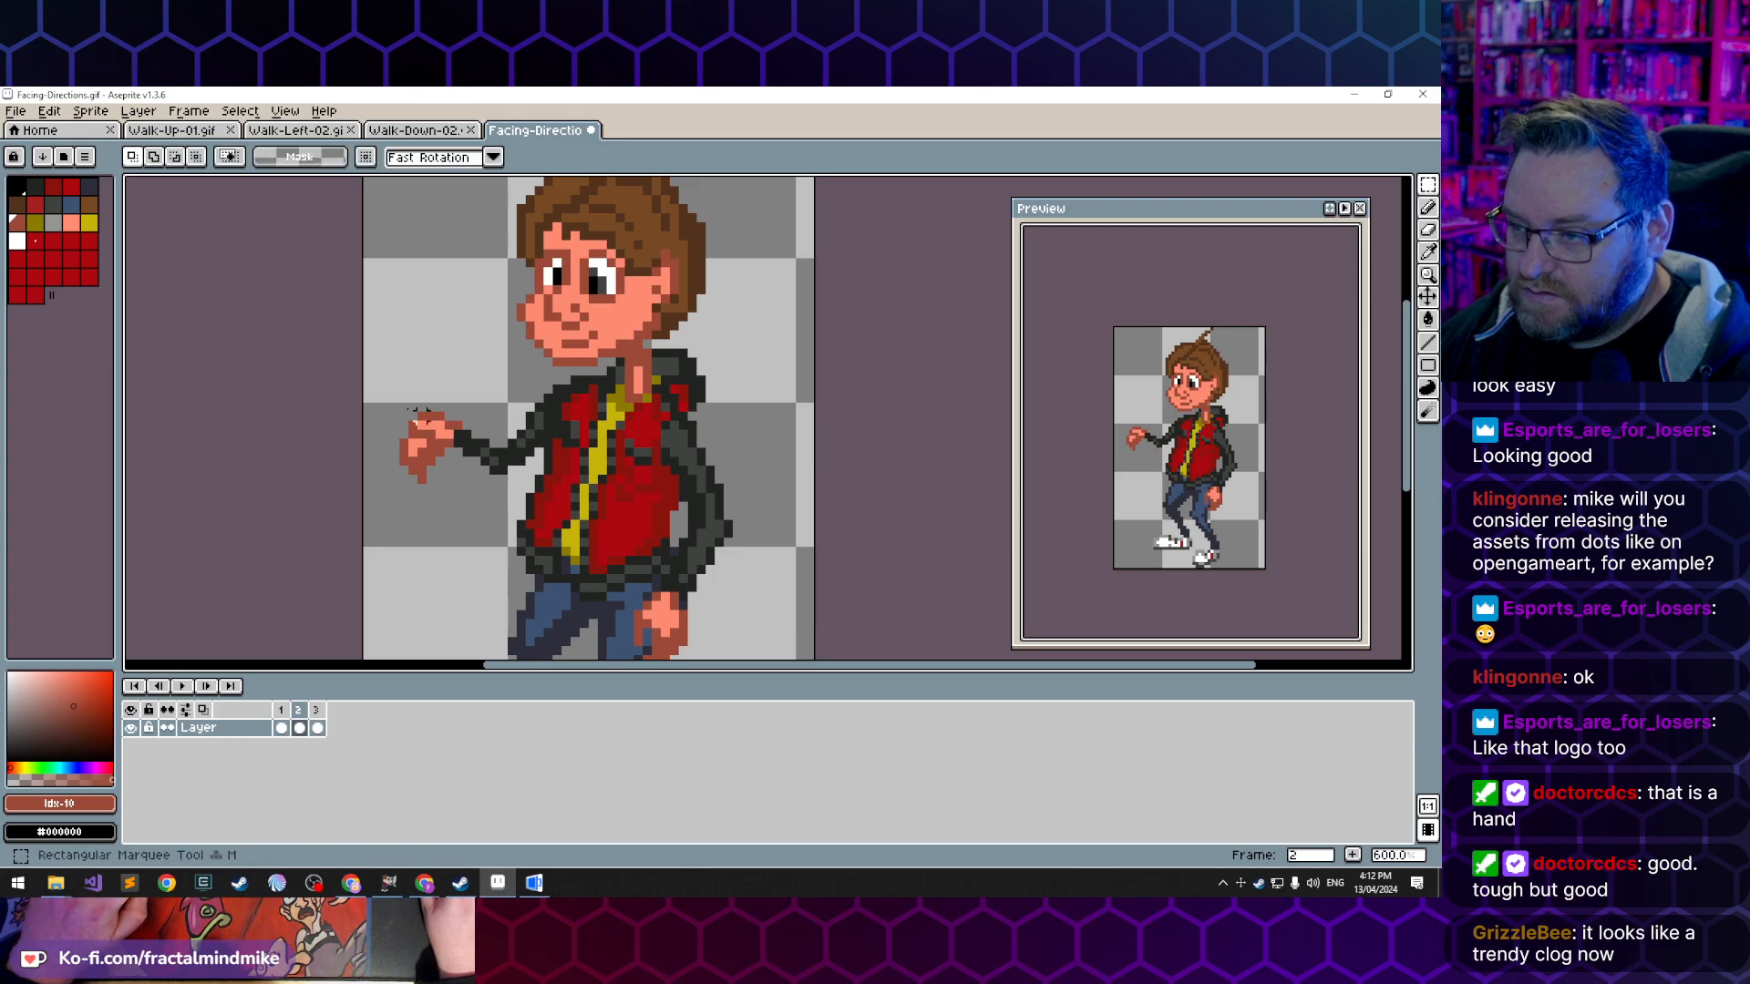
pyautogui.moveTo(392, 369); pyautogui.dragTo(509, 513)
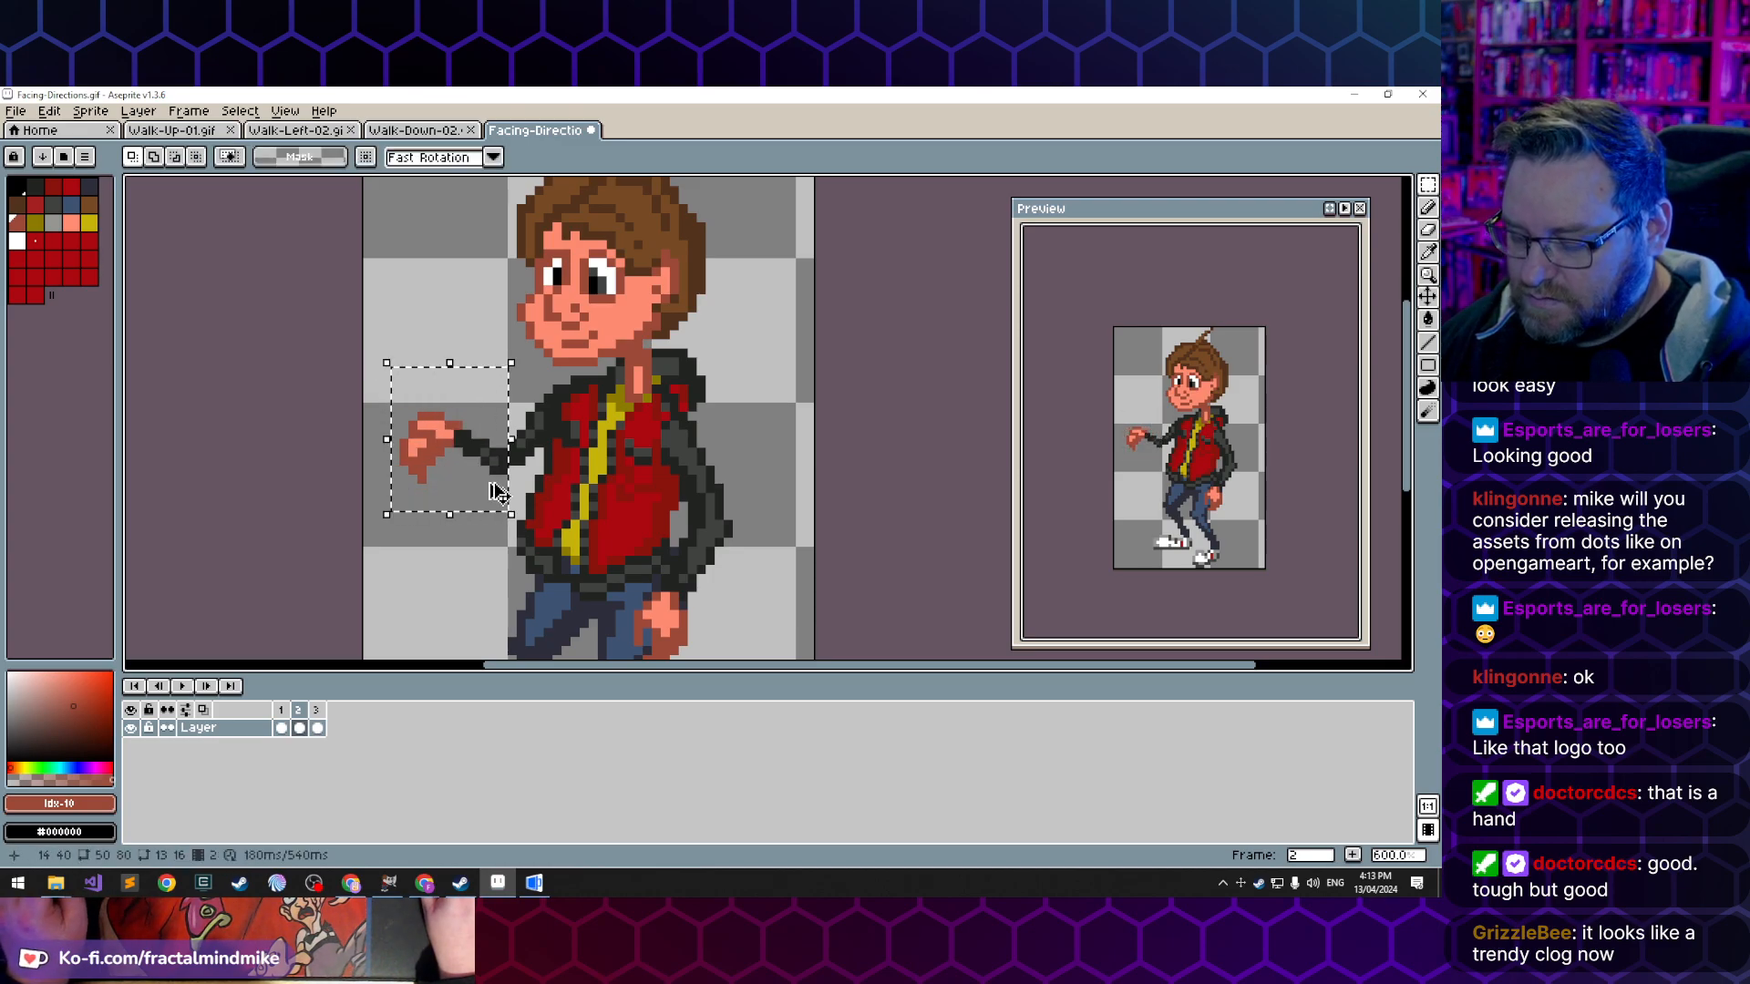
pyautogui.hotkey('ctrl', 'x')
pyautogui.hotkey('ctrl', 'v')
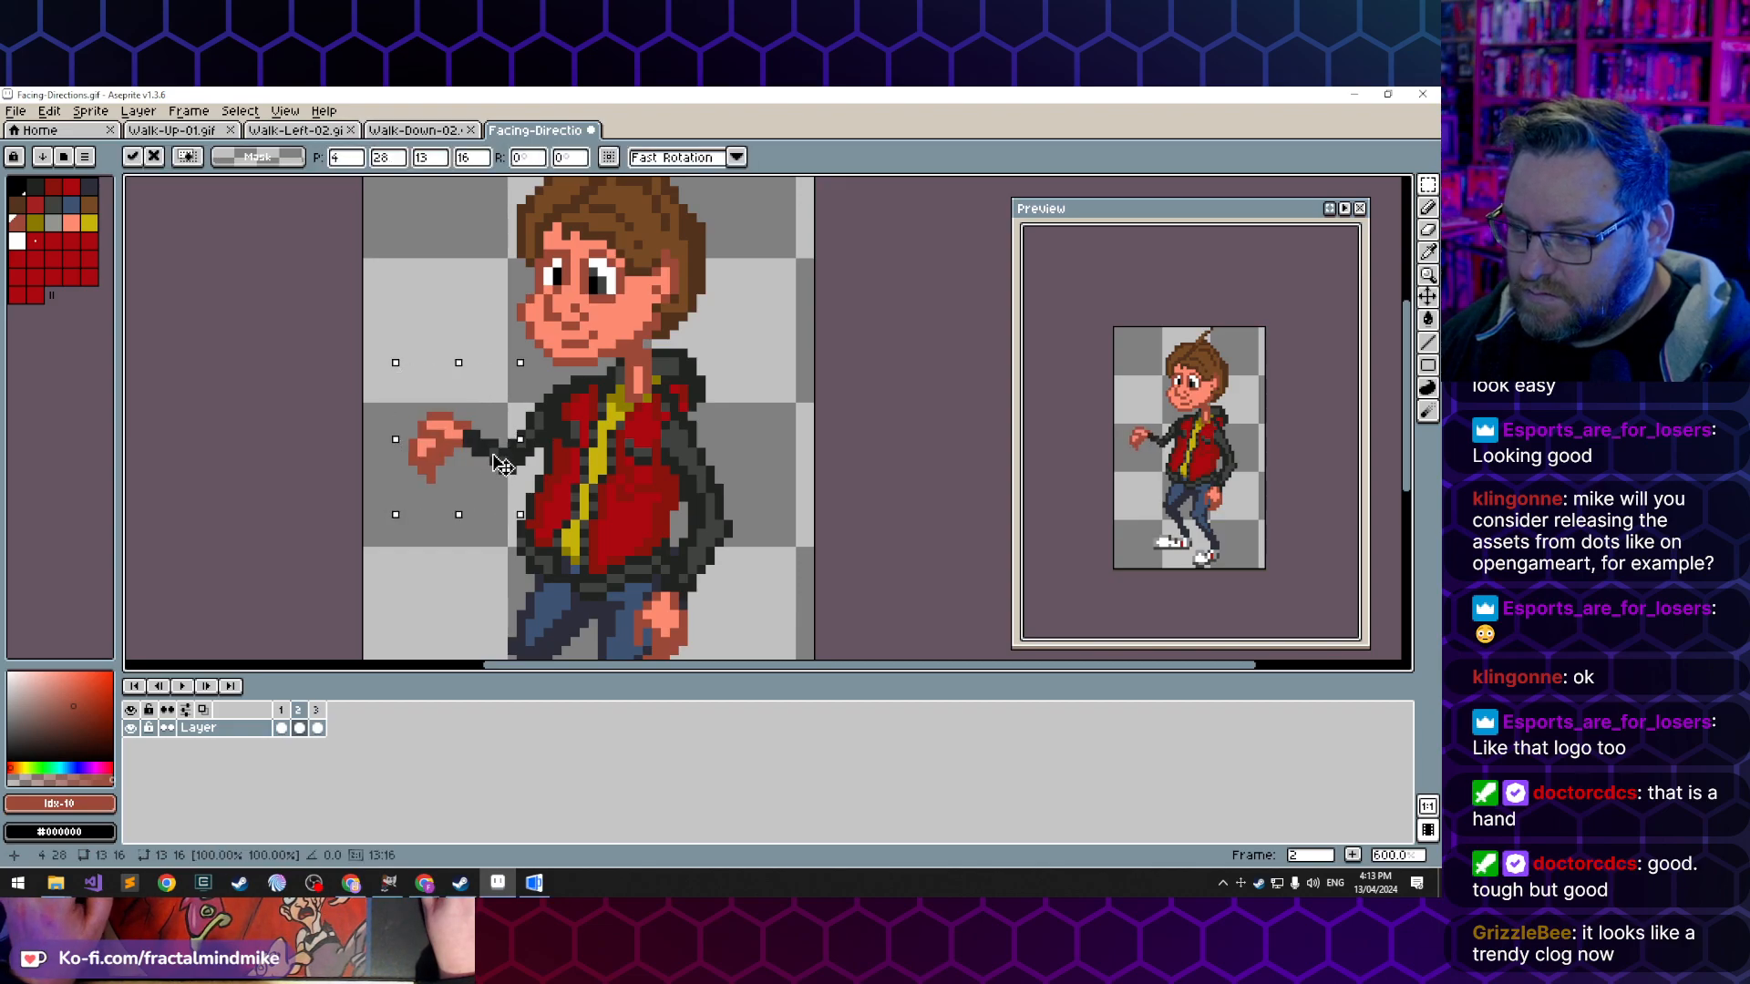
pyautogui.click(492, 280)
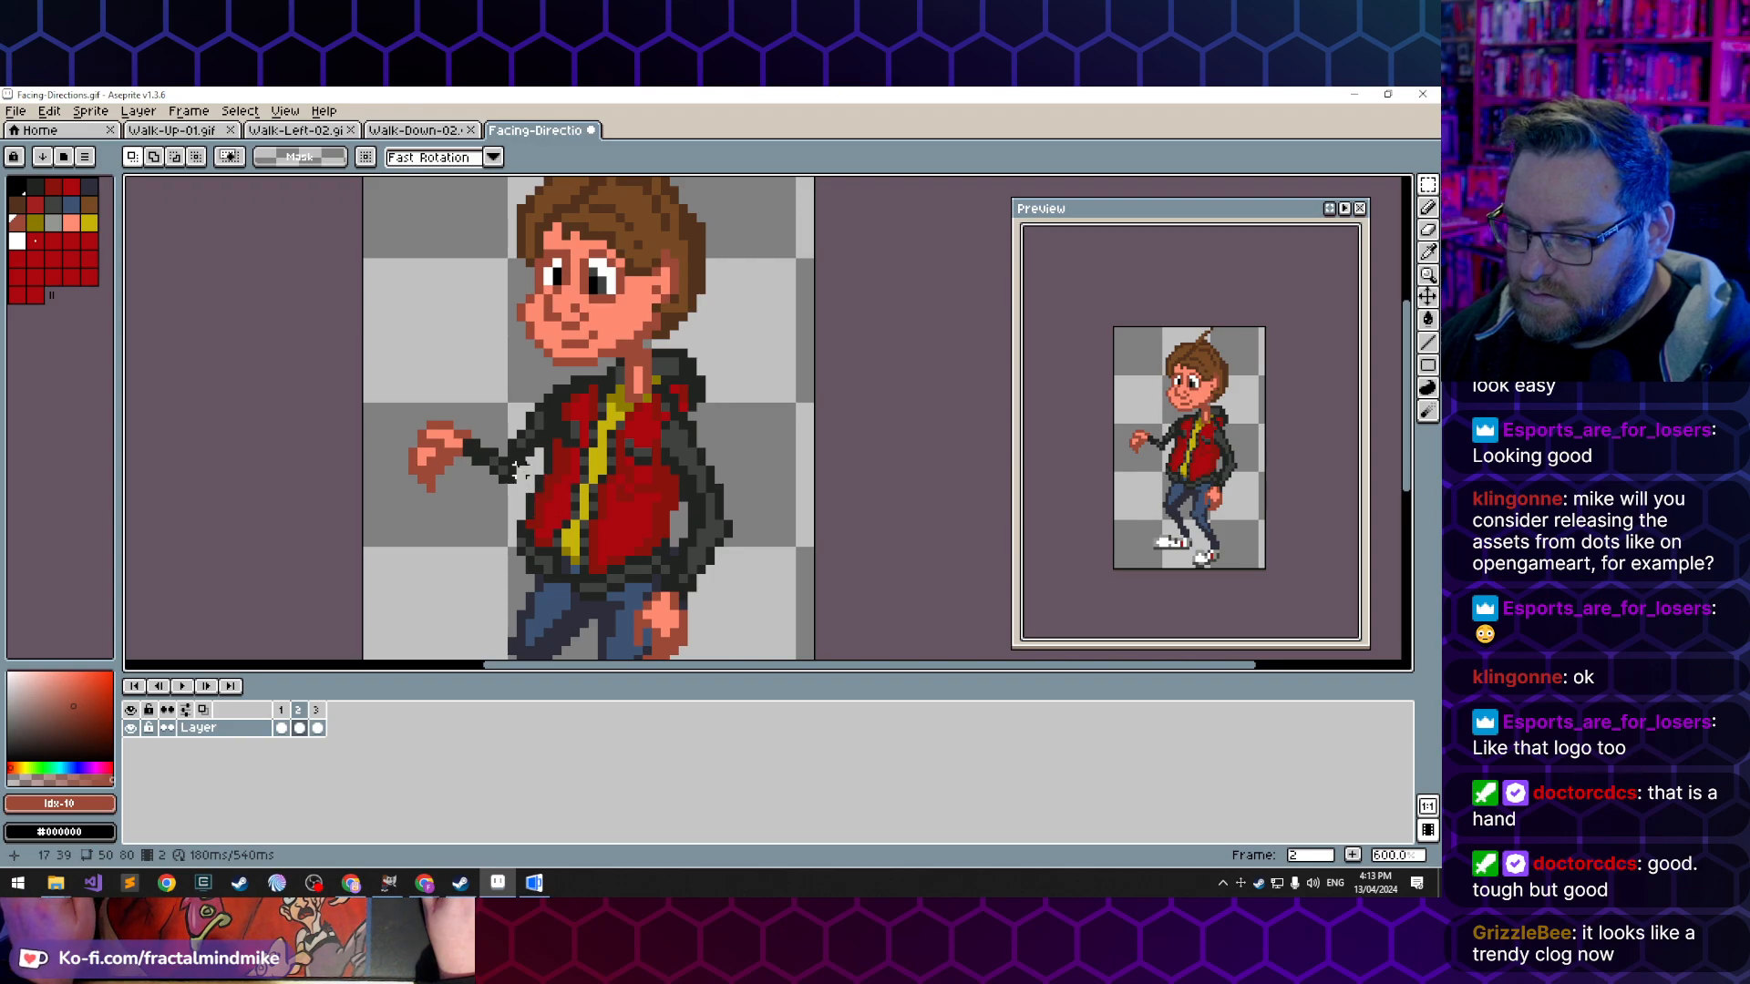
# - Clean up the front arm's elbow with the sampled dark jacket colour and the Eraser, and check the arm at reduced zoom
pyautogui.press('b')
pyautogui.keyDown('alt'); pyautogui.click(517, 455); pyautogui.keyUp('alt')
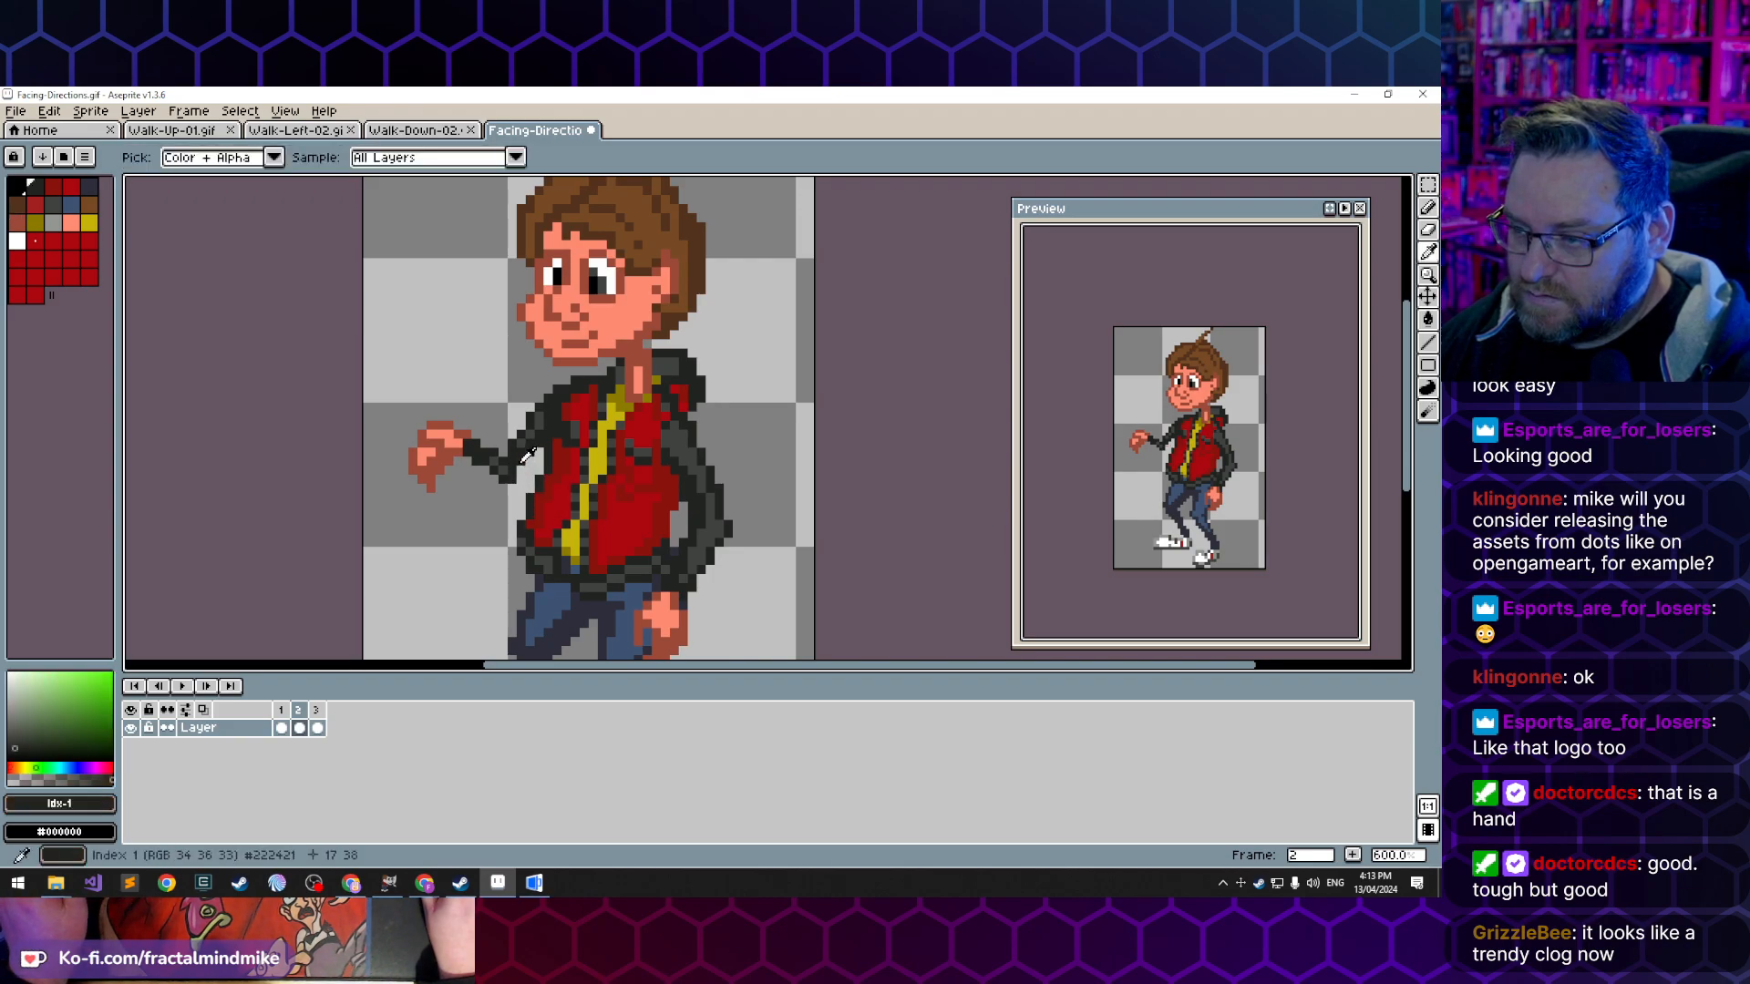
pyautogui.press('e')
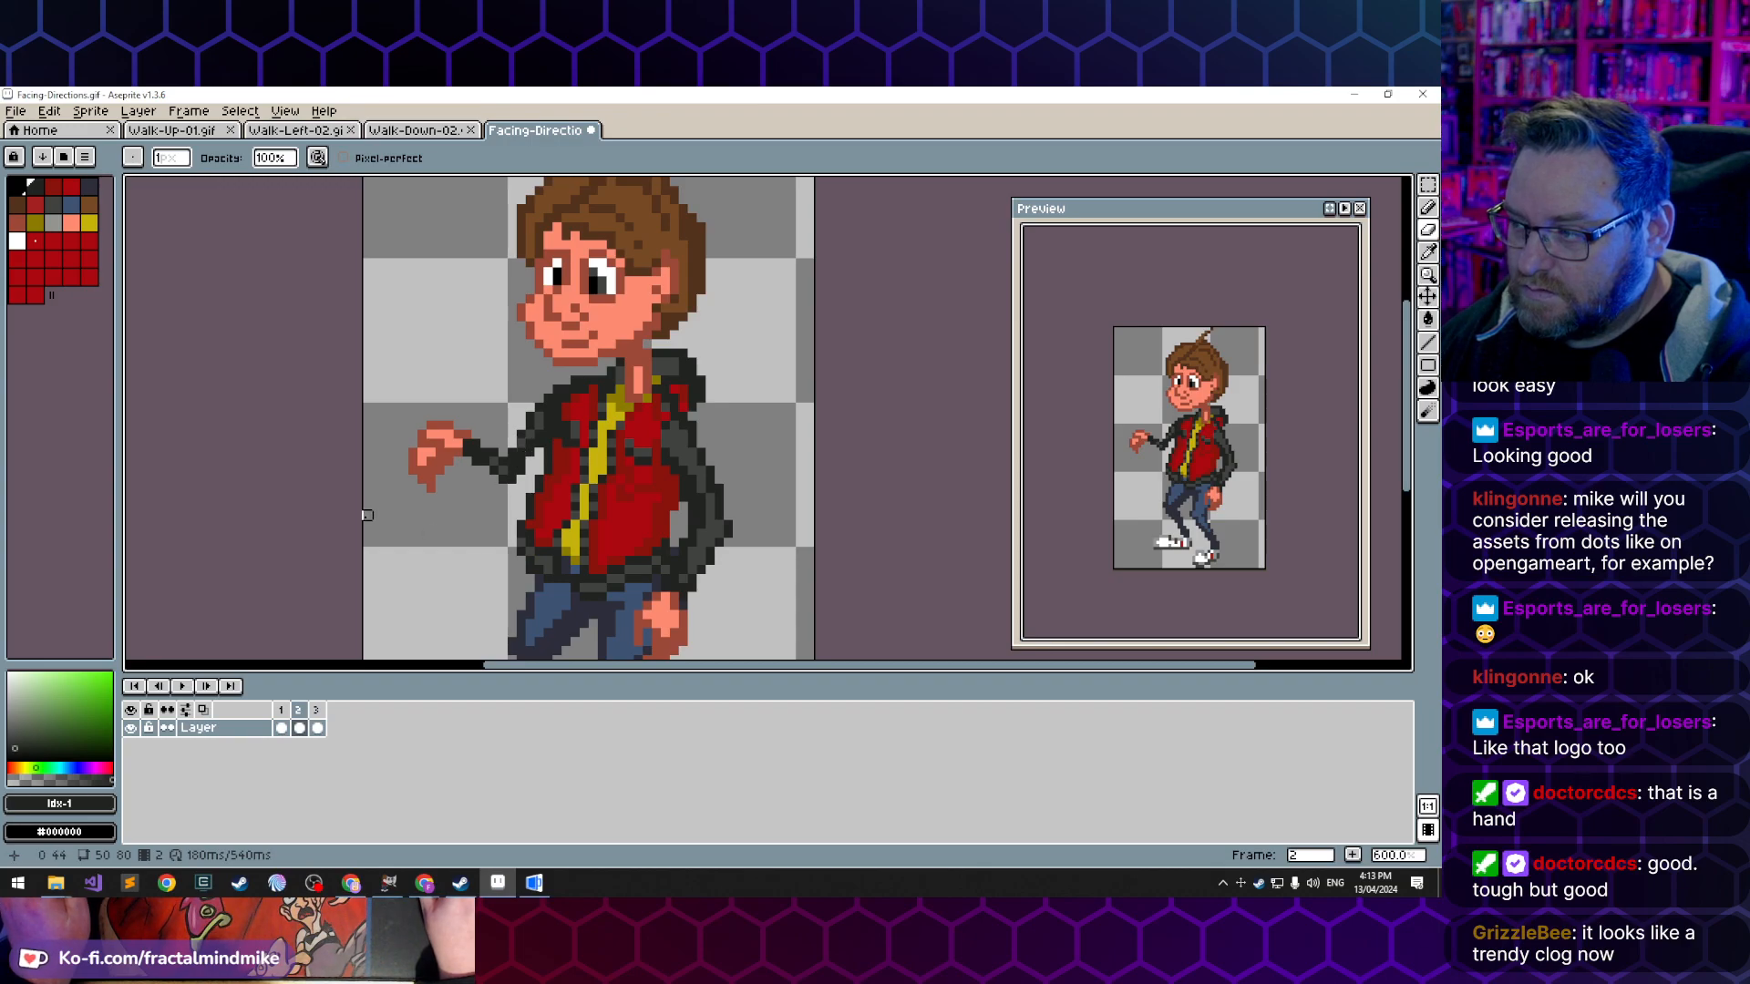
pyautogui.scroll(-5, 367, 515)
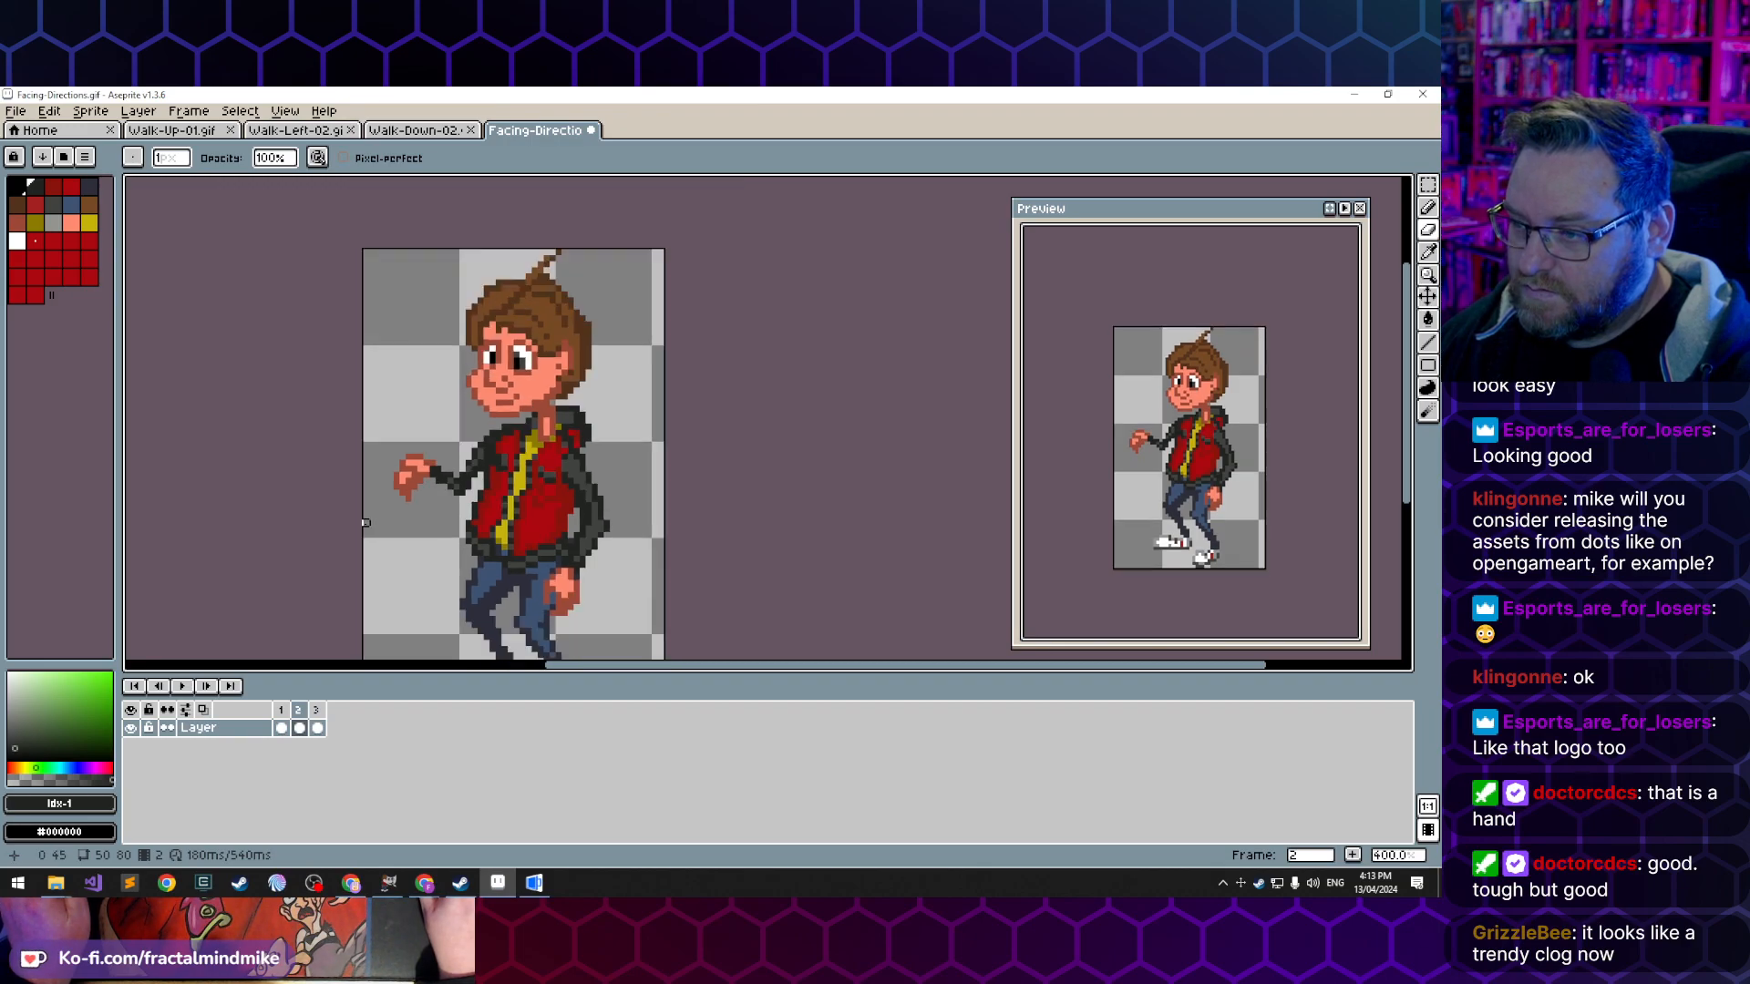
pyautogui.scroll(2, 363, 532)
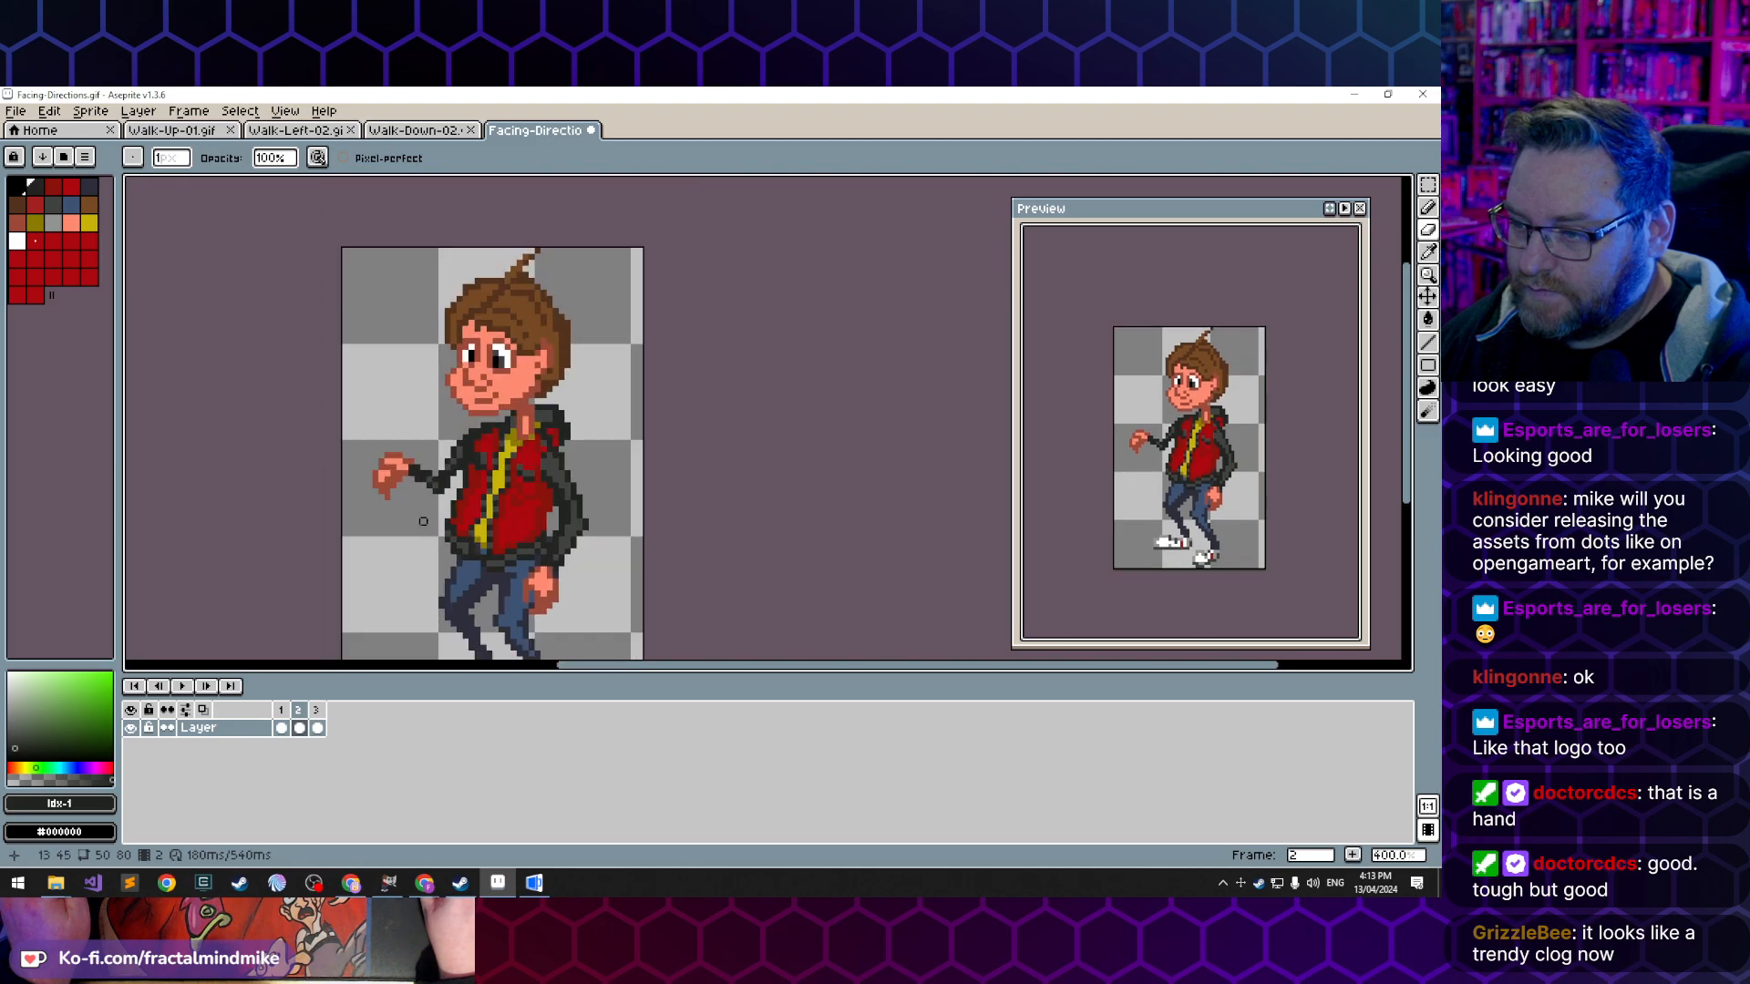
pyautogui.scroll(2, 407, 474)
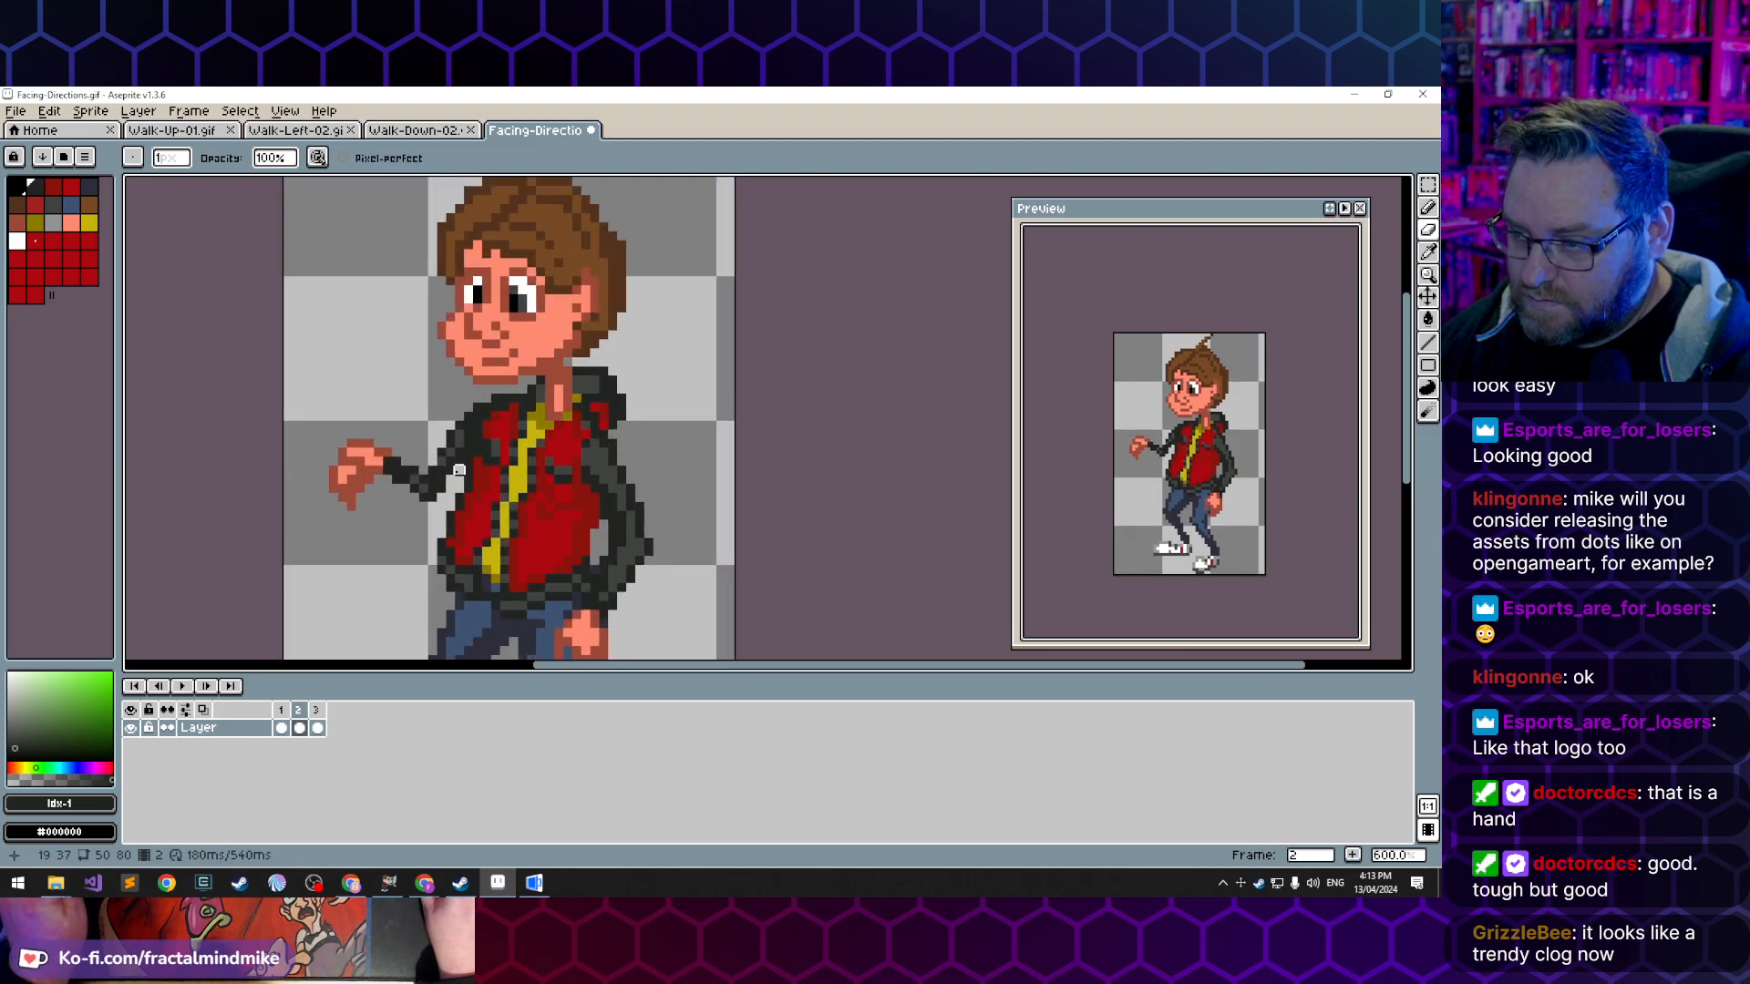
pyautogui.press('l')
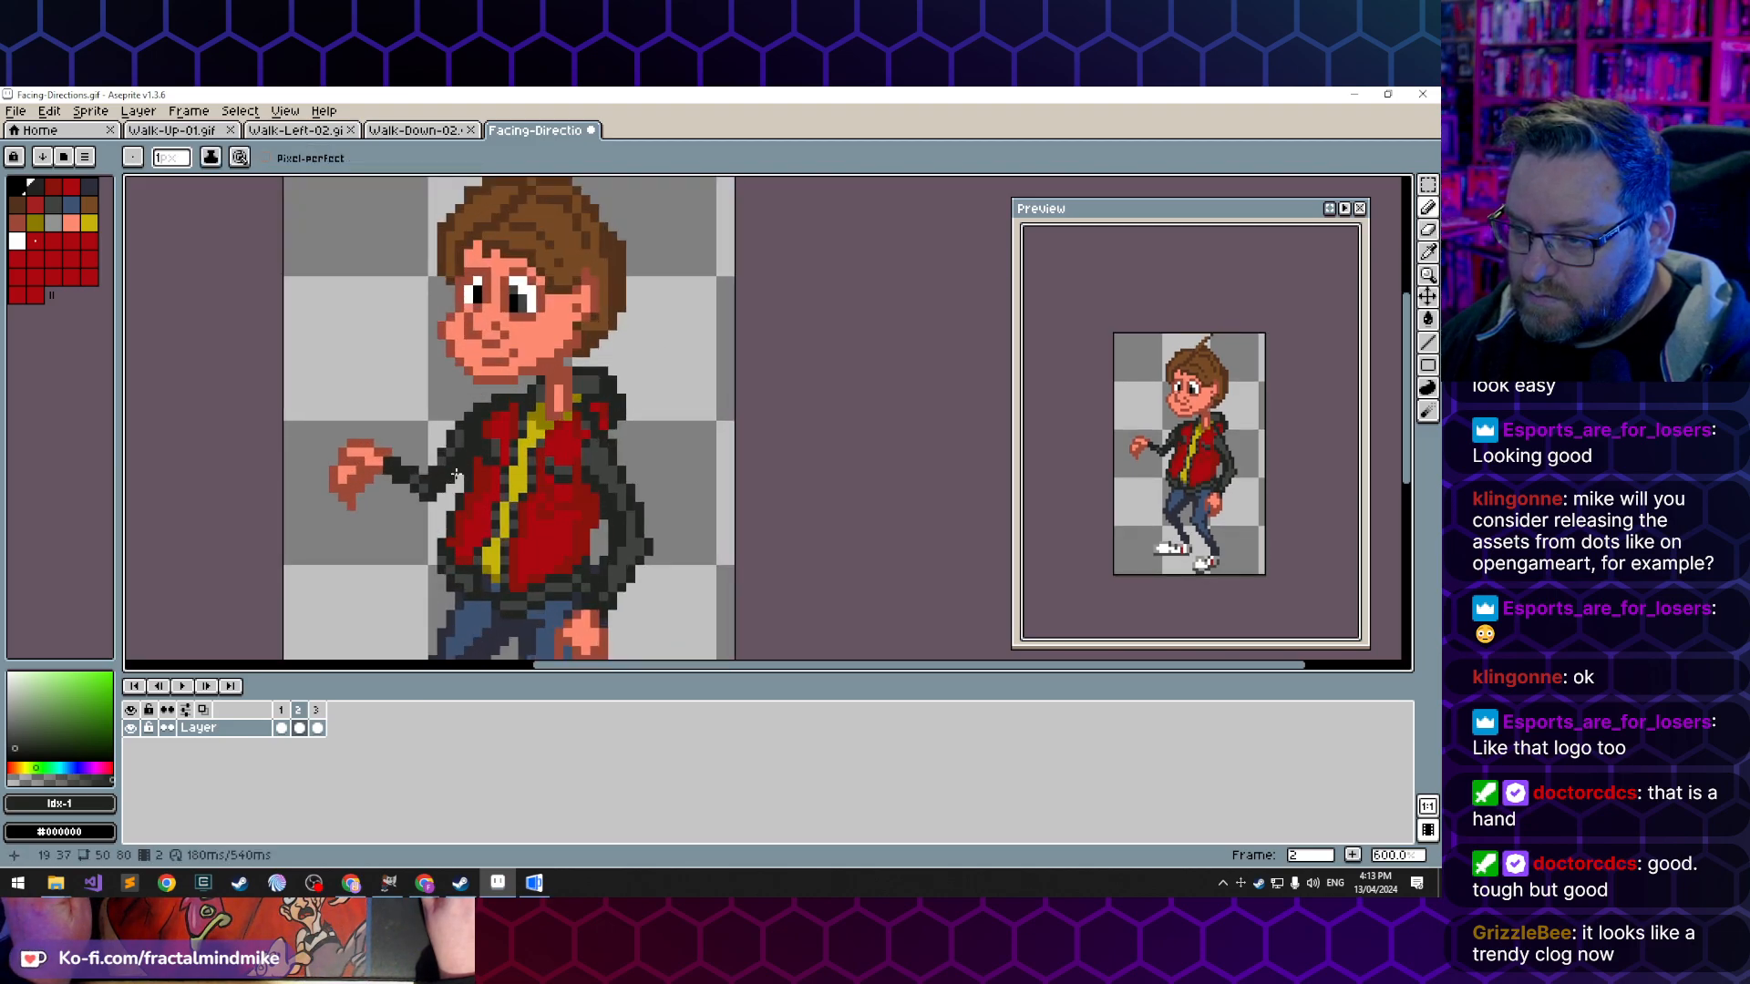
pyautogui.scroll(-2, 347, 522)
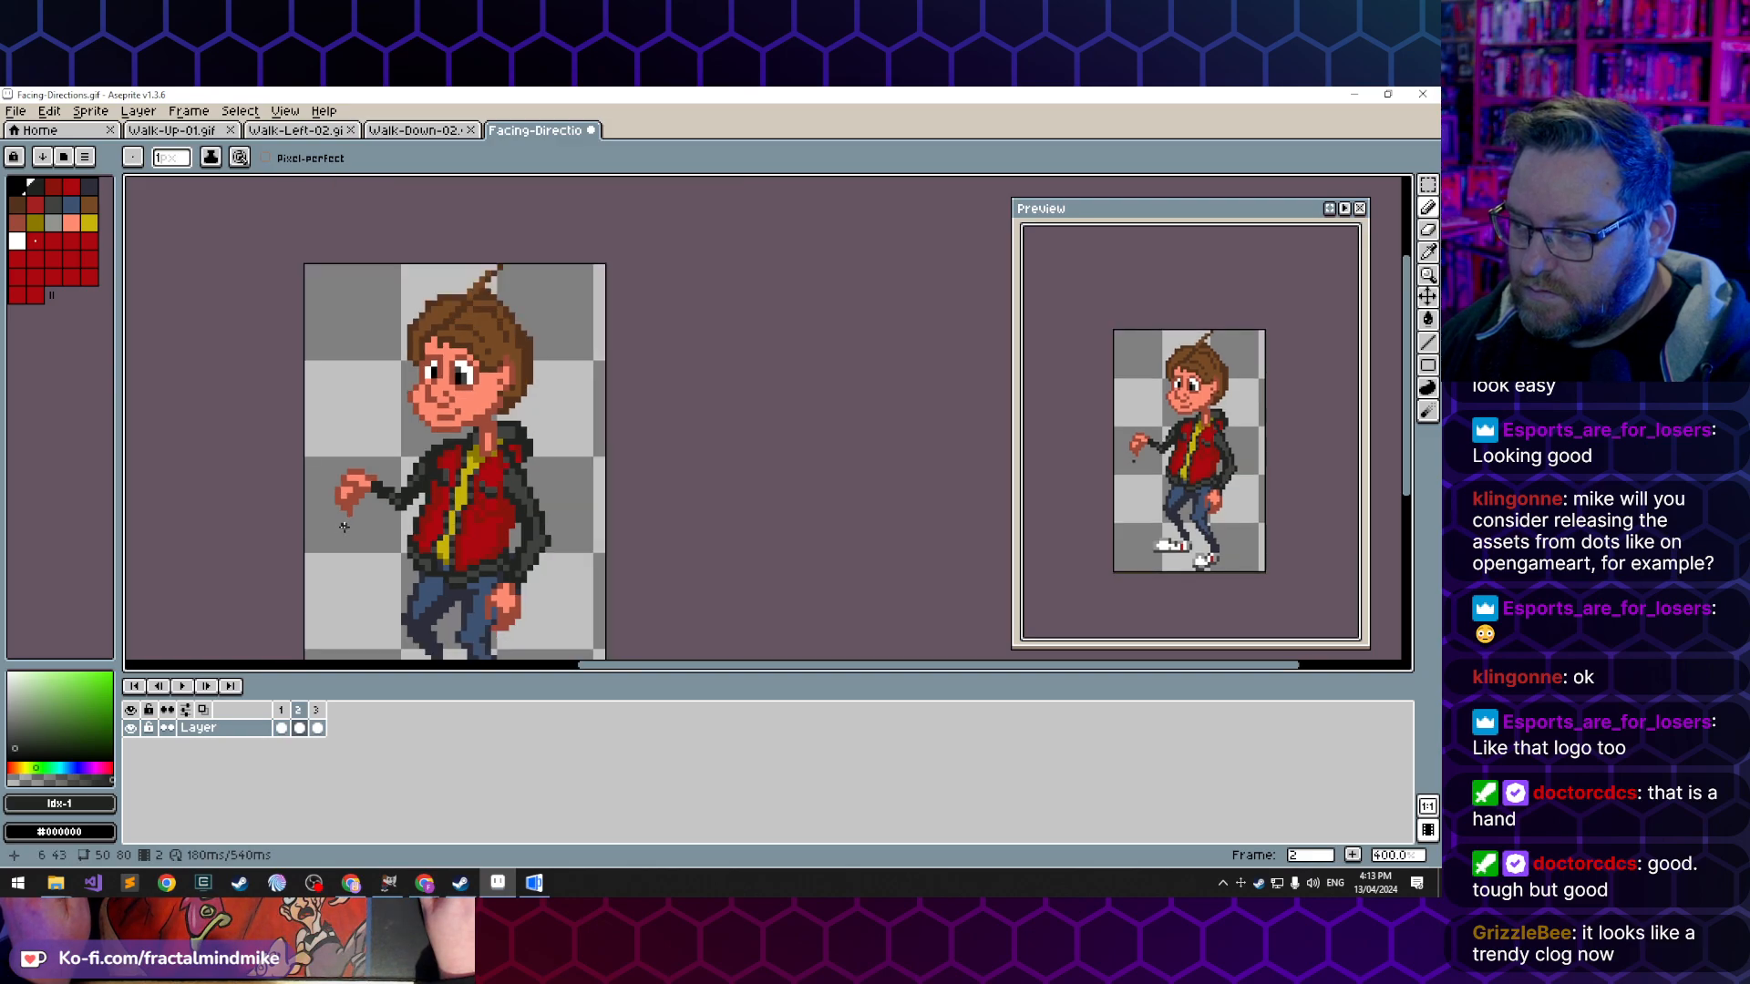
pyautogui.scroll(-2, 385, 518)
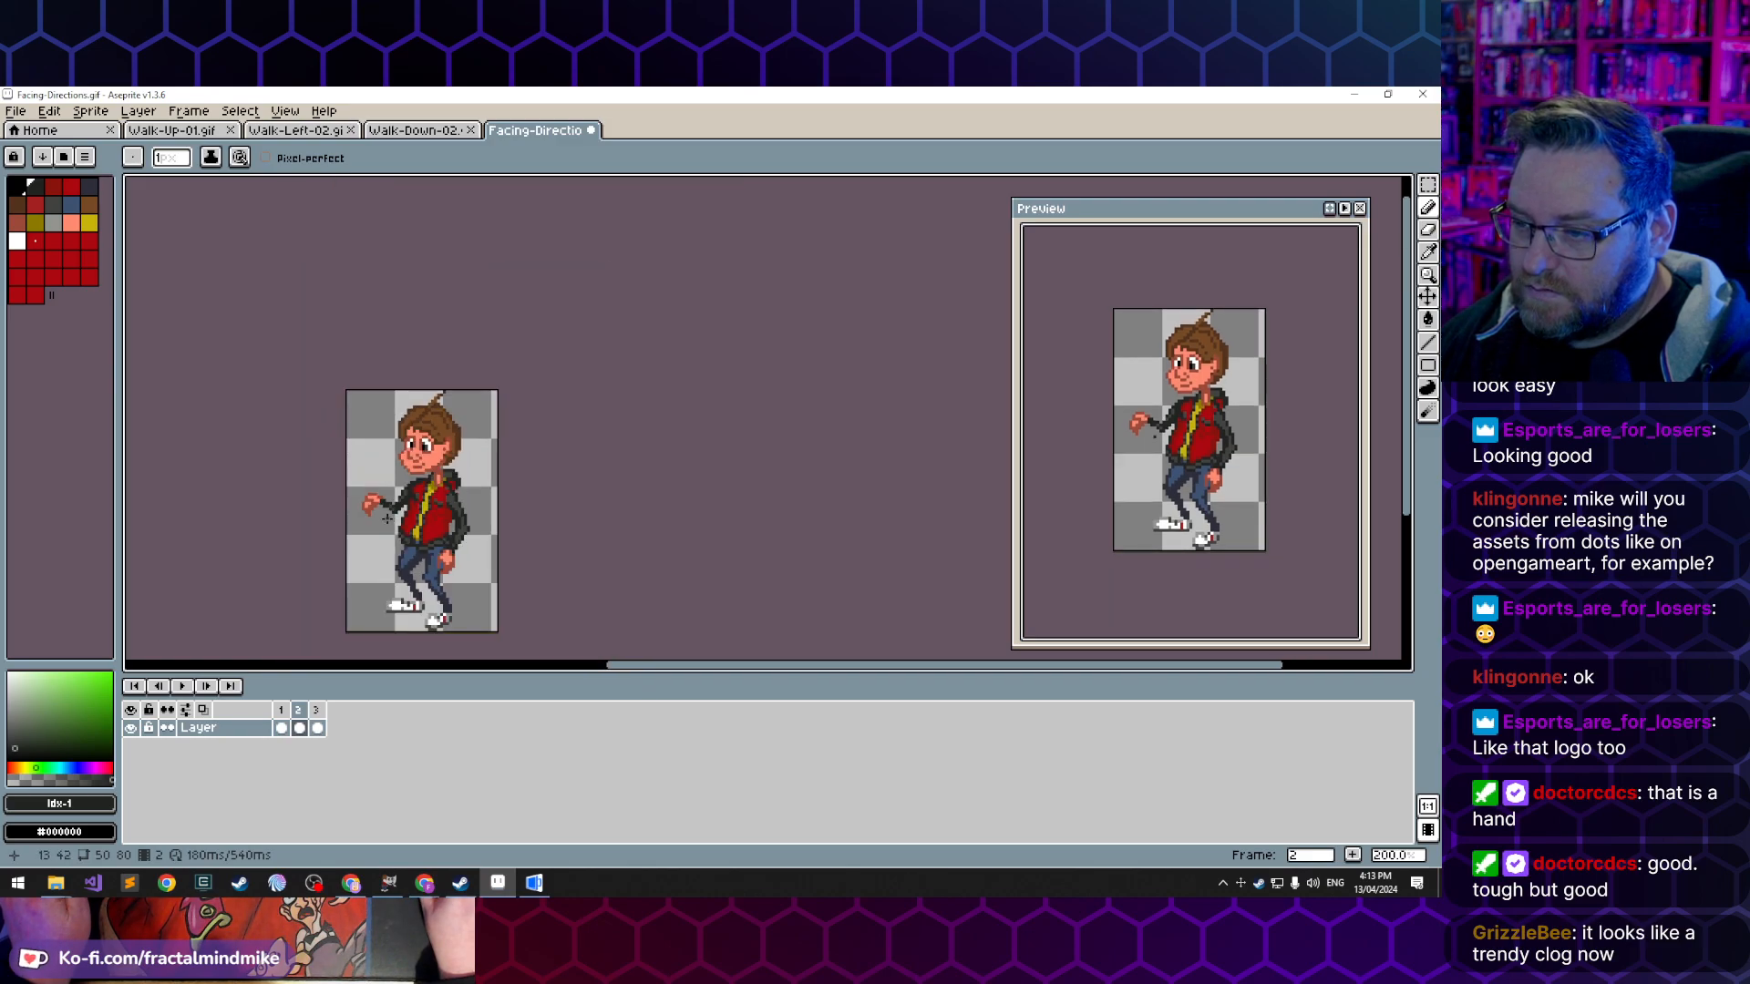
# - Compare frames 1 and 2, delete frame 3, and add a new frame 3 duplicated from frame 2
pyautogui.click(281, 729)
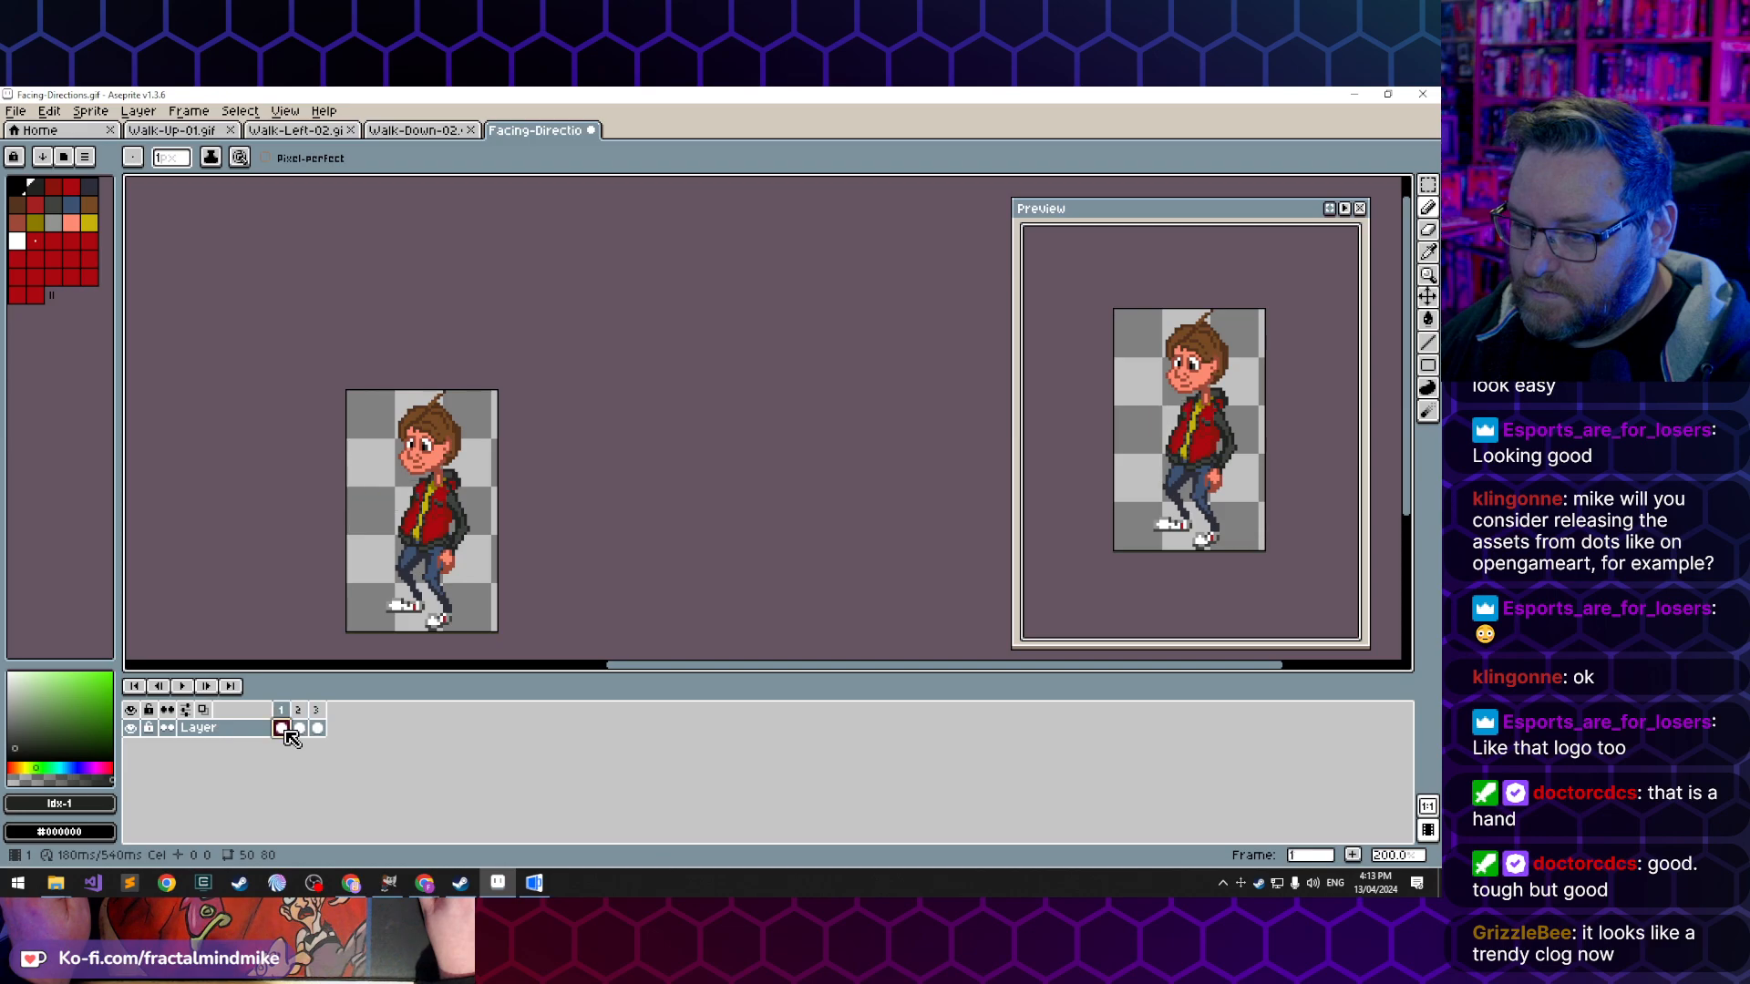
pyautogui.click(301, 728)
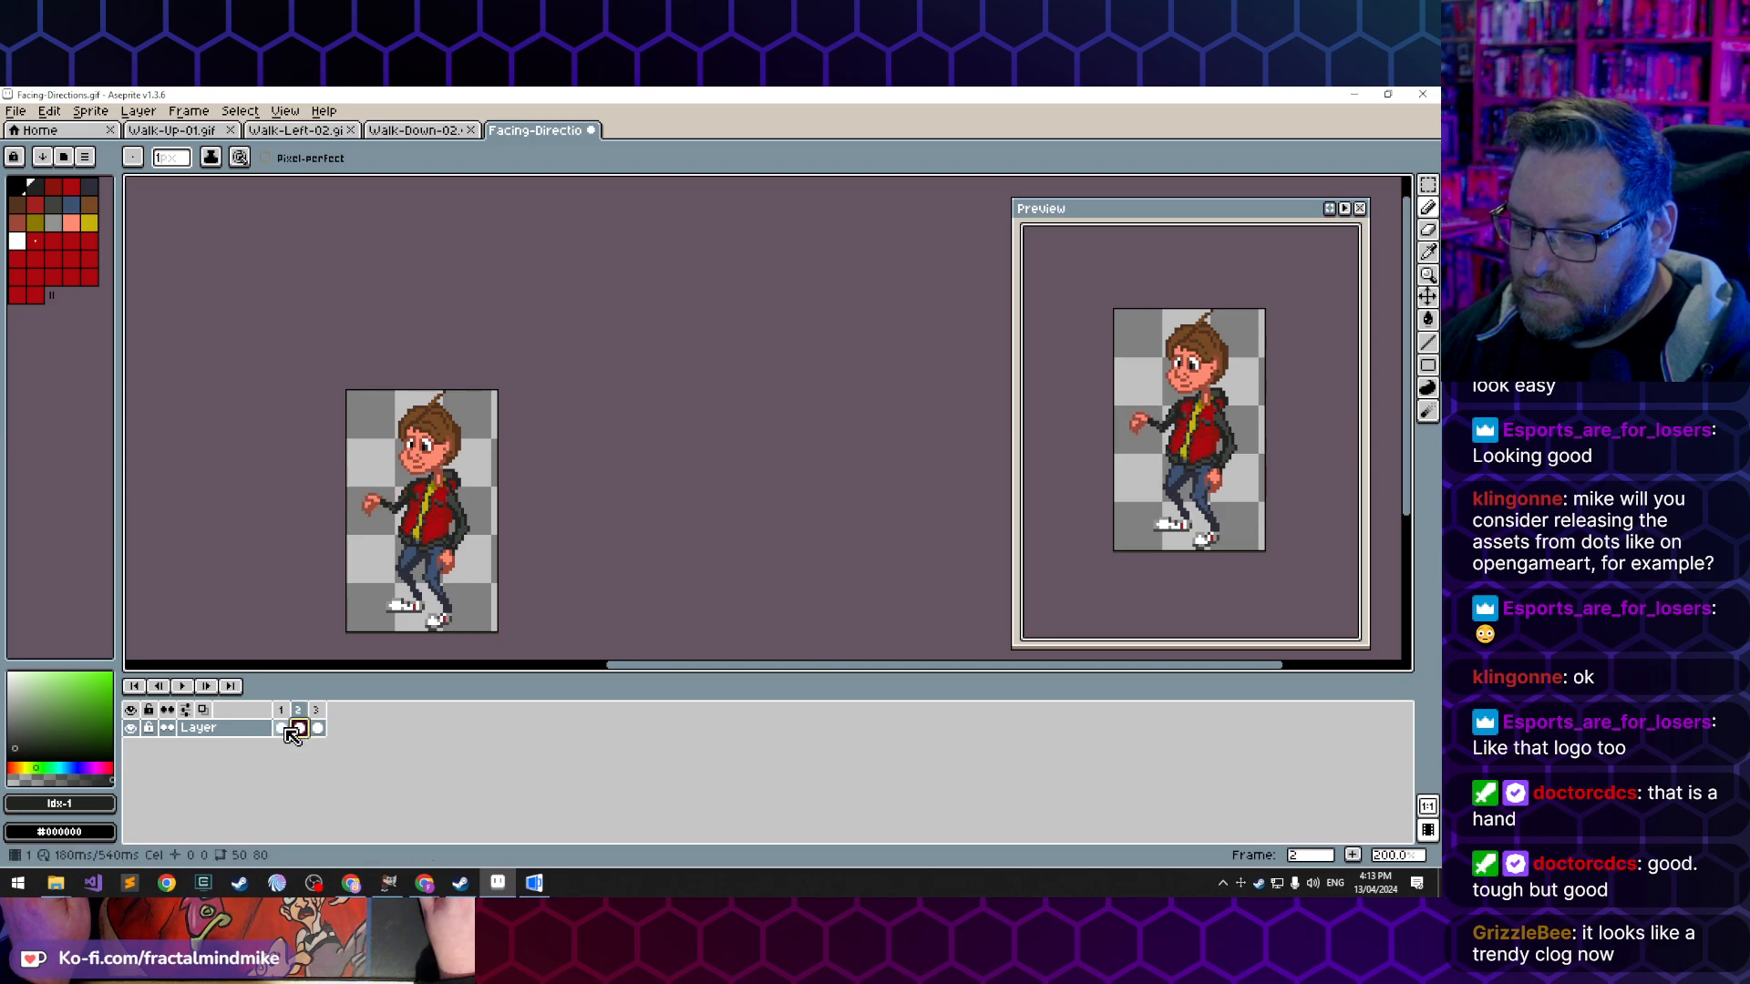
pyautogui.click(281, 728)
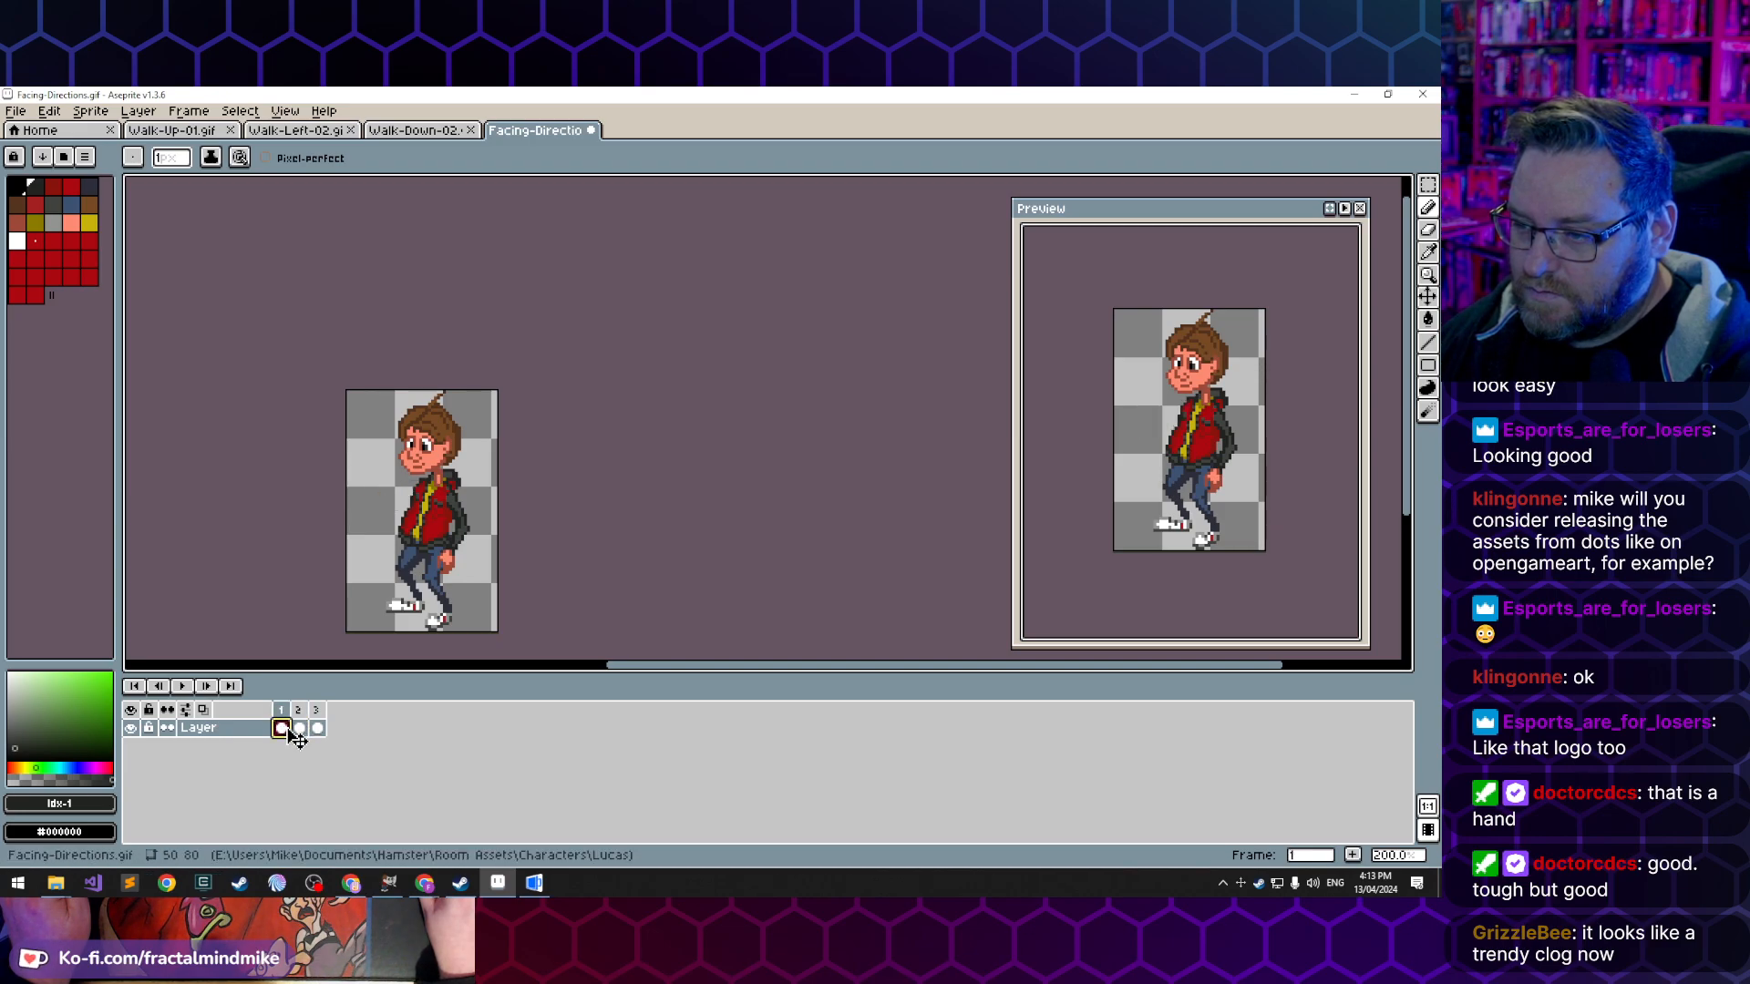
pyautogui.click(301, 729)
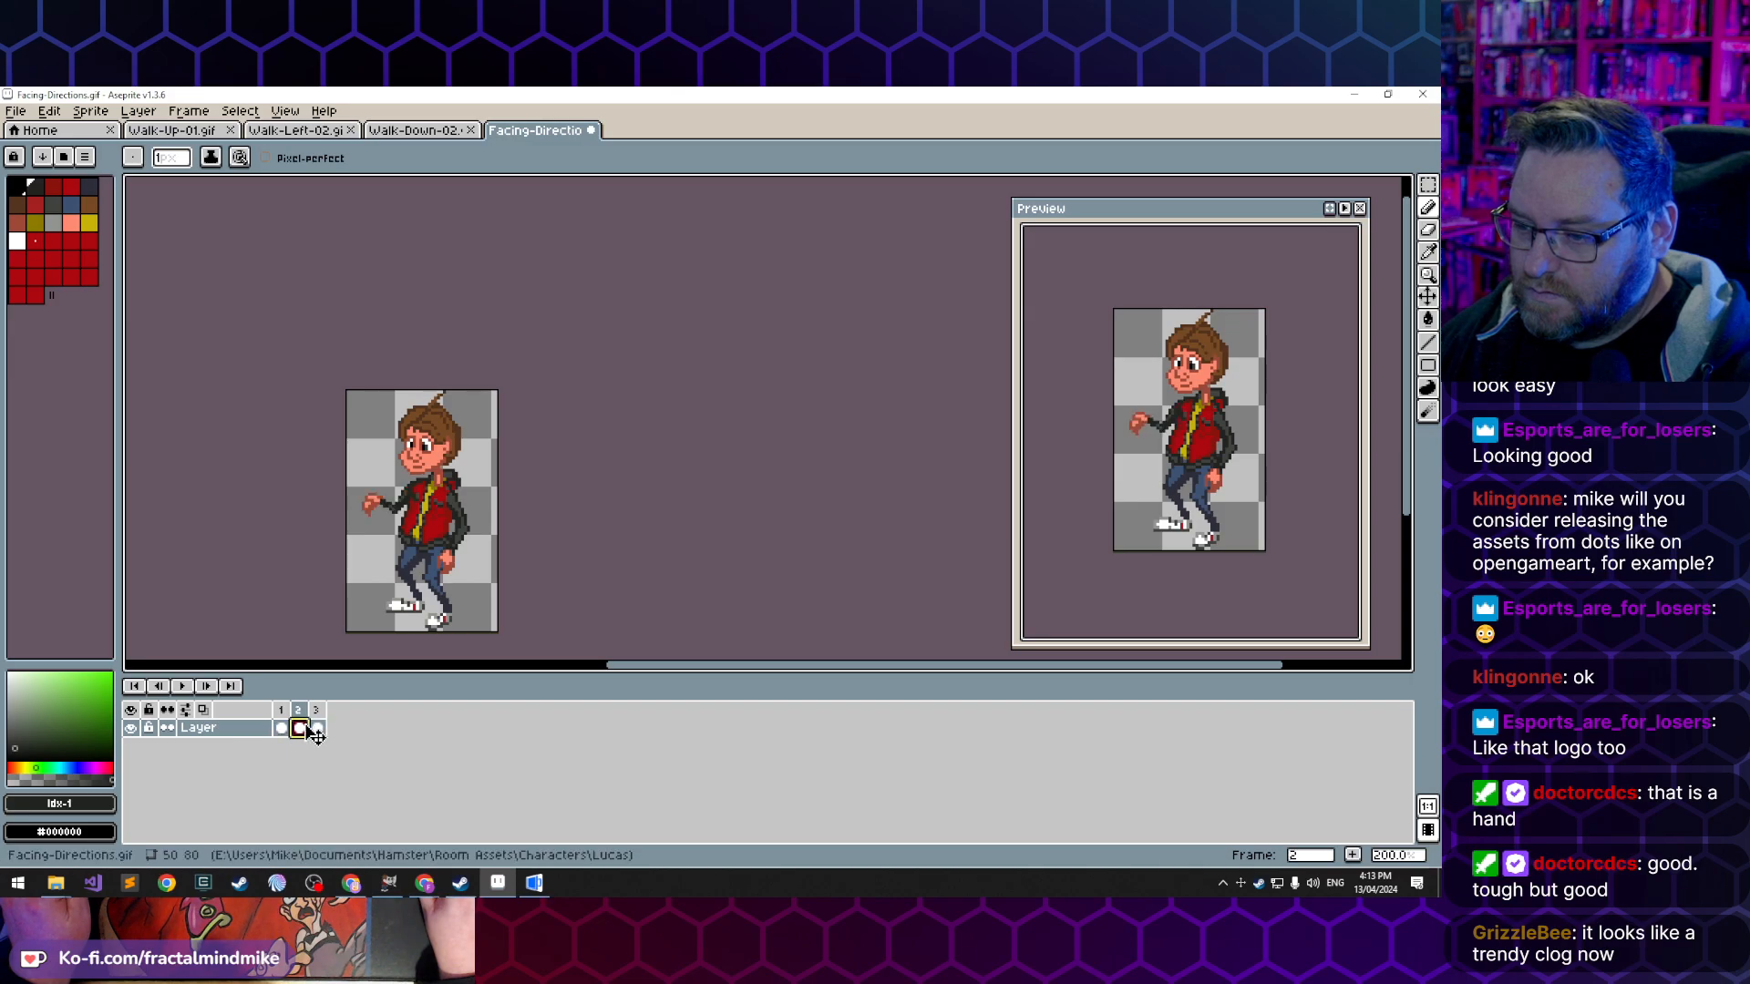
pyautogui.click(316, 711)
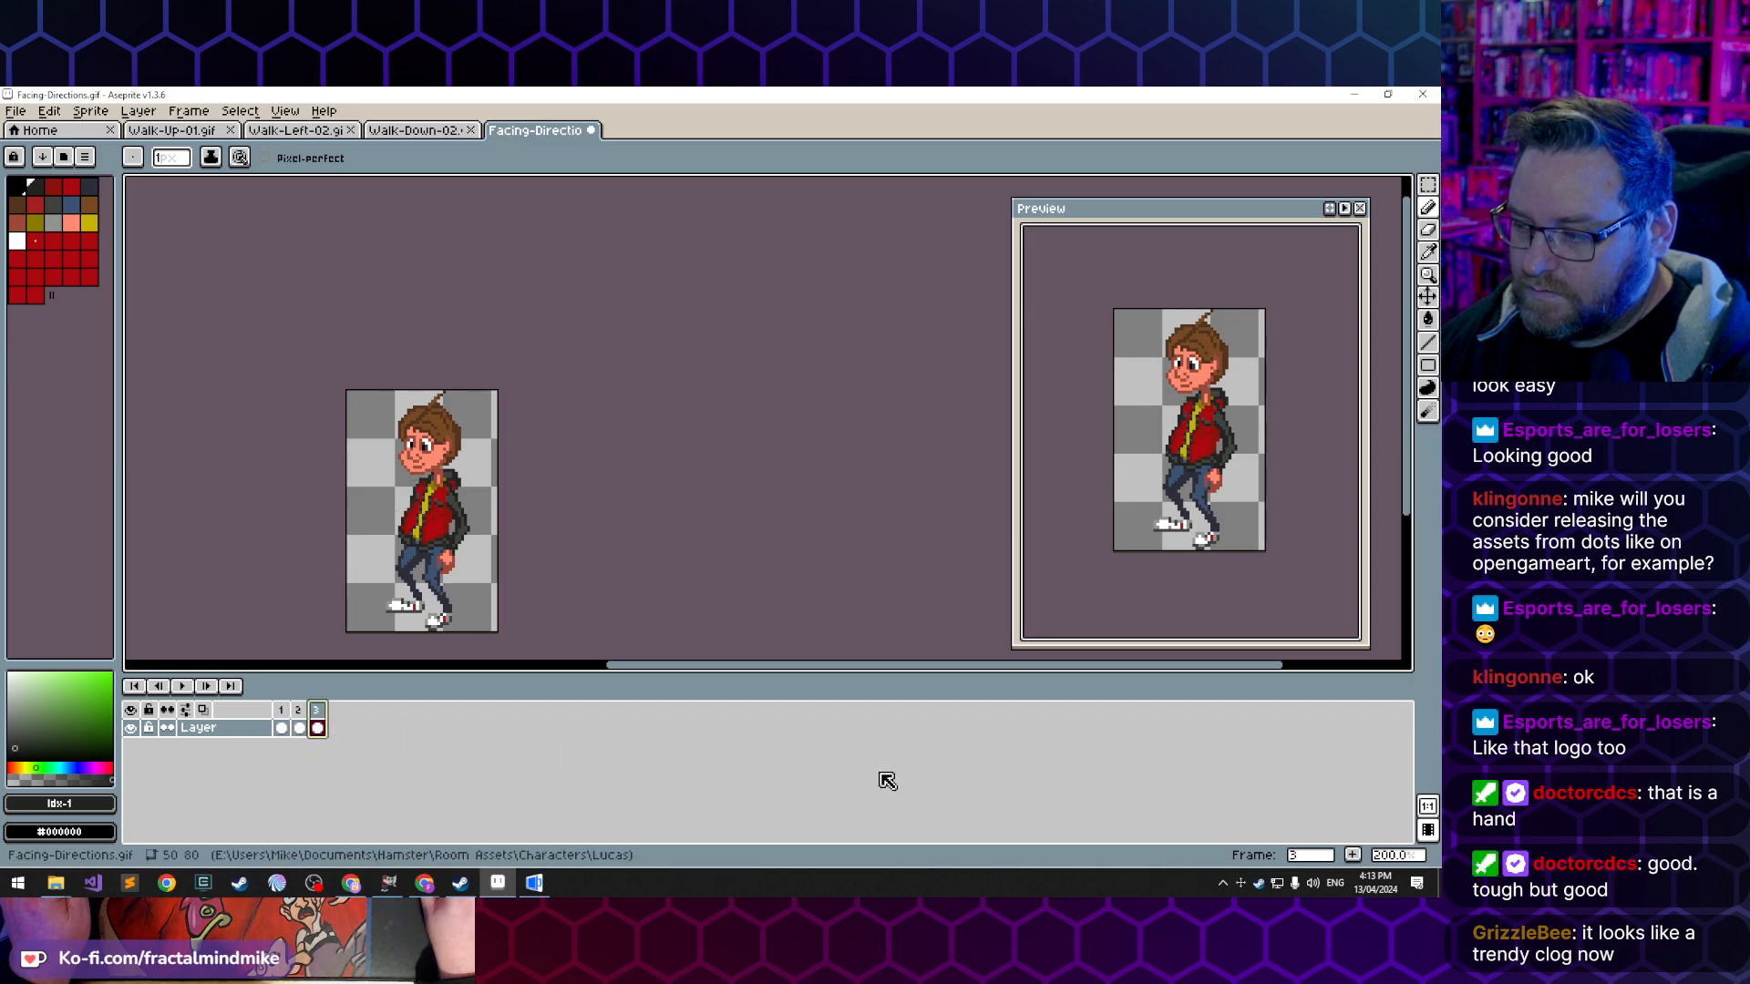
pyautogui.press('Delete')
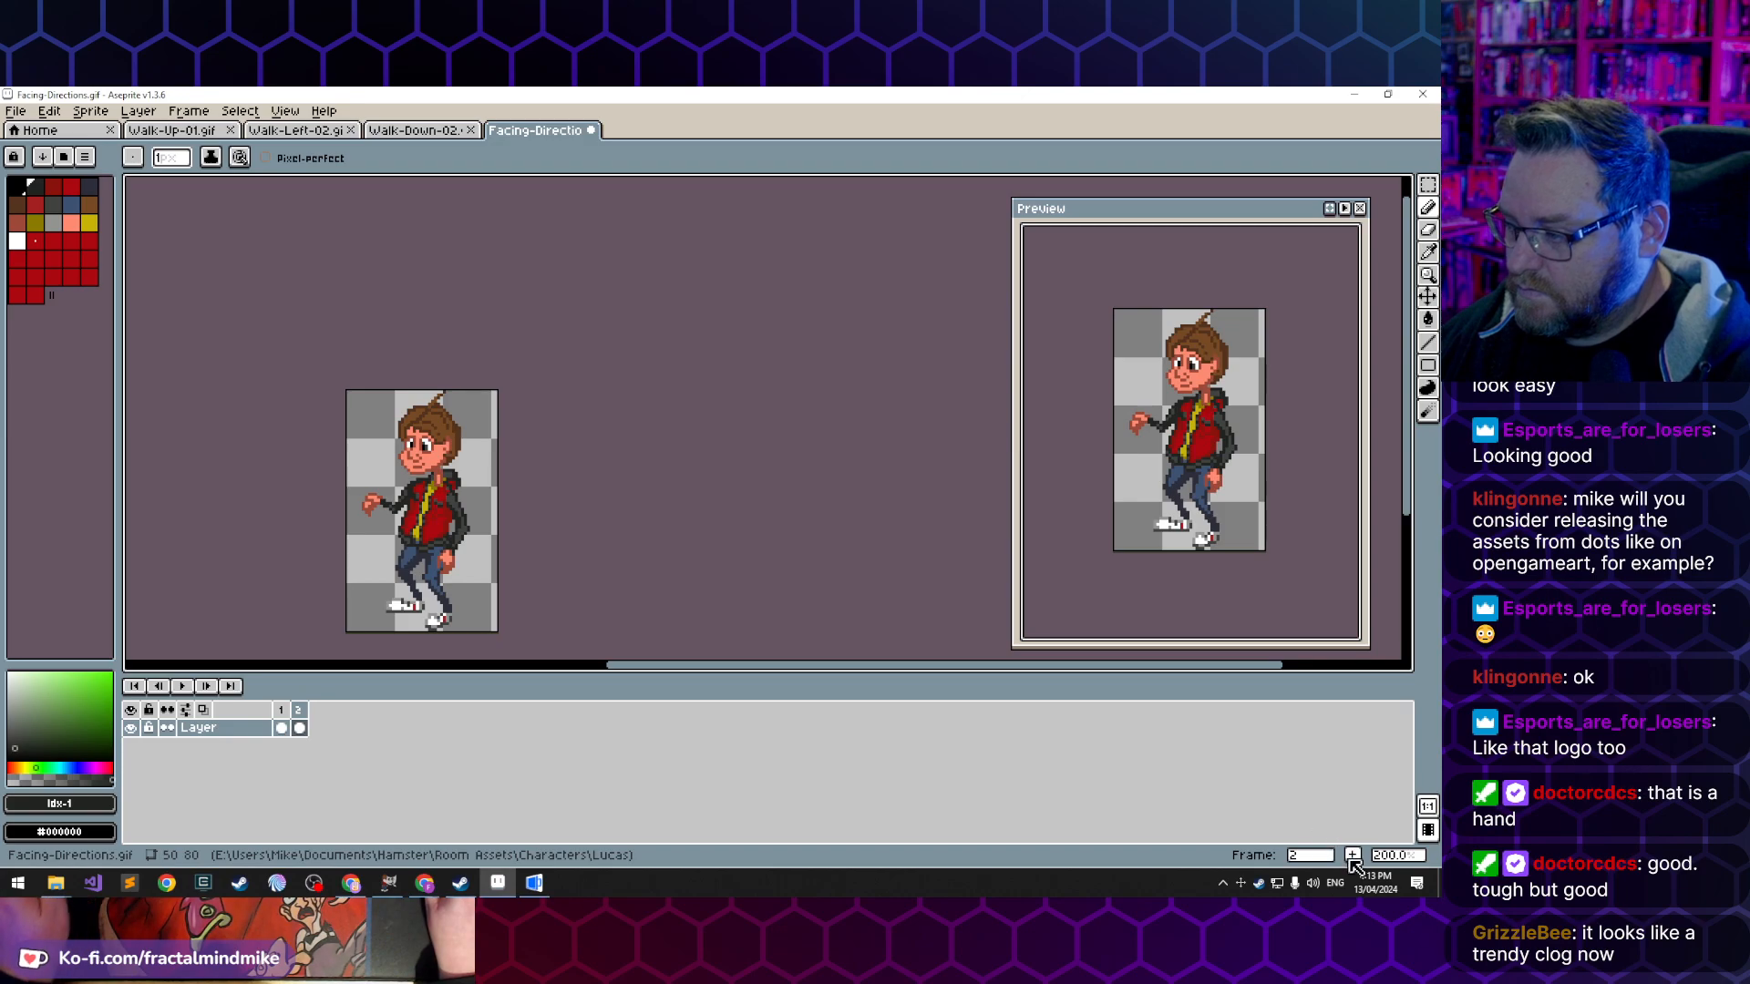
pyautogui.hotkey('alt', 'n')
# - Select the extended hand and forearm in frame 3 and move them four pixels away from the body and four pixels up
pyautogui.scroll(3, 365, 510)
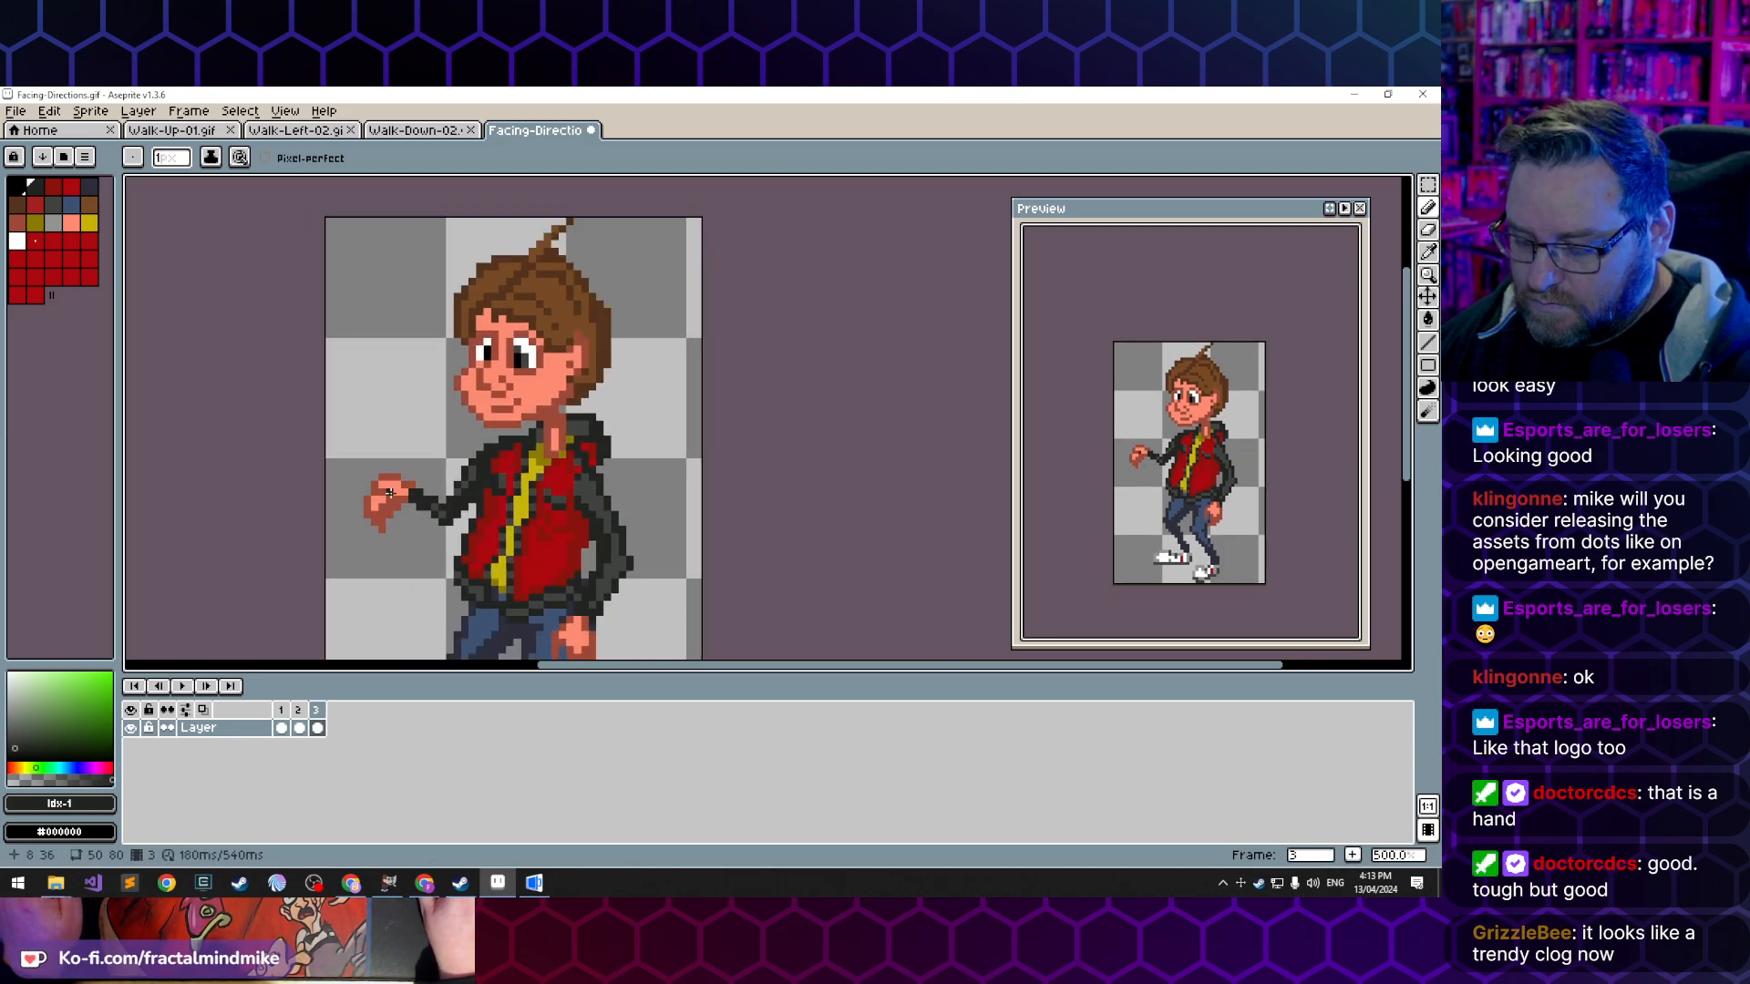
pyautogui.press('m')
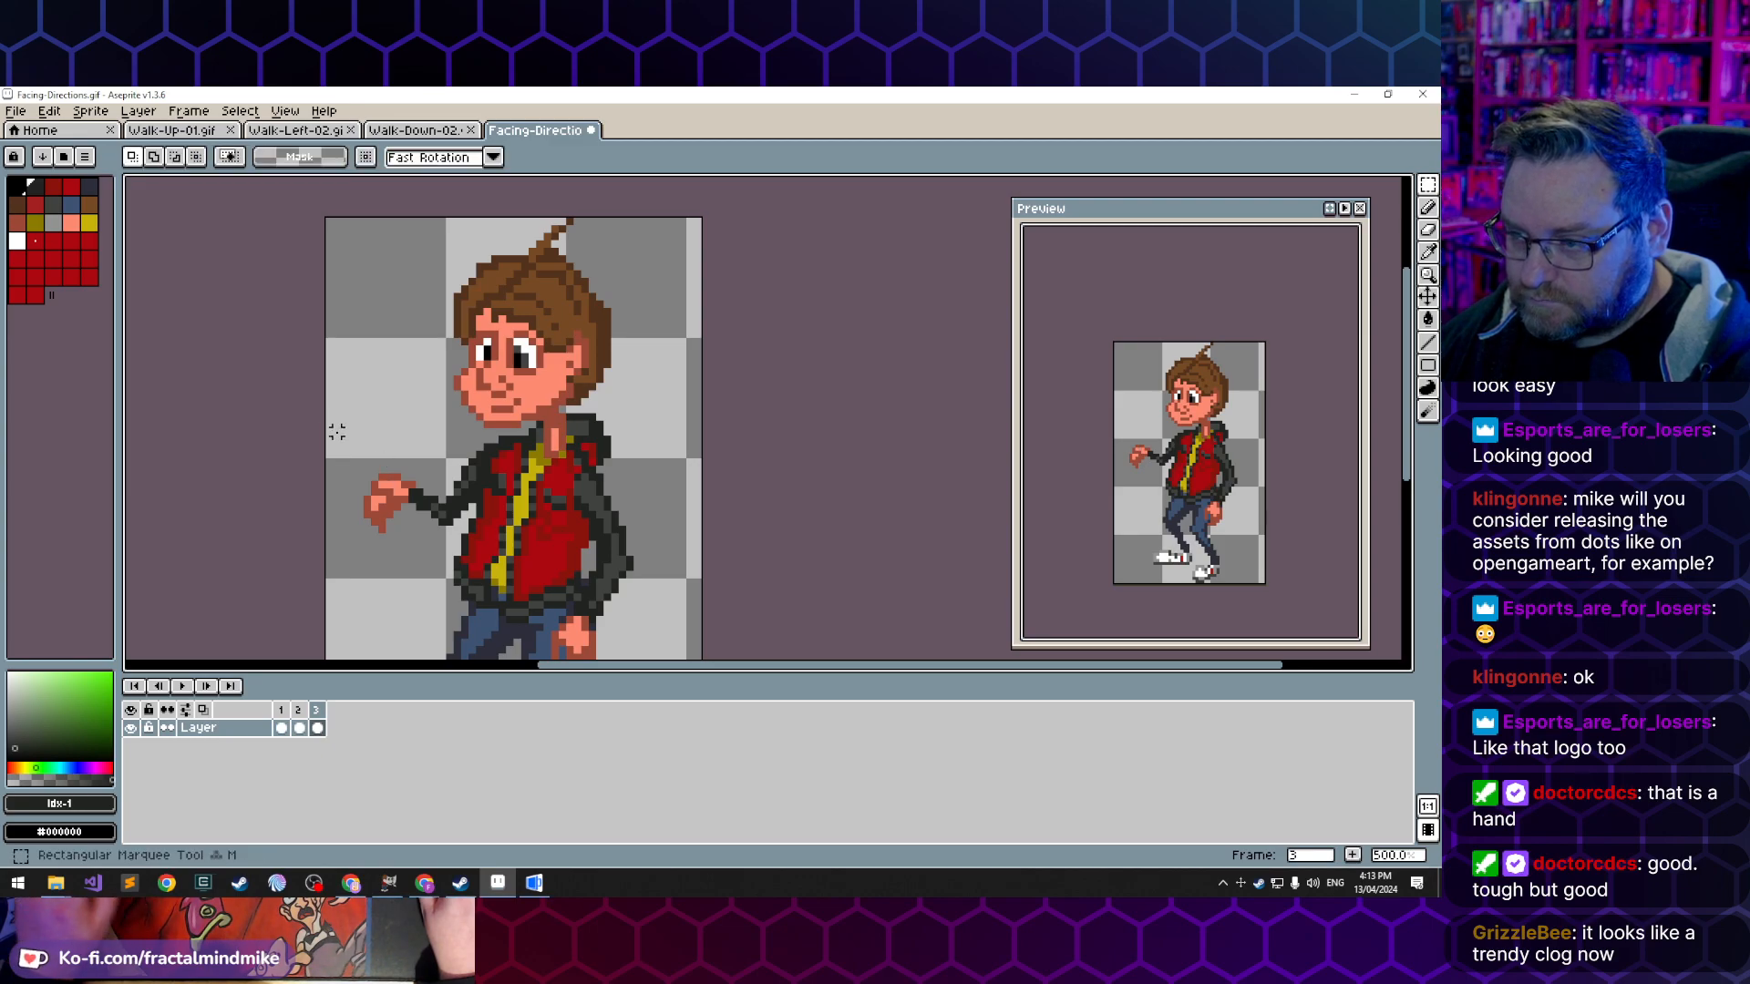
pyautogui.moveTo(334, 430)
pyautogui.mouseDown()
pyautogui.moveTo(441, 560)
pyautogui.moveTo(457, 544)
pyautogui.mouseUp()
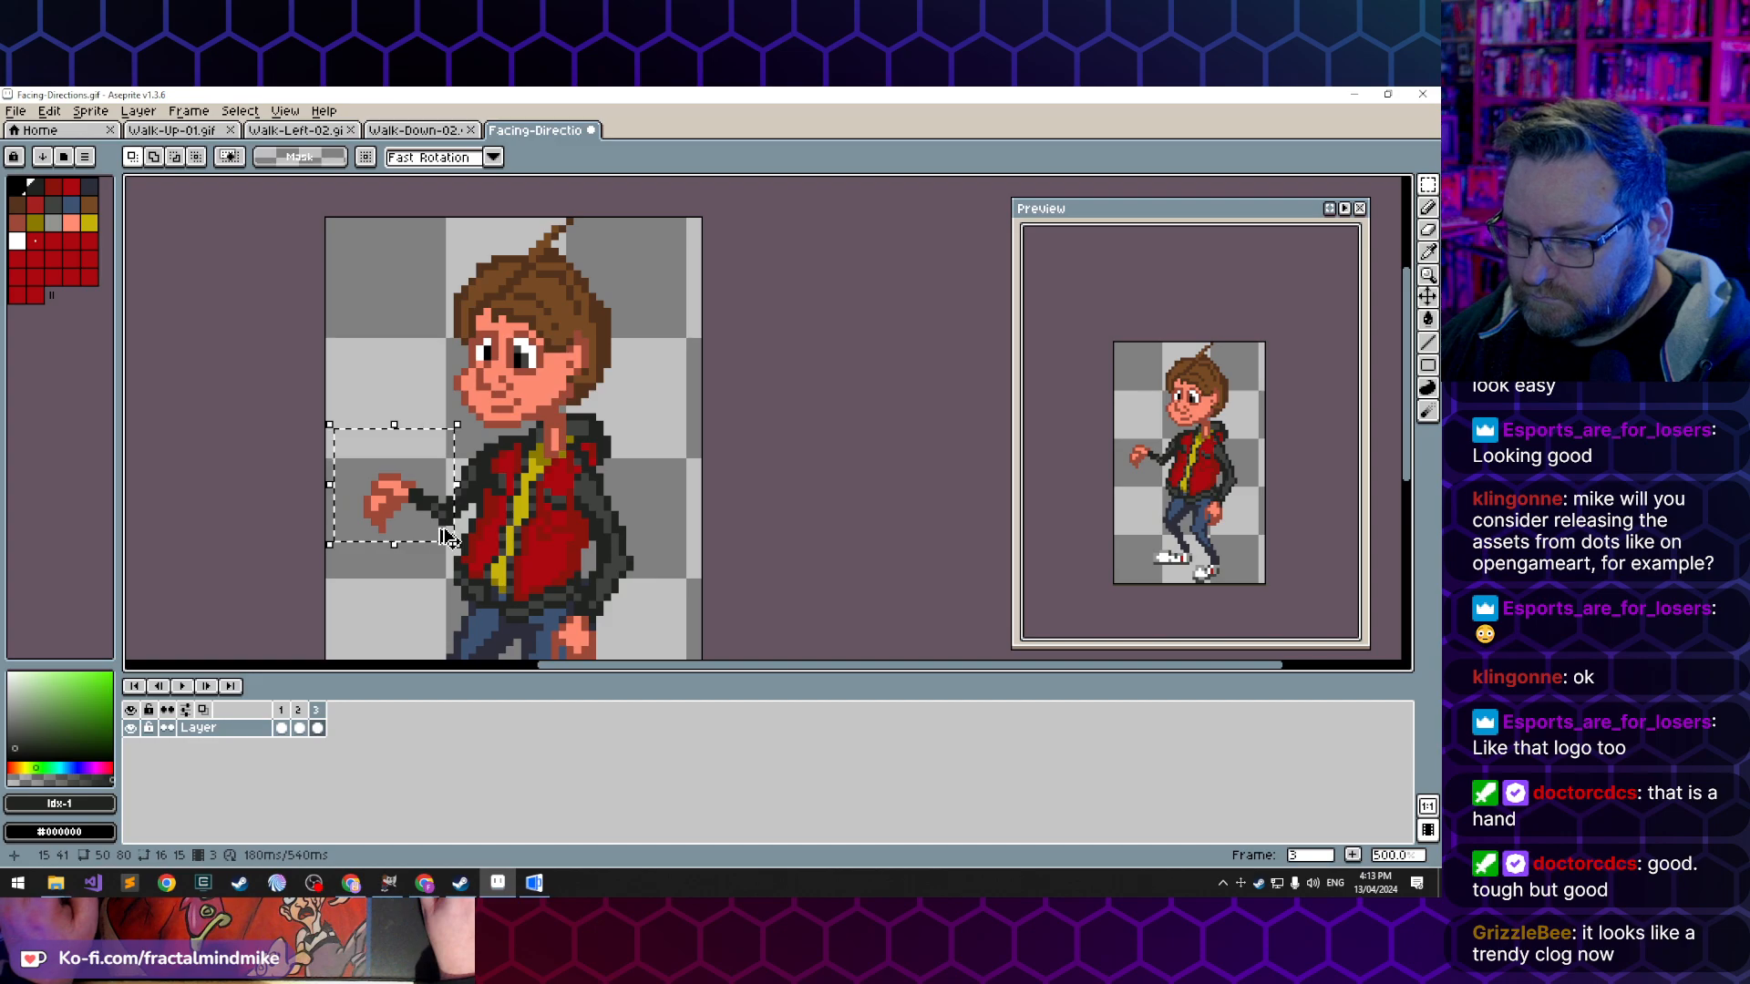
pyautogui.press('Delete')
pyautogui.hotkey('ctrl', 'v')
pyautogui.moveTo(433, 529); pyautogui.dragTo(409, 483)
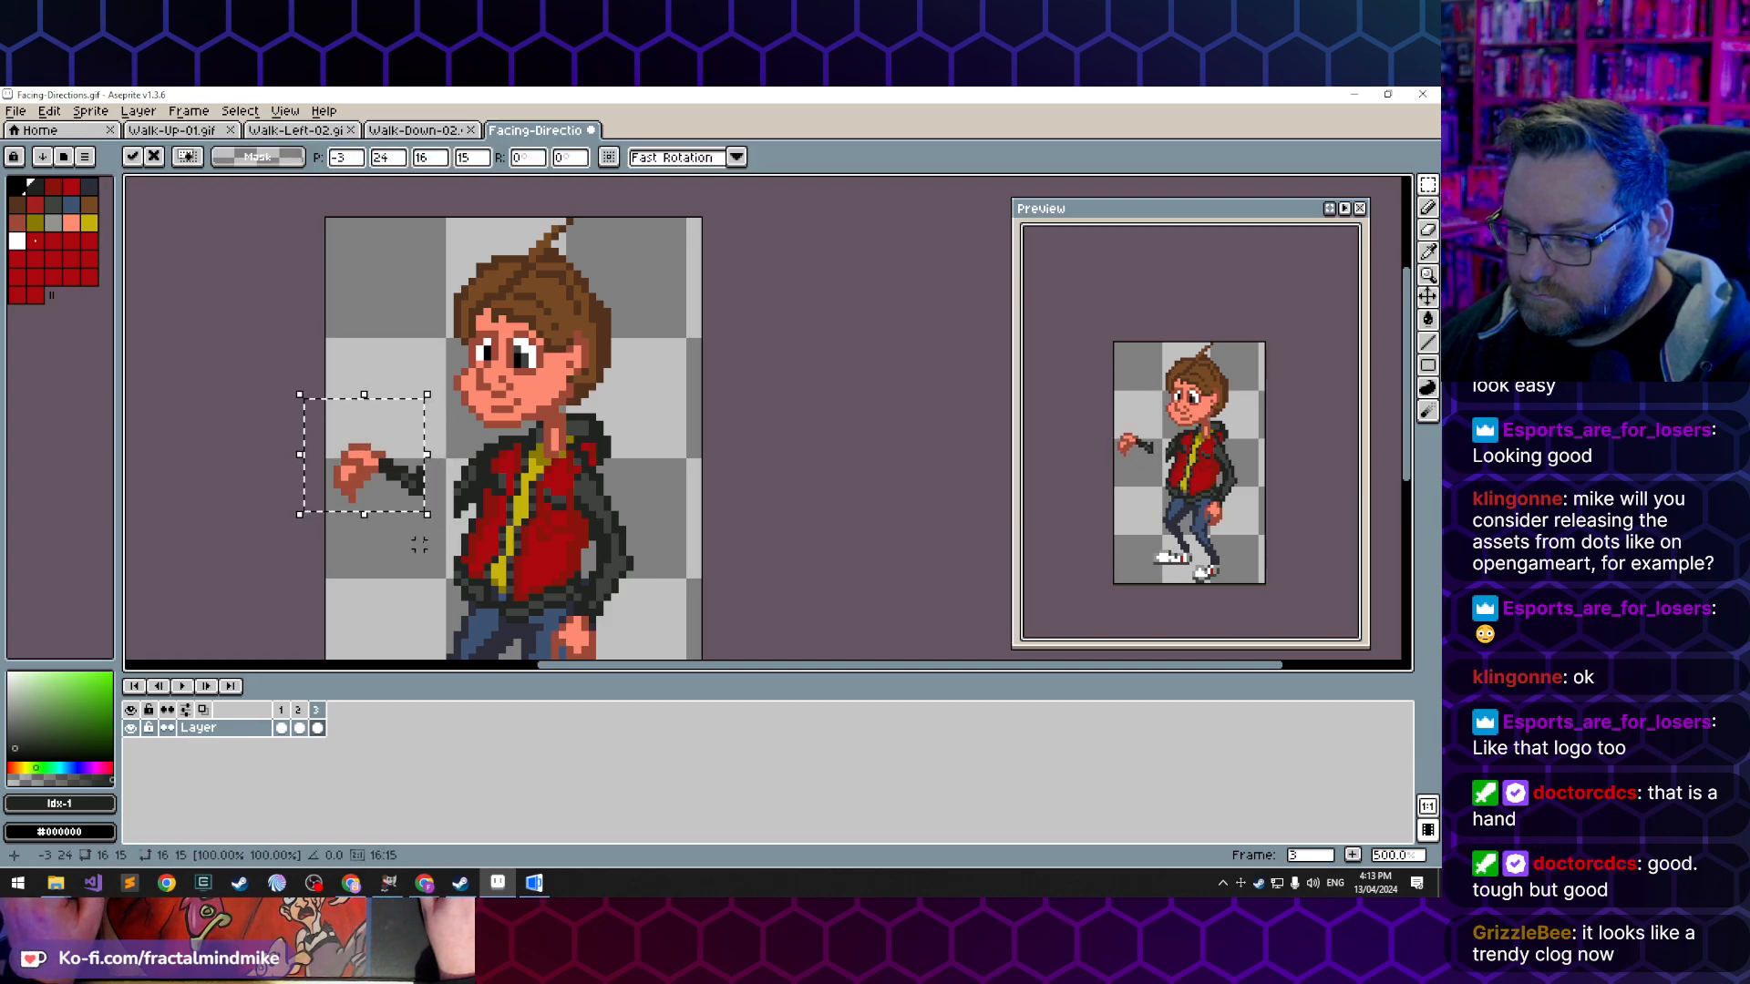
pyautogui.click(427, 574)
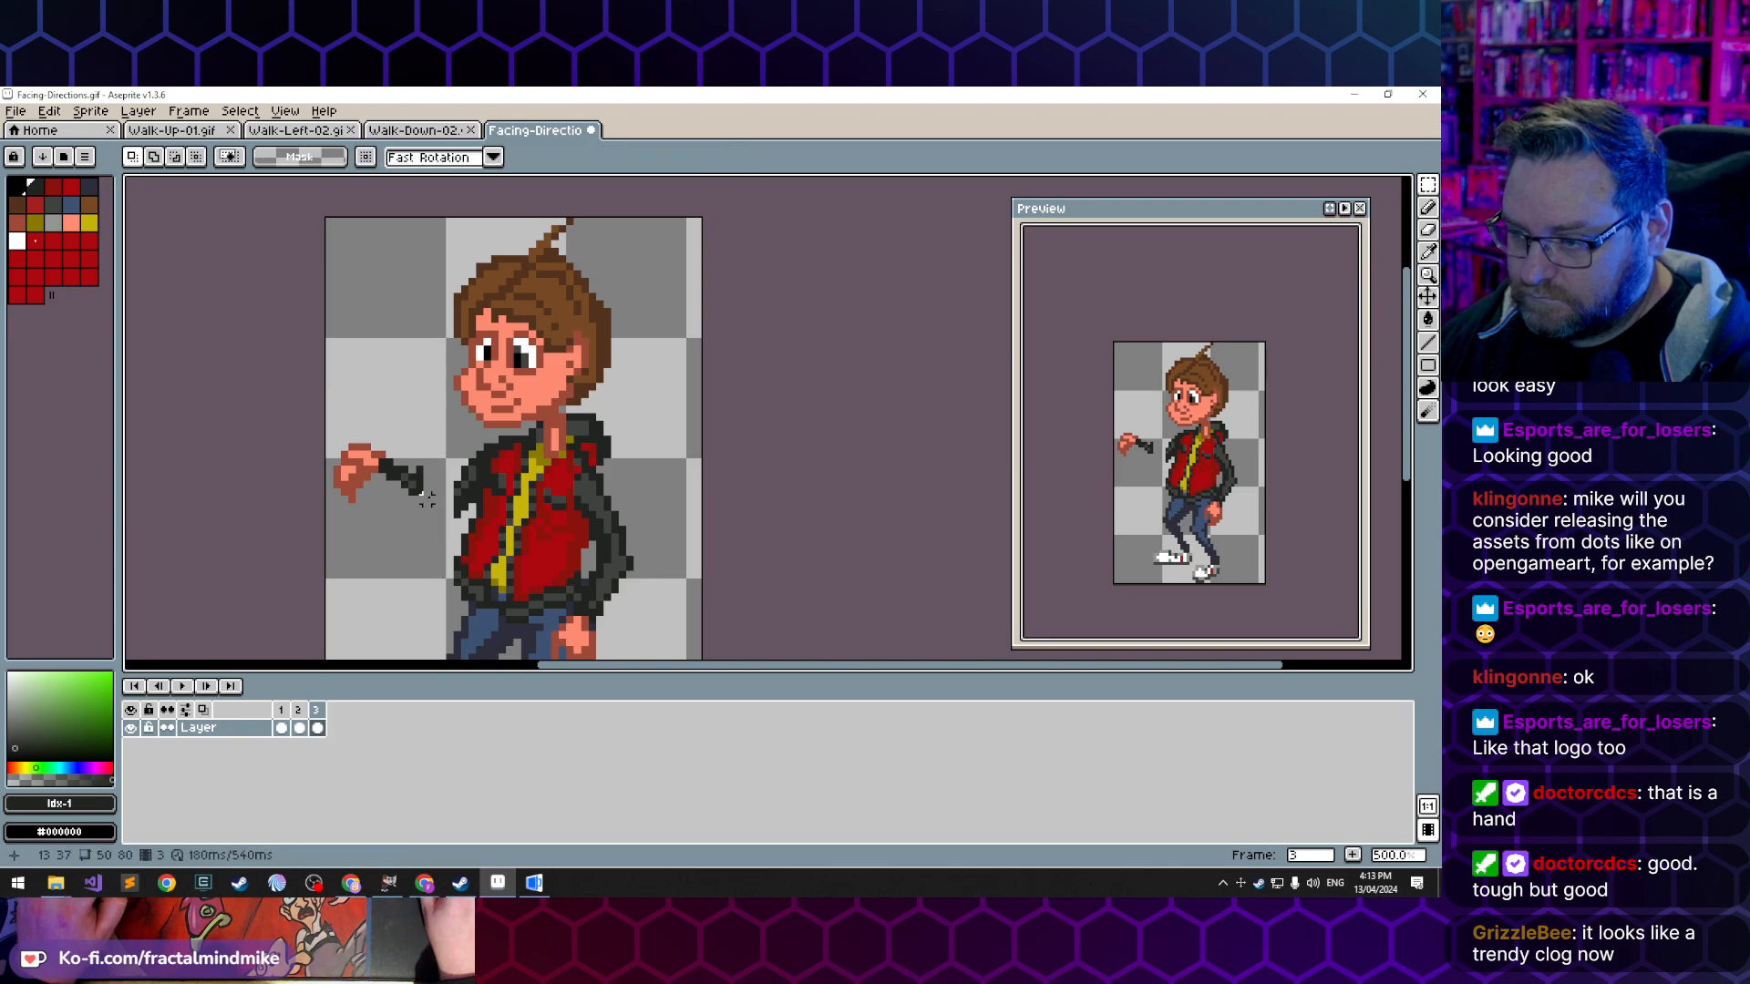
# - Draw a dark jacket outline linking the moved forearm to the upper arm and erase leftover elbow pixels
pyautogui.press('b')
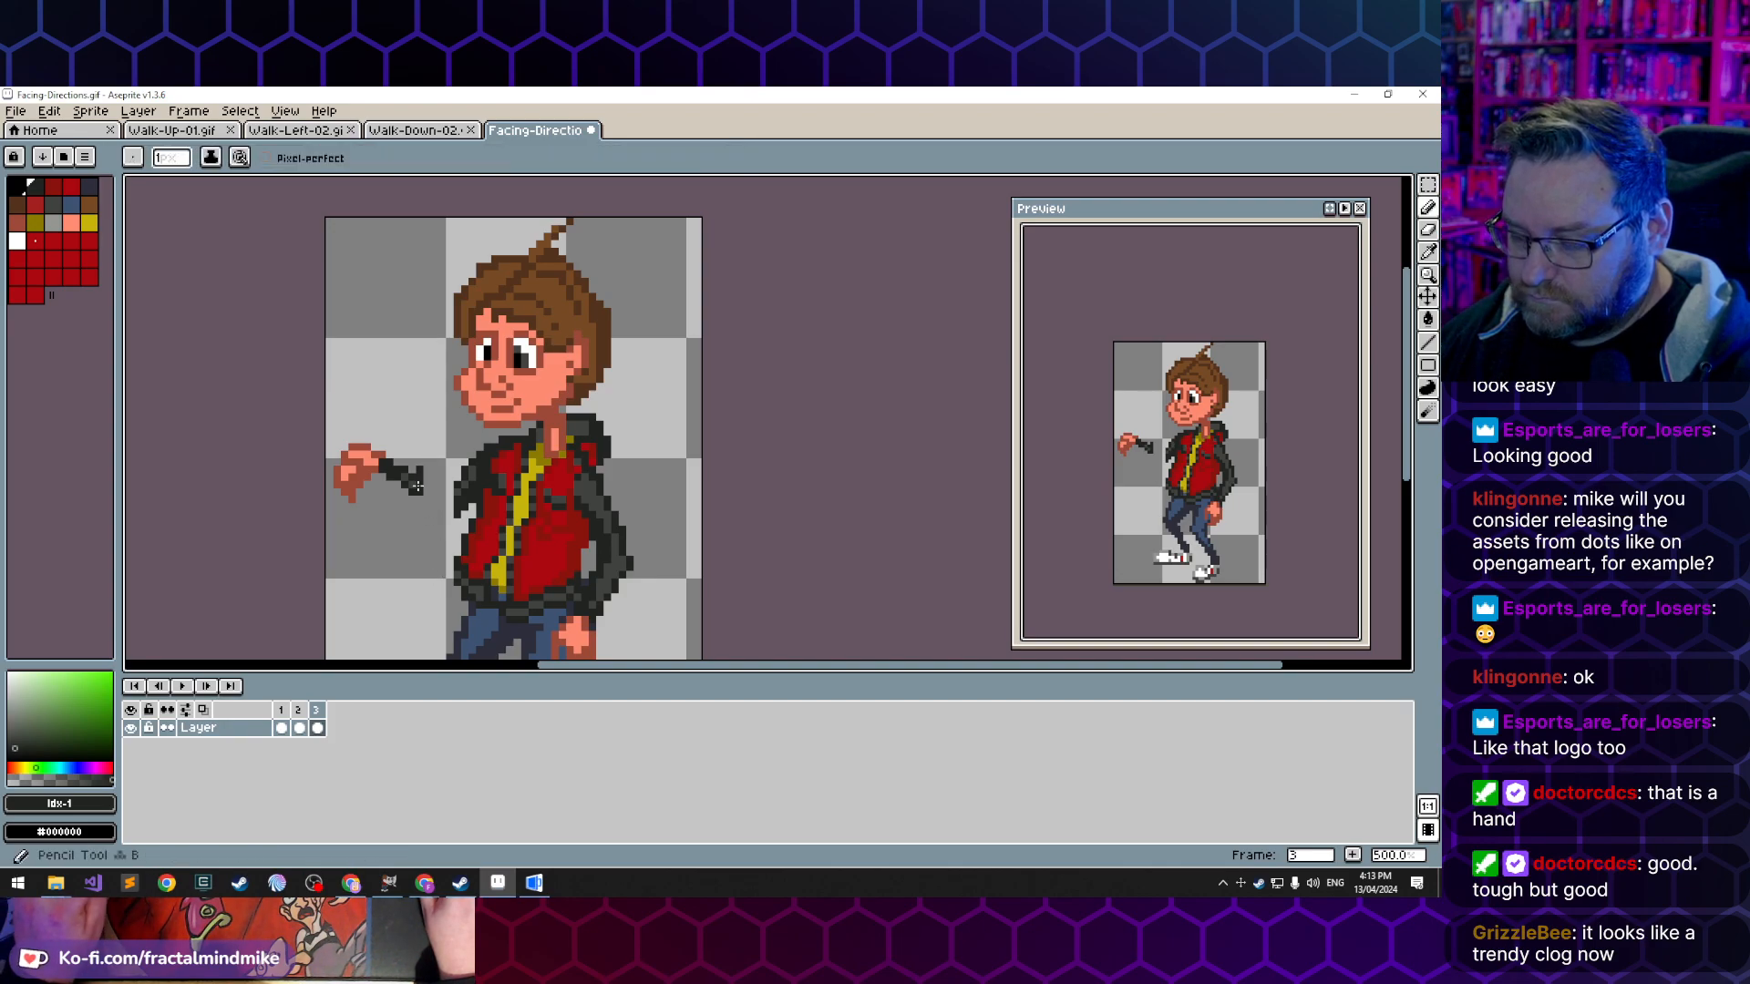
pyautogui.moveTo(417, 487); pyautogui.dragTo(440, 492)
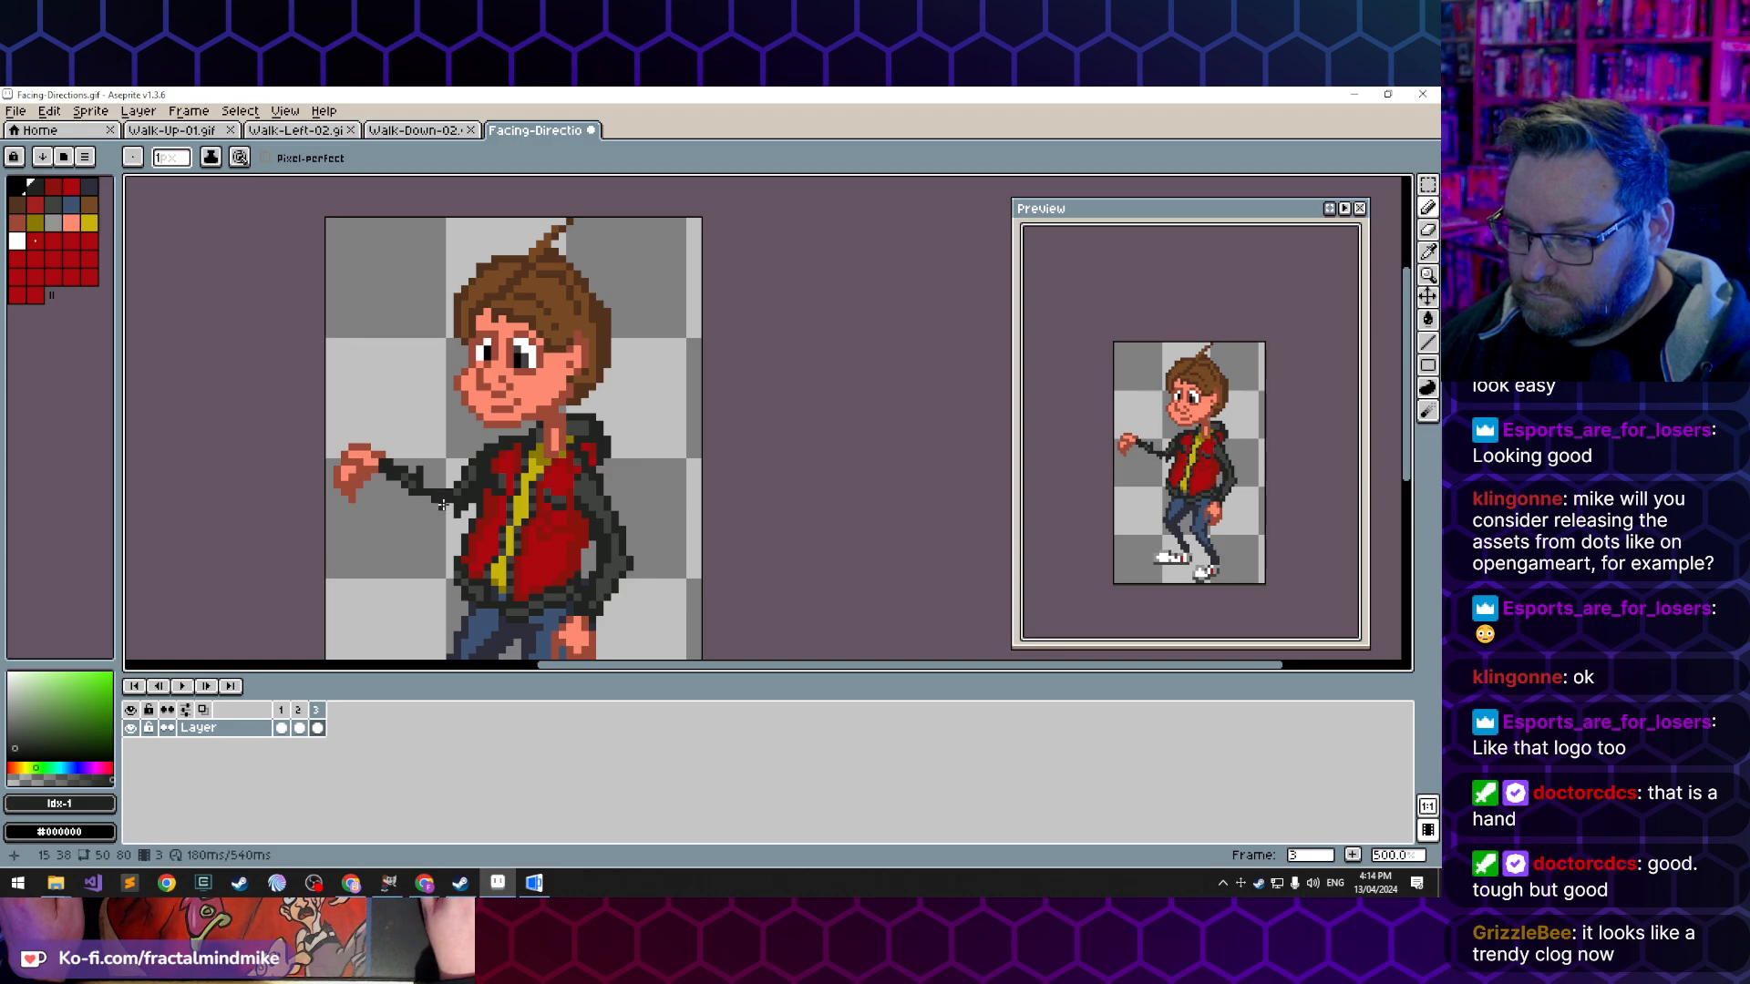
pyautogui.press('e')
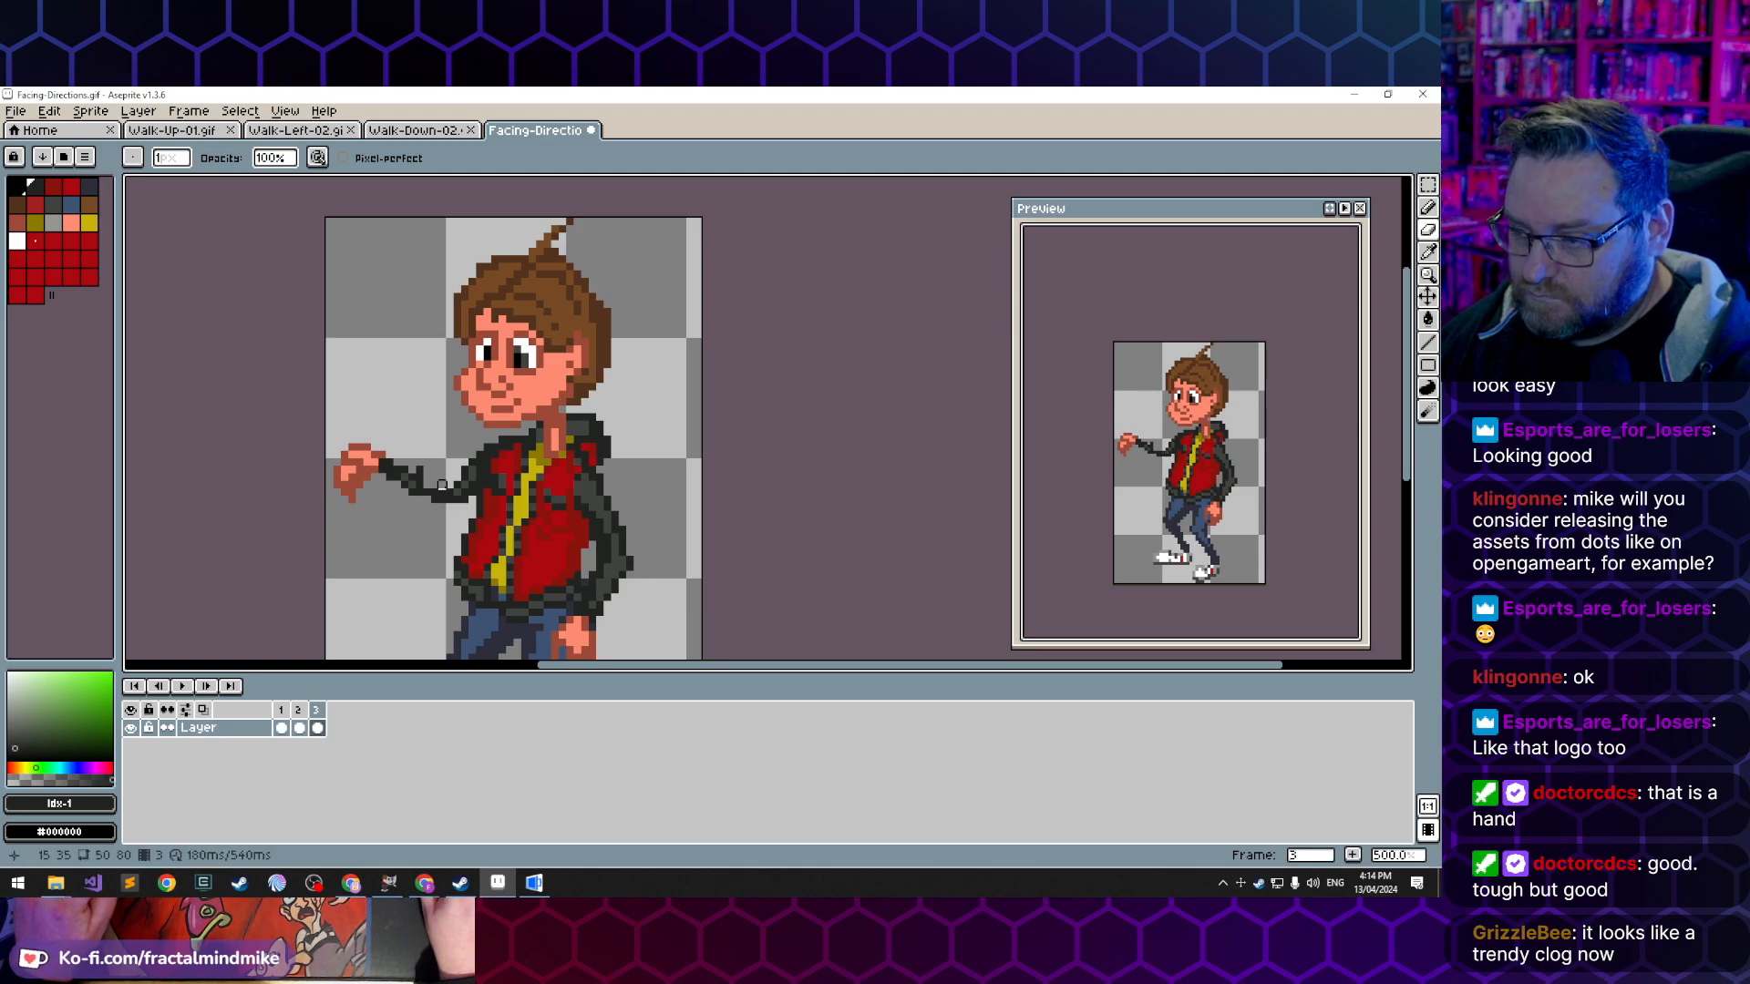
pyautogui.press('b')
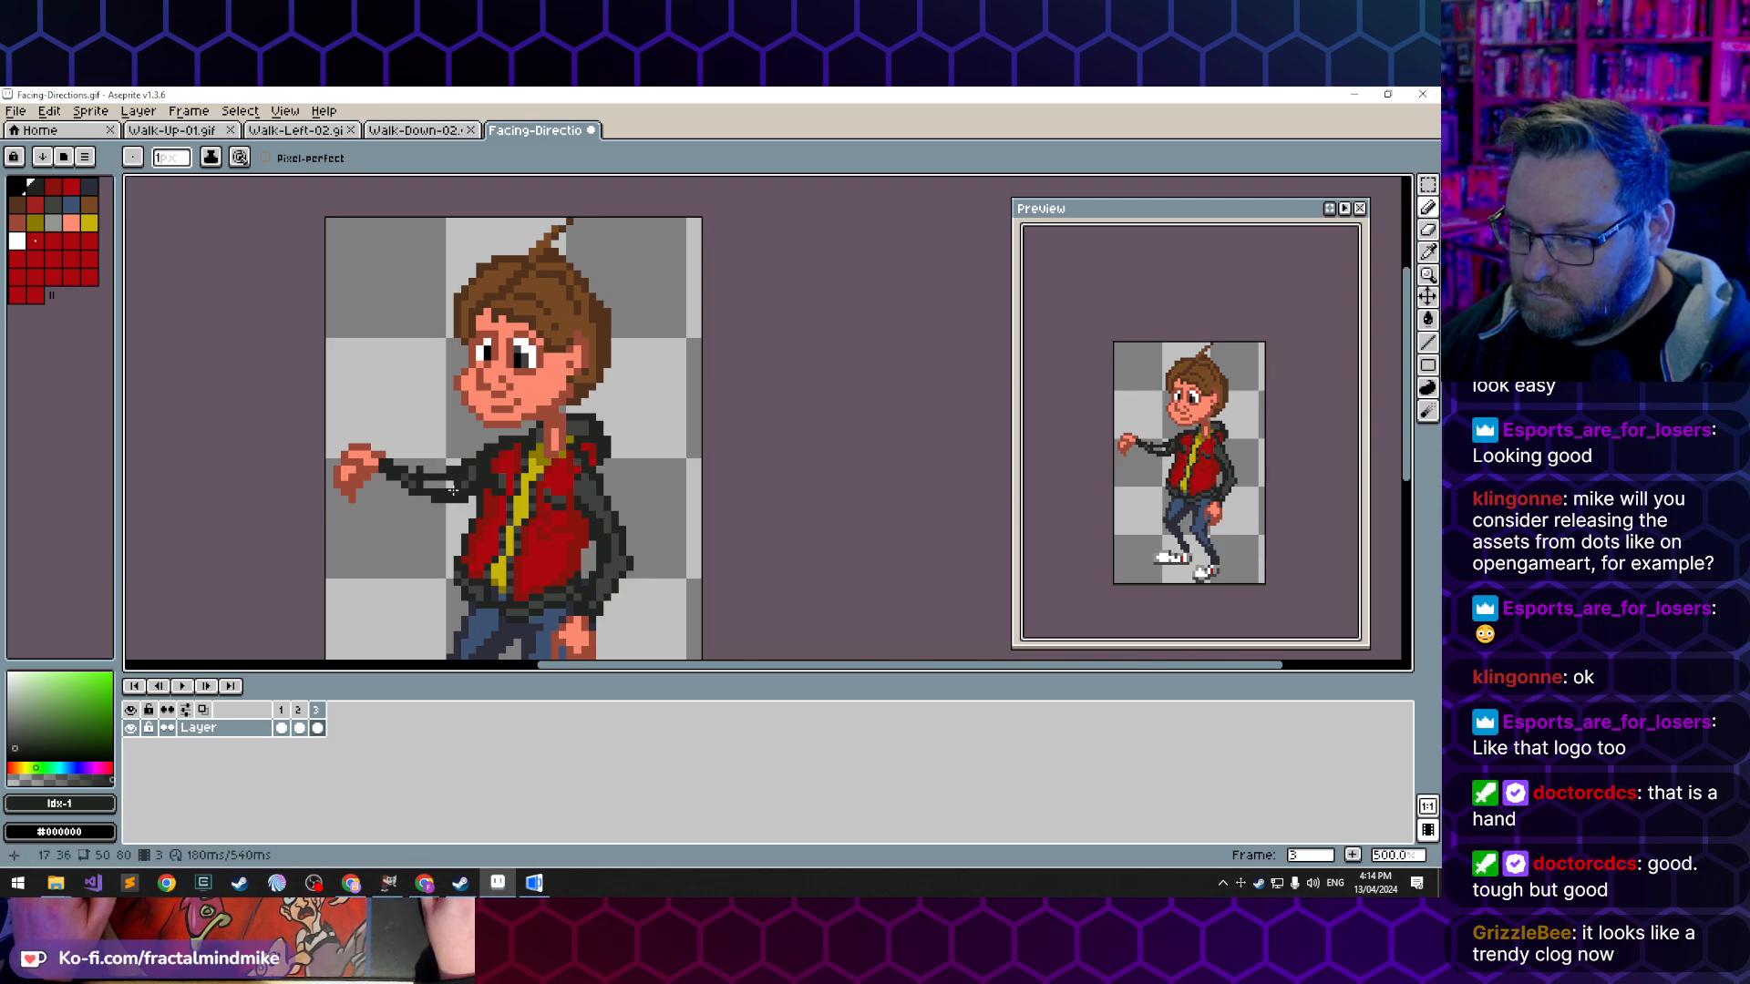
# - Fill the straightened sleeve with the sampled grey jacket colour and clean up its edge beneath the upper arm
pyautogui.keyDown('alt'); pyautogui.click(453, 491); pyautogui.keyUp('alt')
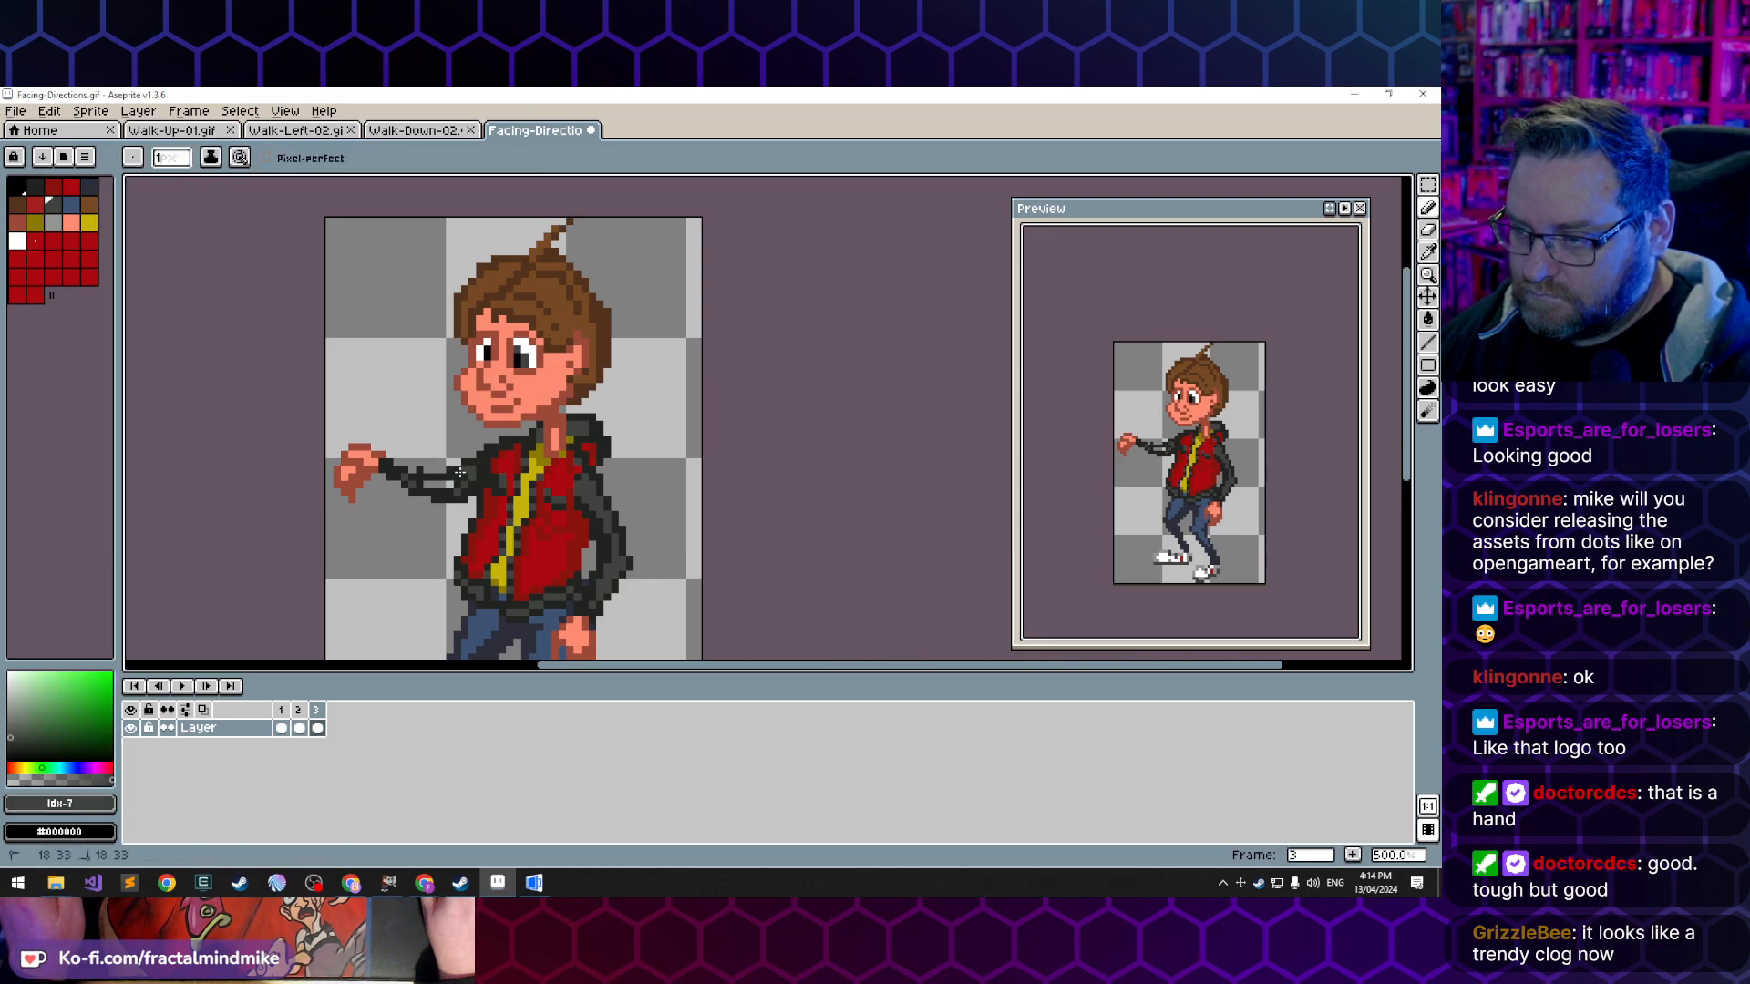
pyautogui.moveTo(448, 481); pyautogui.dragTo(425, 484)
pyautogui.click(415, 485)
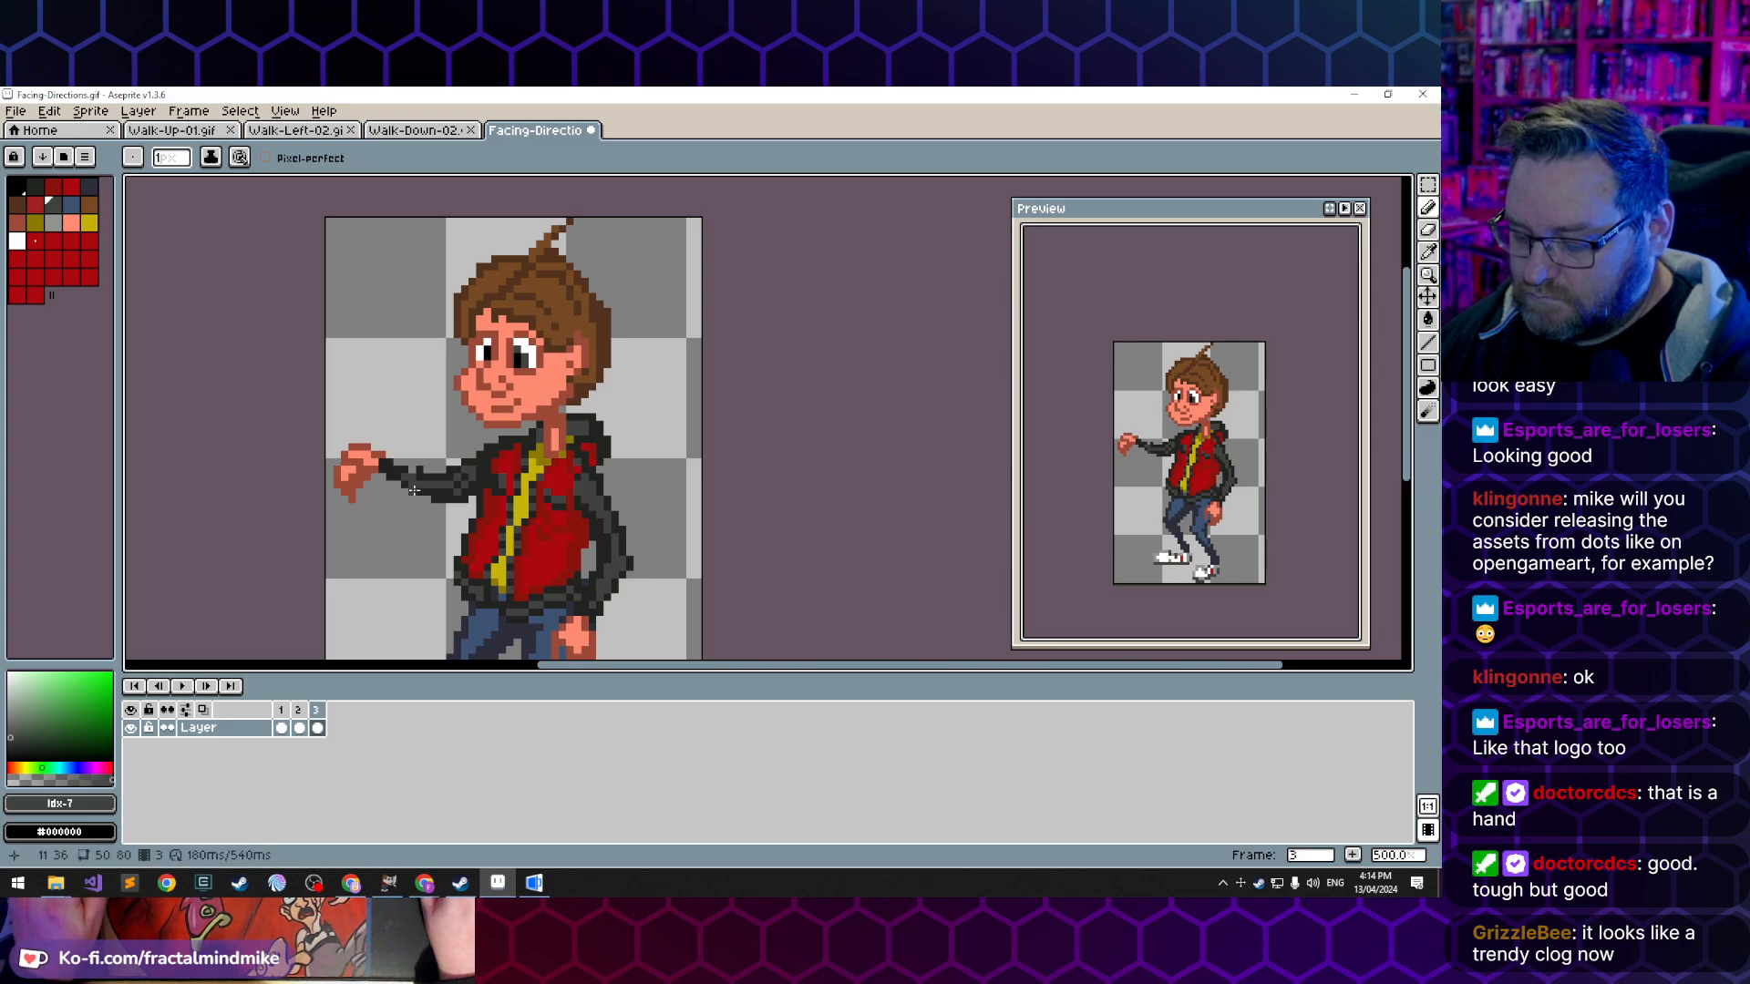
pyautogui.press('e')
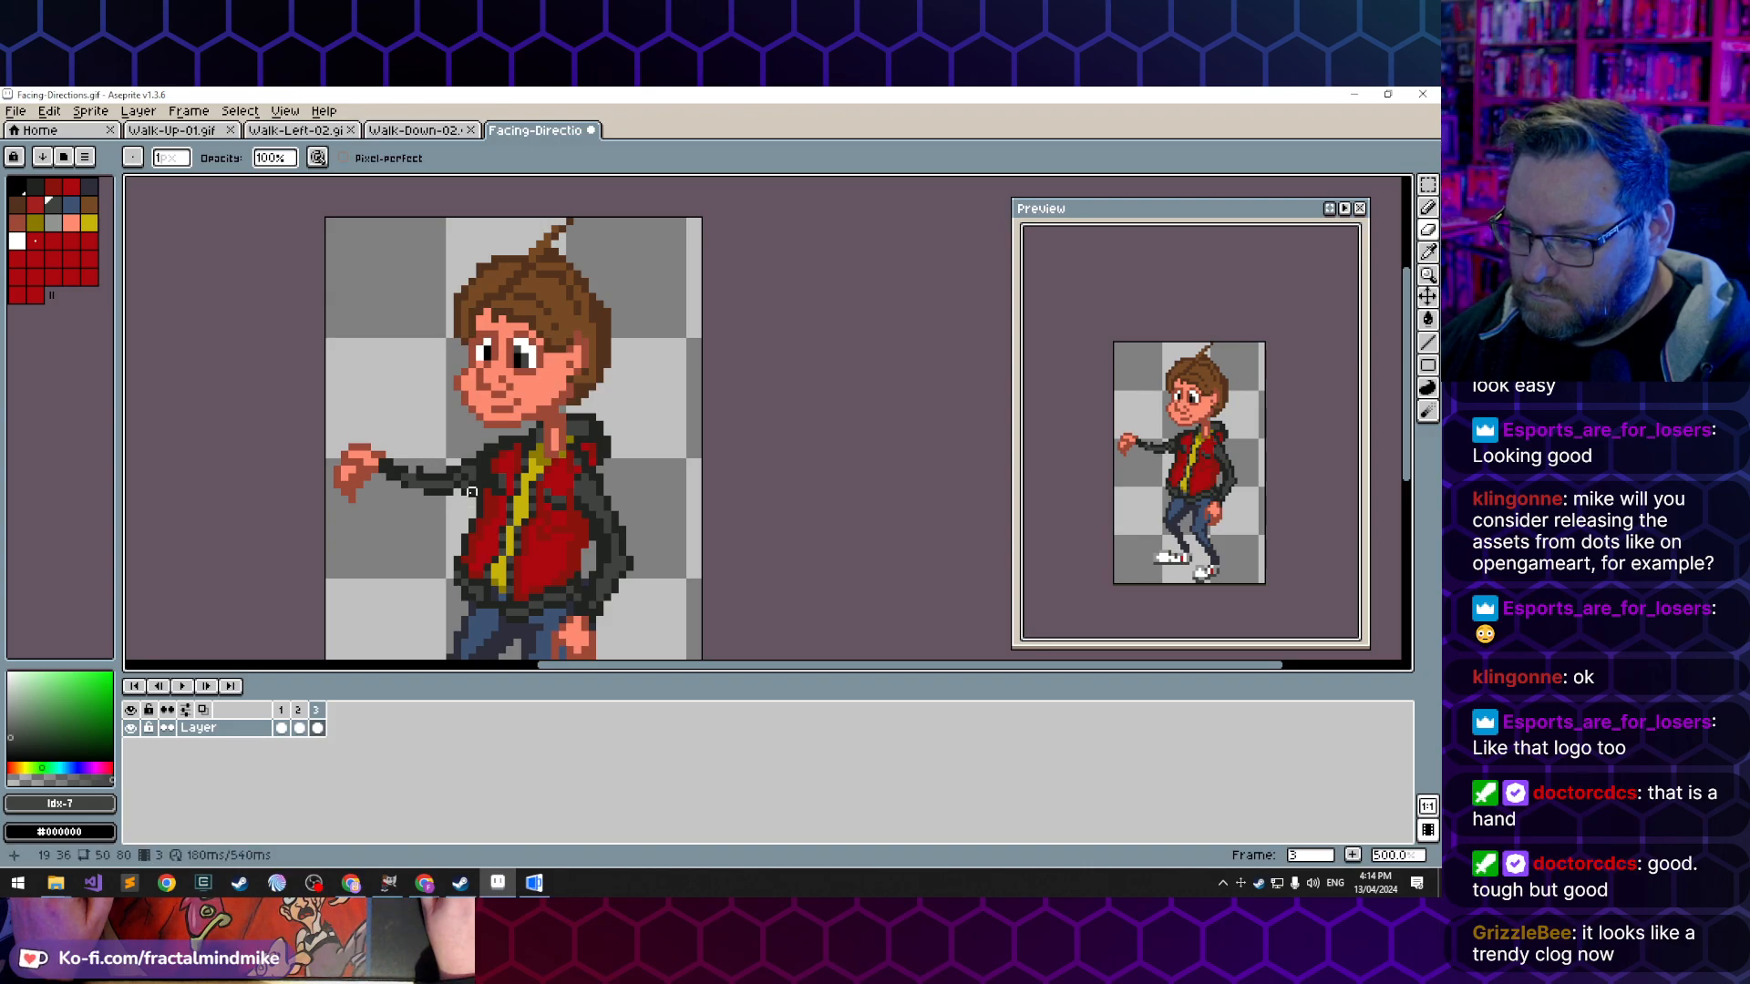
pyautogui.press('b')
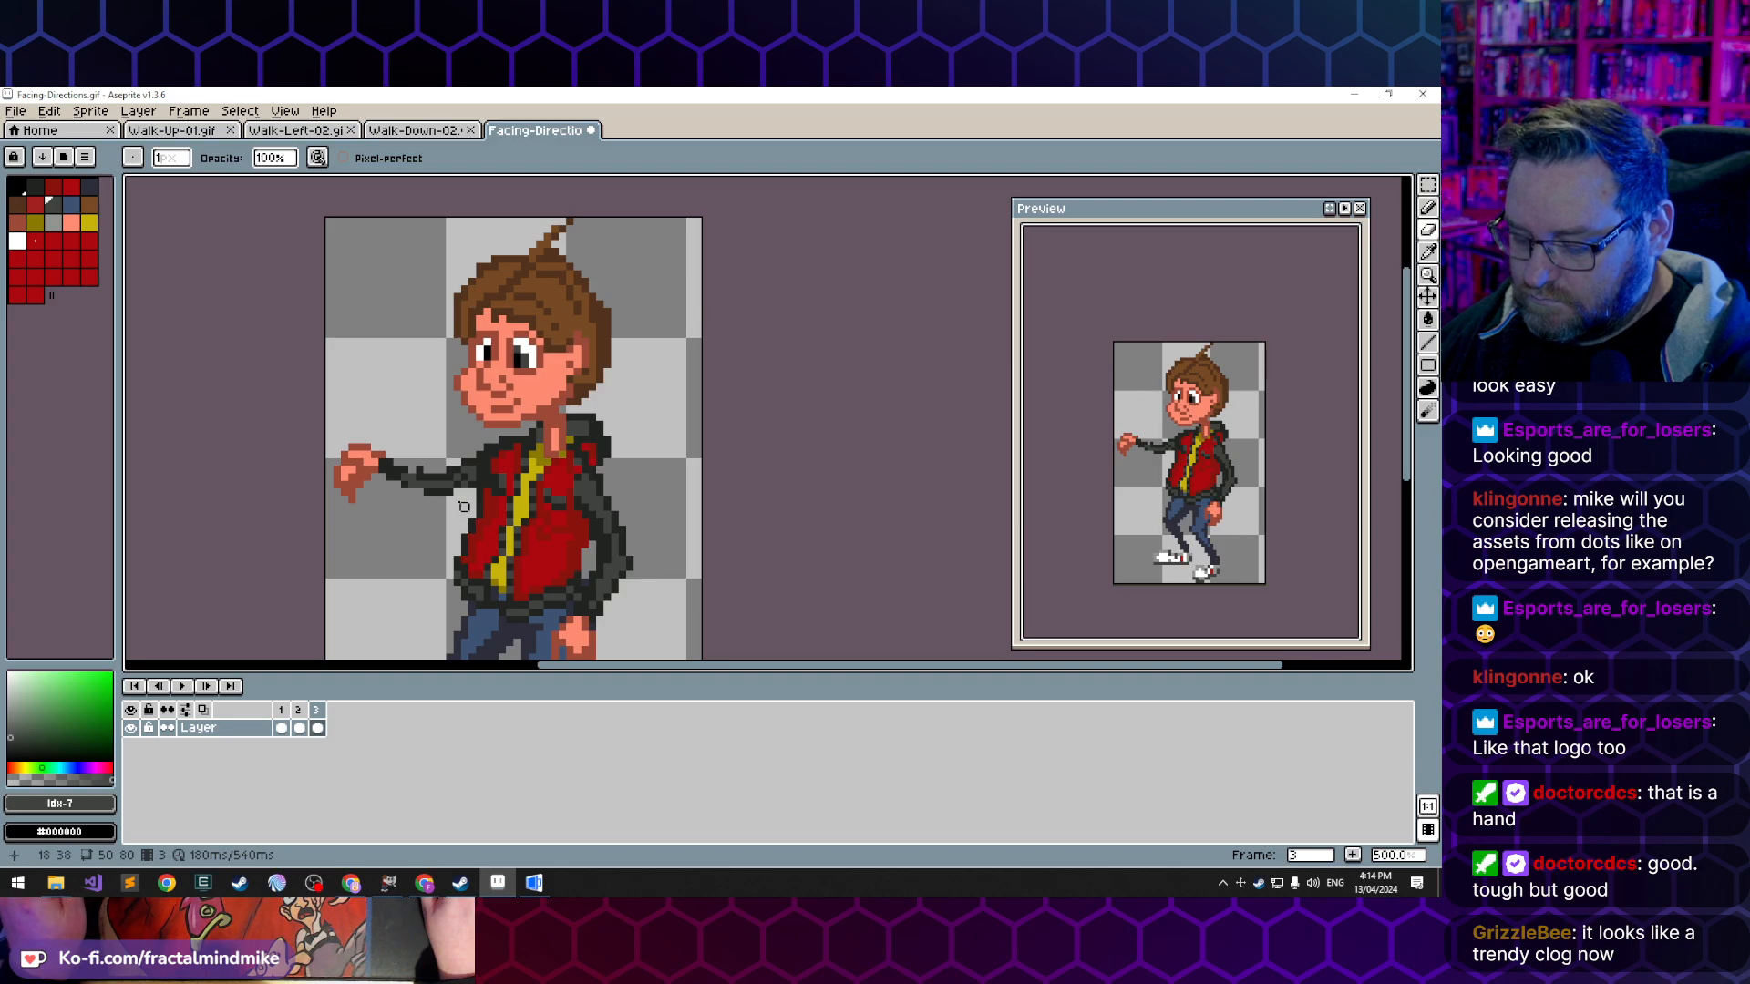
pyautogui.keyDown('alt'); pyautogui.click(466, 483); pyautogui.keyUp('alt')
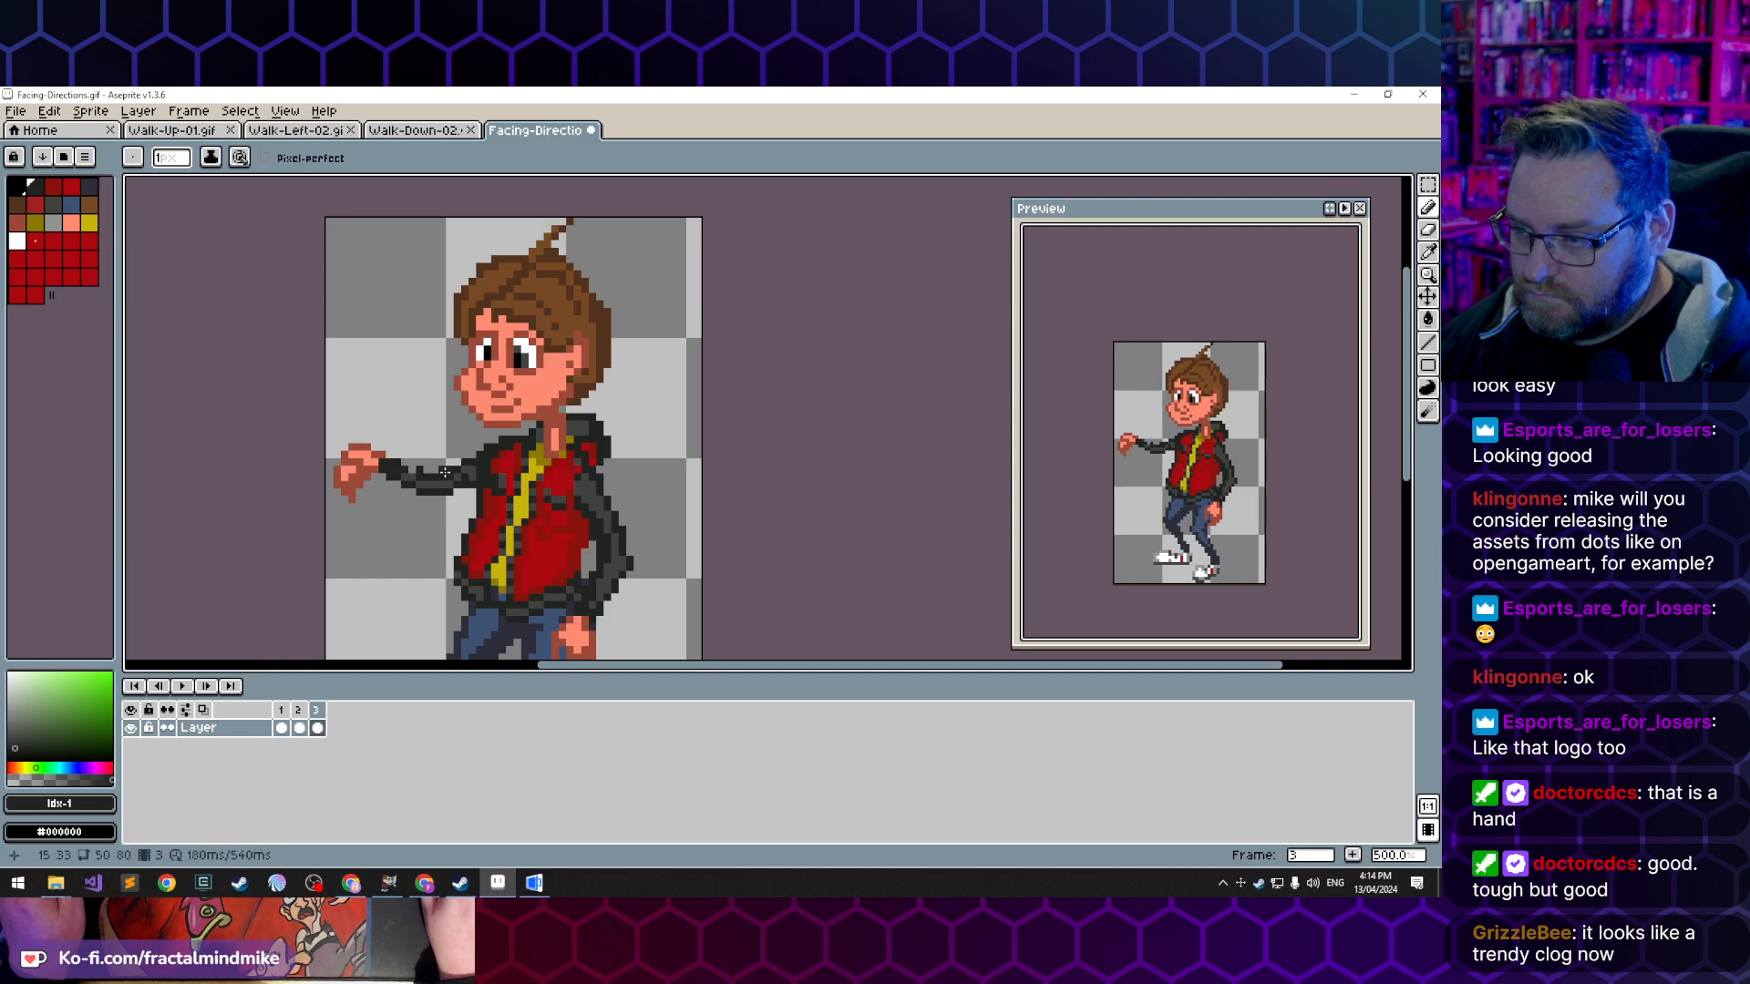
# - Touch up the jacket's red chest beside the shoulder with the sampled dark red and bright red, and undo the last stroke
pyautogui.scroll(2, 529, 495)
pyautogui.keyDown('alt'); pyautogui.click(489, 463); pyautogui.keyUp('alt')
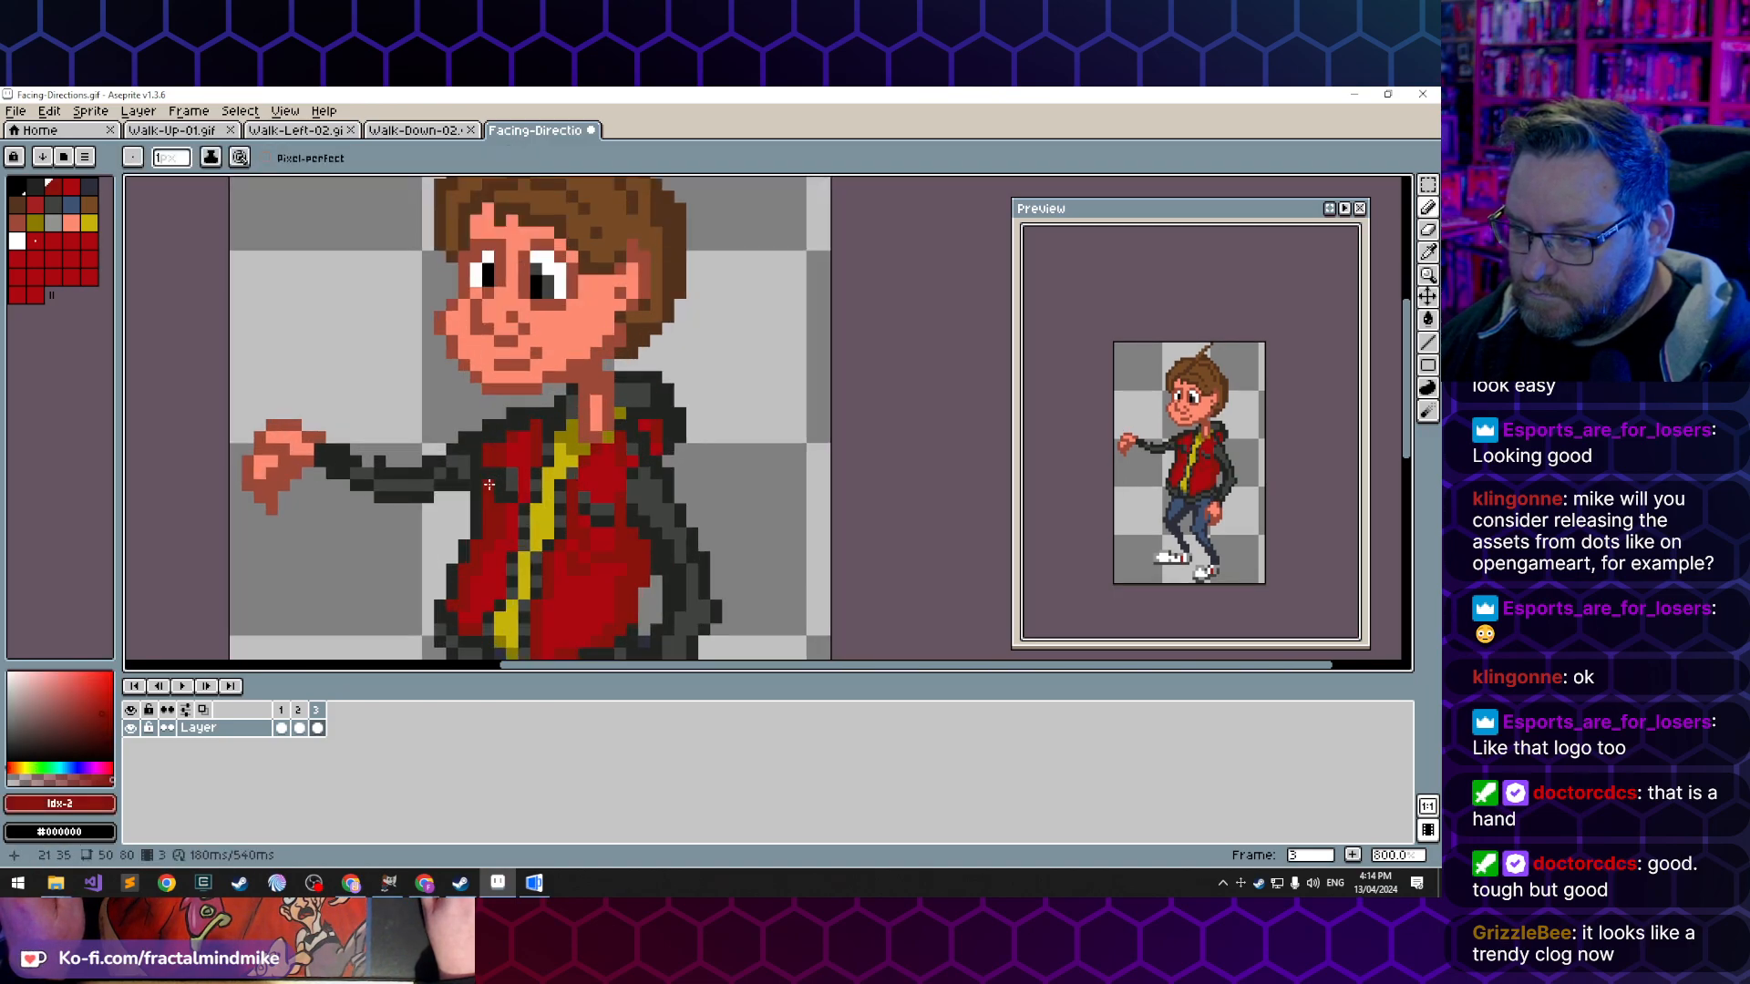
pyautogui.keyDown('alt'); pyautogui.click(525, 446); pyautogui.keyUp('alt')
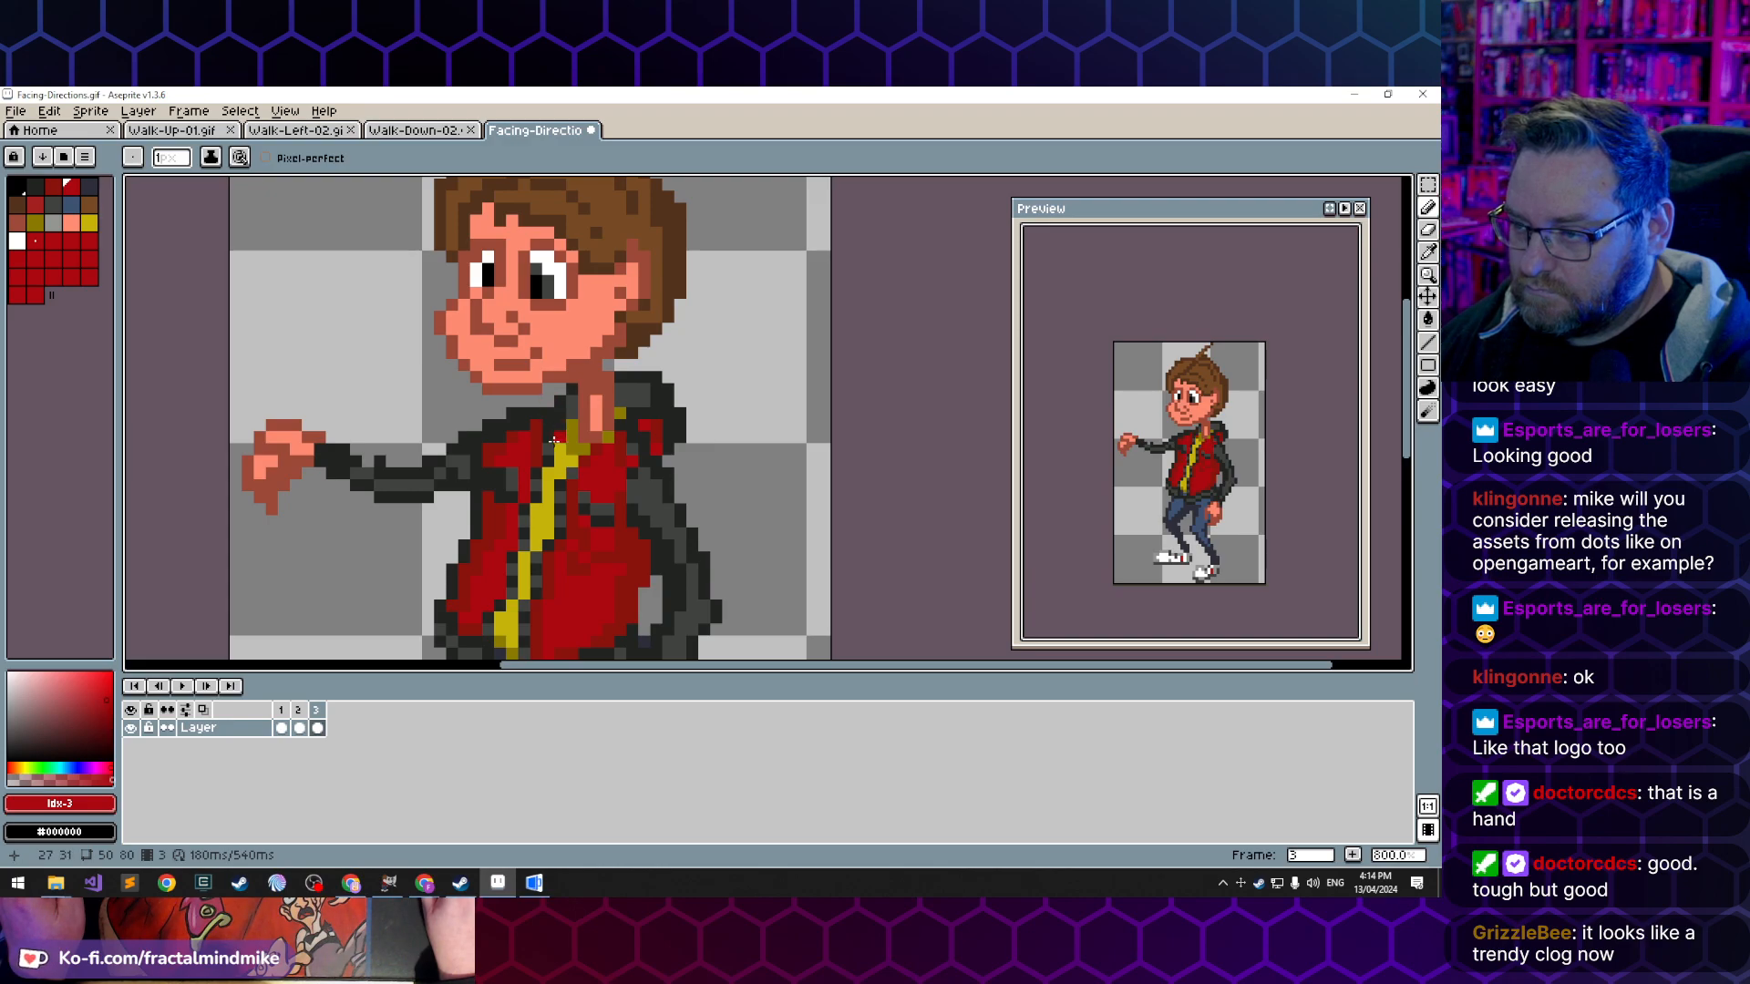
pyautogui.keyDown('alt'); pyautogui.click(536, 427); pyautogui.keyUp('alt')
pyautogui.click(547, 401)
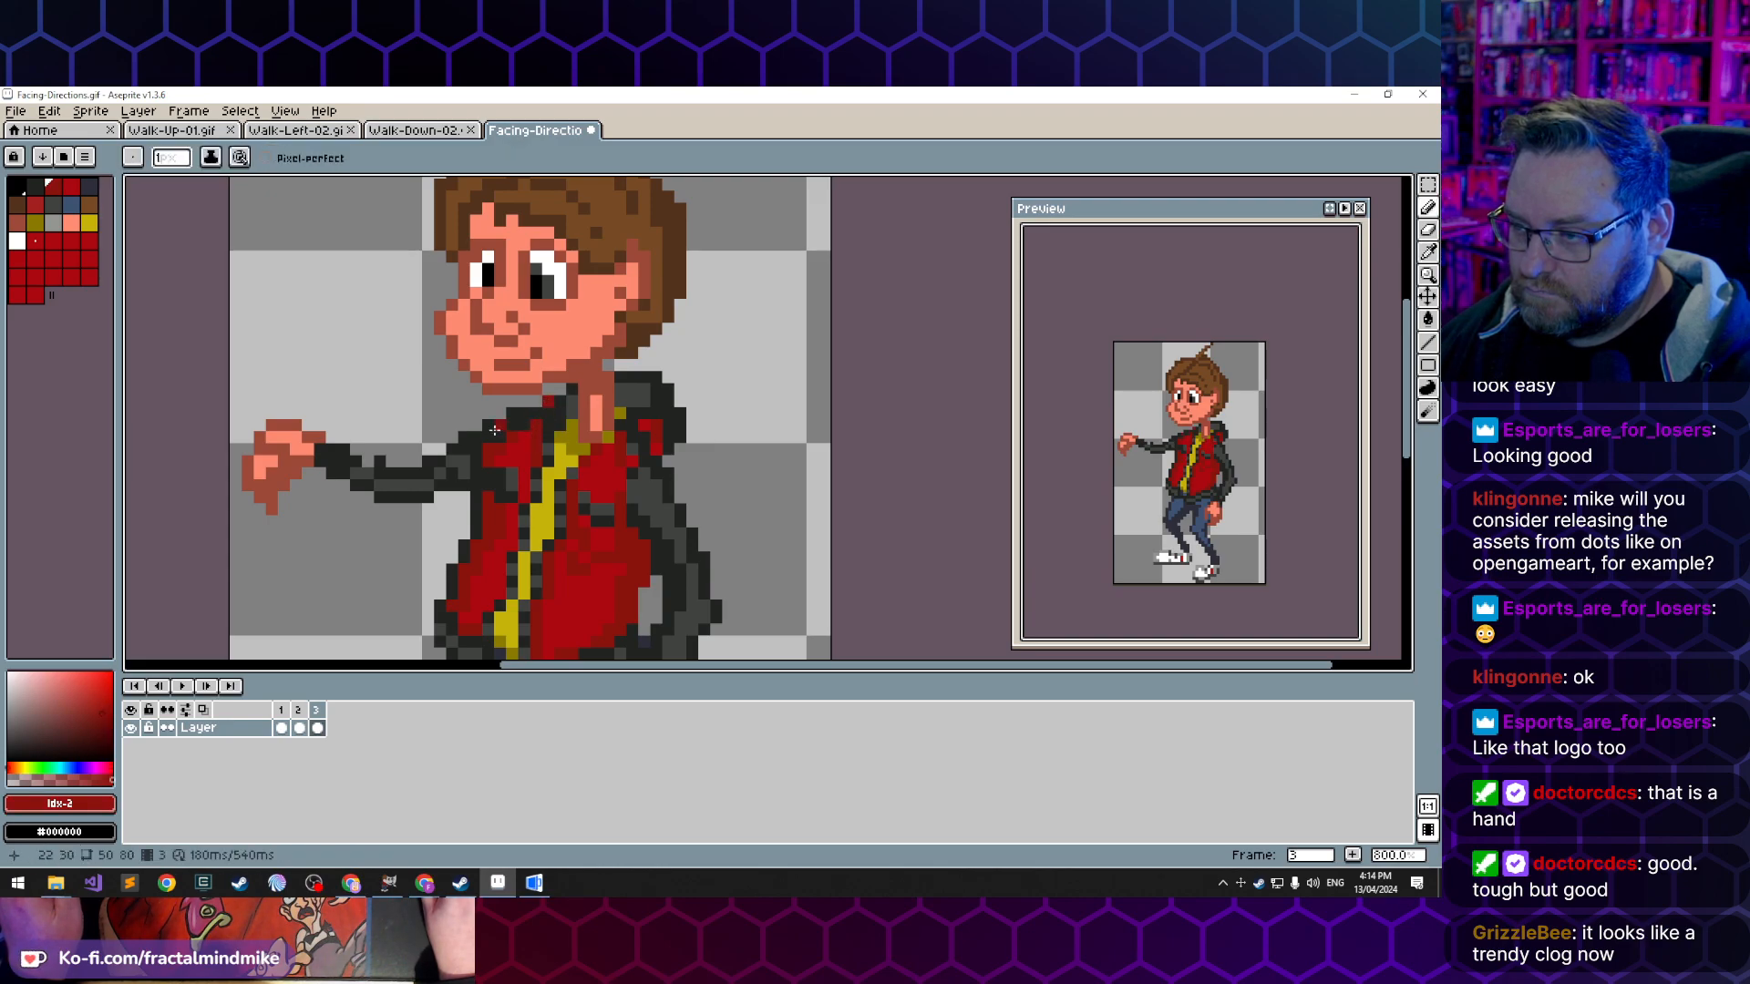
pyautogui.hotkey('ctrl', 'z')
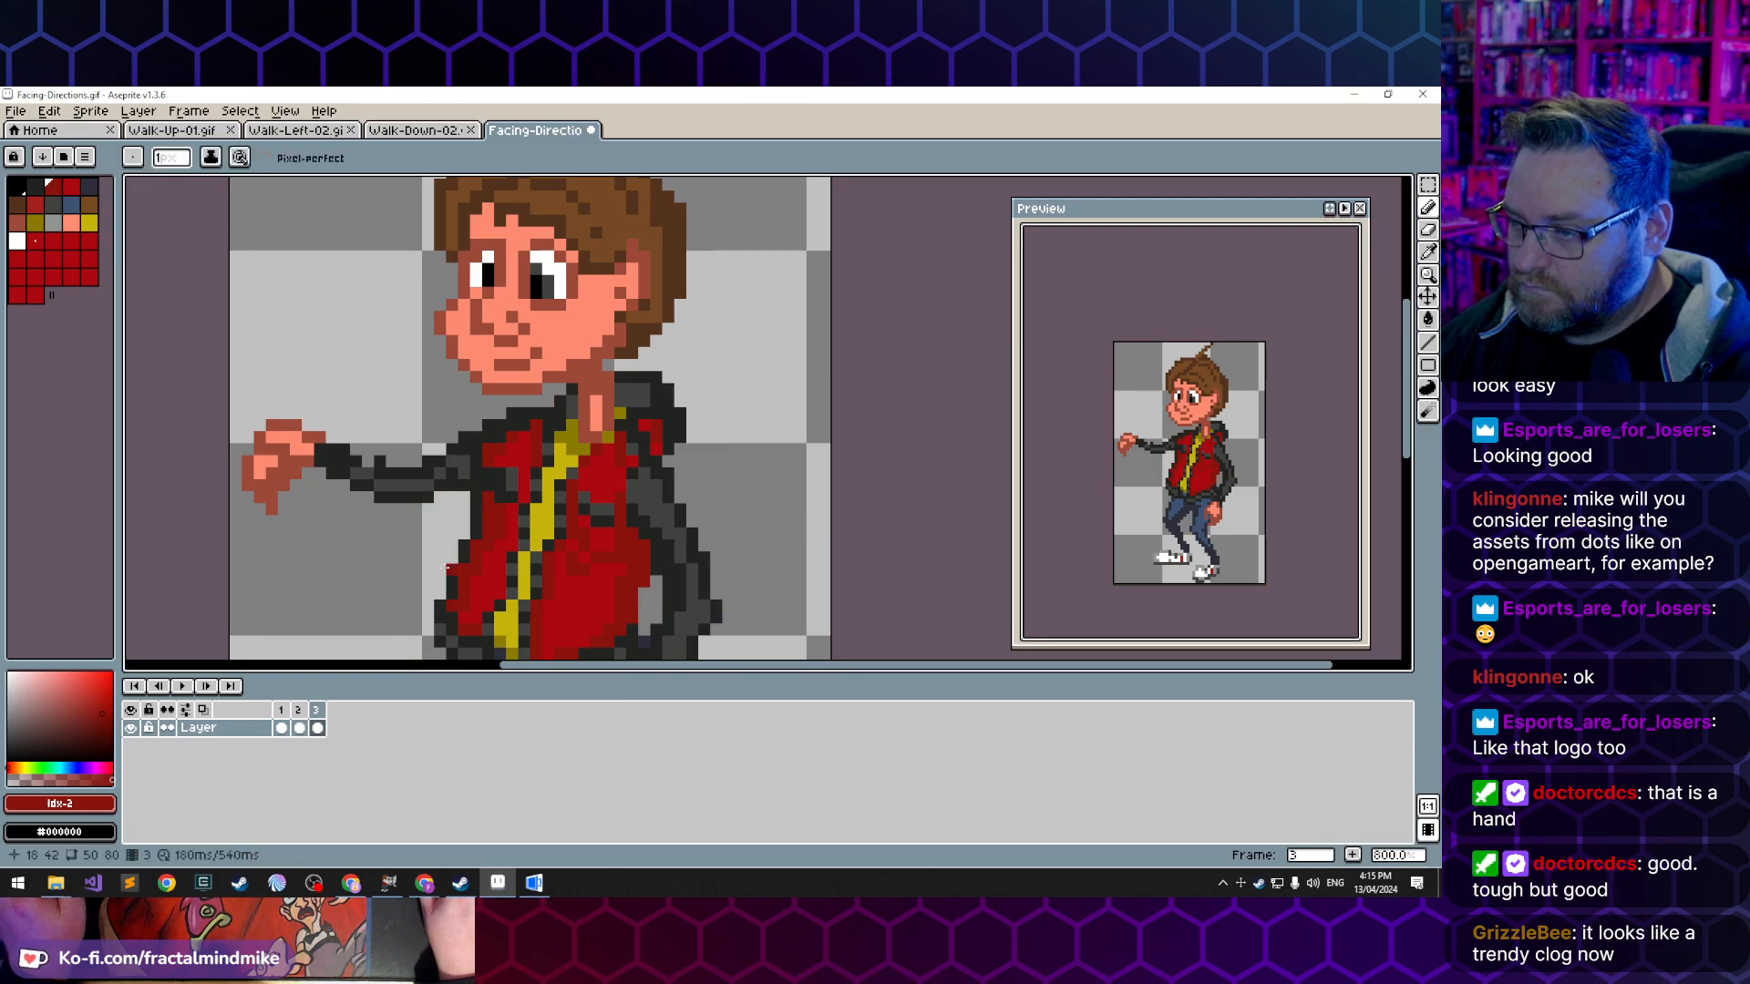
# - Draw a raised finger on top of the extended hand with the sampled dark skin tone
pyautogui.click(356, 424)
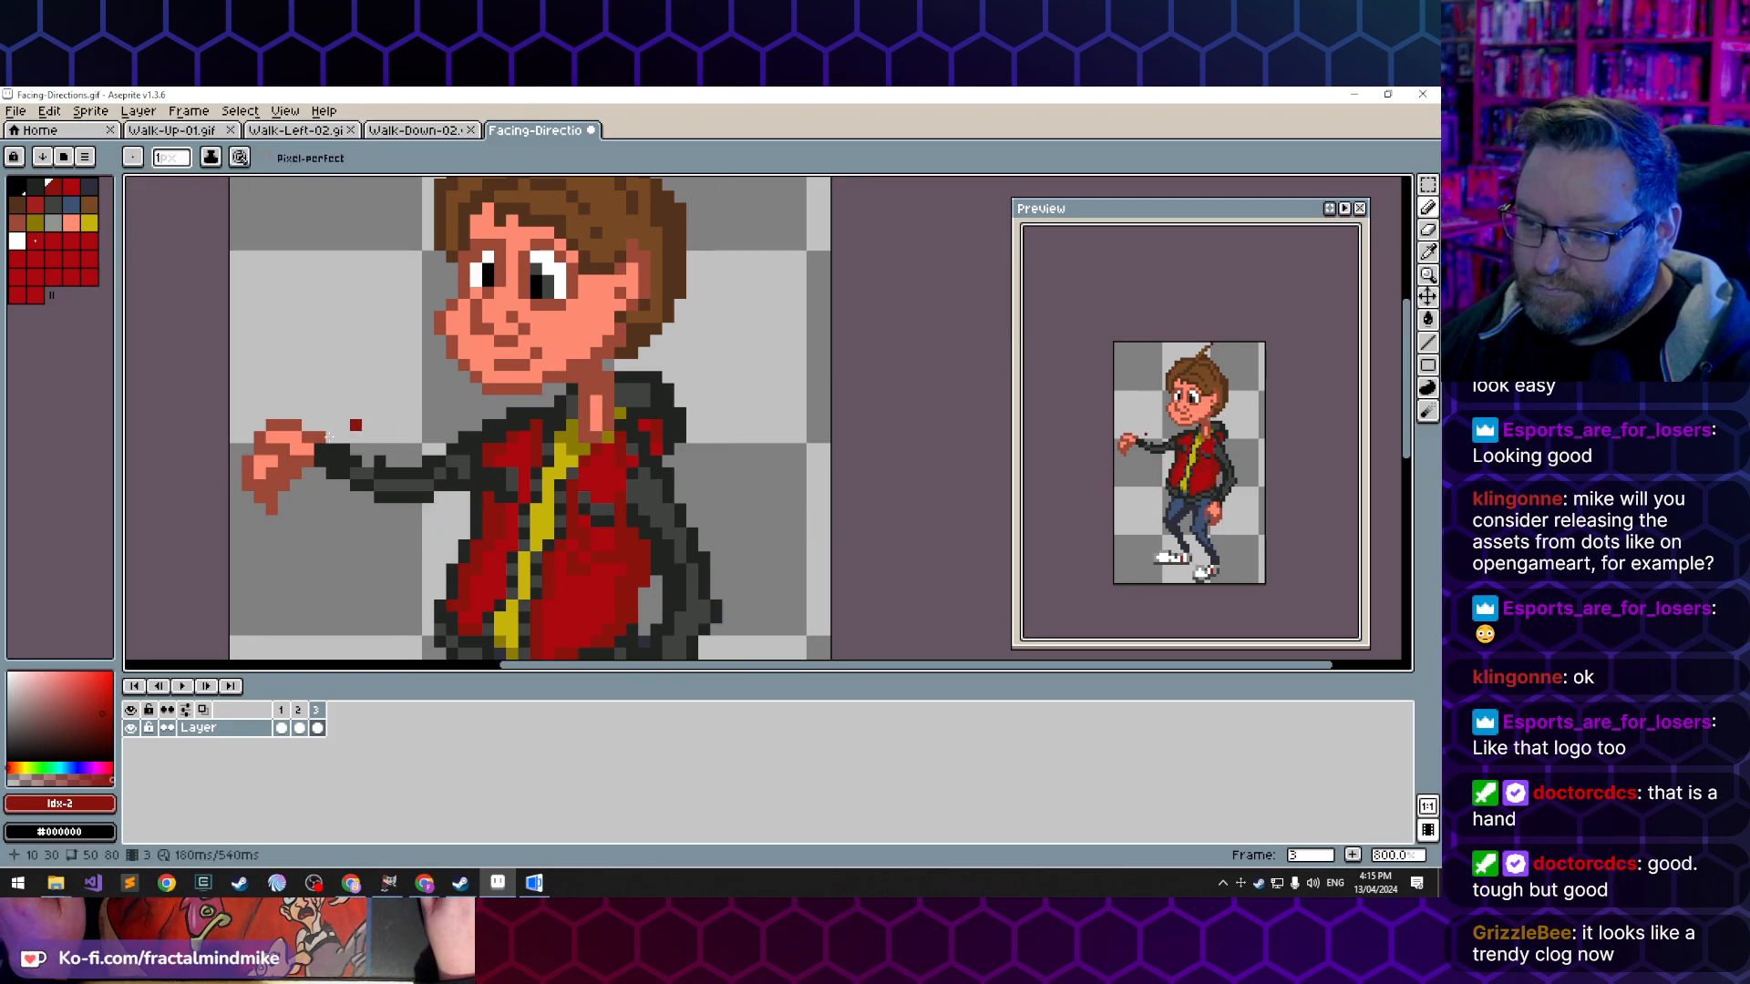
pyautogui.keyDown('alt'); pyautogui.click(378, 462); pyautogui.keyUp('alt')
pyautogui.scroll(-1, 227, 568)
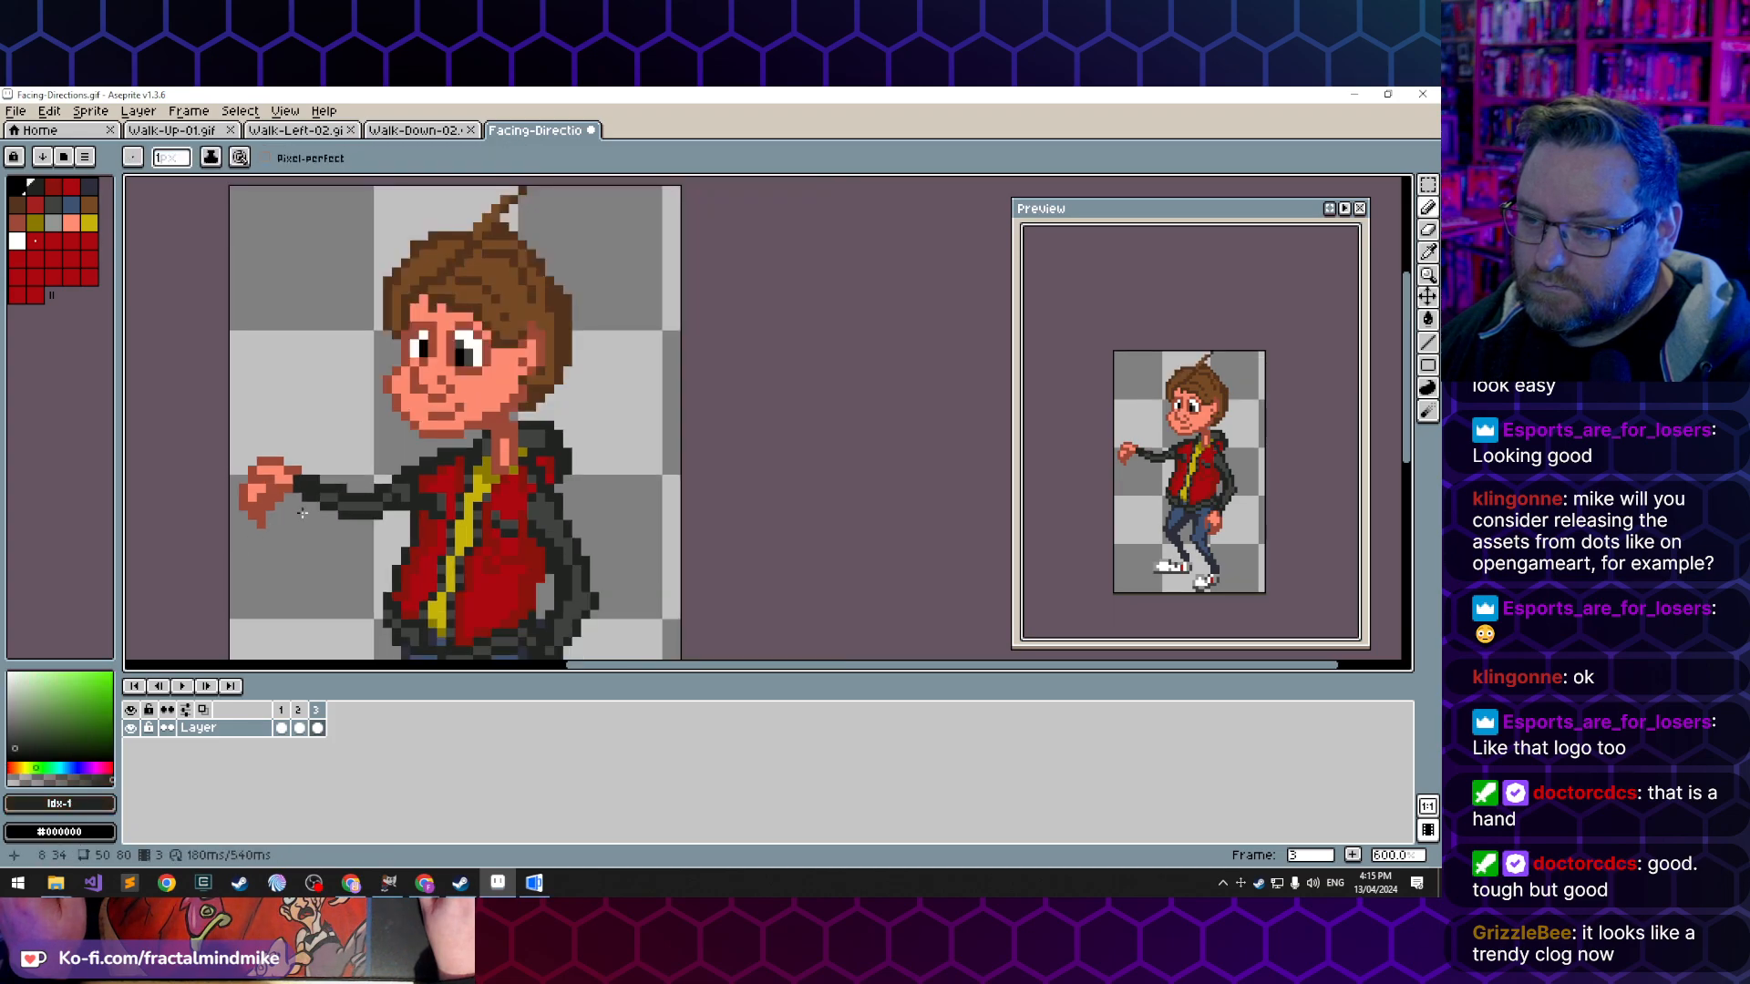
pyautogui.hscroll(-2, 323, 551)
pyautogui.scroll(1, 388, 561)
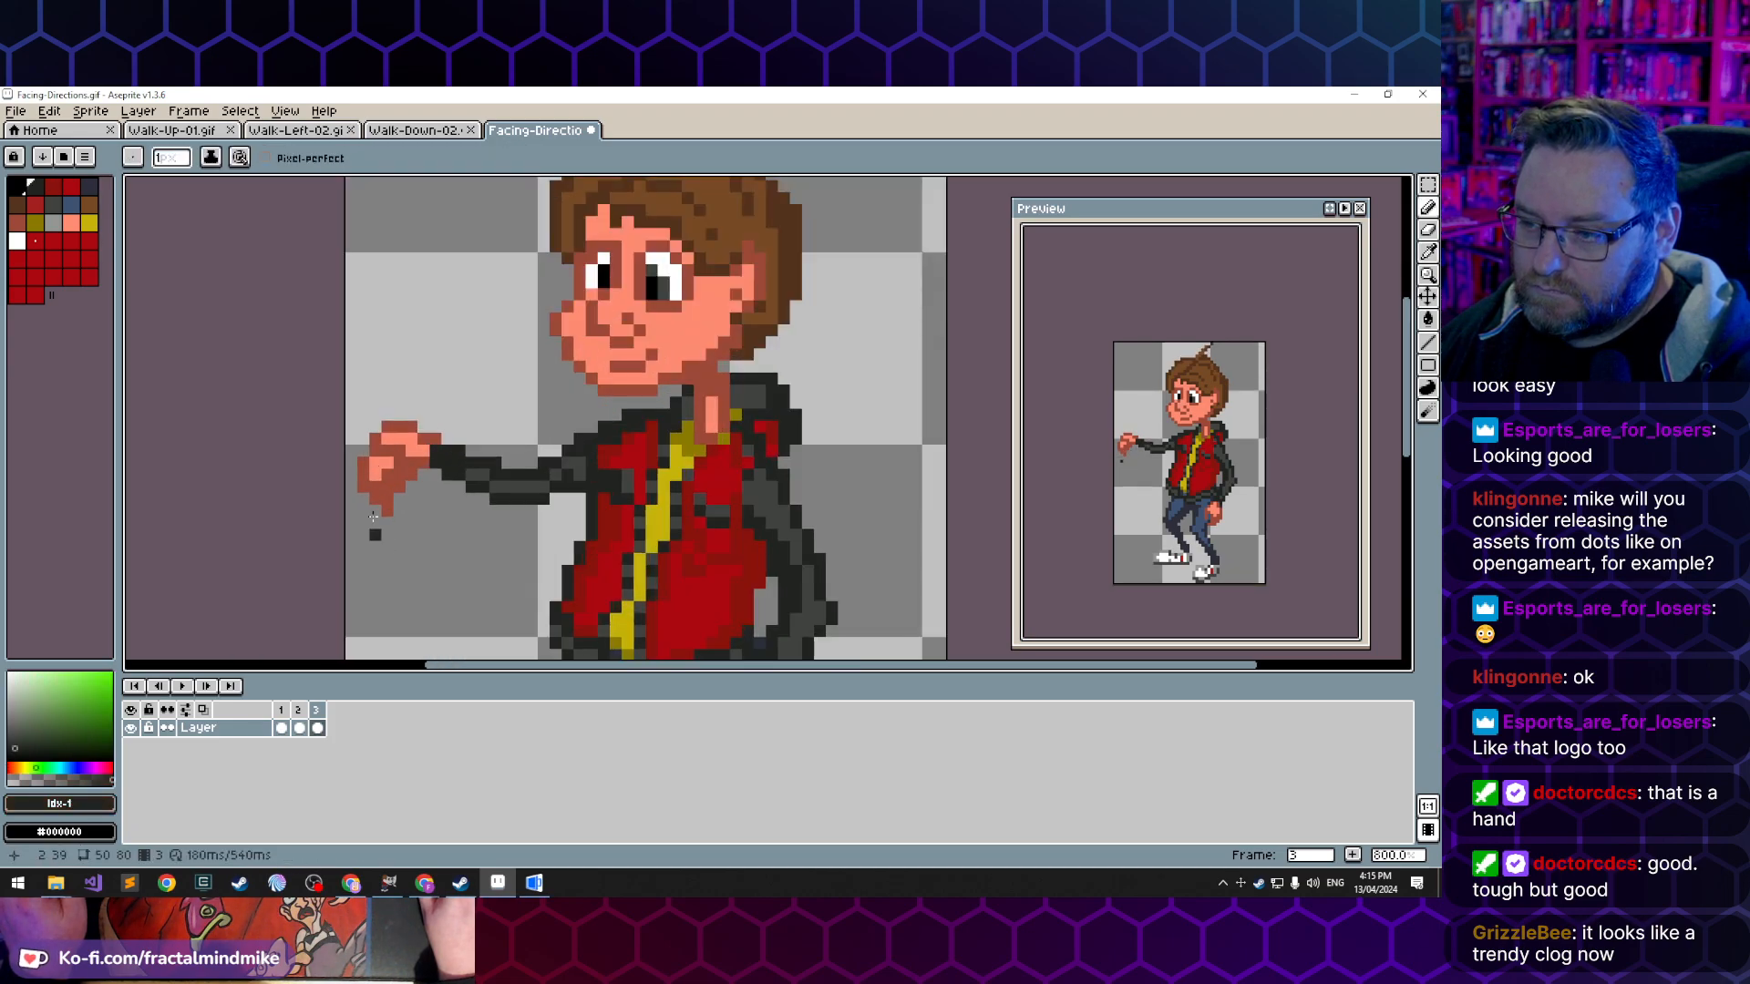
pyautogui.keyDown('alt'); pyautogui.click(411, 489); pyautogui.keyUp('alt')
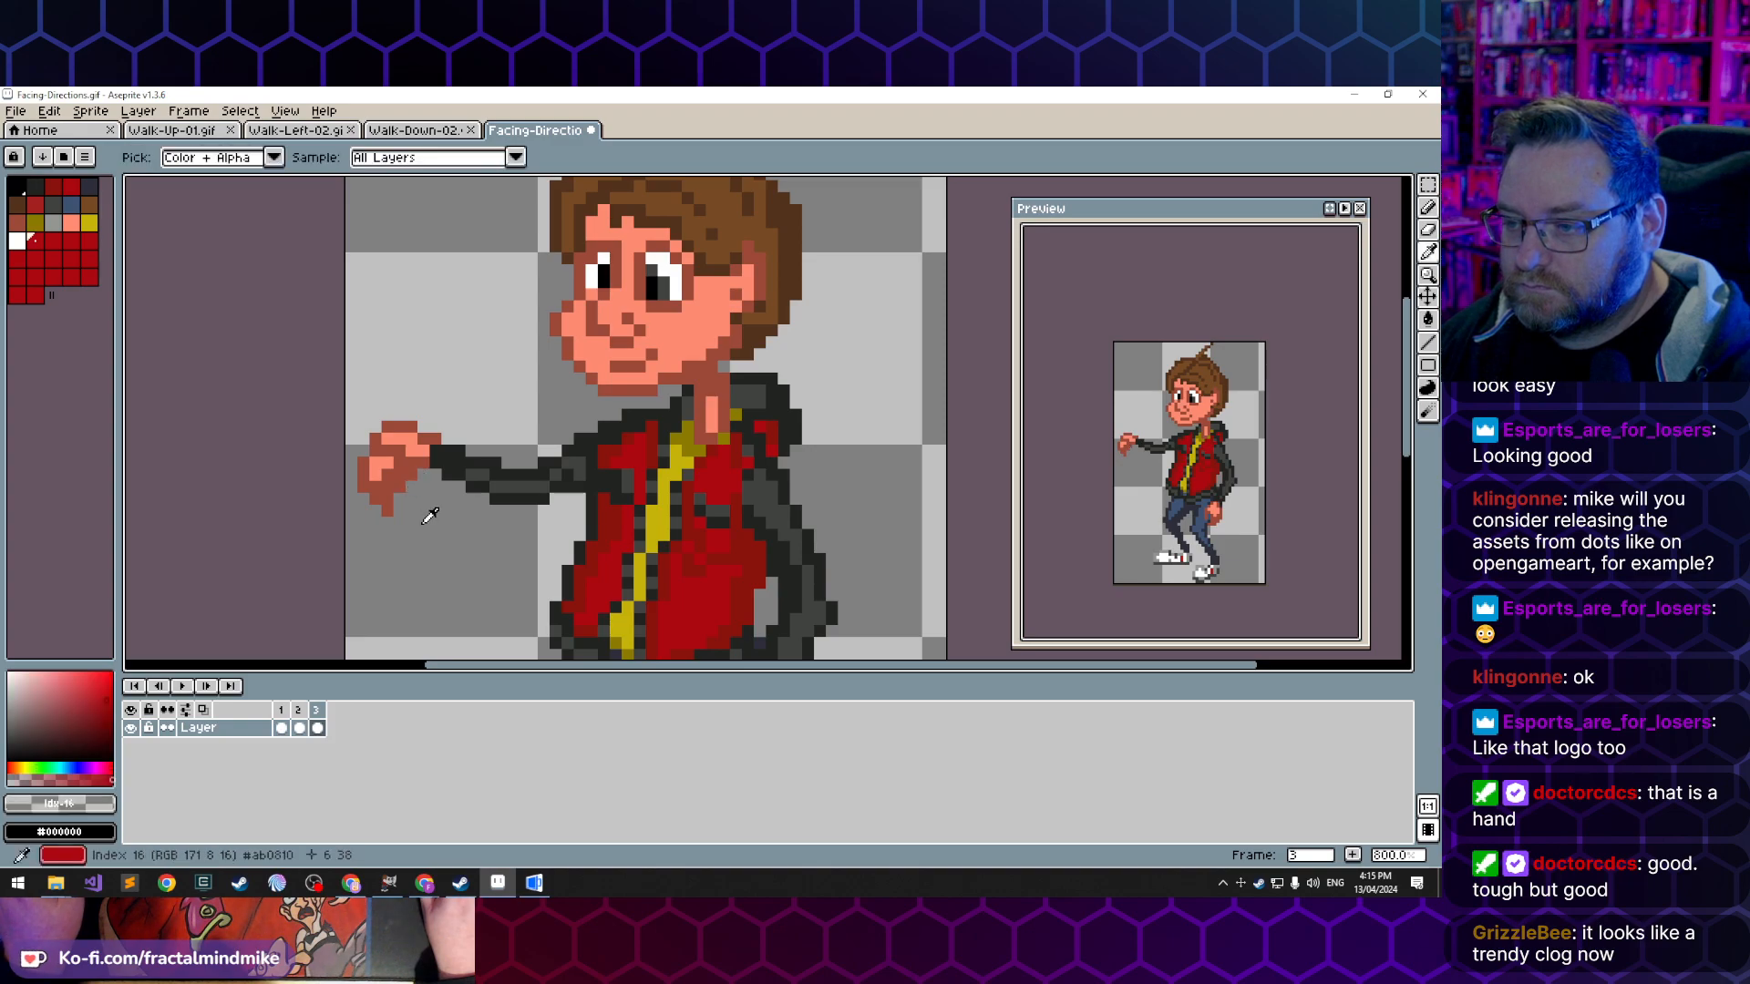
pyautogui.keyDown('alt'); pyautogui.click(407, 475); pyautogui.keyUp('alt')
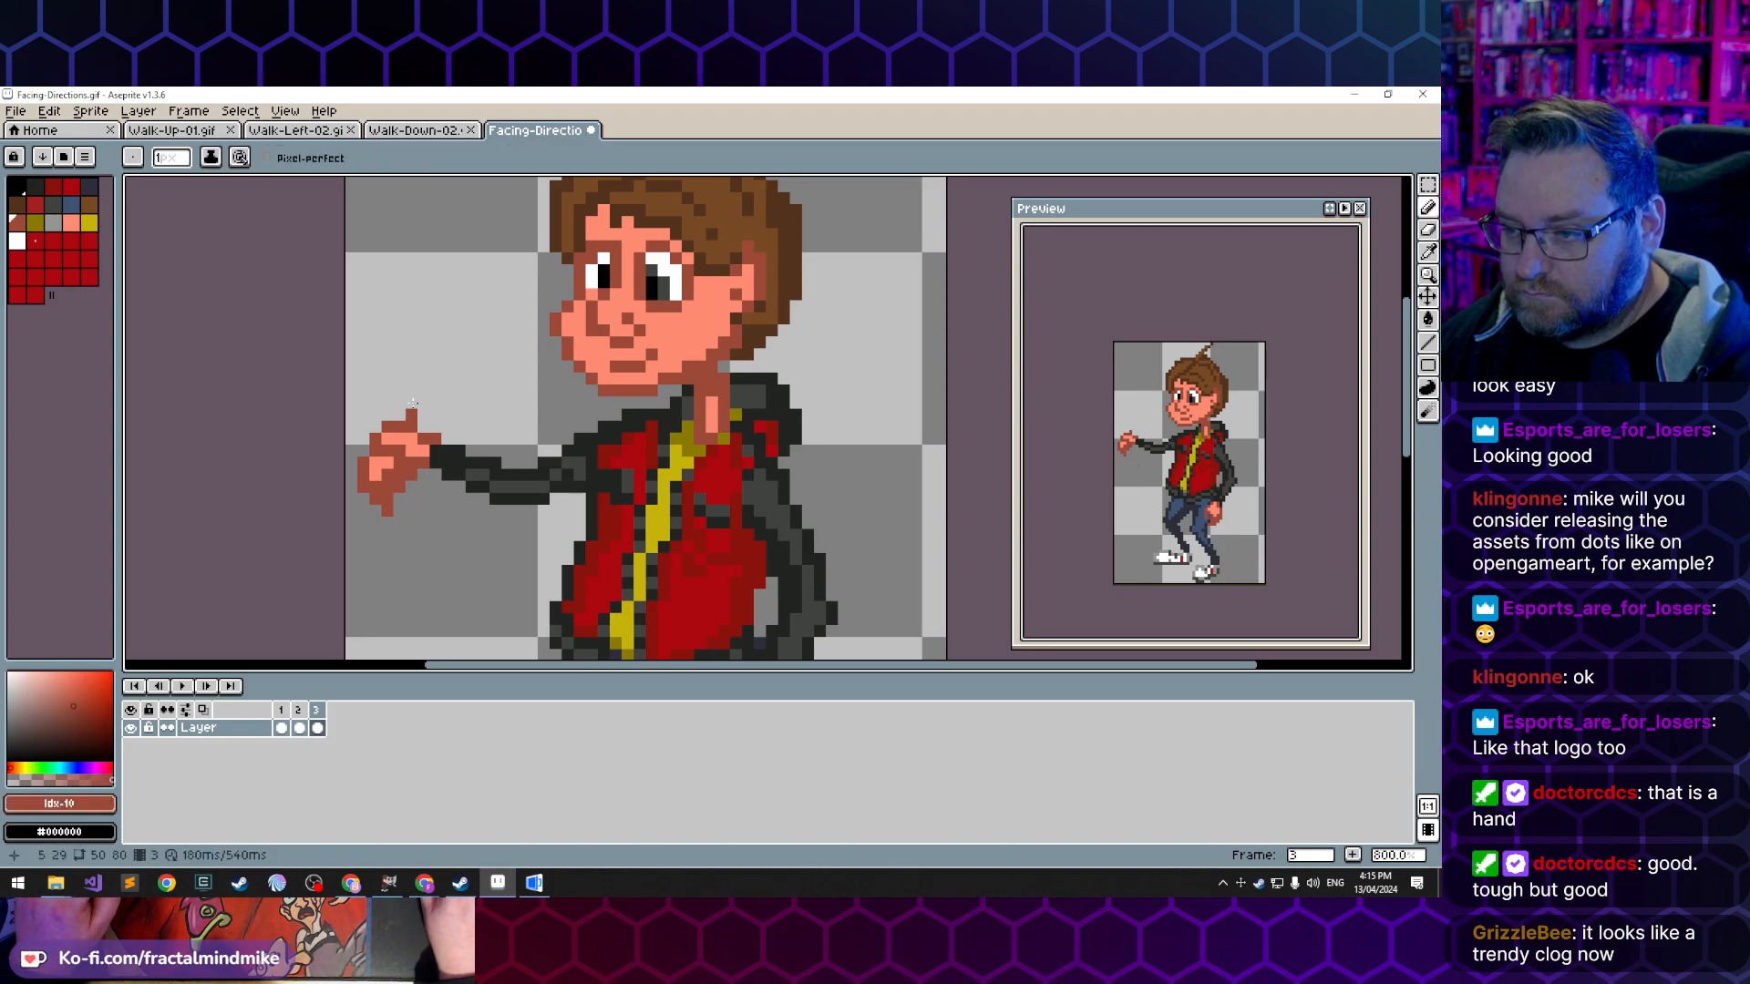
pyautogui.click(412, 404)
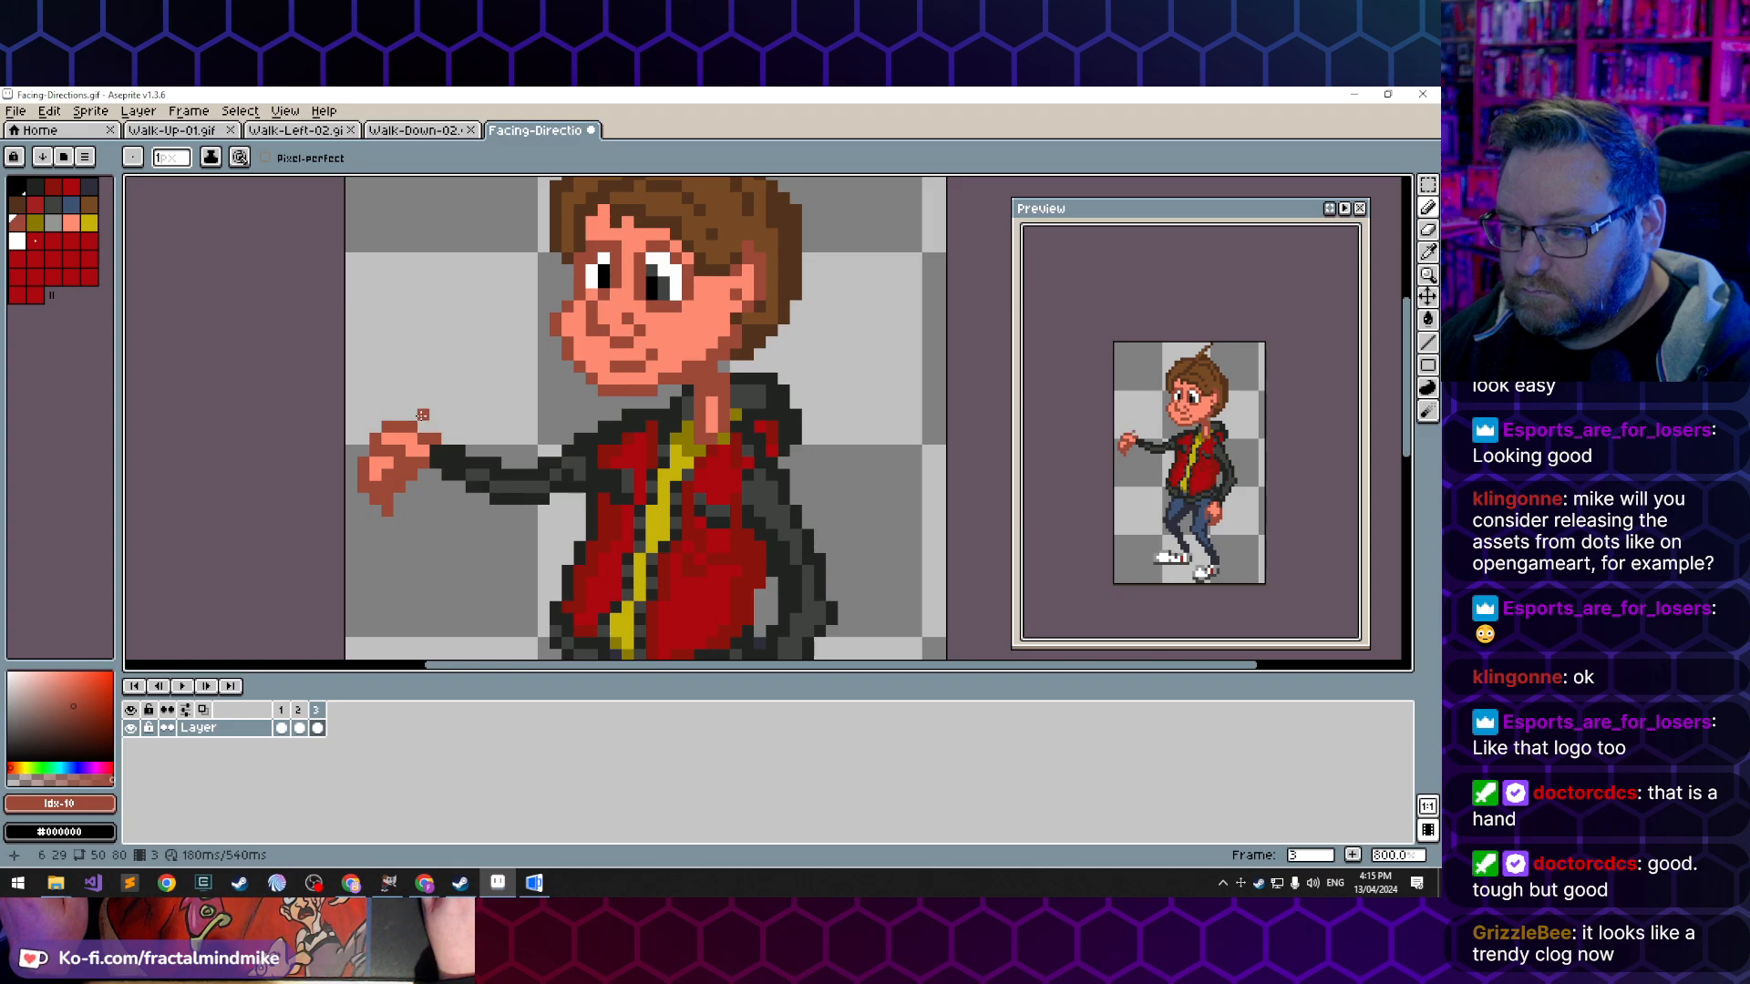
pyautogui.click(407, 404)
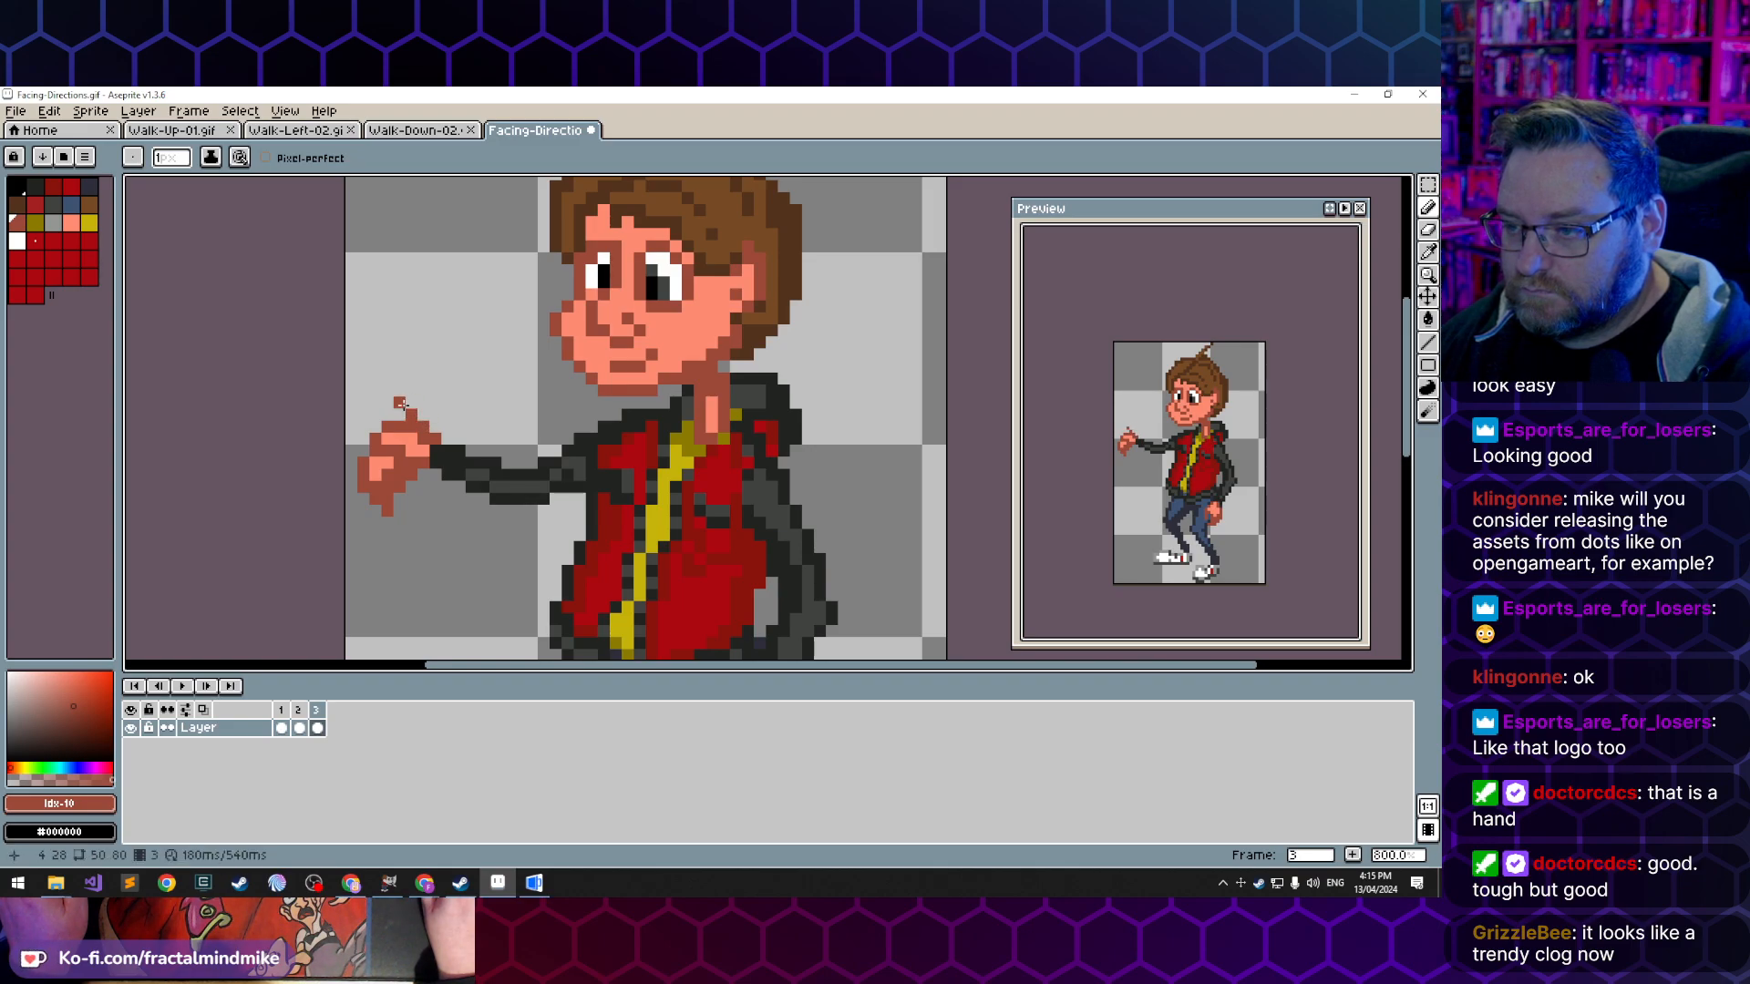
pyautogui.click(402, 410)
pyautogui.click(397, 416)
# - Erase the downward-pointing fingers of the extended hand and outline a shorter forward finger in the dark skin tone
pyautogui.press('e')
pyautogui.moveTo(373, 487)
pyautogui.mouseDown()
pyautogui.moveTo(411, 475)
pyautogui.moveTo(365, 476)
pyautogui.mouseUp()
pyautogui.click(369, 493)
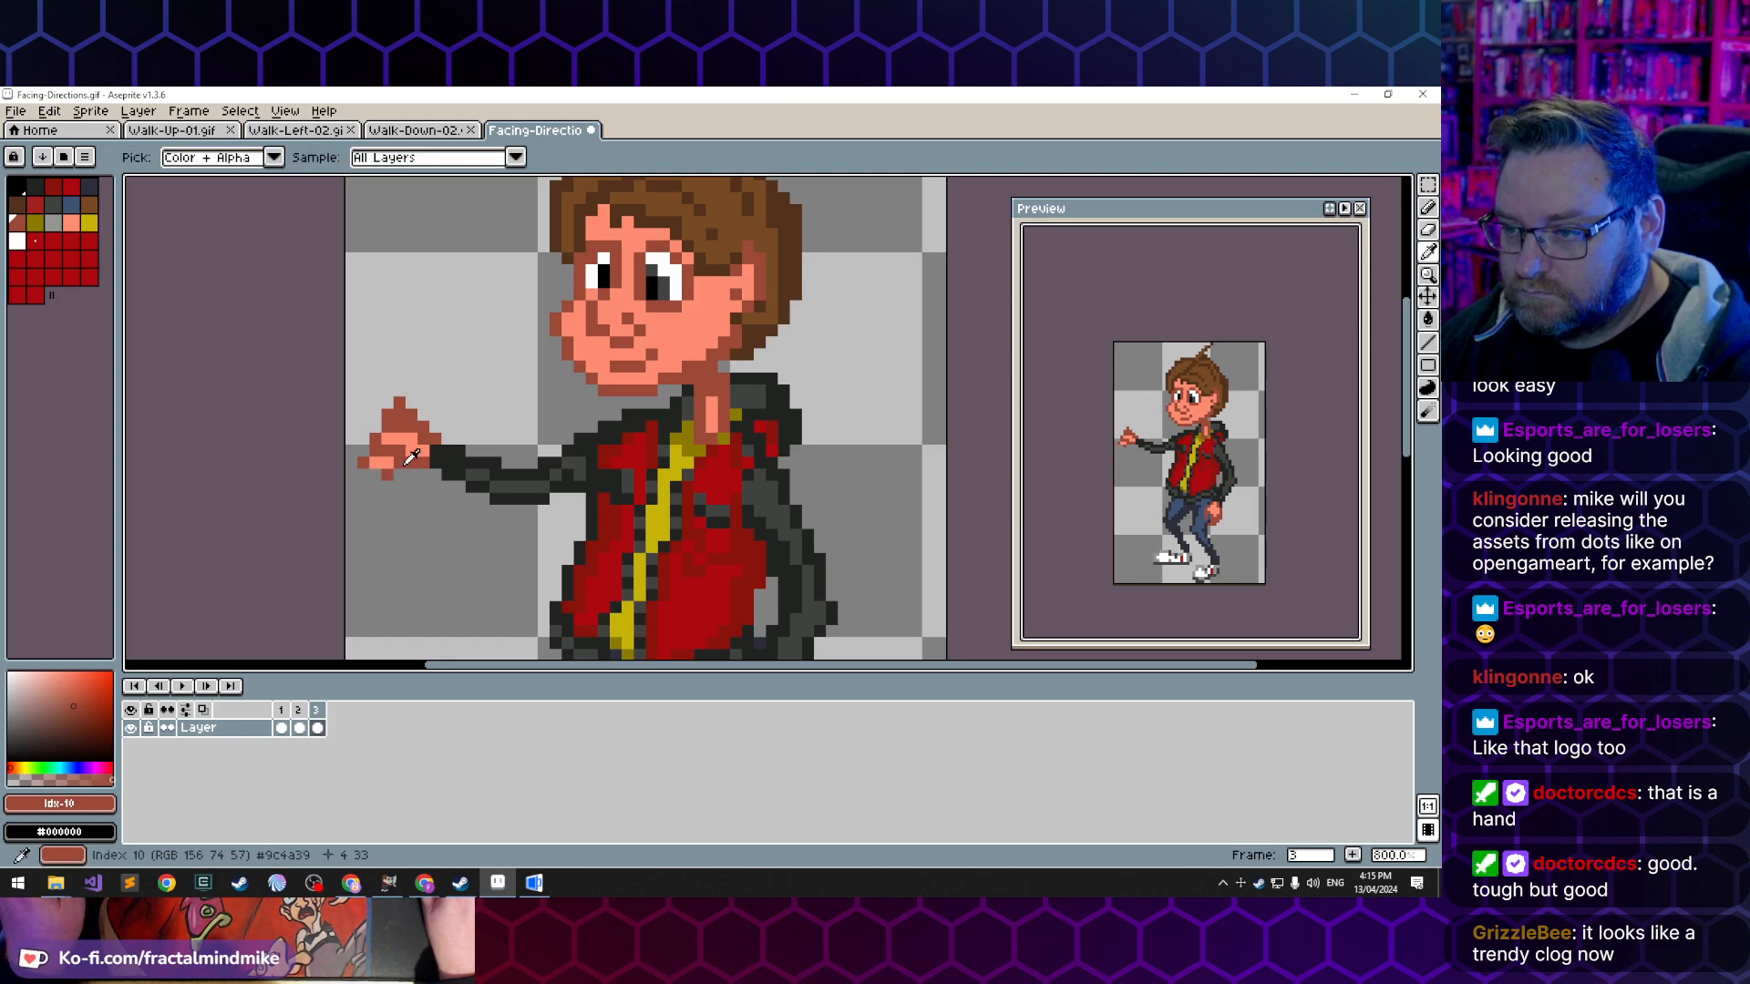
pyautogui.press('b')
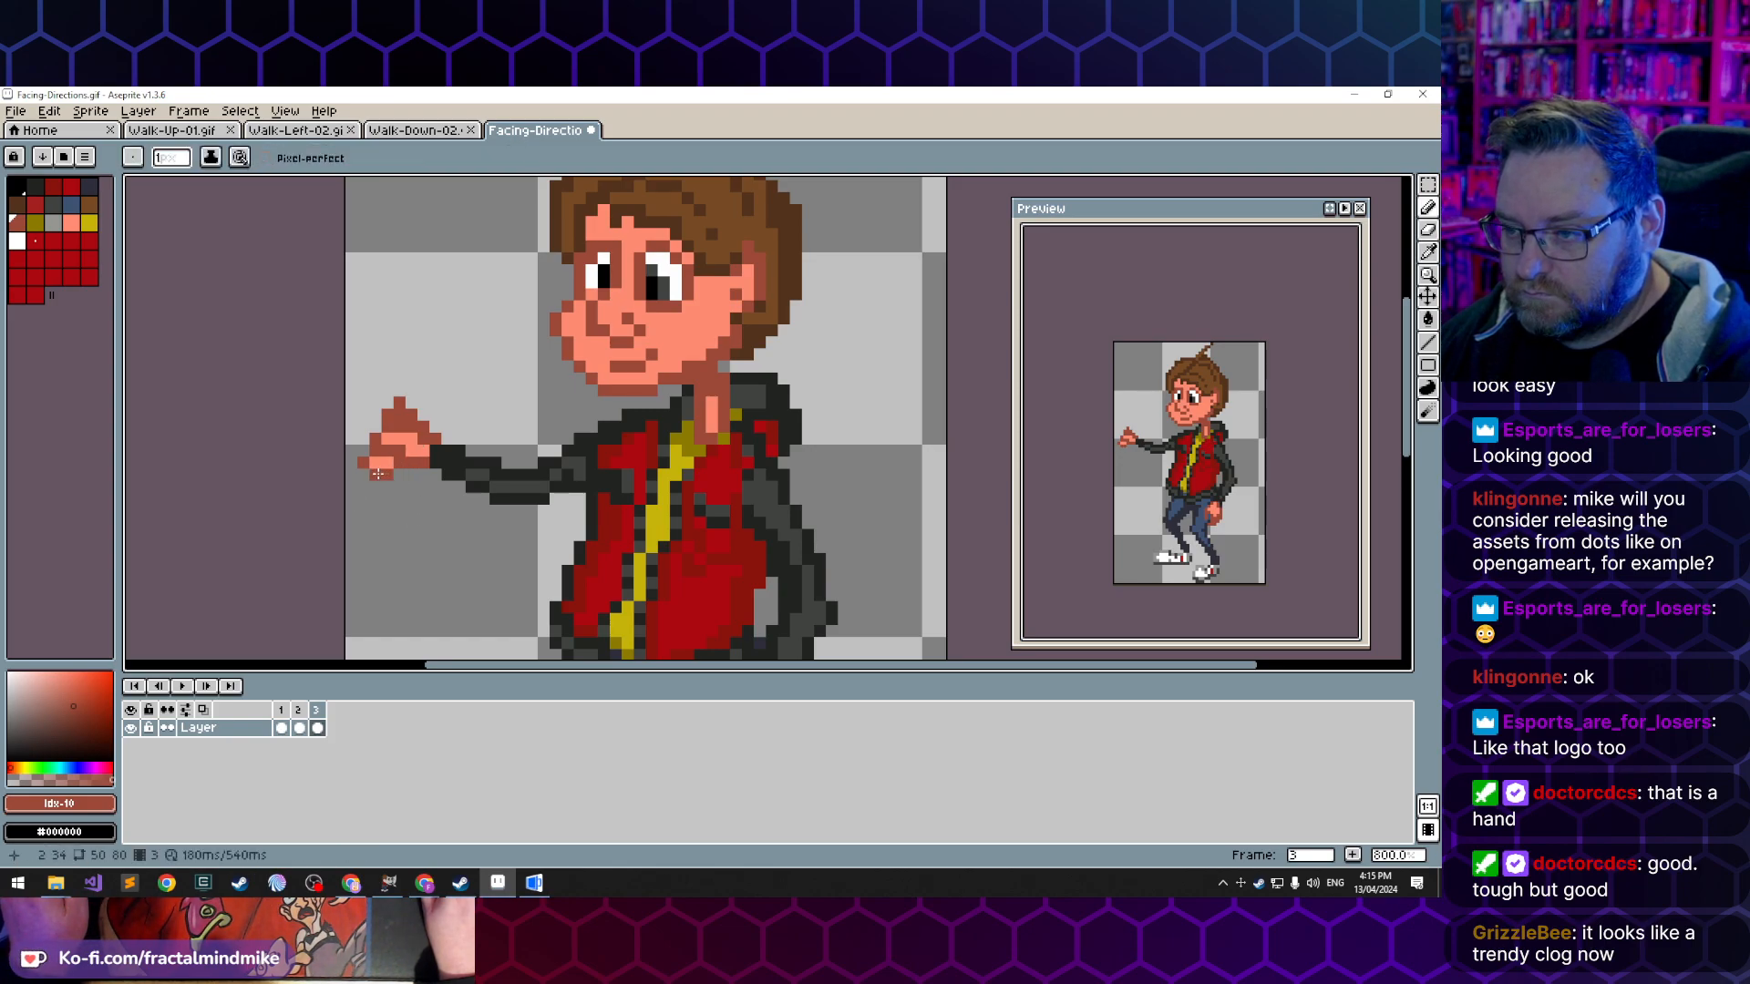
pyautogui.moveTo(377, 474)
pyautogui.mouseDown()
pyautogui.moveTo(360, 441)
pyautogui.moveTo(375, 423)
pyautogui.mouseUp()
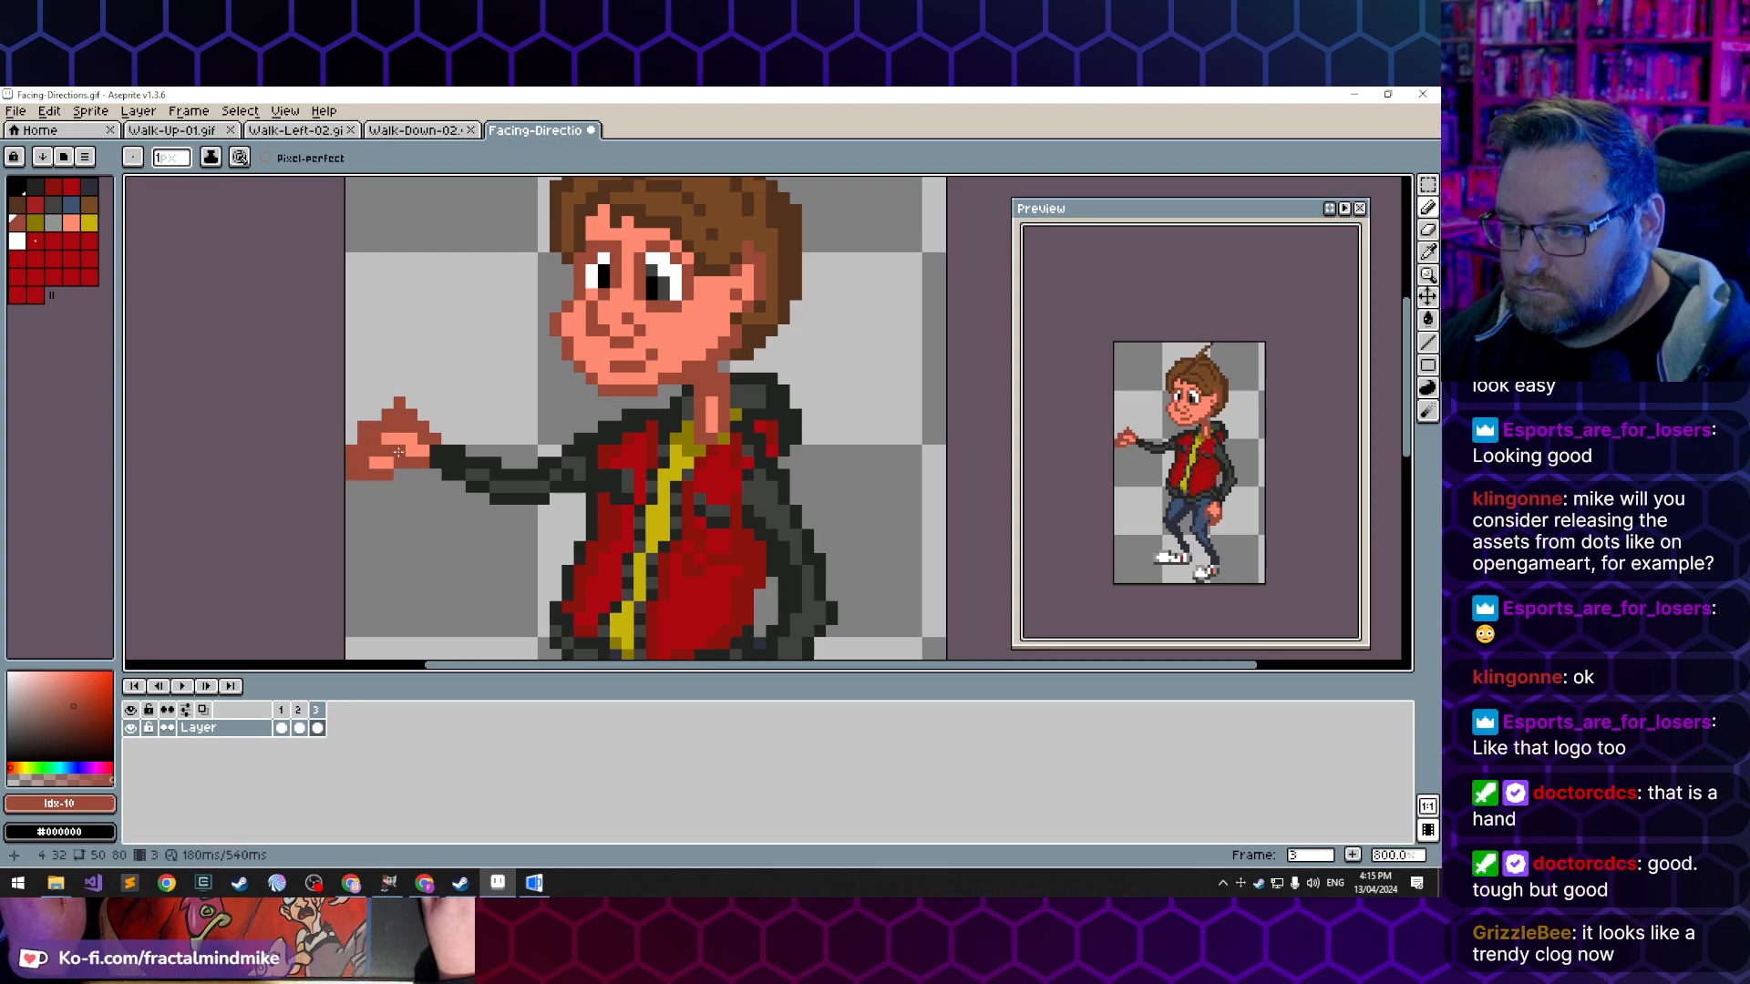
# - Fill the inside of the reshaped hand and its forward finger with the sampled light skin tone
pyautogui.keyDown('alt'); pyautogui.click(399, 452); pyautogui.keyUp('alt')
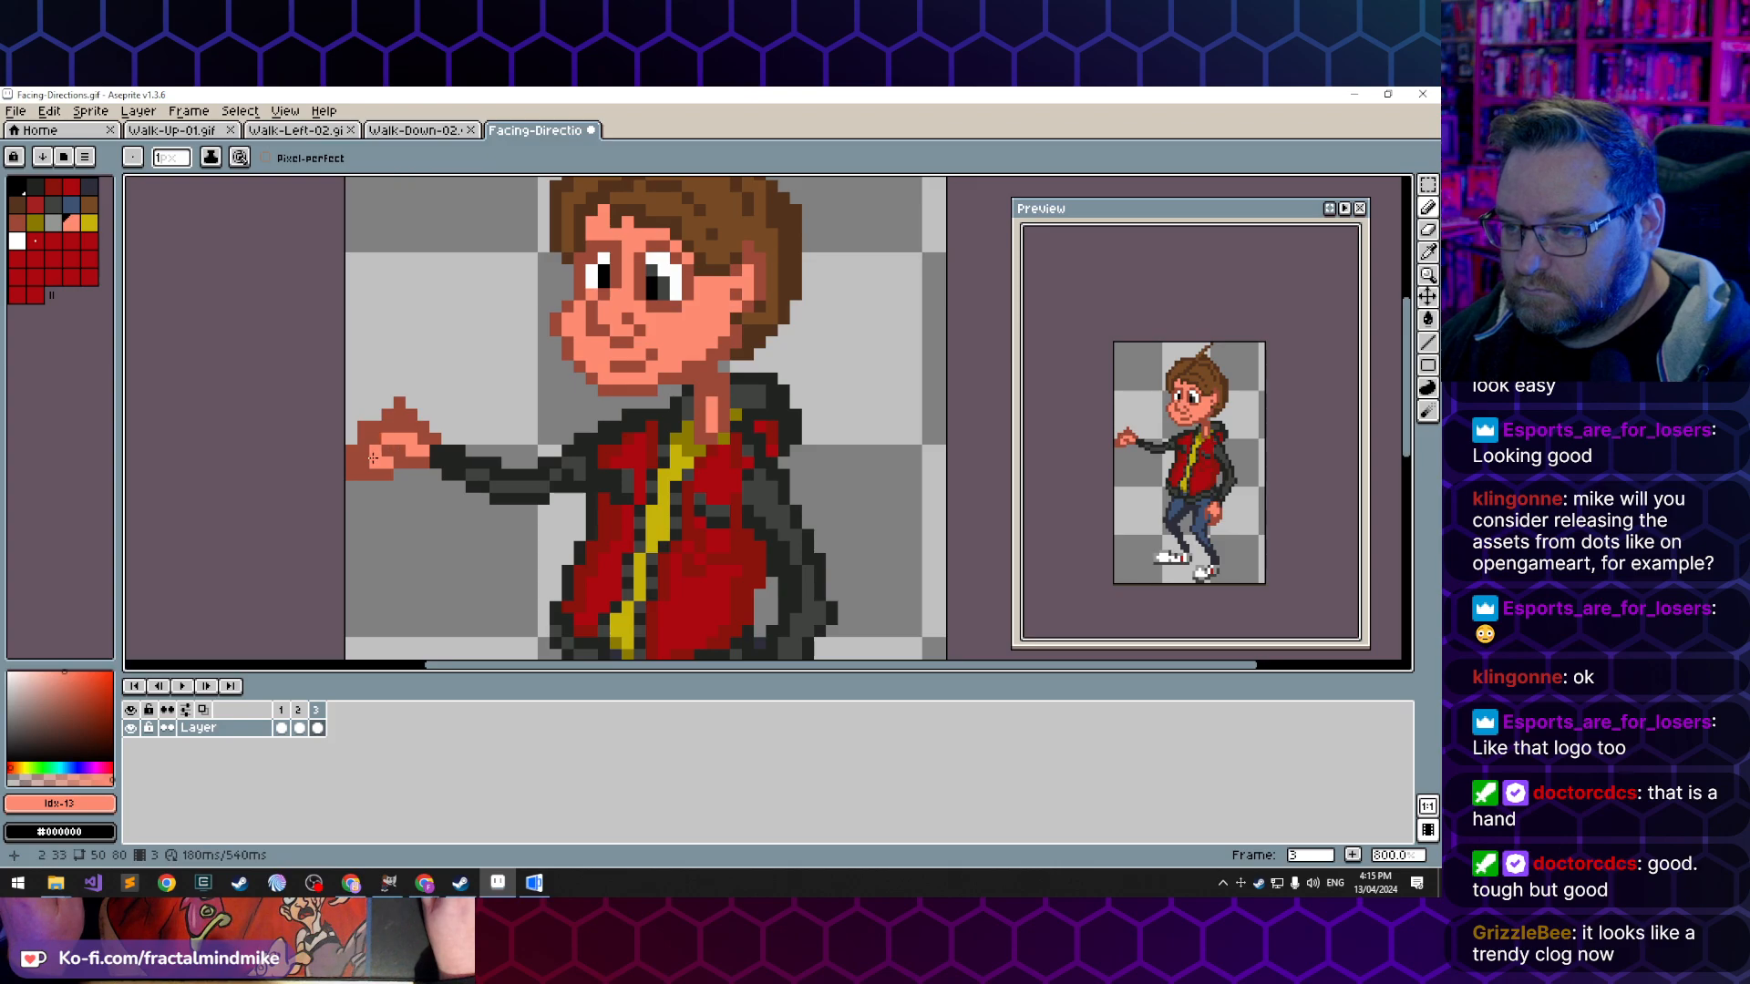
pyautogui.click(372, 426)
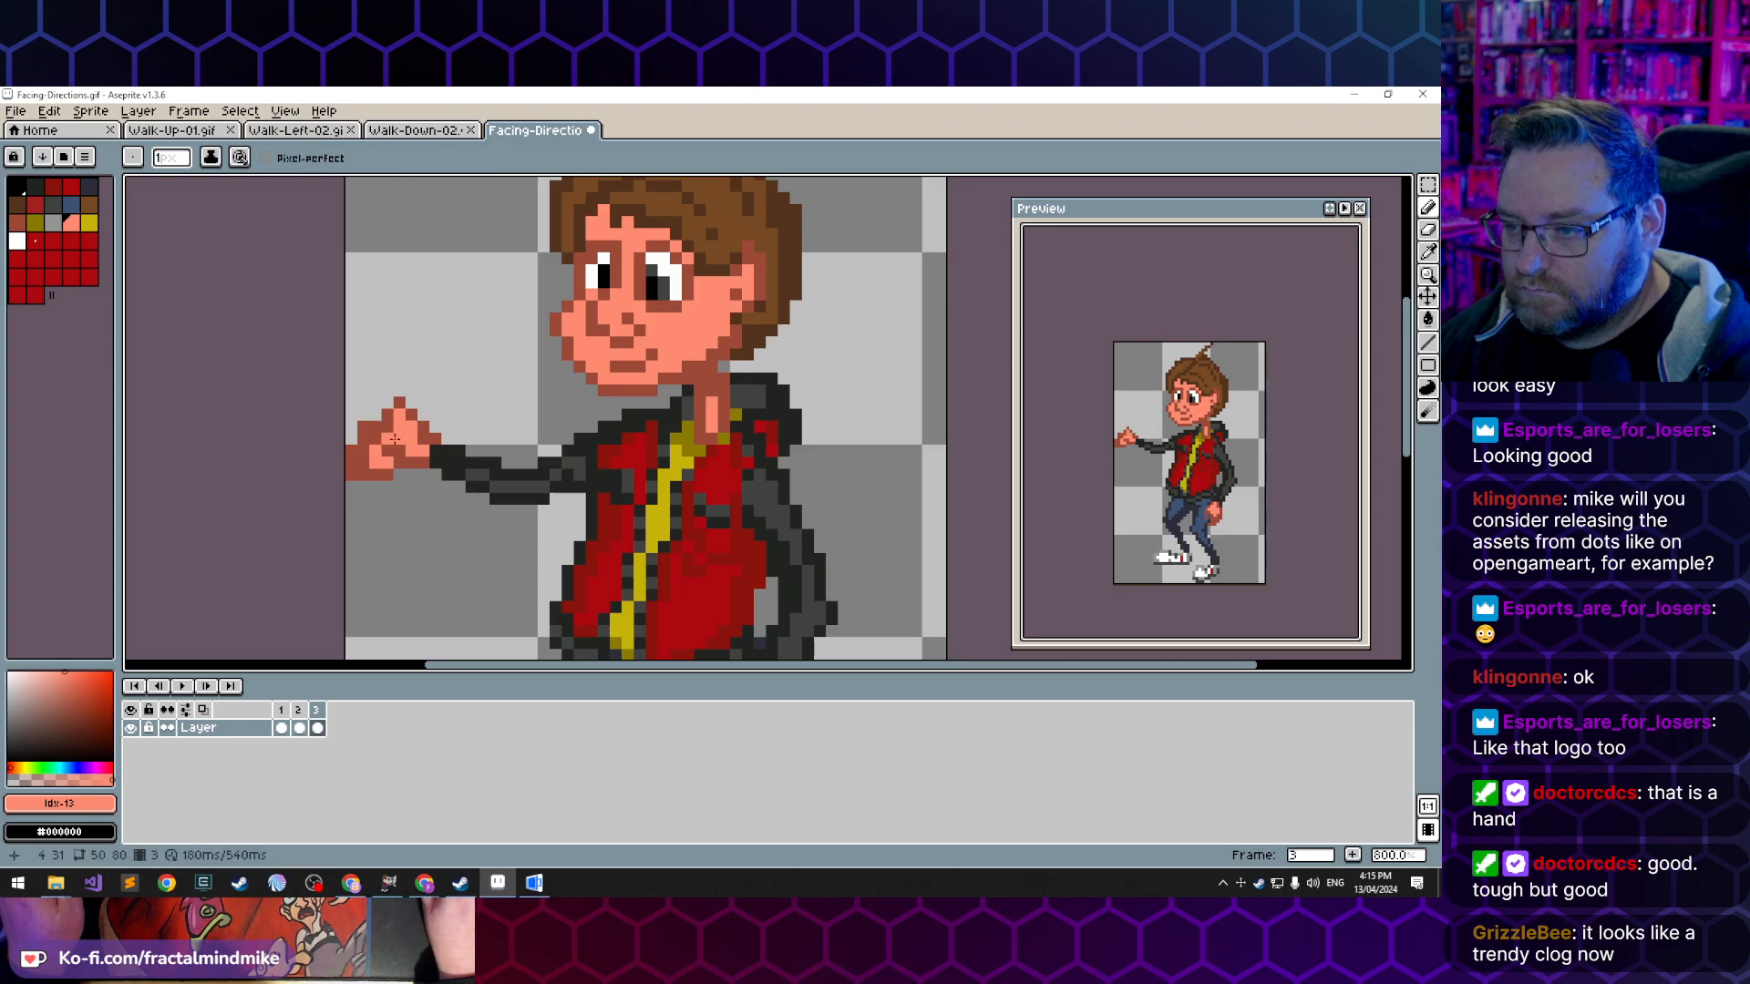
pyautogui.click(363, 452)
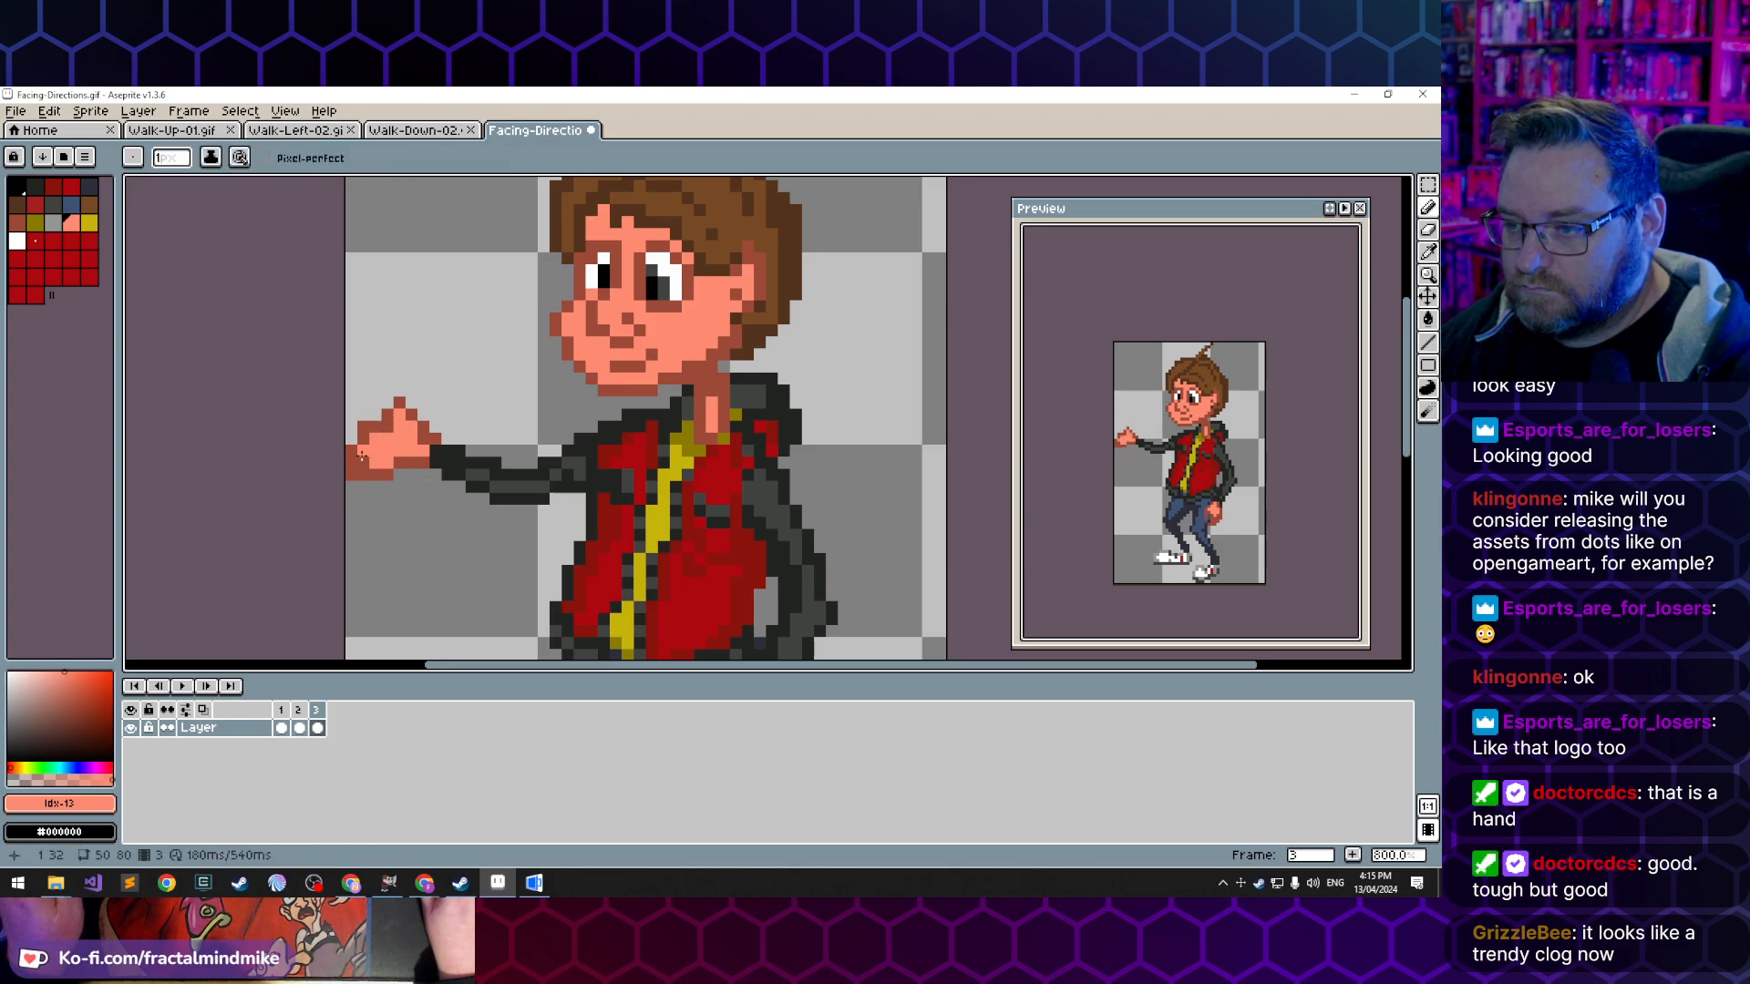
pyautogui.click(363, 463)
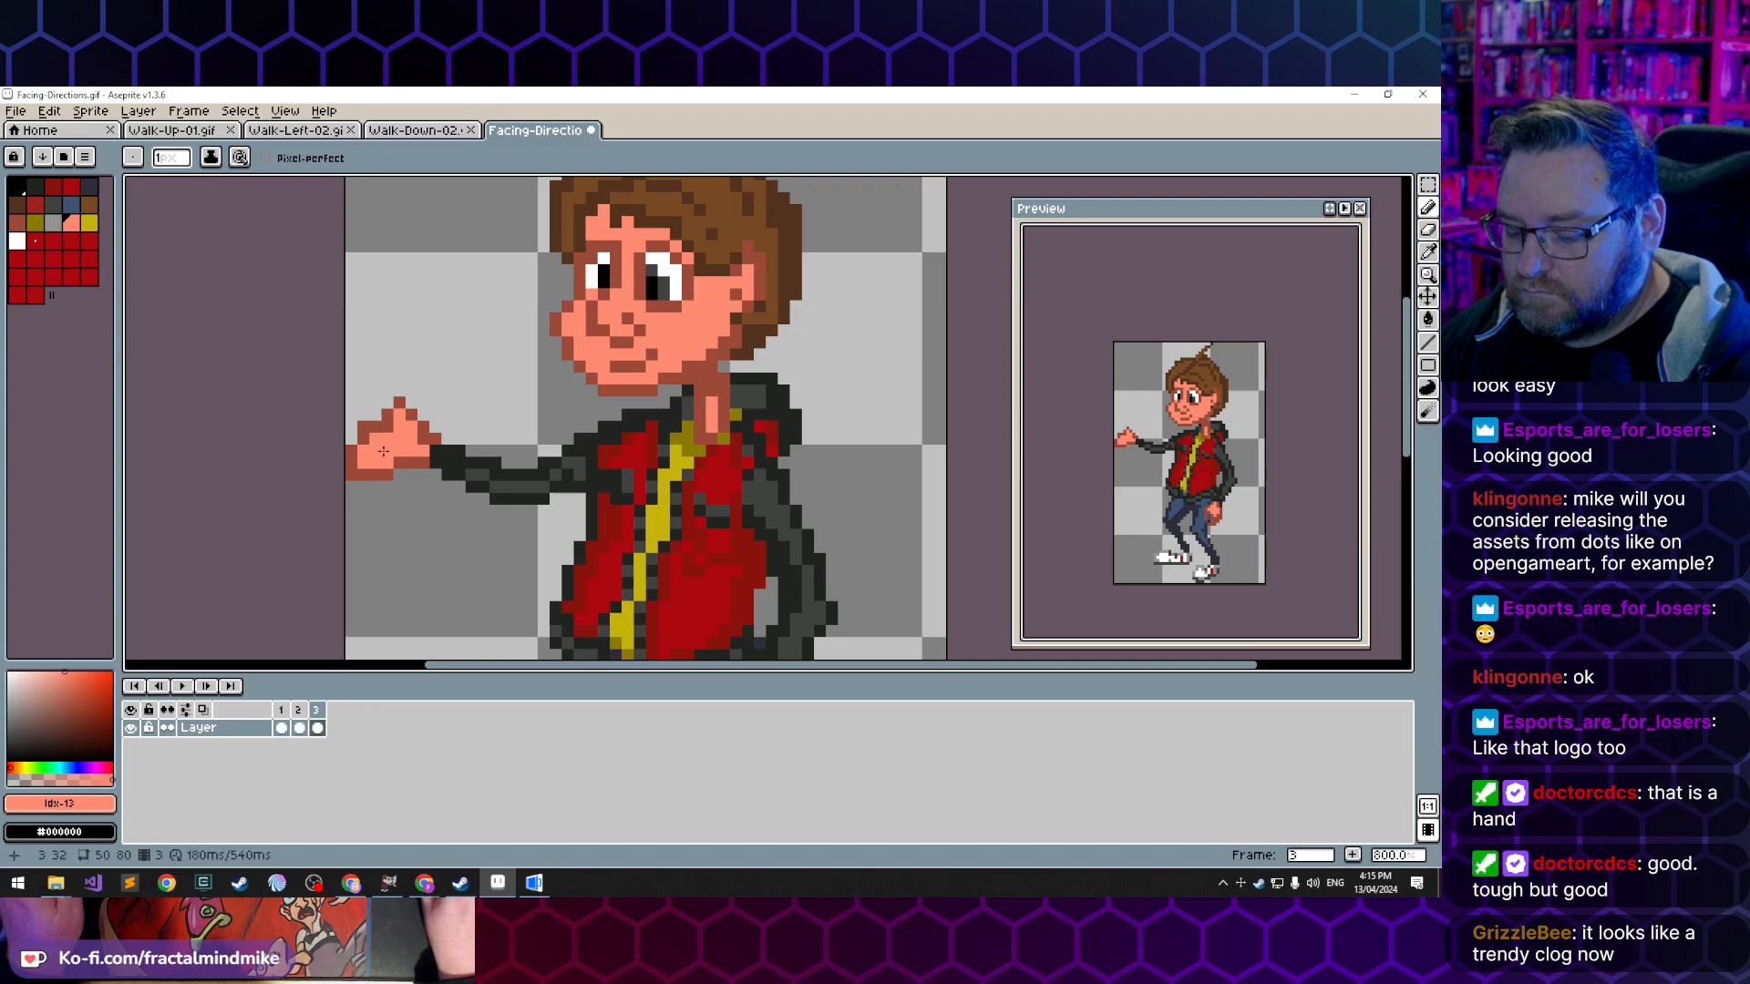
# - Redraw the outline of the hand's raised and forward fingers with the sampled dark skin tone and trim the pixels beneath the palm
pyautogui.press('e')
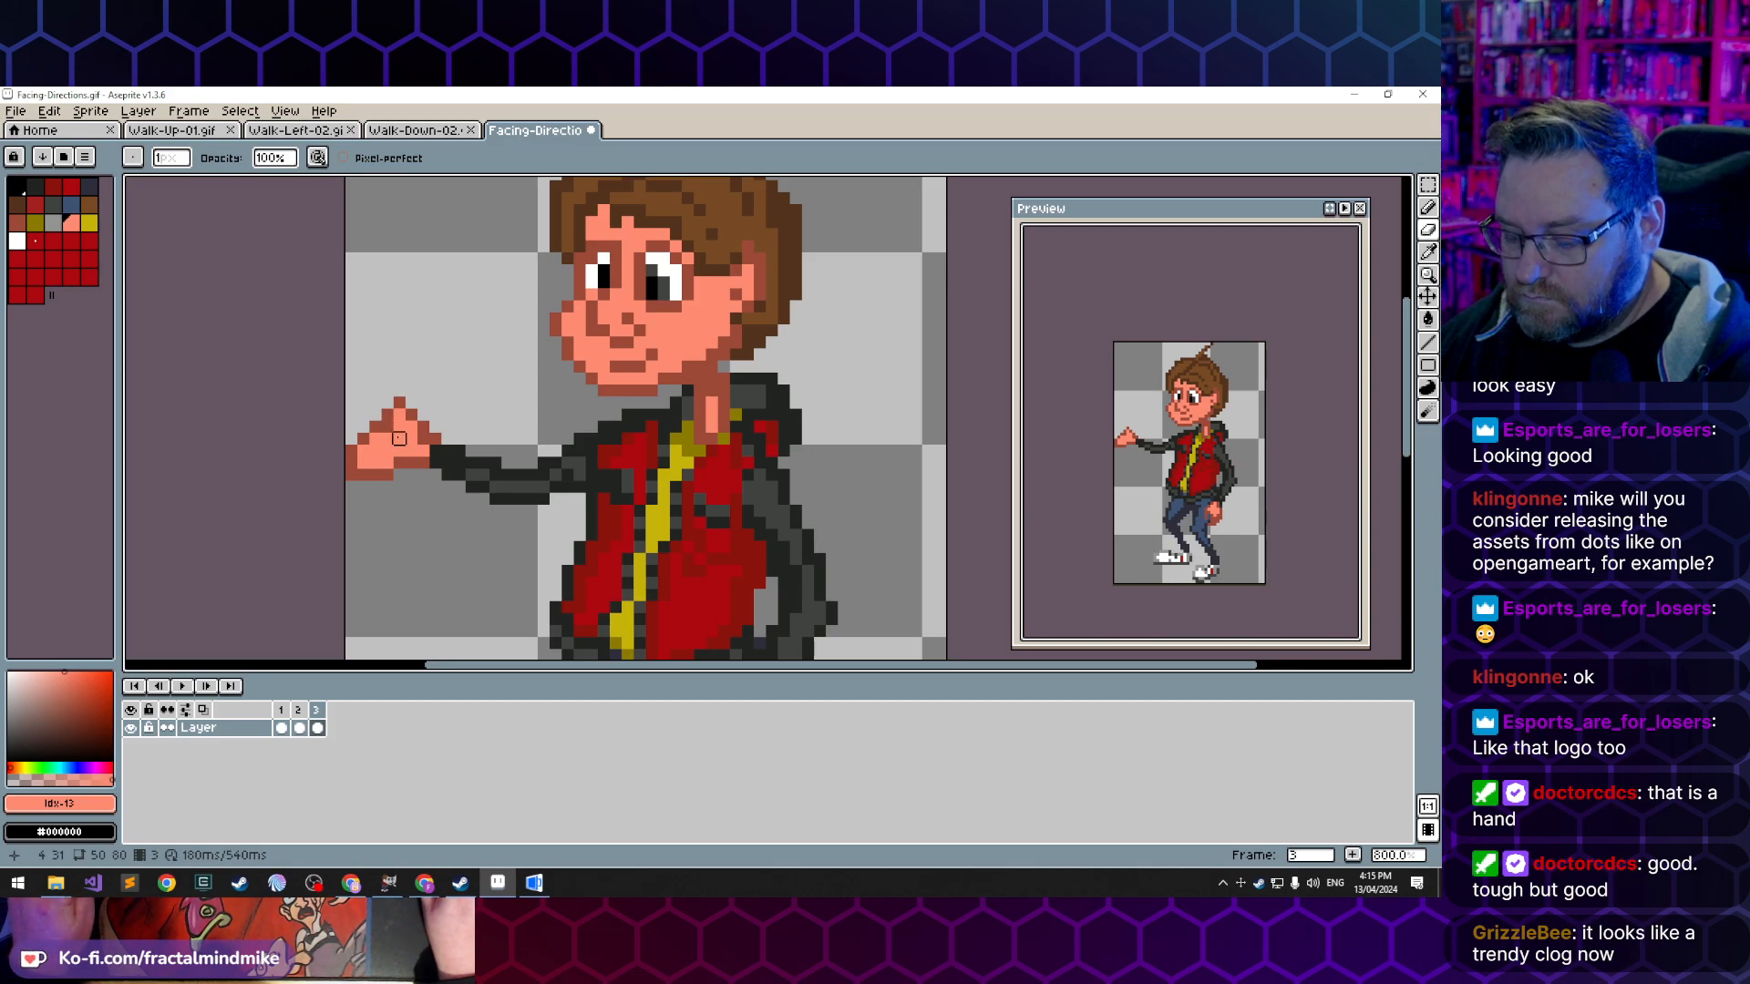
pyautogui.press('i')
pyautogui.click(398, 421)
pyautogui.press('b')
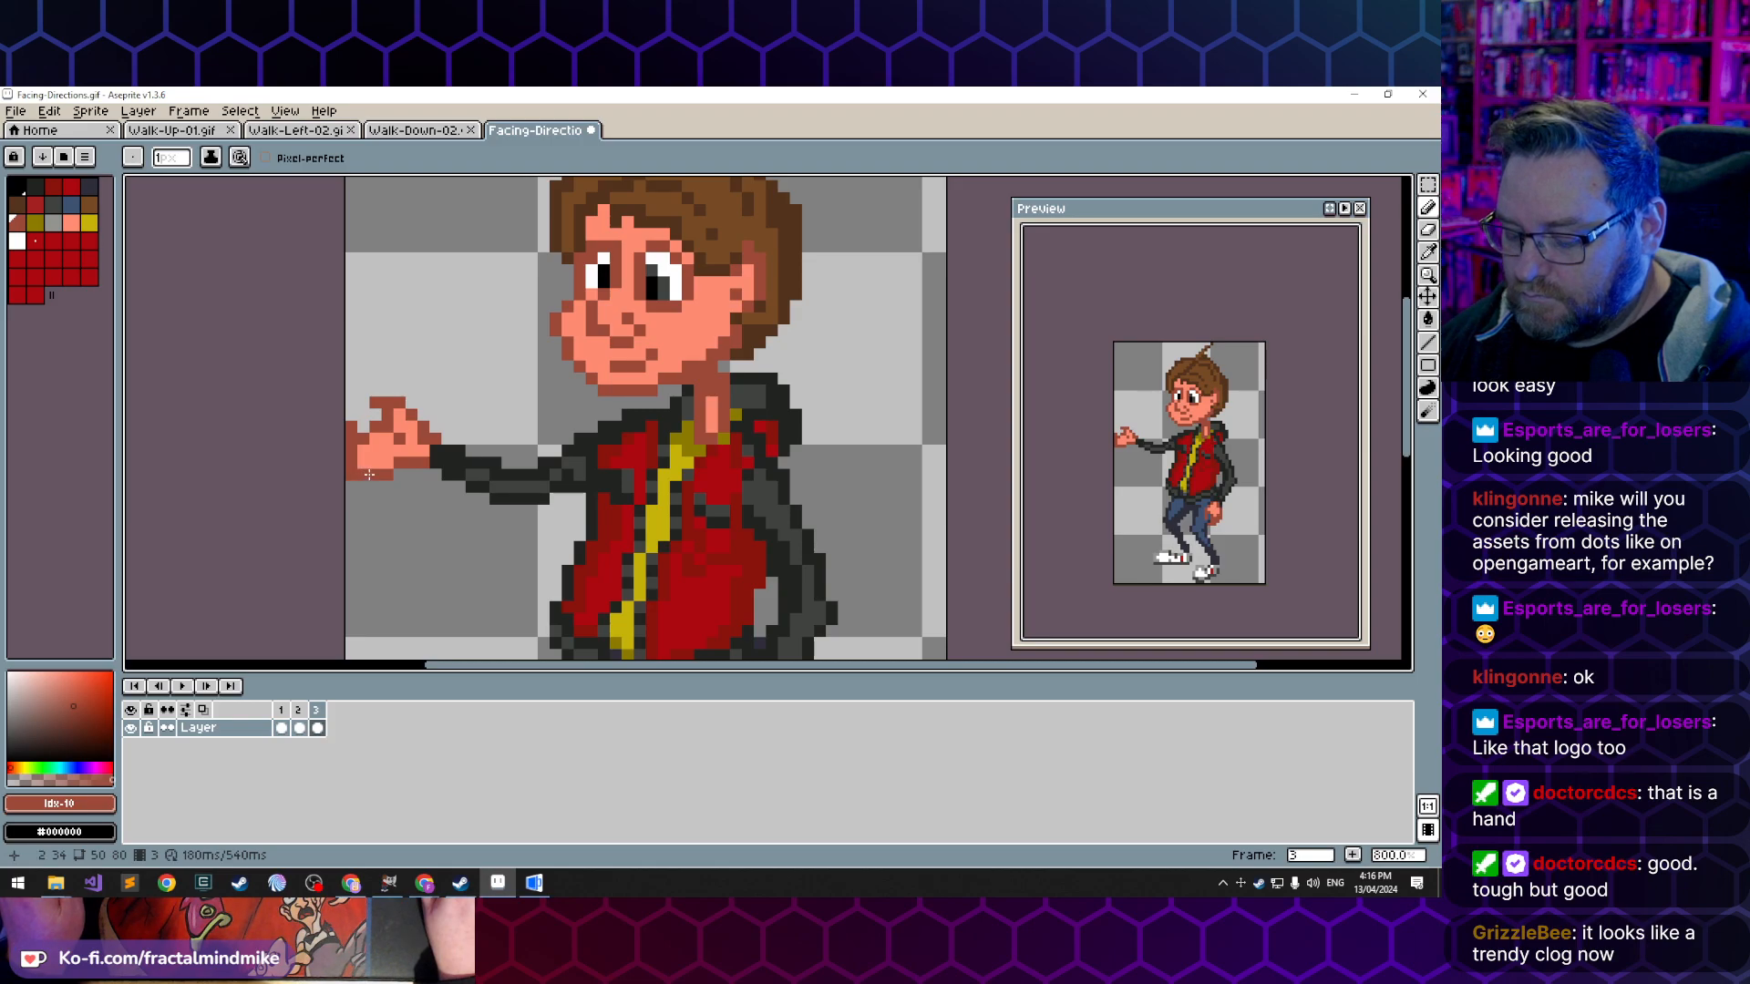
pyautogui.press('e')
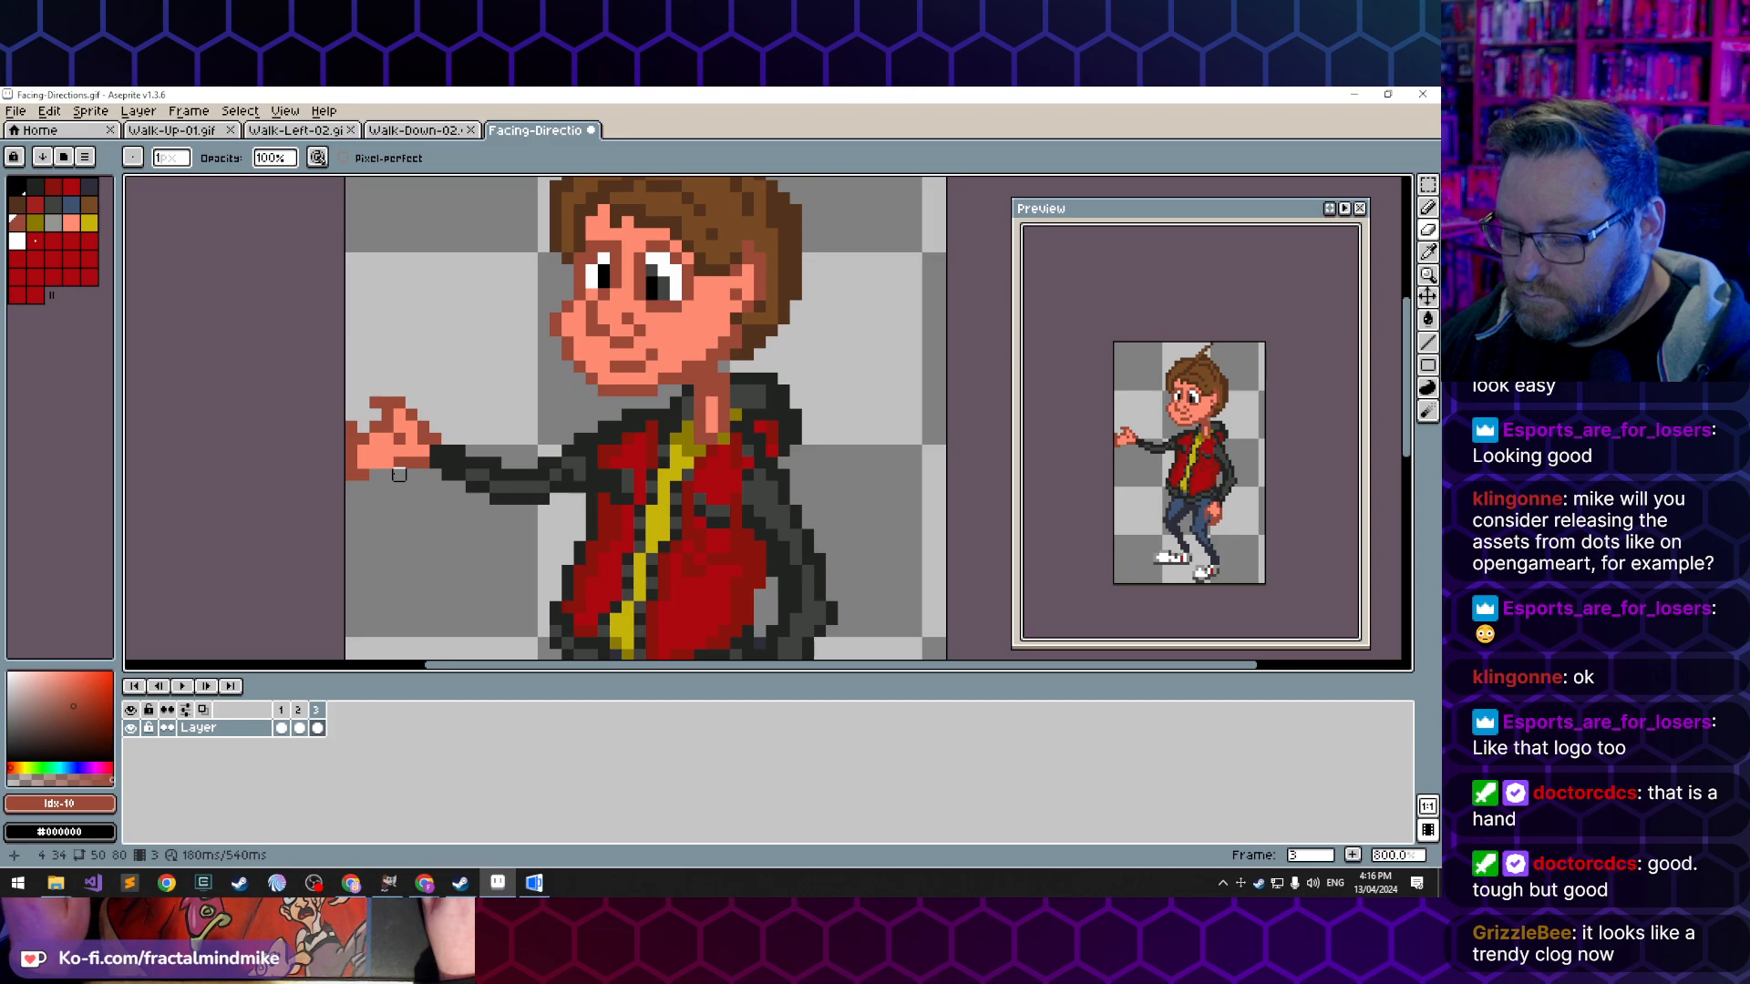
pyautogui.press('b')
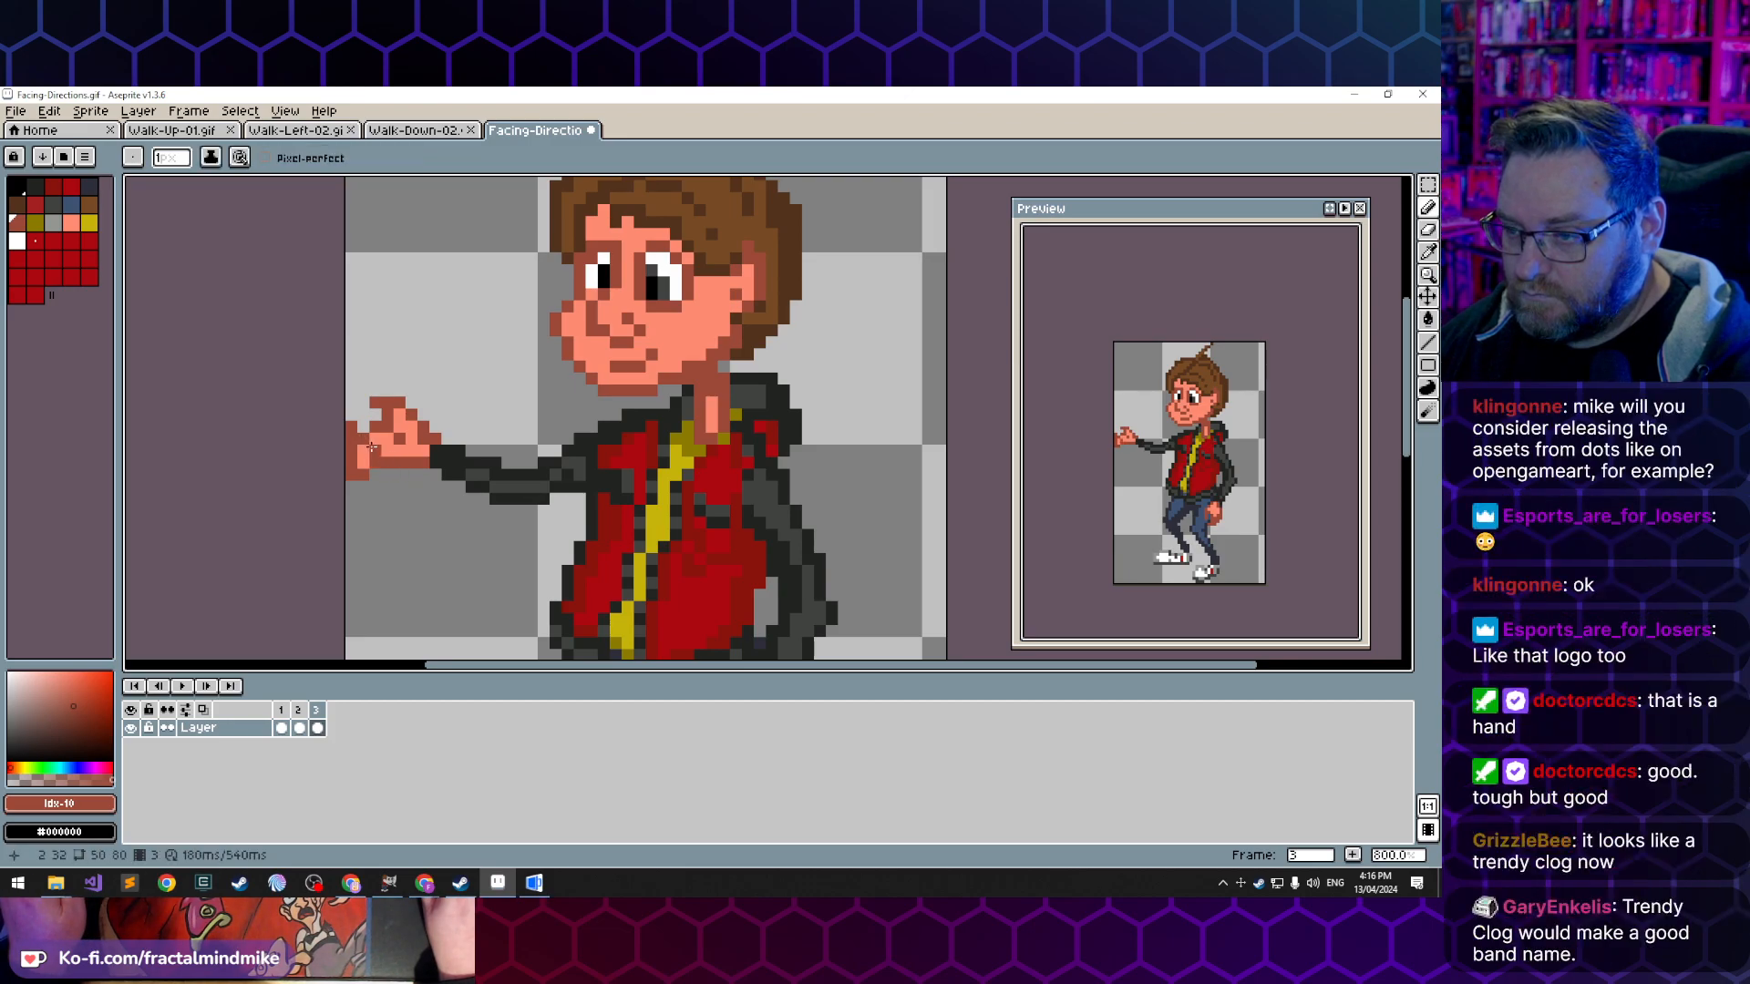
pyautogui.keyDown('alt'); pyautogui.click(368, 438); pyautogui.keyUp('alt')
pyautogui.keyDown('alt'); pyautogui.click(356, 425); pyautogui.keyUp('alt')
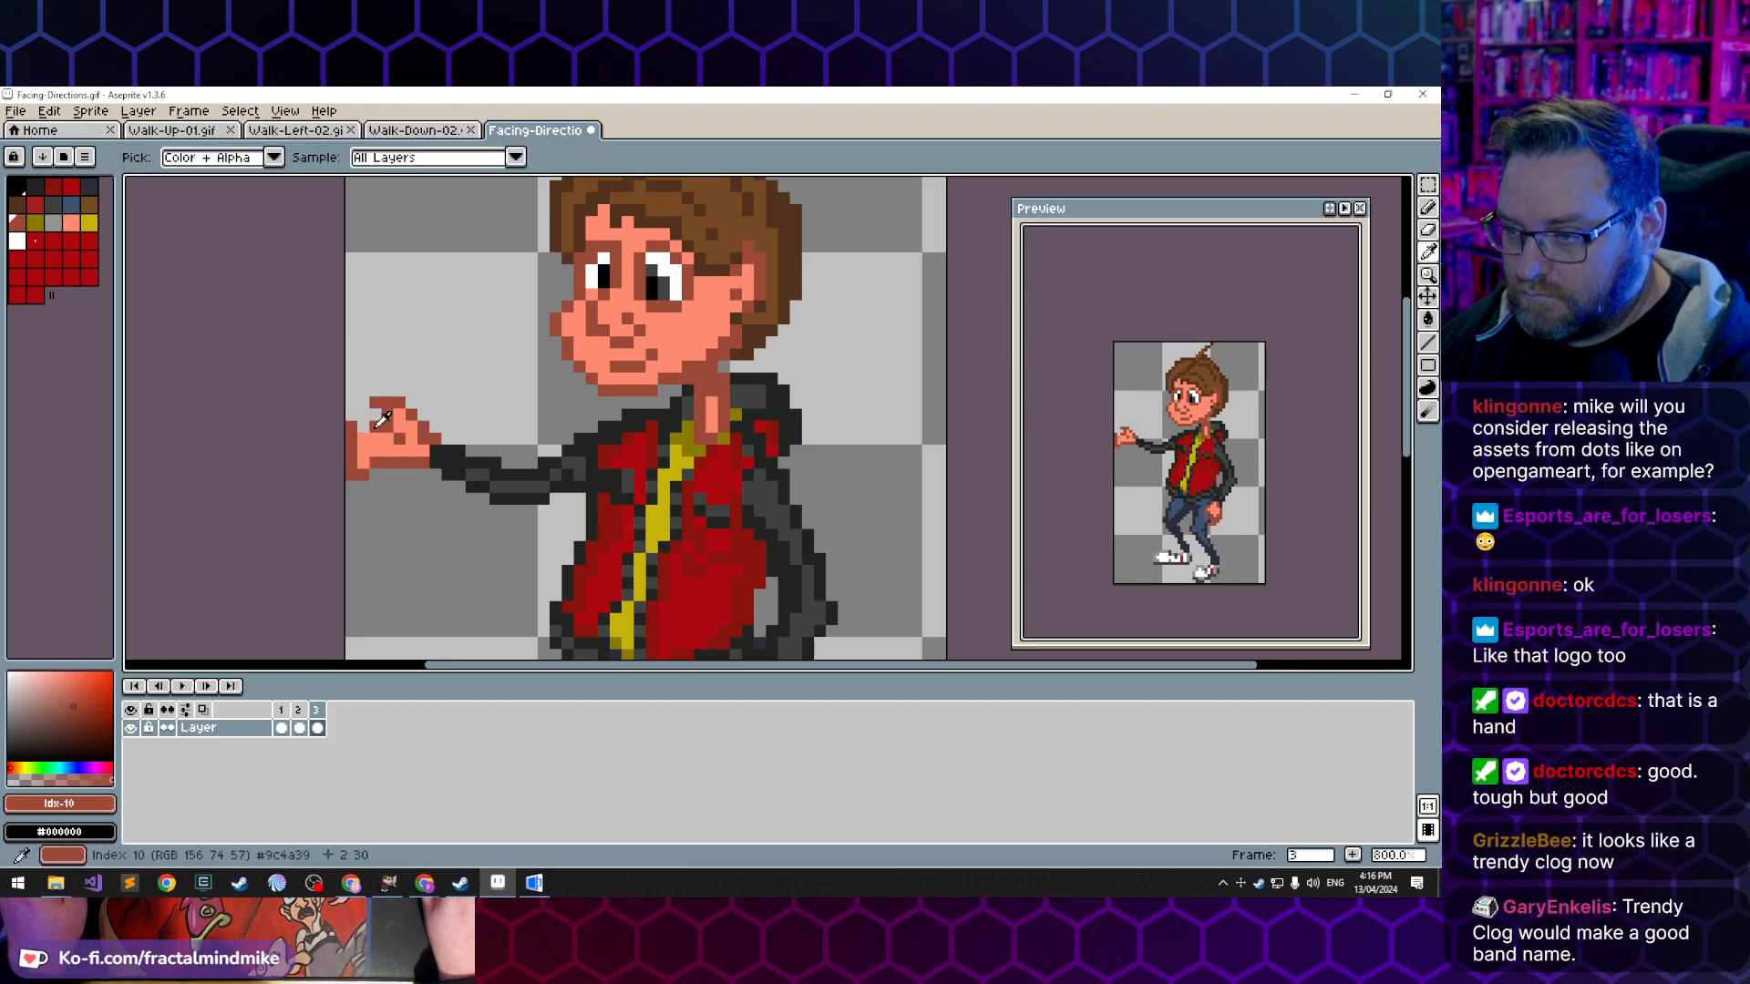
# - Clean up the dark pixels inside the palm with the sampled light skin tone
pyautogui.press('e')
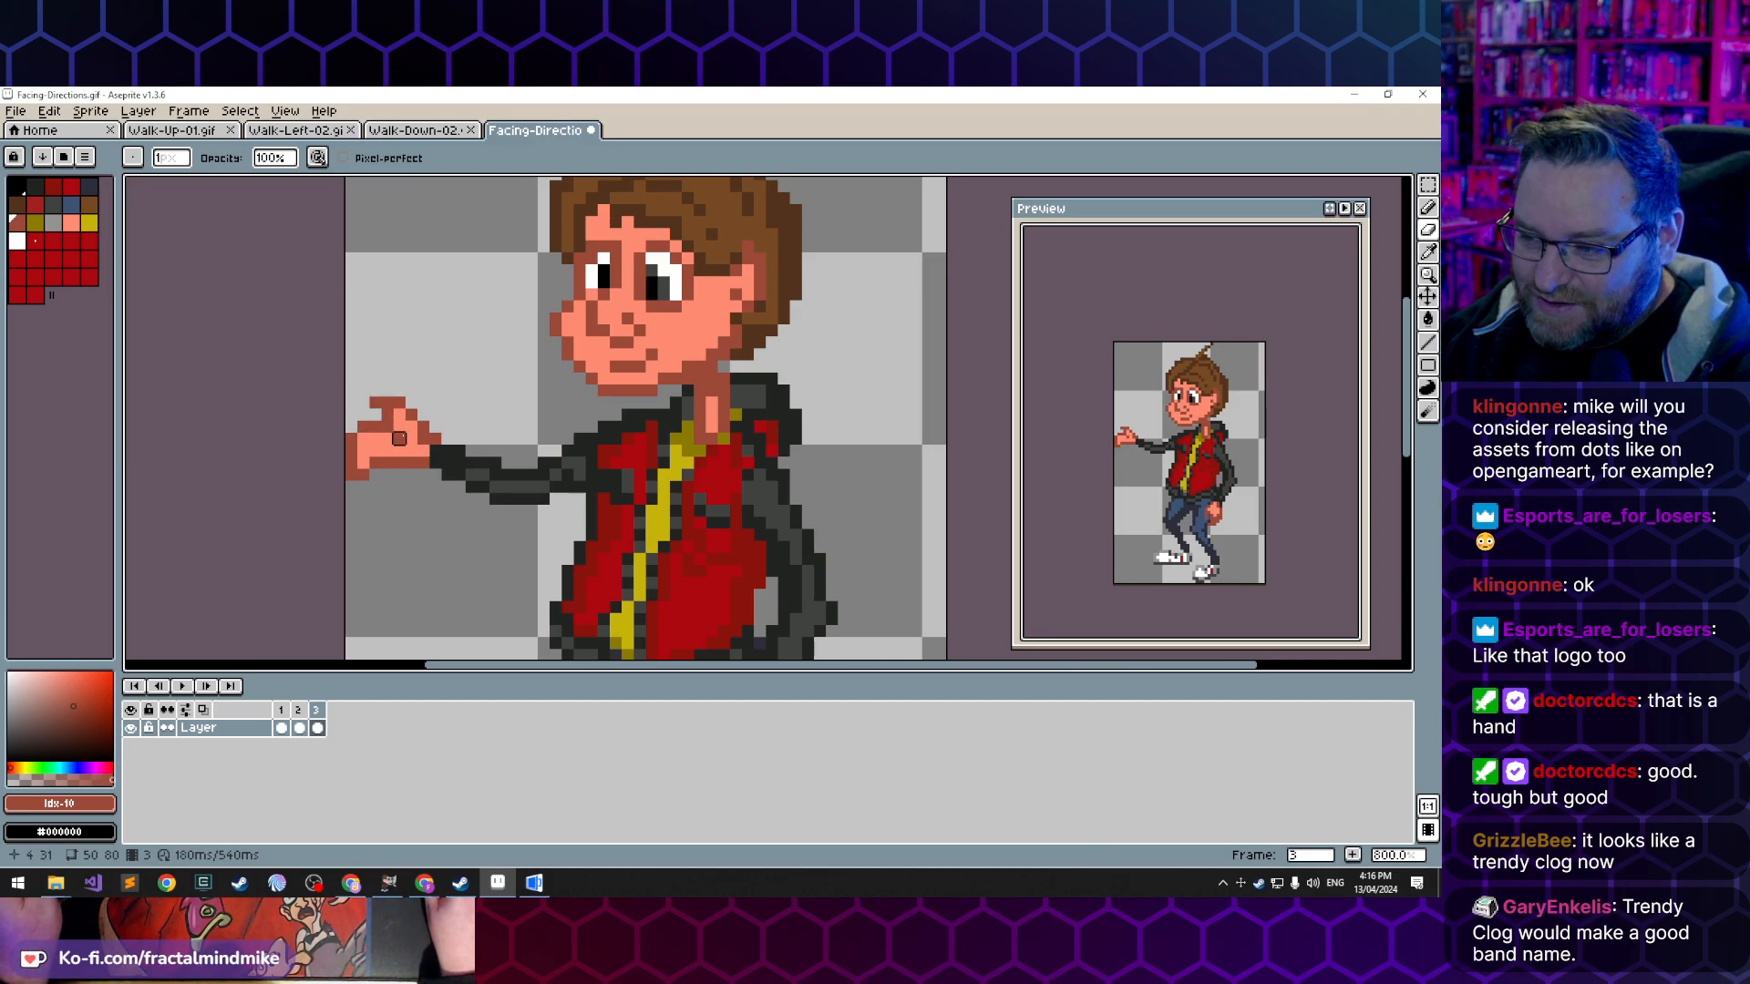
pyautogui.press('super')
pyautogui.press('super')
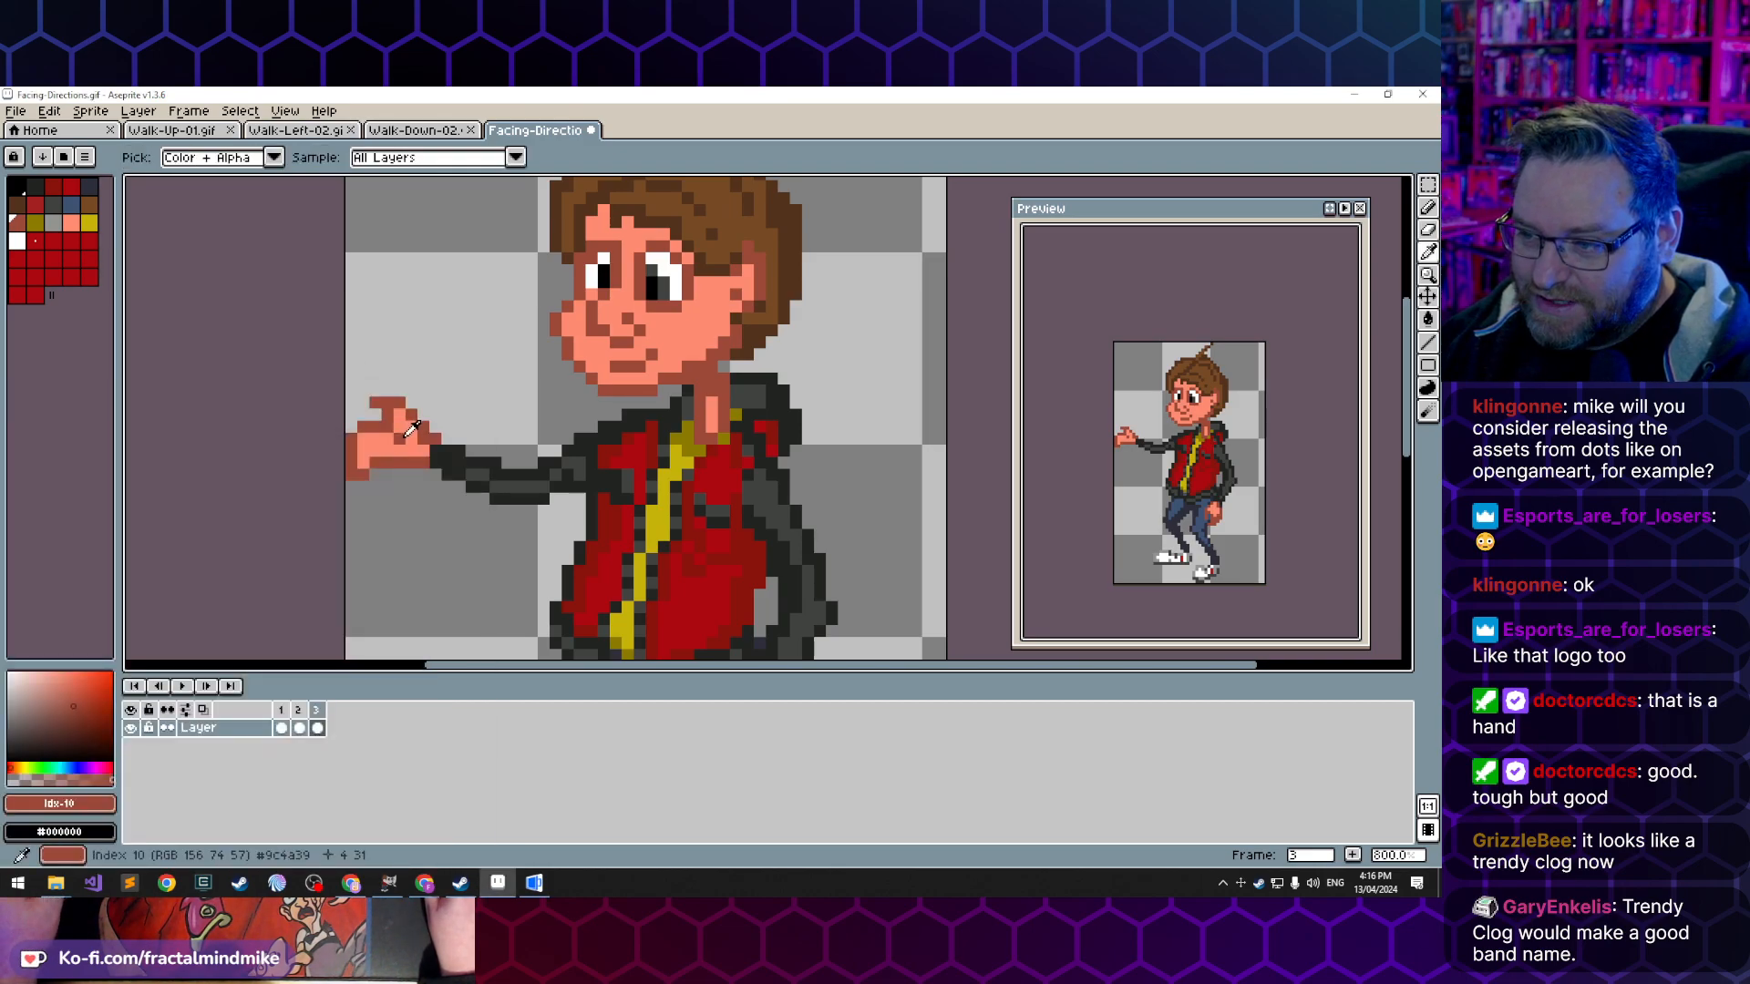
pyautogui.press('e')
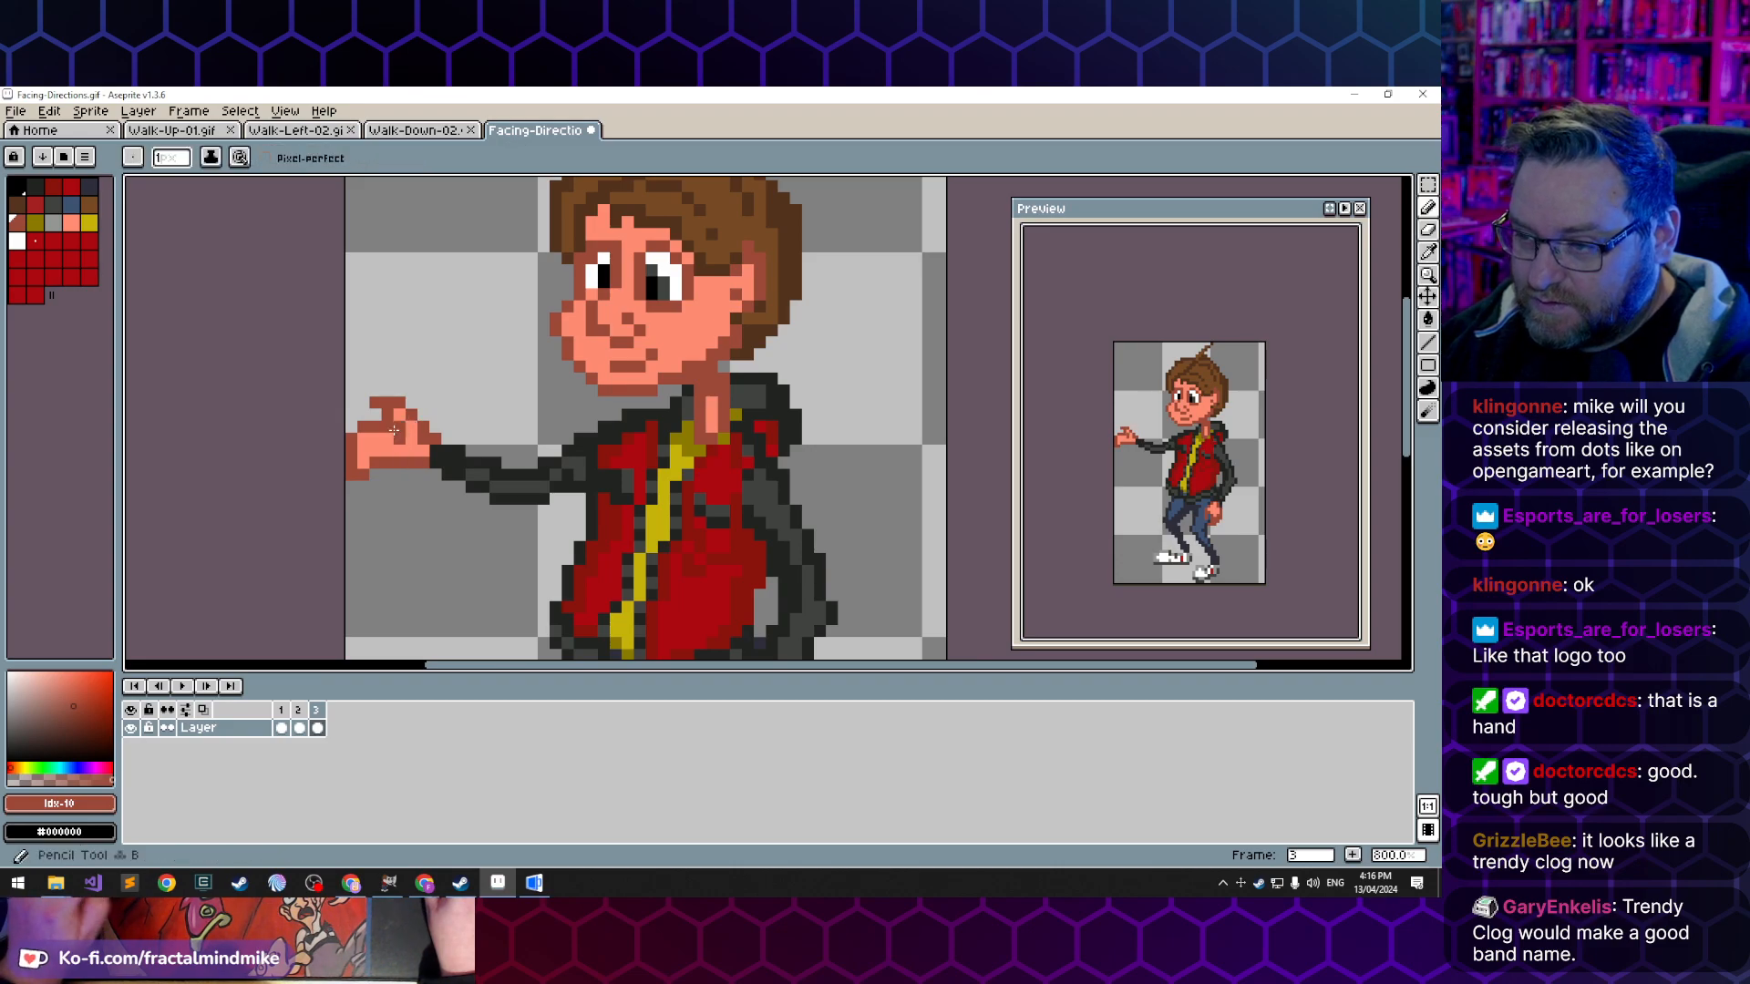
pyautogui.keyDown('alt'); pyautogui.click(398, 441); pyautogui.keyUp('alt')
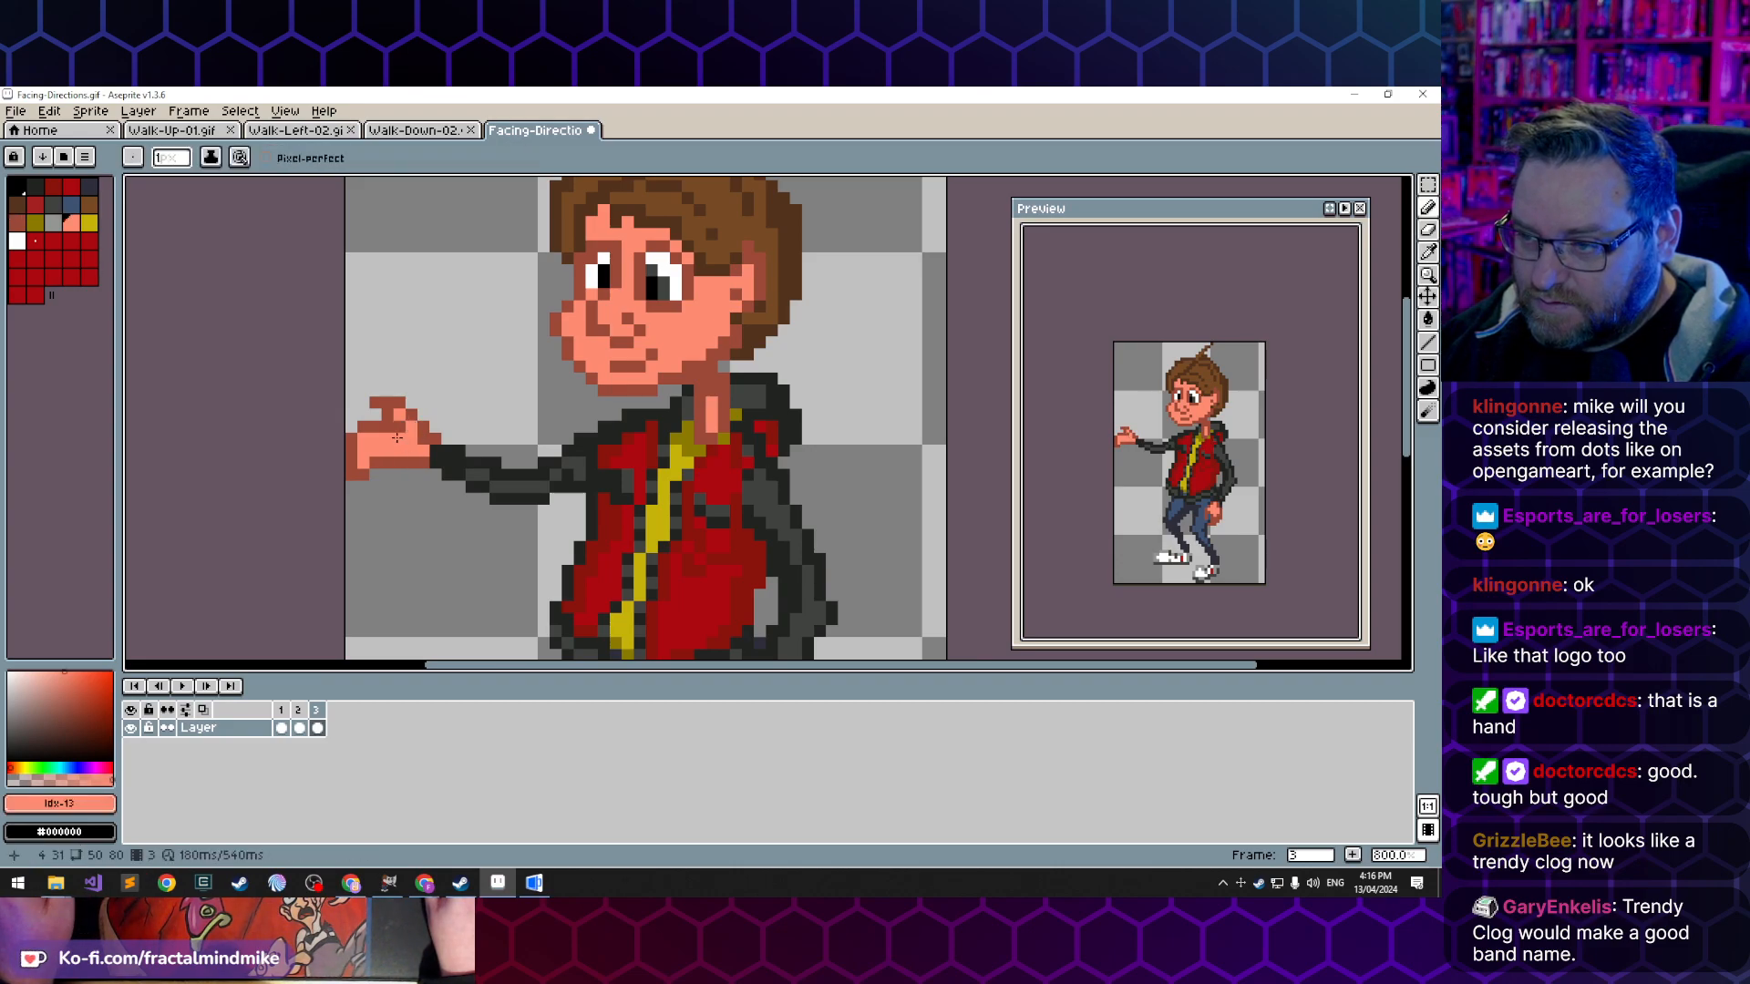
pyautogui.click(409, 511)
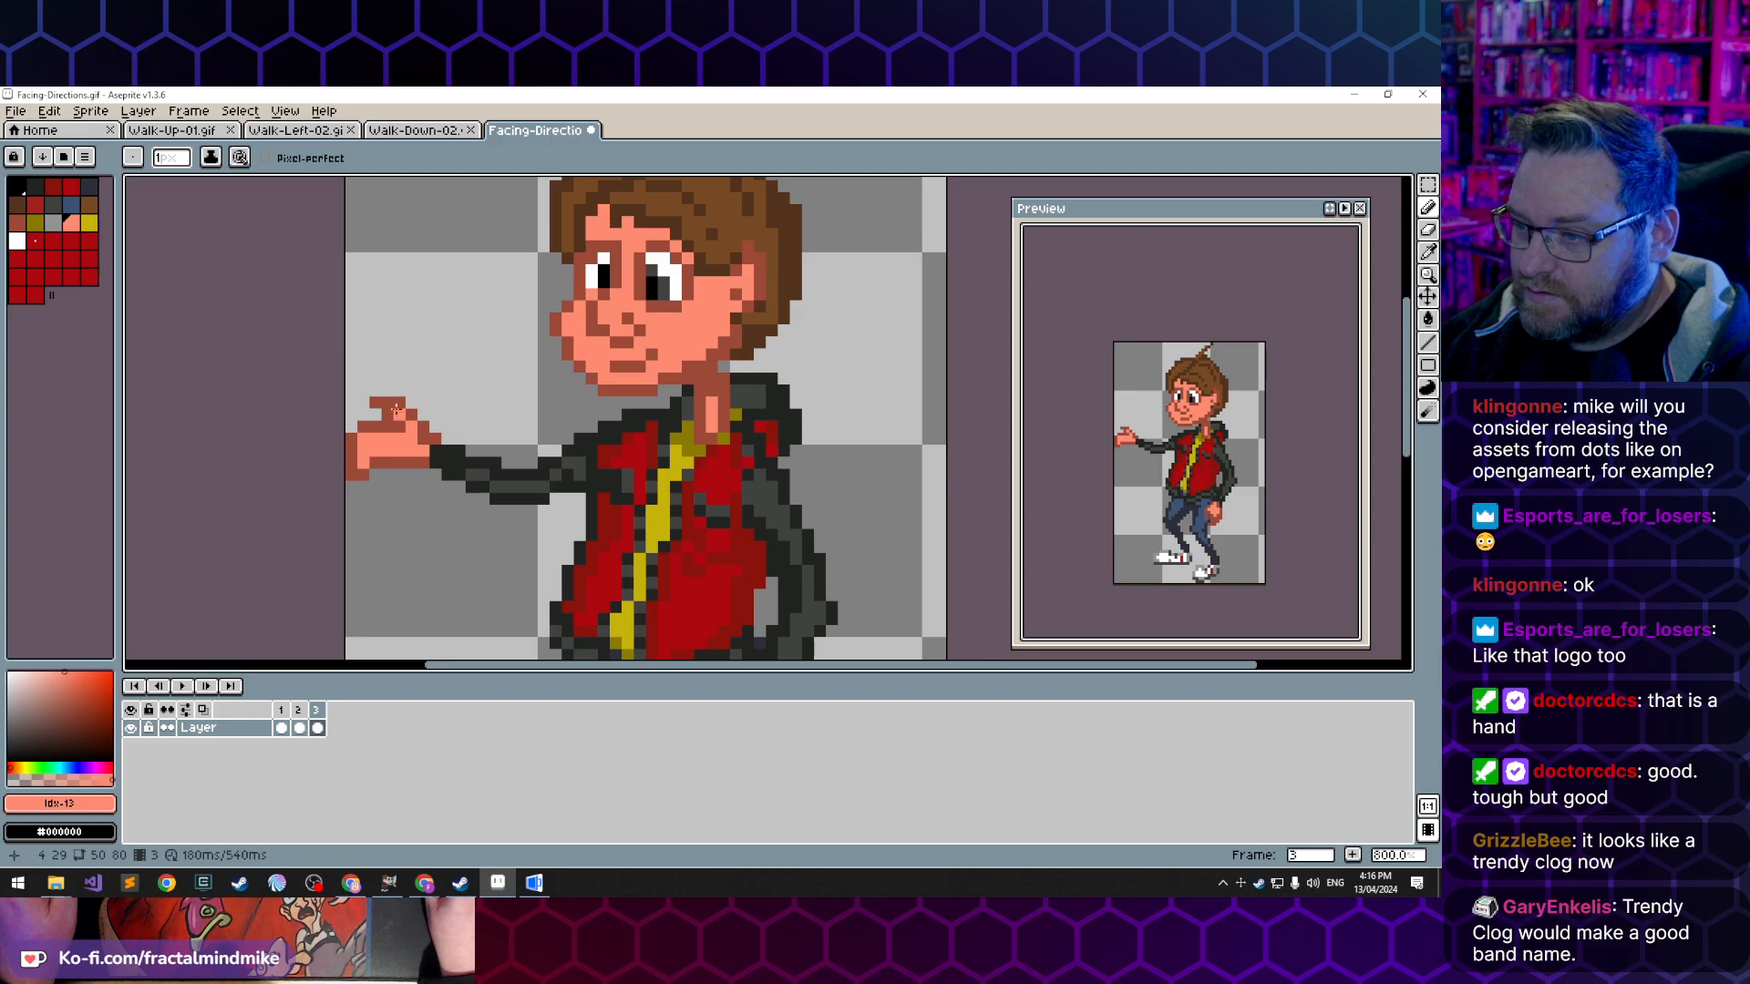
# - Touch up the raised finger in the light skin tone, undo the stray Magic Wand selection, and shorten the fingertip
pyautogui.moveTo(395, 409); pyautogui.dragTo(381, 398)
pyautogui.press('w')
pyautogui.click(392, 402)
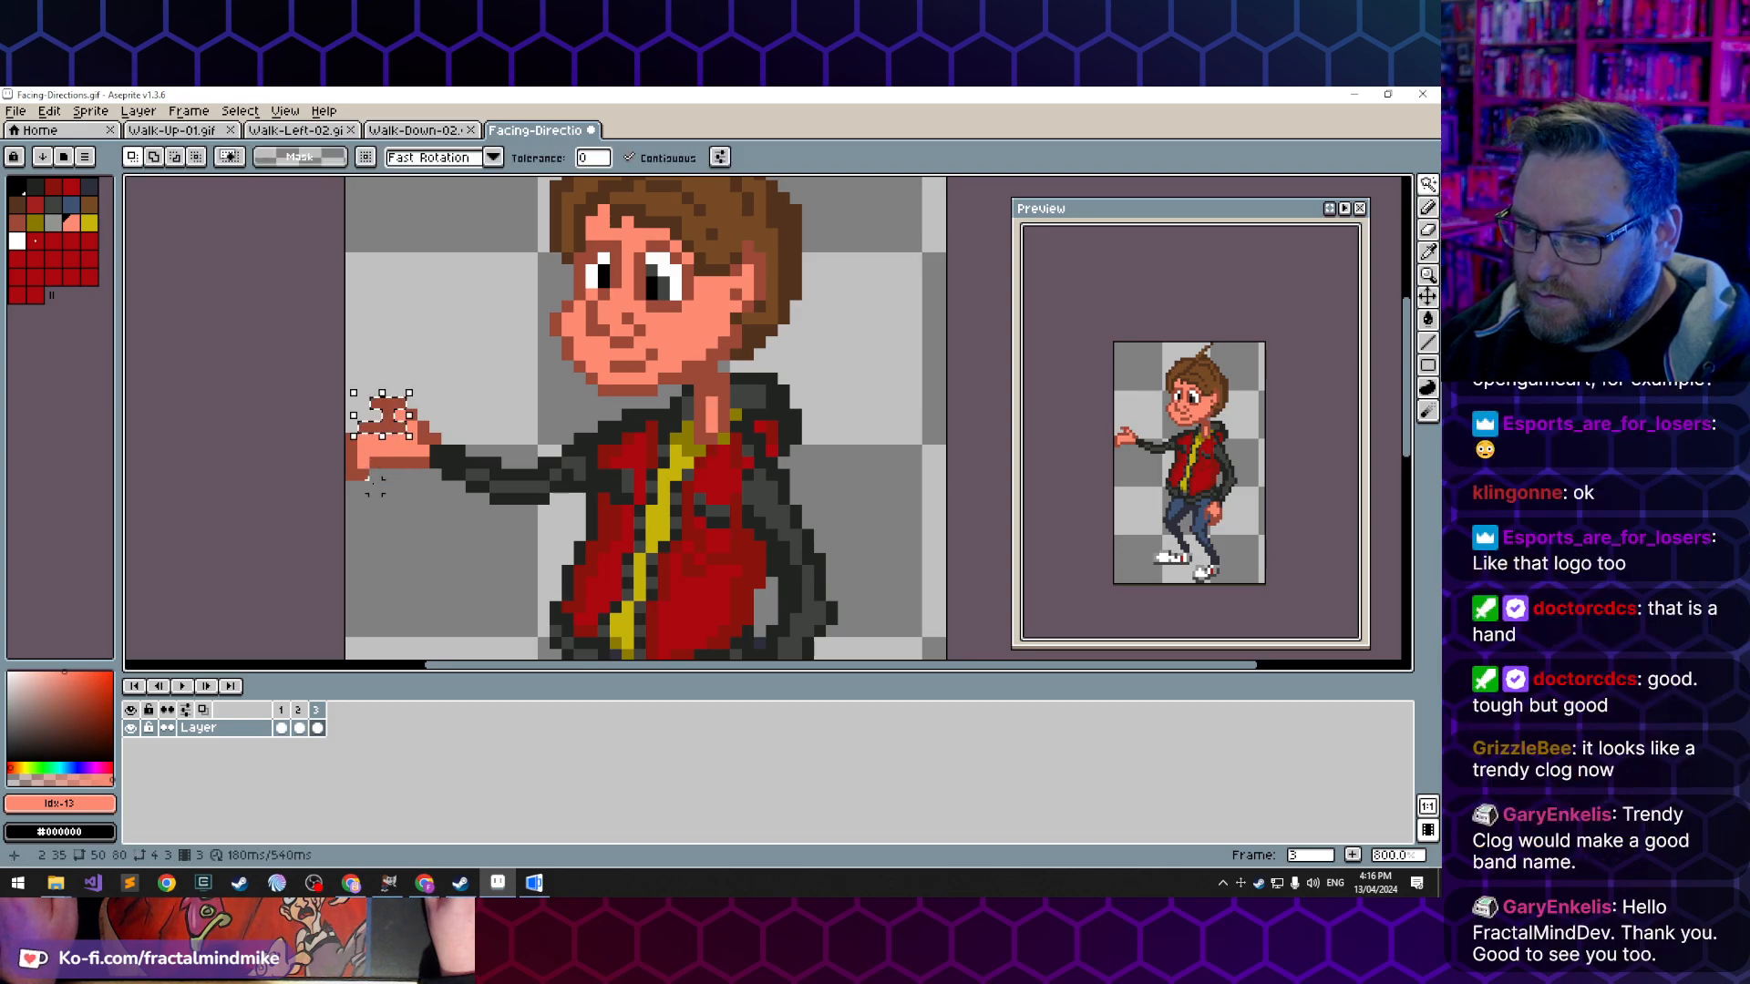
pyautogui.hotkey('ctrl', 'z')
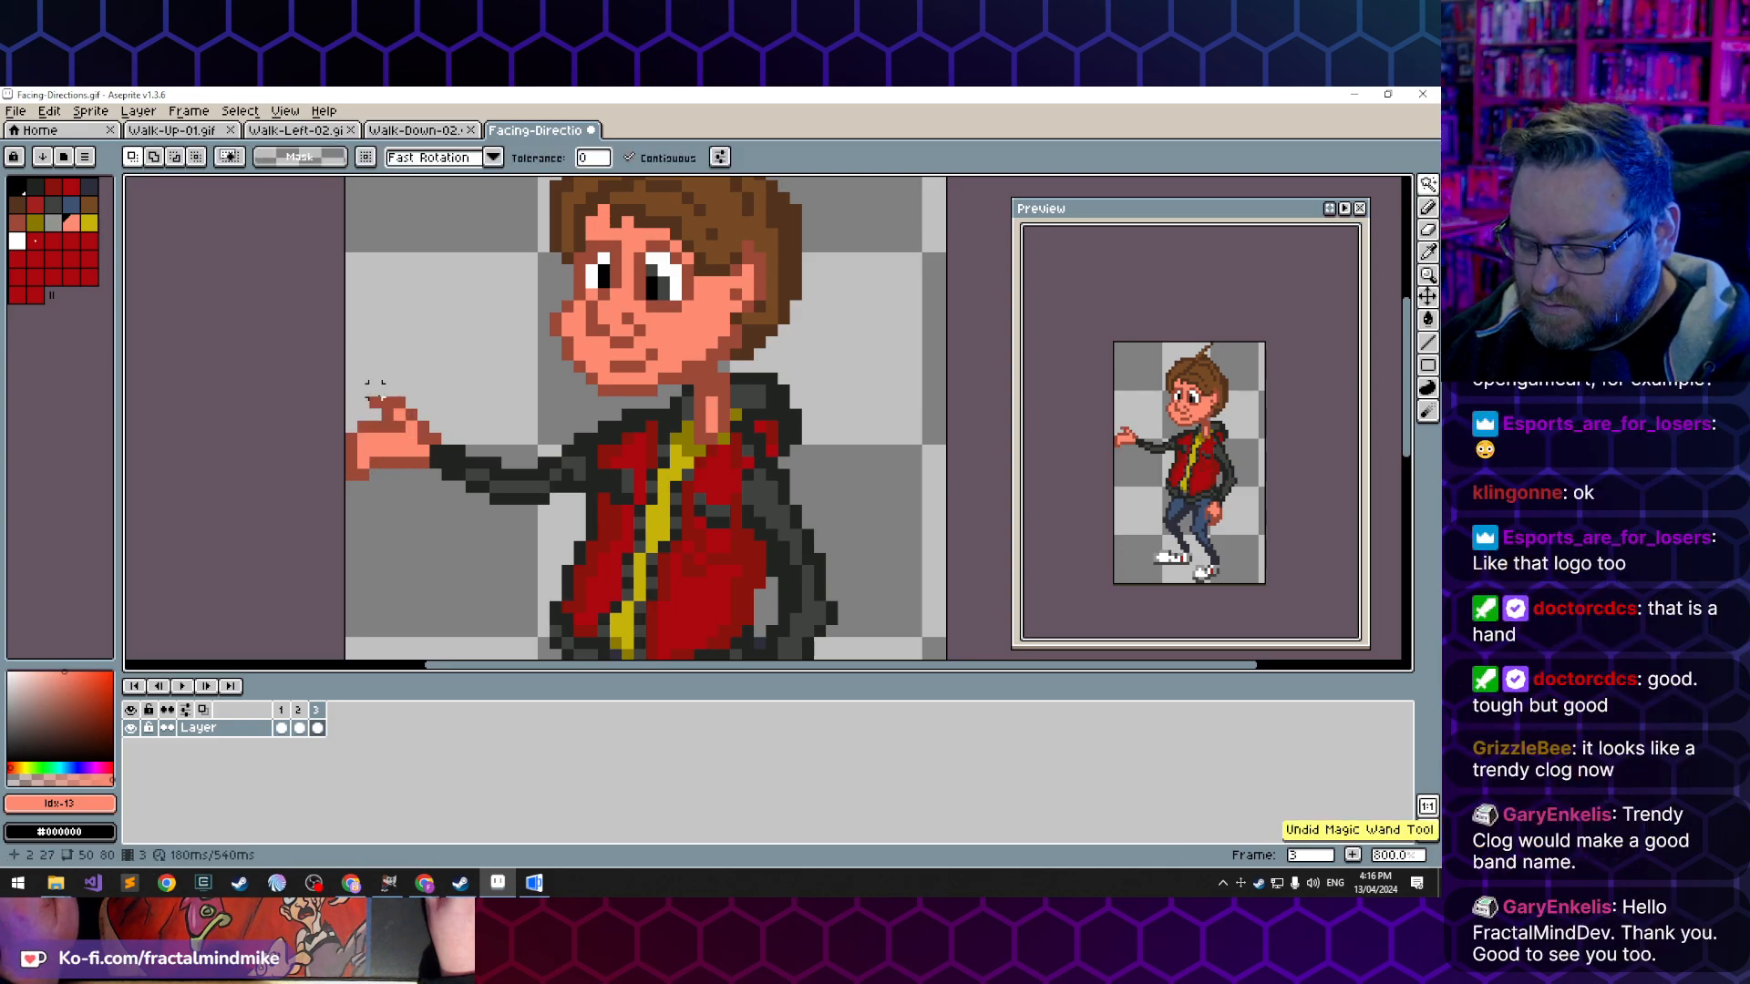
pyautogui.hotkey('ctrl', 'y')
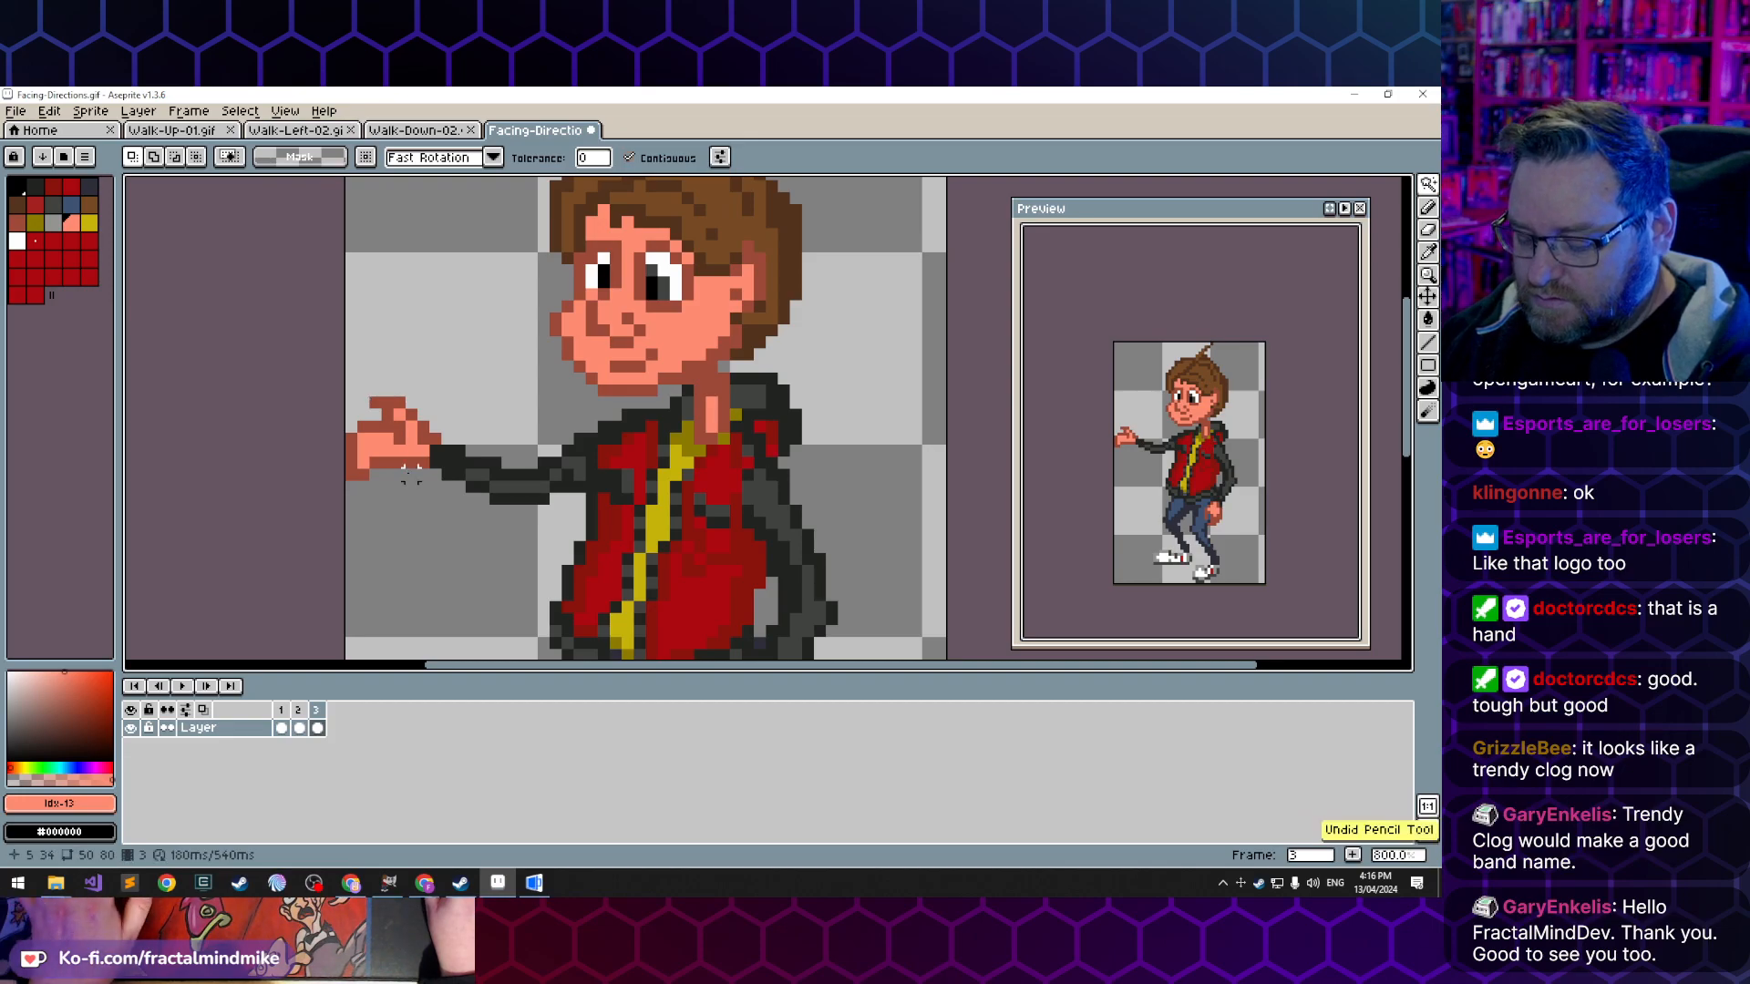
pyautogui.press('b')
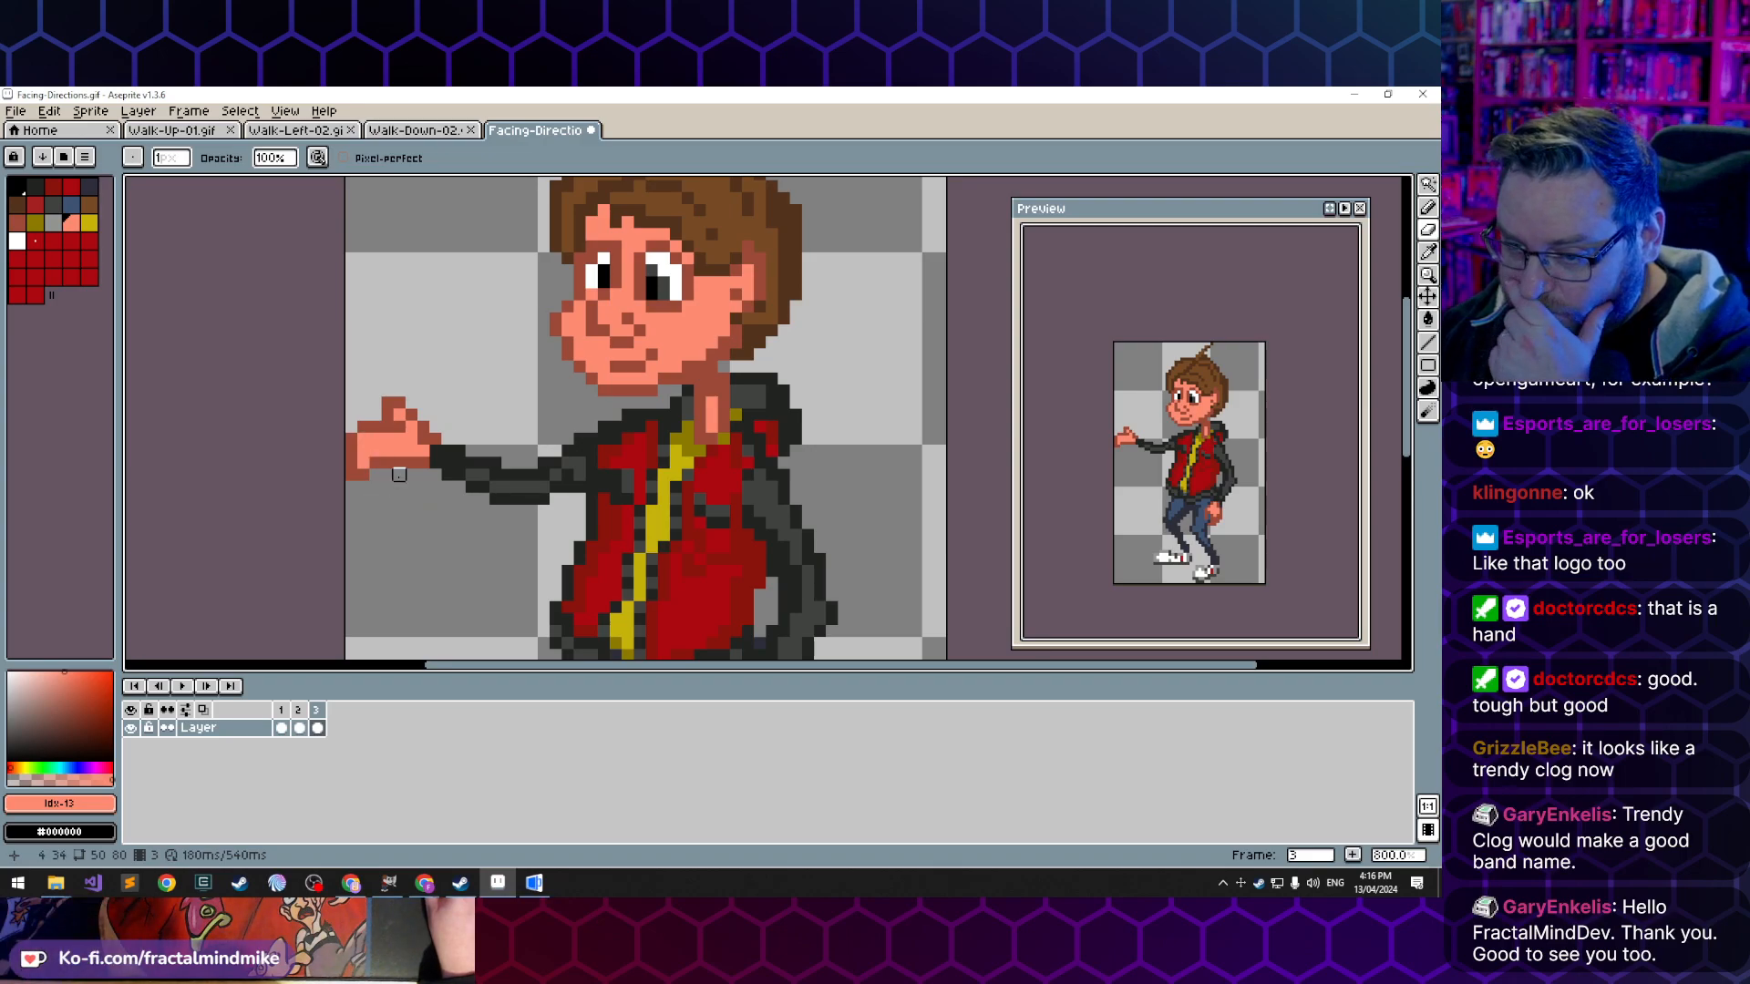
# - Flip through the animation frames to compare the front arm's poses
pyautogui.scroll(-5, 411, 487)
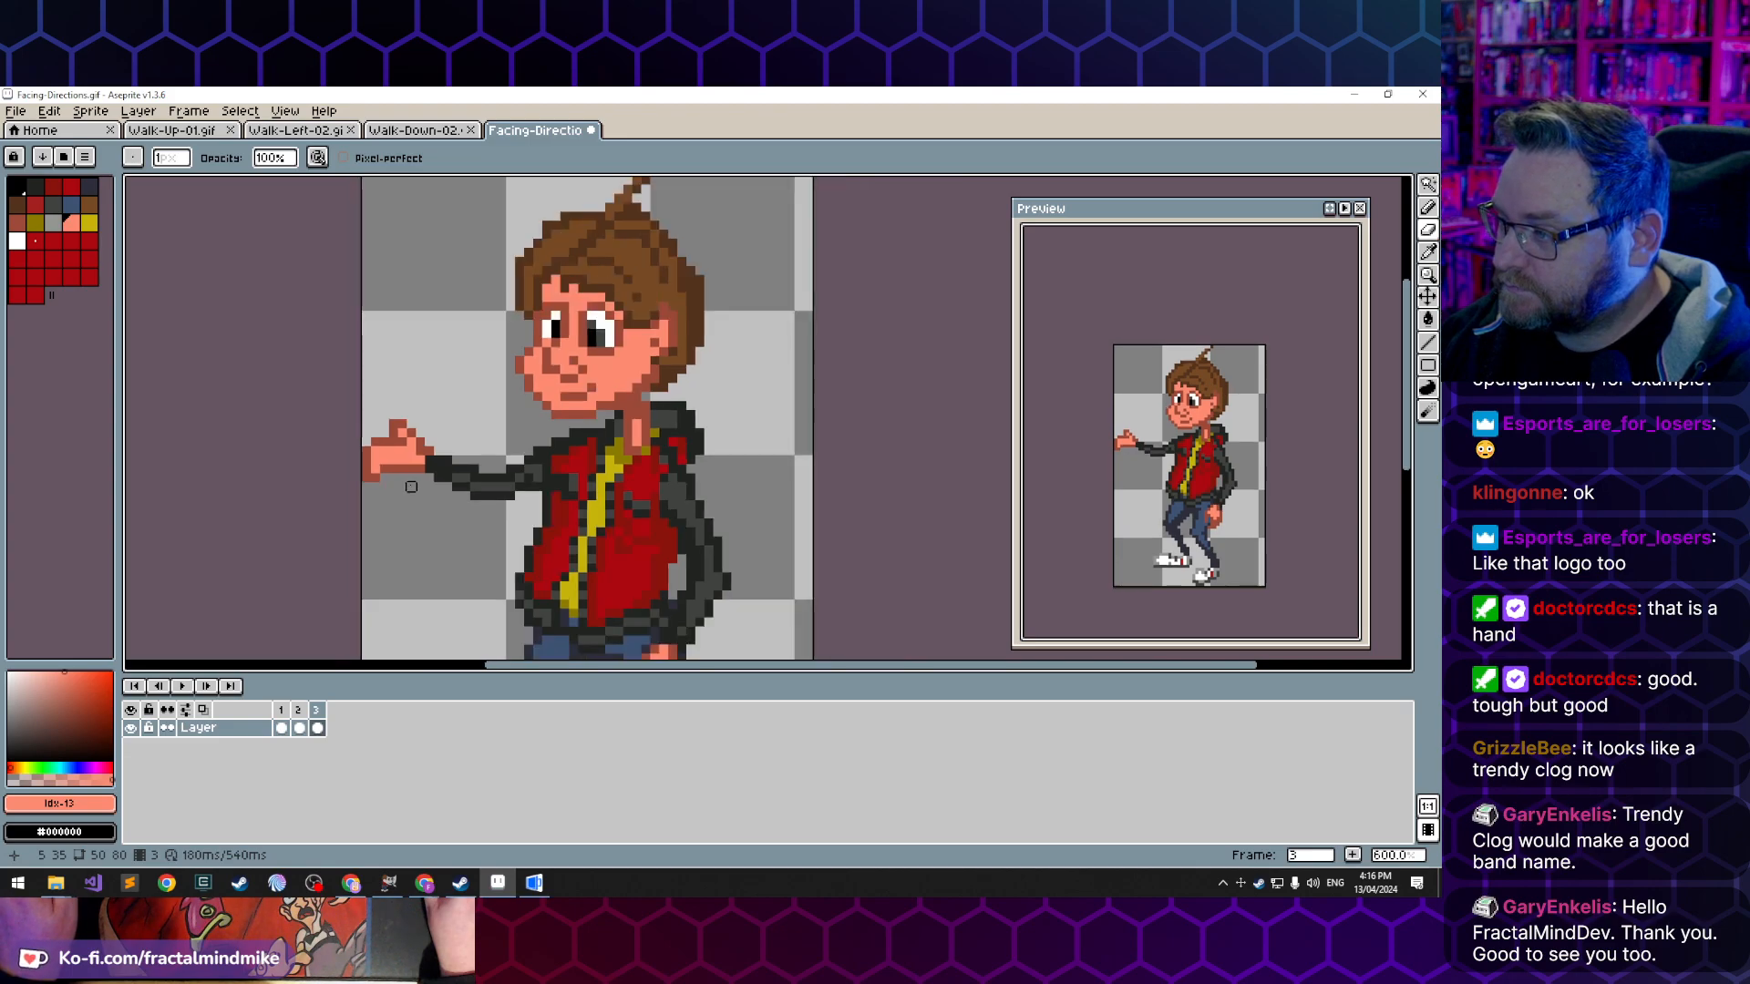
pyautogui.press('Left')
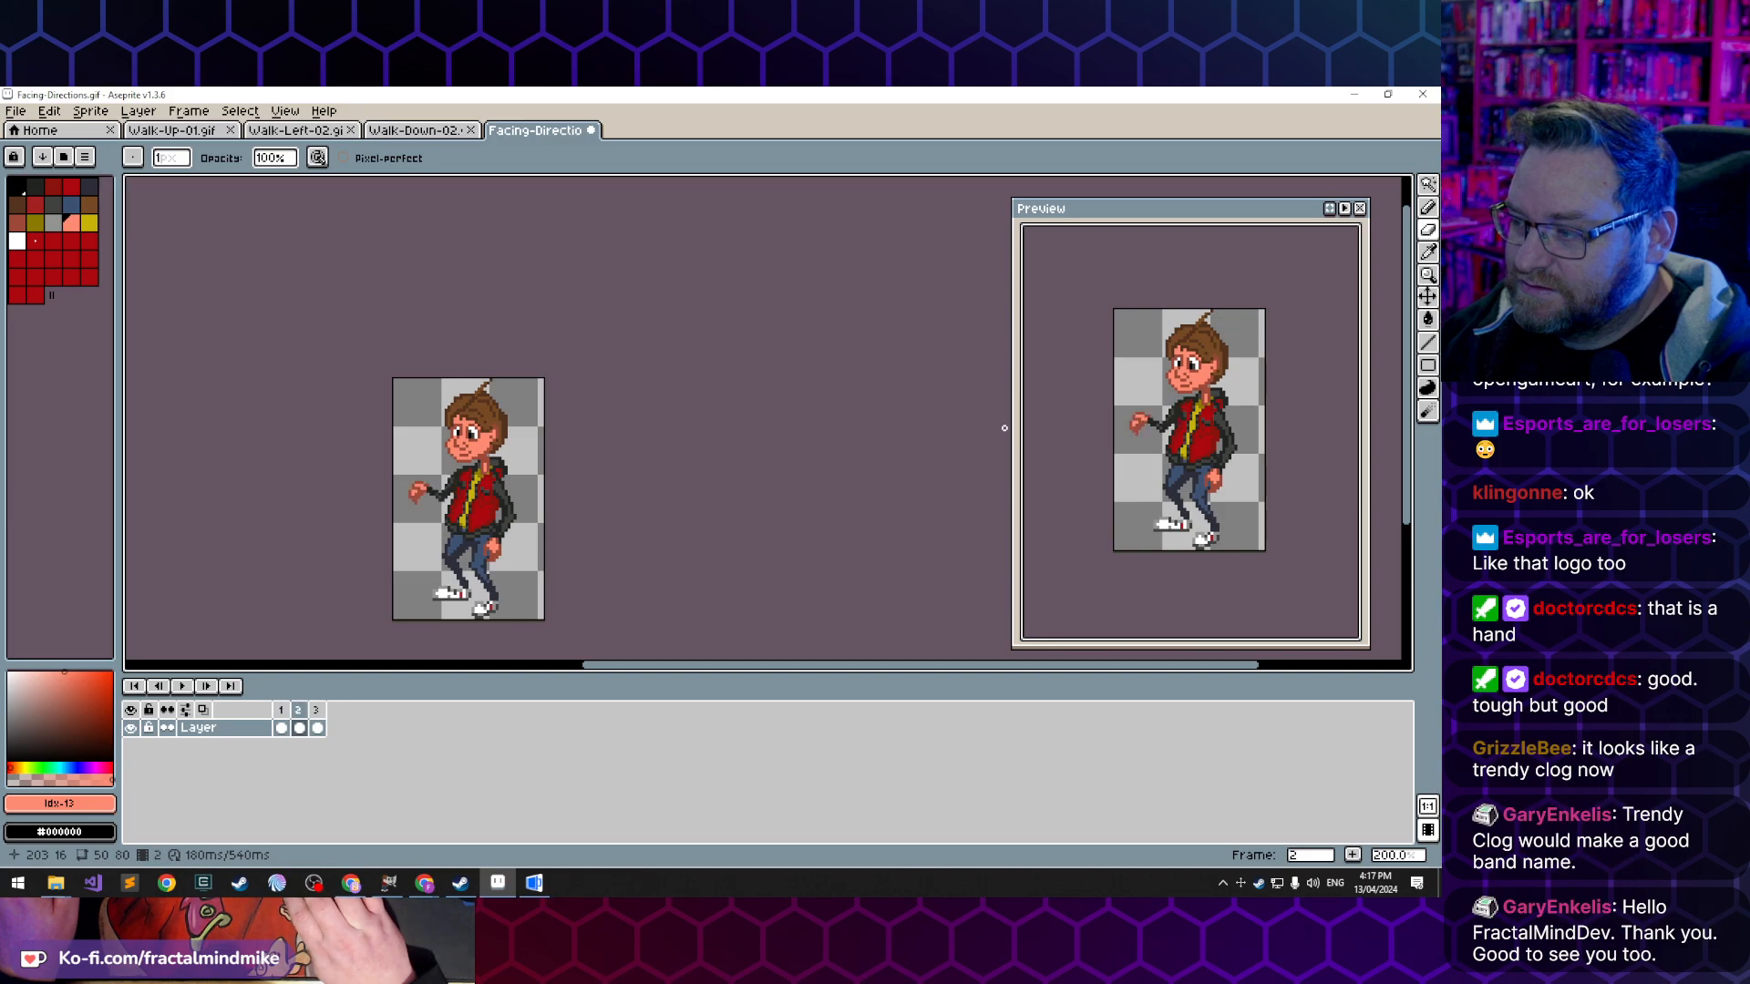
pyautogui.press('Right')
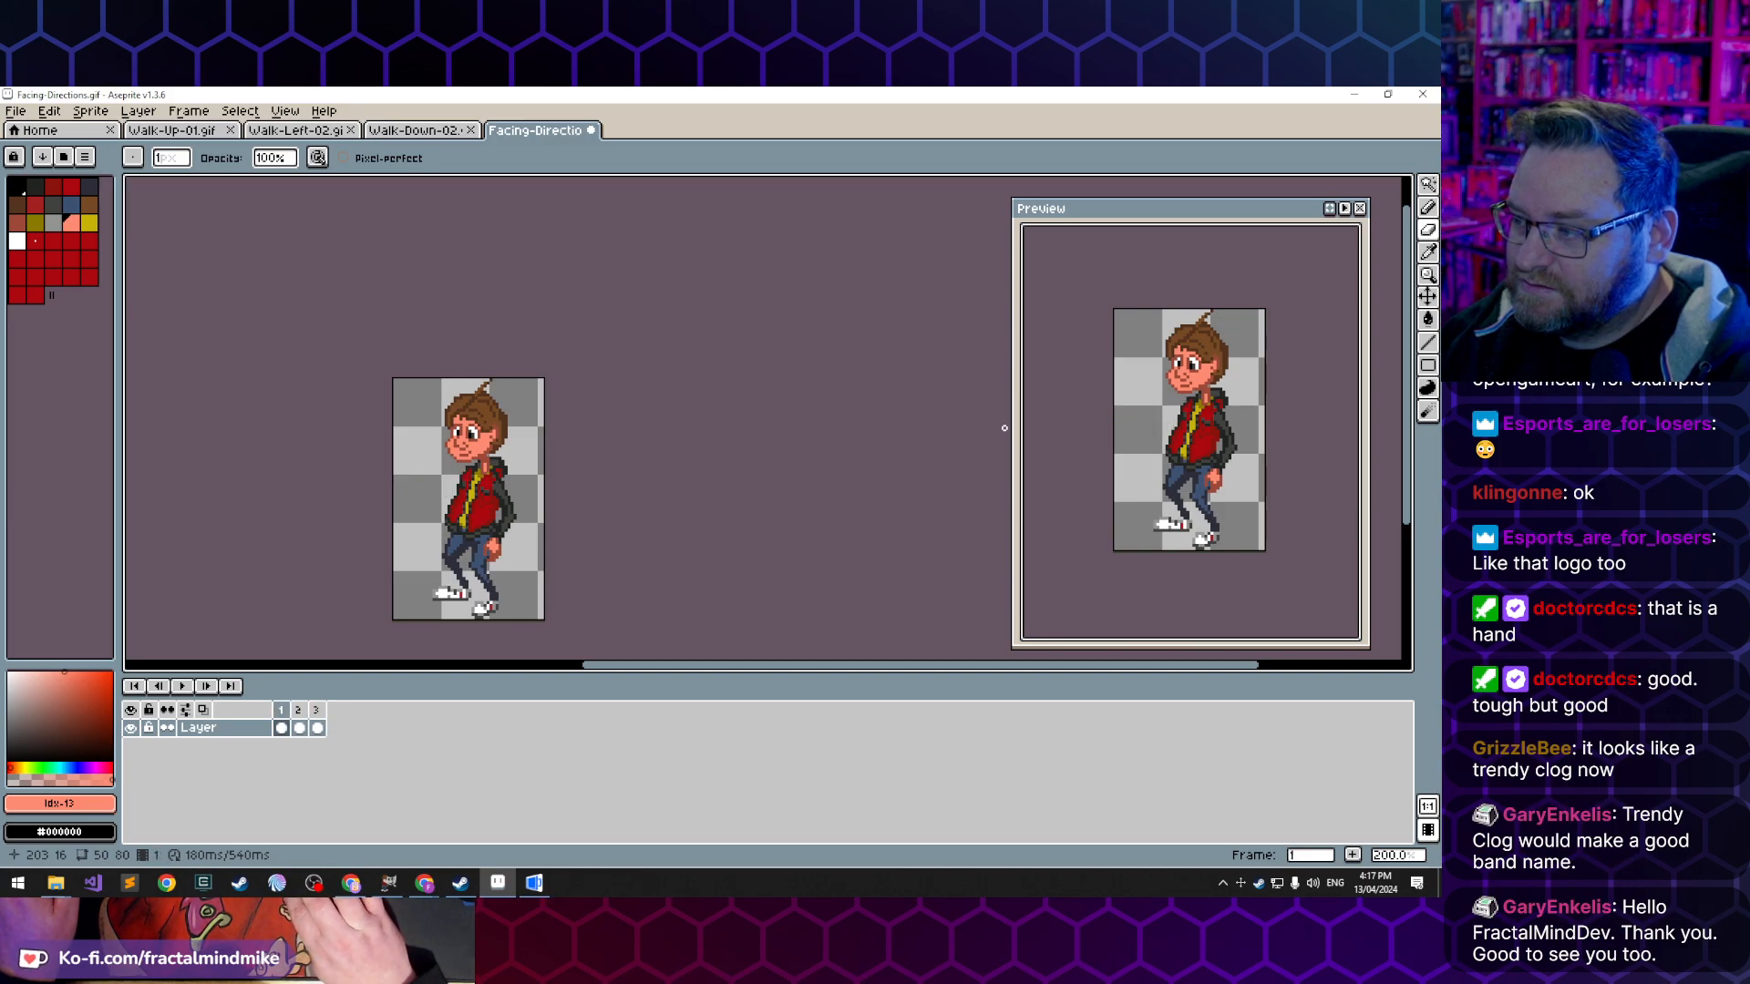
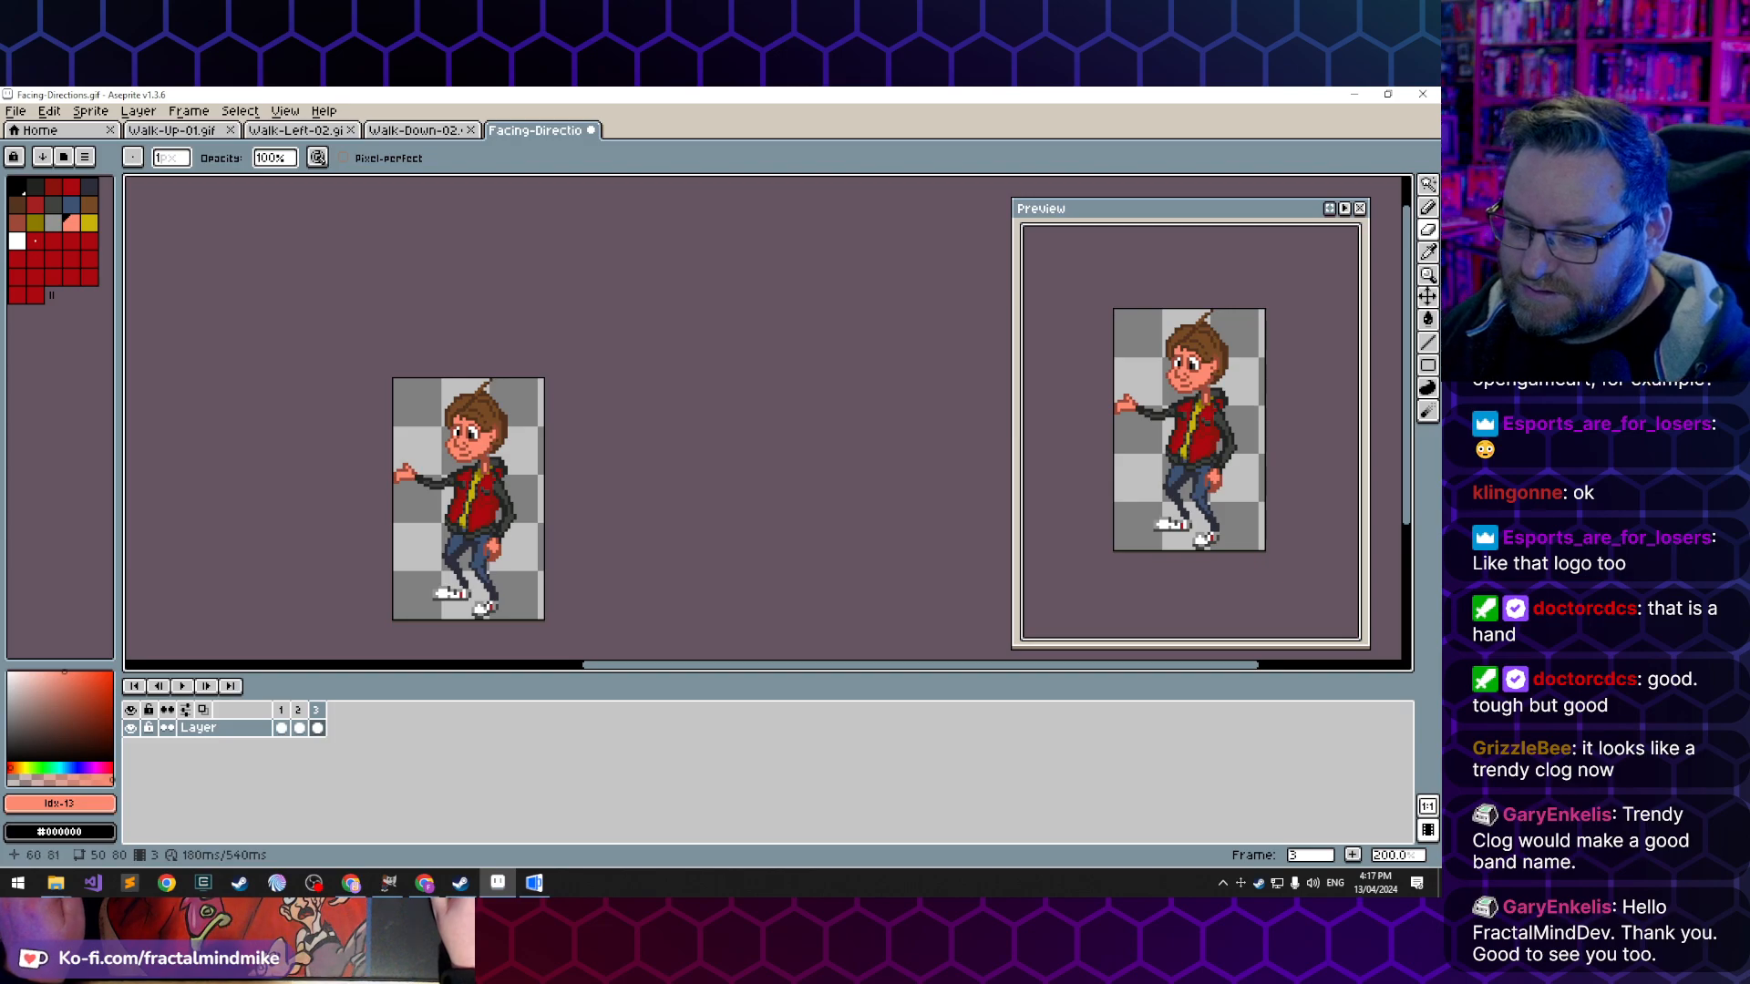
# - Select the lowered forearm and hand beside the hip in frame 2, an area about 11 by 21 pixels
pyautogui.press('Right')
pyautogui.press('Right')
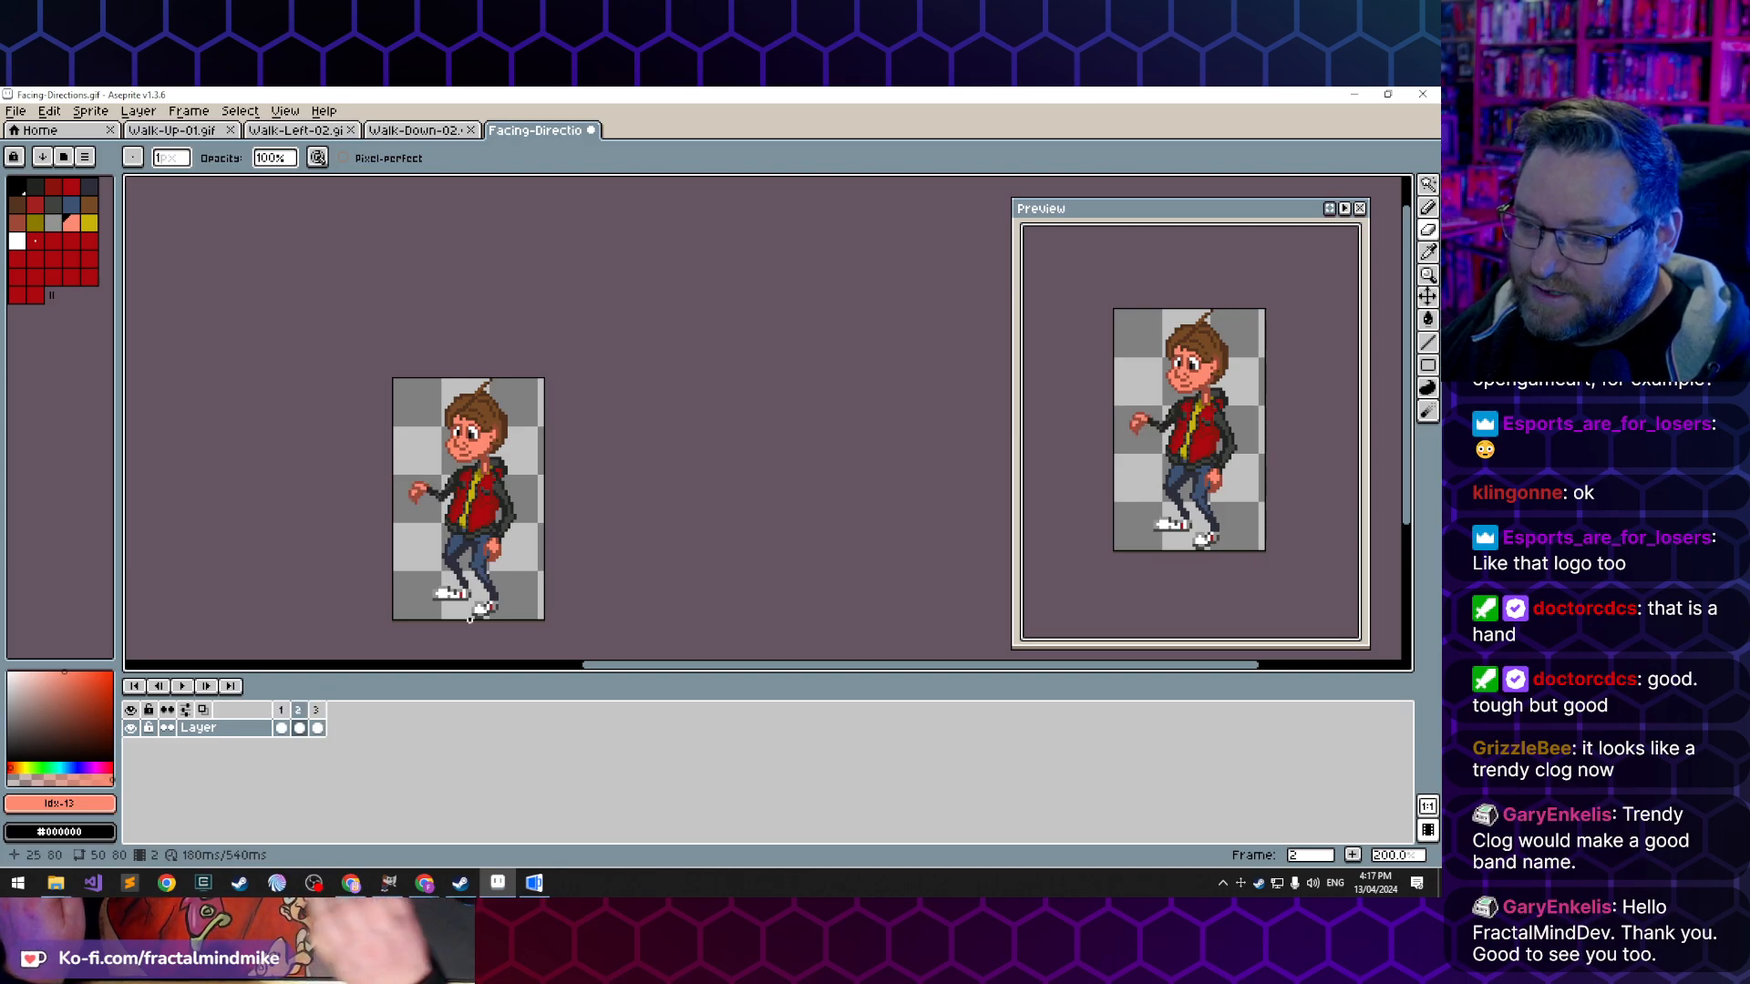
pyautogui.scroll(4, 488, 561)
pyautogui.scroll(1, 515, 502)
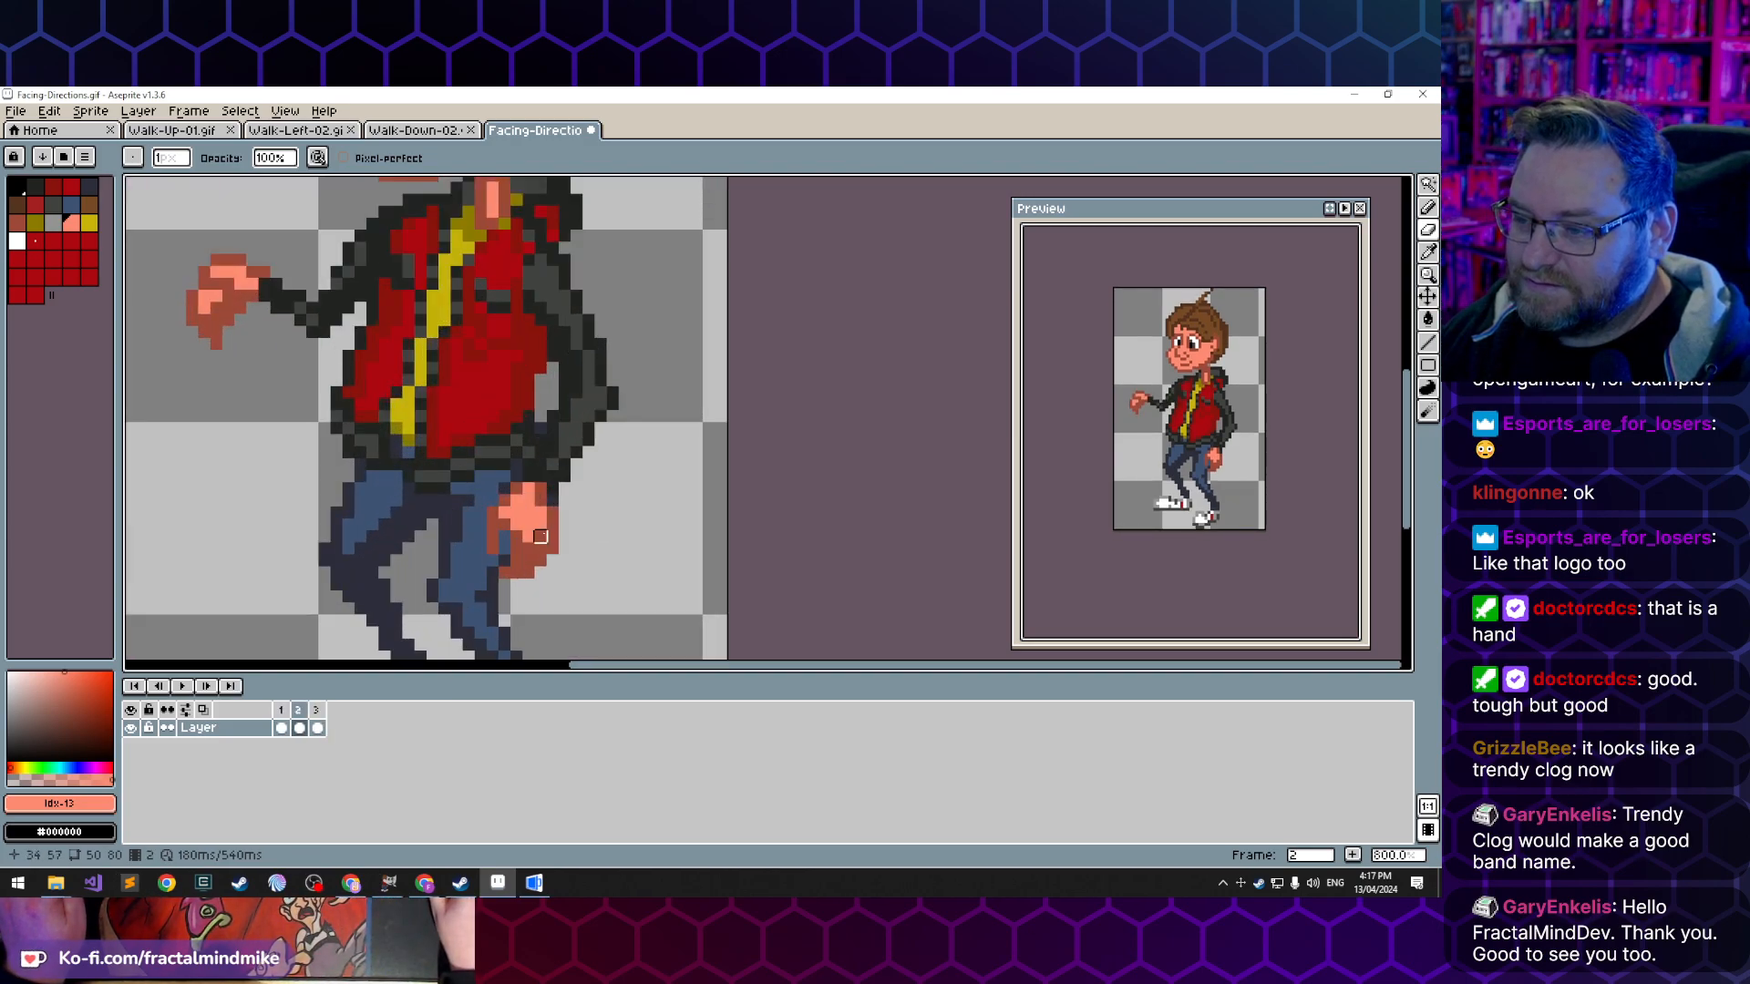
pyautogui.scroll(-2, 579, 515)
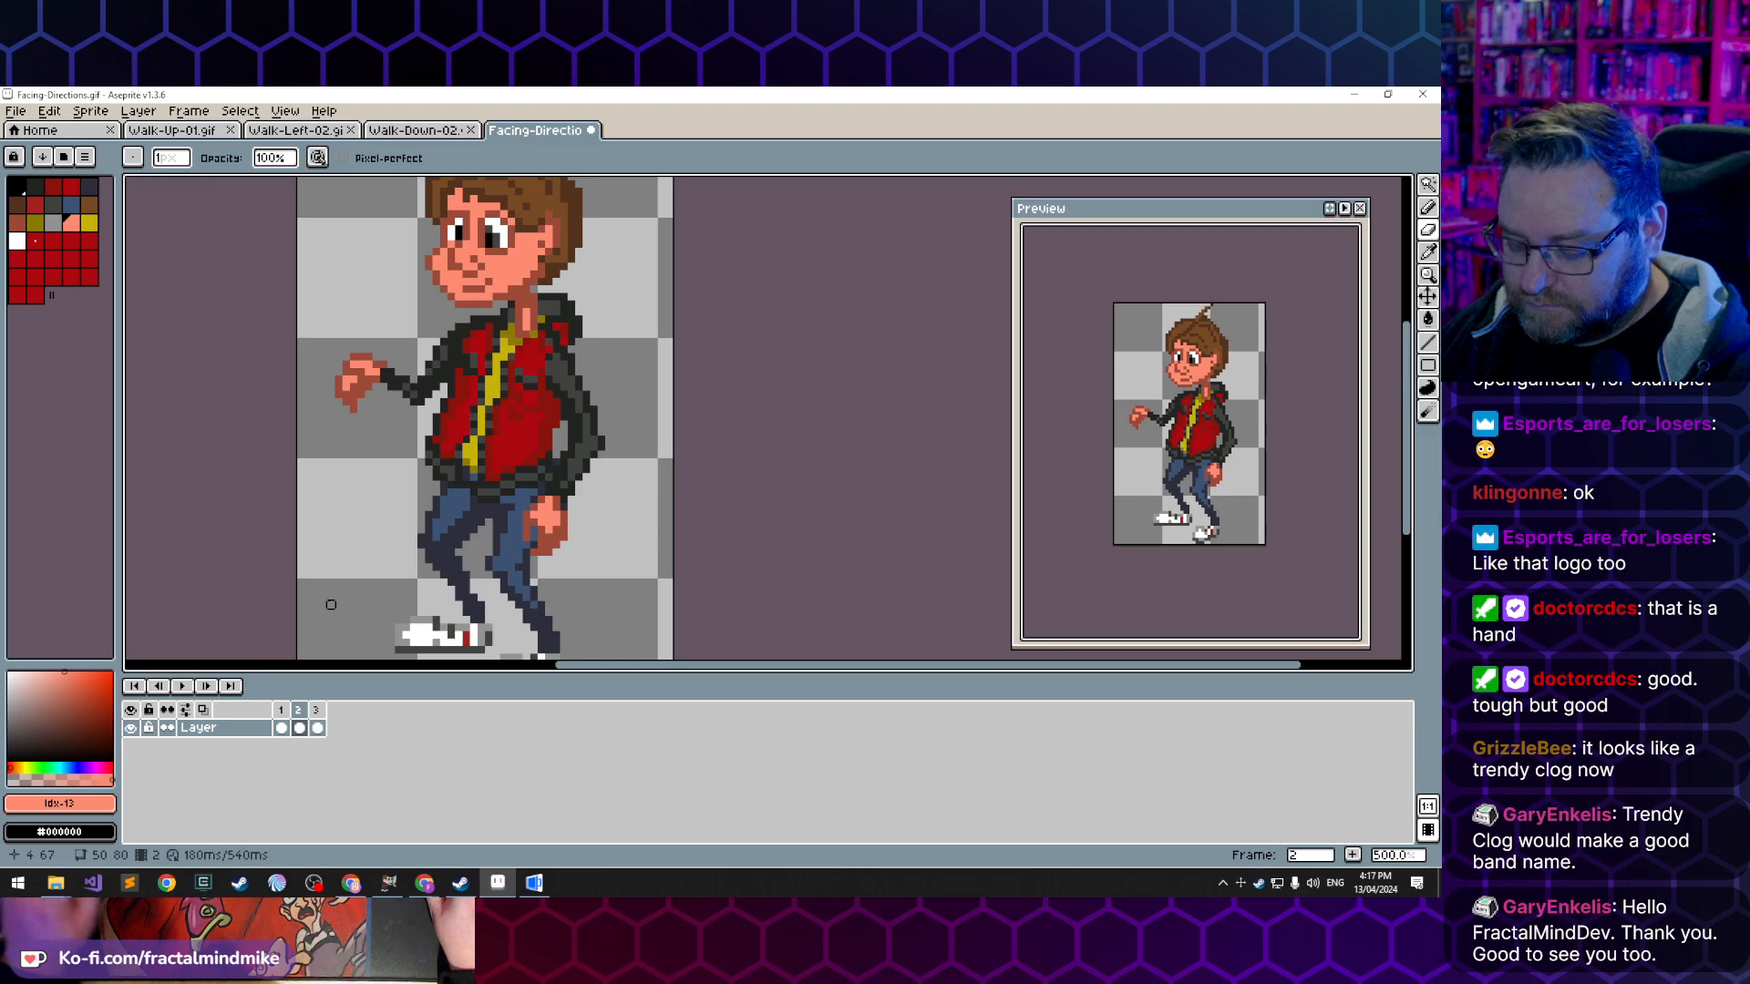
pyautogui.press('m')
pyautogui.scroll(1, 536, 531)
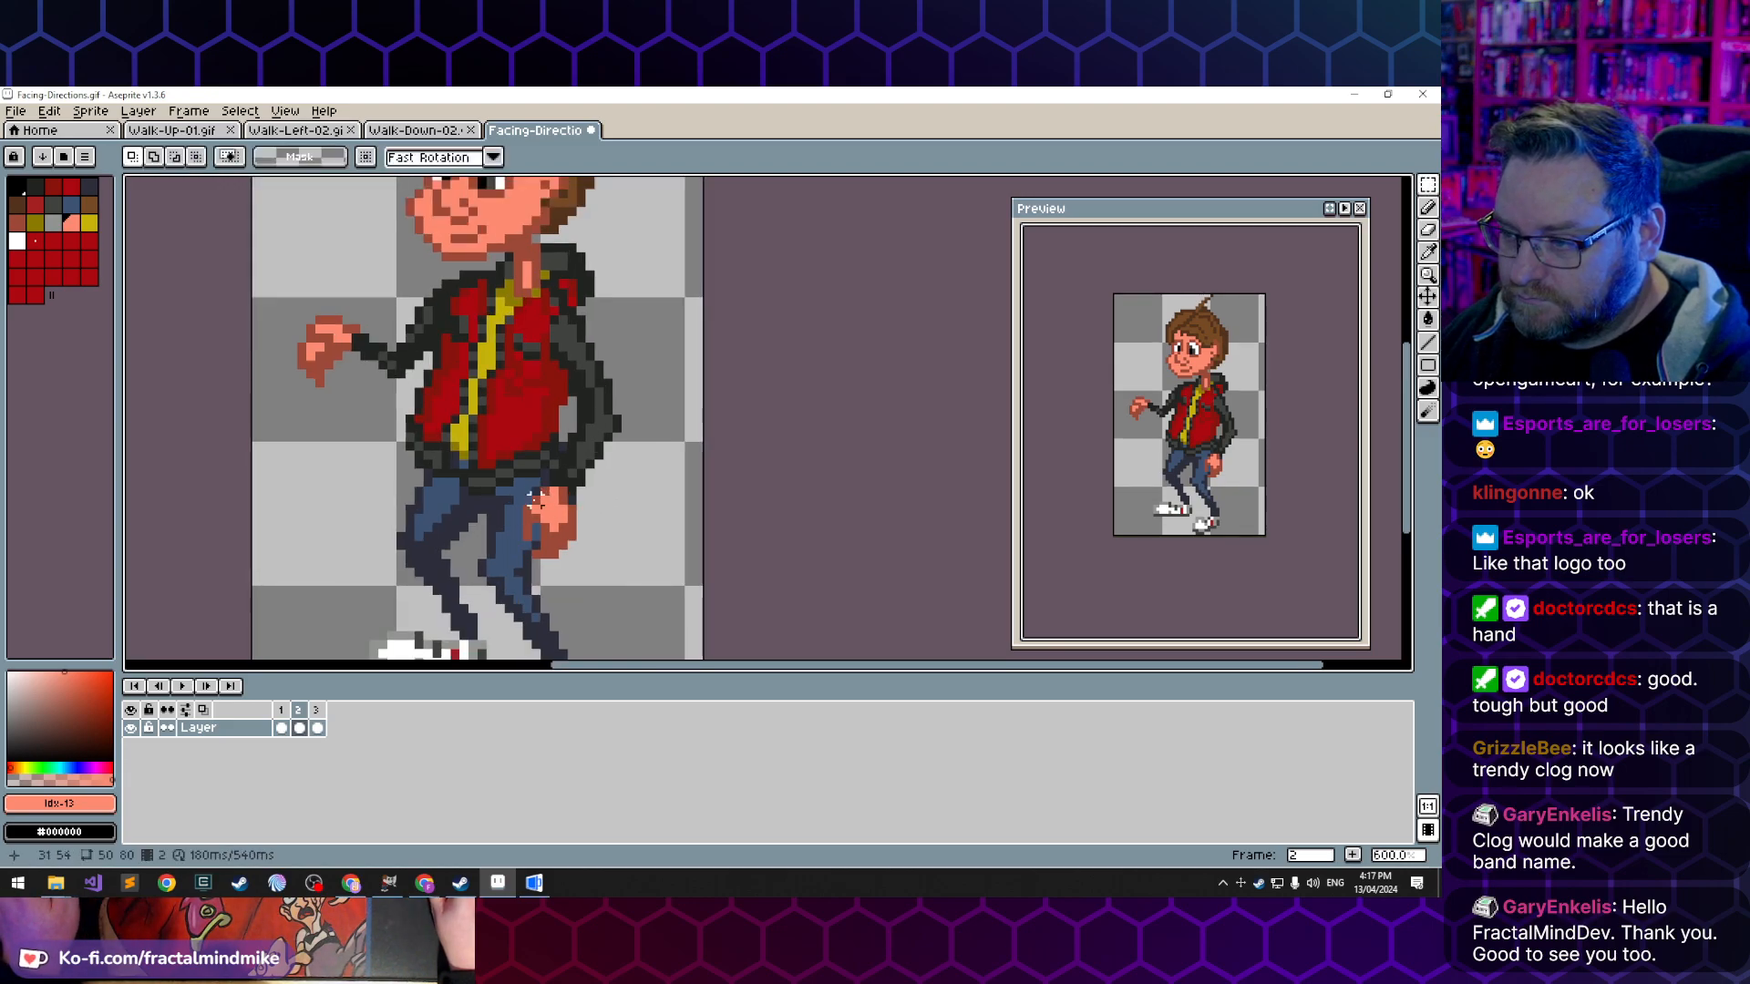
pyautogui.moveTo(526, 510); pyautogui.dragTo(590, 387)
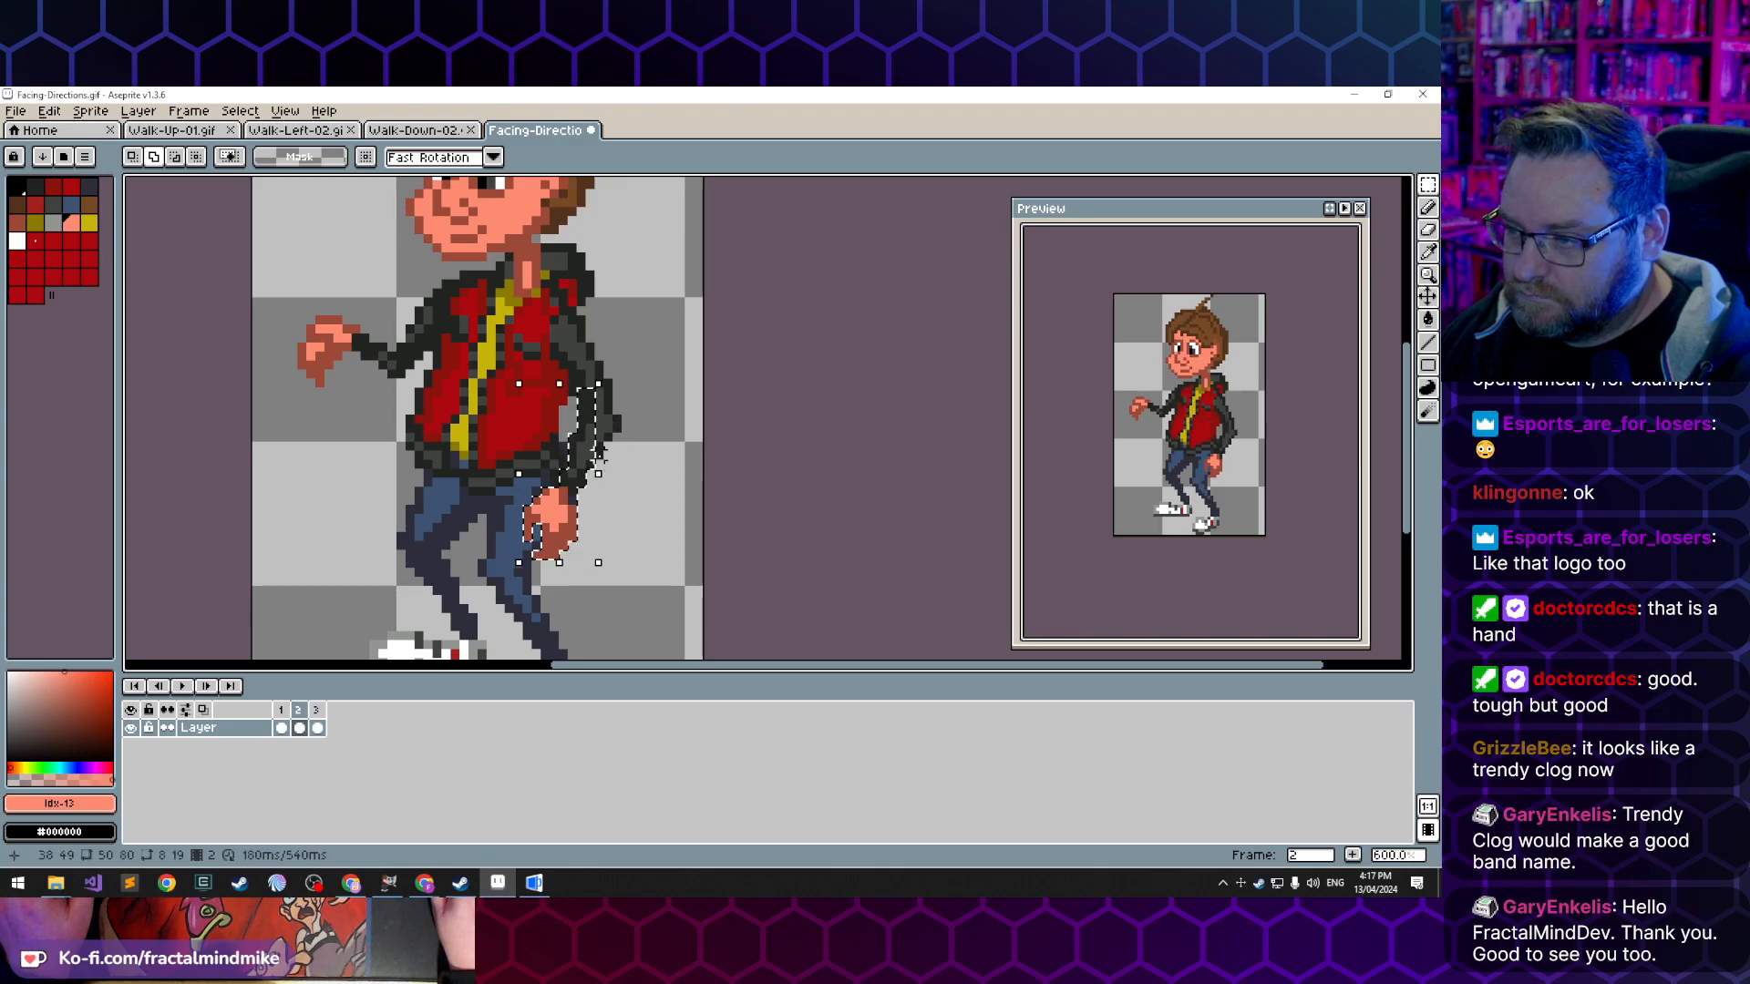
pyautogui.moveTo(598, 452); pyautogui.dragTo(593, 415)
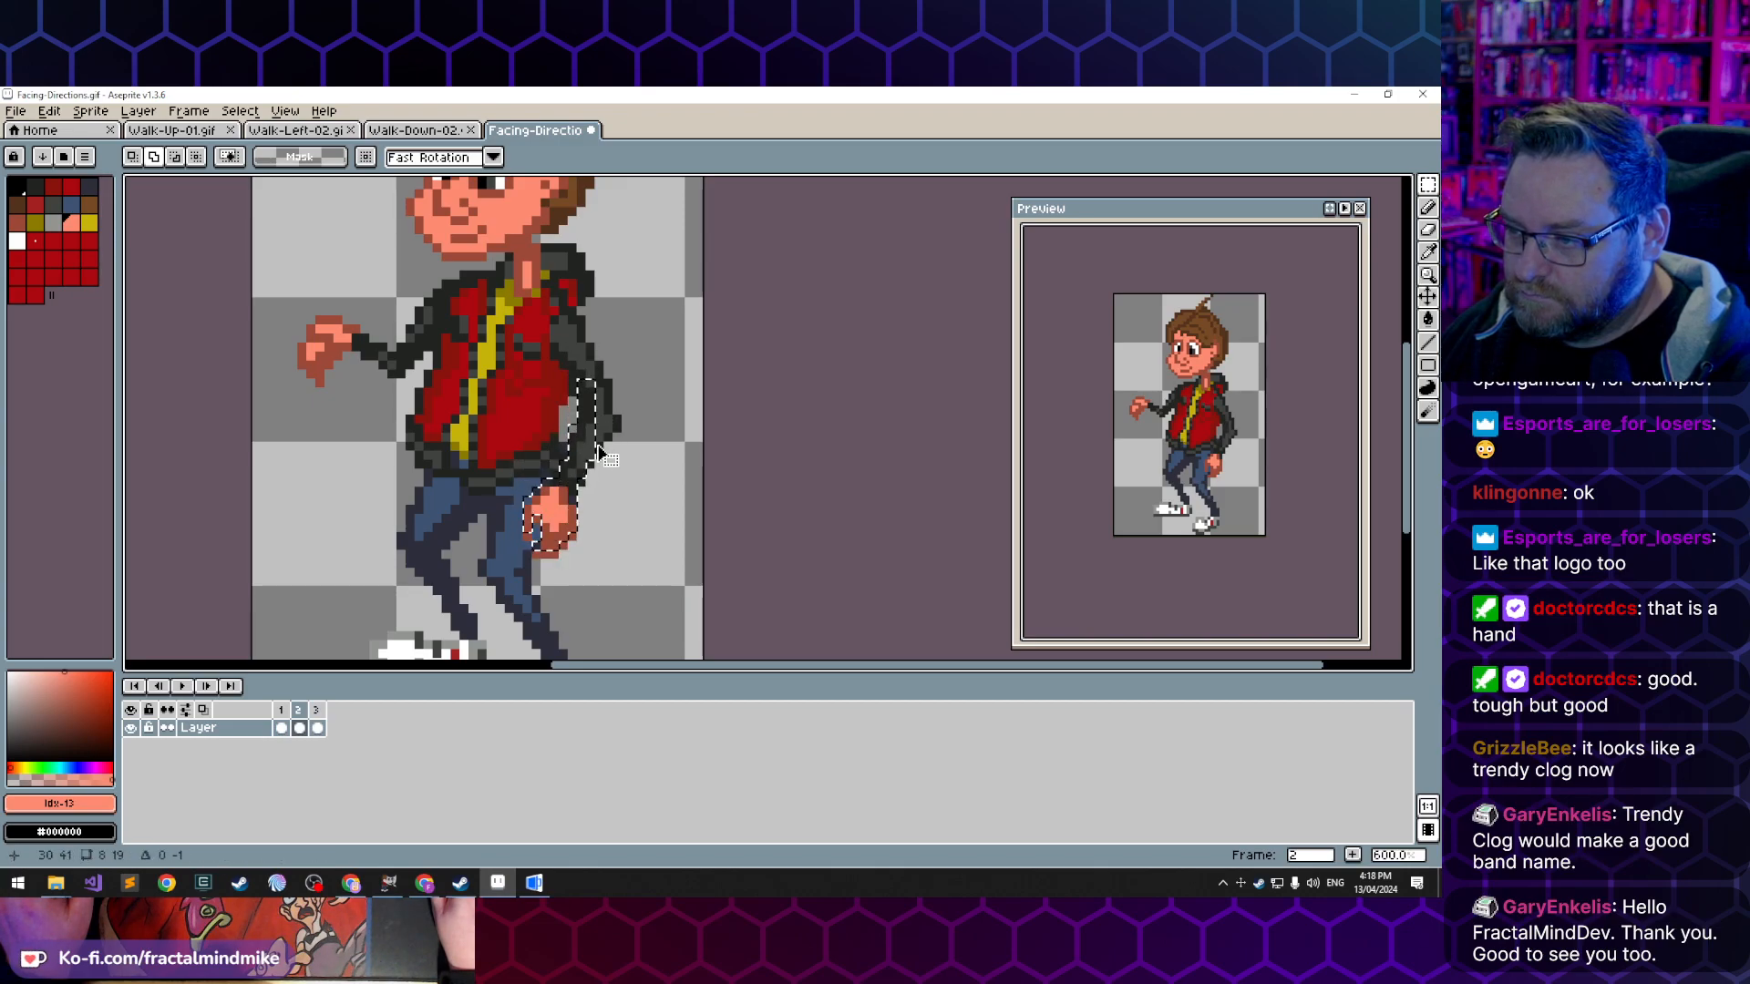
pyautogui.moveTo(599, 454); pyautogui.dragTo(599, 435)
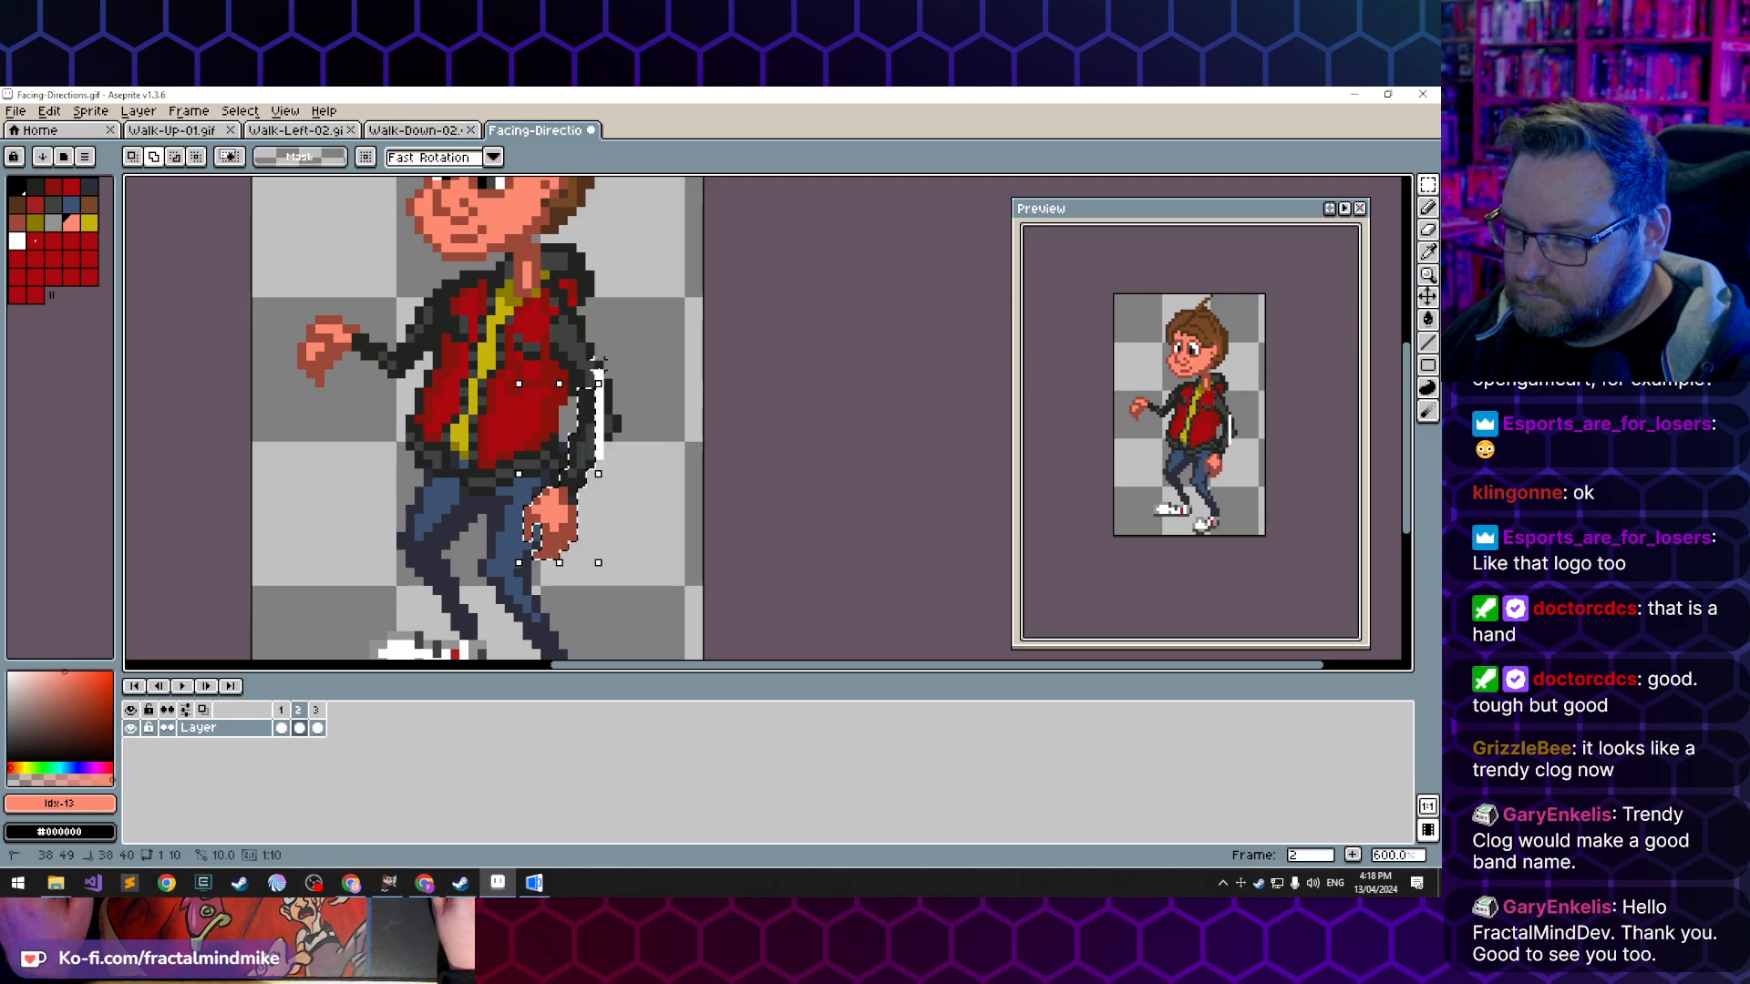
pyautogui.moveTo(599, 383); pyautogui.dragTo(608, 365)
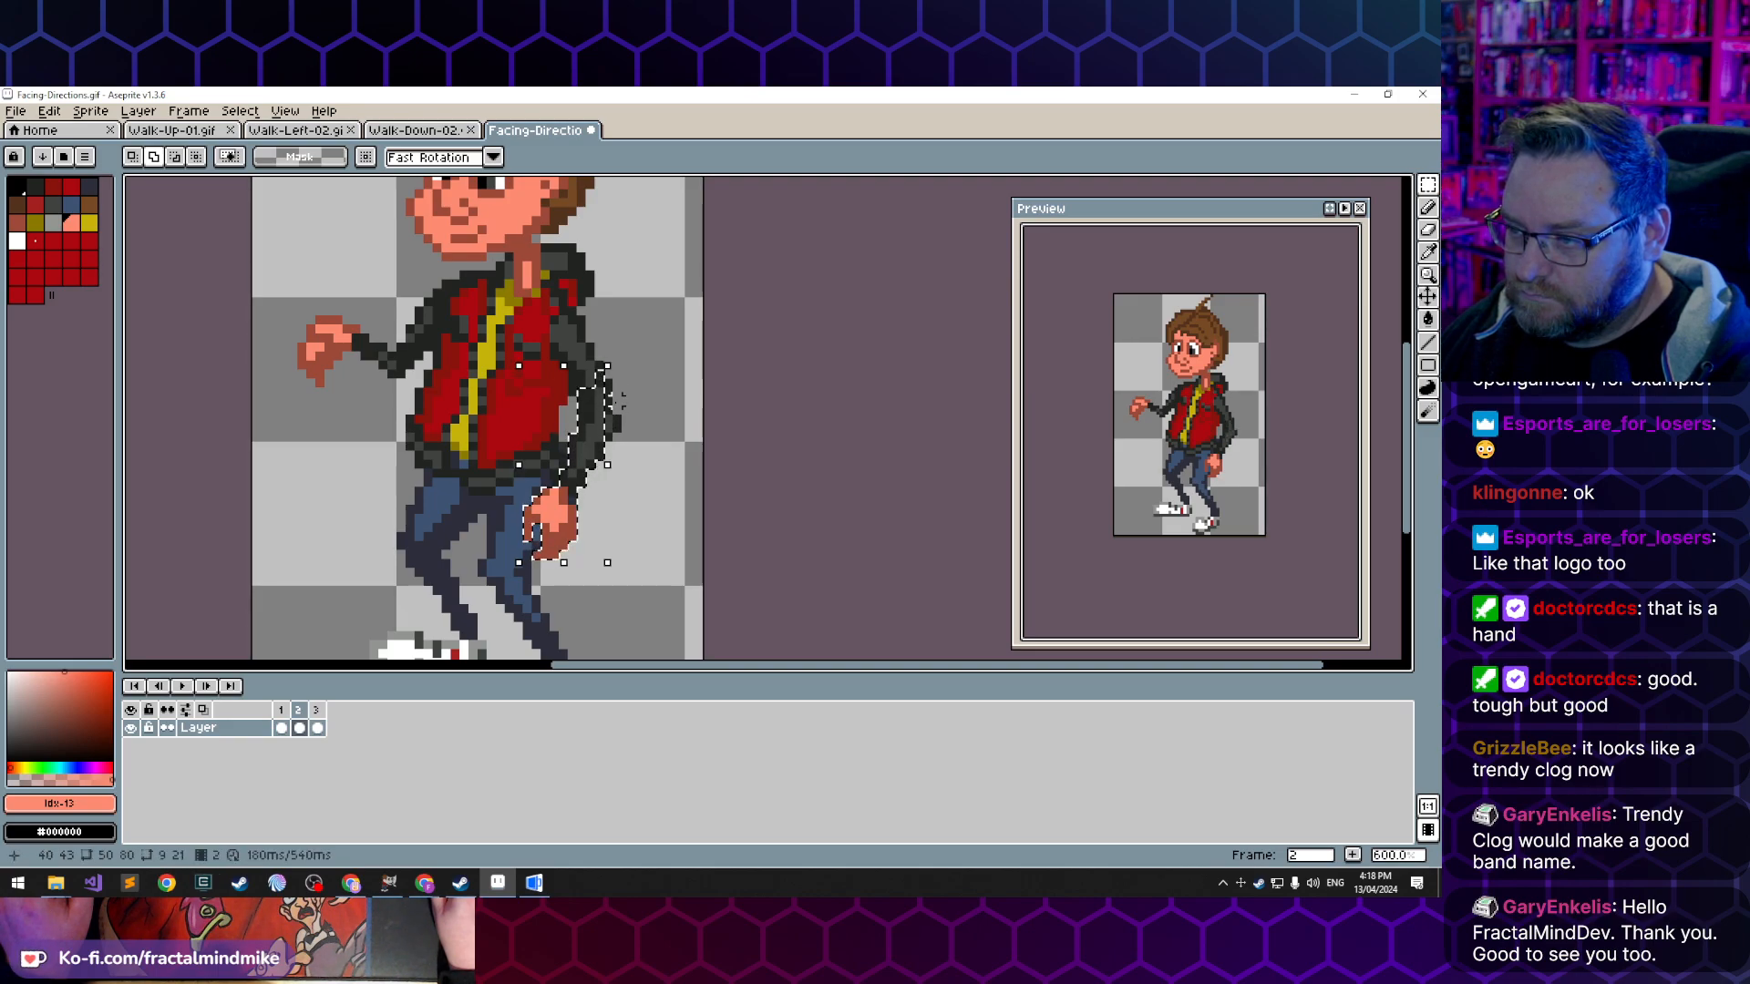
pyautogui.moveTo(608, 434); pyautogui.dragTo(627, 424)
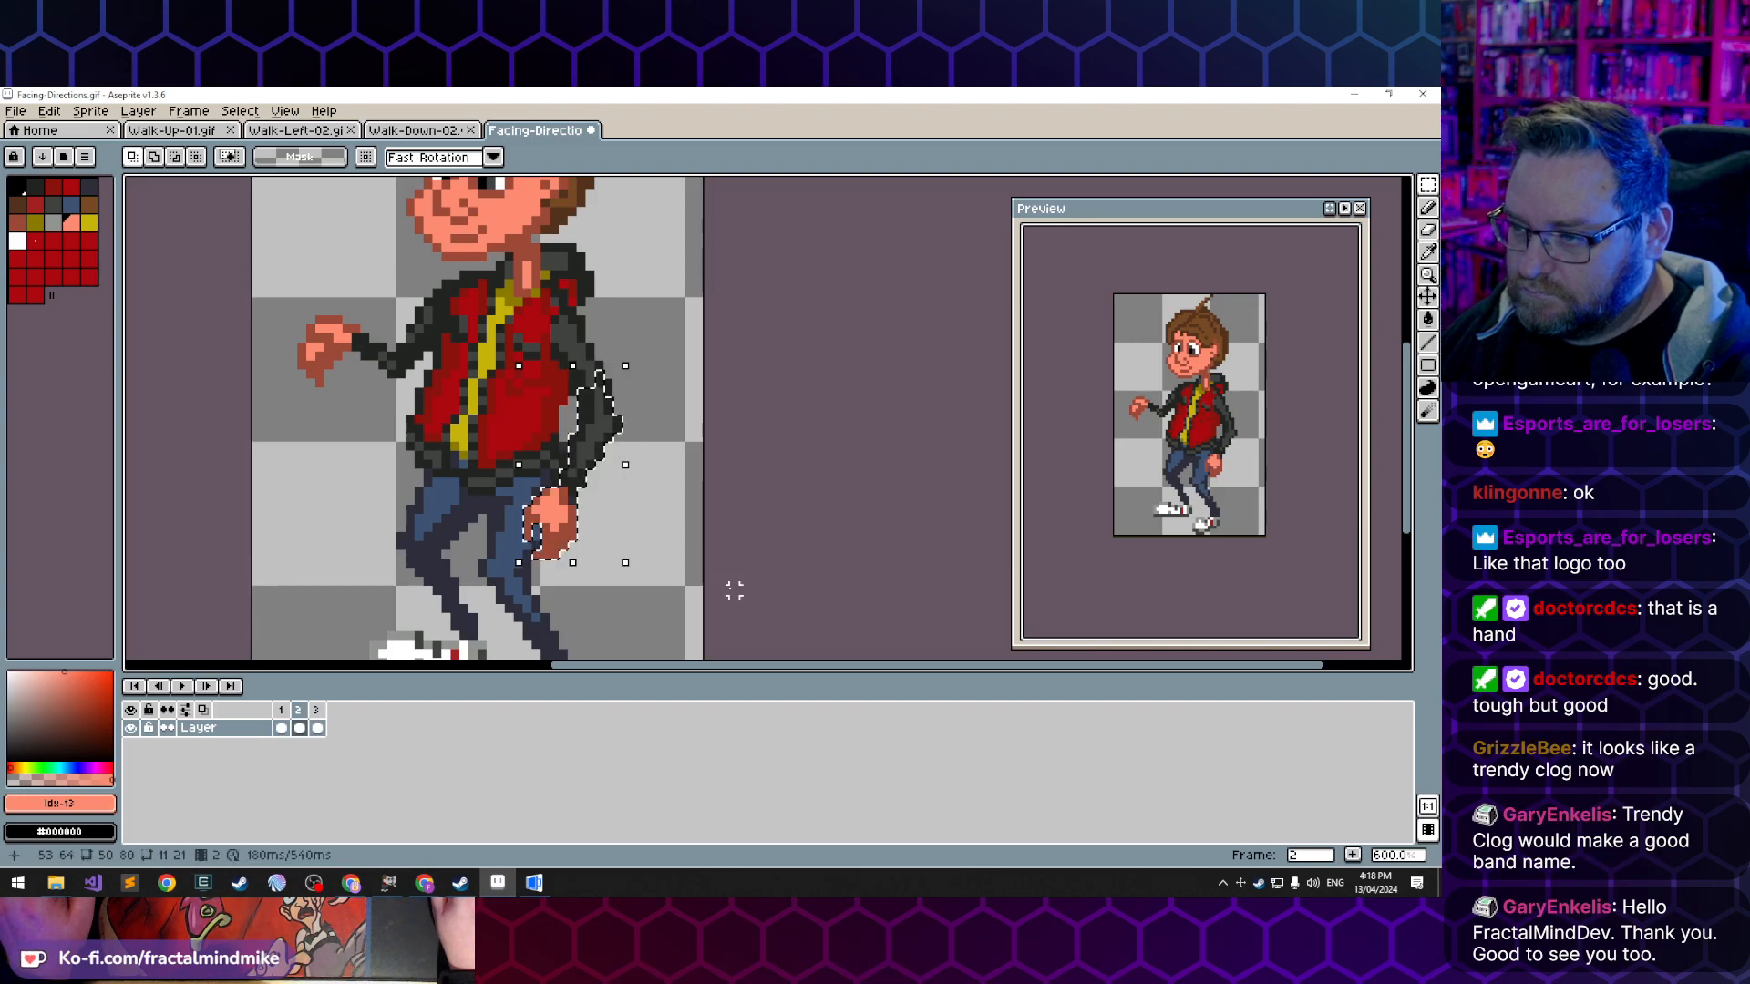
# - Move the selected forearm and hand one pixel right and one pixel up, and deselect them
pyautogui.click(598, 459)
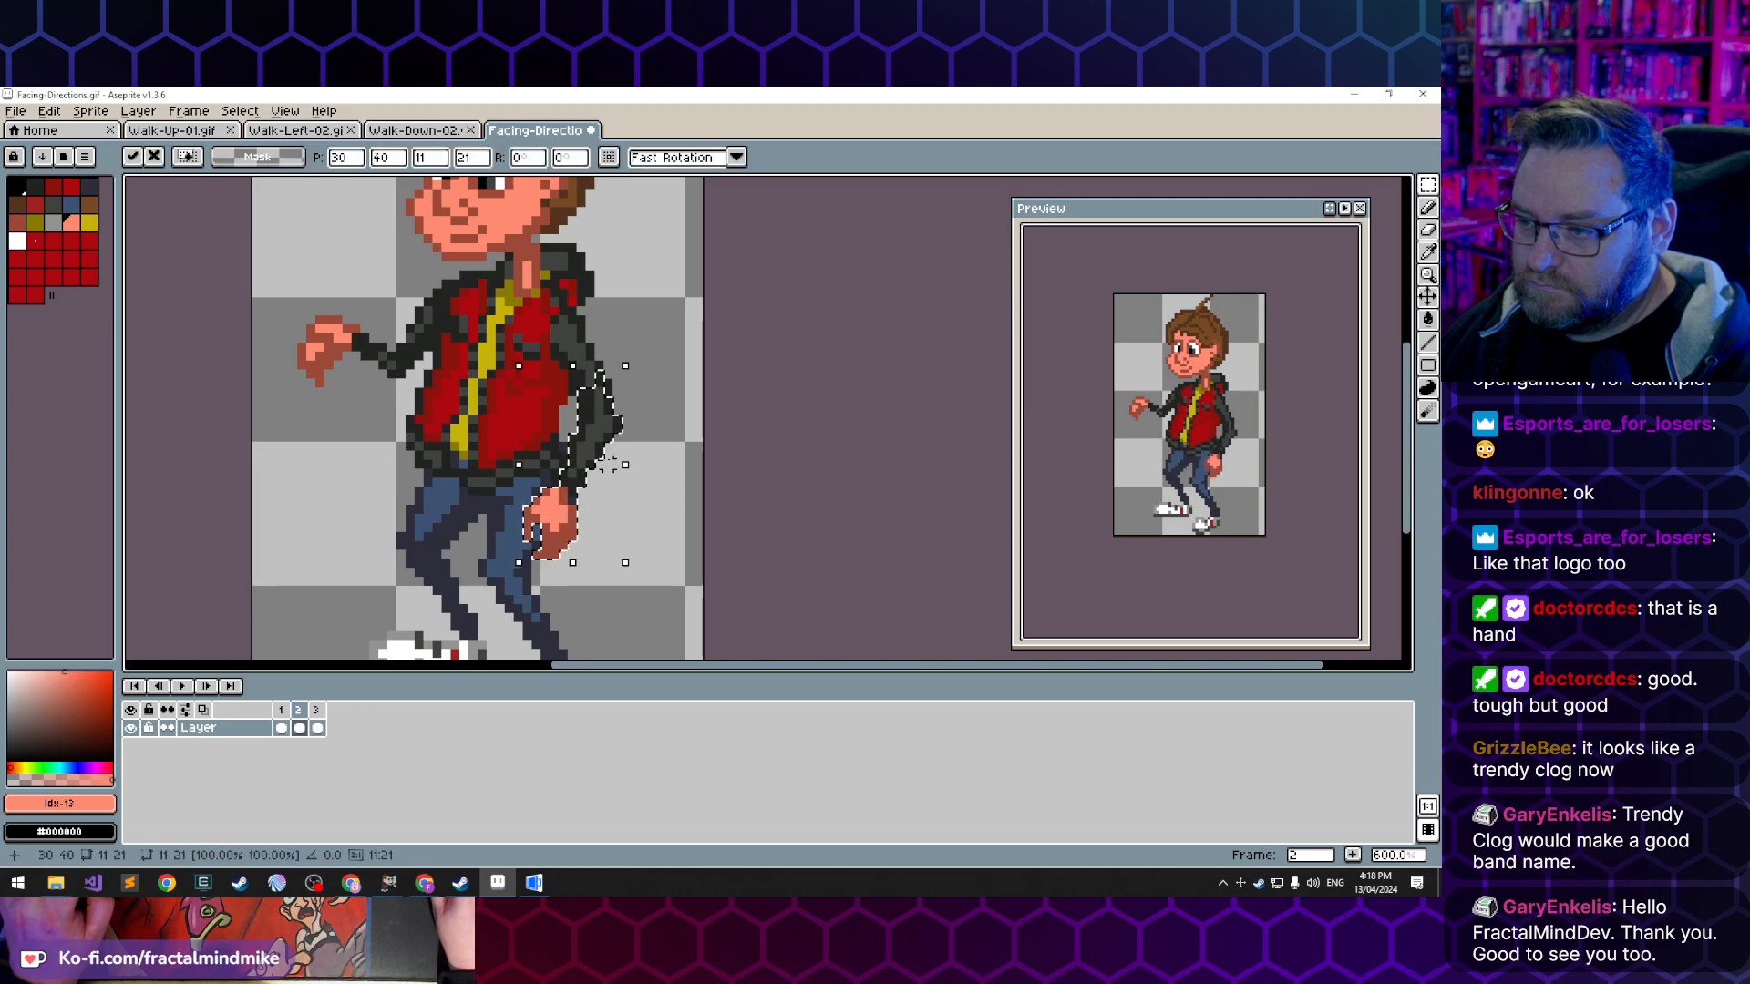
pyautogui.moveTo(593, 448); pyautogui.dragTo(598, 436)
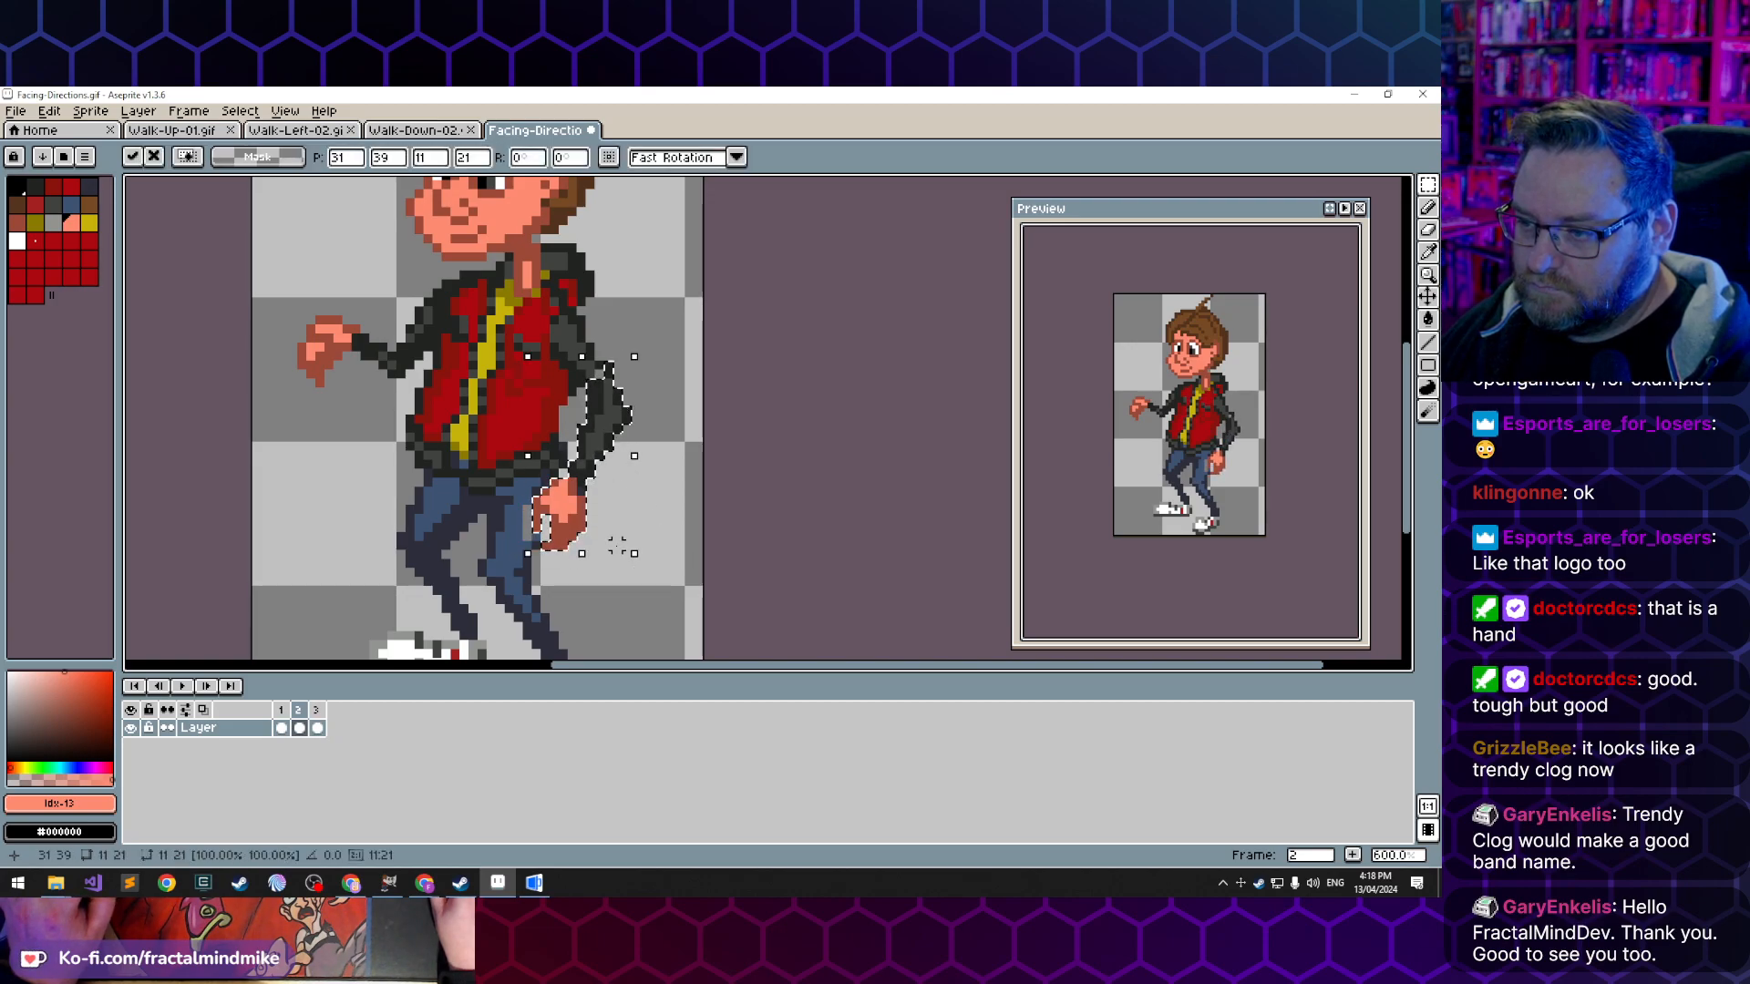
pyautogui.click(619, 569)
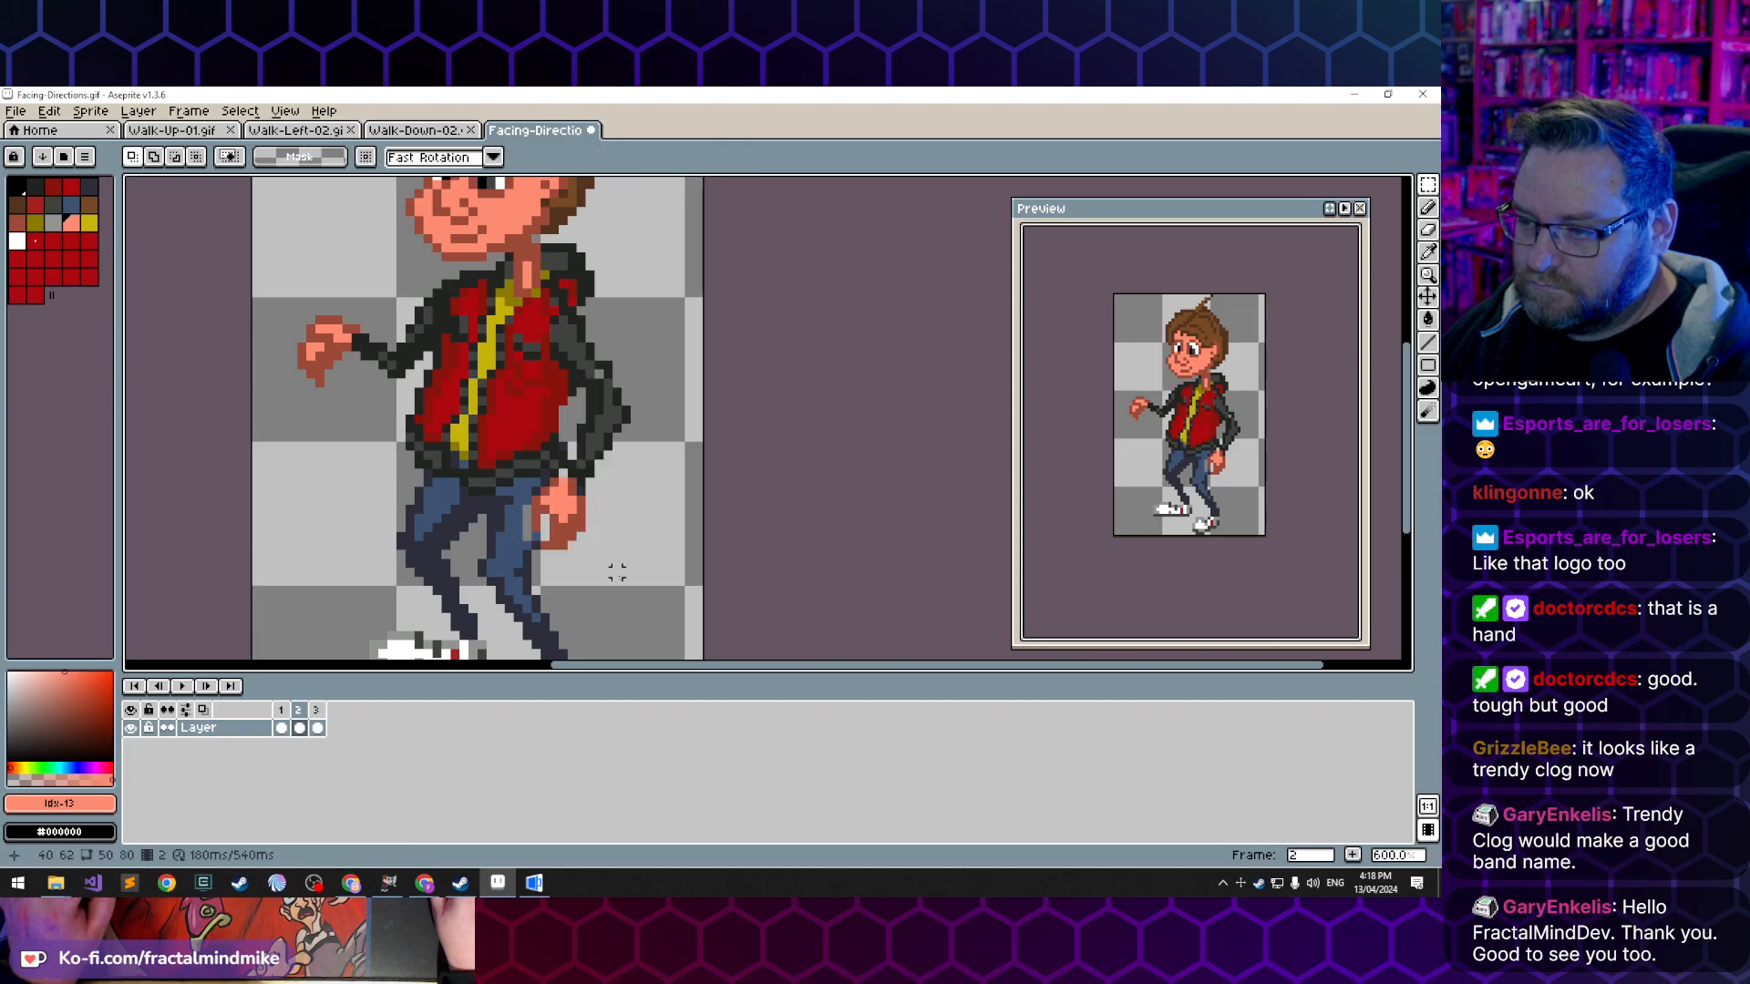
# - Patch the trouser edge and jacket hem beside the moved hand in frame 2 with sampled trouser and dark jacket colours
pyautogui.press('i')
pyautogui.click(533, 536)
pyautogui.press('b')
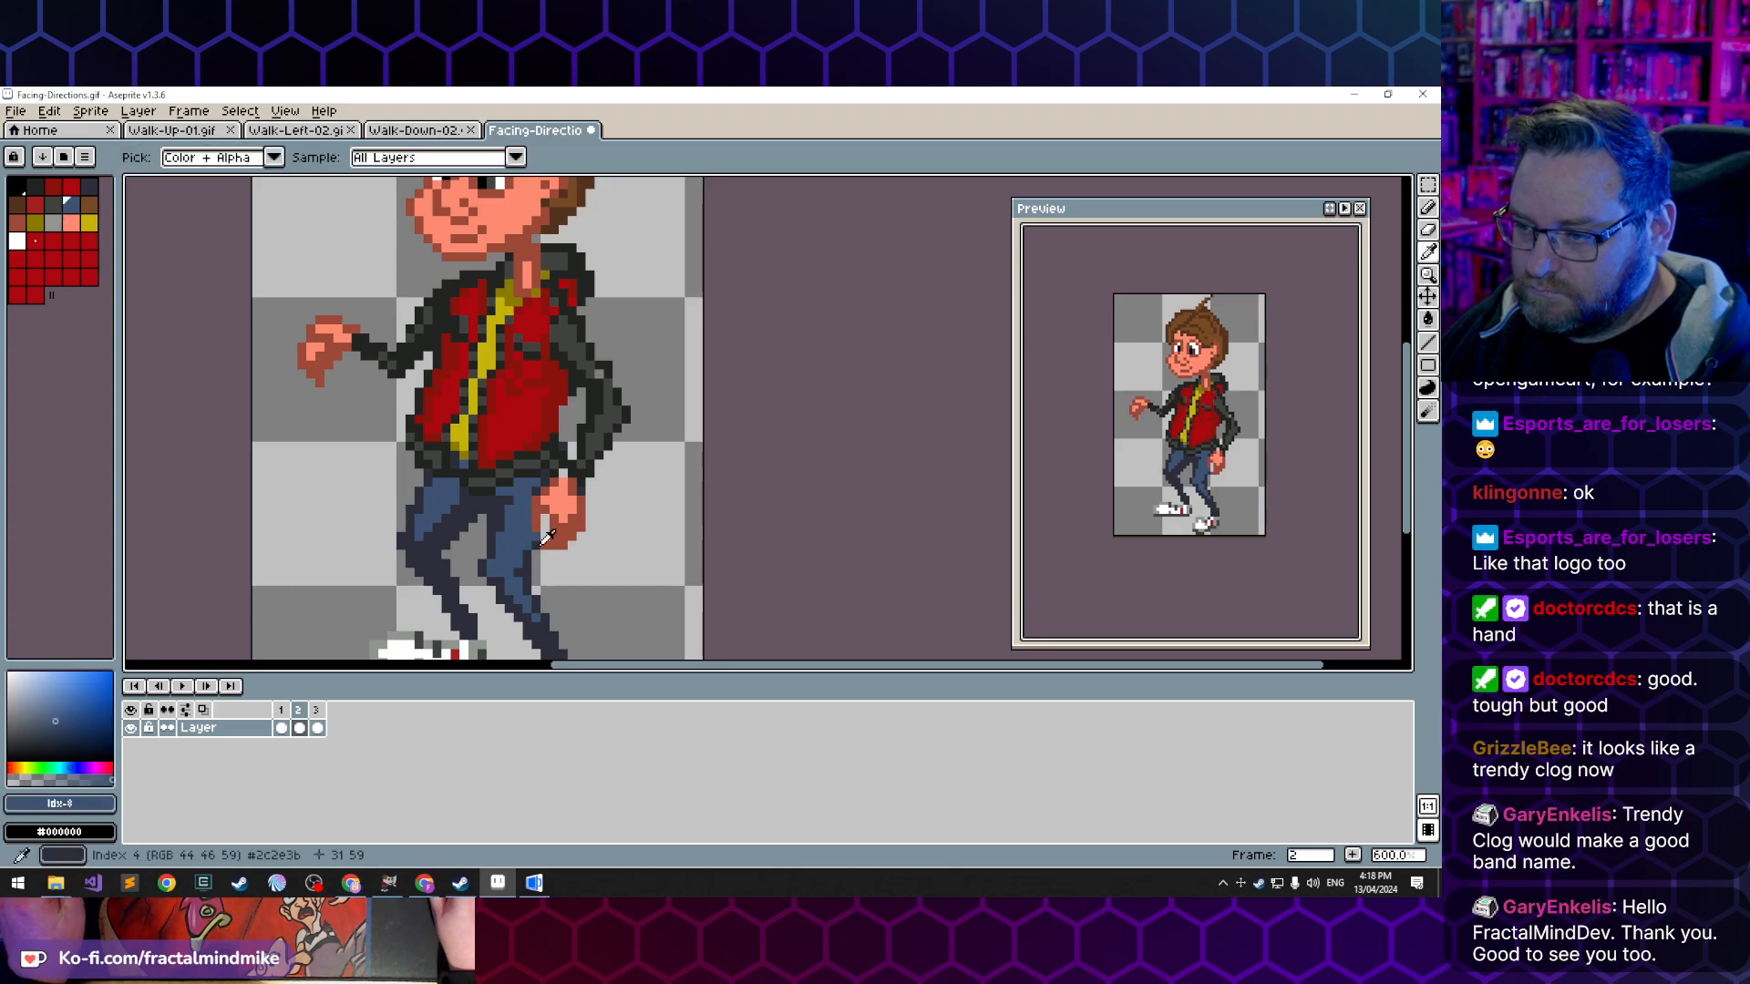
pyautogui.keyDown('alt'); pyautogui.click(562, 465); pyautogui.keyUp('alt')
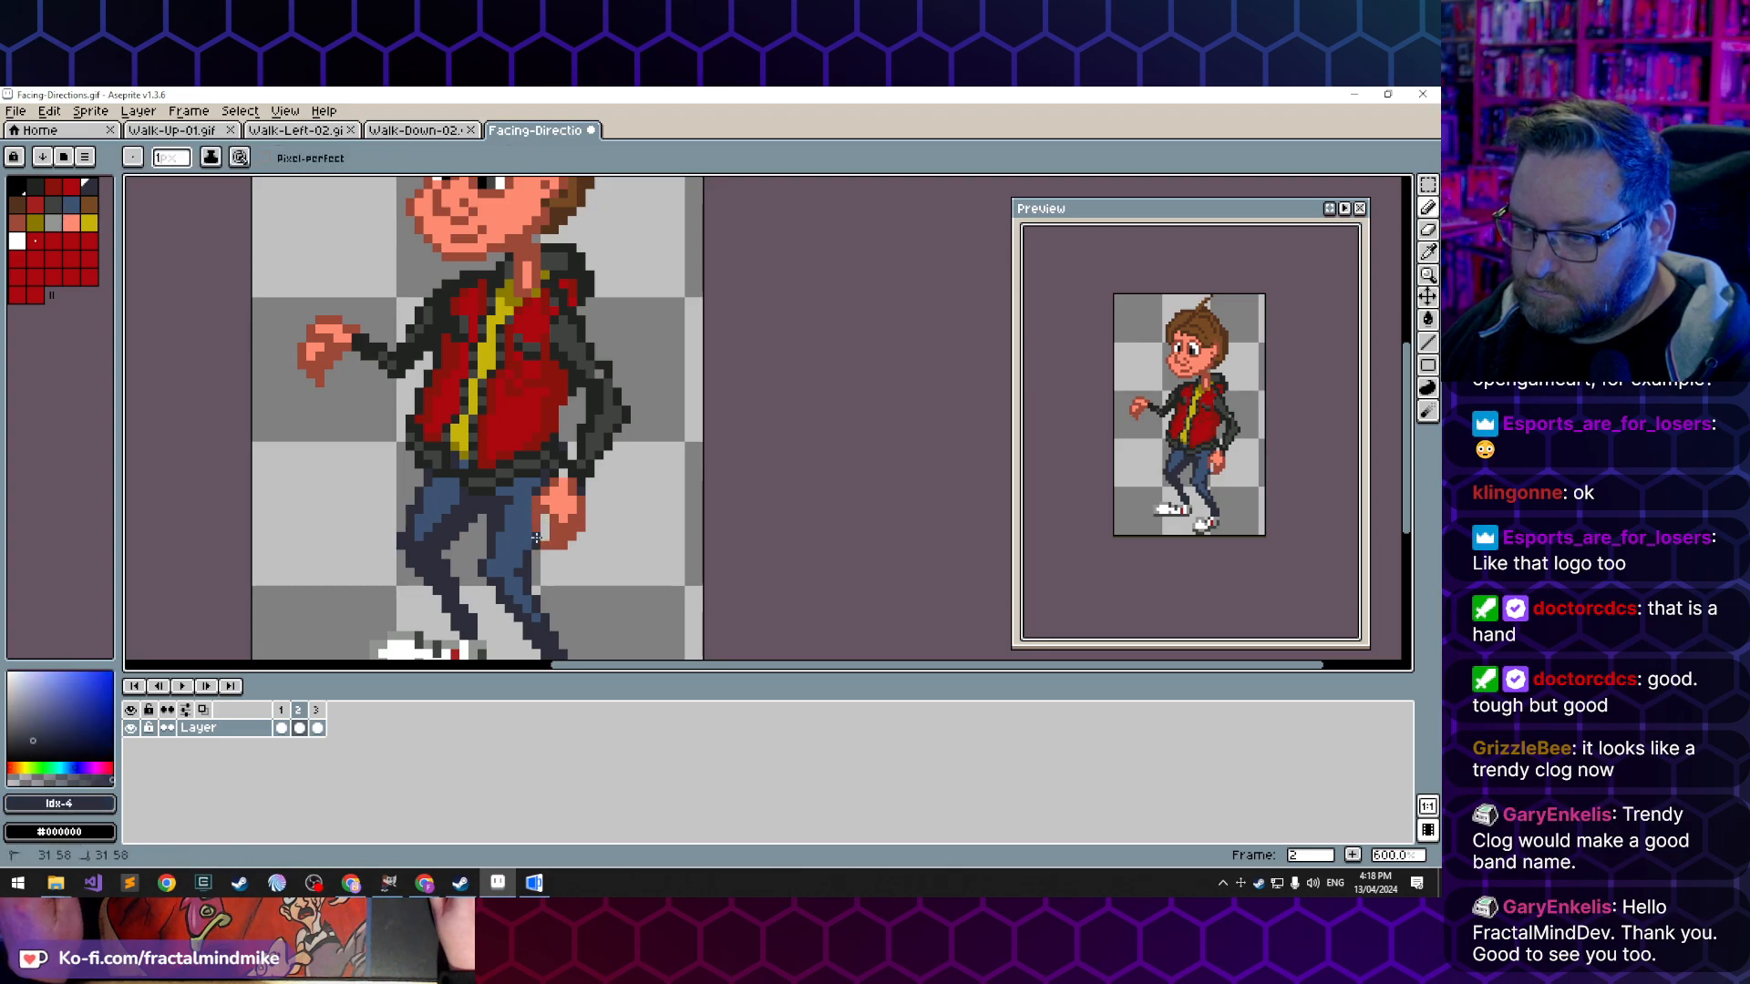
pyautogui.click(551, 466)
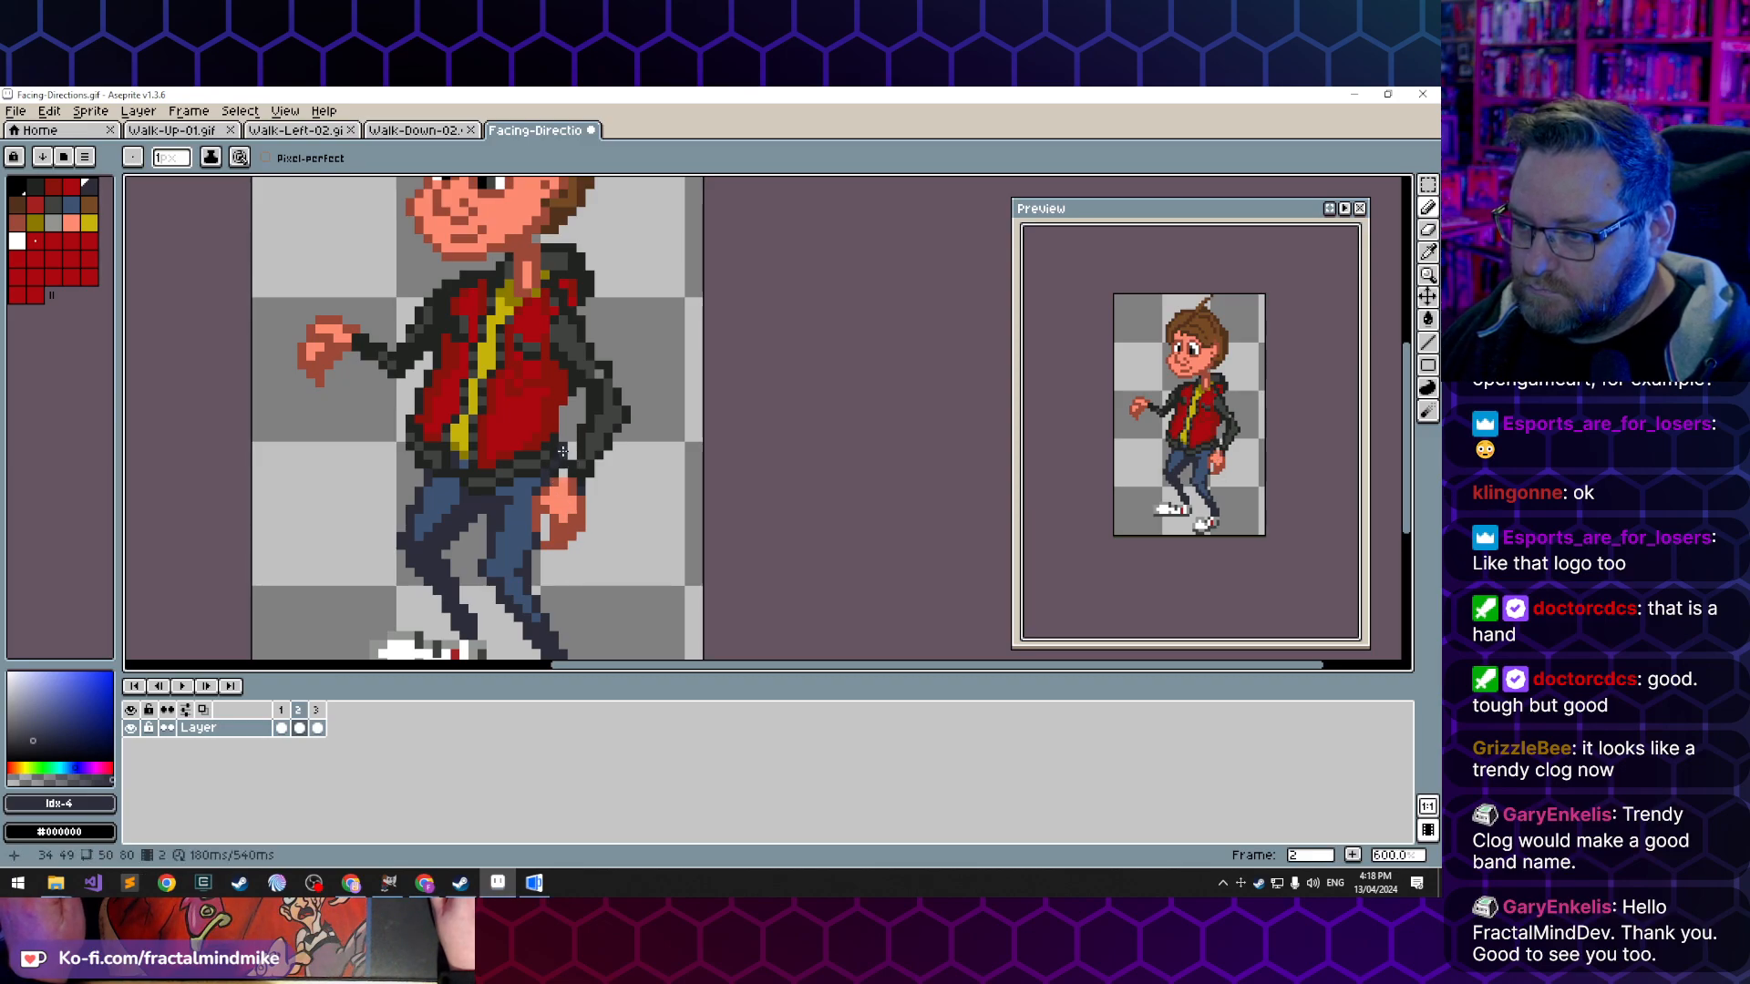
pyautogui.keyDown('alt'); pyautogui.click(576, 472); pyautogui.keyUp('alt')
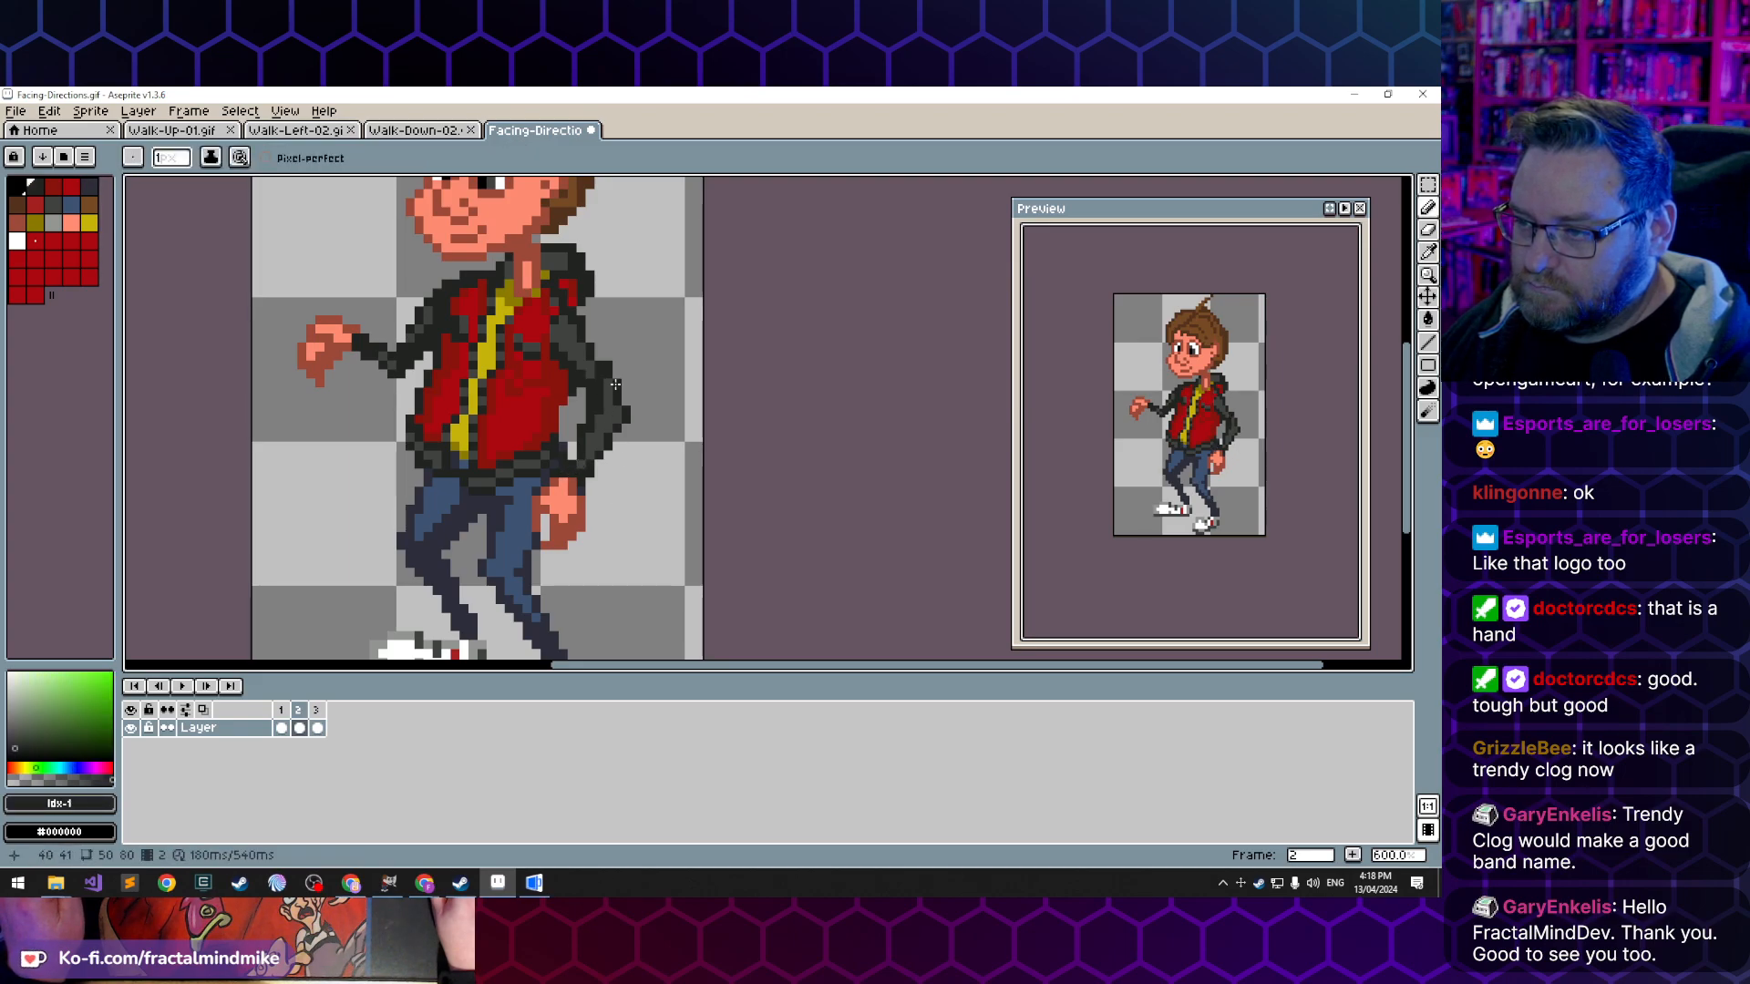
# - Clean up the elbow of the lowered arm in frame 2, erasing stray pixels and repainting with sampled dark jacket colours
pyautogui.press('e')
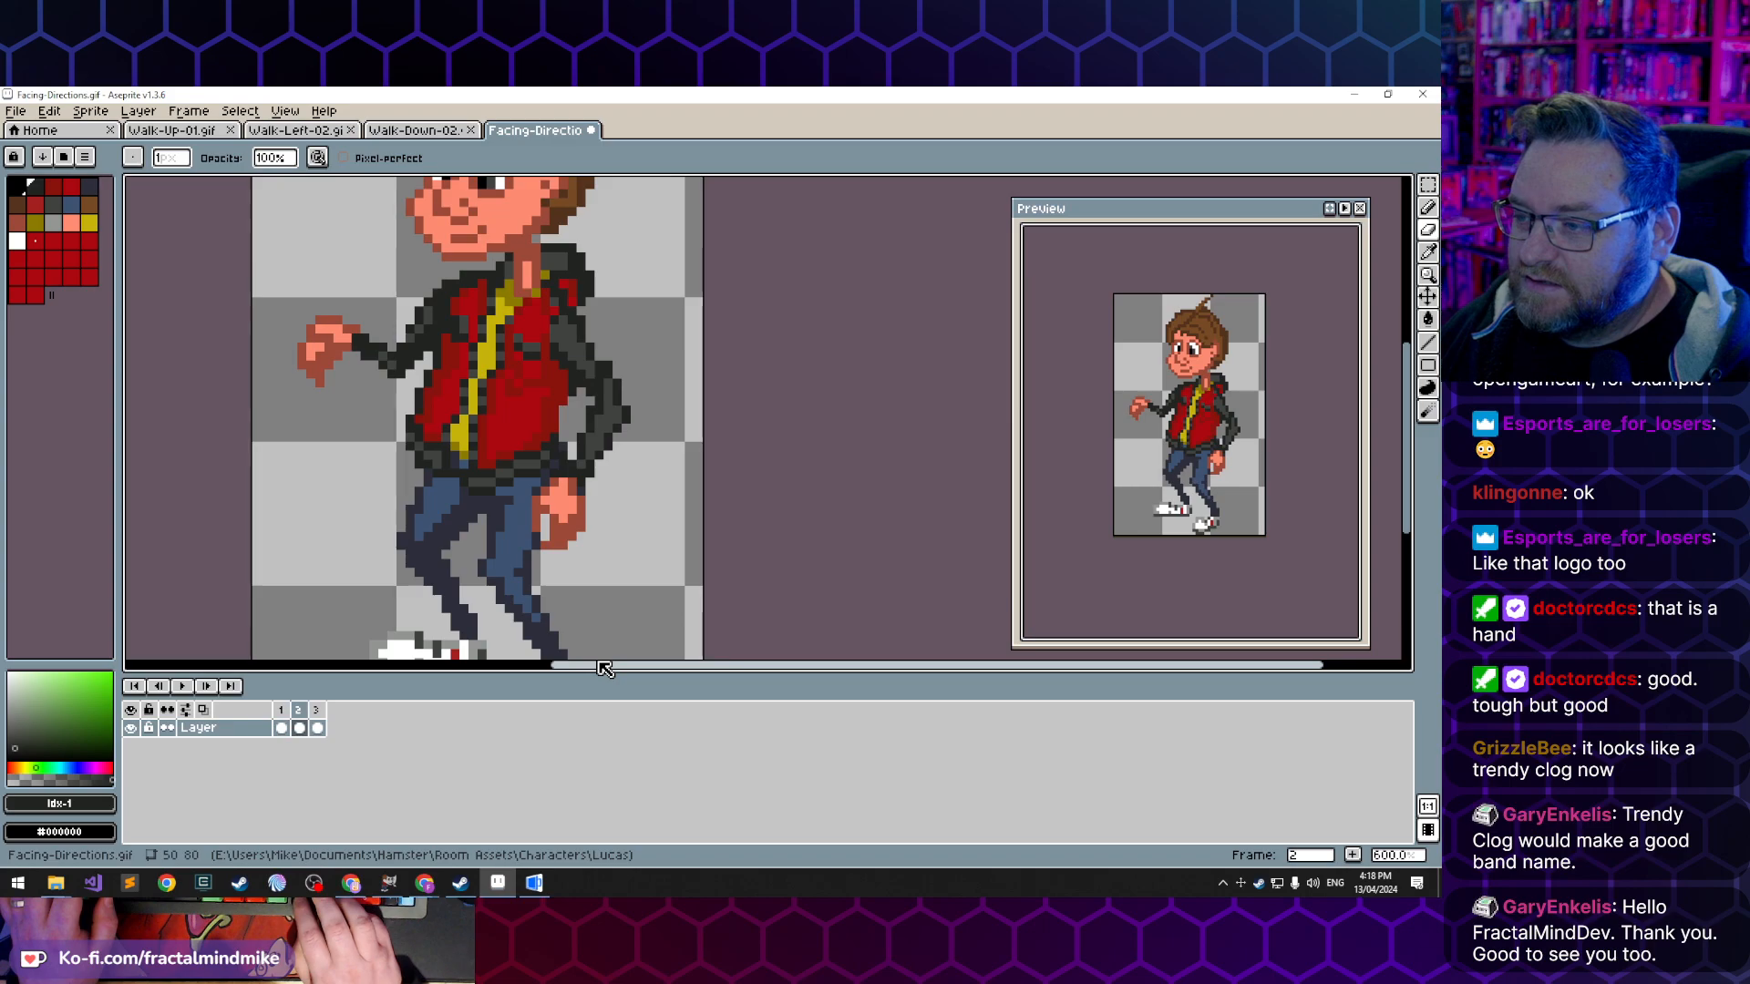
pyautogui.press('i')
pyautogui.click(613, 377)
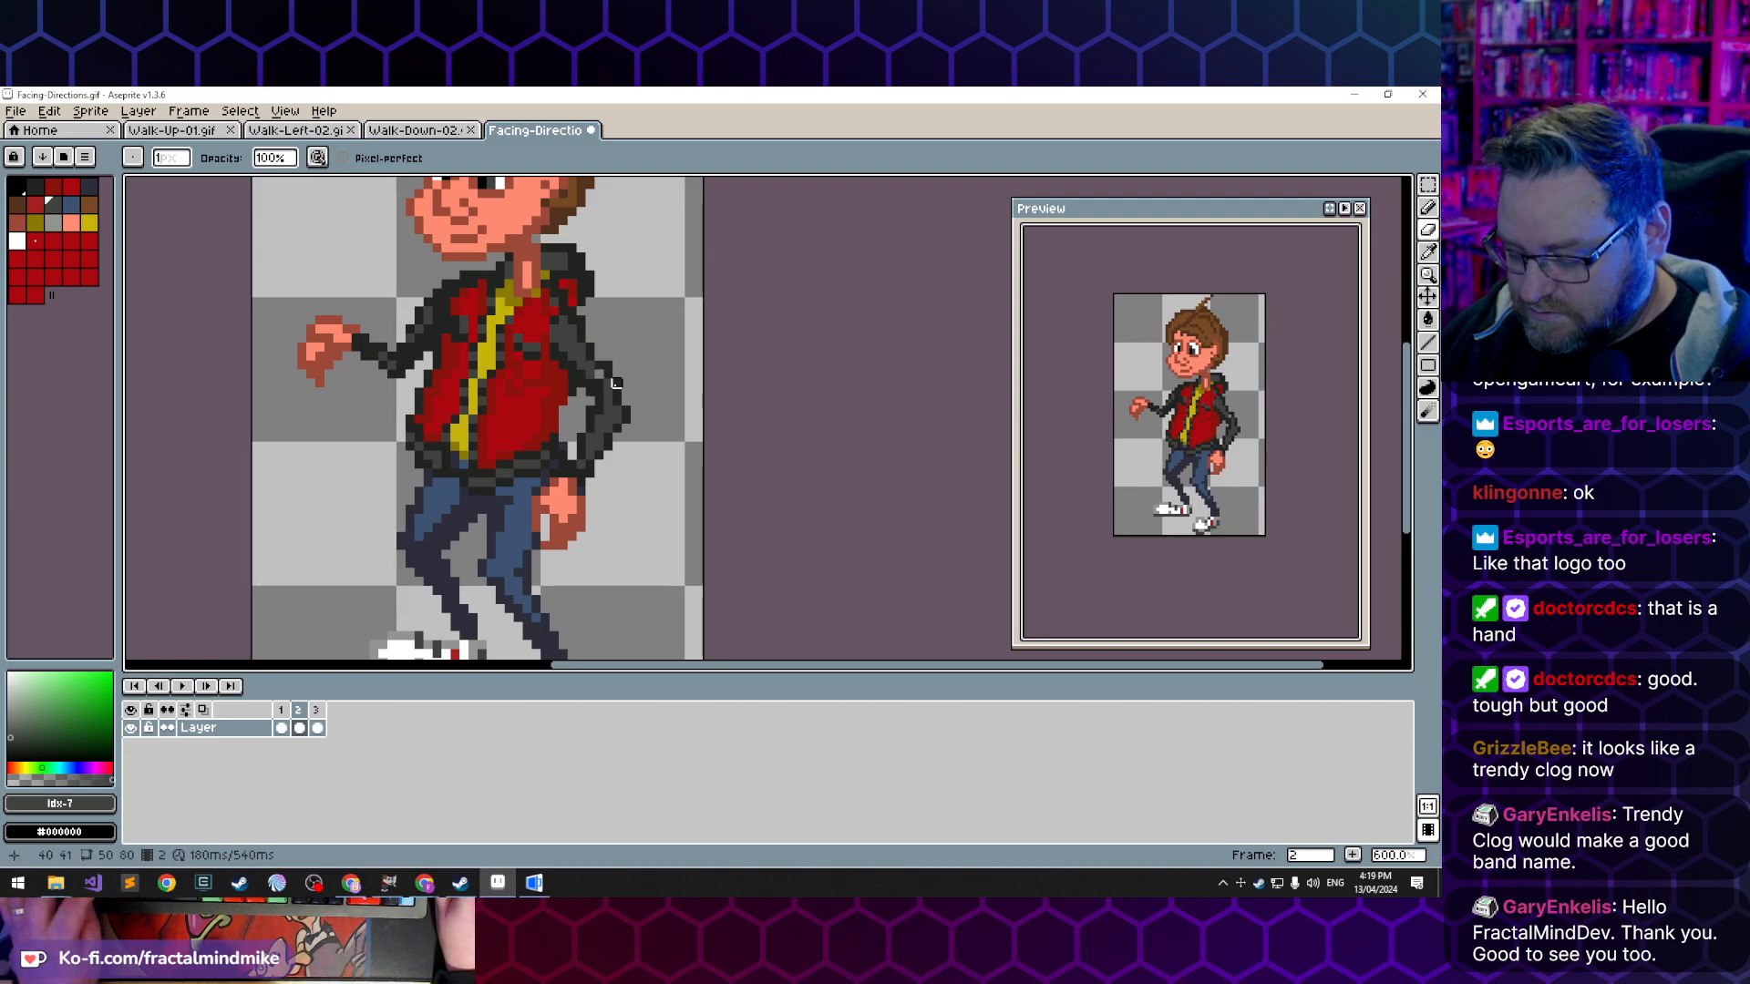
pyautogui.keyDown('alt'); pyautogui.click(607, 383); pyautogui.keyUp('alt')
pyautogui.press('b')
pyautogui.click(608, 376)
pyautogui.keyDown('alt'); pyautogui.click(606, 374); pyautogui.keyUp('alt')
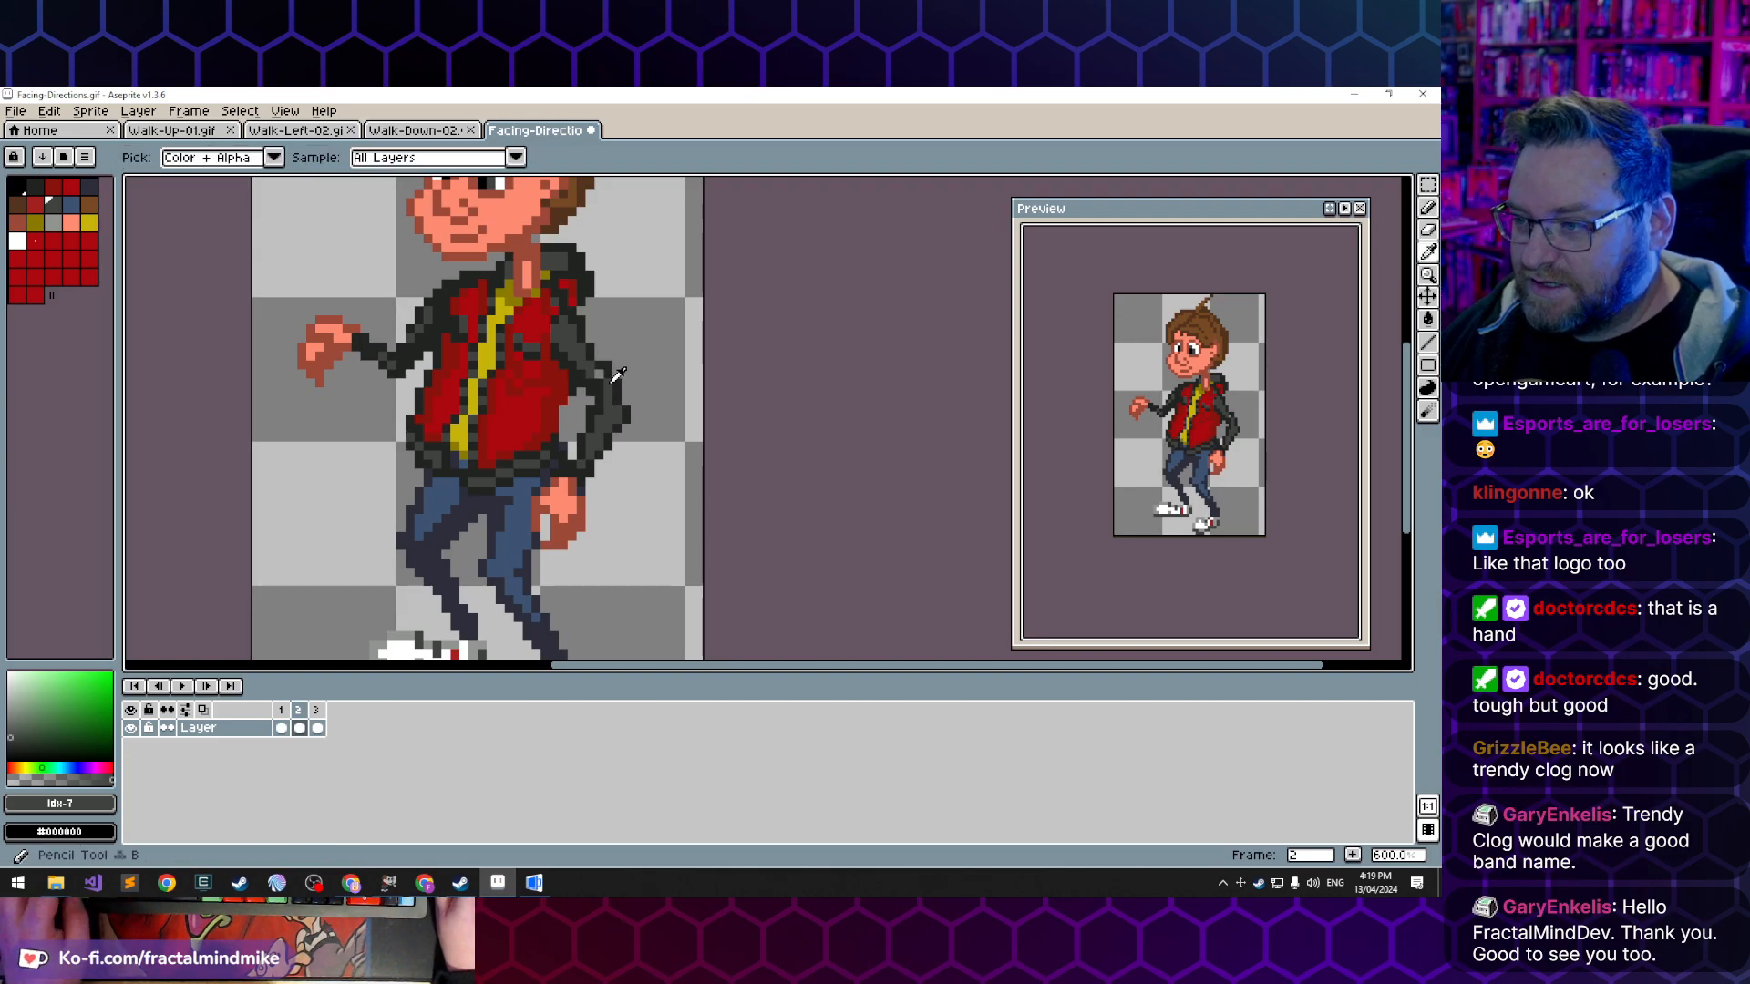
pyautogui.click(605, 367)
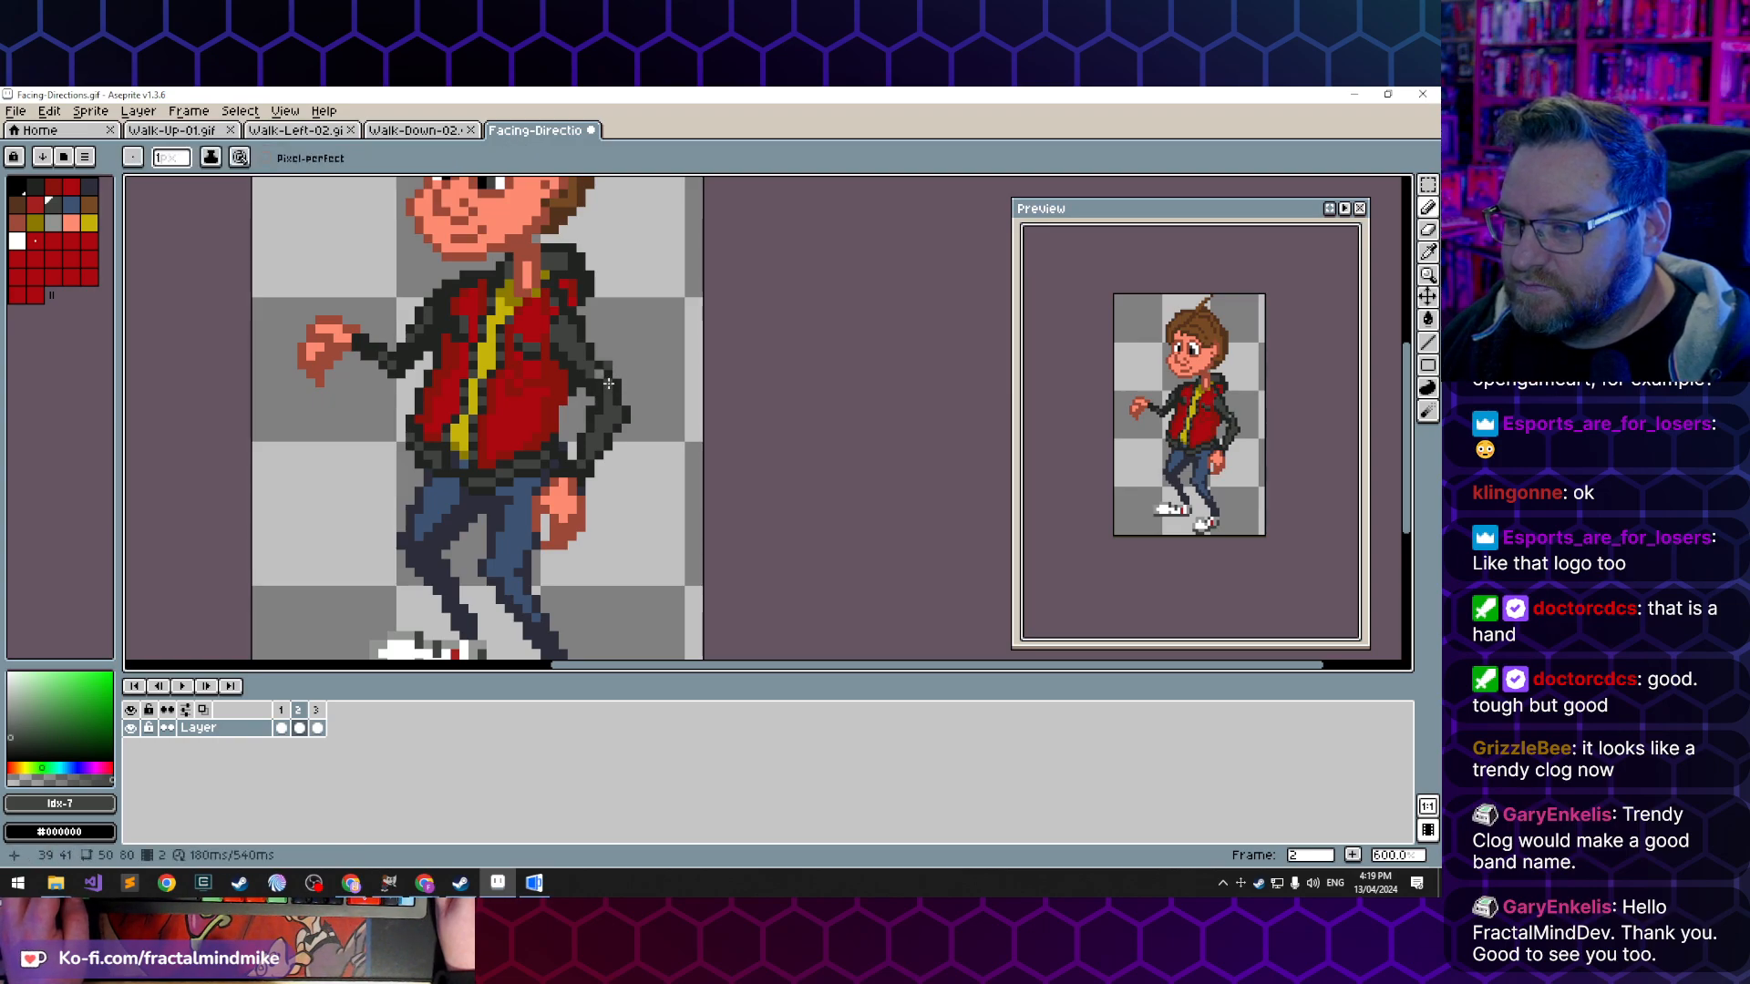
pyautogui.keyDown('alt'); pyautogui.click(607, 383); pyautogui.keyUp('alt')
pyautogui.click(599, 374)
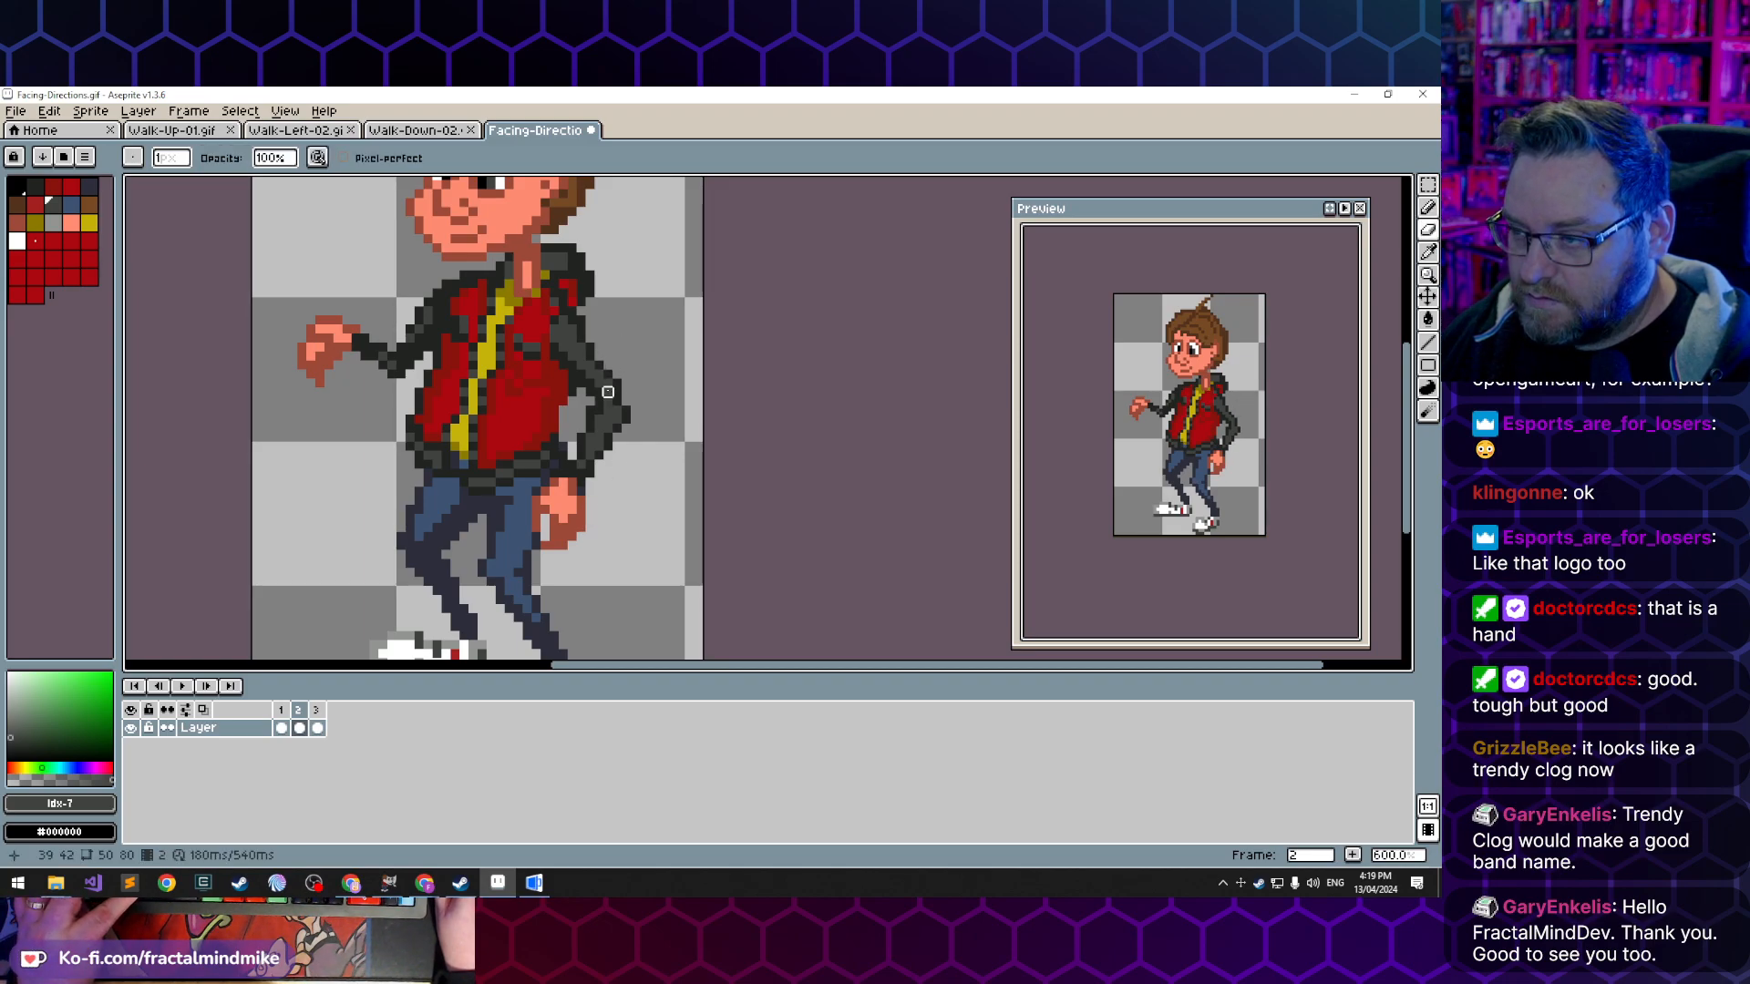
pyautogui.press('alt')
pyautogui.keyDown('alt'); pyautogui.click(611, 387); pyautogui.keyUp('alt')
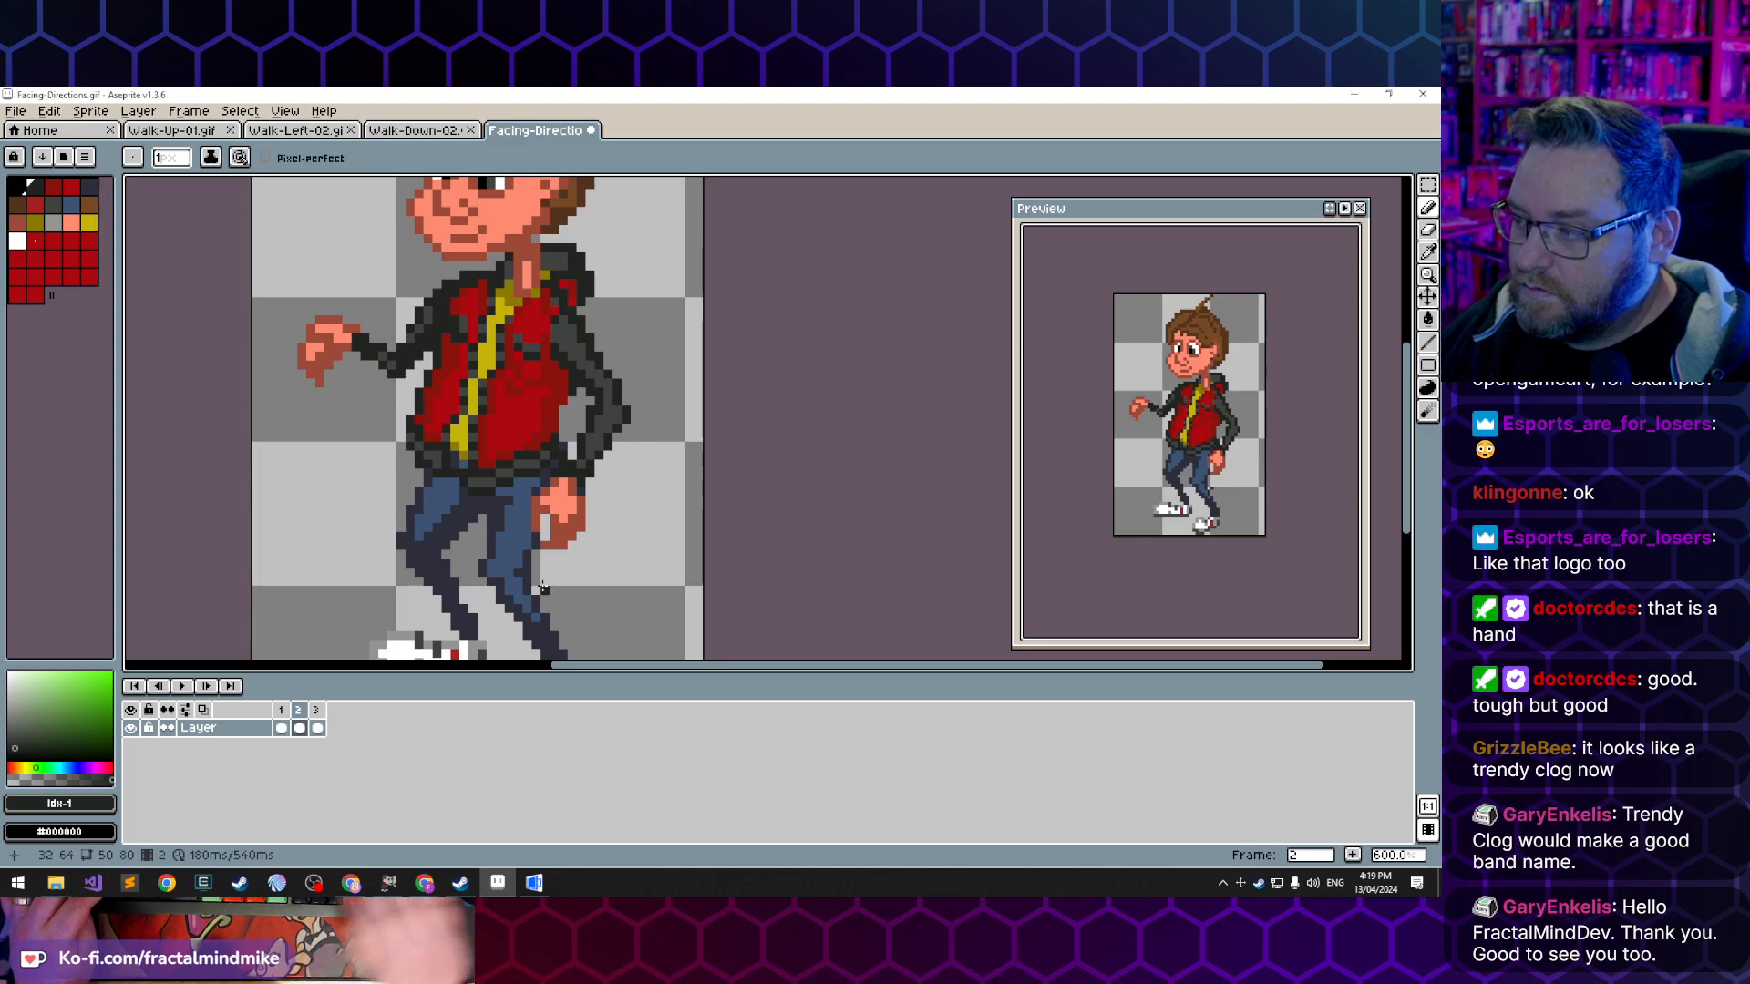
# - Compare the frames and select a 14 by 28 pixel area around the reworked lowered arm in frame 2 for copying
pyautogui.press('Left')
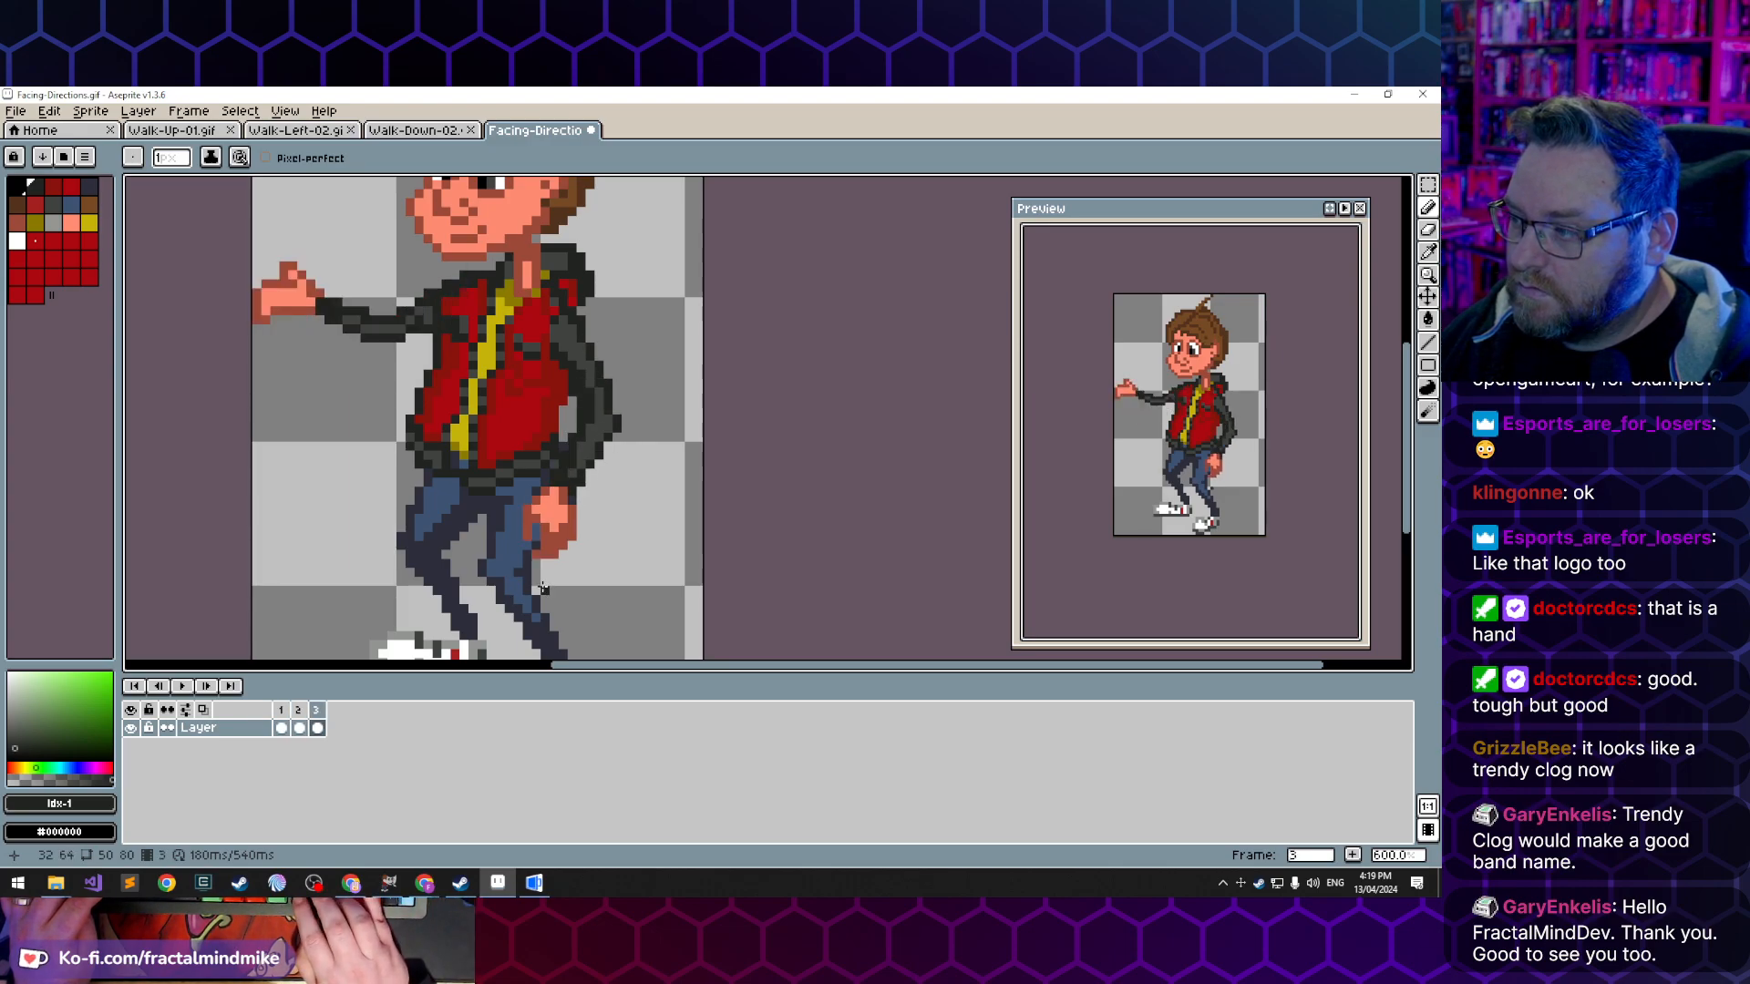
pyautogui.press('Right')
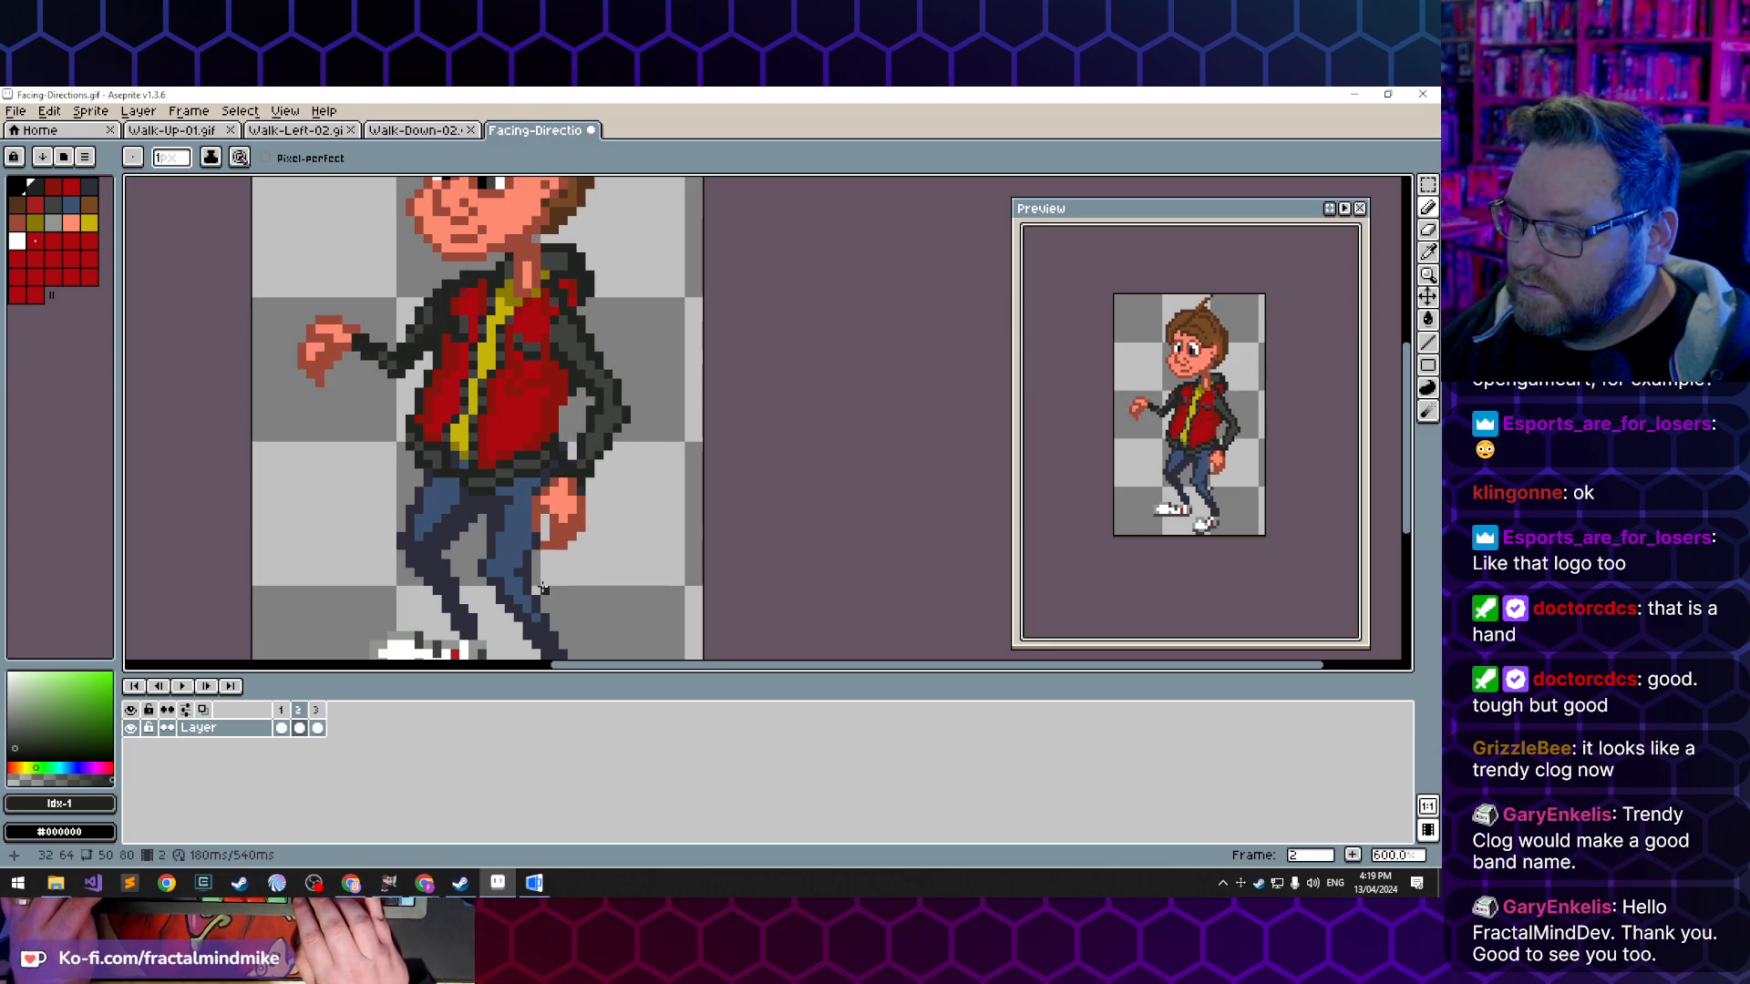
pyautogui.press('Left')
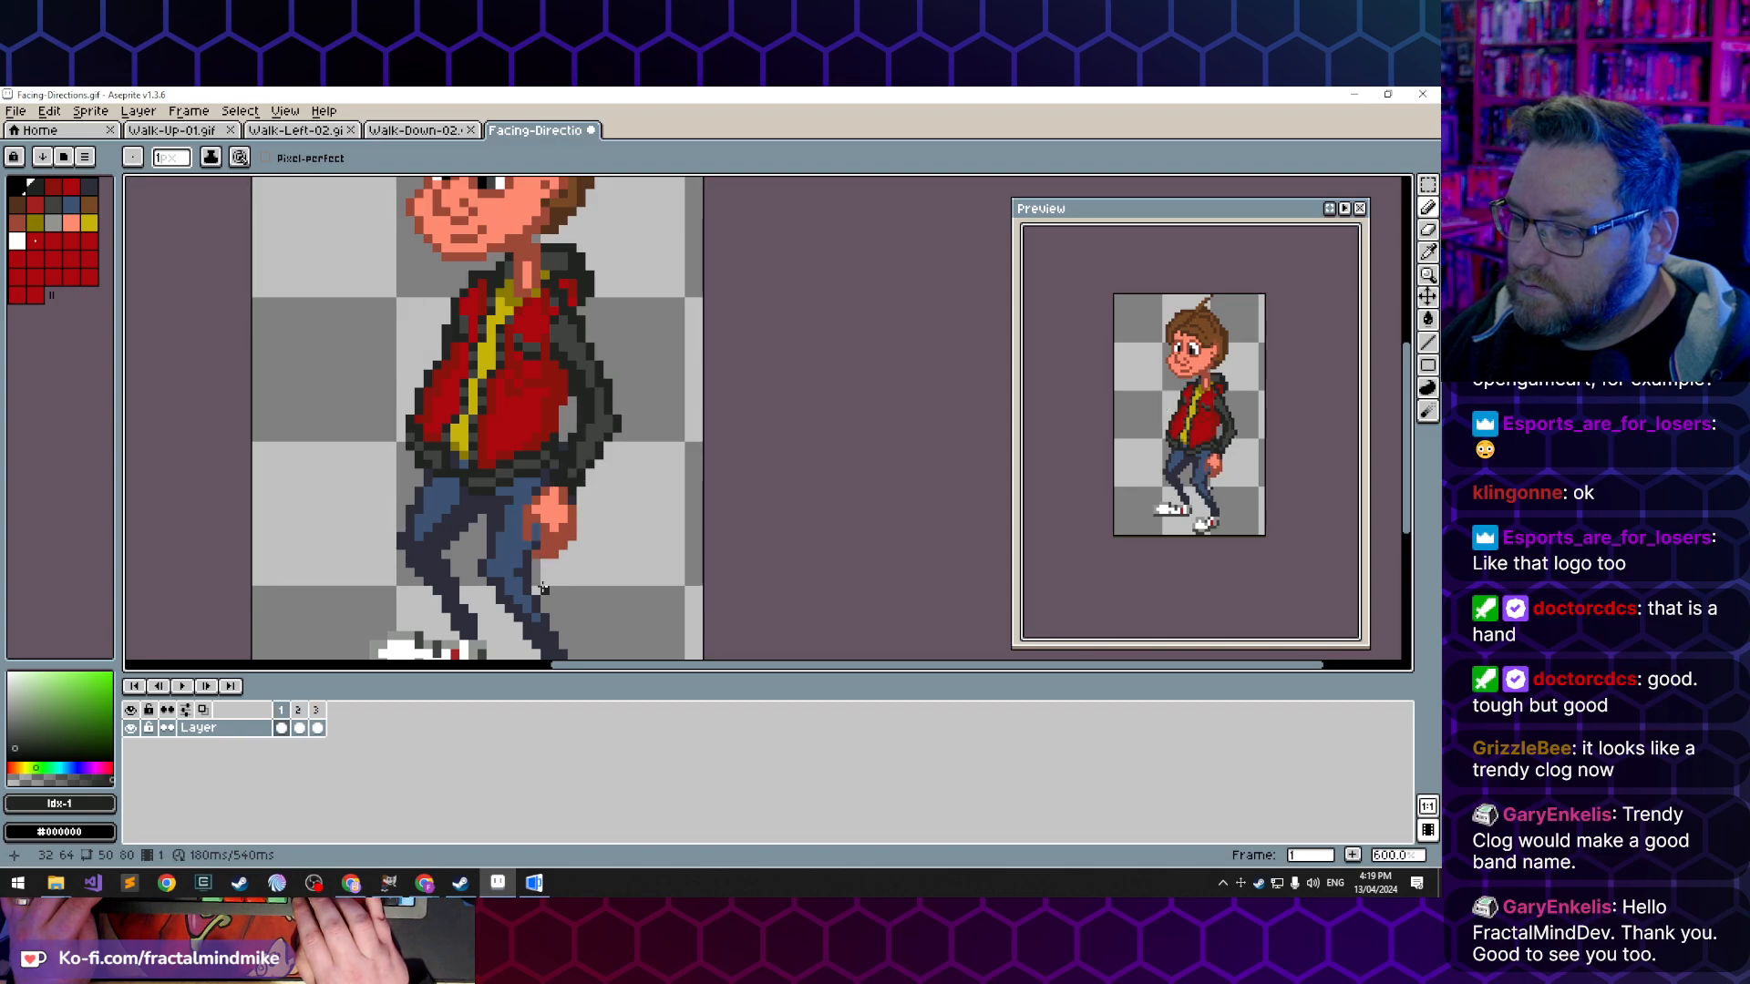
pyautogui.press('Right')
pyautogui.press('Right')
pyautogui.press('Left')
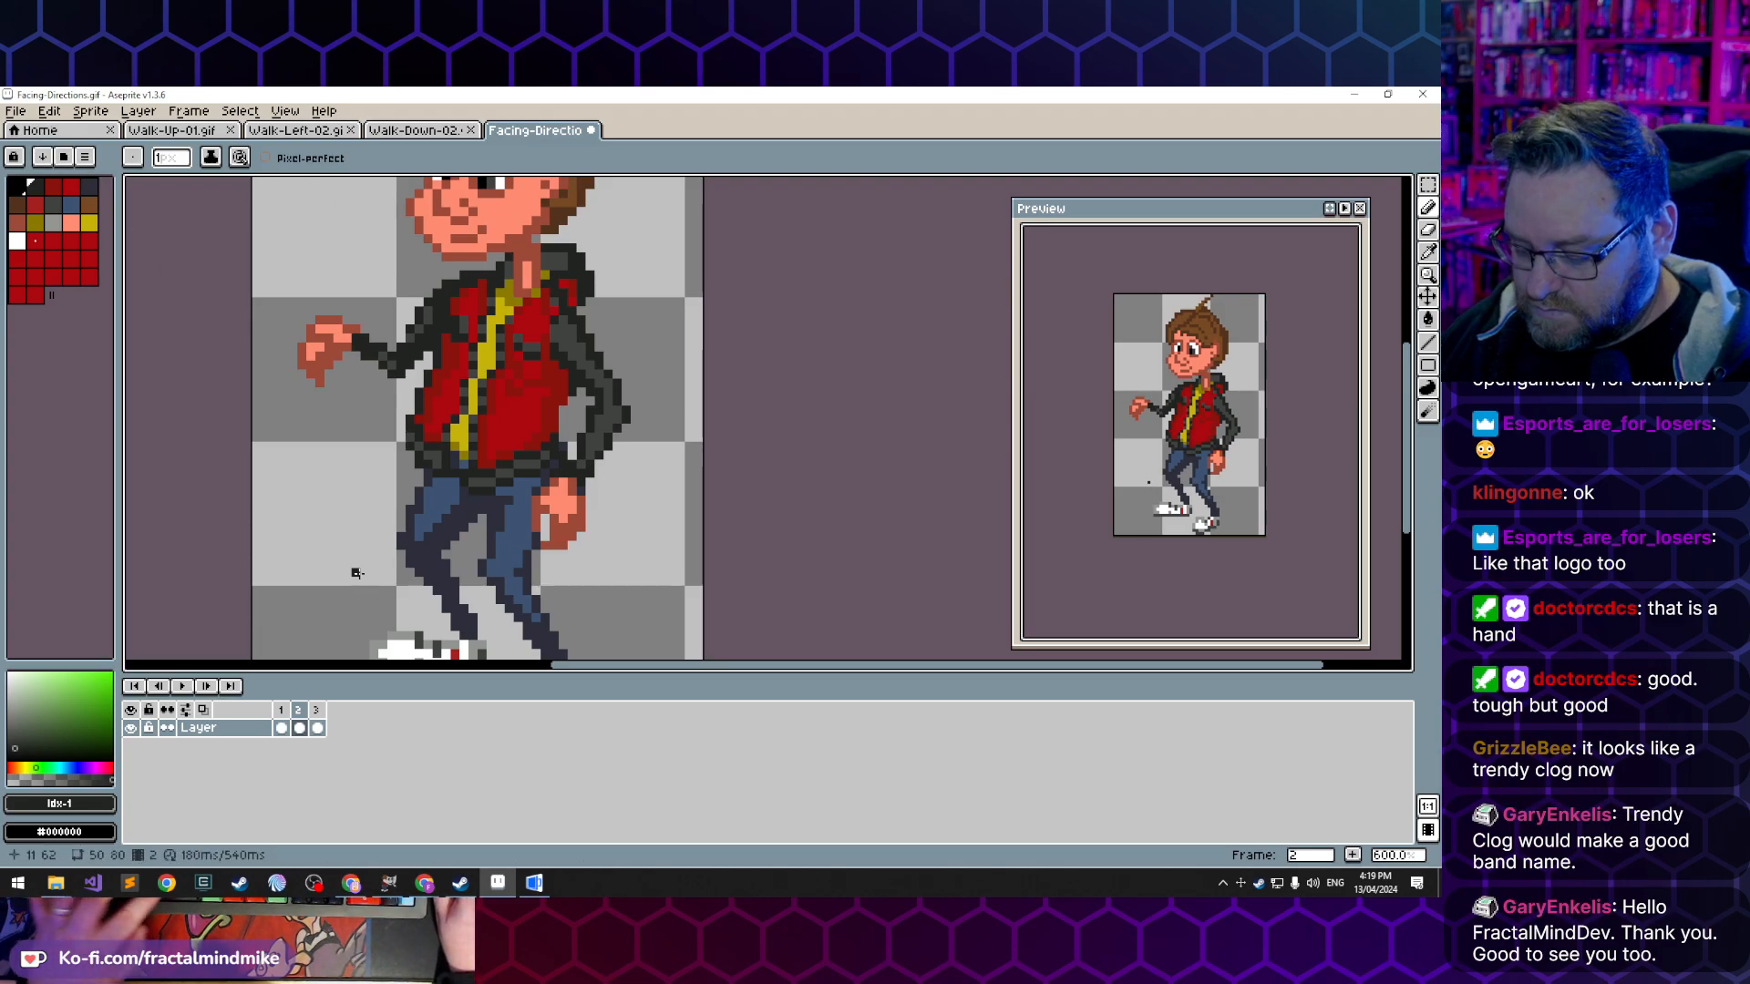
pyautogui.press('m')
pyautogui.moveTo(636, 558); pyautogui.dragTo(516, 313)
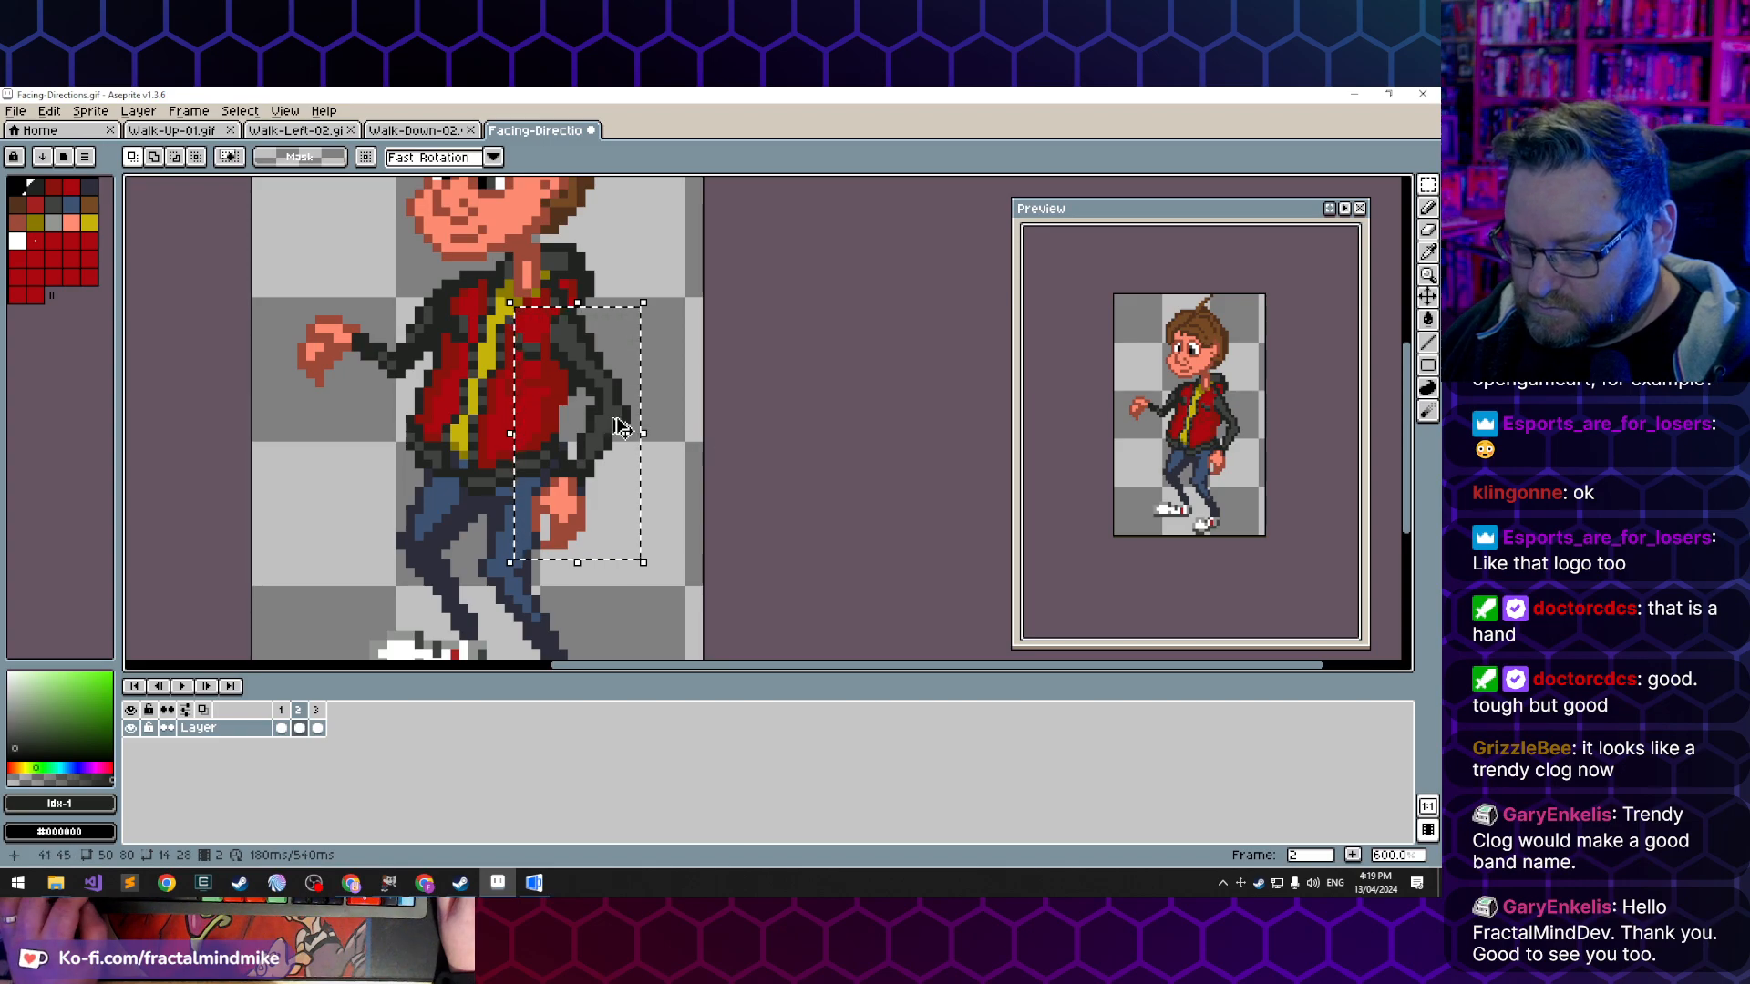
# - Replace the lowered arm in frame 3 with the copy from frame 2, clearing the selected area before pasting, and deselect
pyautogui.press('Right')
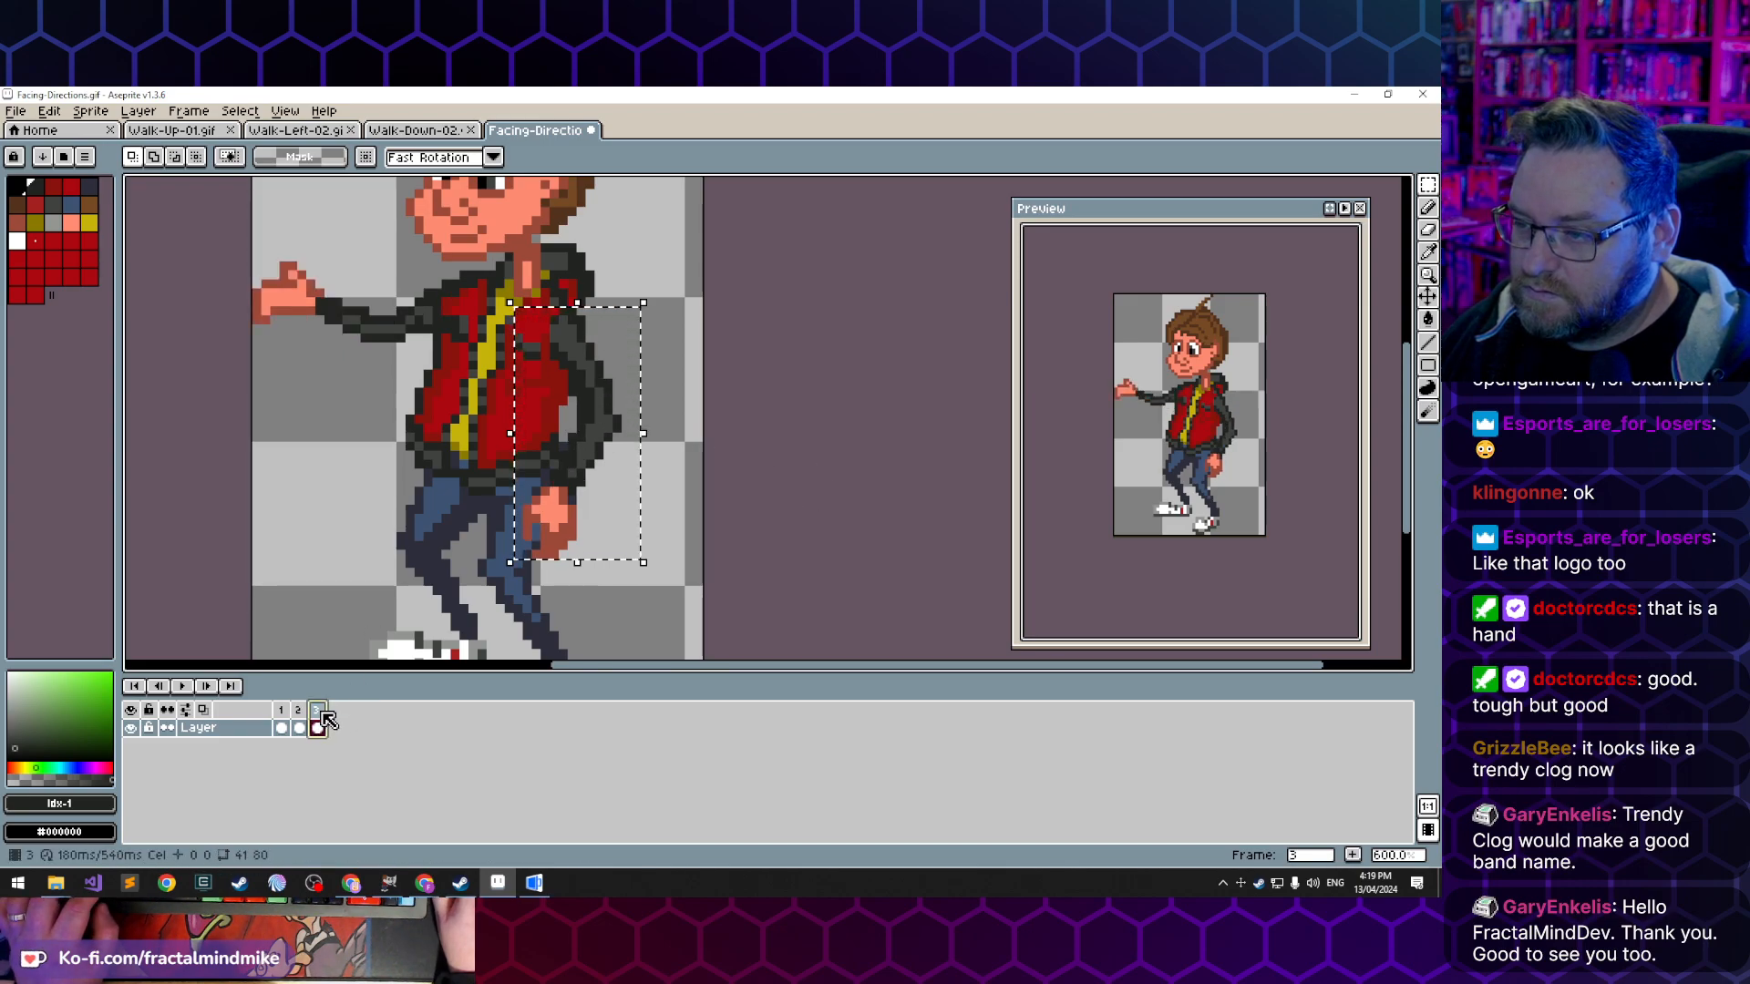
pyautogui.hotkey('ctrl', 't')
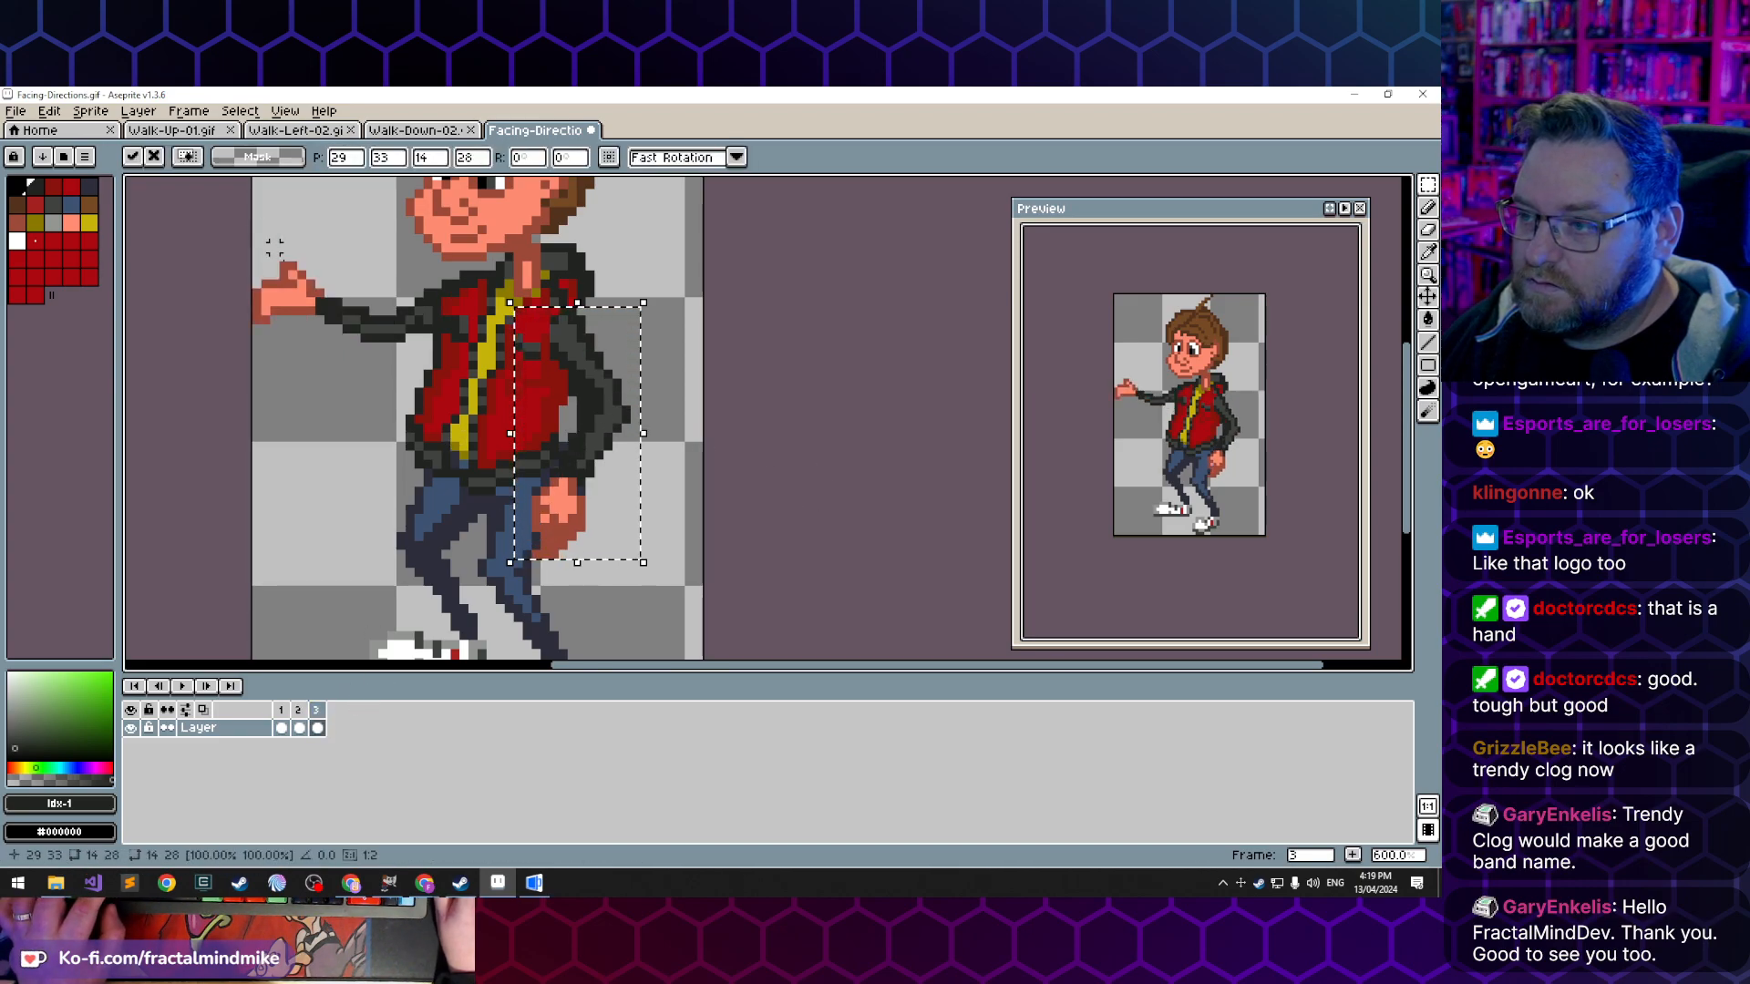
pyautogui.hotkey('ctrl', 'z')
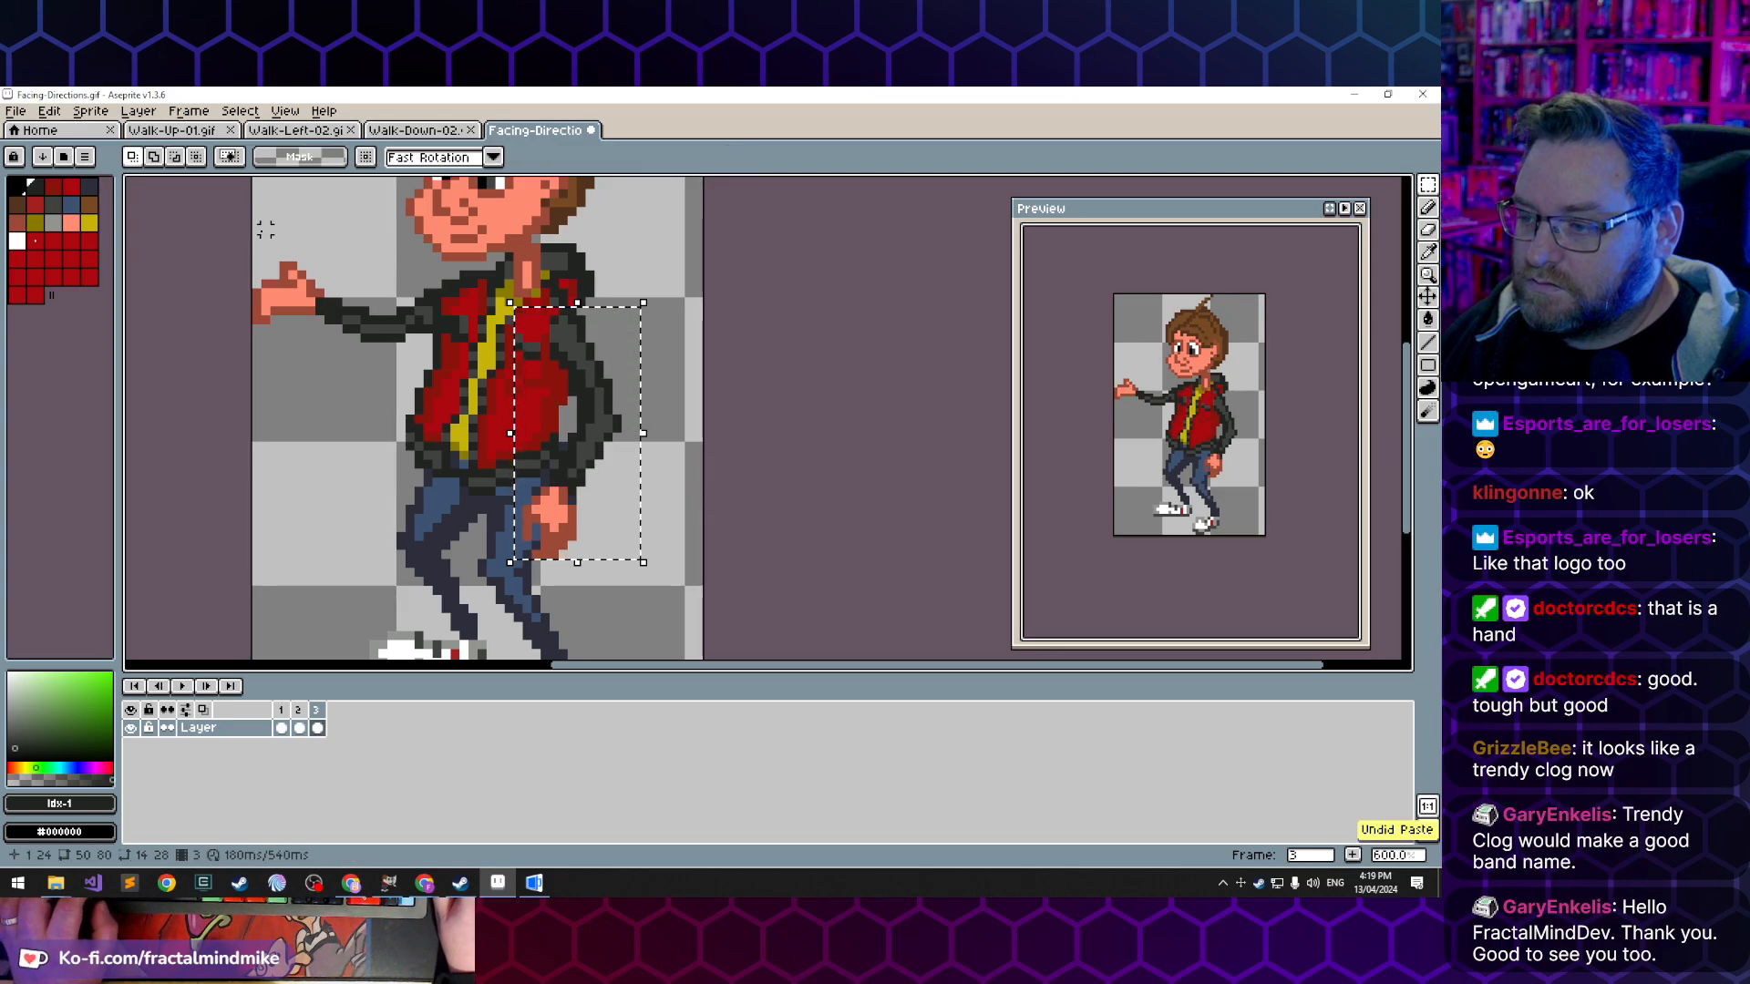
pyautogui.press('Delete')
pyautogui.hotkey('ctrl', 'v')
pyautogui.hotkey('ctrl', 'd')
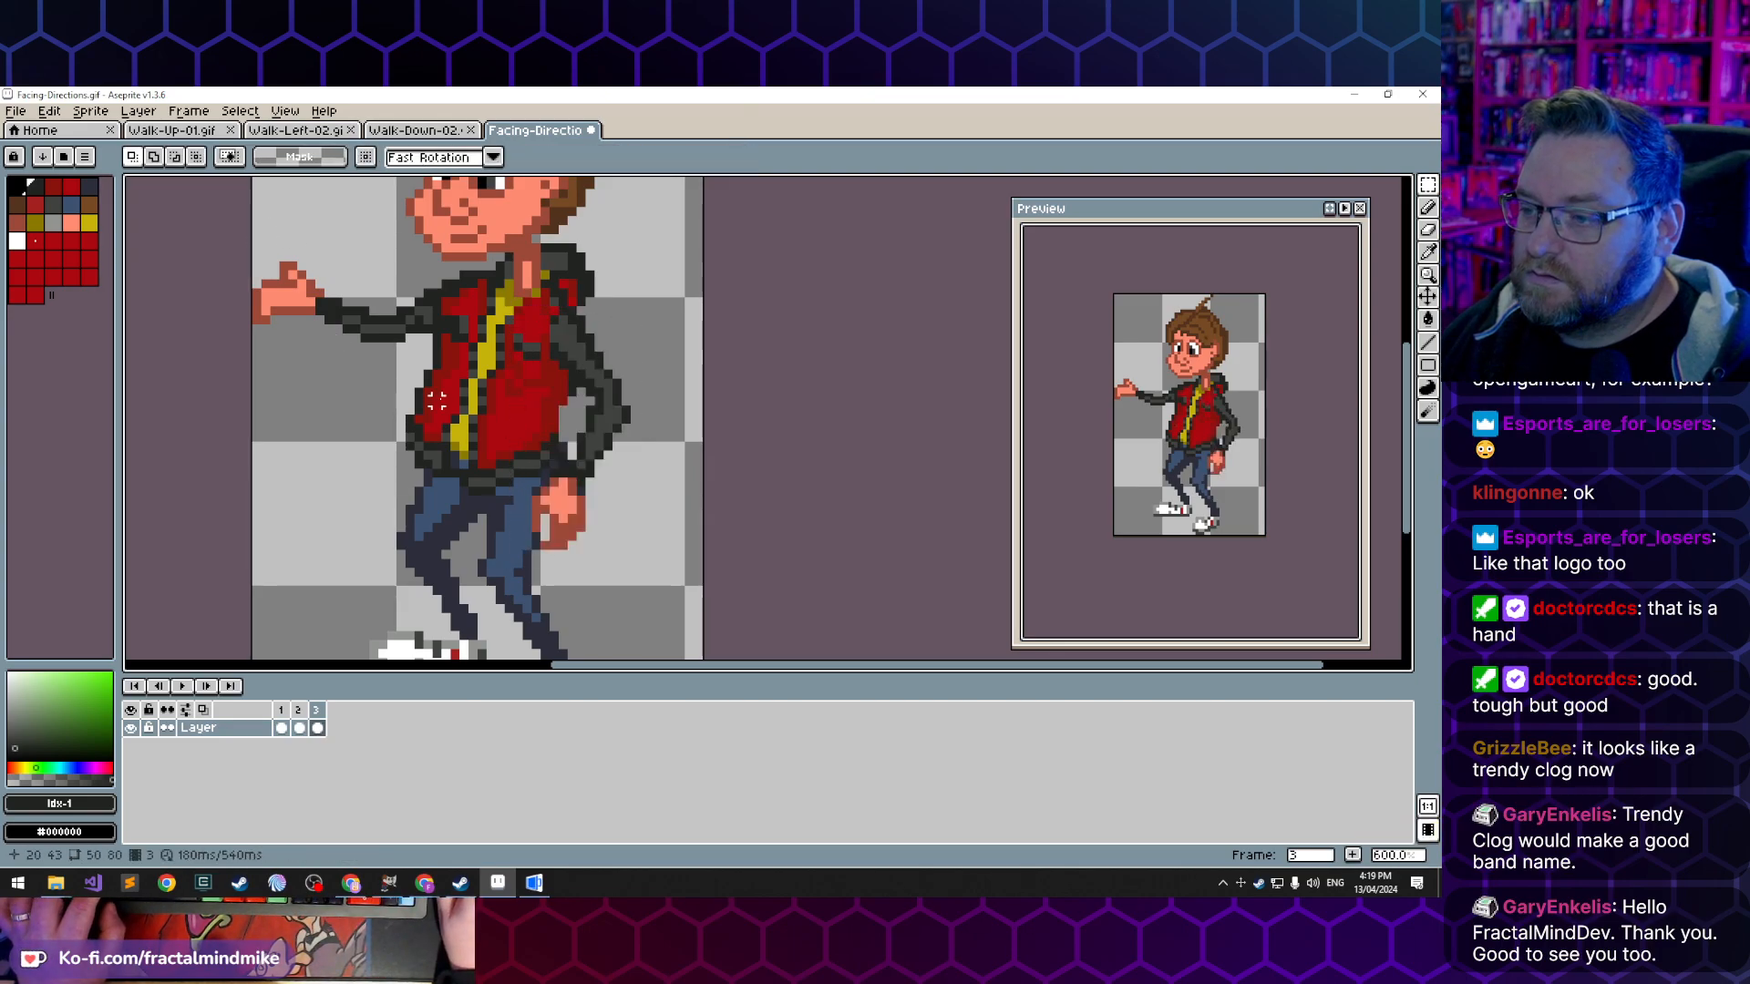
# - Step through the three frames from frame 1 to examine the movement of both arms
pyautogui.click(283, 713)
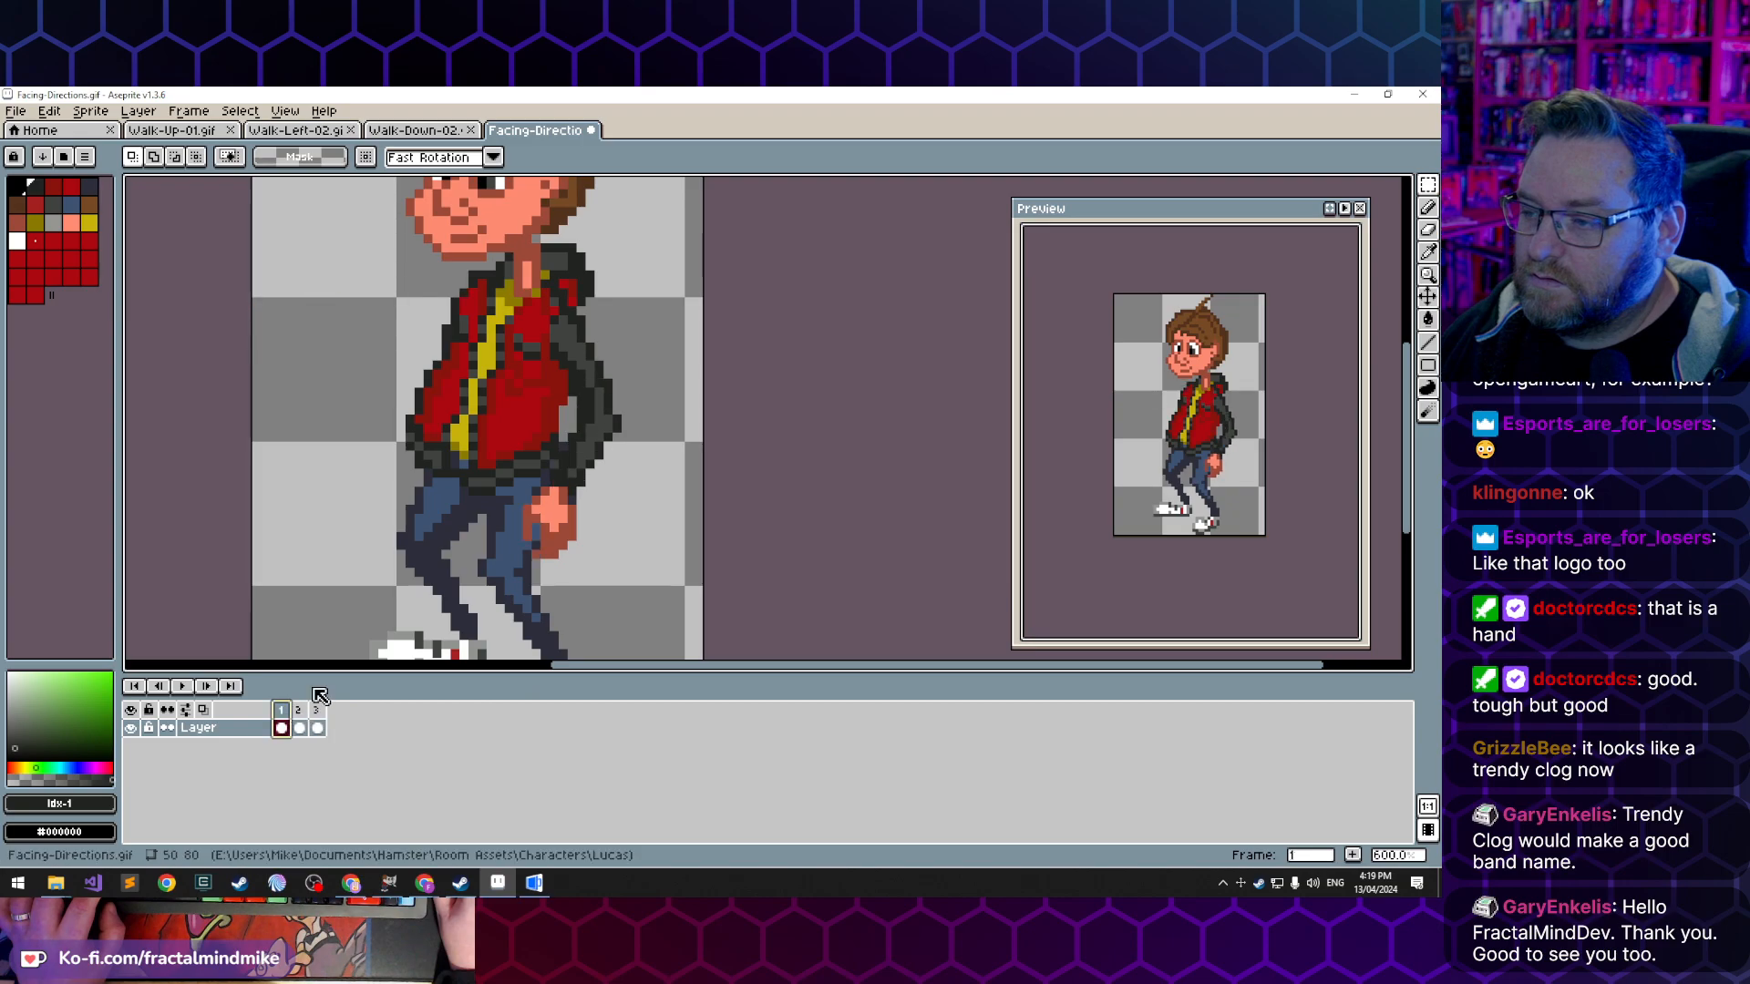
pyautogui.press('Right')
pyautogui.press('Right')
pyautogui.press('Right')
pyautogui.press('Right')
pyautogui.press('Right')
pyautogui.press('Right')
pyautogui.press('Right')
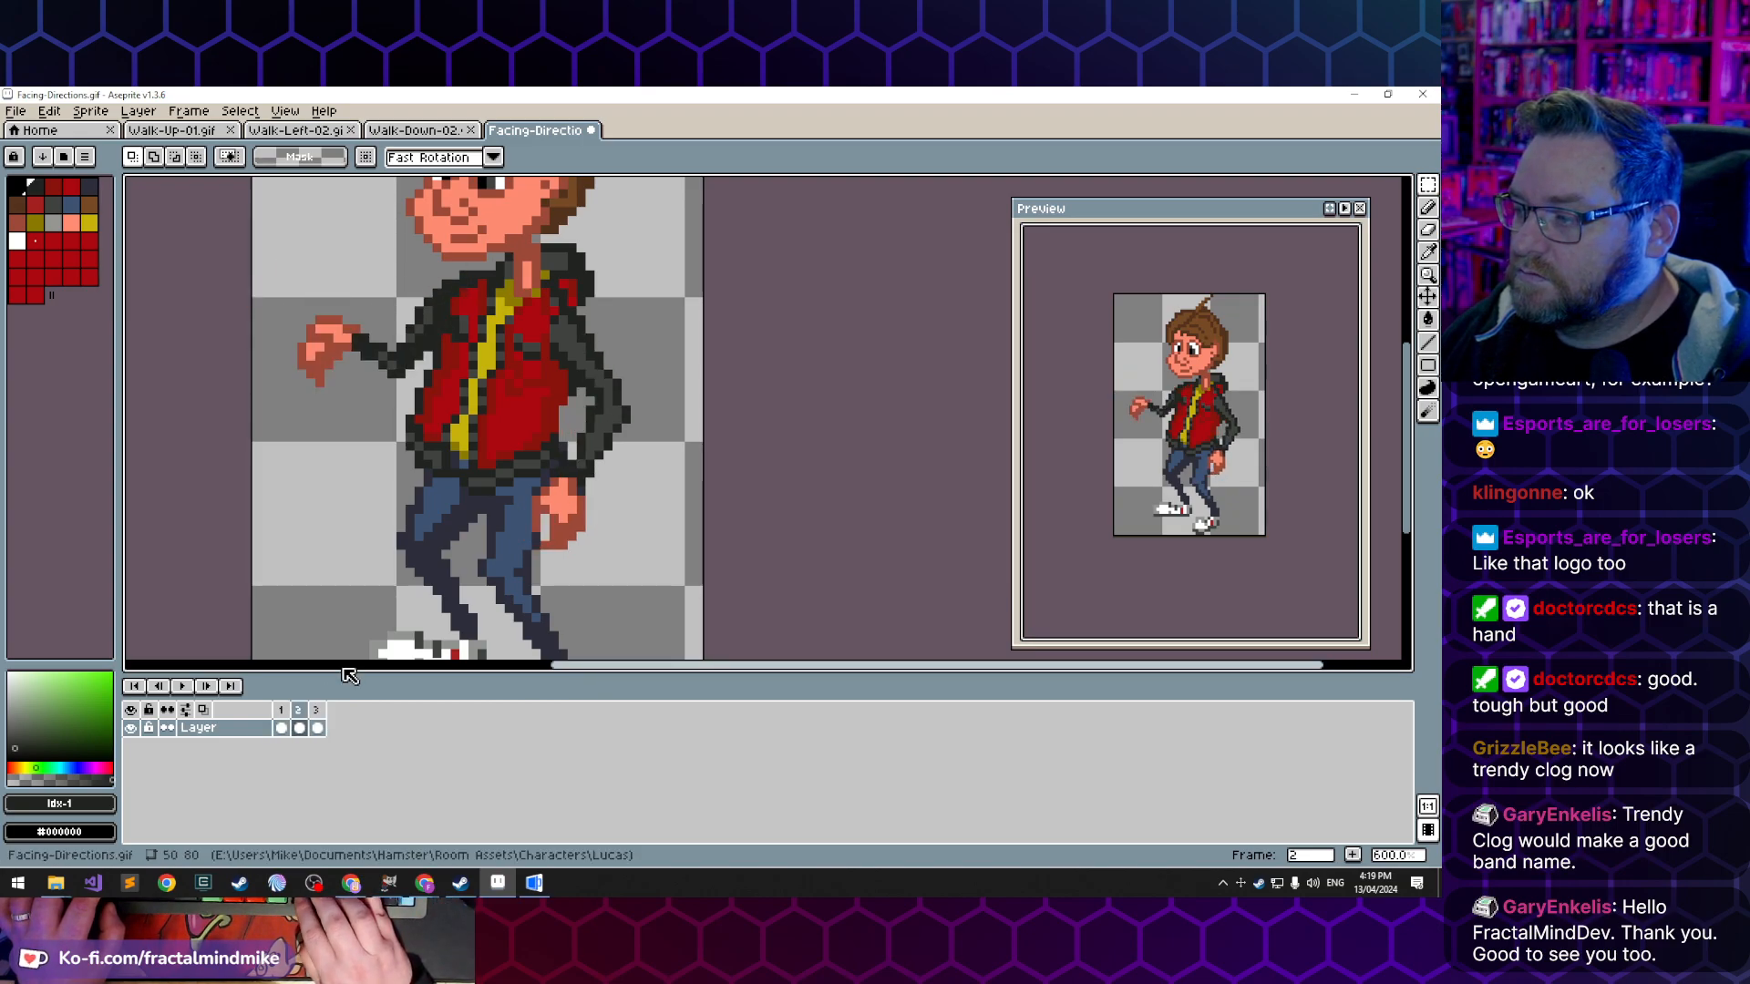
pyautogui.press('Left')
pyautogui.press('Left')
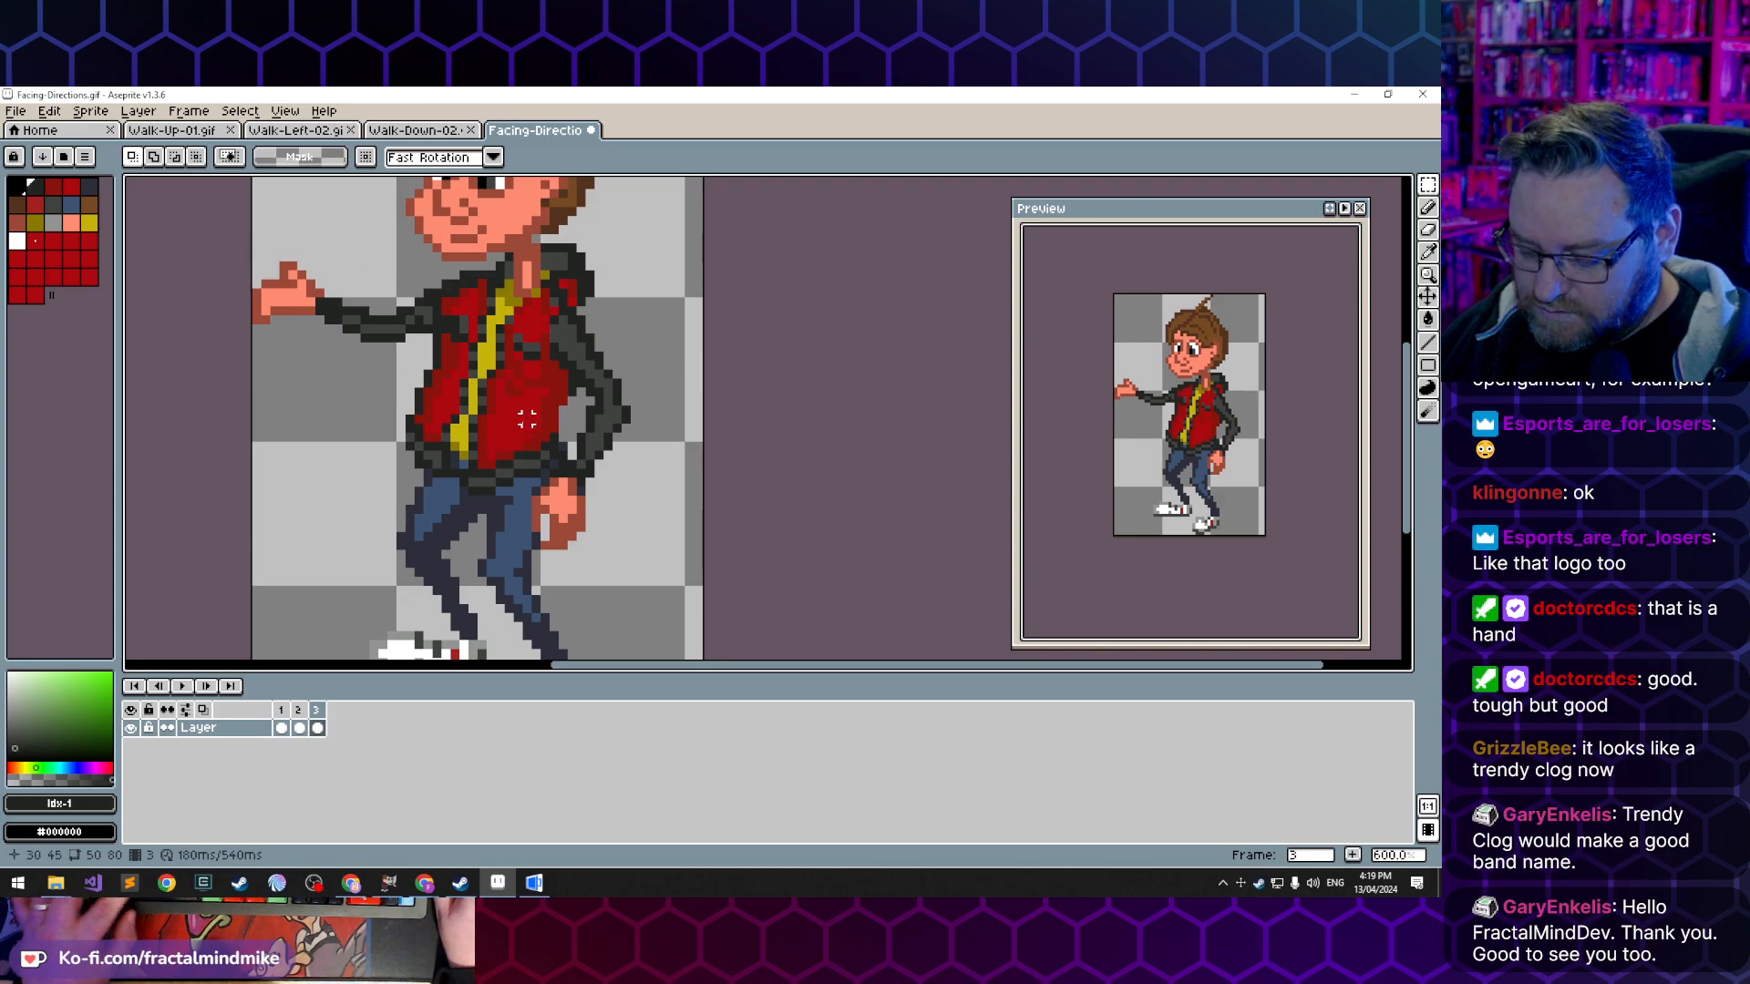
# - Refine the forearm and inner elbow of the lowered arm in frame 3 with sampled dark jacket colours, erasing stray pixels
pyautogui.press('i')
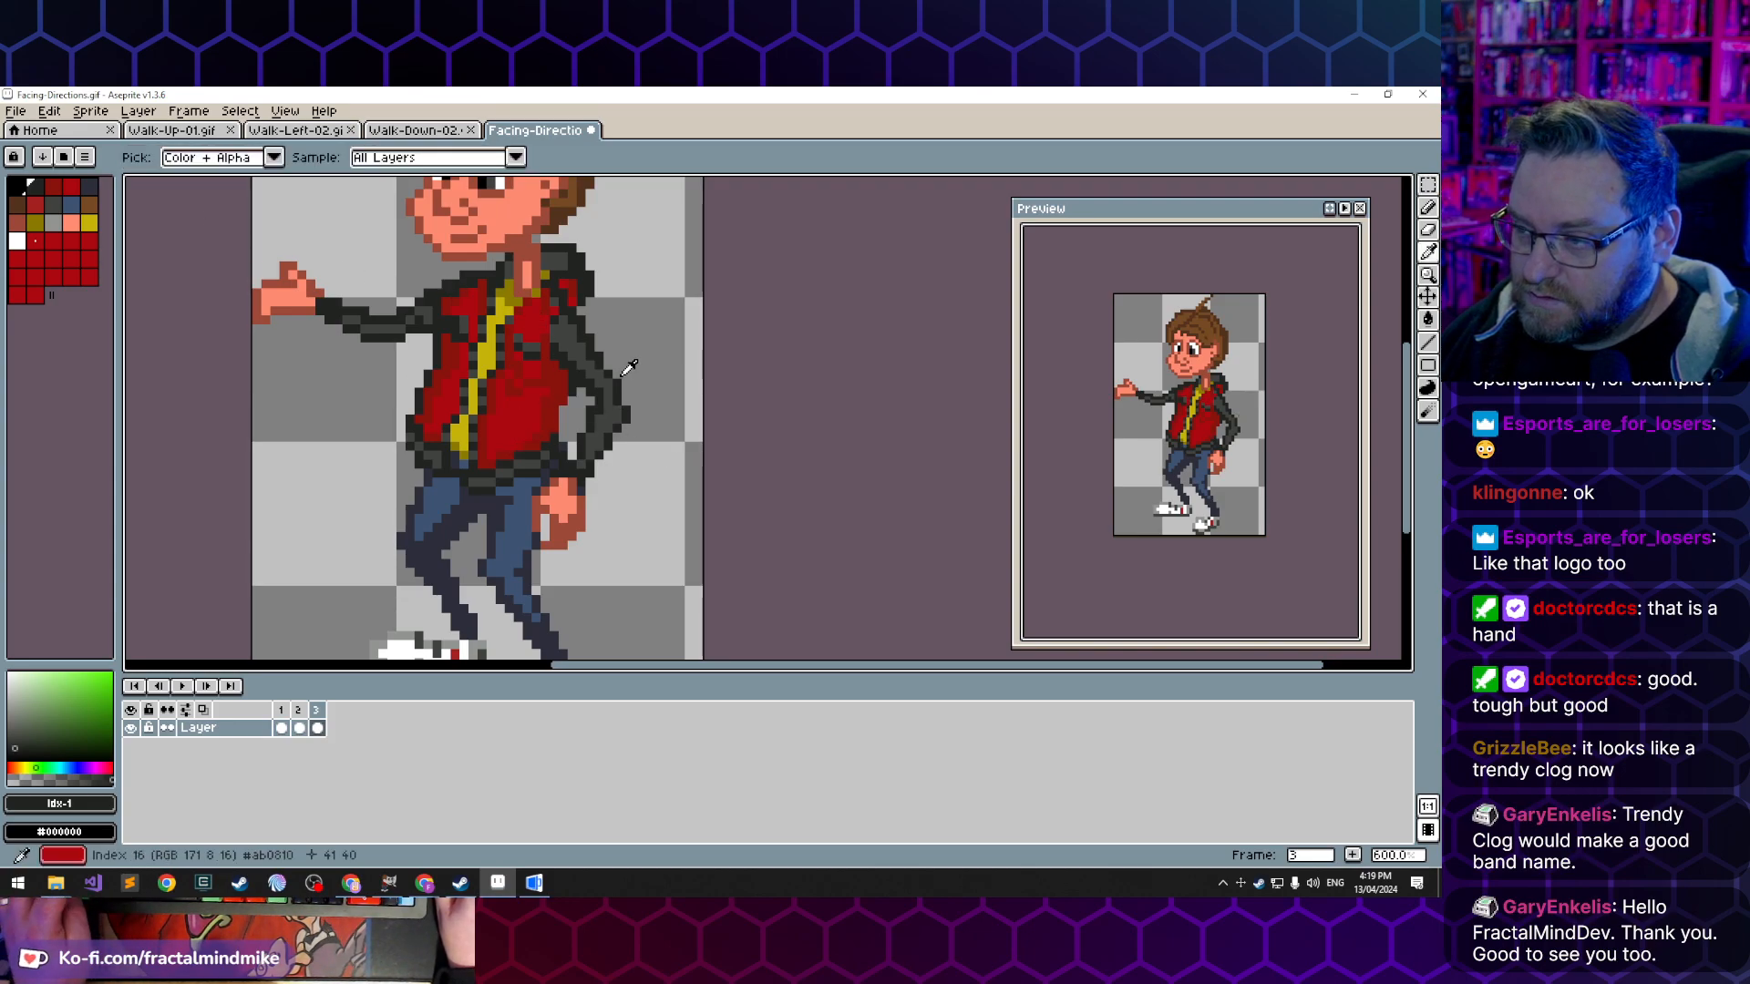
pyautogui.press('b')
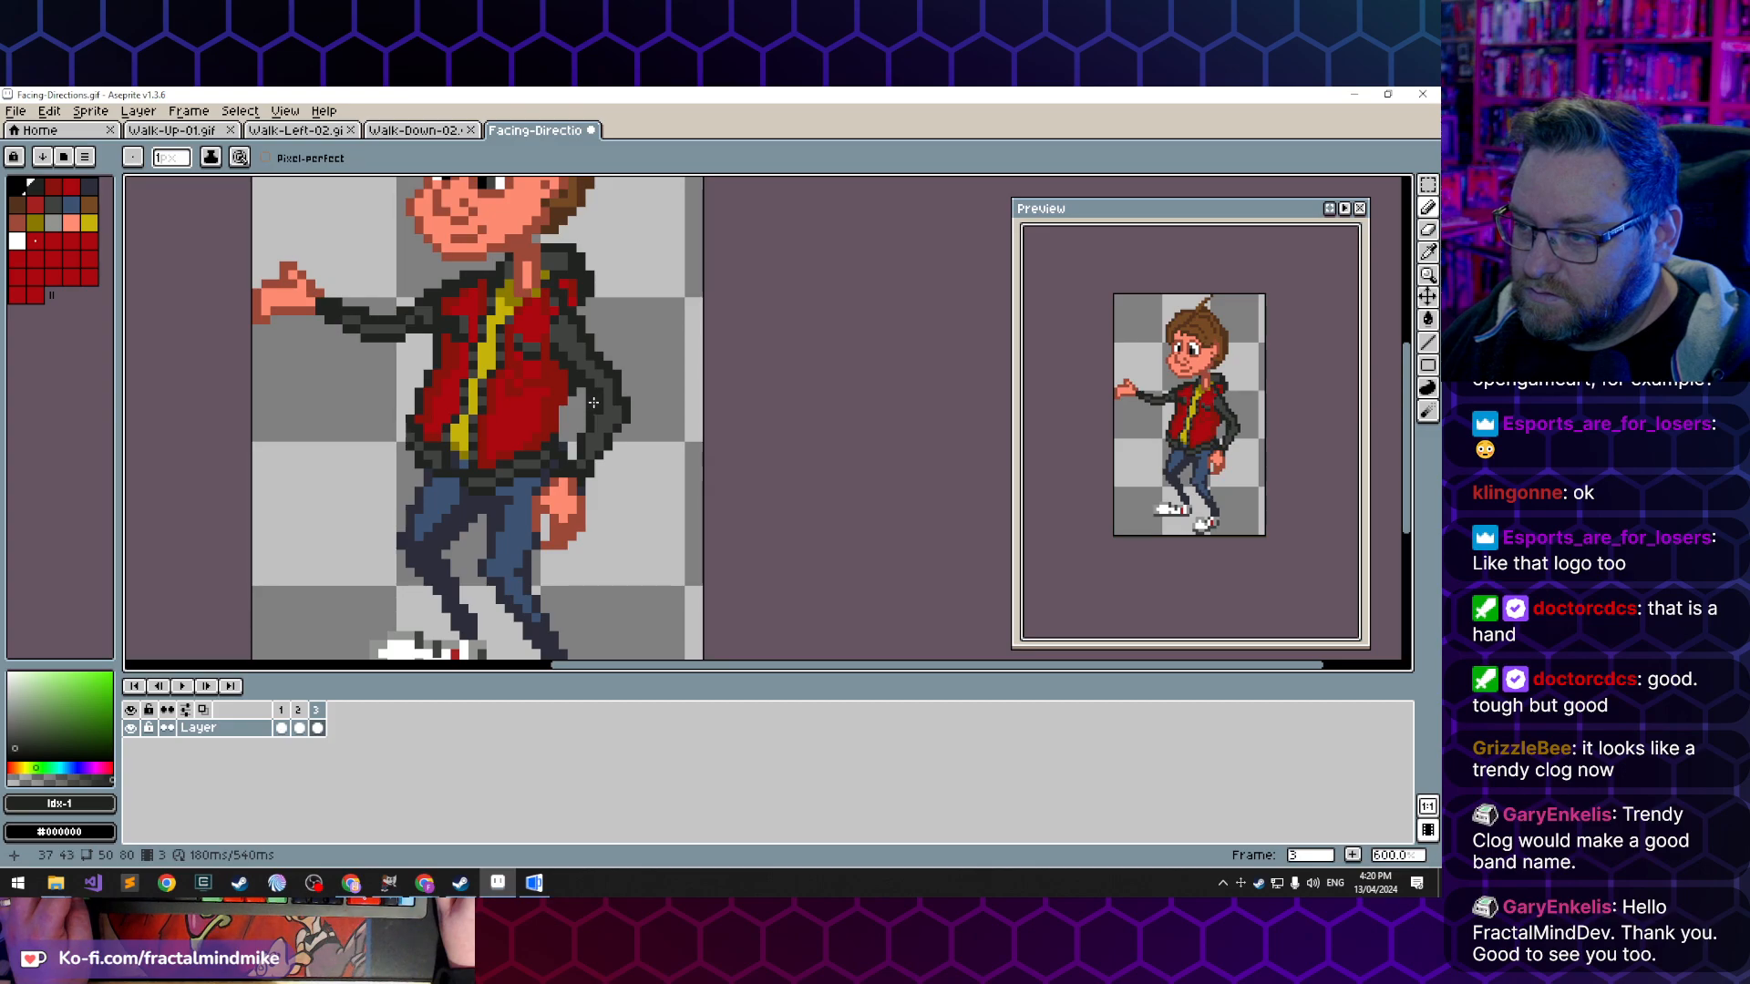
pyautogui.keyDown('alt'); pyautogui.click(611, 424); pyautogui.keyUp('alt')
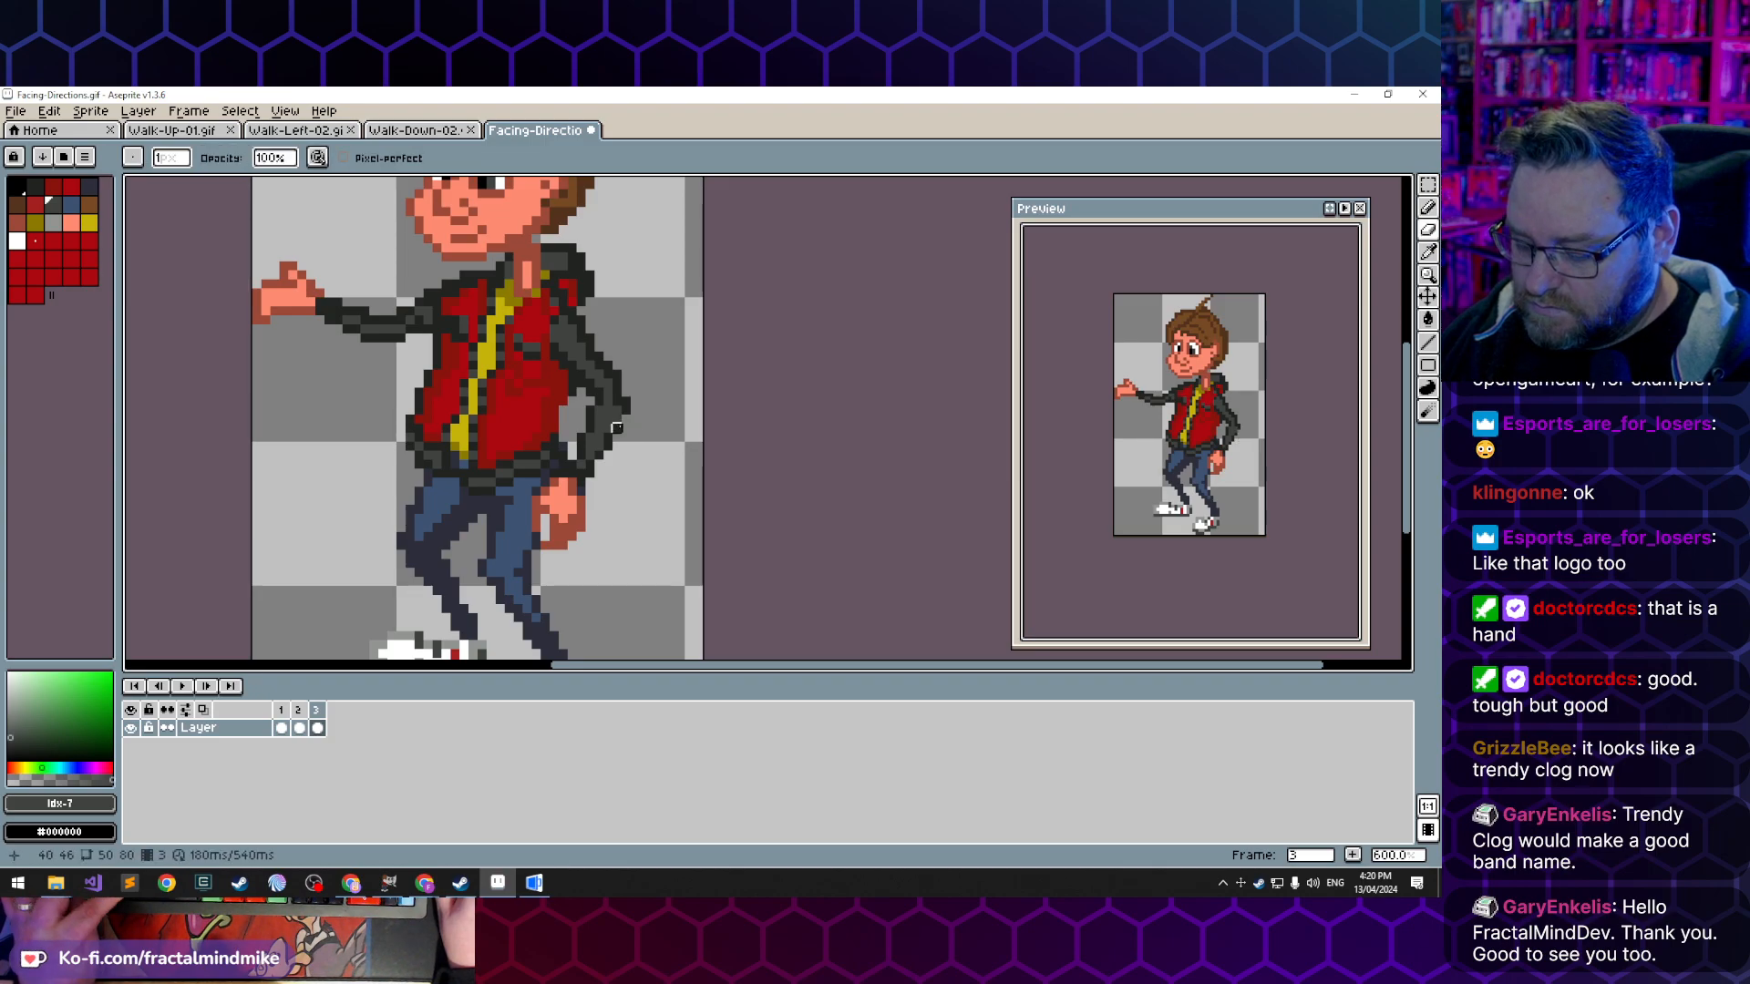
pyautogui.press('b')
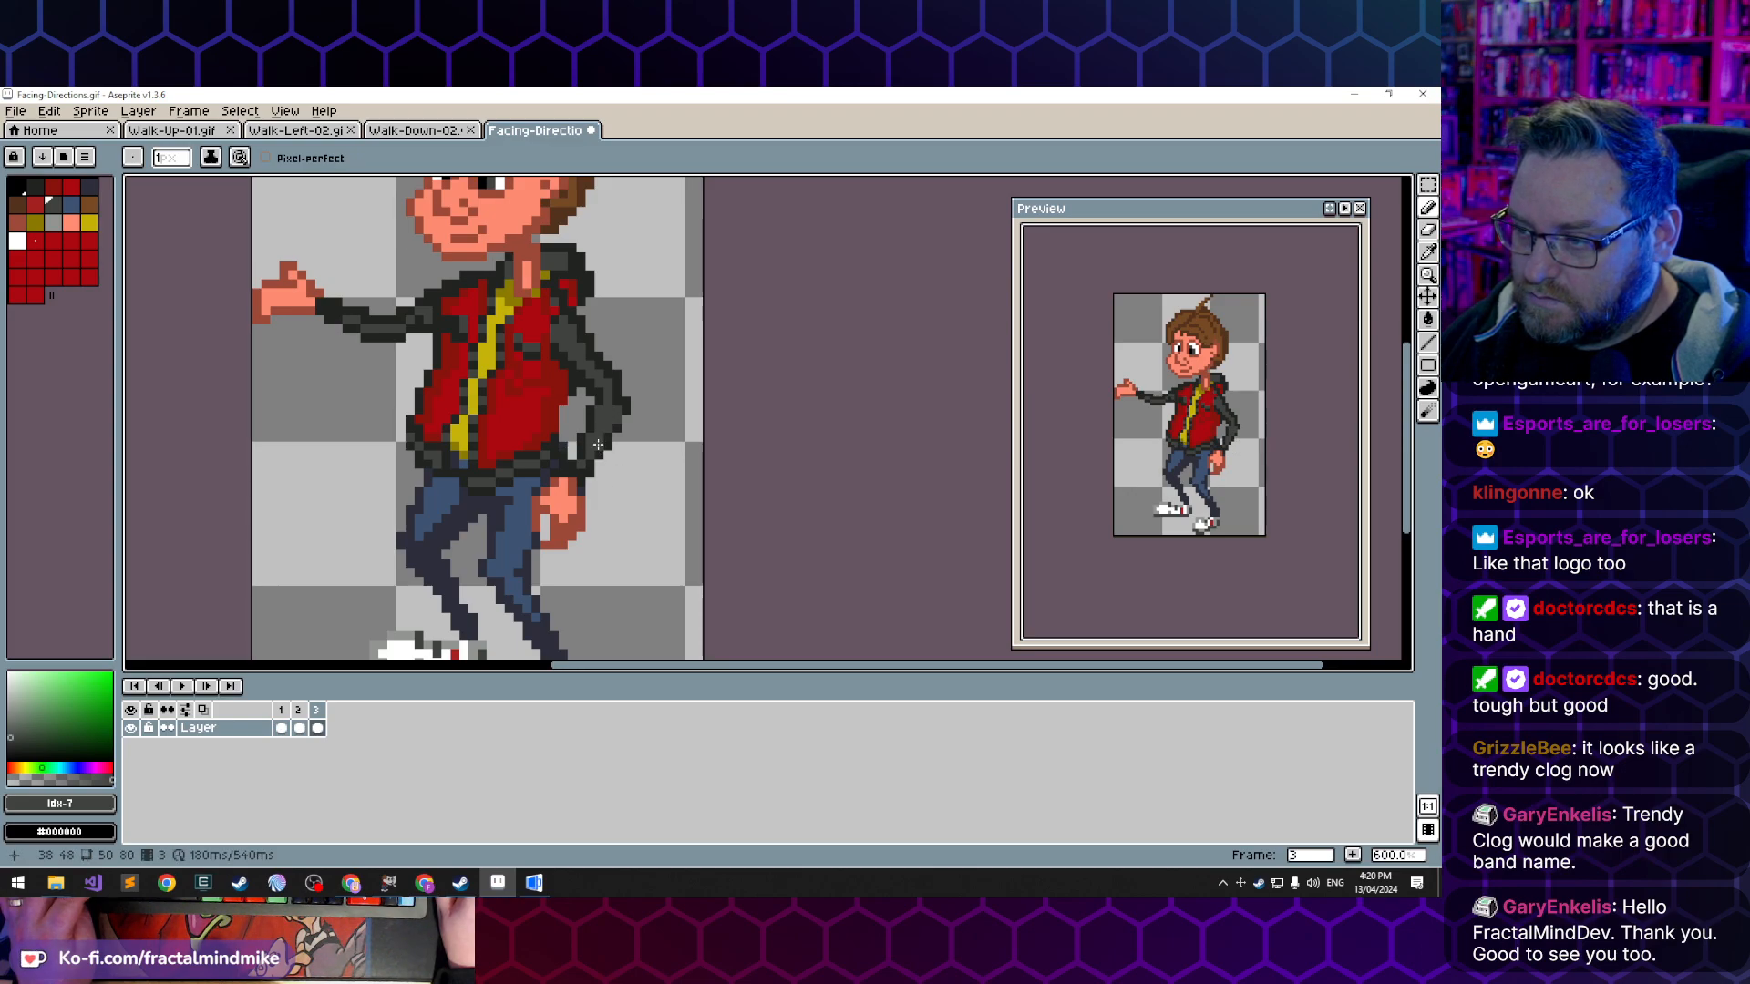
pyautogui.keyDown('alt'); pyautogui.click(598, 445); pyautogui.keyUp('alt')
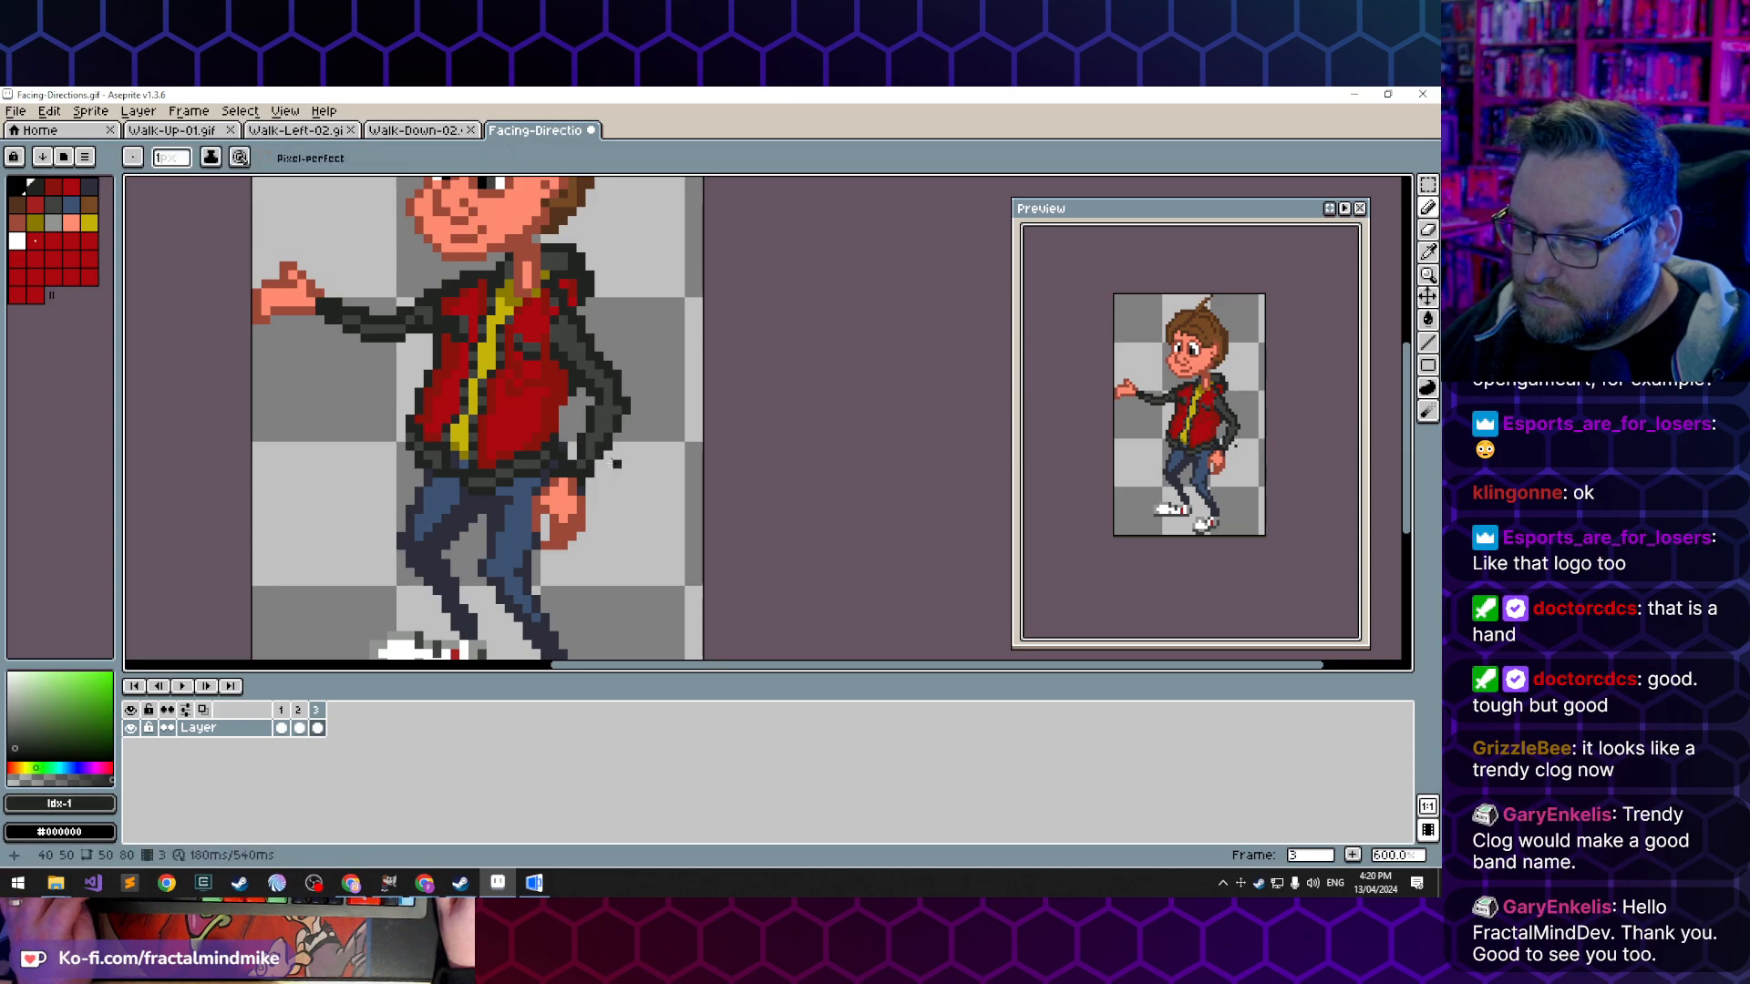
pyautogui.press('e')
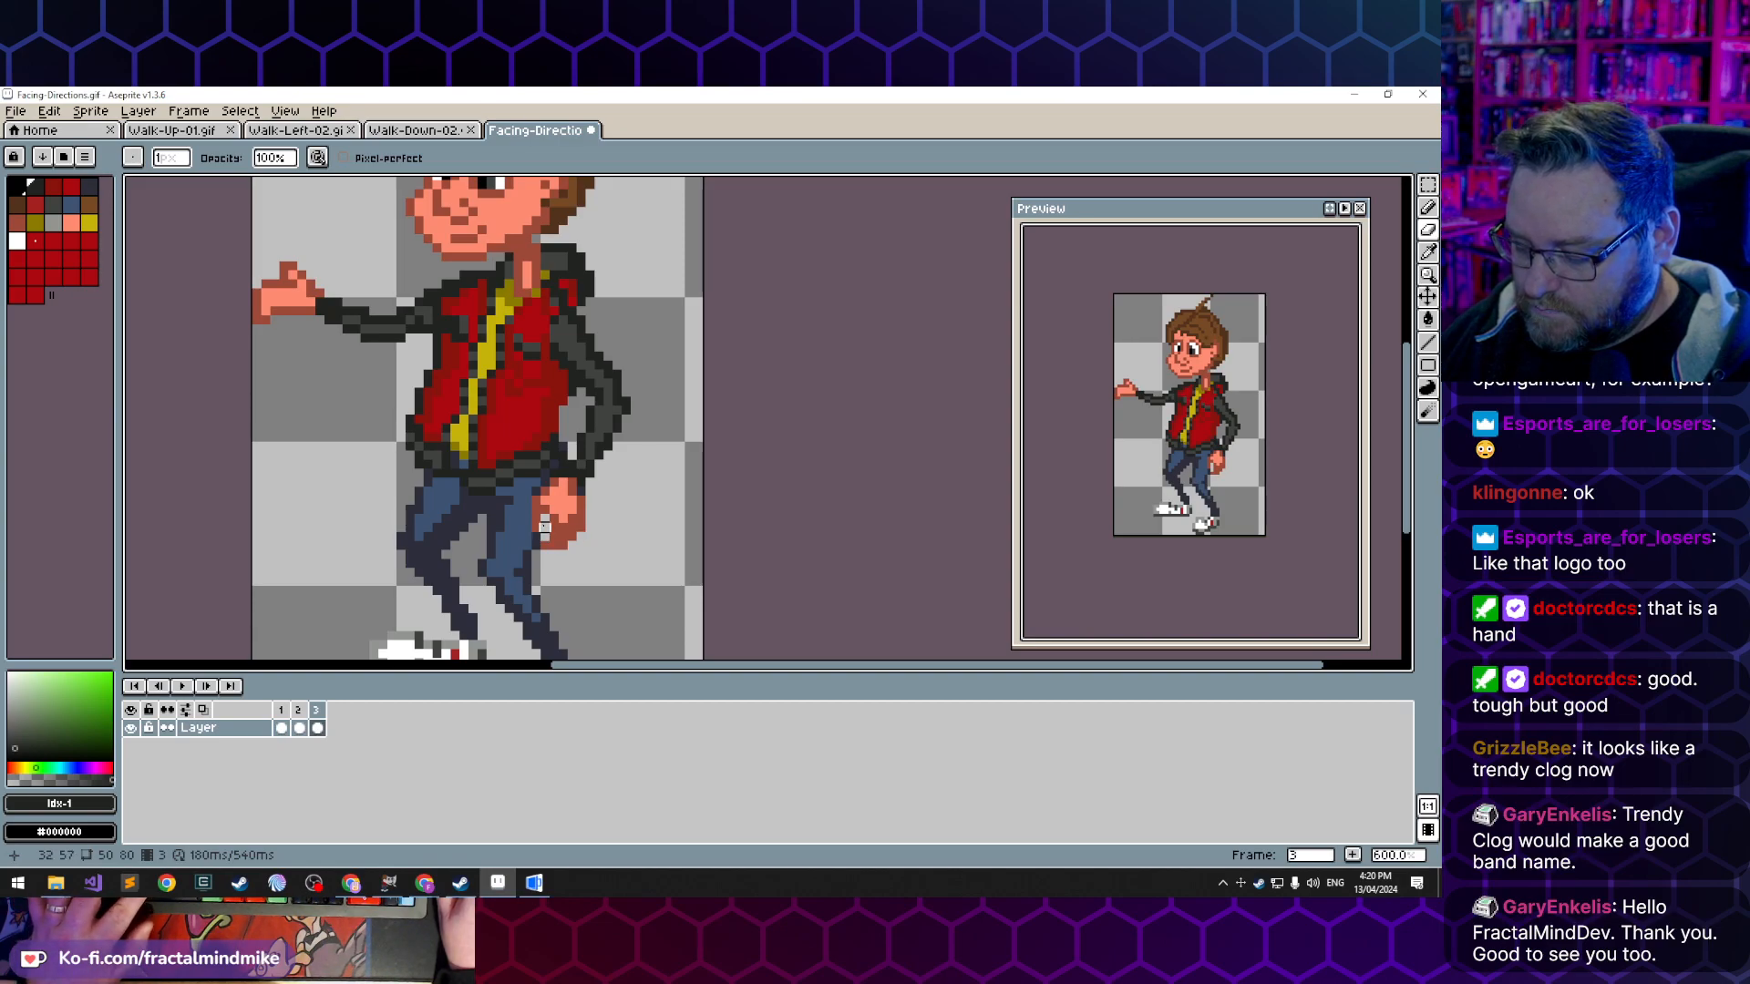
# - Select the 9 by 8 pixel area around the lowered hand in frame 3, shift it one pixel outward from the leg, and deselect
pyautogui.press('m')
pyautogui.moveTo(535, 499); pyautogui.dragTo(590, 536)
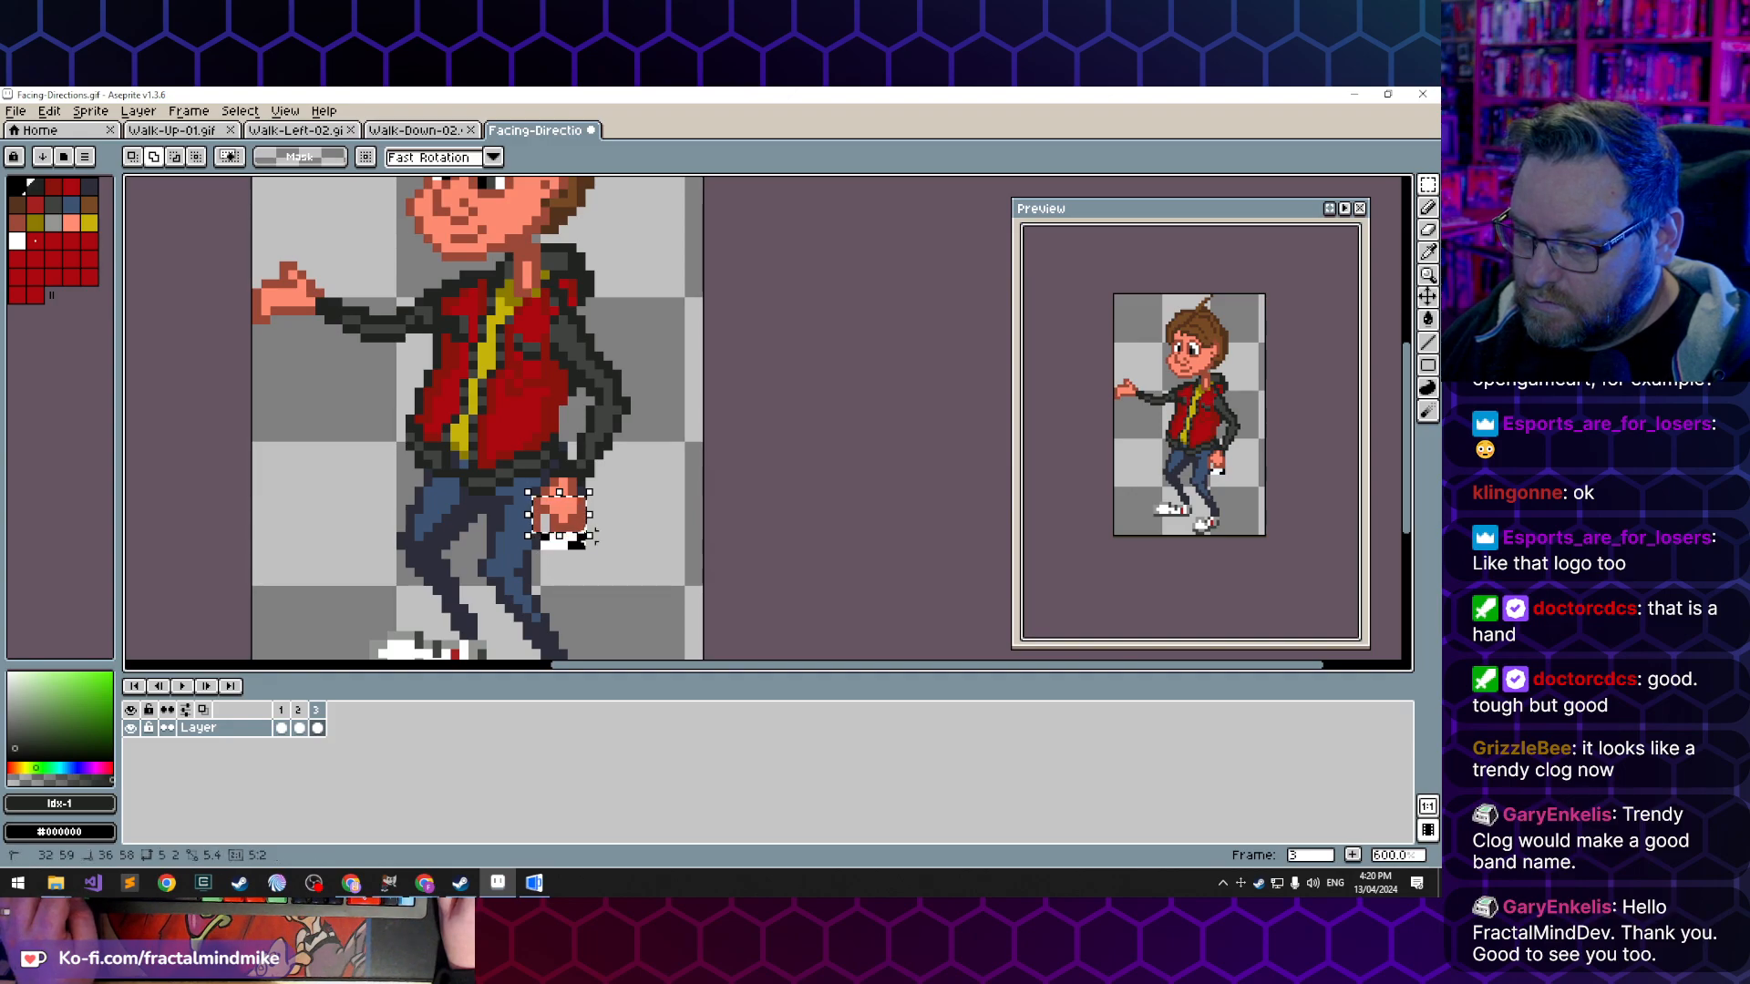
pyautogui.moveTo(579, 534); pyautogui.dragTo(601, 497)
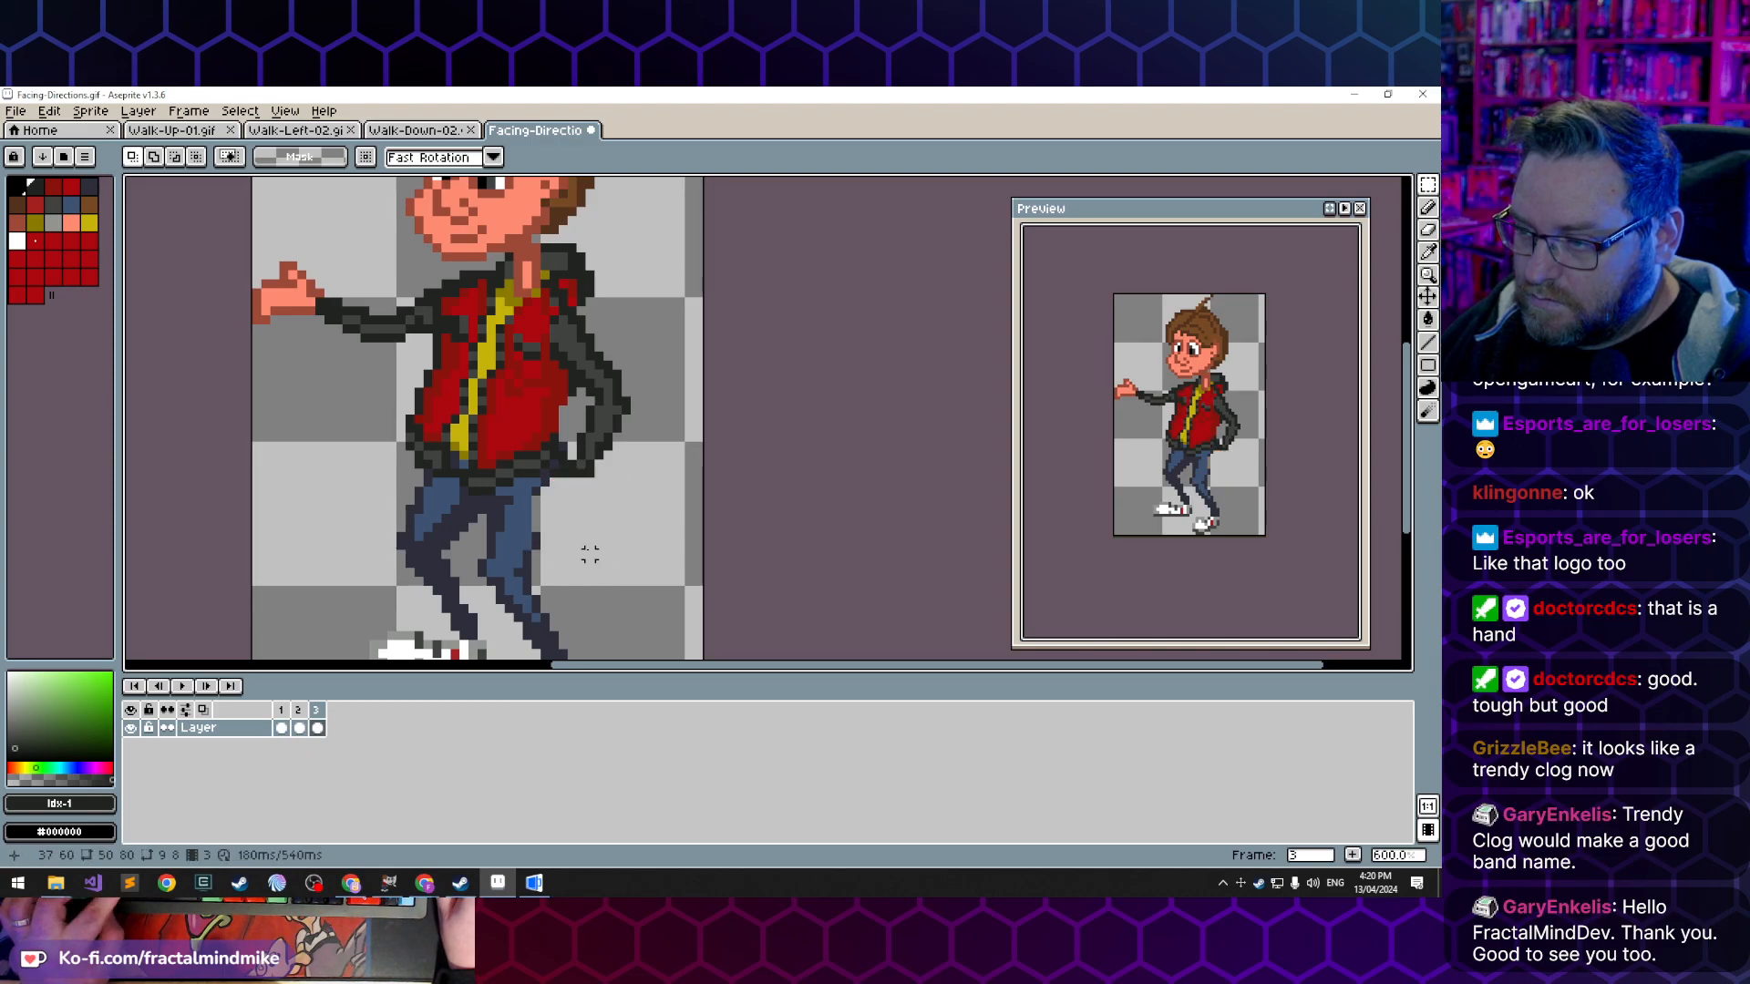
pyautogui.click(584, 511)
pyautogui.moveTo(585, 511); pyautogui.dragTo(588, 513)
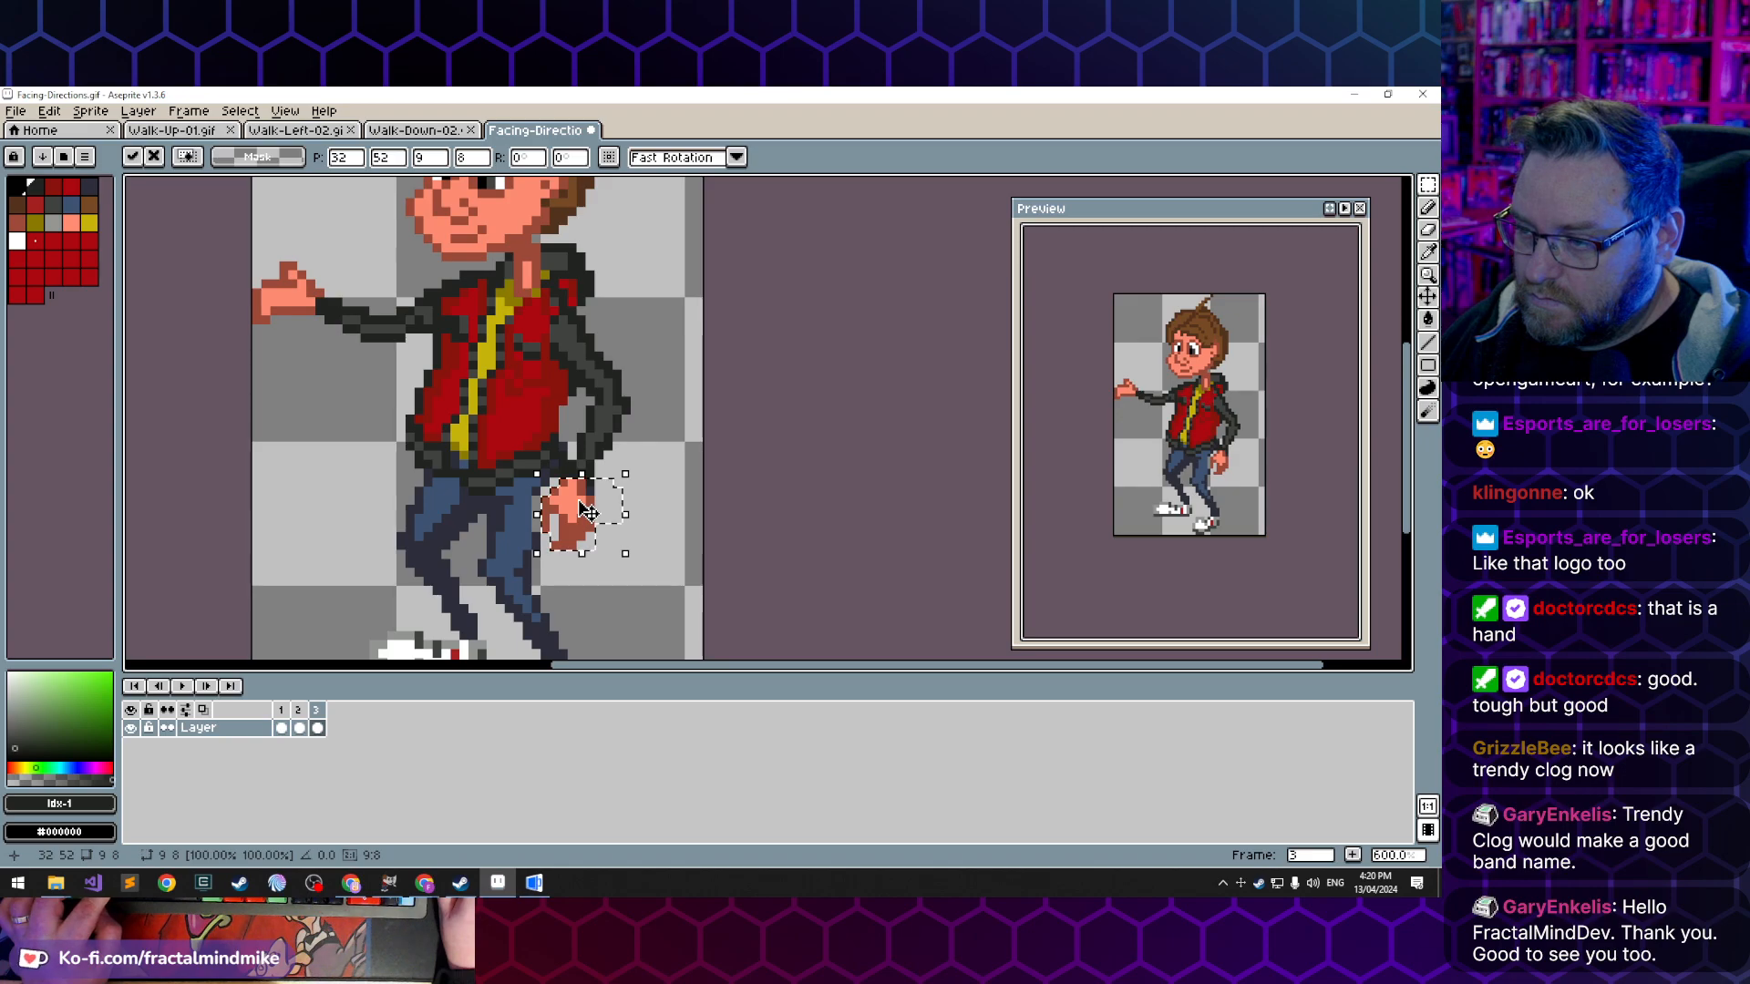
pyautogui.hotkey('ctrl', 'd')
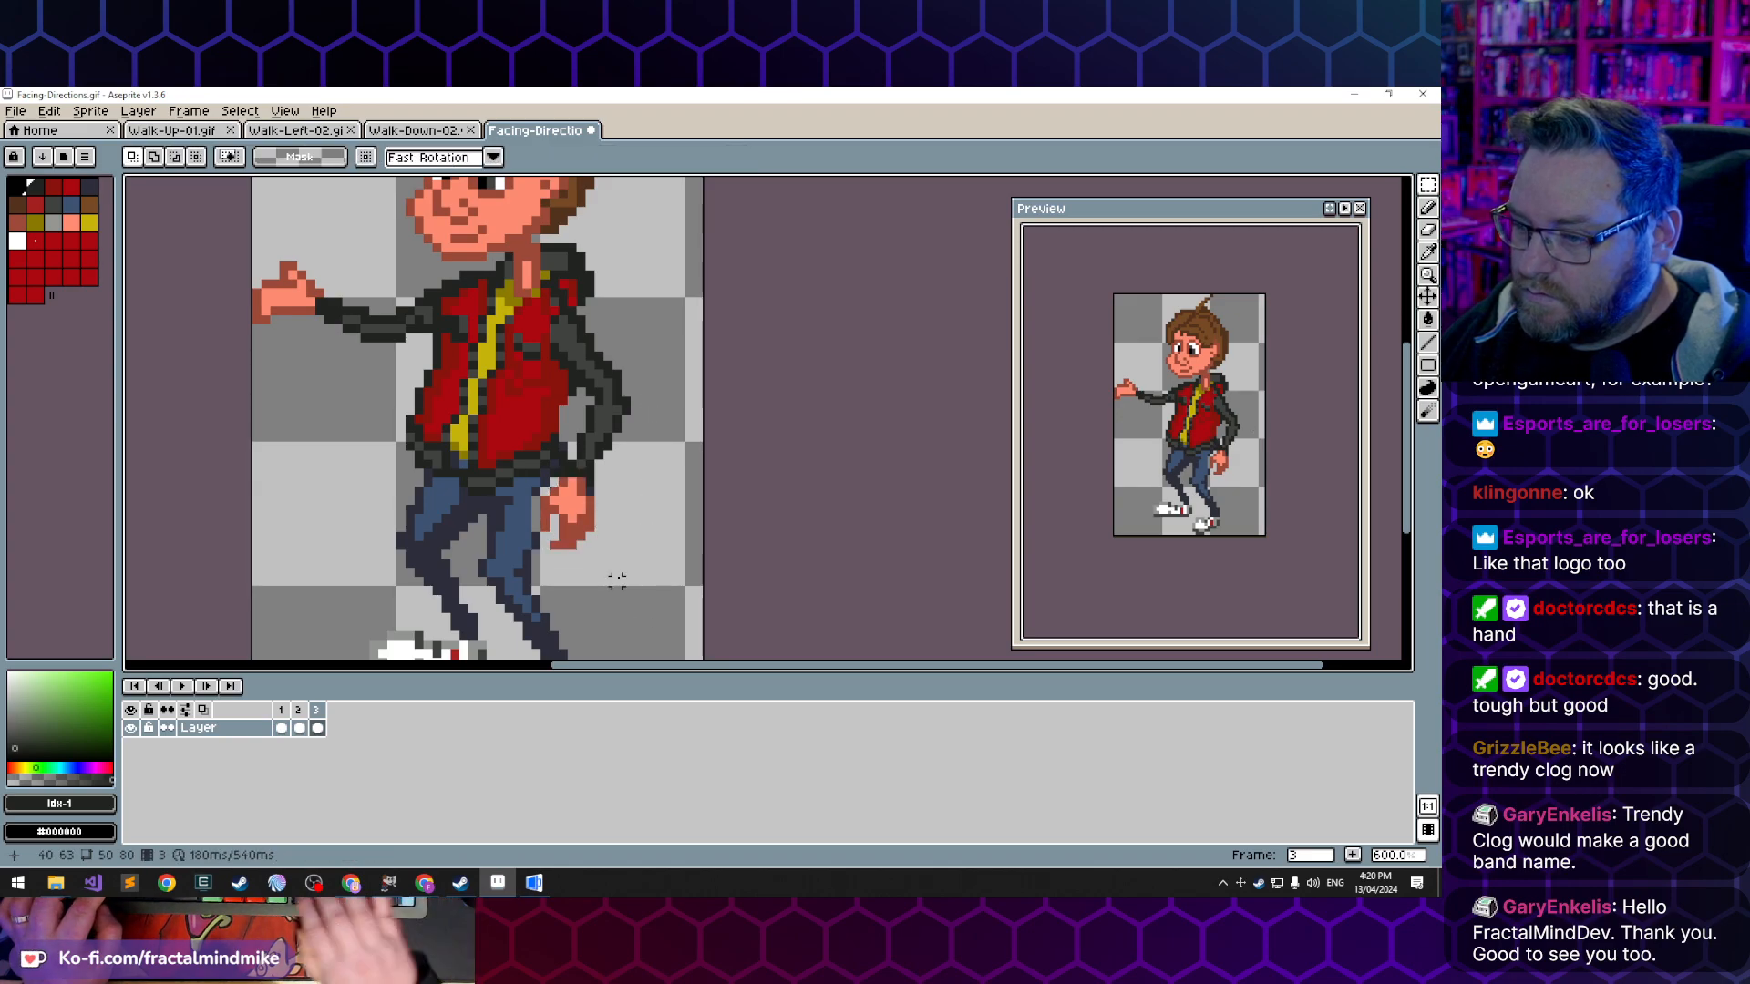
# - Flip repeatedly through frames 1 to 3 to examine how the lowered hand and the reaching arm move
pyautogui.press(',')
pyautogui.press(',')
pyautogui.press('.')
pyautogui.press('.')
pyautogui.press(',')
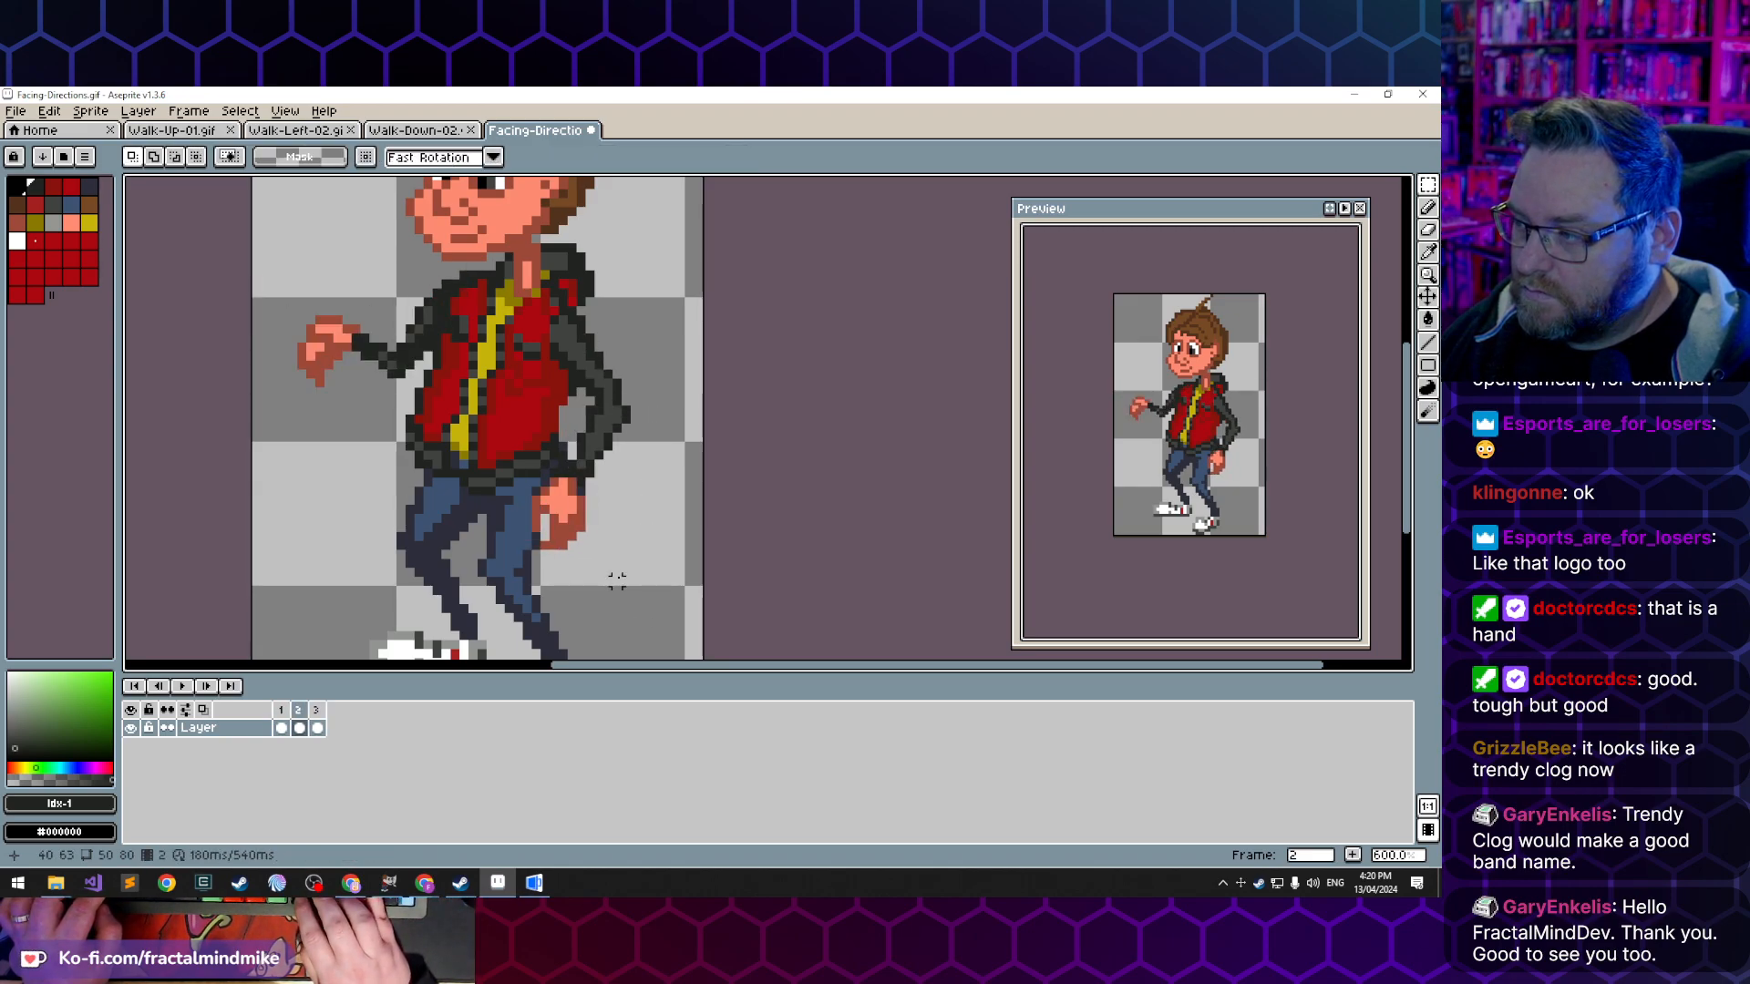
pyautogui.press(',')
pyautogui.press('.')
pyautogui.press('.')
pyautogui.press(',')
pyautogui.press('.')
pyautogui.press(',')
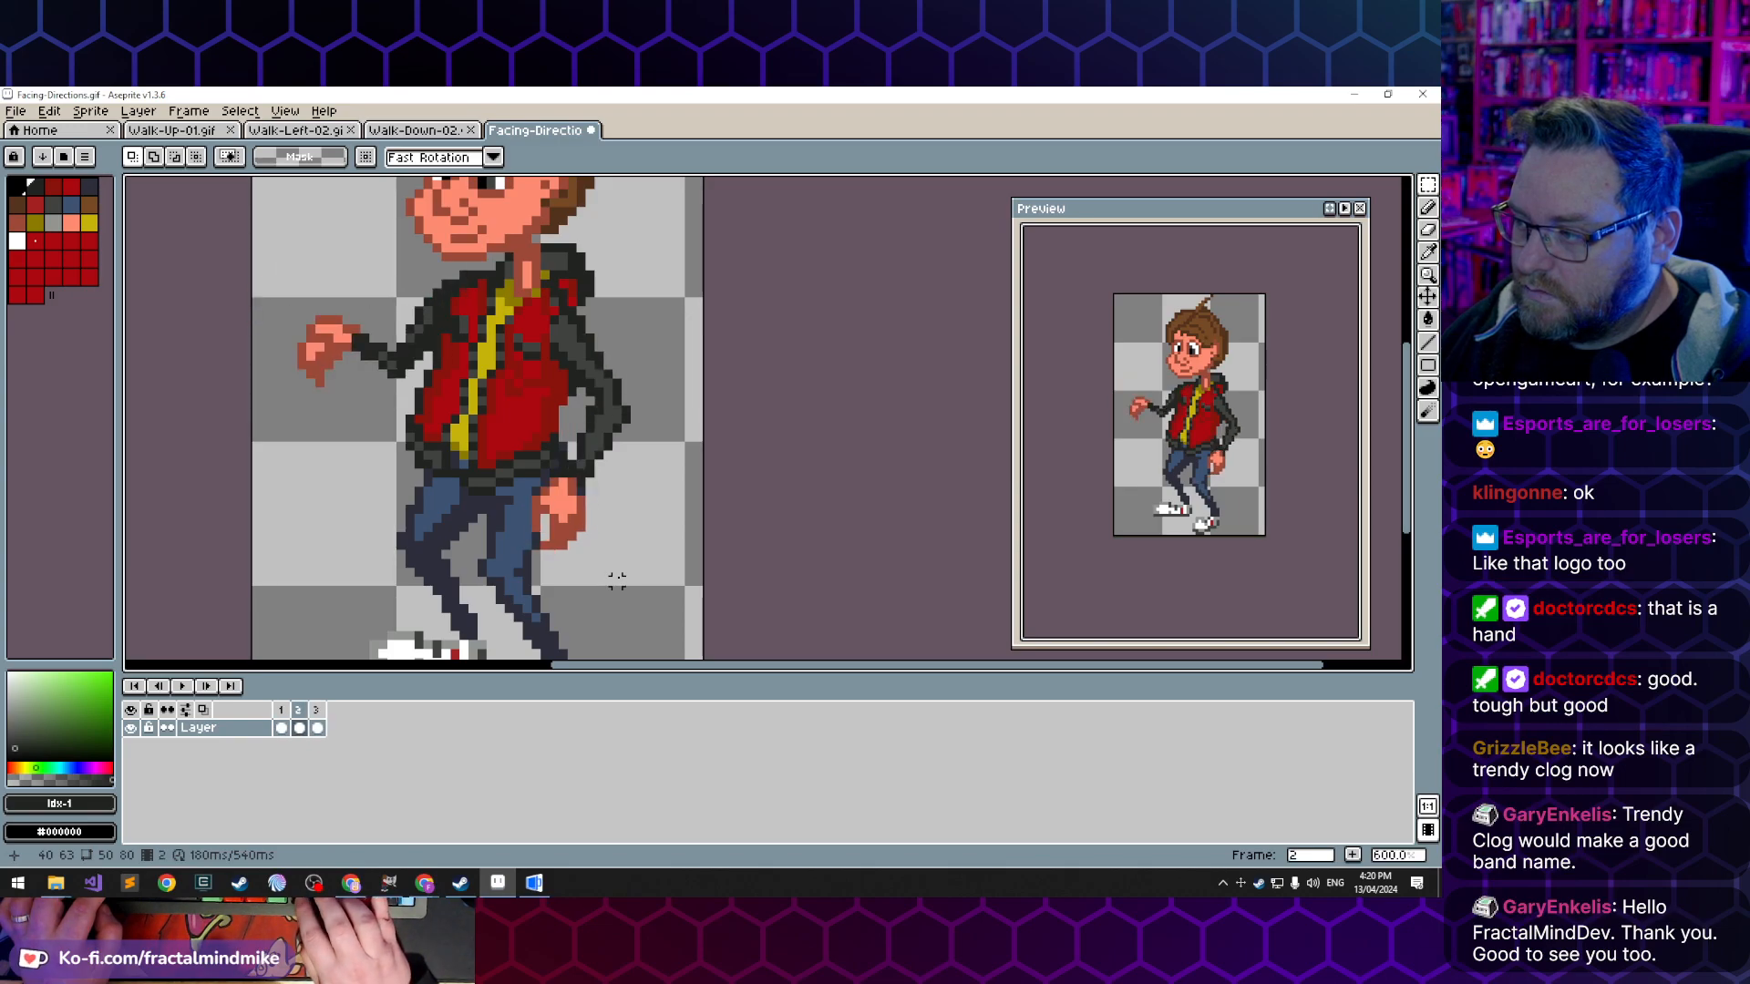
pyautogui.press(',')
pyautogui.press('.')
pyautogui.press('.')
pyautogui.press('.')
pyautogui.press('.')
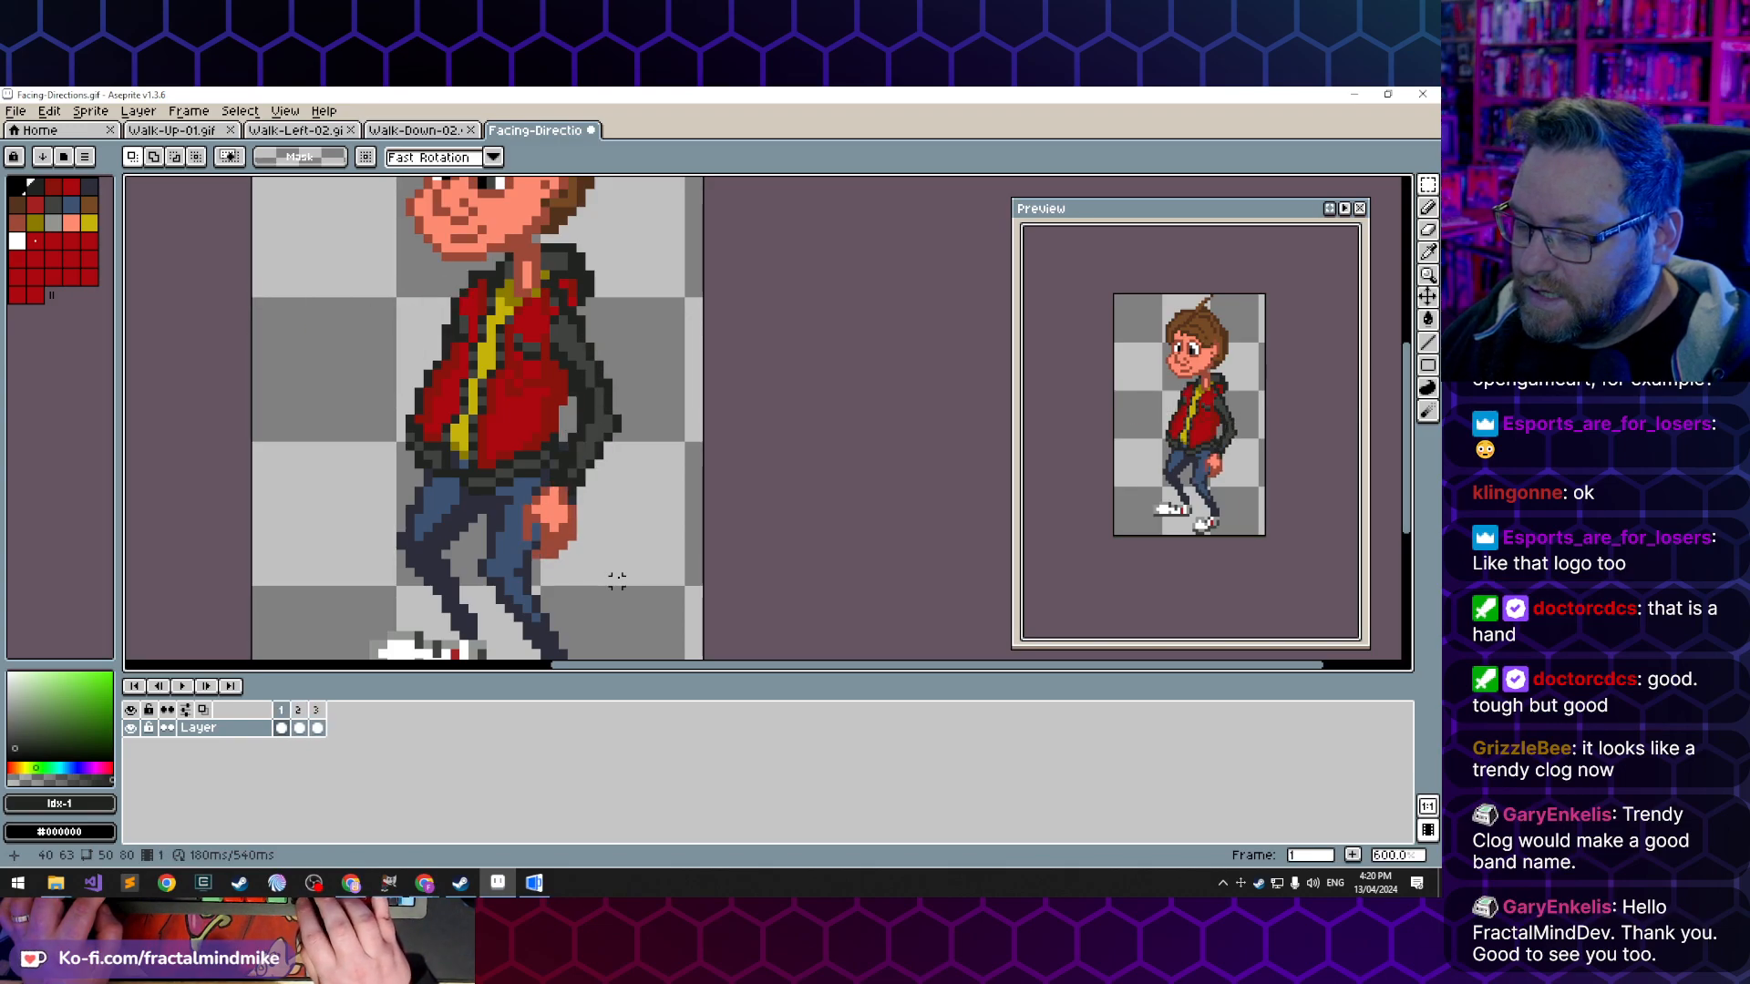
pyautogui.press(',')
pyautogui.press(',')
pyautogui.press(',')
pyautogui.press(',')
pyautogui.press('.')
pyautogui.press('.')
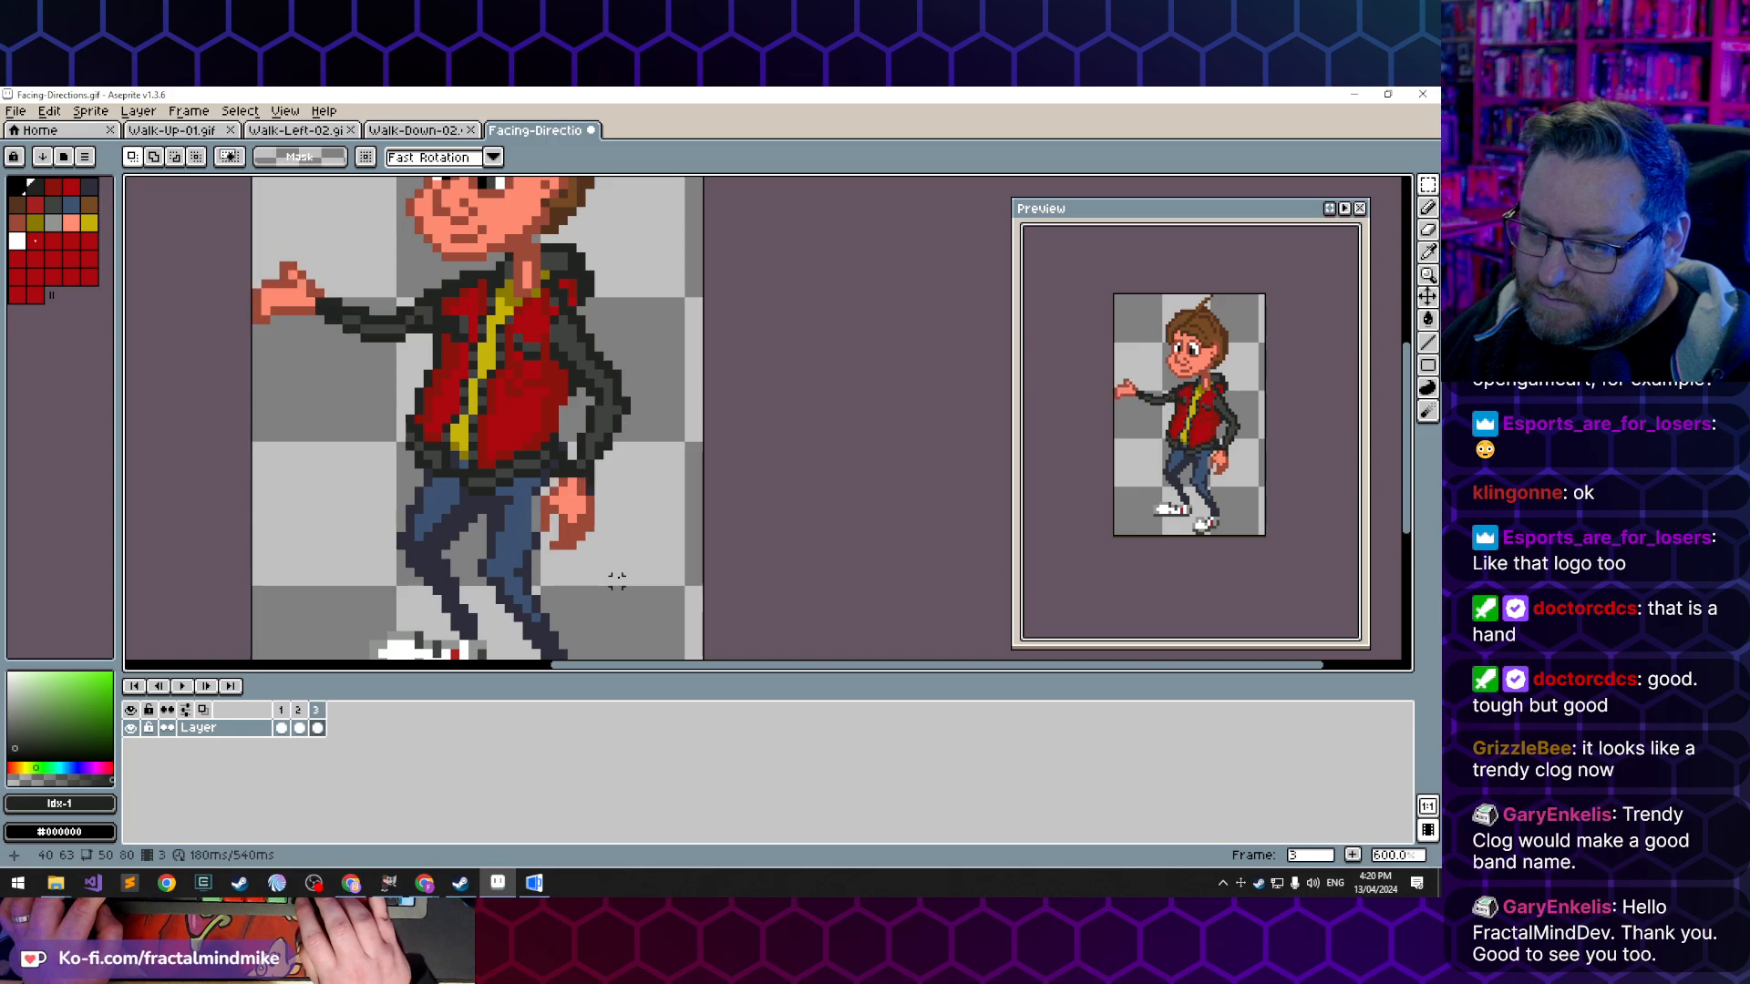
pyautogui.press(',')
pyautogui.press(',')
pyautogui.press('Right')
pyautogui.press('Right')
pyautogui.press('Left')
pyautogui.press('Right')
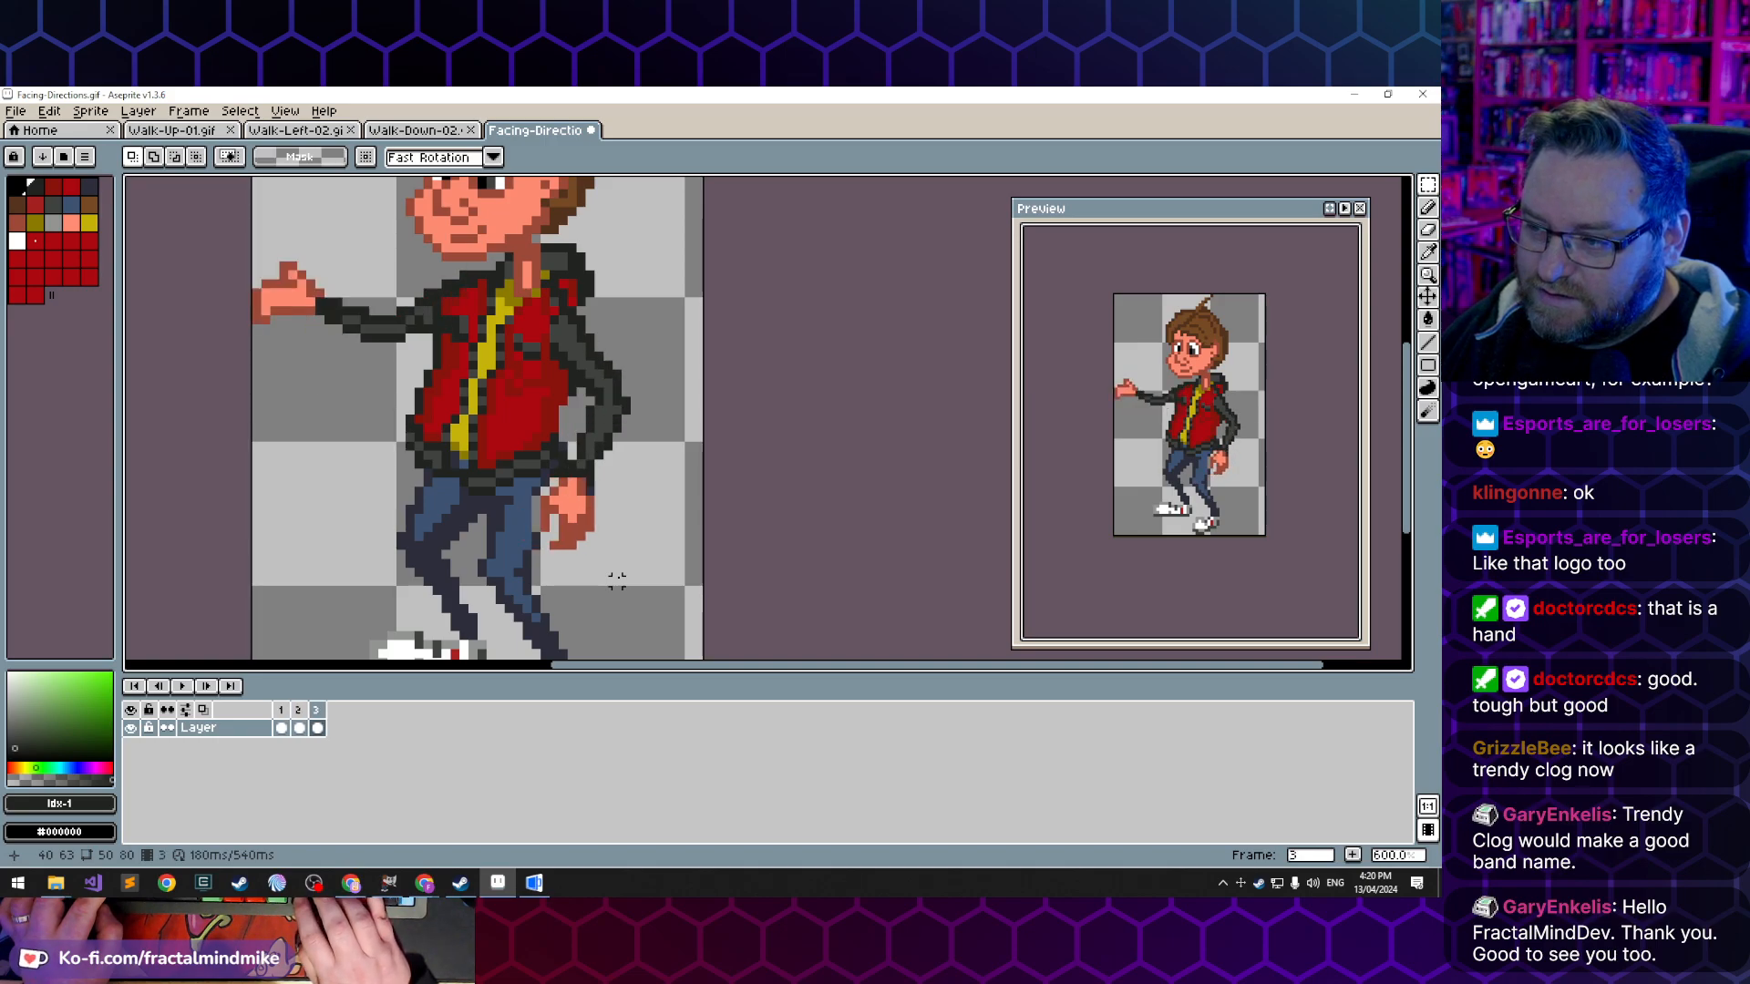
pyautogui.press('Left')
pyautogui.press('Left')
pyautogui.press('Right')
pyautogui.press('Right')
pyautogui.press('Left')
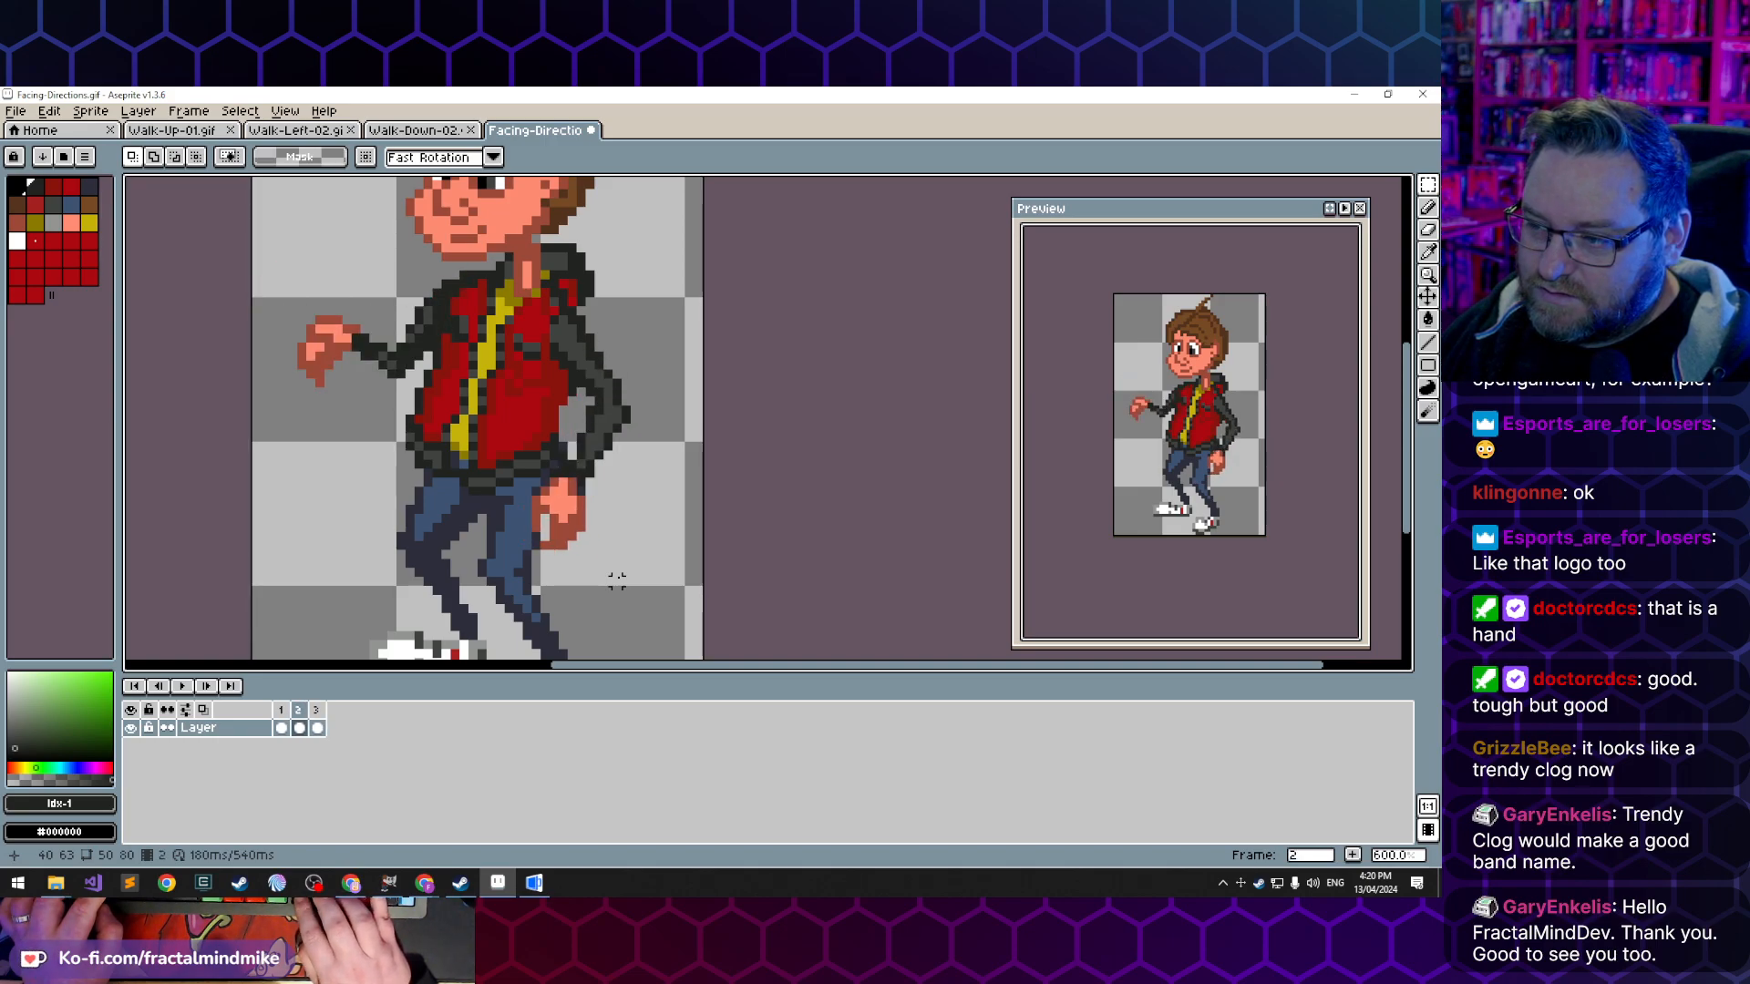
pyautogui.press('Left')
pyautogui.press('Right')
pyautogui.press('Right')
pyautogui.press('Left')
pyautogui.press('Left')
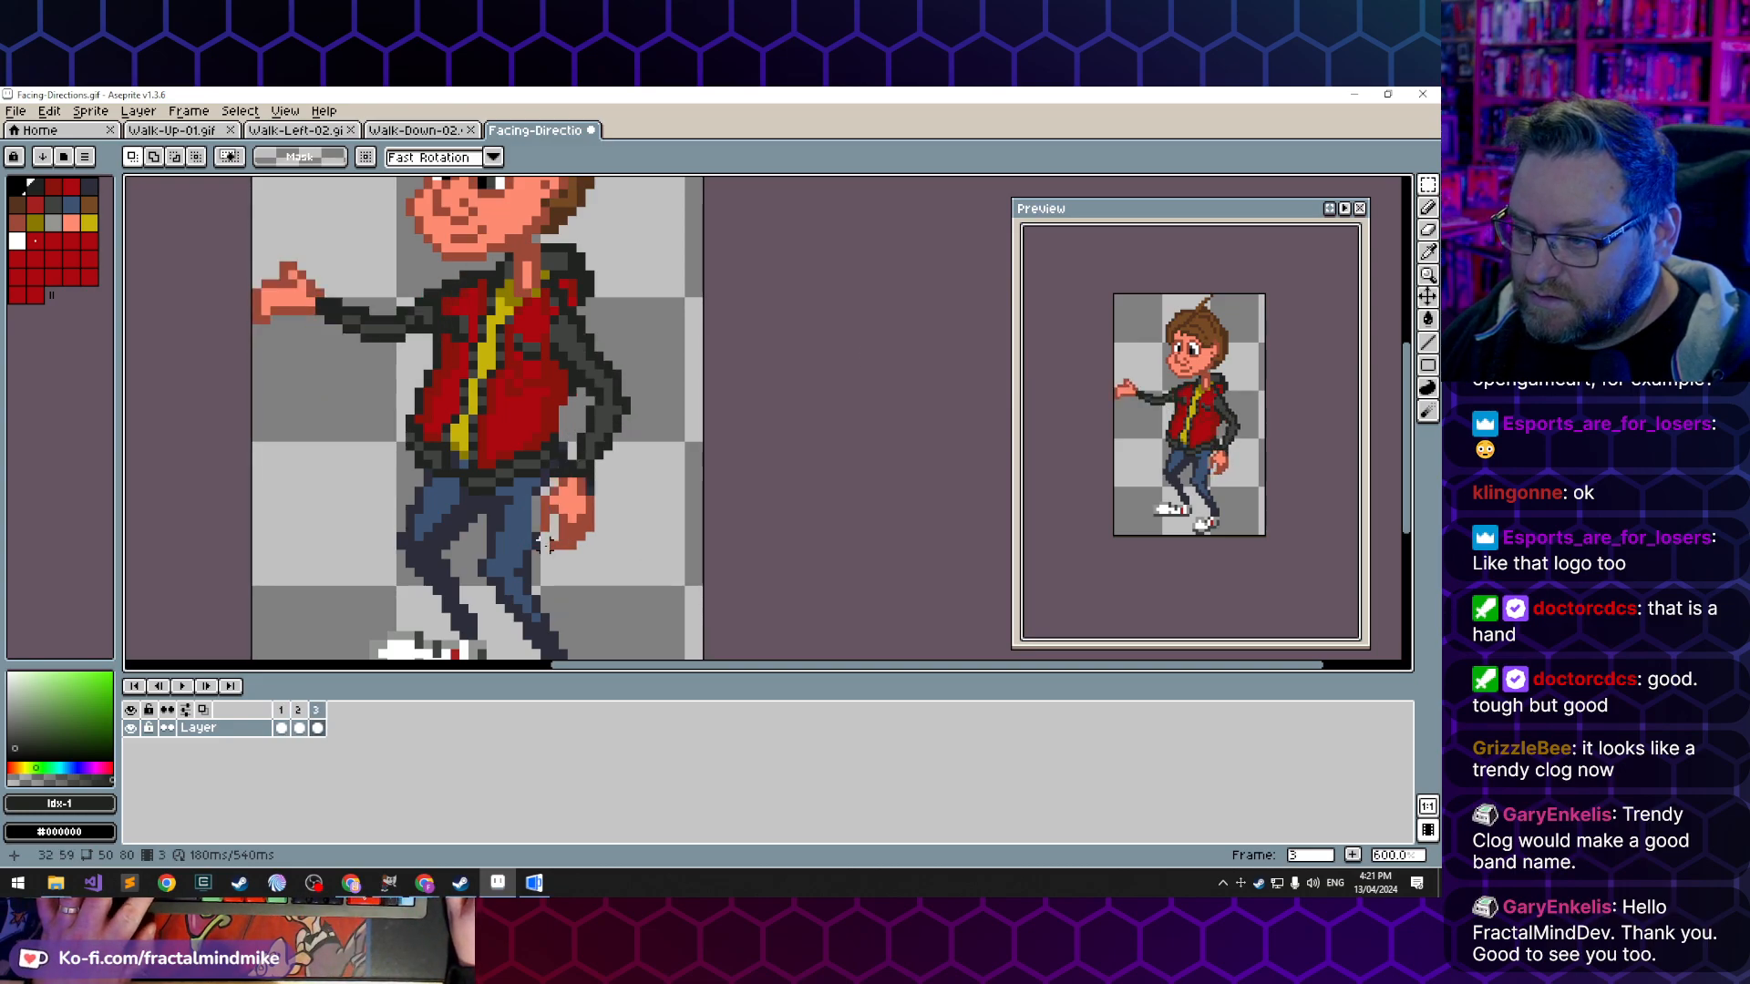
# - Fill in the upper trouser edge beside the lowered hand in frame 3 with the sampled dark trouser colour
pyautogui.press('i')
pyautogui.click(545, 486)
pyautogui.press('b')
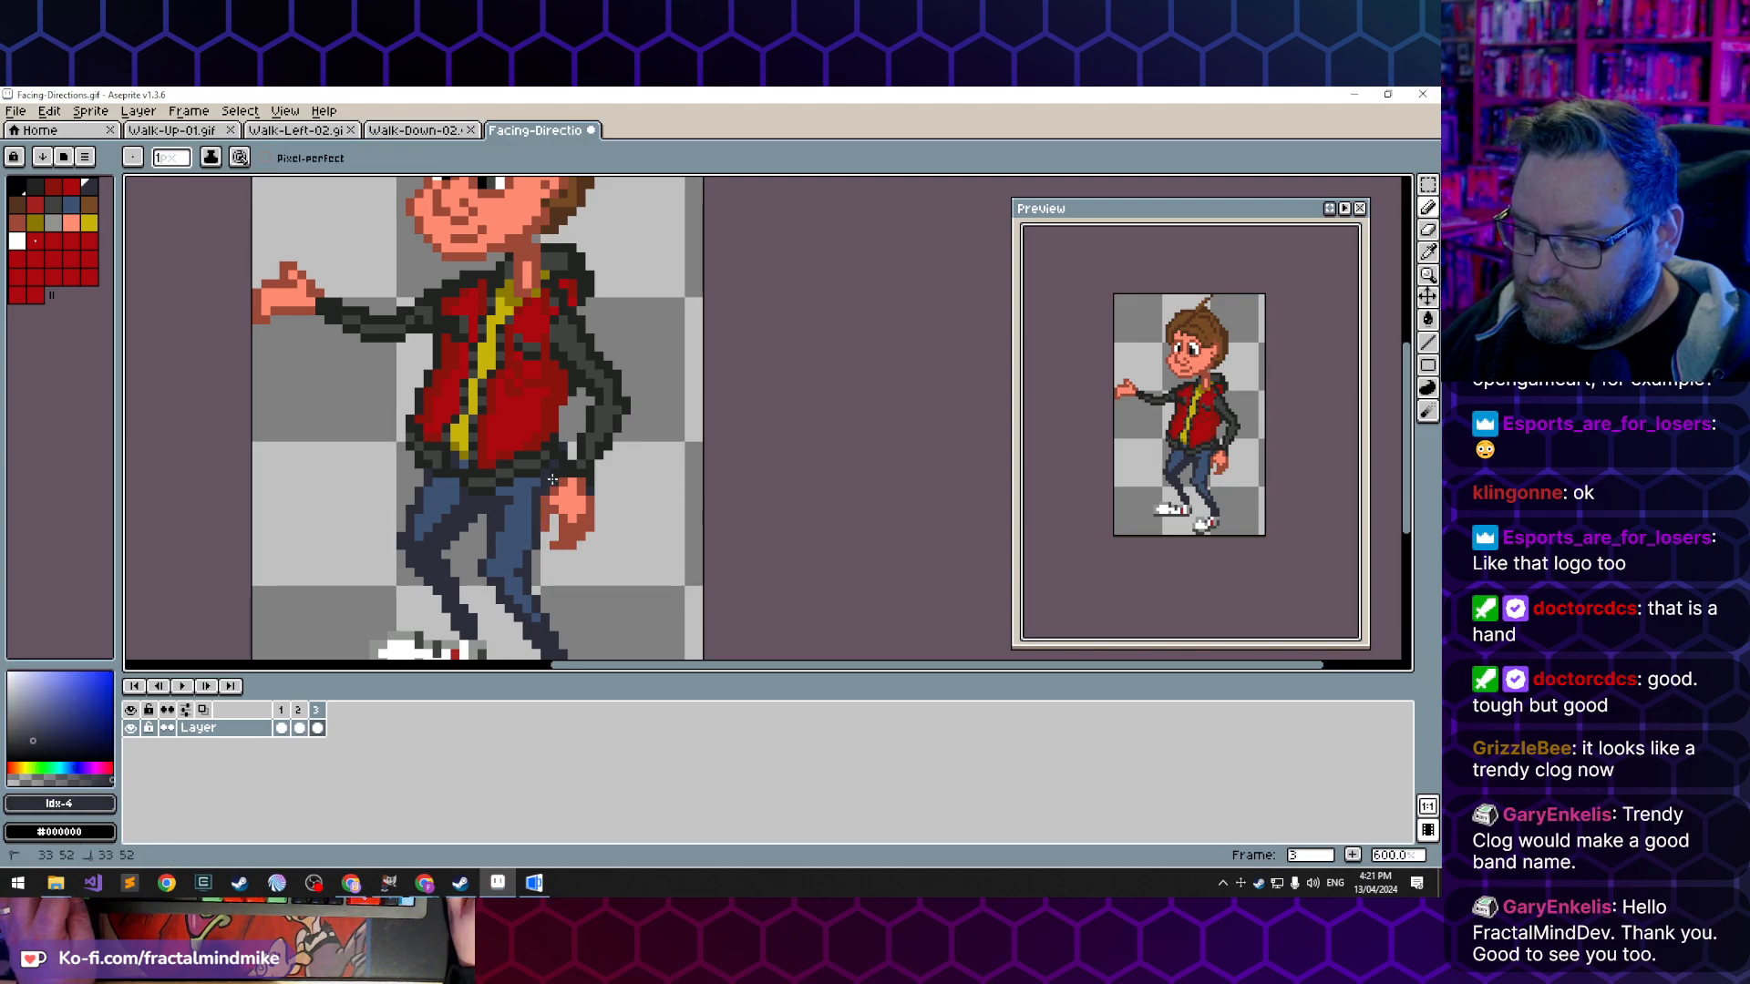
# - Step back and forth through the three frames to check the trouser edge around the moving hand
pyautogui.press('Left')
pyautogui.press('Left')
pyautogui.press('Right')
pyautogui.press('Right')
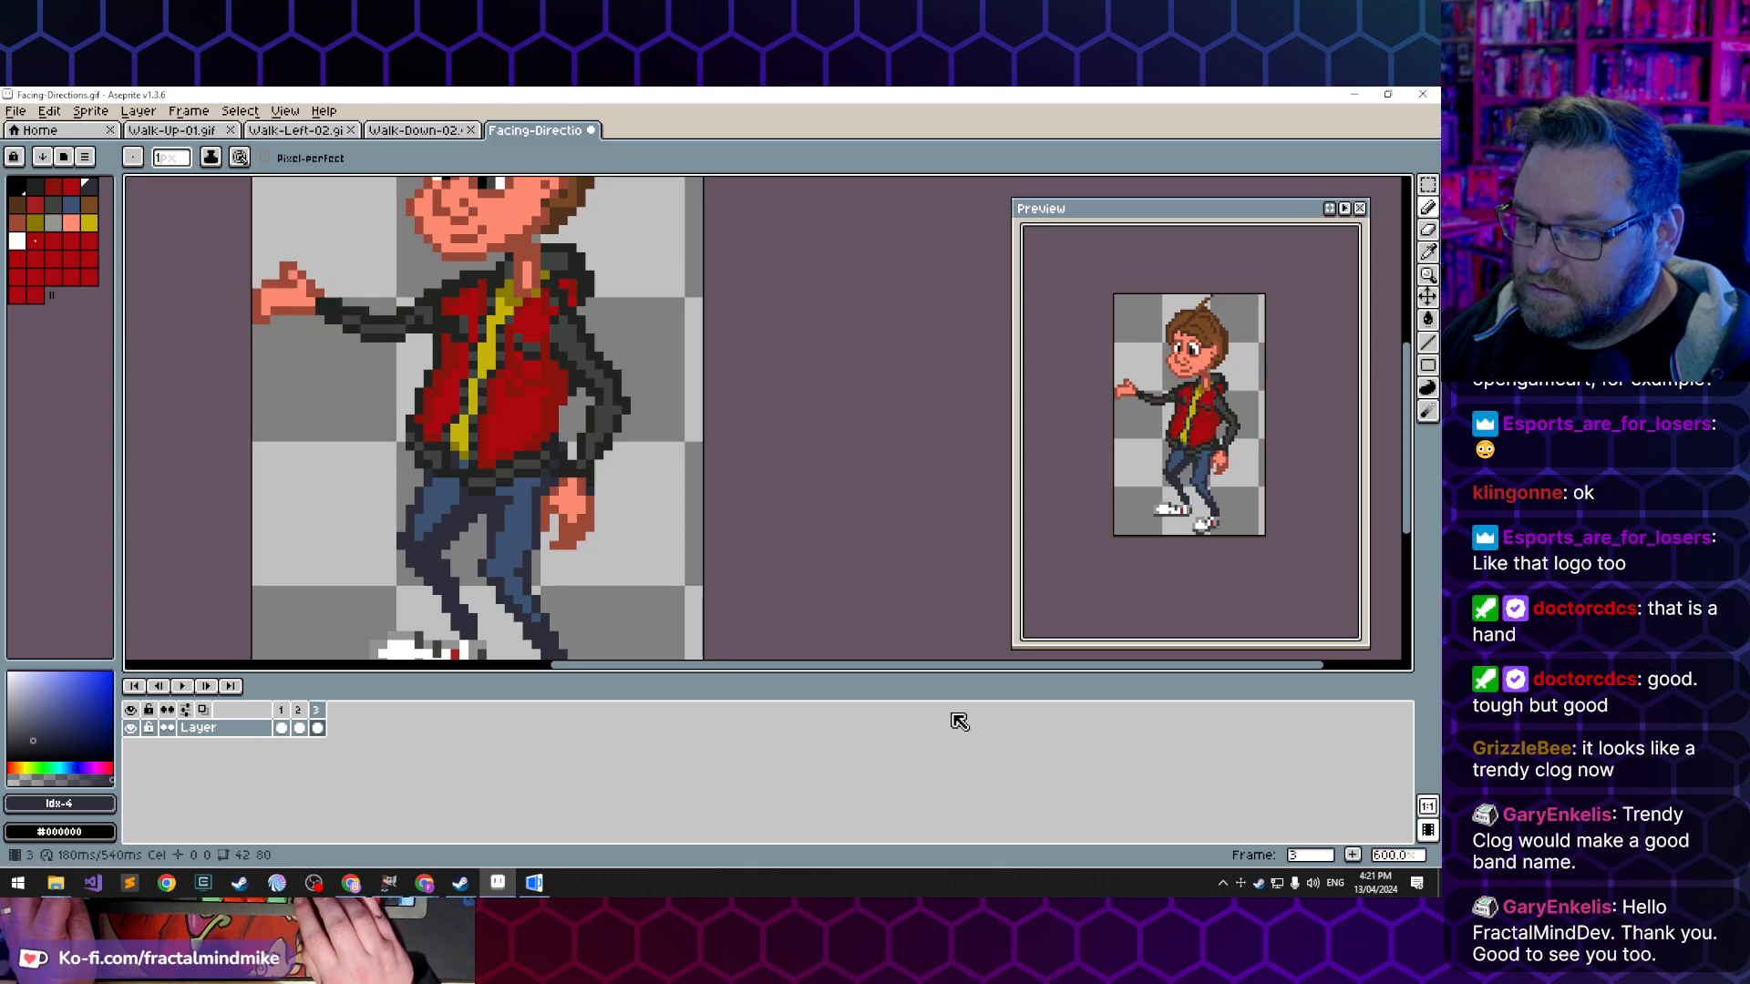
pyautogui.press('Left')
pyautogui.press('Left')
pyautogui.press('Right')
pyautogui.press('Right')
pyautogui.press('Left')
pyautogui.press('Left')
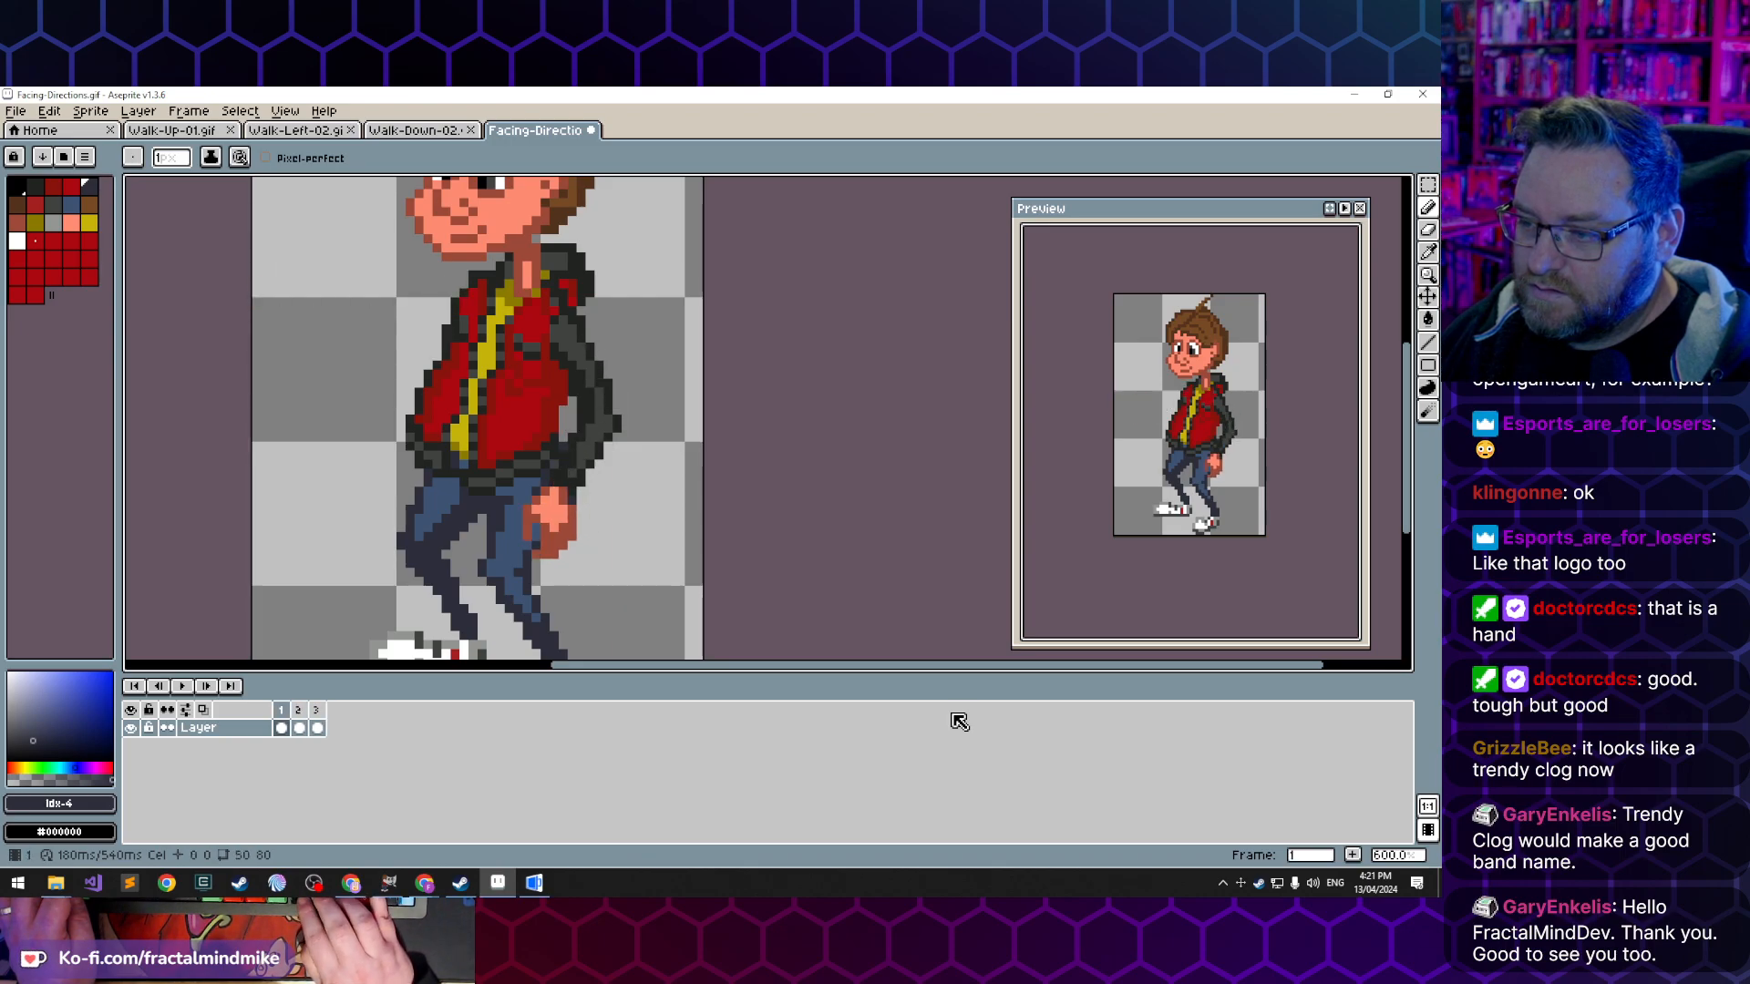
pyautogui.press('Right')
pyautogui.press('Left')
pyautogui.press('Right')
pyautogui.press('Right')
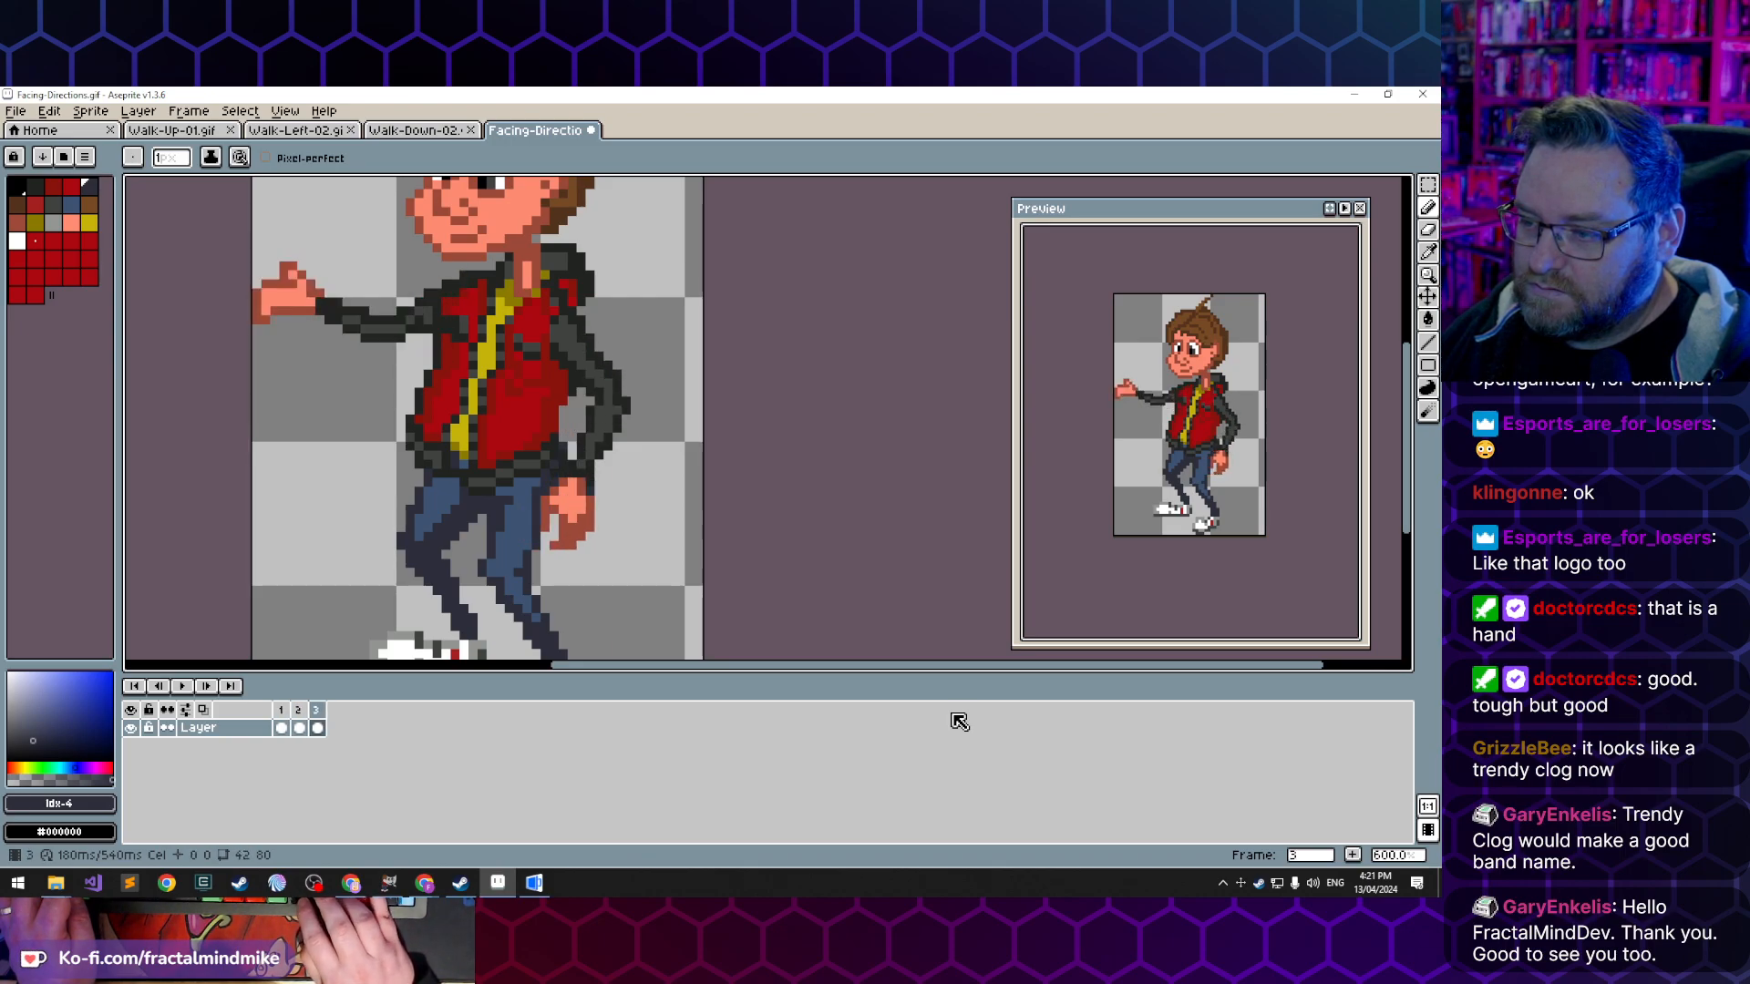
pyautogui.press('Left')
pyautogui.press('Left')
pyautogui.press('Right')
pyautogui.press('Right')
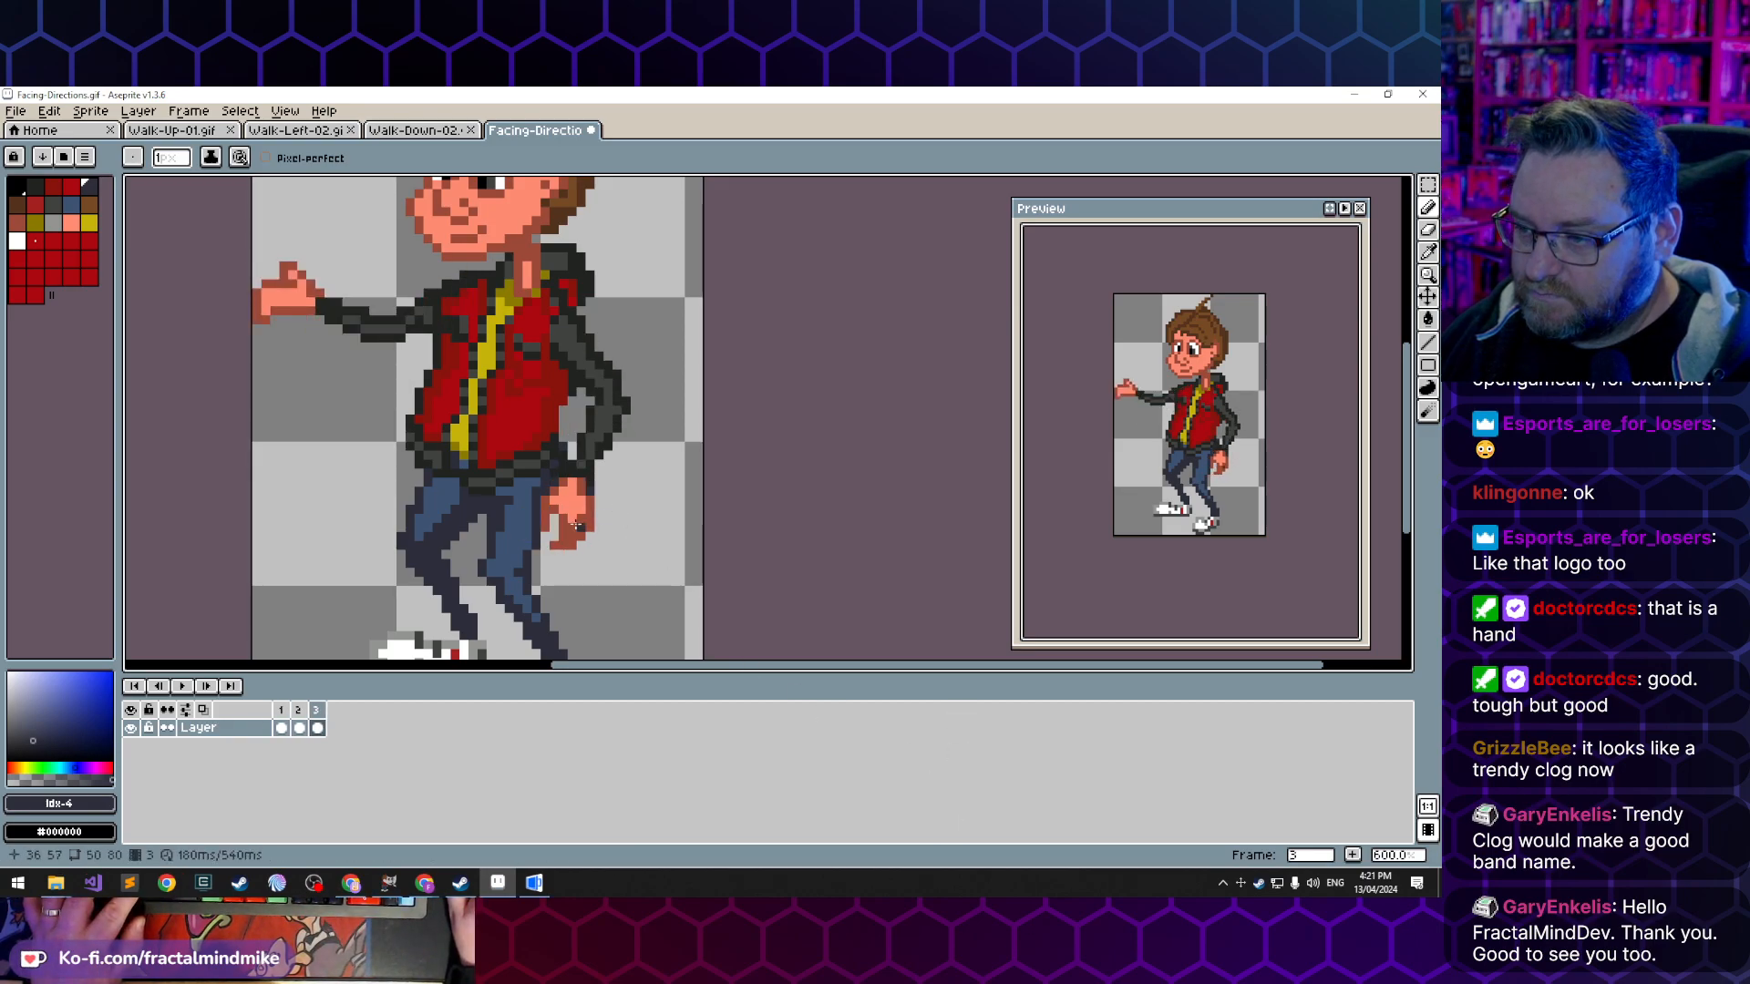
# - Touch up the trouser leg beside the lowered hand in frame 3 with sampled blue and dark trouser colours, comparing against the other frames
pyautogui.keyDown('alt'); pyautogui.click(535, 527); pyautogui.keyUp('alt')
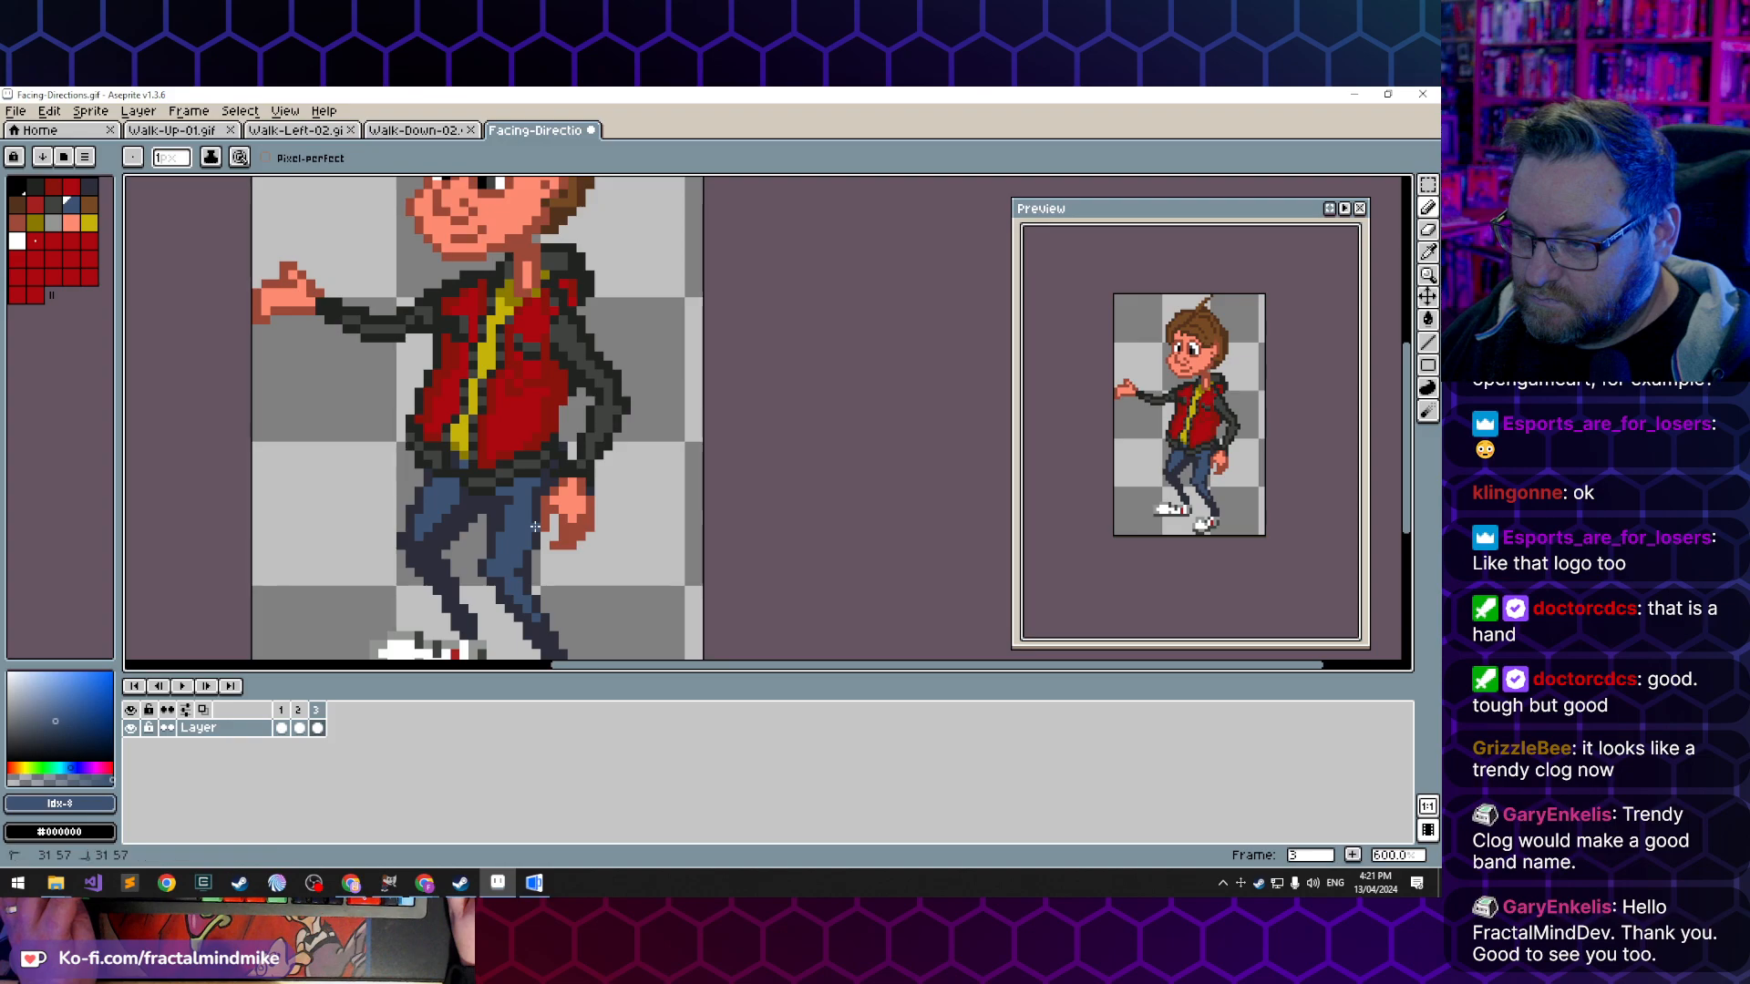
pyautogui.press('Left')
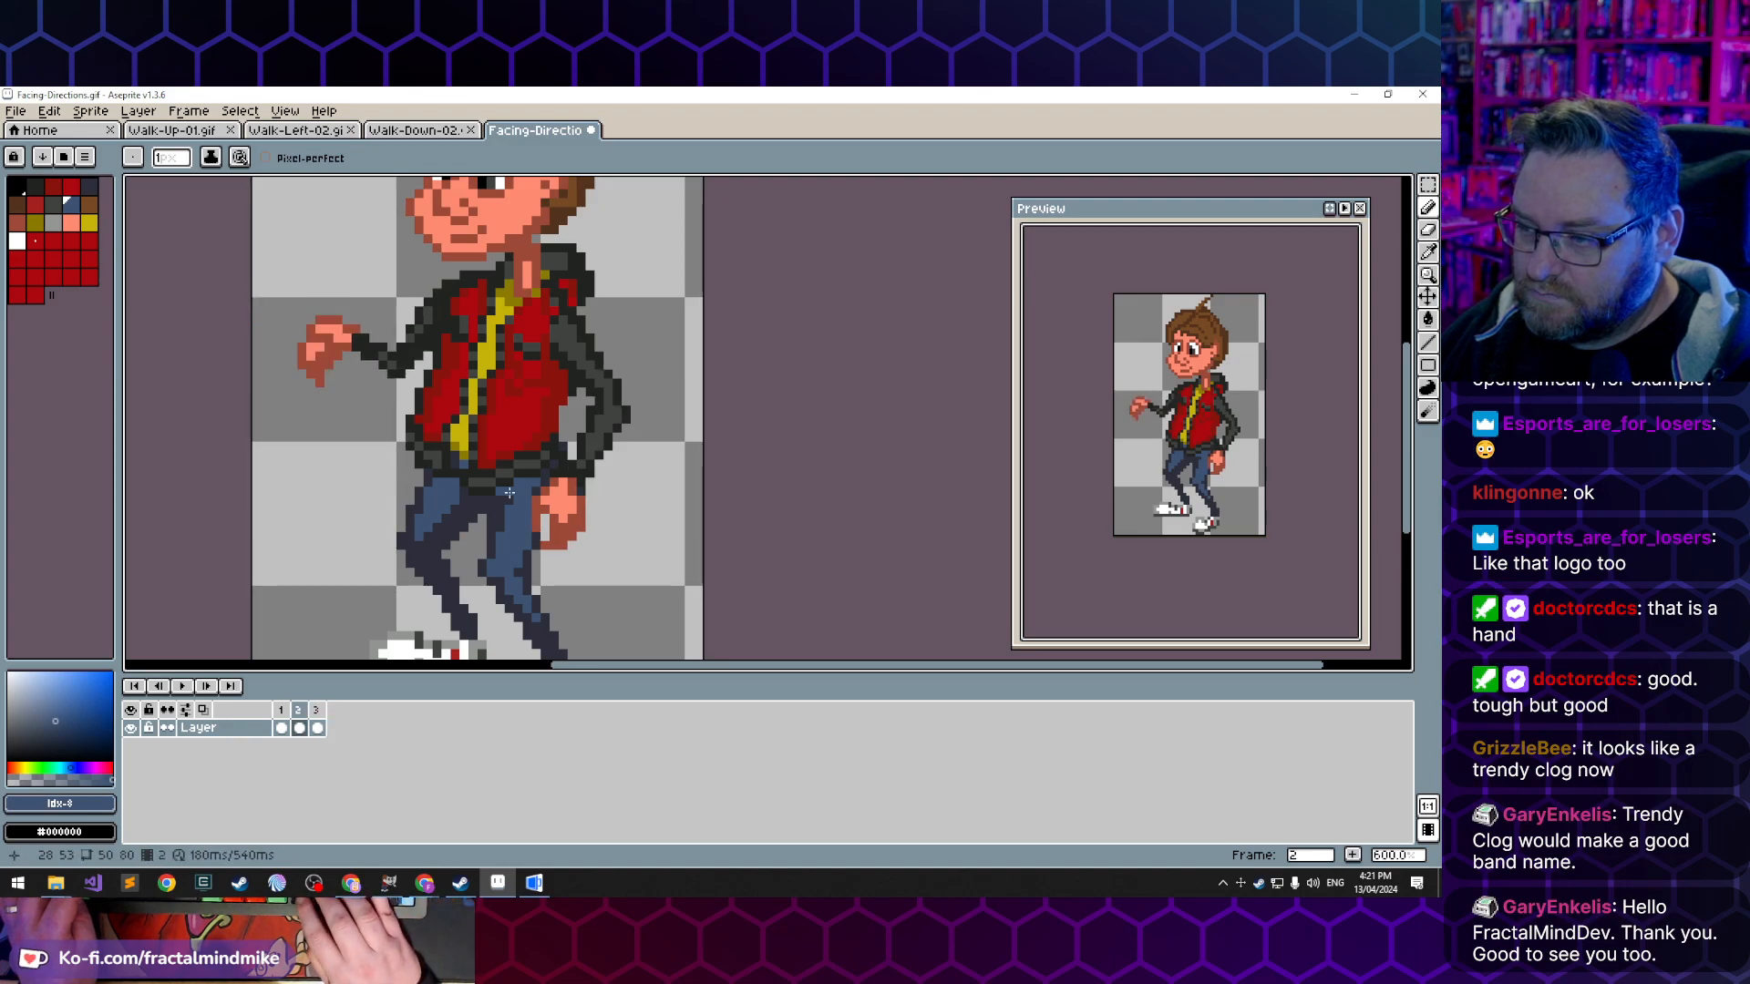
pyautogui.press('Left')
pyautogui.press('Right')
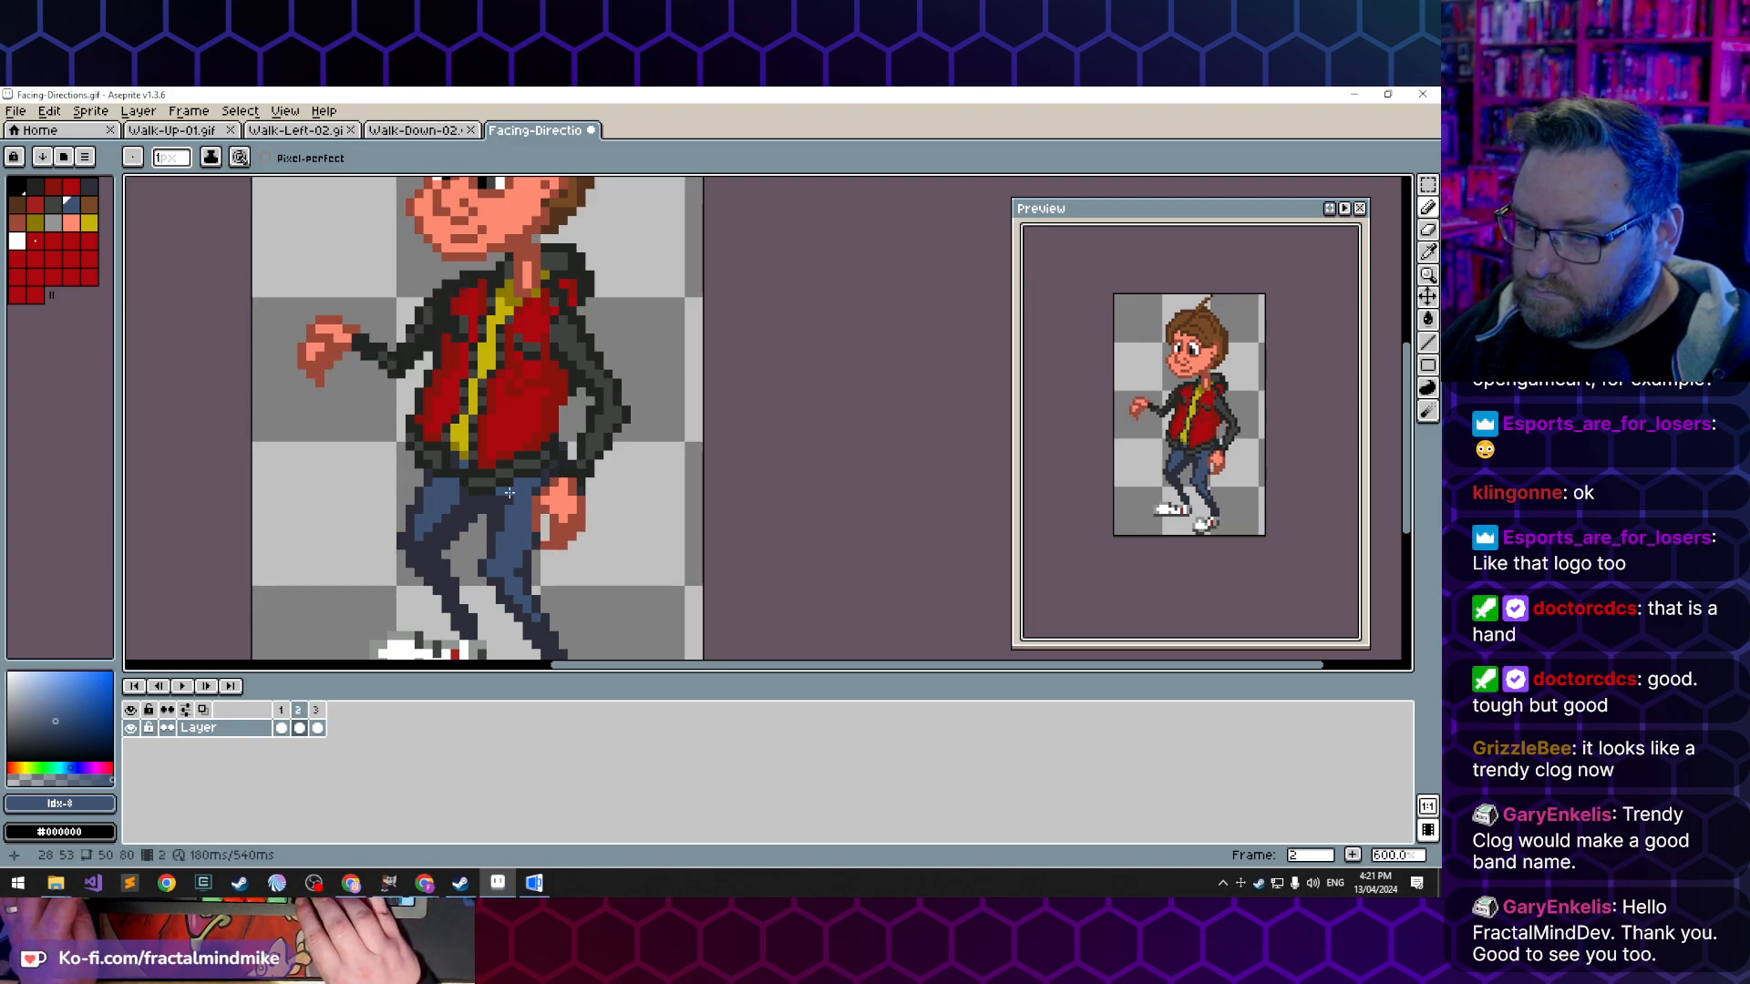
pyautogui.press('Right')
pyautogui.press('alt')
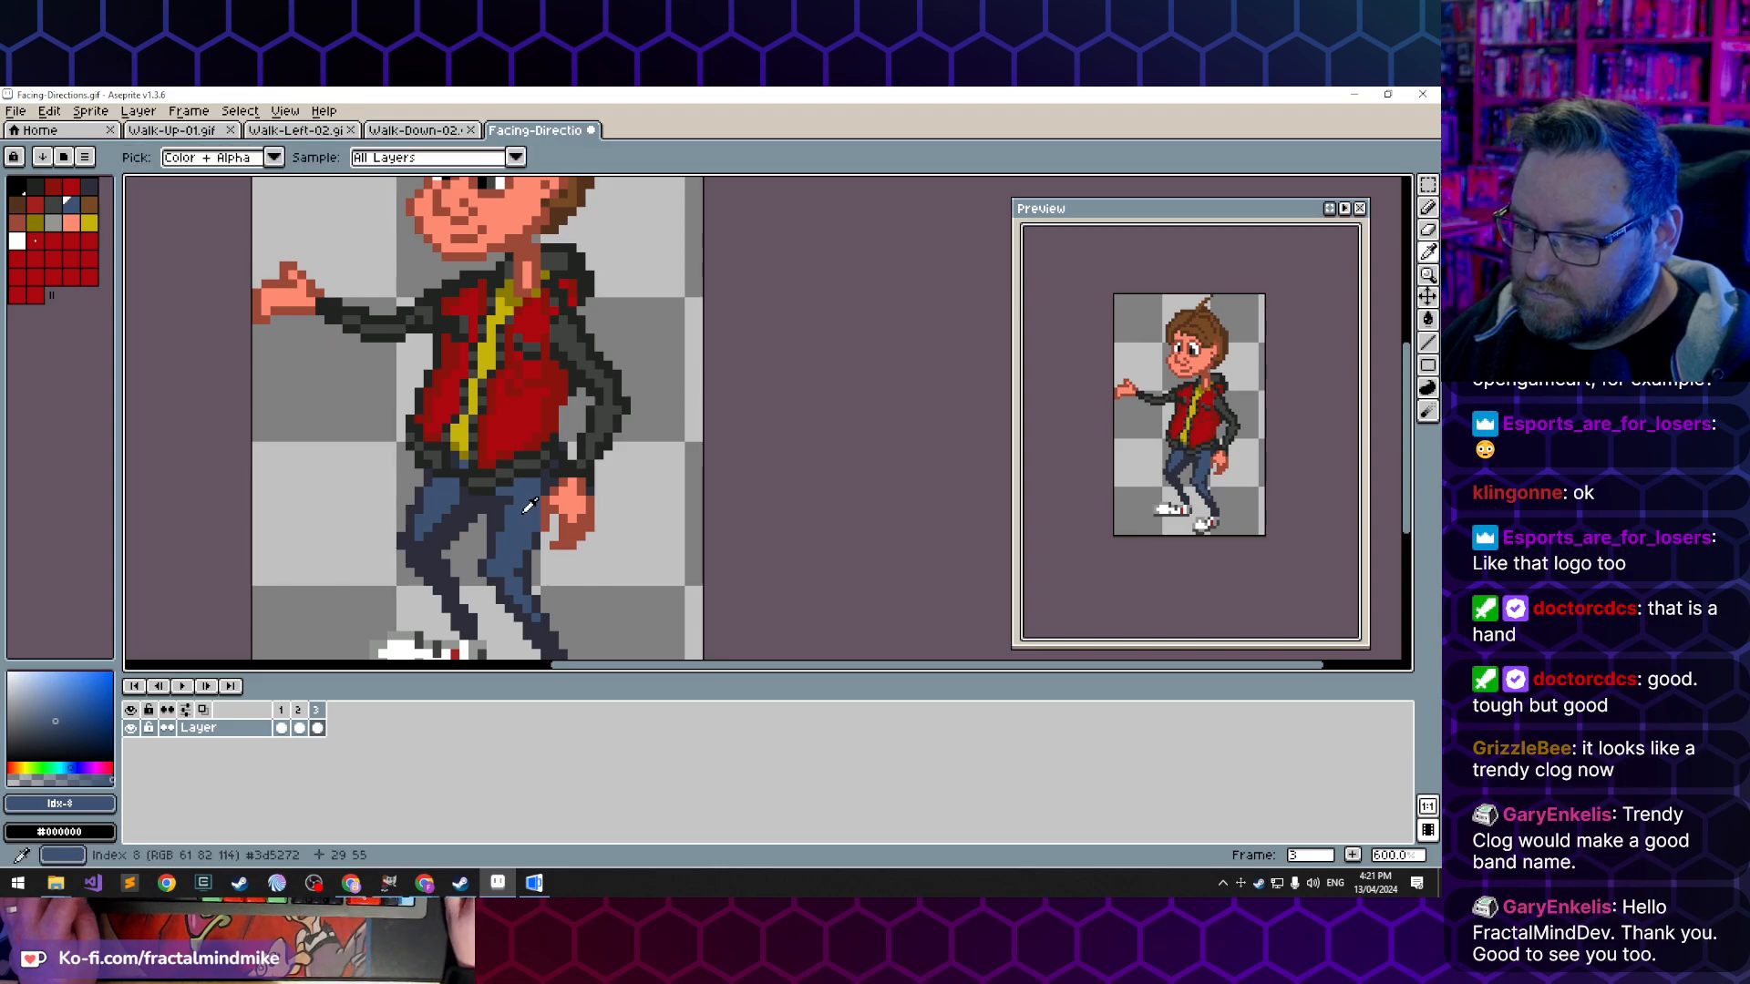
pyautogui.keyDown('alt'); pyautogui.click(552, 485); pyautogui.keyUp('alt')
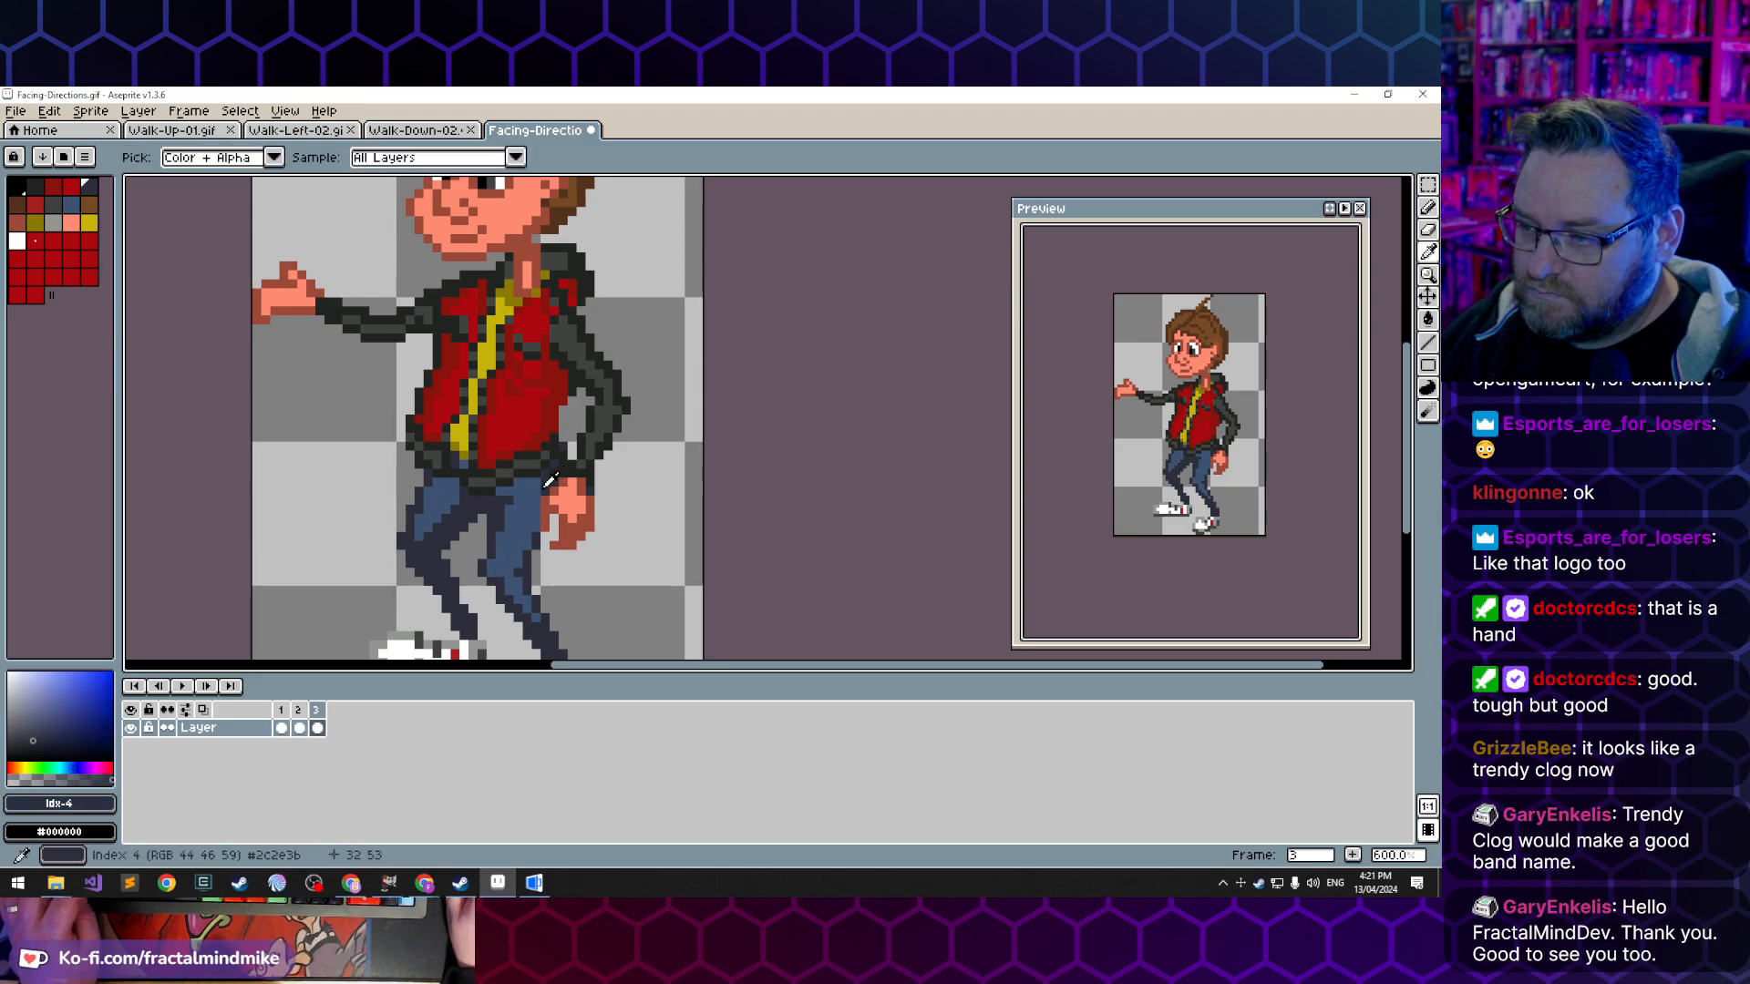
# - Compare the trouser leg and lowered hand across the three frames
pyautogui.press('Left')
pyautogui.press('Left')
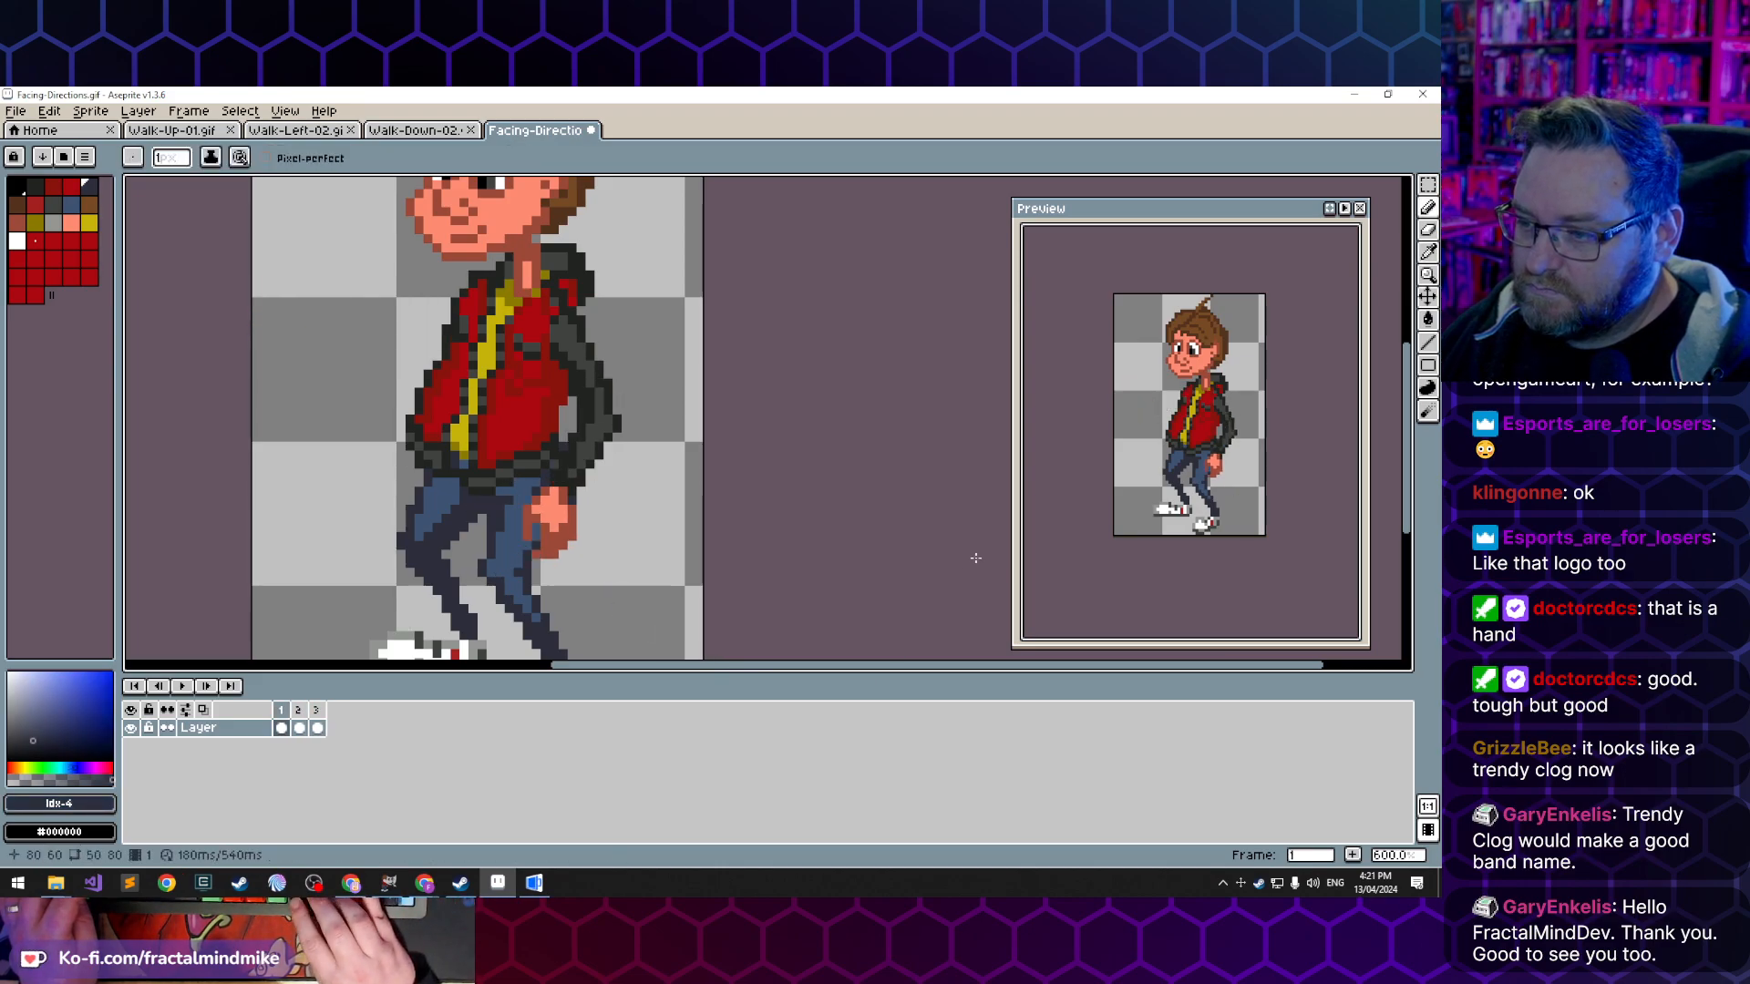
pyautogui.press('Right')
pyautogui.press('Right')
pyautogui.press('Left')
pyautogui.press('Left')
pyautogui.press('Right')
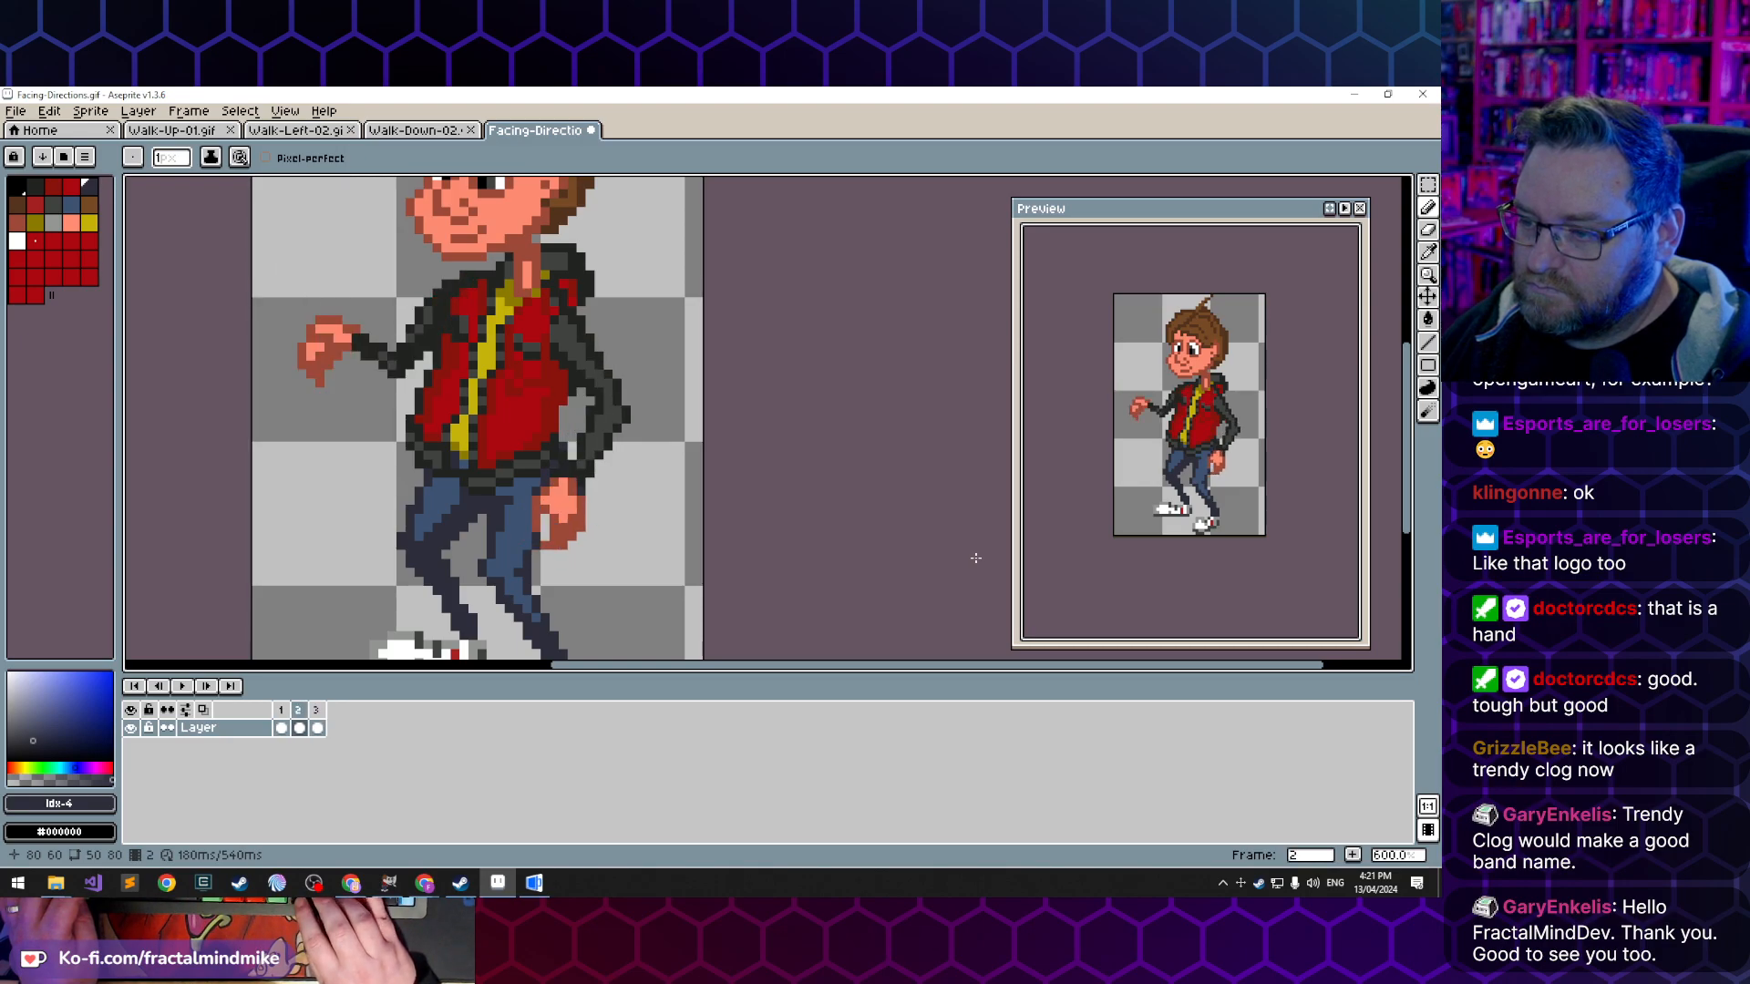
pyautogui.press('Left')
pyautogui.press('Right')
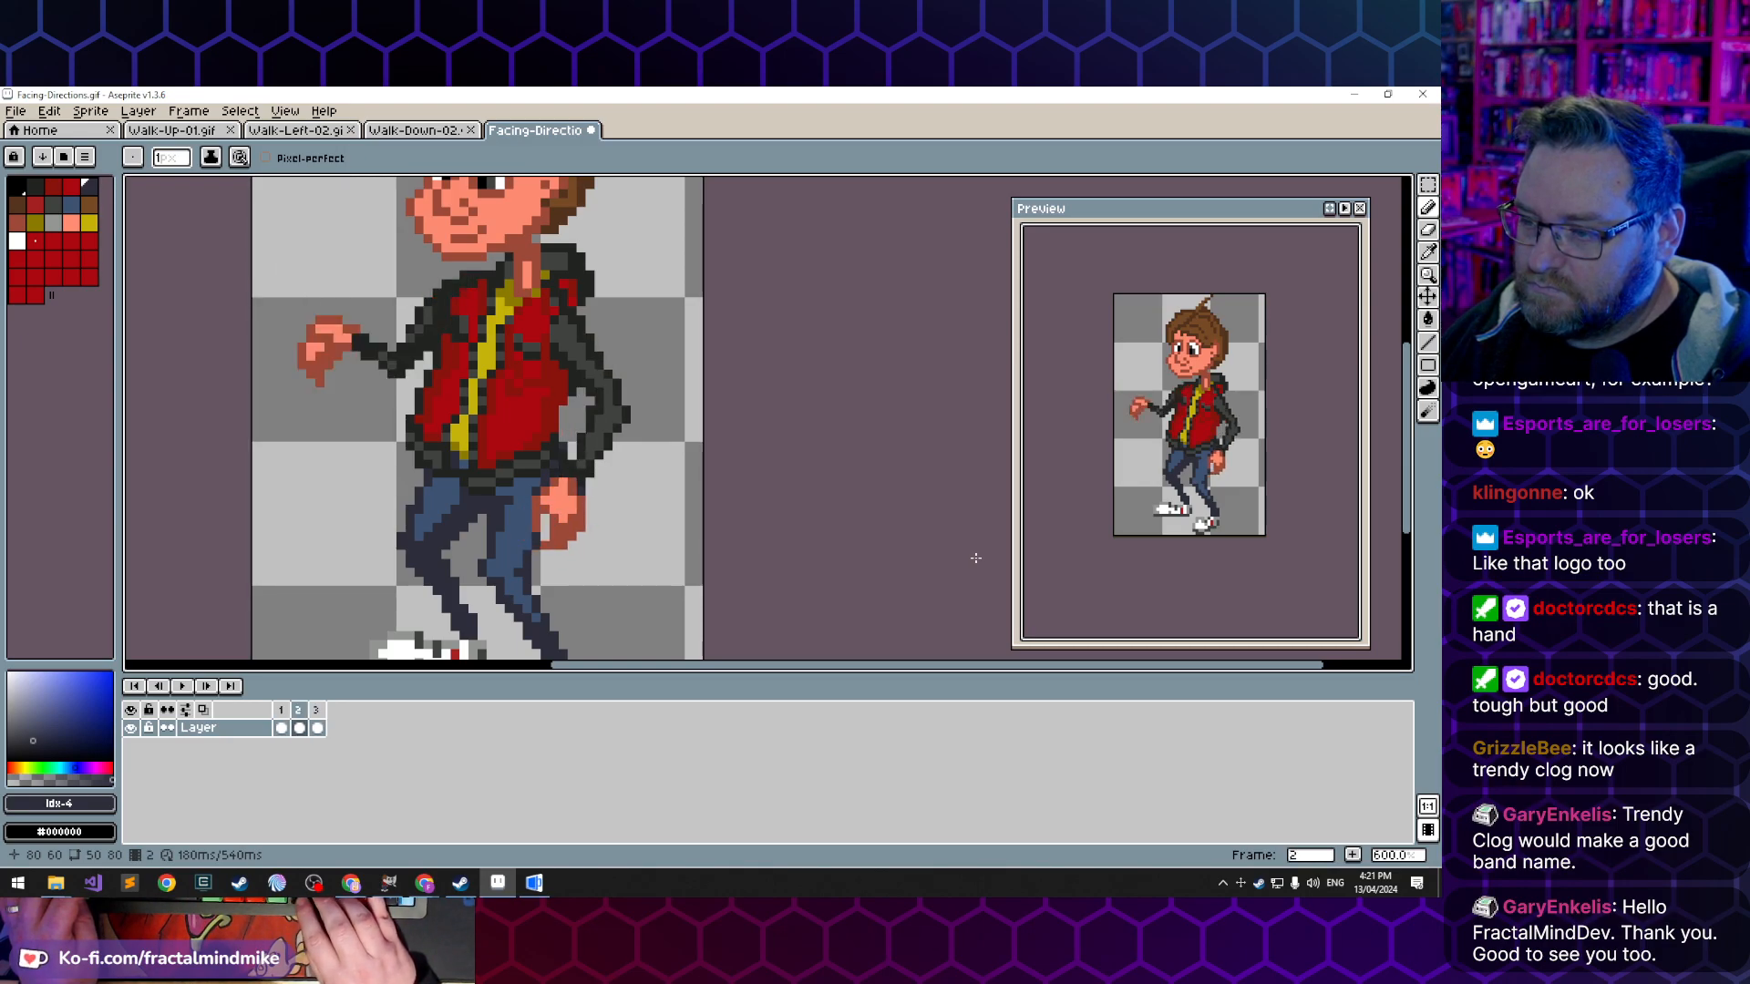
# - Retouch the trouser edge beside the lowered hand in frame 2 with sampled blue and dark trouser colours, and check it against the other frames
pyautogui.keyDown('alt'); pyautogui.click(530, 532); pyautogui.keyUp('alt')
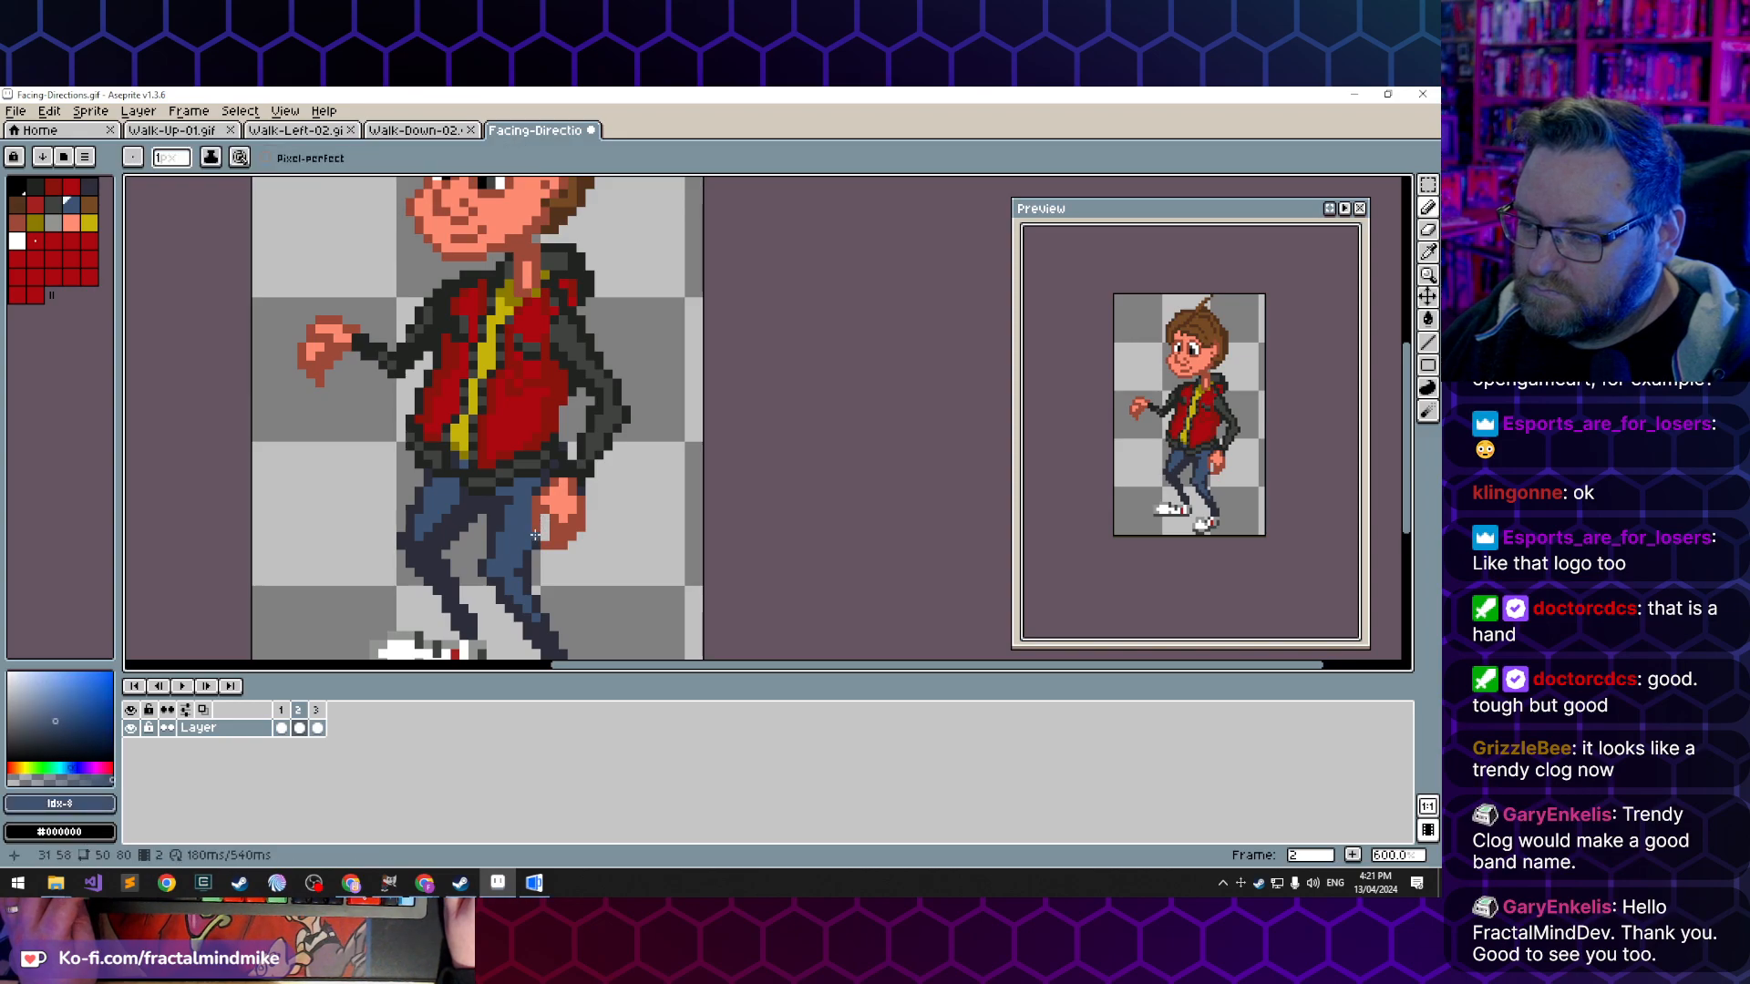
pyautogui.keyDown('alt'); pyautogui.click(545, 535); pyautogui.keyUp('alt')
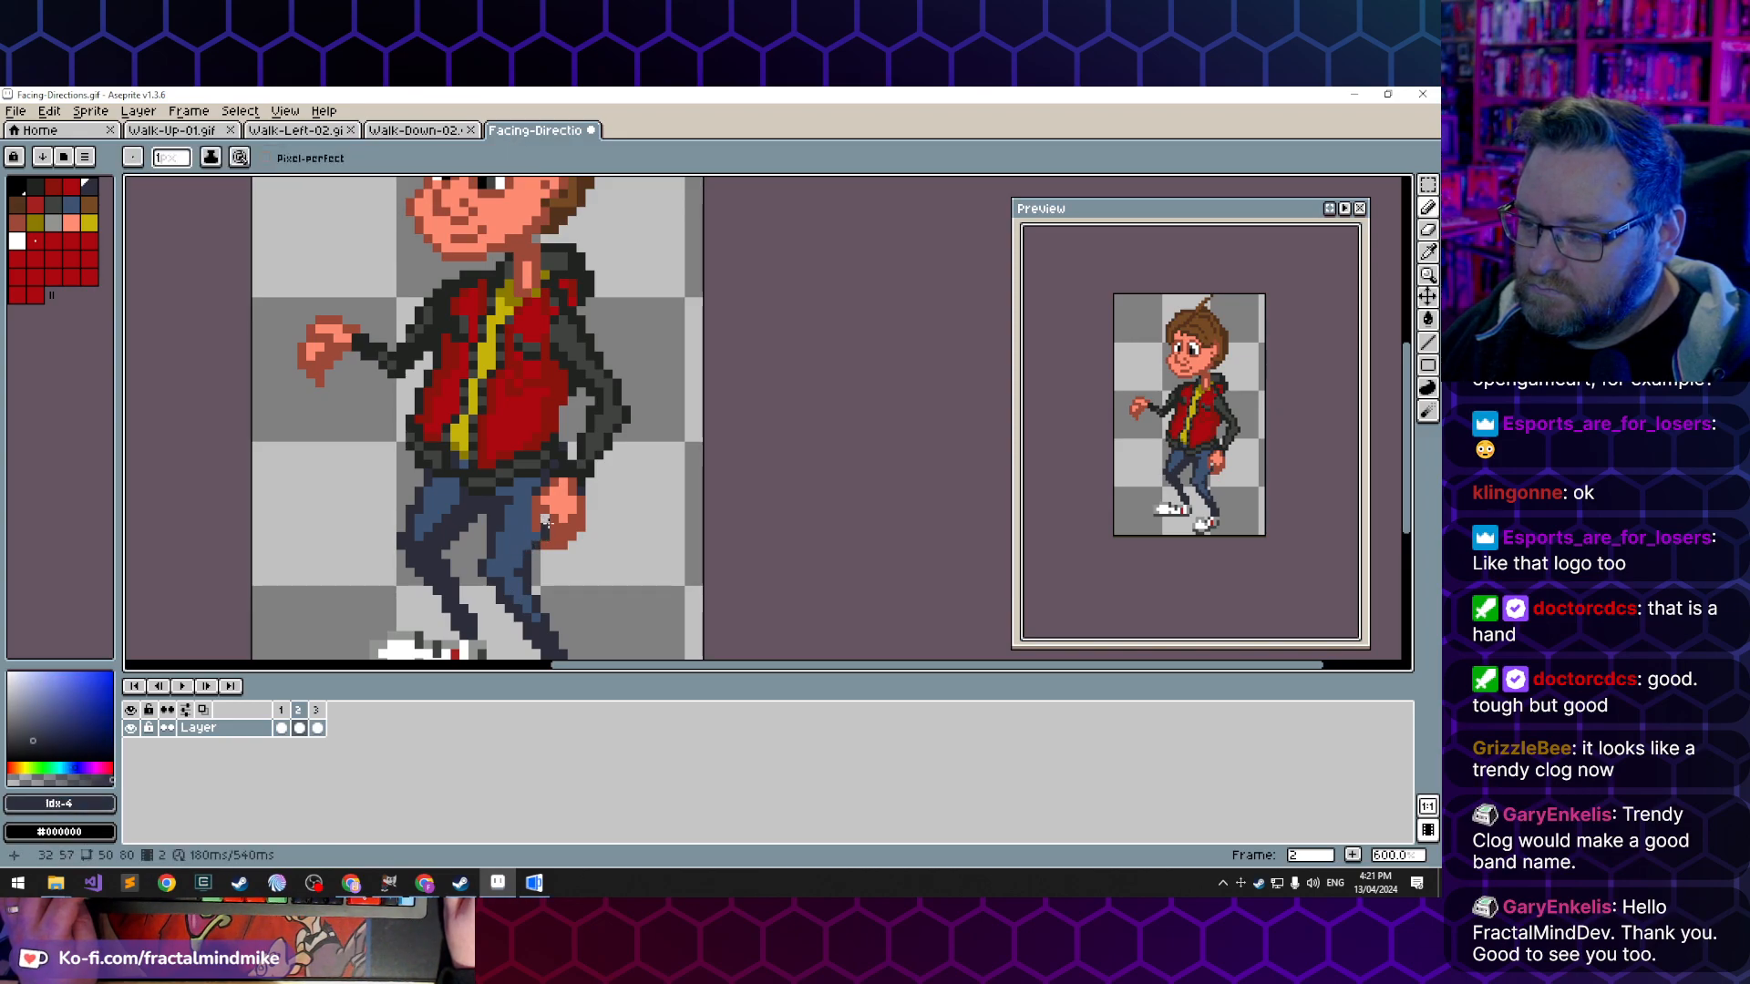
pyautogui.press('Left')
pyautogui.press('Left')
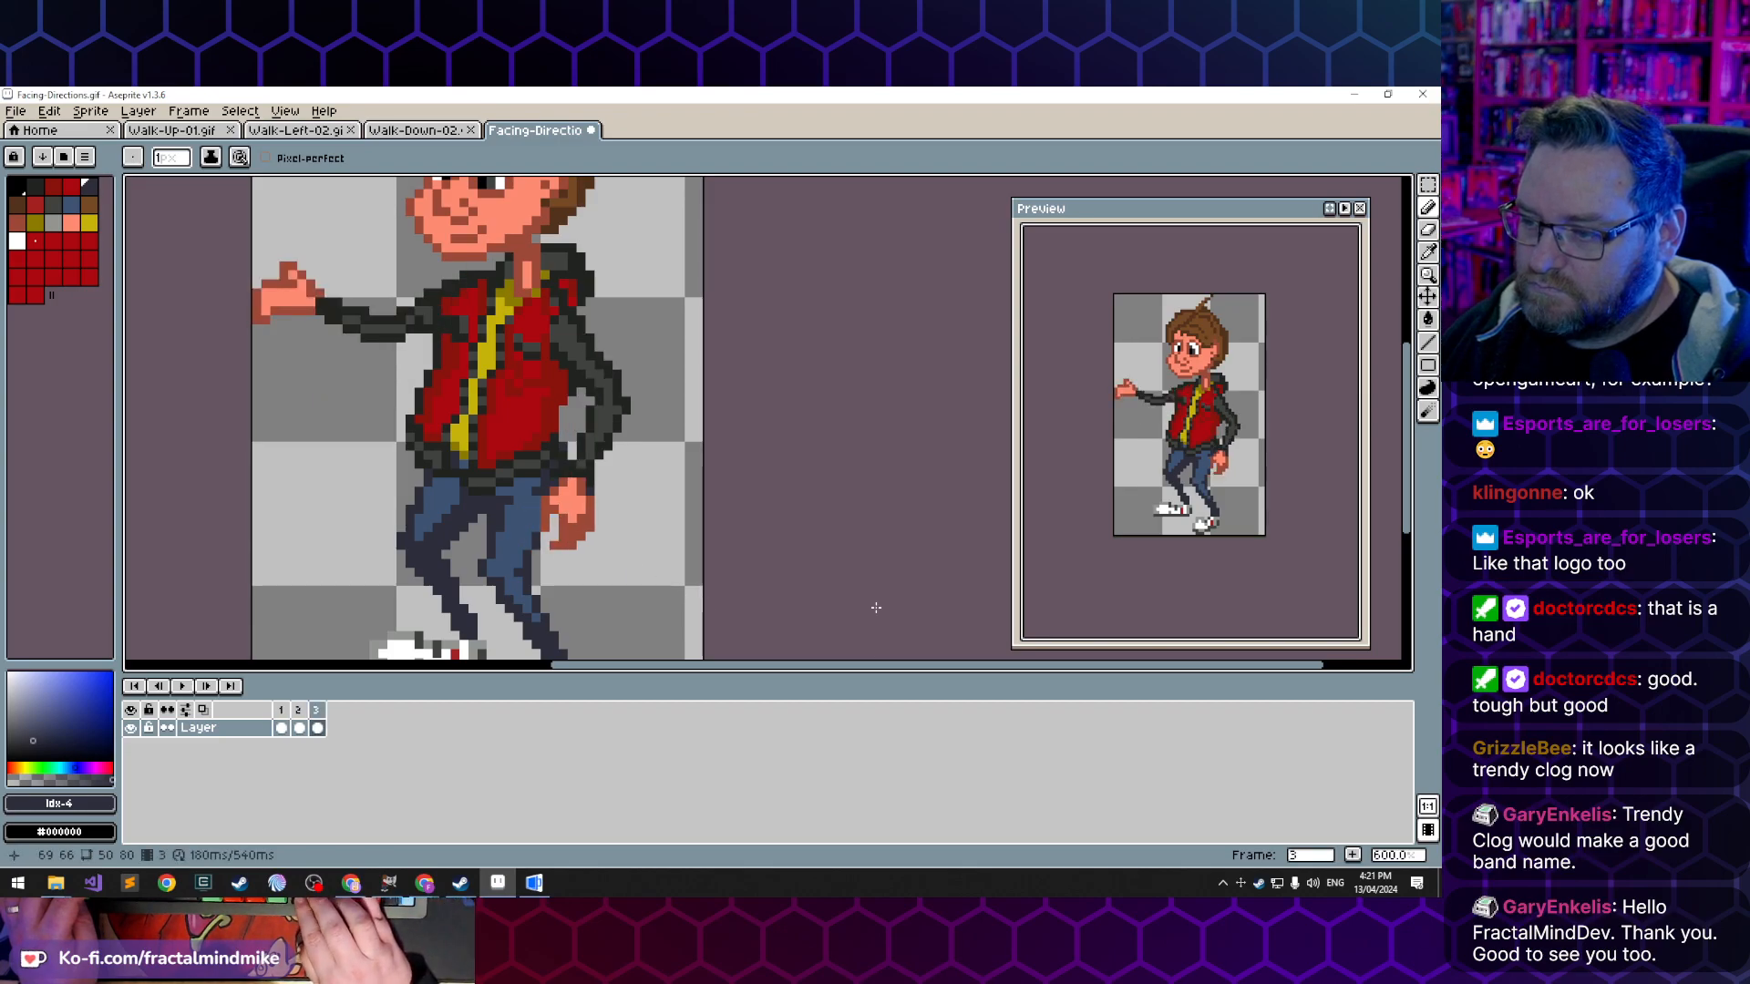
pyautogui.press('Left')
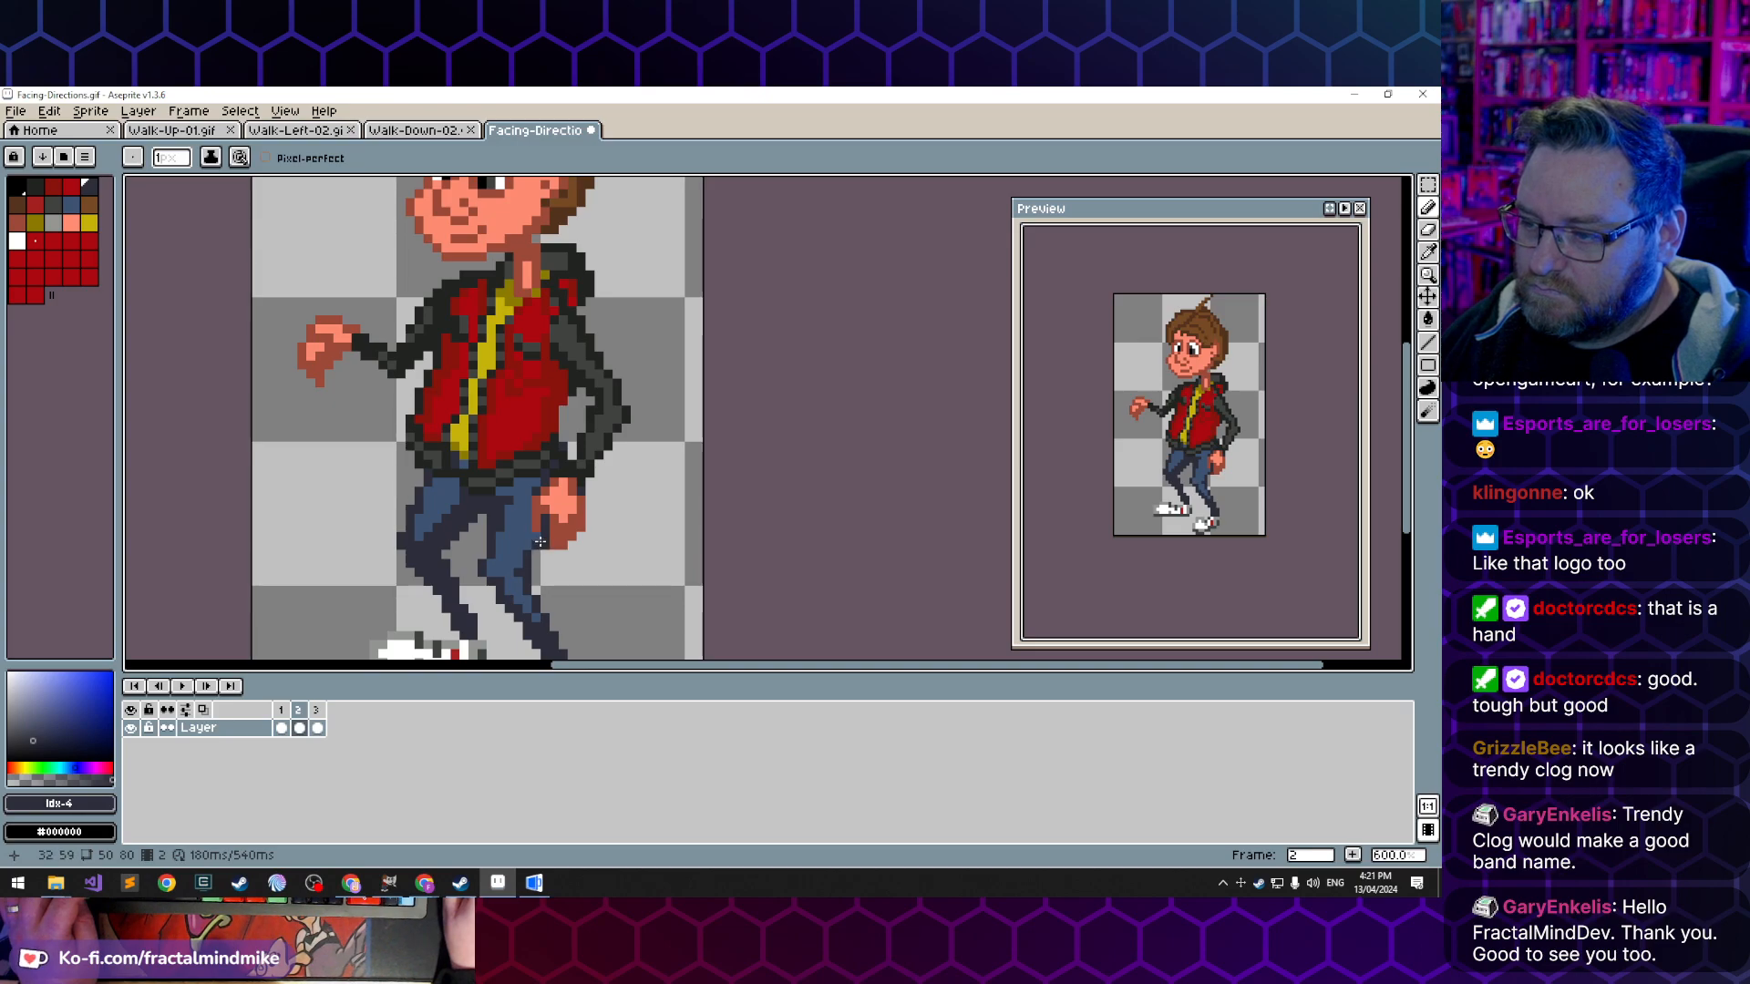
pyautogui.press('Left')
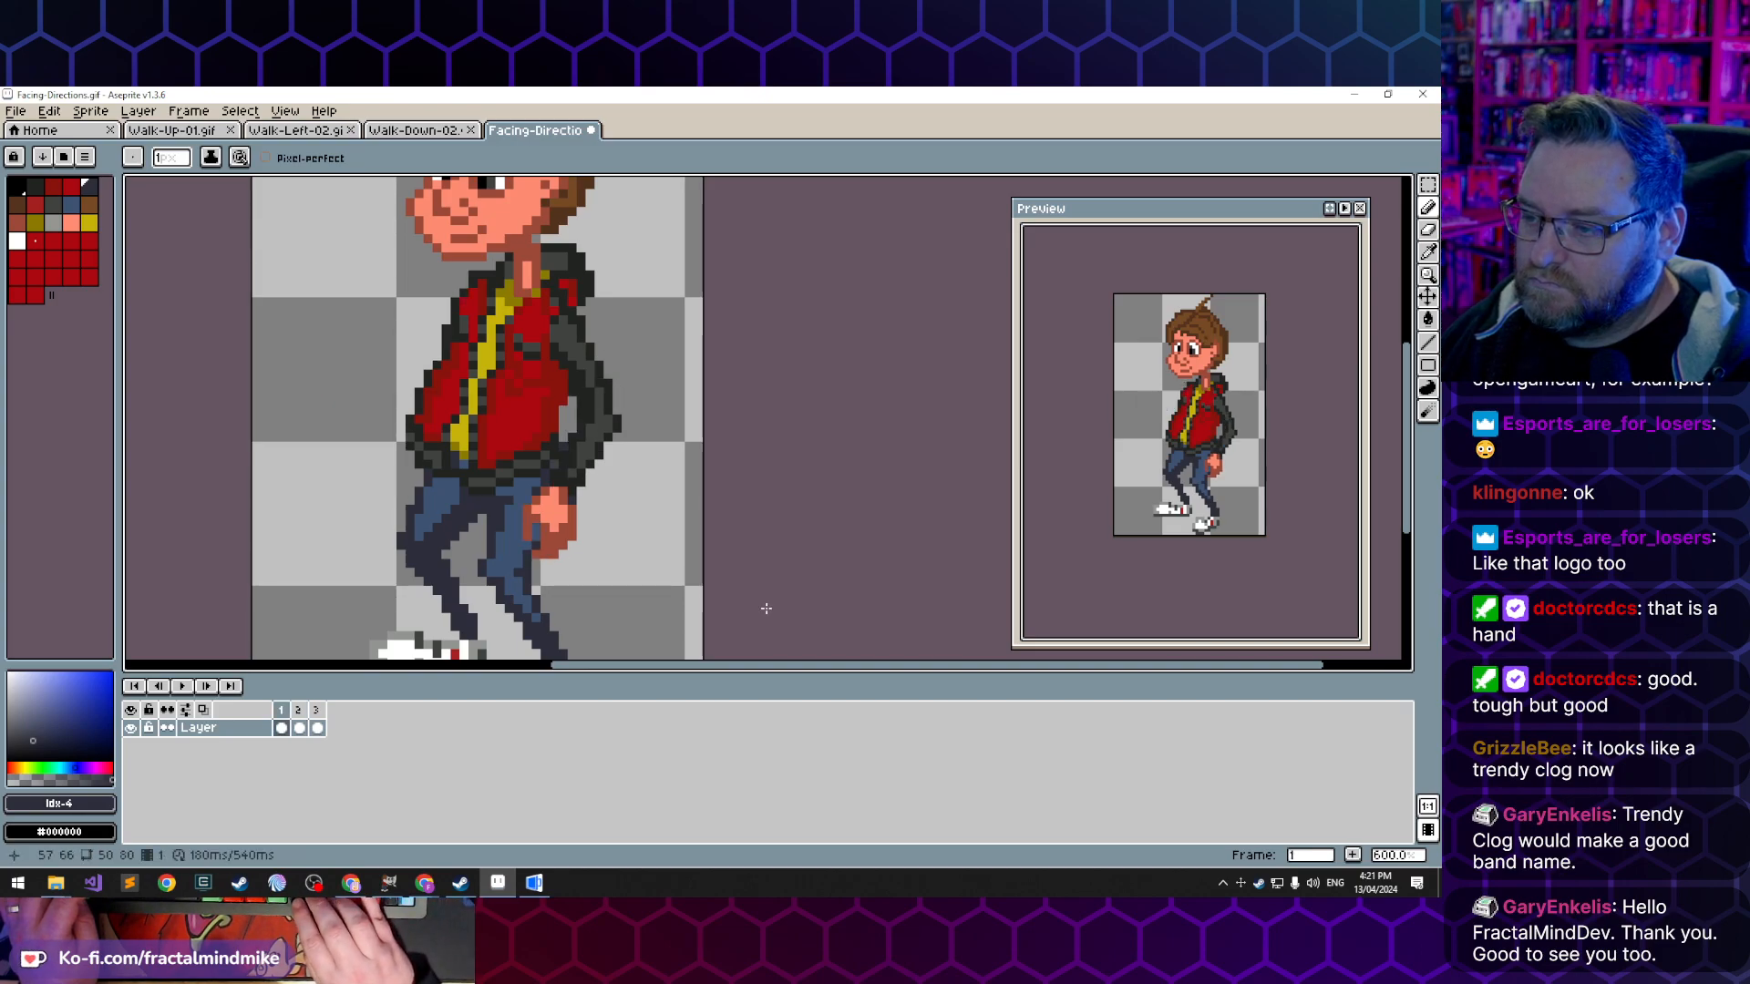
# - Cycle through the three frames to check how the lowered arm, hand and trouser edge move together
pyautogui.press('Right')
pyautogui.press('Right')
pyautogui.press('Left')
pyautogui.press('Left')
pyautogui.press('Right')
pyautogui.press('Right')
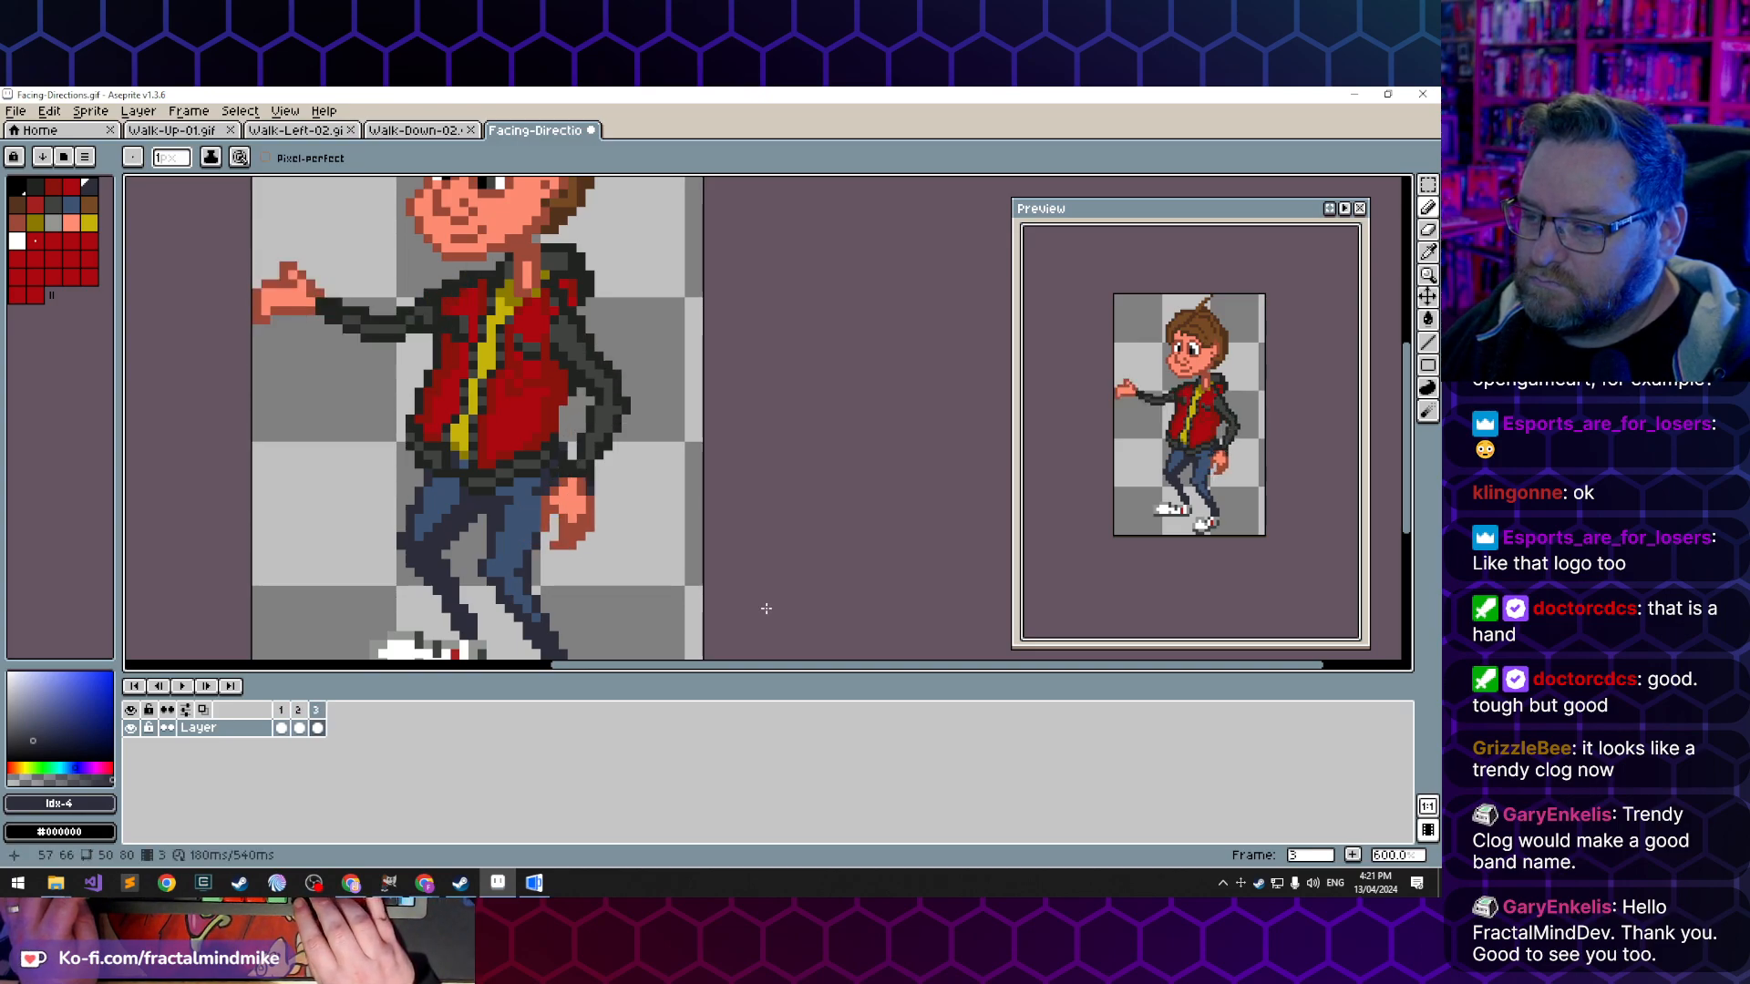
pyautogui.press('Left')
pyautogui.press('Left')
pyautogui.press('Right')
pyautogui.press('Right')
pyautogui.press('Left')
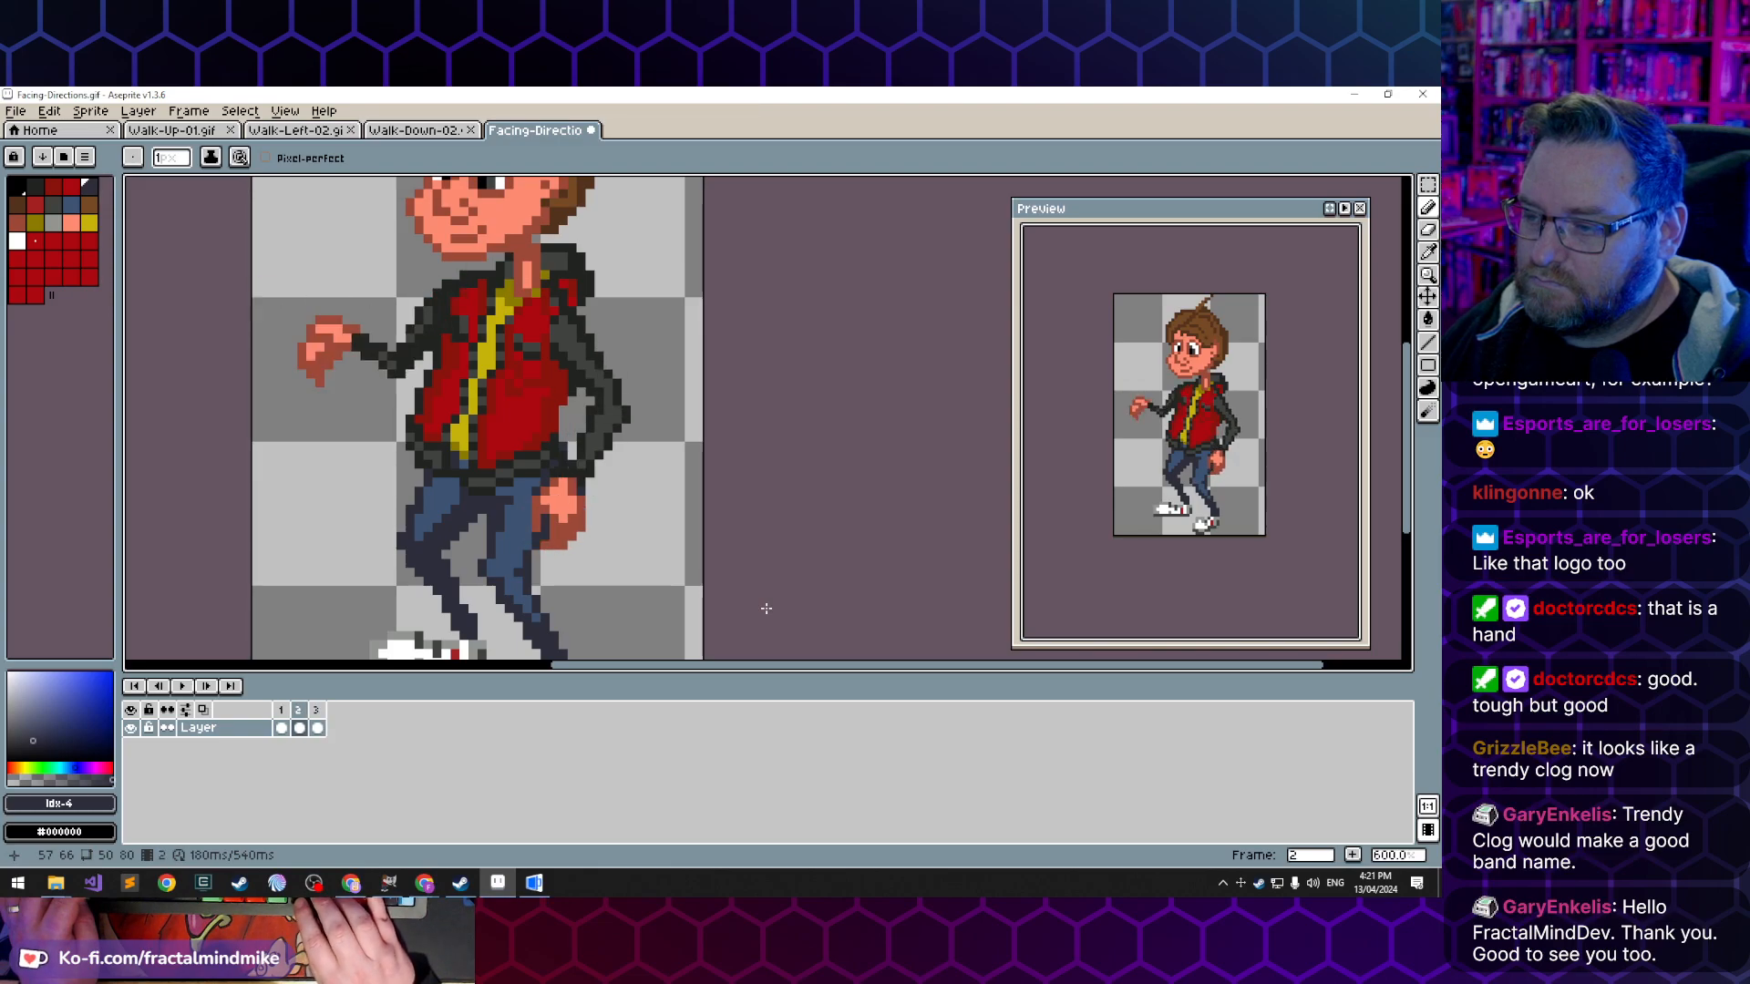
pyautogui.press('Left')
pyautogui.press('Right')
pyautogui.press('Right')
pyautogui.press('Left')
pyautogui.press('Left')
pyautogui.press('Right')
pyautogui.press('Right')
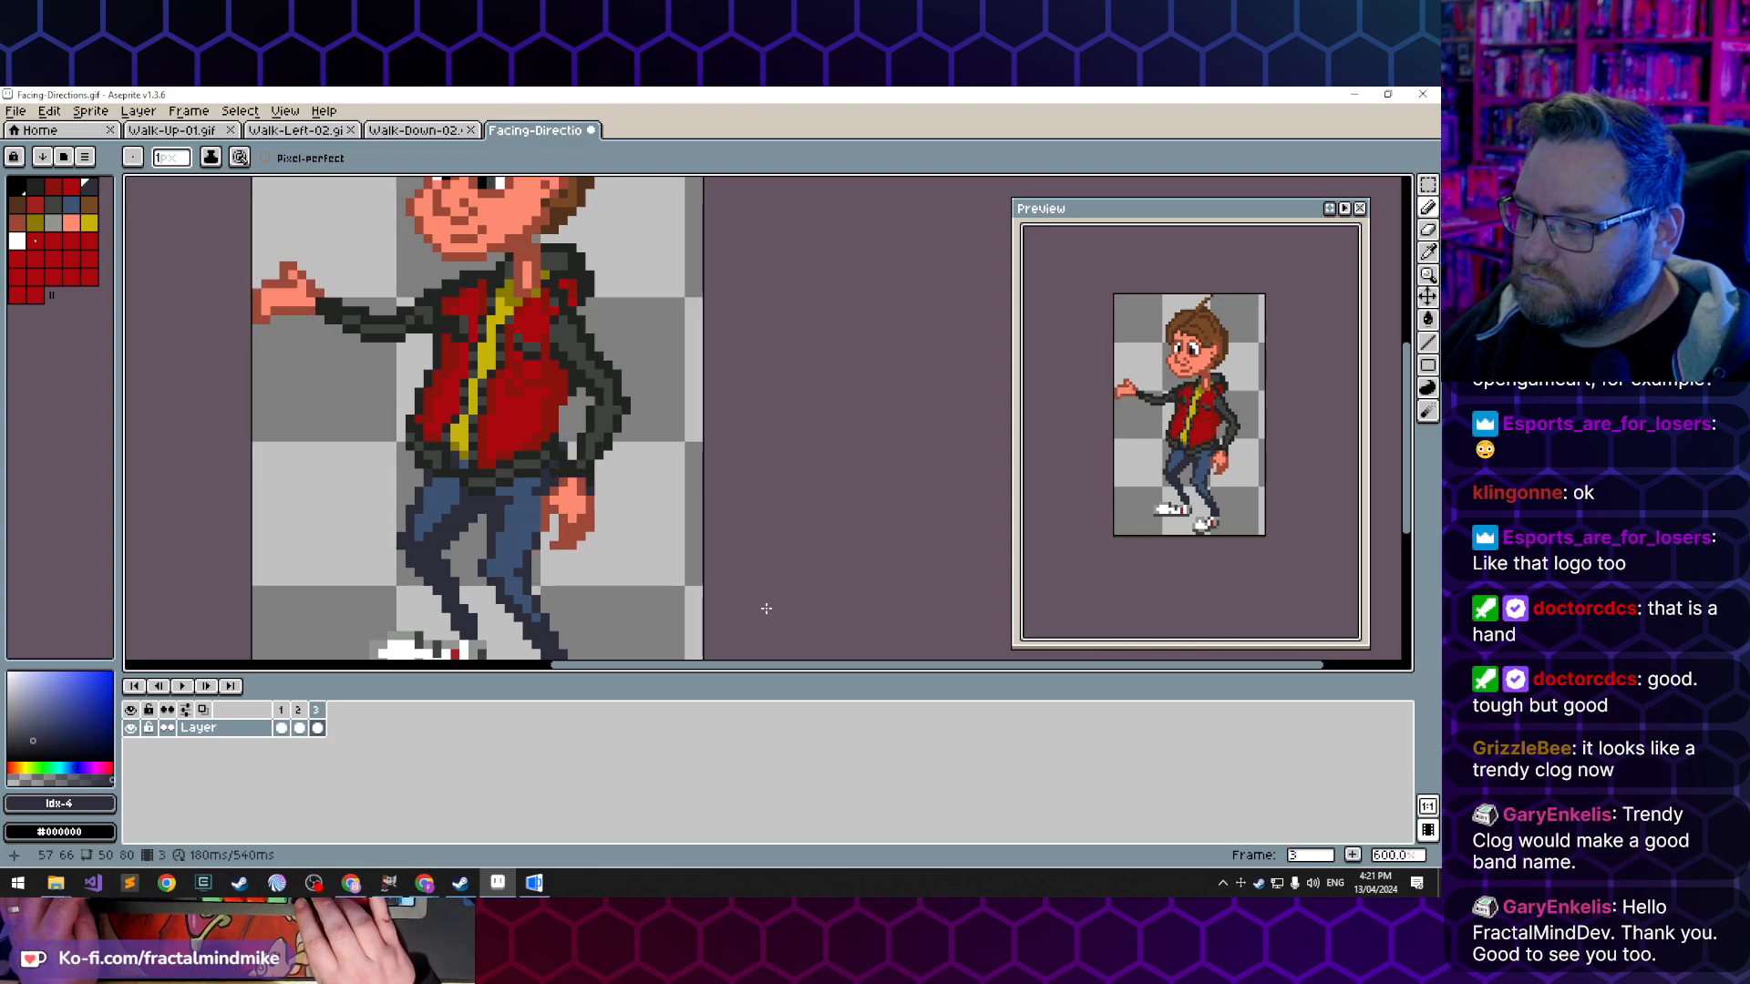
pyautogui.press('Left')
pyautogui.press('Left')
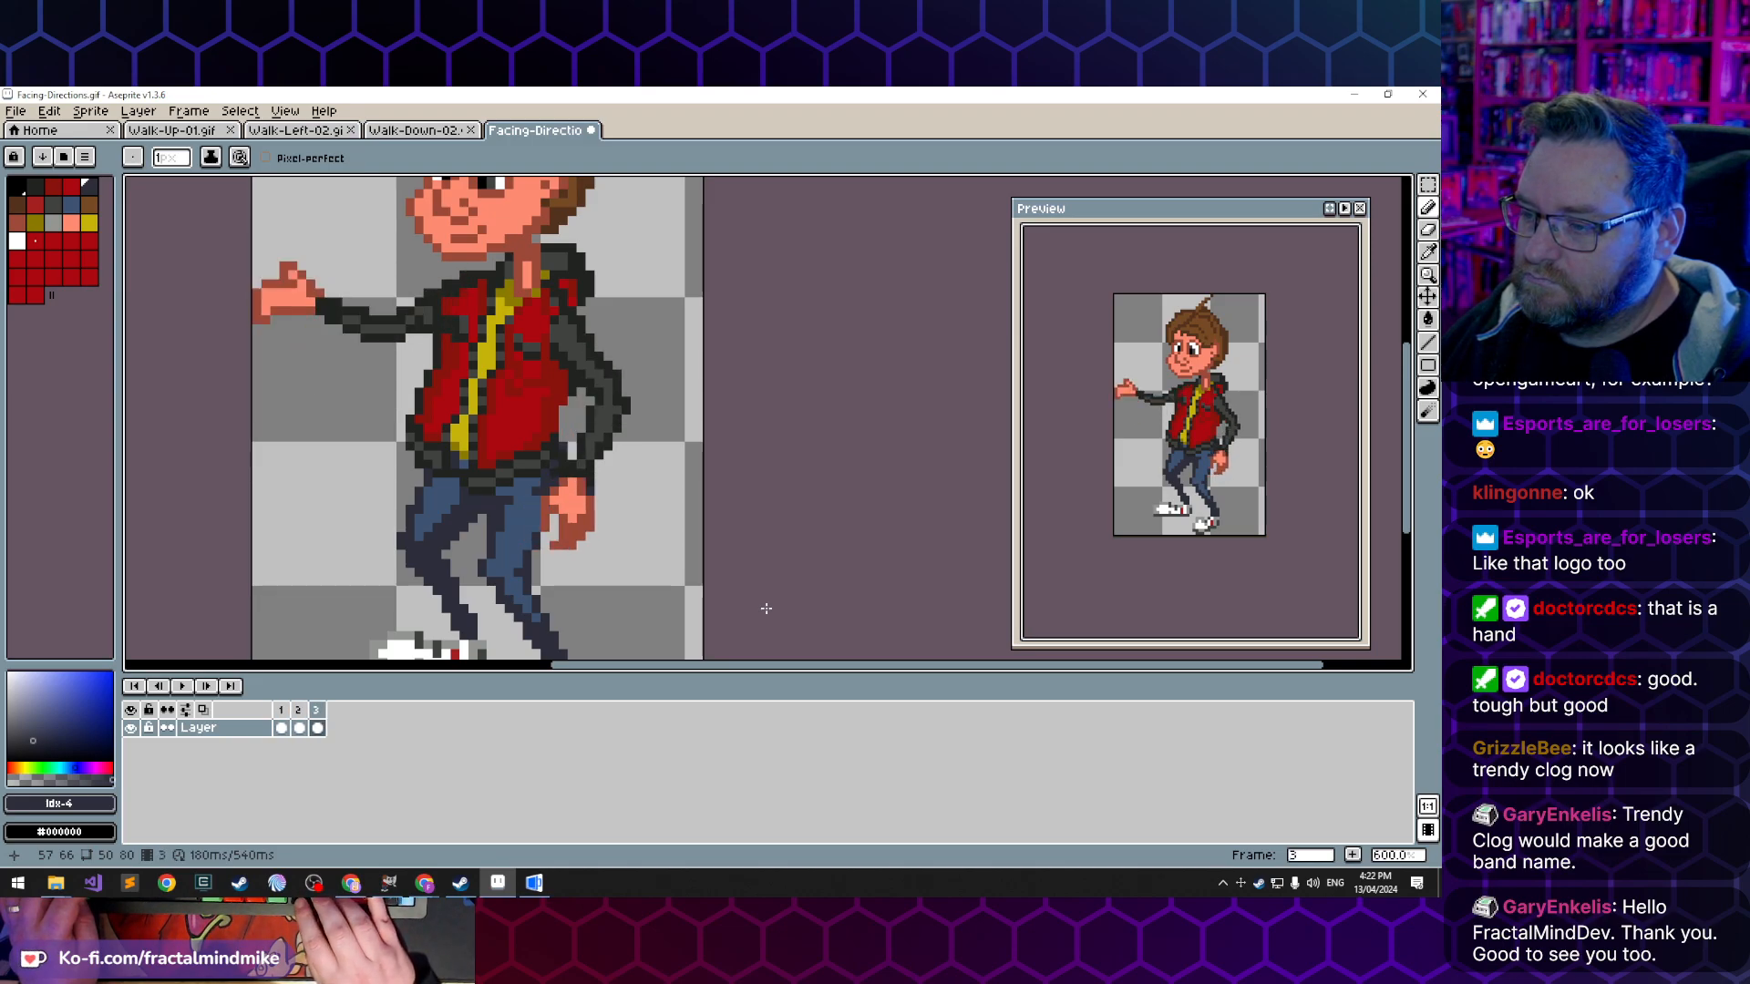
# - Flip between frames 2 and 3 to compare the lowered hand's fingers and the adjoining trouser edge
pyautogui.press('Right')
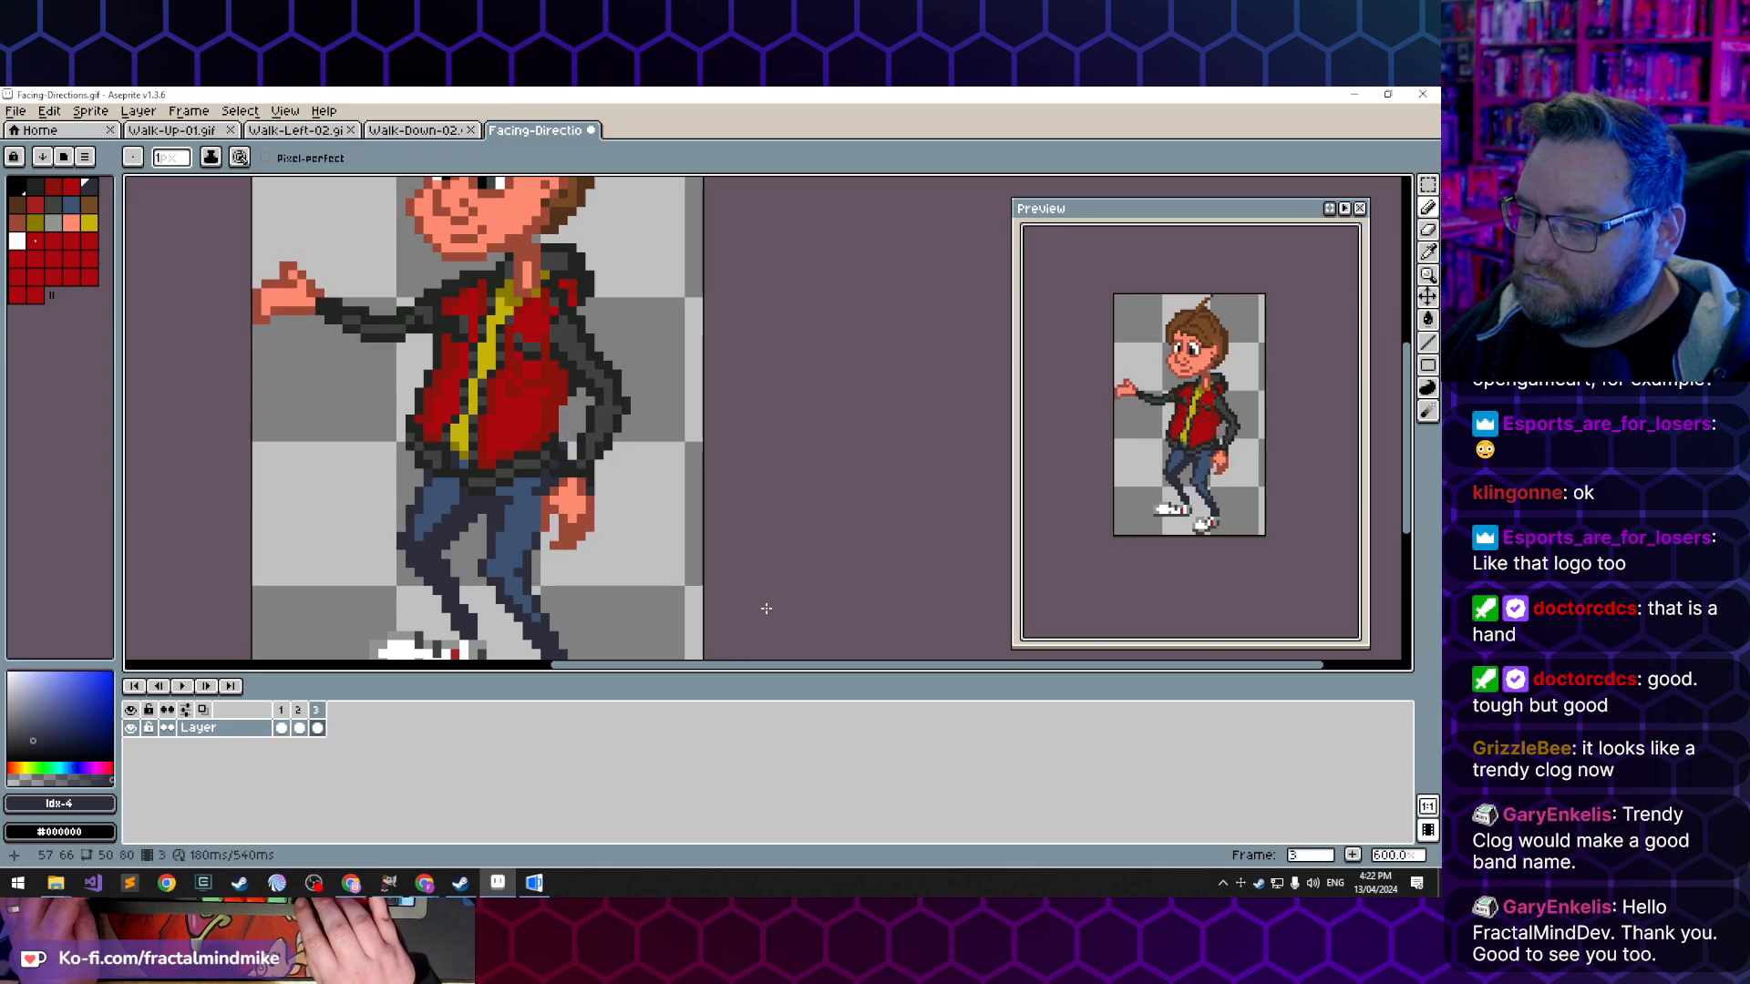
pyautogui.press('Left')
pyautogui.press('Right')
pyautogui.press('Left')
pyautogui.press('Right')
pyautogui.press('Left')
pyautogui.press('Right')
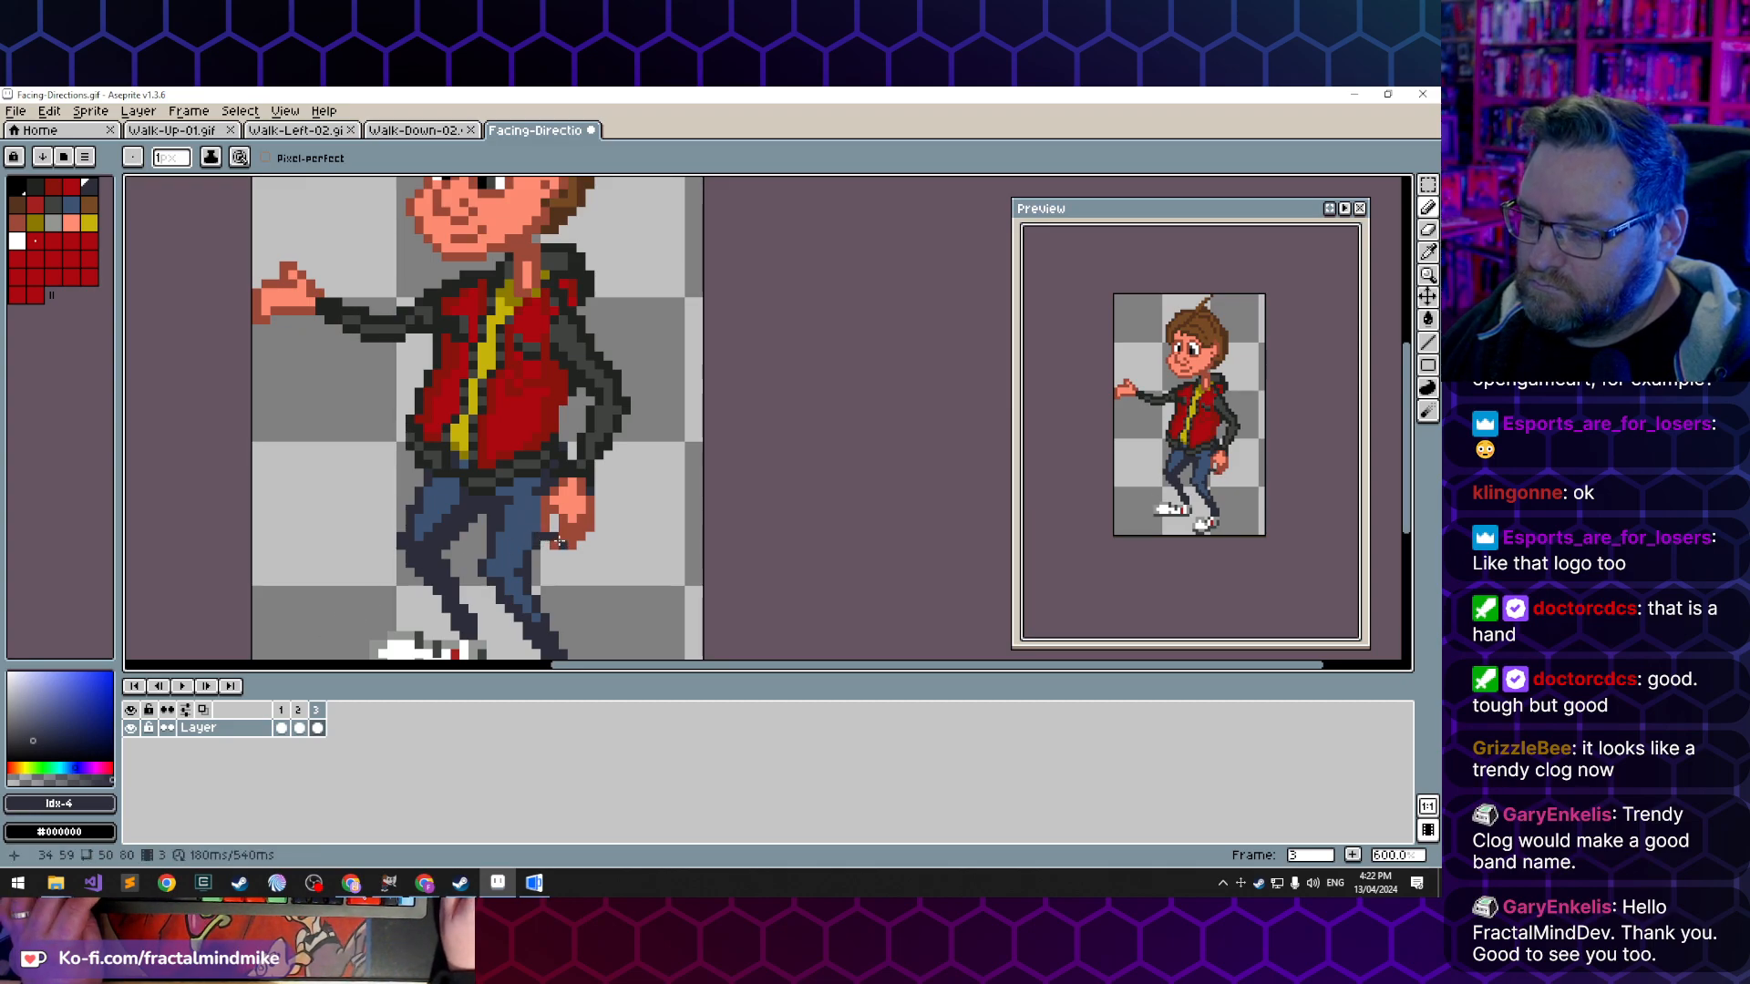
pyautogui.press('e')
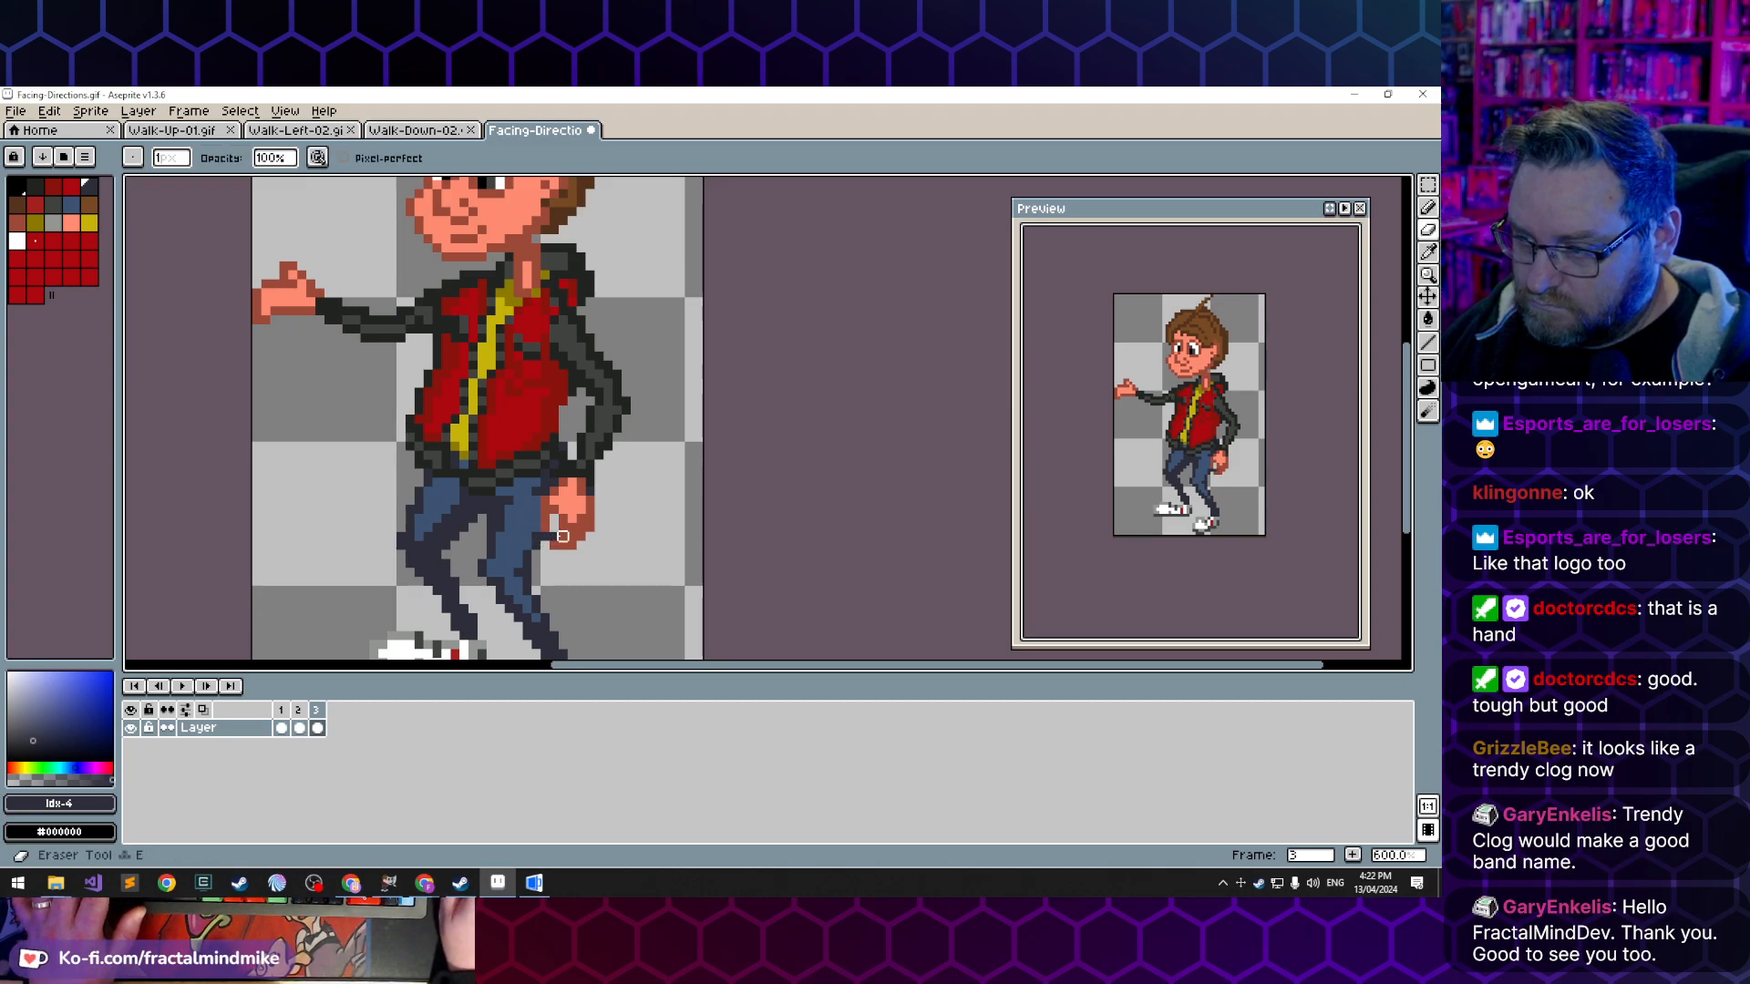
pyautogui.press('Left')
pyautogui.press('Right')
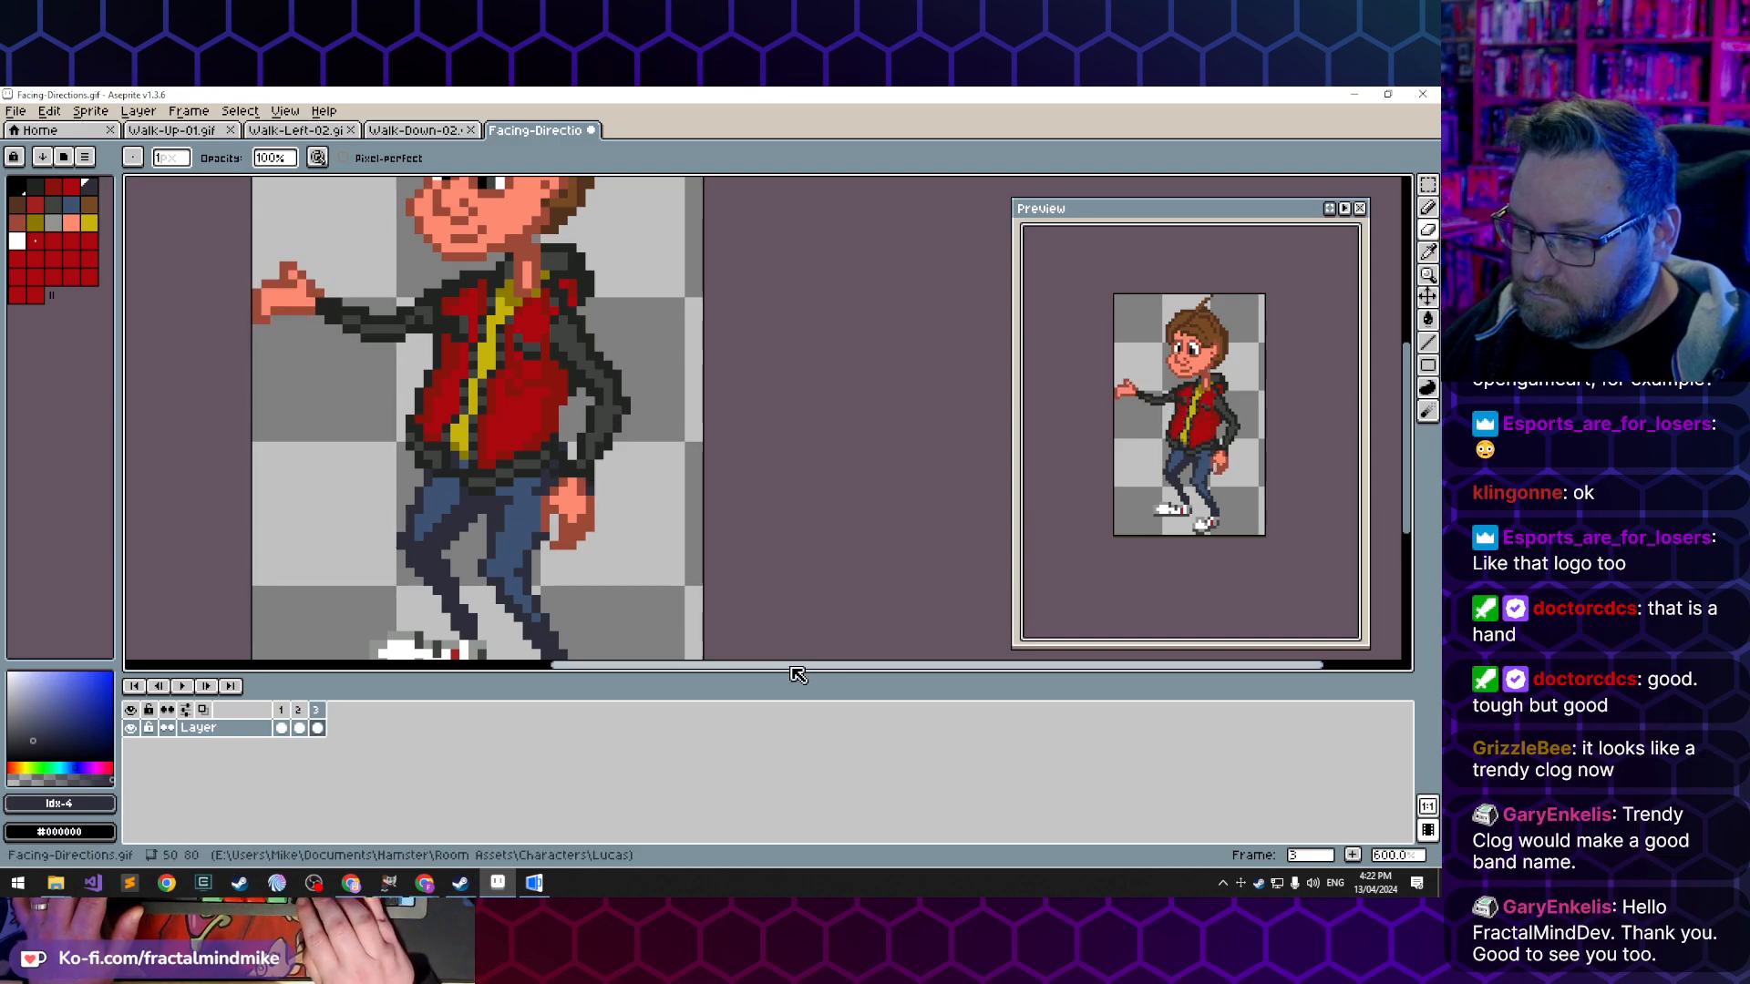
# - Run back and forth through all three frames to review the complete reaching motion
pyautogui.press('Left')
pyautogui.press('Right')
pyautogui.press('Left')
pyautogui.press('Left')
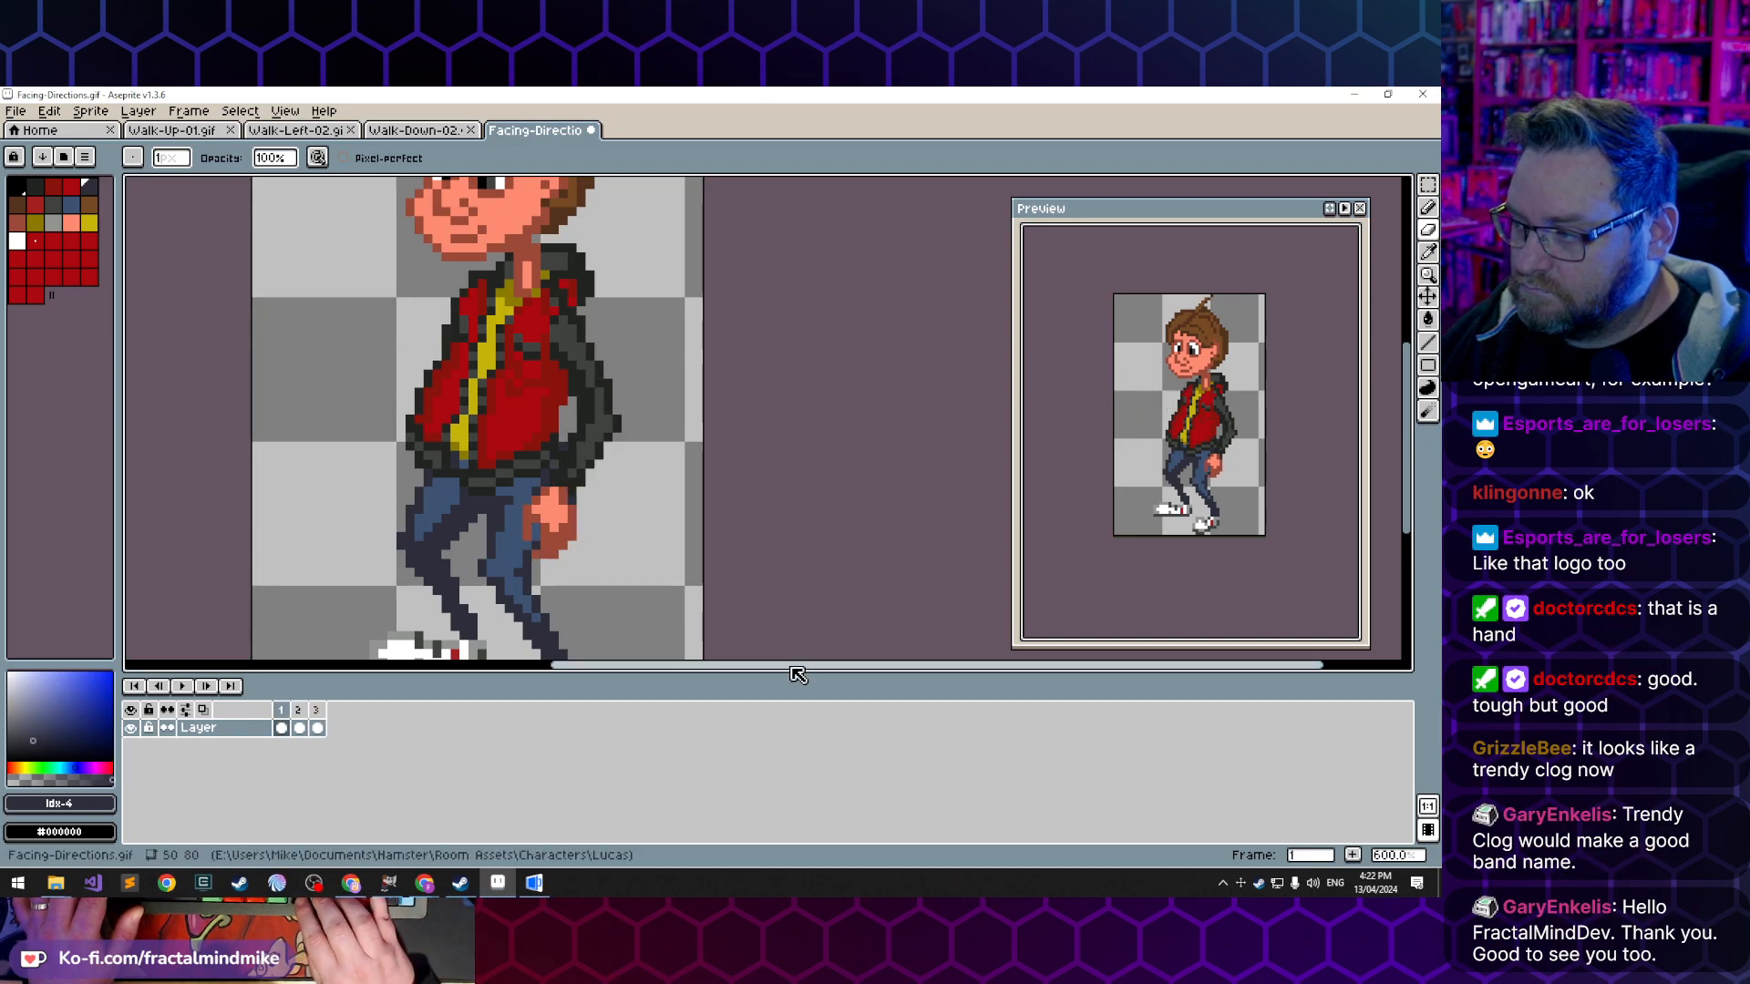
pyautogui.press('Right')
pyautogui.press('Right')
pyautogui.press('Left')
pyautogui.press('Left')
pyautogui.press('Right')
pyautogui.press('Right')
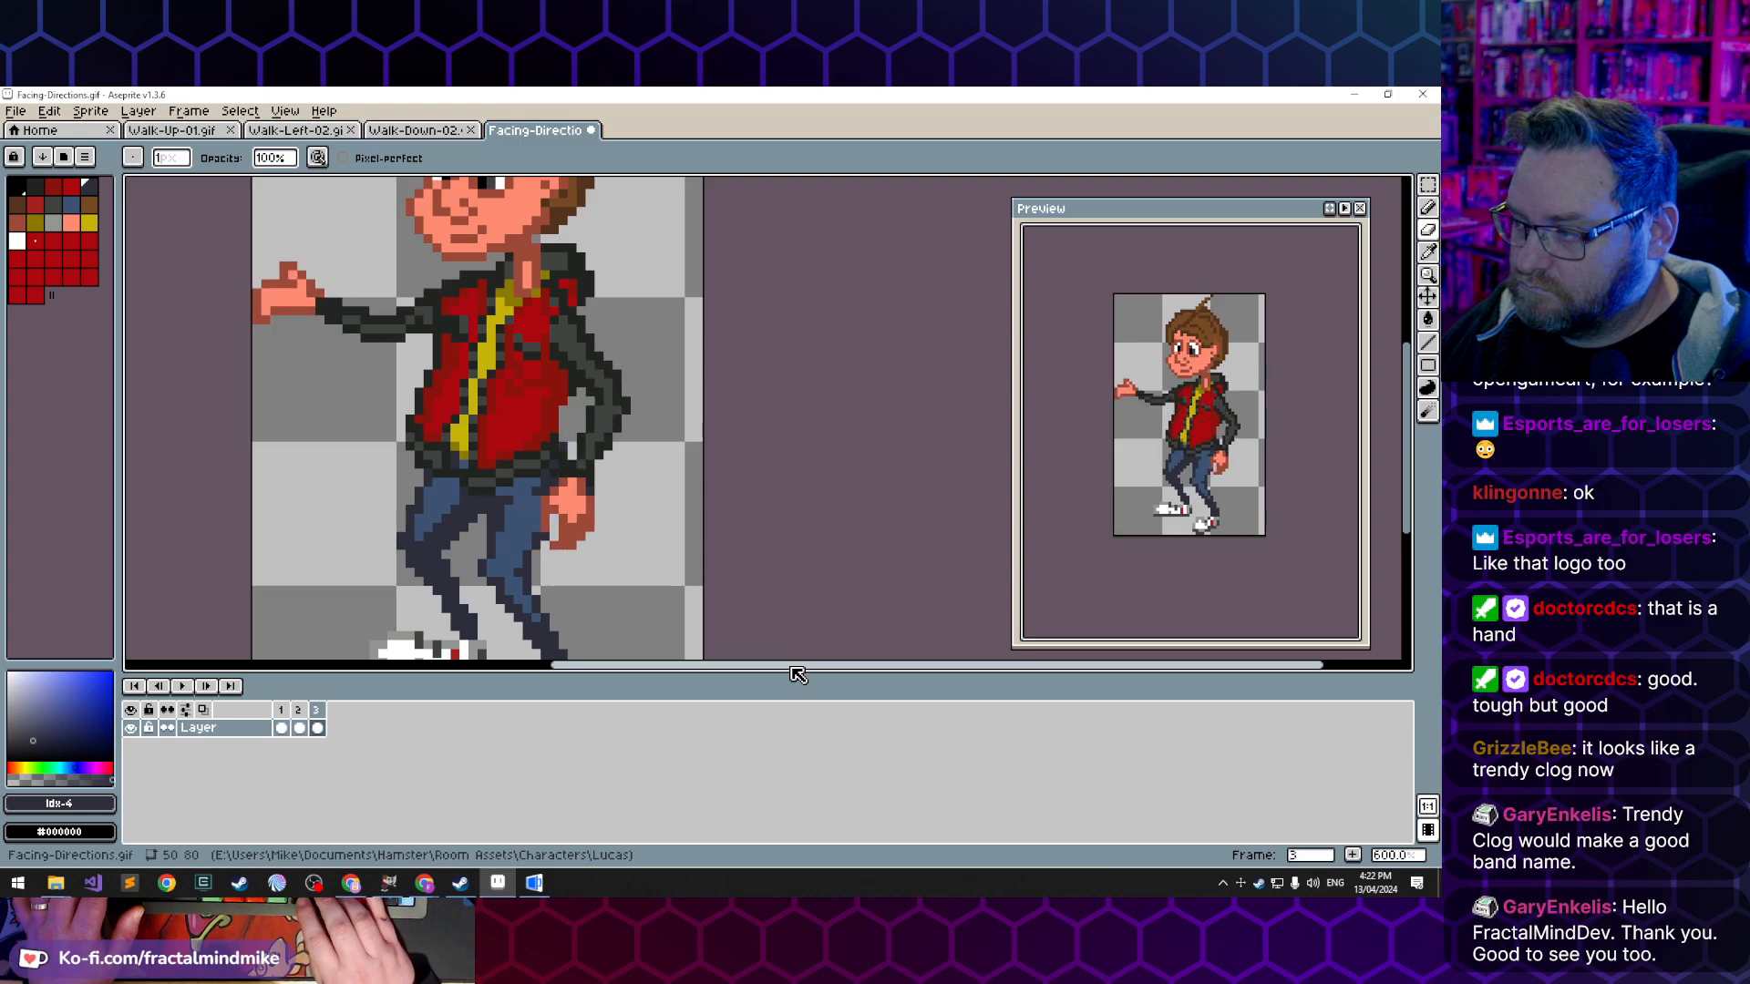
pyautogui.press('Left')
pyautogui.press('Left')
pyautogui.press('Right')
pyautogui.press('Right')
pyautogui.press('Left')
pyautogui.press('Left')
pyautogui.press('Left')
pyautogui.press('Left')
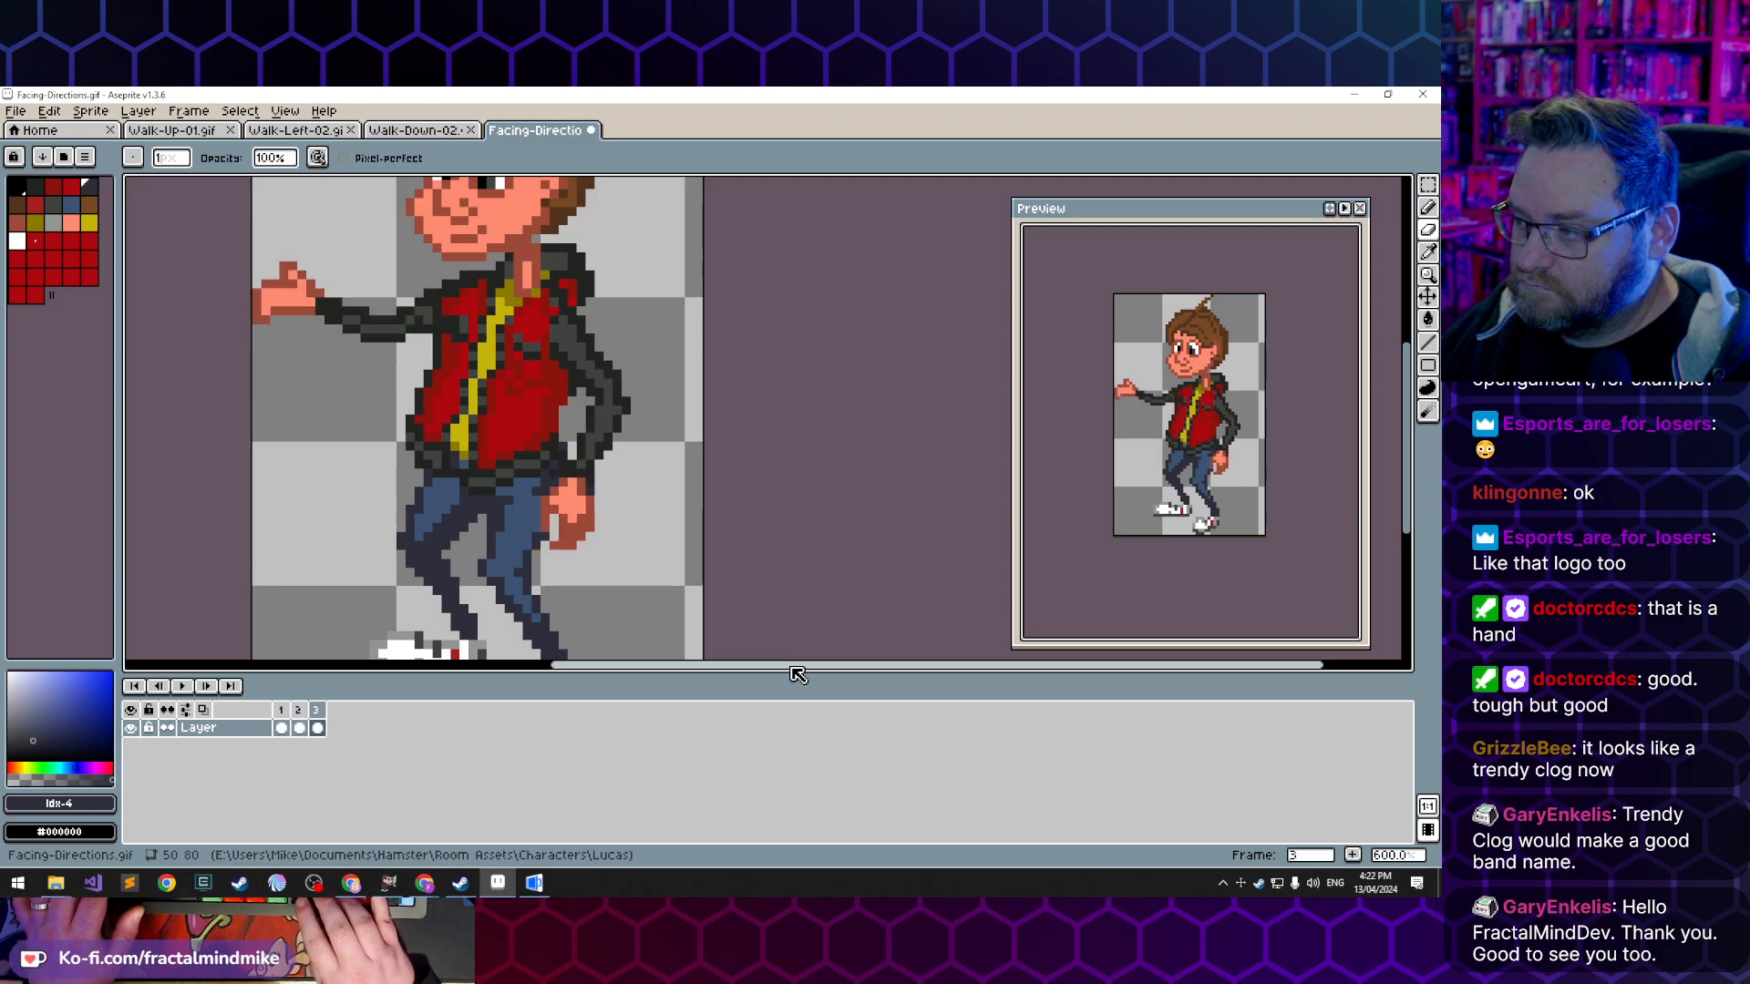
pyautogui.press('Left')
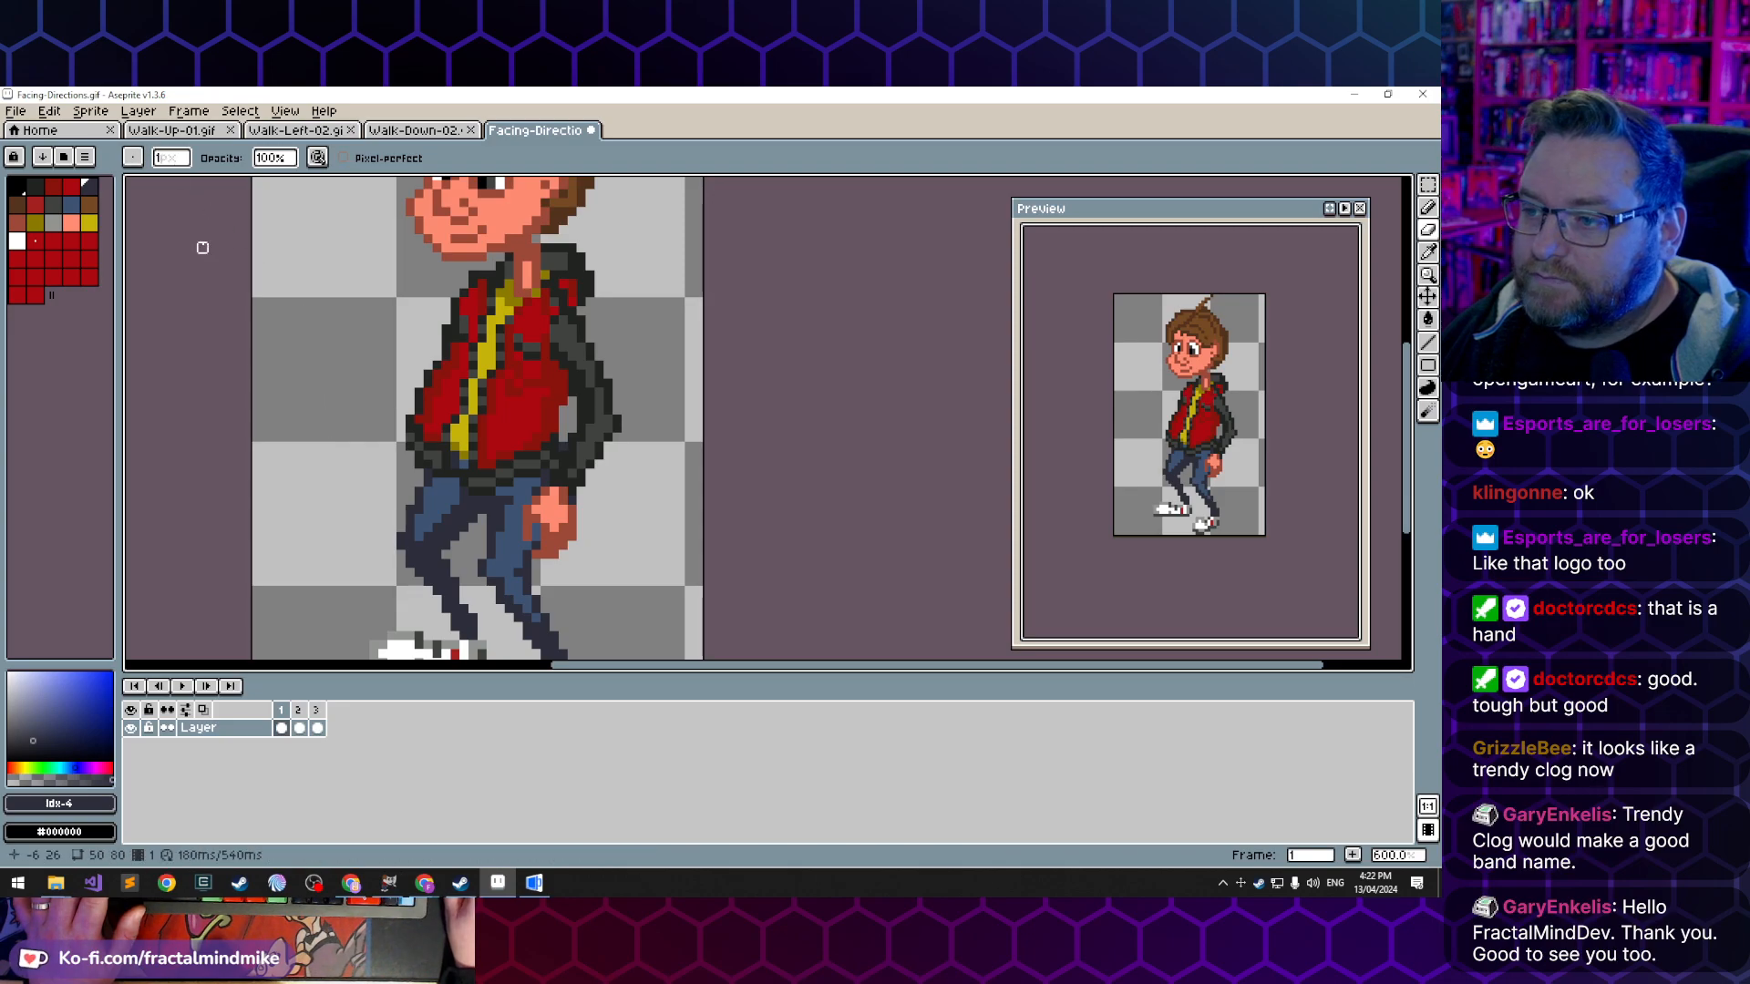
# - Save the animation as a new file named Grab-left-01.gif, accepting the GIF options with Animation Loop and Preserve palette order enabled
pyautogui.scroll(-3, 203, 246)
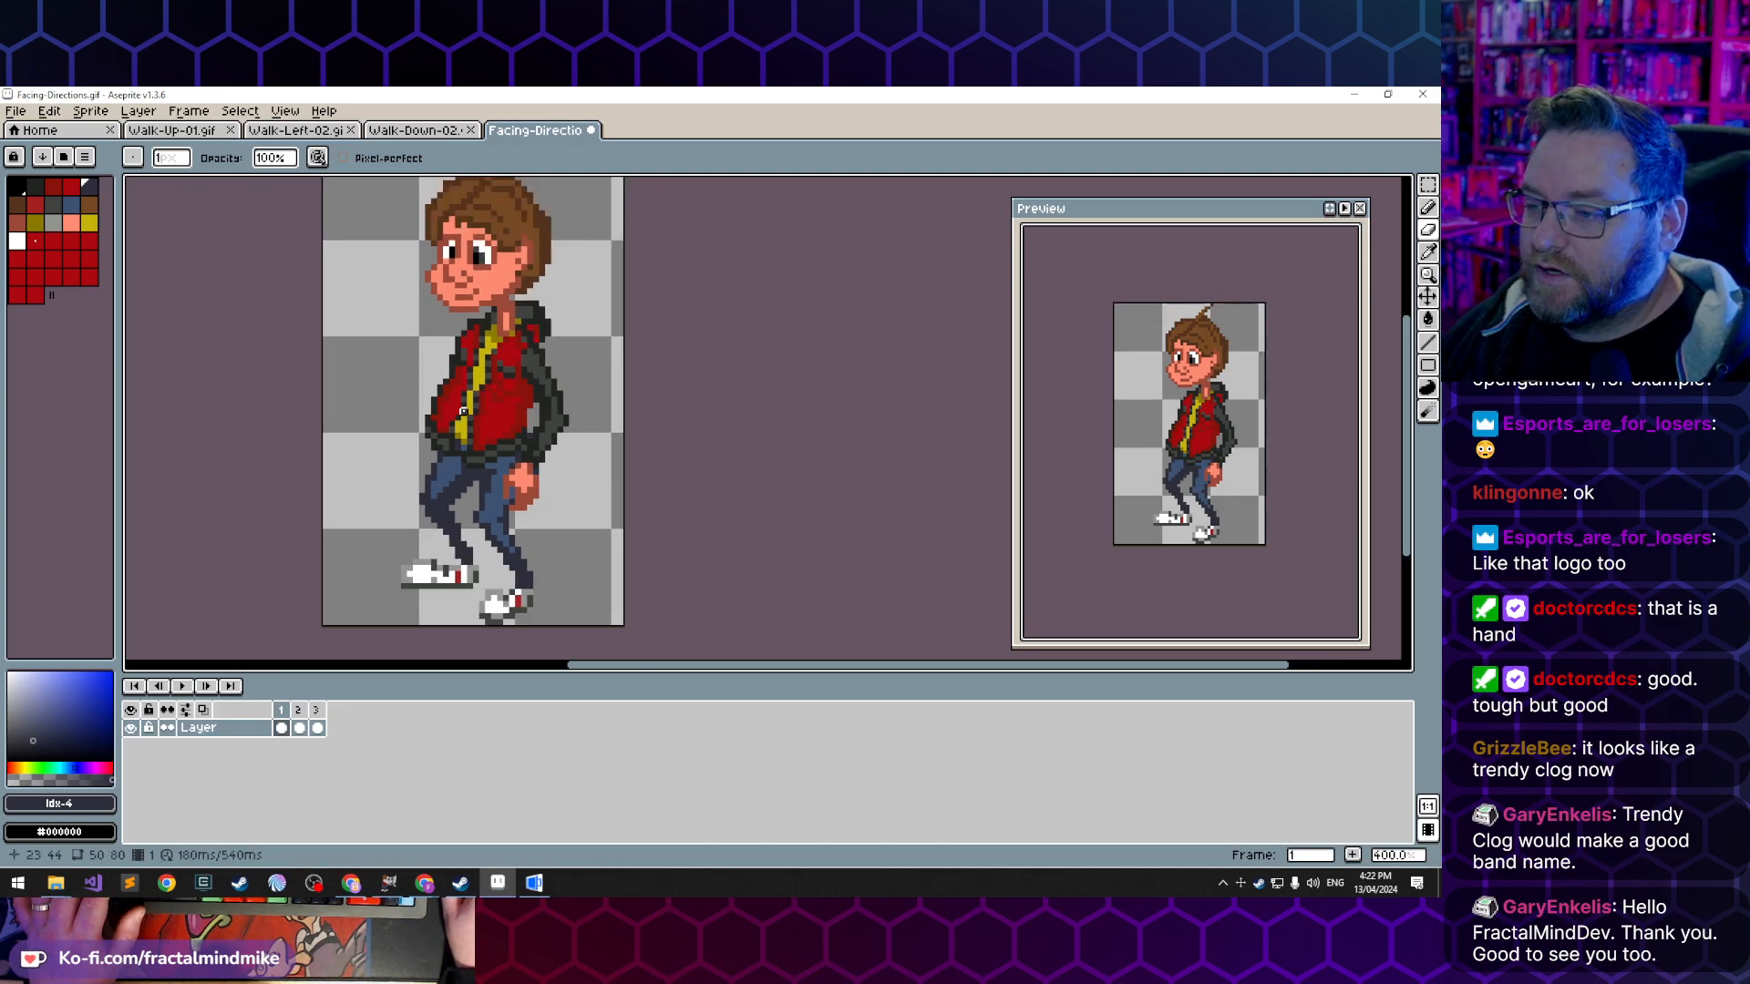
pyautogui.click(15, 111)
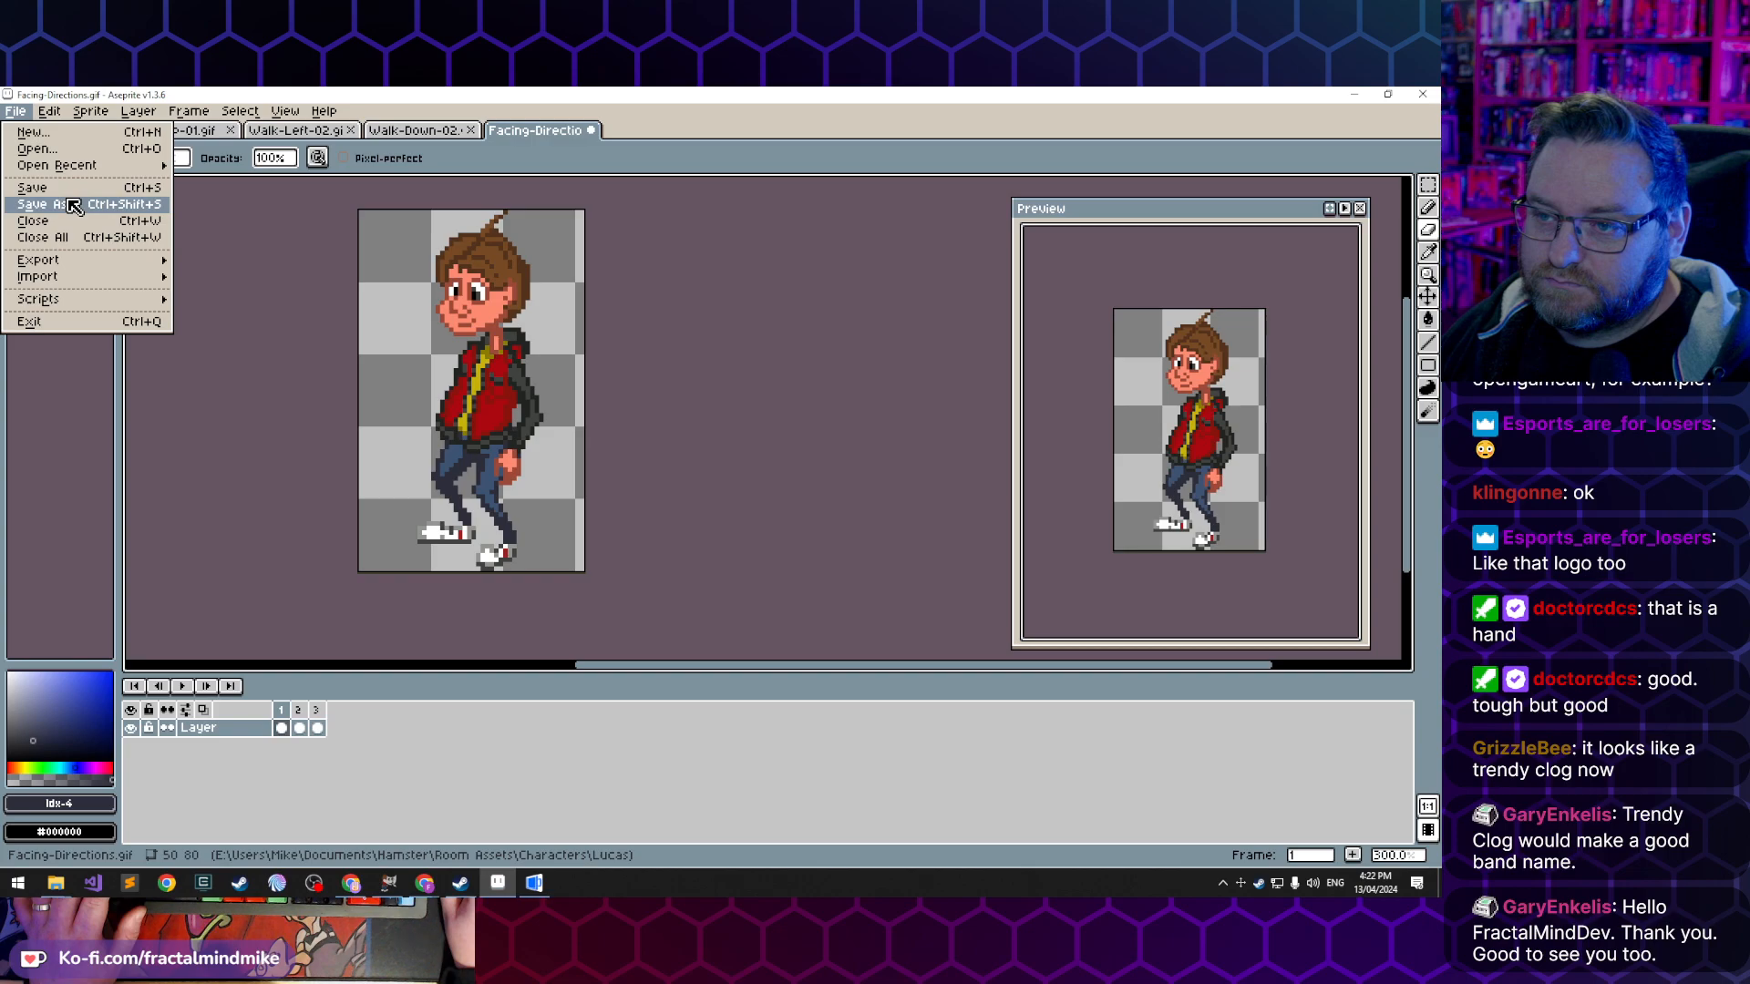
pyautogui.press('Return')
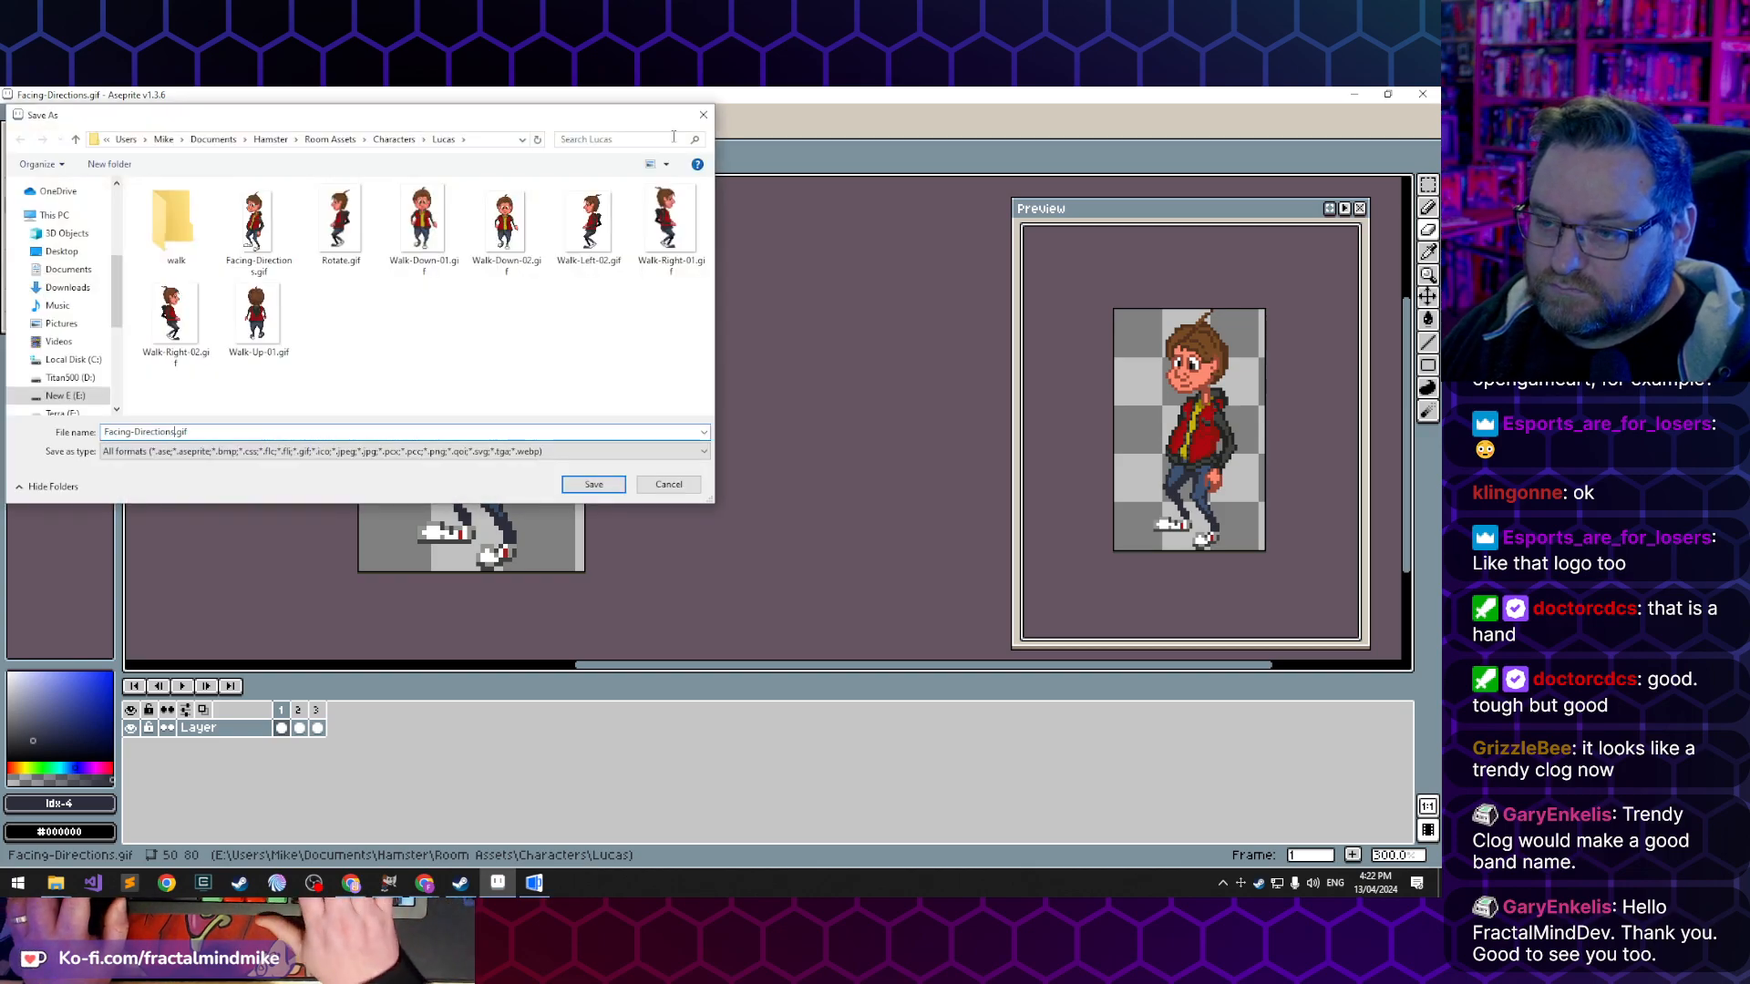
pyautogui.hotkey('shift', 'Home')
pyautogui.write('Grab-left-01')
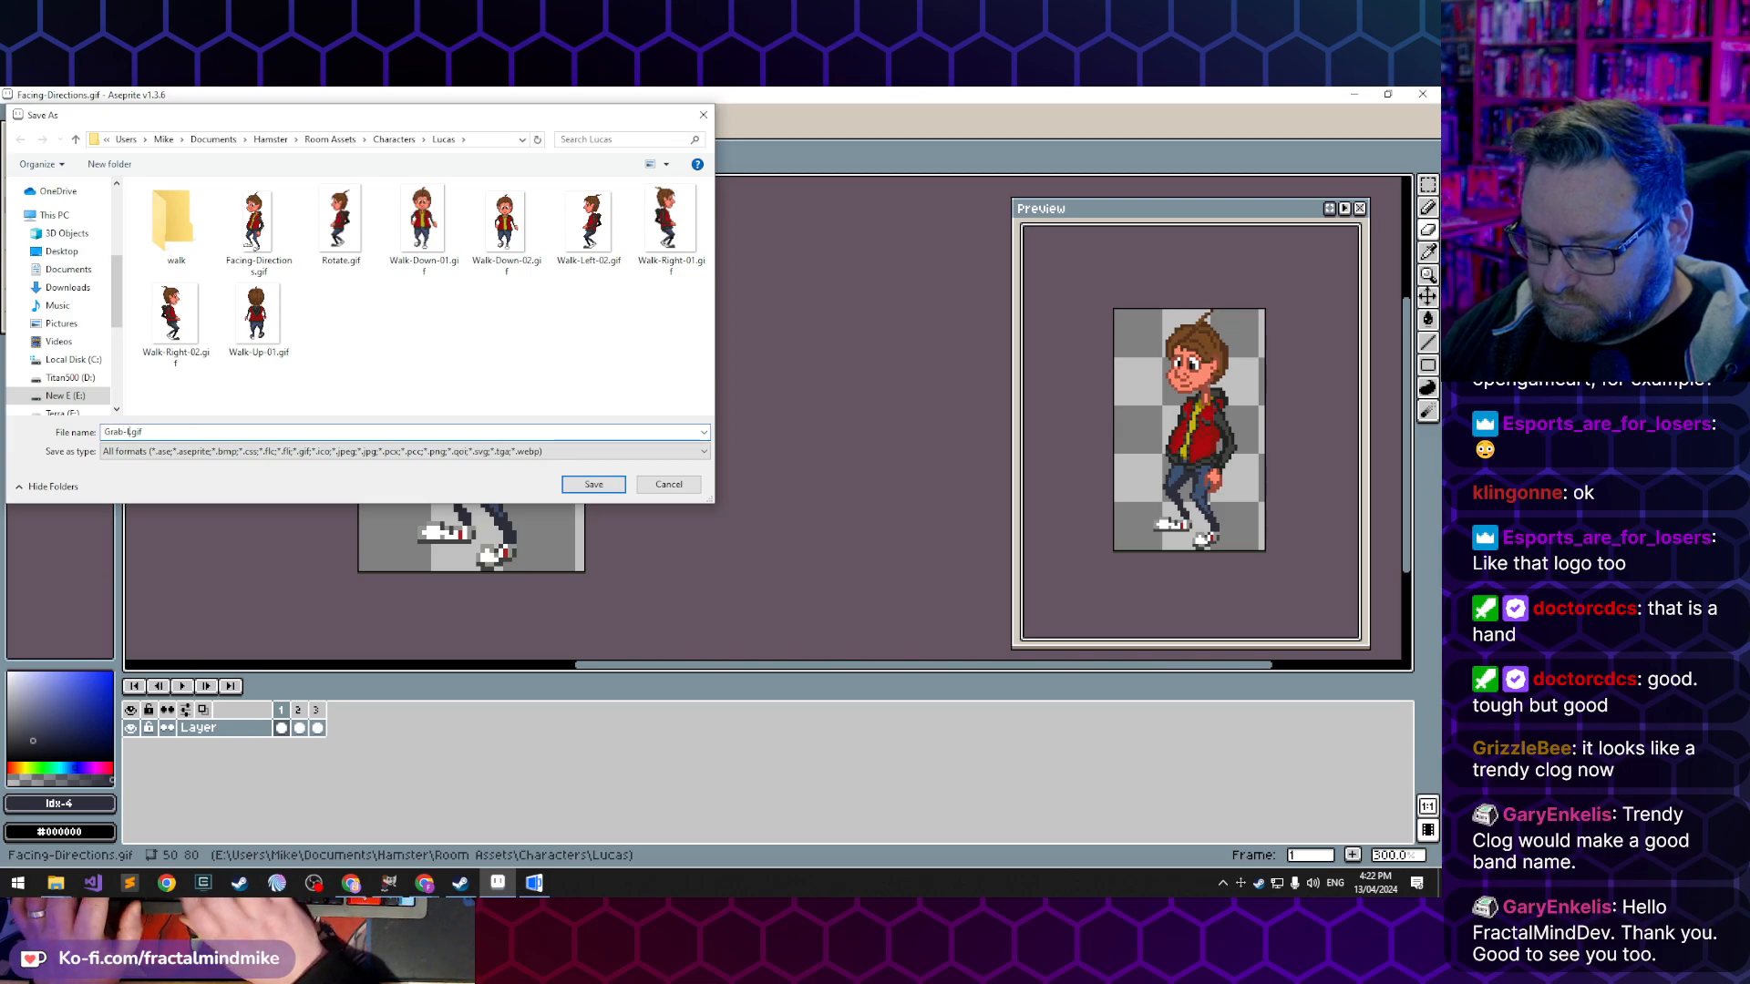
pyautogui.press('Return')
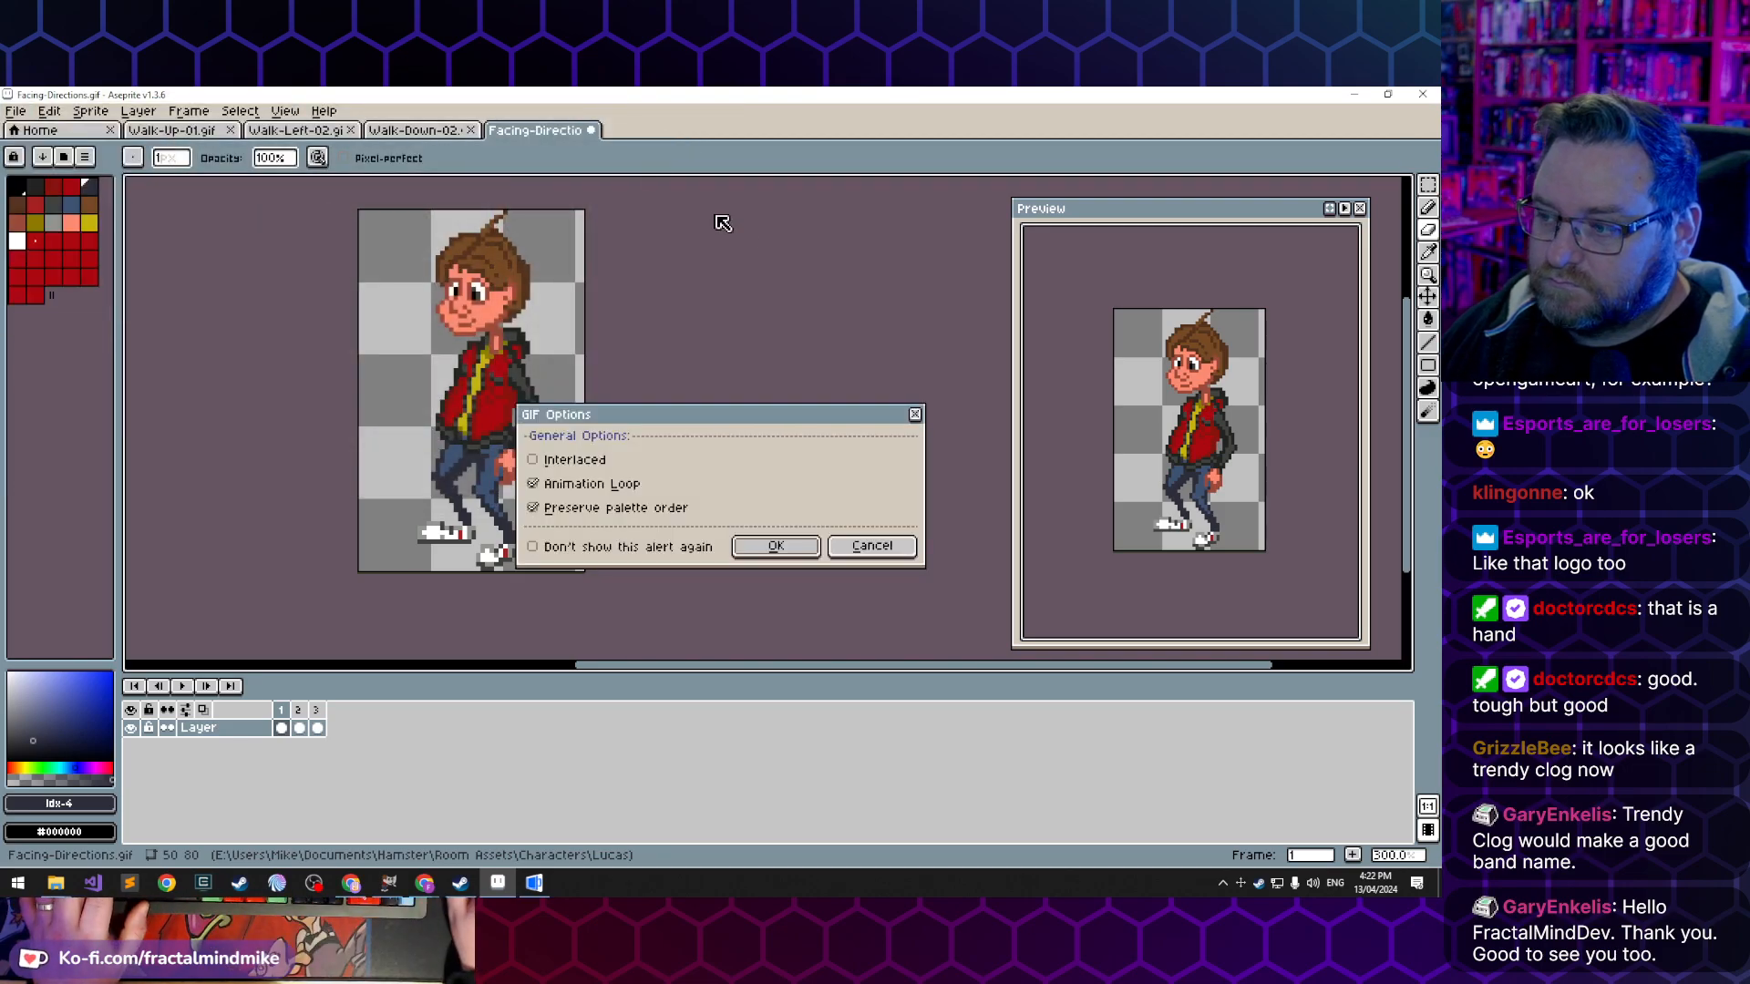
pyautogui.click(805, 547)
# - Switch to AGS Editor and assign sprite 228 from the characters/lucas folder to the first frame of Loop 8 in LucasView
pyautogui.click(550, 888)
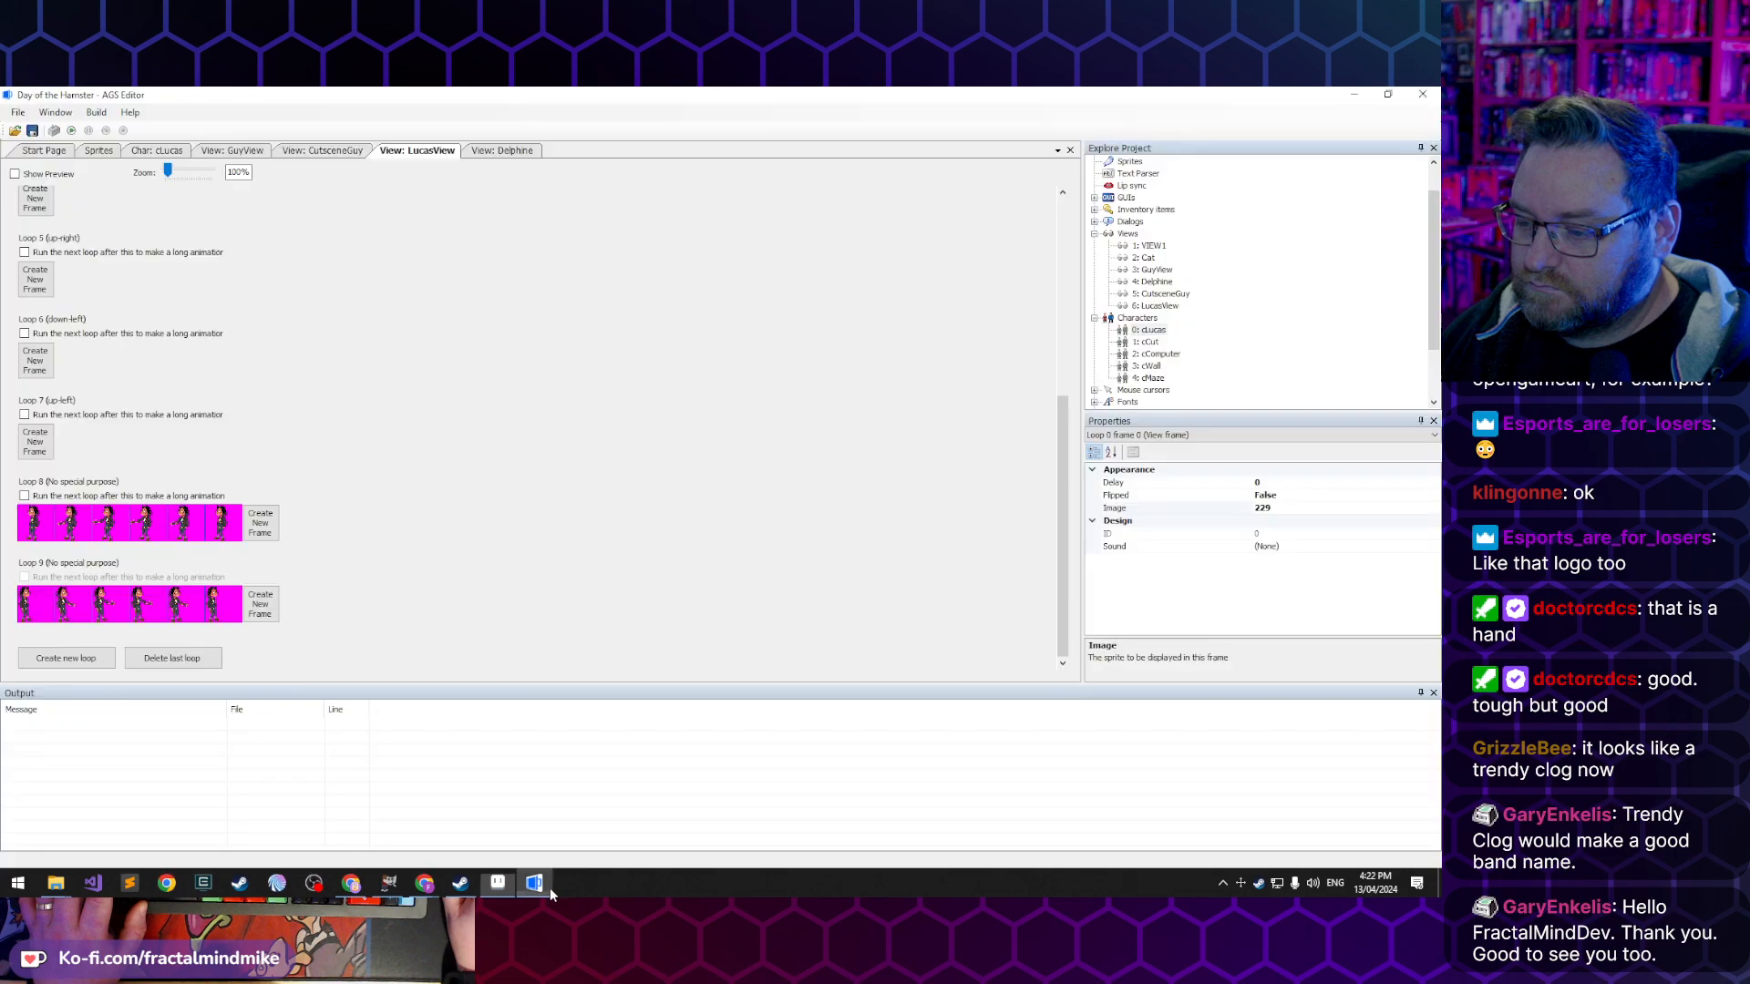
pyautogui.doubleClick(40, 527)
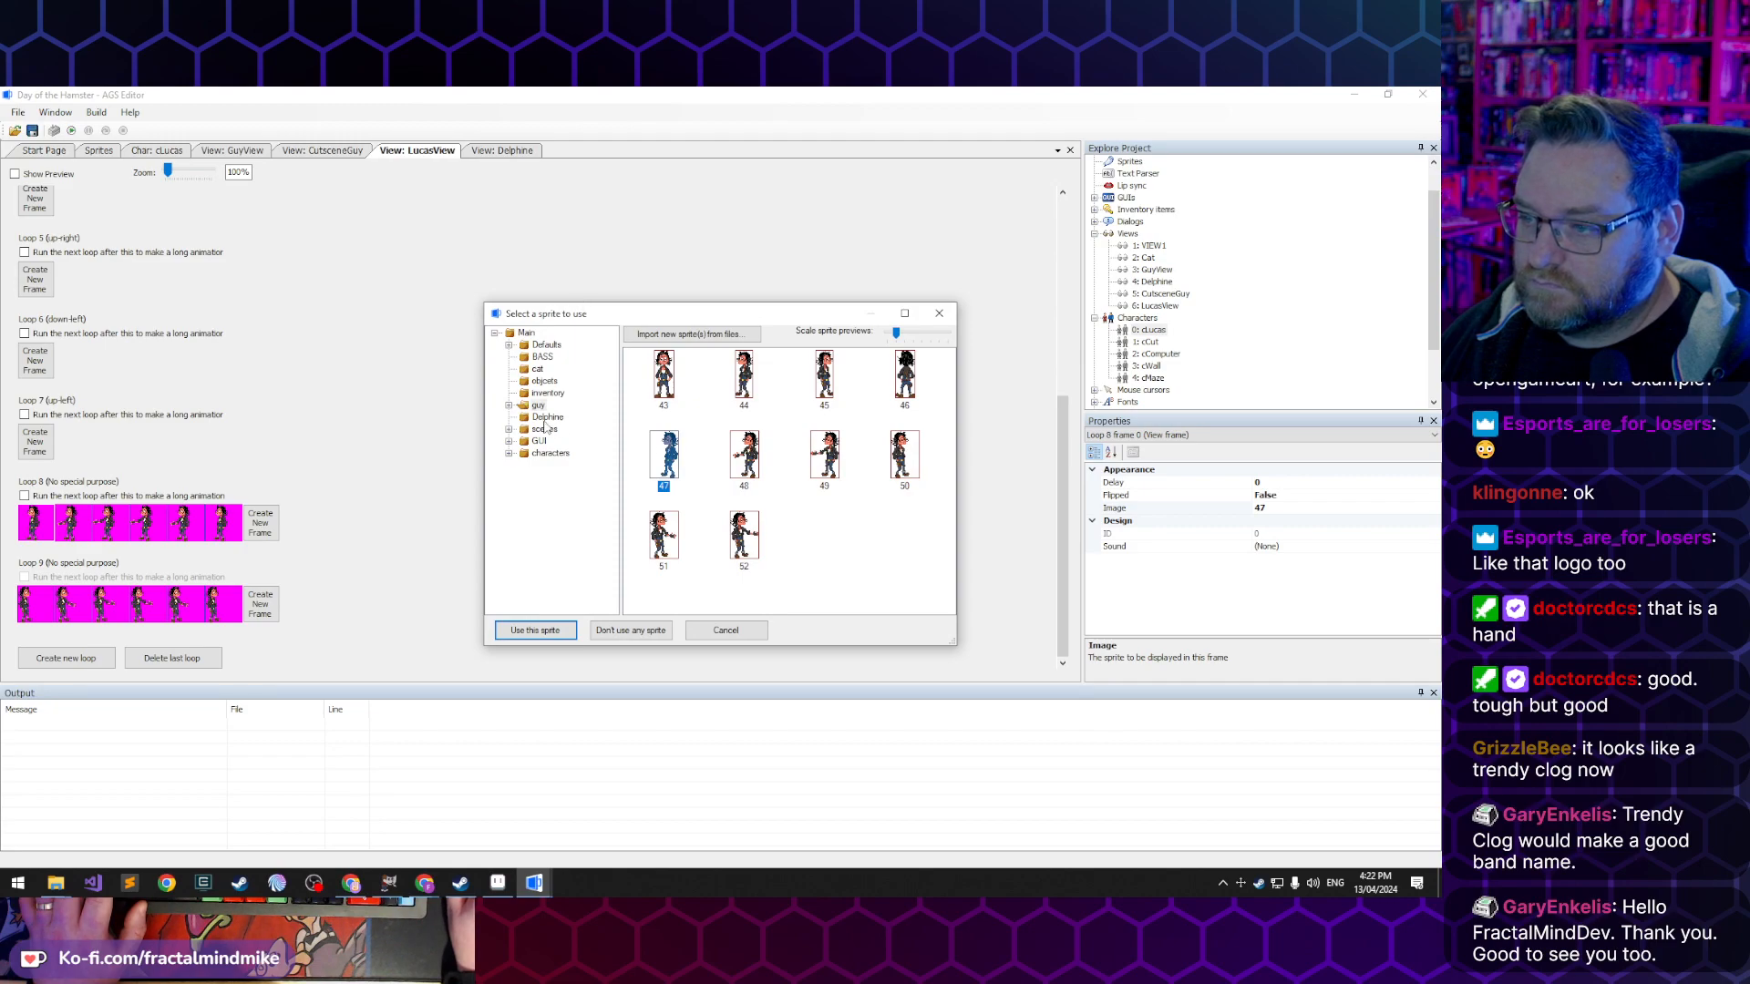
pyautogui.click(547, 454)
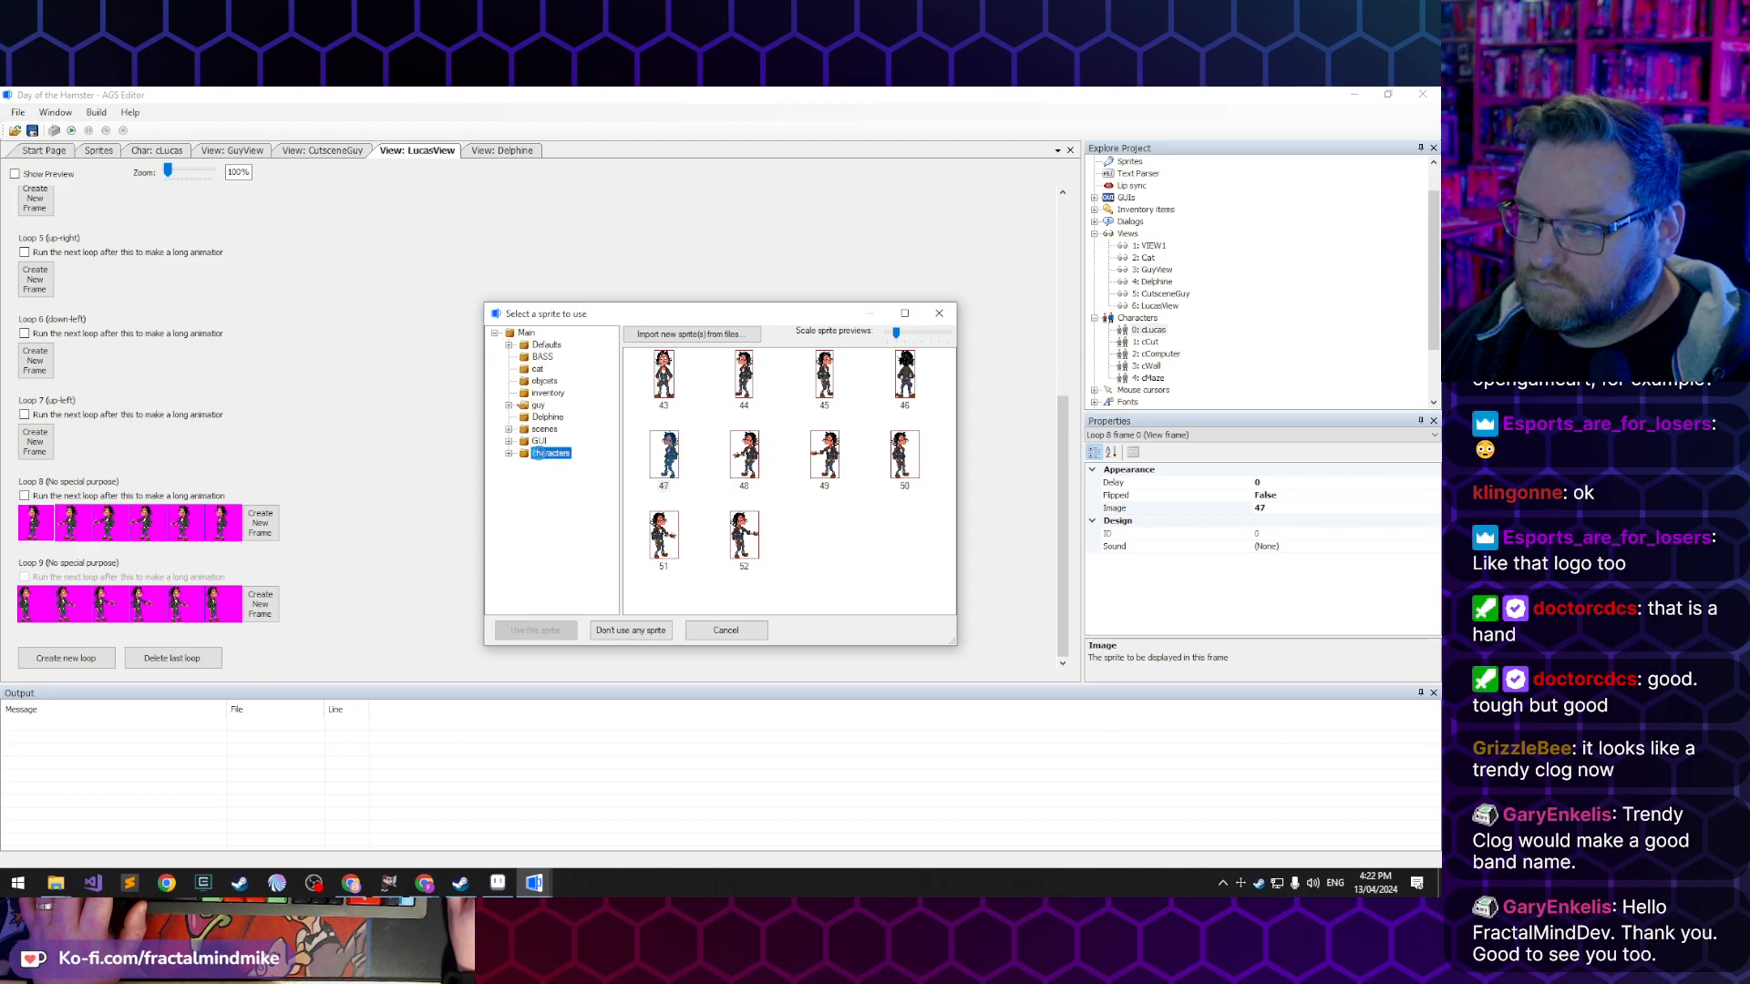
pyautogui.doubleClick(550, 454)
pyautogui.click(555, 464)
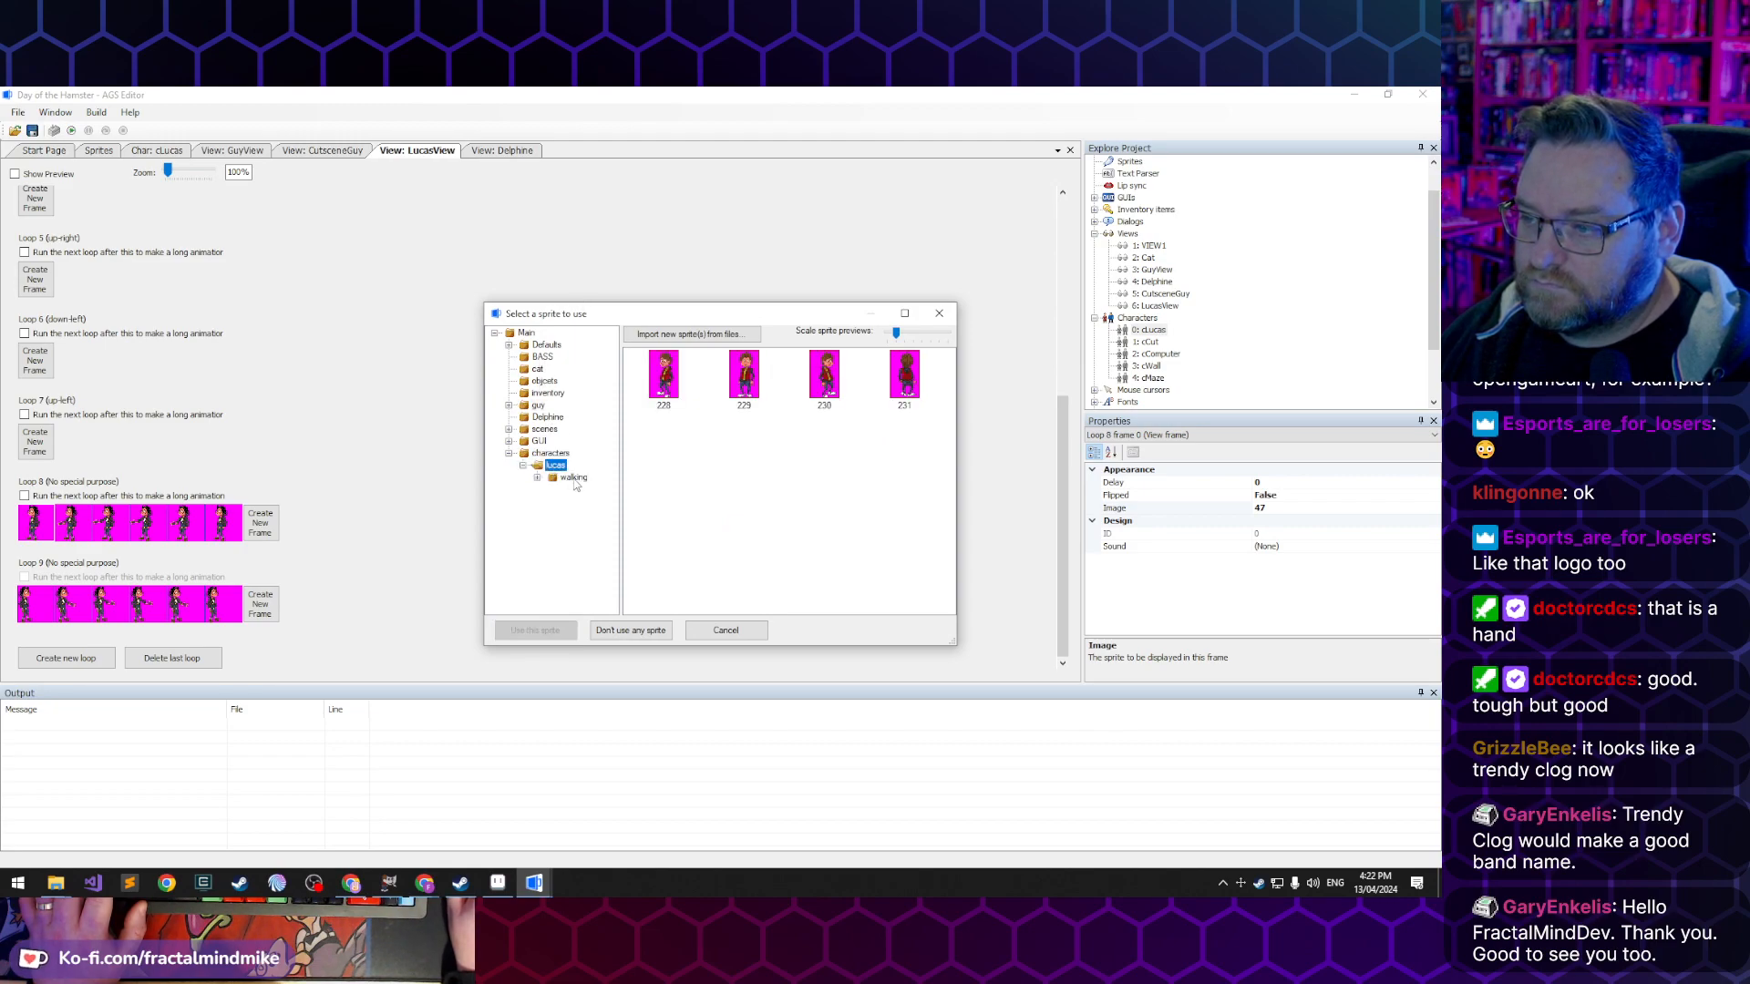
pyautogui.doubleClick(673, 379)
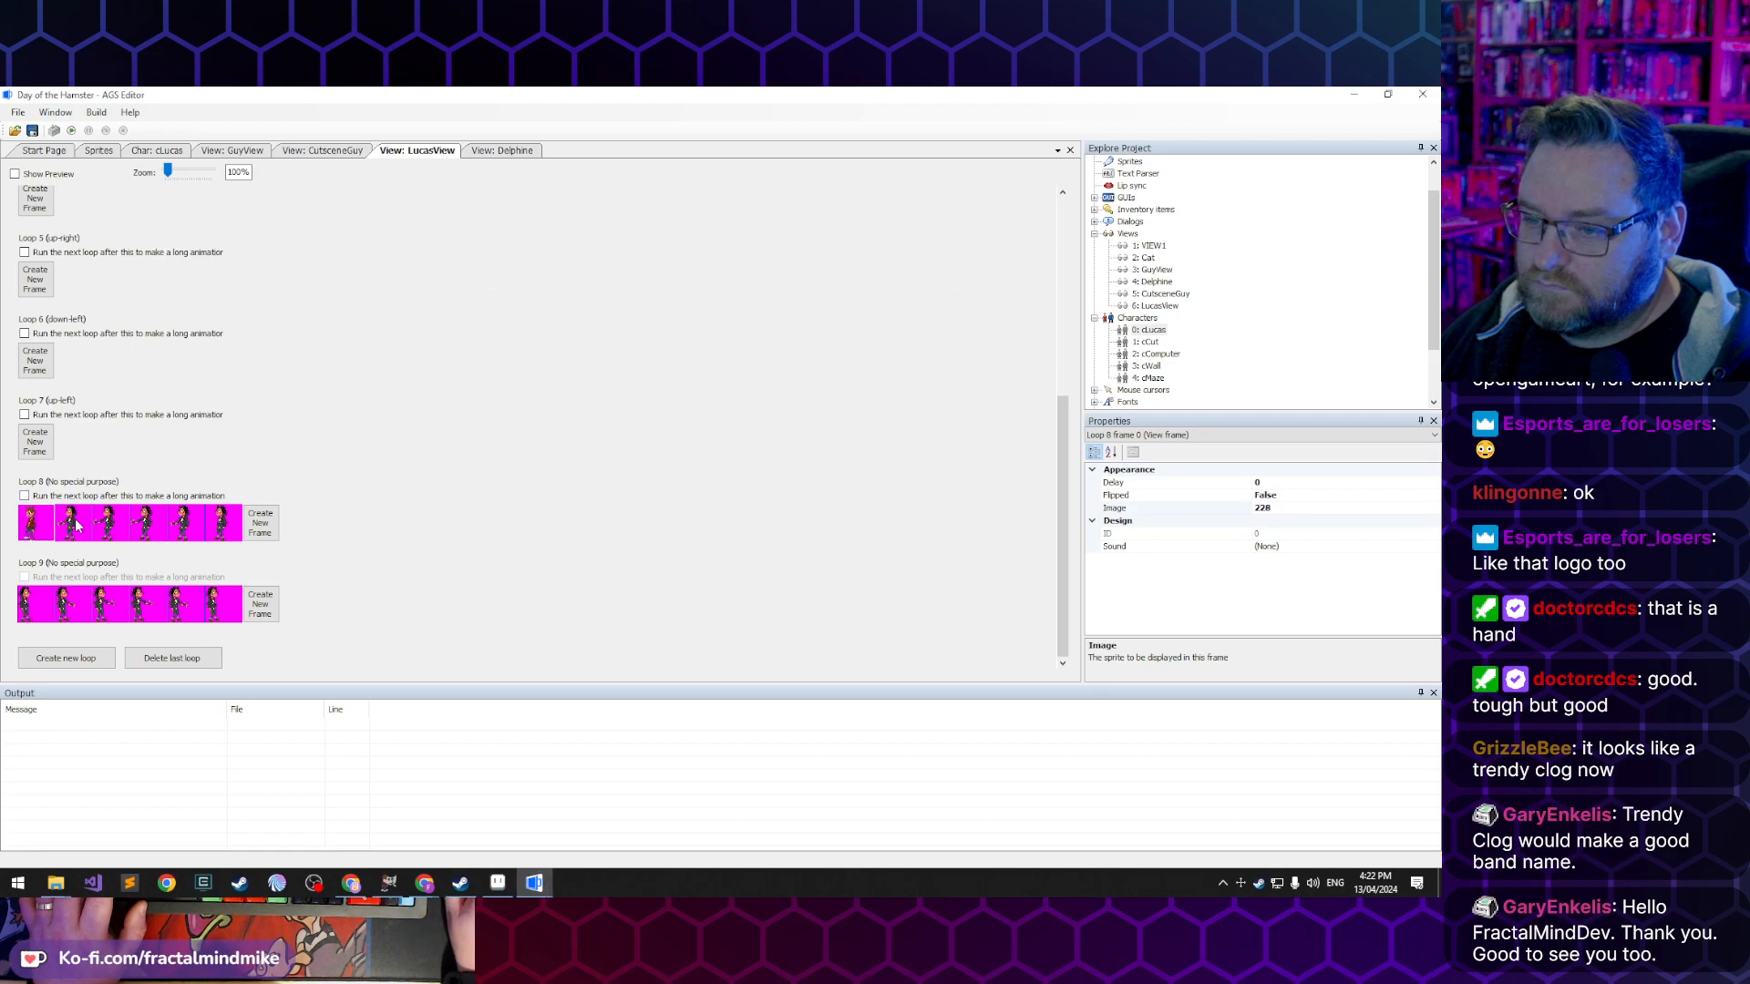
# - Import the frames of Grab-left-01.gif into the lucas sprite folder and assign sprite 232 to the second frame of Loop 8
pyautogui.doubleClick(76, 523)
pyautogui.click(550, 453)
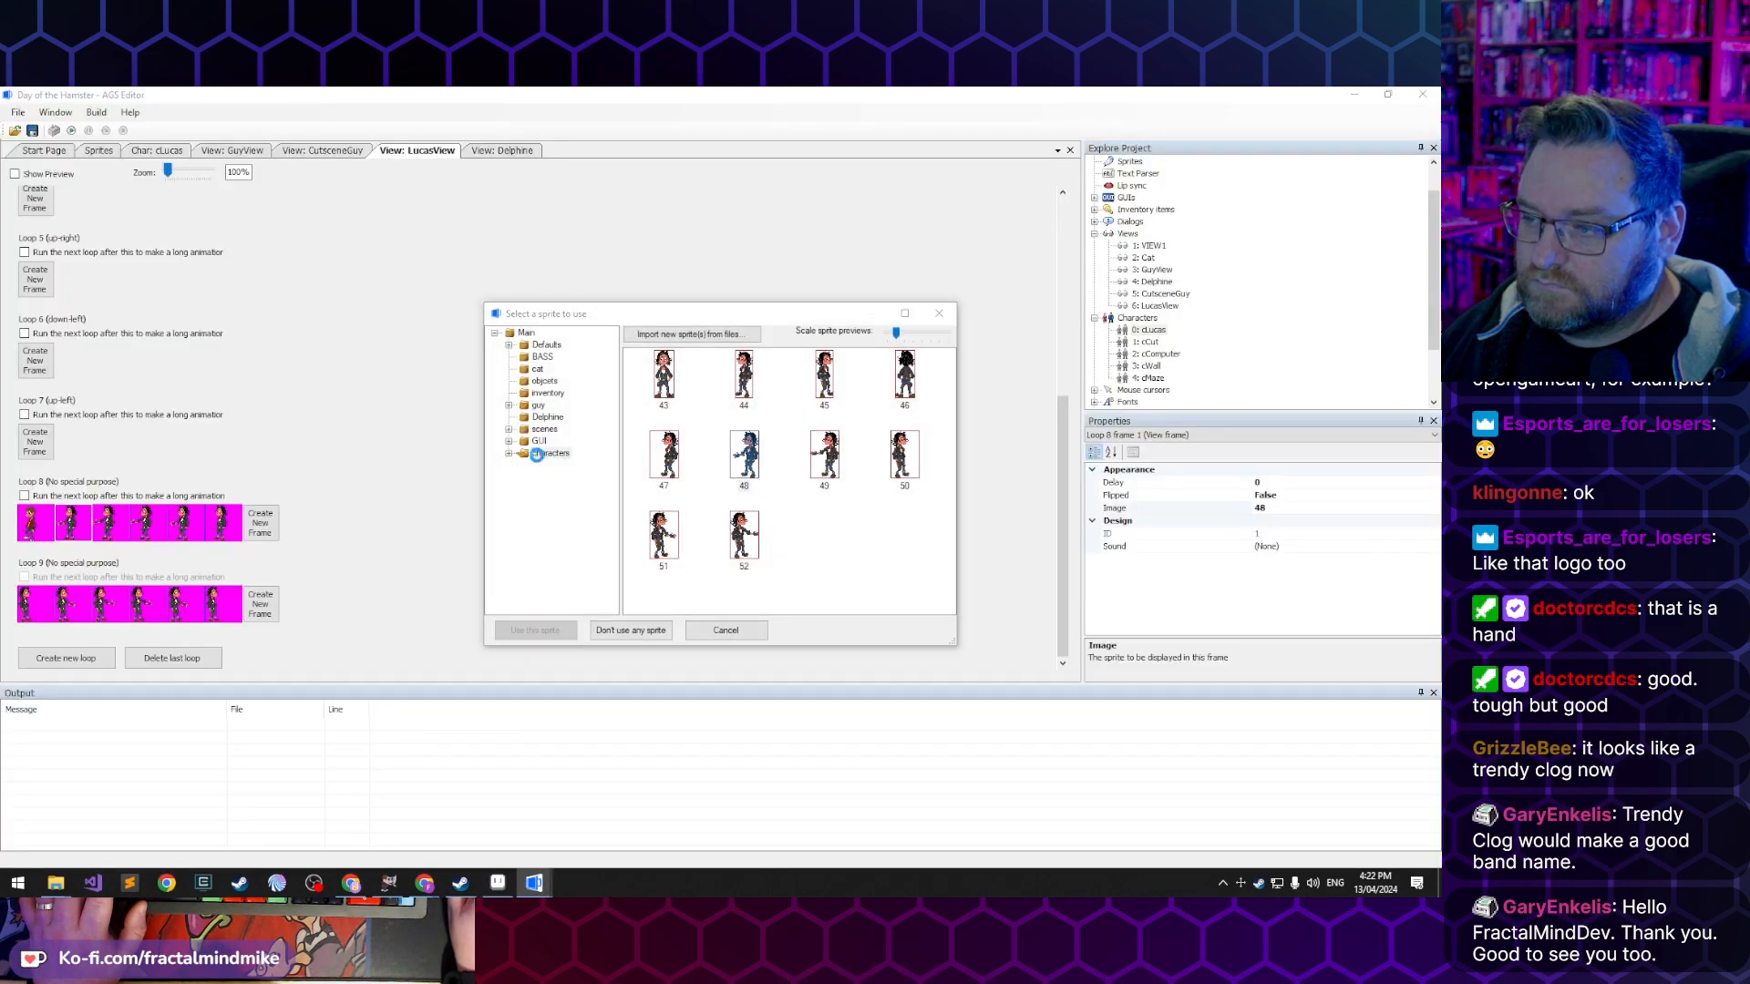
pyautogui.click(553, 466)
pyautogui.doubleClick(555, 481)
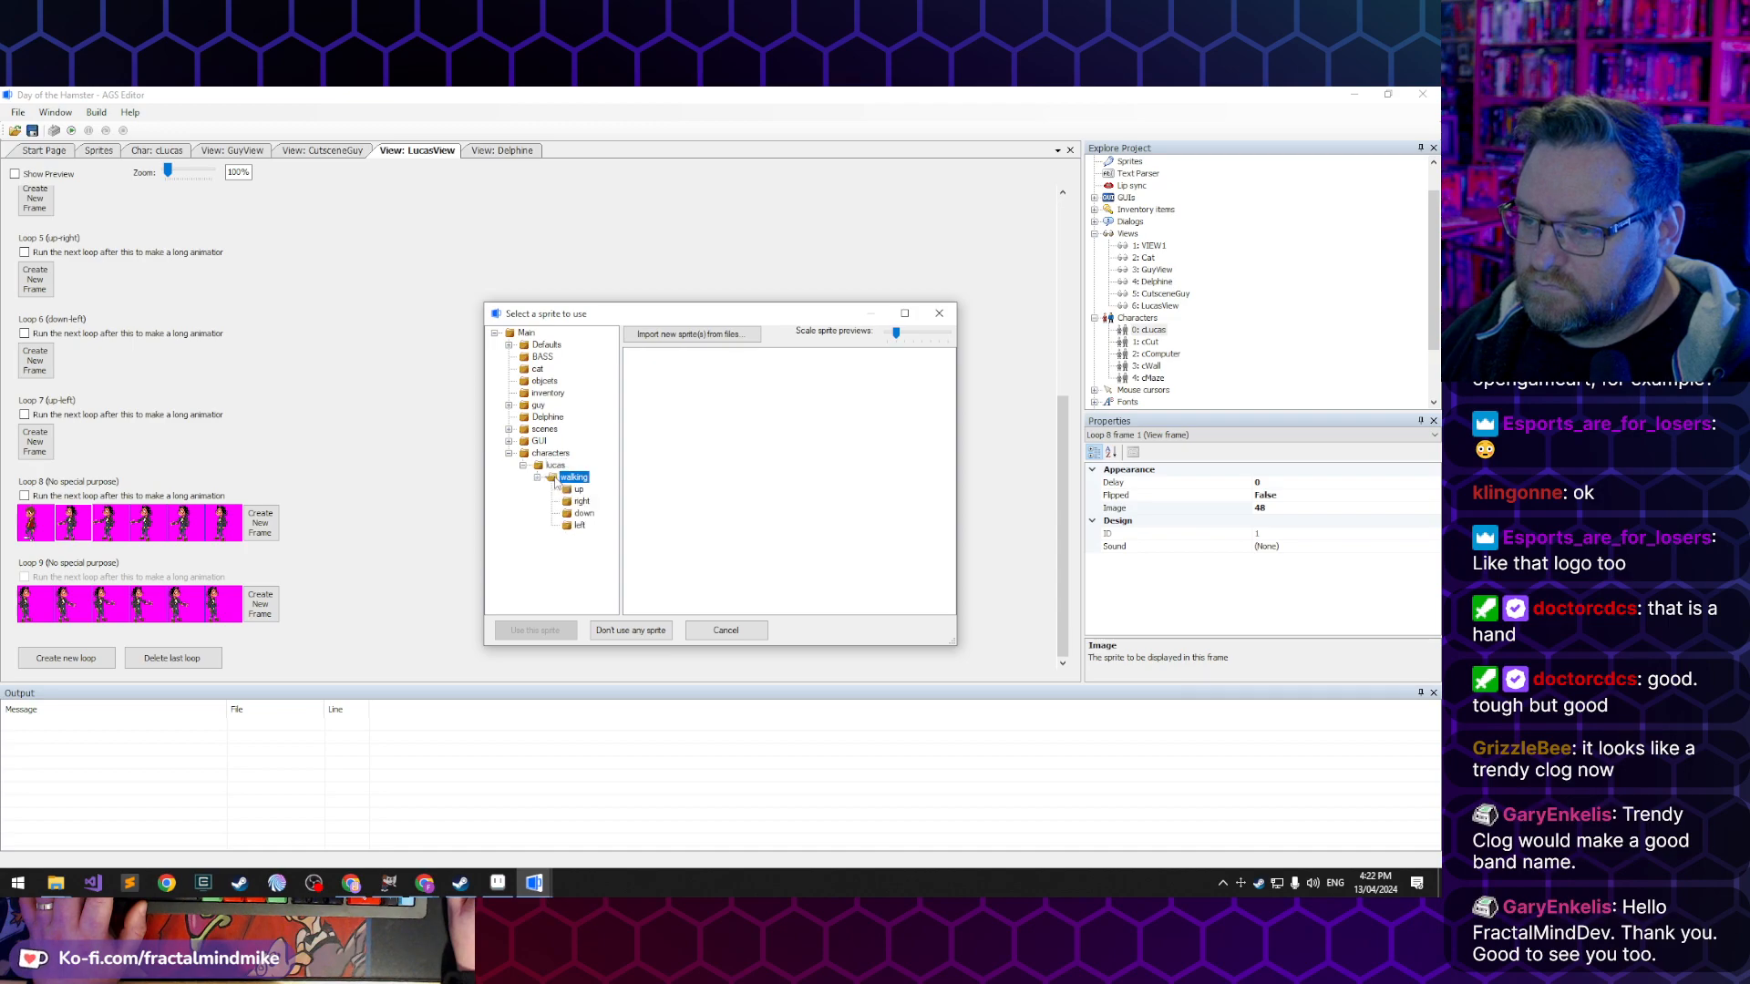
pyautogui.click(554, 465)
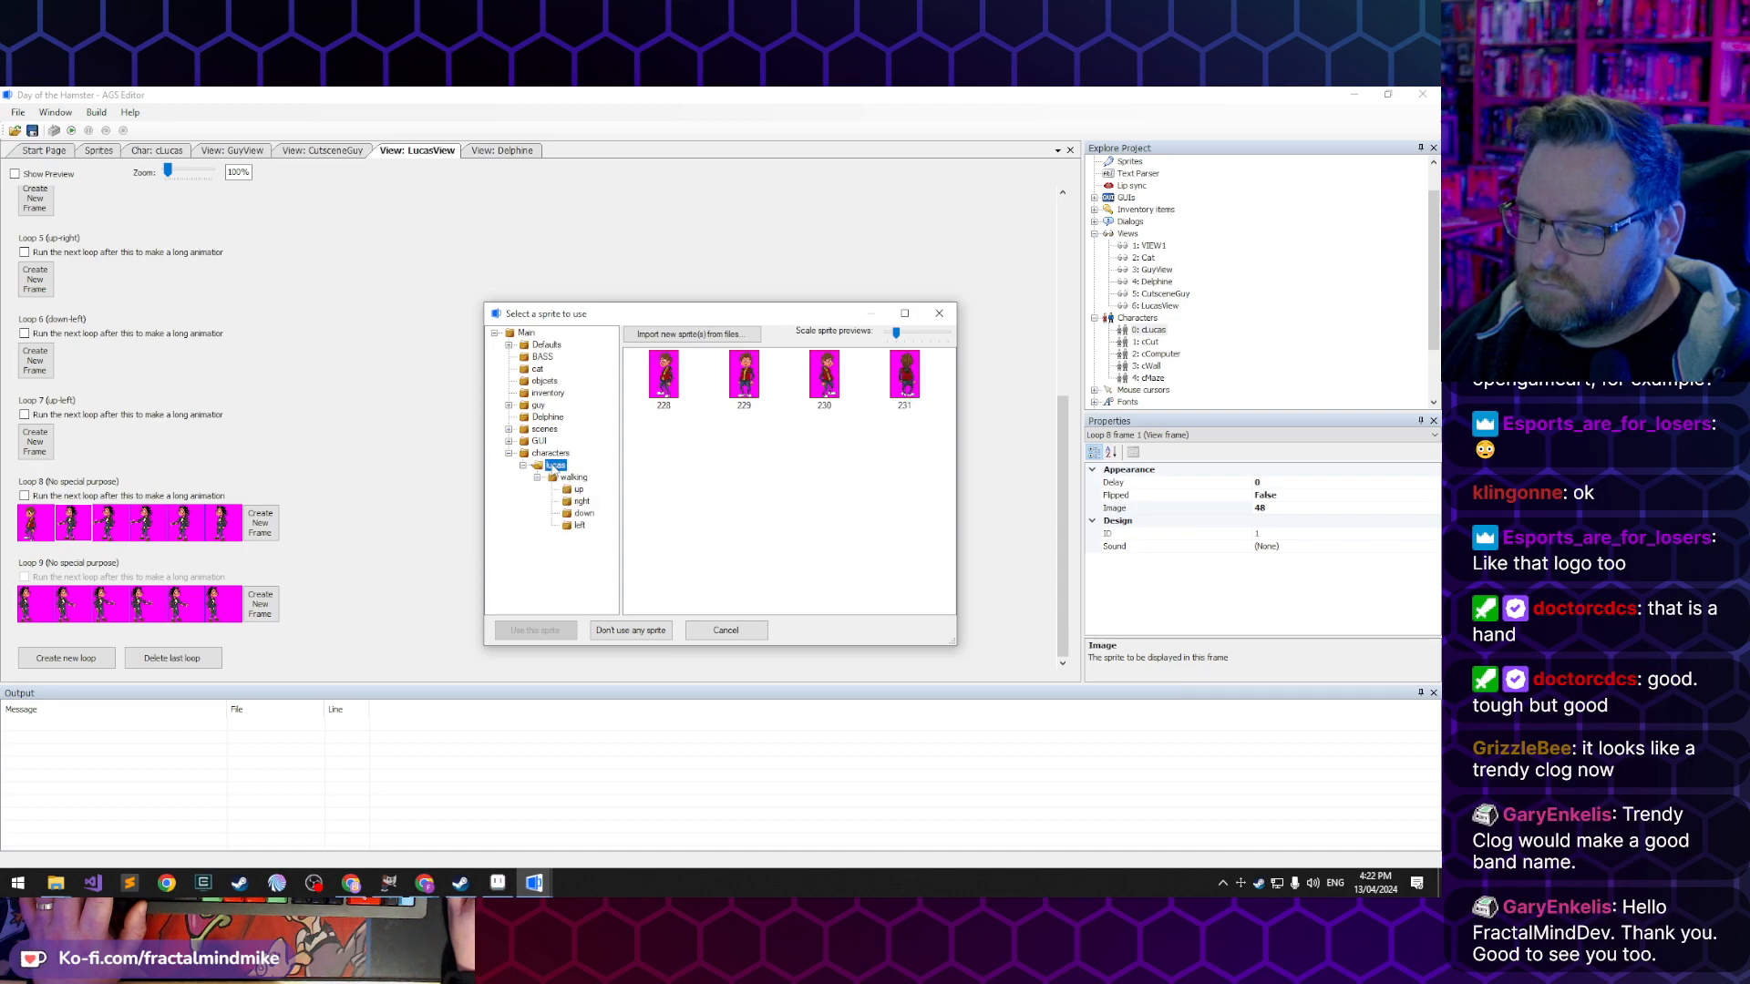
pyautogui.click(720, 335)
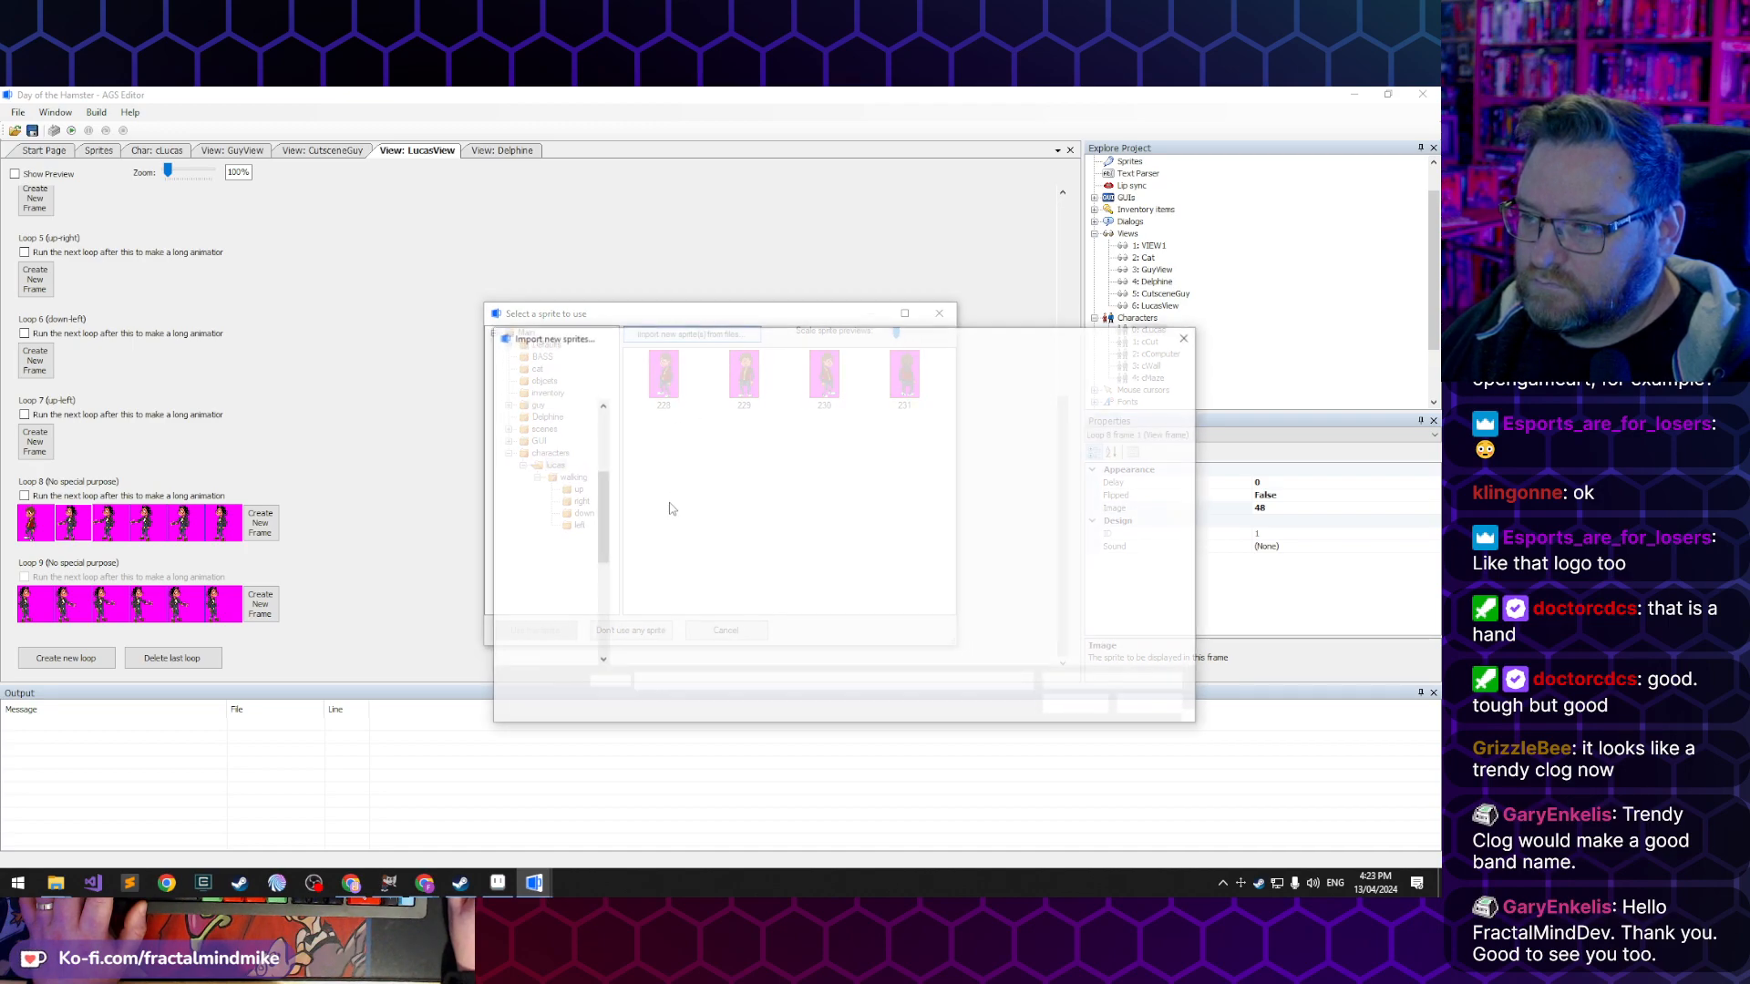
pyautogui.click(826, 444)
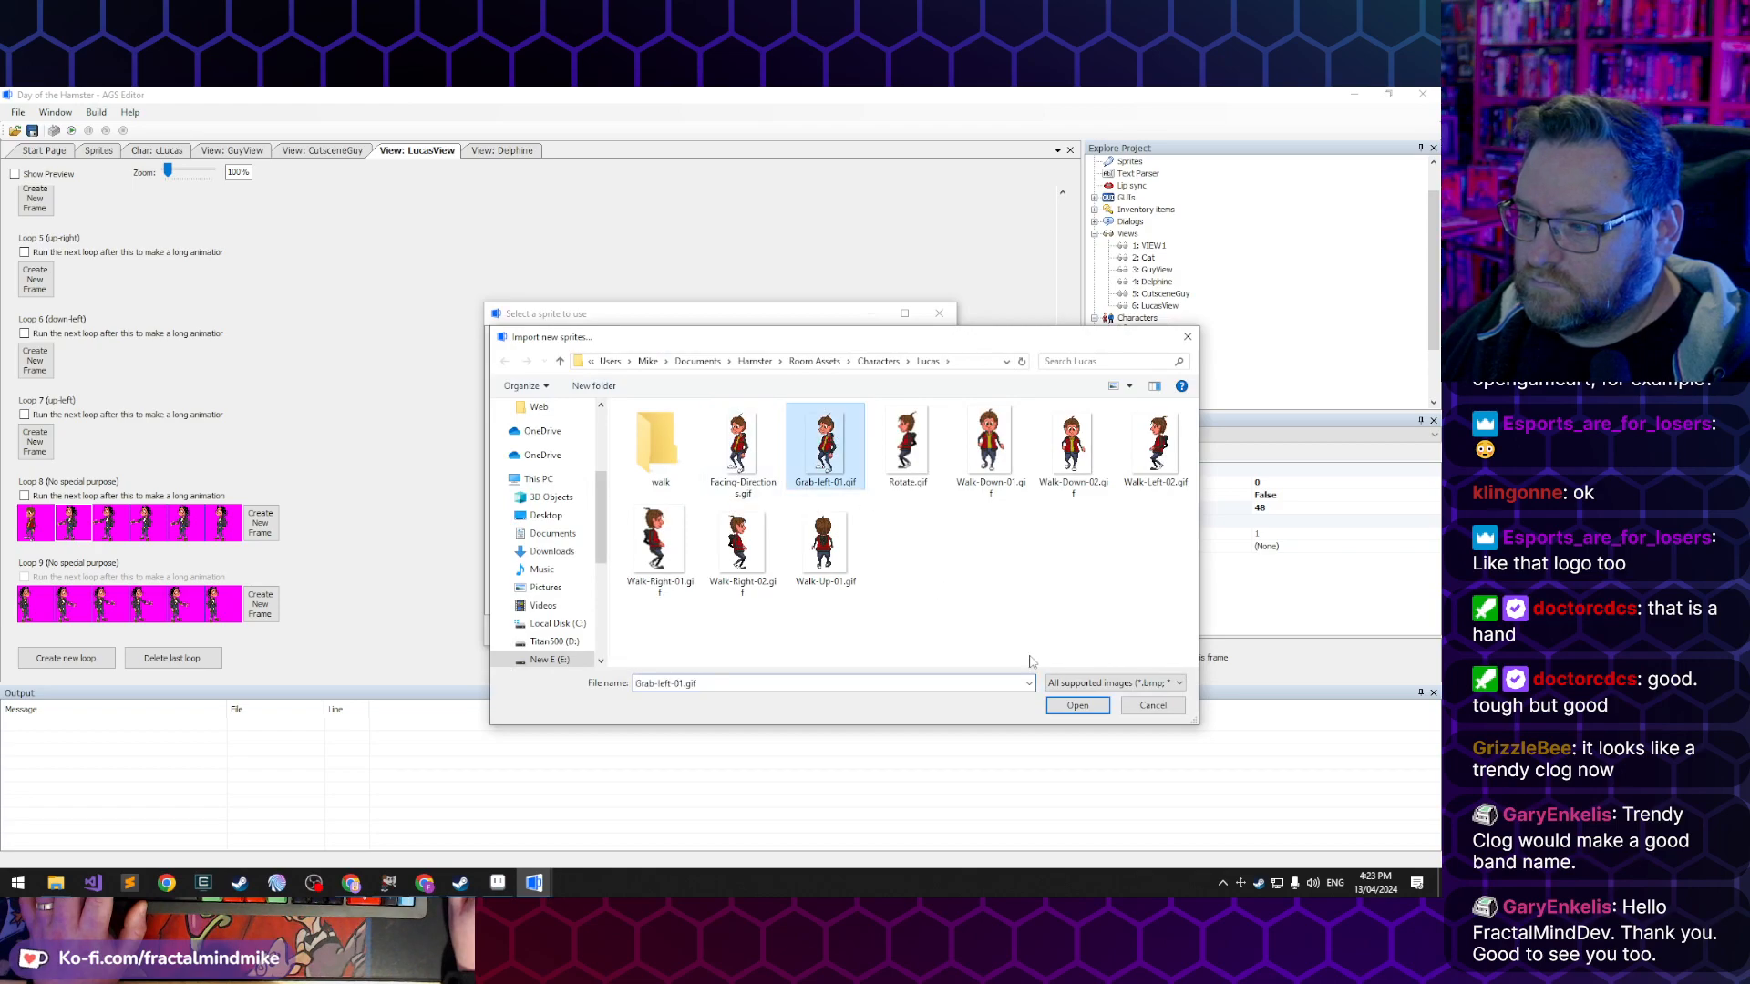
pyautogui.click(1077, 706)
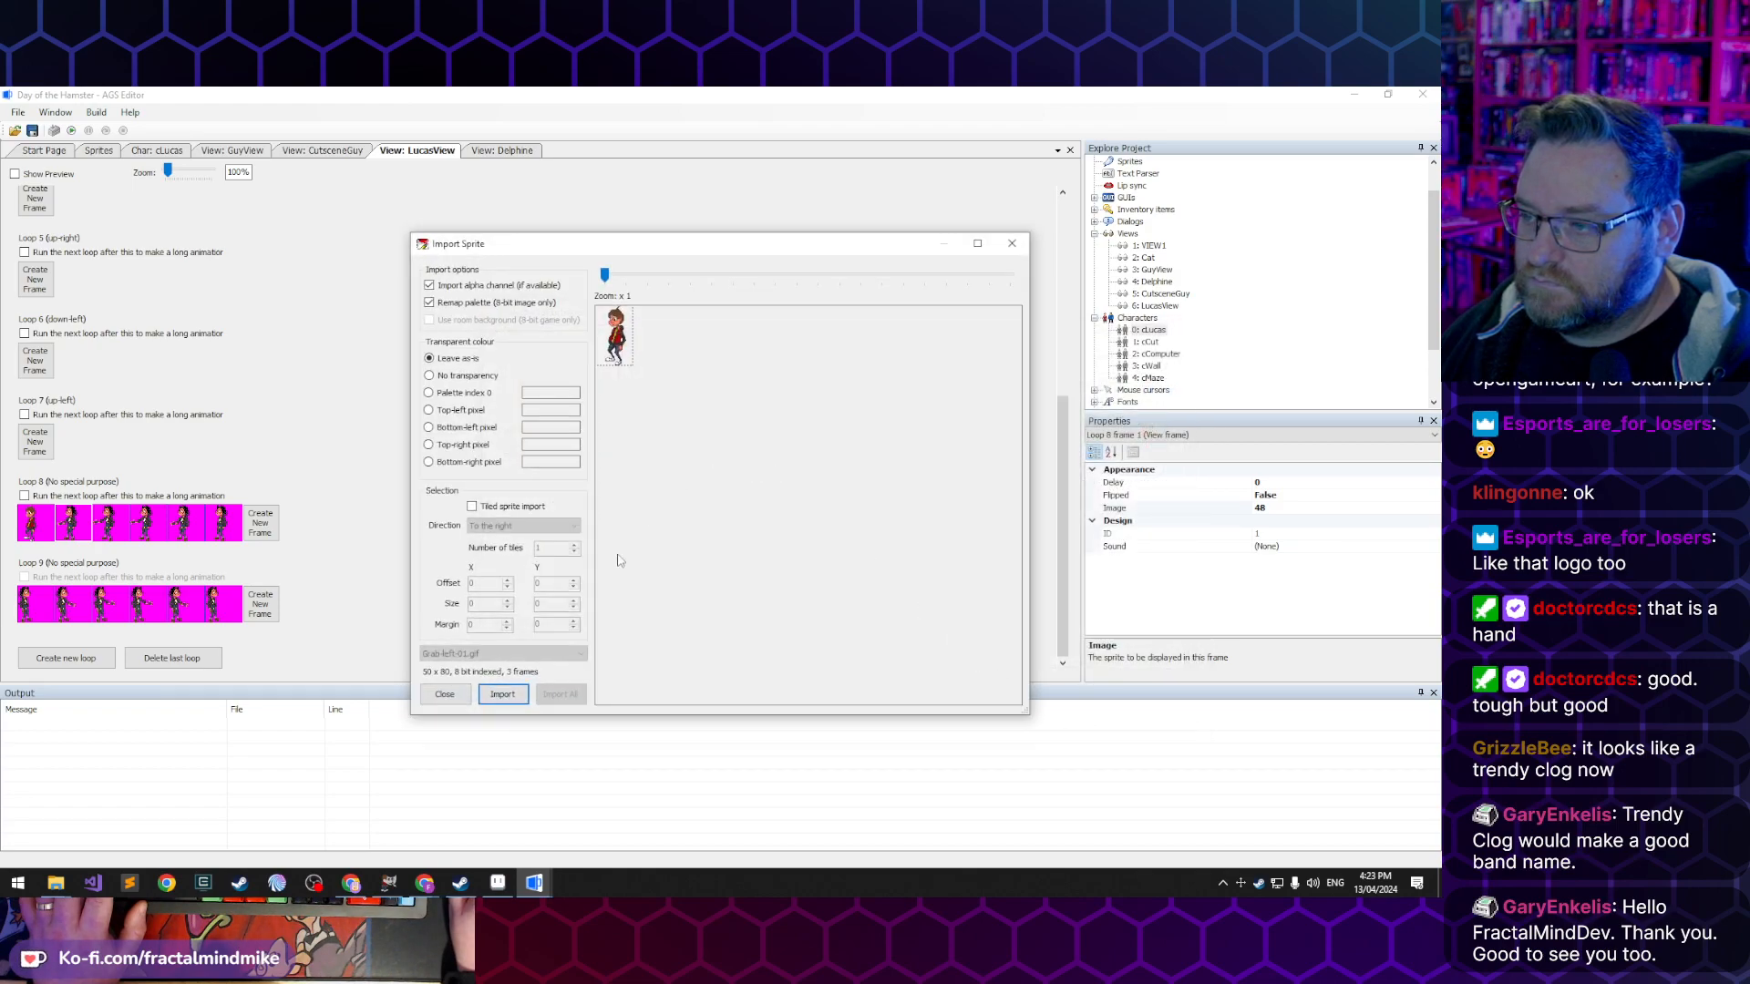
pyautogui.click(513, 700)
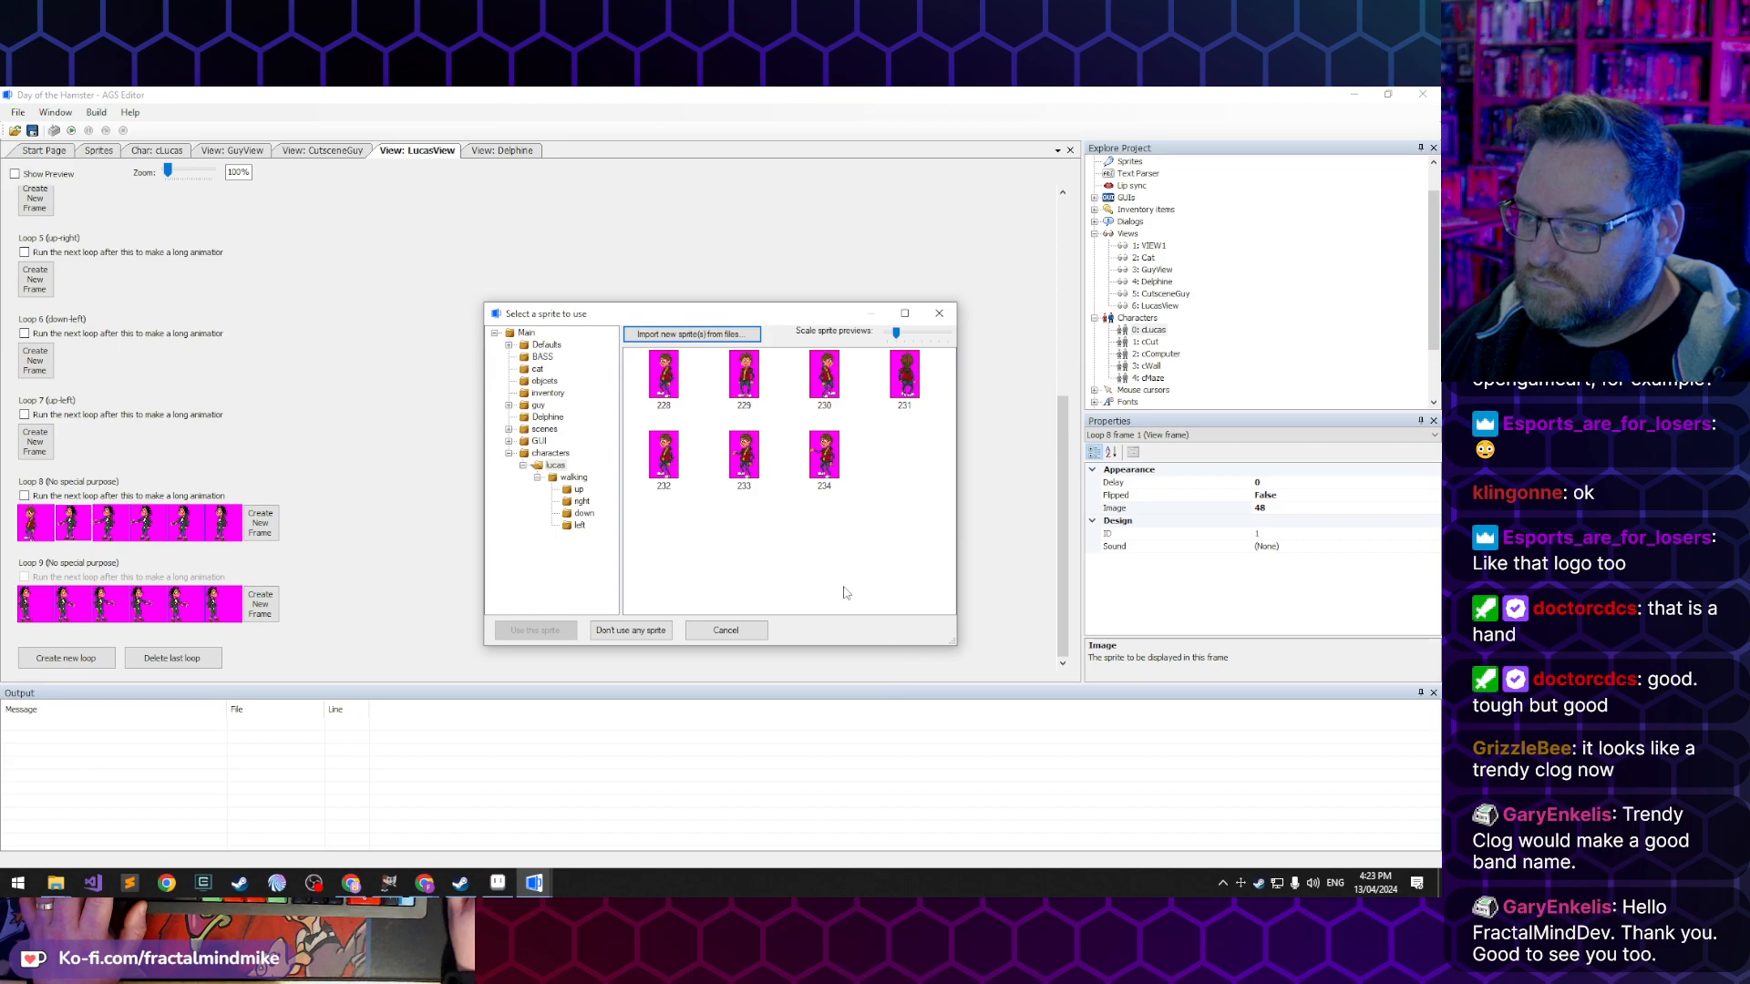
pyautogui.doubleClick(663, 453)
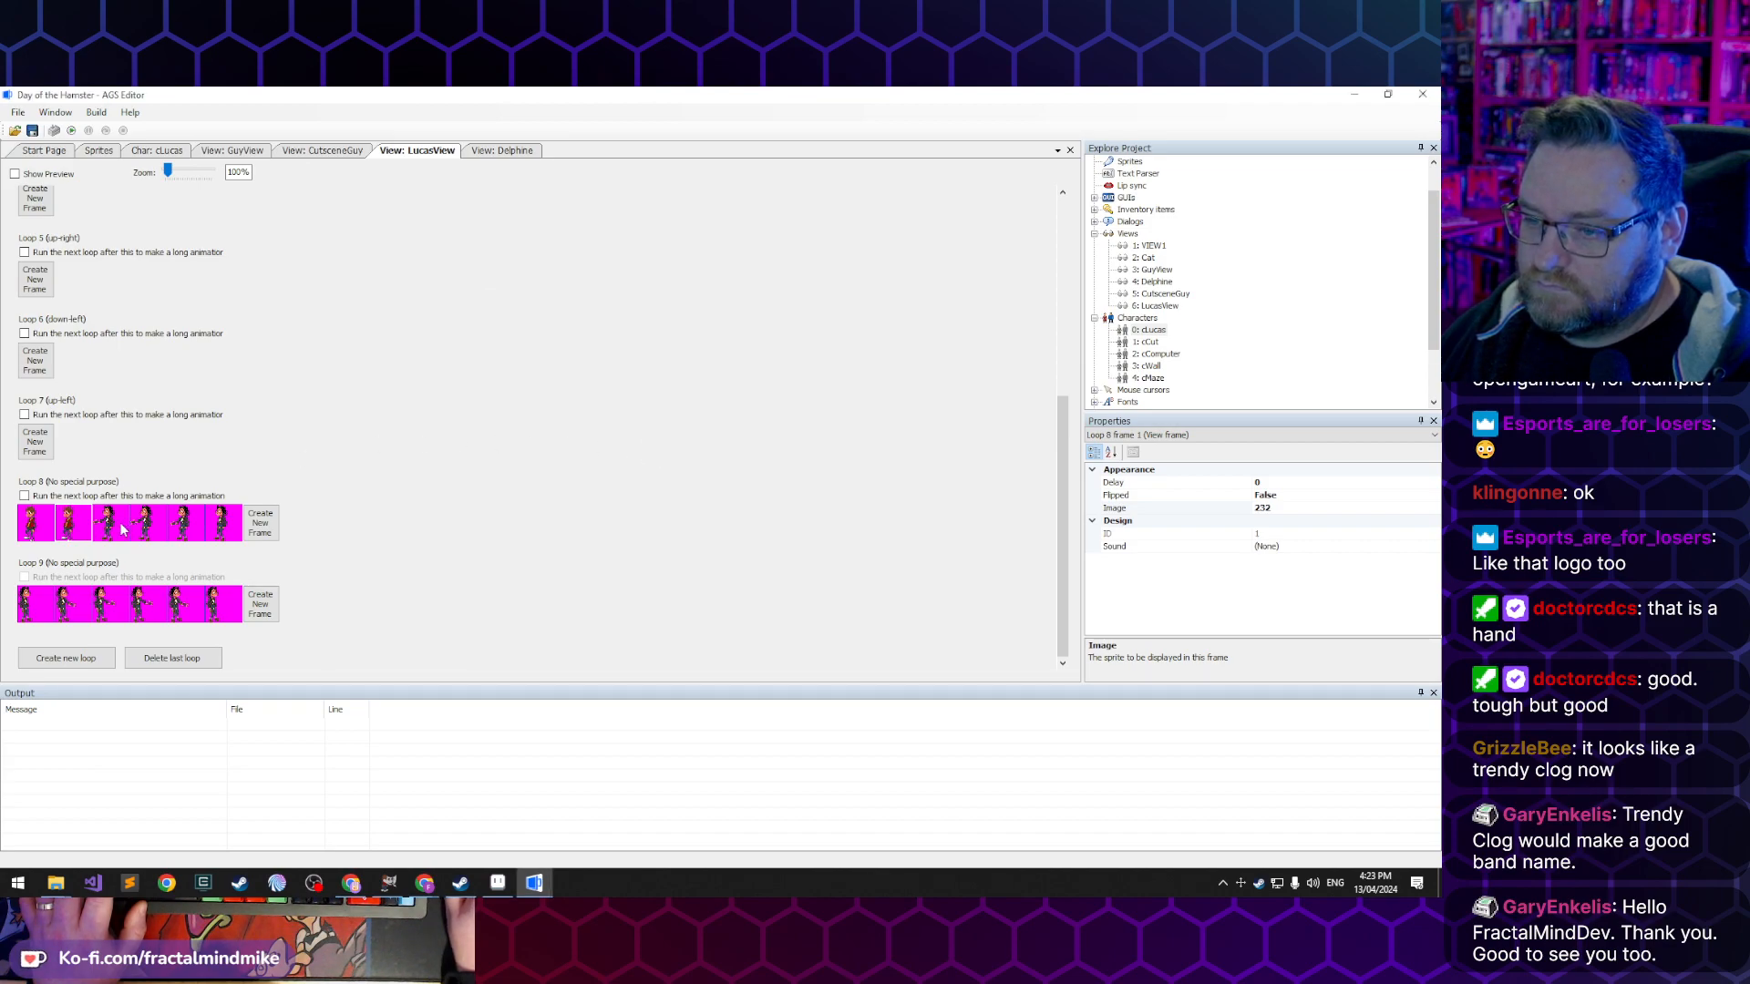
# - Delete the four old frames that follow the second frame of Loop 8
pyautogui.click(219, 531)
pyautogui.press('Delete')
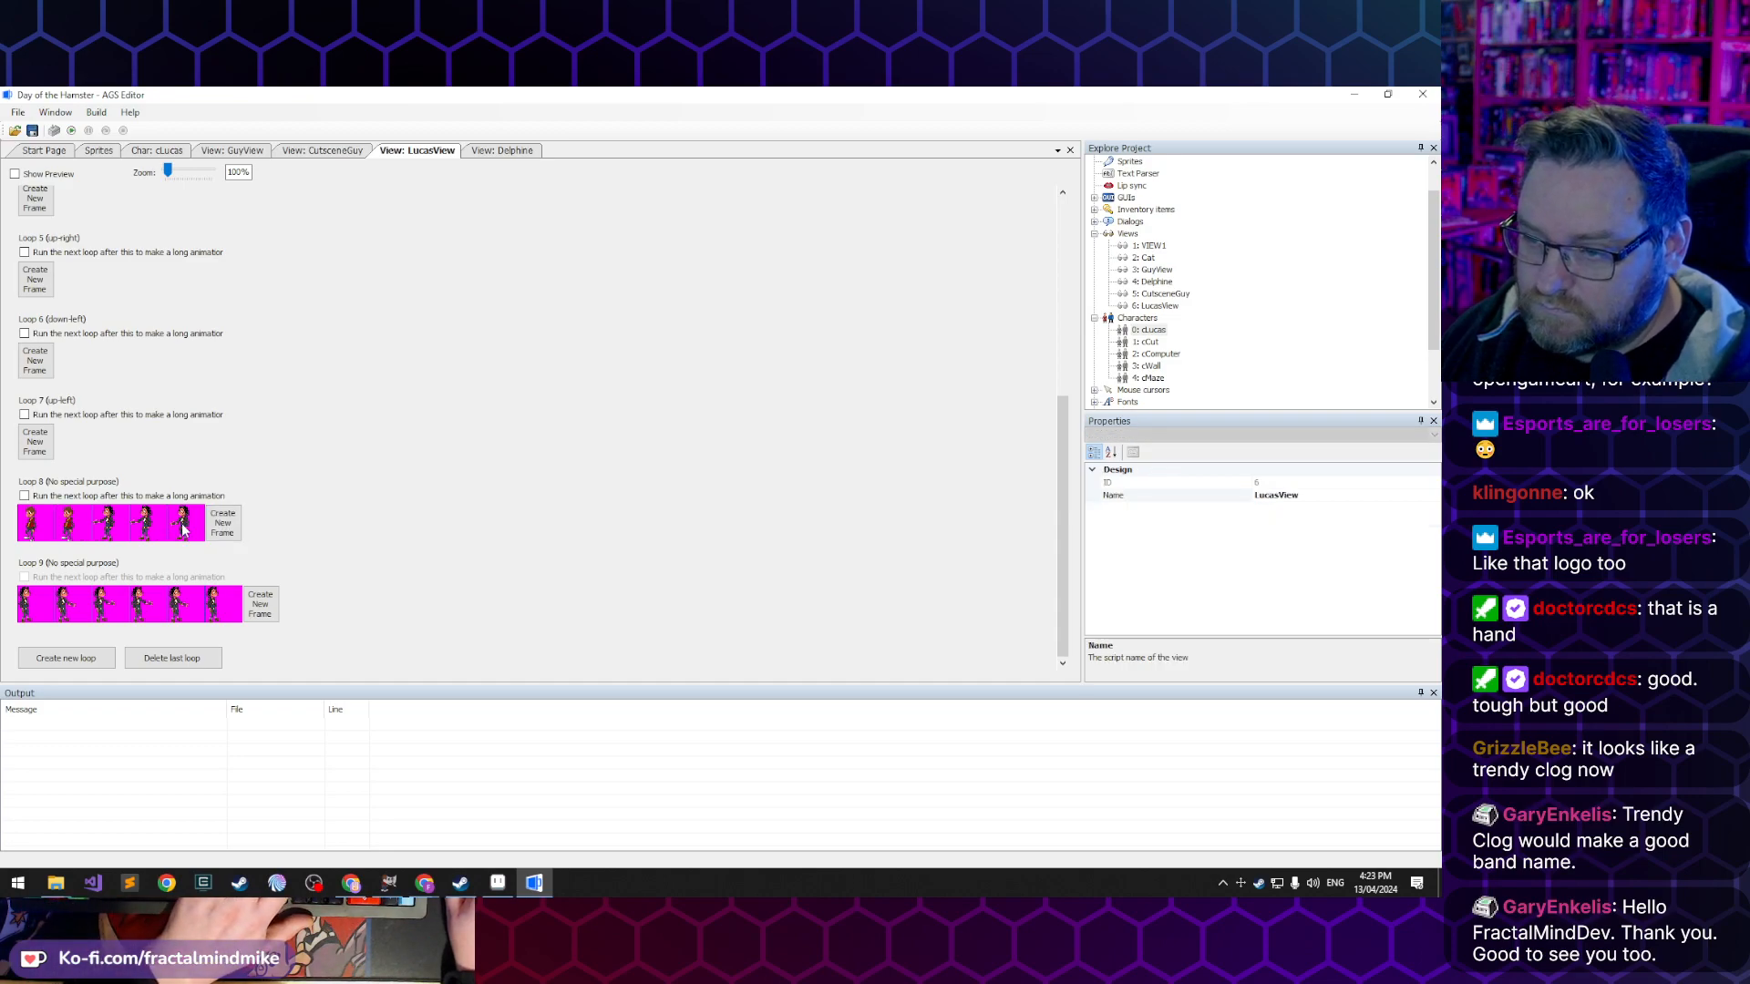
pyautogui.click(184, 527)
pyautogui.press('Delete')
pyautogui.click(153, 527)
pyautogui.press('Delete')
pyautogui.click(108, 530)
pyautogui.press('Delete')
# - Add five new frames to the end of Loop 8
pyautogui.click(111, 522)
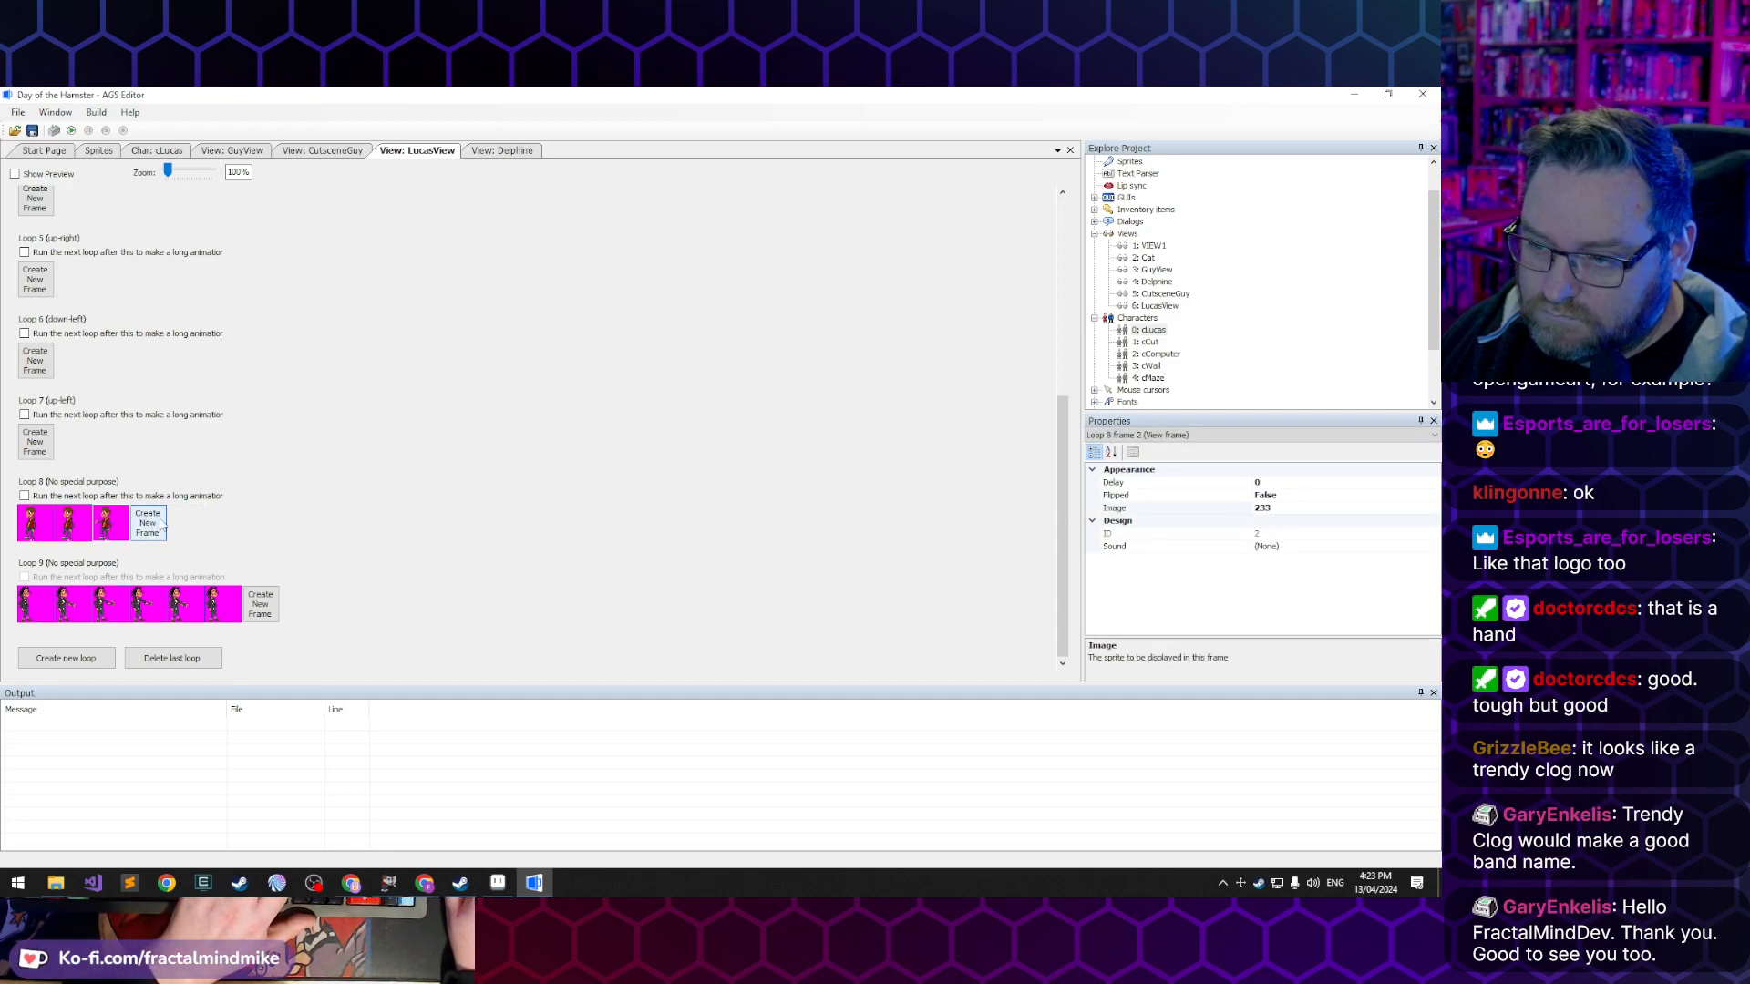
pyautogui.click(148, 522)
pyautogui.click(186, 522)
pyautogui.click(222, 524)
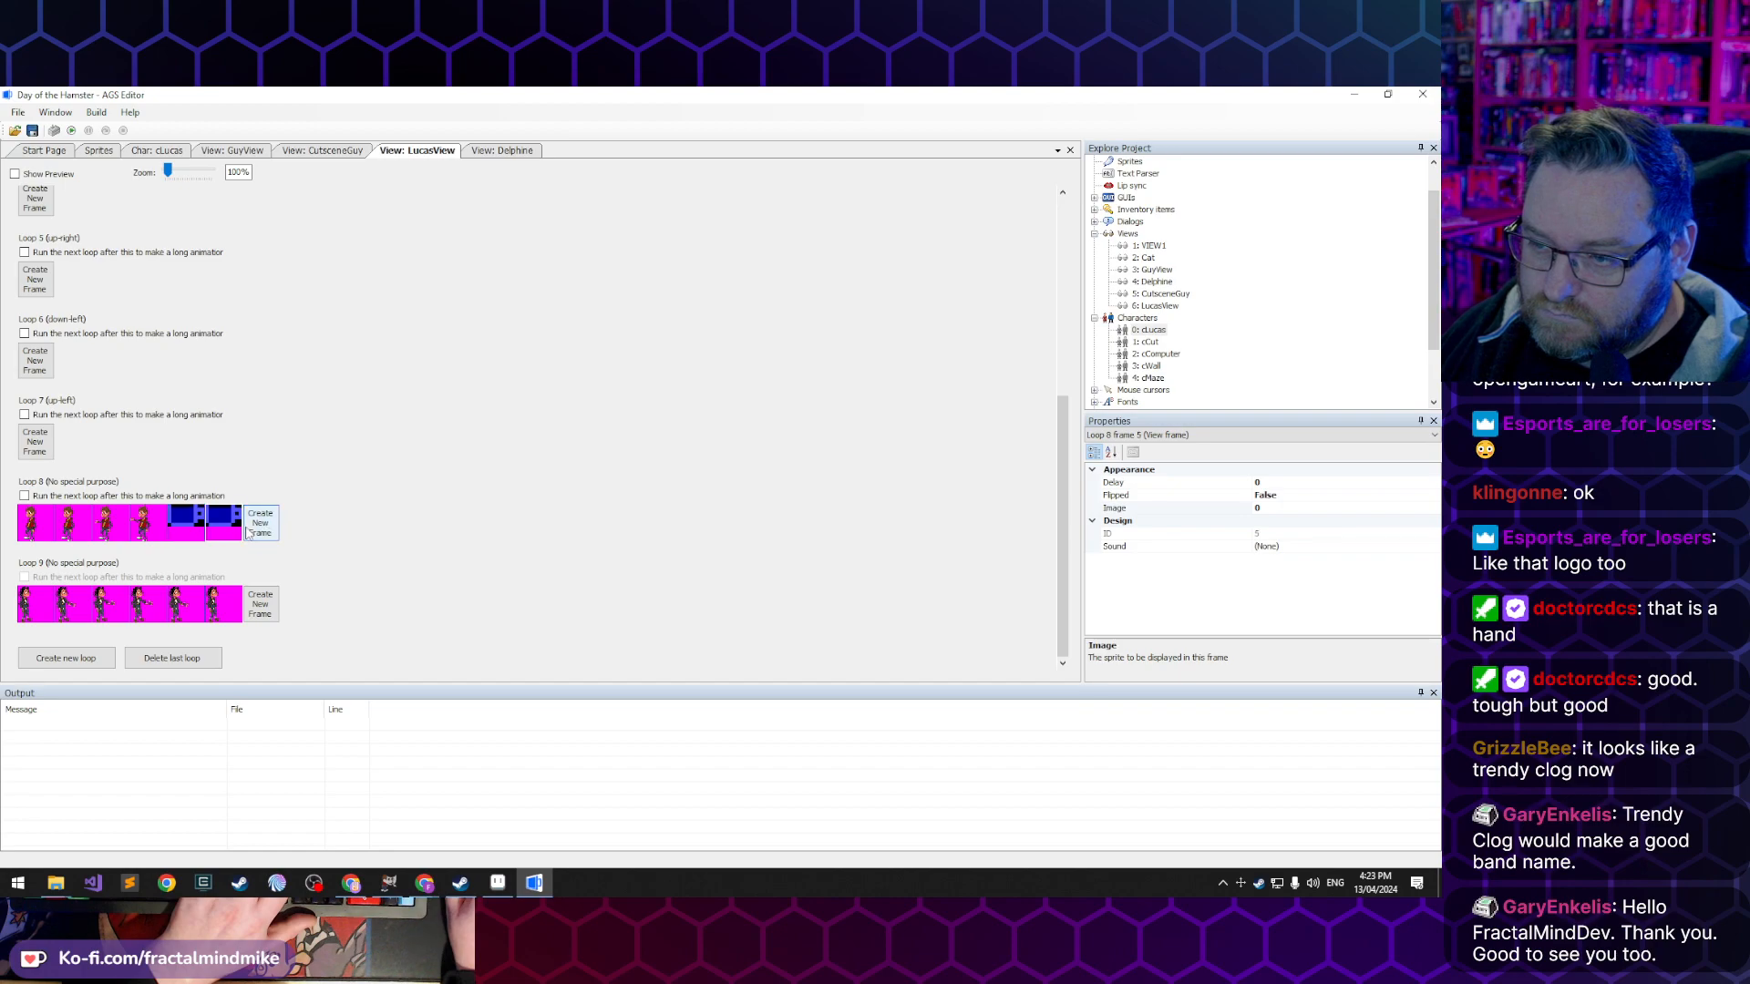
pyautogui.click(264, 533)
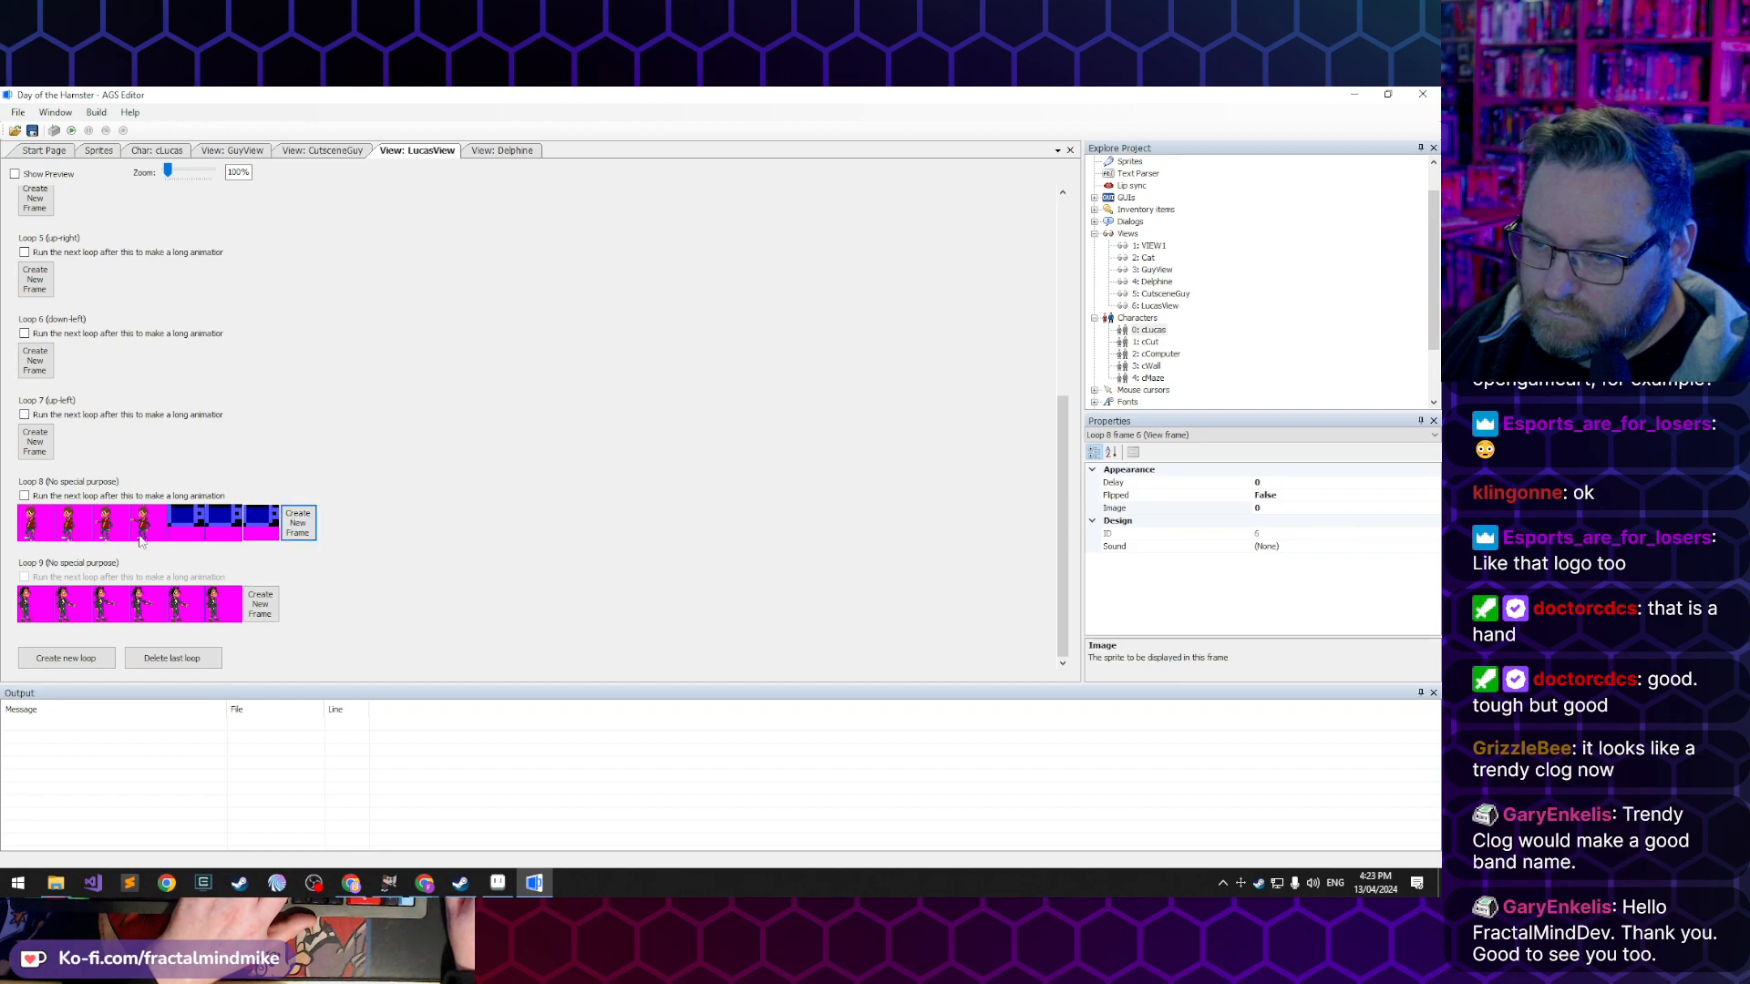
# - Assign sprites 234, 233 and 232 to the fifth, sixth and seventh frames of Loop 8
pyautogui.doubleClick(185, 527)
pyautogui.click(836, 463)
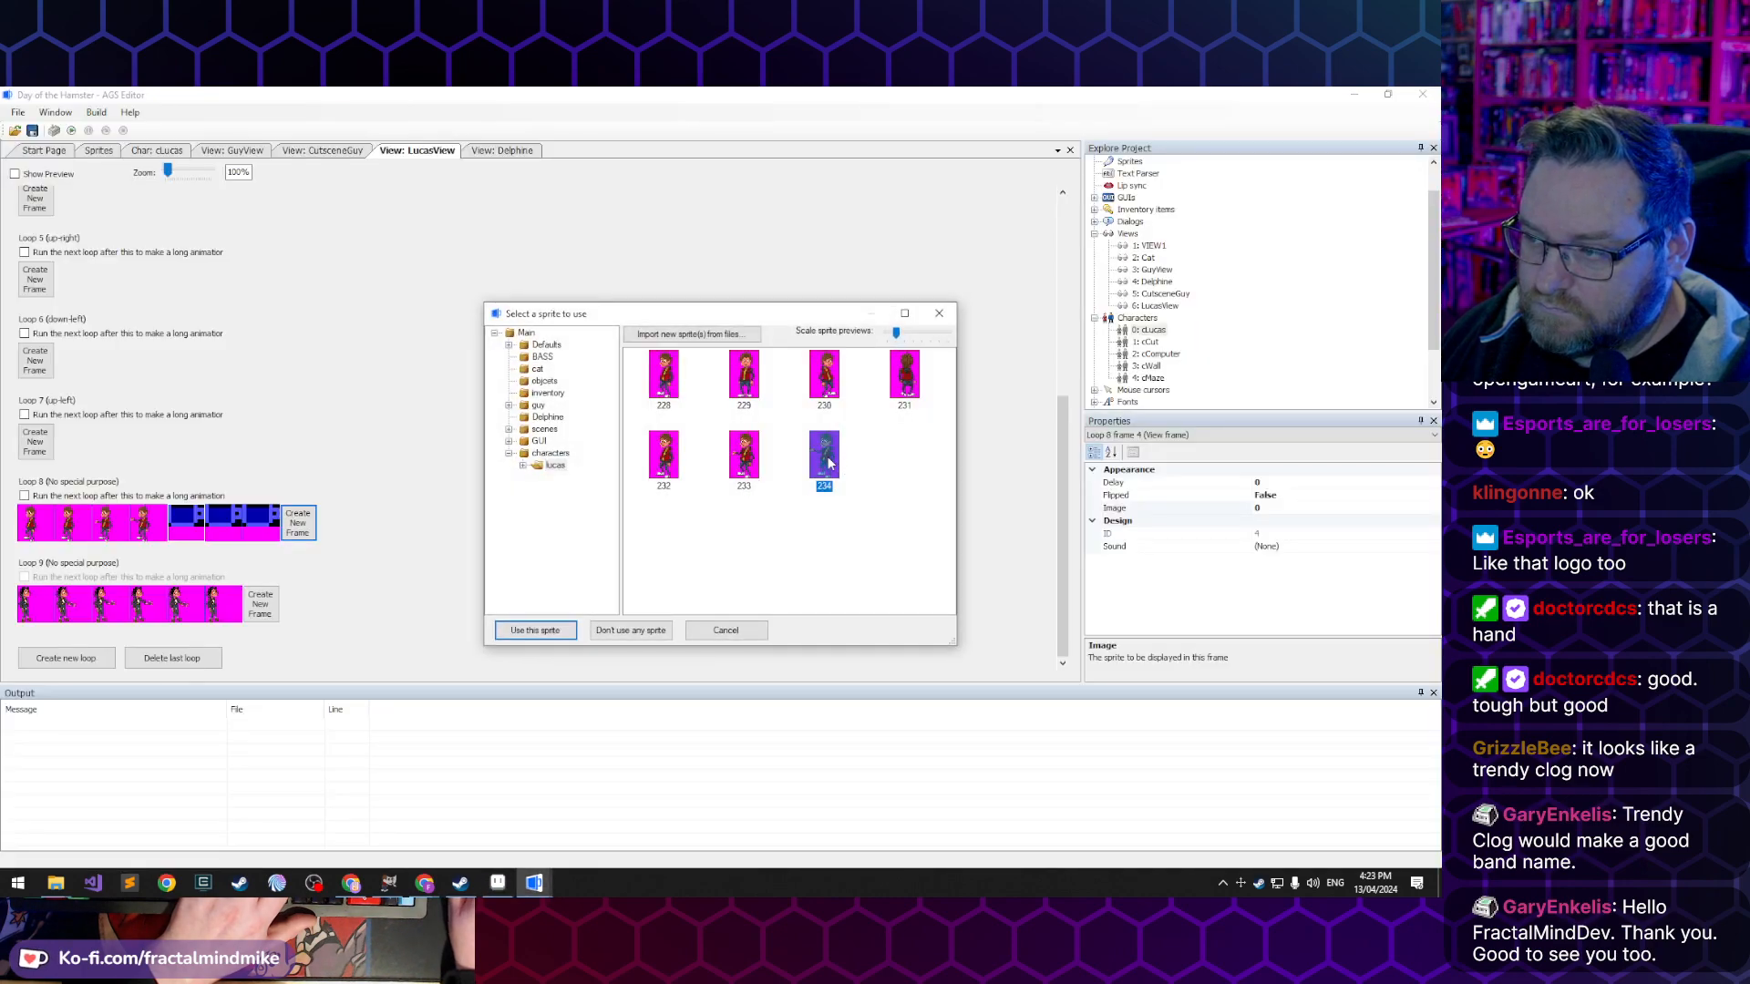
pyautogui.doubleClick(829, 463)
pyautogui.doubleClick(226, 534)
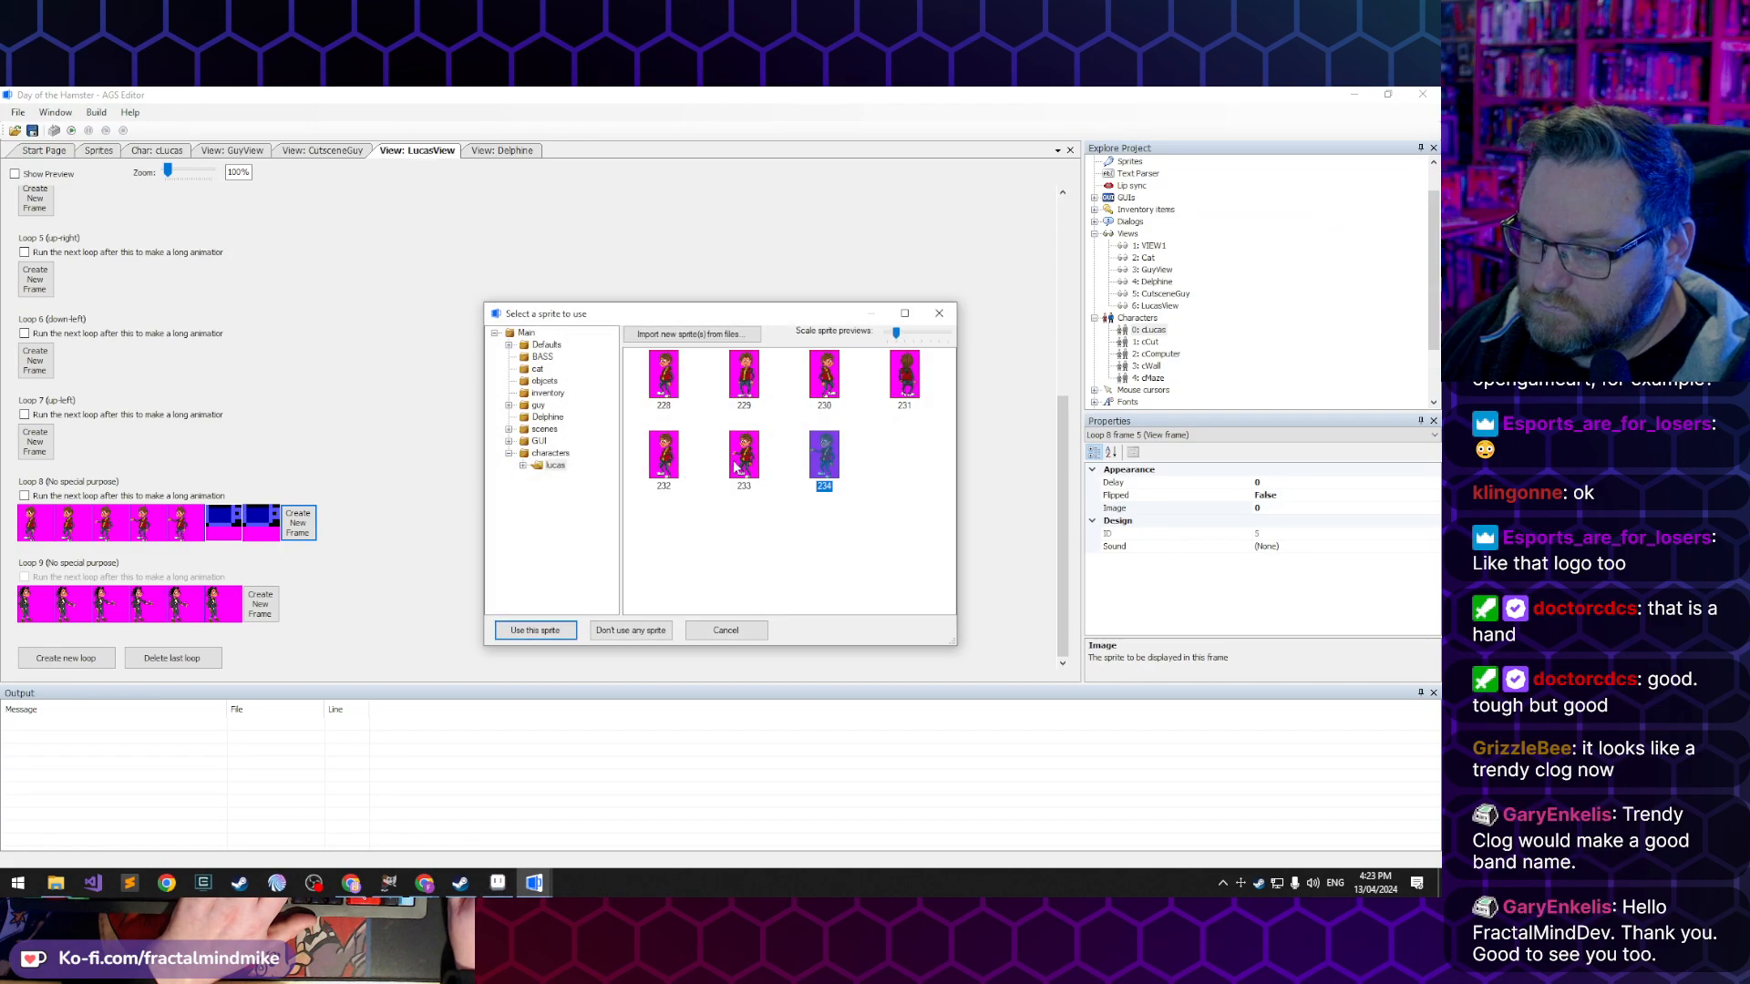
pyautogui.doubleClick(747, 460)
pyautogui.doubleClick(254, 530)
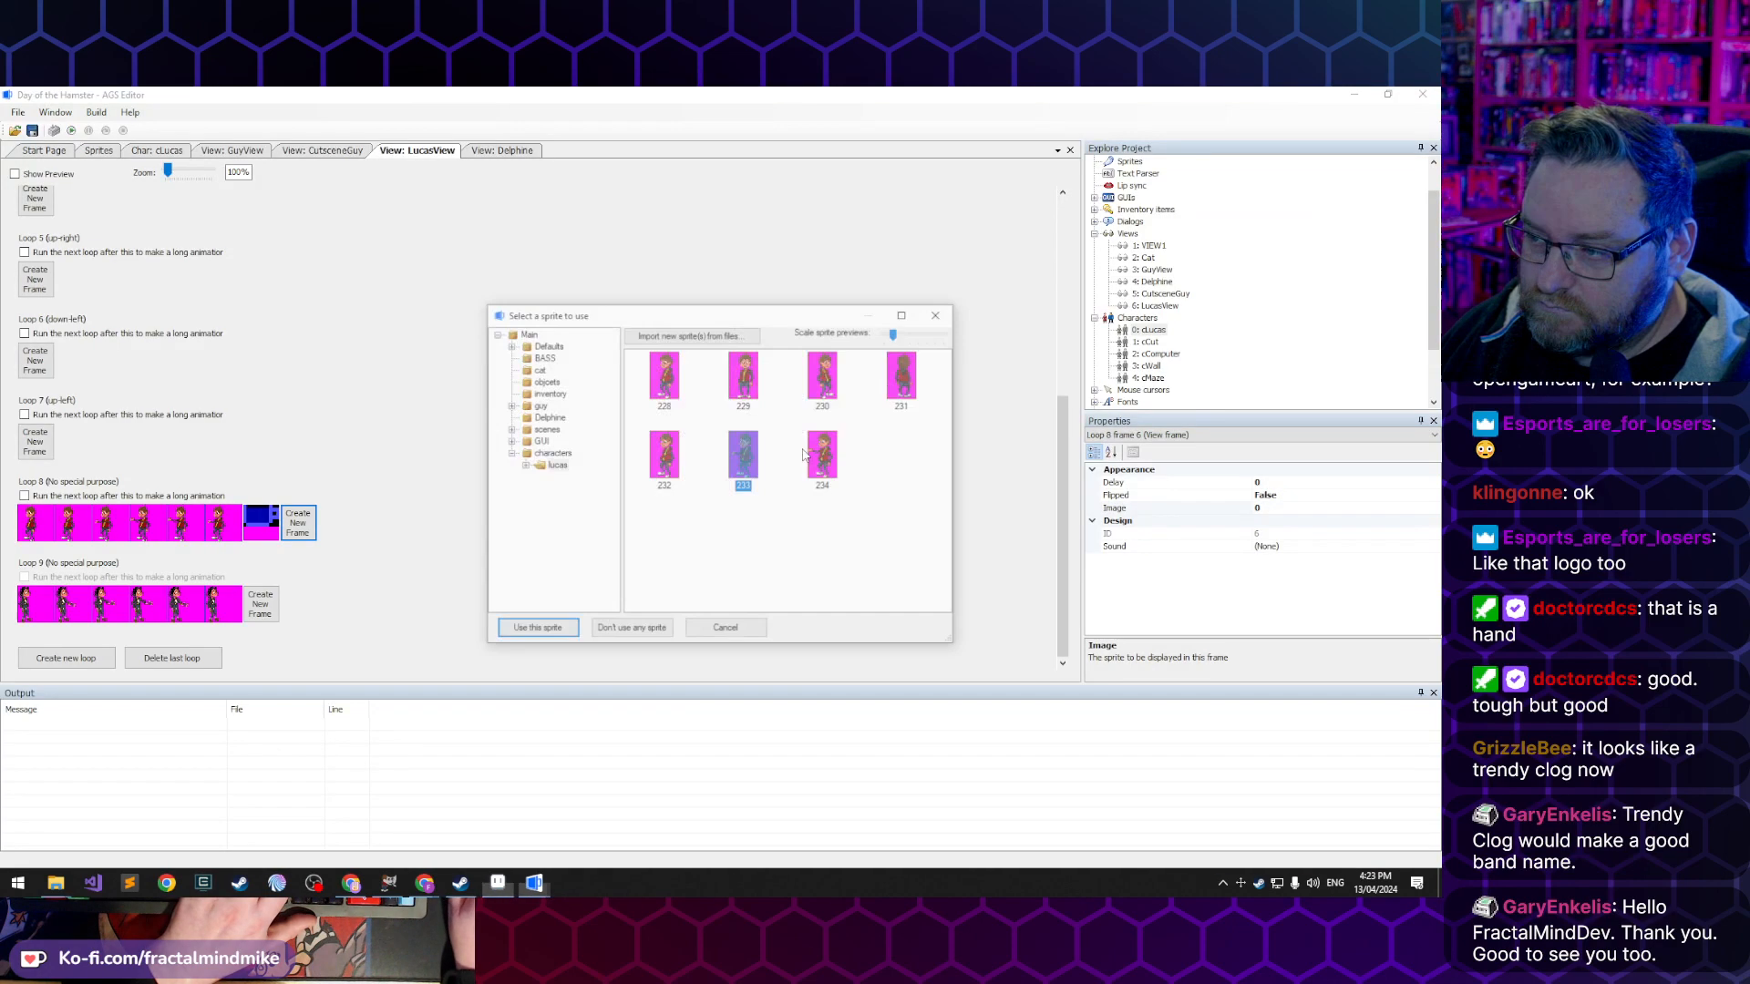
pyautogui.doubleClick(675, 459)
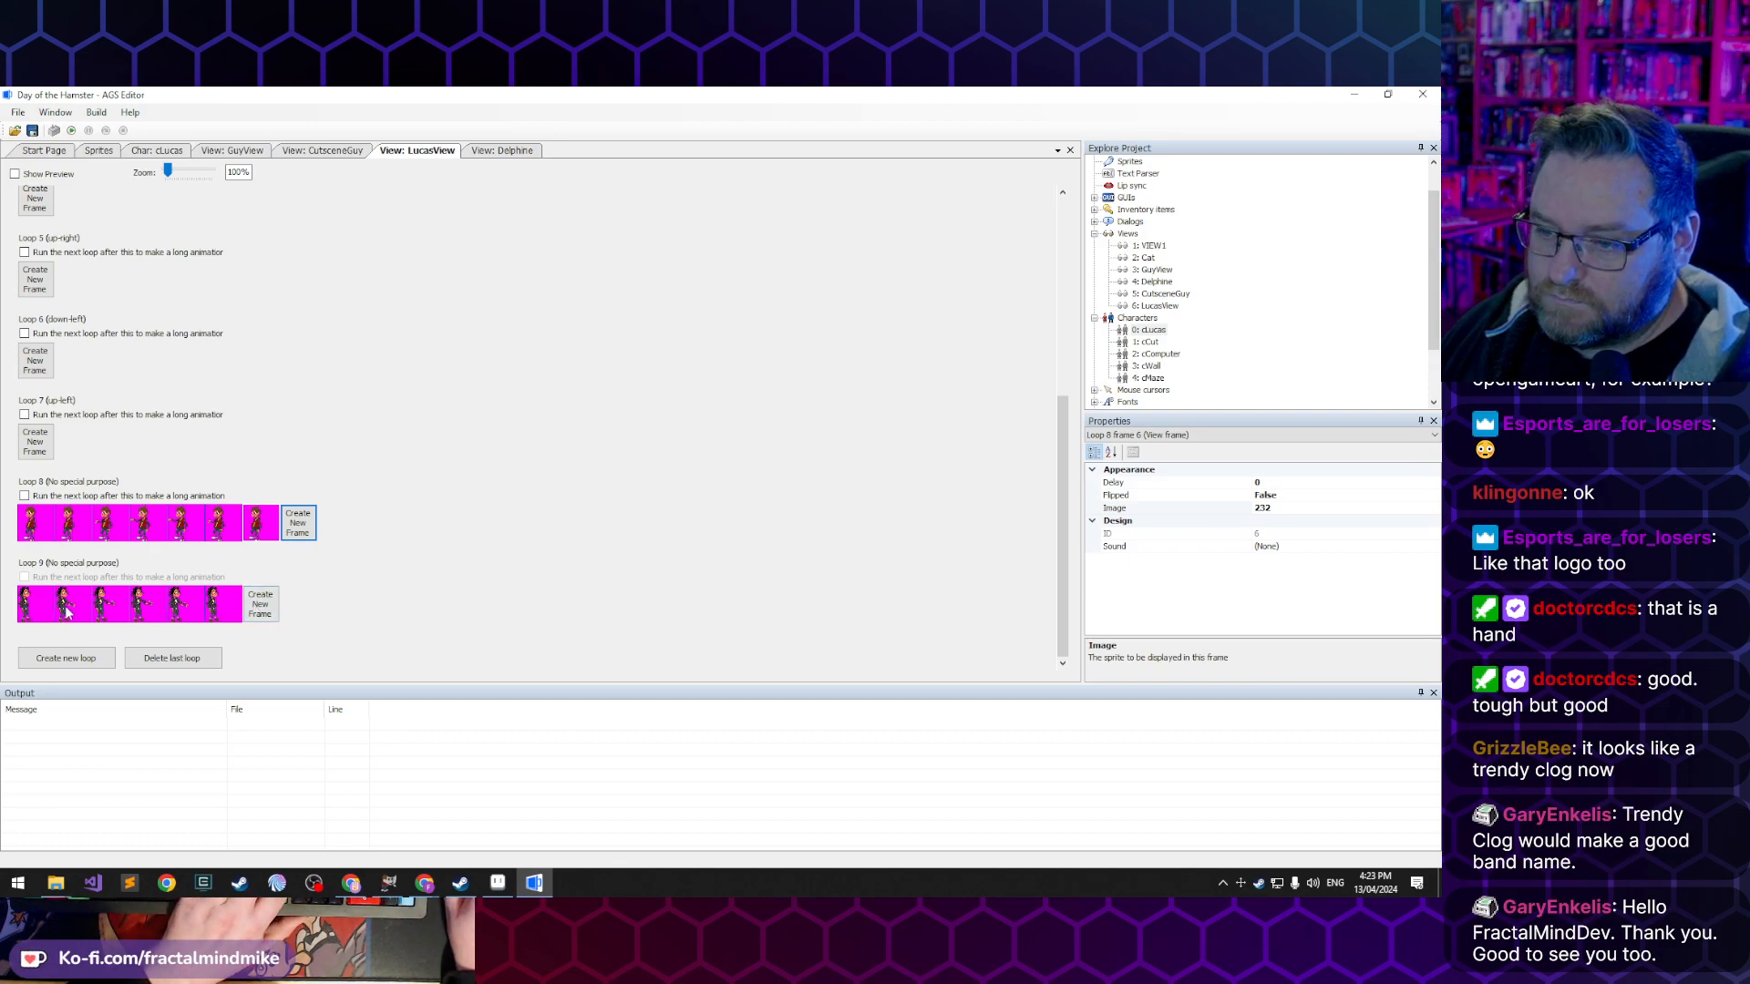
# - Delete all the old frames of Loop 9 and add one new empty frame to it
pyautogui.click(34, 613)
pyautogui.press('Delete')
pyautogui.press('Delete')
pyautogui.doubleClick(34, 614)
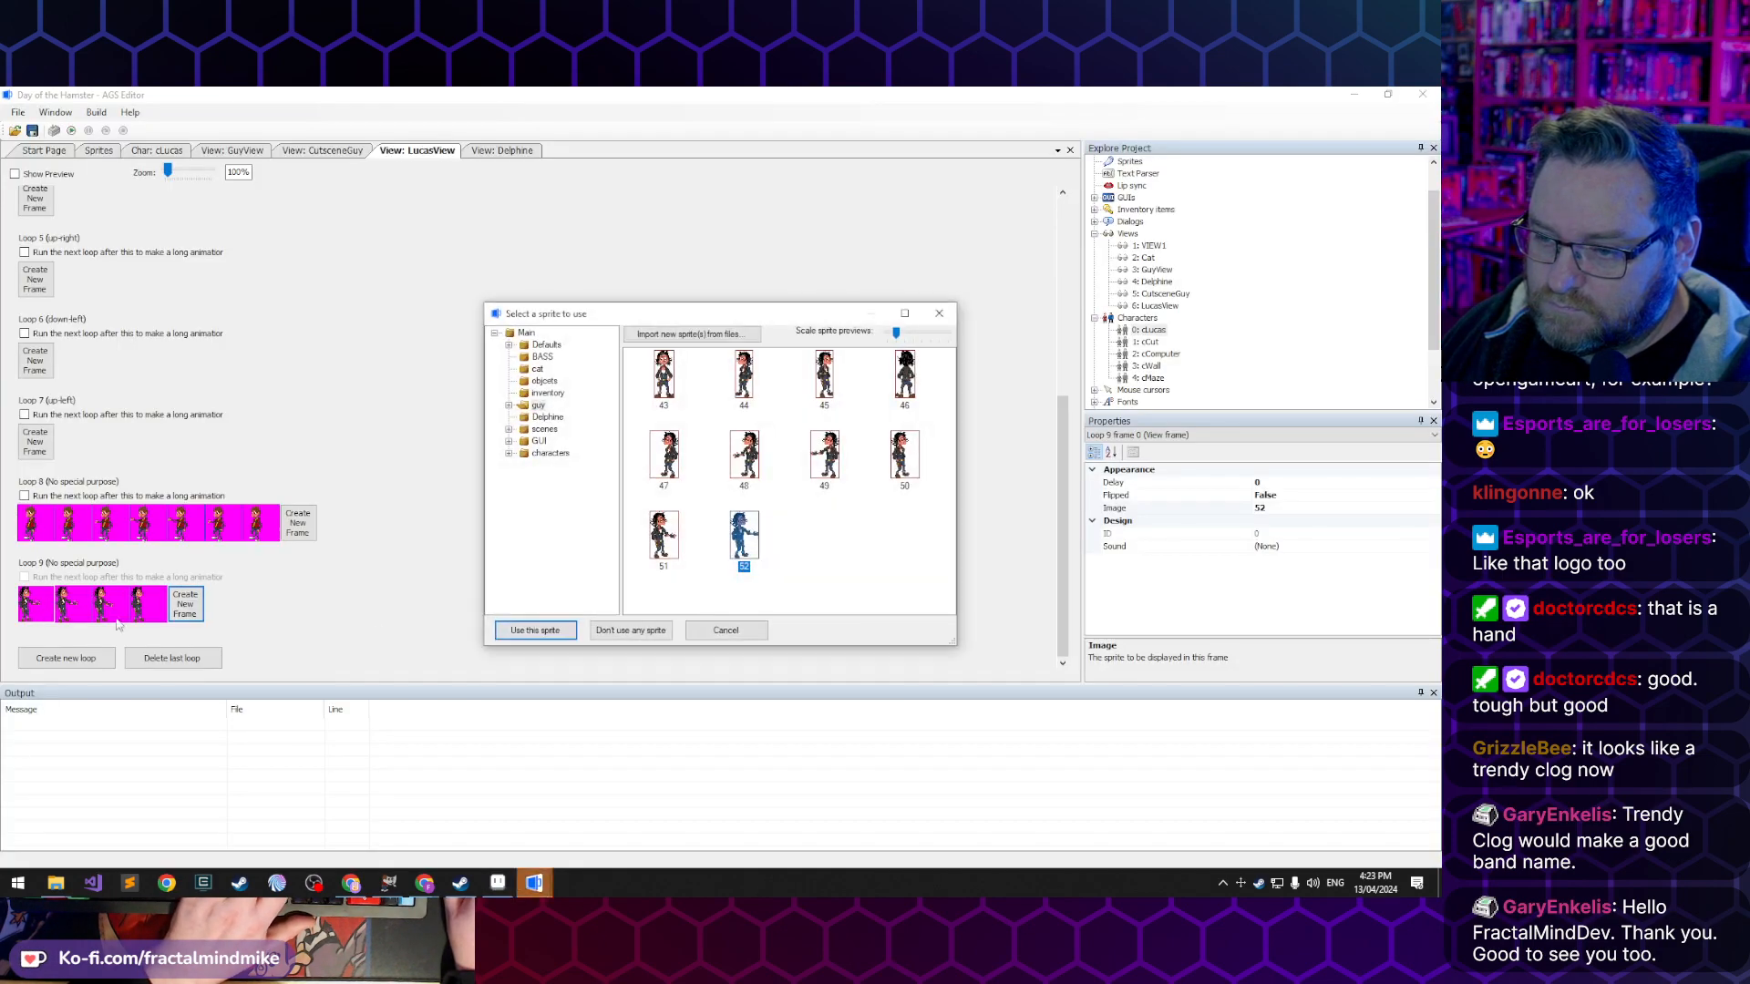
pyautogui.click(749, 631)
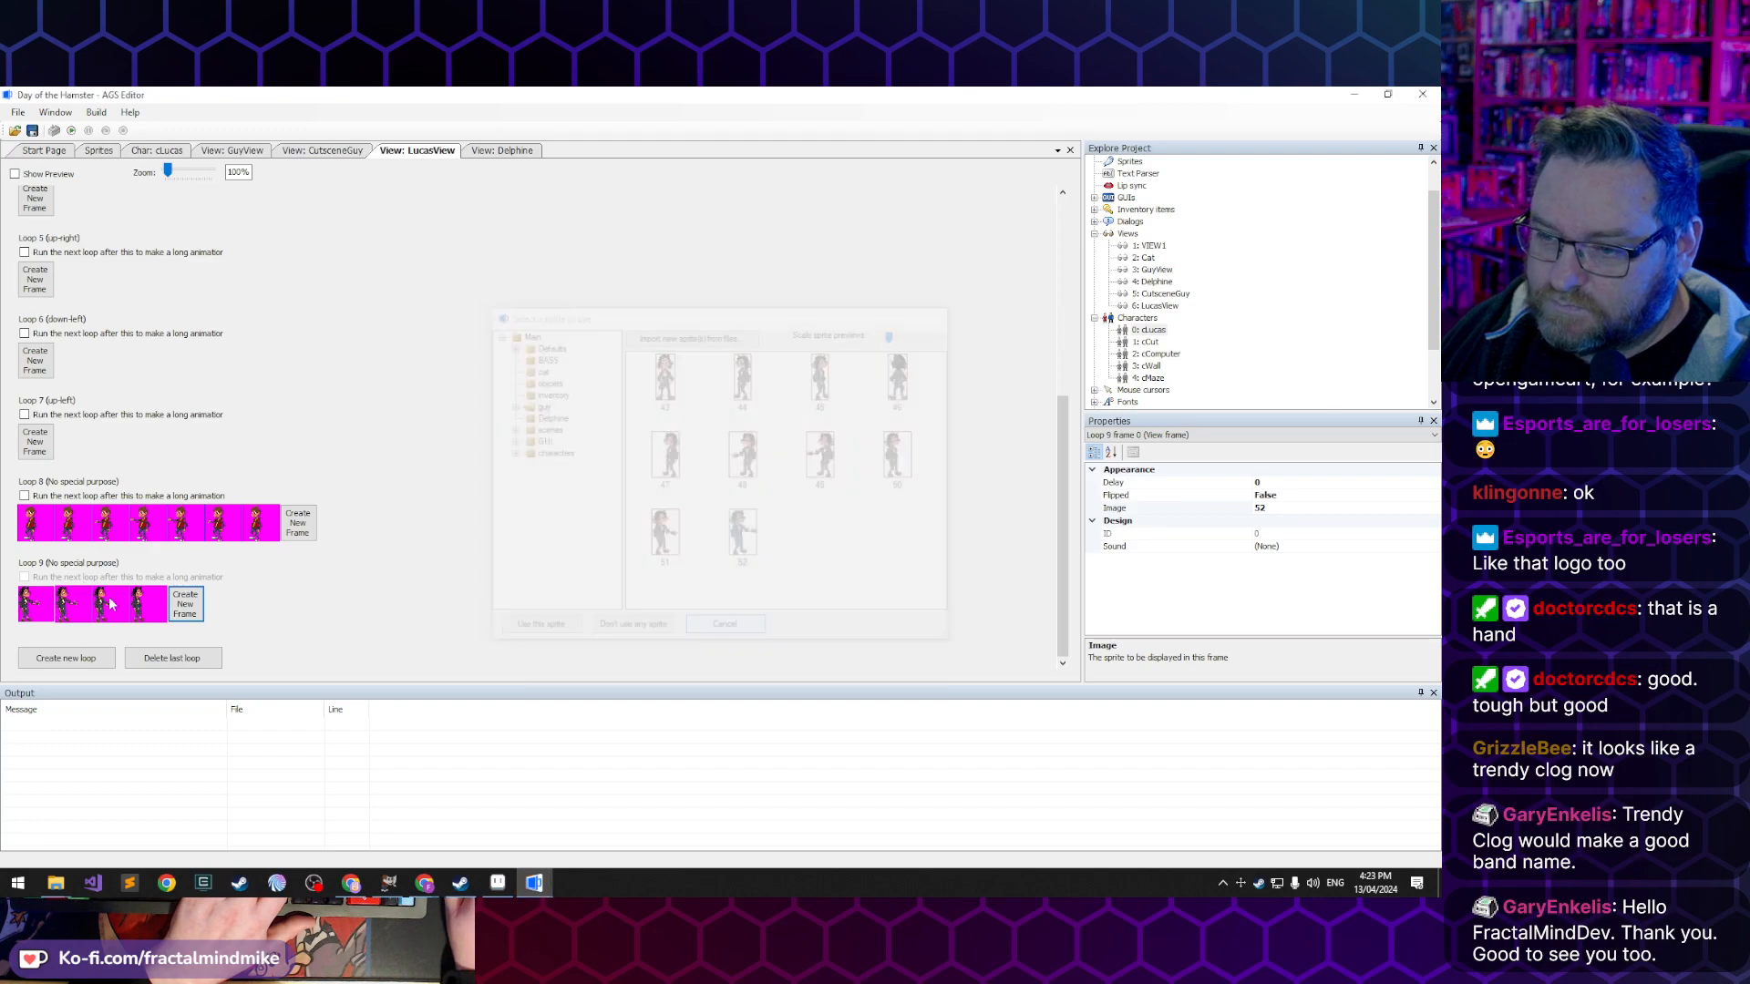
pyautogui.press('Delete')
pyautogui.press('Delete')
pyautogui.doubleClick(30, 613)
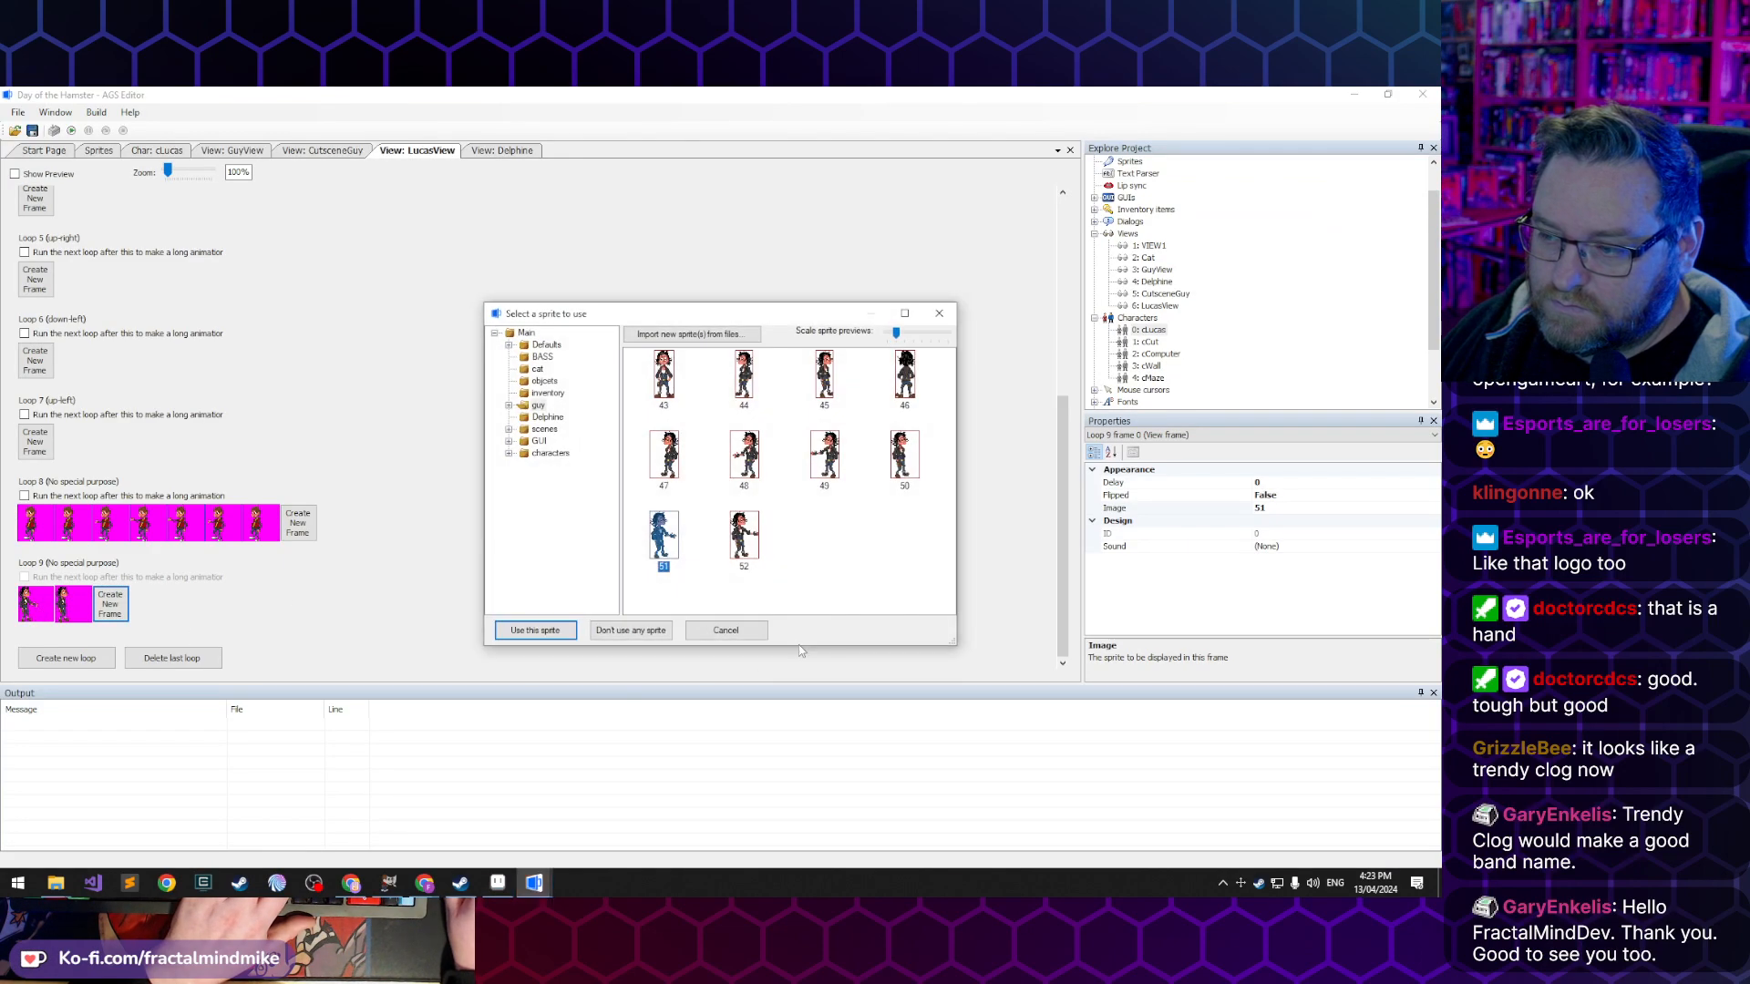
pyautogui.click(727, 631)
pyautogui.press('Delete')
pyautogui.press('Delete')
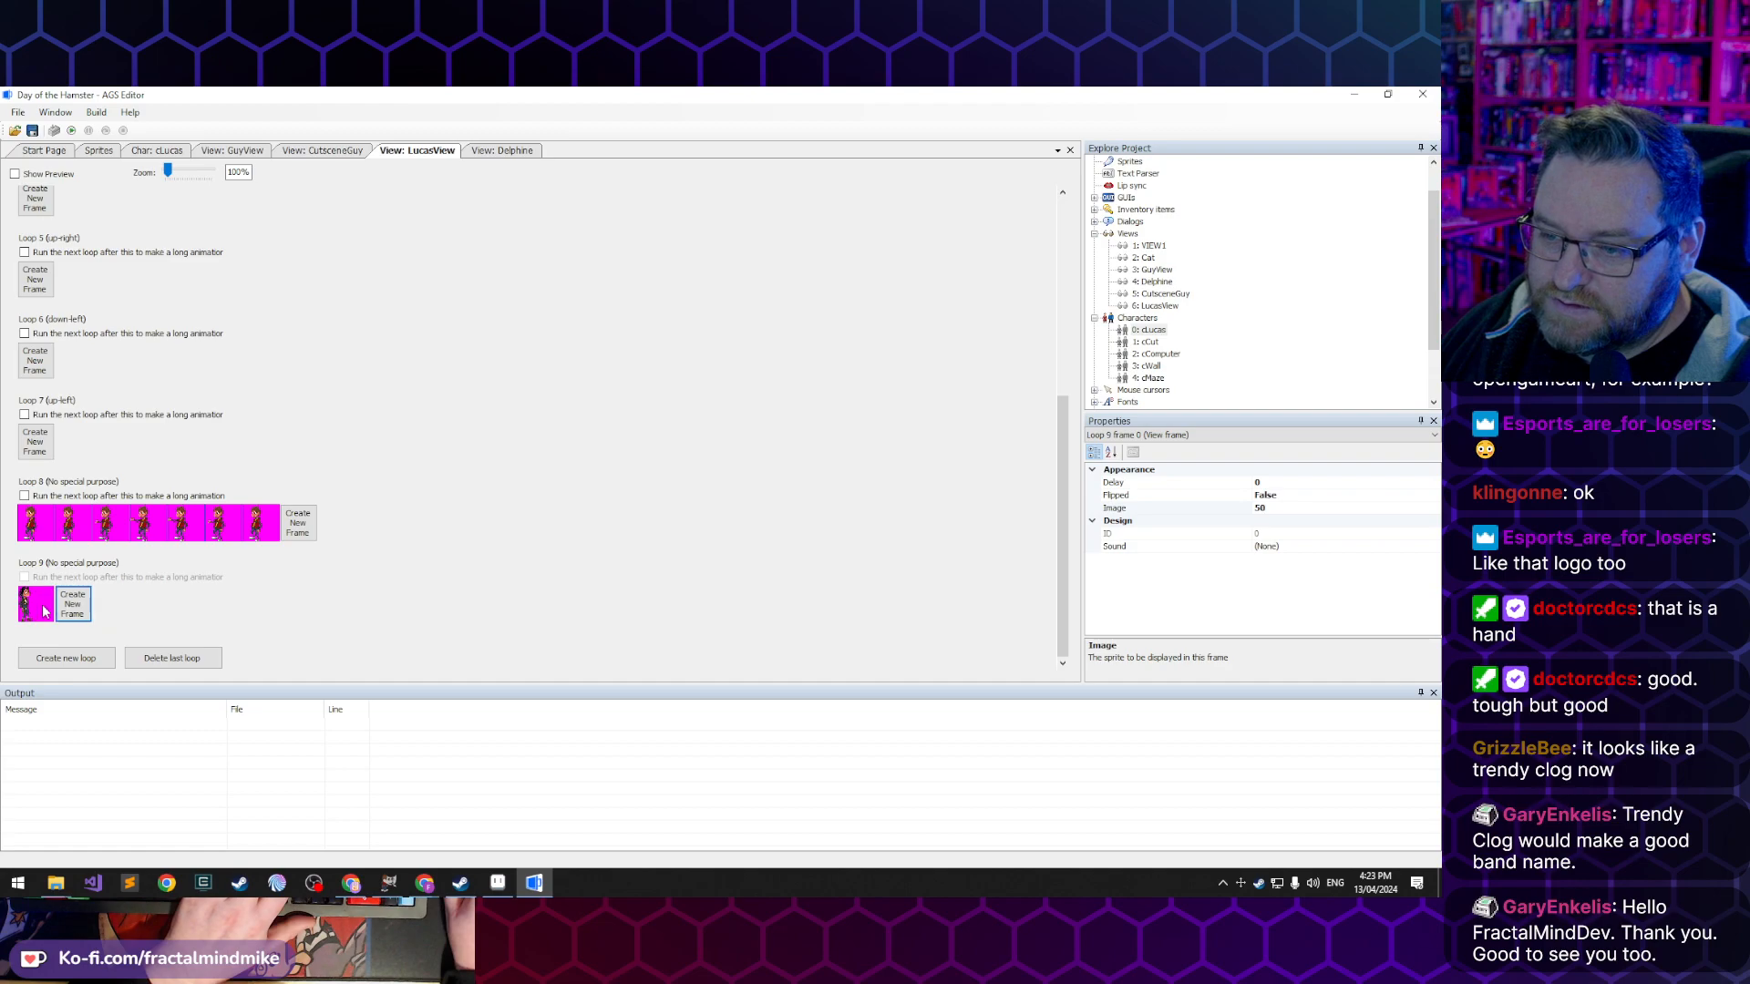
pyautogui.click(42, 612)
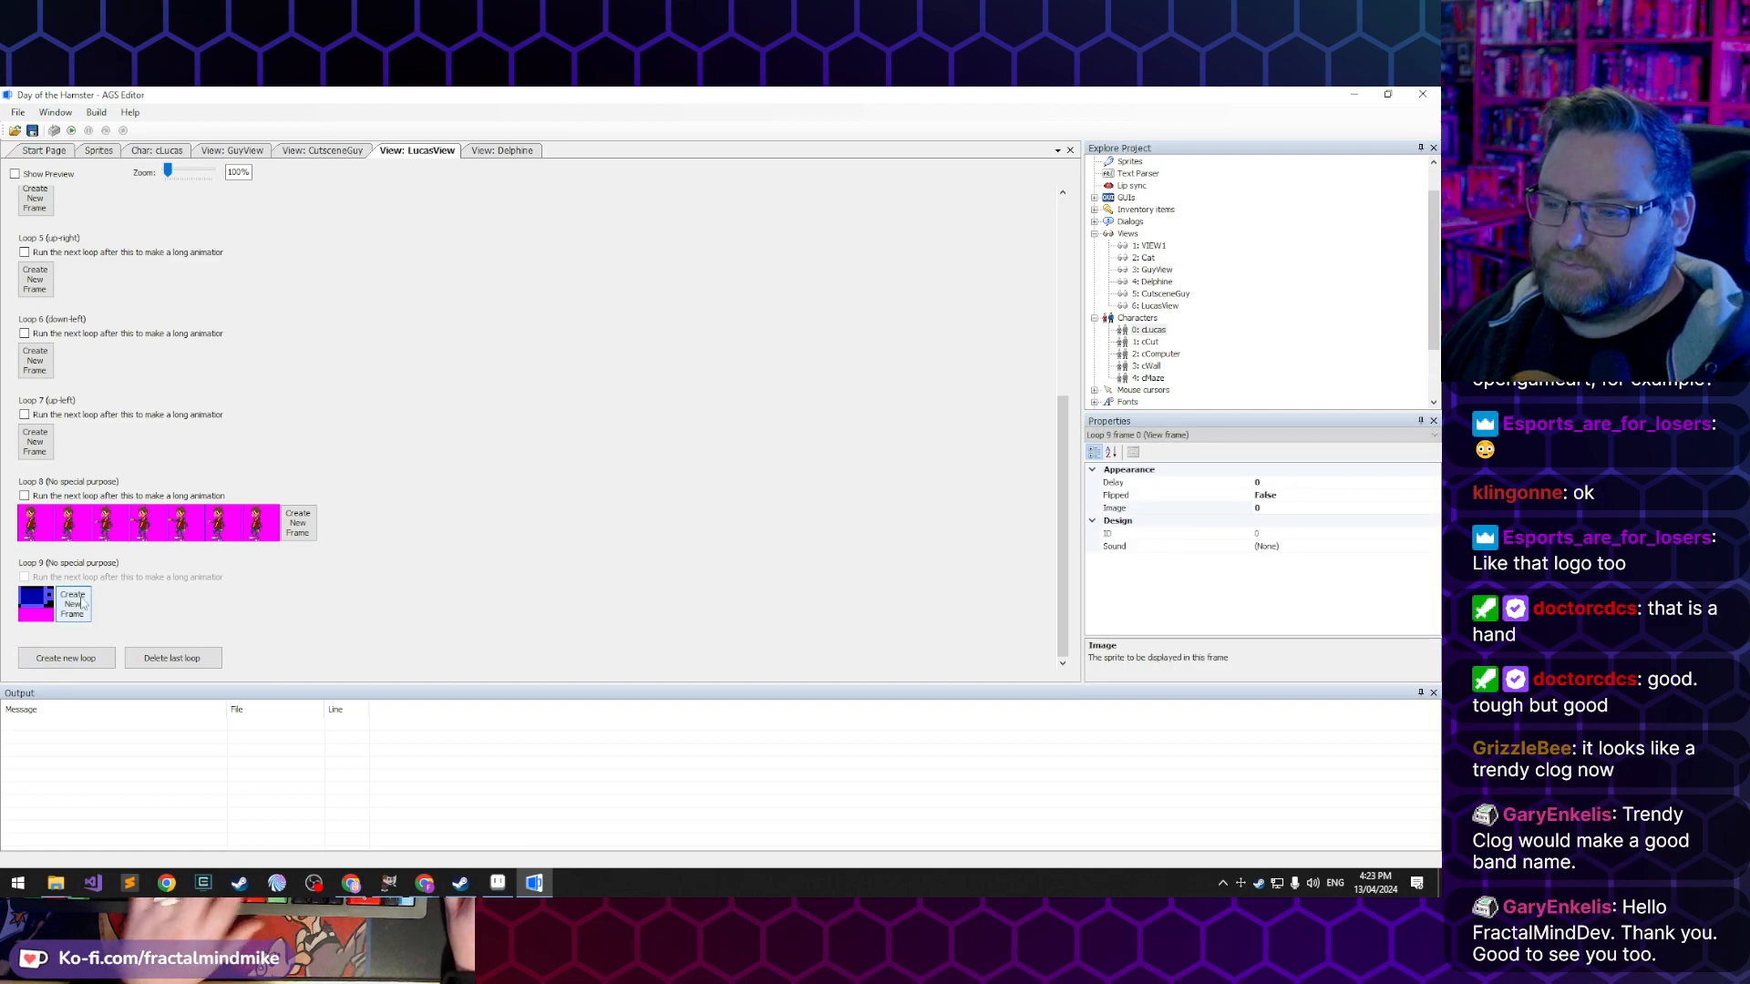
# - Assign sprite 230 to the first frame of Loop 9, then add a second frame and assign sprite 232 to it
pyautogui.doubleClick(36, 604)
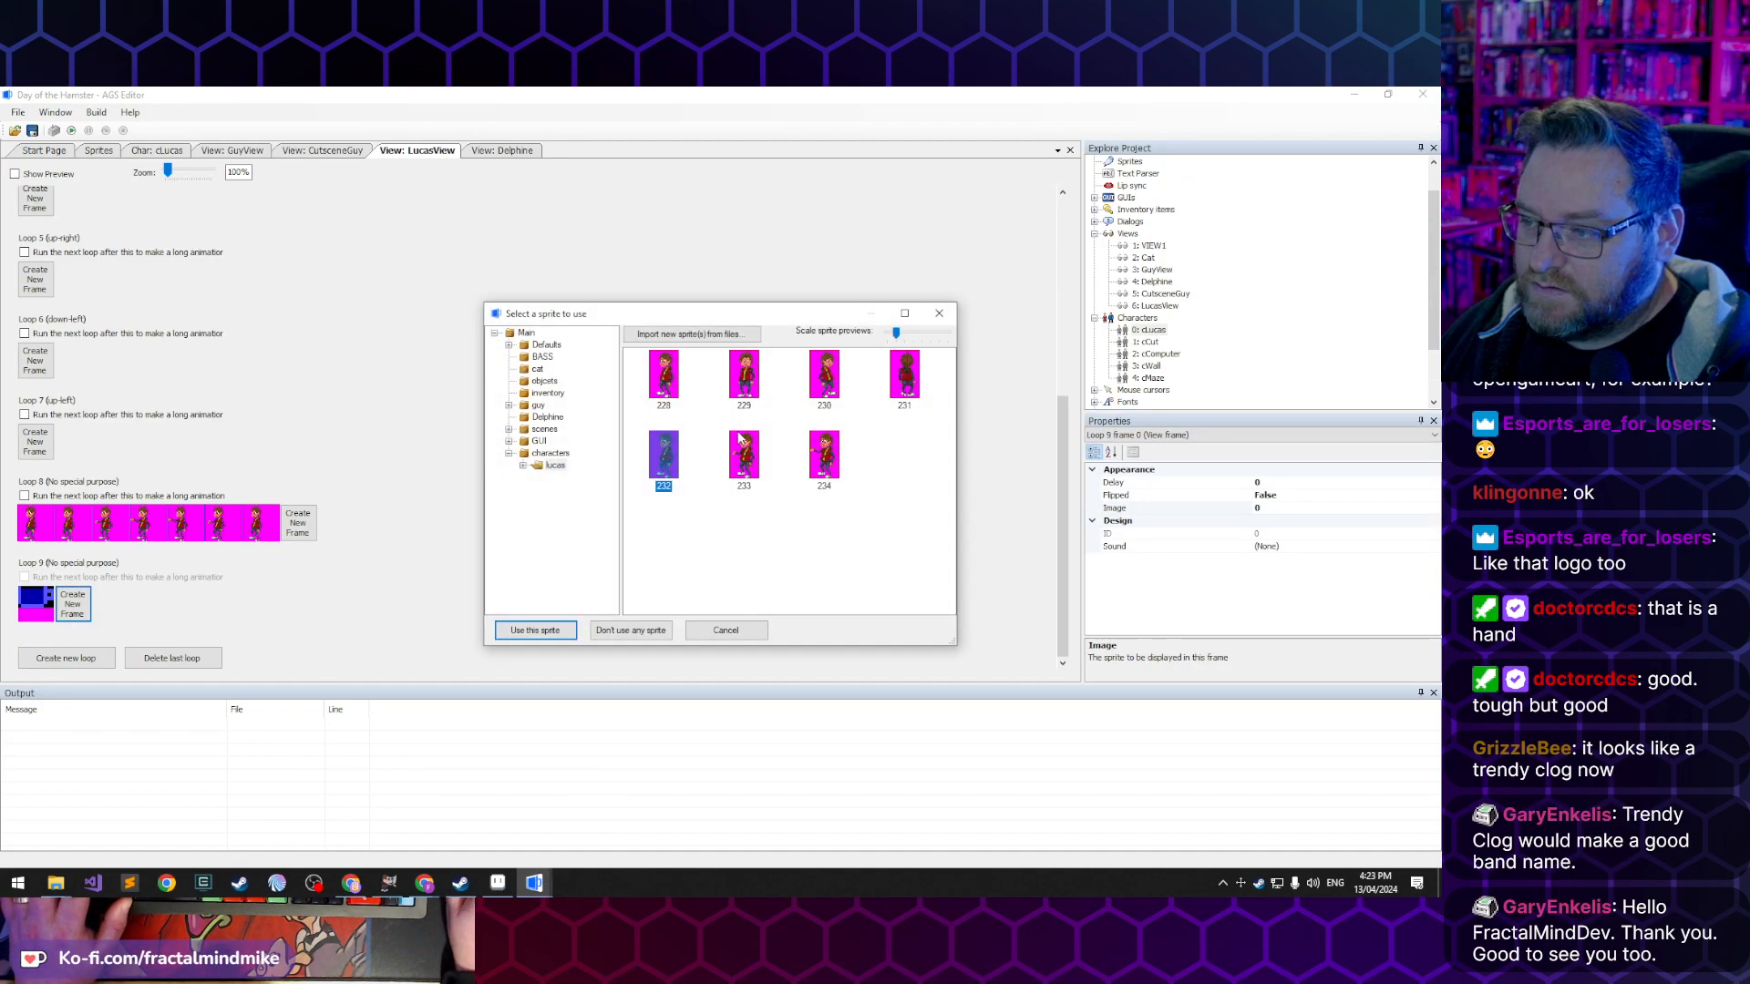
pyautogui.click(822, 377)
pyautogui.click(535, 630)
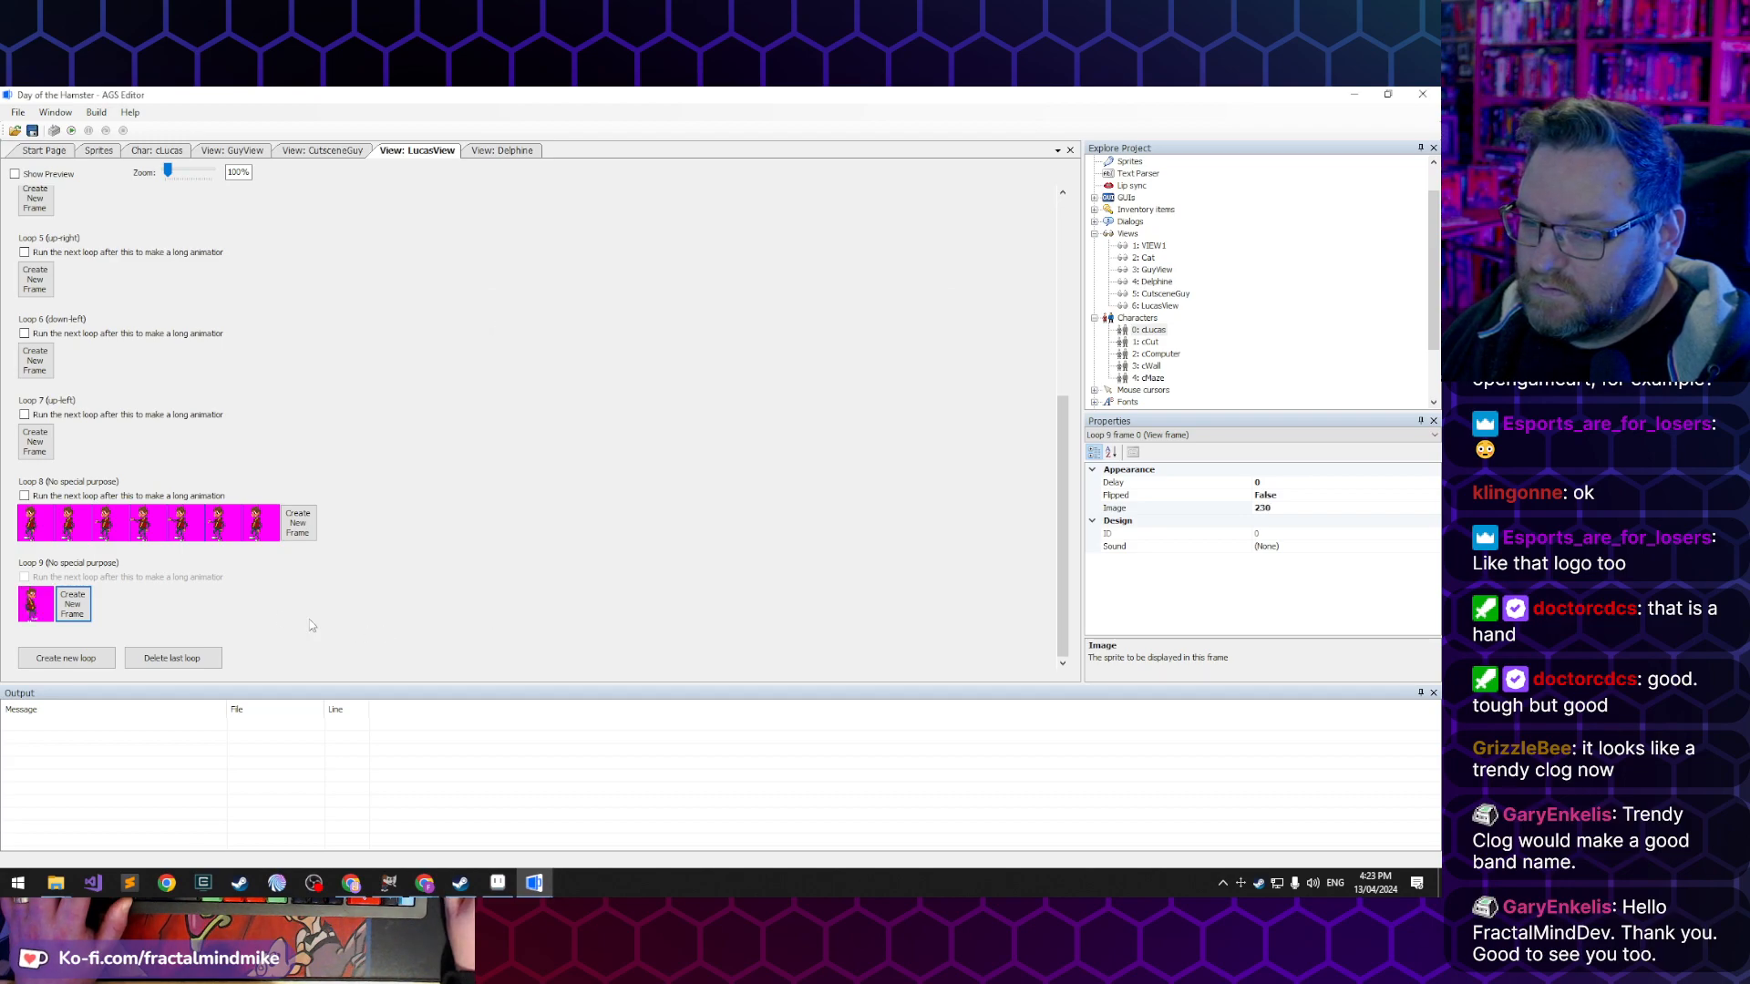
pyautogui.click(73, 609)
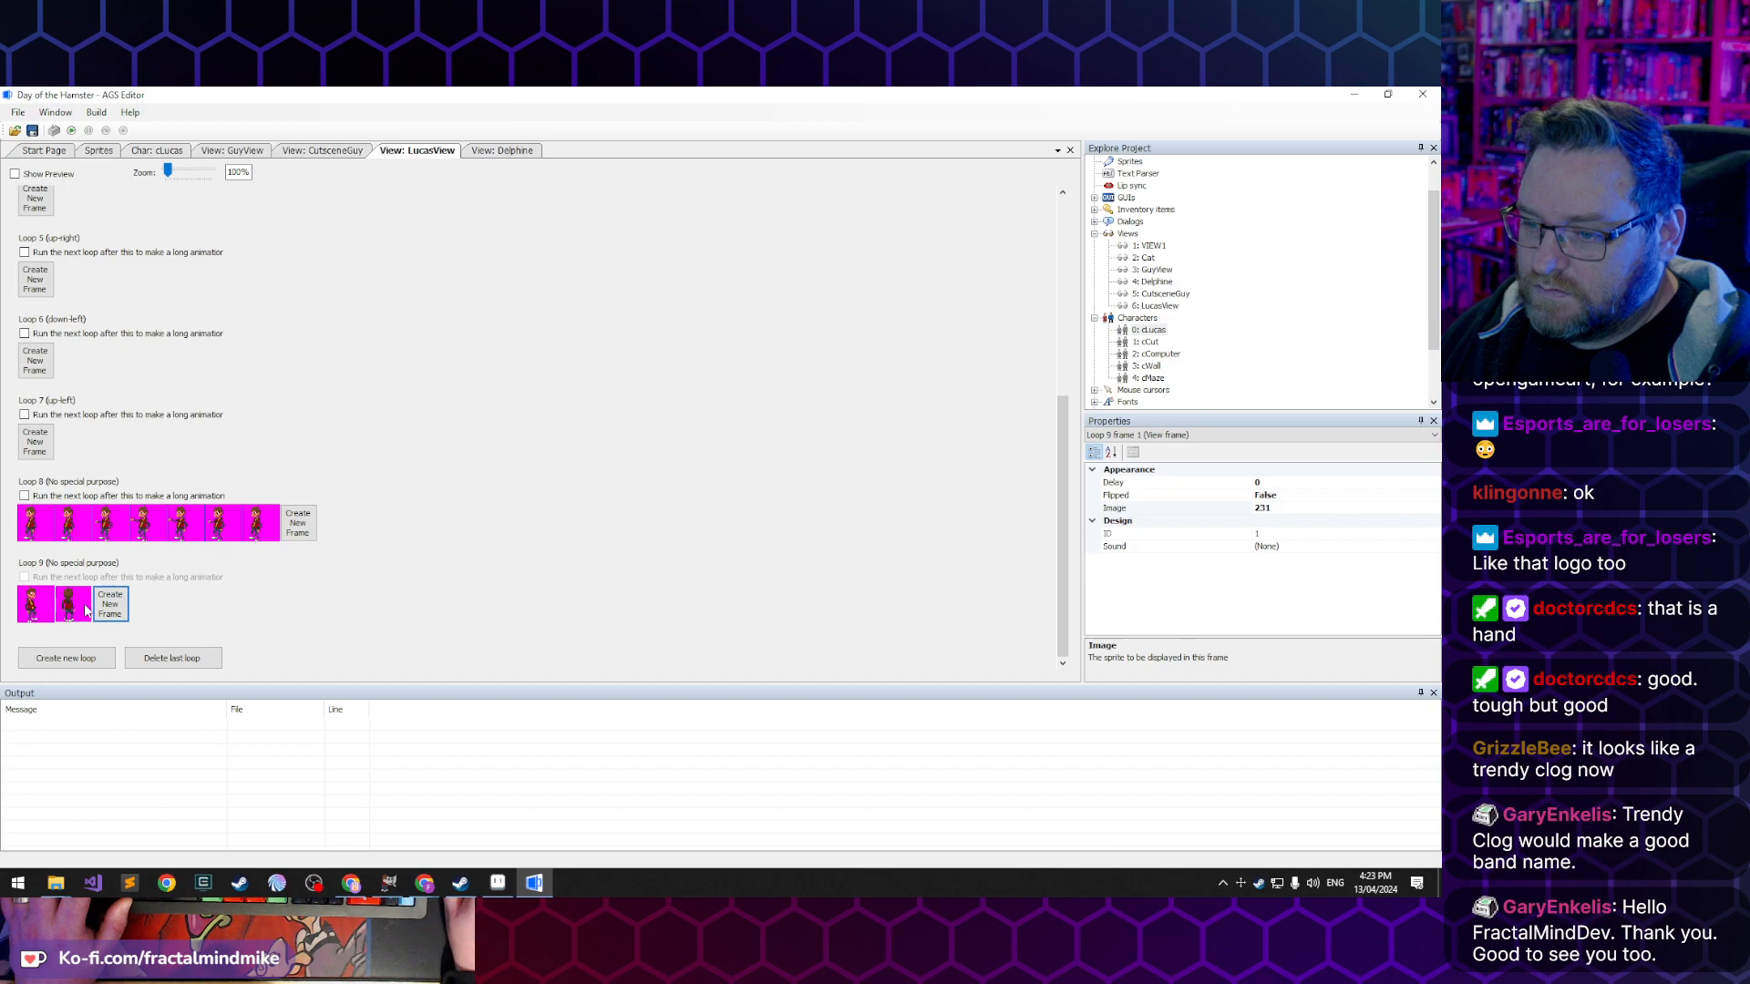
pyautogui.doubleClick(79, 610)
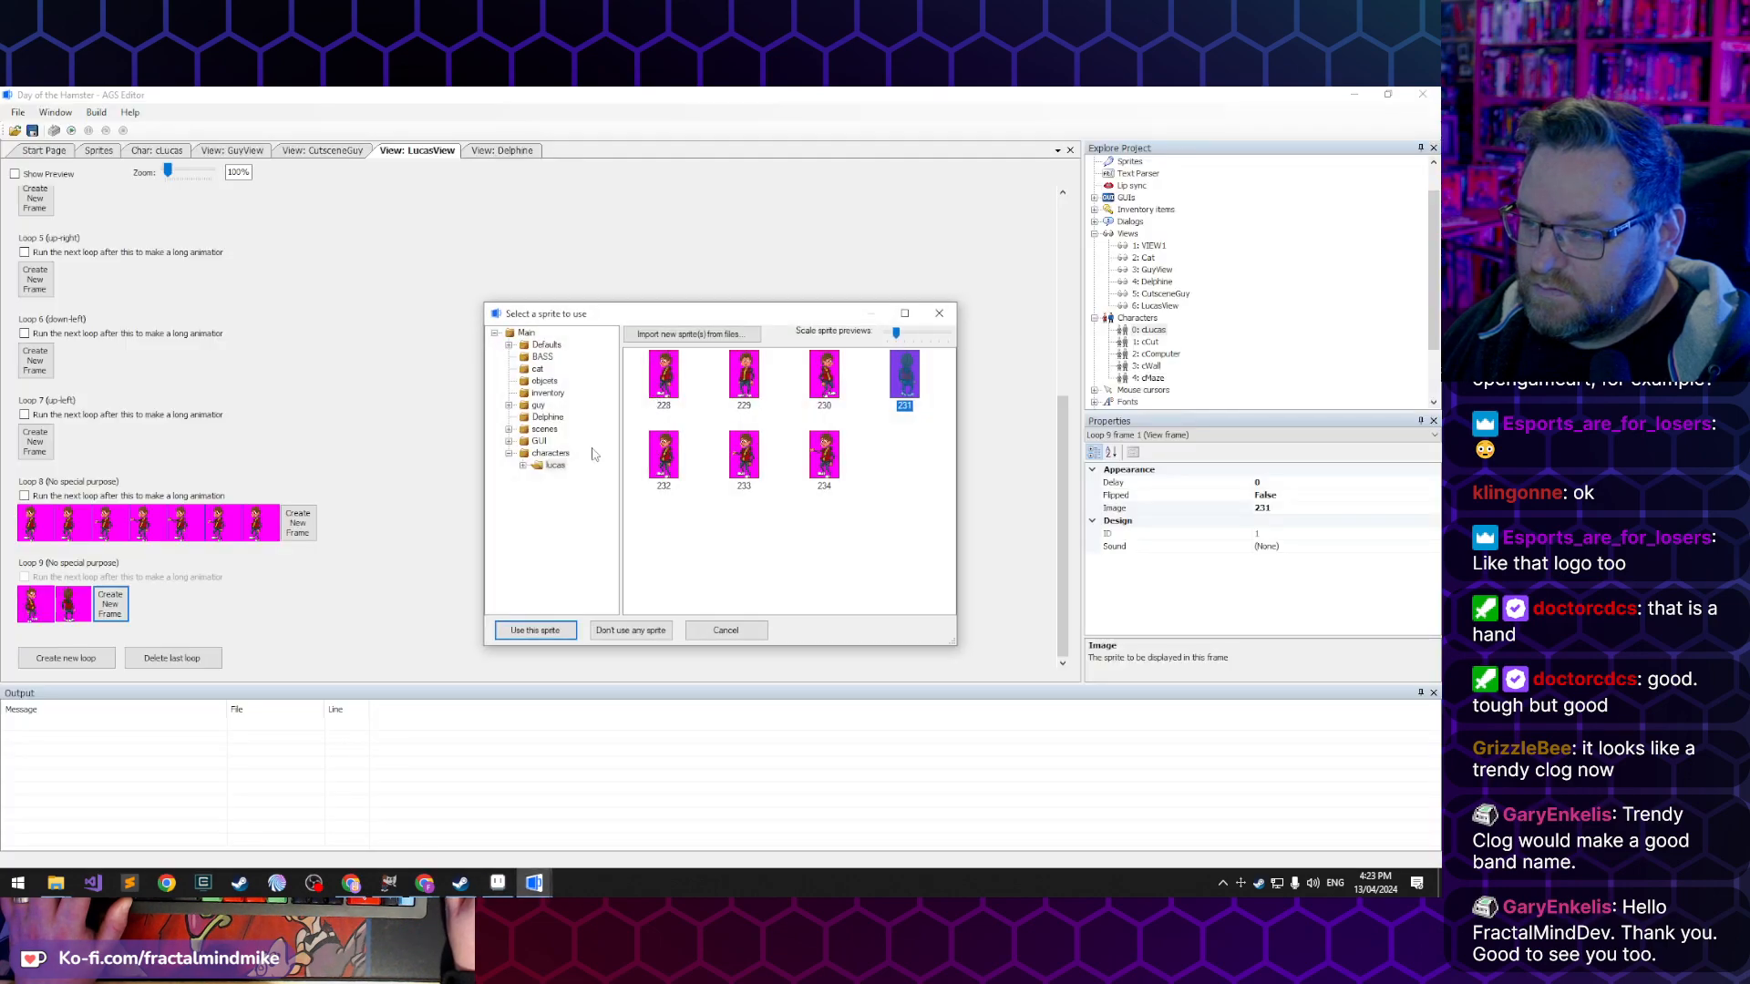
pyautogui.doubleClick(666, 466)
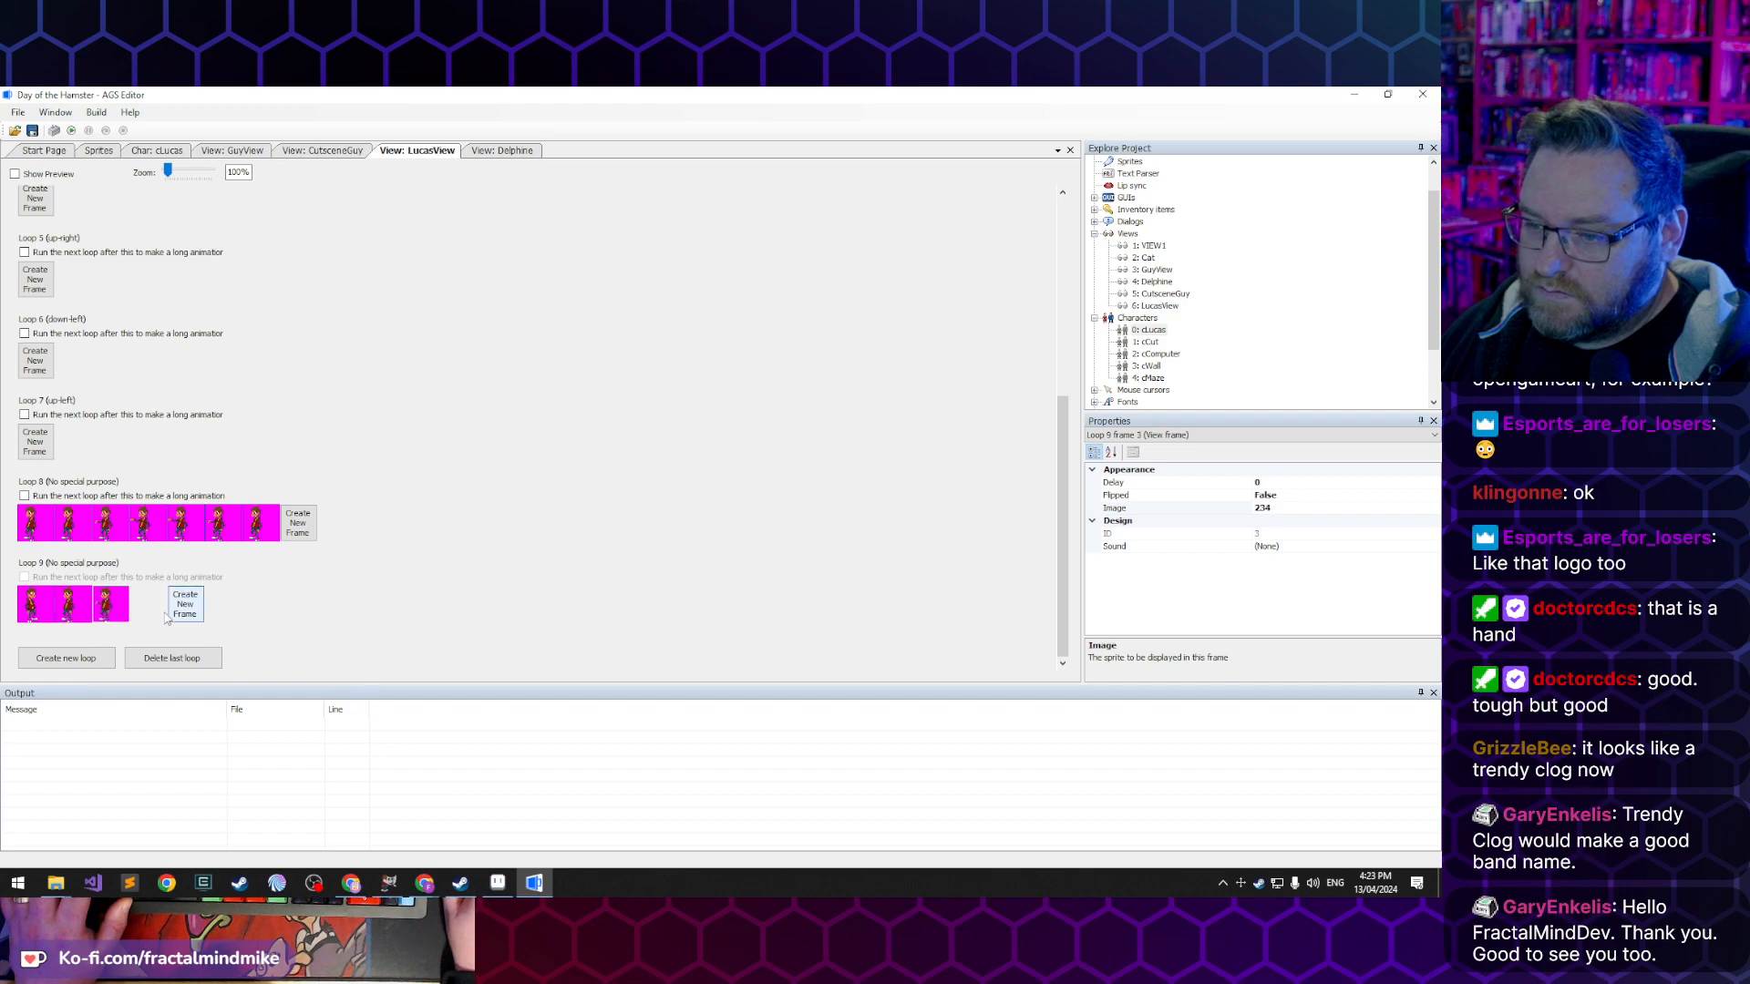
# - Extend Loop 9 to seven frames and assign sprites 234, 233 and 232 to its last three frames
pyautogui.click(195, 607)
pyautogui.click(255, 609)
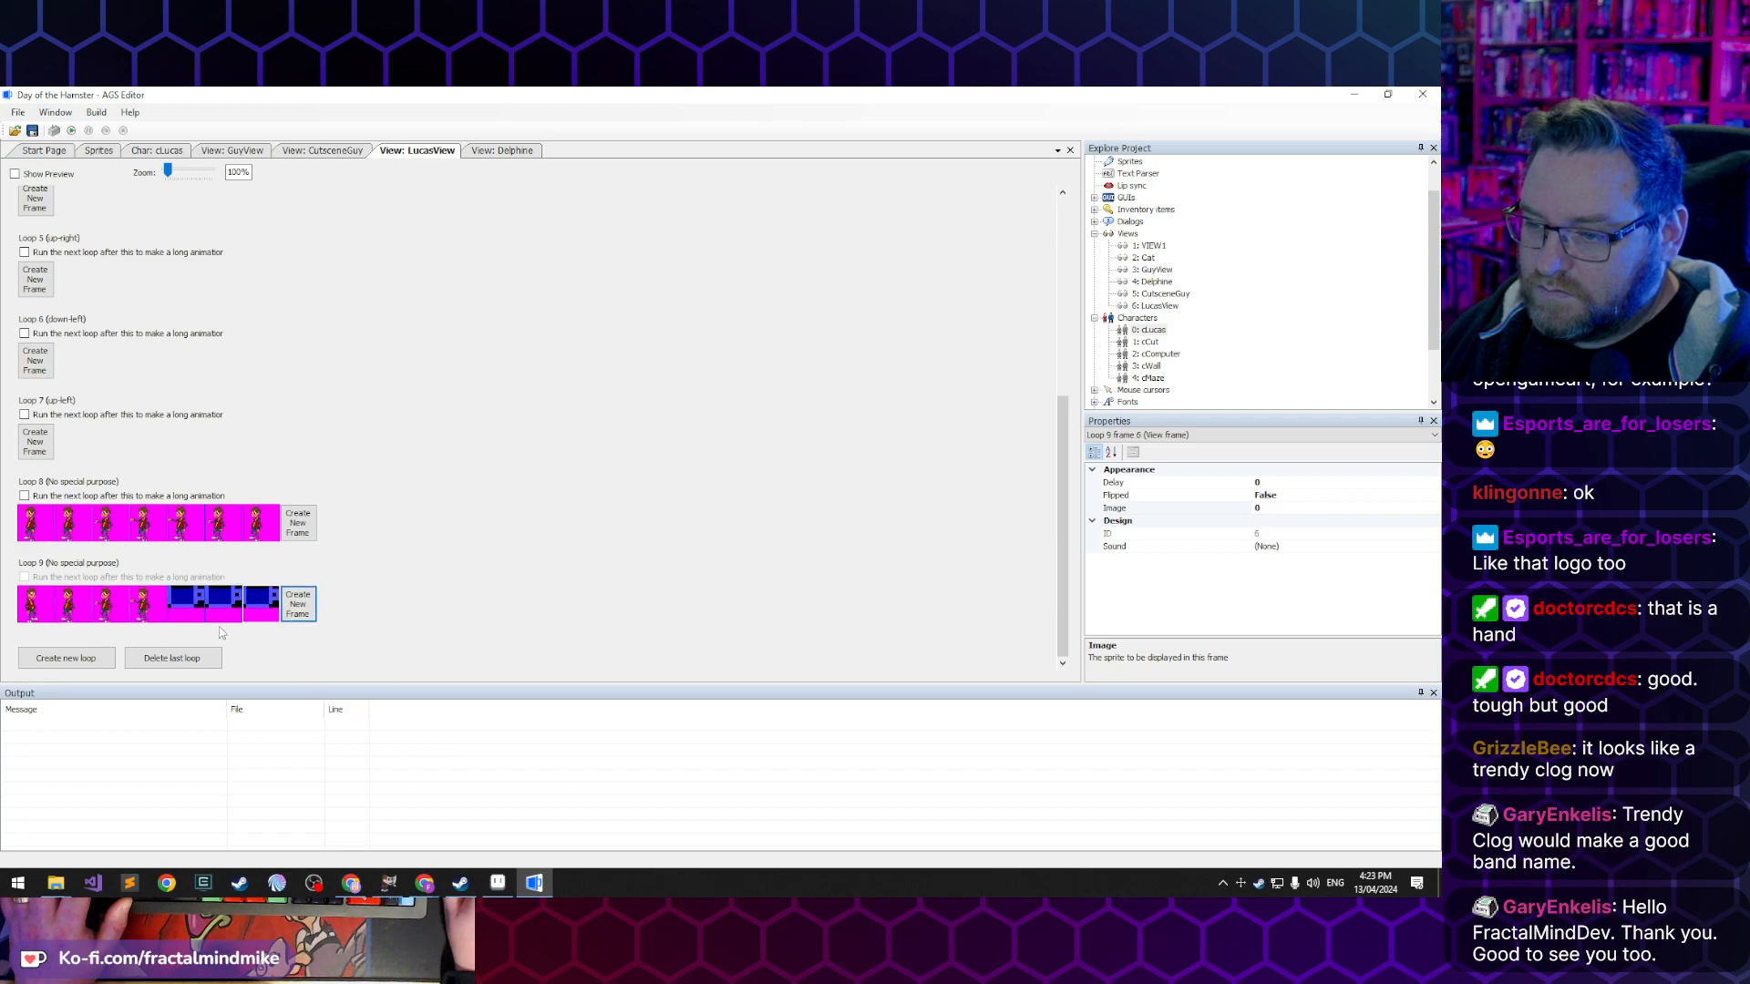
pyautogui.doubleClick(193, 618)
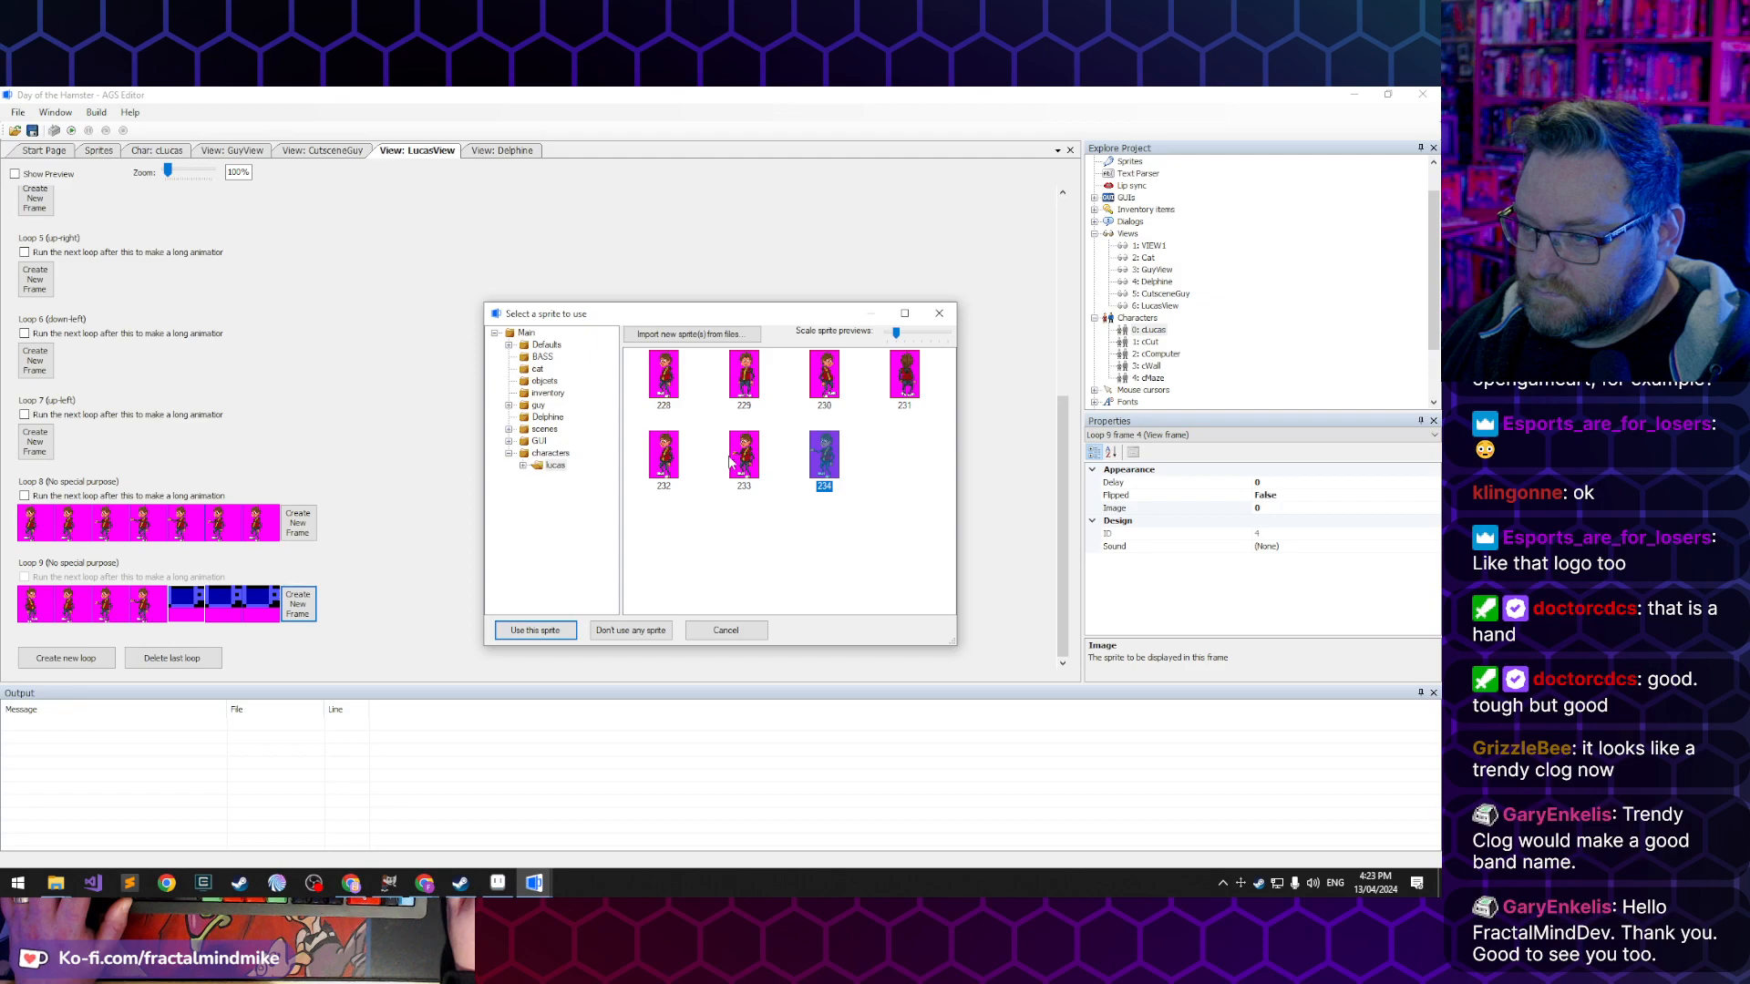
pyautogui.doubleClick(836, 459)
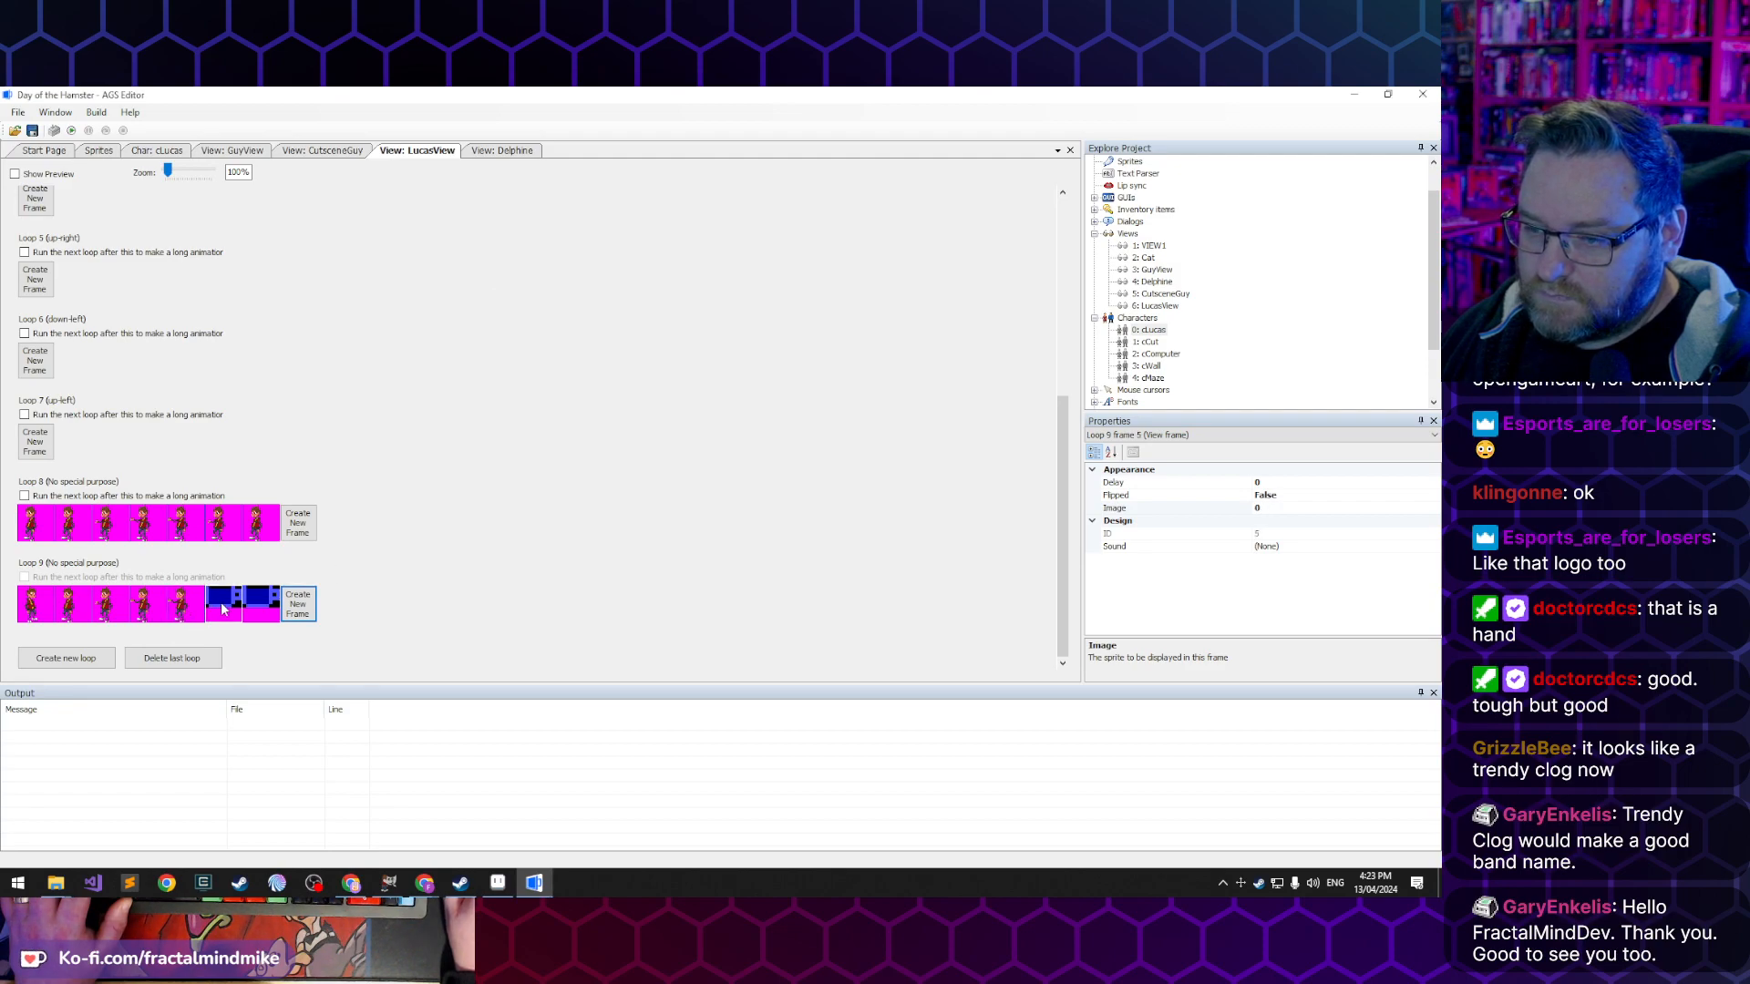
pyautogui.doubleClick(225, 609)
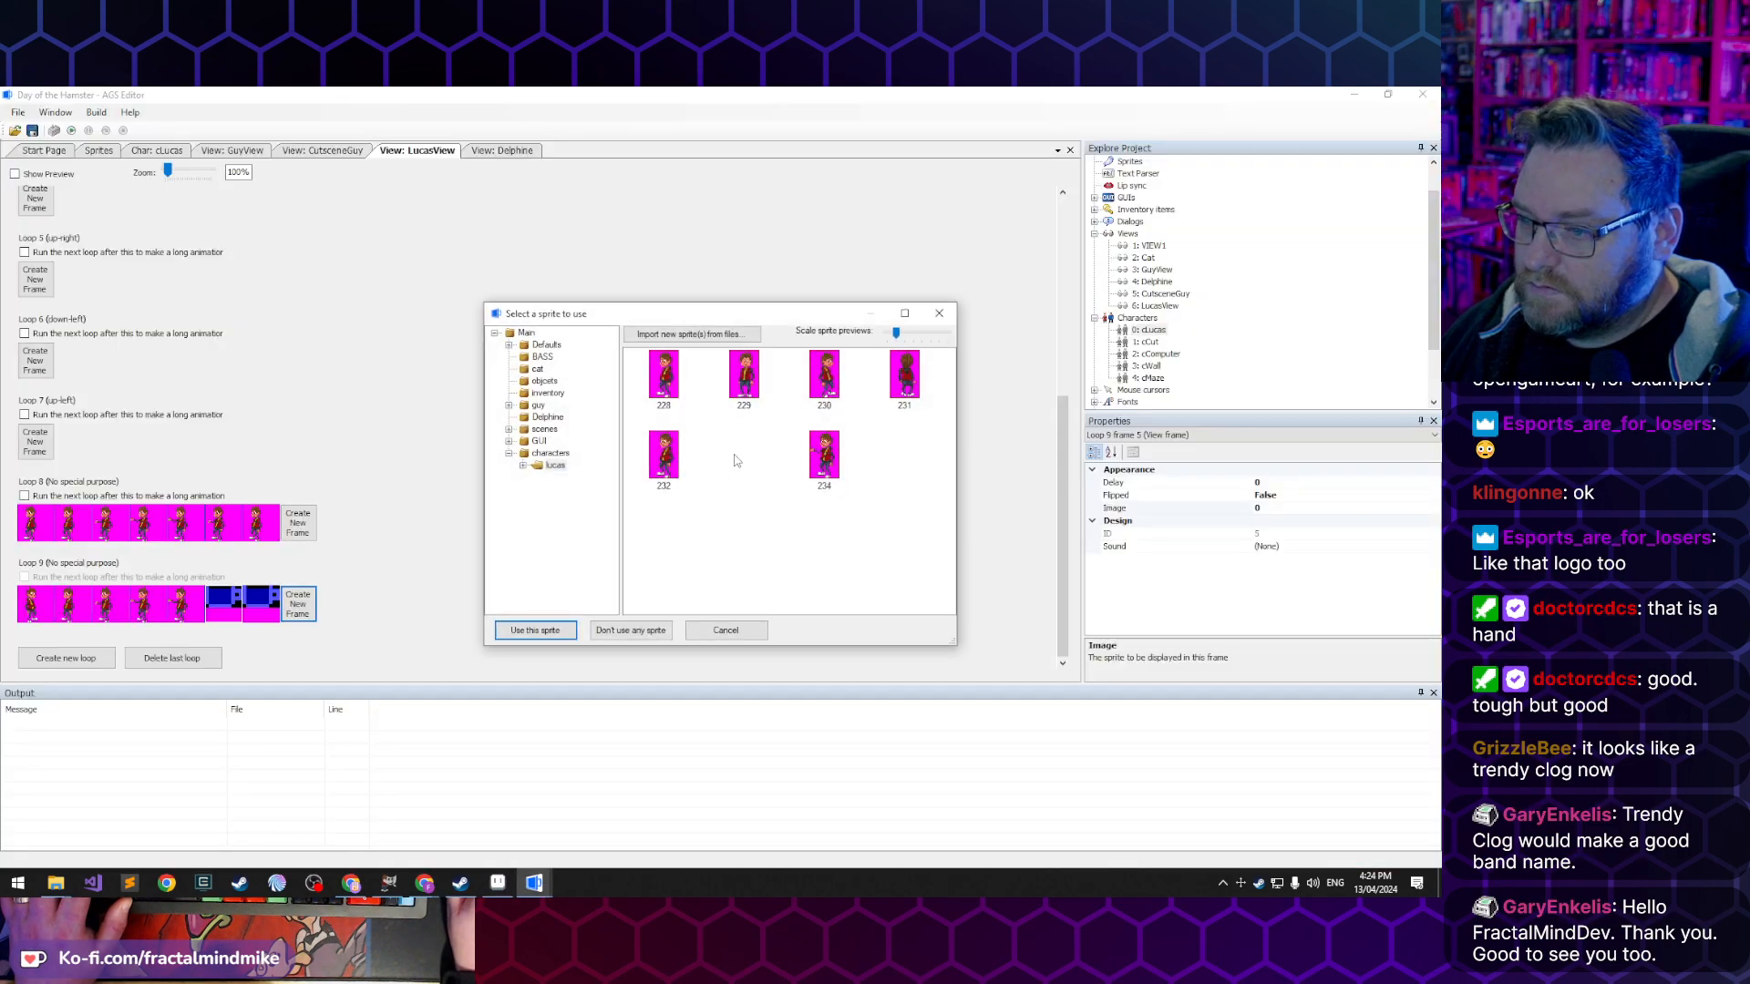
pyautogui.doubleClick(736, 460)
pyautogui.doubleClick(247, 609)
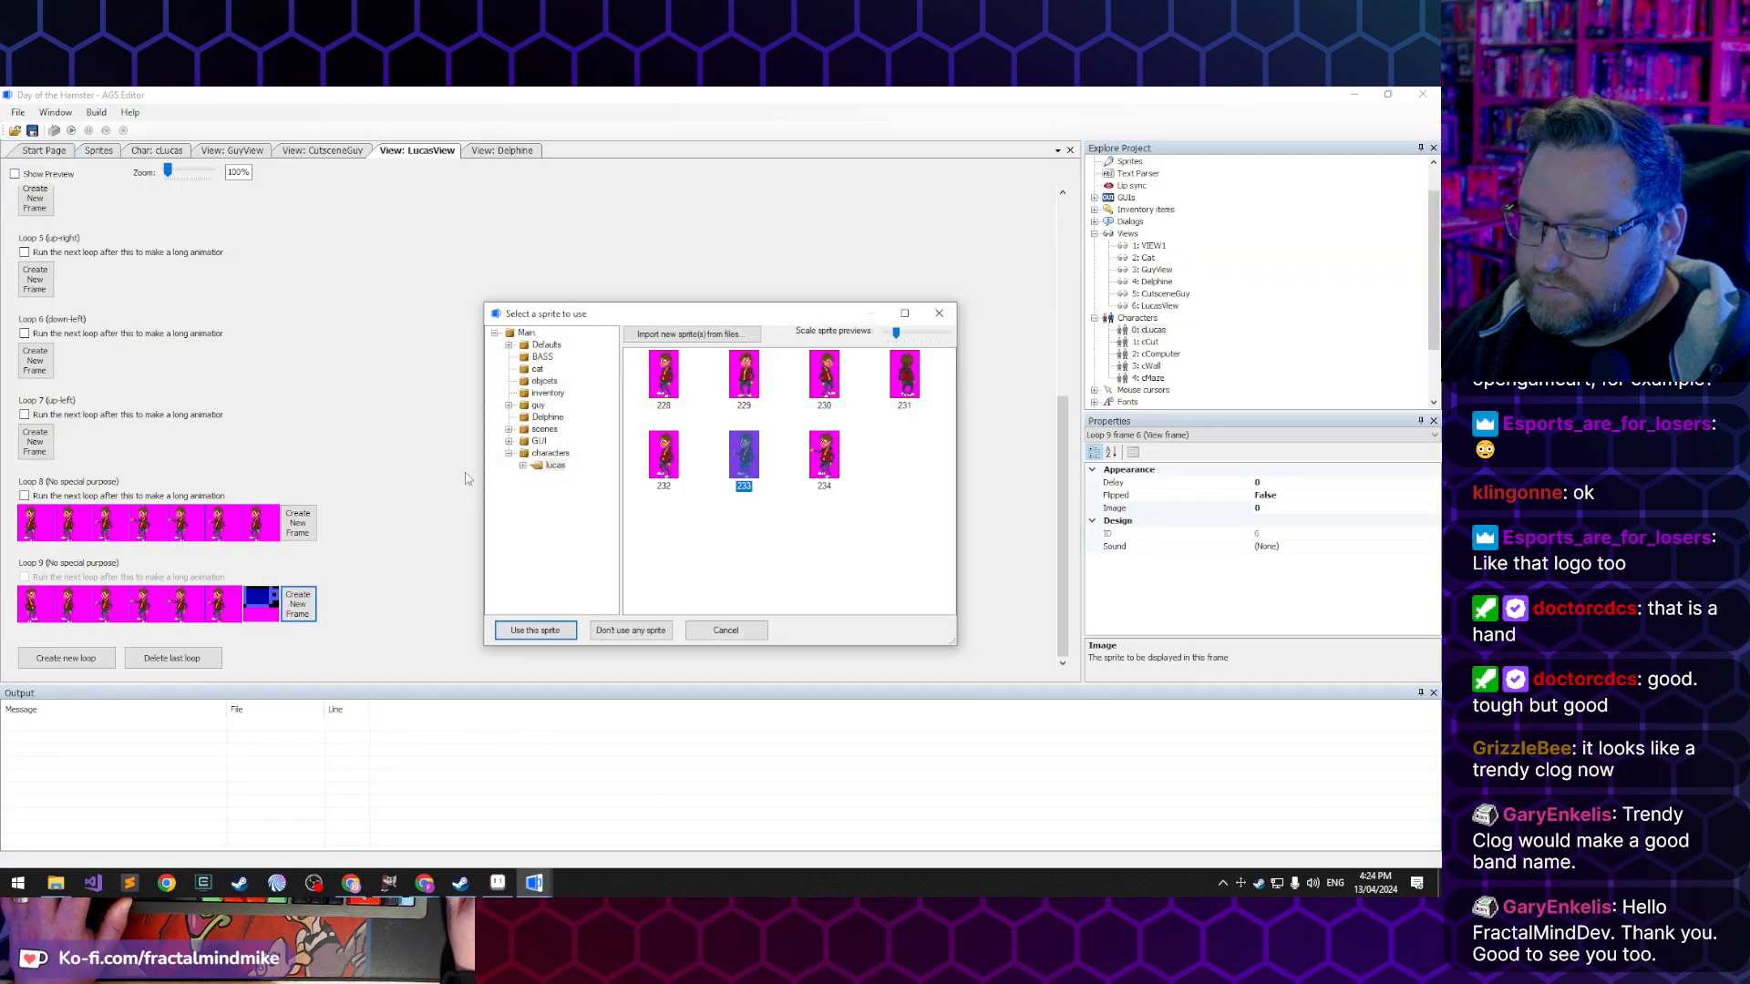
pyautogui.doubleClick(664, 463)
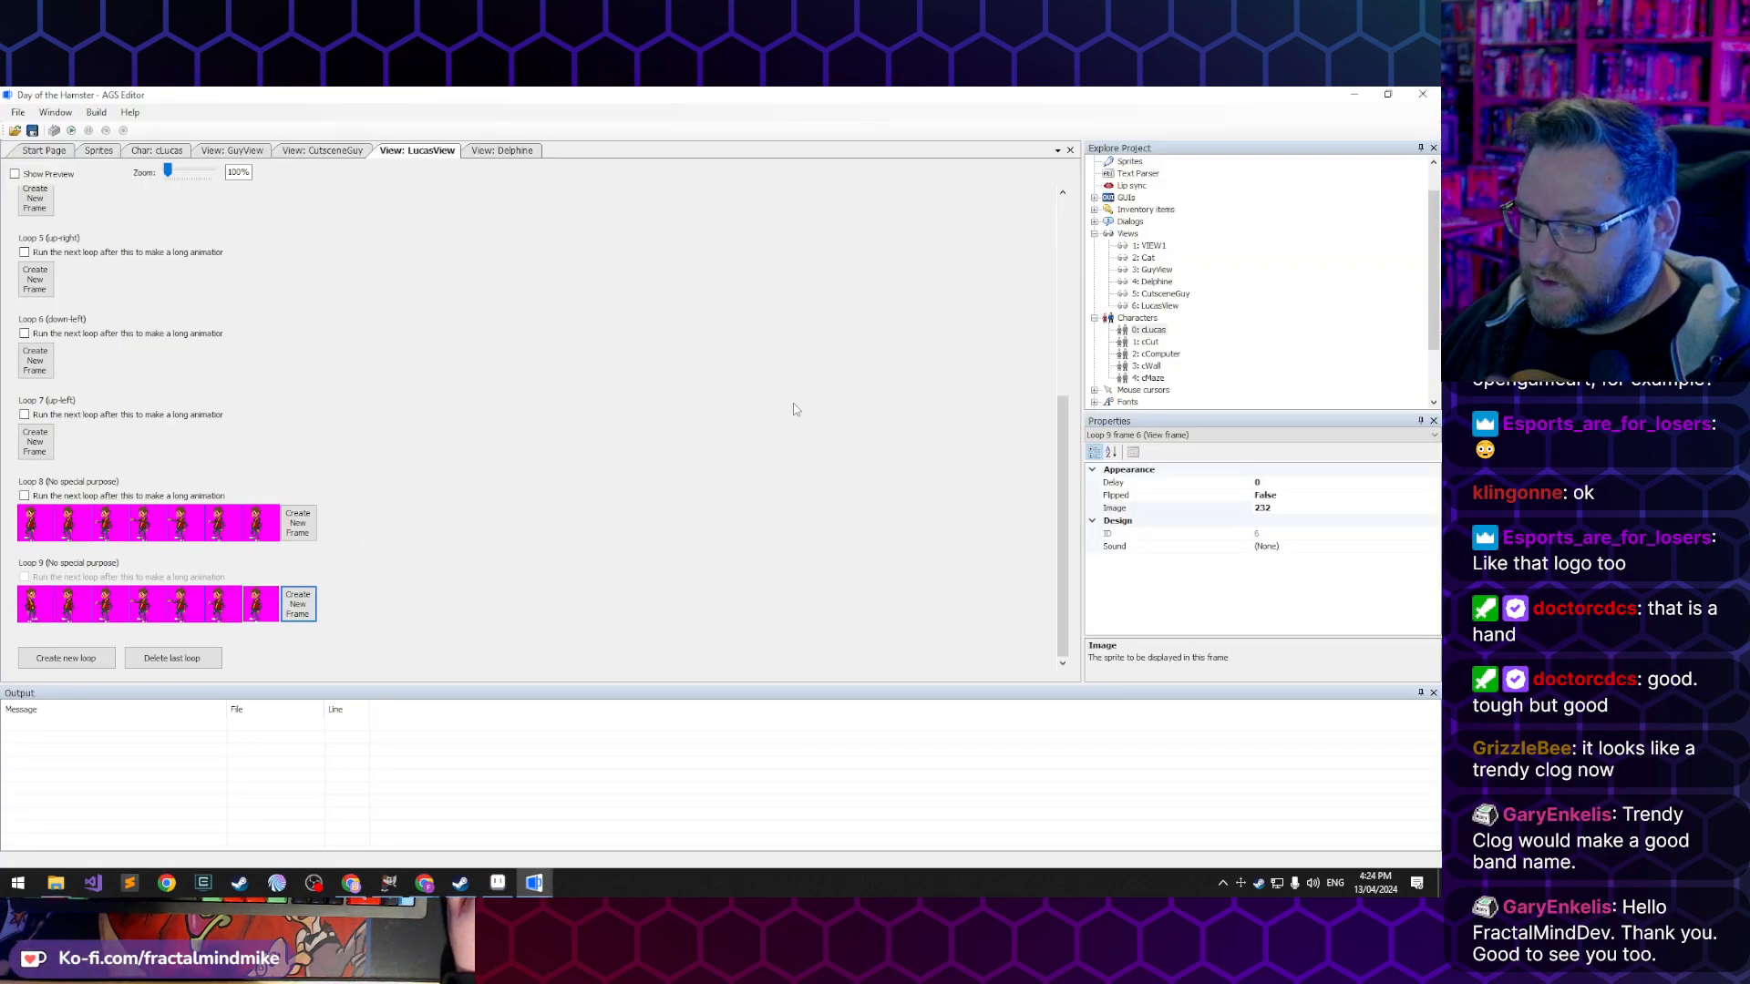
# - Set Flipped to True for the second through seventh frames of Loop 9
pyautogui.click(77, 591)
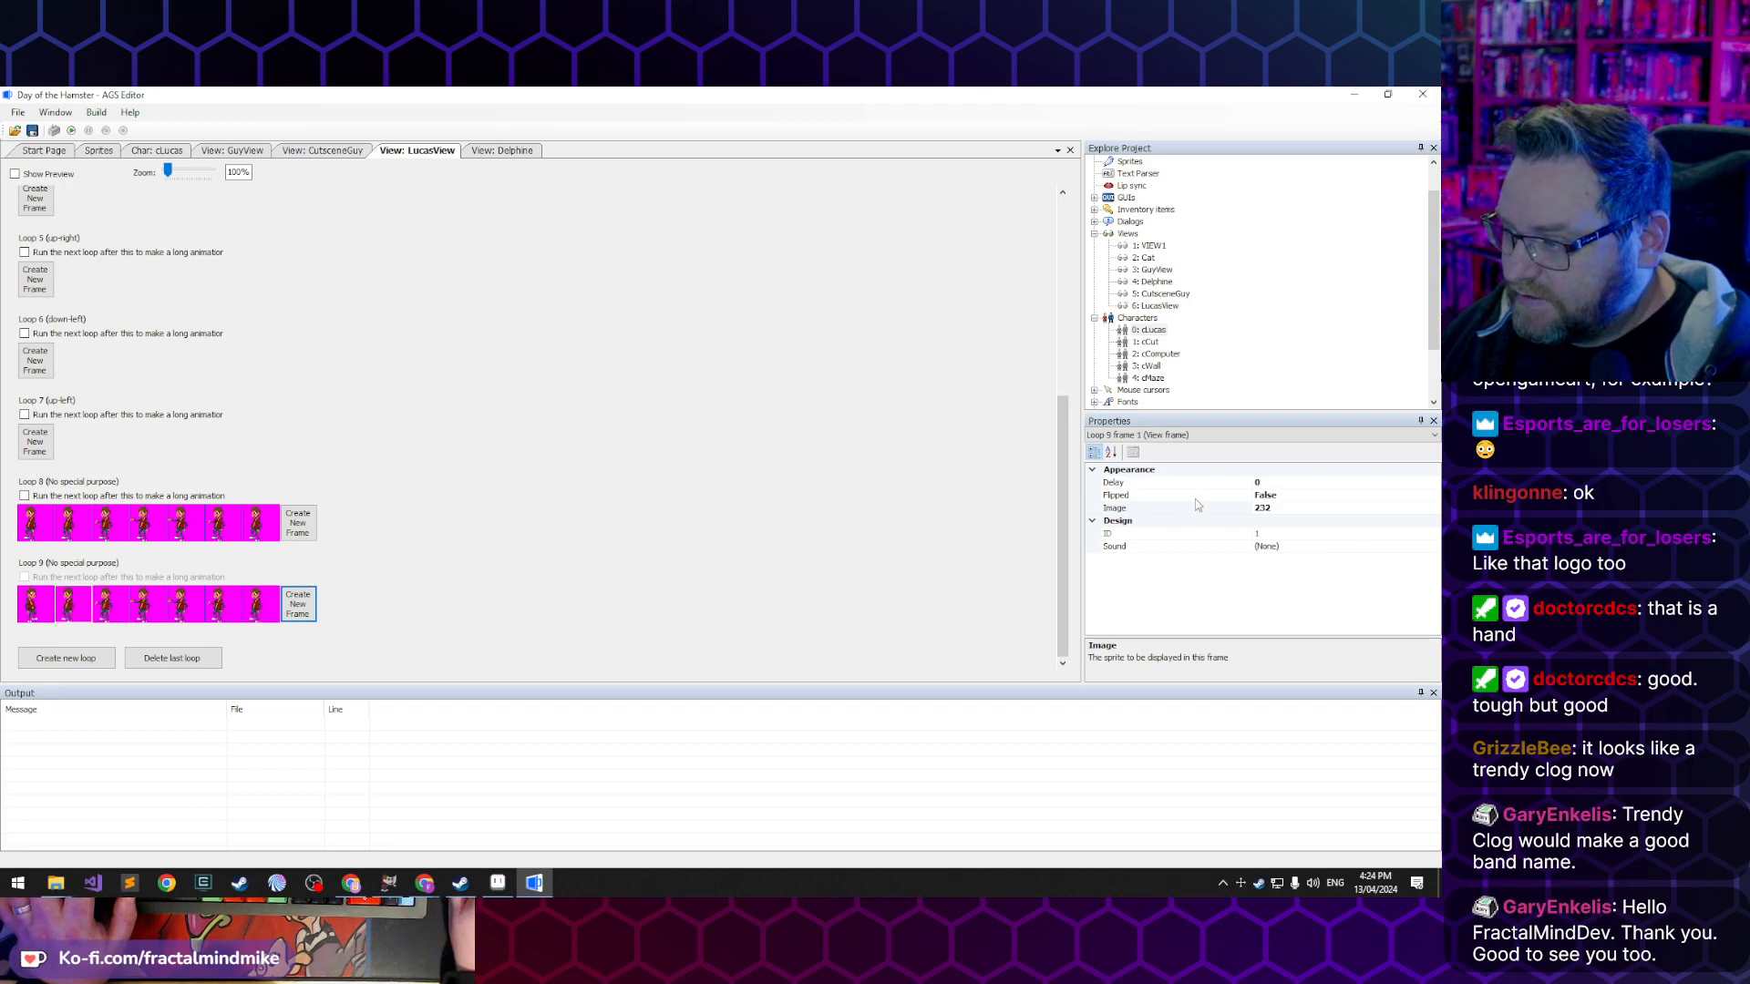
pyautogui.doubleClick(1175, 500)
pyautogui.click(110, 601)
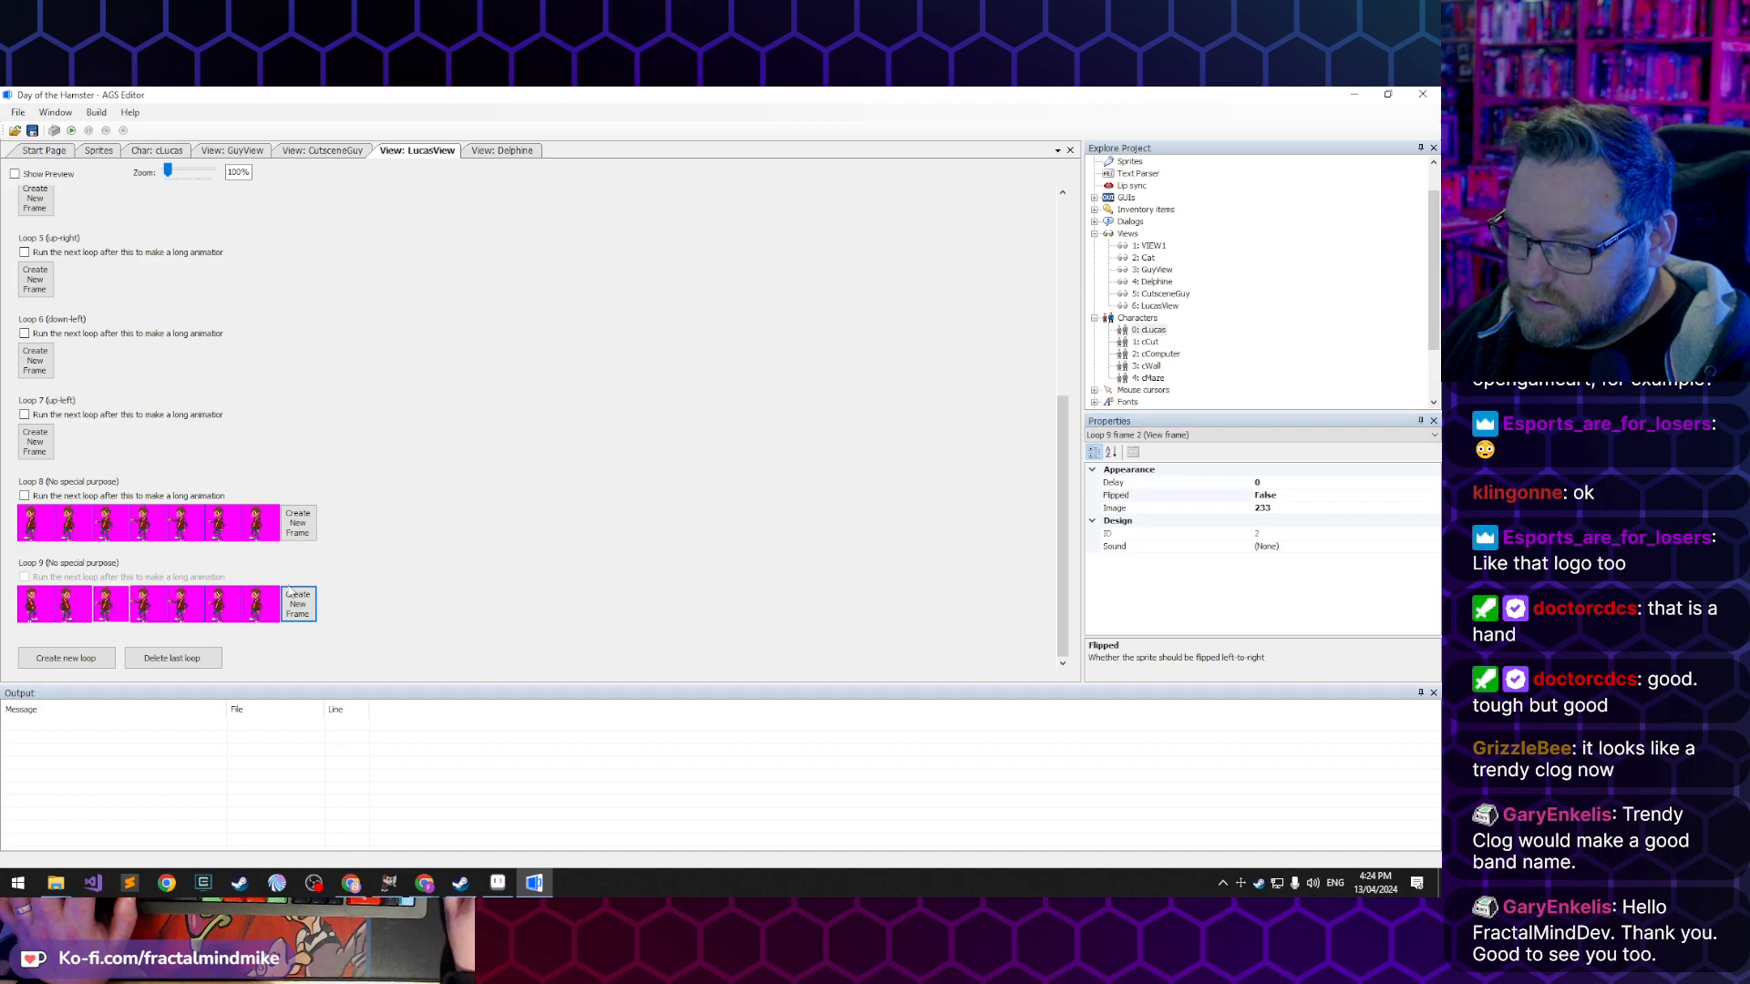
pyautogui.doubleClick(1203, 501)
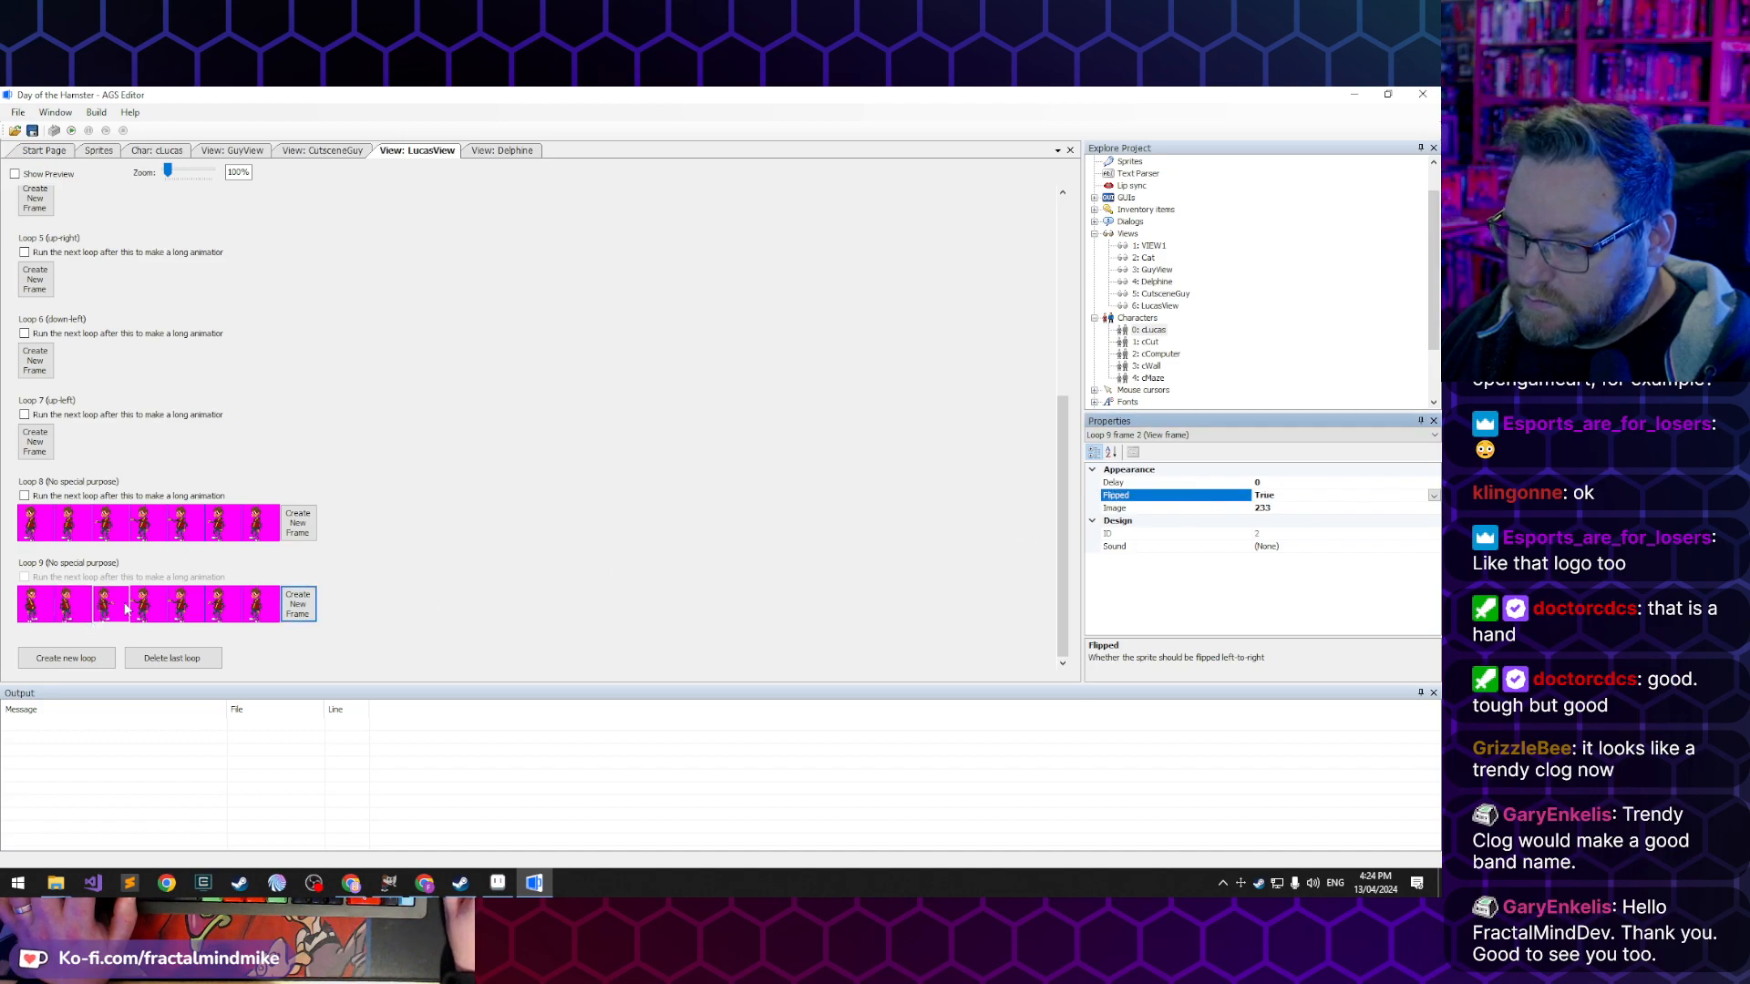
pyautogui.click(151, 604)
pyautogui.doubleClick(1186, 504)
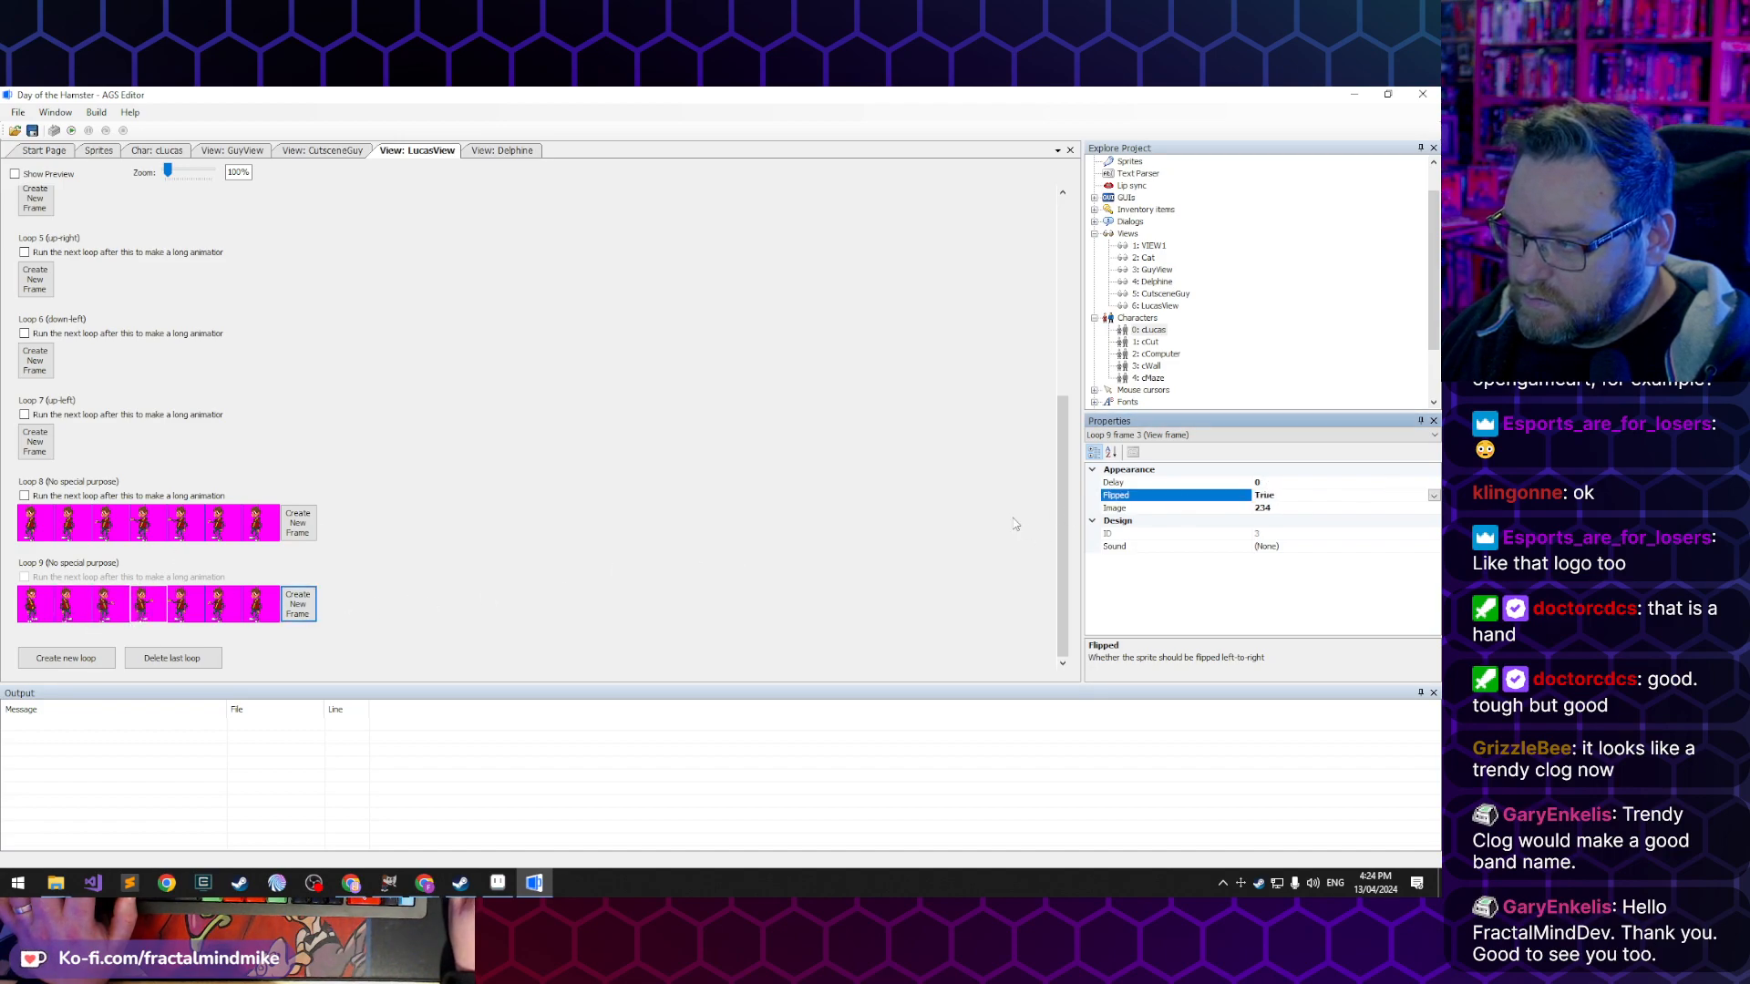
pyautogui.click(187, 602)
pyautogui.click(1169, 497)
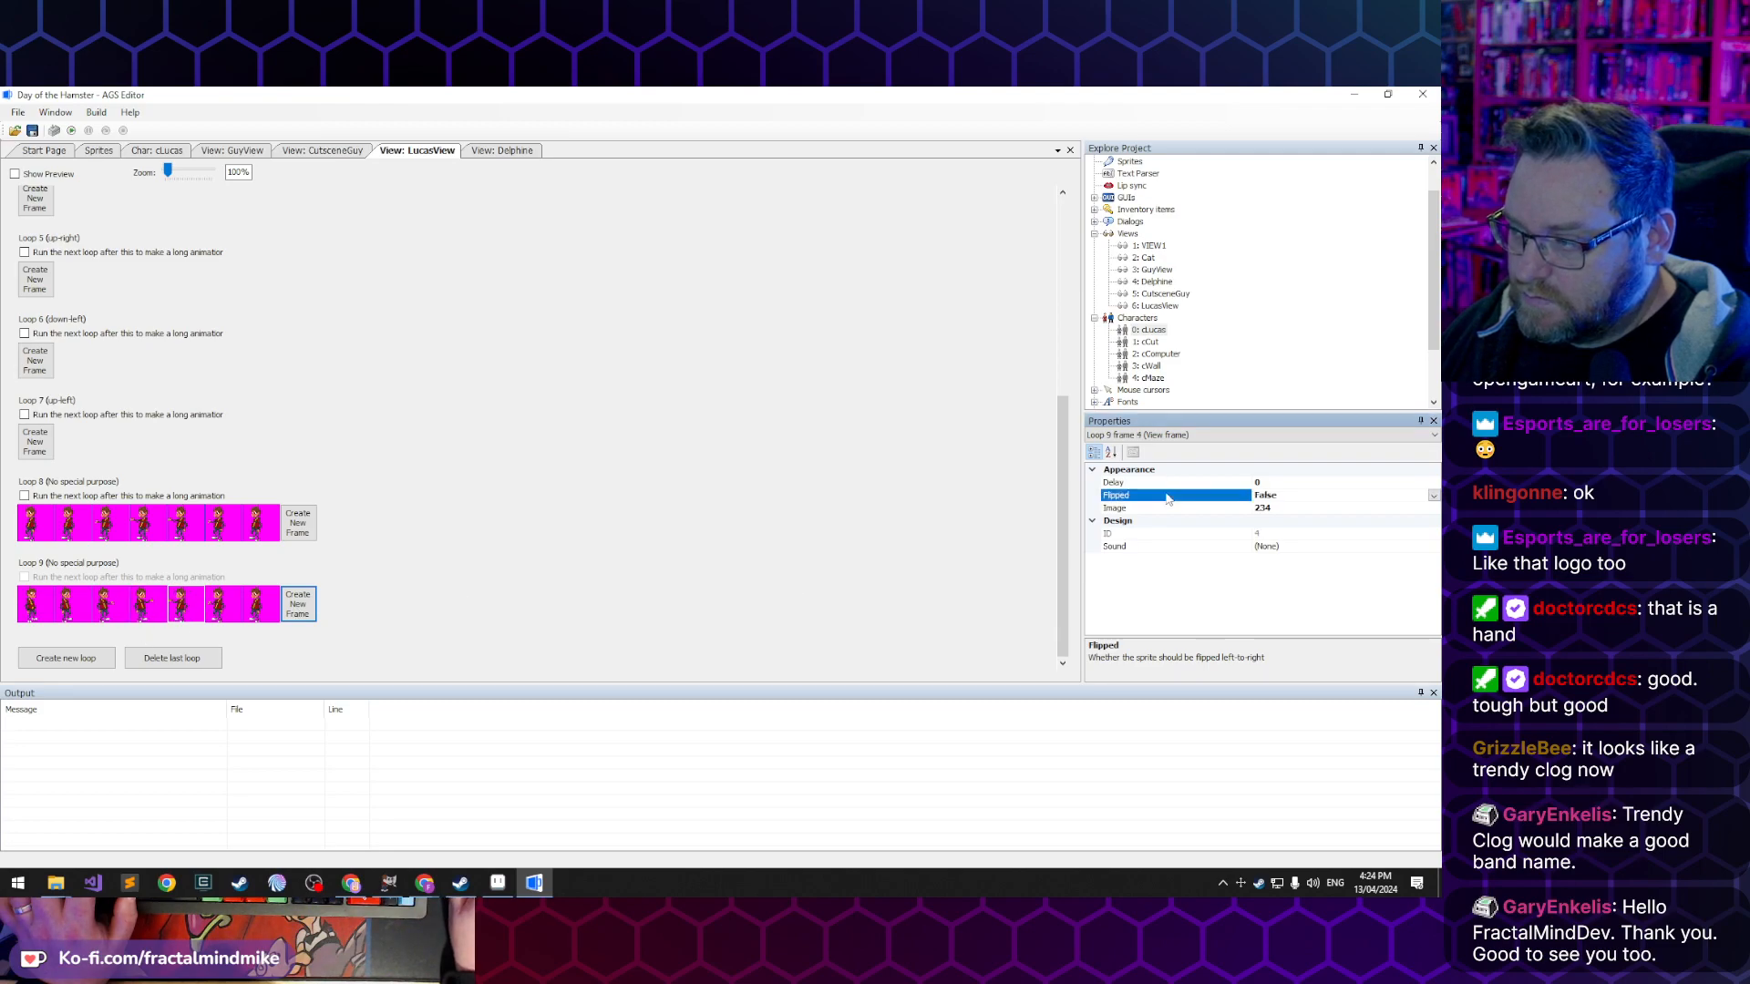
pyautogui.click(235, 597)
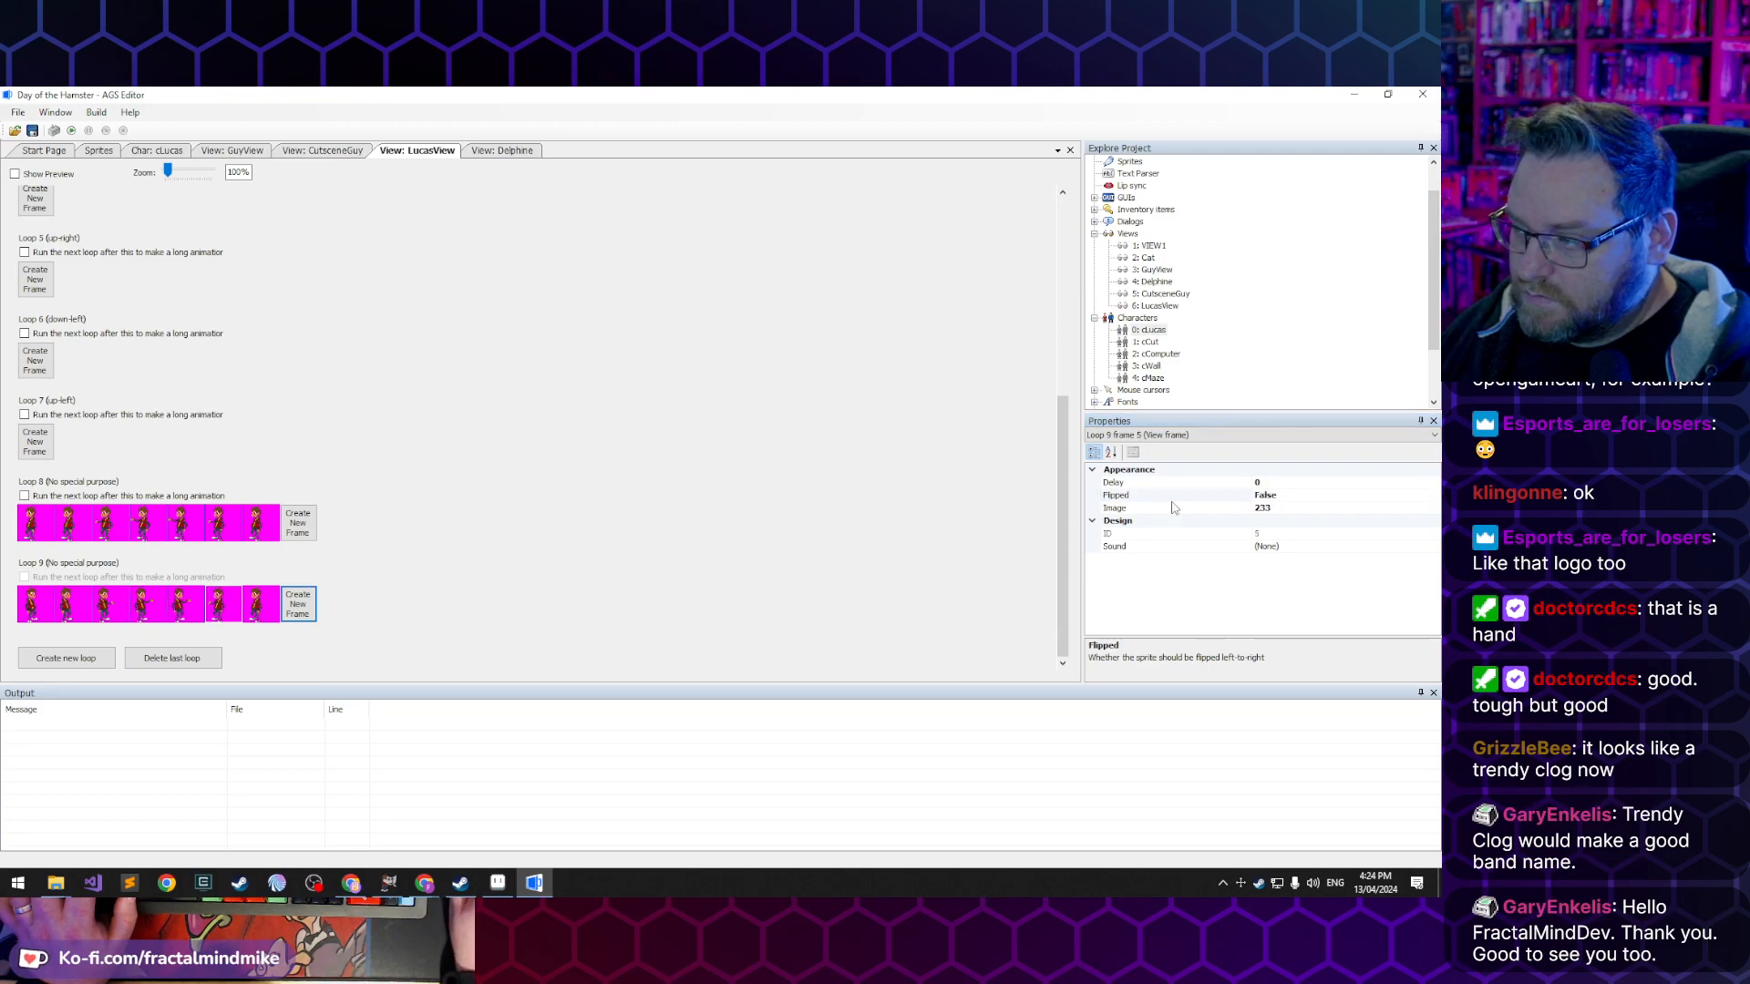
pyautogui.doubleClick(1170, 497)
pyautogui.click(283, 599)
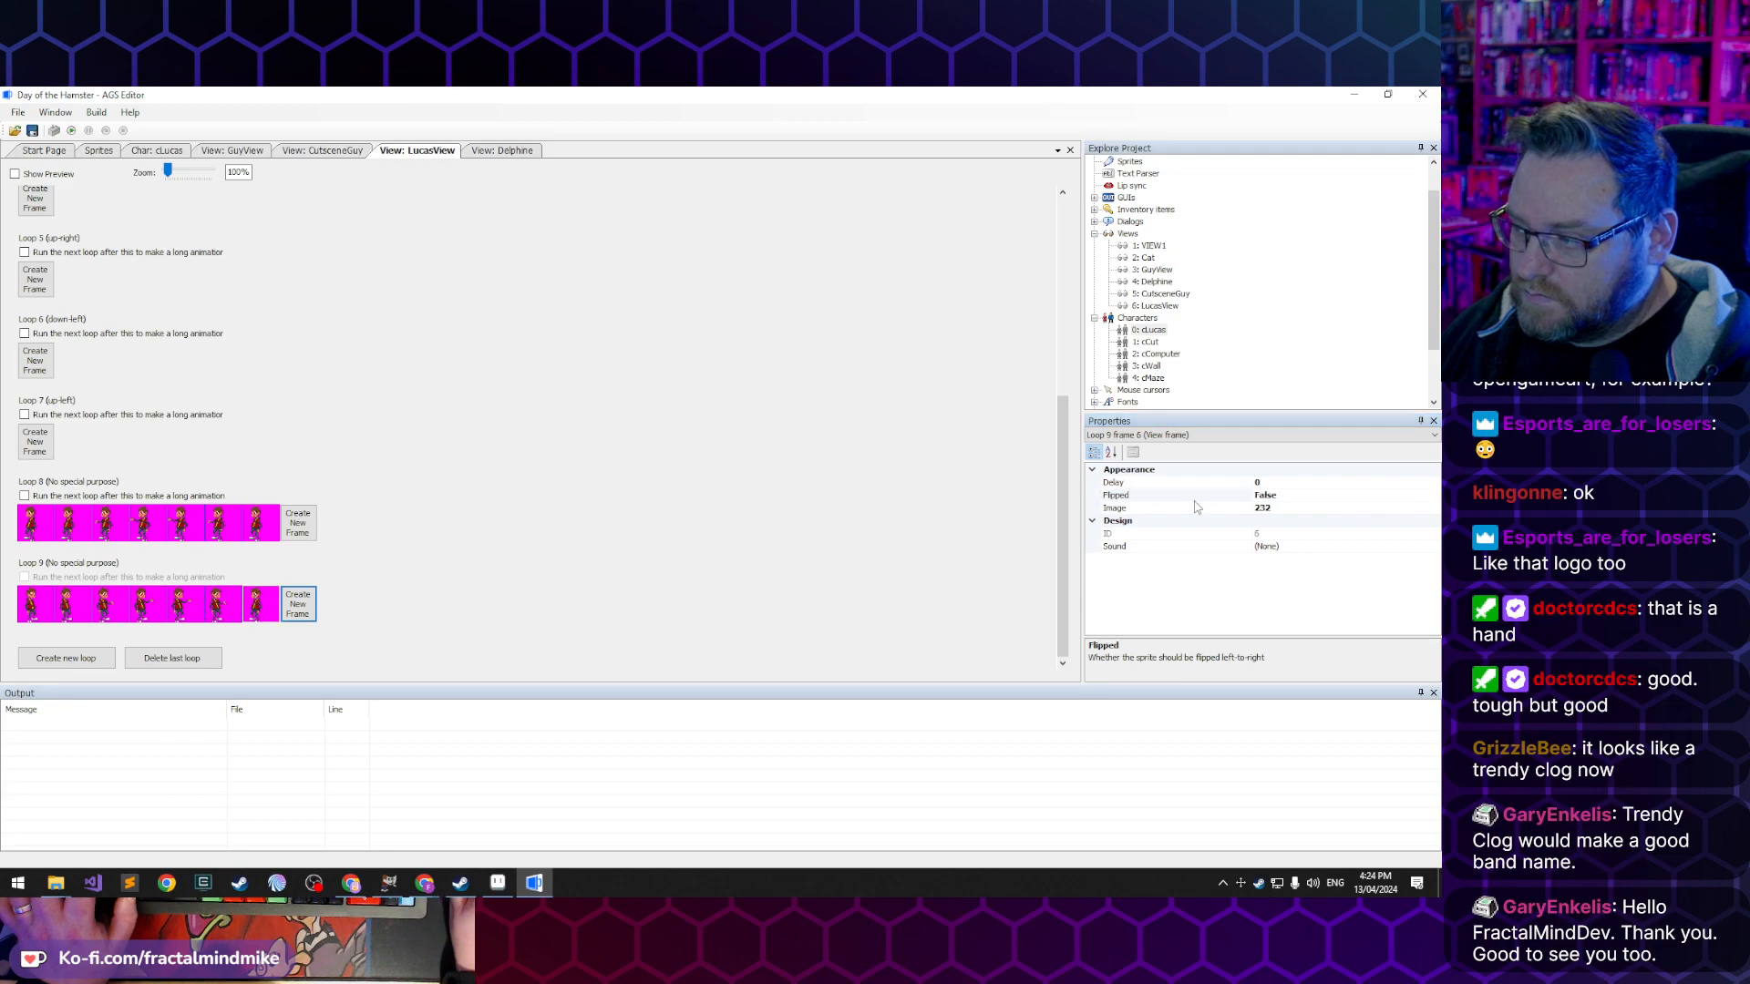
pyautogui.click(1155, 498)
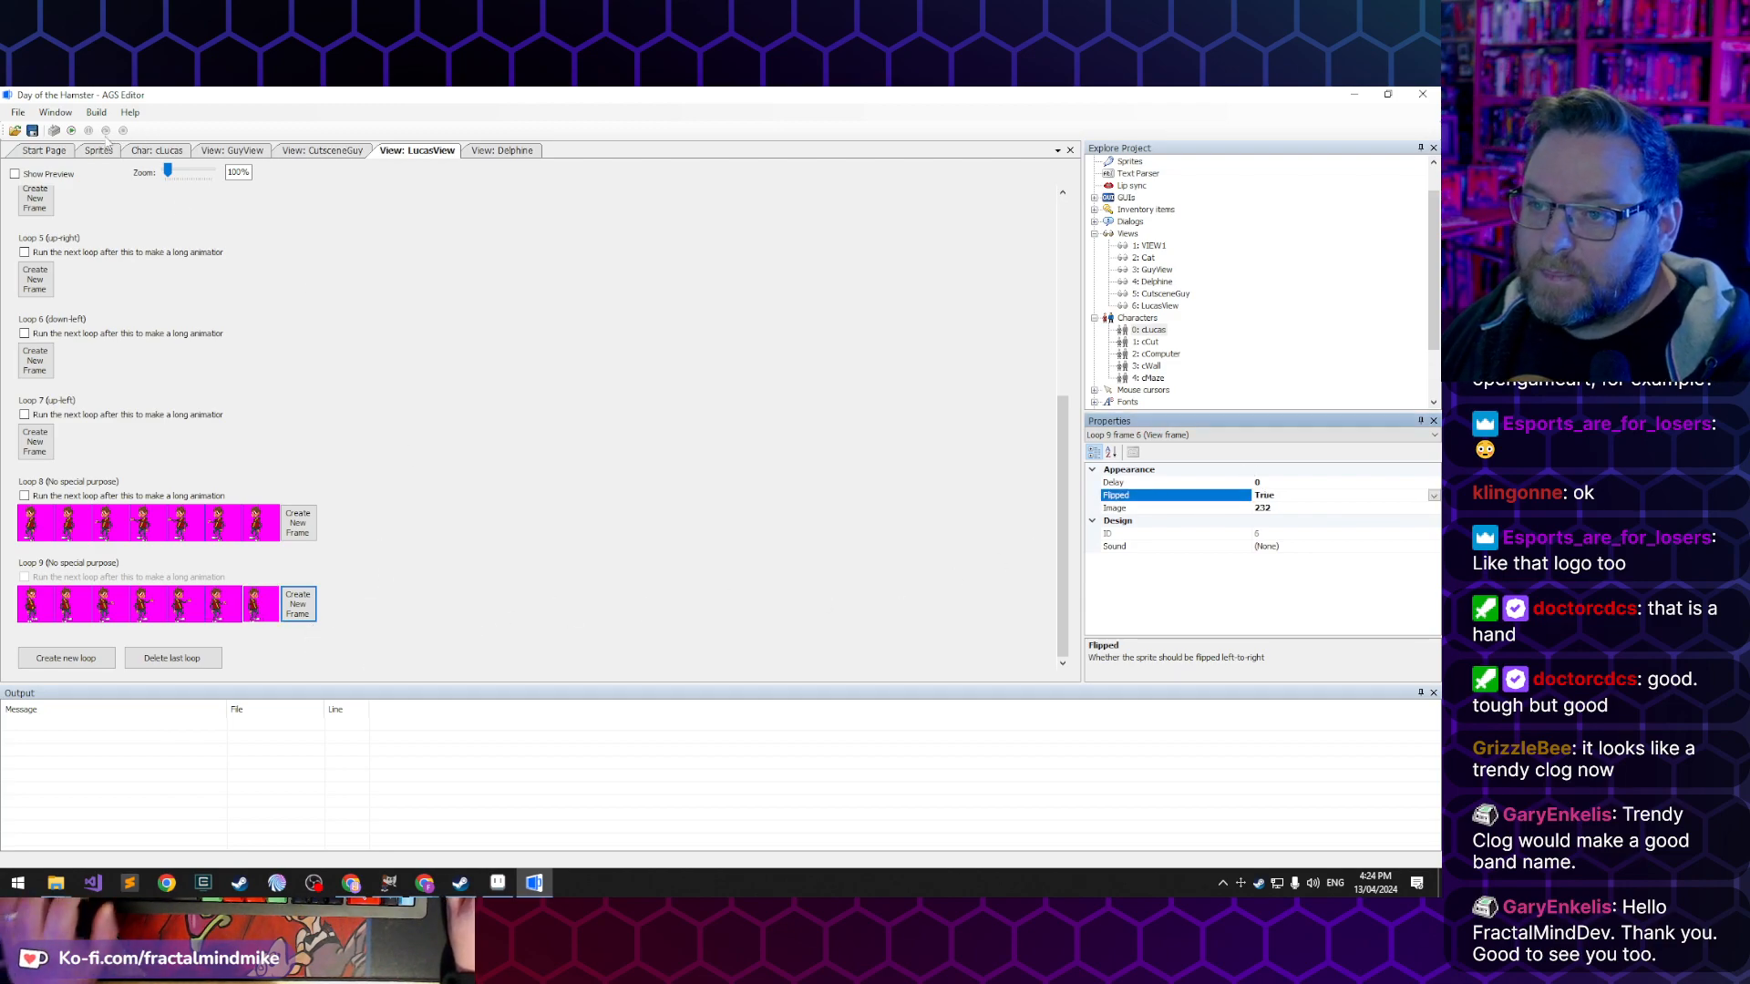
# - Run the game and walk the character past the collapsed bookshelf to the far left of the room
pyautogui.click(71, 130)
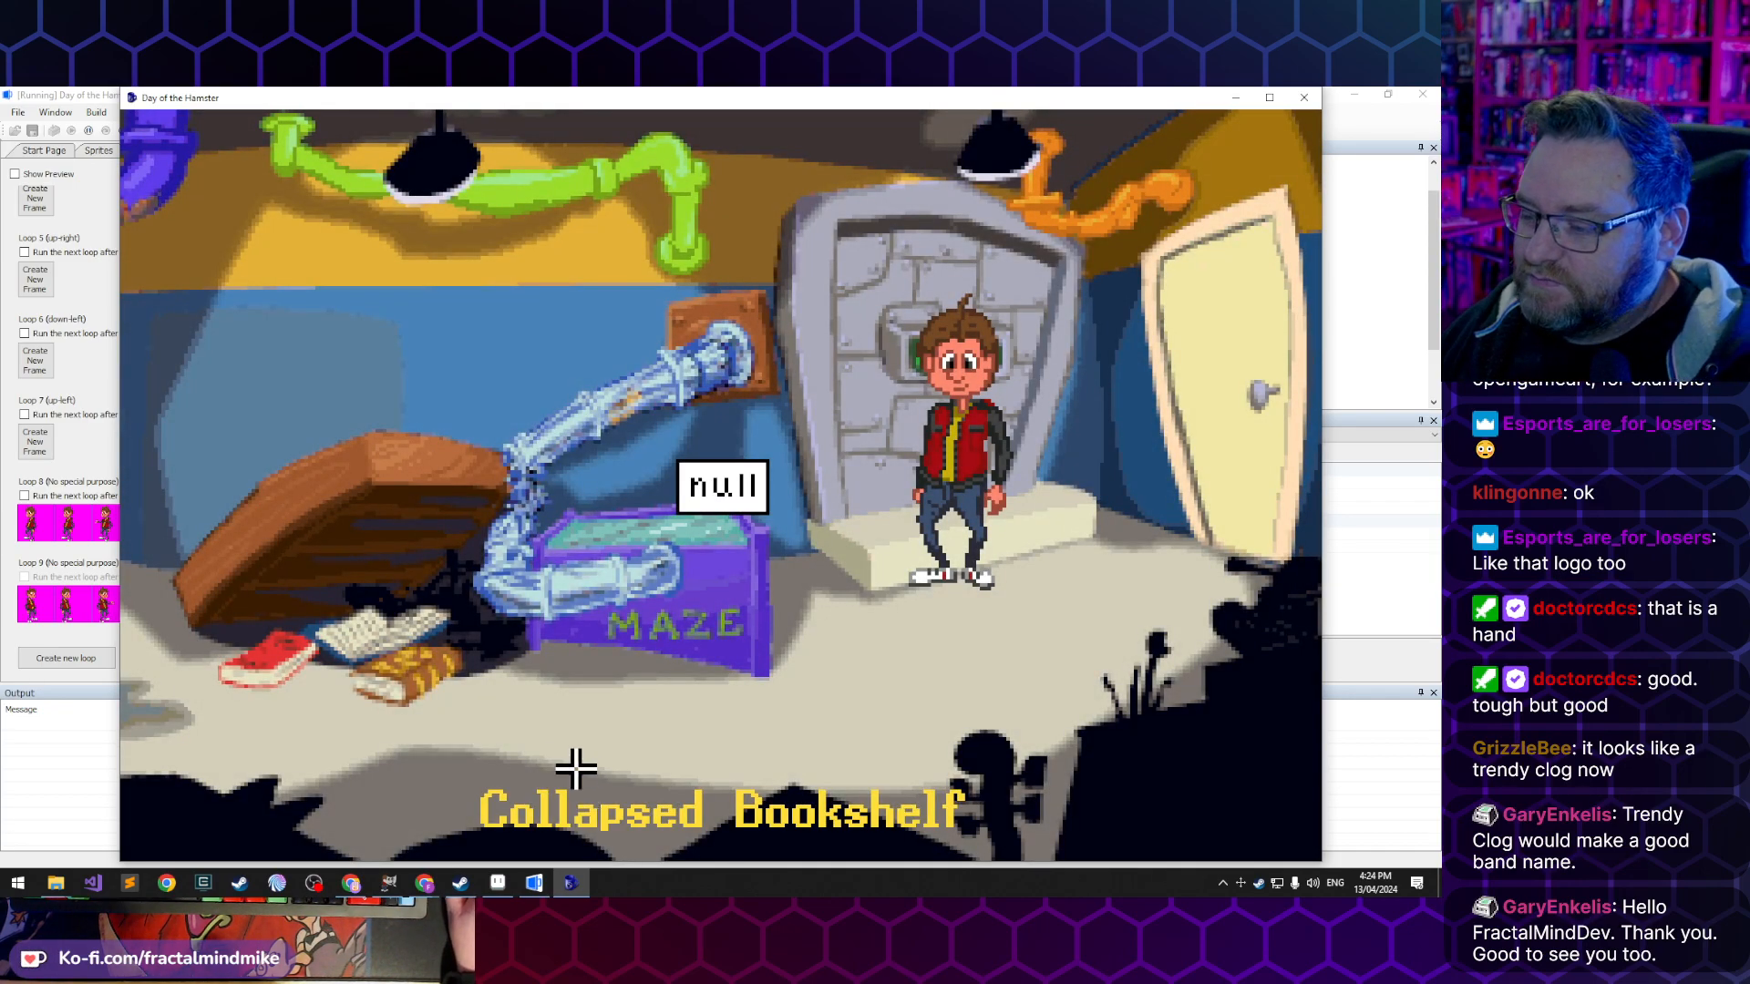
pyautogui.click(573, 767)
pyautogui.click(487, 755)
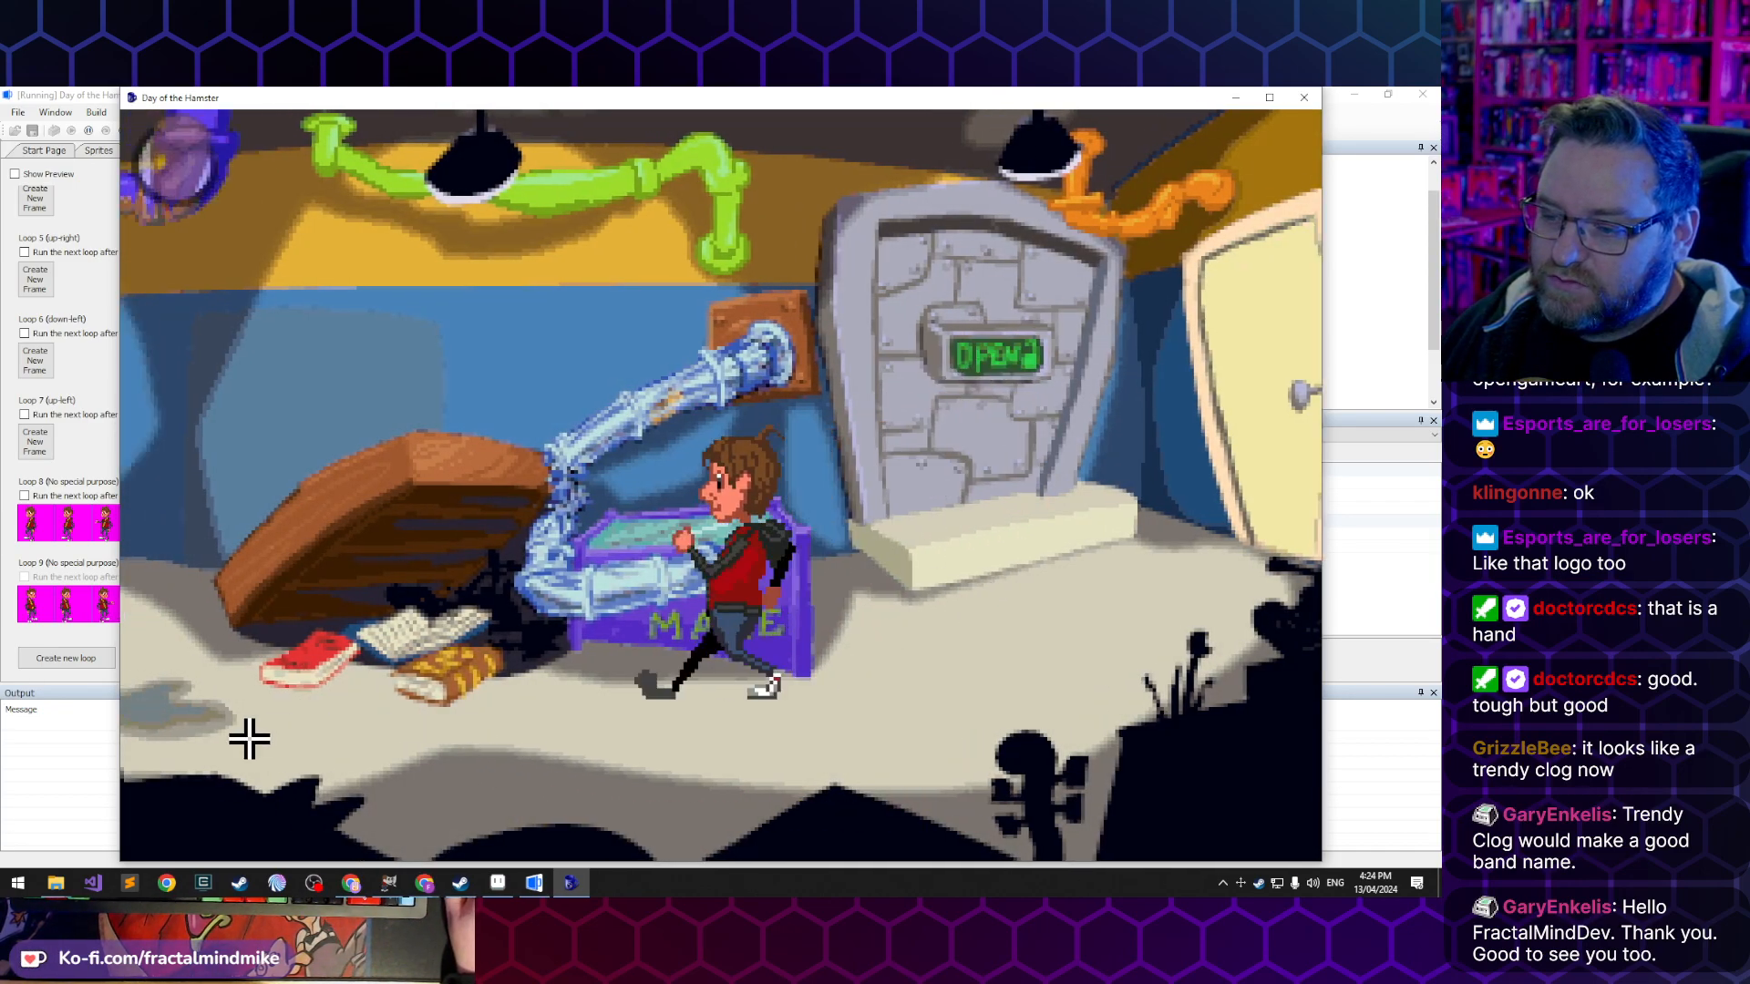
pyautogui.click(213, 683)
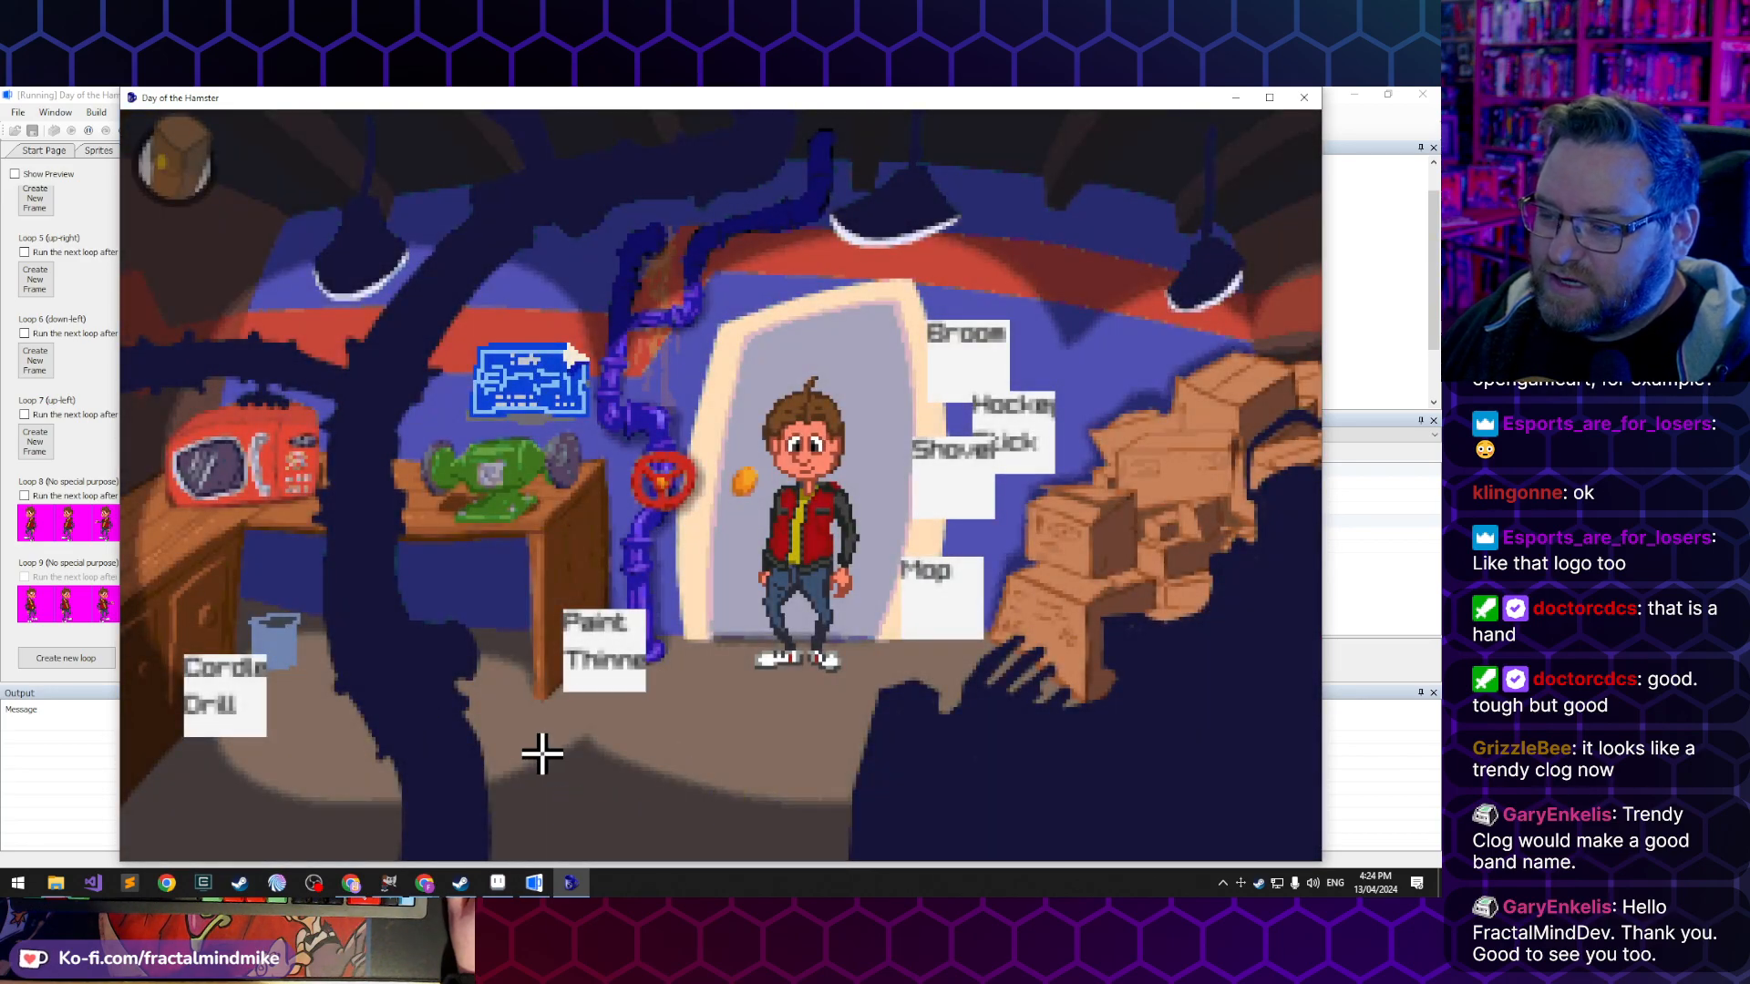
# - Test the grab animation in the workshop by picking up the drill near the bucket, then interact with the red valve
pyautogui.click(544, 760)
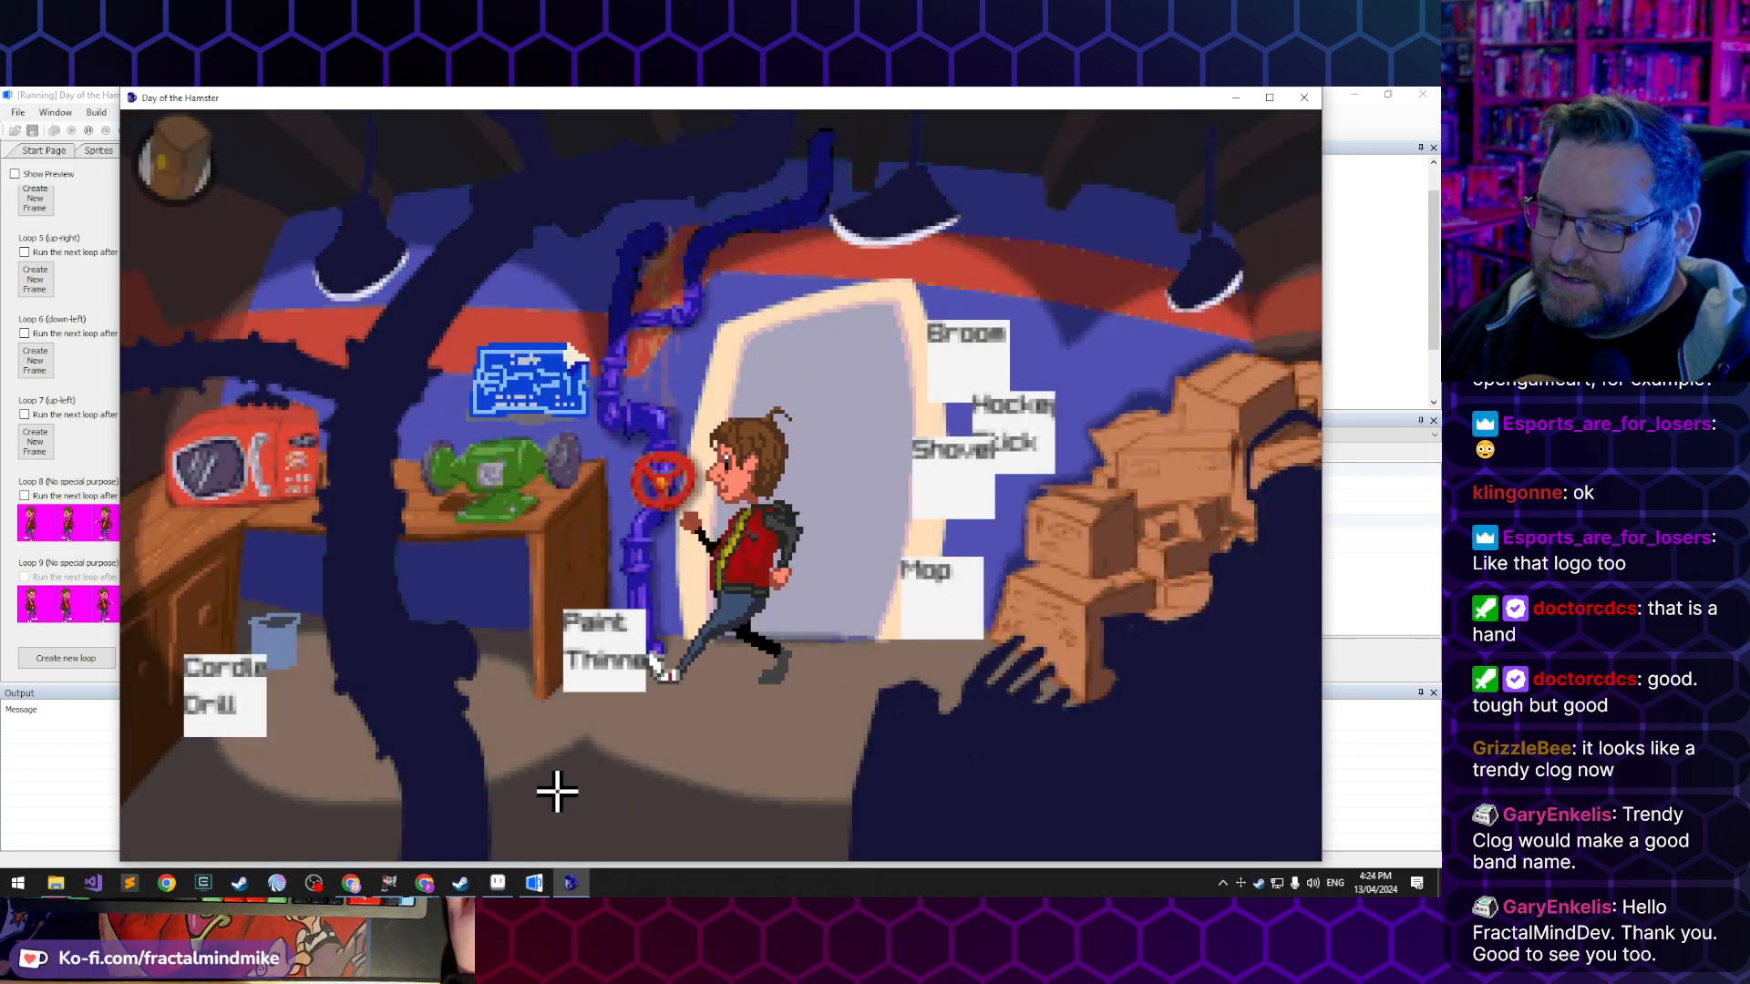
pyautogui.click(322, 780)
pyautogui.click(226, 708)
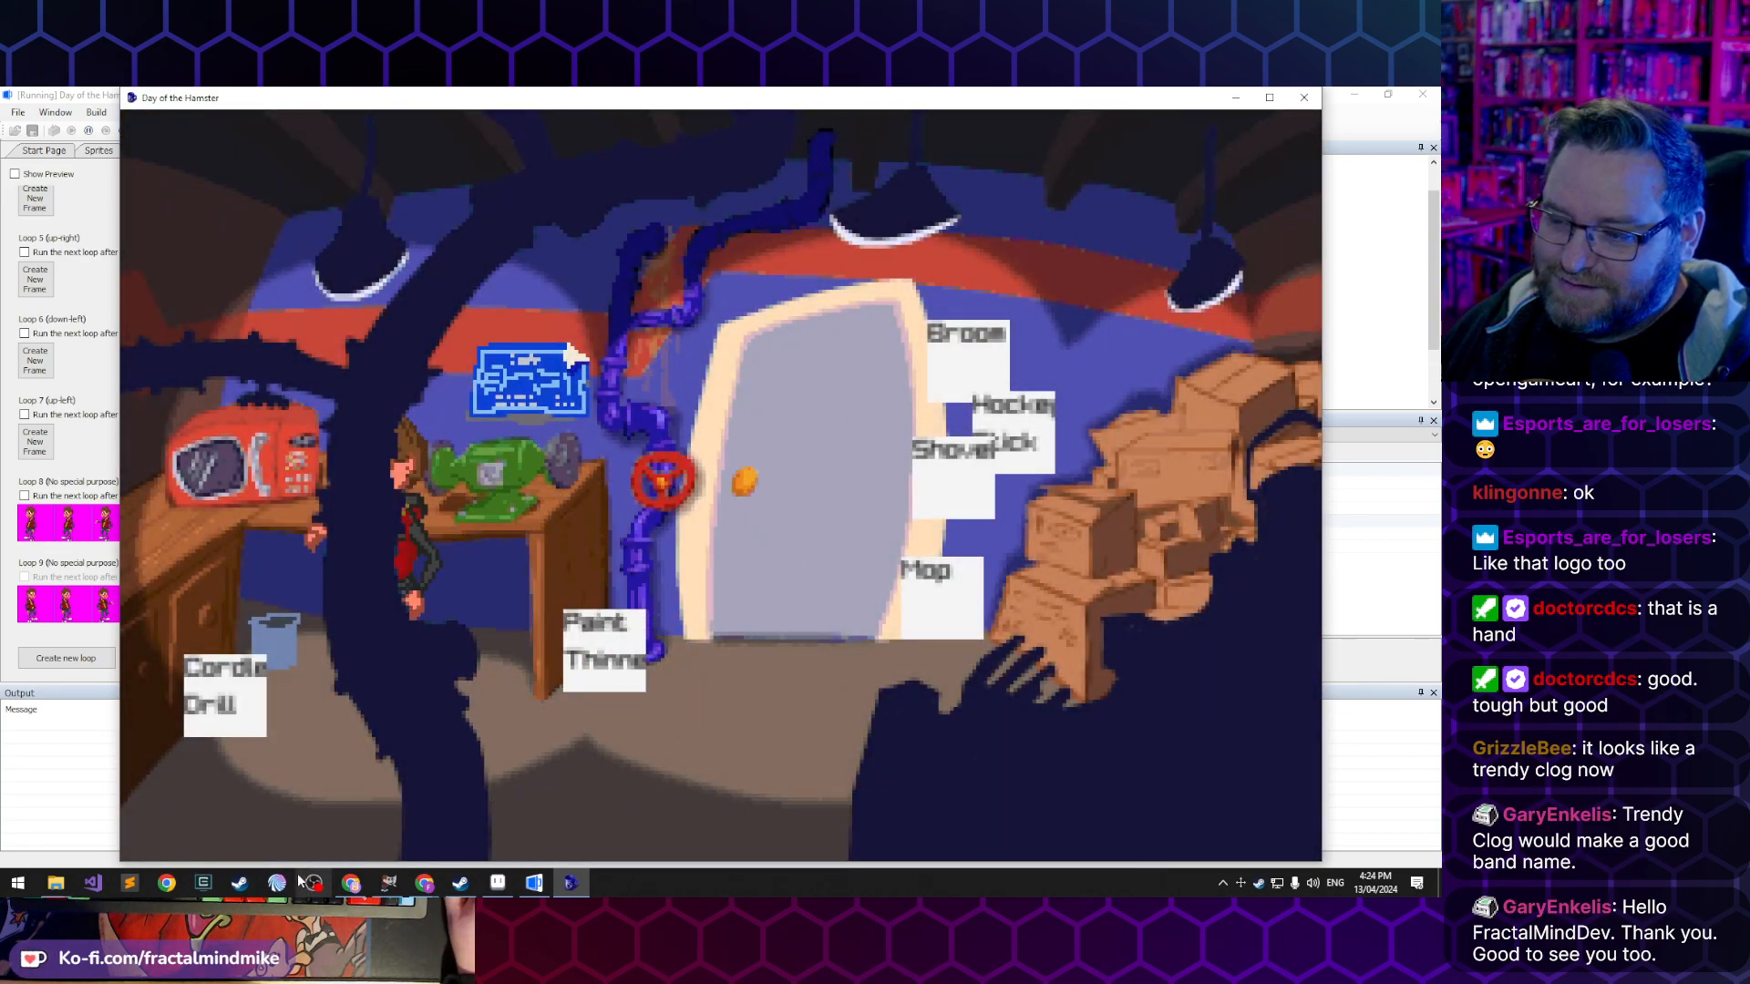
pyautogui.click(878, 671)
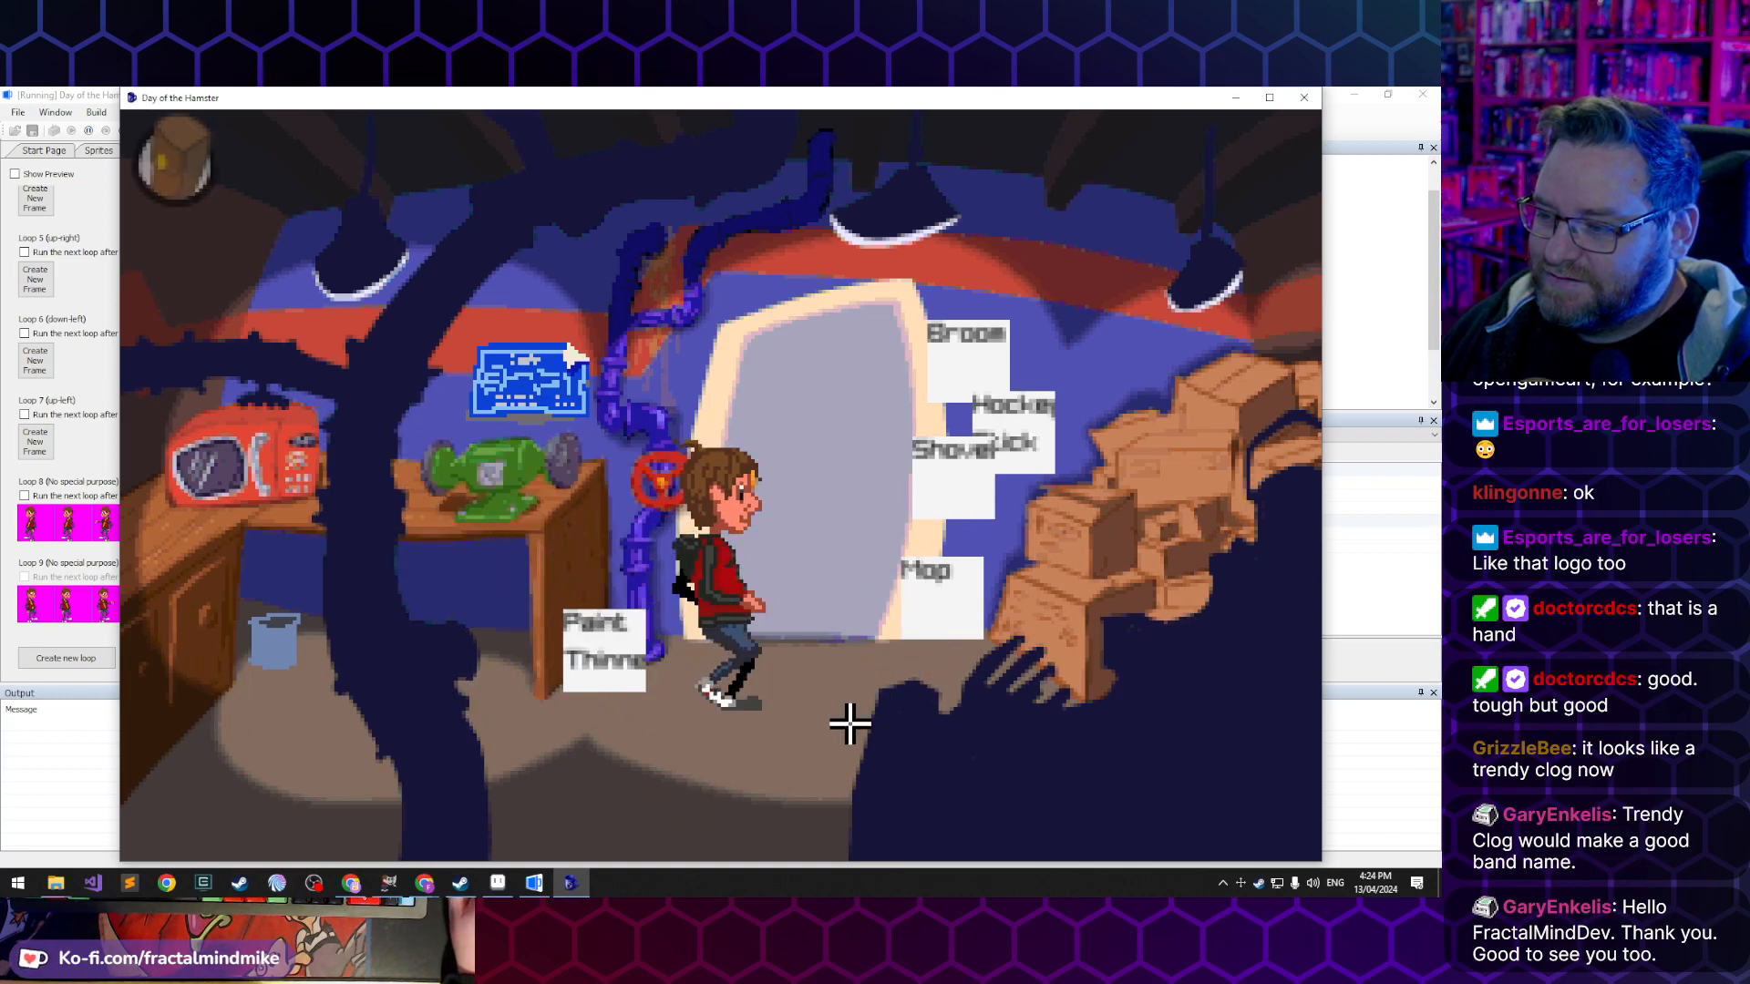
pyautogui.click(654, 492)
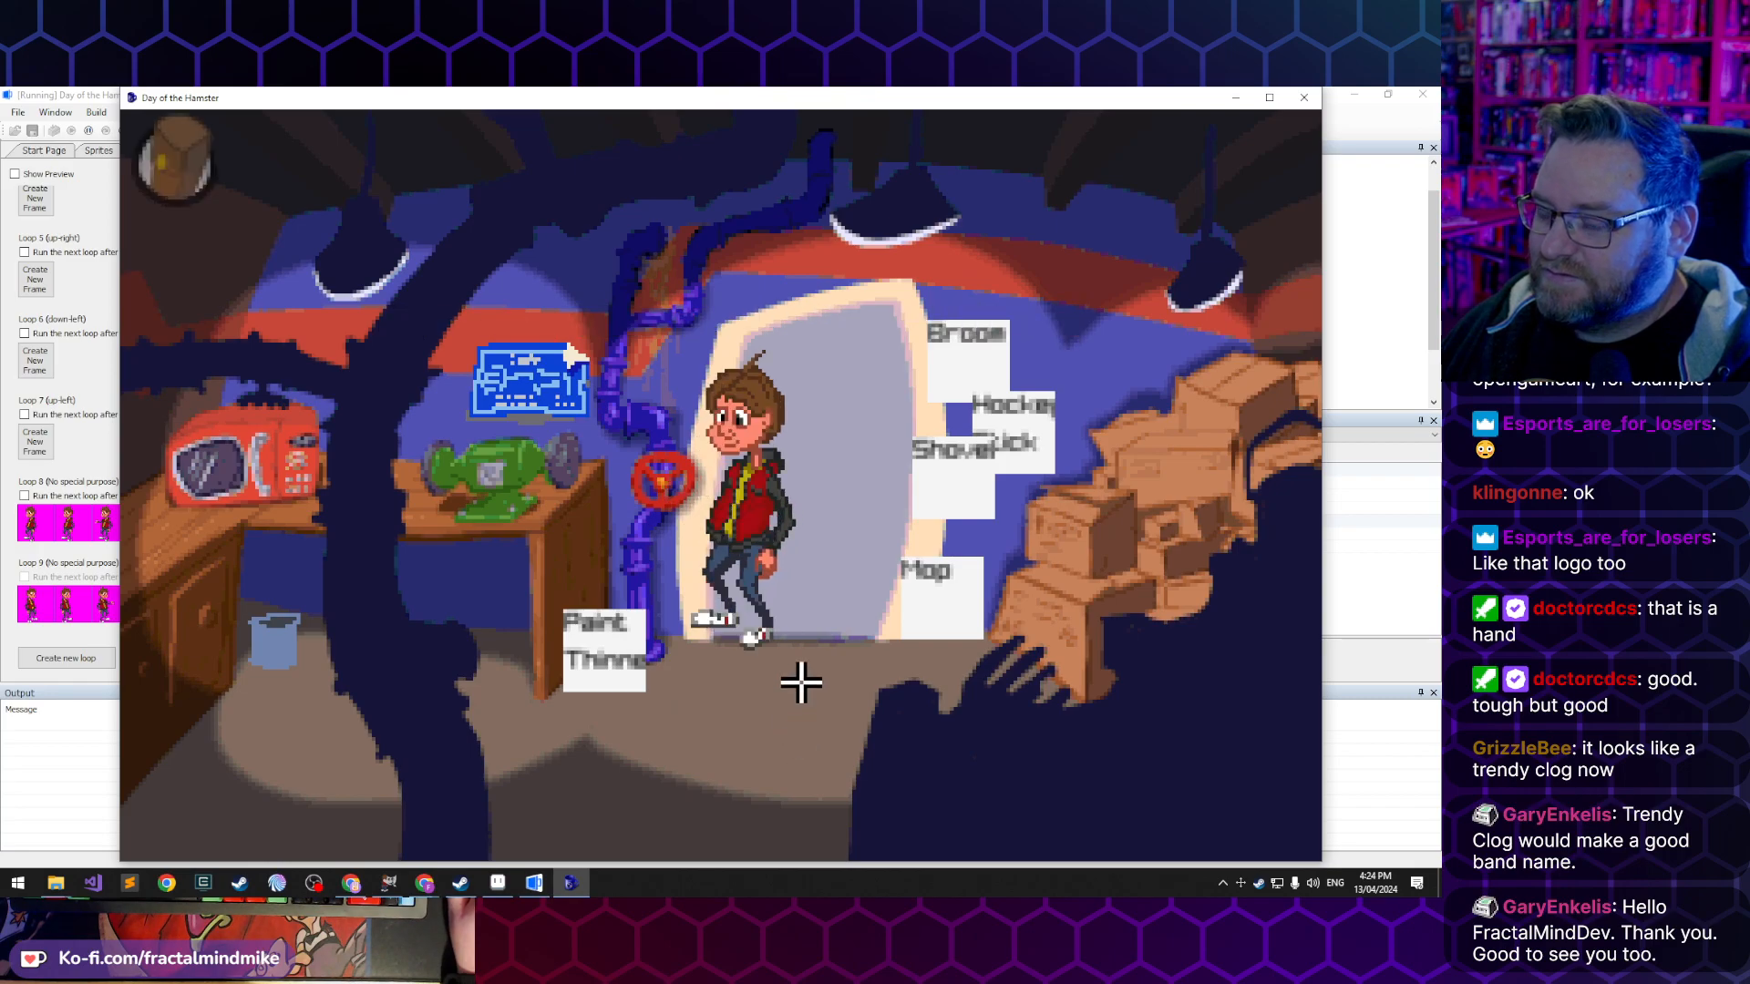
# - Walk the character through the workshop door into the maze room and back to the workshop, and close the running game
pyautogui.click(804, 615)
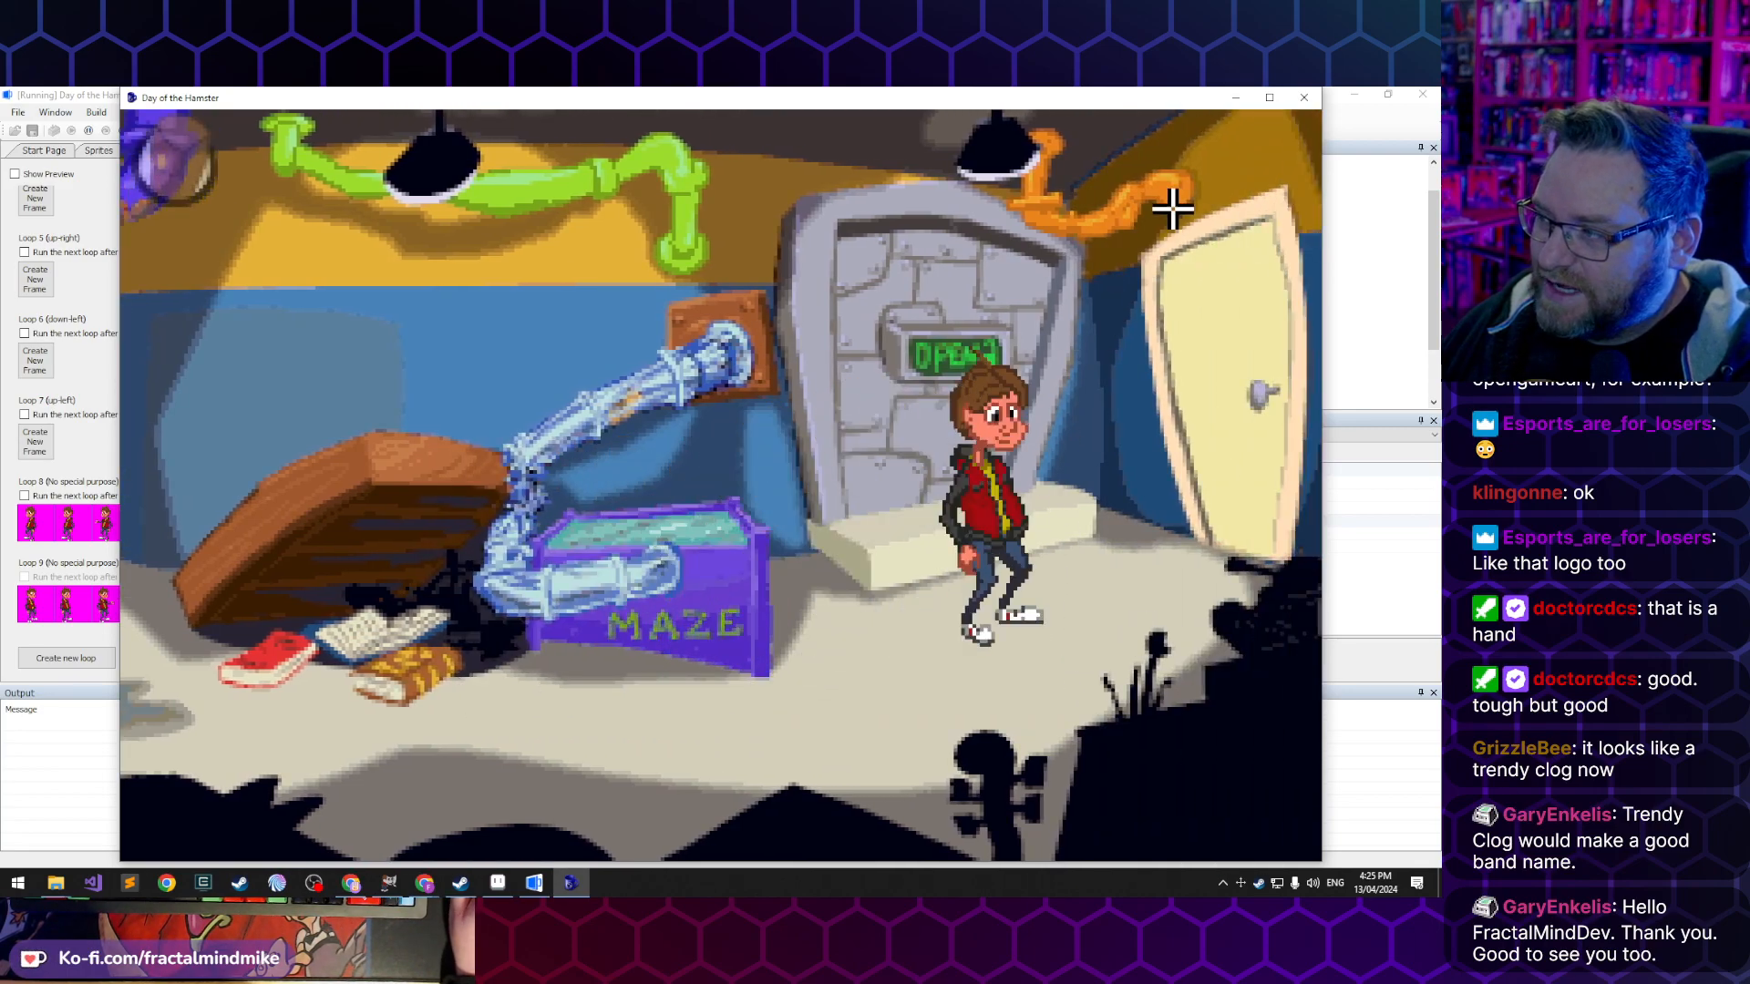
pyautogui.click(796, 707)
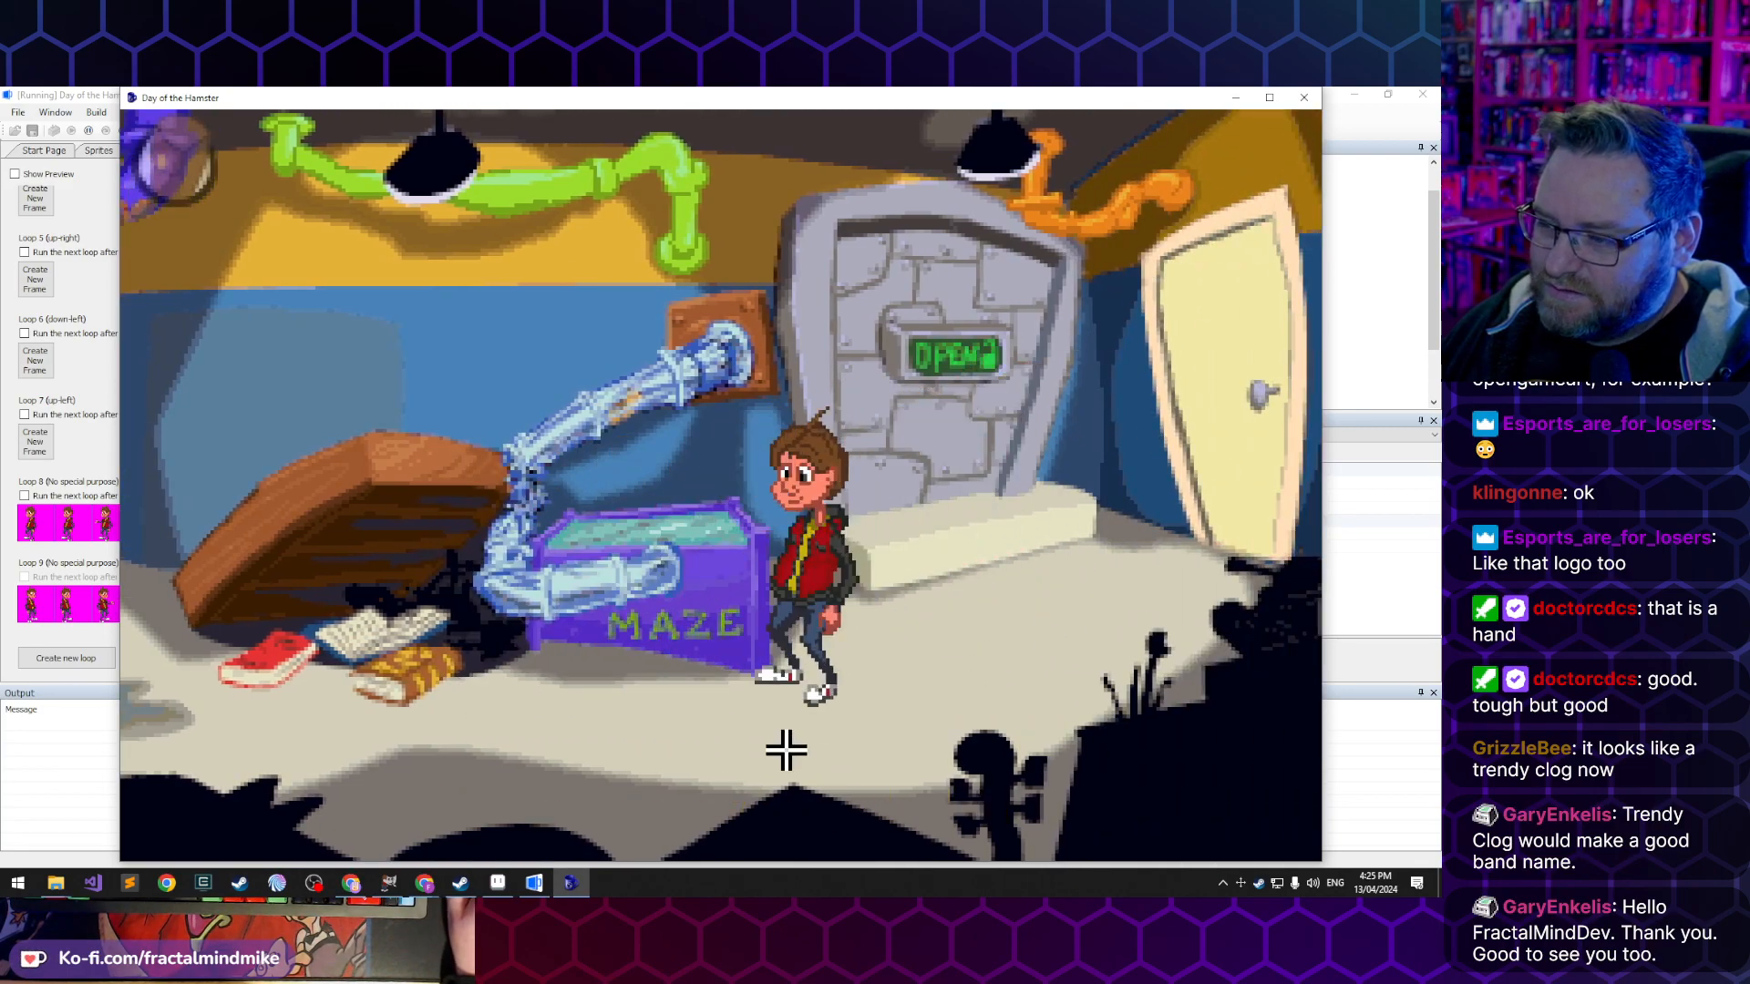
pyautogui.click(392, 735)
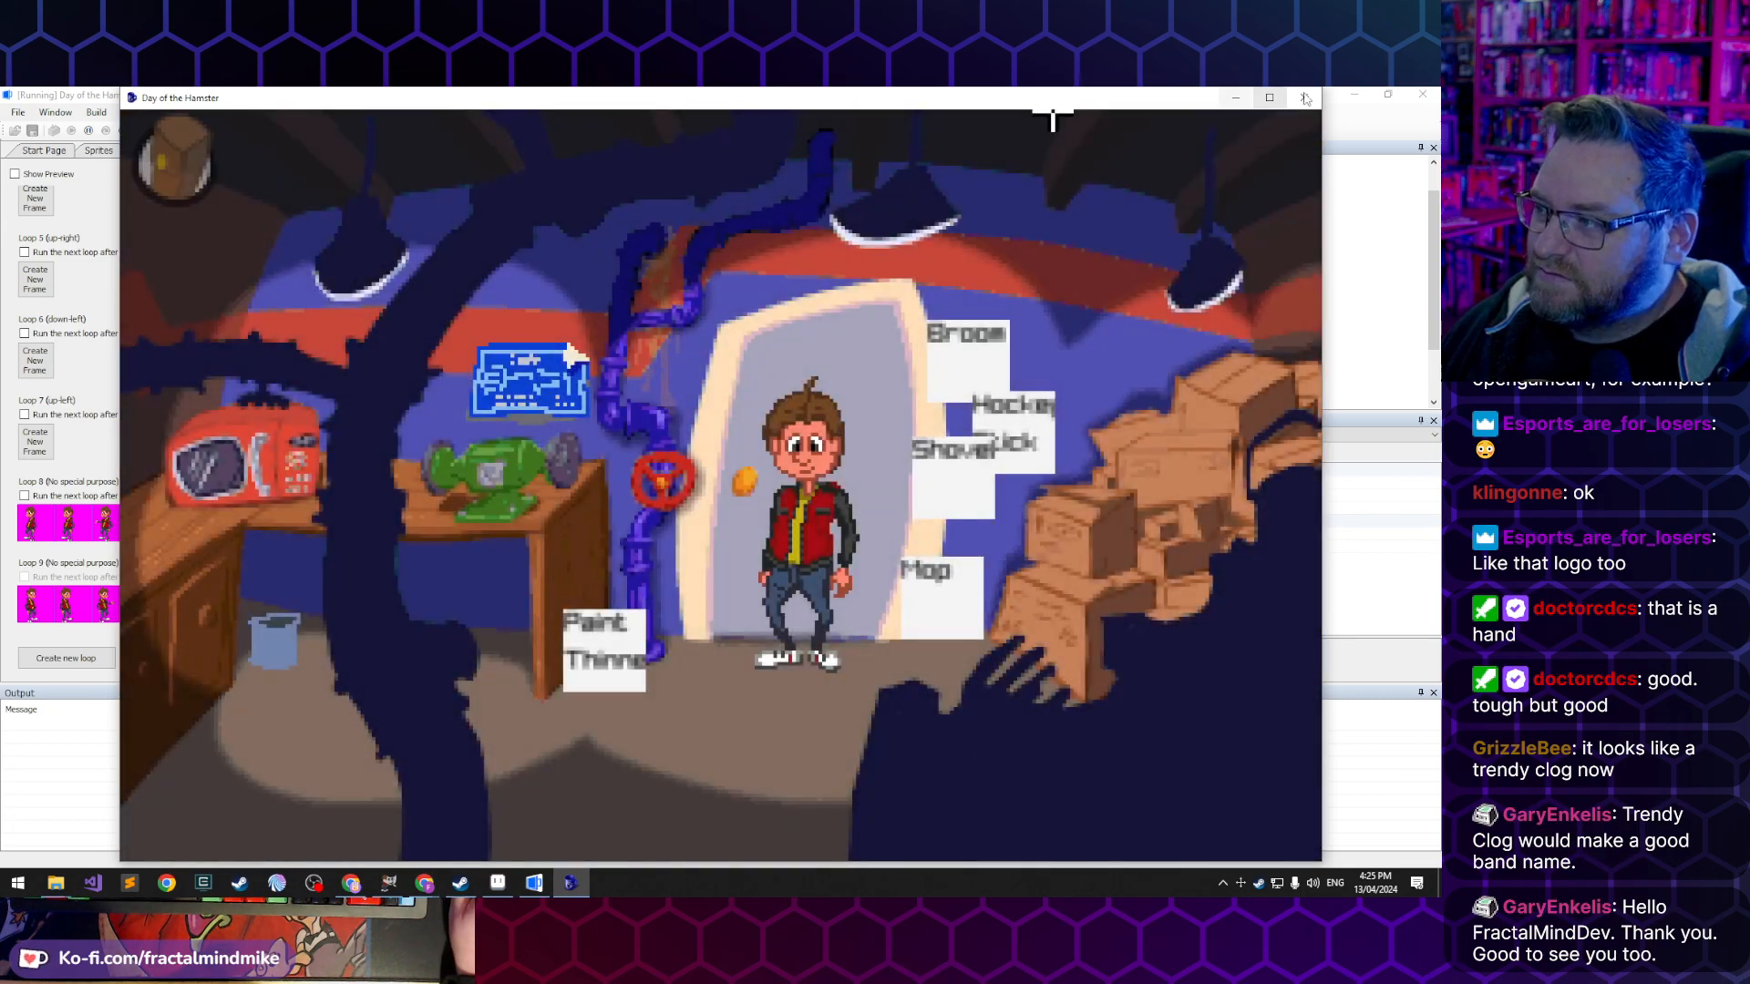
pyautogui.click(1305, 99)
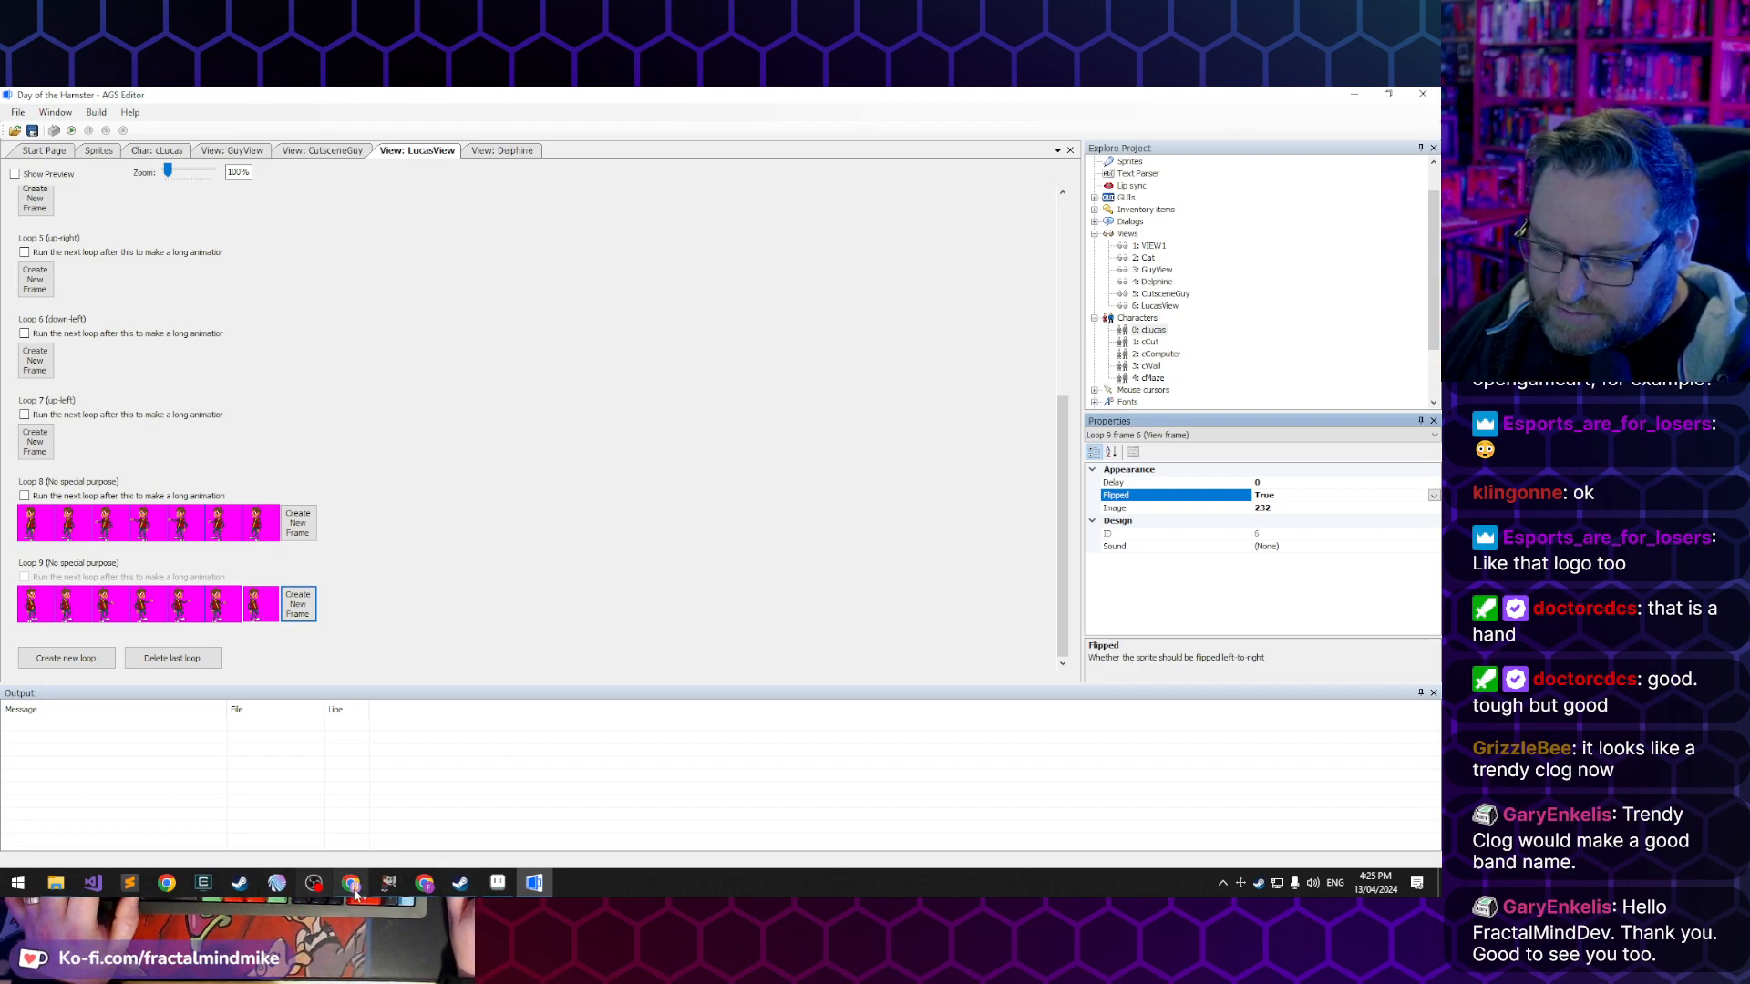
# - Switch to the task list in Google Docs and check off "Pixel art lucas - clean up" with its four subtasks under Day 19
pyautogui.click(423, 884)
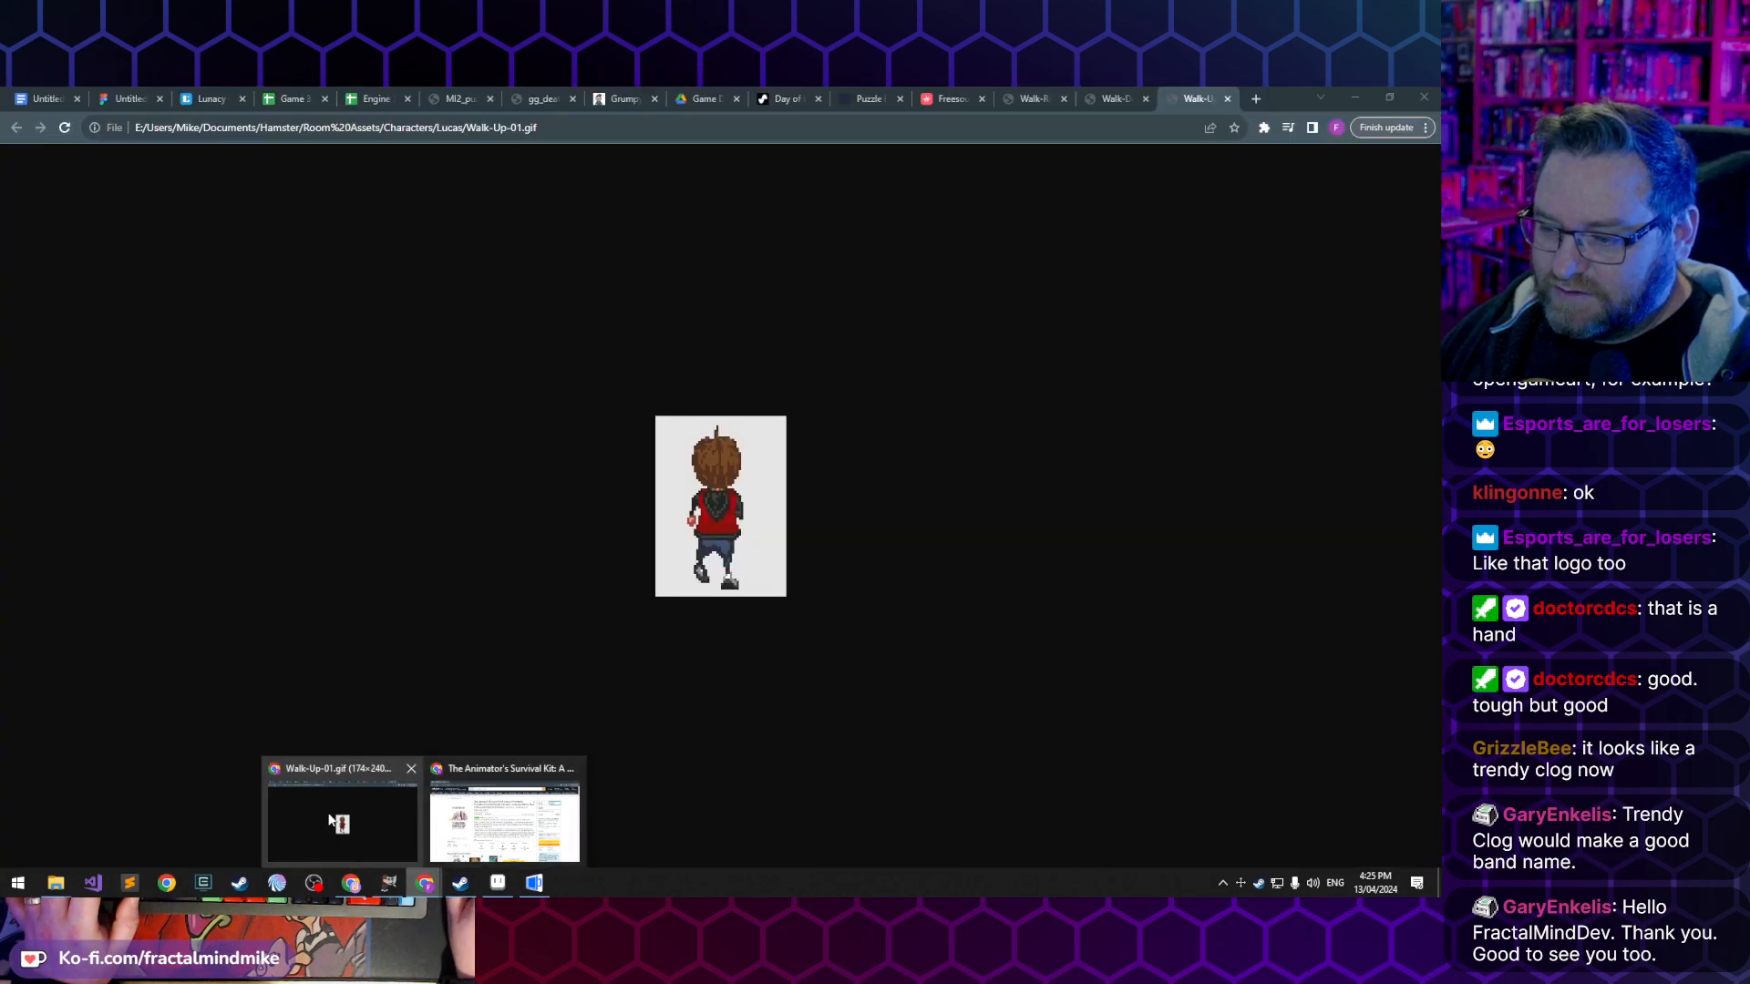
pyautogui.click(328, 815)
pyautogui.click(48, 98)
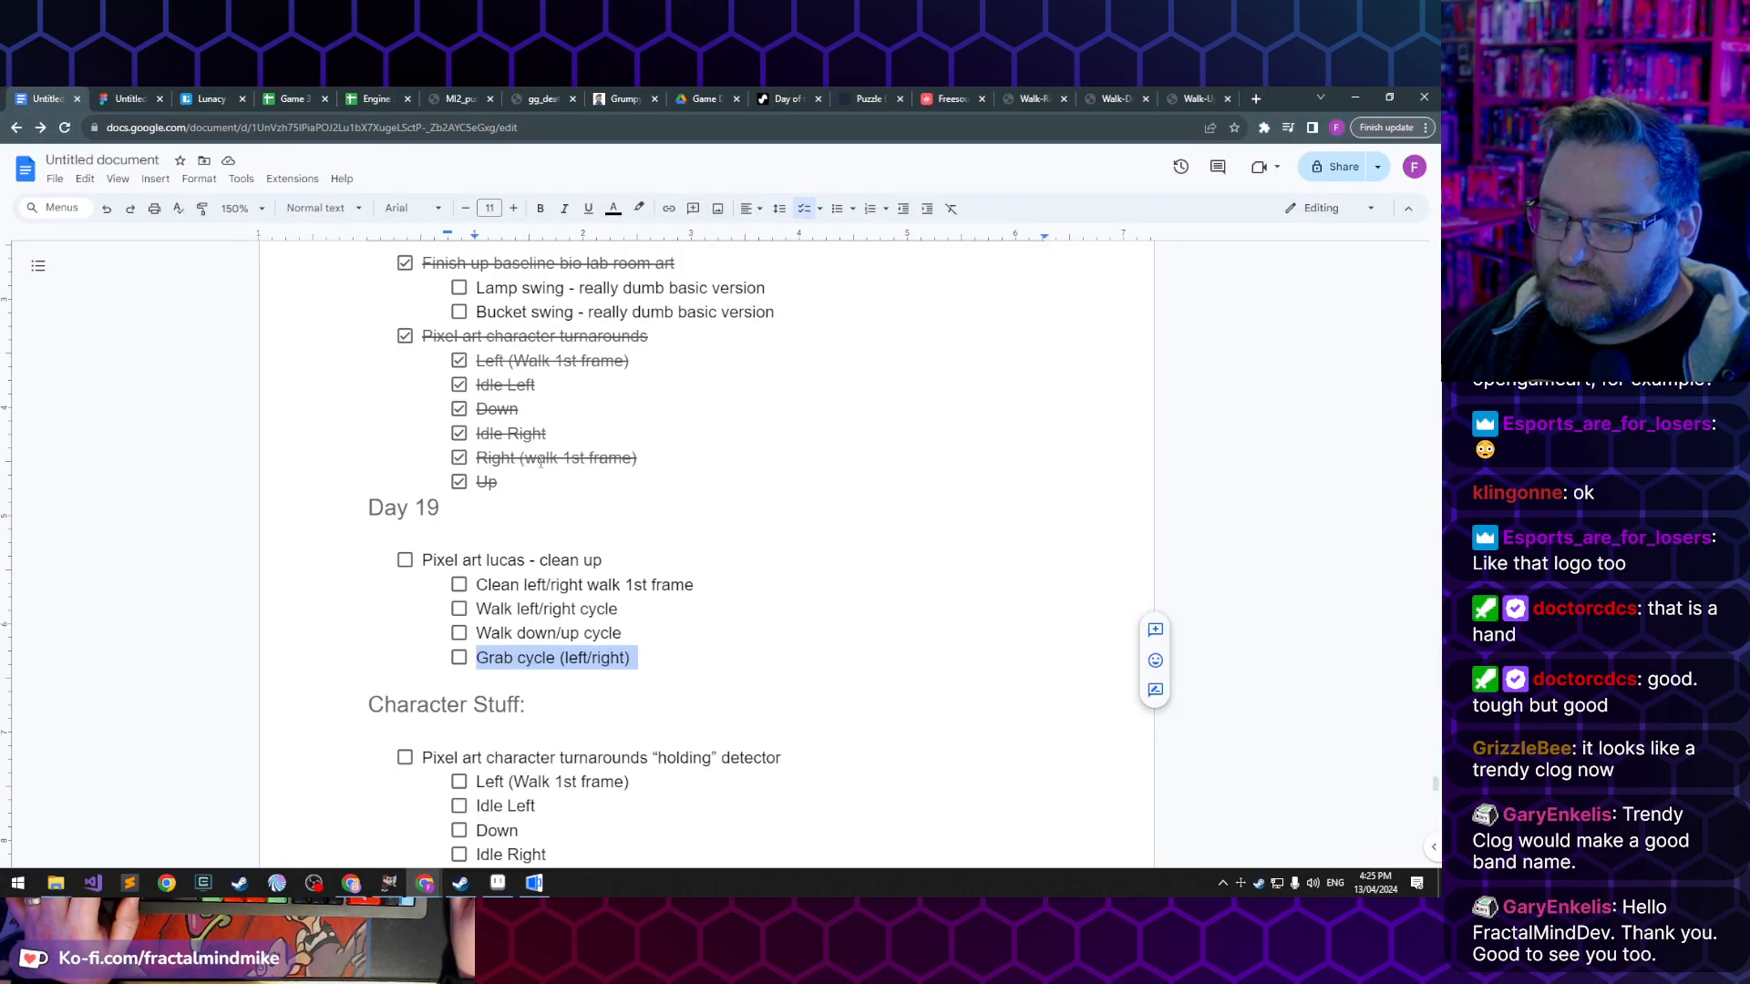
pyautogui.scroll(-1, 432, 544)
pyautogui.click(539, 484)
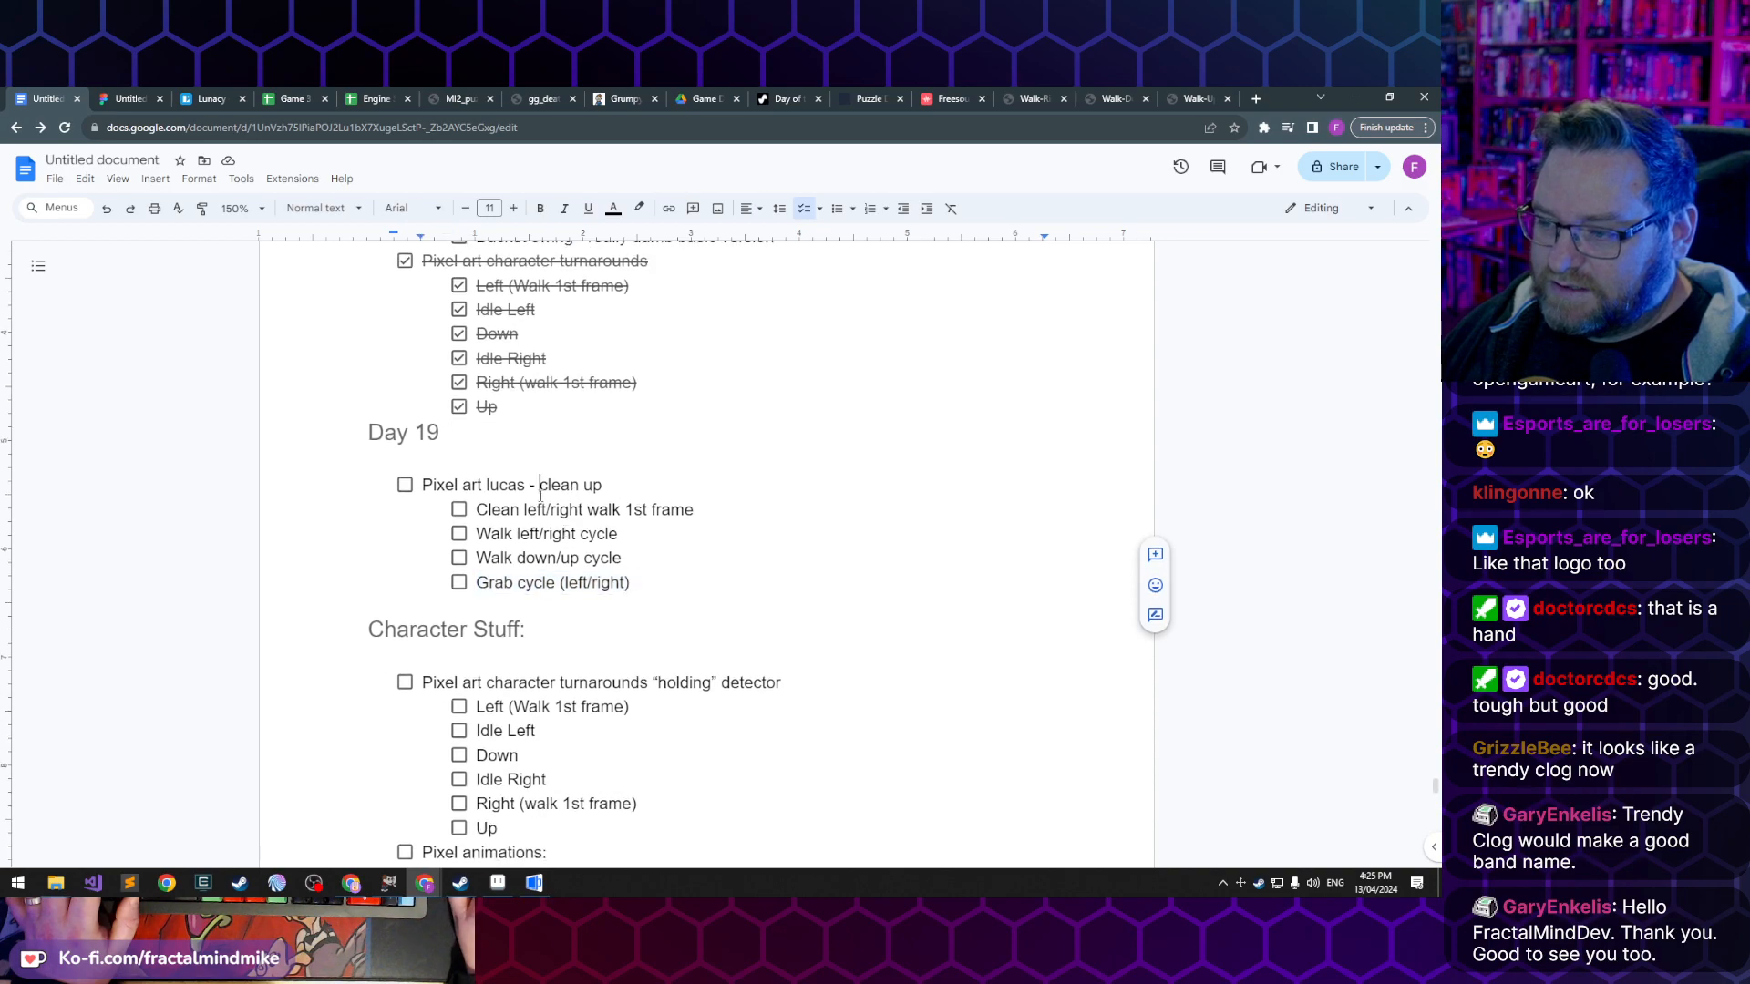
pyautogui.click(459, 511)
pyautogui.click(460, 534)
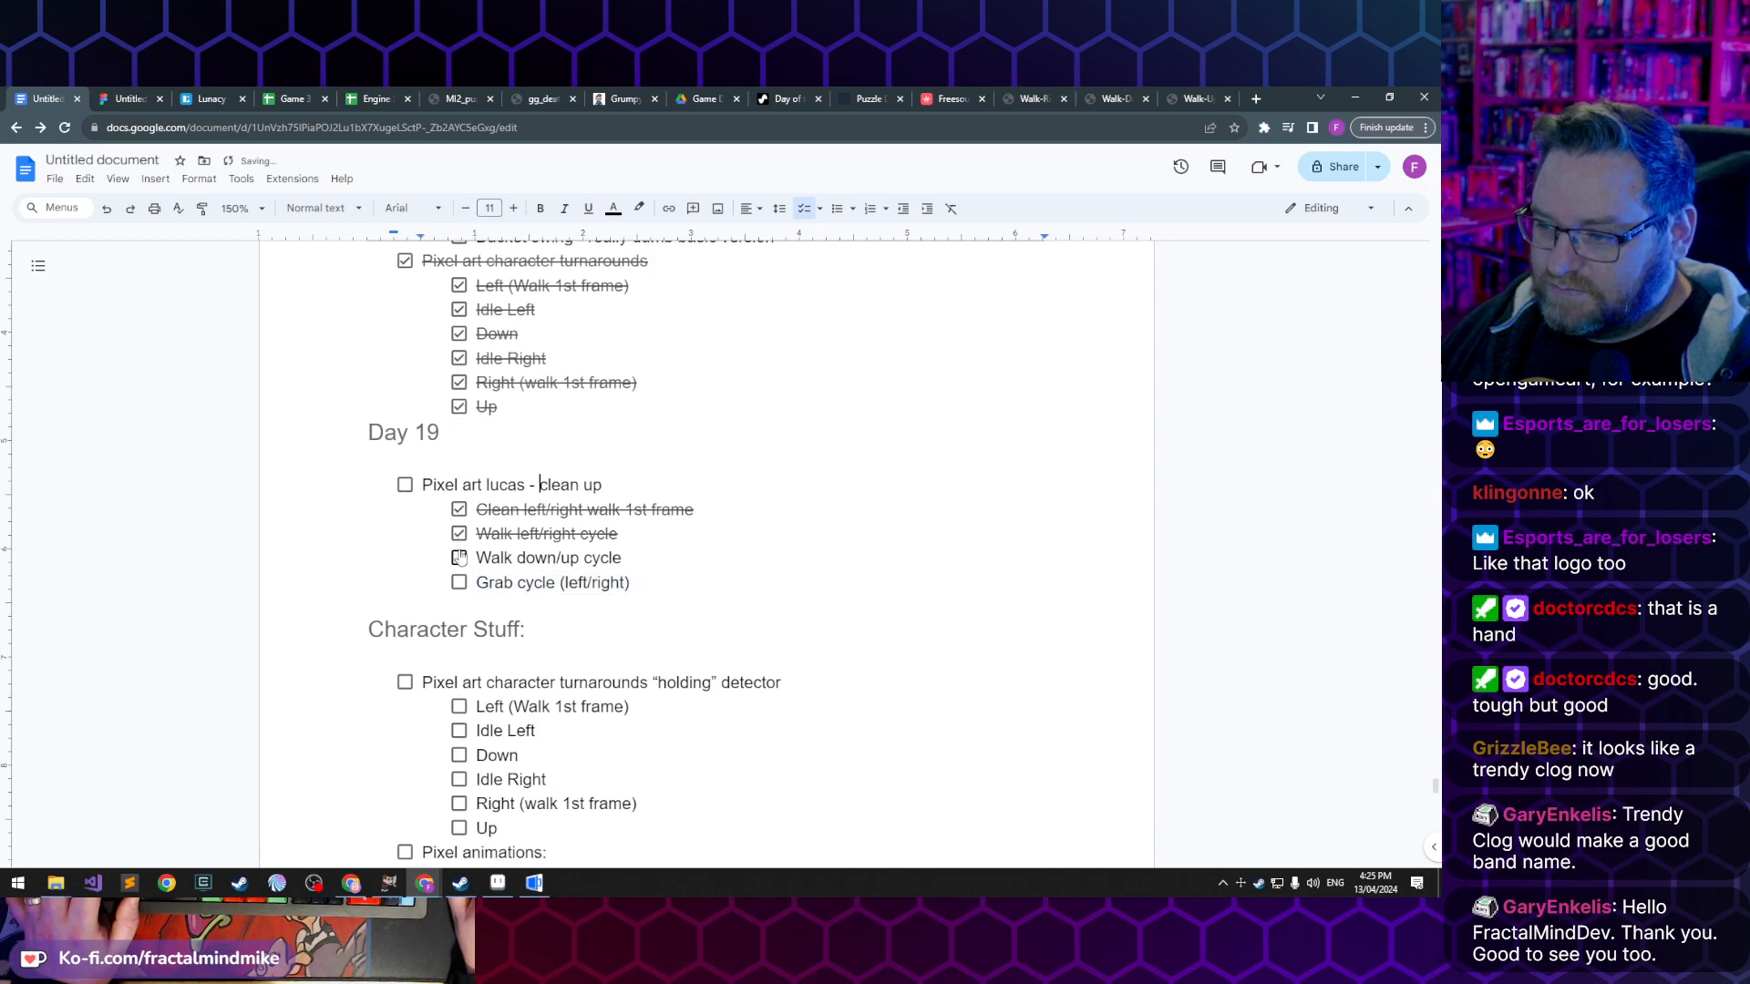
pyautogui.click(460, 558)
pyautogui.click(460, 584)
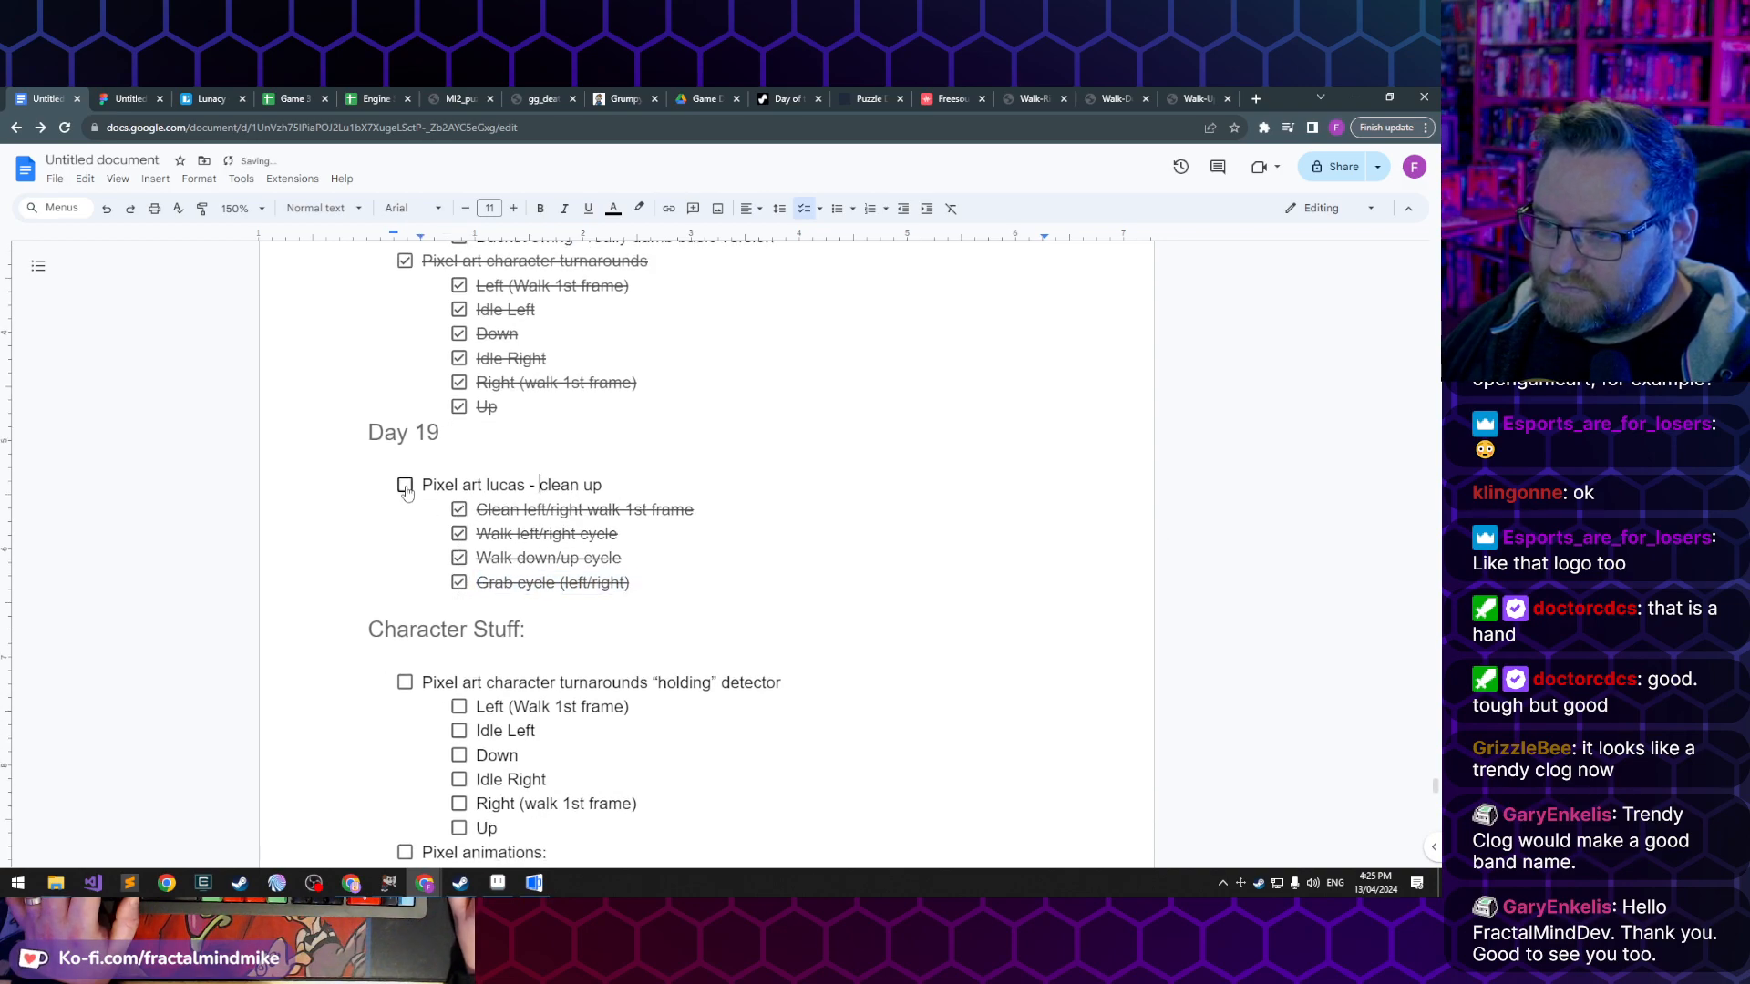
pyautogui.click(404, 485)
pyautogui.click(806, 594)
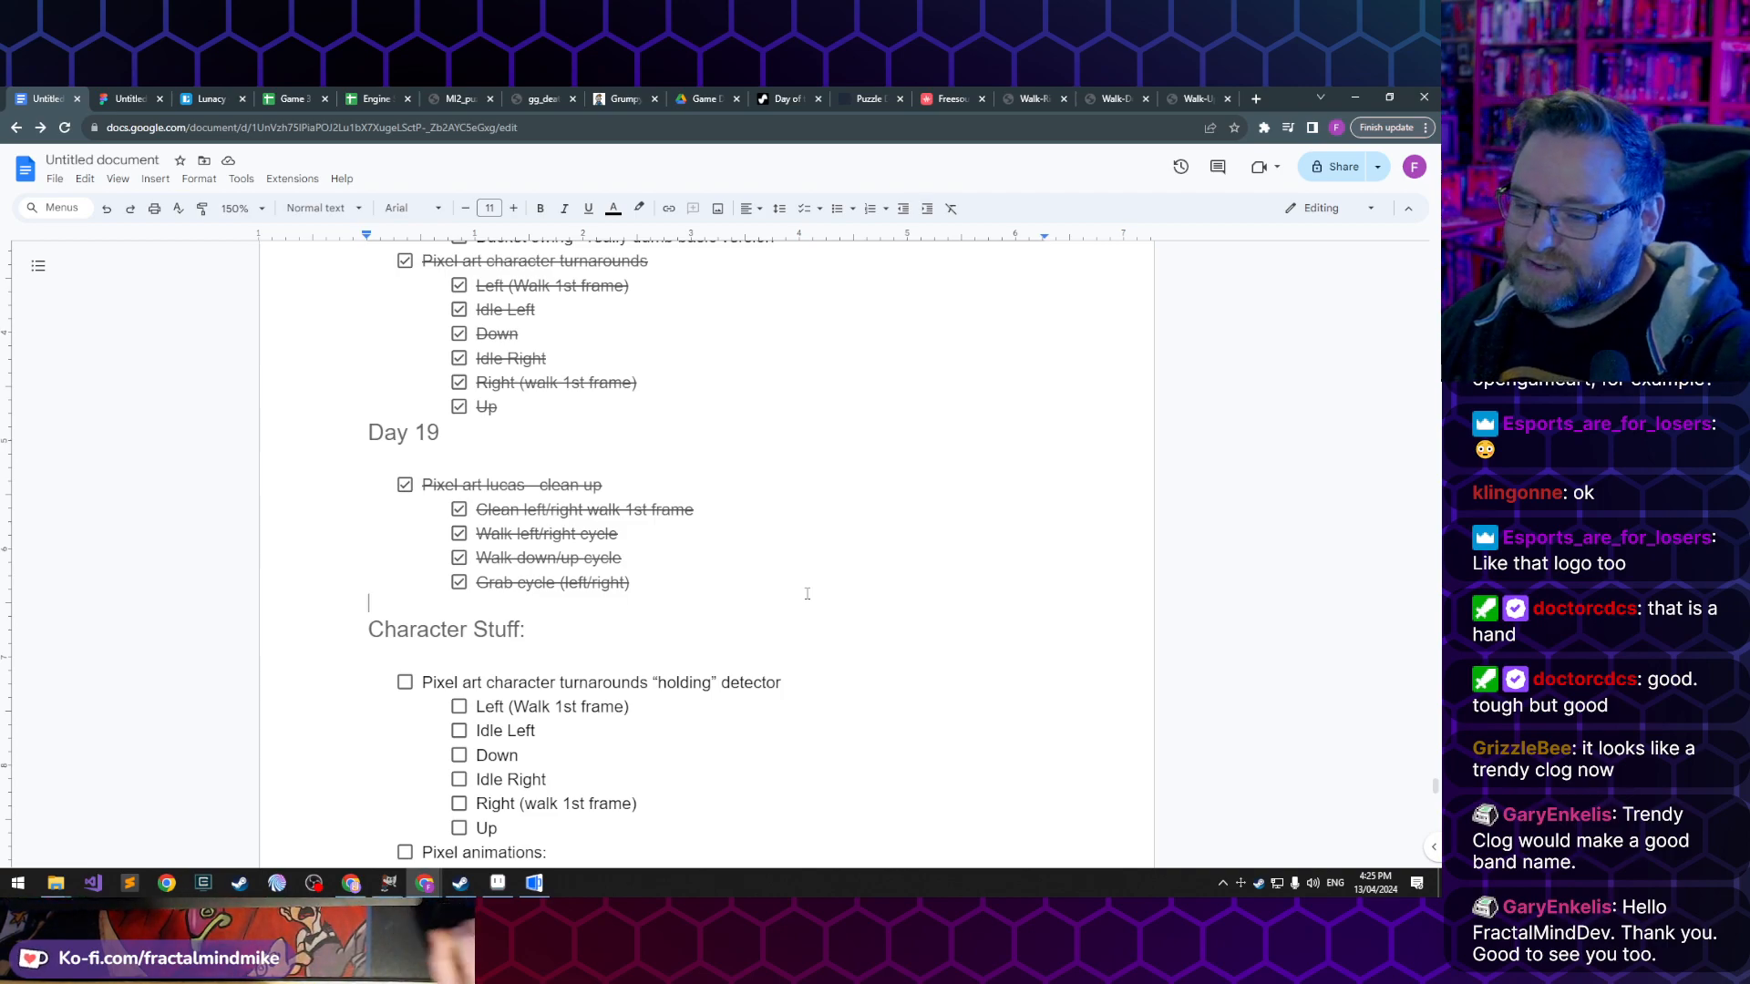
# - Check off the "Pixel art character turnarounds "holding" detector" task and its six subtasks under Character Stuff
pyautogui.scroll(-3, 760, 518)
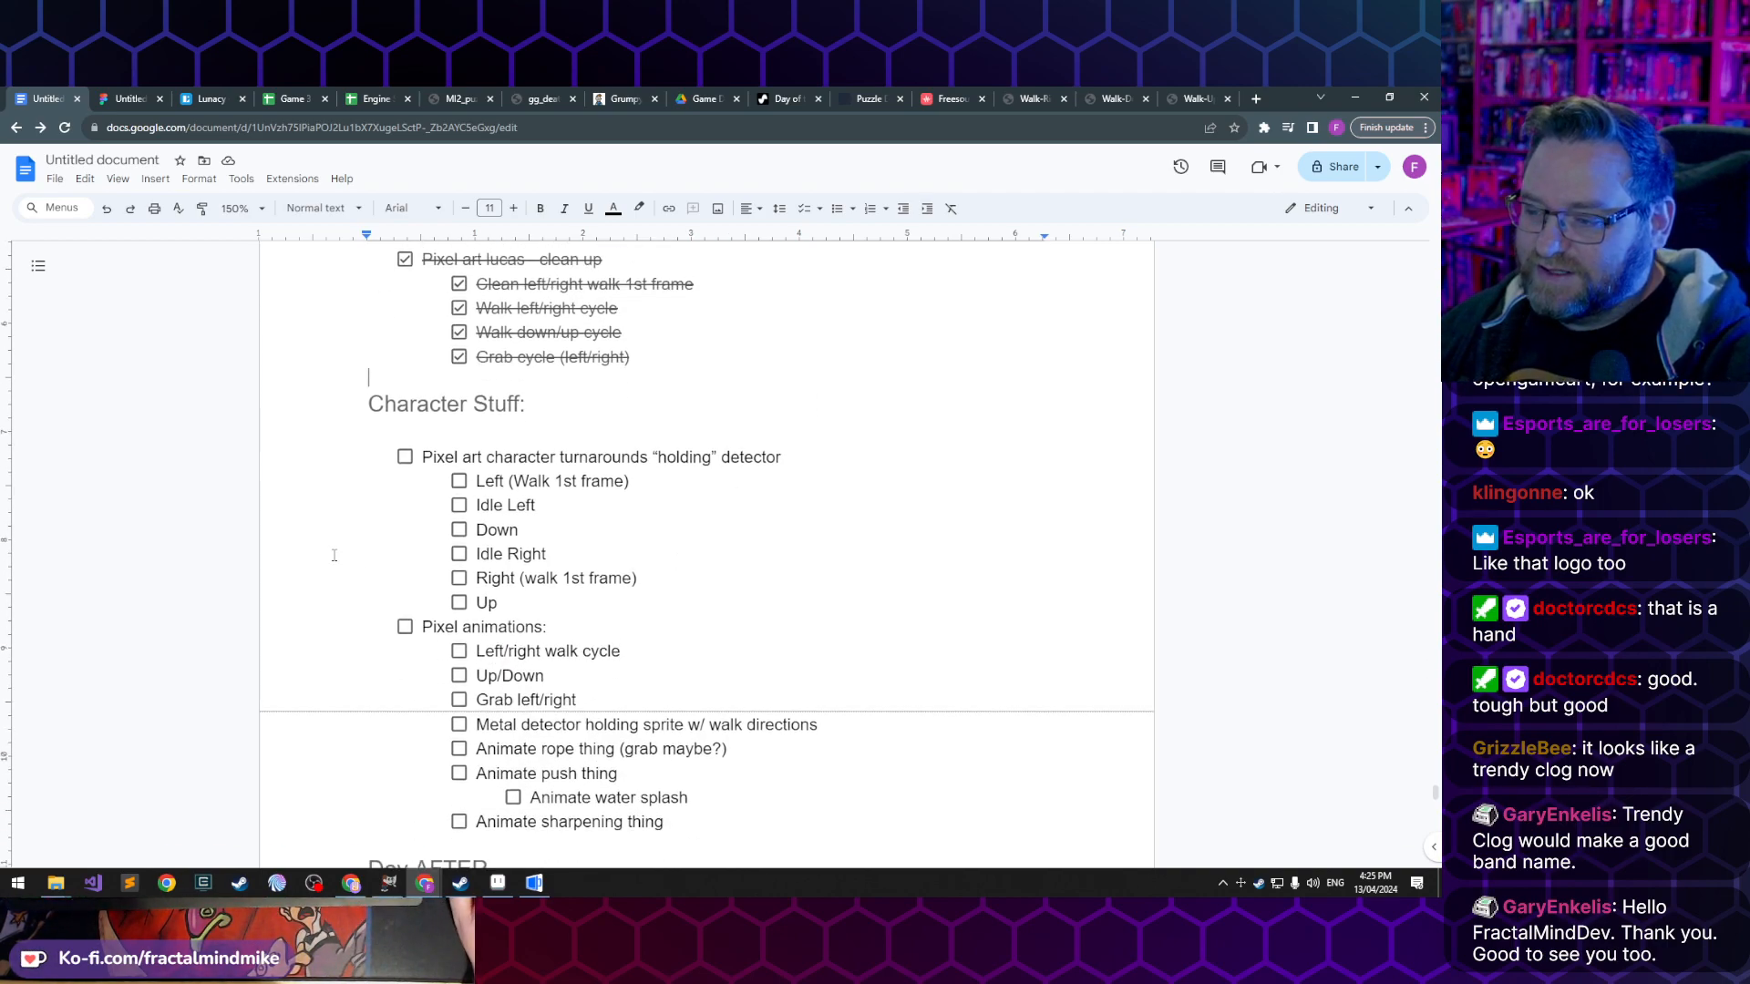
pyautogui.scroll(-2, 412, 425)
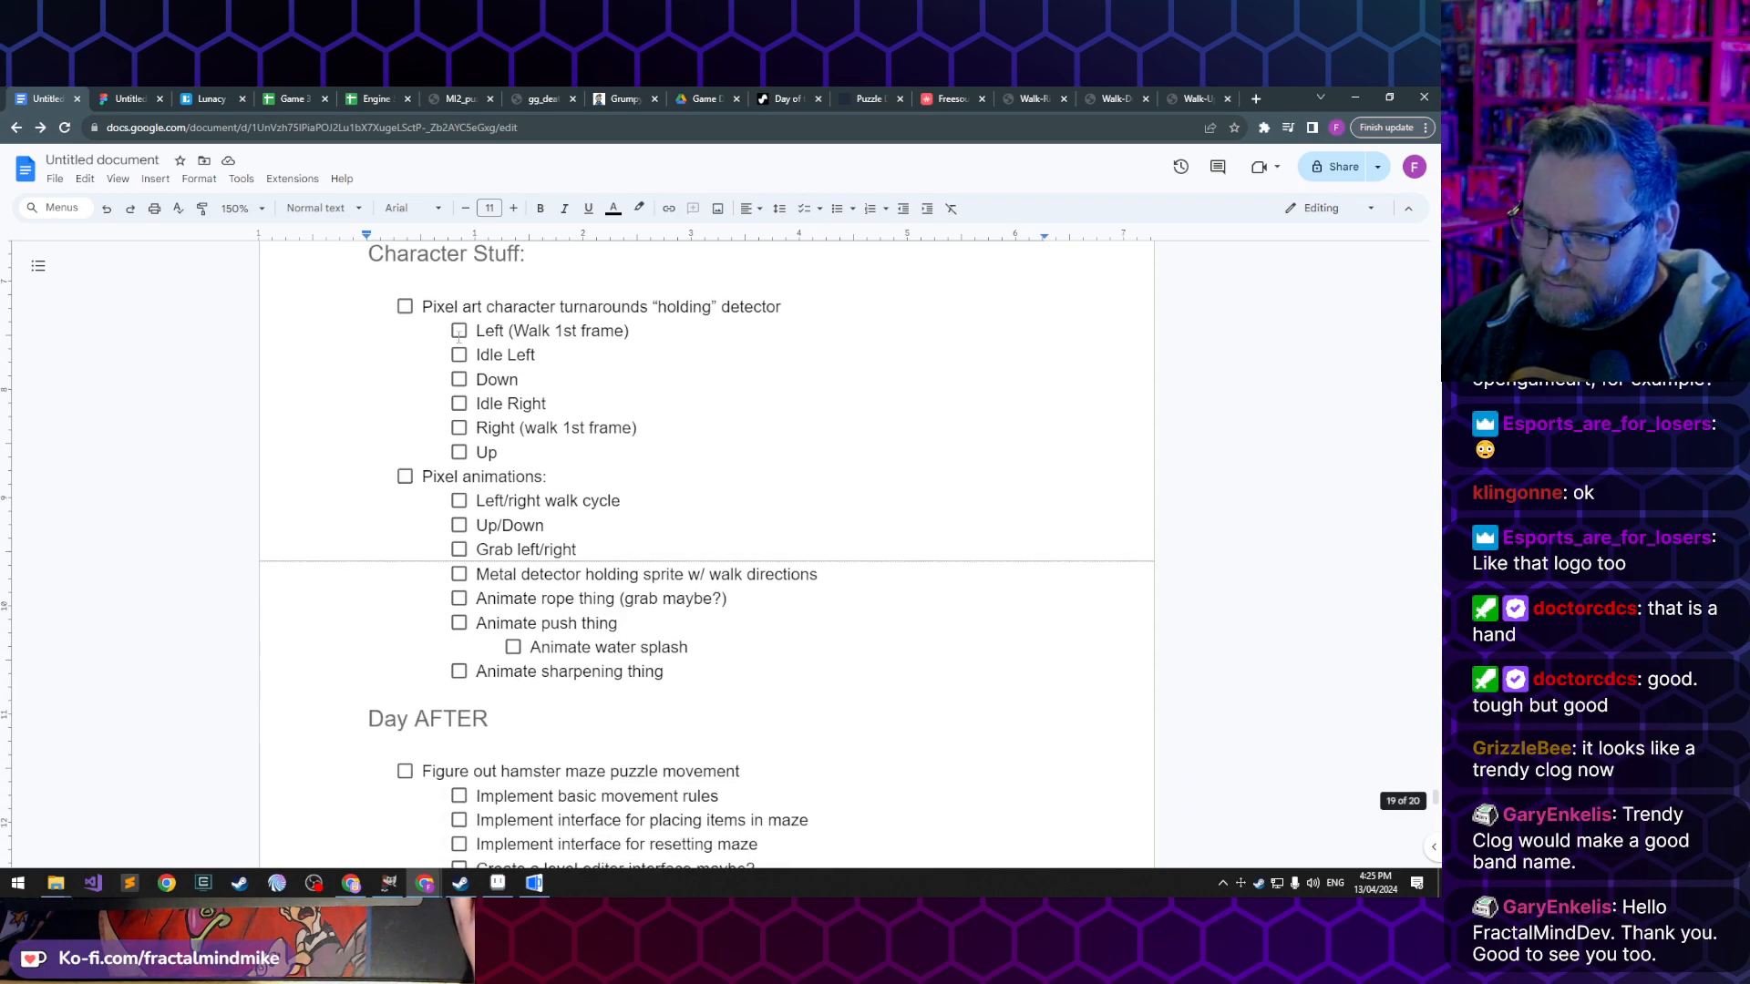
pyautogui.scroll(1, 491, 448)
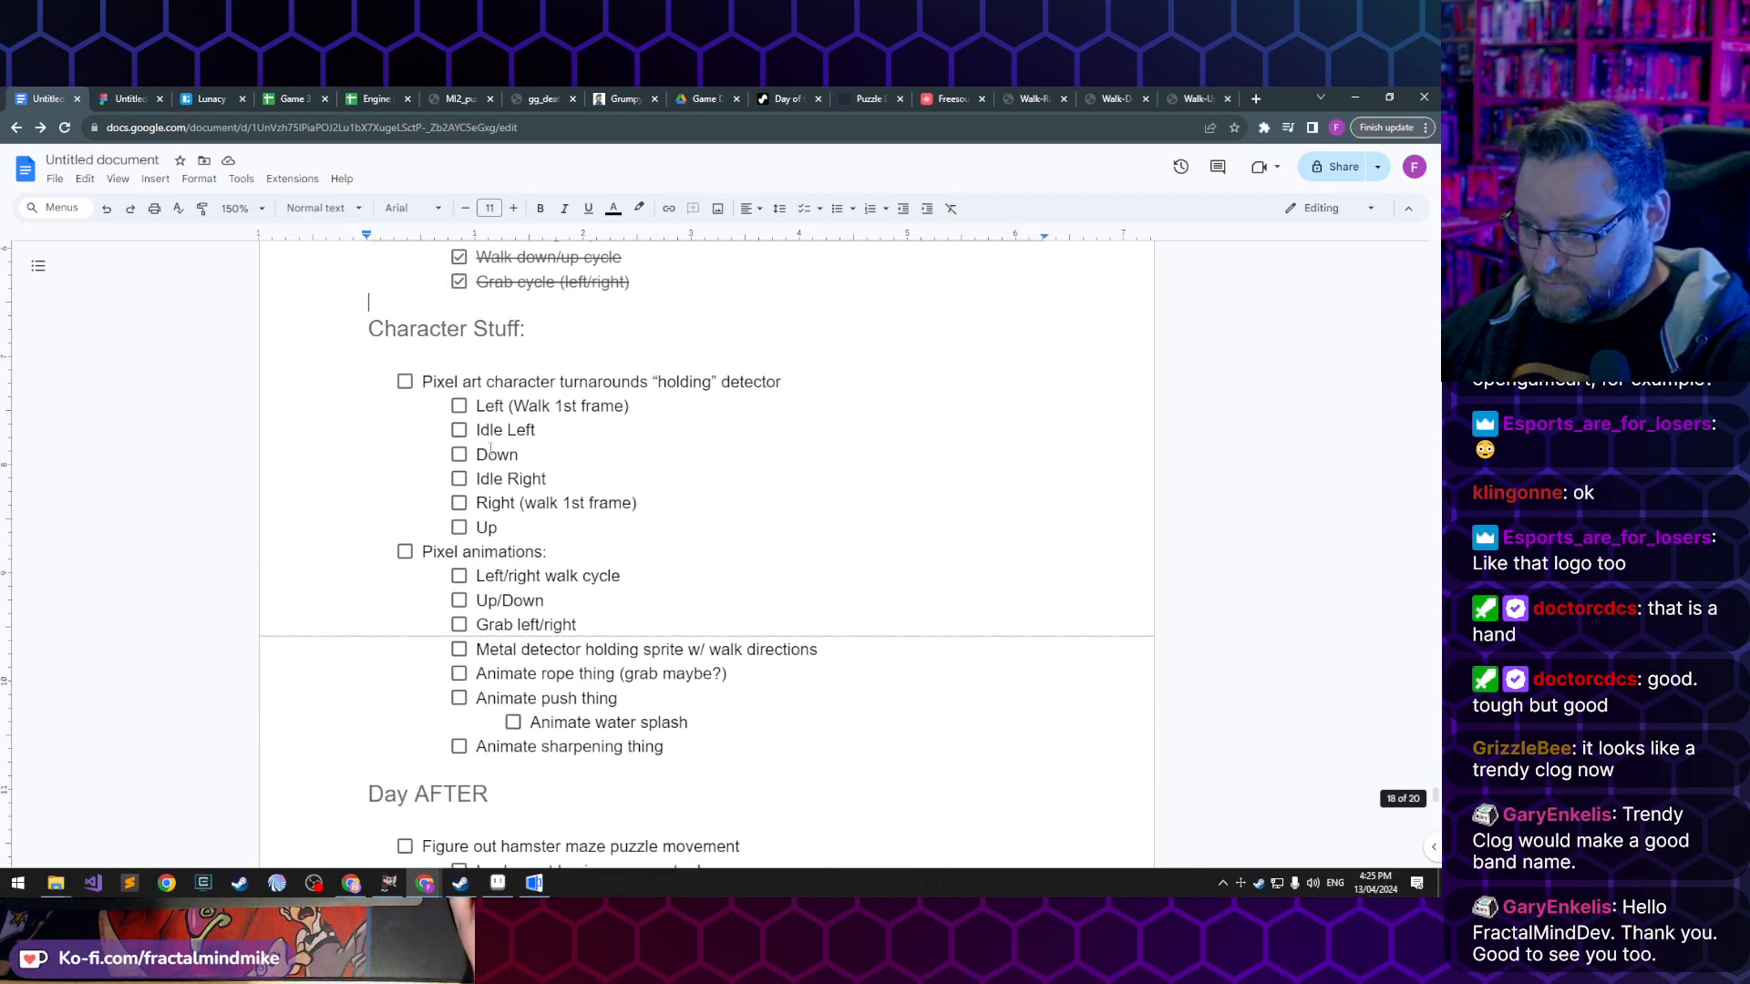
pyautogui.click(458, 406)
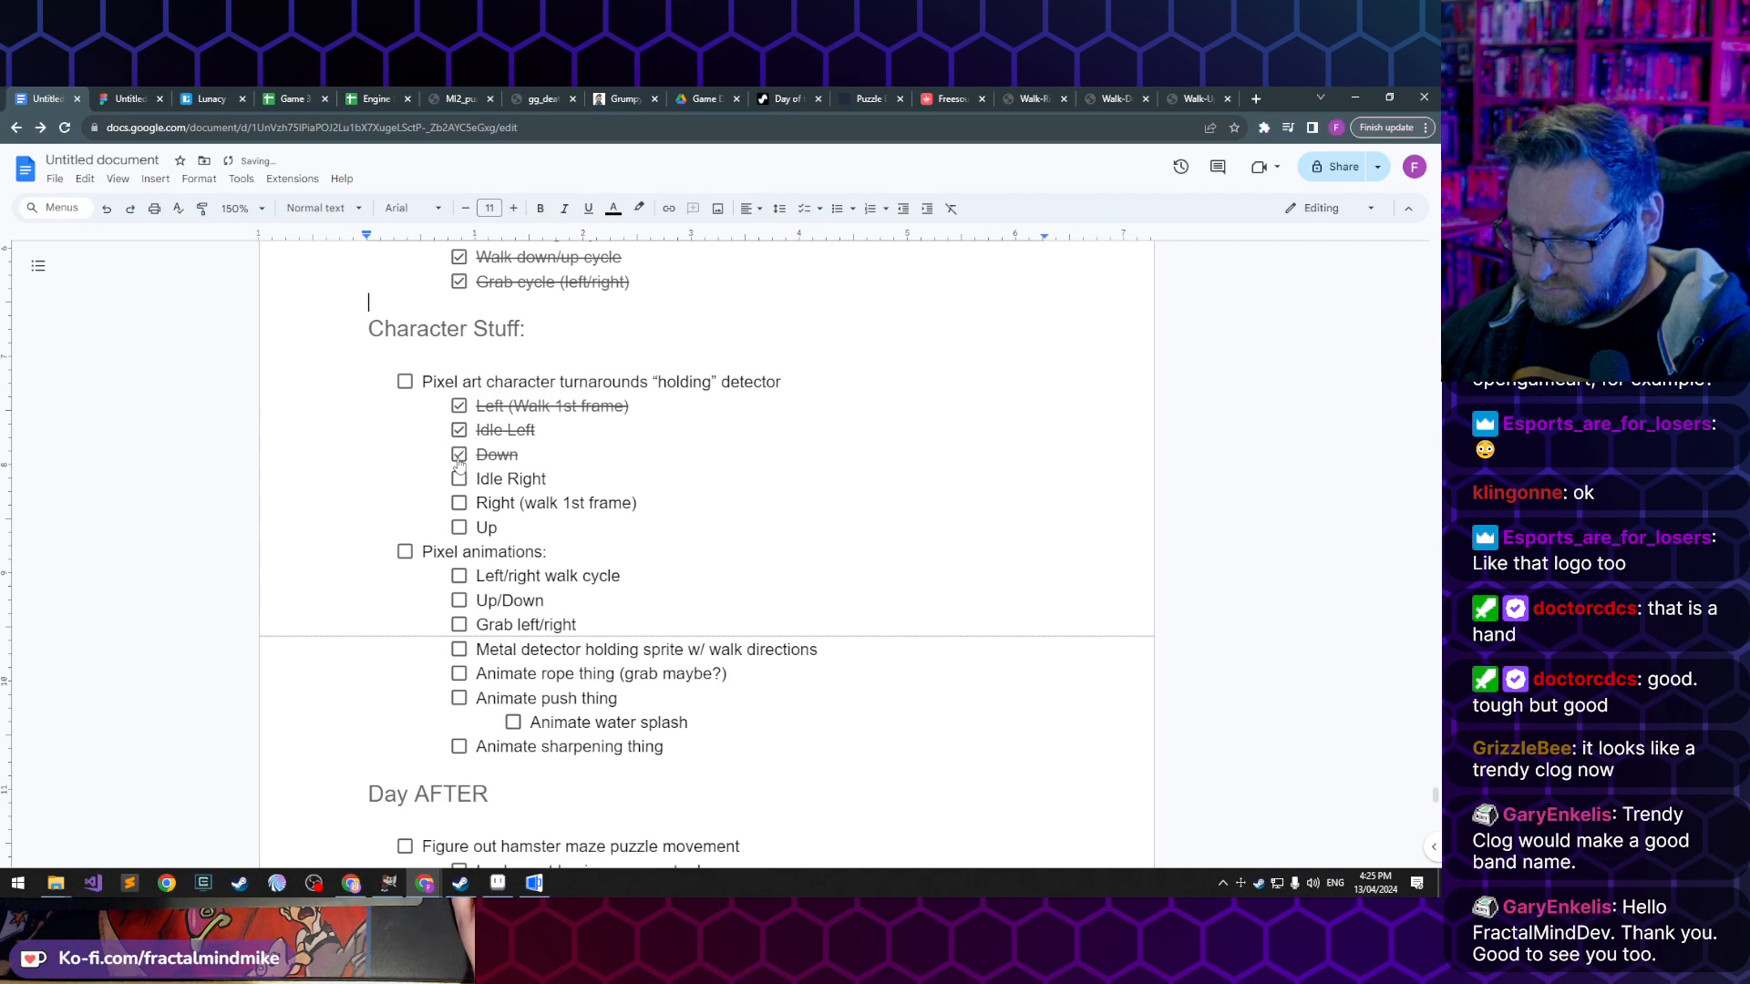
pyautogui.click(459, 506)
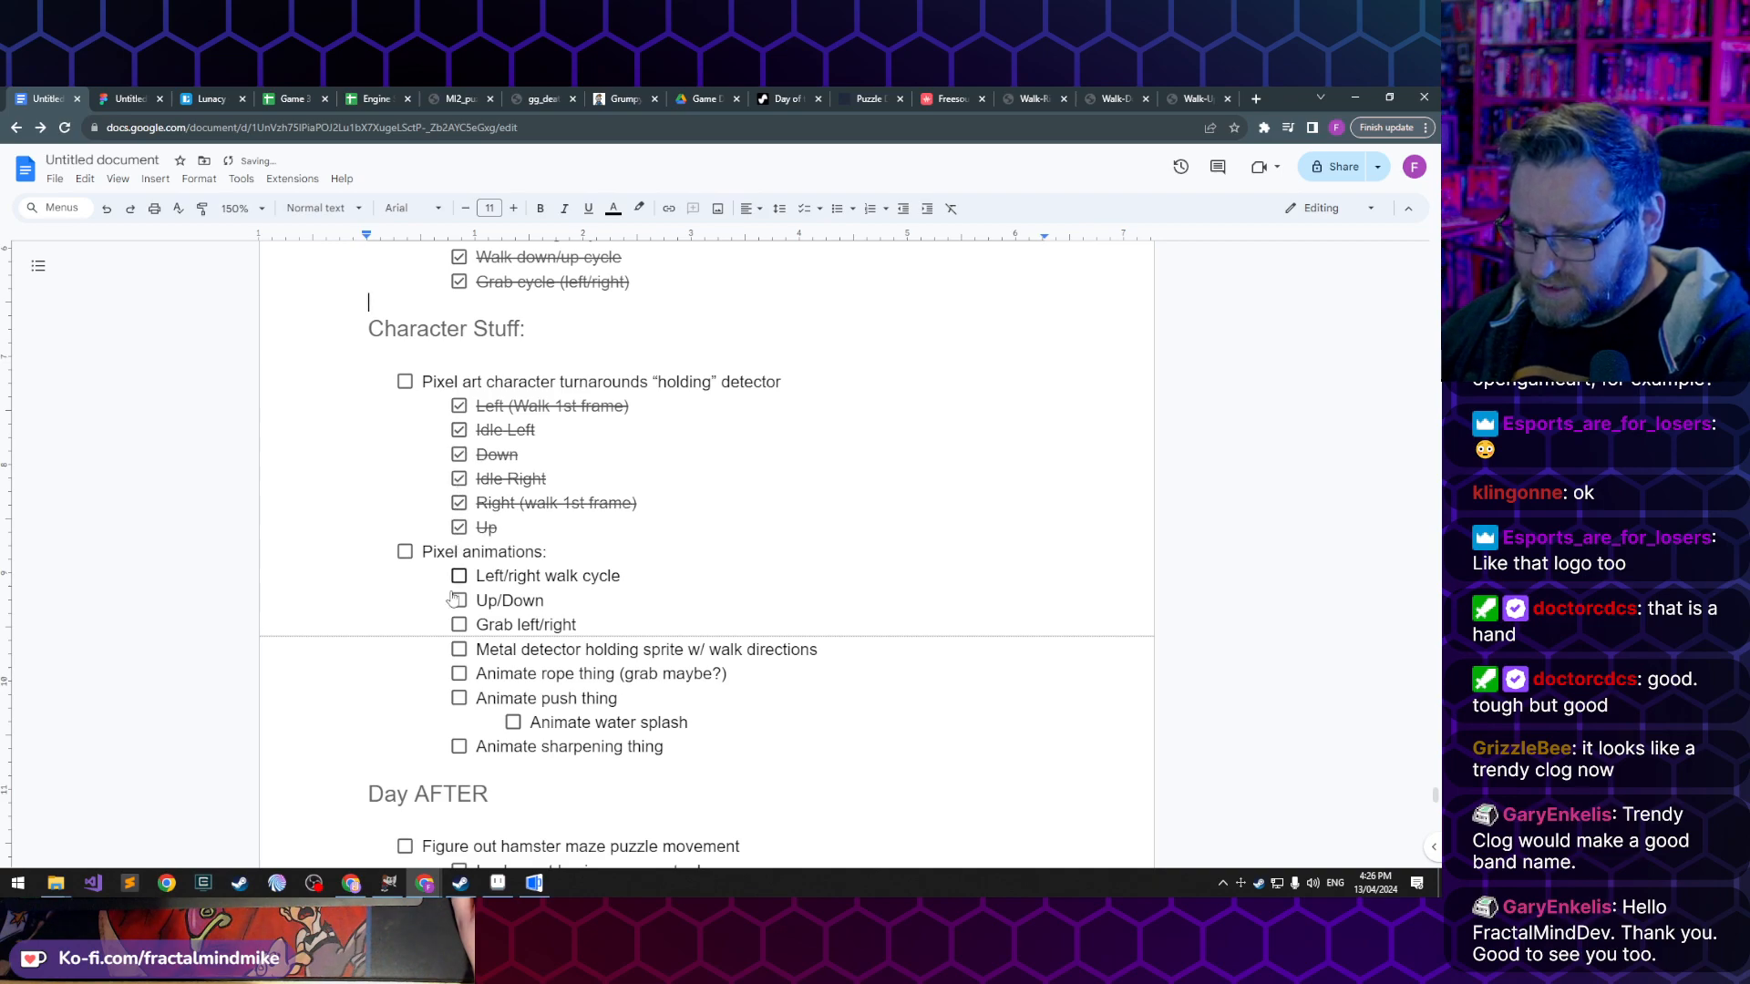
pyautogui.click(404, 382)
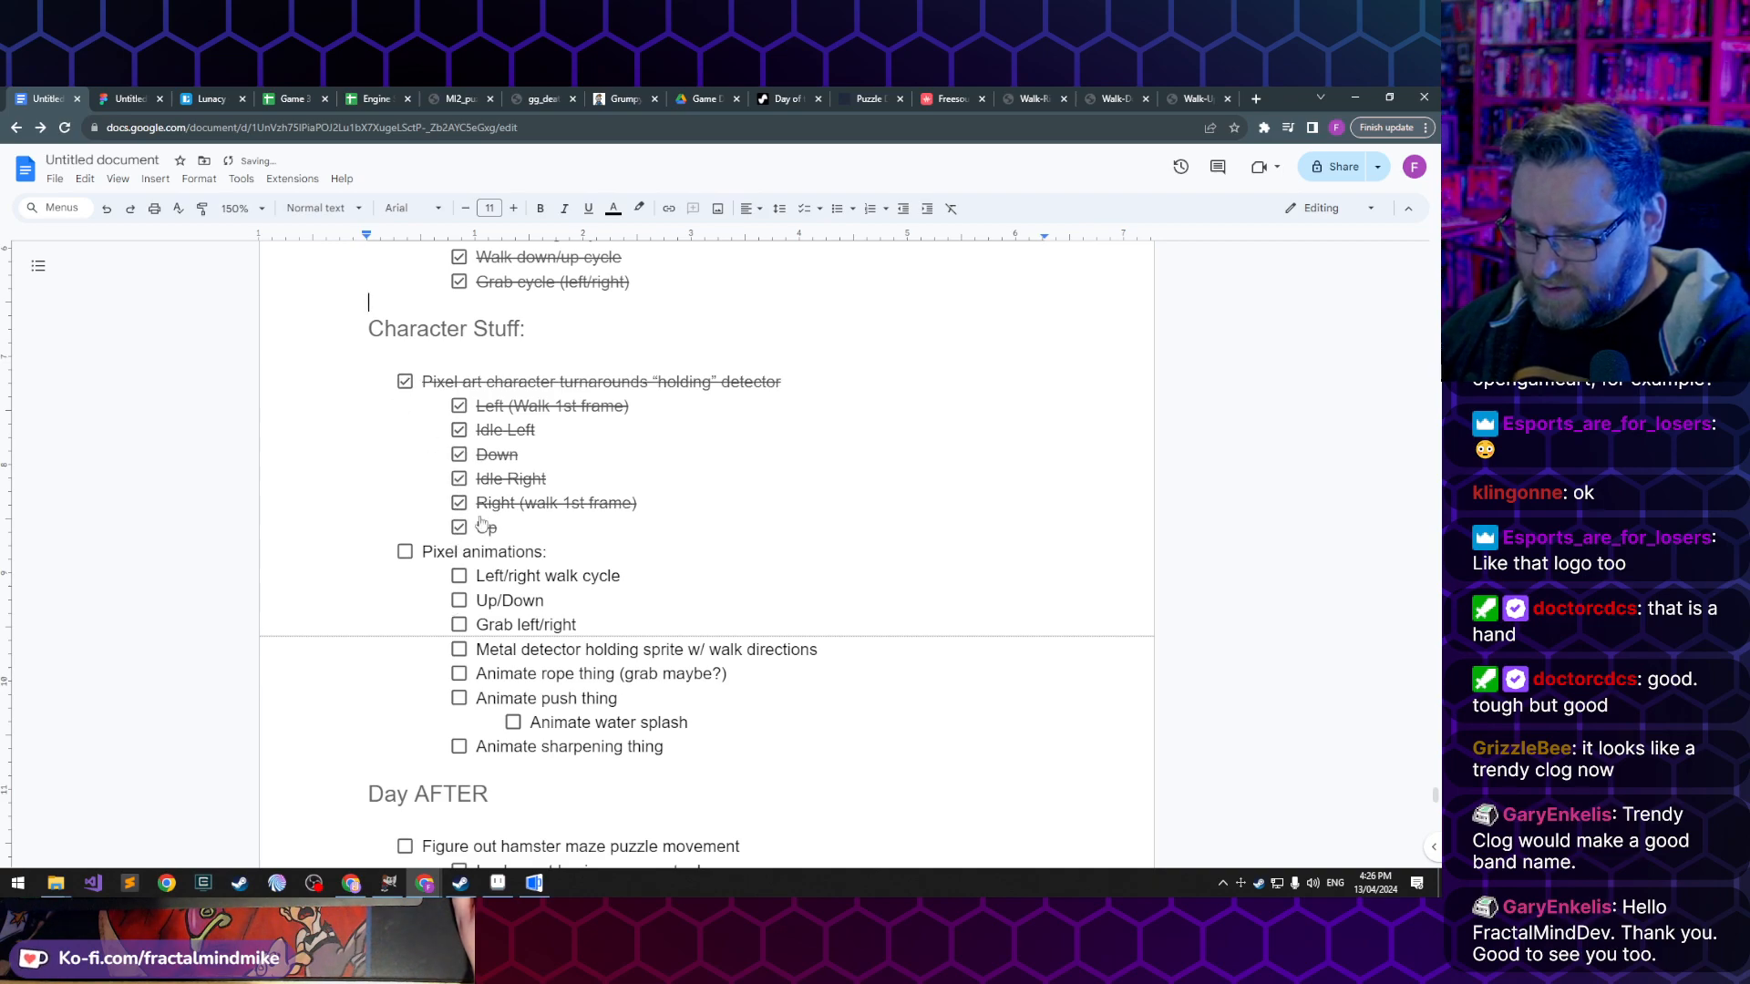
# - Under Pixel animations, check off "Left/right walk cycle", "Up/Down" and "Grab left/right"
pyautogui.scroll(-2, 406, 392)
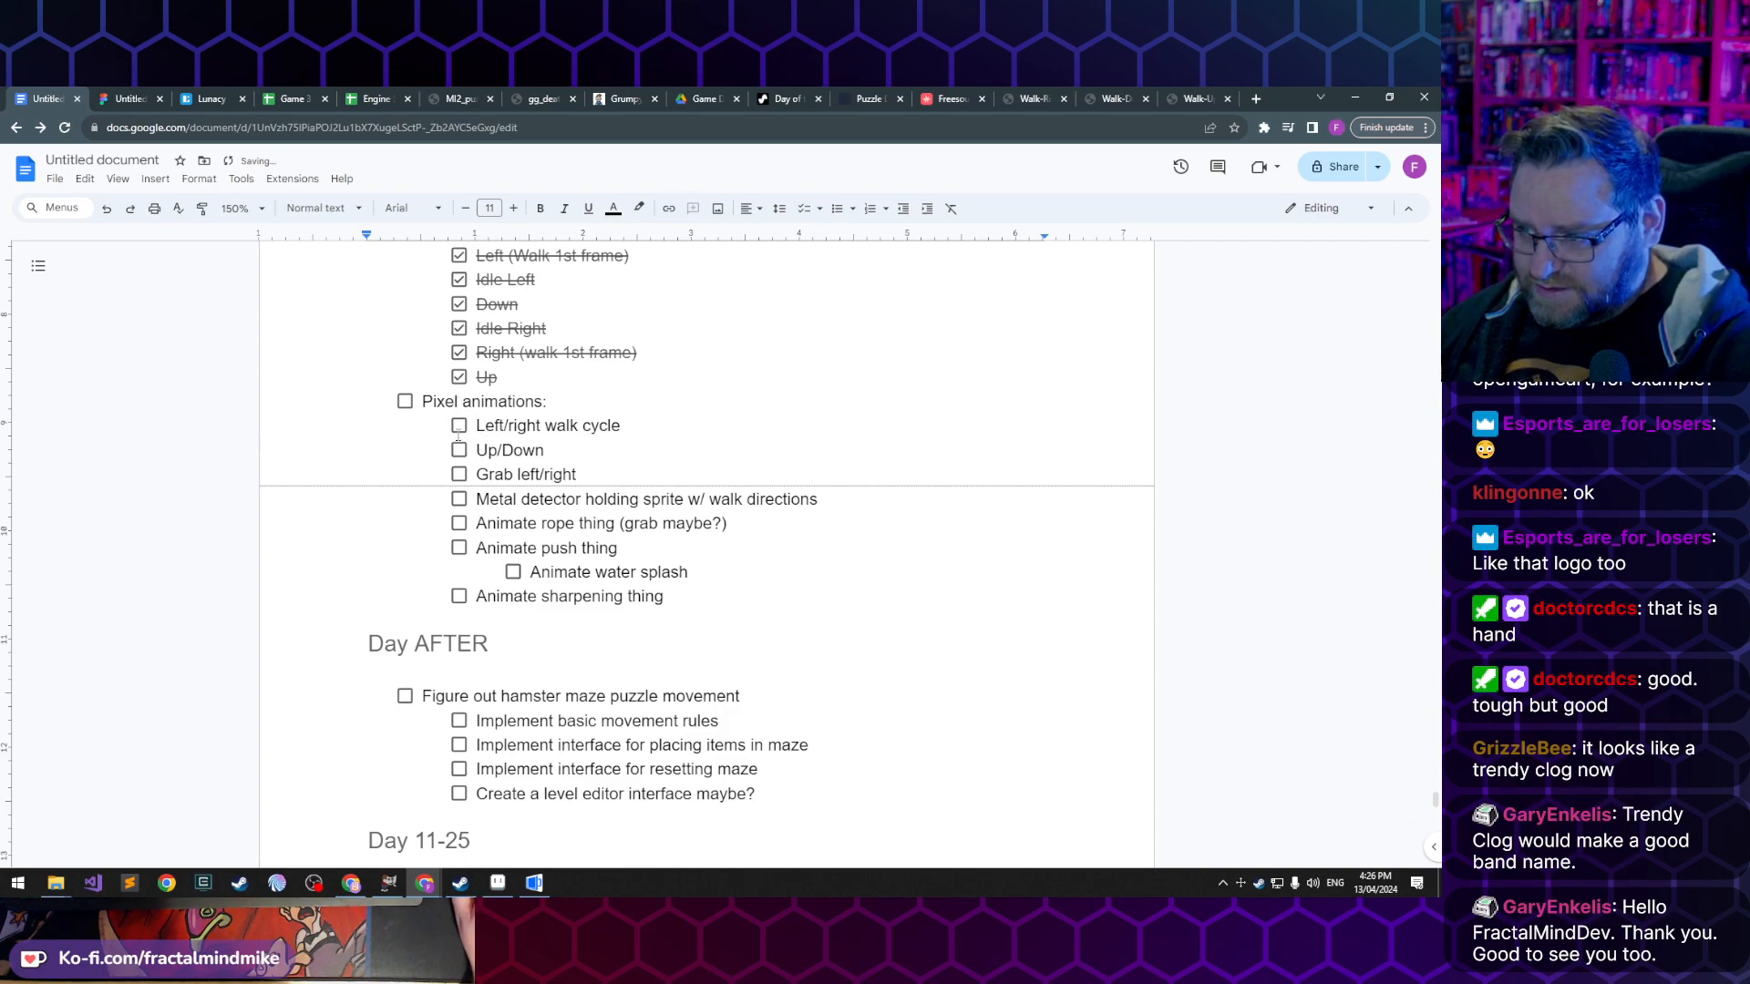
pyautogui.click(459, 428)
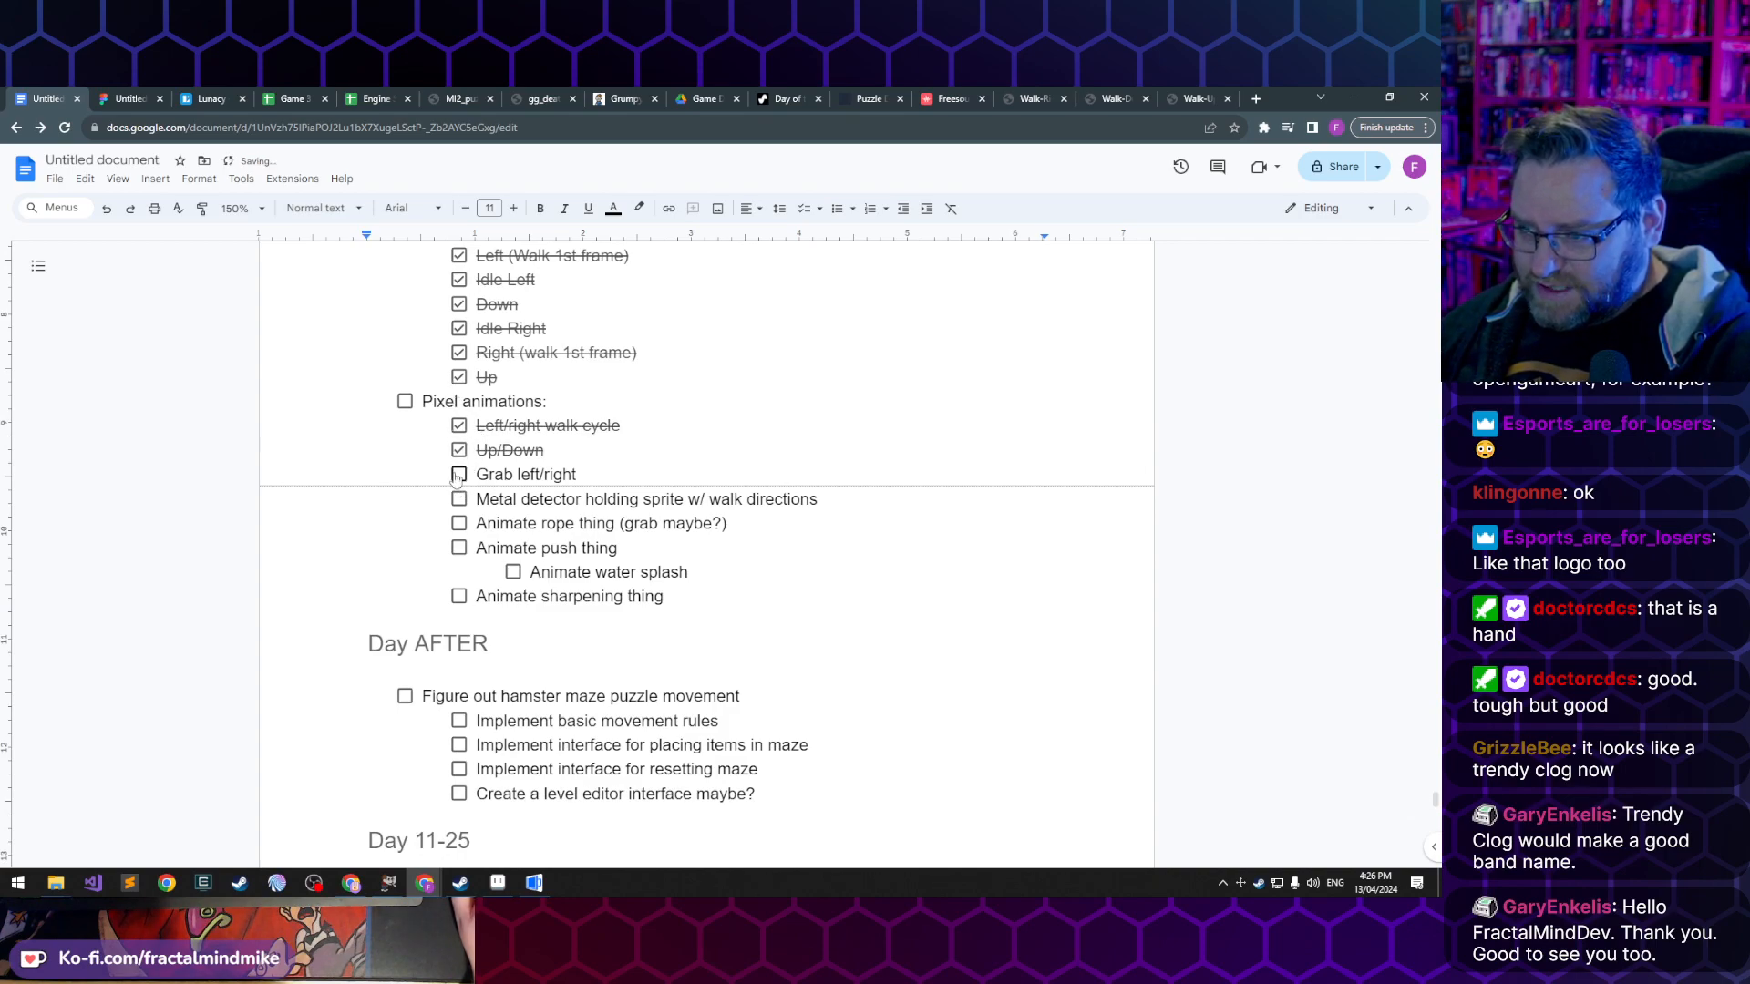
pyautogui.click(458, 476)
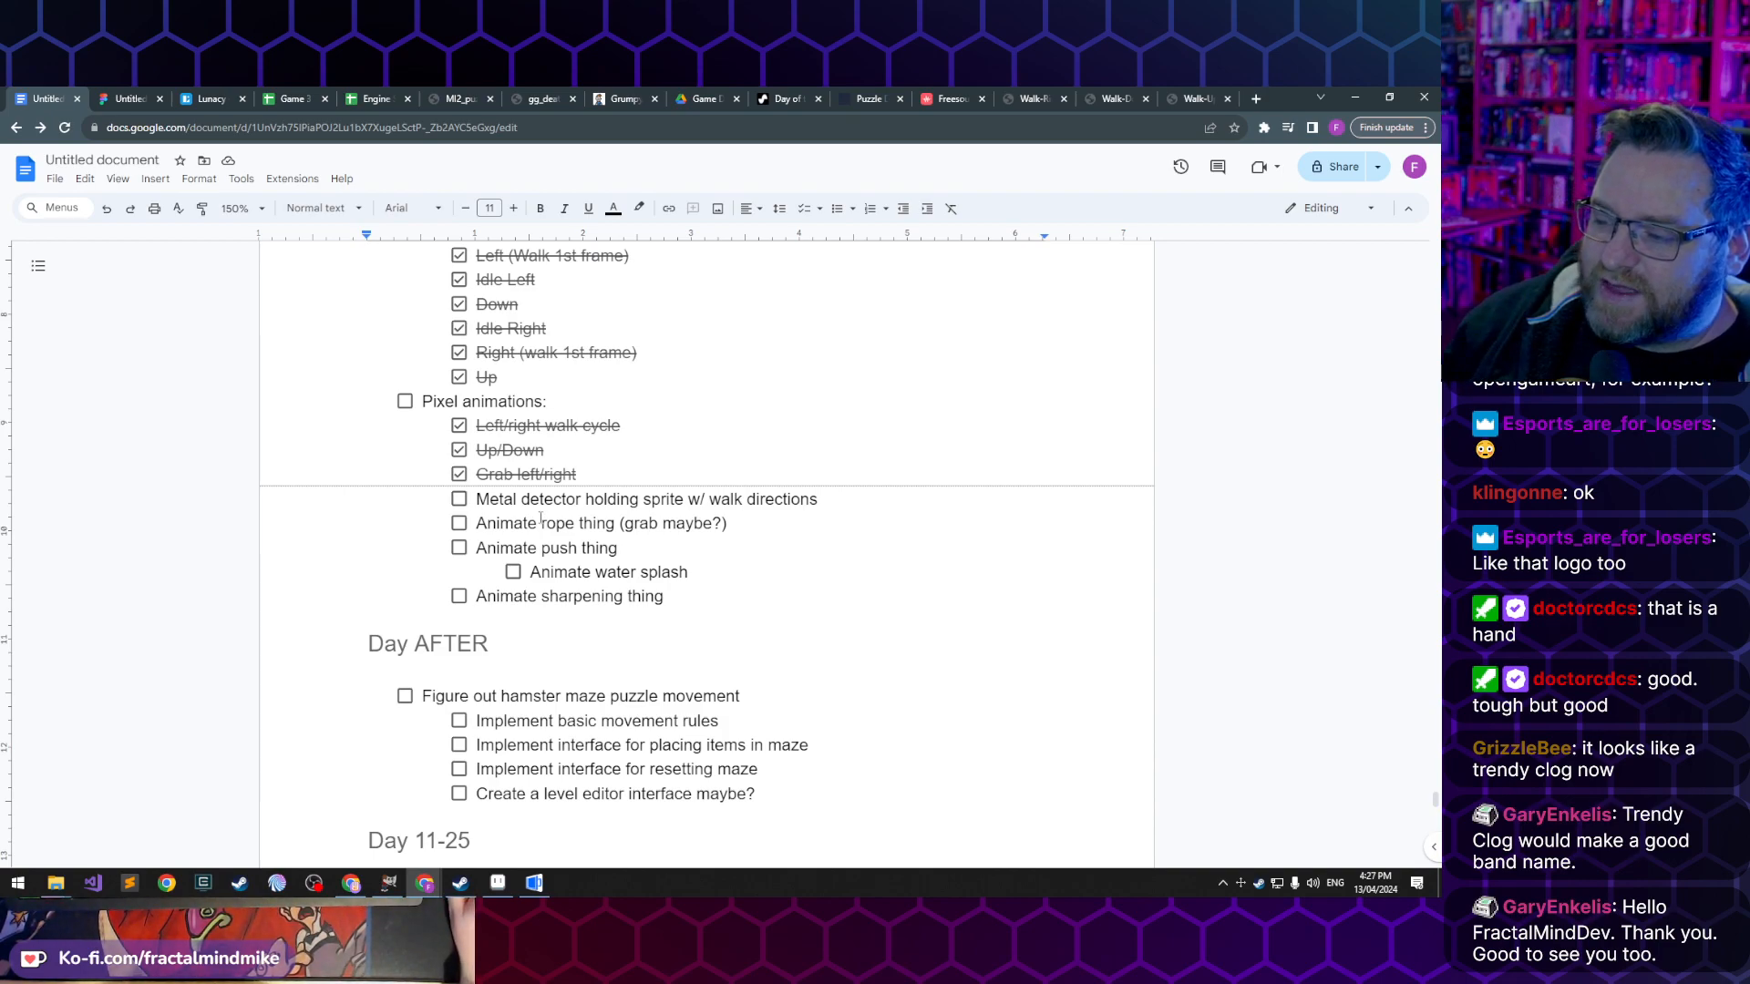
# - Review the open rope, push, water splash and sharpening animation tasks by highlighting them one after another
pyautogui.click(597, 522)
pyautogui.tripleClick(597, 522)
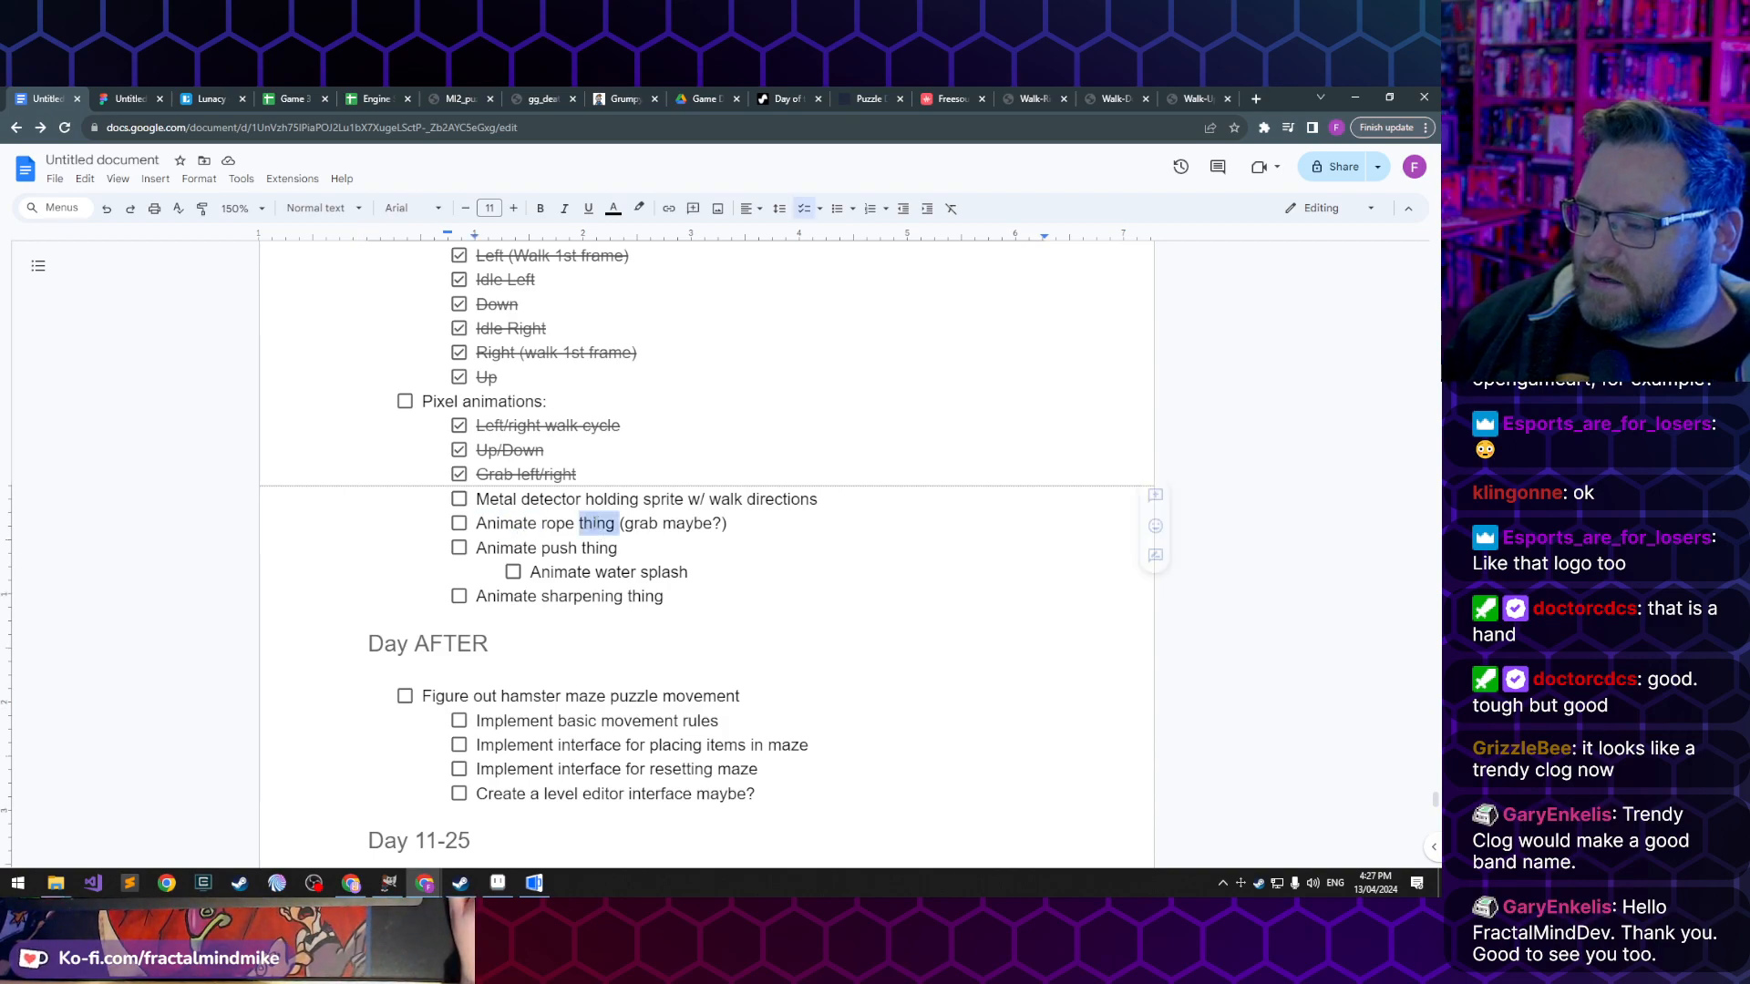
pyautogui.tripleClick(535, 546)
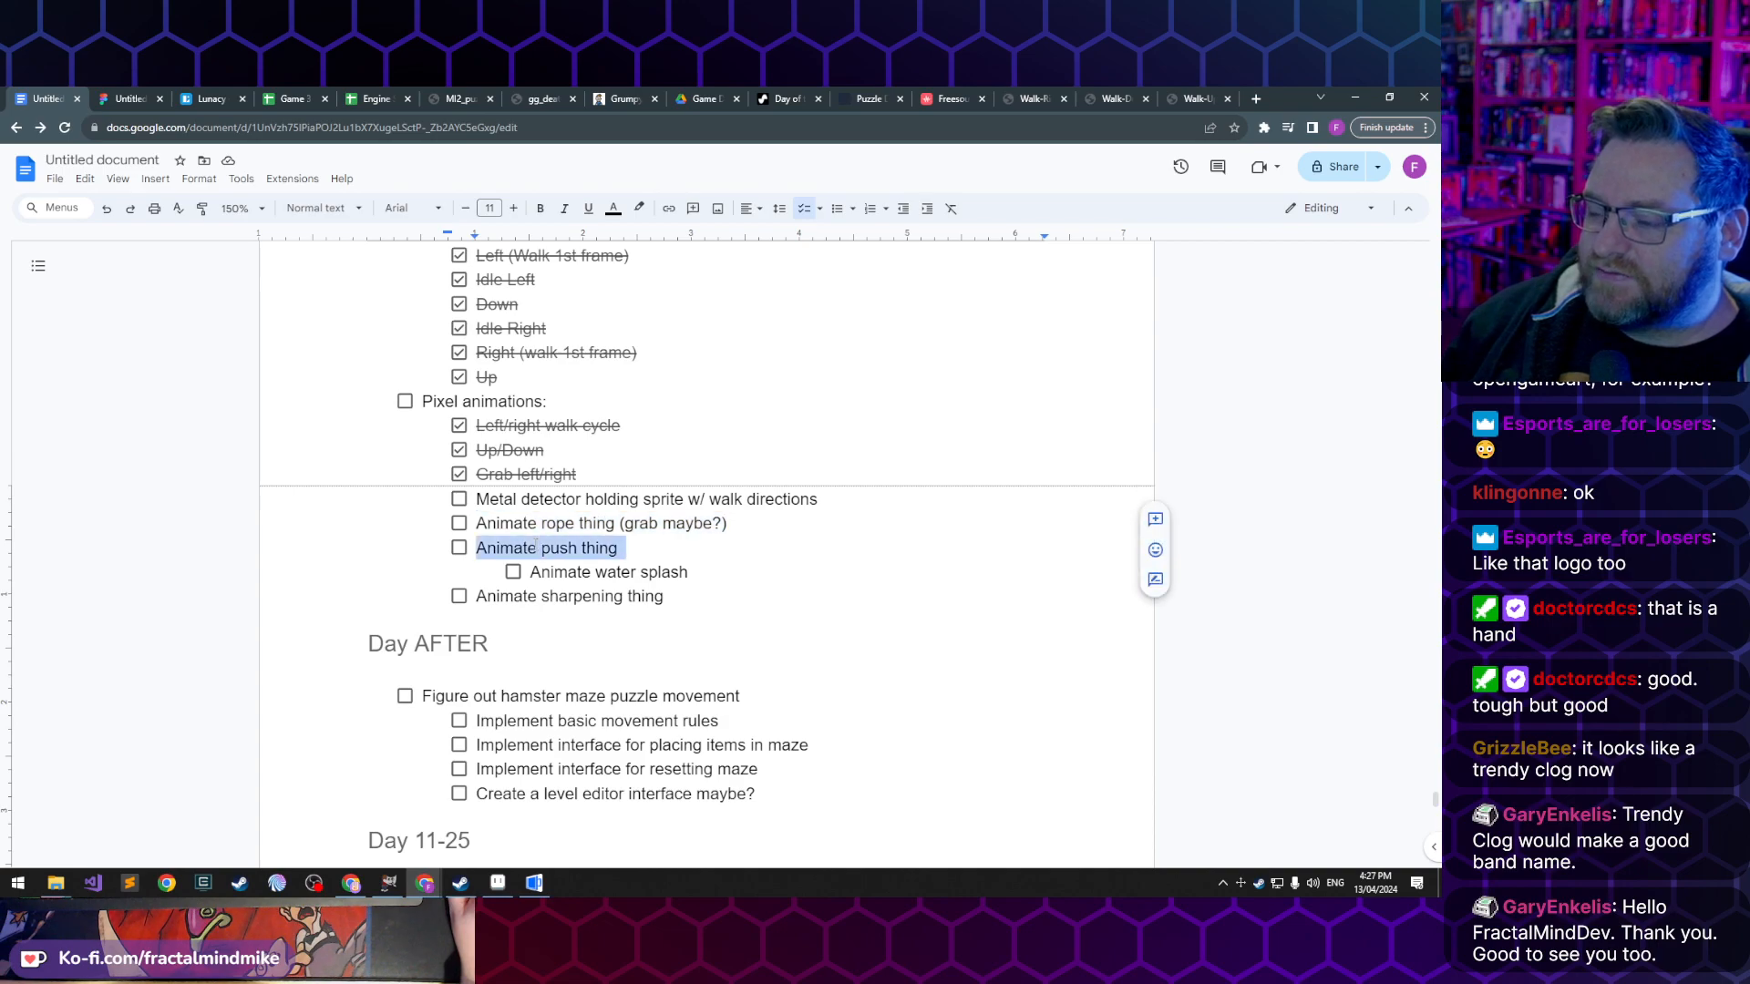
pyautogui.doubleClick(583, 596)
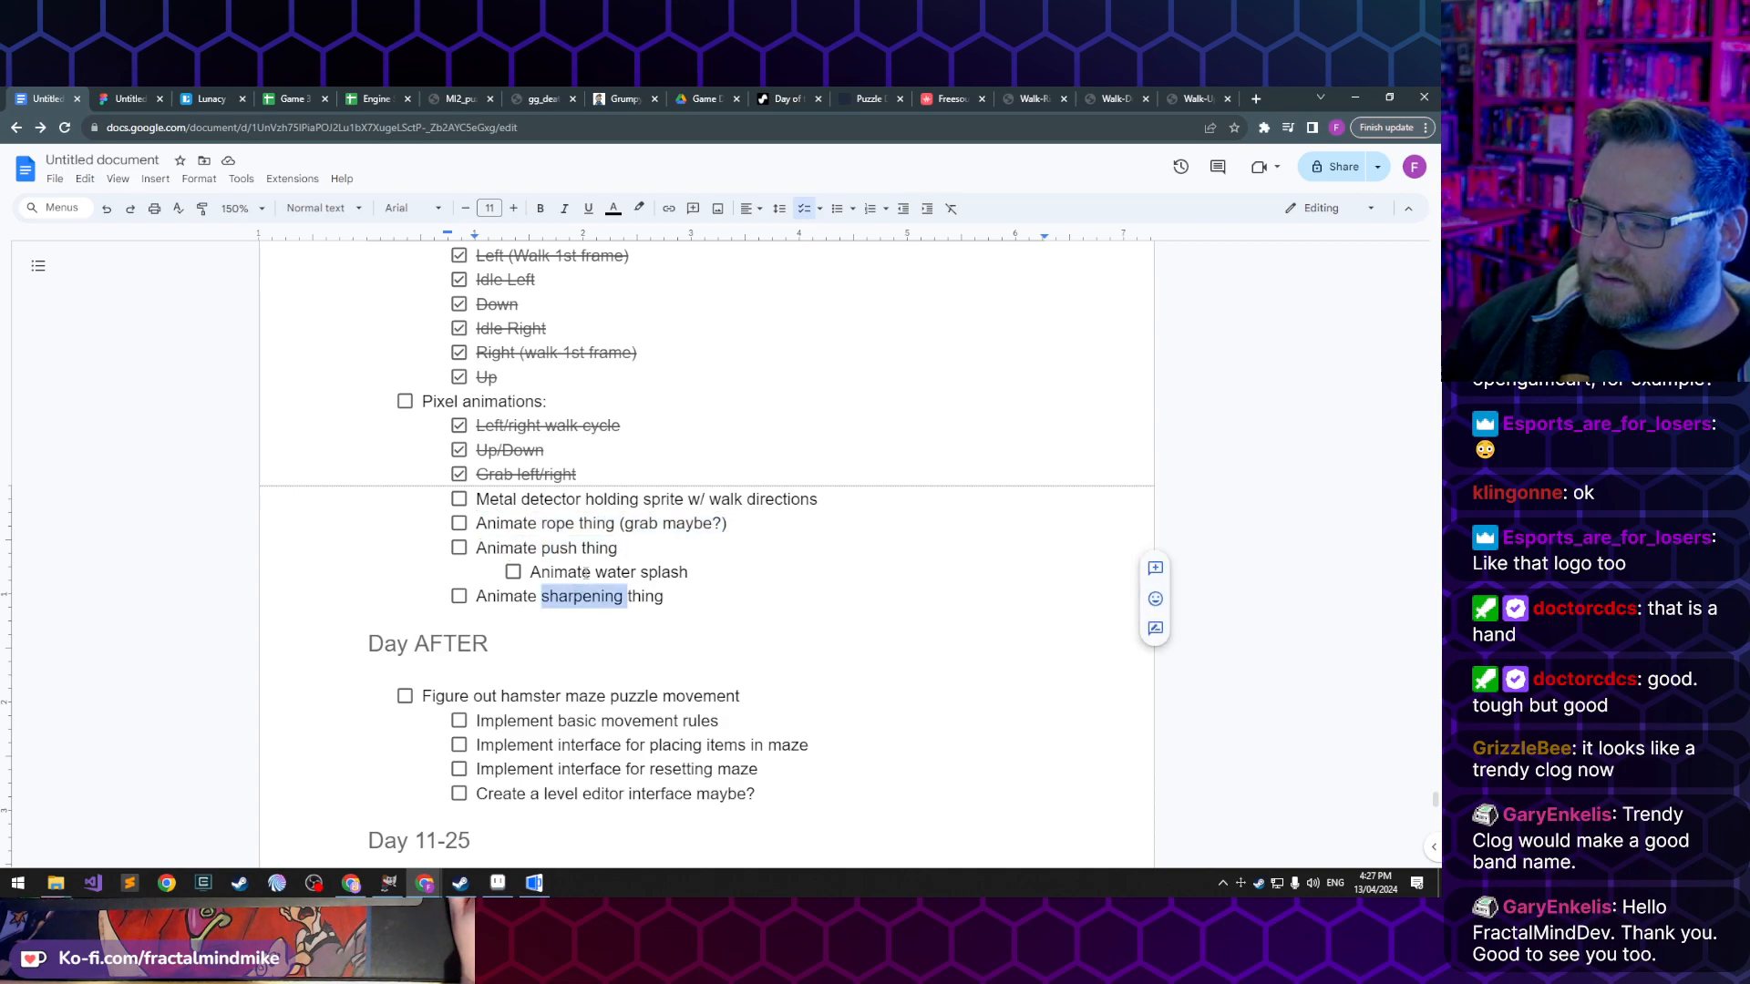
pyautogui.tripleClick(587, 571)
pyautogui.tripleClick(575, 597)
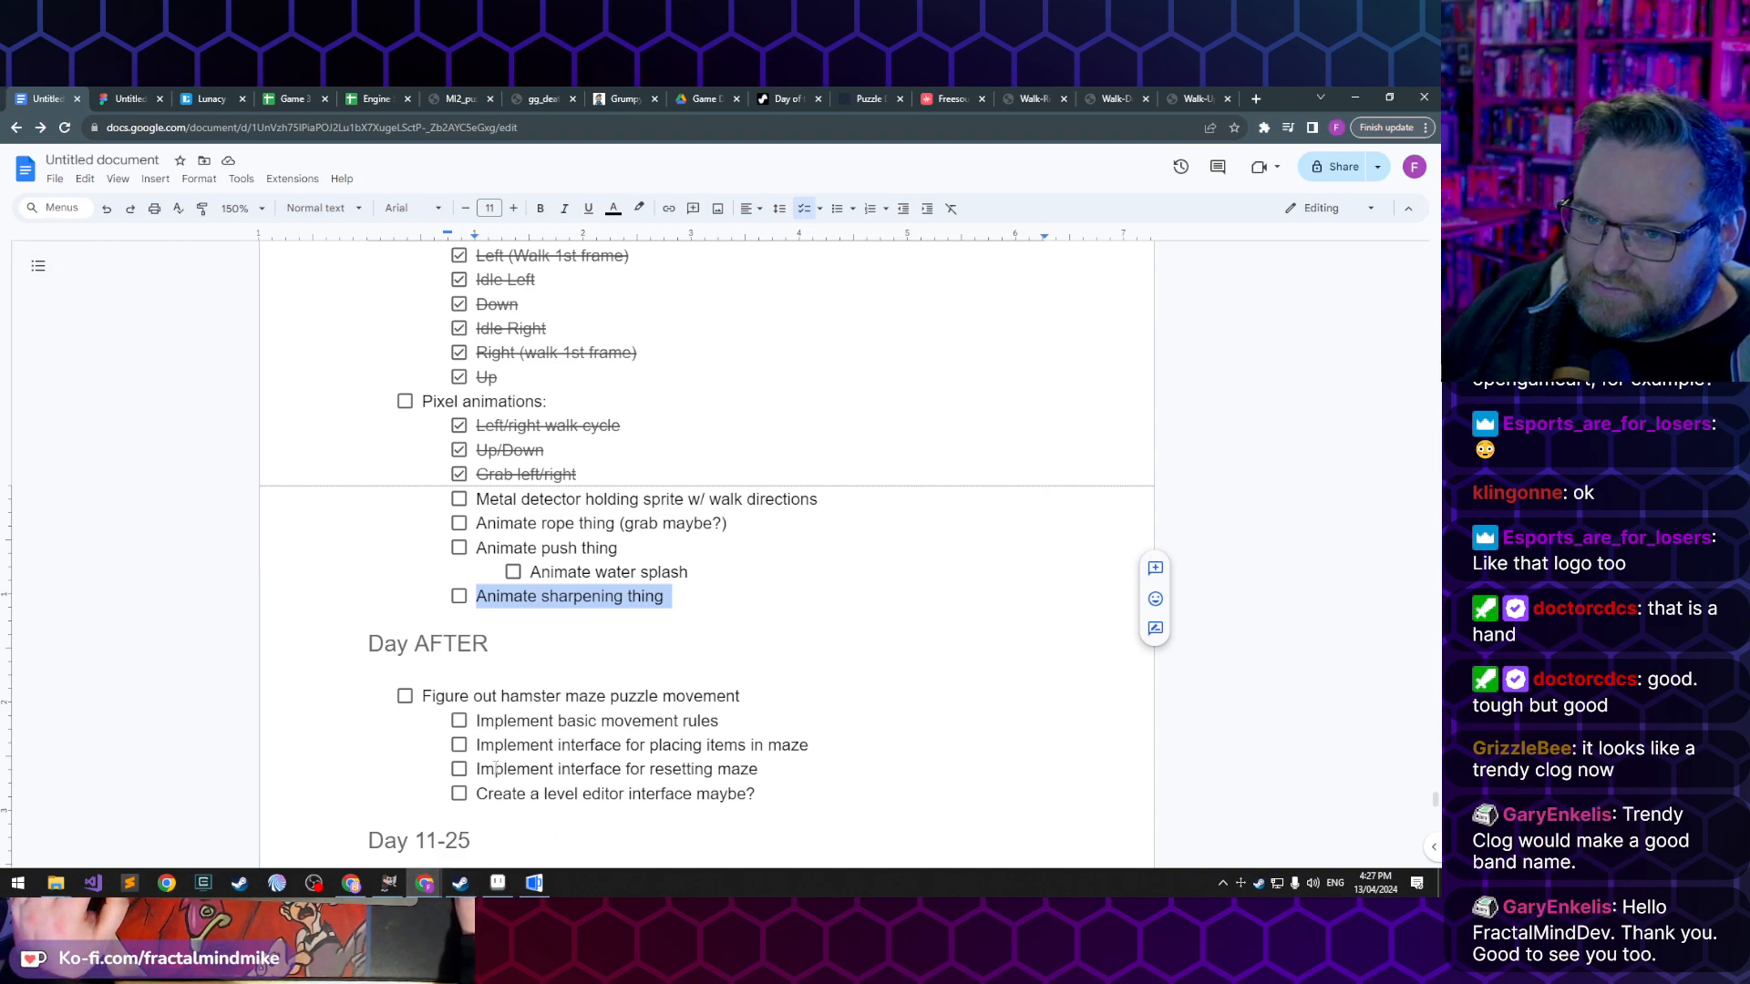
# - Switch to AGS Editor and close the open view, cLucas character and Sprites documents, leaving only the Start Page
pyautogui.click(498, 884)
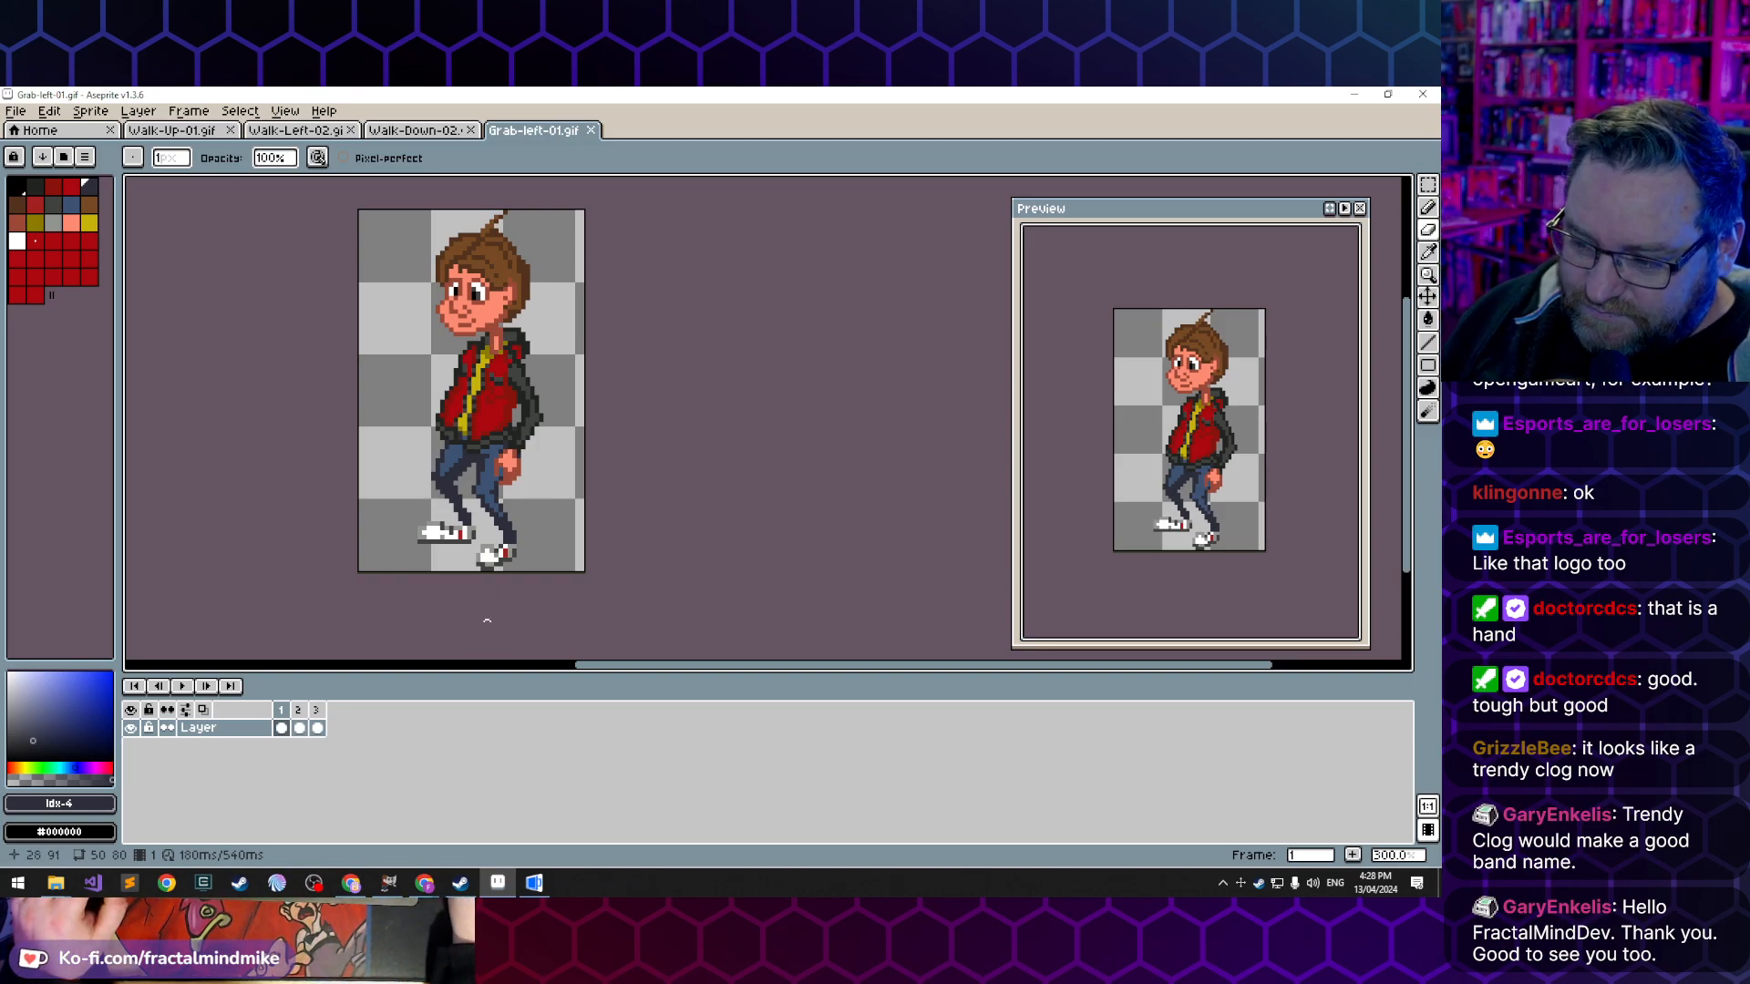
pyautogui.click(534, 884)
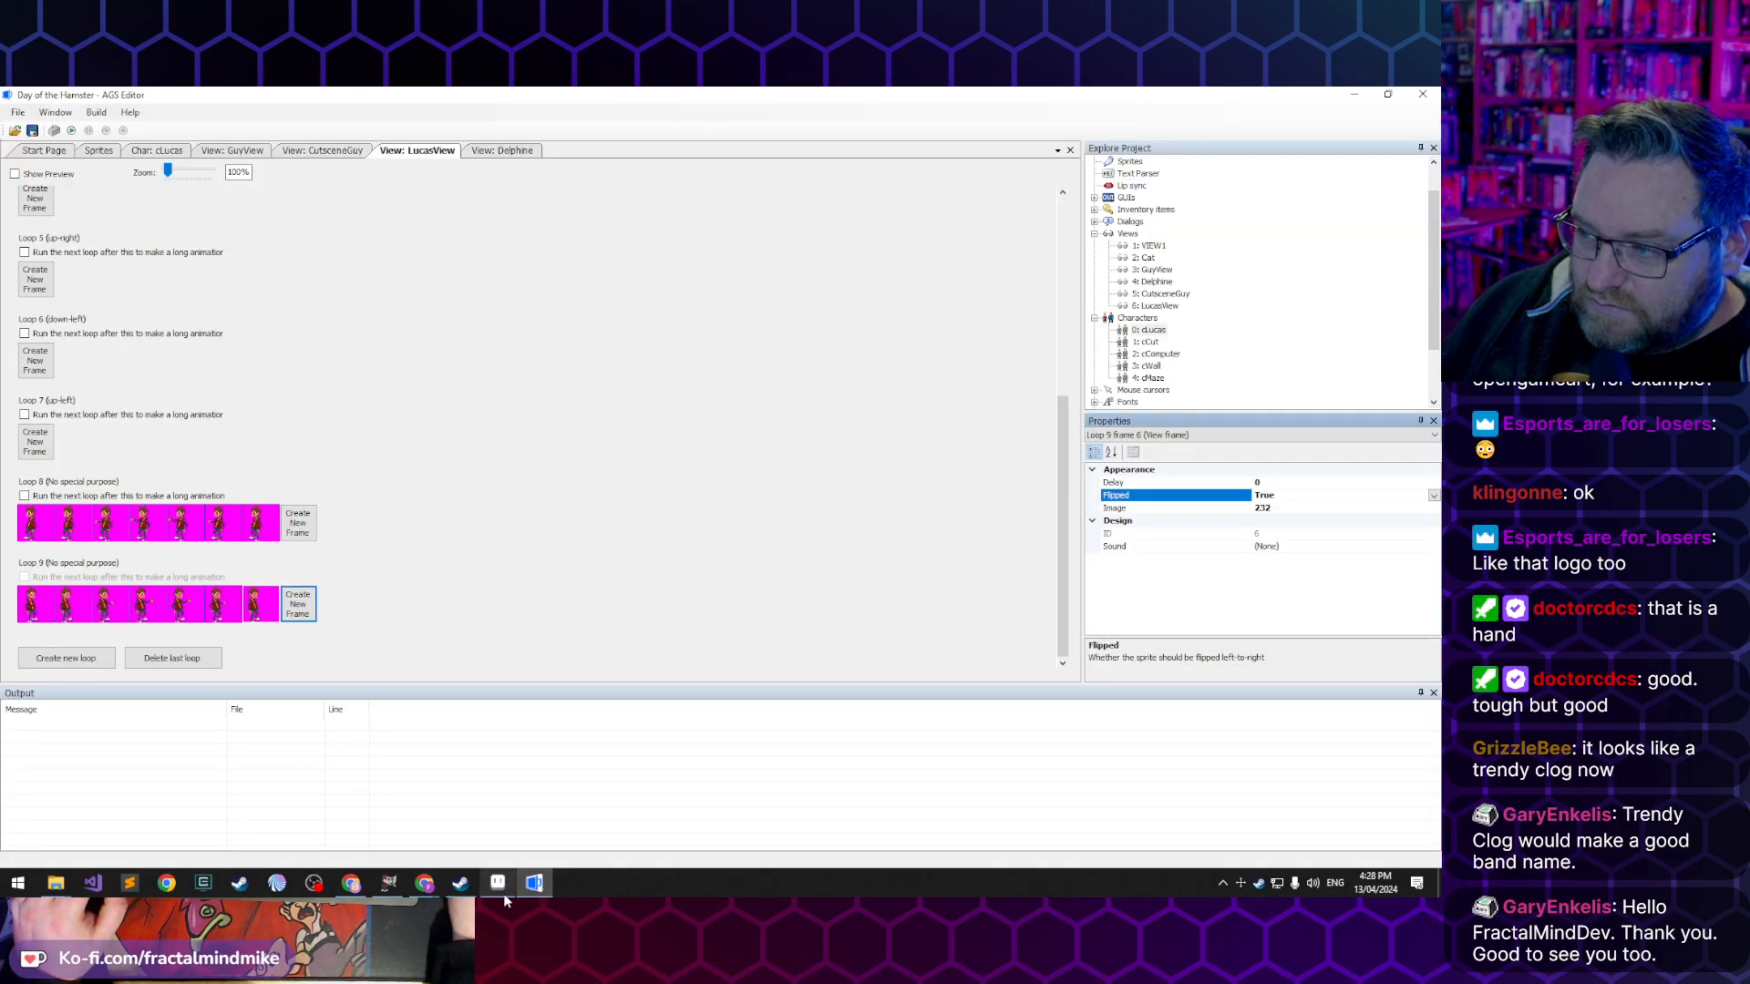
pyautogui.click(446, 151)
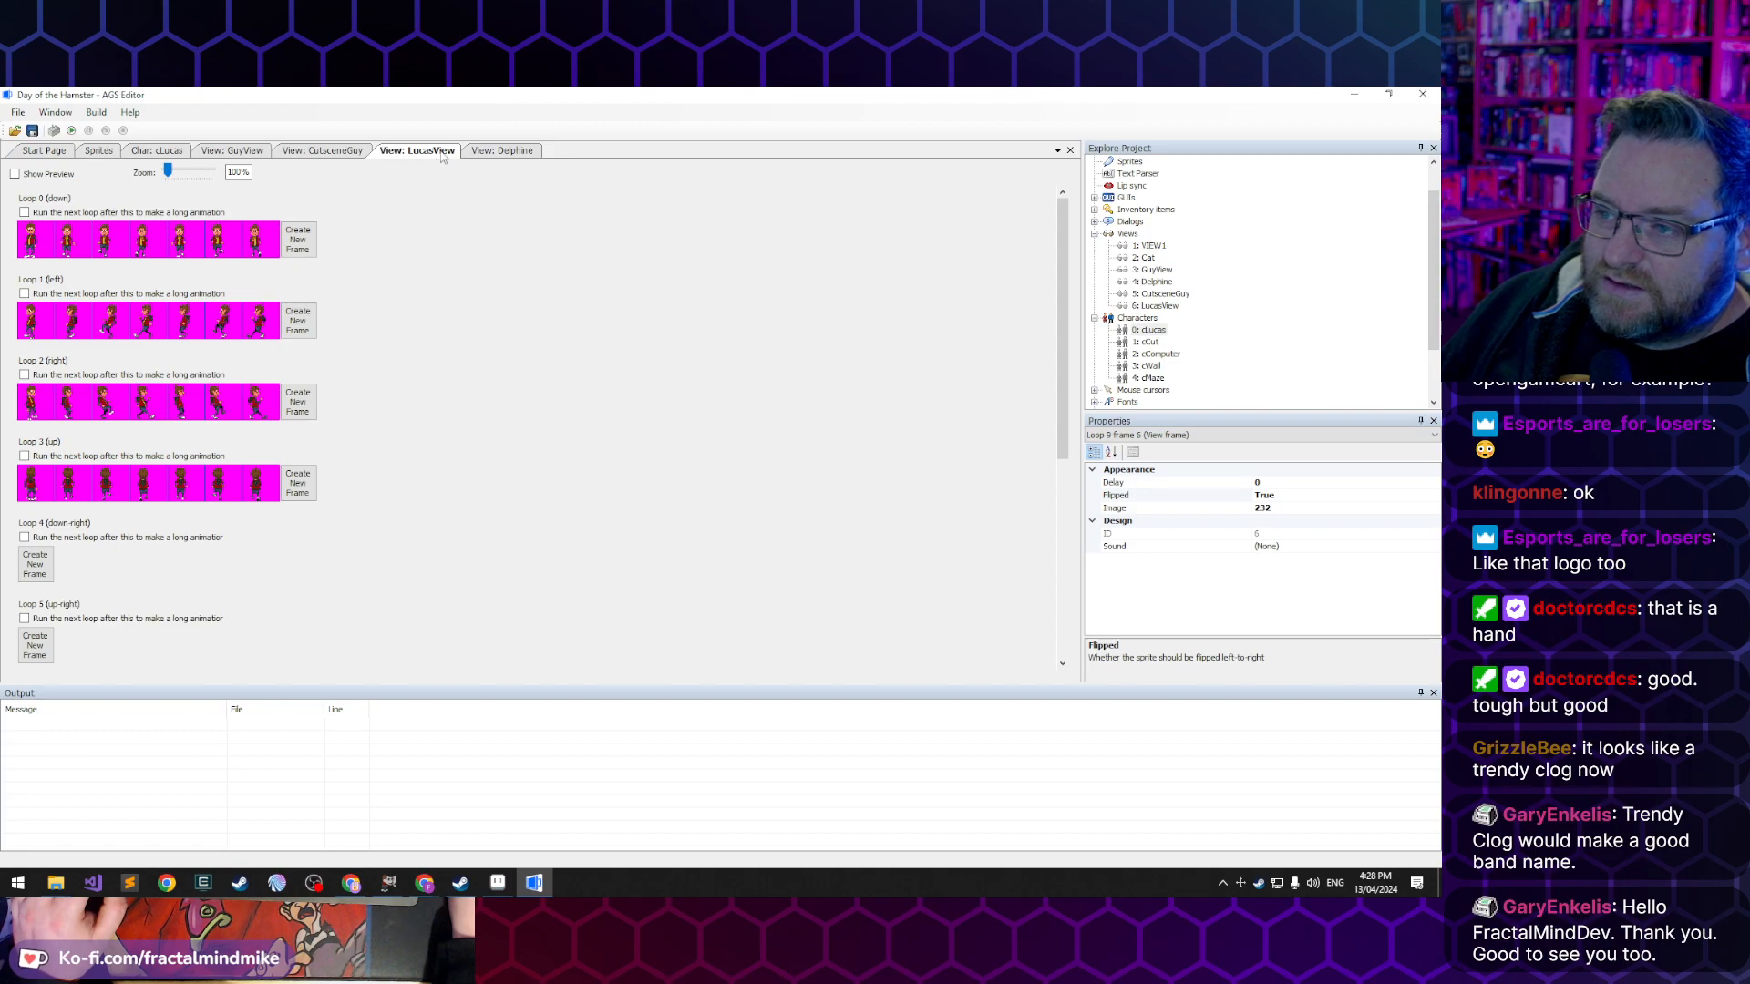
pyautogui.middleClick(442, 157)
pyautogui.middleClick(442, 157)
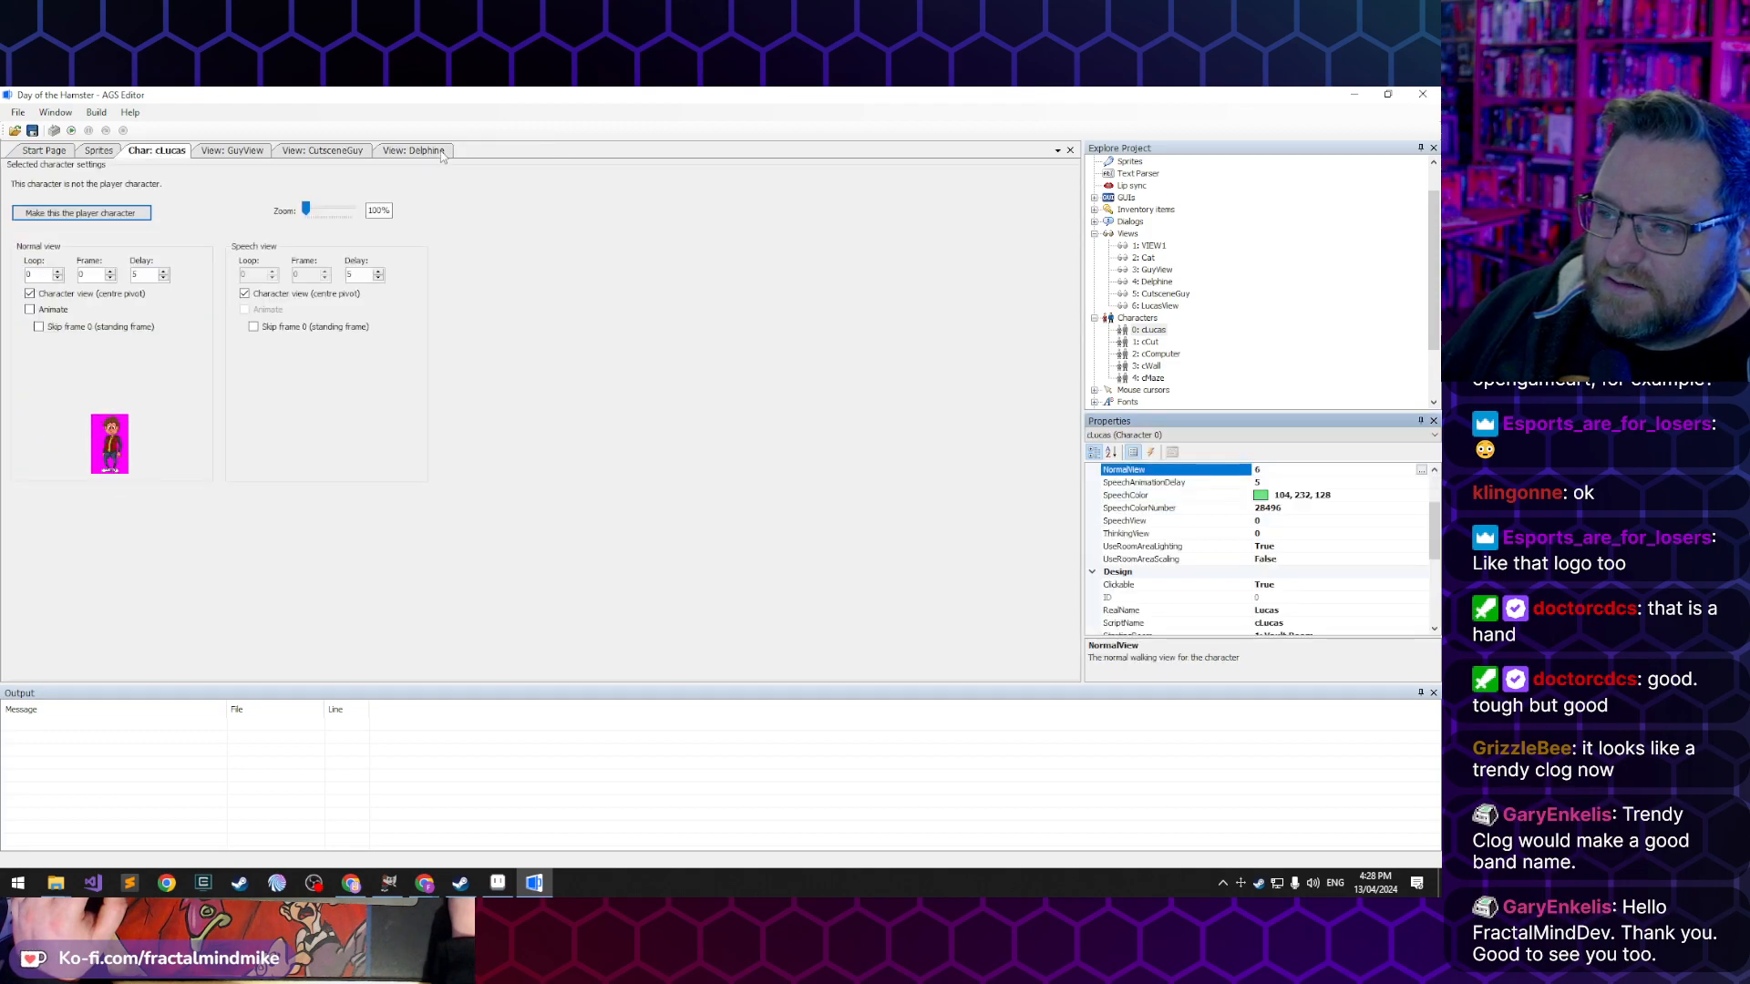
pyautogui.middleClick(320, 150)
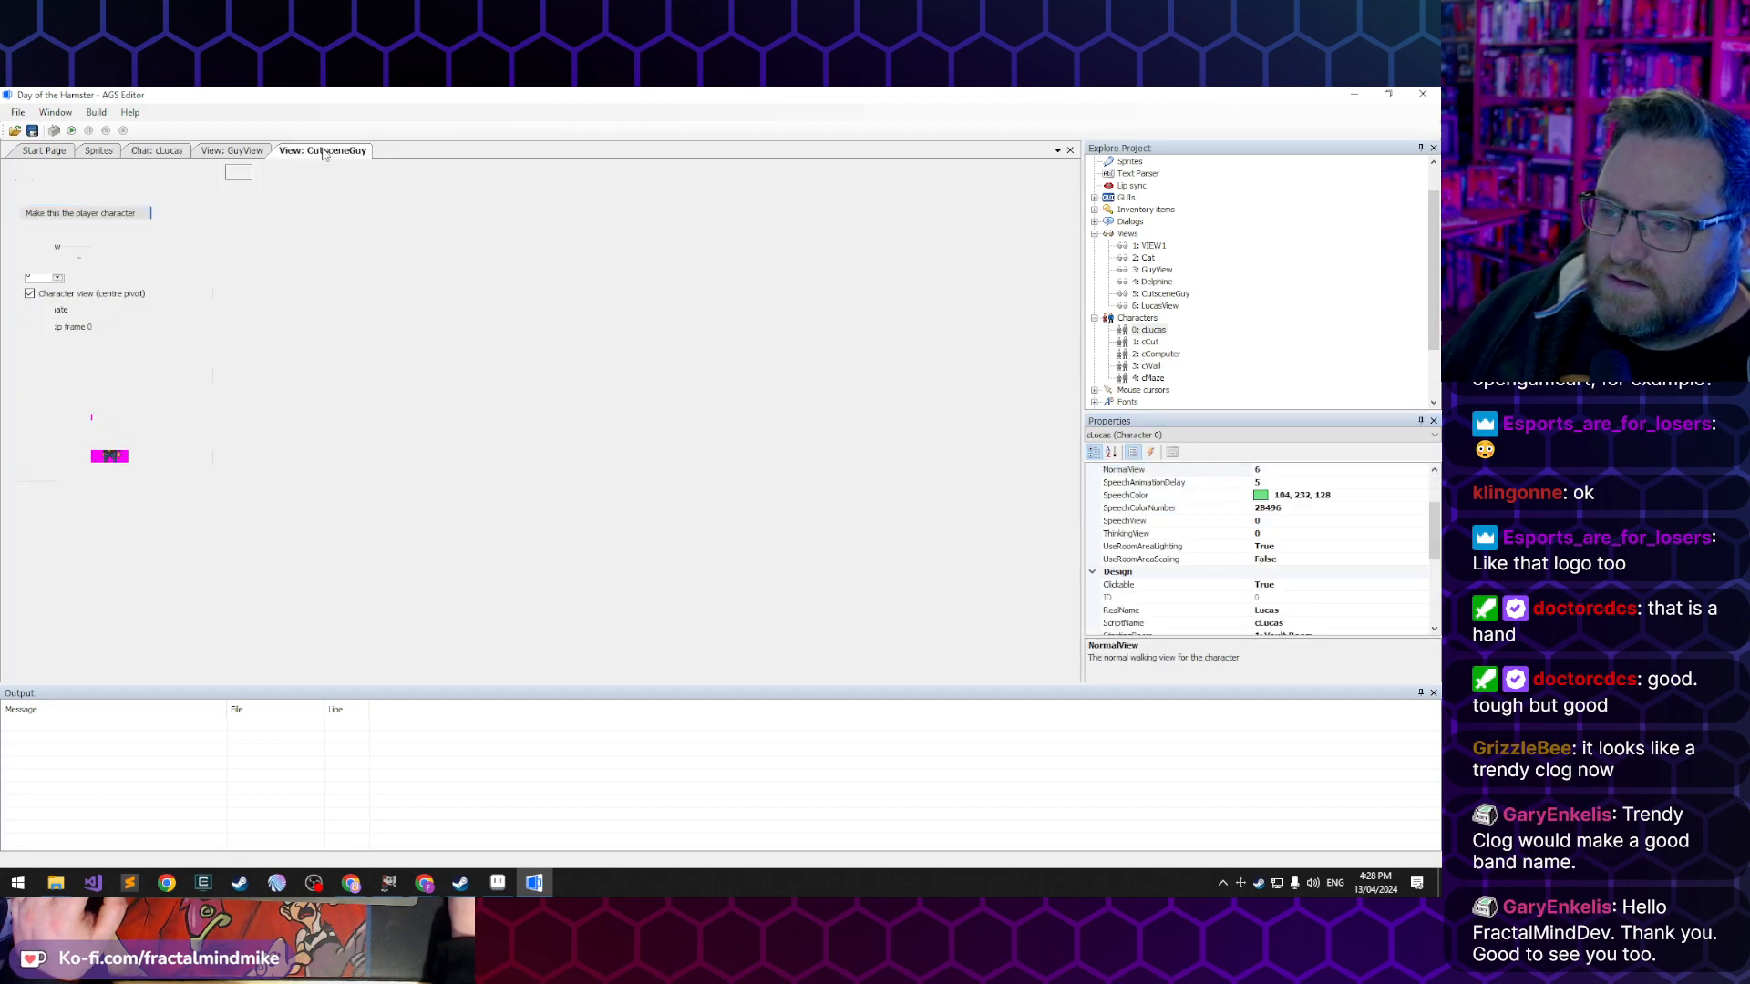
pyautogui.middleClick(239, 152)
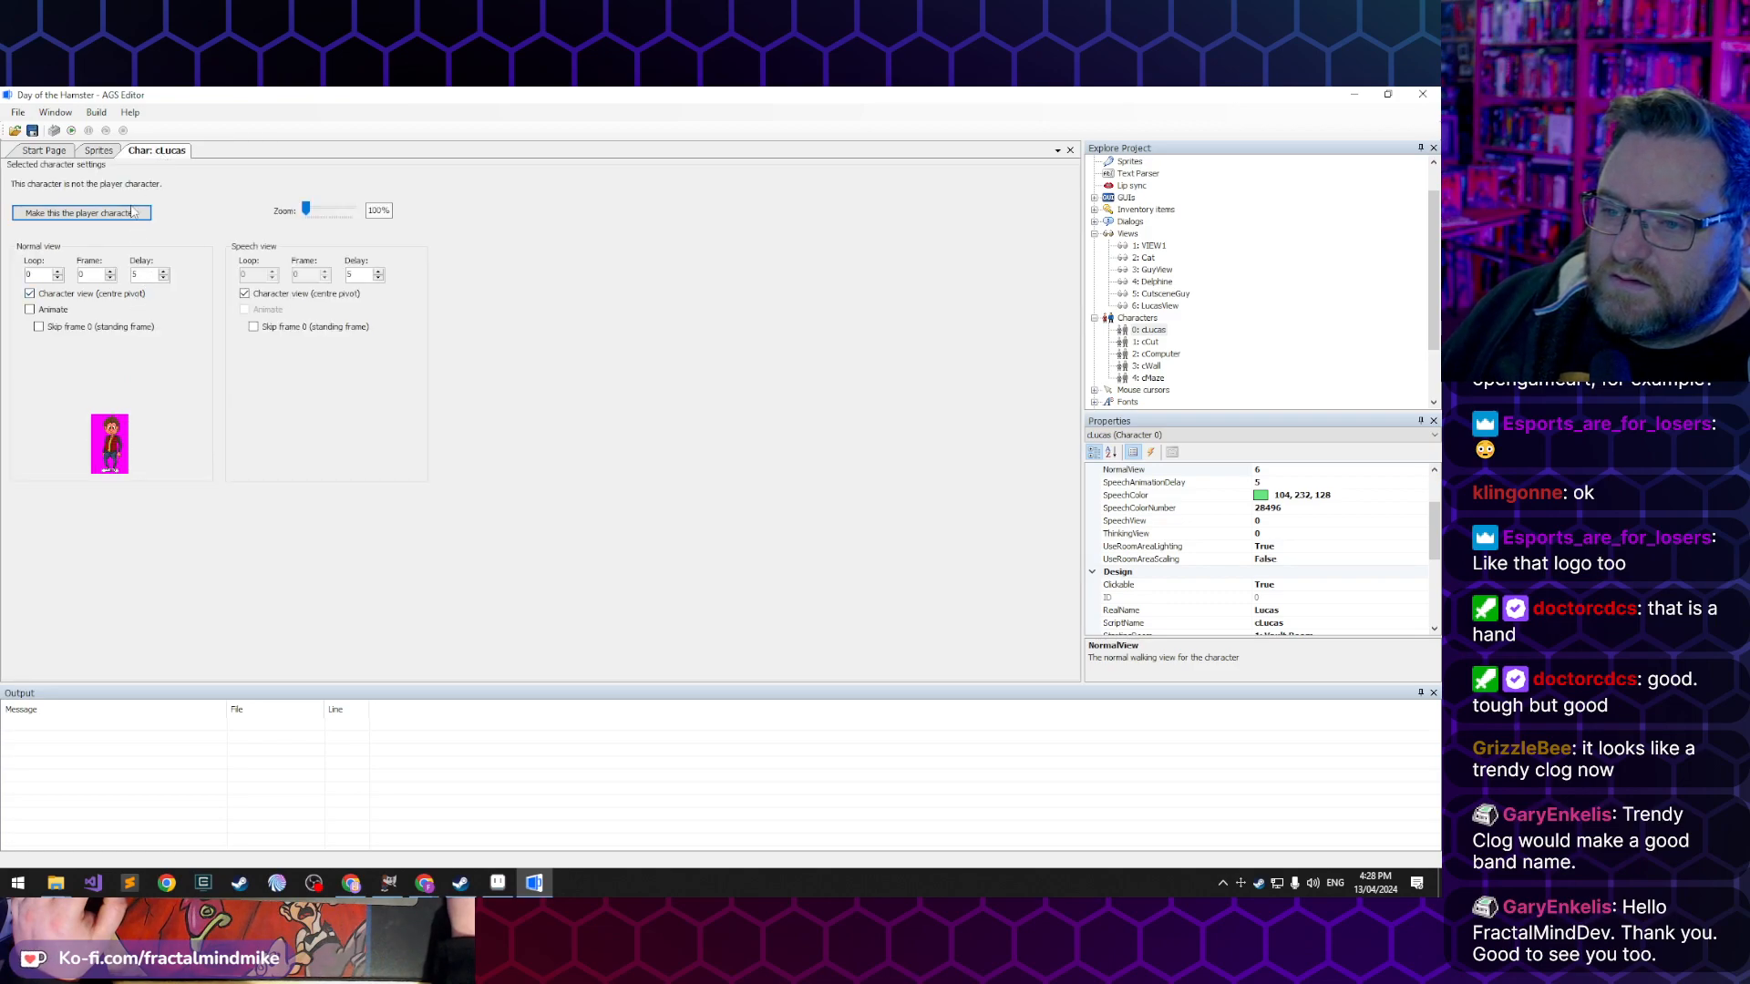
pyautogui.middleClick(149, 153)
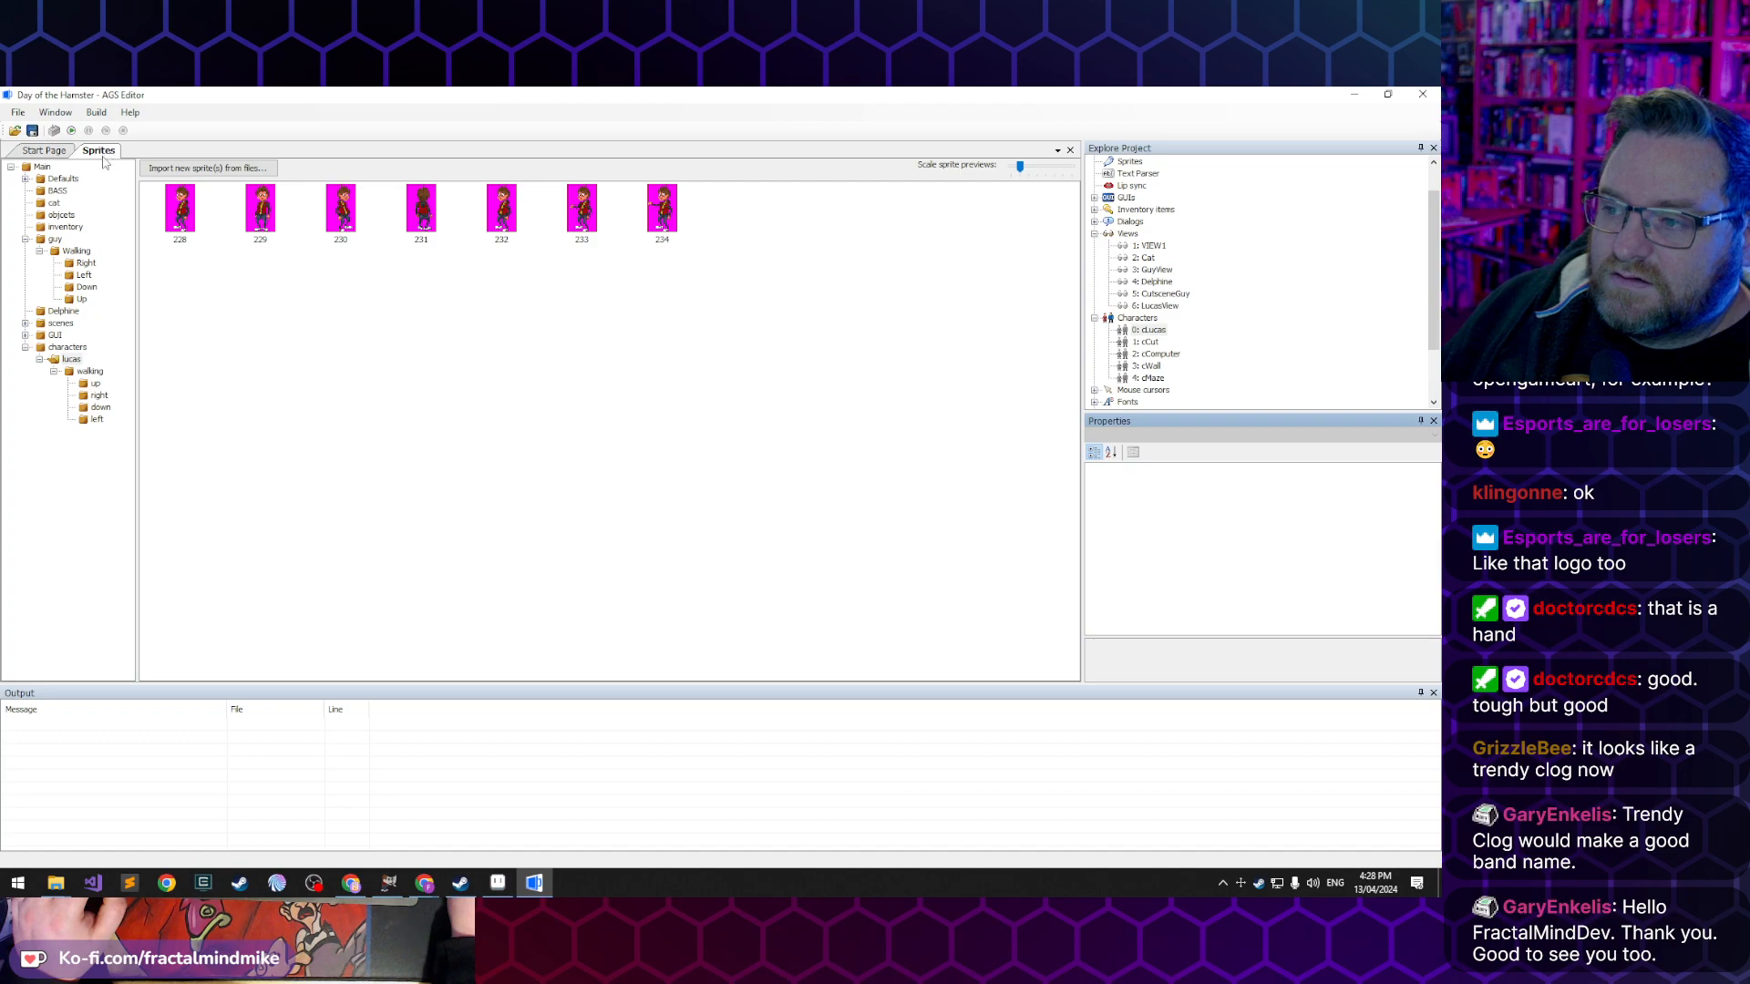
pyautogui.middleClick(102, 151)
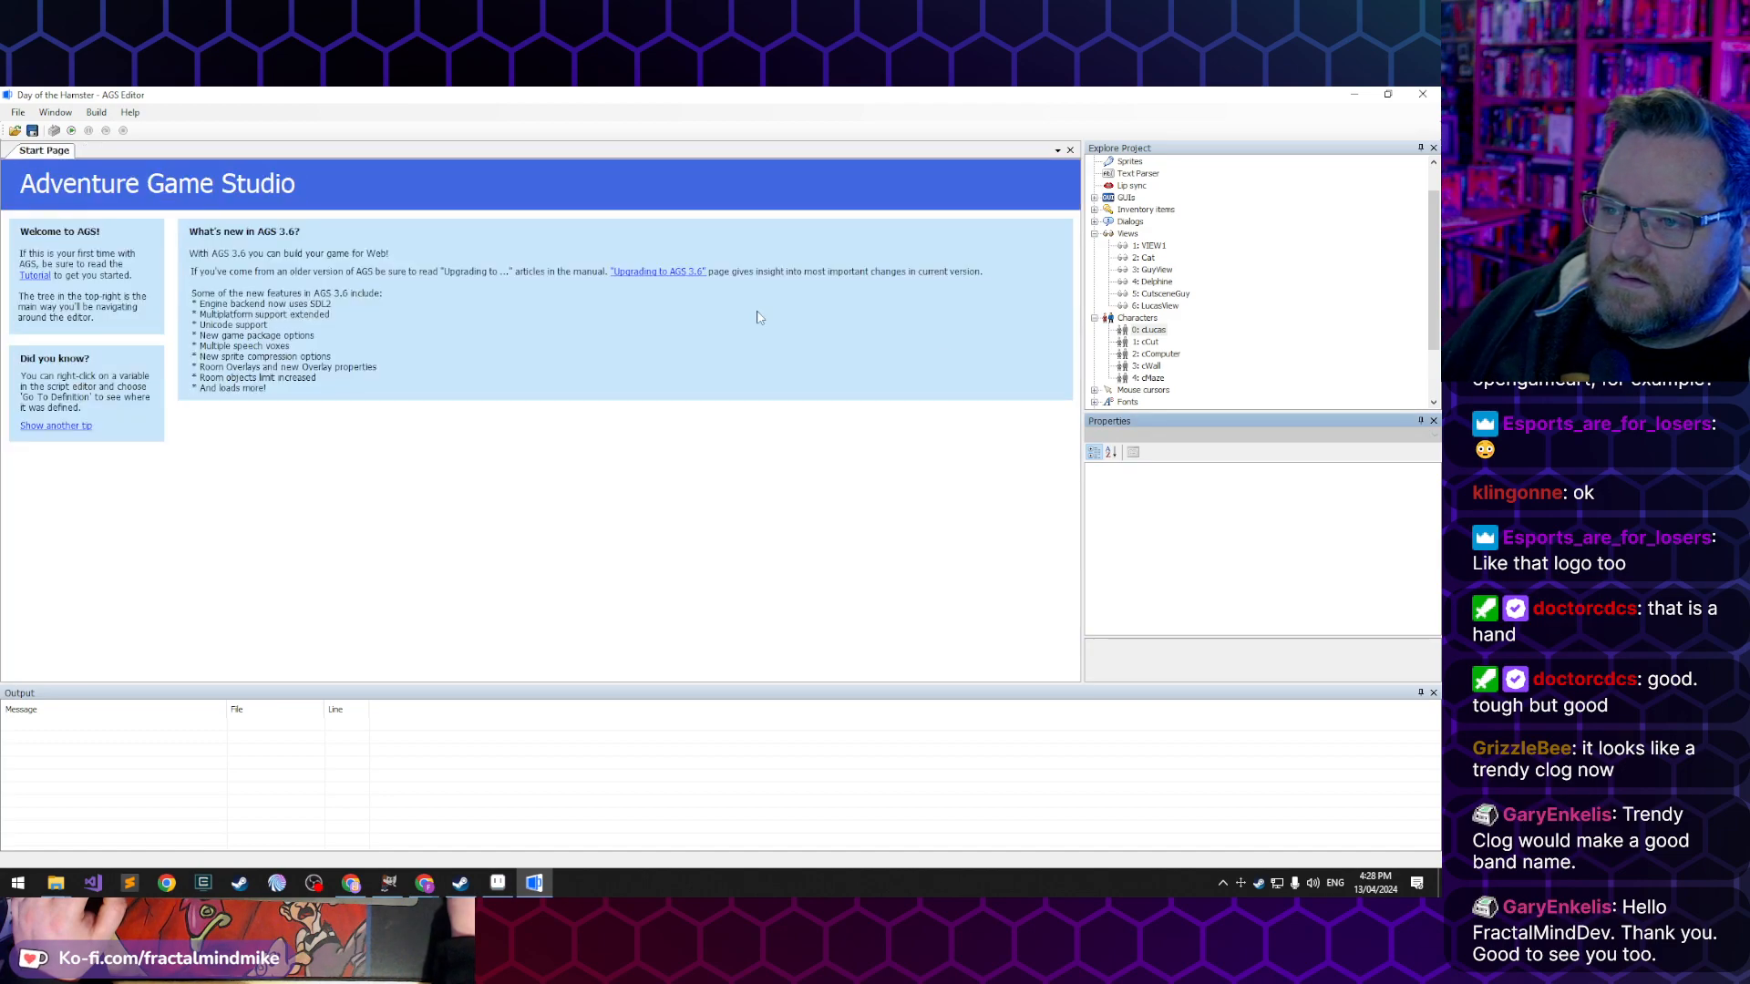
pyautogui.scroll(-2, 1170, 312)
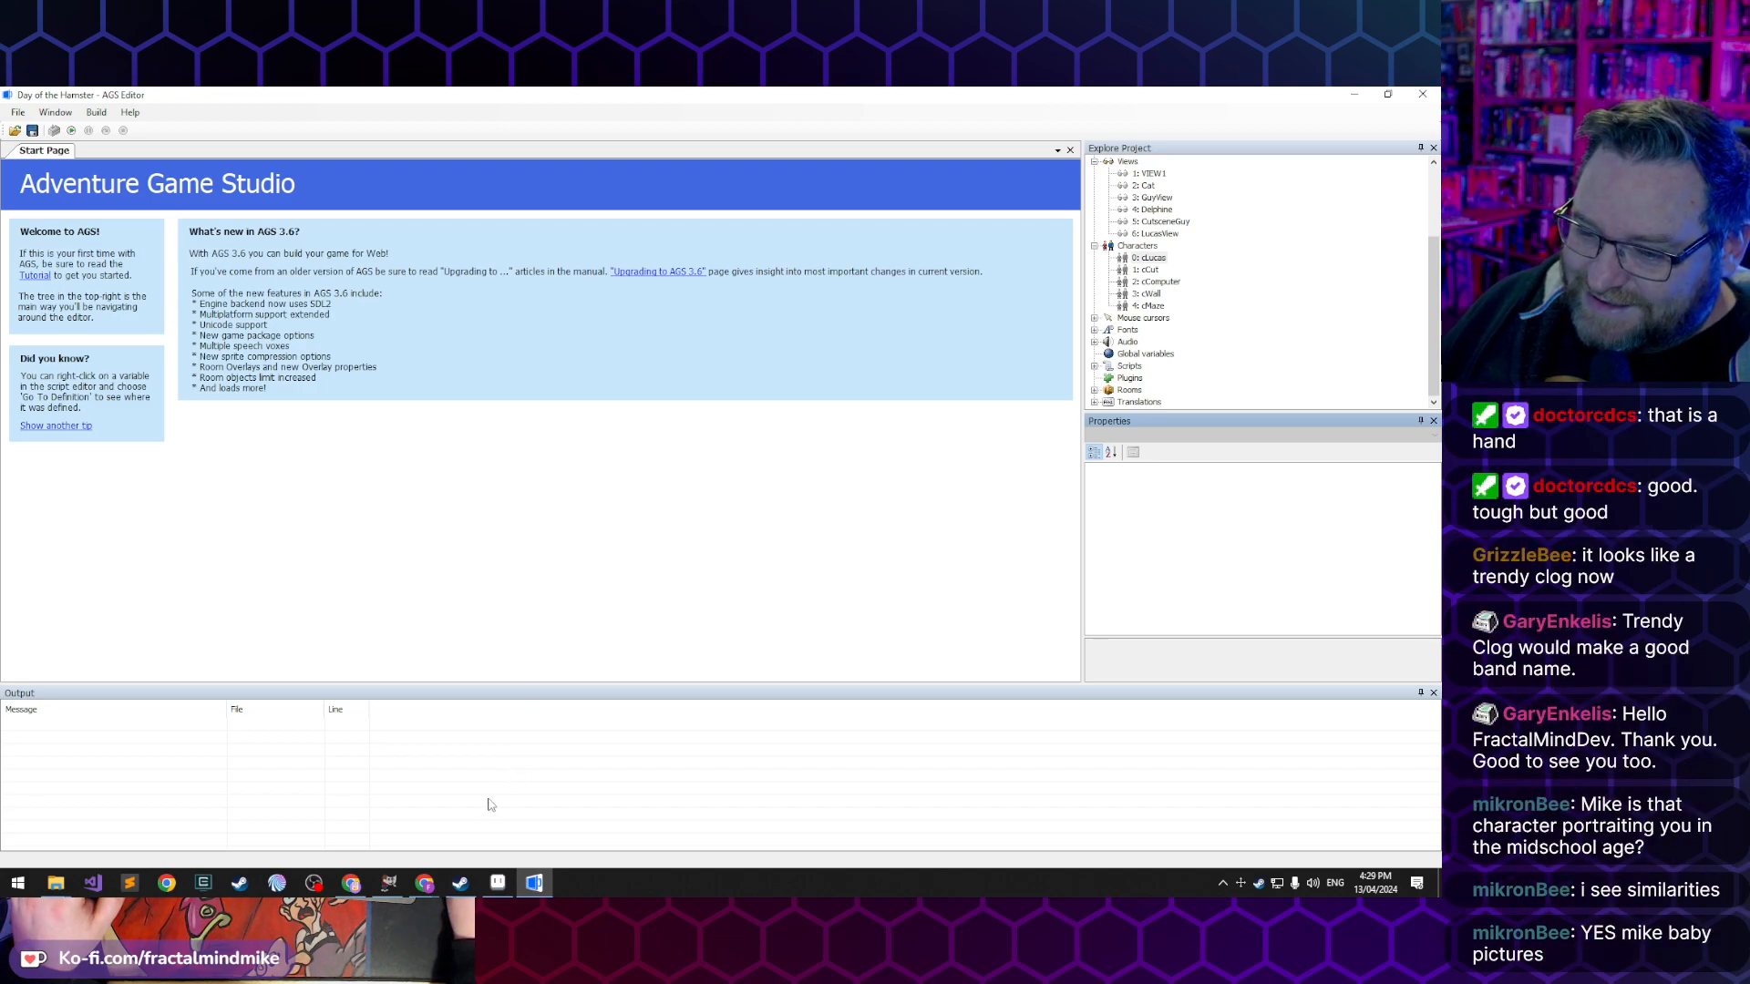
# - Switch to the Chrome window with the Amazon page and run a Google image search for "marty mcfly future" in a new tab
pyautogui.moveTo(425, 882)
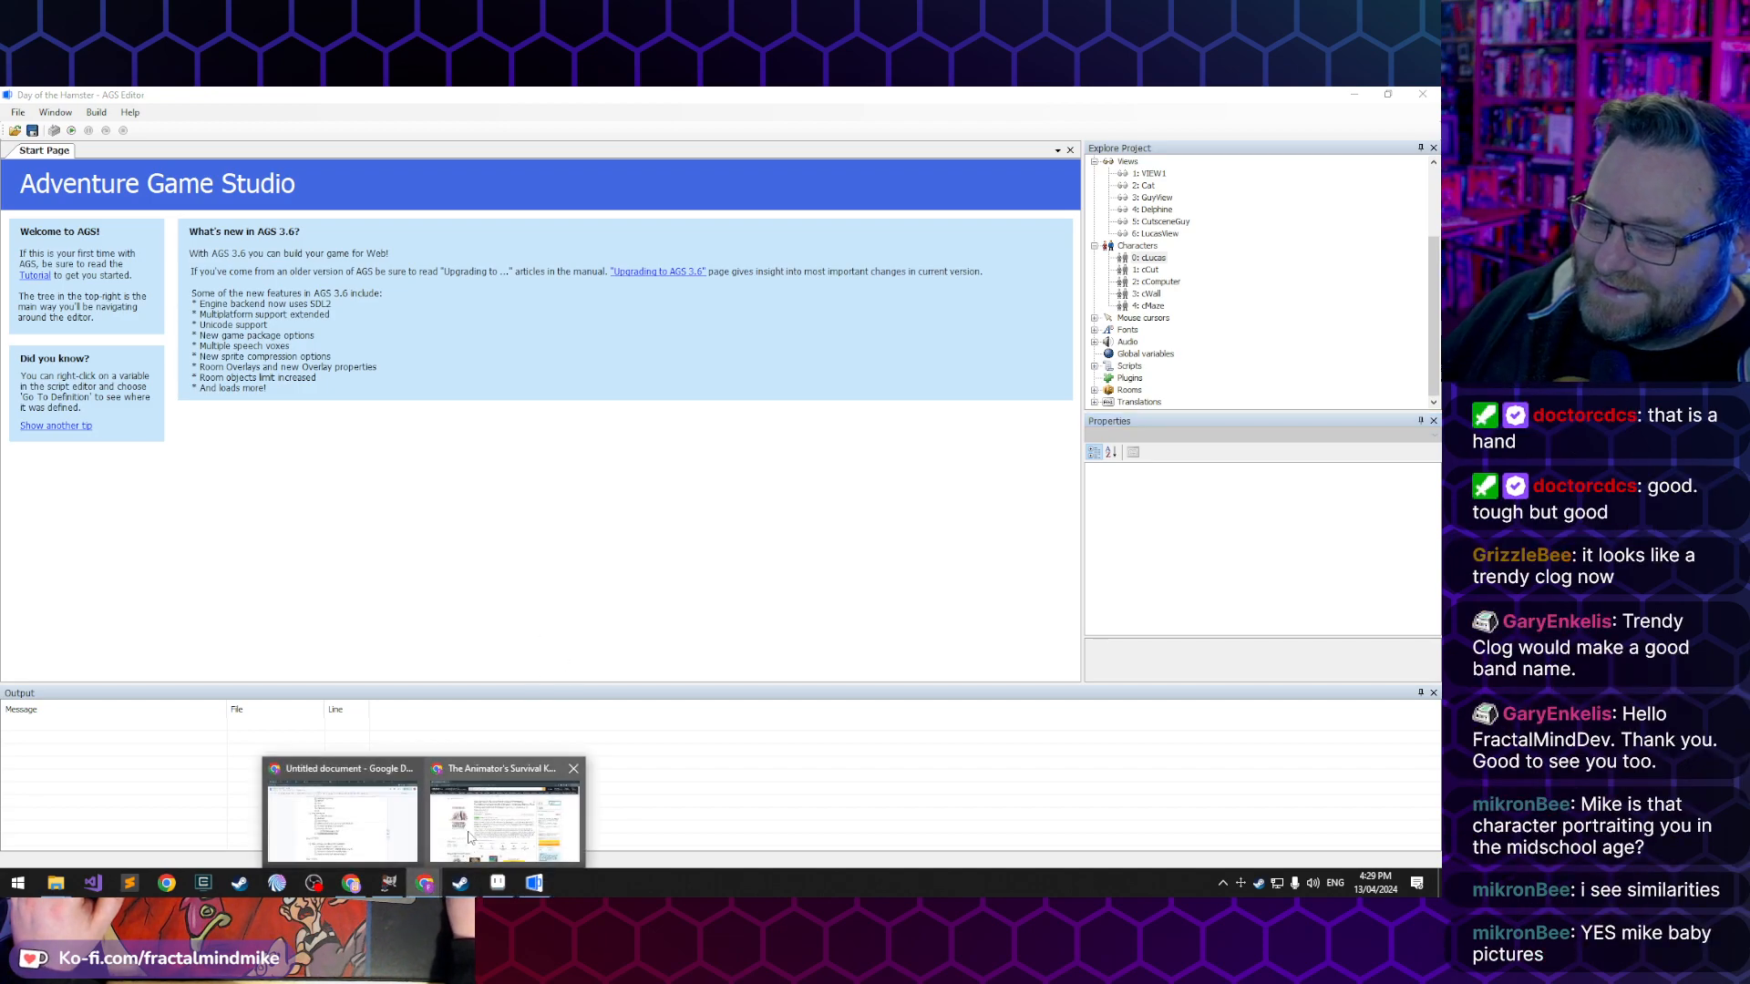
pyautogui.click(506, 816)
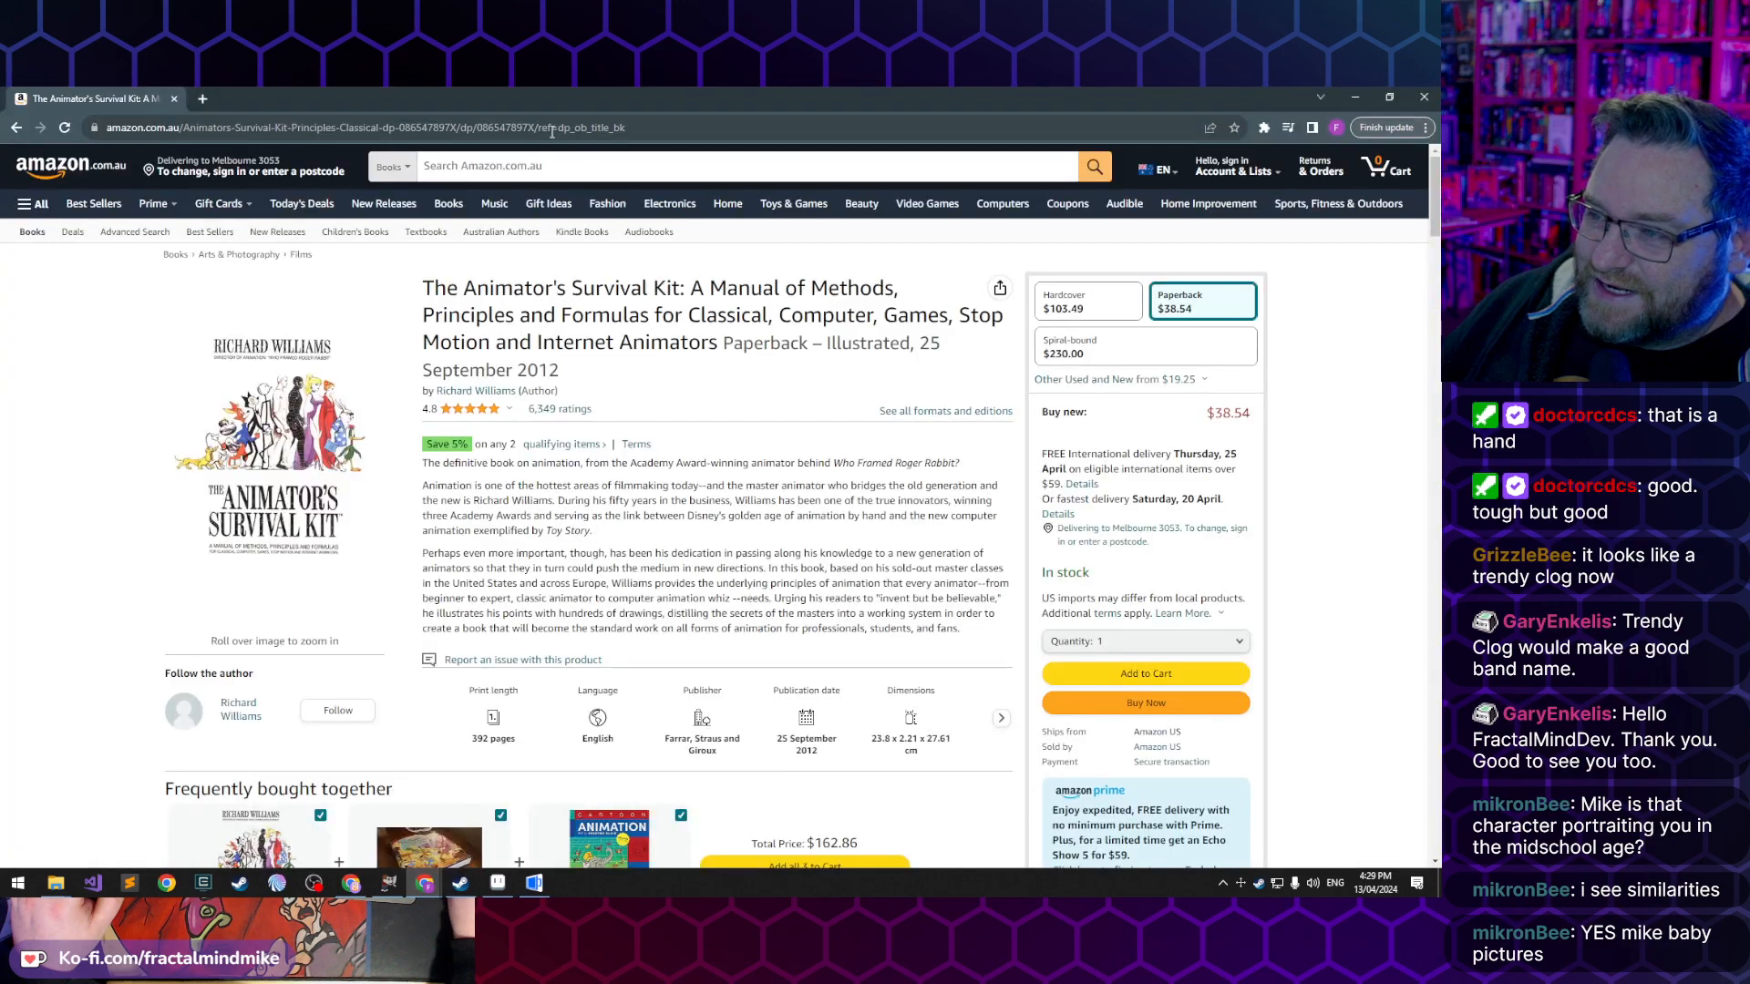
pyautogui.click(200, 97)
pyautogui.write('mart')
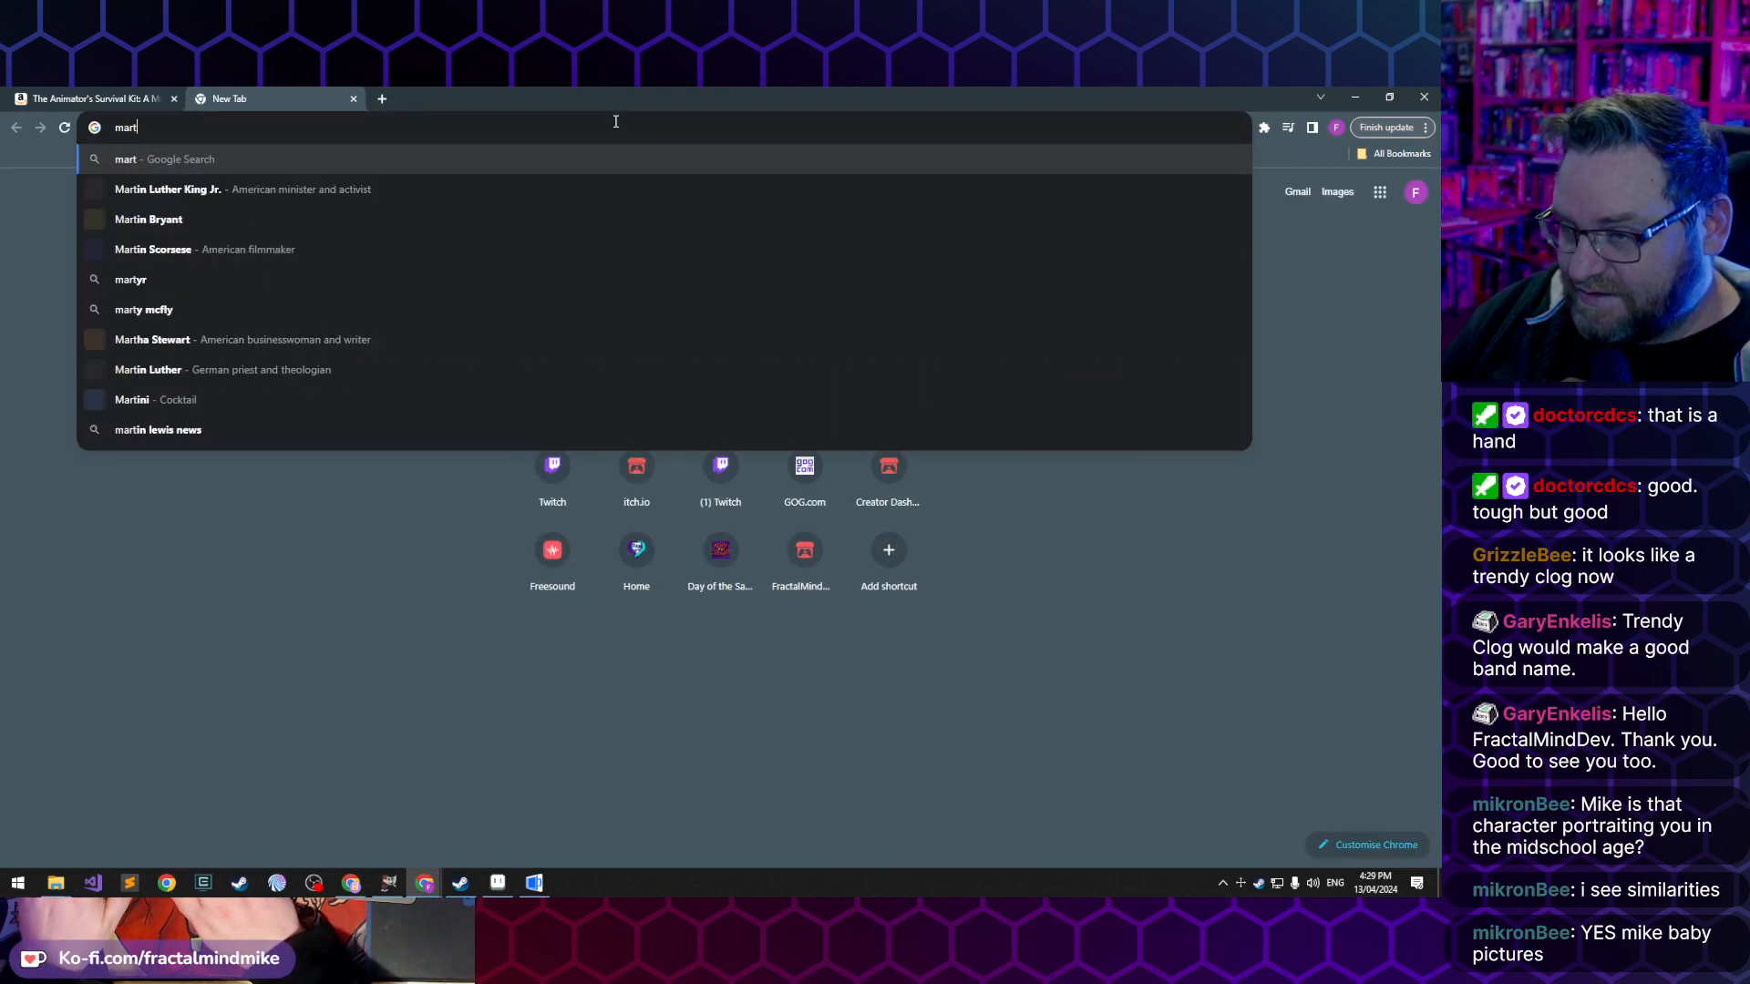
pyautogui.write('y mcfly')
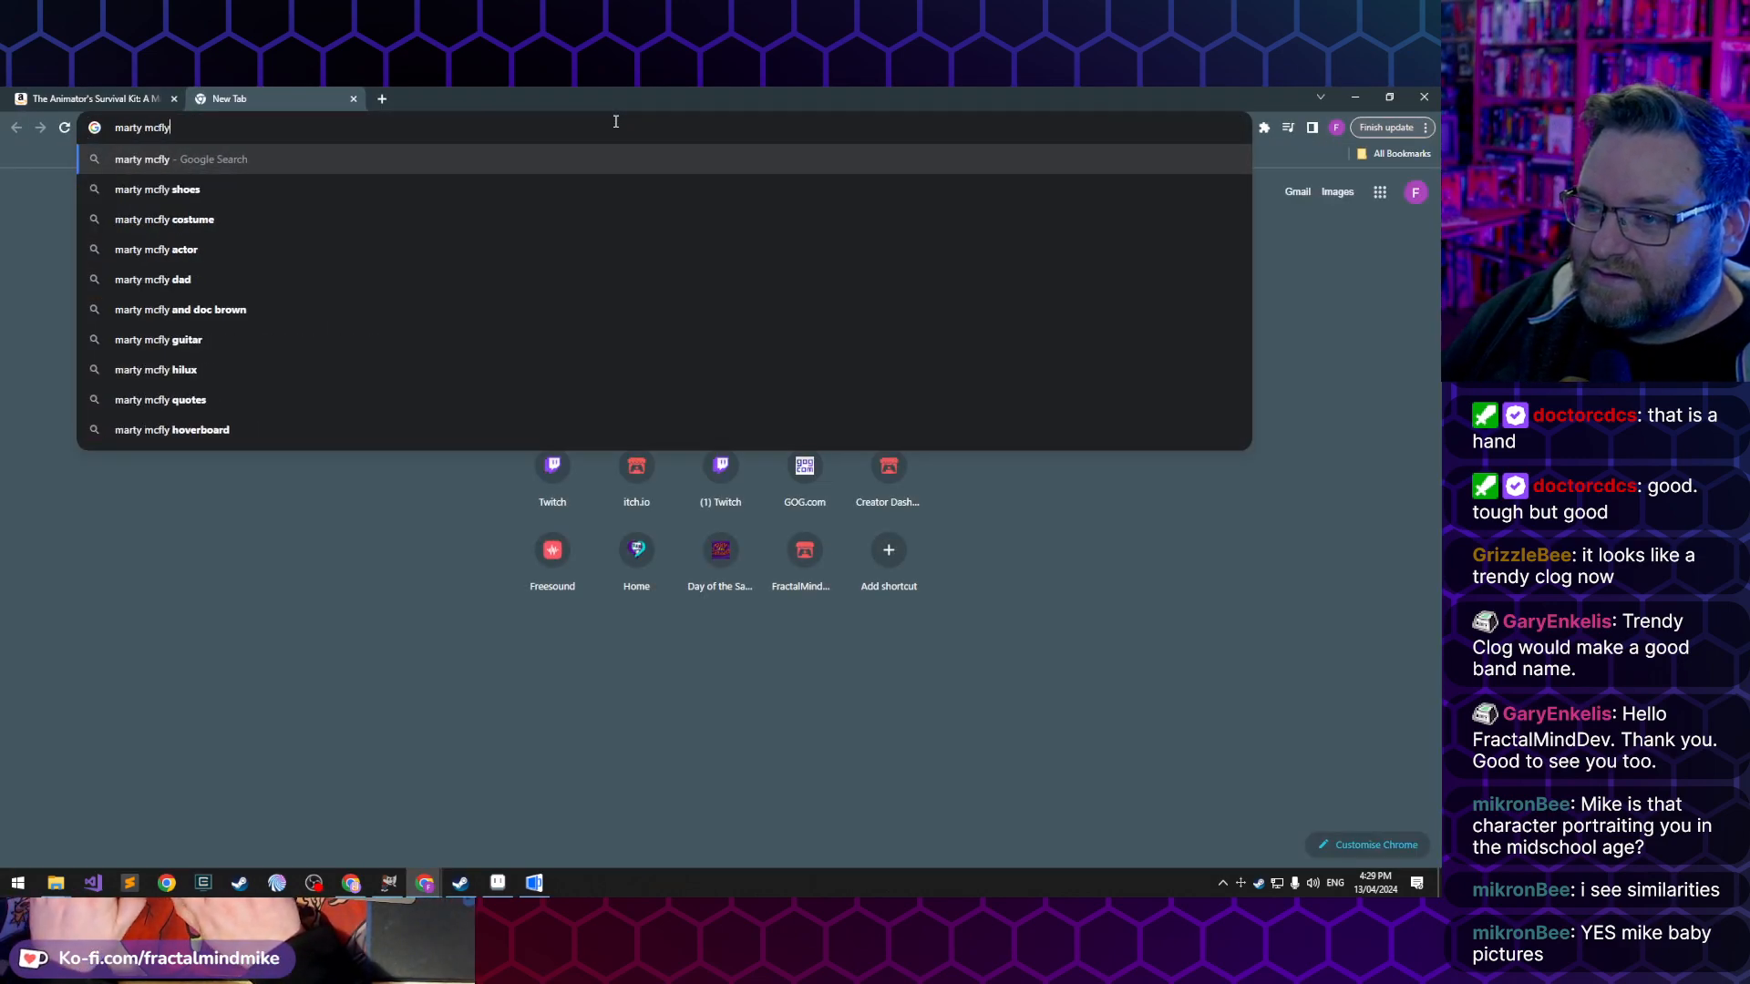
pyautogui.write(' future')
pyautogui.press('Return')
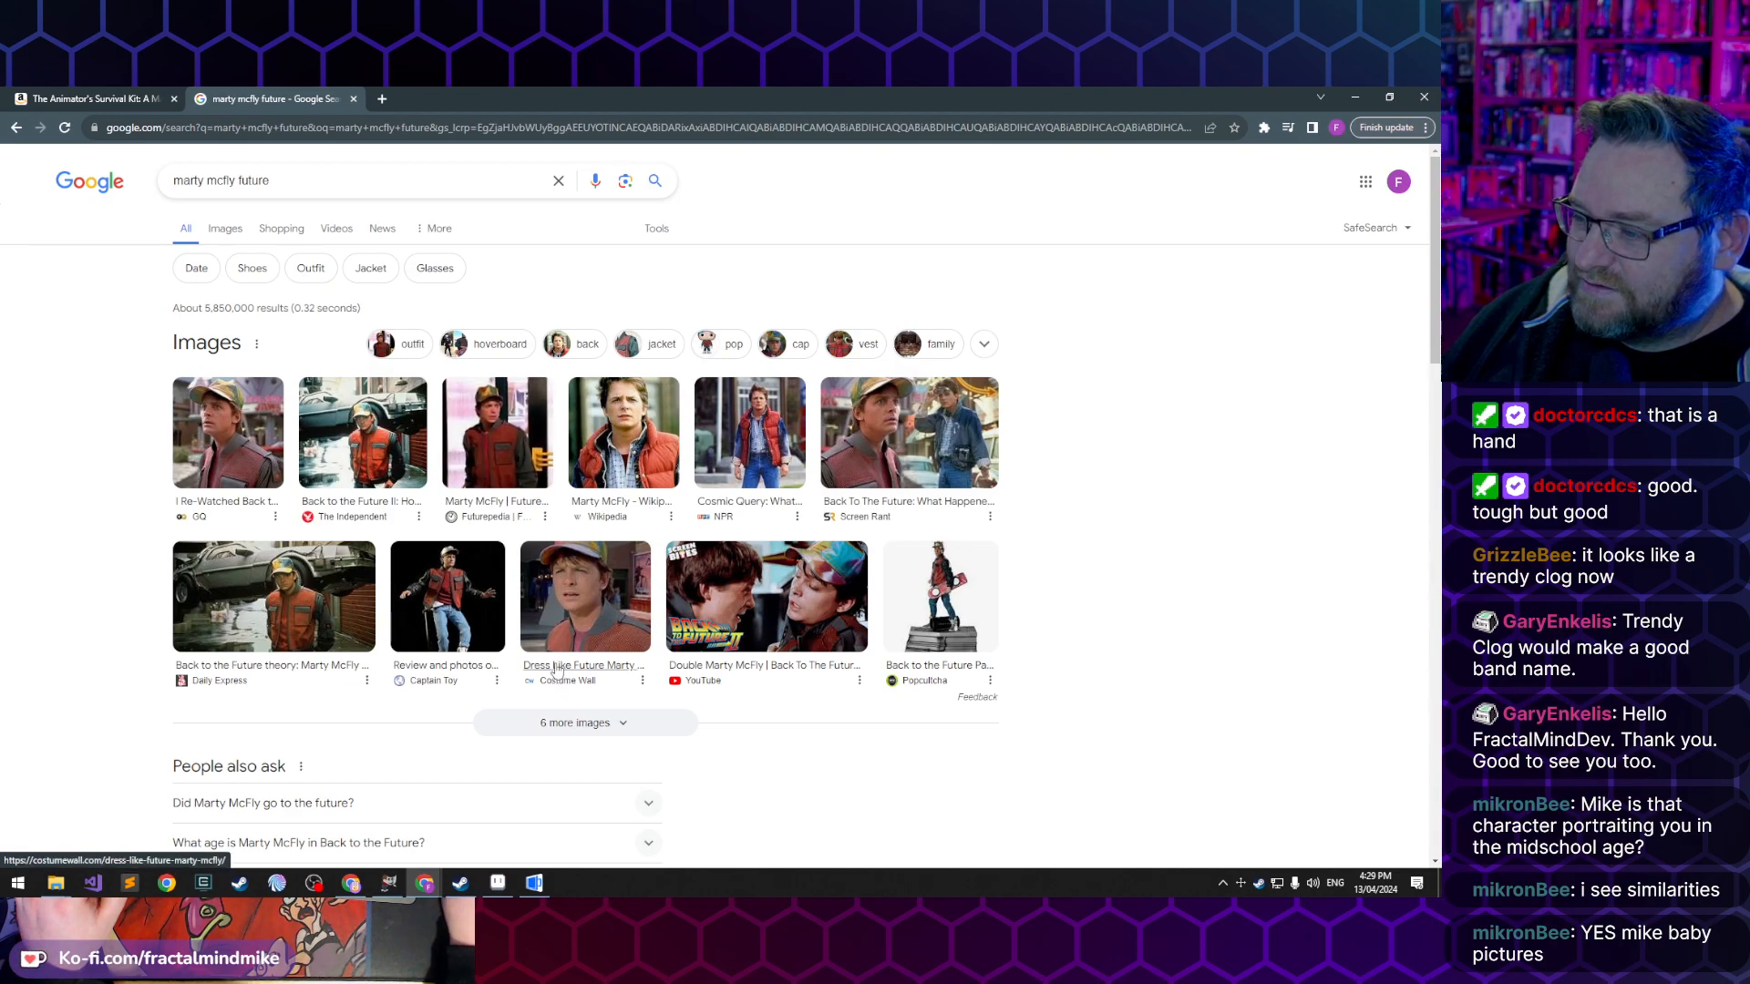
pyautogui.click(228, 229)
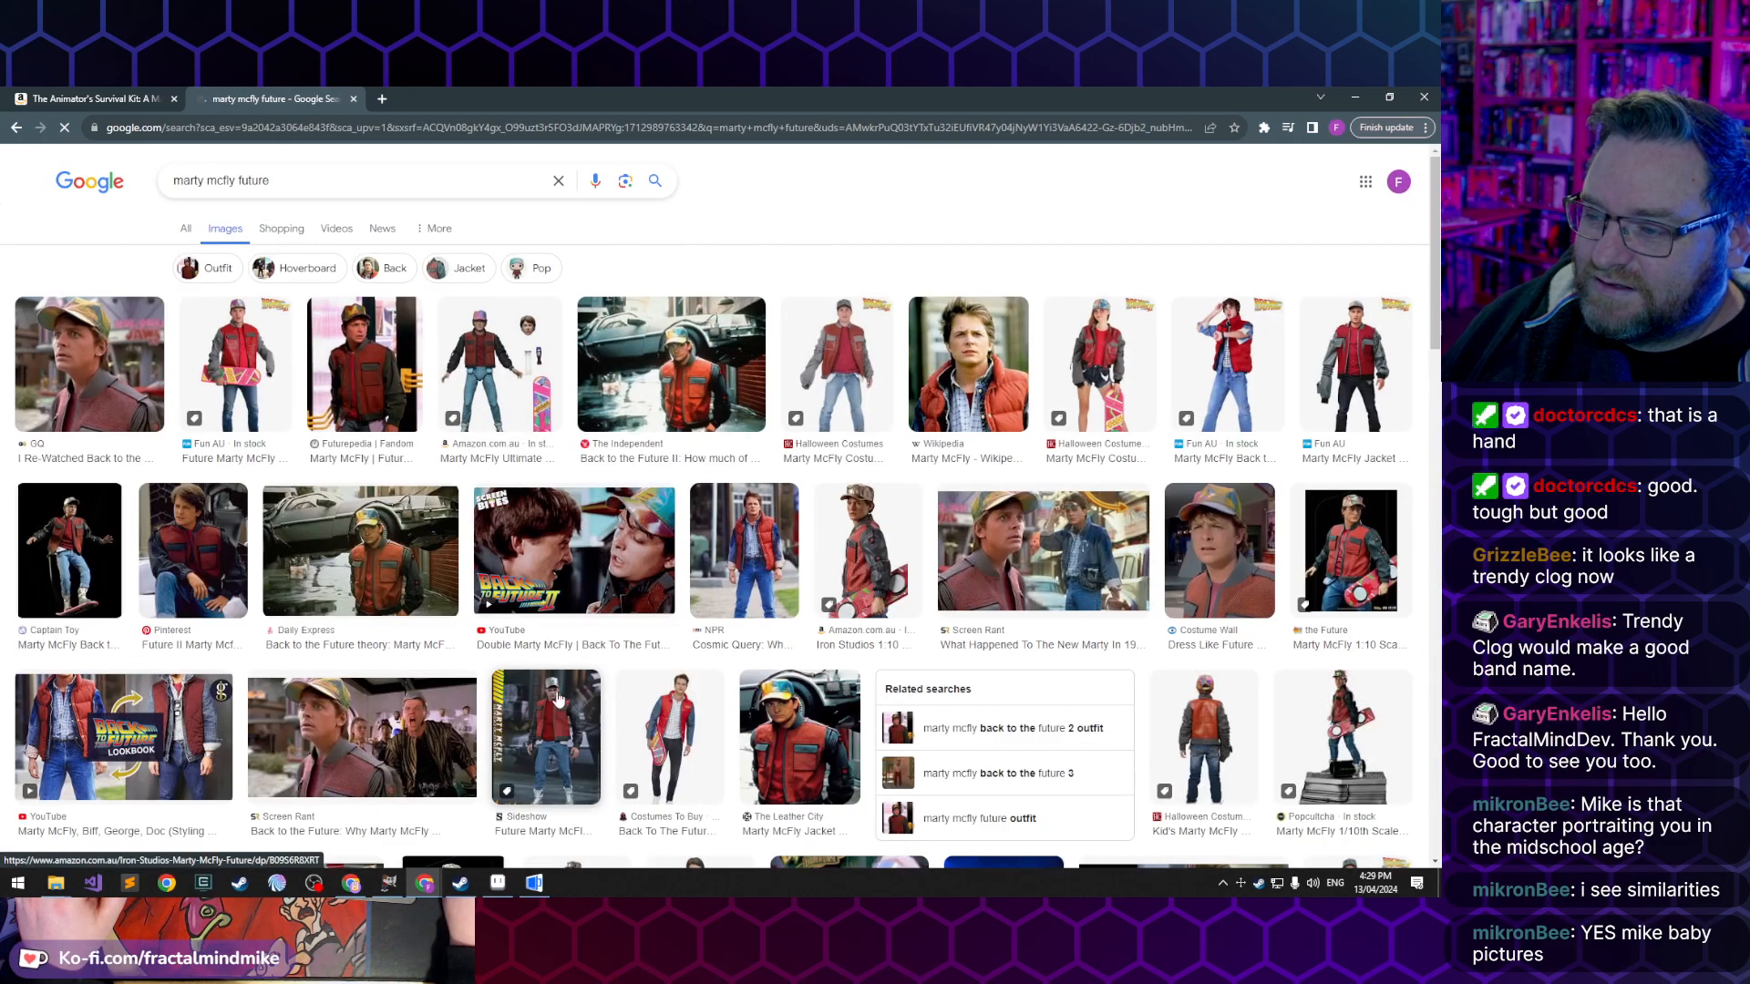
# - Browse the Marty McFly image results and enlarge the Snopes picture of Marty in the red vest beside Doc
pyautogui.scroll(-2, 749, 644)
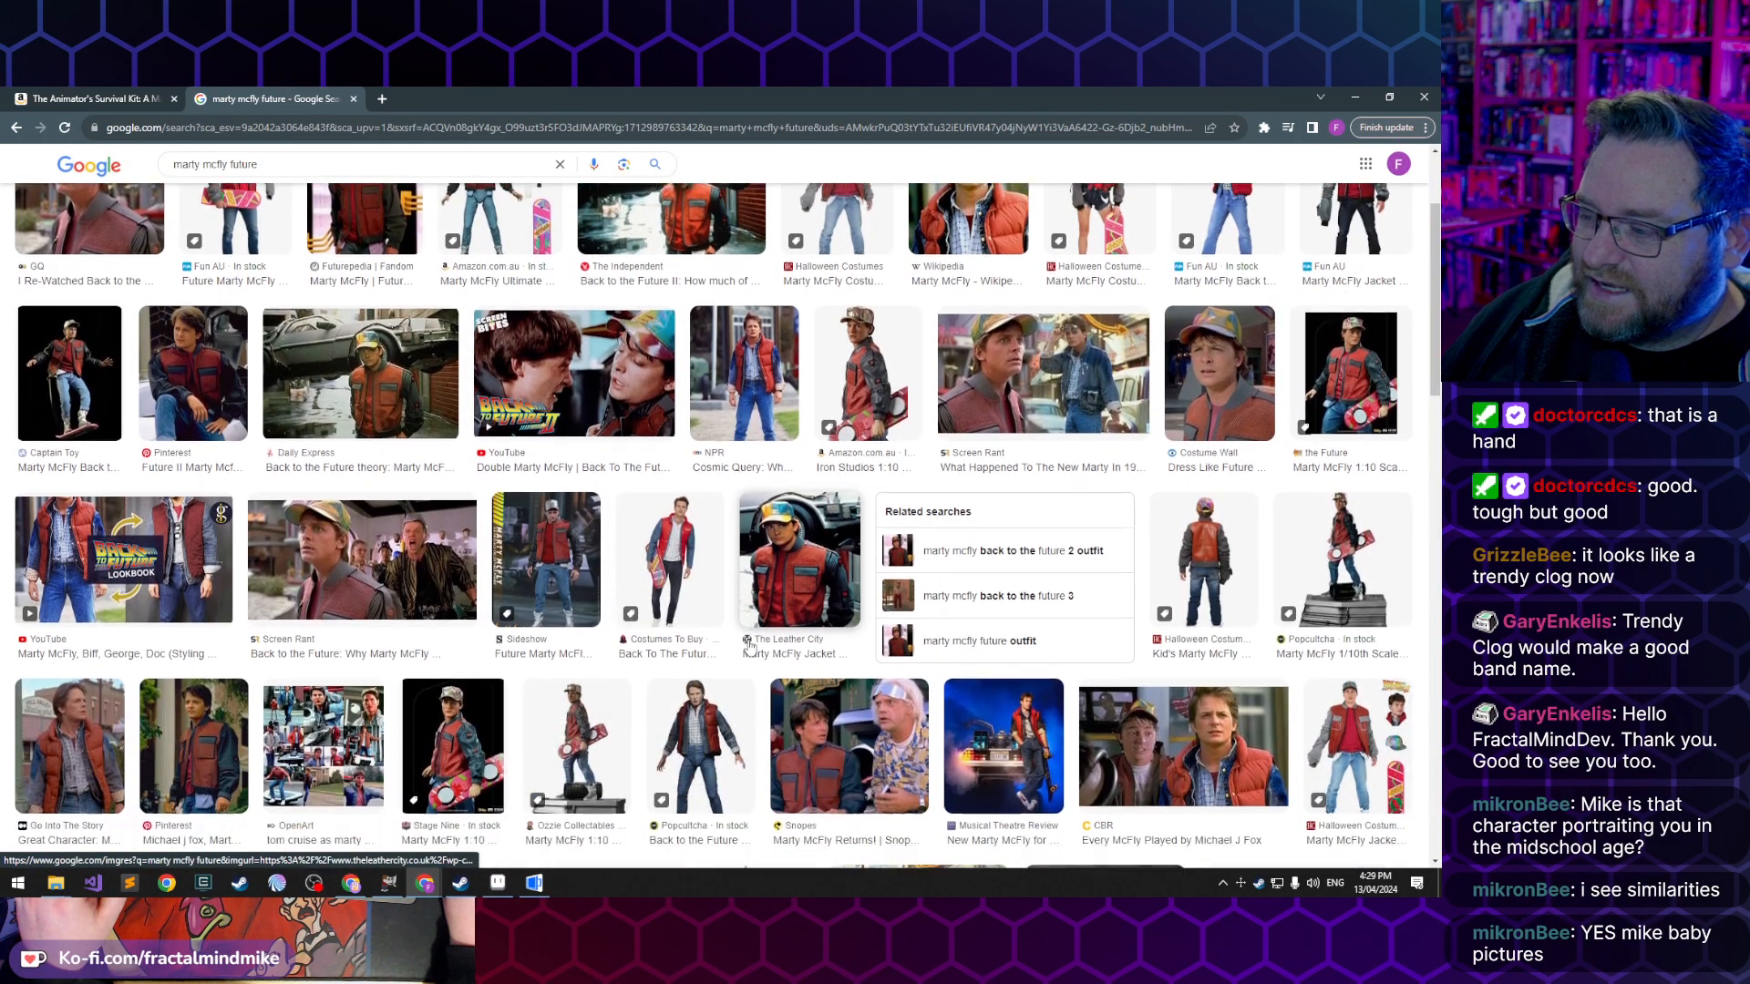
pyautogui.scroll(-1, 749, 644)
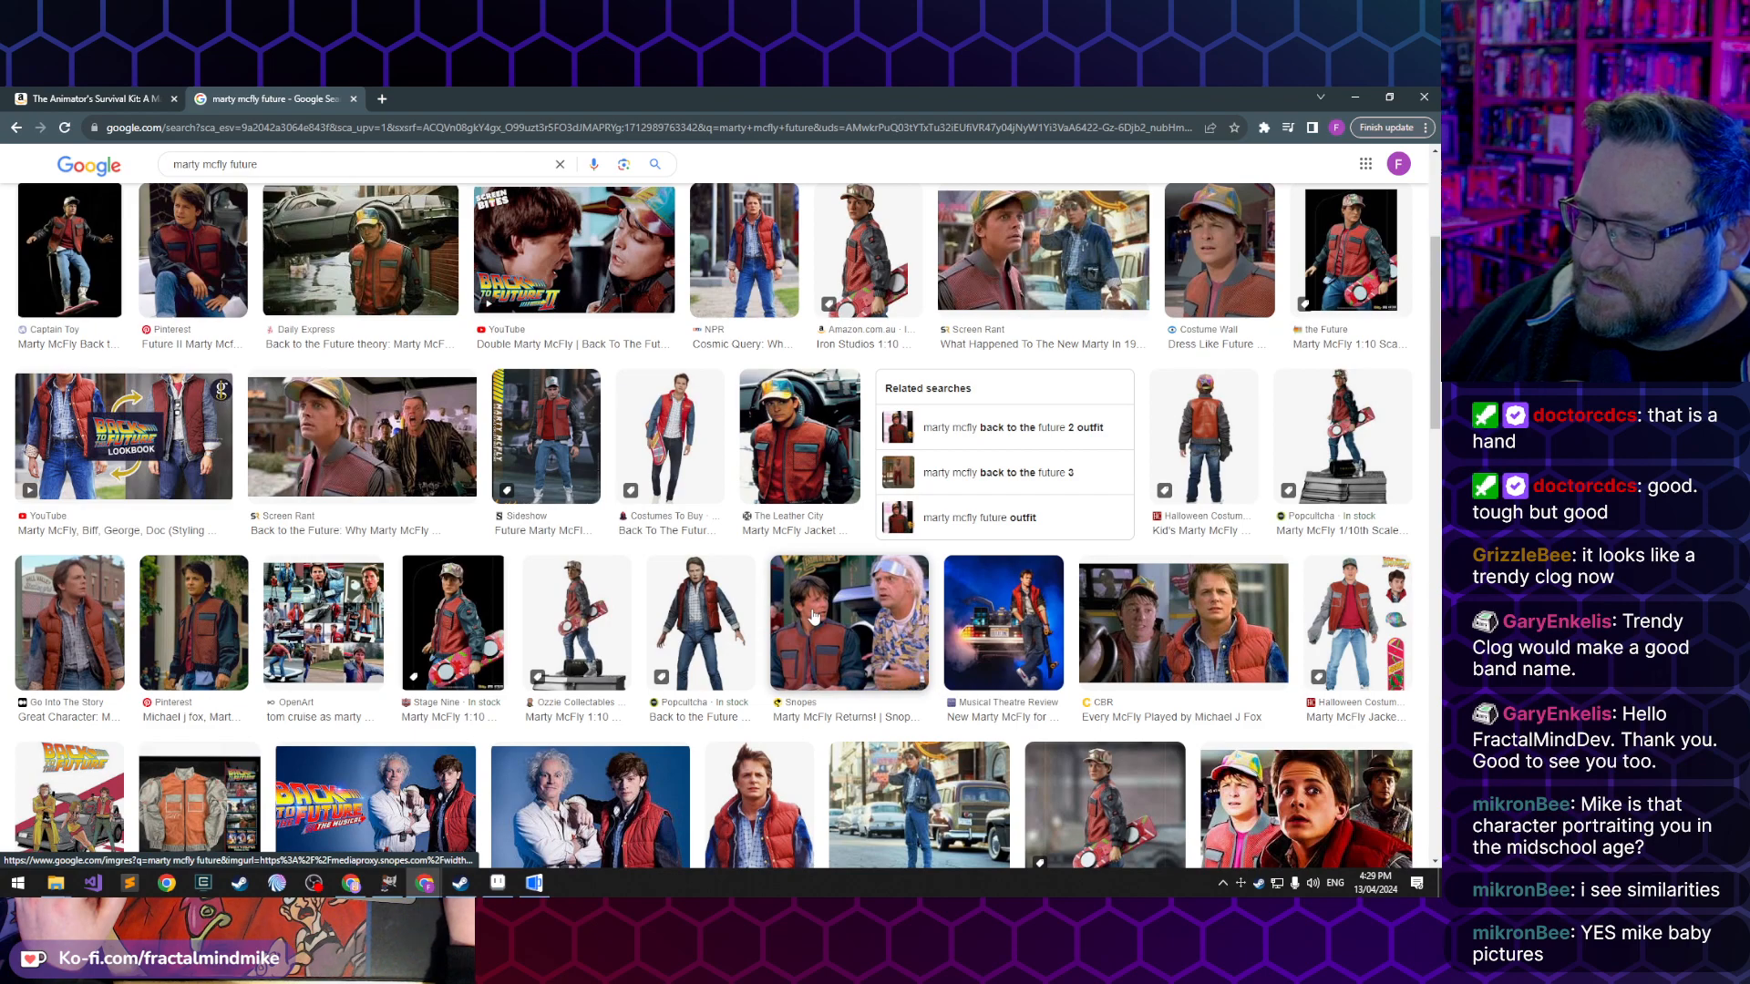
pyautogui.click(821, 643)
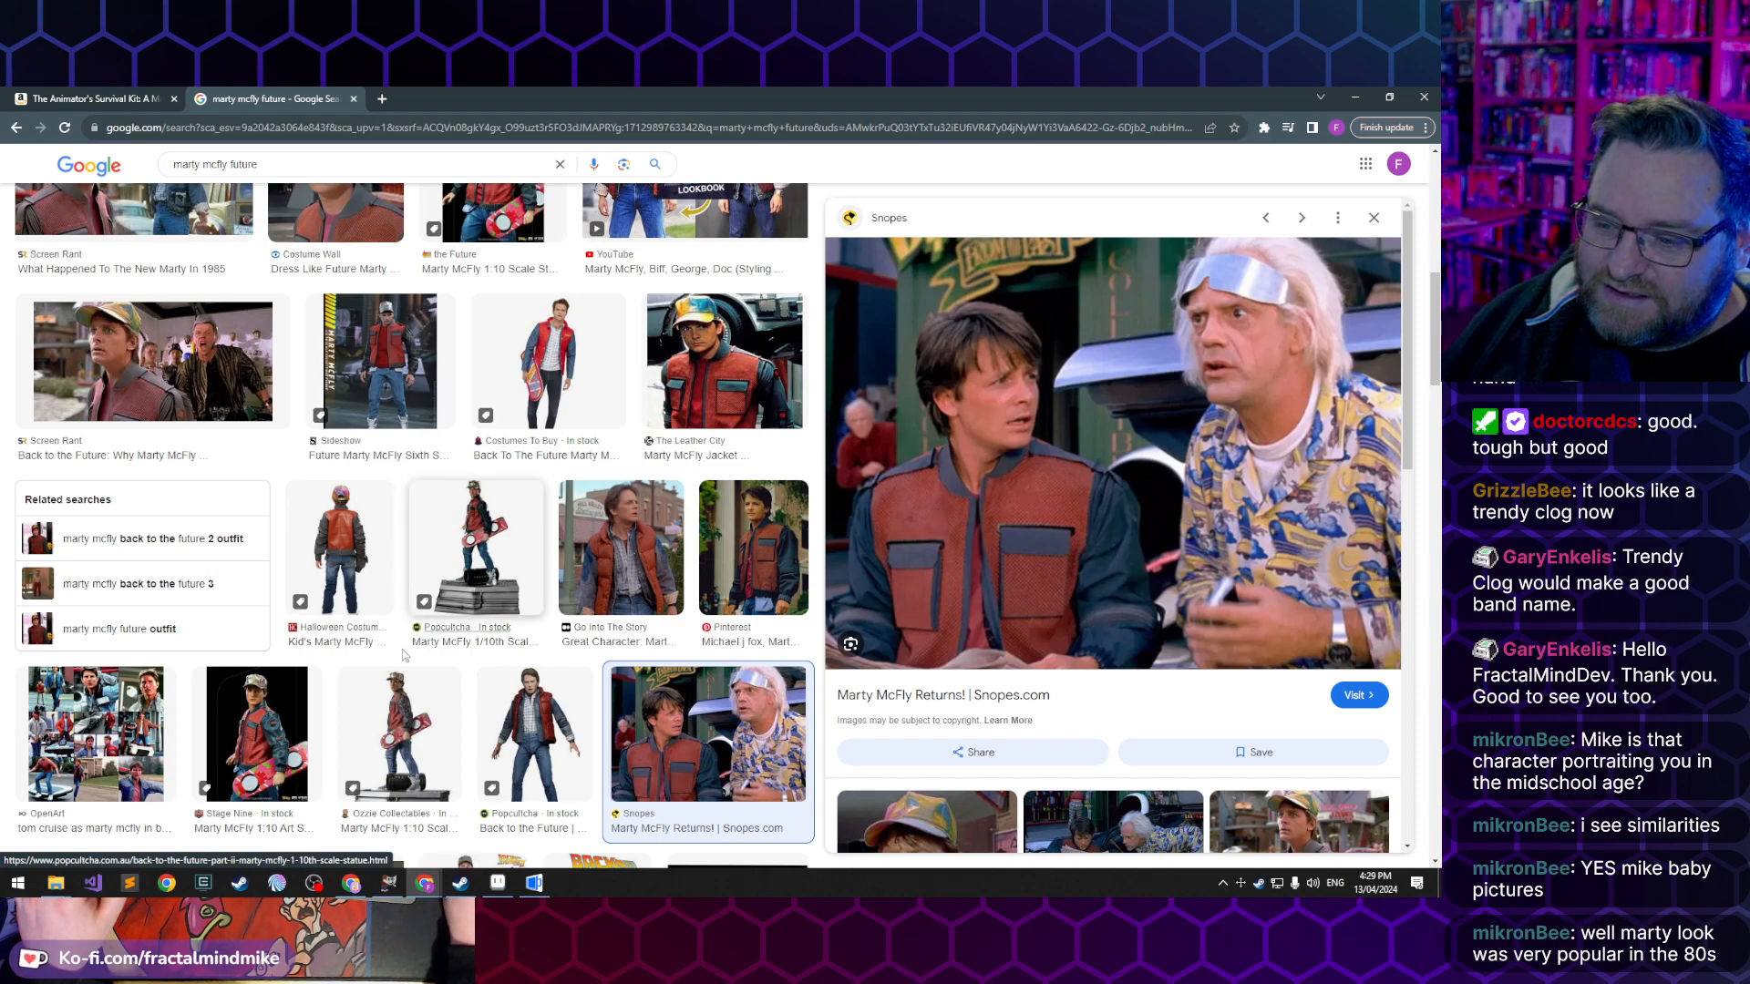
pyautogui.scroll(6, 401, 480)
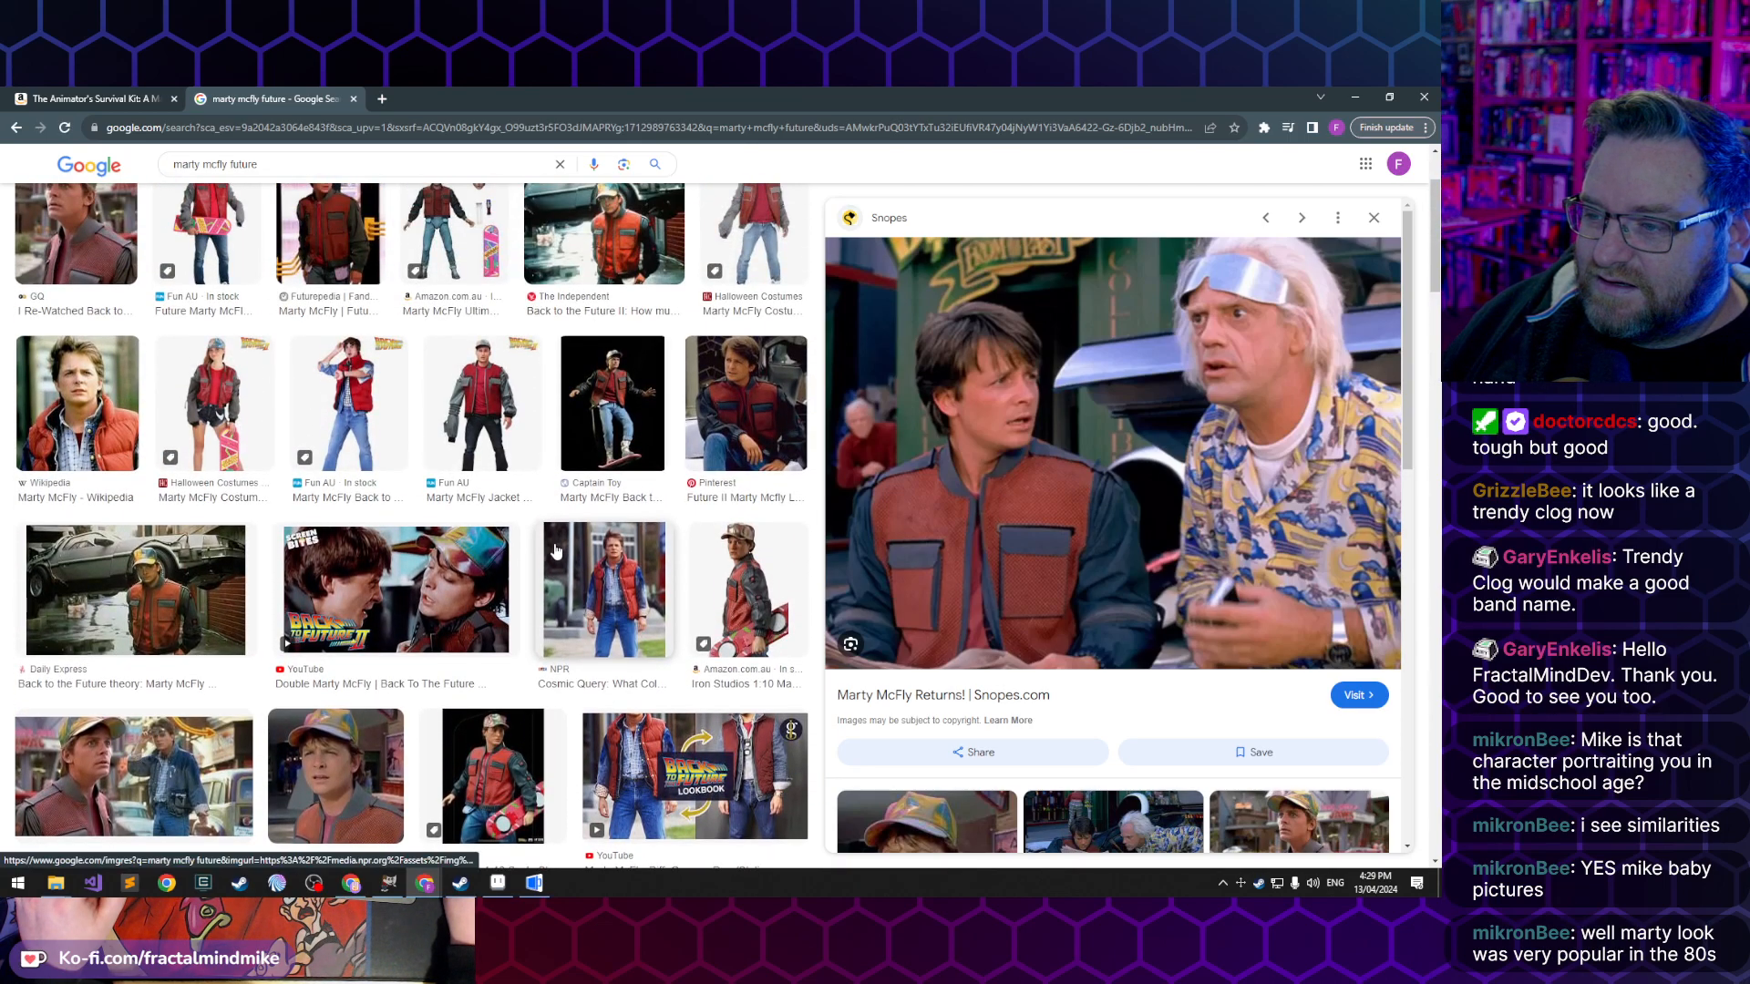
pyautogui.scroll(2, 556, 552)
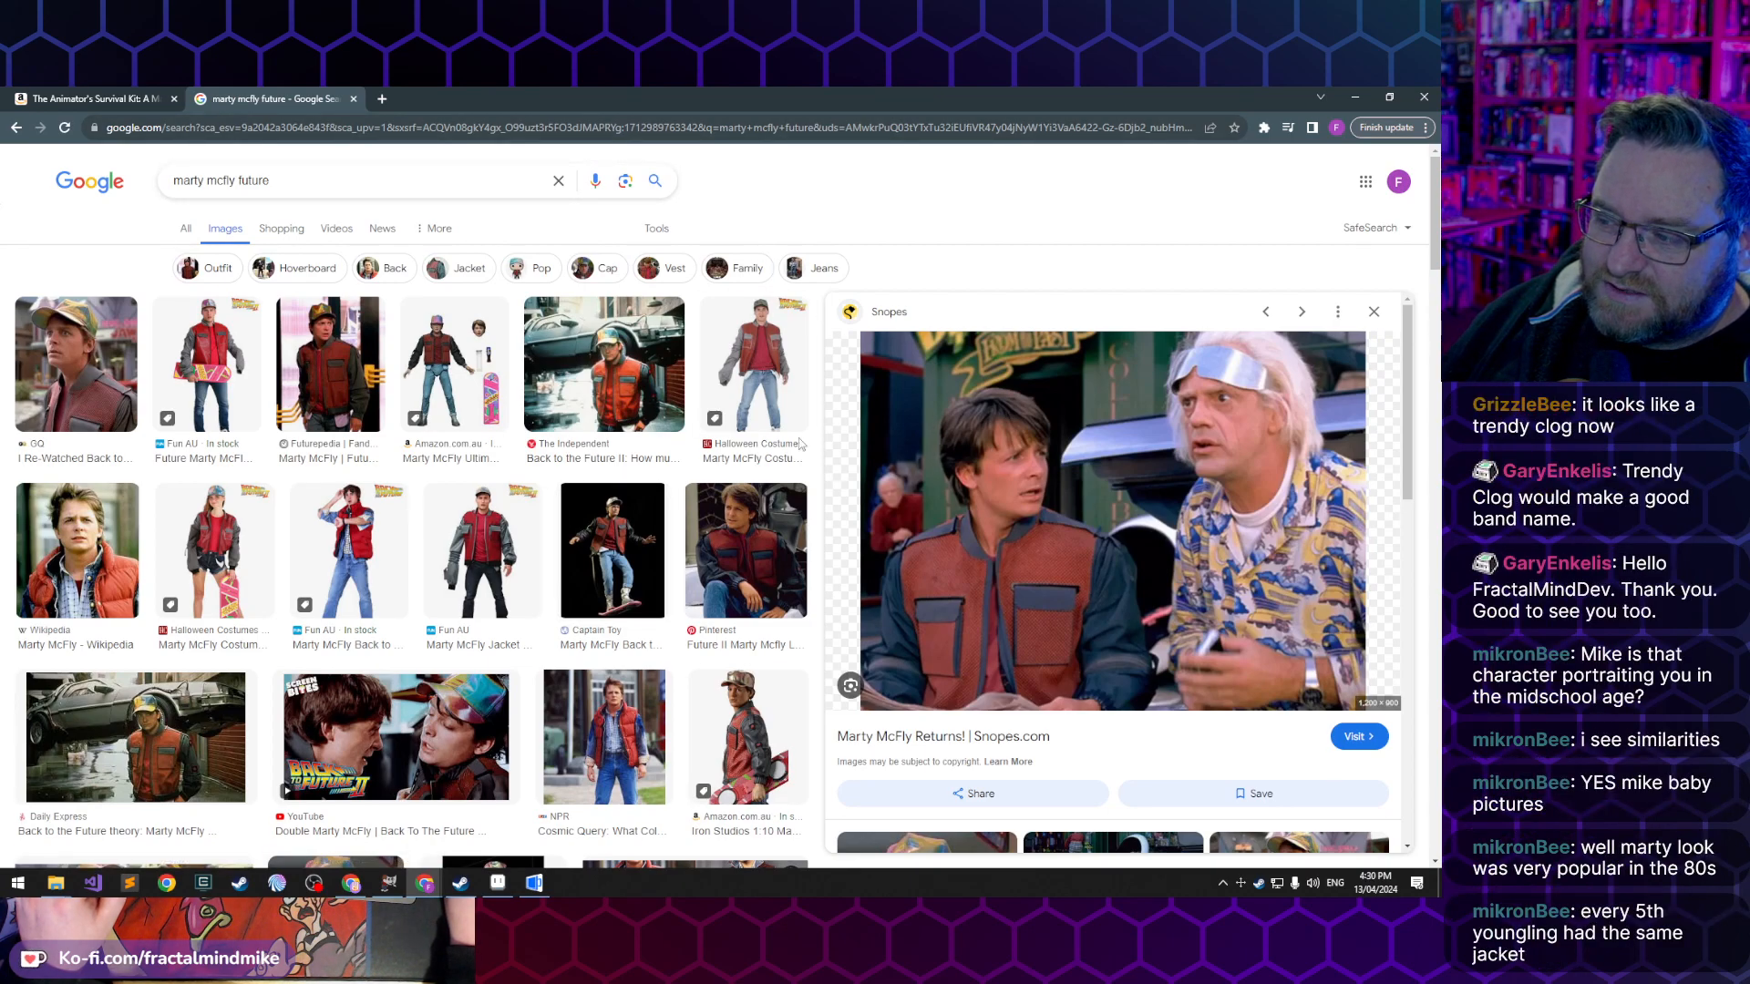
pyautogui.click(358, 181)
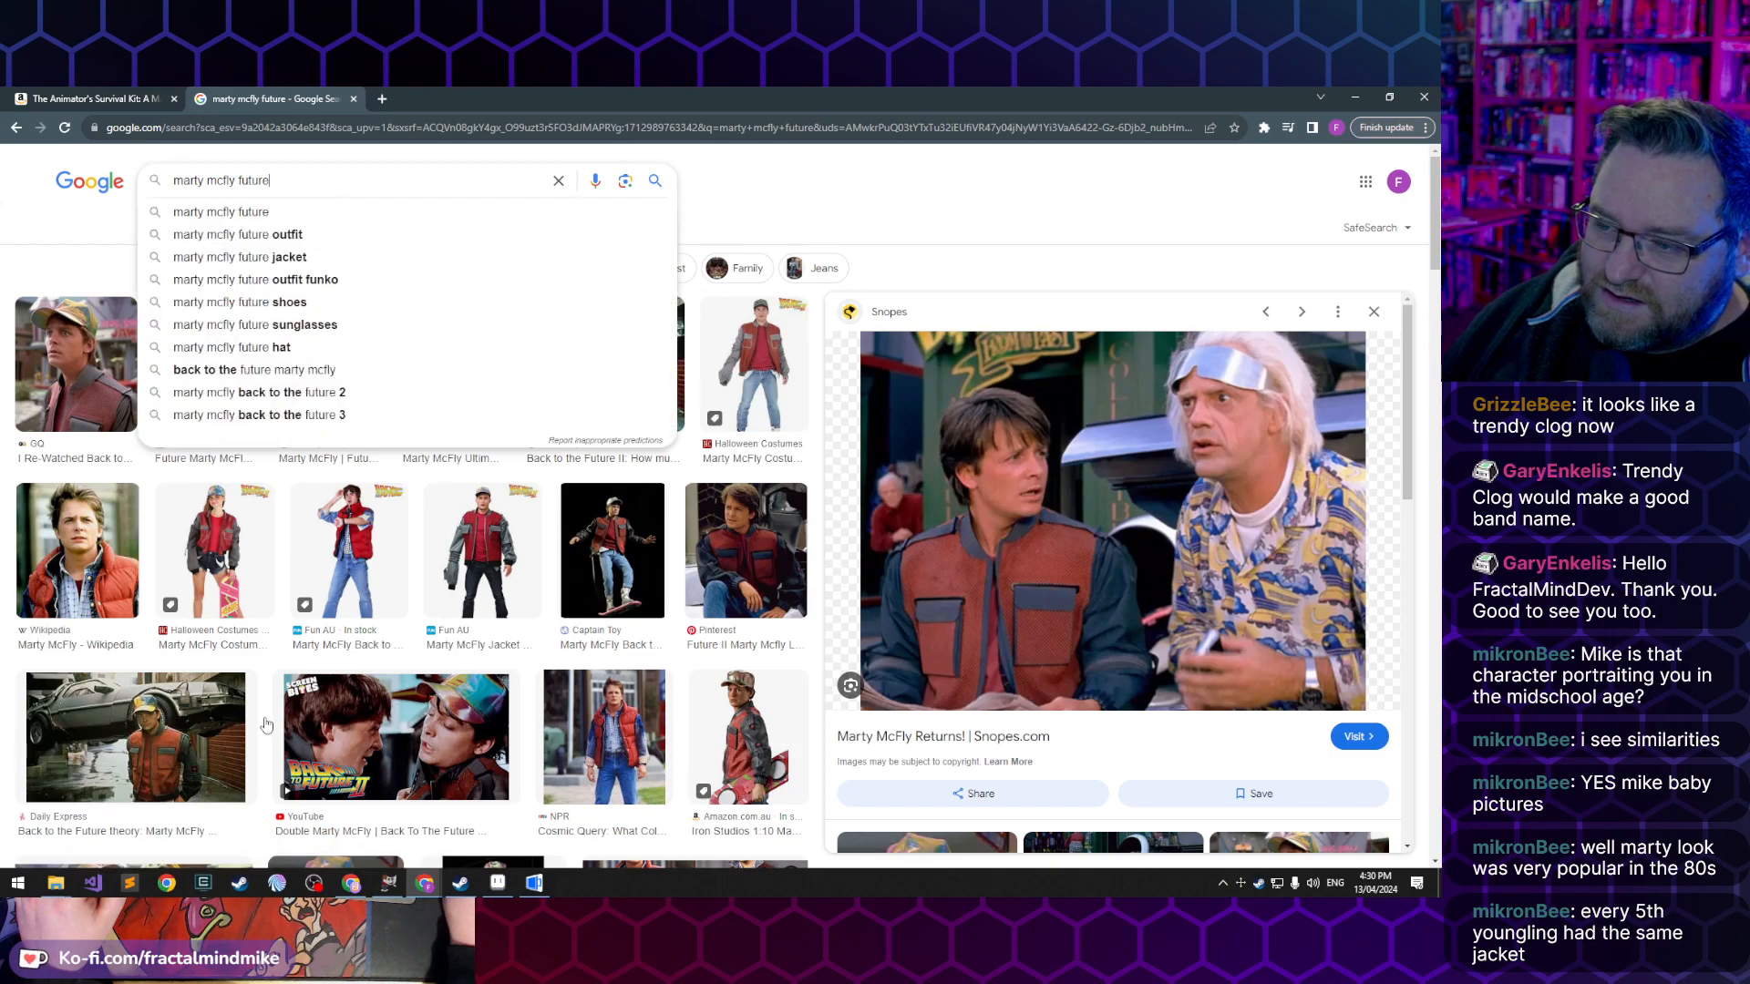
# - Switch to Aseprite and compare Lucas's outfit in the Walk-Down-02, Walk-Left-02 and Walk-Up-01 sprite animations
pyautogui.click(501, 883)
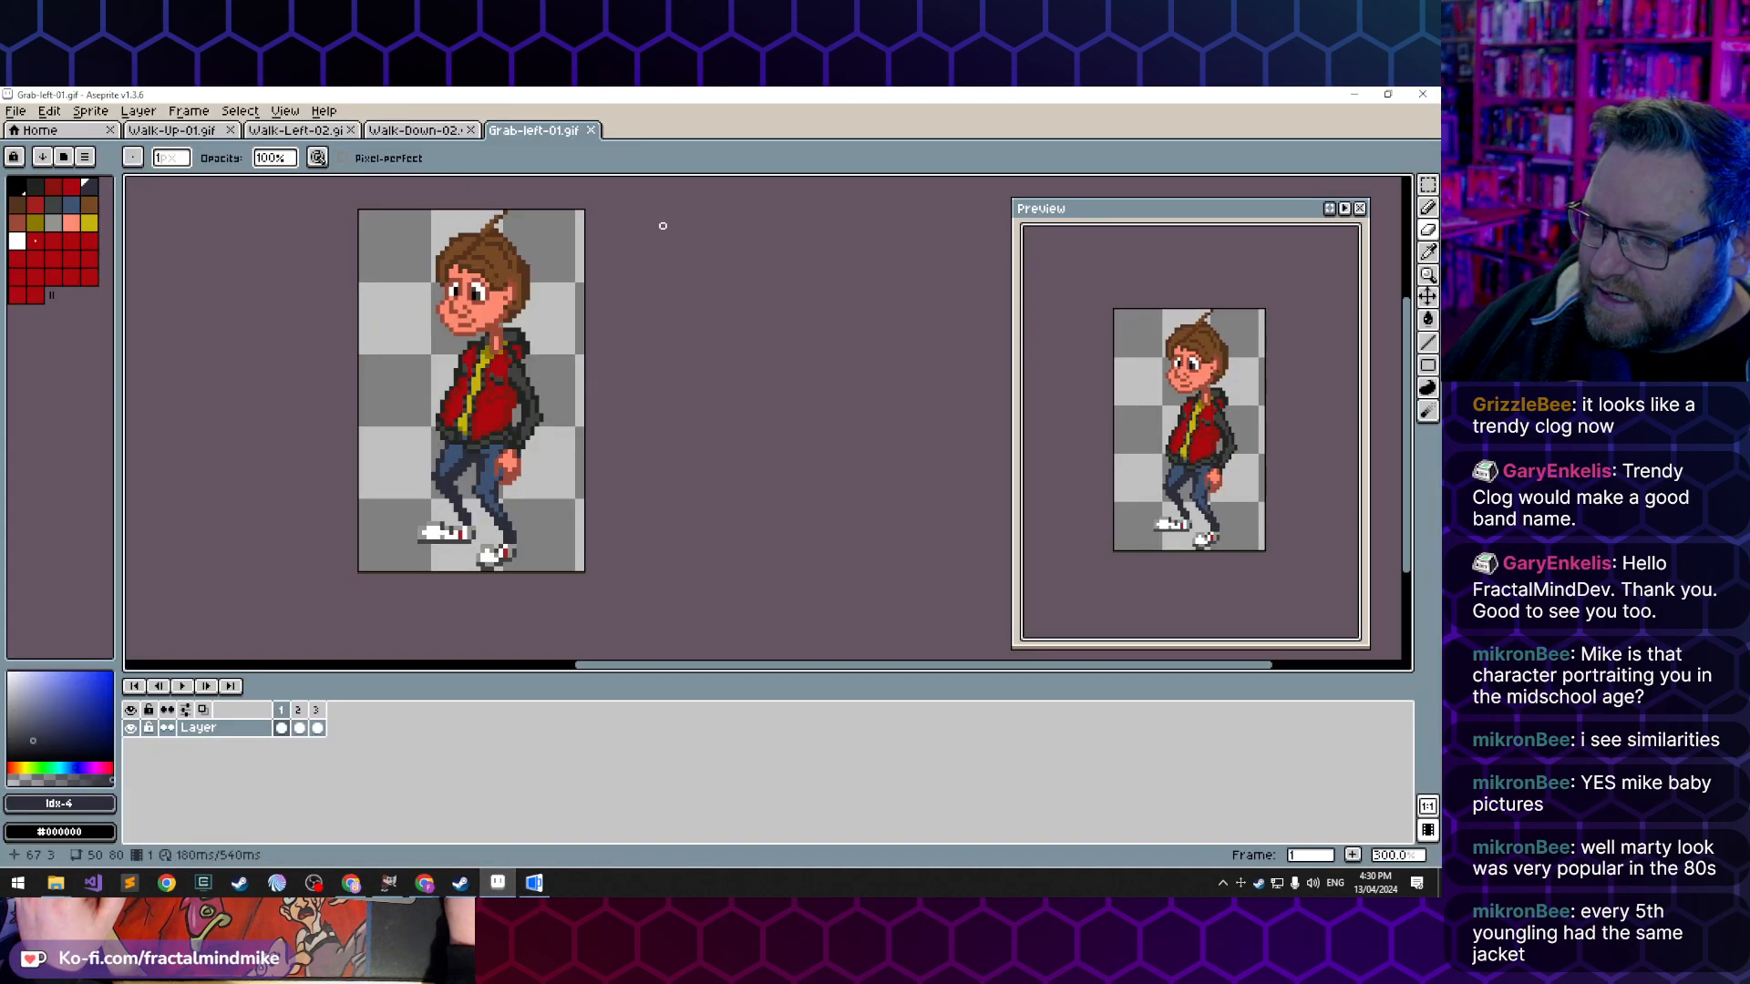
pyautogui.click(415, 130)
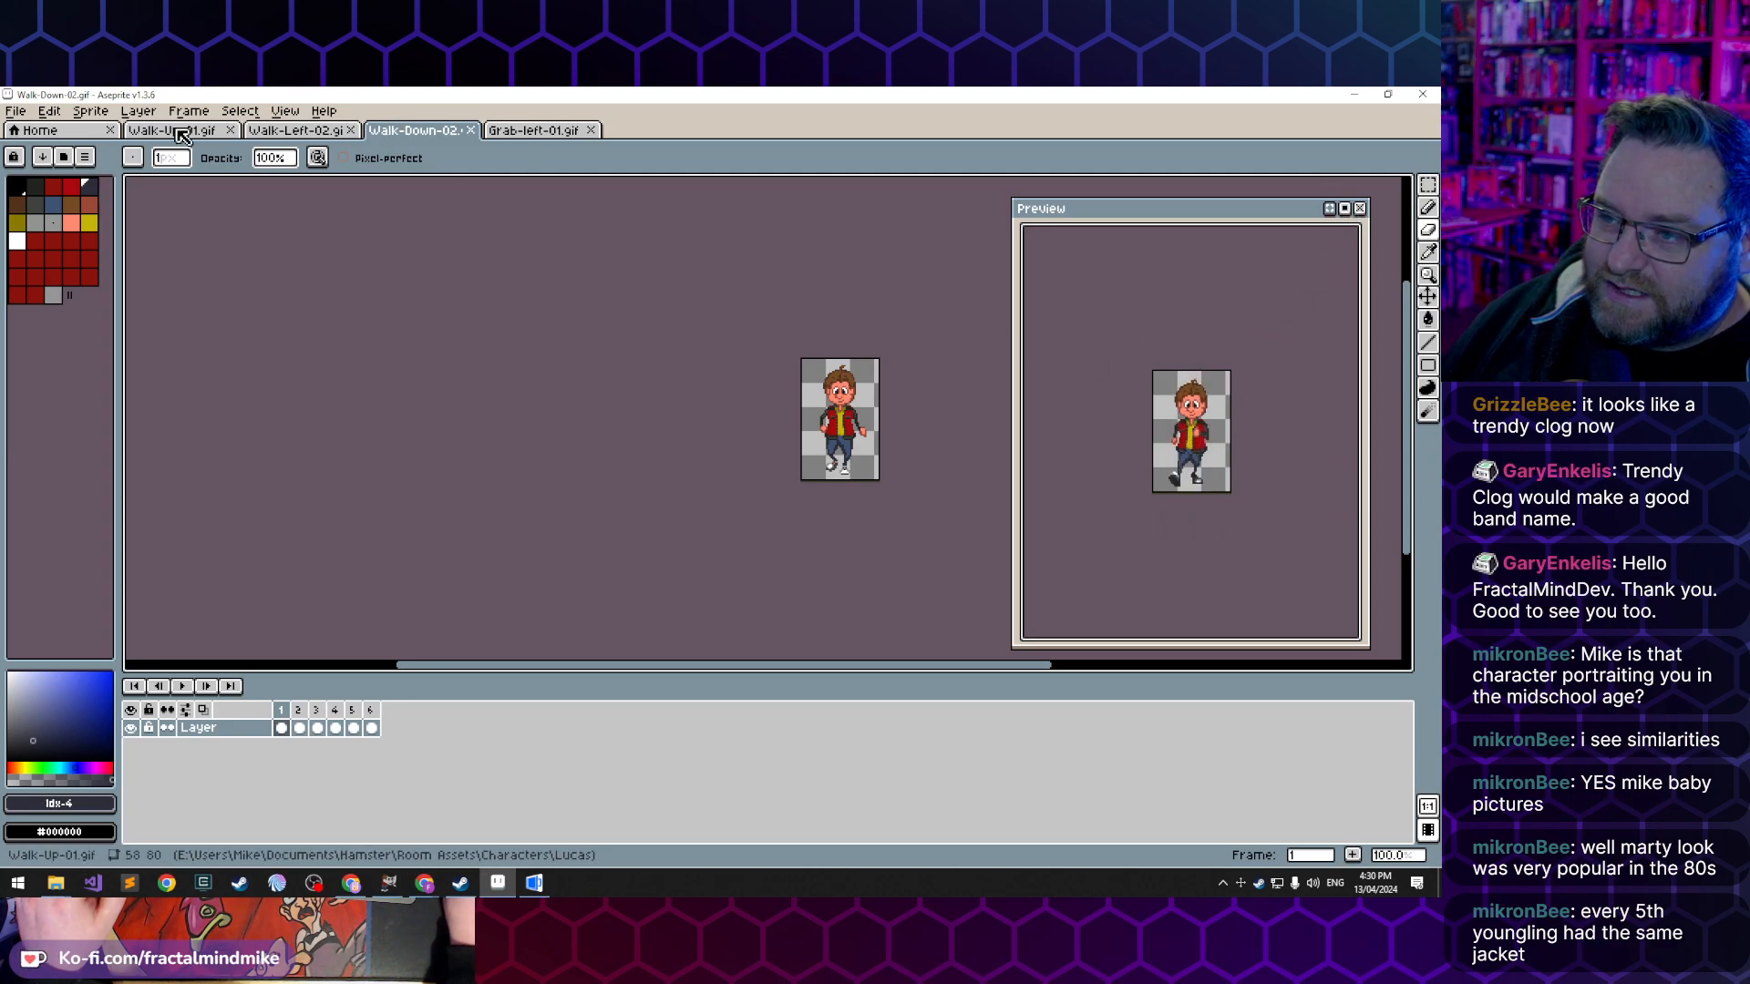
pyautogui.click(296, 131)
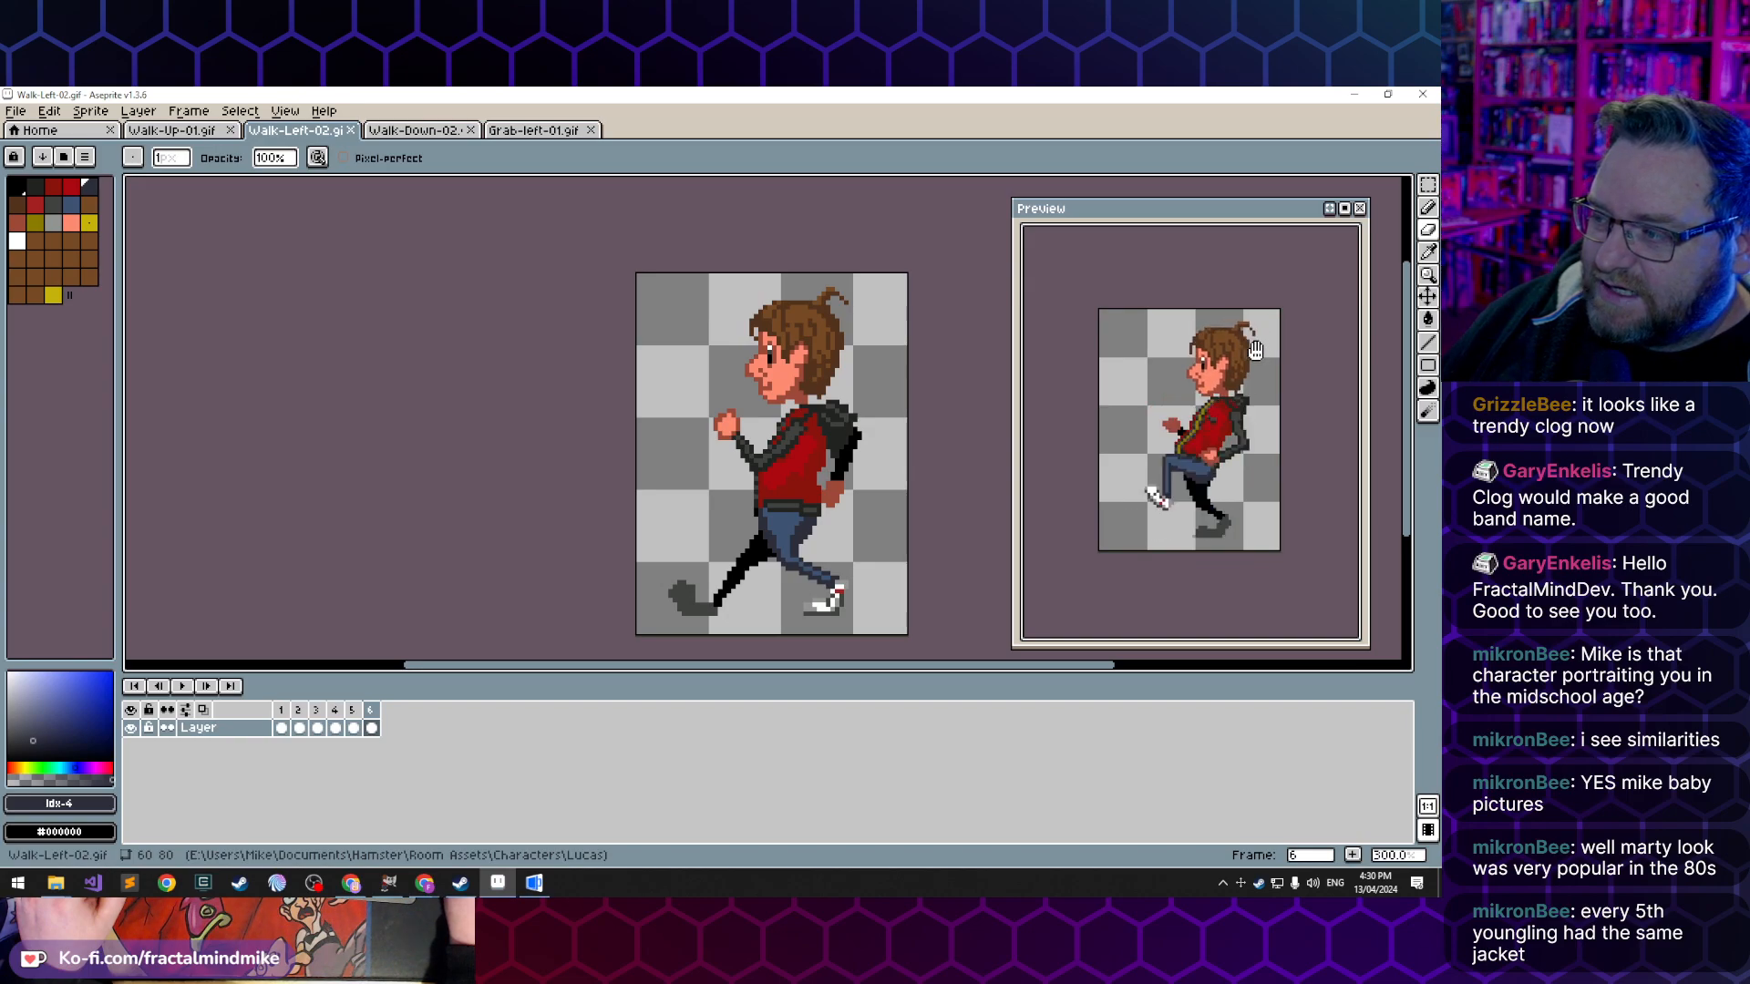
pyautogui.click(181, 134)
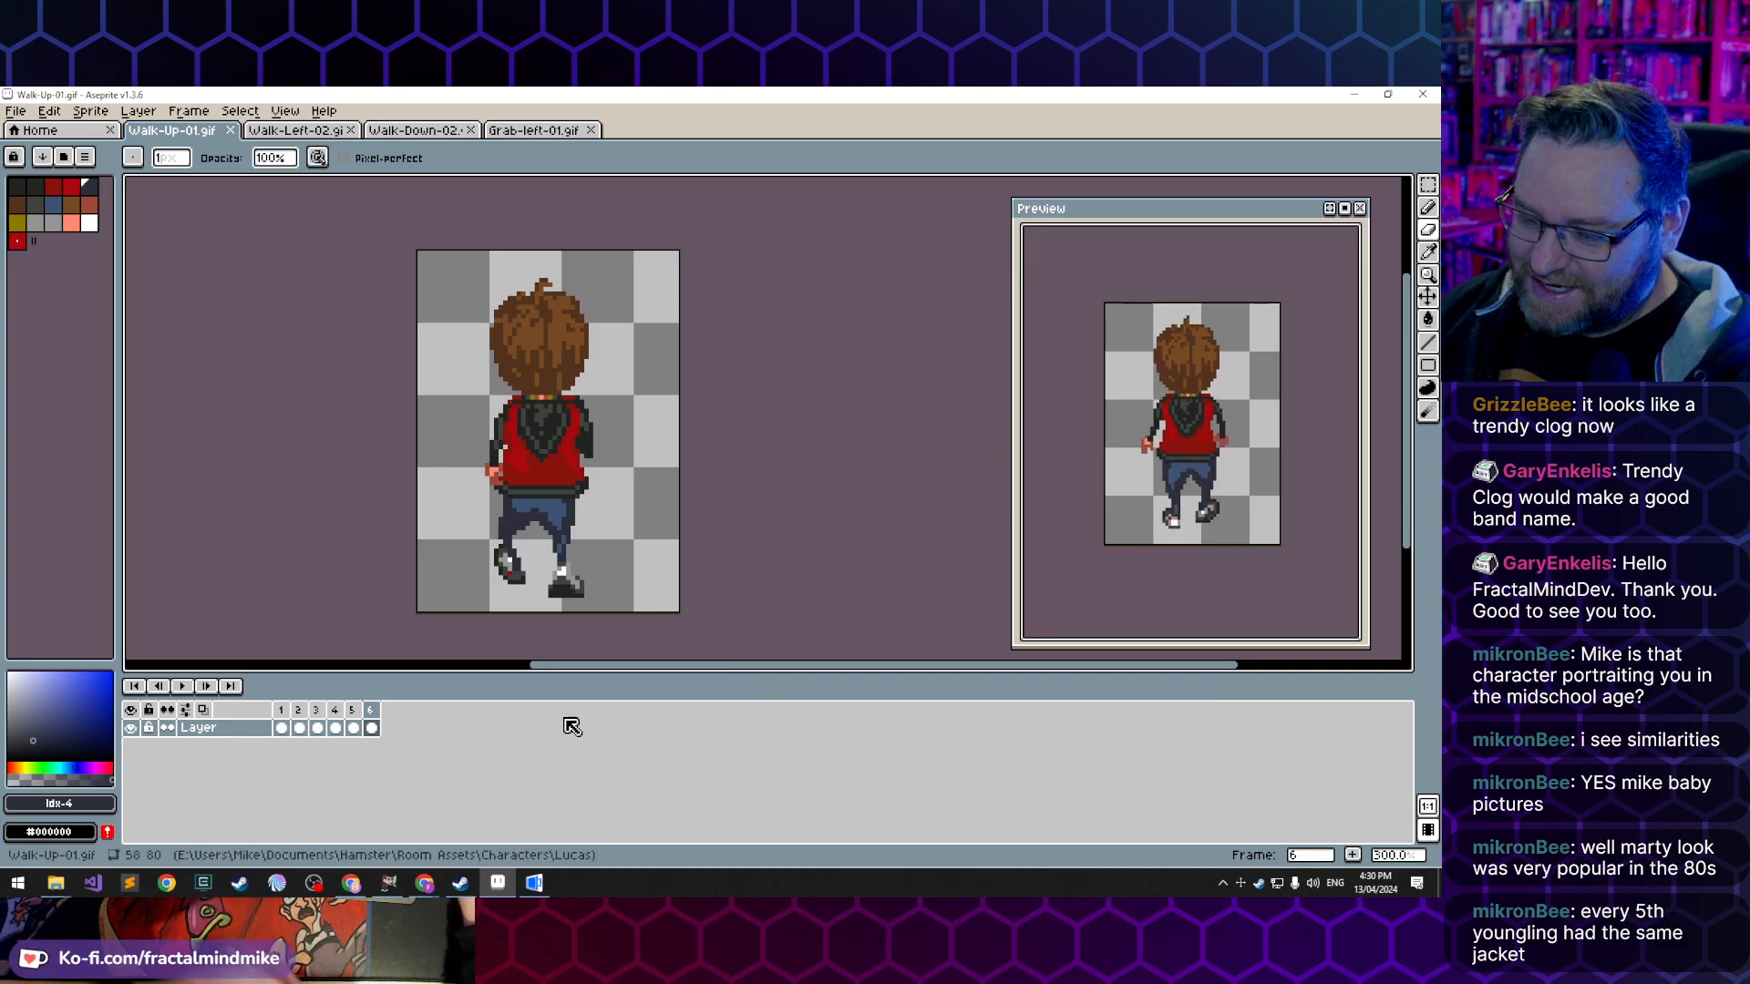
pyautogui.click(536, 884)
pyautogui.click(501, 888)
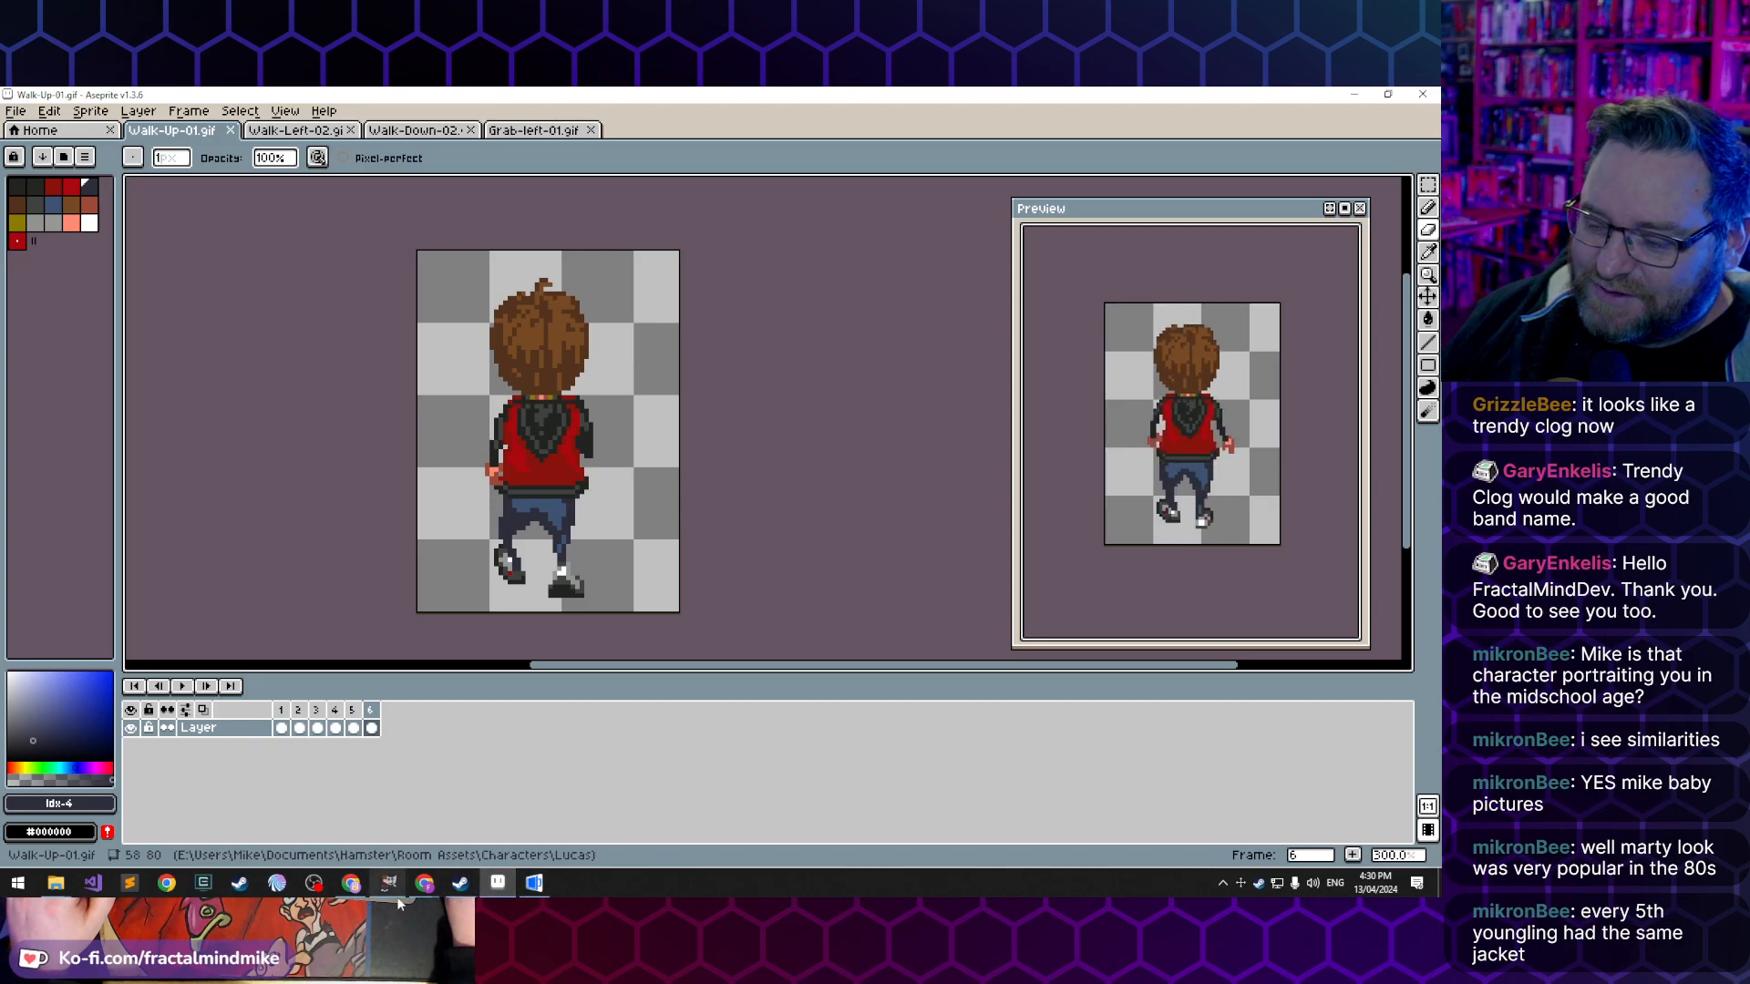
pyautogui.moveTo(461, 889)
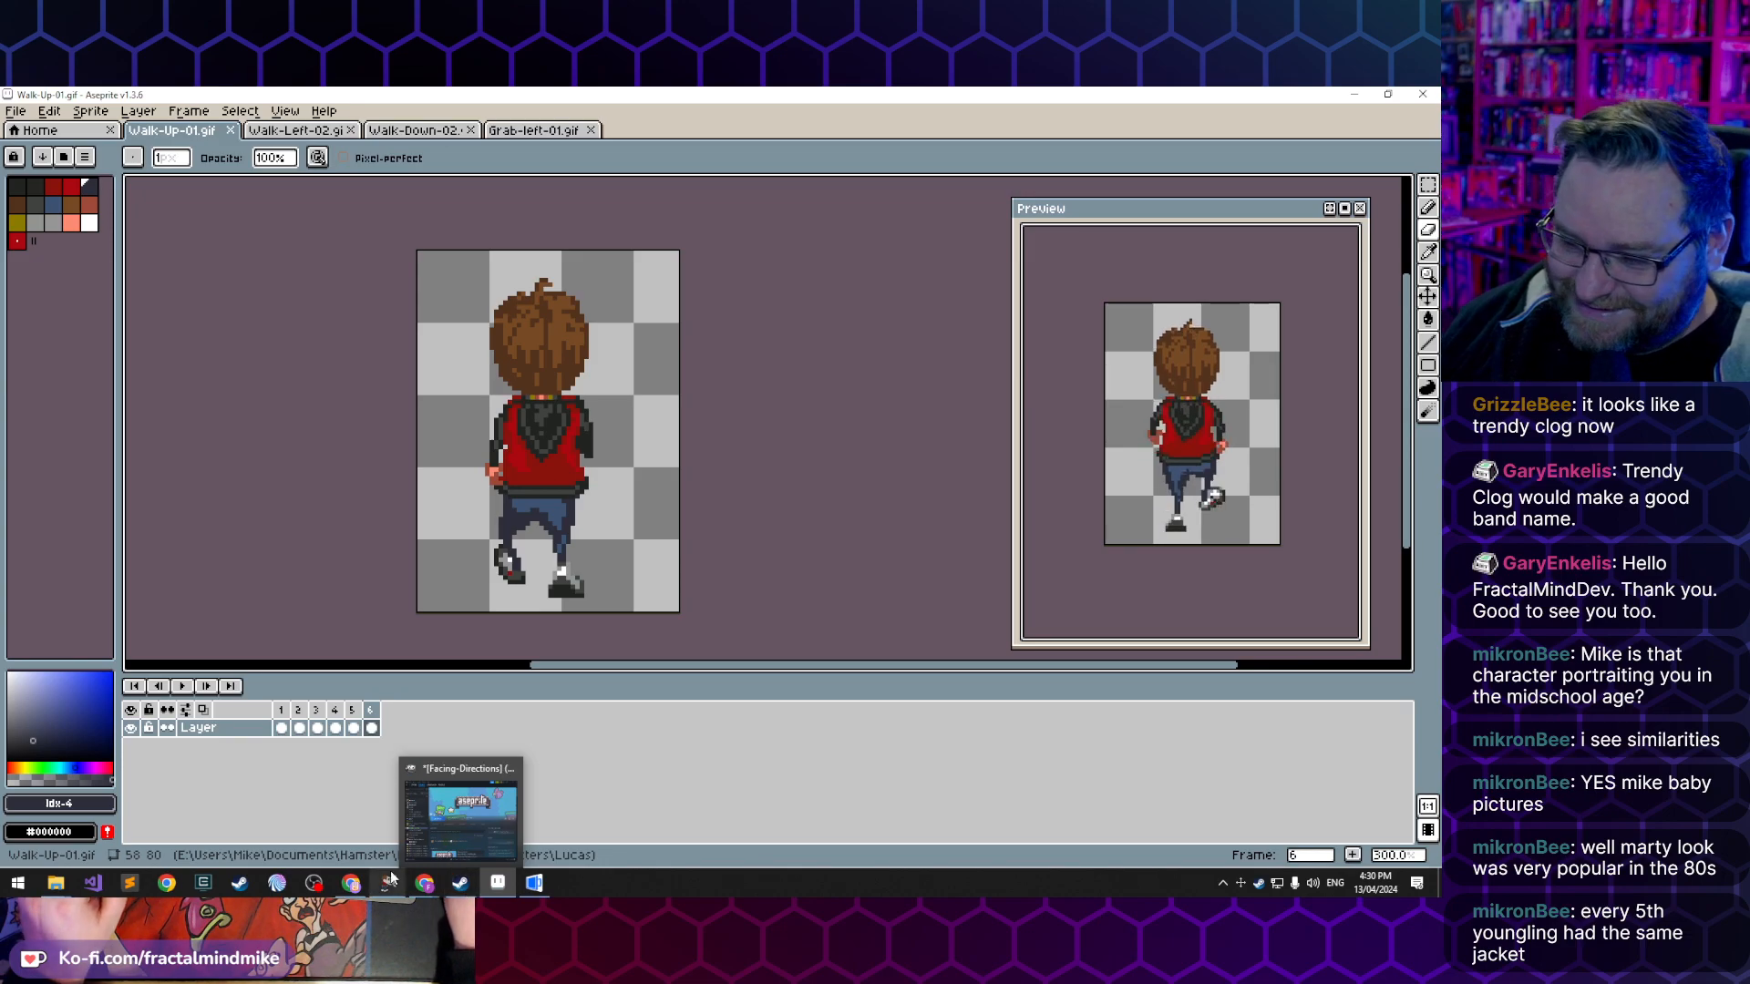
# - Return to Chrome, search for "day of the sandwich fractalmindmike" in a new tab and open the game's itch.io page
pyautogui.moveTo(389, 884)
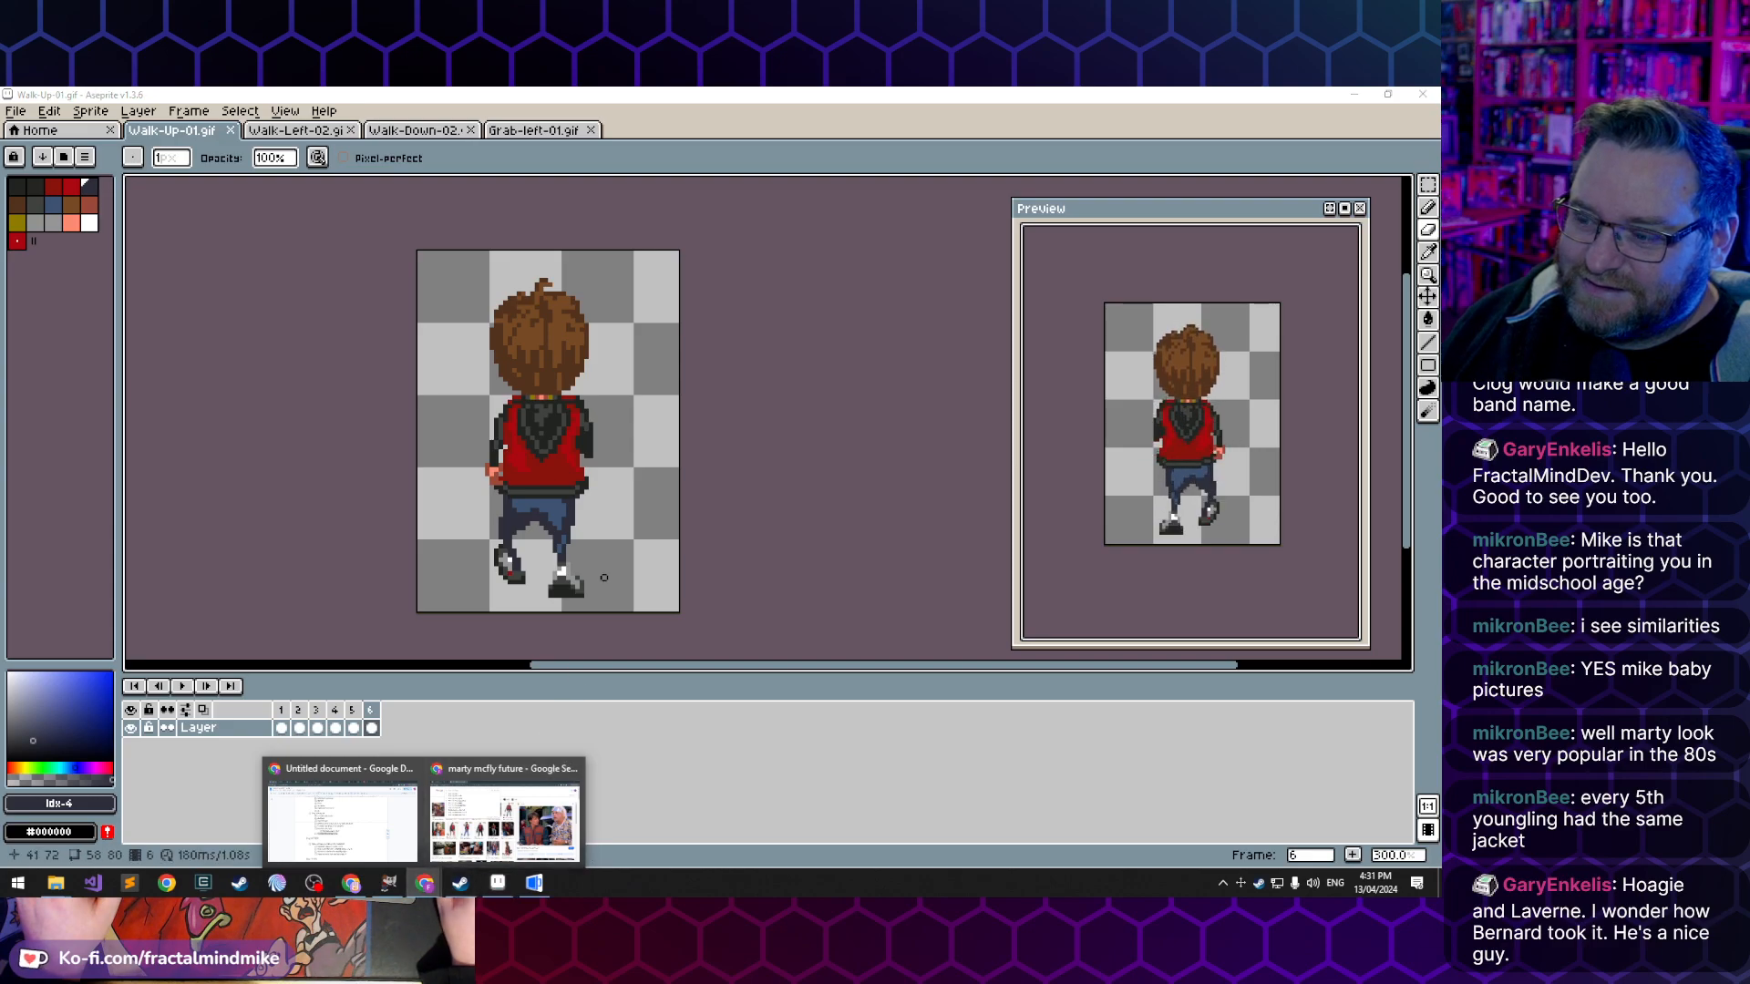
pyautogui.click(493, 831)
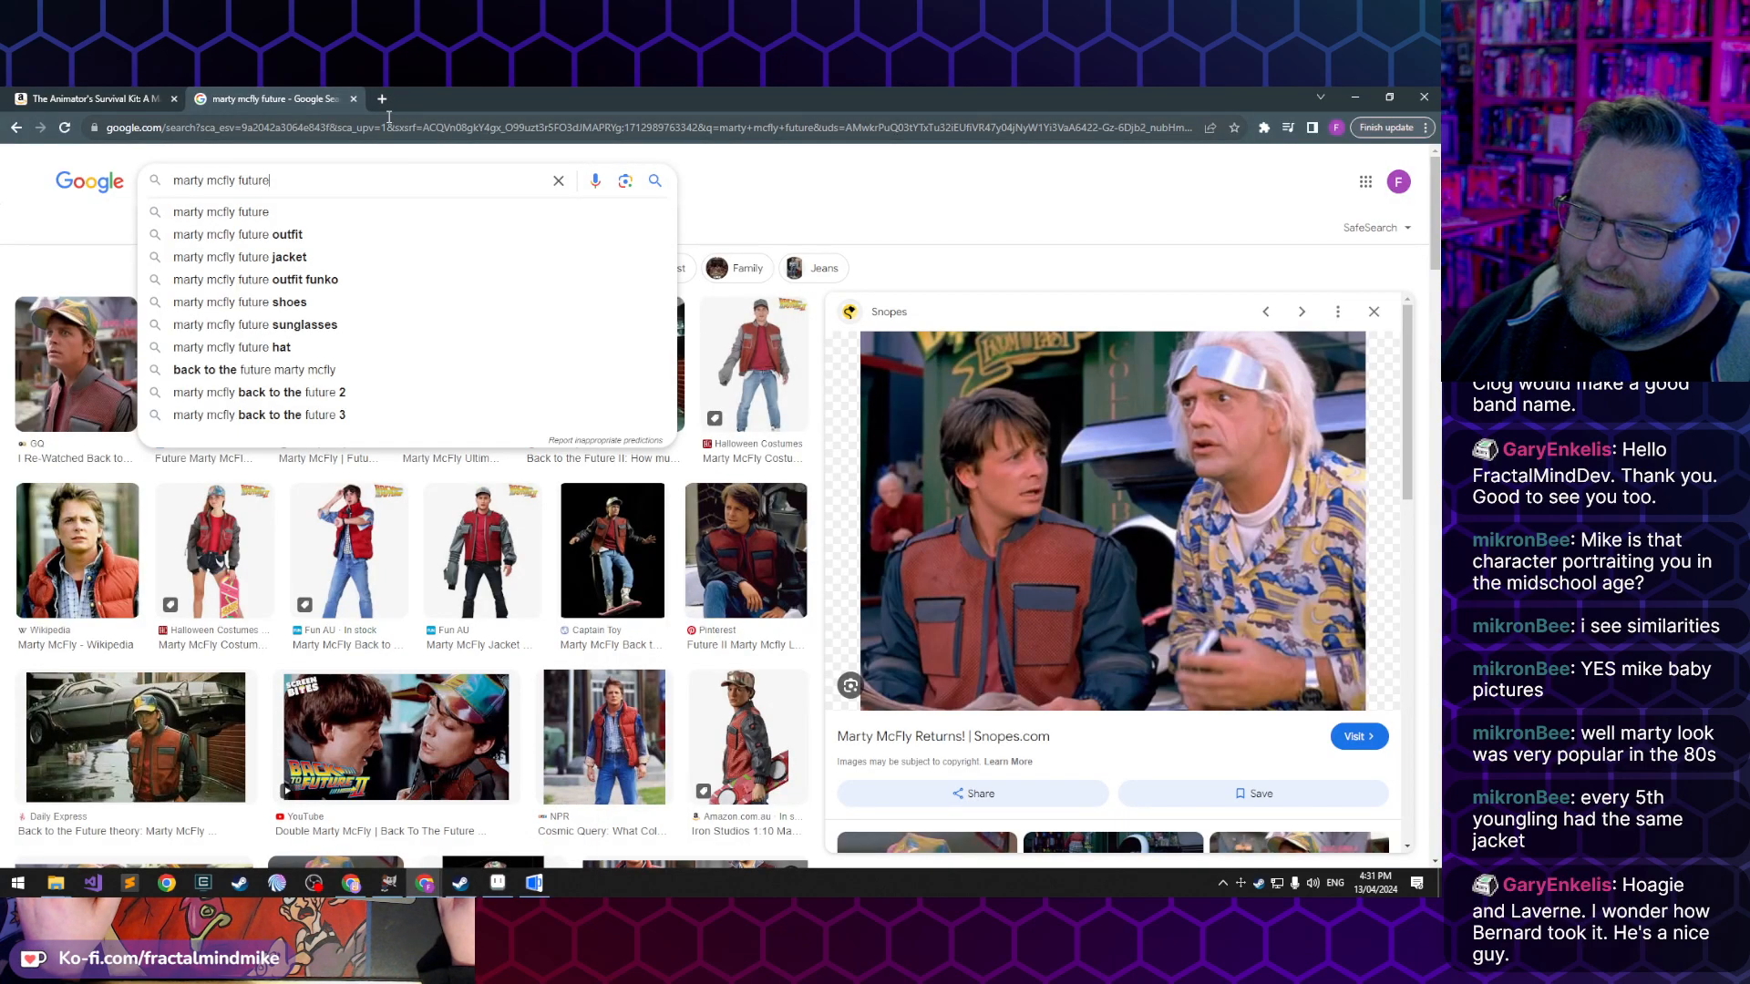
pyautogui.hotkey('ctrl', 't')
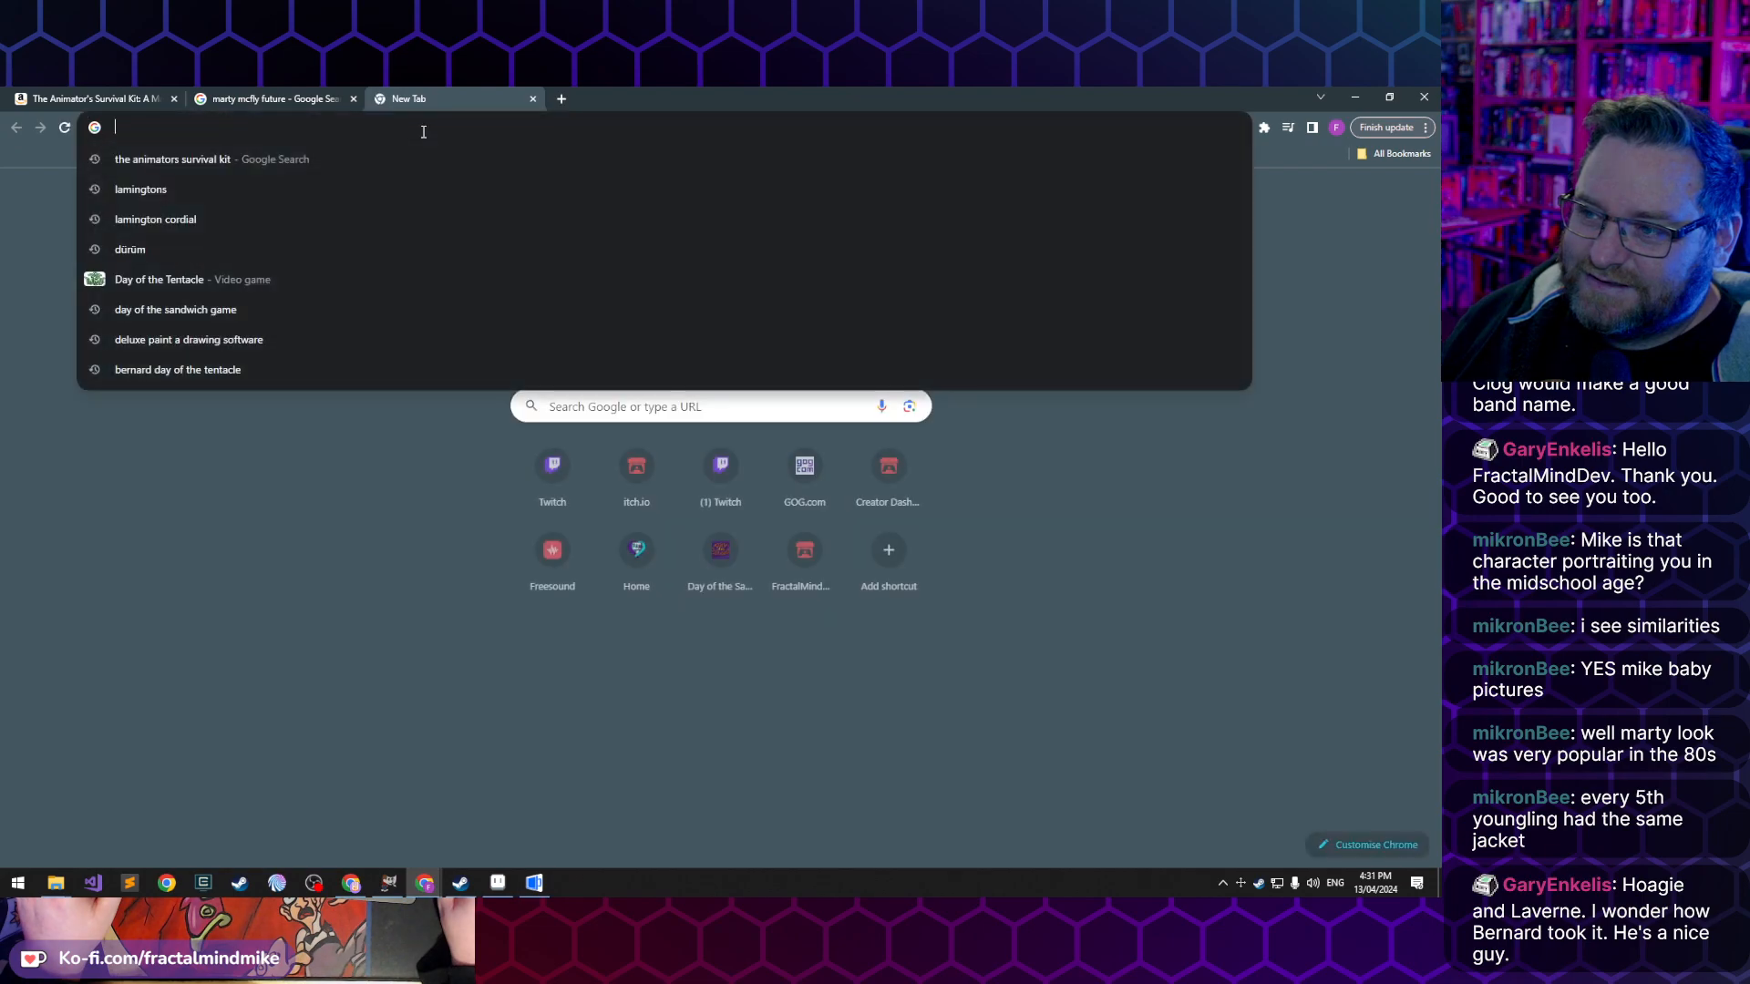
pyautogui.write('day of the ')
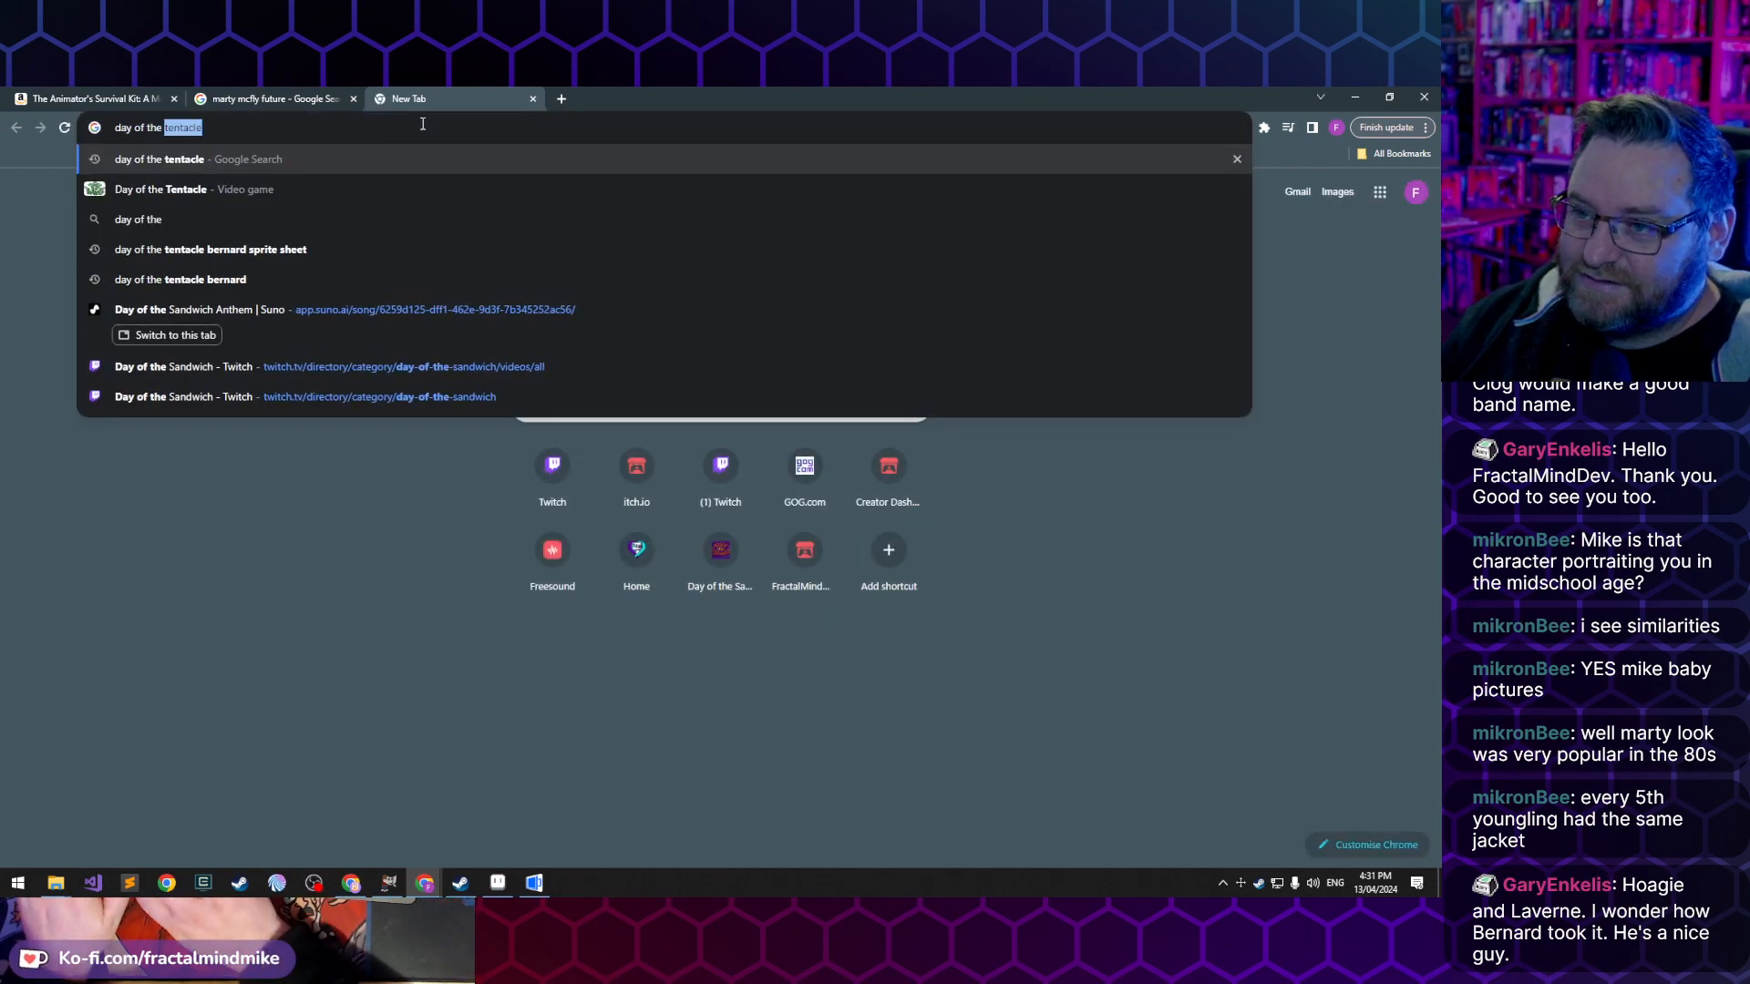
pyautogui.write('sandwich fr')
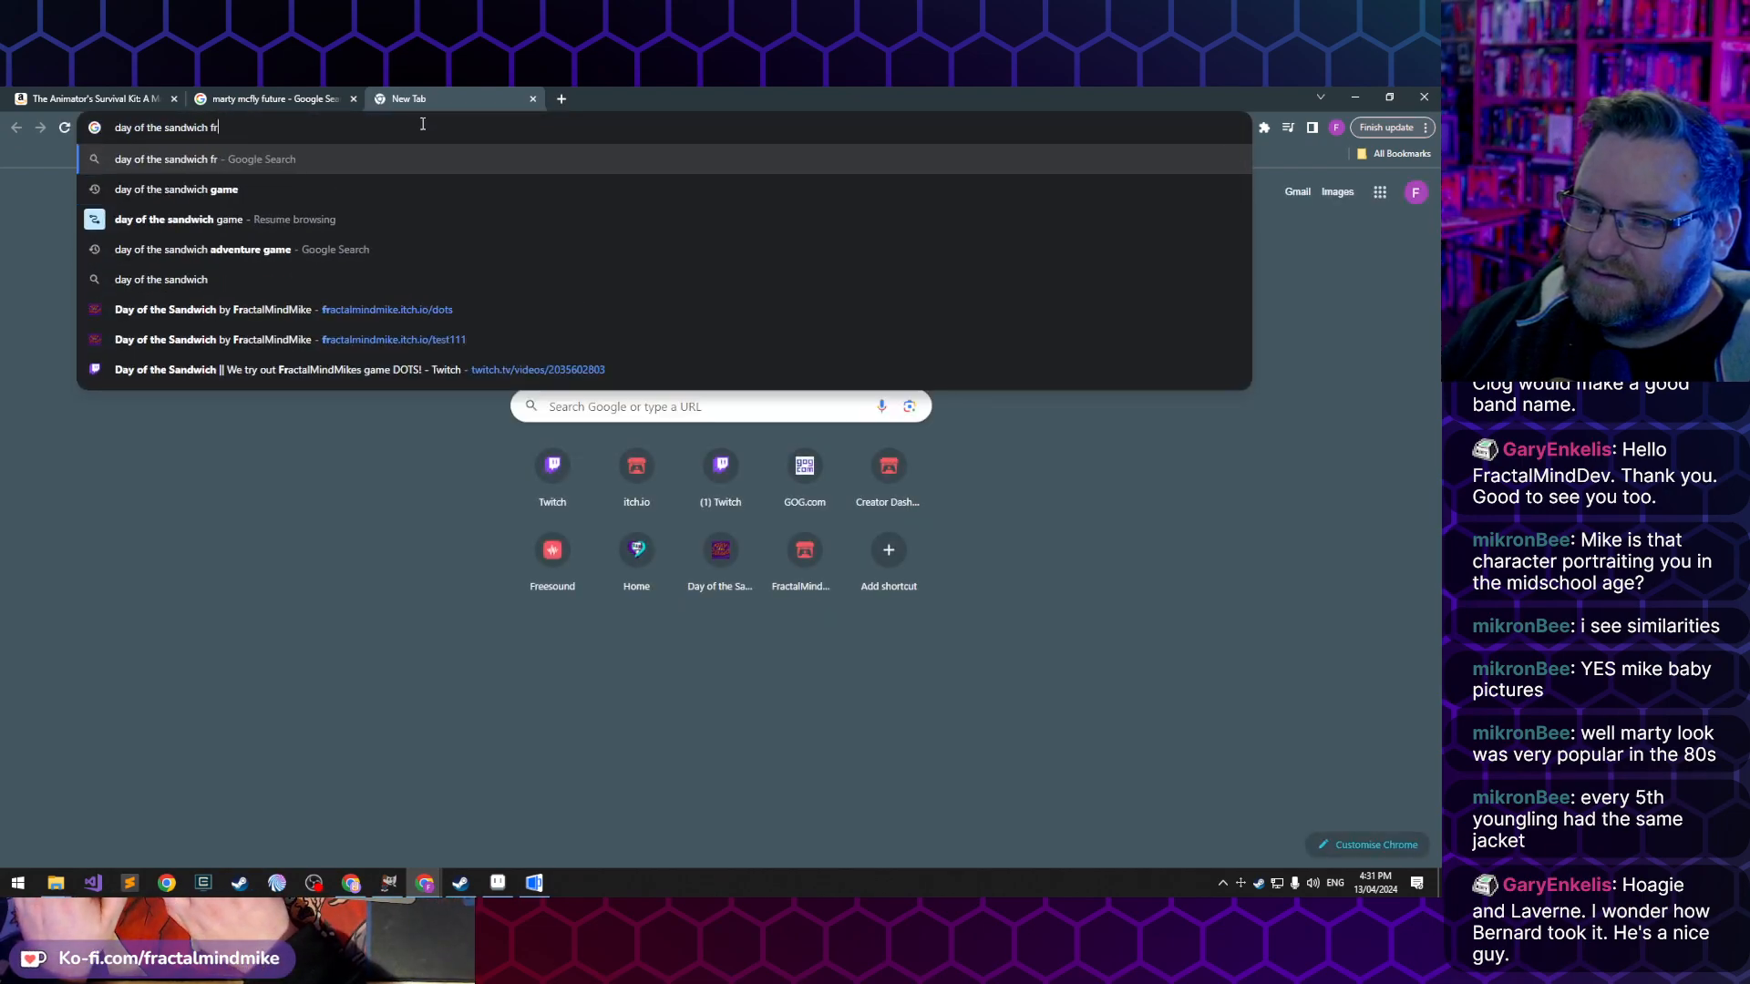
pyautogui.write('actalmindmike')
pyautogui.press('Return')
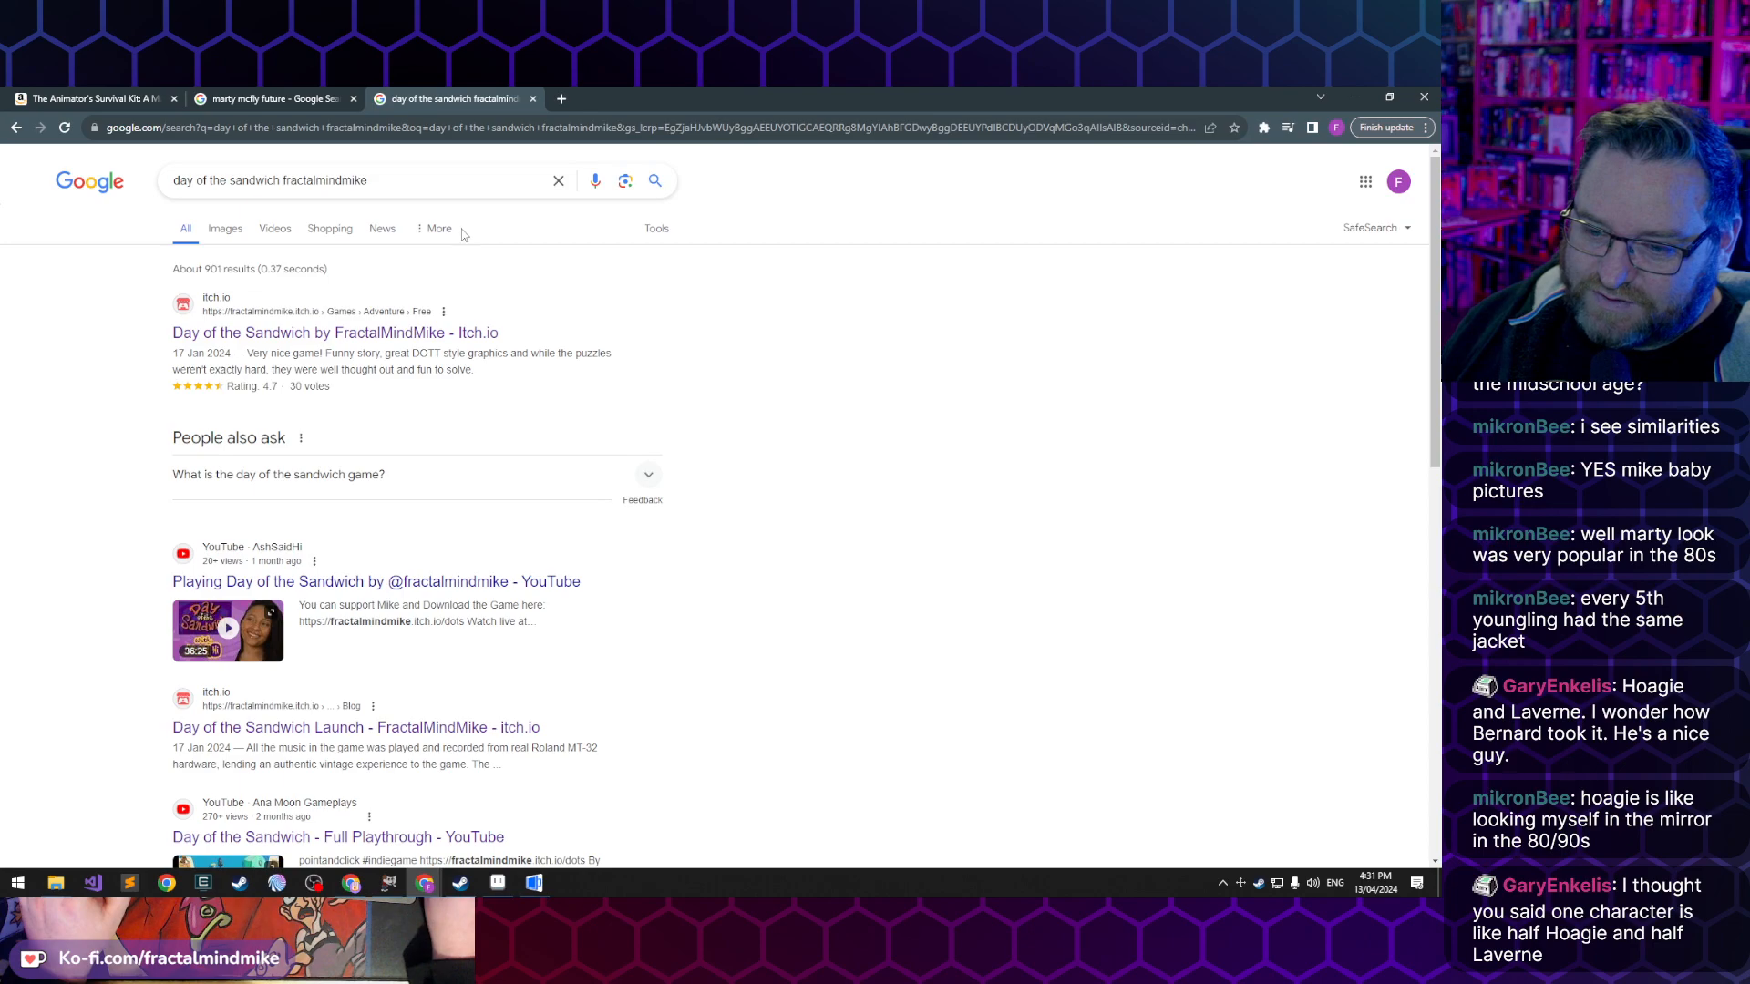
pyautogui.click(279, 333)
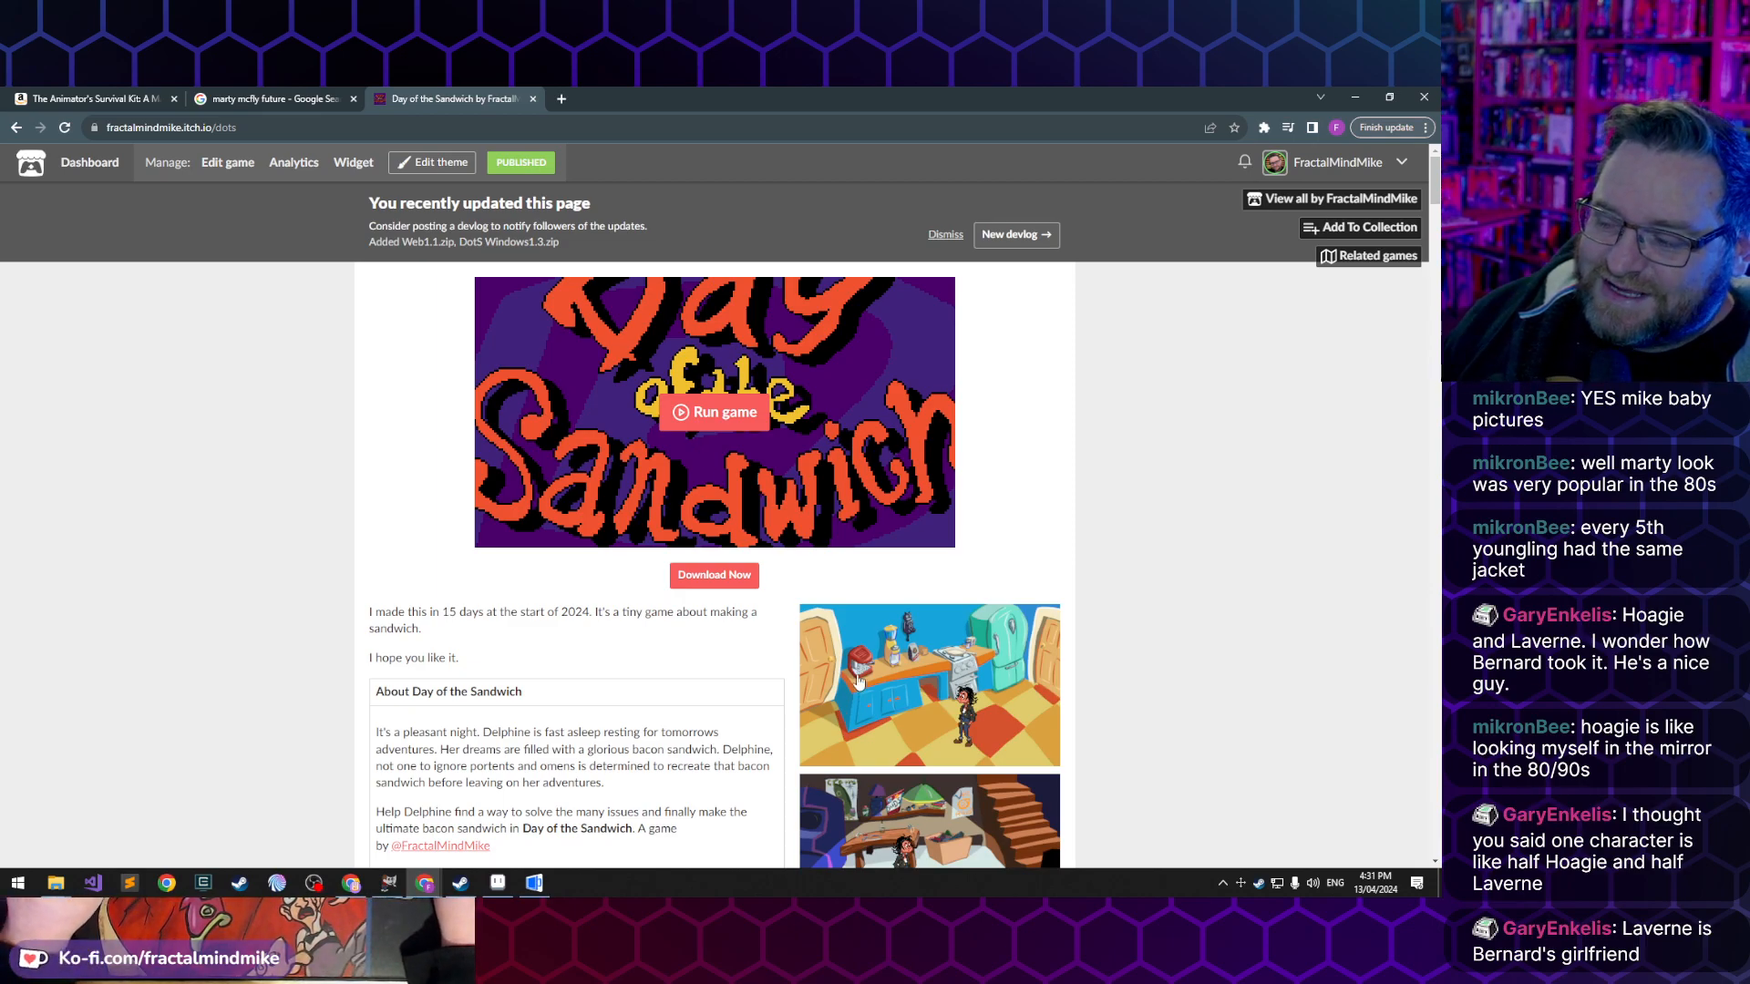
# - Run Day of the Sandwich in the browser and walk Delphine back and forth across the kitchen to view her walk cycle
pyautogui.click(710, 421)
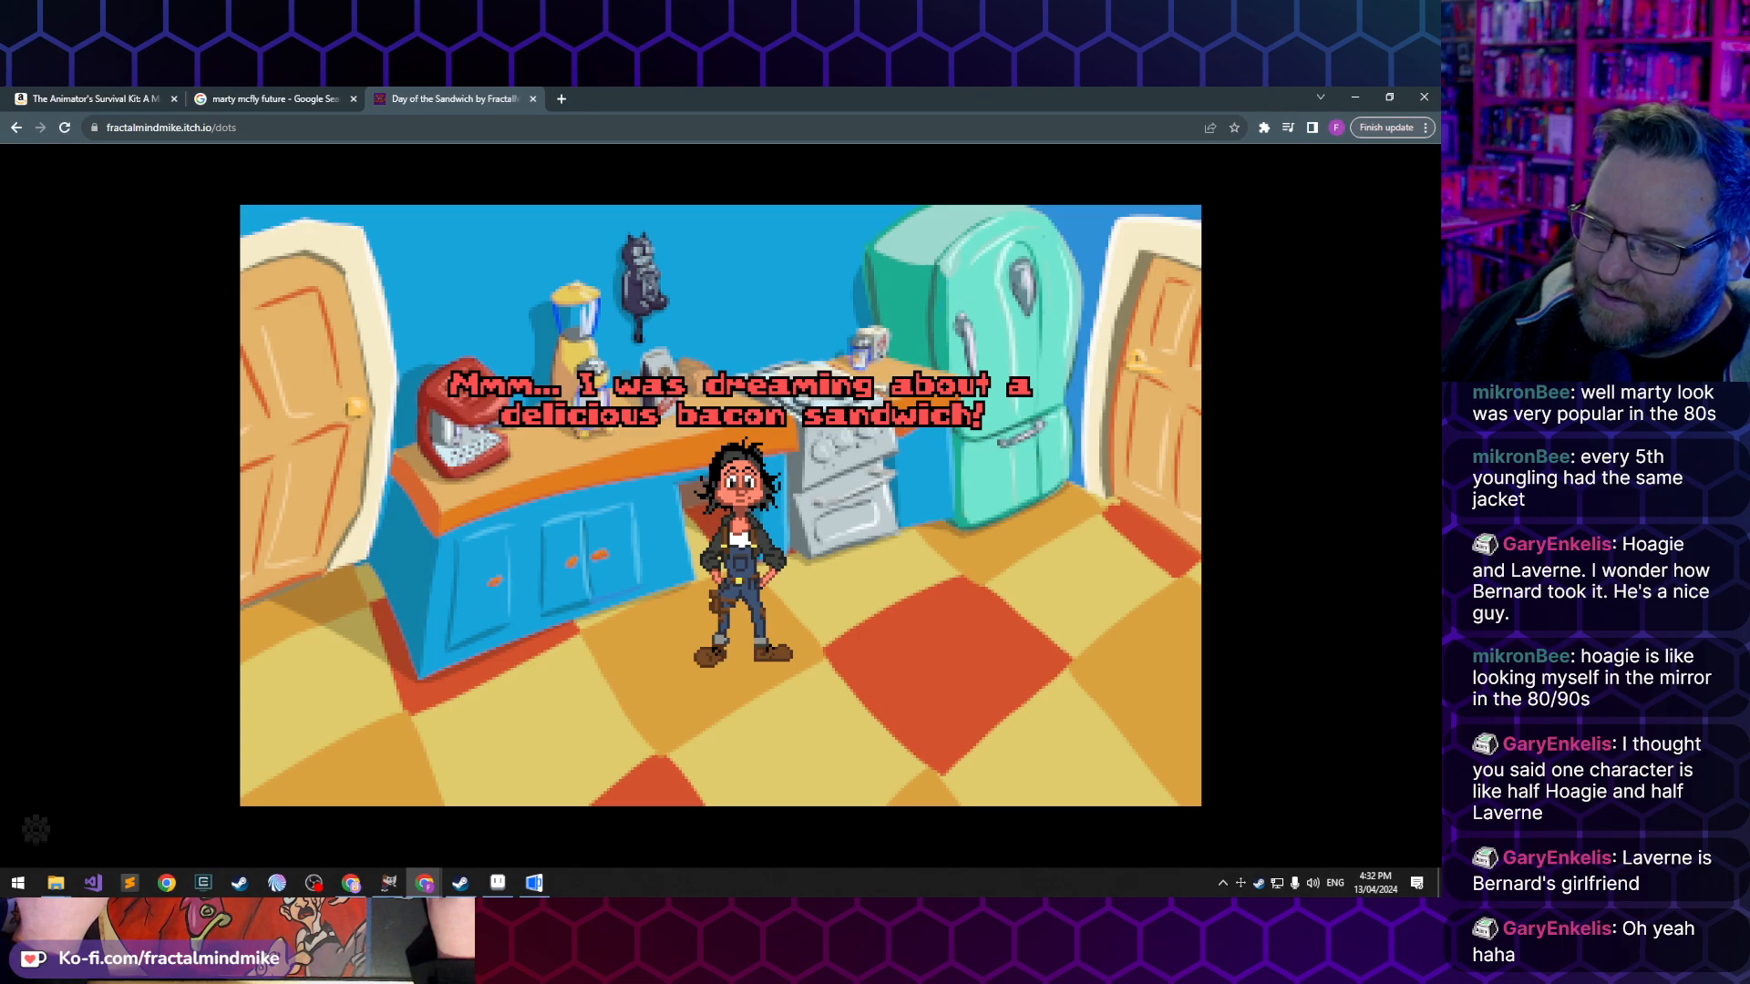
pyautogui.click(679, 699)
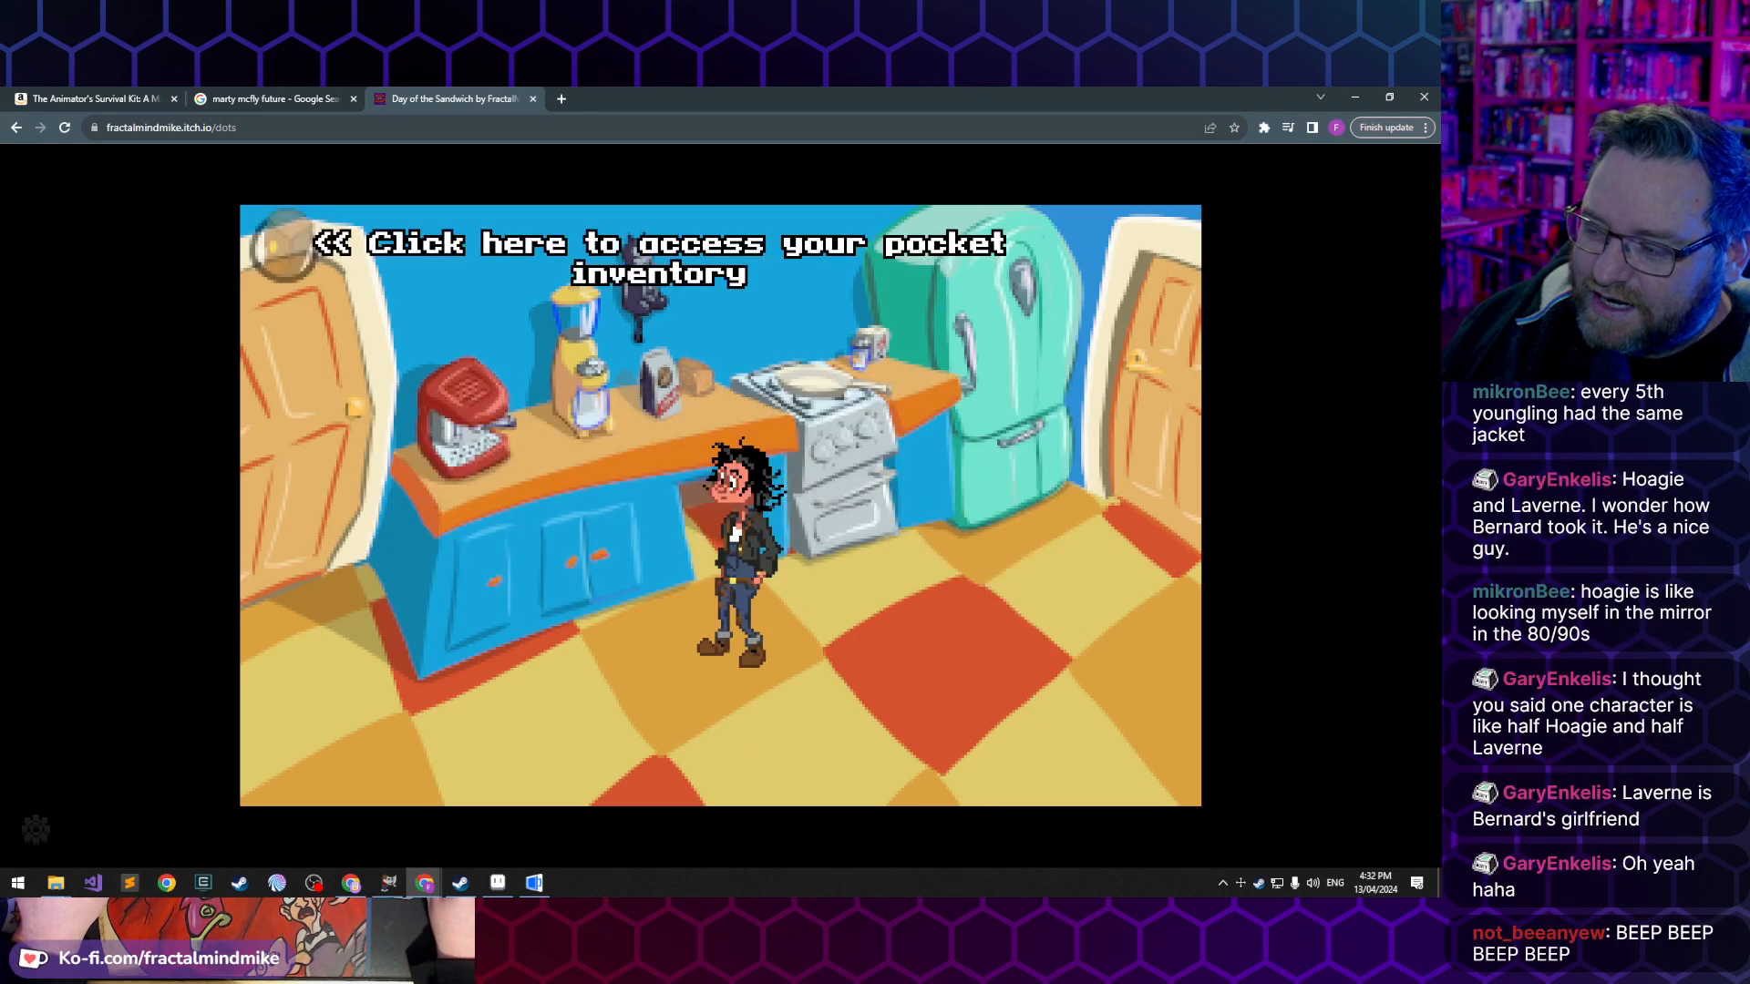
pyautogui.click(932, 664)
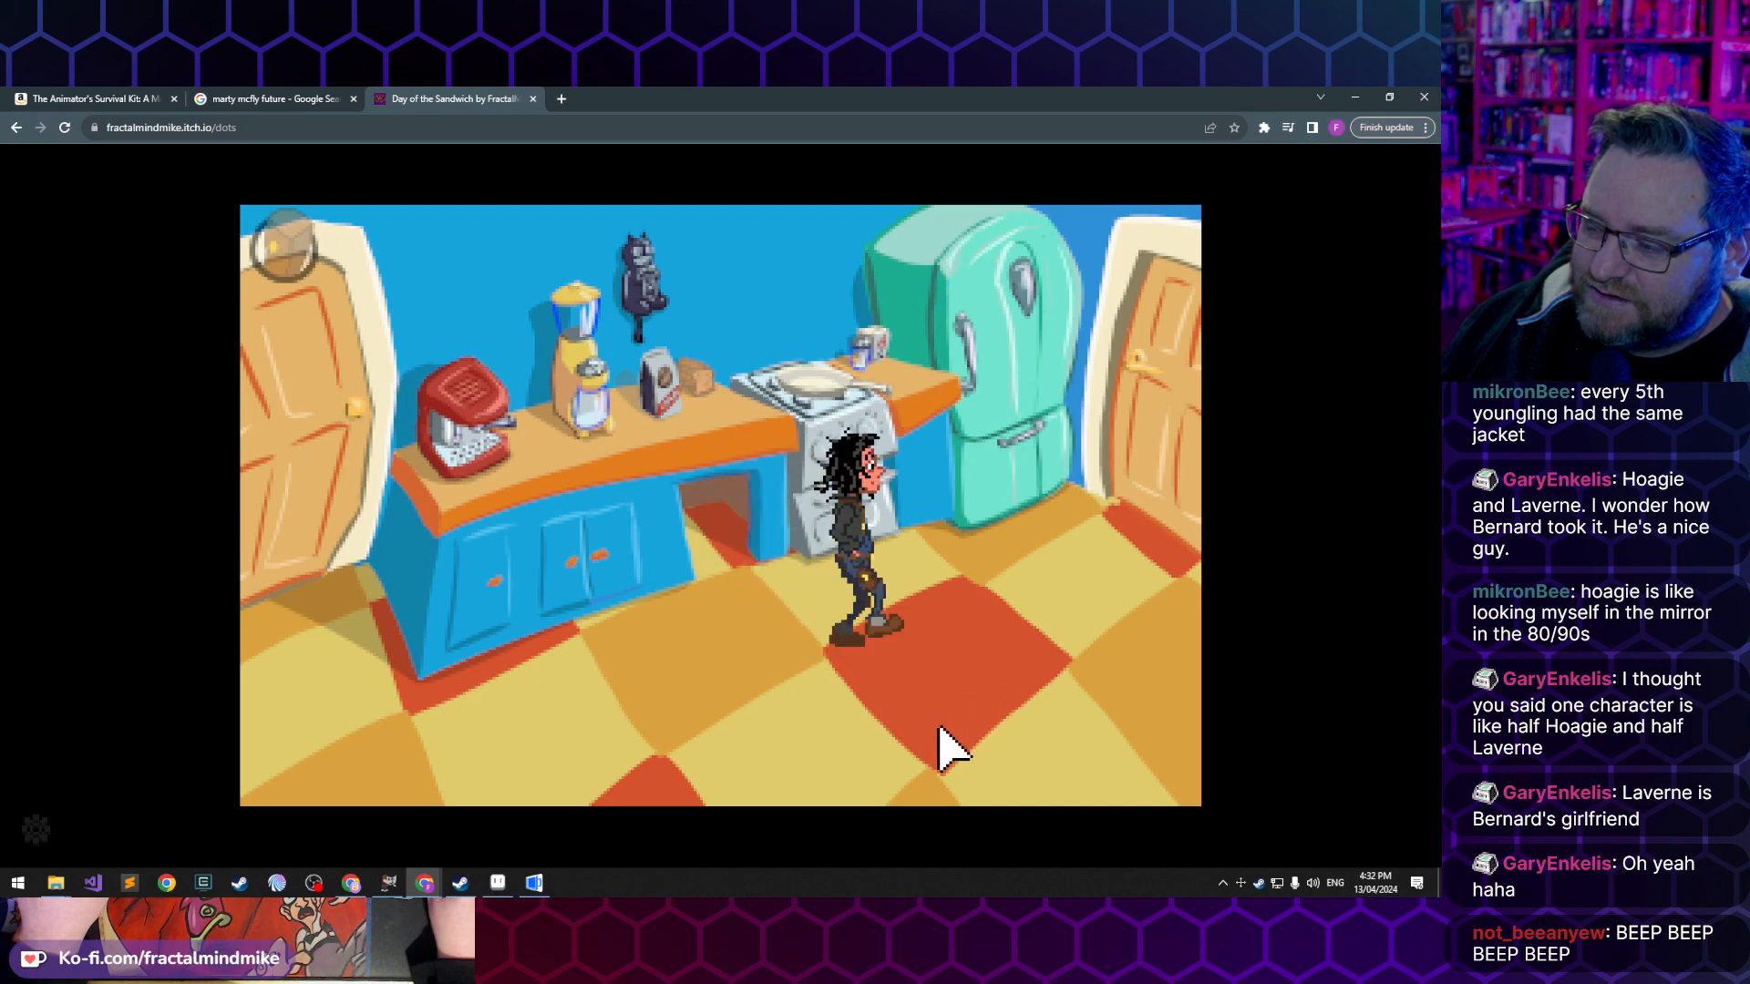
pyautogui.click(706, 715)
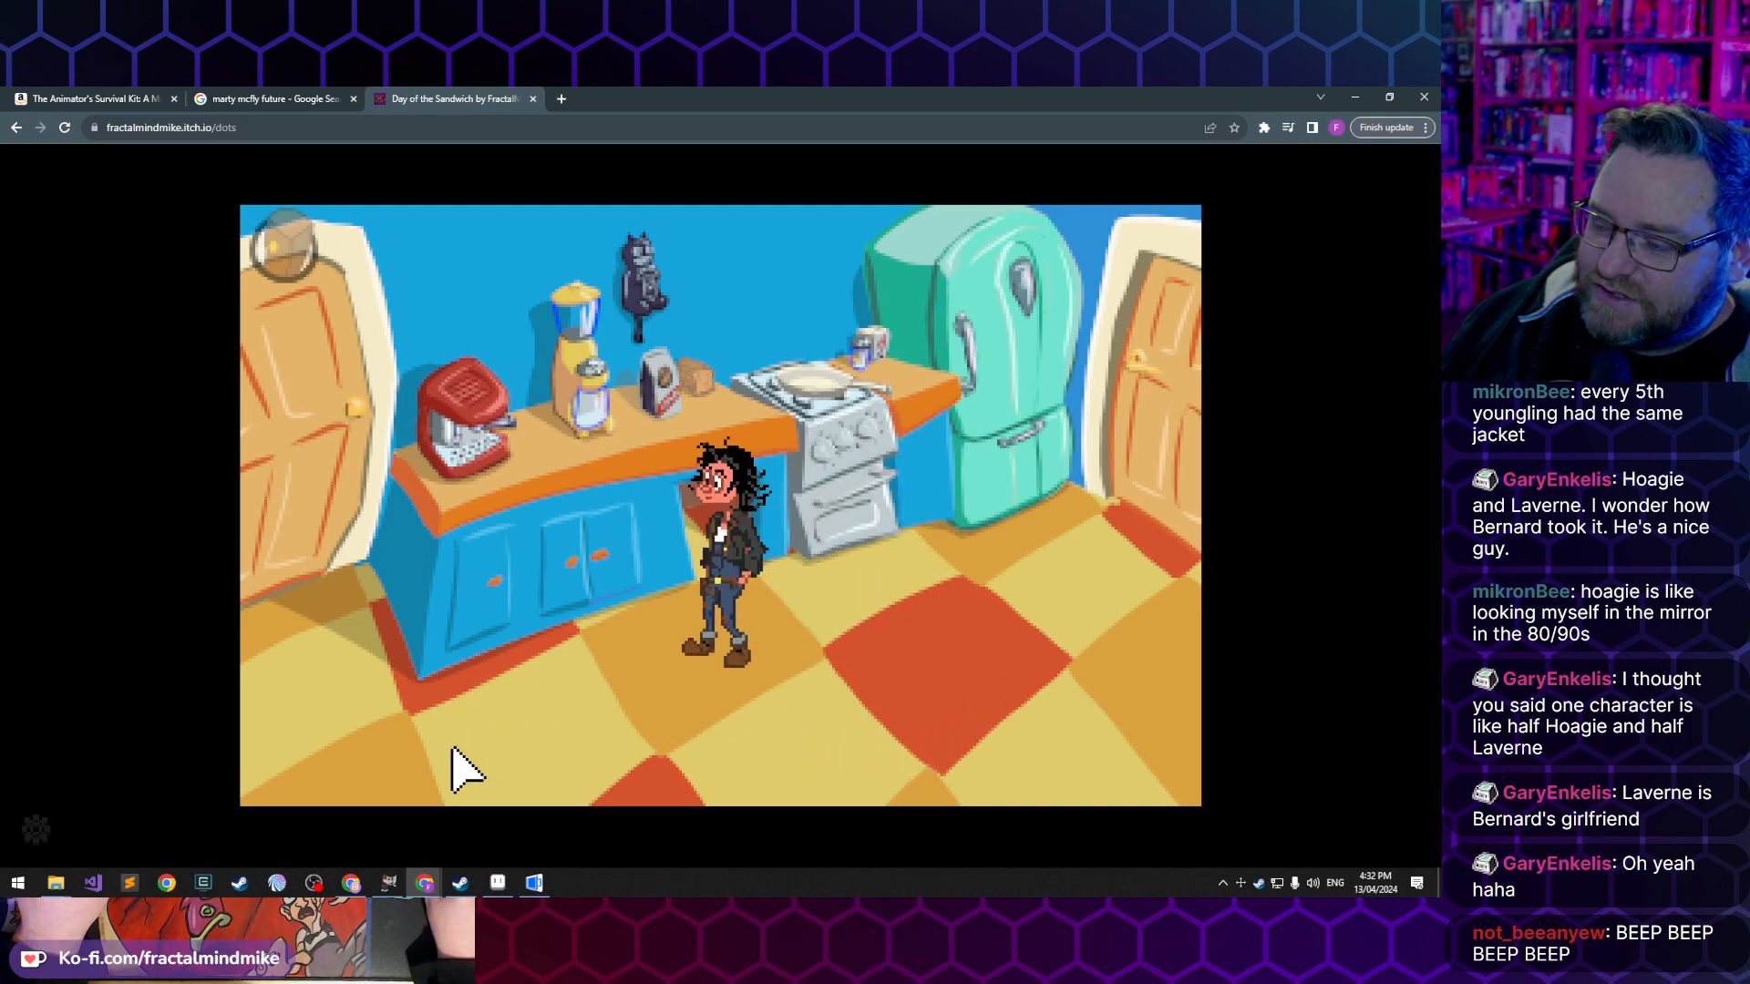
pyautogui.click(942, 715)
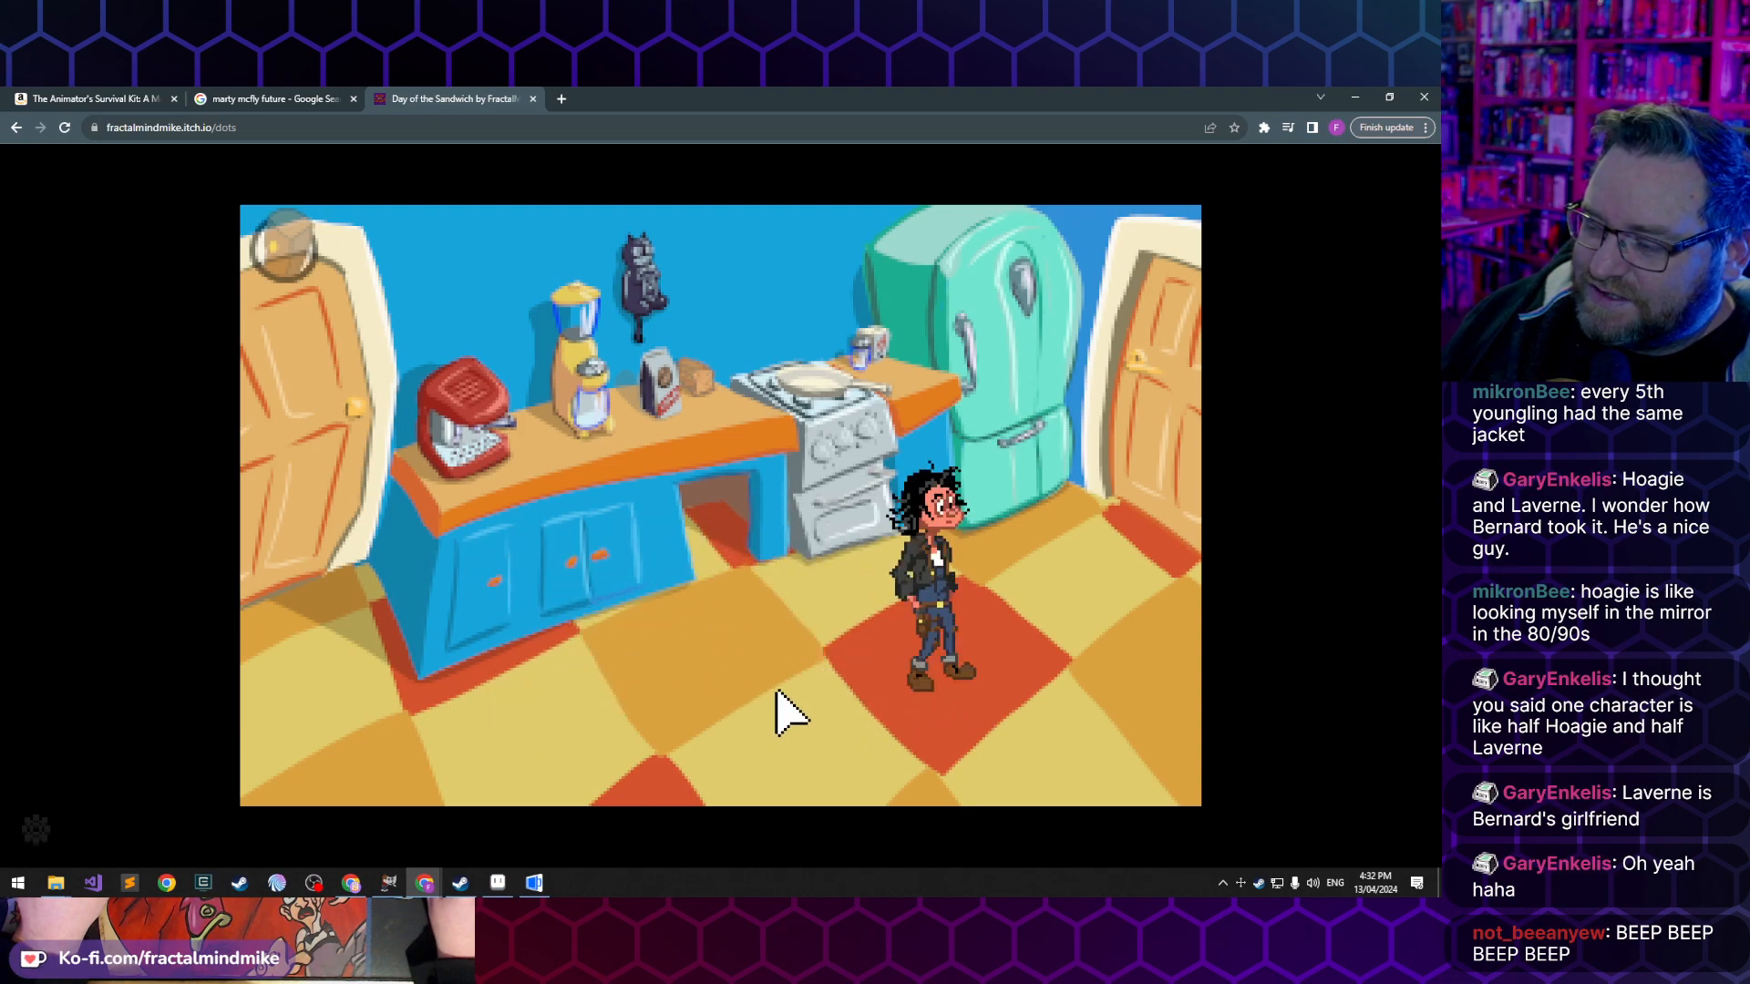
pyautogui.click(691, 690)
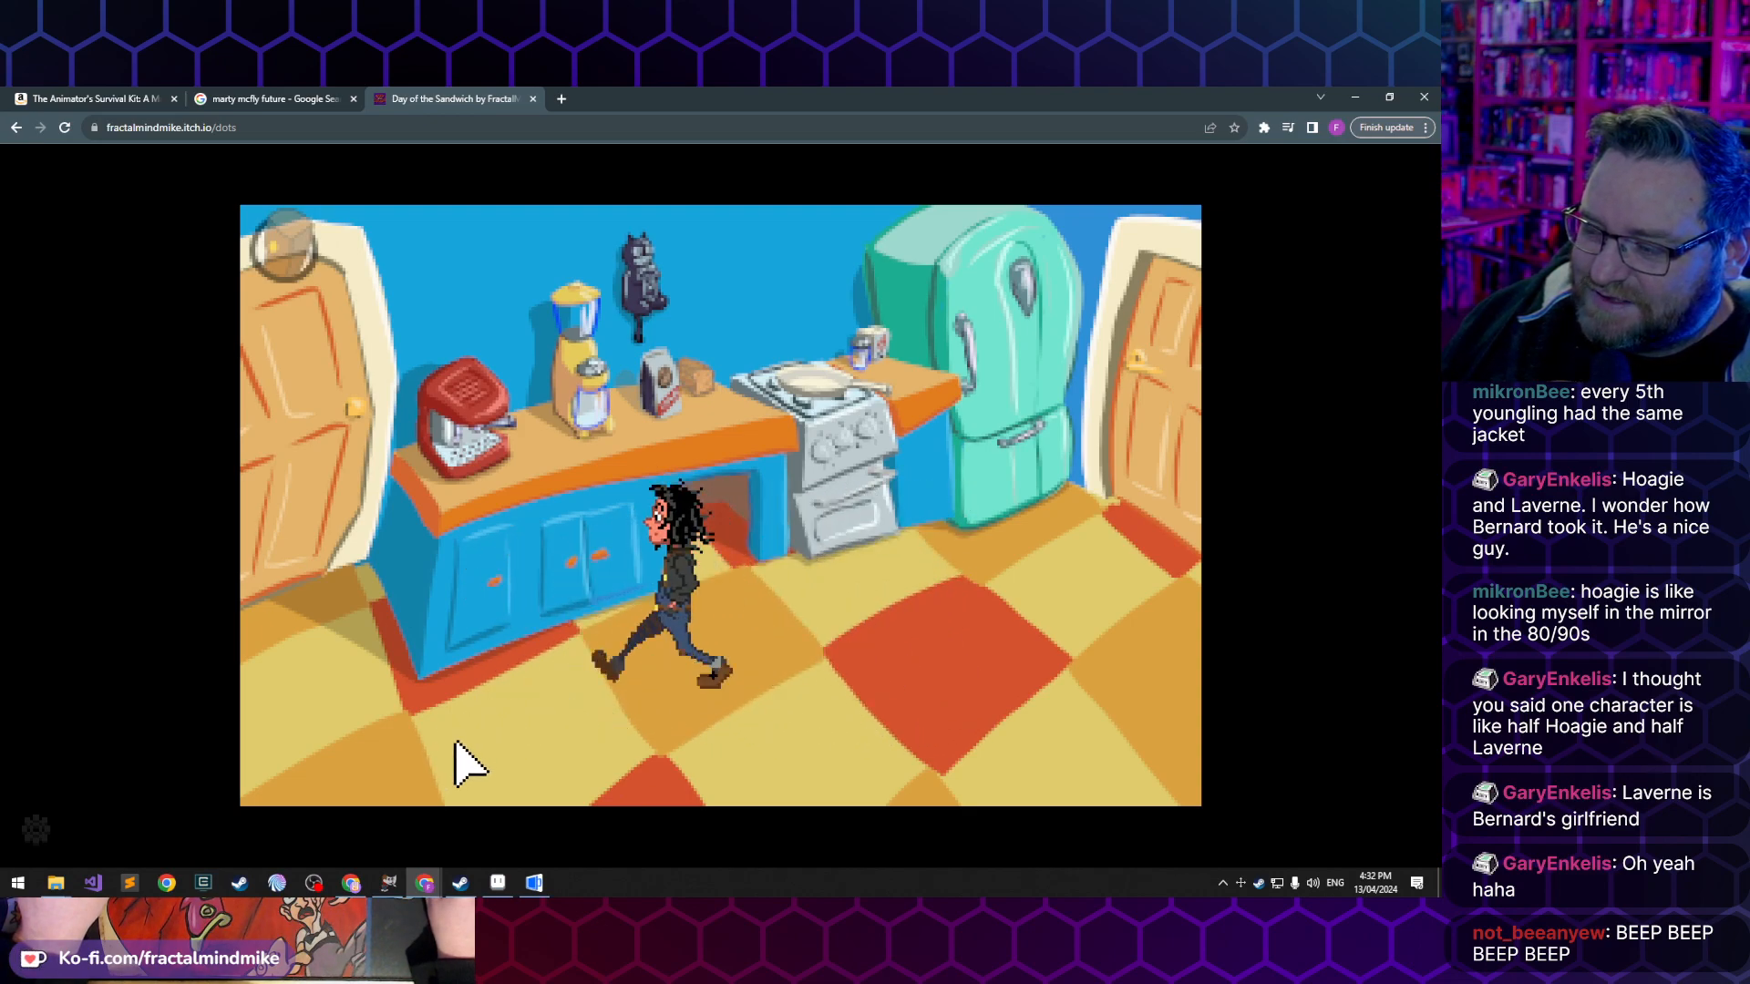
pyautogui.click(900, 682)
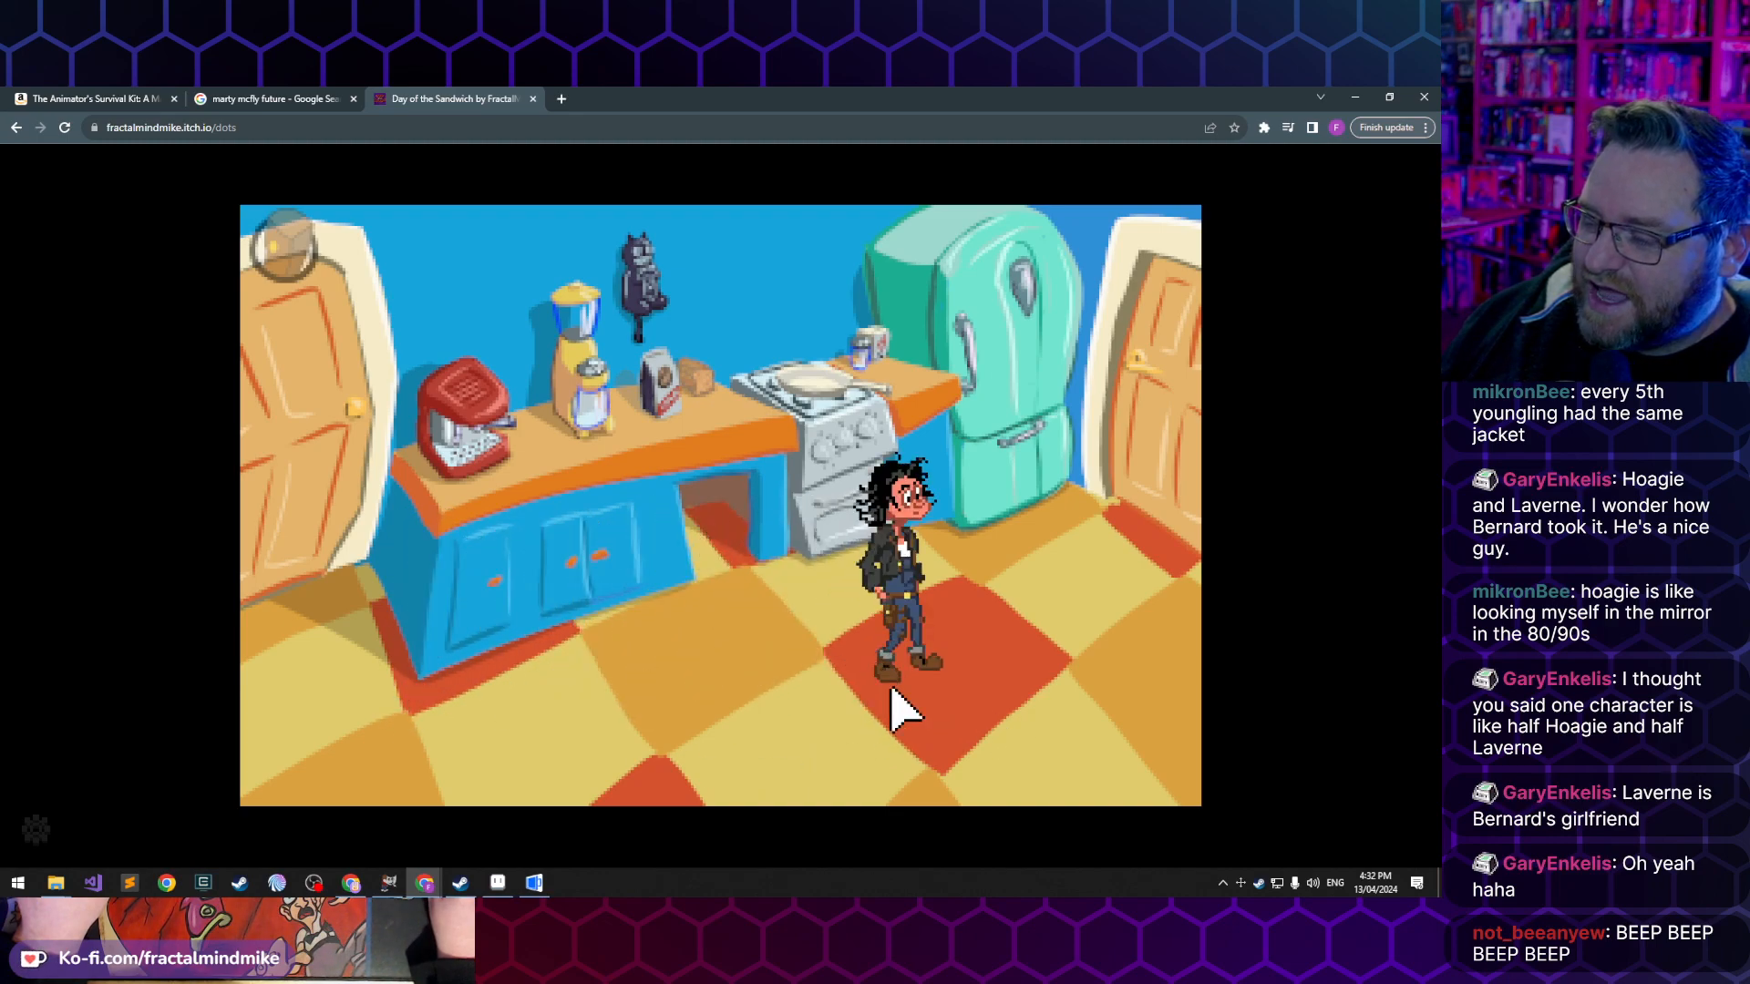
pyautogui.click(638, 709)
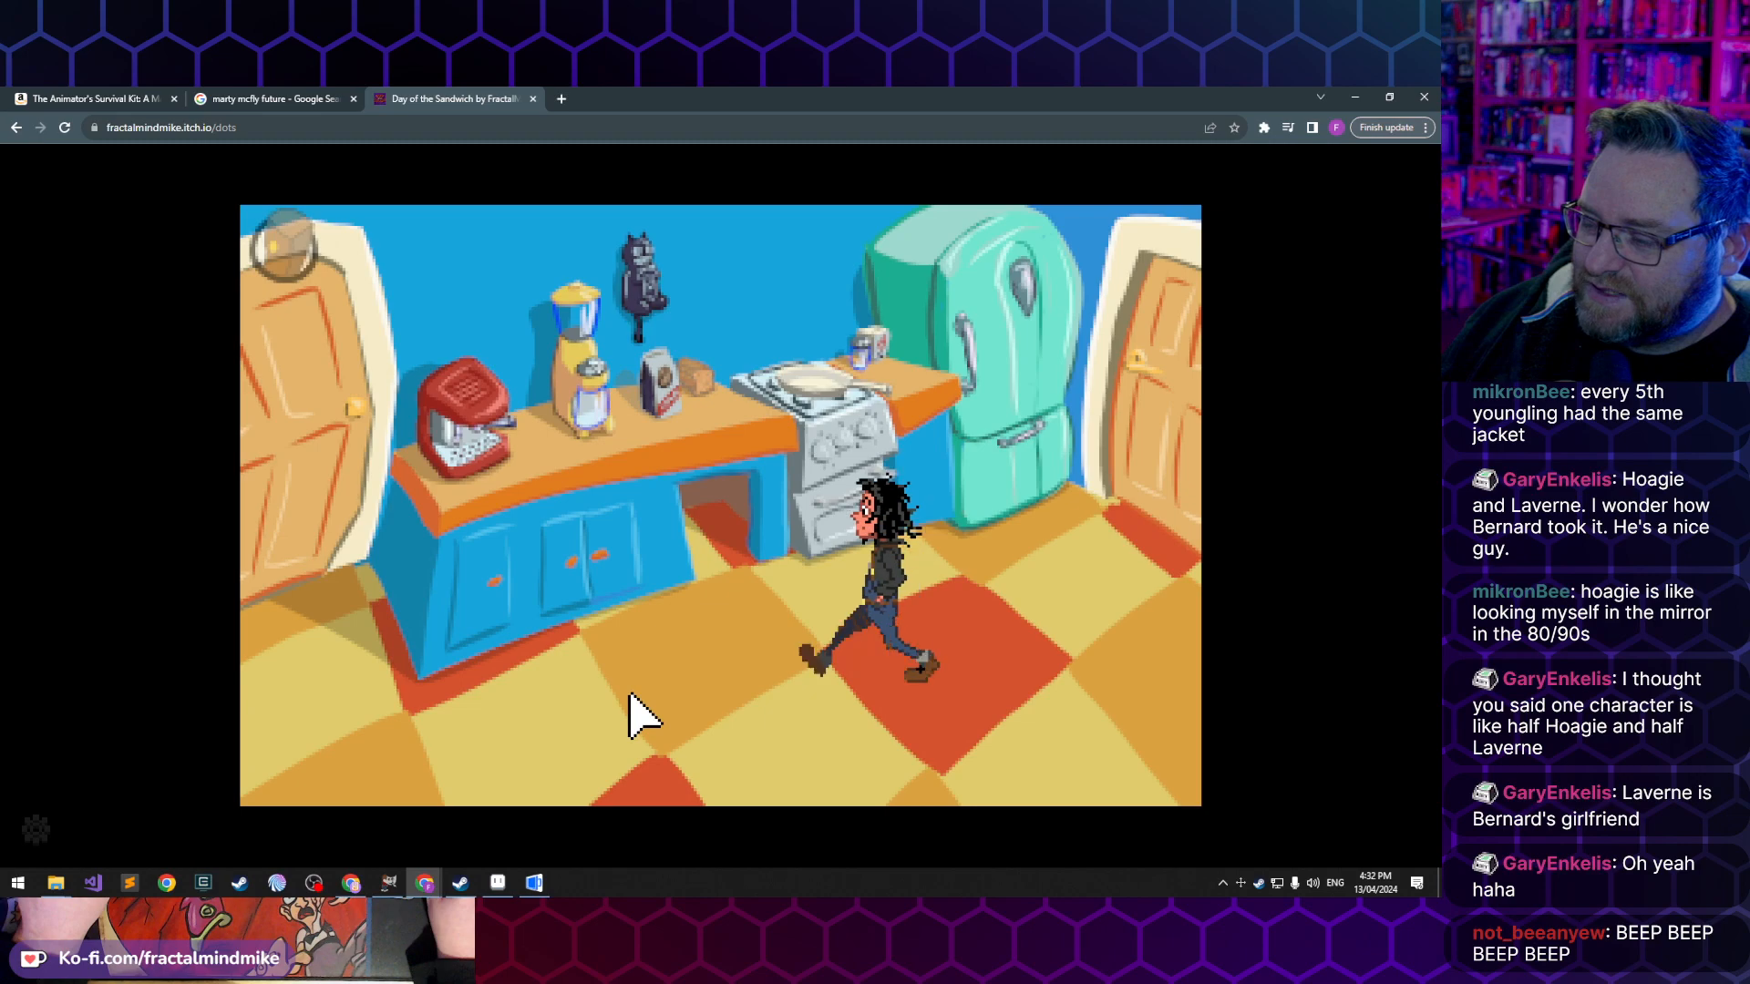
pyautogui.click(975, 730)
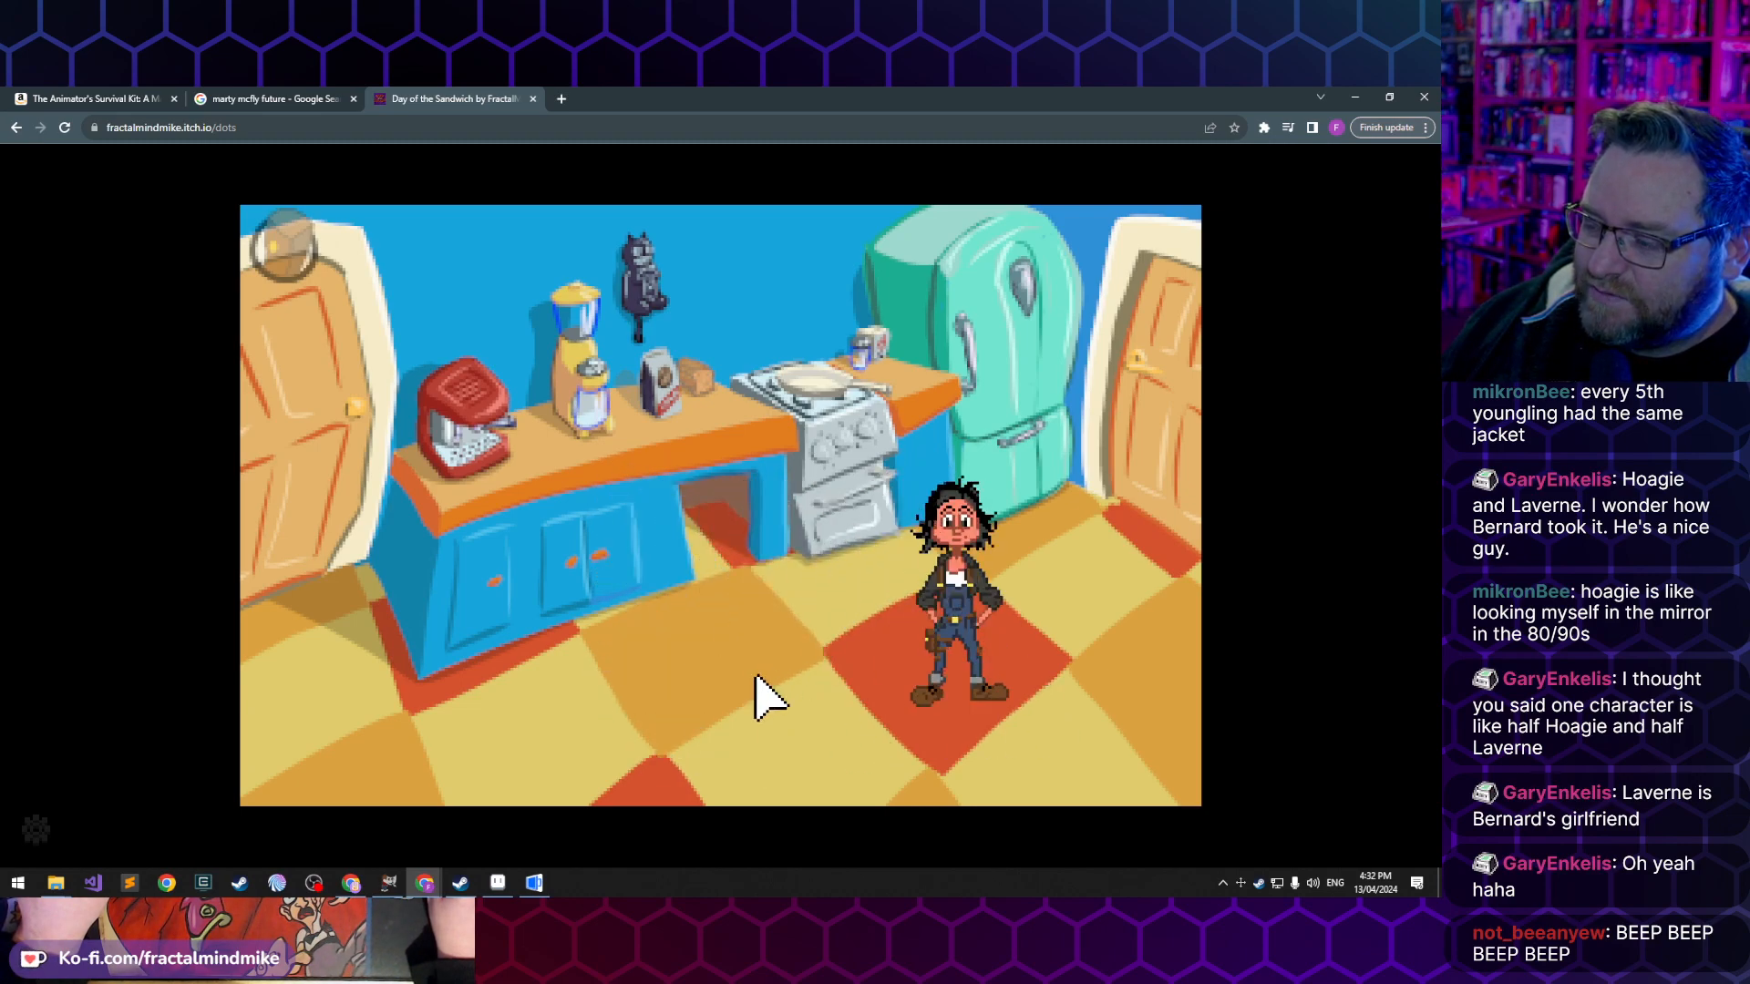
pyautogui.click(443, 717)
pyautogui.click(894, 691)
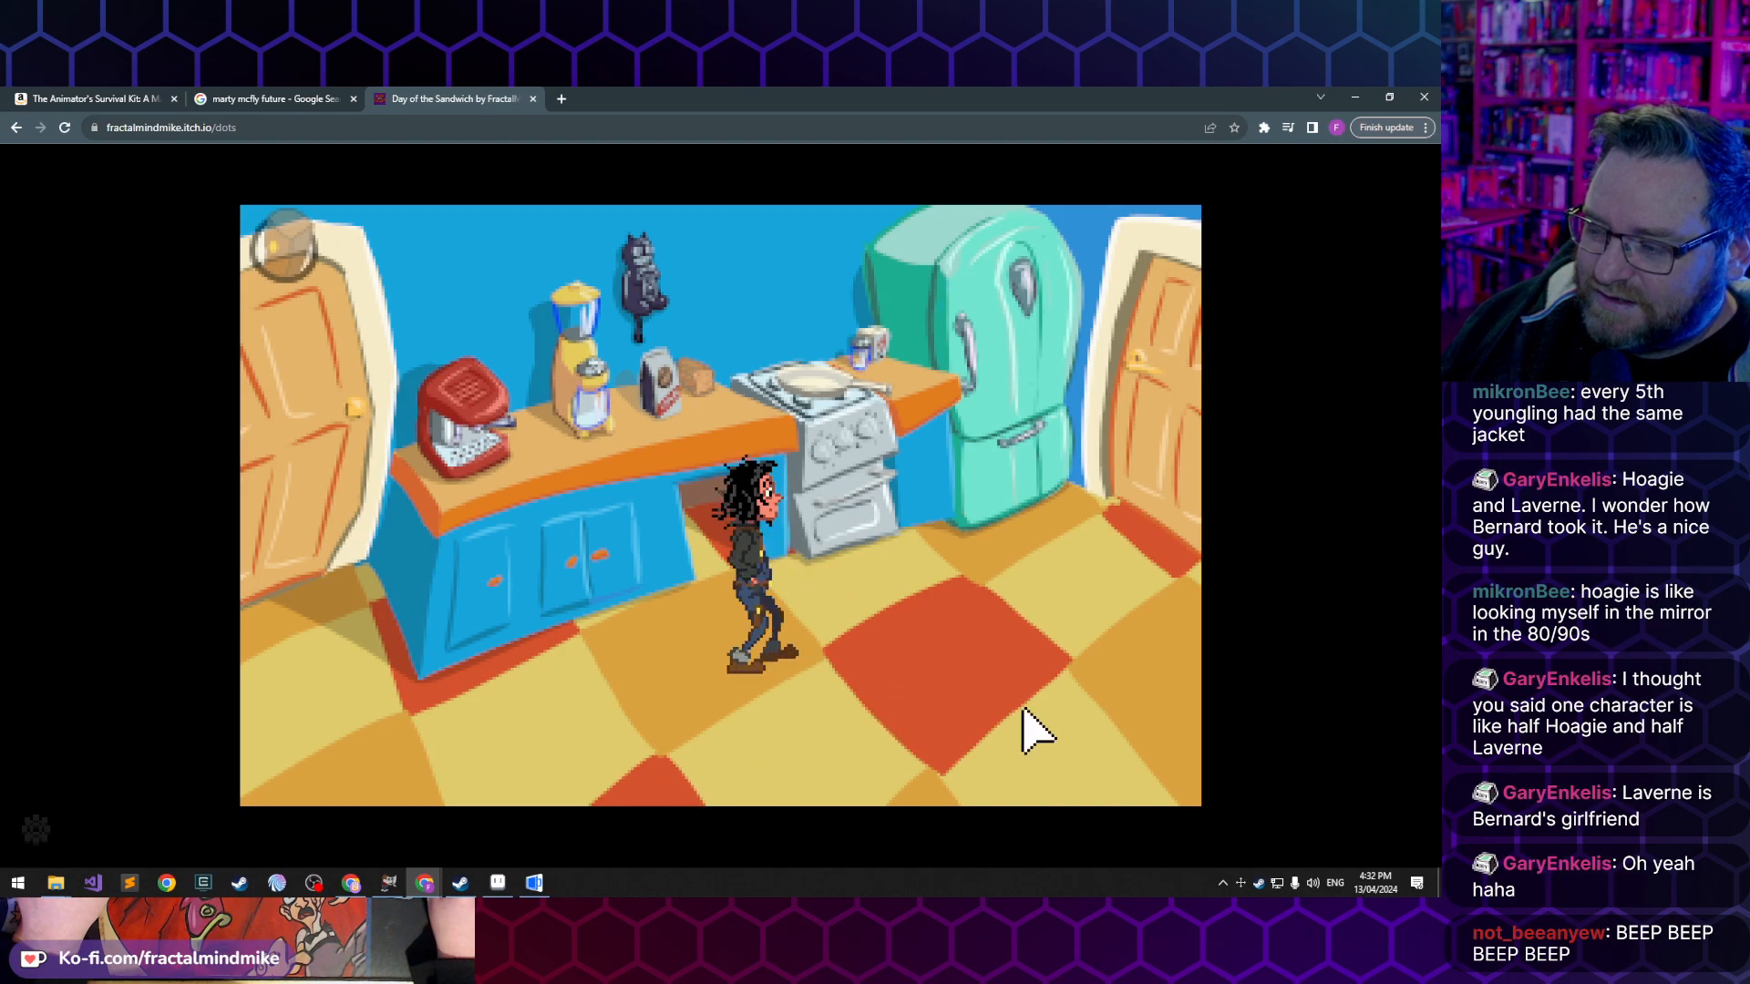
# - Walk Delphine between the stove and the open kitchen floor to examine her walking and turning animations
pyautogui.click(722, 730)
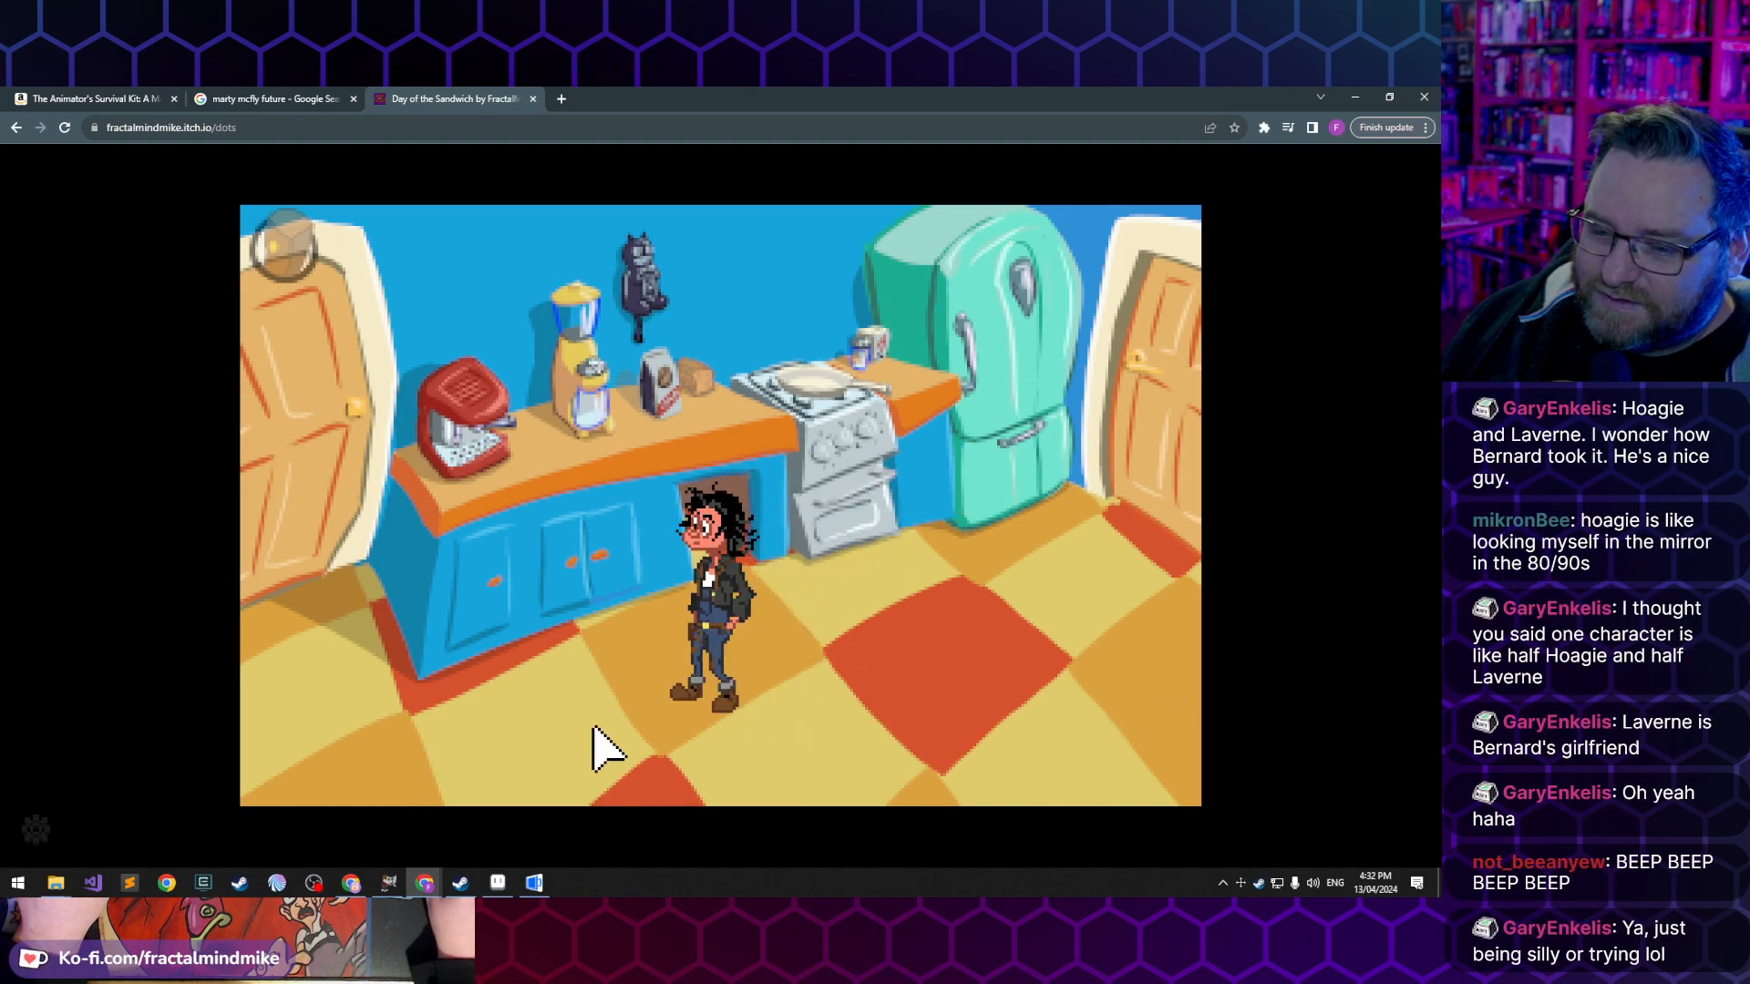
pyautogui.click(789, 614)
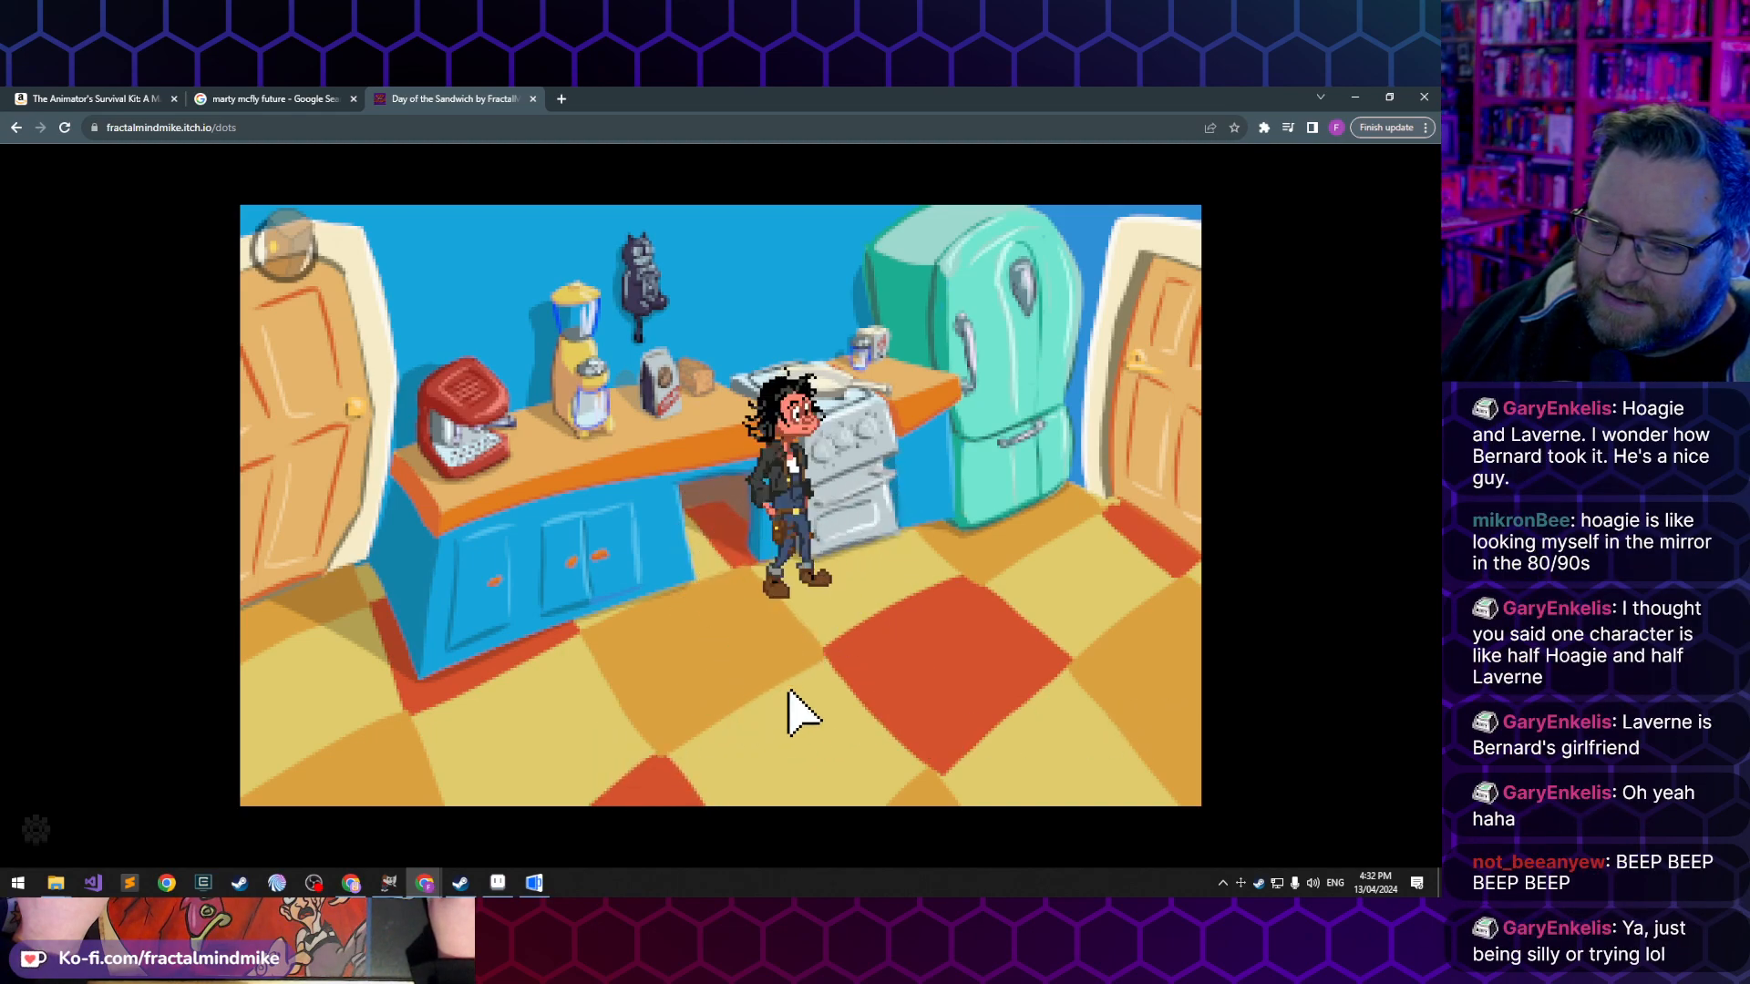
pyautogui.click(655, 694)
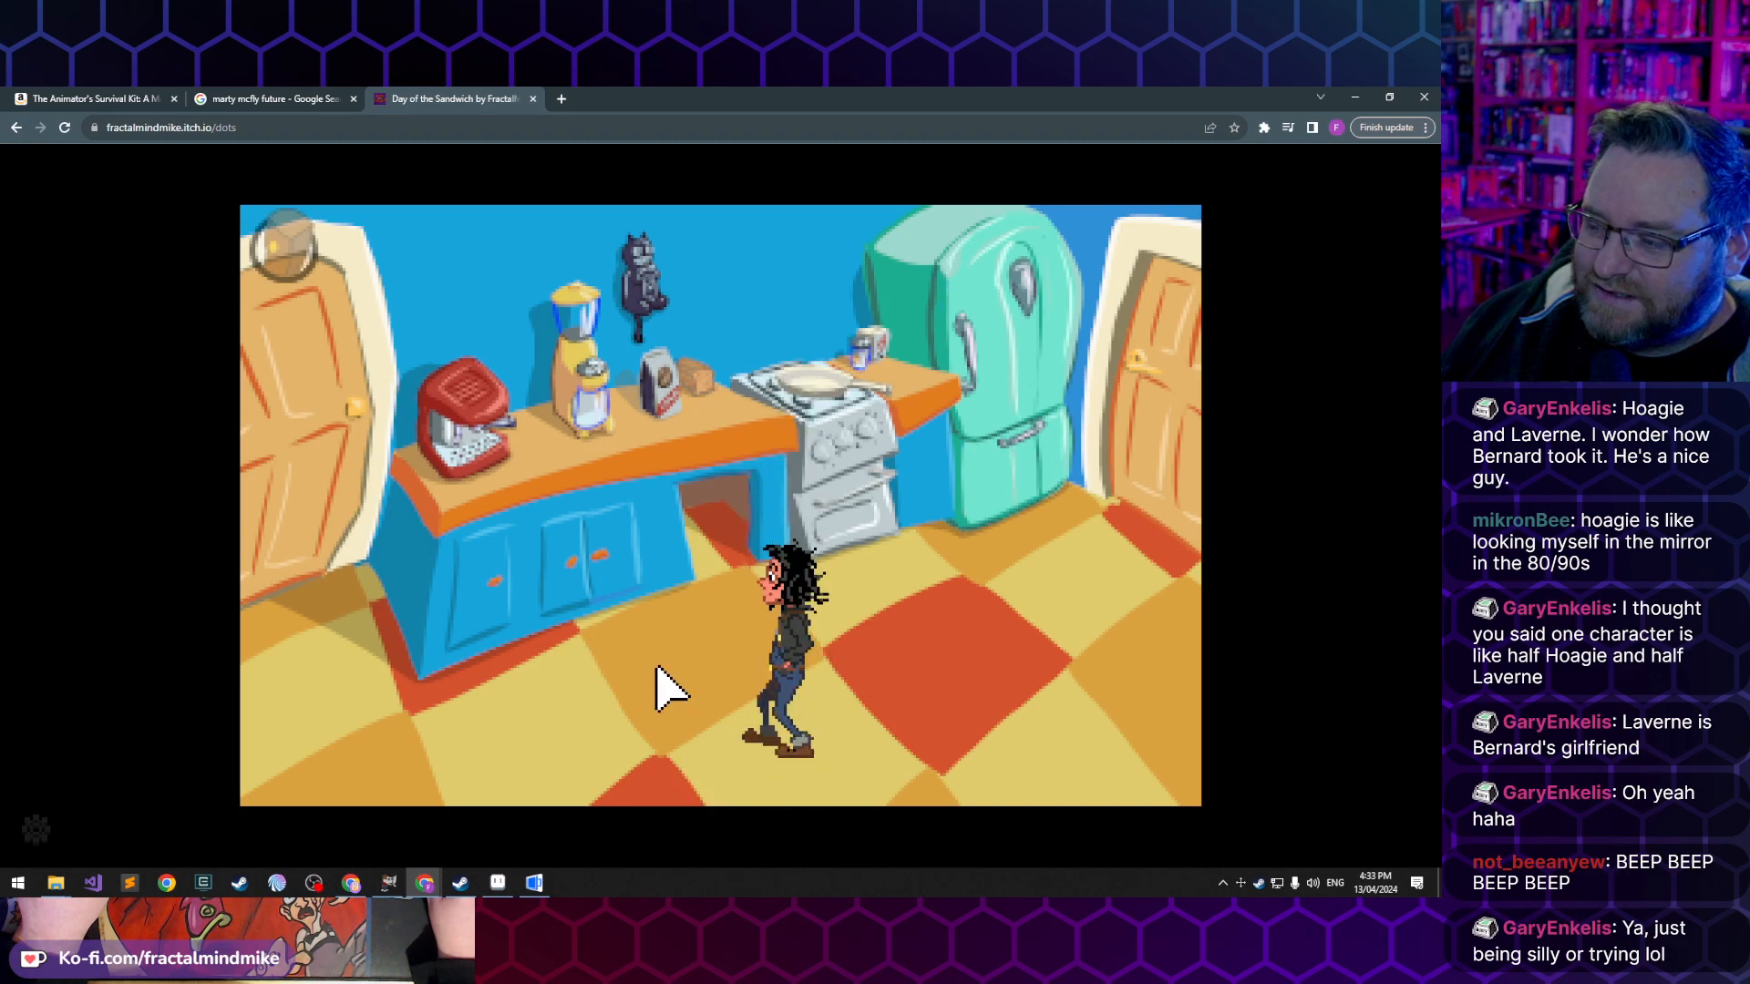
pyautogui.click(811, 609)
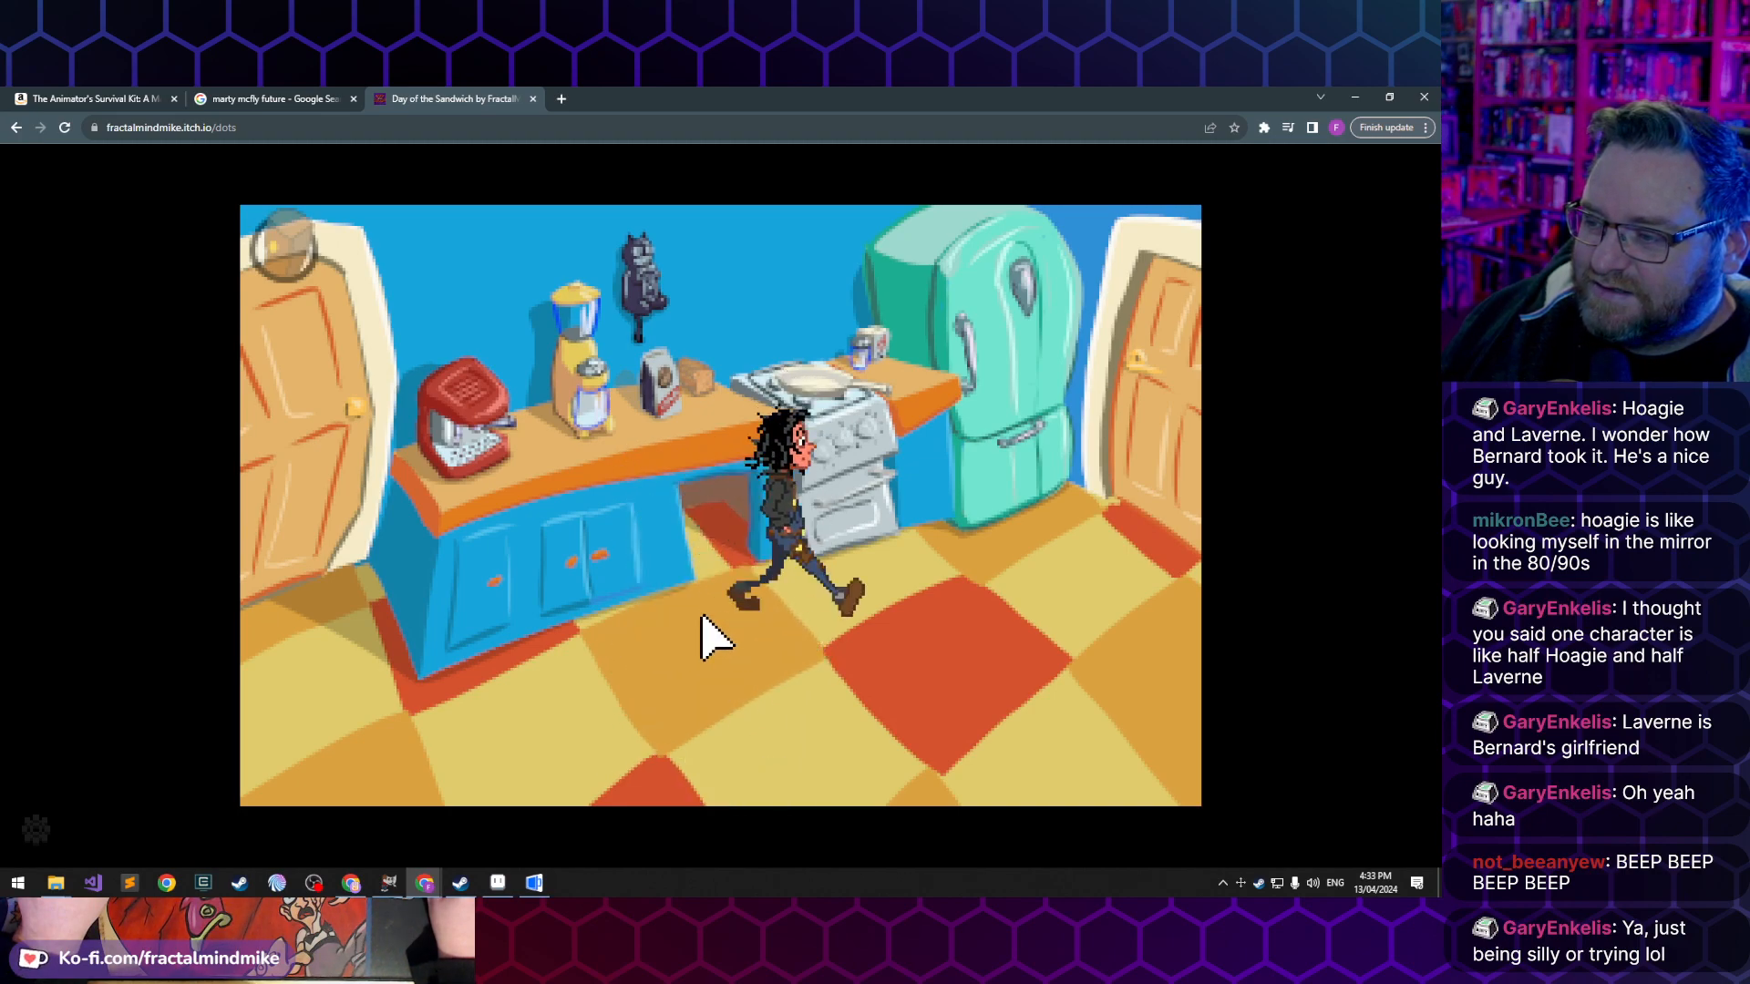
# - Have Delphine interact with the grinder and neighbouring items on the kitchen counter
pyautogui.click(634, 427)
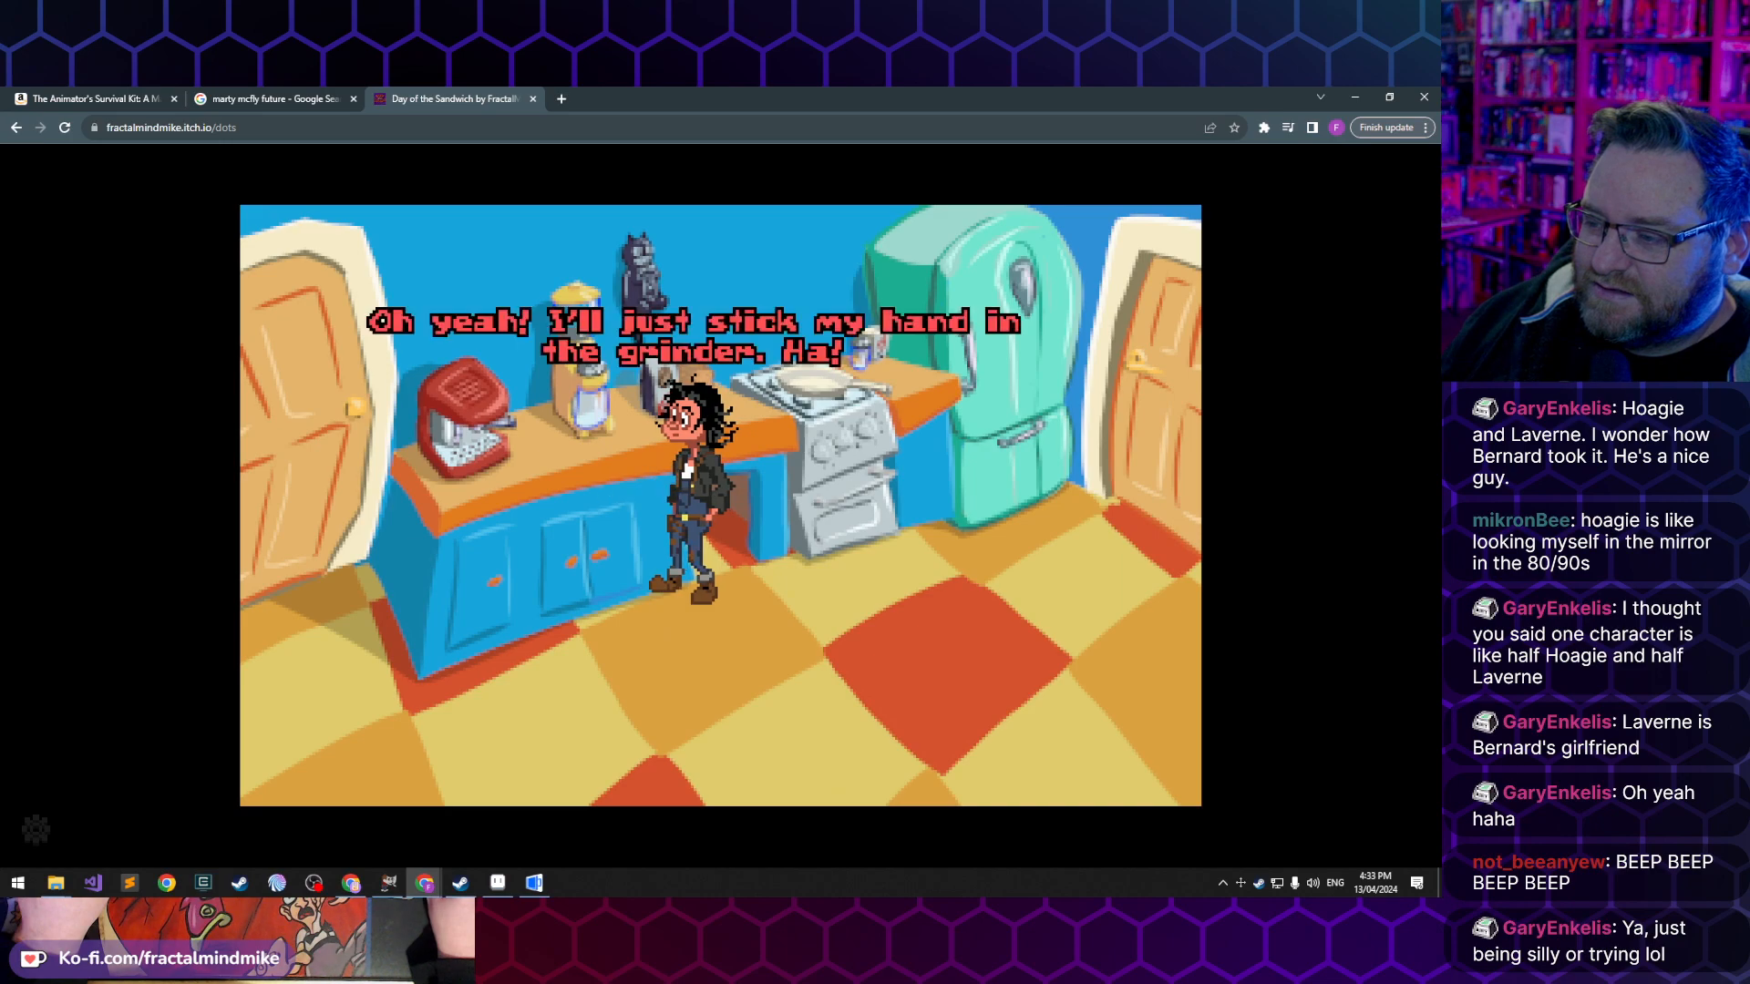
pyautogui.click(891, 593)
pyautogui.click(586, 382)
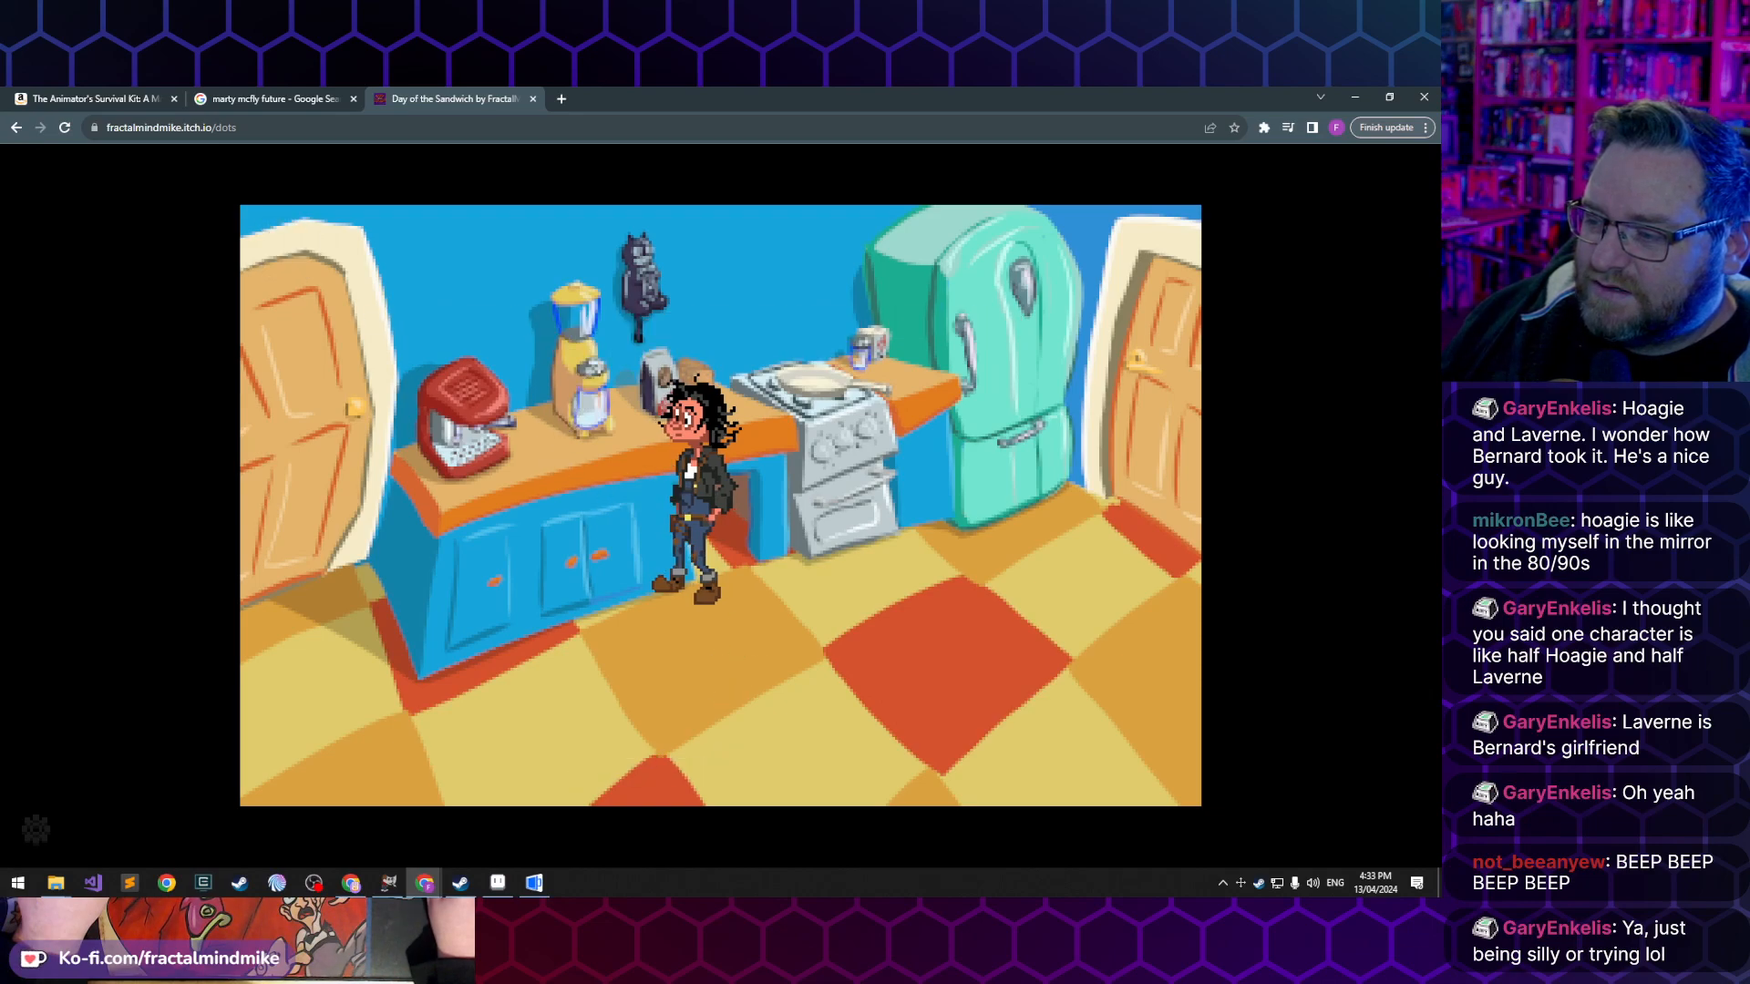
pyautogui.click(809, 571)
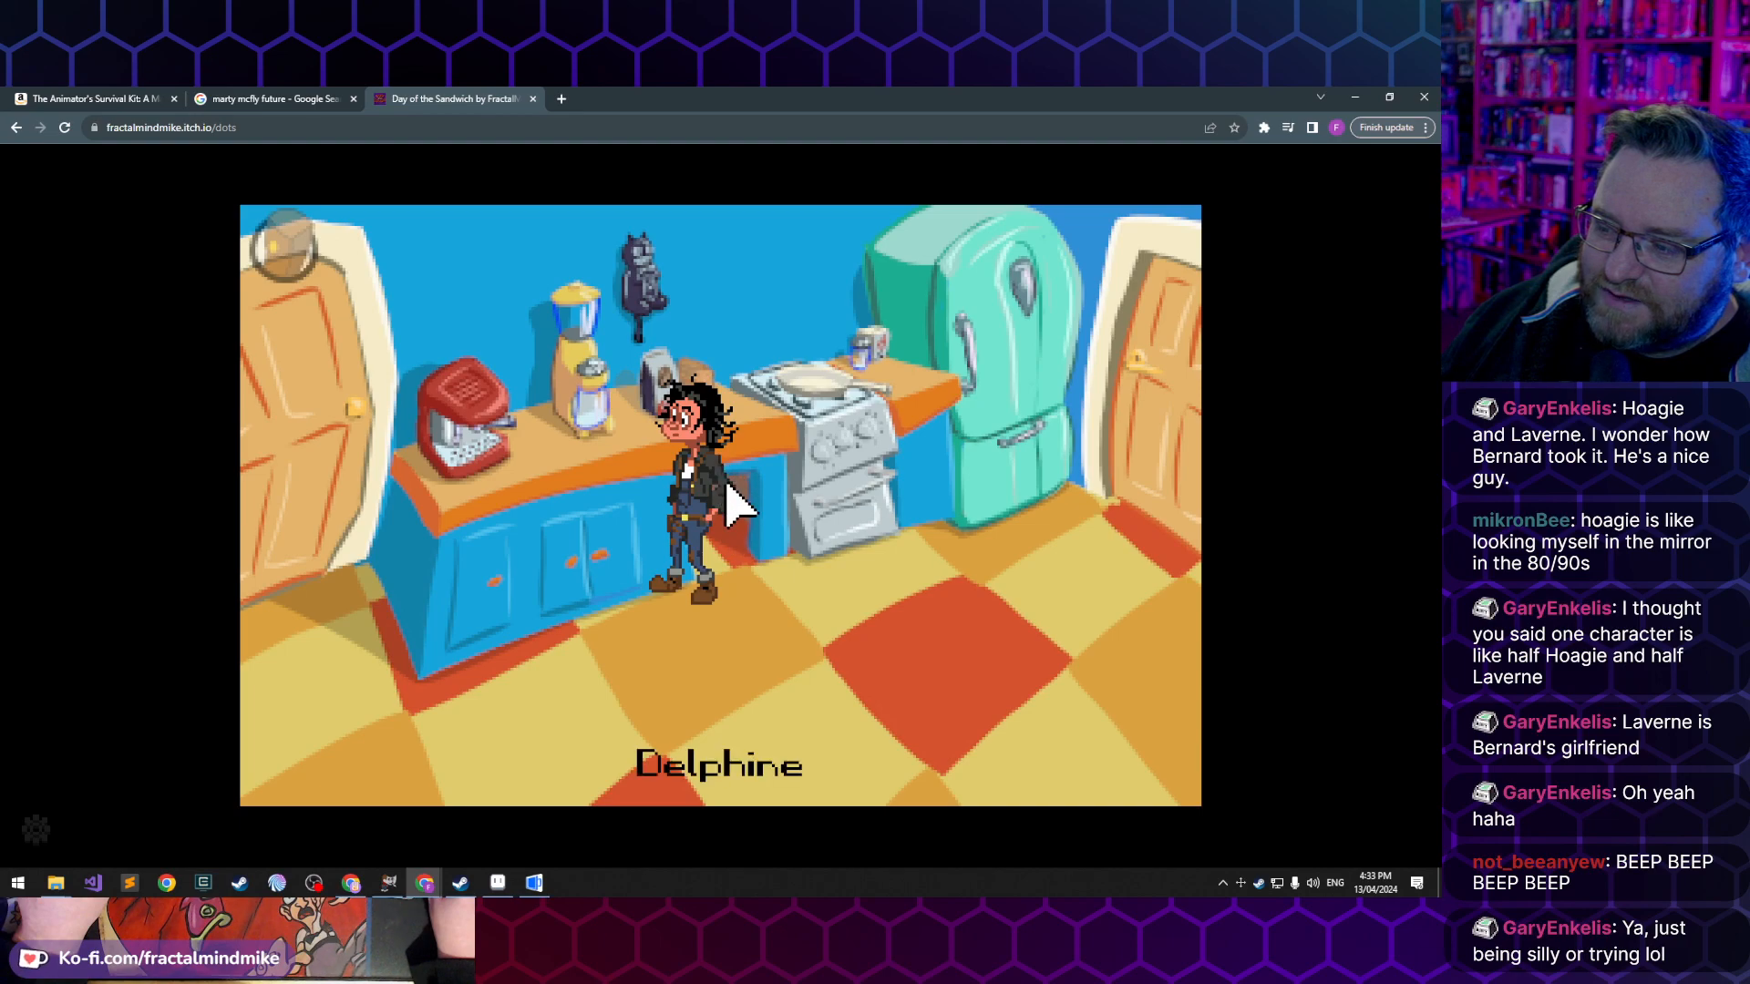
pyautogui.click(629, 422)
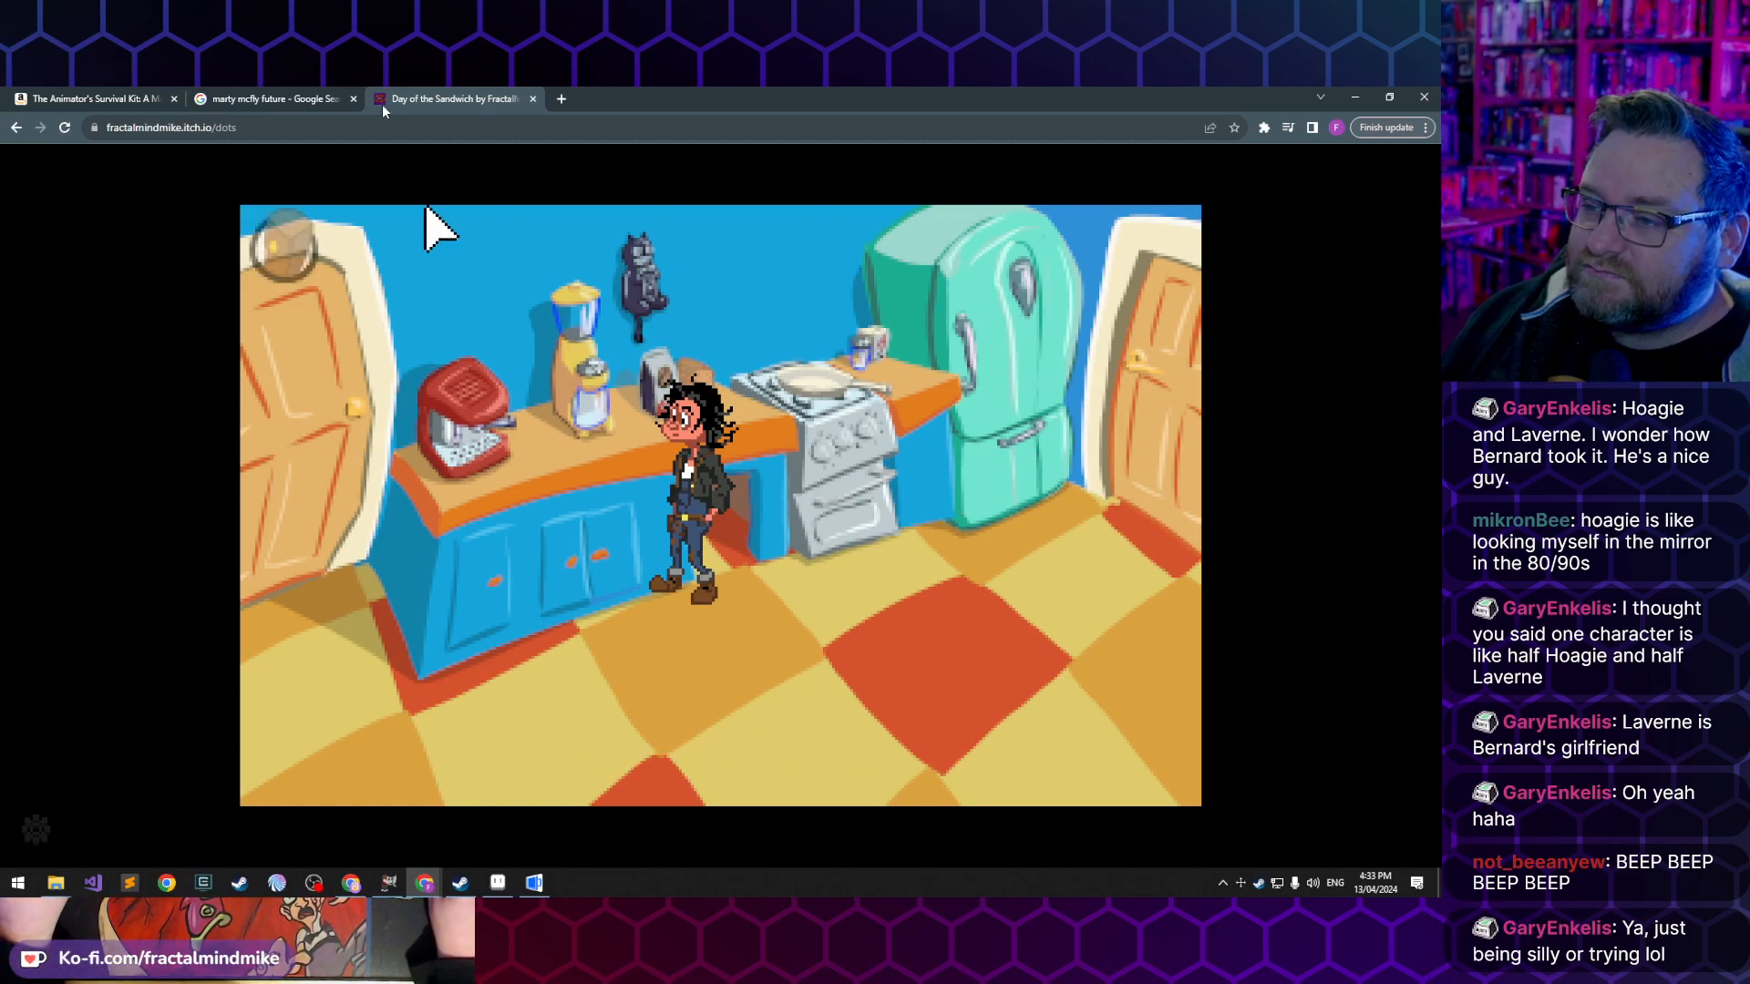
# - Close the Day of the Sandwich and Marty McFly browser tabs, keeping The Animator's Survival Kit page open
pyautogui.middleClick(474, 94)
pyautogui.middleClick(286, 96)
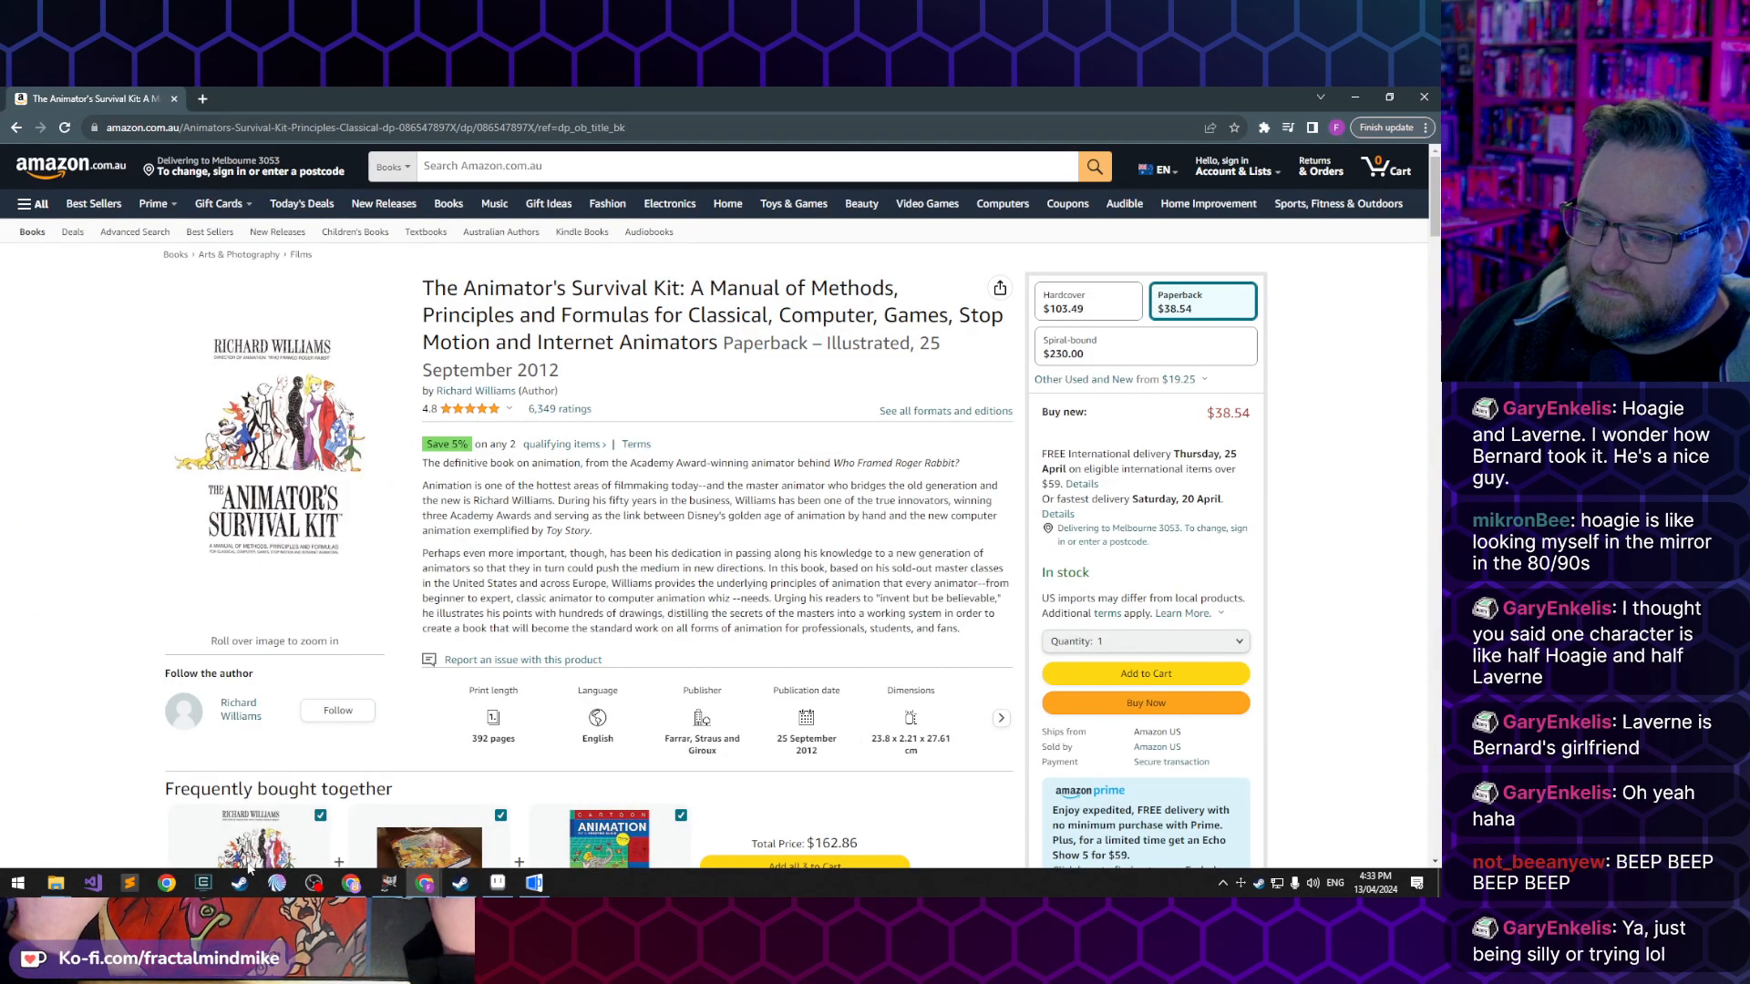
# - Switch to the AGS Editor with the Day of the Hamster project and expand its Rooms list
pyautogui.click(497, 883)
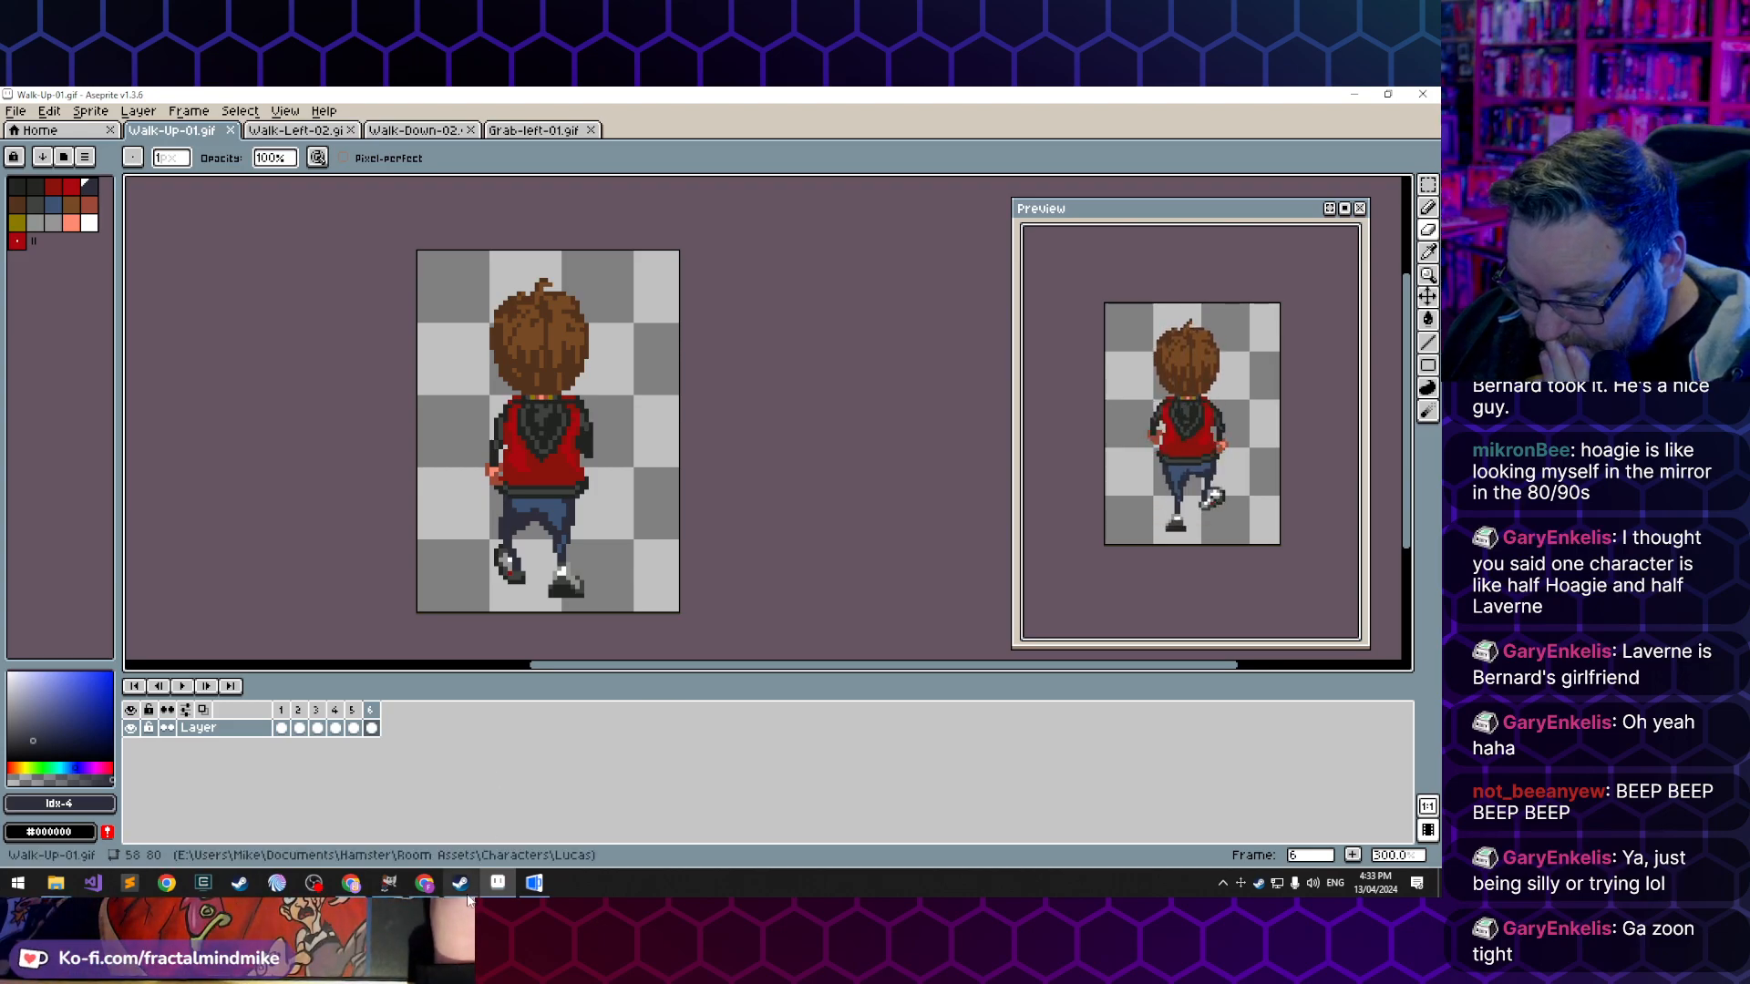
pyautogui.click(534, 882)
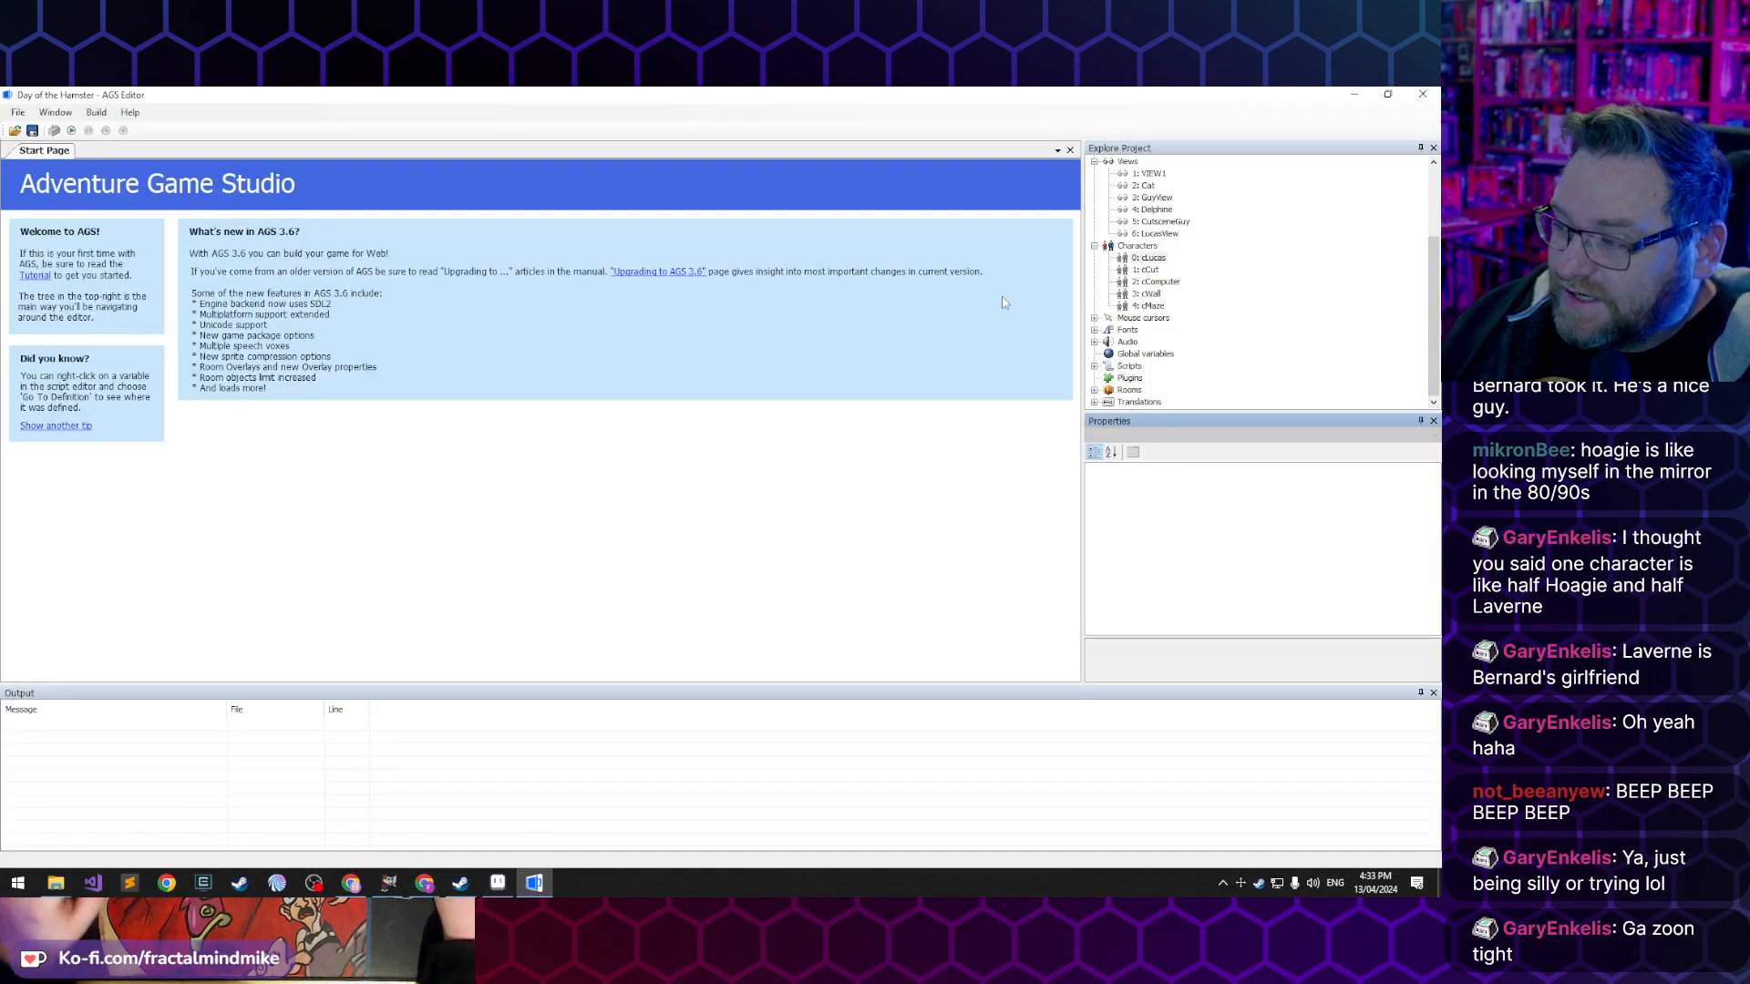
pyautogui.doubleClick(1134, 391)
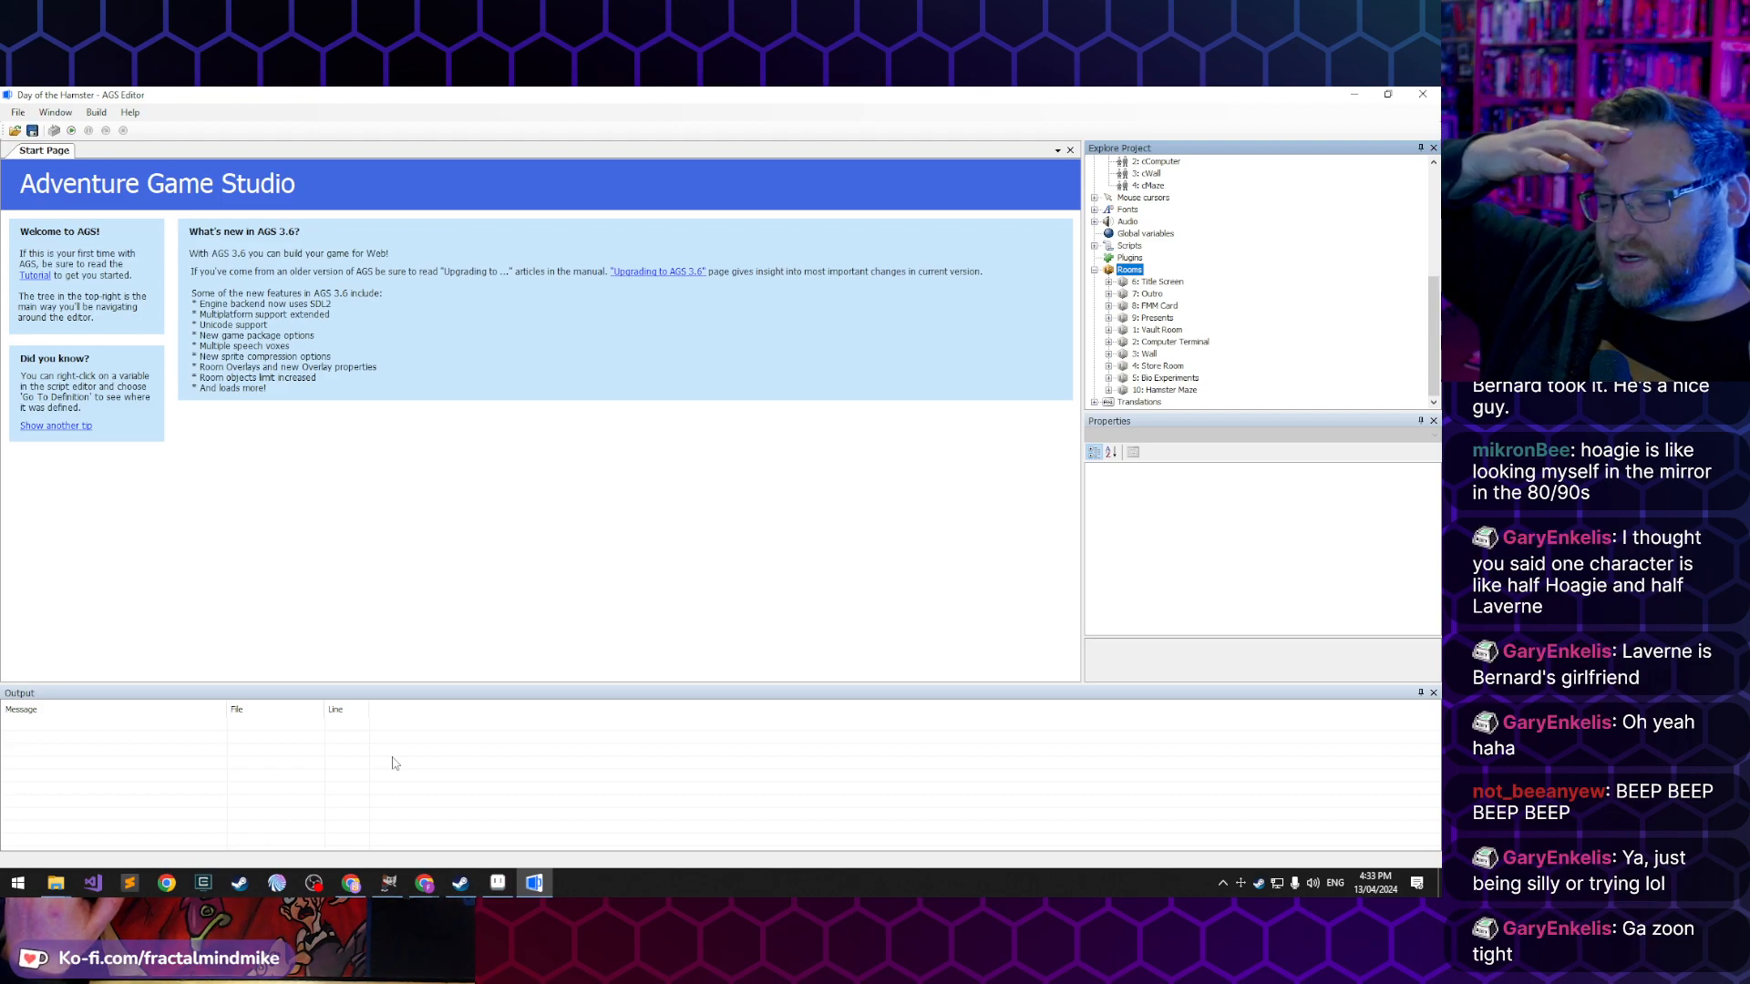
# - Return to Aseprite and review Lucas's Walk-Left-02, Walk-Down-02, Walk-Up-01 and Grab-left-01 animations
pyautogui.click(512, 893)
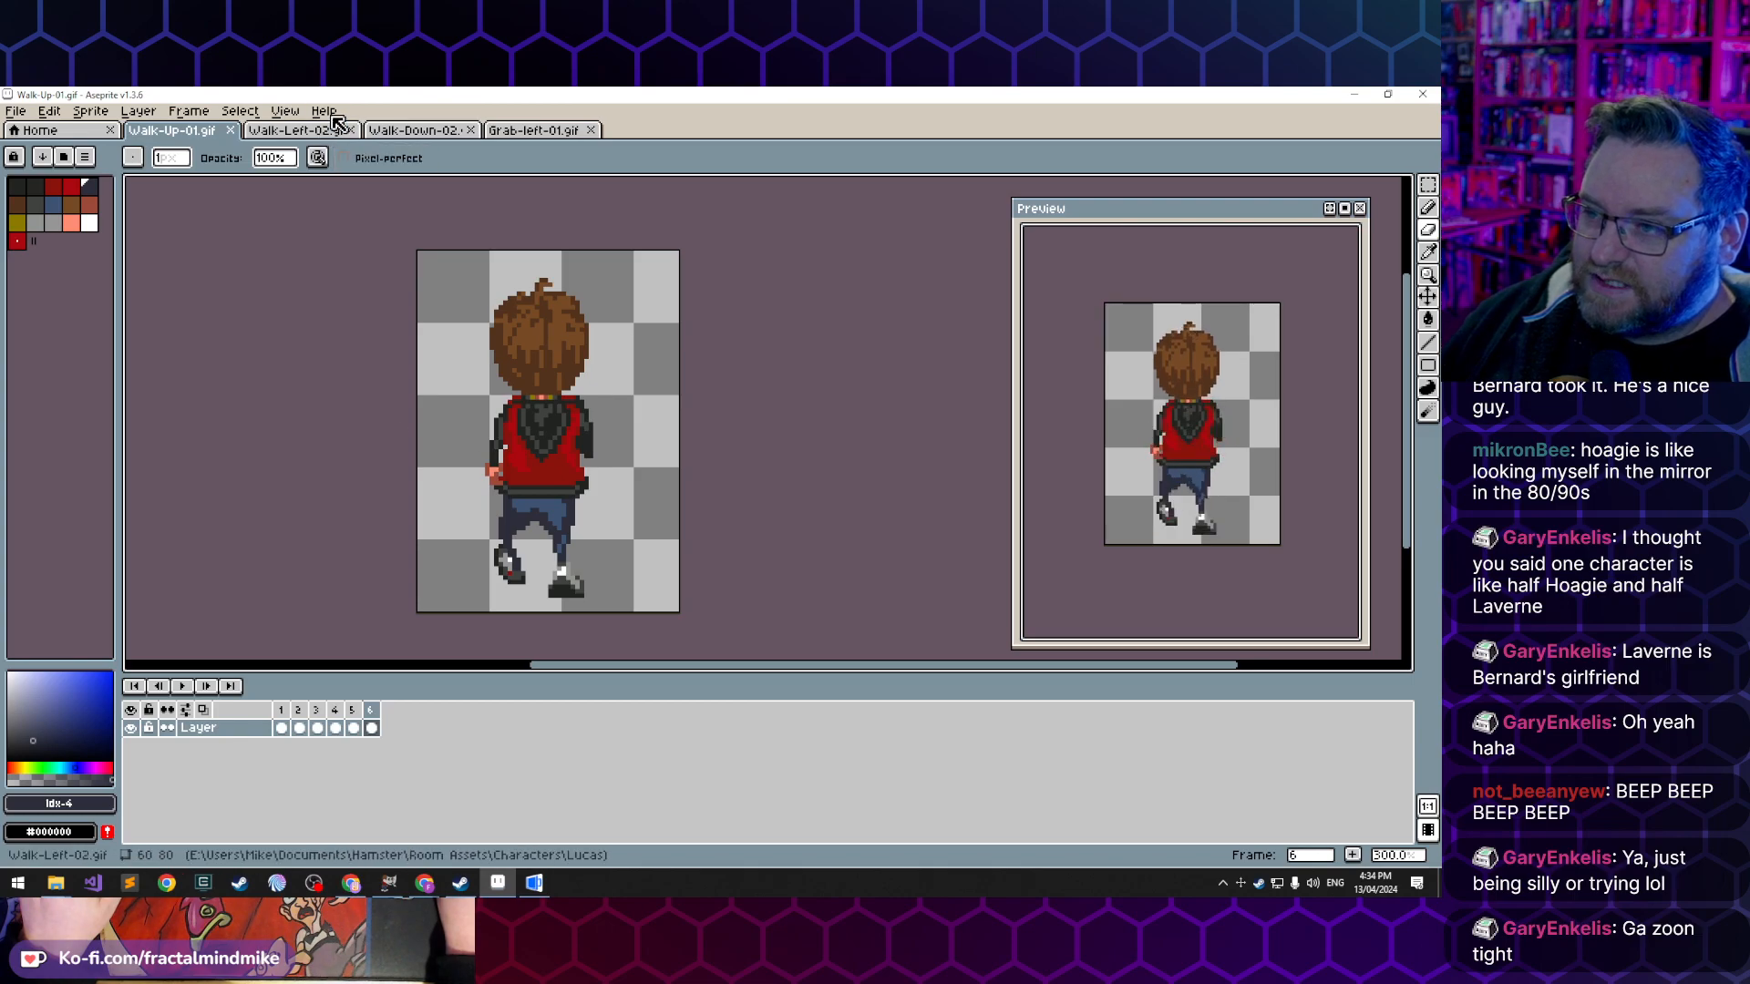
pyautogui.click(296, 130)
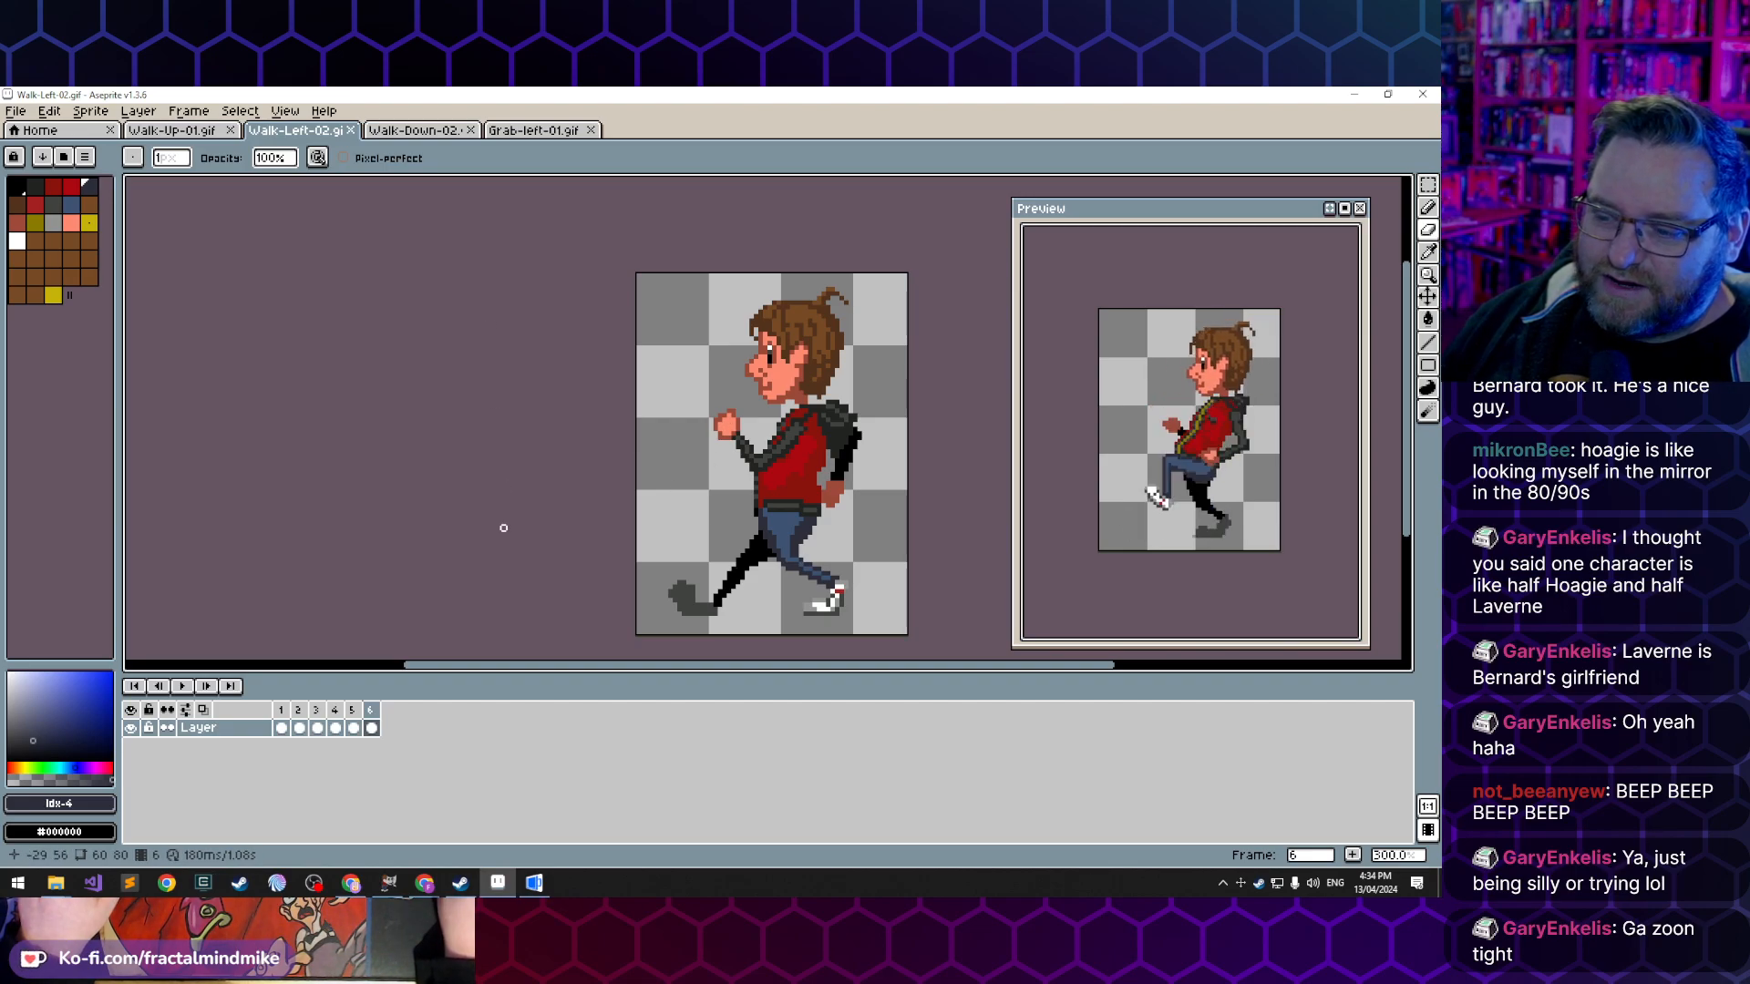
pyautogui.click(402, 132)
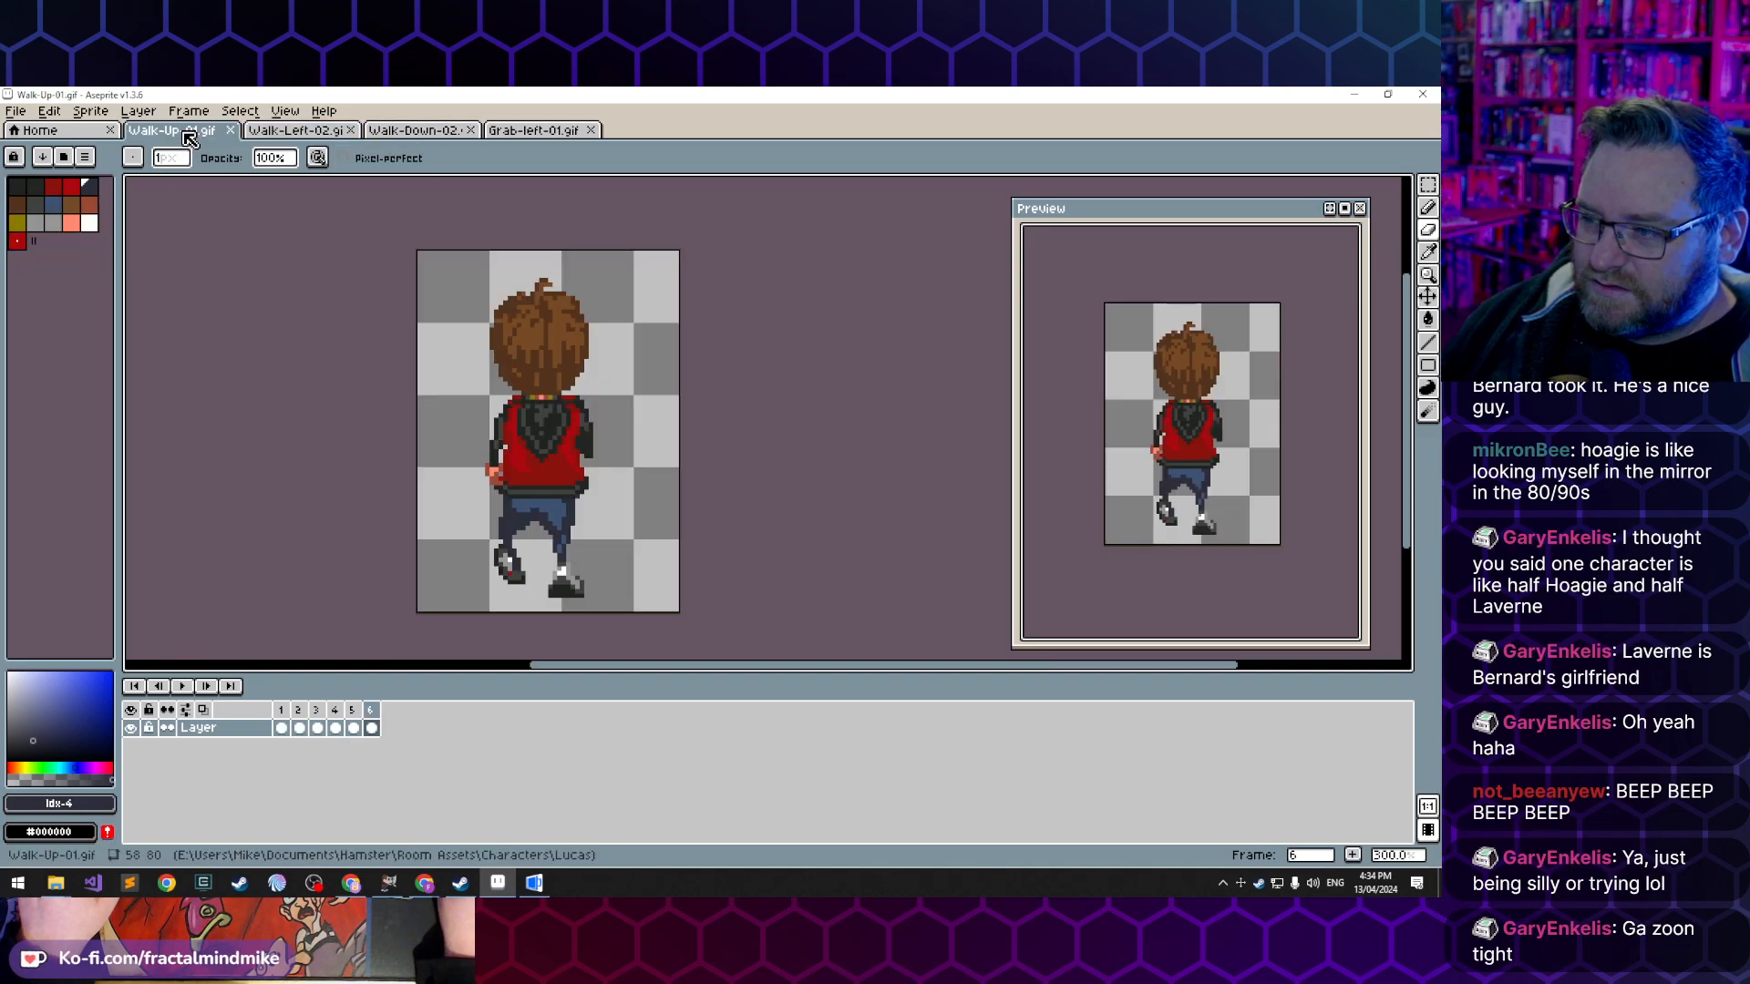
pyautogui.click(320, 132)
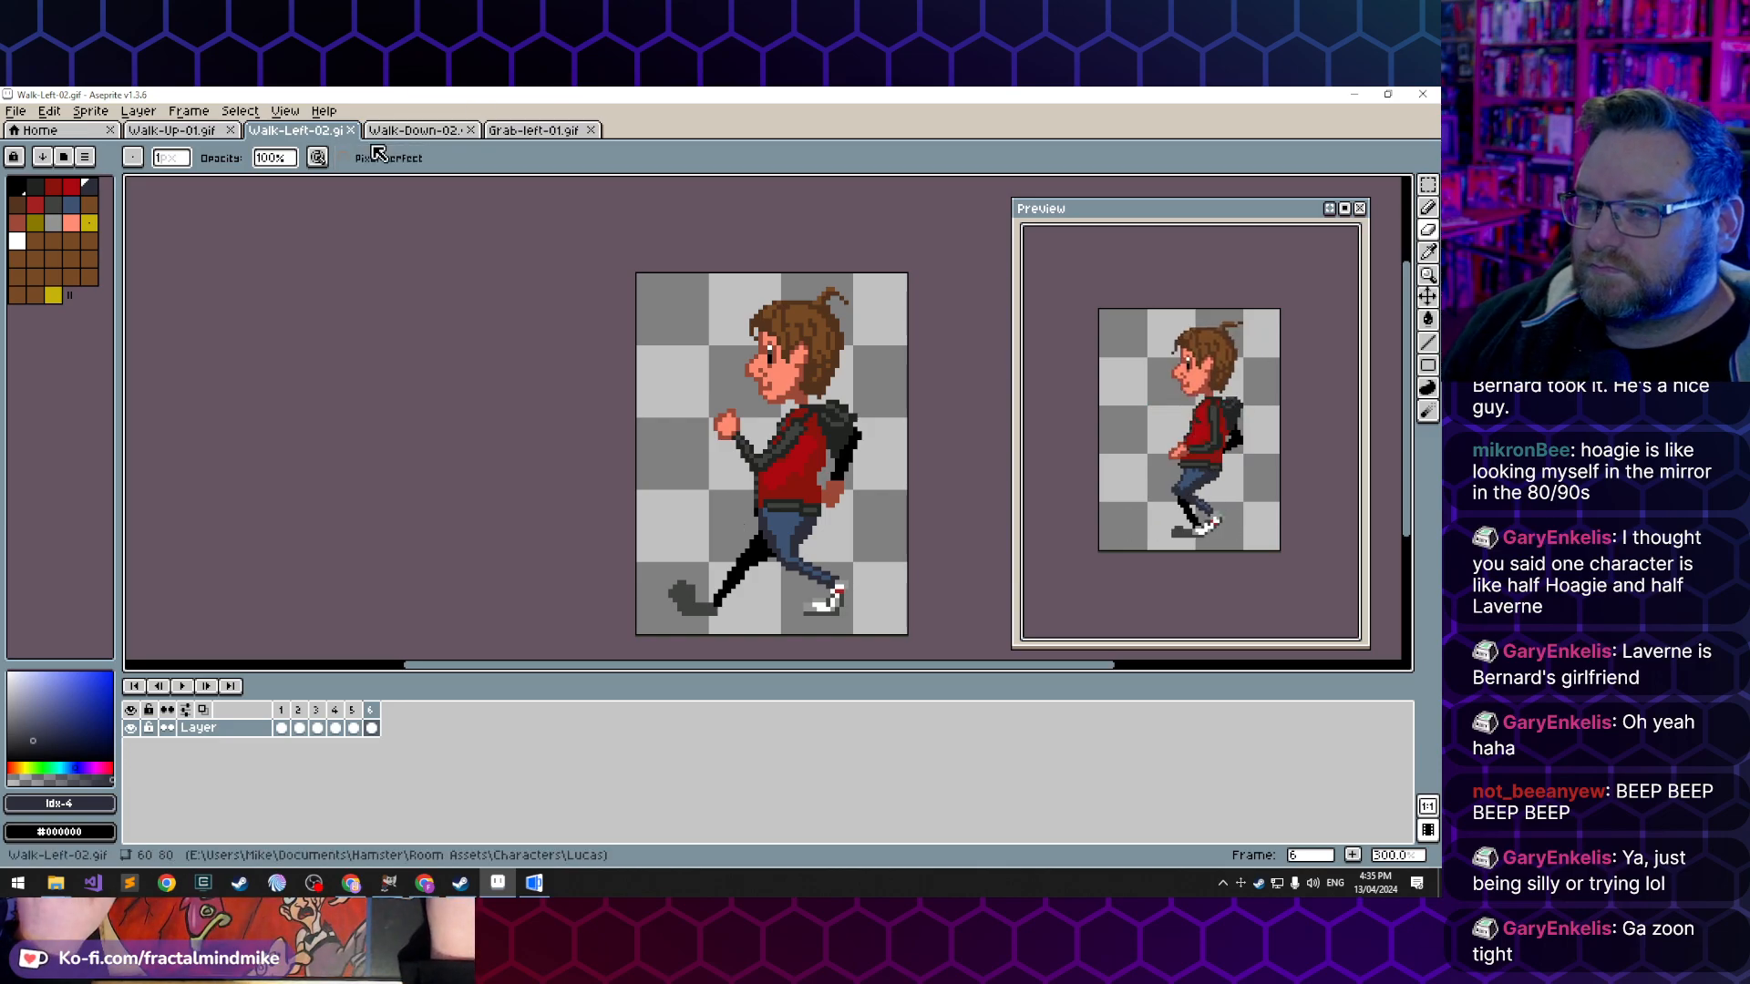
pyautogui.click(404, 132)
pyautogui.click(533, 130)
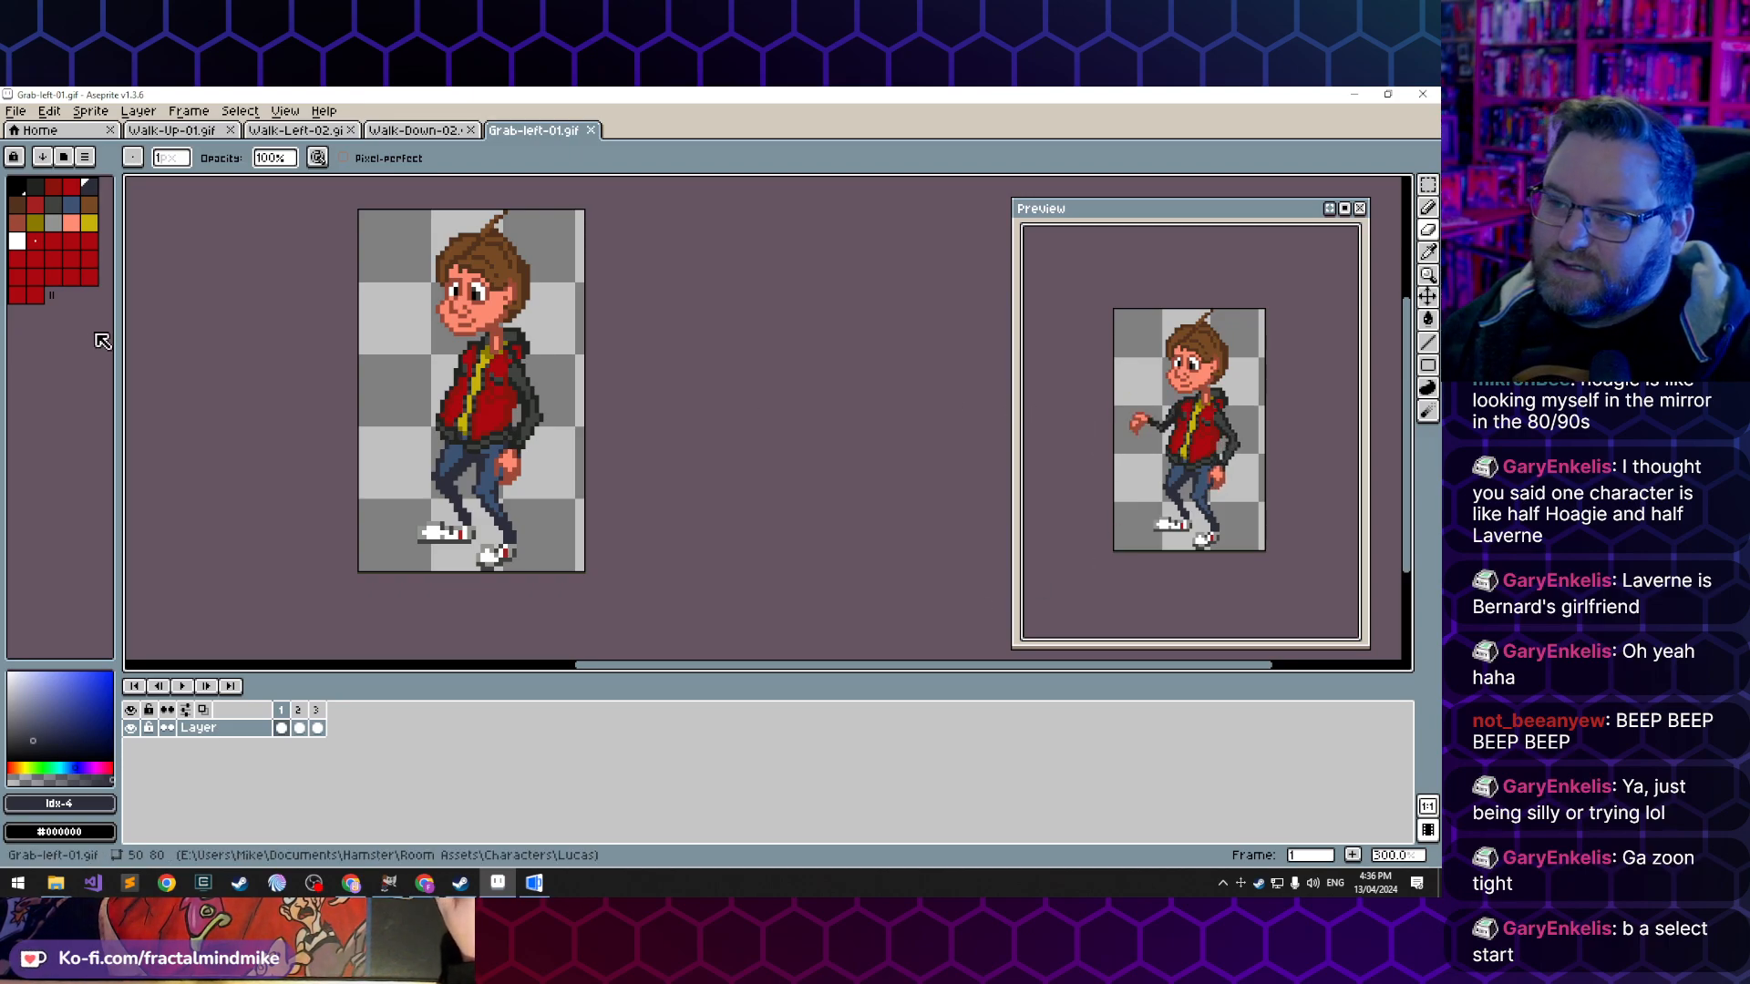
# - Switch to the AGS Editor, run Day of the Hamster and walk Lucas around between the maze and the vault door
pyautogui.click(537, 883)
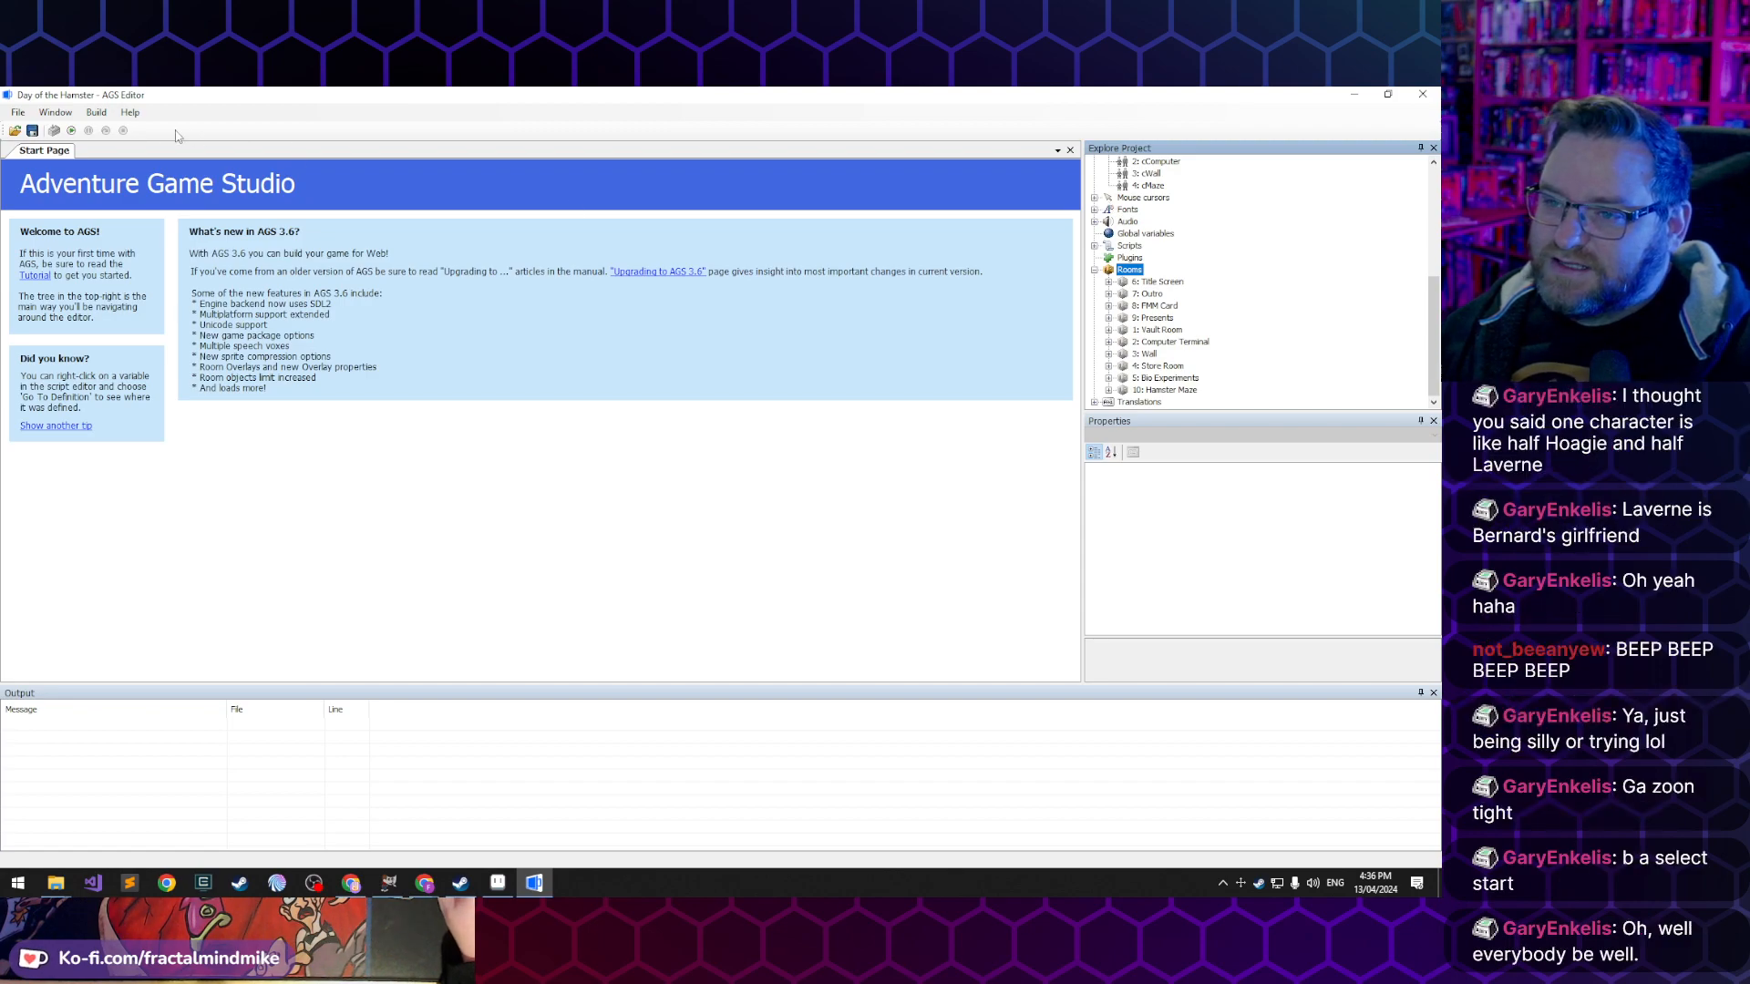
pyautogui.click(79, 131)
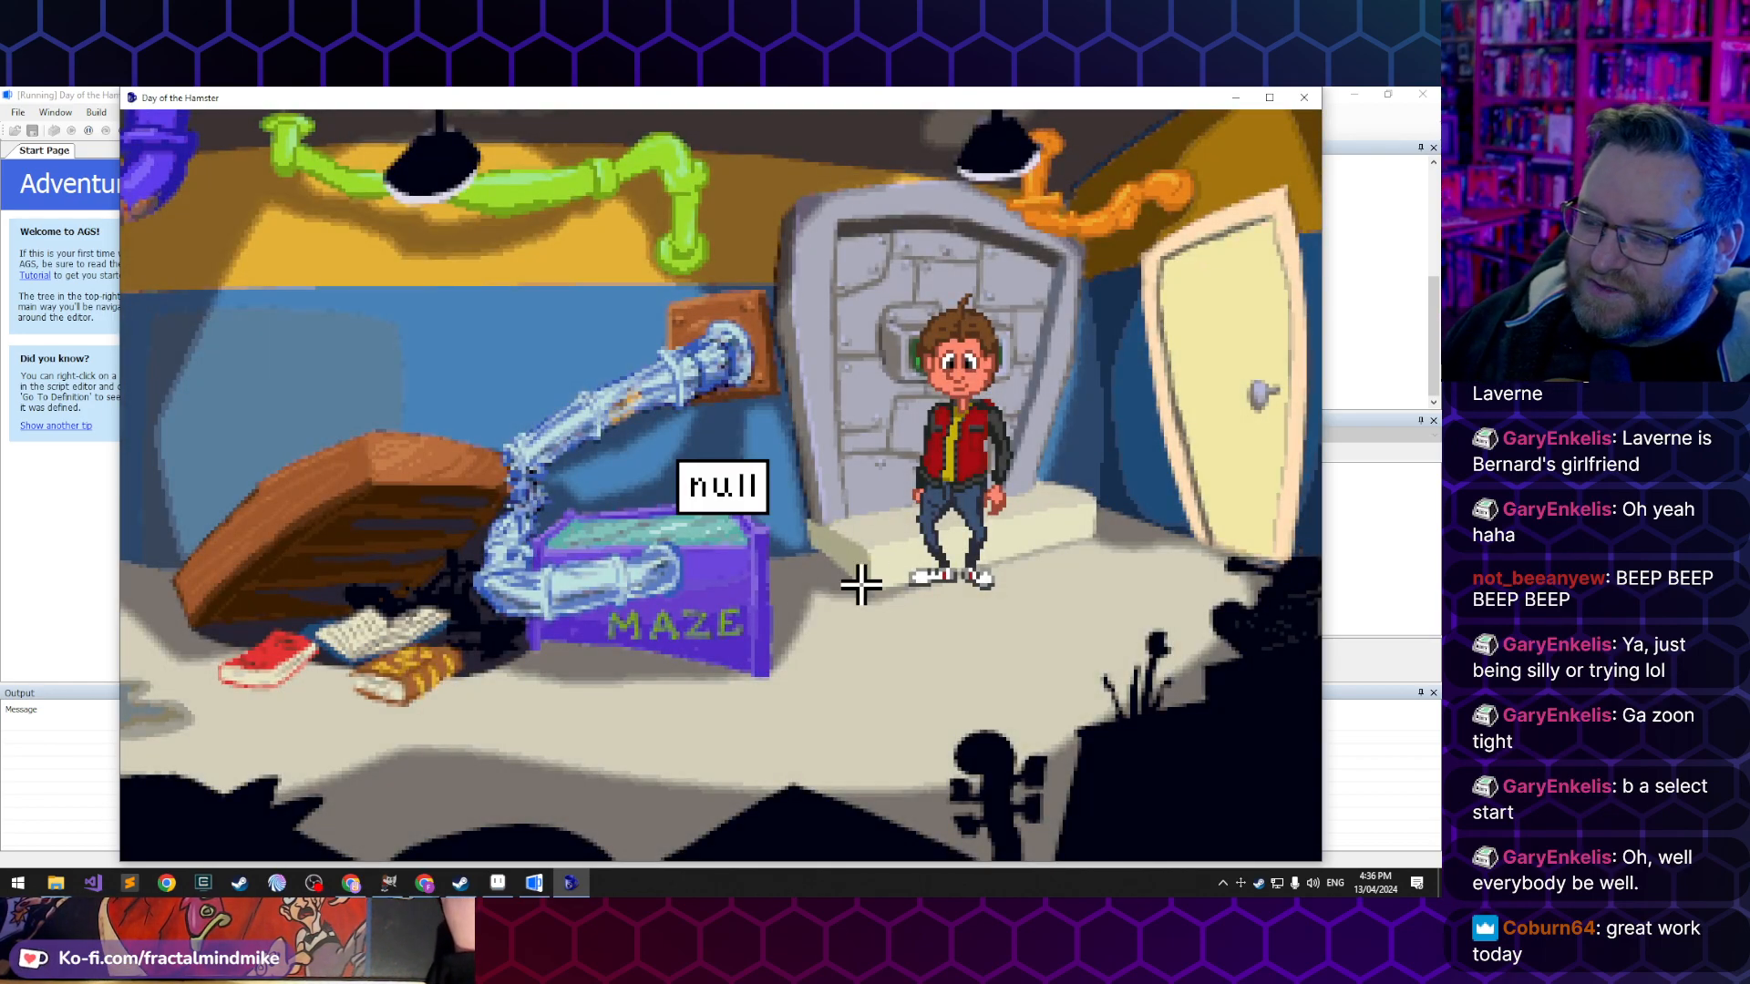
pyautogui.click(770, 753)
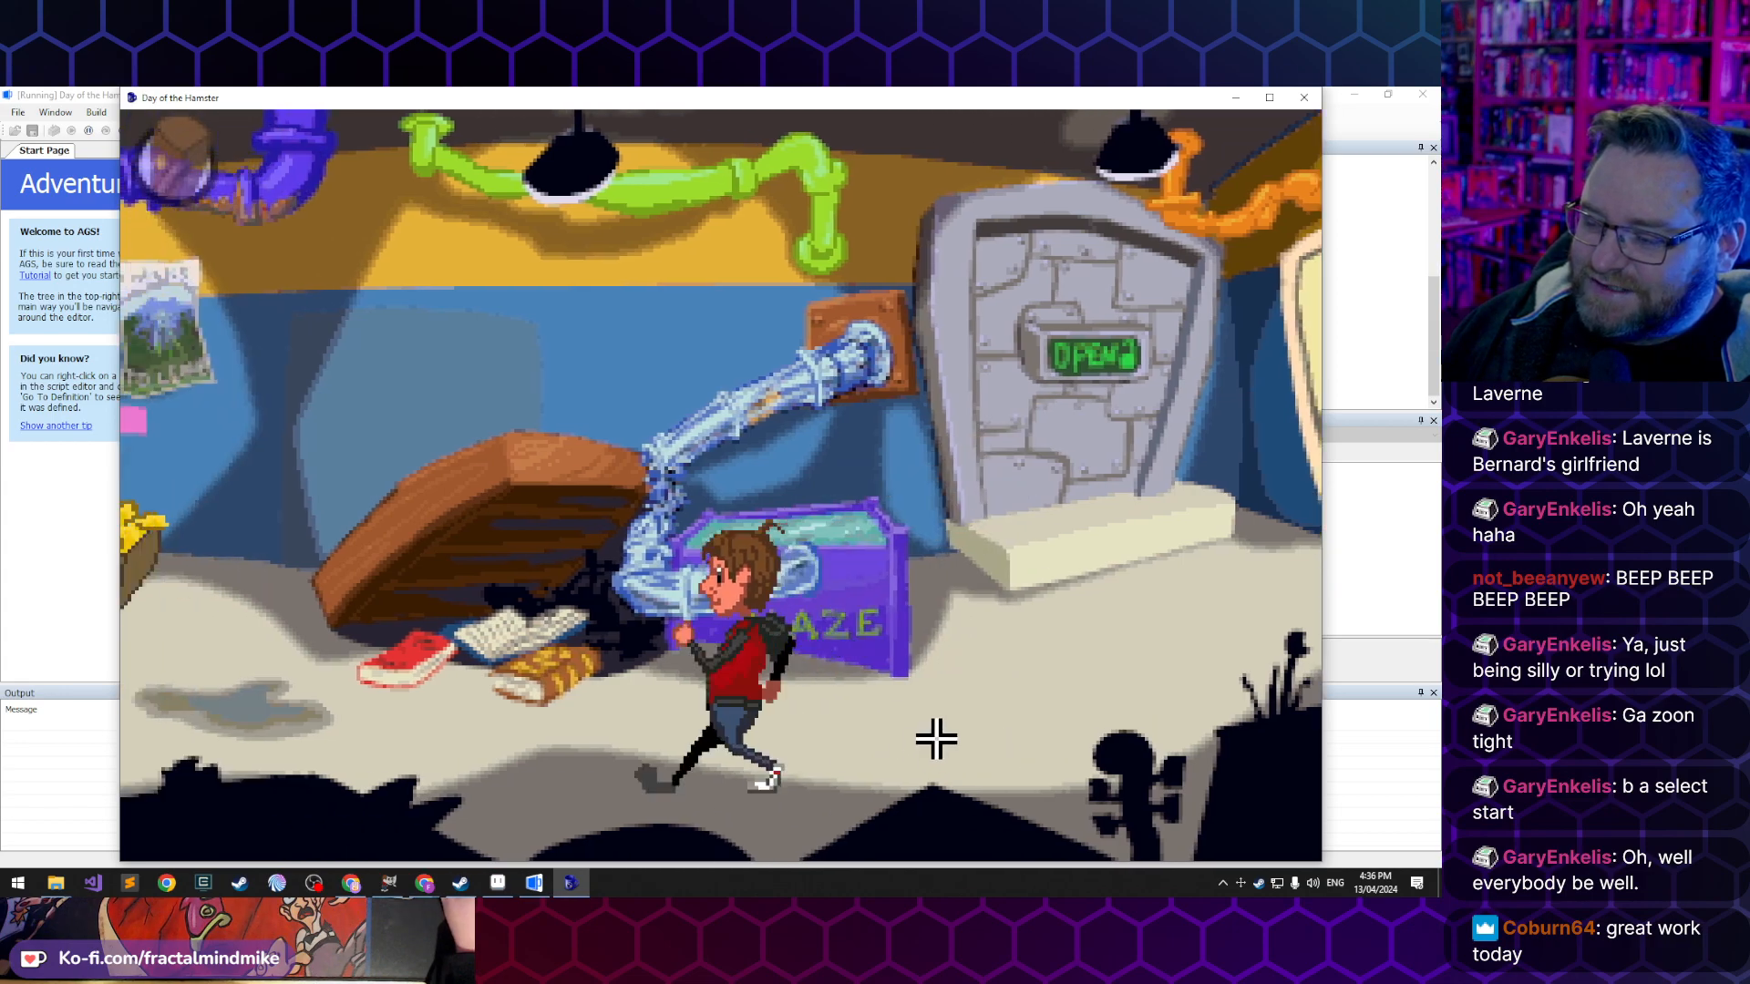
pyautogui.click(969, 726)
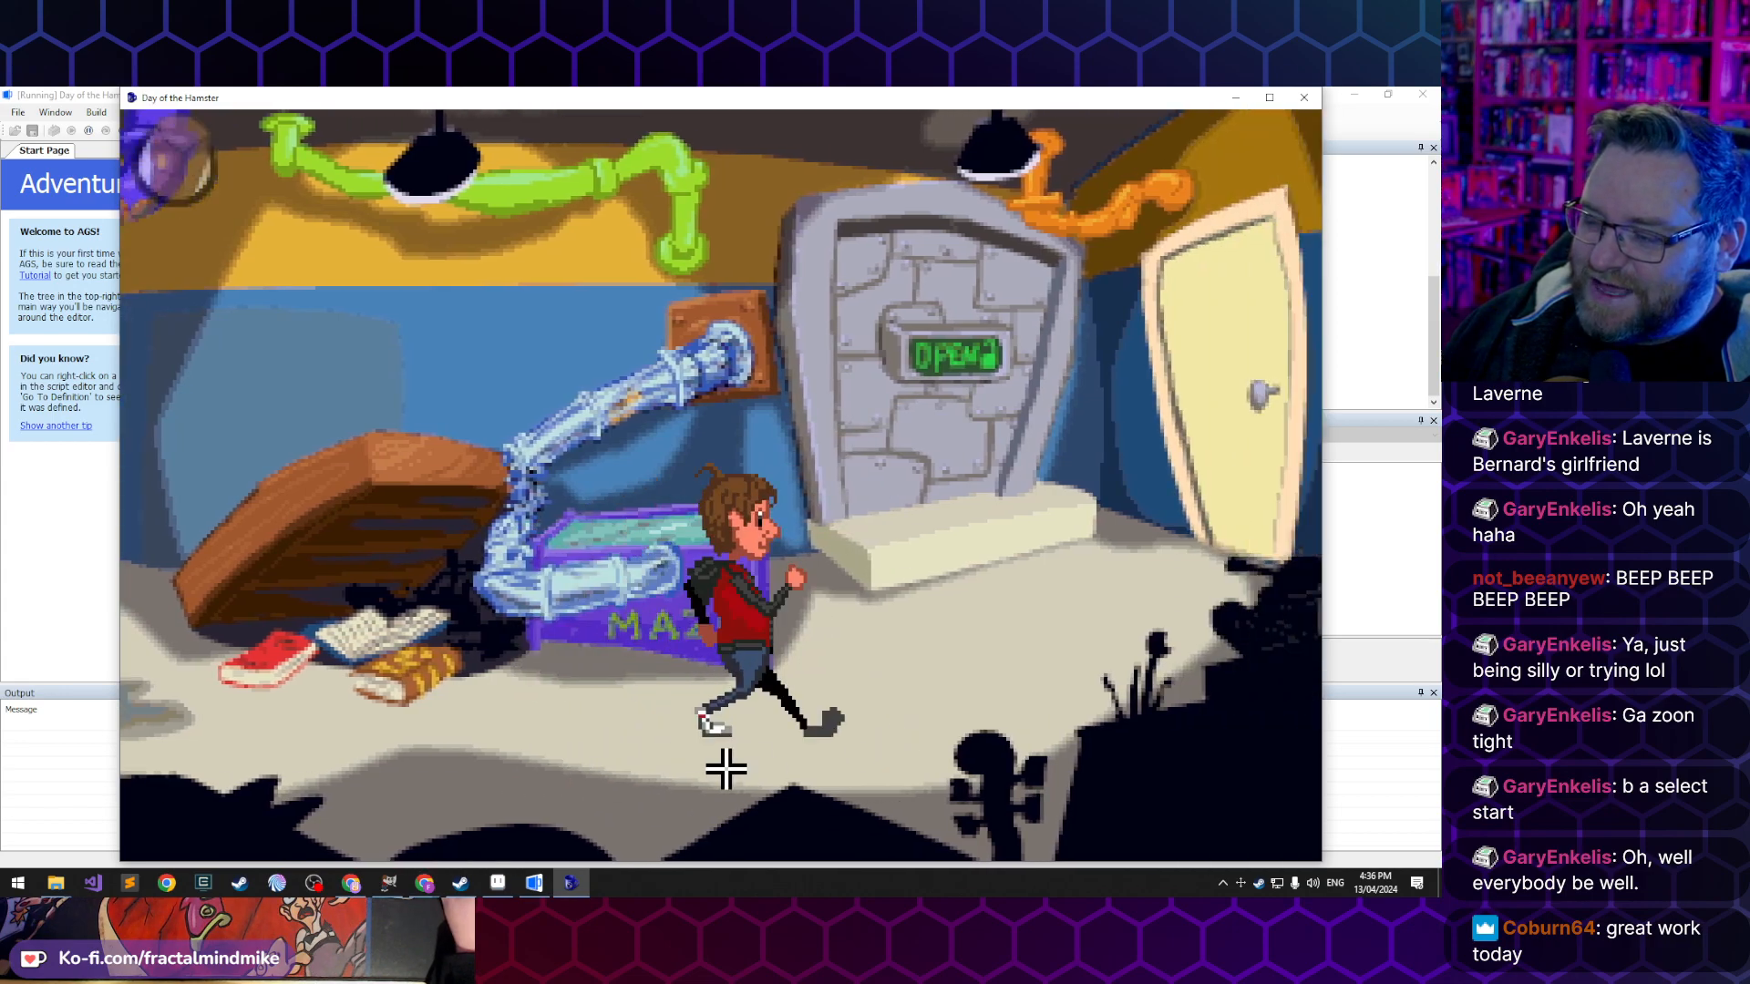
pyautogui.click(584, 757)
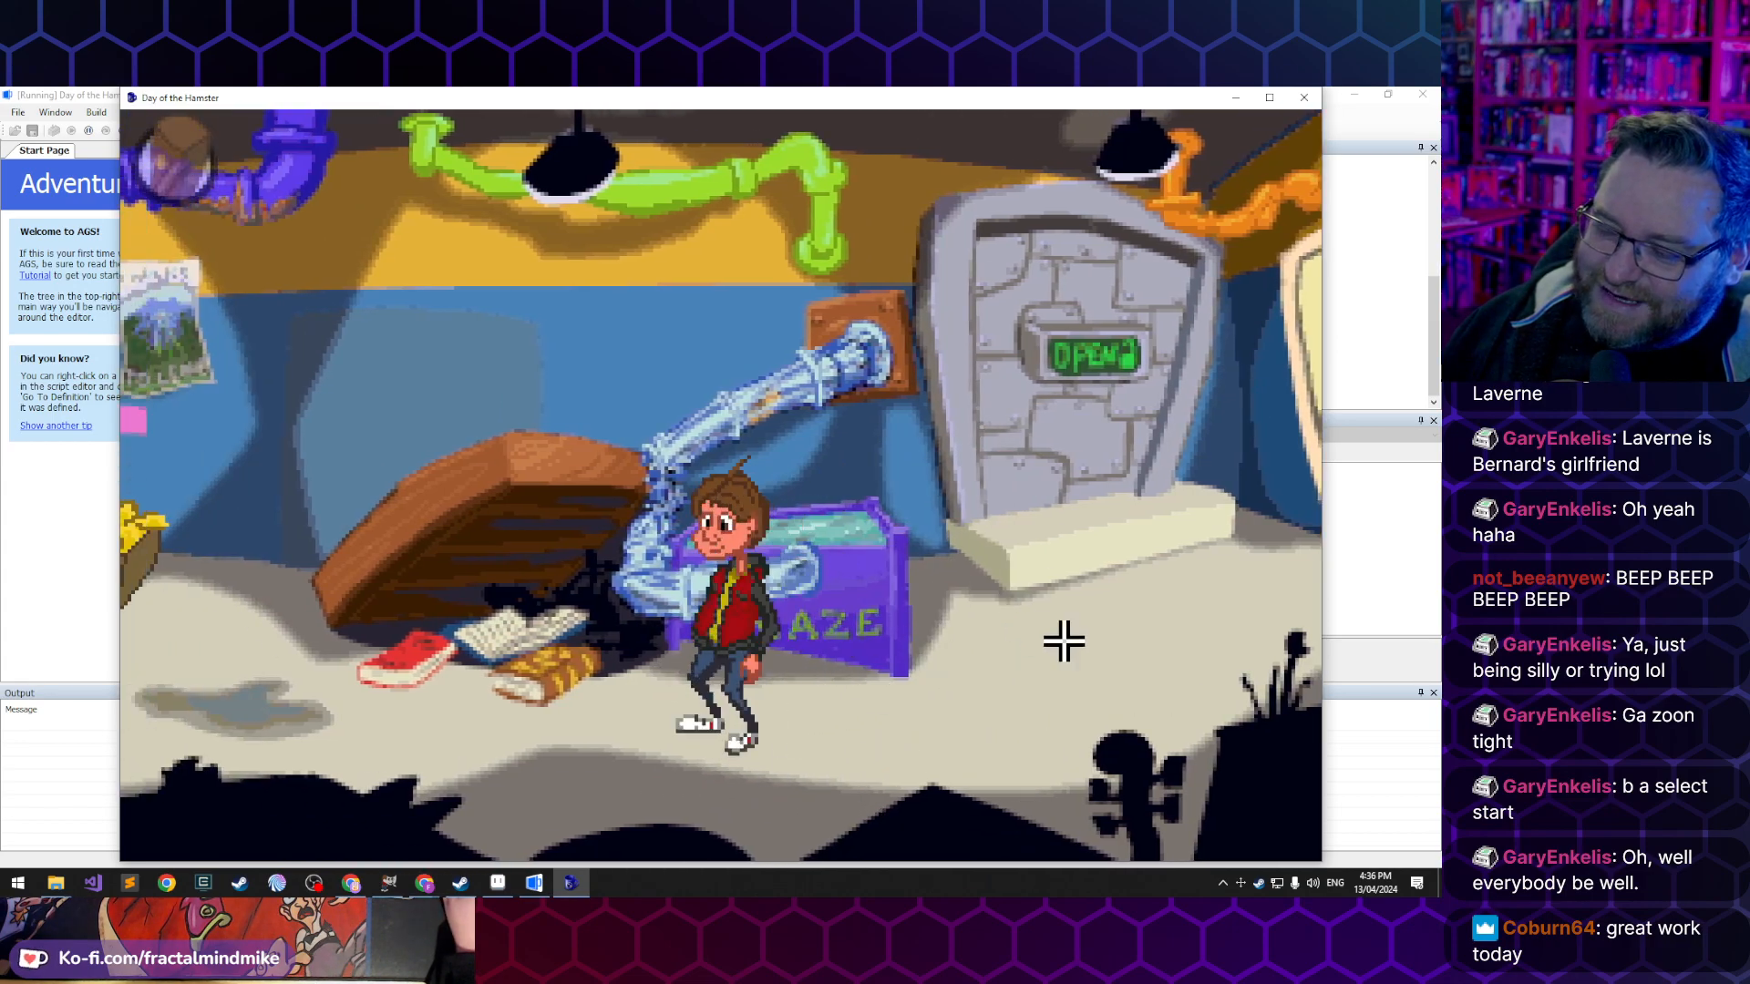
pyautogui.click(1062, 638)
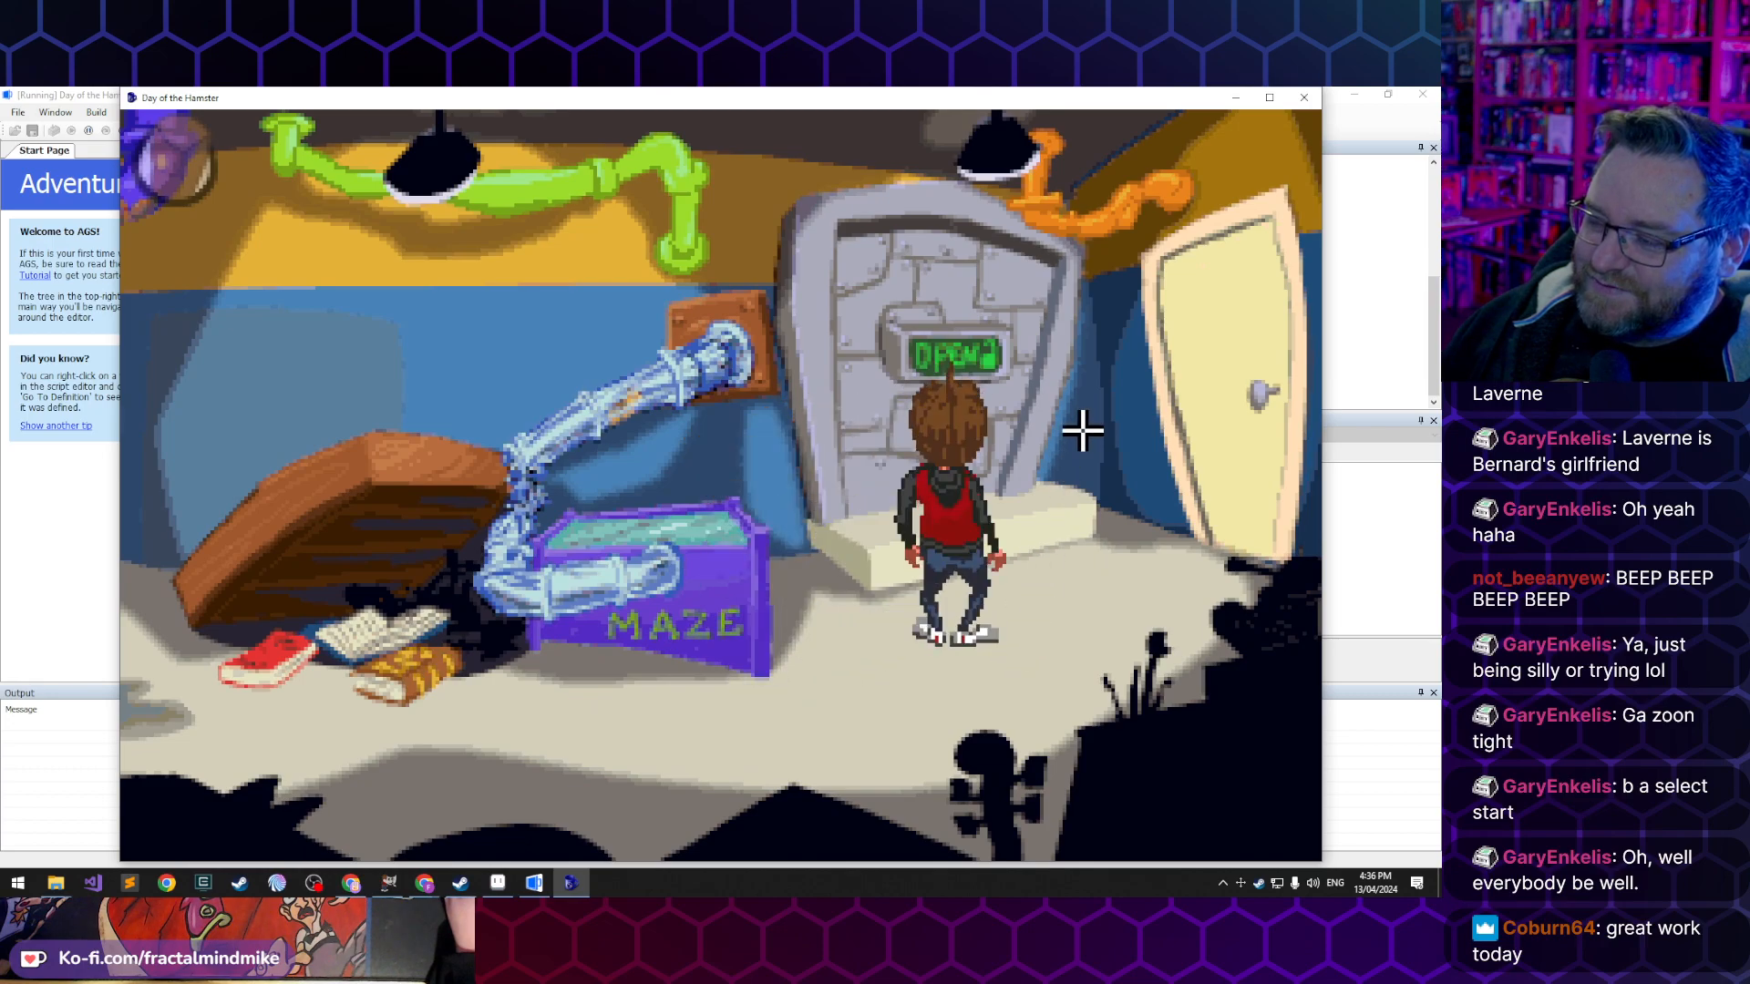
pyautogui.click(1022, 604)
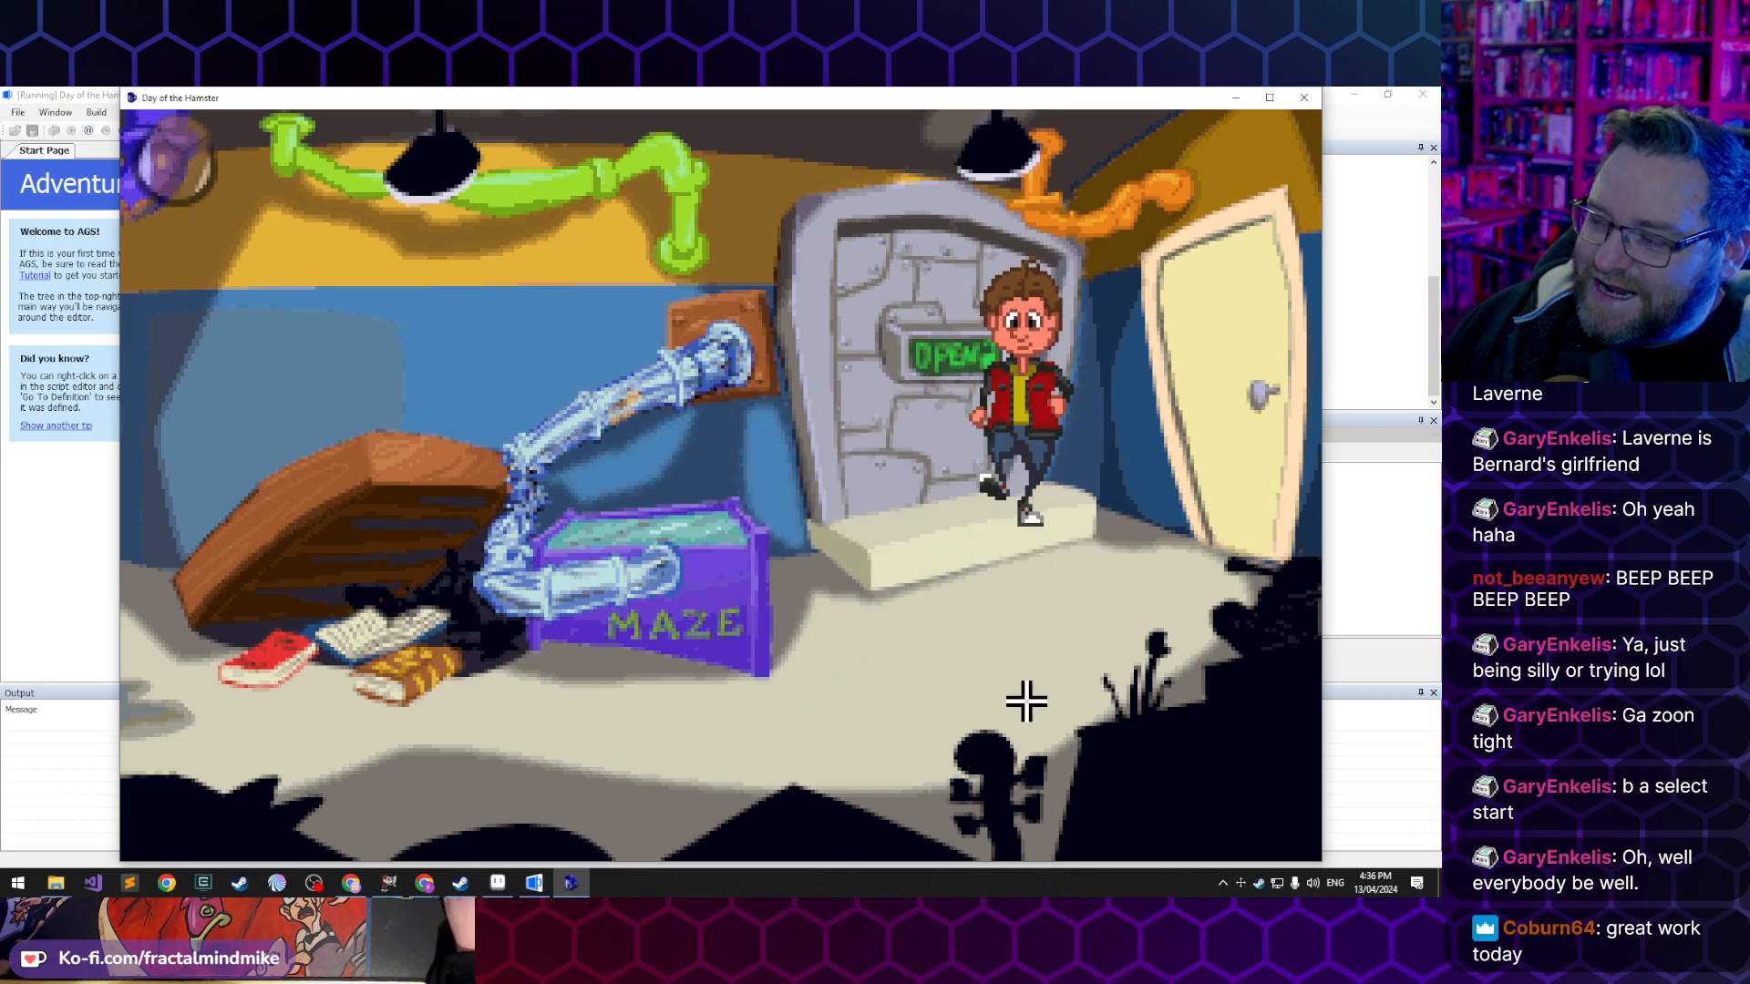
# - Walk Lucas across the room from the vault door past the fallen table to the computer desk
pyautogui.click(848, 714)
pyautogui.click(484, 742)
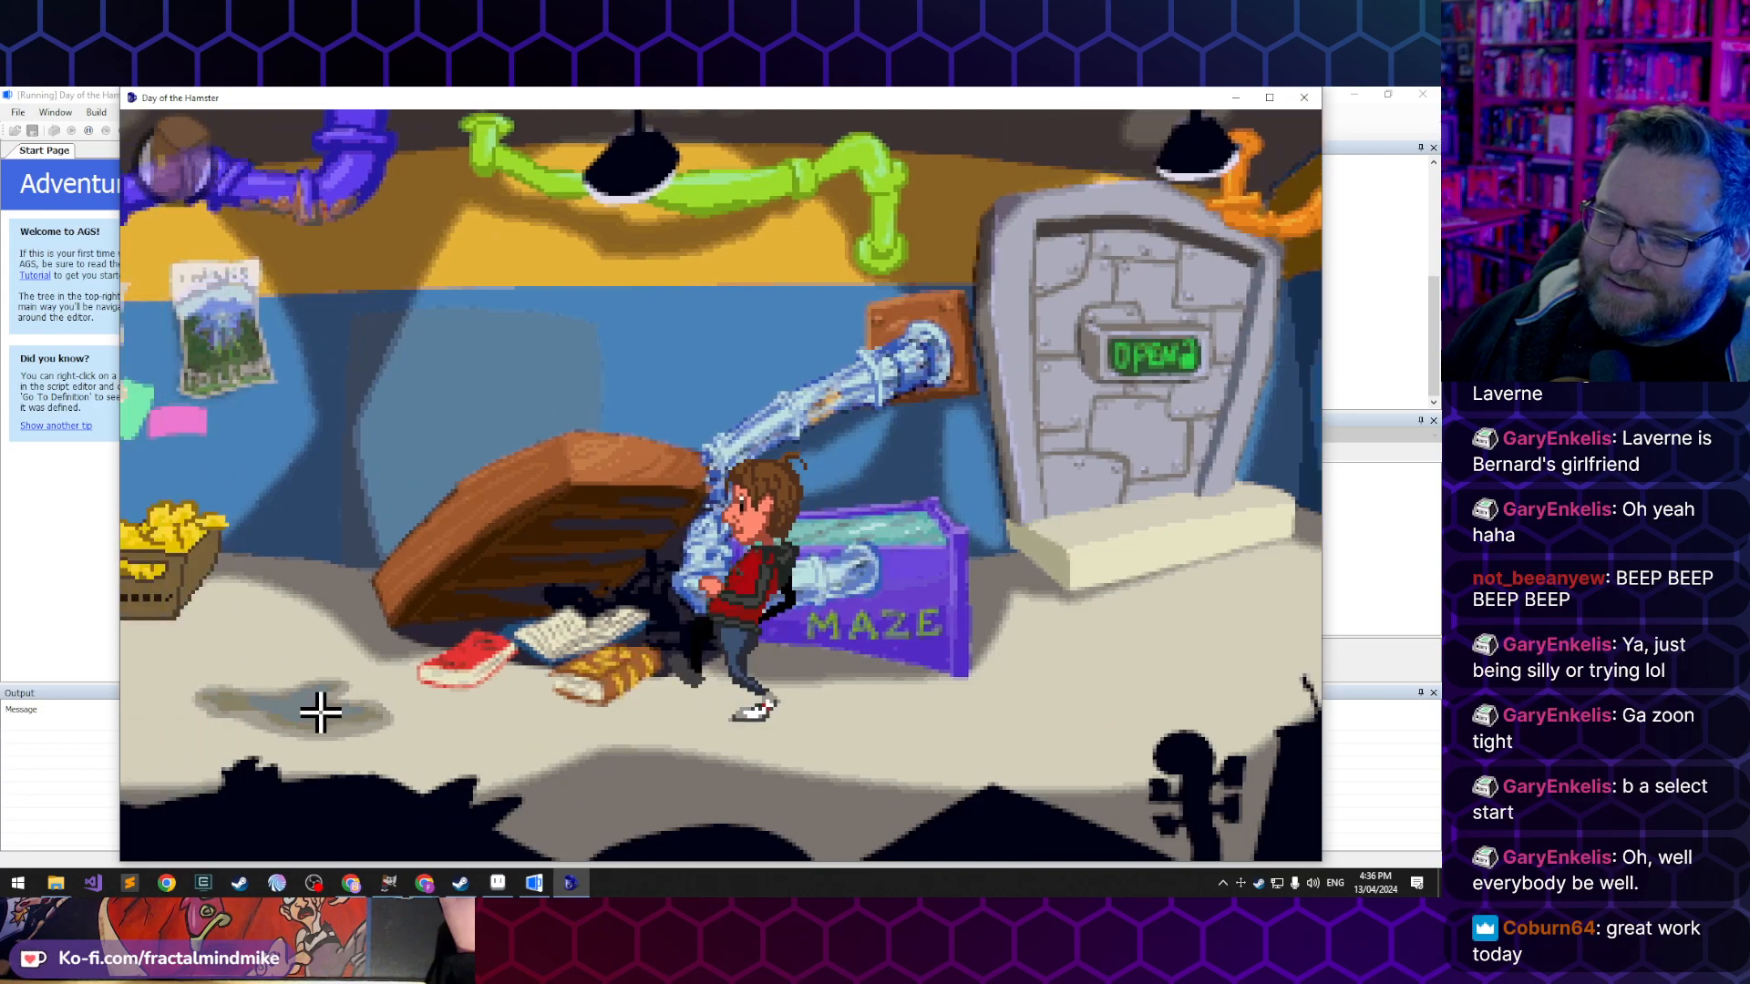
pyautogui.click(320, 712)
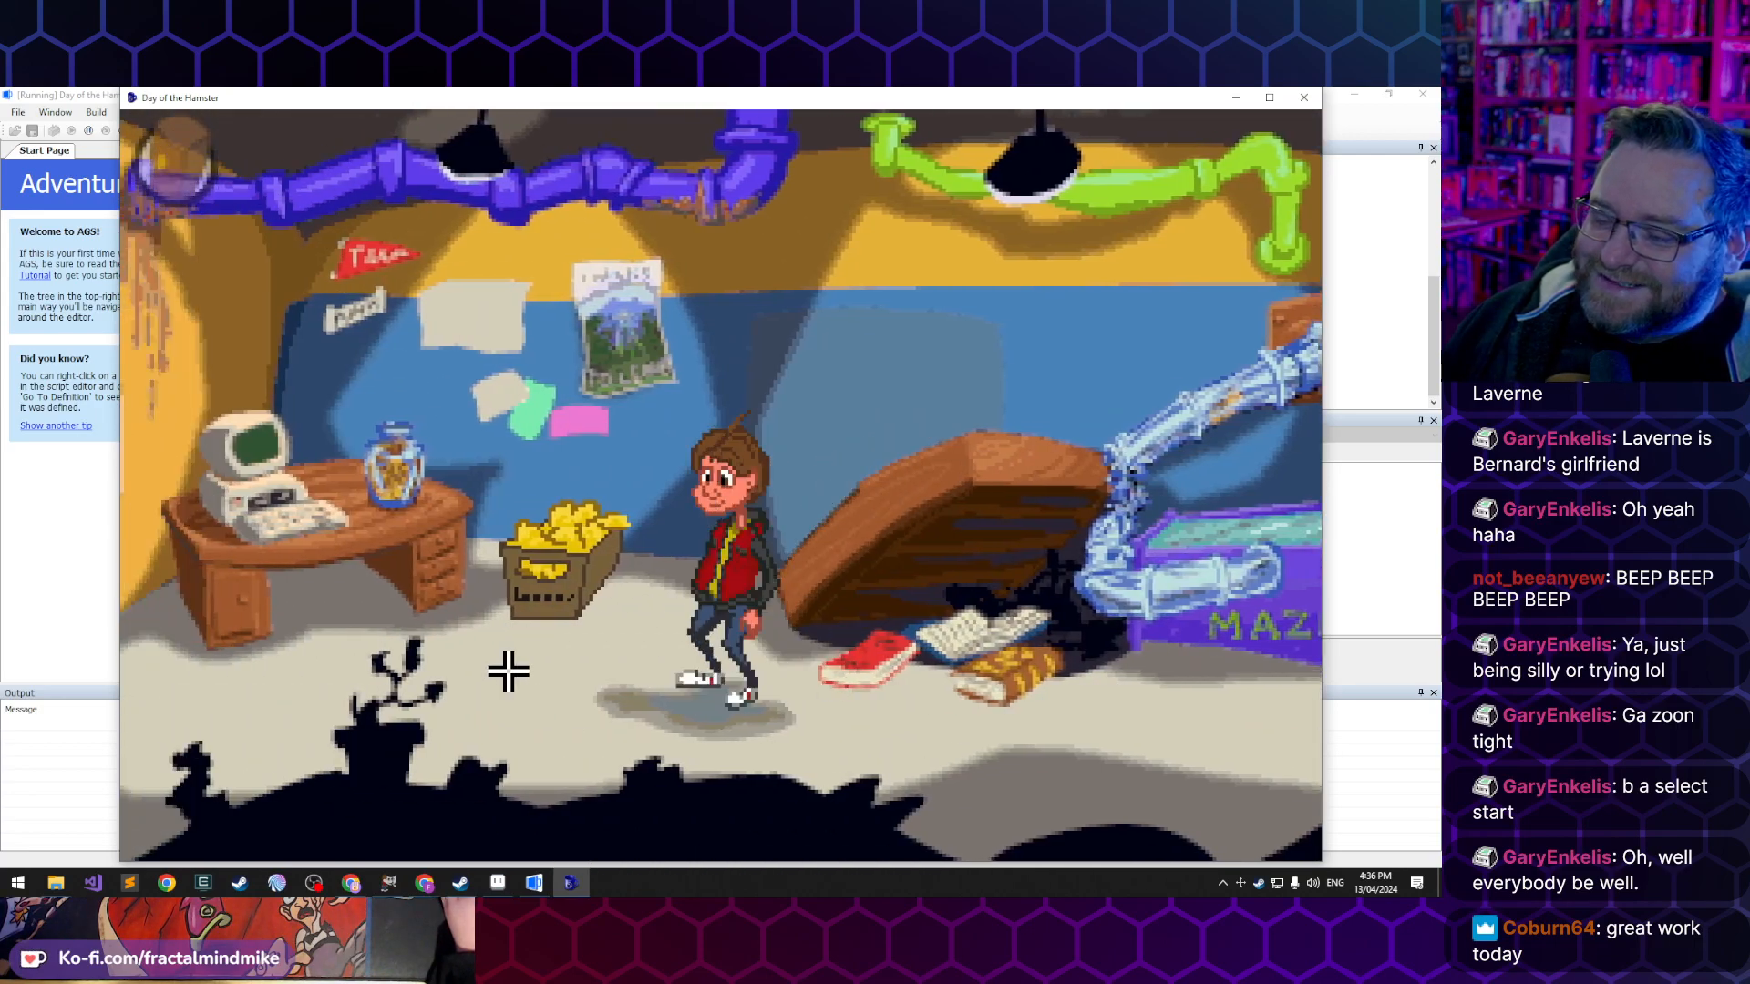
pyautogui.click(499, 678)
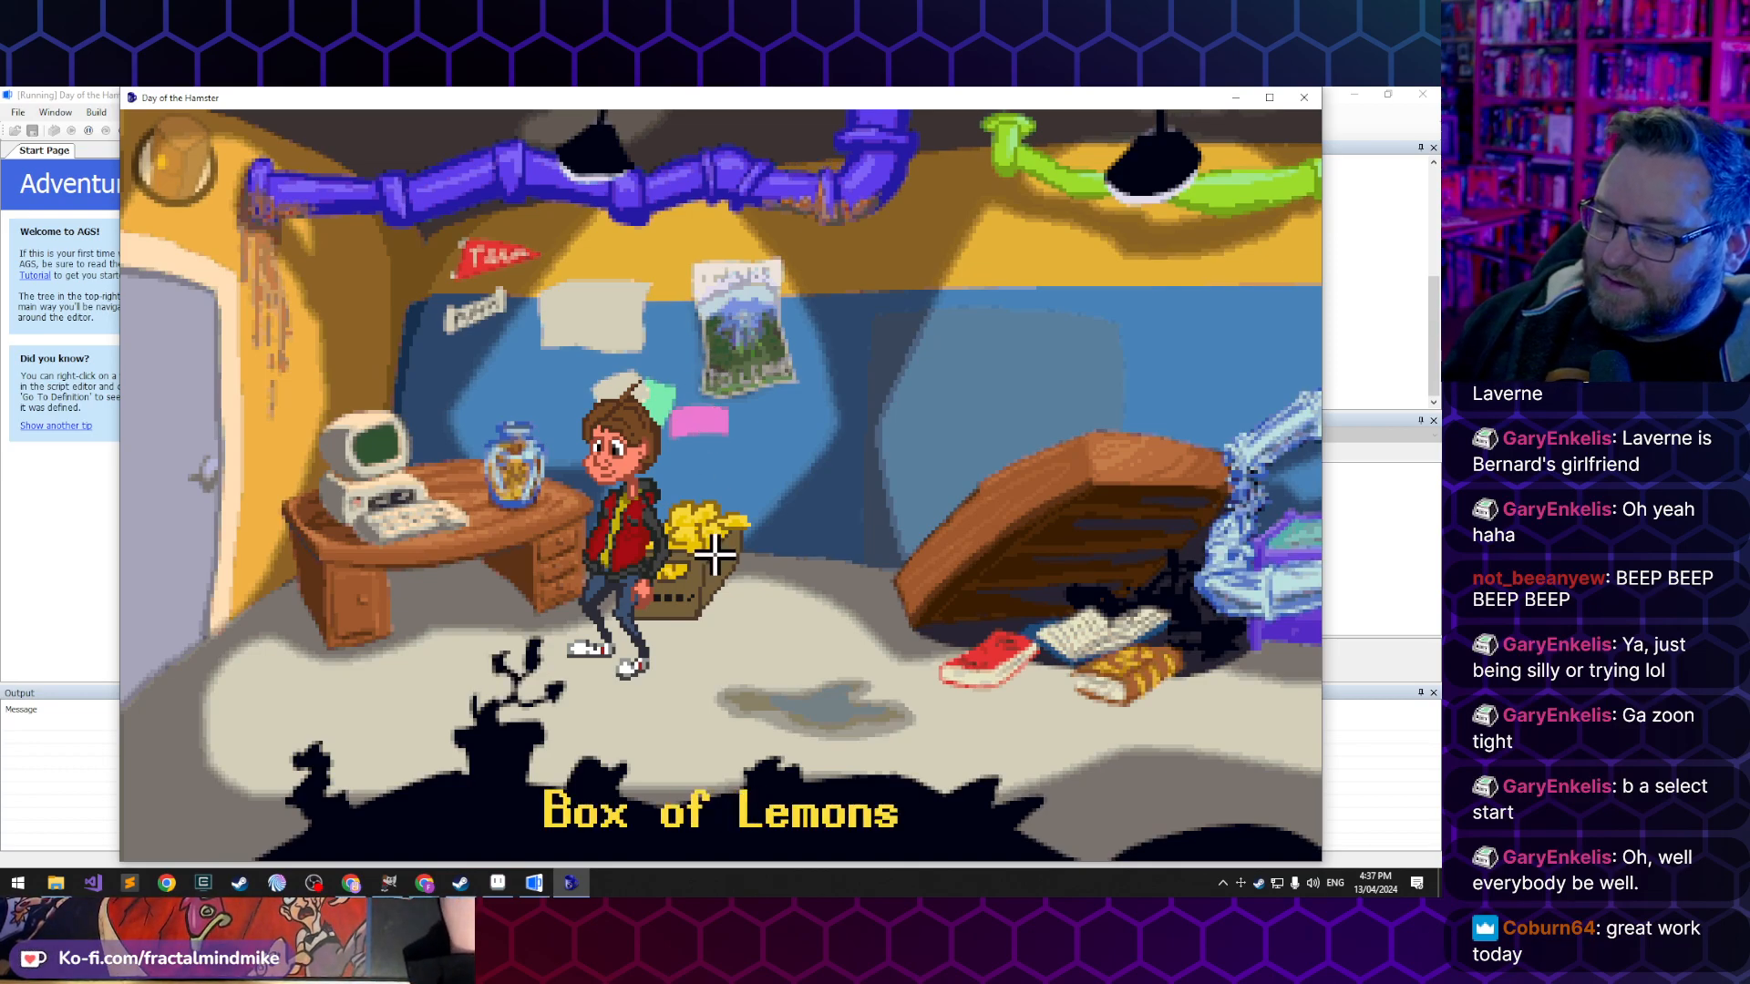
# - Walk Lucas in all directions around the box of lemons and the desk to check his animations in the game
pyautogui.click(695, 706)
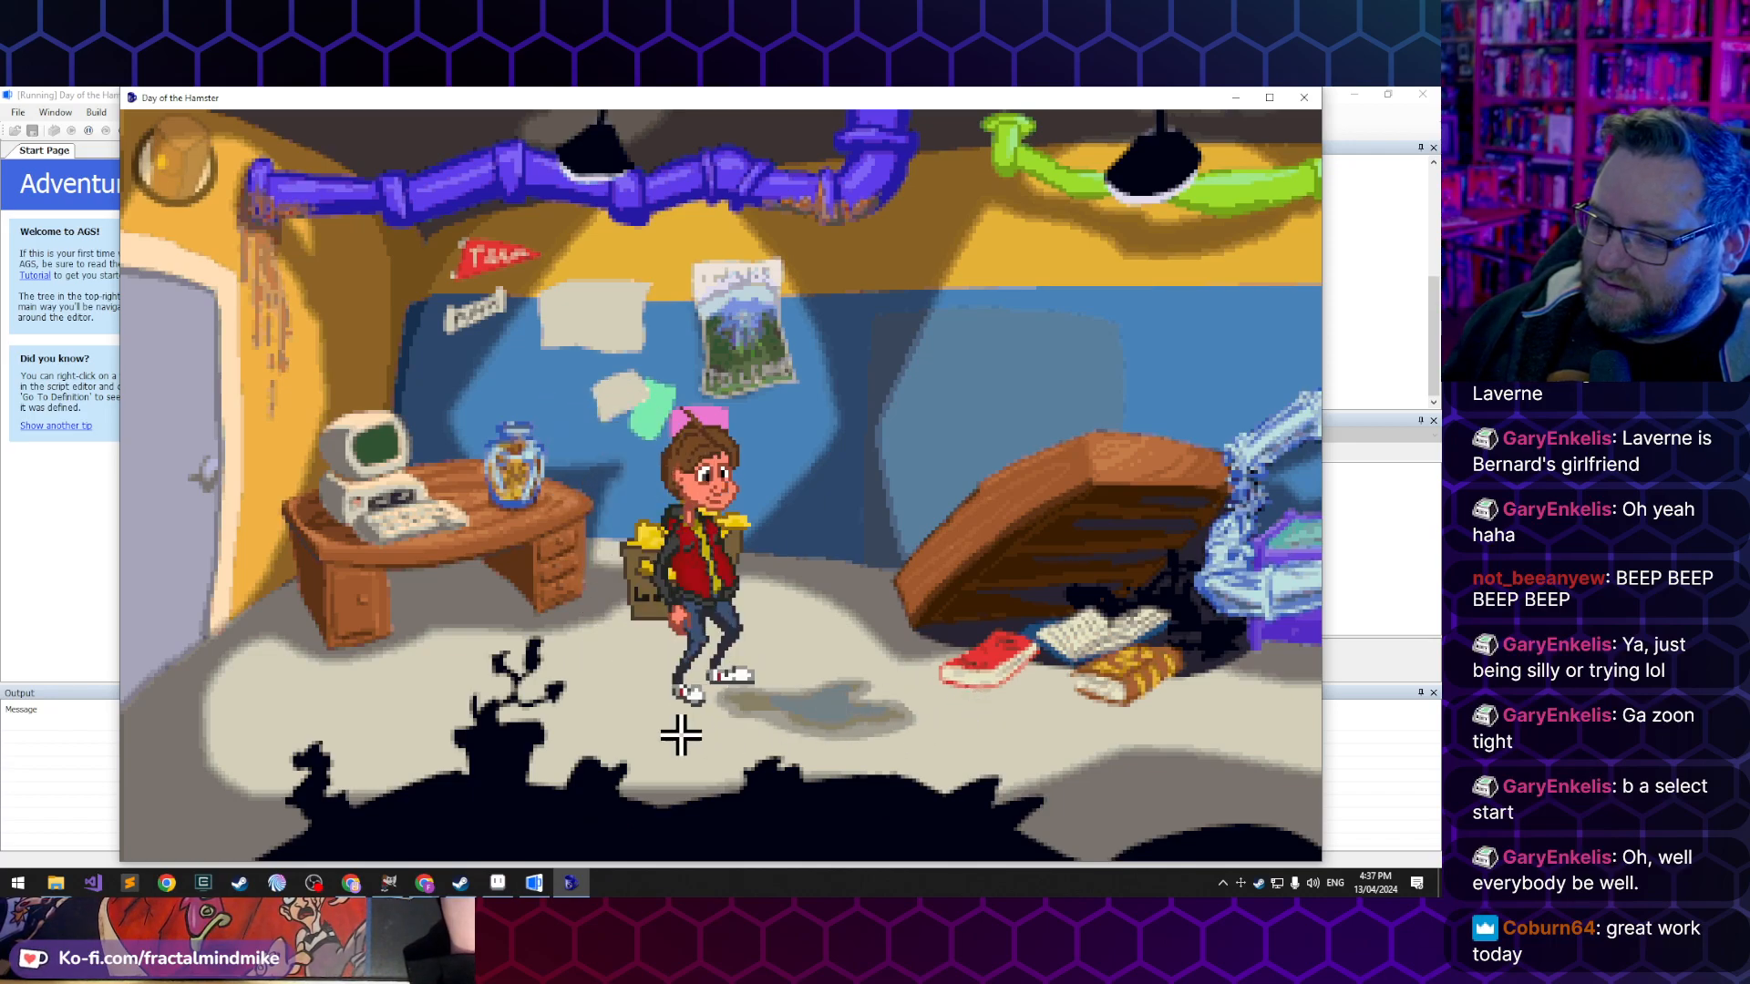
pyautogui.click(402, 687)
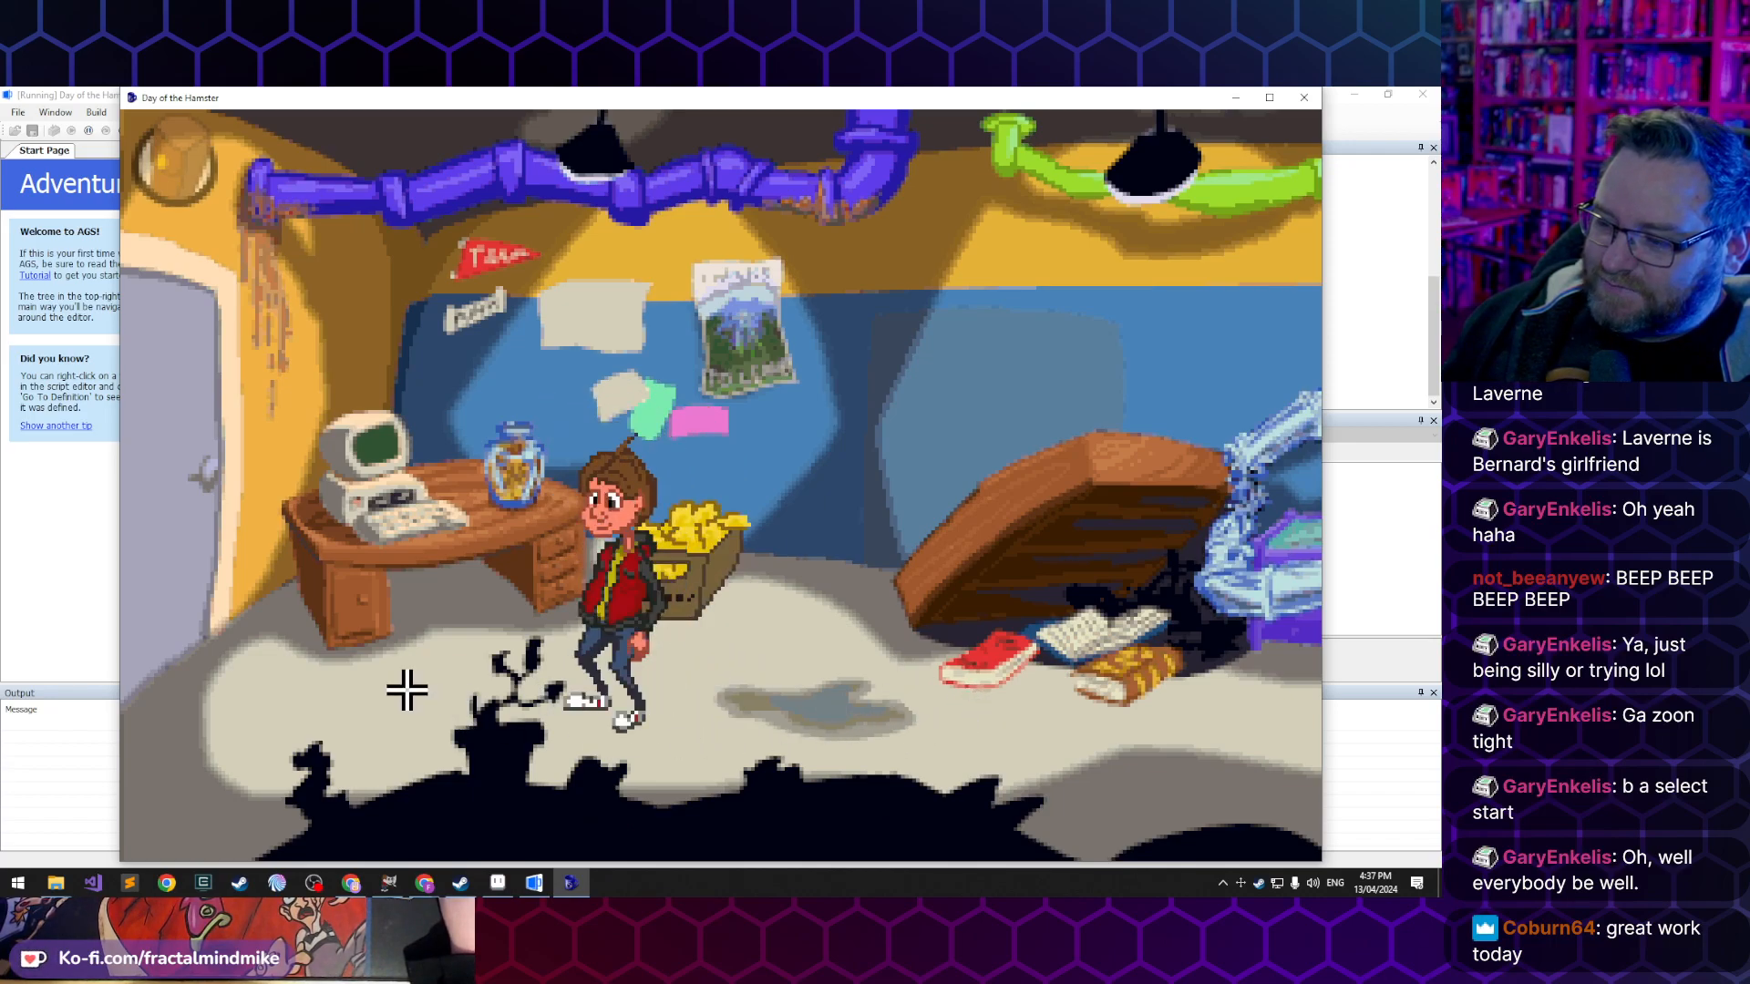
pyautogui.click(1056, 727)
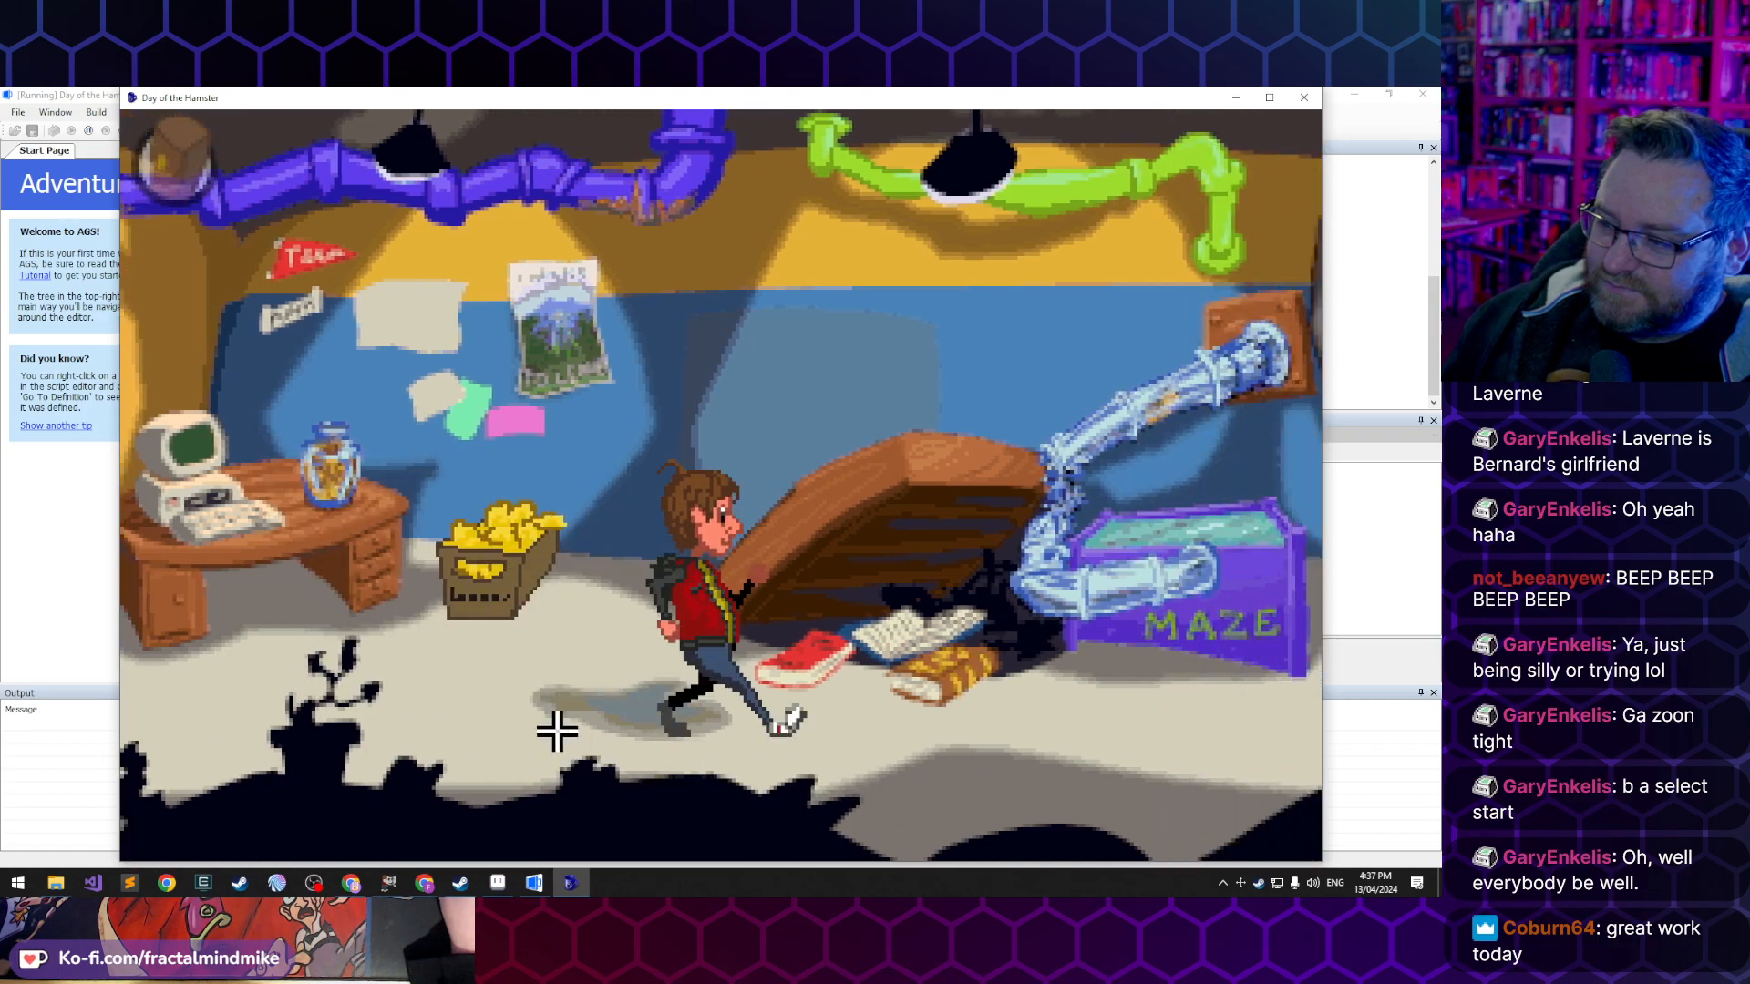
pyautogui.click(523, 713)
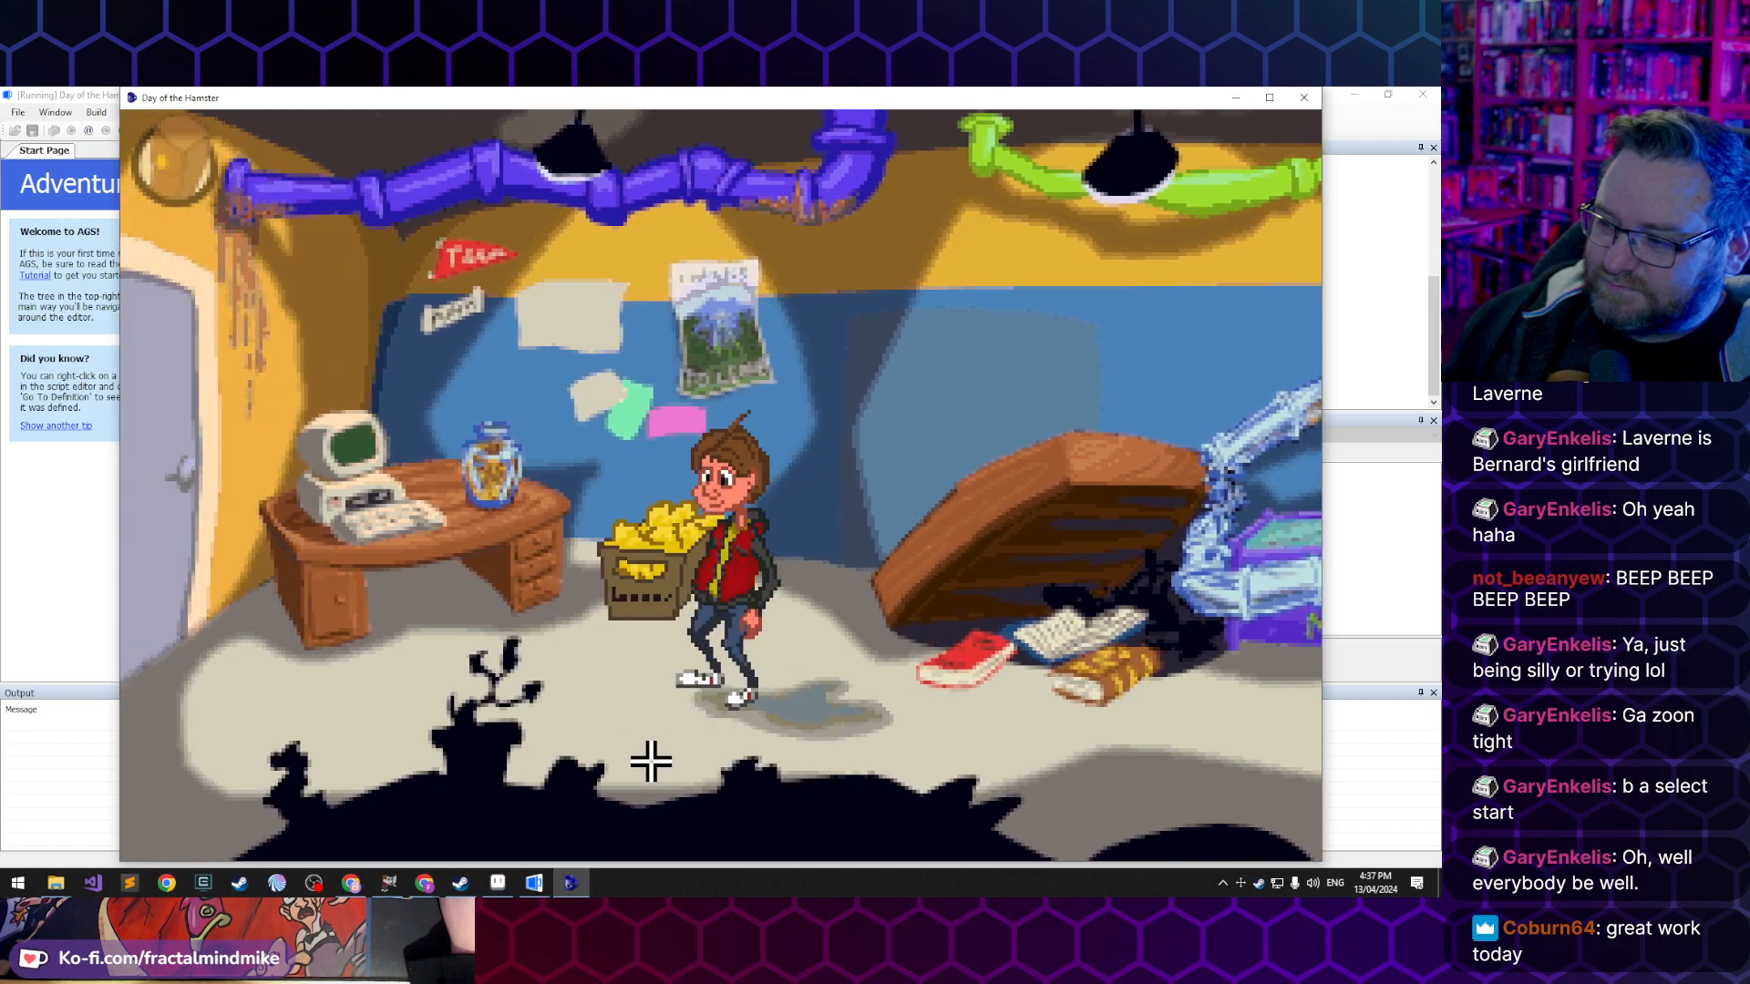
pyautogui.click(692, 745)
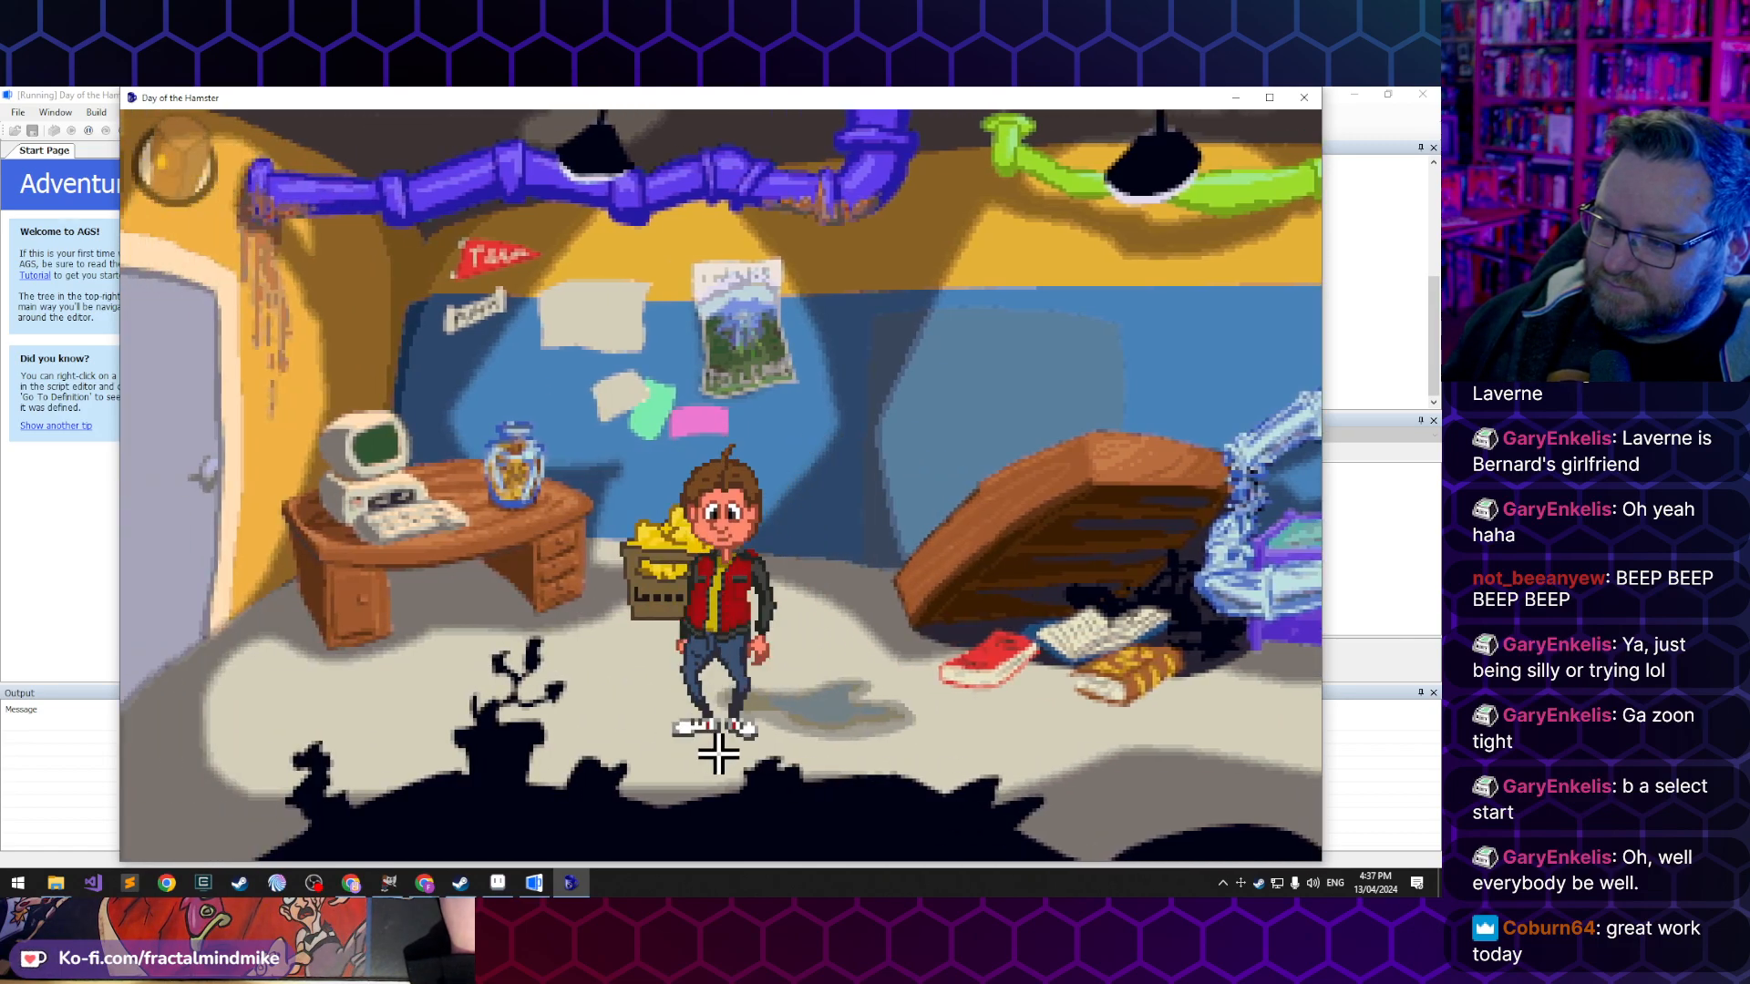
pyautogui.click(789, 646)
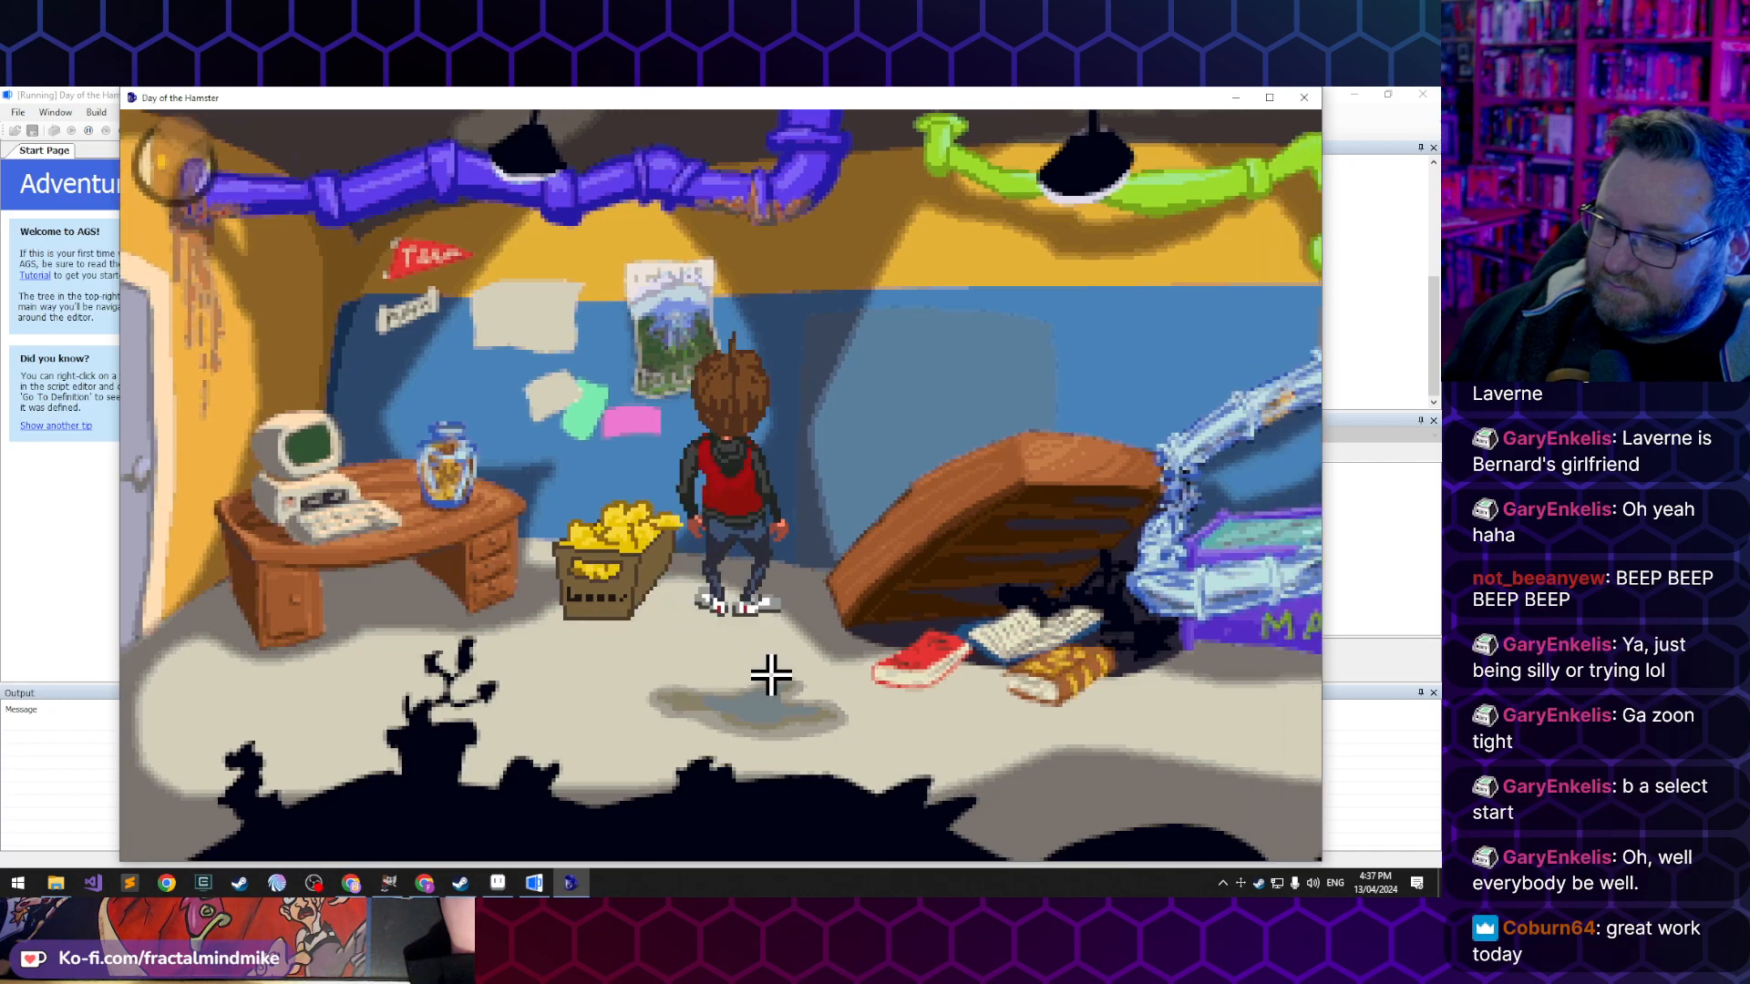
pyautogui.click(771, 675)
pyautogui.click(625, 673)
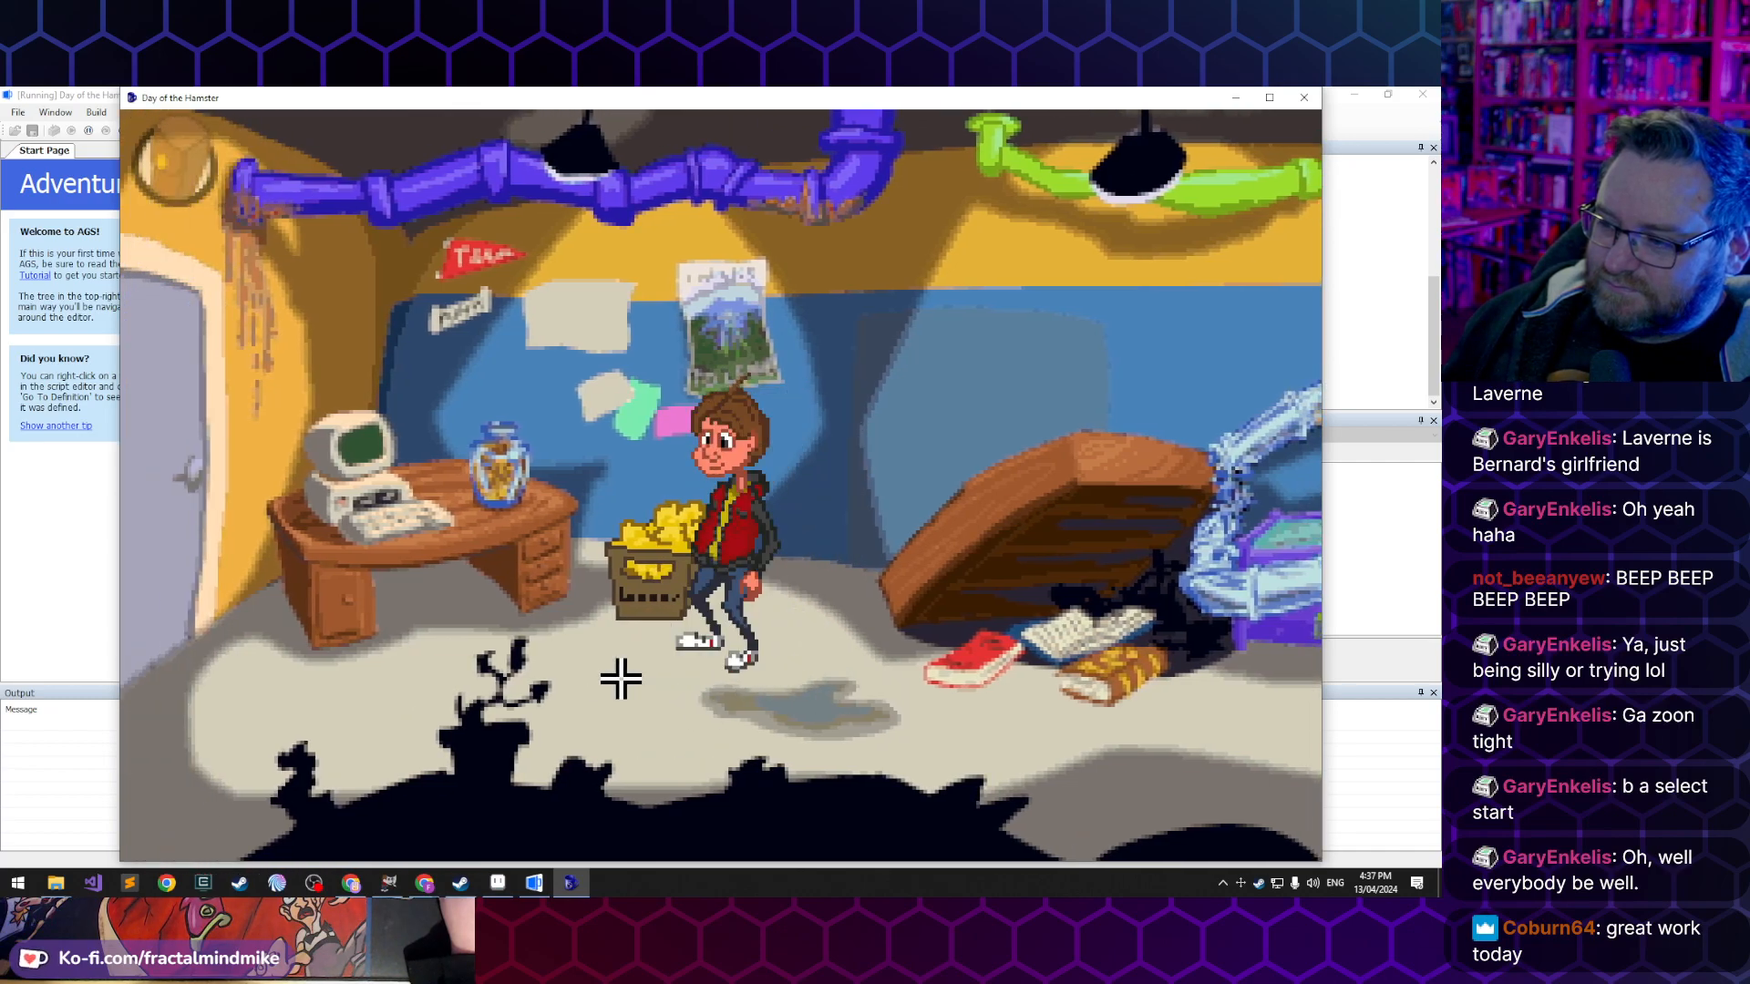
pyautogui.click(517, 705)
pyautogui.click(467, 773)
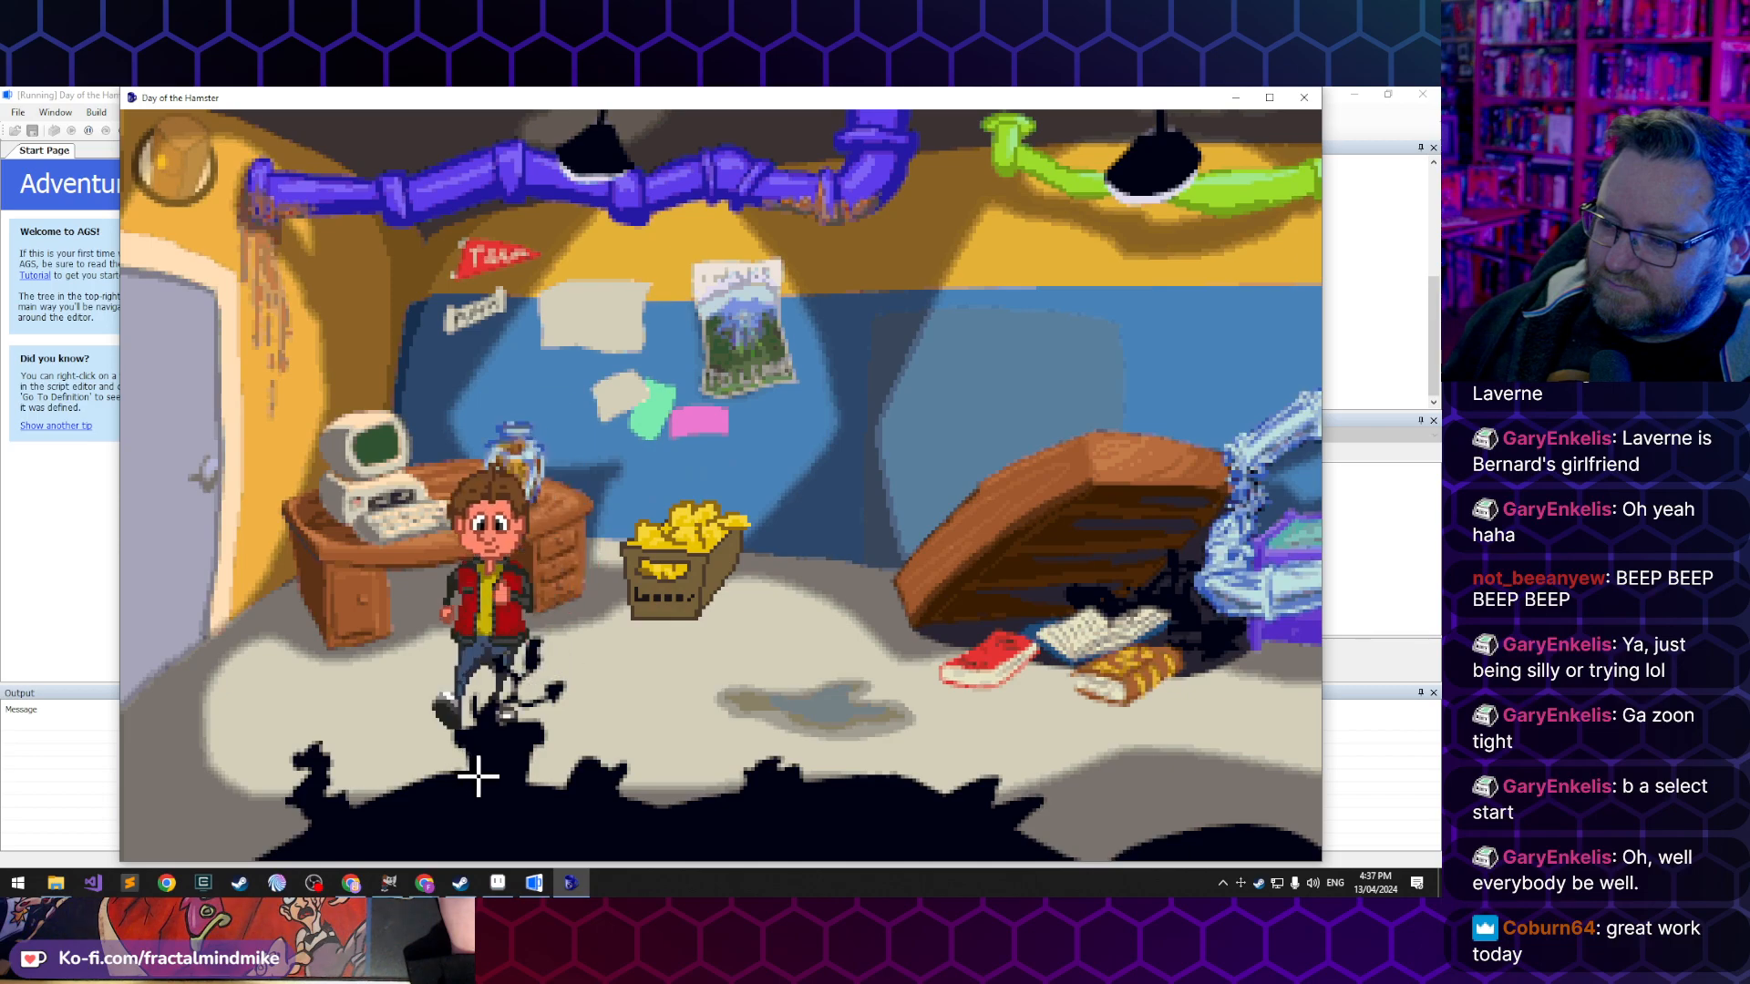
# - Walk Lucas back and forth in front of the desk and have him examine the computer, skipping through his dialogue
pyautogui.click(343, 696)
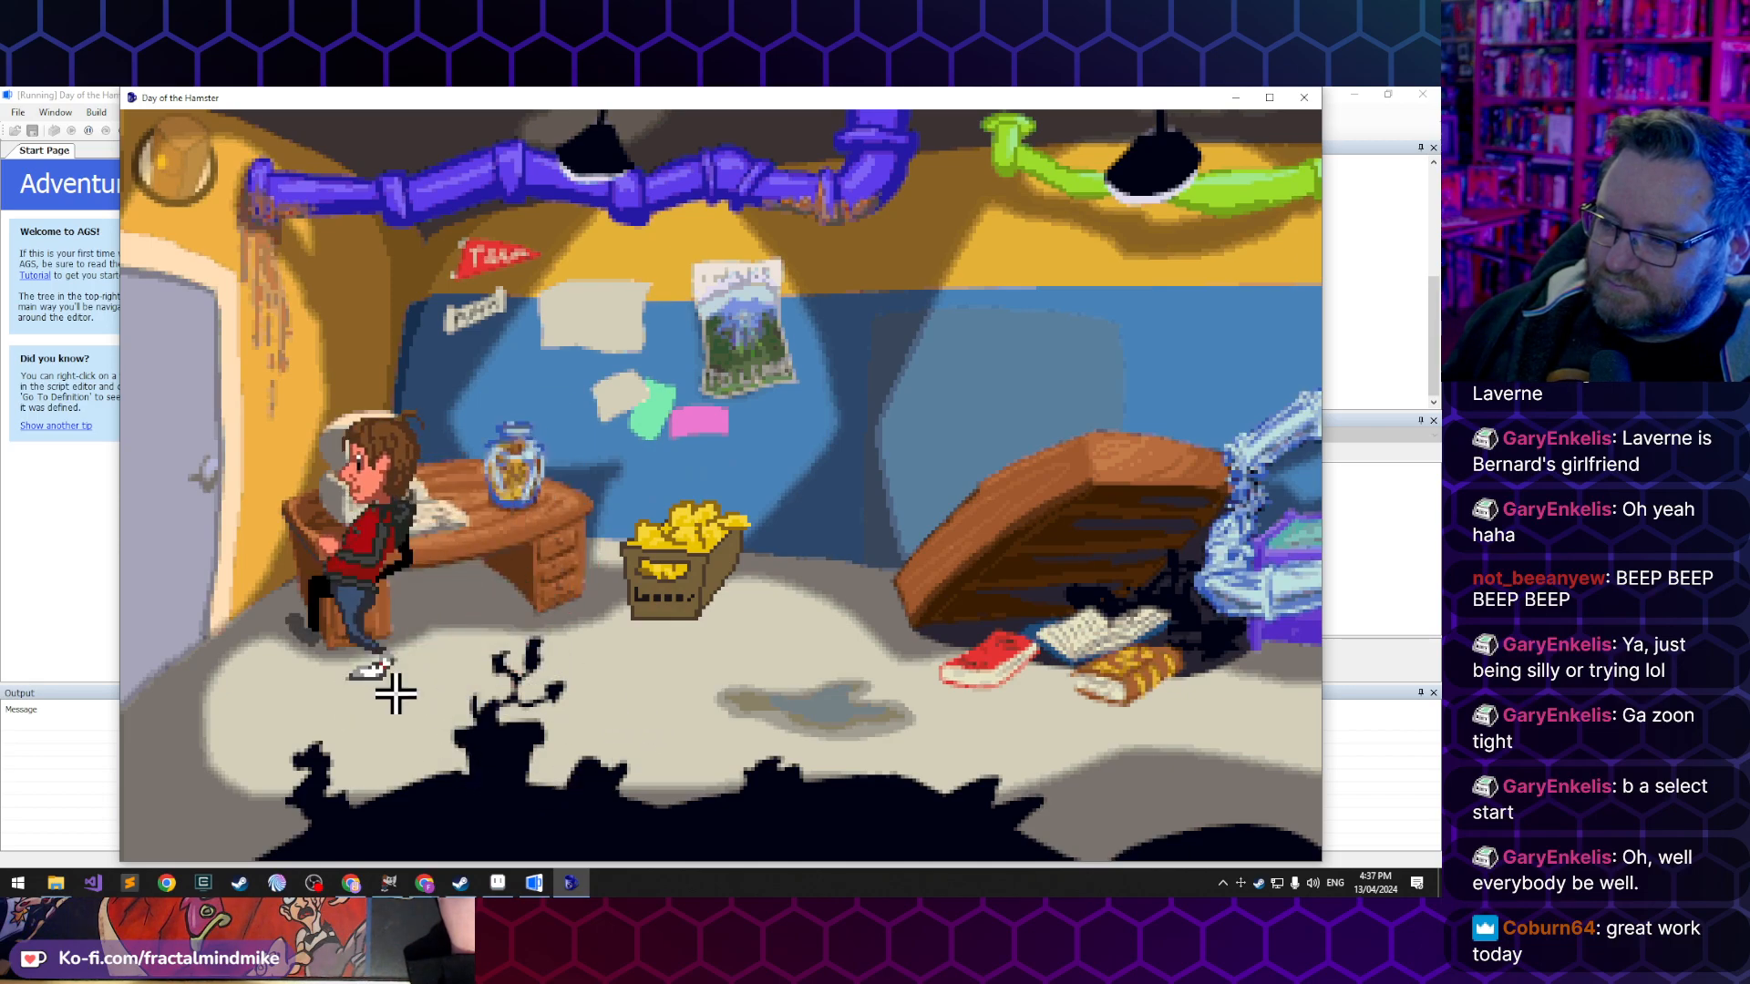
pyautogui.click(530, 684)
pyautogui.click(441, 665)
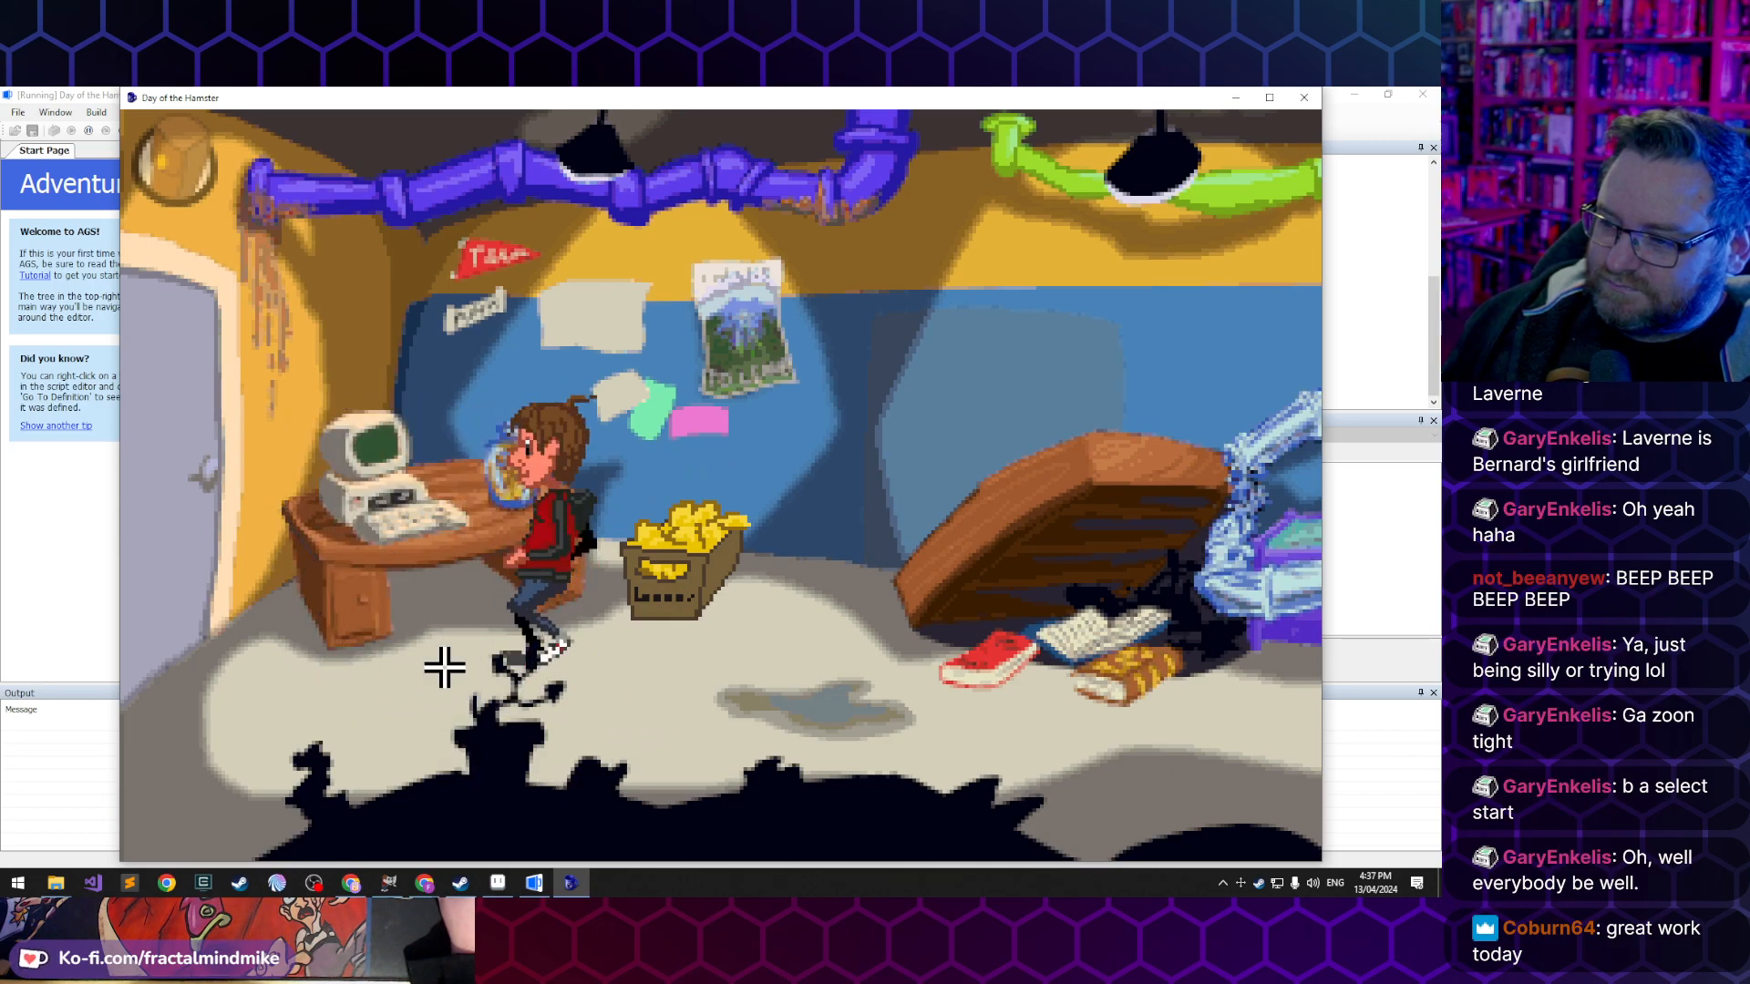
pyautogui.click(398, 519)
pyautogui.click(397, 519)
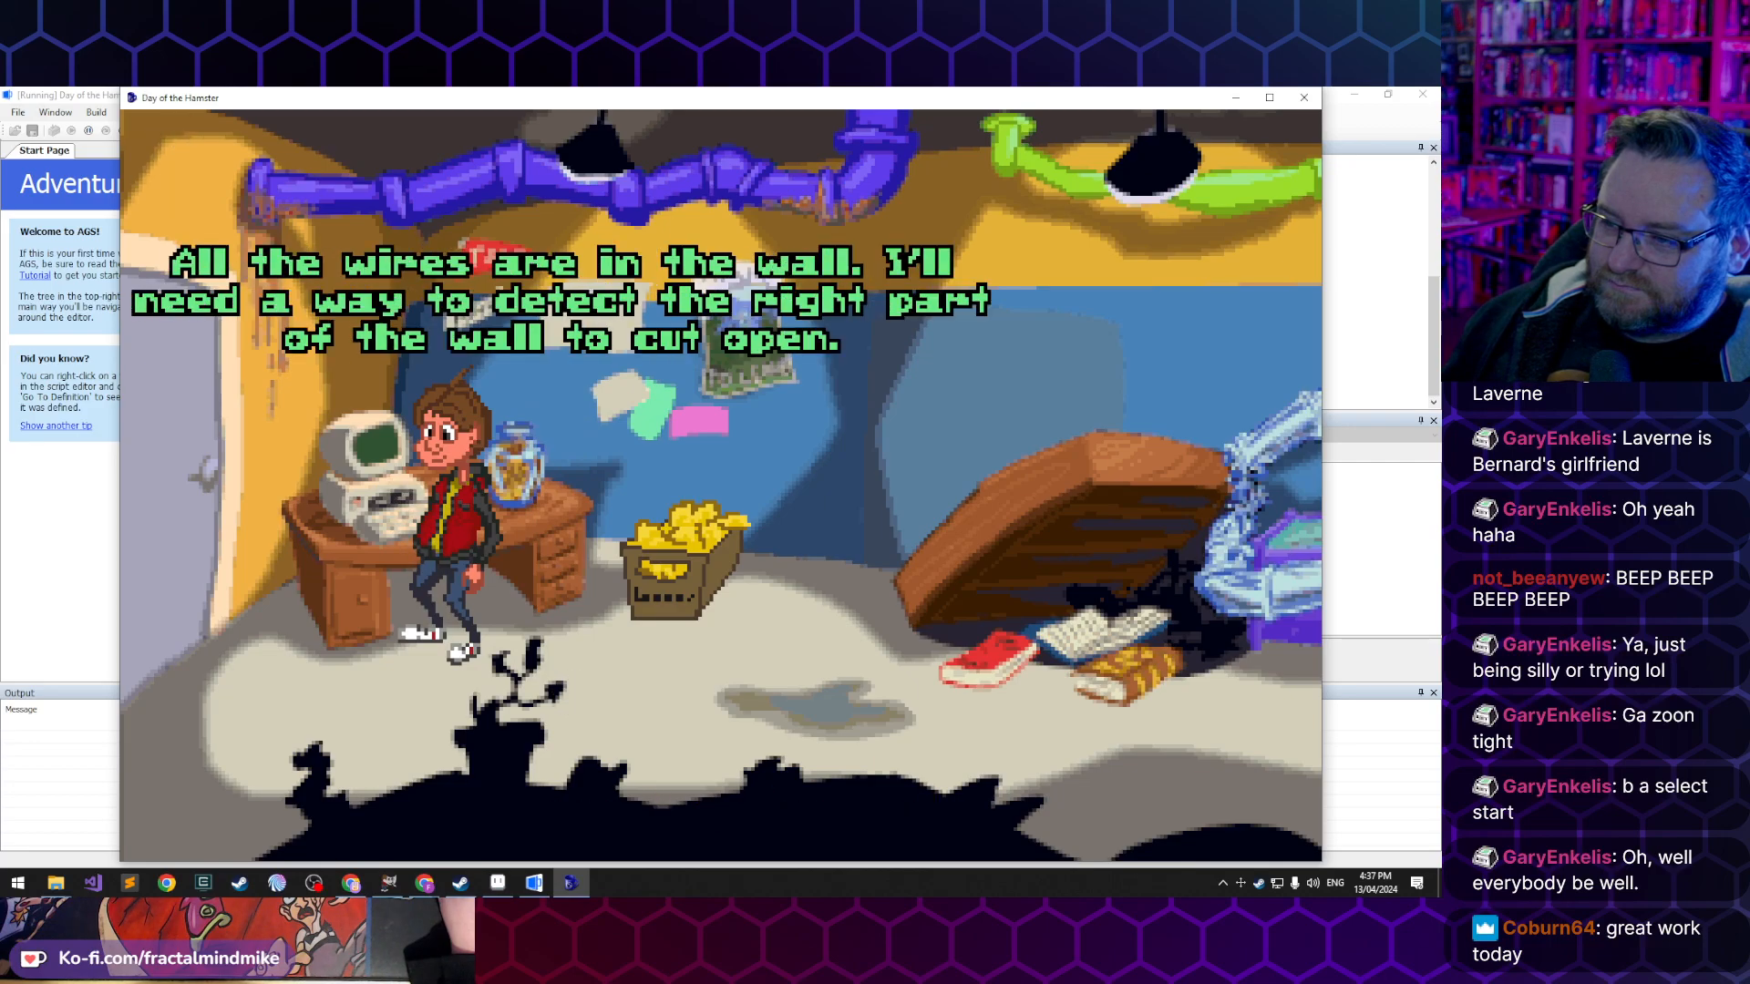
pyautogui.click(397, 519)
pyautogui.click(411, 531)
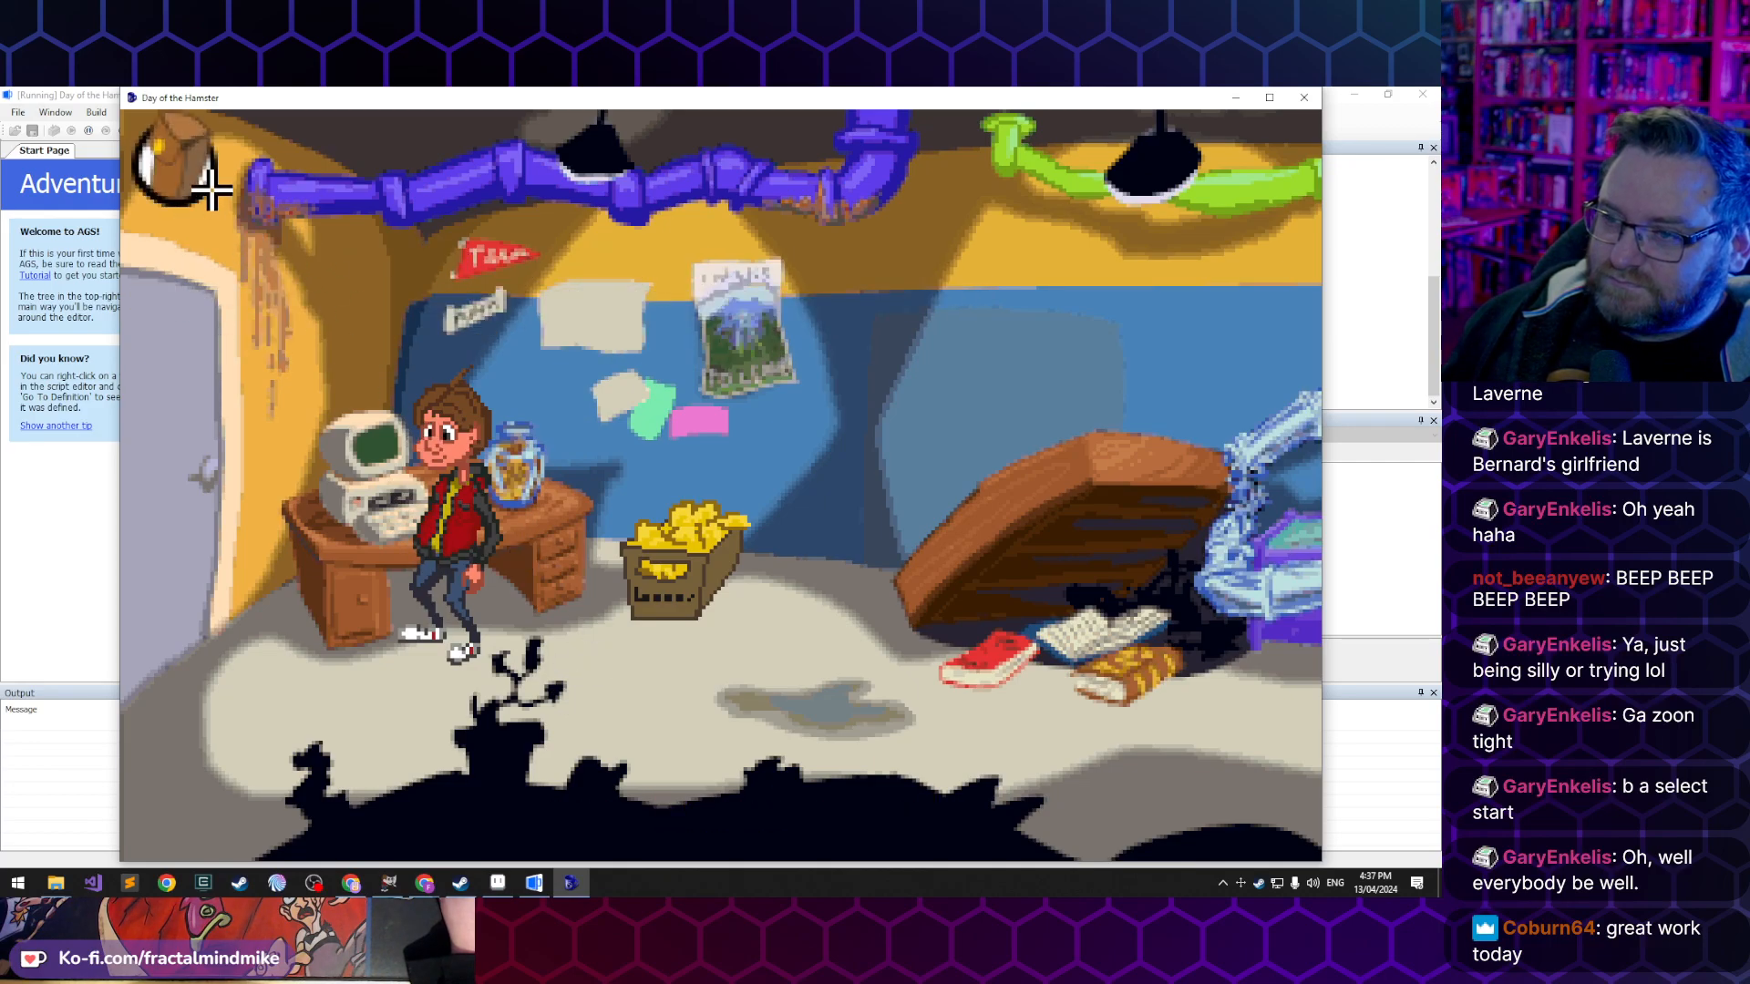
# - View the in-game task list from the inventory, close it and walk Lucas toward the puddle
pyautogui.click(264, 159)
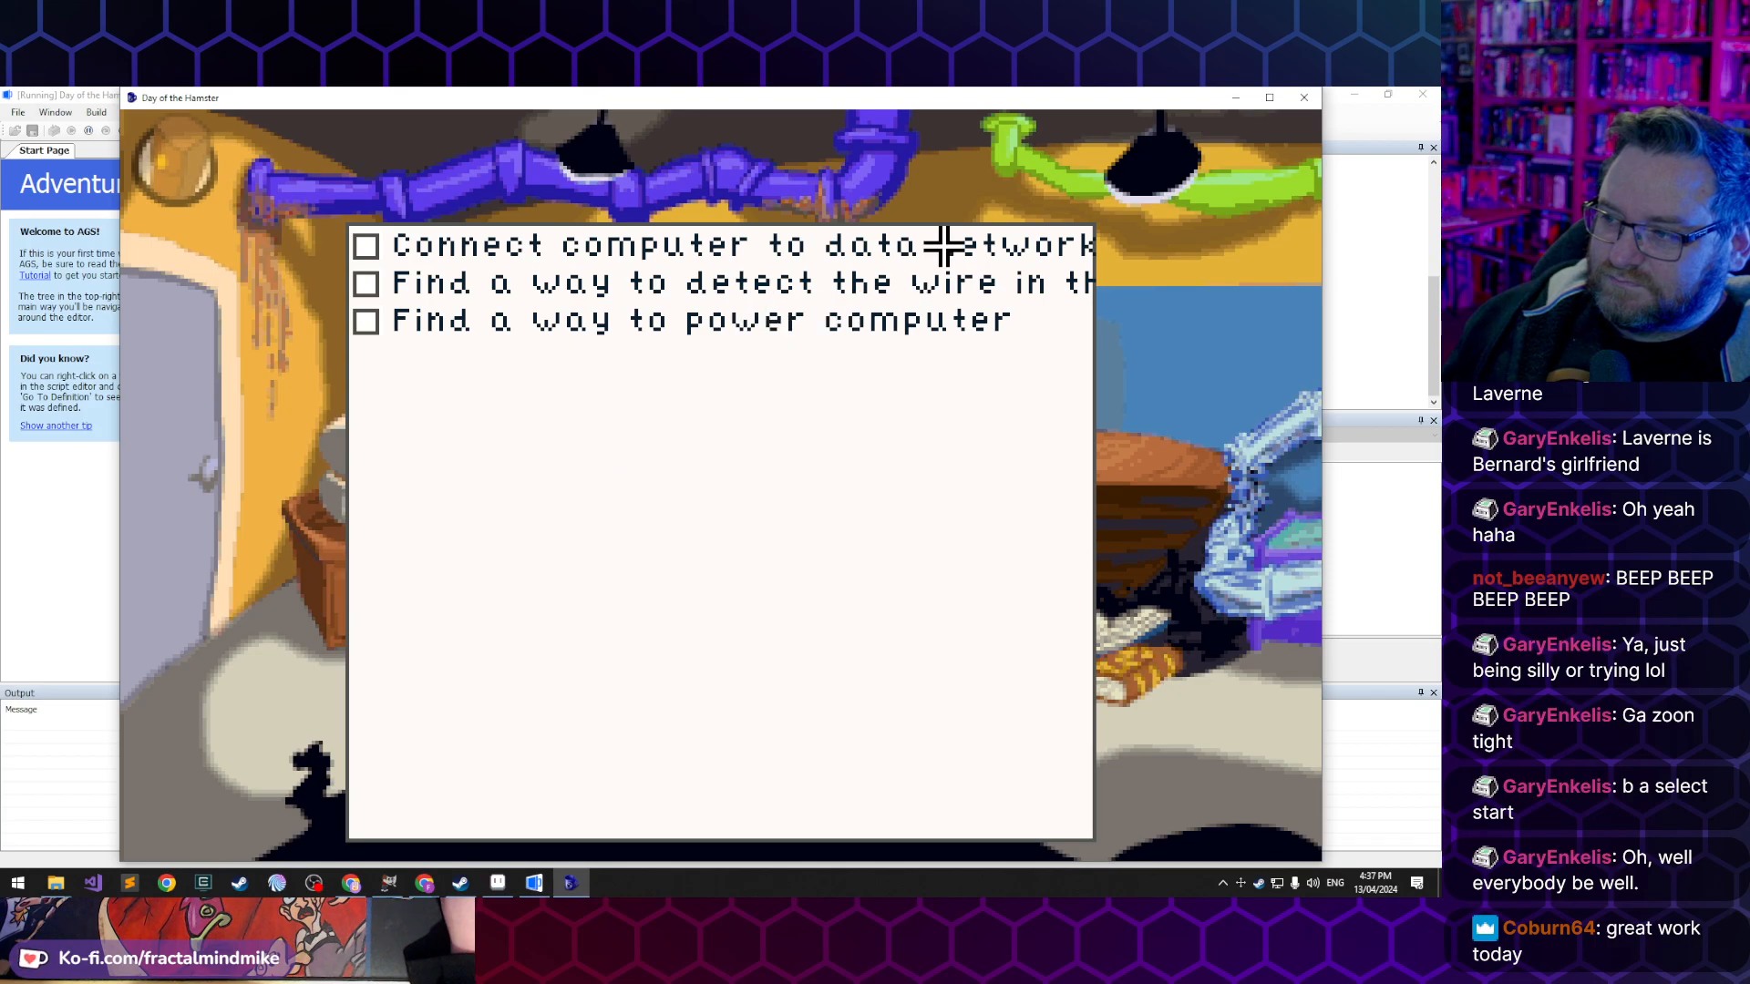
pyautogui.click(944, 244)
pyautogui.click(809, 687)
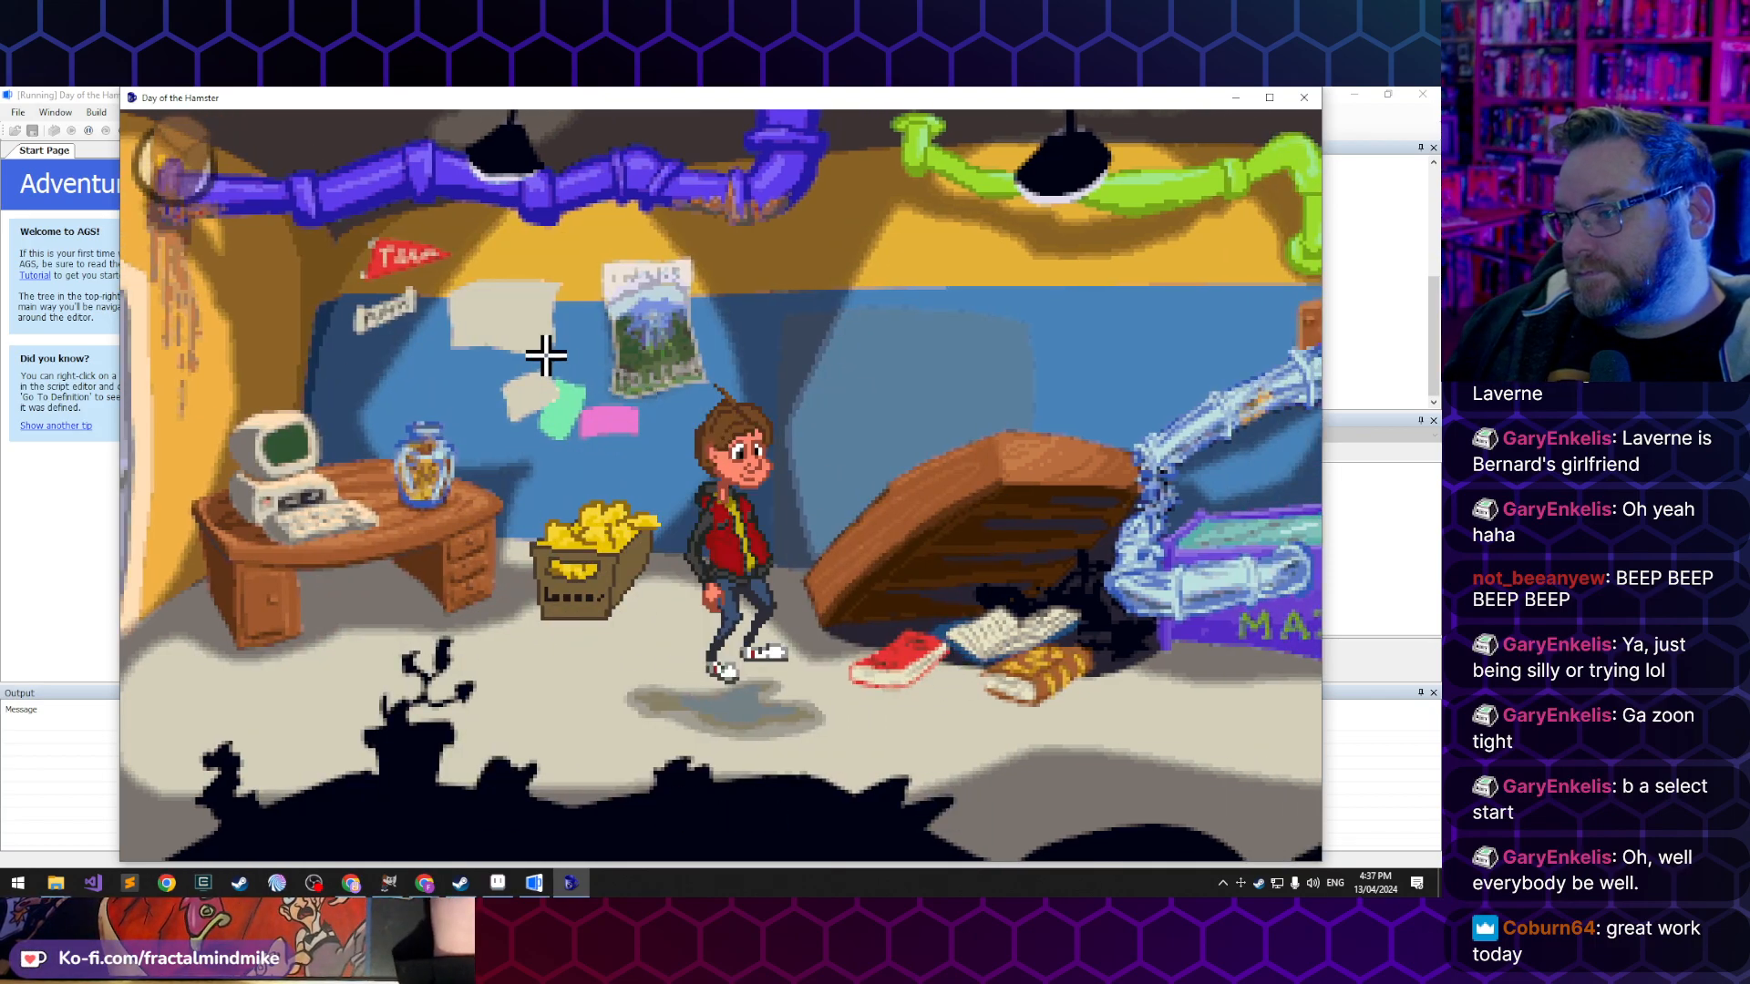
# - Have Lucas examine the back wall, and view the metal detector manual from the inventory before closing it
pyautogui.click(805, 347)
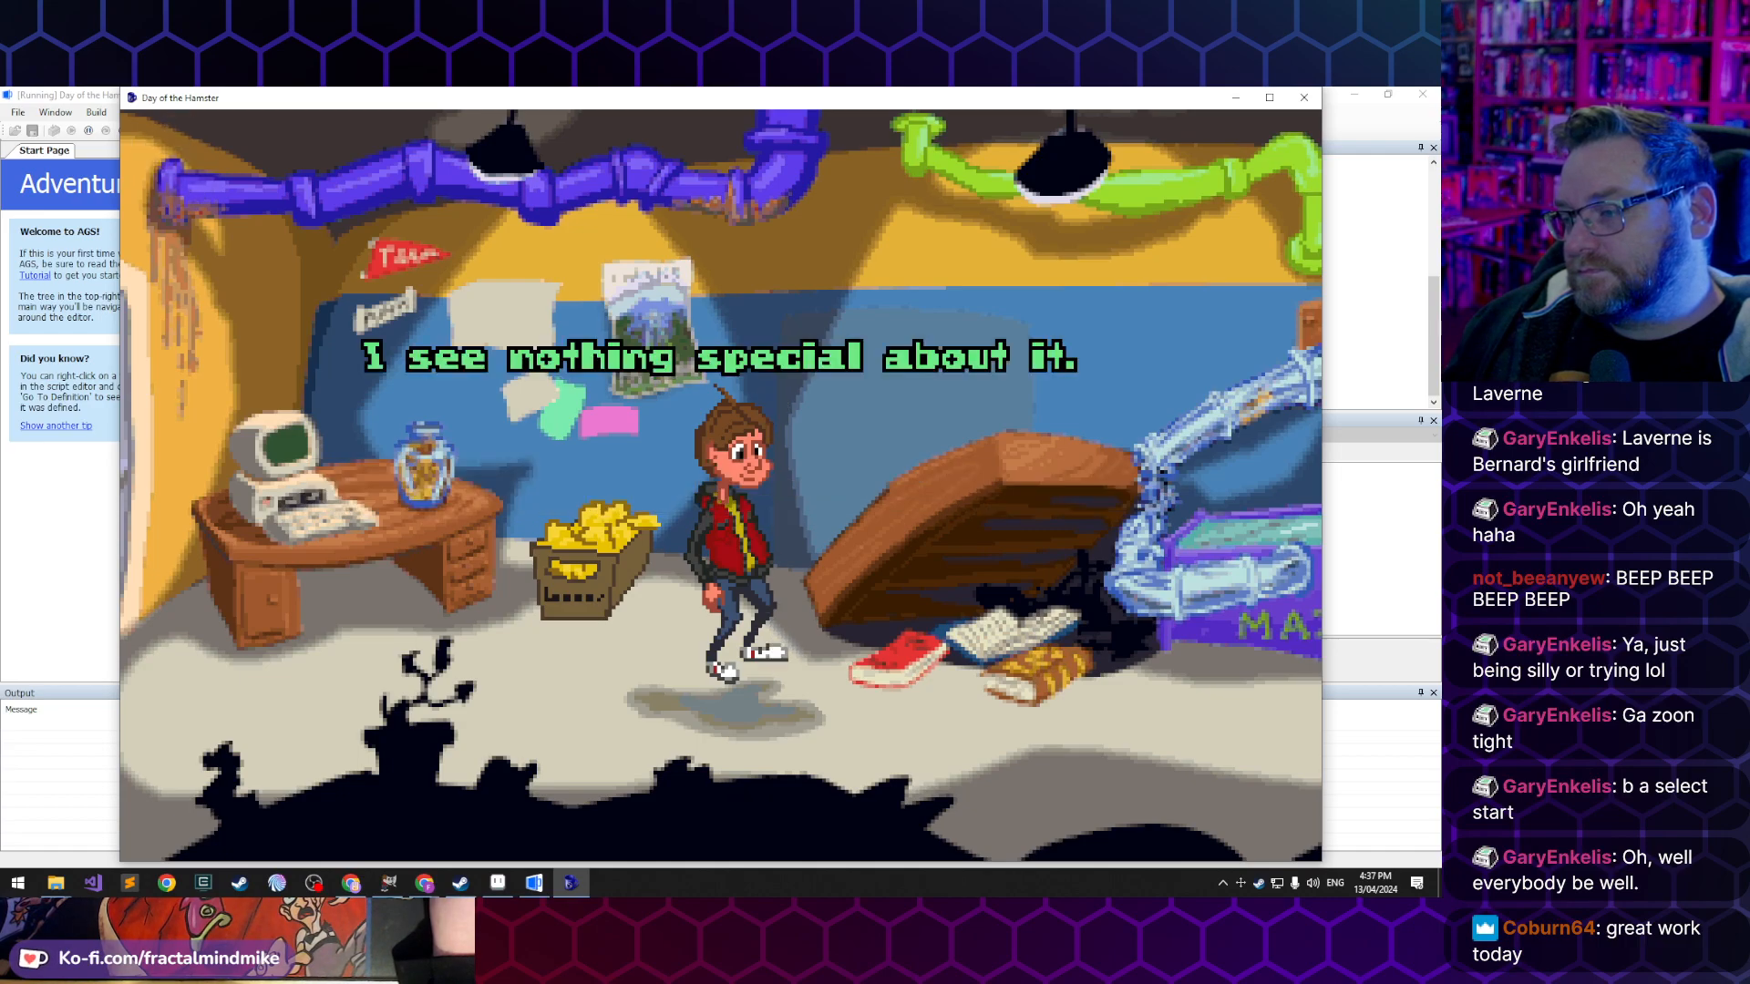
pyautogui.click(1039, 671)
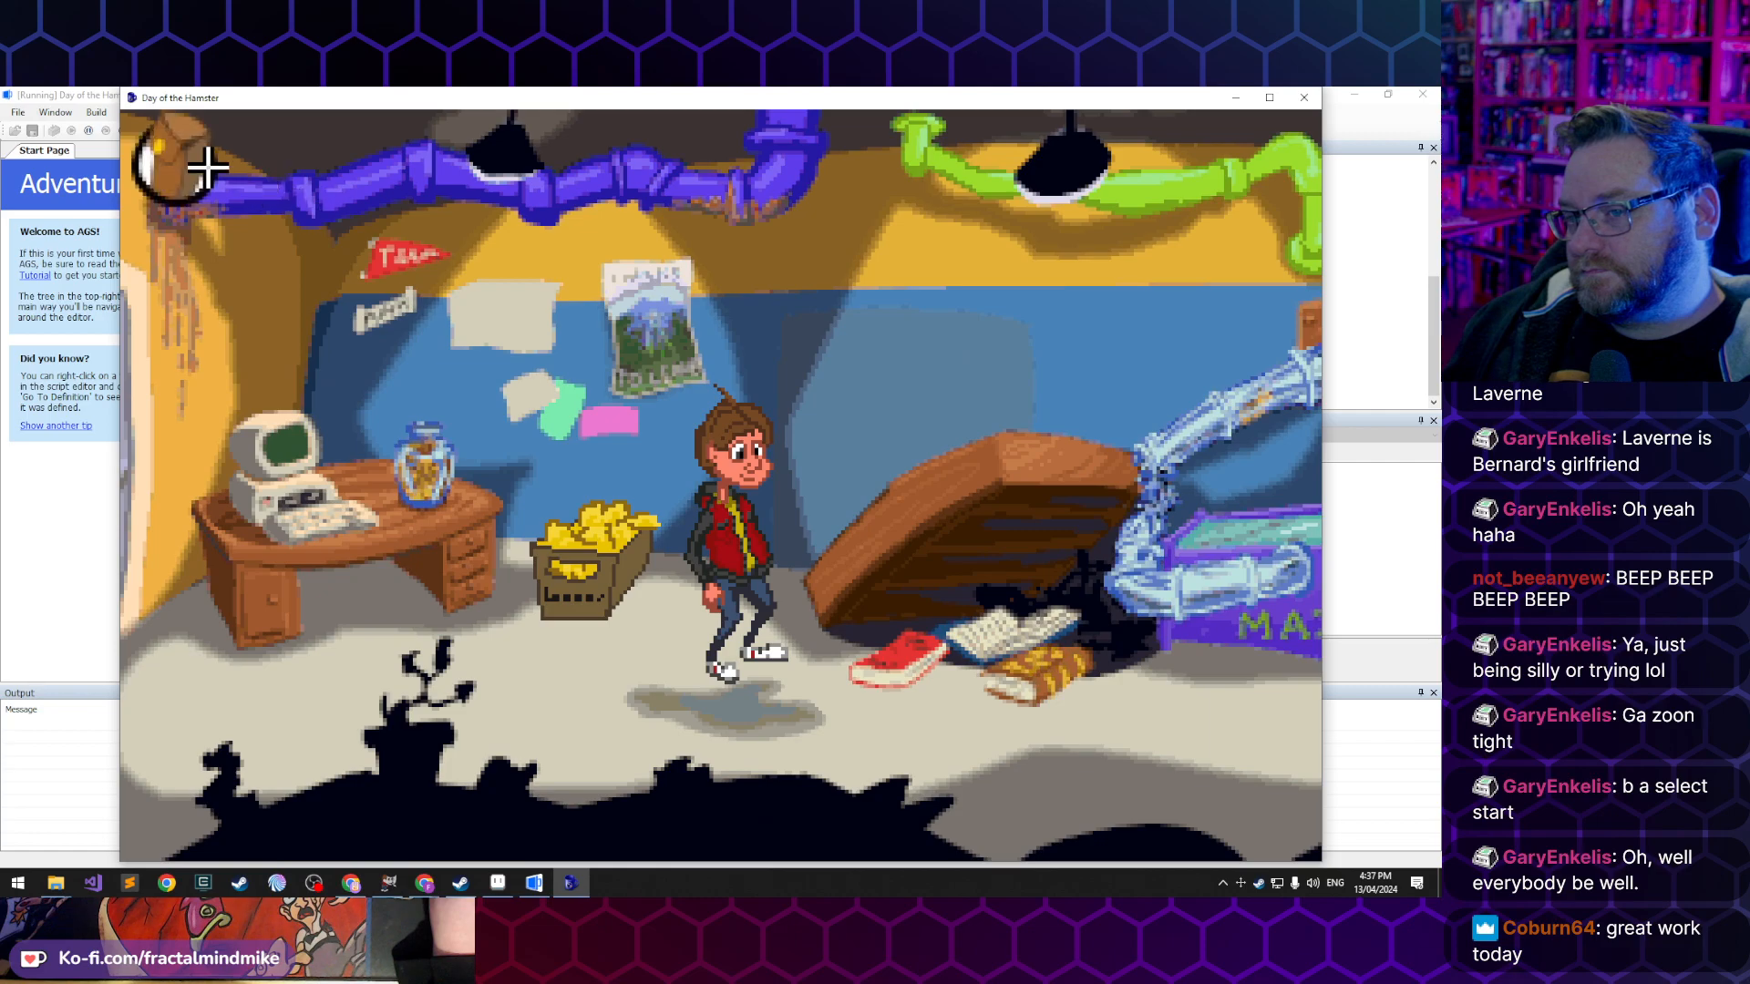
pyautogui.moveTo(178, 159)
pyautogui.click(456, 163)
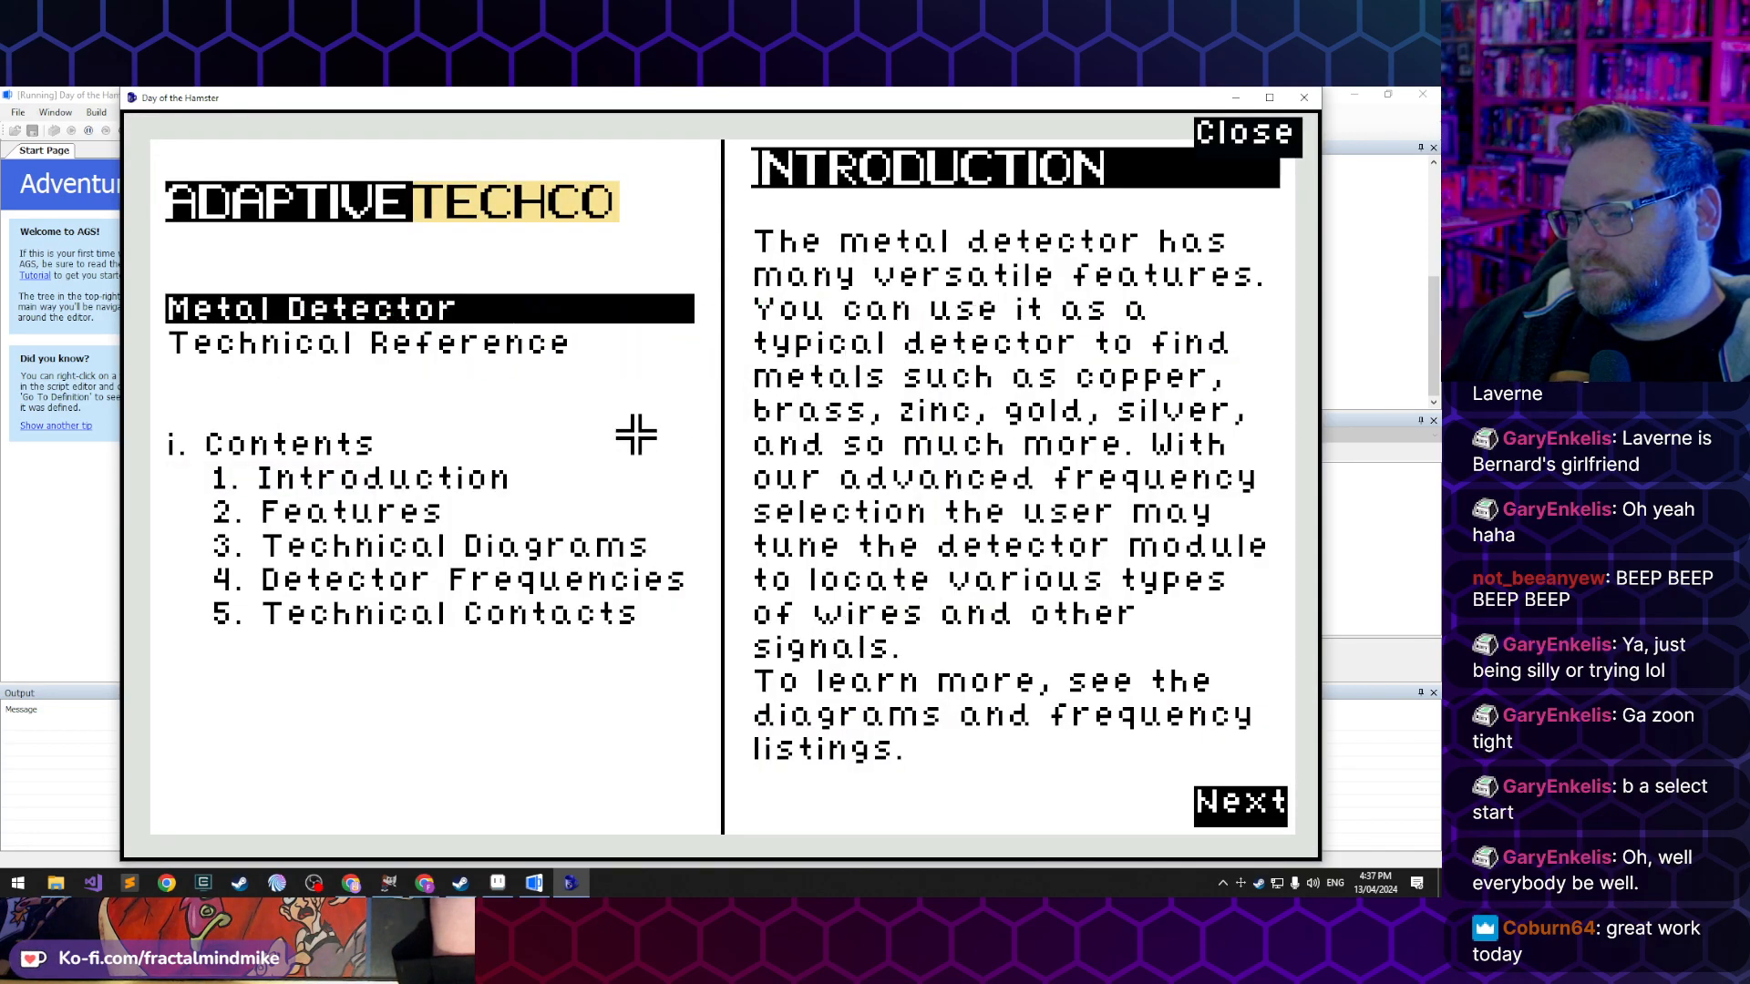
pyautogui.click(1203, 133)
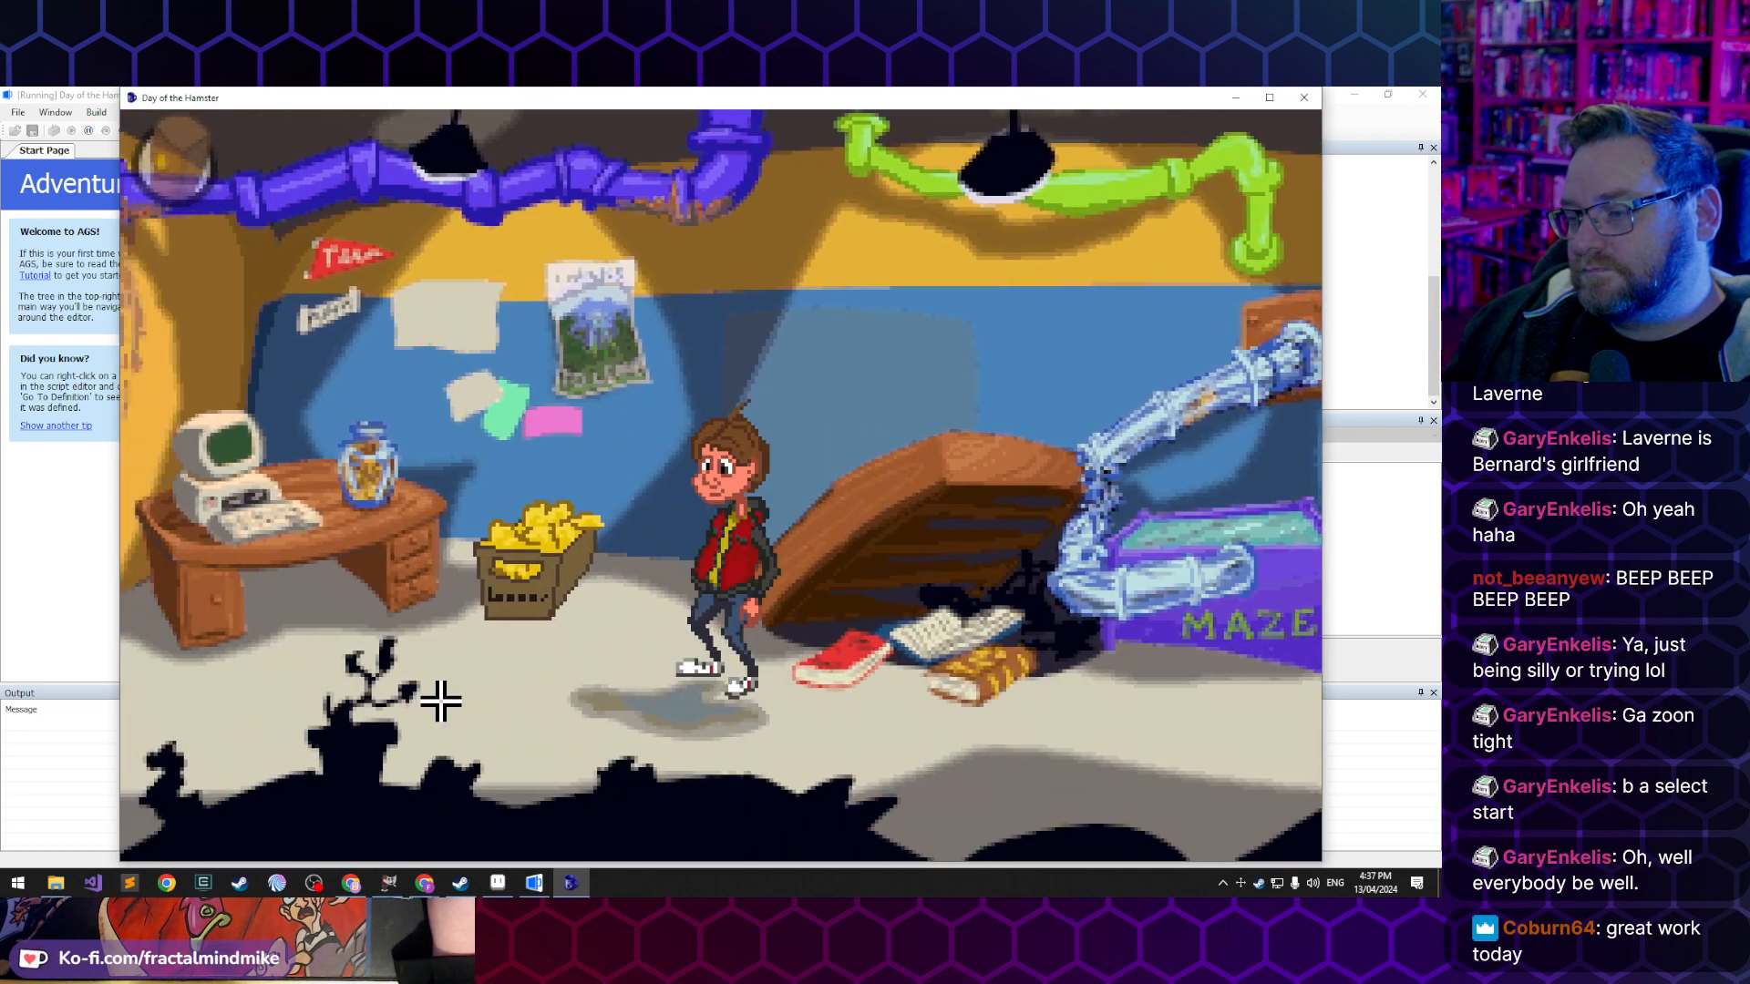
# - Walk Lucas back past the lemons to the desk and send him through the door to the Store Room
pyautogui.click(441, 701)
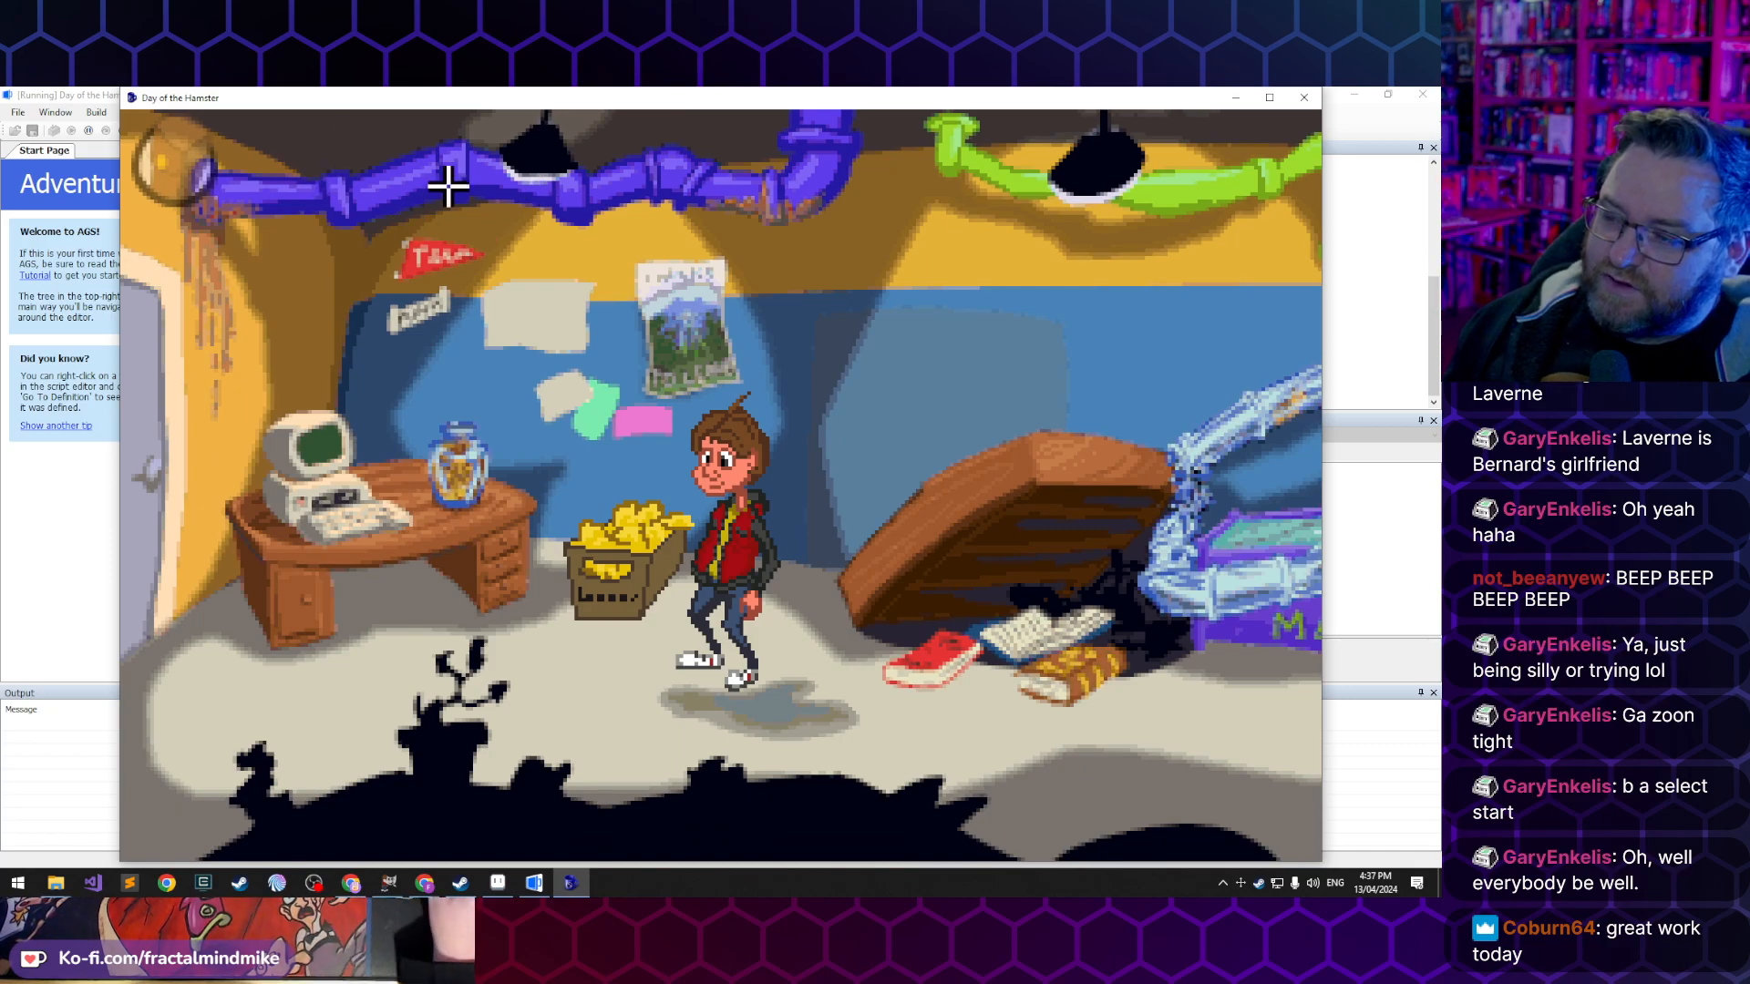
pyautogui.click(542, 708)
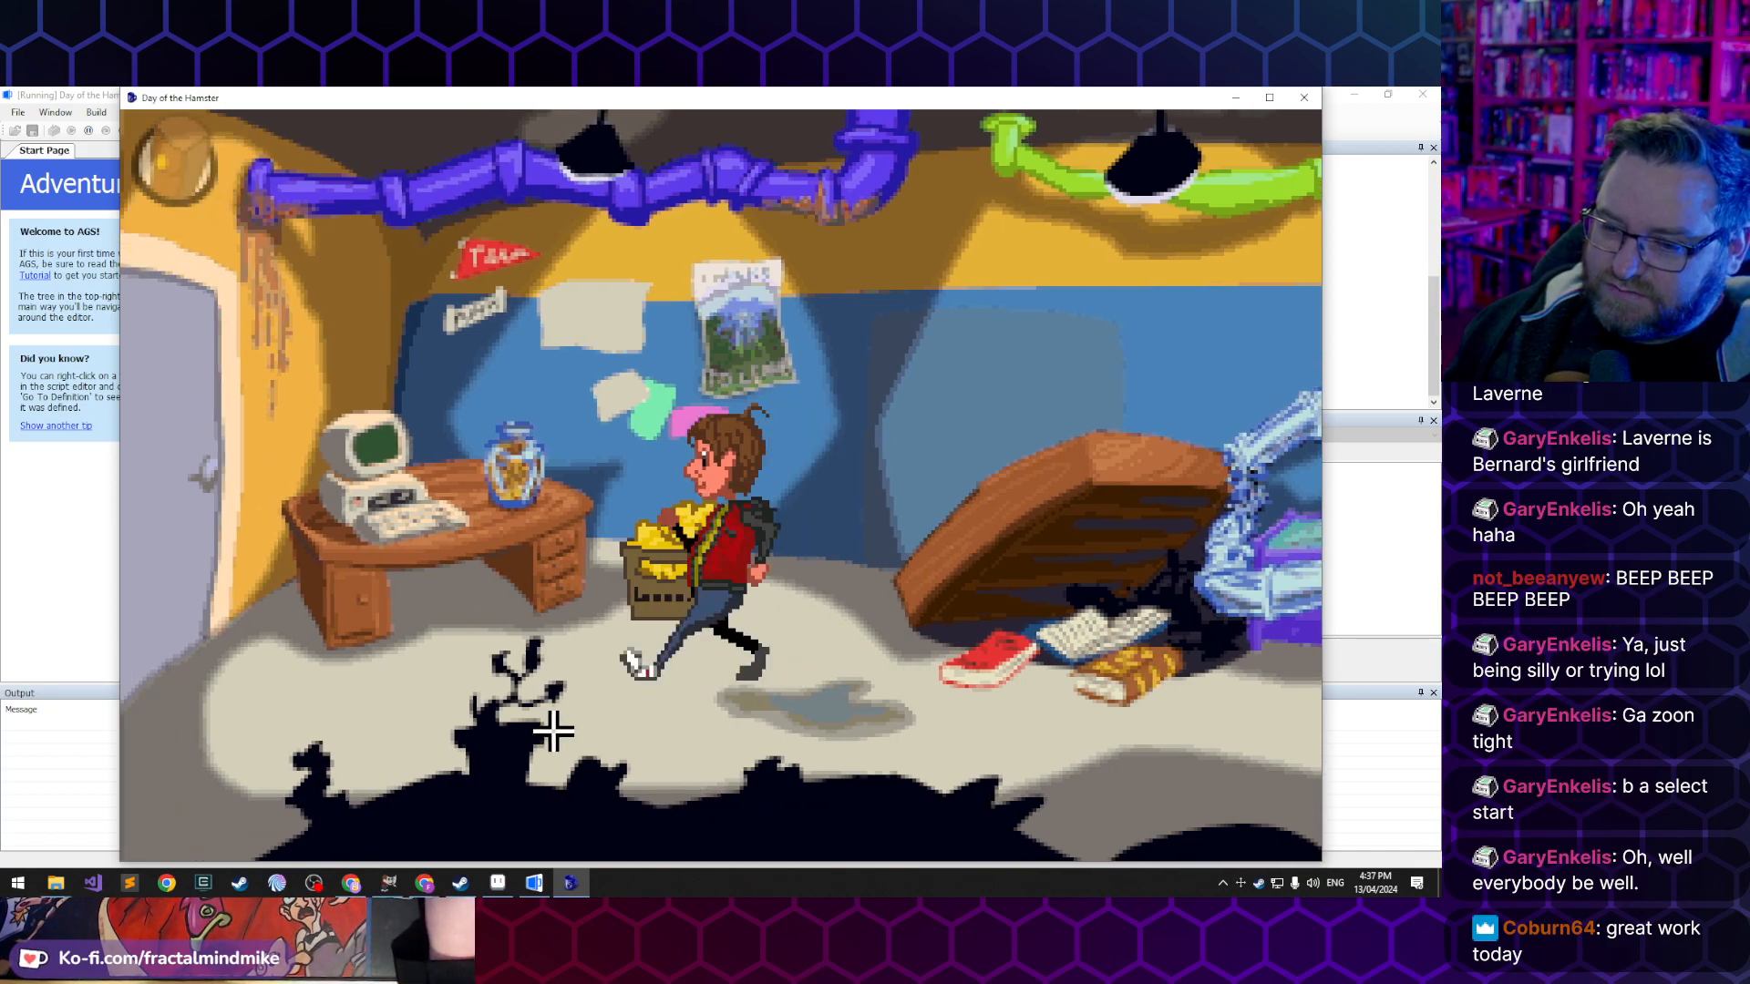
pyautogui.click(820, 724)
pyautogui.click(517, 679)
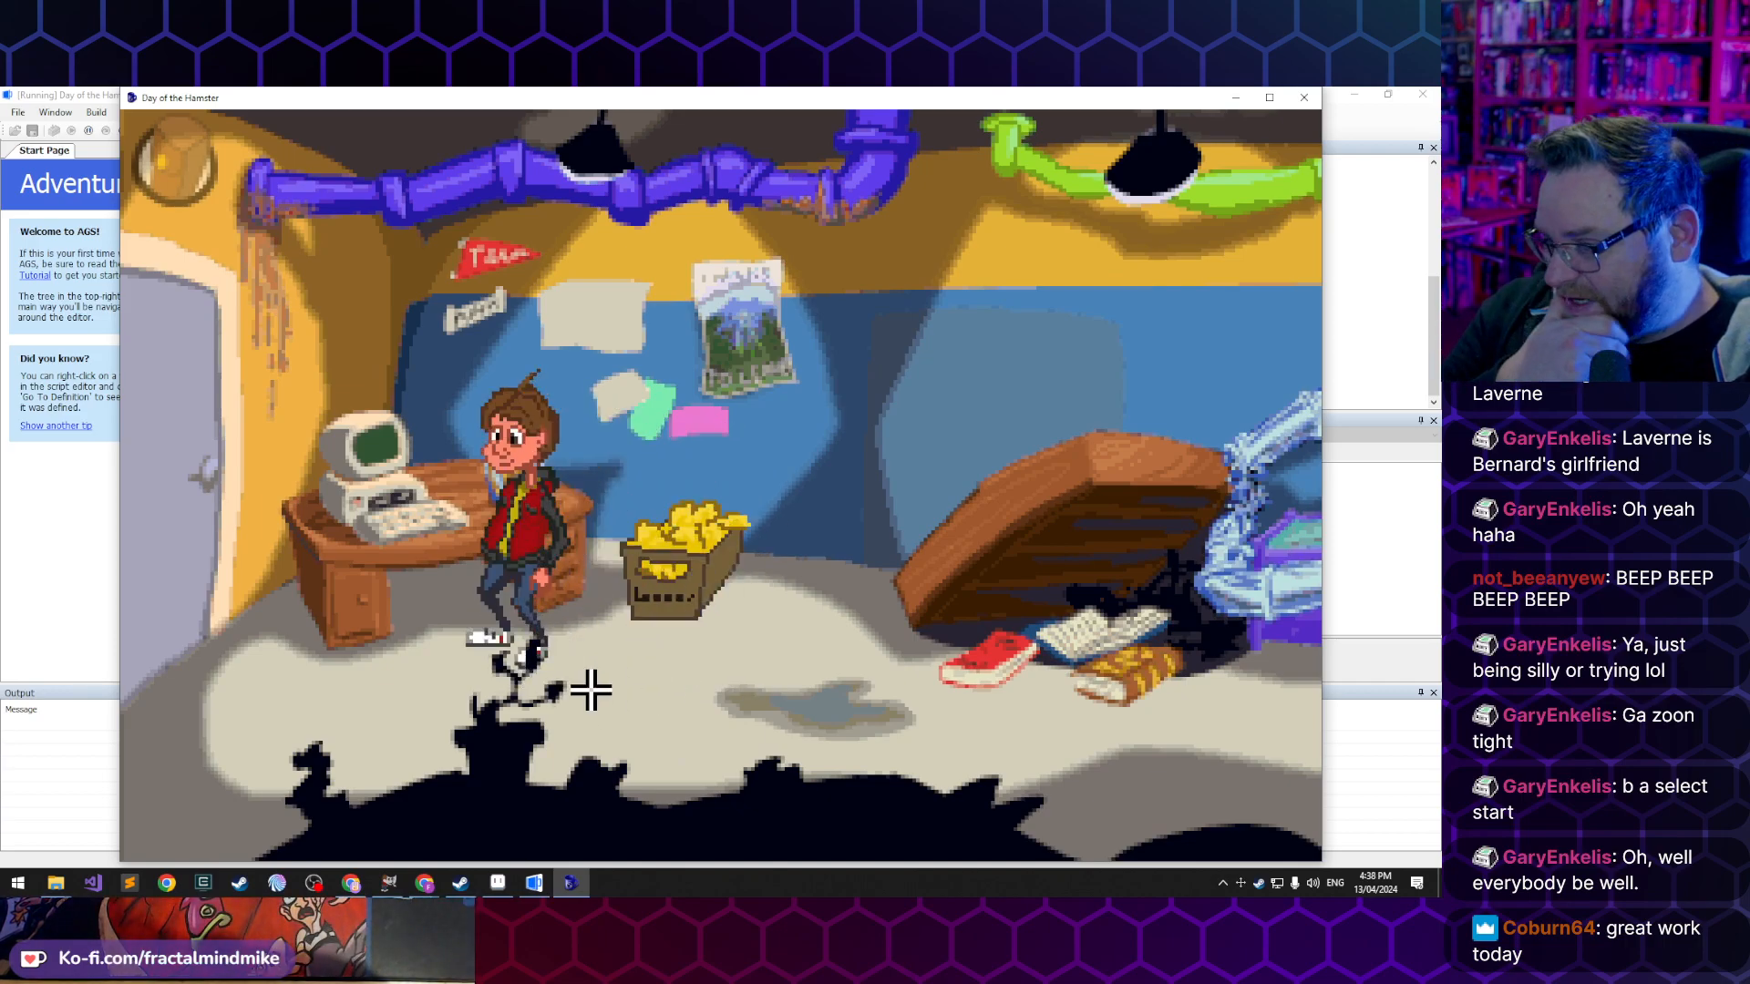
pyautogui.click(462, 538)
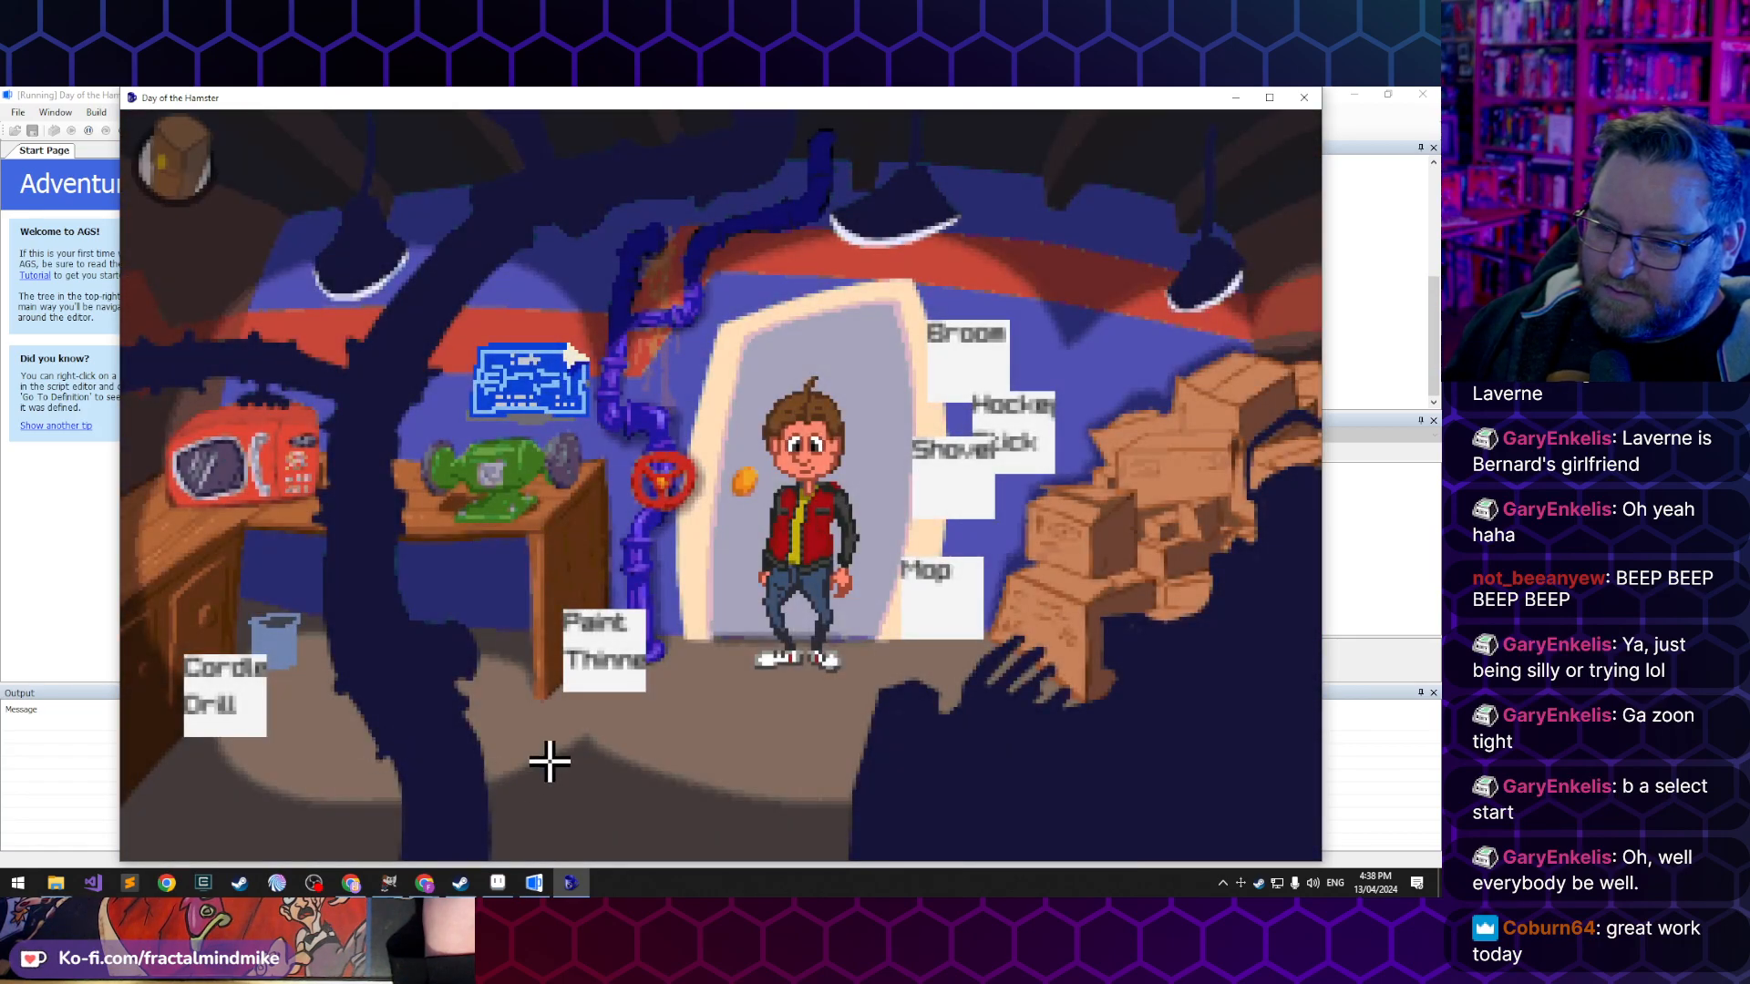
# - Walk Lucas around the Store Room between the cordless drill and the door, and return him to the Vault Room
pyautogui.click(549, 761)
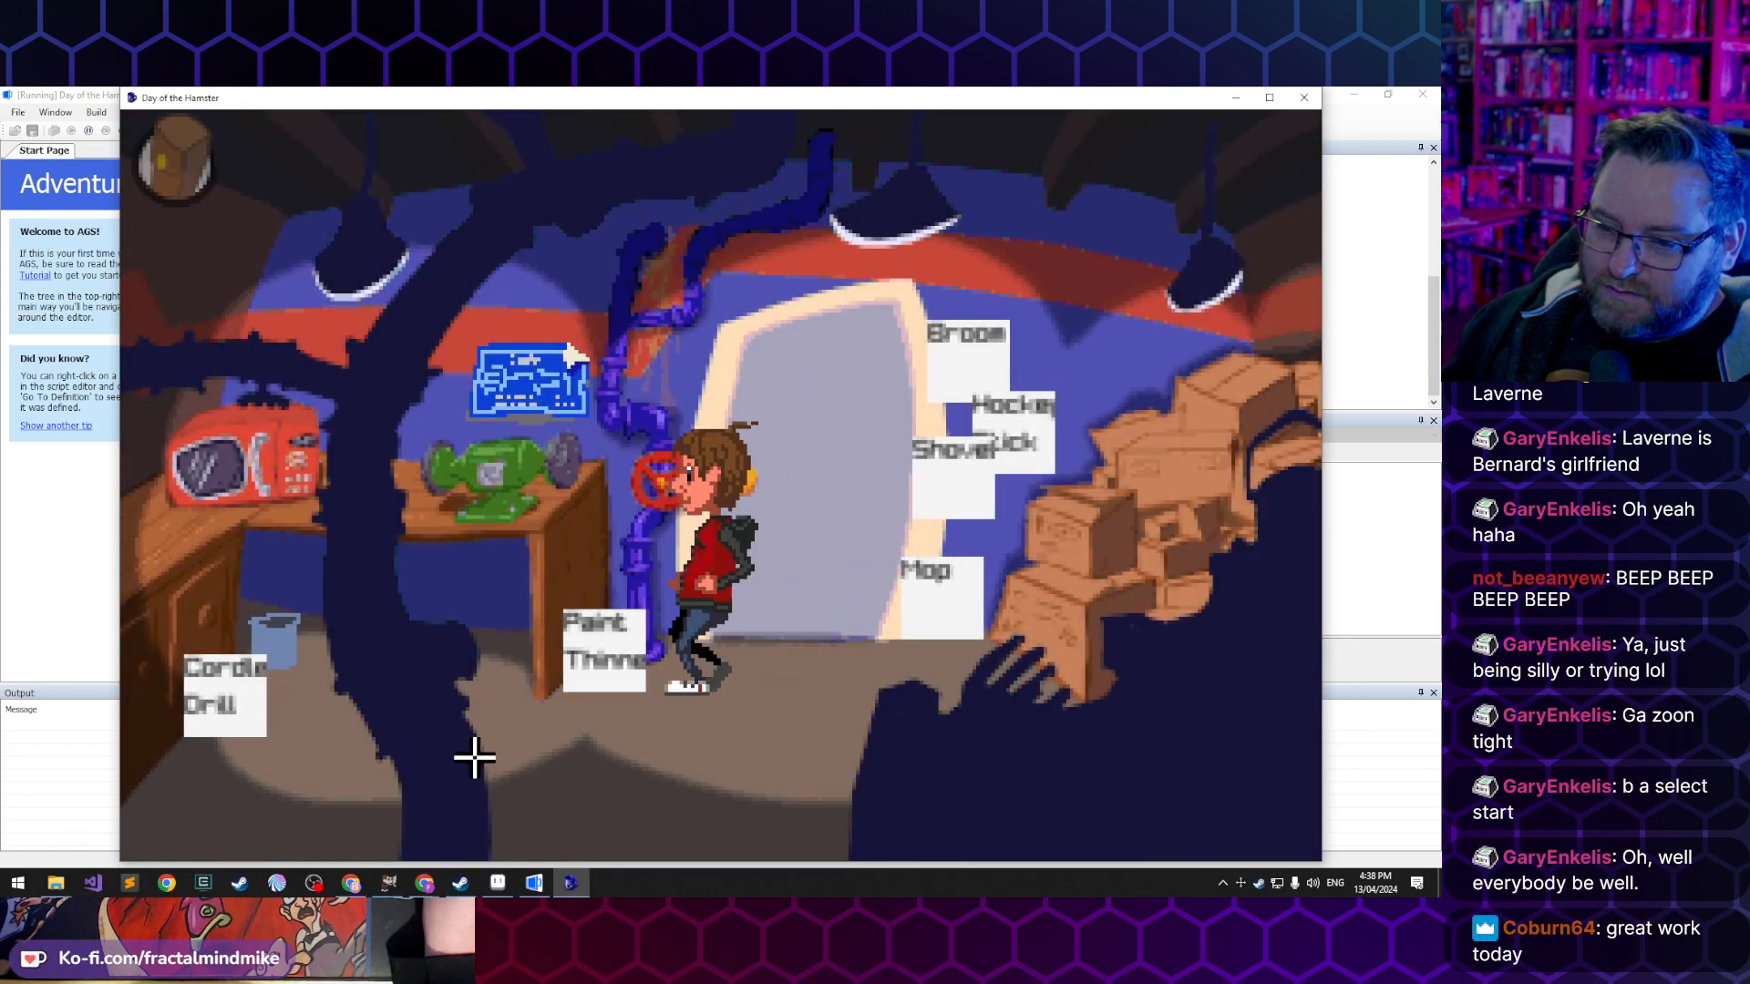
pyautogui.click(336, 769)
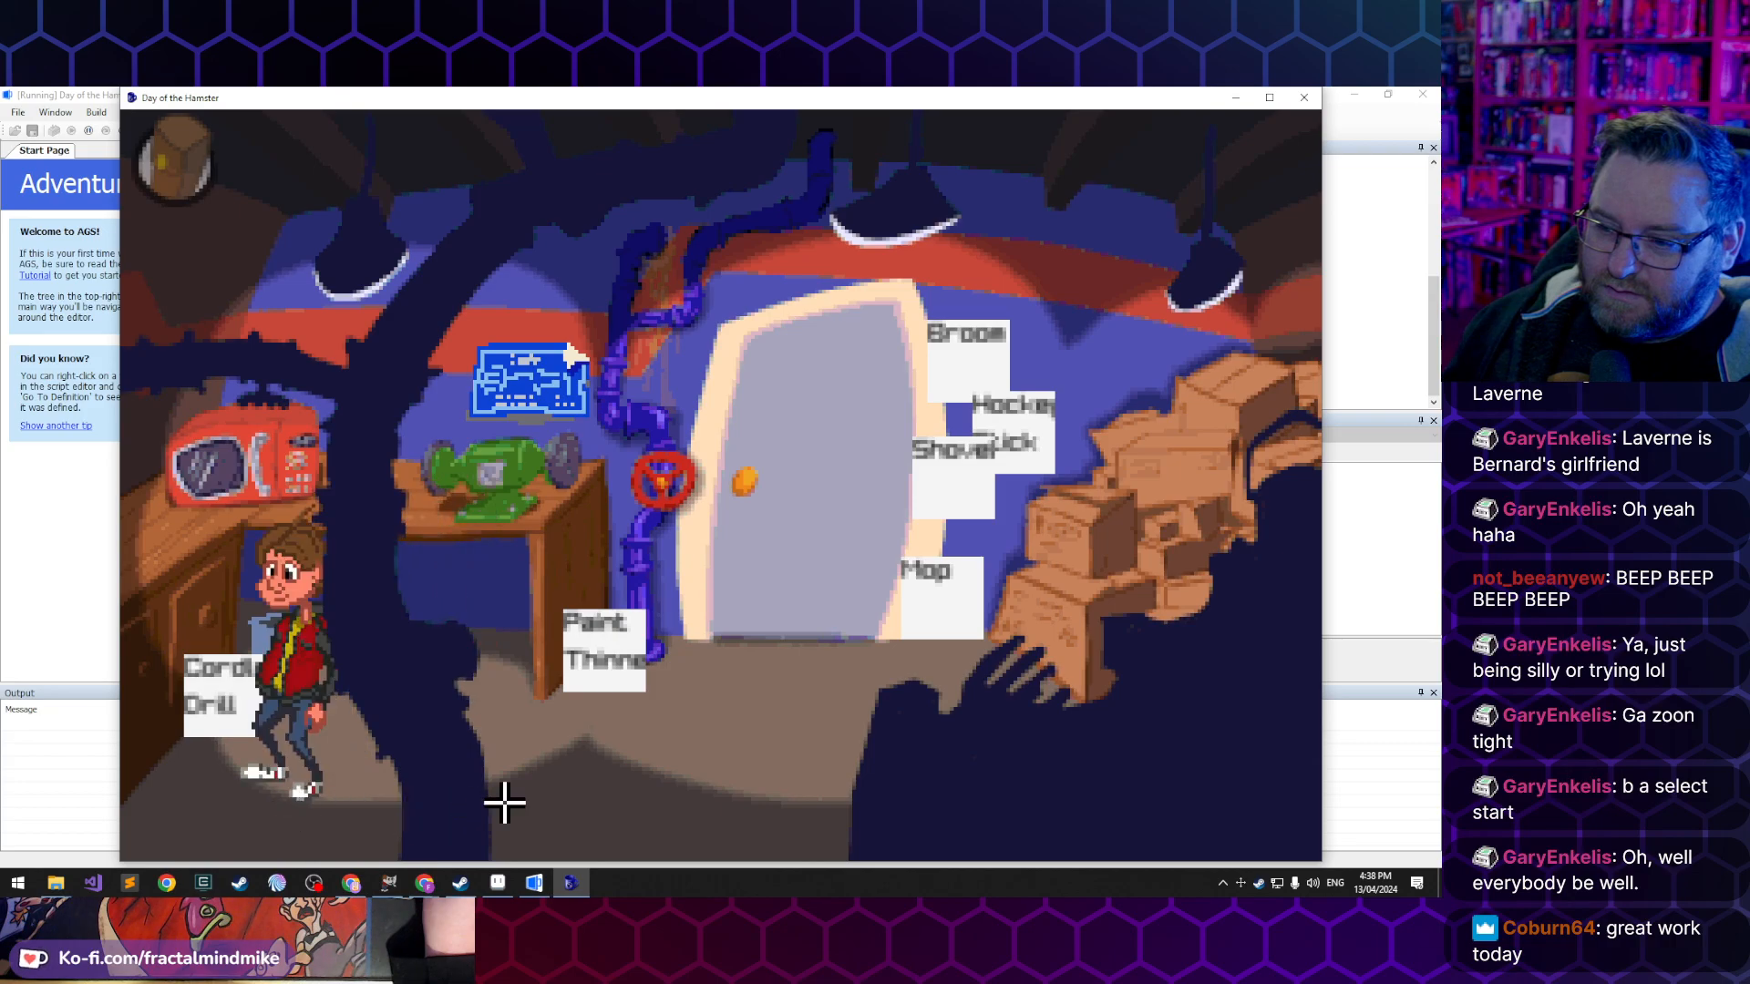
pyautogui.click(621, 784)
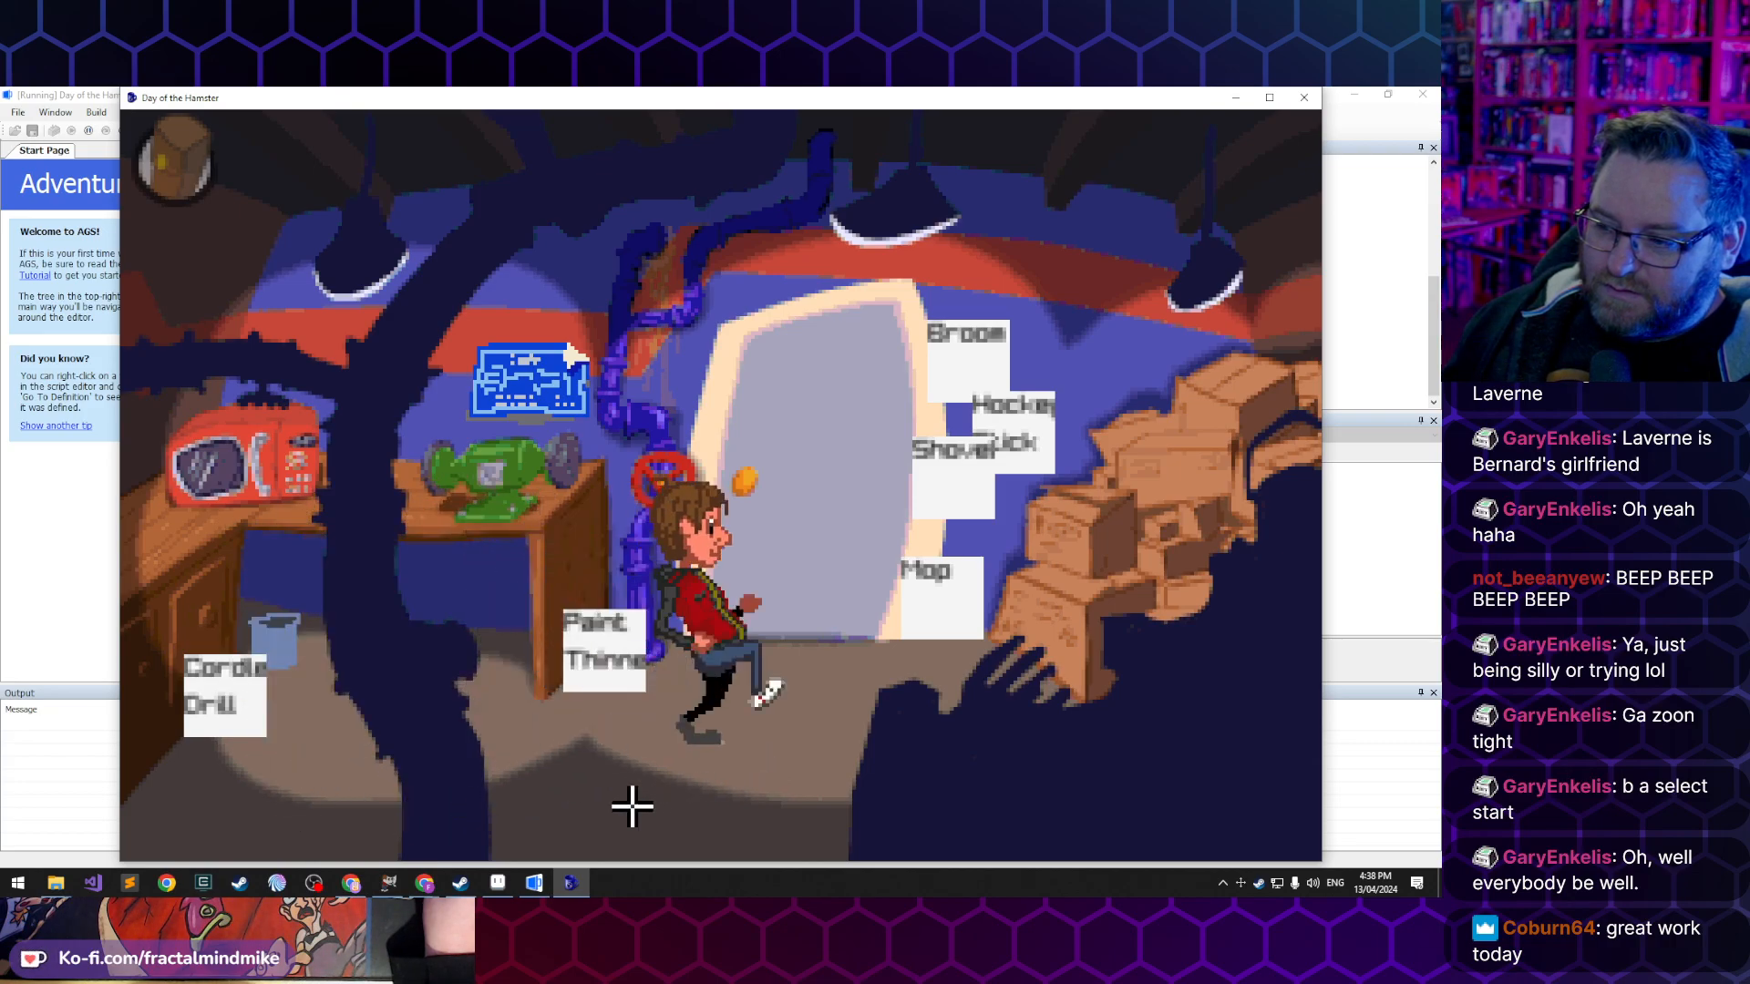
pyautogui.click(508, 774)
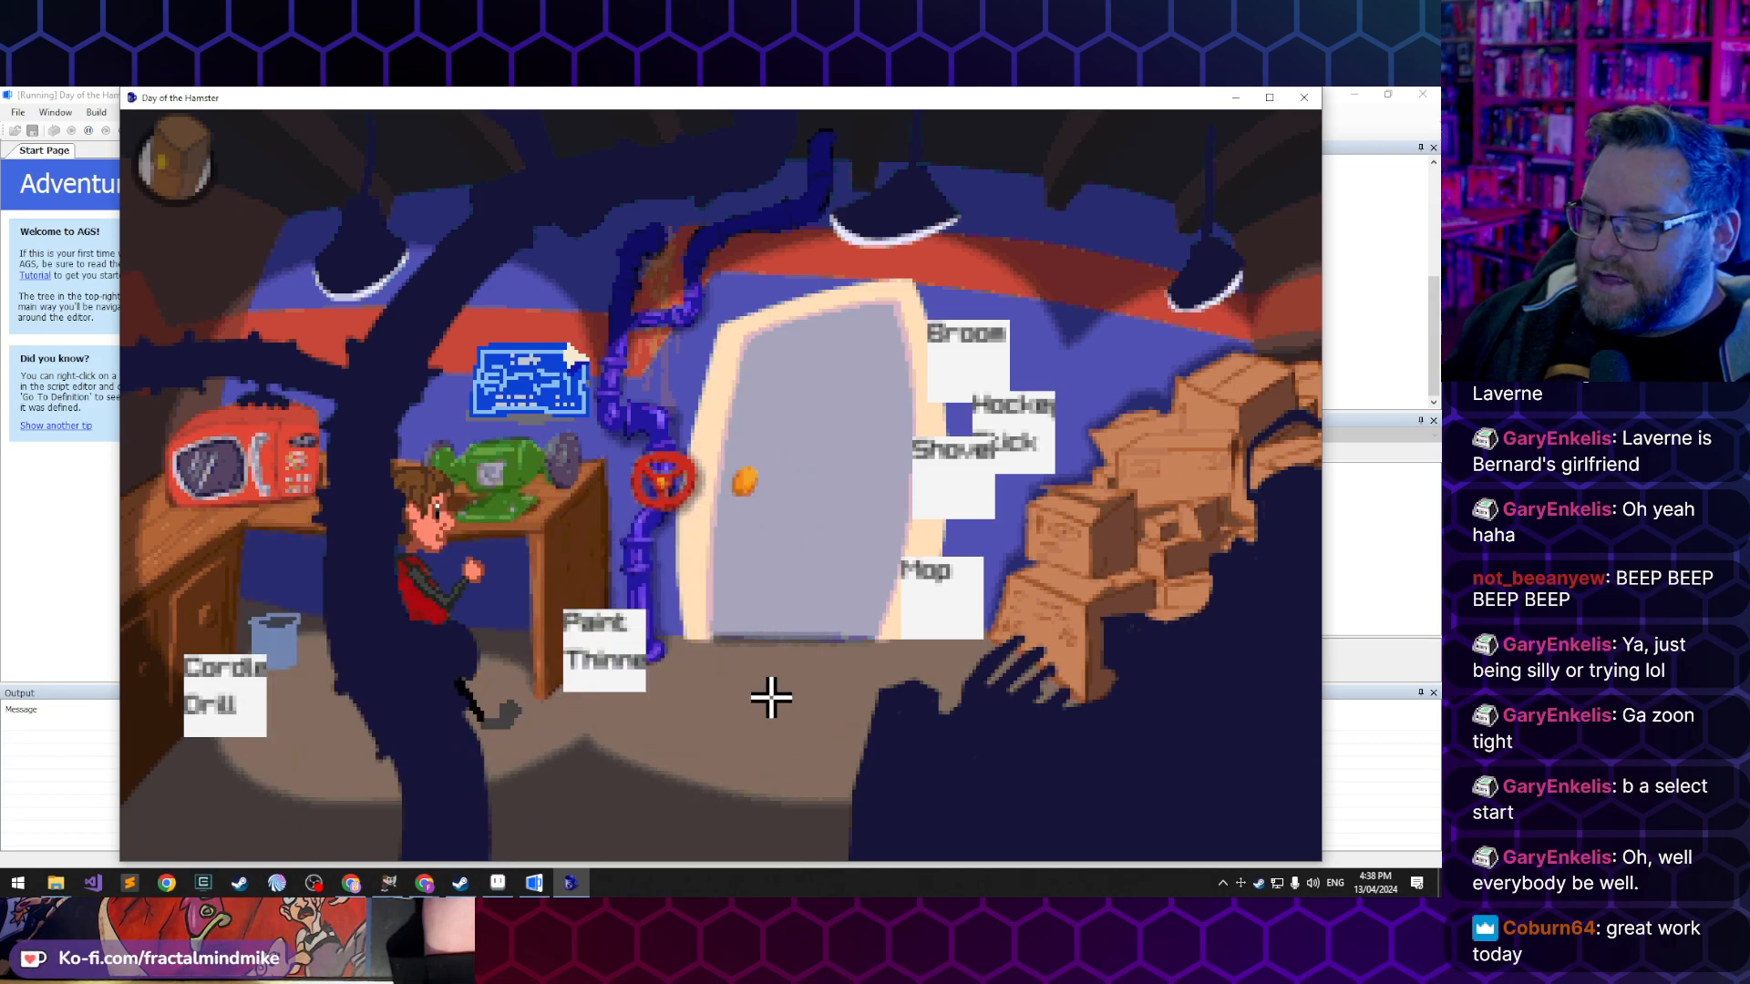
pyautogui.click(820, 673)
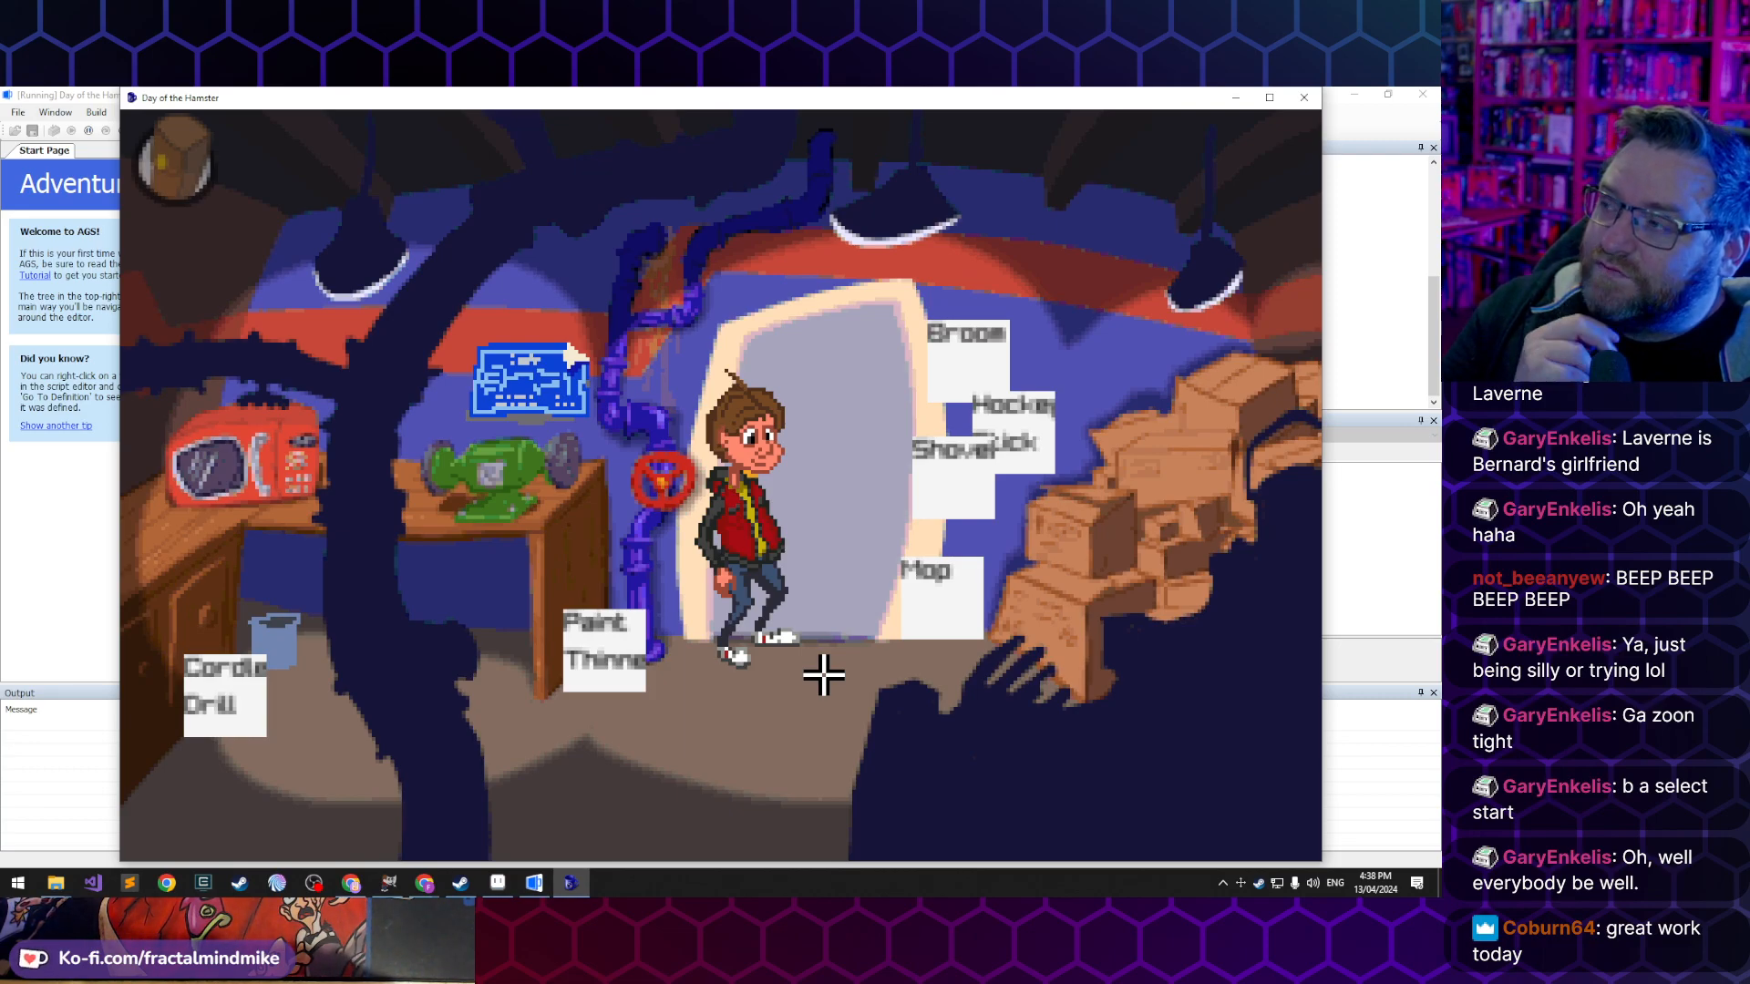
pyautogui.click(820, 501)
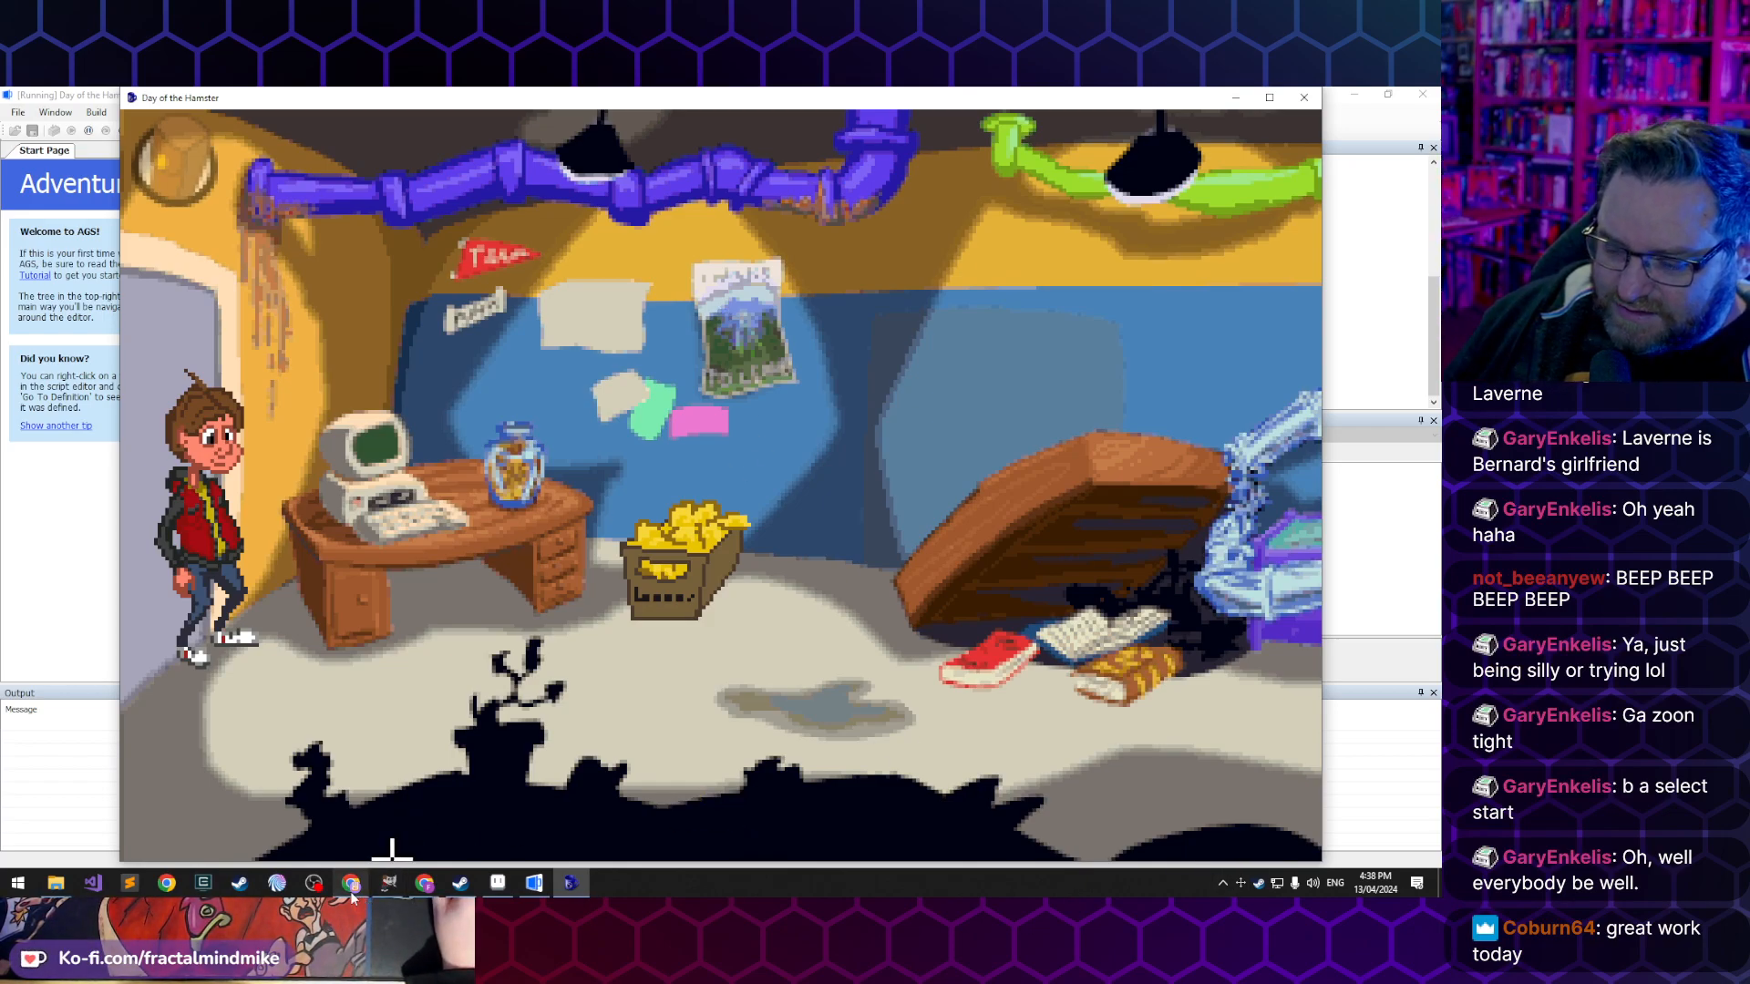
# - Walk Lucas across the Vault Room to the maze and vault door and back to the box of lemons
pyautogui.click(654, 657)
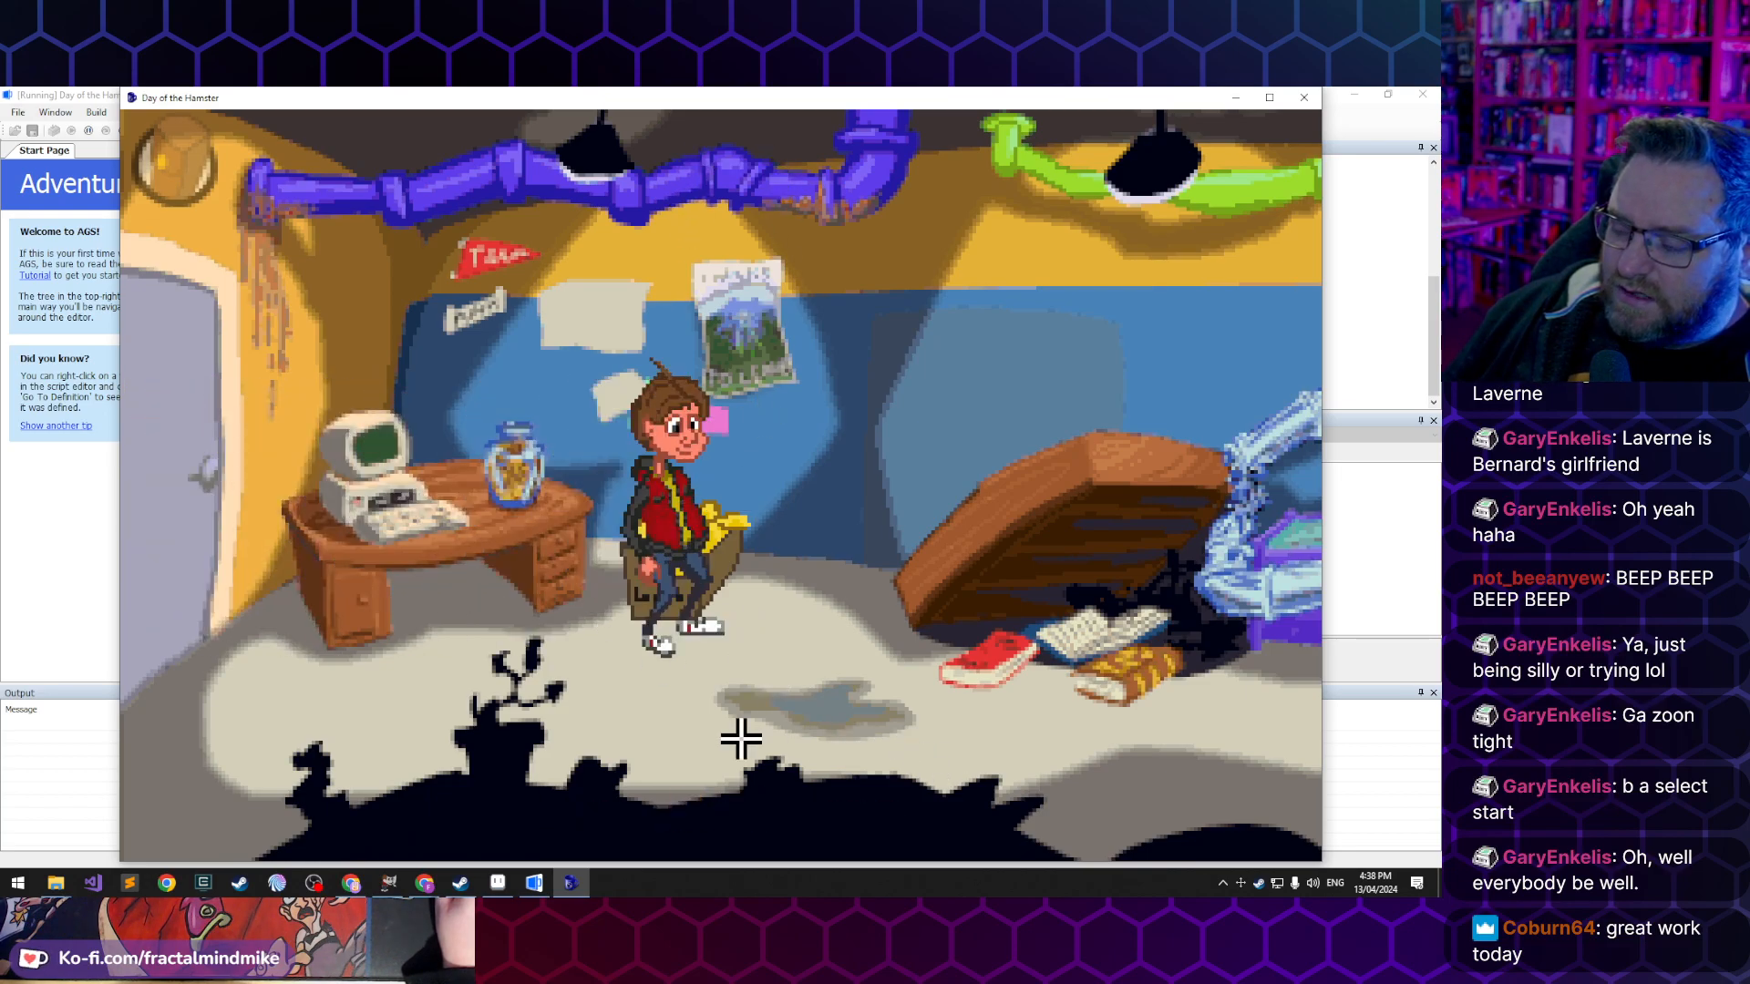
pyautogui.click(706, 753)
pyautogui.click(1133, 735)
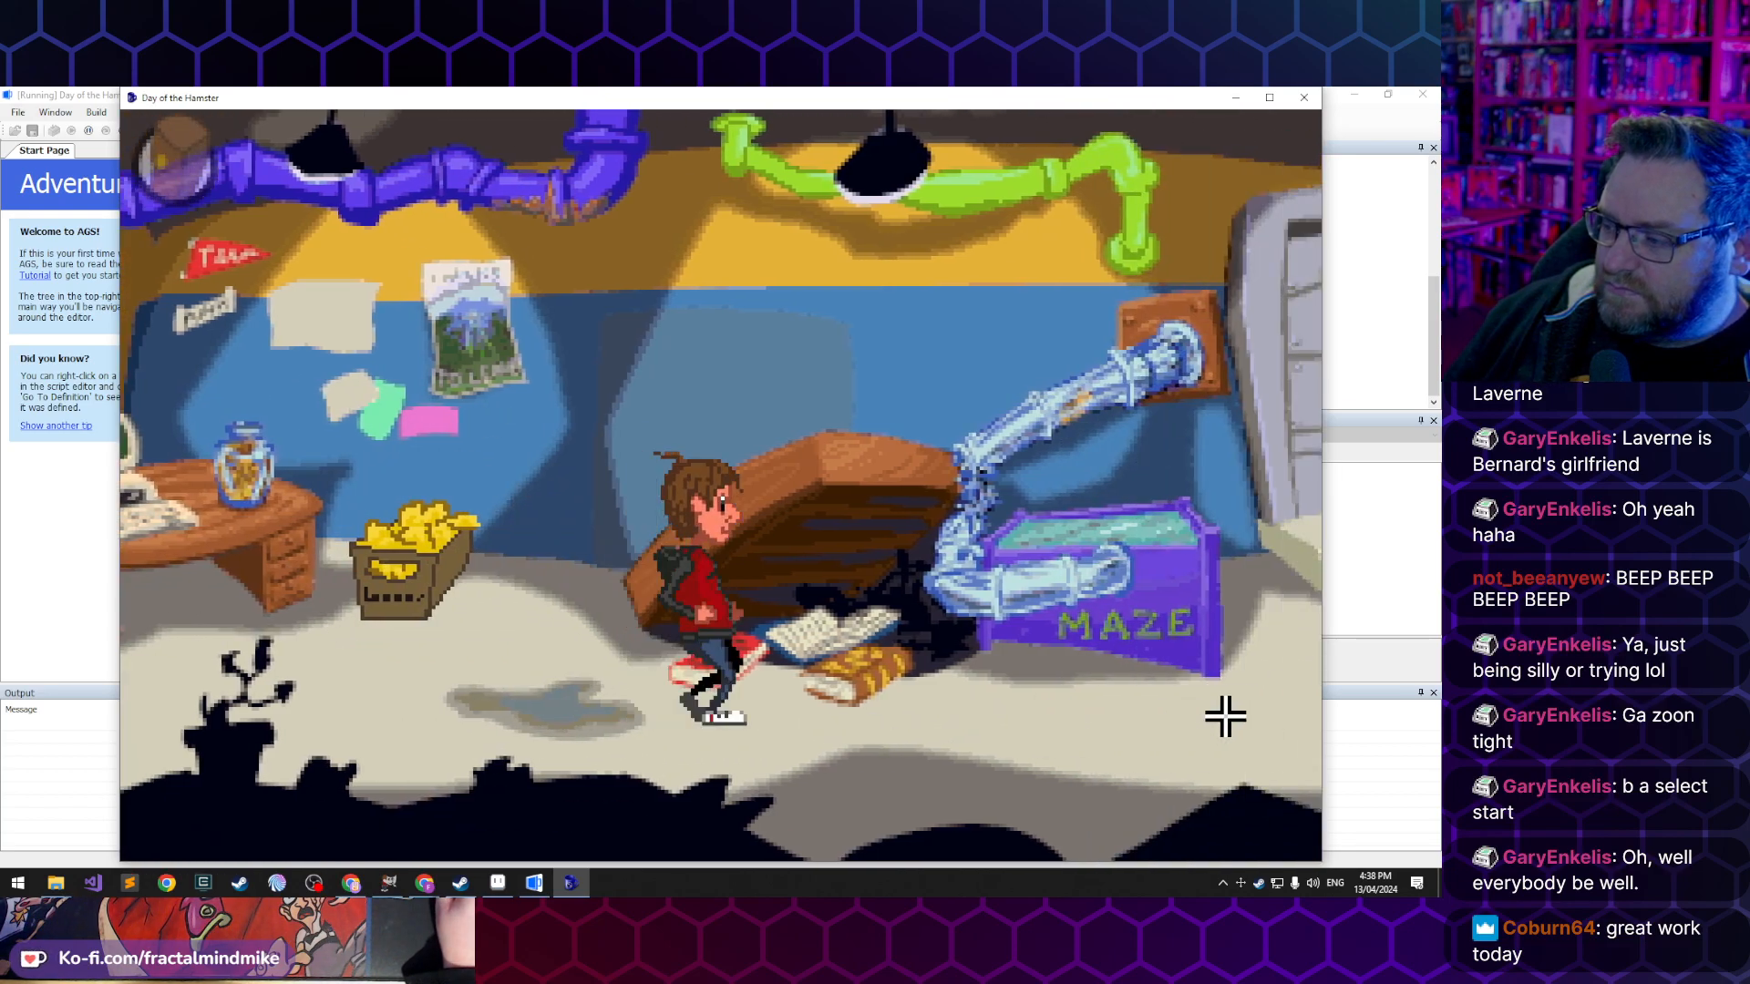
pyautogui.click(1203, 664)
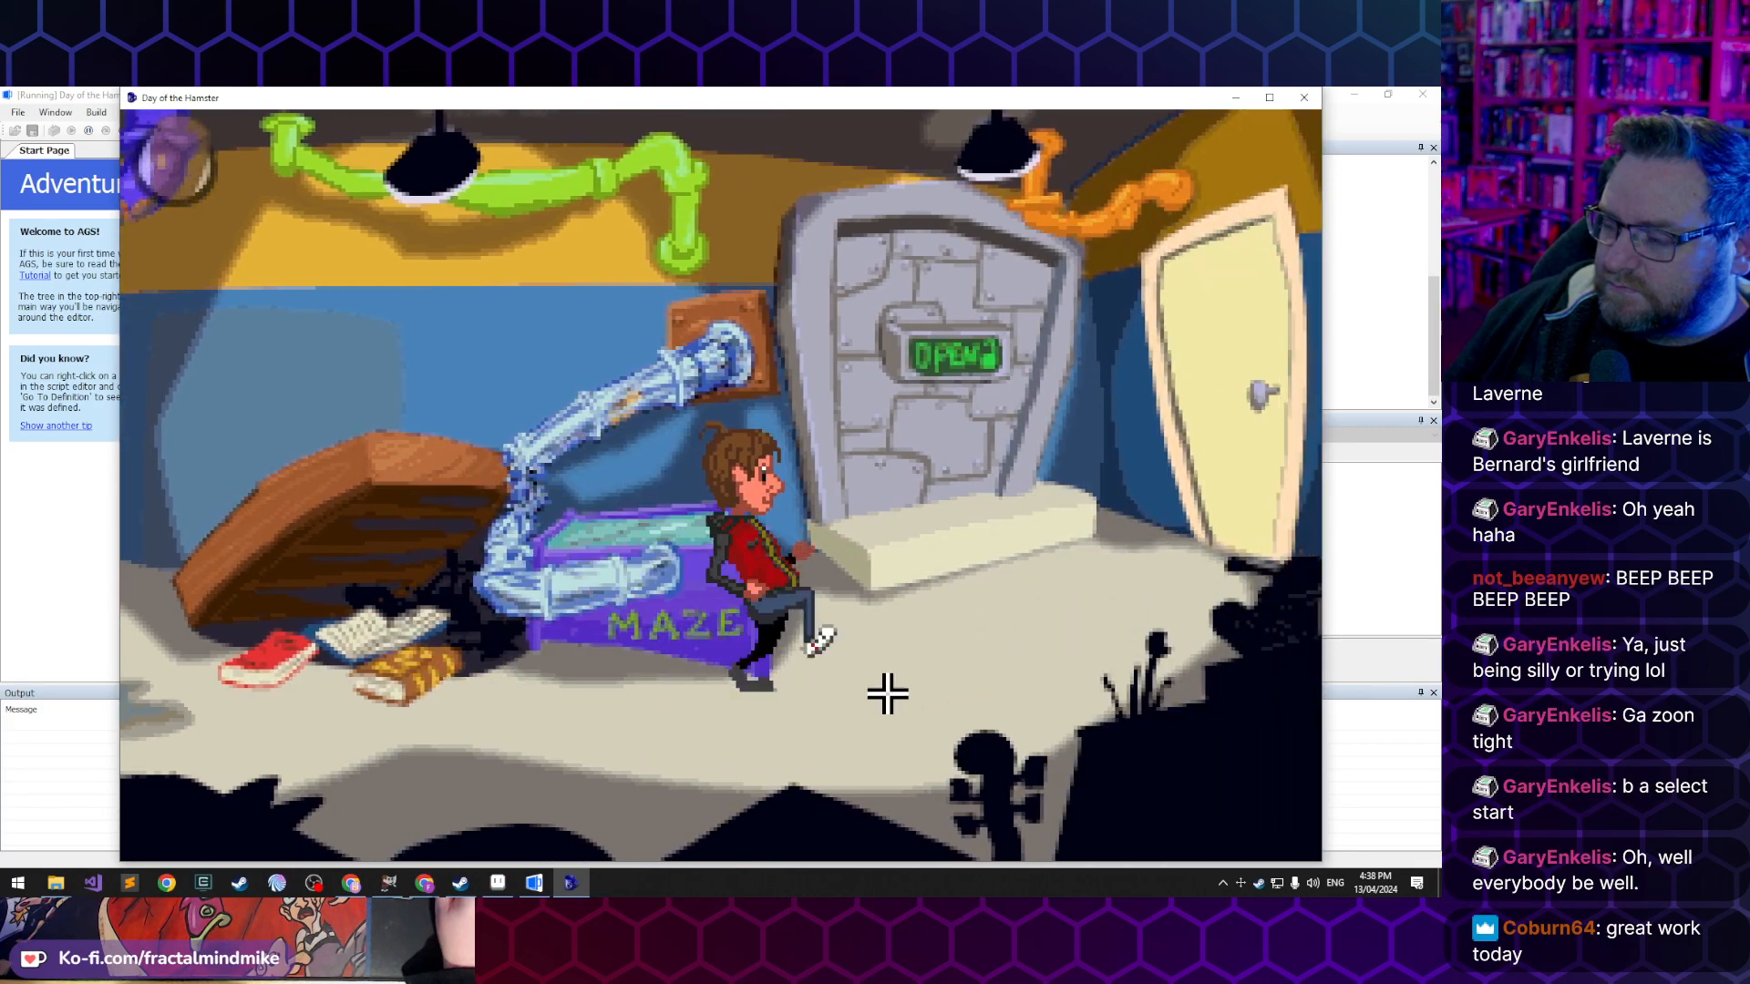
pyautogui.click(391, 754)
pyautogui.click(364, 708)
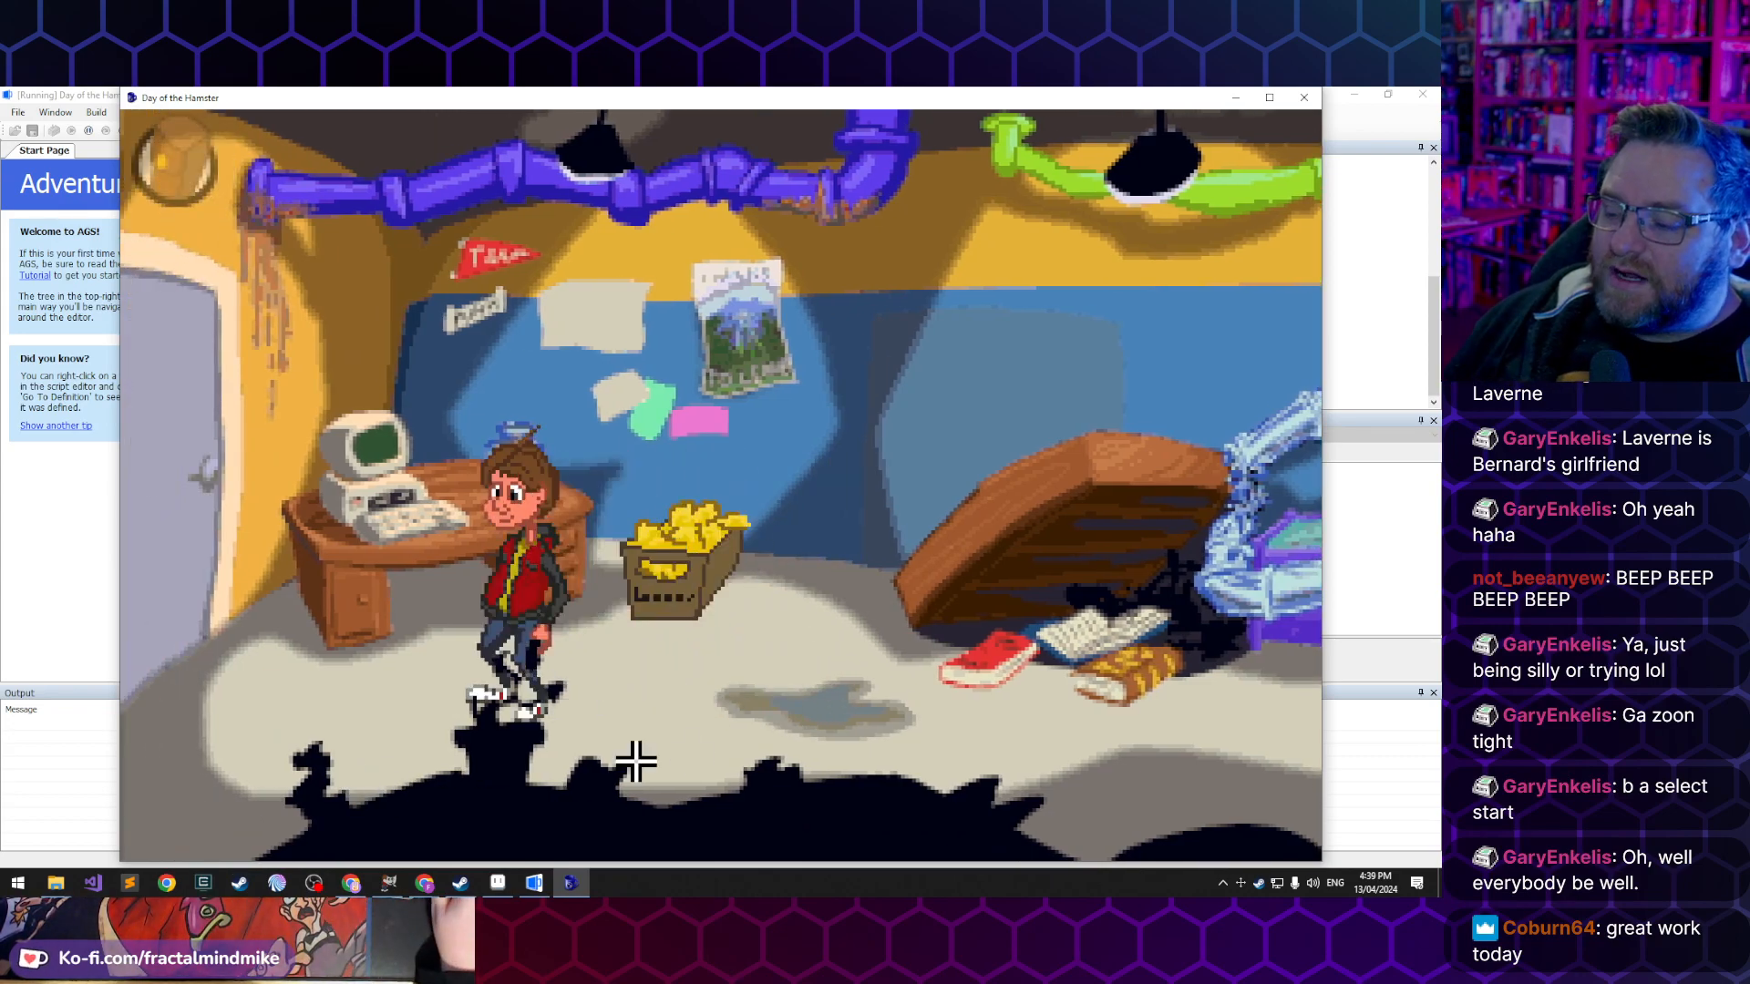
pyautogui.click(653, 710)
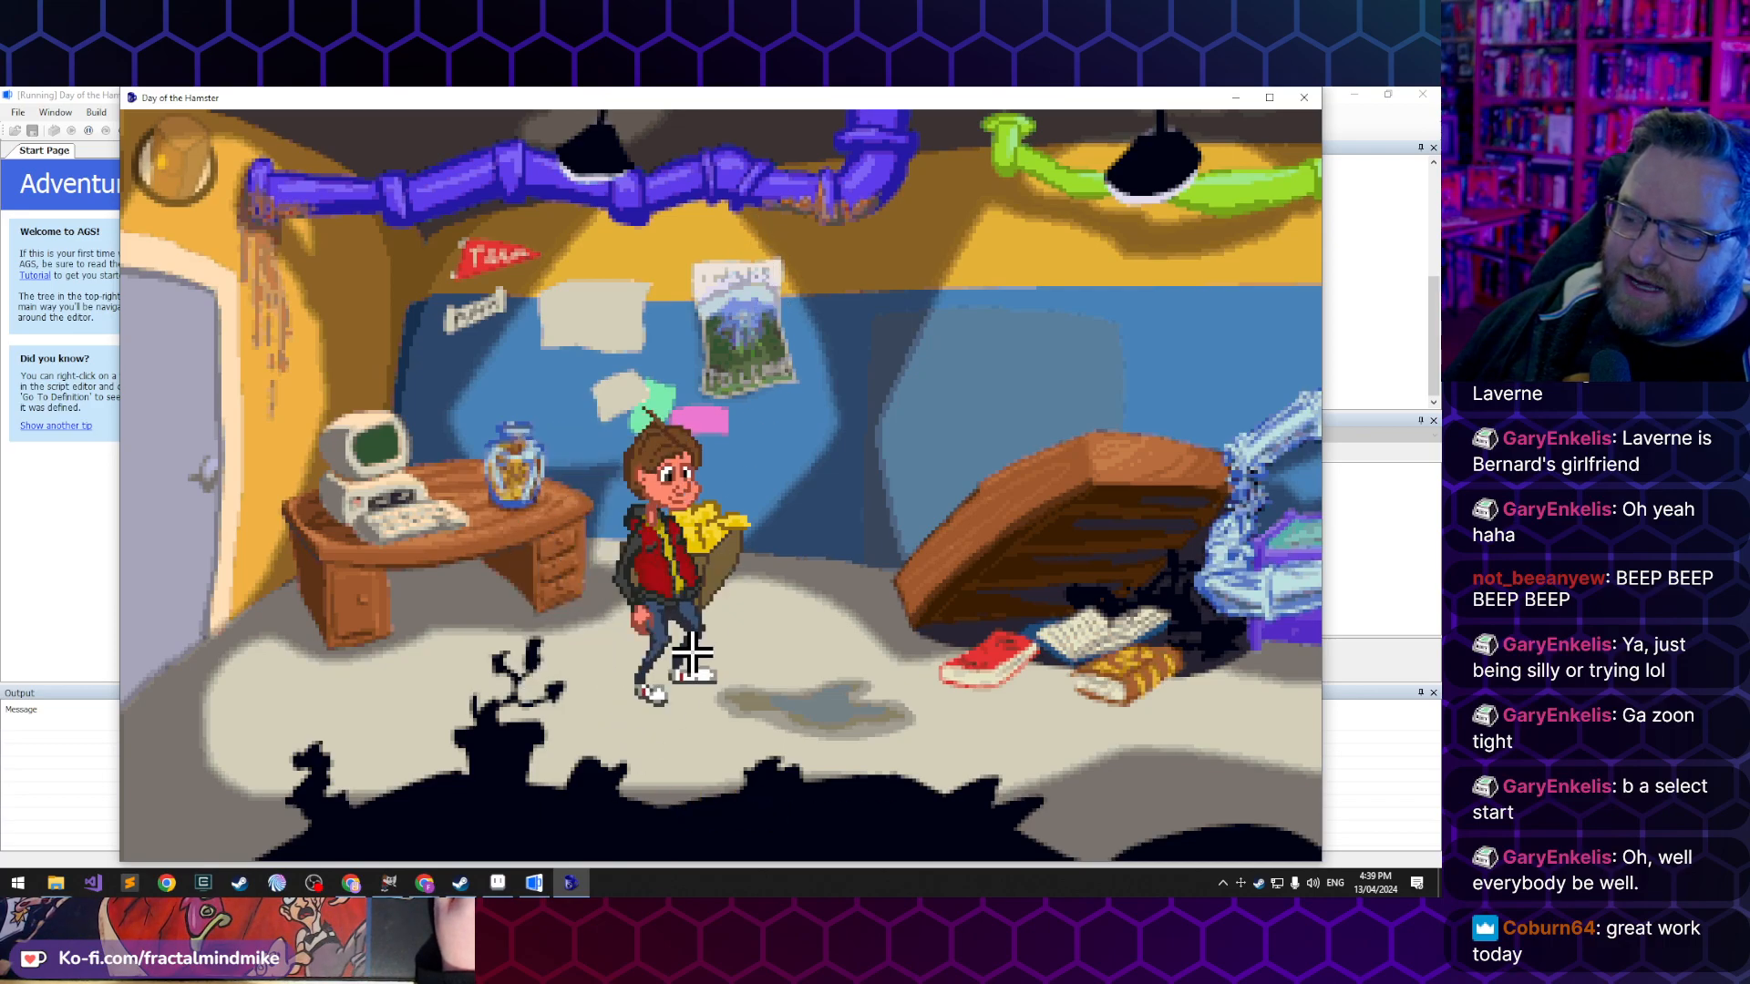
# - Send Lucas to the Store Room, test his walk in front of the door and return him to the Vault Room
pyautogui.click(188, 529)
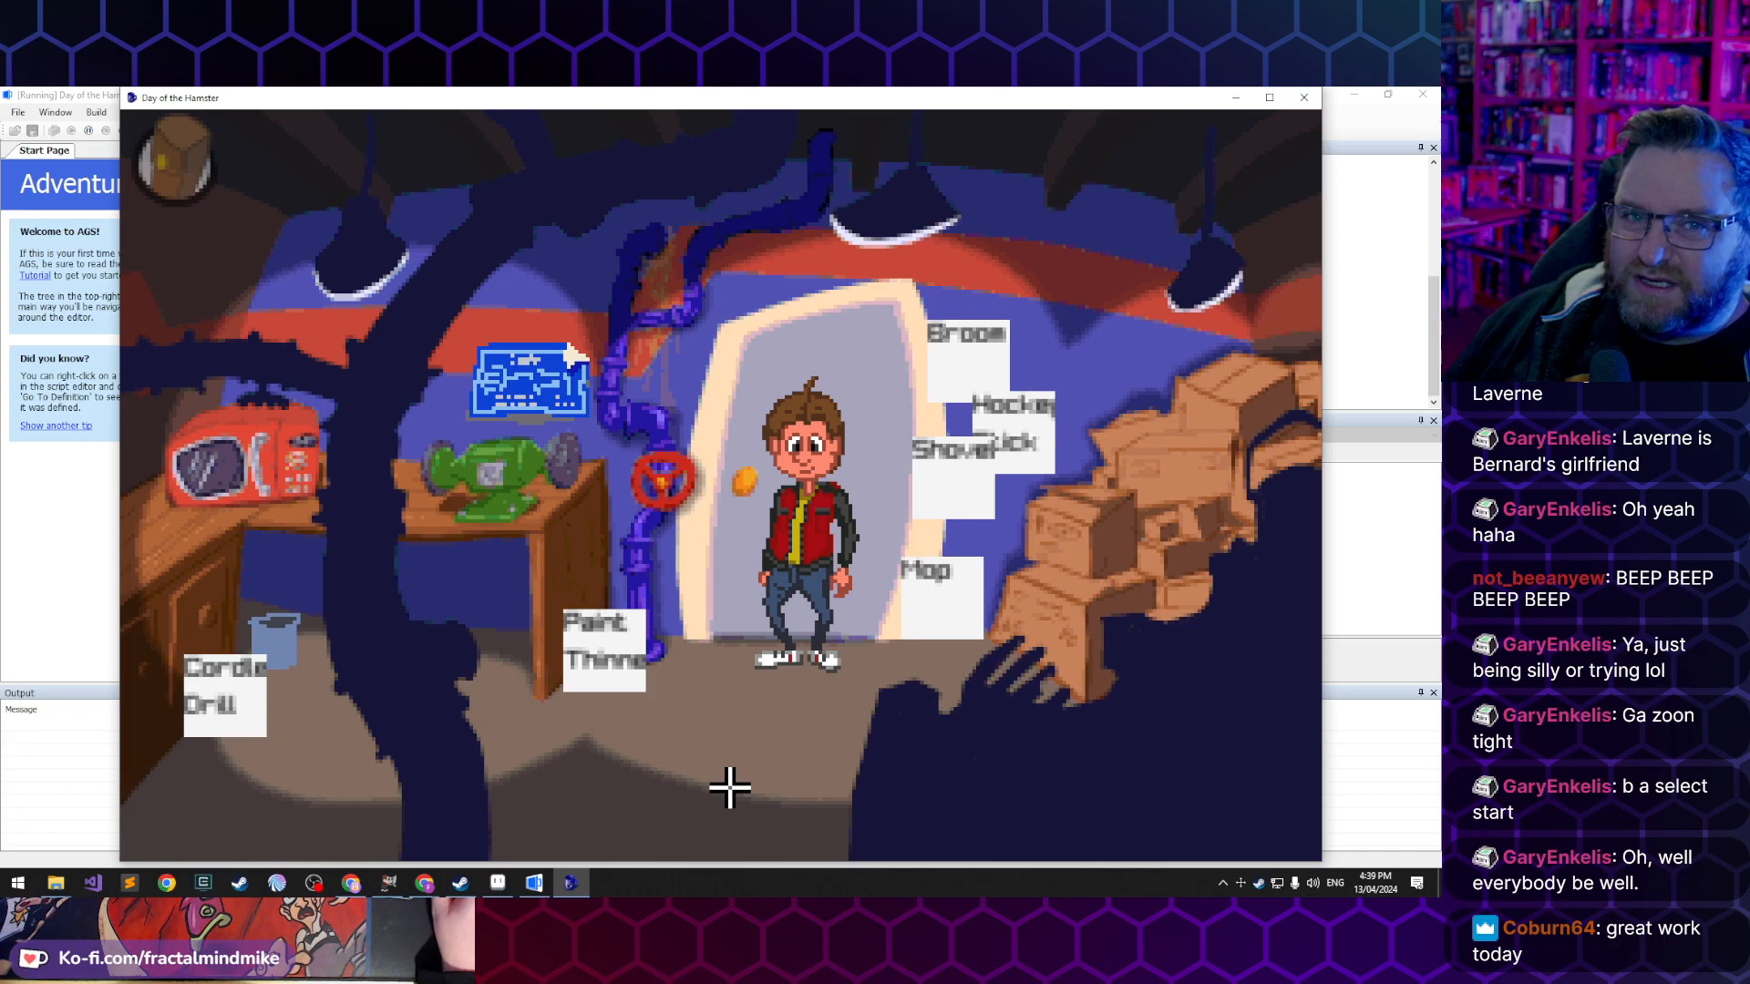
pyautogui.click(792, 747)
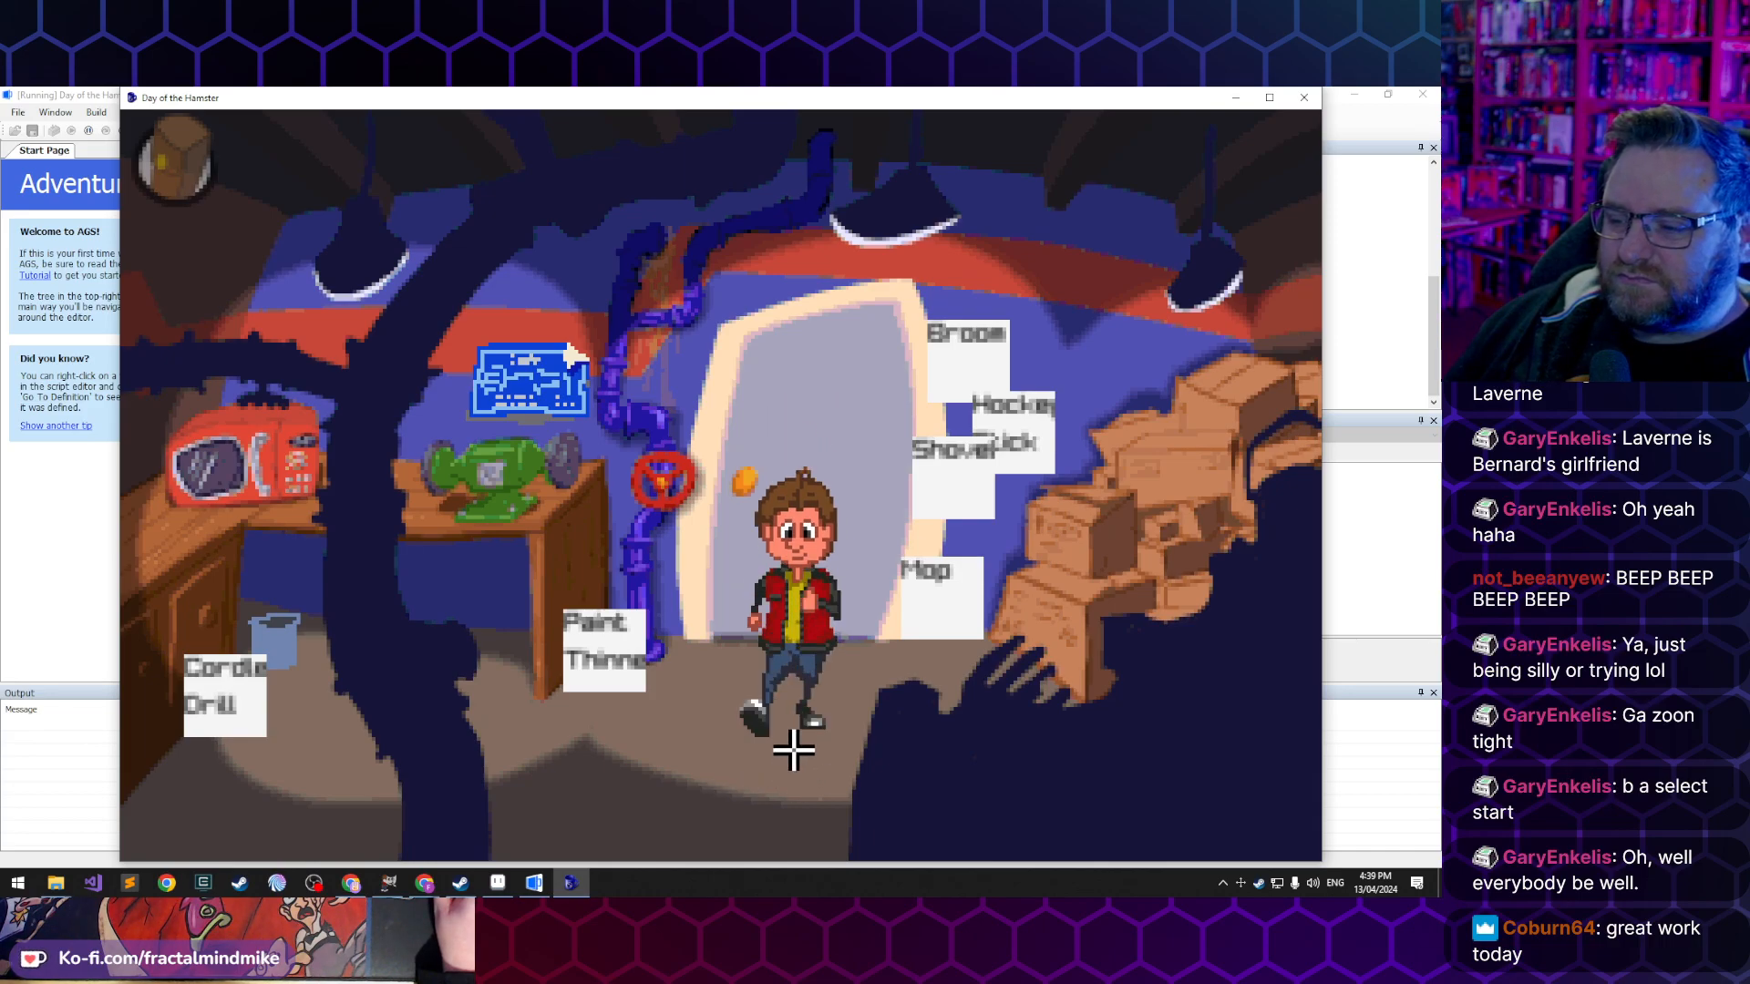
pyautogui.click(603, 798)
pyautogui.click(793, 742)
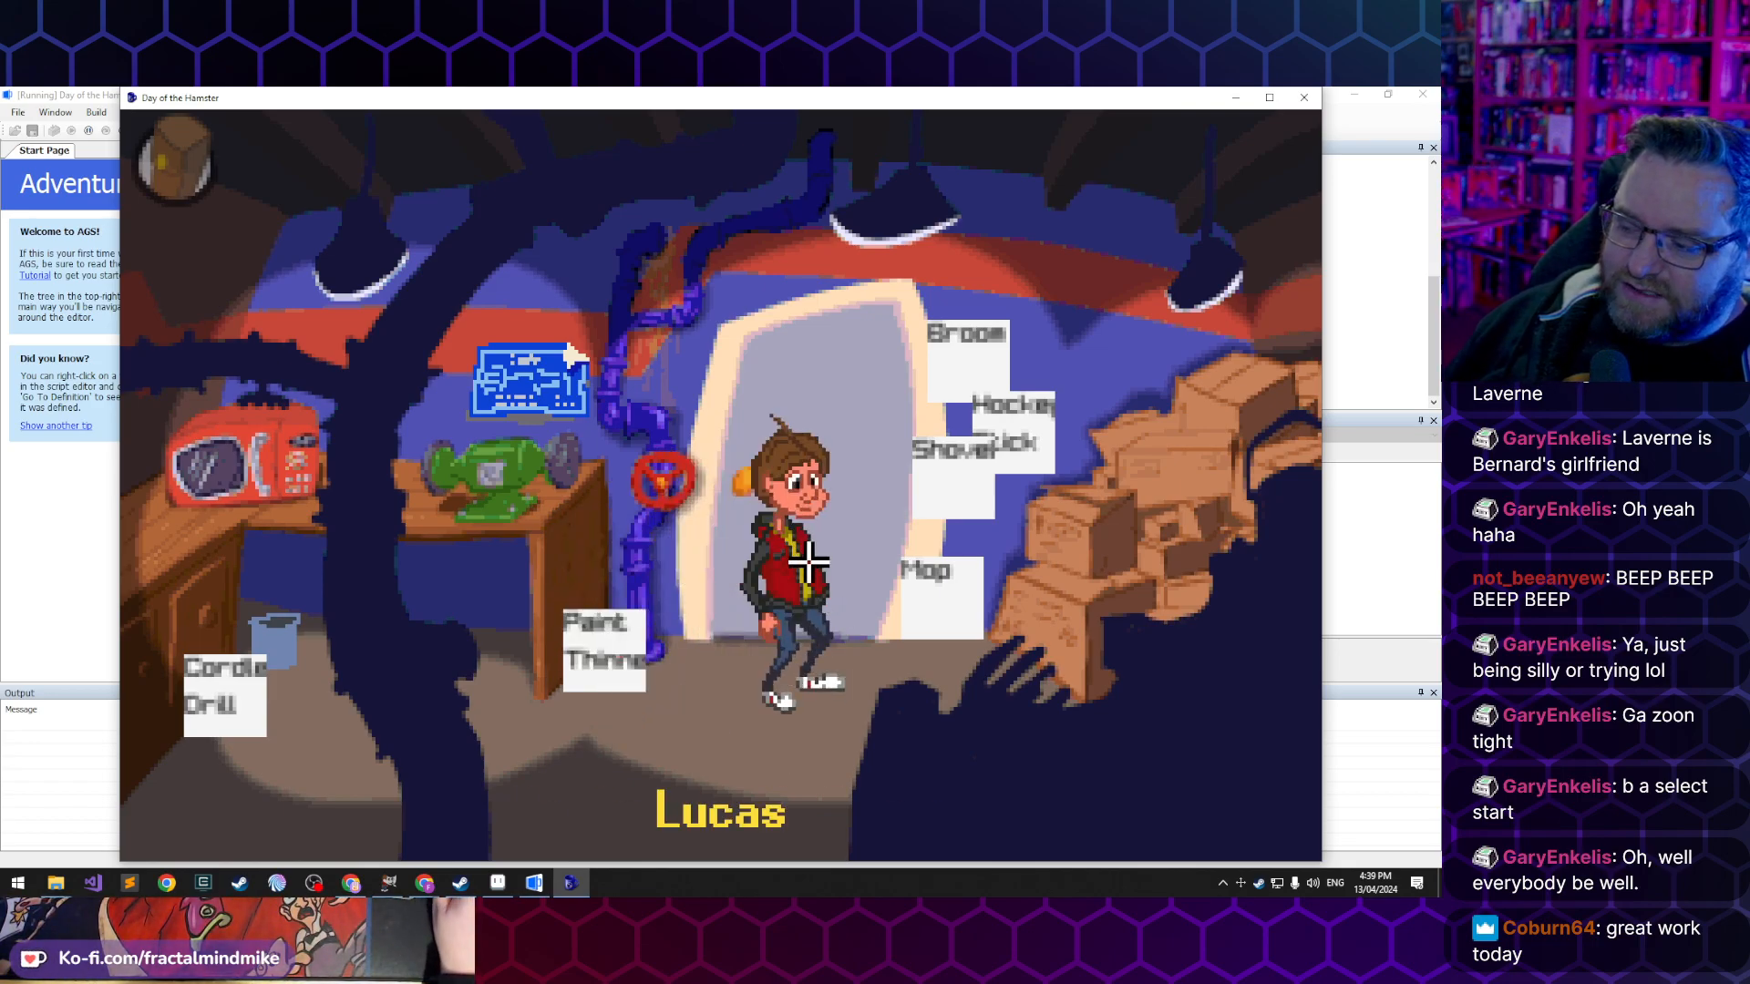
pyautogui.click(838, 533)
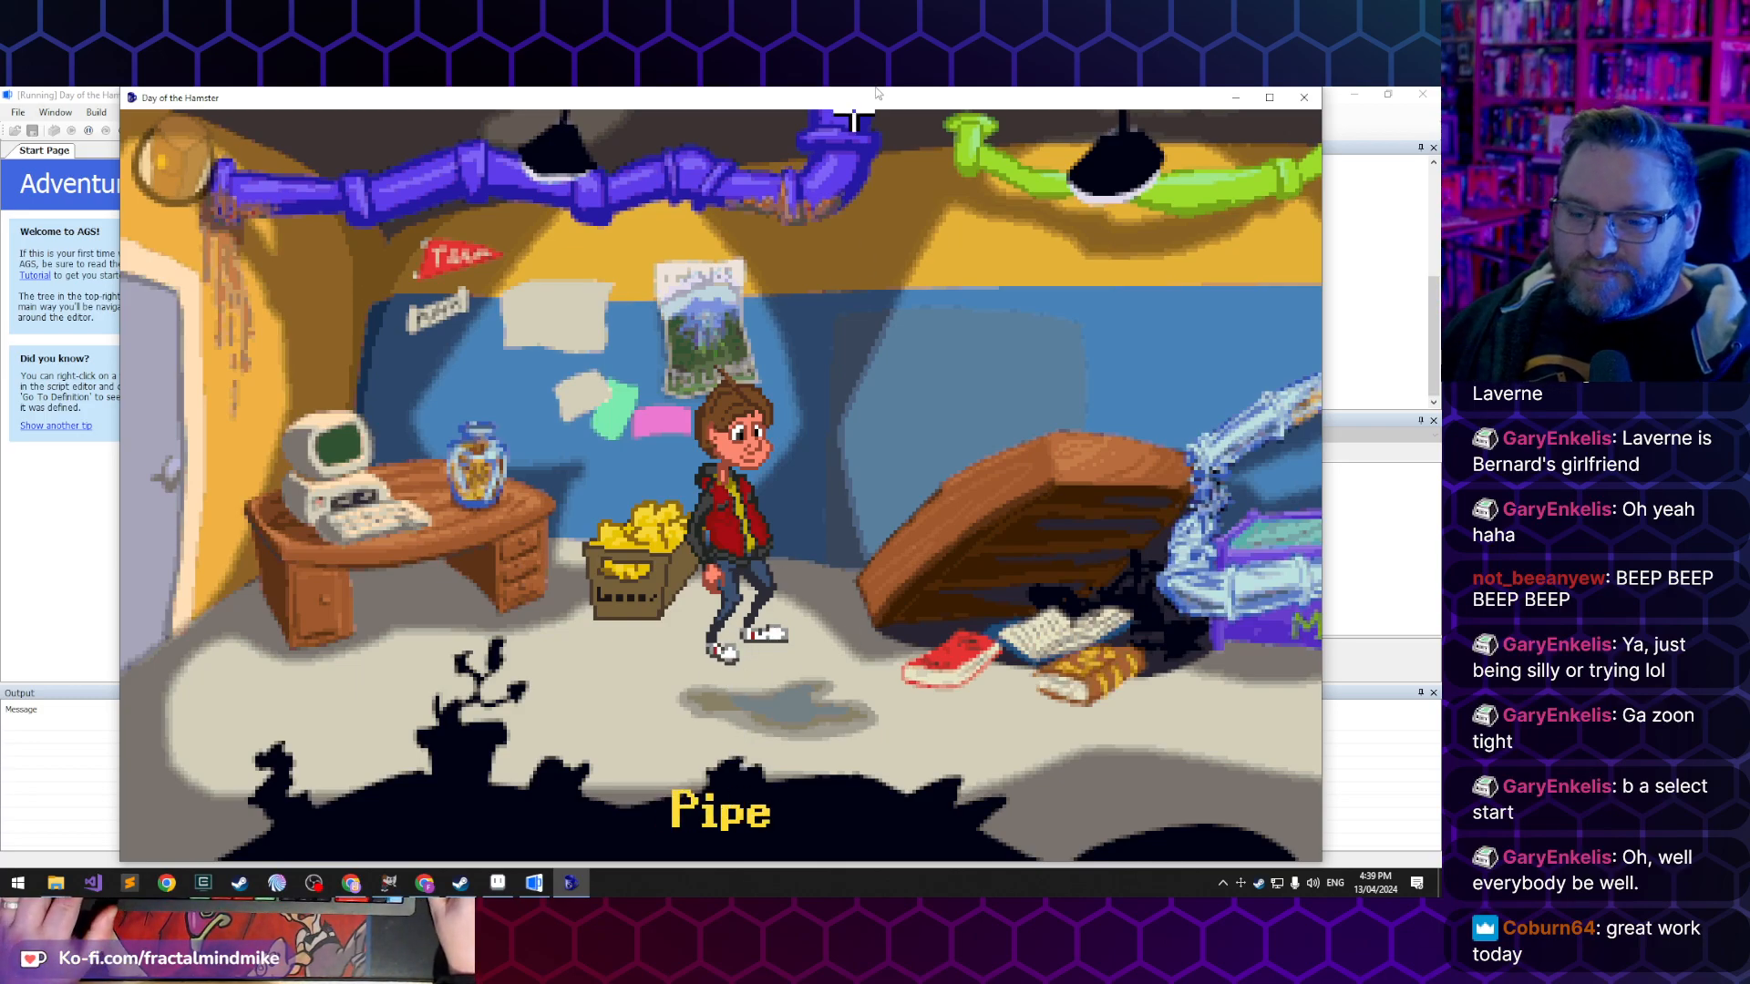
# - Close the running game and look over the views and characters in the AGS Editor project tree
pyautogui.click(1305, 99)
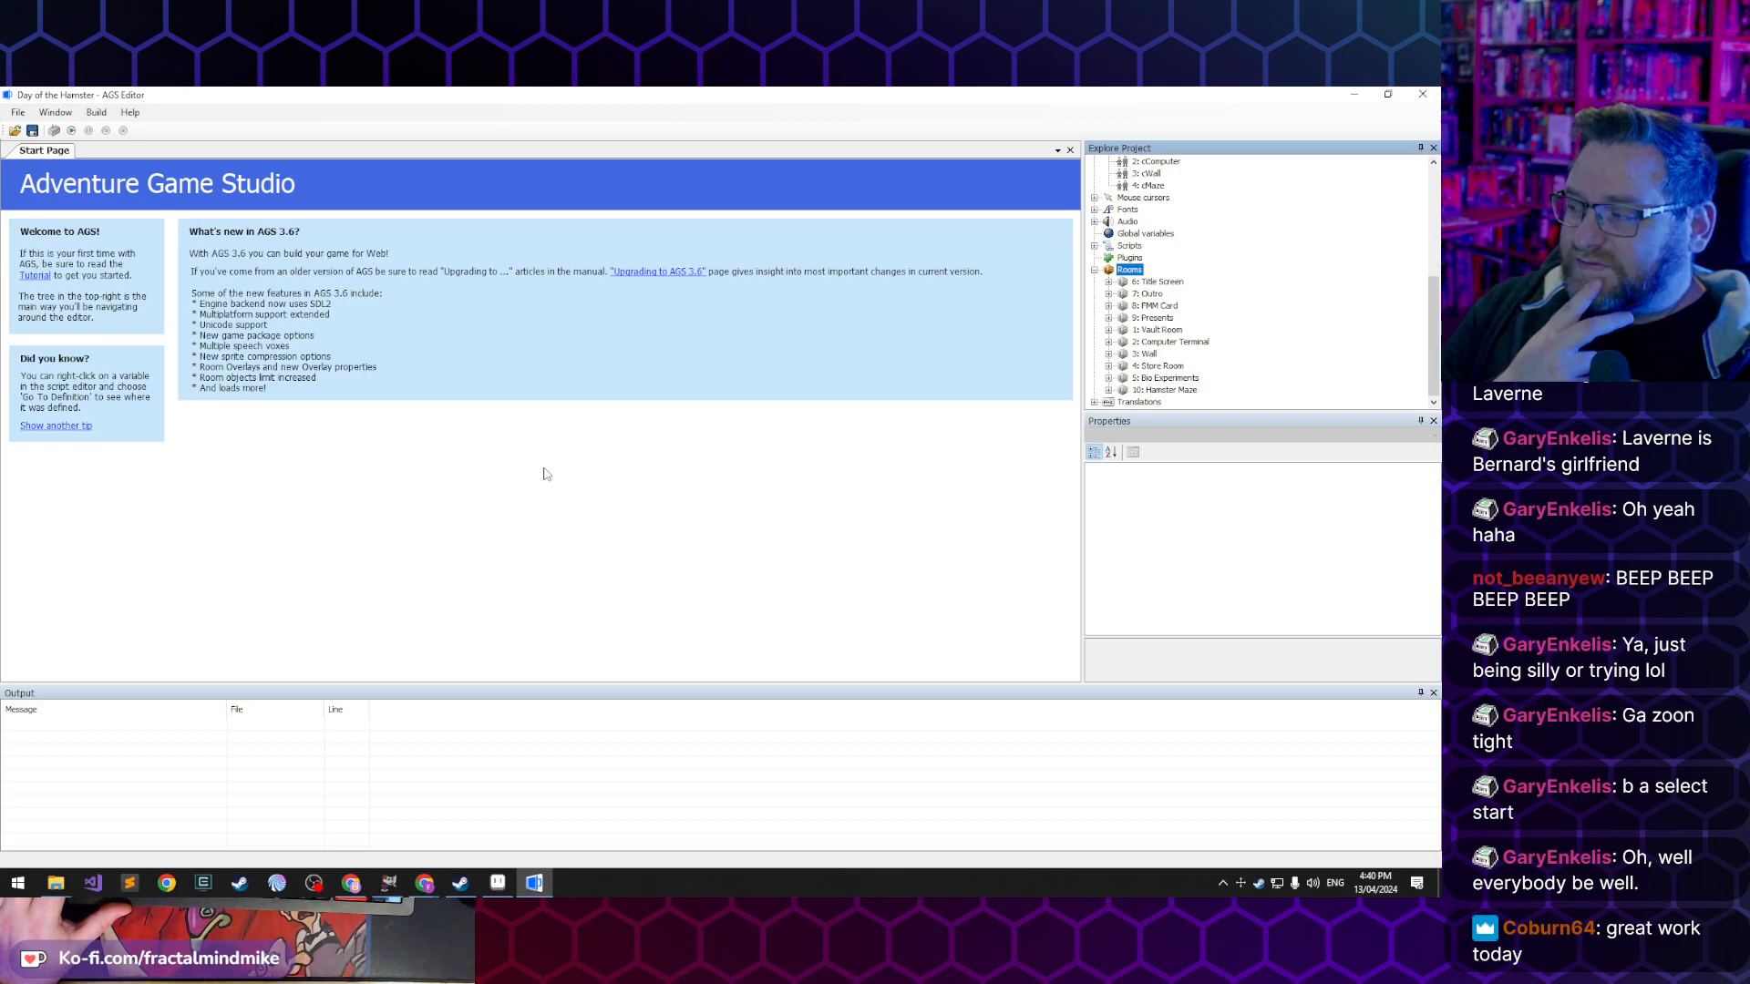
pyautogui.click(525, 488)
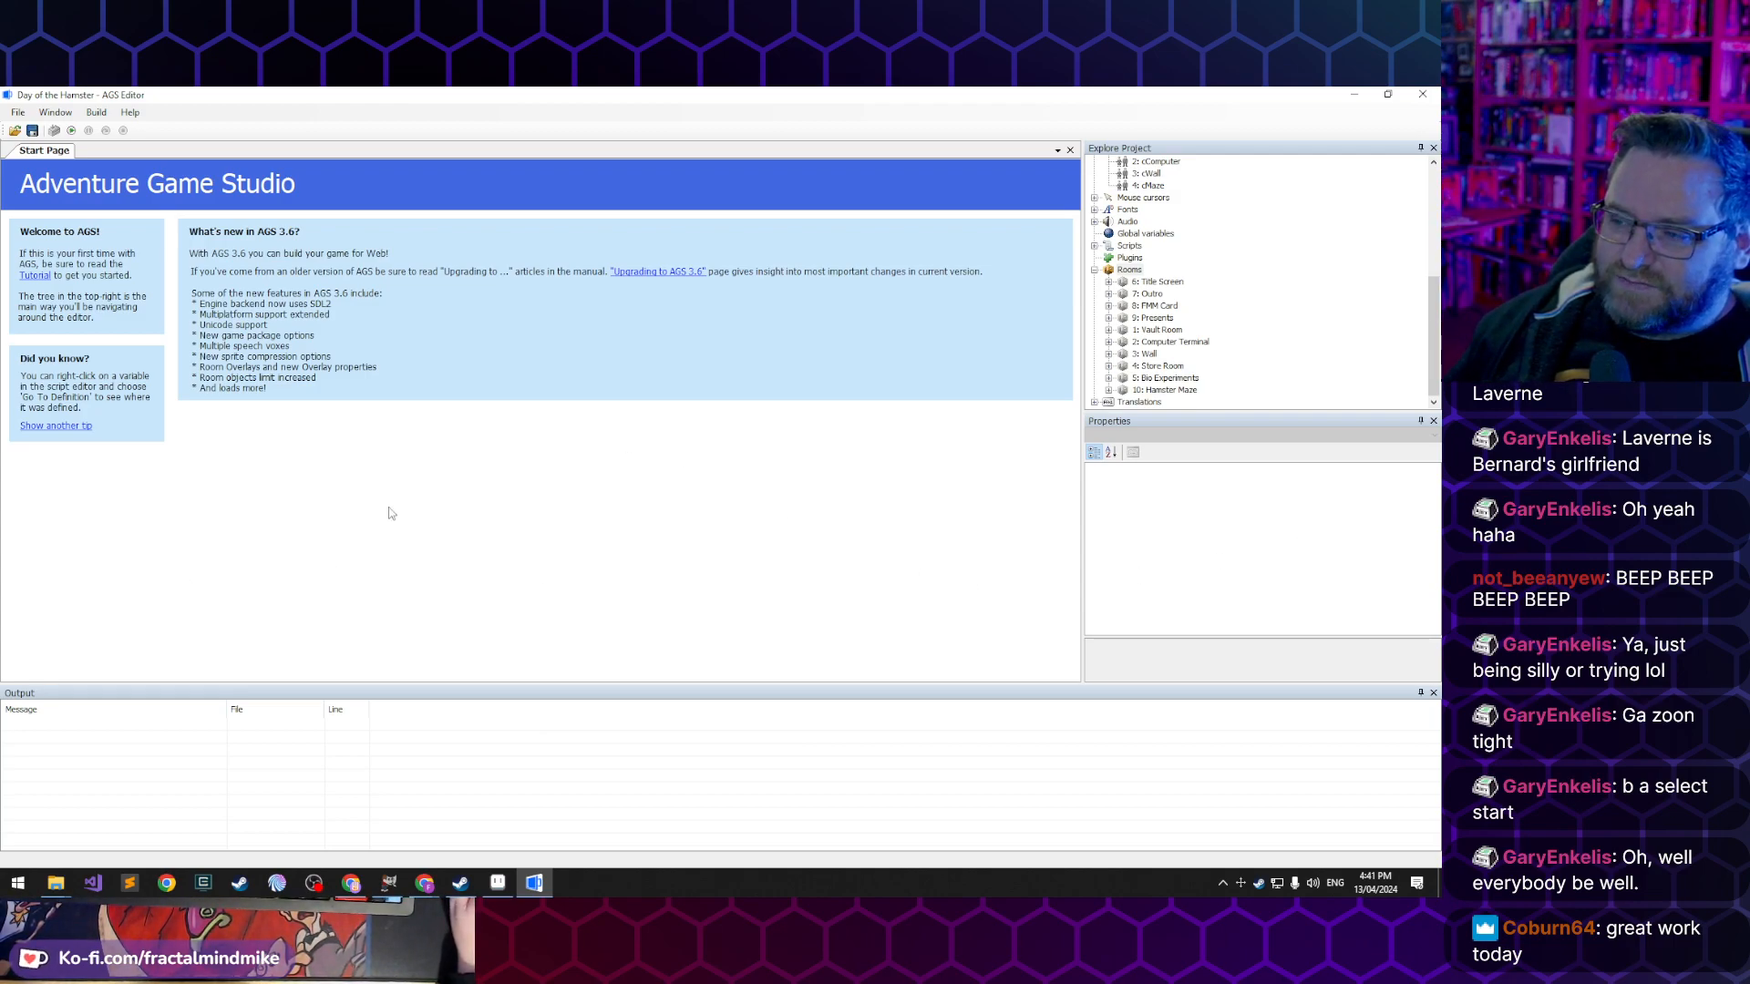
pyautogui.scroll(5, 1239, 245)
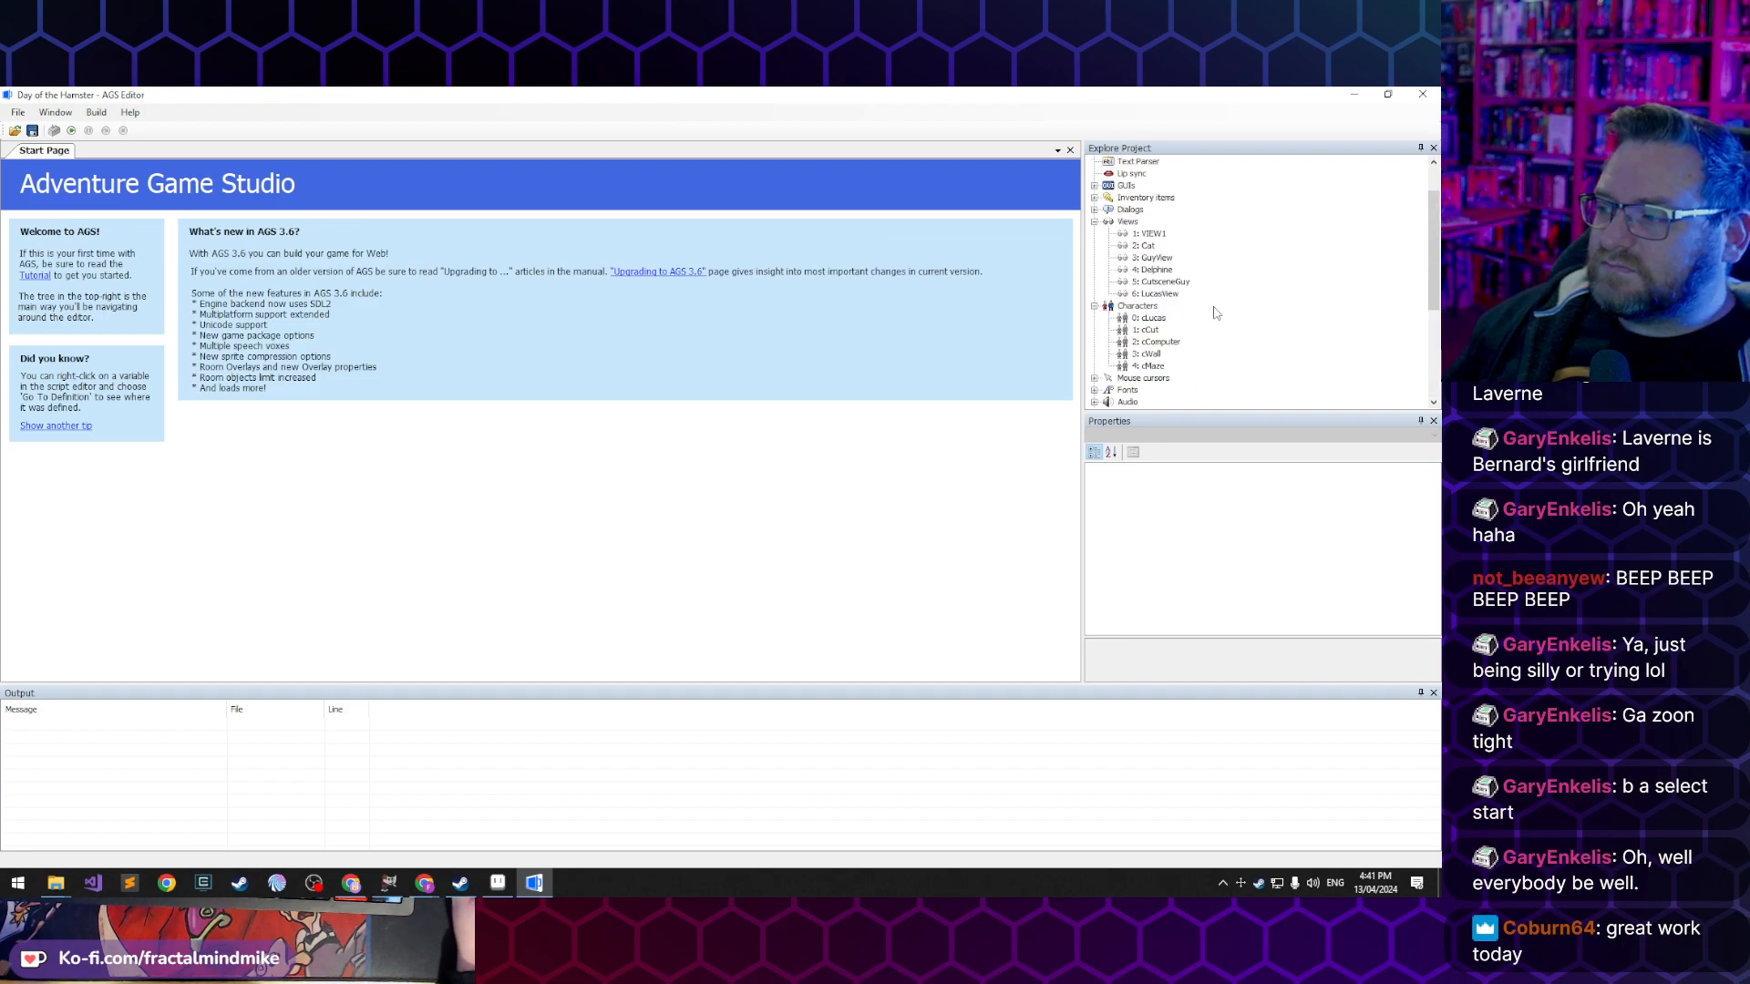
pyautogui.scroll(1, 1215, 314)
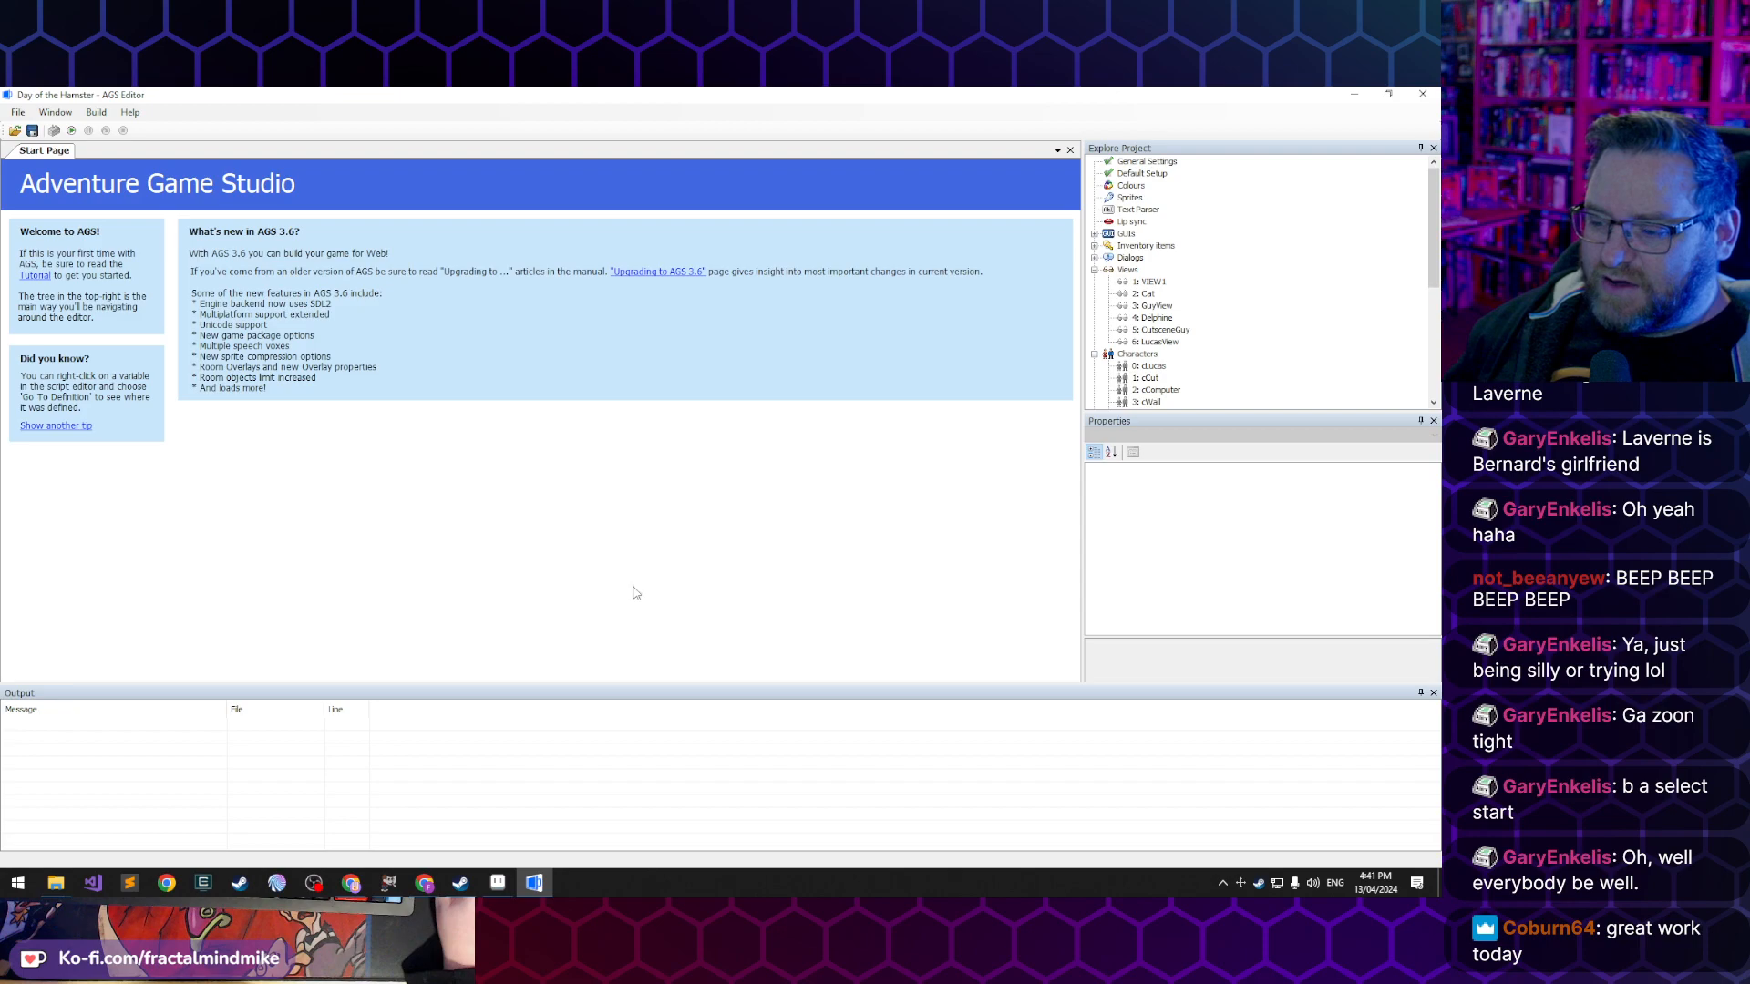
# - Switch to Aseprite and review Lucas's Walk-Down-02, Walk-Left-02 and Walk-Up-01 animations
pyautogui.click(498, 883)
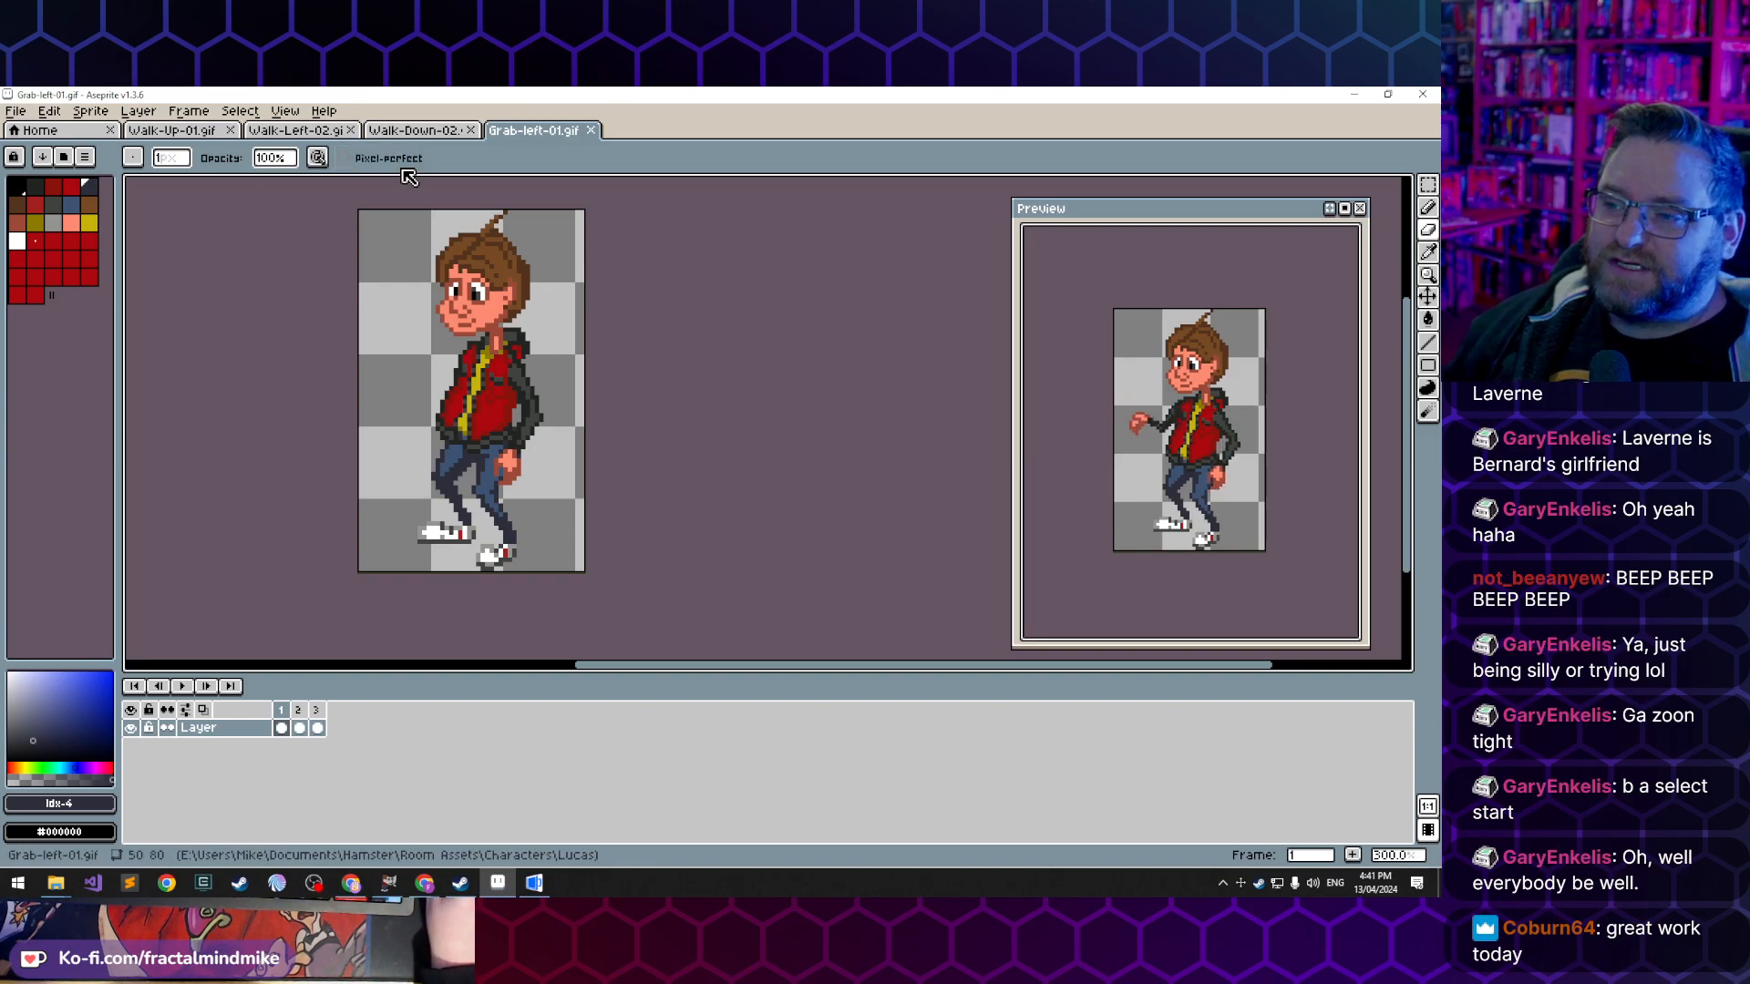
pyautogui.click(399, 133)
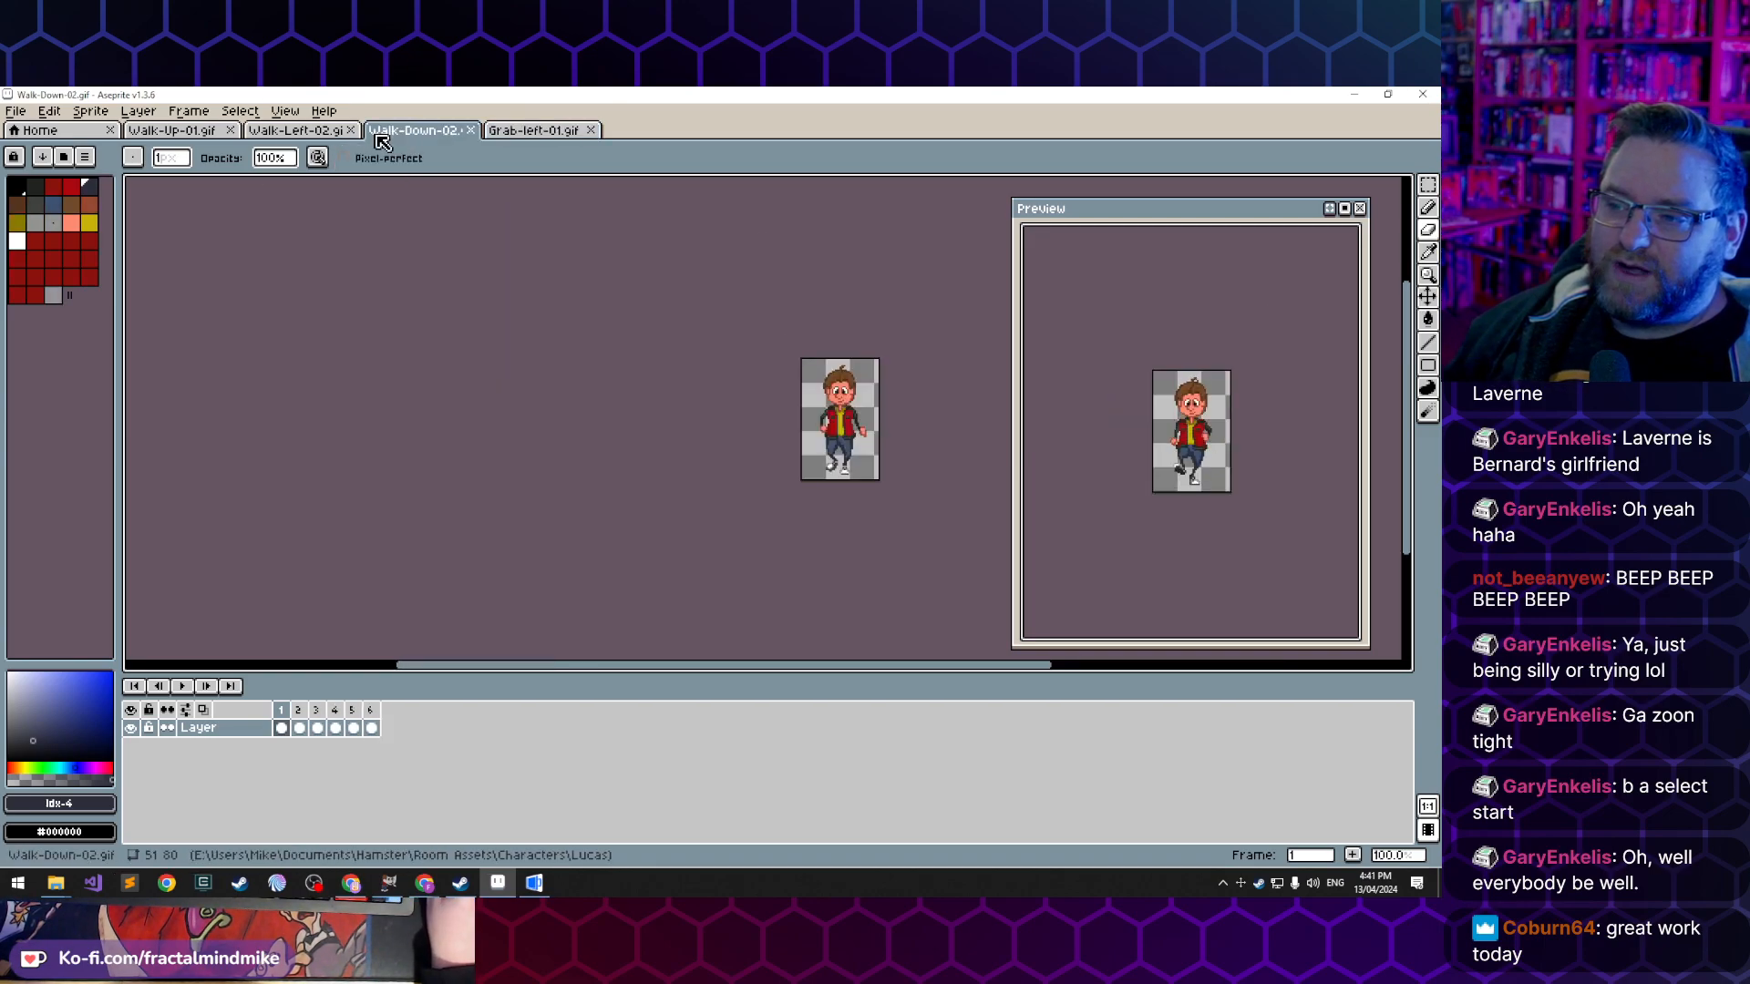
pyautogui.click(319, 132)
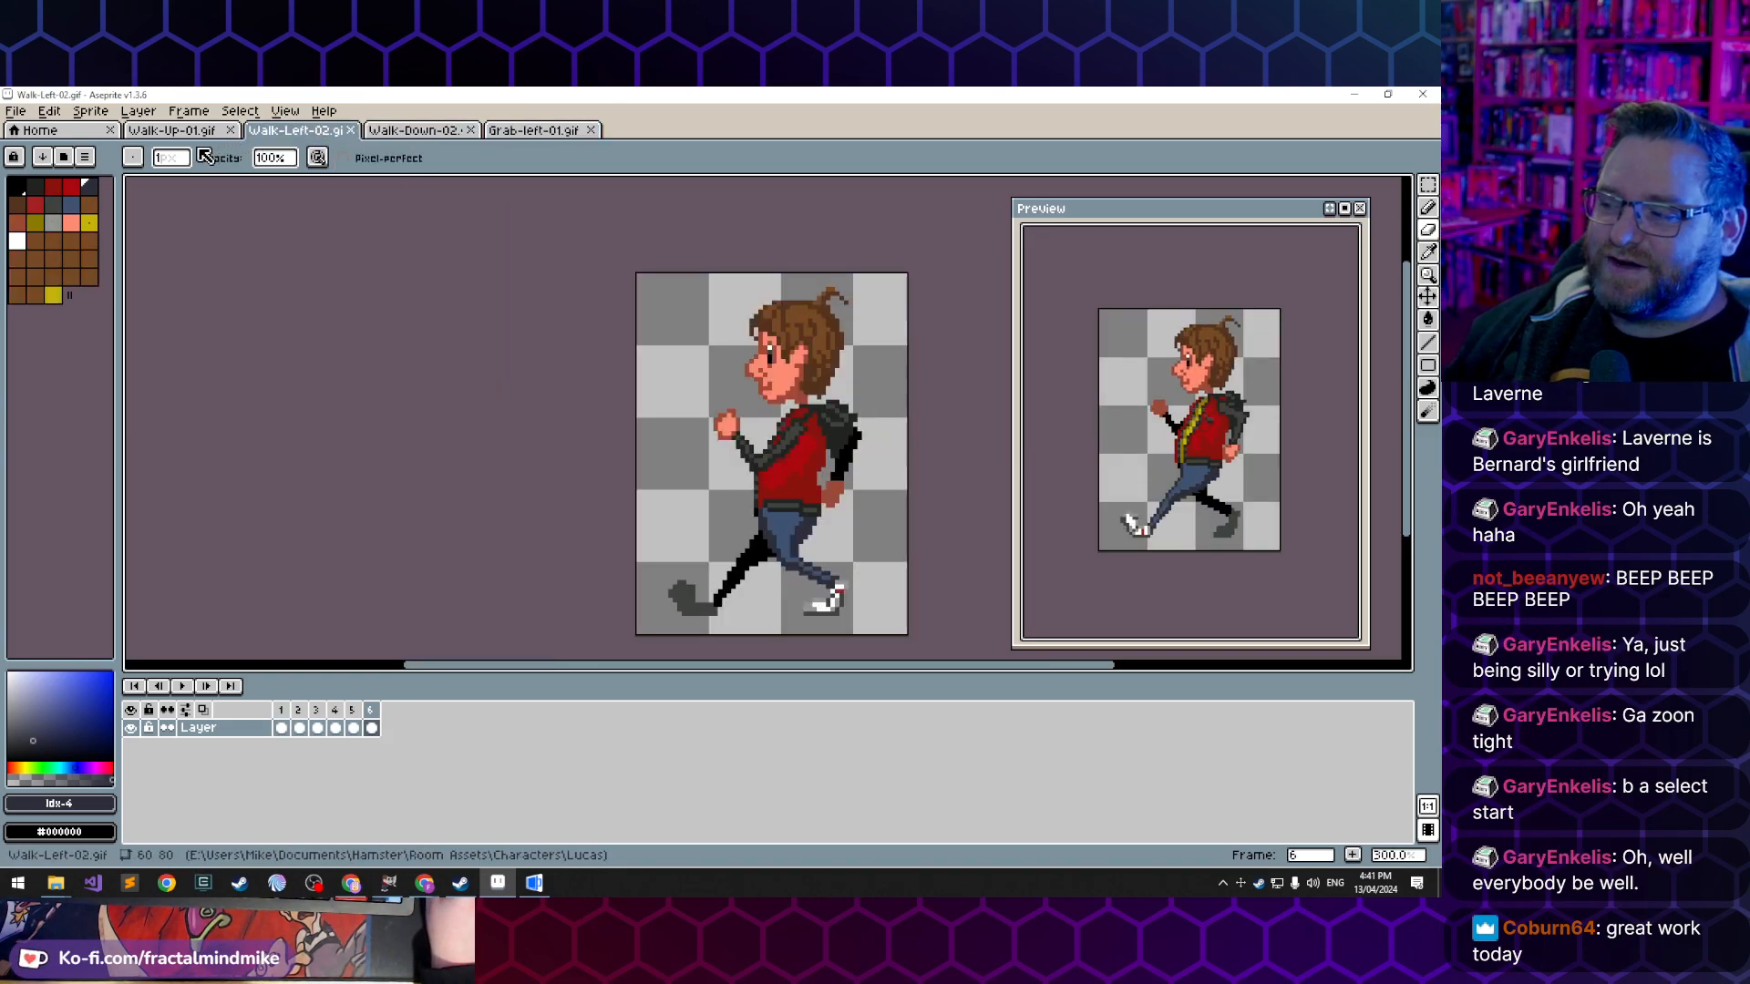
pyautogui.click(172, 131)
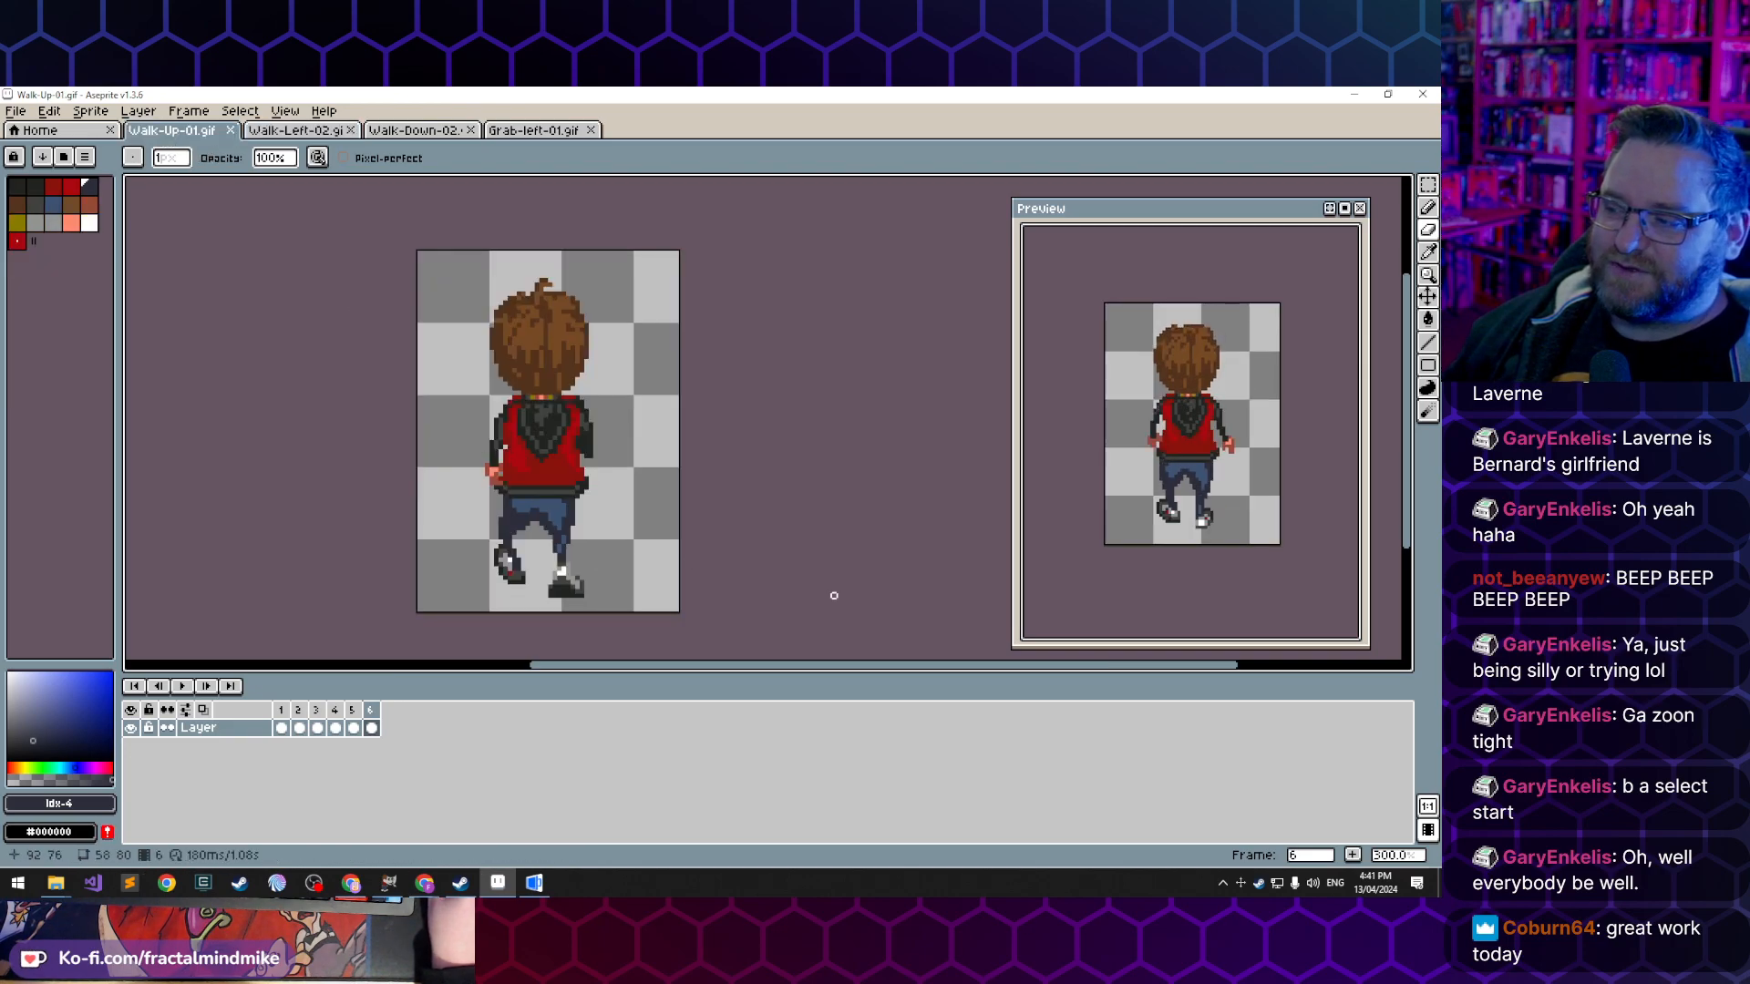